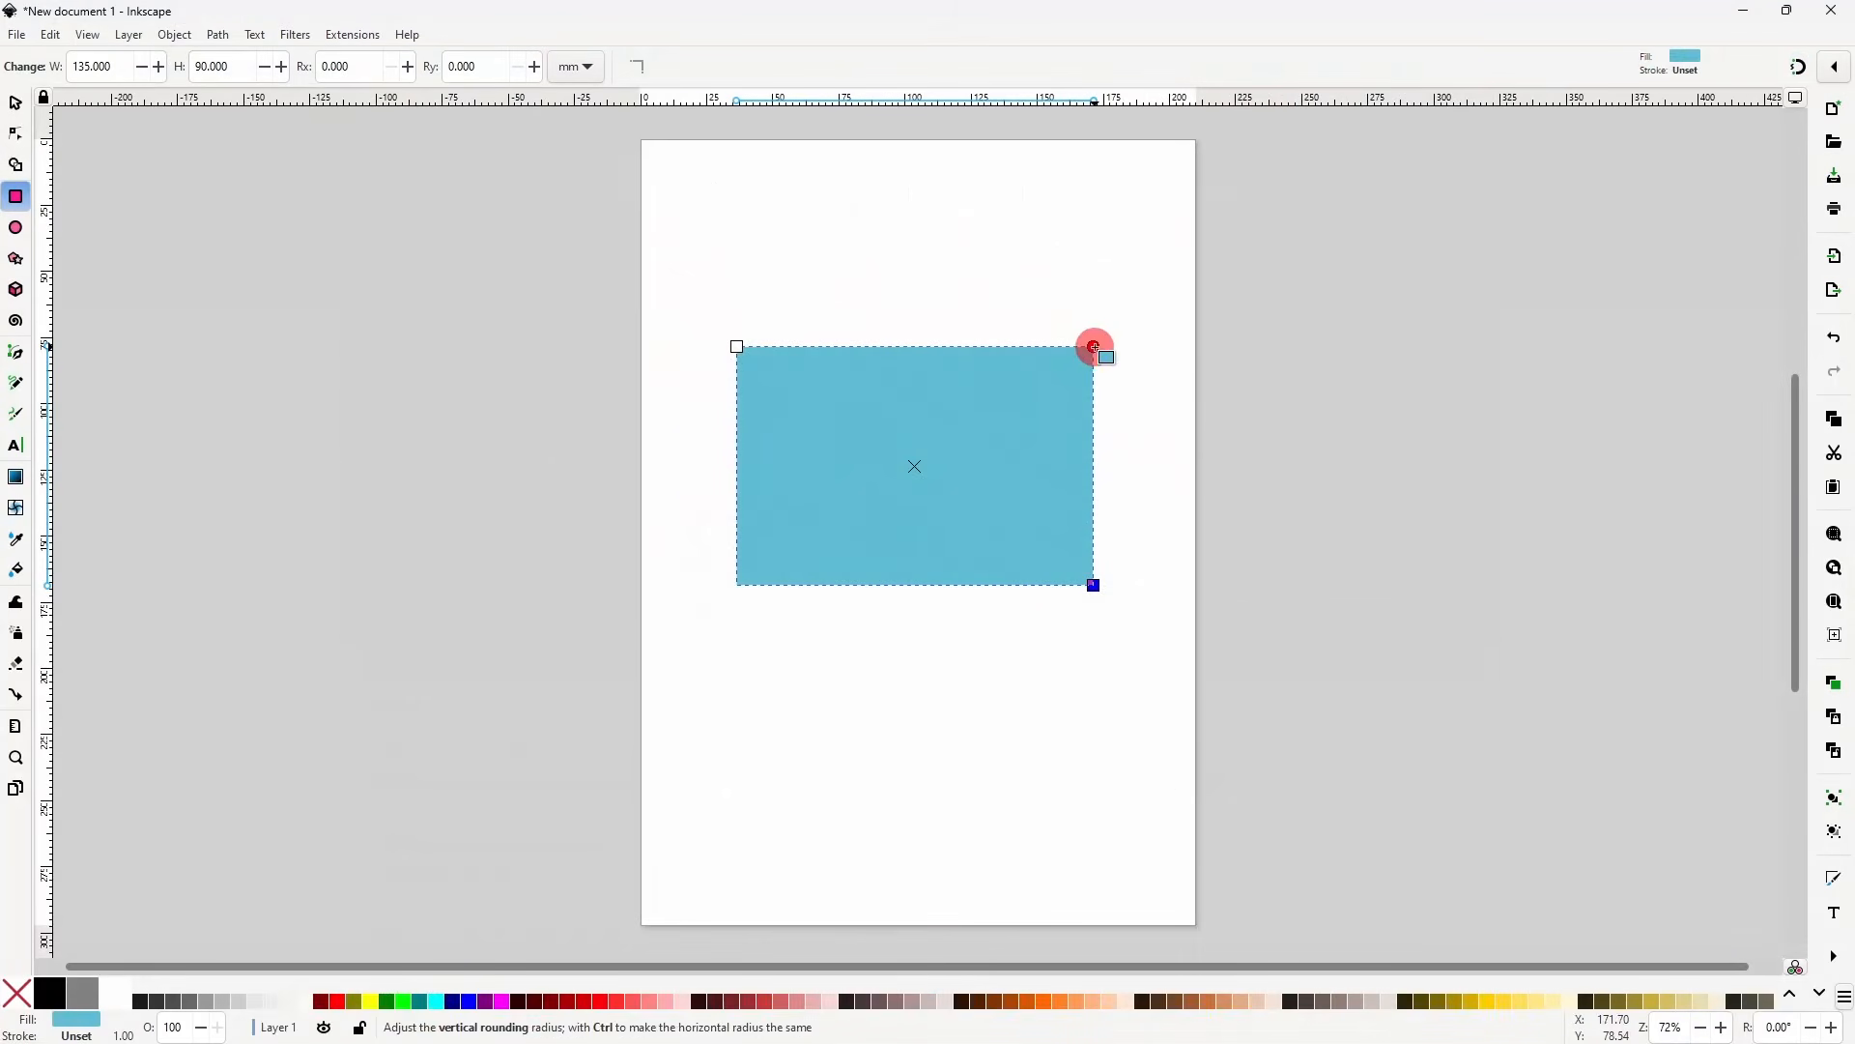
# - Round the corners of the blue rectangle and reshape the rounded red six-cornered star with its handle
pyautogui.moveTo(1093, 349); pyautogui.dragTo(1094, 413)
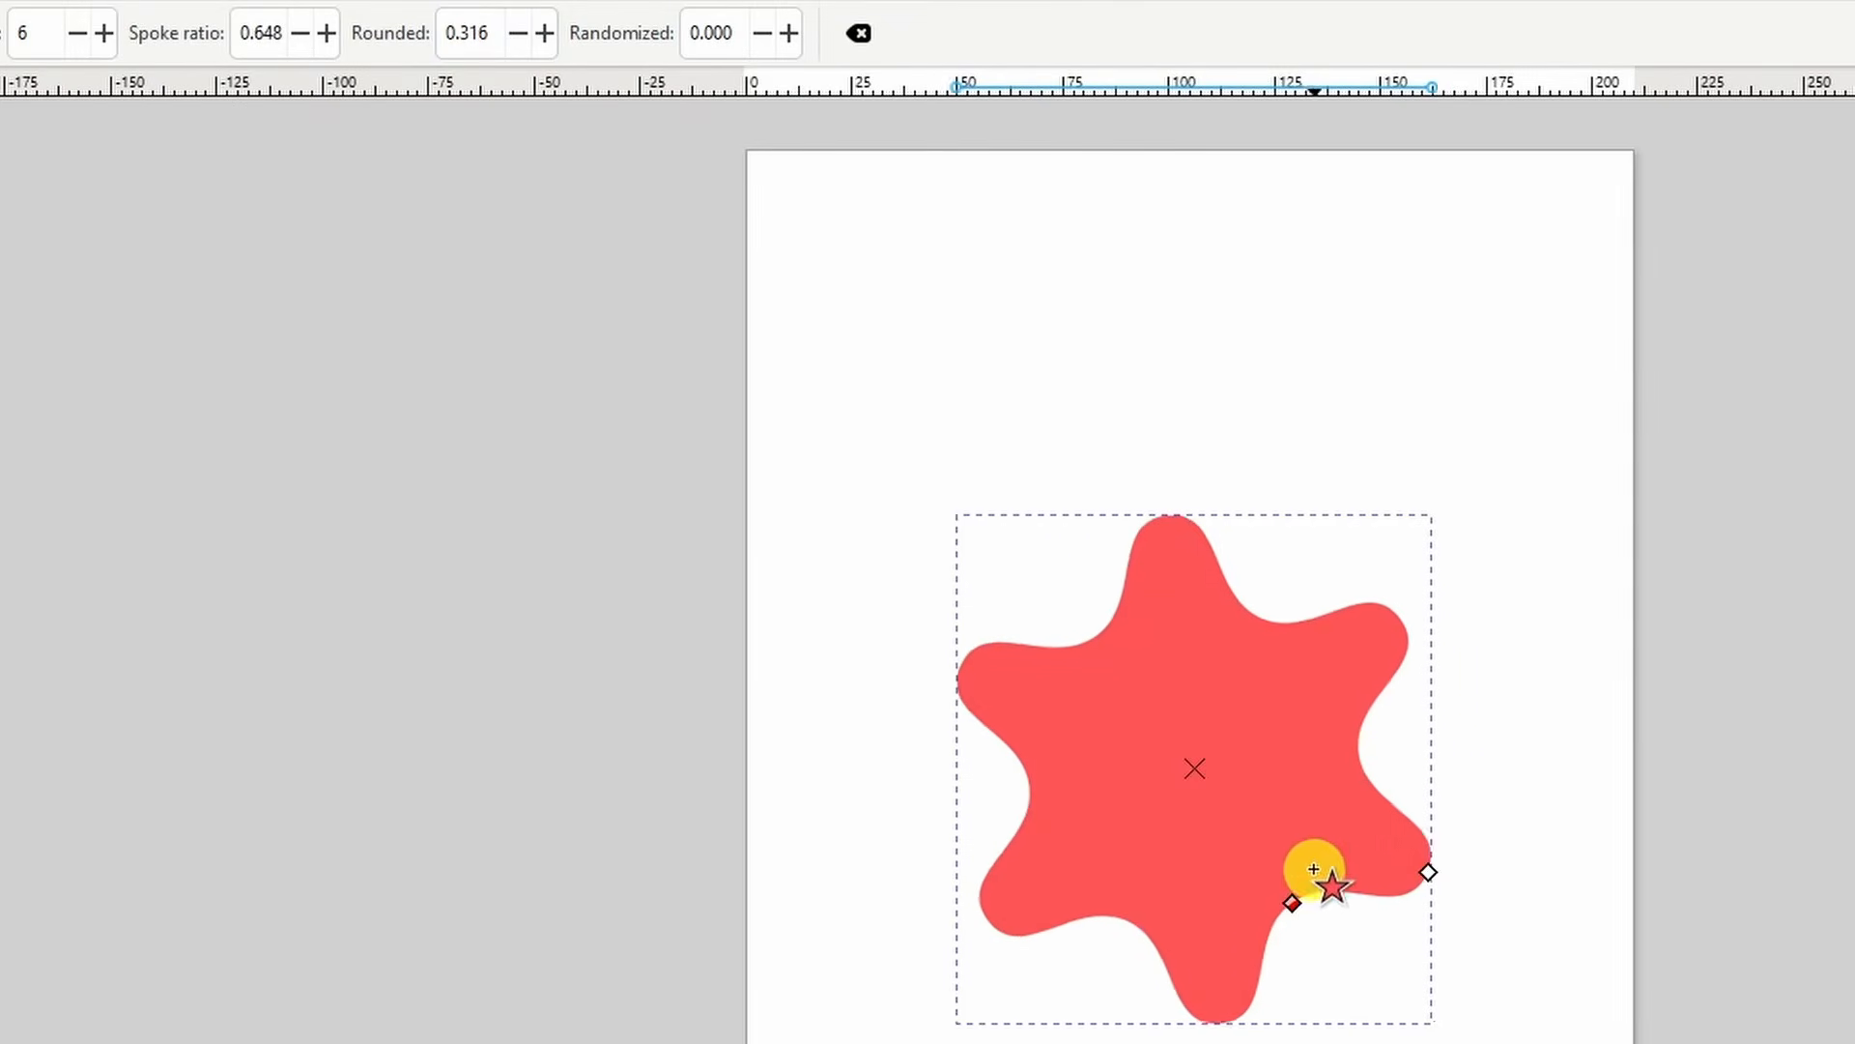
pyautogui.moveTo(1313, 870); pyautogui.dragTo(1289, 775)
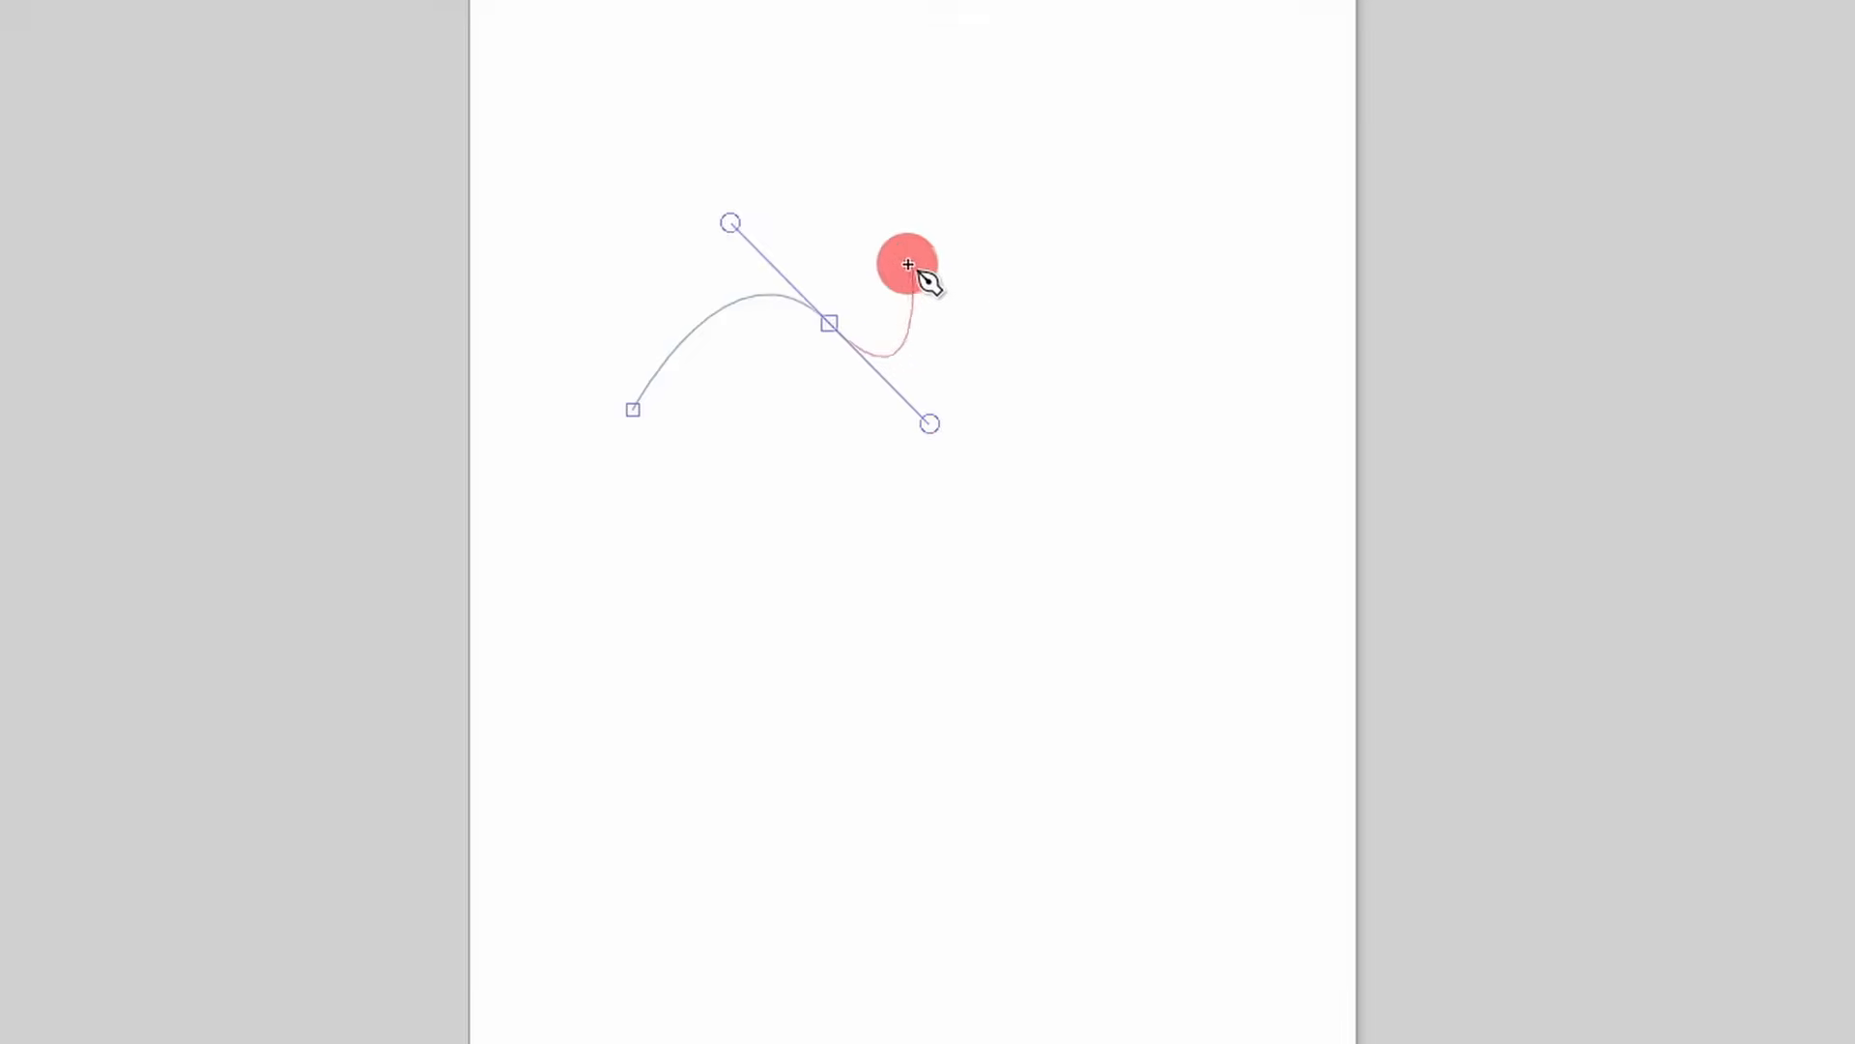
# - Extend the freeform curve with another curved Bezier segment, and adjust the curve carrying the red "text on a path" text
pyautogui.moveTo(1025, 225); pyautogui.dragTo(1113, 225)
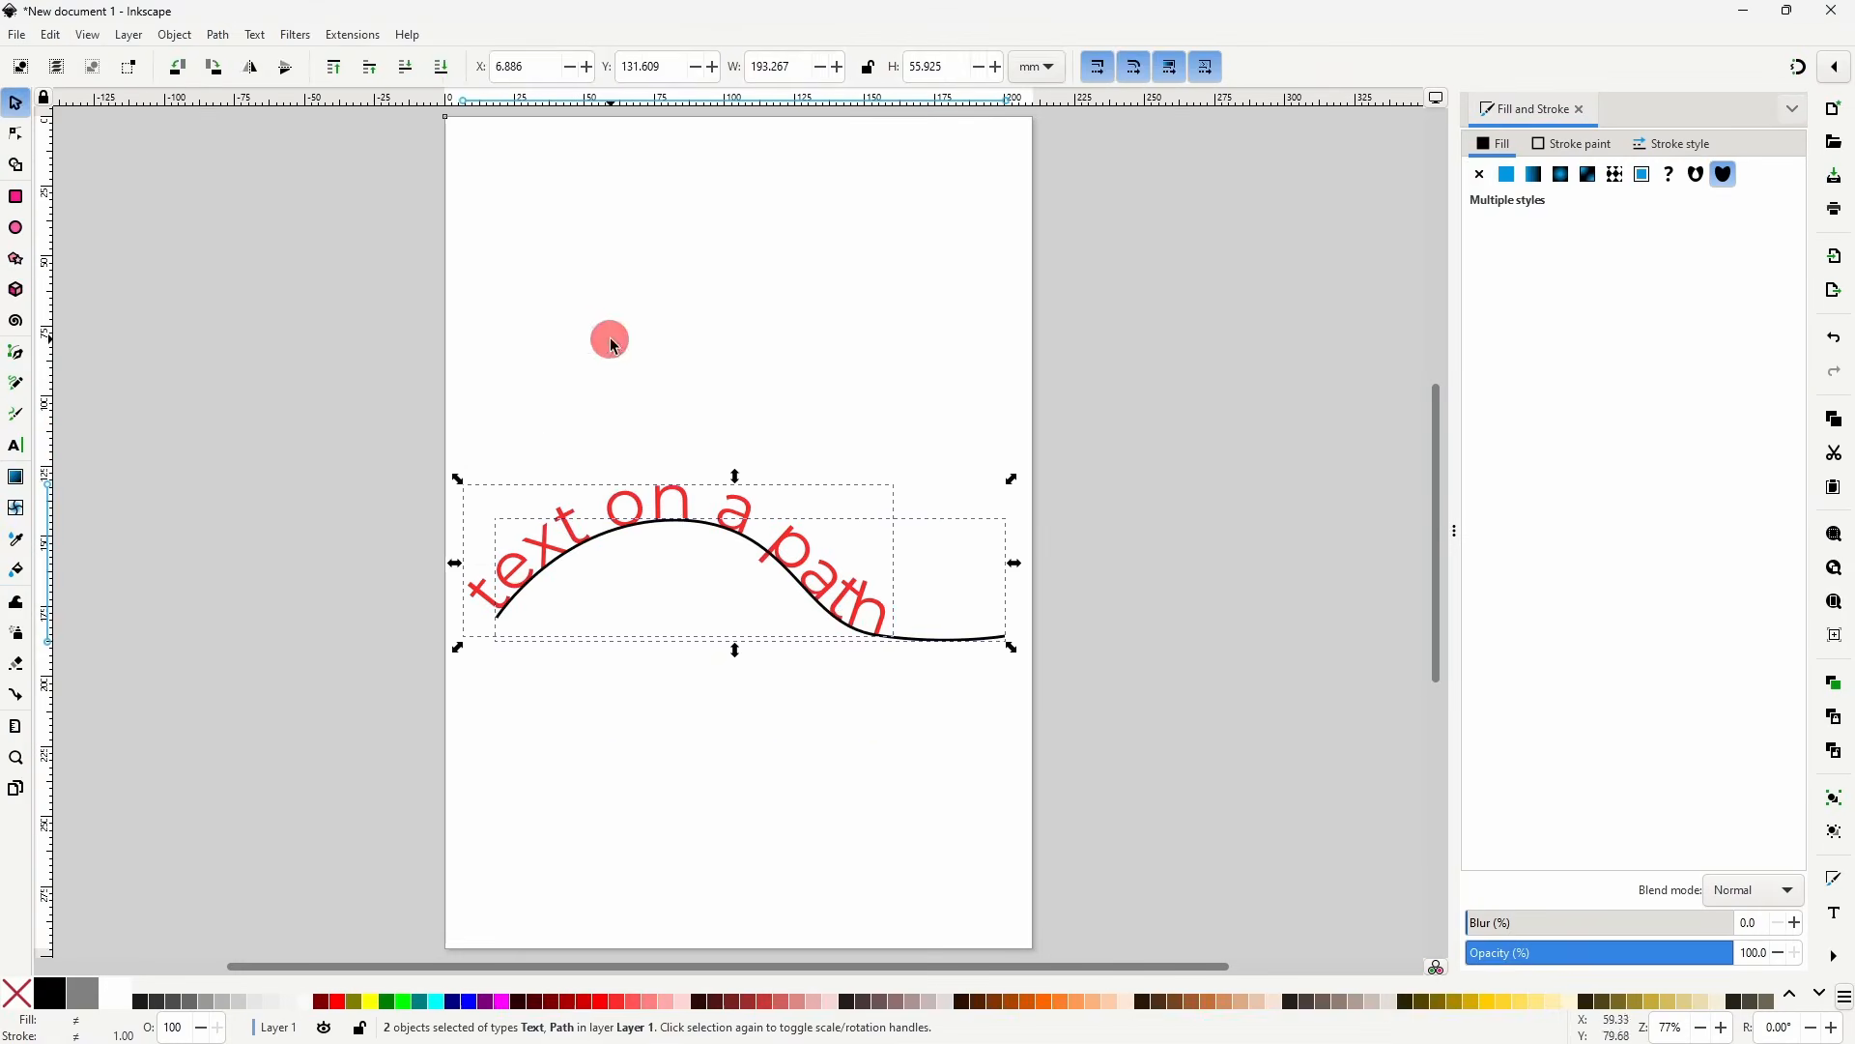
pyautogui.moveTo(888, 557); pyautogui.dragTo(897, 656)
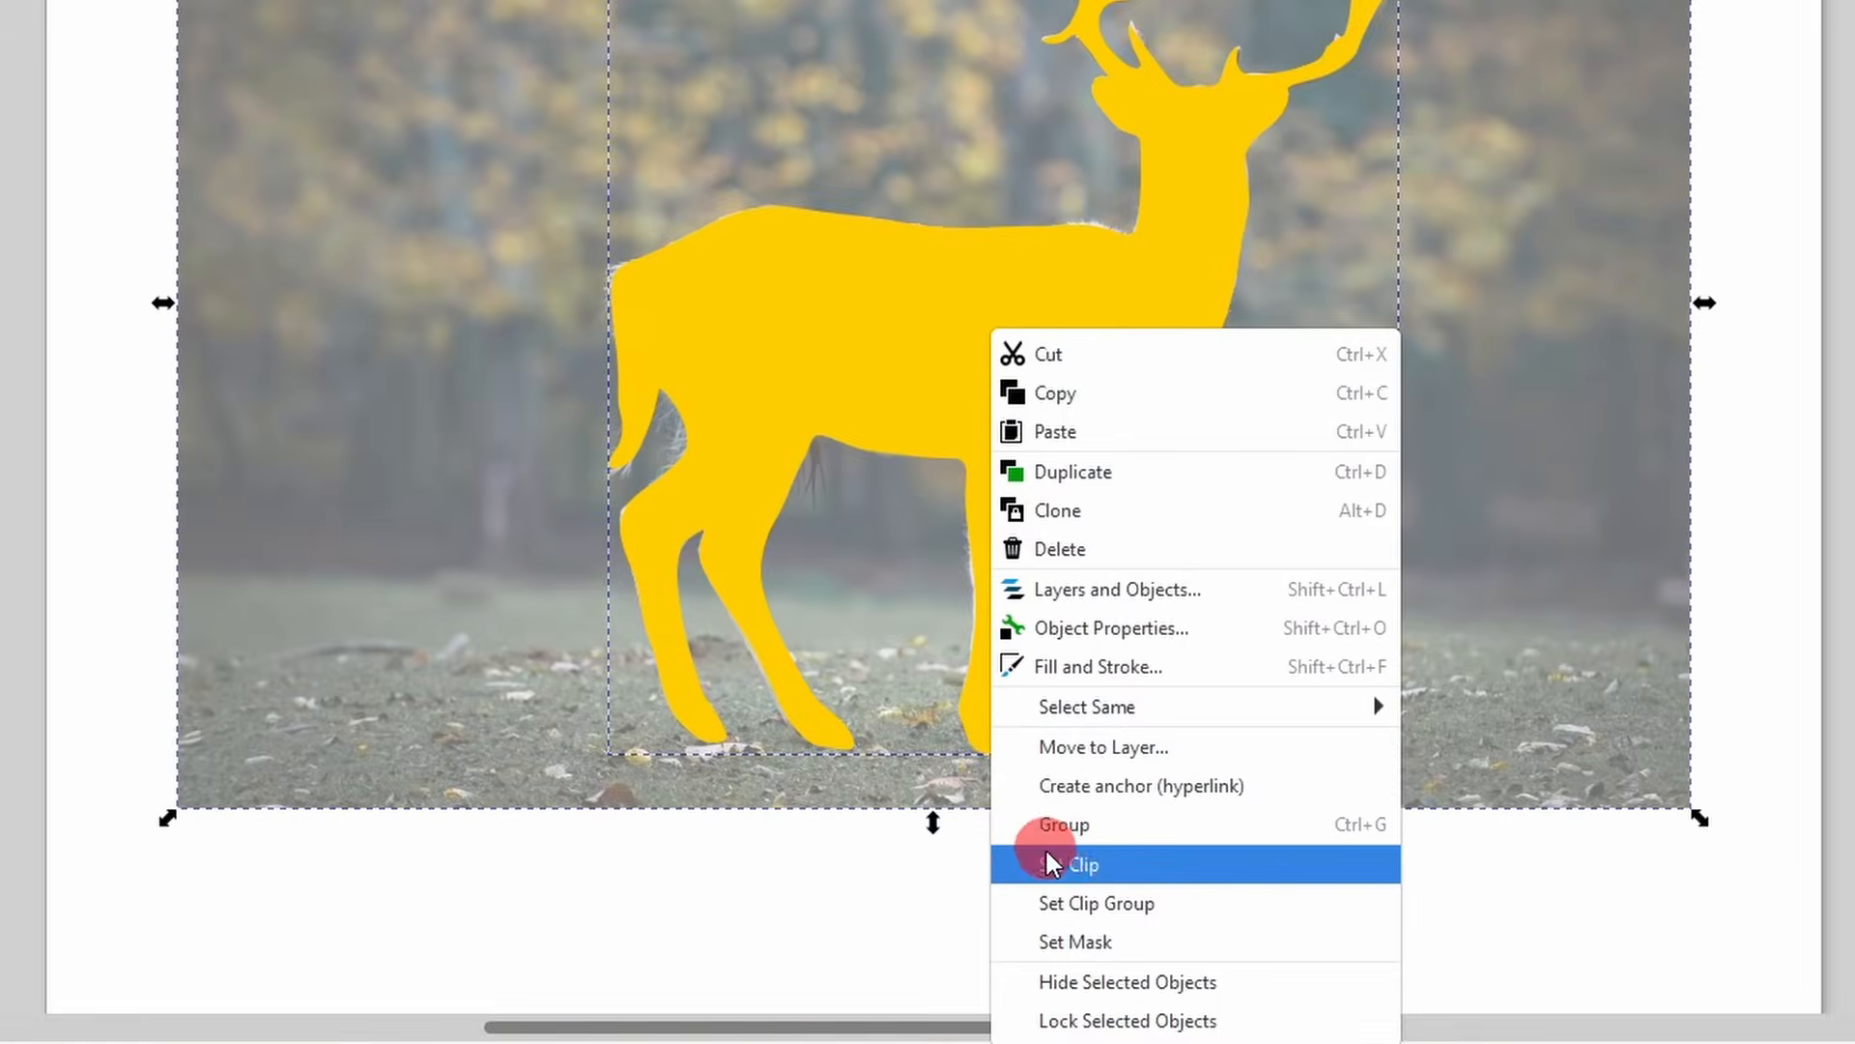
# - Clip the deer photo with the yellow silhouette, and use the Shape Builder on the grouped overlapping circles
pyautogui.click(1047, 854)
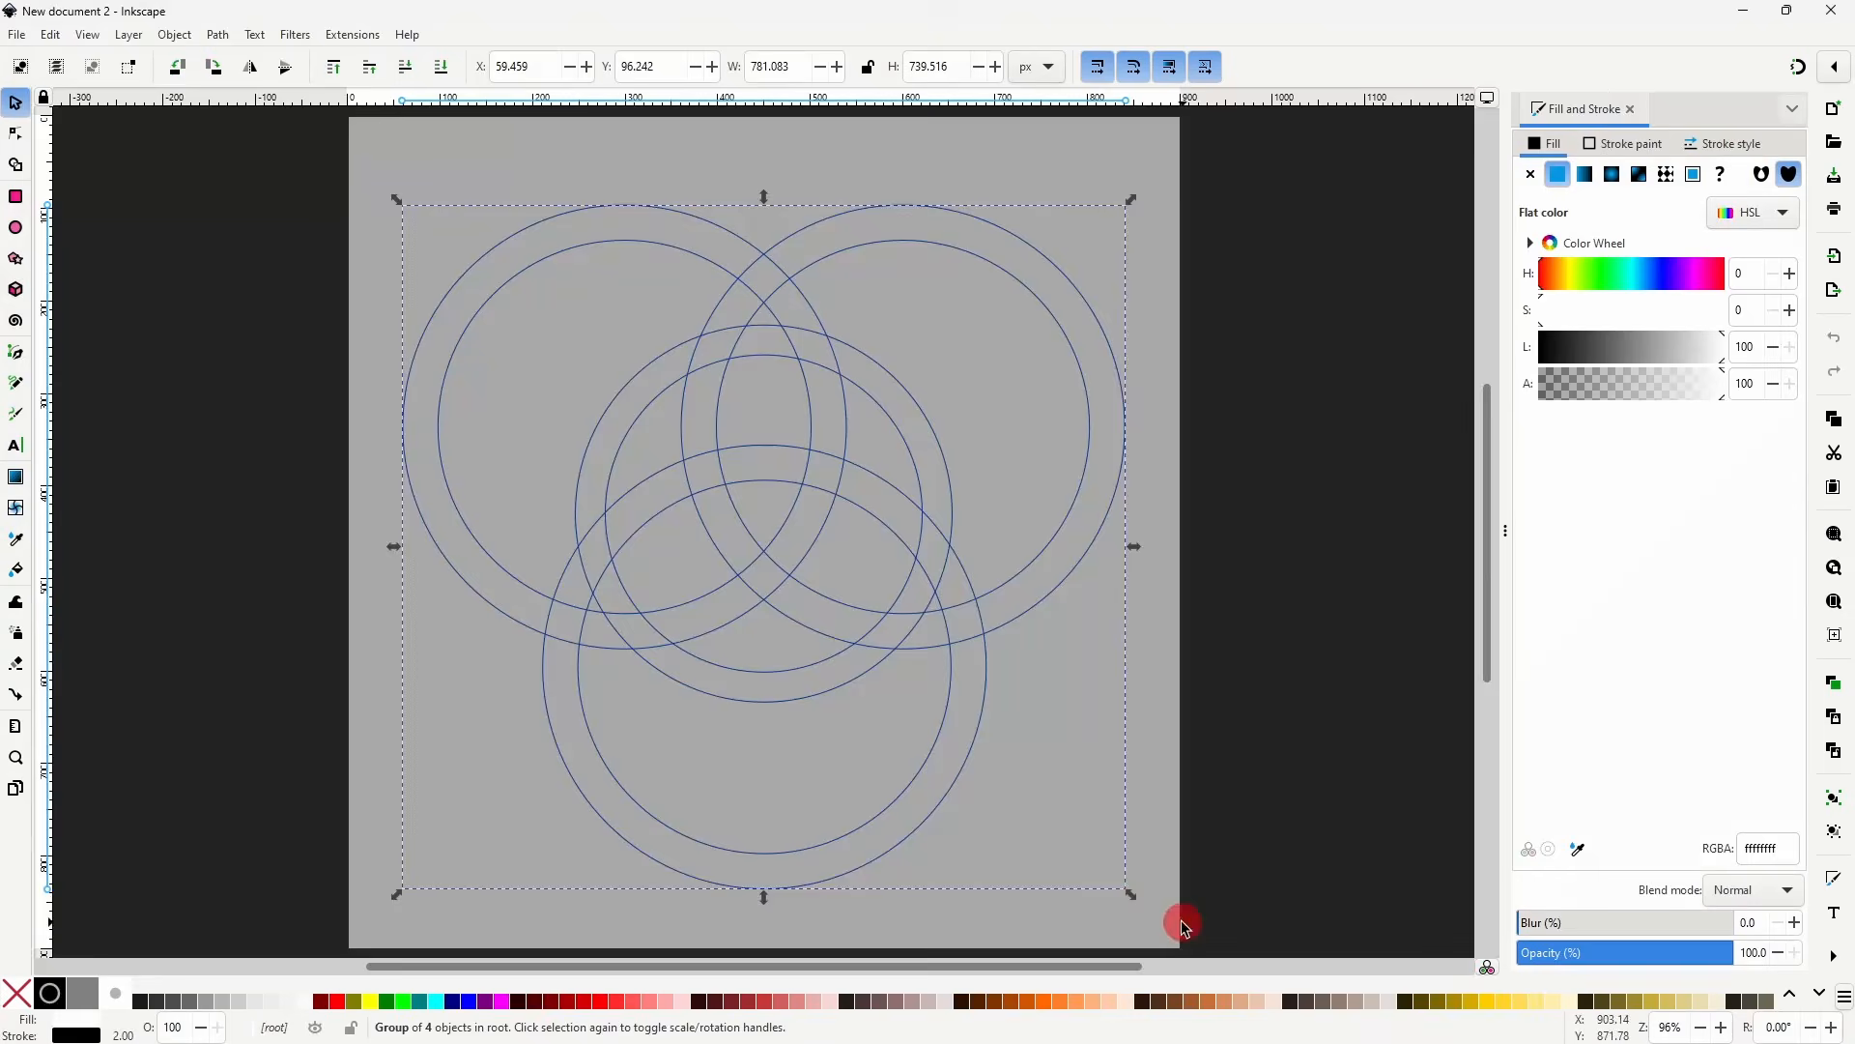
pyautogui.press('x')
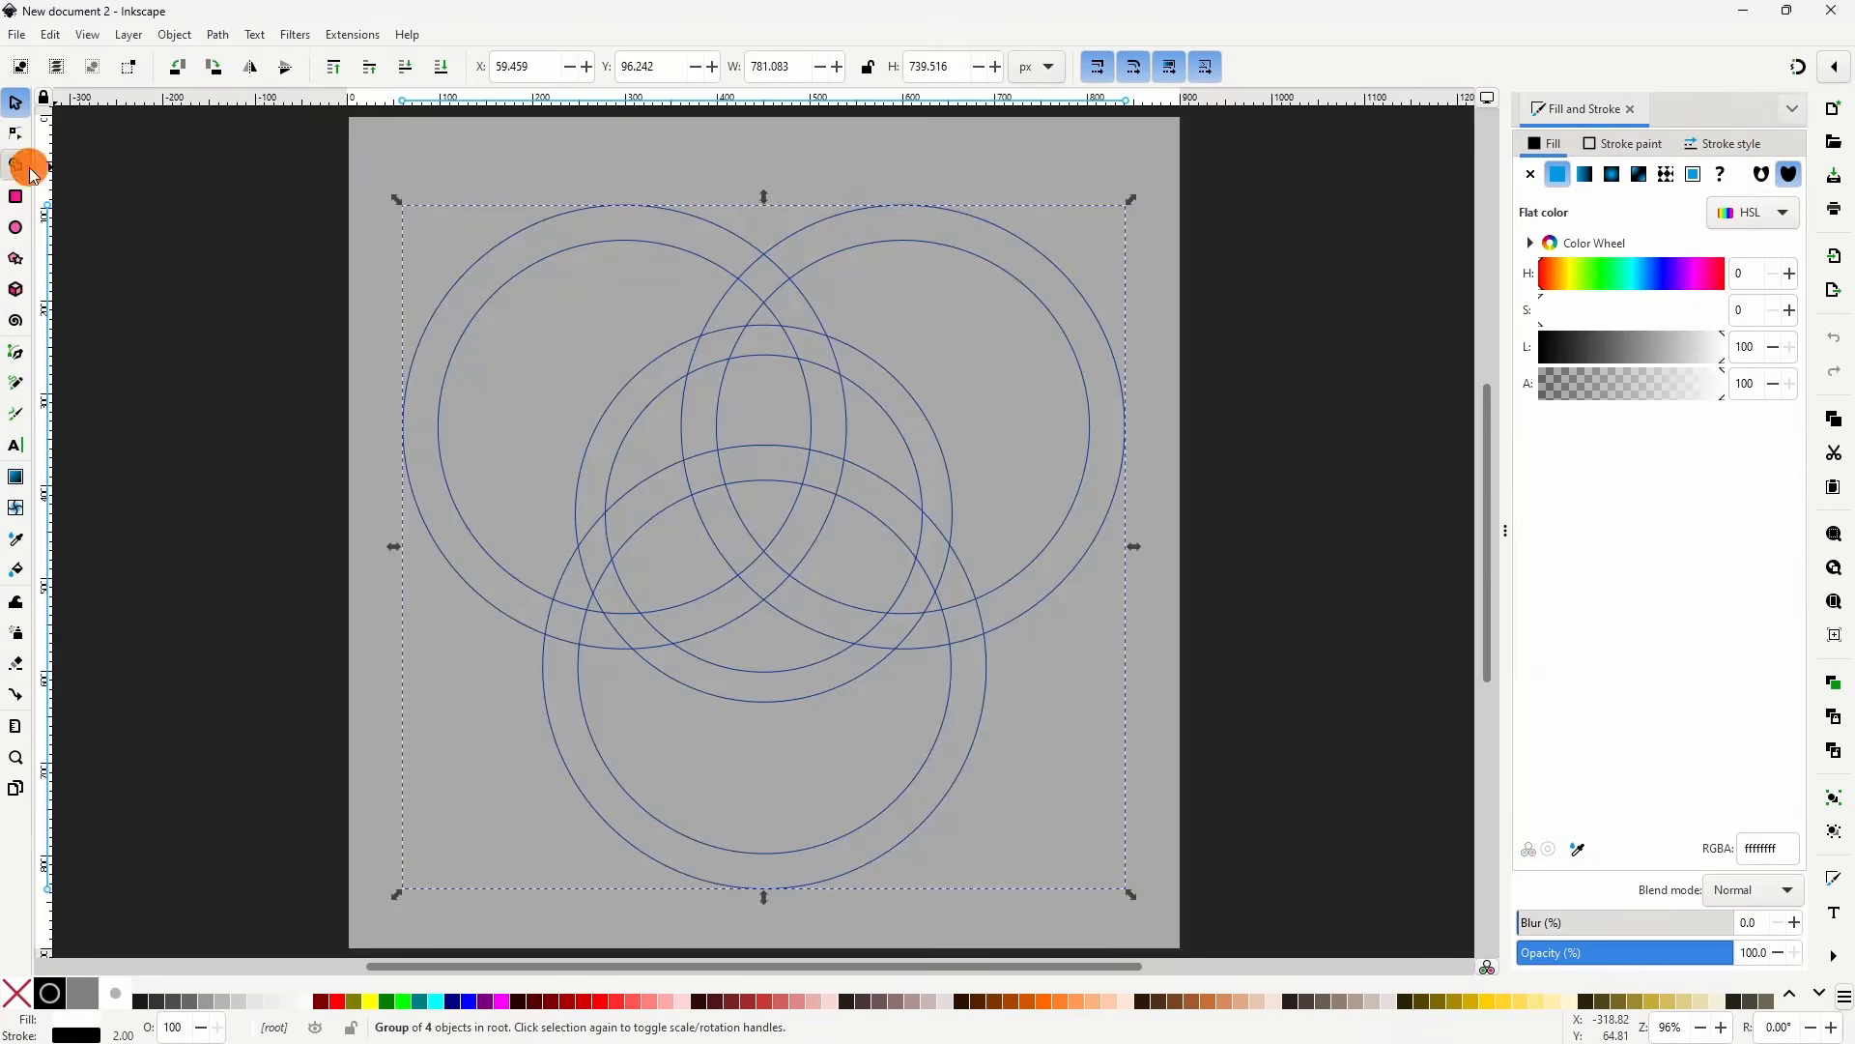
pyautogui.click(531, 422)
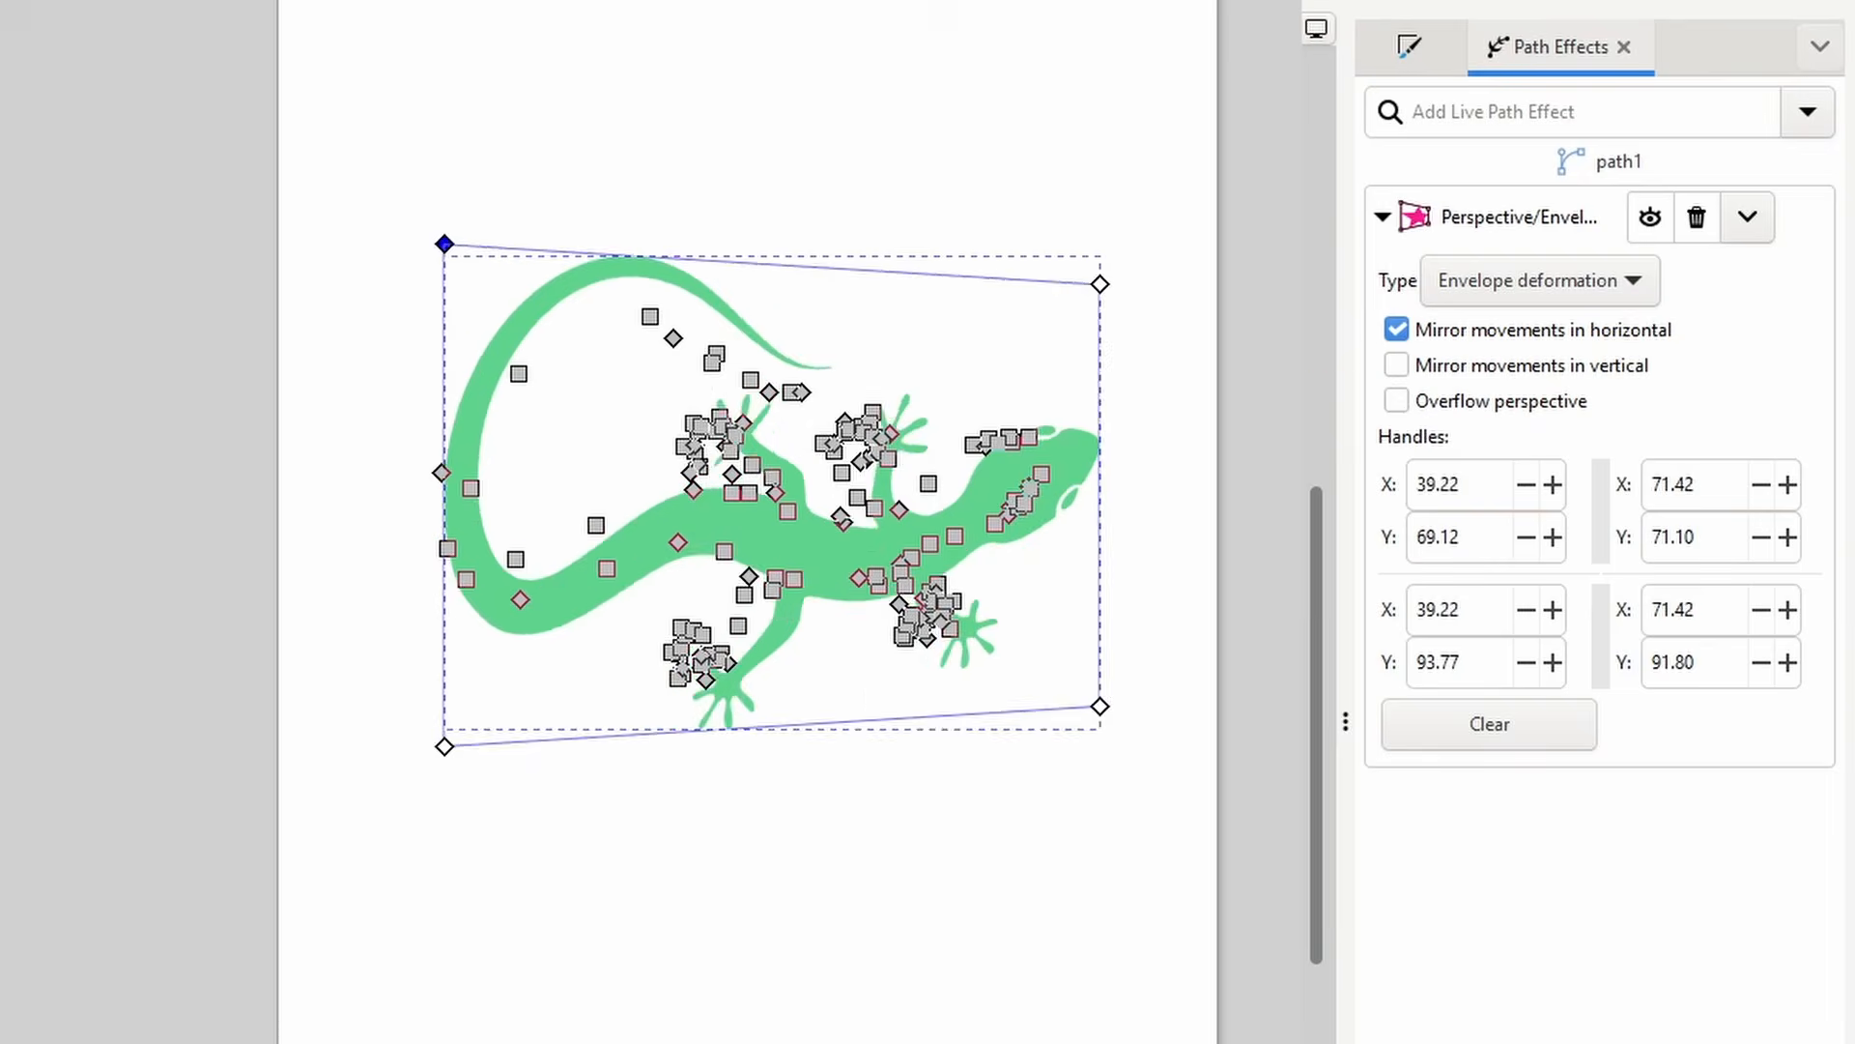
# - Narrow the right end of the lizard's envelope deformation, and reshape the corner and upper edge of the rectangle's mesh gradient
pyautogui.moveTo(1102, 705); pyautogui.dragTo(1035, 716)
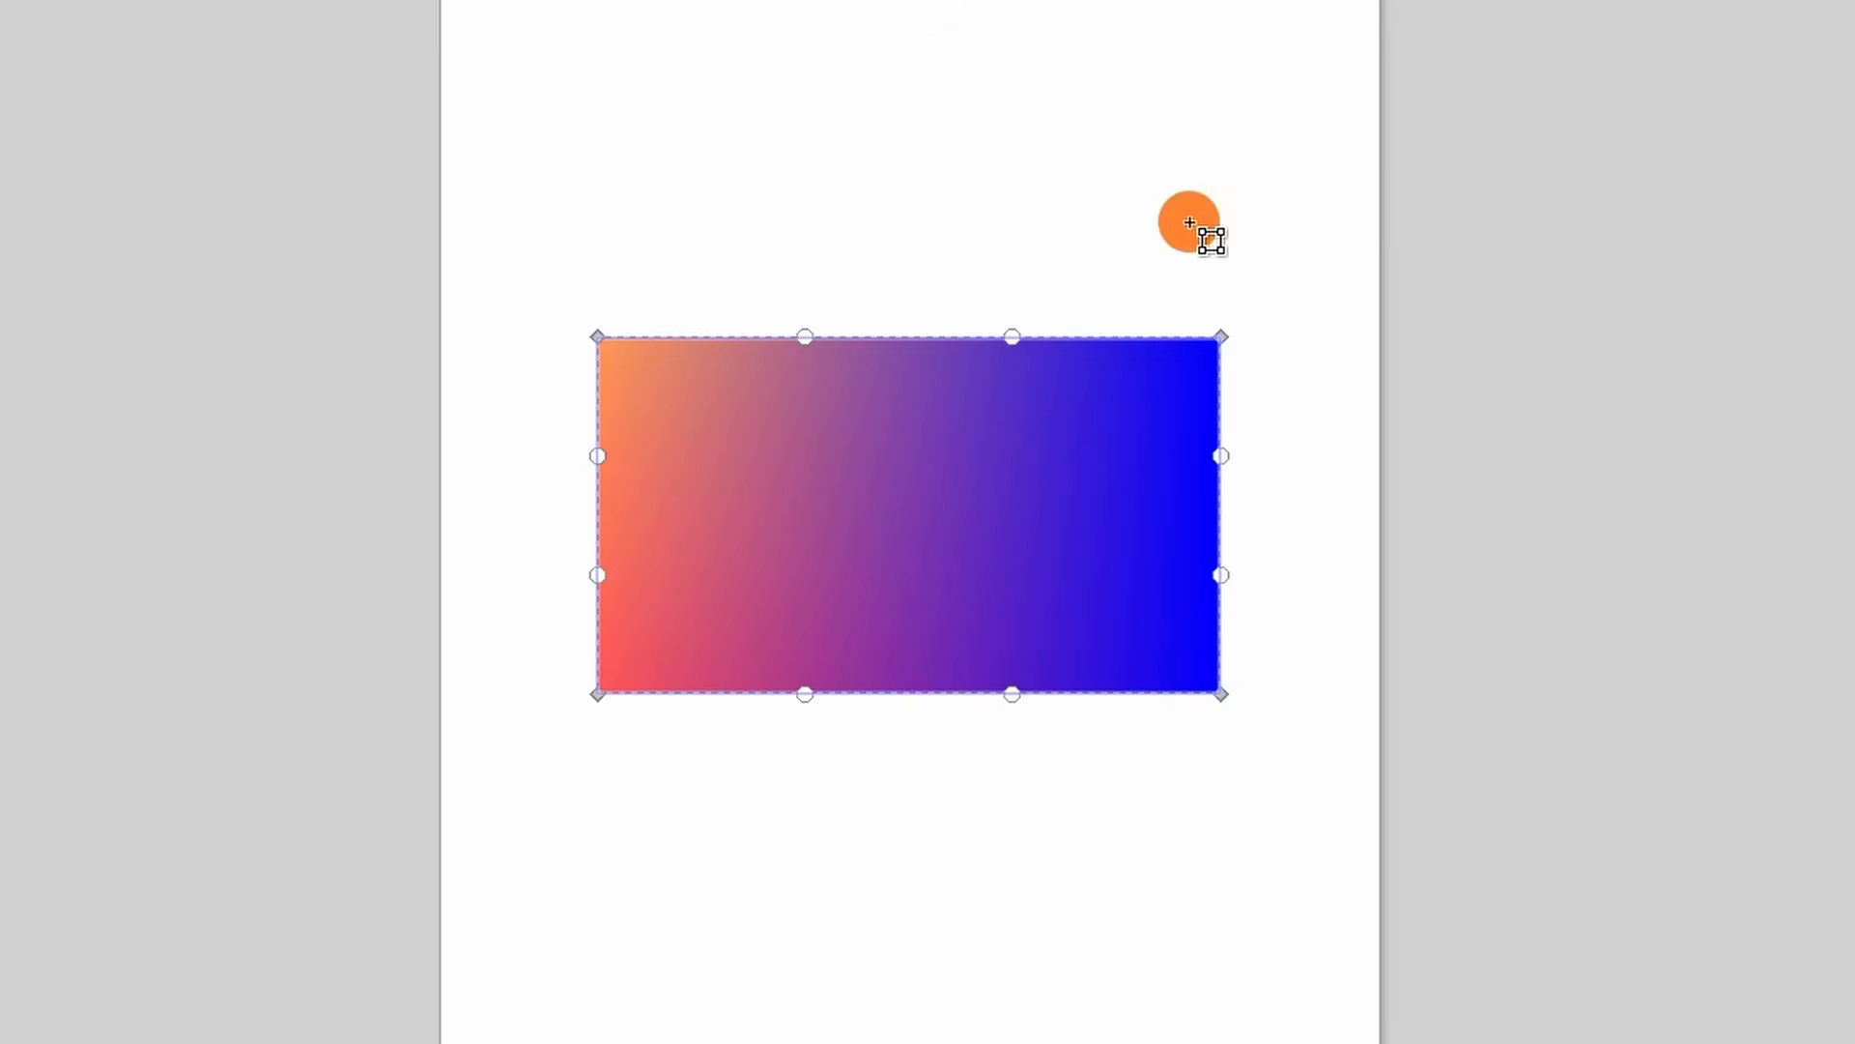
pyautogui.moveTo(1220, 336); pyautogui.dragTo(1235, 309)
pyautogui.moveTo(1025, 319); pyautogui.dragTo(1014, 435)
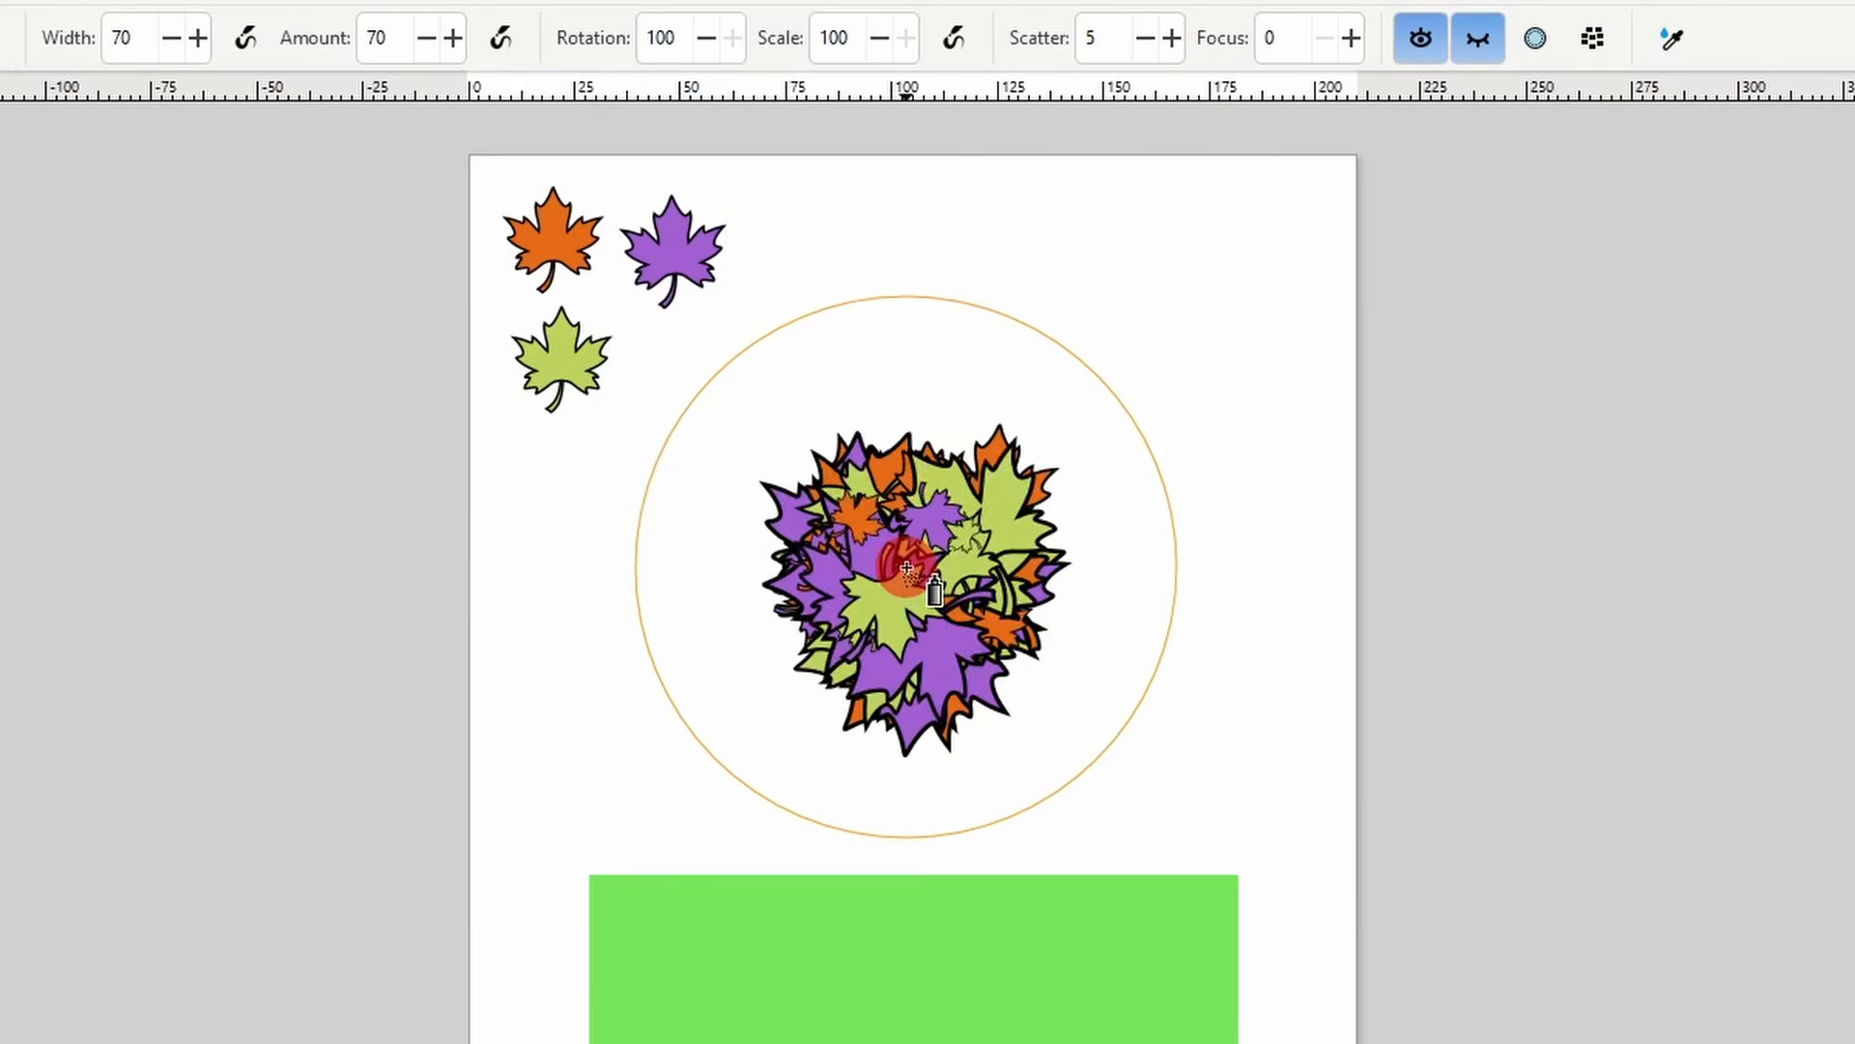
# - Spray more orange, purple and green maple leaves onto the pile inside the spray circle
pyautogui.click(928, 578)
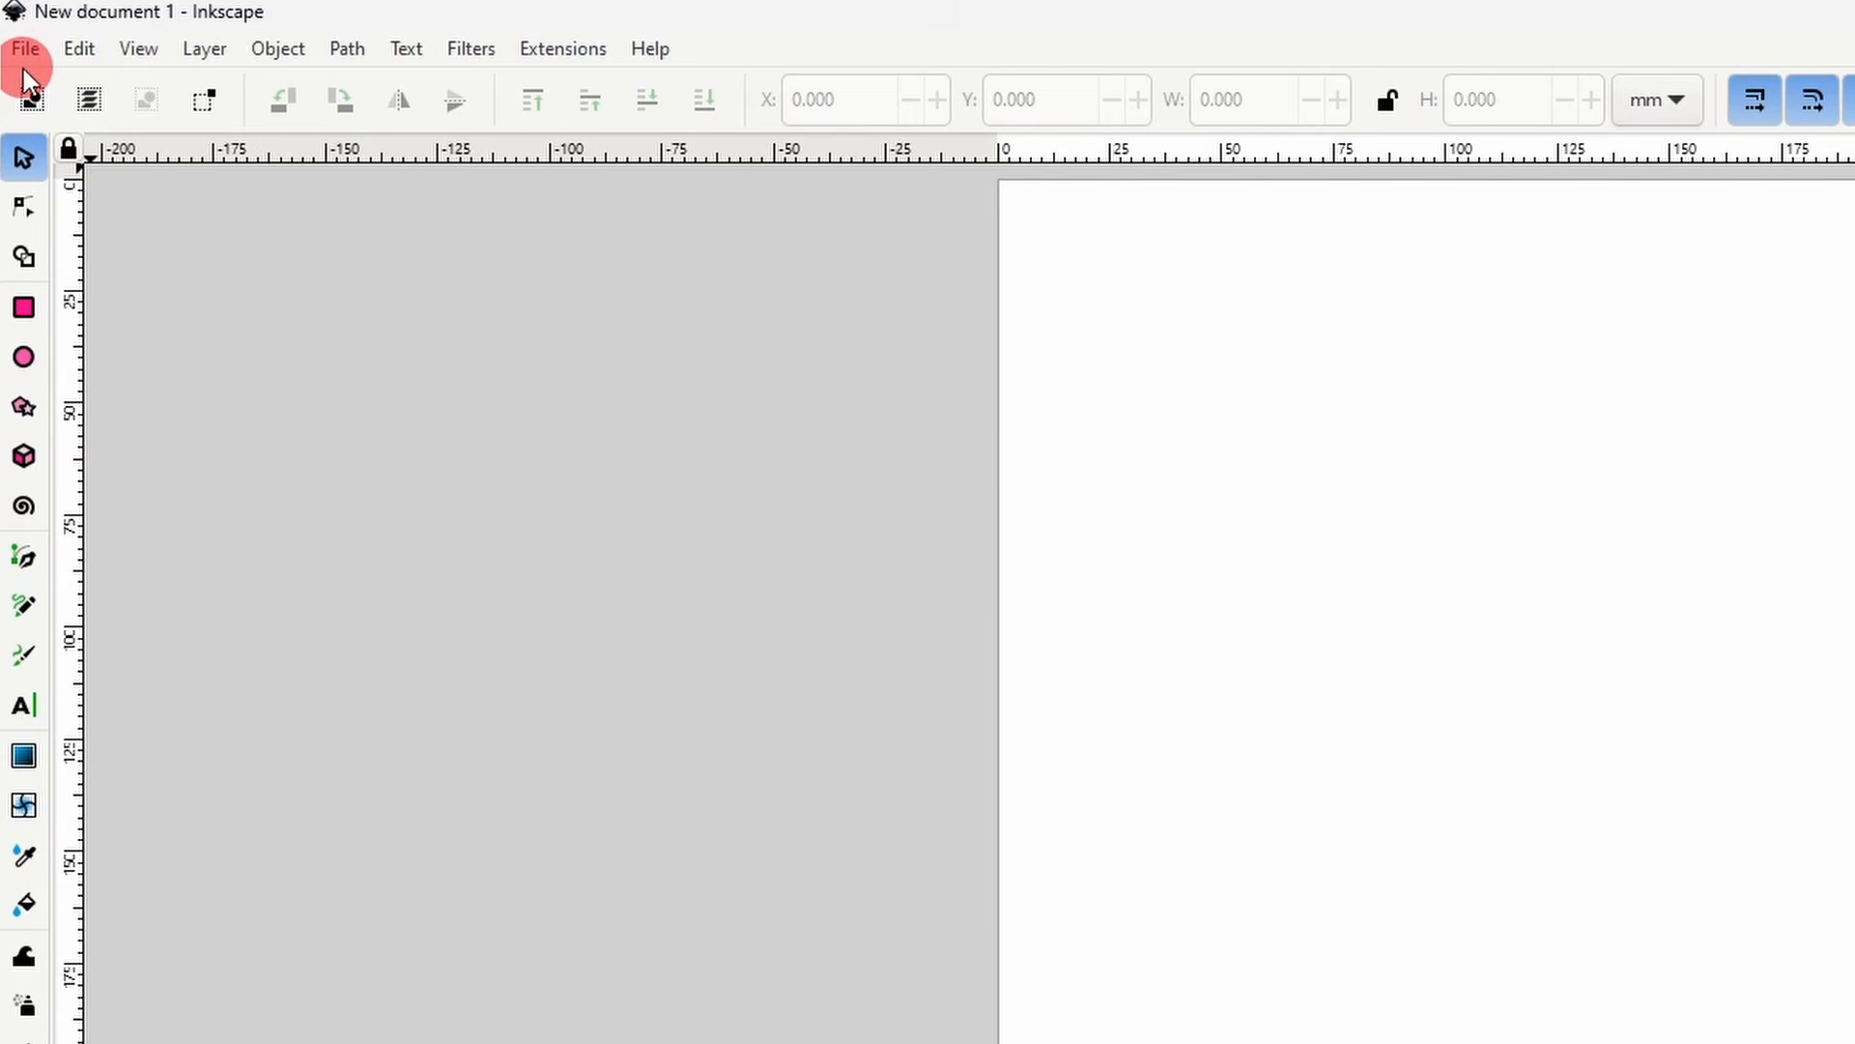
# - Find the "welcome" setting in the preferences, enable Show Welcome dialog, and close the preferences
pyautogui.click(87, 53)
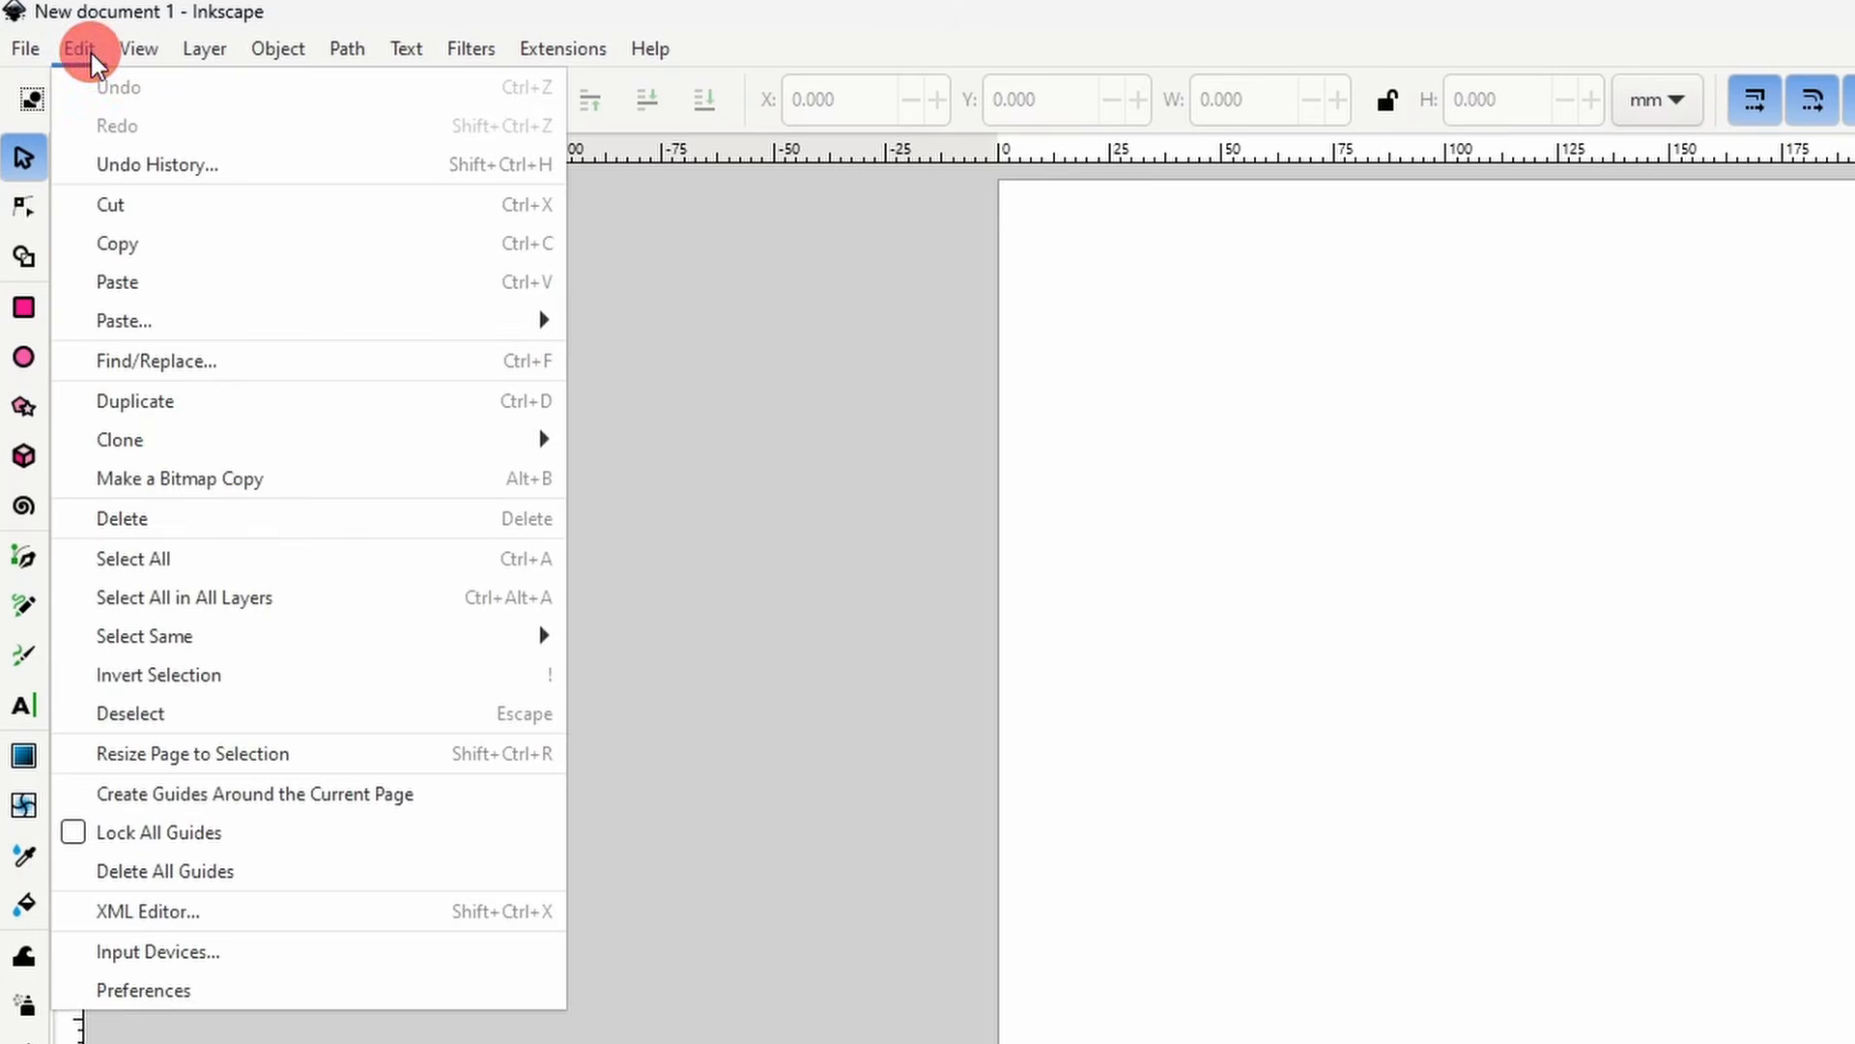
pyautogui.click(214, 996)
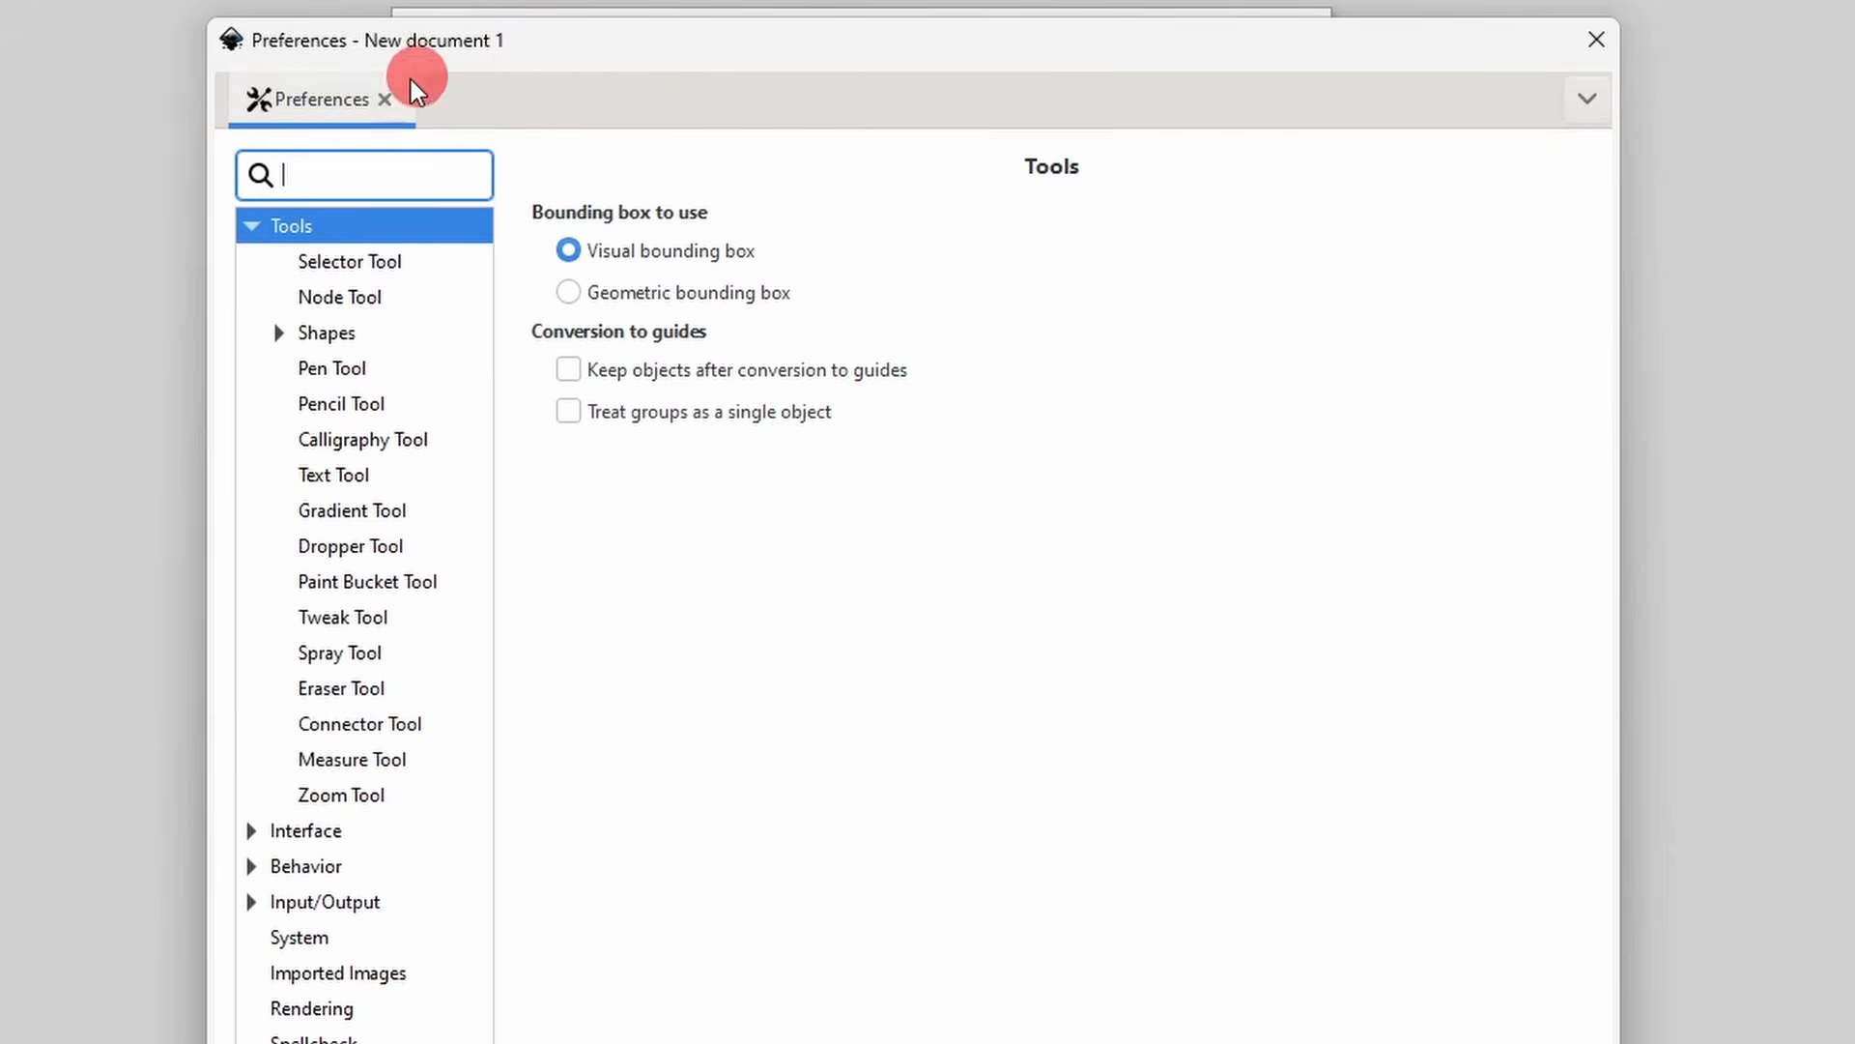
pyautogui.write('welcome')
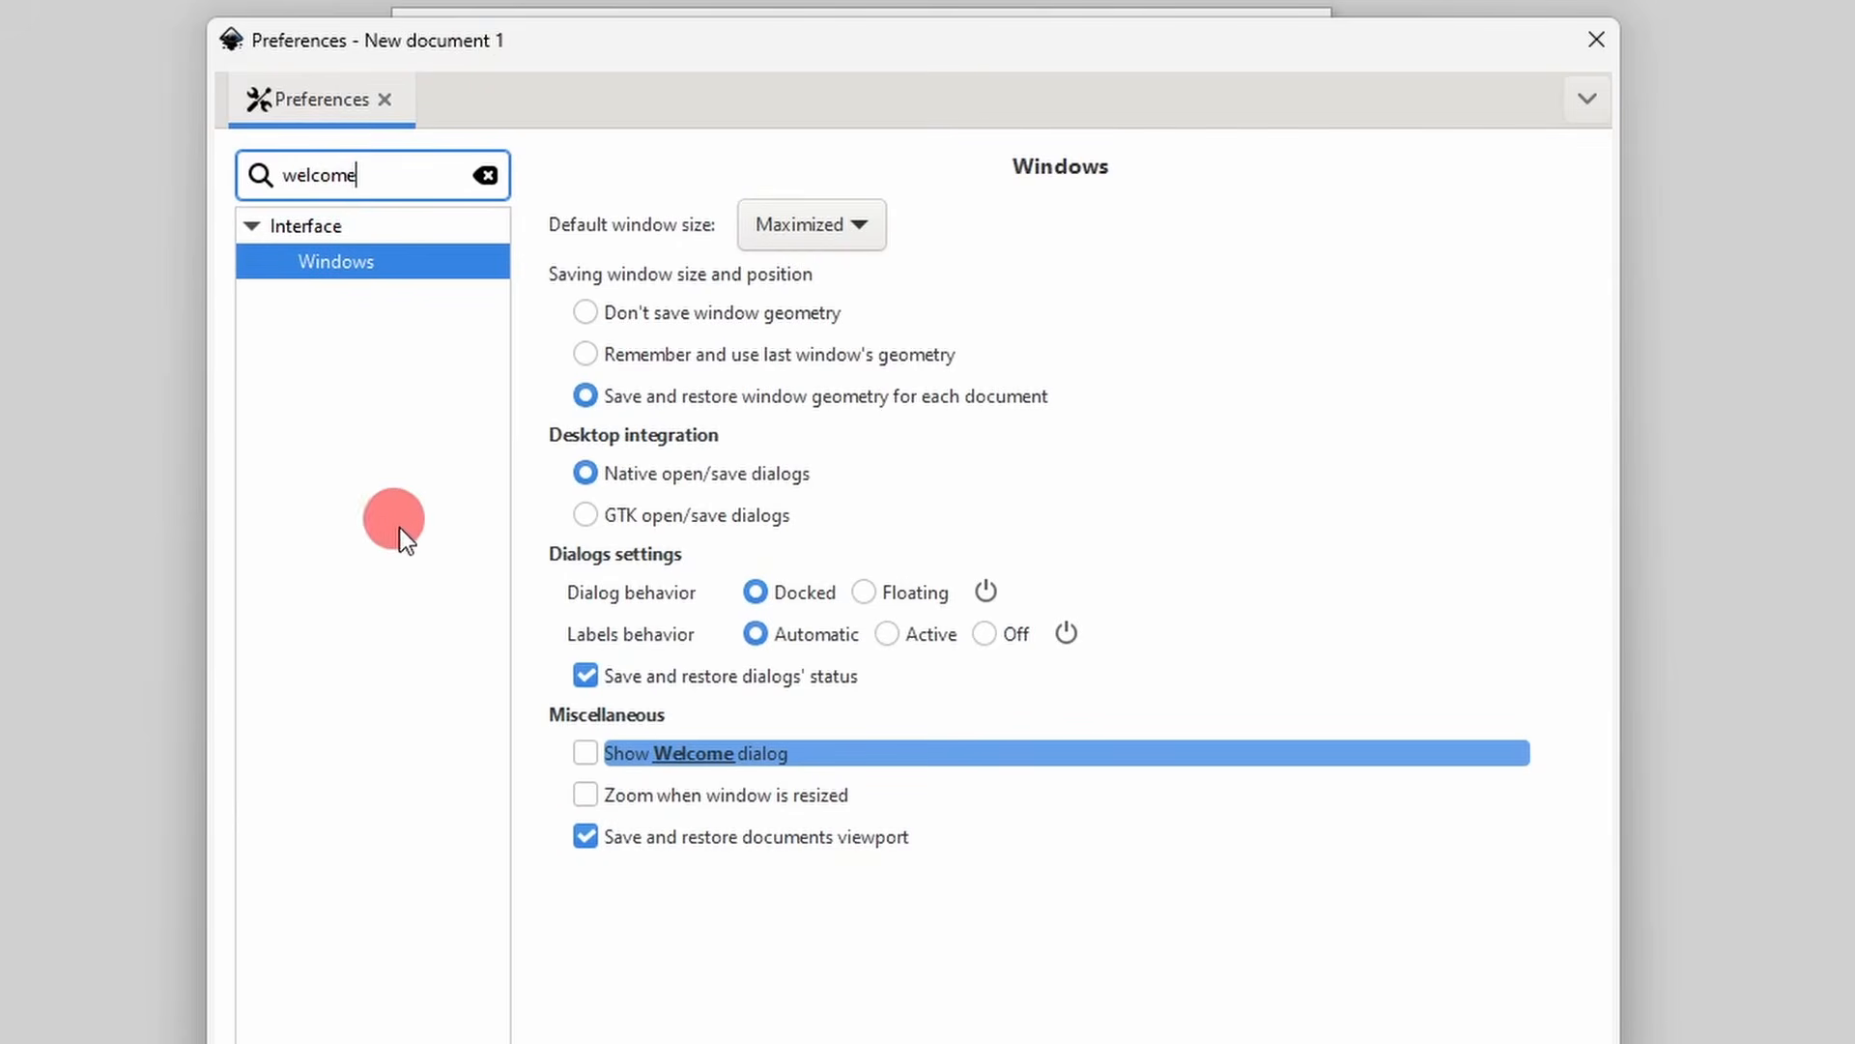
pyautogui.click(586, 754)
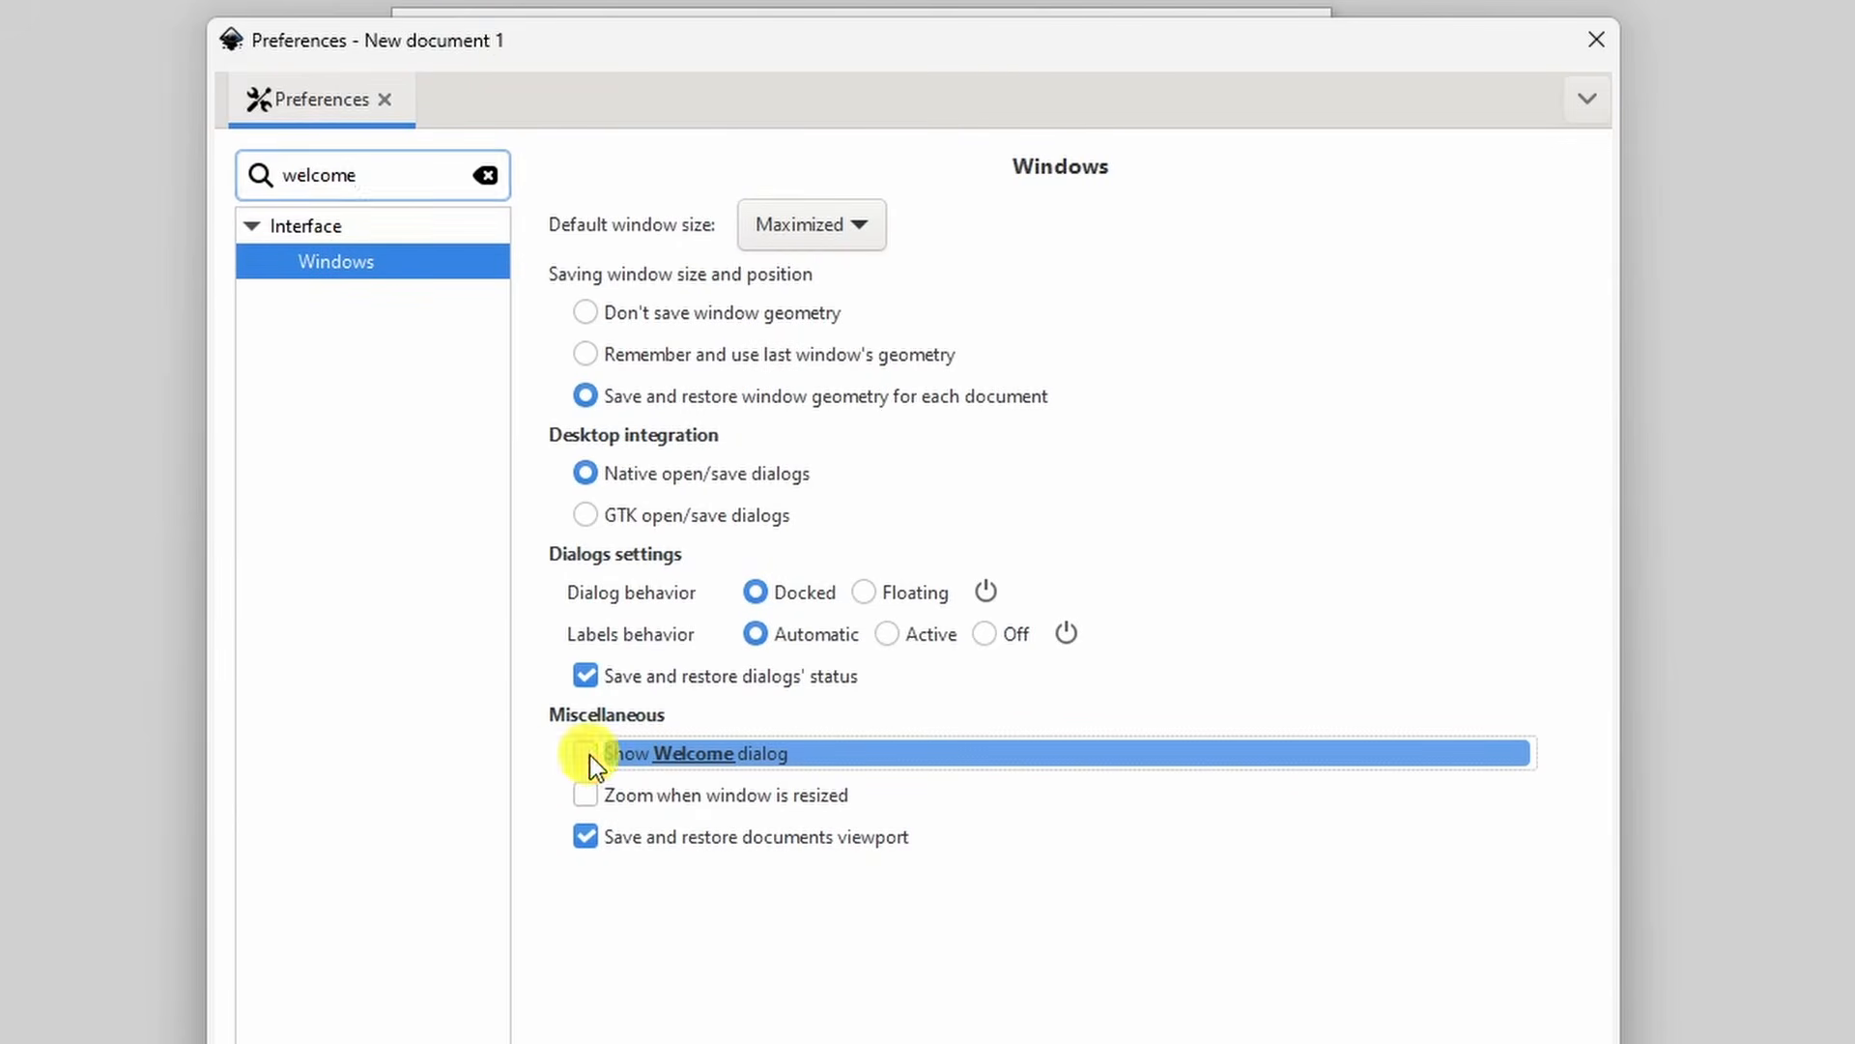
pyautogui.click(1592, 44)
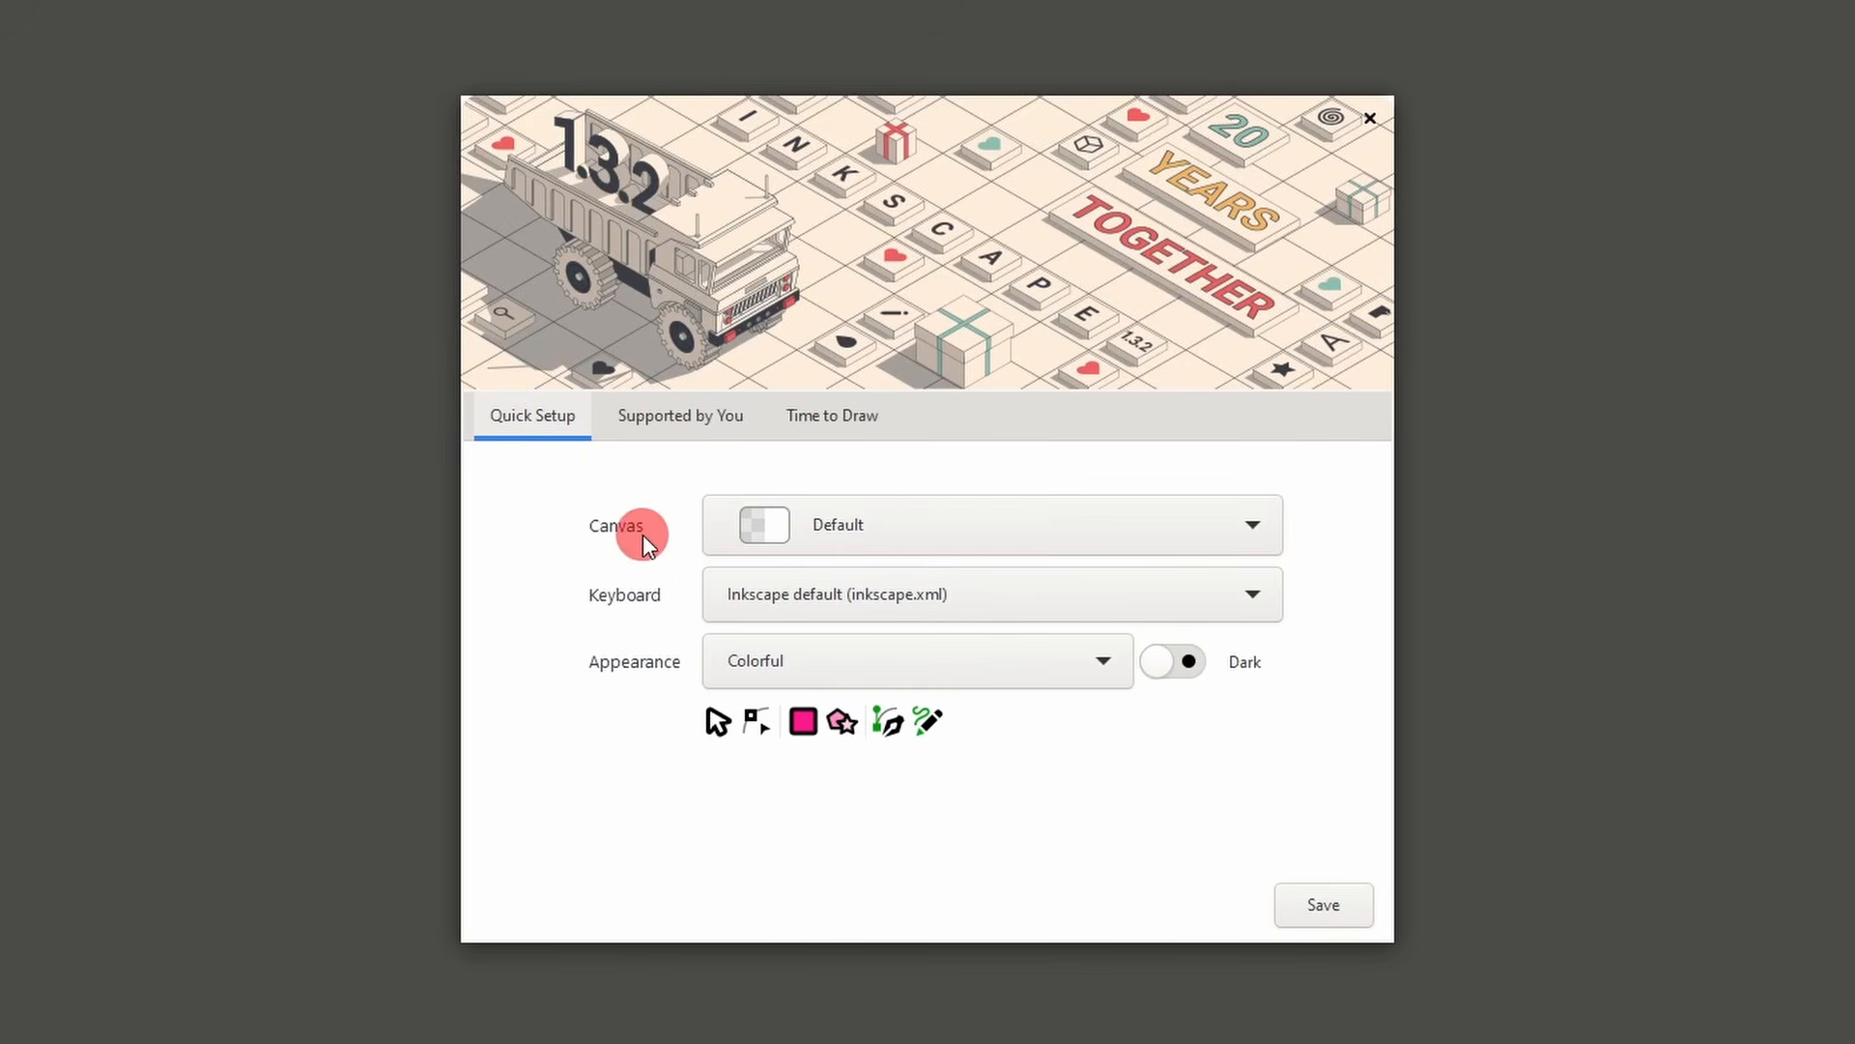
# - Try the Dark and Light Checkerboard canvas options, and return the canvas to Default
pyautogui.click(879, 530)
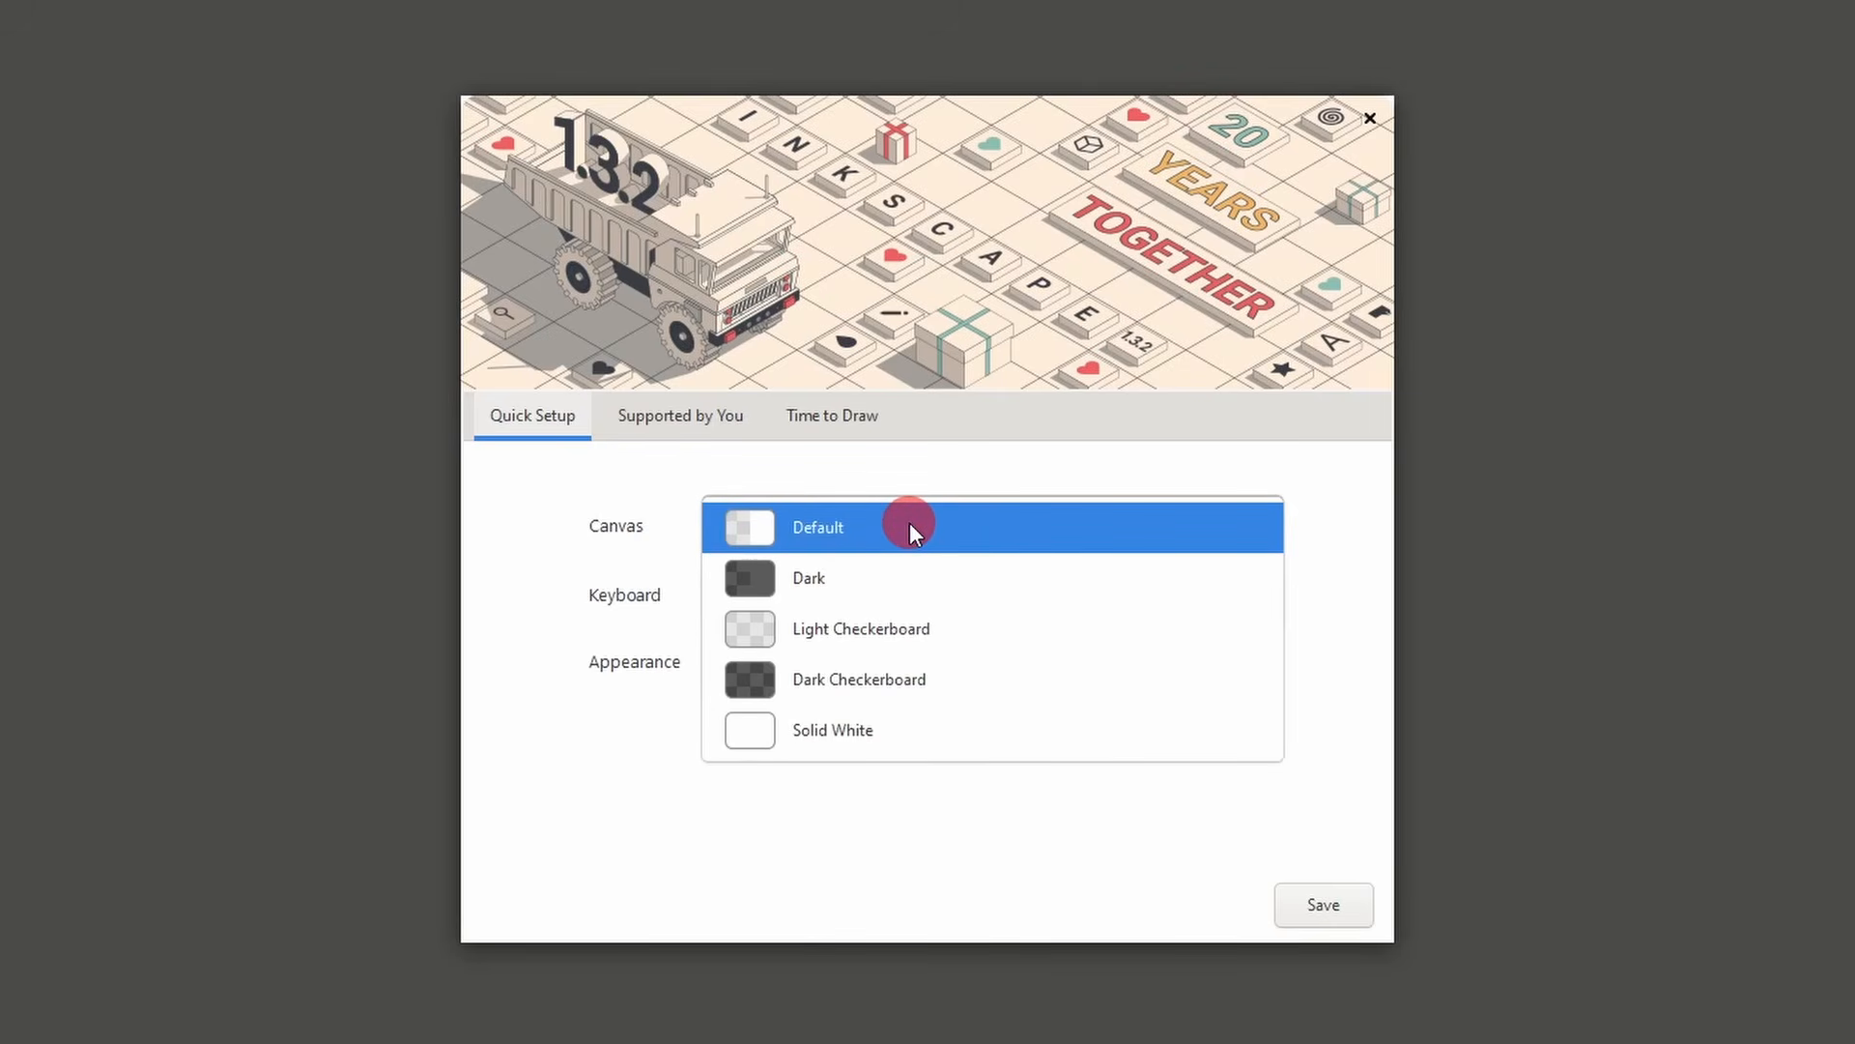
pyautogui.click(827, 577)
pyautogui.click(897, 541)
pyautogui.click(880, 586)
pyautogui.click(930, 539)
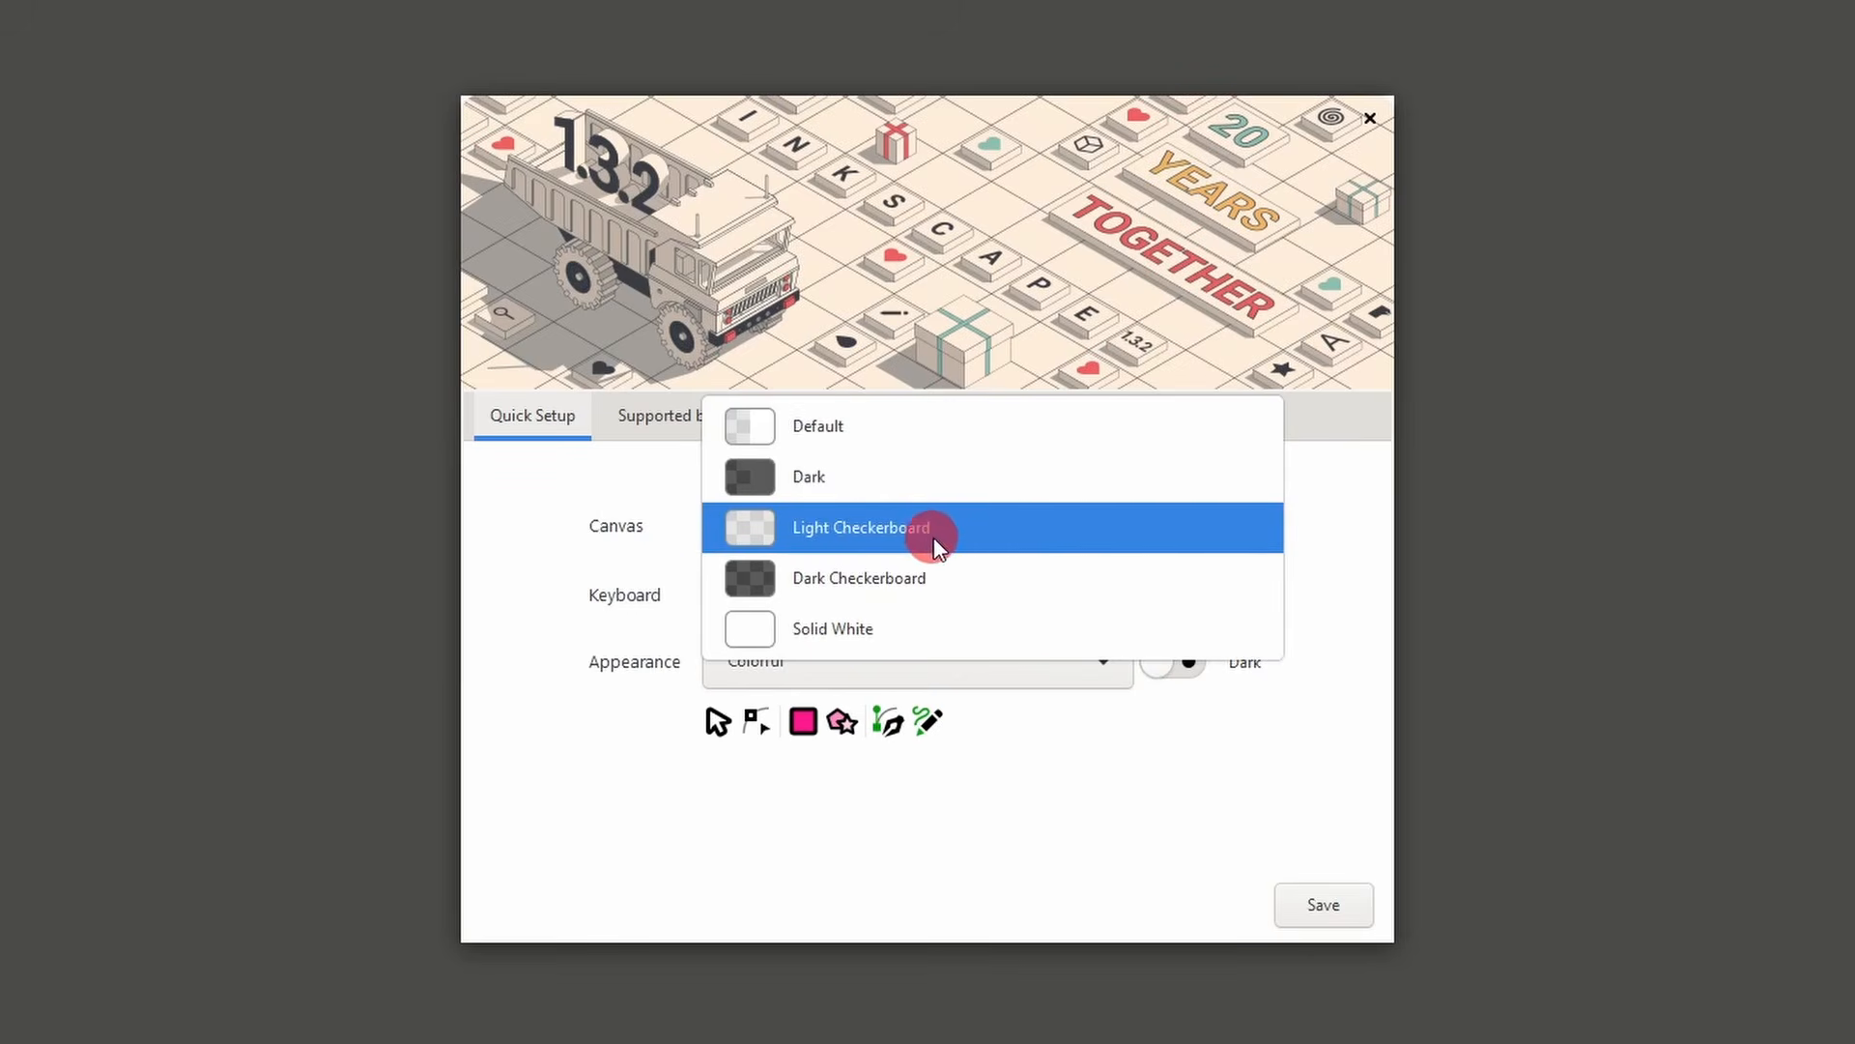
pyautogui.click(873, 437)
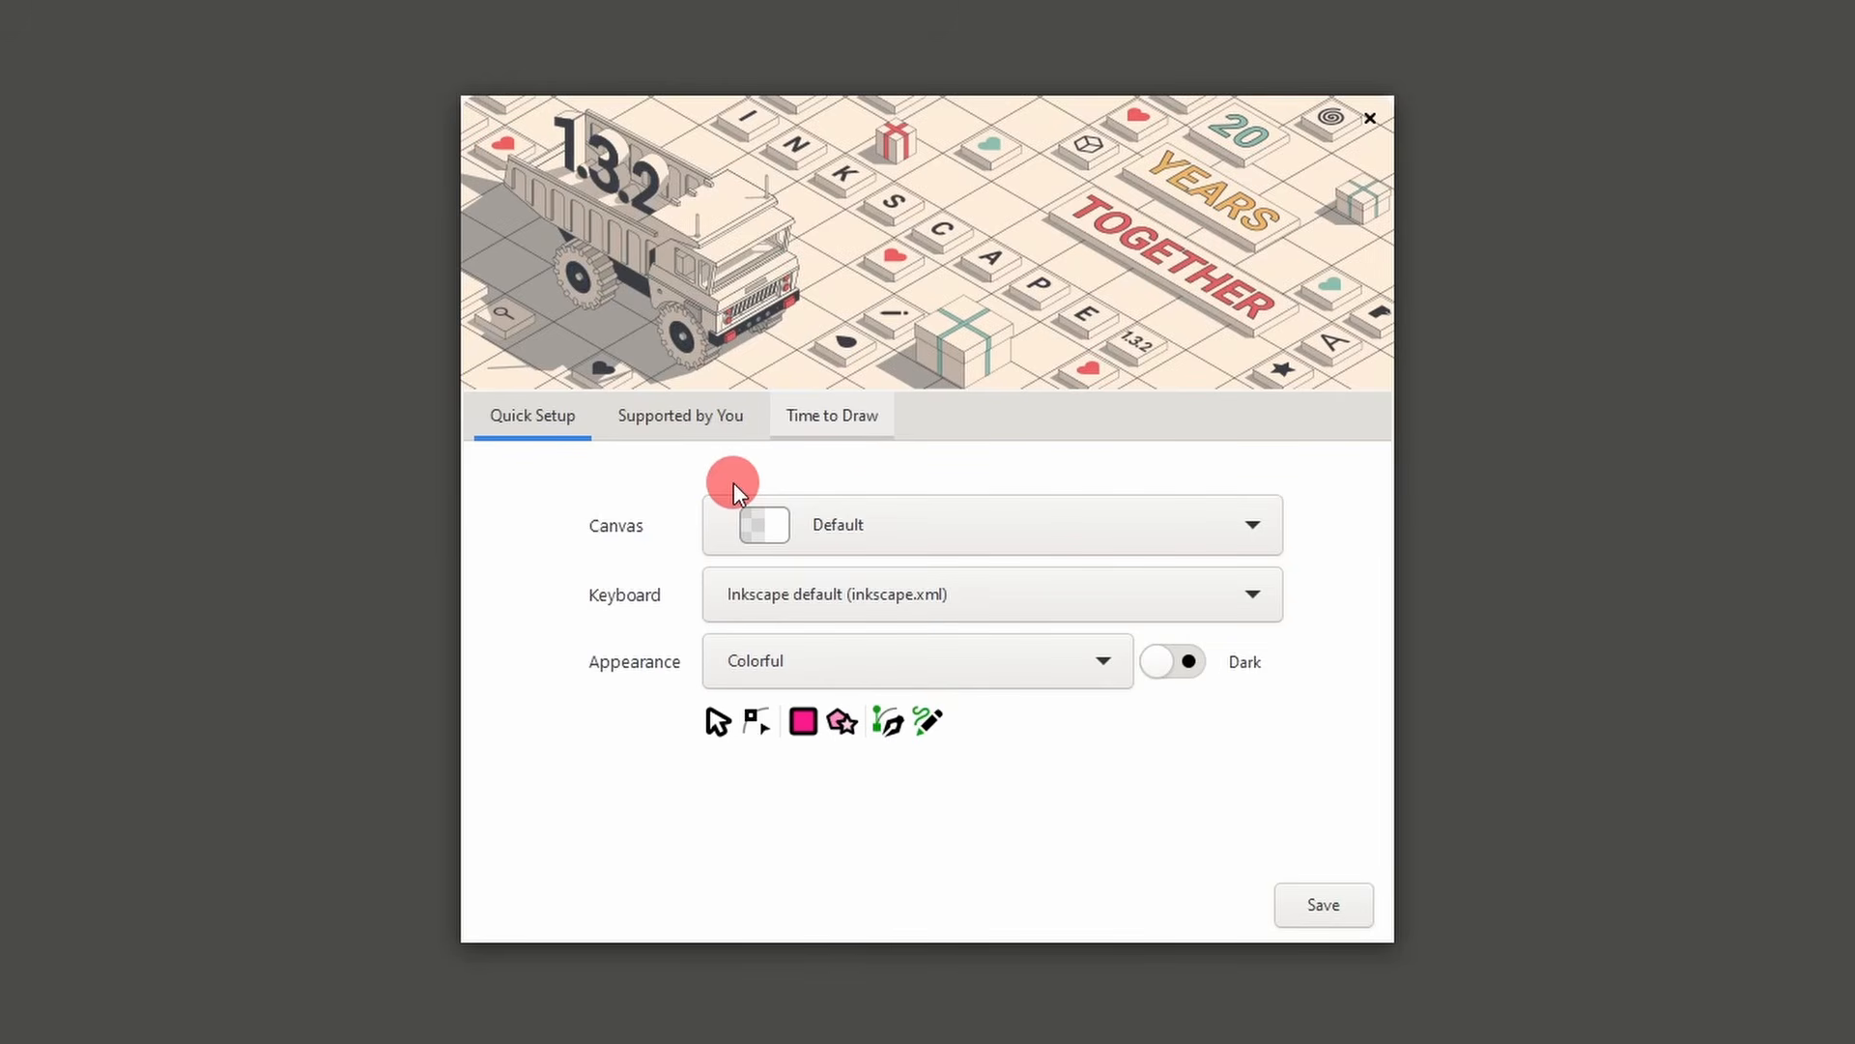
# - Look through the available keyboard shortcut sets and keep the current one
pyautogui.click(748, 601)
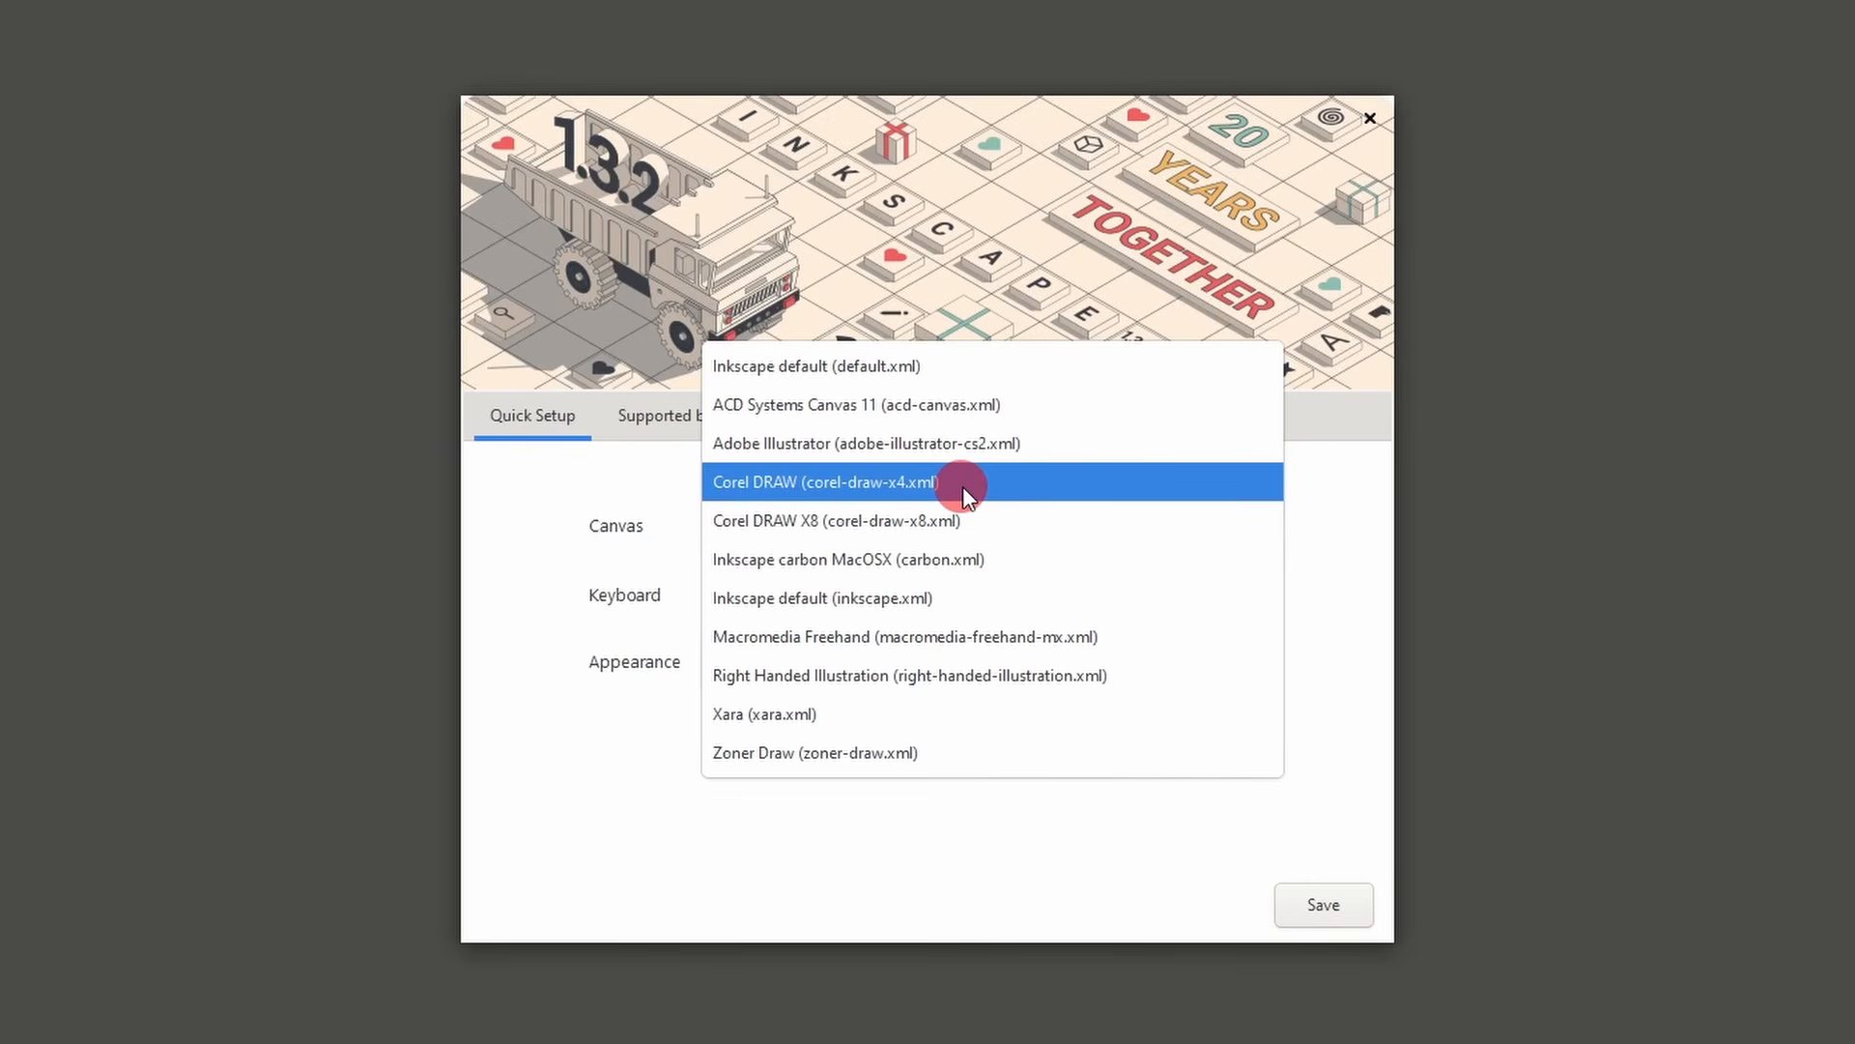
pyautogui.click(686, 598)
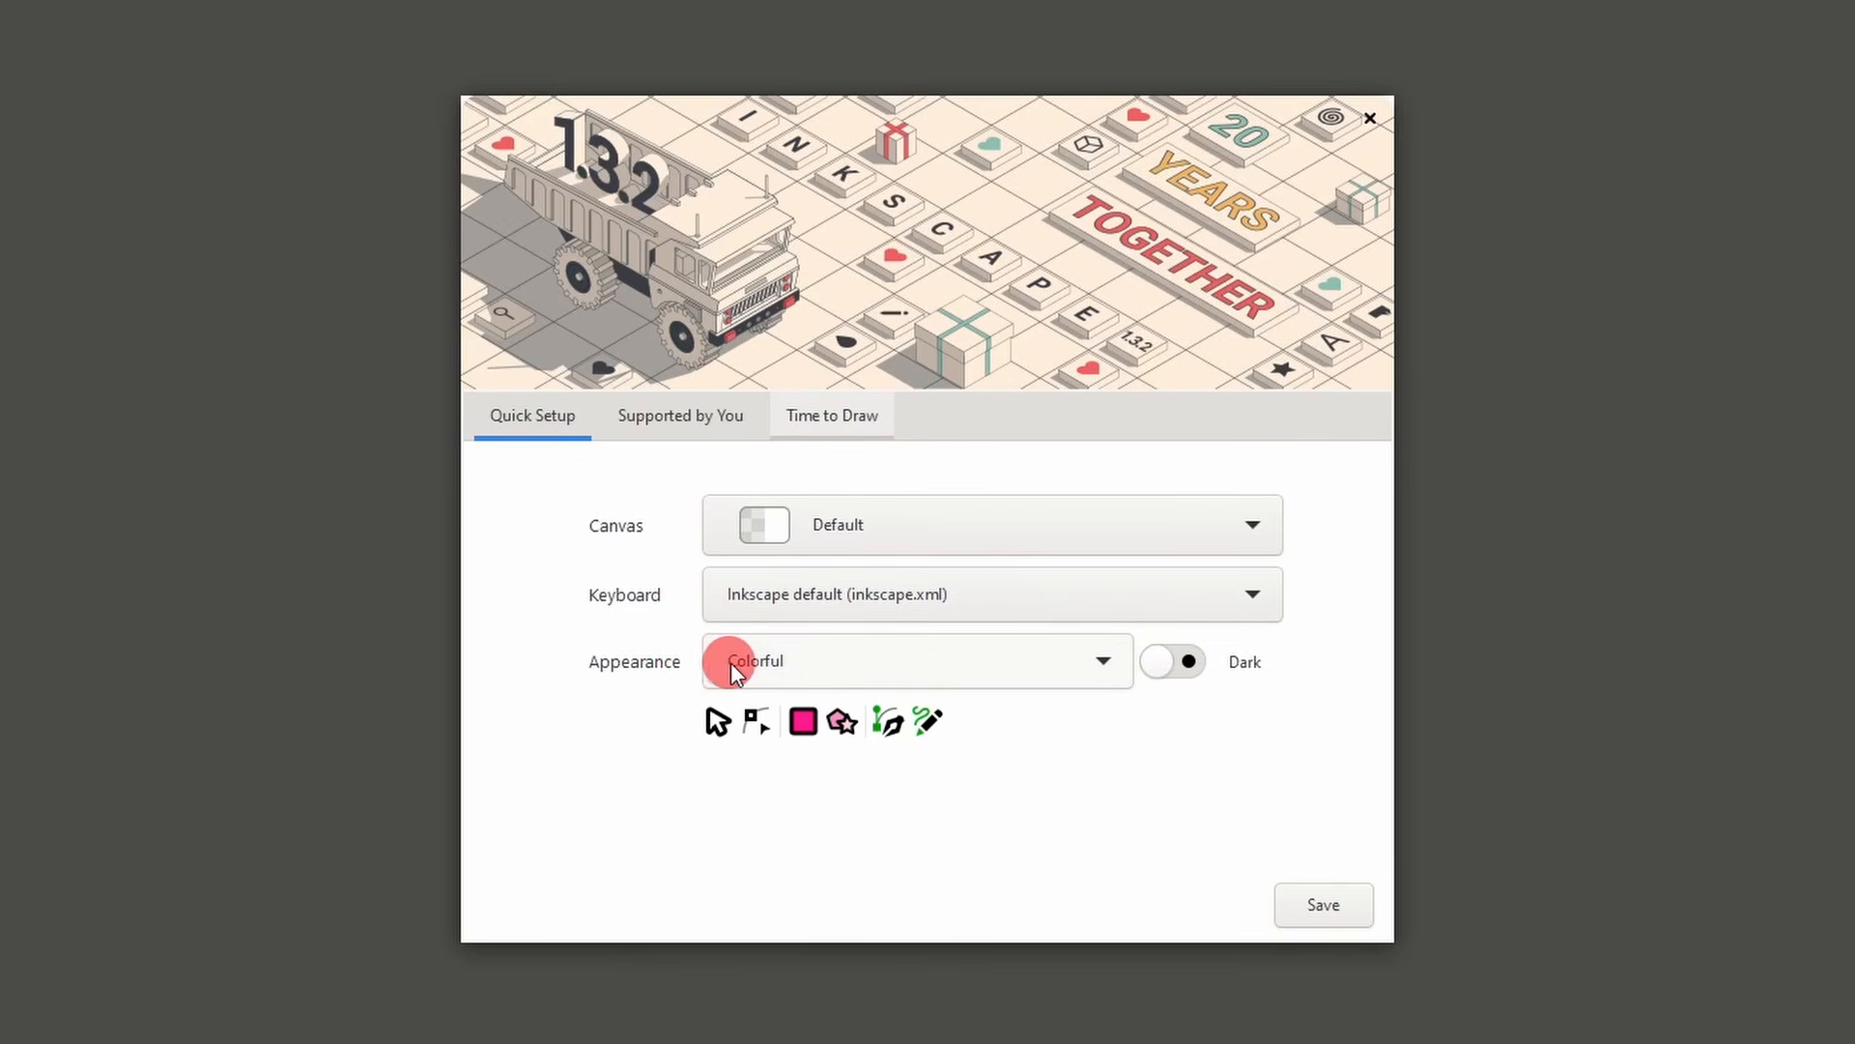
# - Preview the Grayscale, Classic Symbolic and System Default appearances, and return to Colorful
pyautogui.click(789, 665)
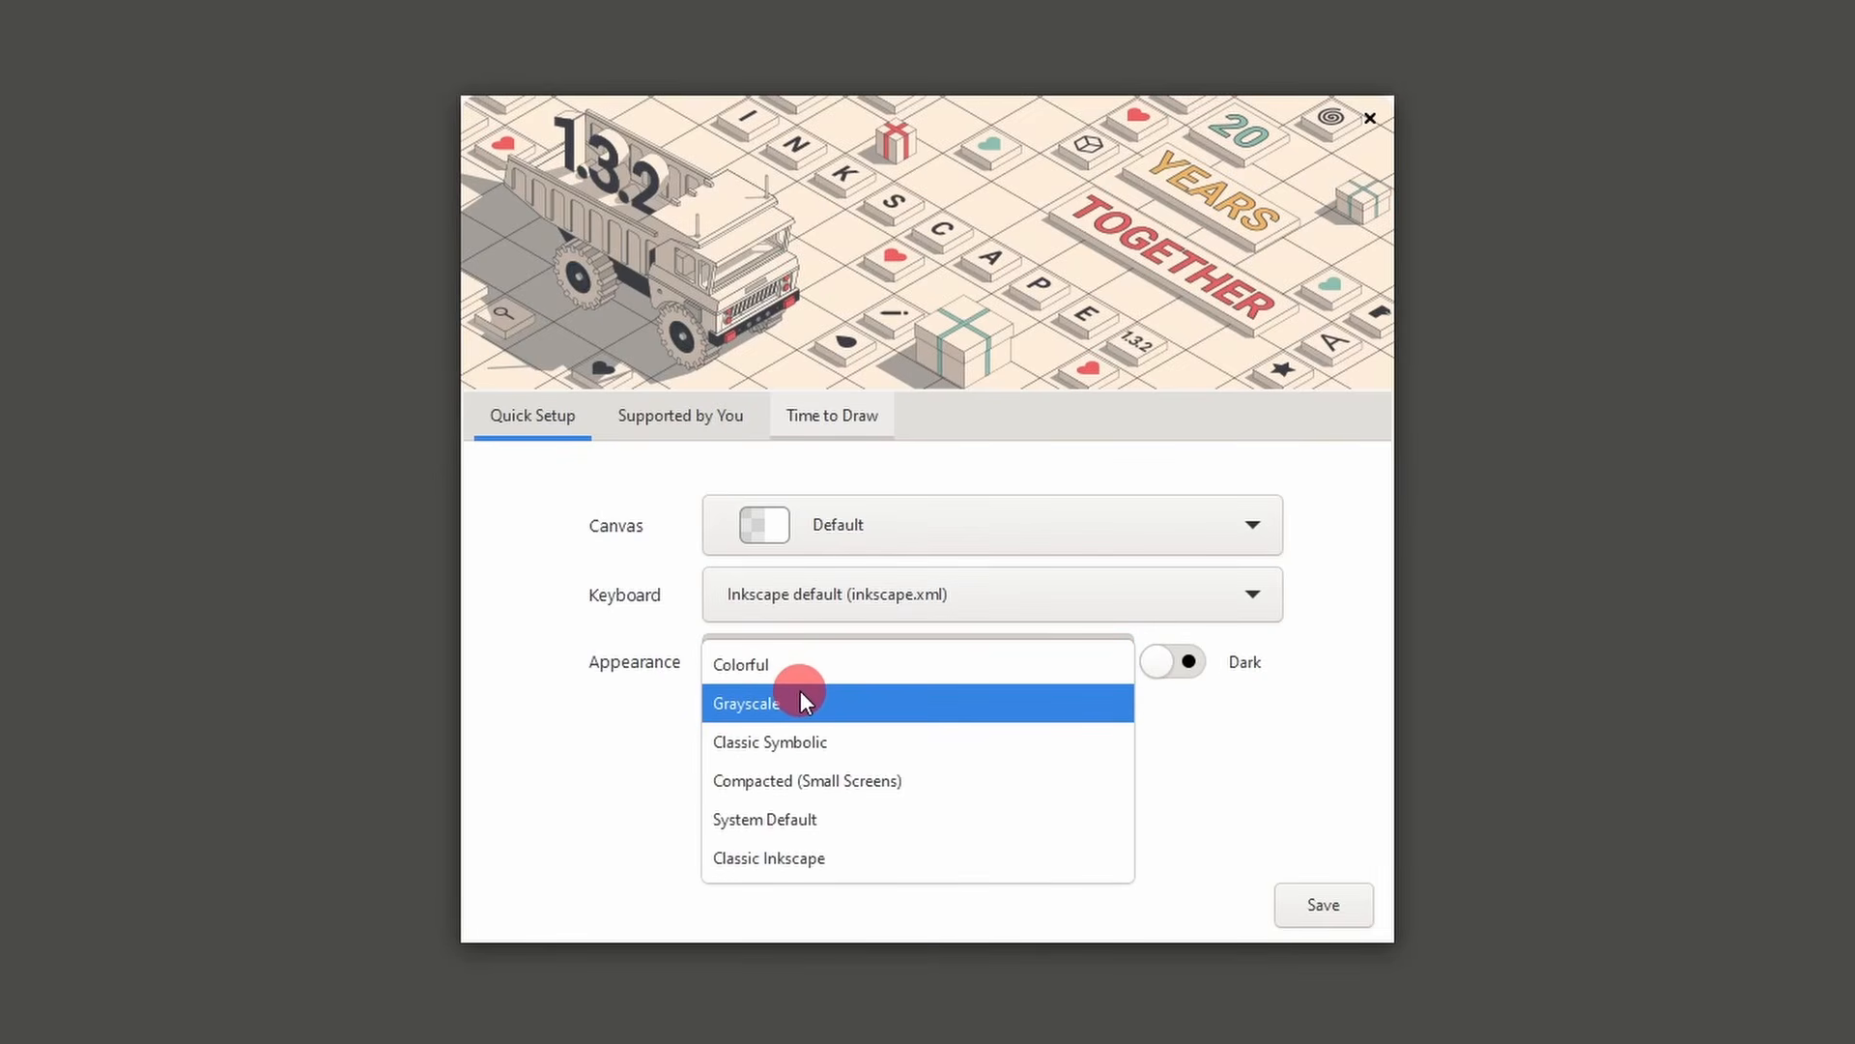
pyautogui.click(802, 700)
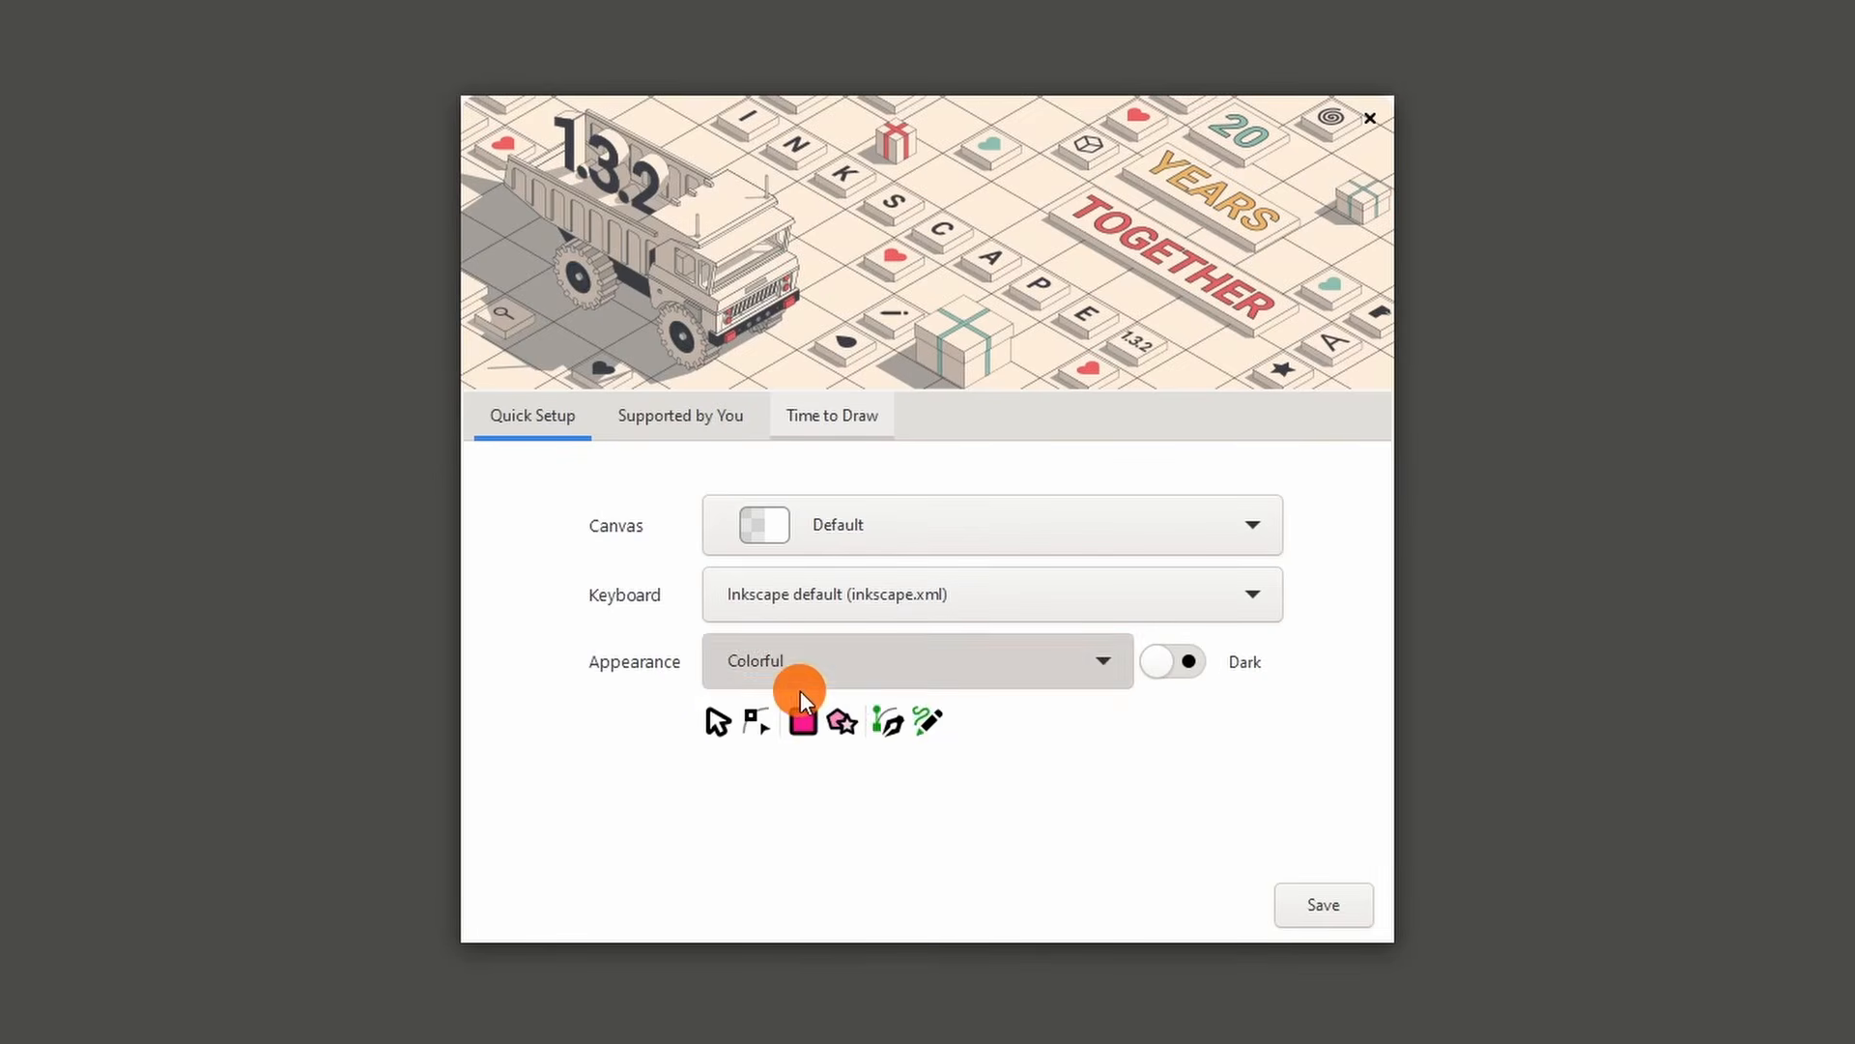
pyautogui.click(916, 678)
pyautogui.click(882, 705)
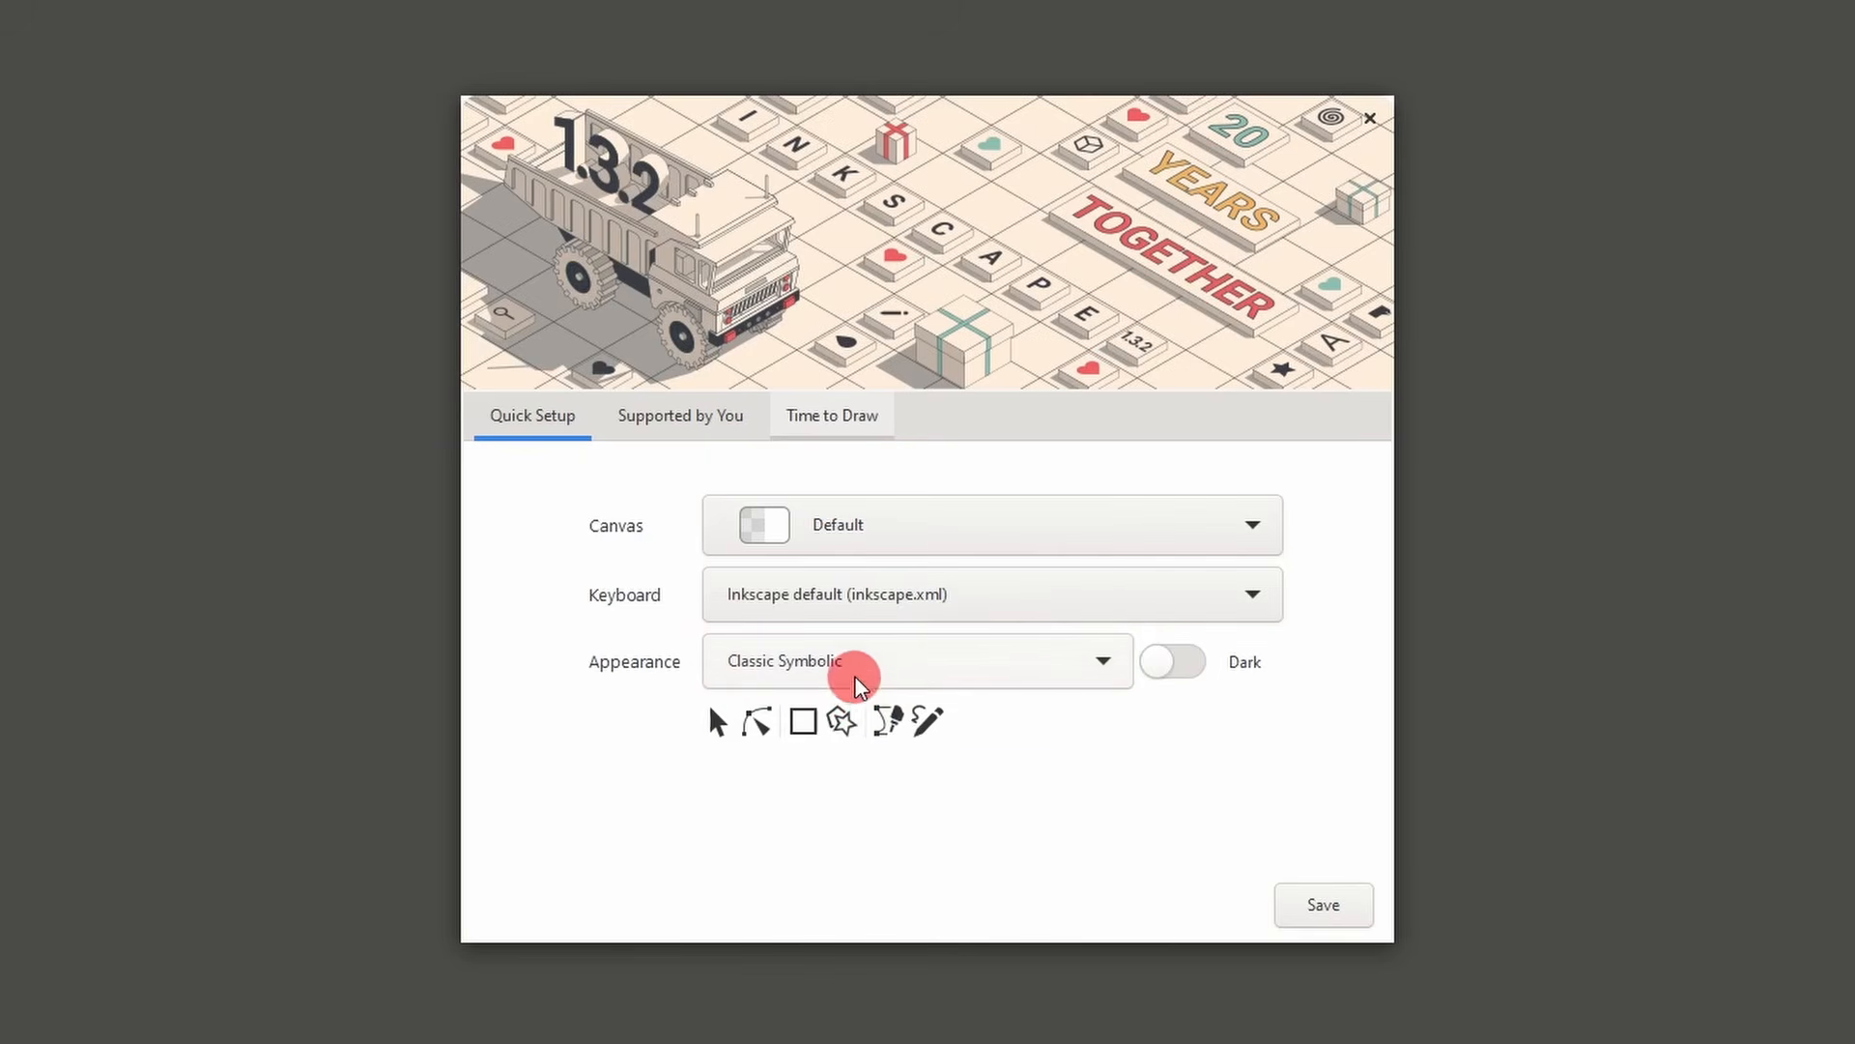
pyautogui.click(861, 684)
pyautogui.click(856, 738)
pyautogui.click(860, 686)
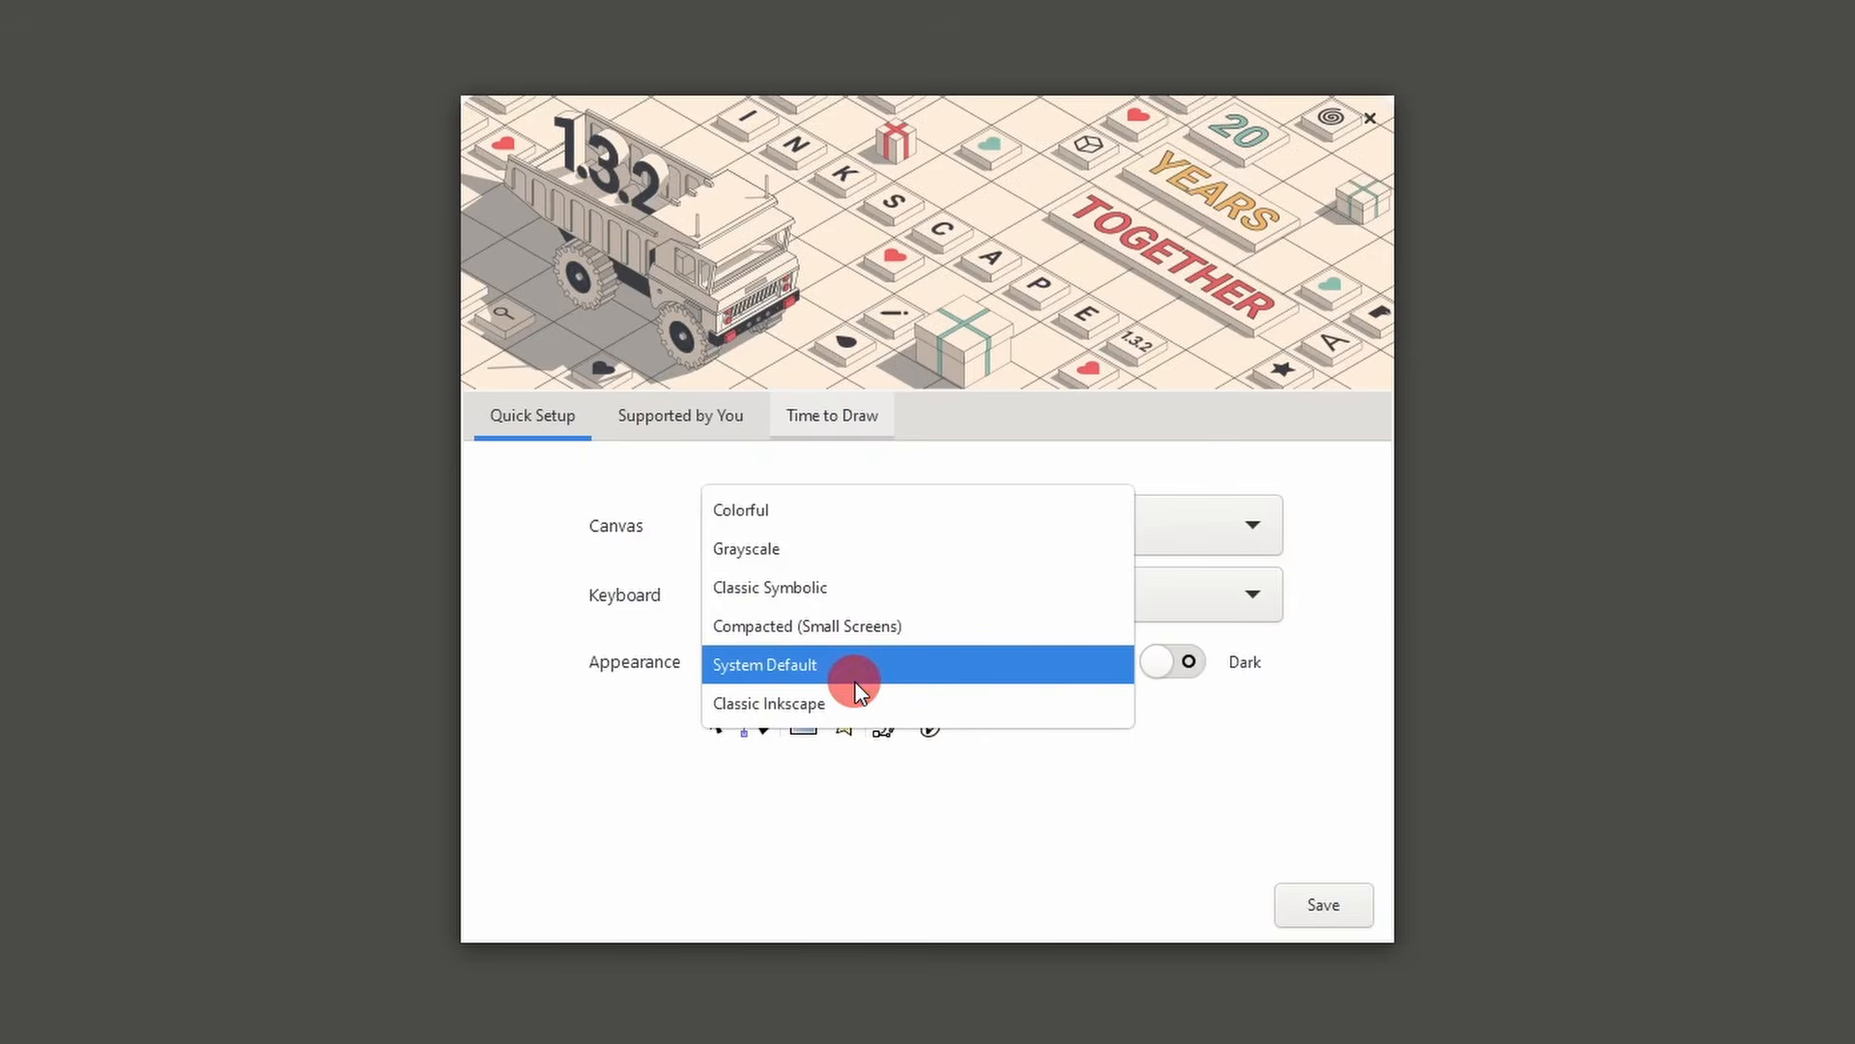
pyautogui.click(821, 522)
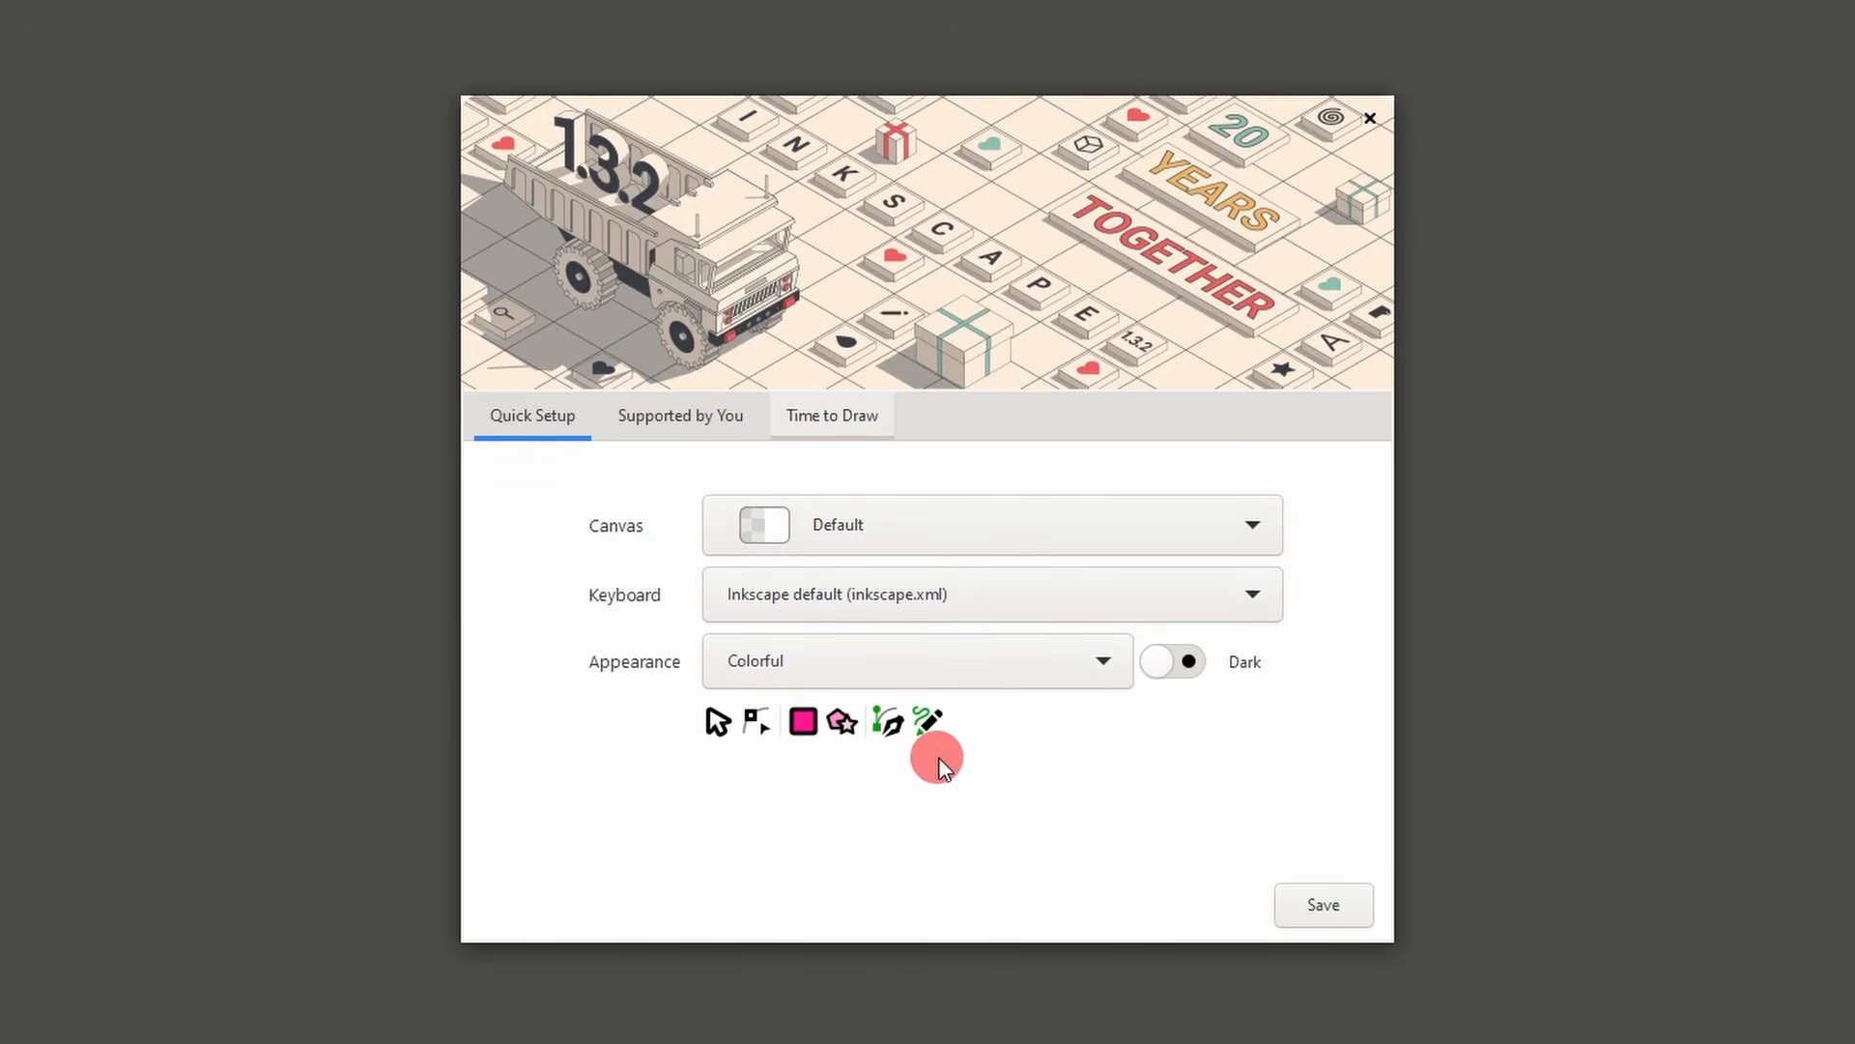
# - Preview the dark theme and switch back to the light theme
pyautogui.click(1169, 666)
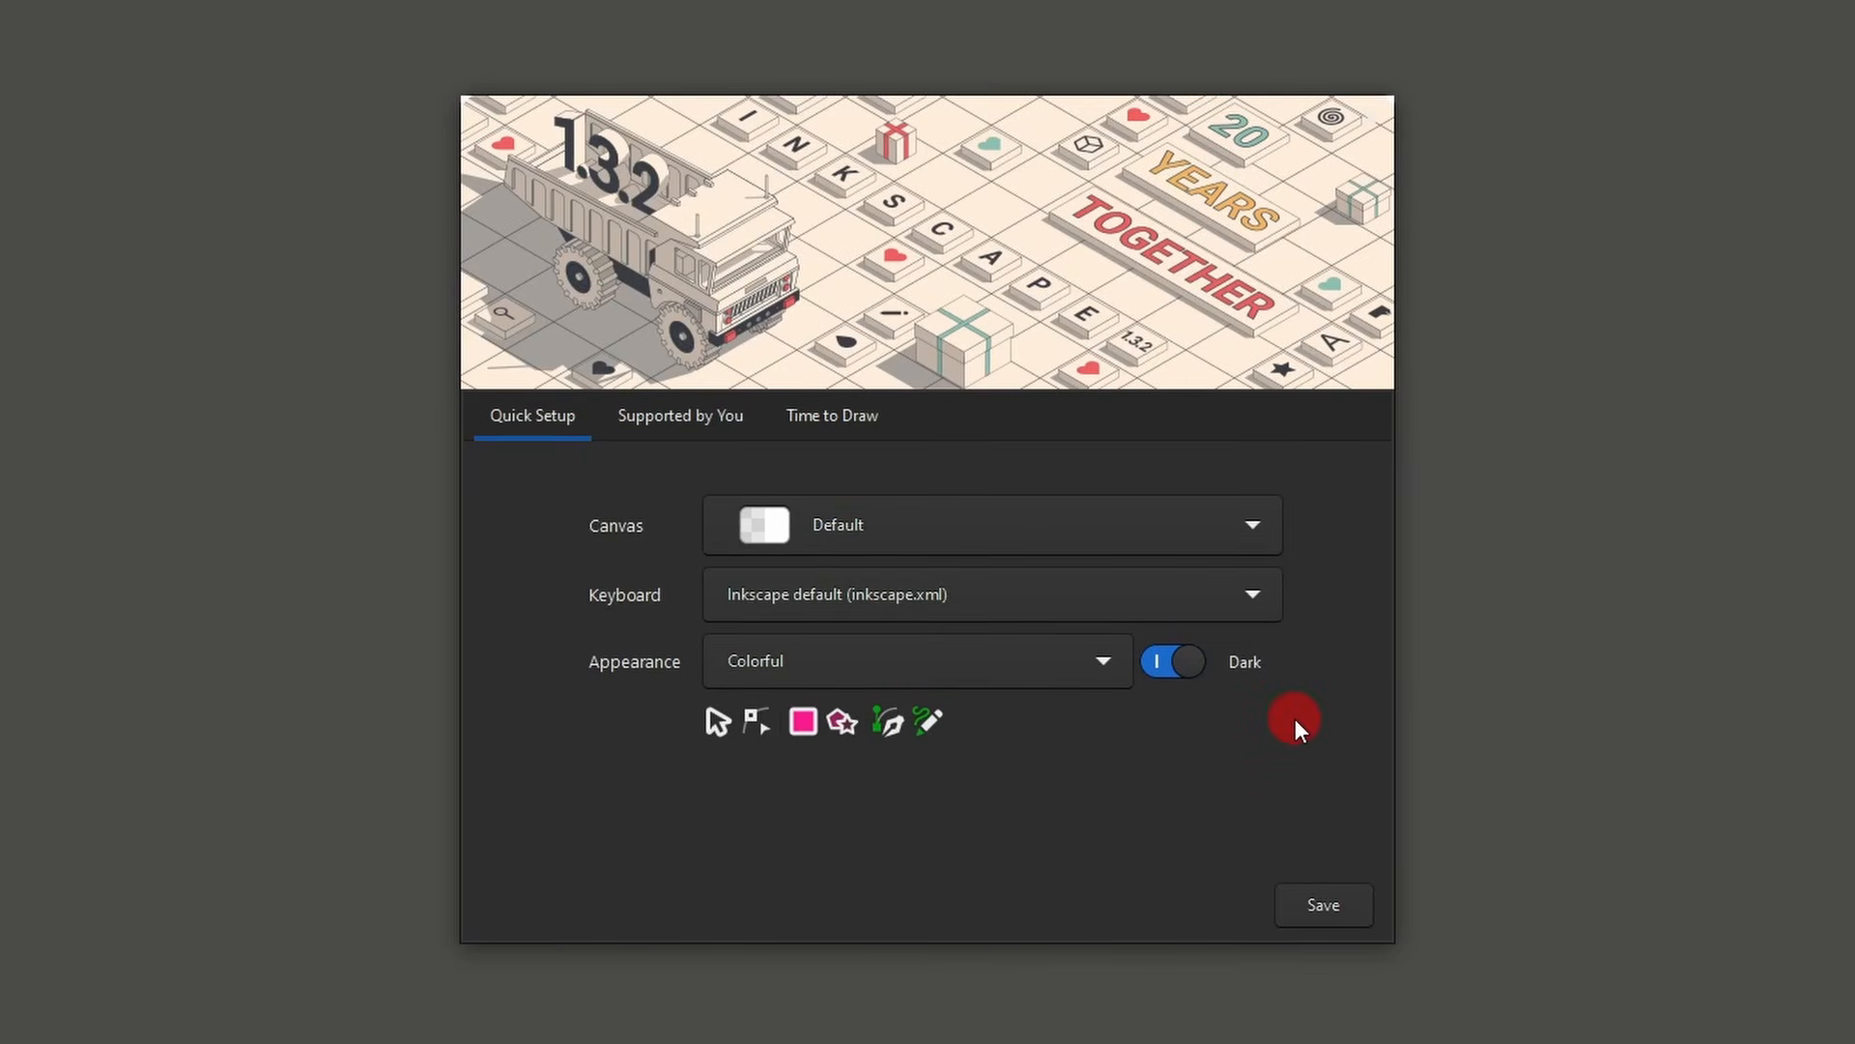
pyautogui.click(1181, 665)
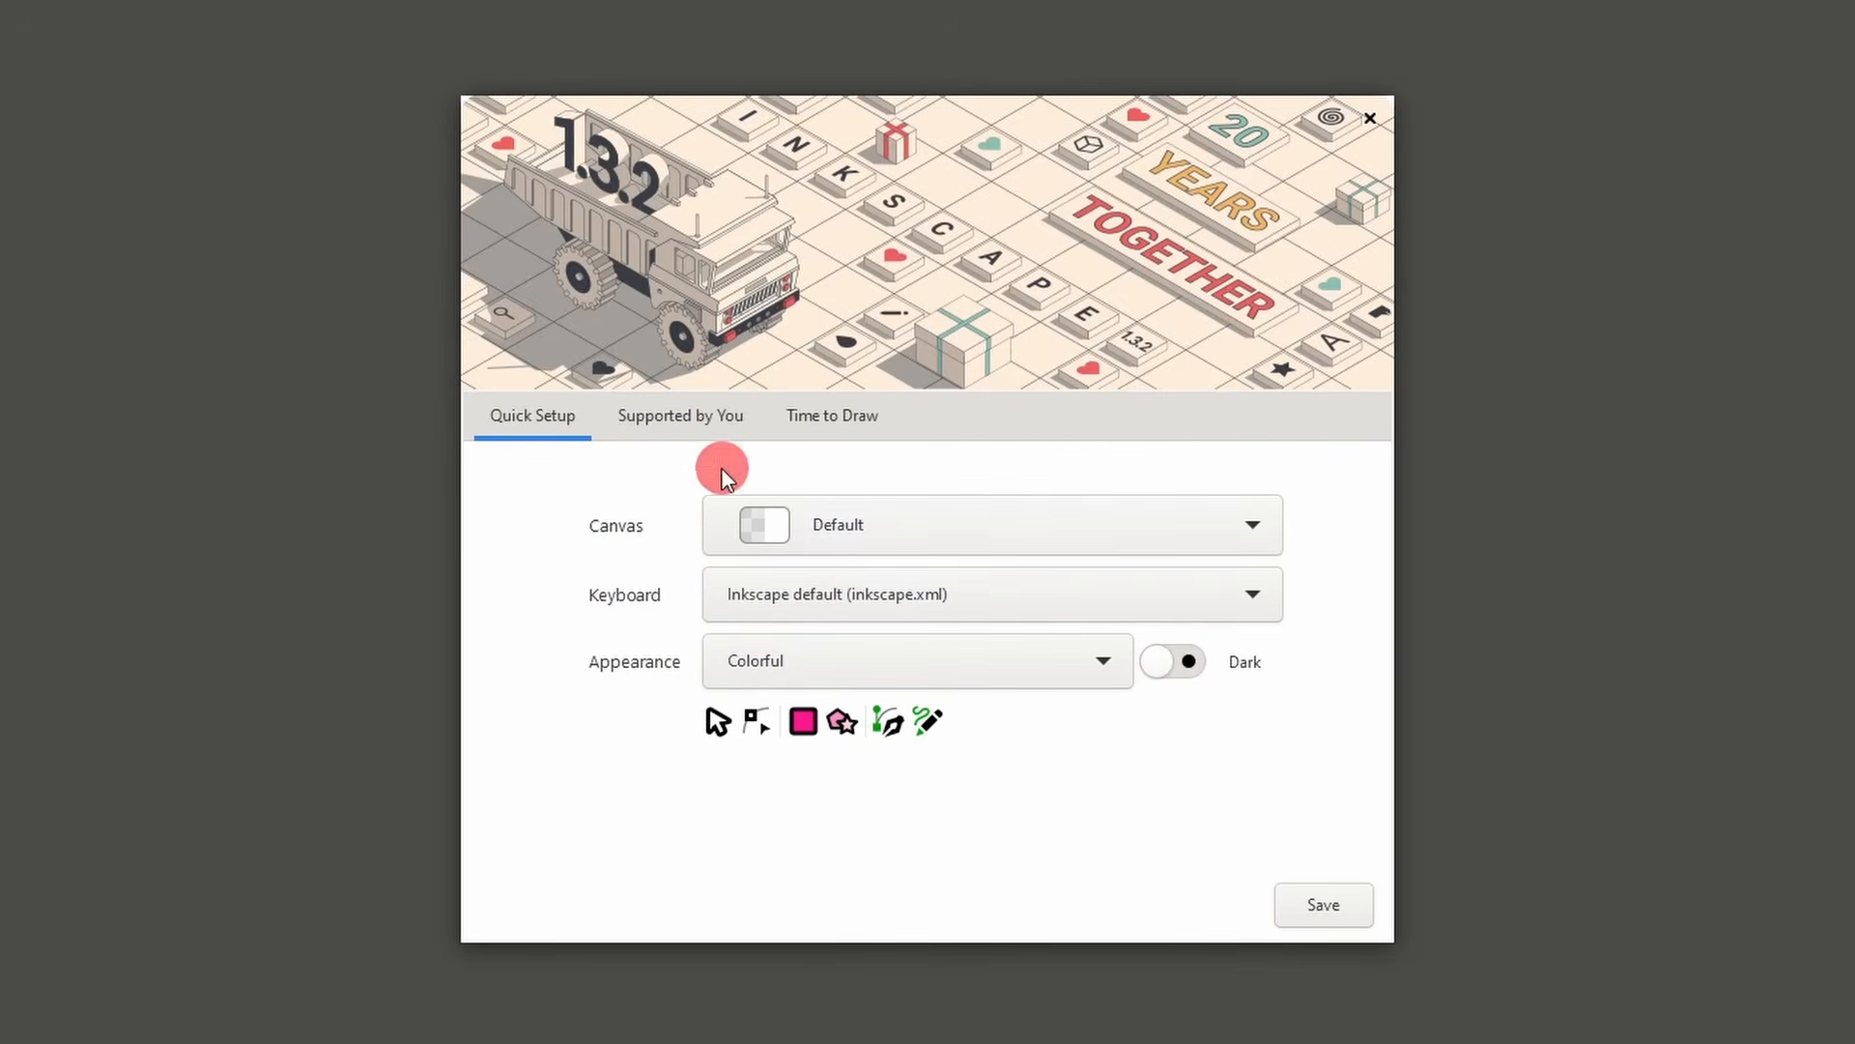
# - Look at the project support information, and browse the Print and Video document templates
pyautogui.click(685, 425)
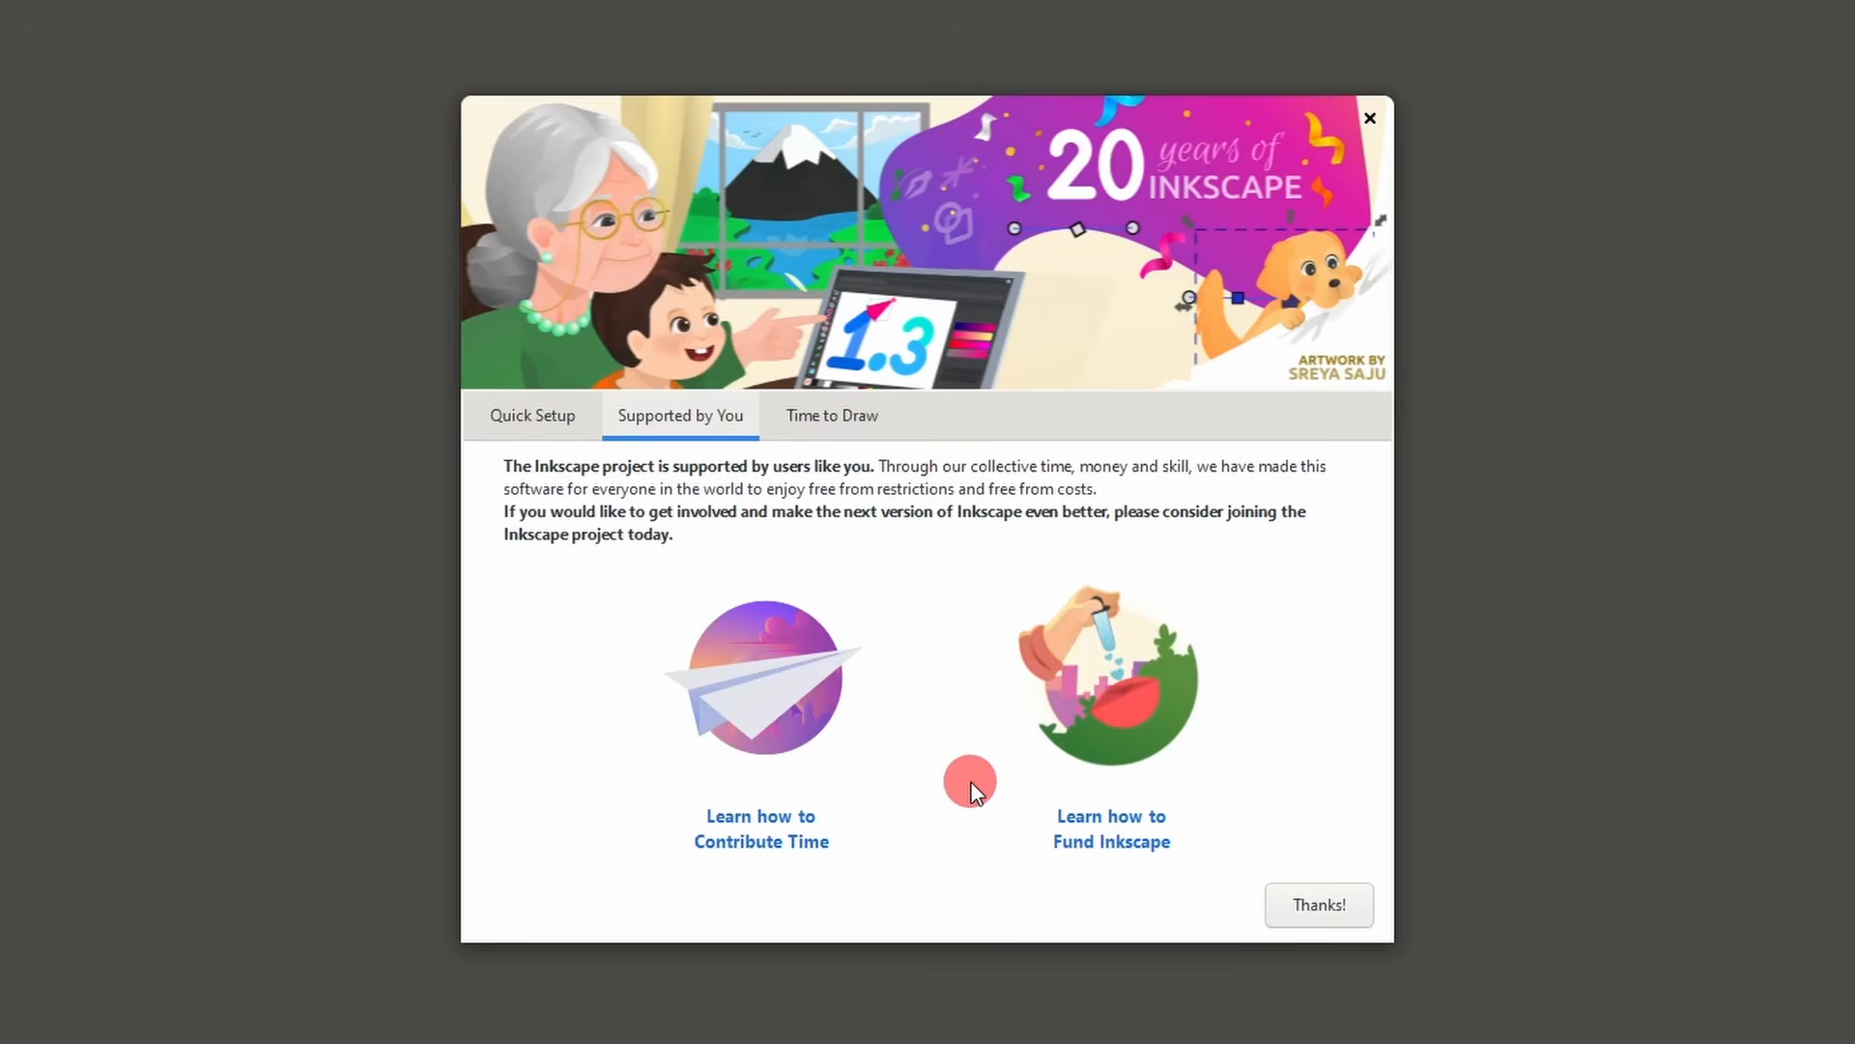
pyautogui.click(803, 426)
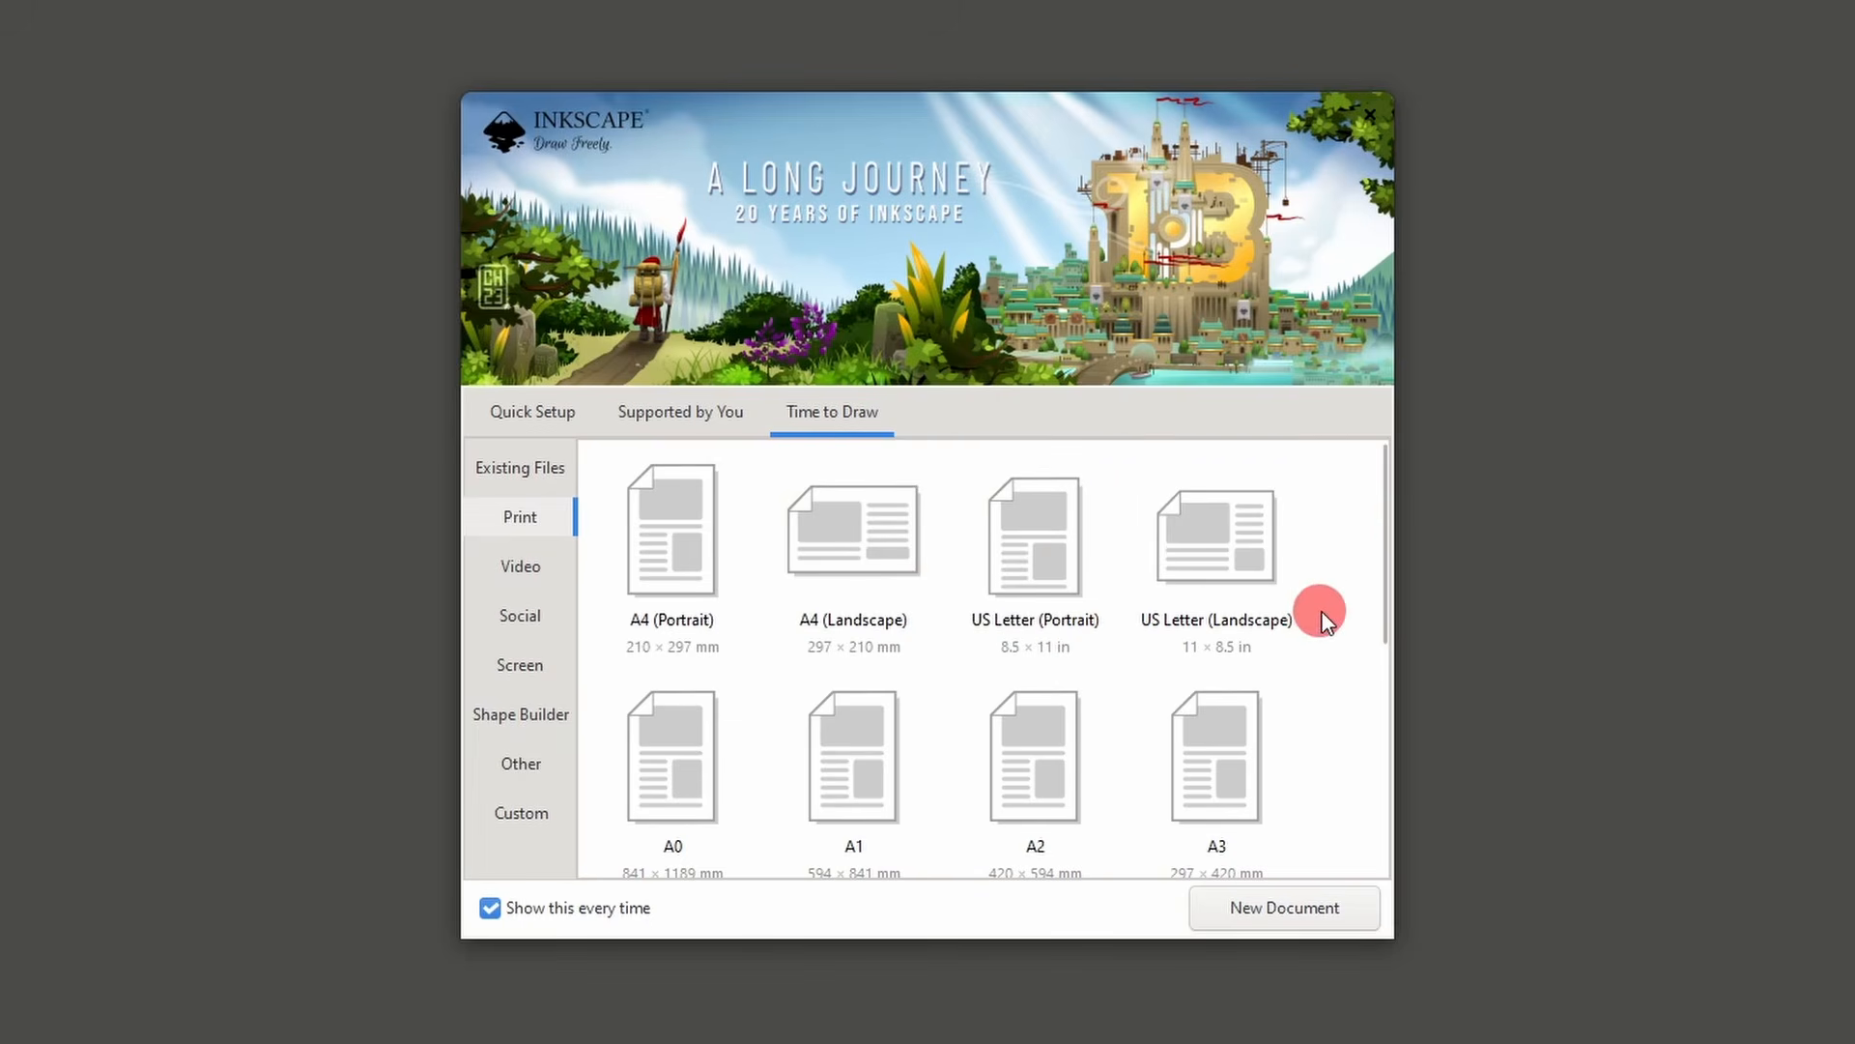
pyautogui.scroll(-5, 1324, 612)
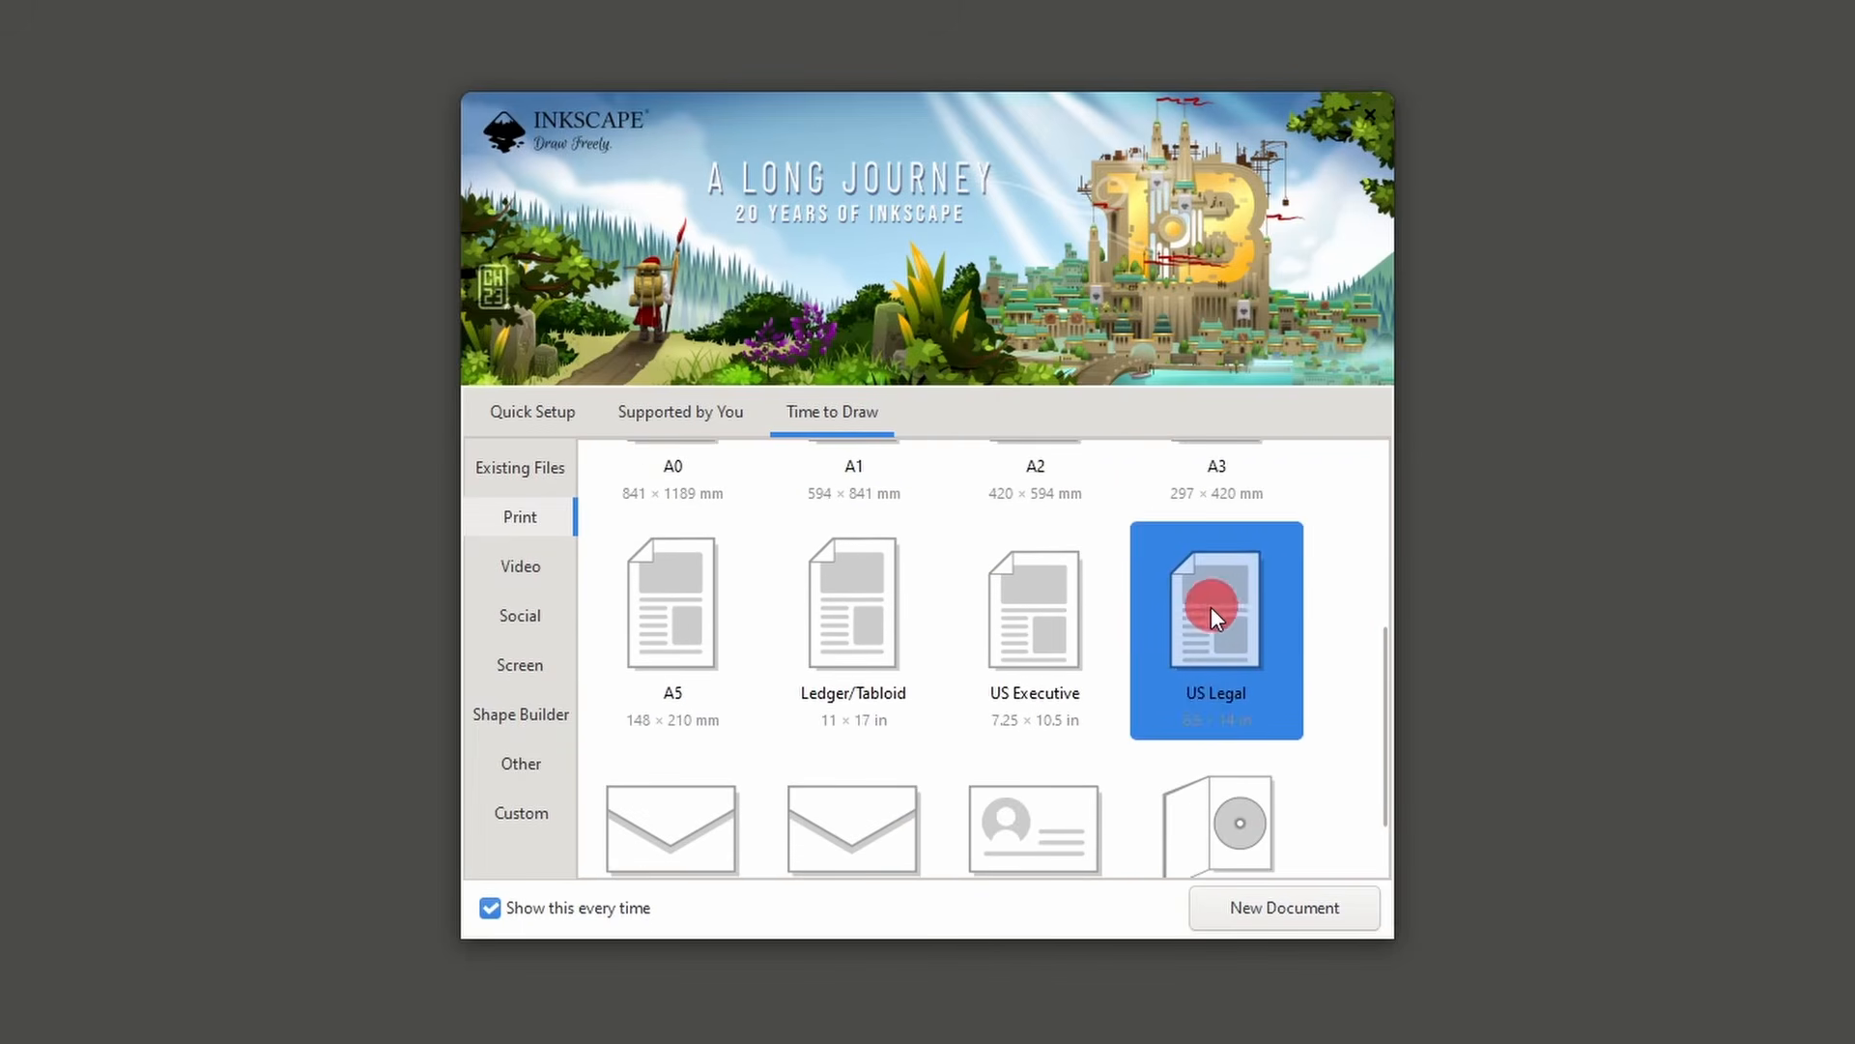
pyautogui.click(525, 572)
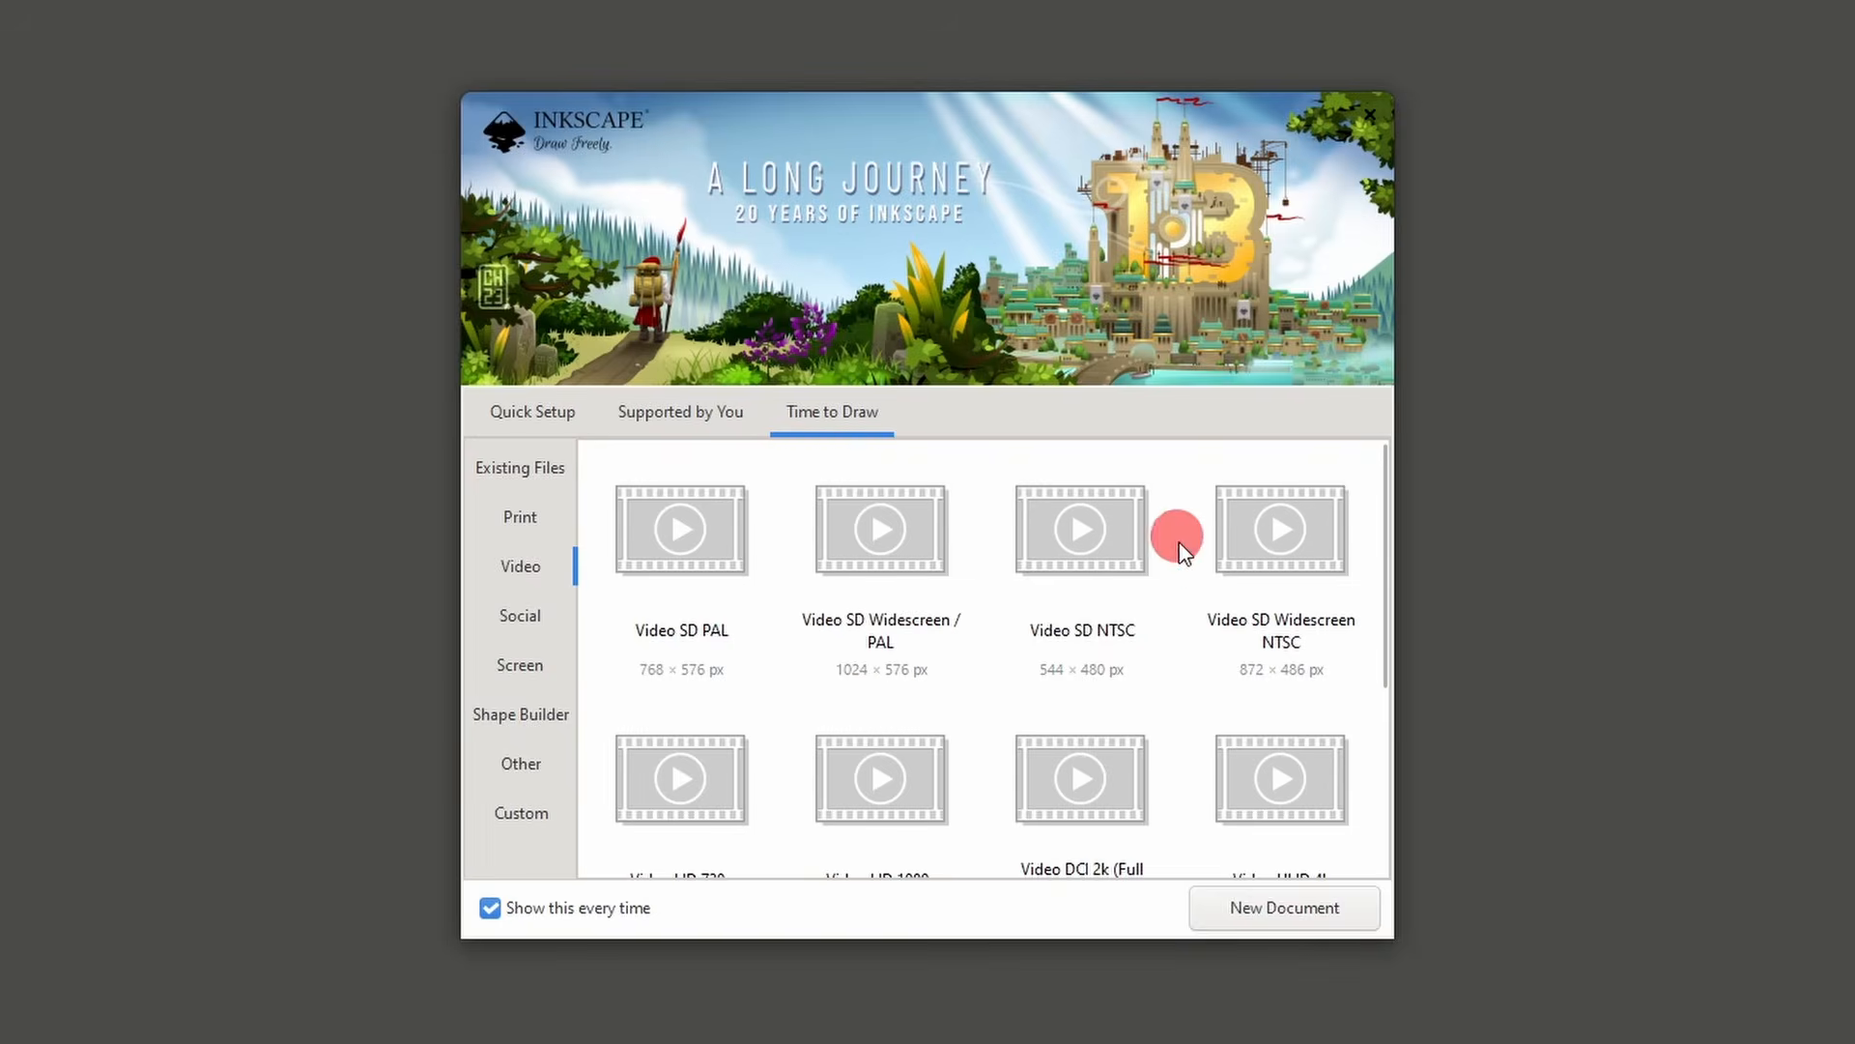
pyautogui.scroll(-1, 993, 632)
pyautogui.scroll(-5, 937, 630)
pyautogui.scroll(5, 1011, 682)
pyautogui.scroll(1, 1064, 691)
# - Browse the Social and Screen document templates
pyautogui.click(502, 618)
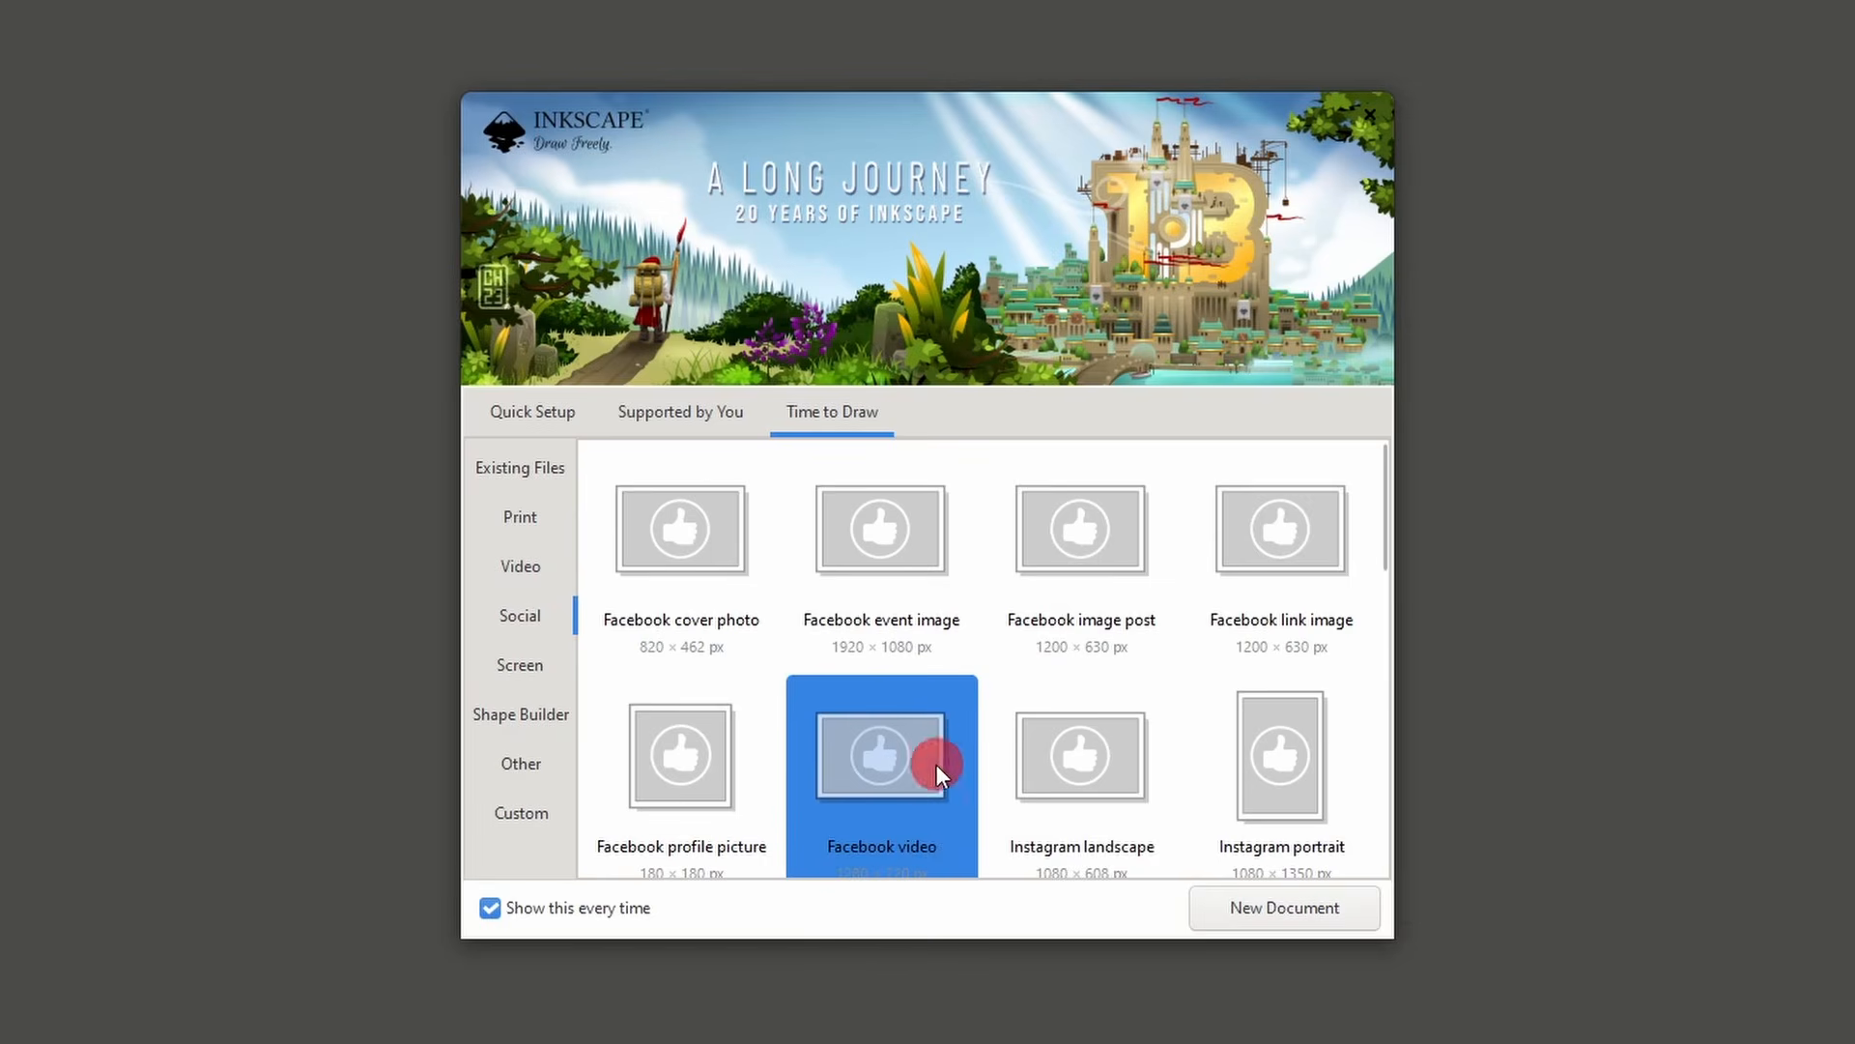
pyautogui.scroll(-6, 854, 764)
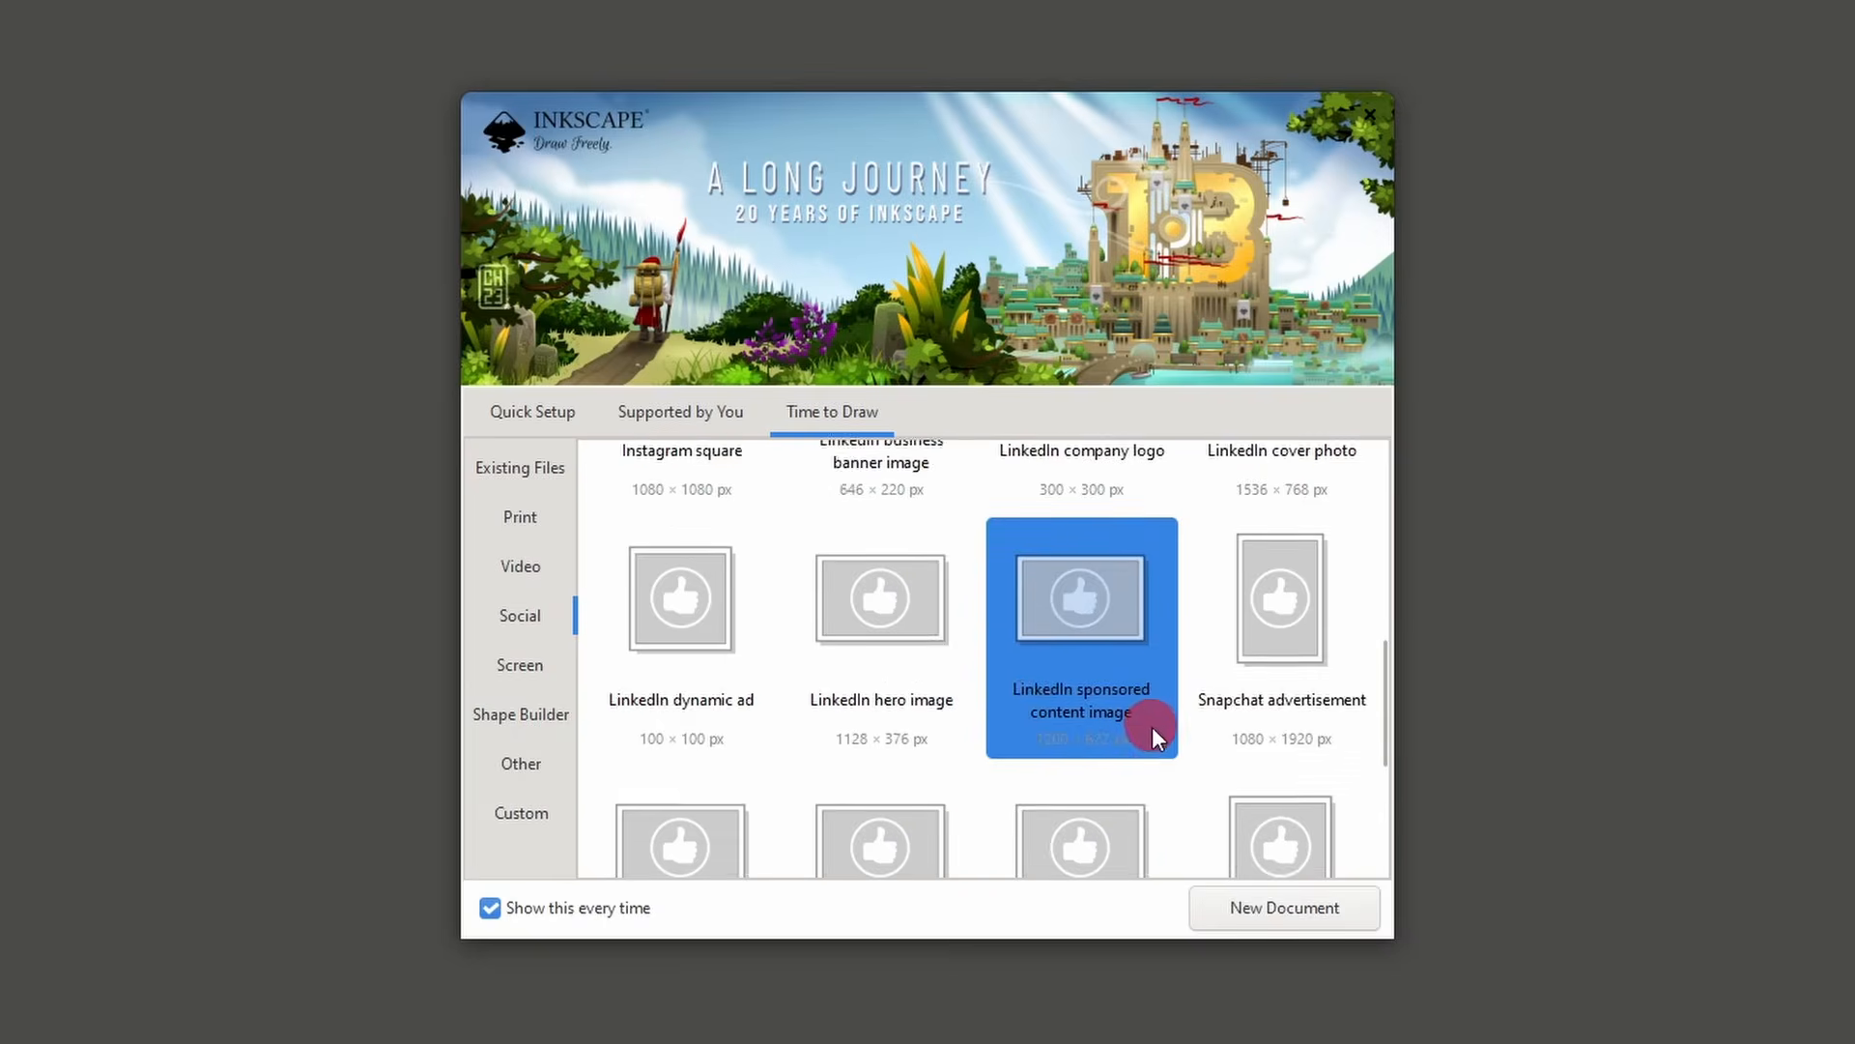
pyautogui.scroll(-6, 1218, 706)
pyautogui.scroll(10, 1158, 707)
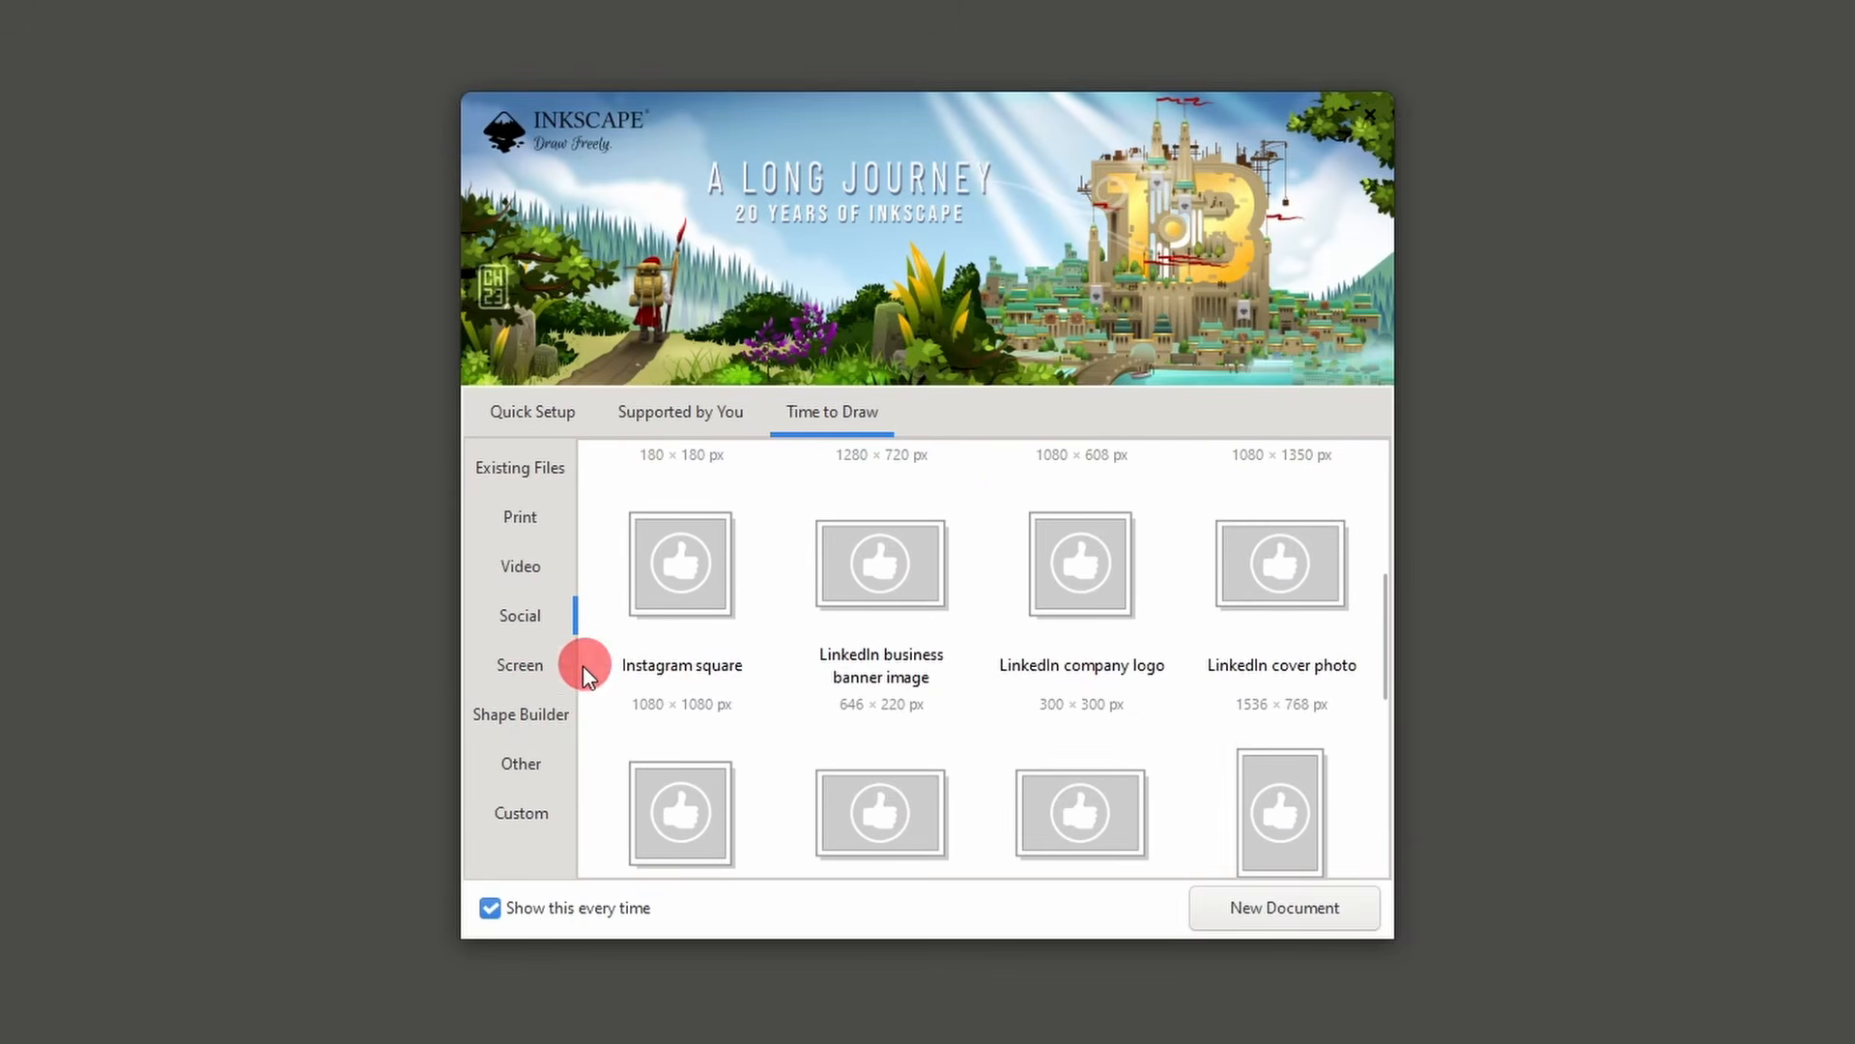
pyautogui.click(528, 670)
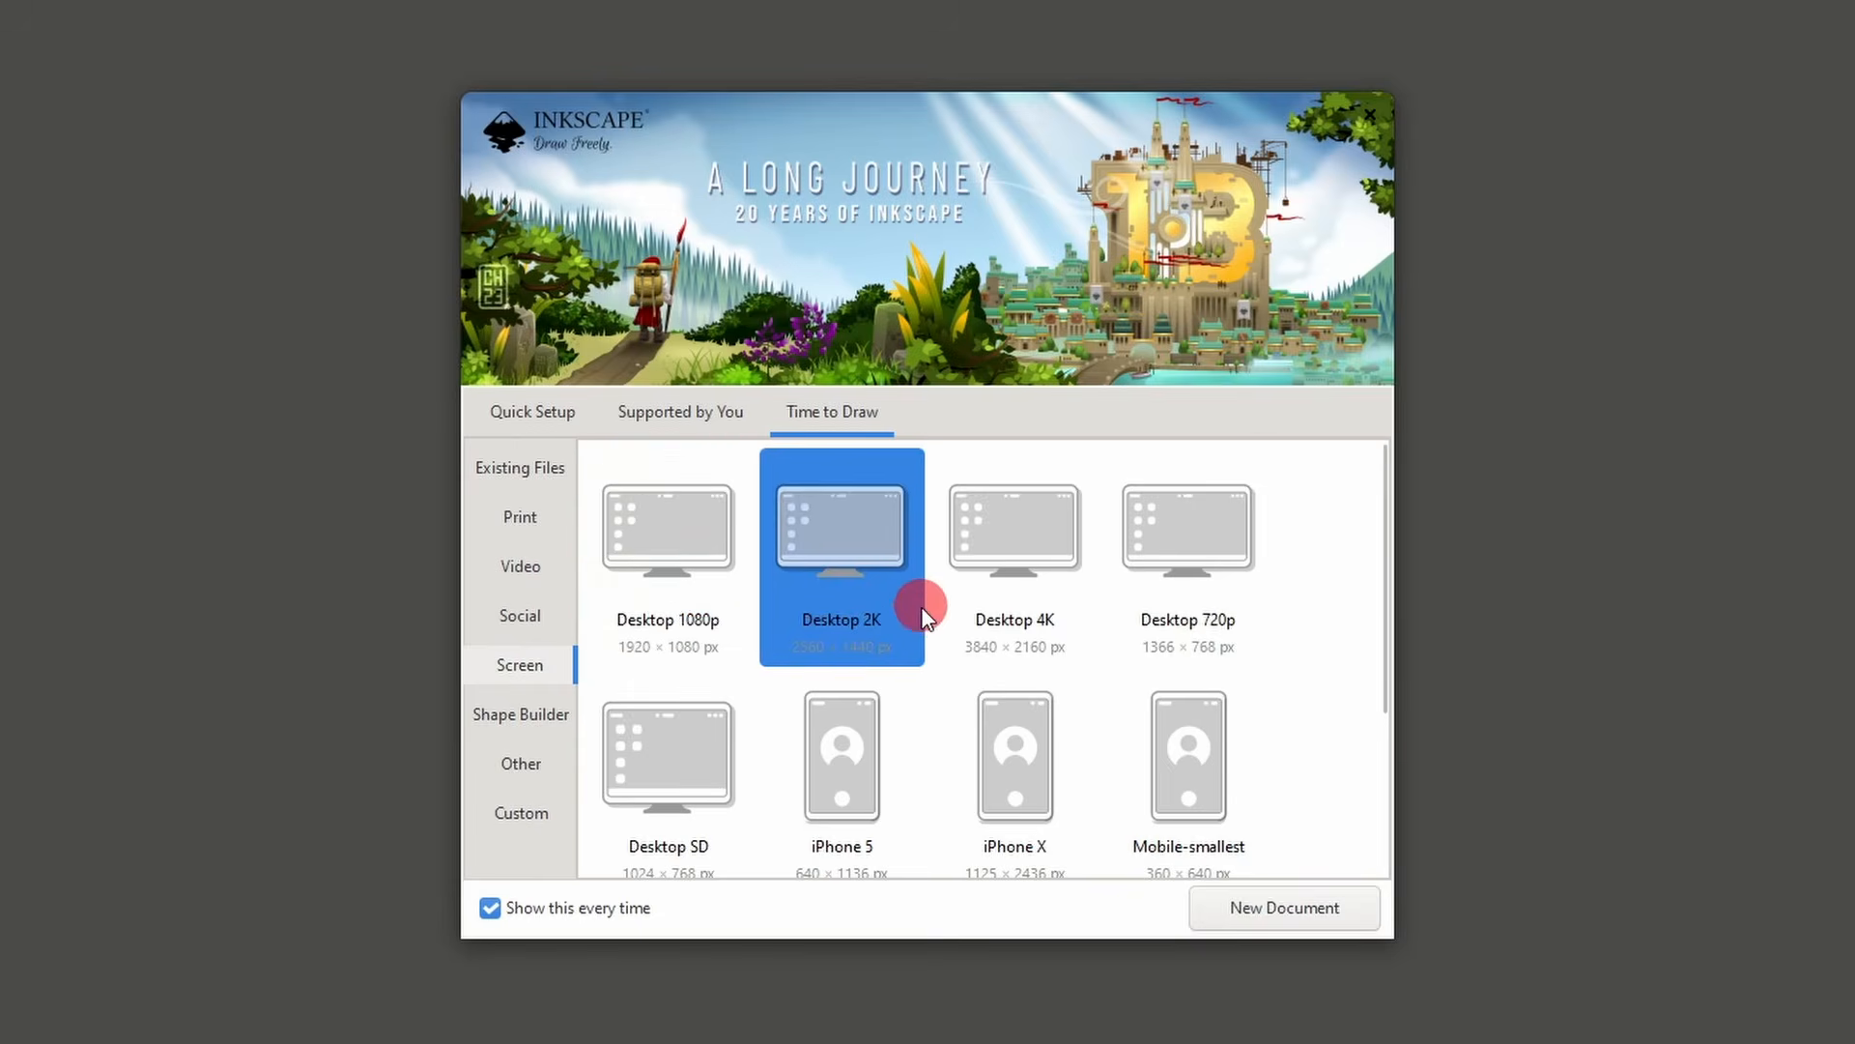
pyautogui.scroll(-3, 908, 626)
pyautogui.scroll(3, 908, 629)
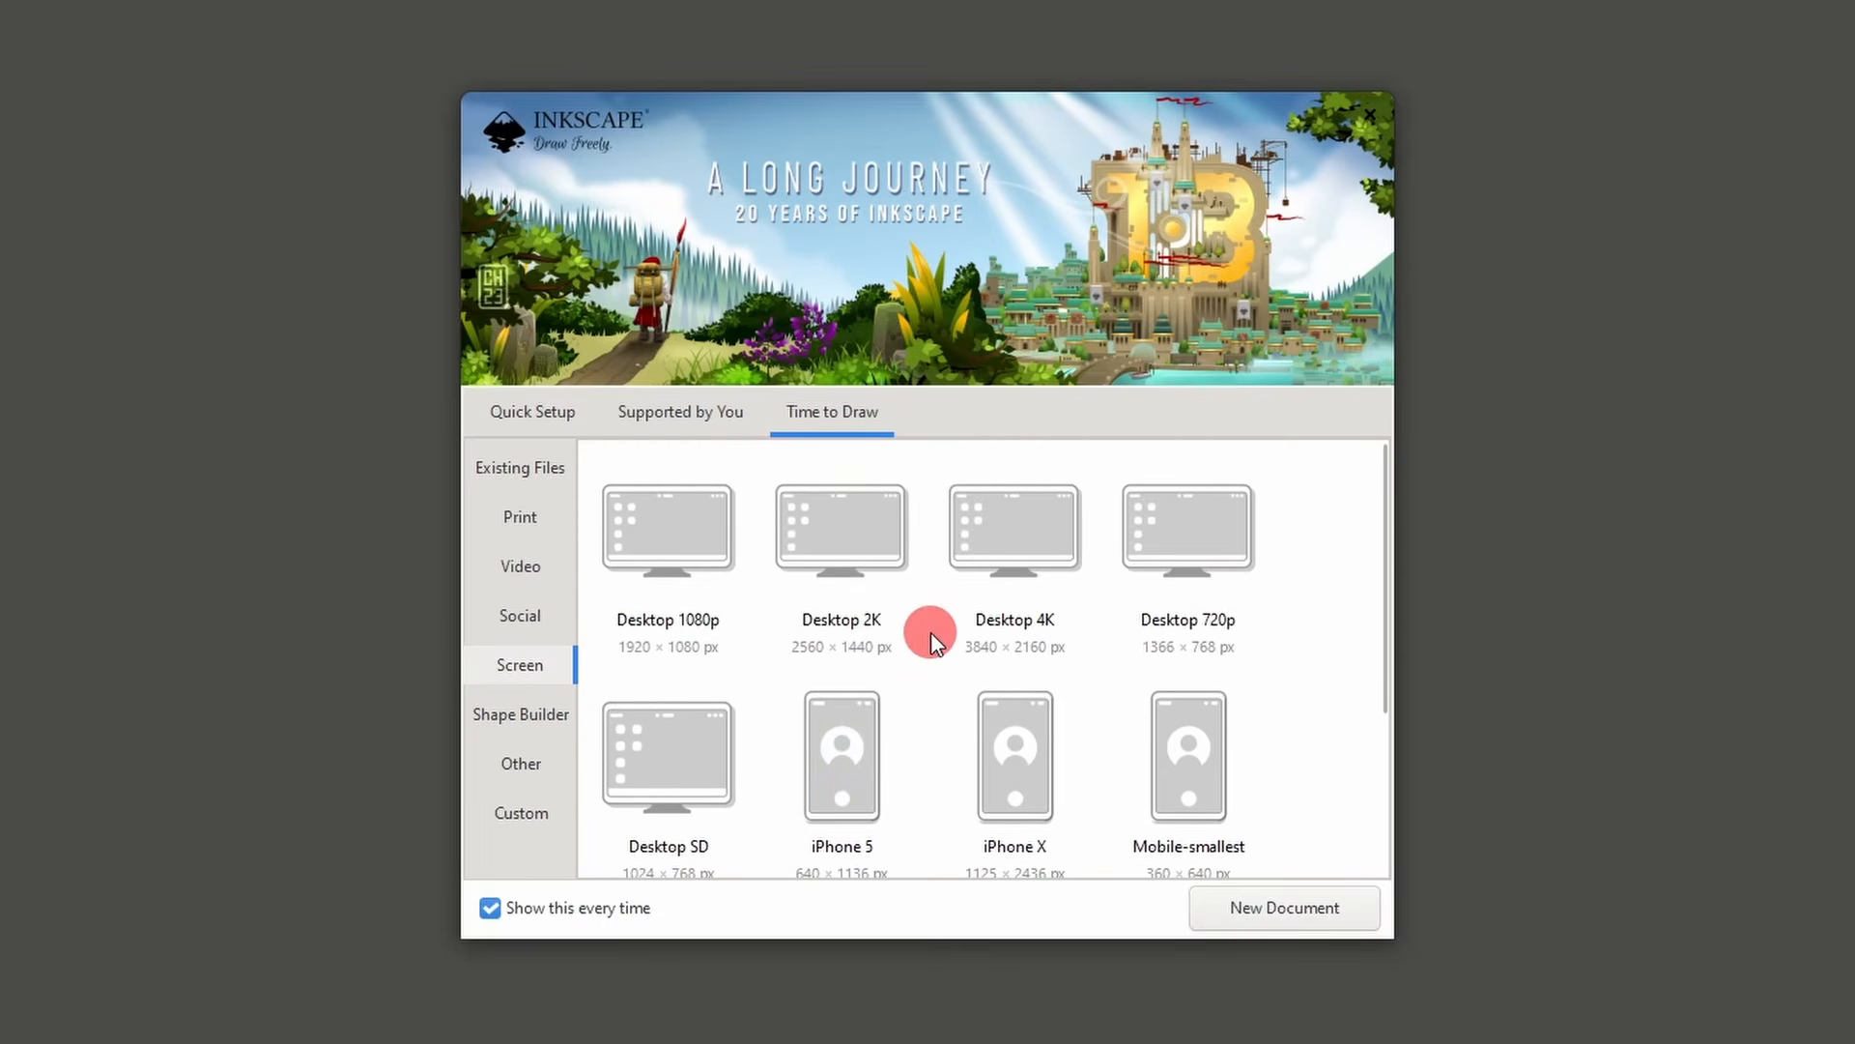
# - Browse the Shape Builder, Other and Custom document templates
pyautogui.click(530, 711)
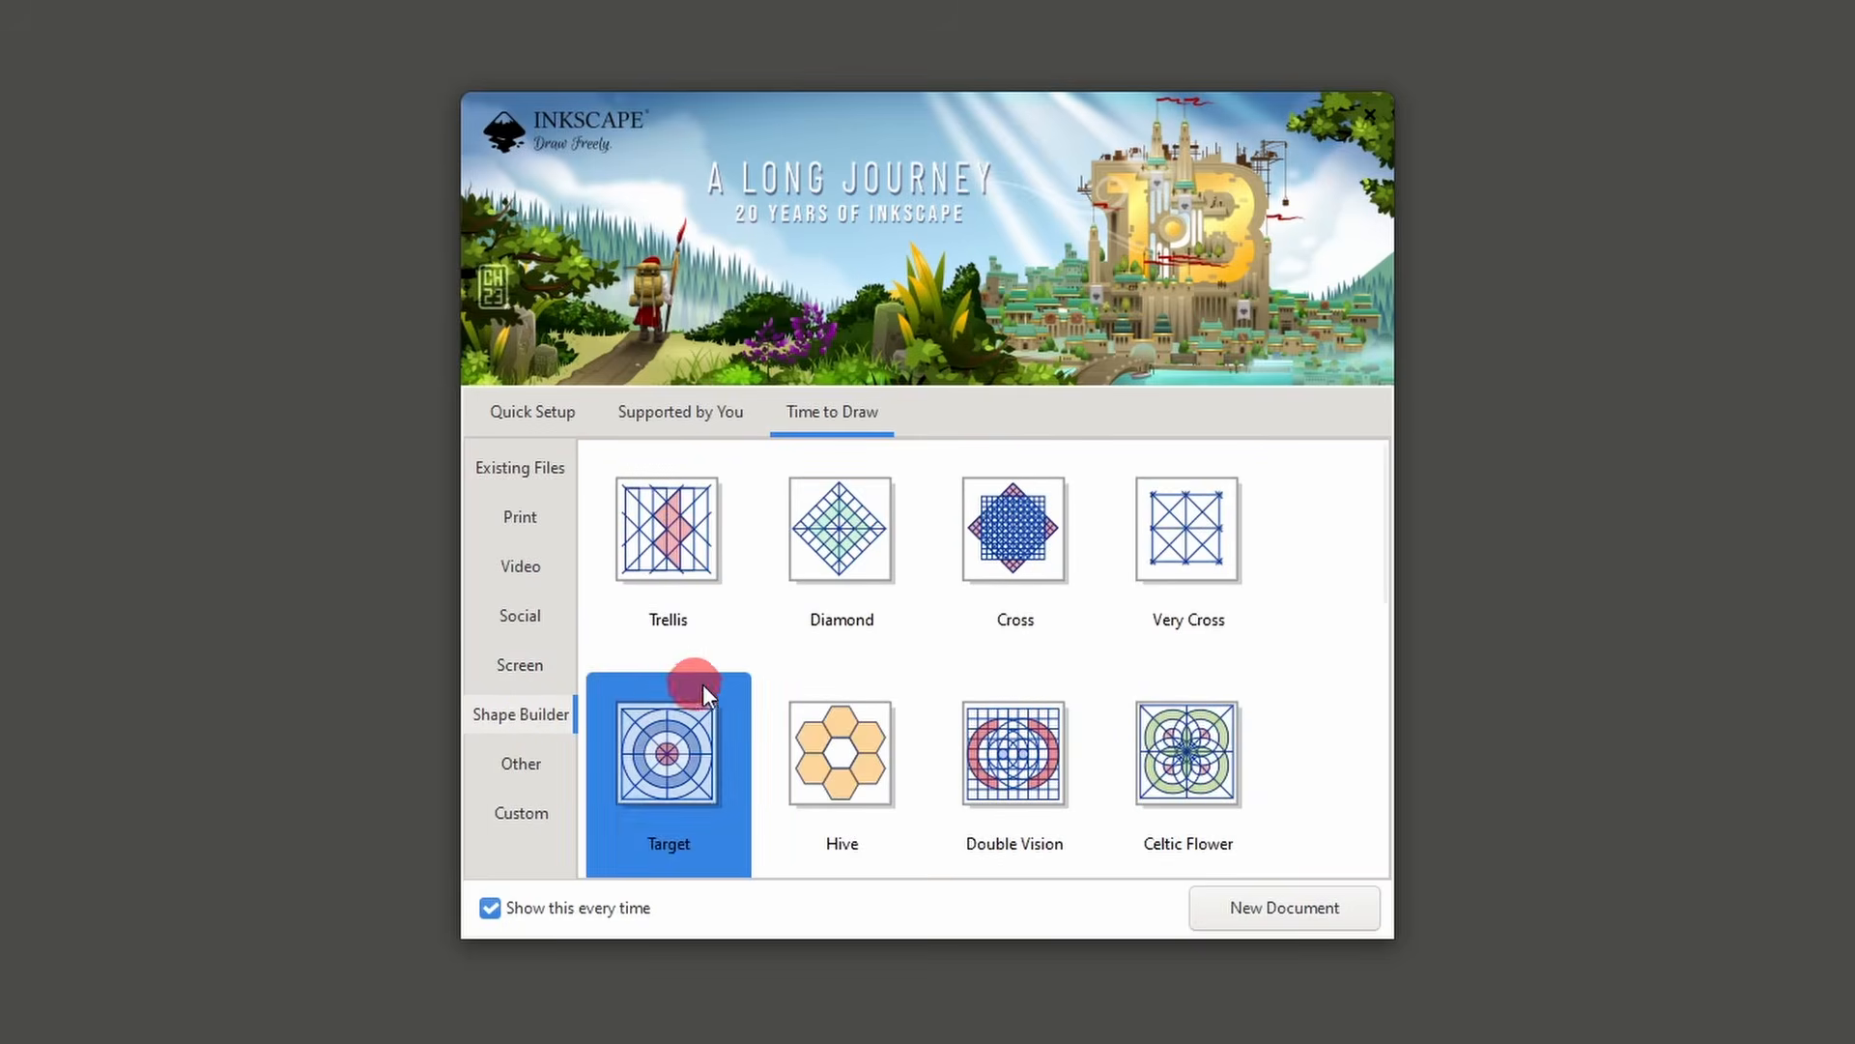
pyautogui.scroll(-3, 1128, 613)
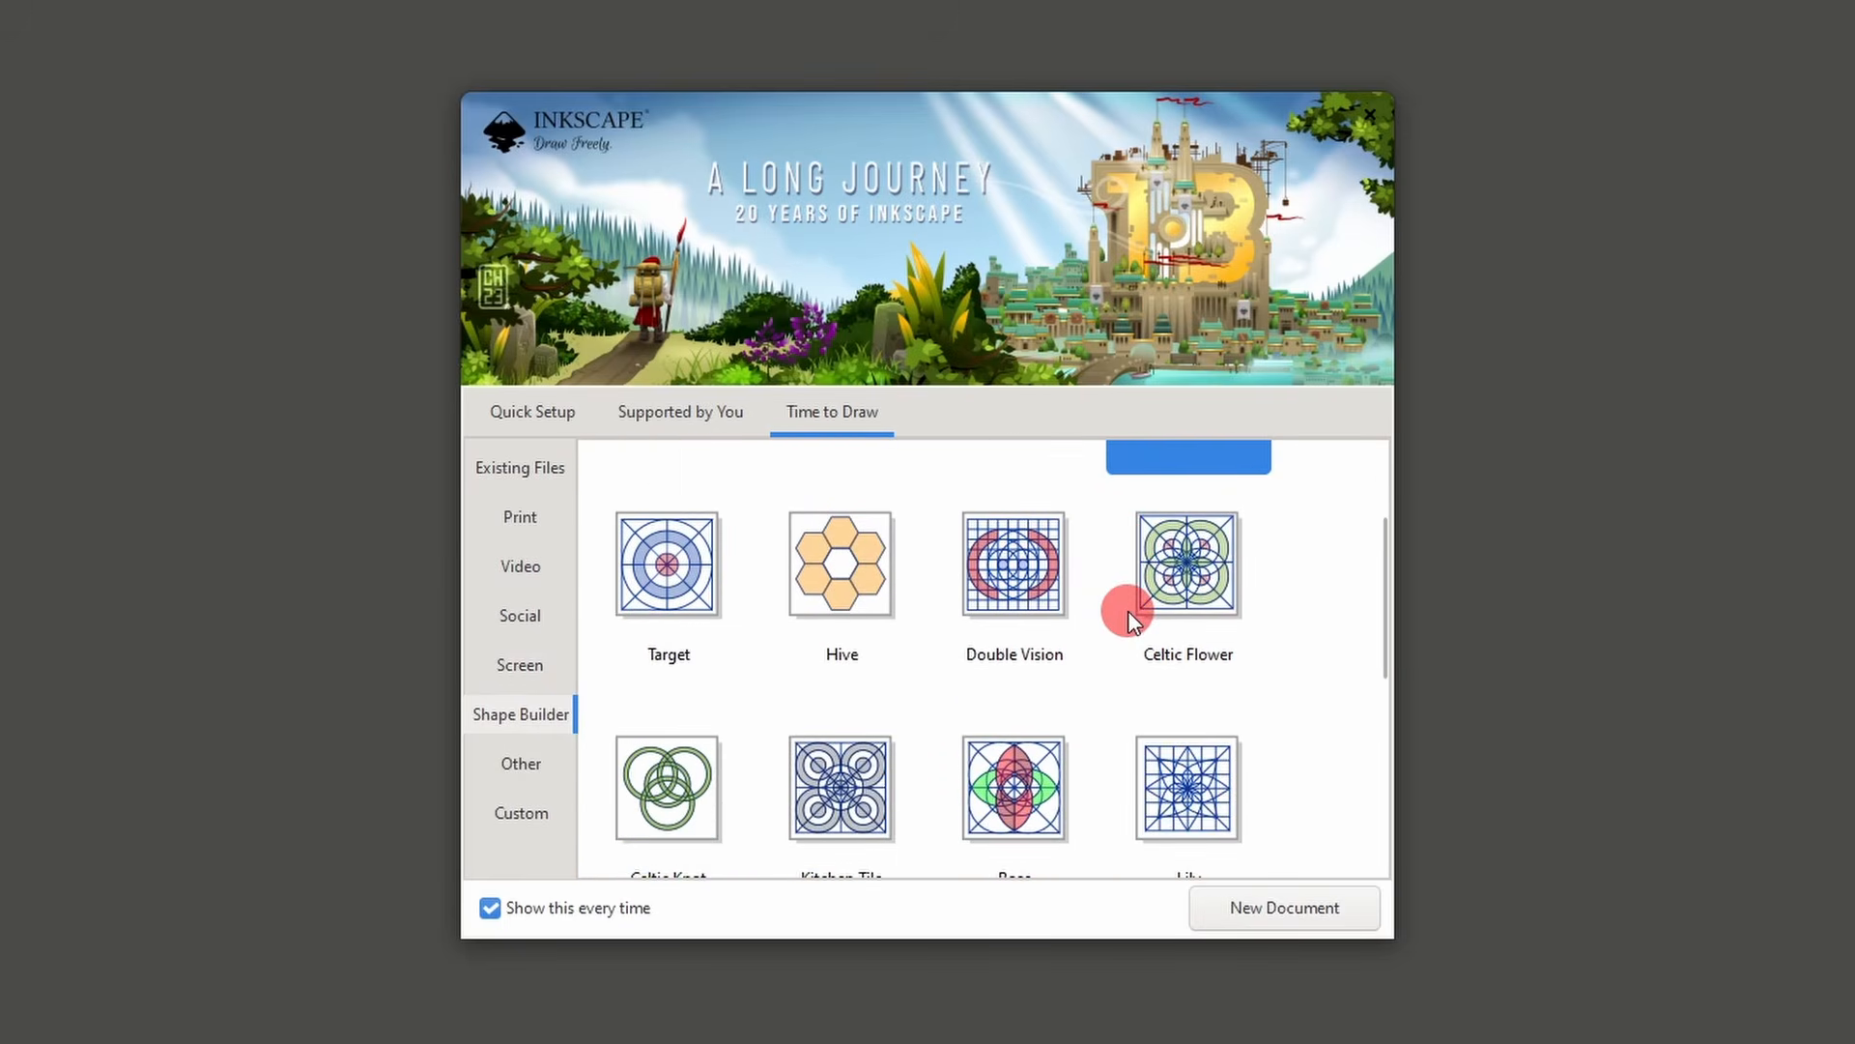
pyautogui.scroll(-5, 1127, 617)
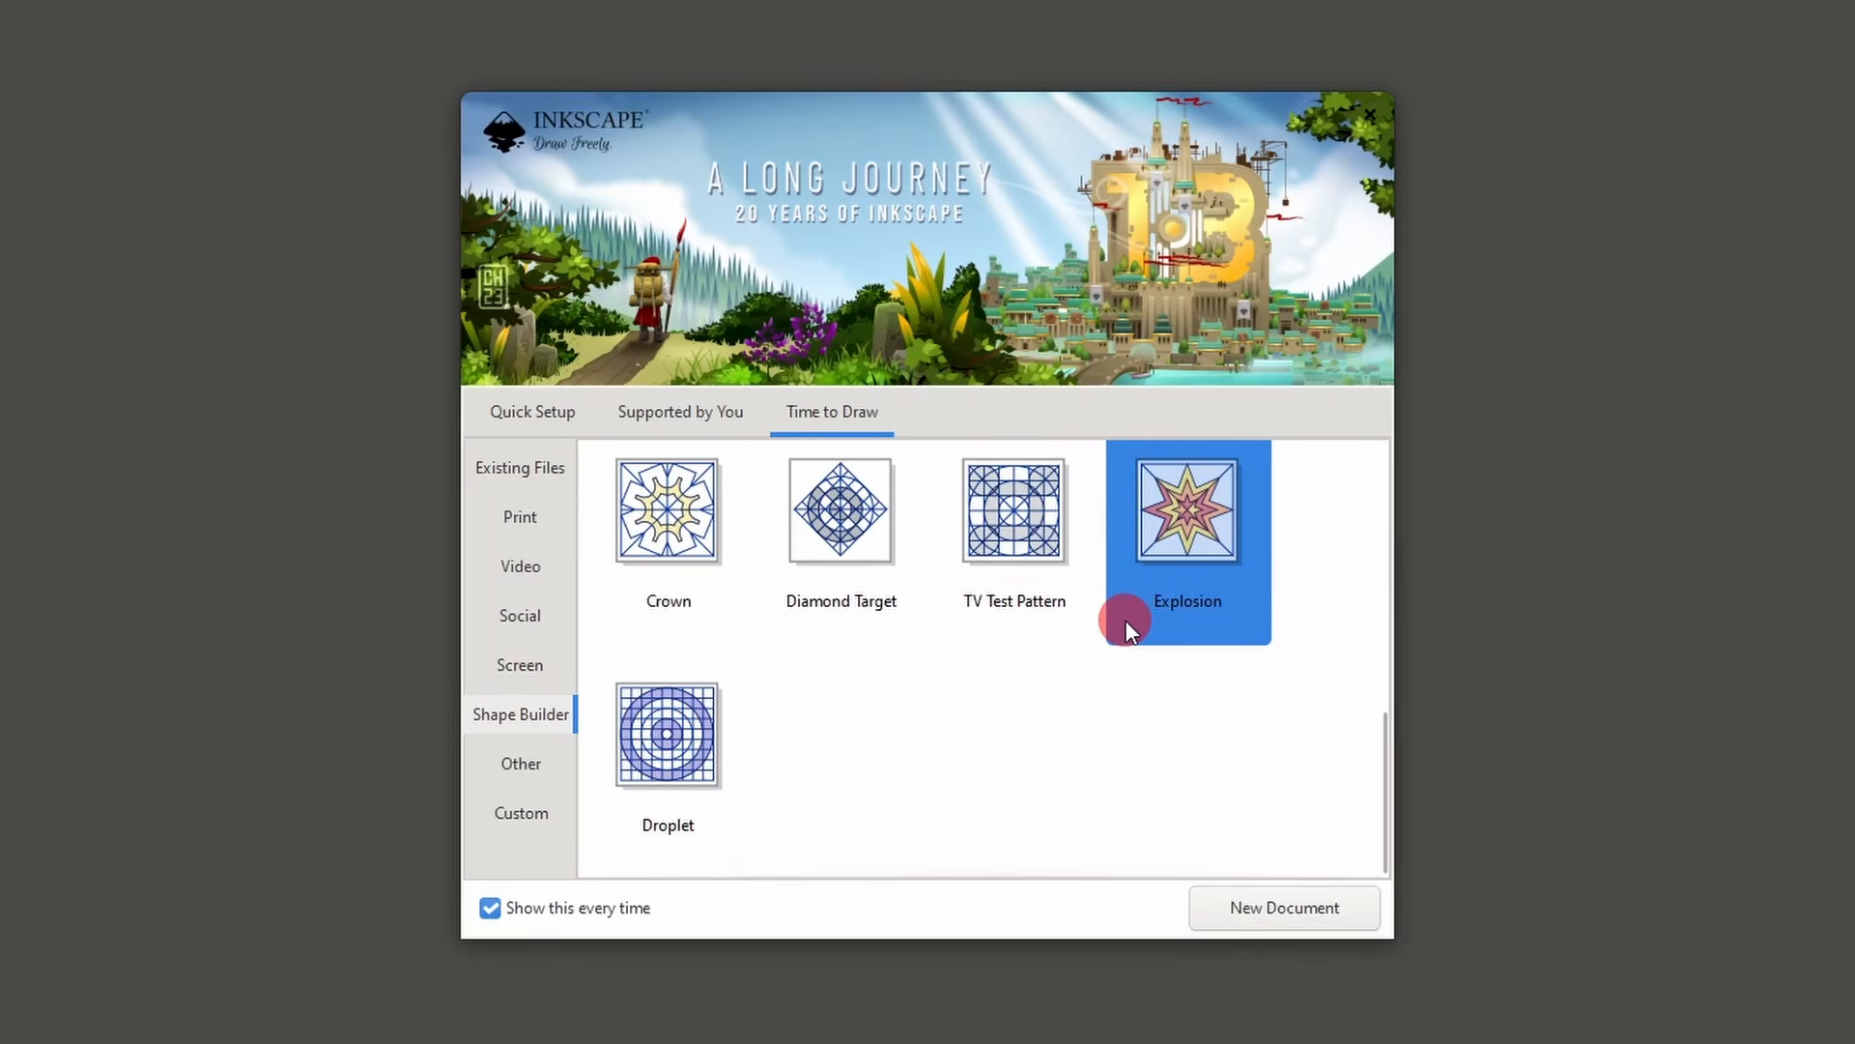
pyautogui.scroll(8, 1127, 626)
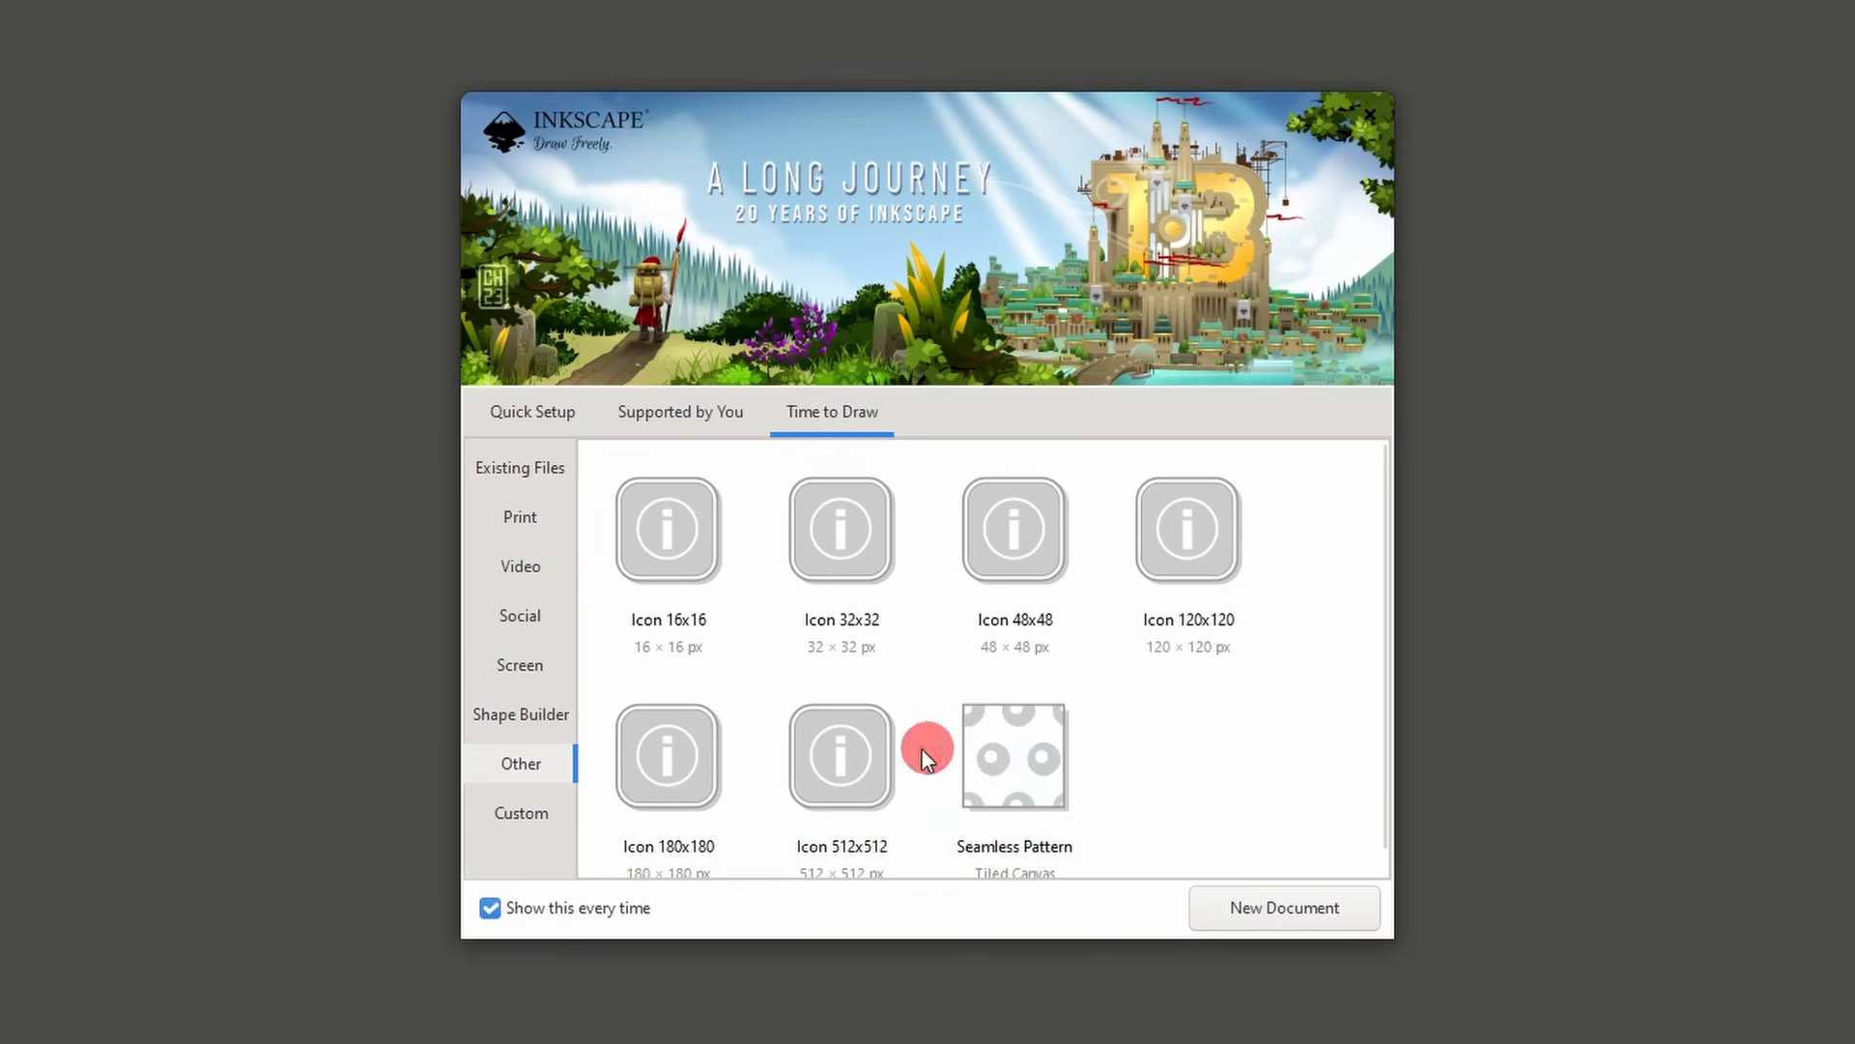
pyautogui.click(538, 822)
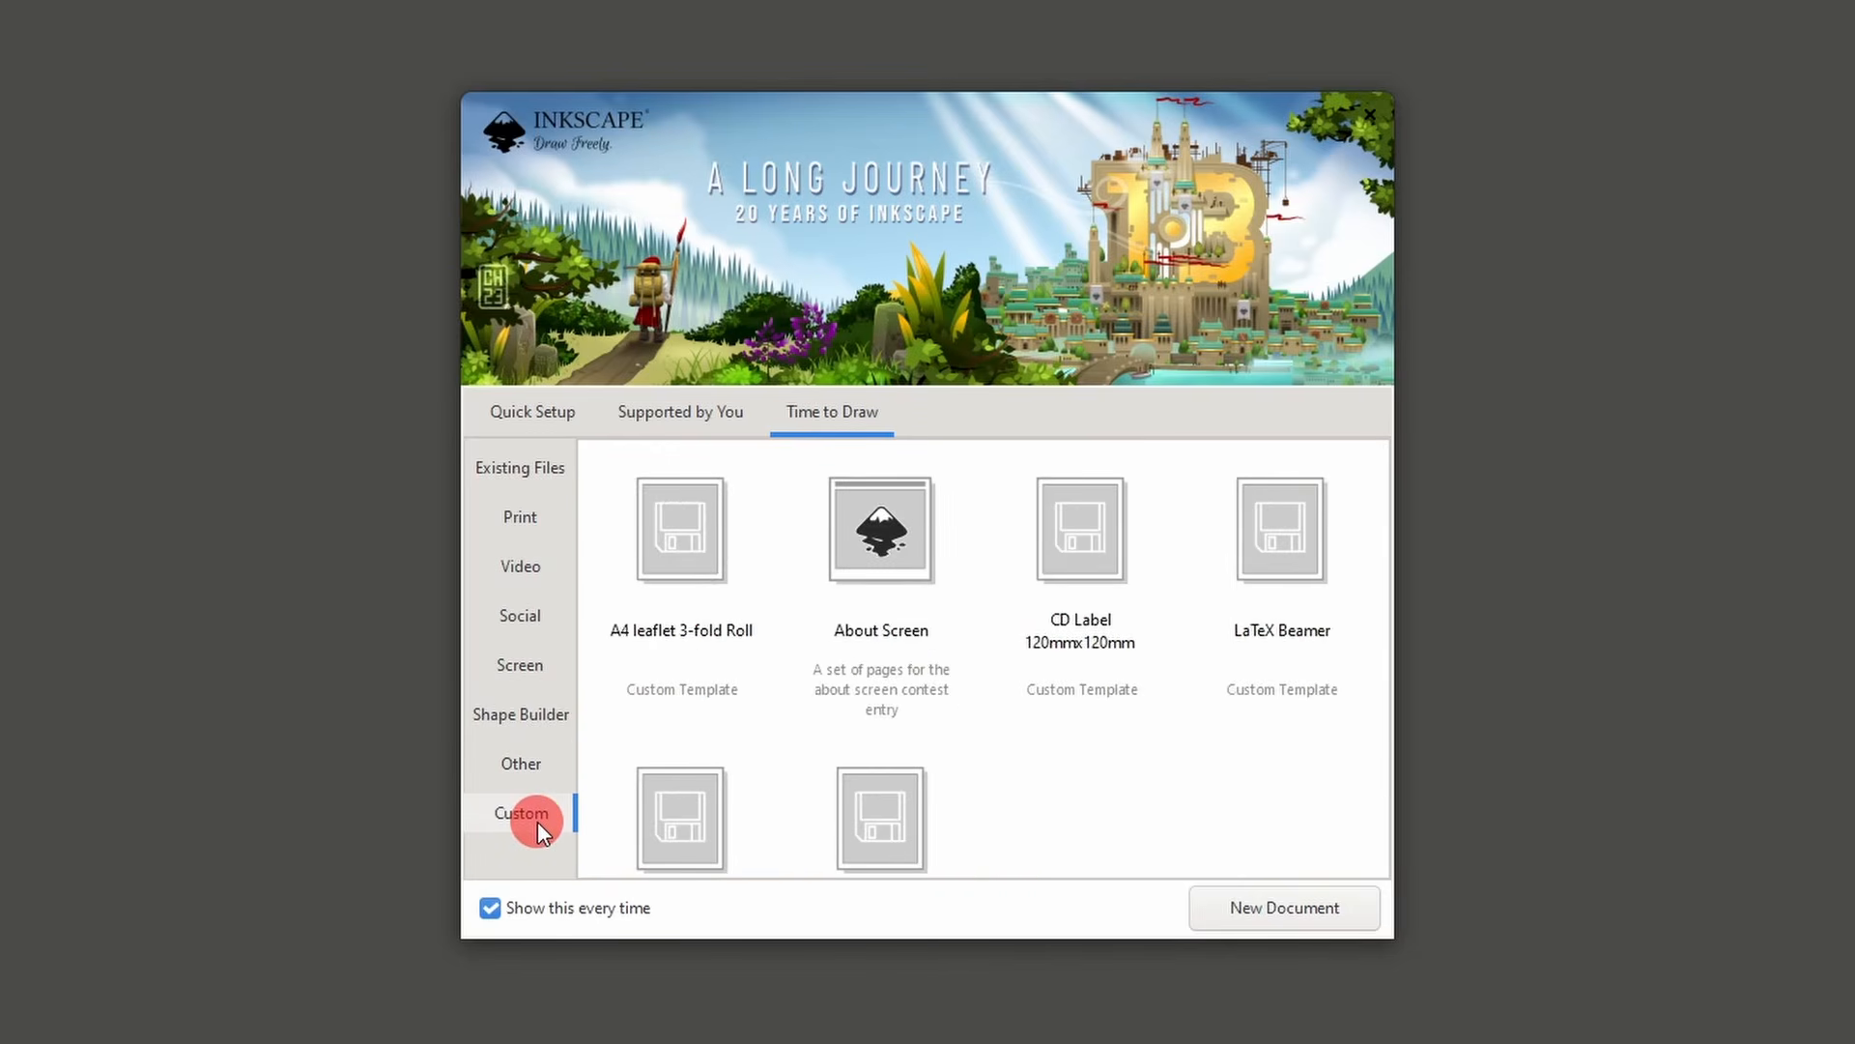
pyautogui.scroll(-2, 1105, 791)
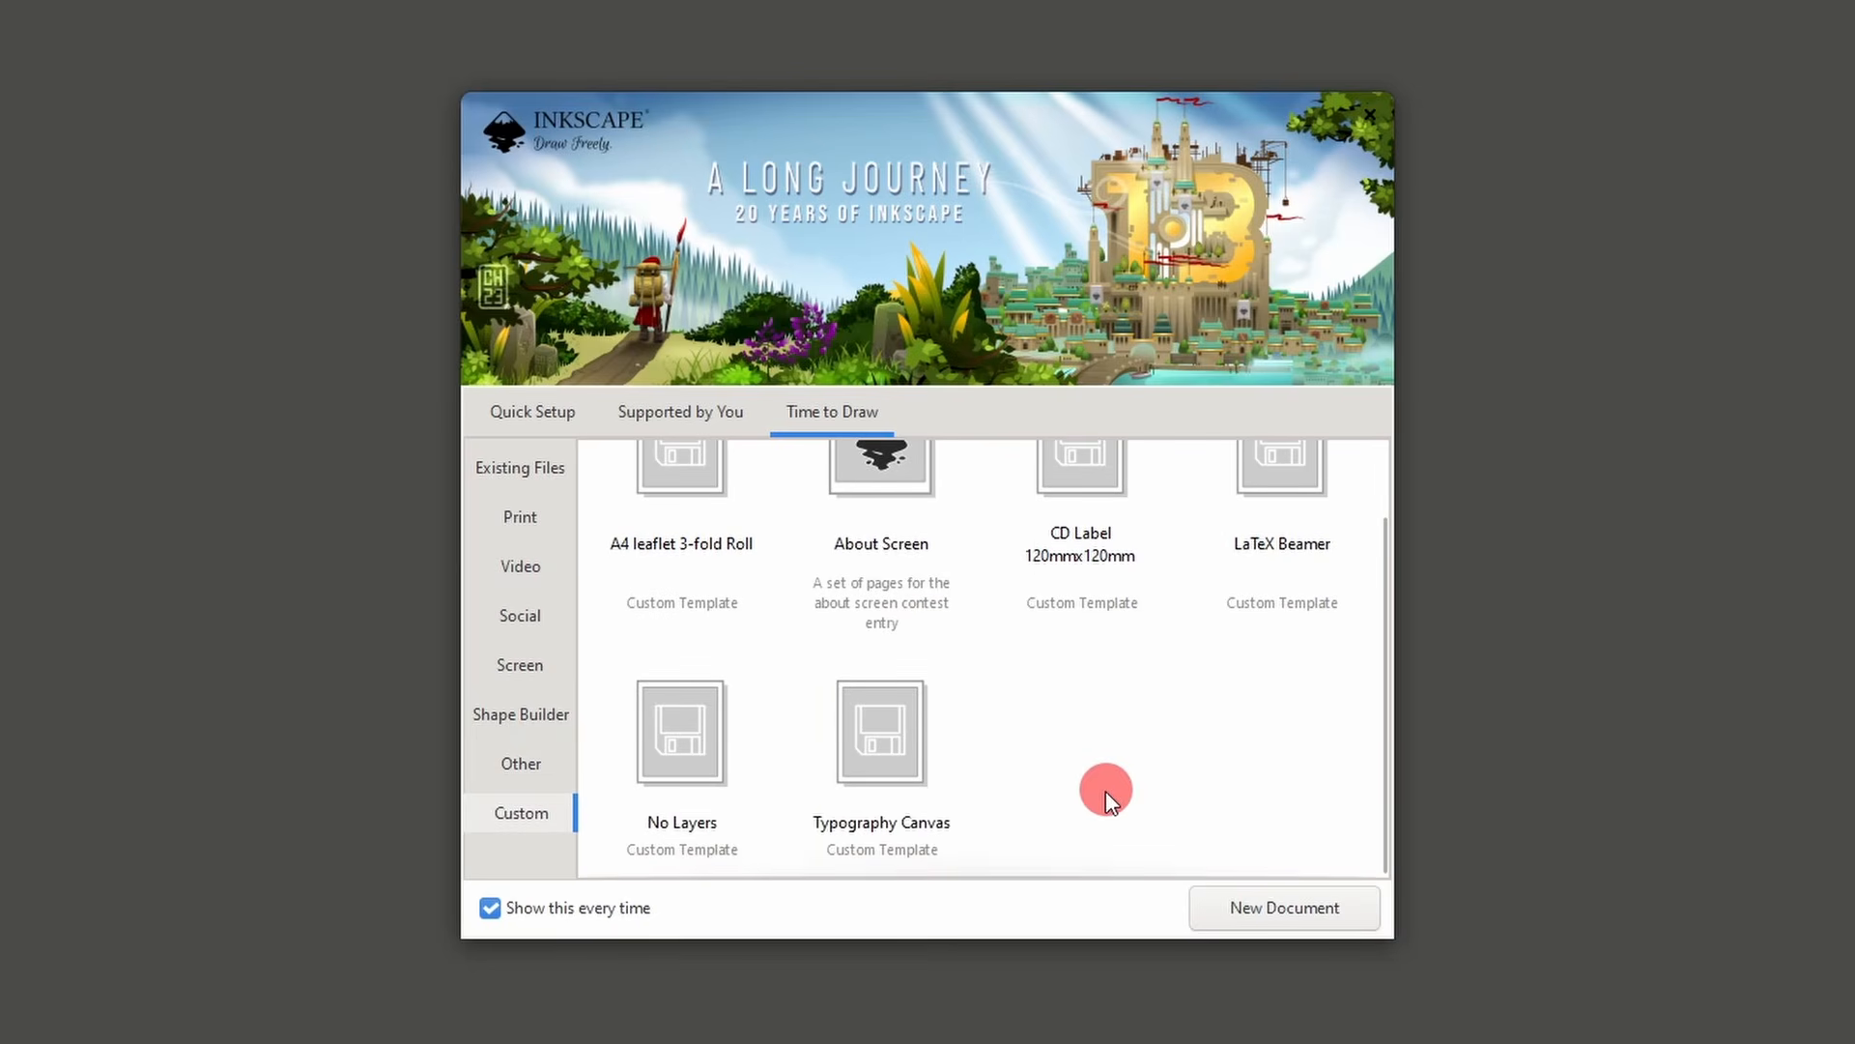
pyautogui.scroll(2, 1105, 790)
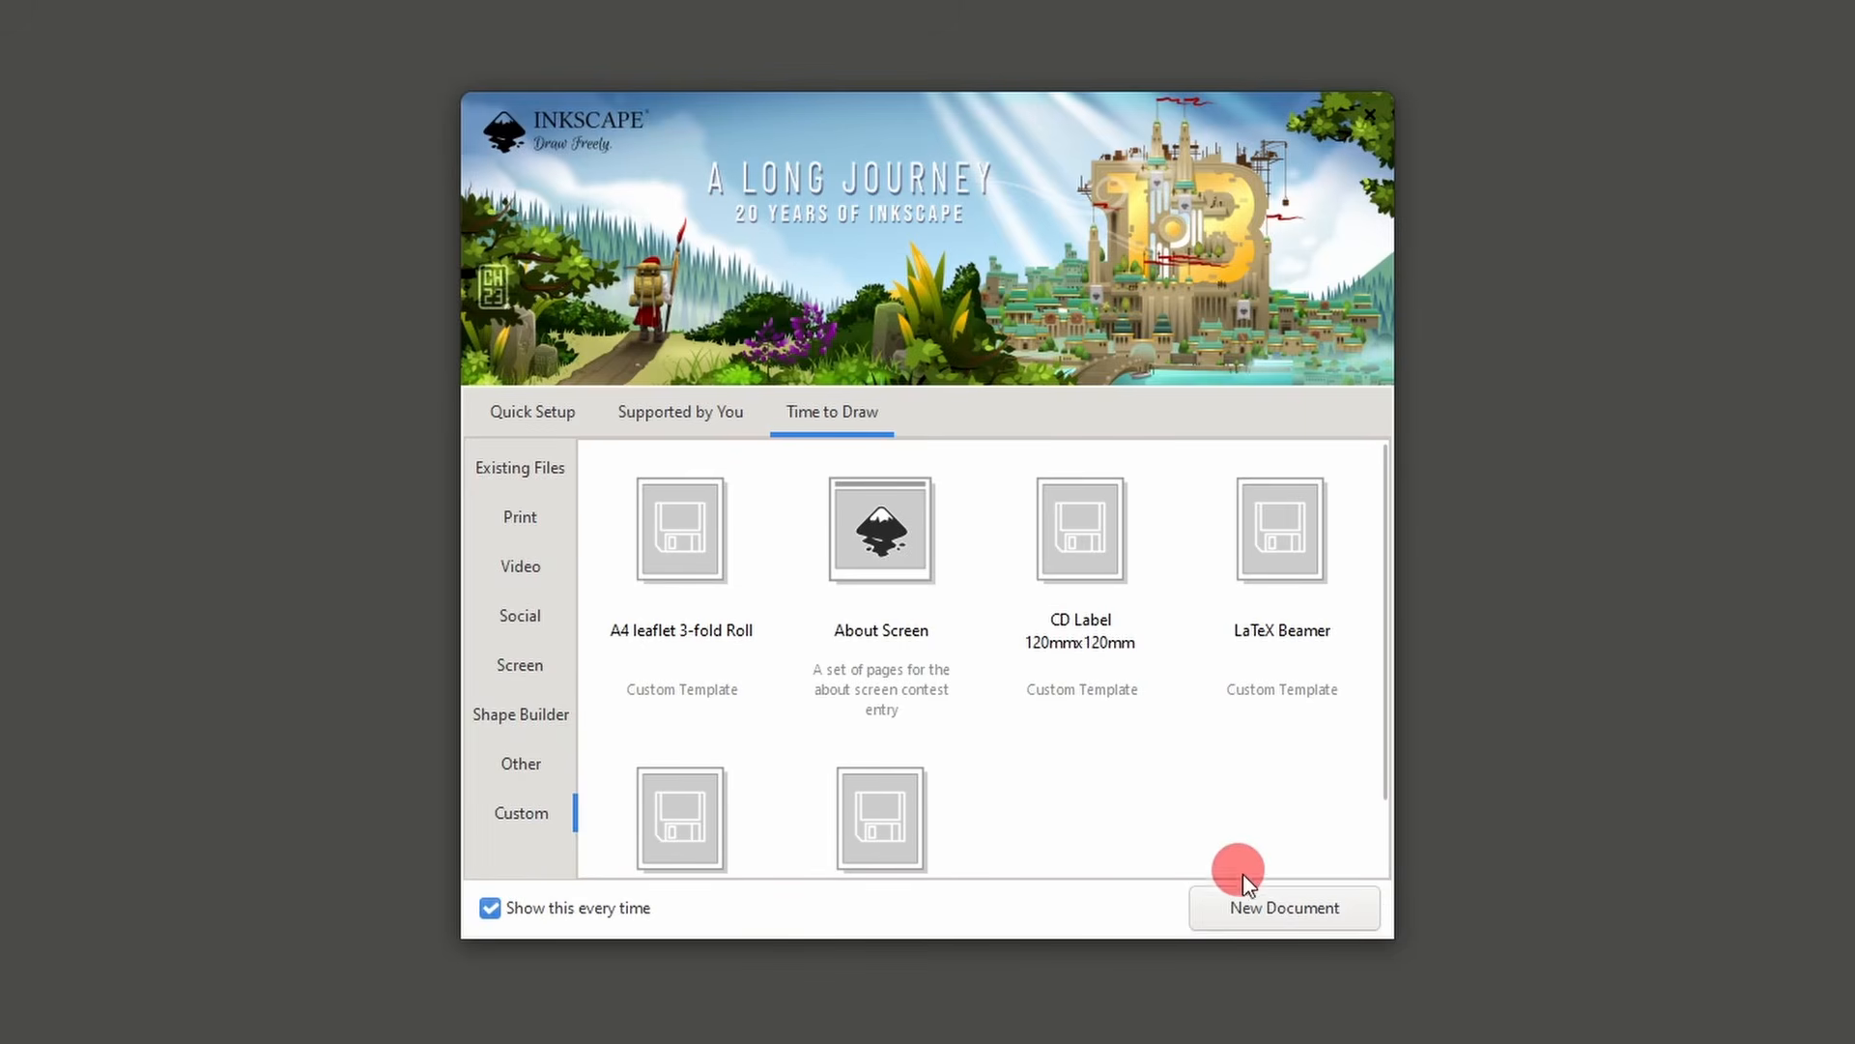
# - Create a new document, open its Document Properties, and move that dialog partly over the page
pyautogui.click(1295, 908)
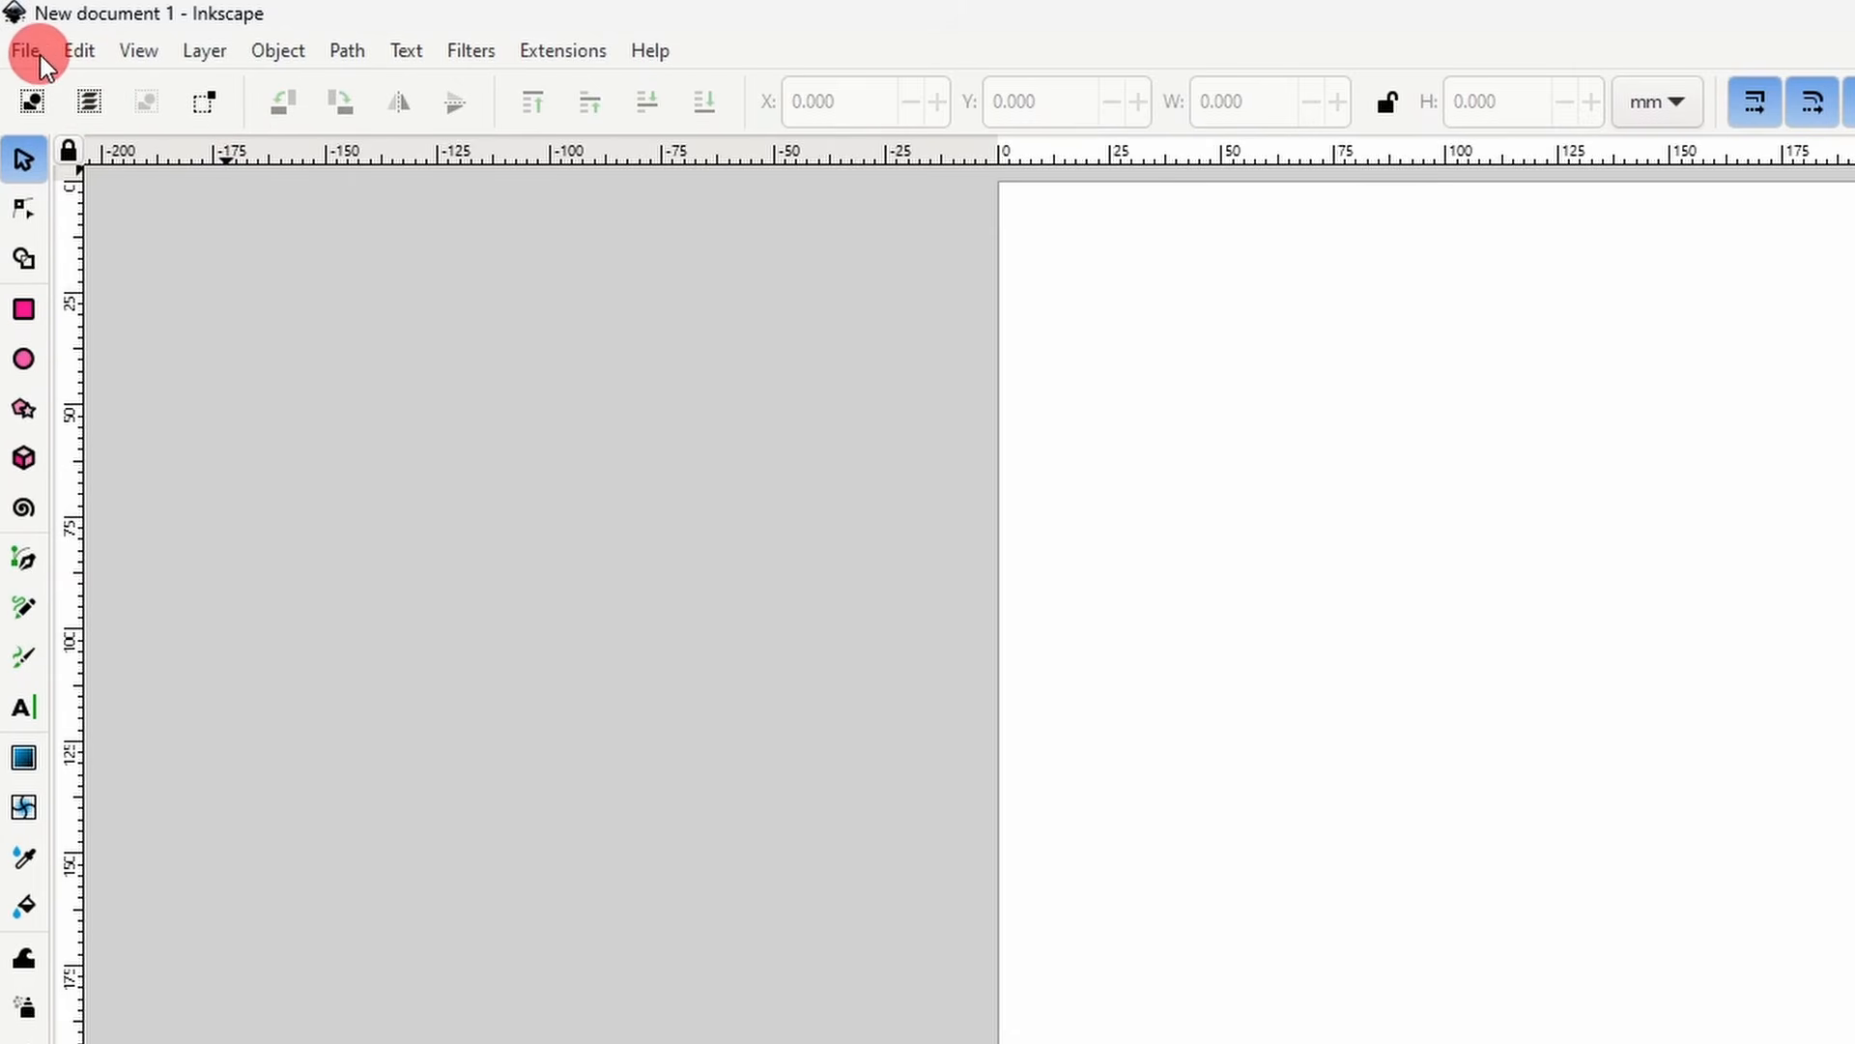
pyautogui.click(26, 50)
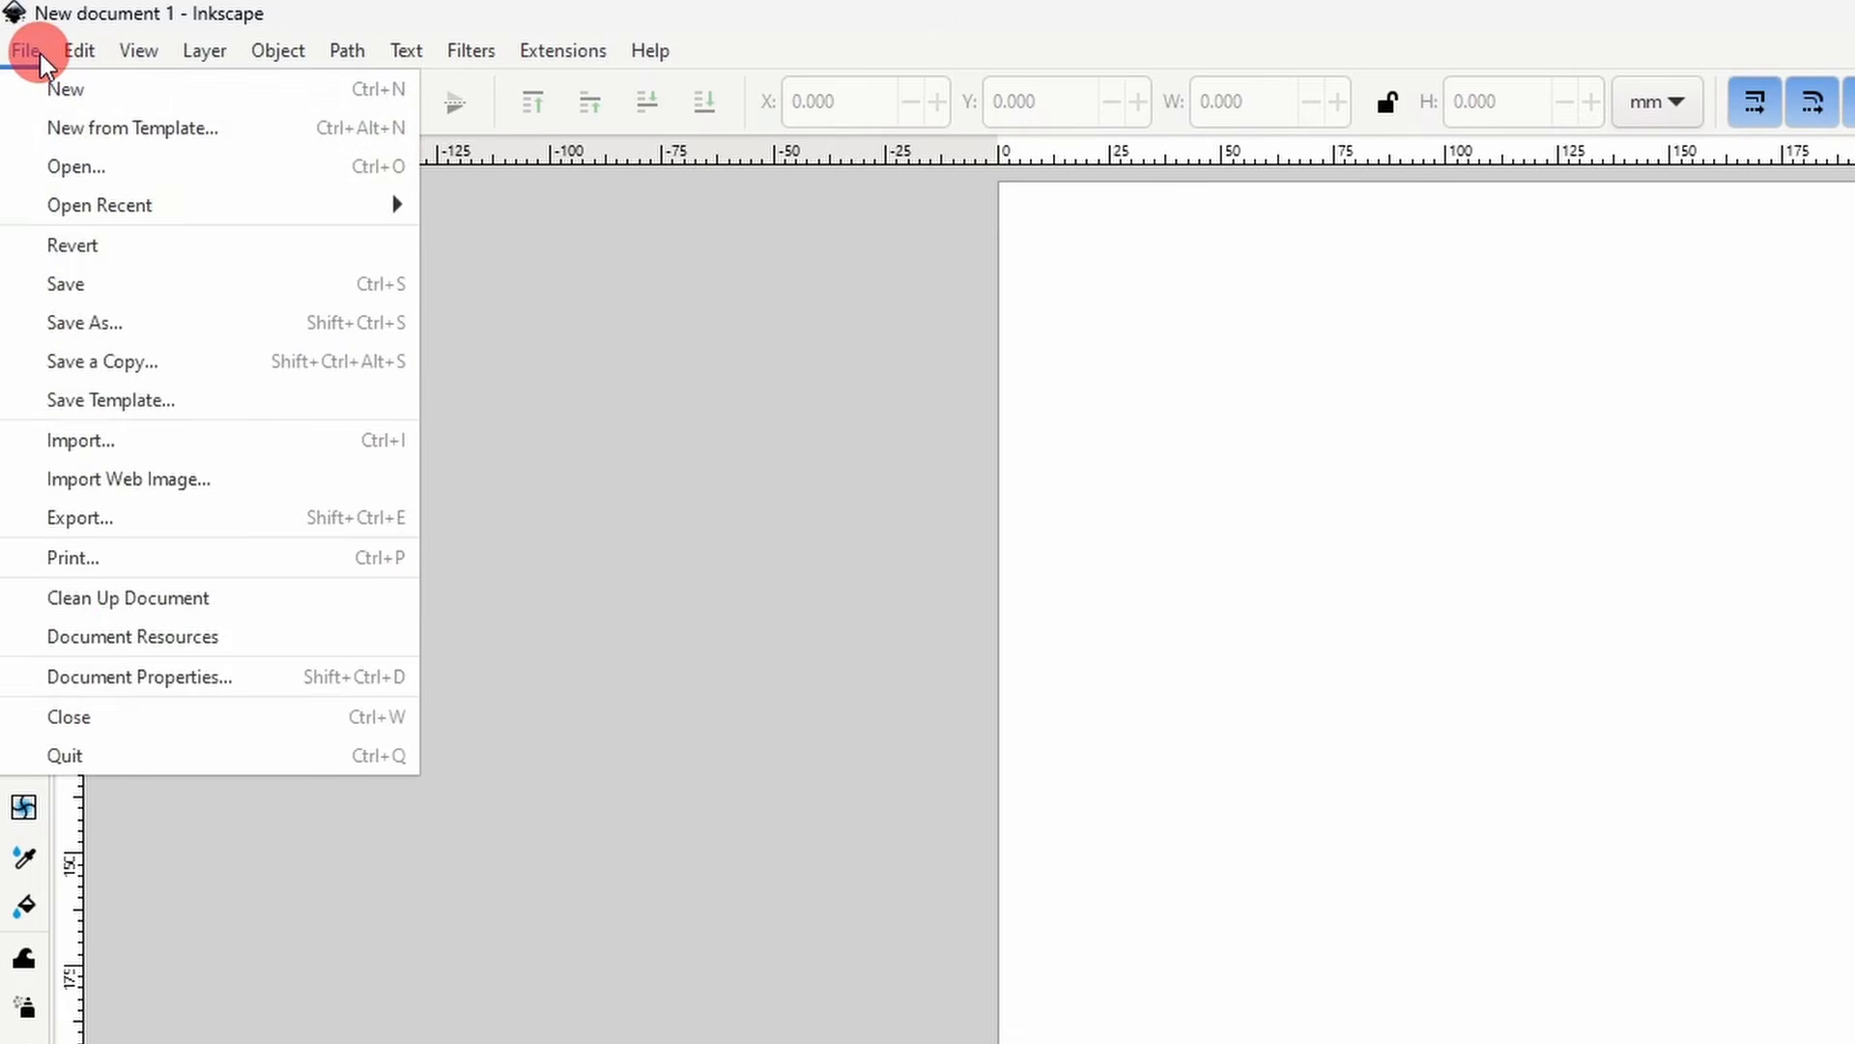
pyautogui.click(213, 673)
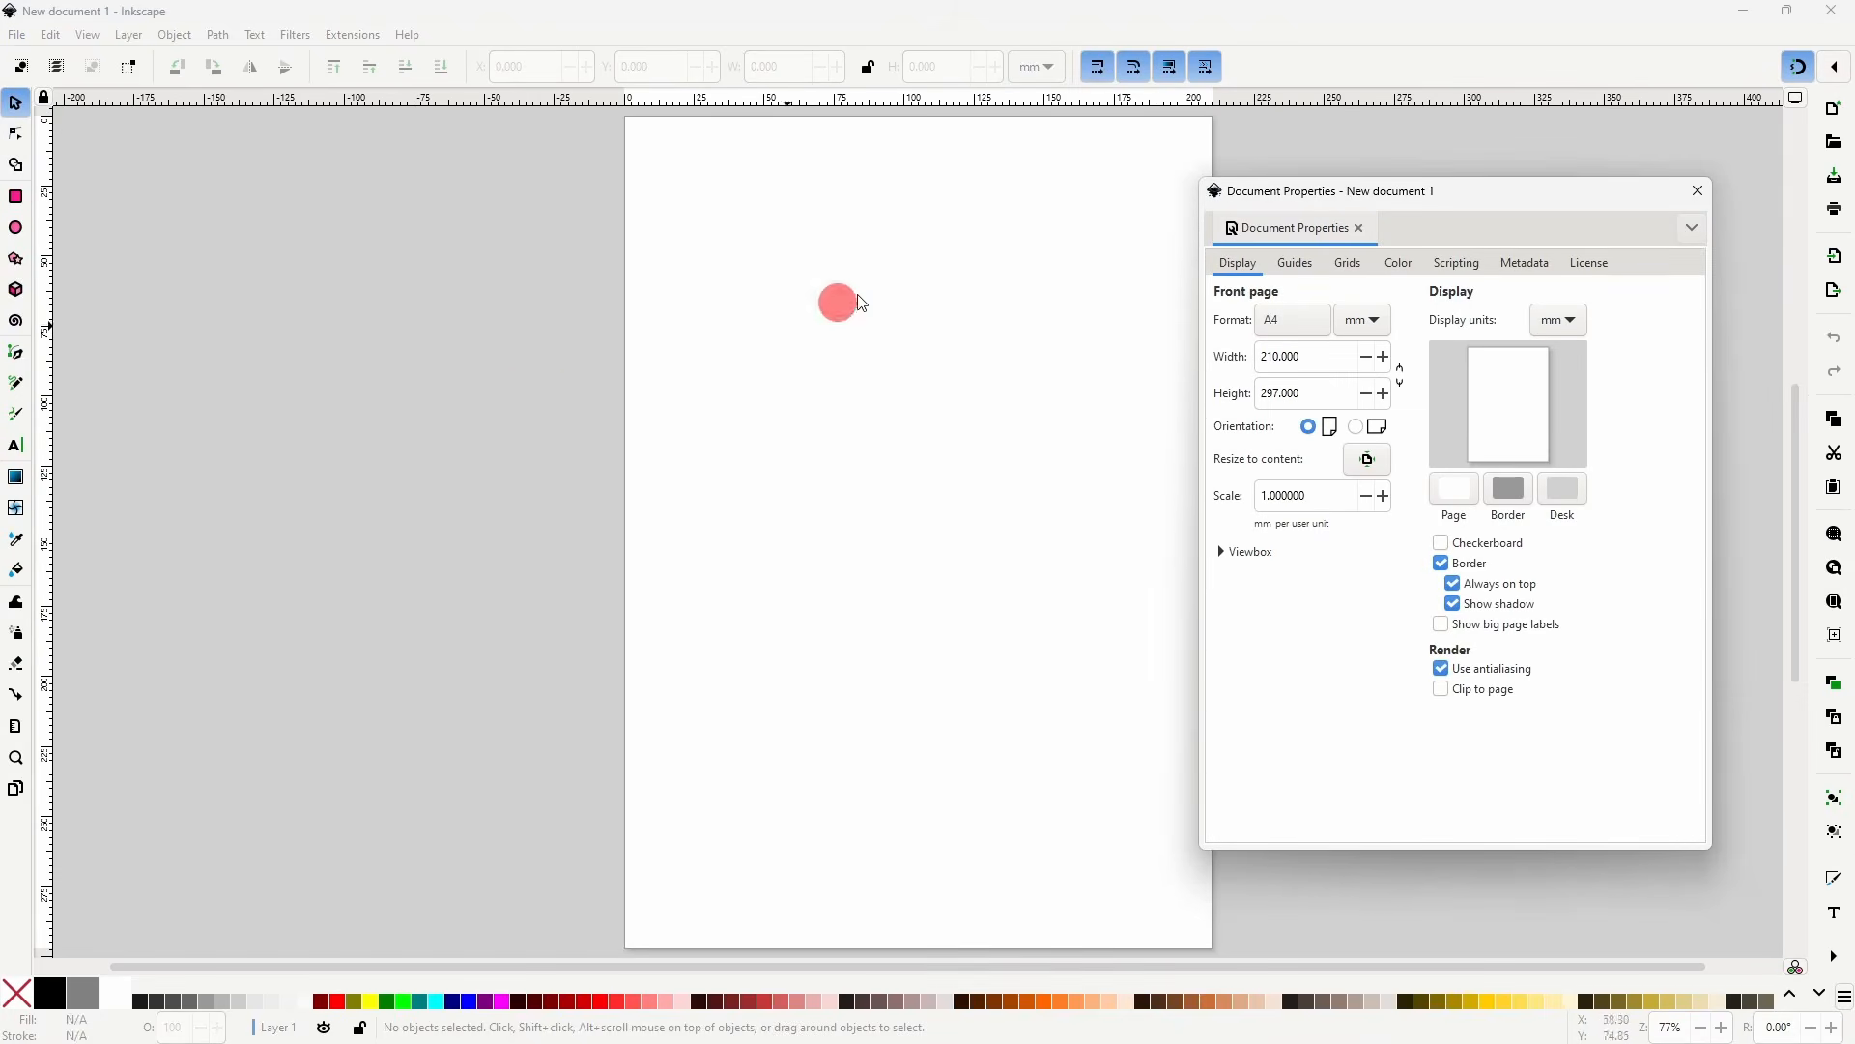
pyautogui.moveTo(1261, 213); pyautogui.dragTo(988, 212)
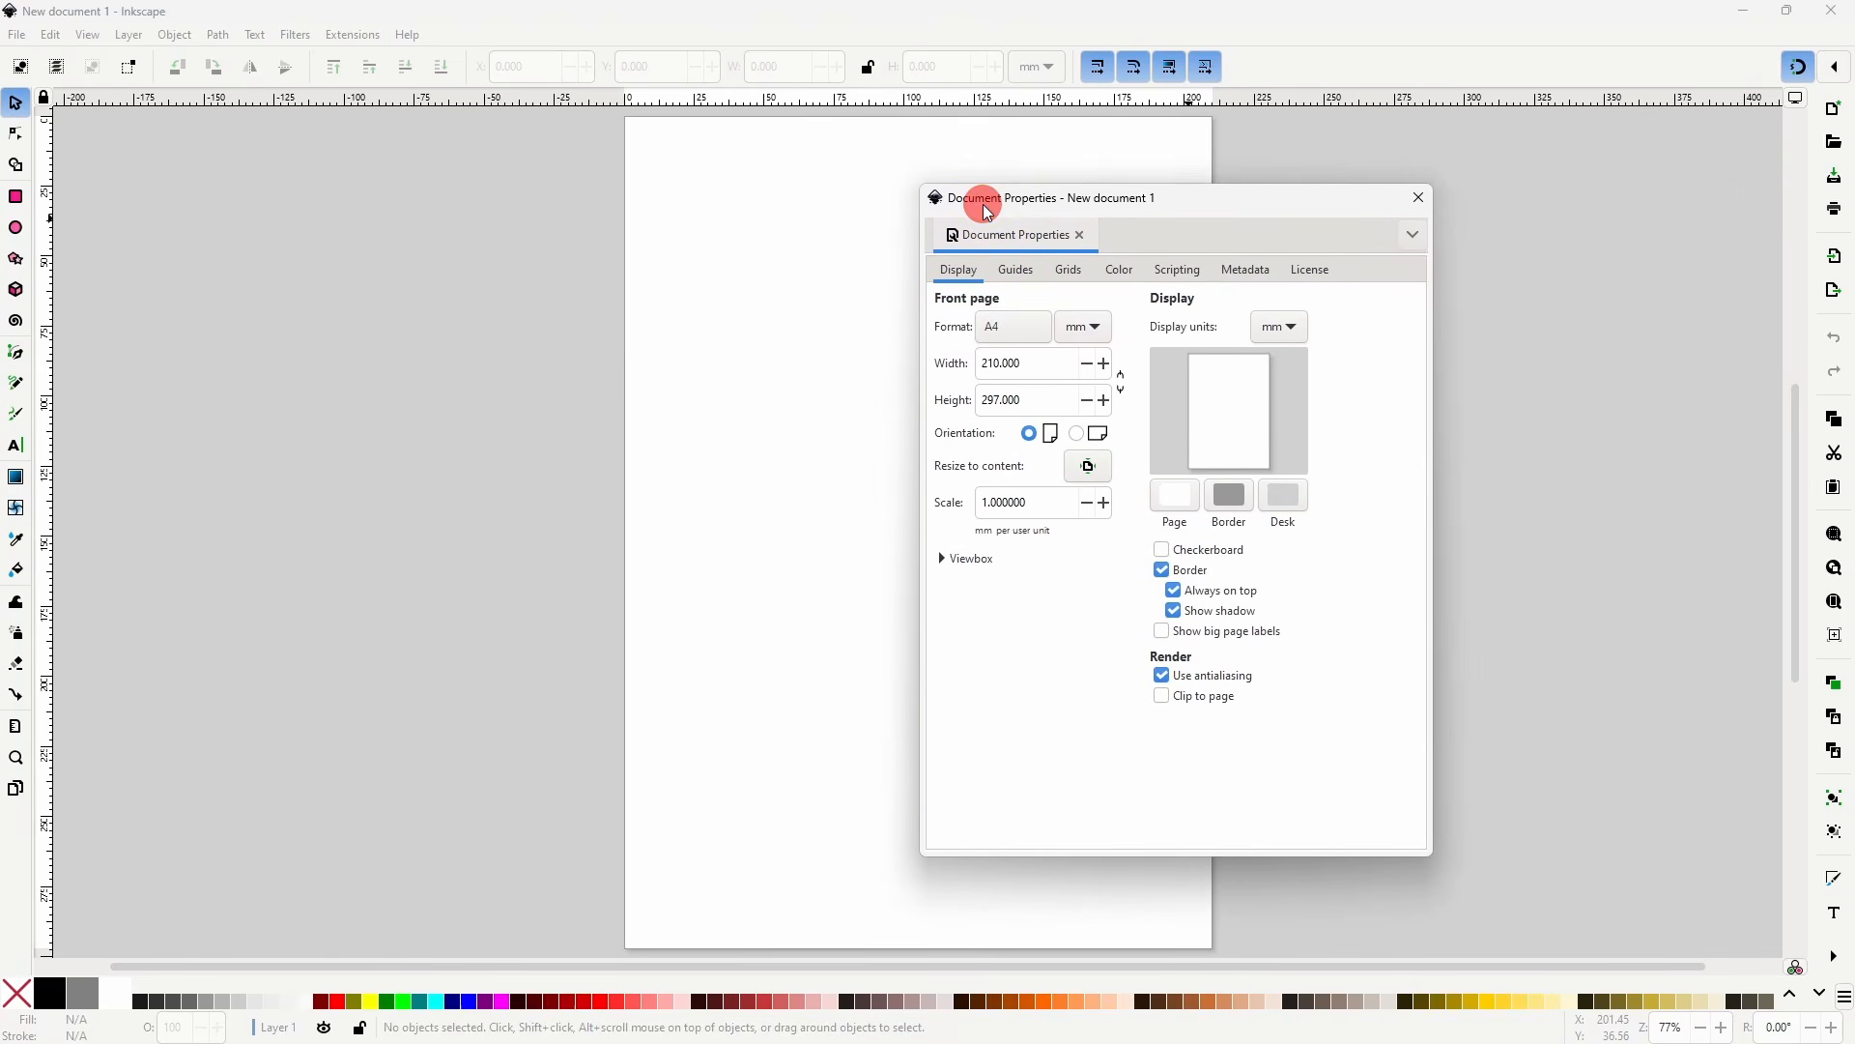
# - Try the A7 and B0 page formats, and return the page to A4
pyautogui.click(1037, 337)
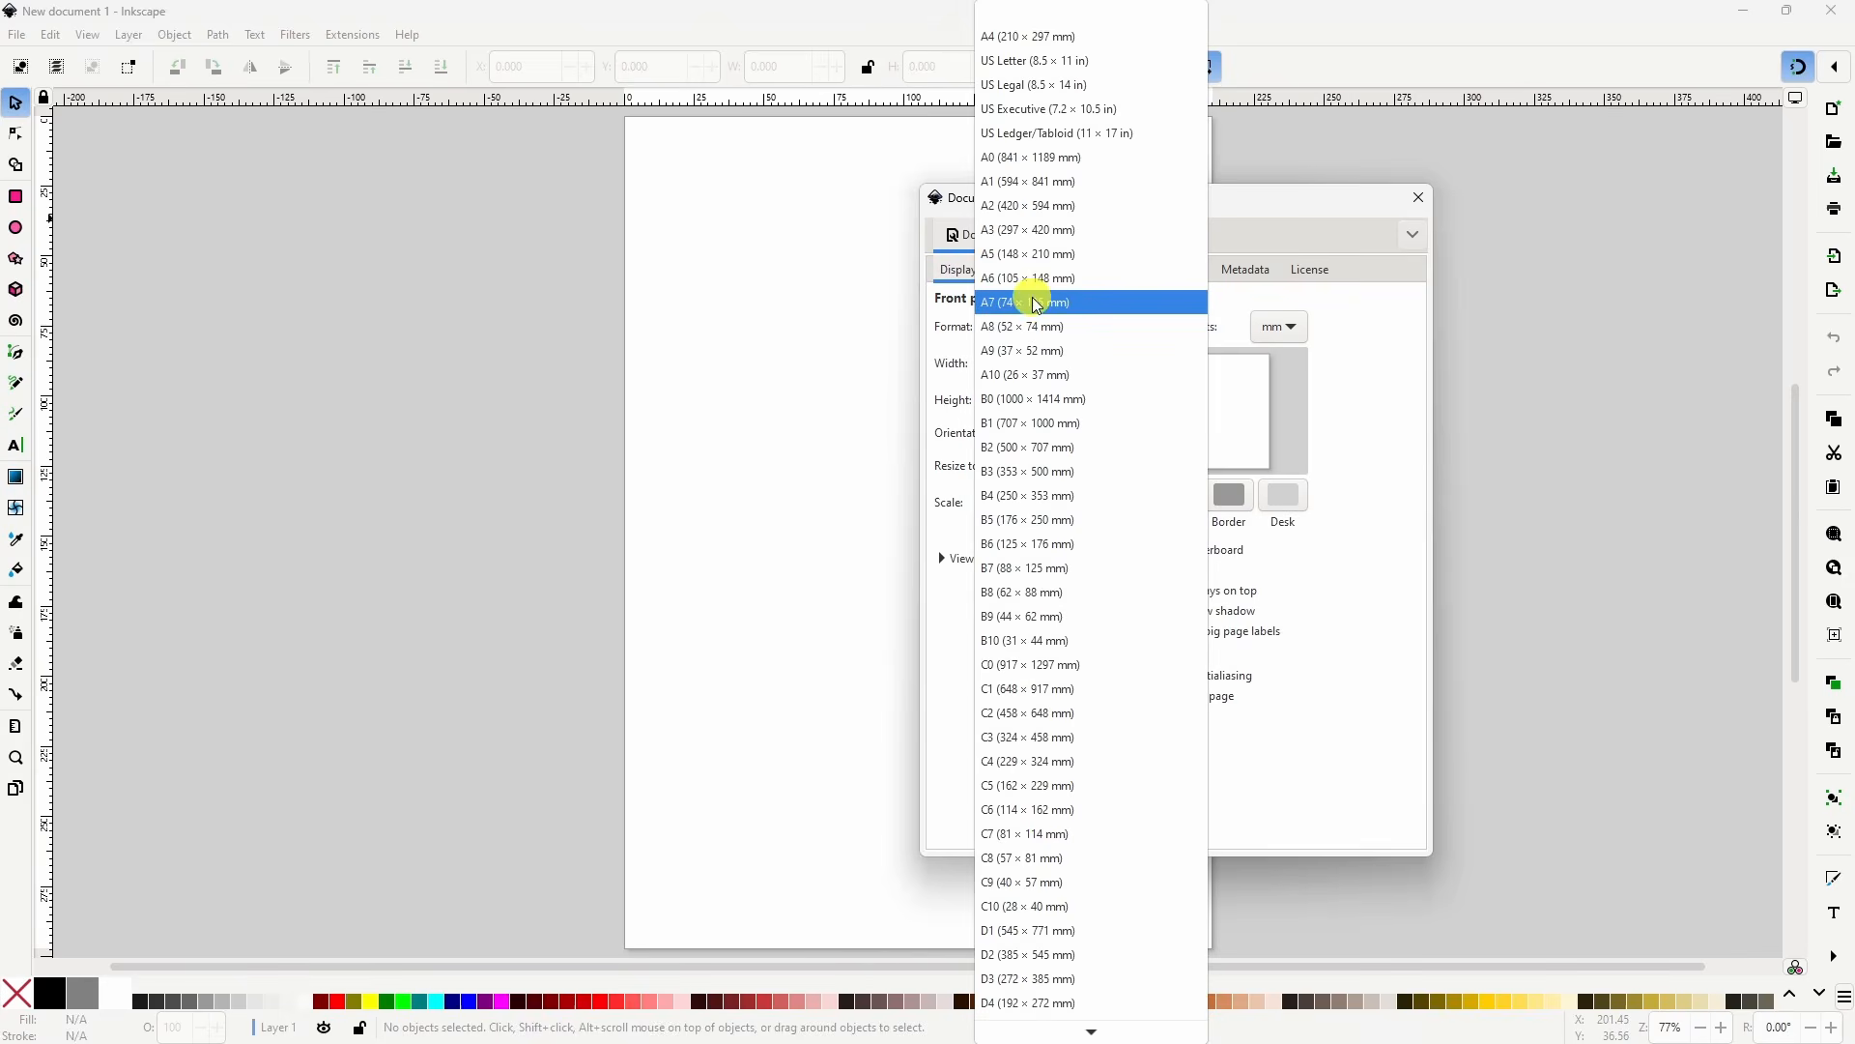
pyautogui.click(1037, 305)
pyautogui.click(1005, 328)
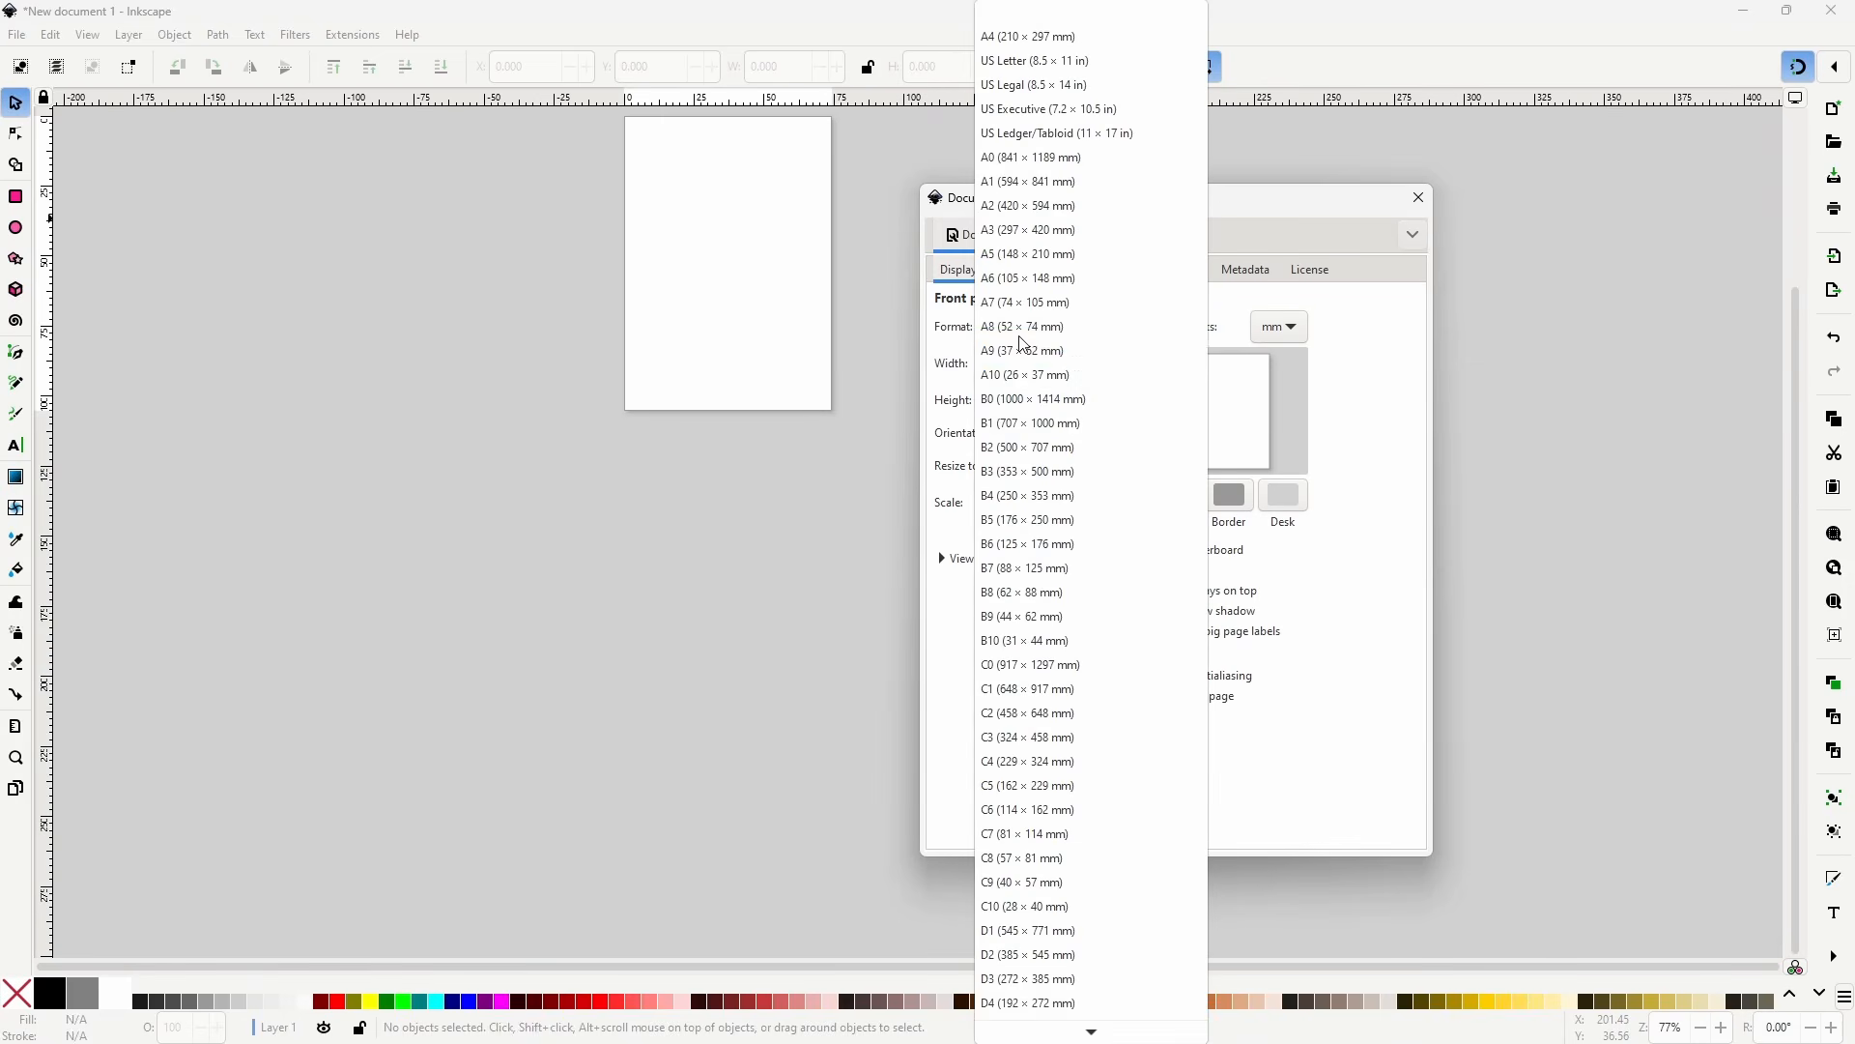
pyautogui.click(1030, 396)
pyautogui.click(1030, 326)
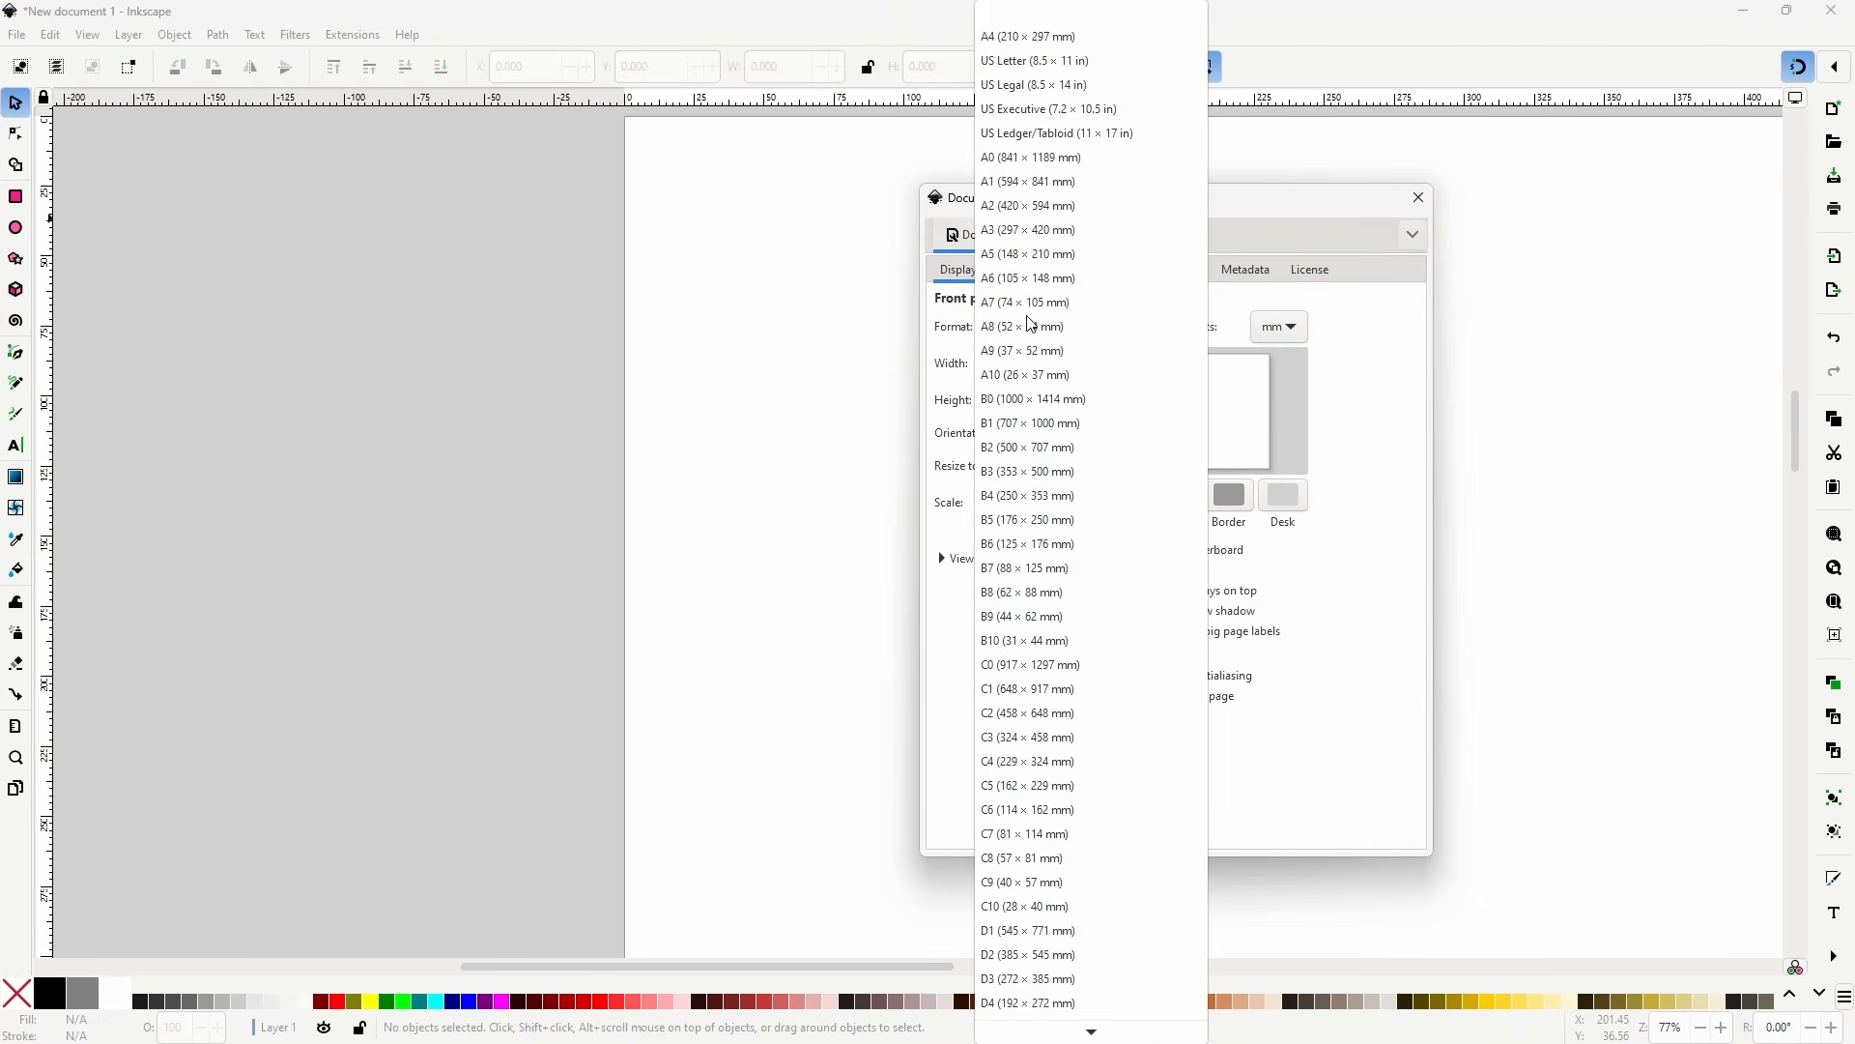
pyautogui.click(1015, 37)
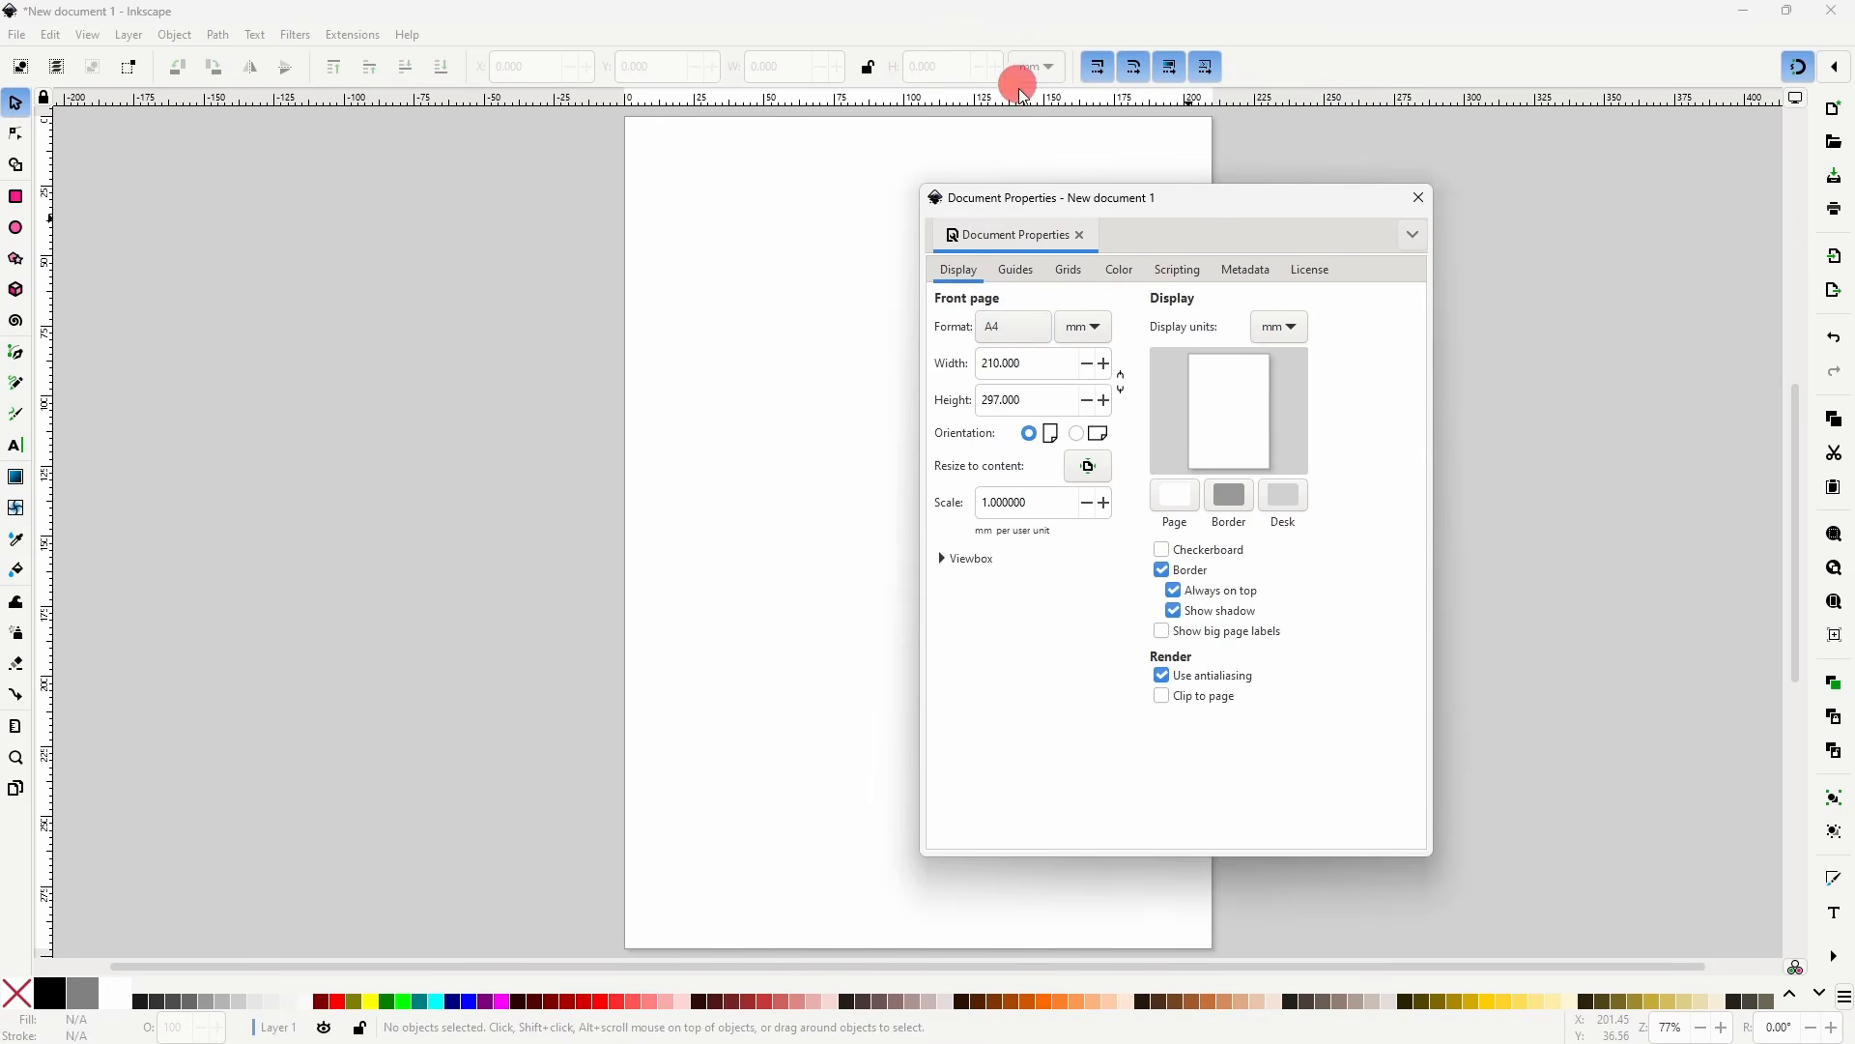
# - Set a custom page size 230 mm wide and 278 mm high
pyautogui.click(1031, 361)
pyautogui.scroll(4, 1064, 367)
pyautogui.scroll(16, 1064, 367)
pyautogui.click(1060, 396)
pyautogui.scroll(9, 1059, 396)
pyautogui.scroll(-20, 1059, 396)
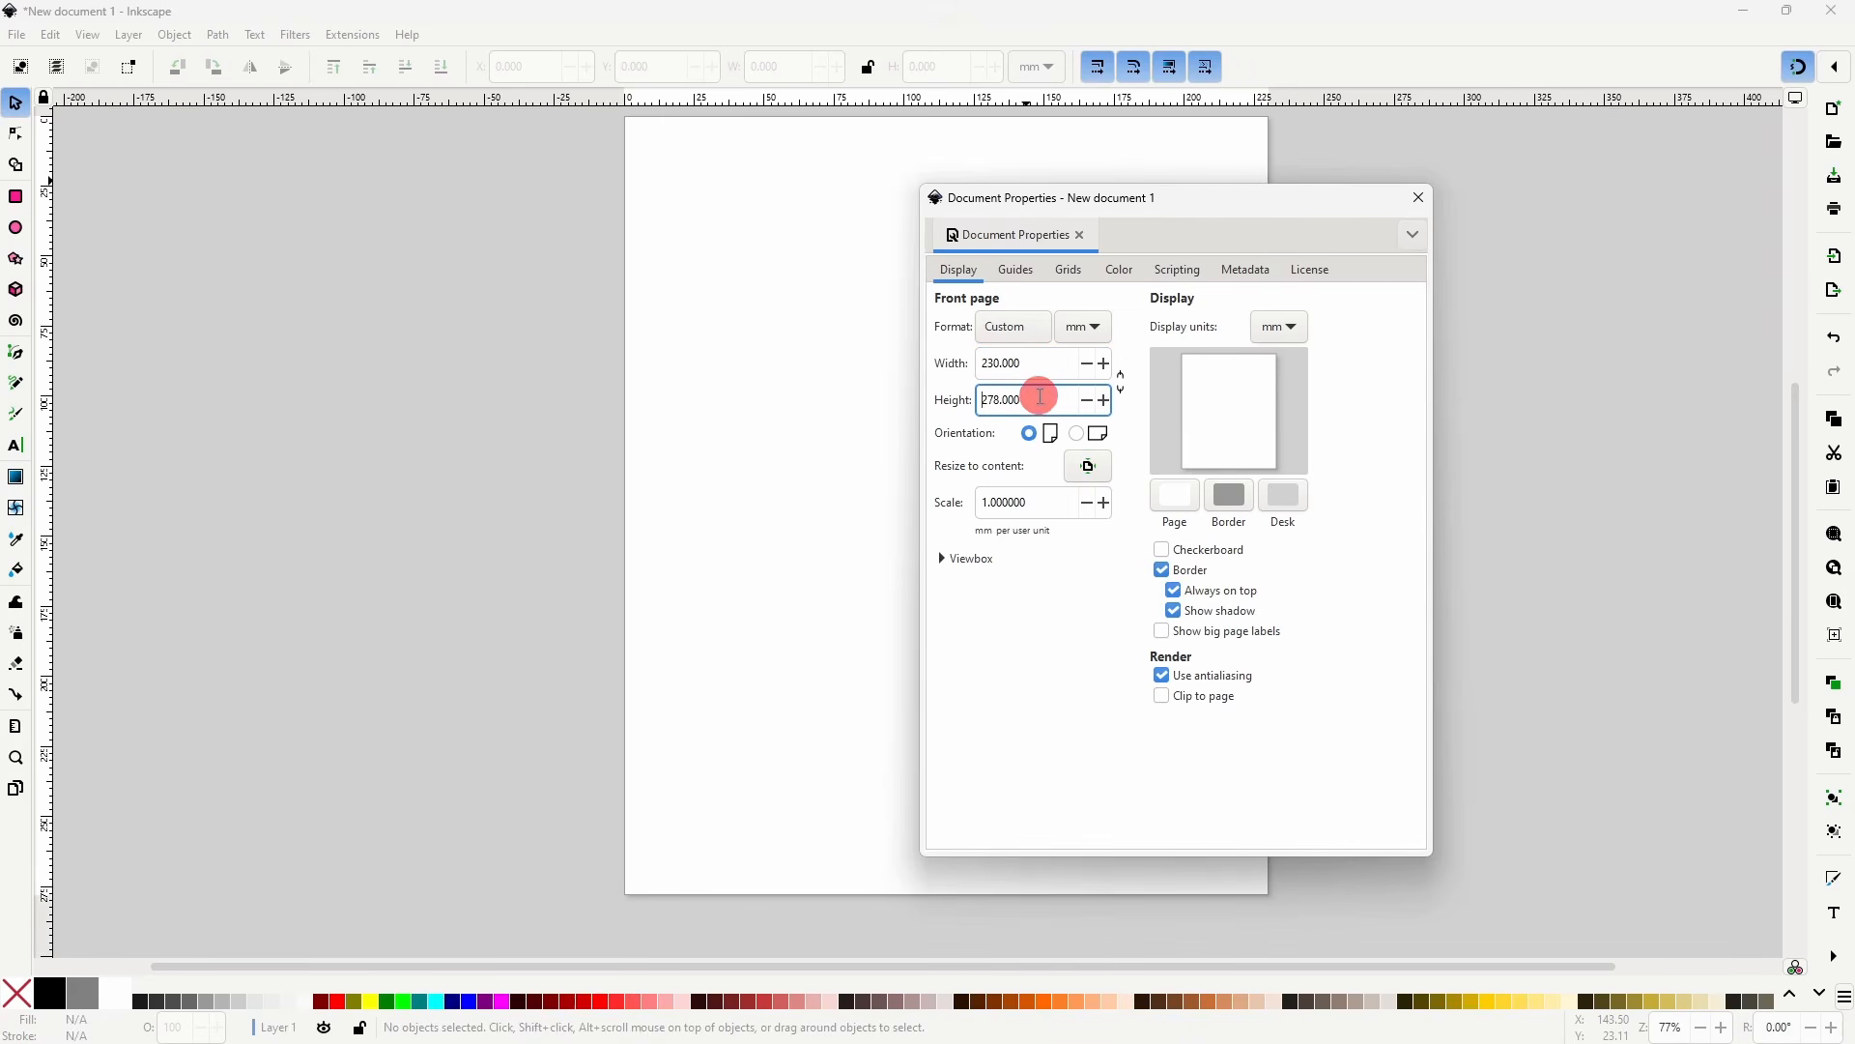
# - Preview the landscape orientation, return to portrait, and set the document's display units to px
pyautogui.click(1075, 440)
pyautogui.click(1034, 437)
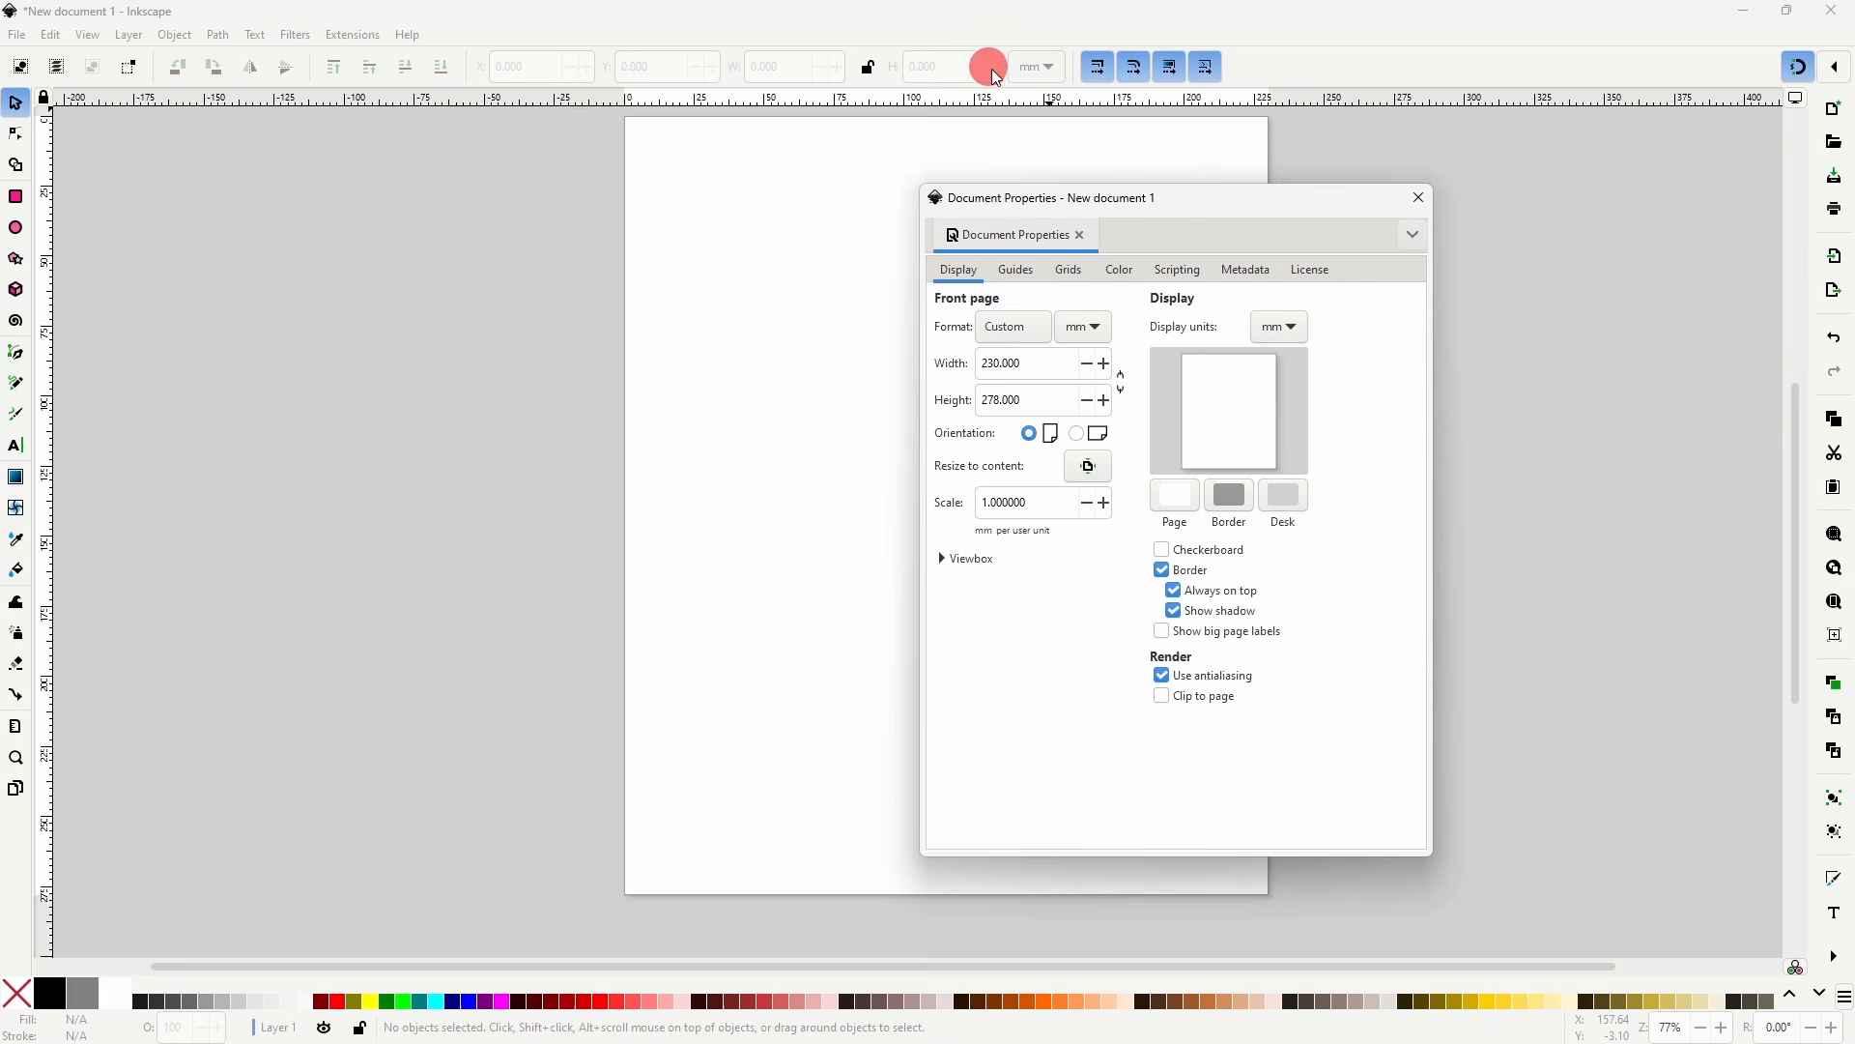
pyautogui.click(1292, 328)
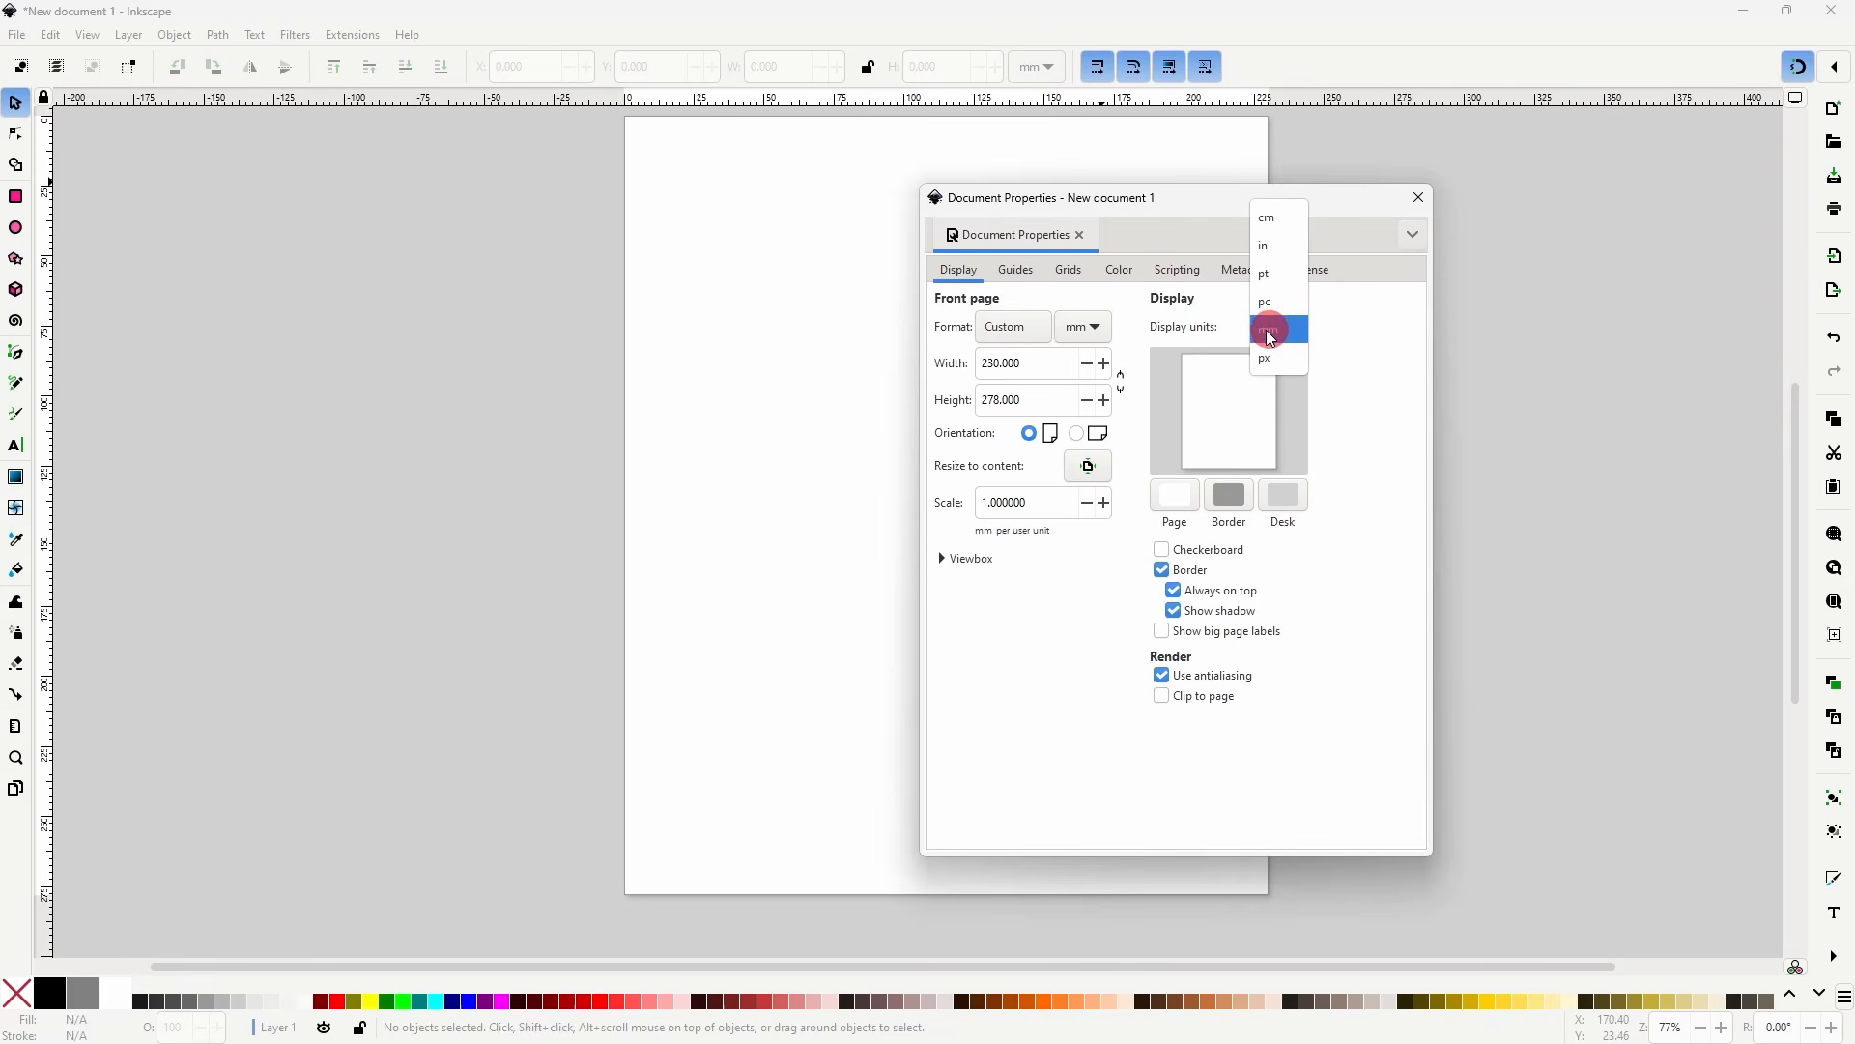
pyautogui.click(1284, 361)
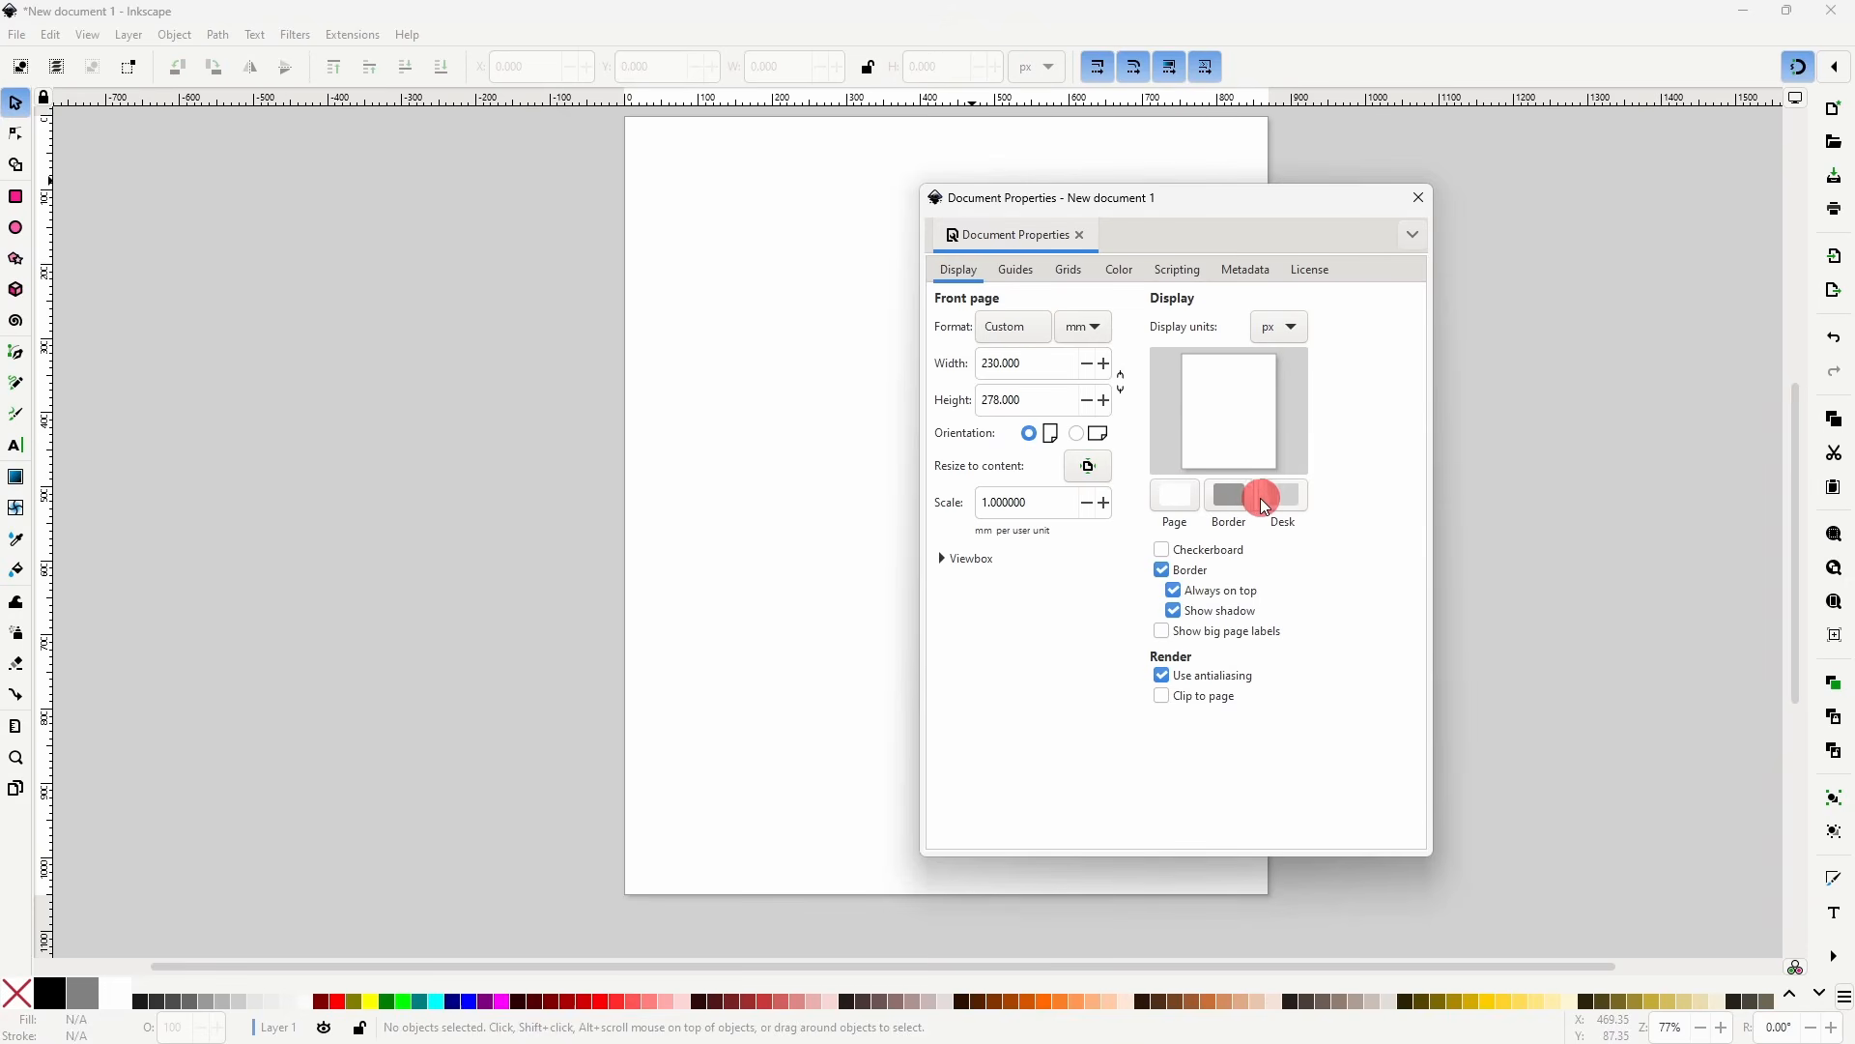
# - Try a light yellow-green page background colour, and return the background to white (RGBA ffffffff)
pyautogui.click(1188, 503)
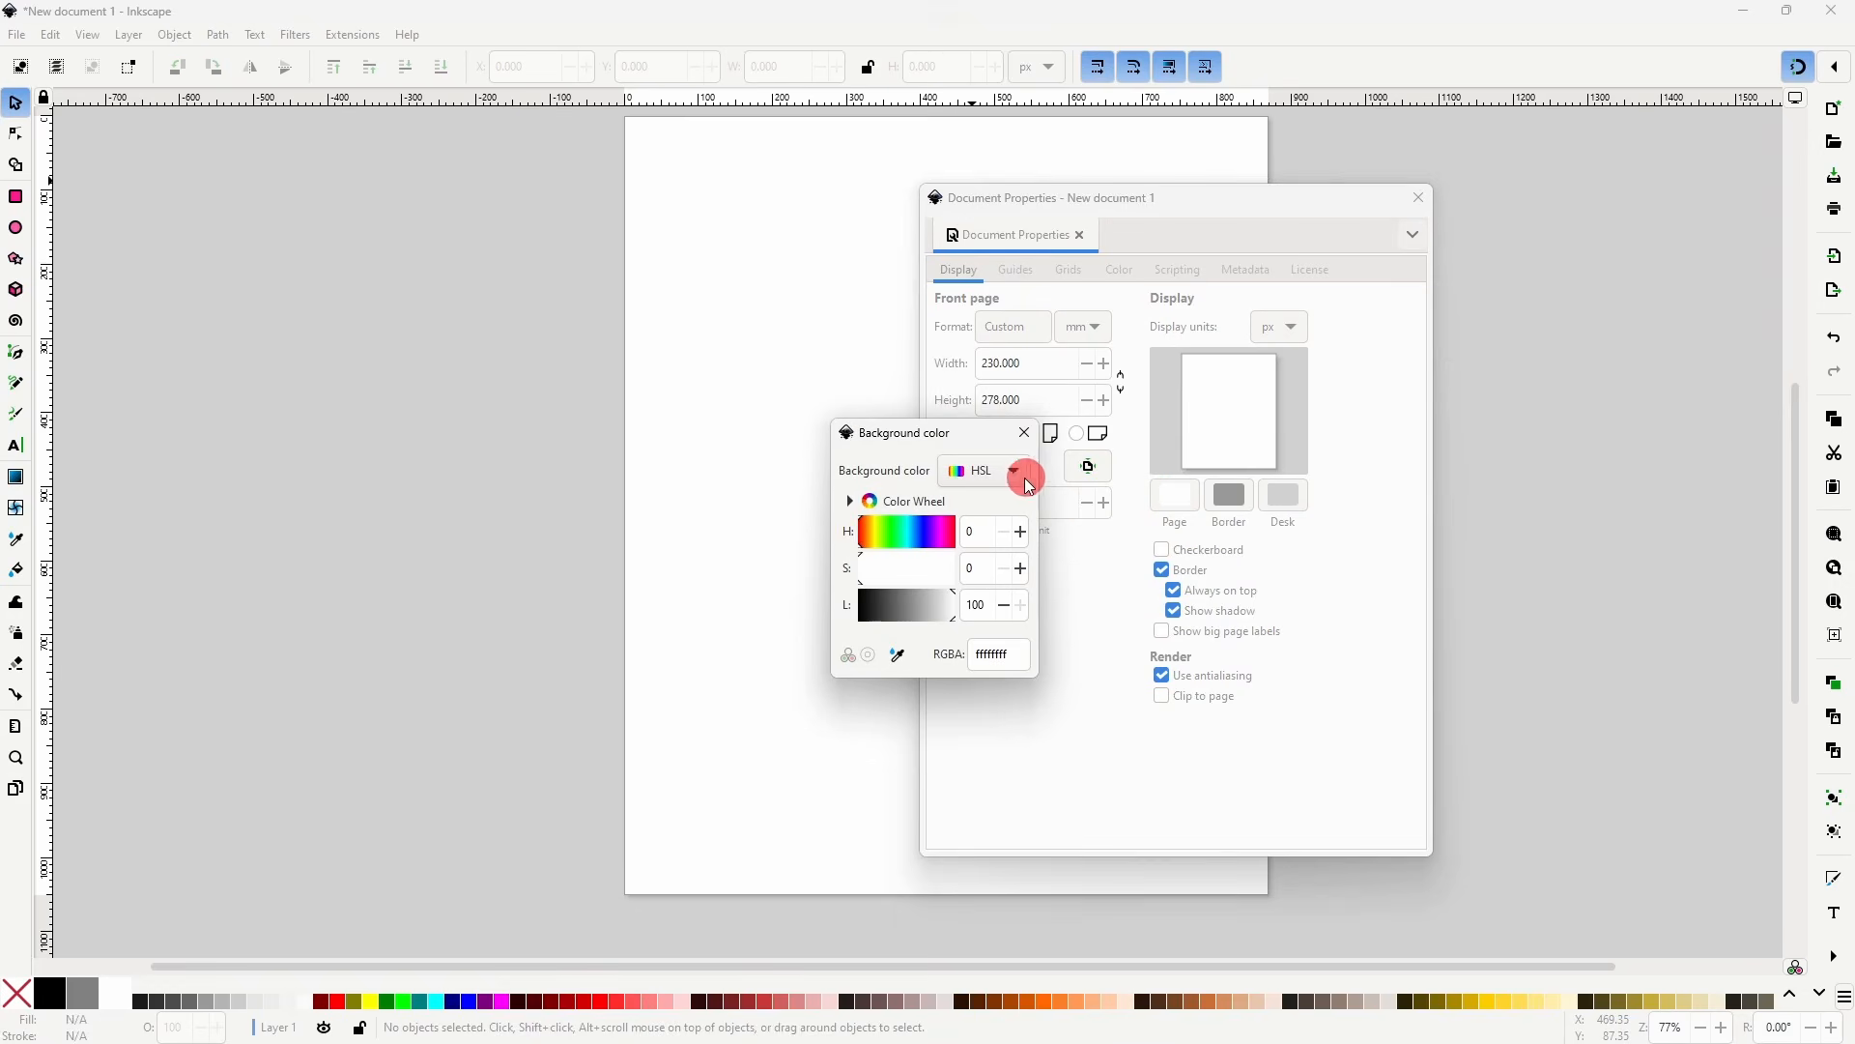
pyautogui.click(894, 538)
pyautogui.click(900, 577)
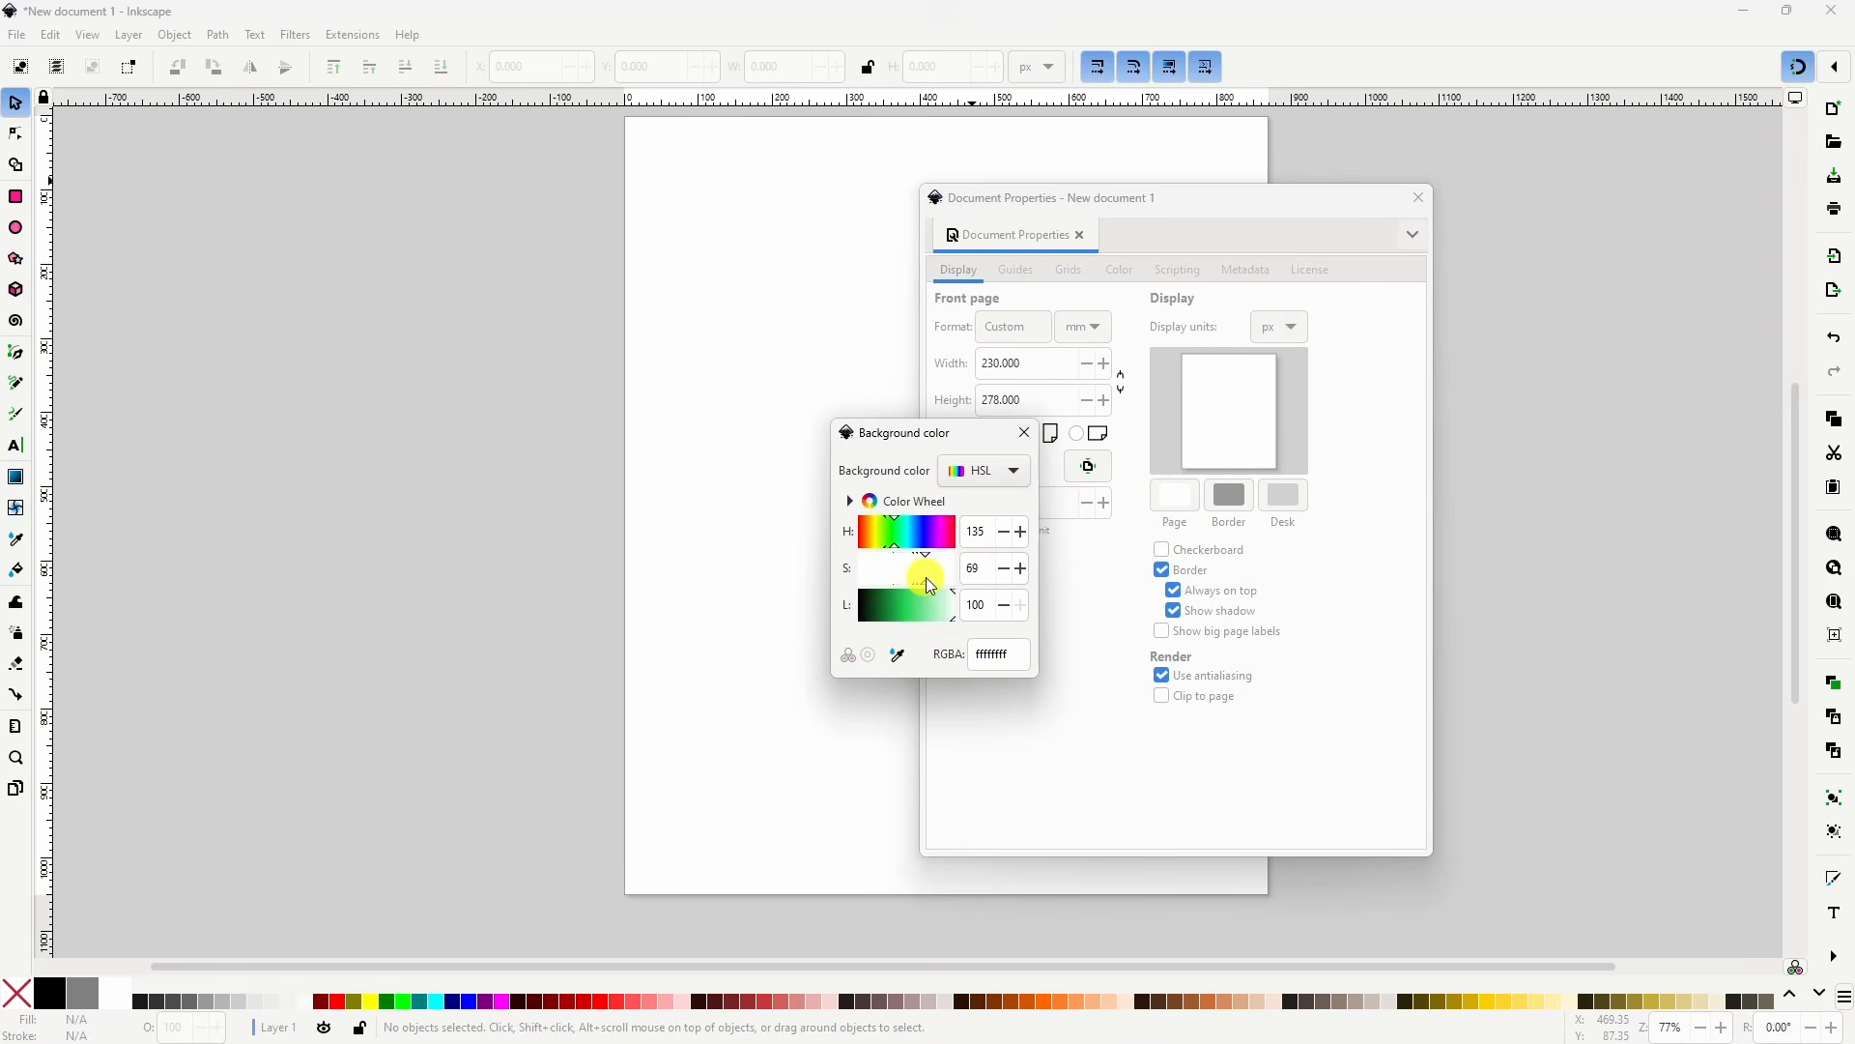
pyautogui.click(929, 605)
pyautogui.click(924, 576)
pyautogui.click(879, 539)
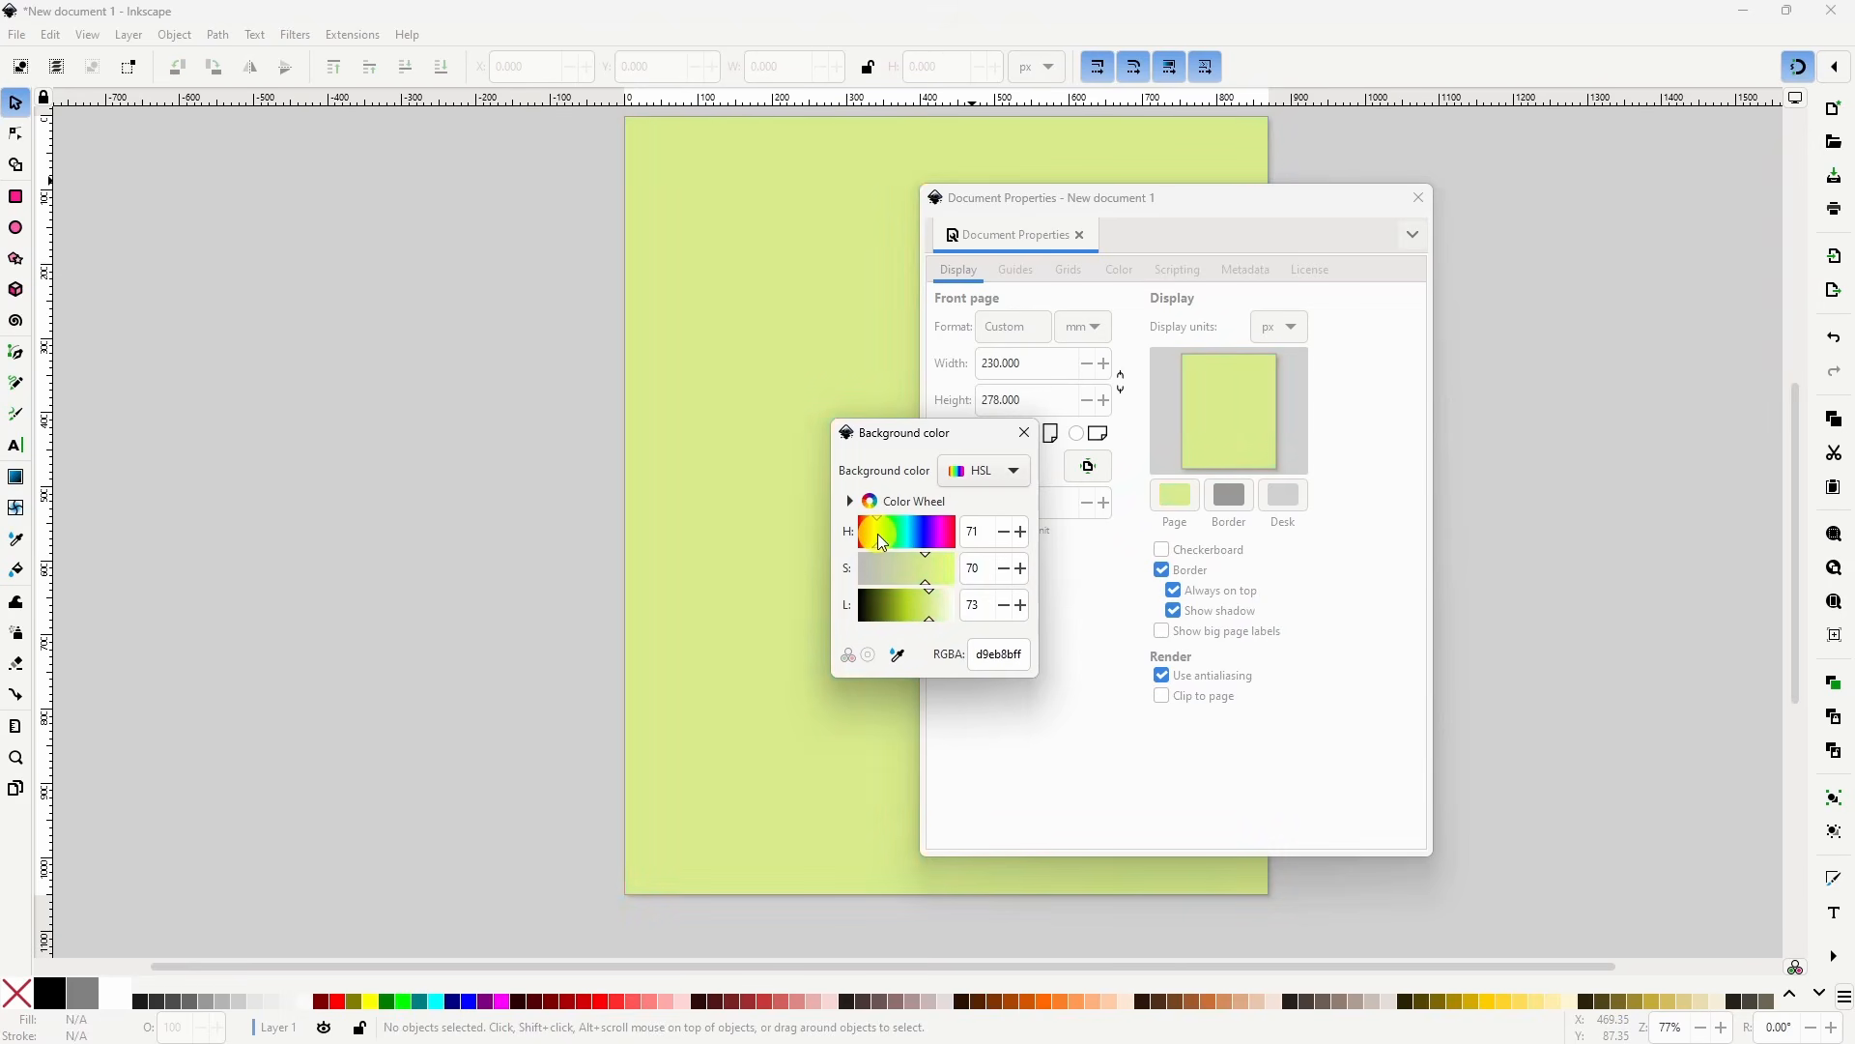
pyautogui.moveTo(877, 534); pyautogui.dragTo(860, 572)
pyautogui.click(926, 571)
pyautogui.moveTo(926, 609); pyautogui.dragTo(982, 615)
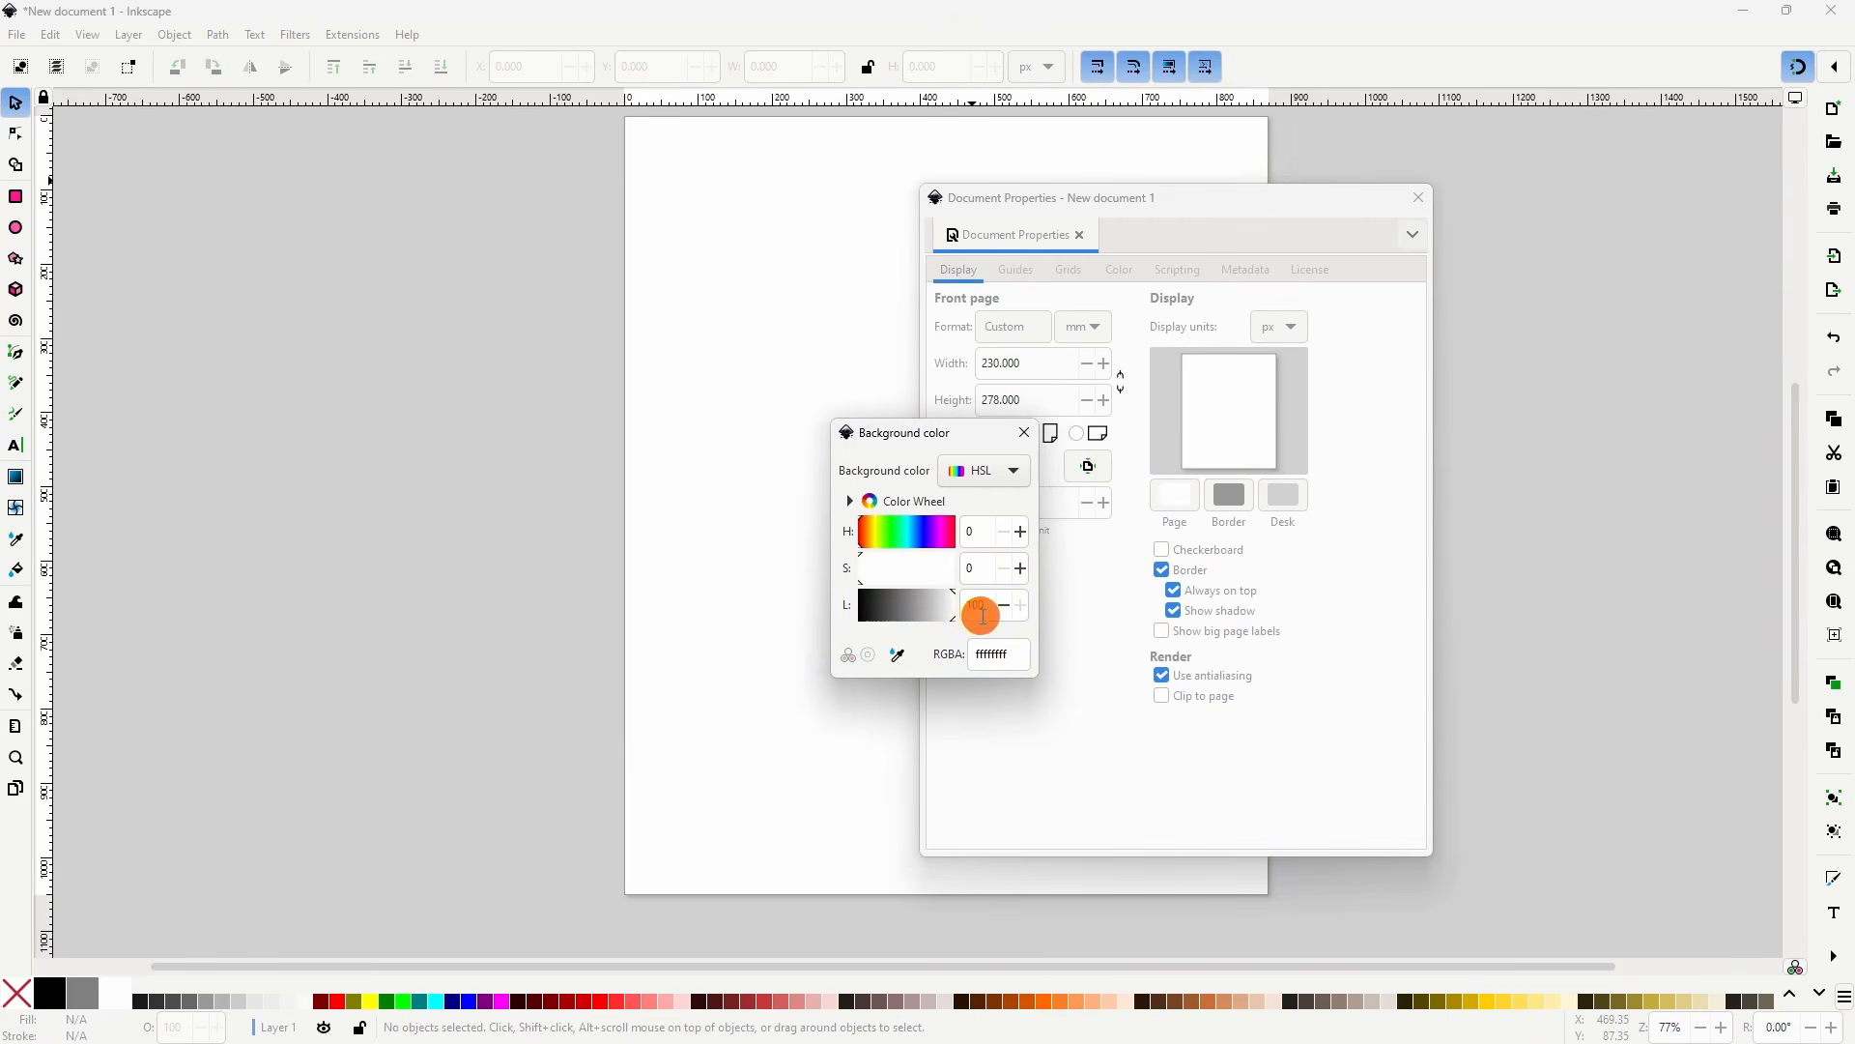
pyautogui.click(1024, 432)
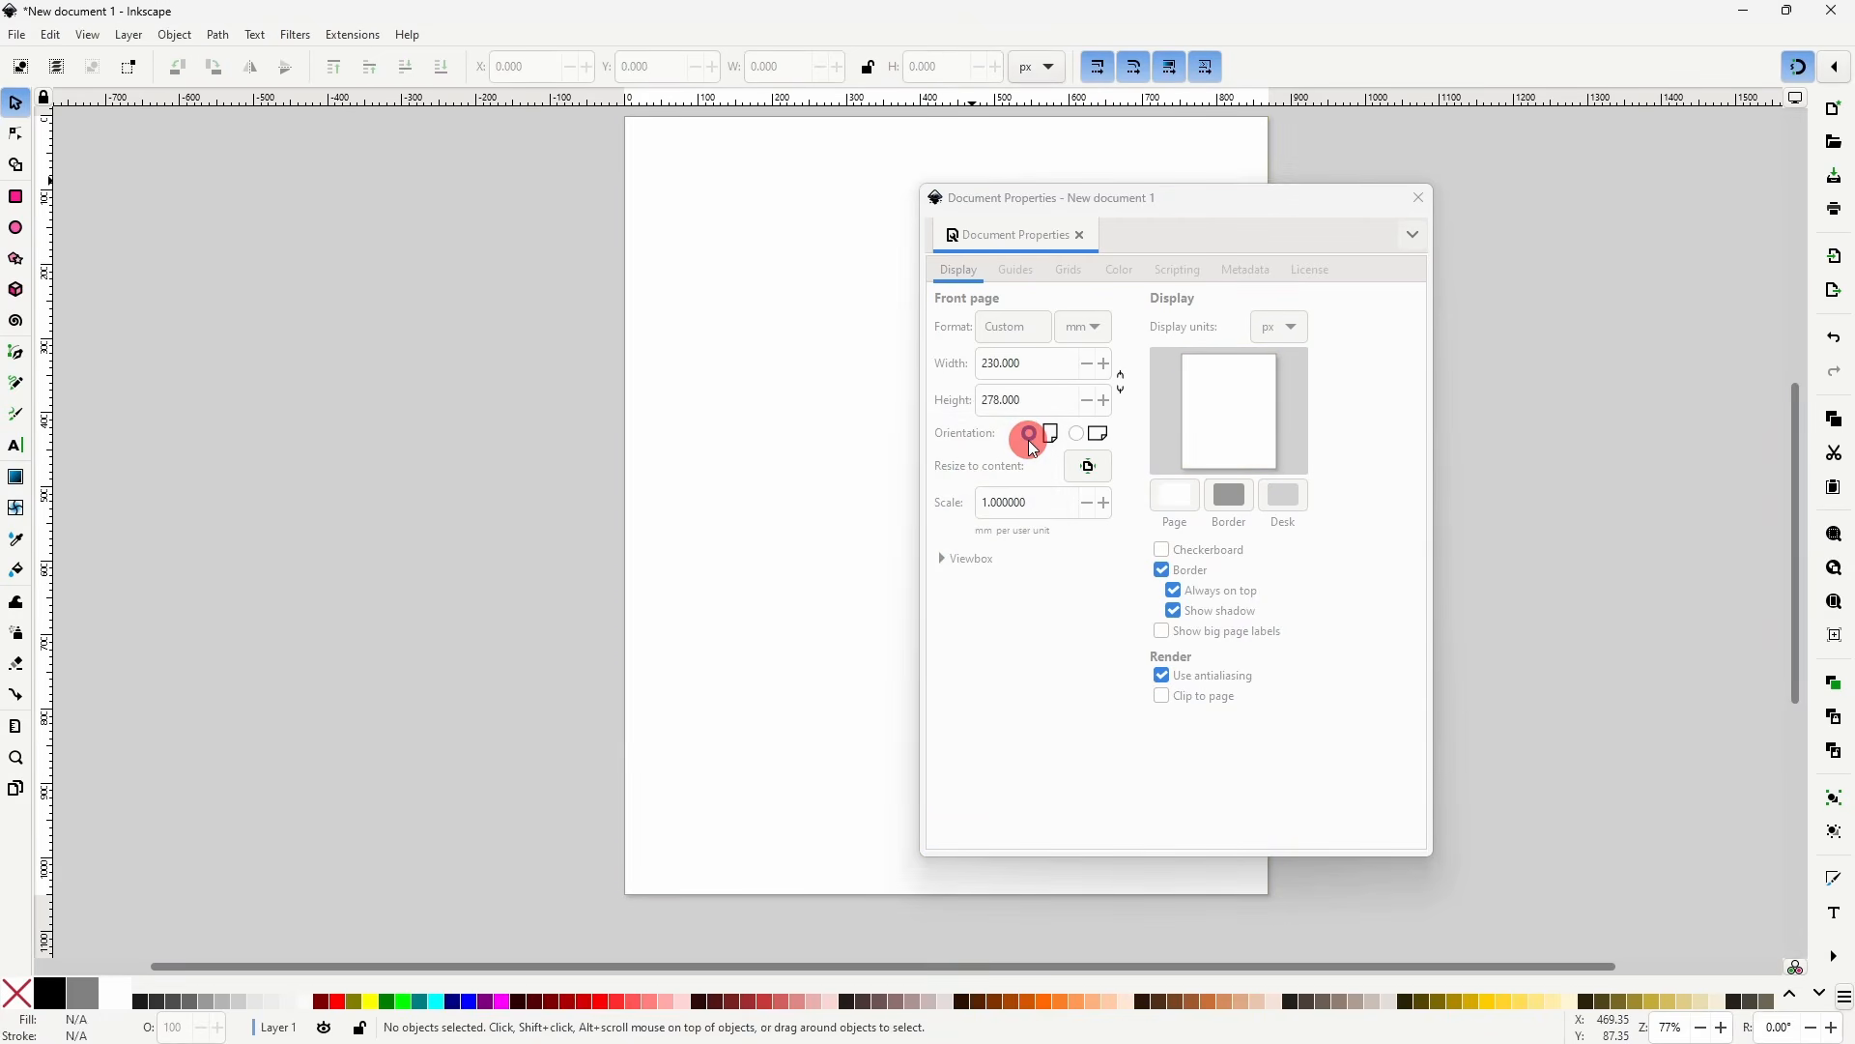
# - Set the page's border and shadow colour to an opaque blue, RGBA 317cbcff
pyautogui.click(1243, 500)
pyautogui.click(913, 514)
pyautogui.moveTo(914, 516); pyautogui.dragTo(919, 555)
pyautogui.click(904, 581)
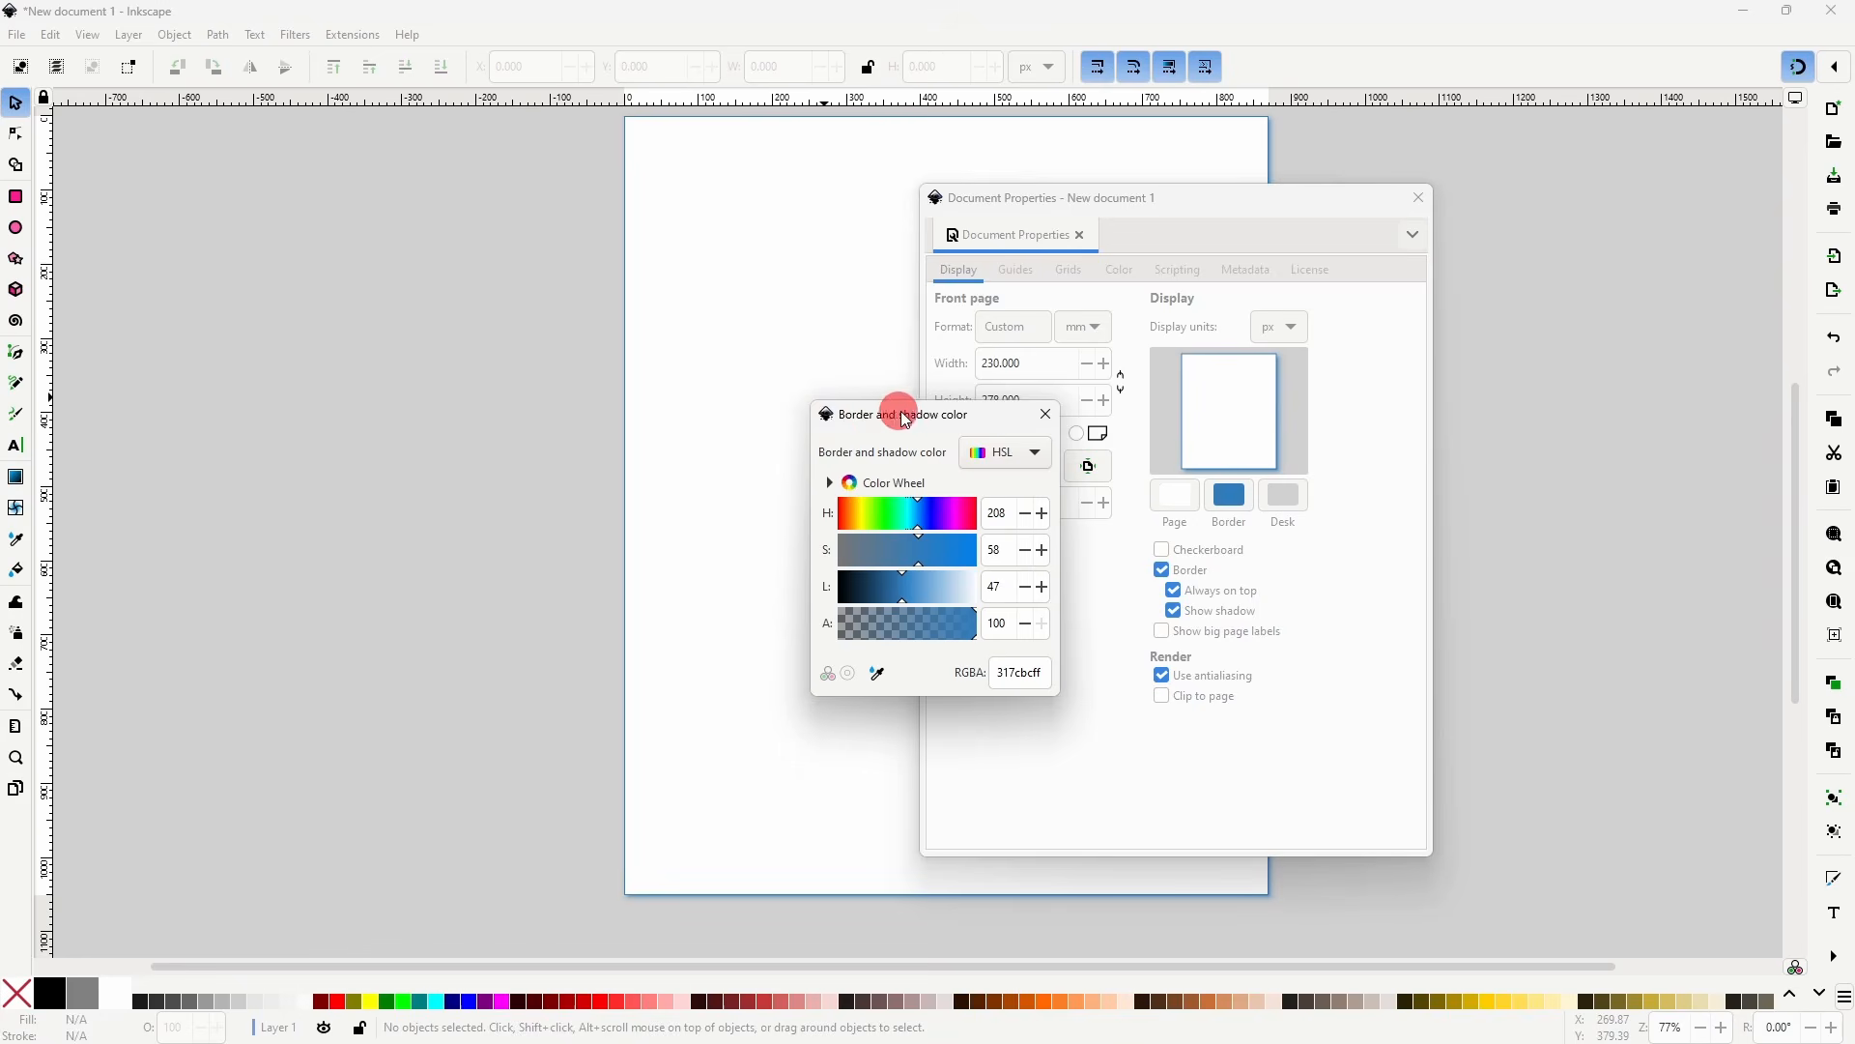
pyautogui.click(1046, 415)
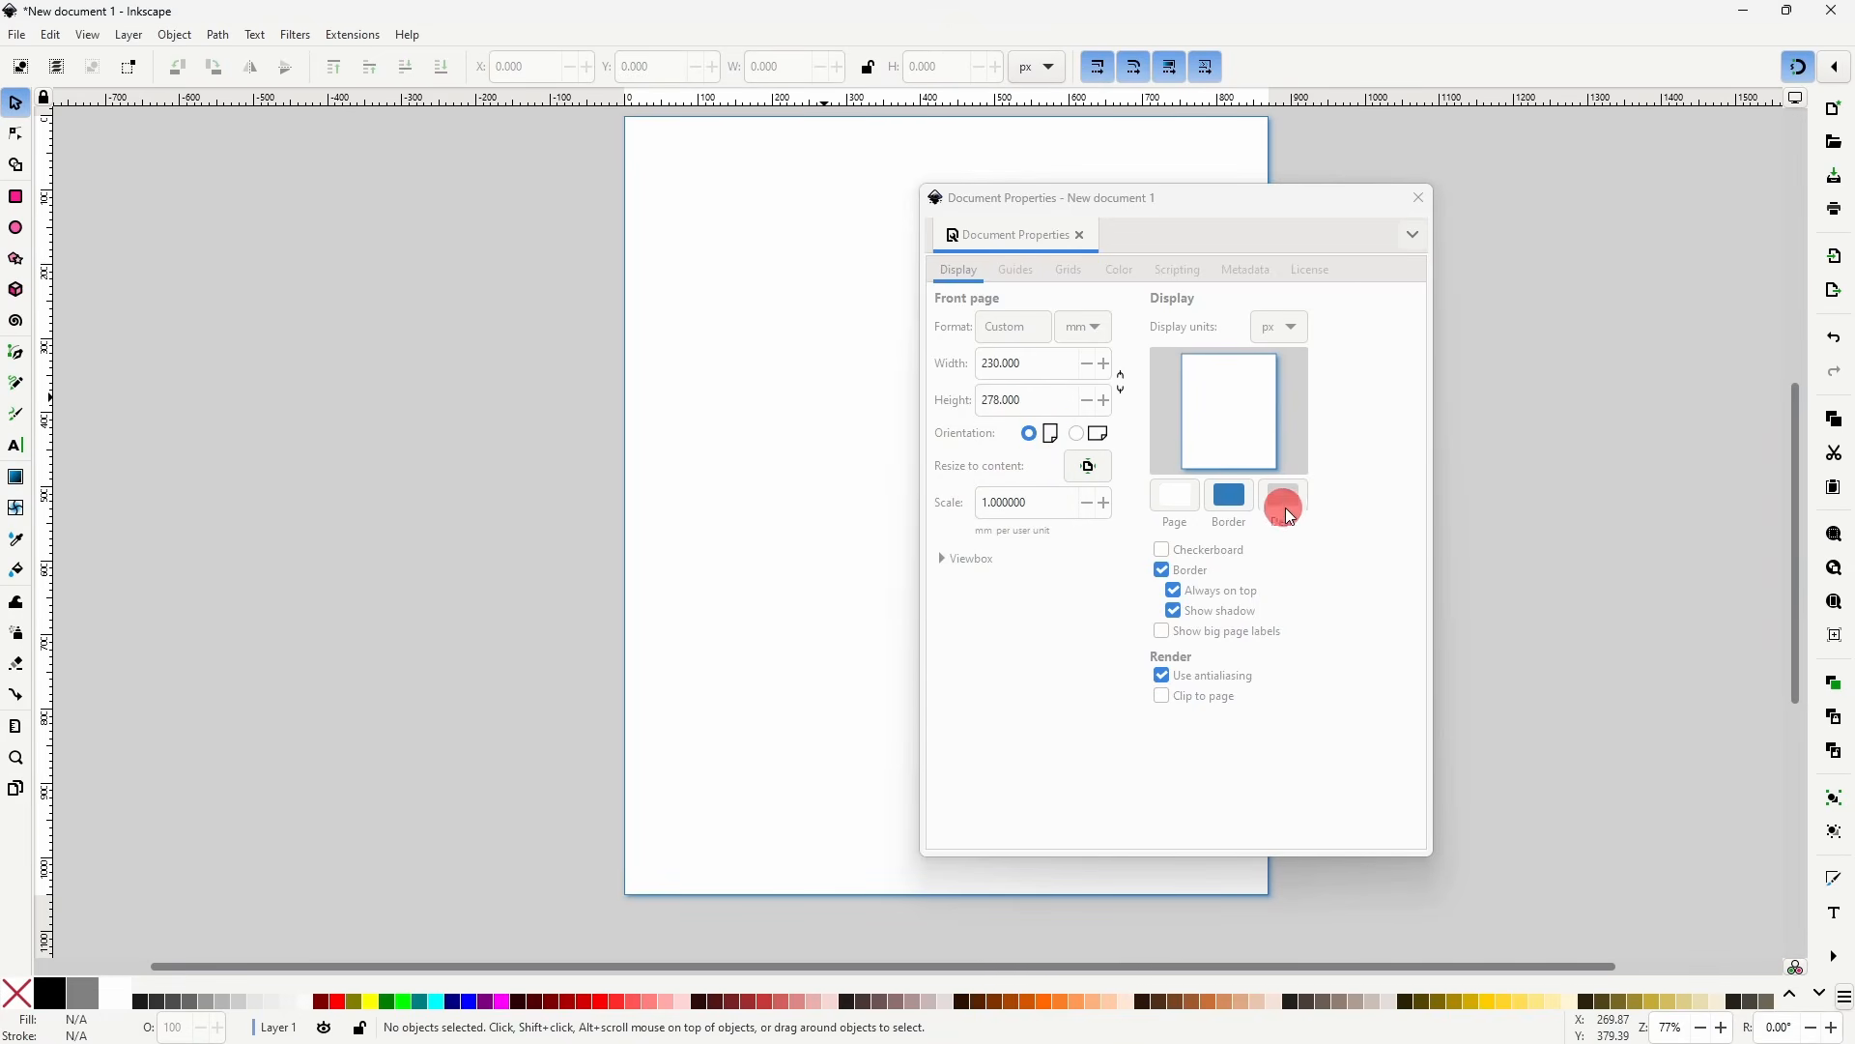
# - Set the desk colour around the page to a pale green with HSL 164, 27, 82
pyautogui.click(1285, 493)
pyautogui.click(938, 609)
pyautogui.moveTo(934, 566); pyautogui.dragTo(883, 570)
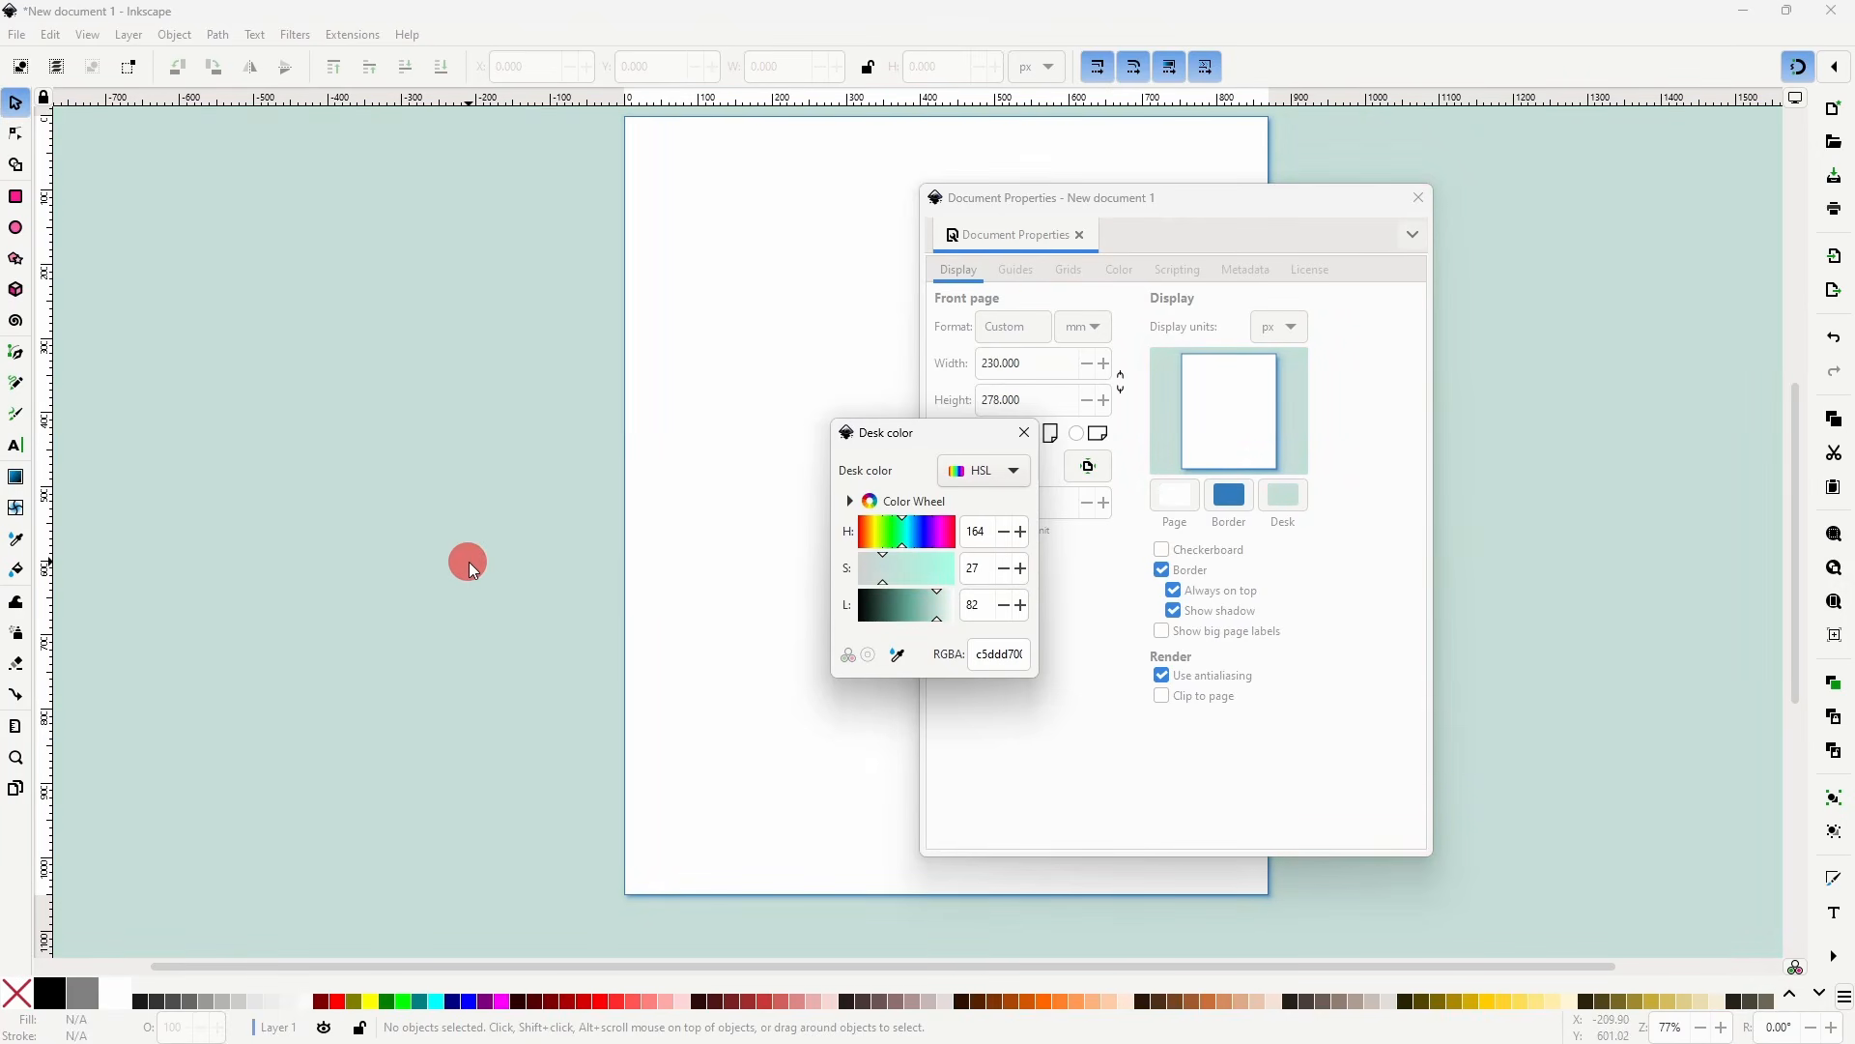
pyautogui.click(1024, 433)
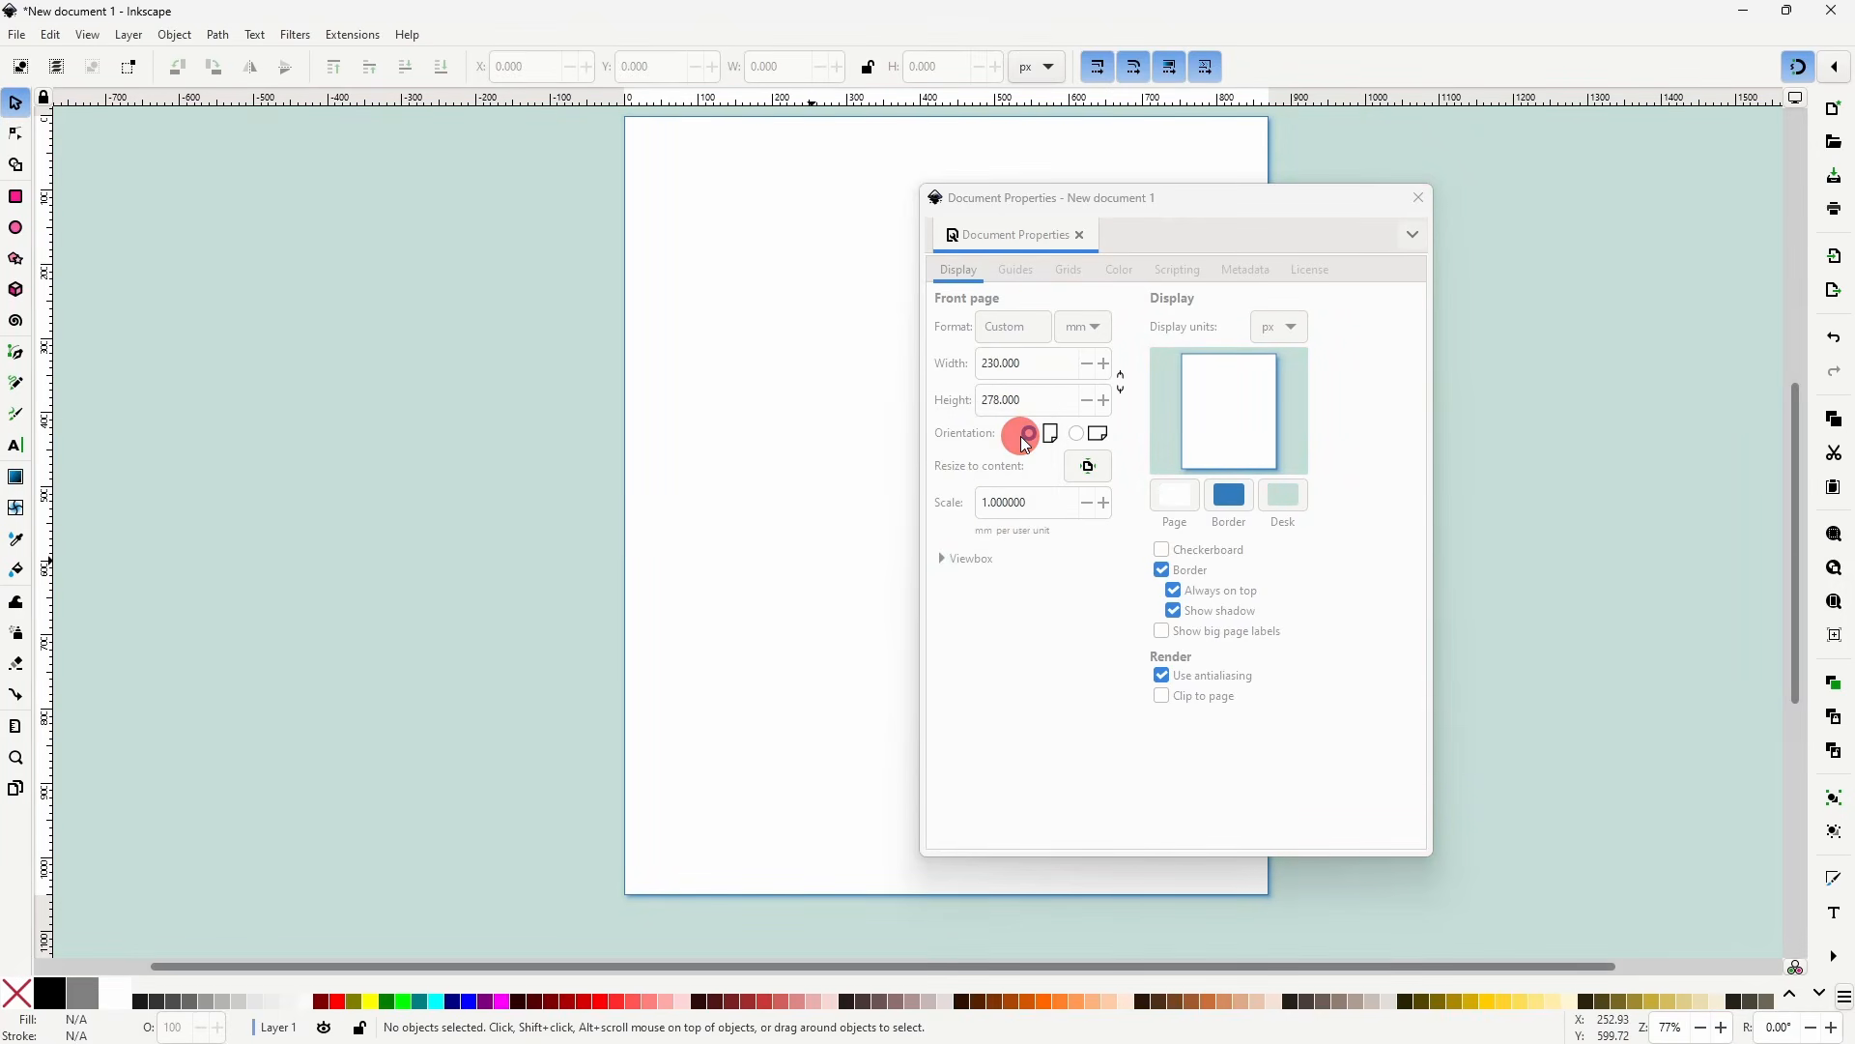
# - Preview the checkerboard background and the page without its border or shadow, restoring each setting, and close the document properties
pyautogui.click(1164, 551)
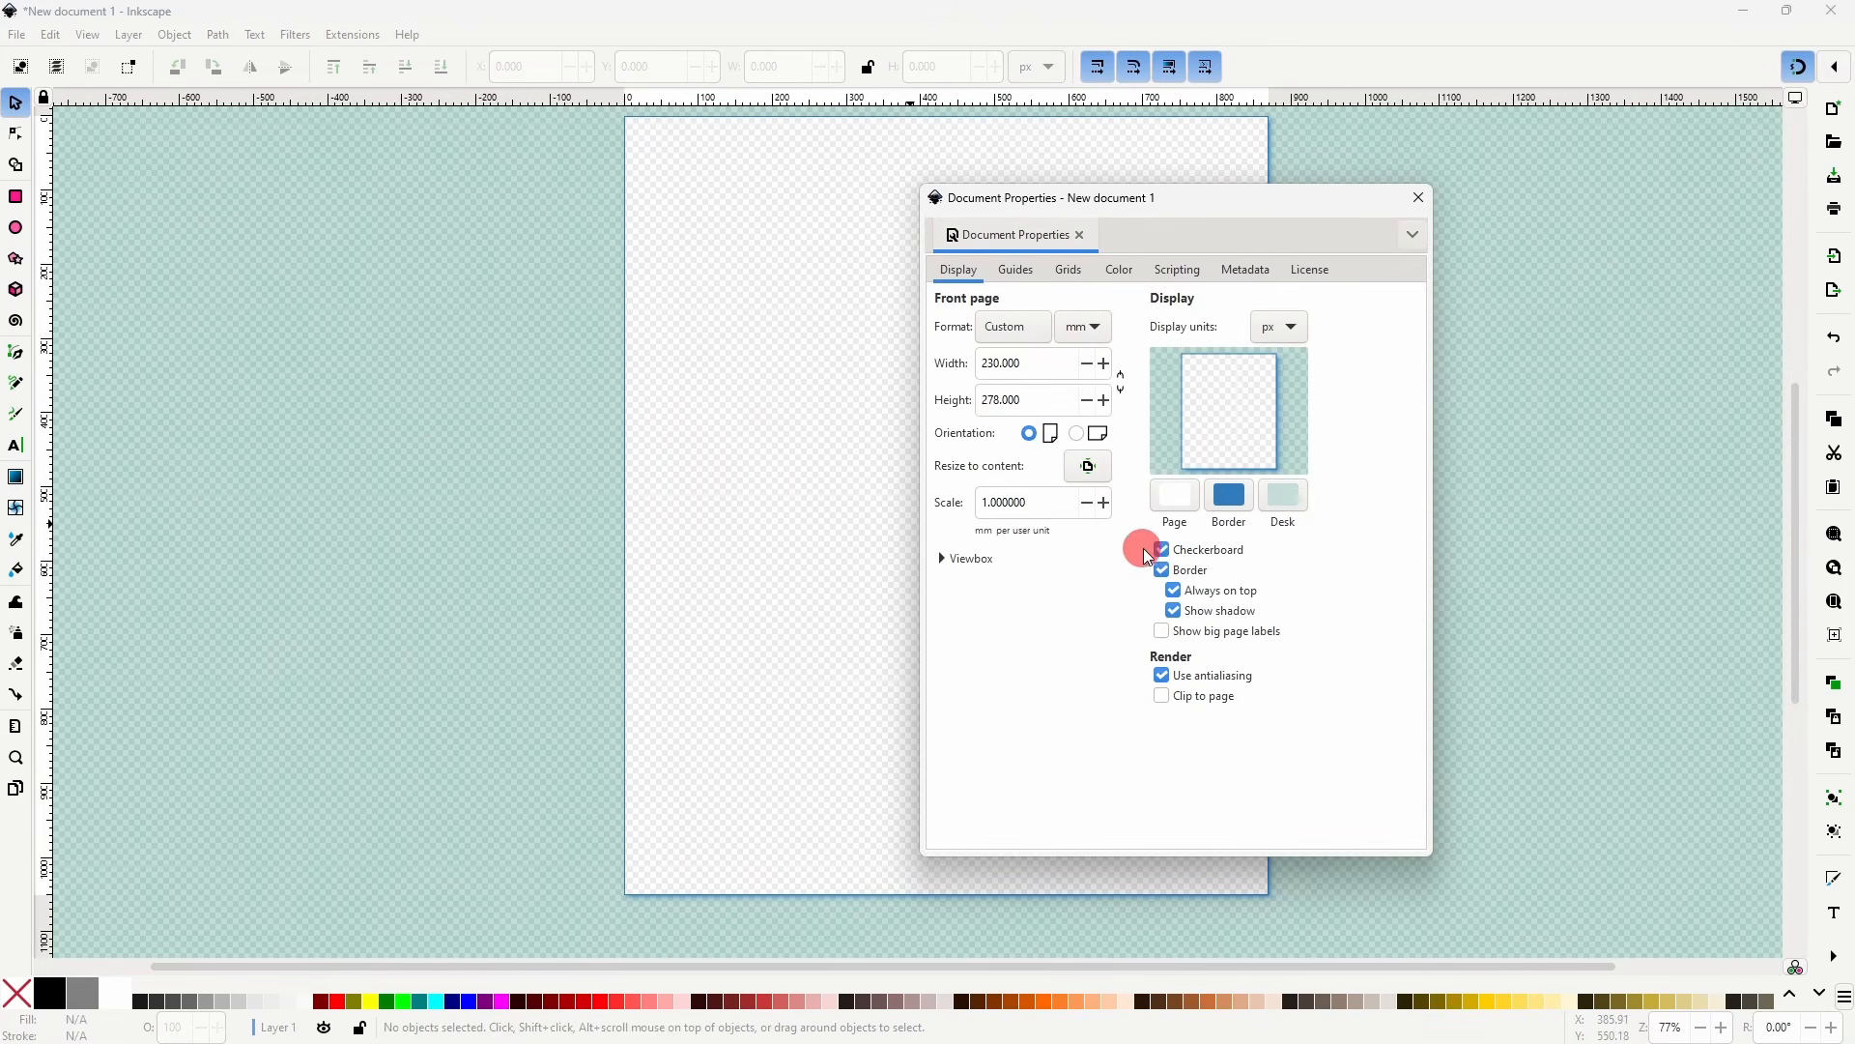
pyautogui.click(1161, 549)
pyautogui.click(1166, 572)
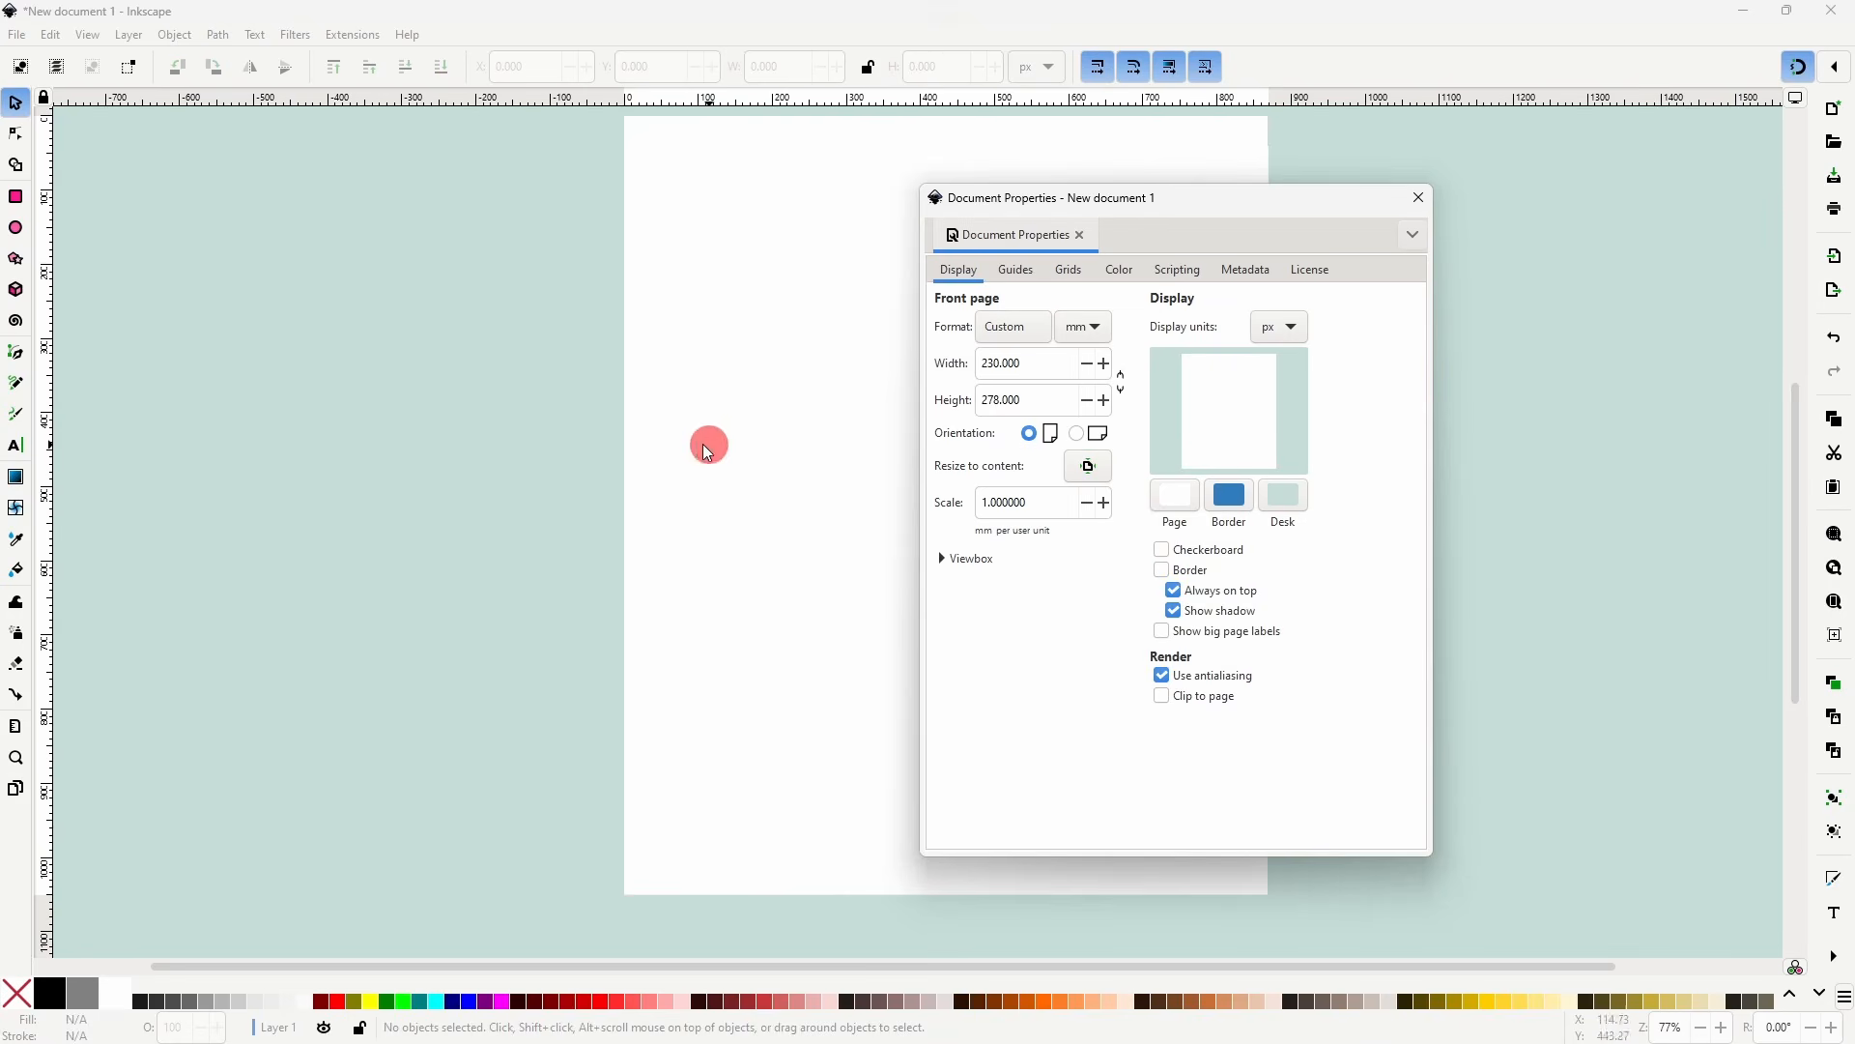
pyautogui.click(1164, 572)
pyautogui.click(1177, 615)
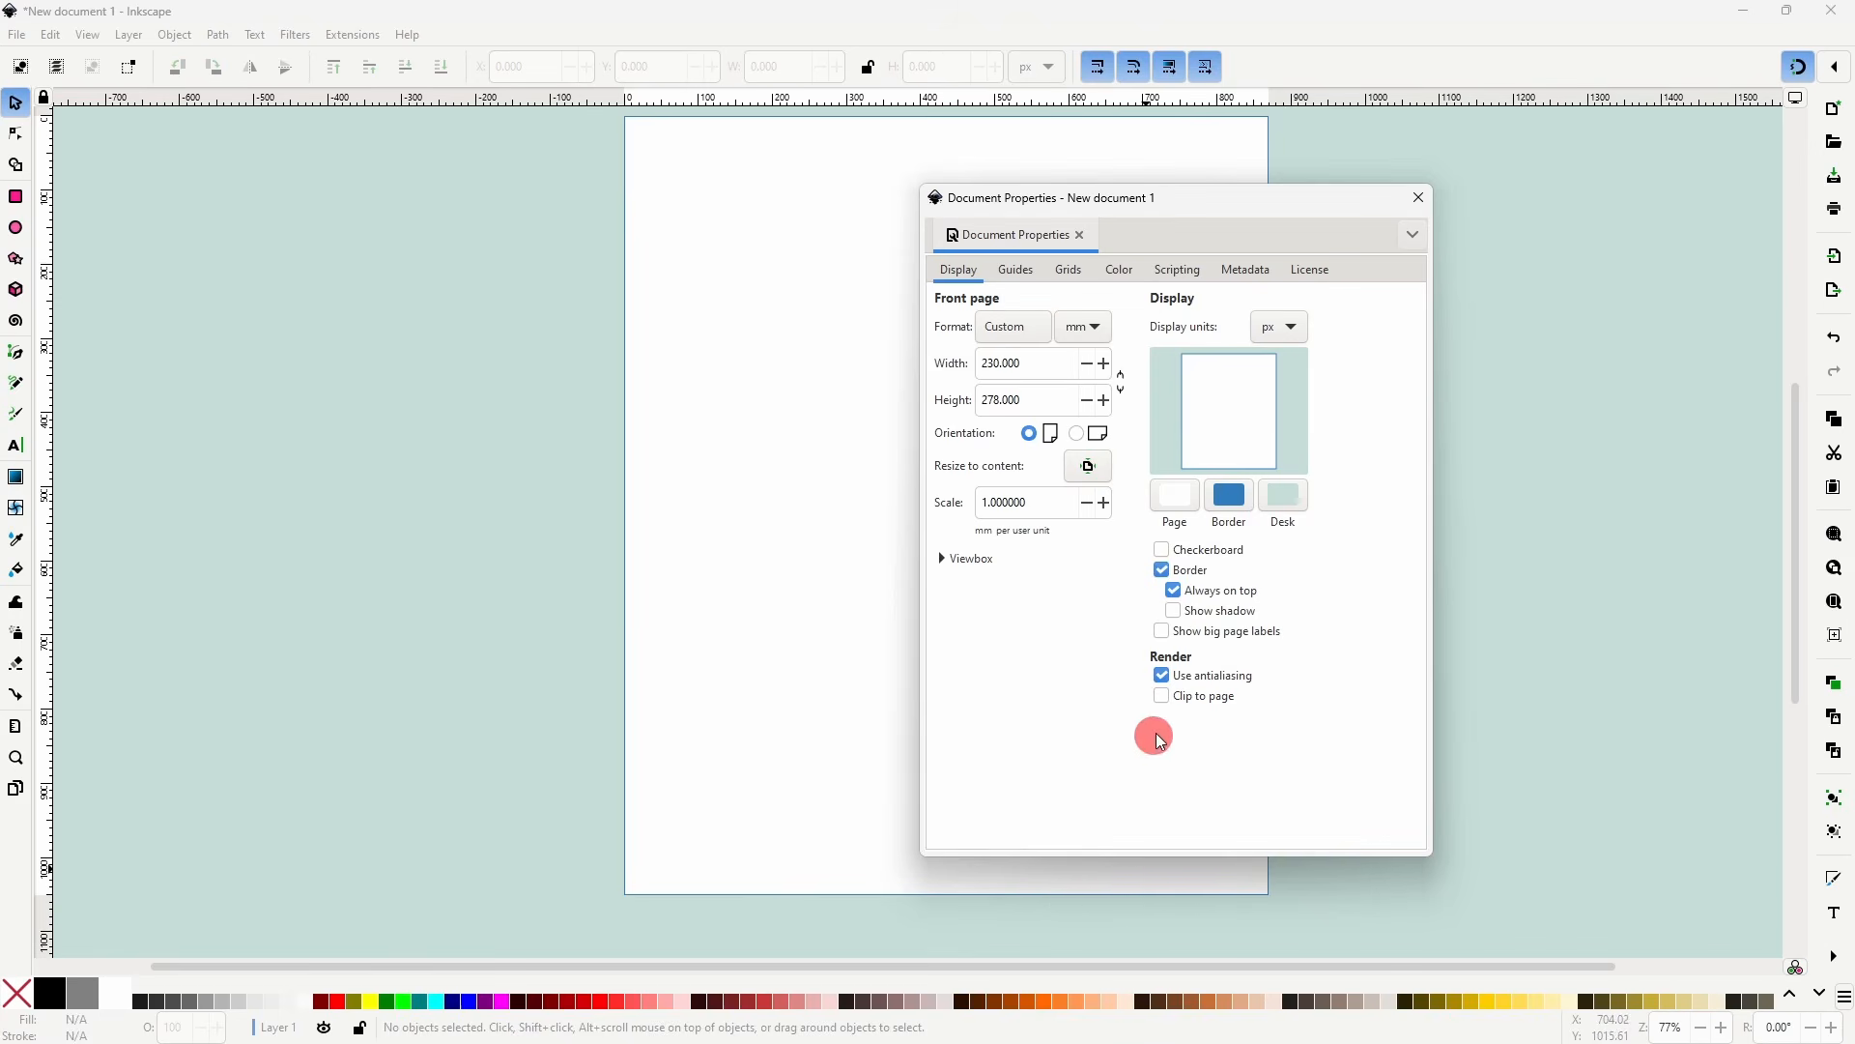
pyautogui.click(1173, 611)
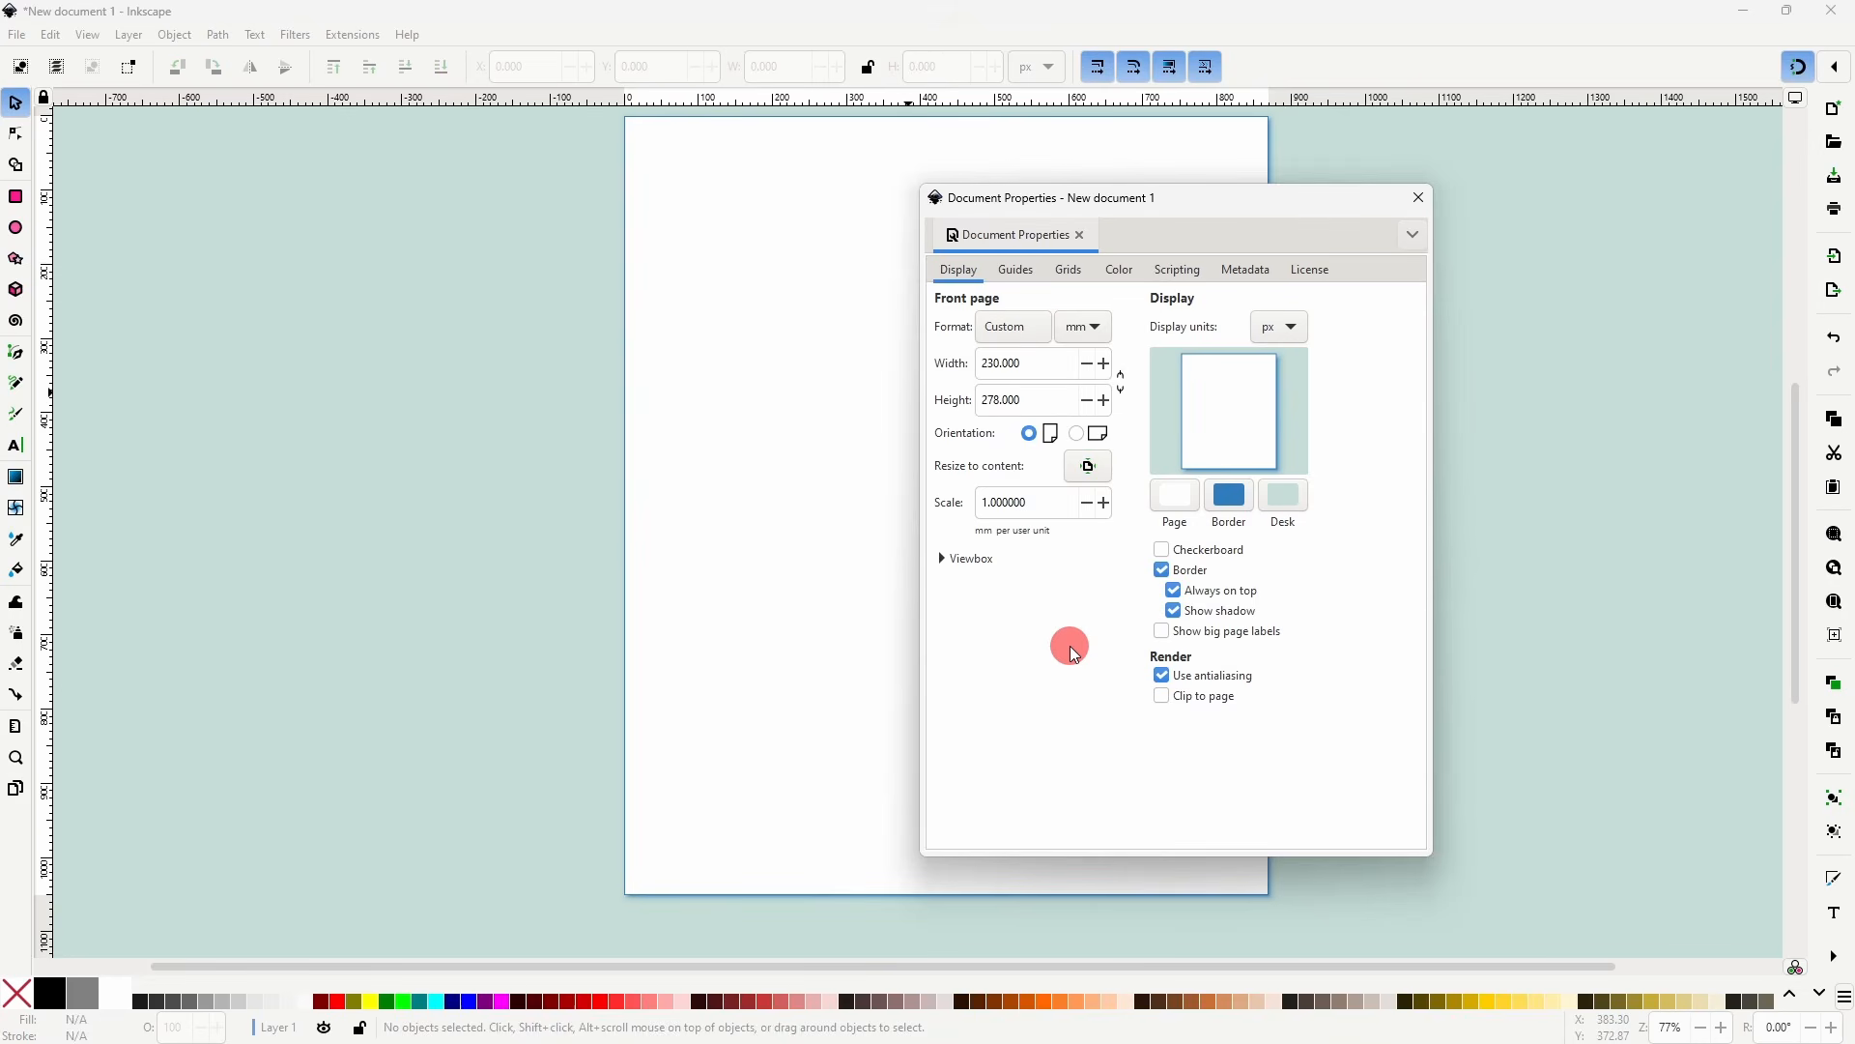
pyautogui.click(1420, 198)
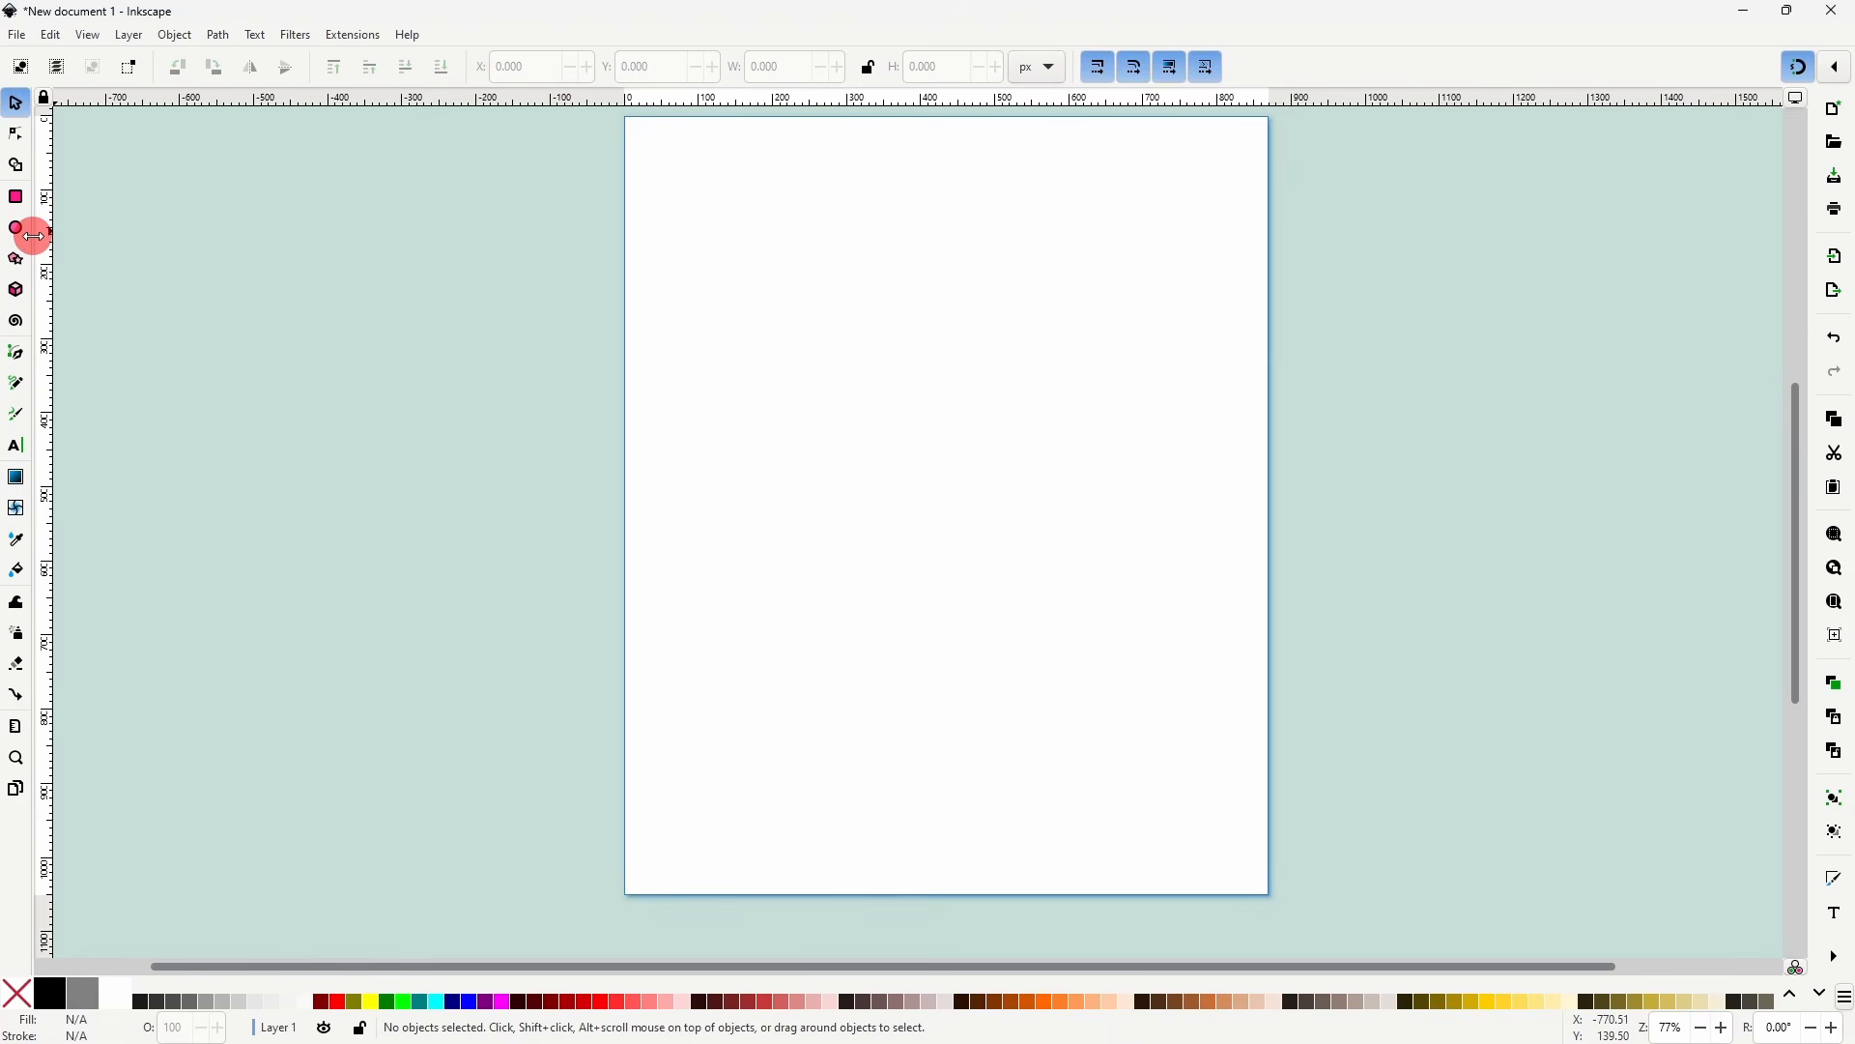
# - Show the list of commands that do not fit in the commands bar, and dismiss it
pyautogui.moveTo(34, 235)
pyautogui.mouseDown()
pyautogui.moveTo(145, 244)
pyautogui.moveTo(38, 249)
pyautogui.mouseUp()
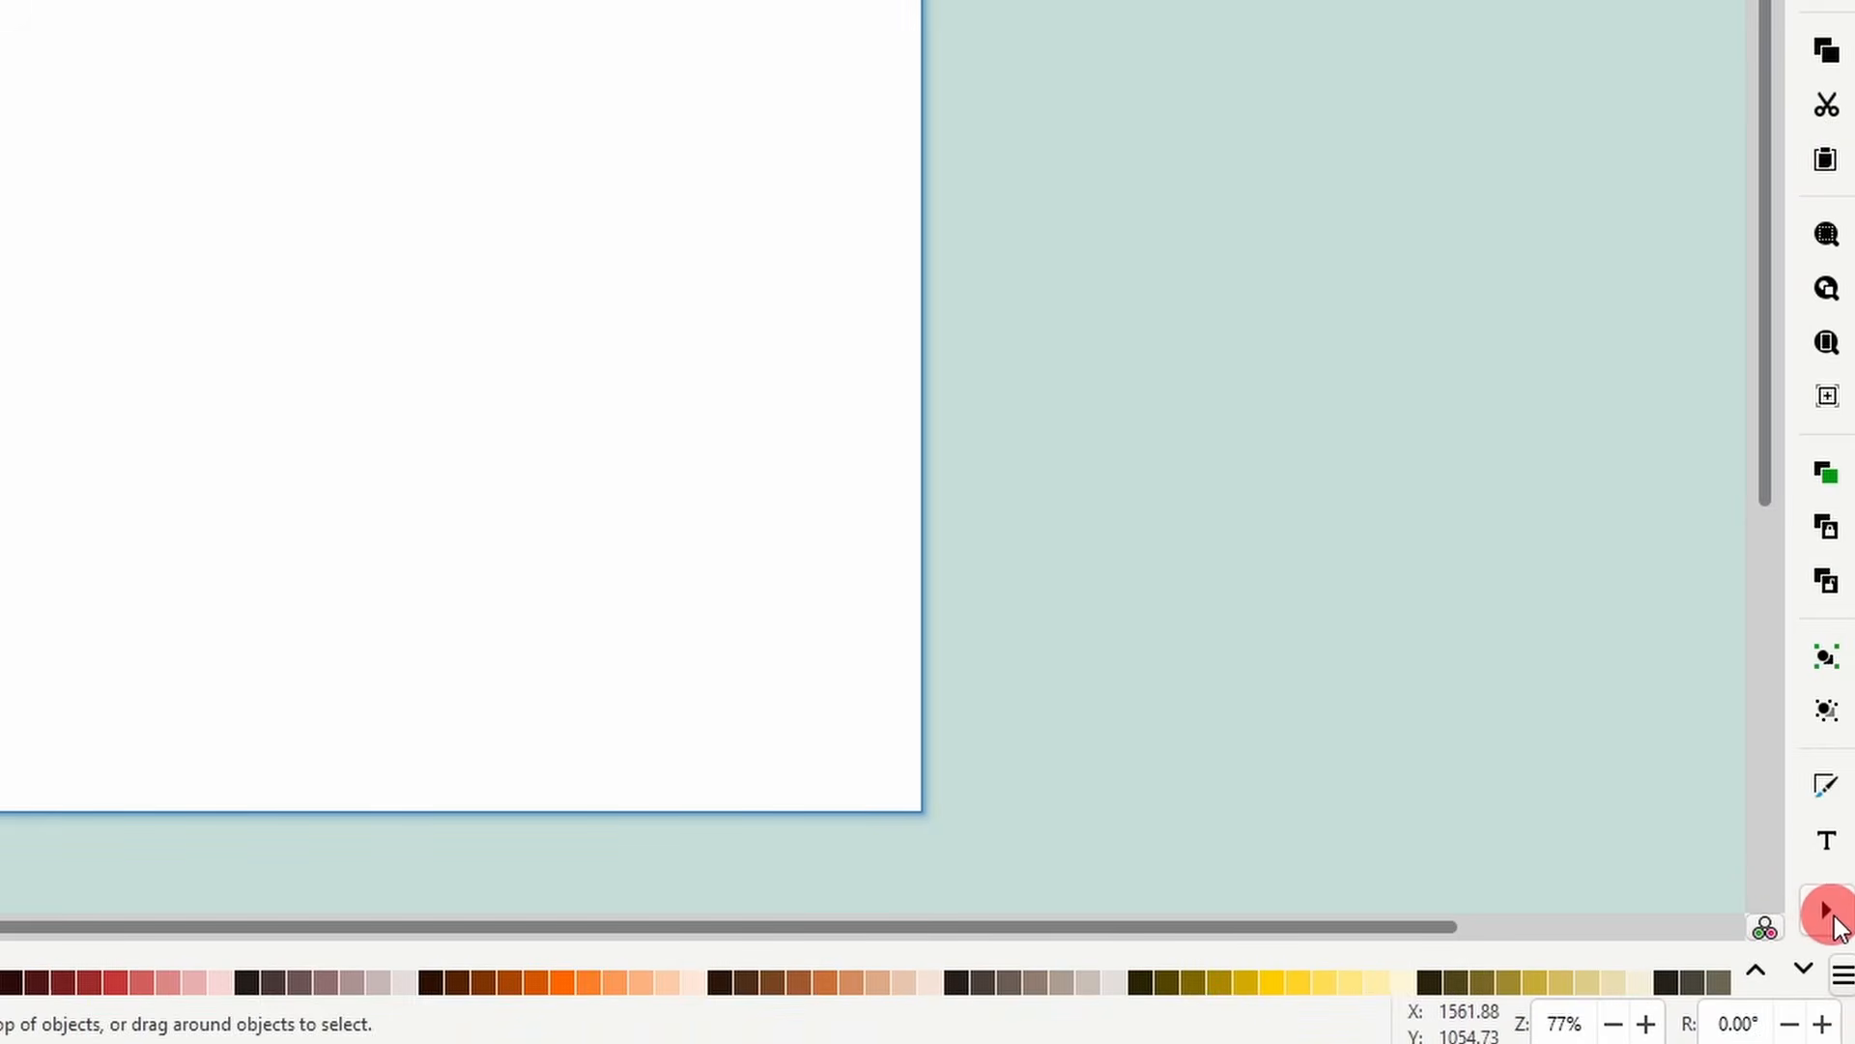
pyautogui.click(1833, 923)
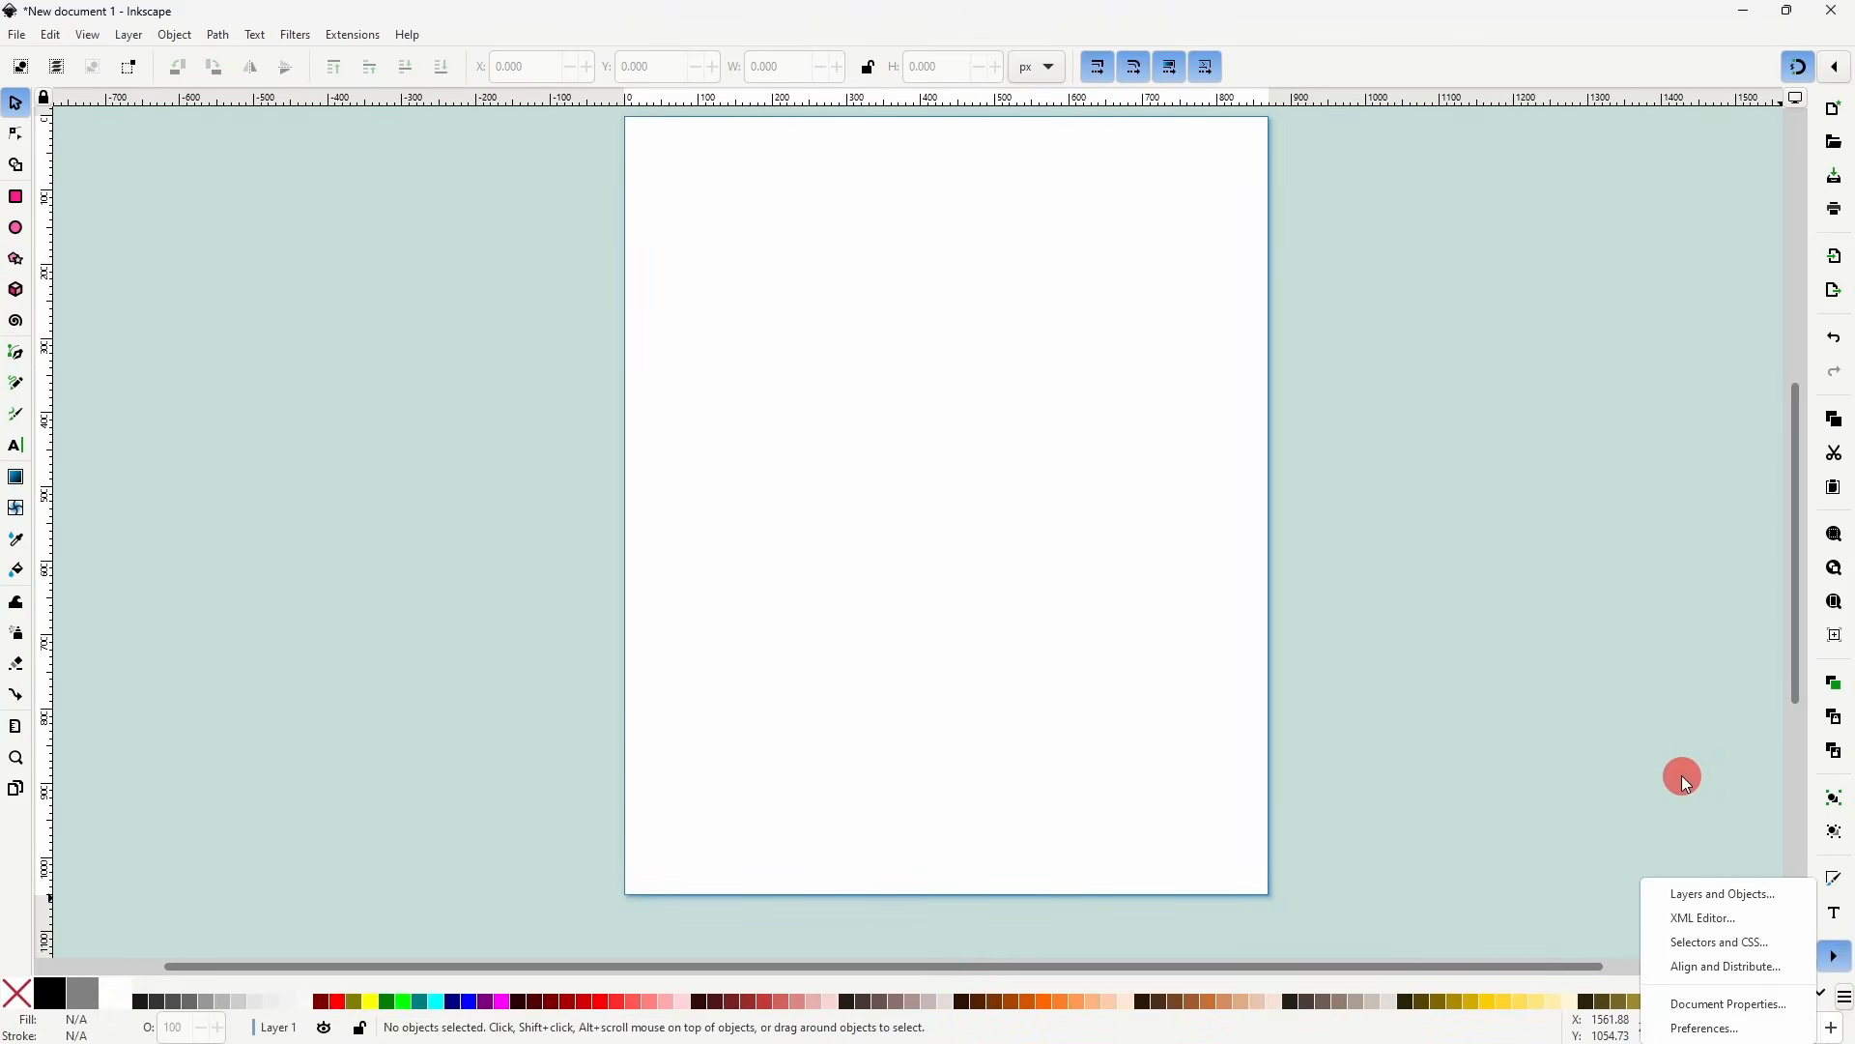
pyautogui.click(1587, 625)
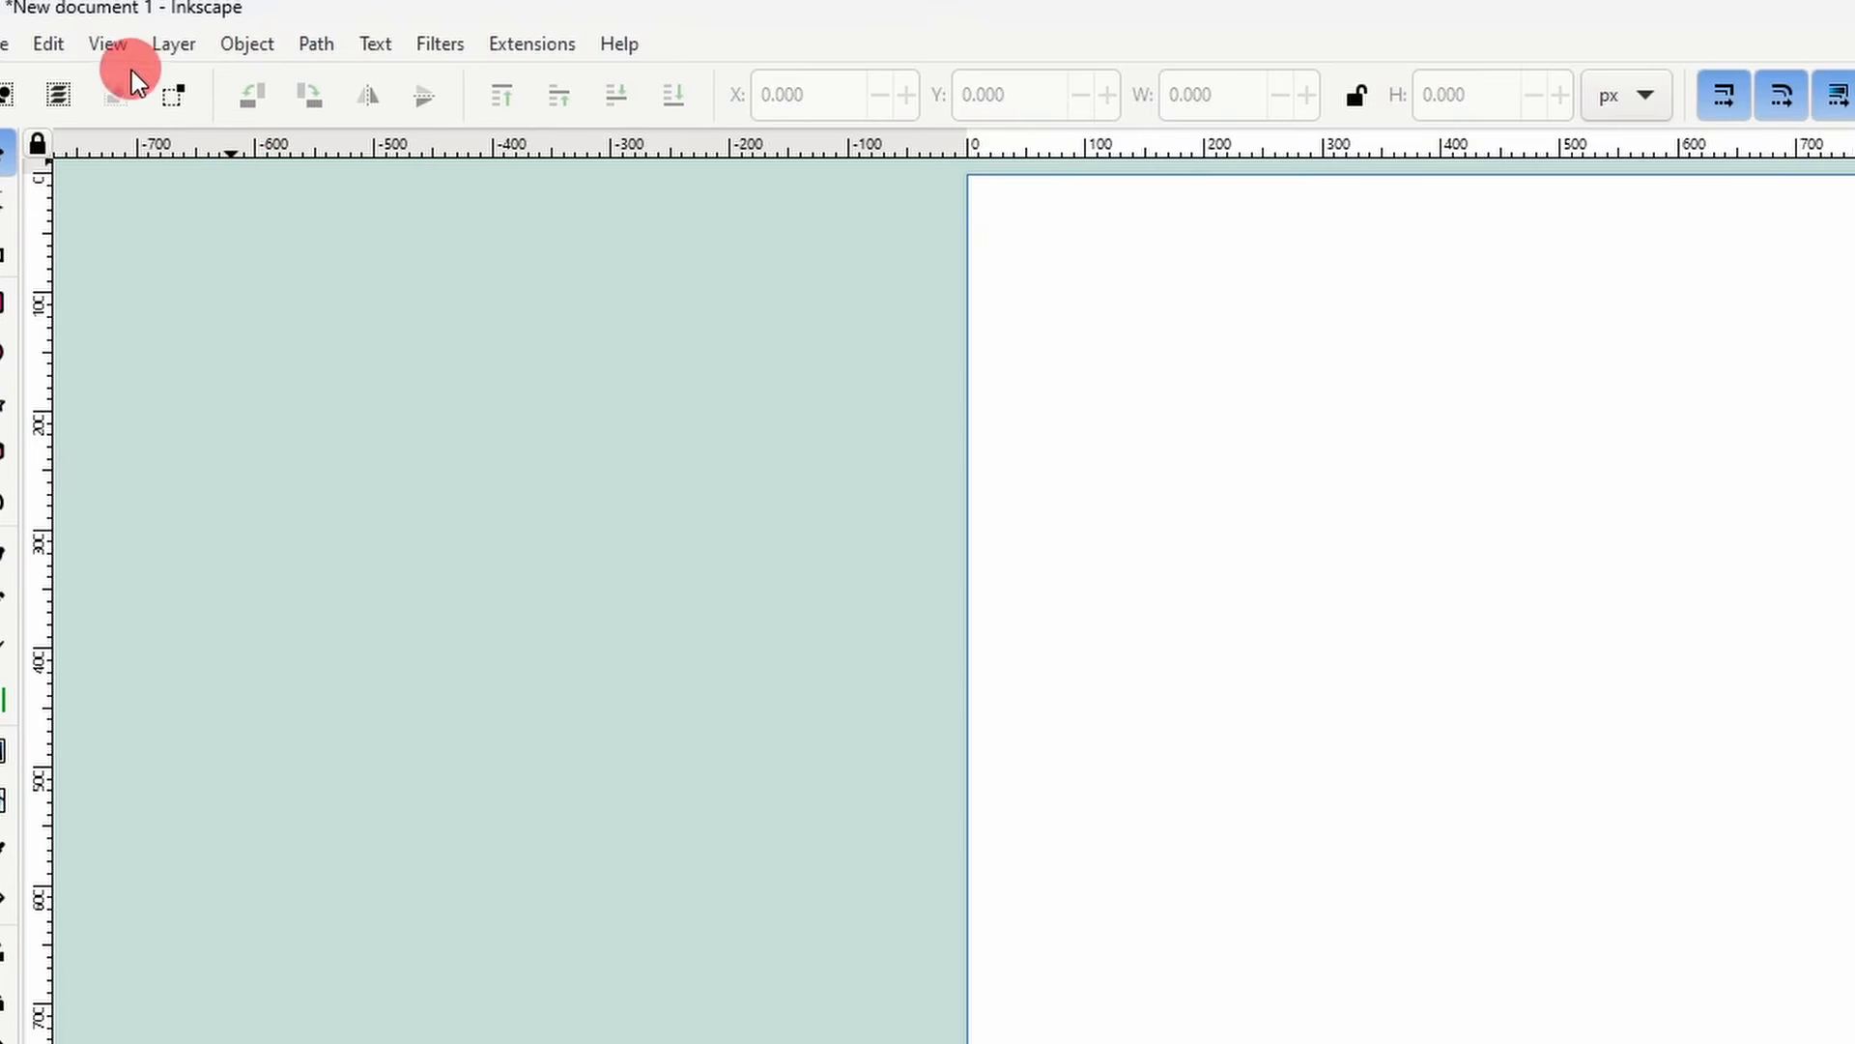
# - Preview the interface with the Wide Screen layout disabled, and enable Wide Screen again
pyautogui.click(84, 36)
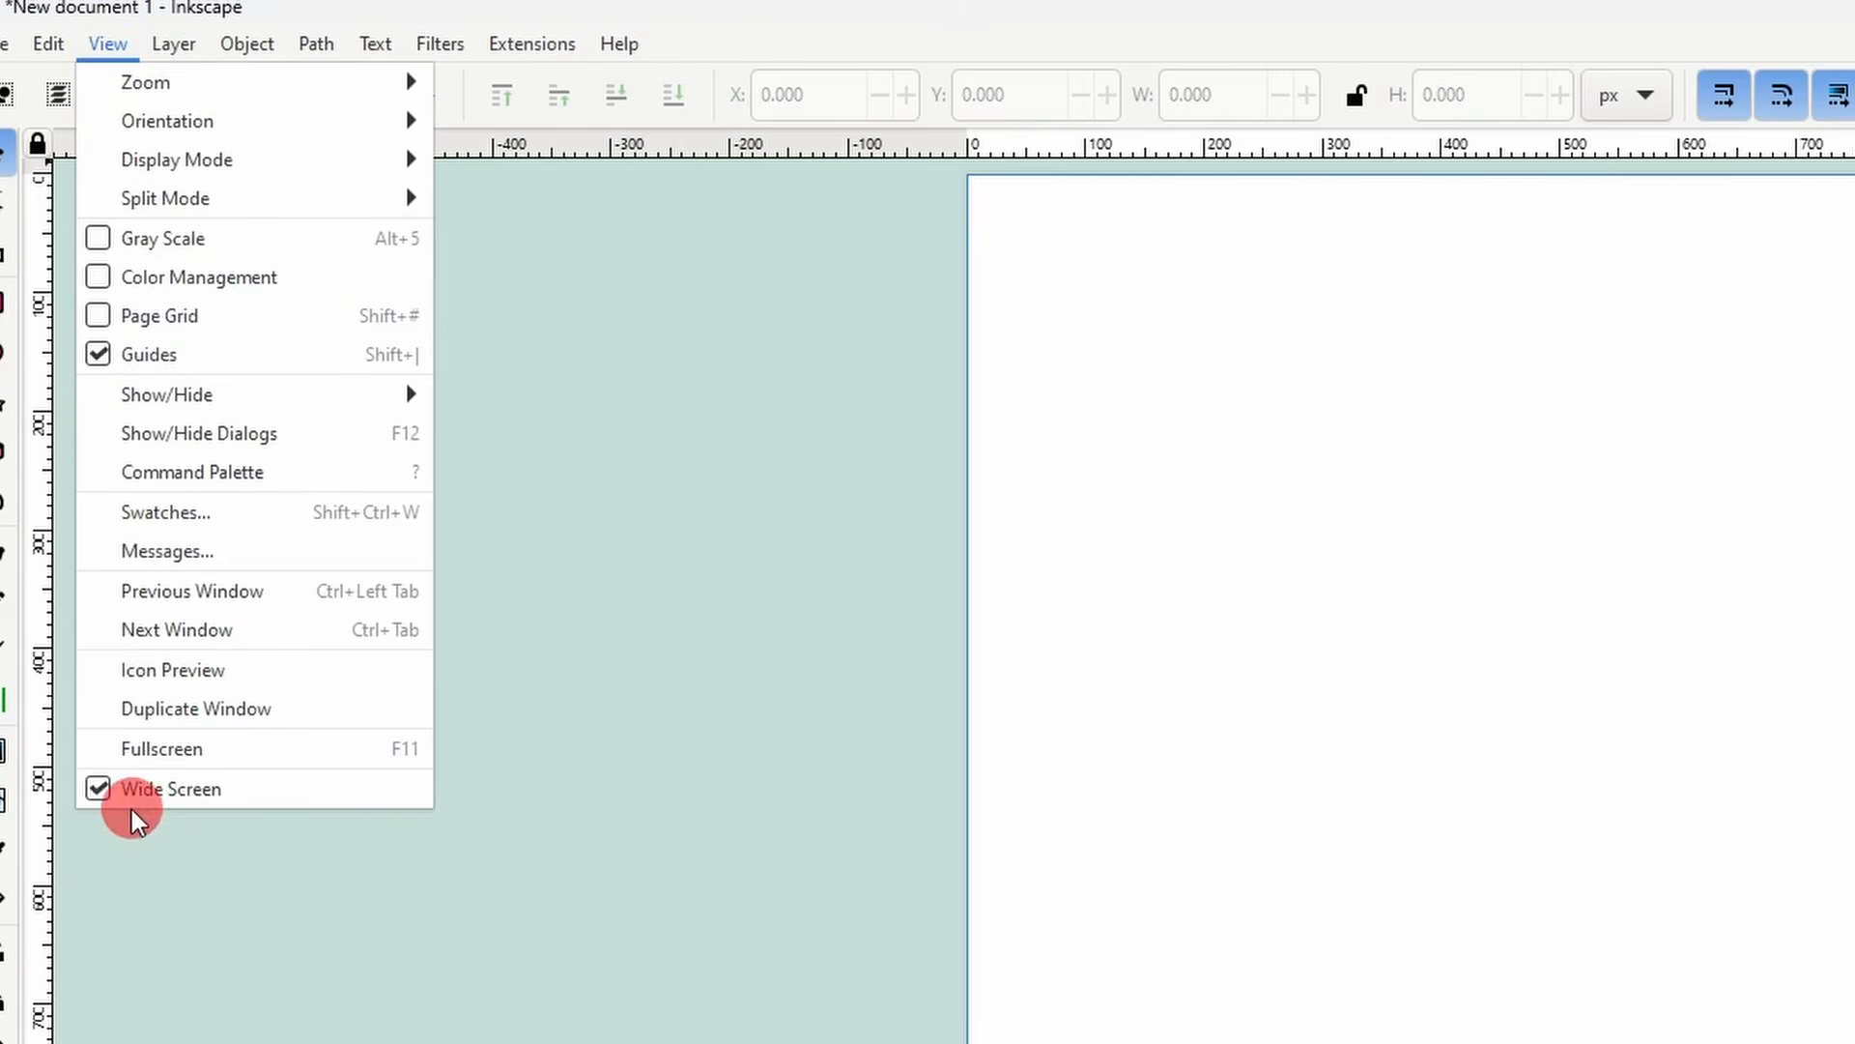
pyautogui.click(102, 785)
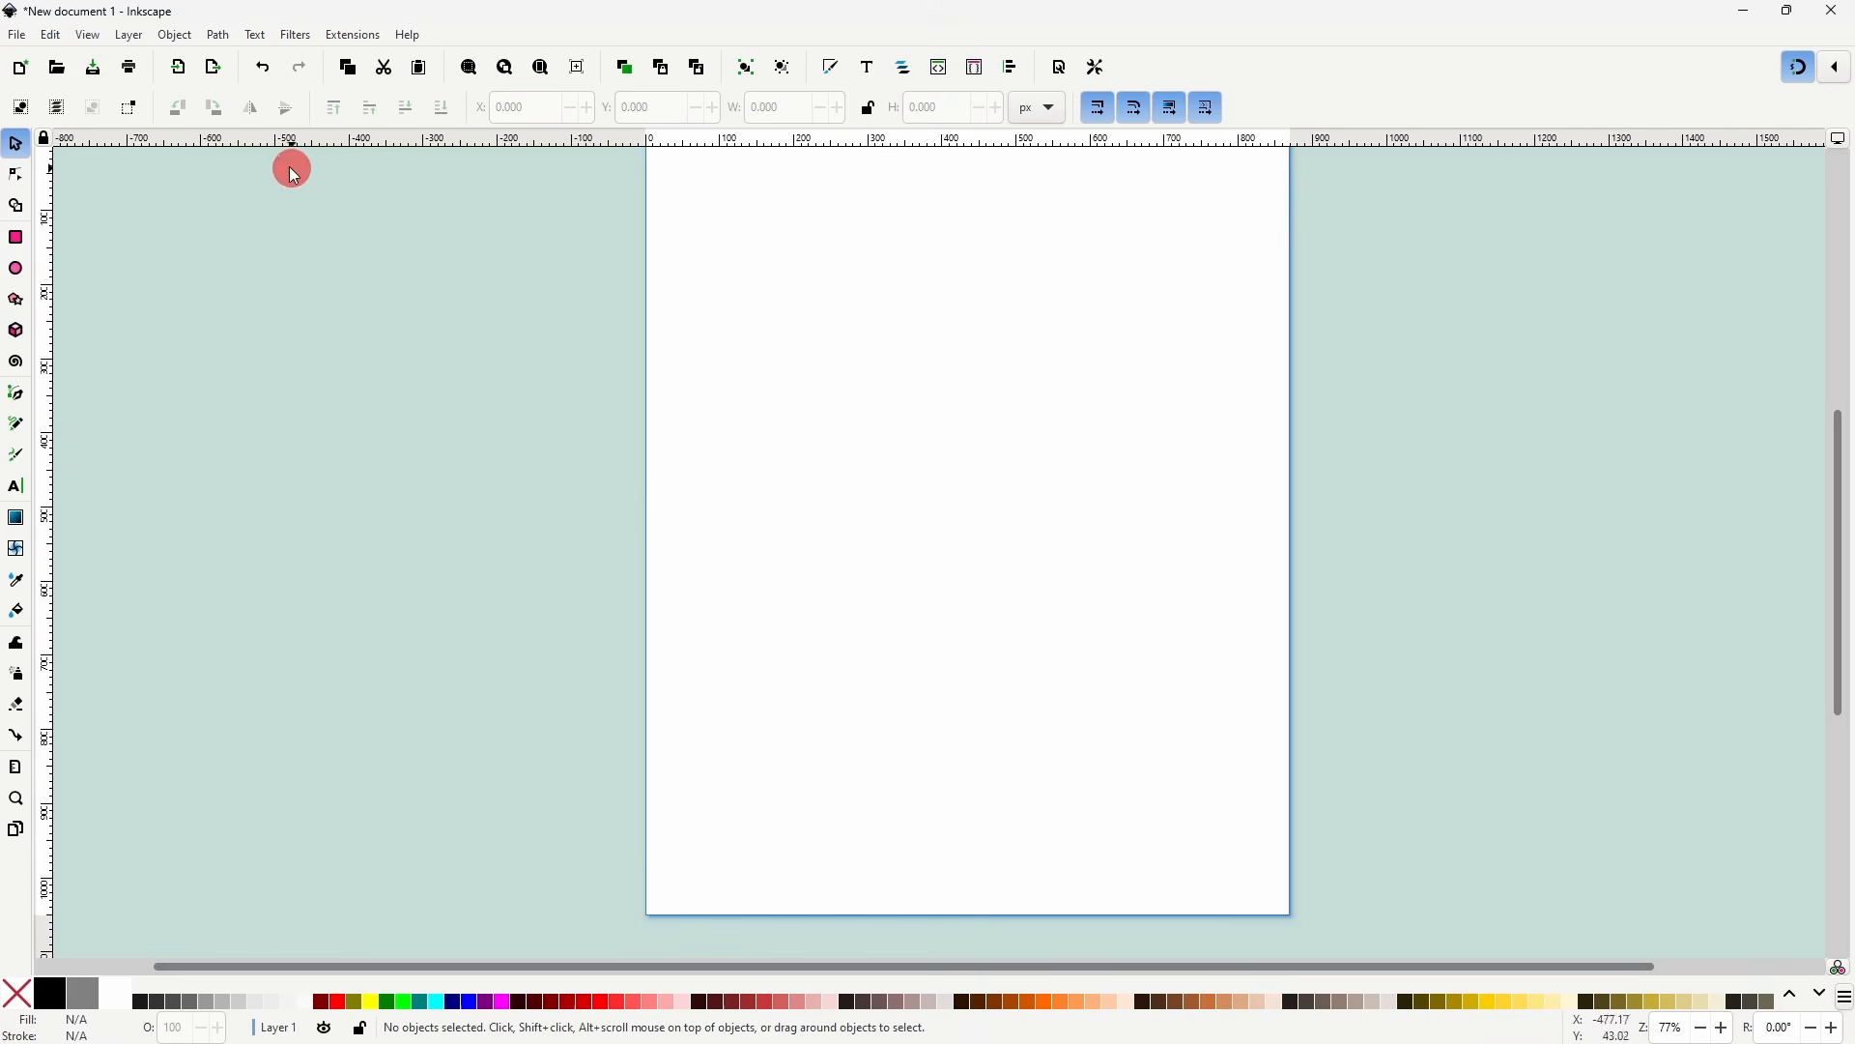
pyautogui.click(87, 34)
pyautogui.click(137, 503)
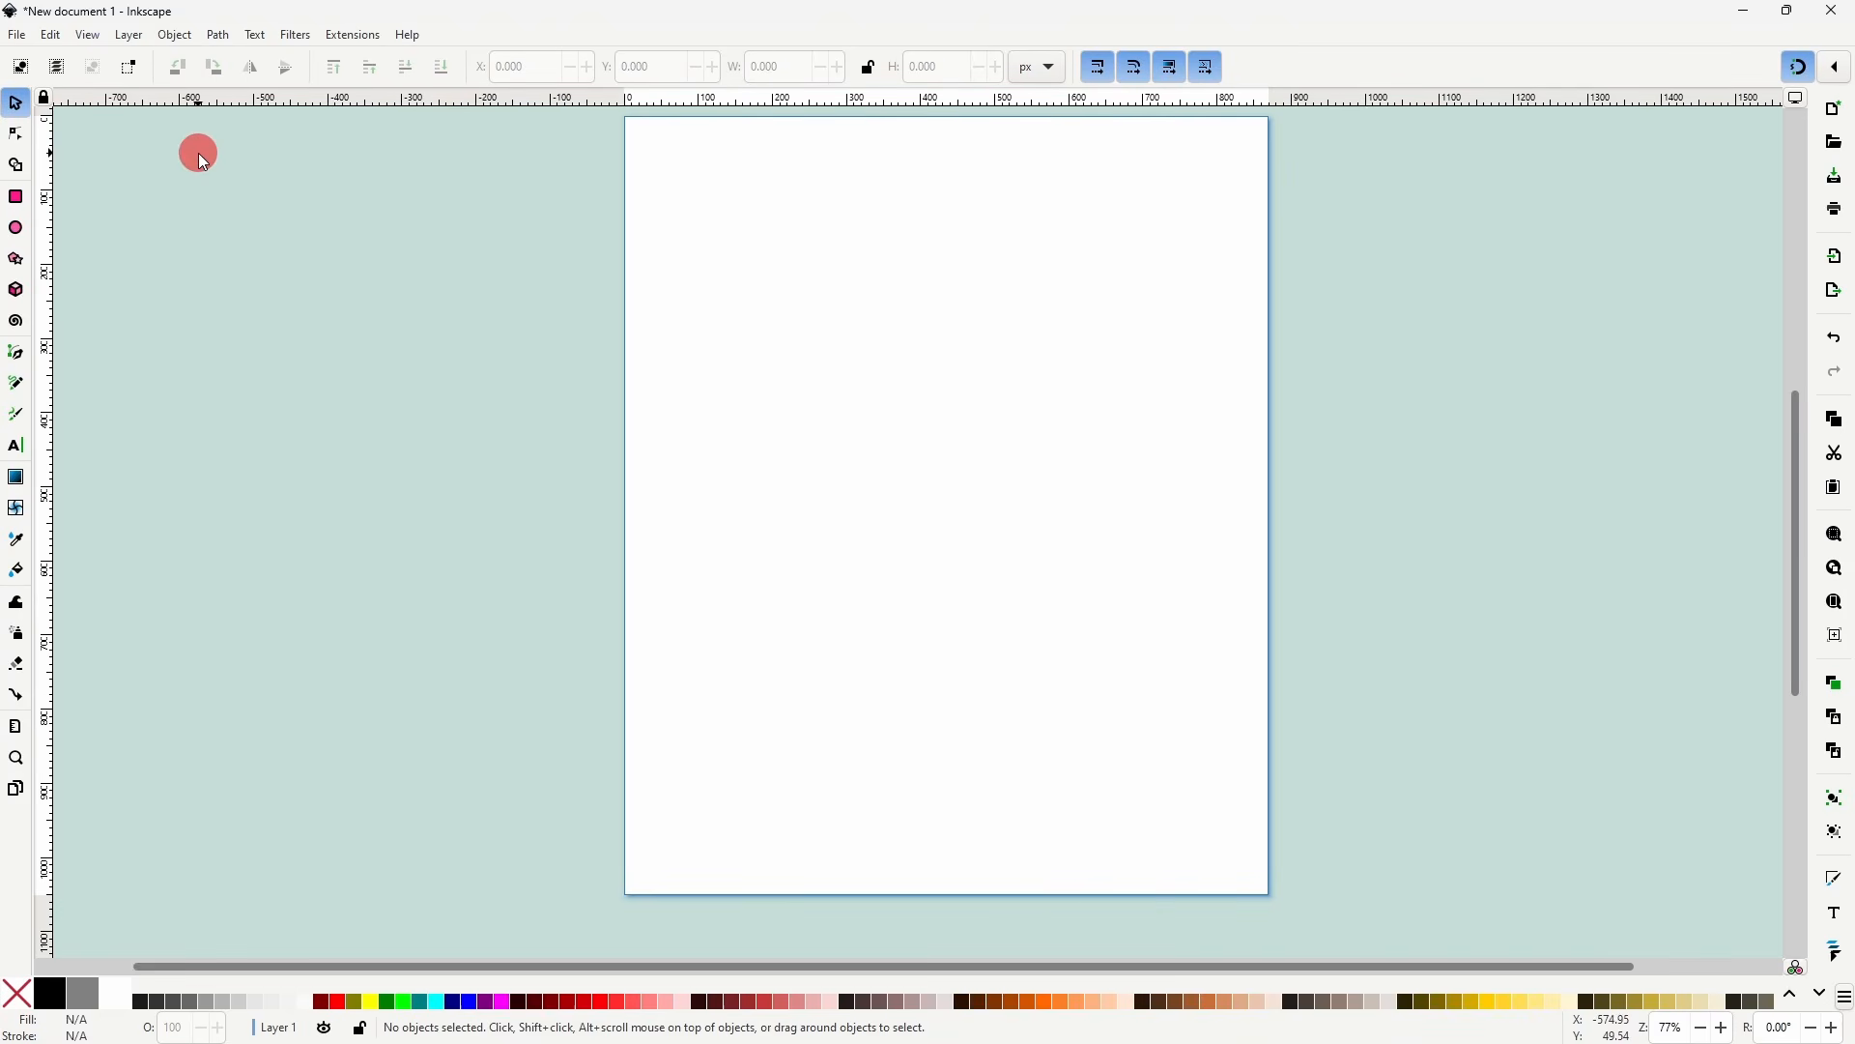
# - Try the Node, Shape Builder, Rectangle and Ellipse tools in turn to view their options, and return to the Selector tool
pyautogui.click(19, 136)
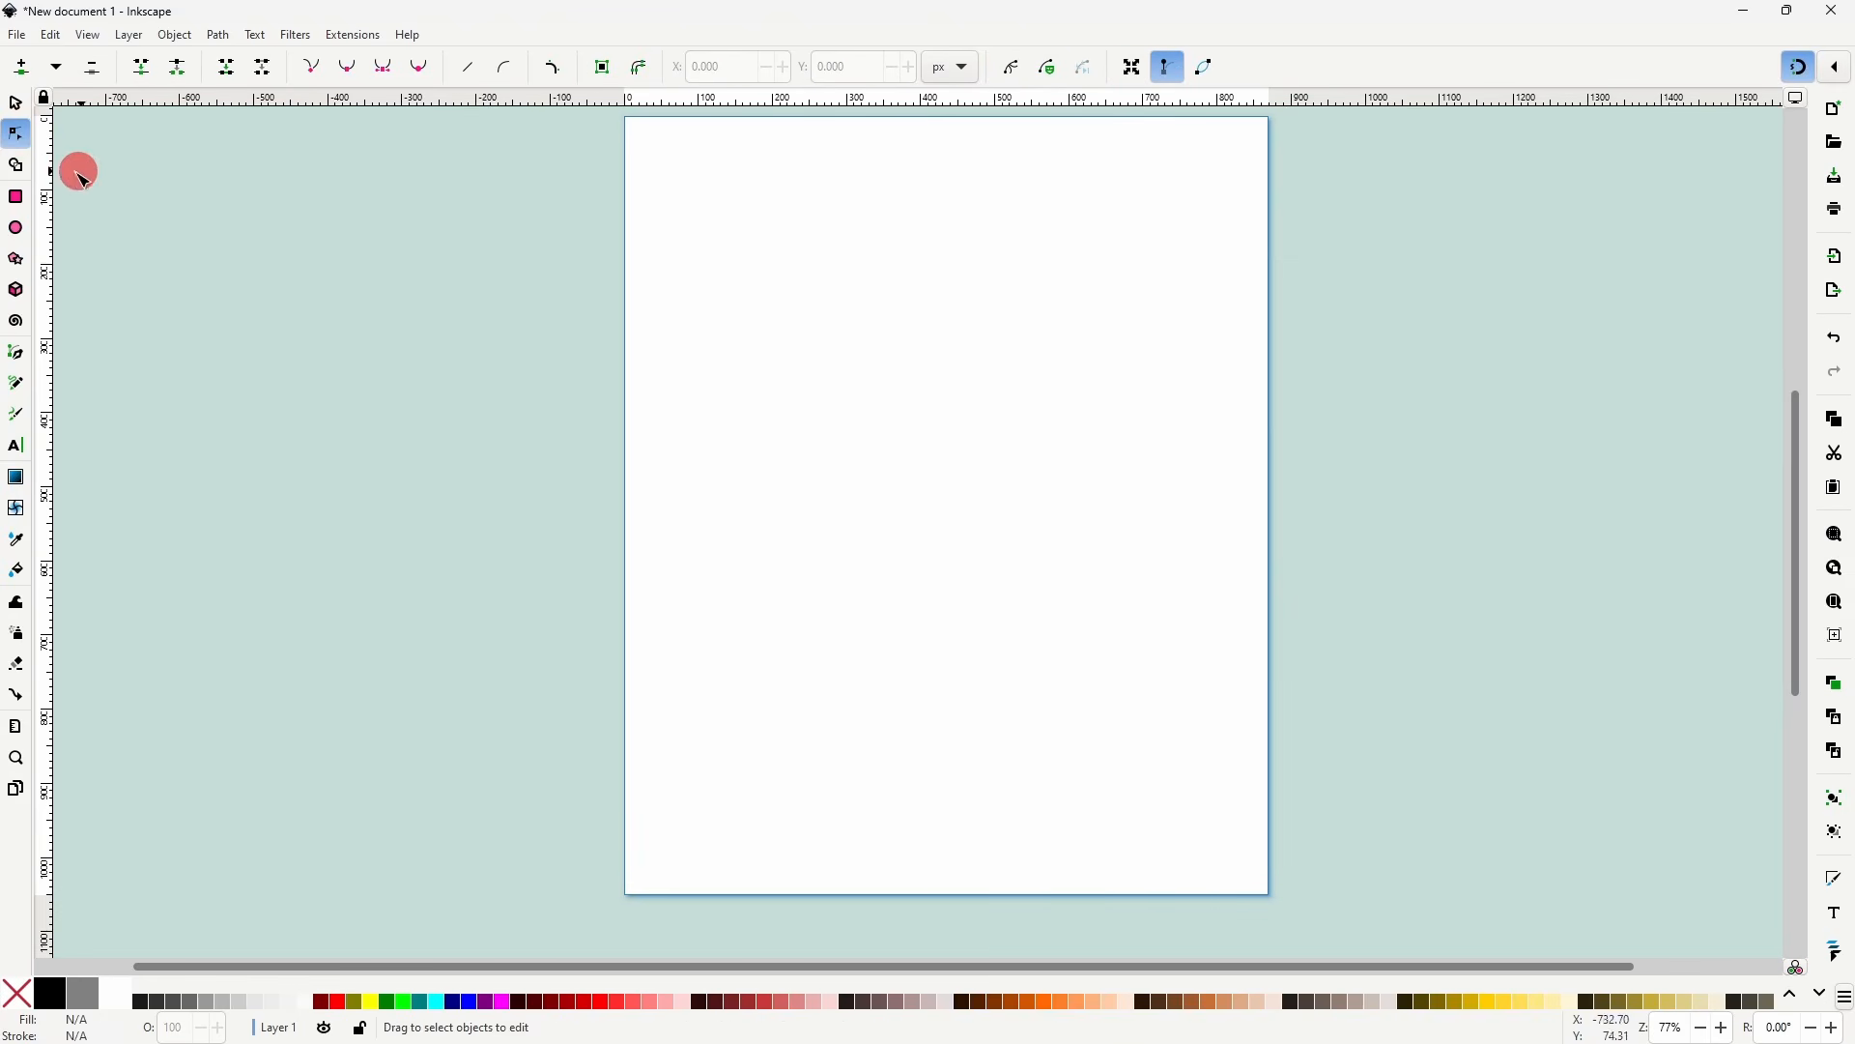
pyautogui.click(19, 170)
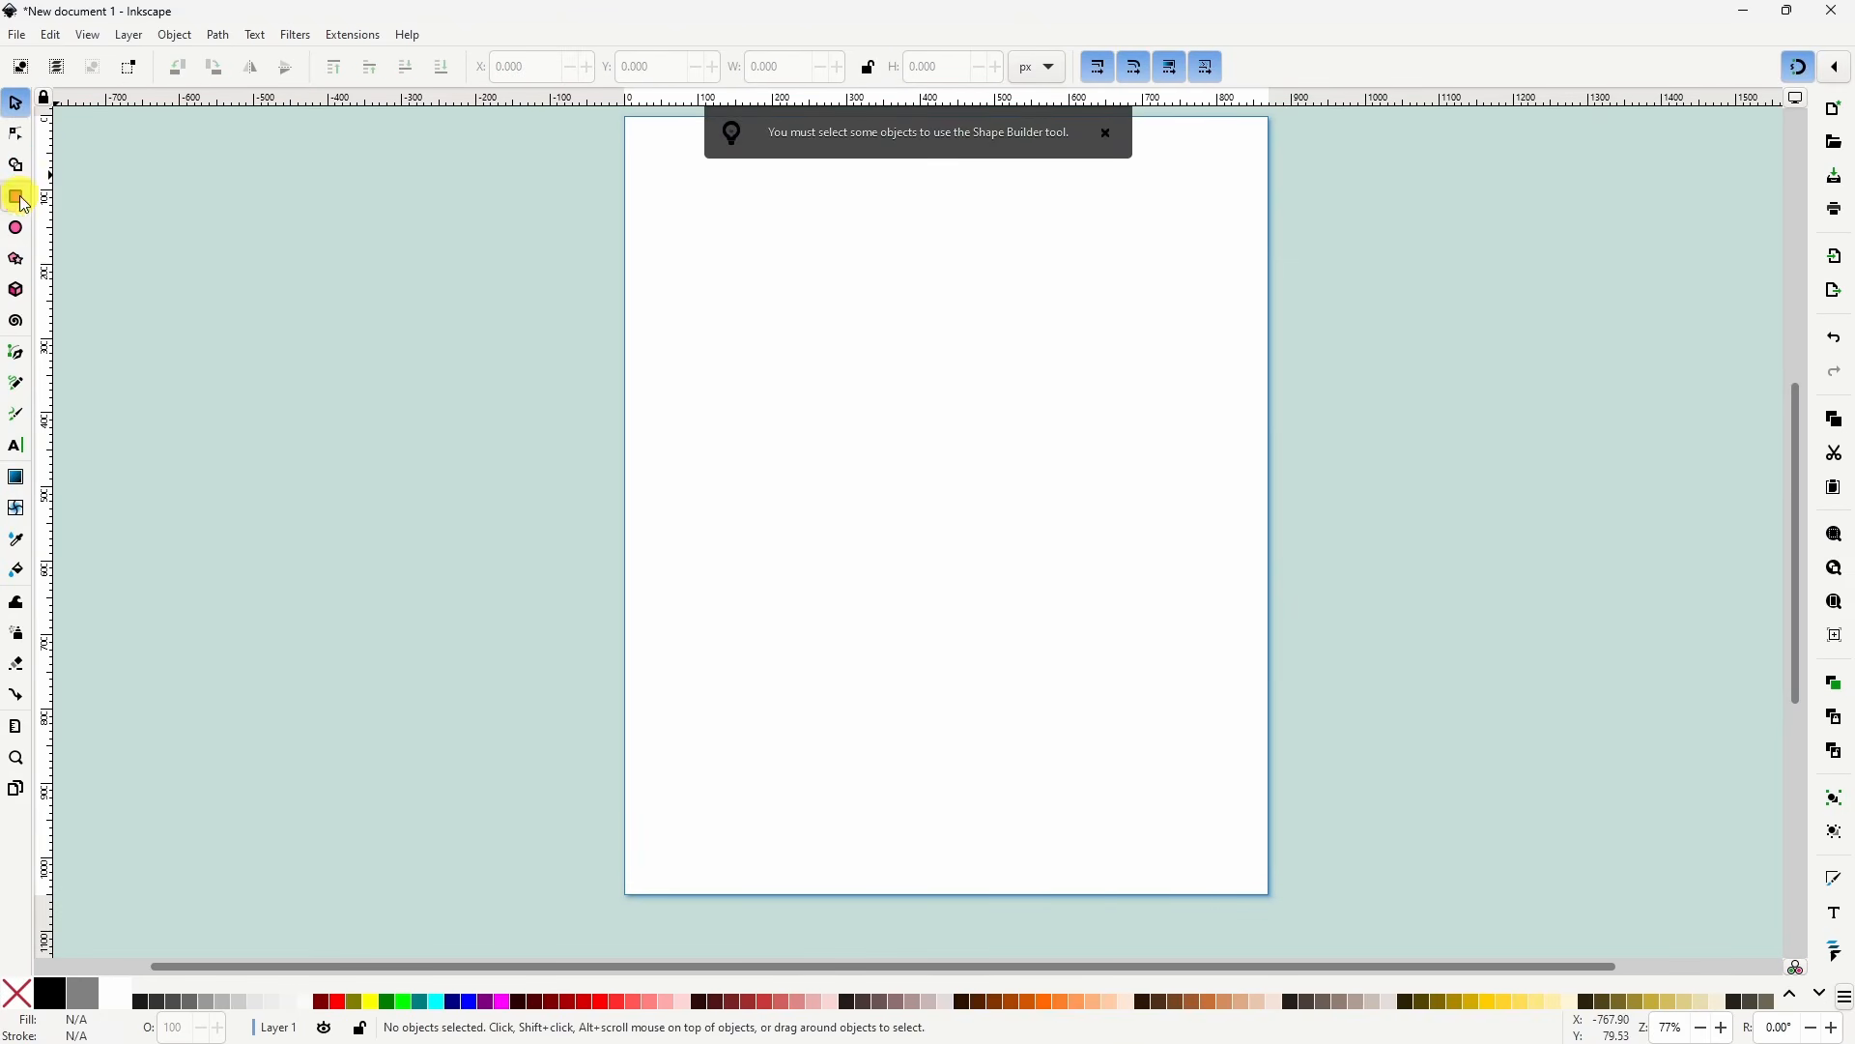
pyautogui.click(19, 199)
pyautogui.click(19, 227)
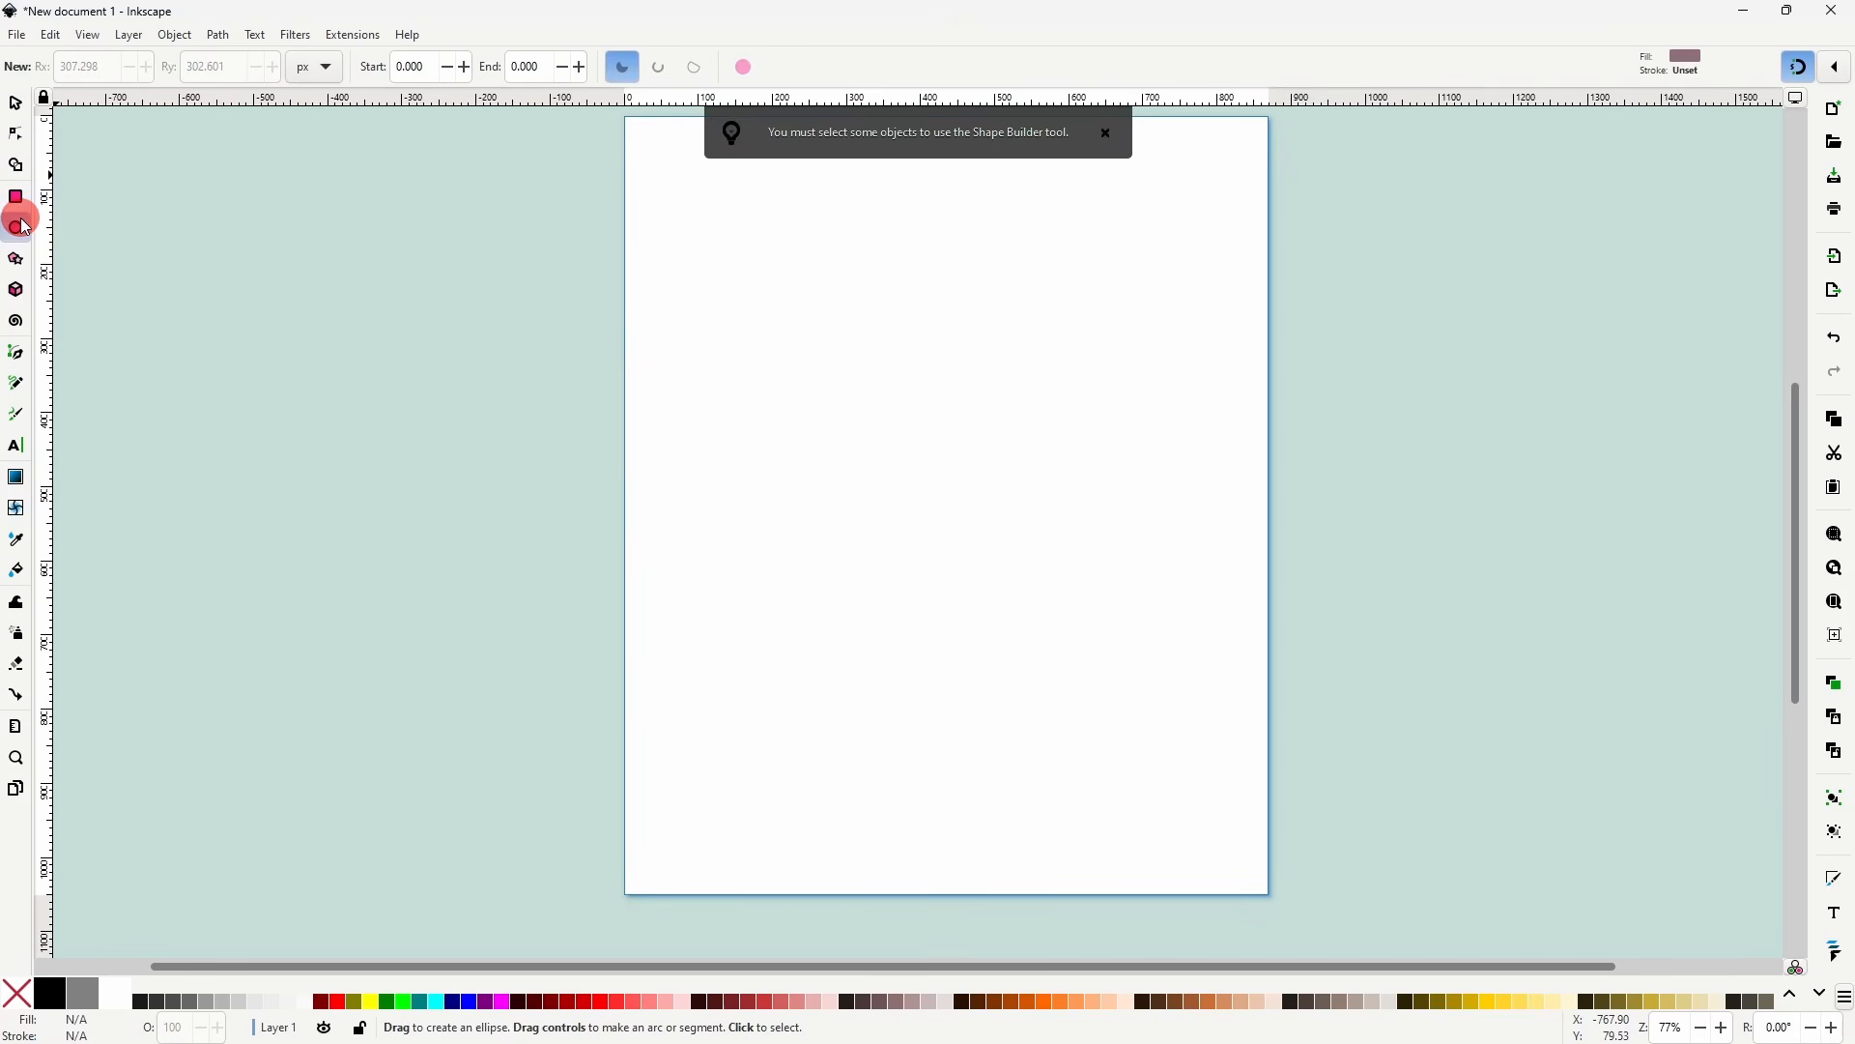
pyautogui.click(18, 110)
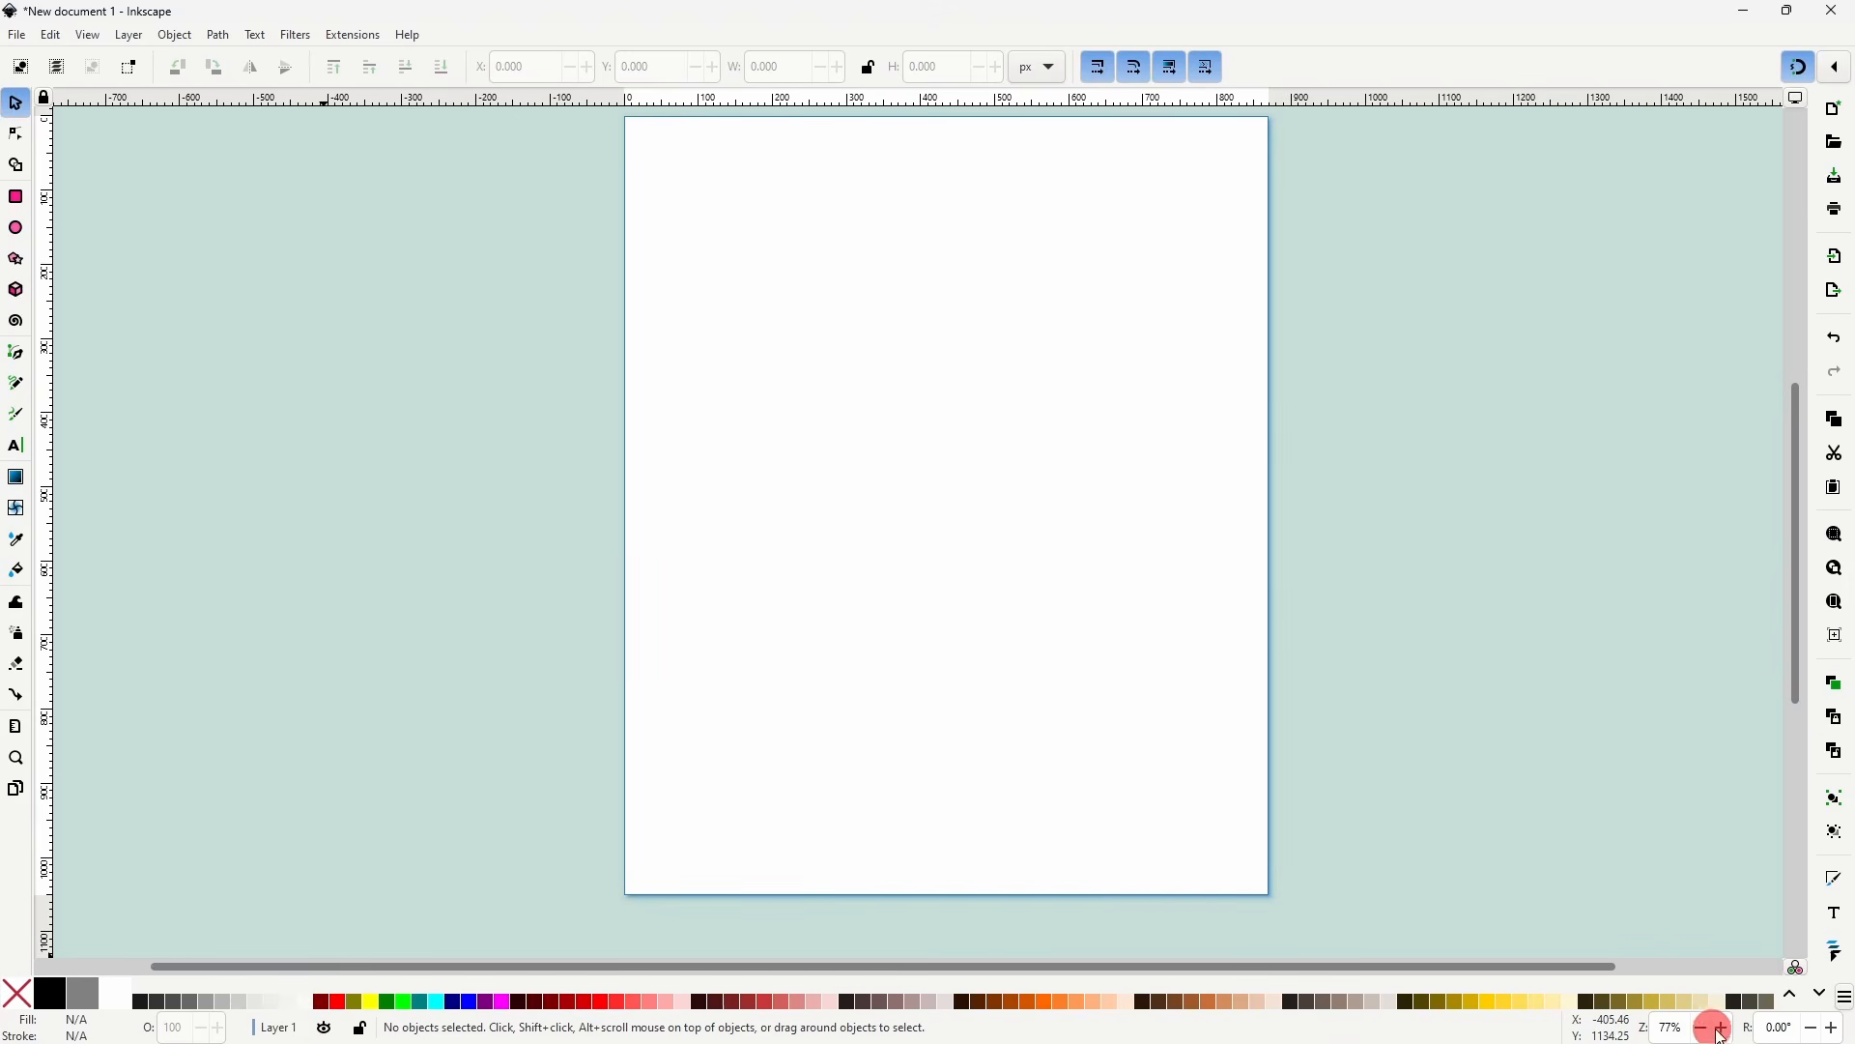
# - Try zooming the canvas in and out, and preview a 5° canvas rotation before returning it to 0°
pyautogui.scroll(4, 1681, 1027)
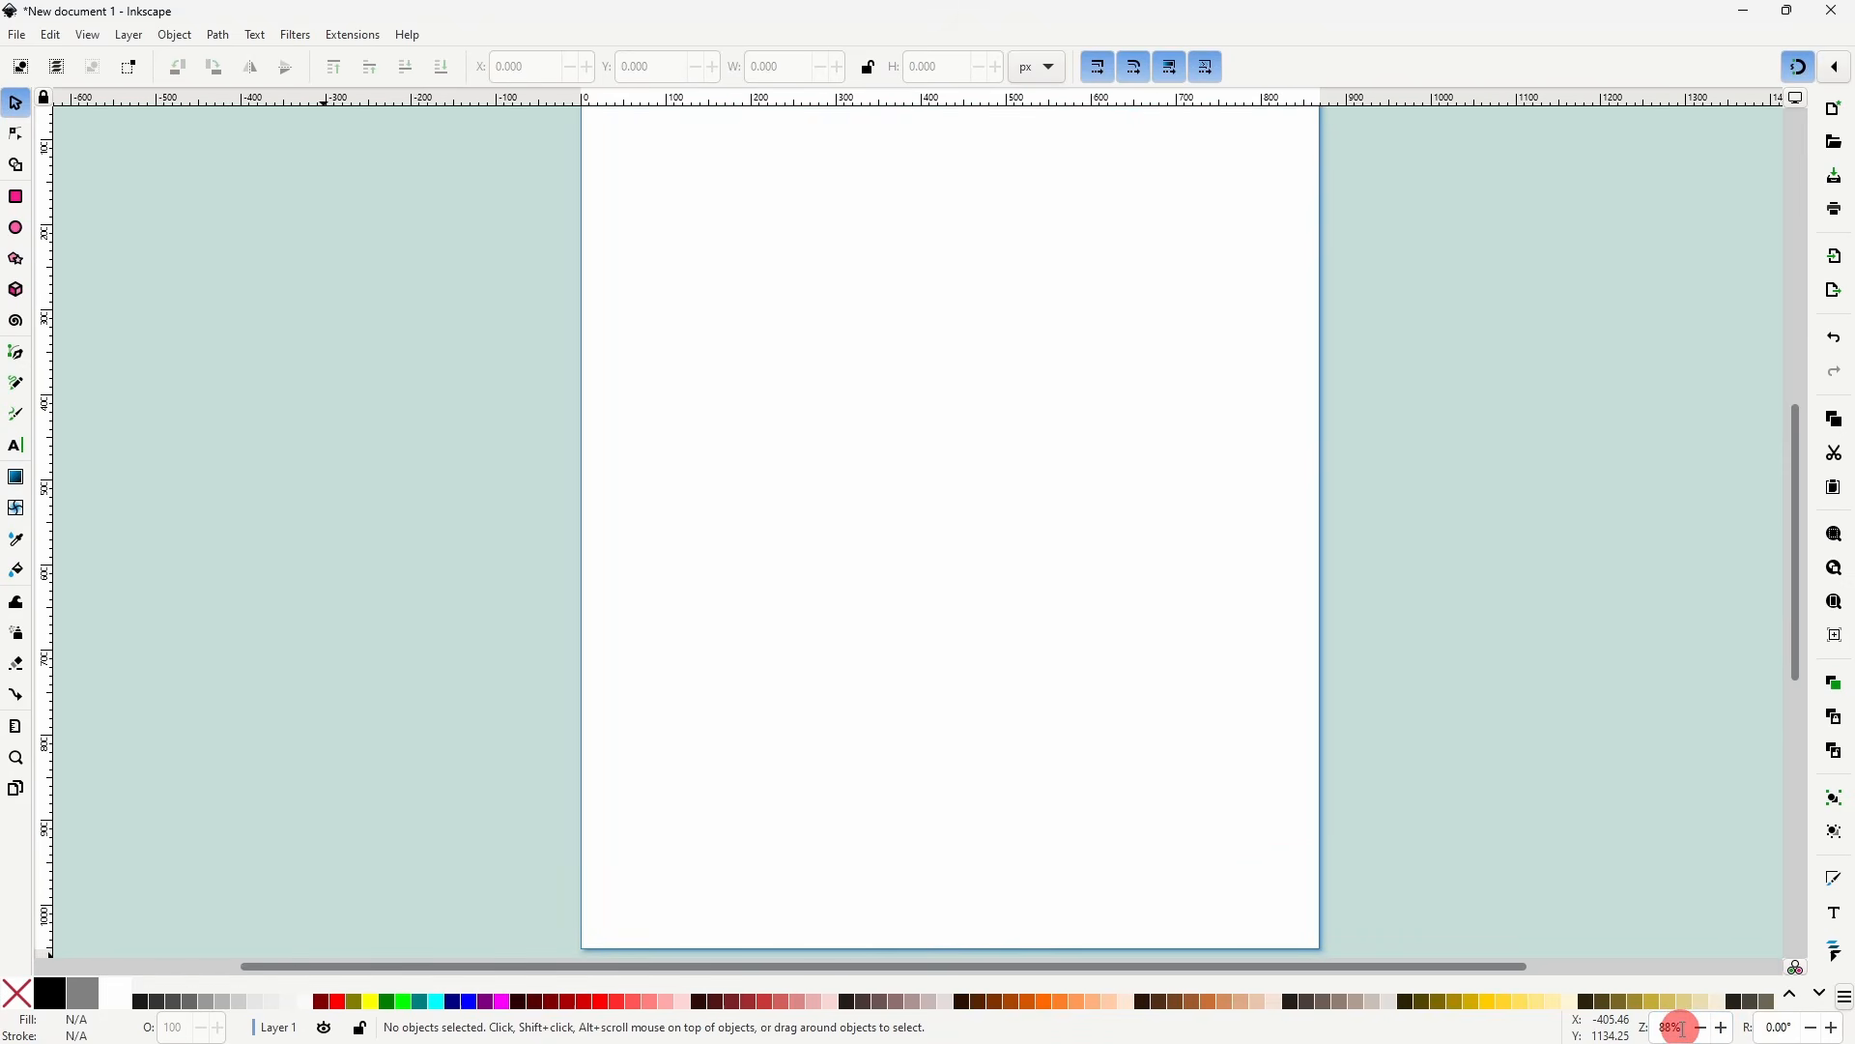
pyautogui.scroll(-5, 1684, 1028)
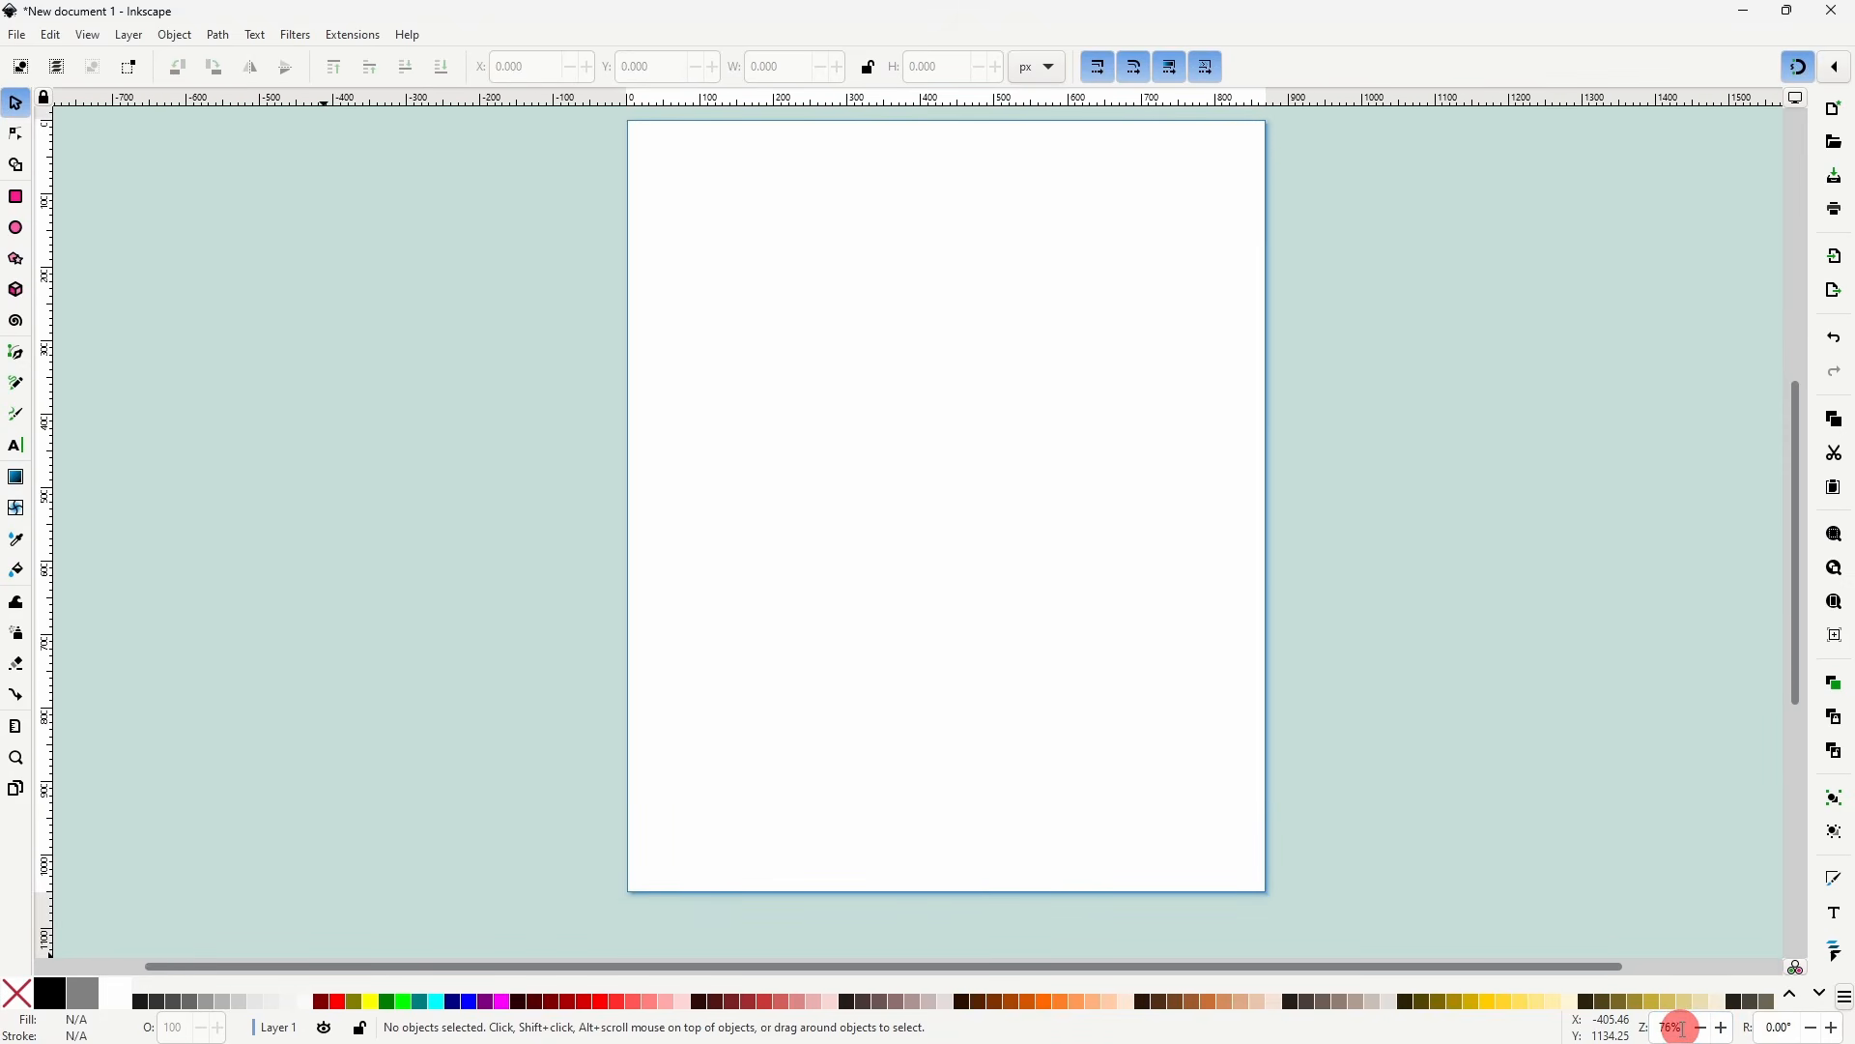
pyautogui.scroll(5, 1799, 1031)
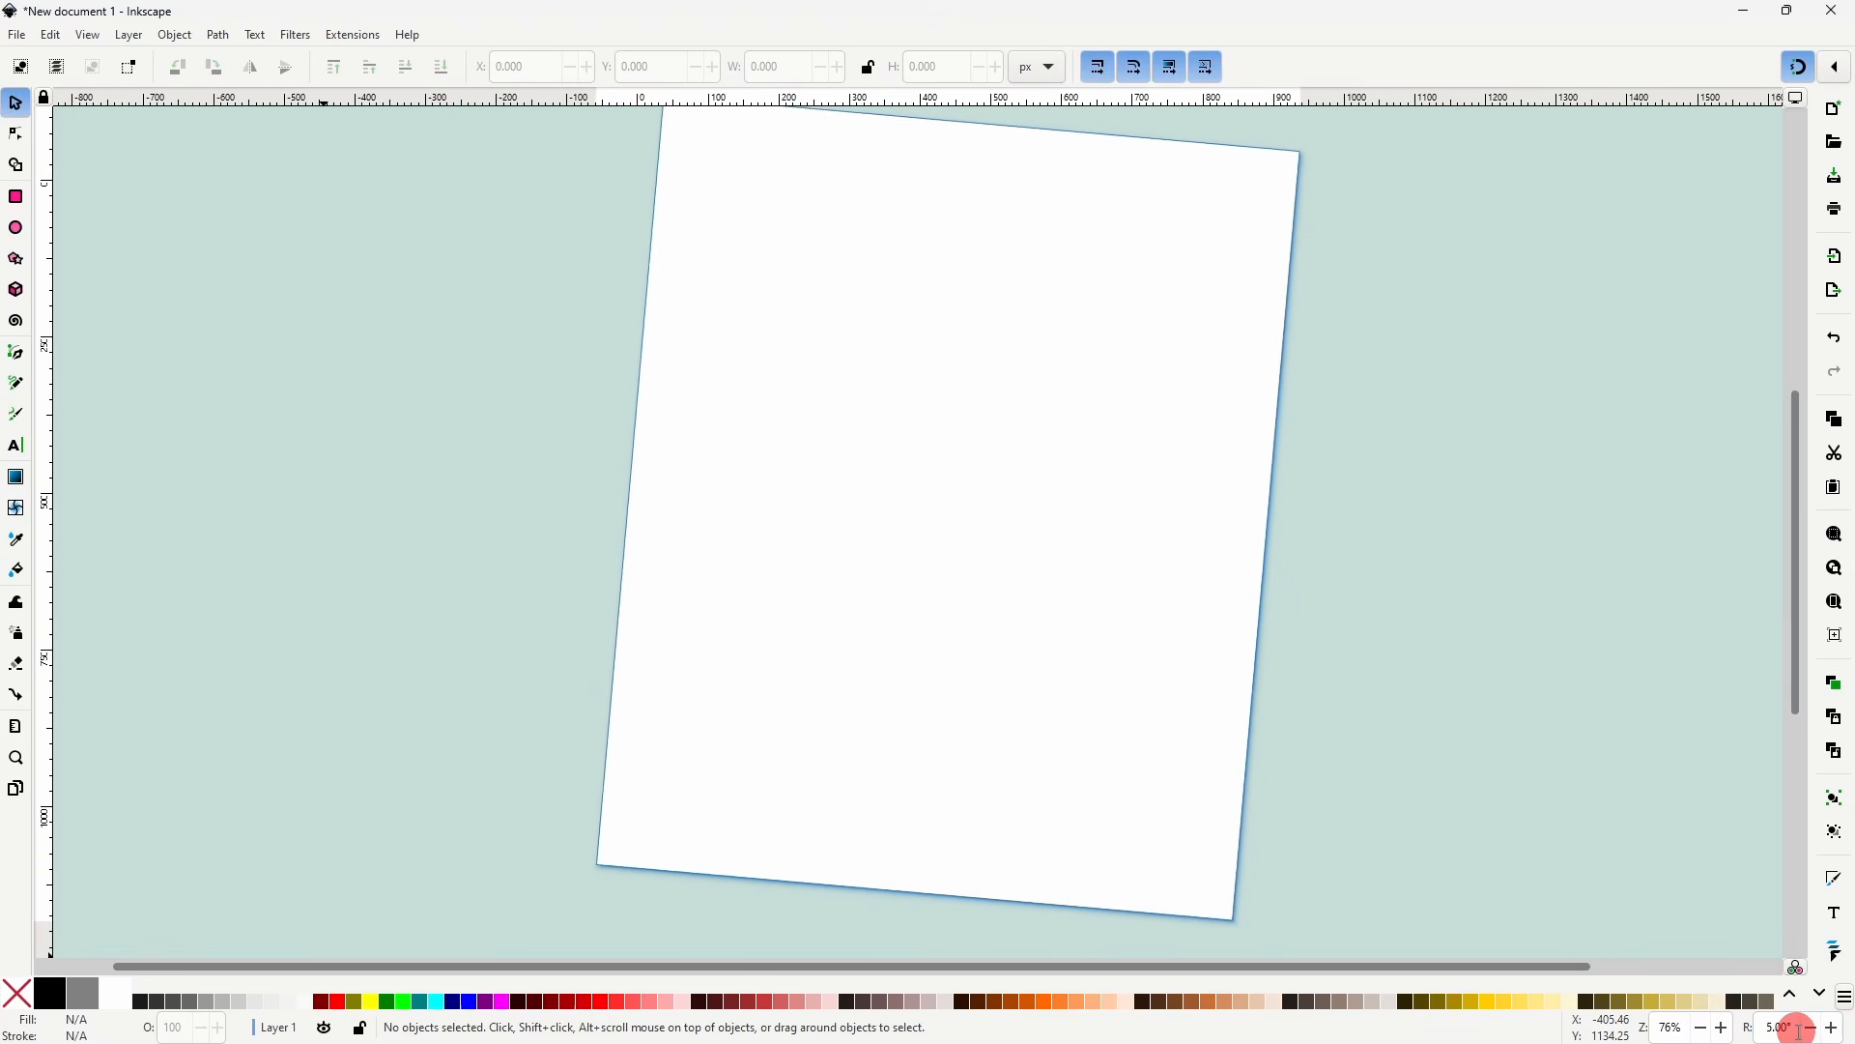
pyautogui.scroll(-5, 1799, 1030)
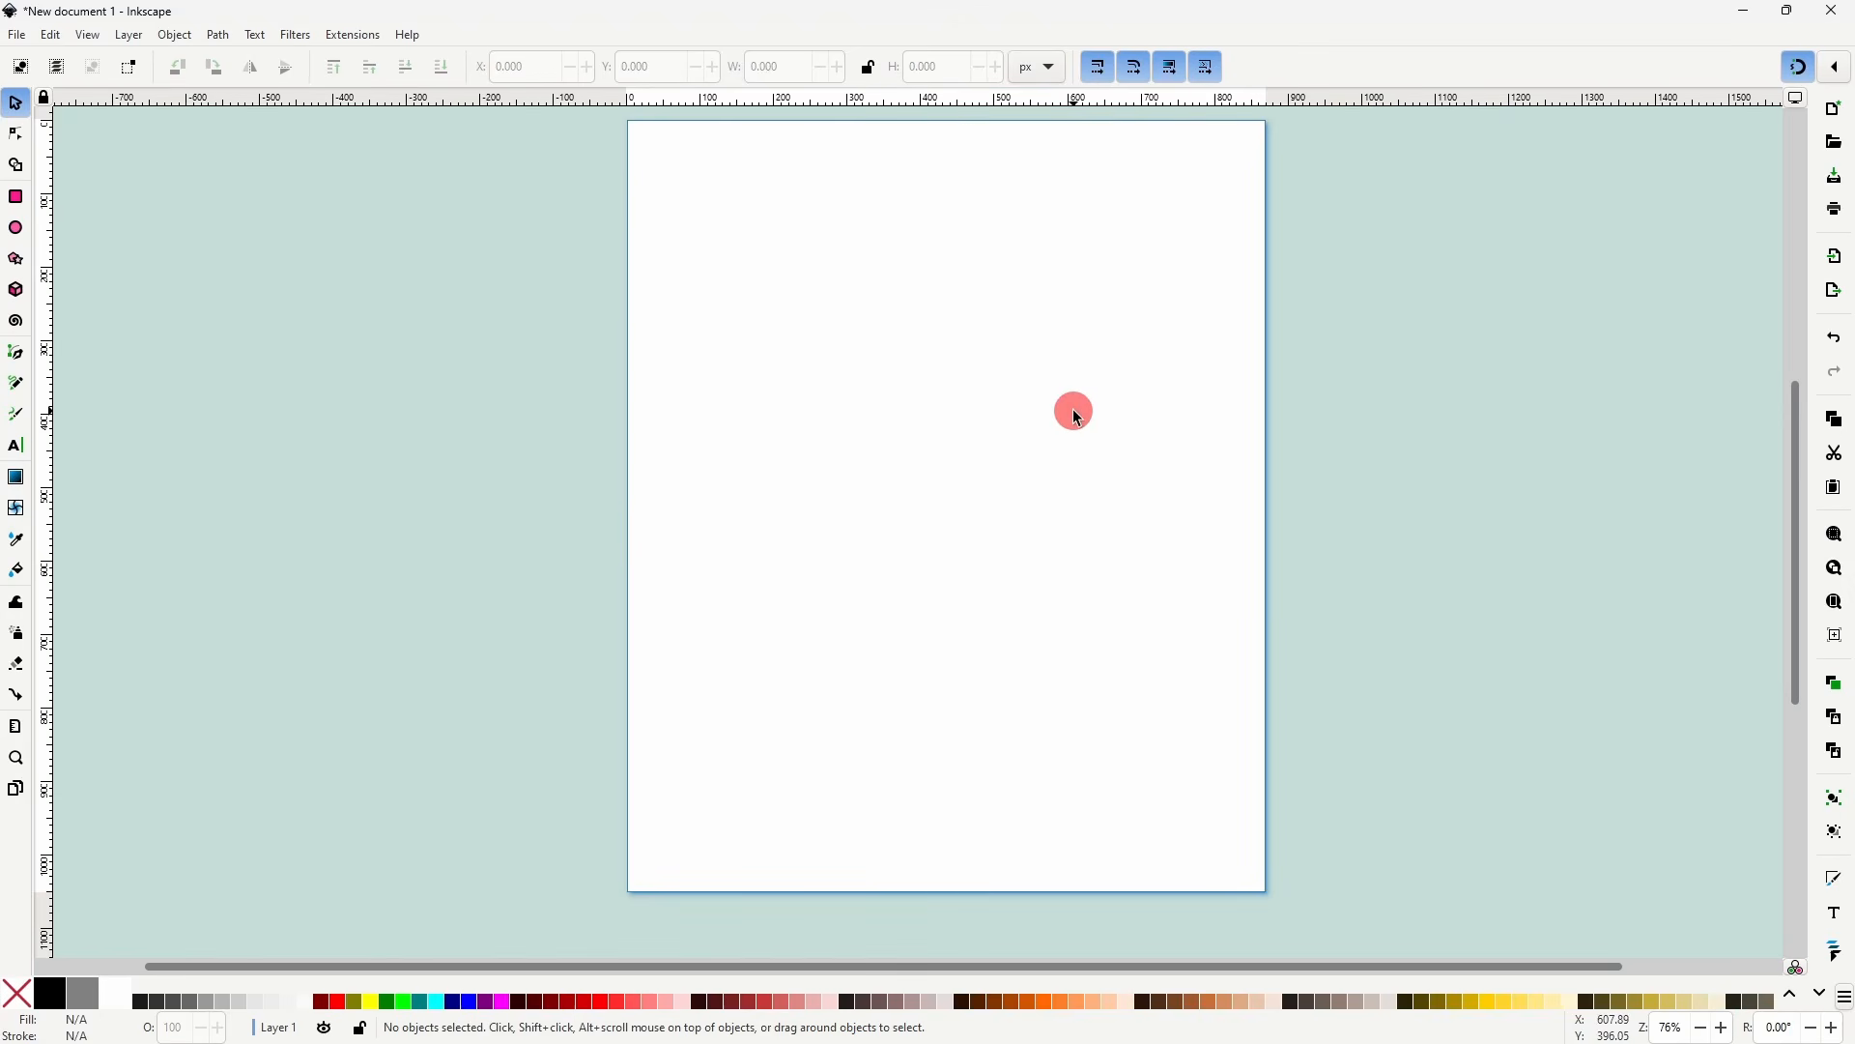
pyautogui.keyDown('ctrl'); pyautogui.scroll(1, 1205, 446); pyautogui.keyUp('ctrl')
pyautogui.keyDown('ctrl'); pyautogui.scroll(1, 1203, 446); pyautogui.keyUp('ctrl')
pyautogui.keyDown('ctrl'); pyautogui.scroll(-2, 1203, 445); pyautogui.keyUp('ctrl')
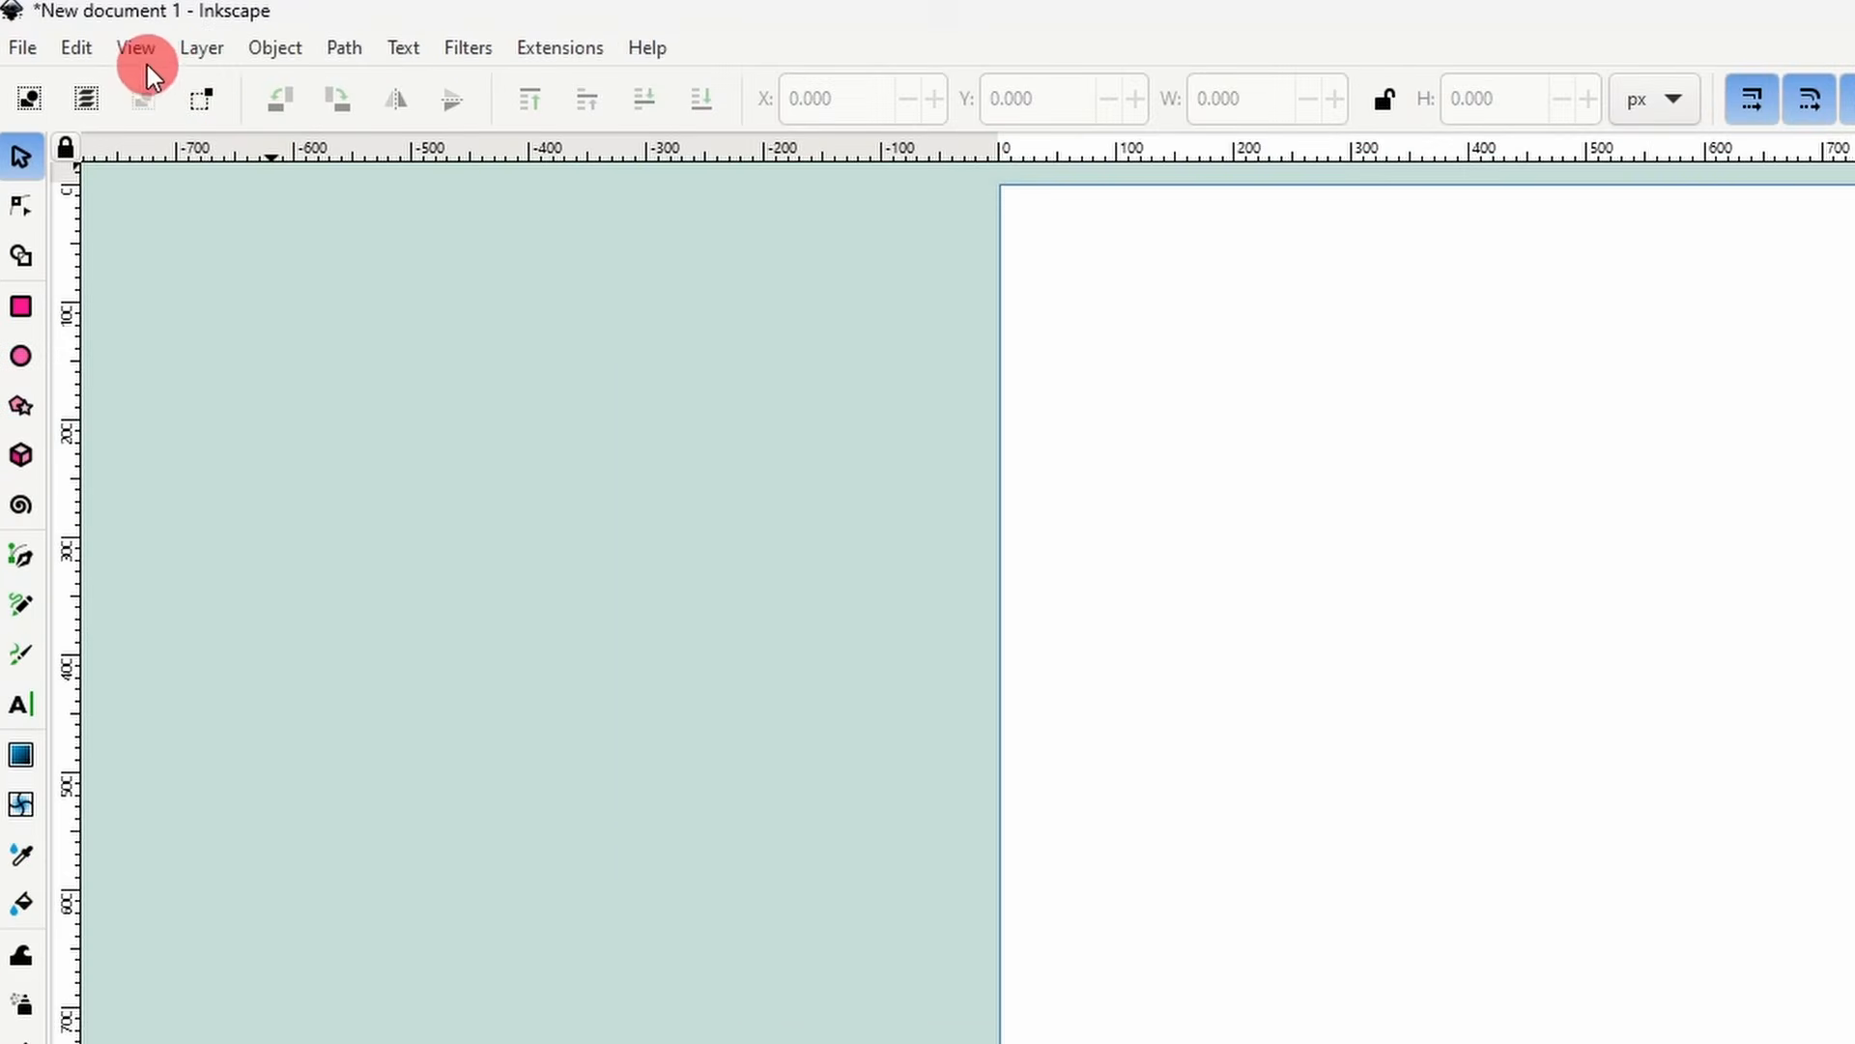
# - Centre the page in the view and pan the canvas
pyautogui.click(145, 58)
pyautogui.moveTo(154, 85)
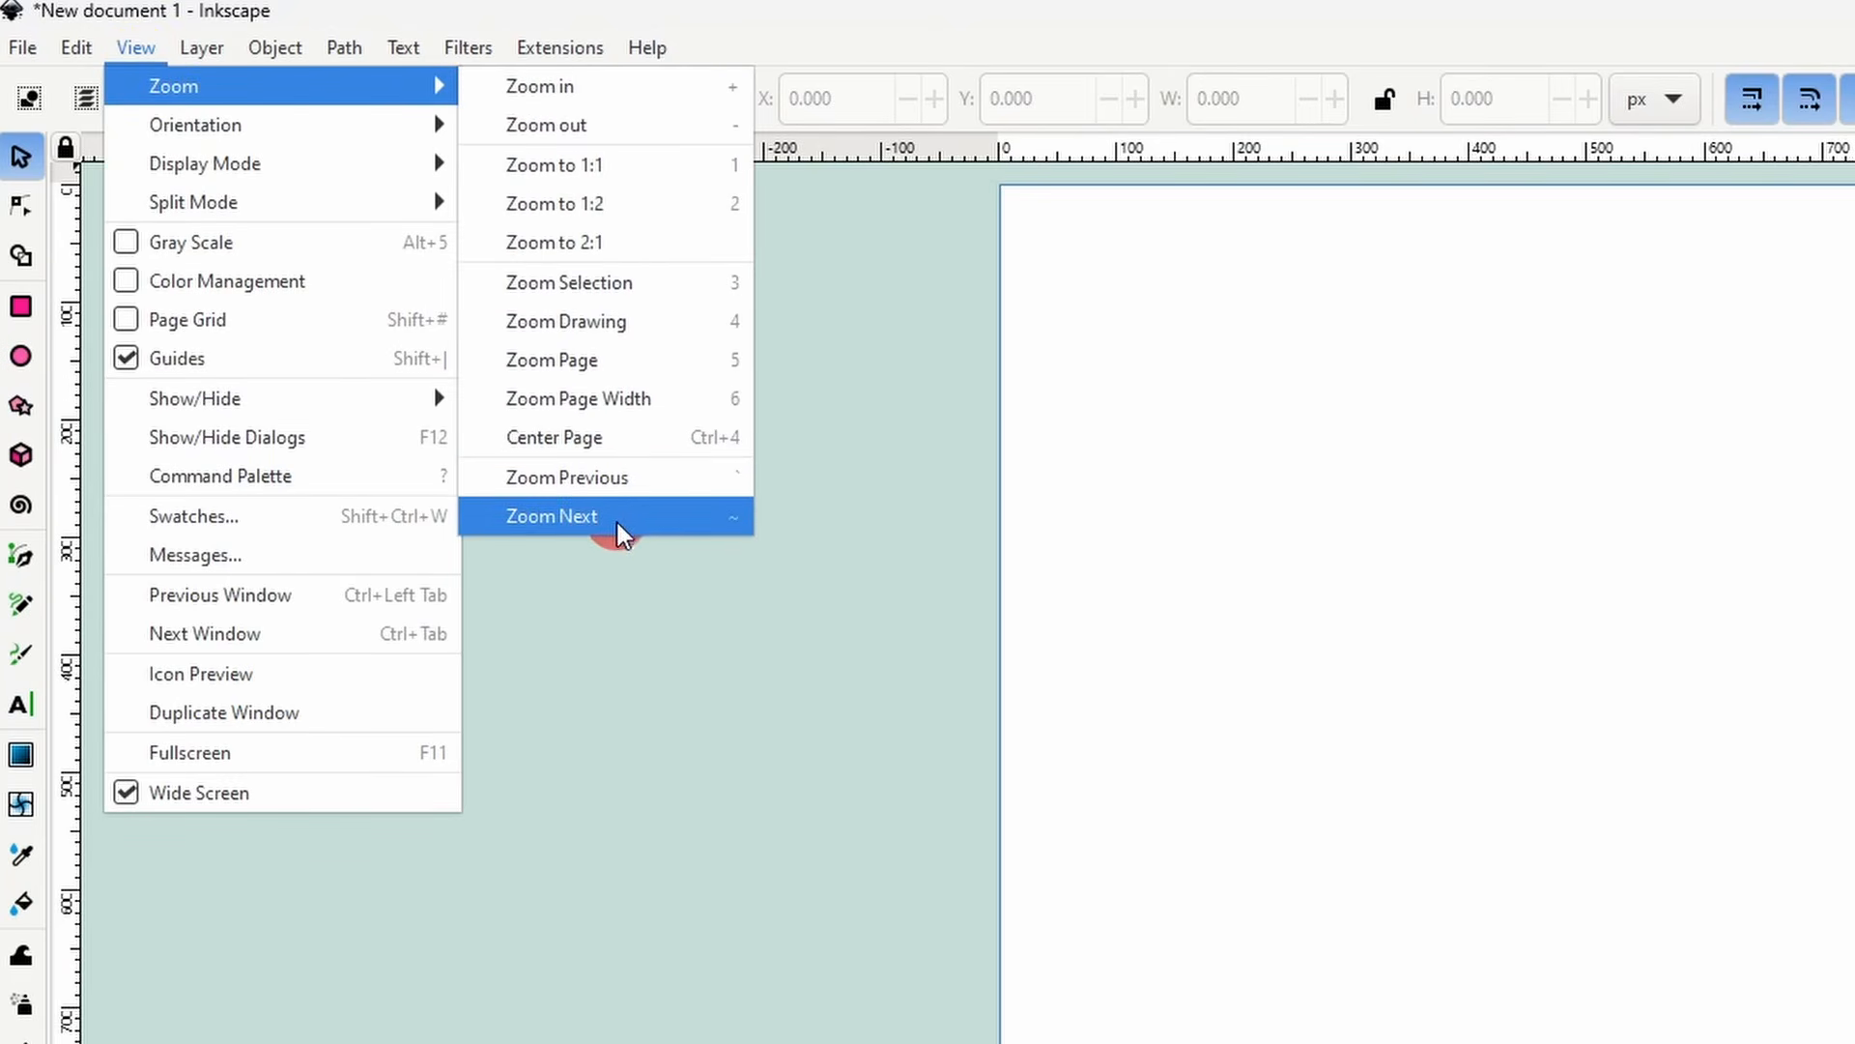
pyautogui.click(607, 438)
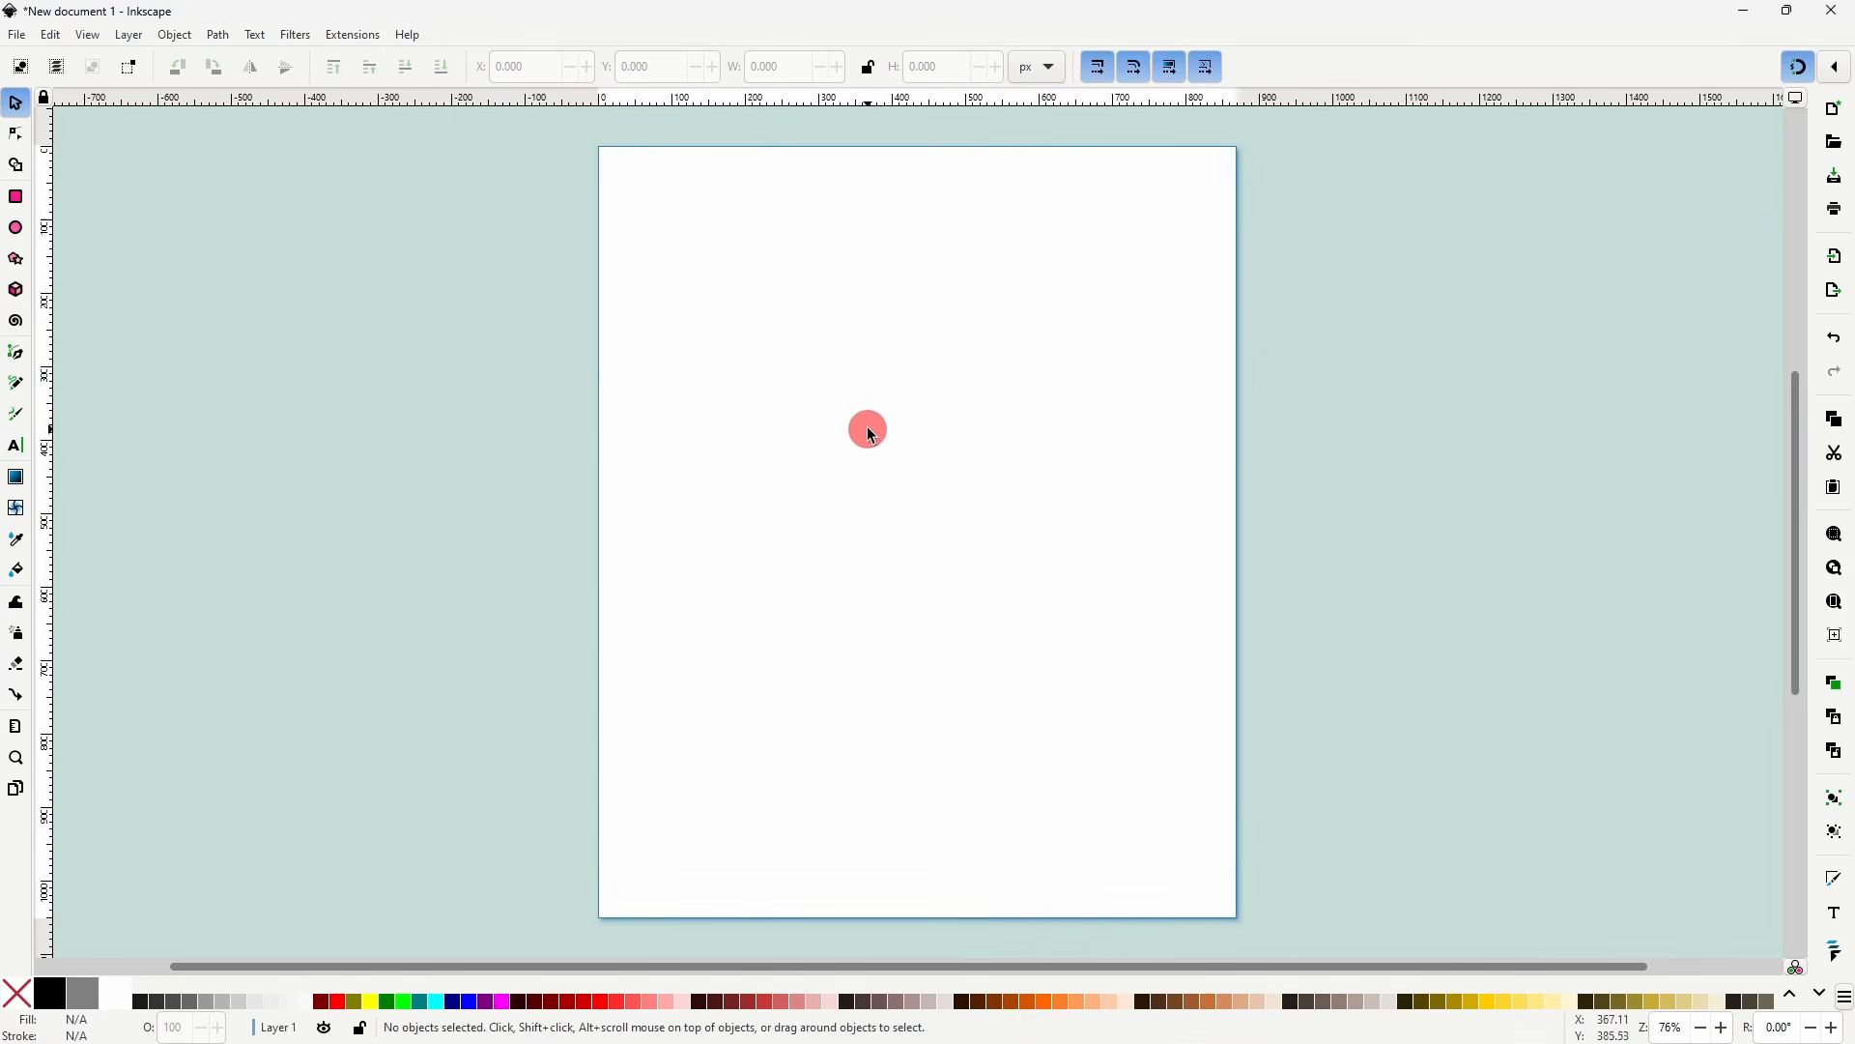
pyautogui.moveTo(977, 473); pyautogui.dragTo(932, 475)
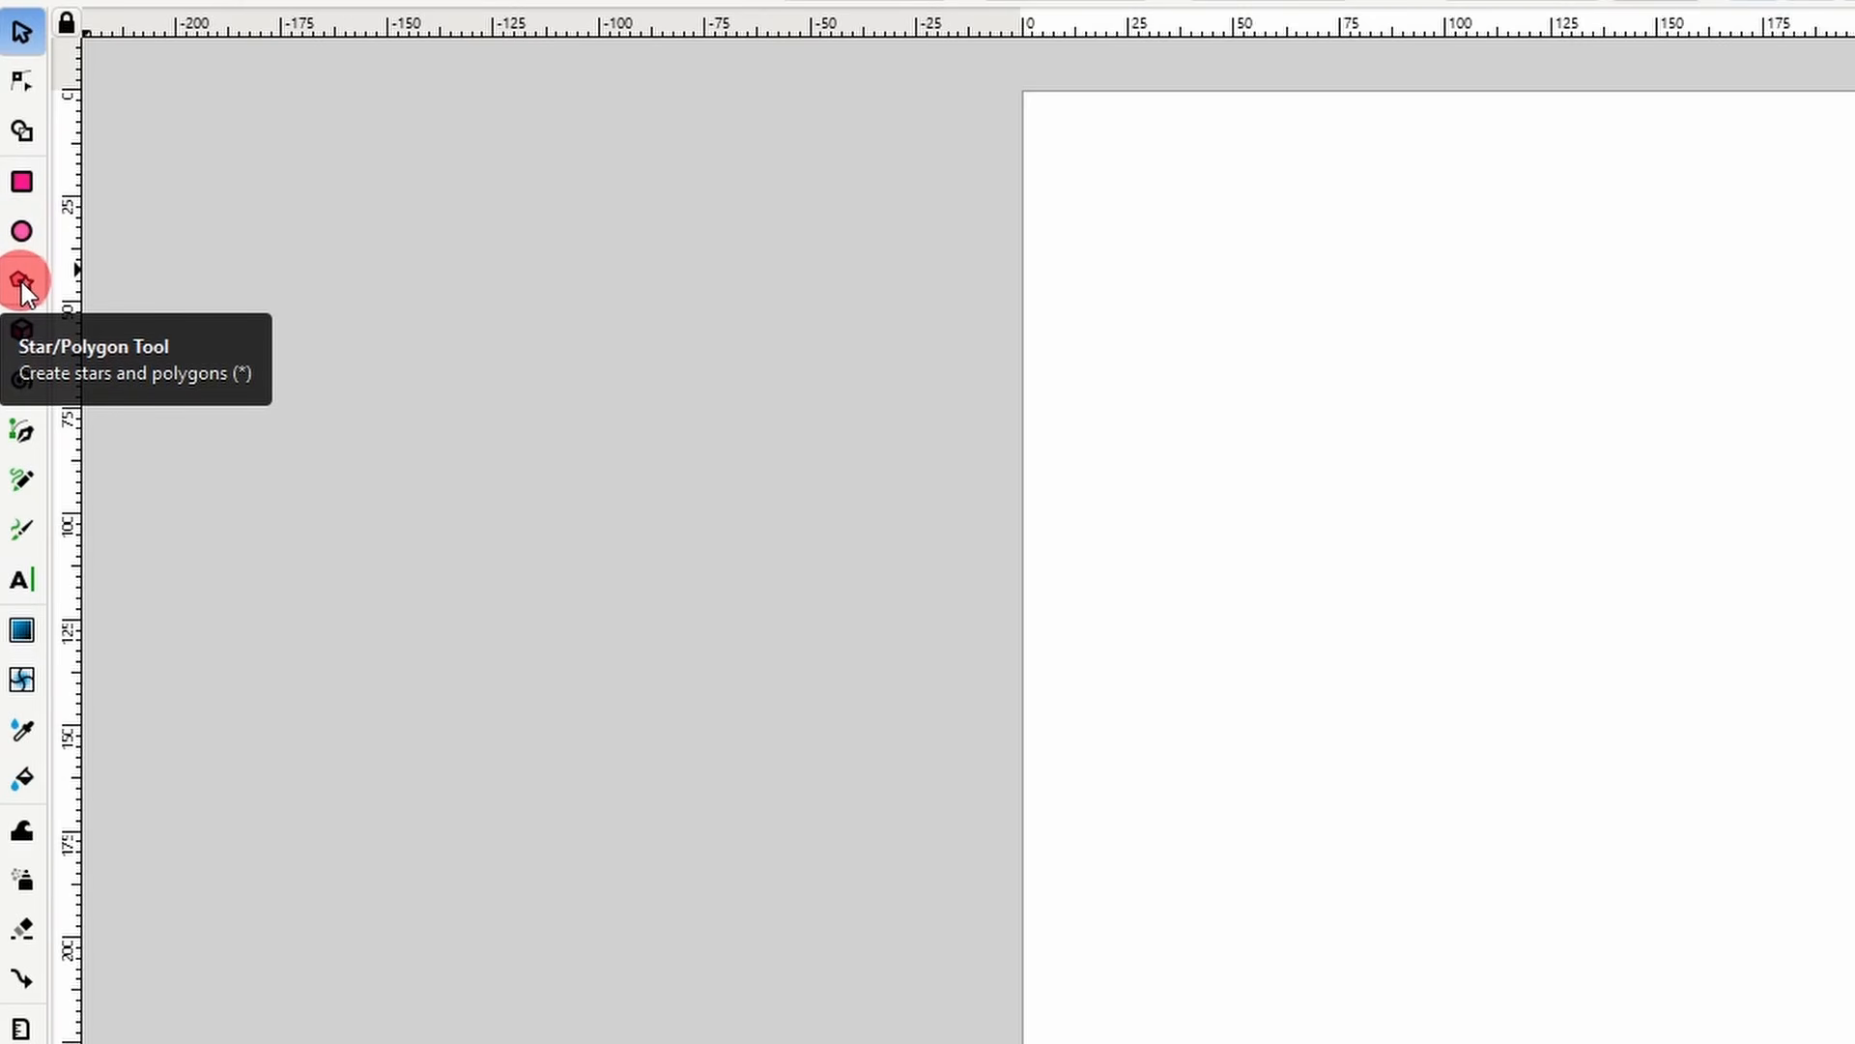
# - Draw a rectangle about 133 by 69 mm on the page, and reshape it by its corners to about 135 by 81 mm
pyautogui.click(25, 182)
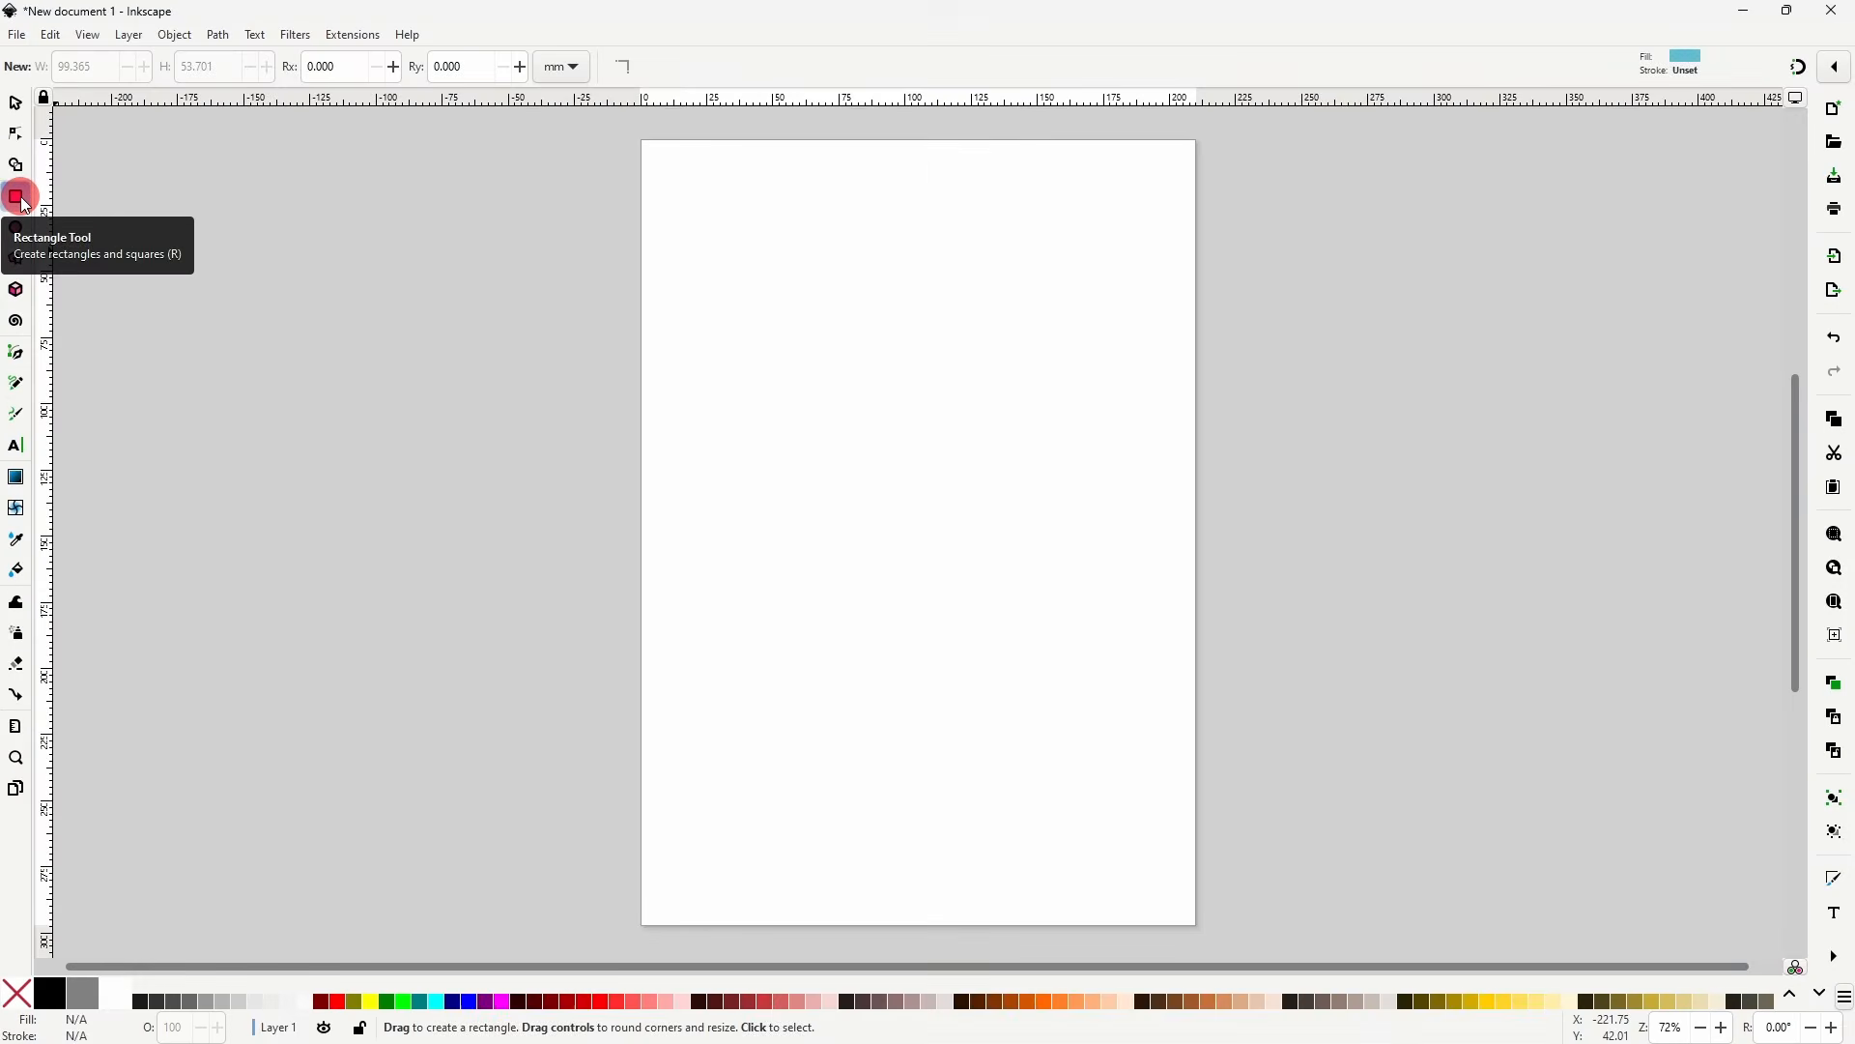
pyautogui.moveTo(754, 388)
pyautogui.mouseDown()
pyautogui.moveTo(990, 576)
pyautogui.moveTo(1109, 573)
pyautogui.mouseUp()
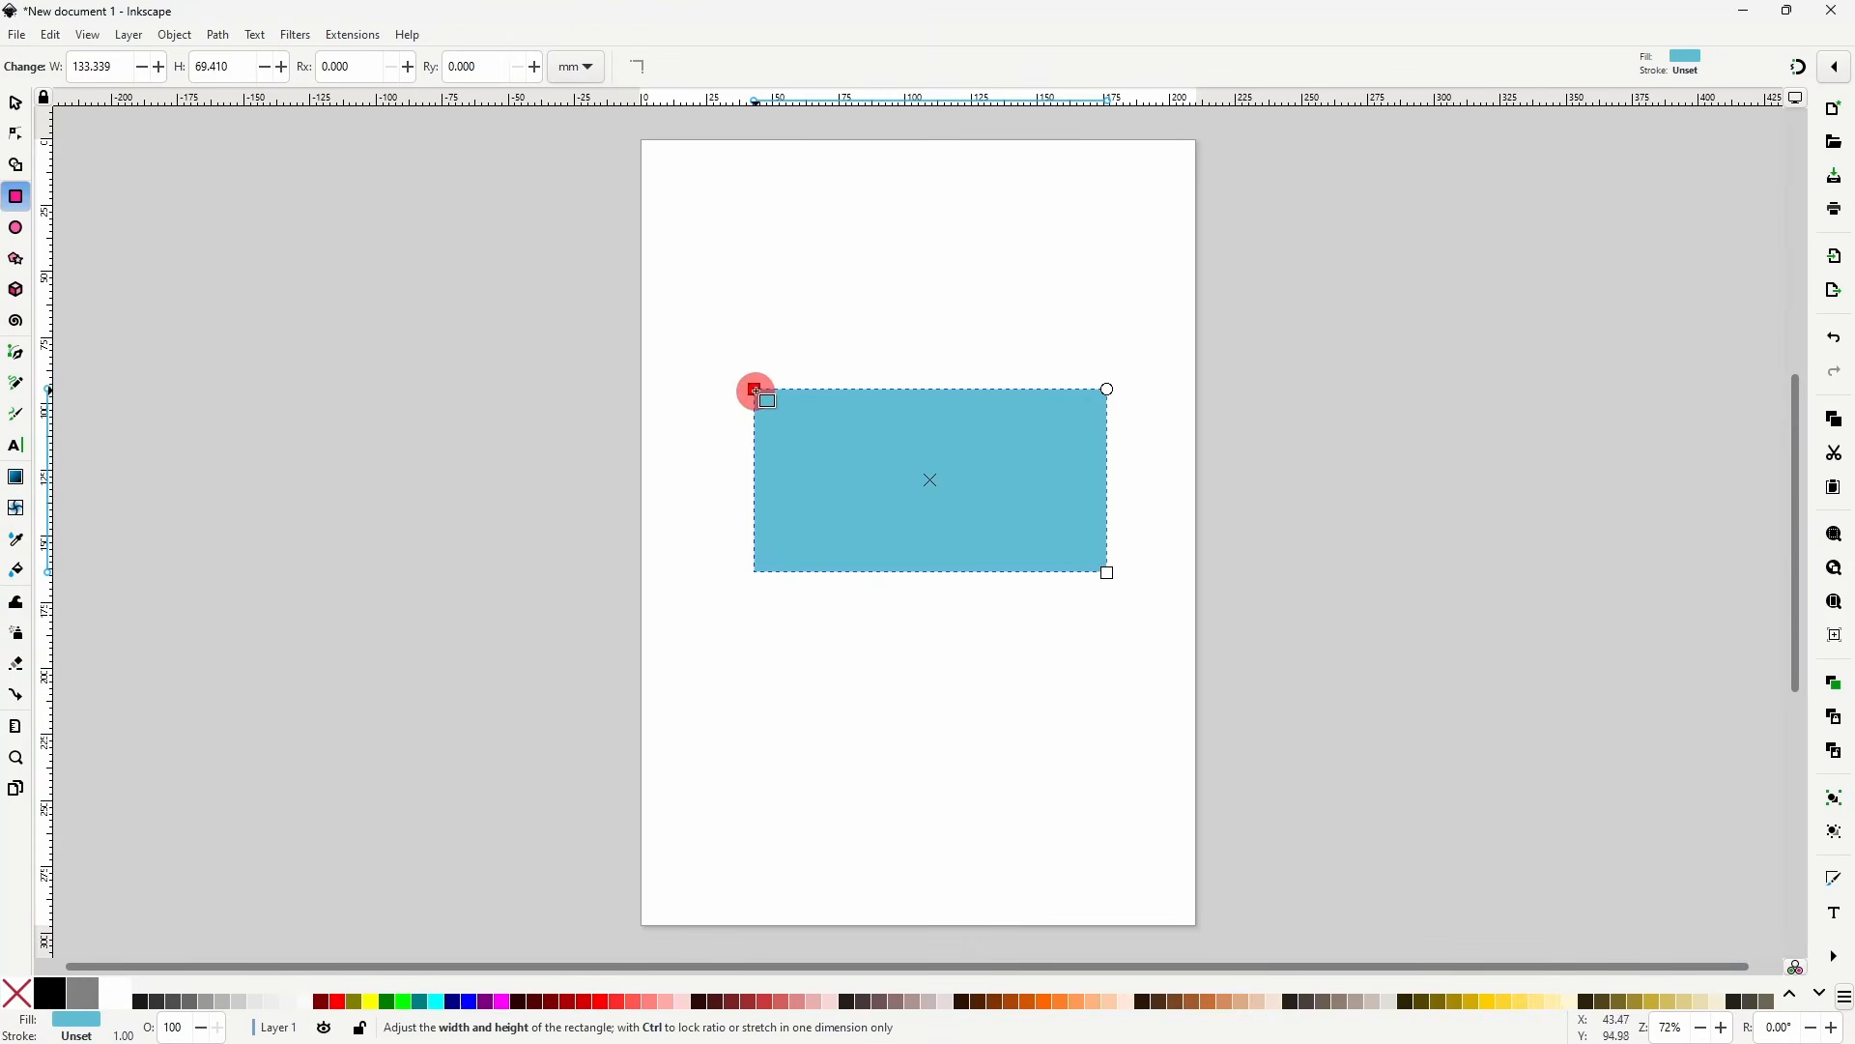
pyautogui.moveTo(756, 391); pyautogui.dragTo(737, 346)
pyautogui.moveTo(1108, 575)
pyautogui.mouseDown()
pyautogui.moveTo(1147, 629)
pyautogui.moveTo(1094, 565)
pyautogui.mouseUp()
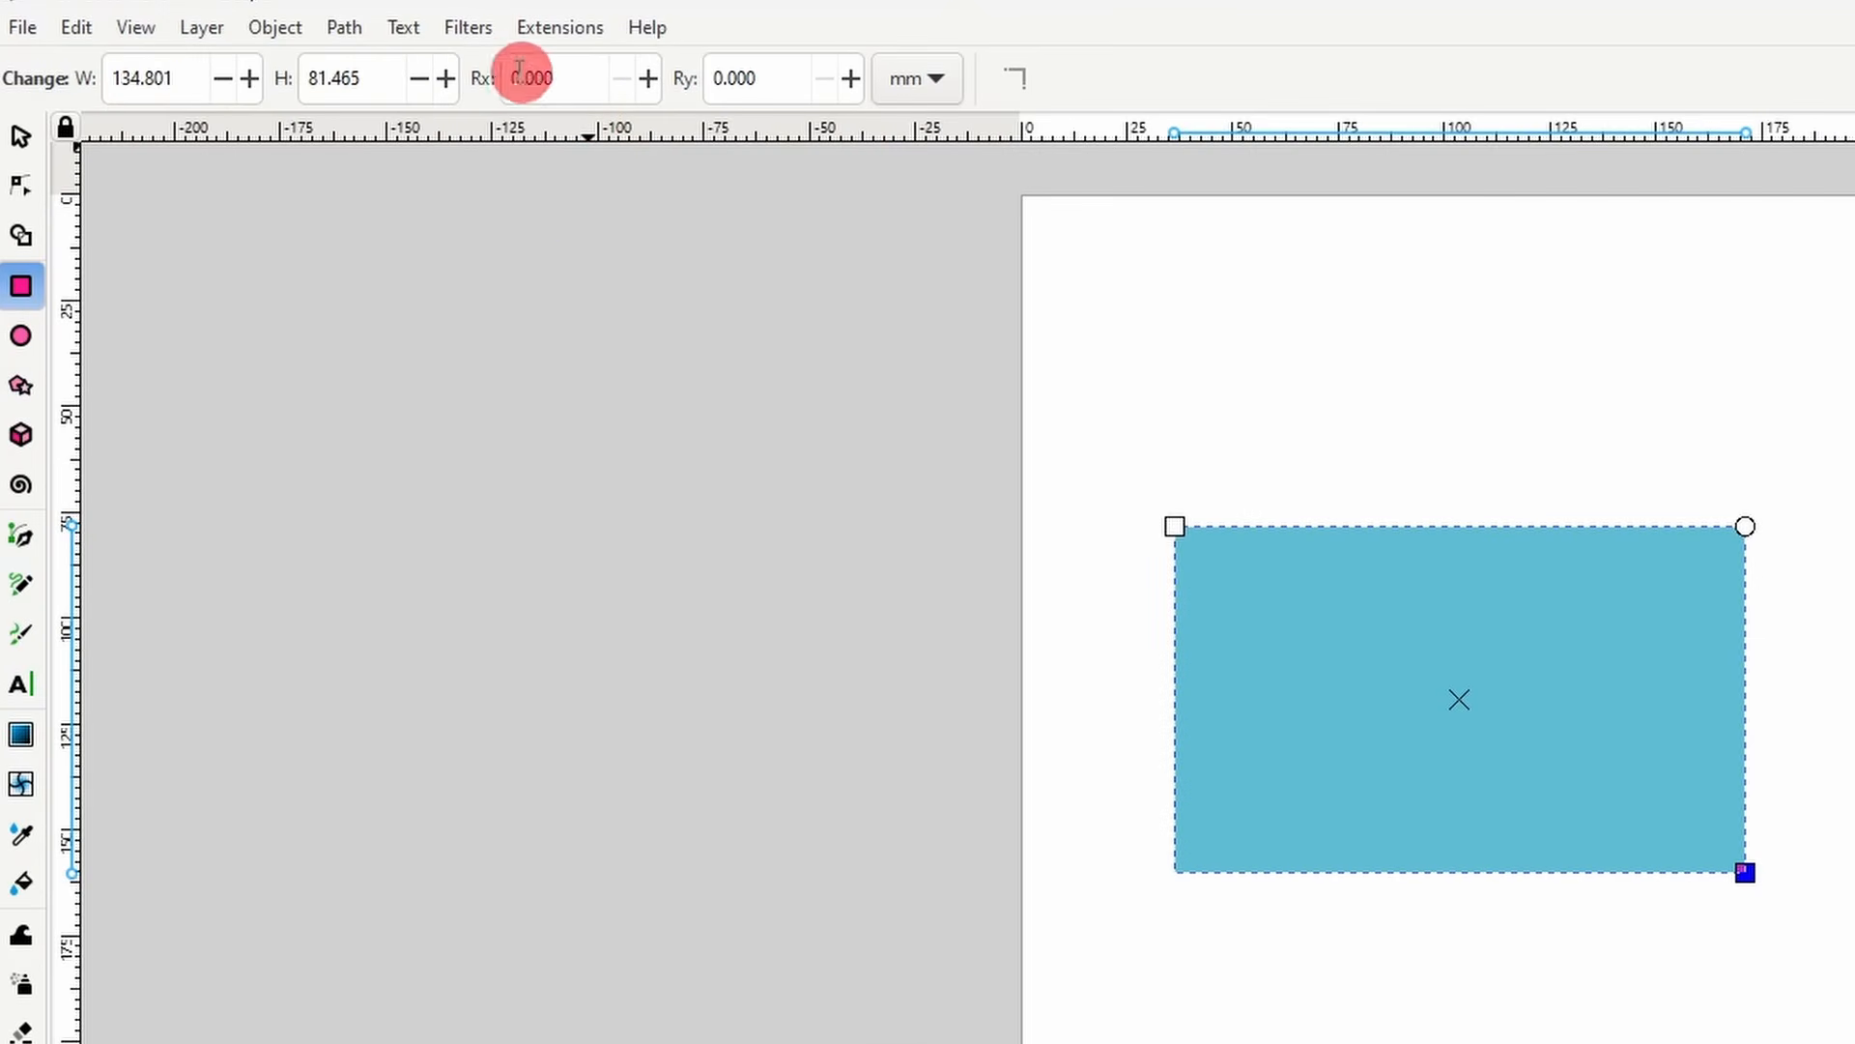
# - Set the rectangle's width to 135 mm and its height to 90 mm
pyautogui.doubleClick(193, 79)
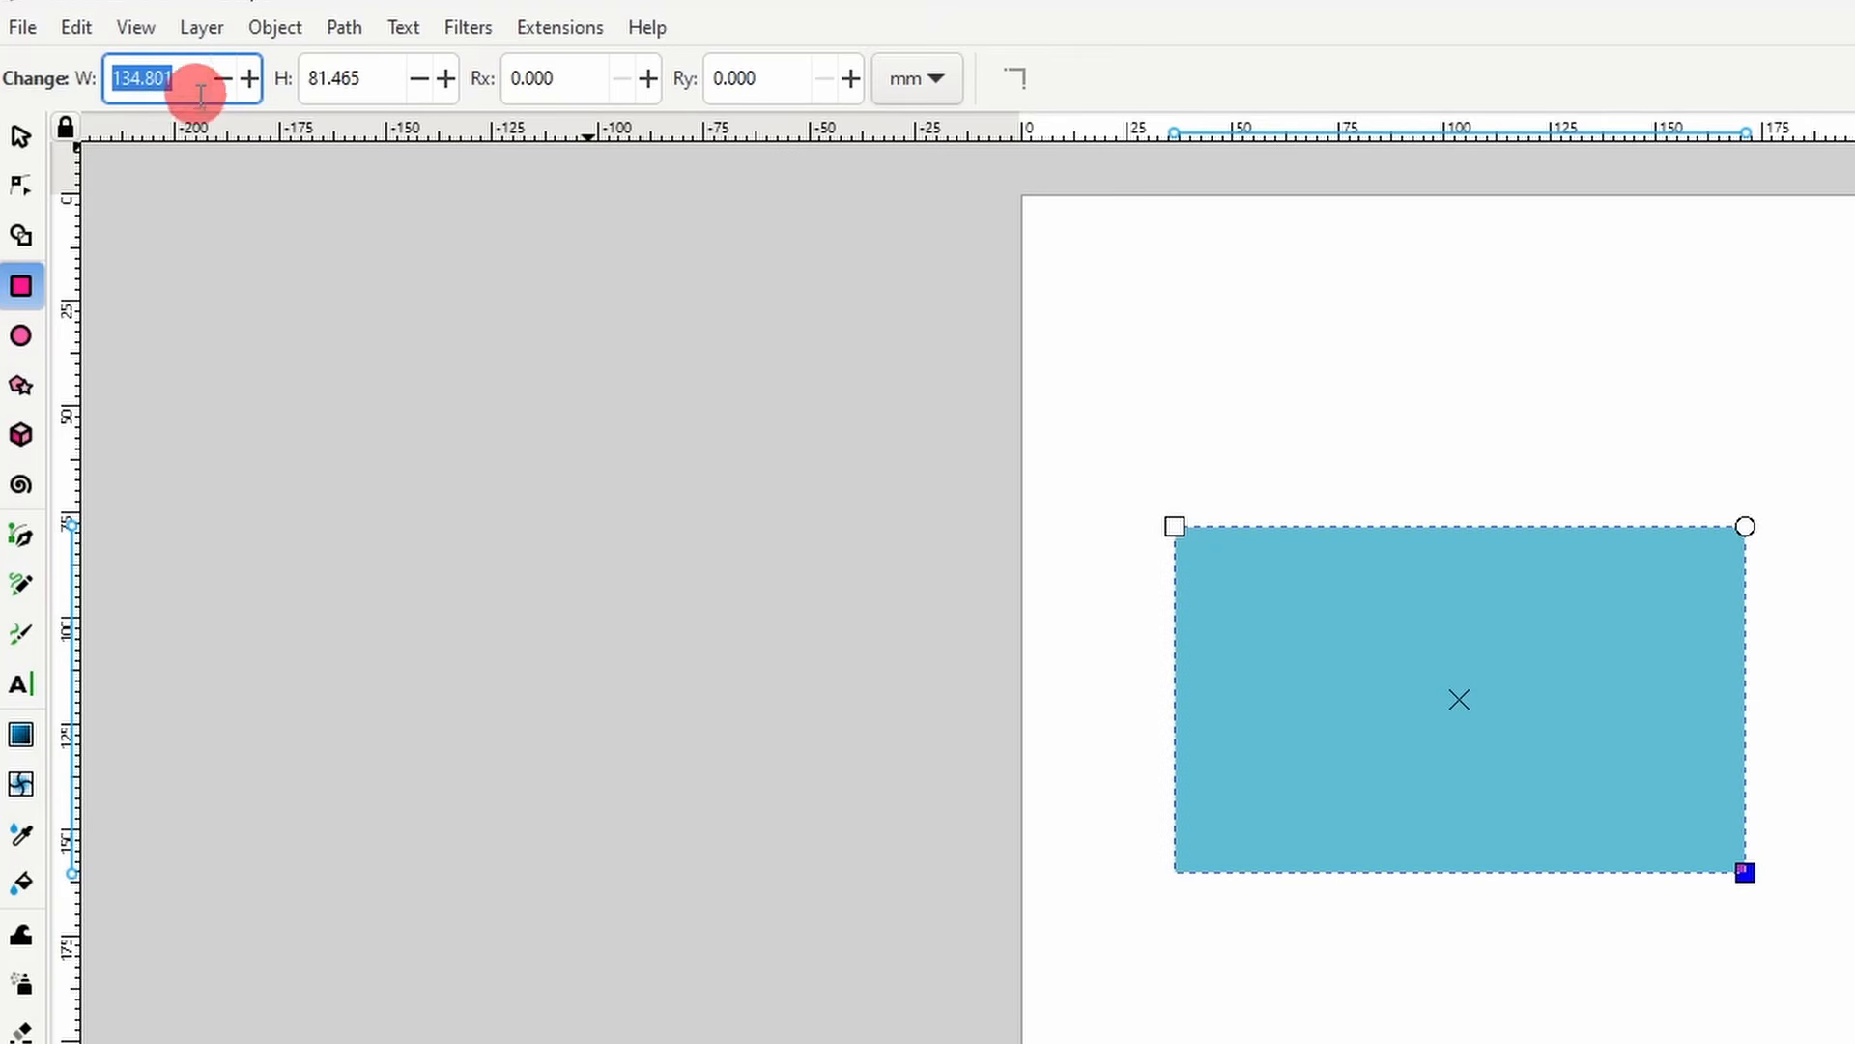
pyautogui.write('135')
pyautogui.press('Return')
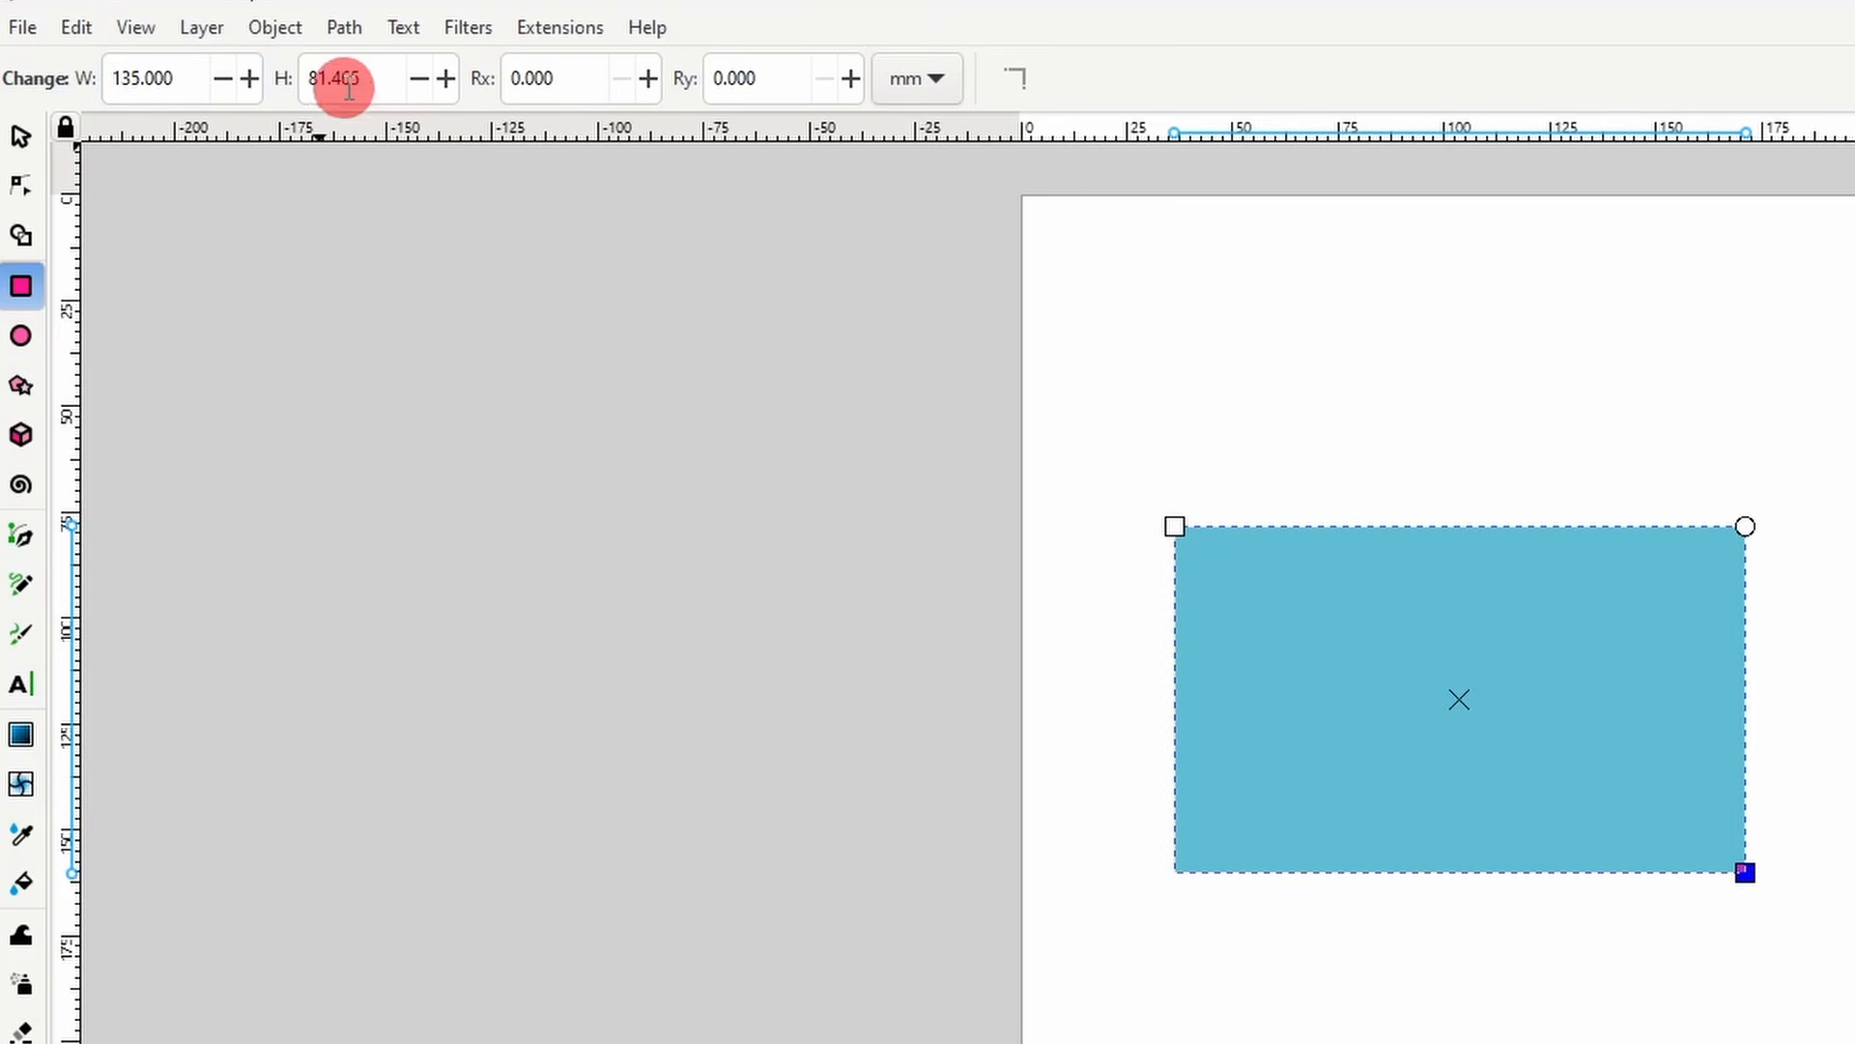
pyautogui.moveTo(332, 78); pyautogui.dragTo(375, 70)
pyautogui.write('90')
pyautogui.press('Return')
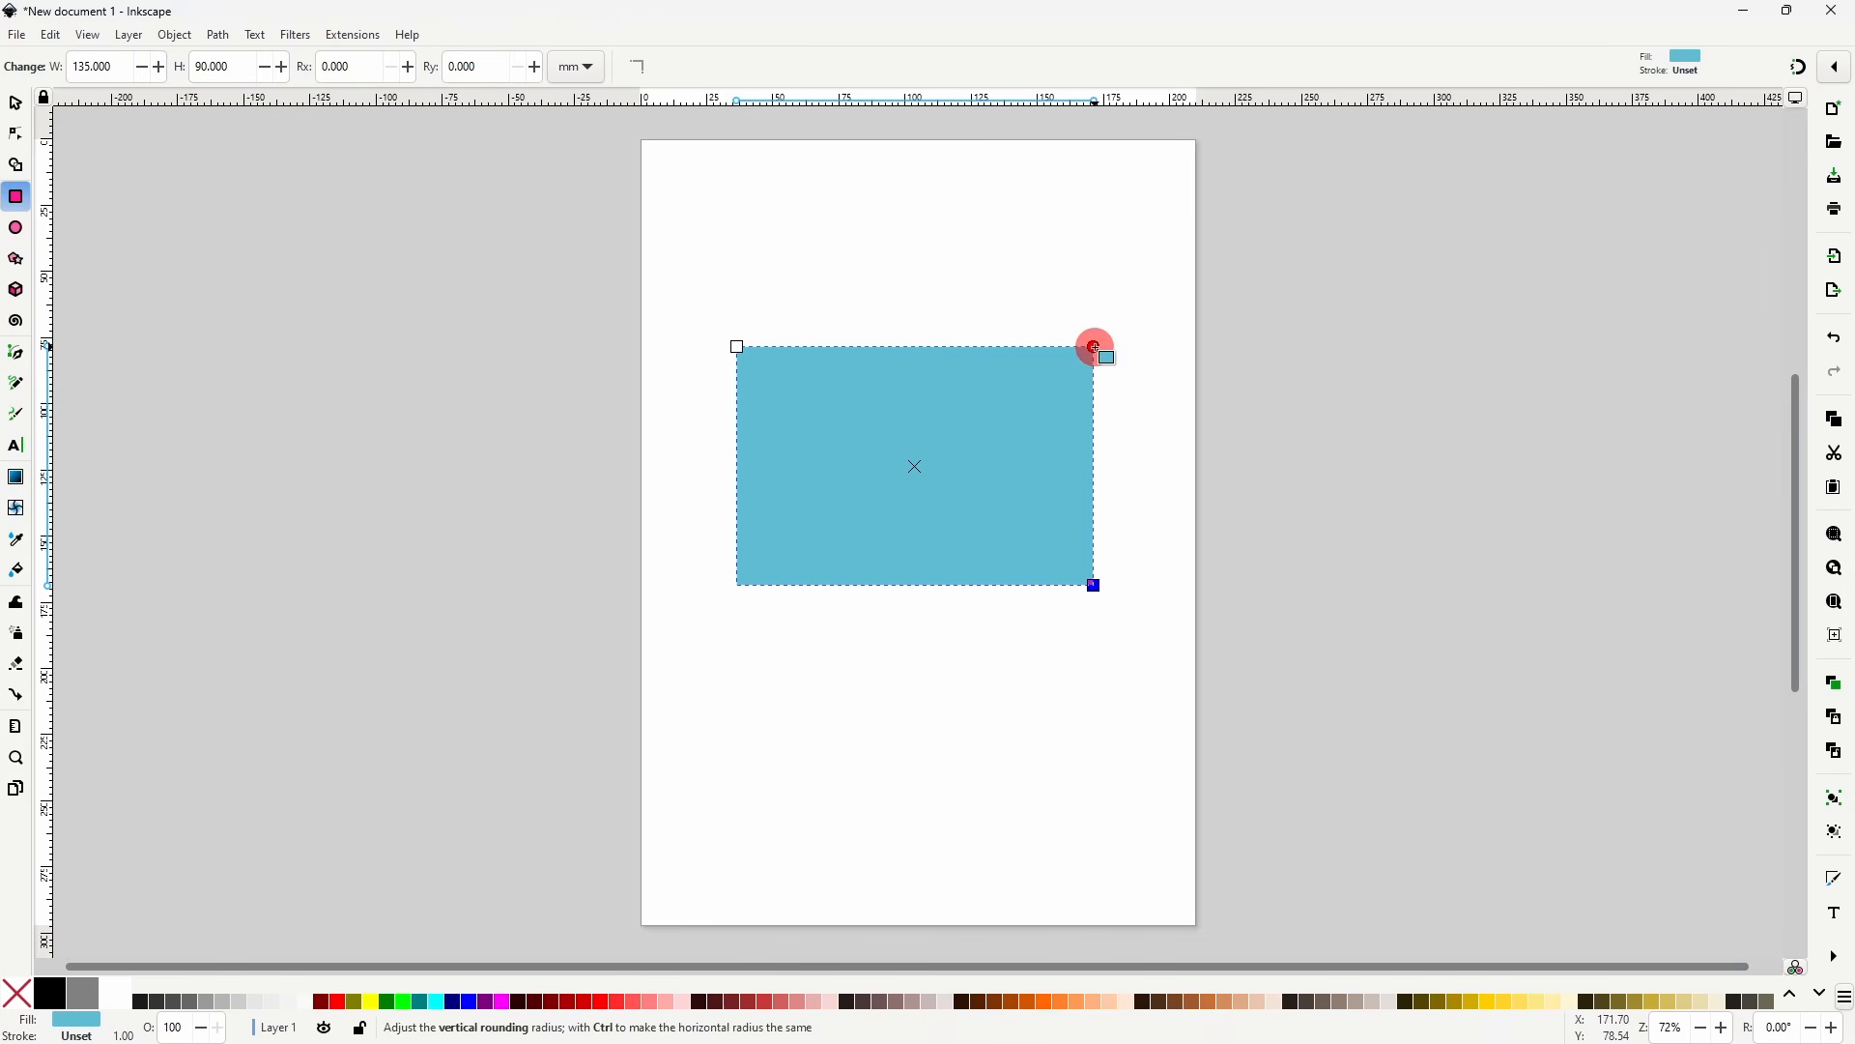
# - Round the rectangle's corners with a vertical radius of about 25 mm and a smaller horizontal radius, and make the corners sharp again
pyautogui.moveTo(1097, 367); pyautogui.dragTo(1047, 347)
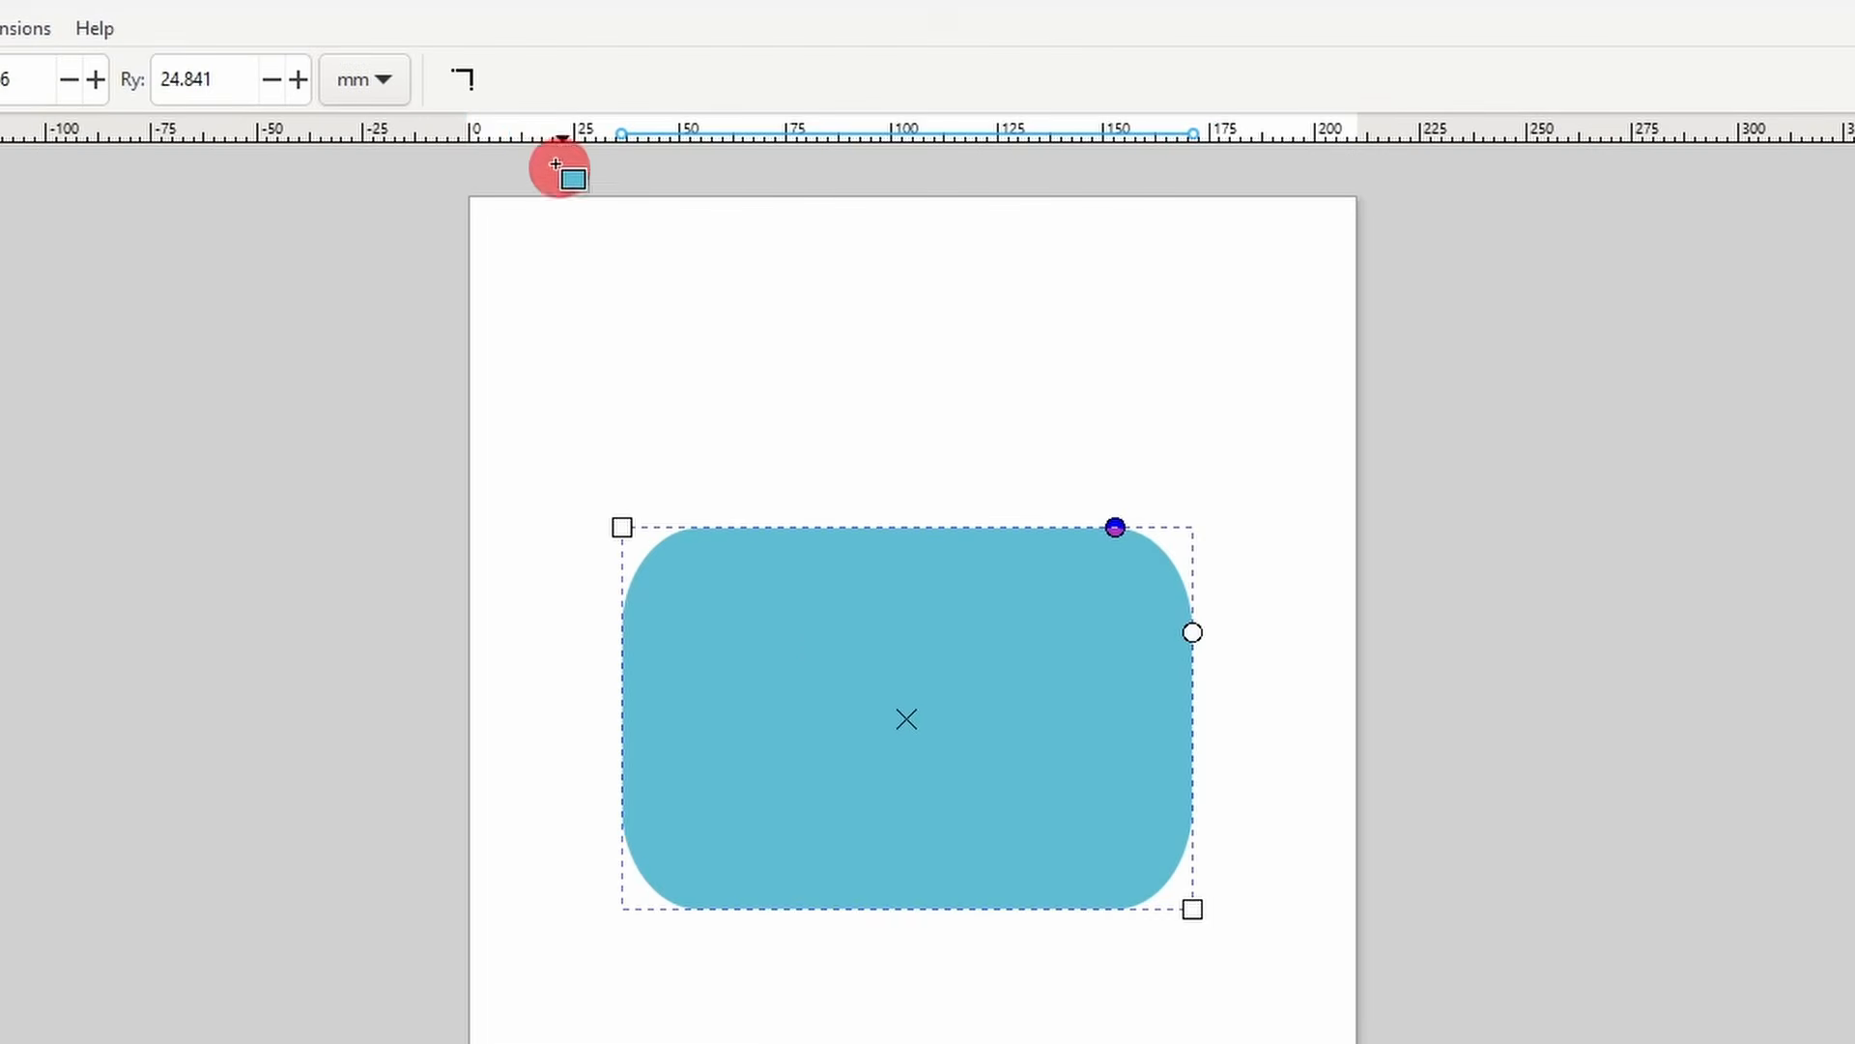
pyautogui.click(472, 79)
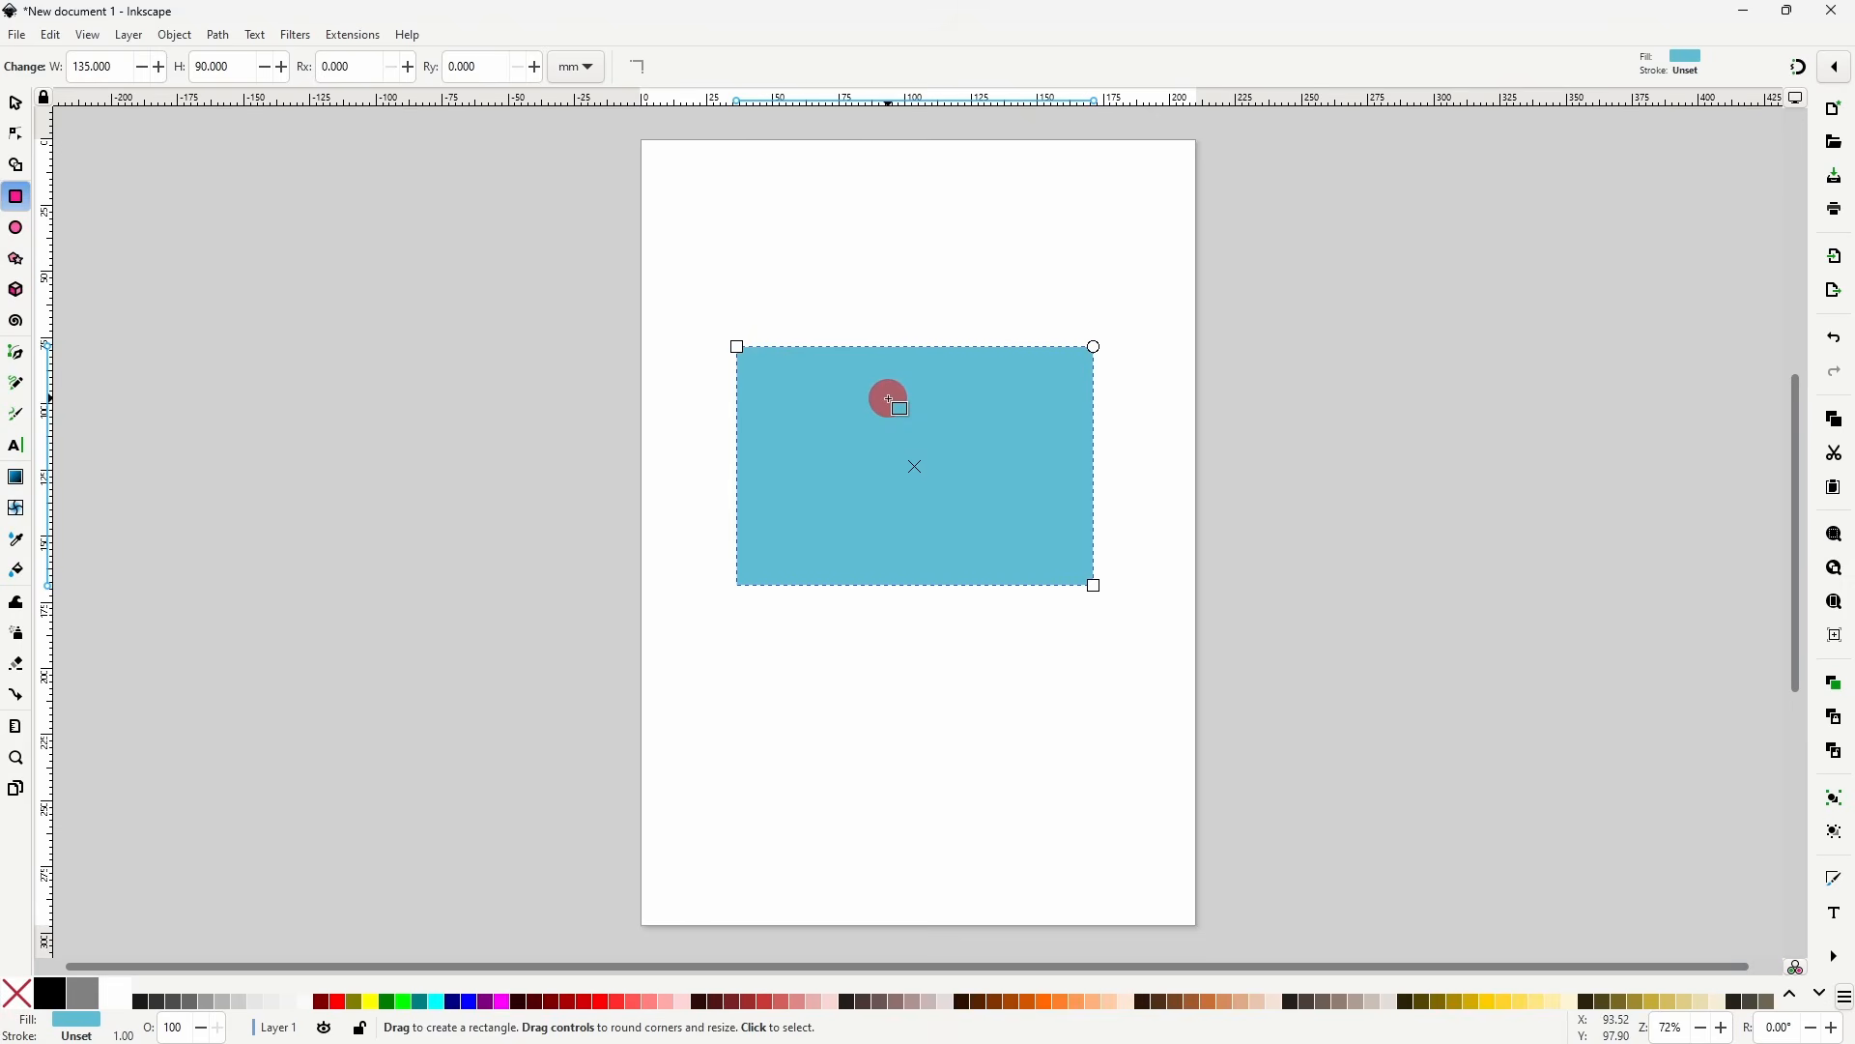
# - Delete the rectangle and draw a square with sides of about 116 mm in the middle of the page
pyautogui.press('Delete')
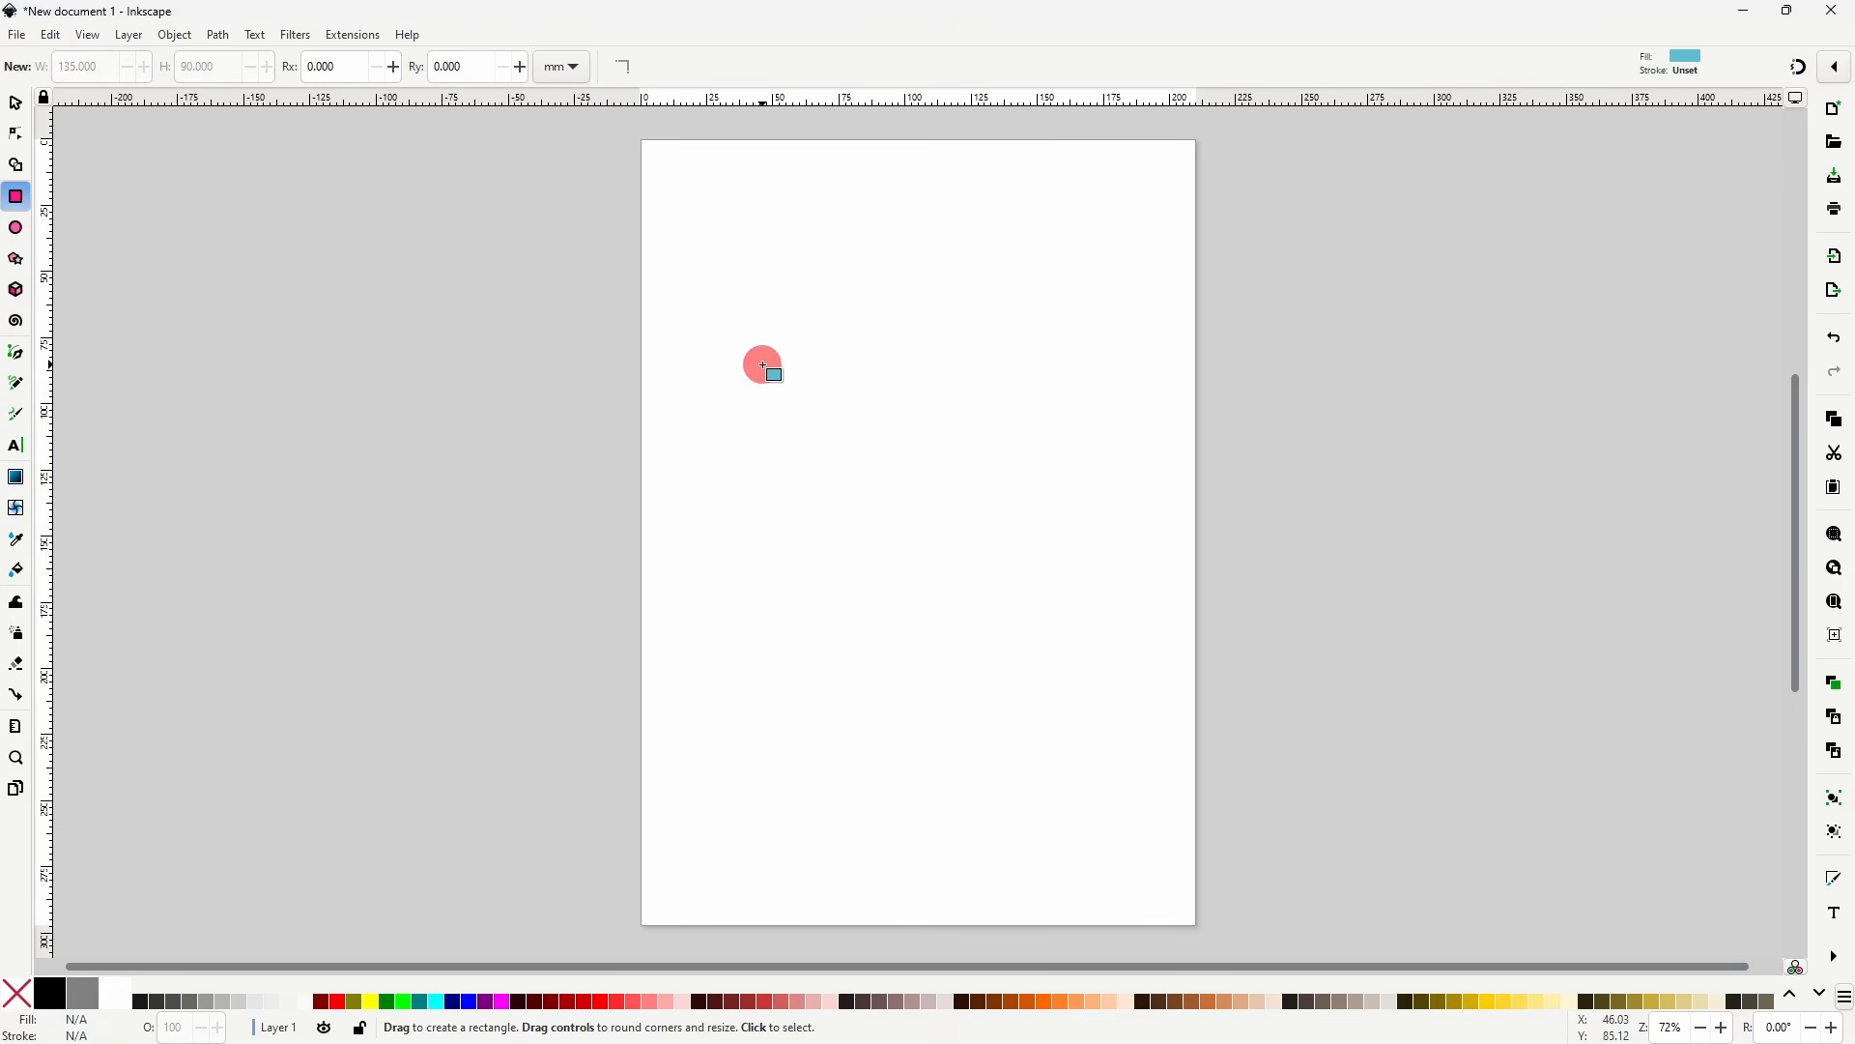
pyautogui.moveTo(776, 345)
pyautogui.mouseDown()
pyautogui.moveTo(782, 398)
pyautogui.moveTo(865, 460)
pyautogui.moveTo(958, 472)
pyautogui.moveTo(1084, 642)
pyautogui.moveTo(1084, 598)
pyautogui.moveTo(1122, 613)
pyautogui.moveTo(1060, 605)
pyautogui.moveTo(1098, 683)
pyautogui.moveTo(1083, 666)
pyautogui.mouseUp()
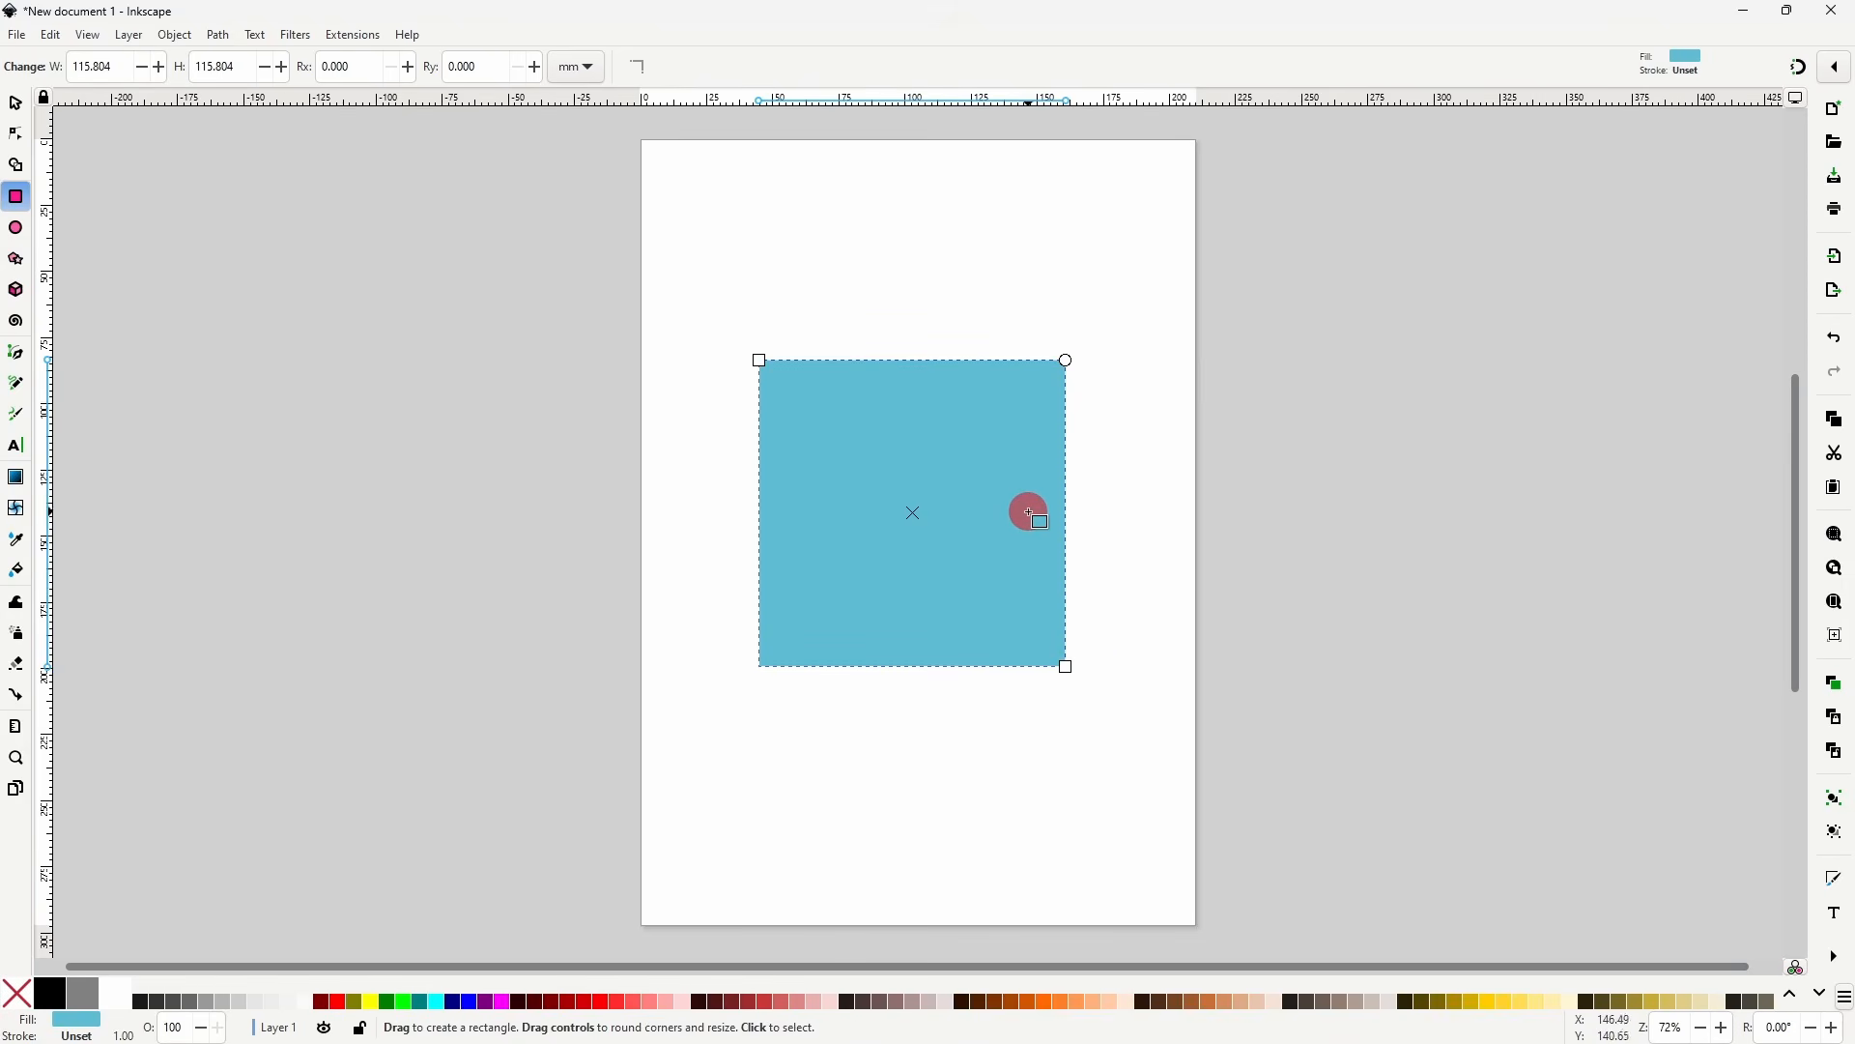
# - Enlarge the square proportionally to sides of about 118 mm, and delete it
pyautogui.press('ctrl')
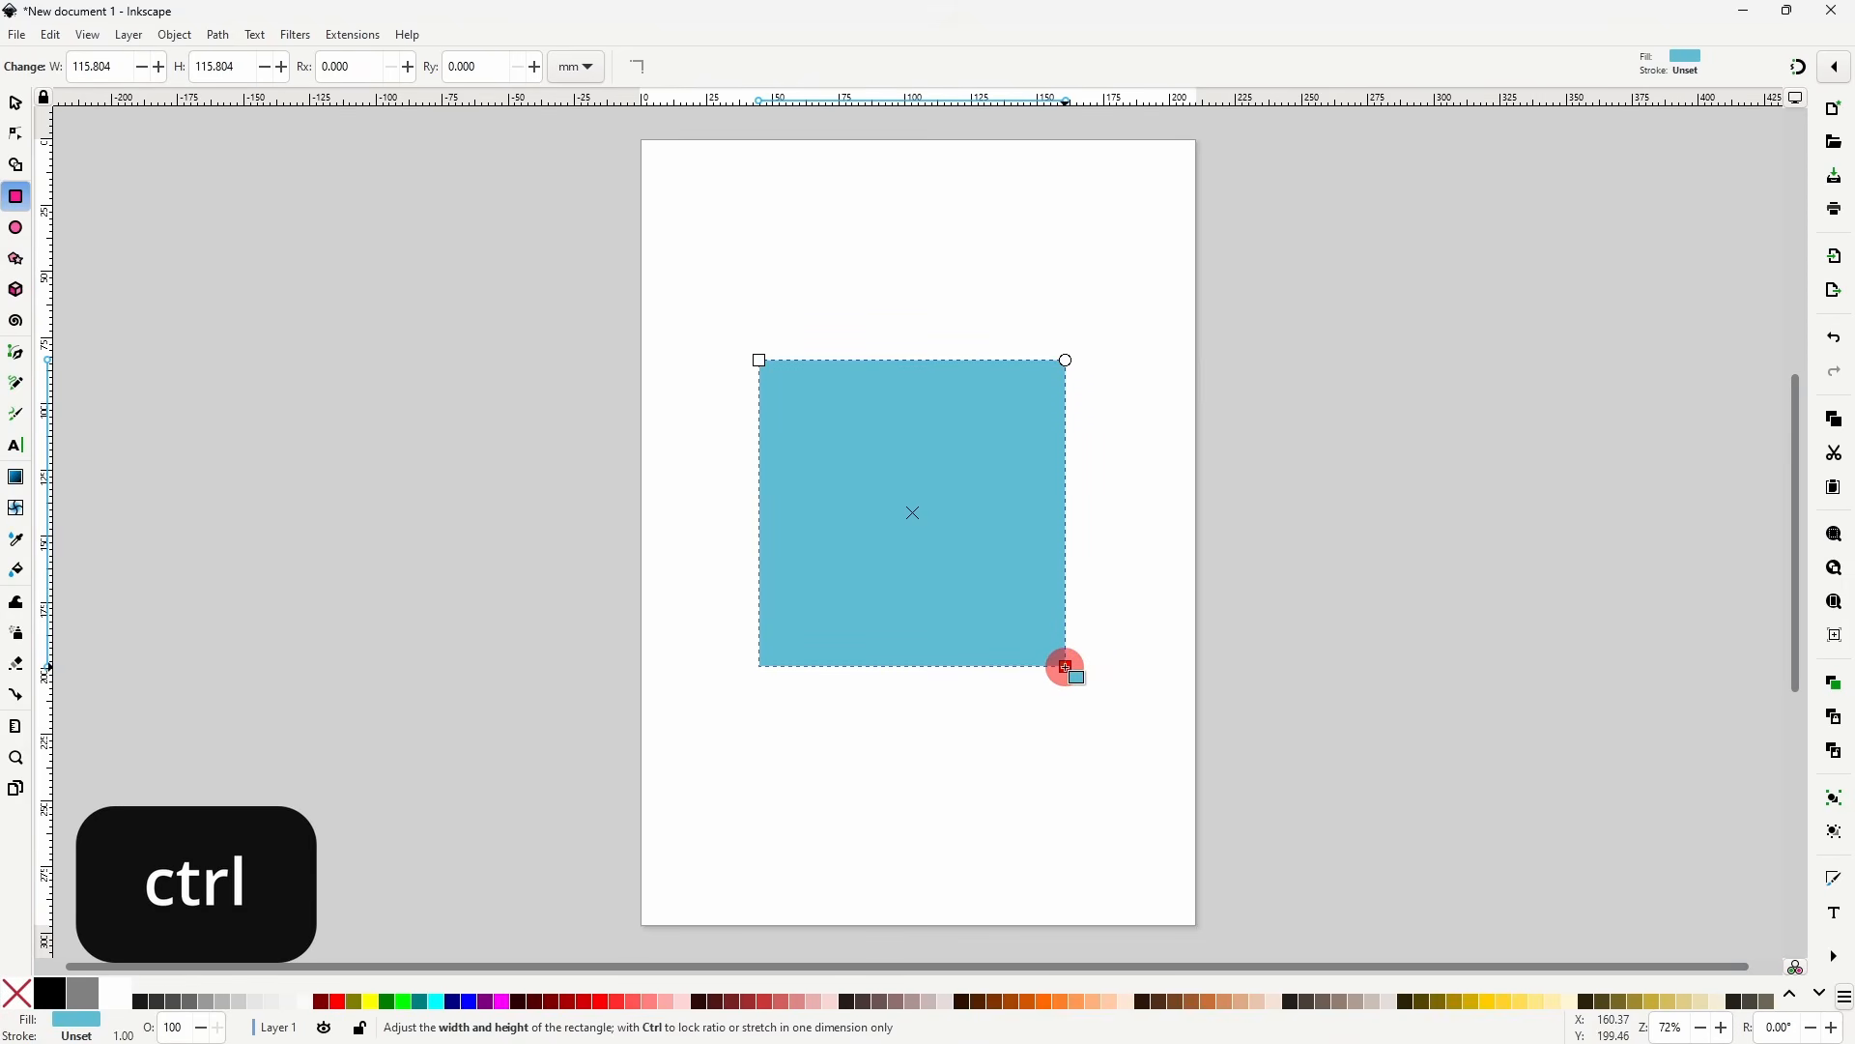
pyautogui.moveTo(1067, 667)
pyautogui.mouseDown()
pyautogui.moveTo(1047, 617)
pyautogui.moveTo(930, 522)
pyautogui.moveTo(1069, 642)
pyautogui.moveTo(1131, 737)
pyautogui.moveTo(1086, 721)
pyautogui.moveTo(1020, 618)
pyautogui.moveTo(1086, 684)
pyautogui.moveTo(1073, 672)
pyautogui.mouseUp()
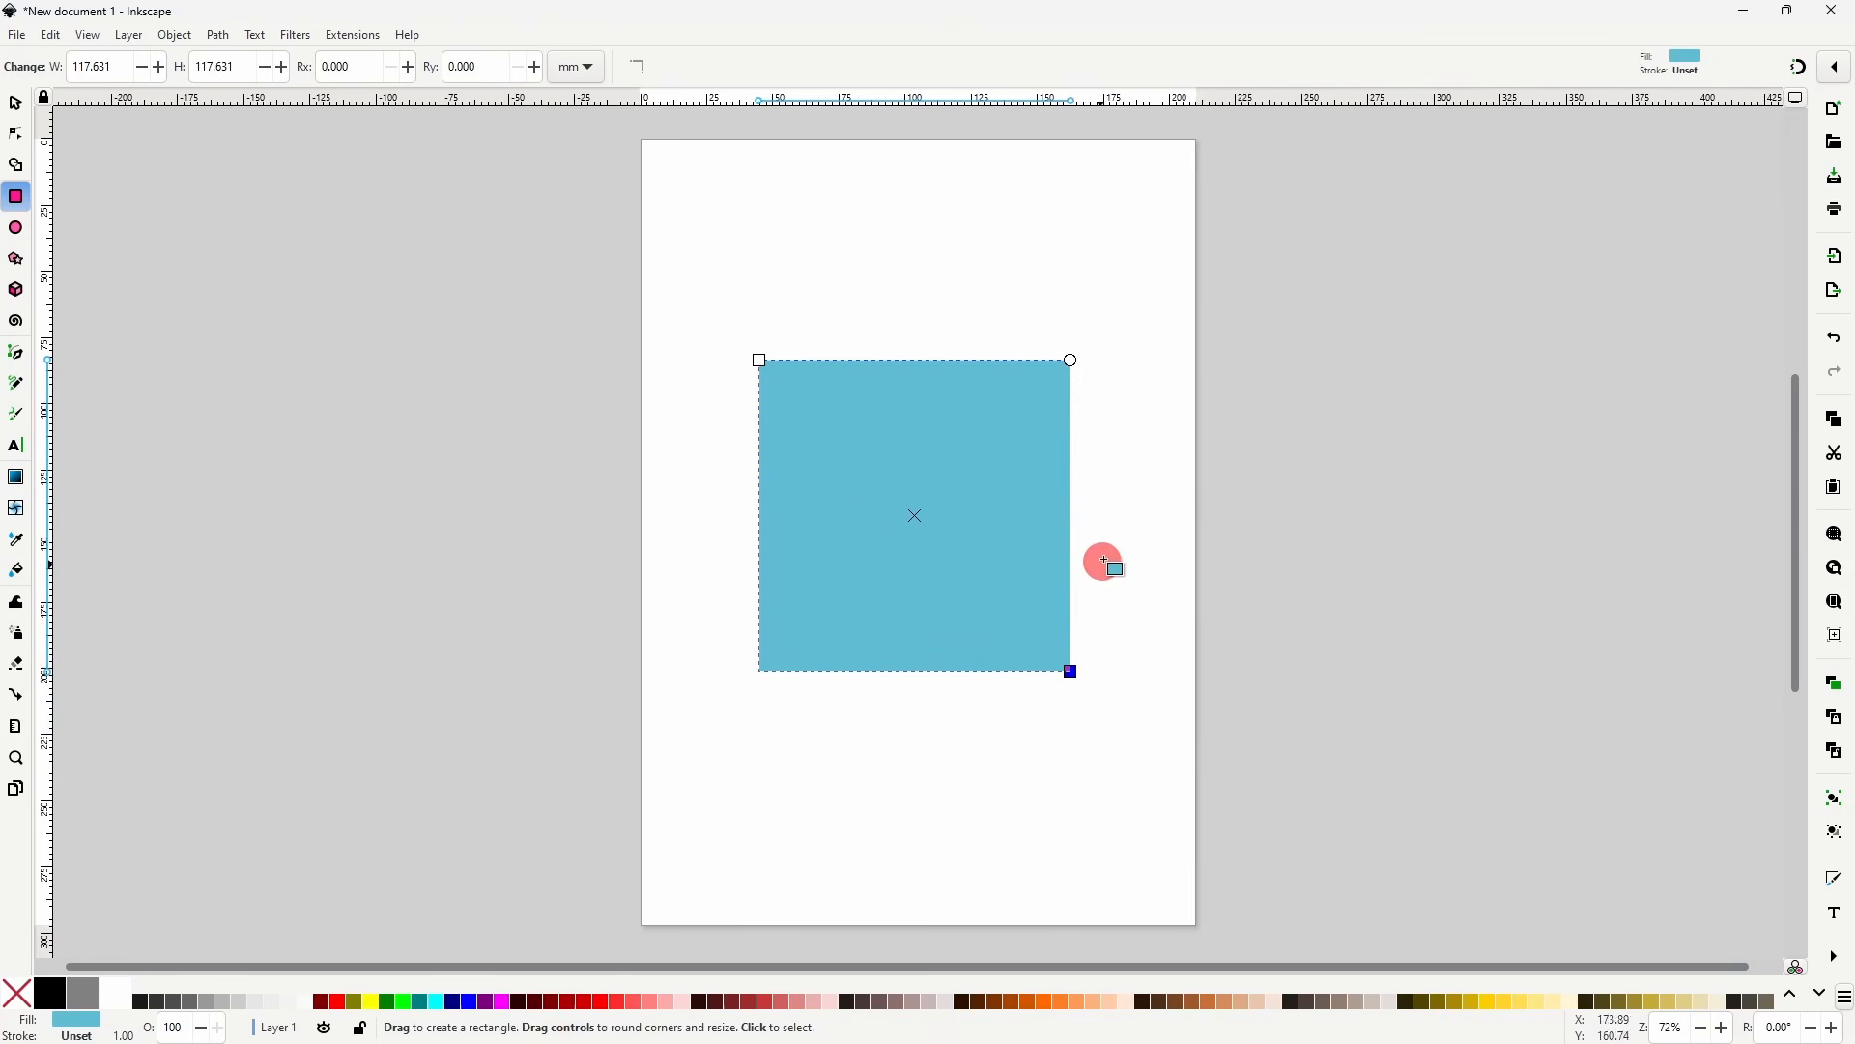
pyautogui.press('Delete')
# - Draw a rectangle about 115 by 75 mm outward from its centre, try light red, muted brown and orange fills, and remove it
pyautogui.moveTo(885, 451)
pyautogui.mouseDown()
pyautogui.moveTo(1053, 564)
pyautogui.moveTo(1038, 550)
pyautogui.mouseUp()
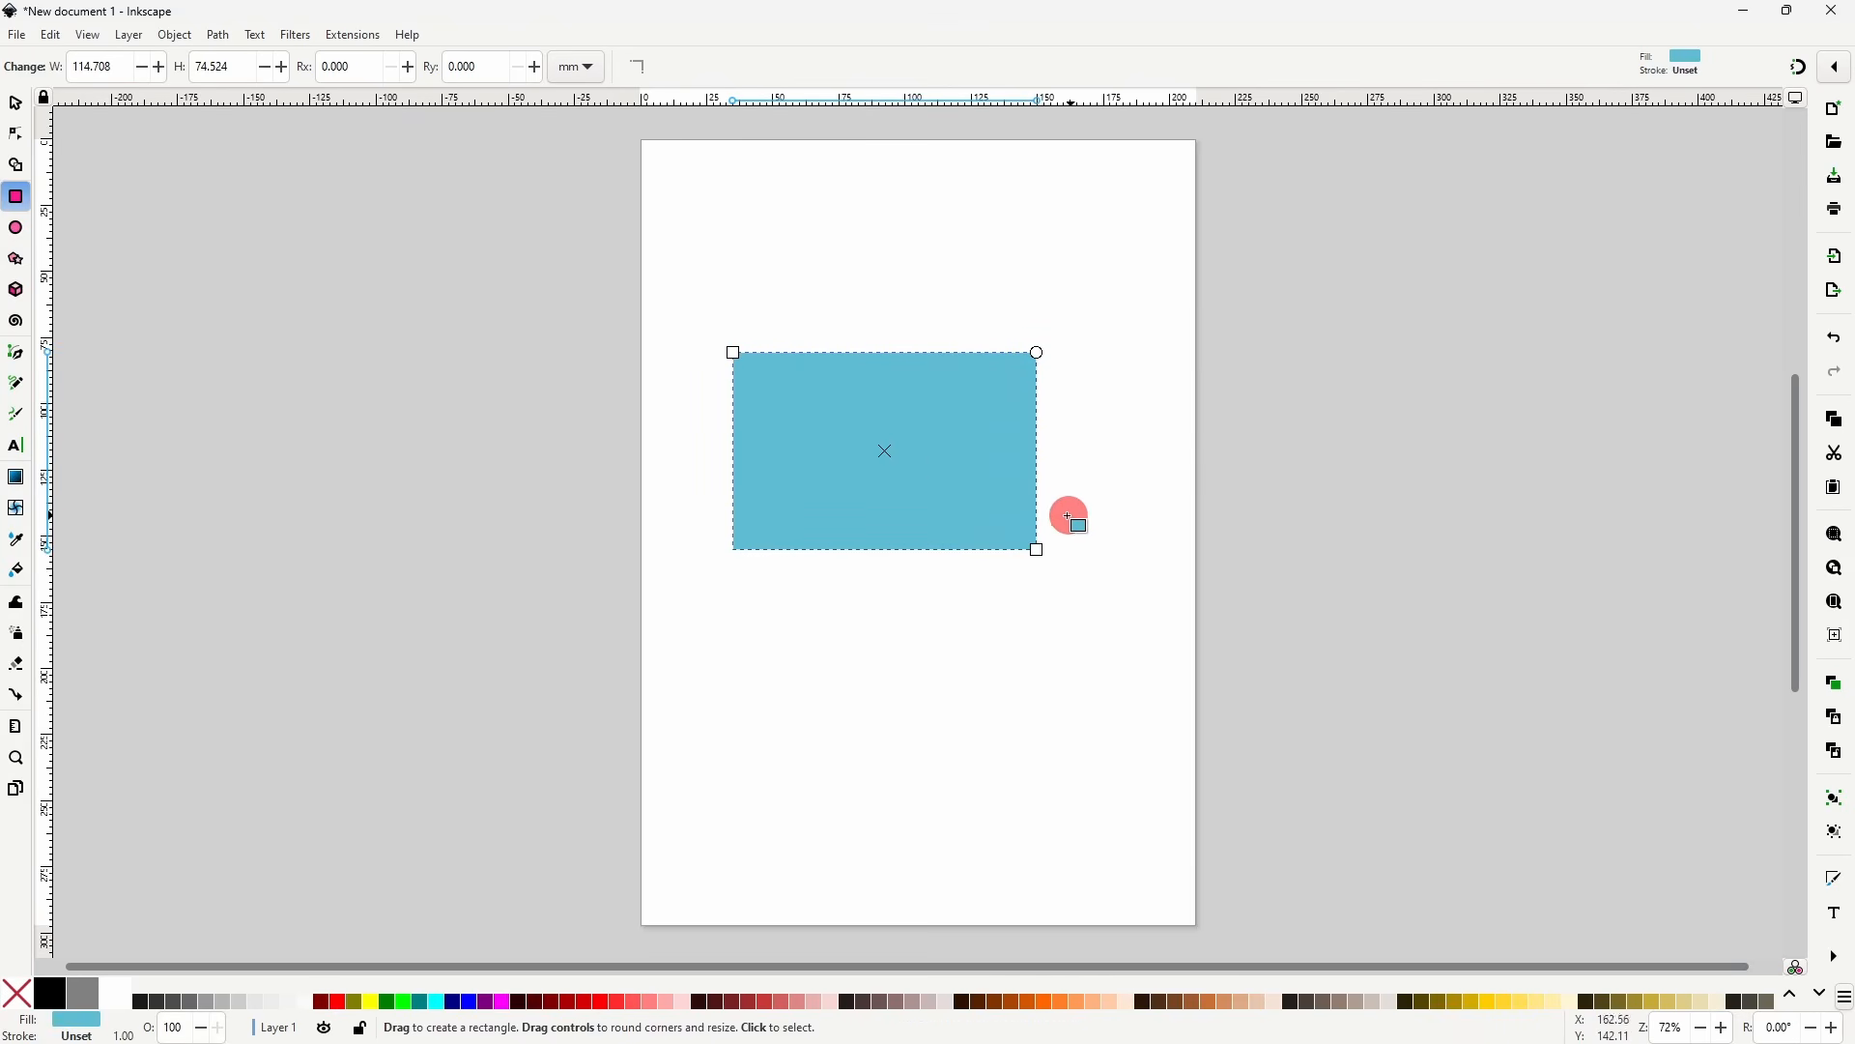
pyautogui.click(634, 1009)
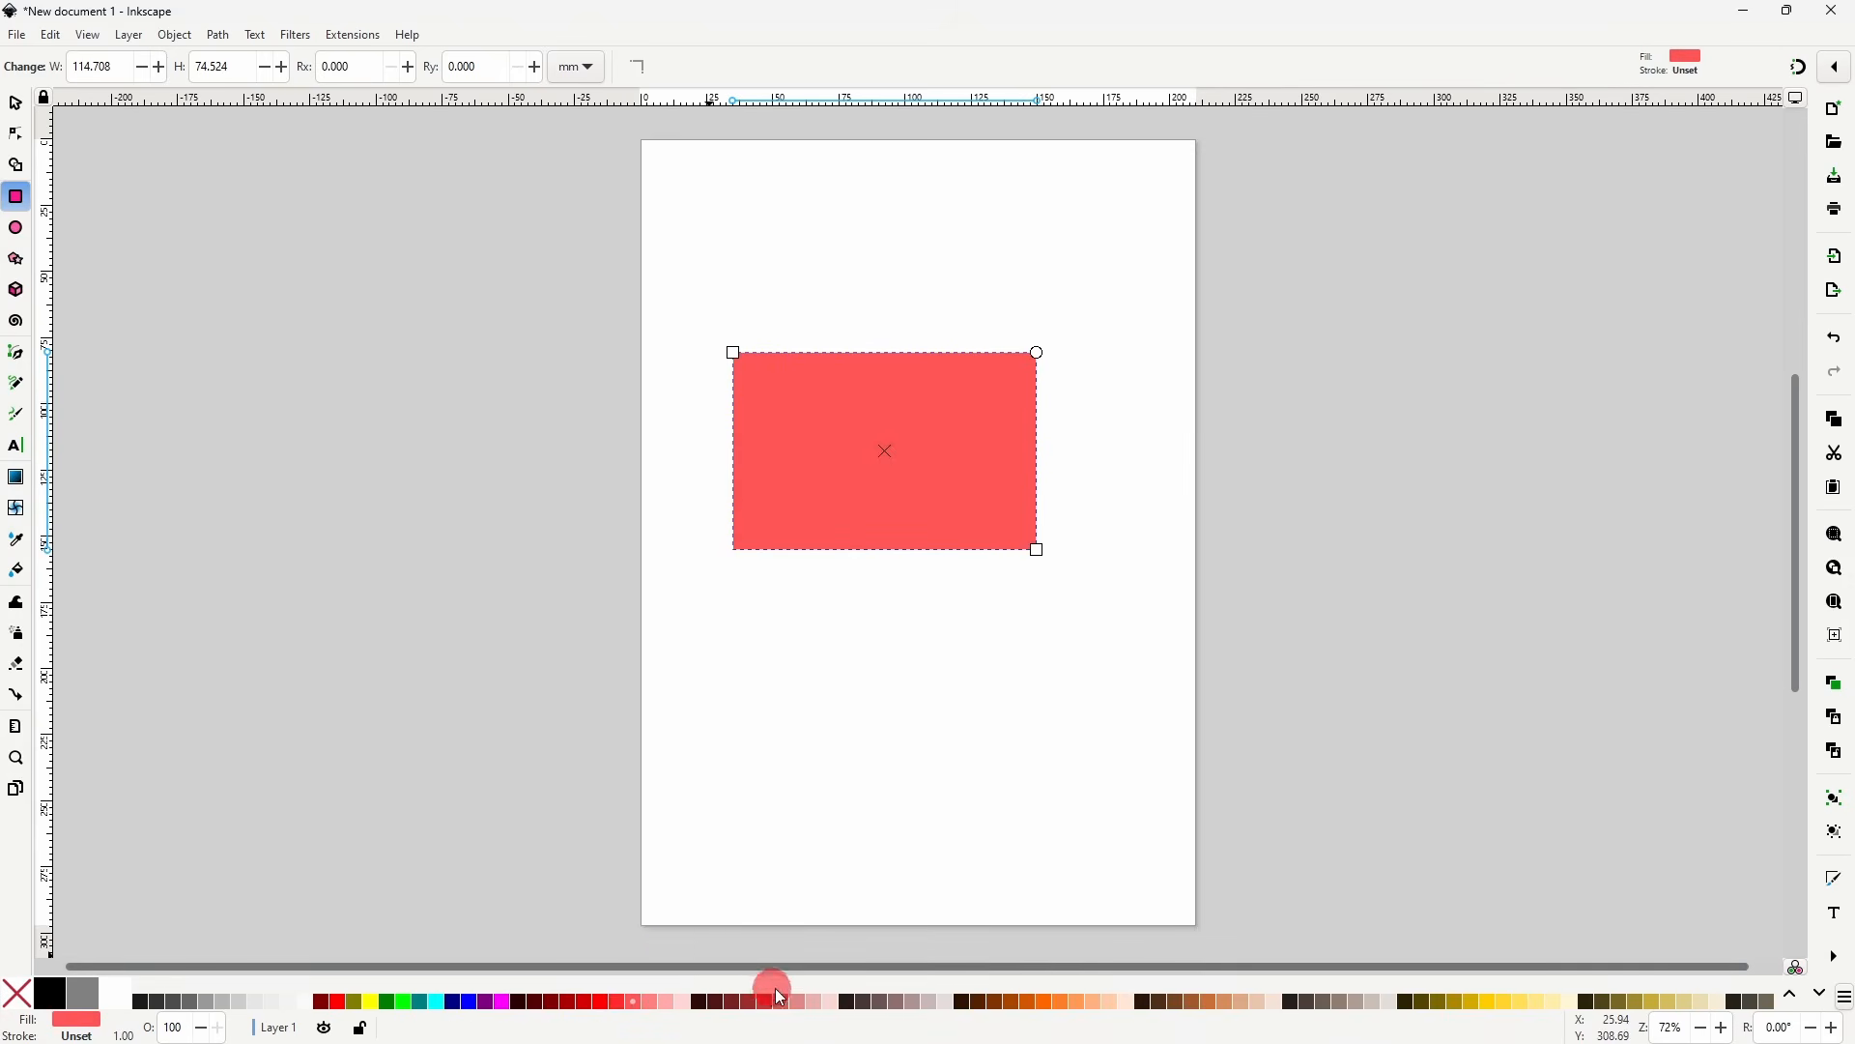
pyautogui.click(902, 1005)
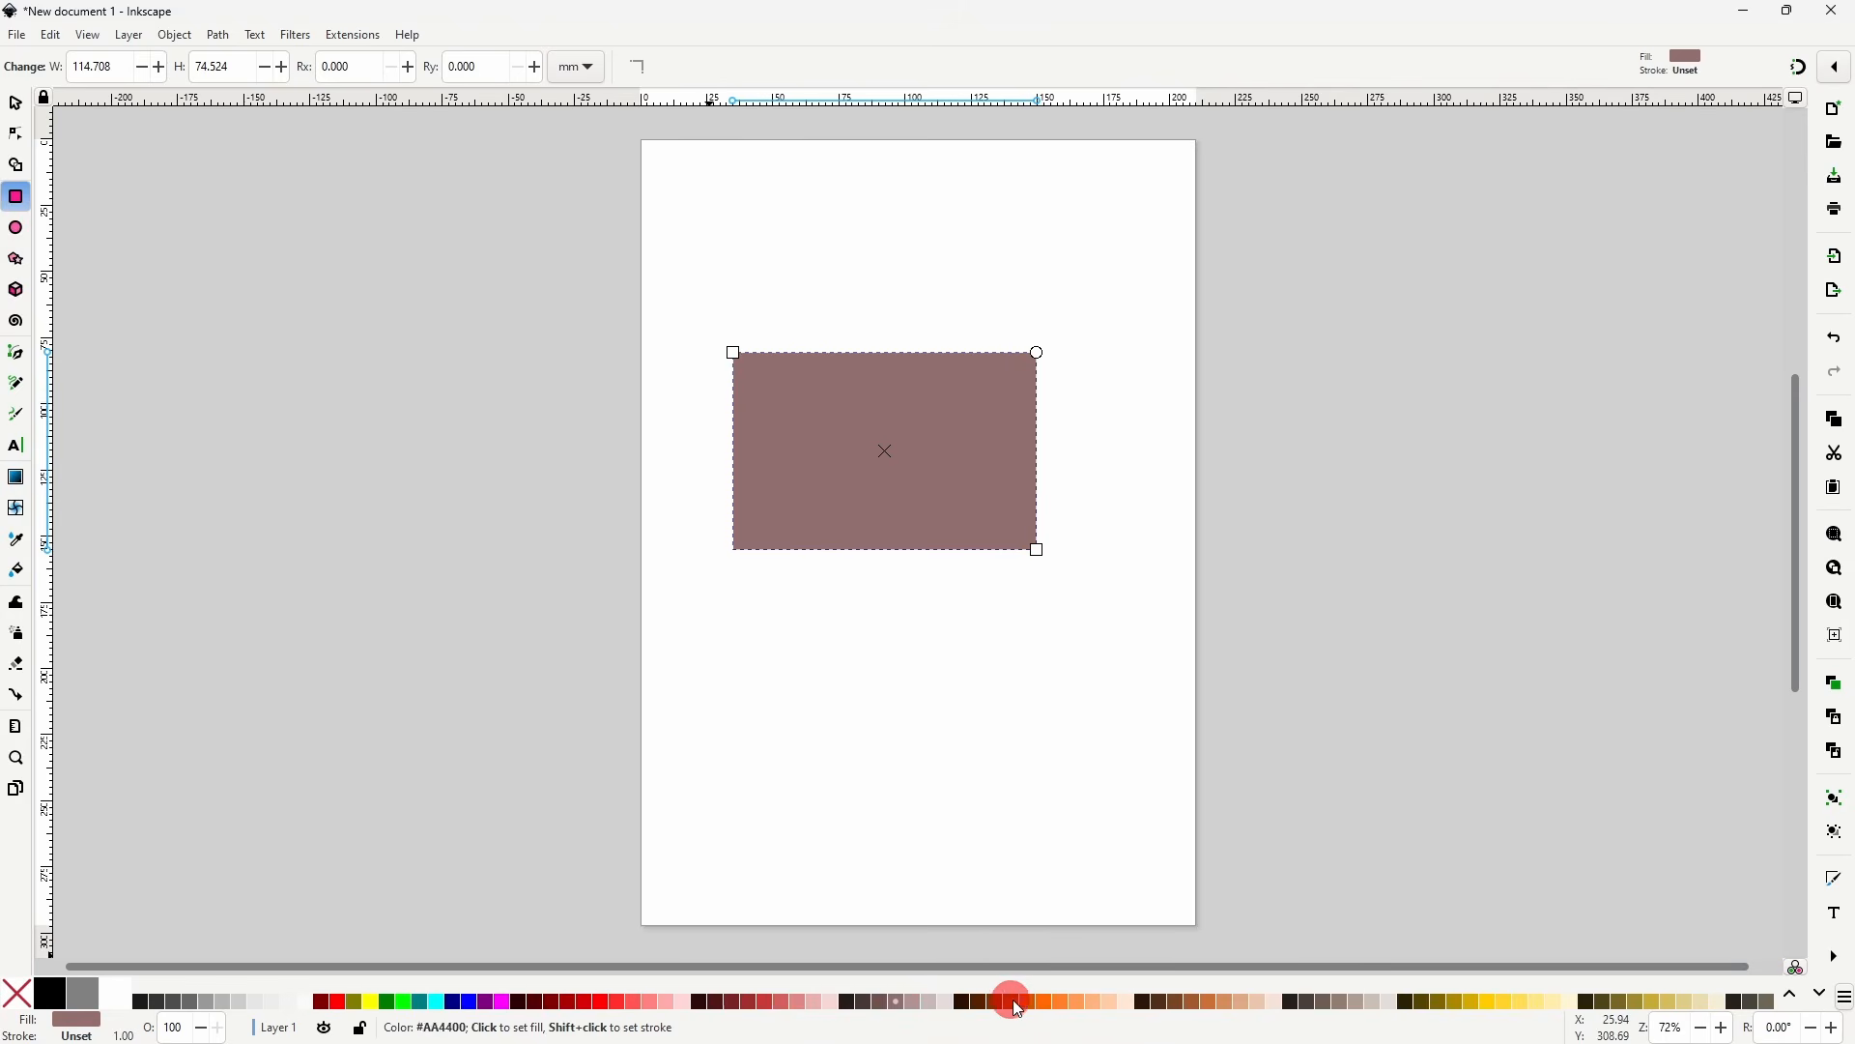
pyautogui.click(1067, 1006)
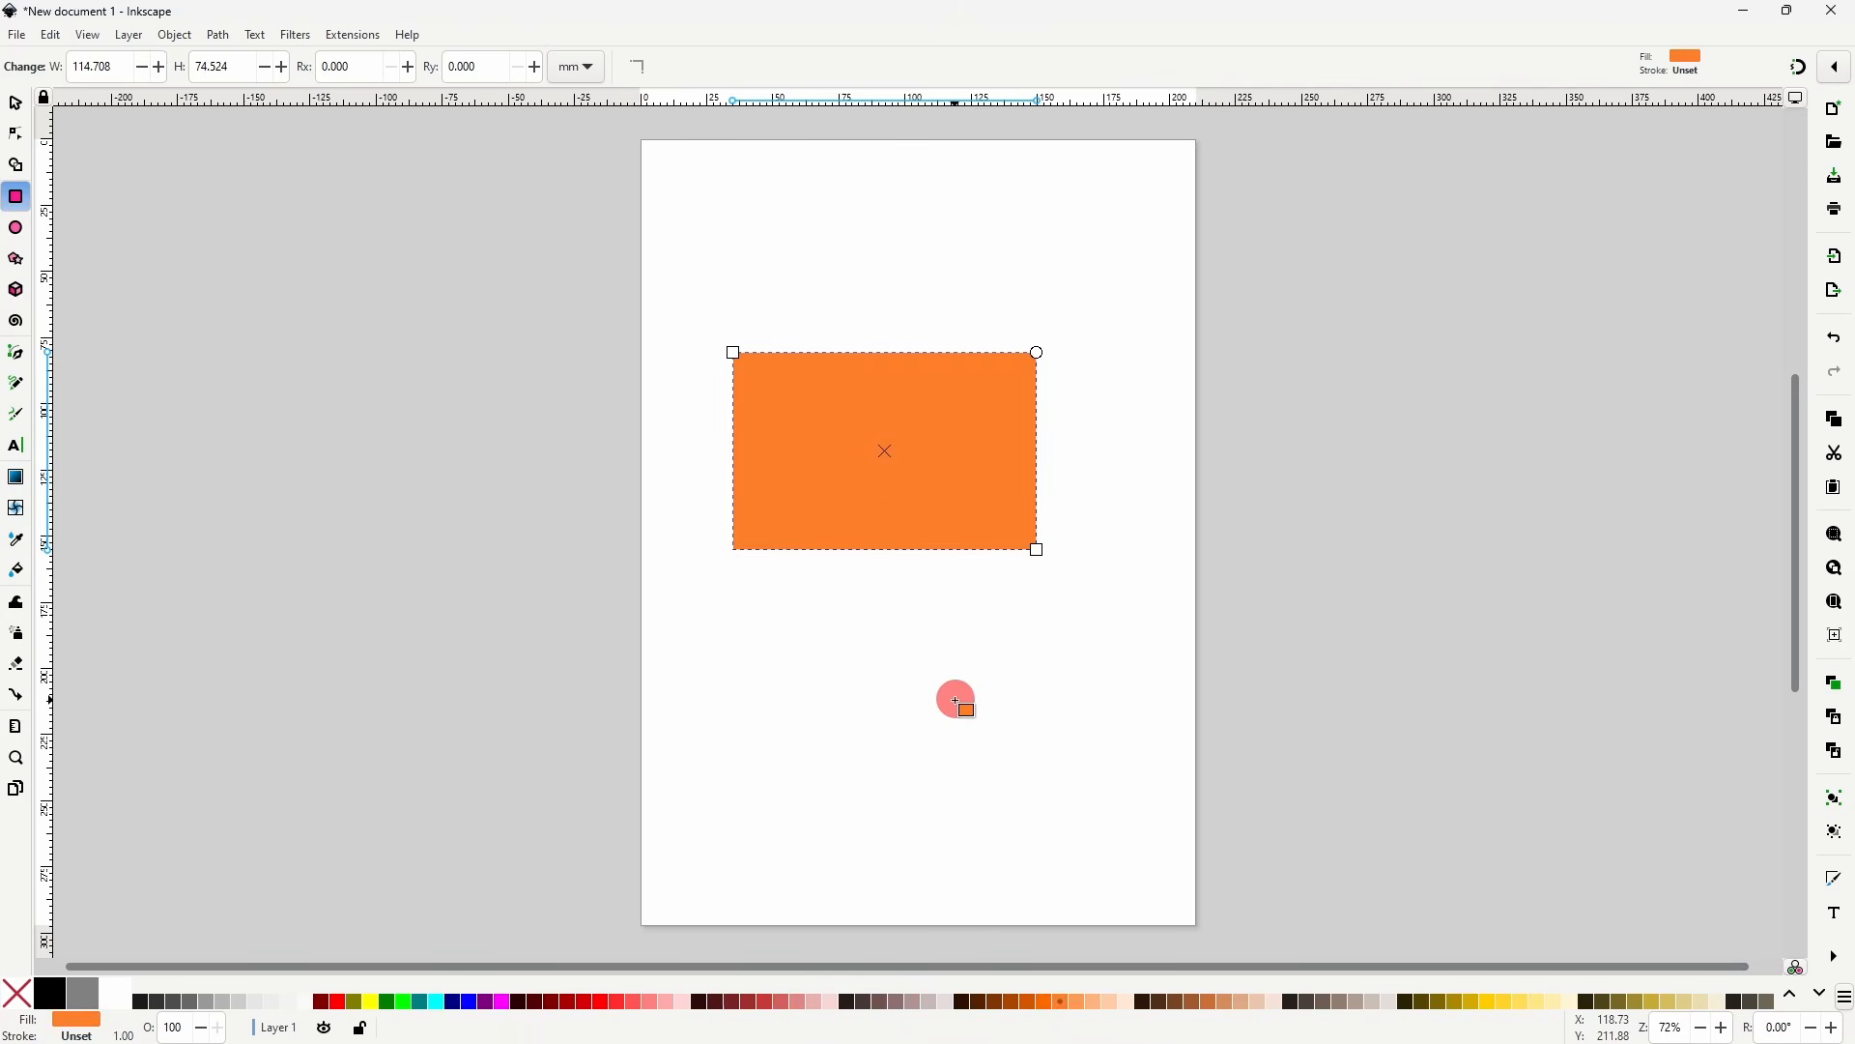
pyautogui.hotkey('ctrl', 'z')
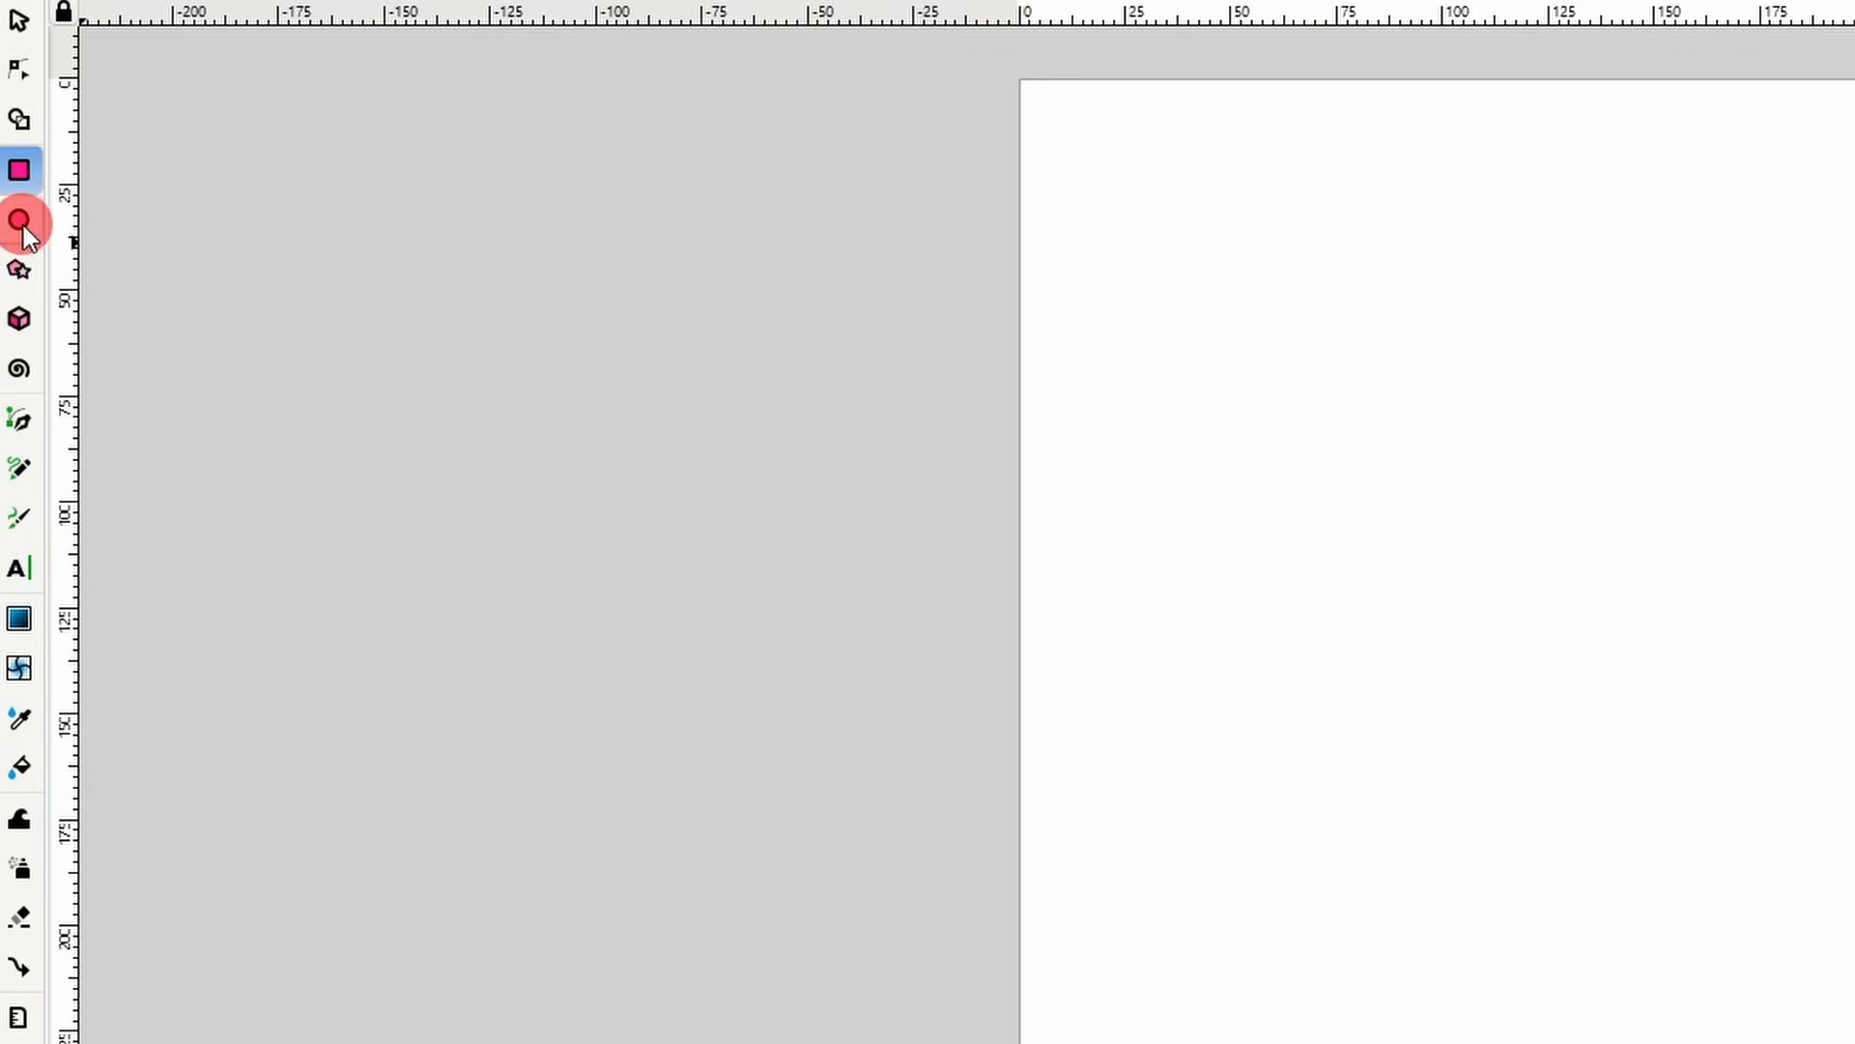
# - Draw an ellipse with radii of about 60 by 37 mm in mid-page, and stretch it to about 72 by 44 mm
pyautogui.click(21, 223)
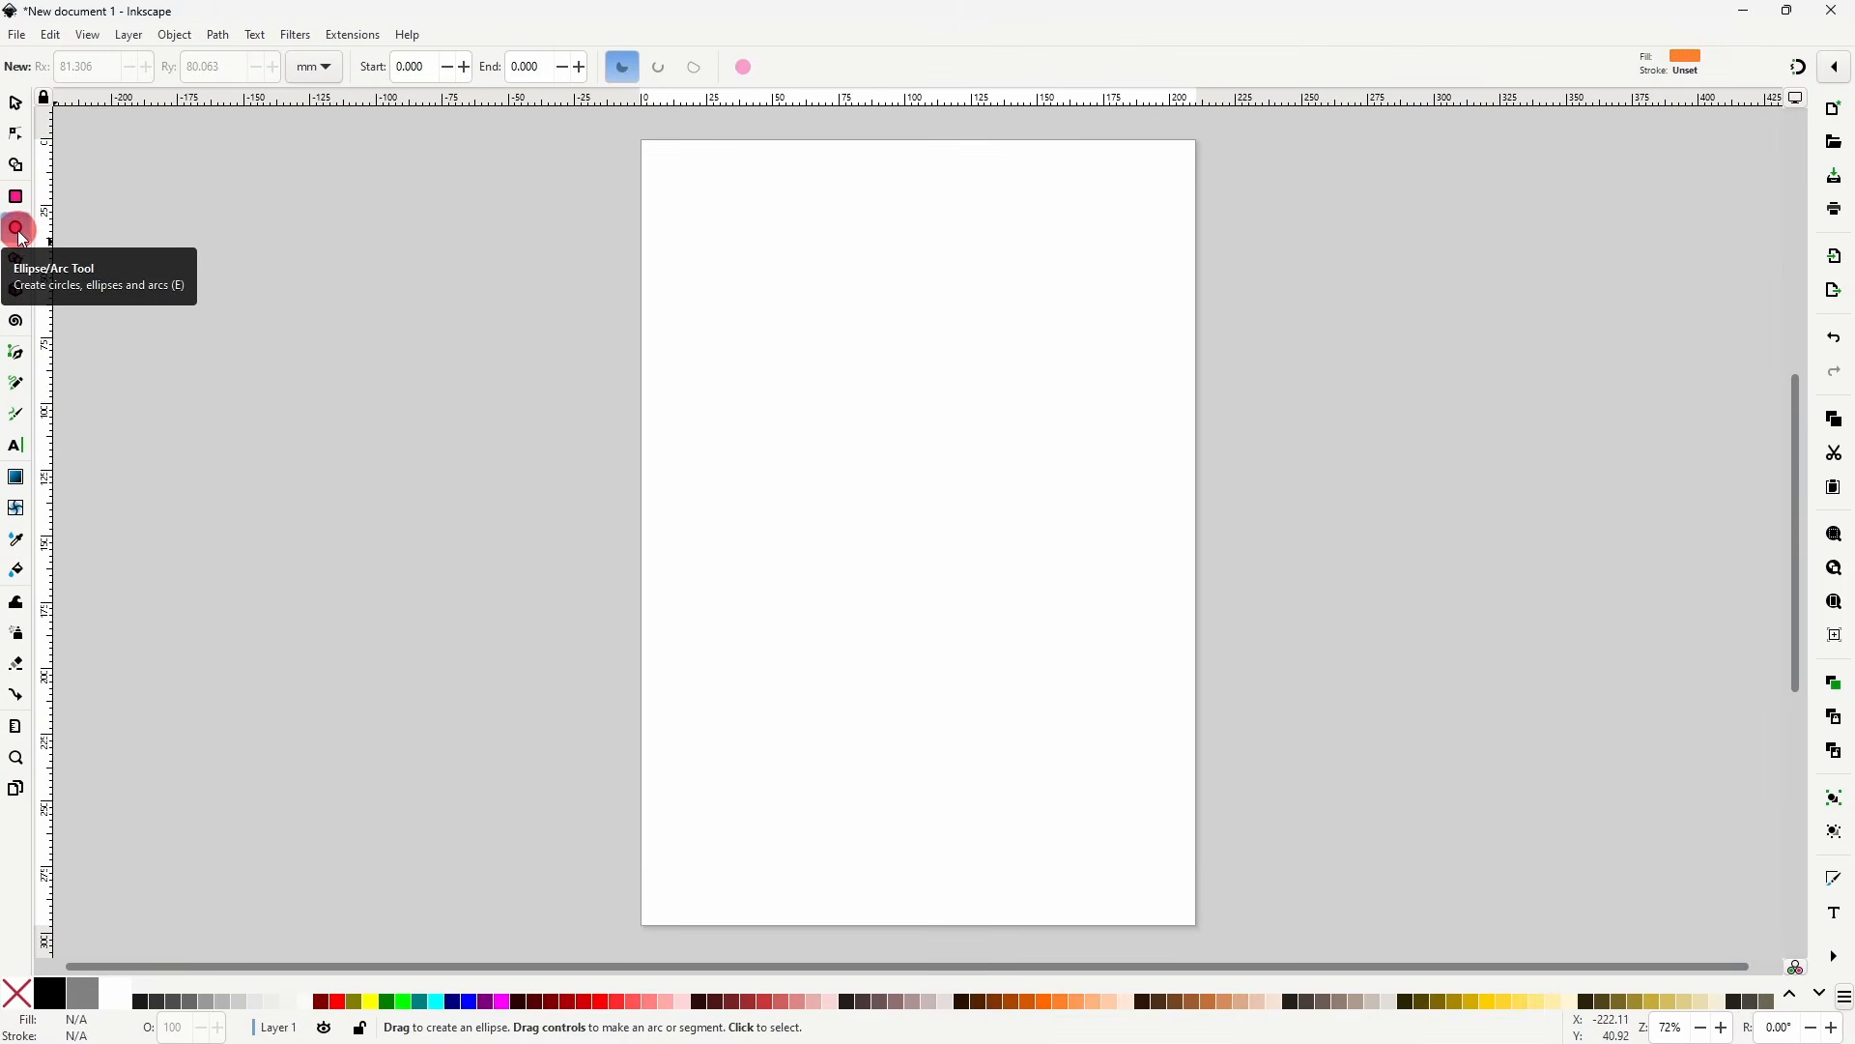
pyautogui.moveTo(760, 421)
pyautogui.mouseDown()
pyautogui.moveTo(948, 560)
pyautogui.moveTo(1077, 615)
pyautogui.mouseUp()
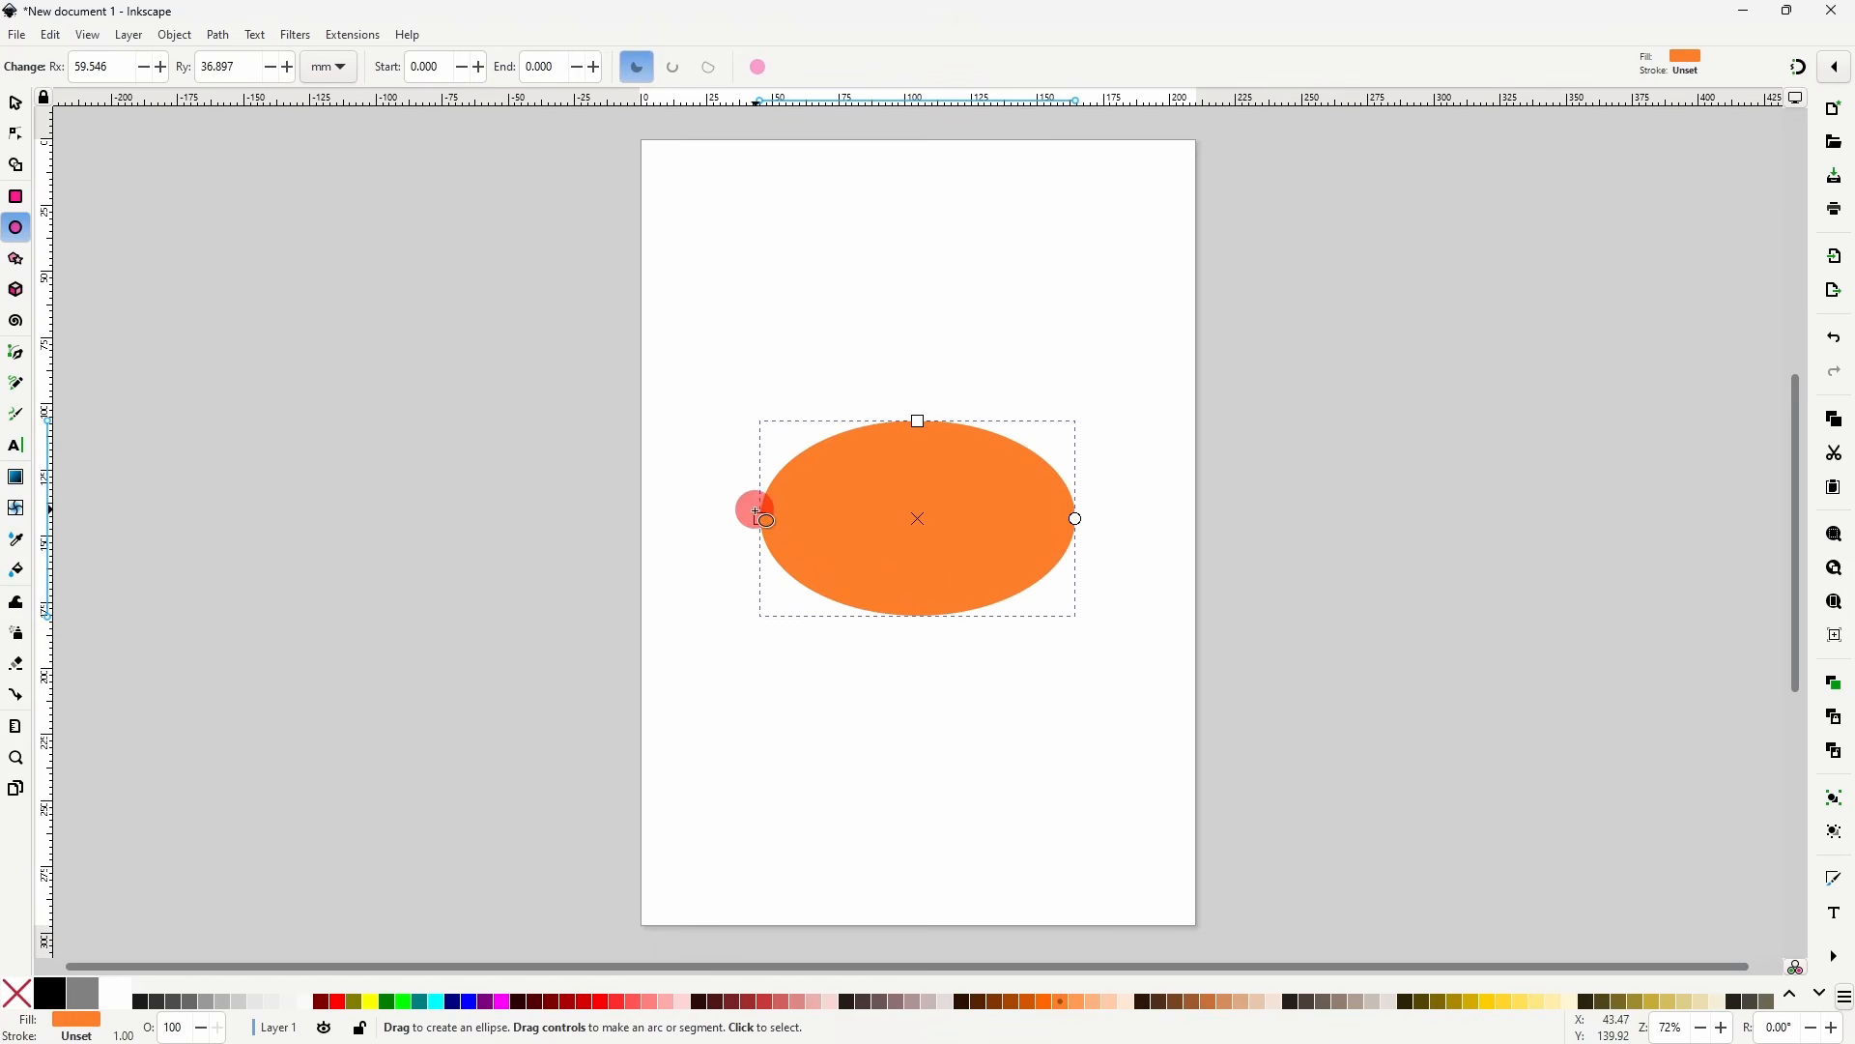
pyautogui.moveTo(759, 515)
pyautogui.mouseDown()
pyautogui.moveTo(676, 518)
pyautogui.moveTo(727, 519)
pyautogui.mouseUp()
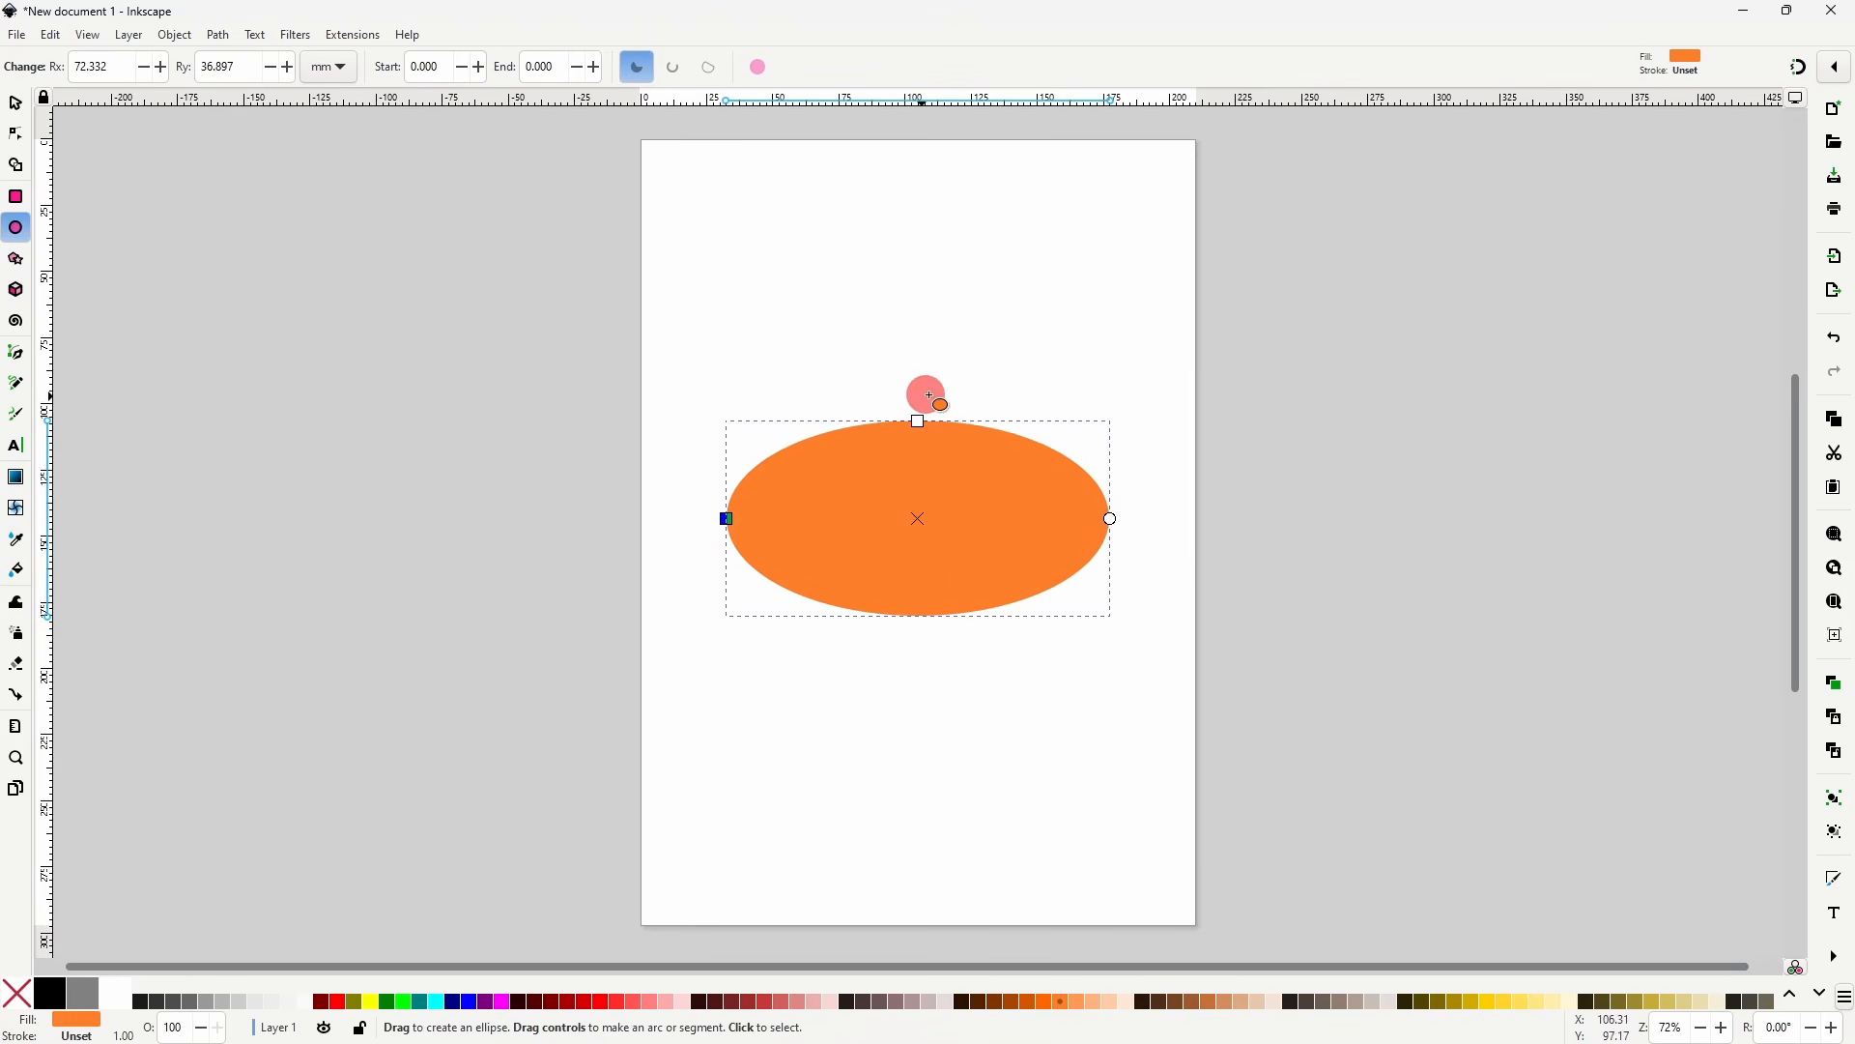
pyautogui.moveTo(919, 422)
pyautogui.mouseDown()
pyautogui.moveTo(919, 377)
pyautogui.moveTo(918, 402)
pyautogui.mouseUp()
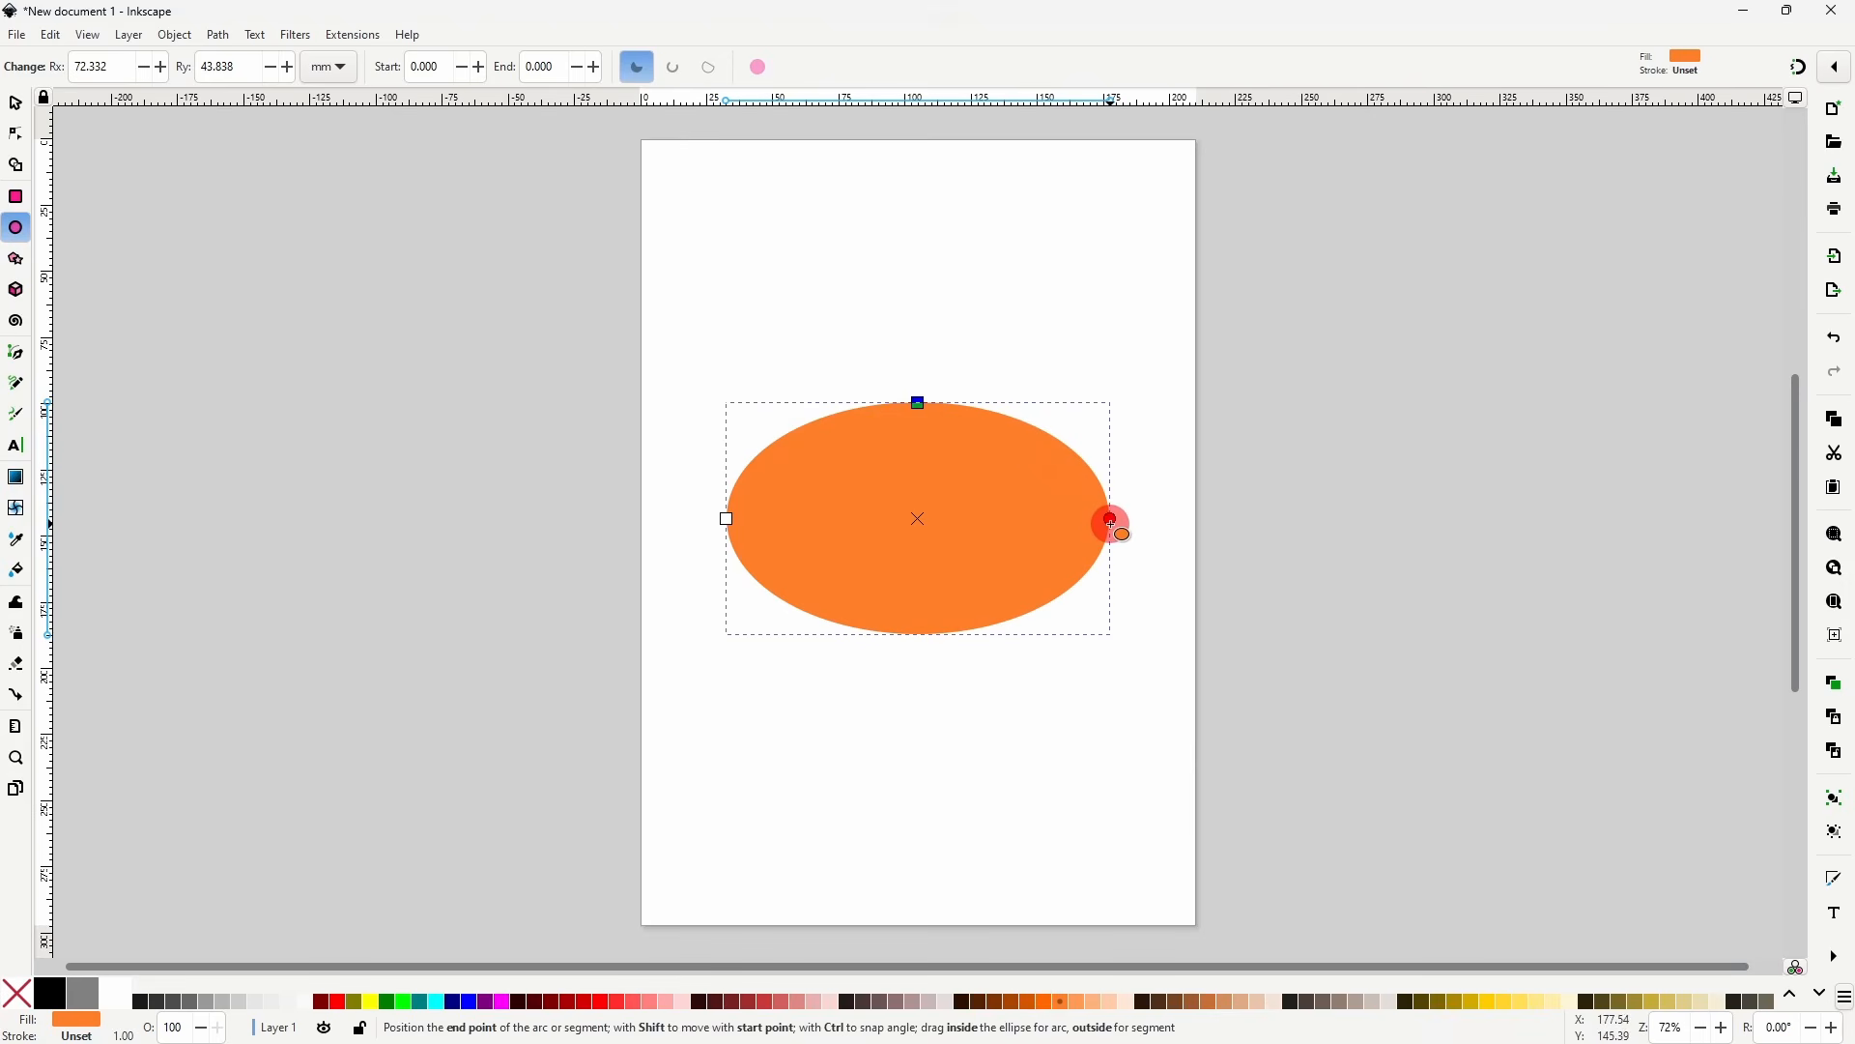
# - Open the ellipse at an end angle of about 287 degrees, compare its slice, arc and chord forms, and leave it as an arc
pyautogui.moveTo(1113, 523); pyautogui.dragTo(955, 462)
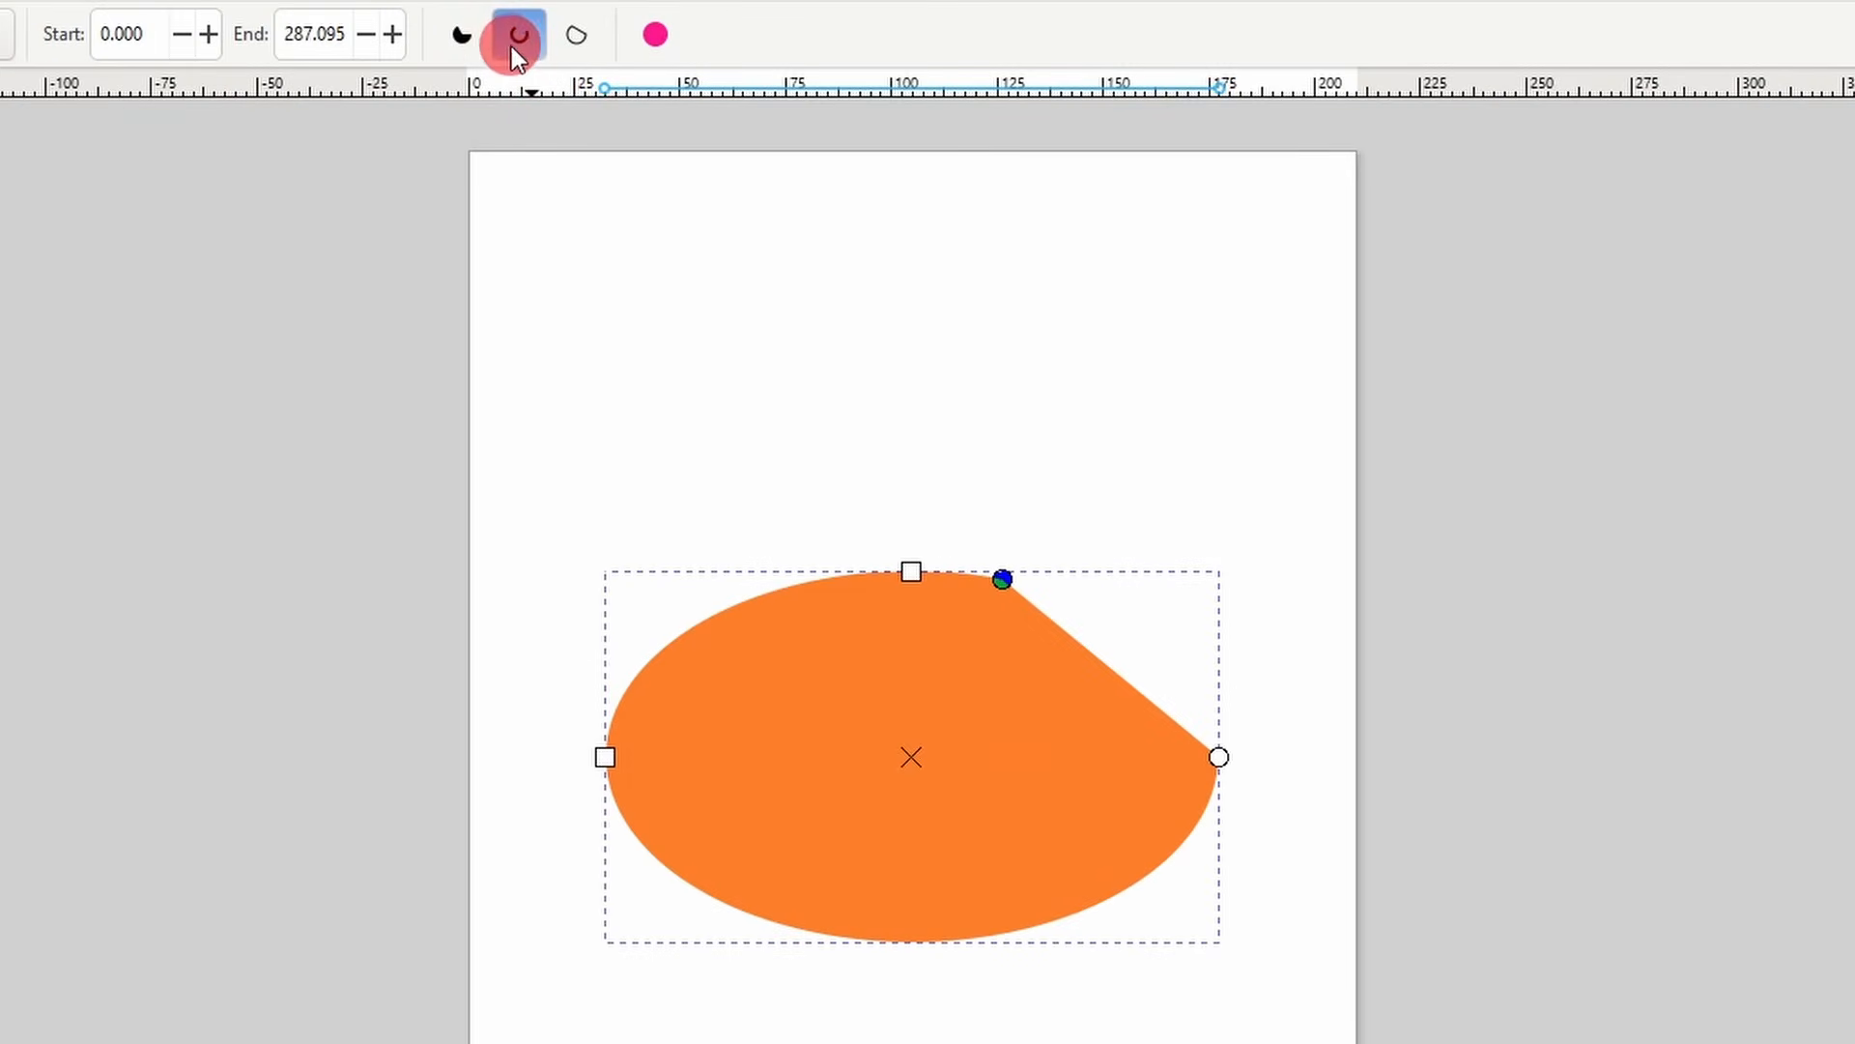
pyautogui.click(455, 37)
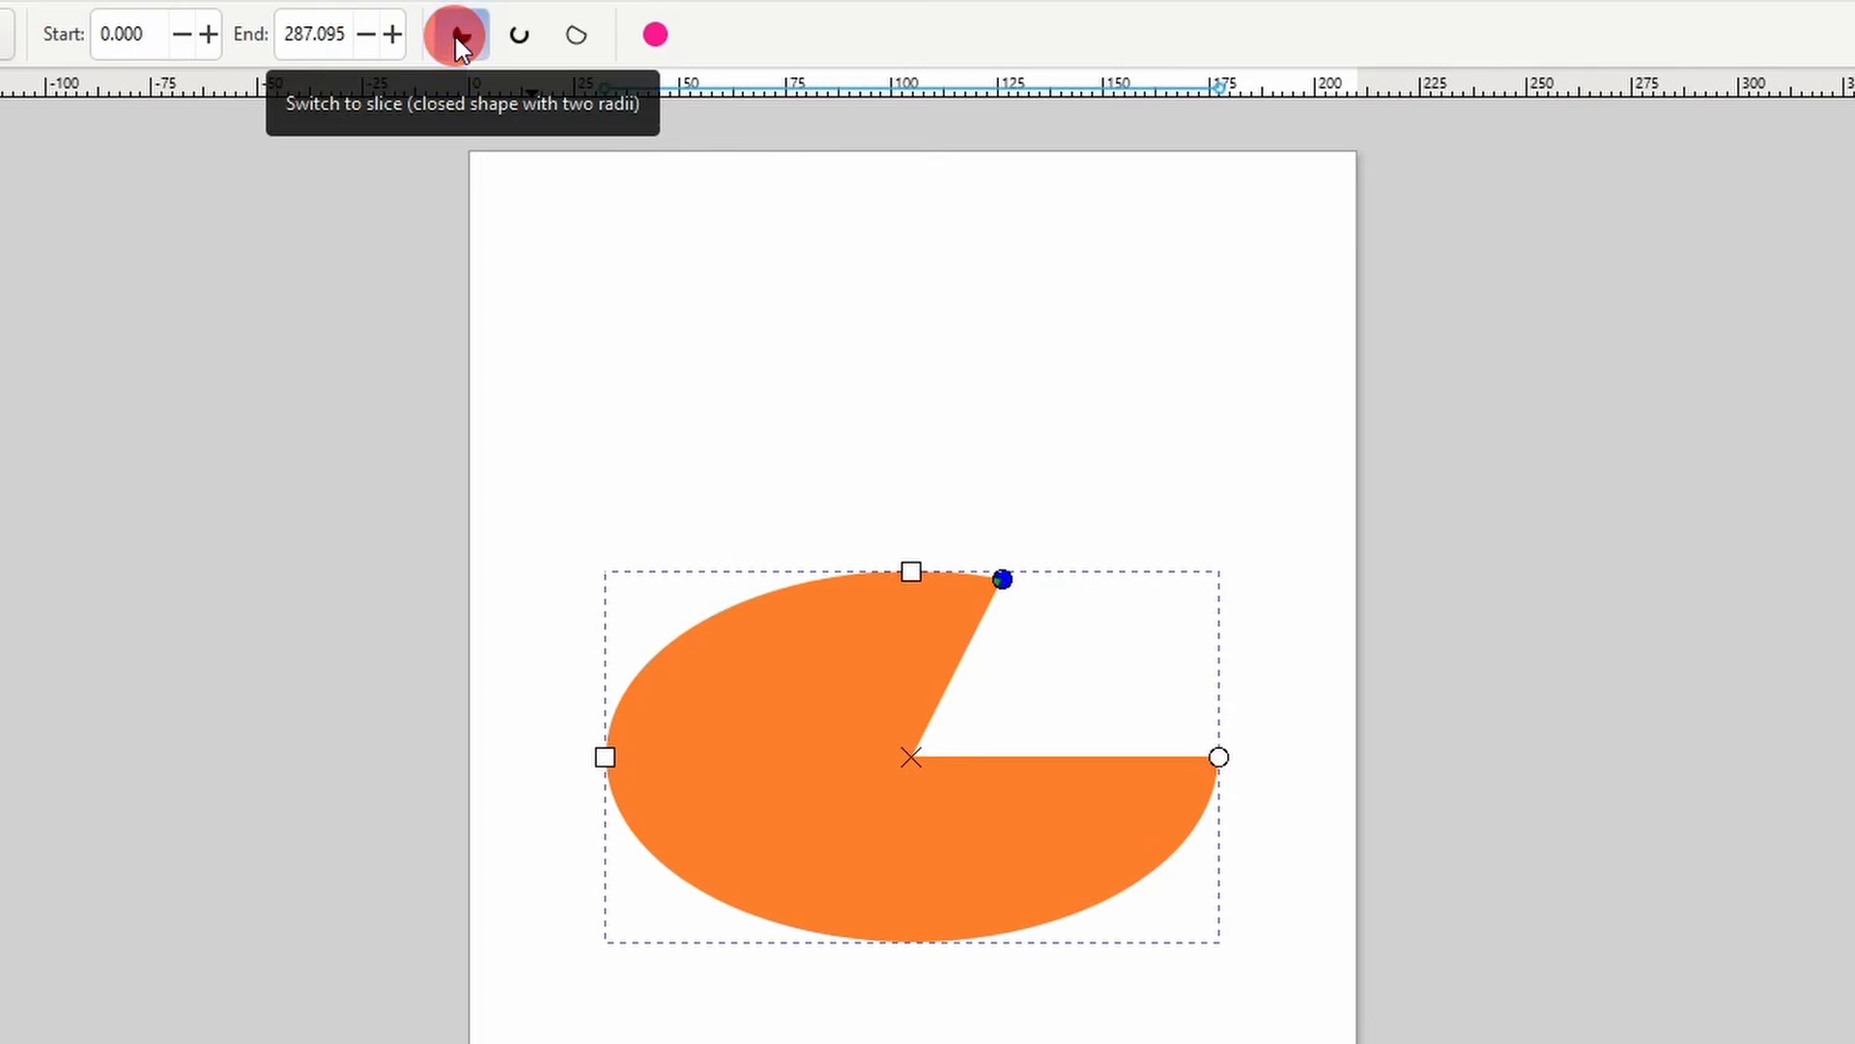
pyautogui.click(520, 44)
pyautogui.click(571, 47)
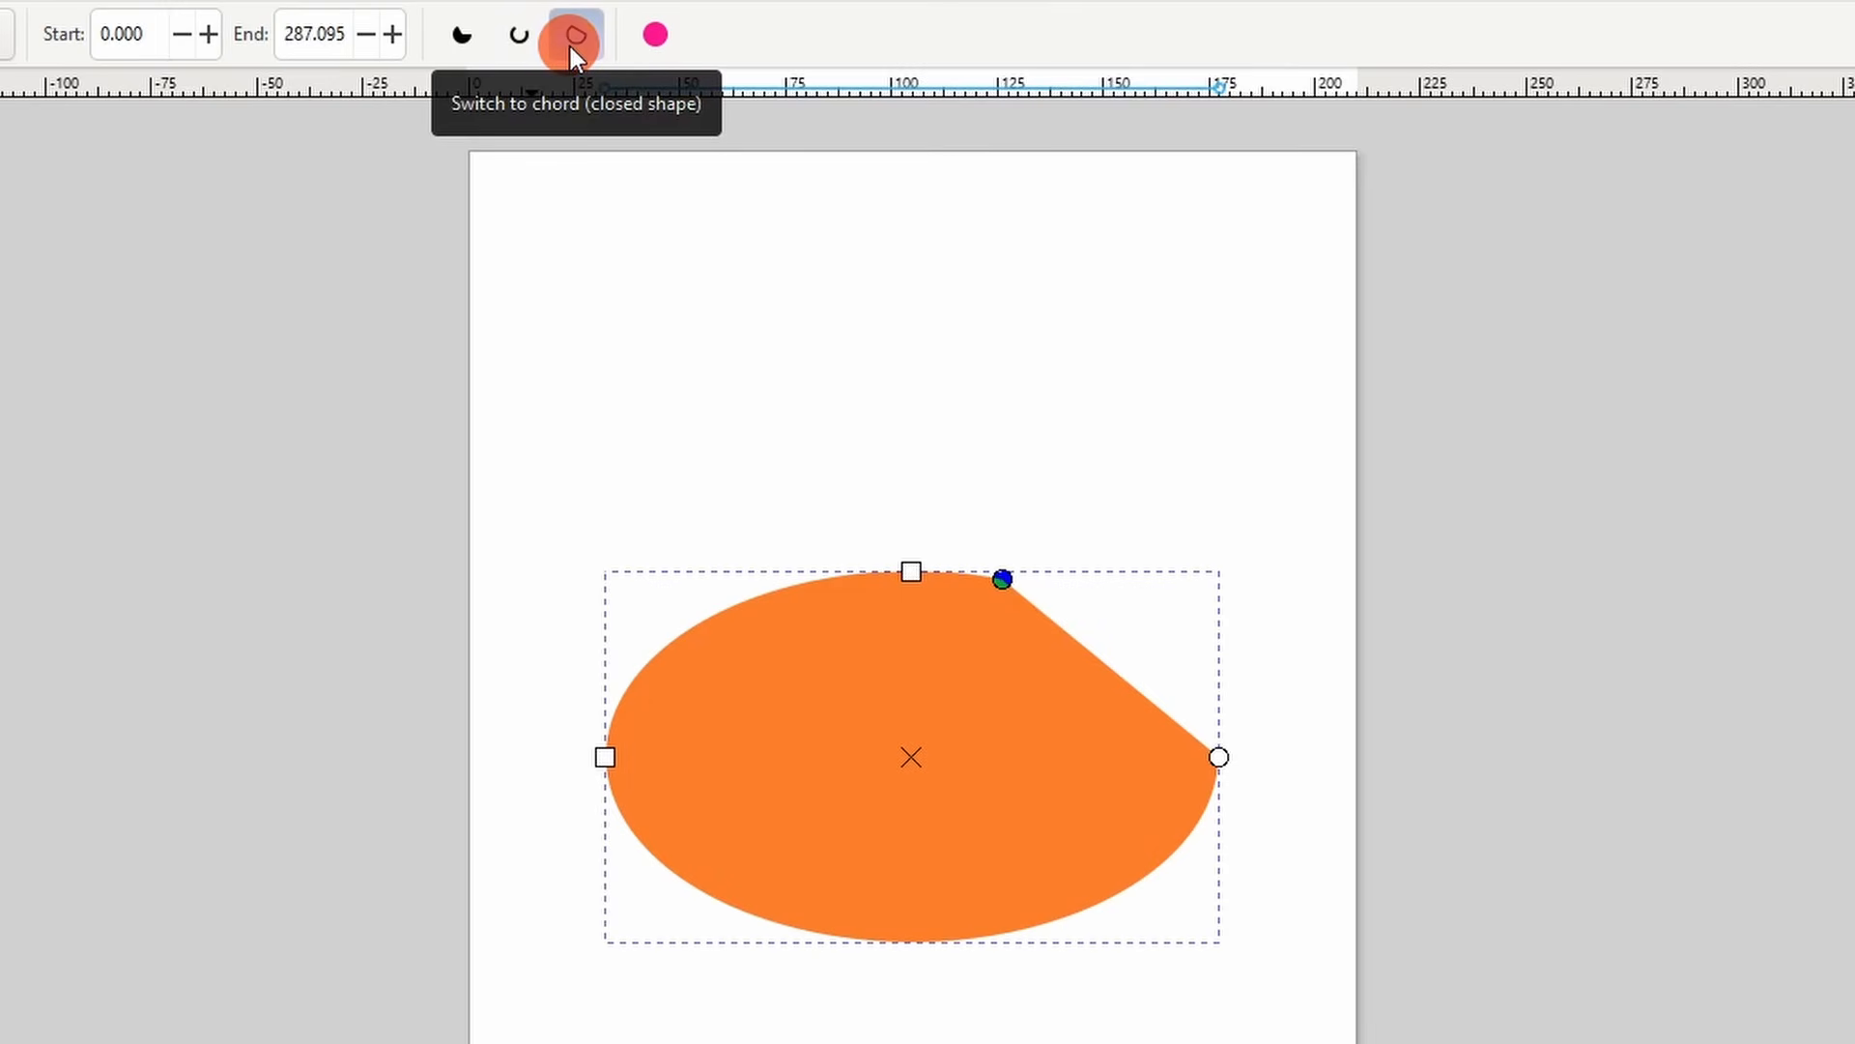
pyautogui.click(536, 44)
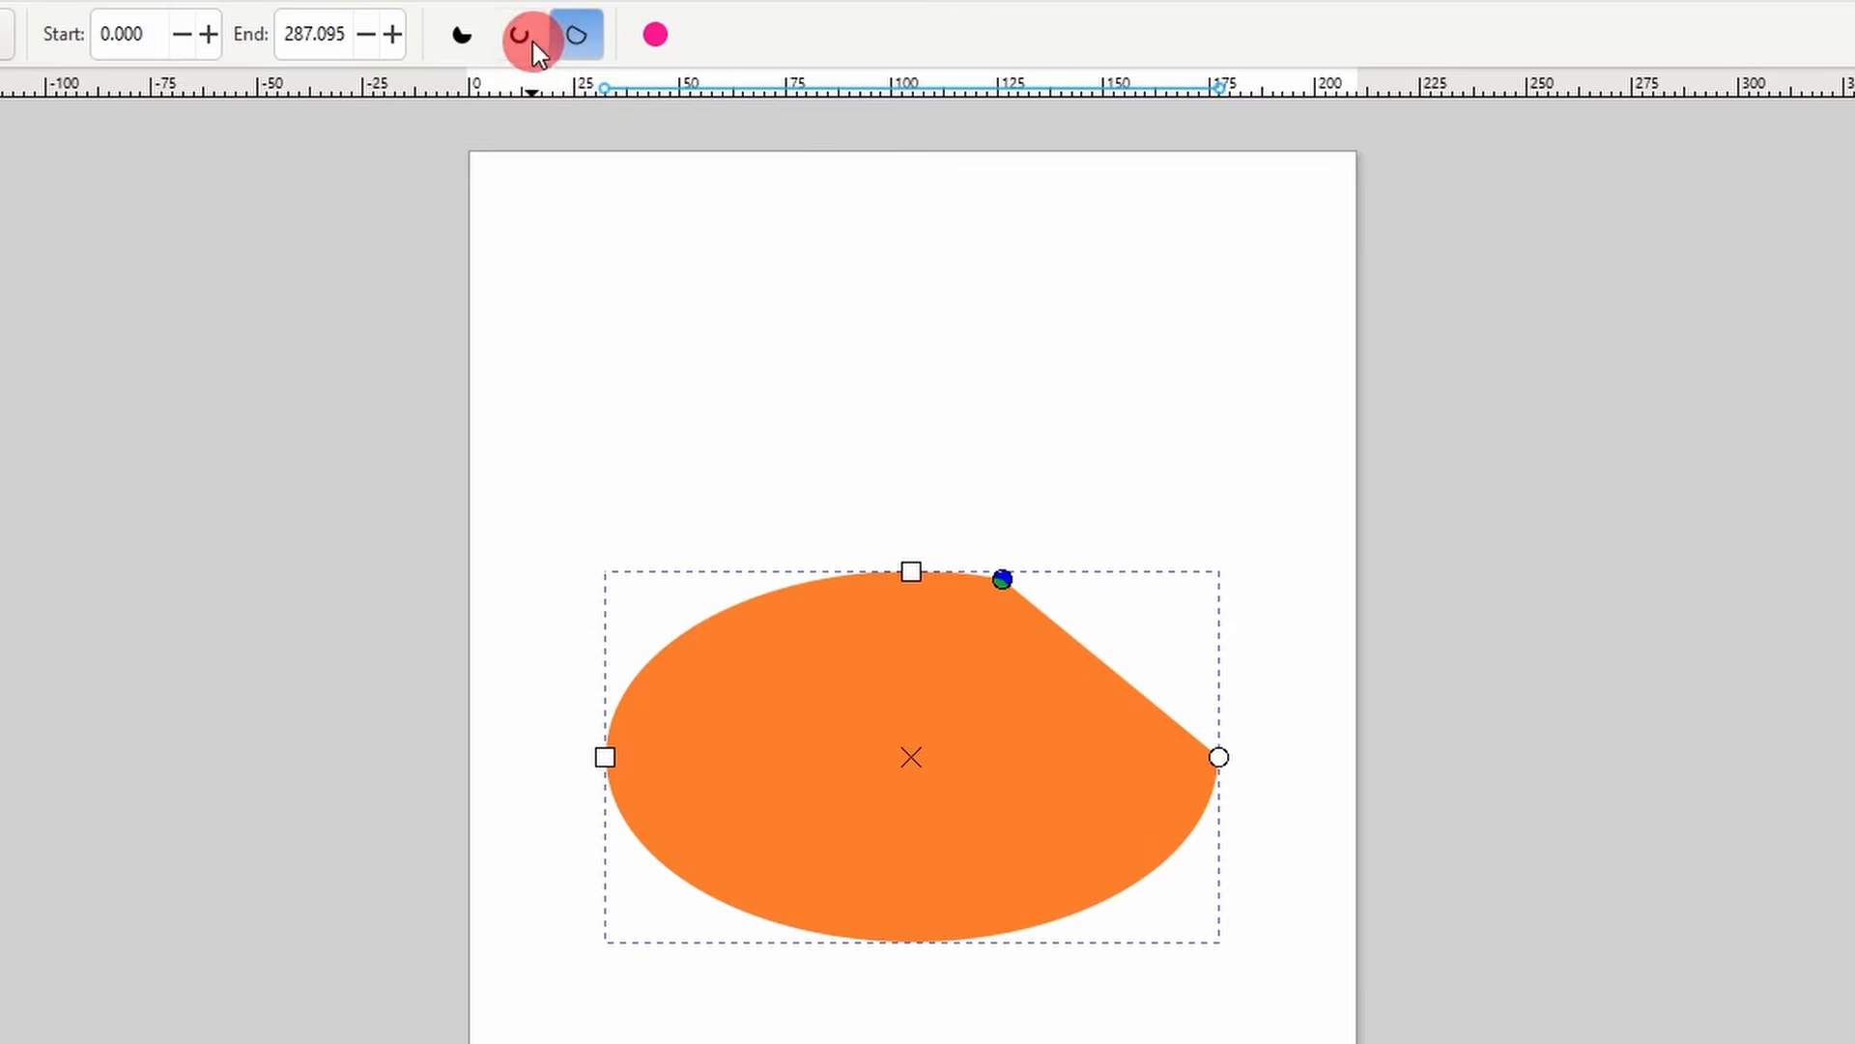
pyautogui.click(576, 45)
pyautogui.click(539, 39)
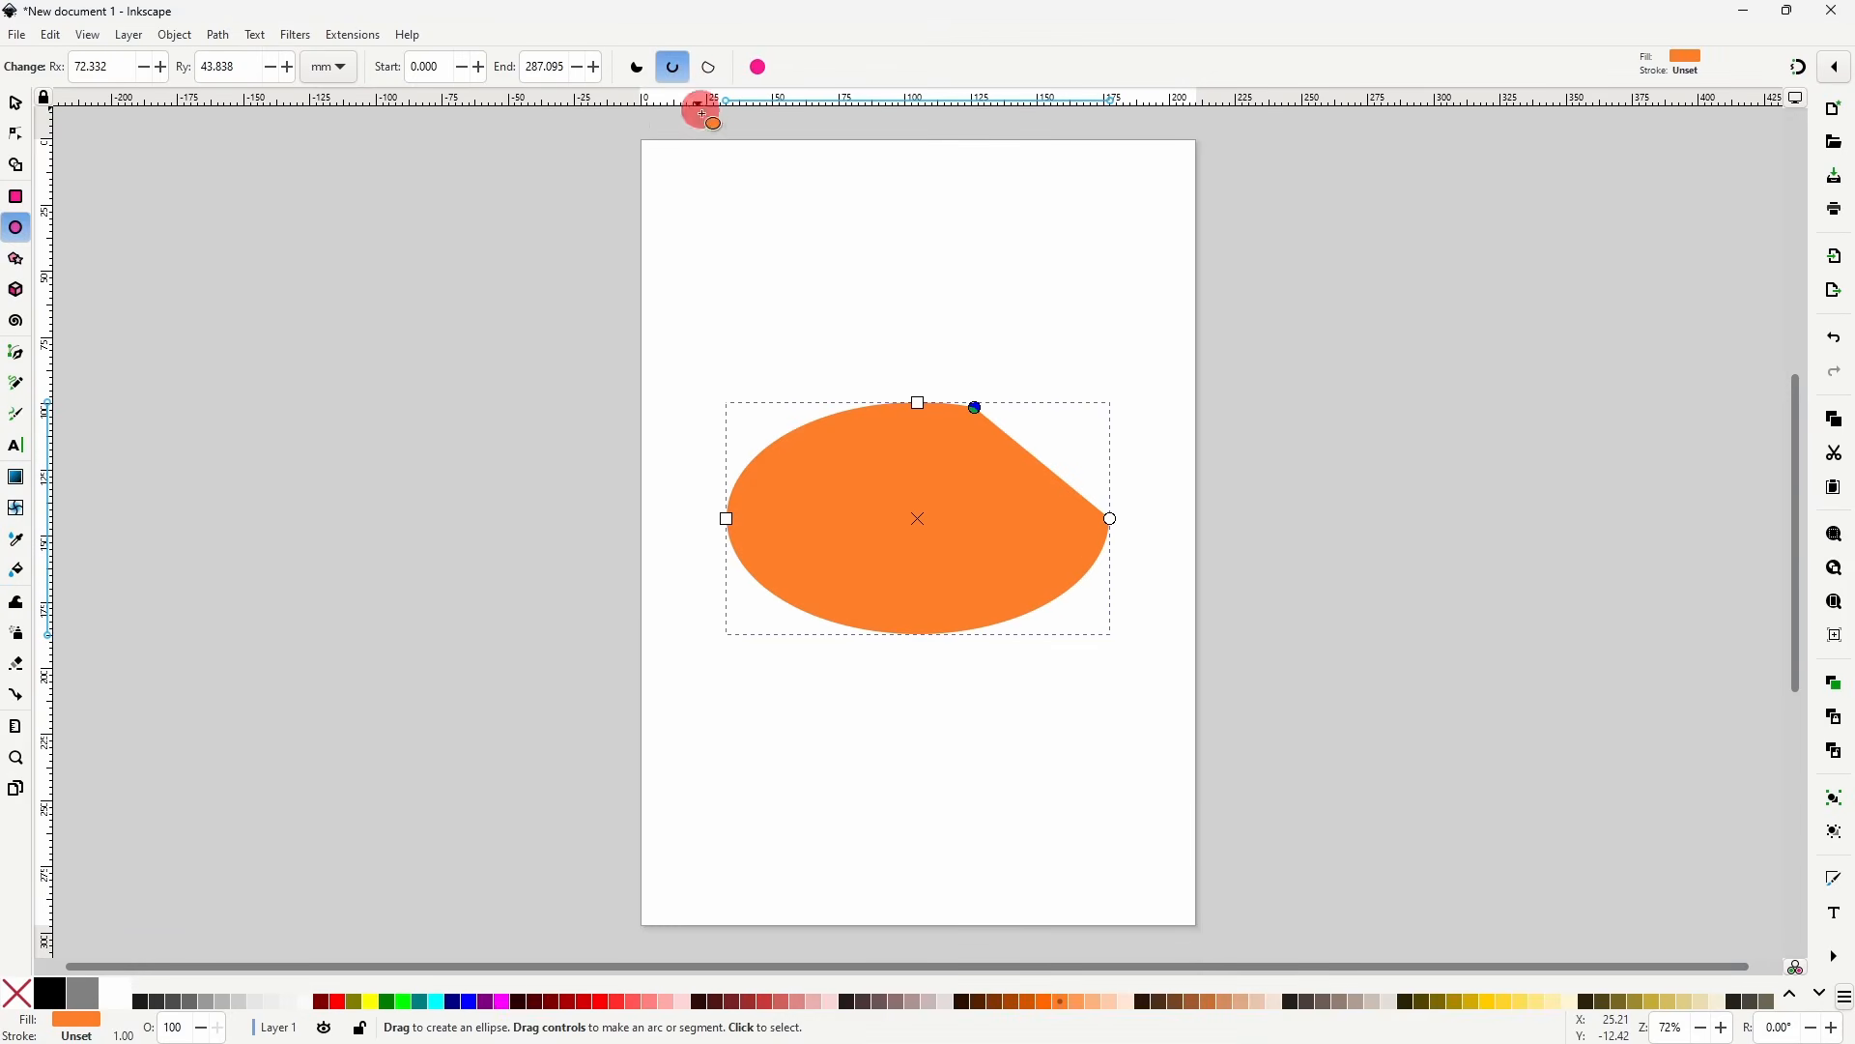
# - Give the arc a blue stroke with a width of 4 mm
pyautogui.keyDown('shift'); pyautogui.click(473, 1005); pyautogui.keyUp('shift')
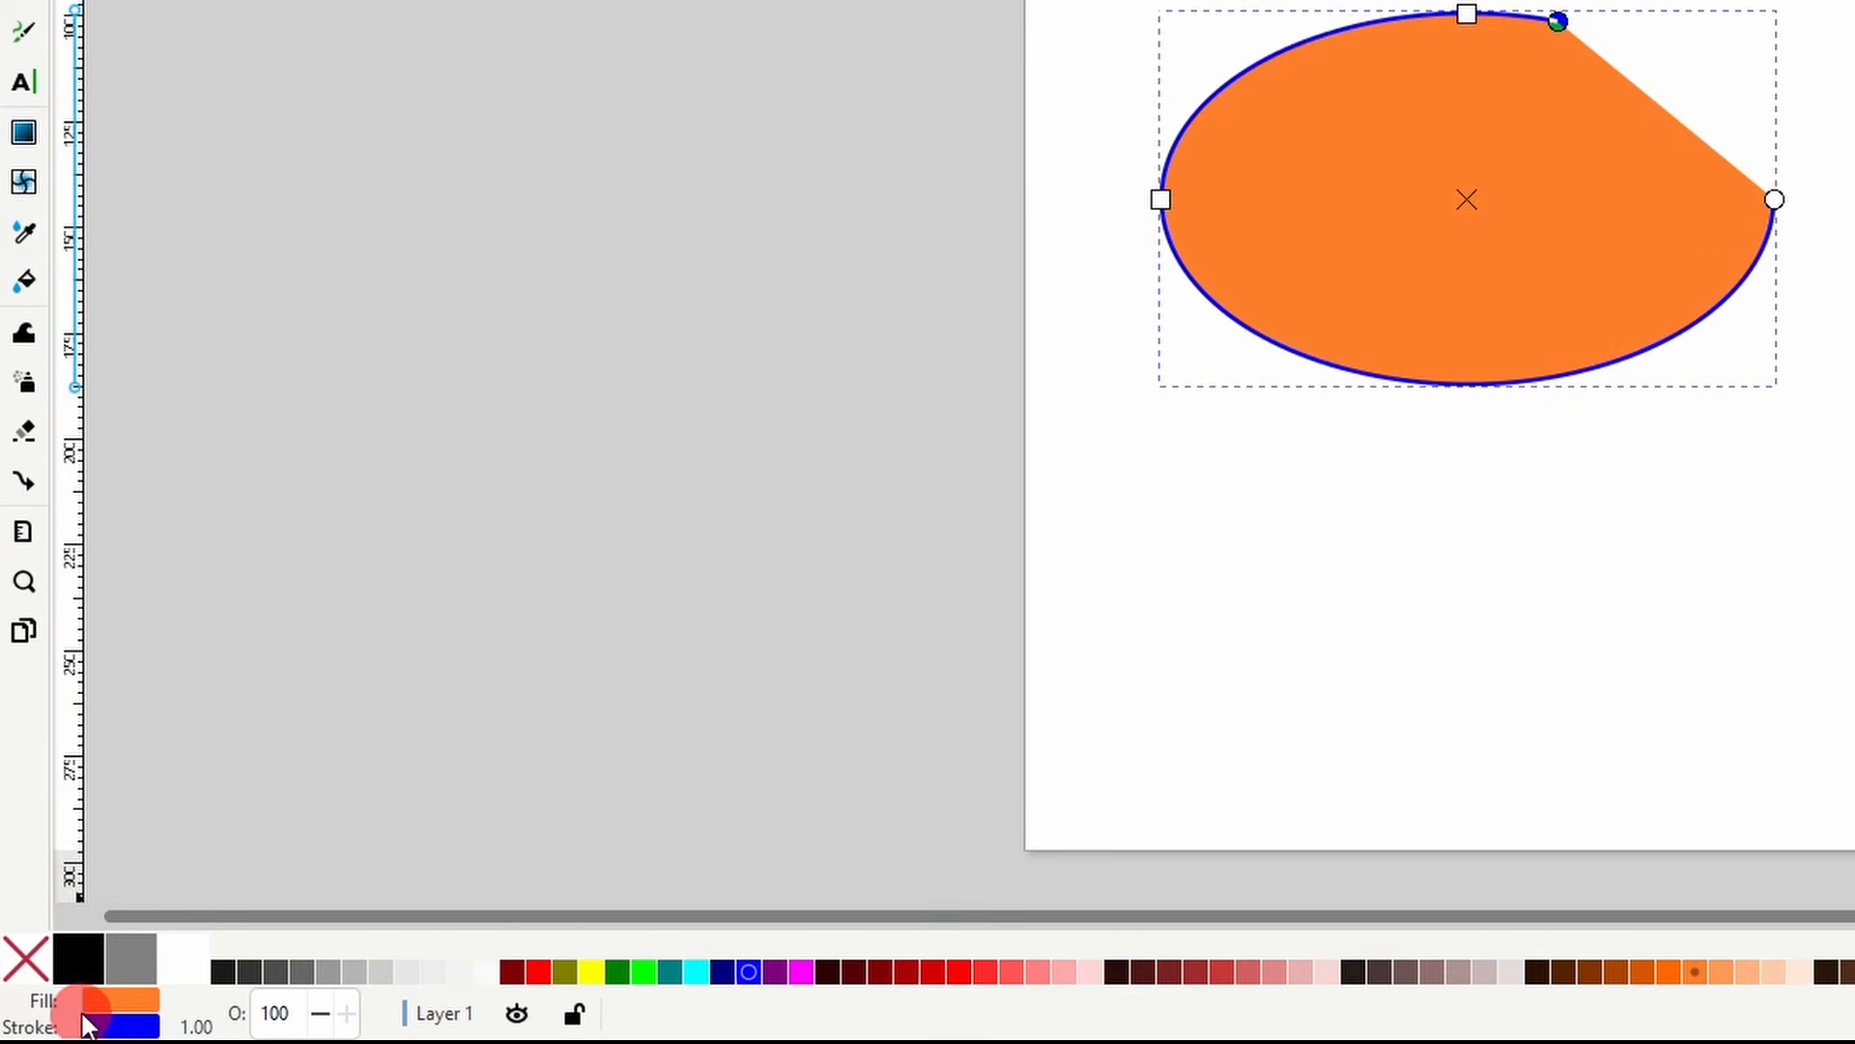
pyautogui.click(195, 1022)
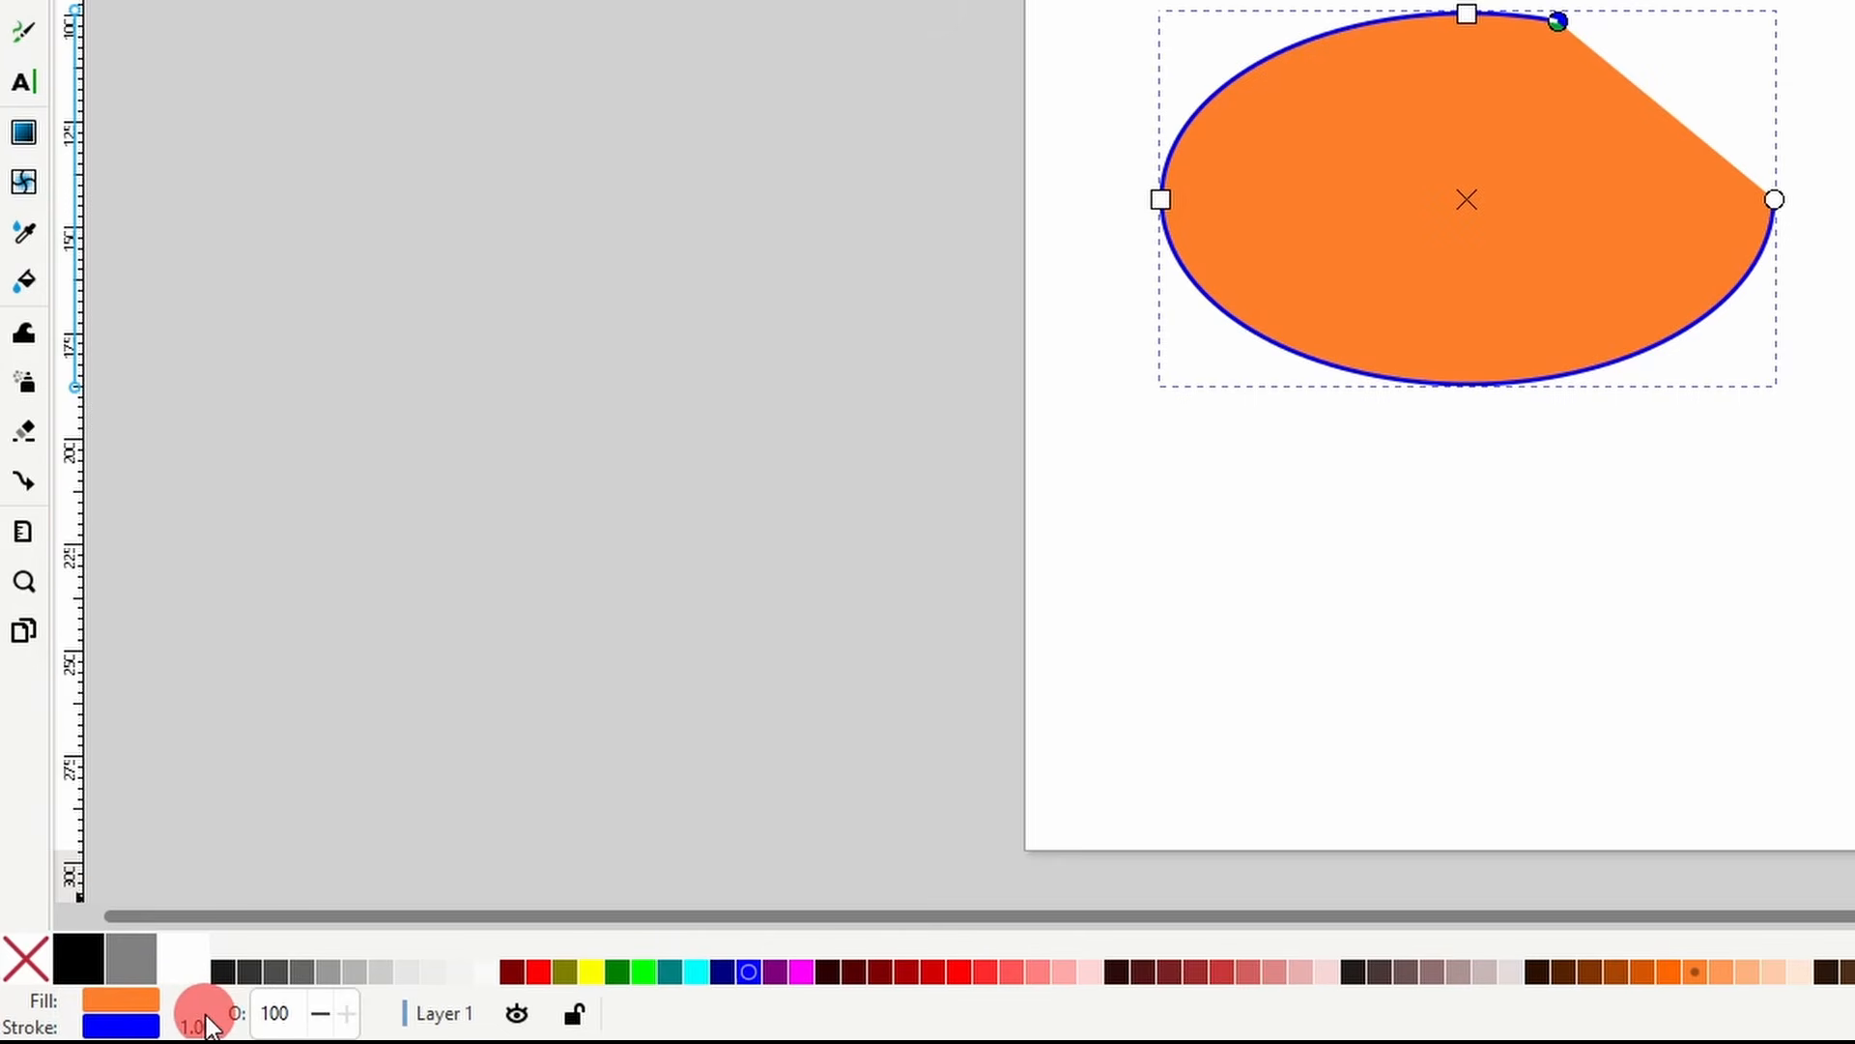
pyautogui.rightClick(208, 1024)
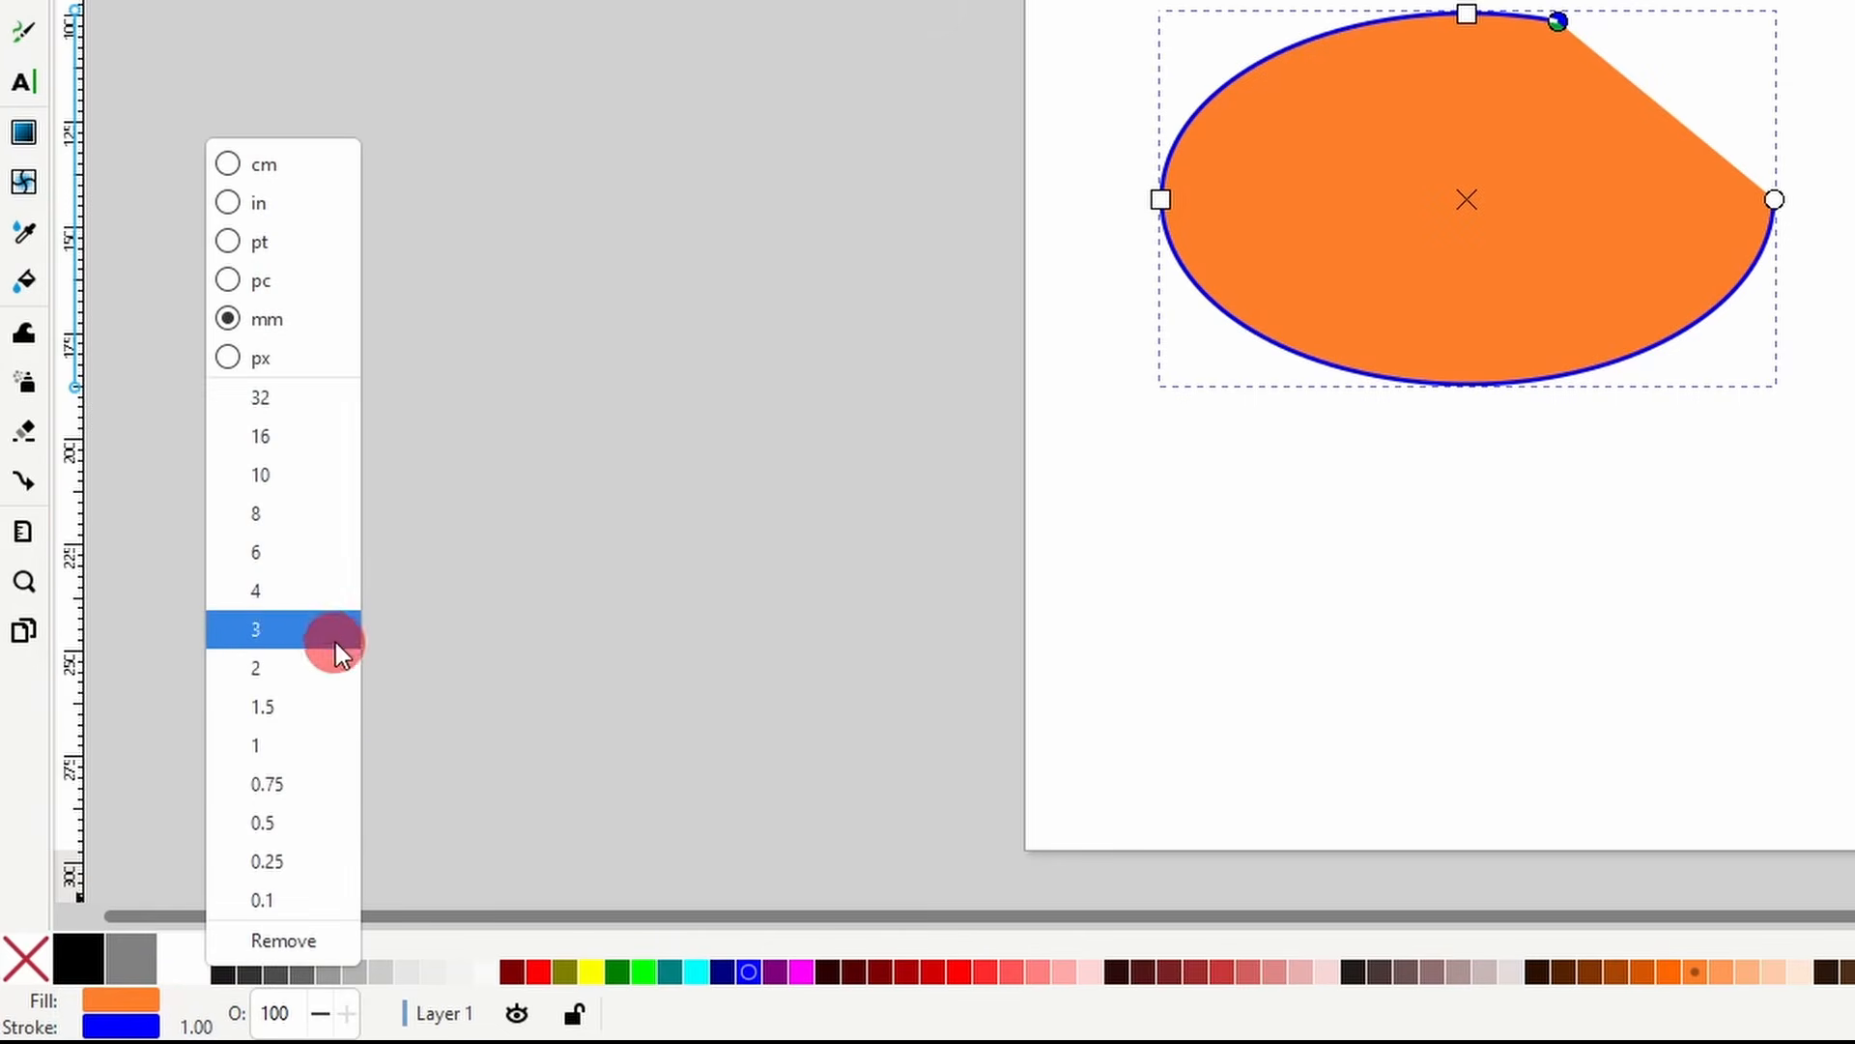
pyautogui.click(315, 583)
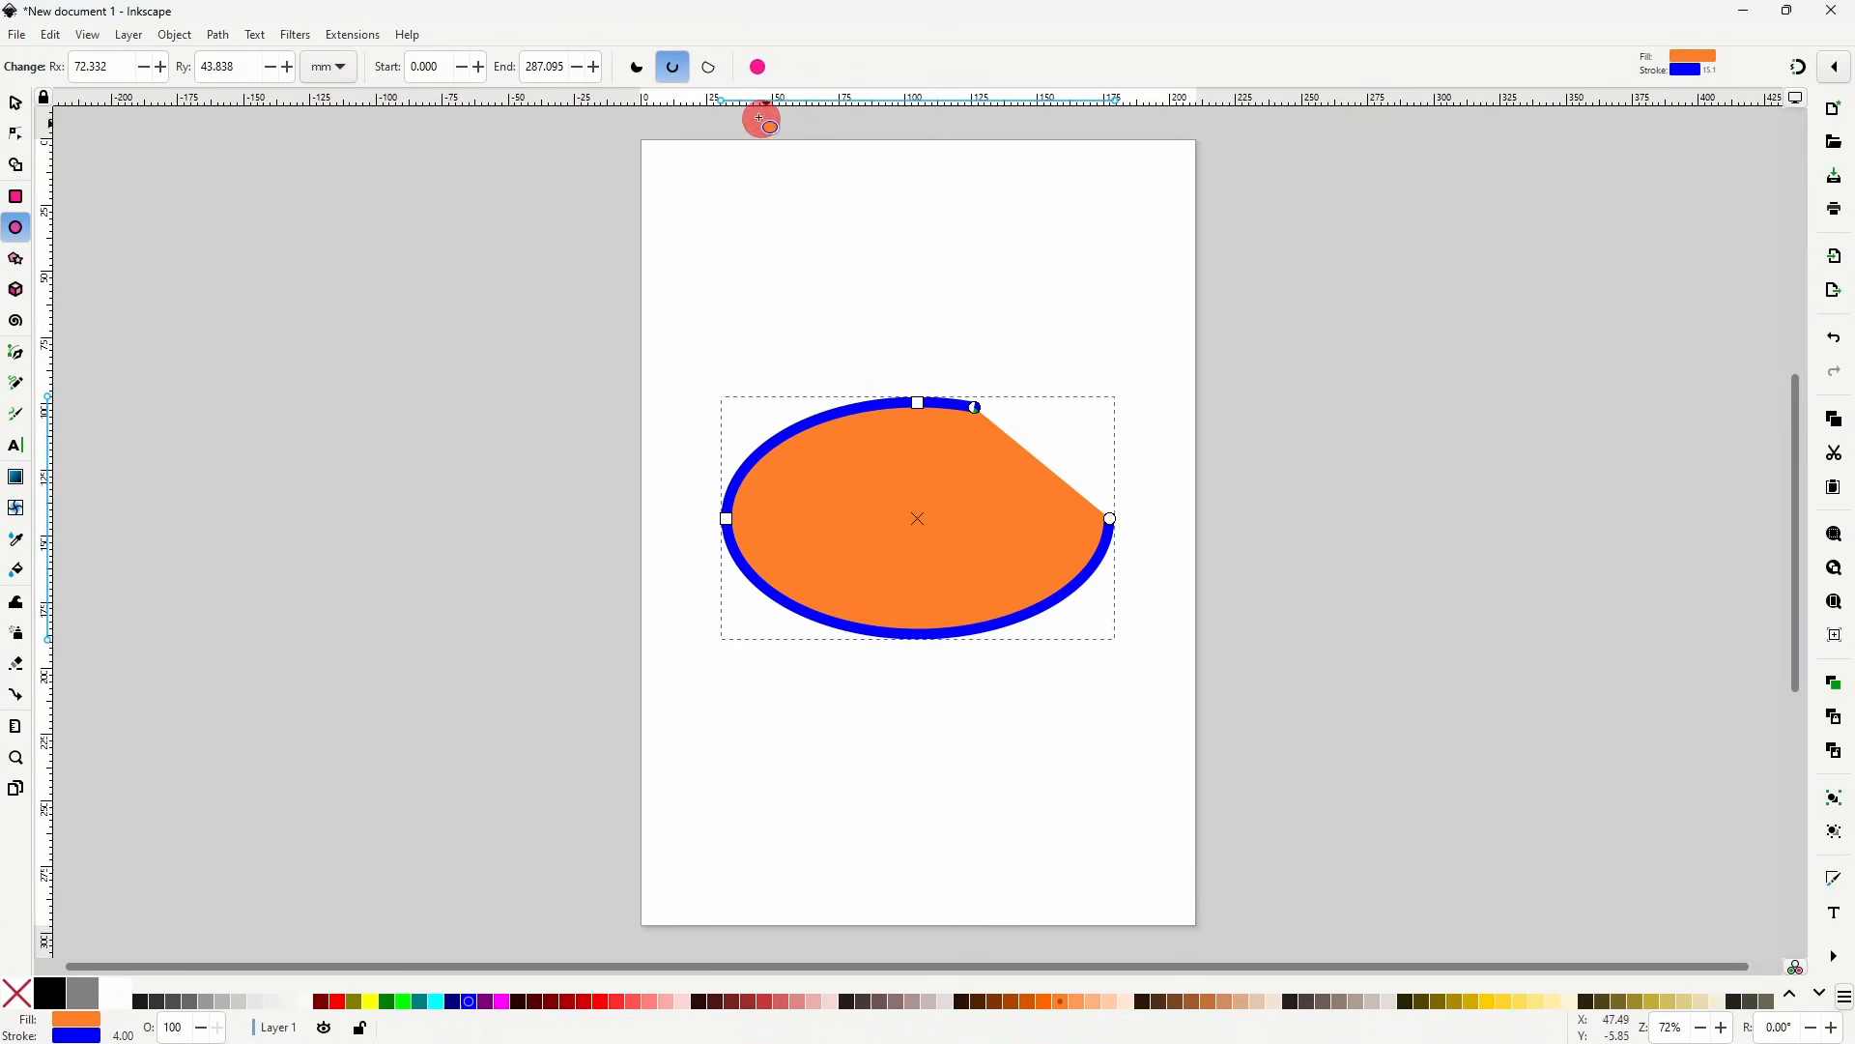
# - Compare the shape as a closed chord, return it to an open arc, and remove its fill so only the blue stroke remains
pyautogui.click(710, 68)
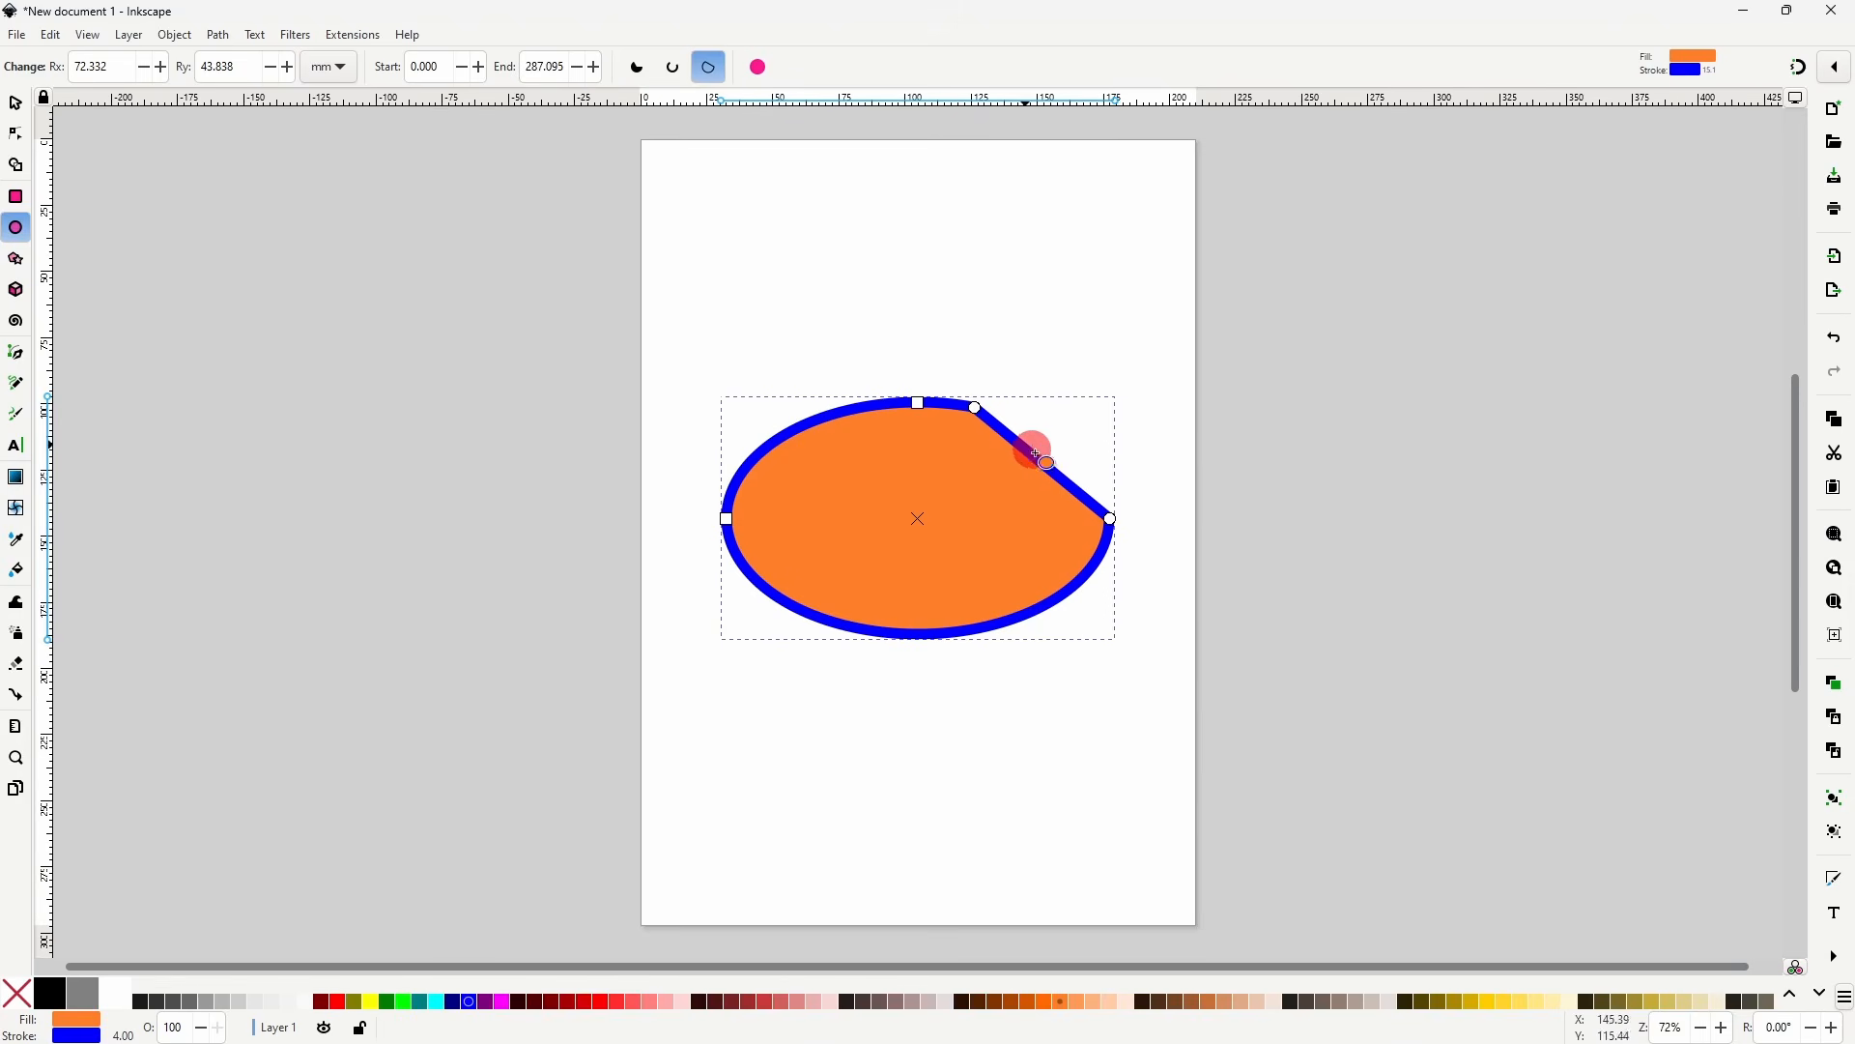
pyautogui.click(673, 68)
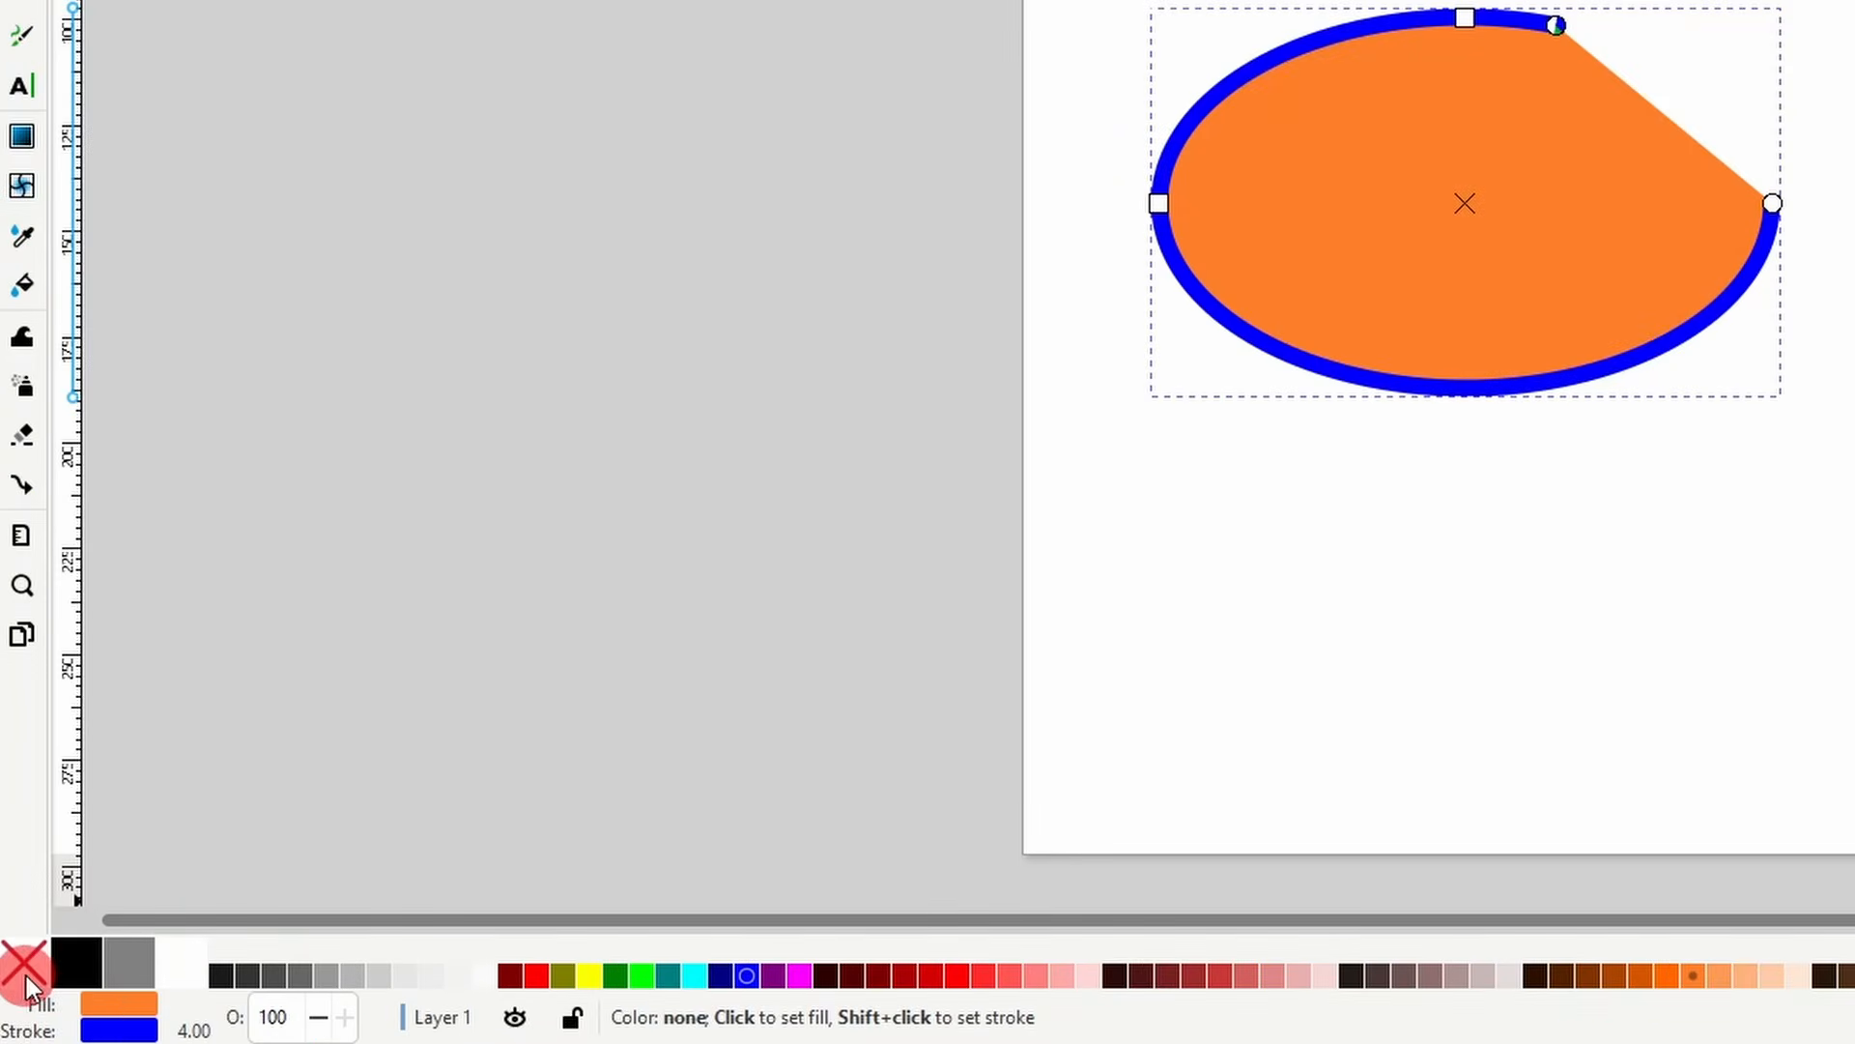
pyautogui.click(21, 976)
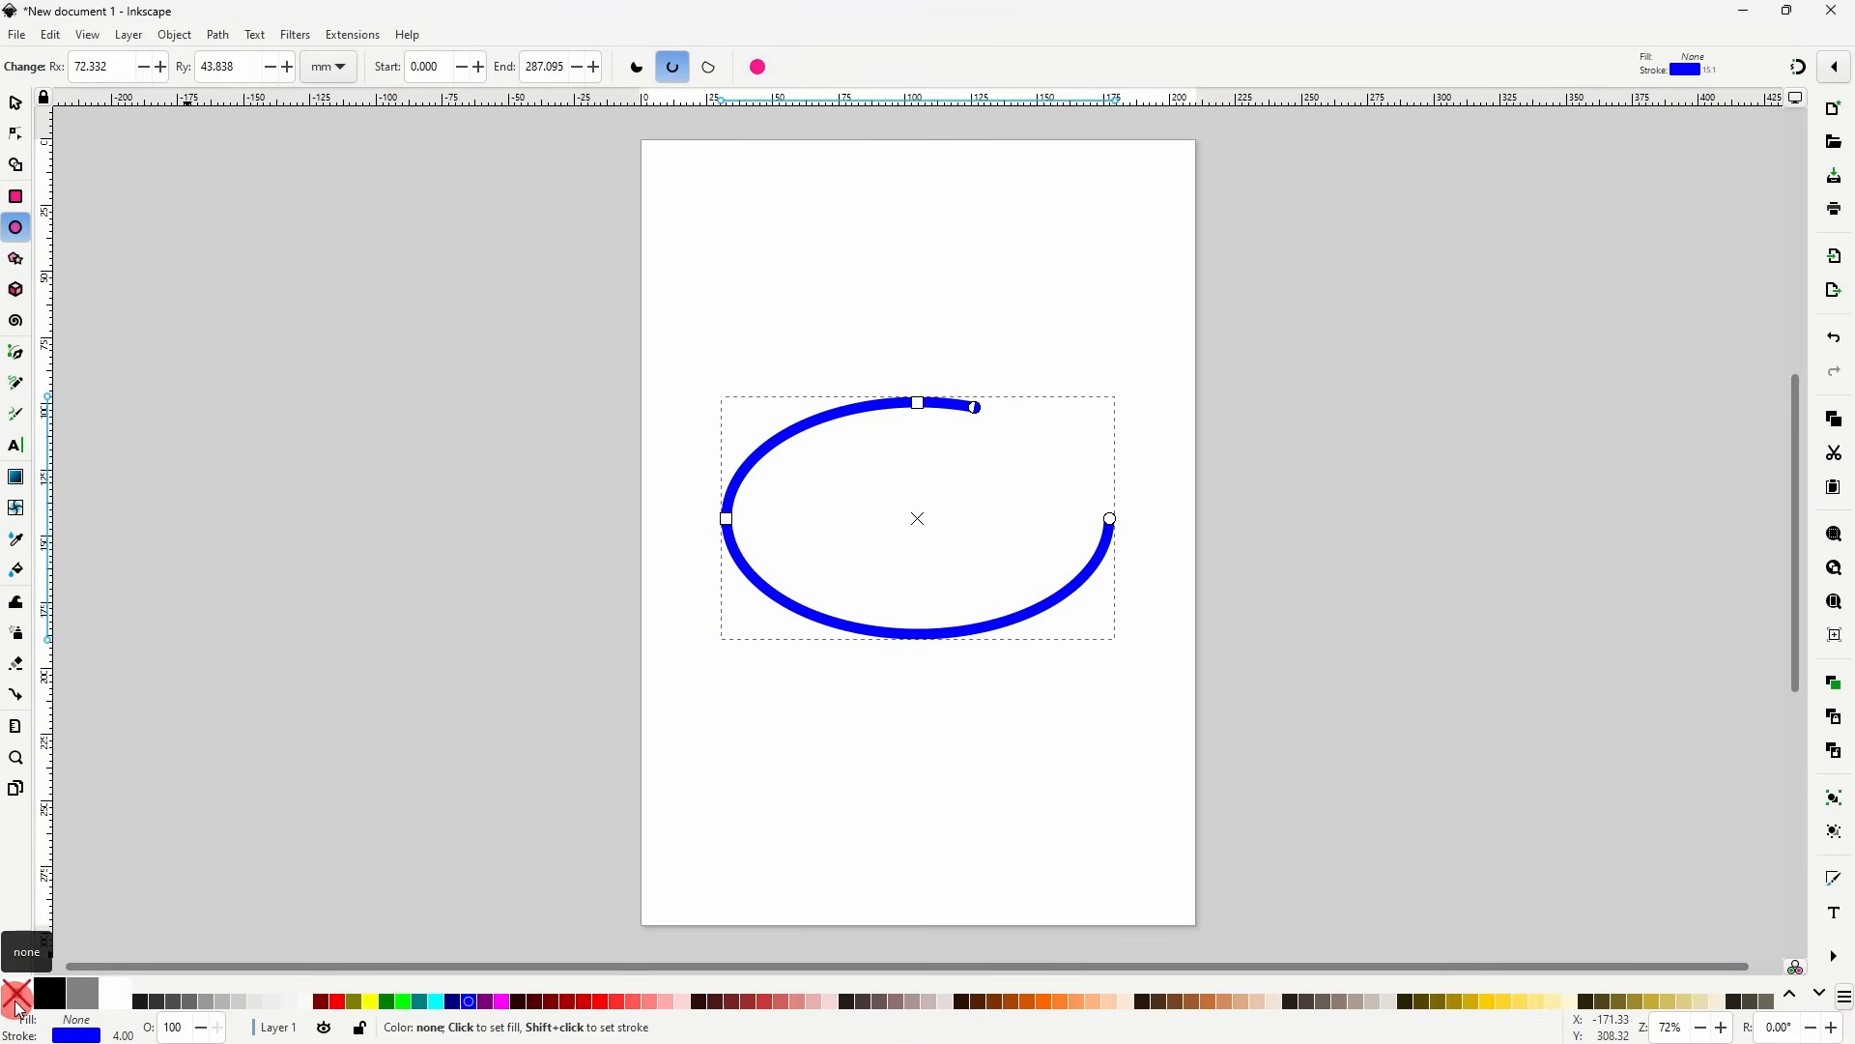
pyautogui.click(944, 331)
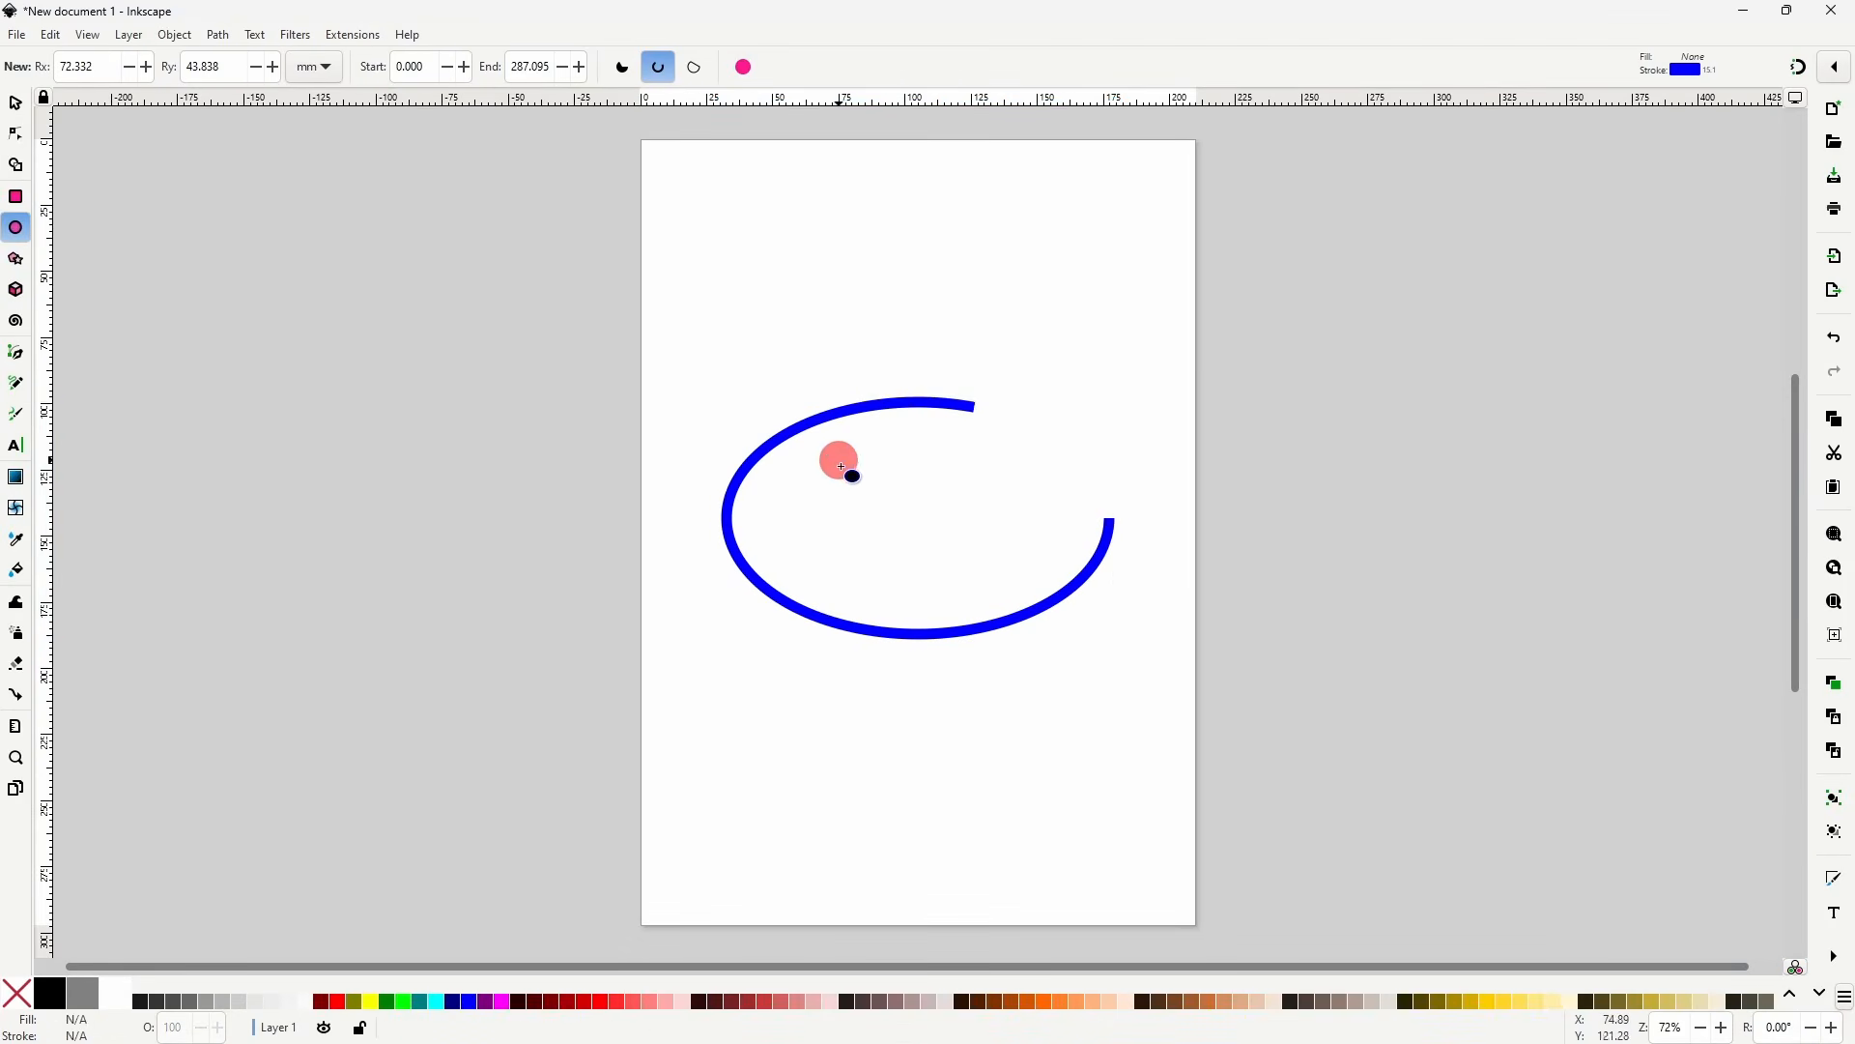
pyautogui.click(961, 407)
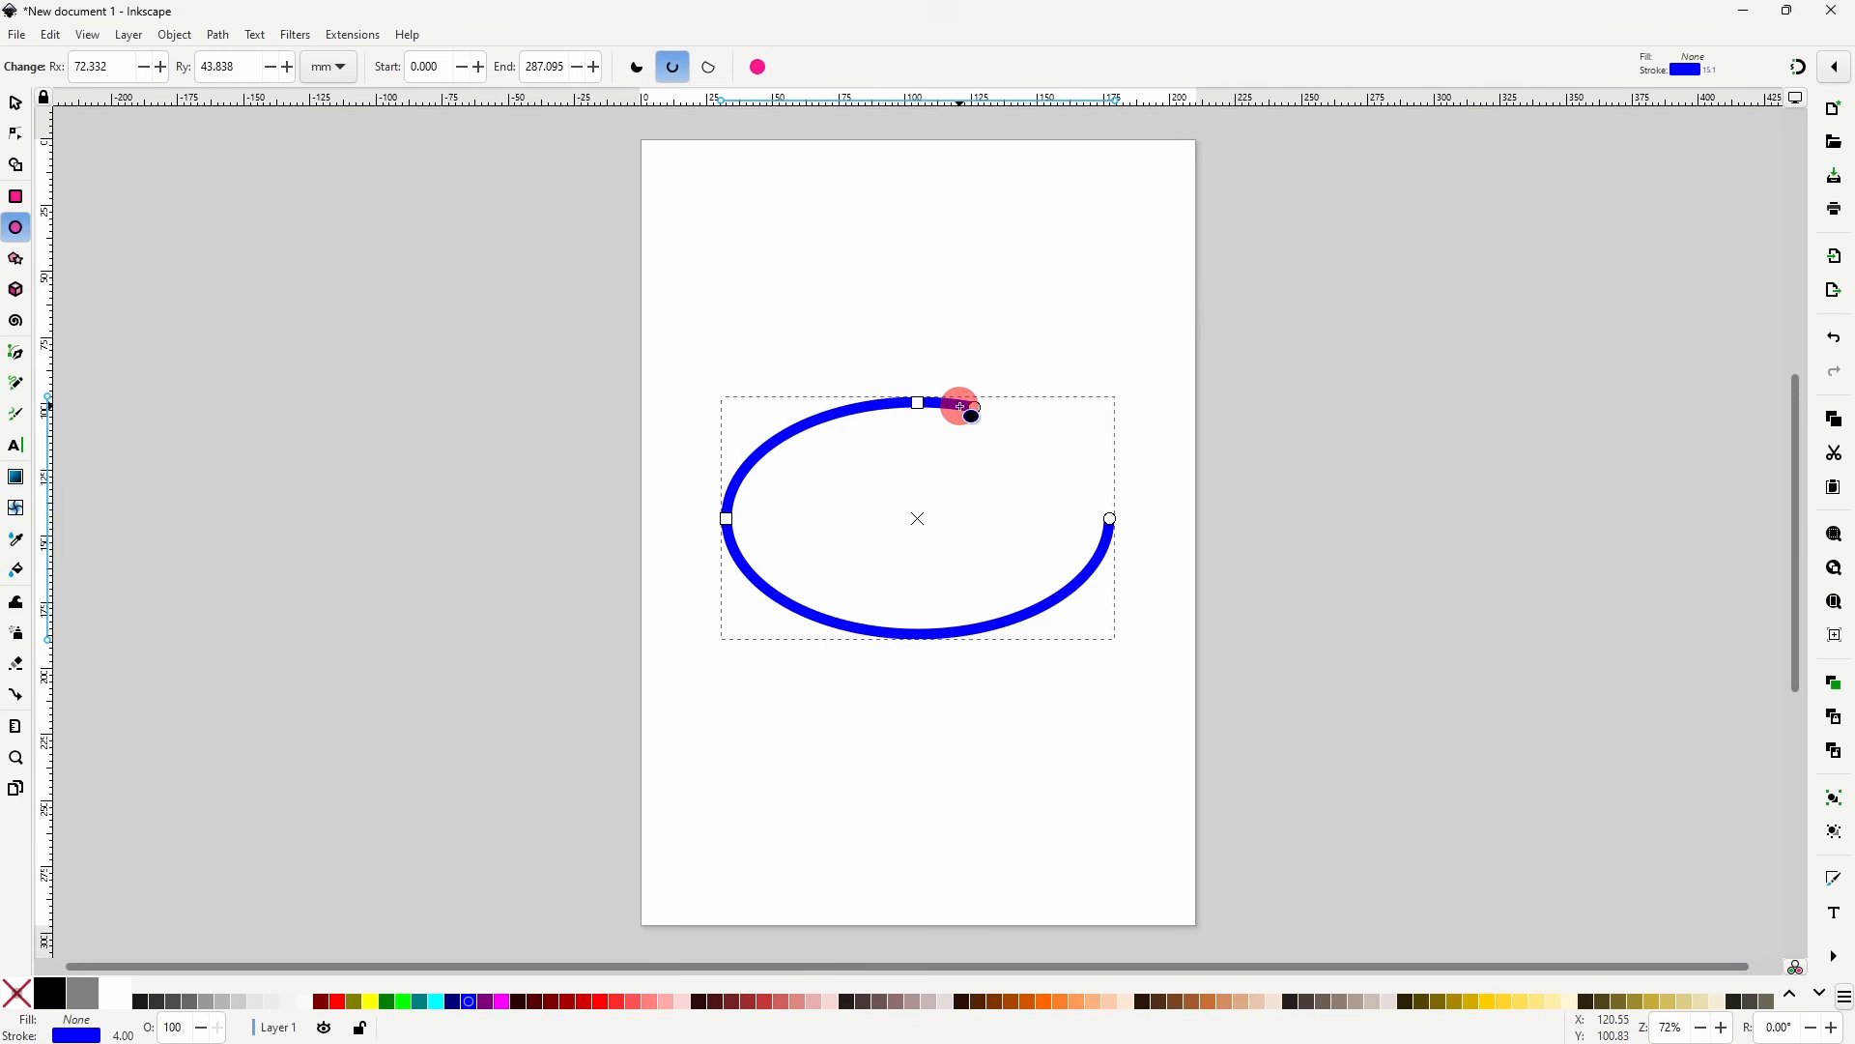
# - Fill the arc with light red and no stroke, and restore it to a whole ellipse
pyautogui.click(637, 1004)
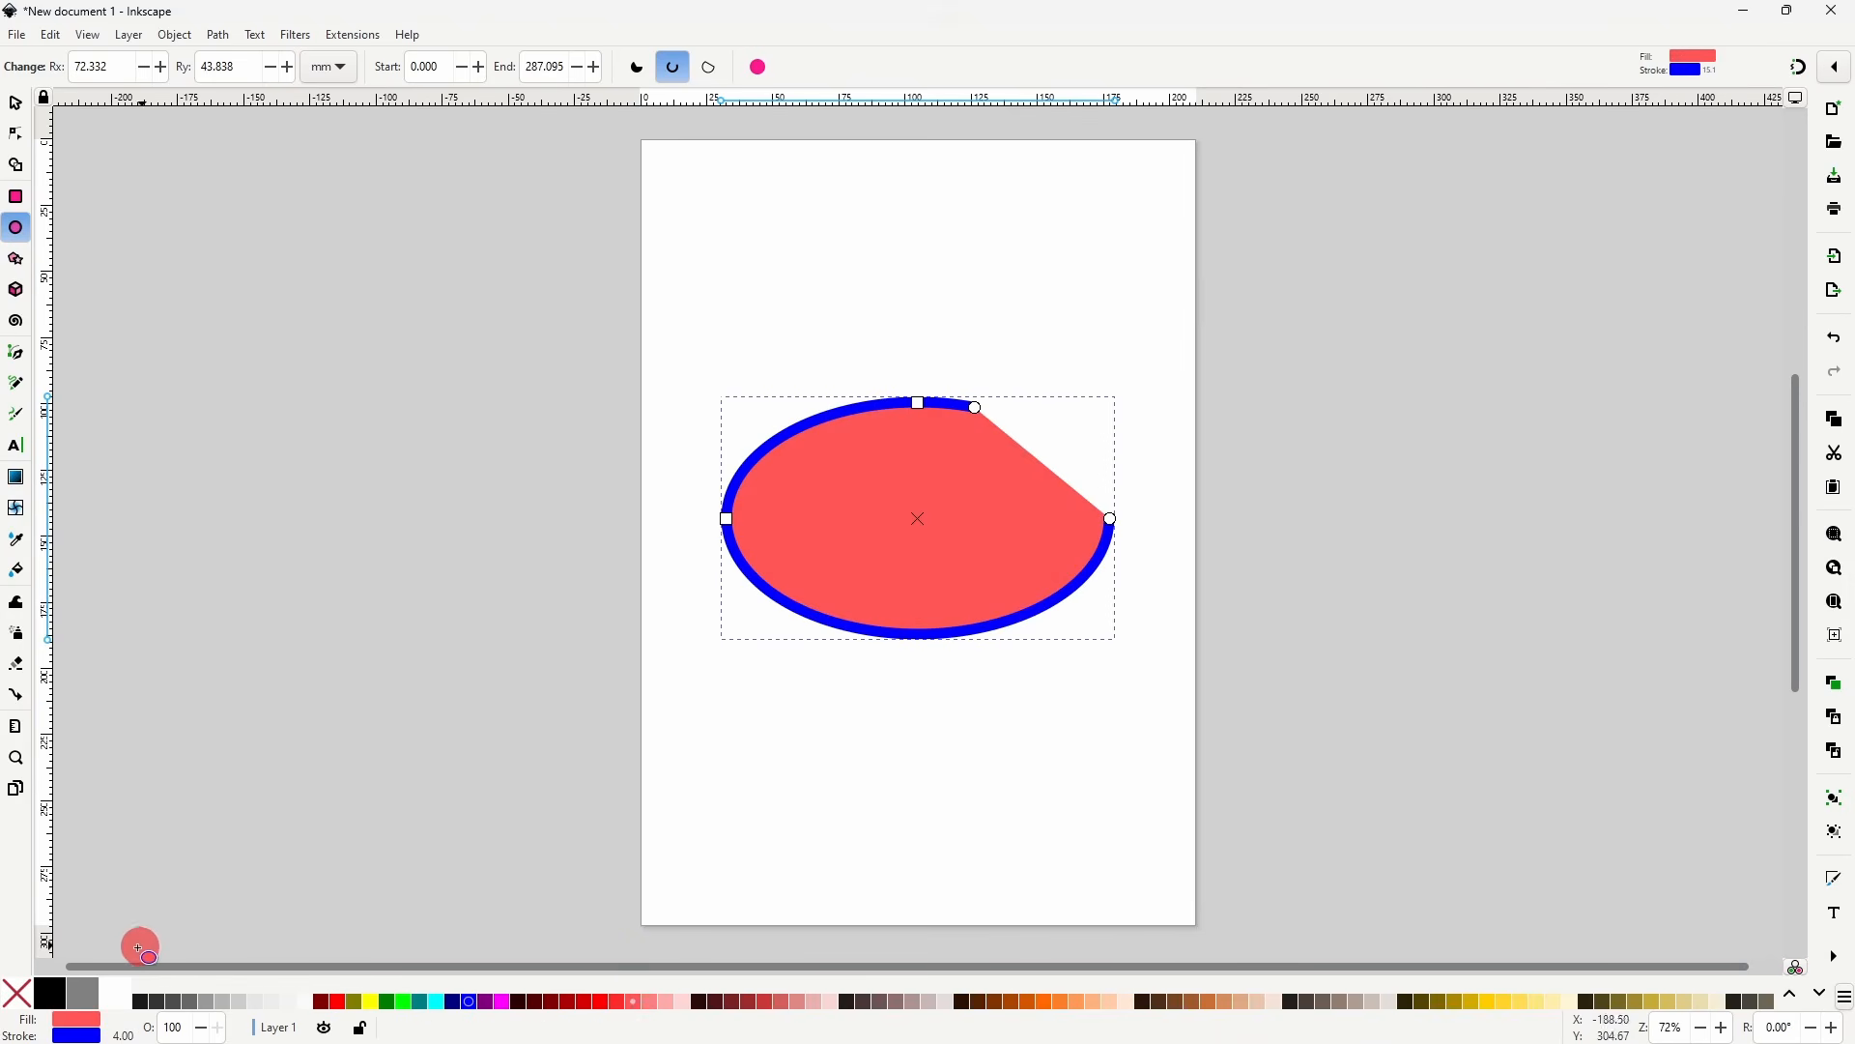
pyautogui.keyDown('shift'); pyautogui.click(26, 1004); pyautogui.keyUp('shift')
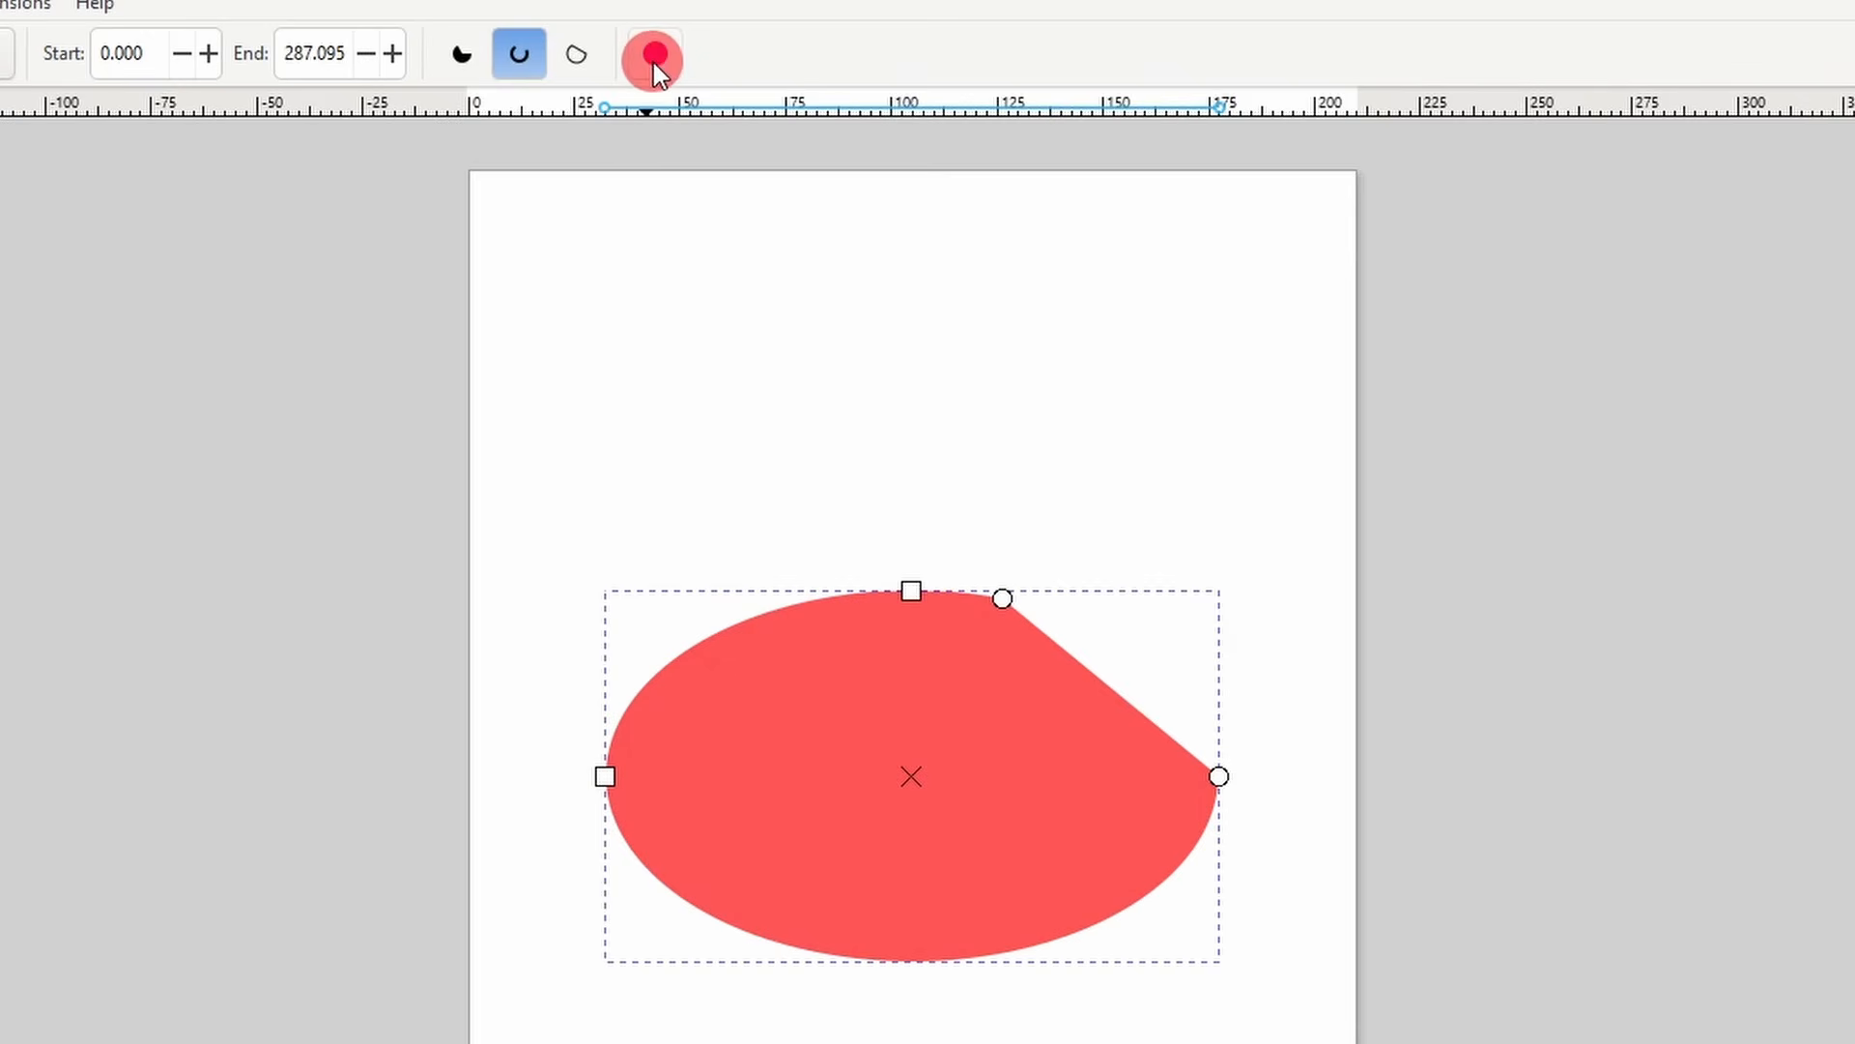
pyautogui.click(653, 58)
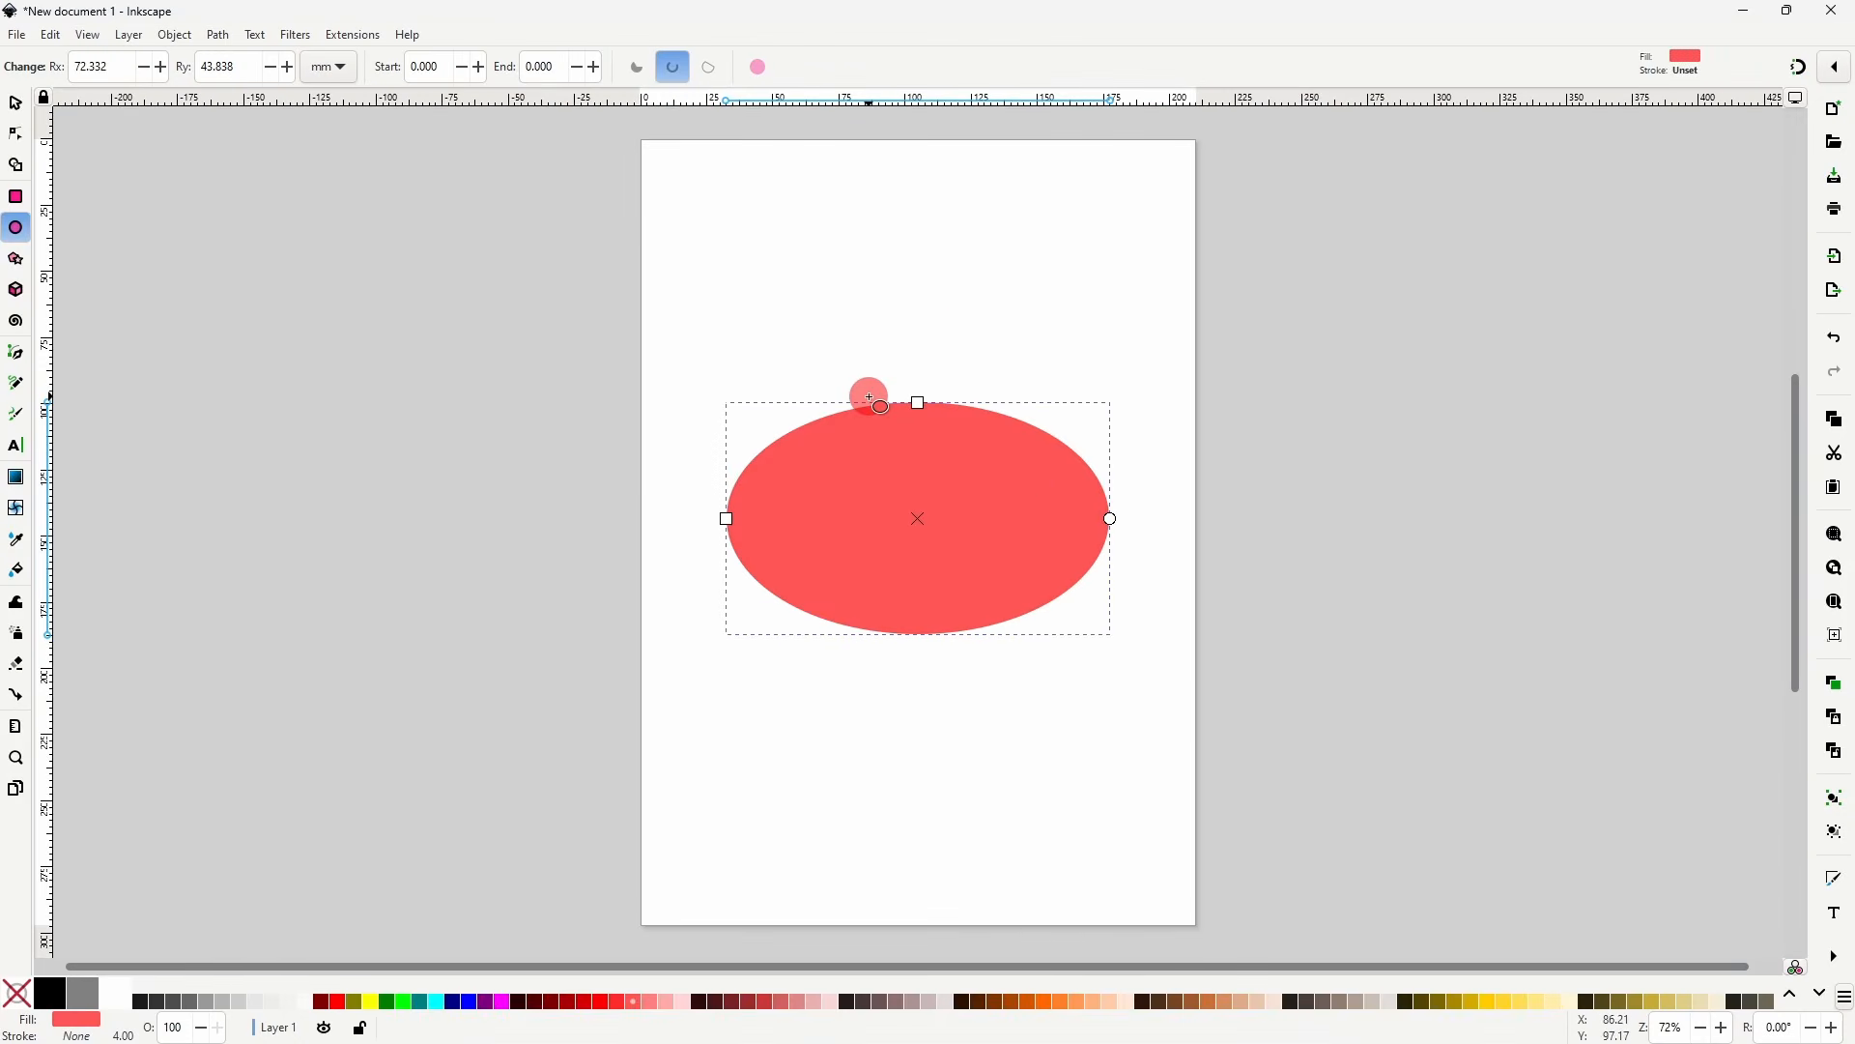
# - Delete the ellipse, and try out a circle with a radius of about 39 mm and another shape drawn outward from its centre
pyautogui.press('Delete')
pyautogui.moveTo(818, 397); pyautogui.dragTo(1035, 603)
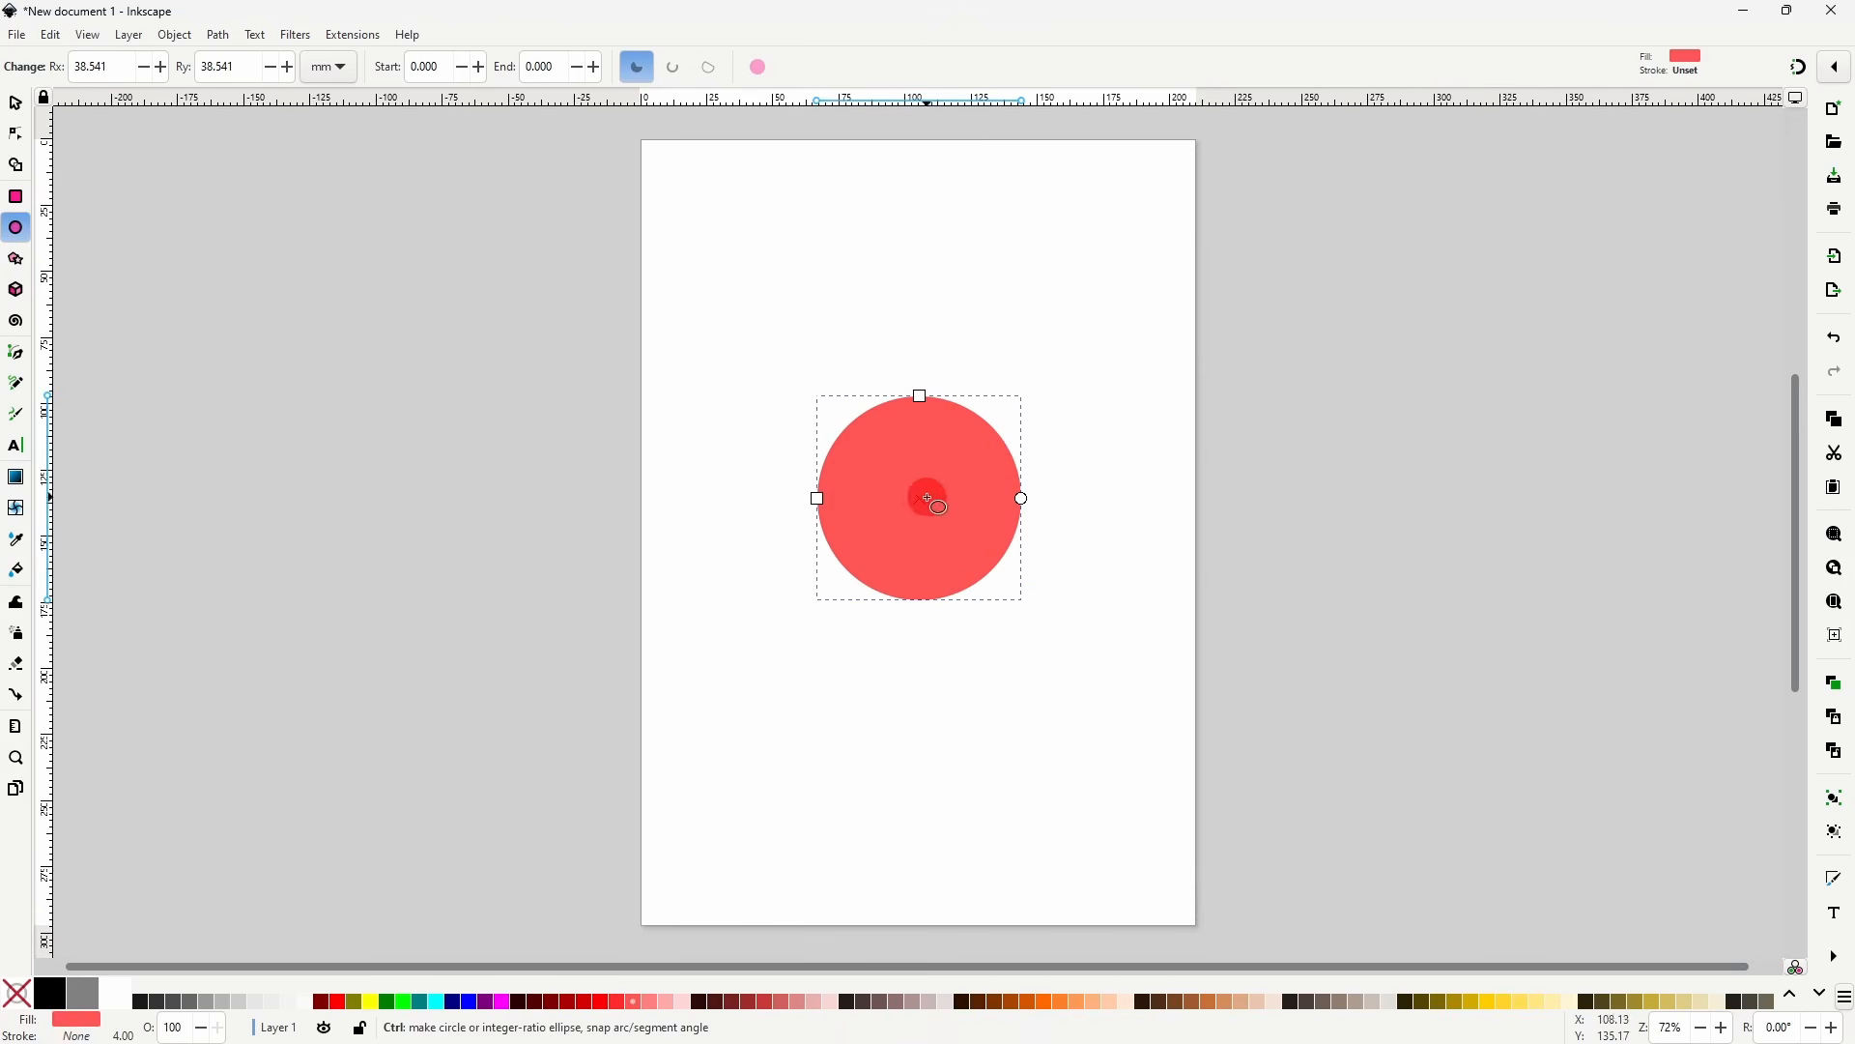
pyautogui.hotkey('ctrl', 'z')
pyautogui.moveTo(924, 491)
pyautogui.mouseDown()
pyautogui.moveTo(1035, 579)
pyautogui.moveTo(1006, 593)
pyautogui.moveTo(1102, 629)
pyautogui.moveTo(1063, 565)
pyautogui.moveTo(1089, 642)
pyautogui.moveTo(1084, 558)
pyautogui.mouseUp()
pyautogui.hotkey('ctrl', 'z')
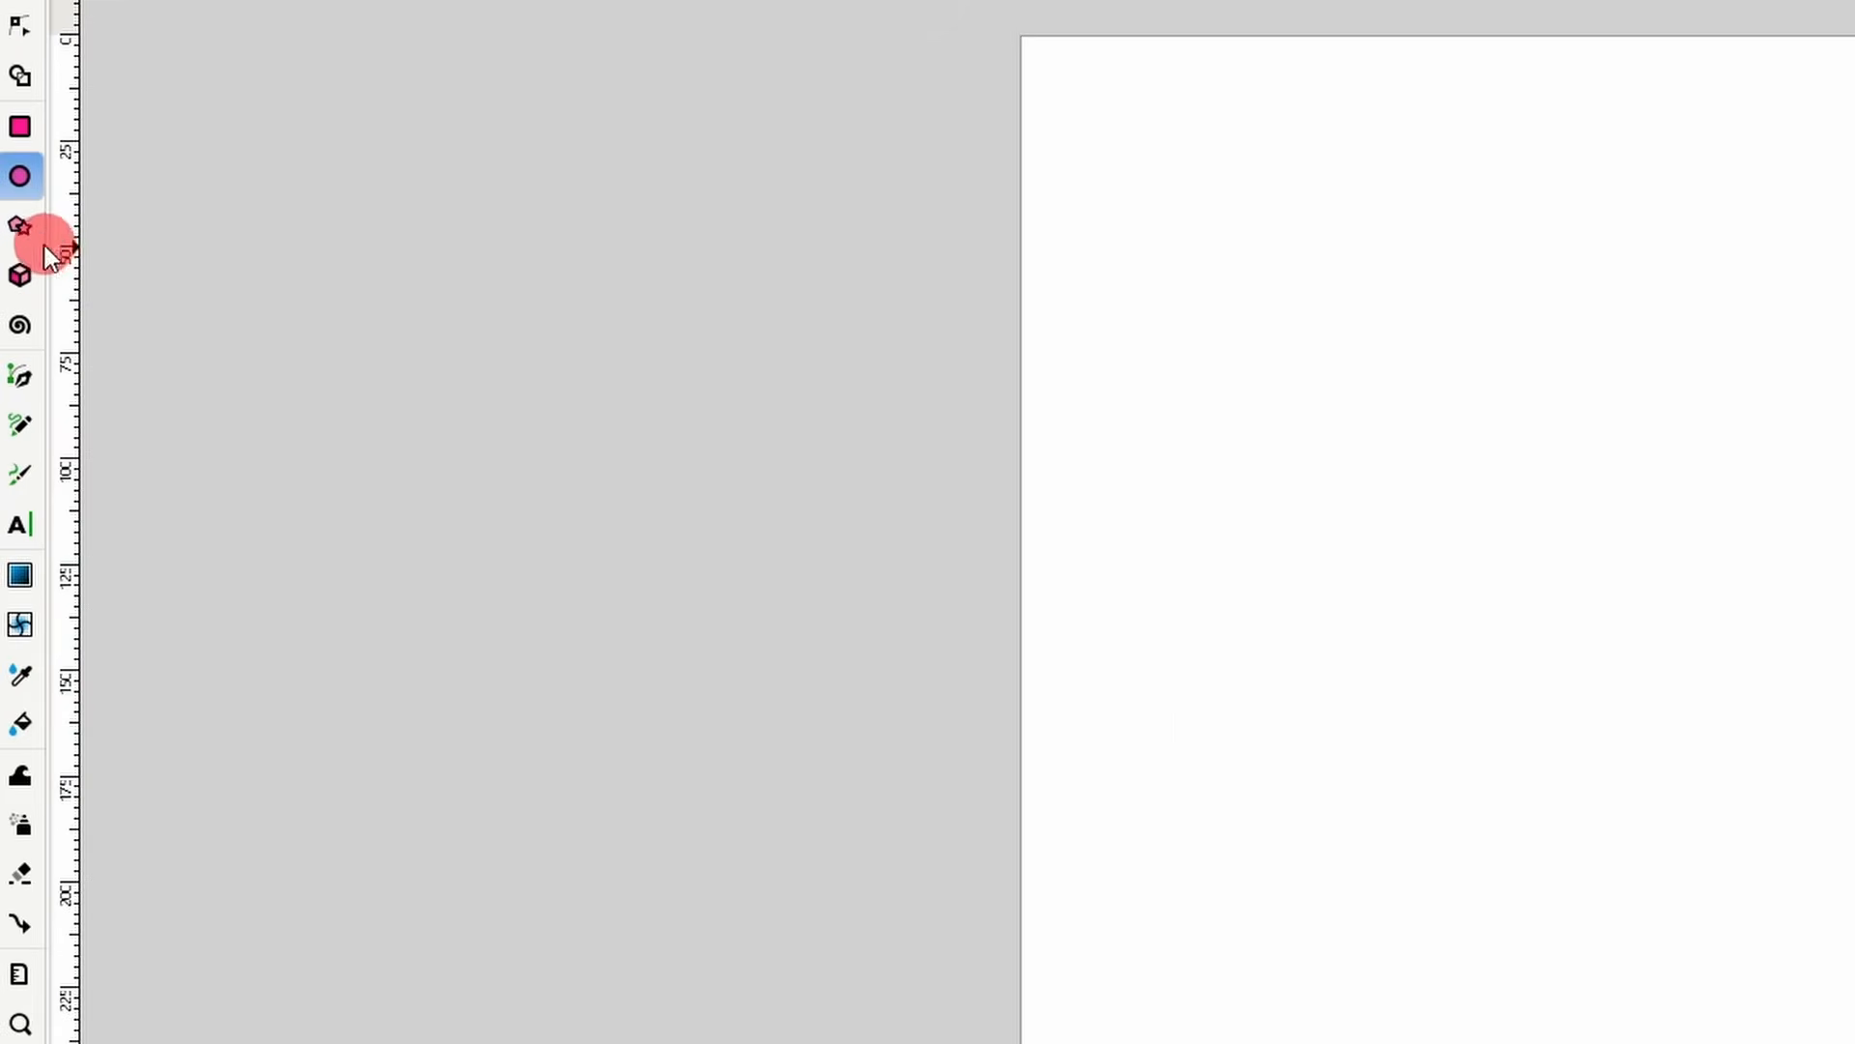
# - Draw a five-cornered star about 115 mm wide in mid-page, and set its number of corners to 6
pyautogui.click(26, 240)
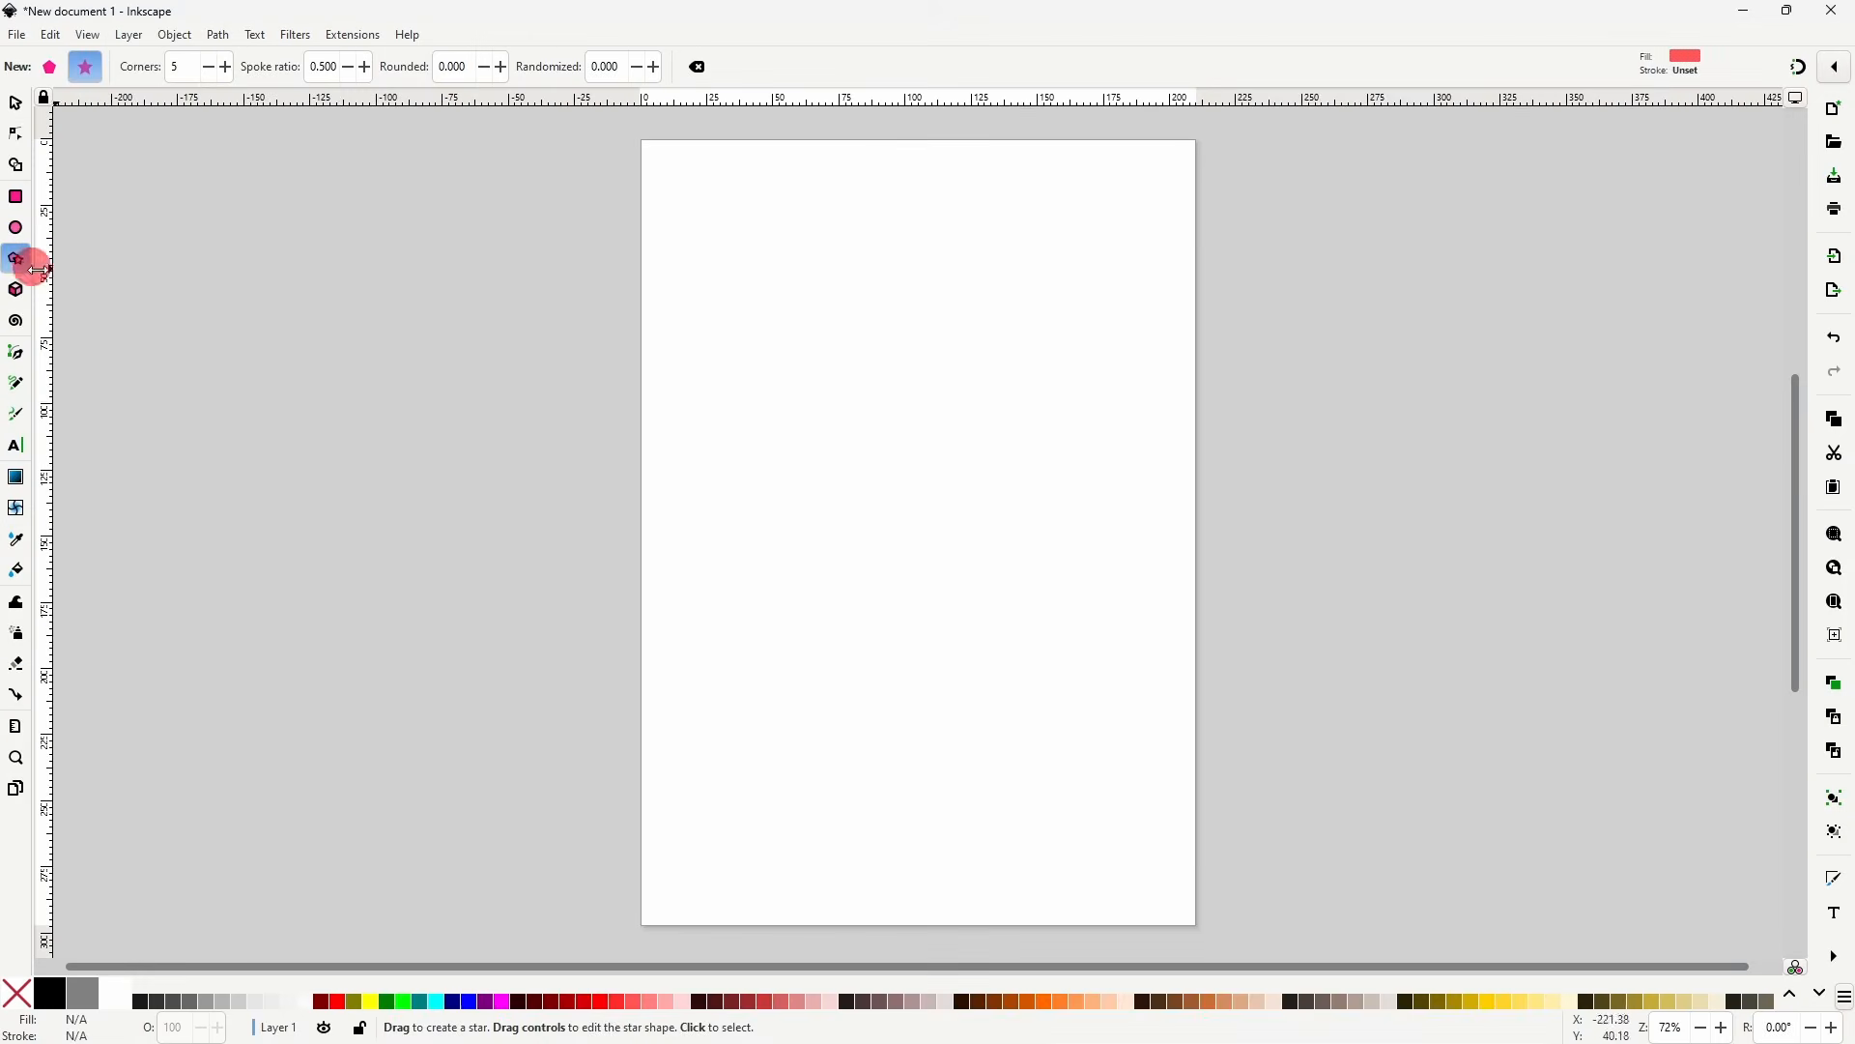
pyautogui.moveTo(913, 524); pyautogui.dragTo(1060, 627)
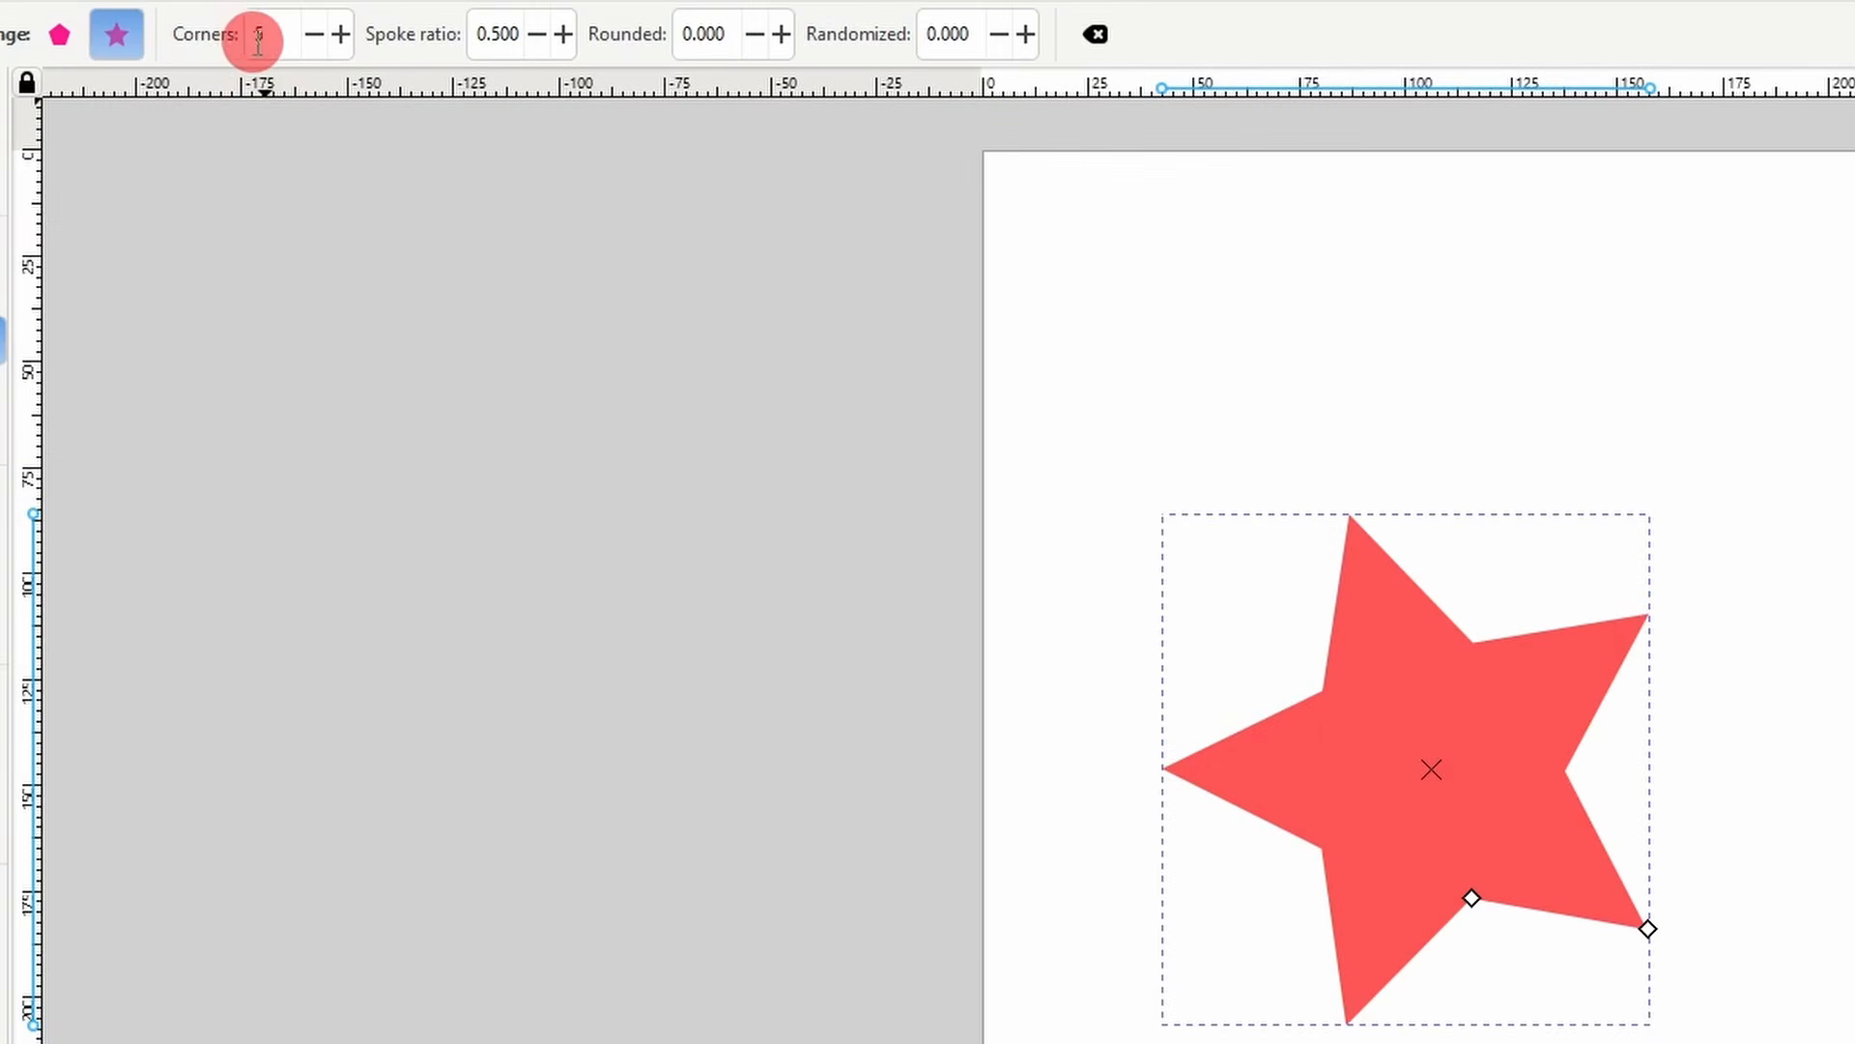
pyautogui.click(204, 67)
pyautogui.scroll(-2, 289, 35)
pyautogui.scroll(1, 290, 35)
pyautogui.scroll(-1, 290, 35)
pyautogui.scroll(2, 290, 35)
pyautogui.scroll(1, 290, 35)
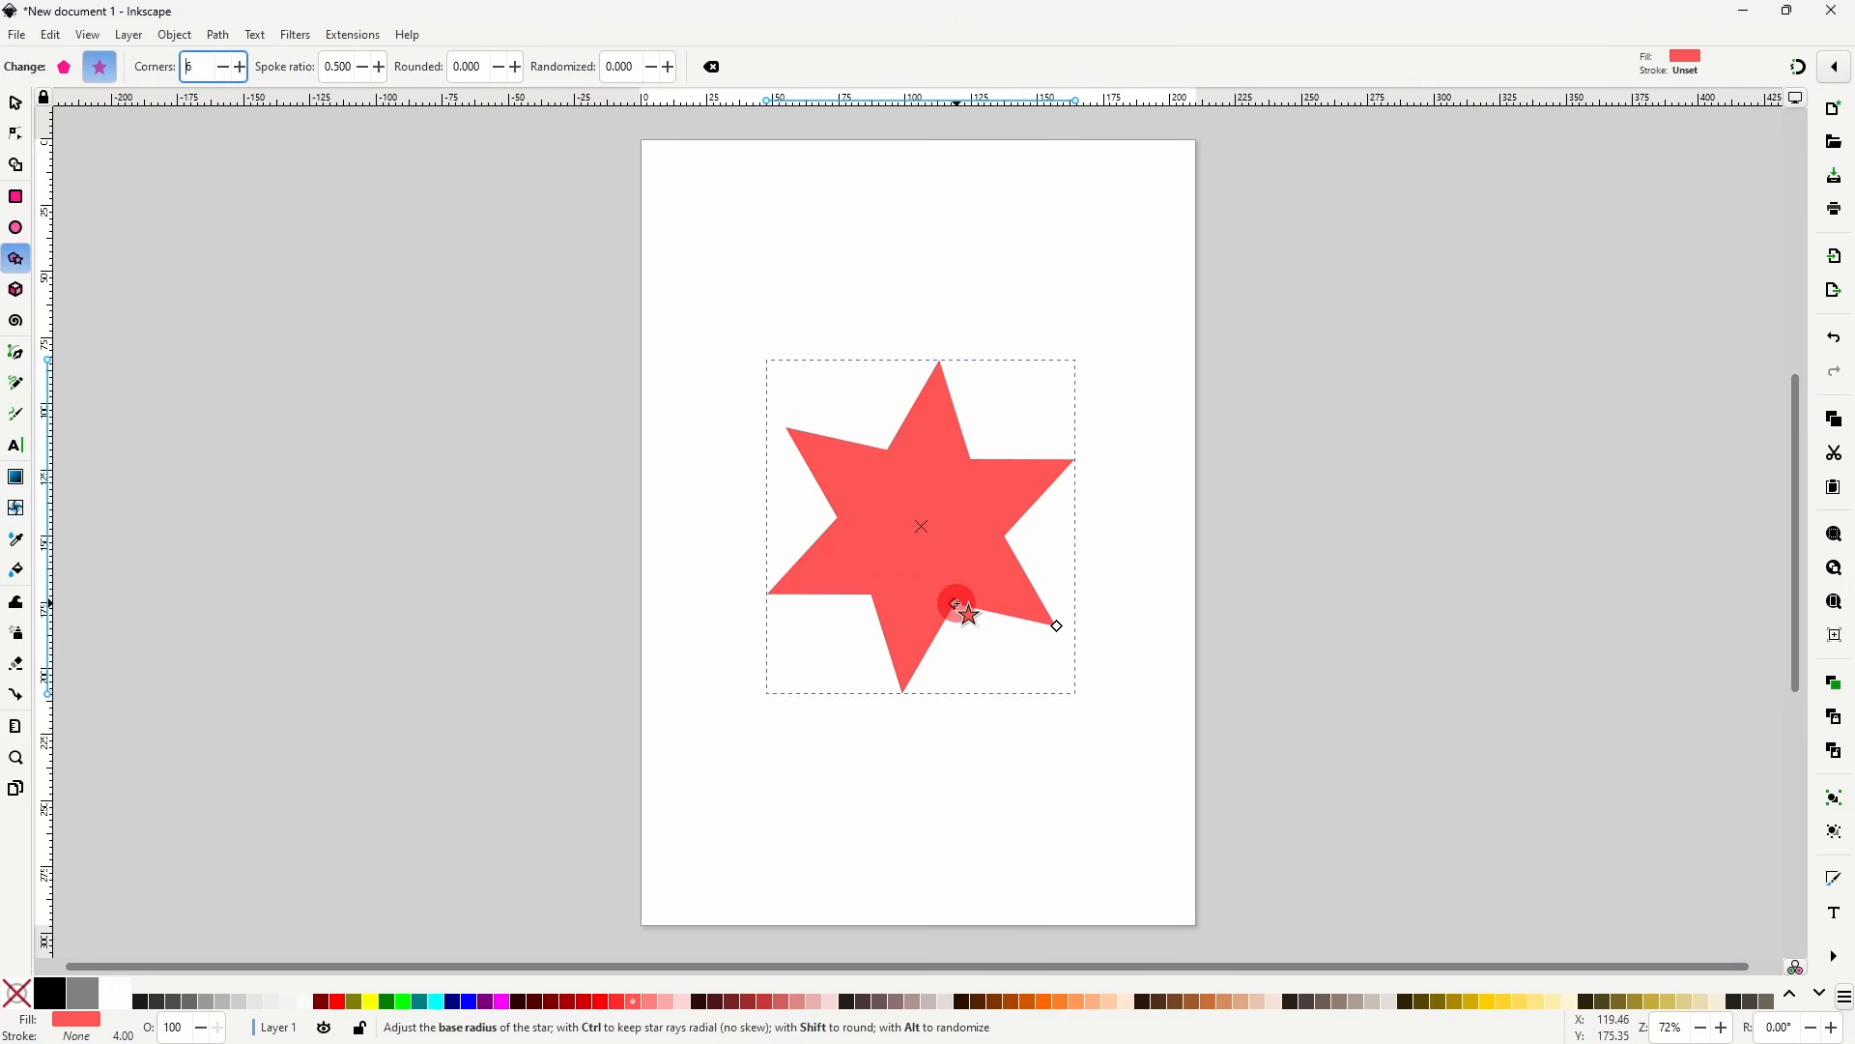
# - Deepen the star's notches to a spoke ratio of about 0.455, and rotate the star slightly by its outer point
pyautogui.moveTo(958, 607)
pyautogui.mouseDown()
pyautogui.moveTo(962, 640)
pyautogui.moveTo(986, 551)
pyautogui.moveTo(981, 629)
pyautogui.moveTo(973, 586)
pyautogui.mouseUp()
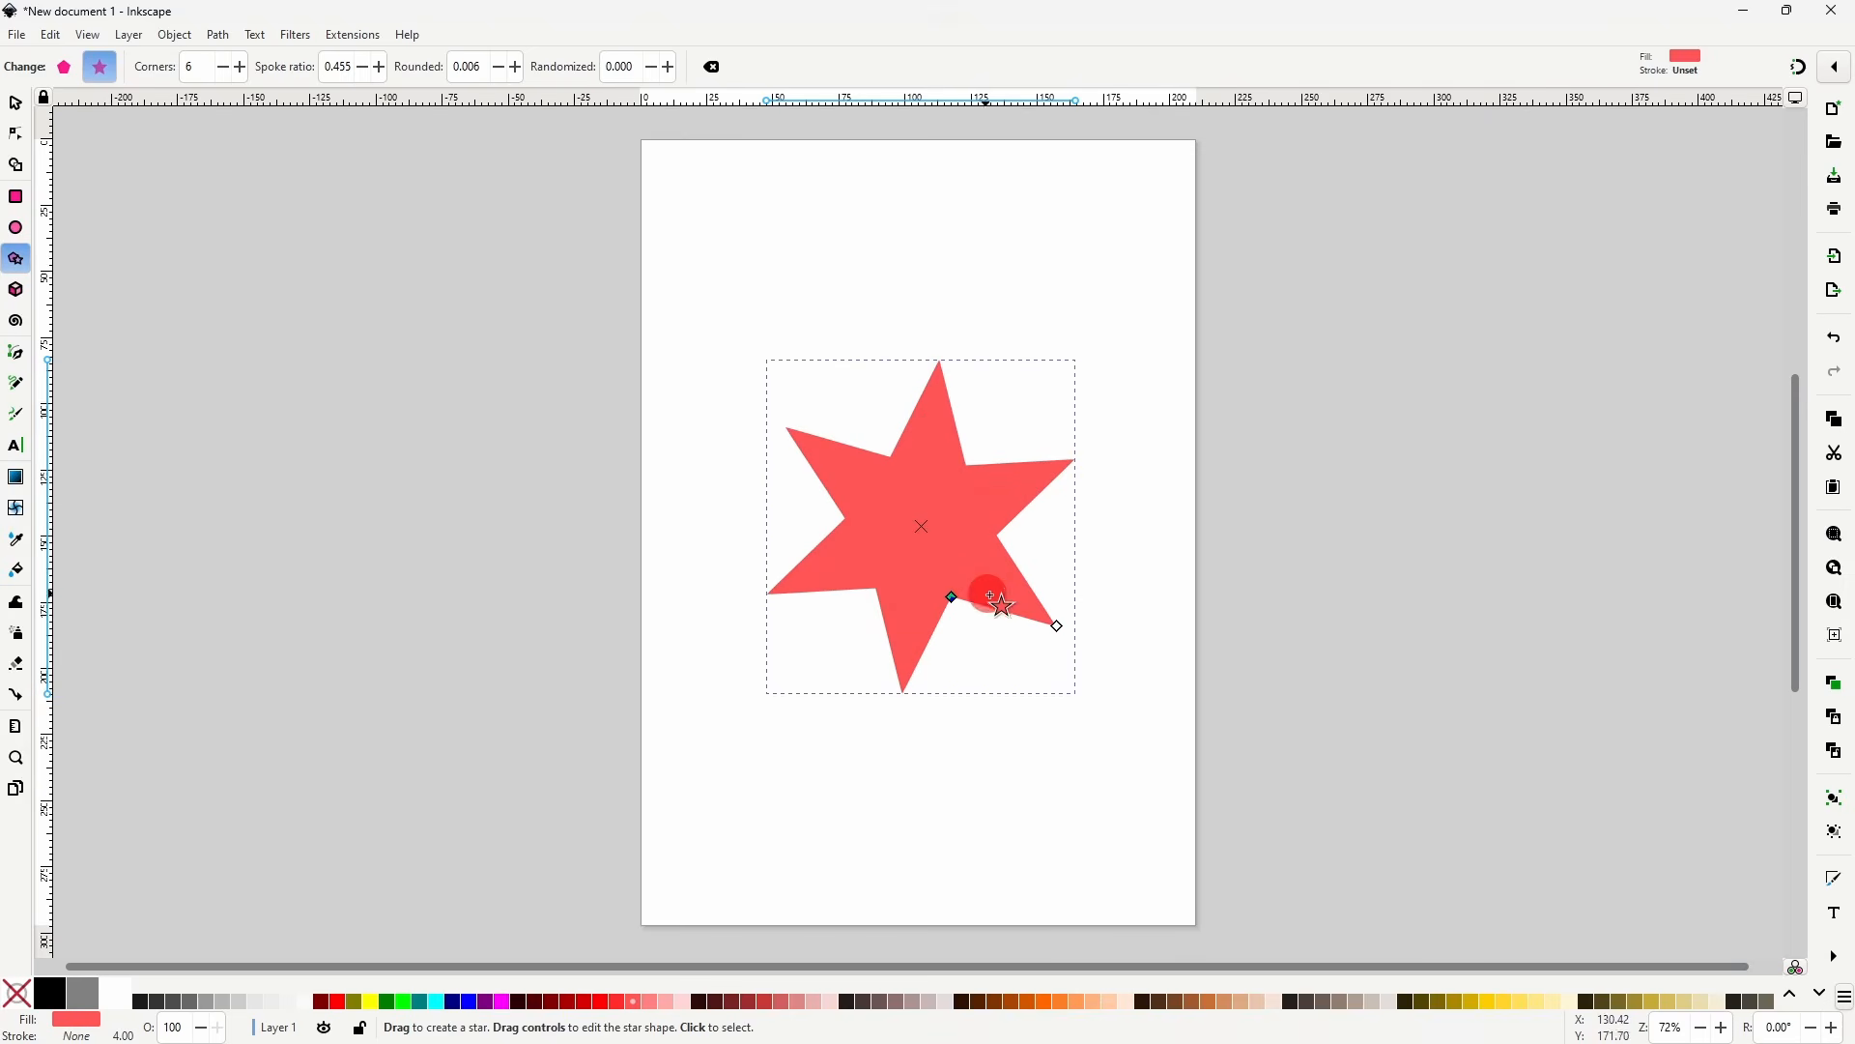
pyautogui.moveTo(1060, 629); pyautogui.dragTo(1069, 590)
pyautogui.press('ctrl')
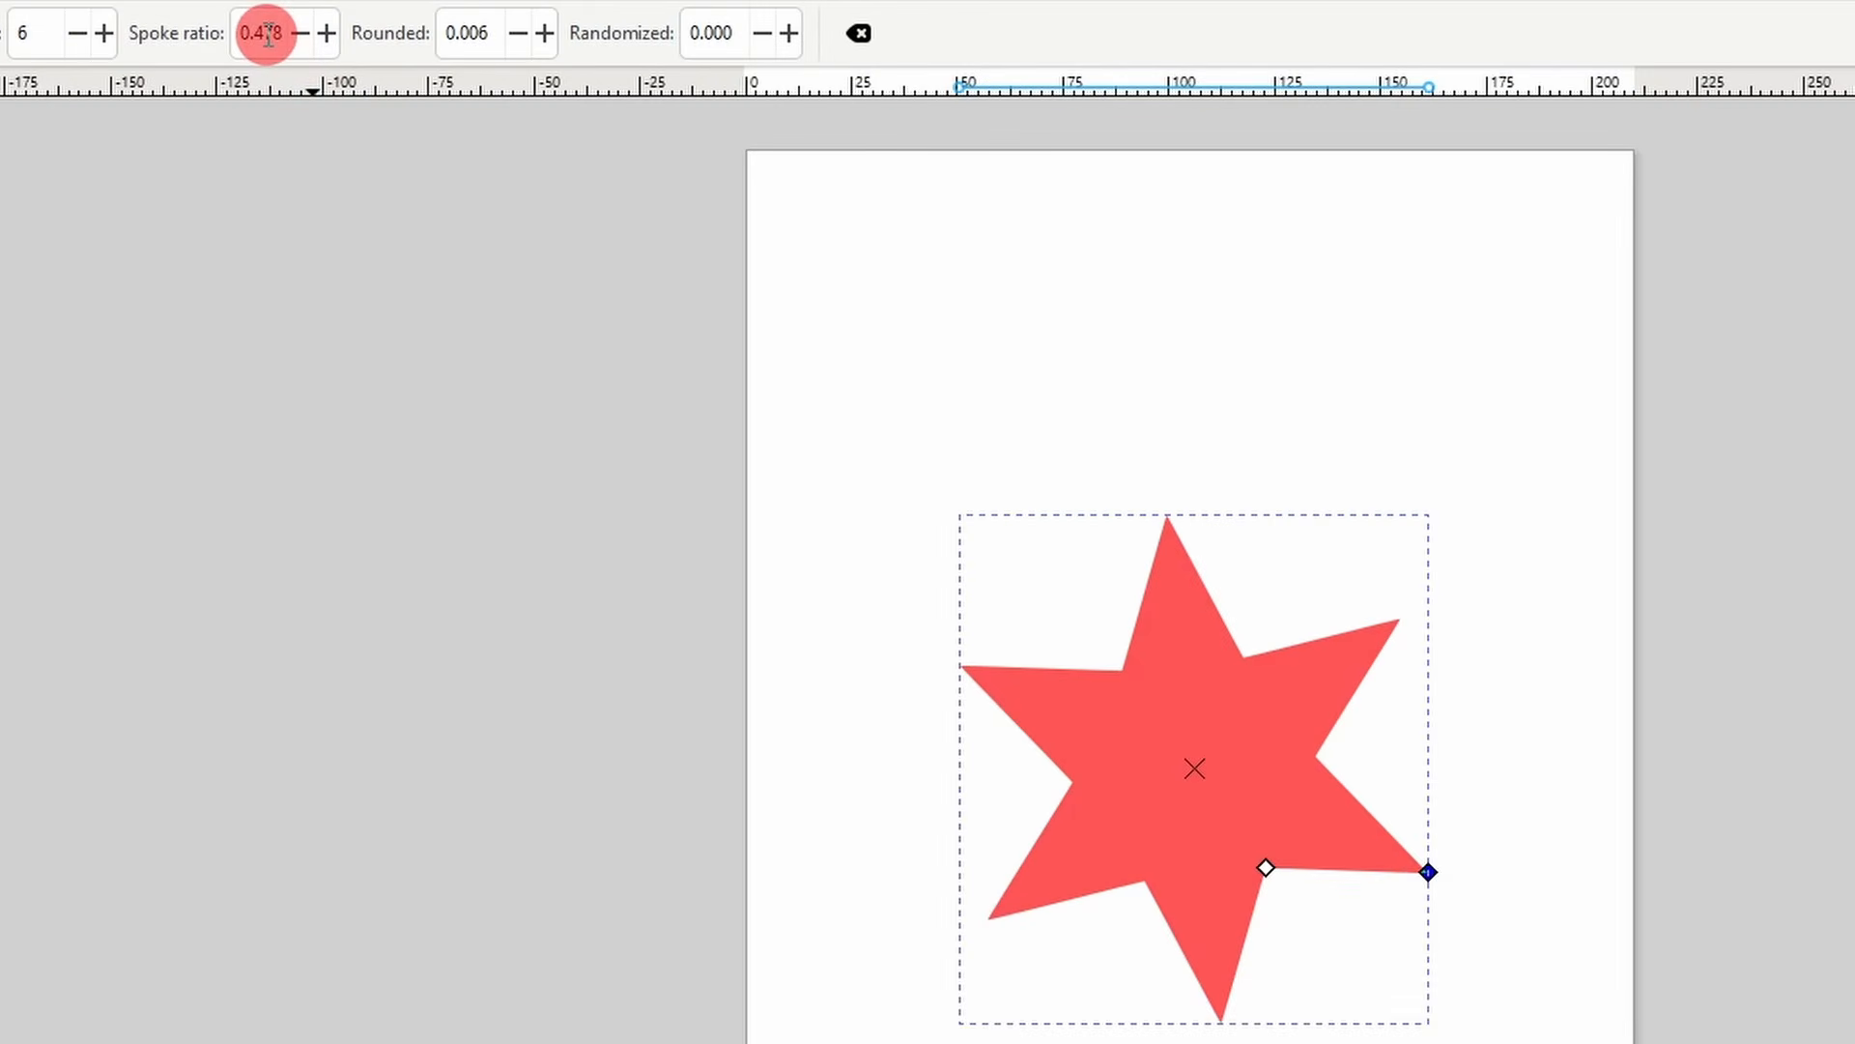
# - Set the red star's spoke ratio to 0.648 and its rounding to 0.316
pyautogui.click(288, 39)
pyautogui.scroll(13, 298, 38)
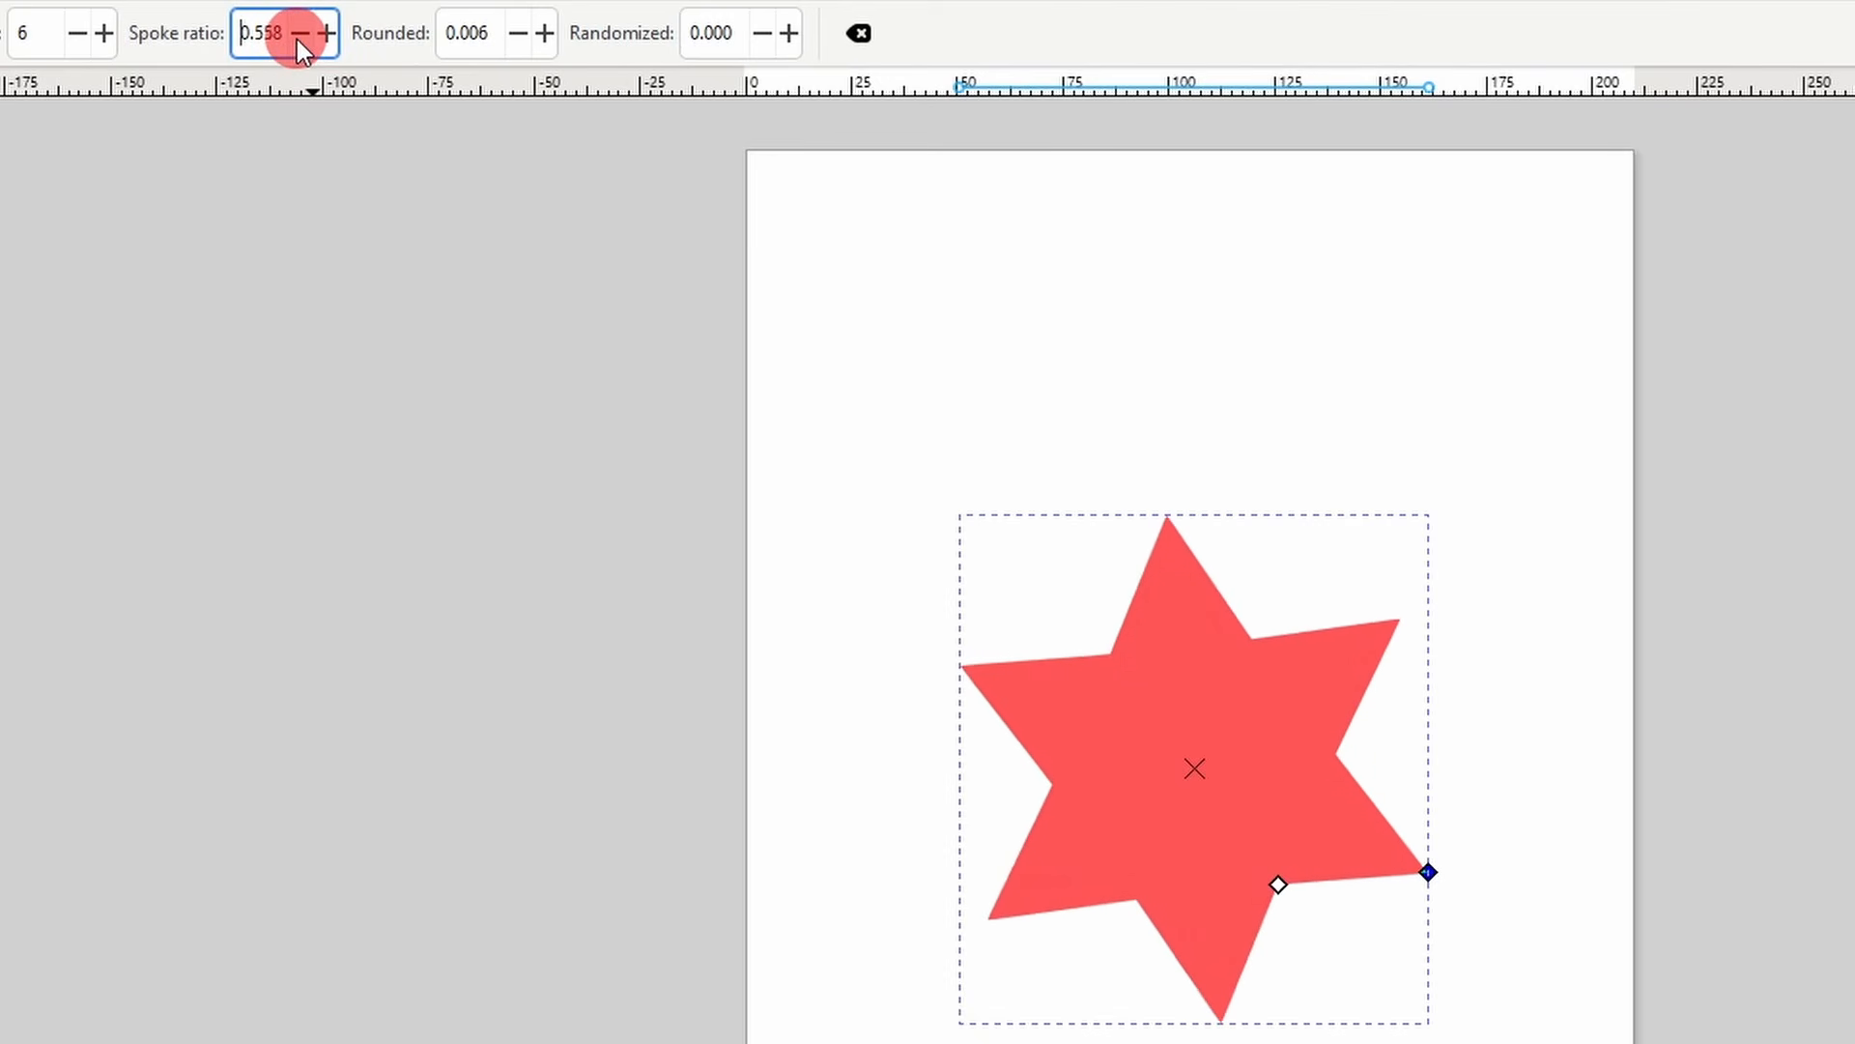
pyautogui.scroll(4, 297, 39)
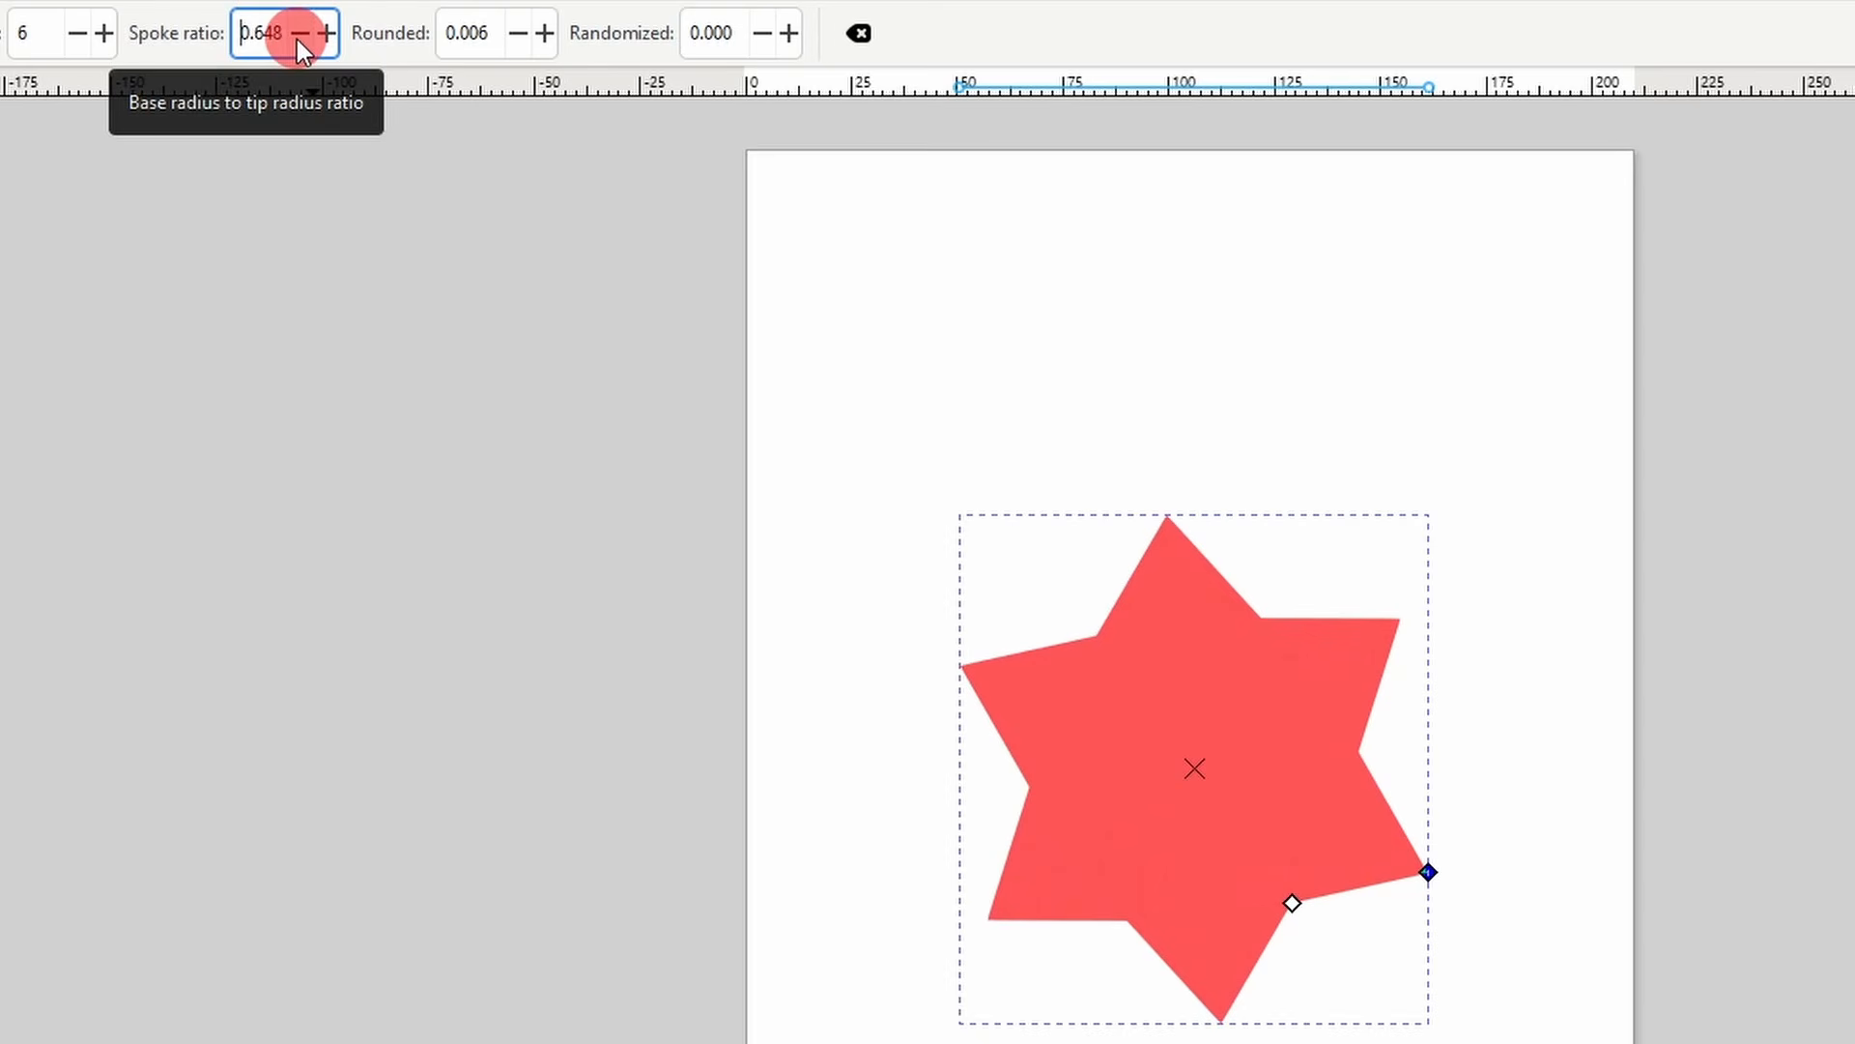
pyautogui.click(495, 34)
pyautogui.scroll(12, 495, 34)
pyautogui.scroll(19, 495, 33)
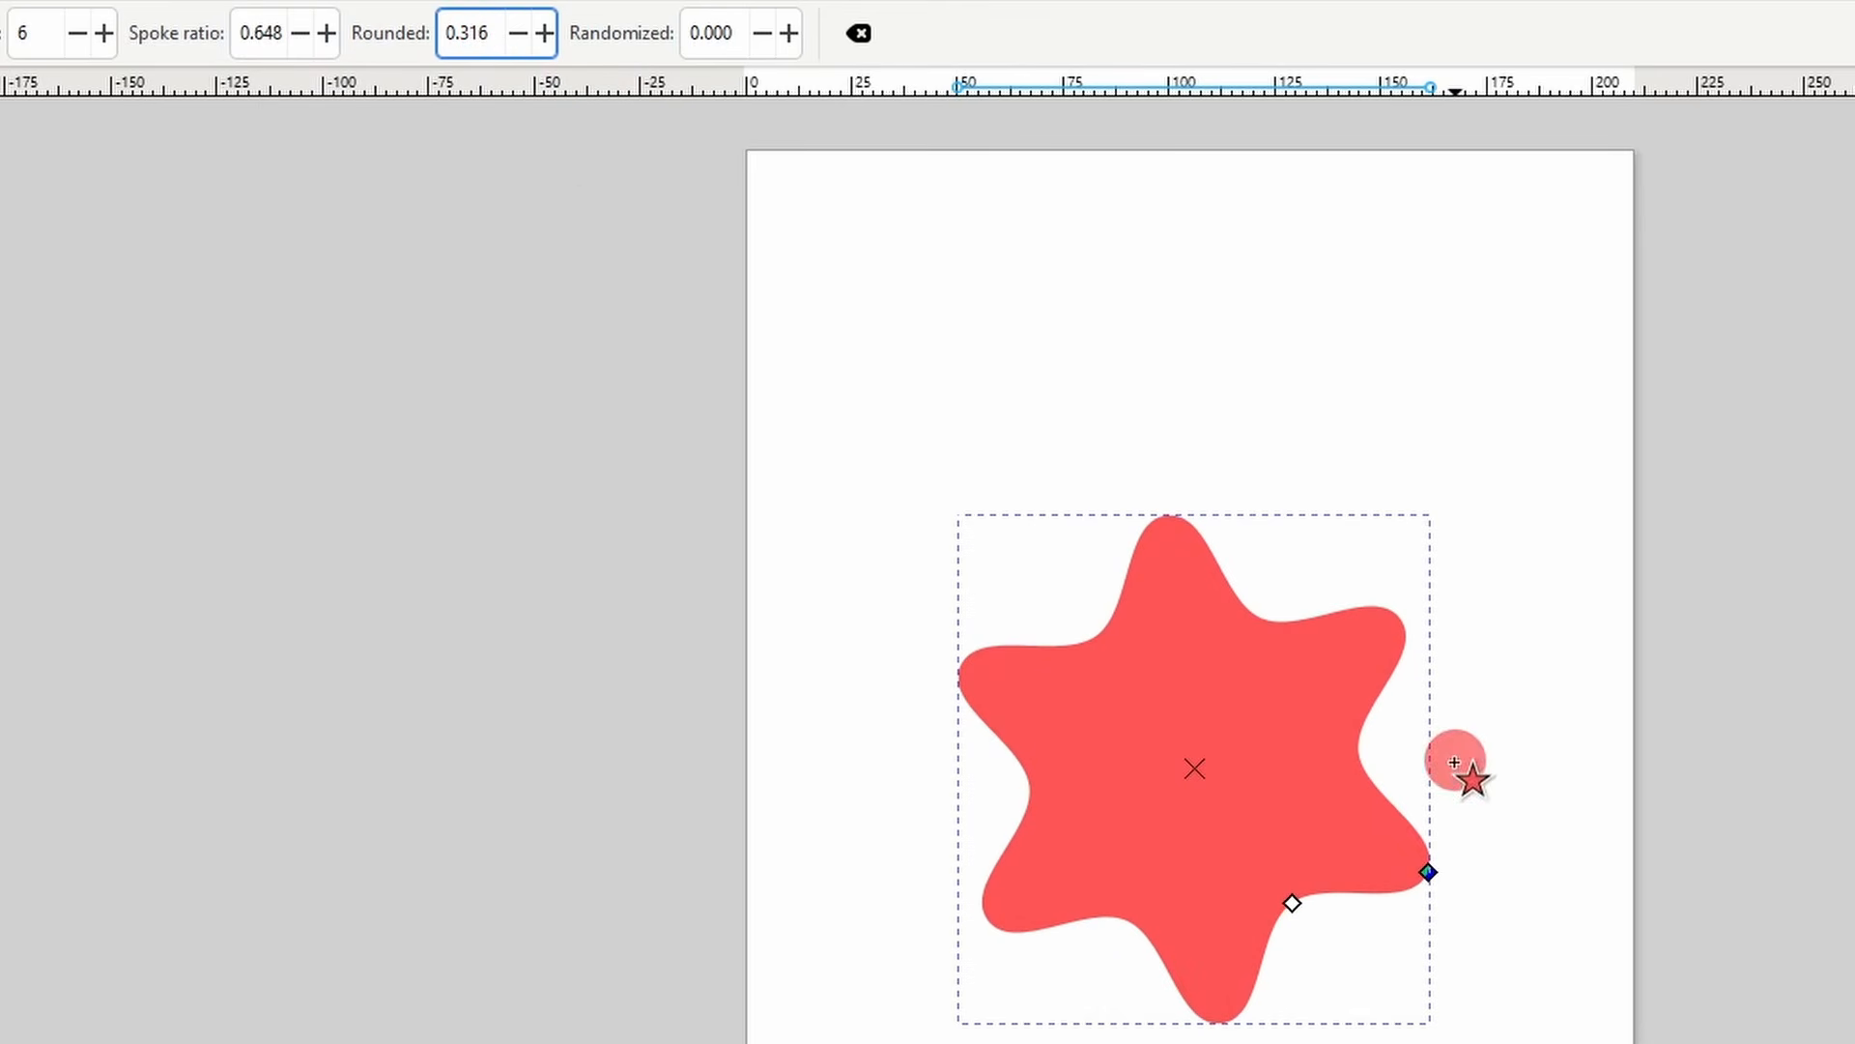
# - Round the star further to 0.902 with its inner handle, and randomize its corners to about 0.045
pyautogui.keyDown('shift'); pyautogui.click(1293, 903); pyautogui.keyUp('shift')
pyautogui.moveTo(1293, 903); pyautogui.dragTo(1304, 808)
pyautogui.scroll(19, 736, 34)
pyautogui.scroll(20, 737, 34)
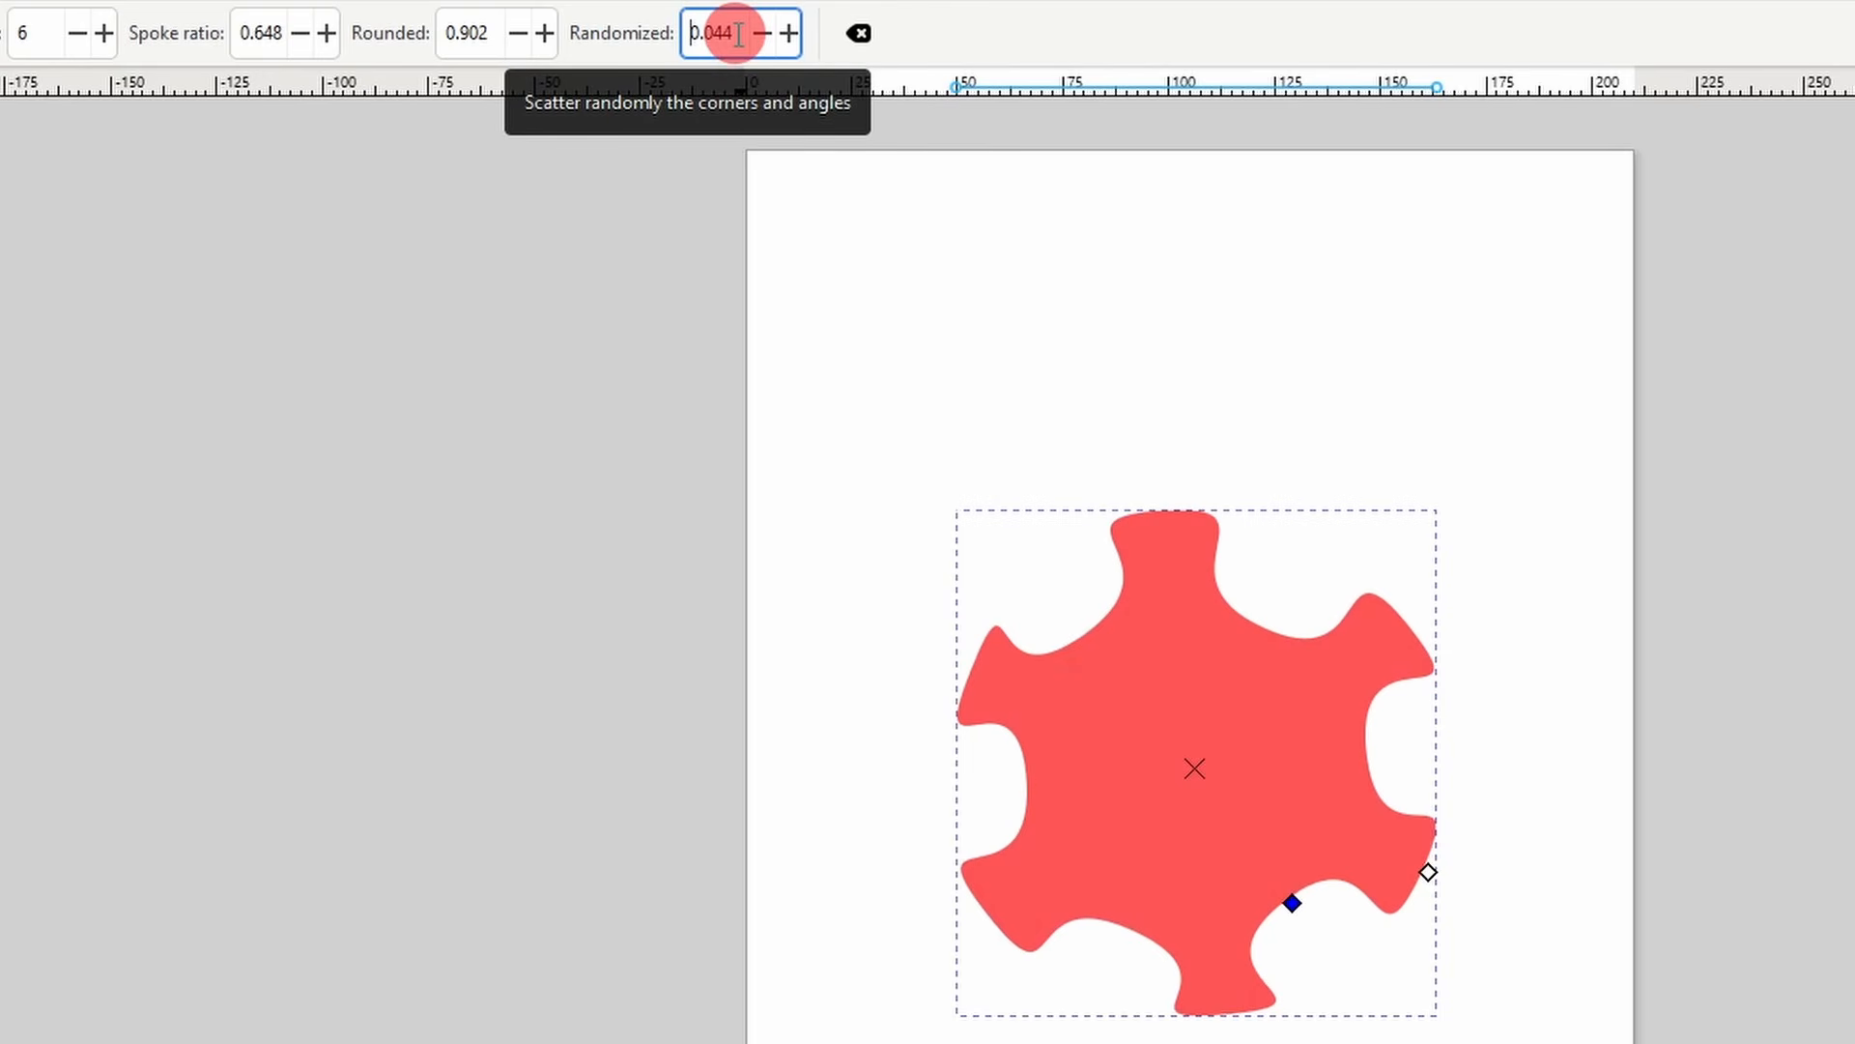
pyautogui.press('alt')
pyautogui.moveTo(1423, 851); pyautogui.dragTo(1475, 846)
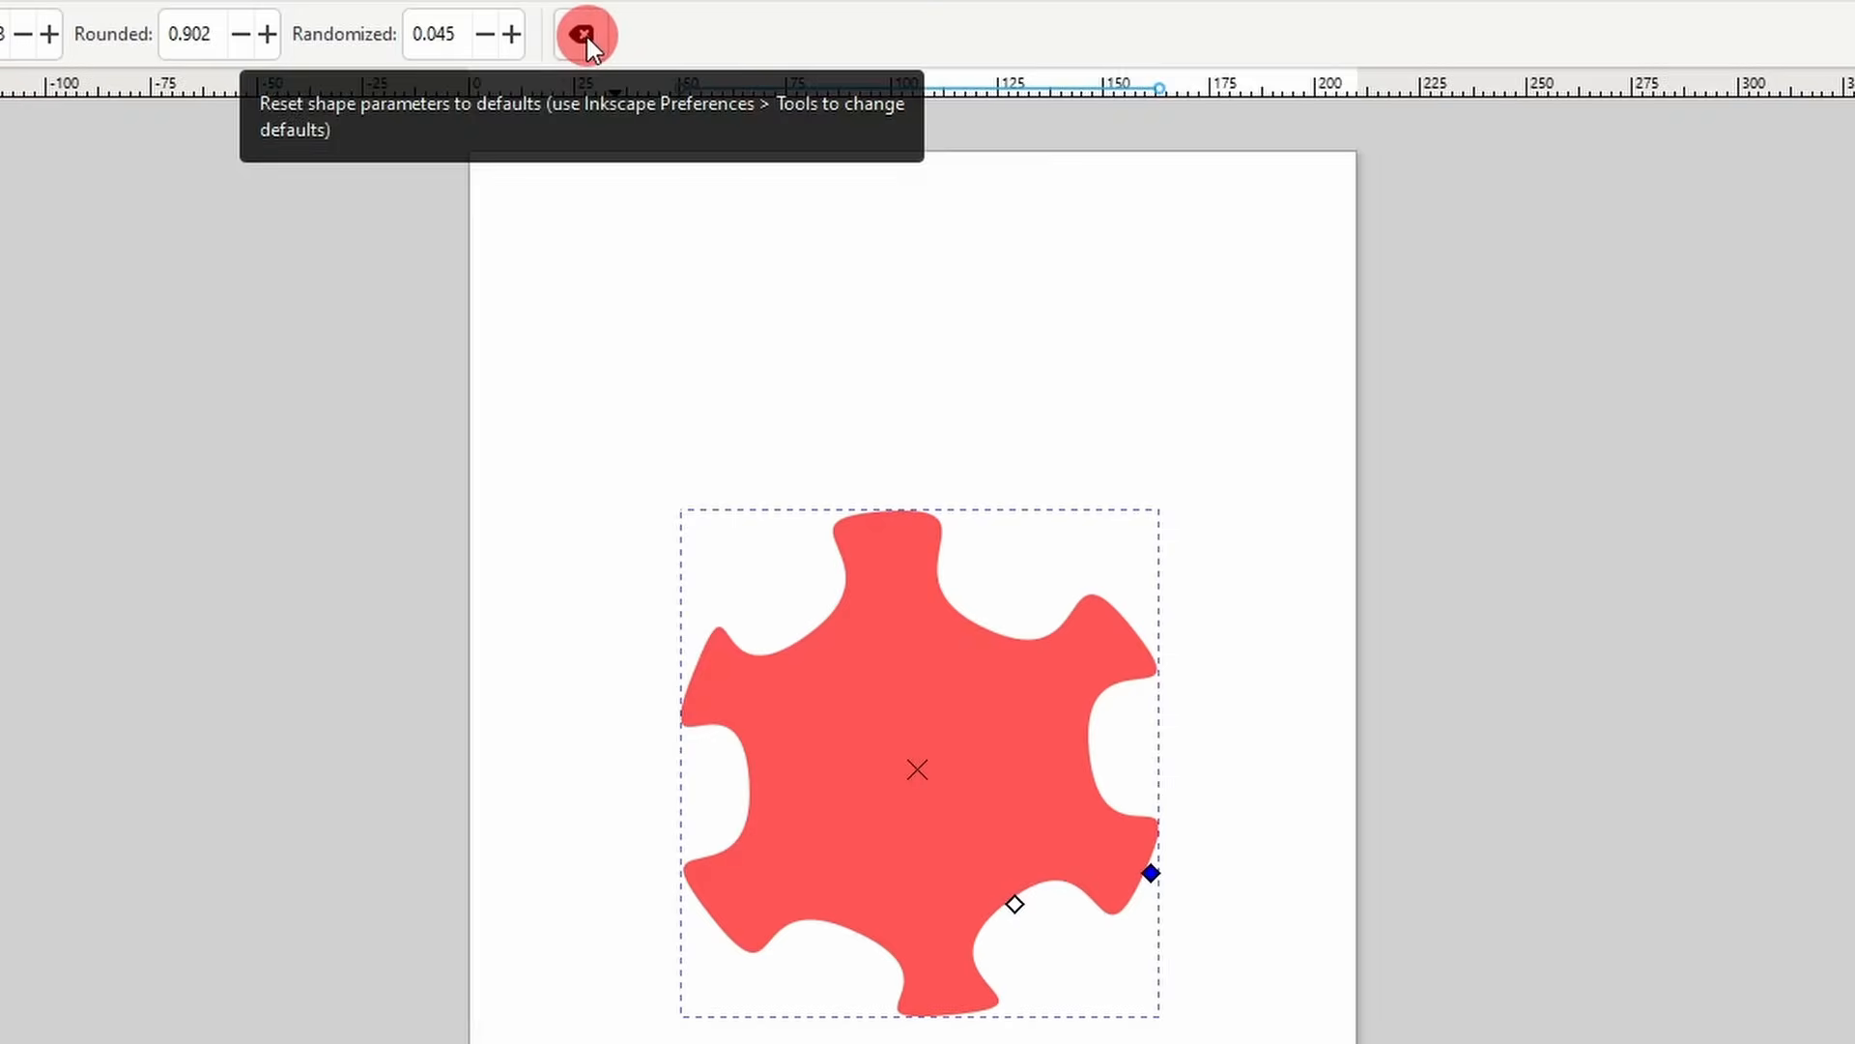
# - Reset the star's parameters to their defaults, and convert it to a polygon with 9 corners
pyautogui.click(586, 36)
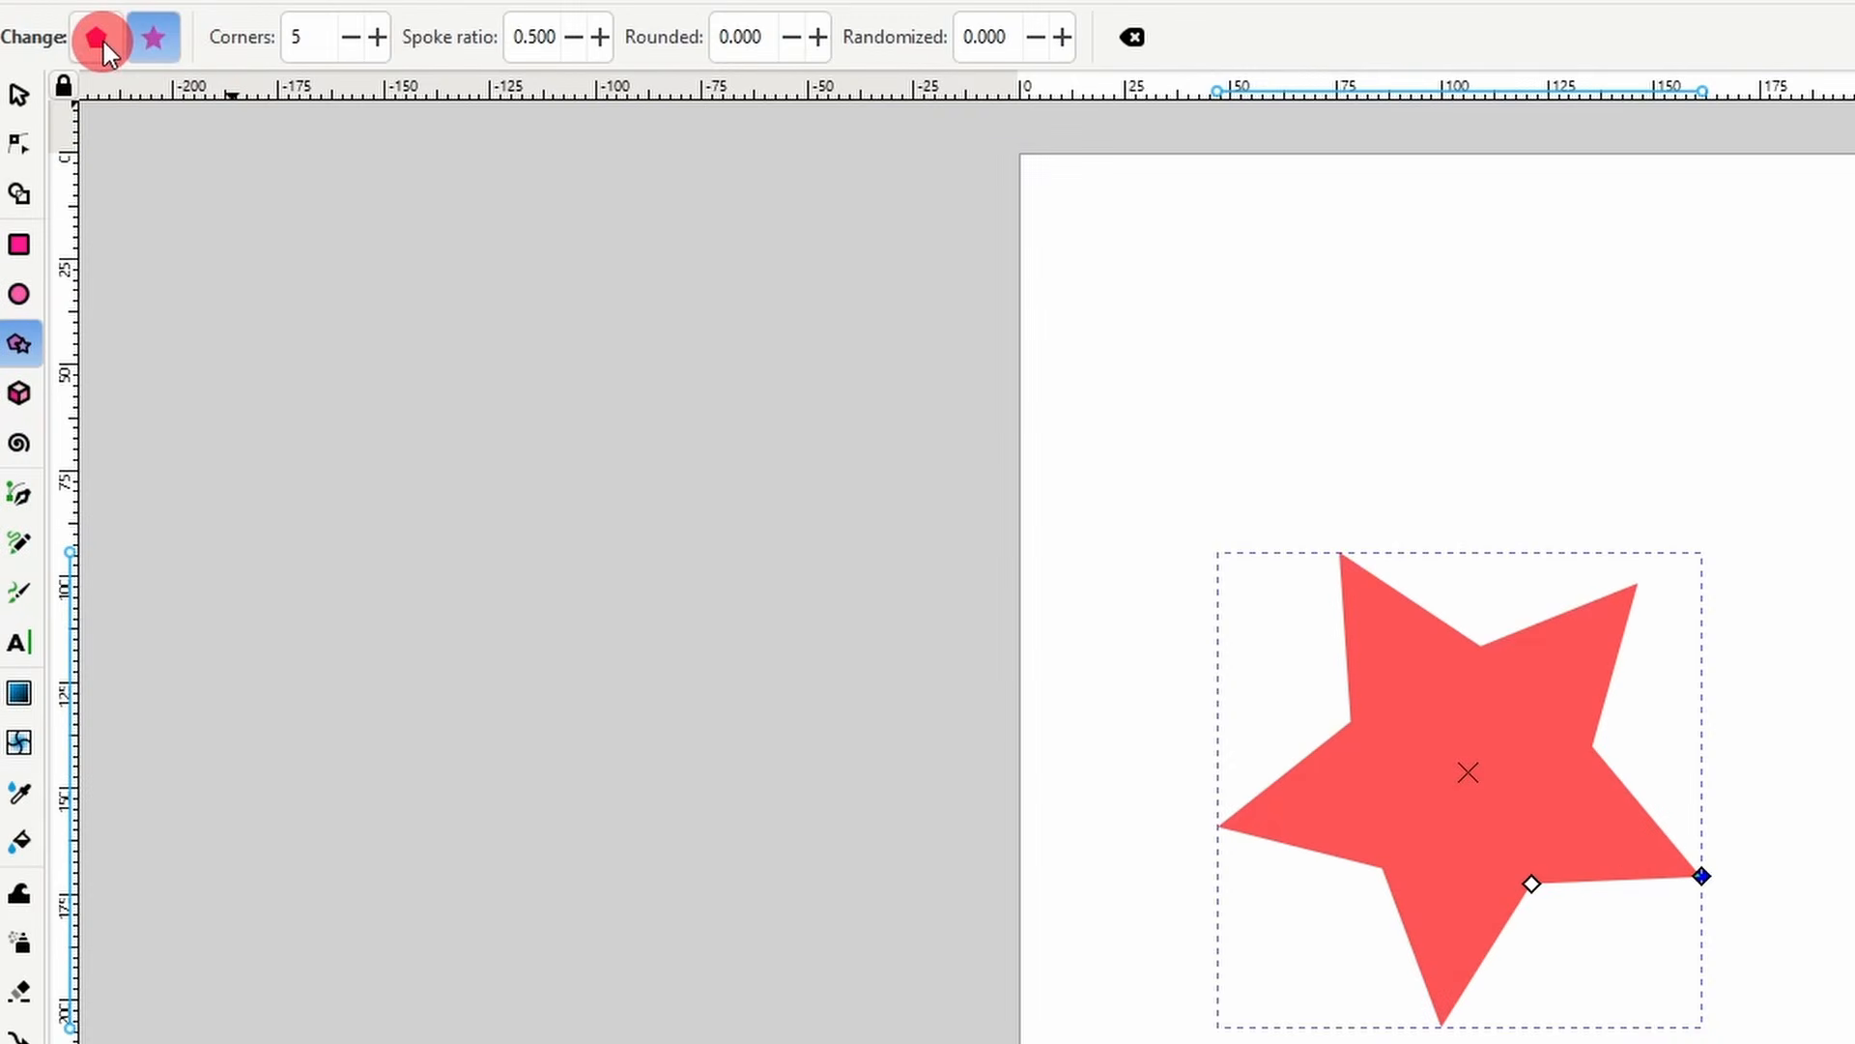
pyautogui.click(101, 37)
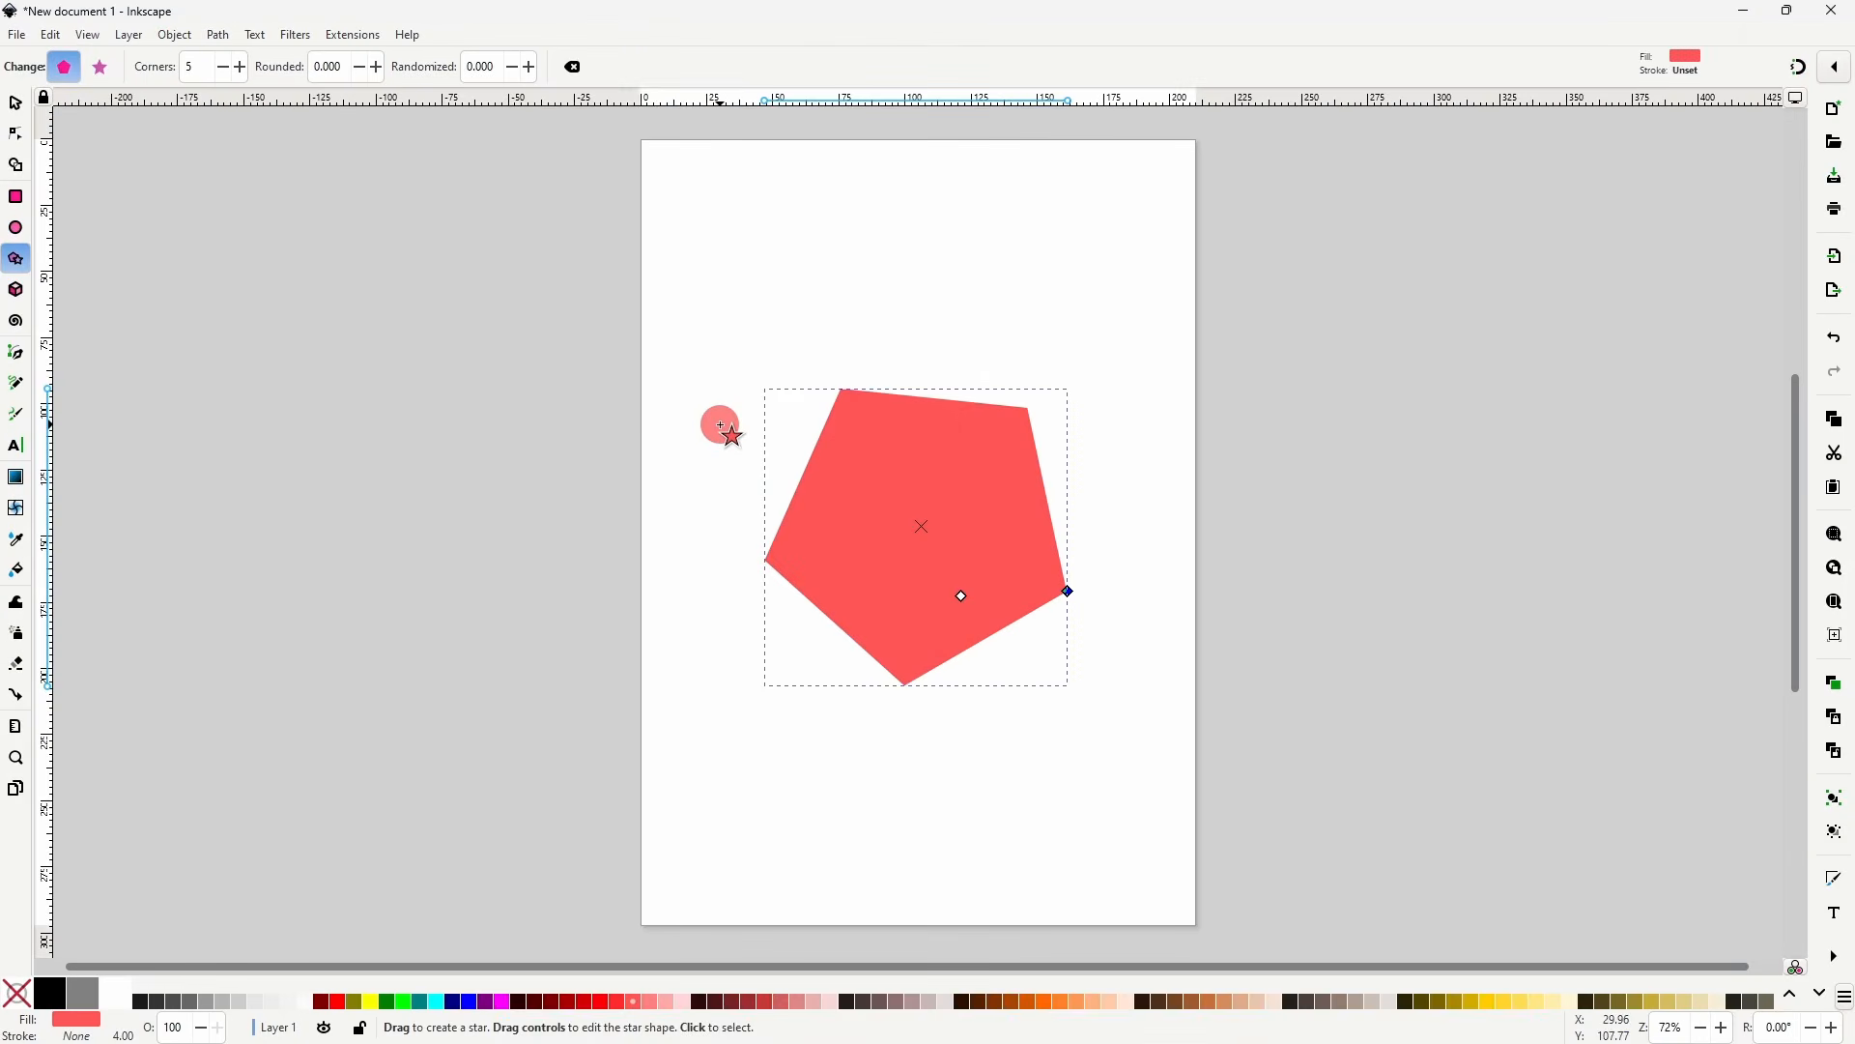
pyautogui.click(204, 67)
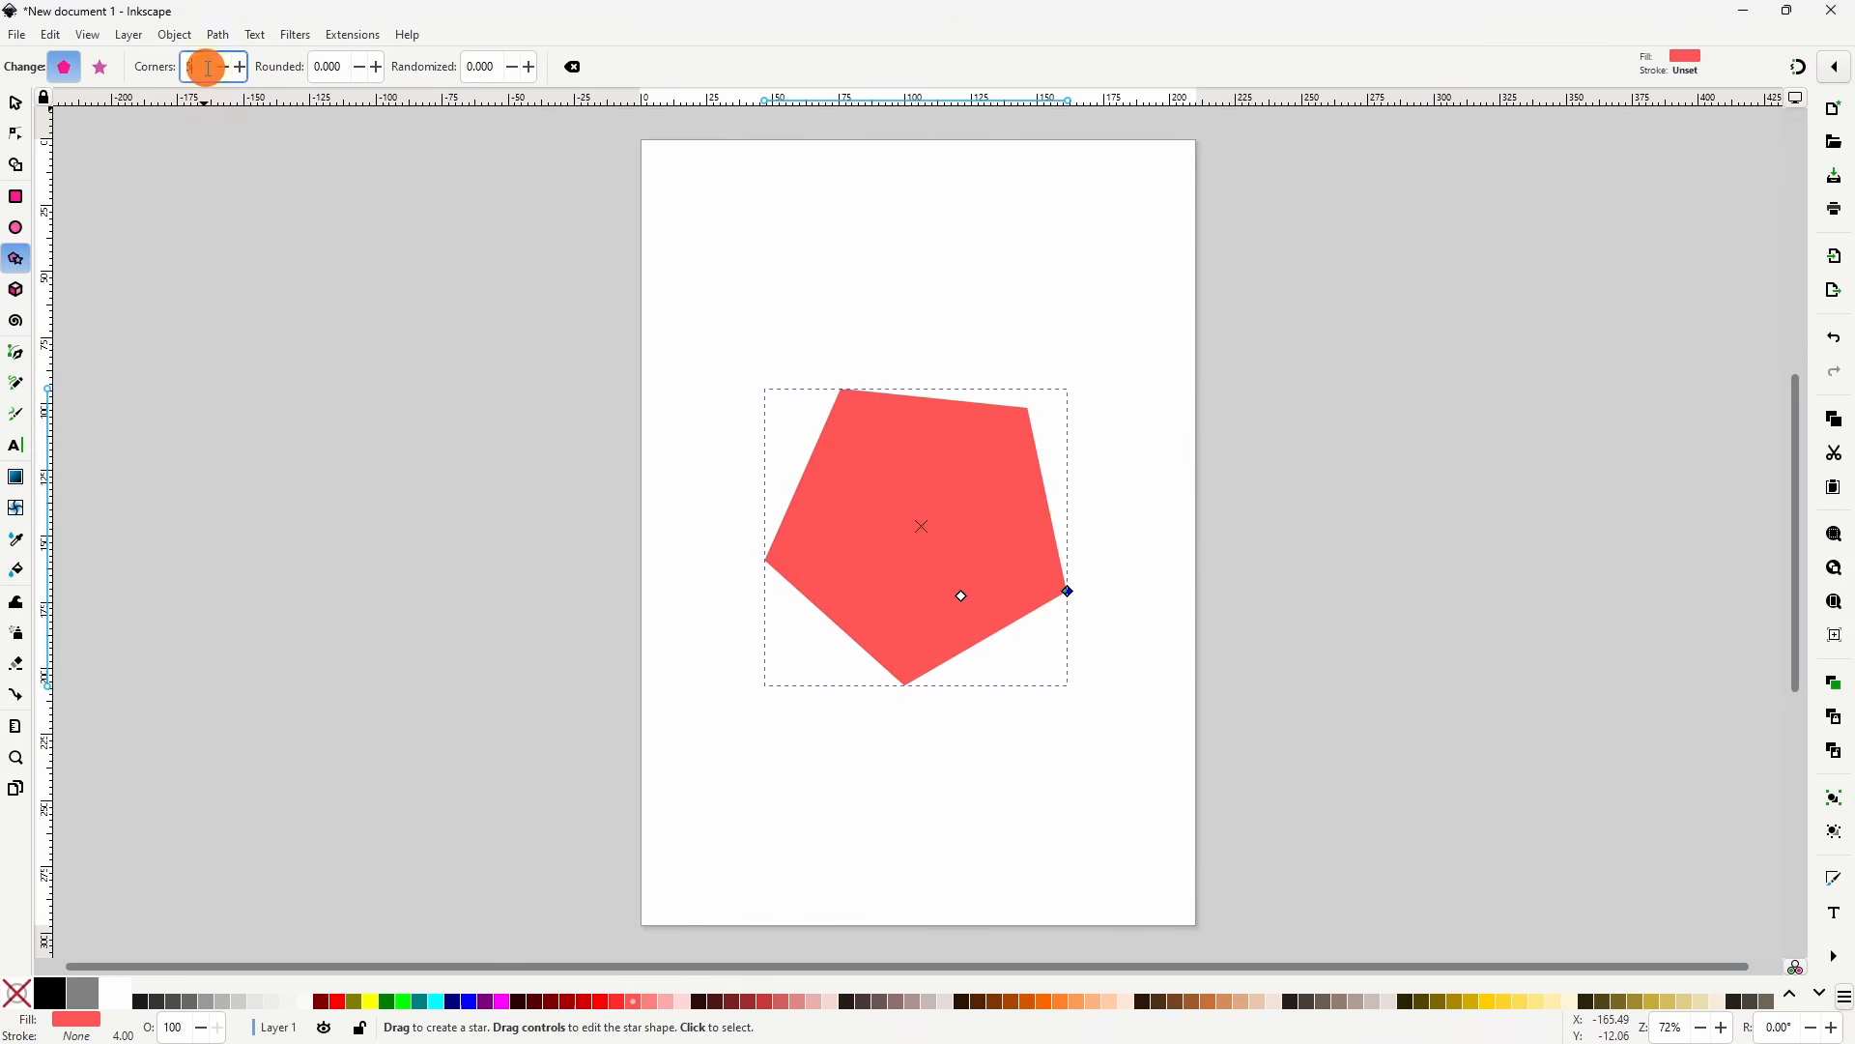
pyautogui.scroll(2, 206, 68)
pyautogui.scroll(2, 206, 68)
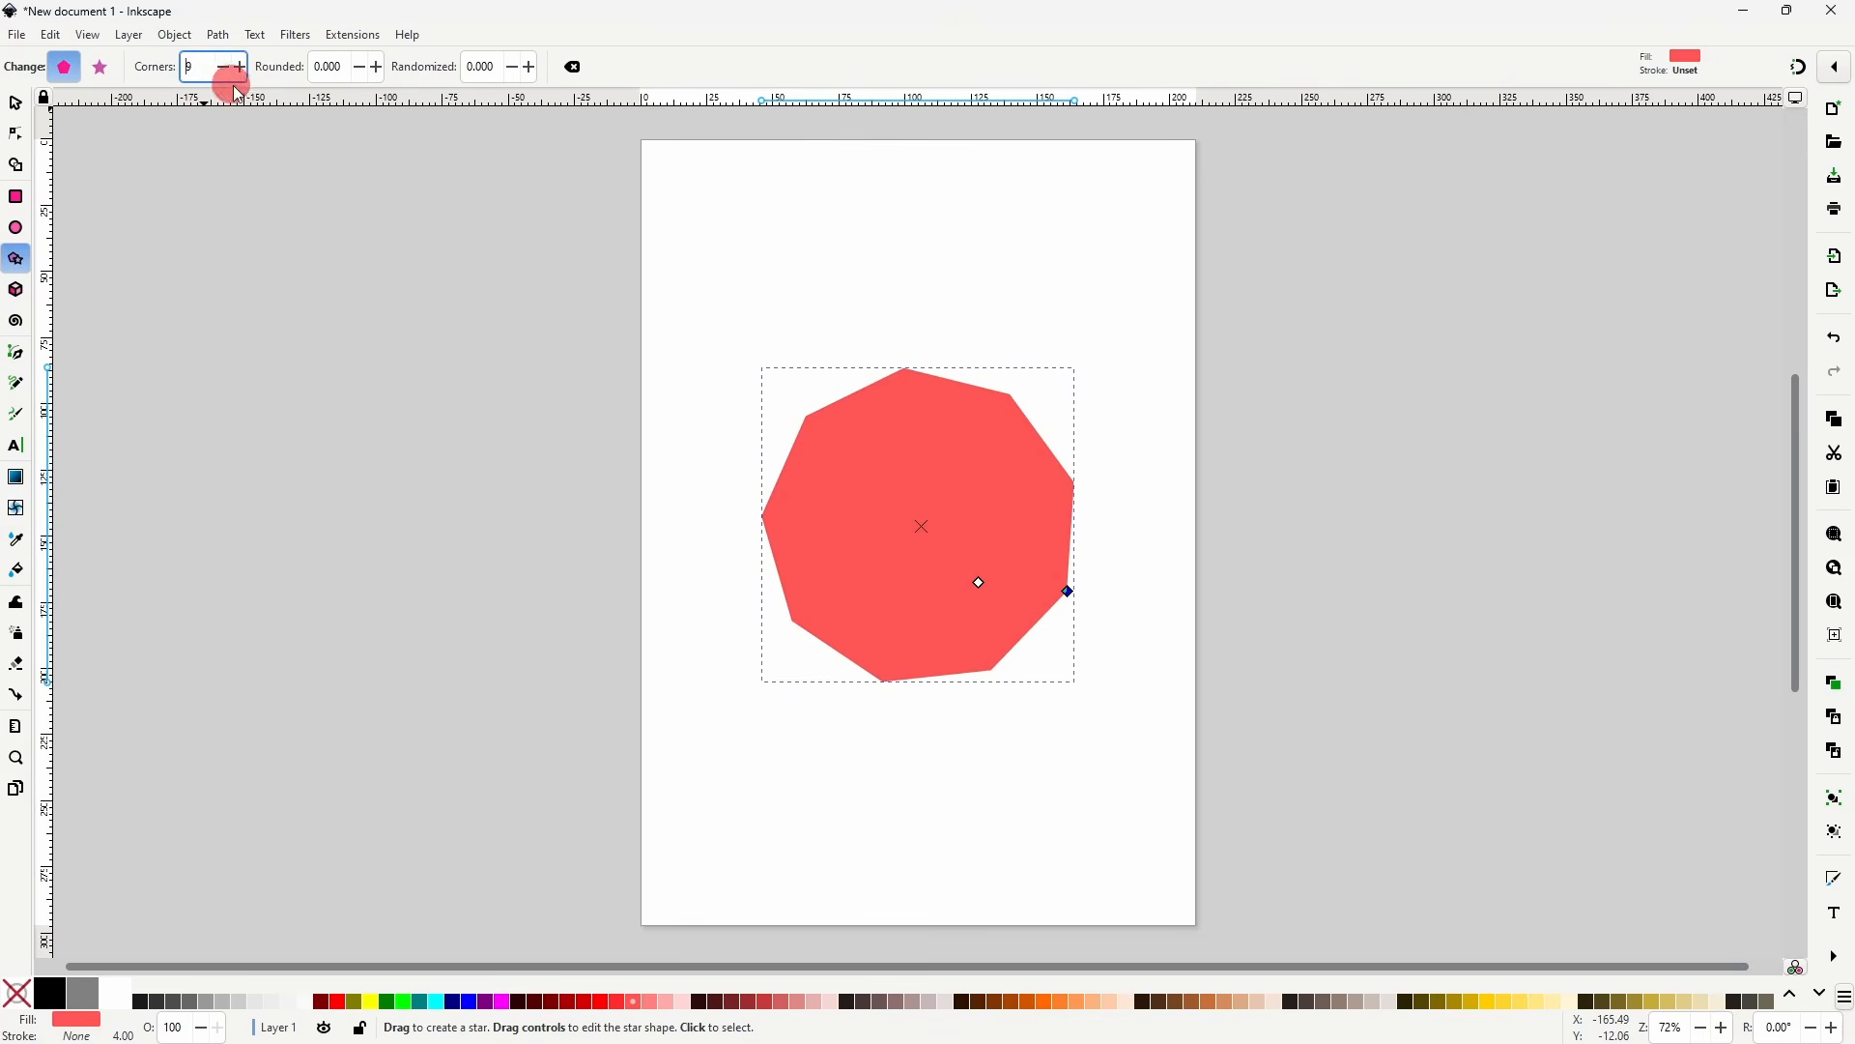
# - Set the polygon's rounding to 0.080 and randomize its outline slightly
pyautogui.click(341, 77)
pyautogui.scroll(15, 340, 76)
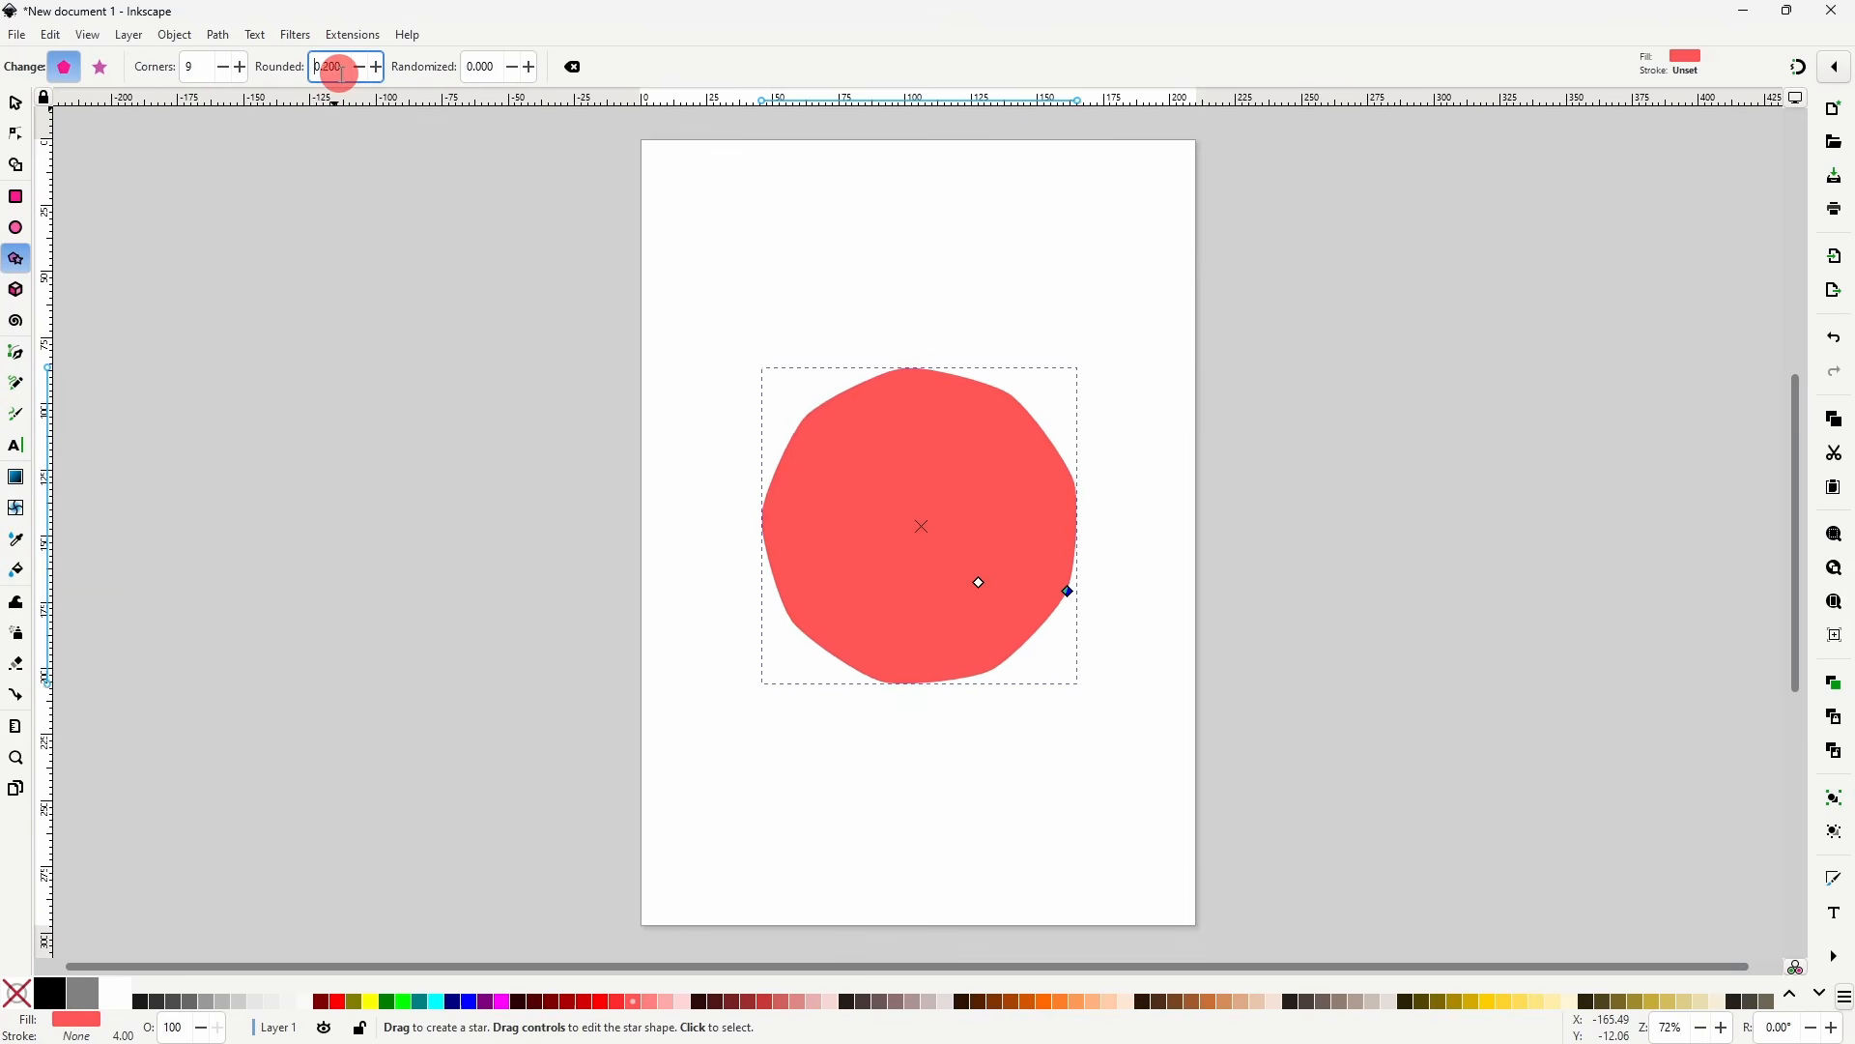
pyautogui.scroll(-7, 341, 75)
pyautogui.click(499, 73)
pyautogui.scroll(13, 501, 75)
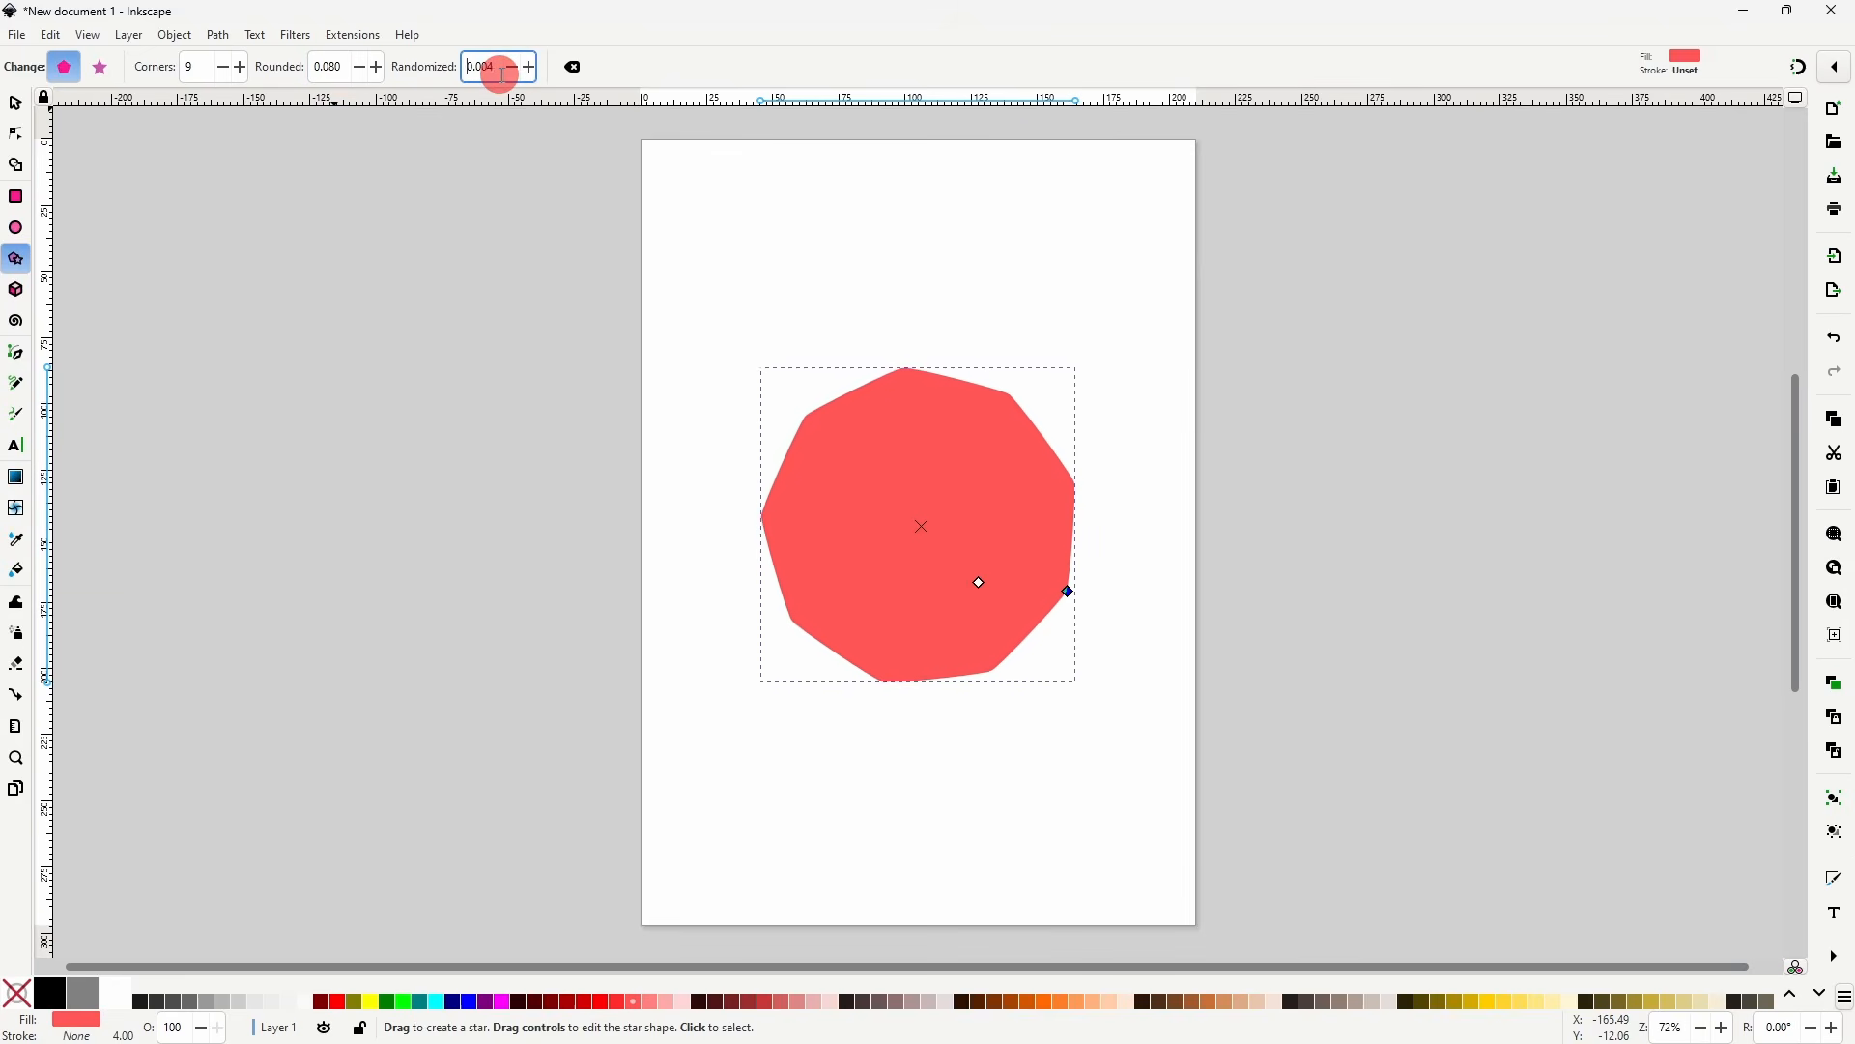
pyautogui.scroll(5, 499, 75)
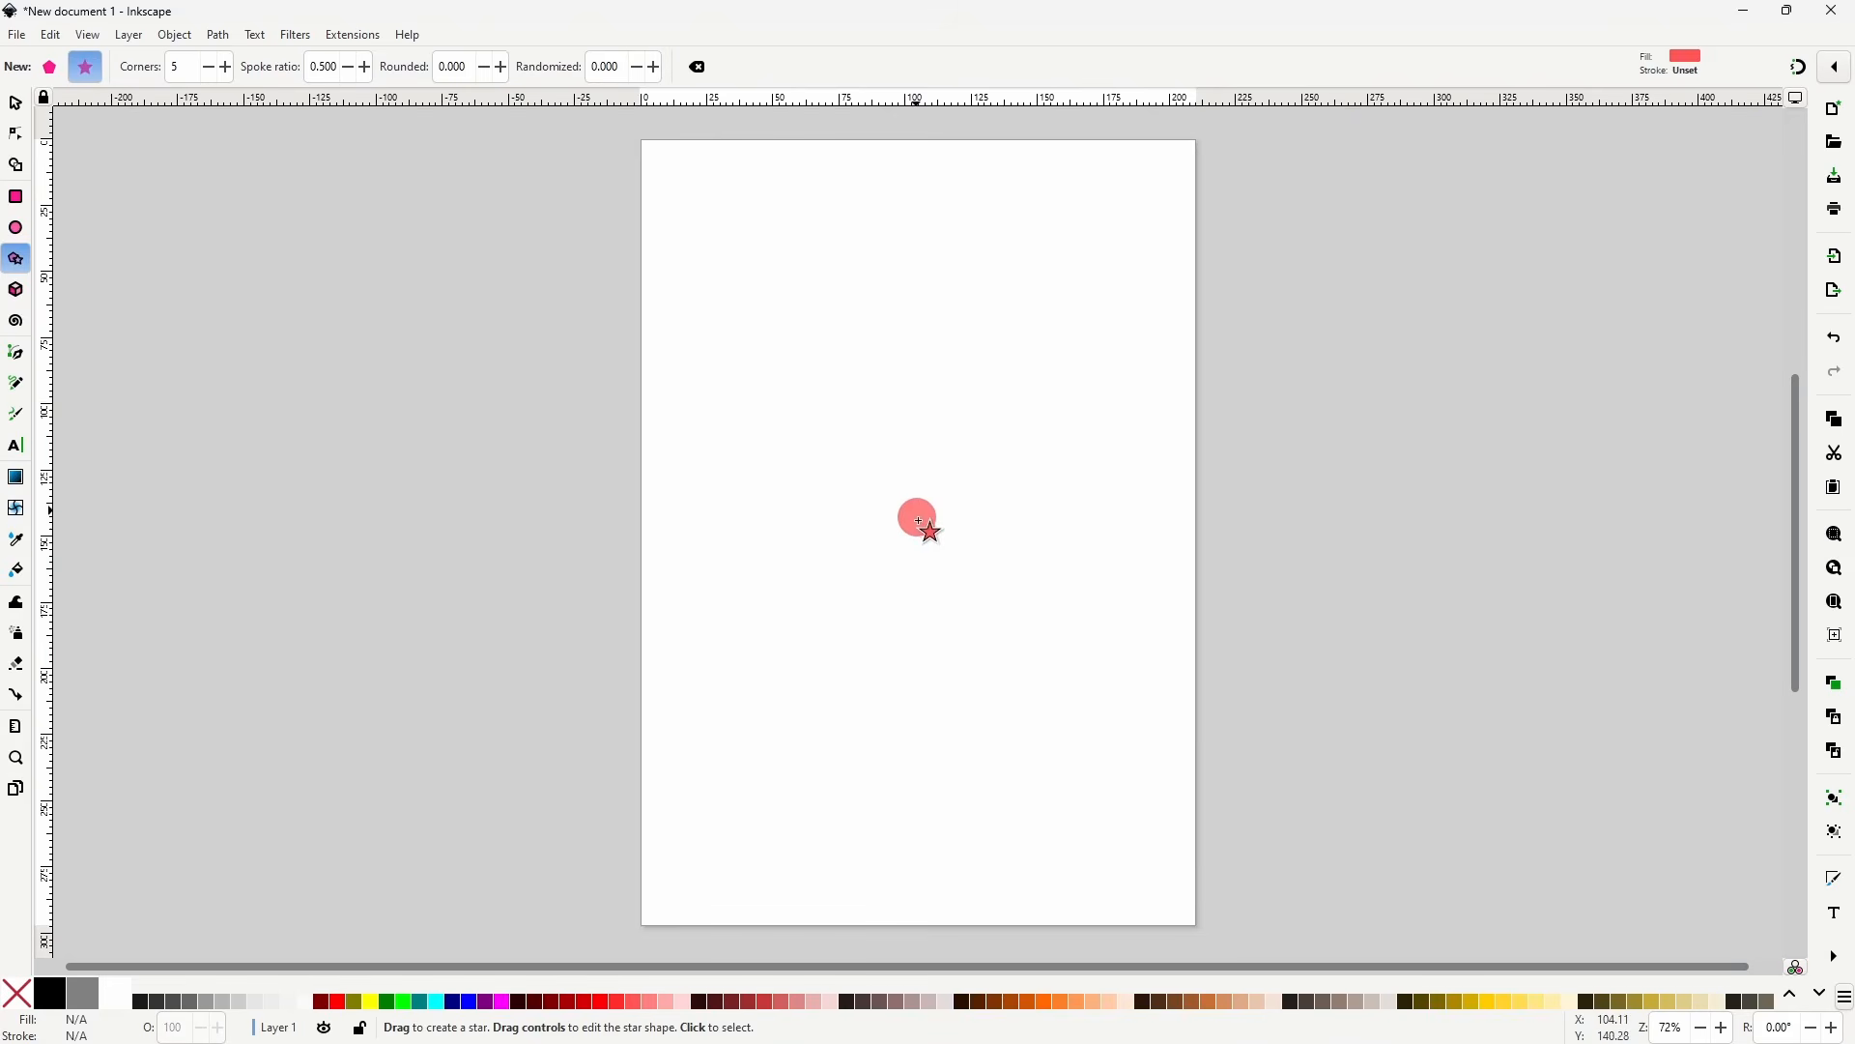
# - Draw a star outward from the middle of the empty page
pyautogui.moveTo(919, 521); pyautogui.dragTo(1092, 568)
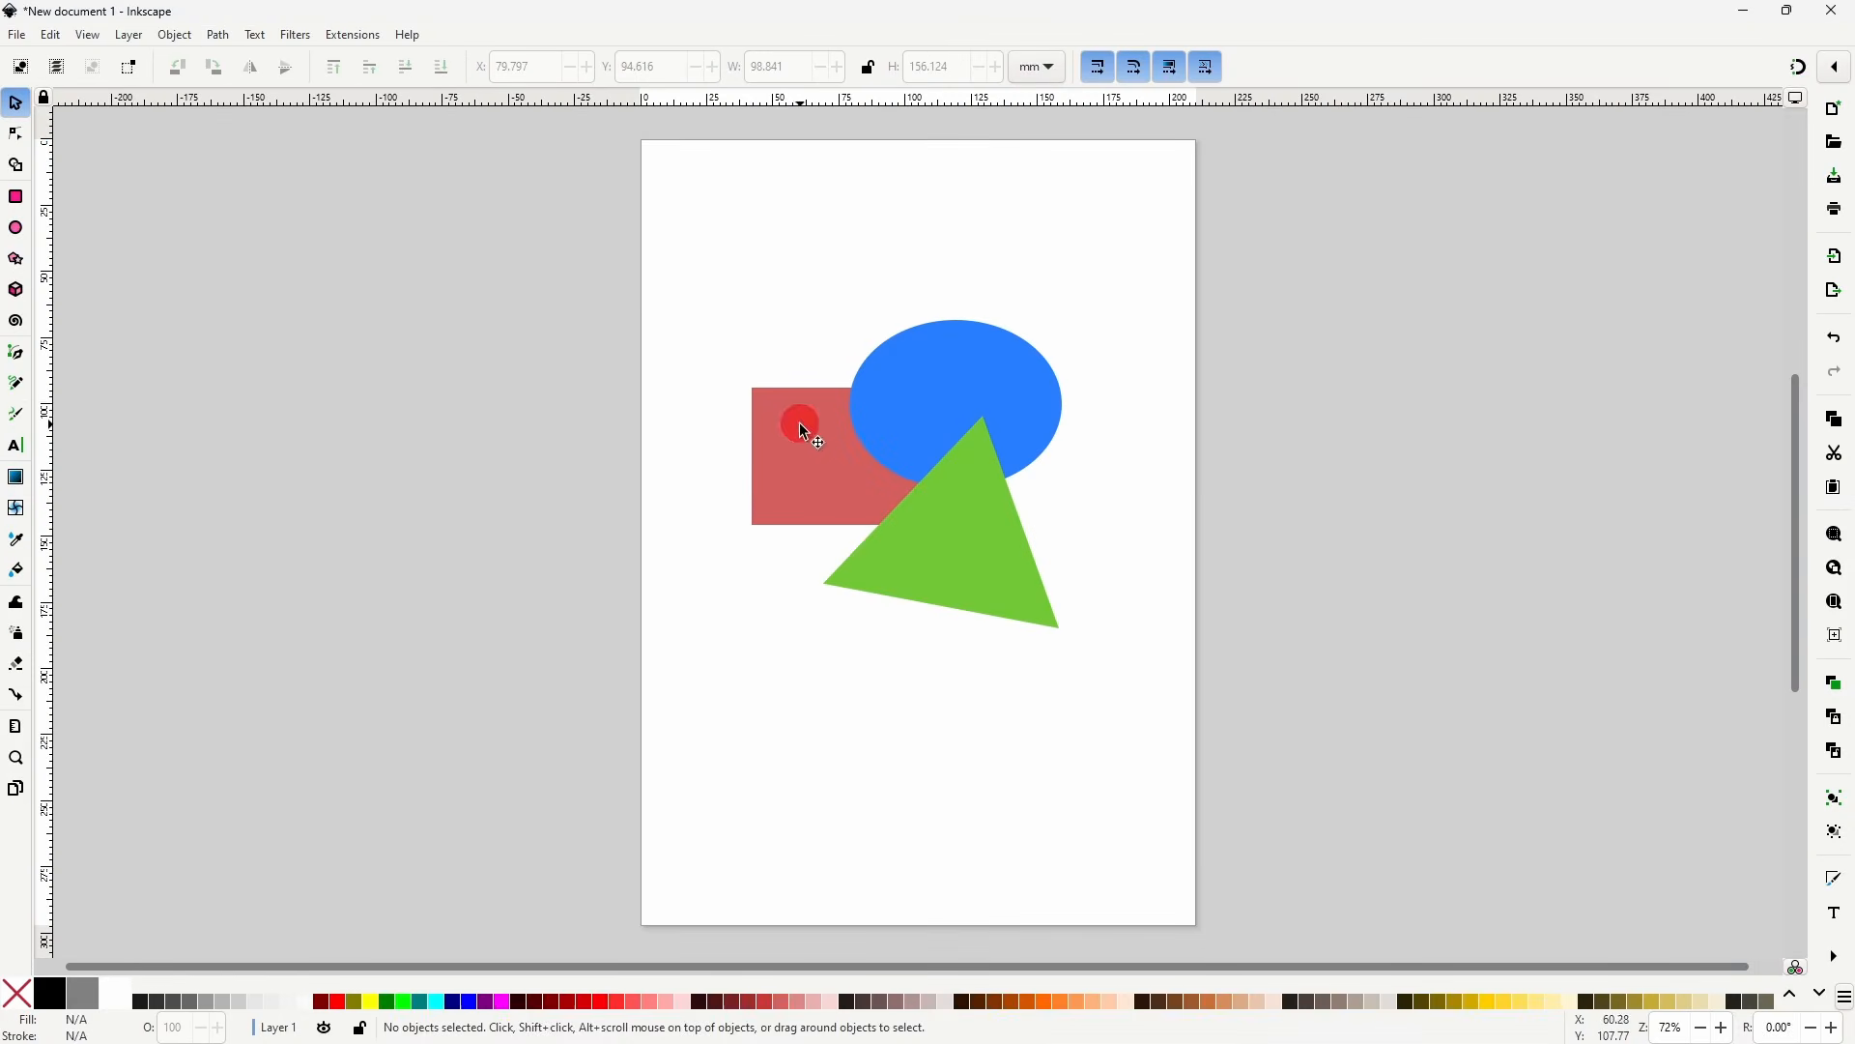
# - Raise the red rectangle to the top of the stack, and raise the blue ellipse two levels
pyautogui.click(801, 426)
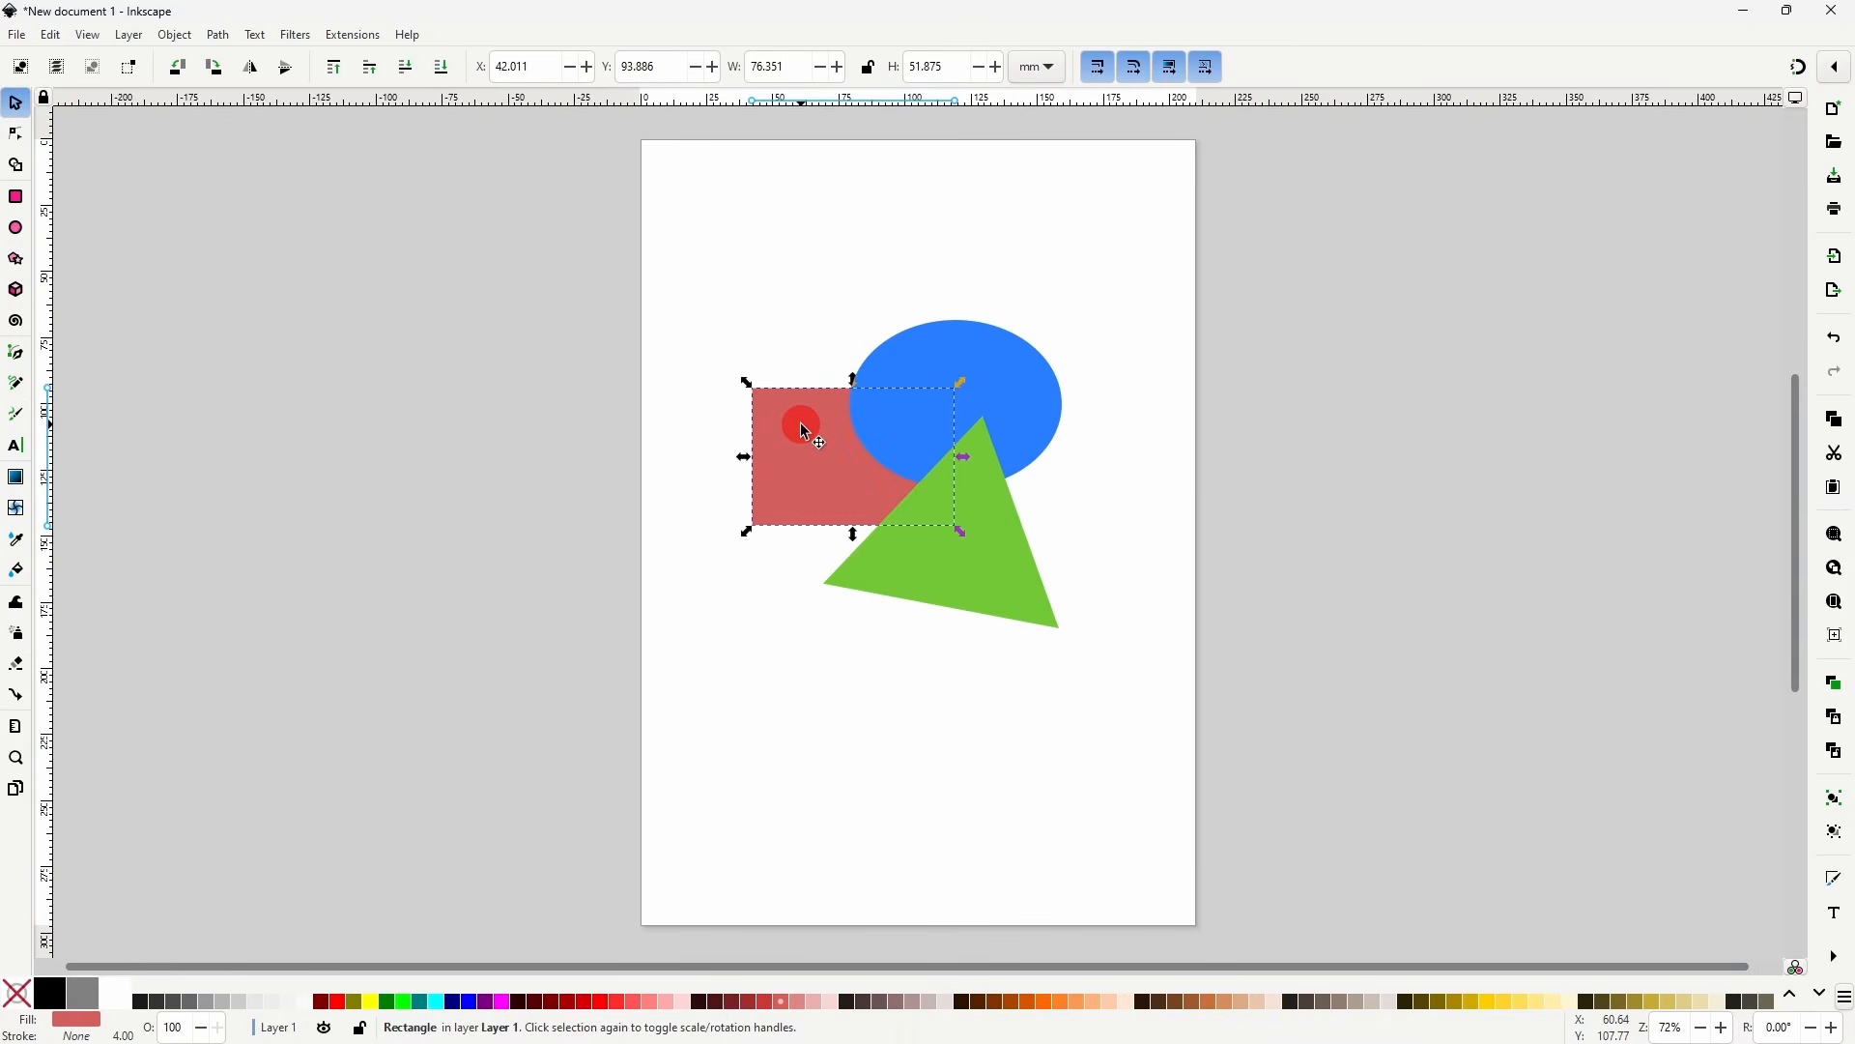
pyautogui.click(334, 68)
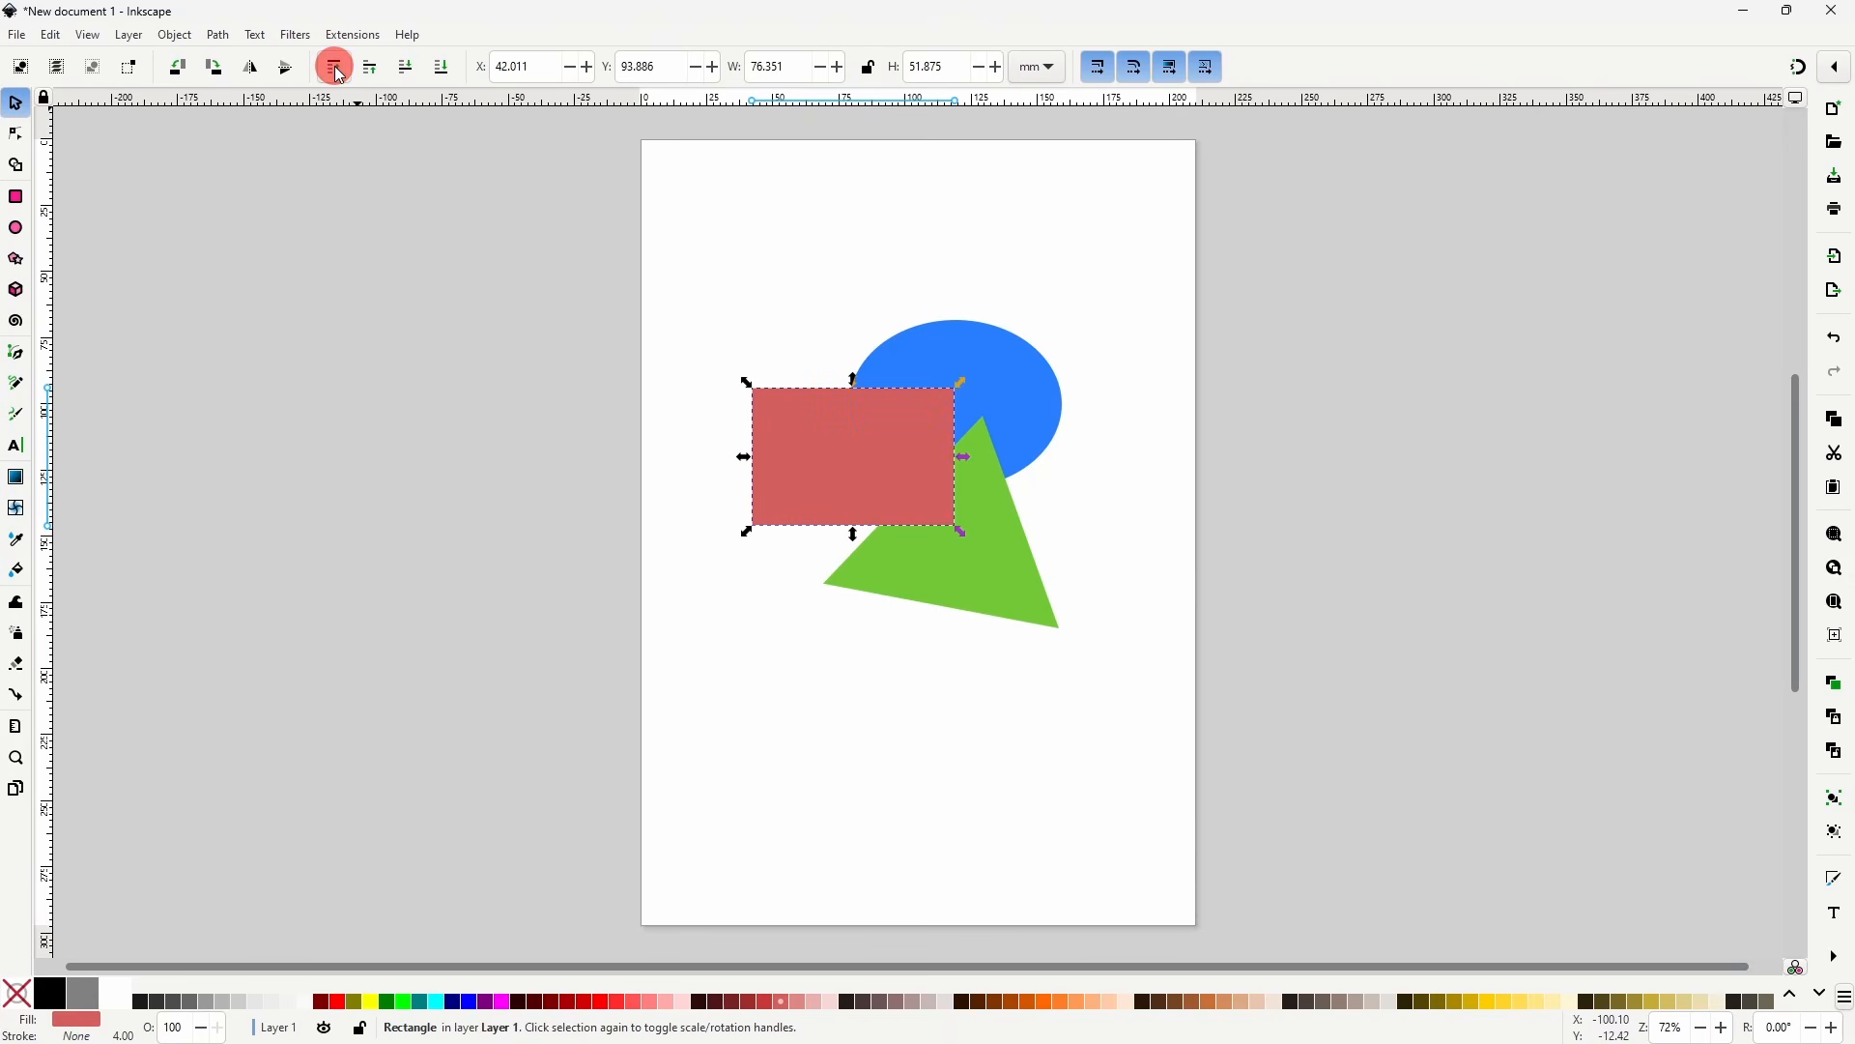
pyautogui.click(948, 346)
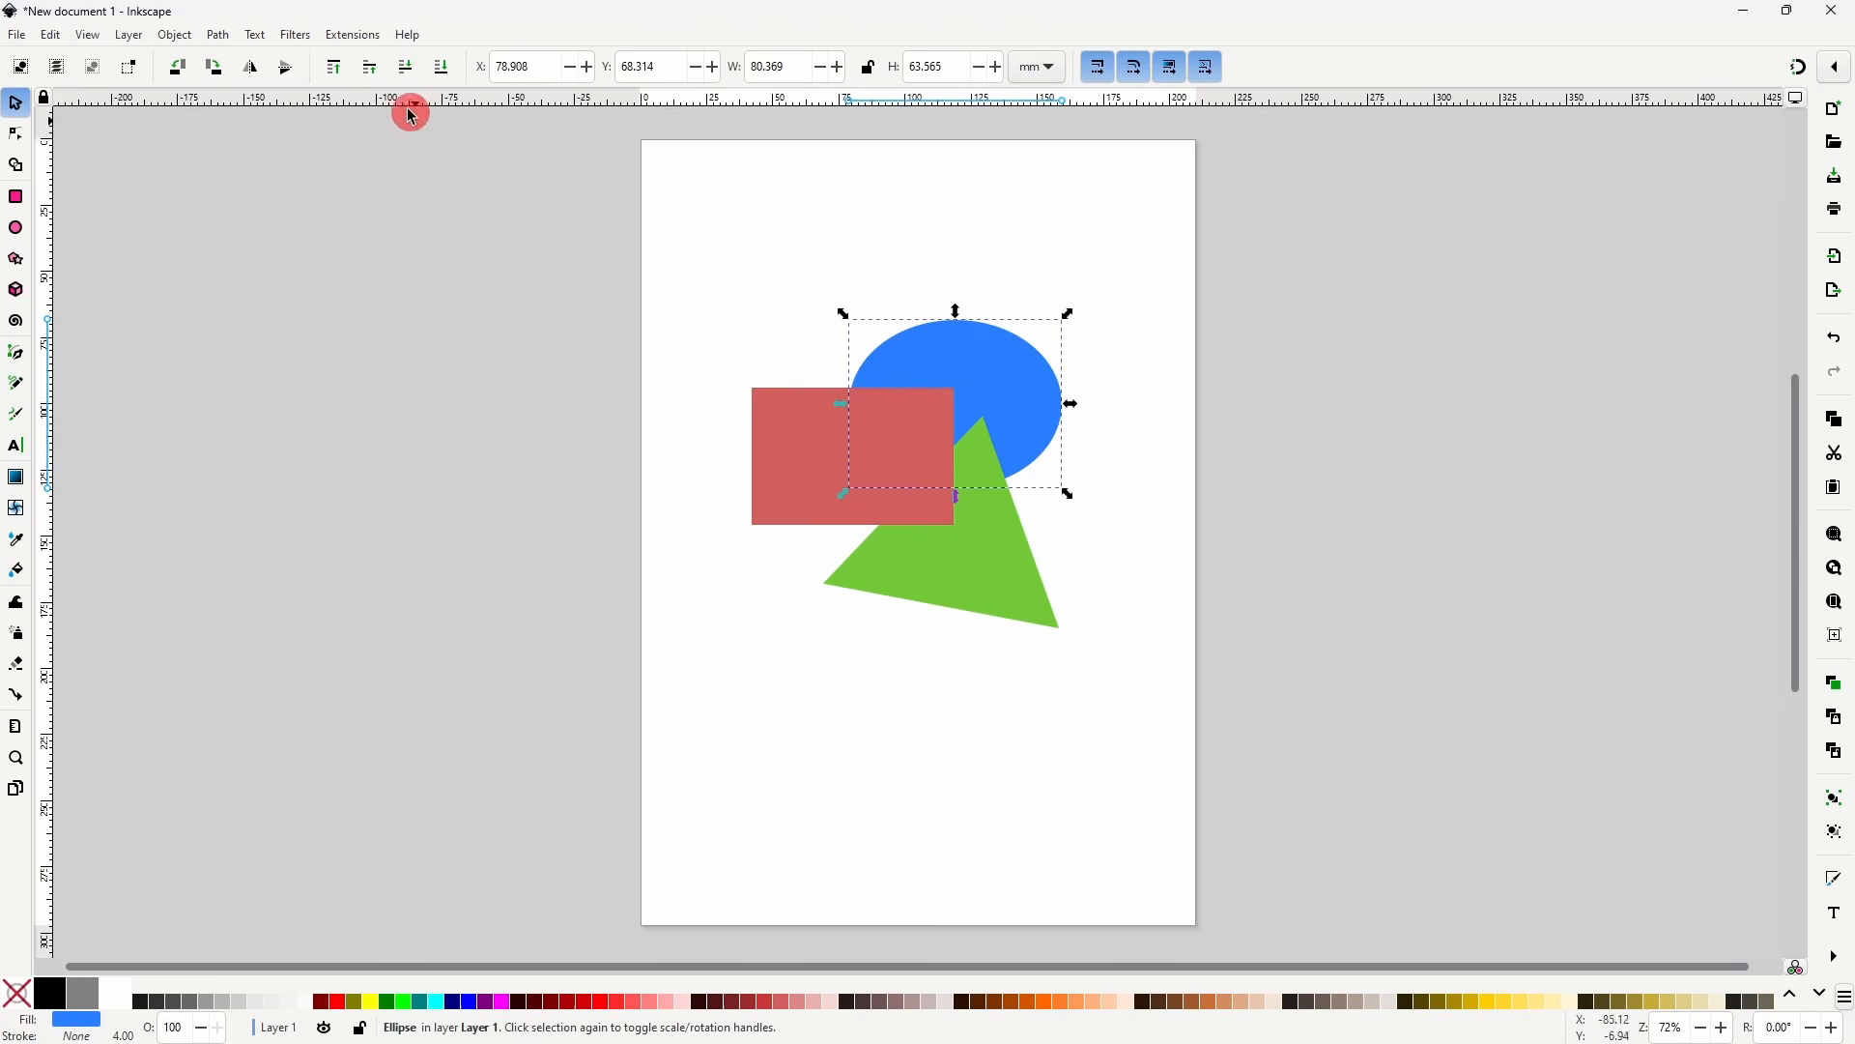
pyautogui.click(374, 69)
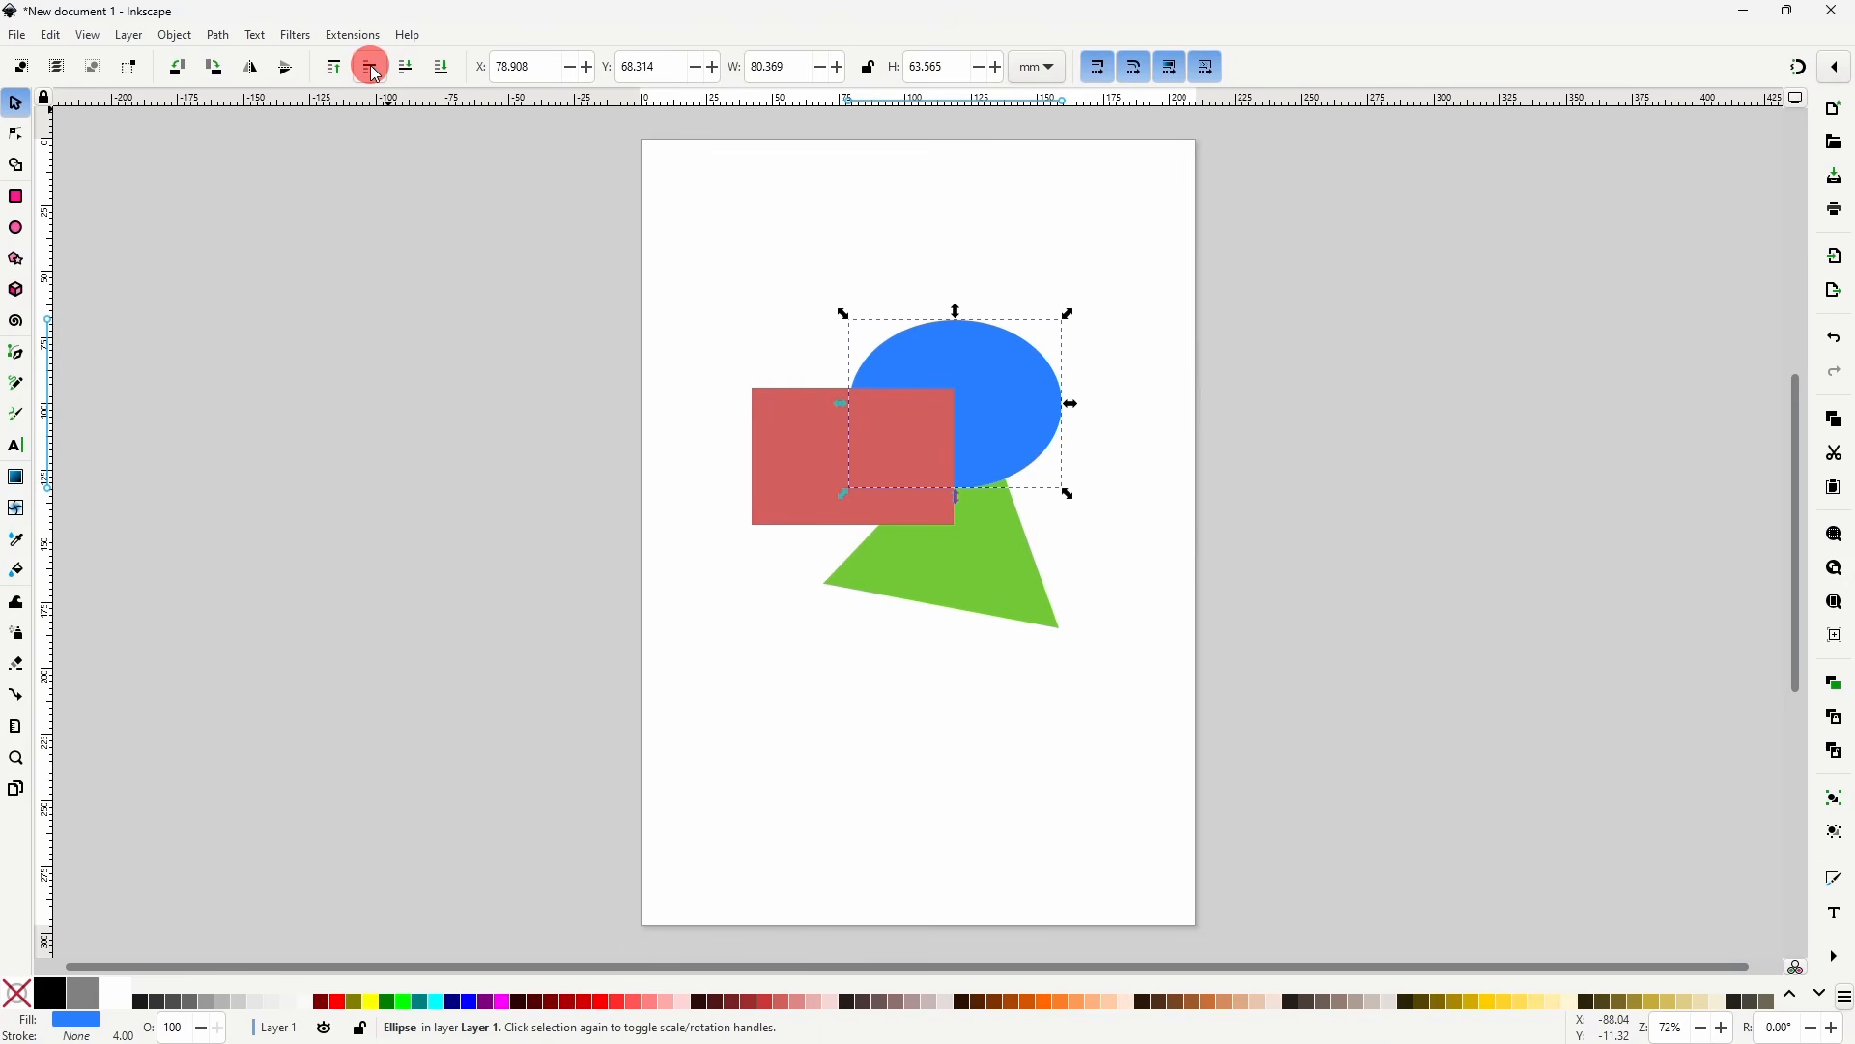
pyautogui.click(373, 69)
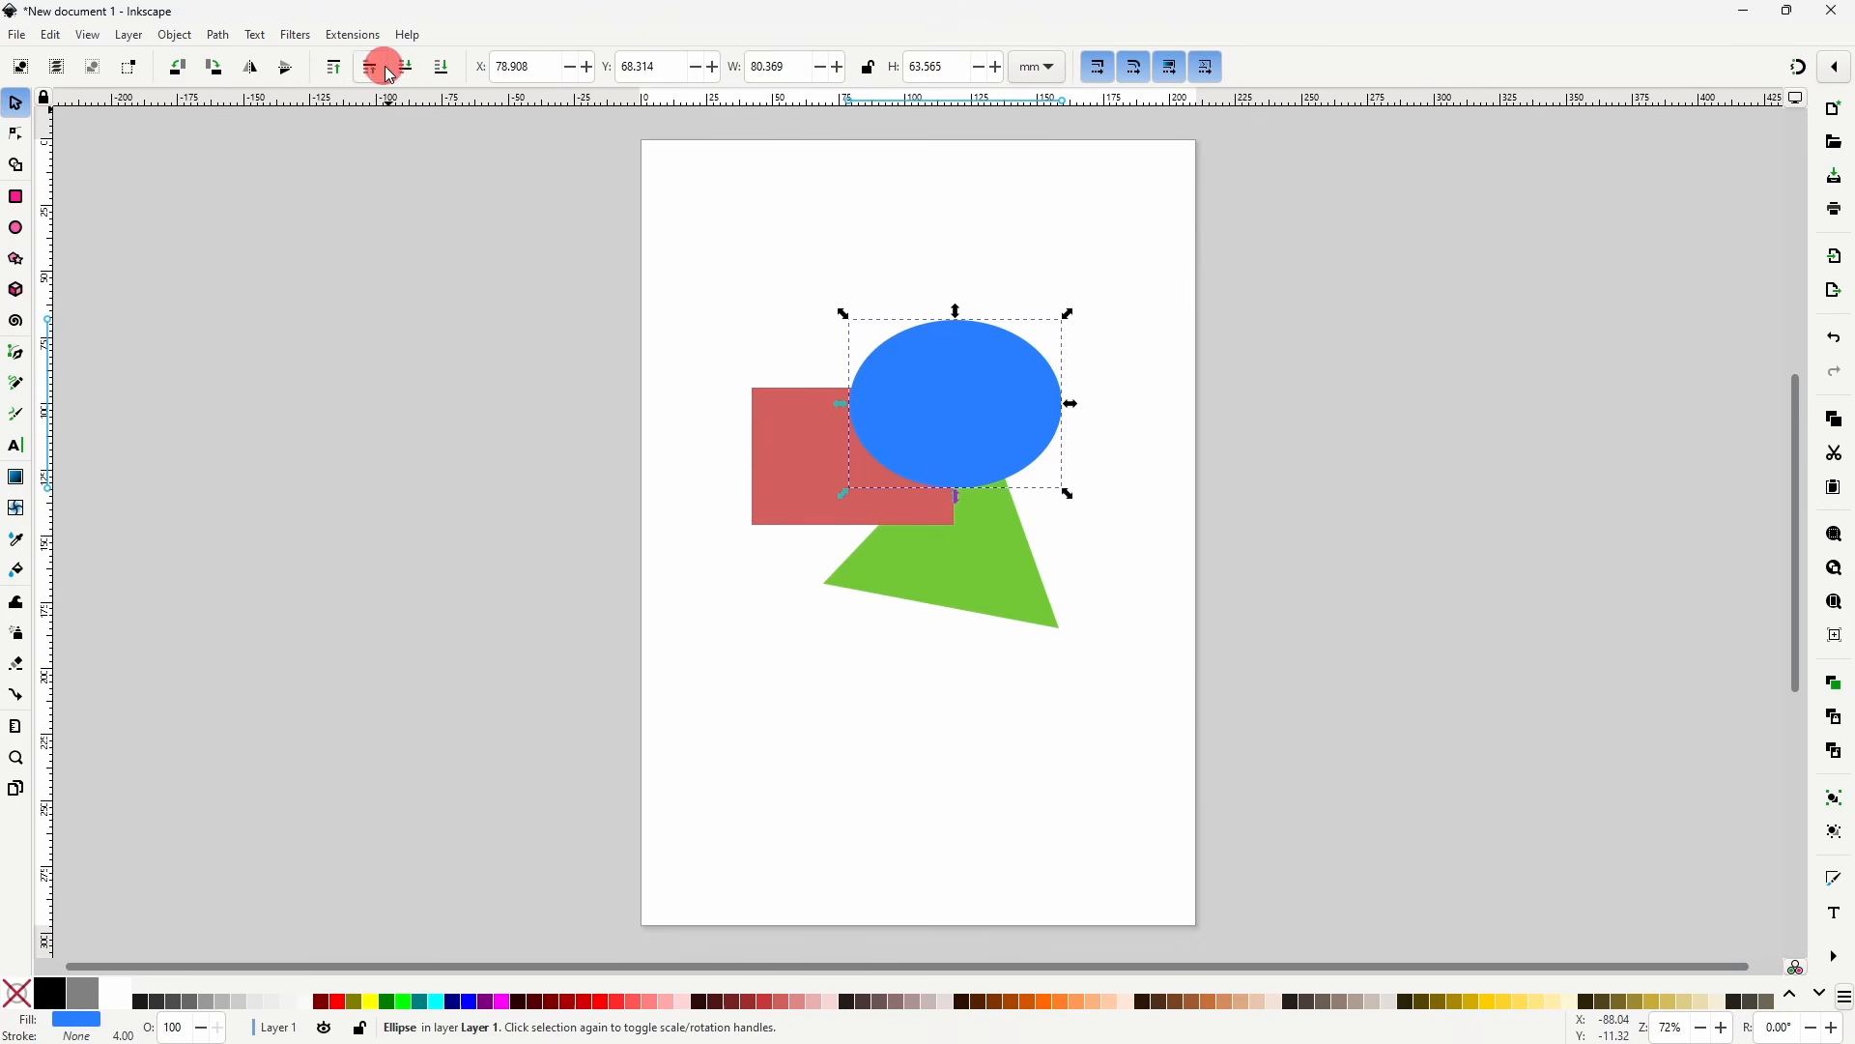
# - Lower the blue ellipse two levels, and send the red rectangle to the bottom of the stack
pyautogui.click(408, 70)
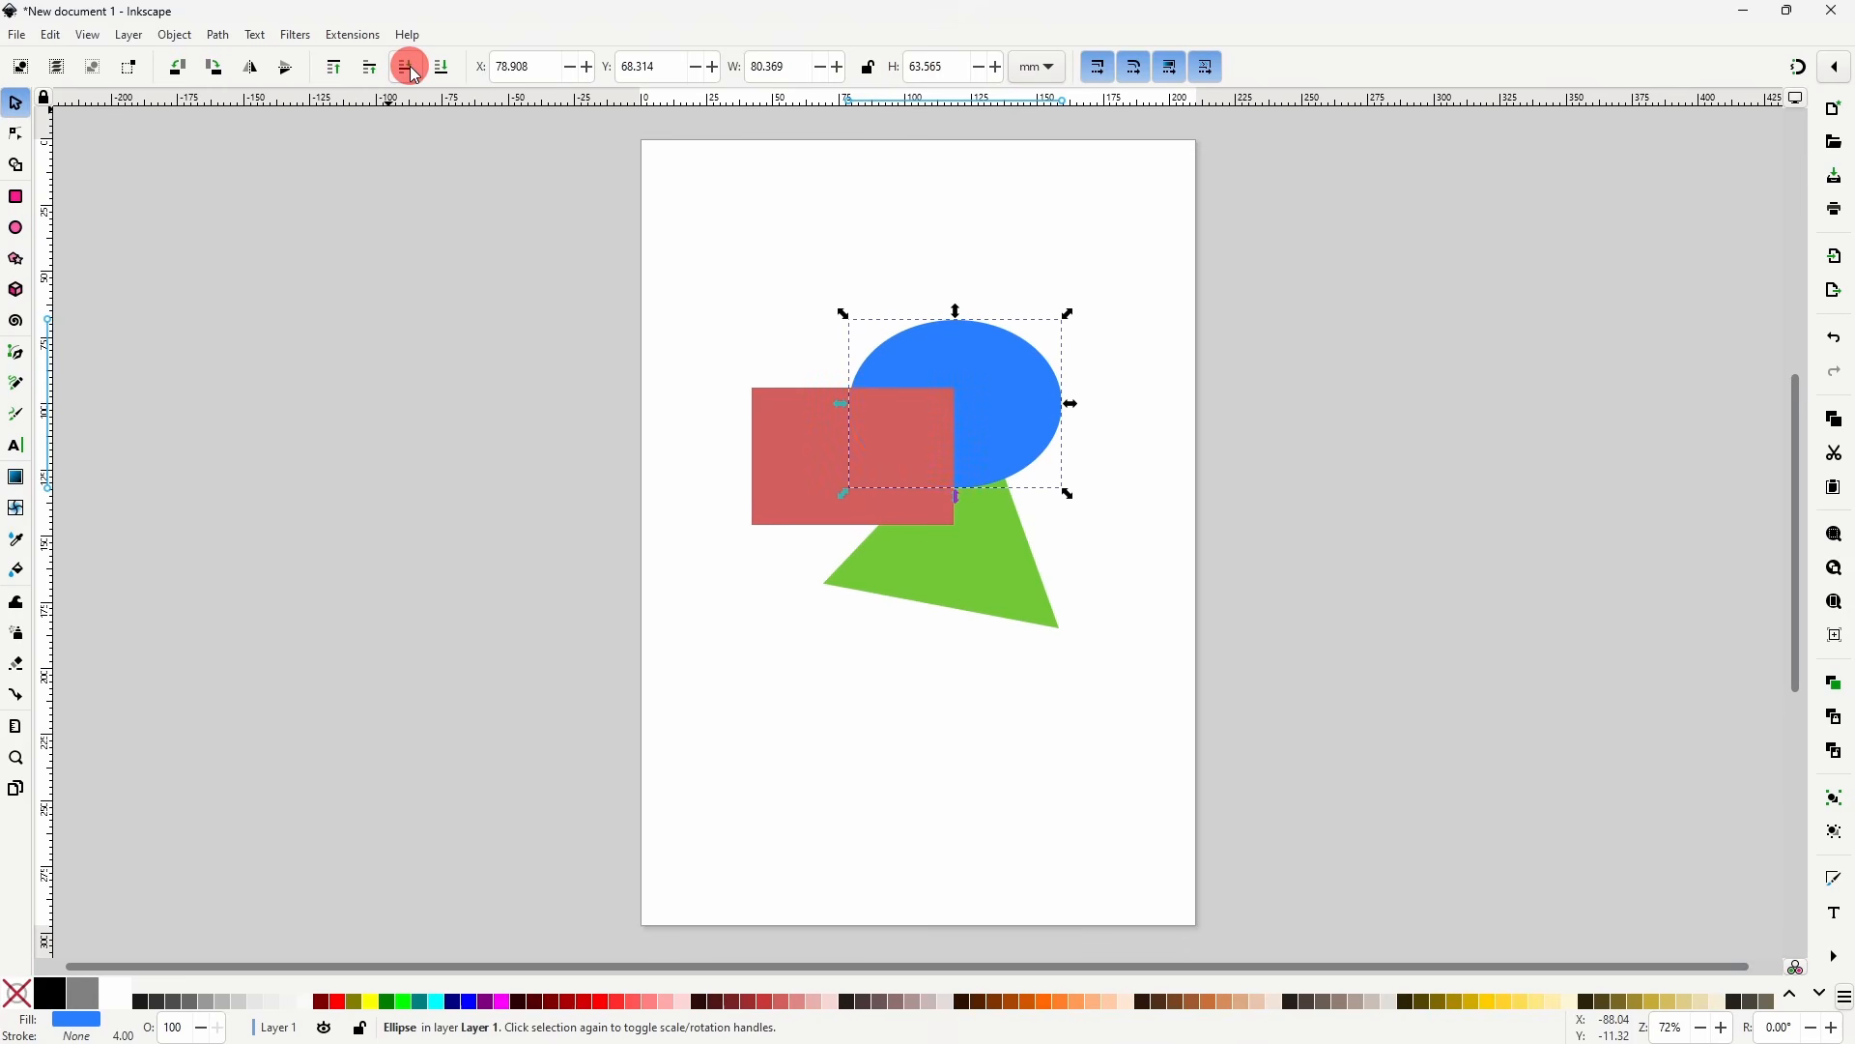
pyautogui.click(408, 70)
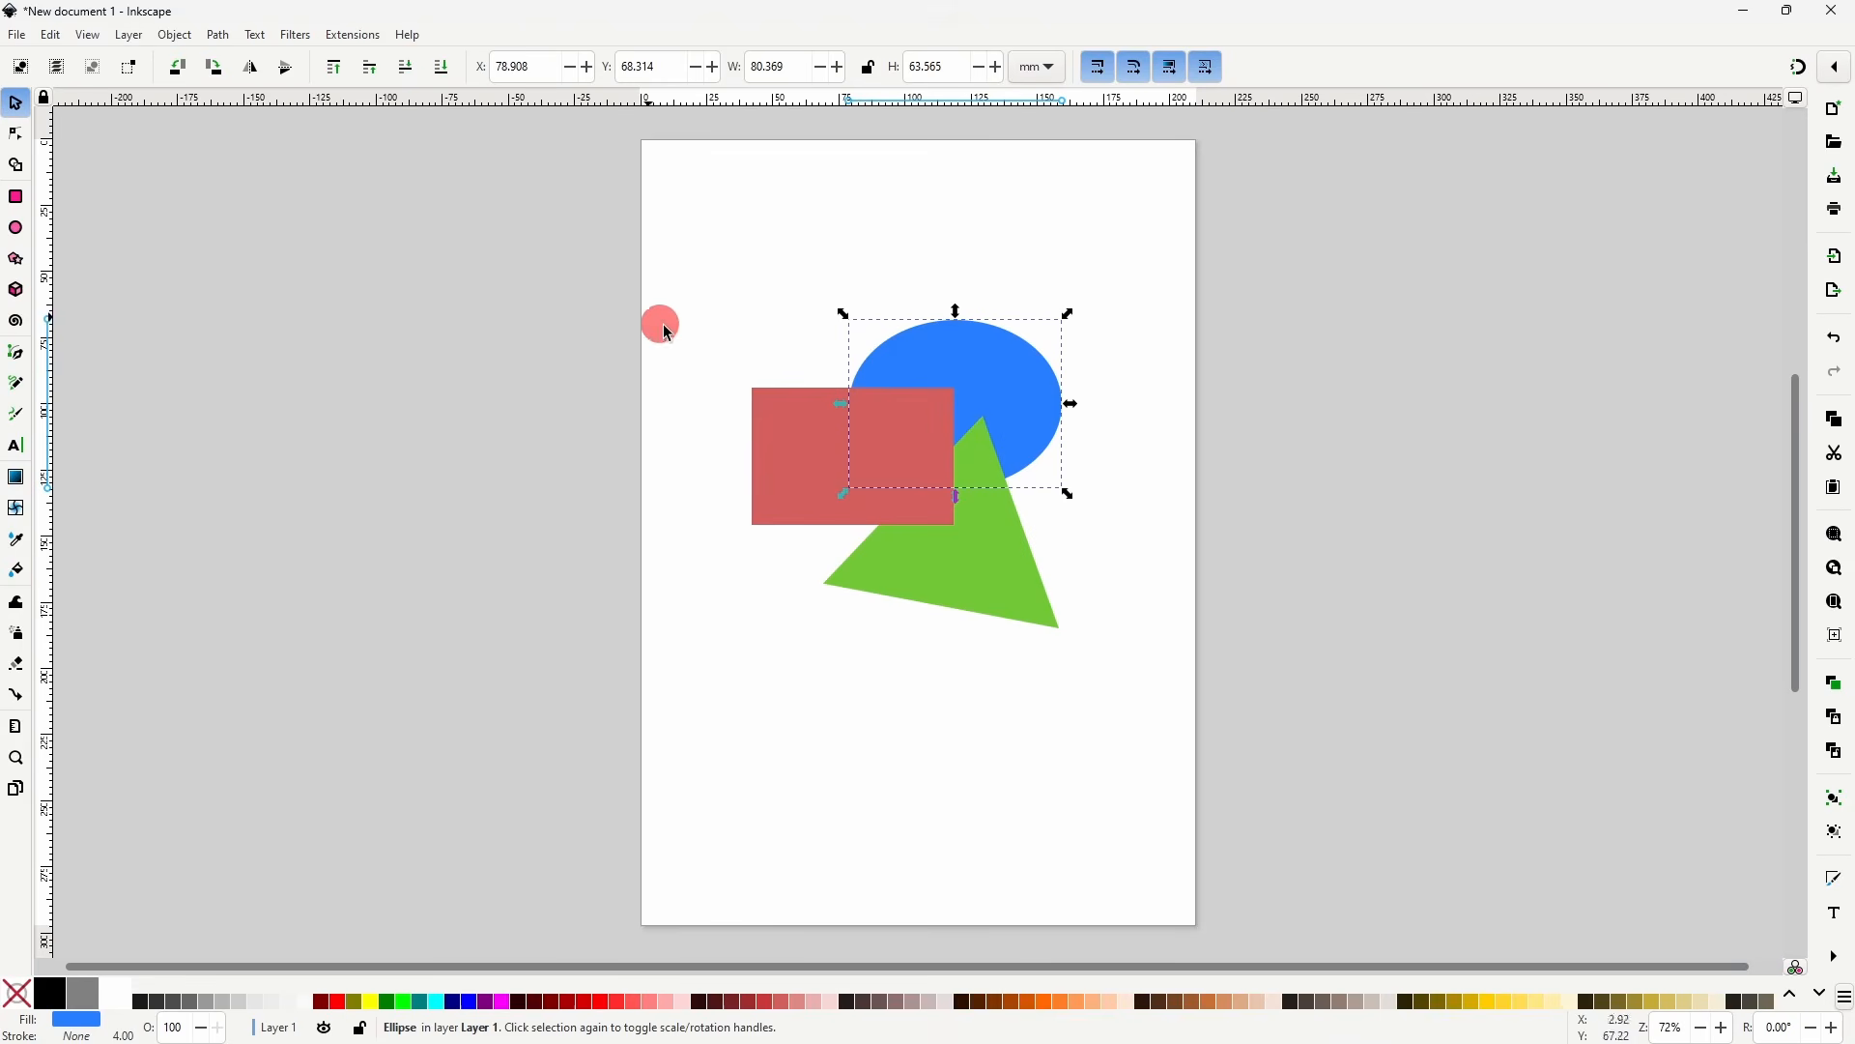
pyautogui.click(792, 410)
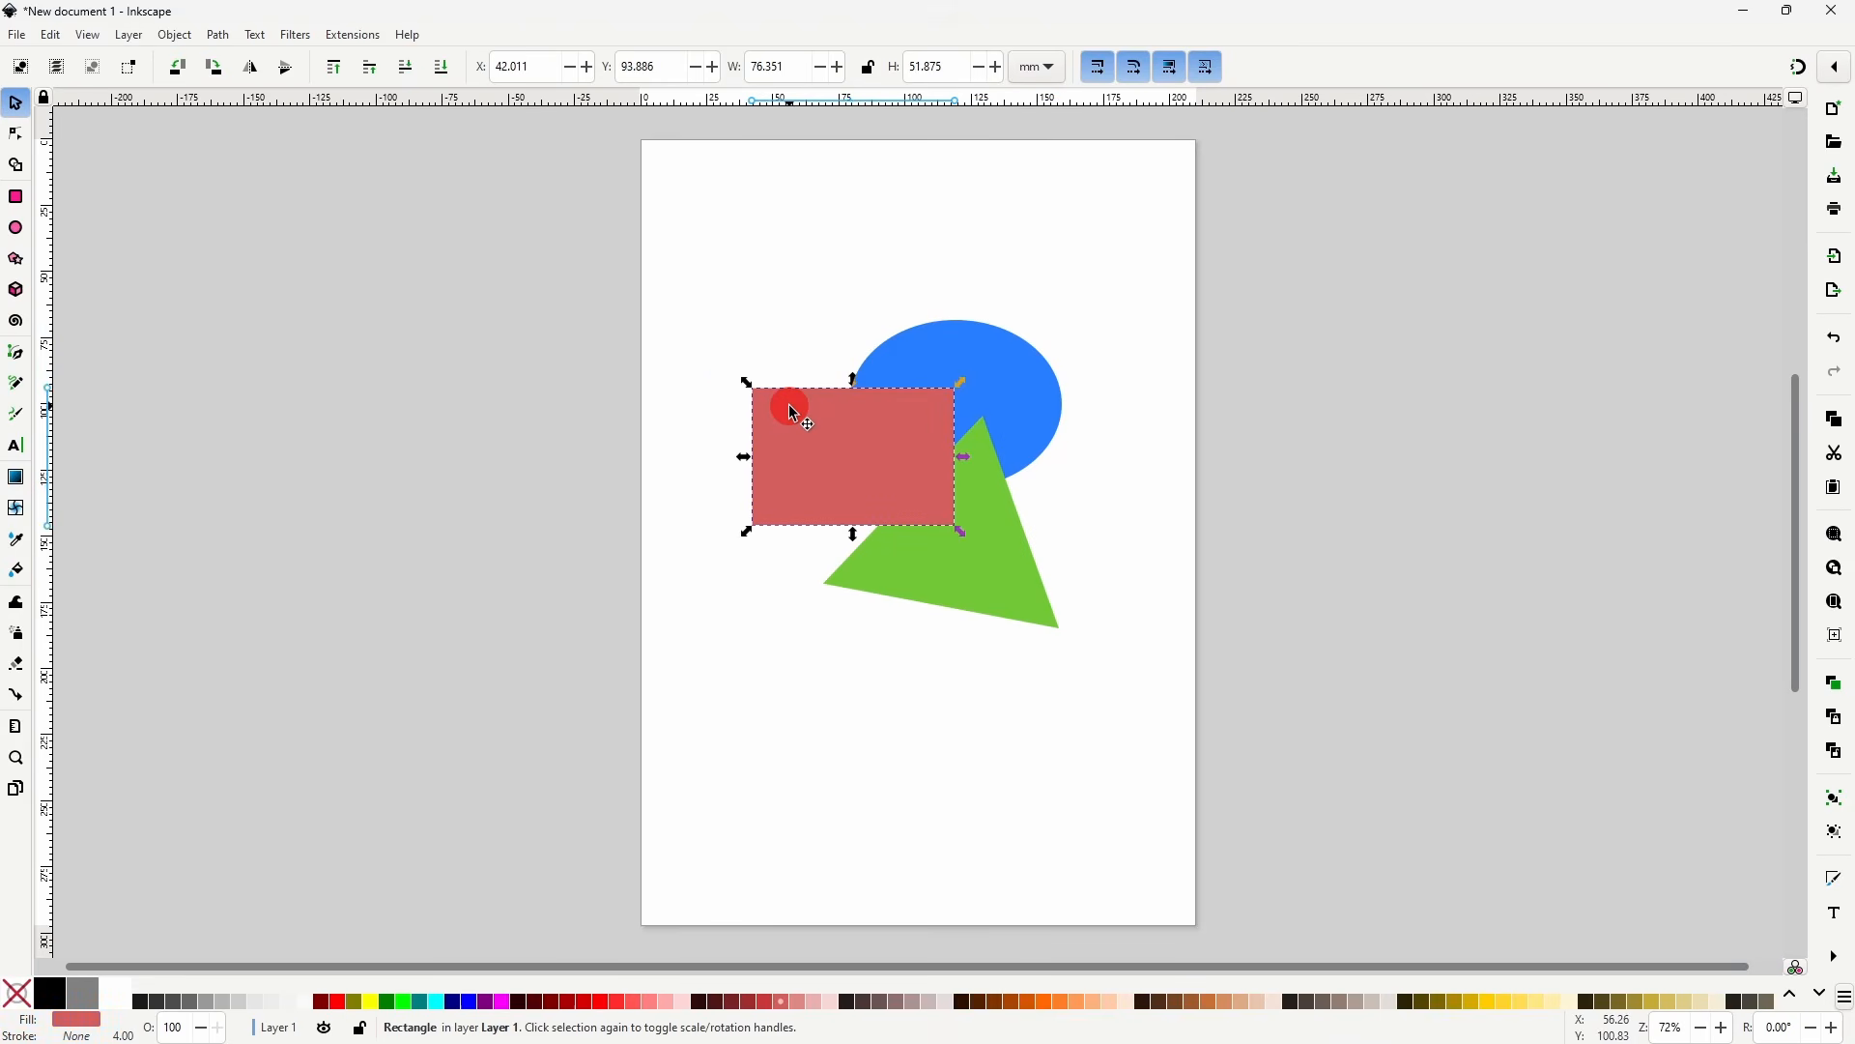
pyautogui.click(440, 71)
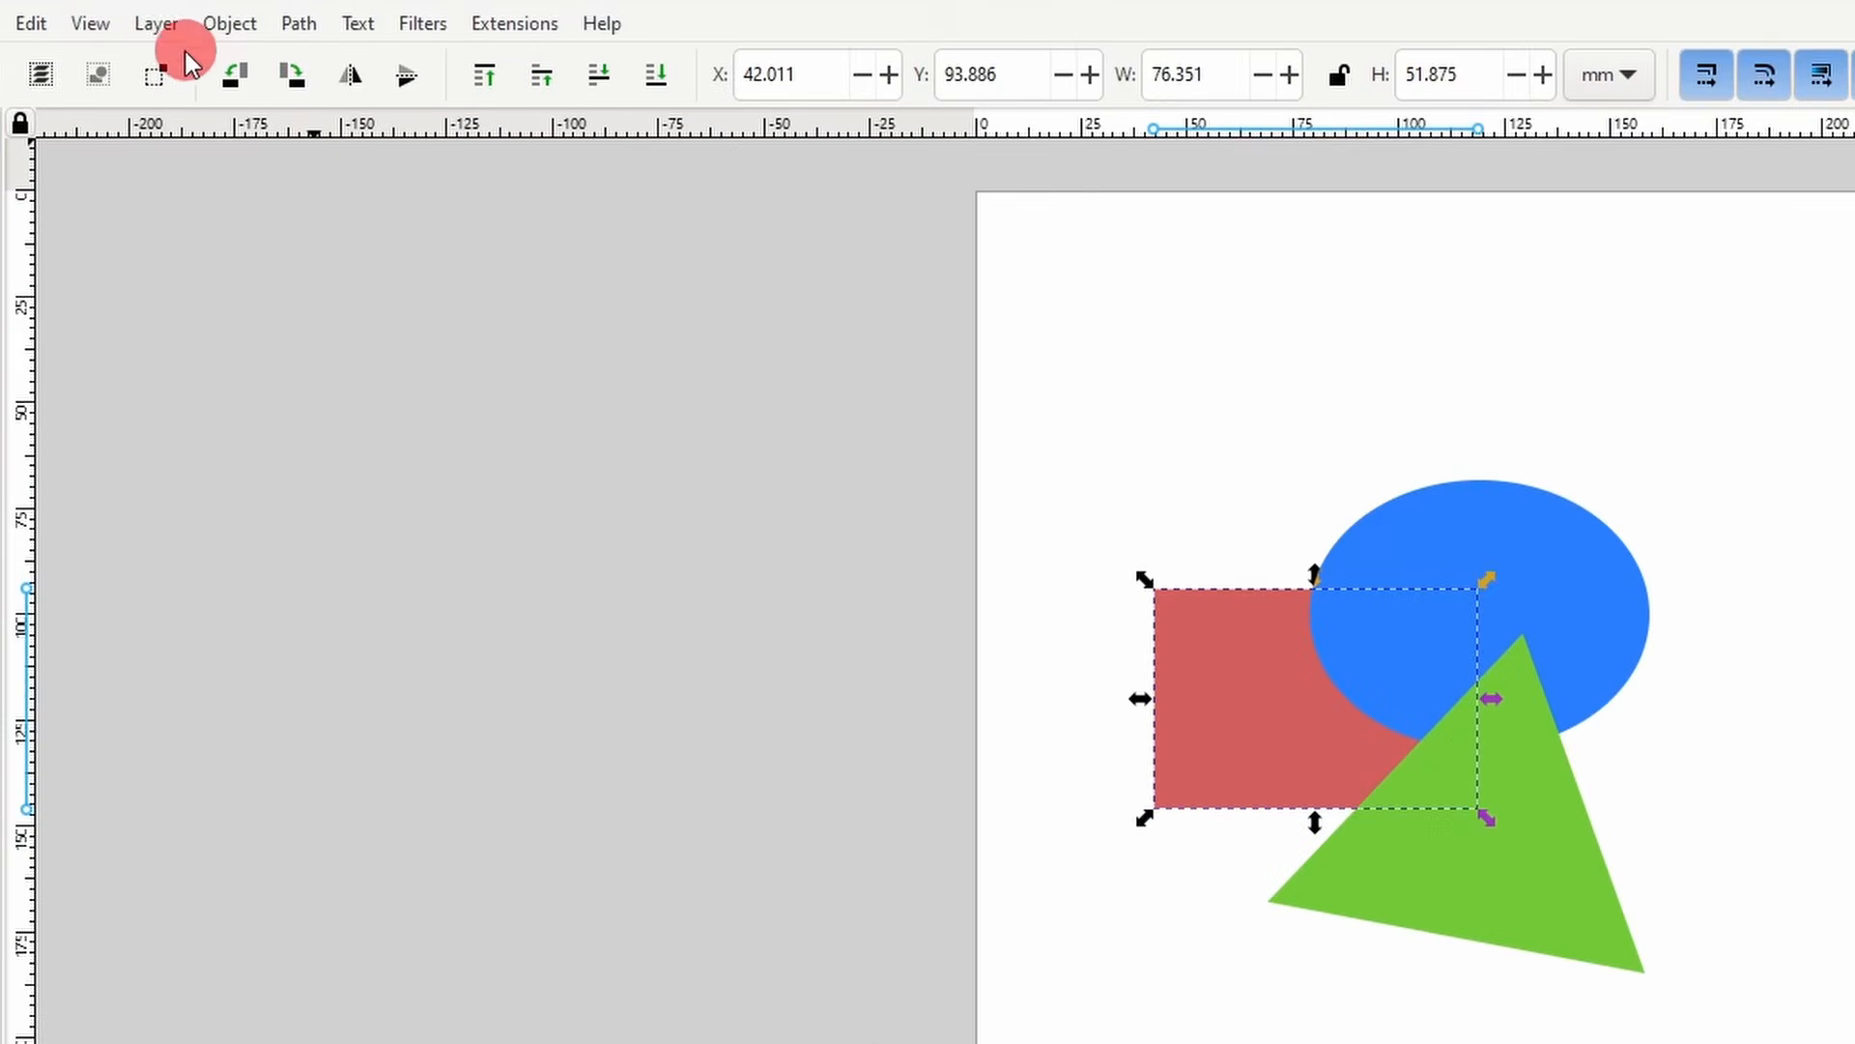
# - Show the Layers and Objects dialog docked beside the canvas, and widen it
pyautogui.click(159, 25)
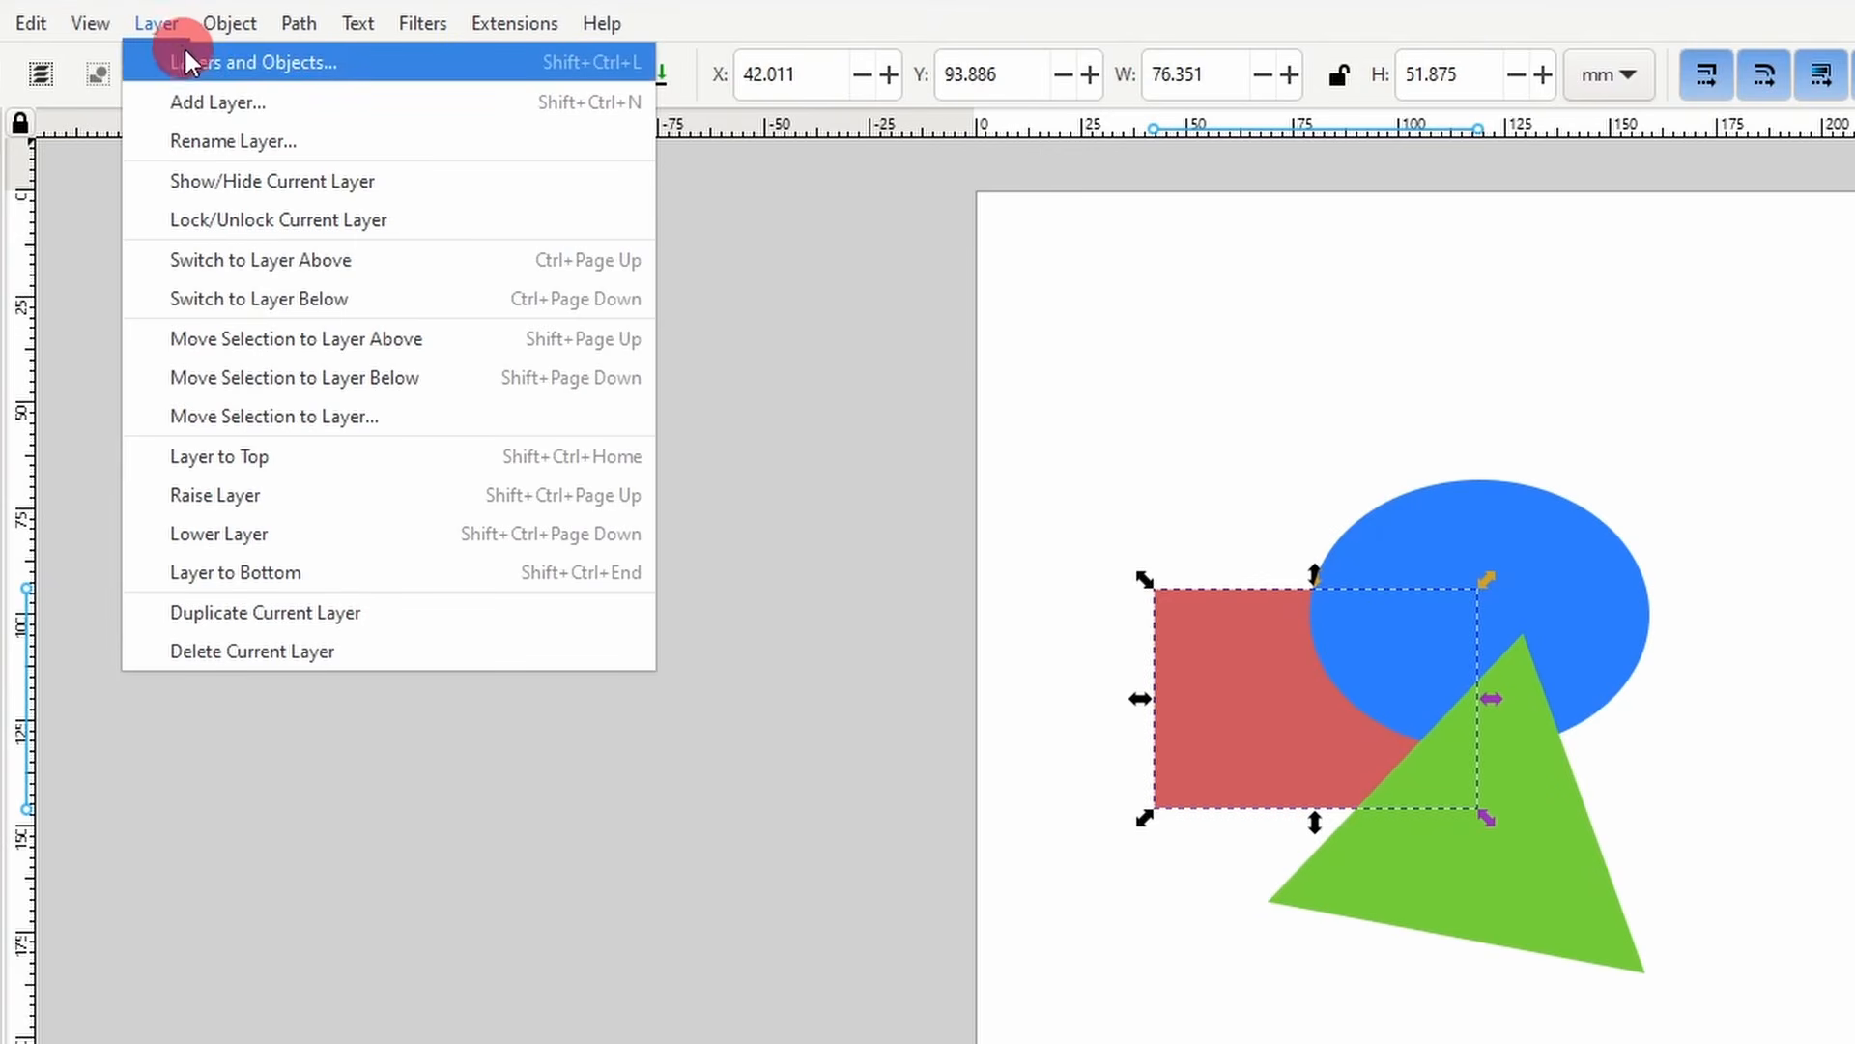
pyautogui.click(241, 66)
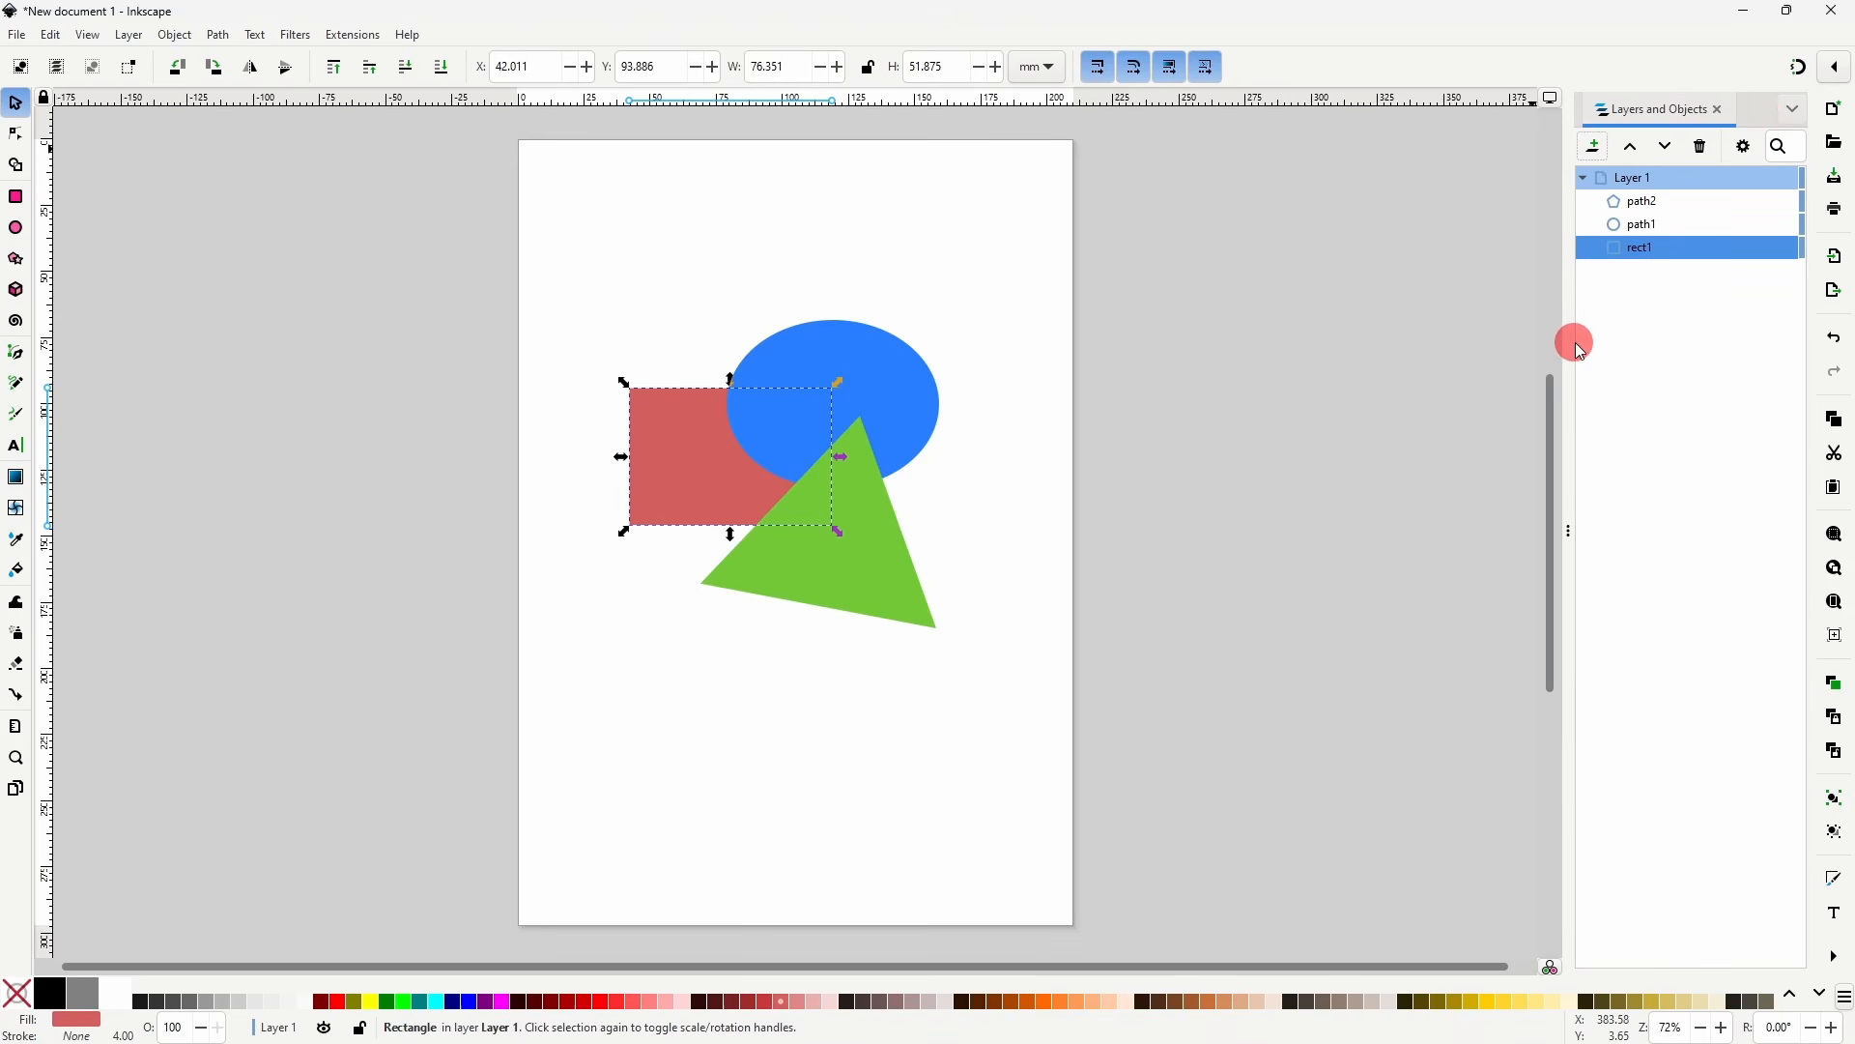
pyautogui.moveTo(1572, 341); pyautogui.dragTo(1448, 328)
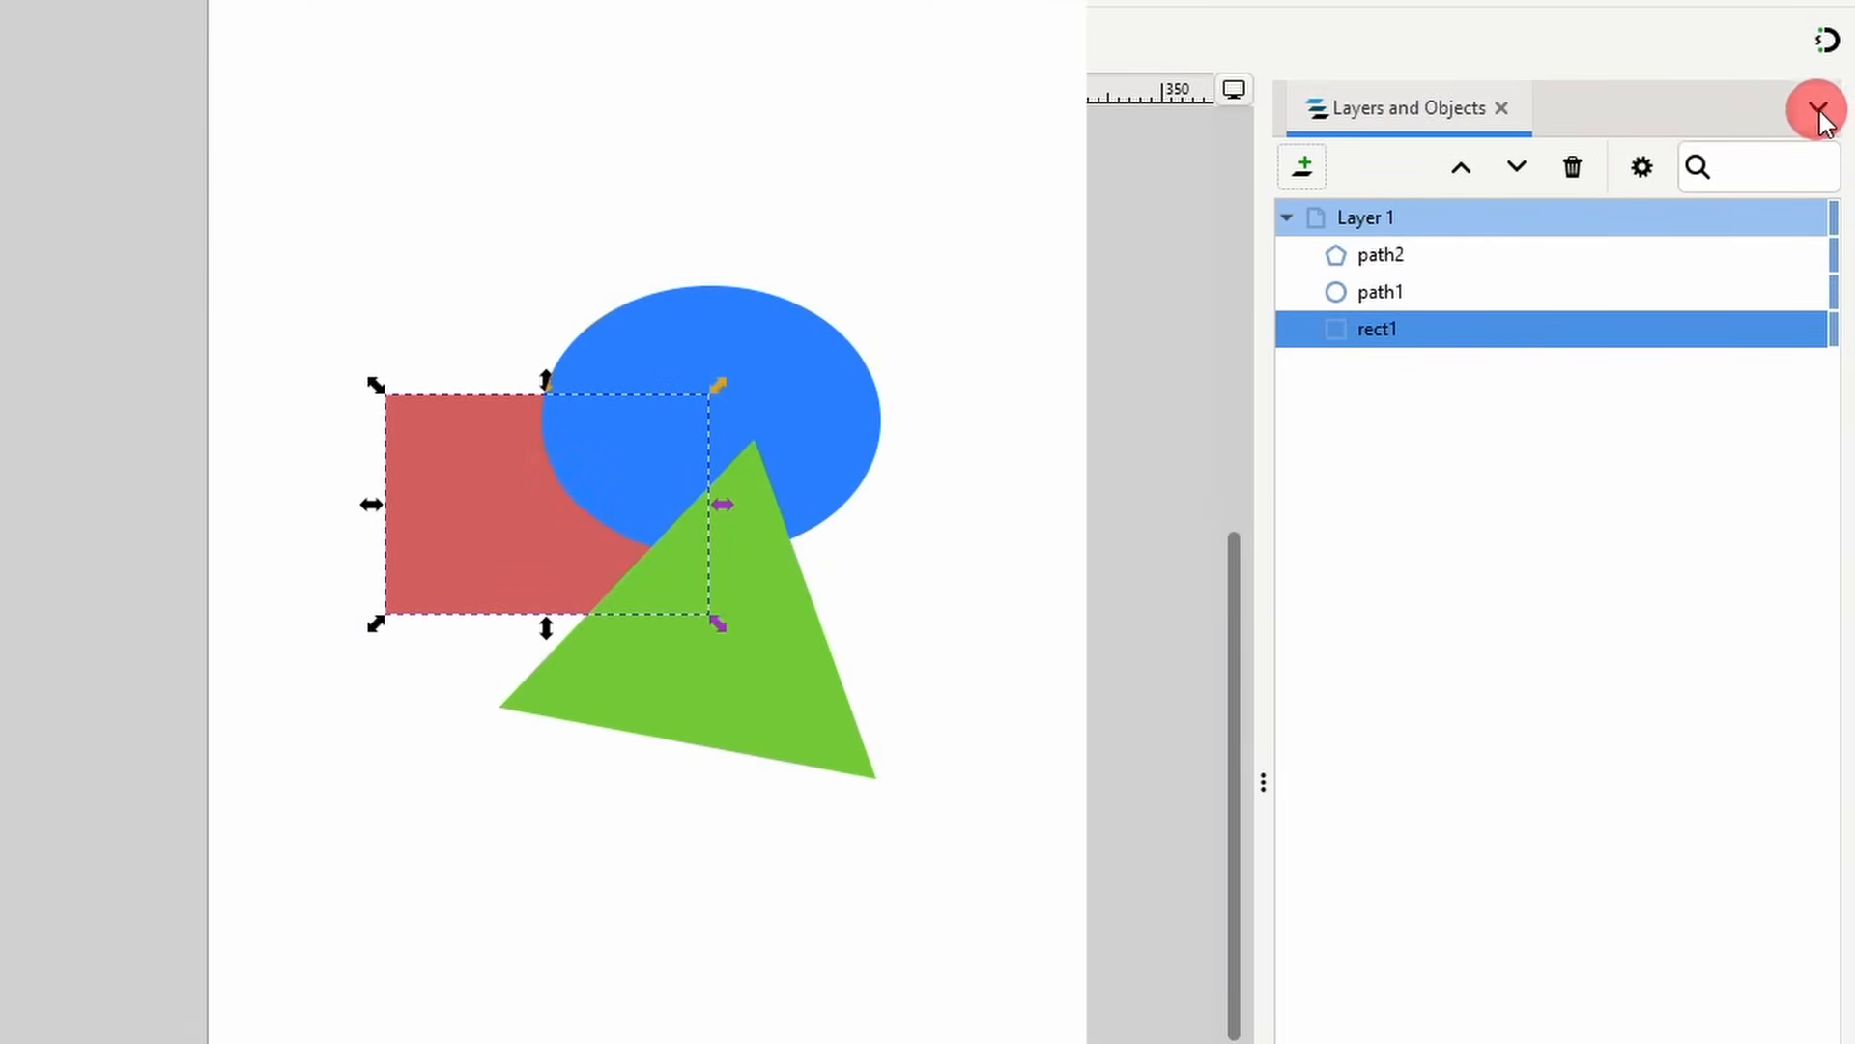
# - Look over the list of available dialogs, and collapse and re-expand the contents of Layer 1
pyautogui.click(1819, 114)
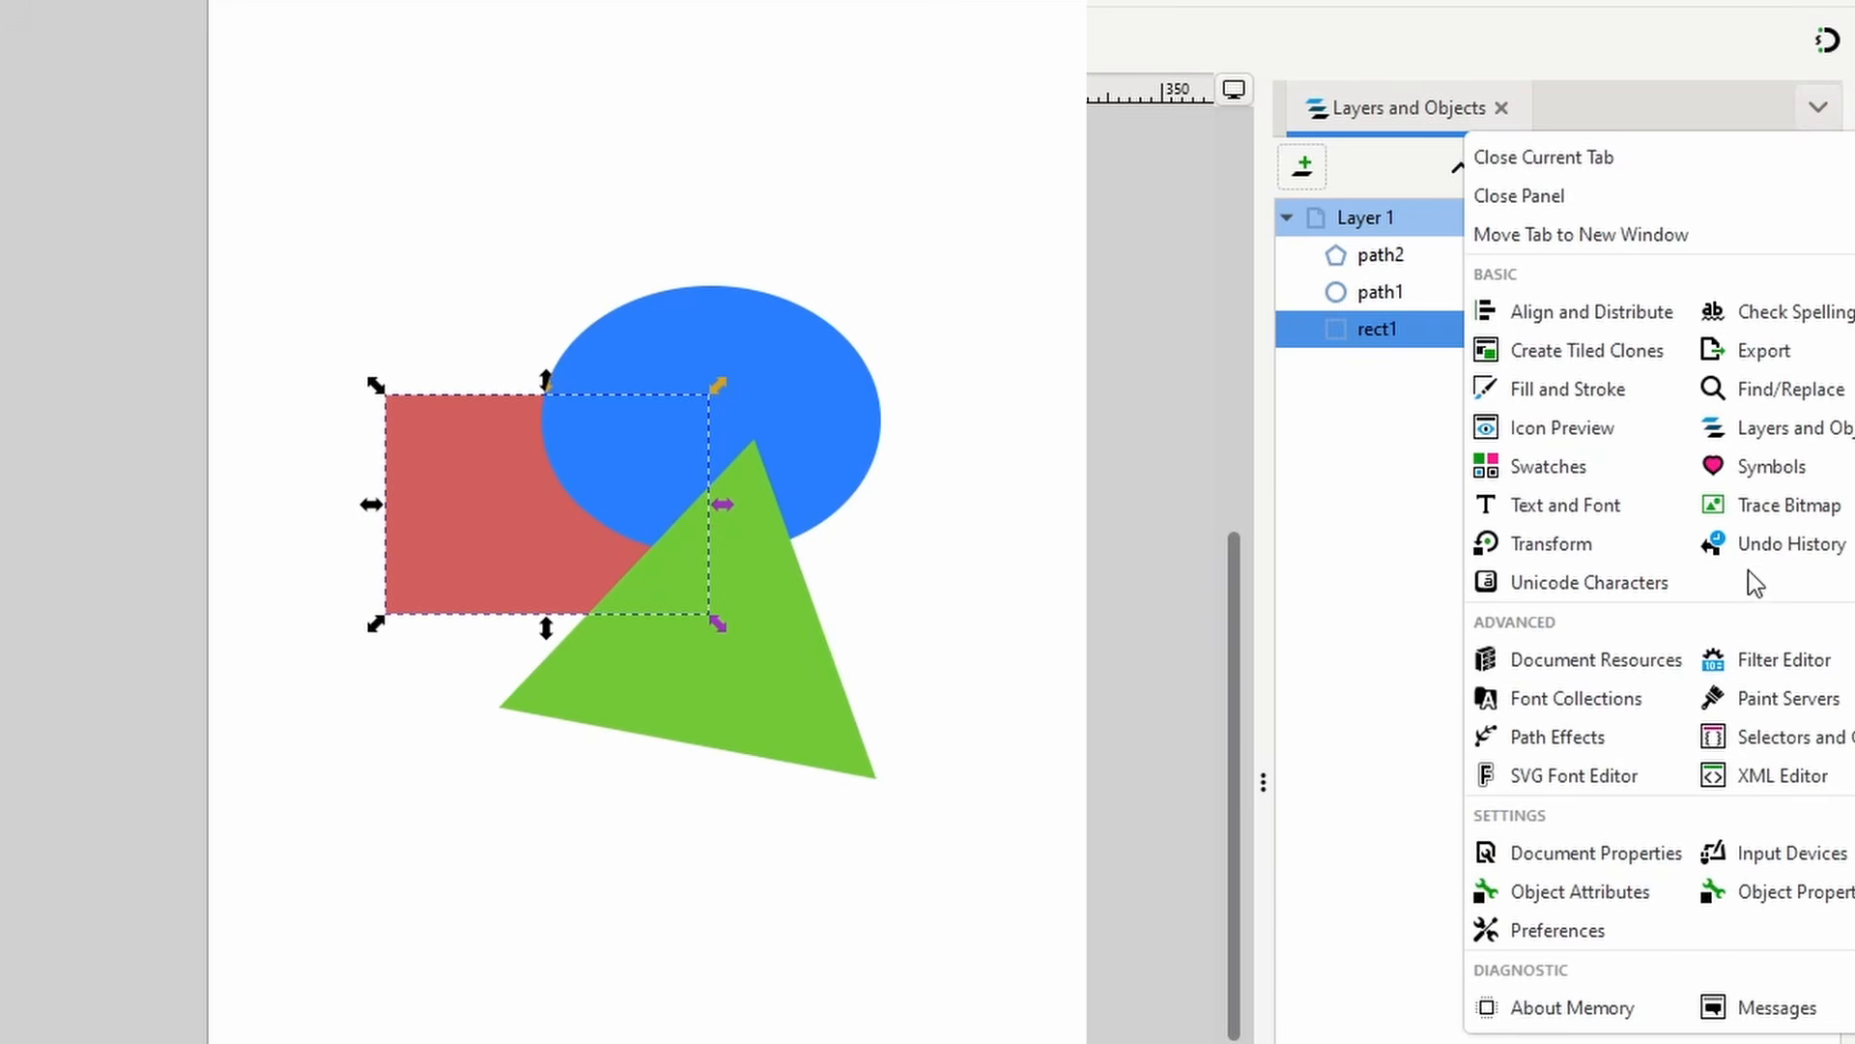
pyautogui.click(1724, 126)
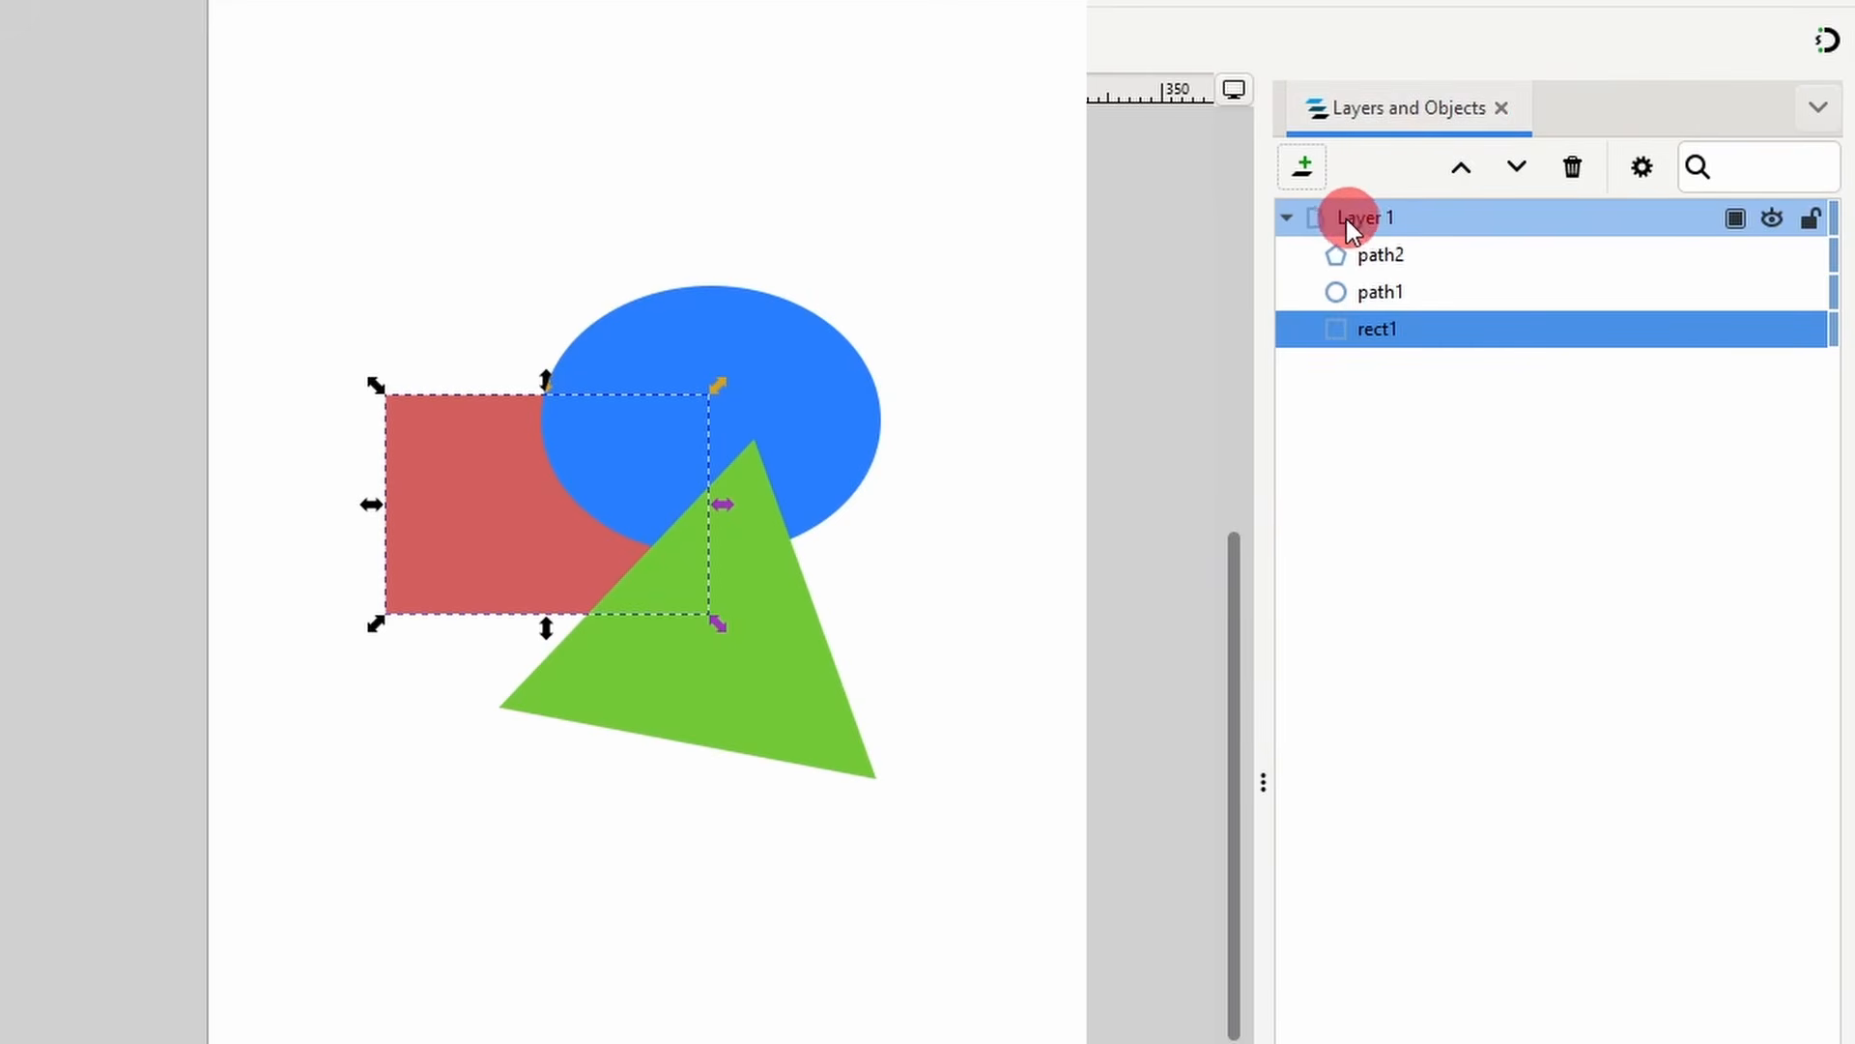
pyautogui.click(1289, 219)
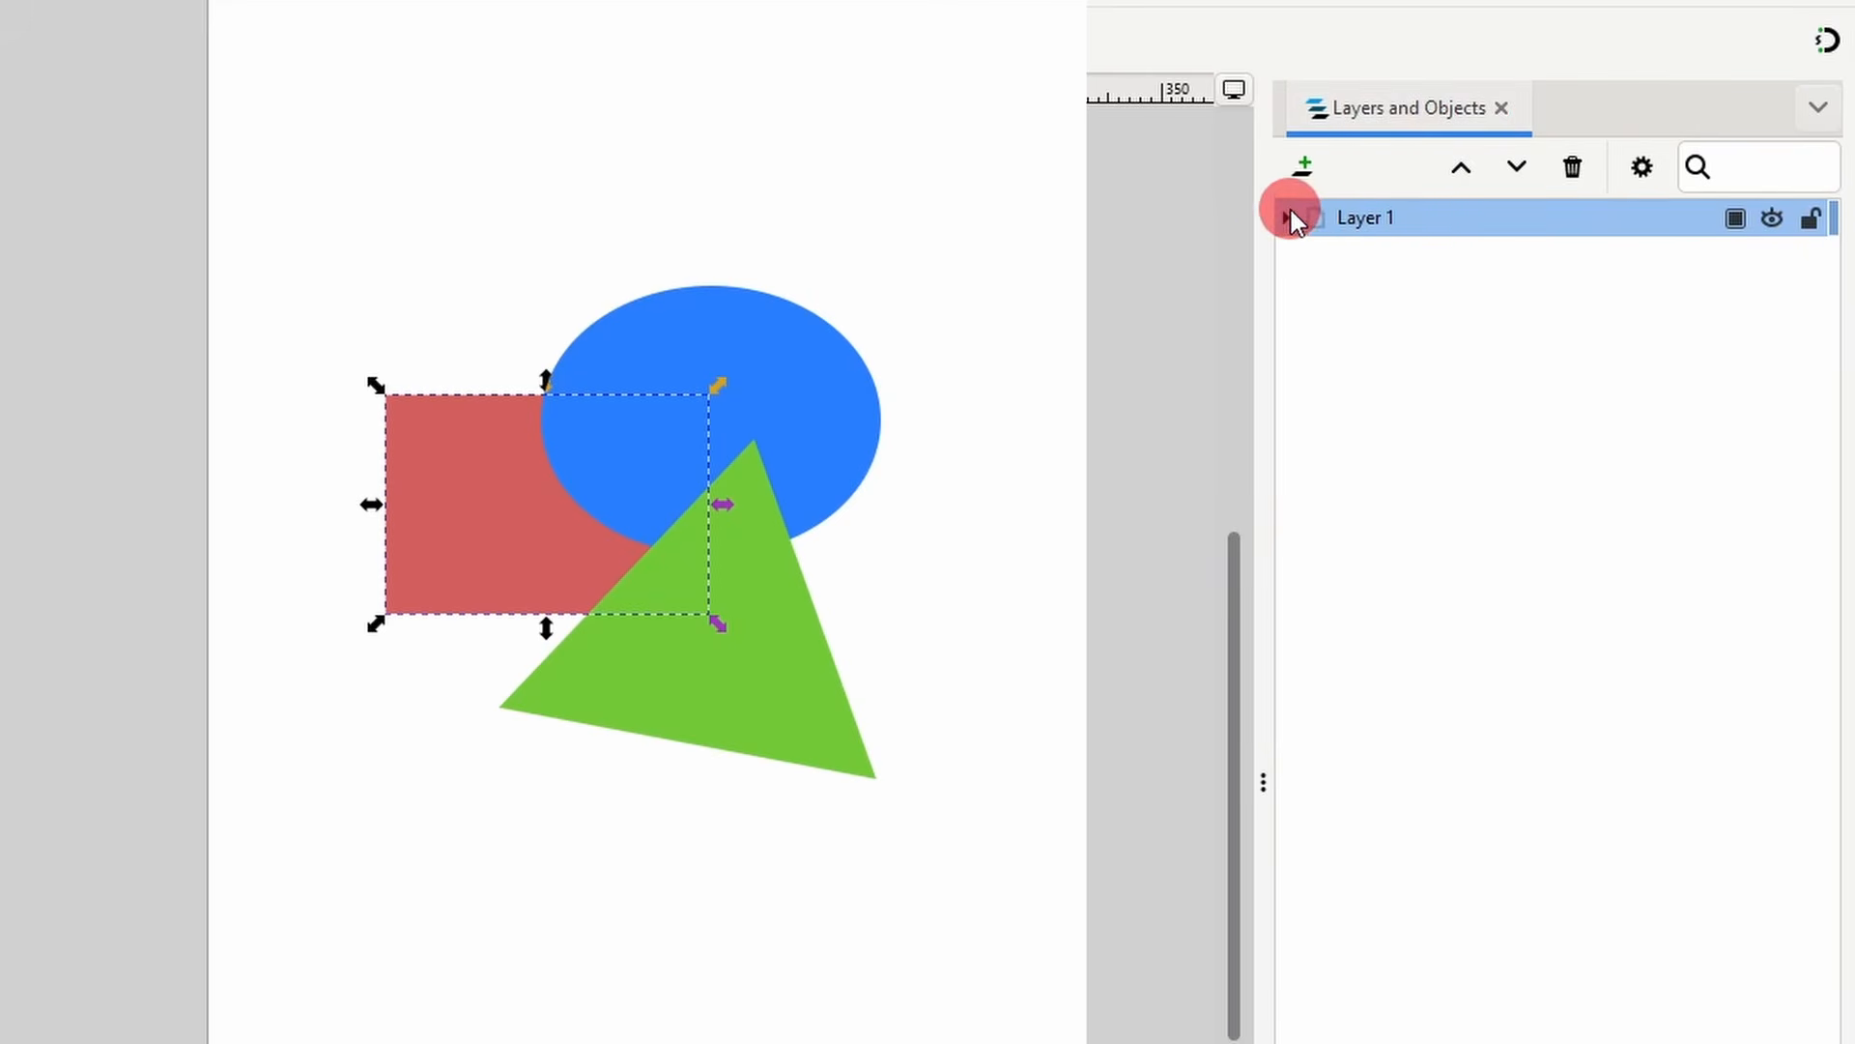
pyautogui.click(1289, 218)
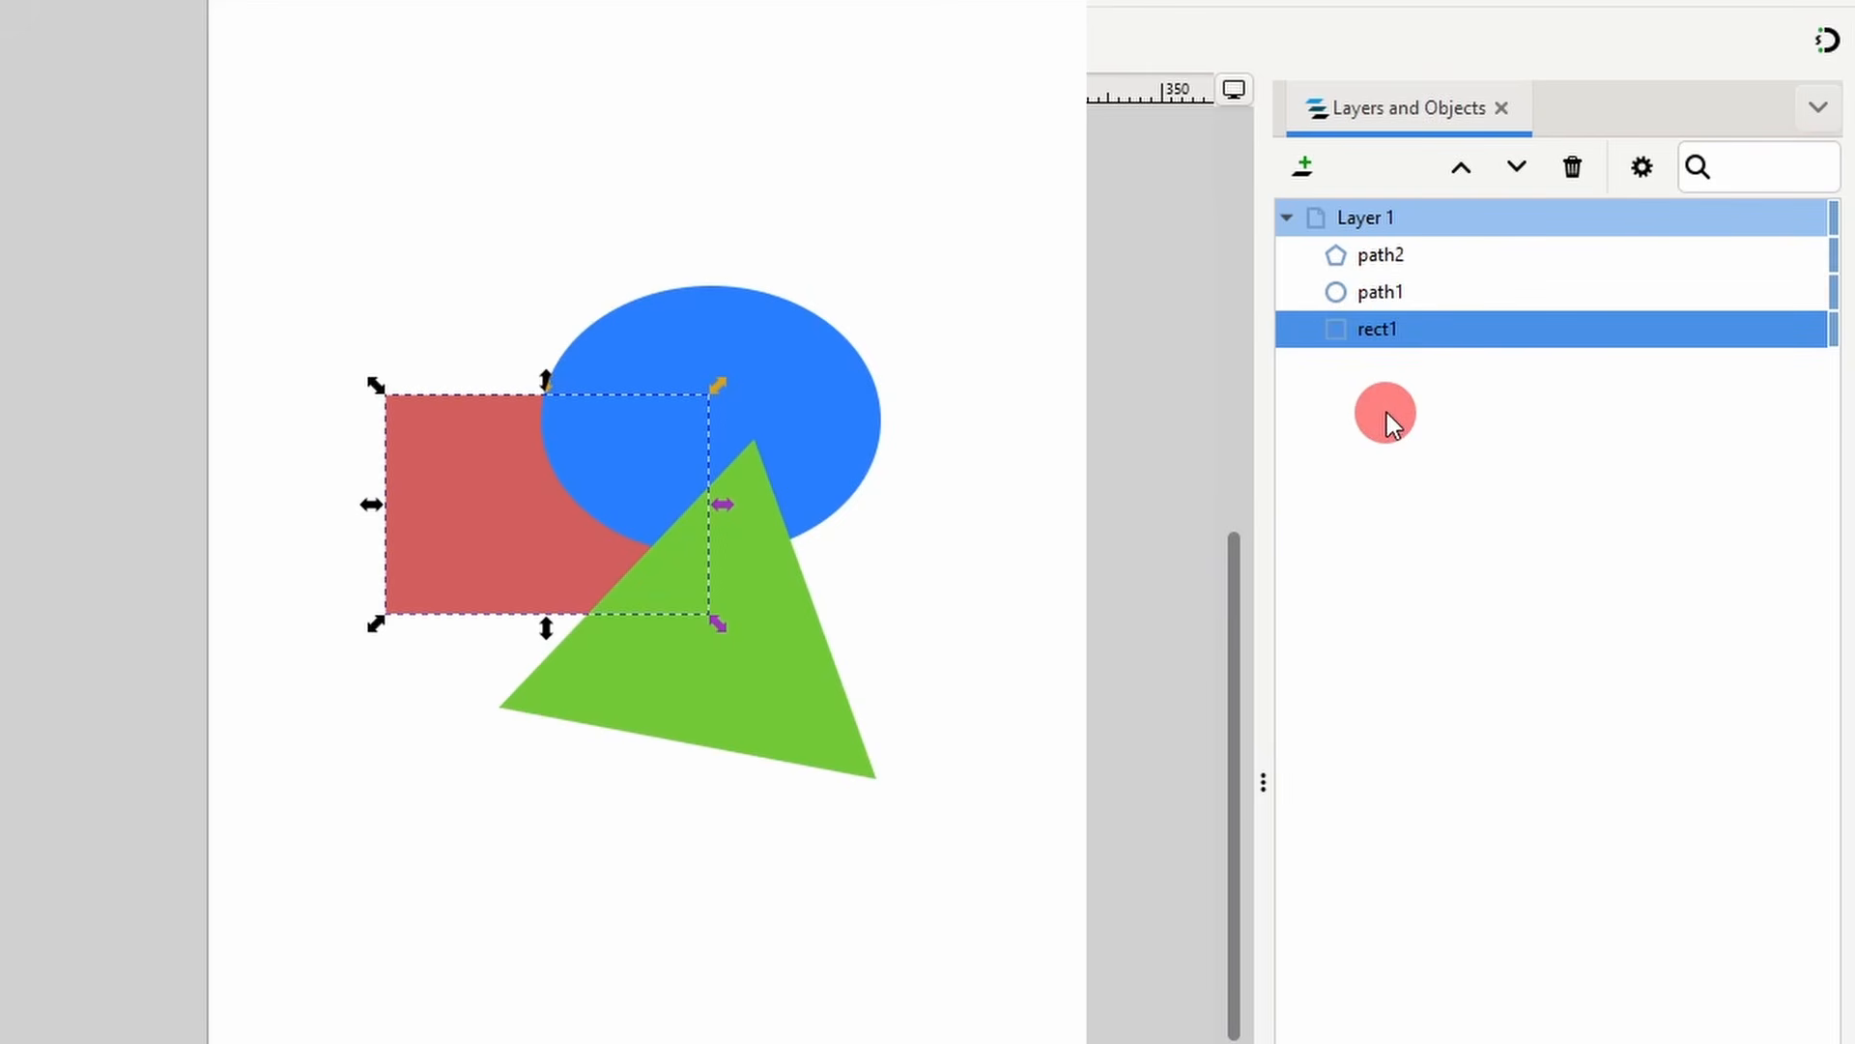
# - Move rect1 up and back down within Layer 1, and rearrange the objects into the order rect1, path1, path2
pyautogui.click(1463, 166)
pyautogui.click(1464, 166)
pyautogui.click(1513, 169)
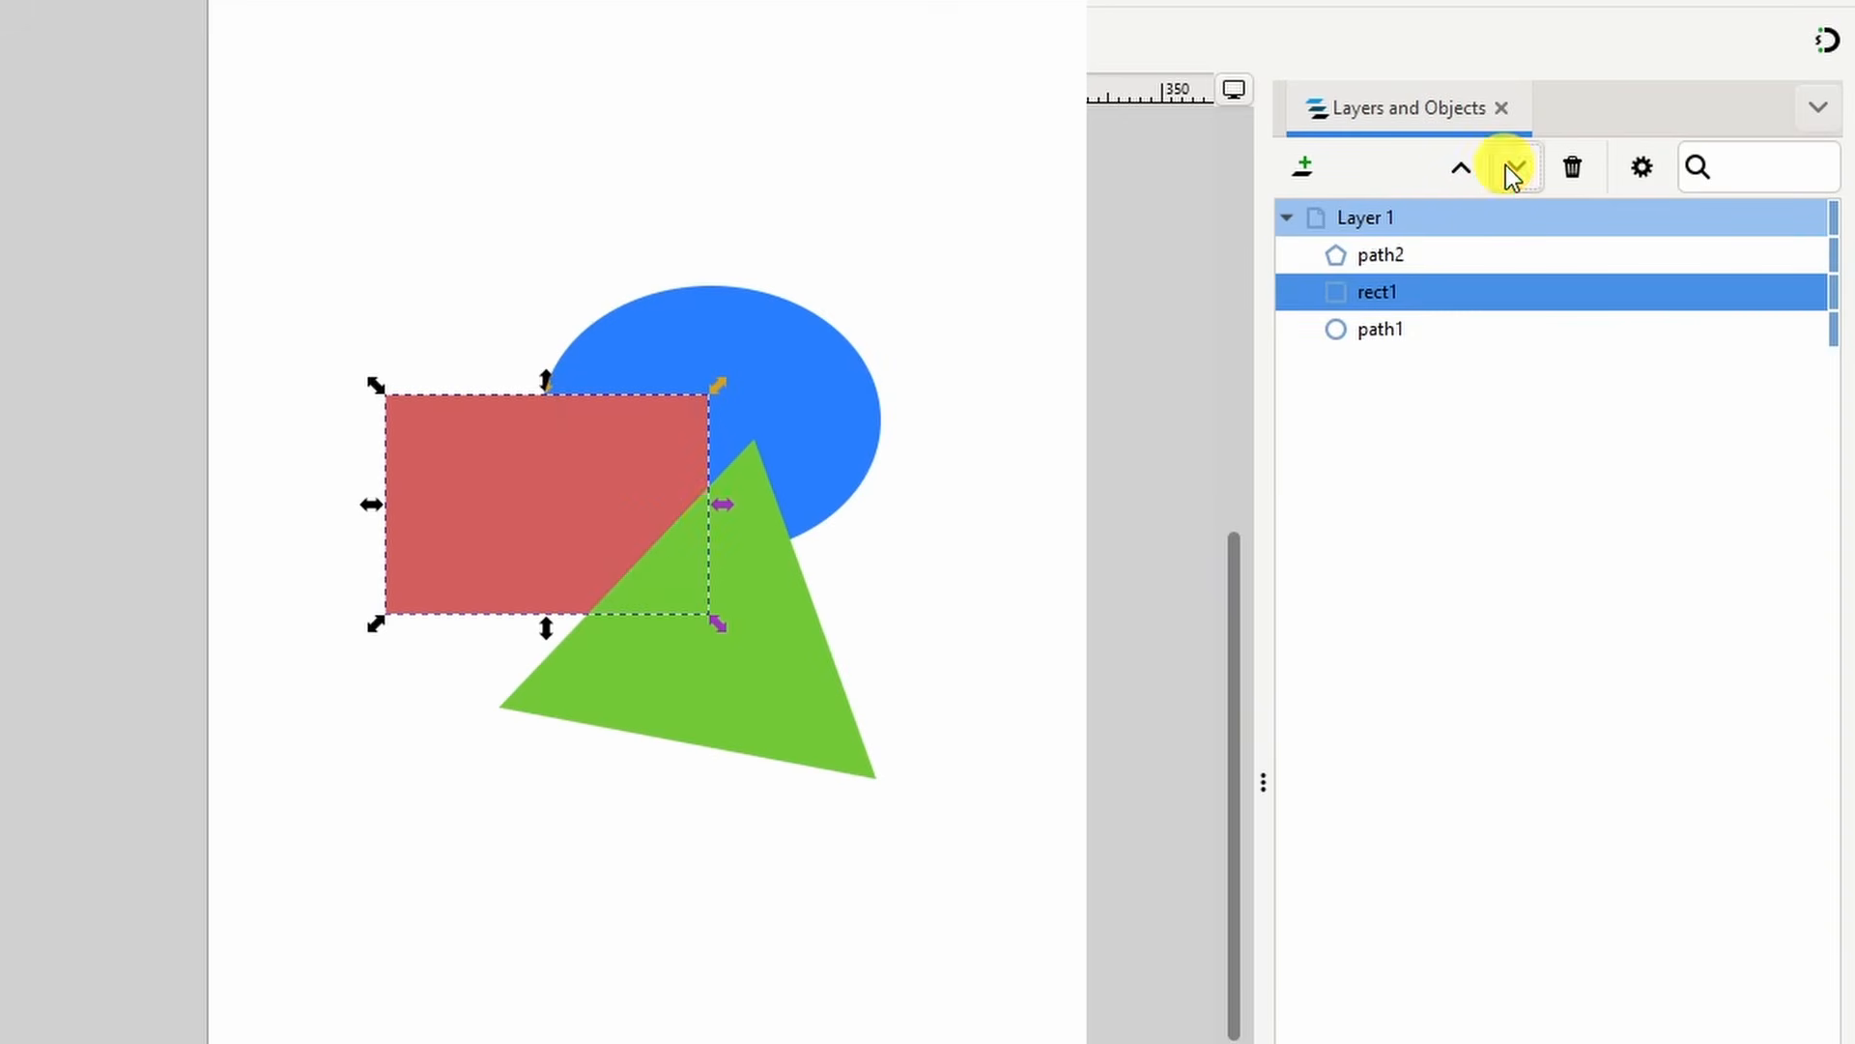
pyautogui.click(1513, 168)
pyautogui.moveTo(1402, 339)
pyautogui.mouseDown()
pyautogui.moveTo(1400, 274)
pyautogui.moveTo(1417, 356)
pyautogui.mouseUp()
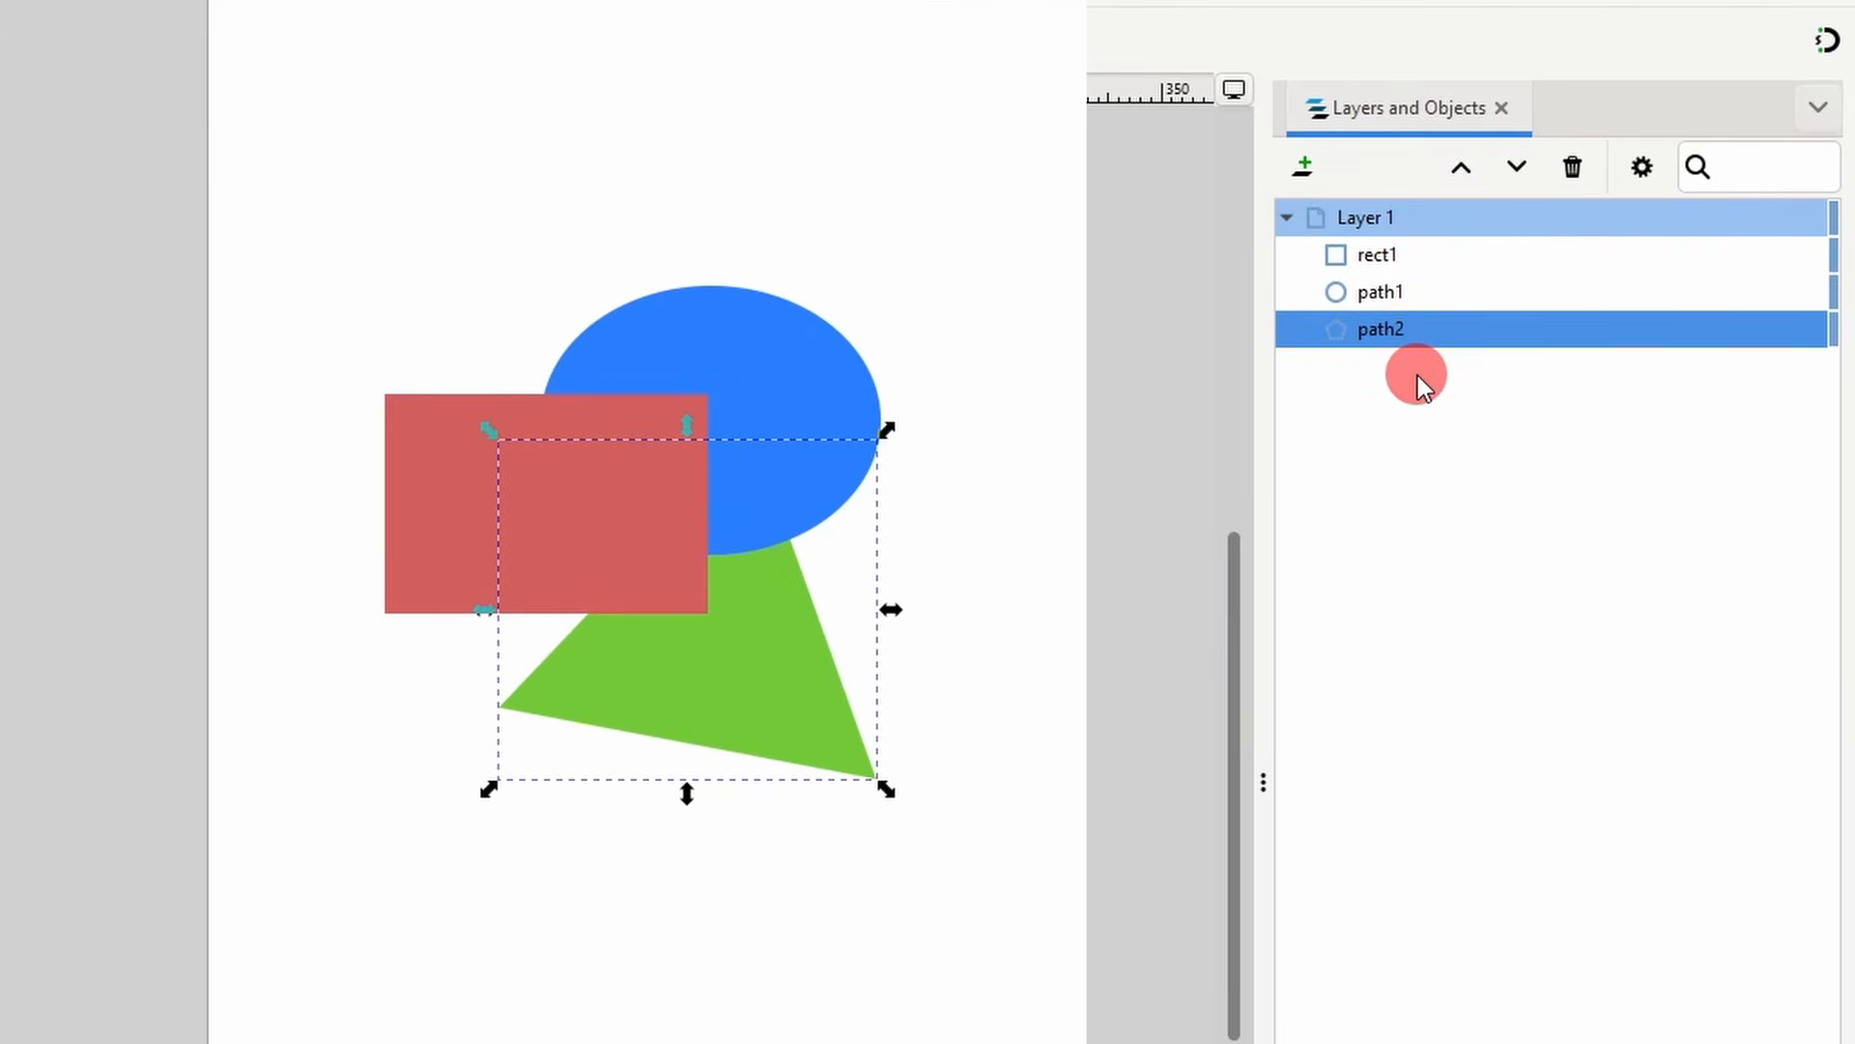
# - Hide and show path2 again, and lock it, try to select the green triangle, and unlock it
pyautogui.moveTo(1504, 334)
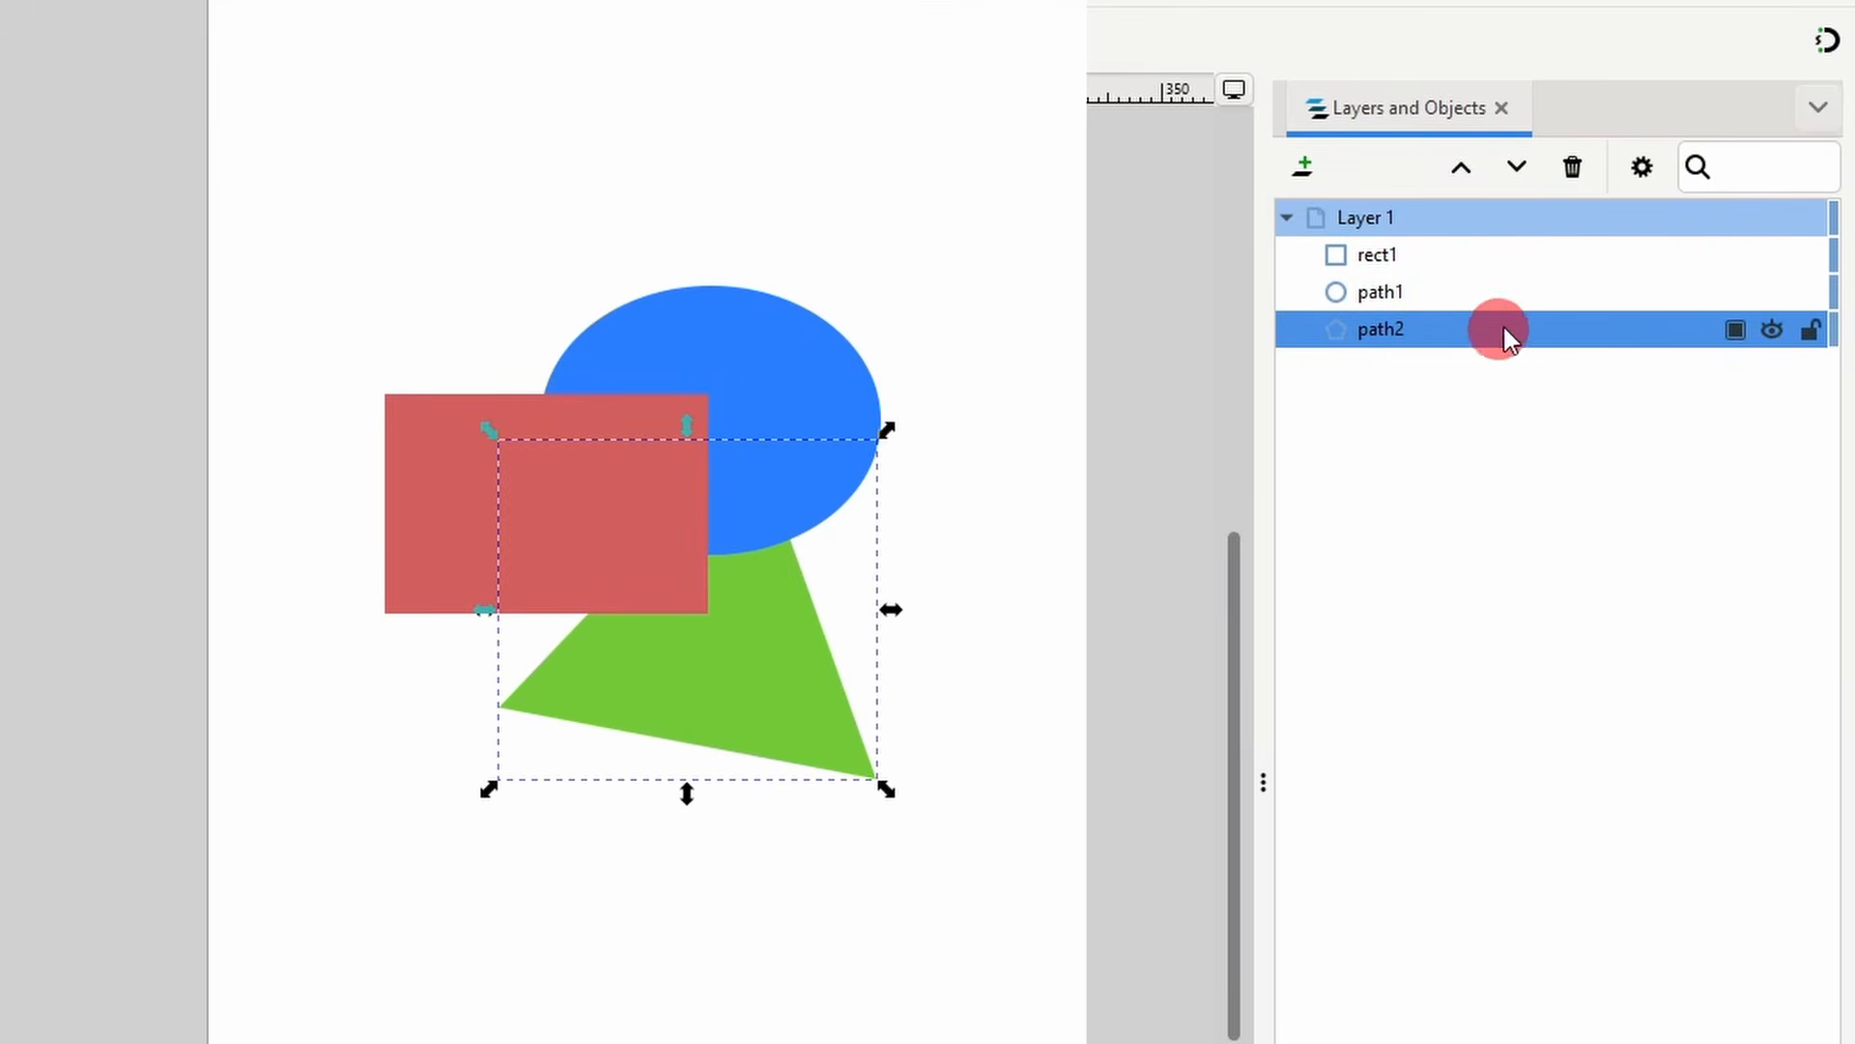
pyautogui.click(1773, 330)
pyautogui.click(1775, 331)
pyautogui.click(1811, 332)
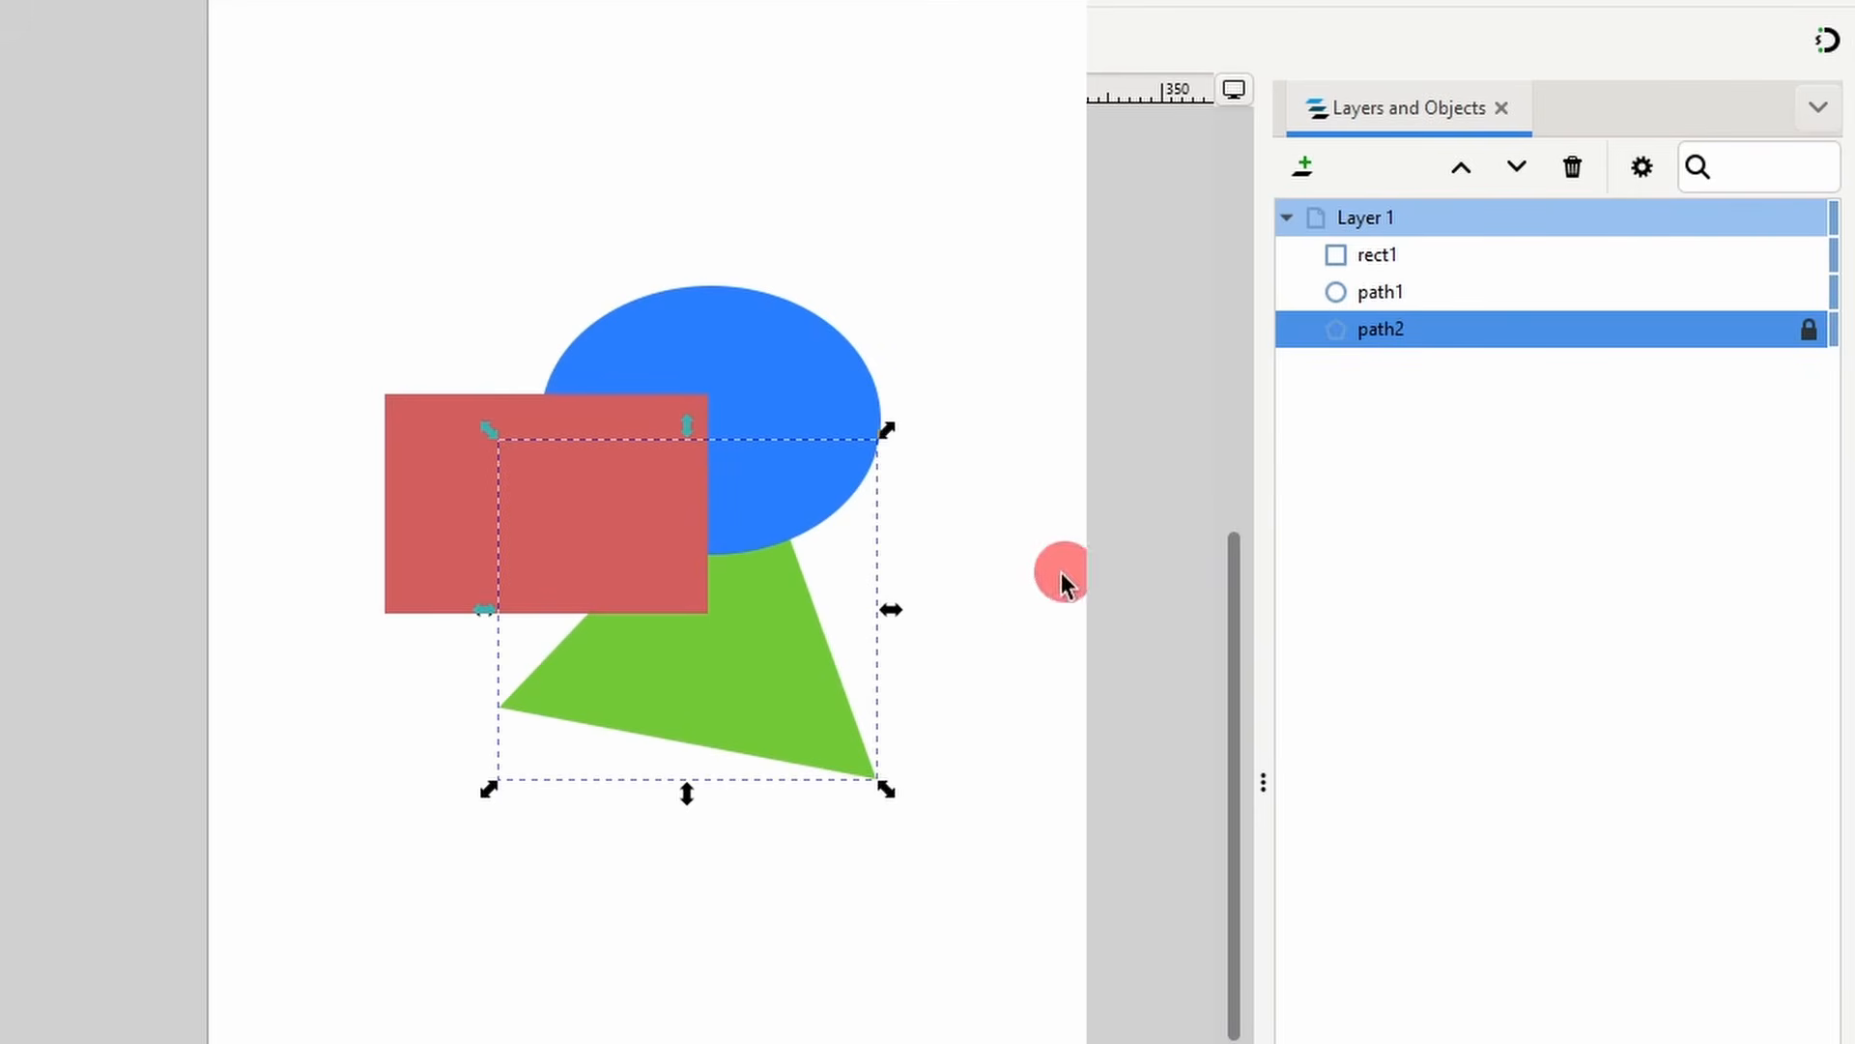
pyautogui.click(783, 666)
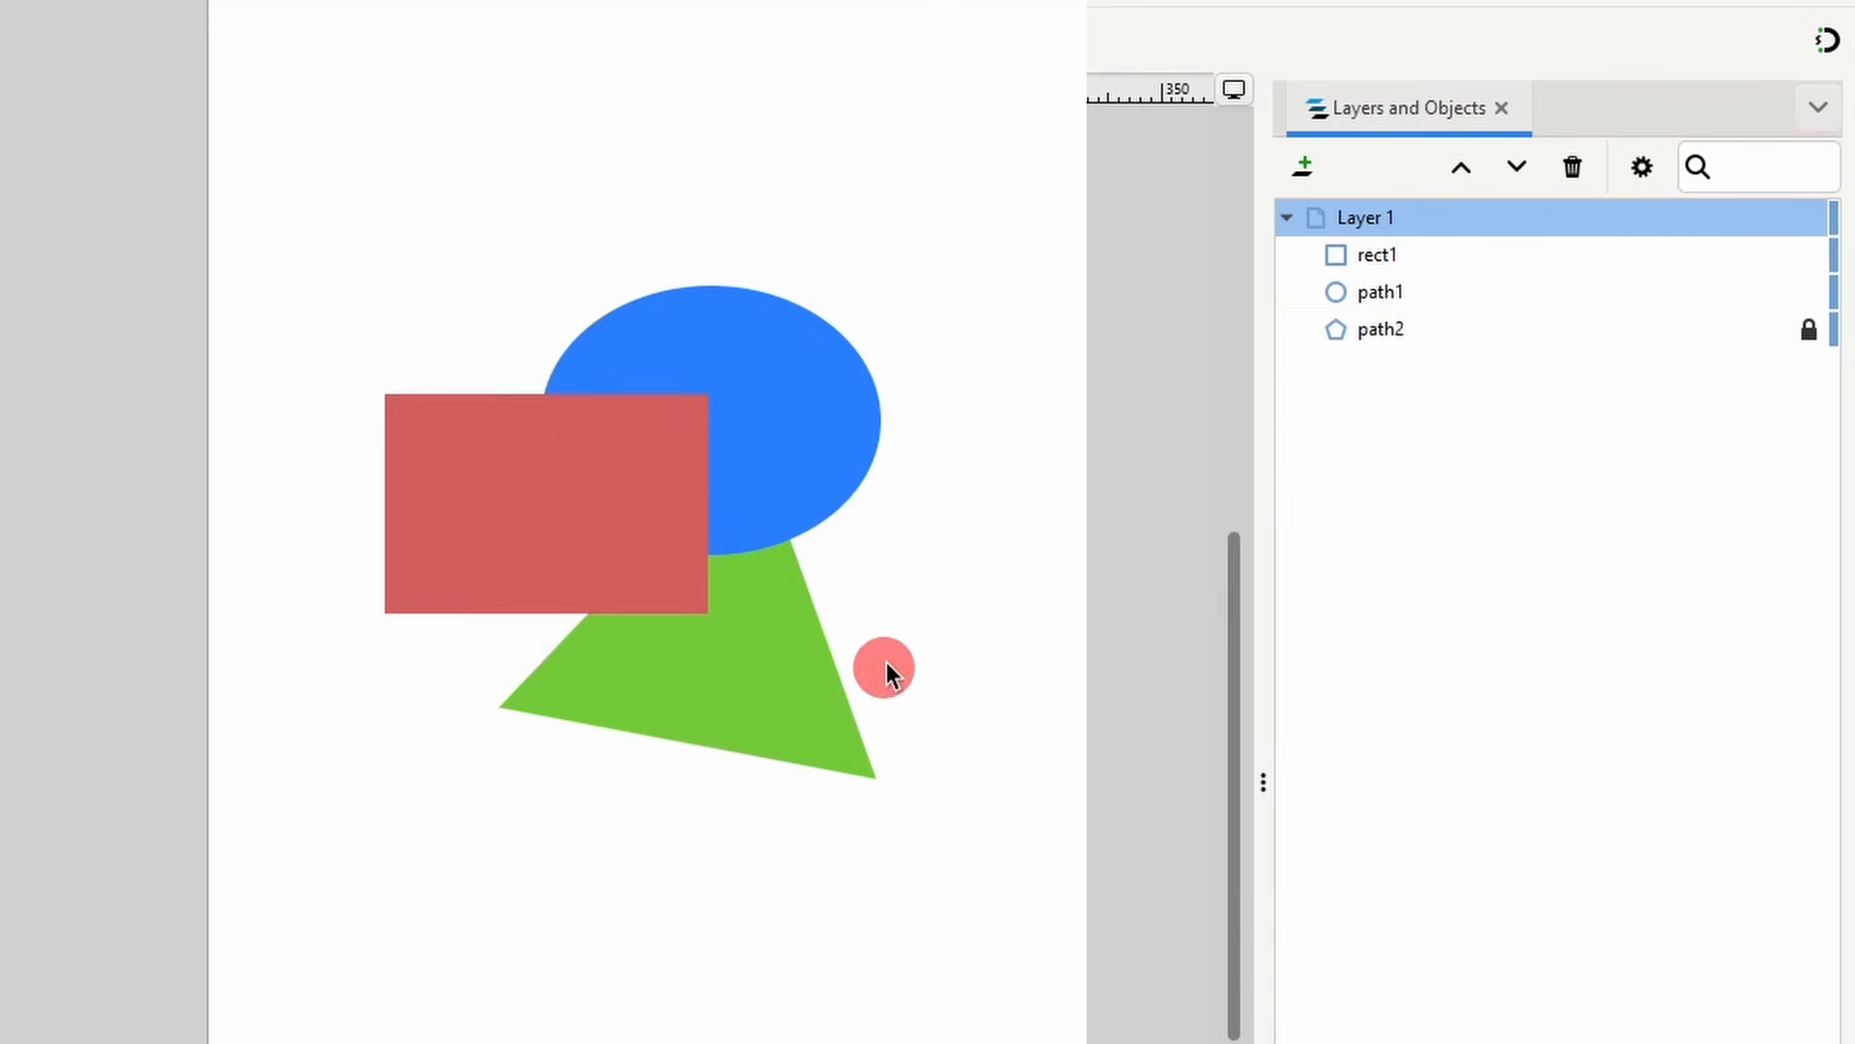
pyautogui.click(1813, 333)
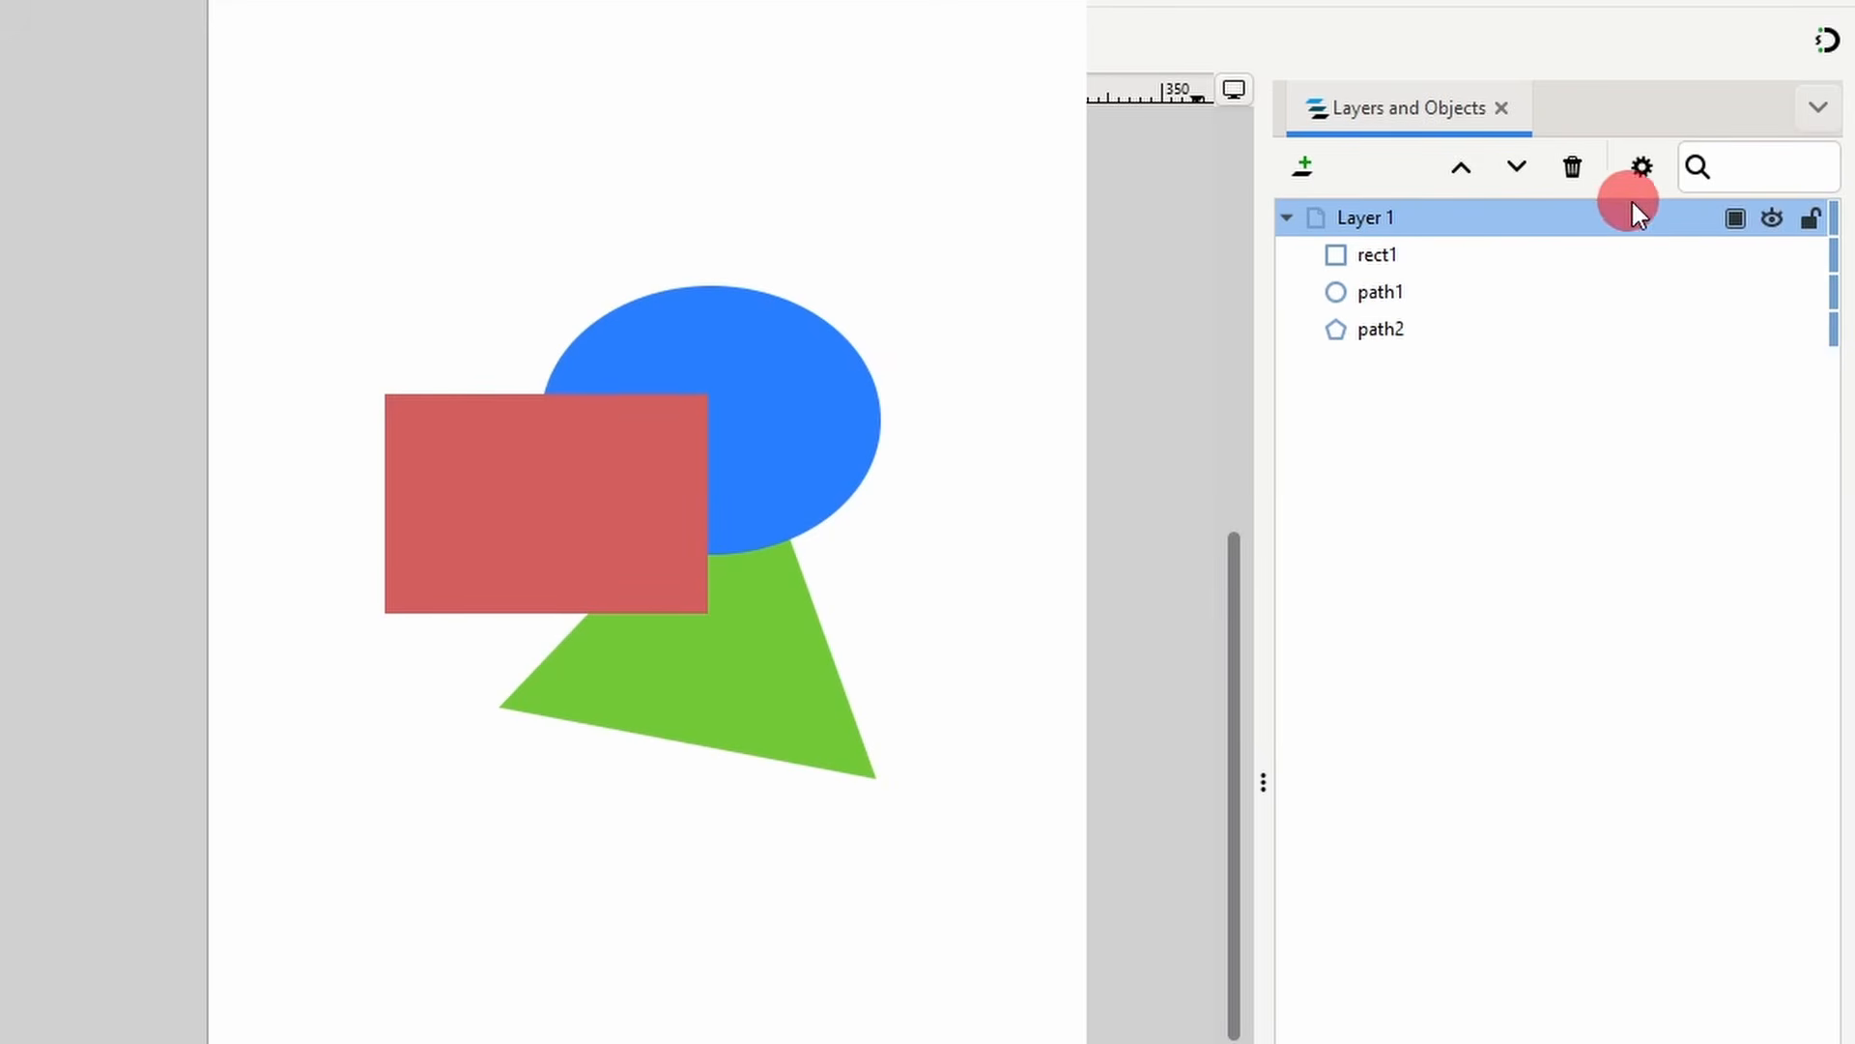
# - Hide and show Layer 1, lock it, try to select the shapes on the canvas, and unlock it
pyautogui.click(1772, 218)
pyautogui.click(1775, 218)
pyautogui.click(1813, 219)
pyautogui.click(690, 593)
pyautogui.click(759, 721)
pyautogui.click(798, 464)
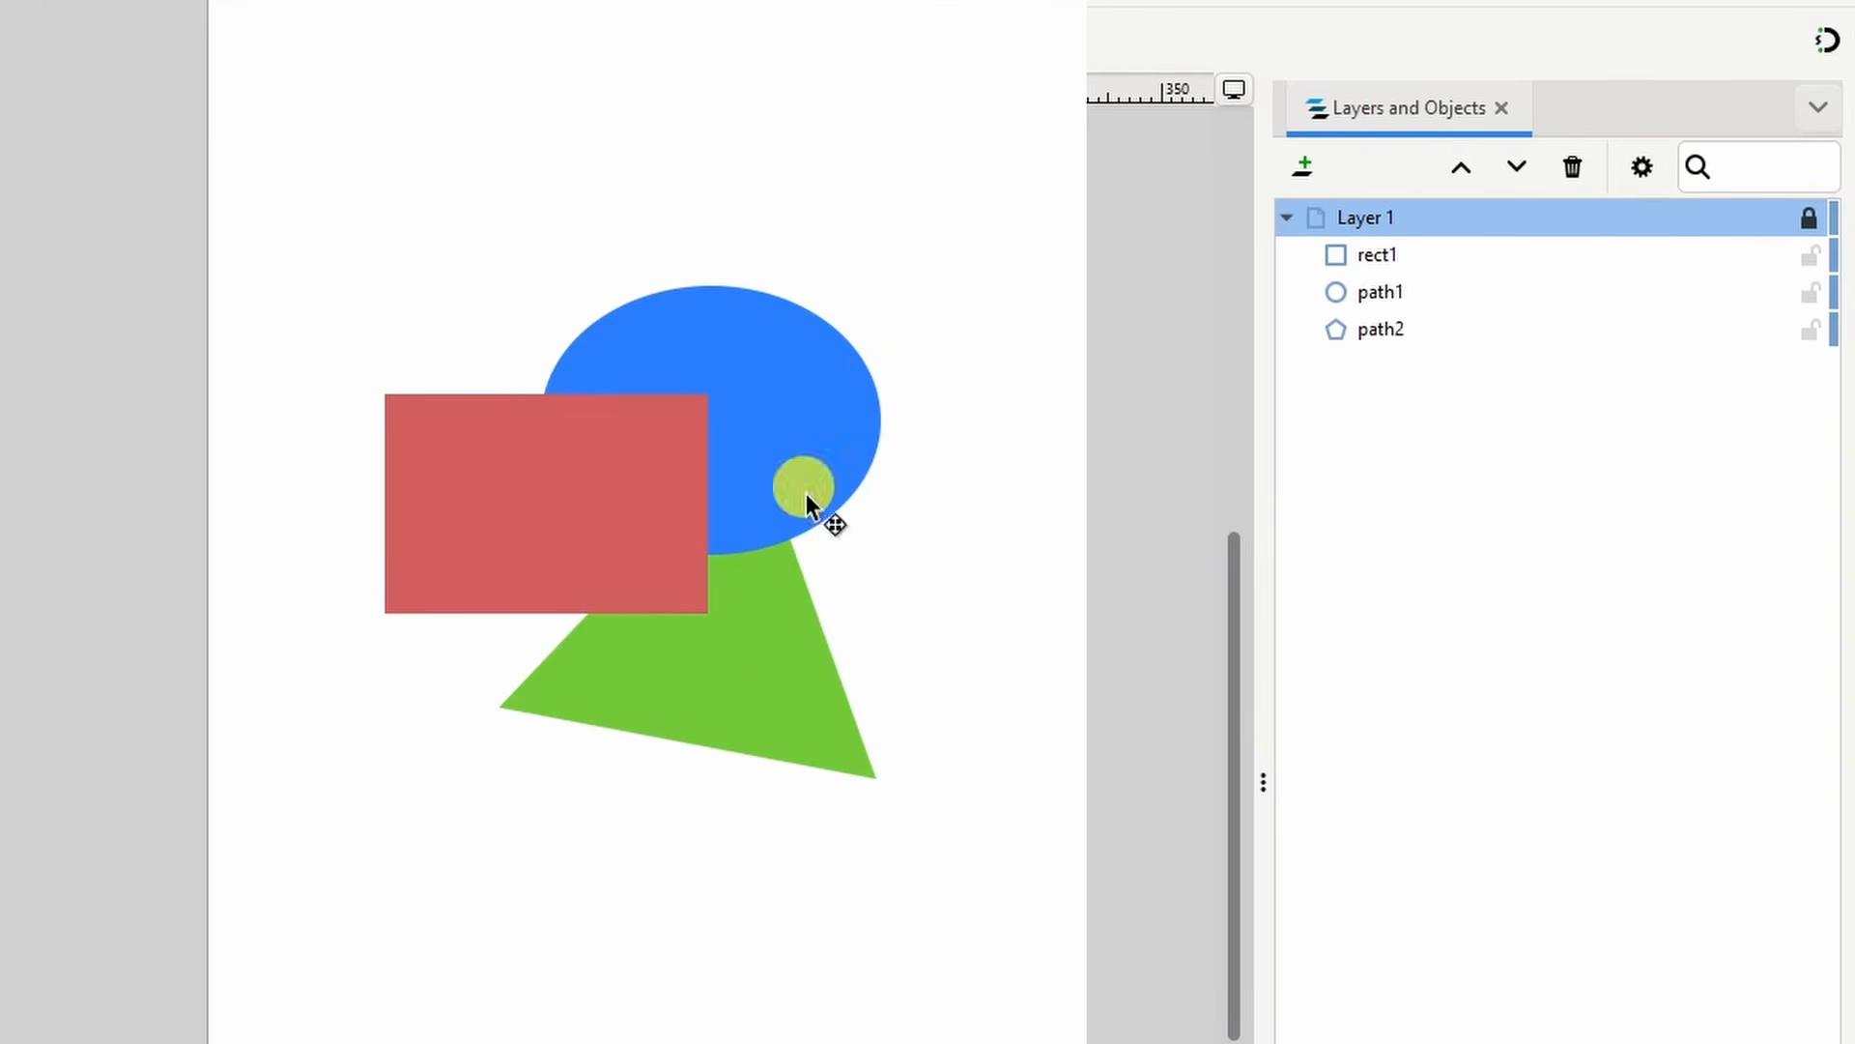
pyautogui.click(1810, 217)
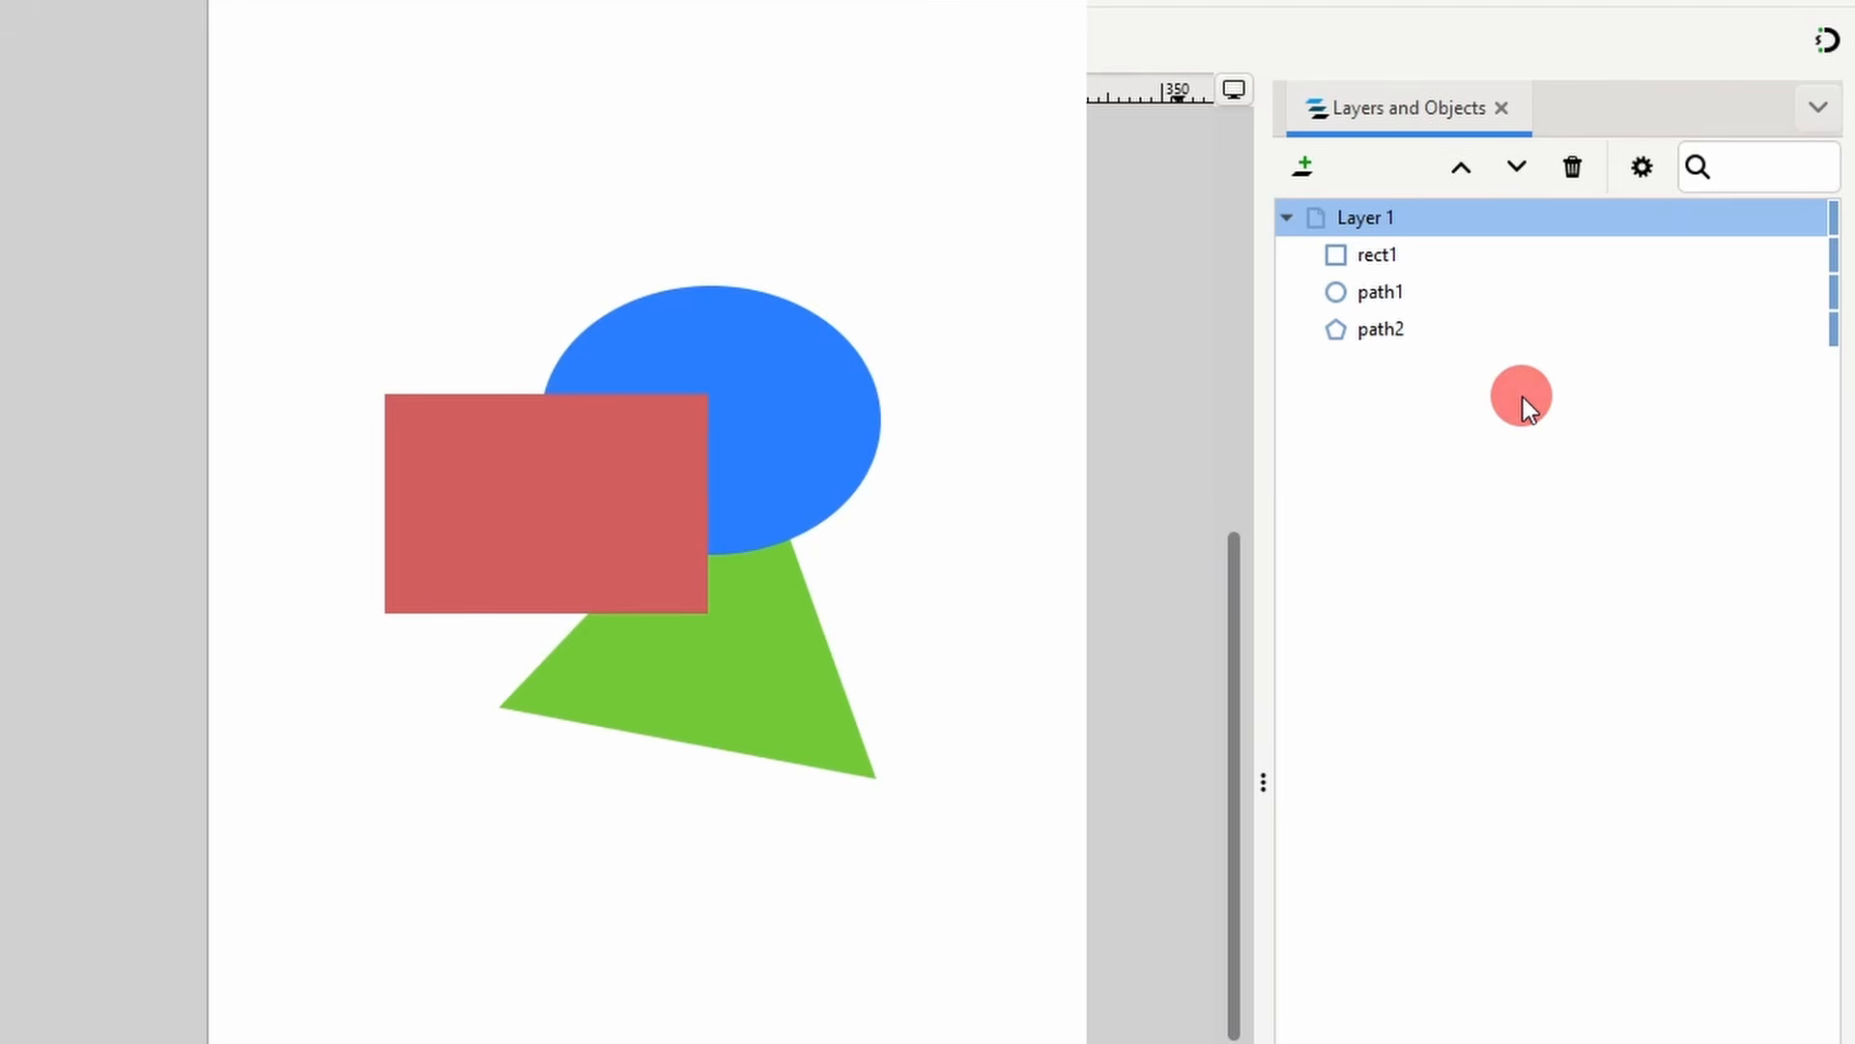
# - Add a new layer named Layer 2, positioned above the current layer
pyautogui.click(1302, 164)
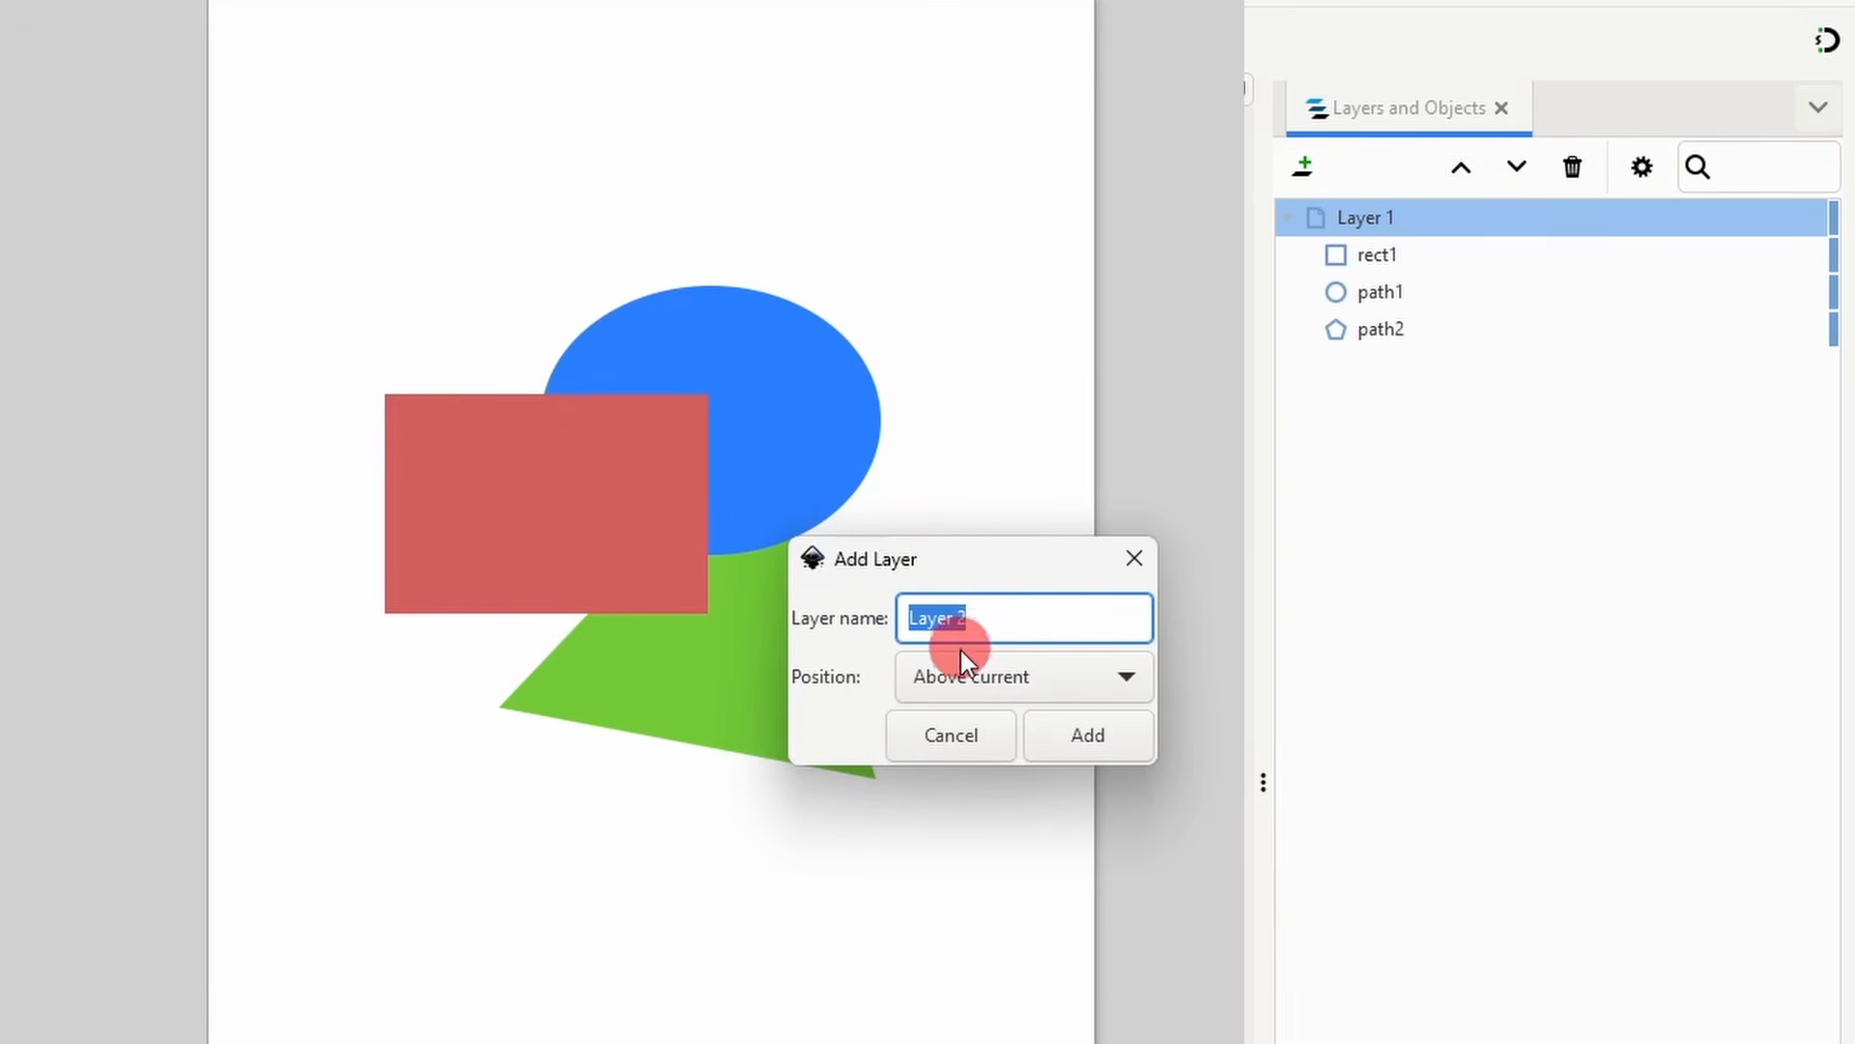
pyautogui.click(988, 671)
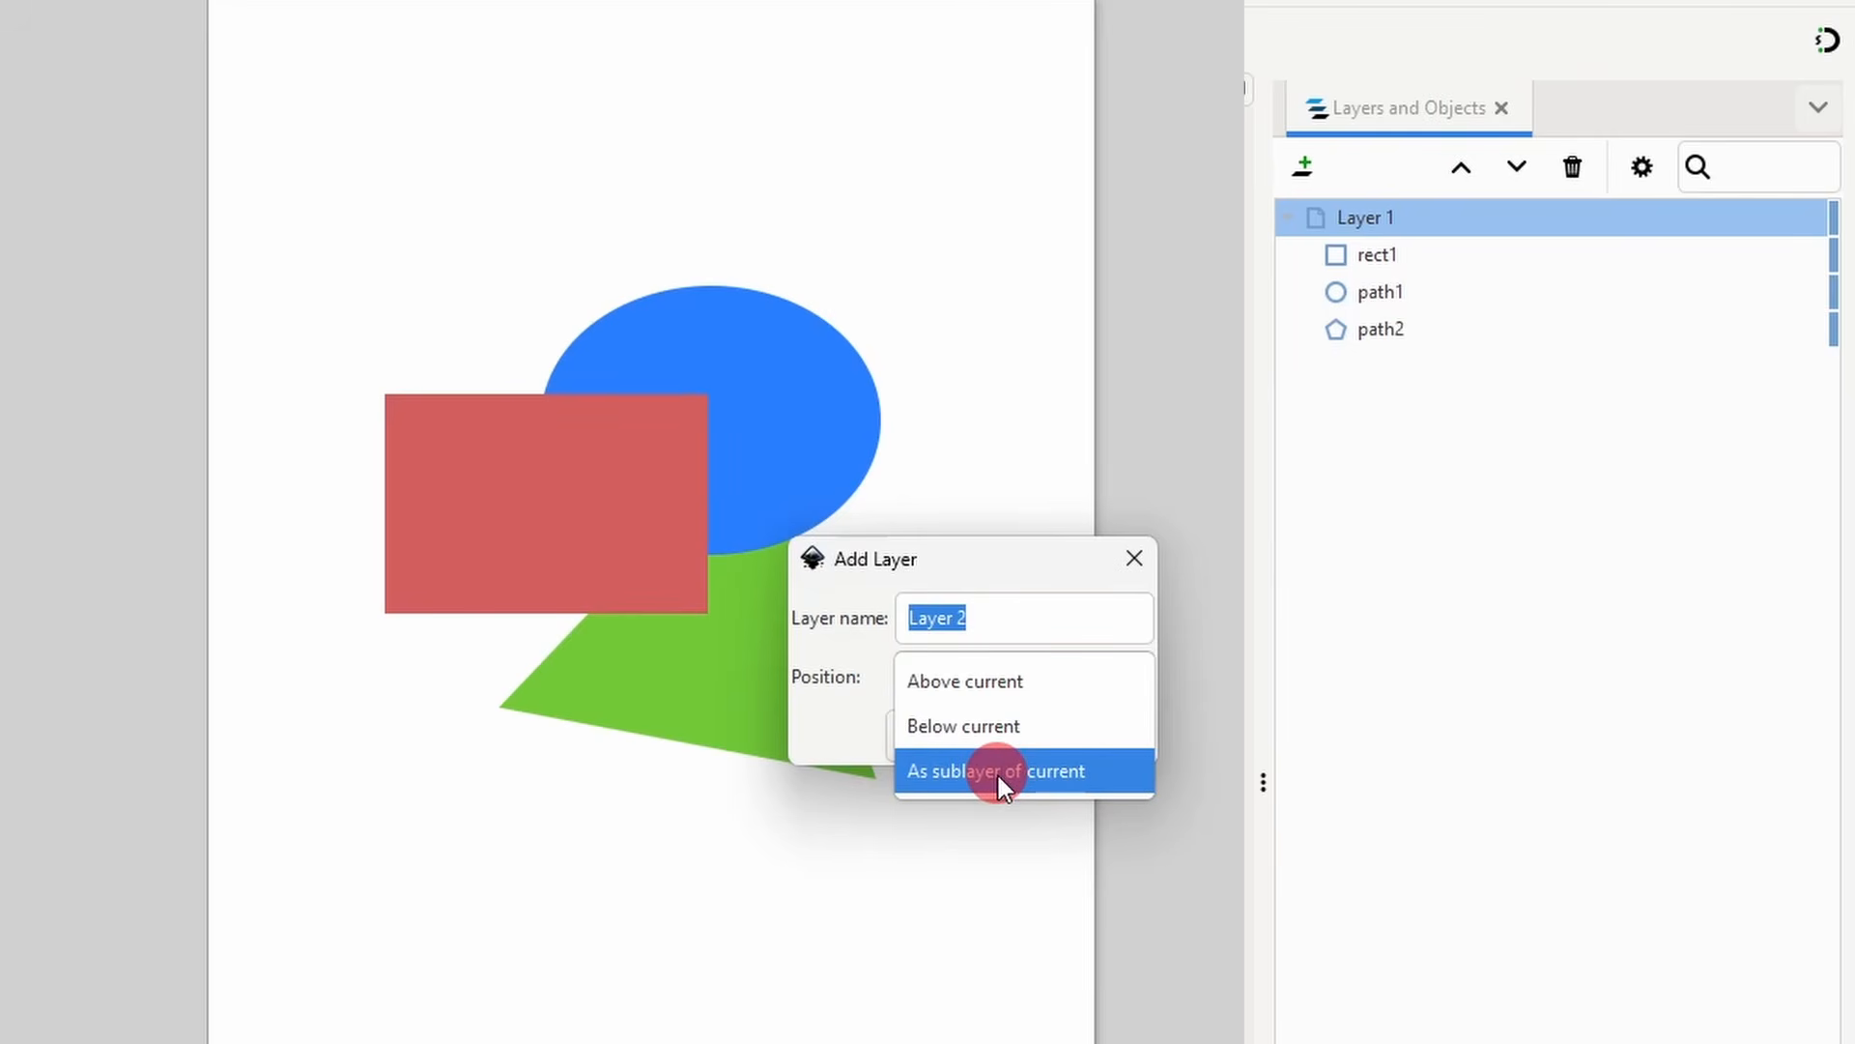
pyautogui.click(993, 694)
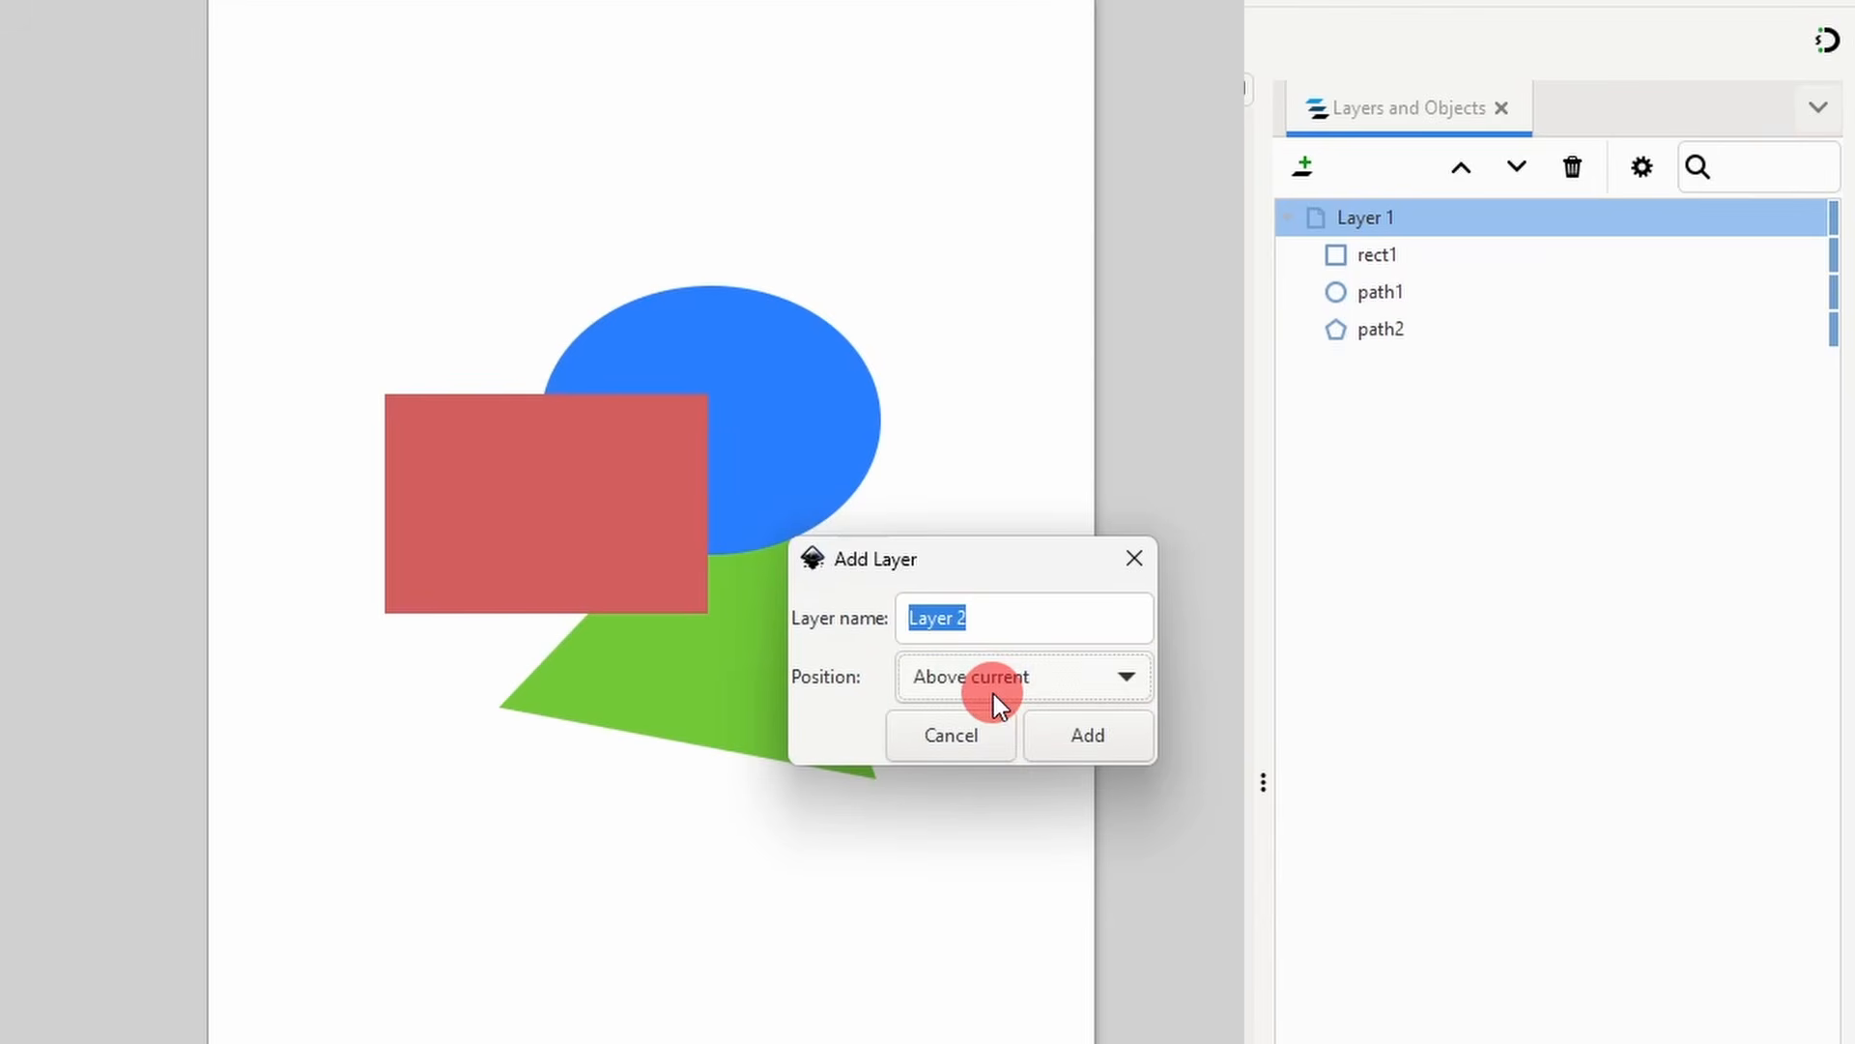
pyautogui.click(1090, 735)
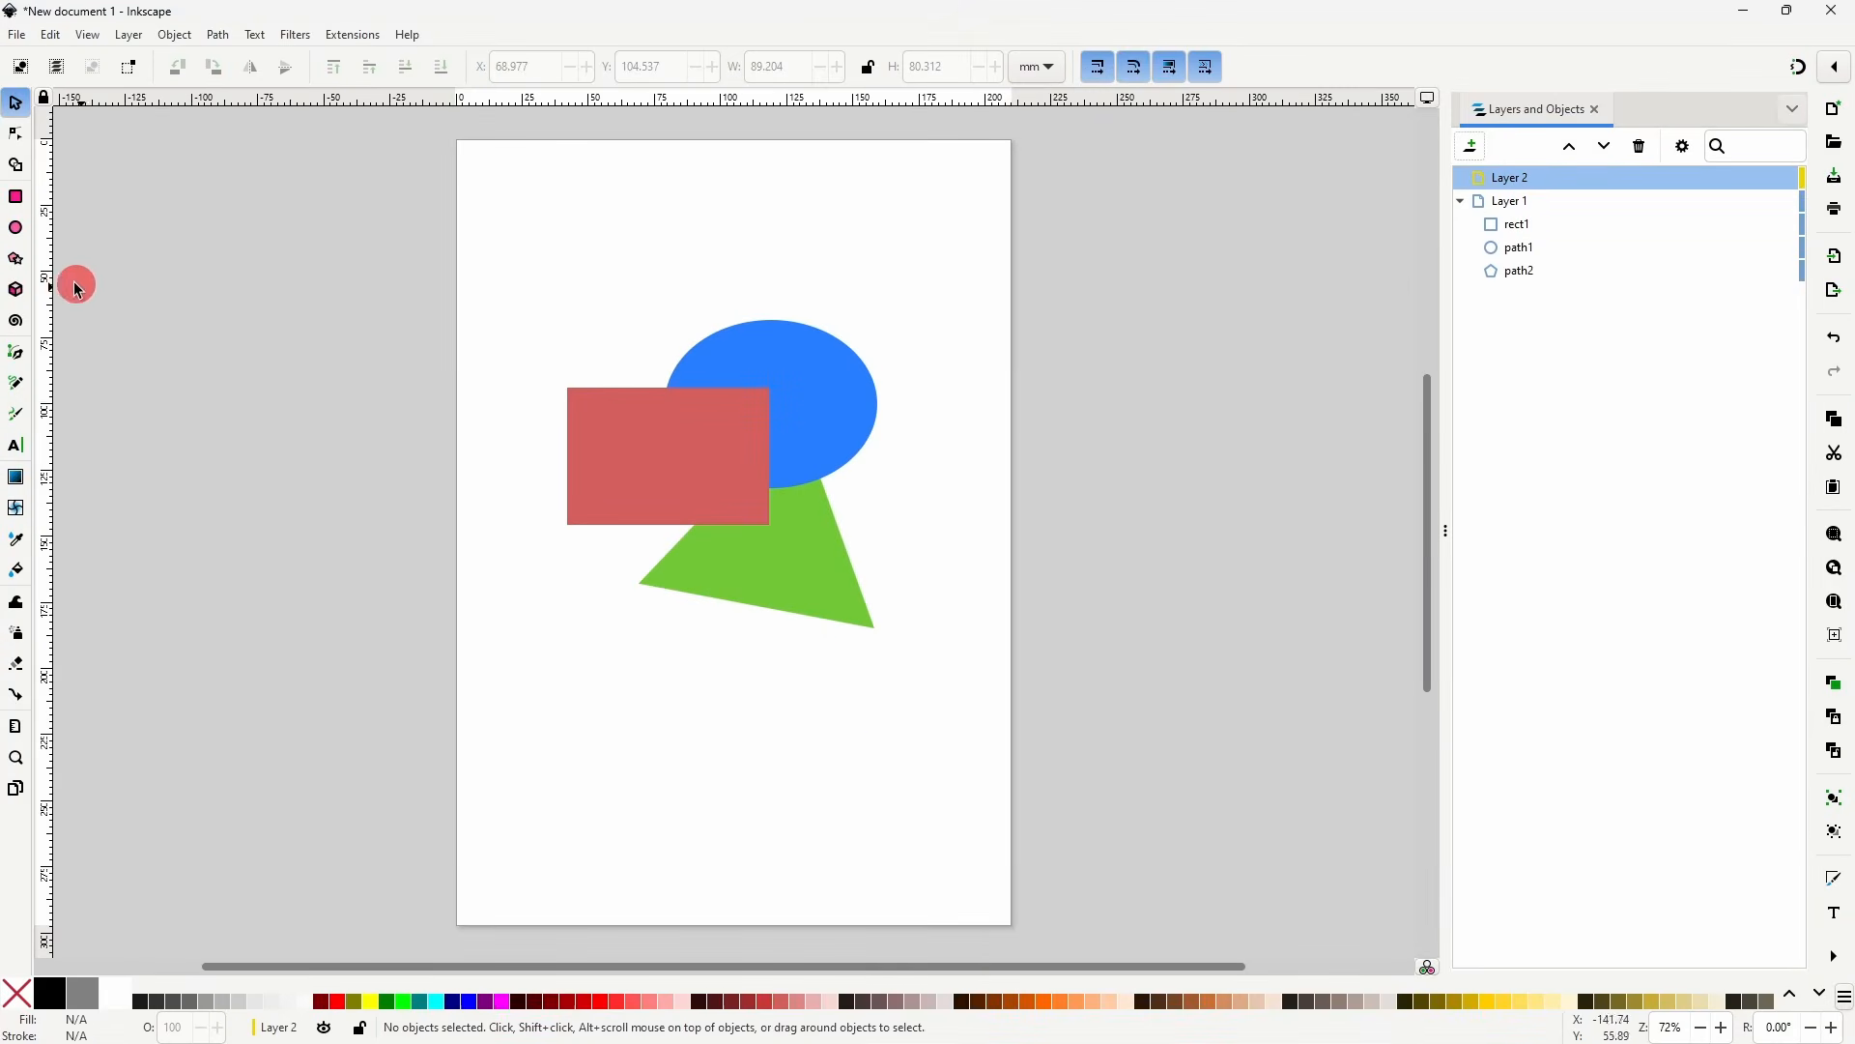
# - Draw a yellow five-cornered star about 114 by 110 mm on Layer 2 using the default star settings, and lower it to the bottom
pyautogui.click(15, 259)
pyautogui.moveTo(762, 497); pyautogui.dragTo(904, 549)
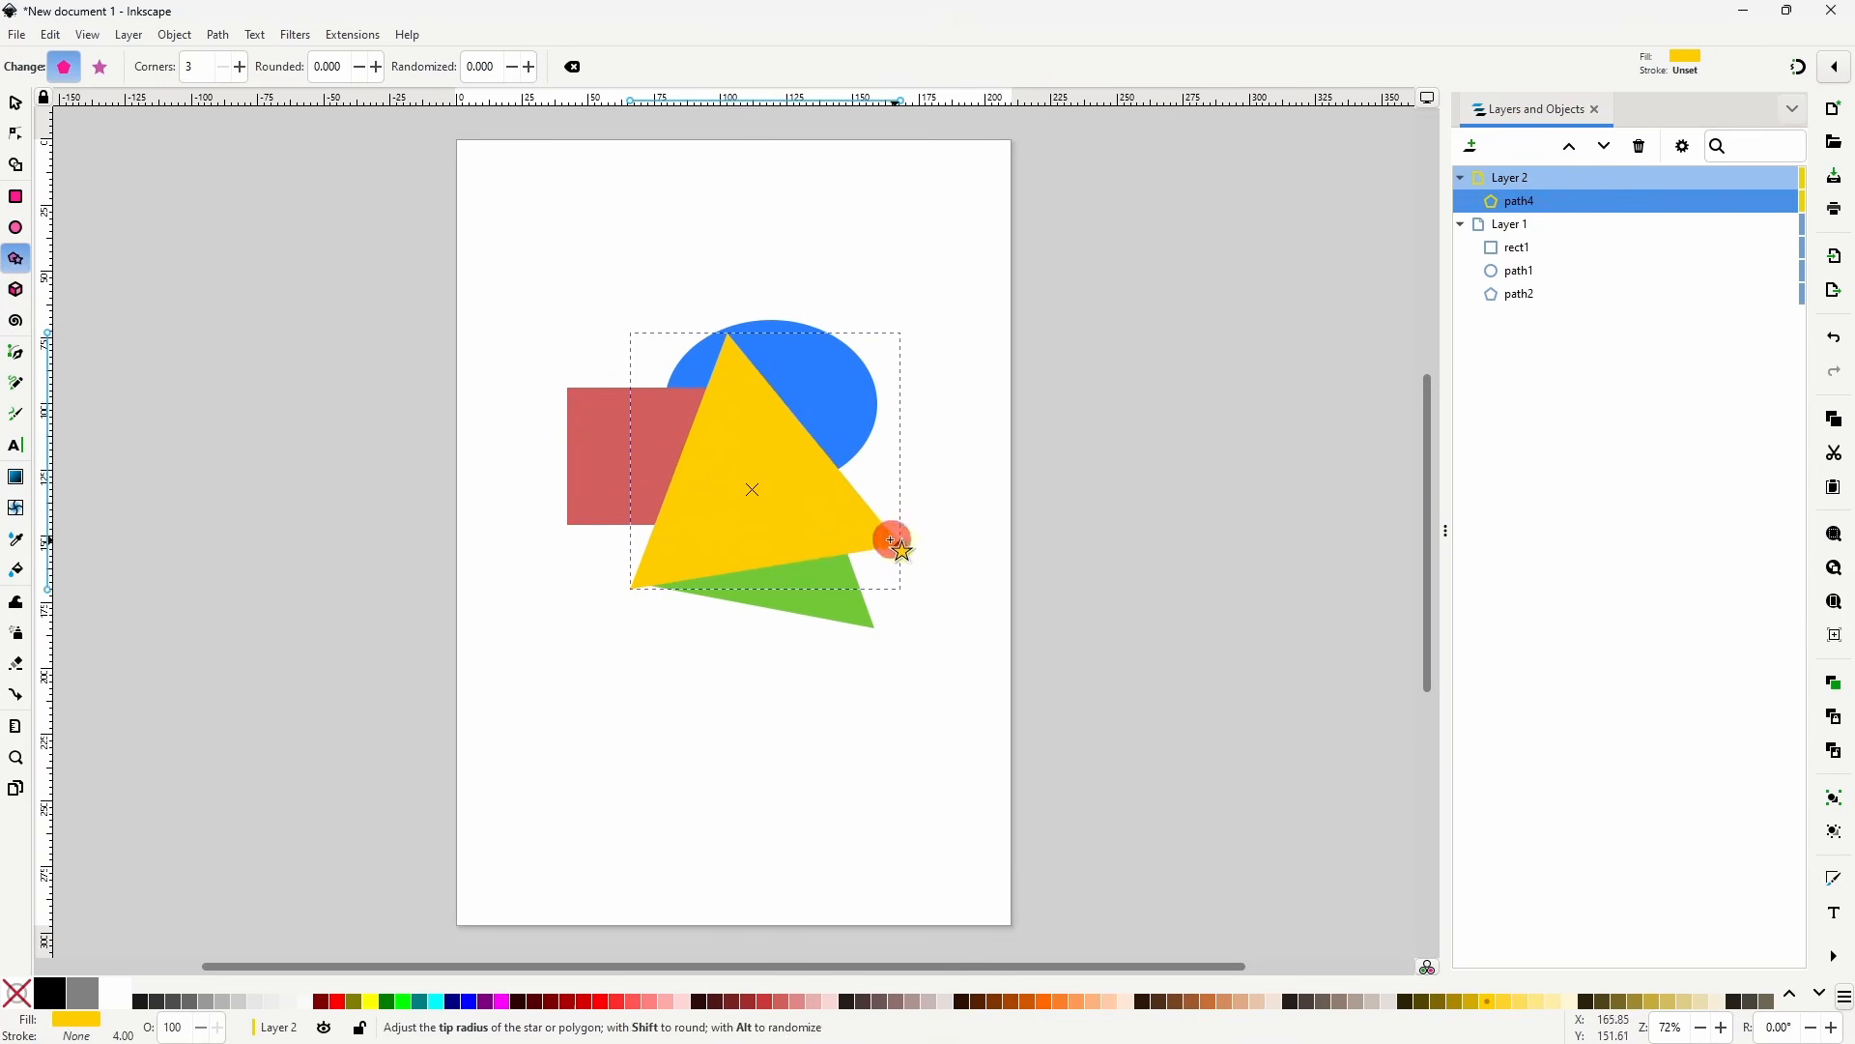
pyautogui.click(572, 67)
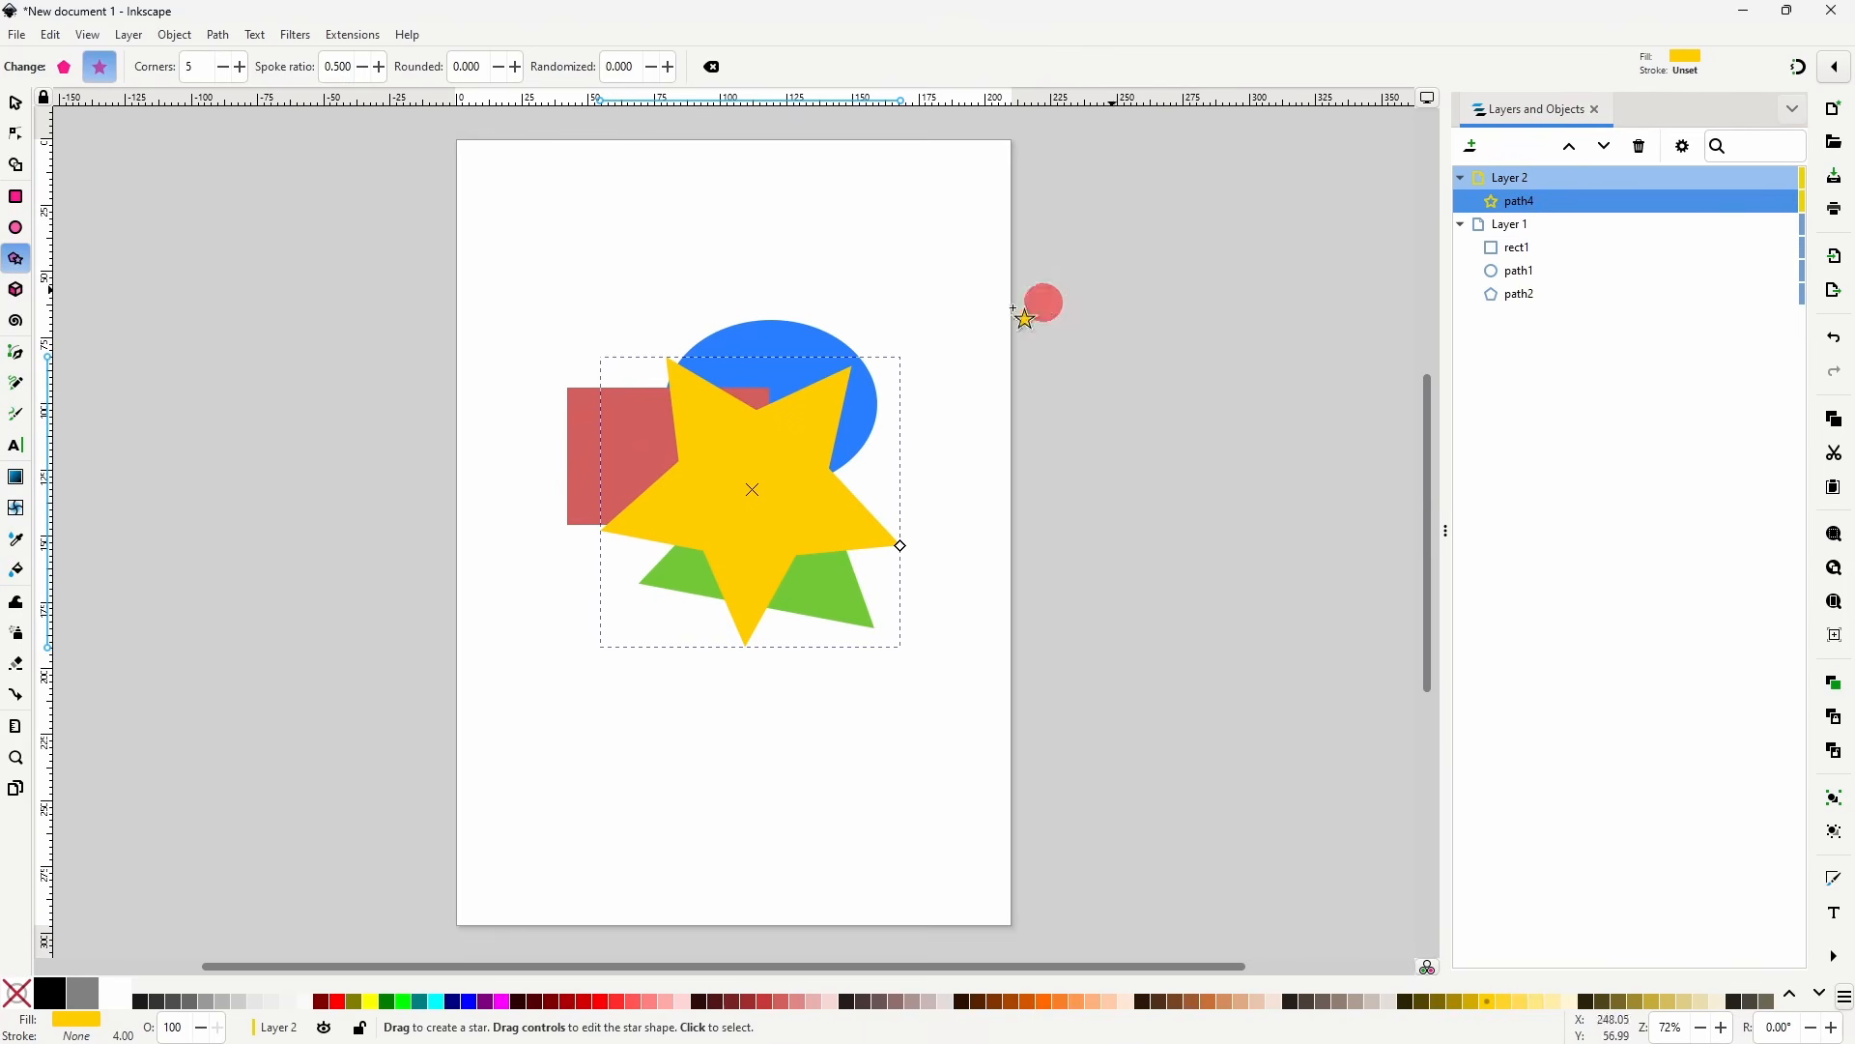
pyautogui.click(17, 104)
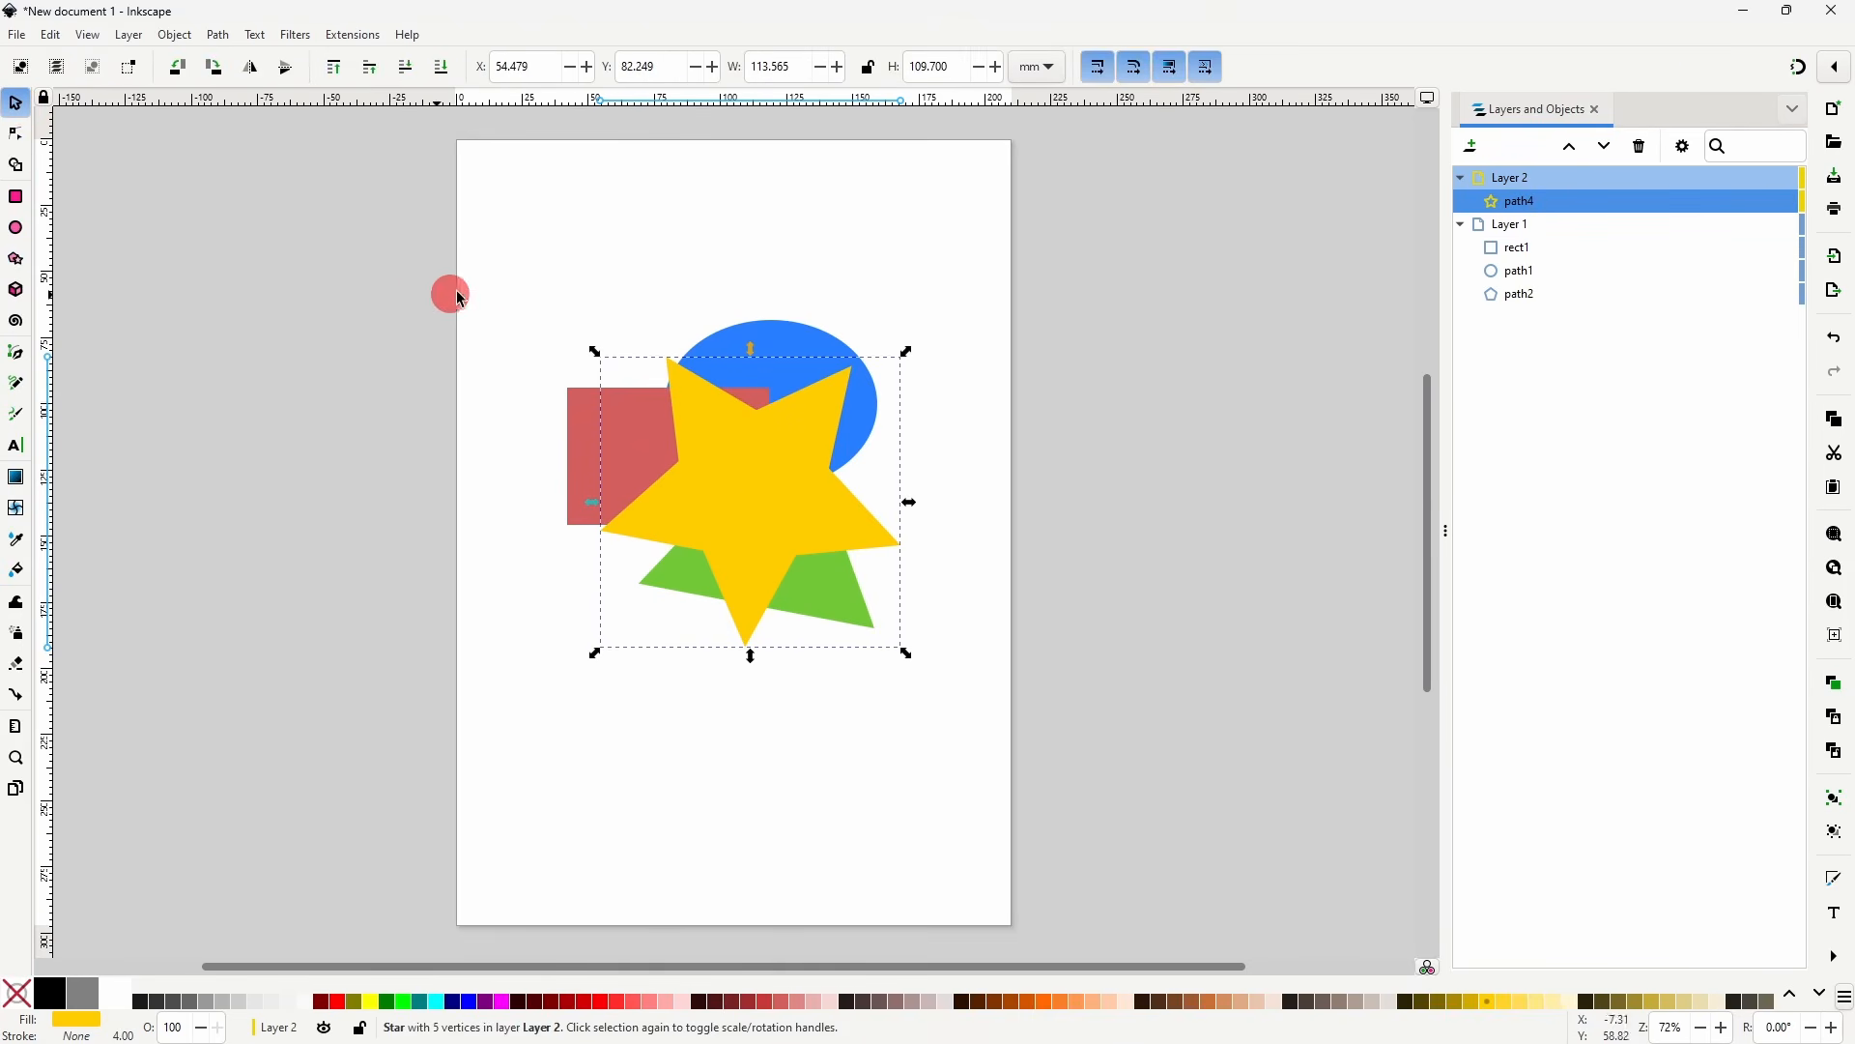
pyautogui.click(441, 67)
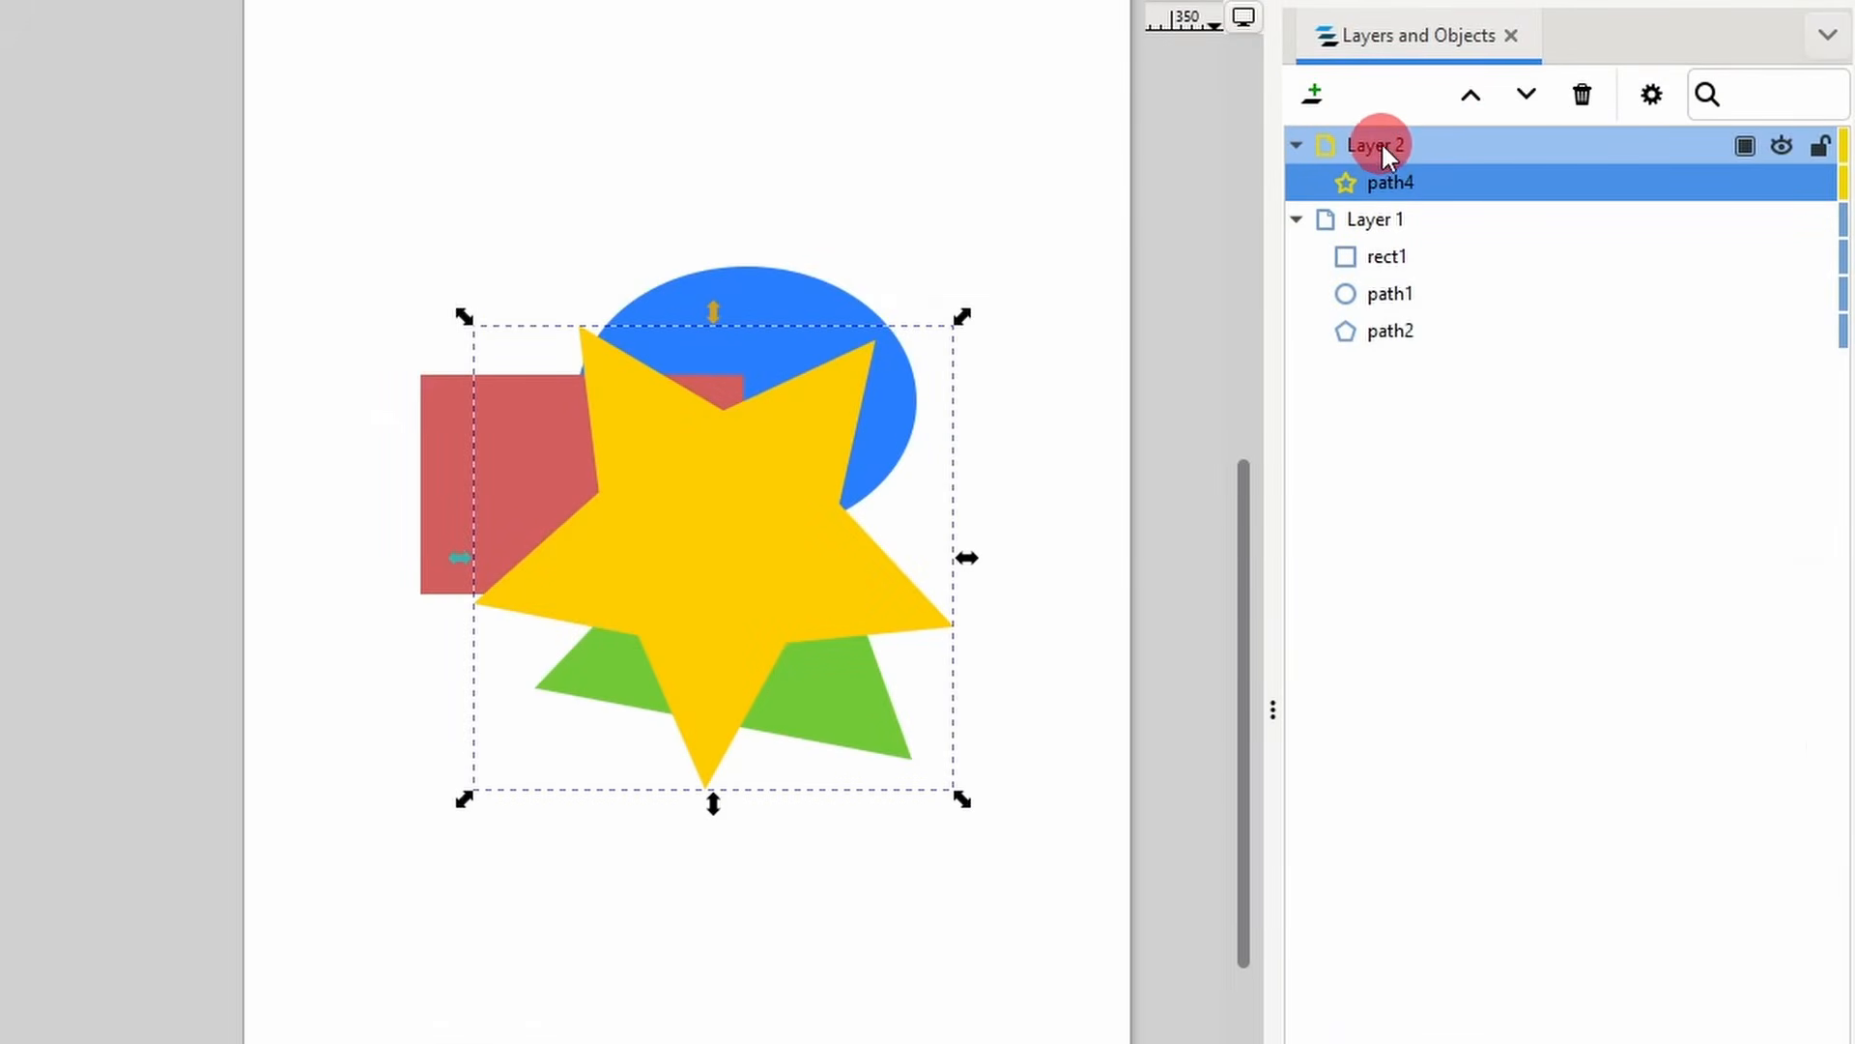
# - Shift the yellow star slightly right and down, and nest Layer 2 inside Layer 1 between rect1 and path1
pyautogui.moveTo(1384, 154); pyautogui.dragTo(1333, 350)
pyautogui.moveTo(889, 589); pyautogui.dragTo(974, 609)
pyautogui.moveTo(1390, 293)
pyautogui.mouseDown()
pyautogui.moveTo(1391, 207)
pyautogui.moveTo(1509, 189)
pyautogui.mouseUp()
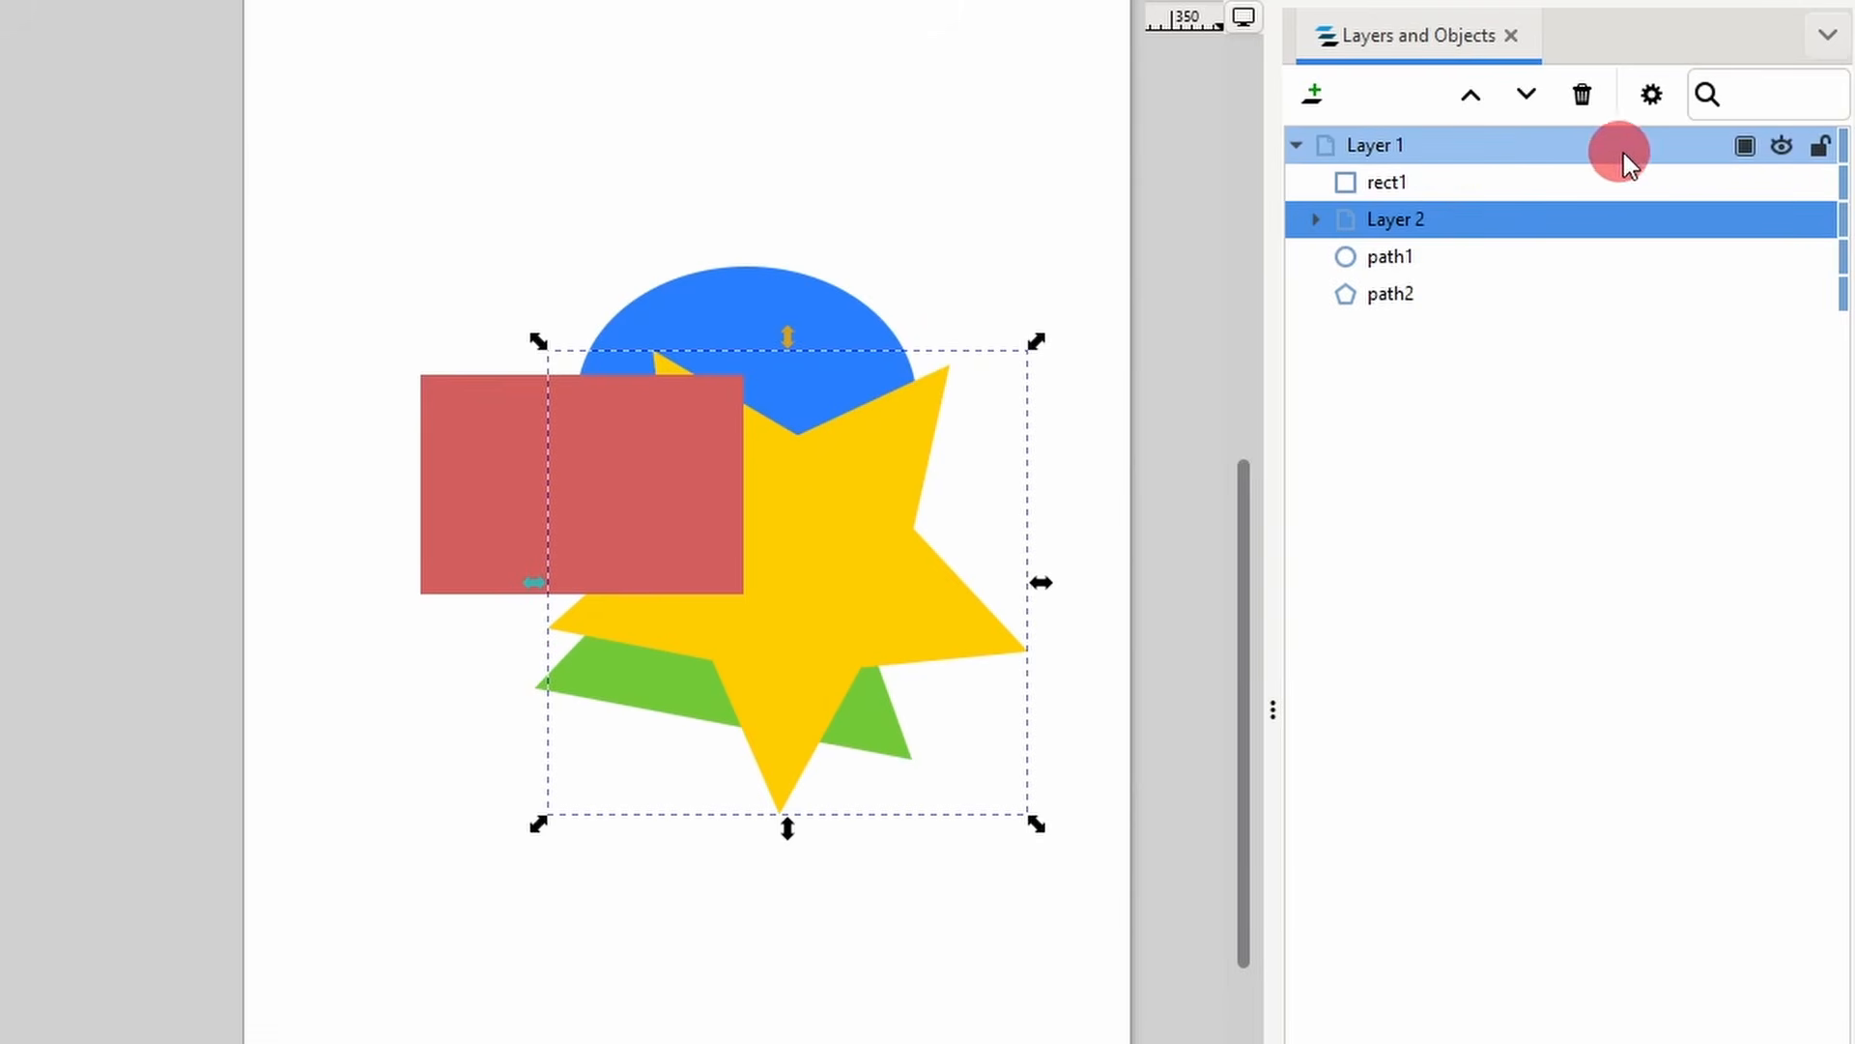
# - Hide and show Layer 1 with its nested sublayer, lock it, try to select the star, and unlock it
pyautogui.click(1781, 145)
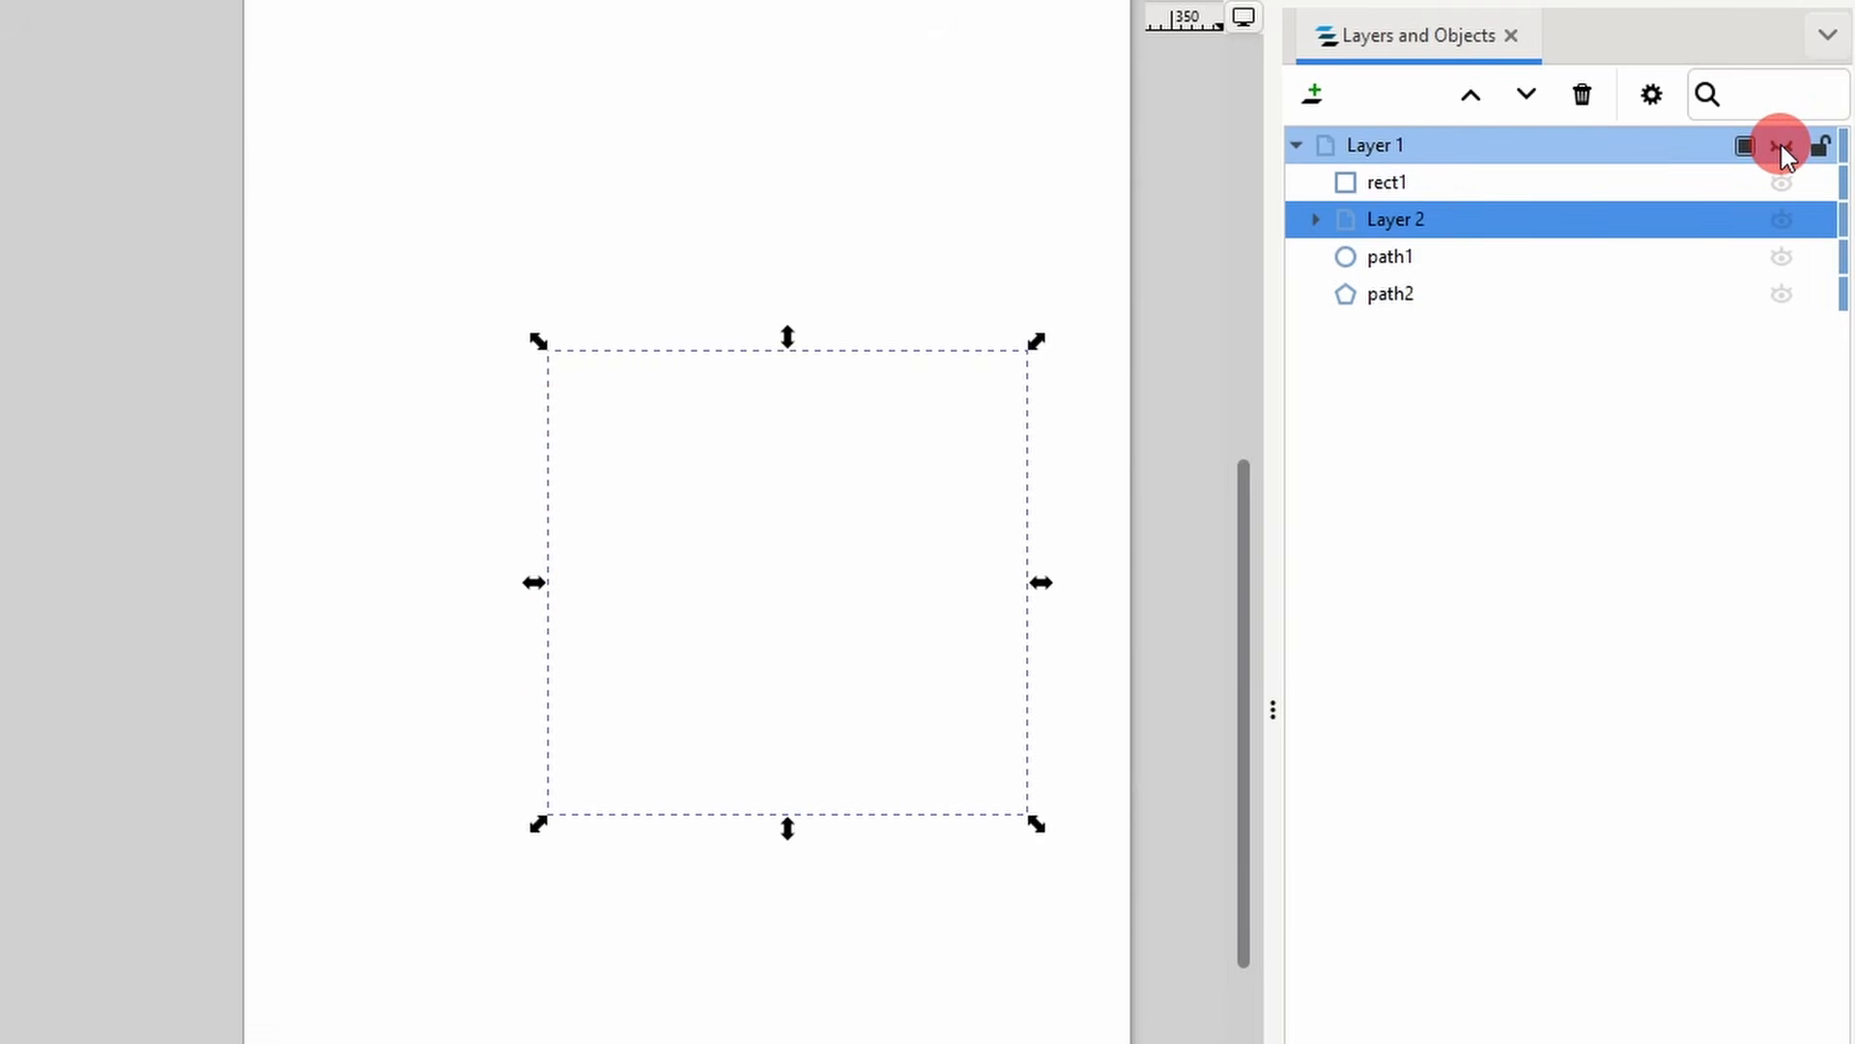
pyautogui.click(1781, 145)
pyautogui.click(1818, 145)
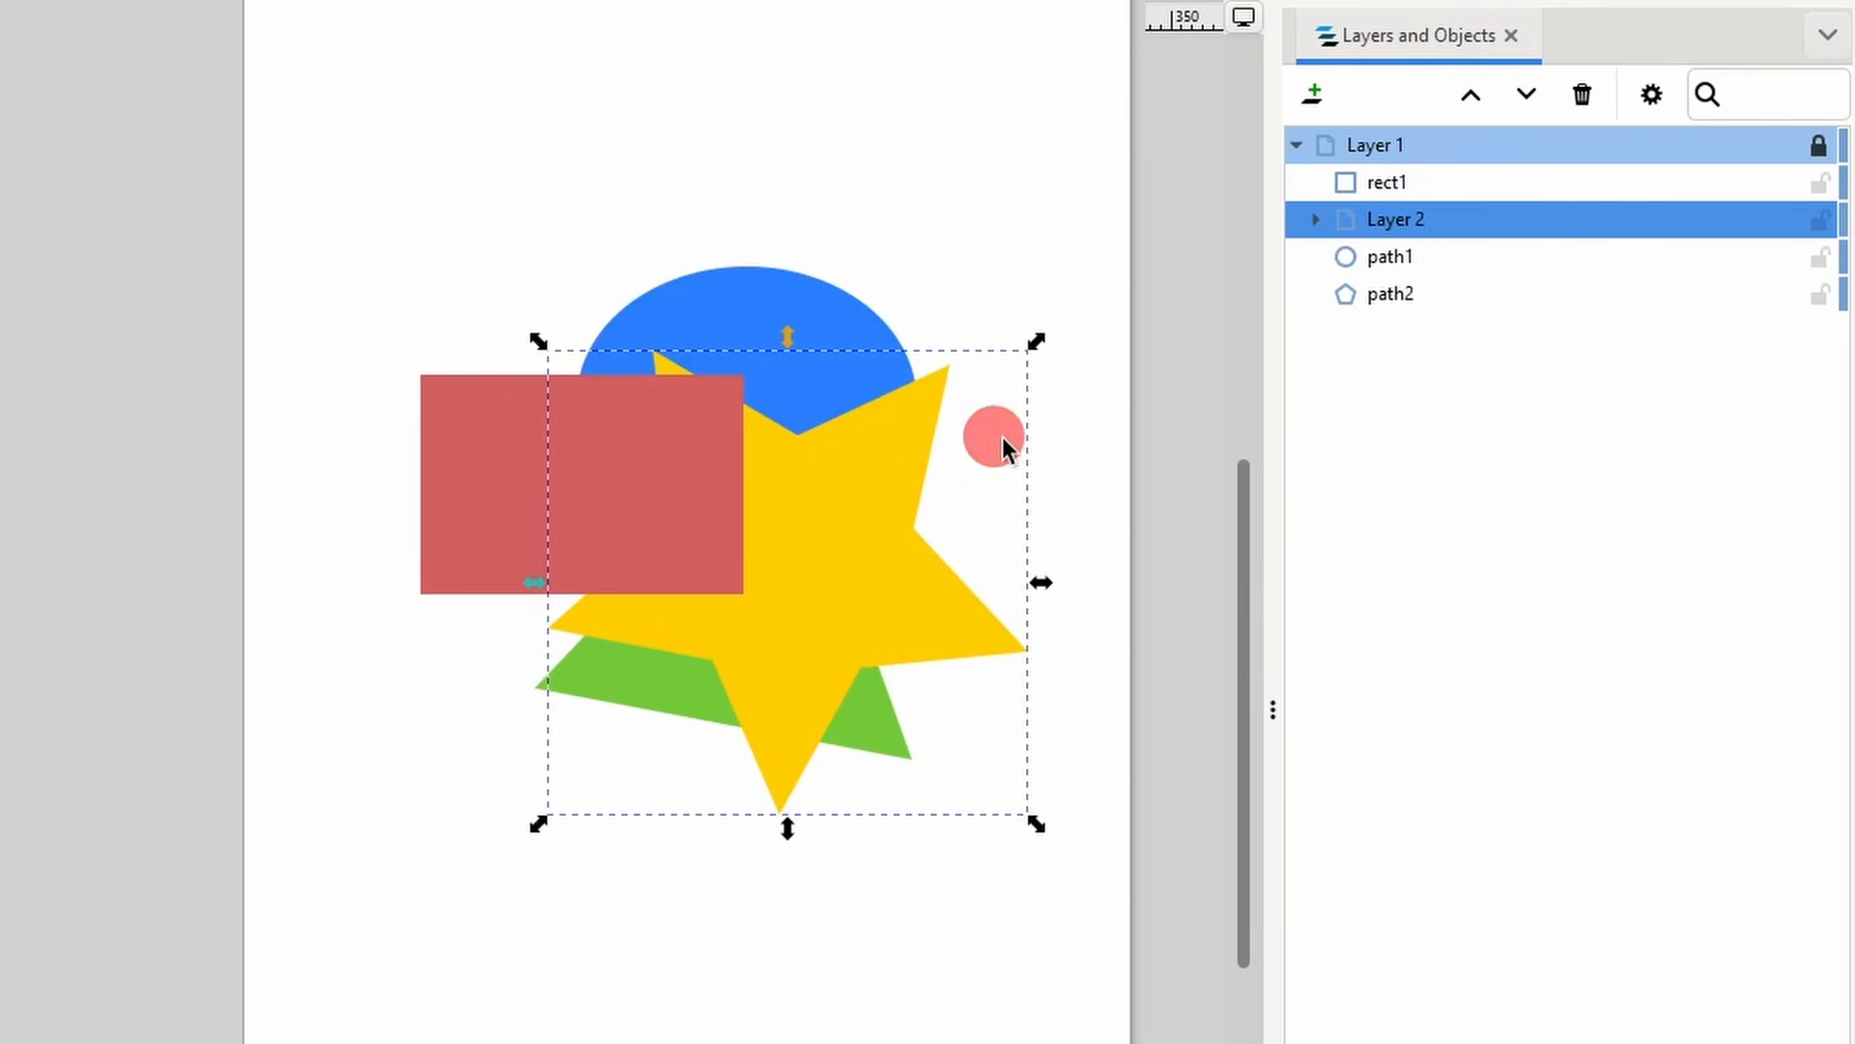
pyautogui.click(889, 495)
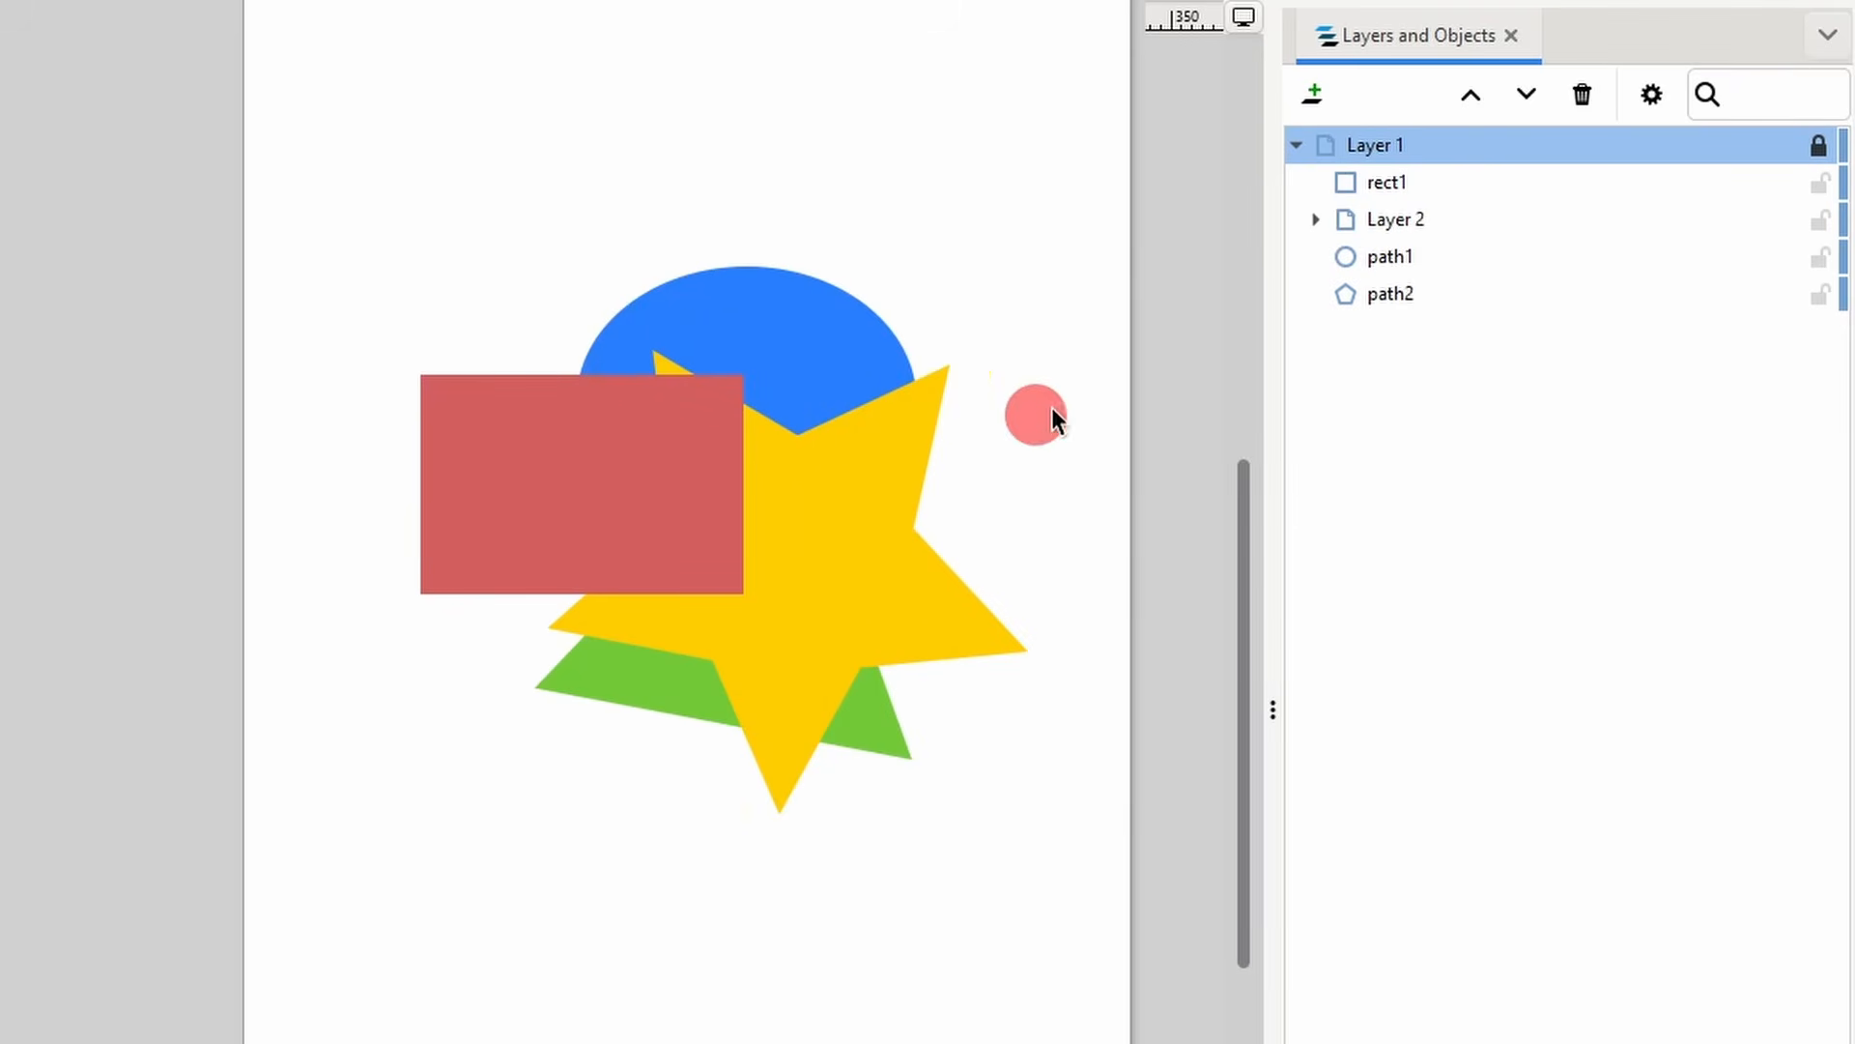
pyautogui.click(1817, 145)
# - Move Layer 2 below path2 within Layer 1, and move rect1 into Layer 2 above path4
pyautogui.moveTo(1396, 220); pyautogui.dragTo(1448, 358)
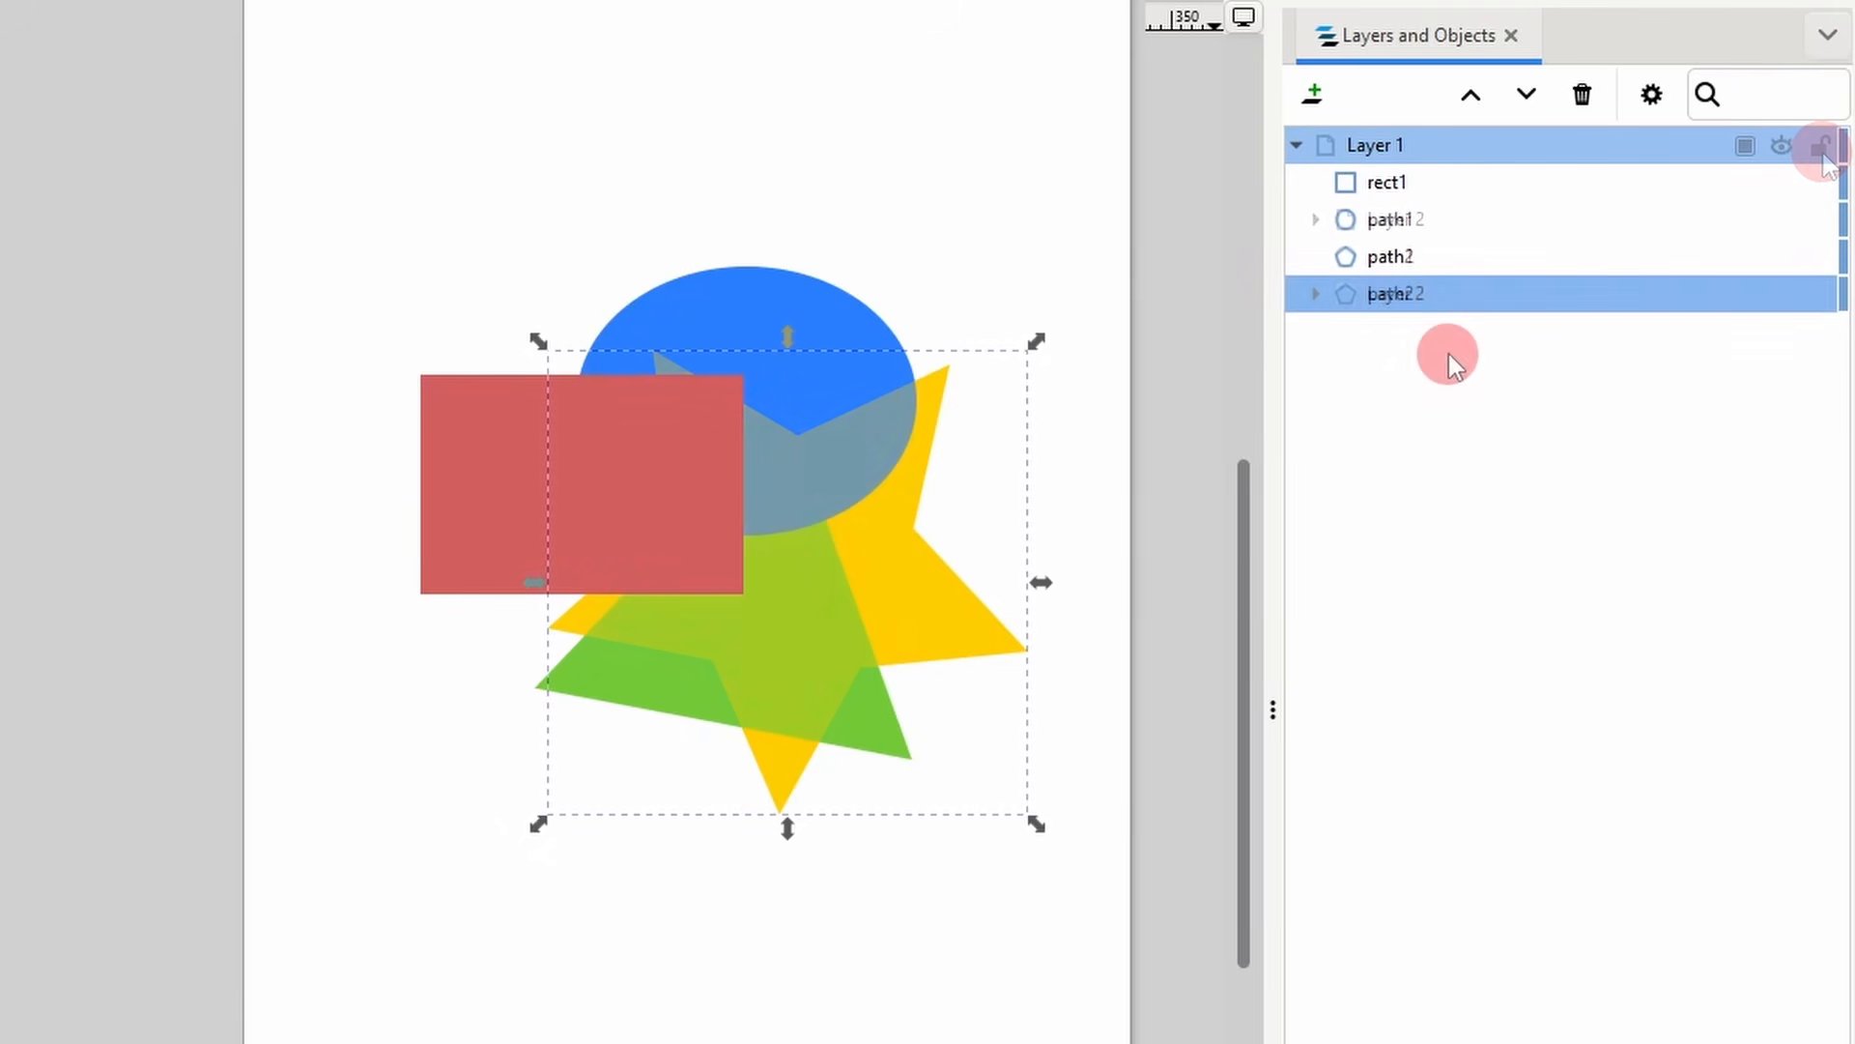
pyautogui.click(1315, 292)
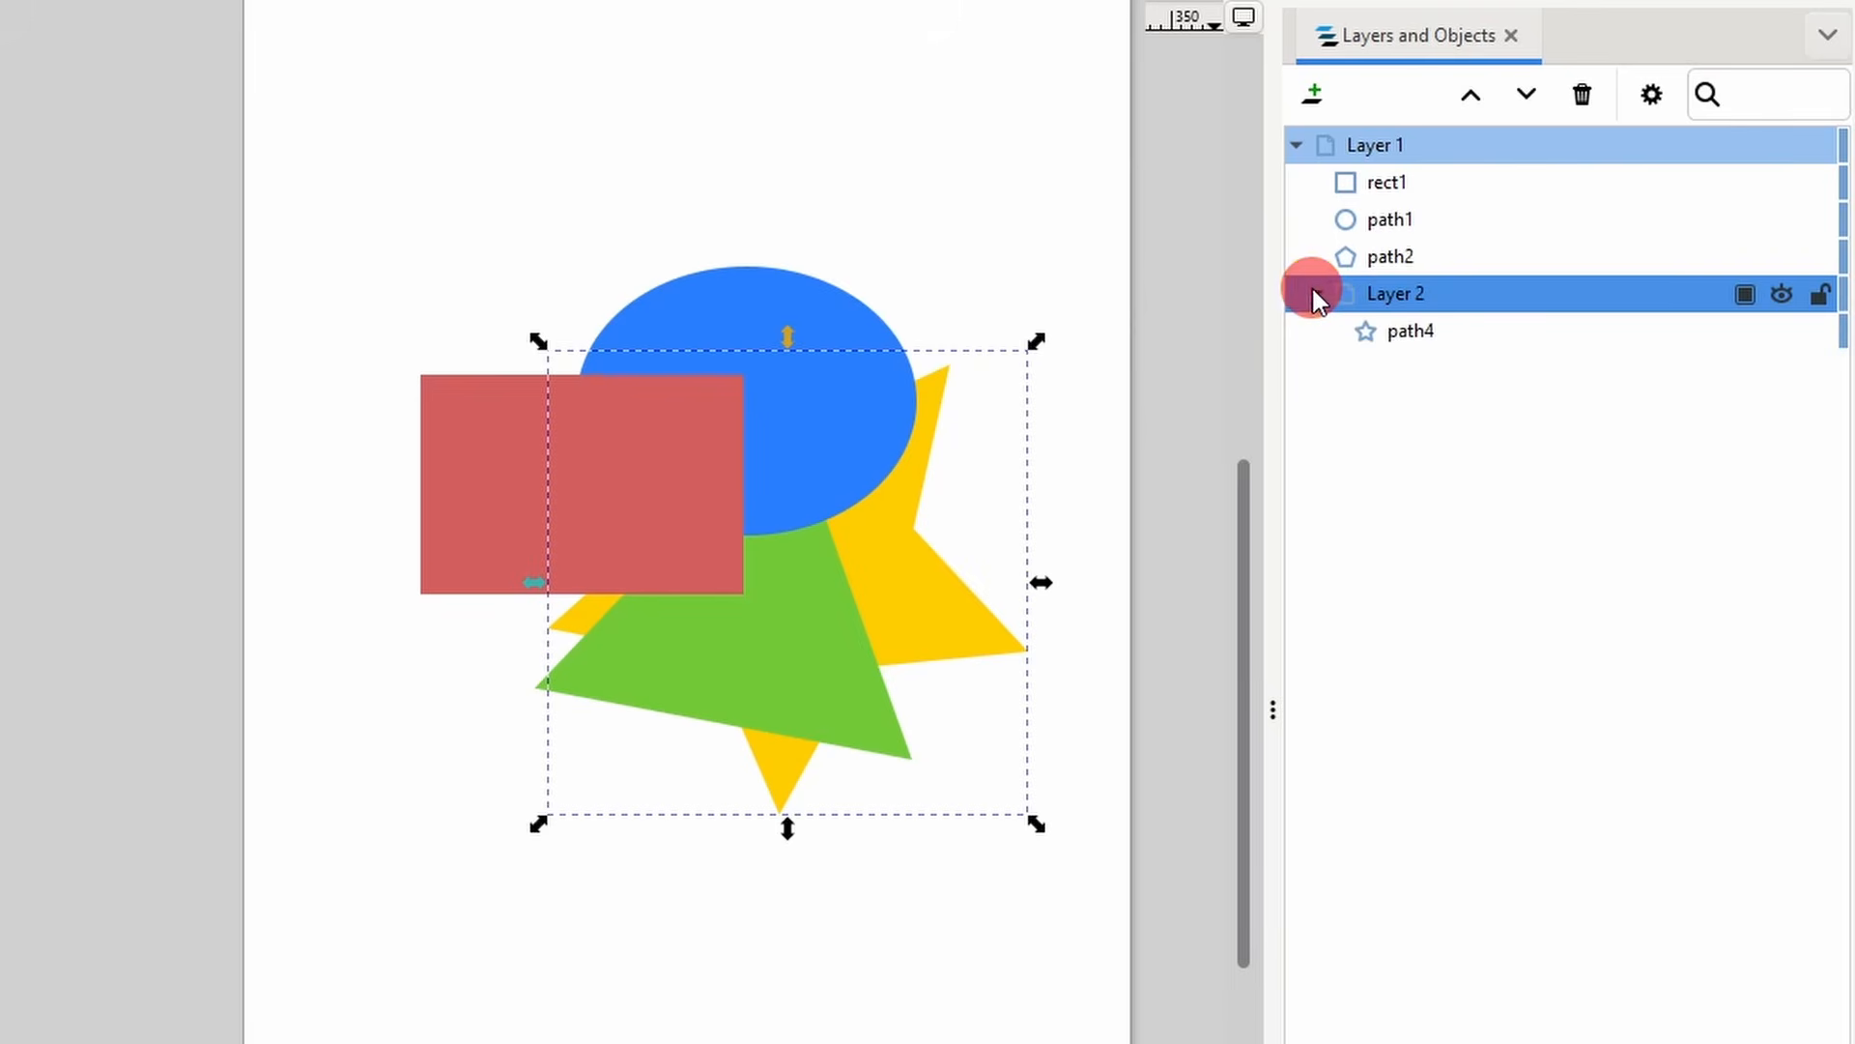
pyautogui.moveTo(1402, 182); pyautogui.dragTo(1432, 308)
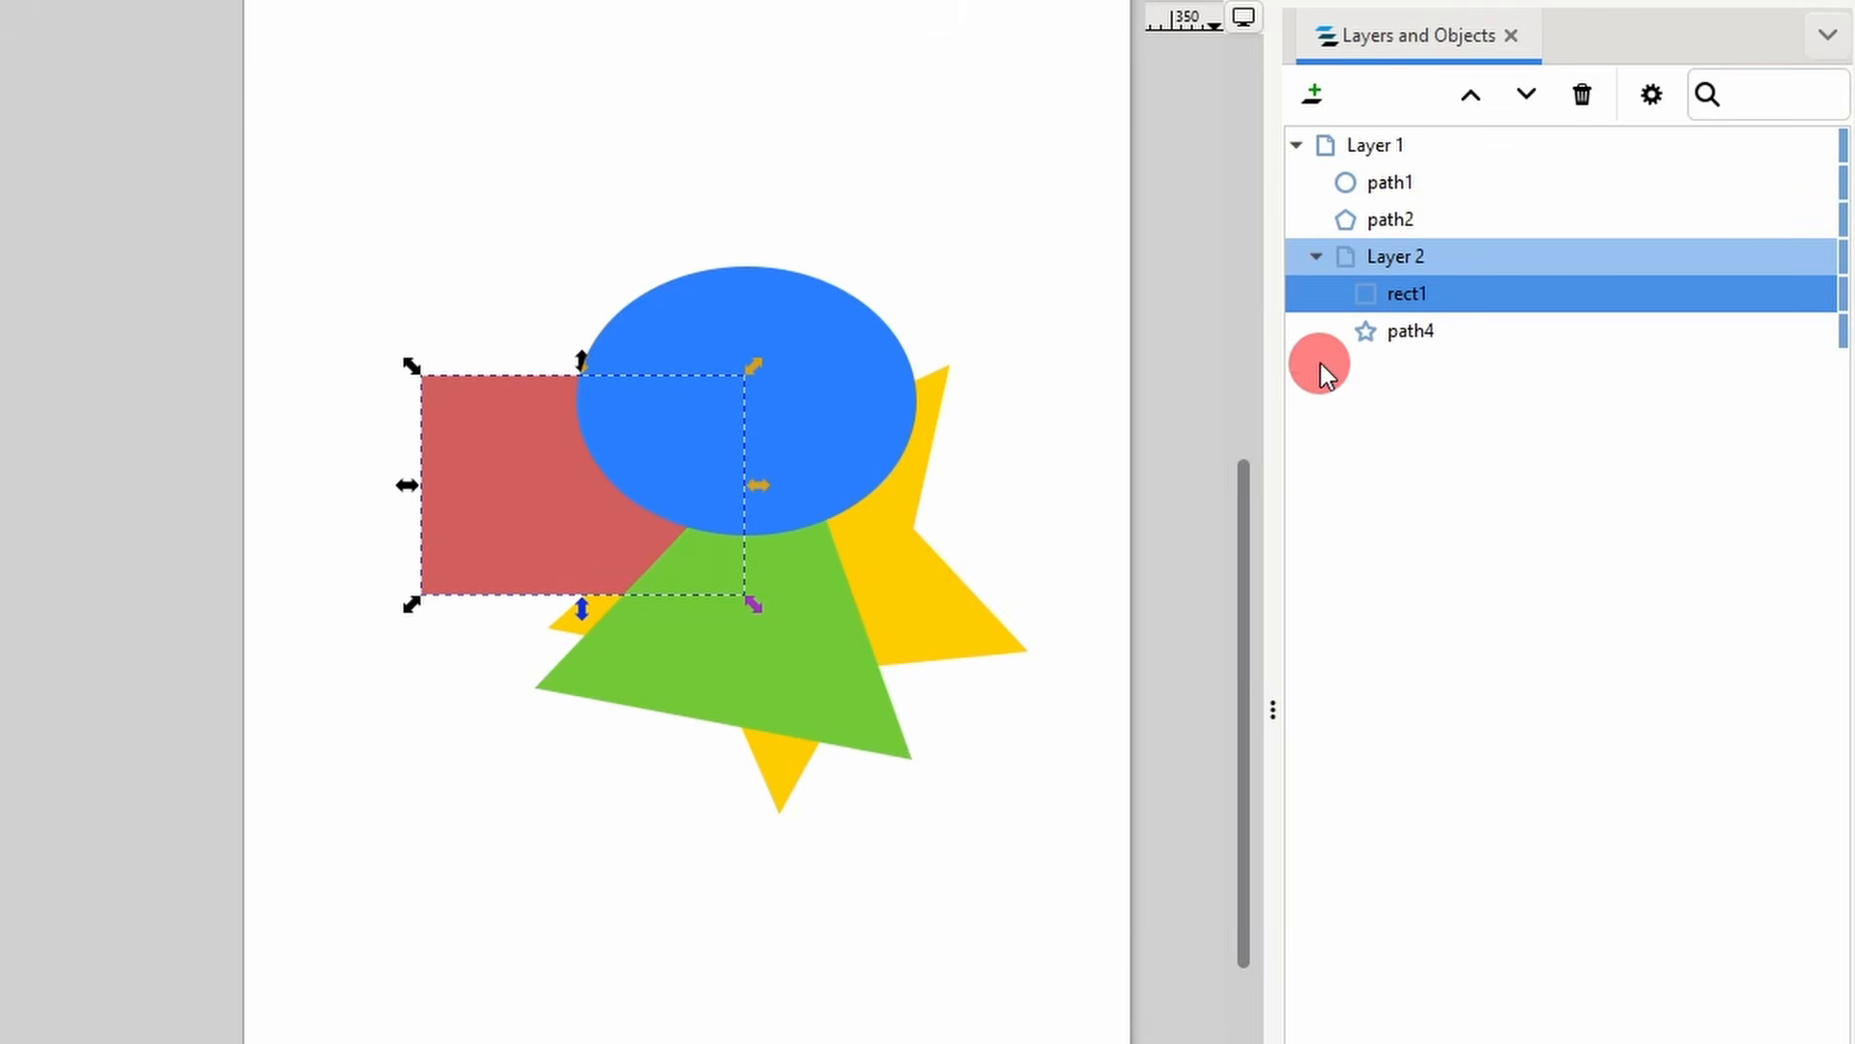
# - Delete Layer 2 together with the rectangle and star it contains
pyautogui.click(1433, 247)
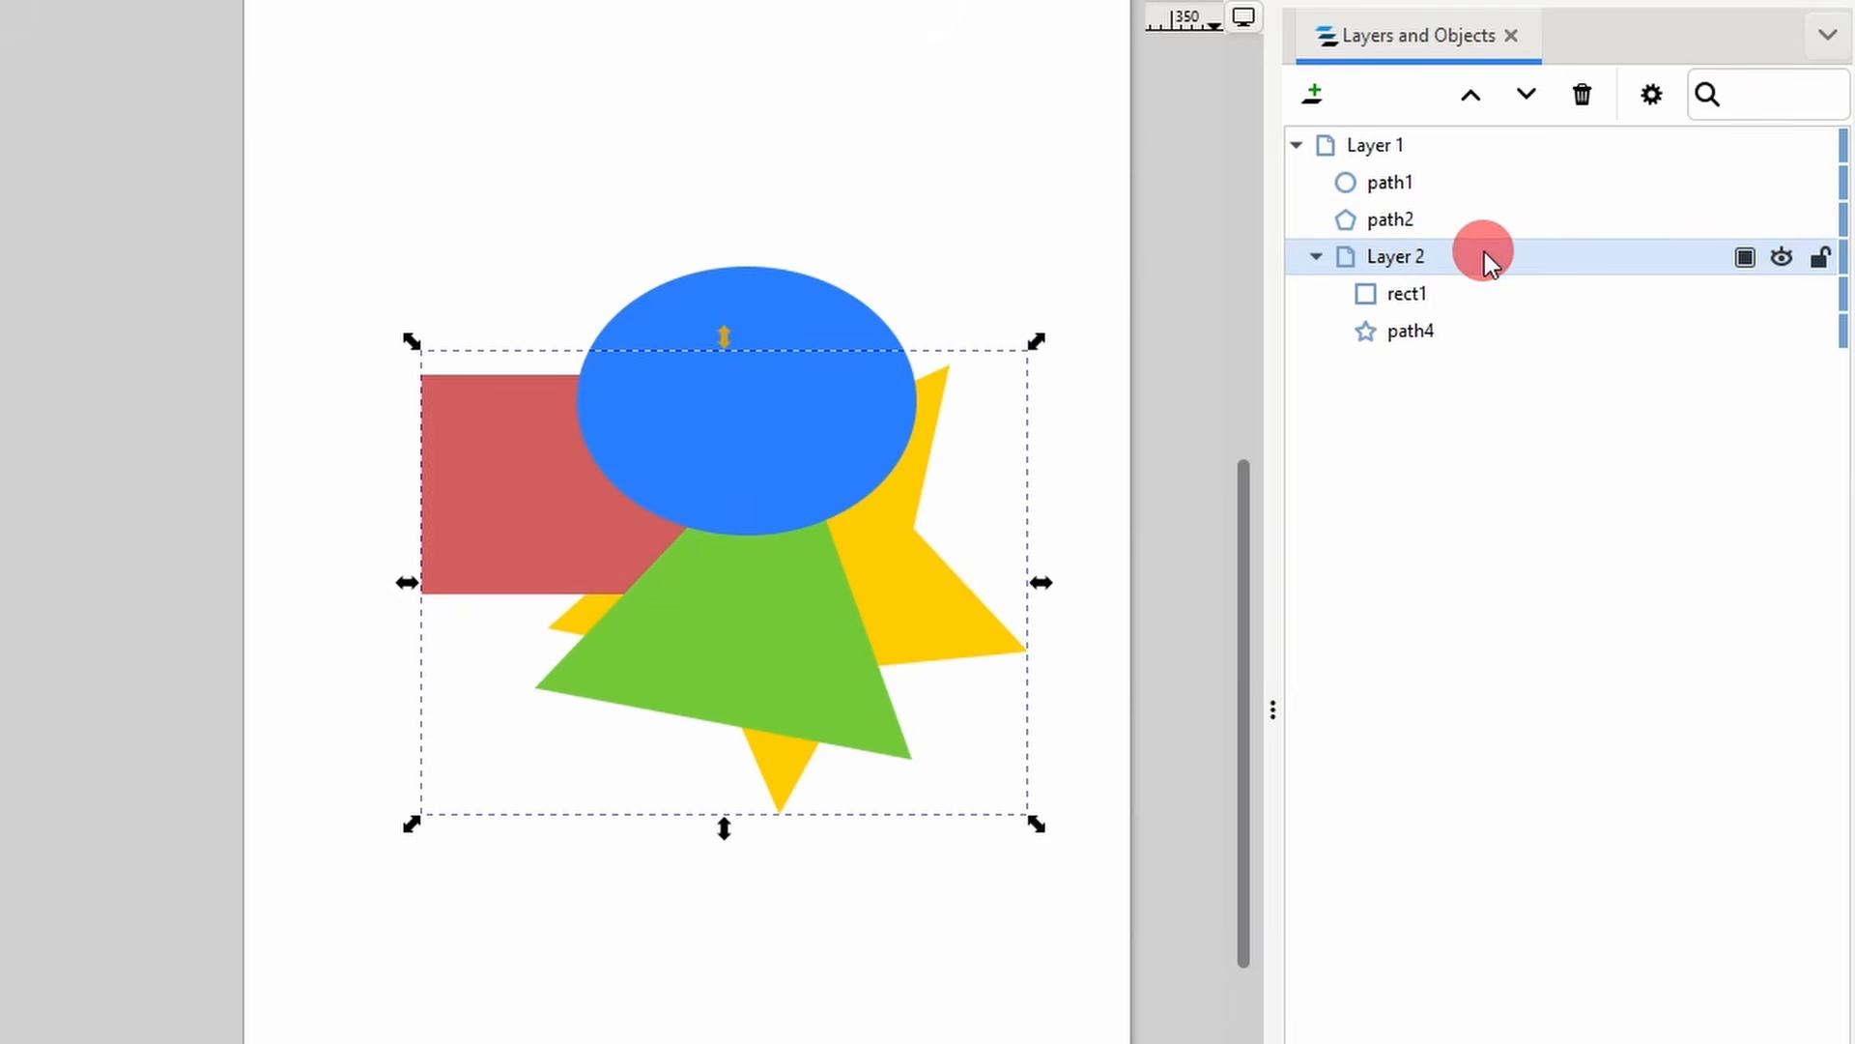
pyautogui.click(1592, 95)
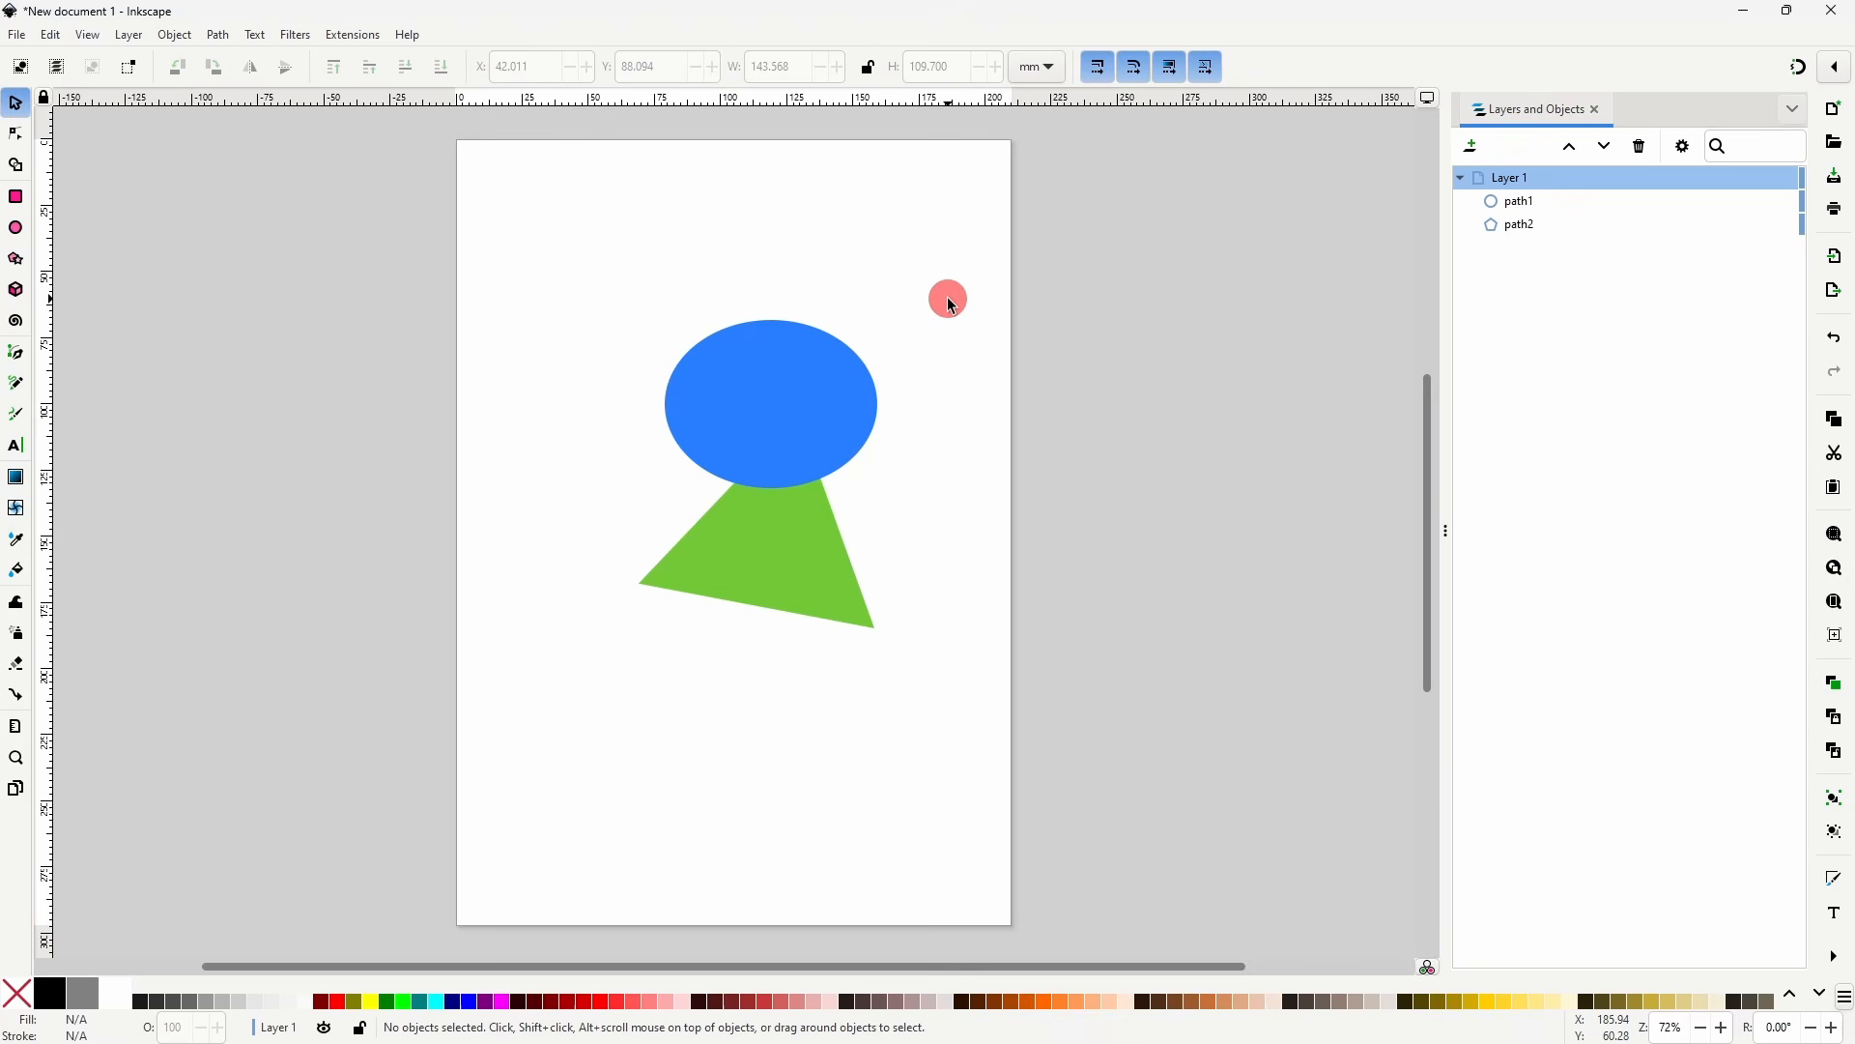
# - Group the blue ellipse and green triangle, and look over the object commands for grouping and ungrouping
pyautogui.moveTo(594, 278); pyautogui.dragTo(977, 679)
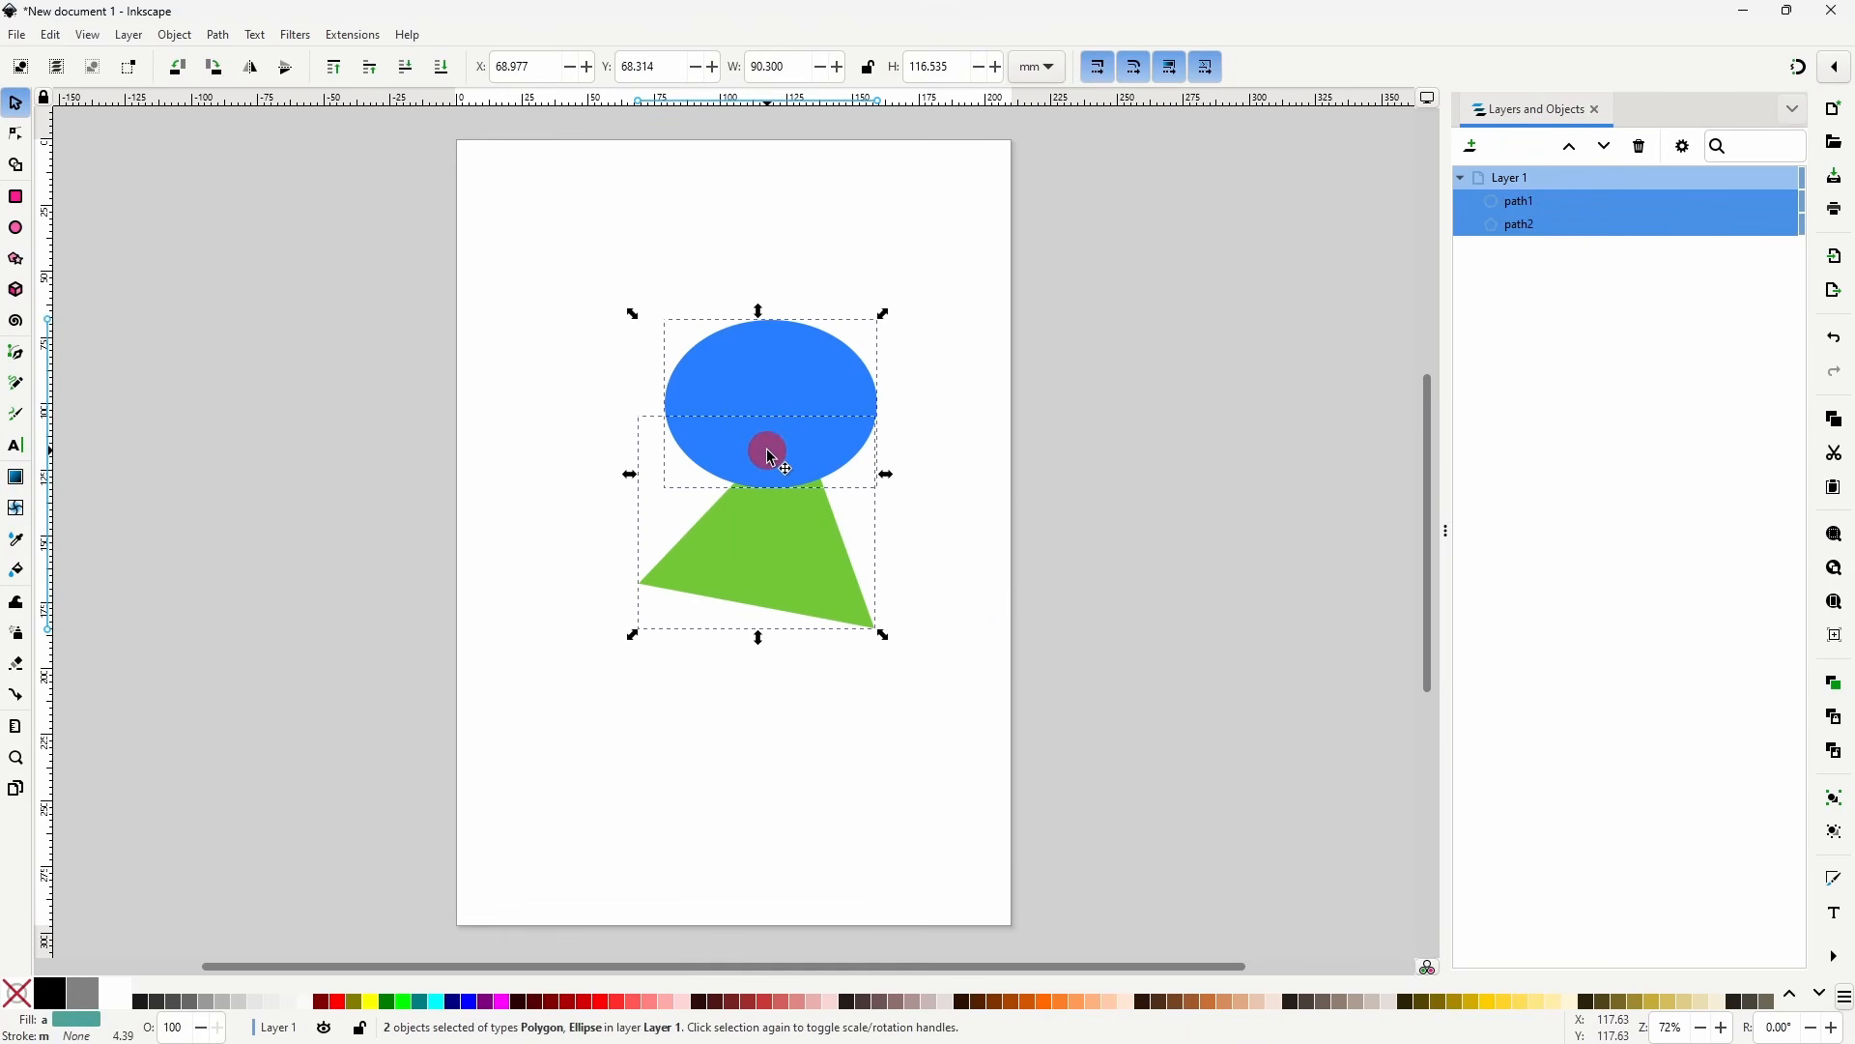
pyautogui.rightClick(770, 455)
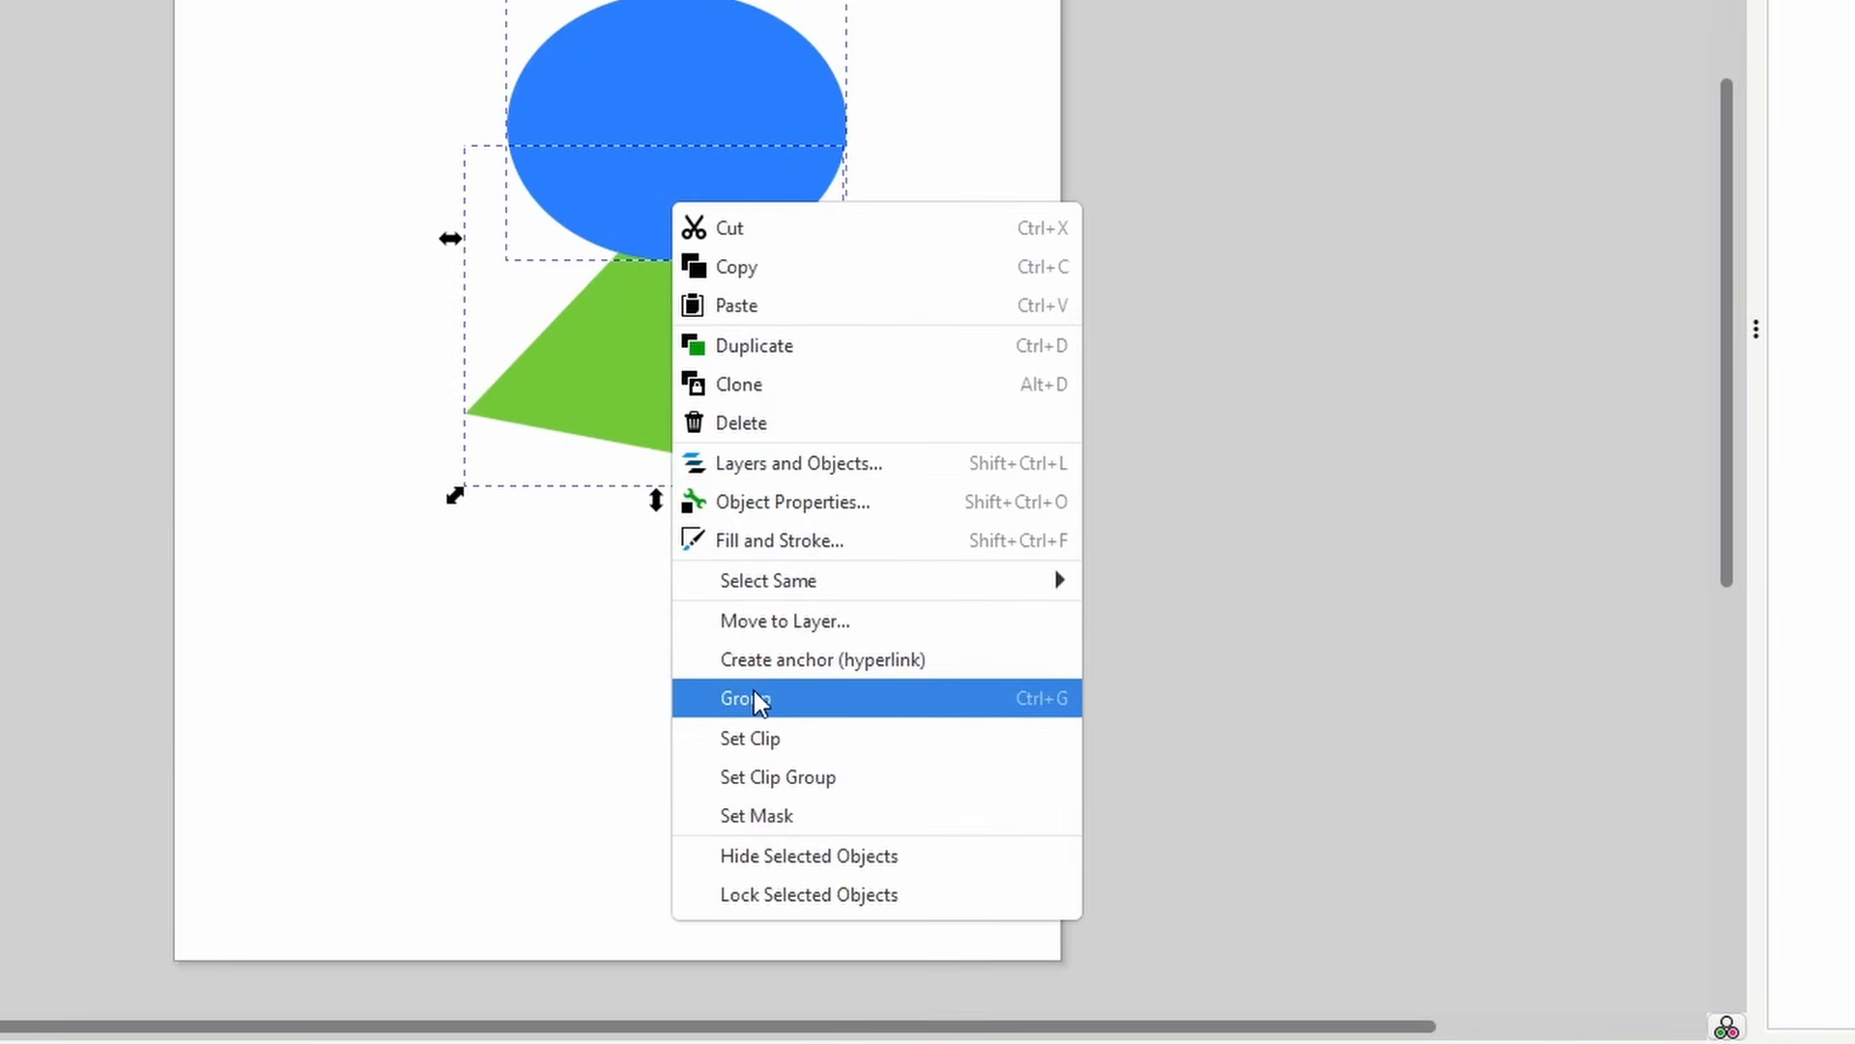
pyautogui.click(807, 696)
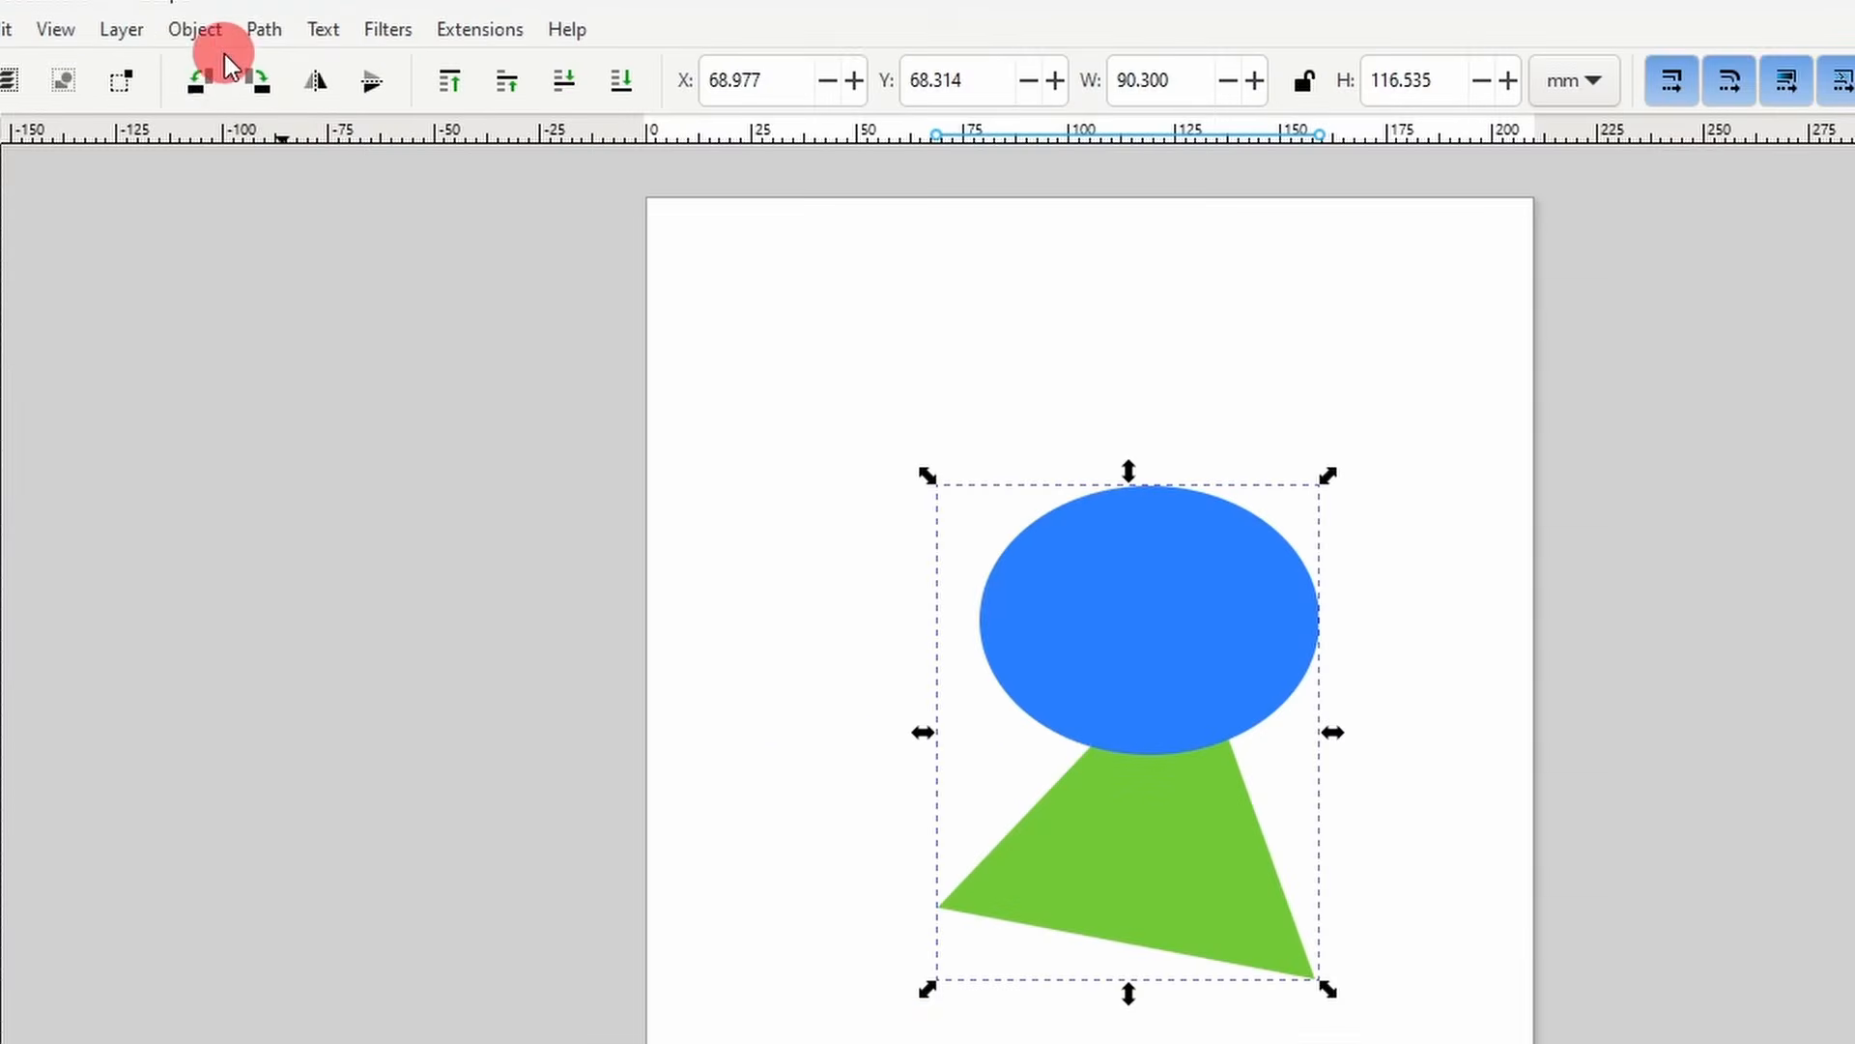
pyautogui.click(174, 34)
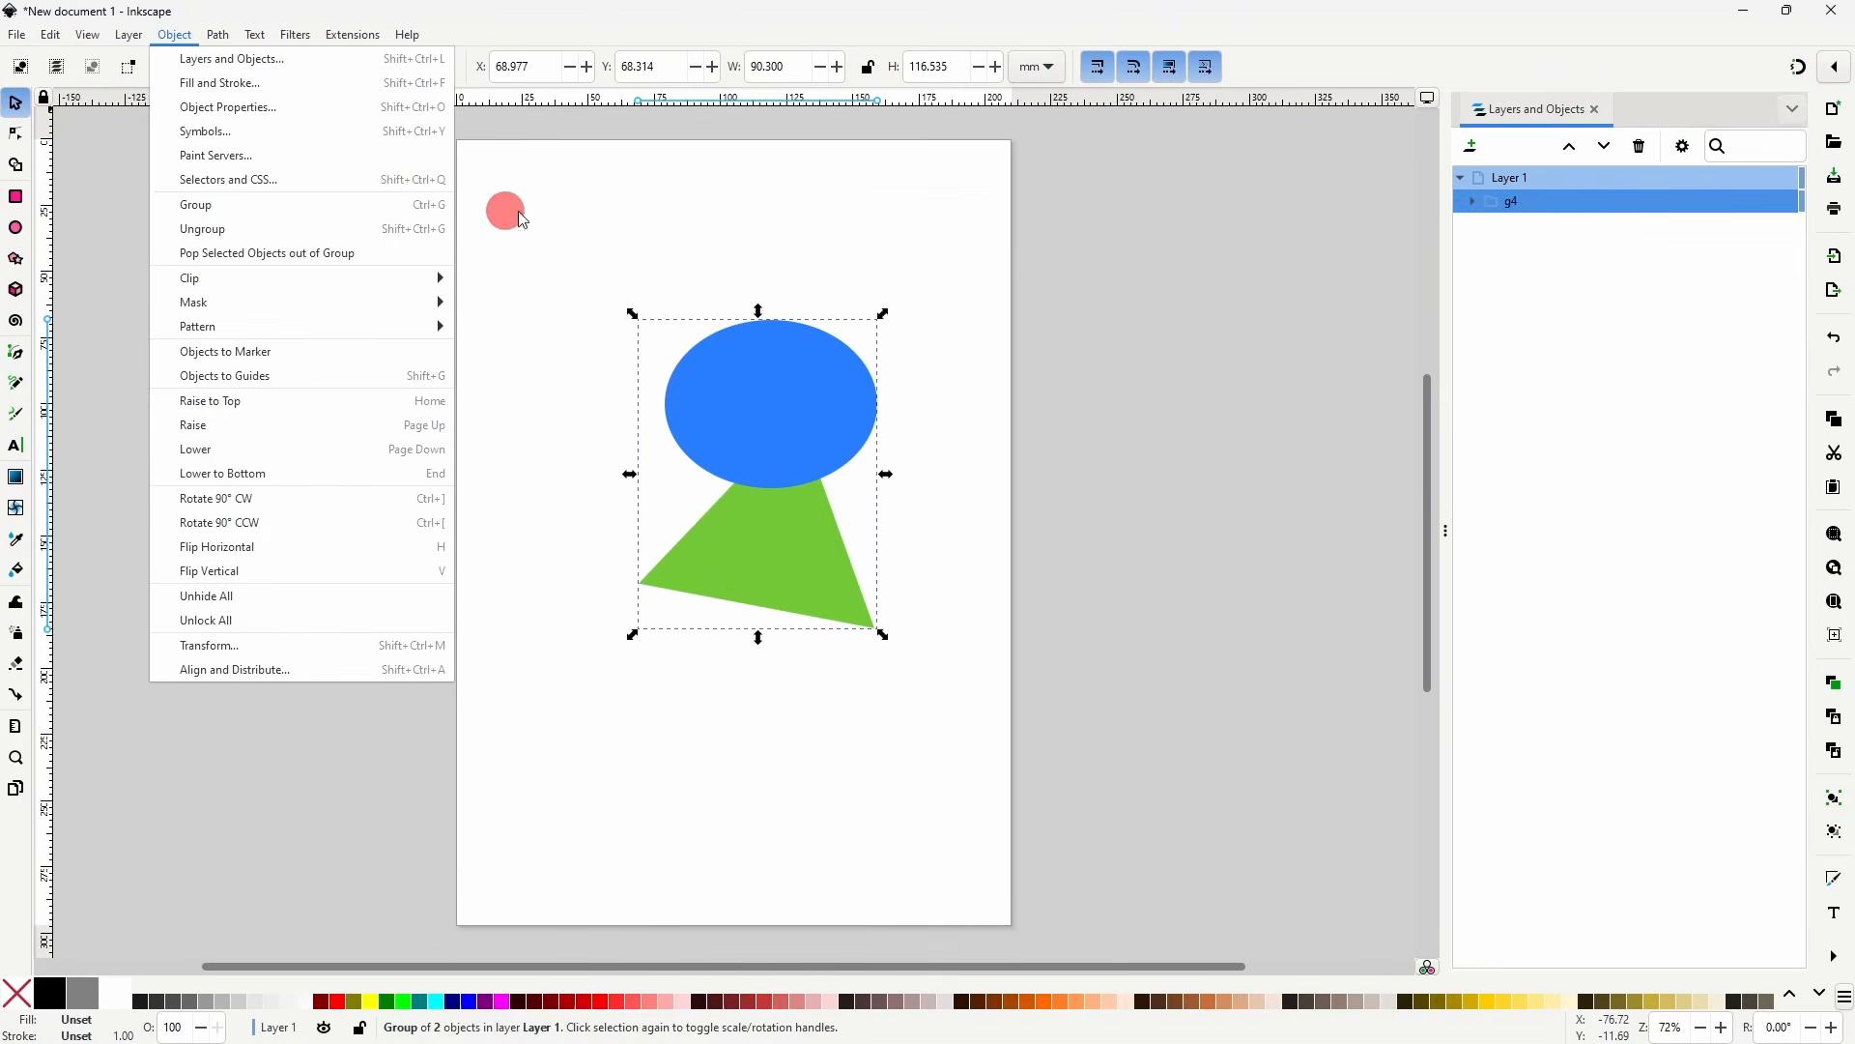
pyautogui.click(1176, 336)
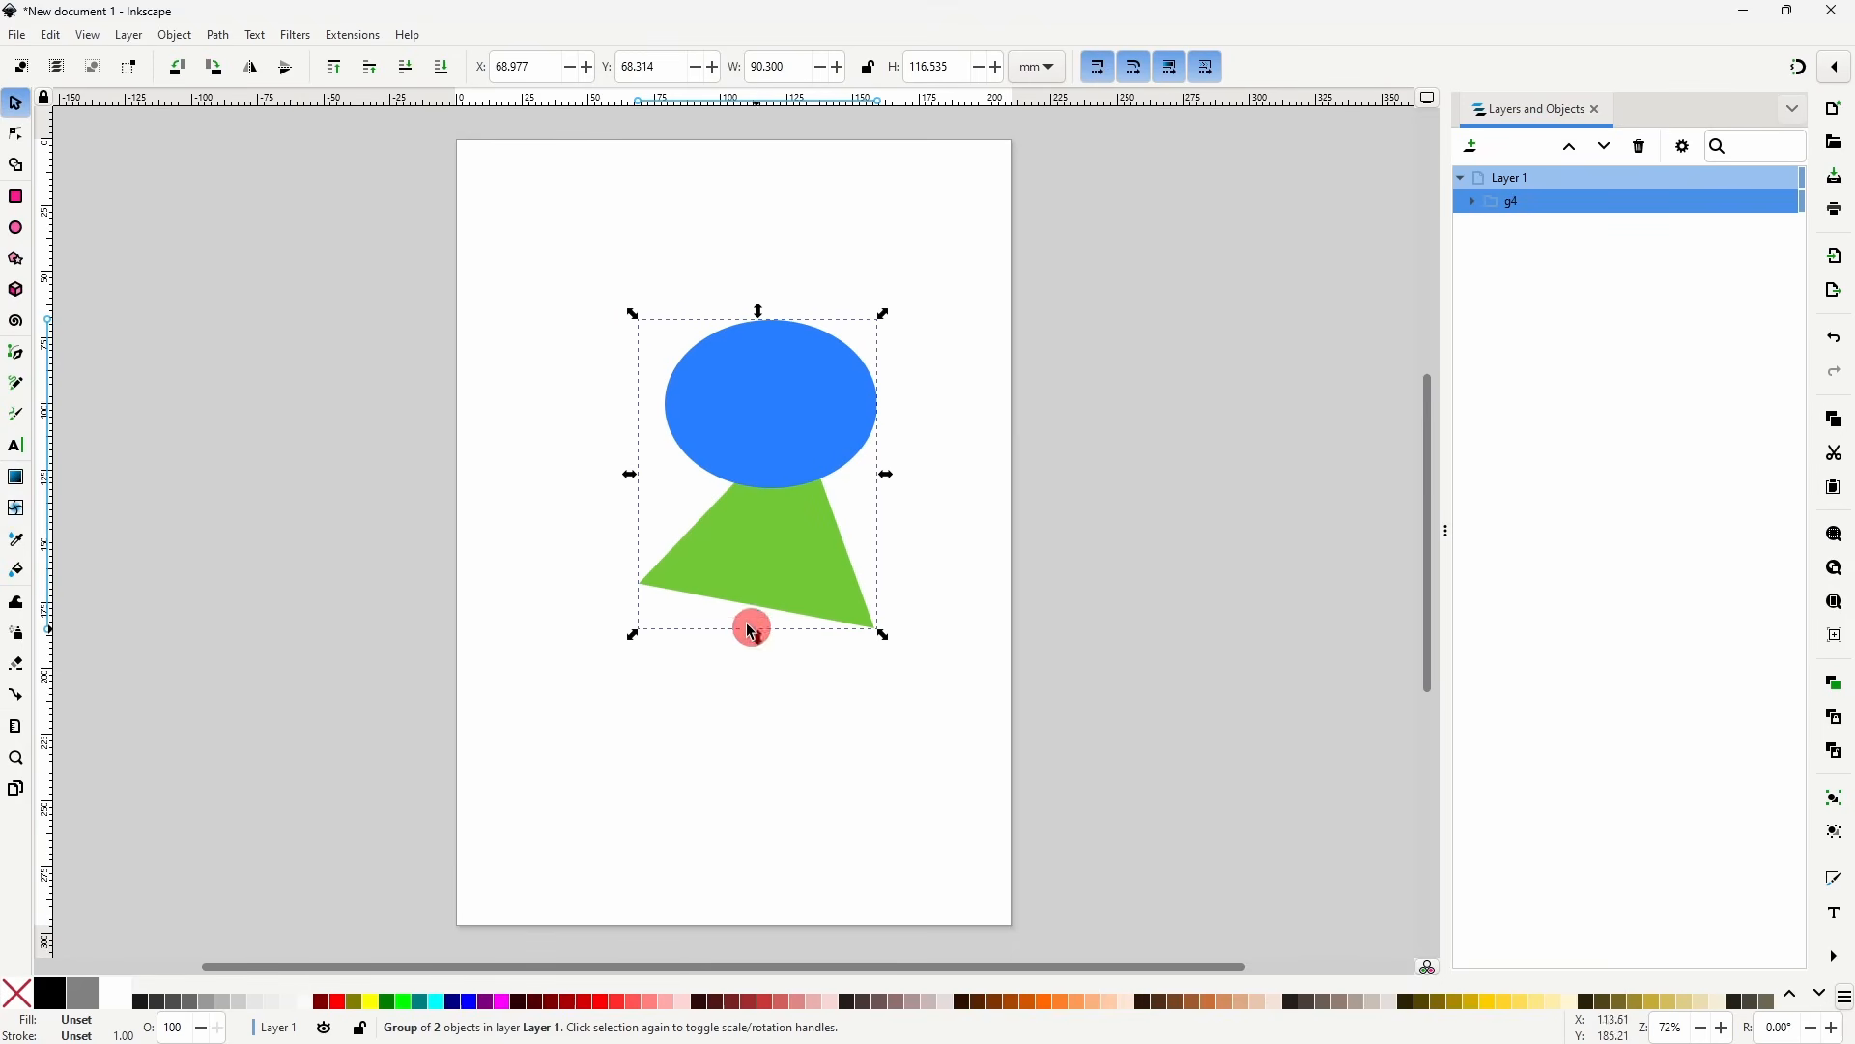
# - Stretch the group to about 114 mm wide, move it slightly down, and expand its contents in the object list
pyautogui.moveTo(631, 475); pyautogui.dragTo(568, 473)
pyautogui.moveTo(689, 414)
pyautogui.mouseDown()
pyautogui.moveTo(750, 466)
pyautogui.moveTo(696, 450)
pyautogui.mouseUp()
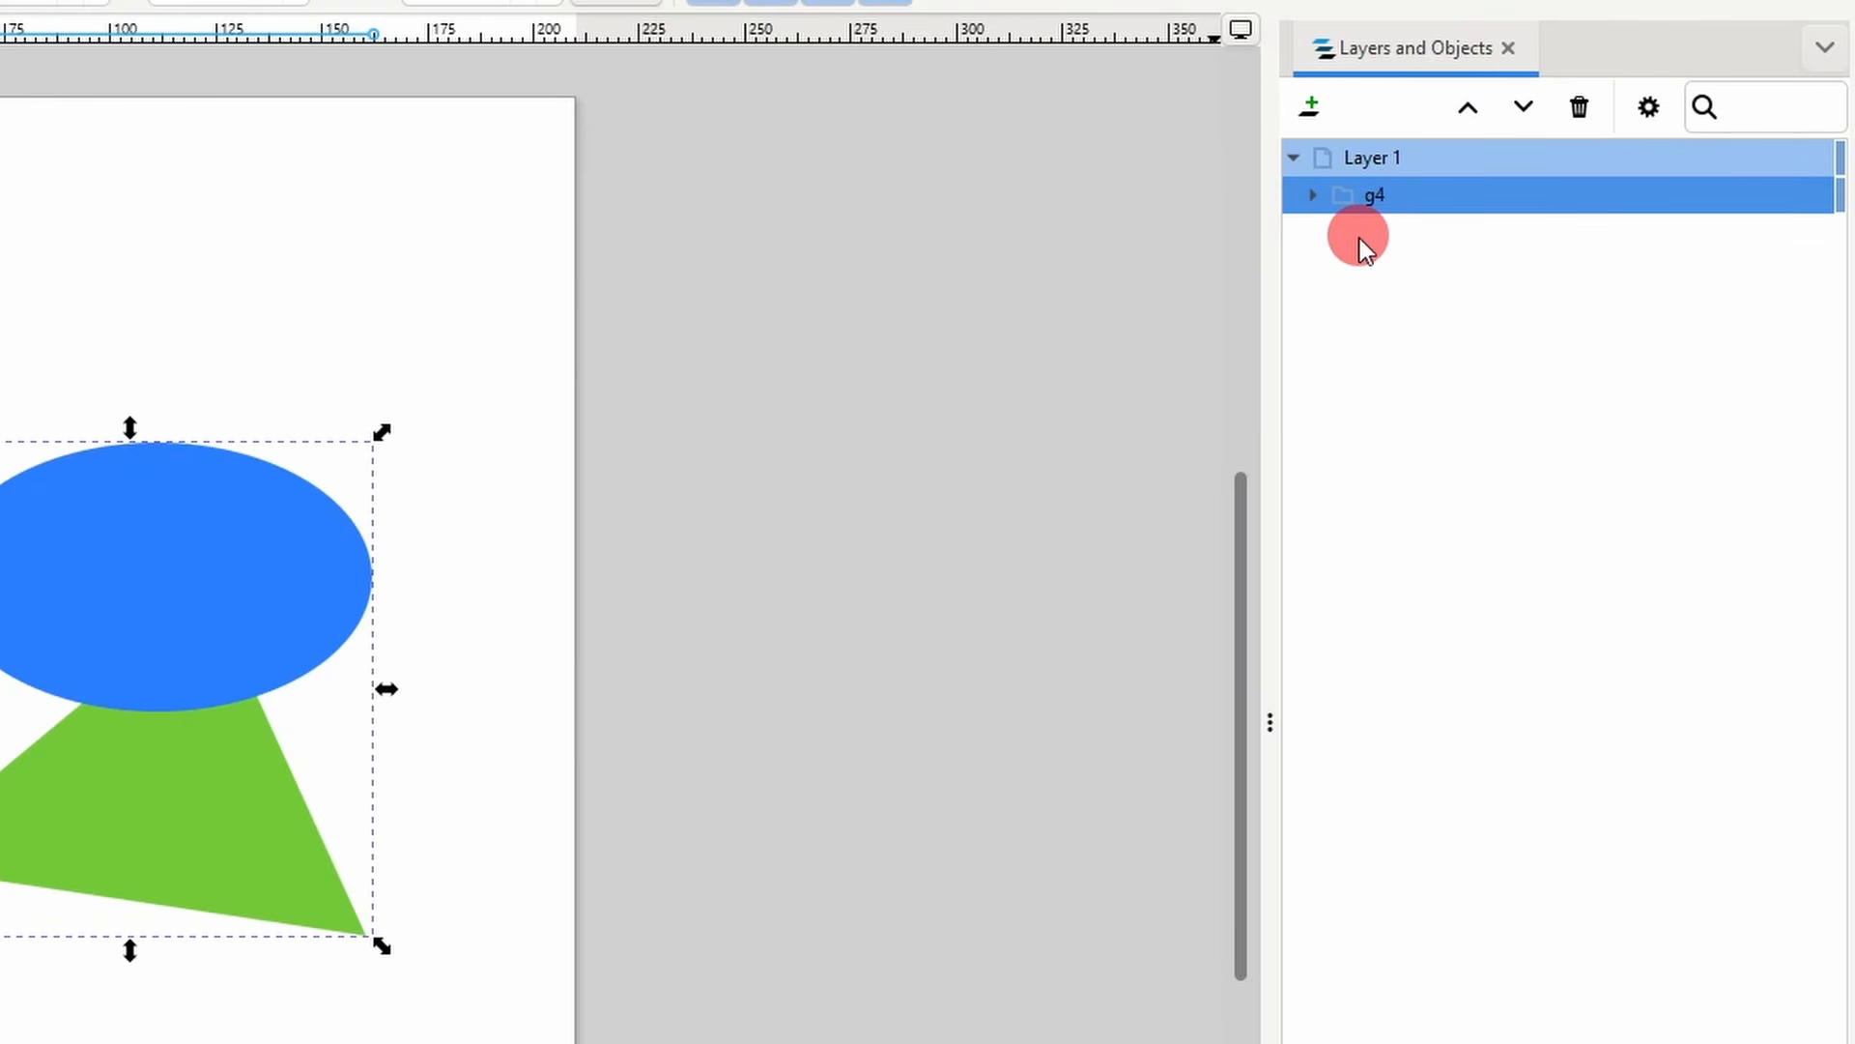
pyautogui.click(1310, 197)
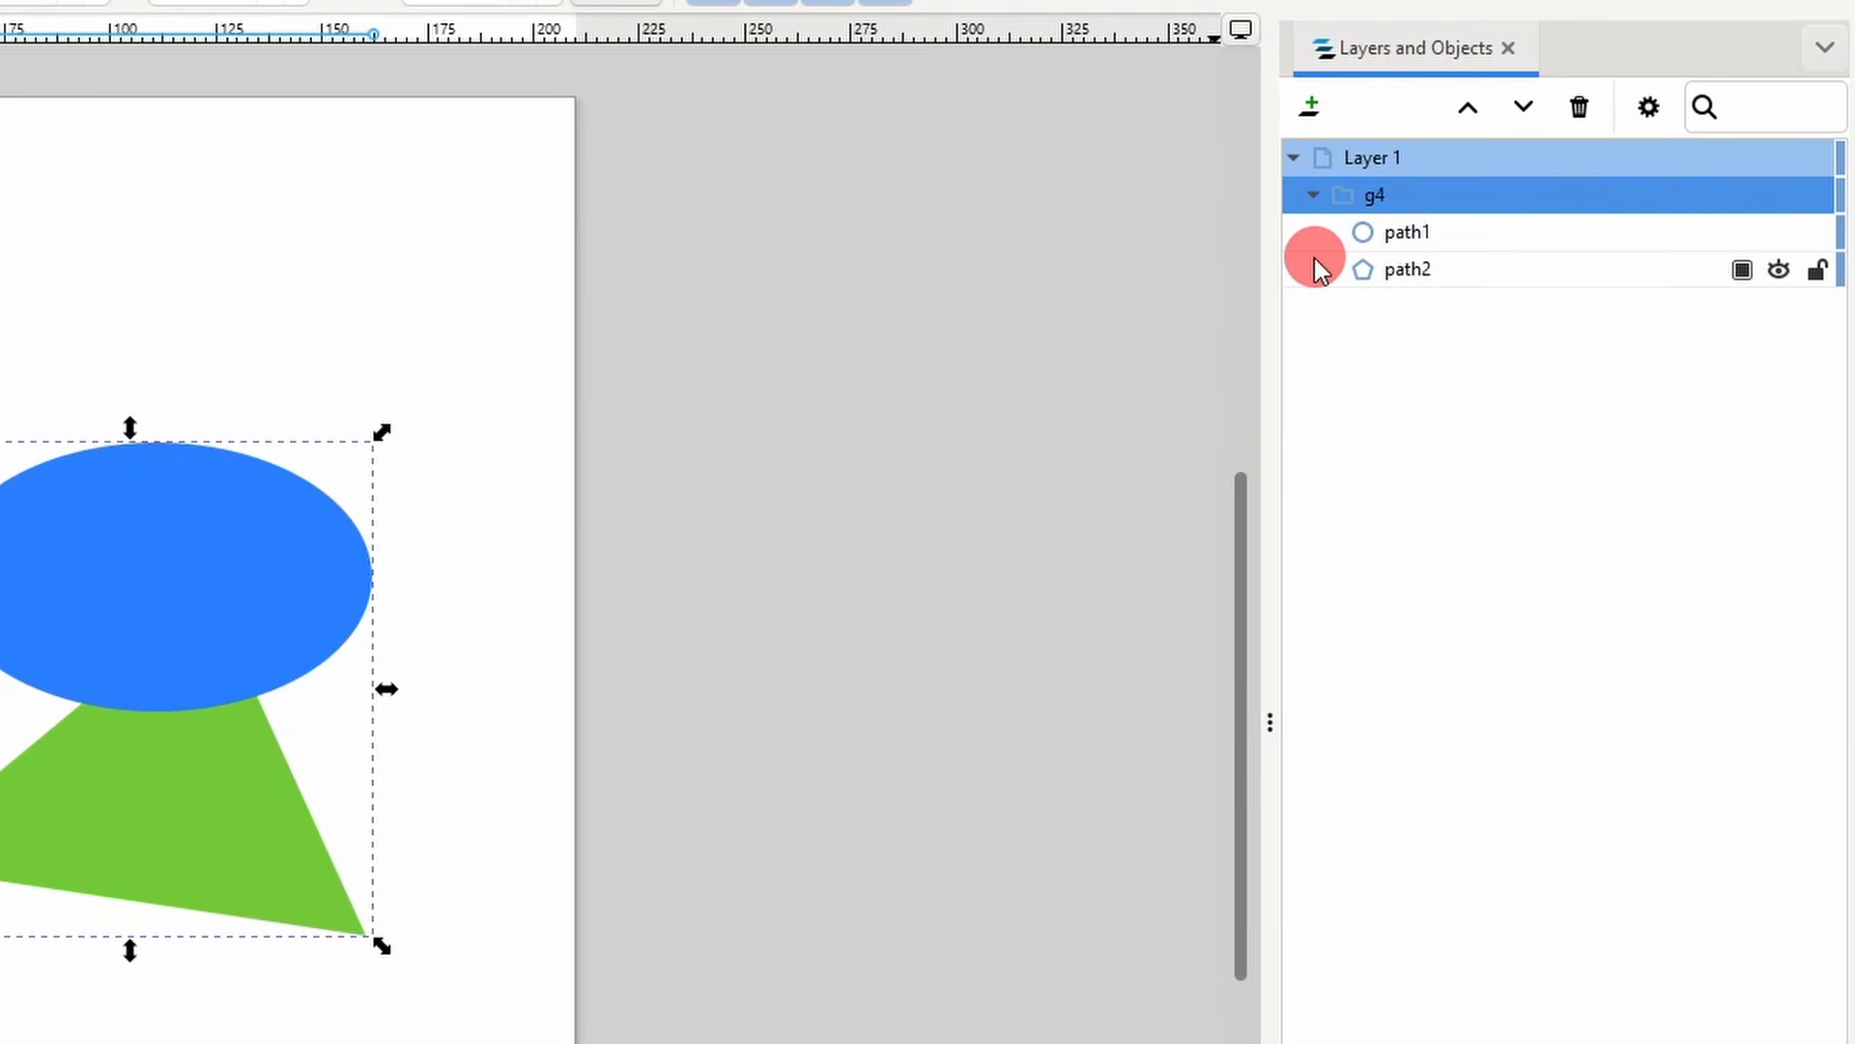
# - Enter the group and draw a yellow rectangle about 114 by 38 mm inside it, across the ellipse and triangle
pyautogui.rightClick(159, 566)
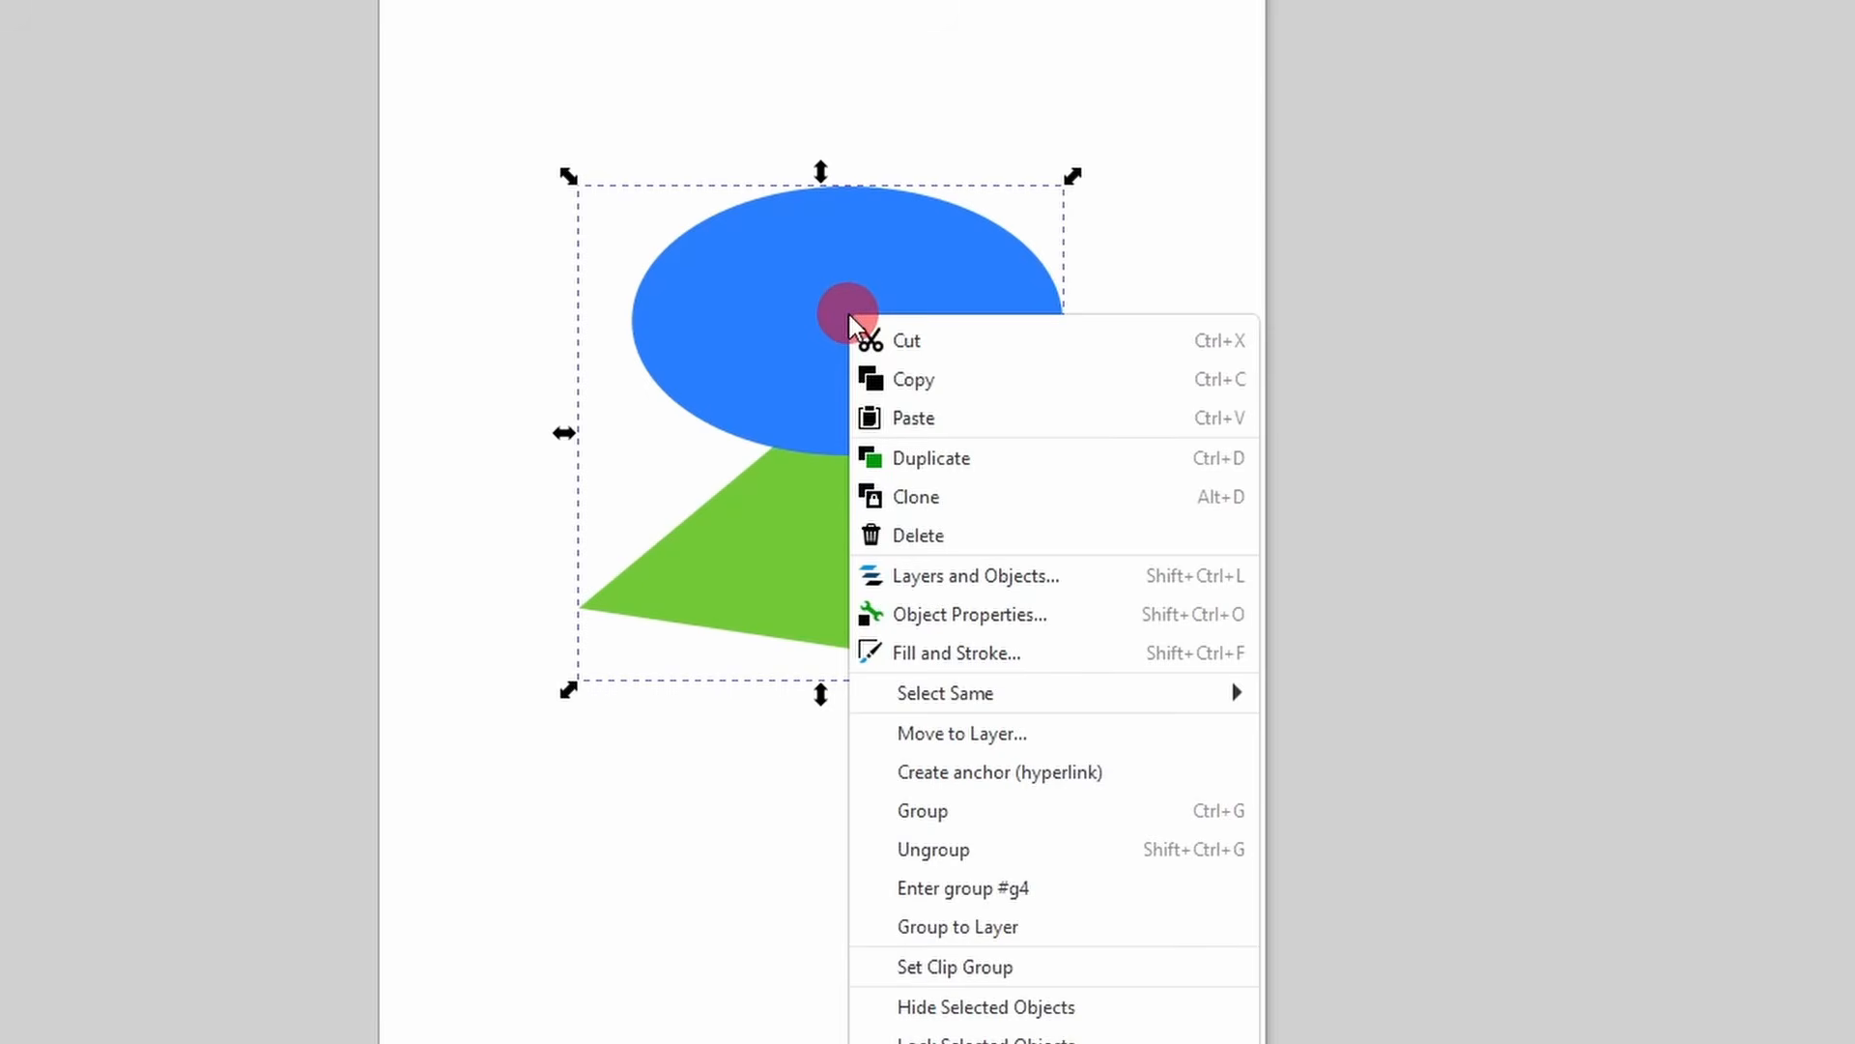
pyautogui.click(1055, 885)
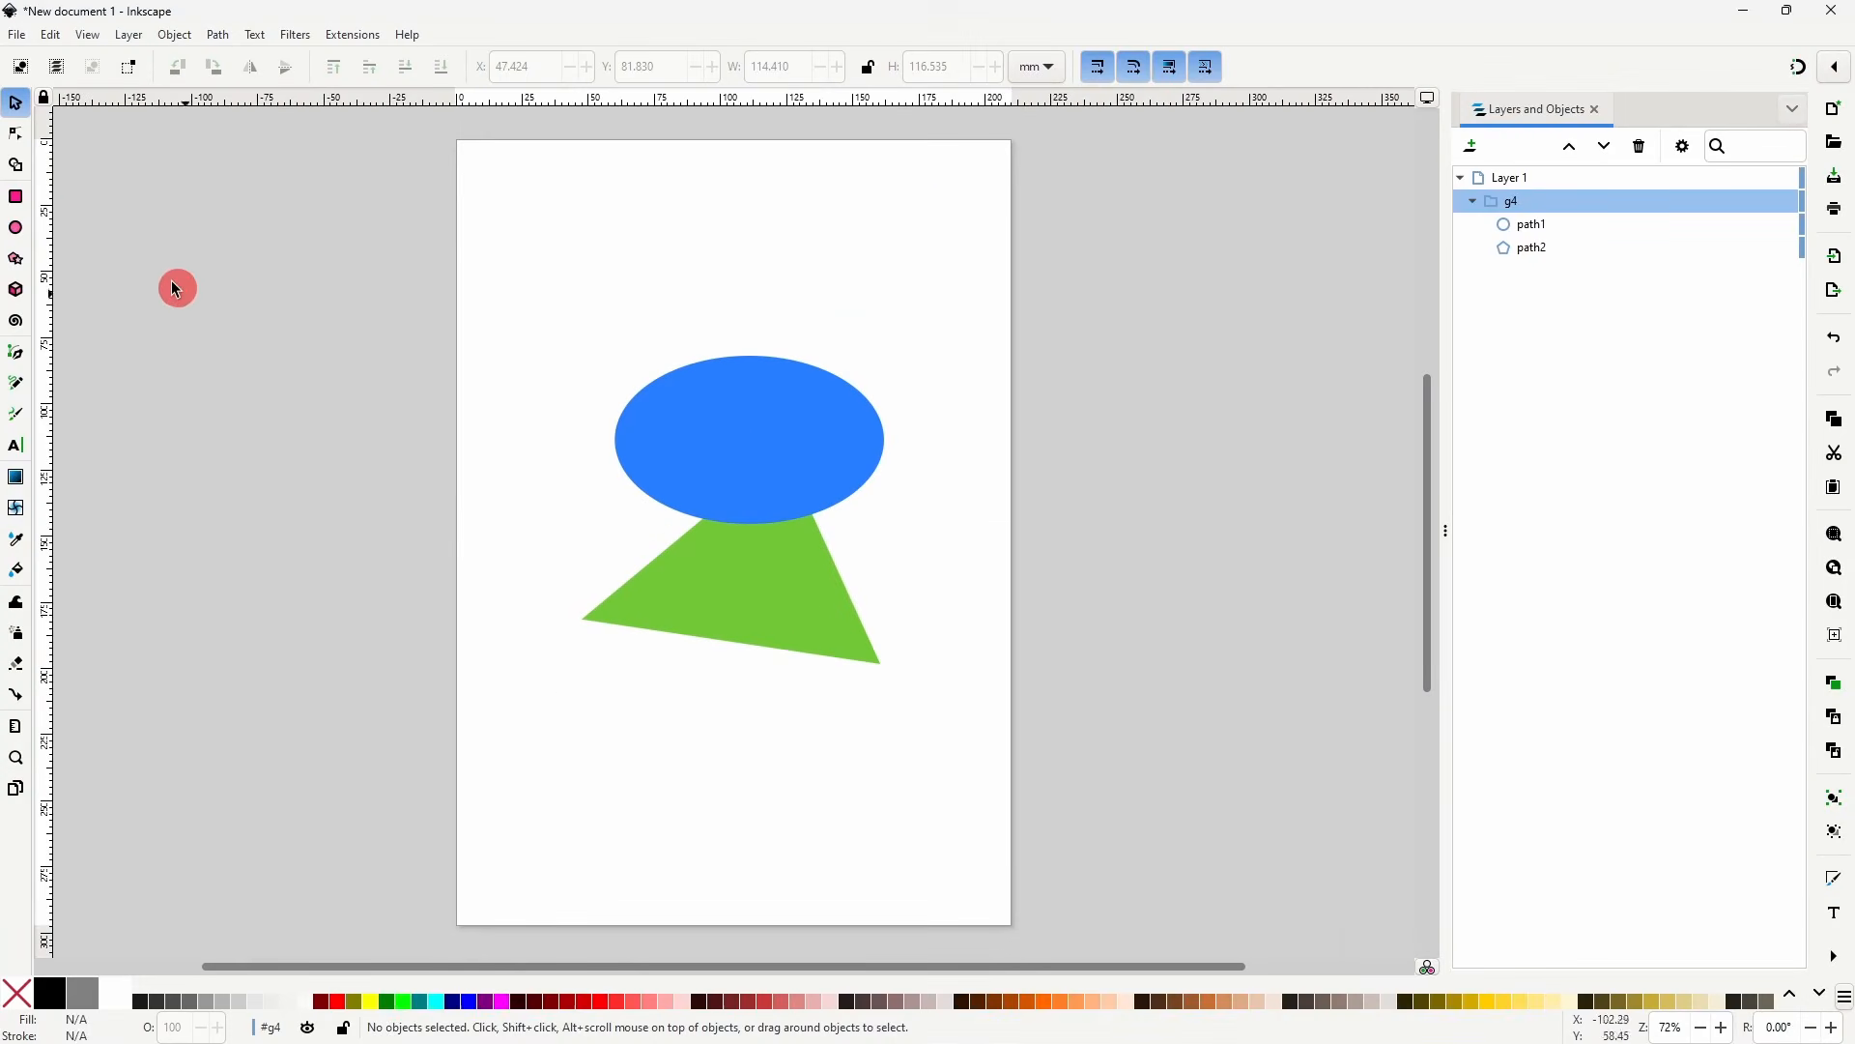
pyautogui.click(15, 196)
pyautogui.moveTo(619, 471); pyautogui.dragTo(920, 570)
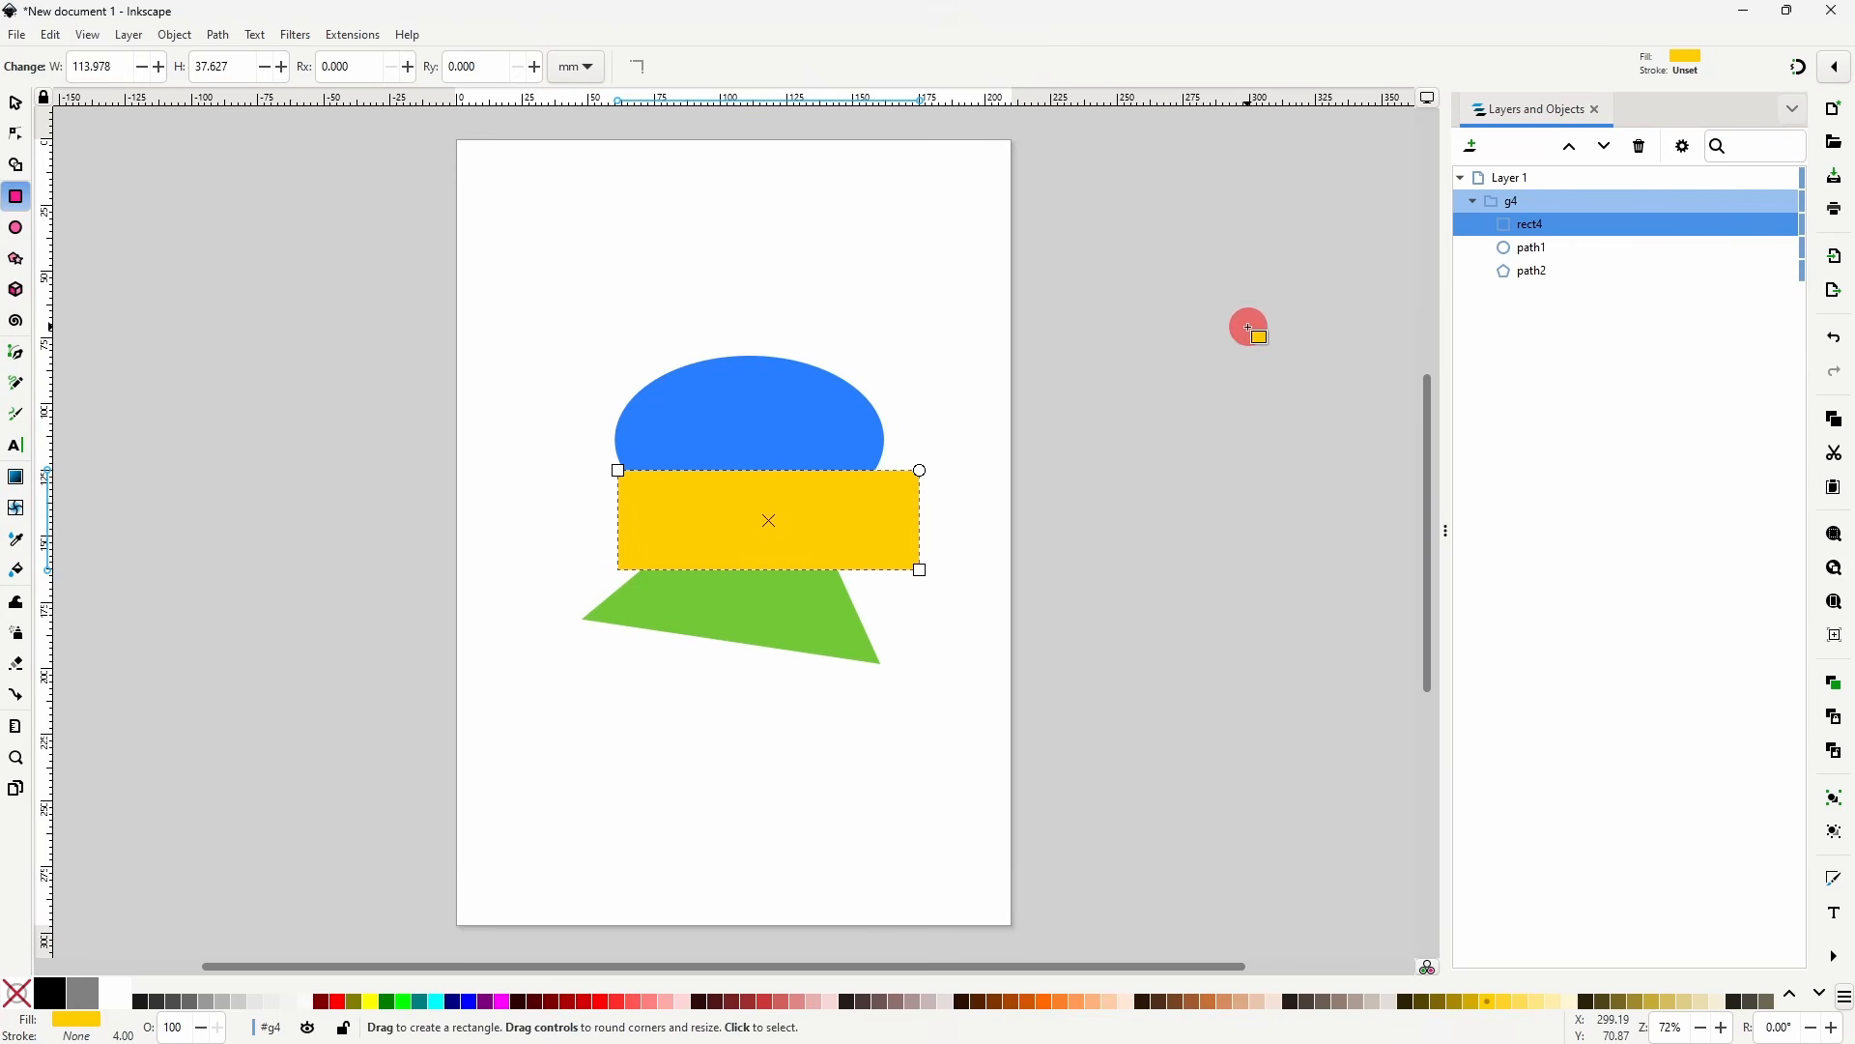
# - Leave the group and move it as a whole up and left to about X 41.6, Y 74.9 mm
pyautogui.click(16, 103)
pyautogui.click(717, 241)
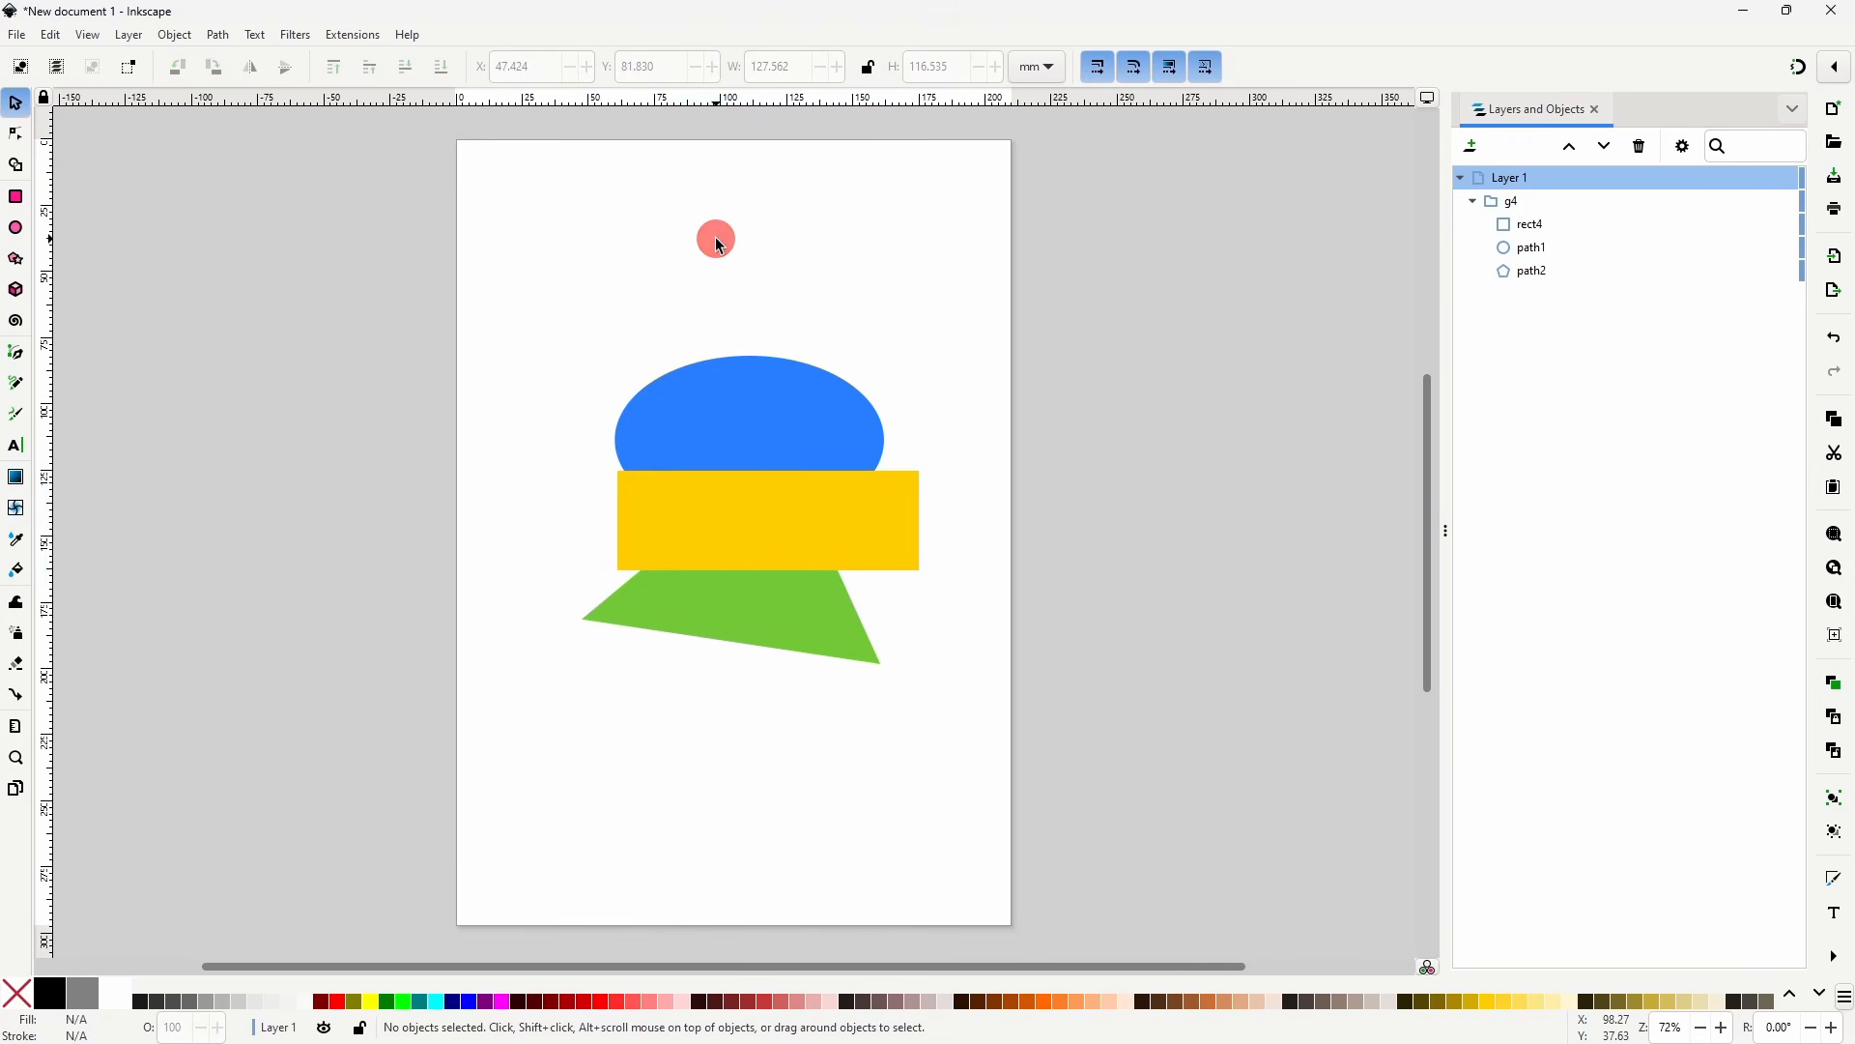
pyautogui.click(764, 431)
pyautogui.moveTo(824, 441)
pyautogui.mouseDown()
pyautogui.moveTo(849, 419)
pyautogui.moveTo(816, 428)
pyautogui.mouseUp()
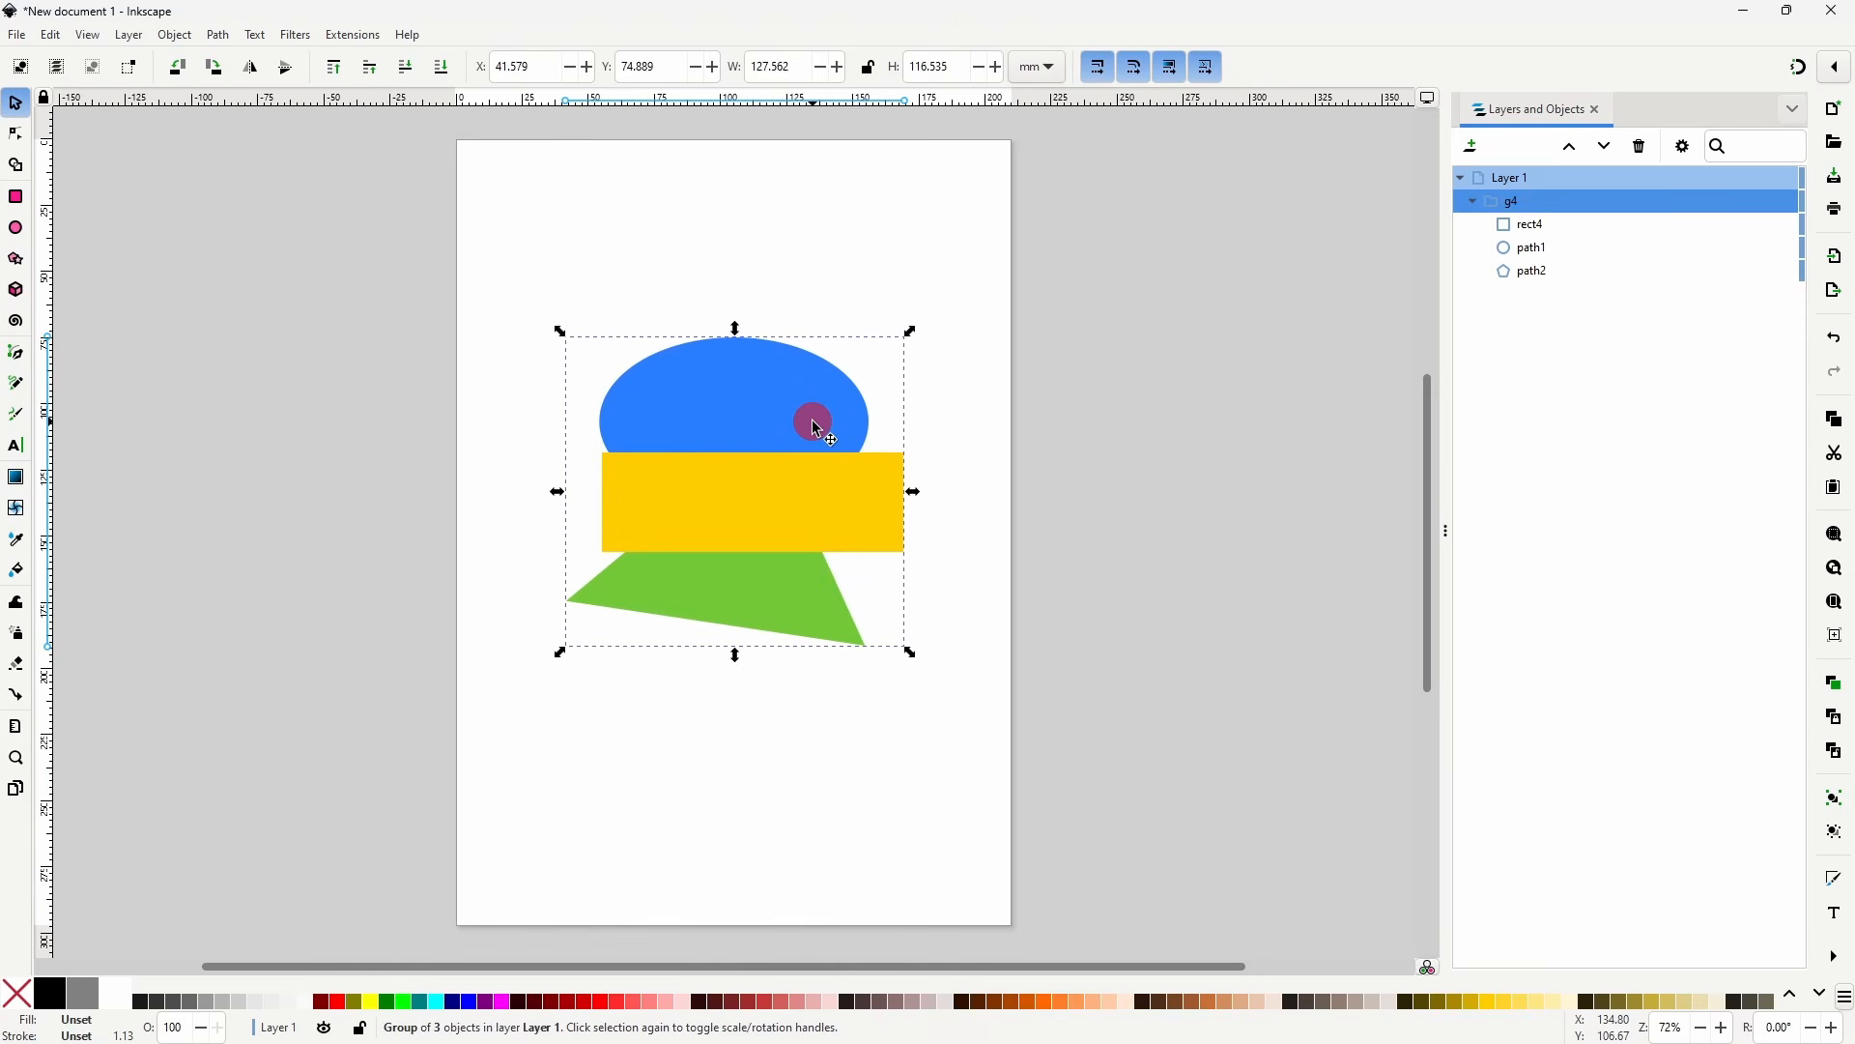
# - Enter the group again, reposition the yellow rectangle and blue ellipse individually, and leave the group
pyautogui.doubleClick(780, 395)
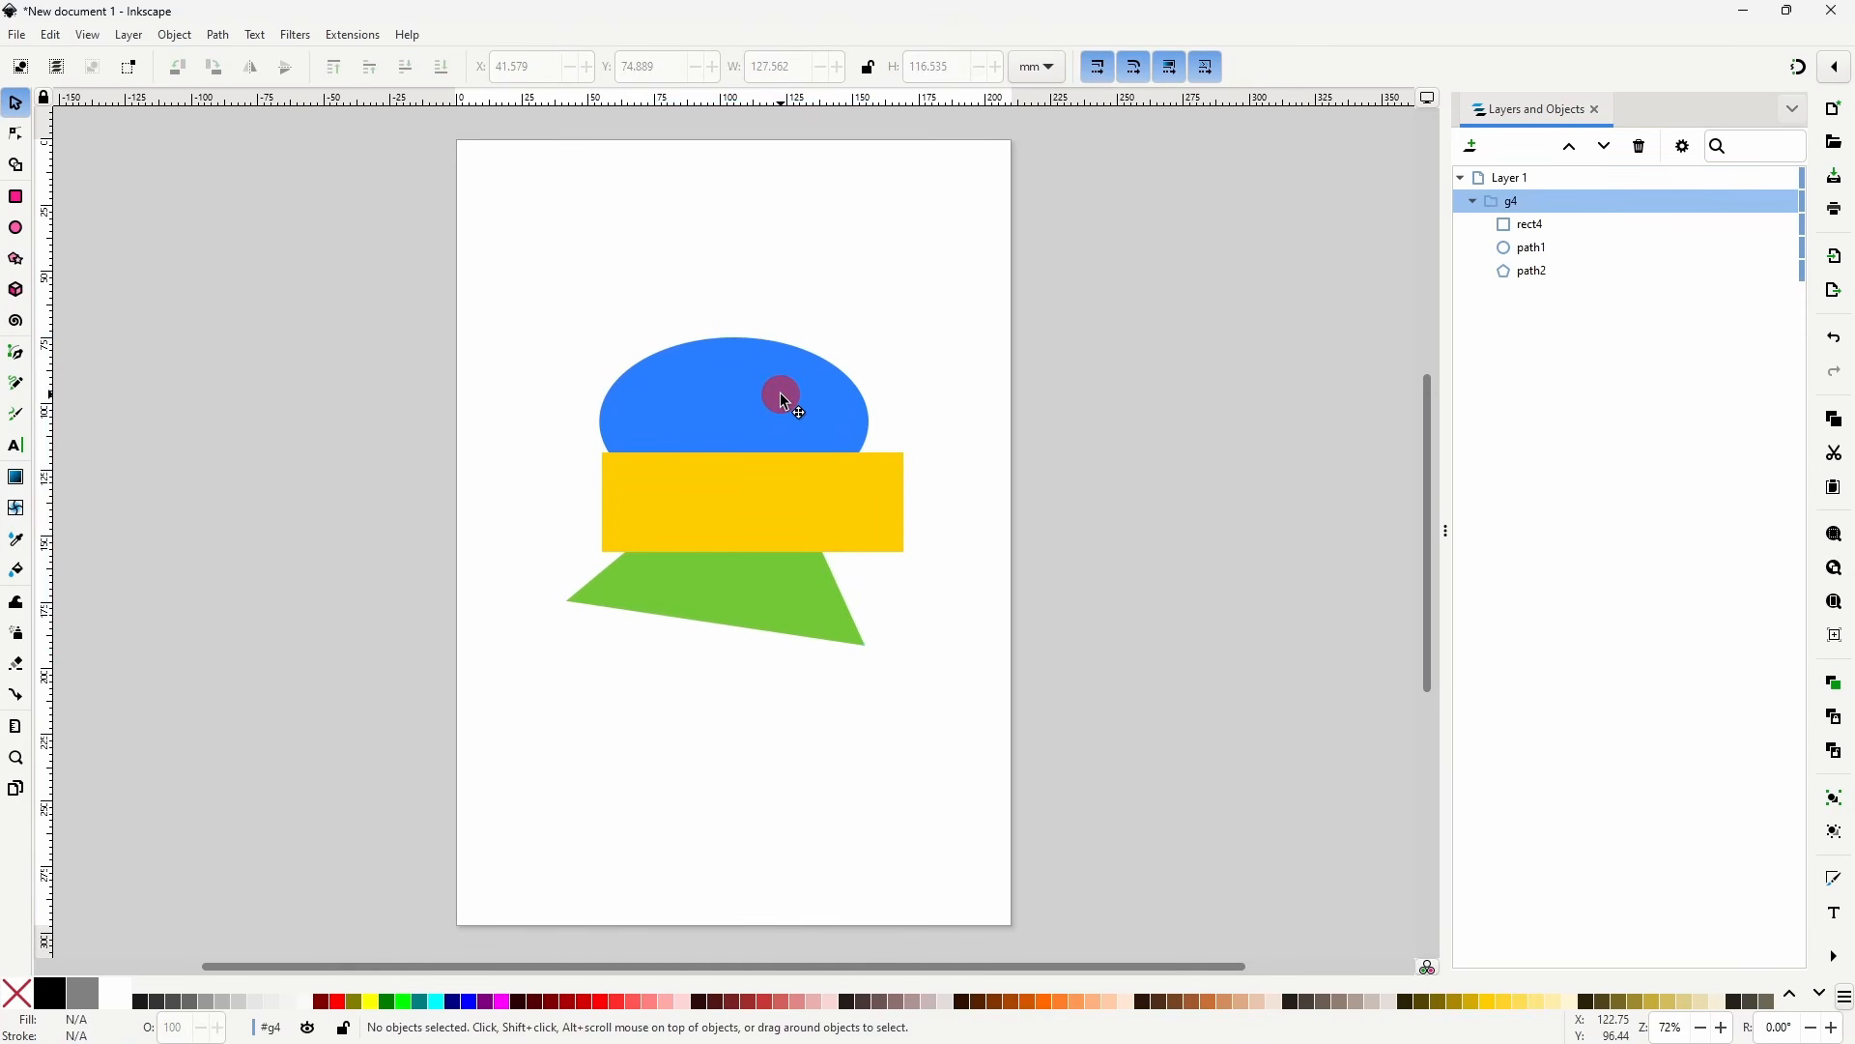
pyautogui.moveTo(776, 496)
pyautogui.mouseDown()
pyautogui.moveTo(837, 513)
pyautogui.moveTo(780, 502)
pyautogui.mouseUp()
pyautogui.click(770, 414)
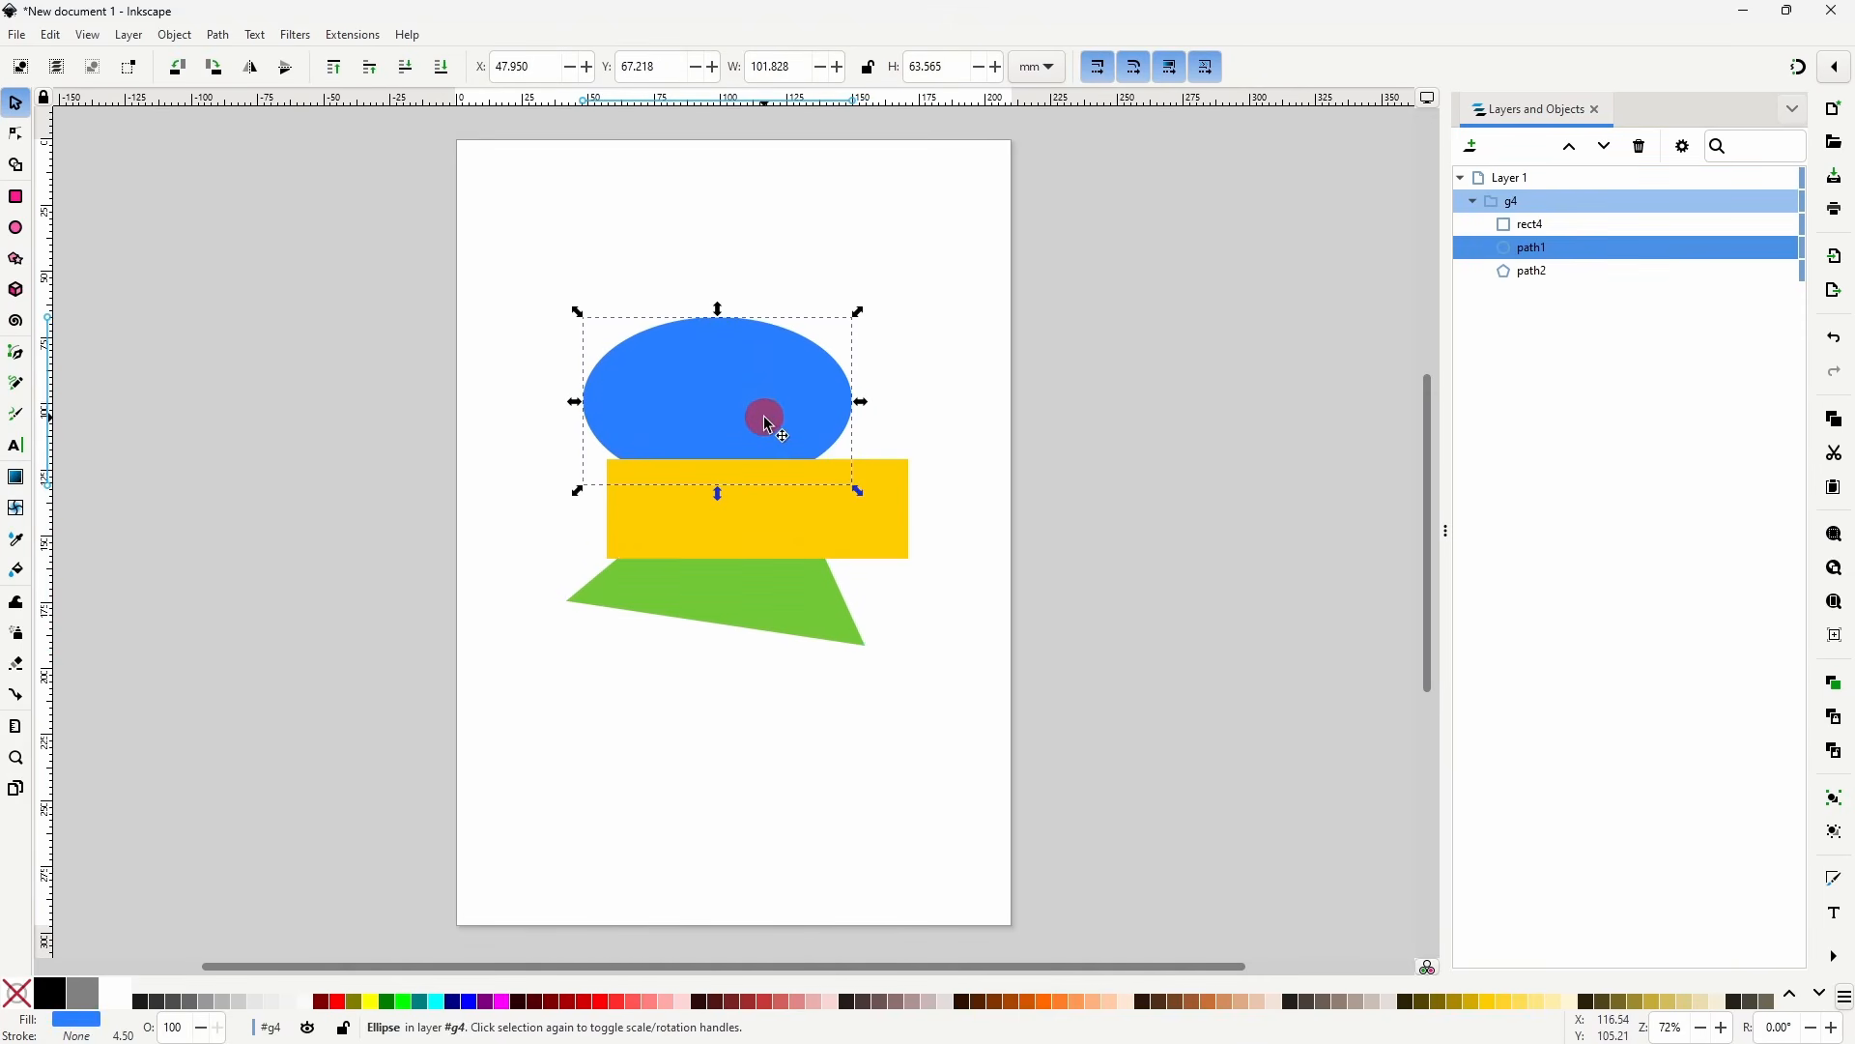
pyautogui.moveTo(769, 414); pyautogui.dragTo(808, 443)
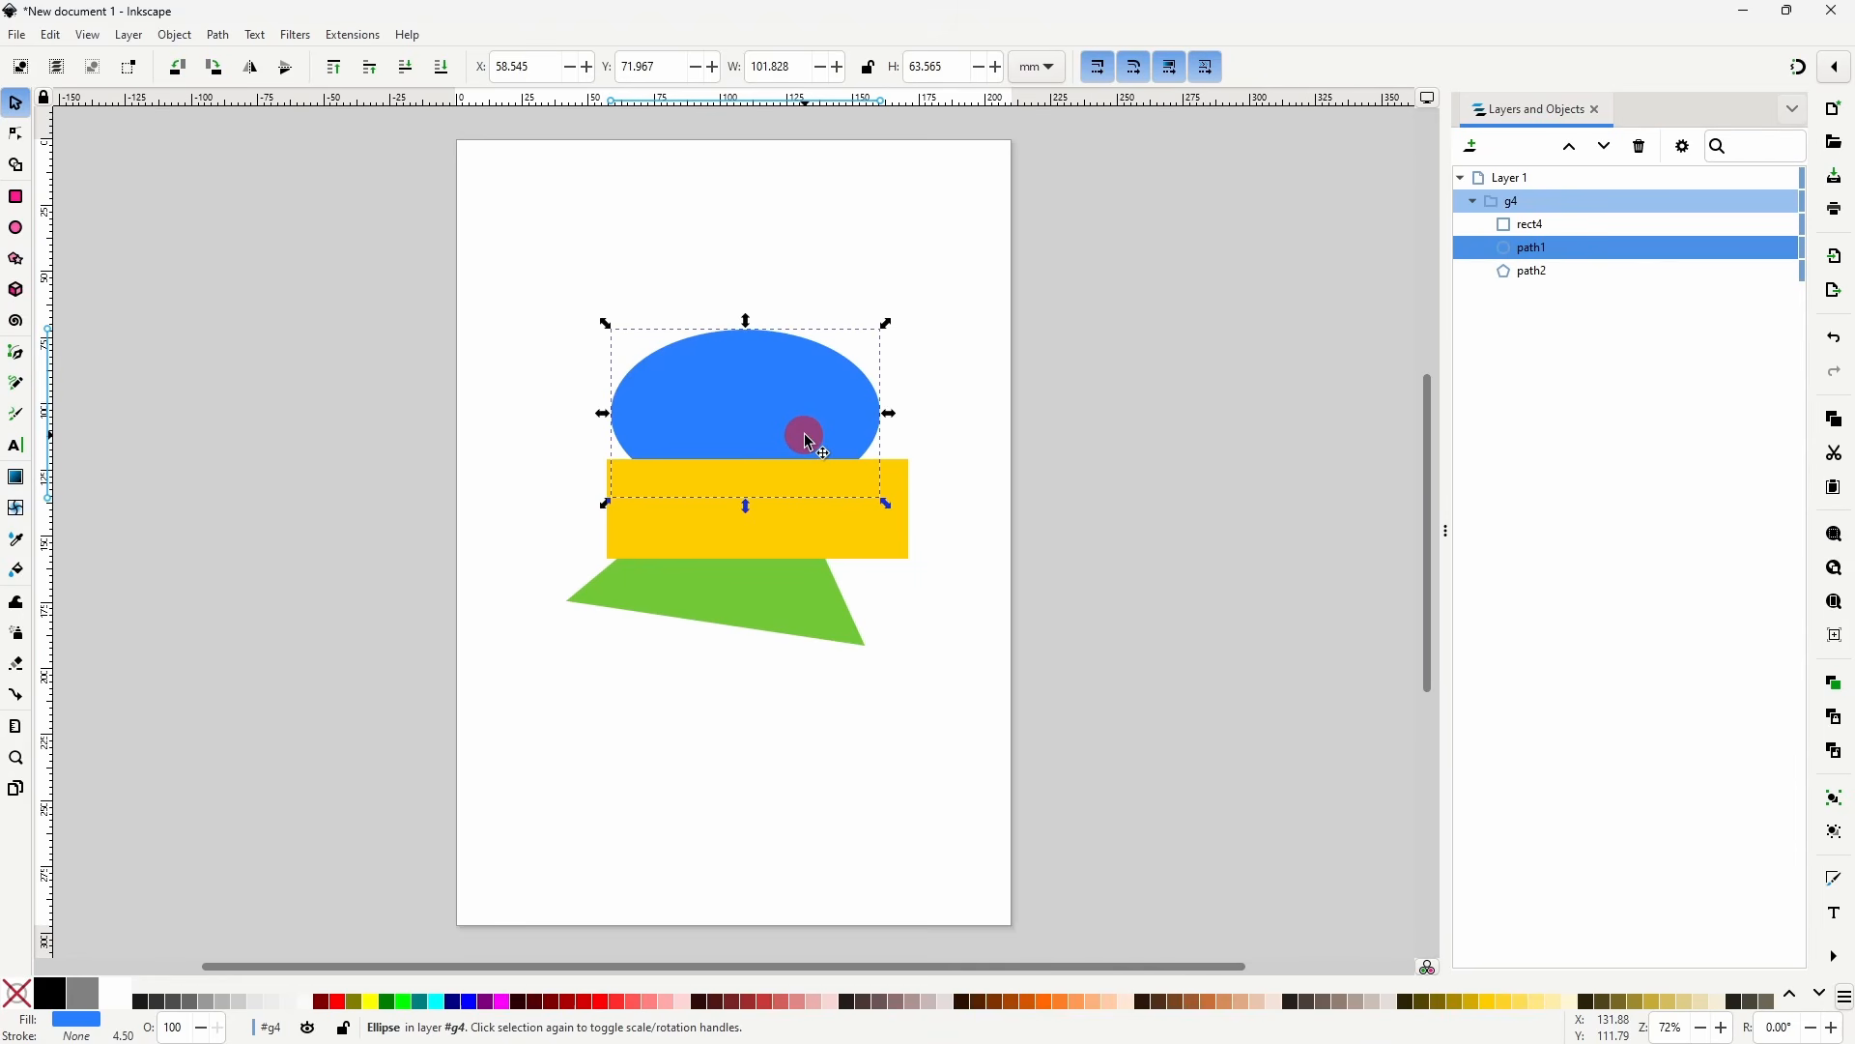
pyautogui.doubleClick(887, 255)
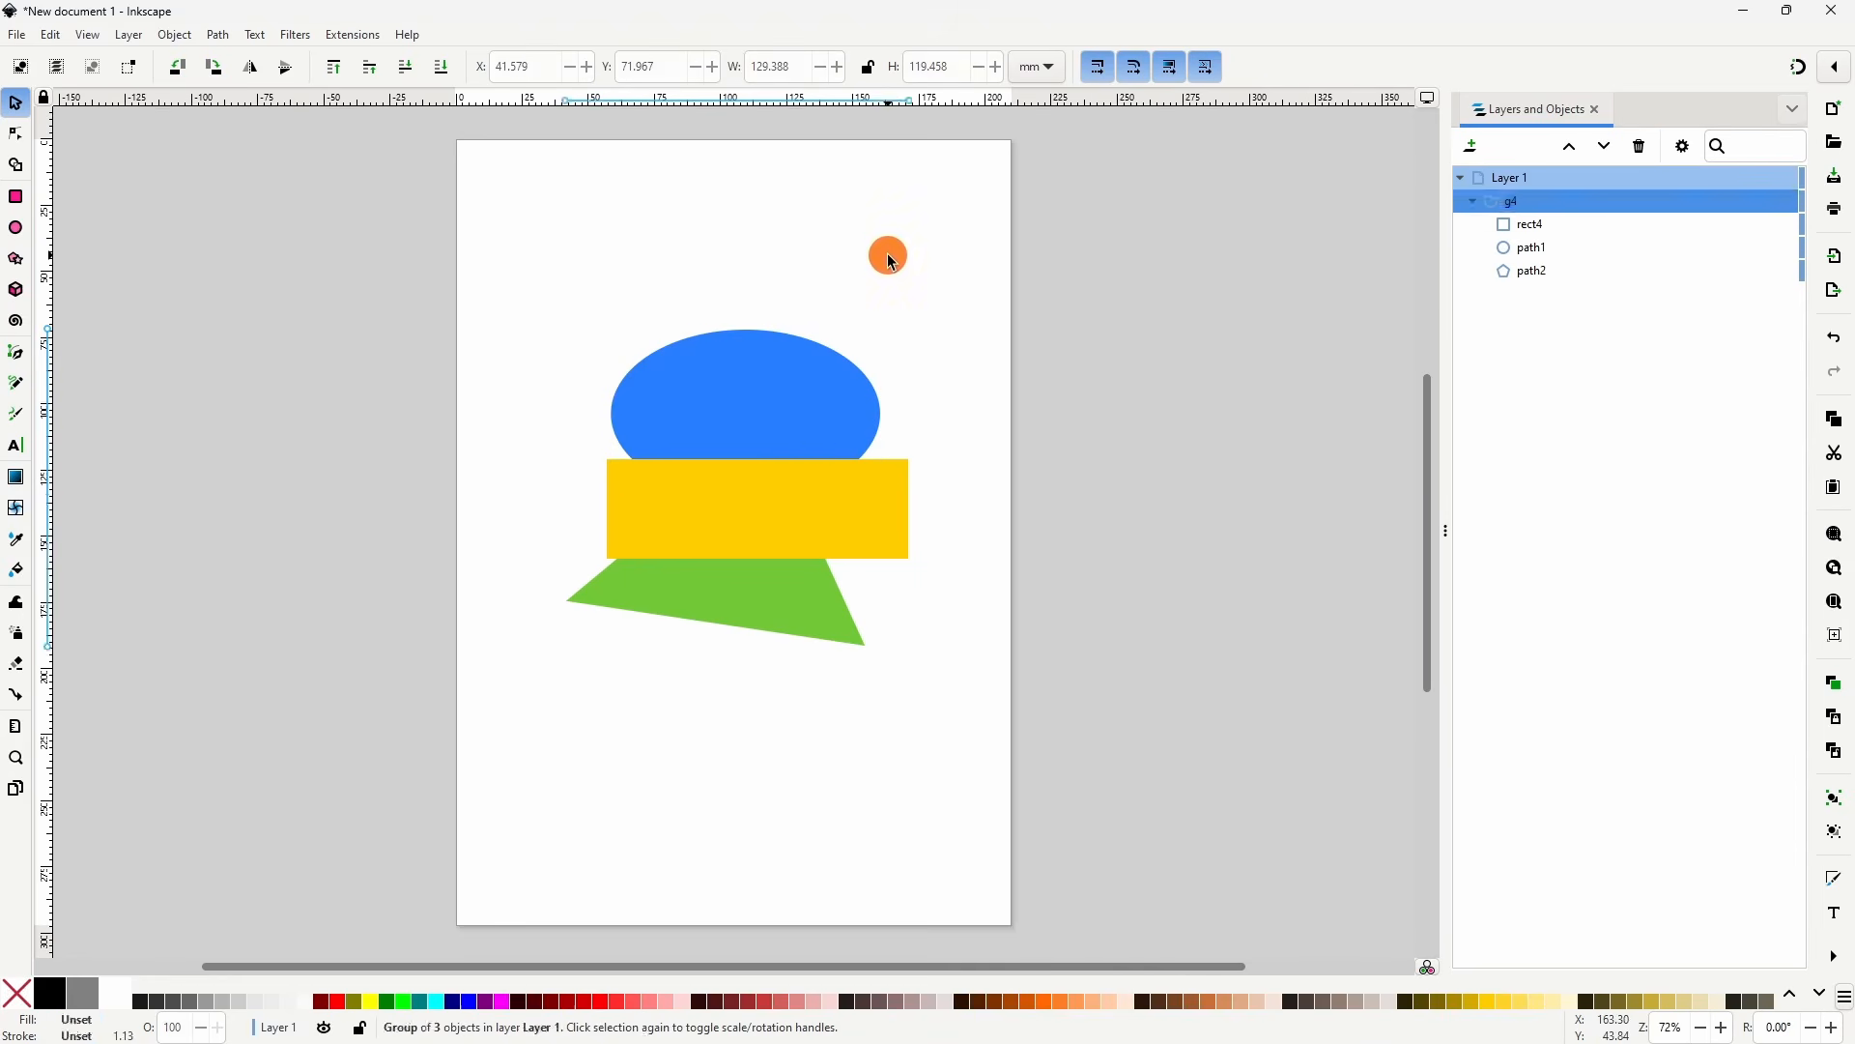
# - Ungroup the three-shape group and reposition the blue ellipse and yellow rectangle individually
pyautogui.click(755, 417)
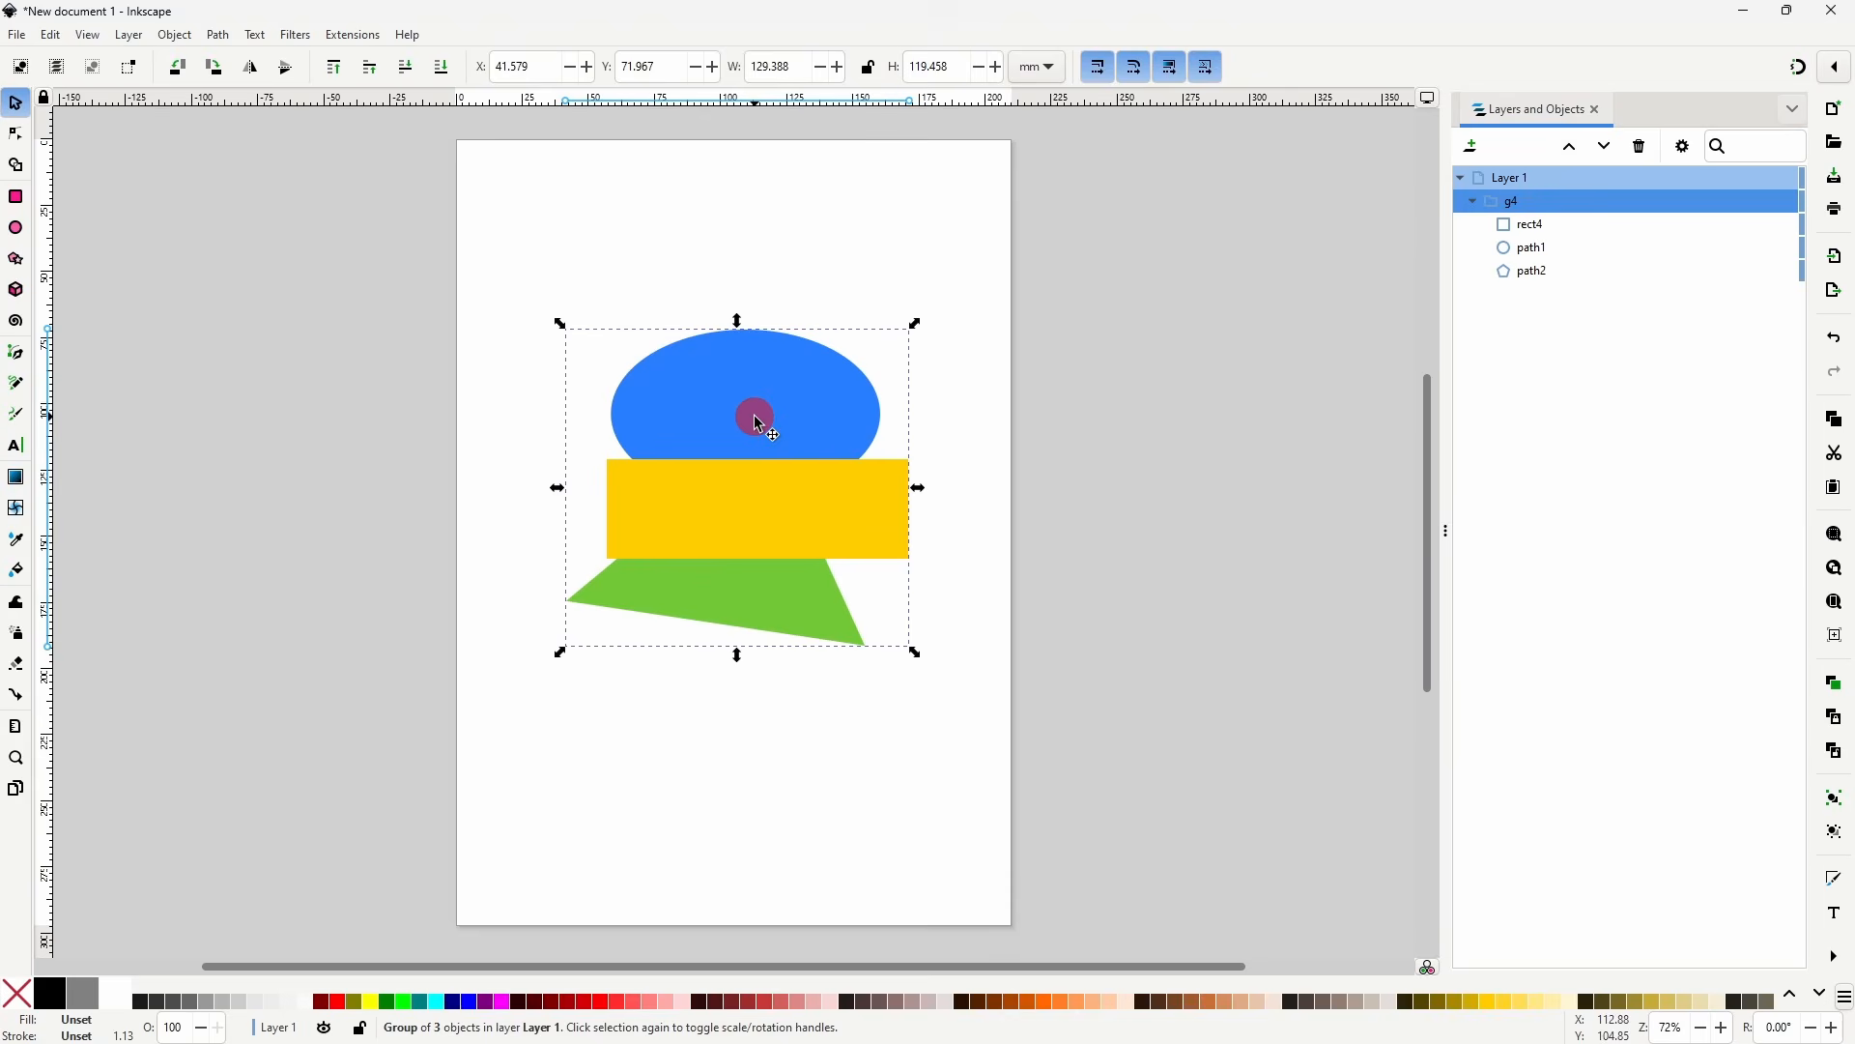
pyautogui.rightClick(754, 417)
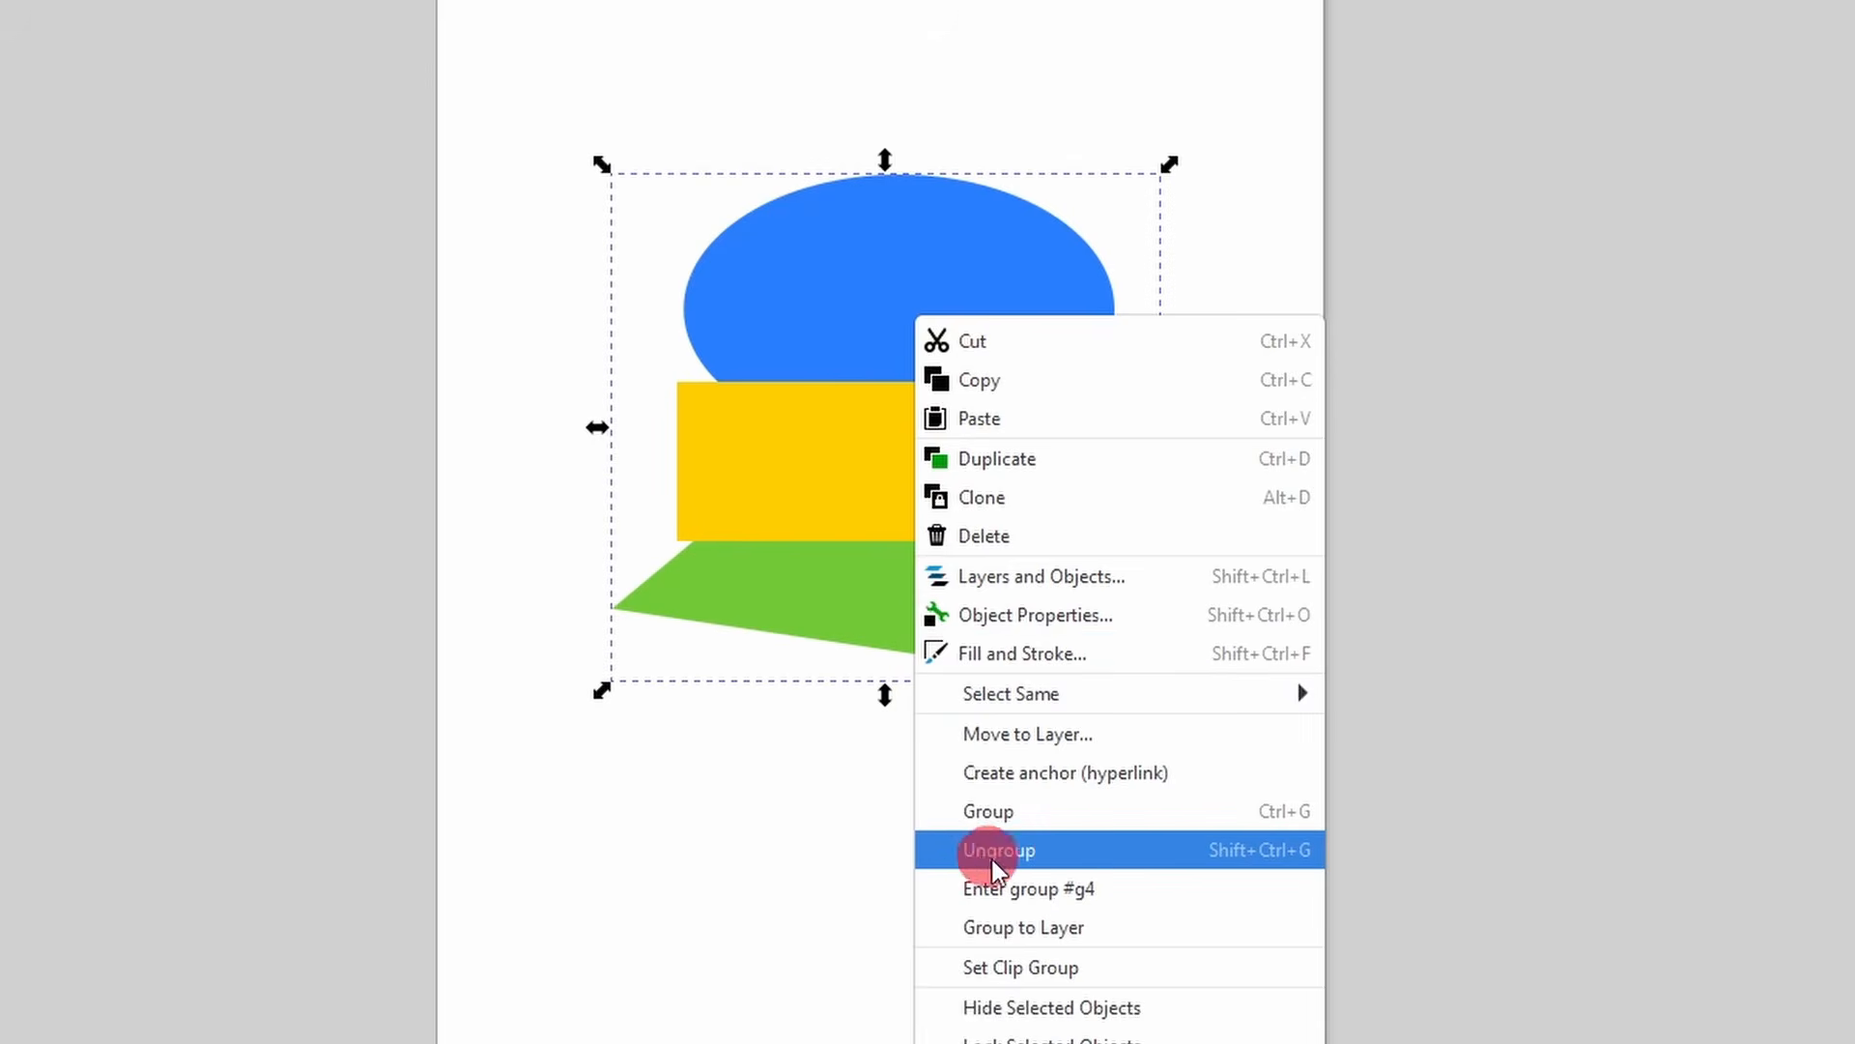
pyautogui.click(1050, 852)
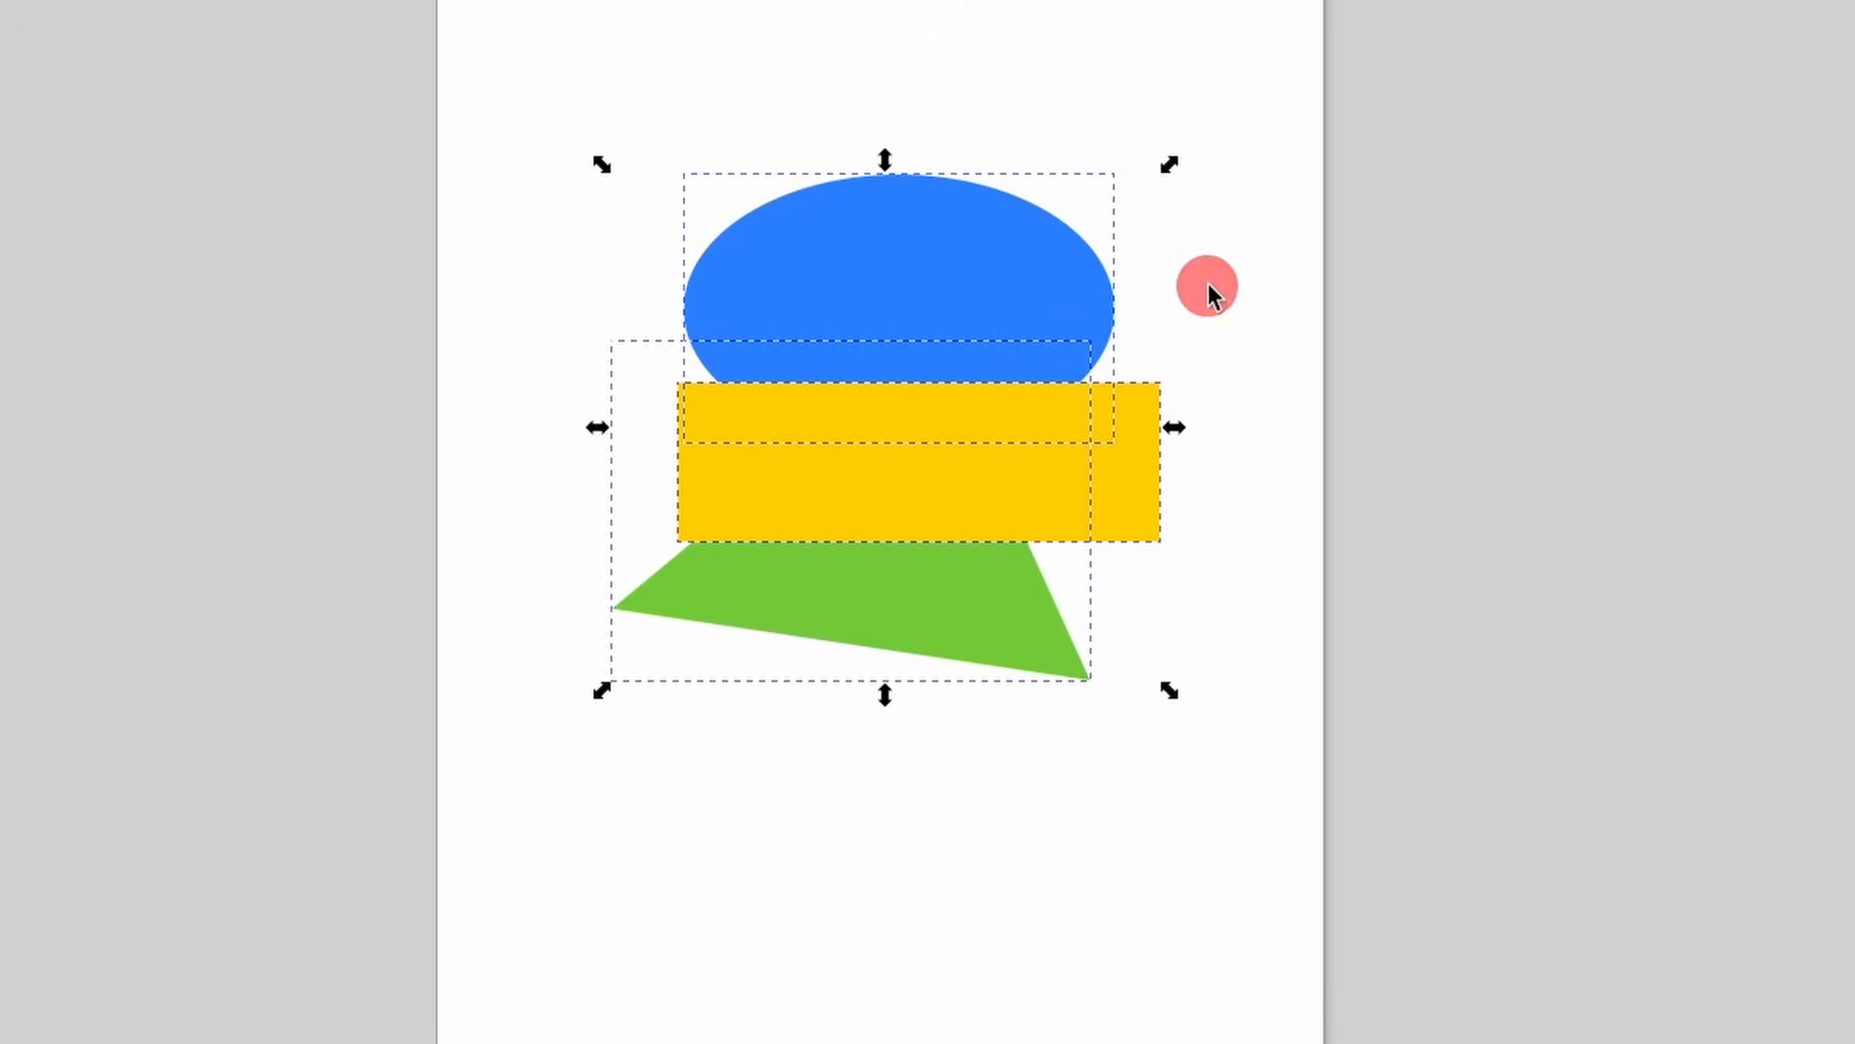
pyautogui.click(1199, 285)
pyautogui.moveTo(950, 292)
pyautogui.mouseDown()
pyautogui.moveTo(1030, 234)
pyautogui.moveTo(963, 261)
pyautogui.mouseUp()
pyautogui.moveTo(975, 432); pyautogui.dragTo(1408, 394)
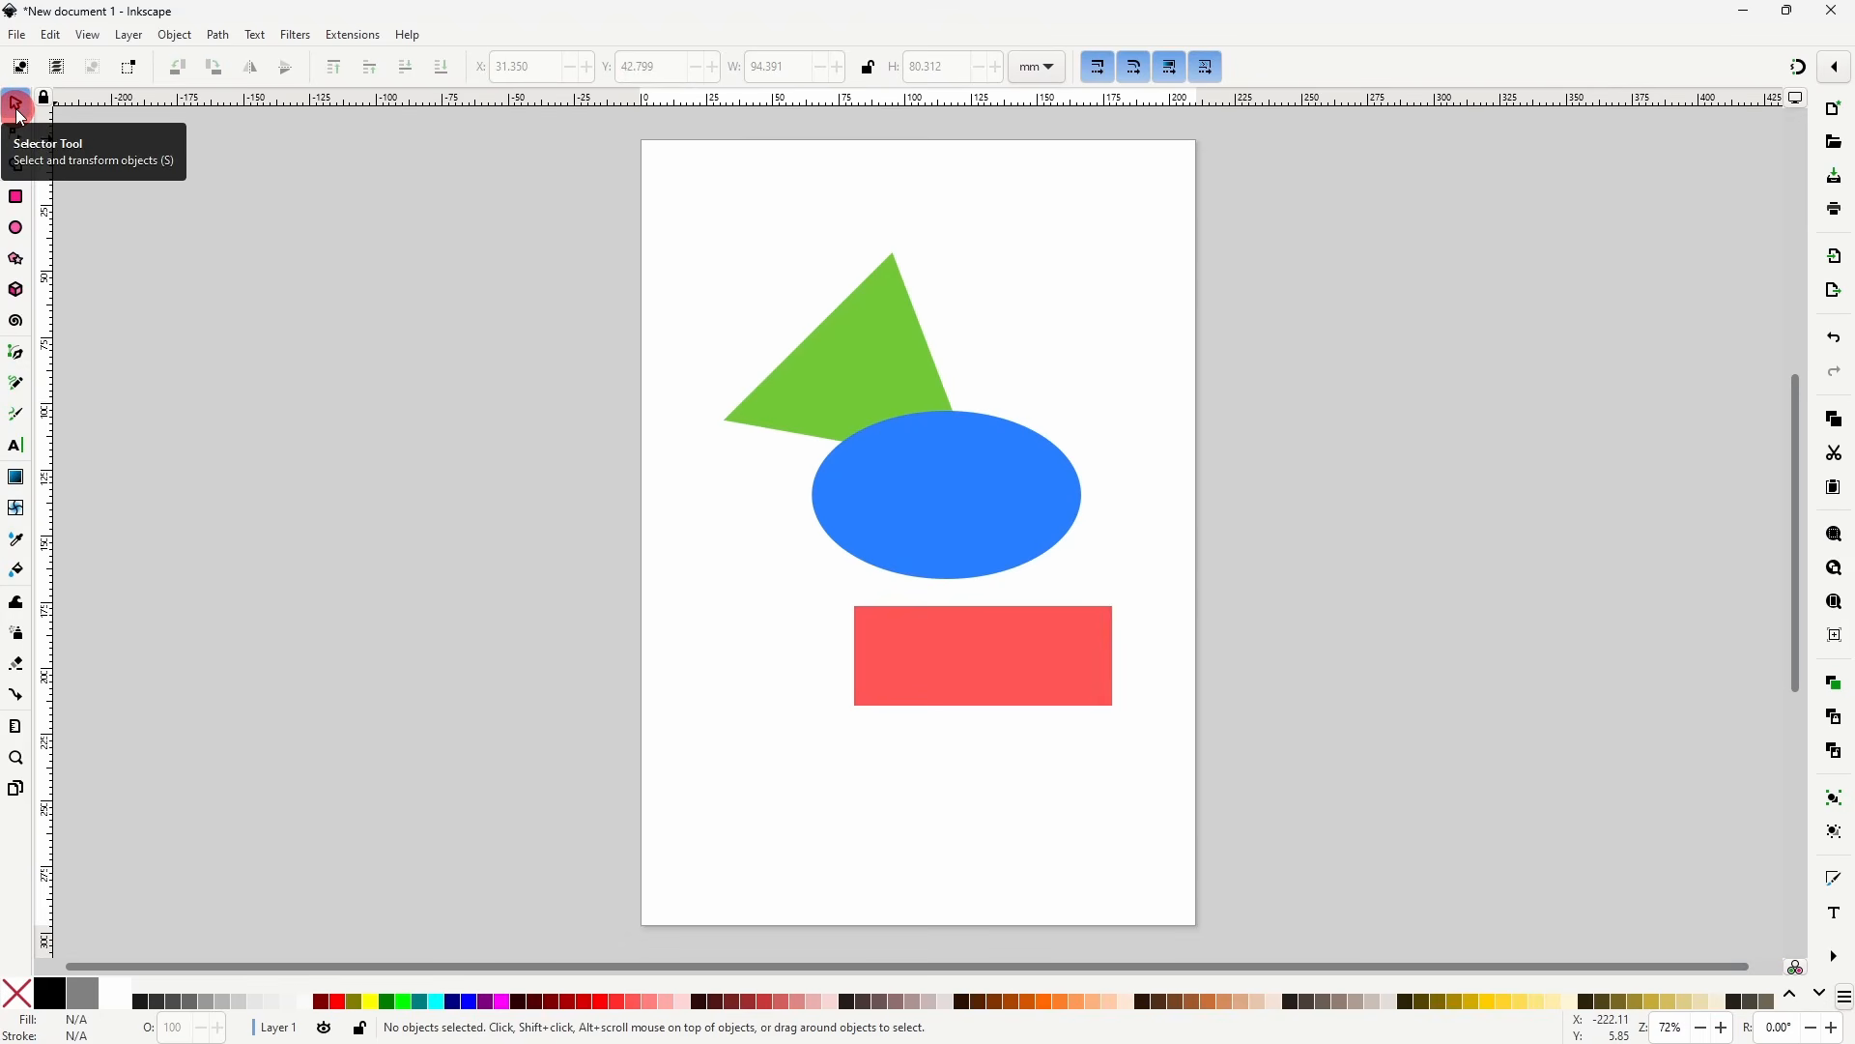
# - Move the green triangle, the blue ellipse and the red rectangle one by one to slightly different places on the page
pyautogui.click(827, 332)
pyautogui.moveTo(1036, 479); pyautogui.dragTo(1116, 466)
pyautogui.moveTo(1034, 663); pyautogui.dragTo(1012, 660)
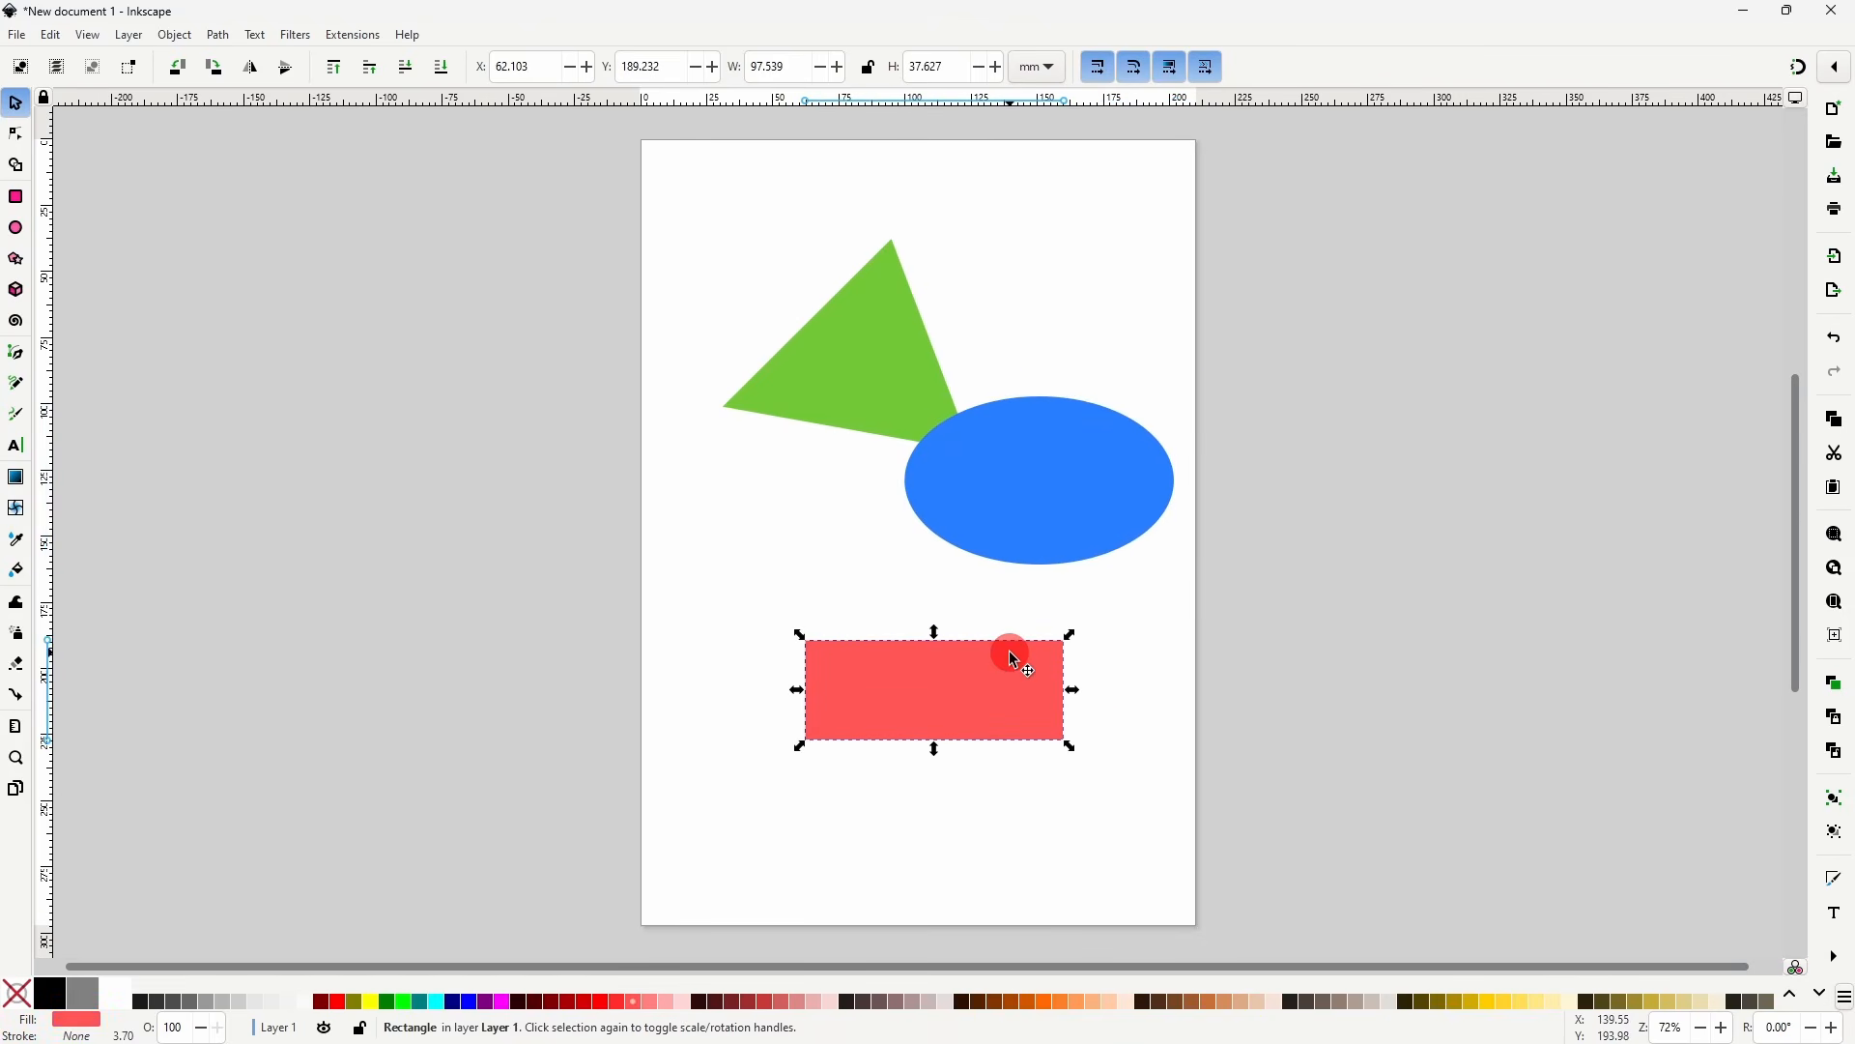
# - Select all three shapes with a selection box, move them together to about X 25.5, Y 25.3 mm, and deselect them
pyautogui.moveTo(657, 175); pyautogui.dragTo(1226, 796)
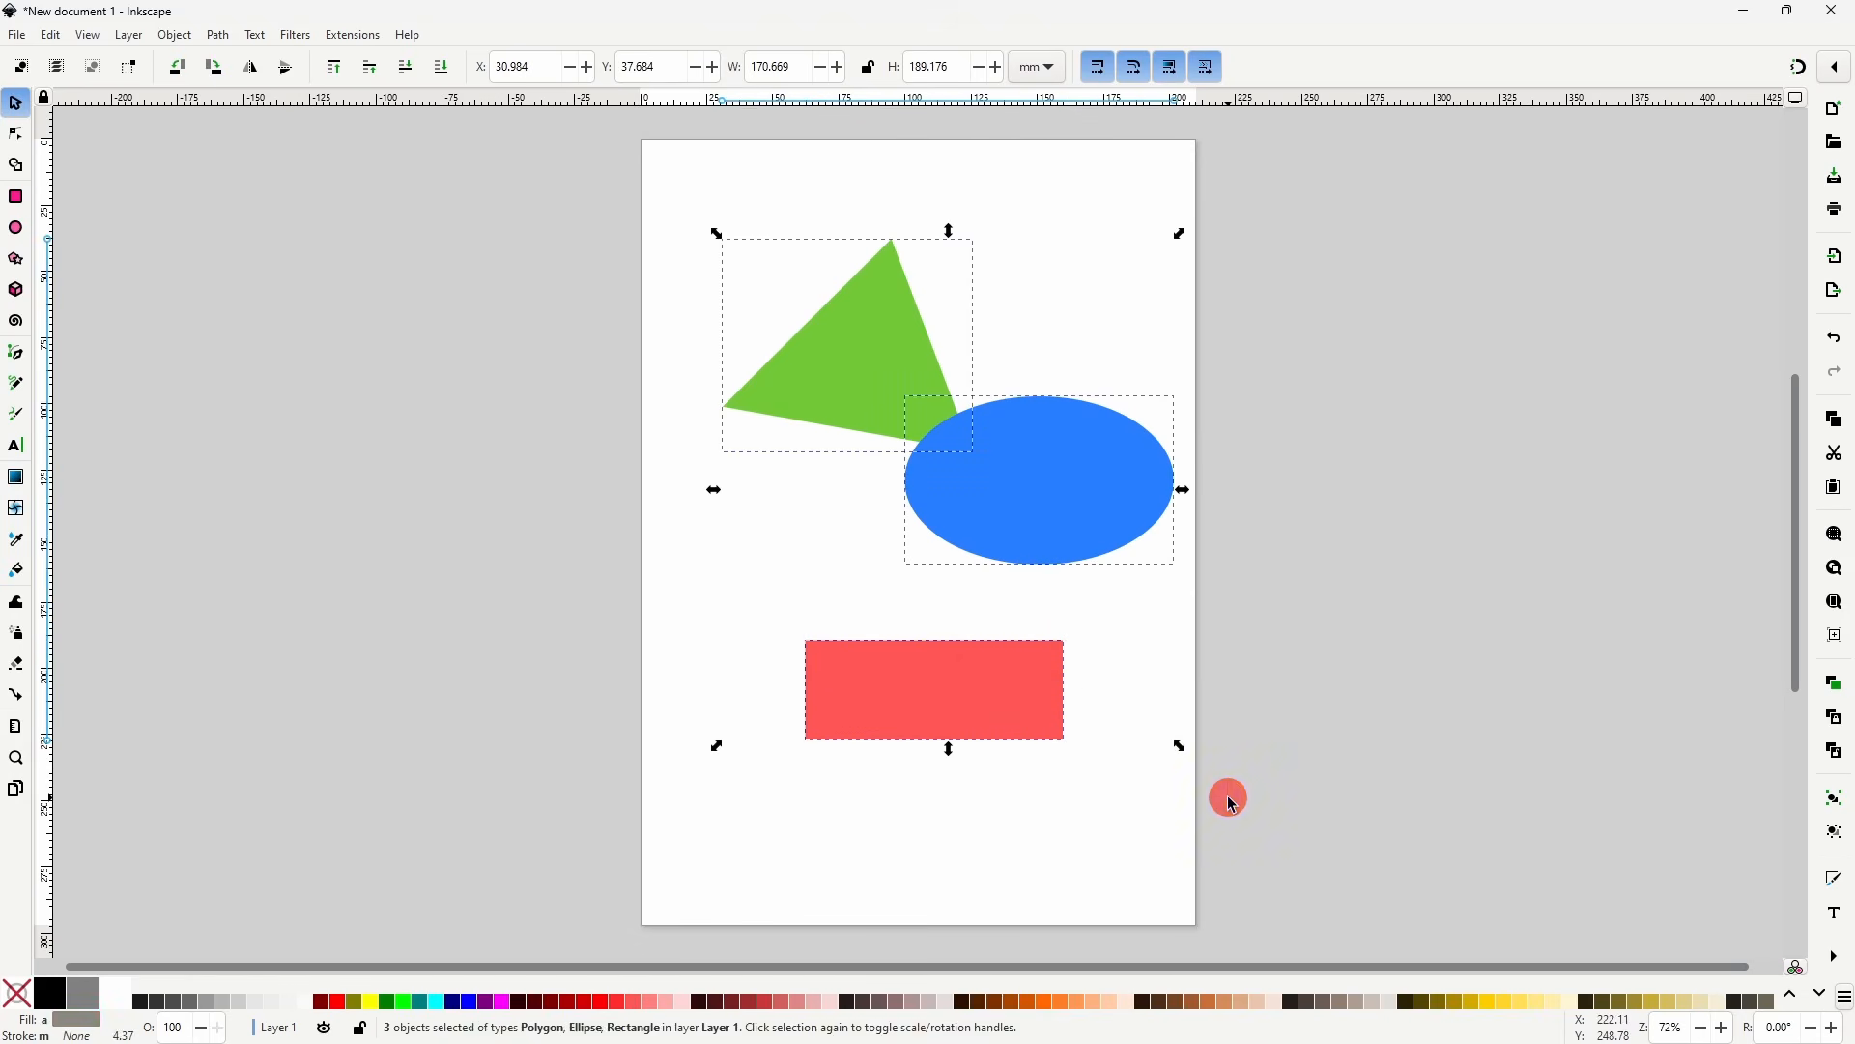
pyautogui.moveTo(1055, 479); pyautogui.dragTo(1036, 441)
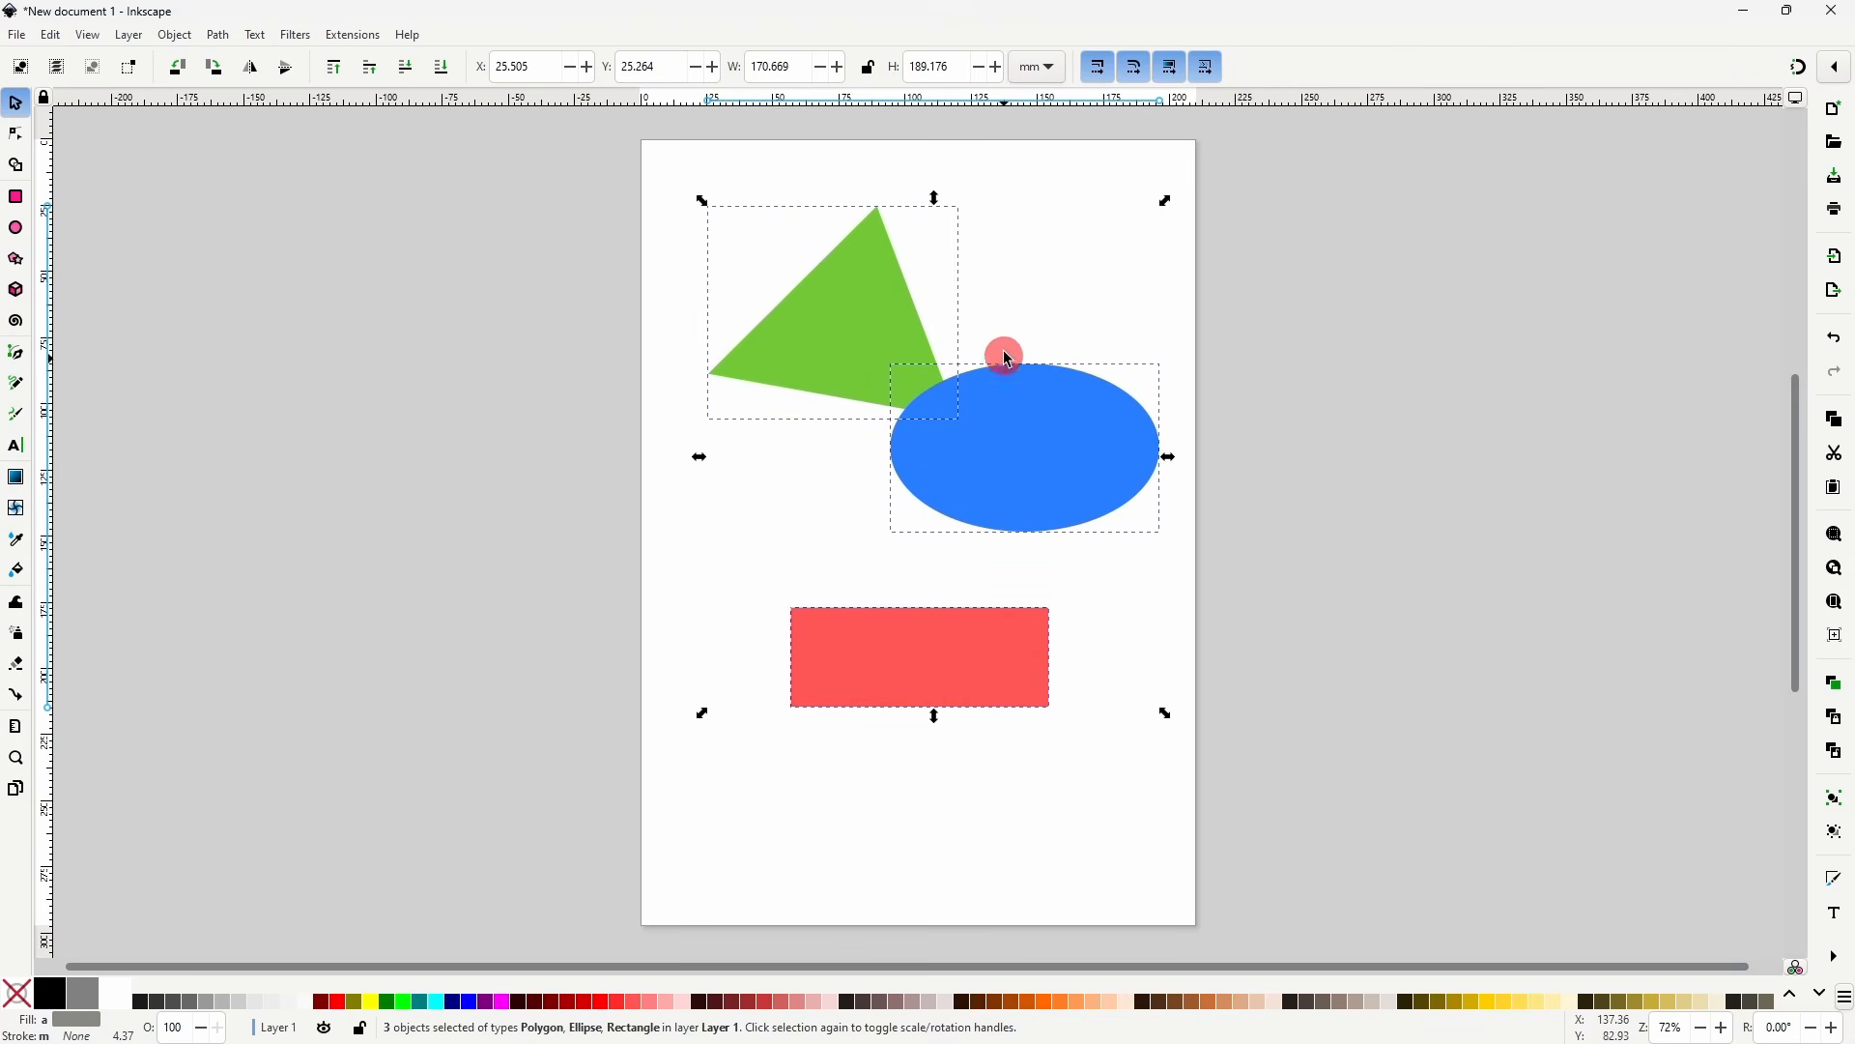
pyautogui.click(1083, 278)
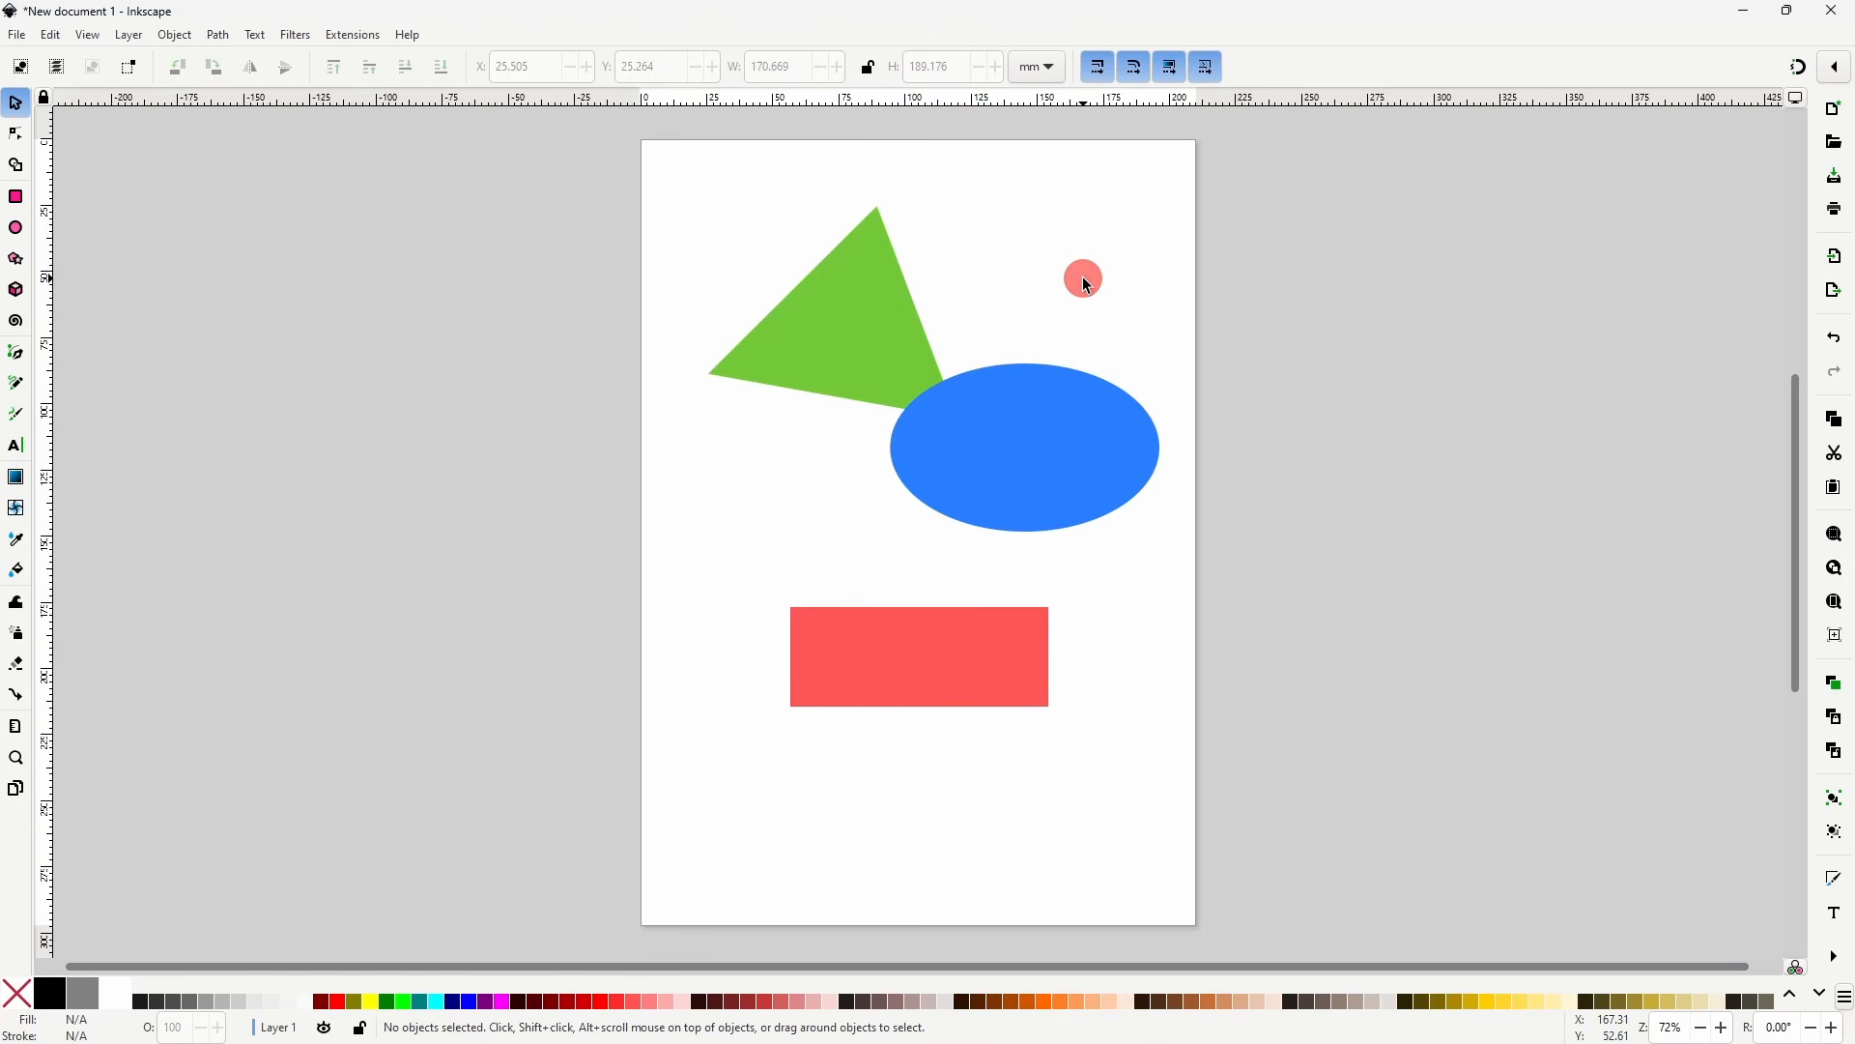
# - Select the green triangle, add the blue ellipse and red rectangle to the selection, and remove both from it again
pyautogui.click(844, 292)
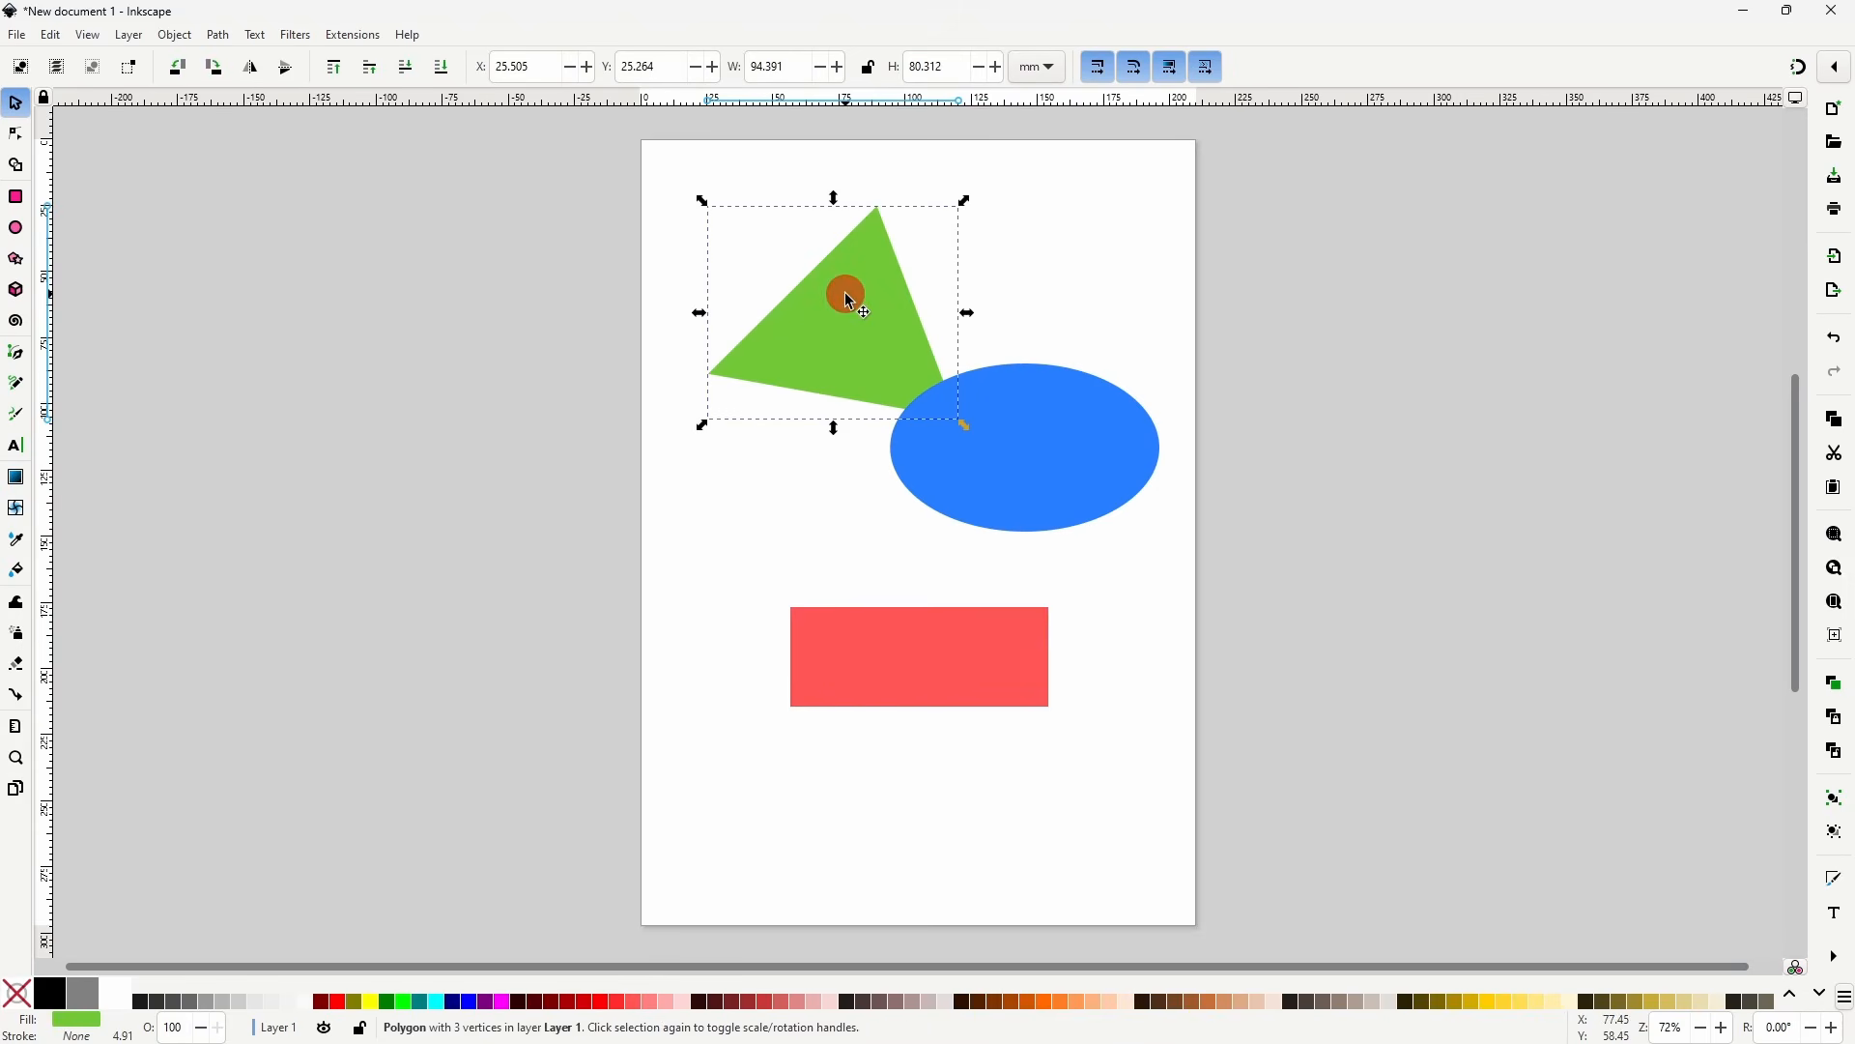
pyautogui.keyDown('shift'); pyautogui.click(1084, 452); pyautogui.keyUp('shift')
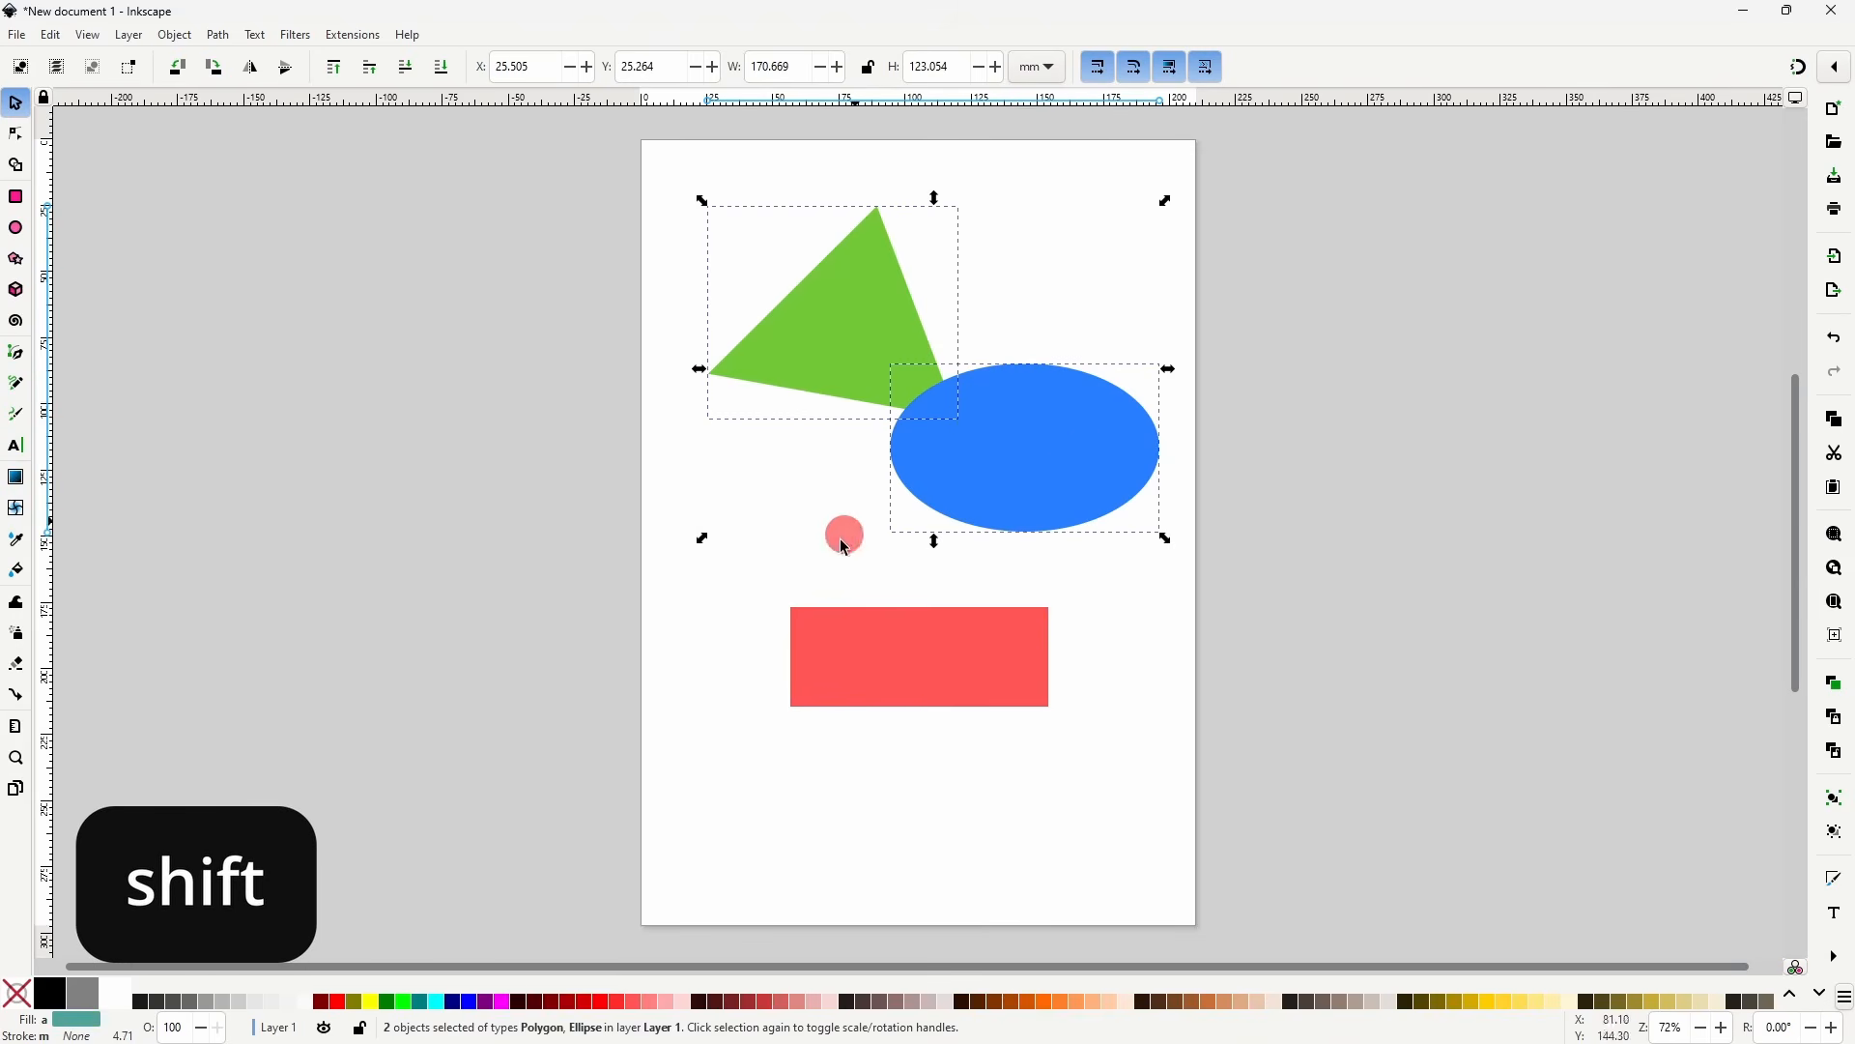
pyautogui.keyDown('shift'); pyautogui.click(887, 674); pyautogui.keyUp('shift')
pyautogui.keyDown('shift'); pyautogui.click(1008, 477); pyautogui.keyUp('shift')
pyautogui.keyDown('shift'); pyautogui.click(919, 666); pyautogui.keyUp('shift')
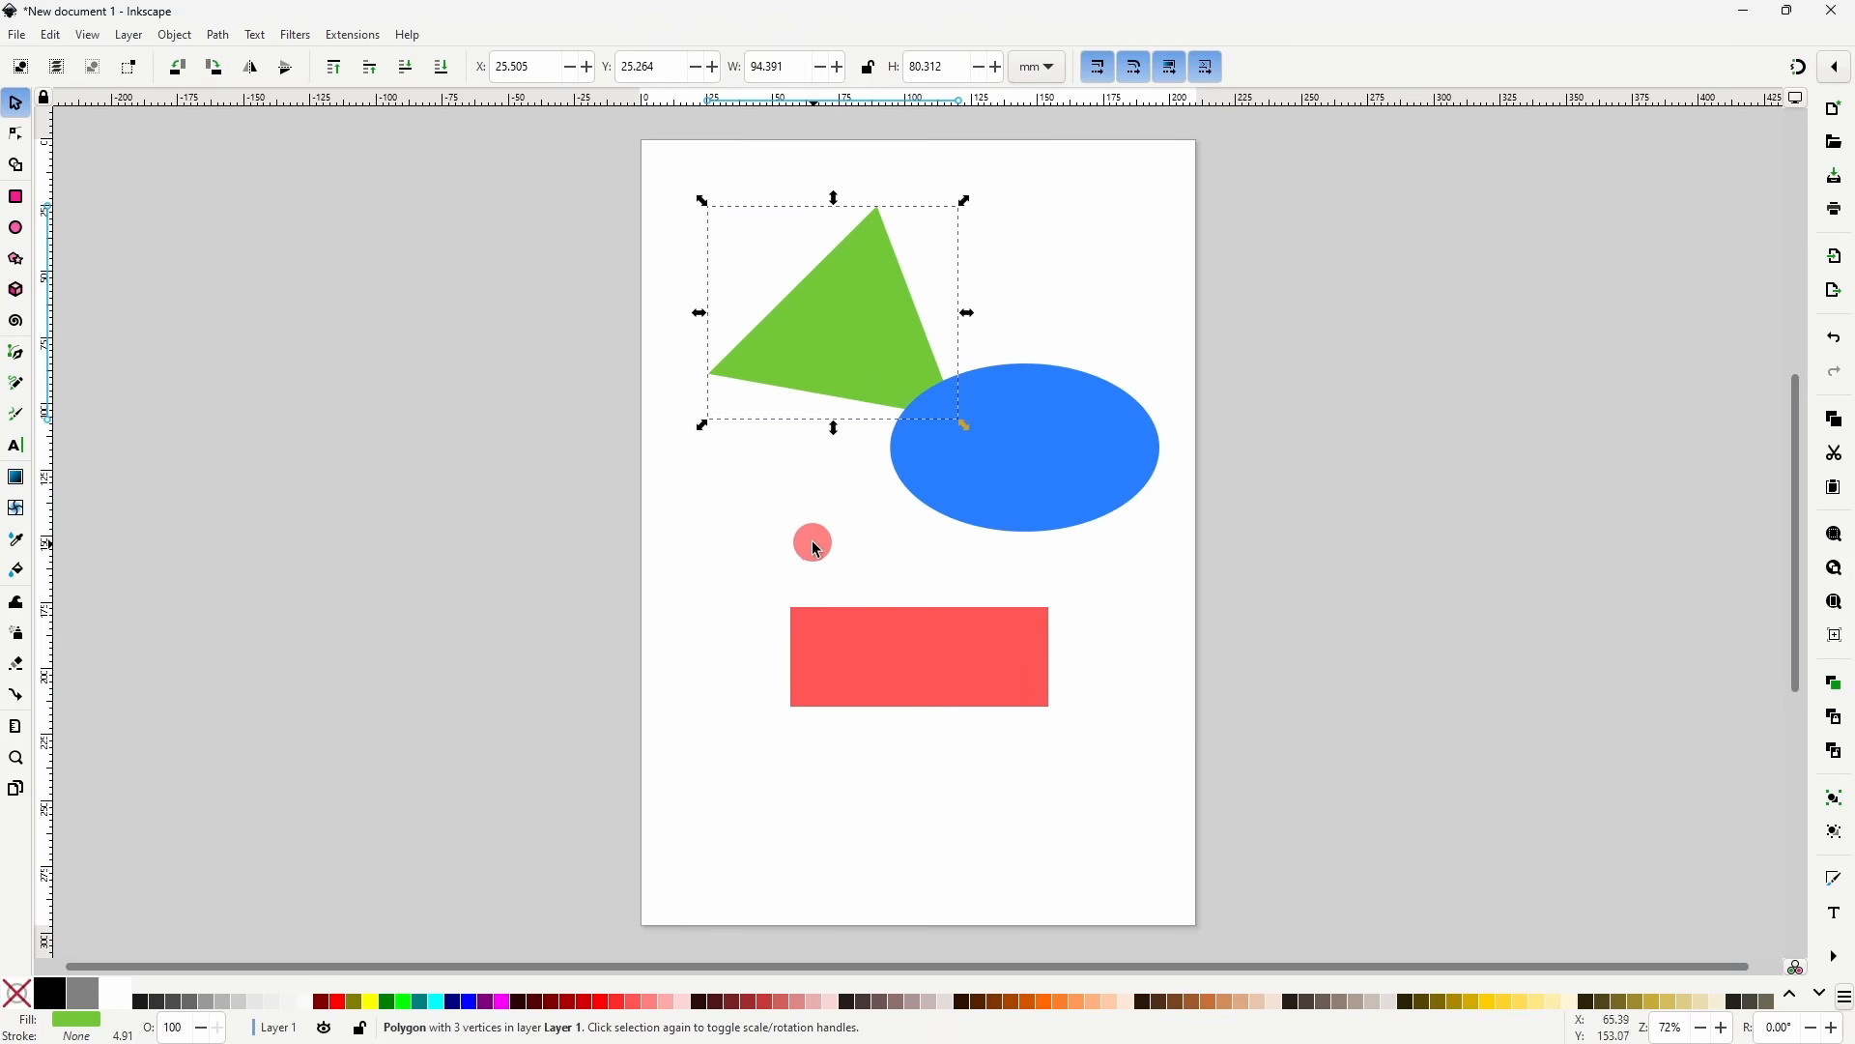
# - Select all objects and scale them down together to about 149 by 162 mm, finishing with scaling from the centre
pyautogui.hotkey('ctrl', 'a')
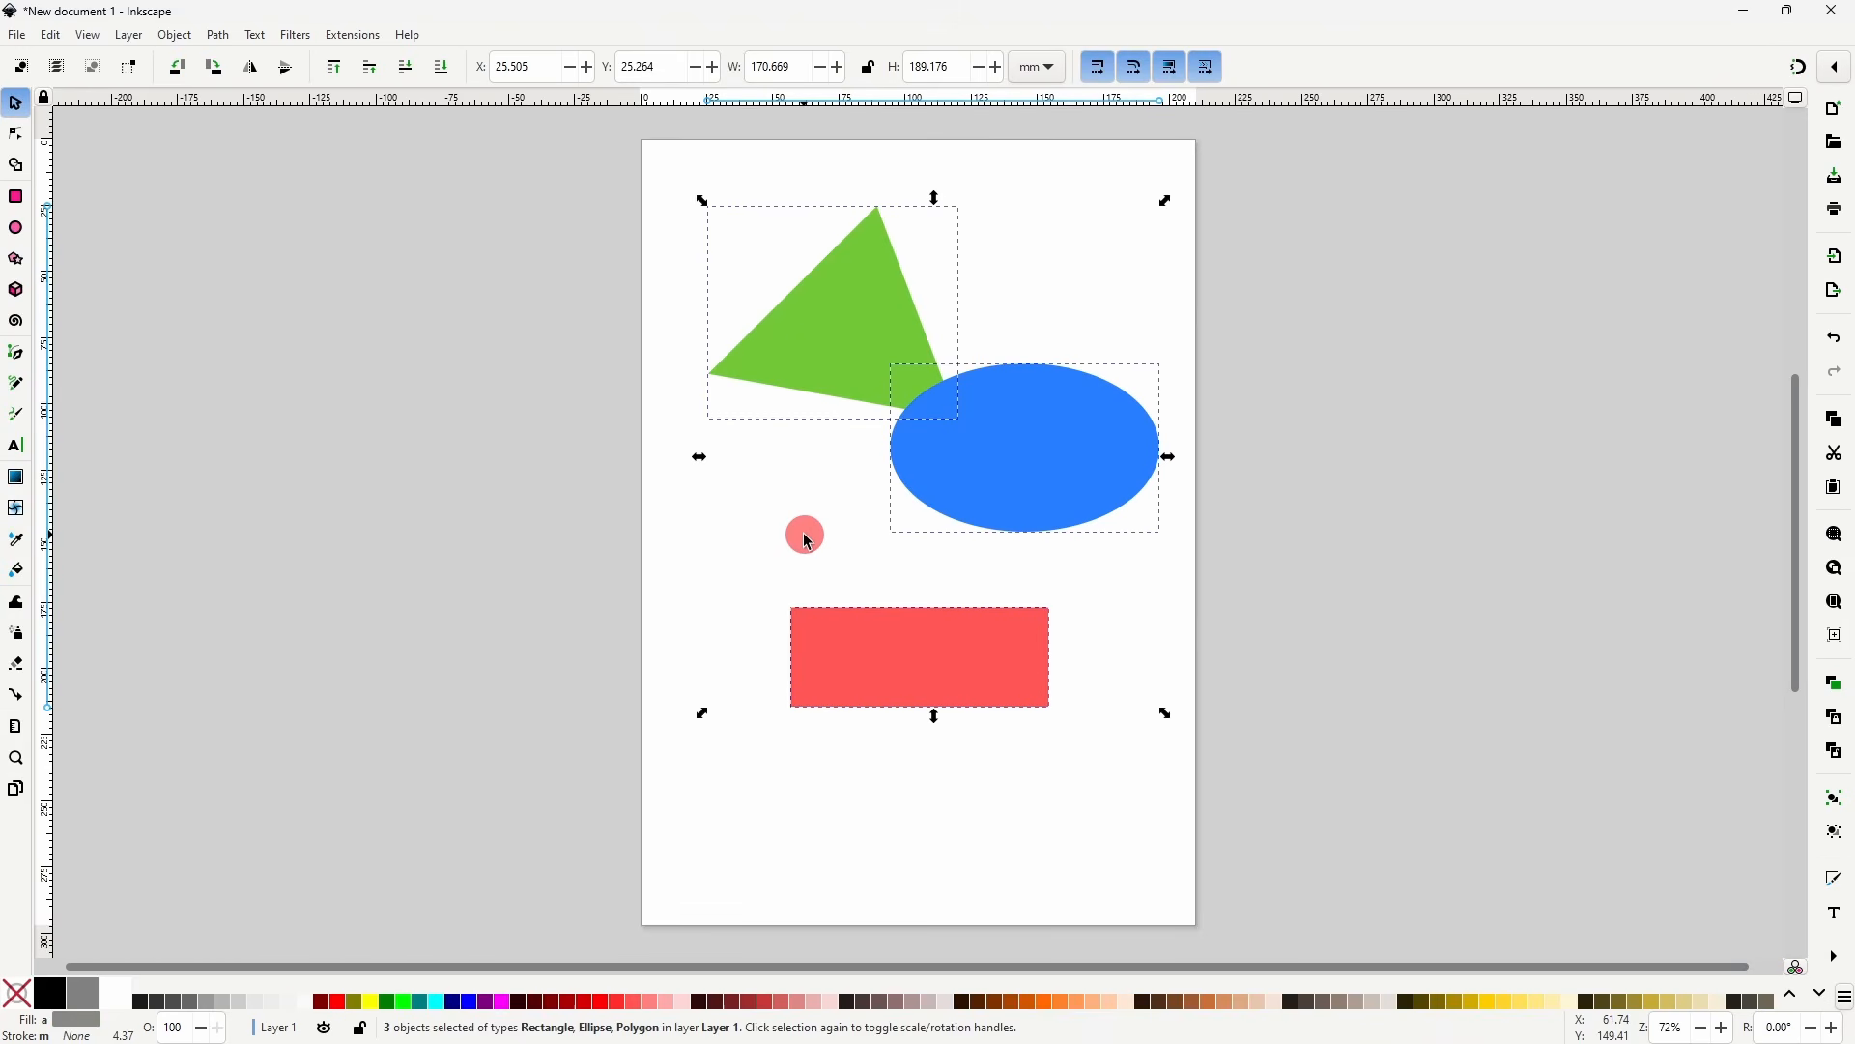
pyautogui.moveTo(1165, 201); pyautogui.dragTo(1169, 244)
pyautogui.moveTo(1164, 473)
pyautogui.mouseDown()
pyautogui.moveTo(1226, 481)
pyautogui.moveTo(1107, 473)
pyautogui.moveTo(1148, 478)
pyautogui.mouseUp()
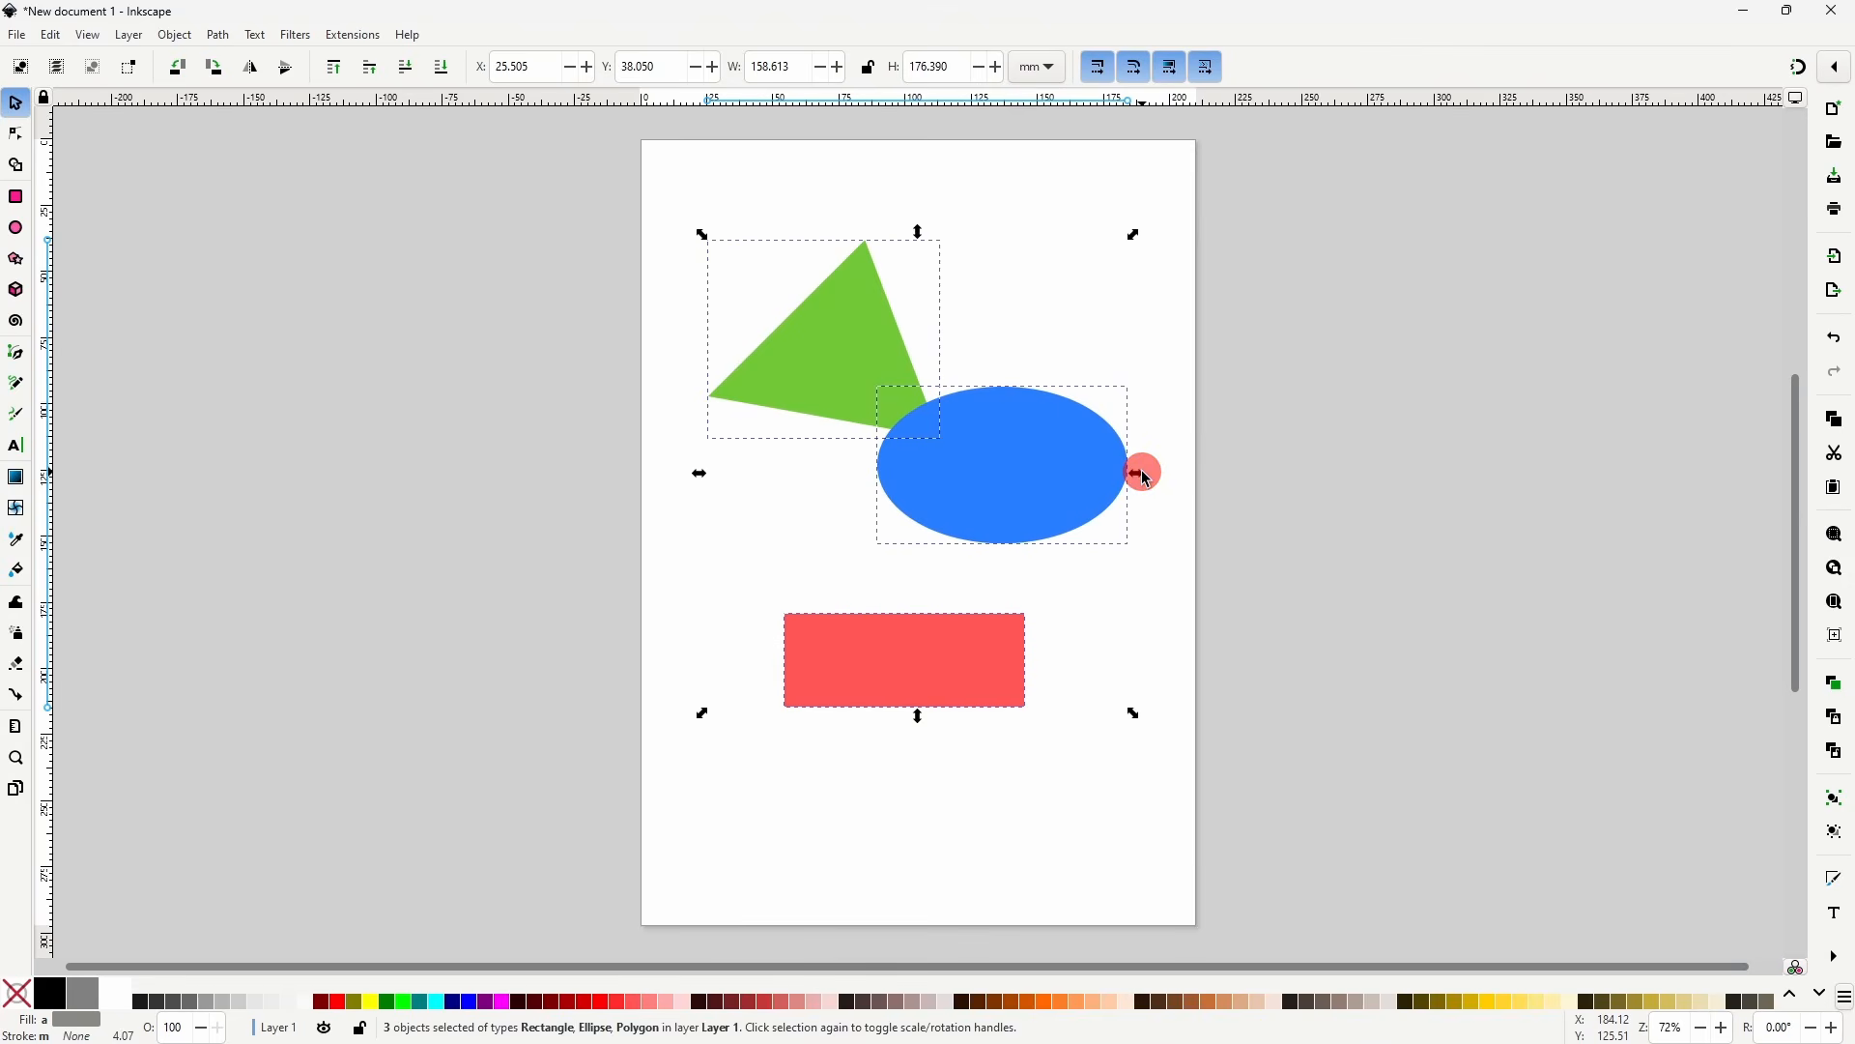
pyautogui.press('ctrl')
pyautogui.moveTo(1133, 713)
pyautogui.mouseDown()
pyautogui.moveTo(1010, 503)
pyautogui.moveTo(1159, 719)
pyautogui.moveTo(1077, 553)
pyautogui.moveTo(986, 473)
pyautogui.moveTo(976, 507)
pyautogui.moveTo(1065, 651)
pyautogui.moveTo(1118, 683)
pyautogui.mouseUp()
pyautogui.press('shift')
pyautogui.moveTo(1127, 464)
pyautogui.mouseDown()
pyautogui.moveTo(1292, 476)
pyautogui.moveTo(1121, 461)
pyautogui.mouseUp()
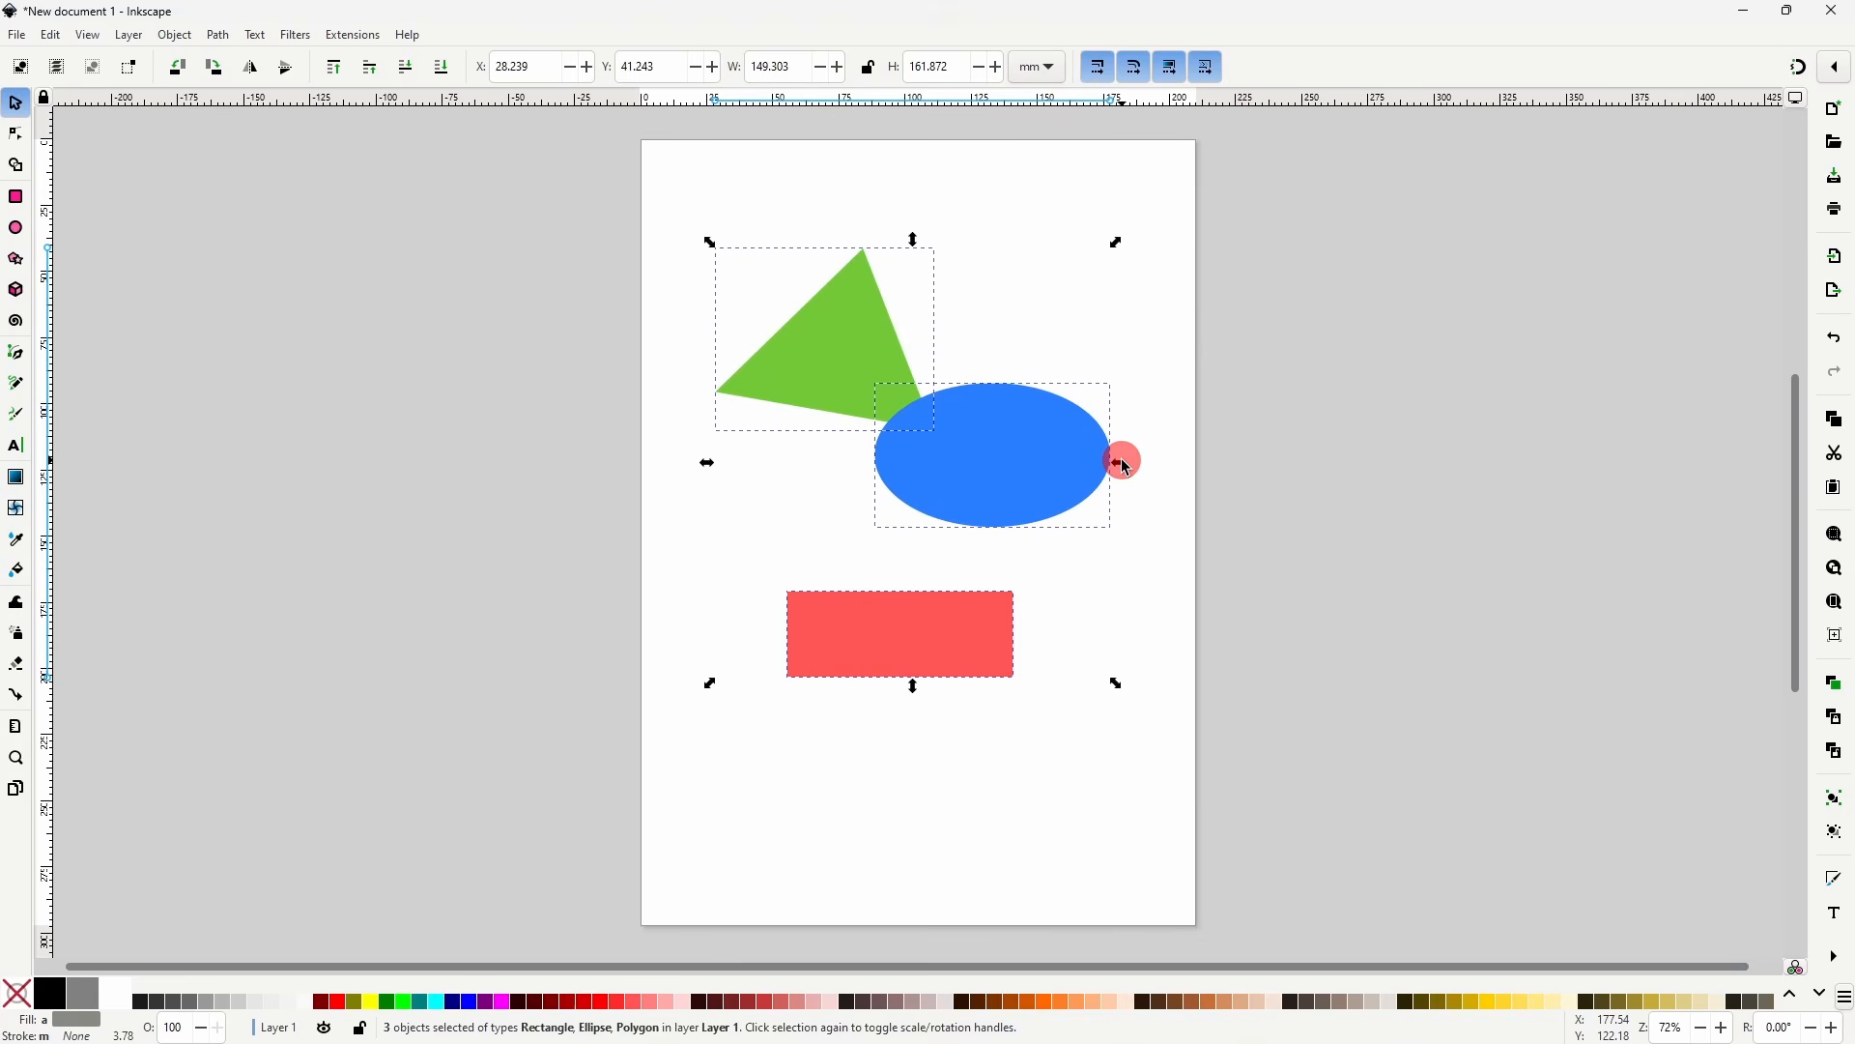
# - Rotate the three selected shapes together slightly clockwise
pyautogui.click(1003, 449)
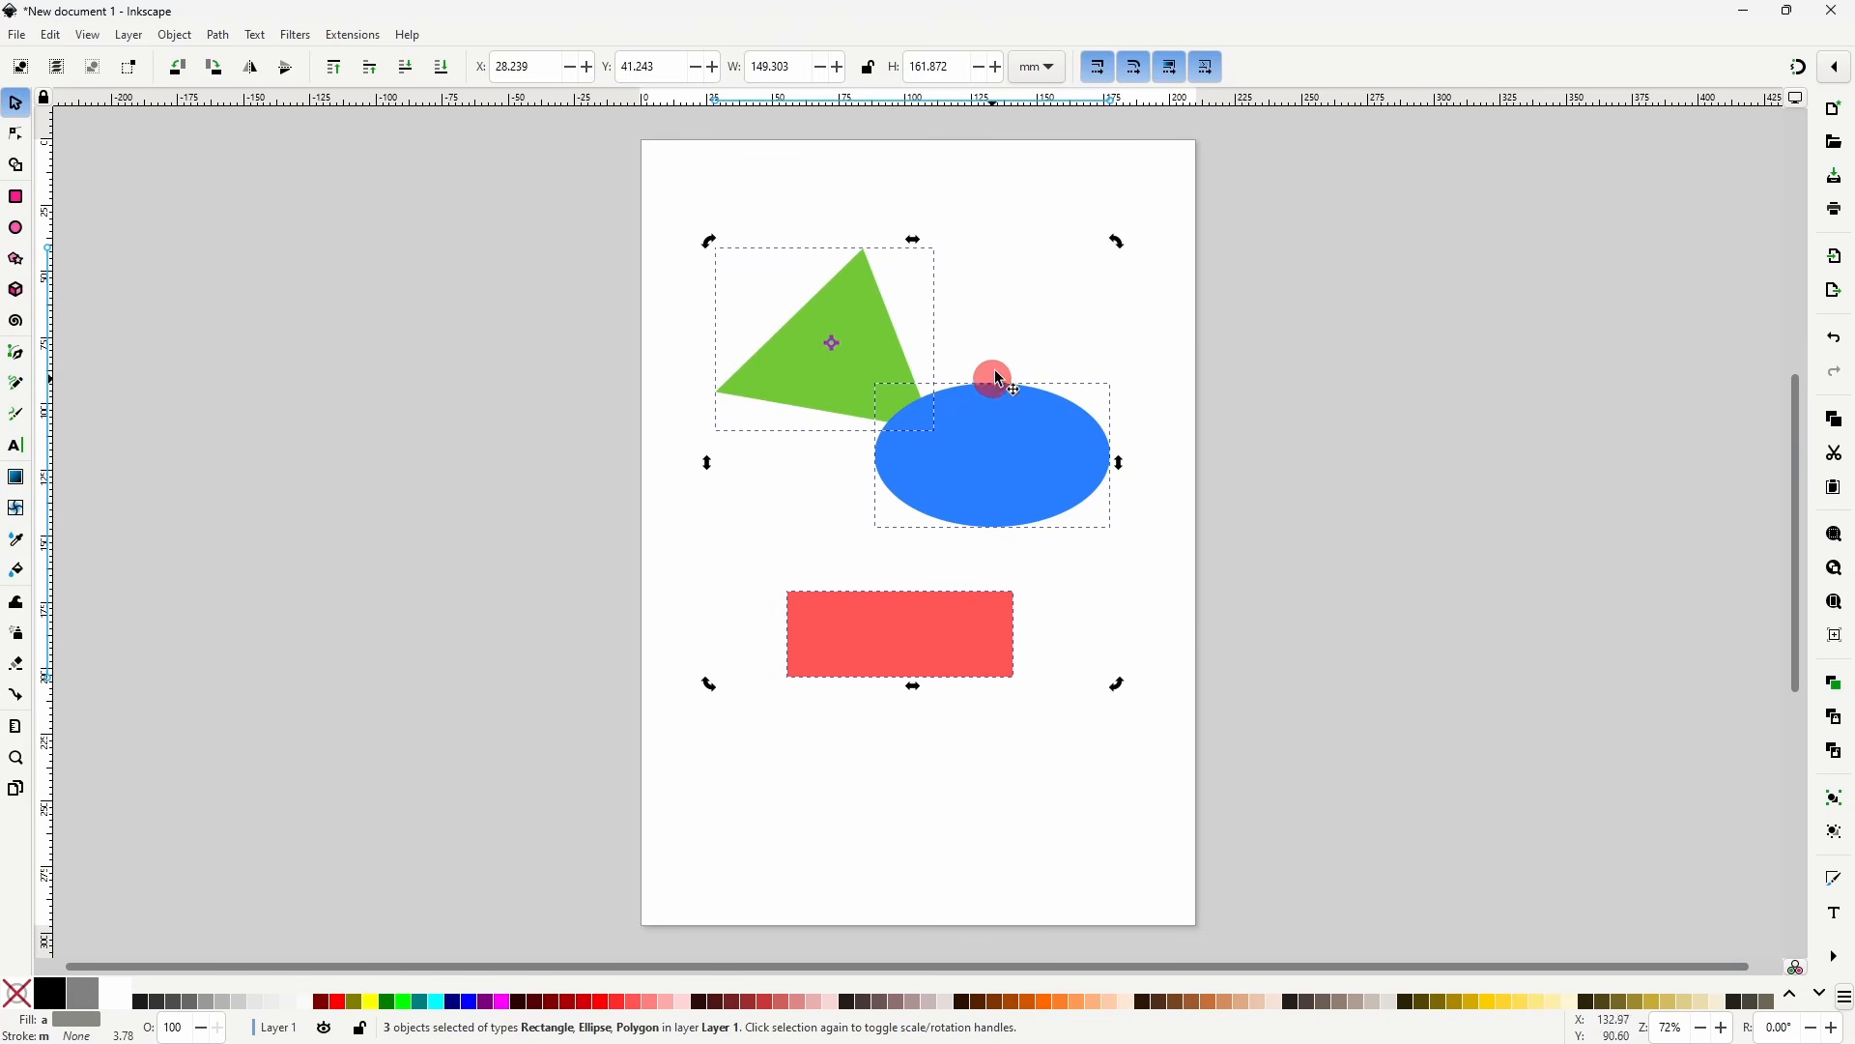
pyautogui.moveTo(1119, 242); pyautogui.dragTo(1083, 393)
pyautogui.press('alt')
pyautogui.press('shift')
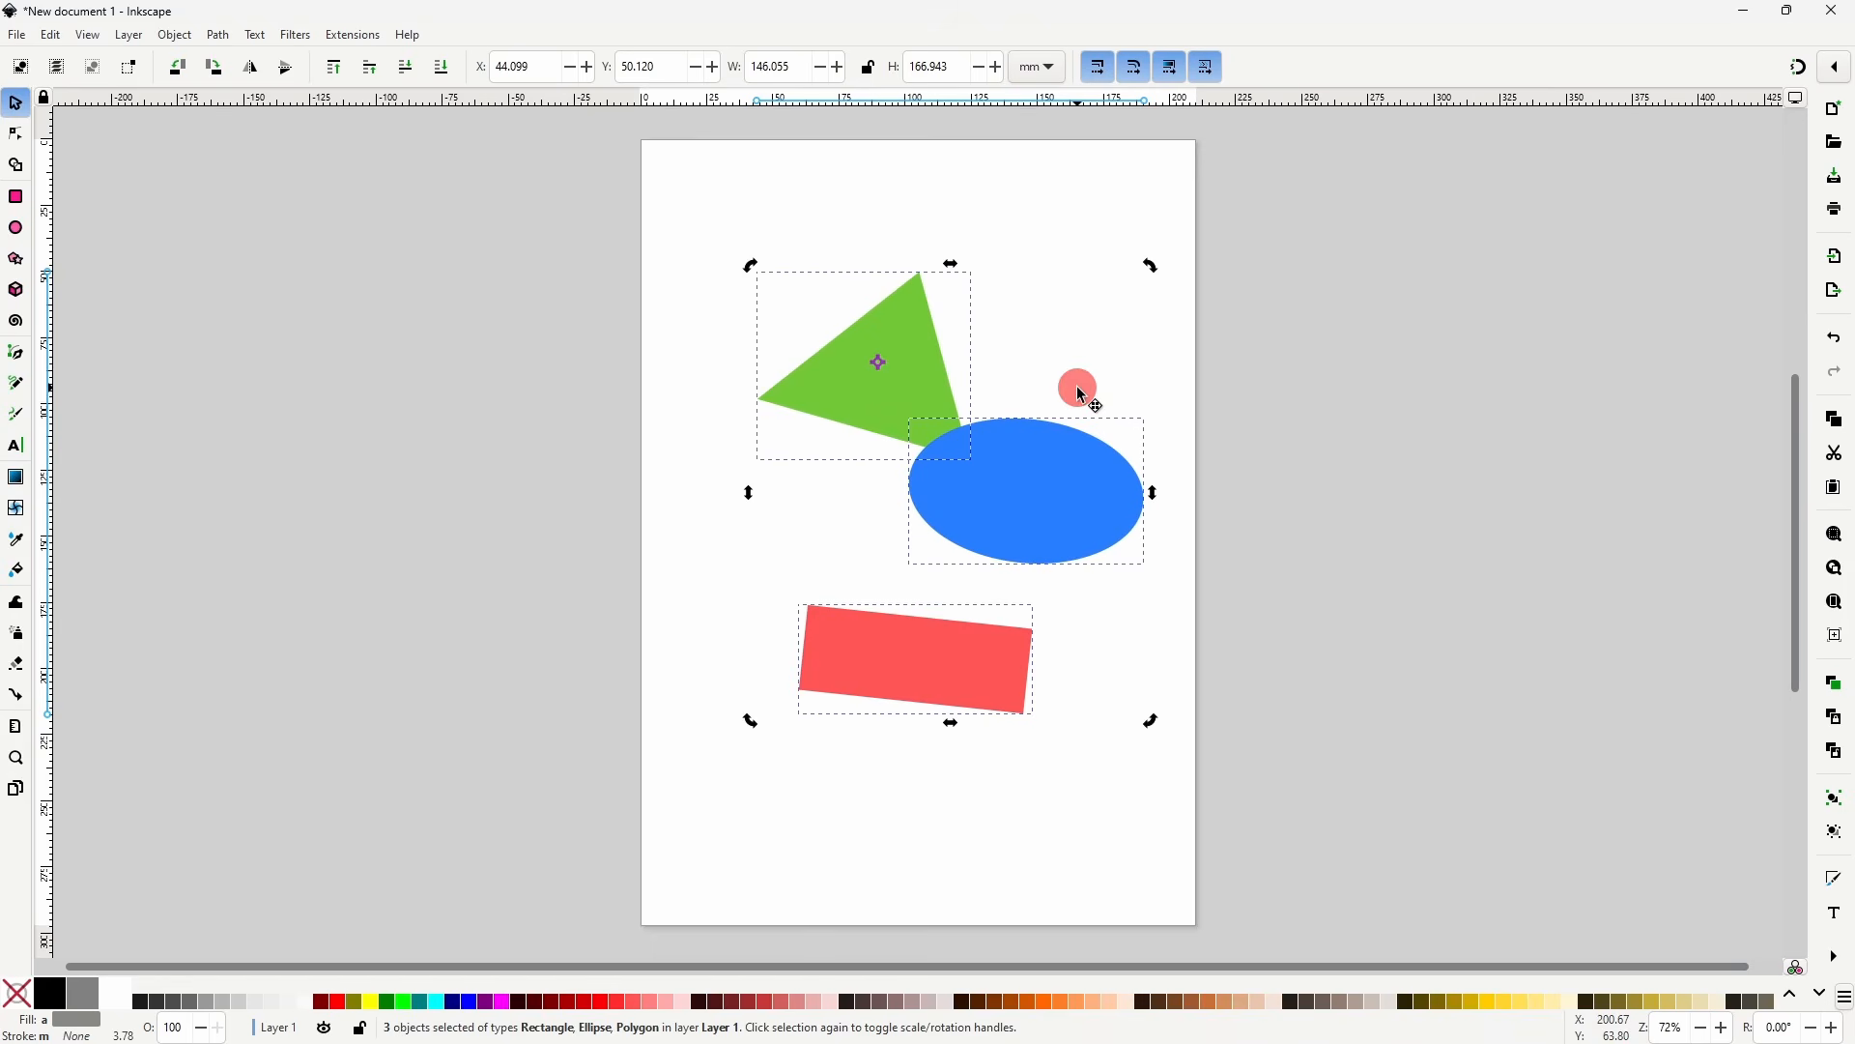
# - Skew the three selected shapes vertically so their right sides shift upward, and clear the selection
pyautogui.moveTo(1155, 493)
pyautogui.mouseDown()
pyautogui.moveTo(1162, 425)
pyautogui.moveTo(1173, 480)
pyautogui.moveTo(1167, 375)
pyautogui.moveTo(1163, 600)
pyautogui.moveTo(1138, 679)
pyautogui.moveTo(1157, 309)
pyautogui.moveTo(1151, 484)
pyautogui.moveTo(1151, 464)
pyautogui.mouseUp()
pyautogui.press('alt')
pyautogui.press('shift')
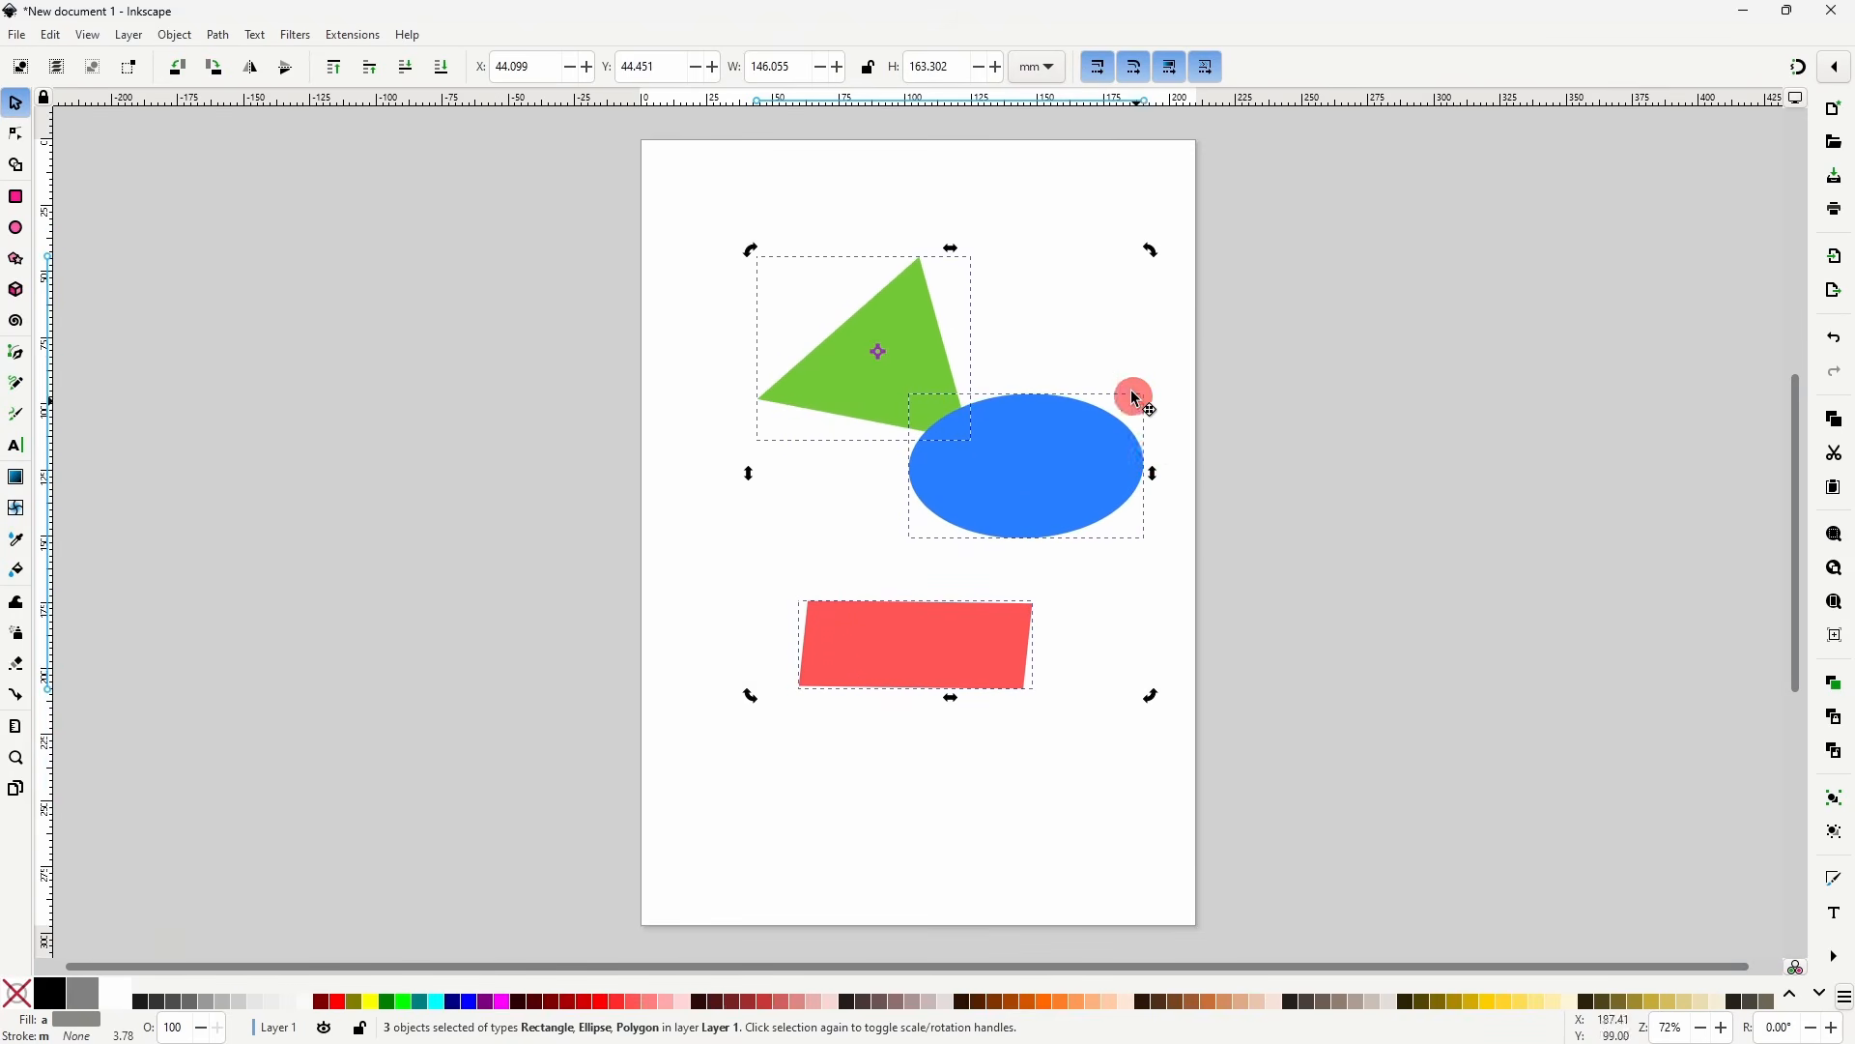
pyautogui.click(1151, 259)
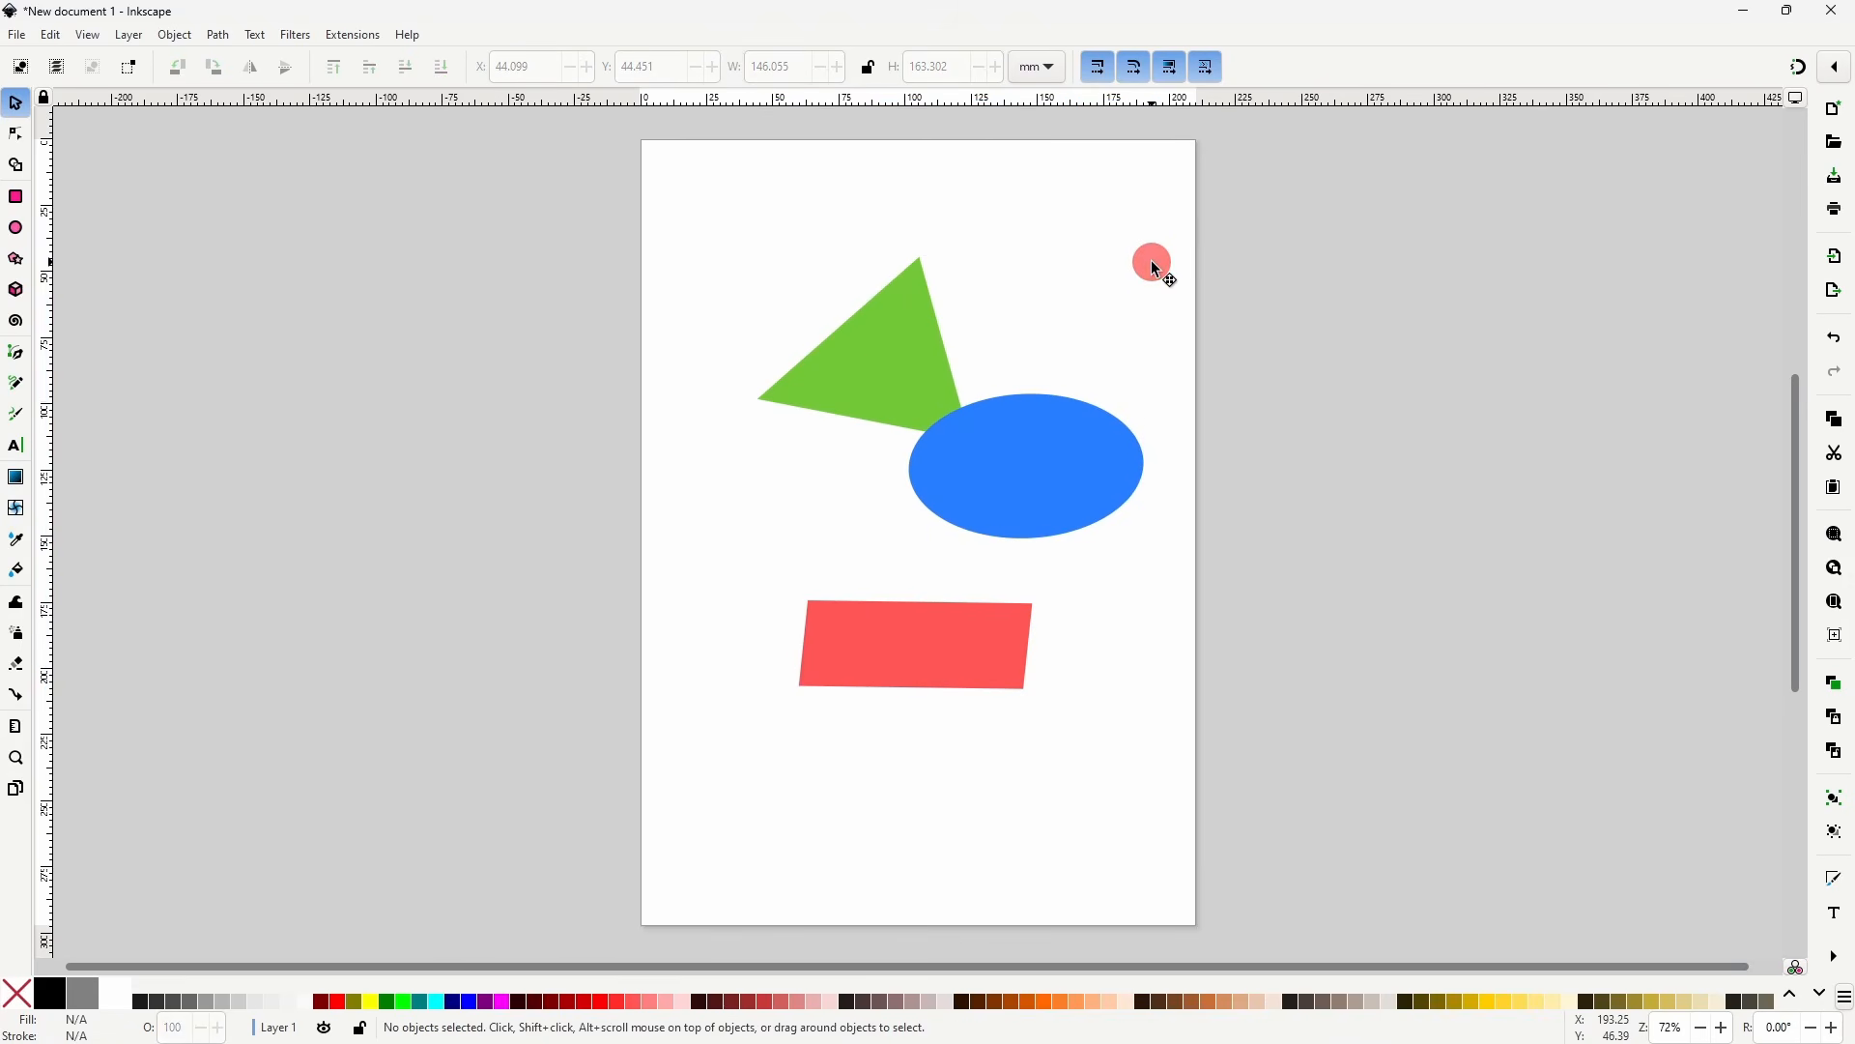
# - Rotate the red rectangle clockwise about its middle, and again about a rotation centre moved to the lower left of its bounding box
pyautogui.click(914, 641)
pyautogui.moveTo(1040, 696); pyautogui.dragTo(1006, 722)
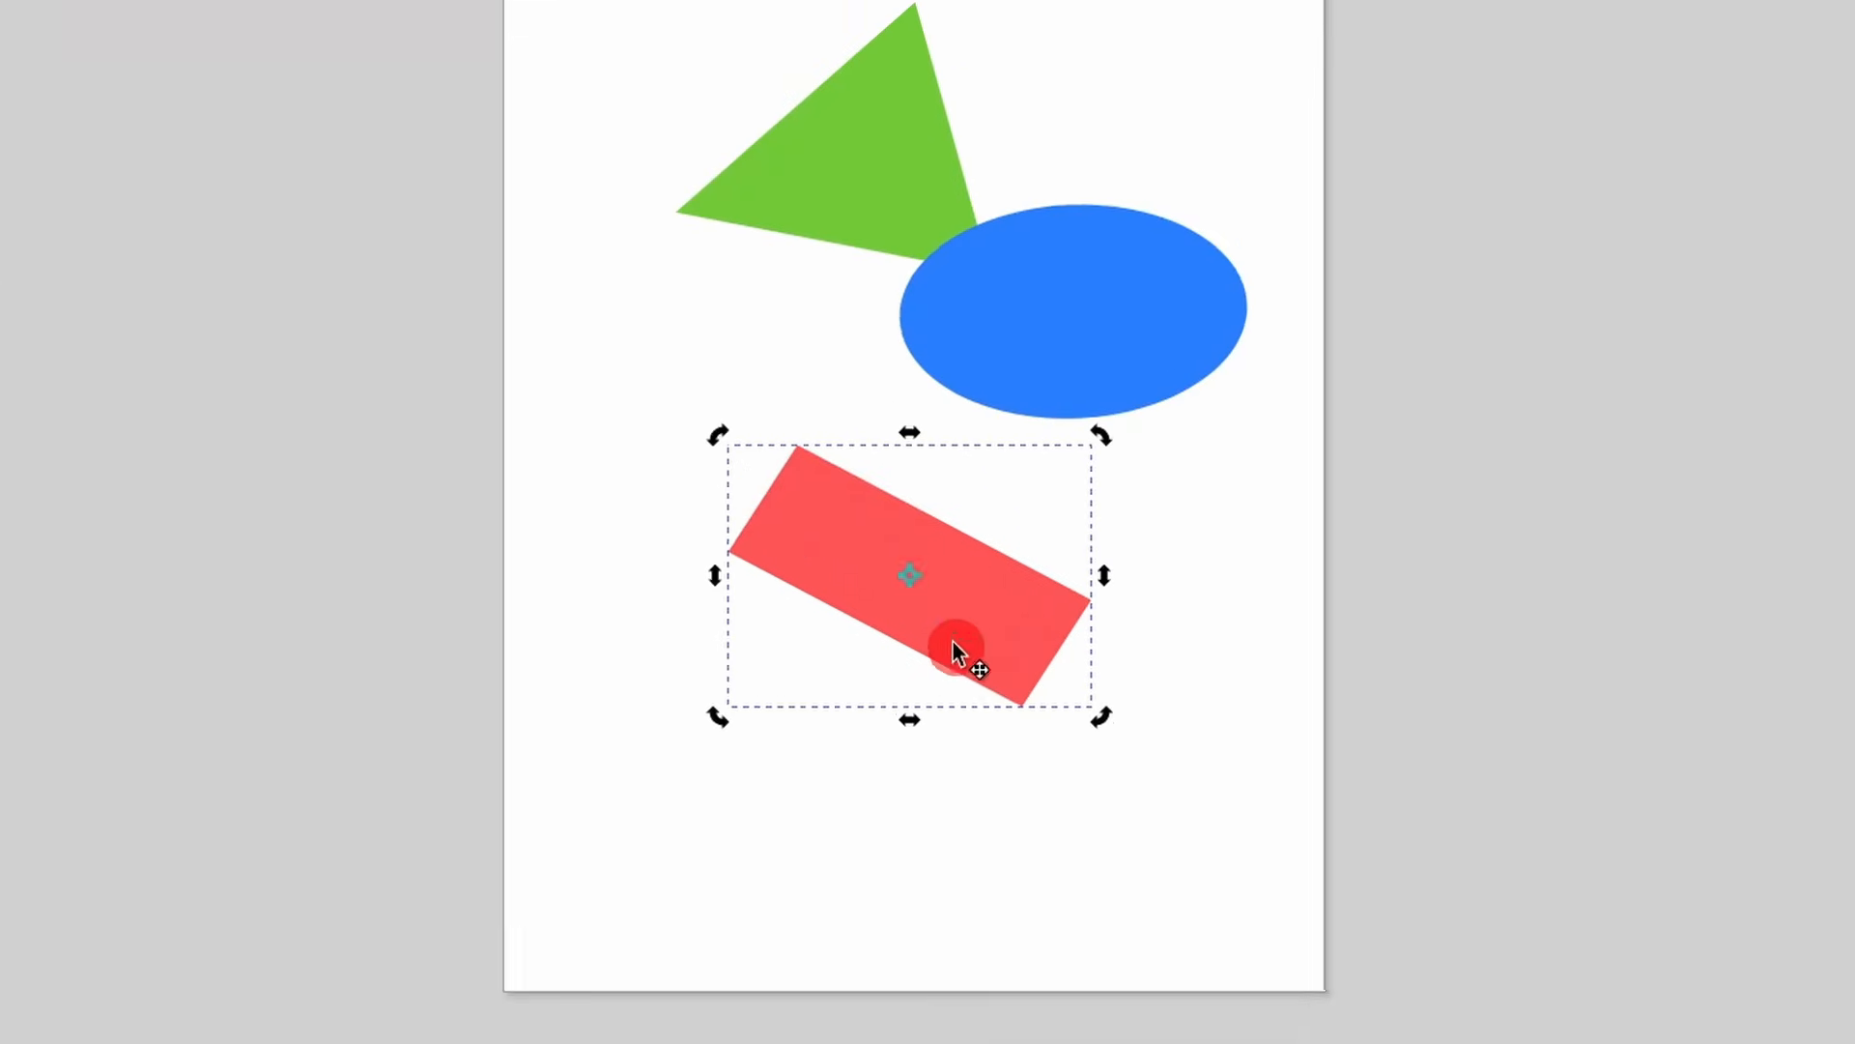
pyautogui.click(913, 571)
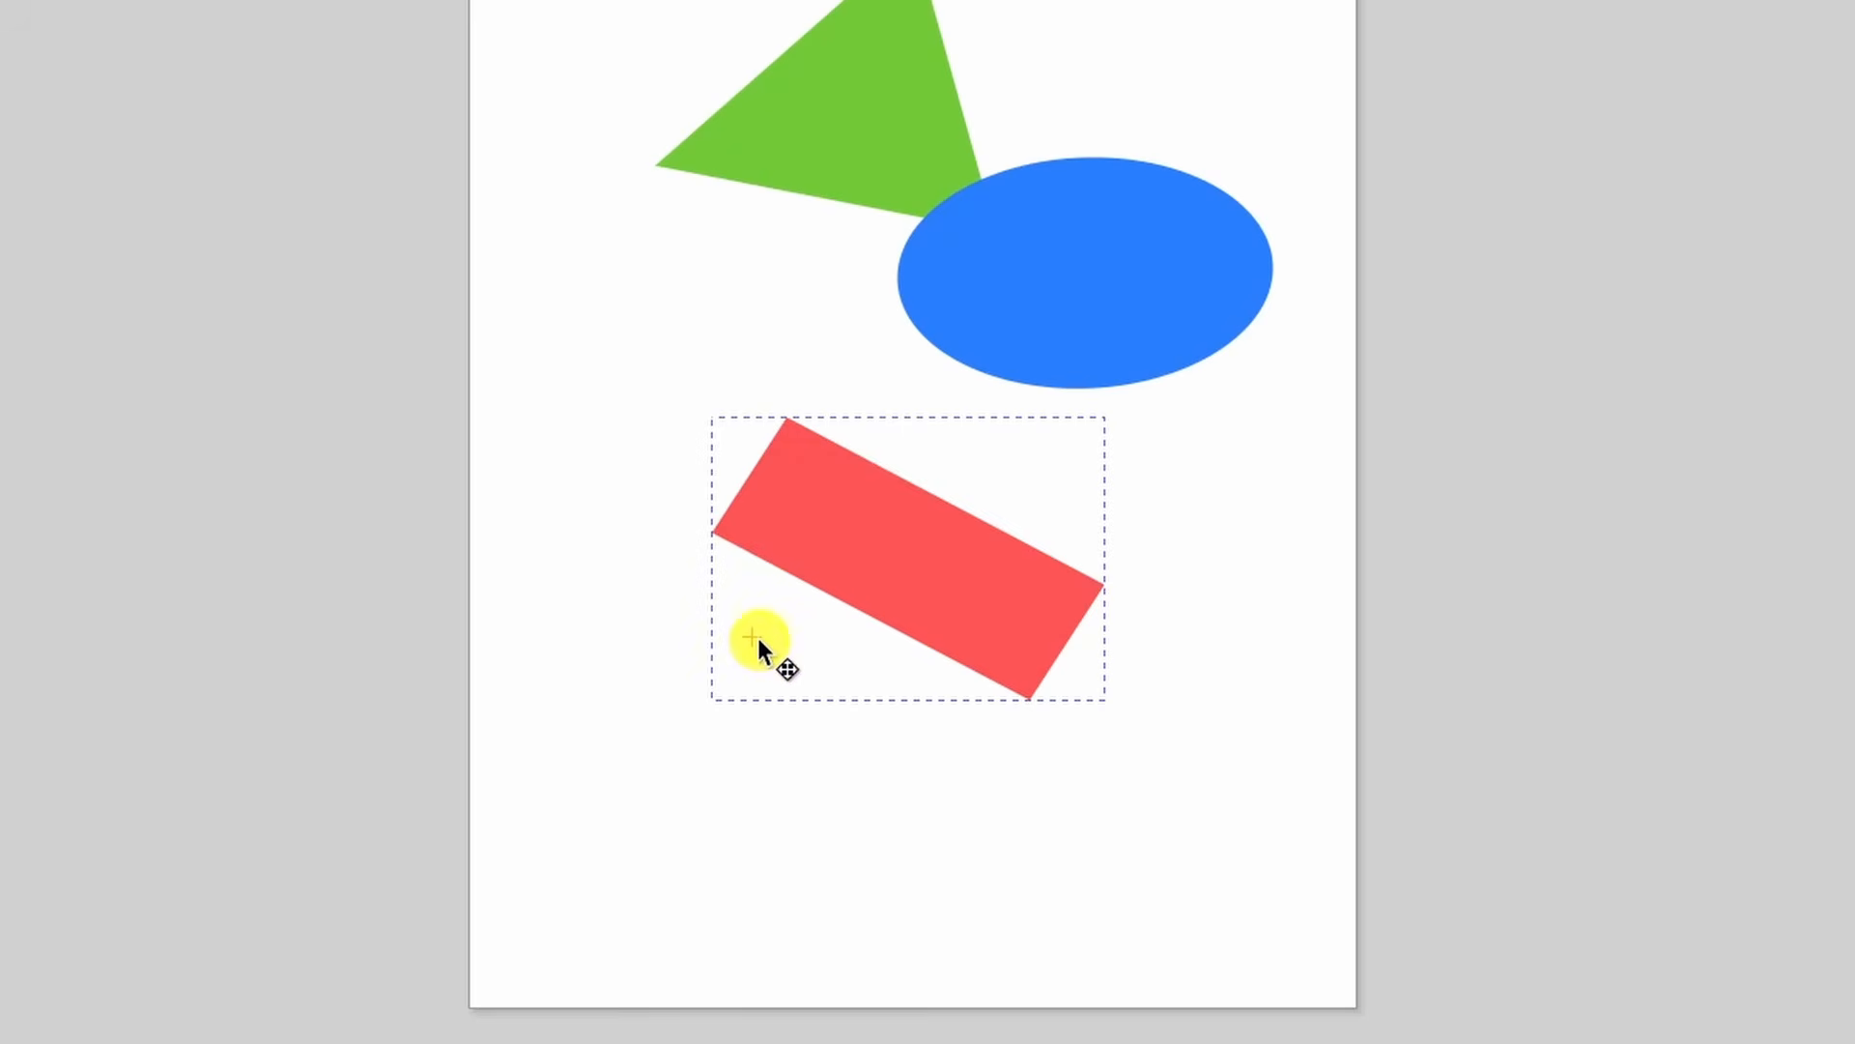
pyautogui.click(879, 650)
pyautogui.moveTo(1111, 713); pyautogui.dragTo(932, 758)
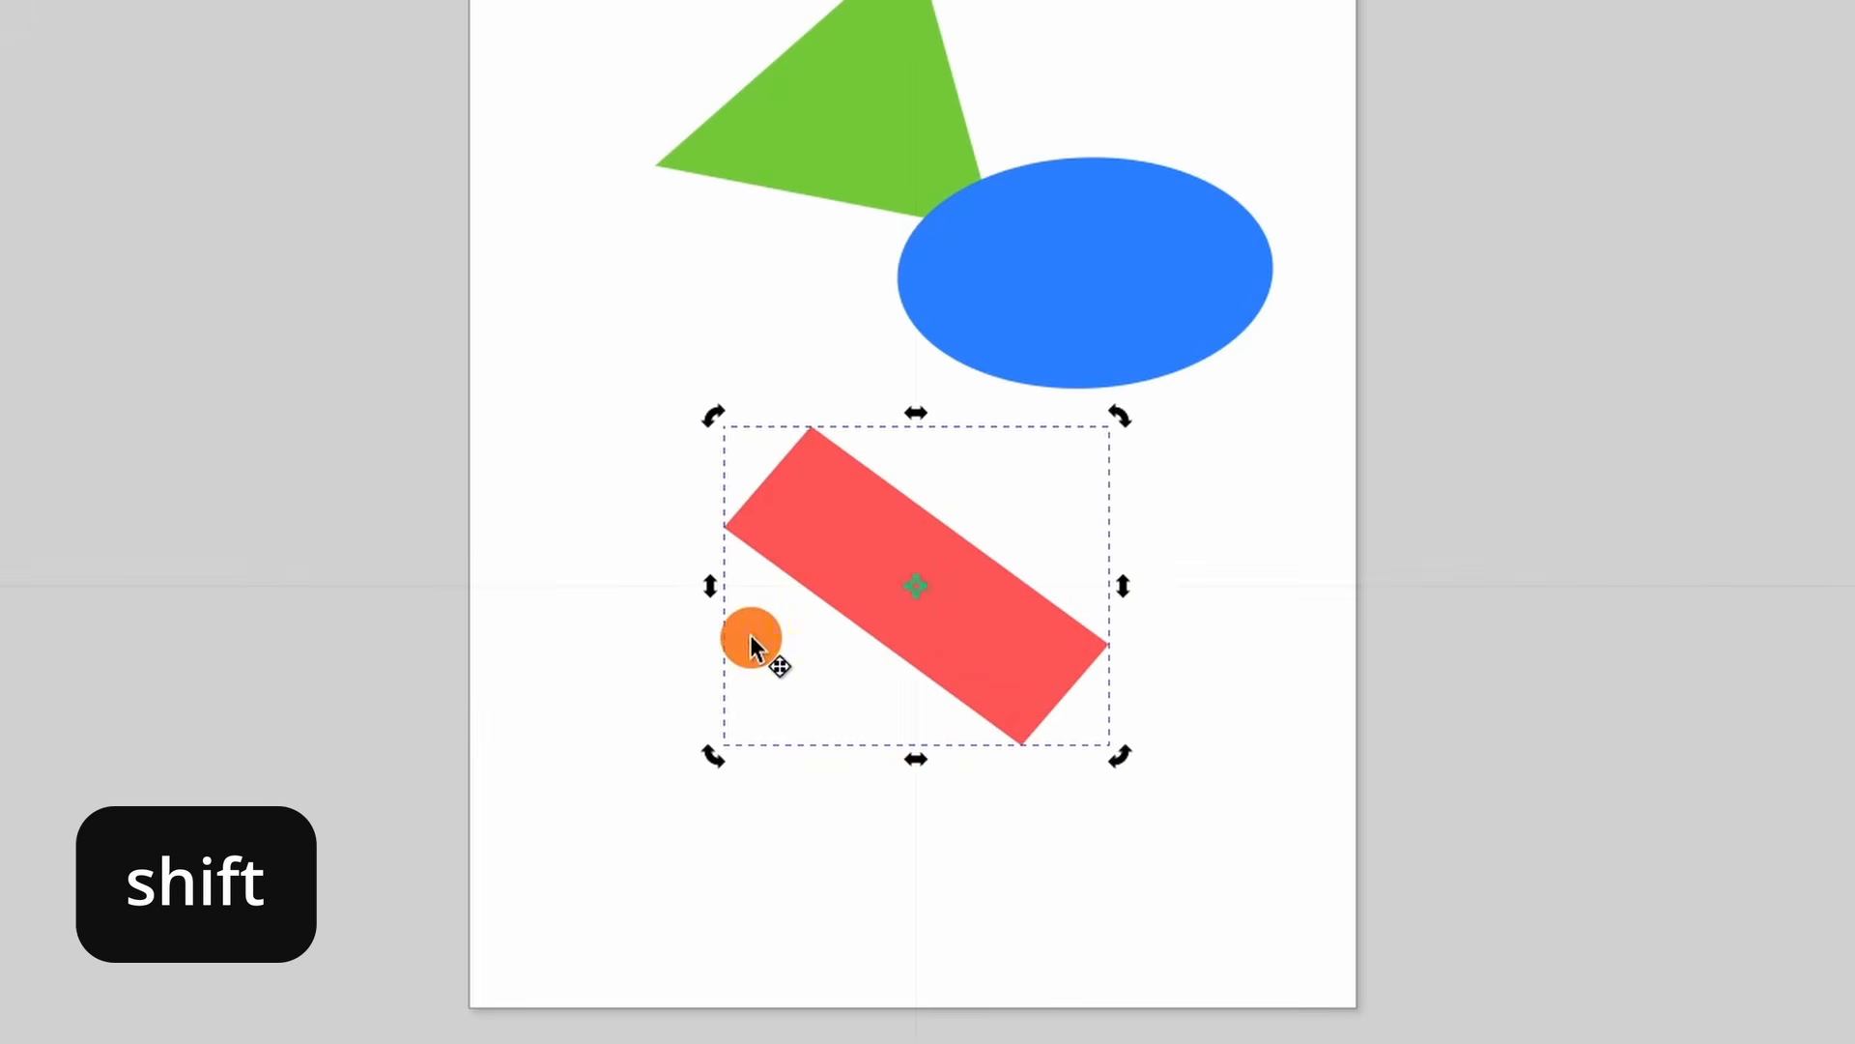
# - Reset the red rectangle's rotation centre to its middle and enlarge the rectangle to about 112 by 107 mm
pyautogui.keyDown('shift'); pyautogui.click(750, 635); pyautogui.keyUp('shift')
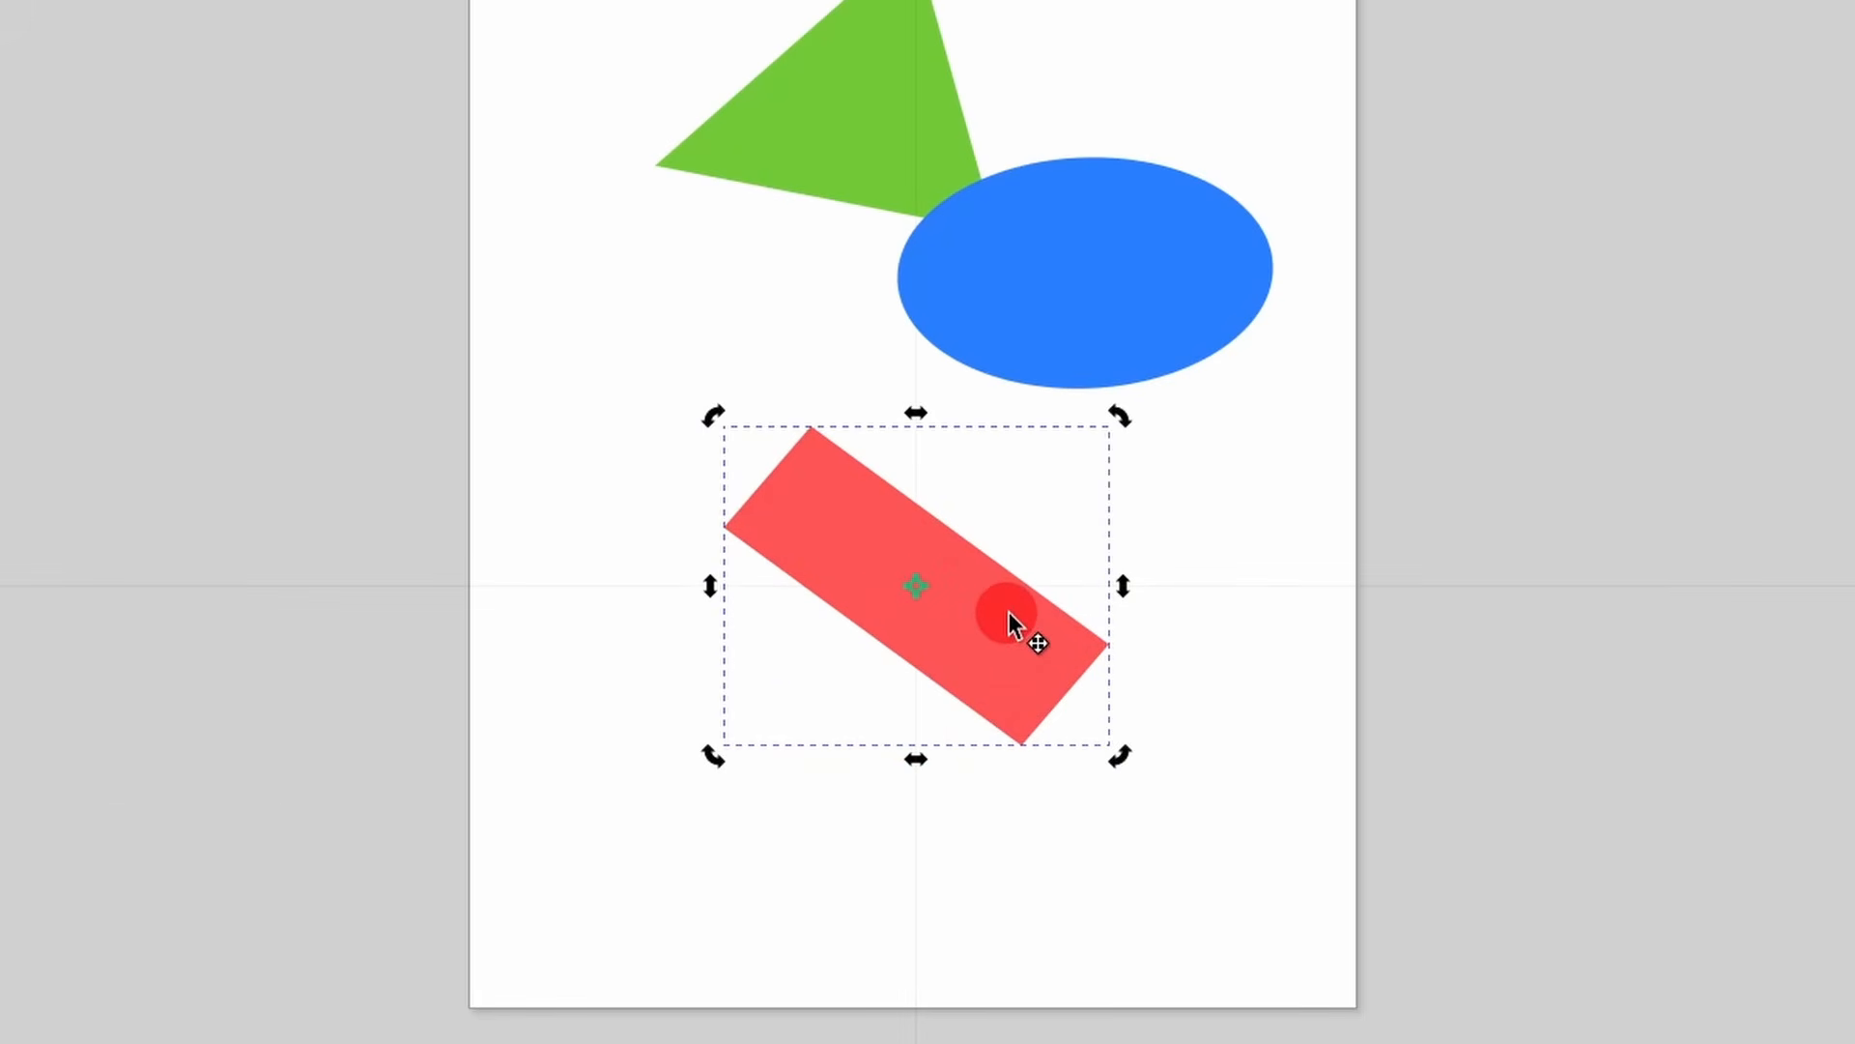
pyautogui.click(1009, 614)
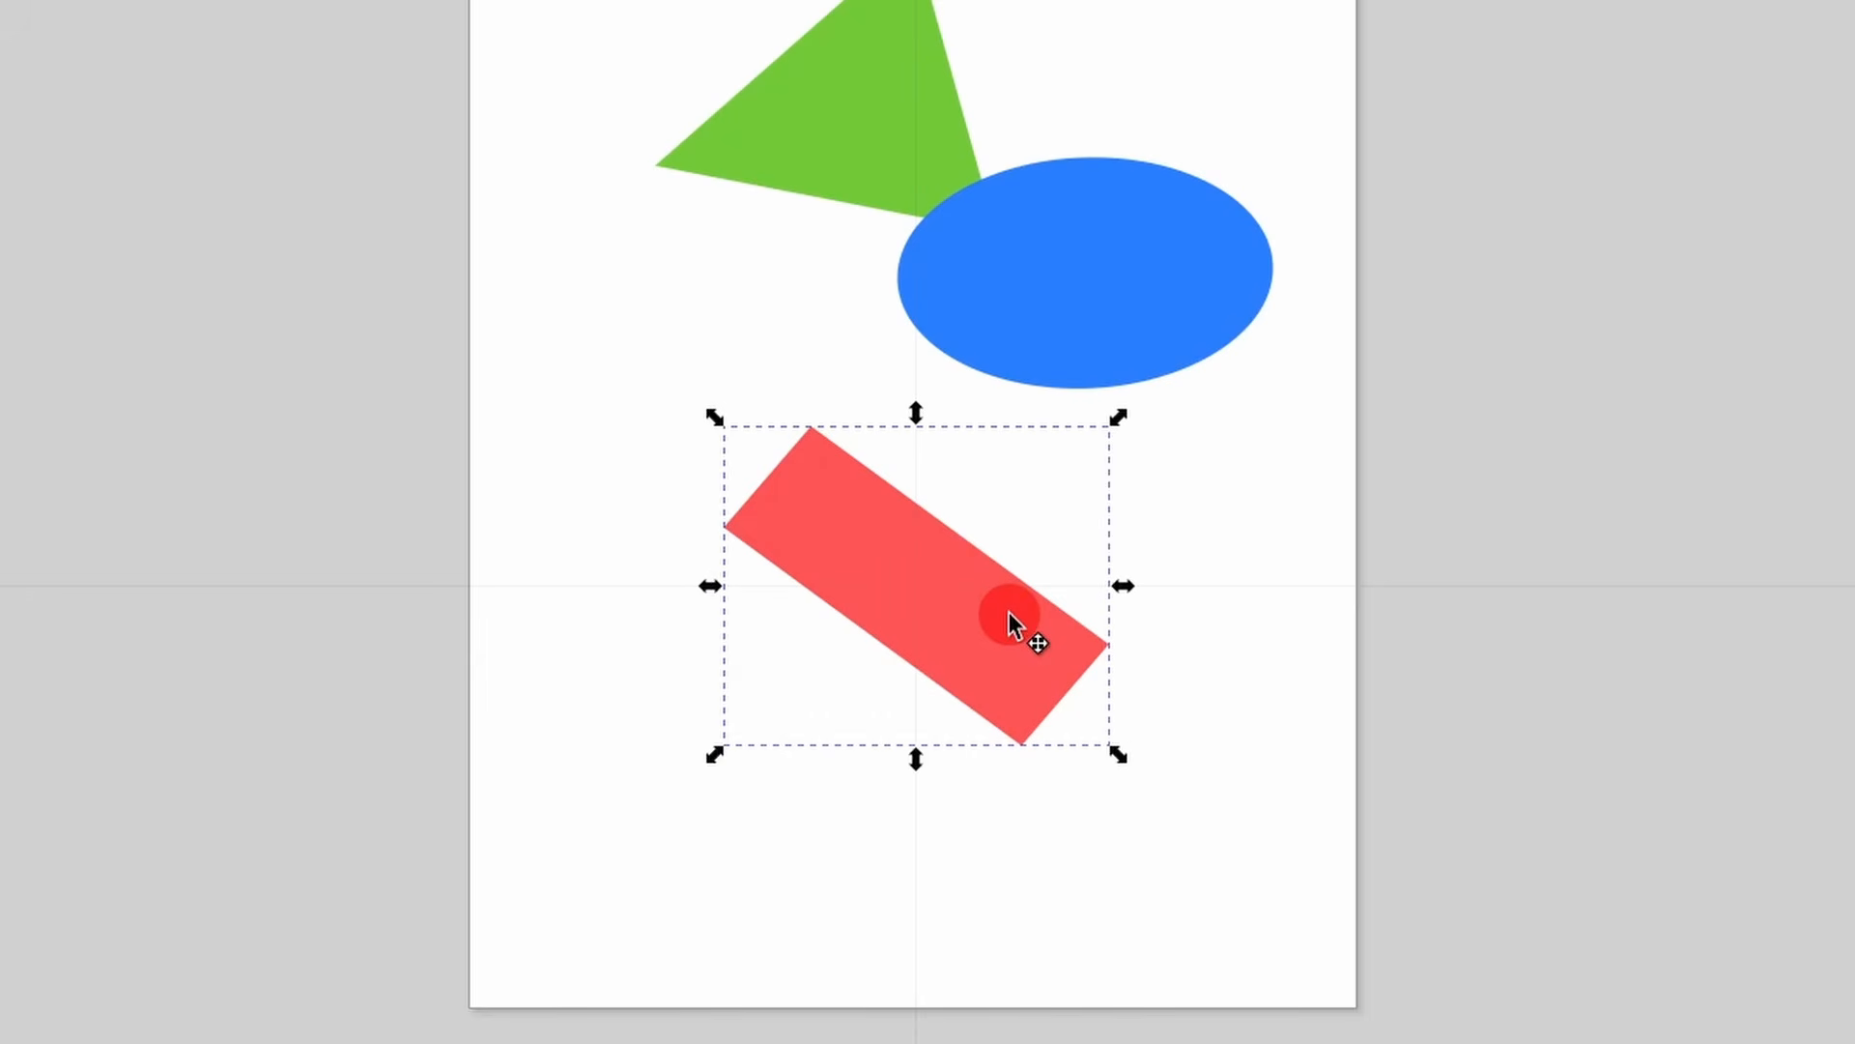
pyautogui.moveTo(1117, 415); pyautogui.dragTo(1198, 274)
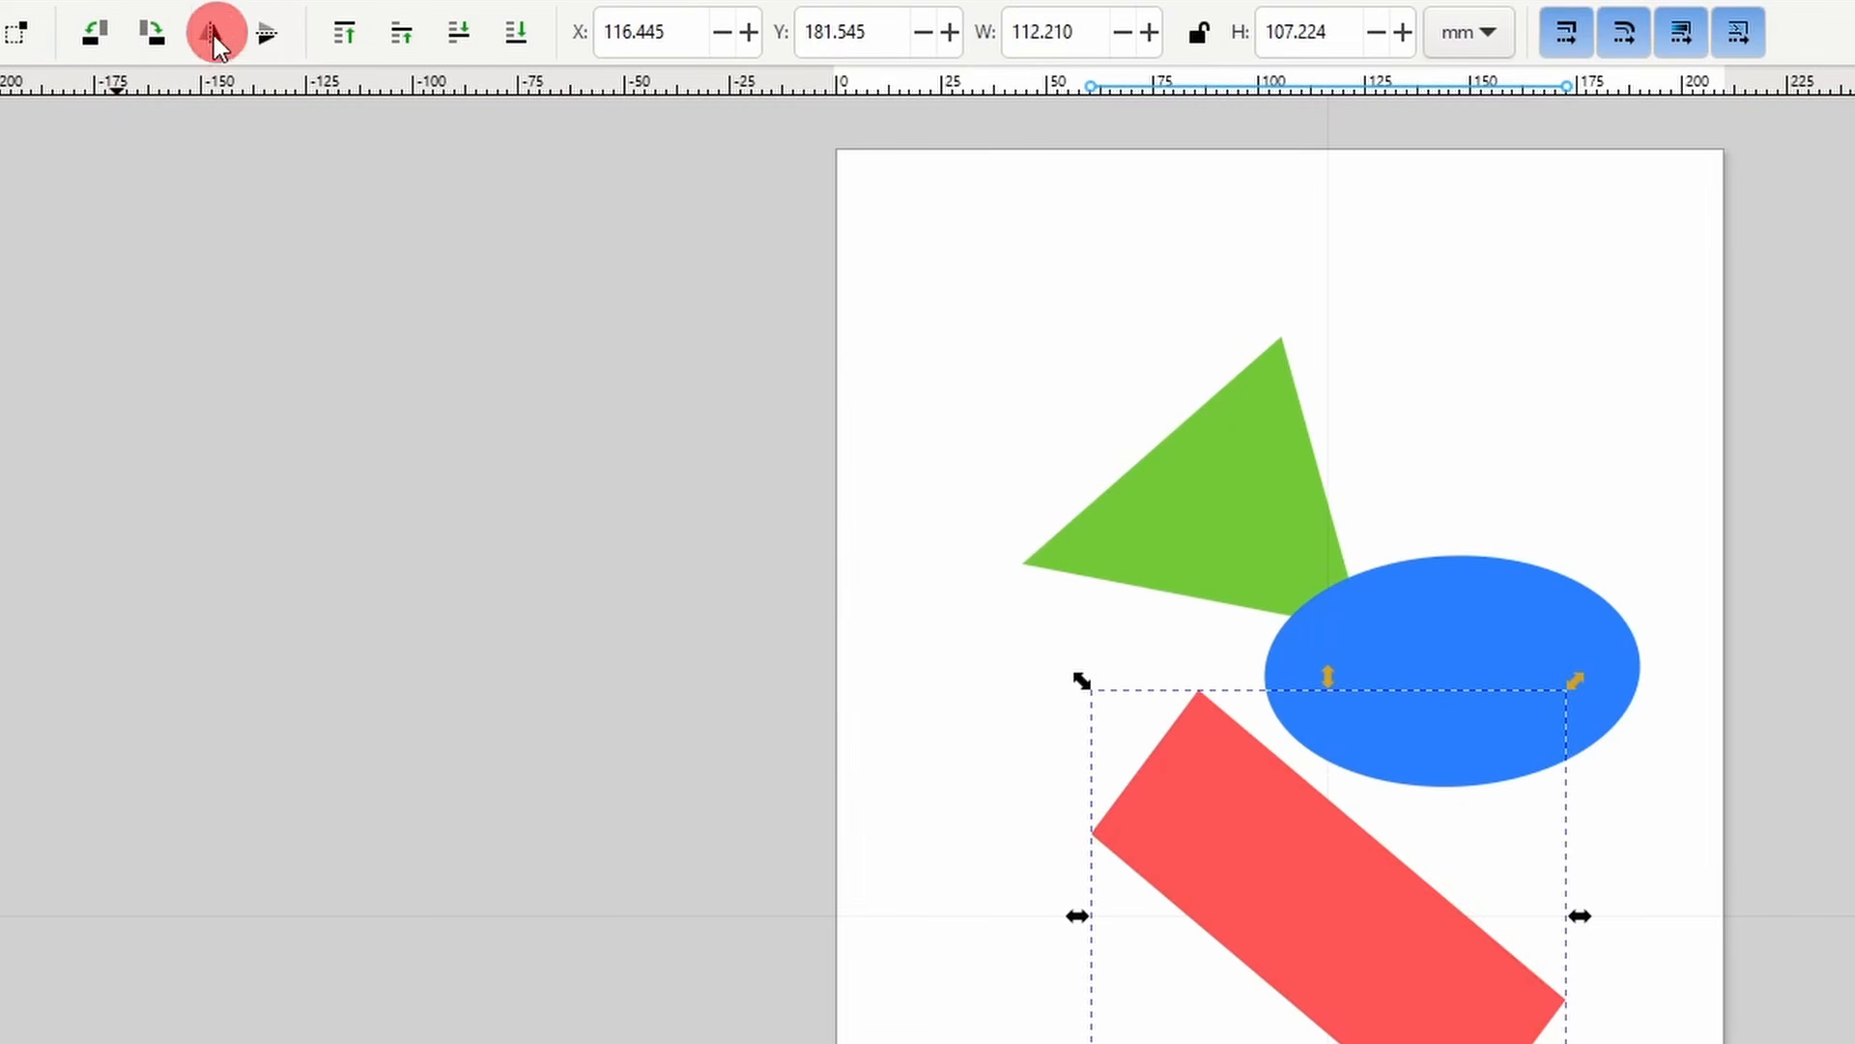
# - Rotate the red rectangle 90 degrees counter-clockwise and back clockwise, and flip it horizontally and vertically
pyautogui.click(97, 39)
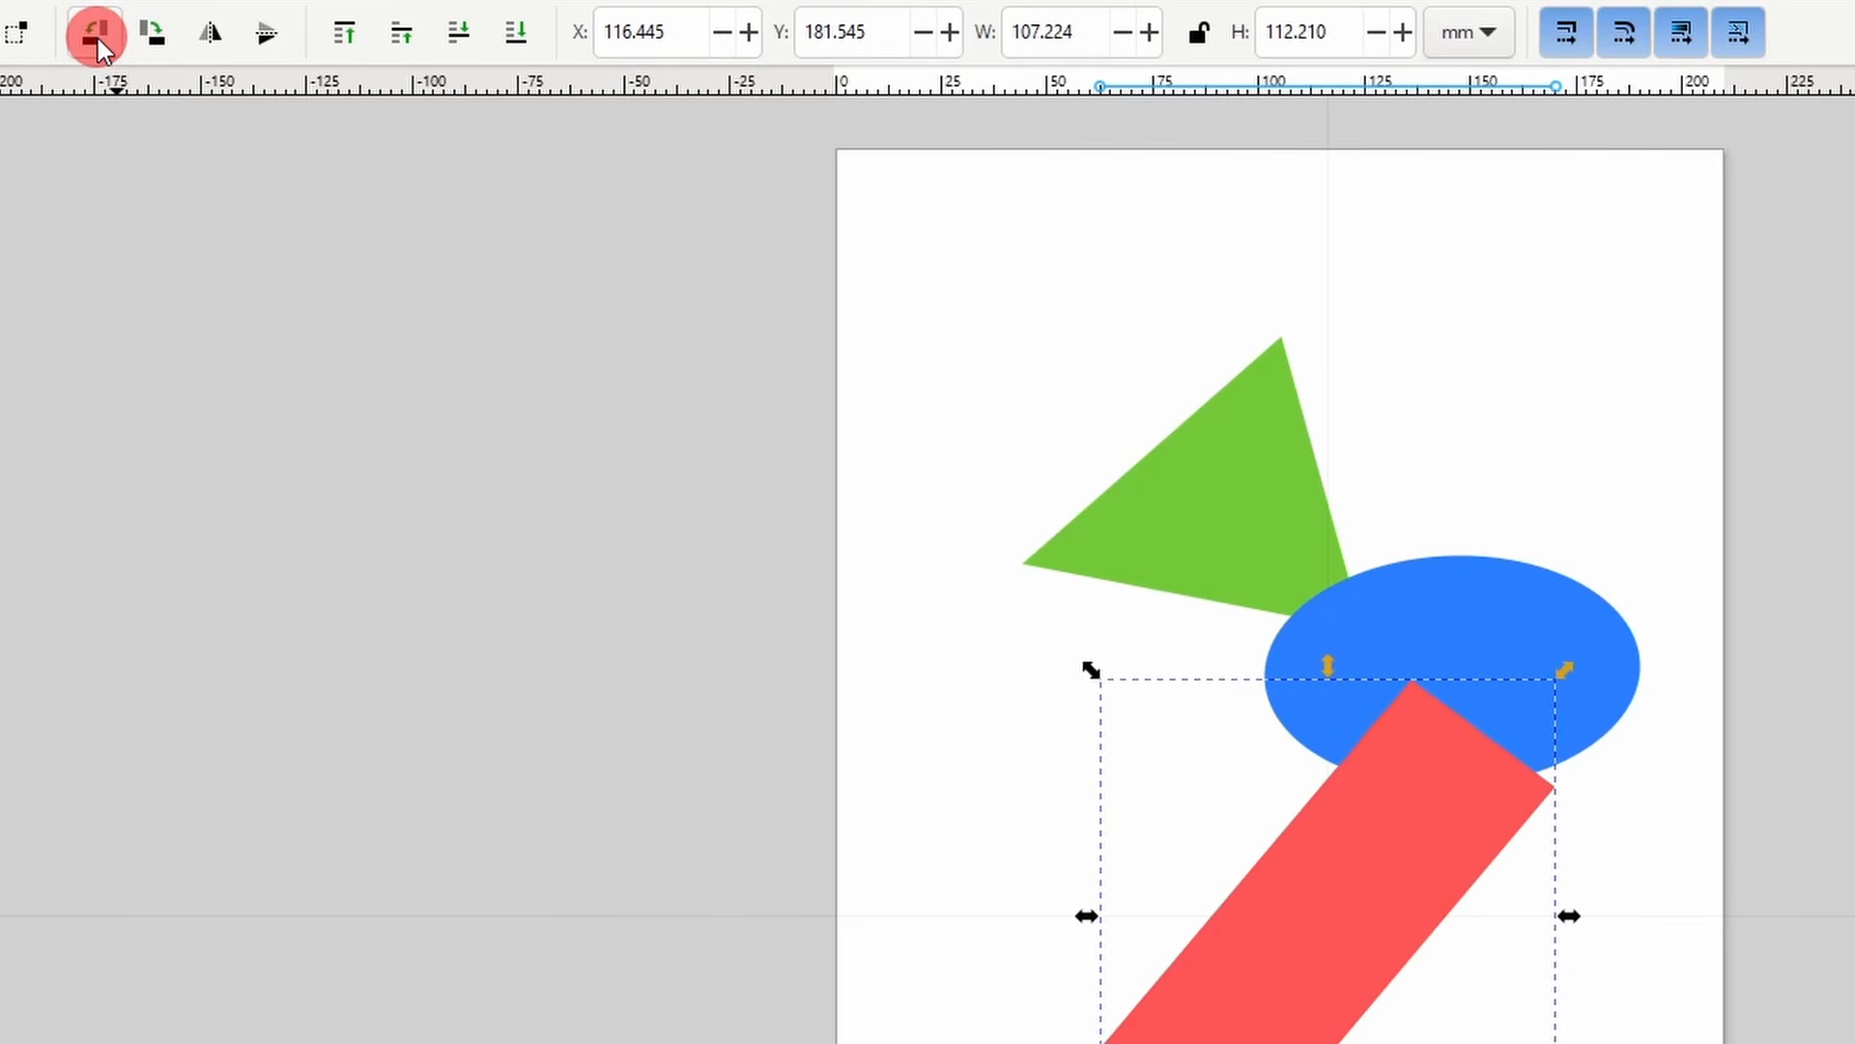
pyautogui.click(149, 34)
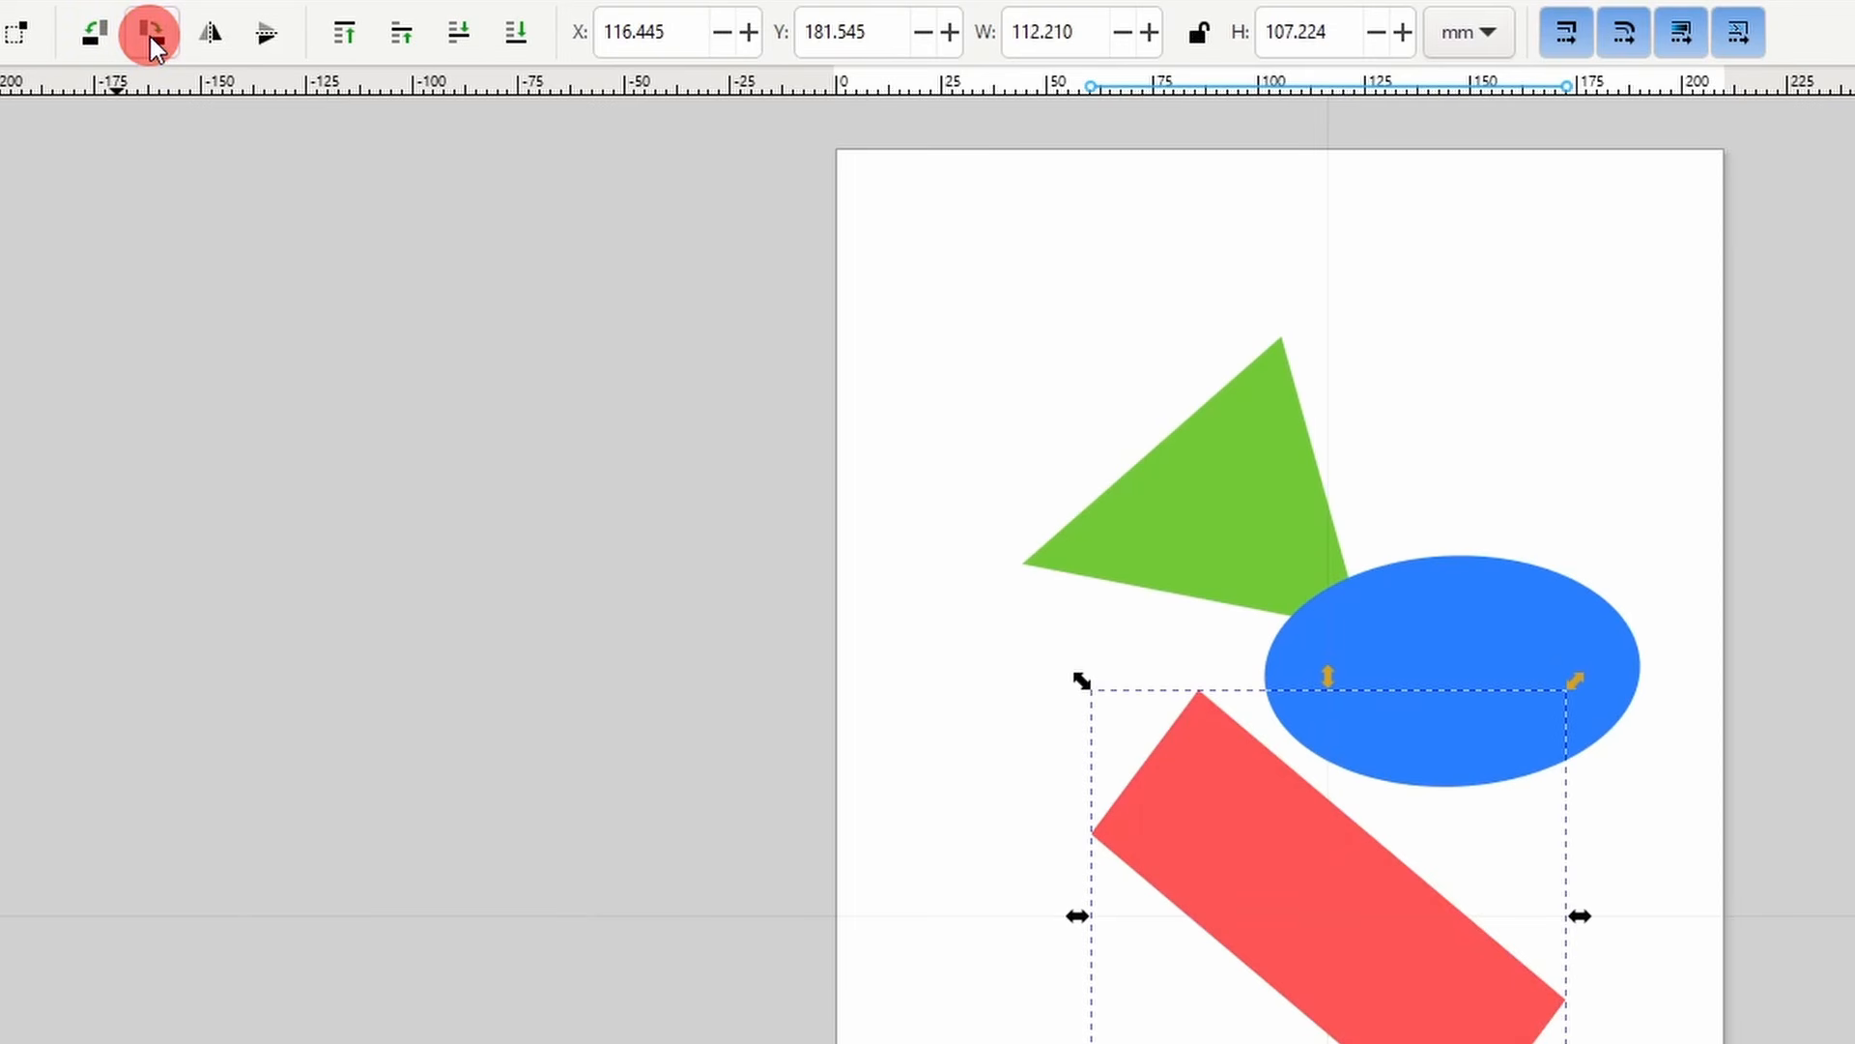
pyautogui.click(209, 37)
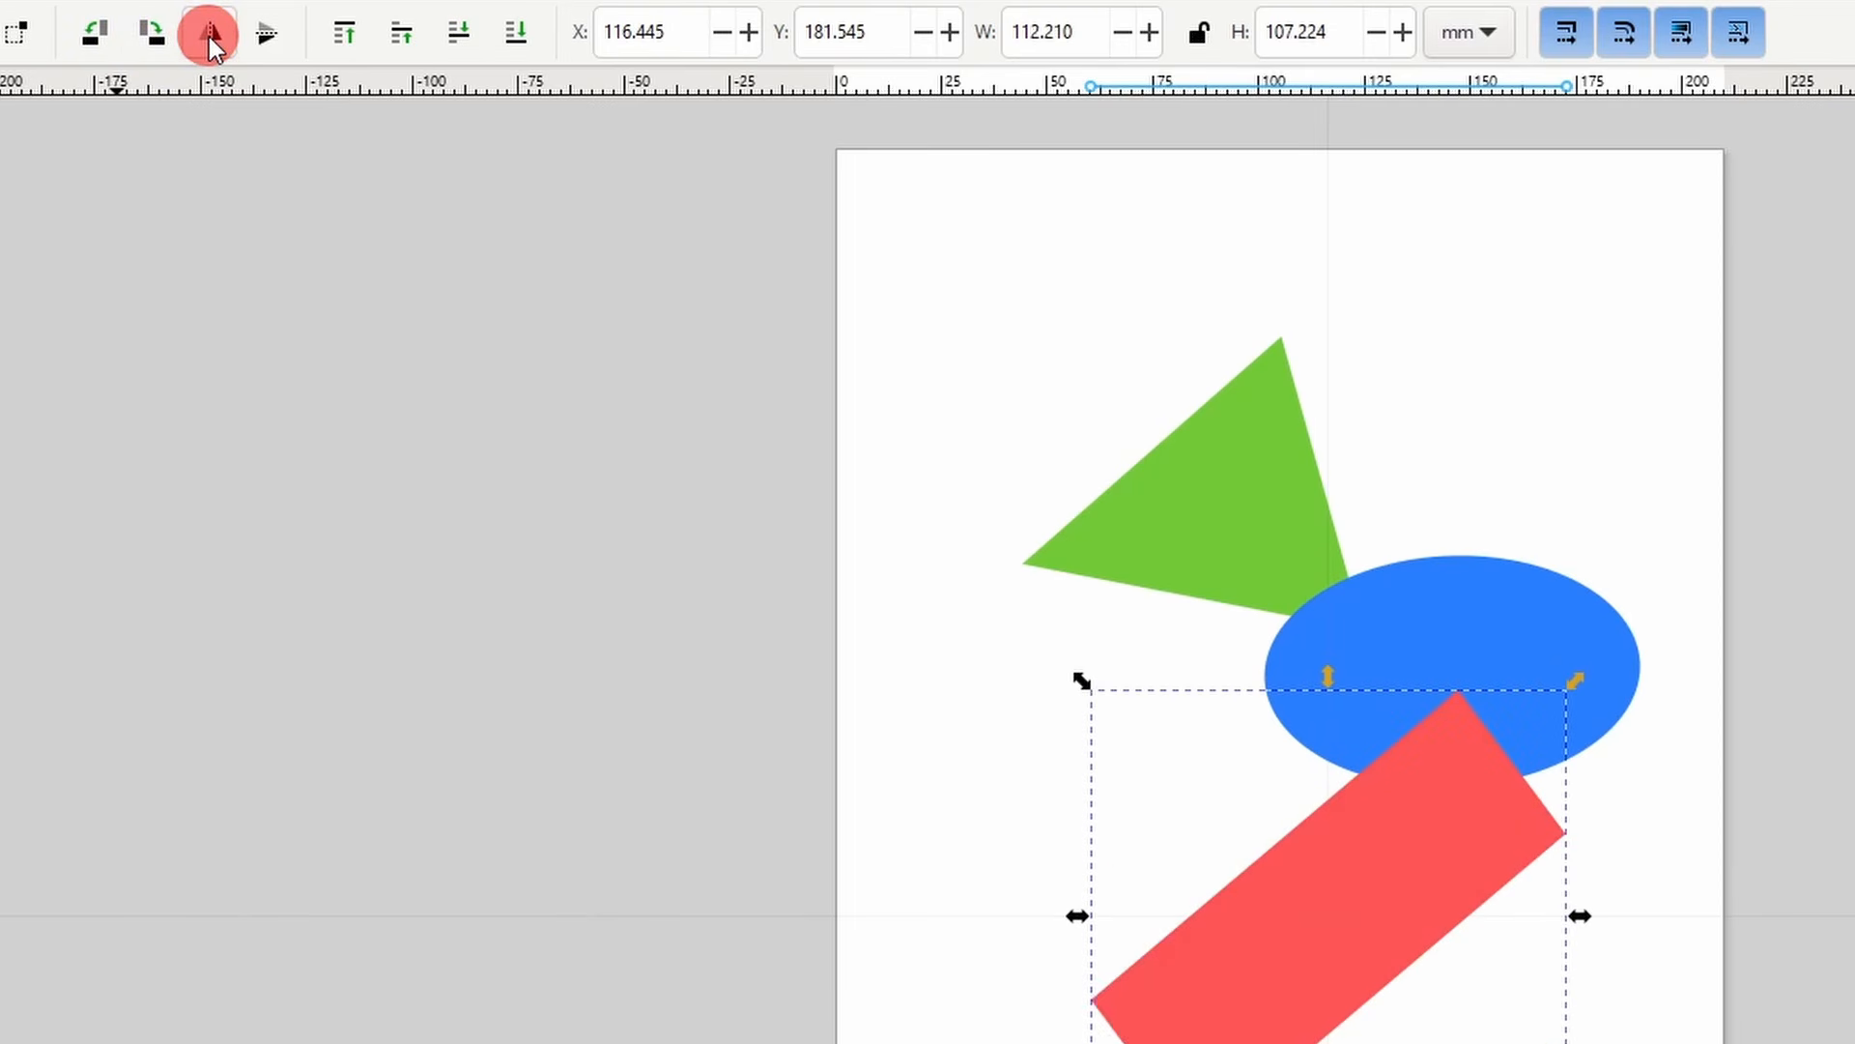
pyautogui.click(265, 36)
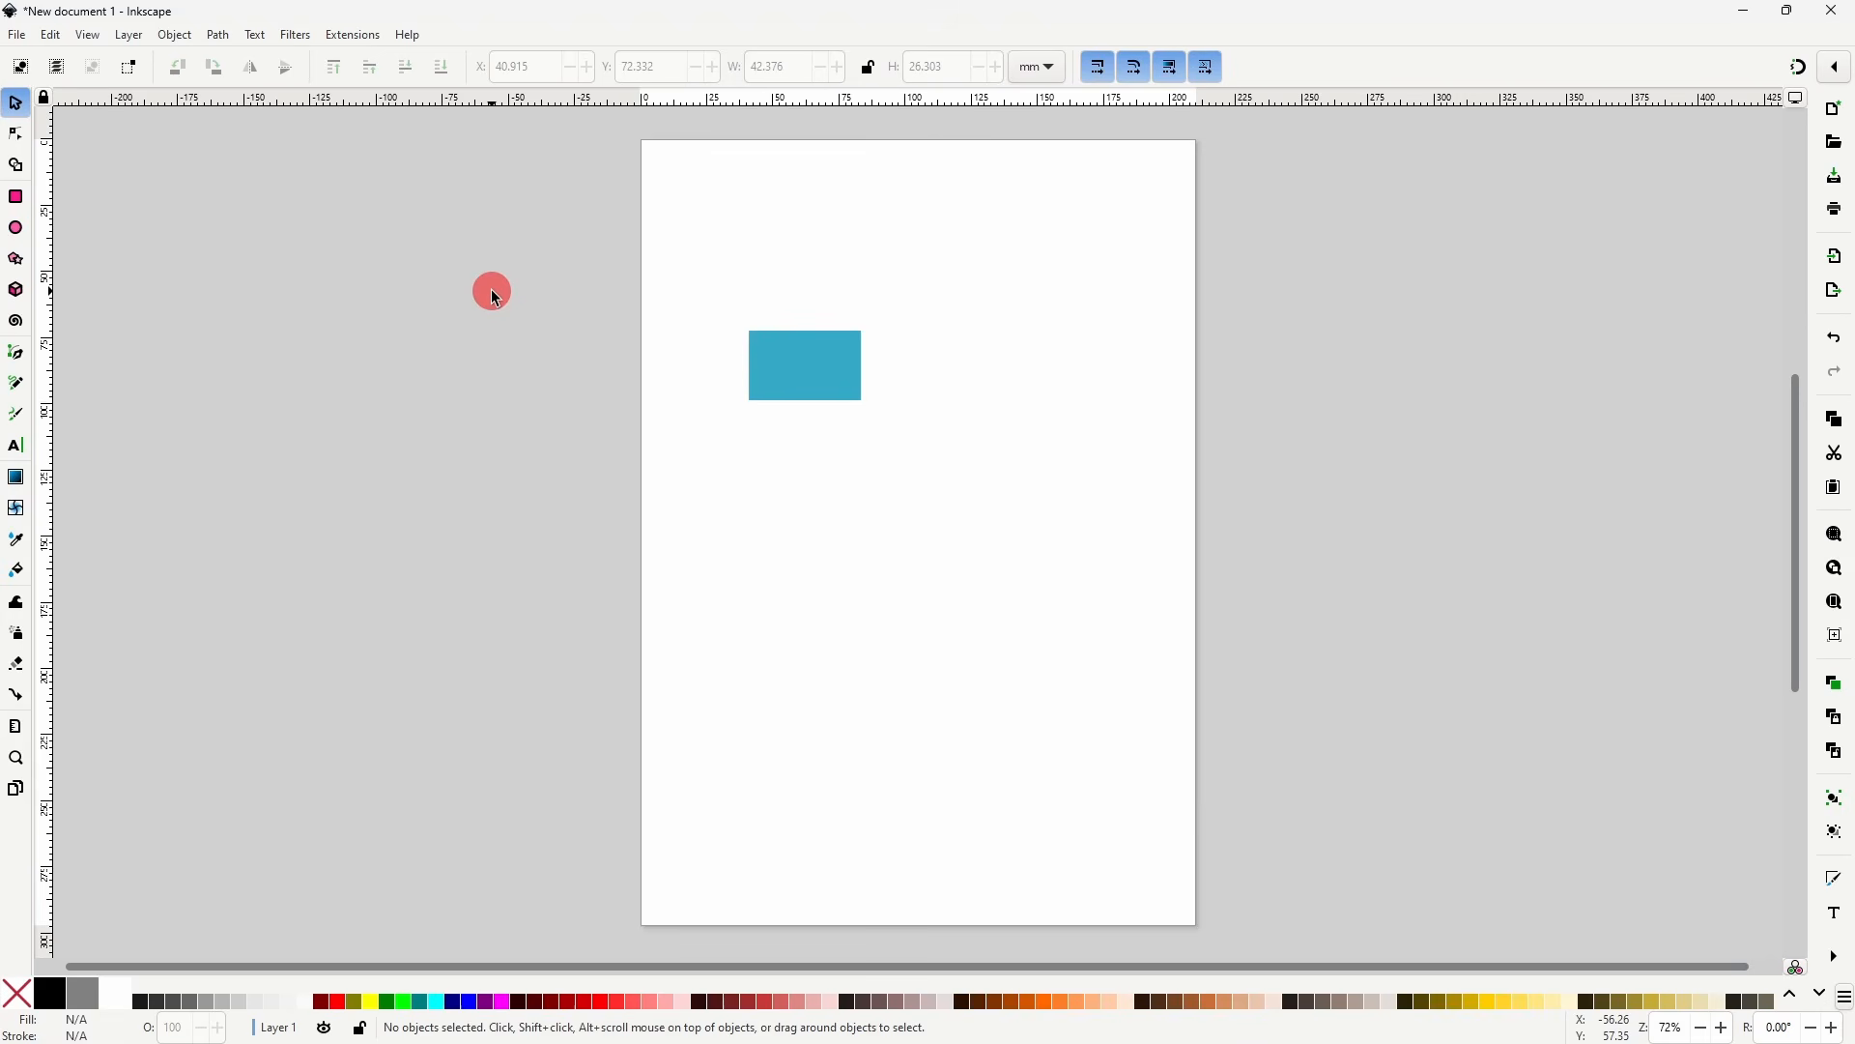
# - Copy and paste the blue rectangle and move the copy to about X 125.6, Y 86.1 mm
pyautogui.rightClick(820, 369)
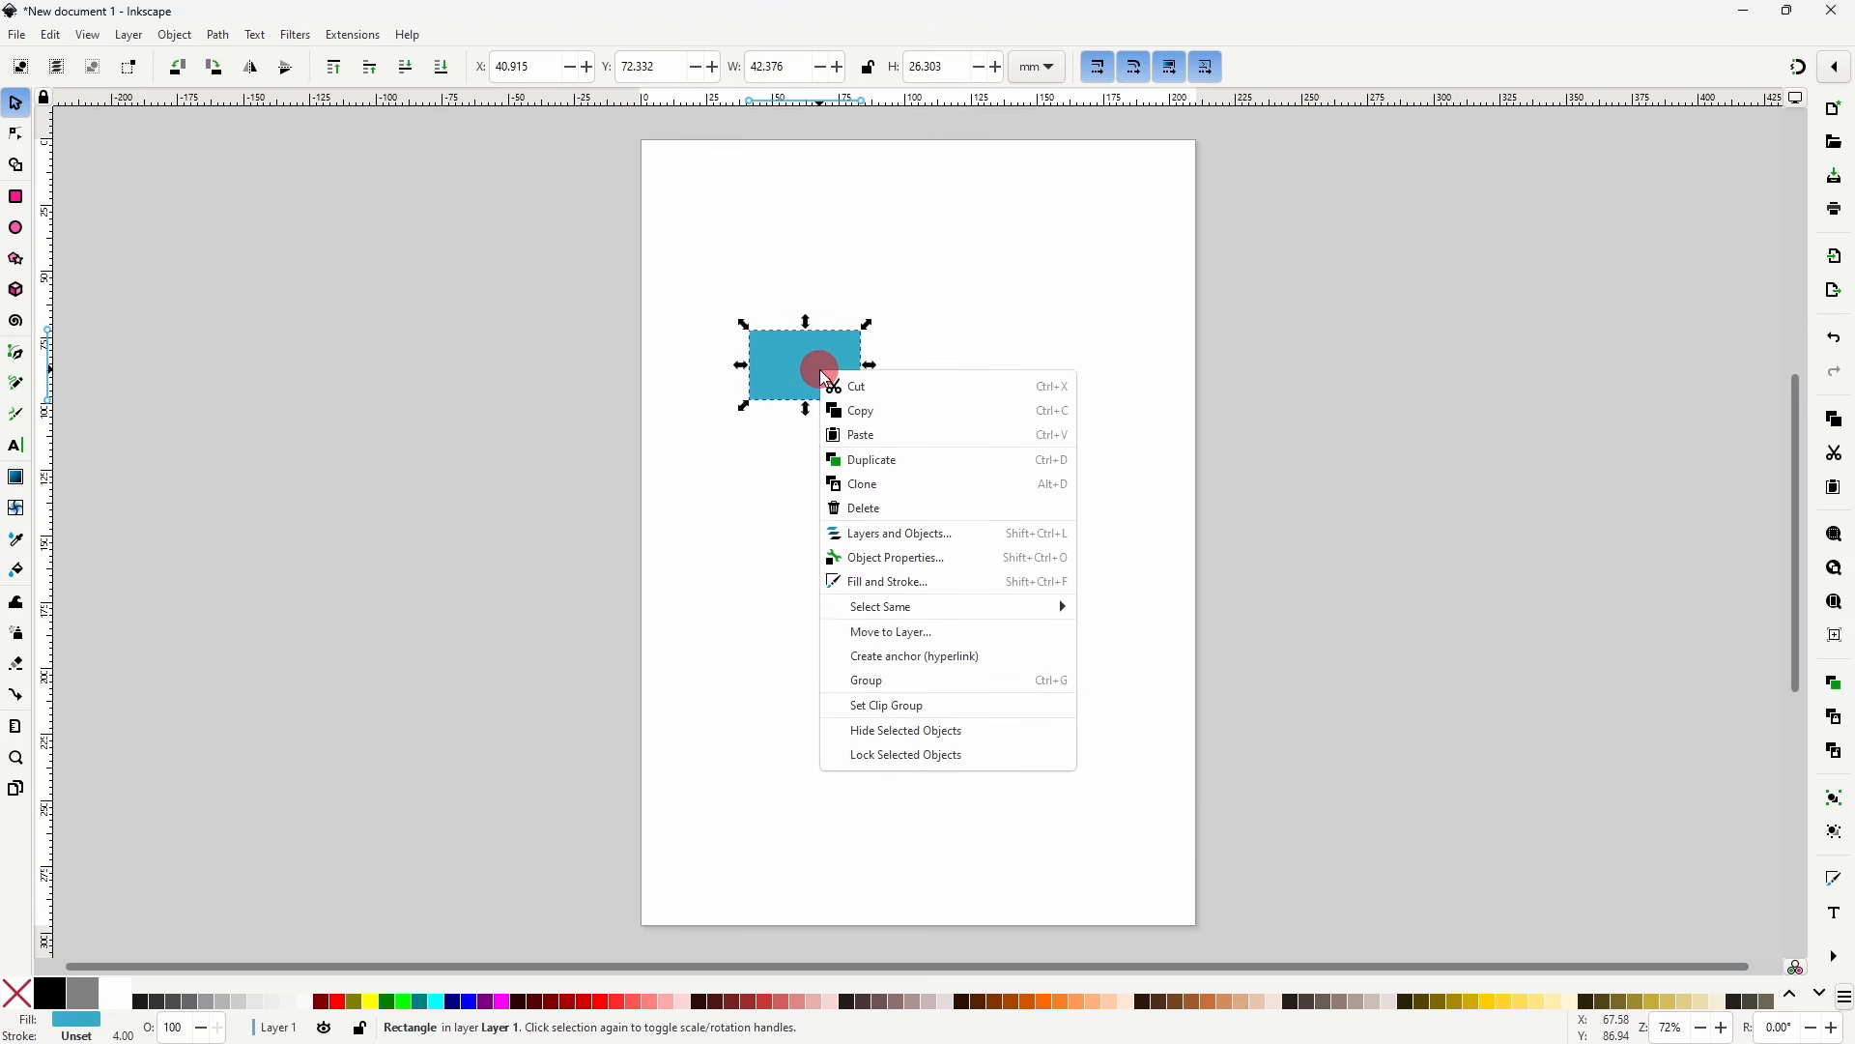
pyautogui.click(848, 407)
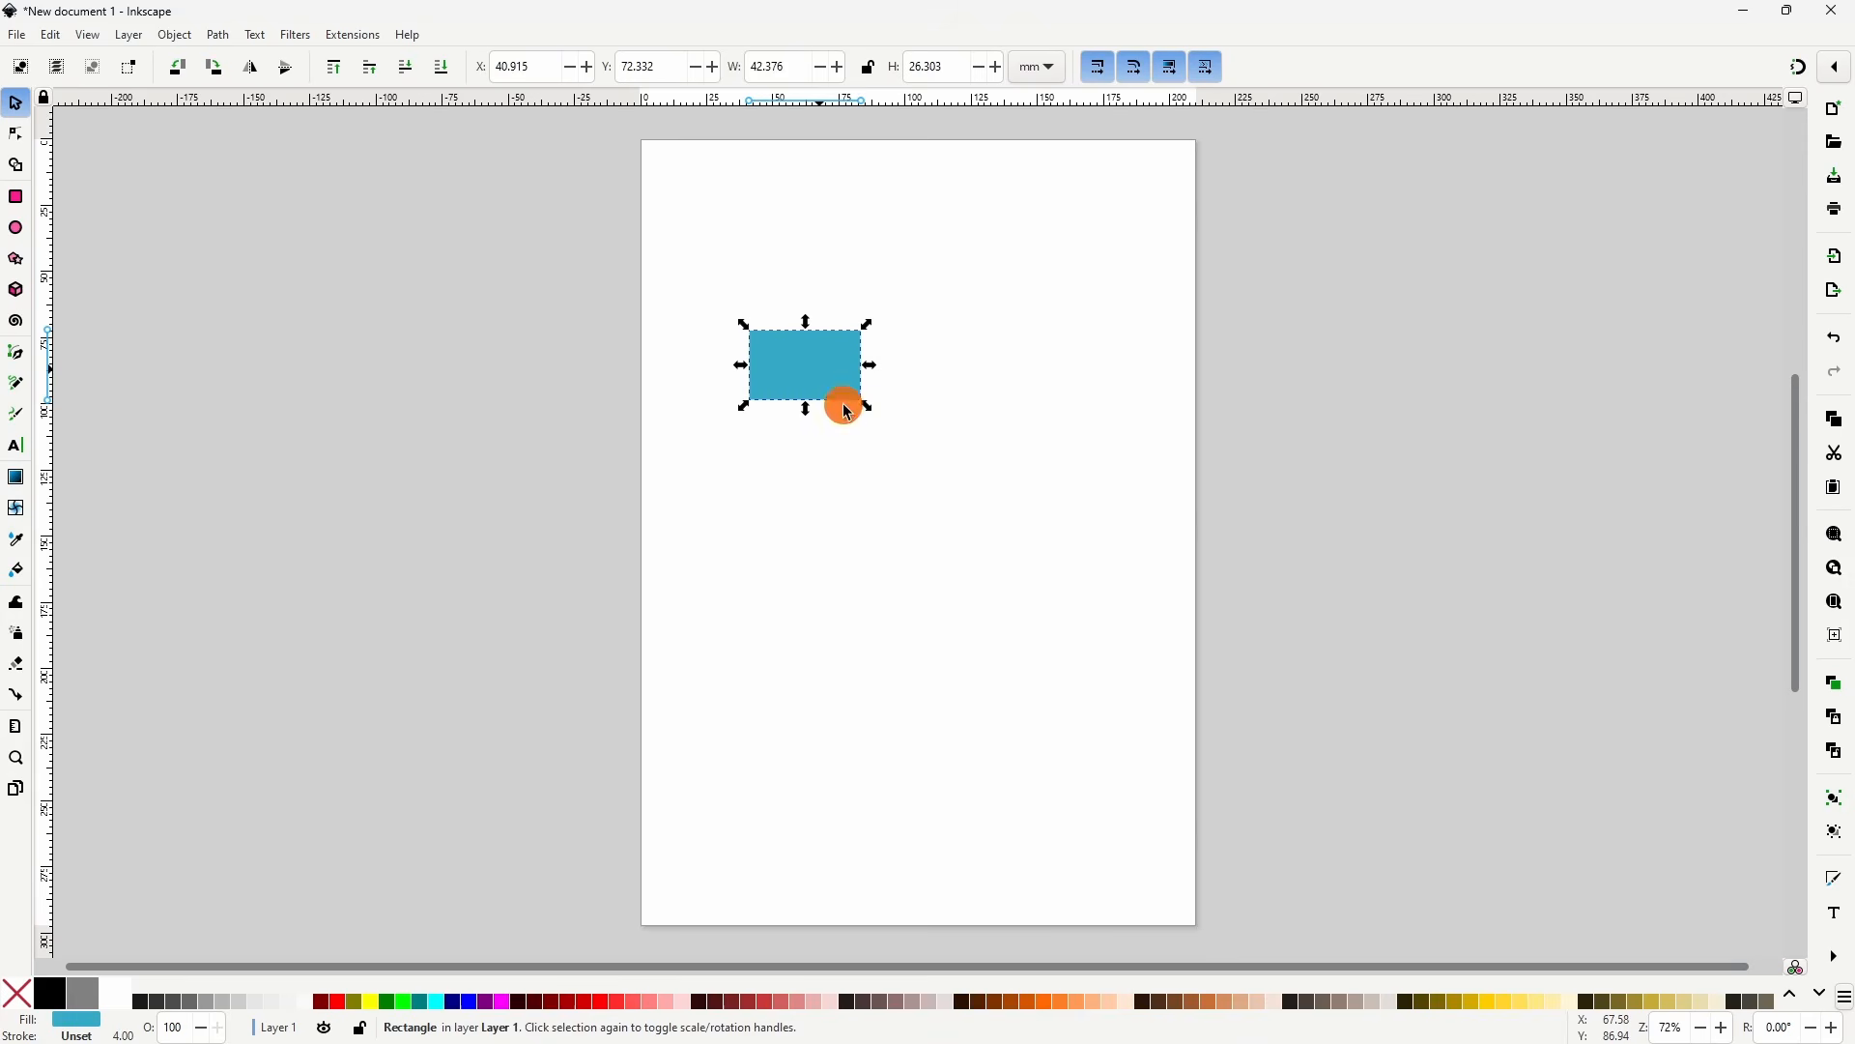
pyautogui.rightClick(1058, 362)
pyautogui.click(1105, 380)
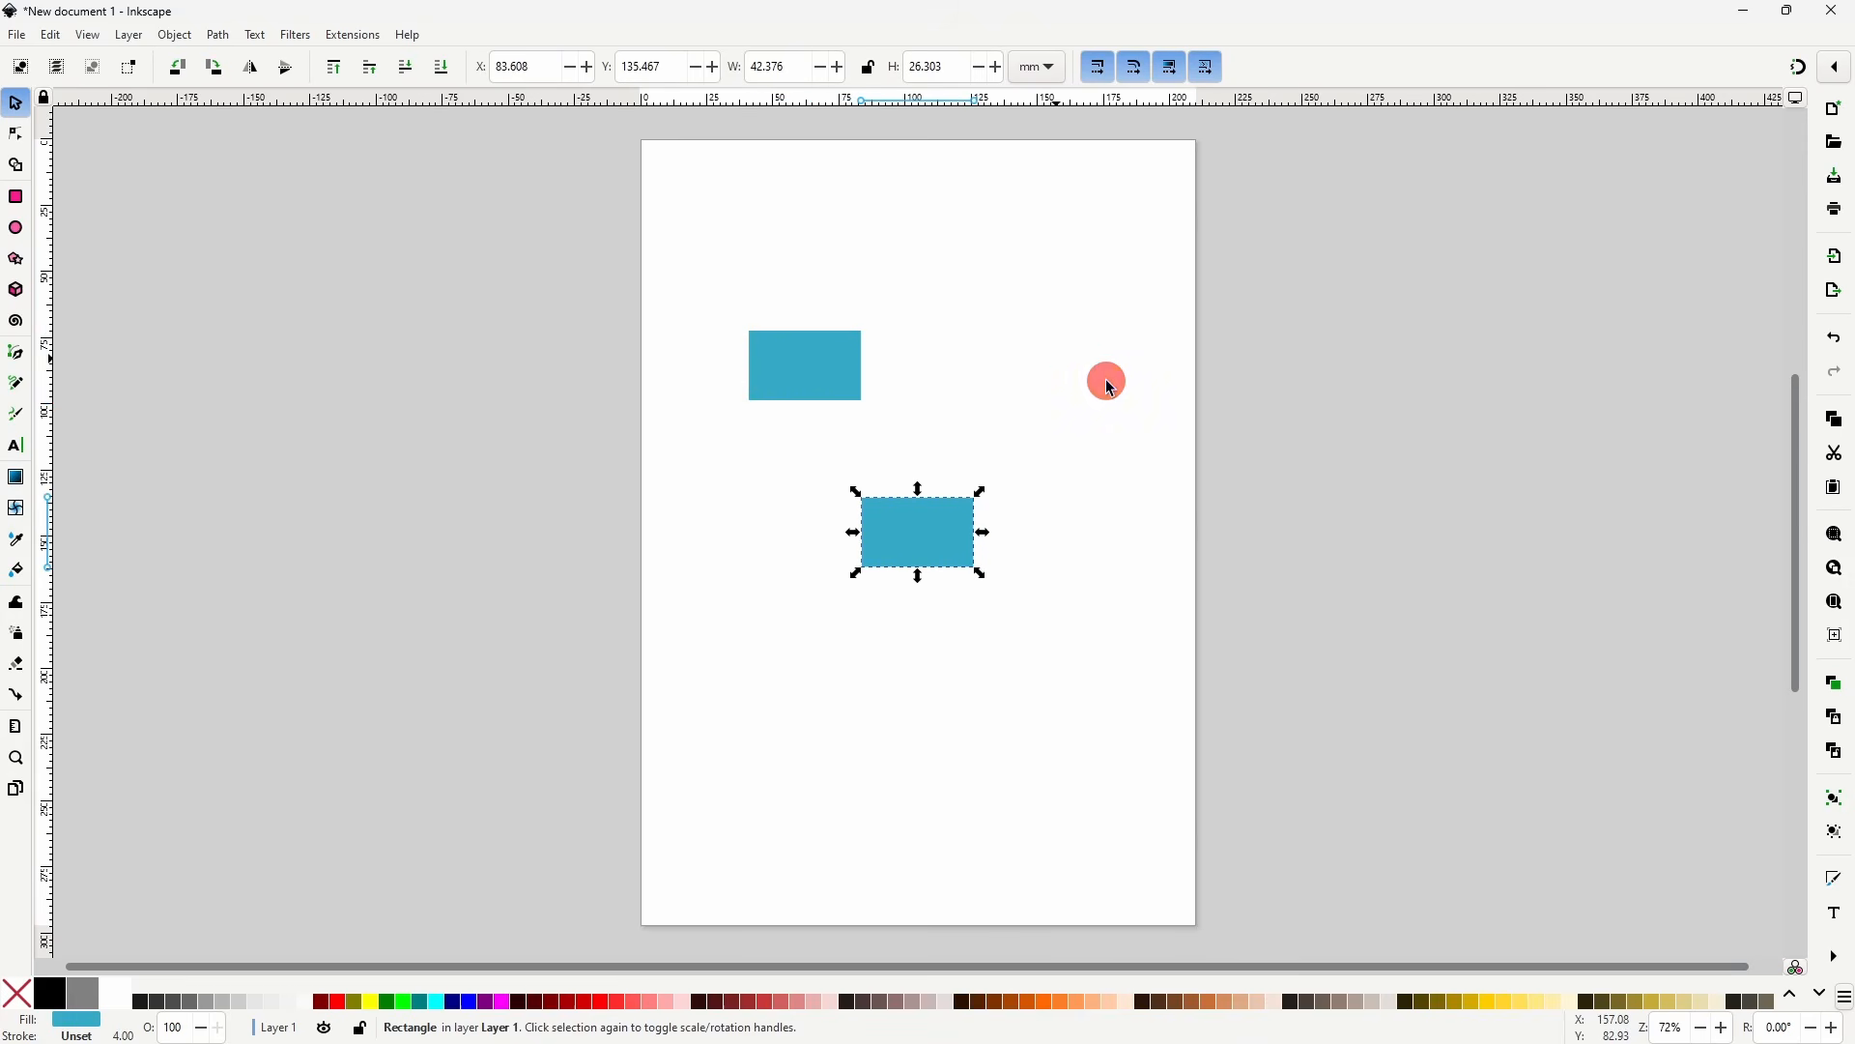
pyautogui.moveTo(966, 526); pyautogui.dragTo(1075, 394)
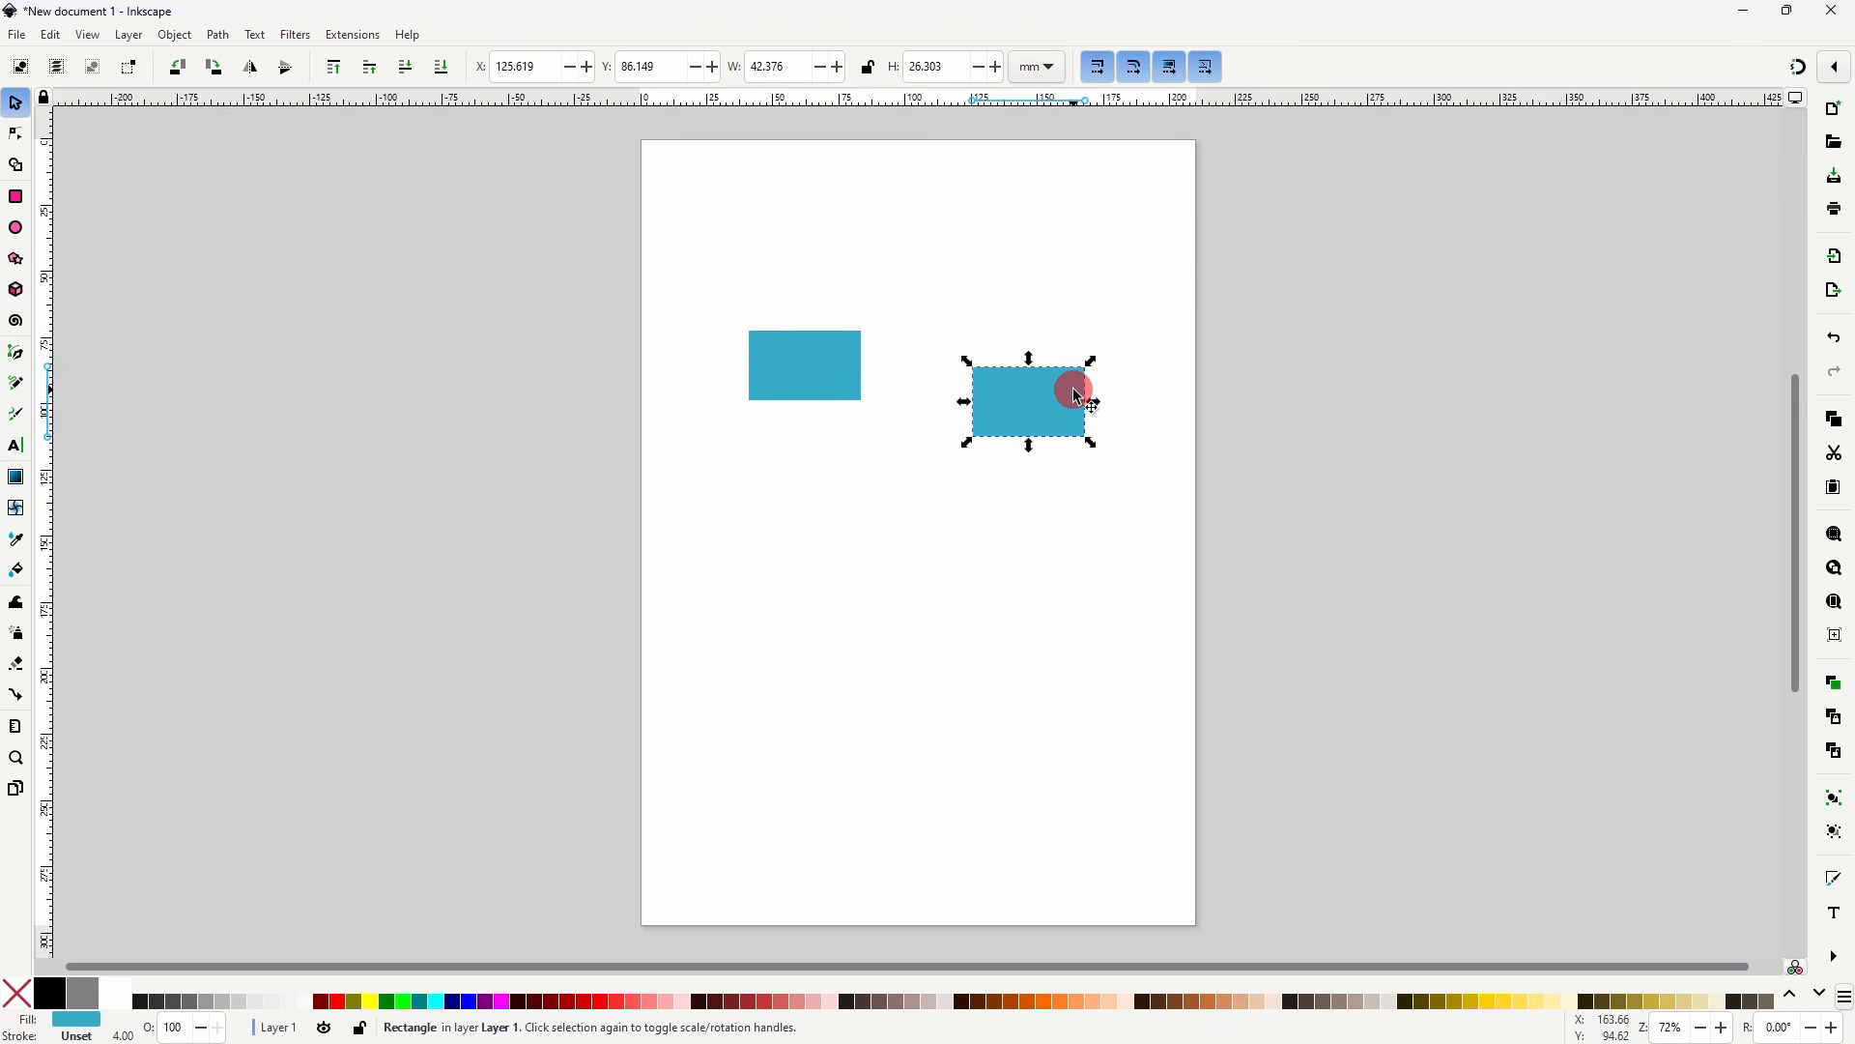
# - Duplicate the original blue rectangle and move the duplicate below it to about X 43.5, Y 116.9 mm
pyautogui.rightClick(803, 365)
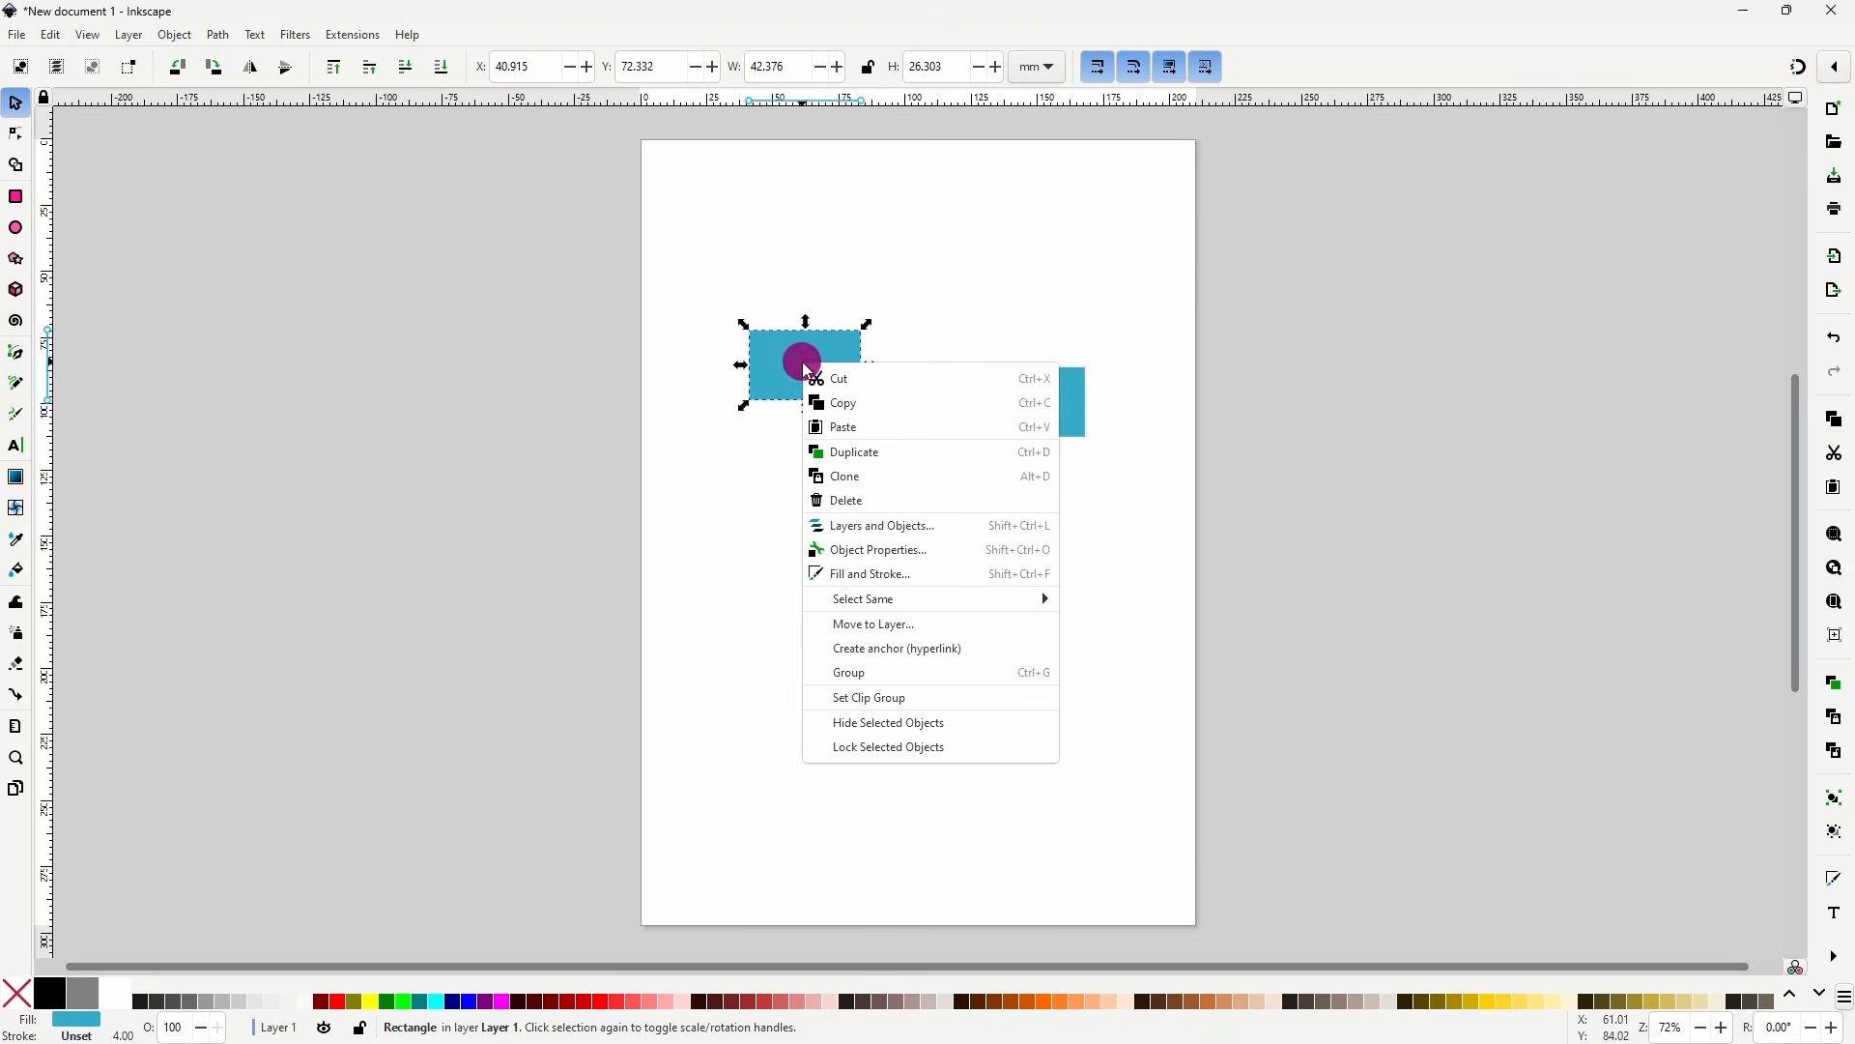
pyautogui.click(865, 451)
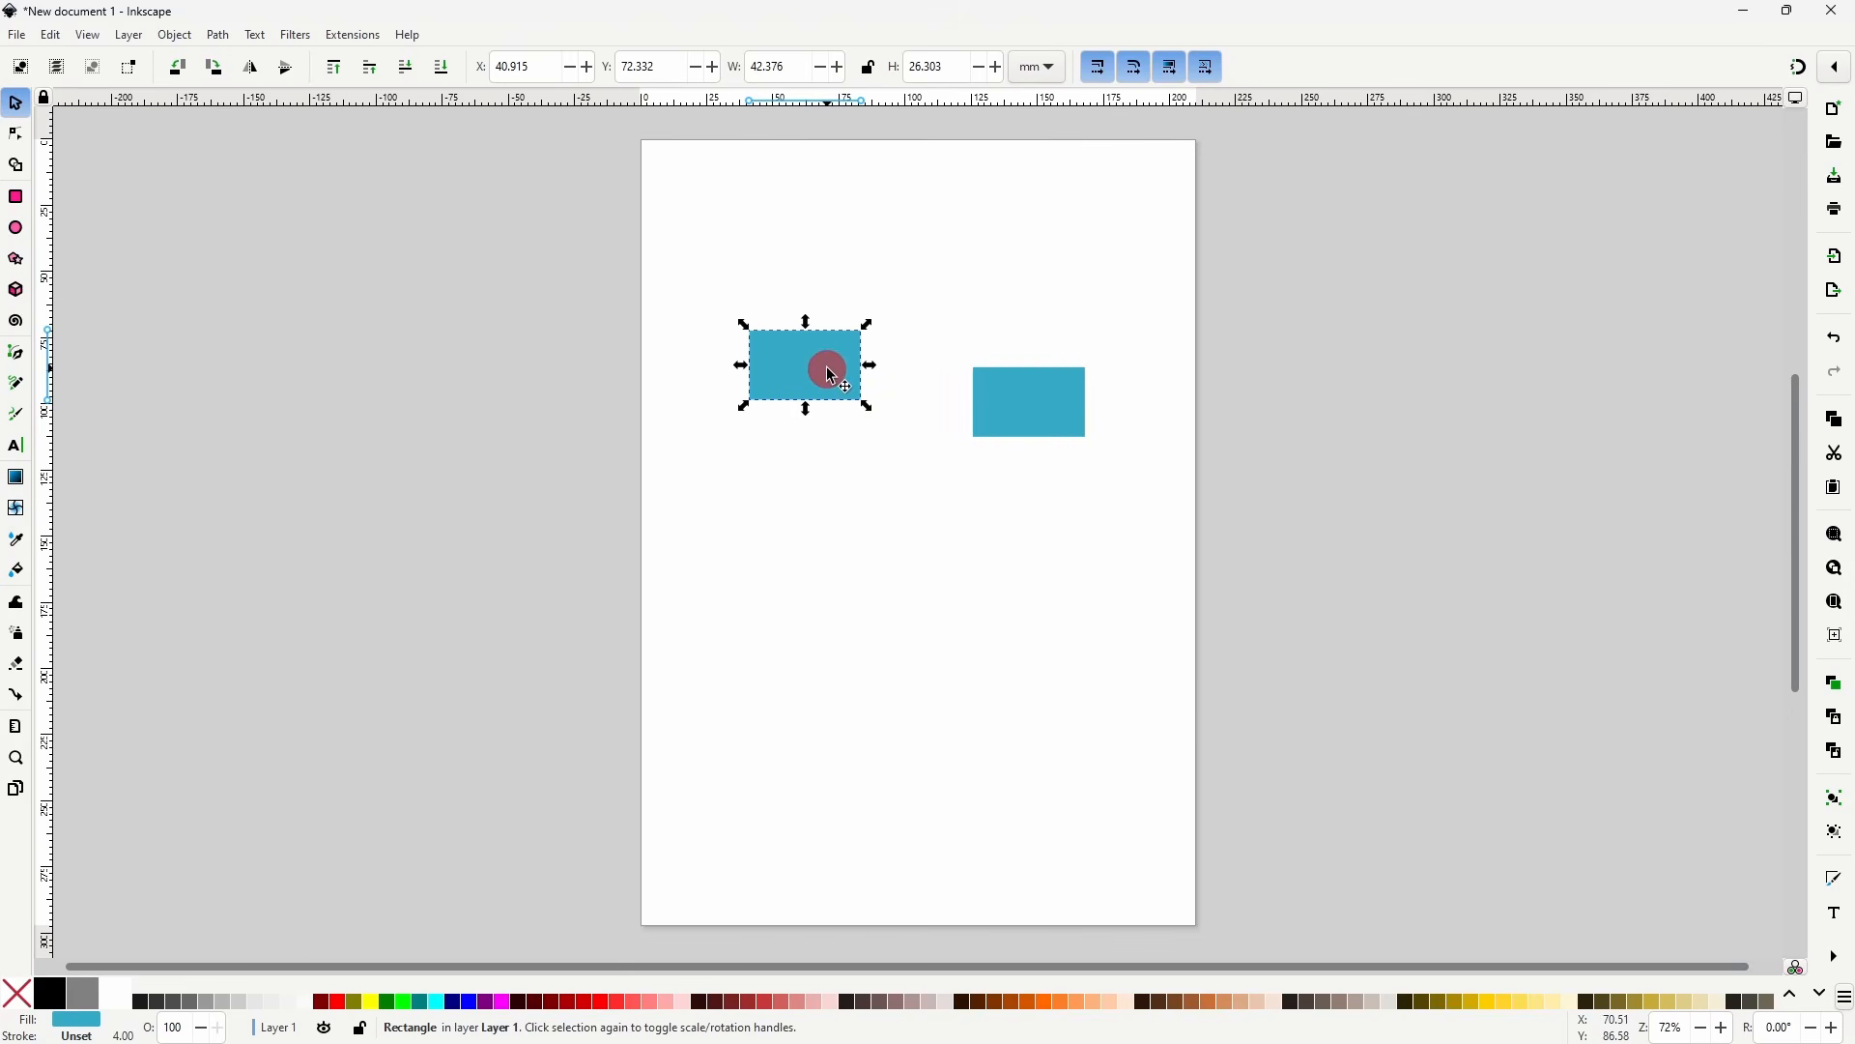
pyautogui.moveTo(829, 374); pyautogui.dragTo(832, 489)
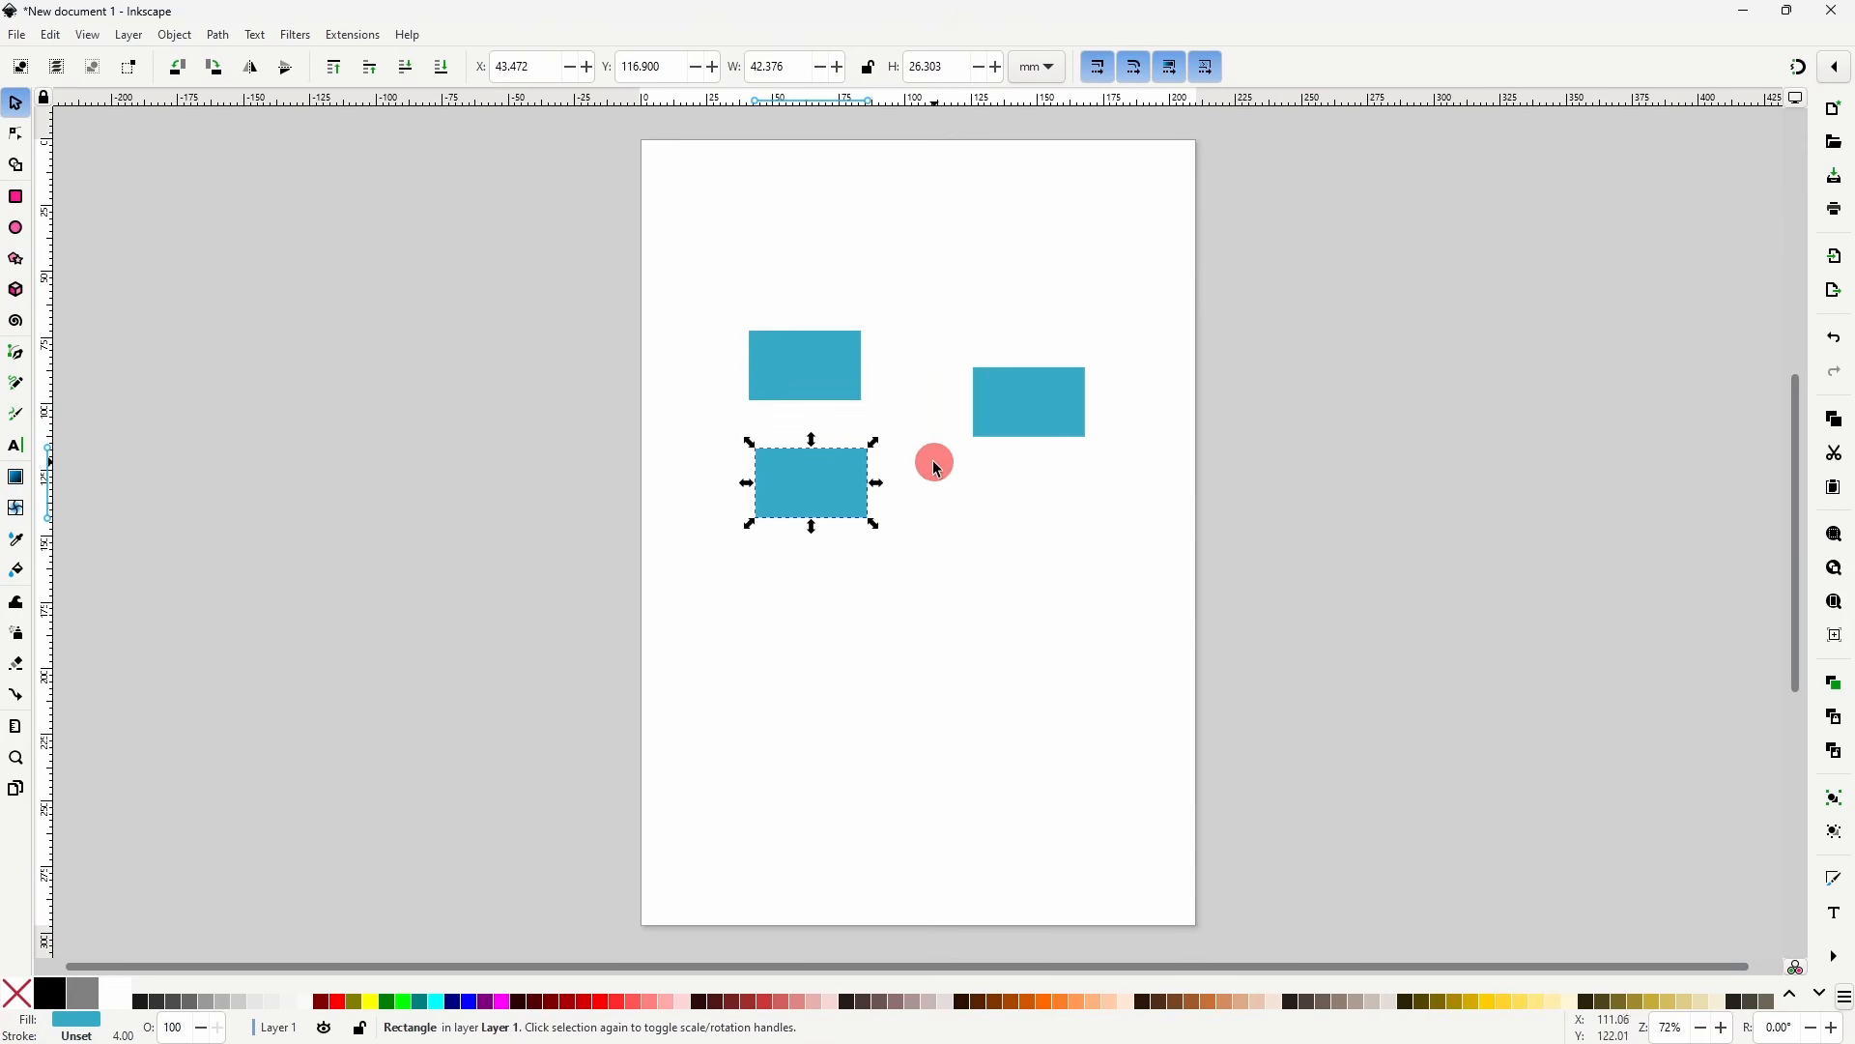
# - Resize the original blue rectangle to about 43.8 by 35.8 mm and fill it with red #FF0000
pyautogui.click(899, 378)
pyautogui.click(824, 365)
pyautogui.moveTo(750, 331); pyautogui.dragTo(740, 306)
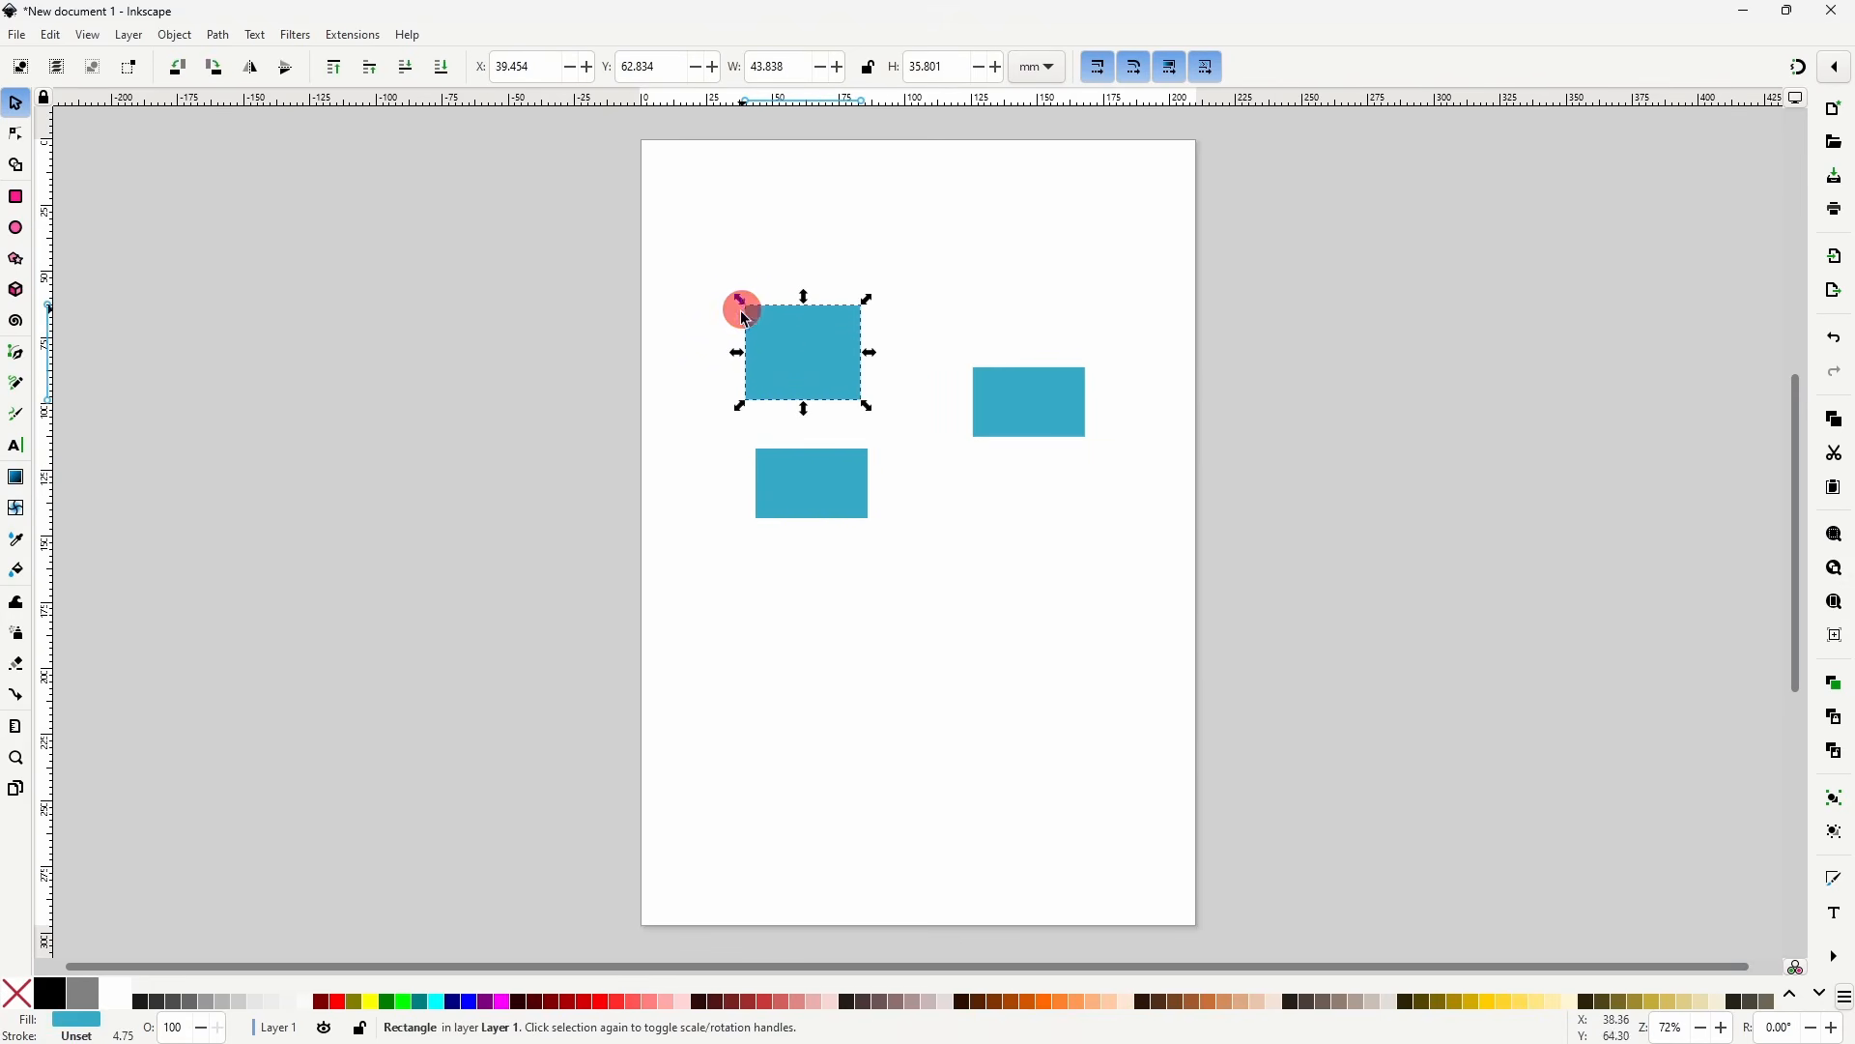
pyautogui.click(613, 1006)
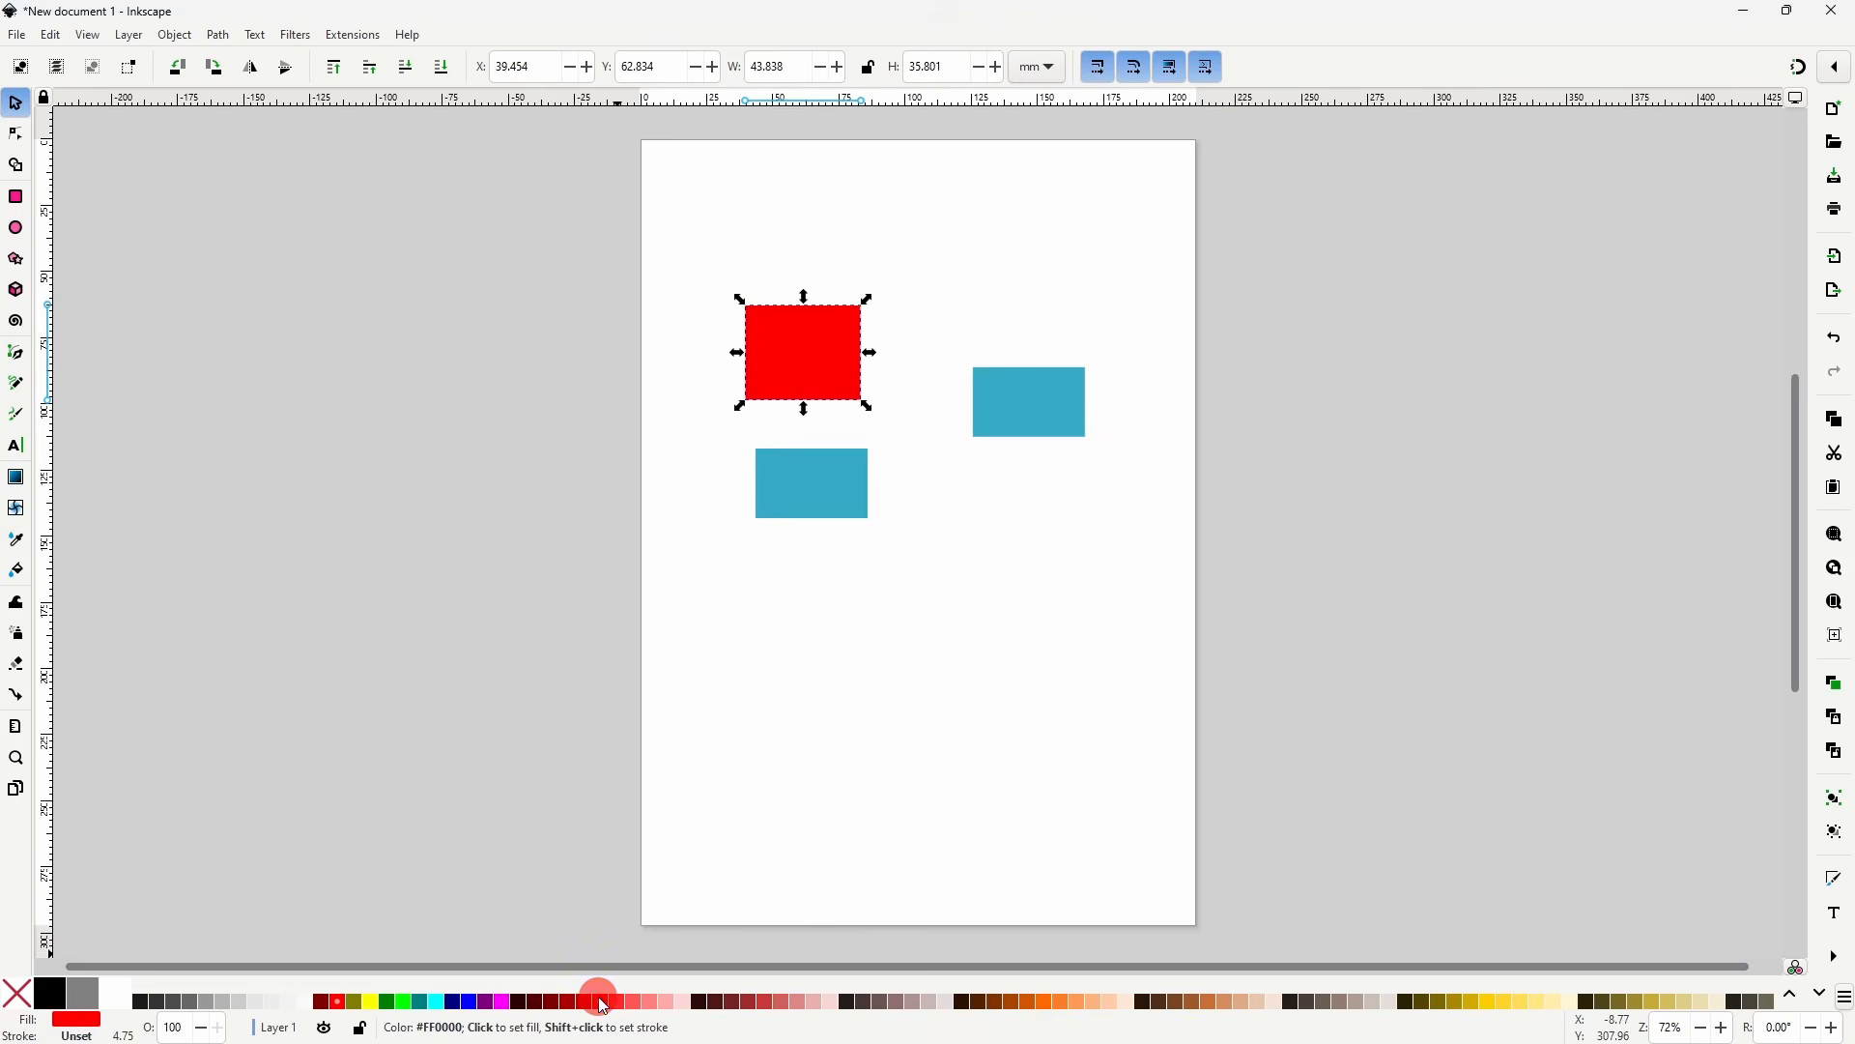
# - Fill the pasted copy of the blue rectangle with light orange and deselect it
pyautogui.click(938, 485)
pyautogui.click(1044, 412)
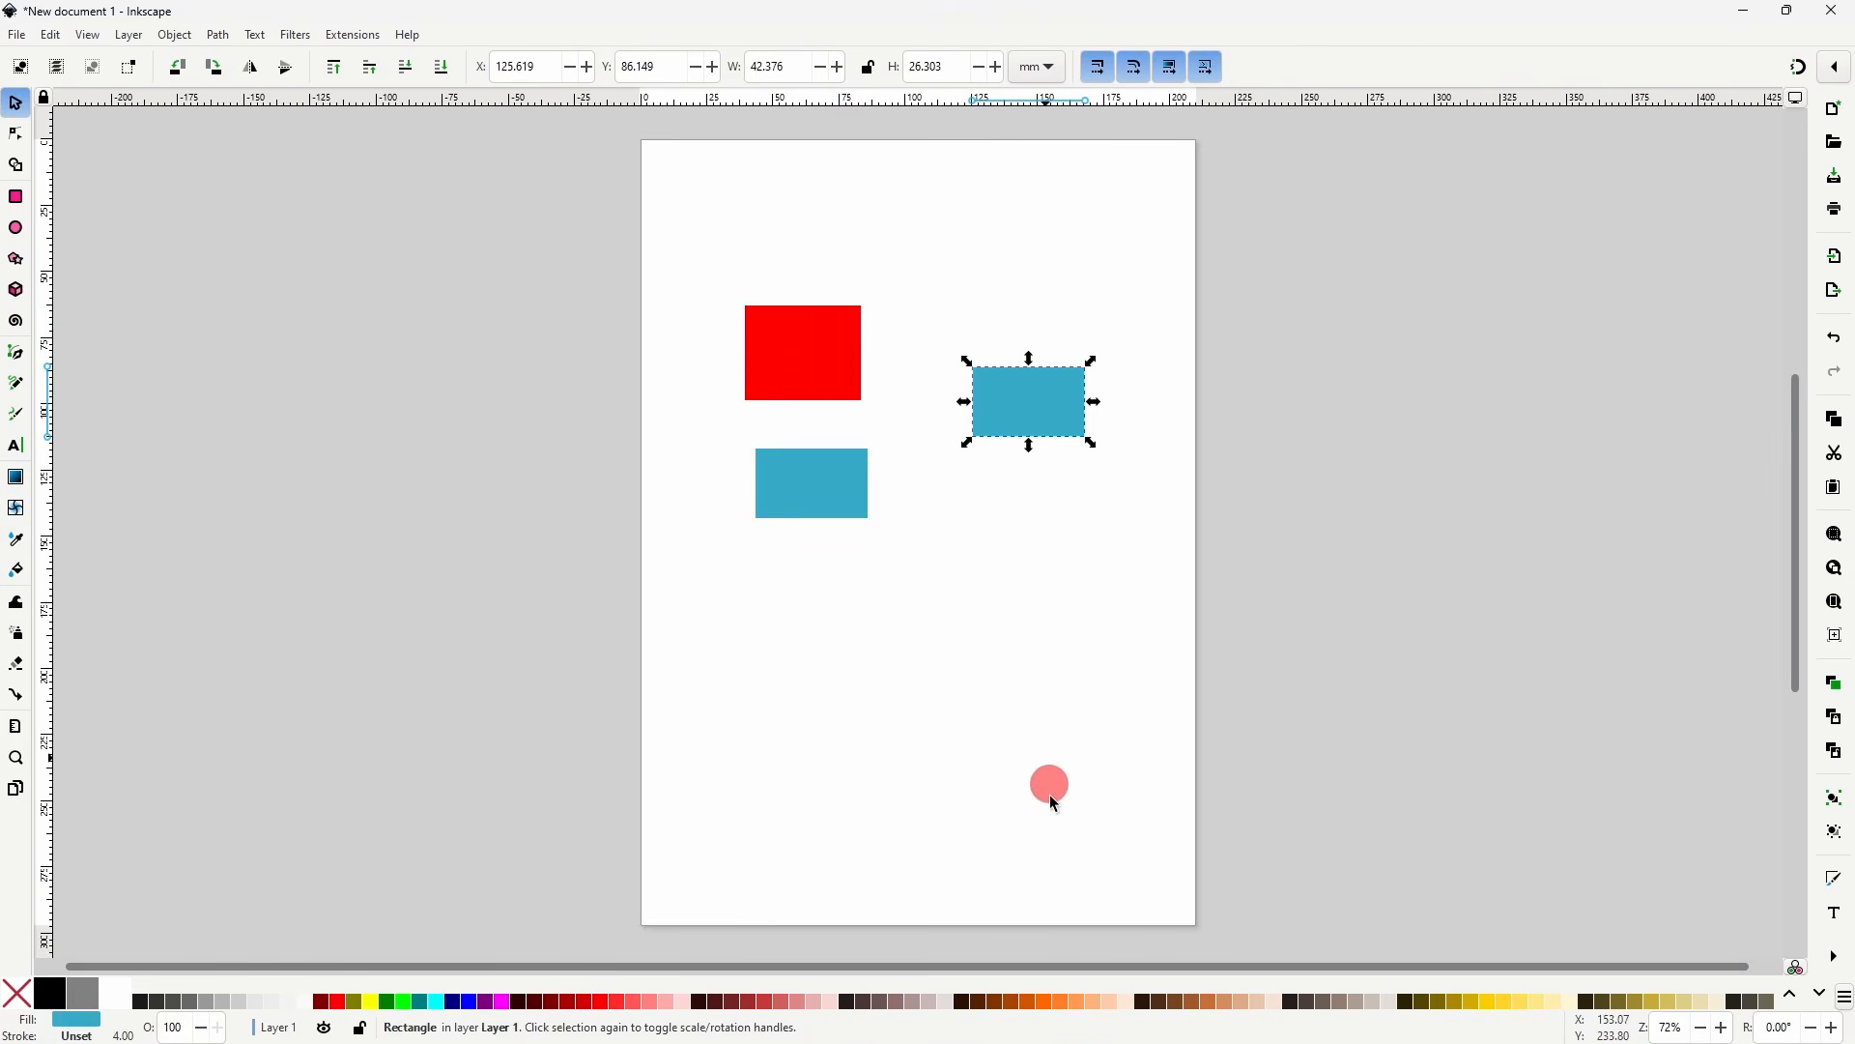
pyautogui.click(1080, 1007)
pyautogui.click(943, 492)
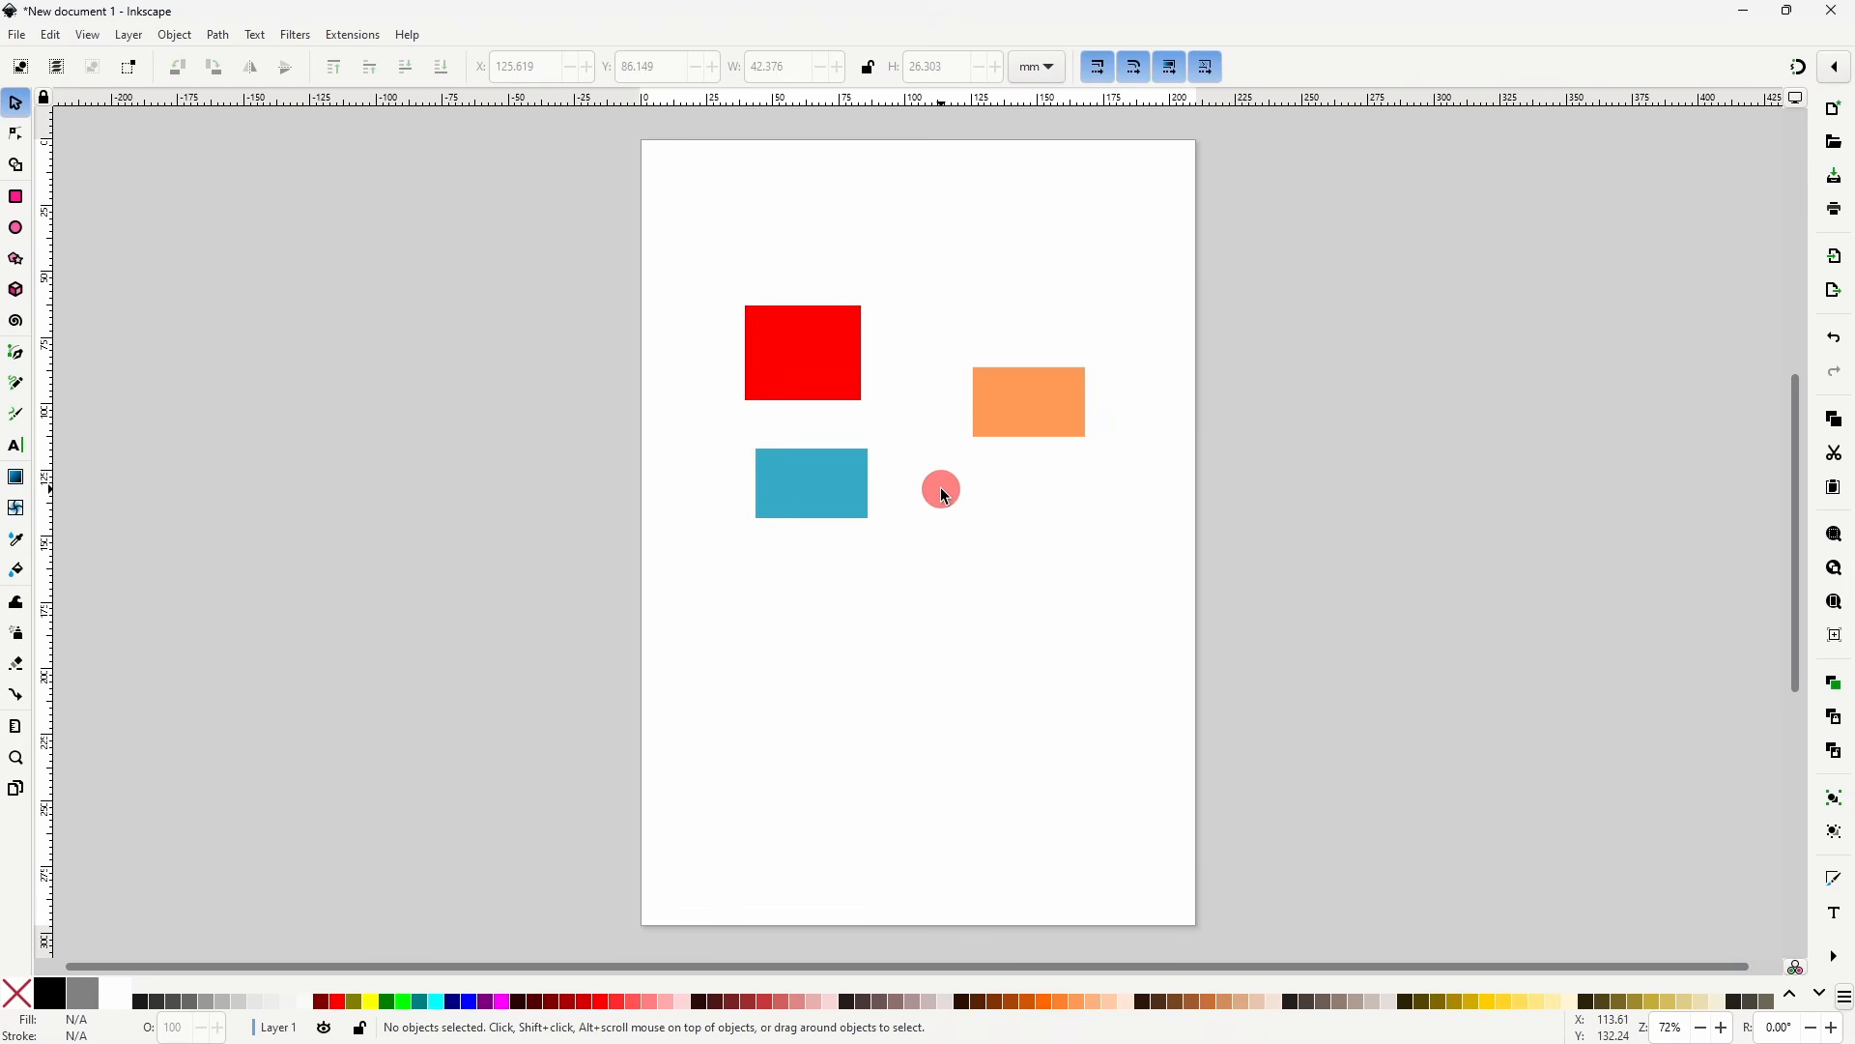
# - Clone the red rectangle and move the clone to about X 115.8, Y 131.5 mm
pyautogui.rightClick(832, 368)
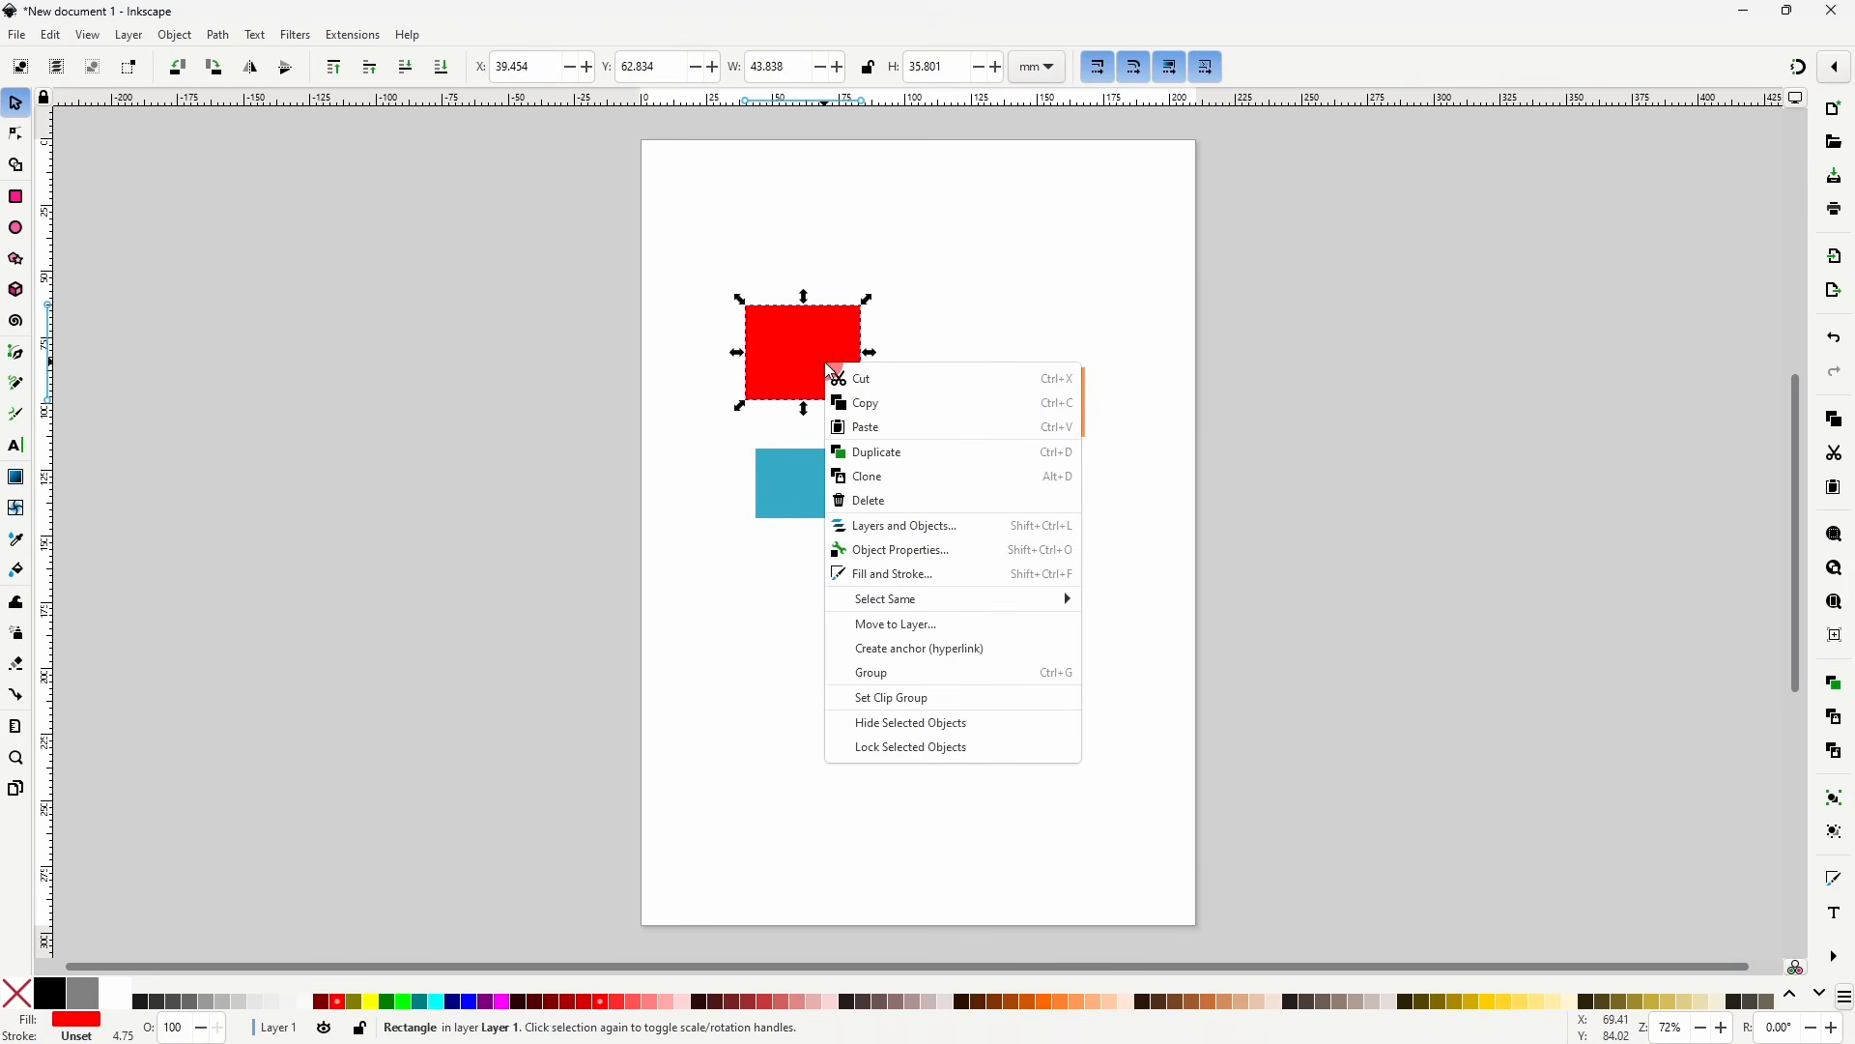
pyautogui.click(906, 480)
pyautogui.moveTo(811, 354)
pyautogui.mouseDown()
pyautogui.moveTo(861, 440)
pyautogui.moveTo(1000, 546)
pyautogui.moveTo(1008, 528)
pyautogui.mouseUp()
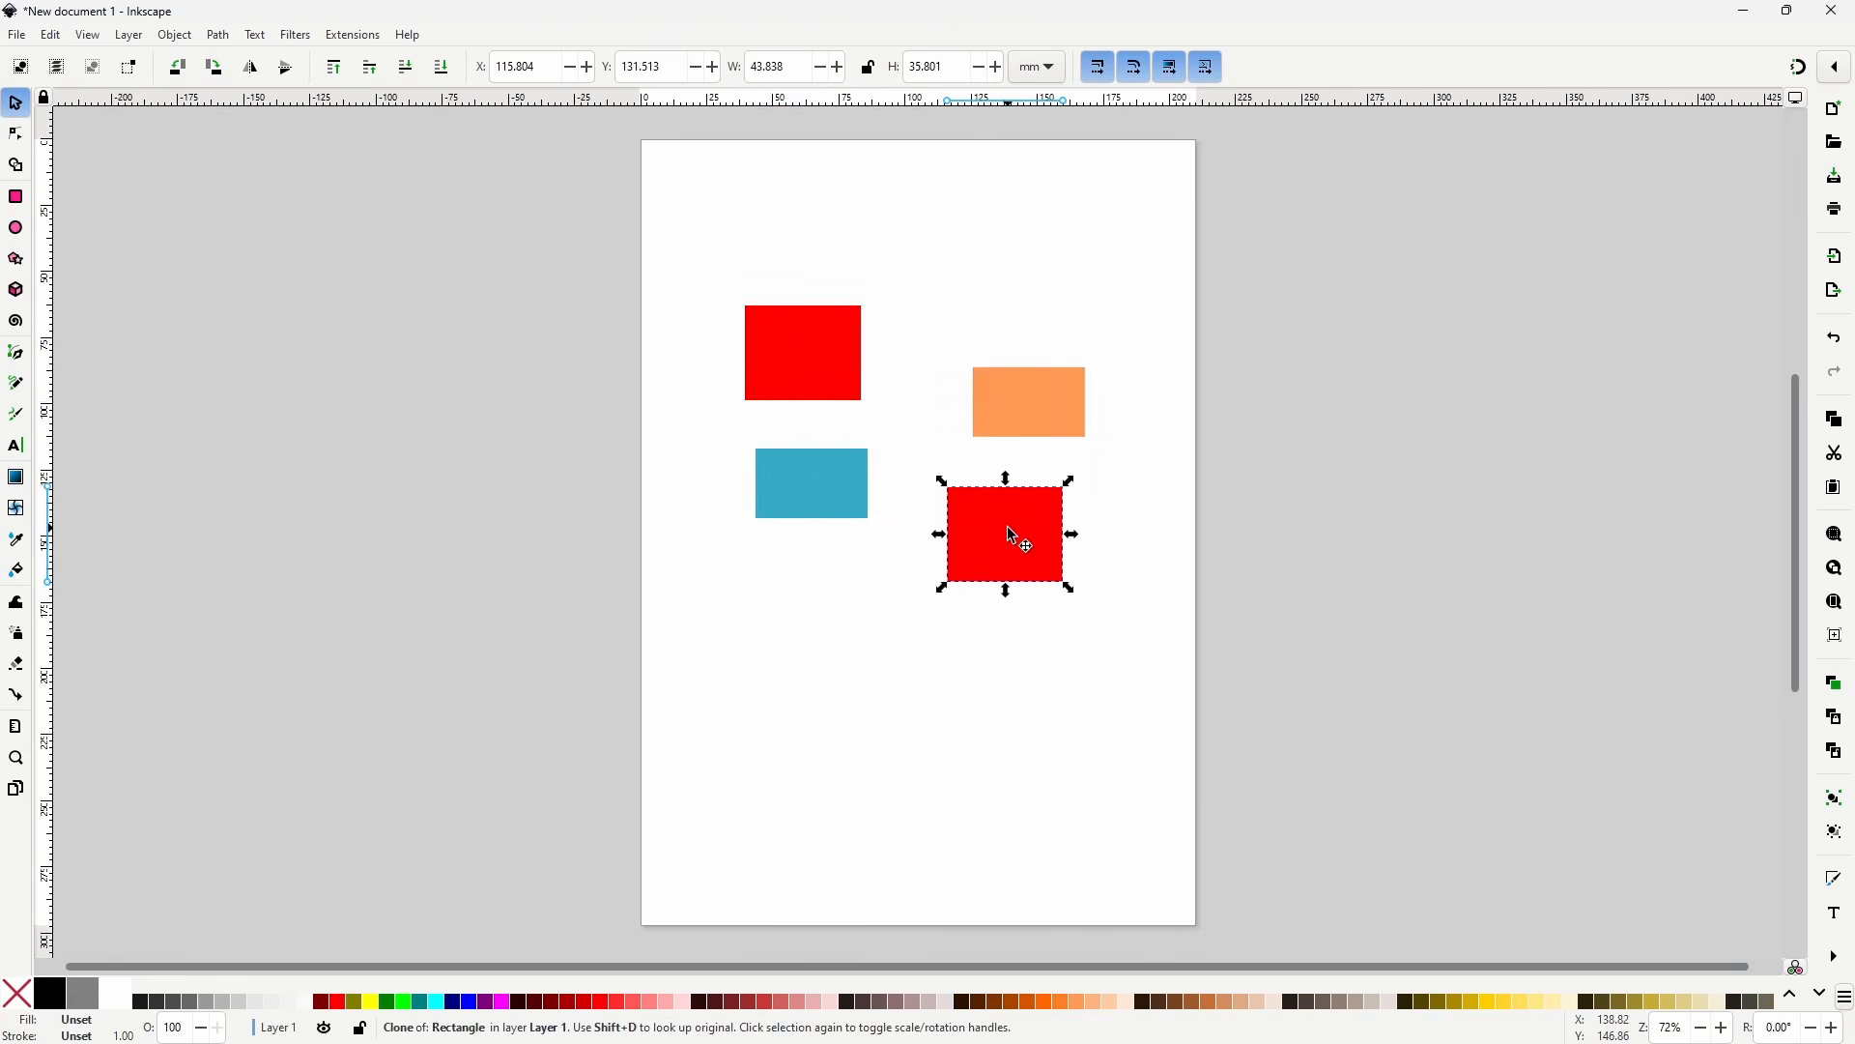
# - Reduce the original red rectangle's height to about 21.6 mm and recolour it #C83737, then yellow #FFCC00
pyautogui.click(798, 337)
pyautogui.moveTo(801, 293); pyautogui.dragTo(815, 341)
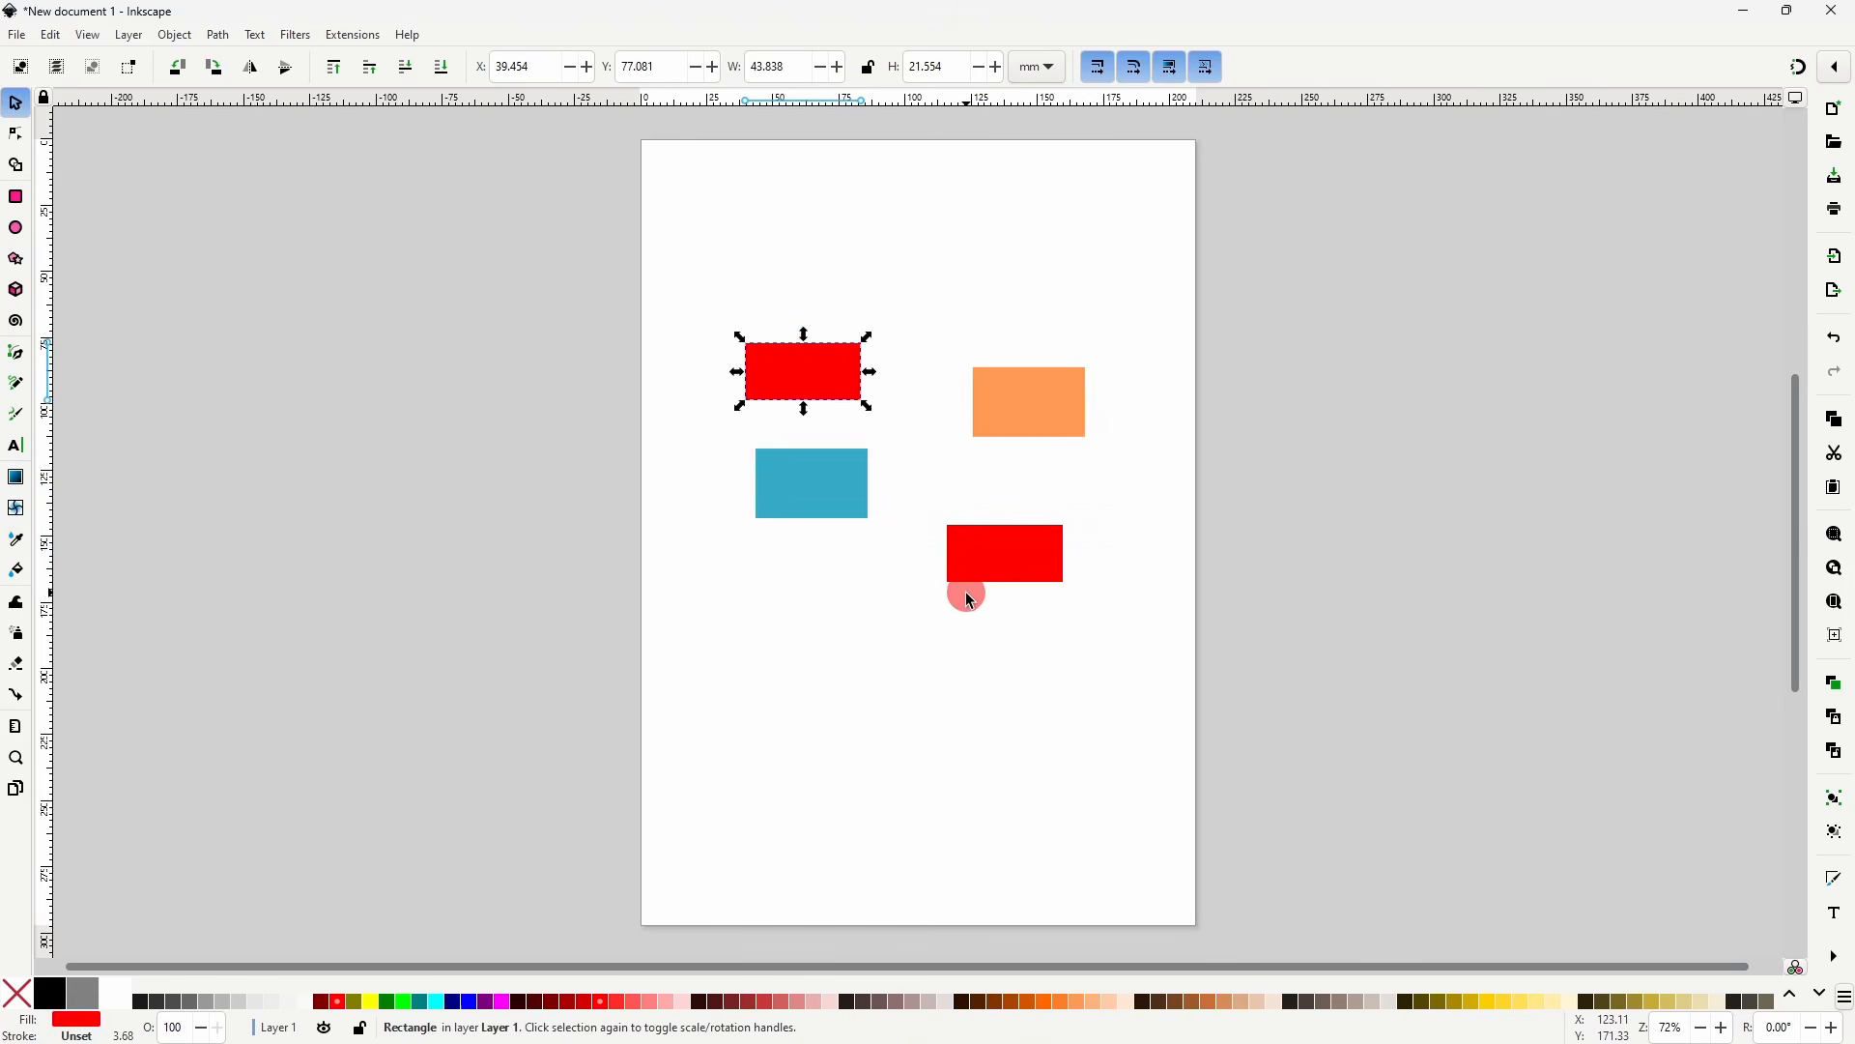
pyautogui.click(767, 1007)
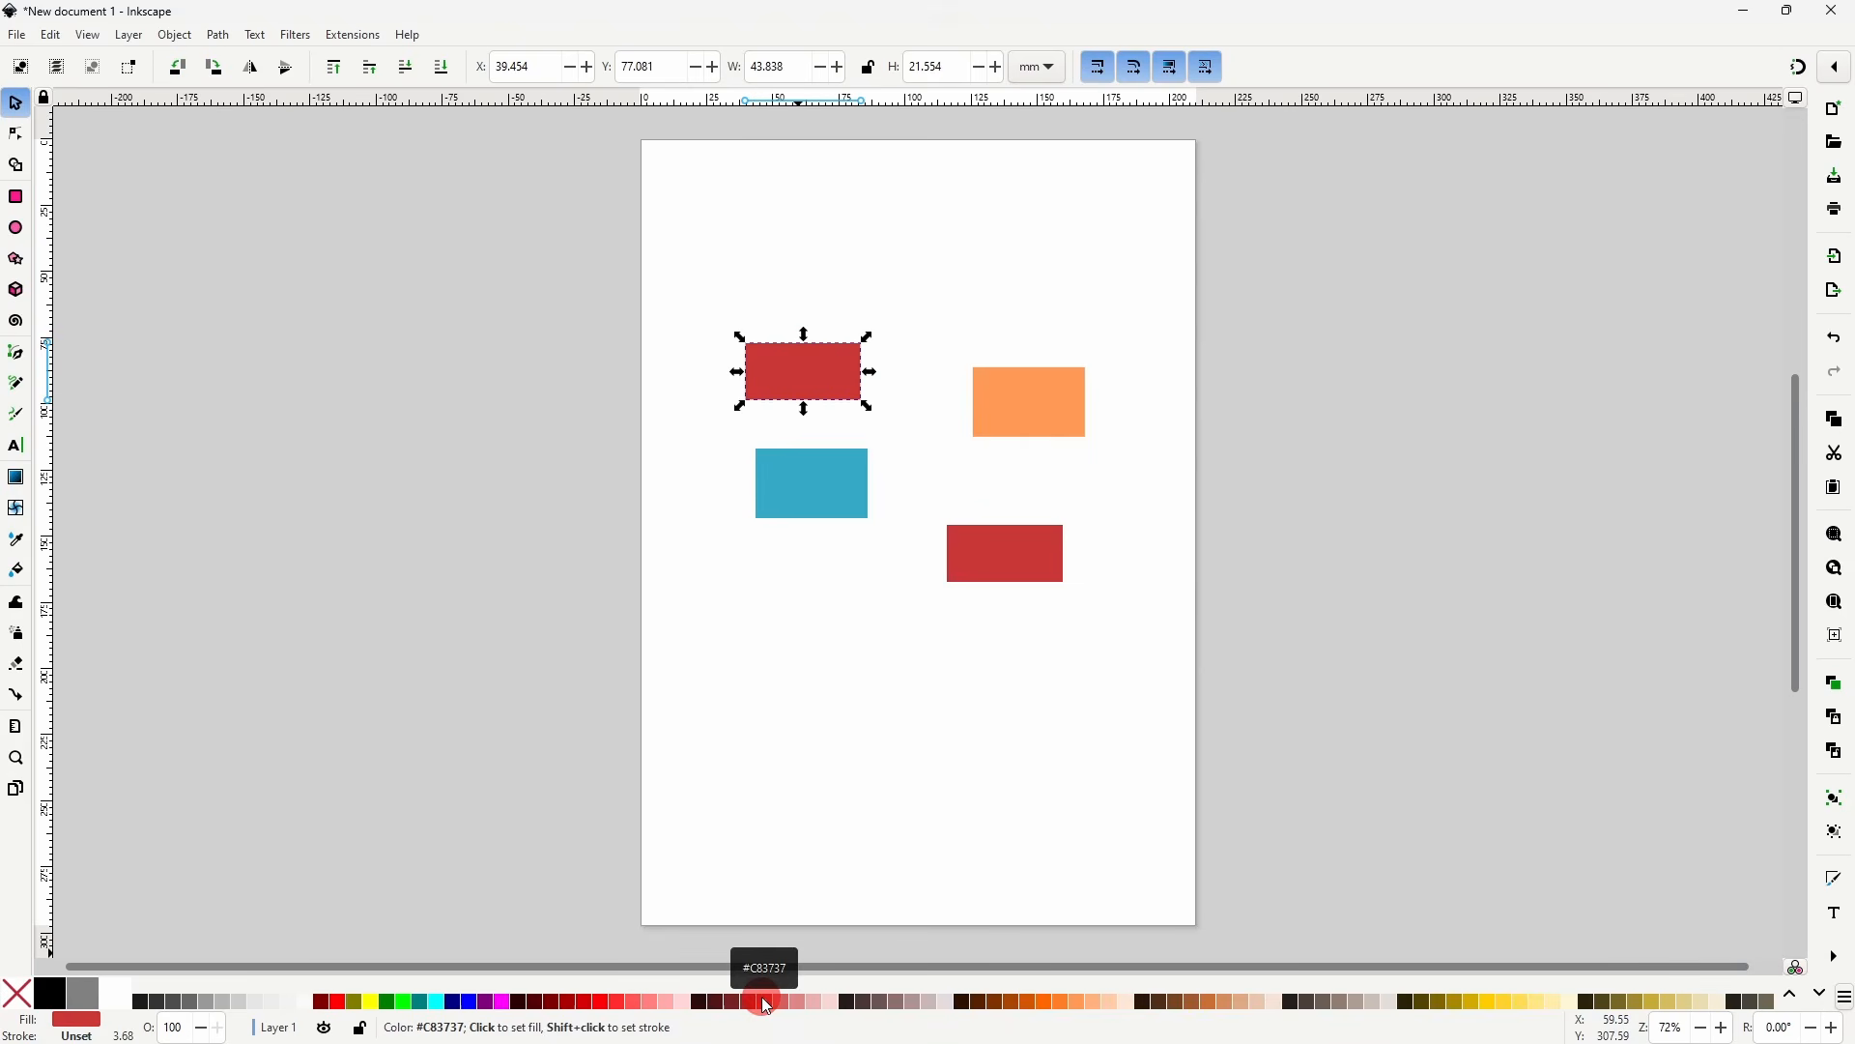
pyautogui.click(1482, 1005)
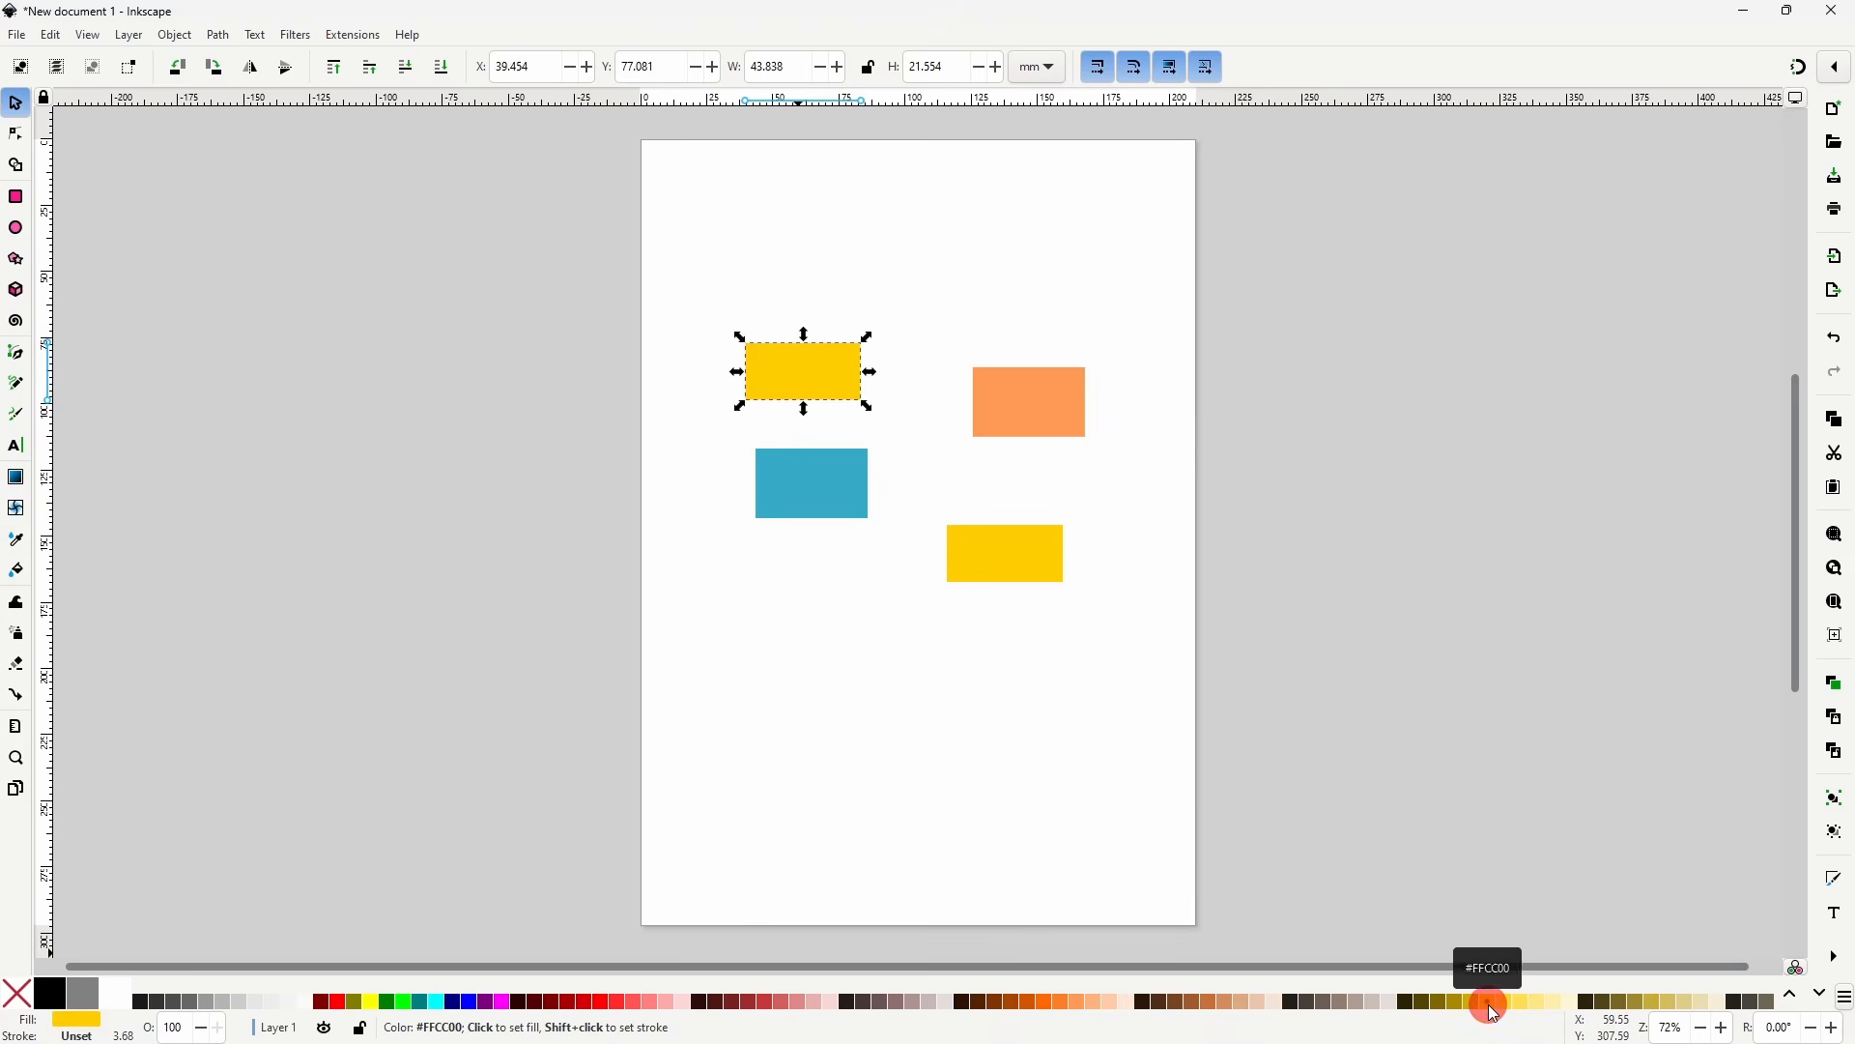
pyautogui.click(789, 616)
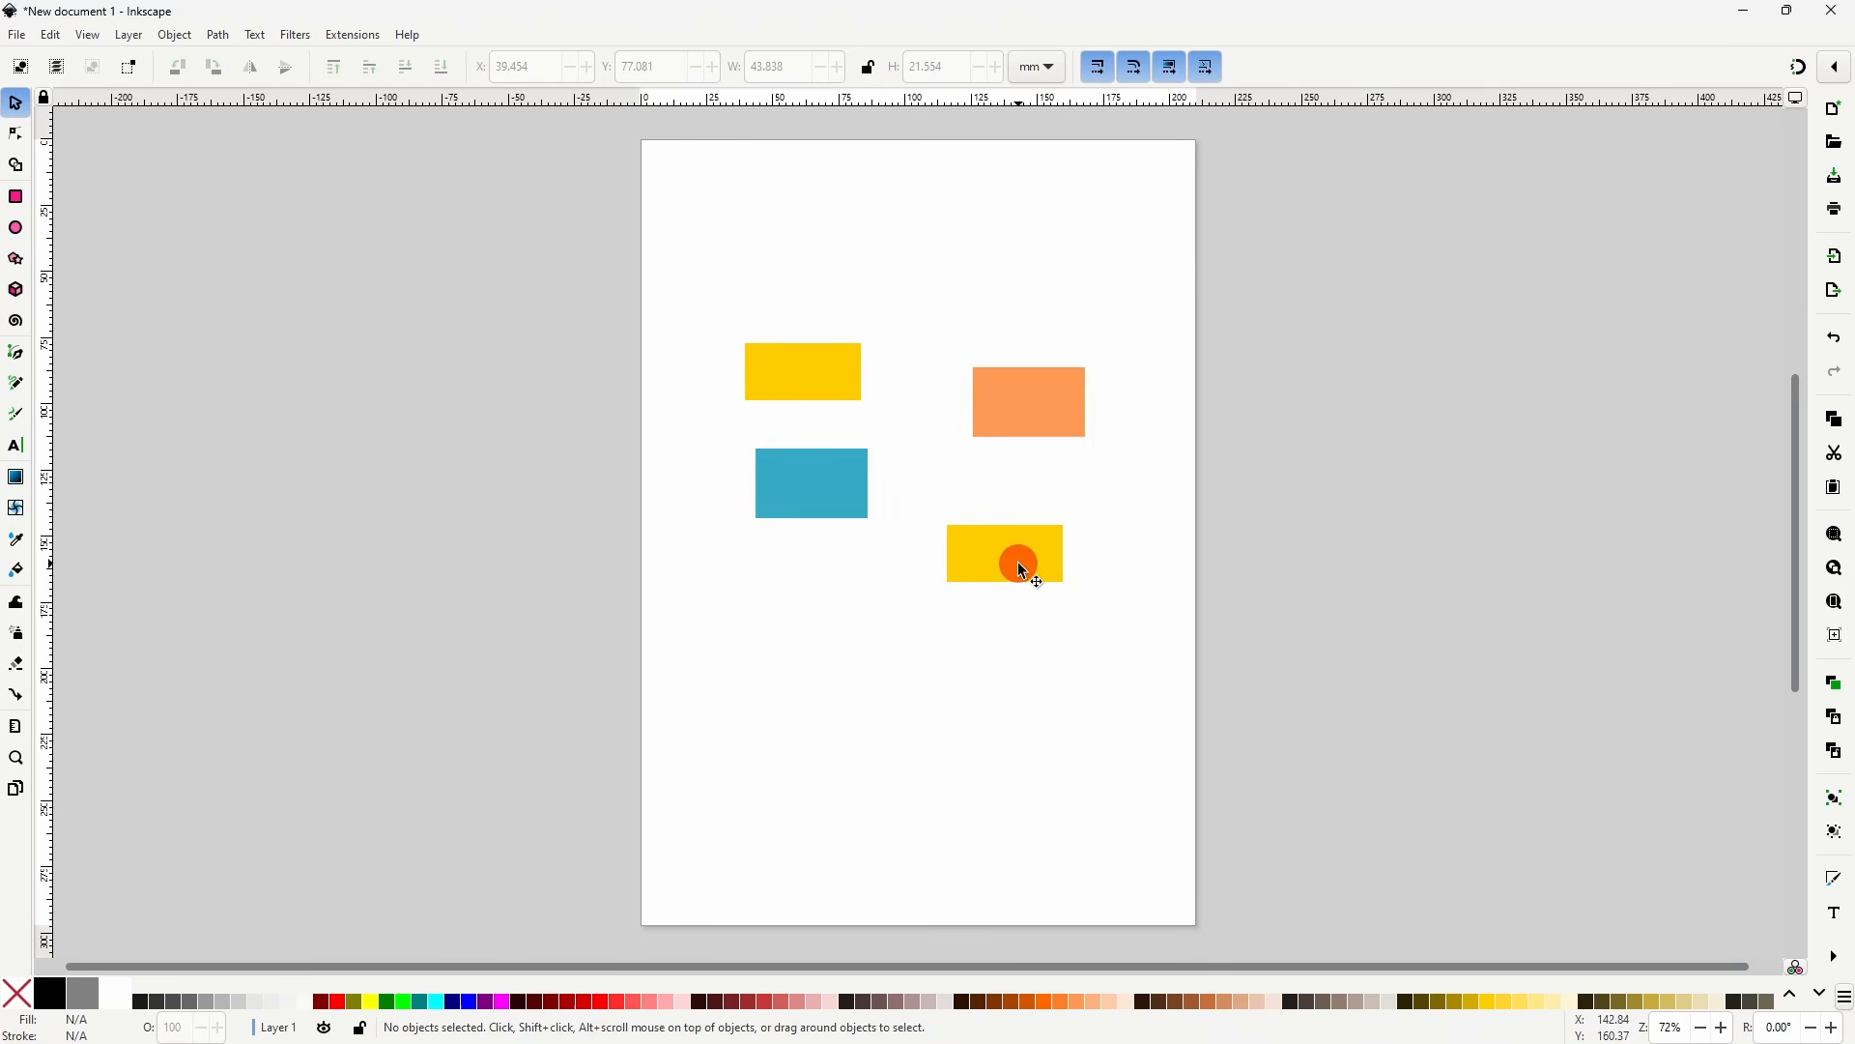
# - Unlink the cloned yellow rectangle from its original
pyautogui.click(1024, 570)
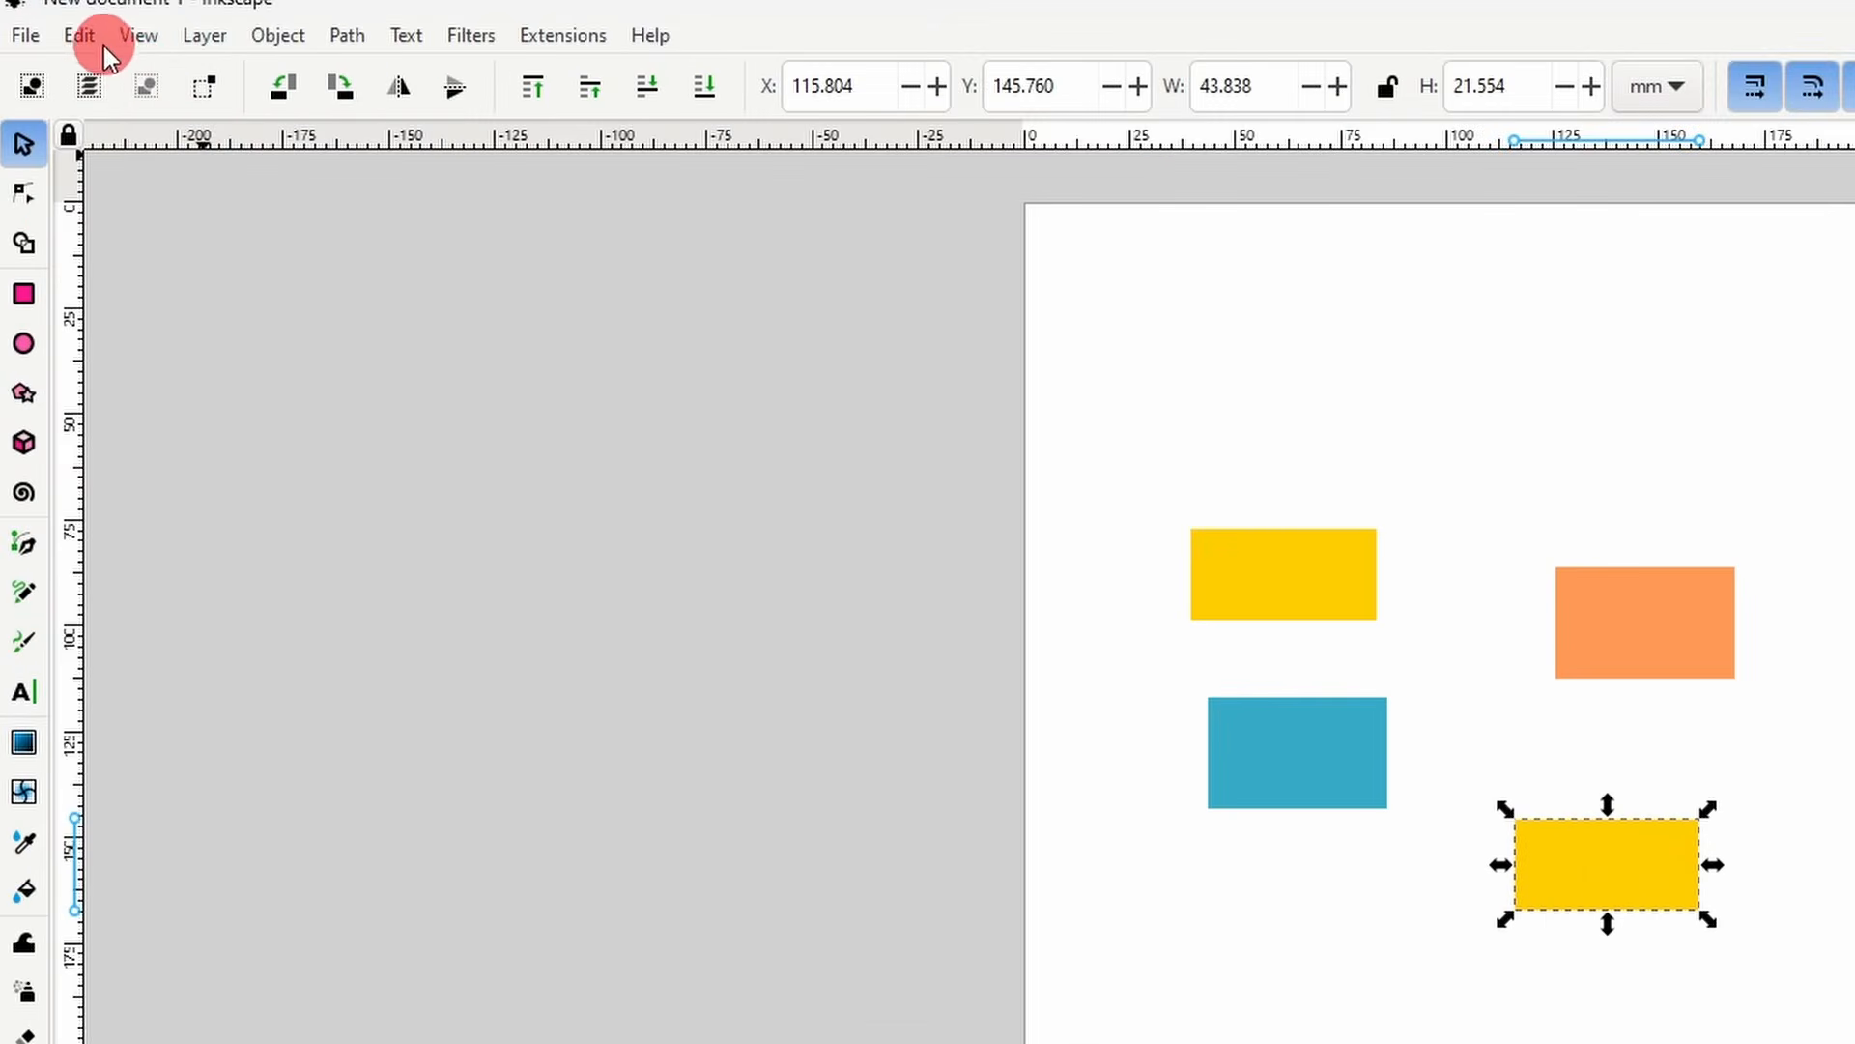
pyautogui.click(103, 45)
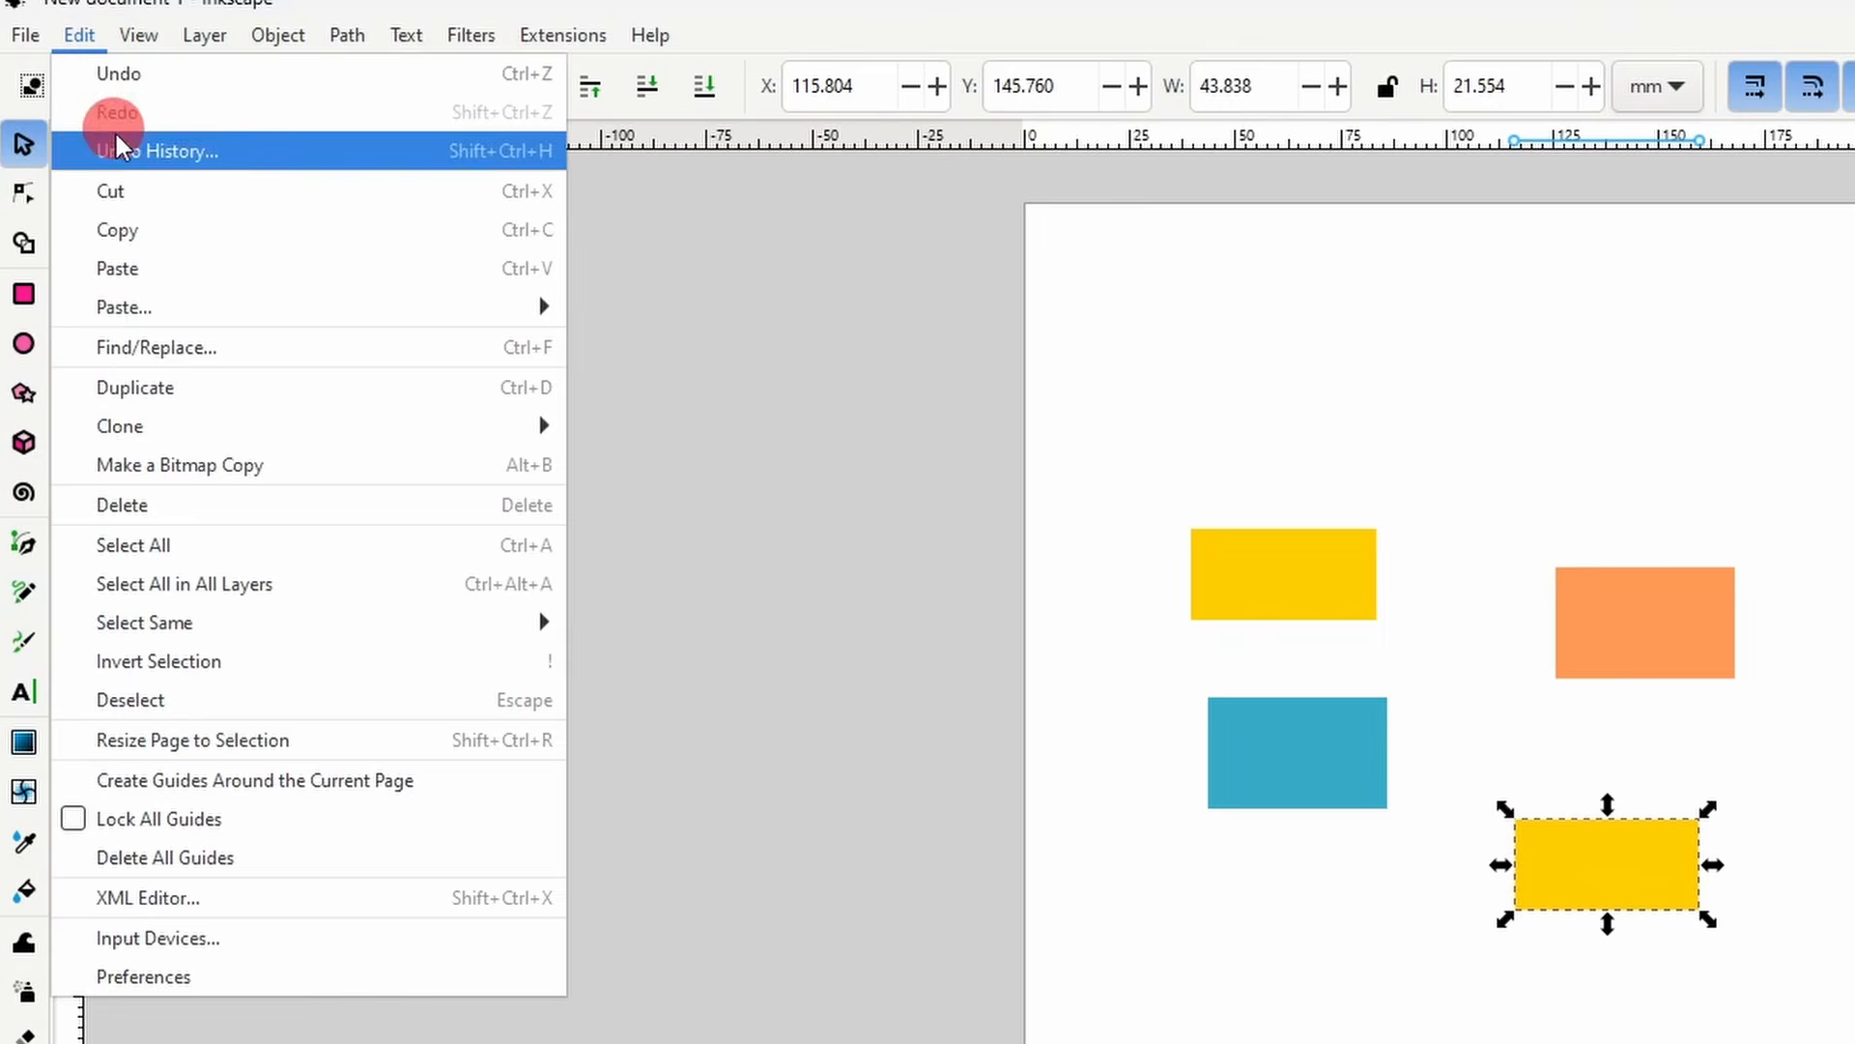
pyautogui.moveTo(238, 427)
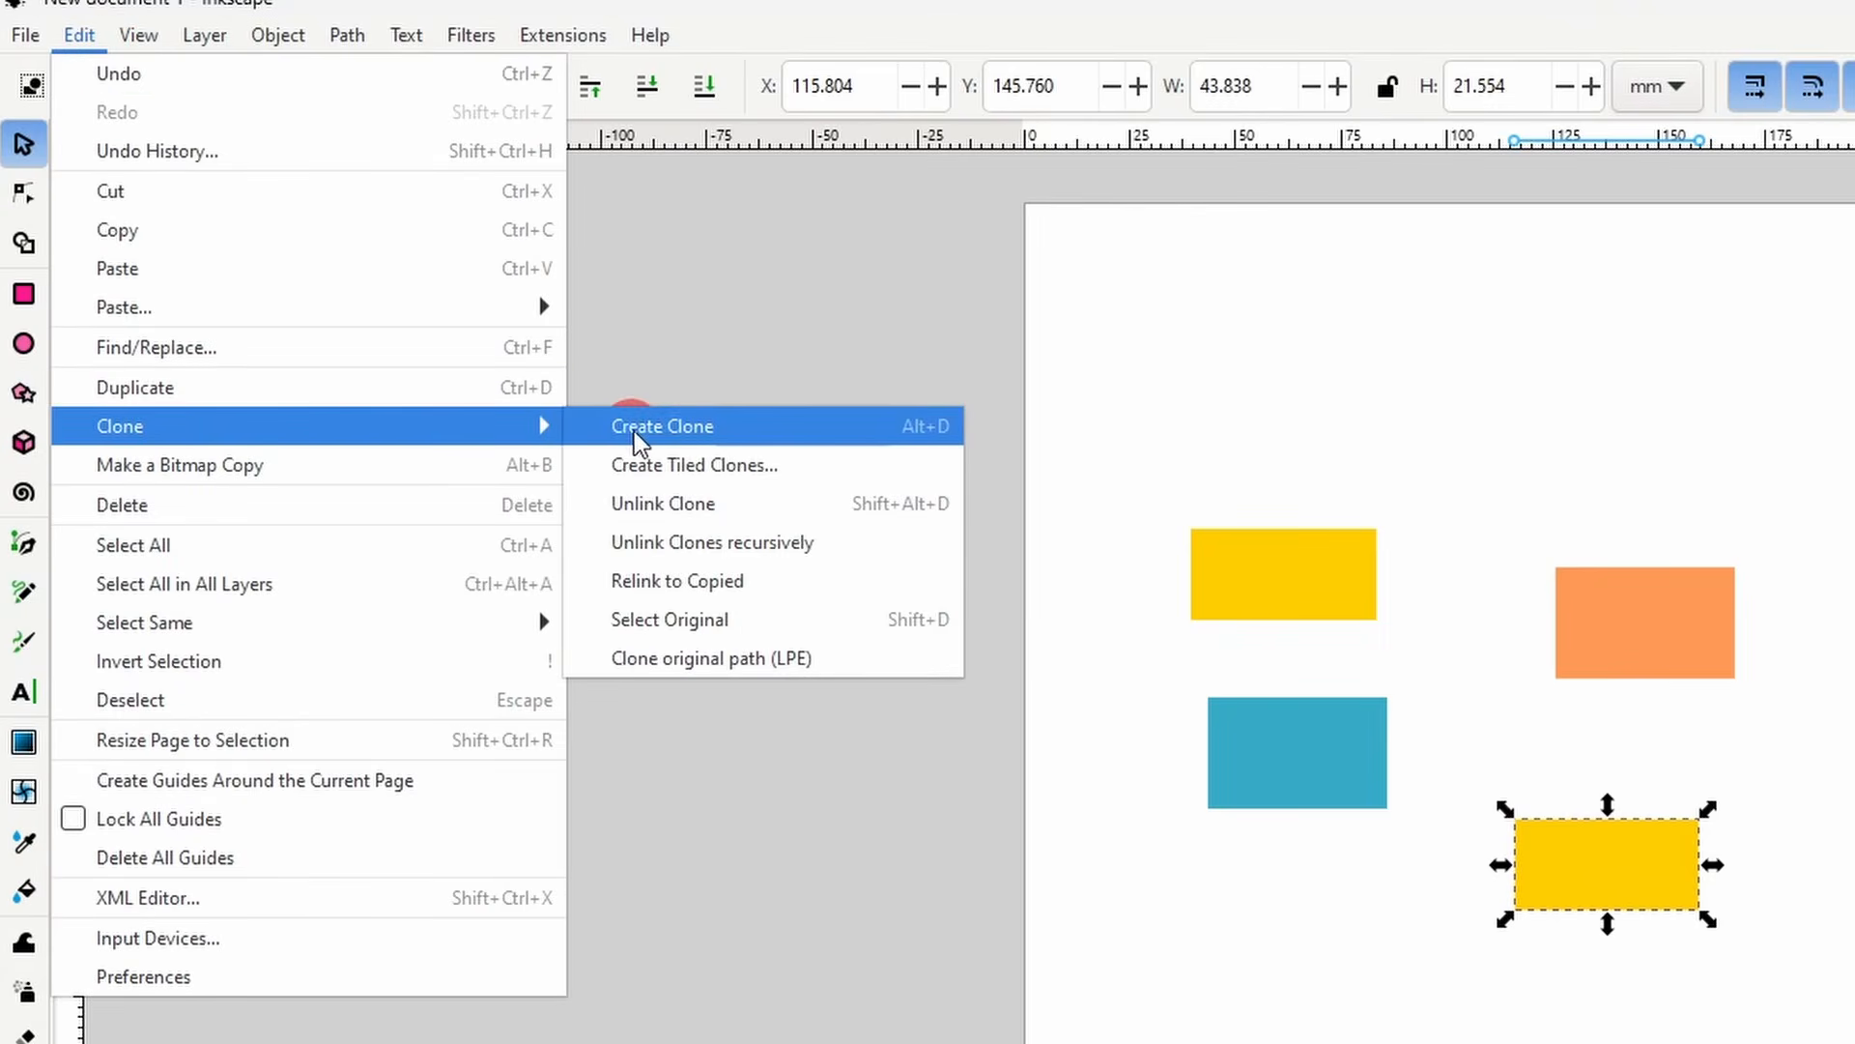
pyautogui.click(663, 504)
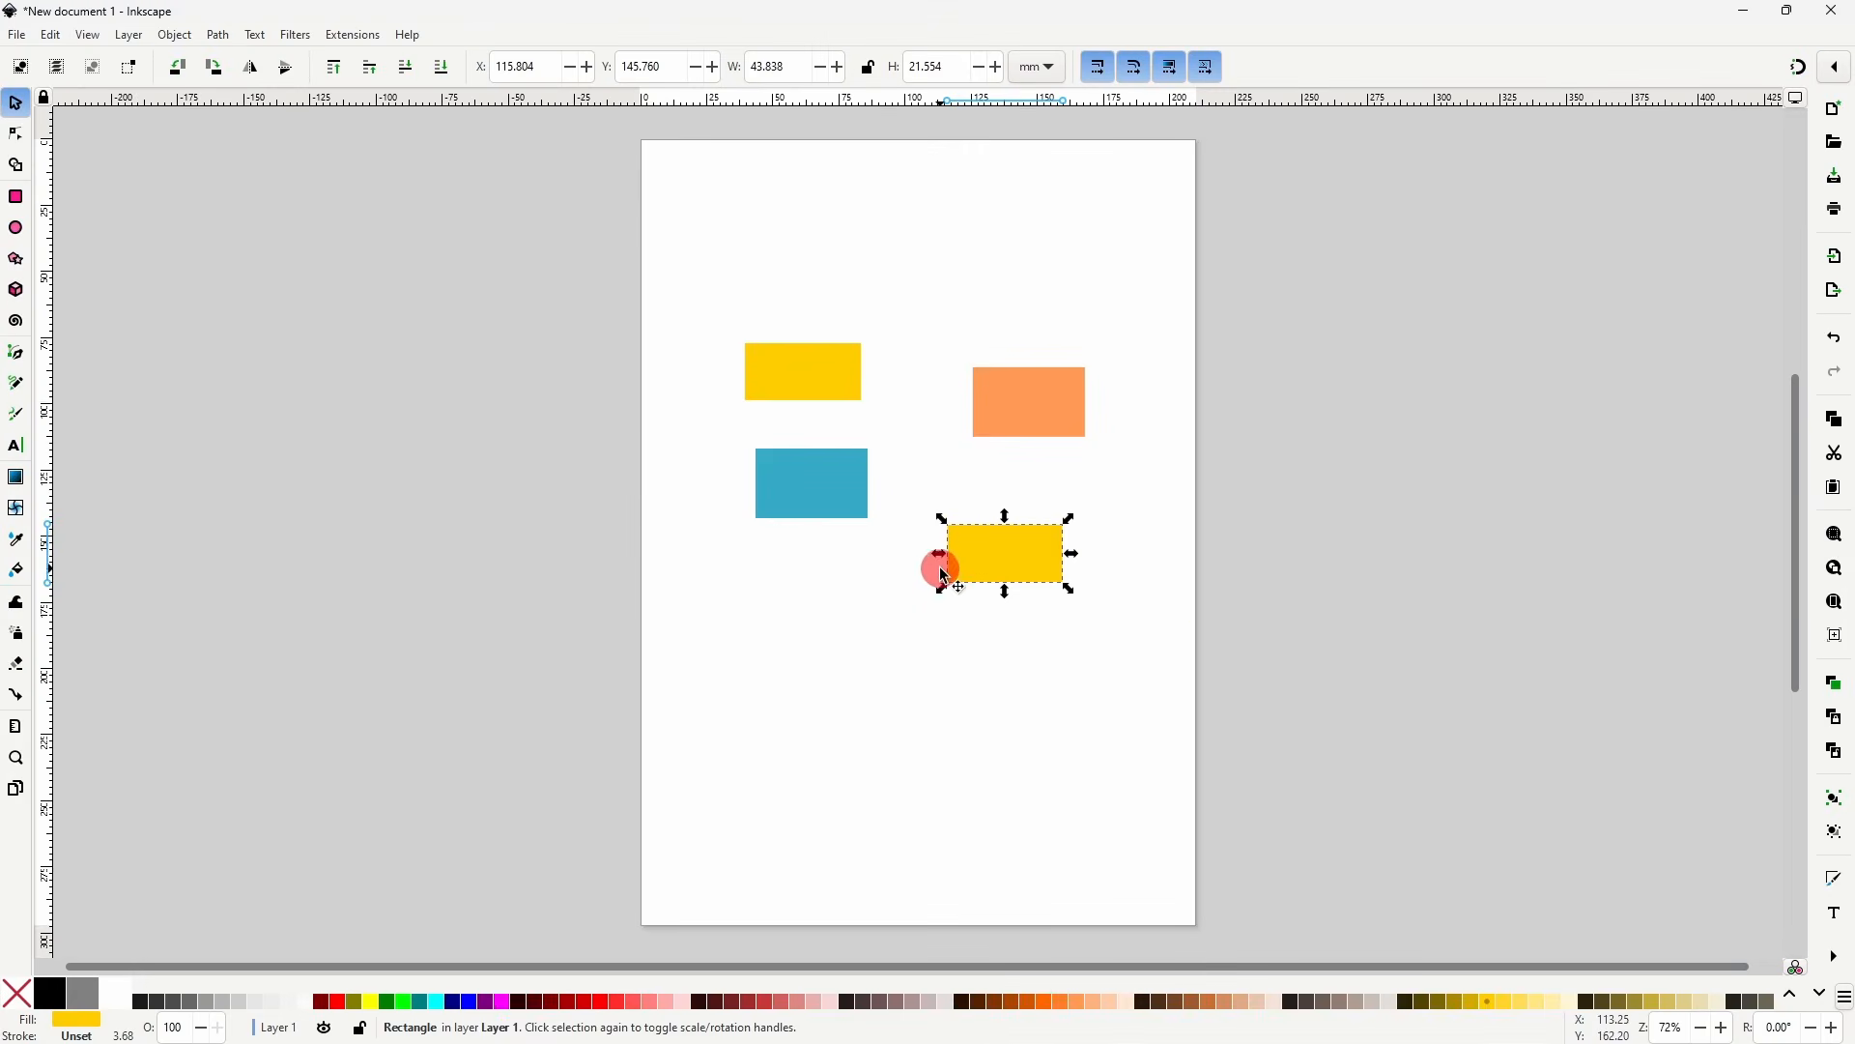
# - Recolour the original yellow rectangle in red shades and make it taller to test that the former clone is independent
pyautogui.click(808, 371)
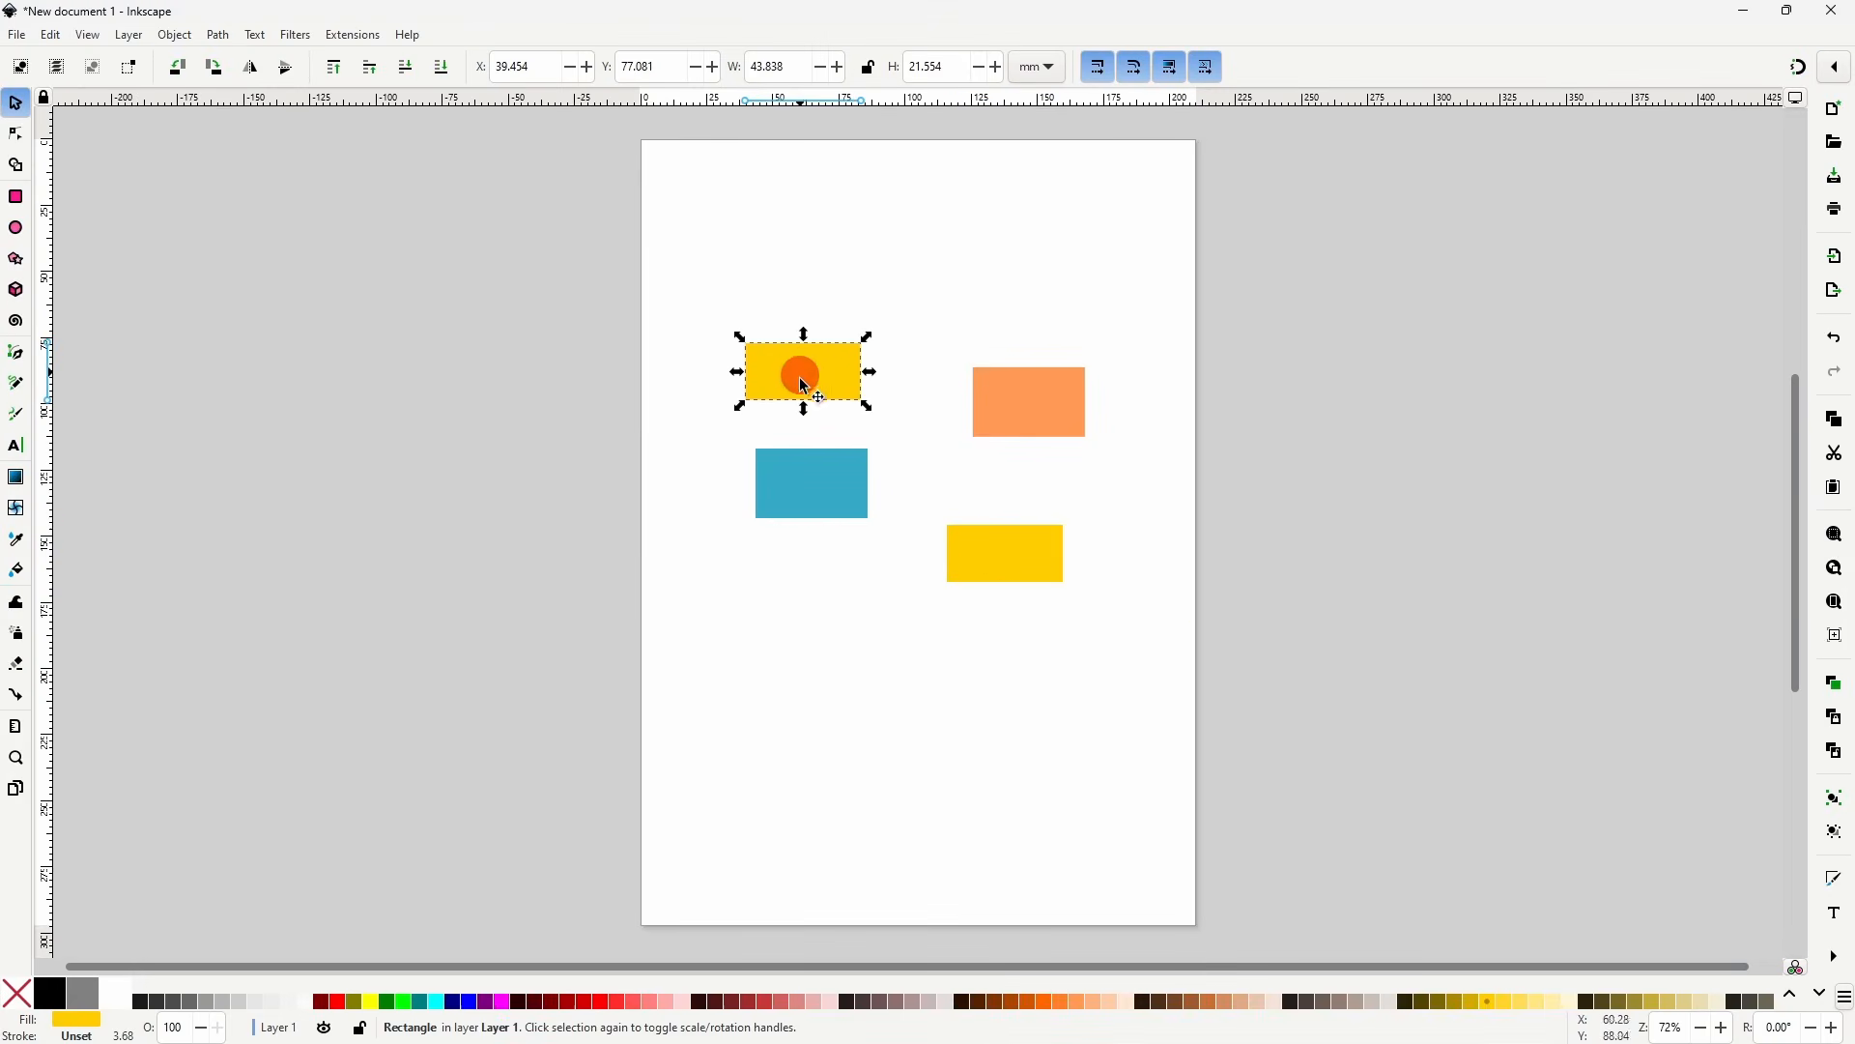
pyautogui.click(607, 1003)
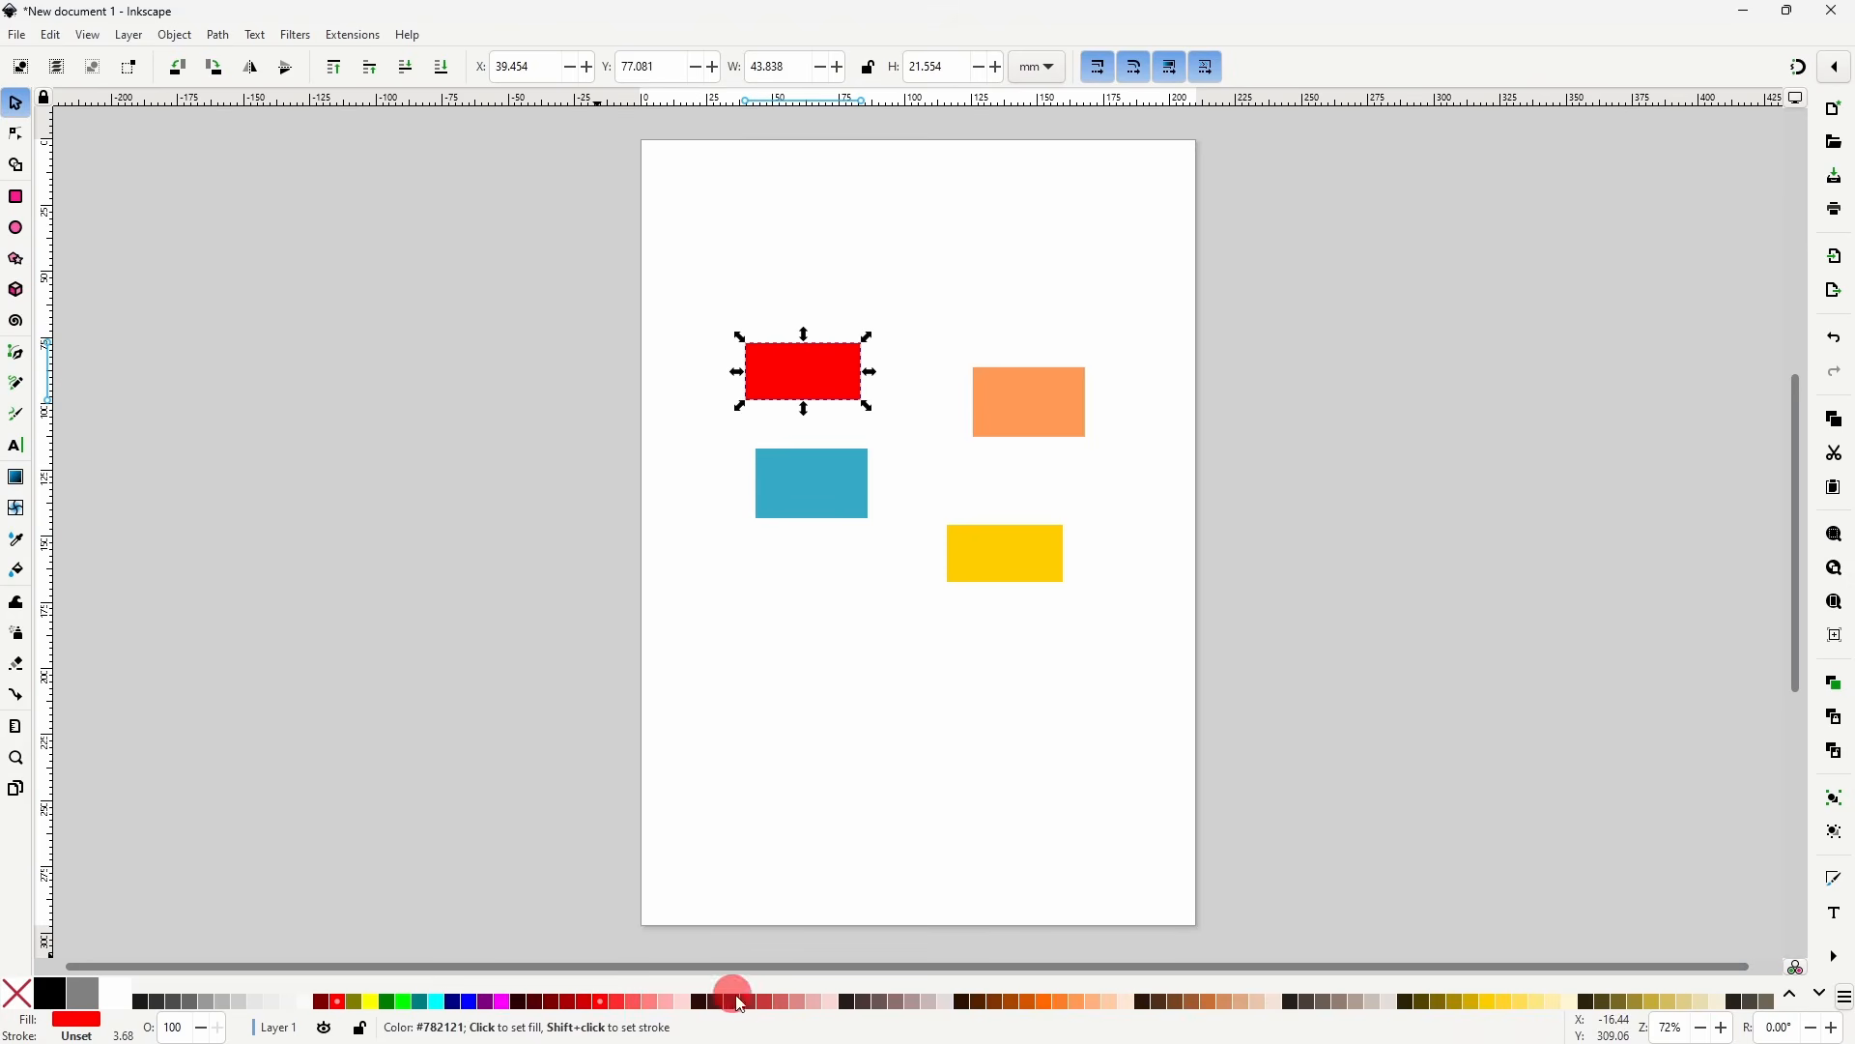
pyautogui.click(766, 1004)
pyautogui.moveTo(806, 334); pyautogui.dragTo(795, 311)
pyautogui.click(977, 551)
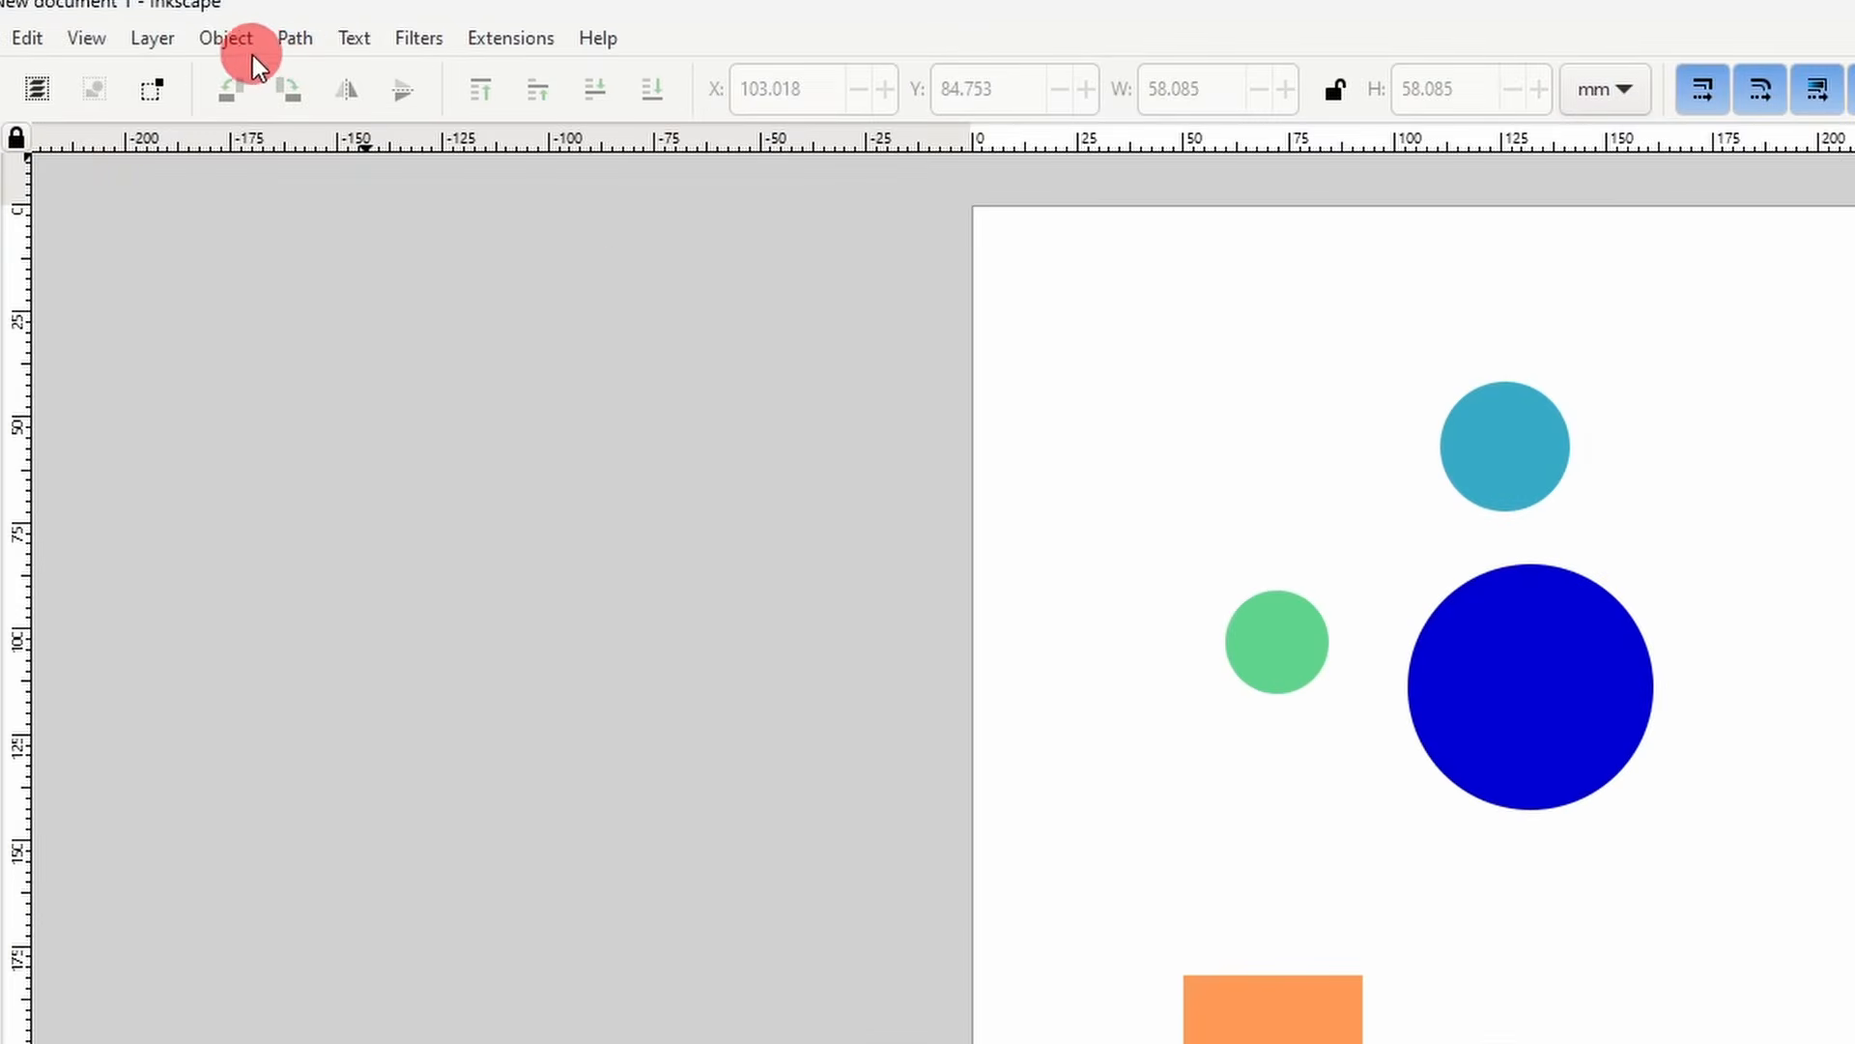
# - Open the Align and Distribute settings and make alignment relative to the last selected object
pyautogui.click(181, 37)
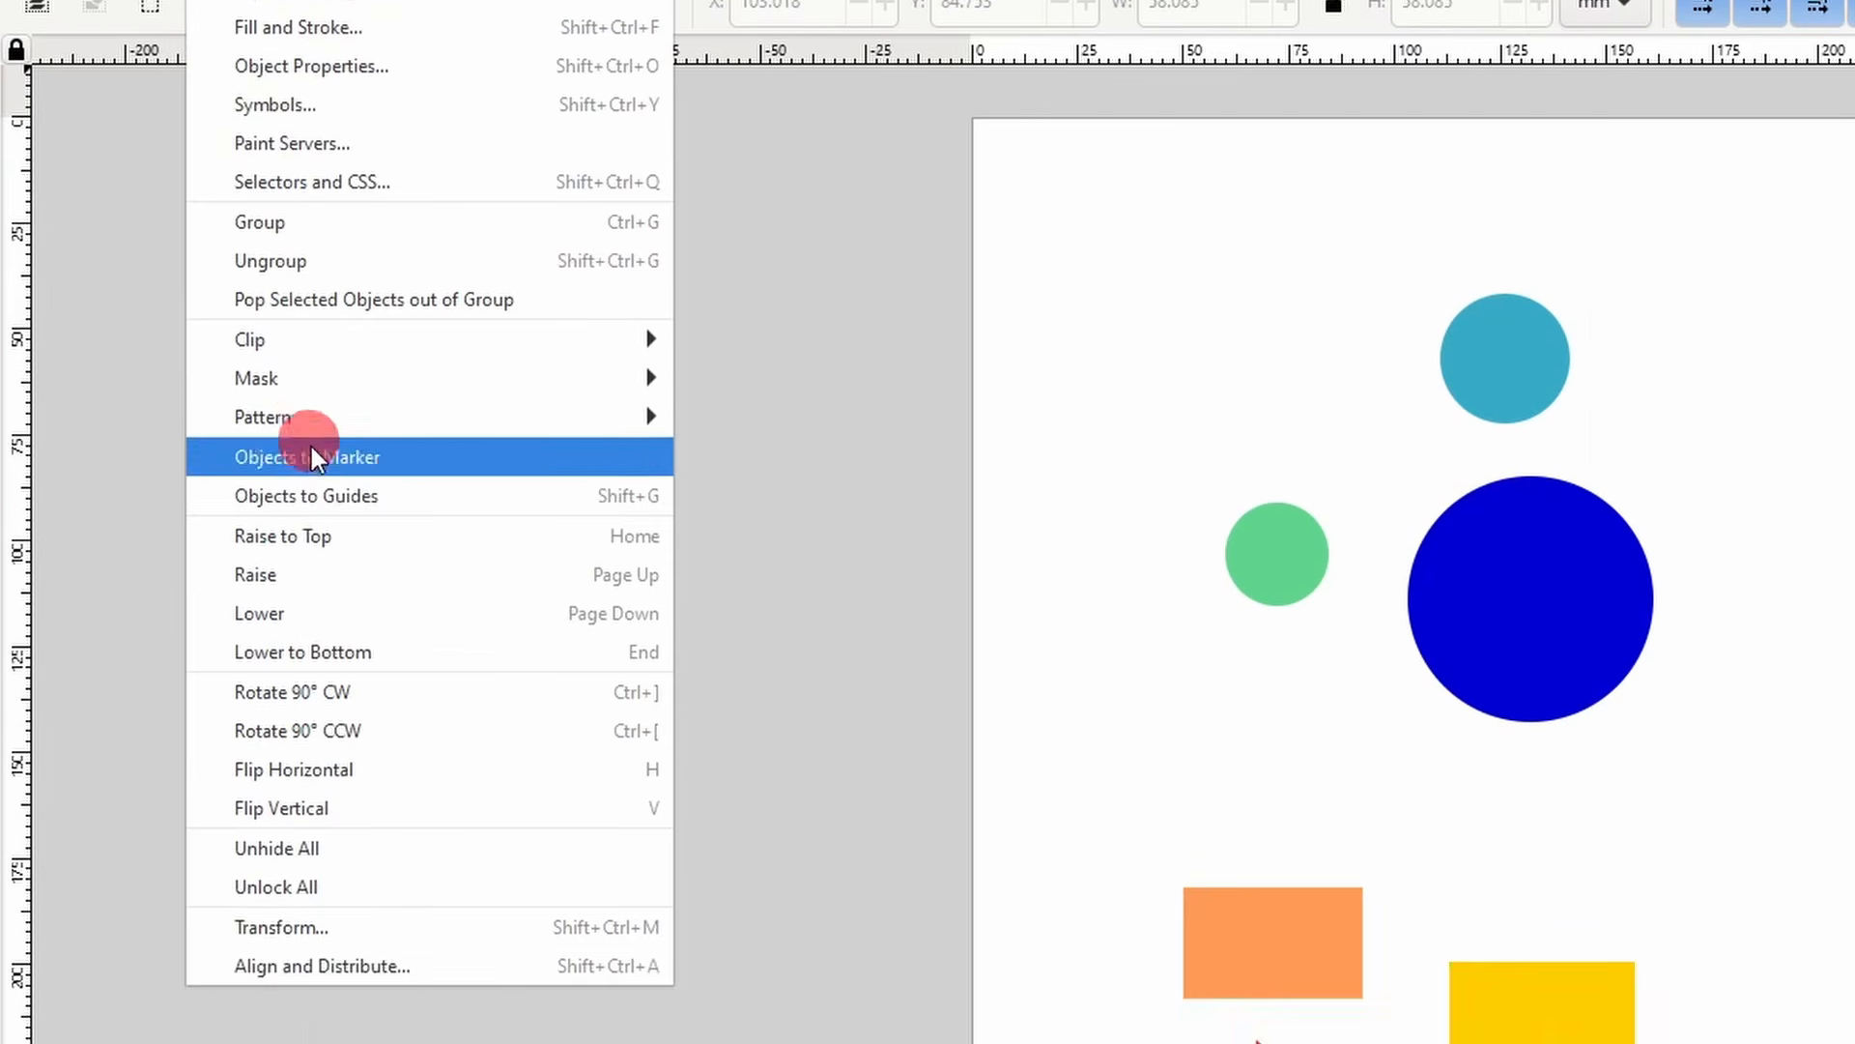
pyautogui.click(409, 962)
pyautogui.moveTo(1393, 353); pyautogui.dragTo(1308, 357)
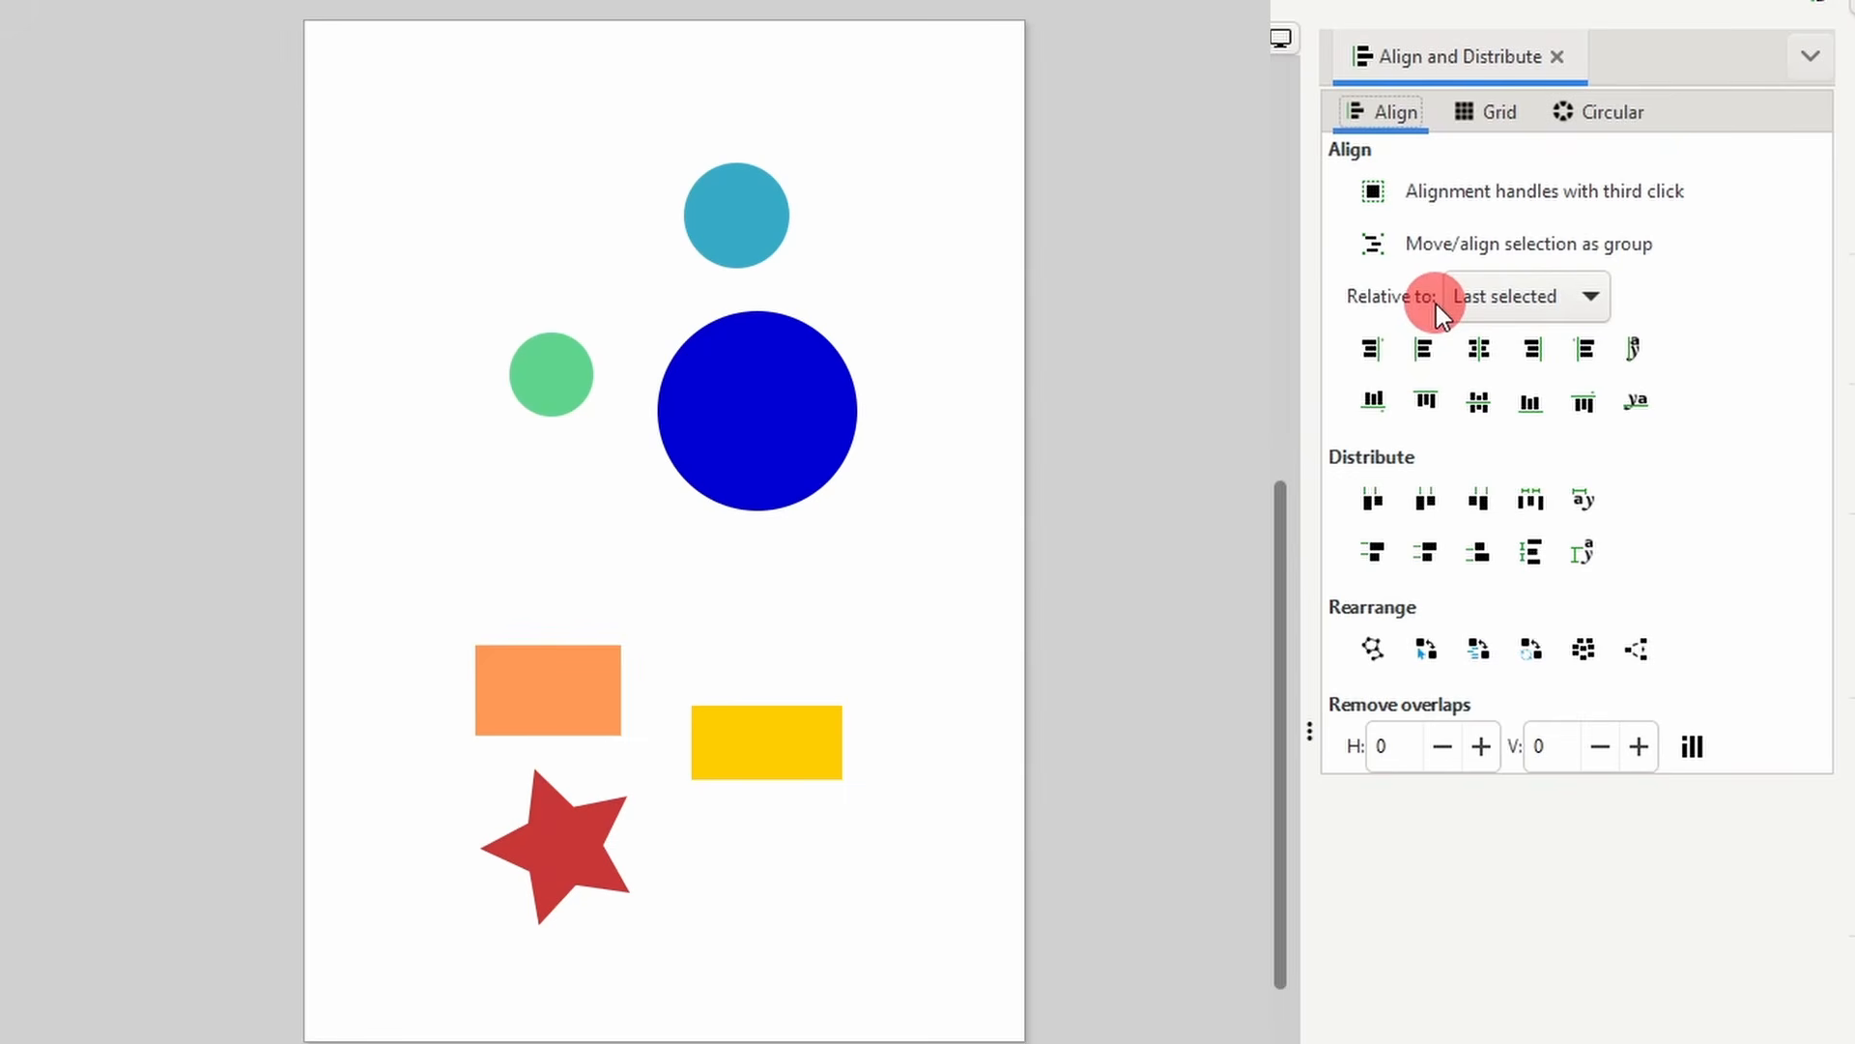
pyautogui.click(1533, 292)
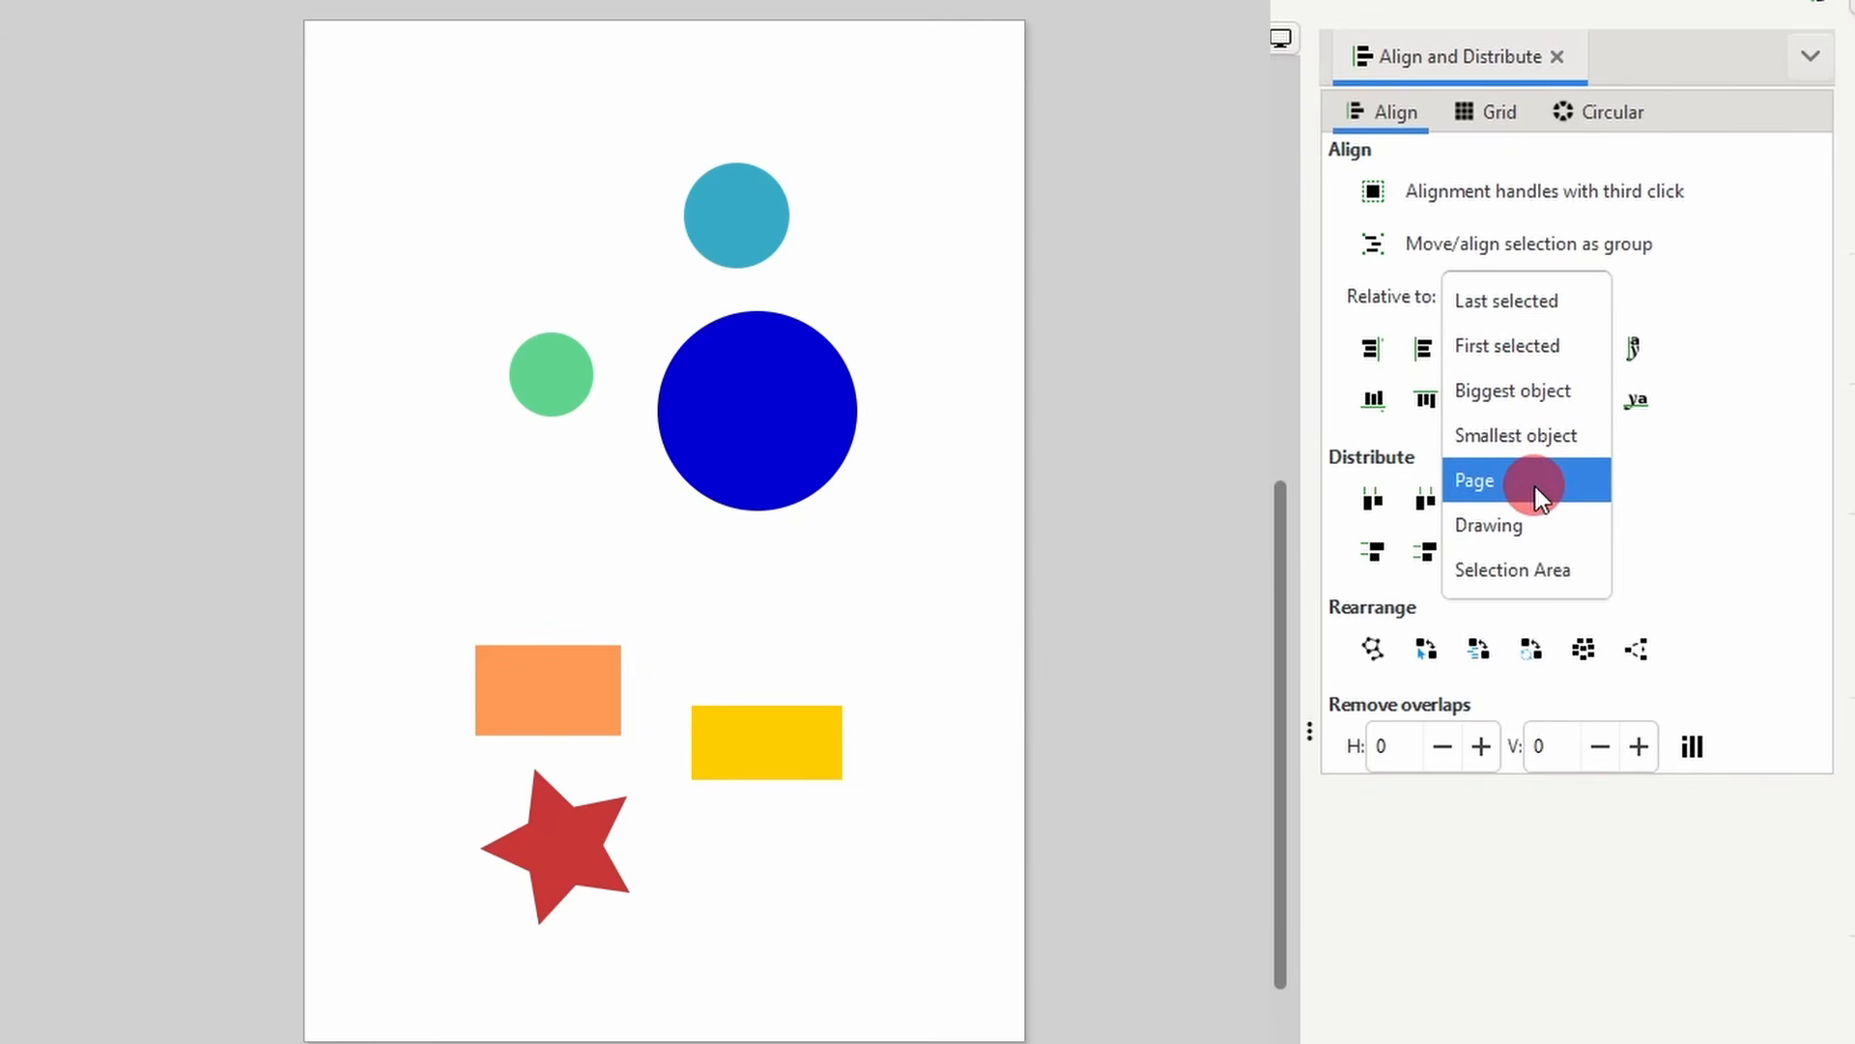
pyautogui.click(1514, 300)
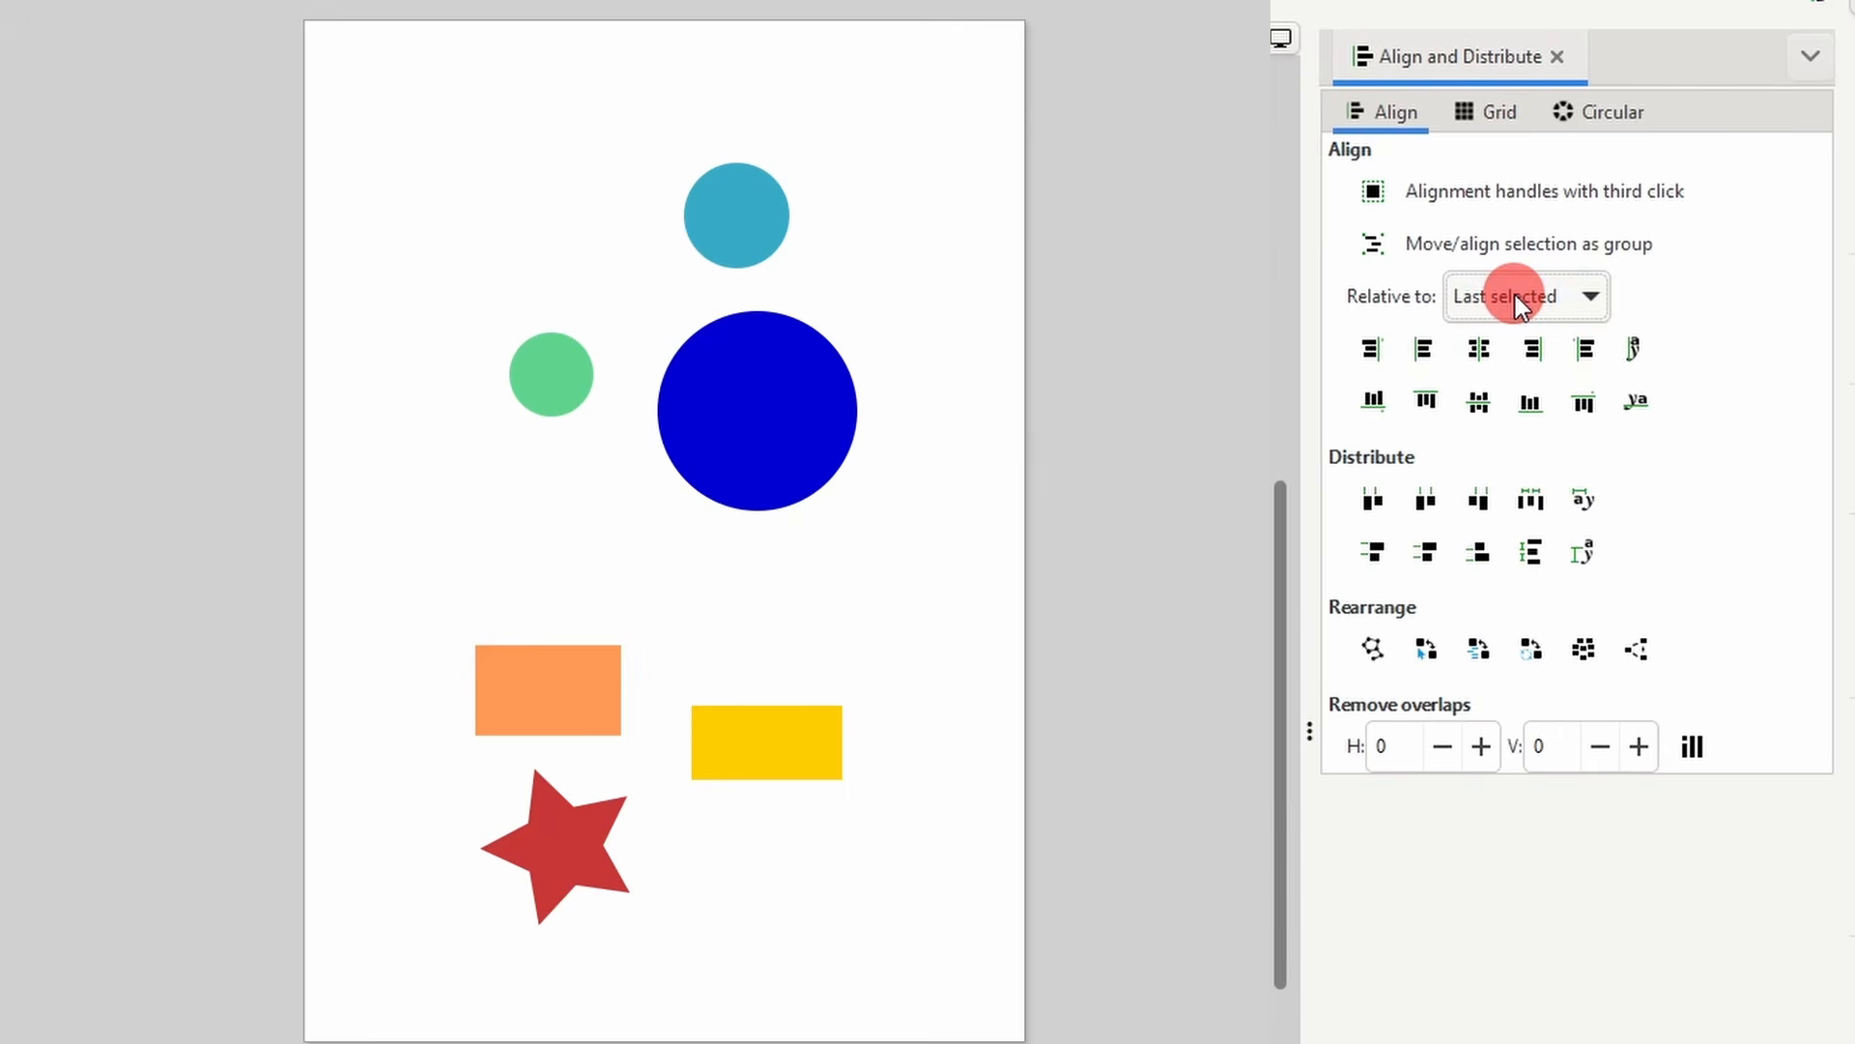
# - Select the light blue, green and large blue circles in that order and align their left edges
pyautogui.click(770, 216)
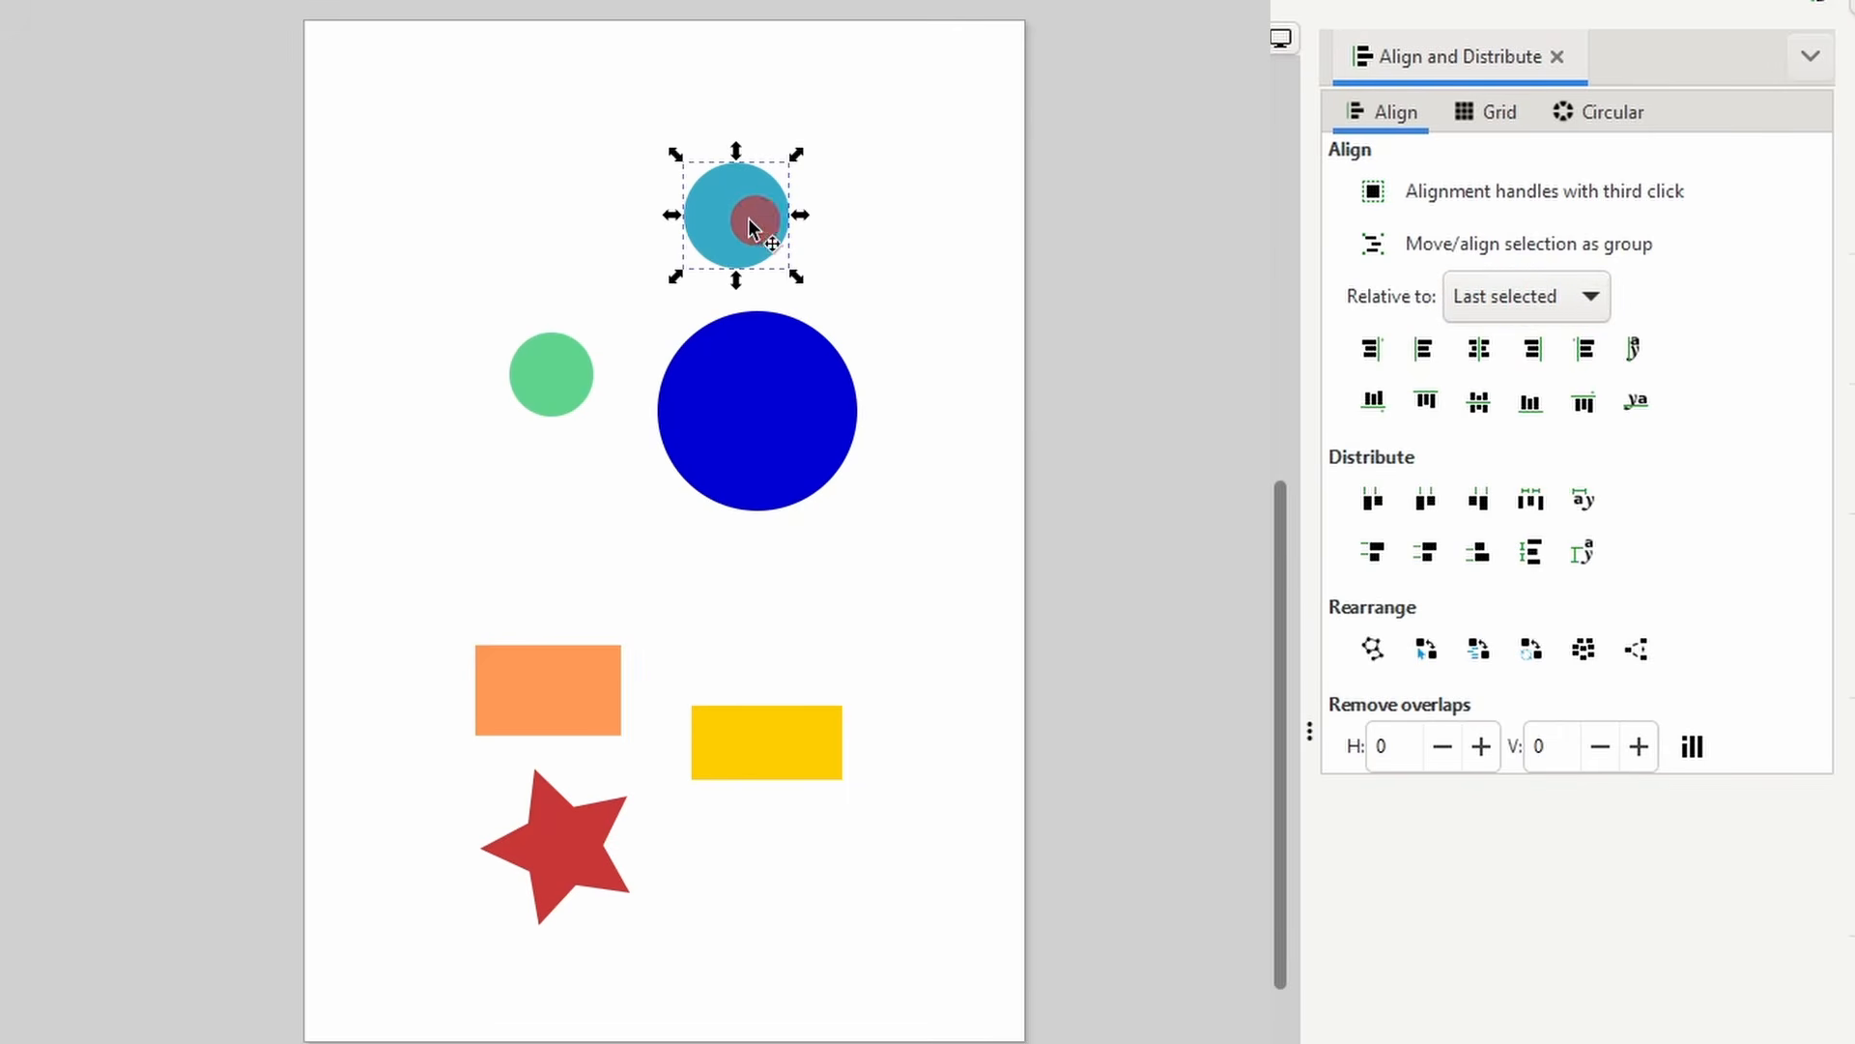
pyautogui.keyDown('shift'); pyautogui.click(530, 379); pyautogui.keyUp('shift')
pyautogui.keyDown('shift'); pyautogui.click(769, 388); pyautogui.keyUp('shift')
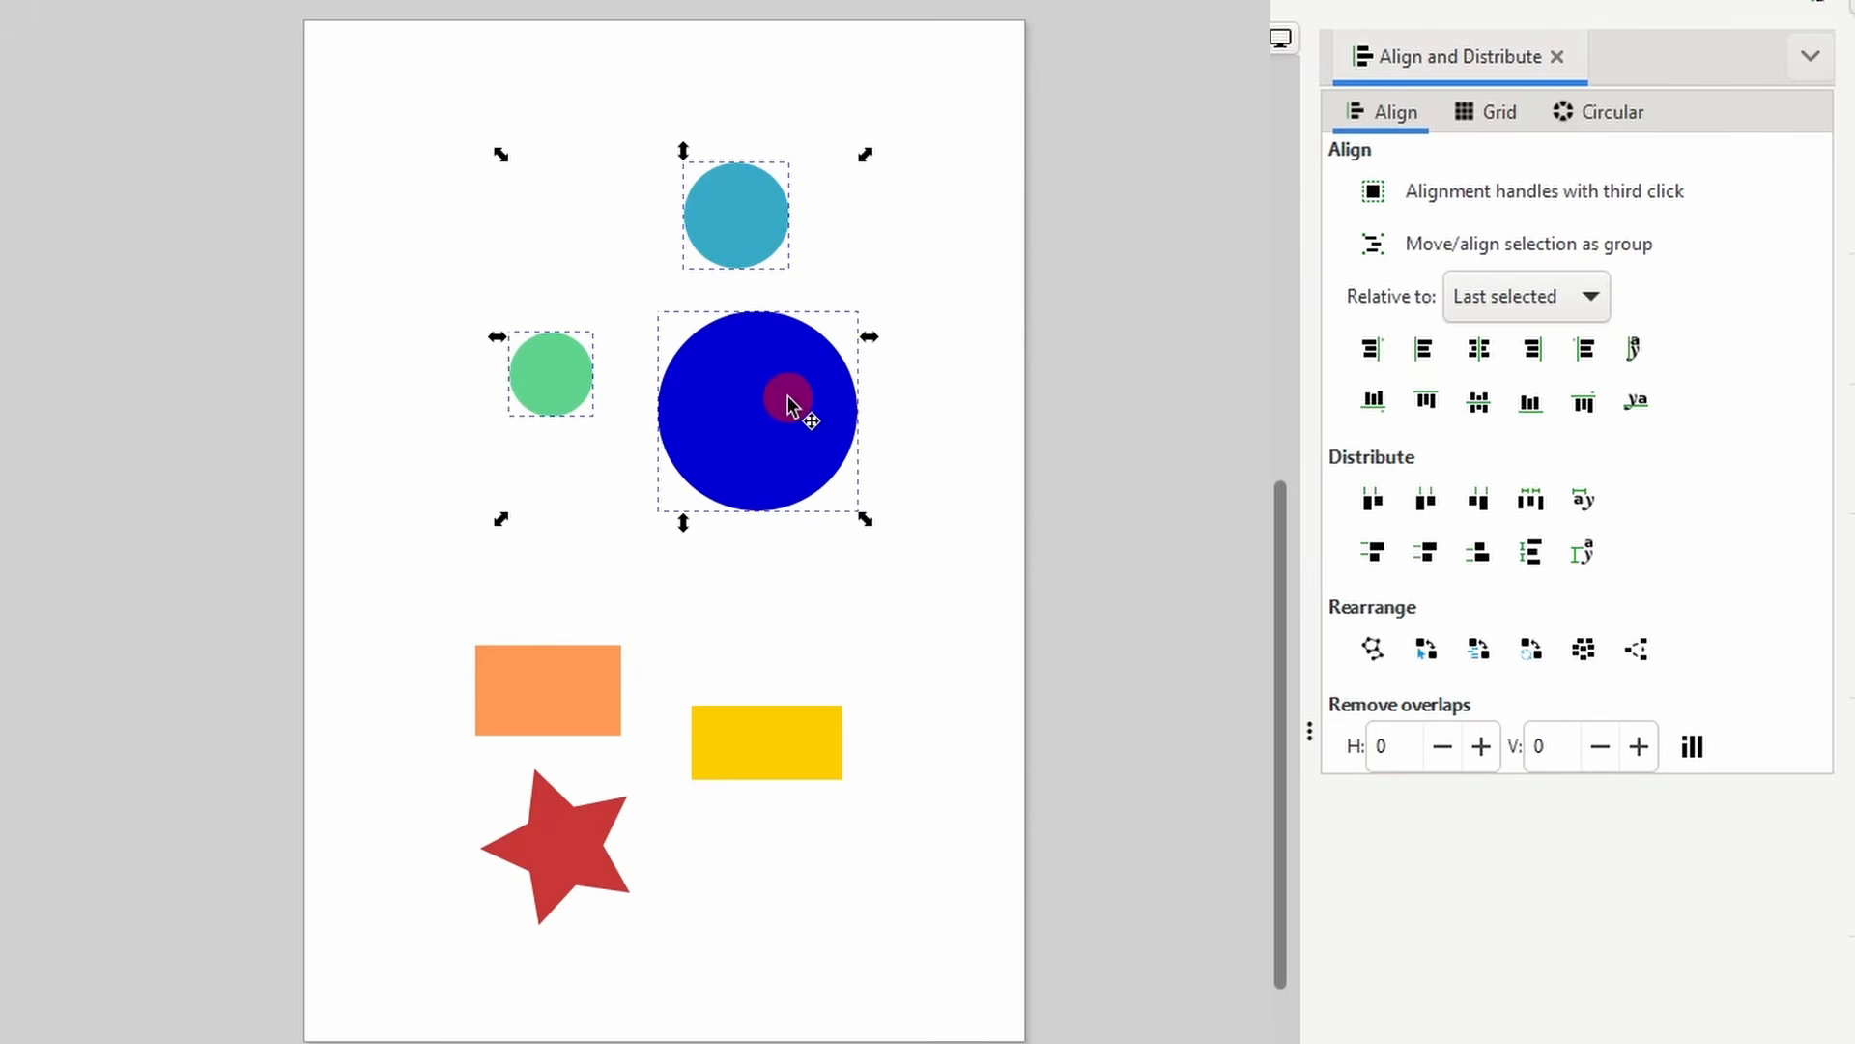
pyautogui.click(1423, 350)
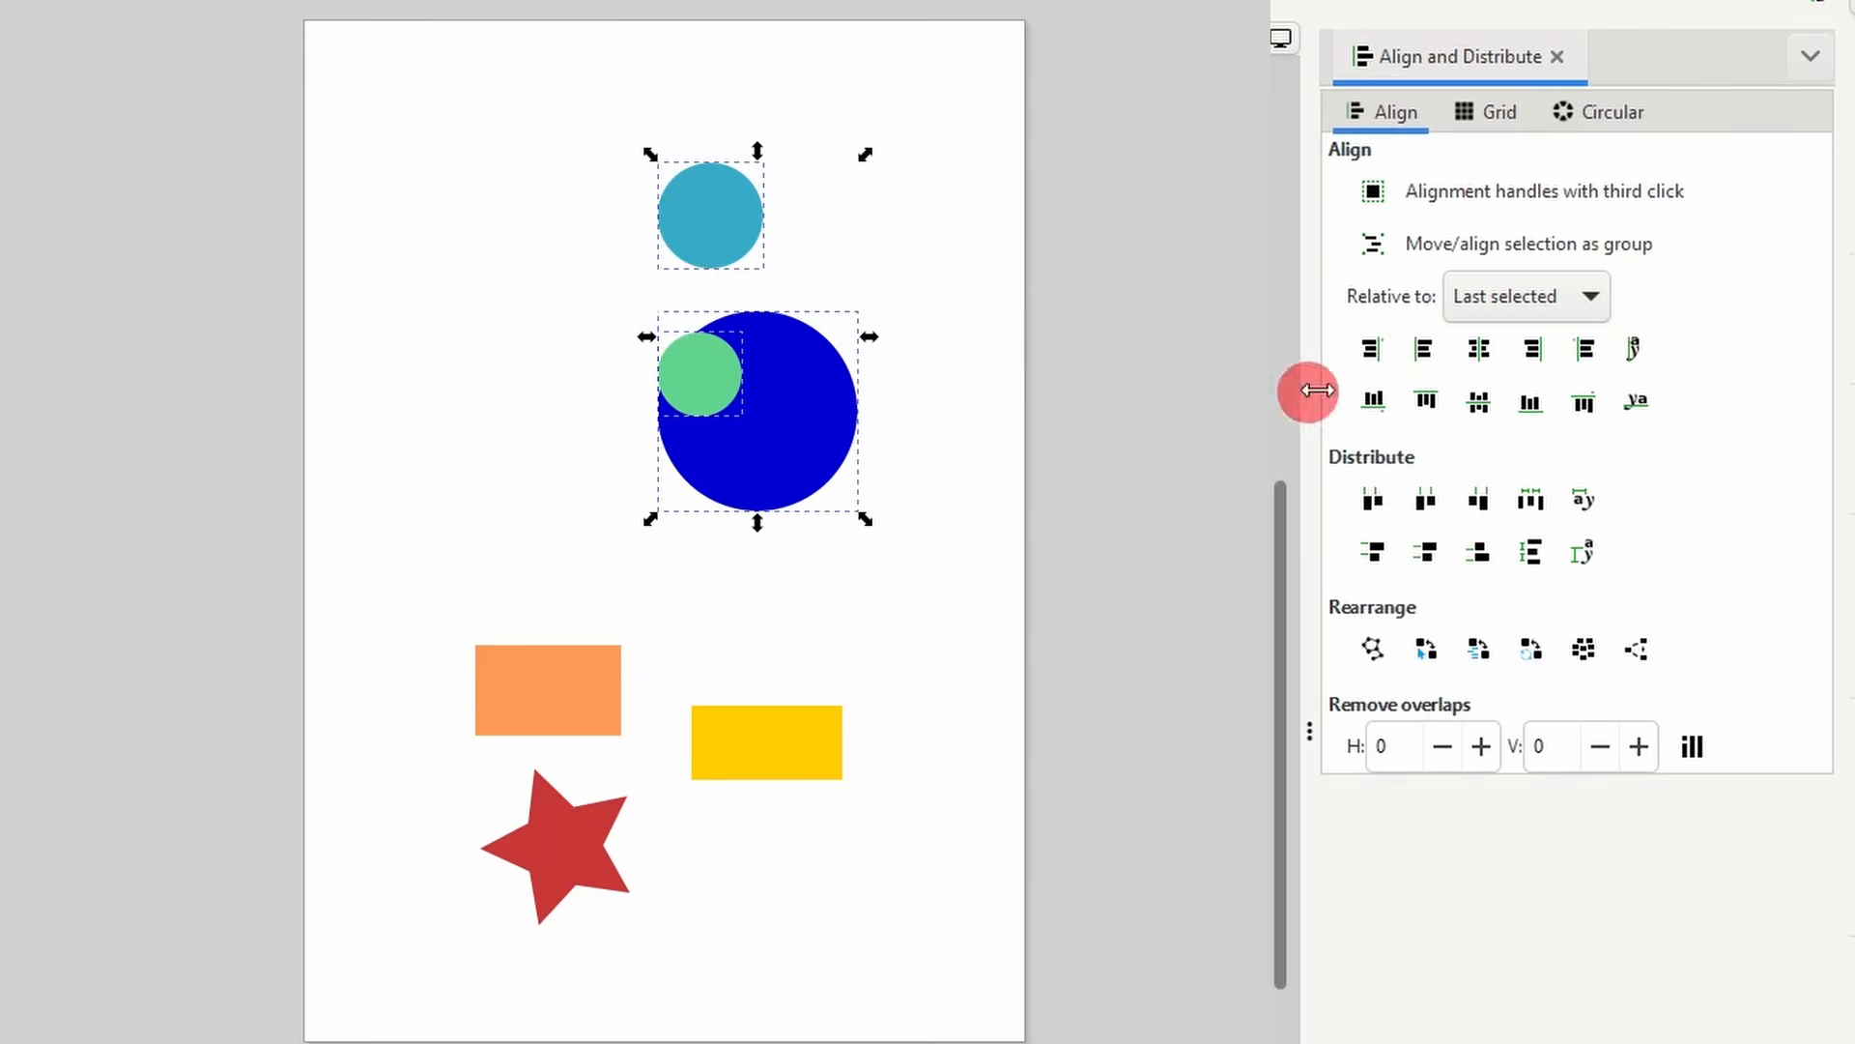
# - Centre the three circles on each other horizontally and vertically, and move them together slightly up and to the left
pyautogui.click(1469, 354)
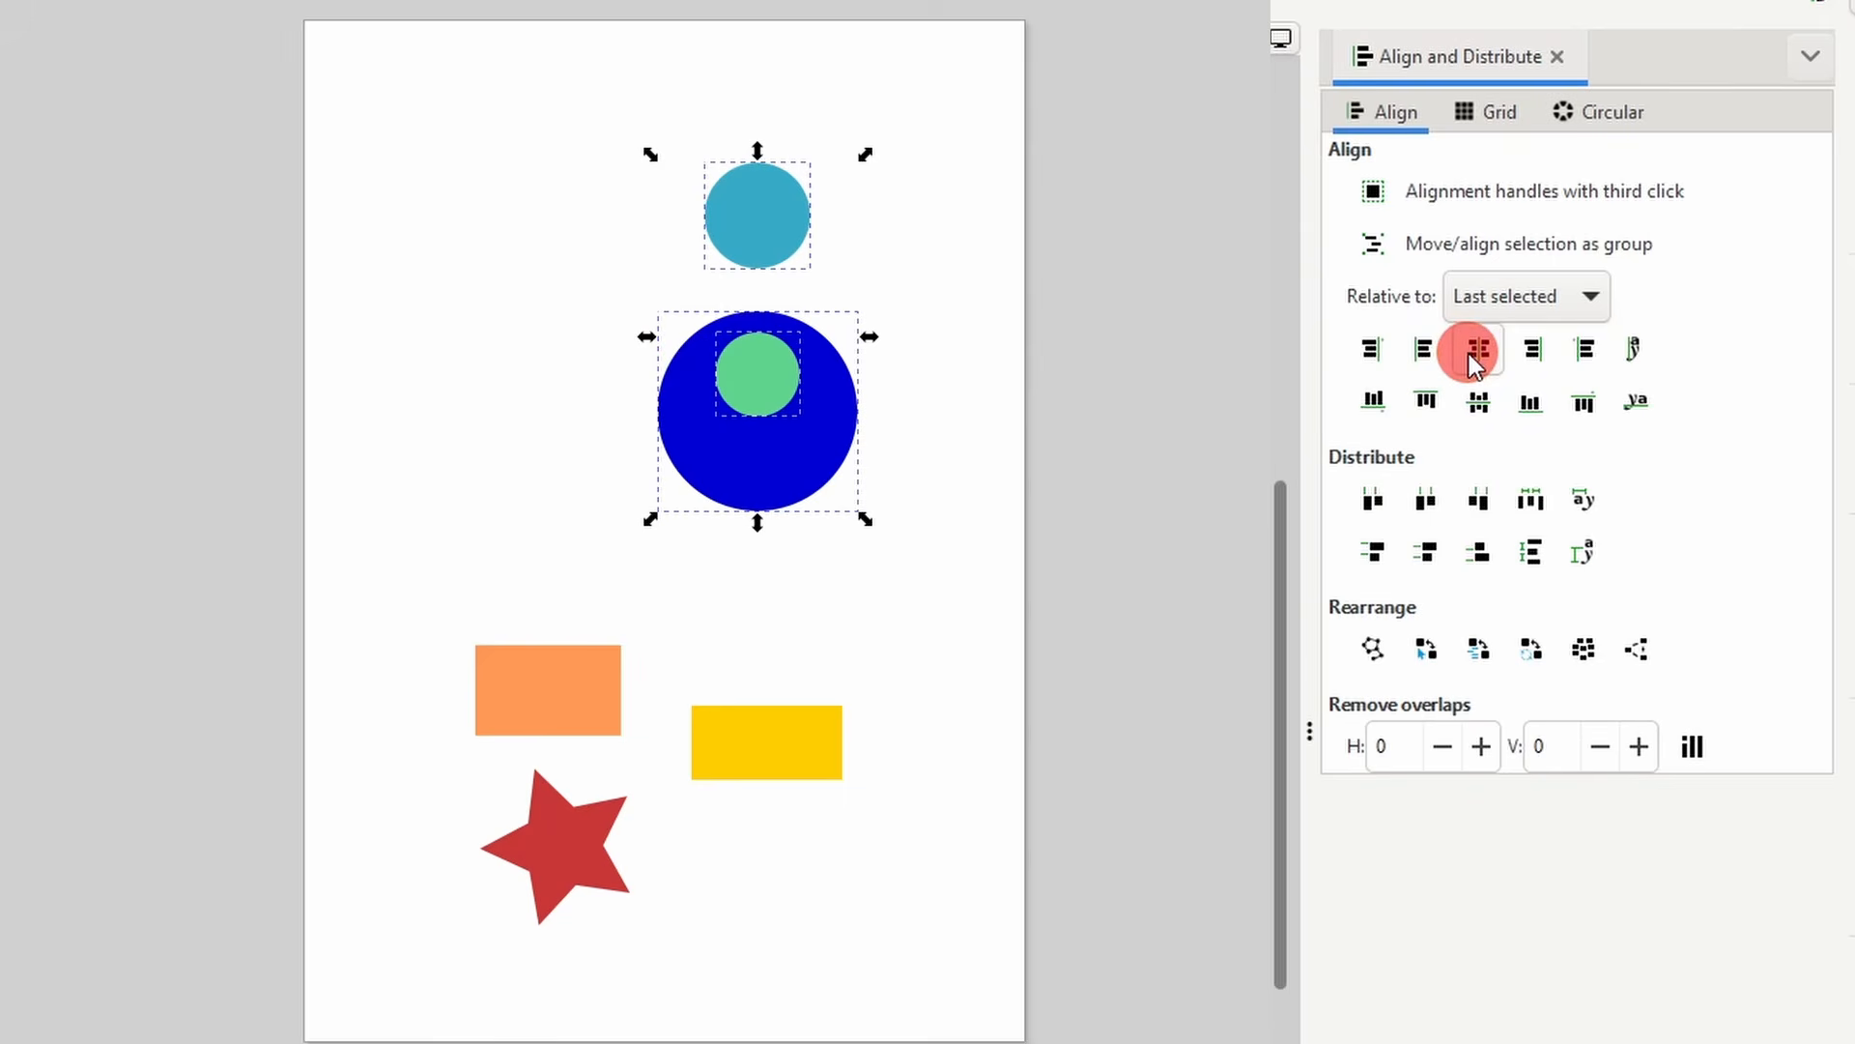
pyautogui.click(1480, 400)
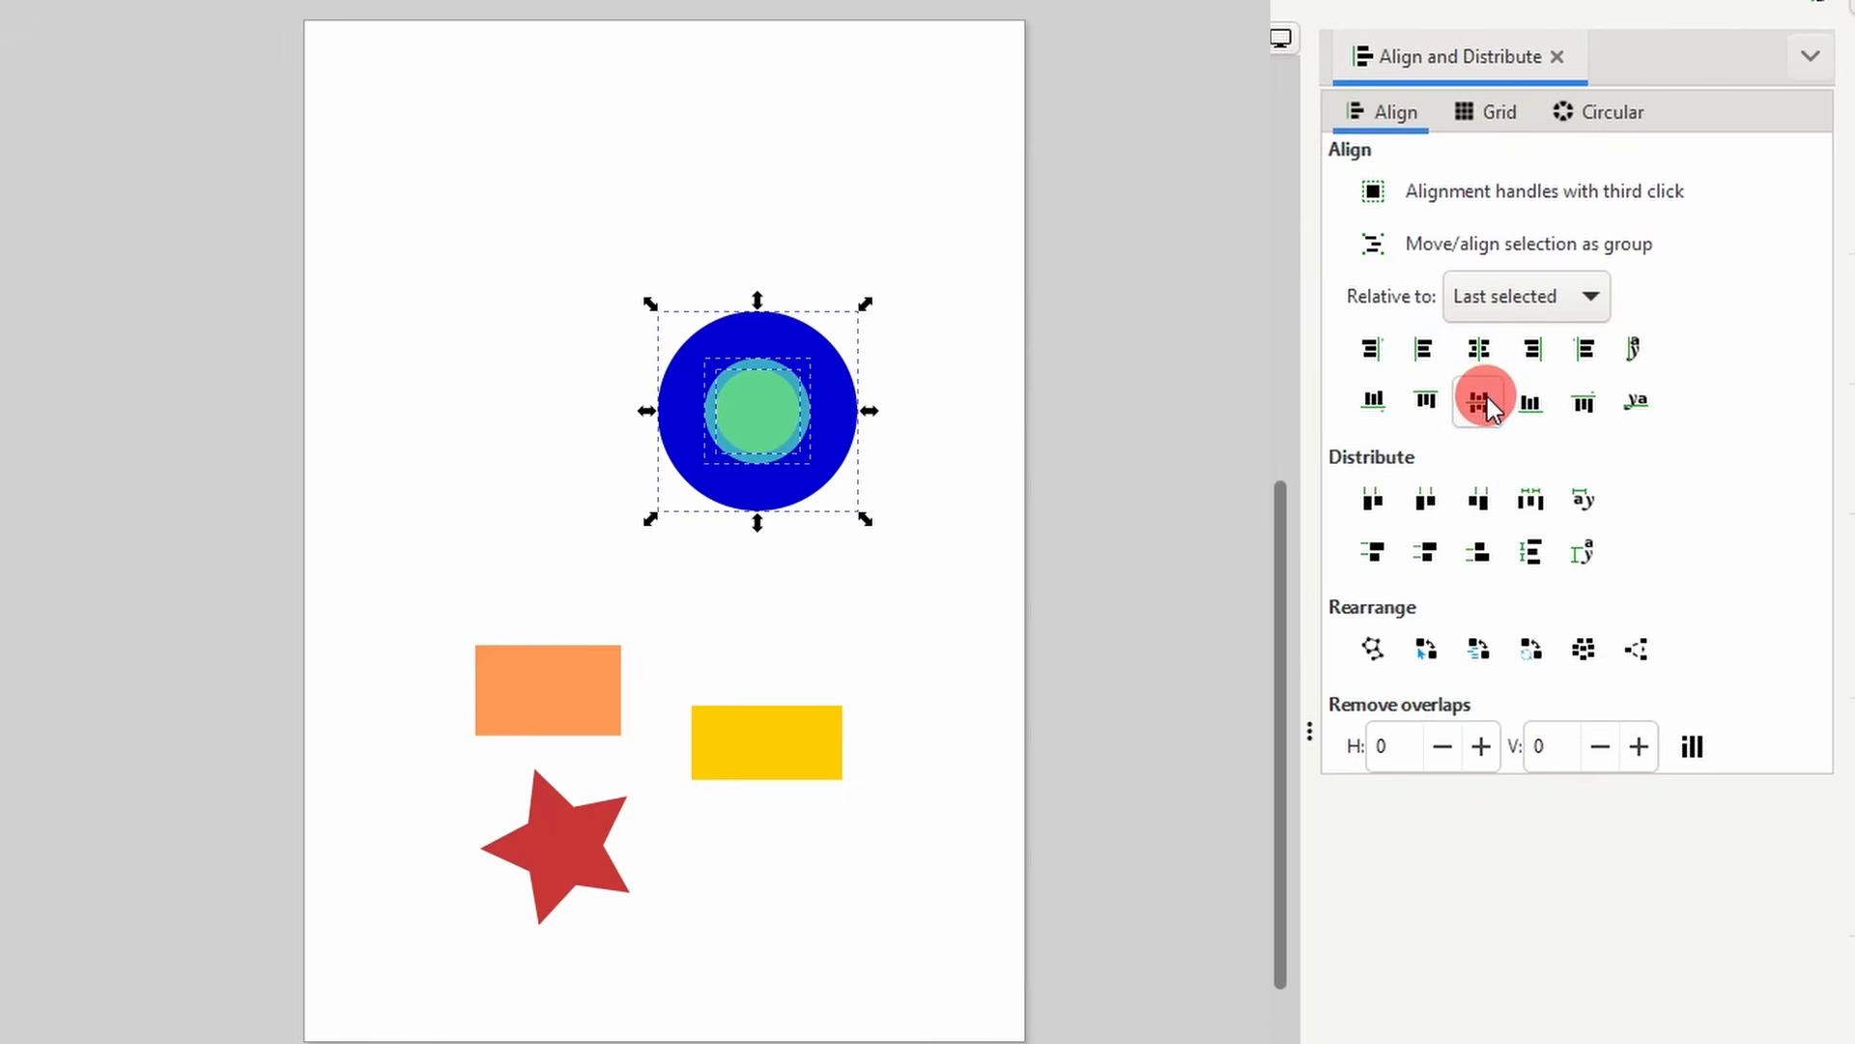
pyautogui.moveTo(814, 359); pyautogui.dragTo(741, 326)
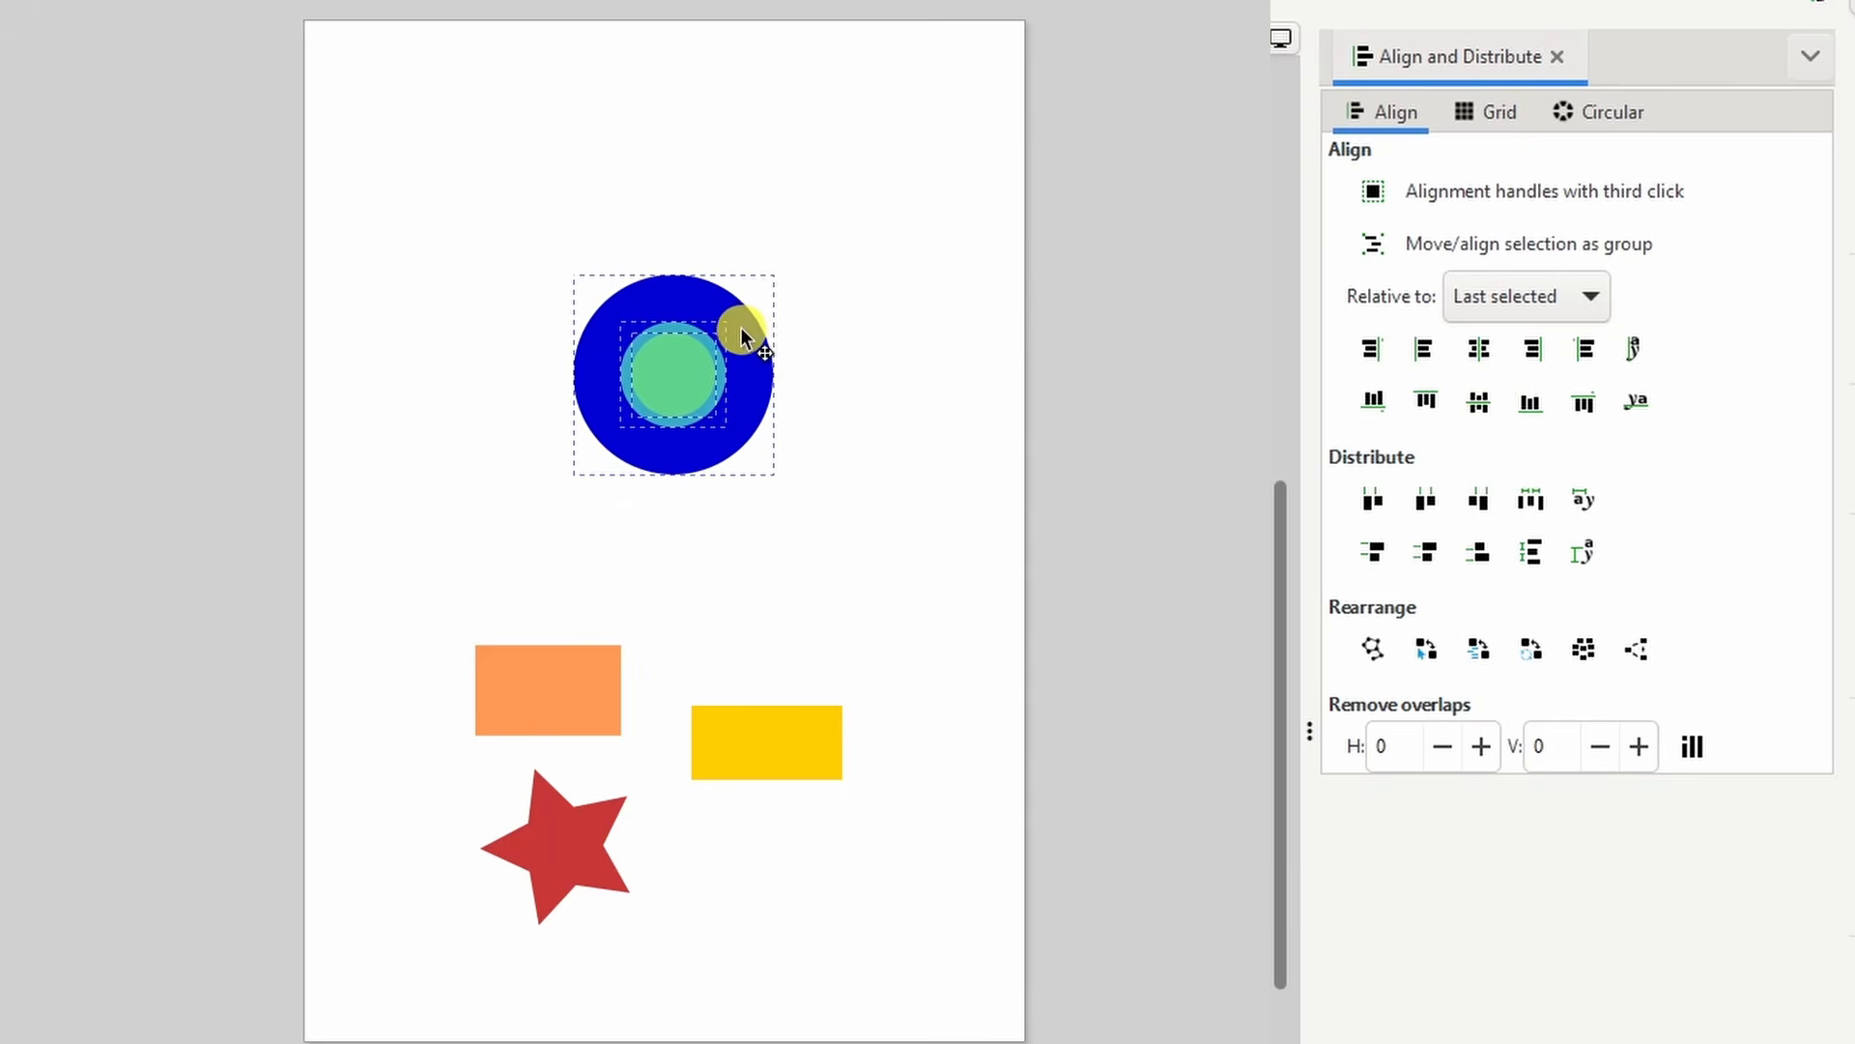
# - Align the three circles to the page's left and top edges, using Page as the reference
pyautogui.click(1504, 301)
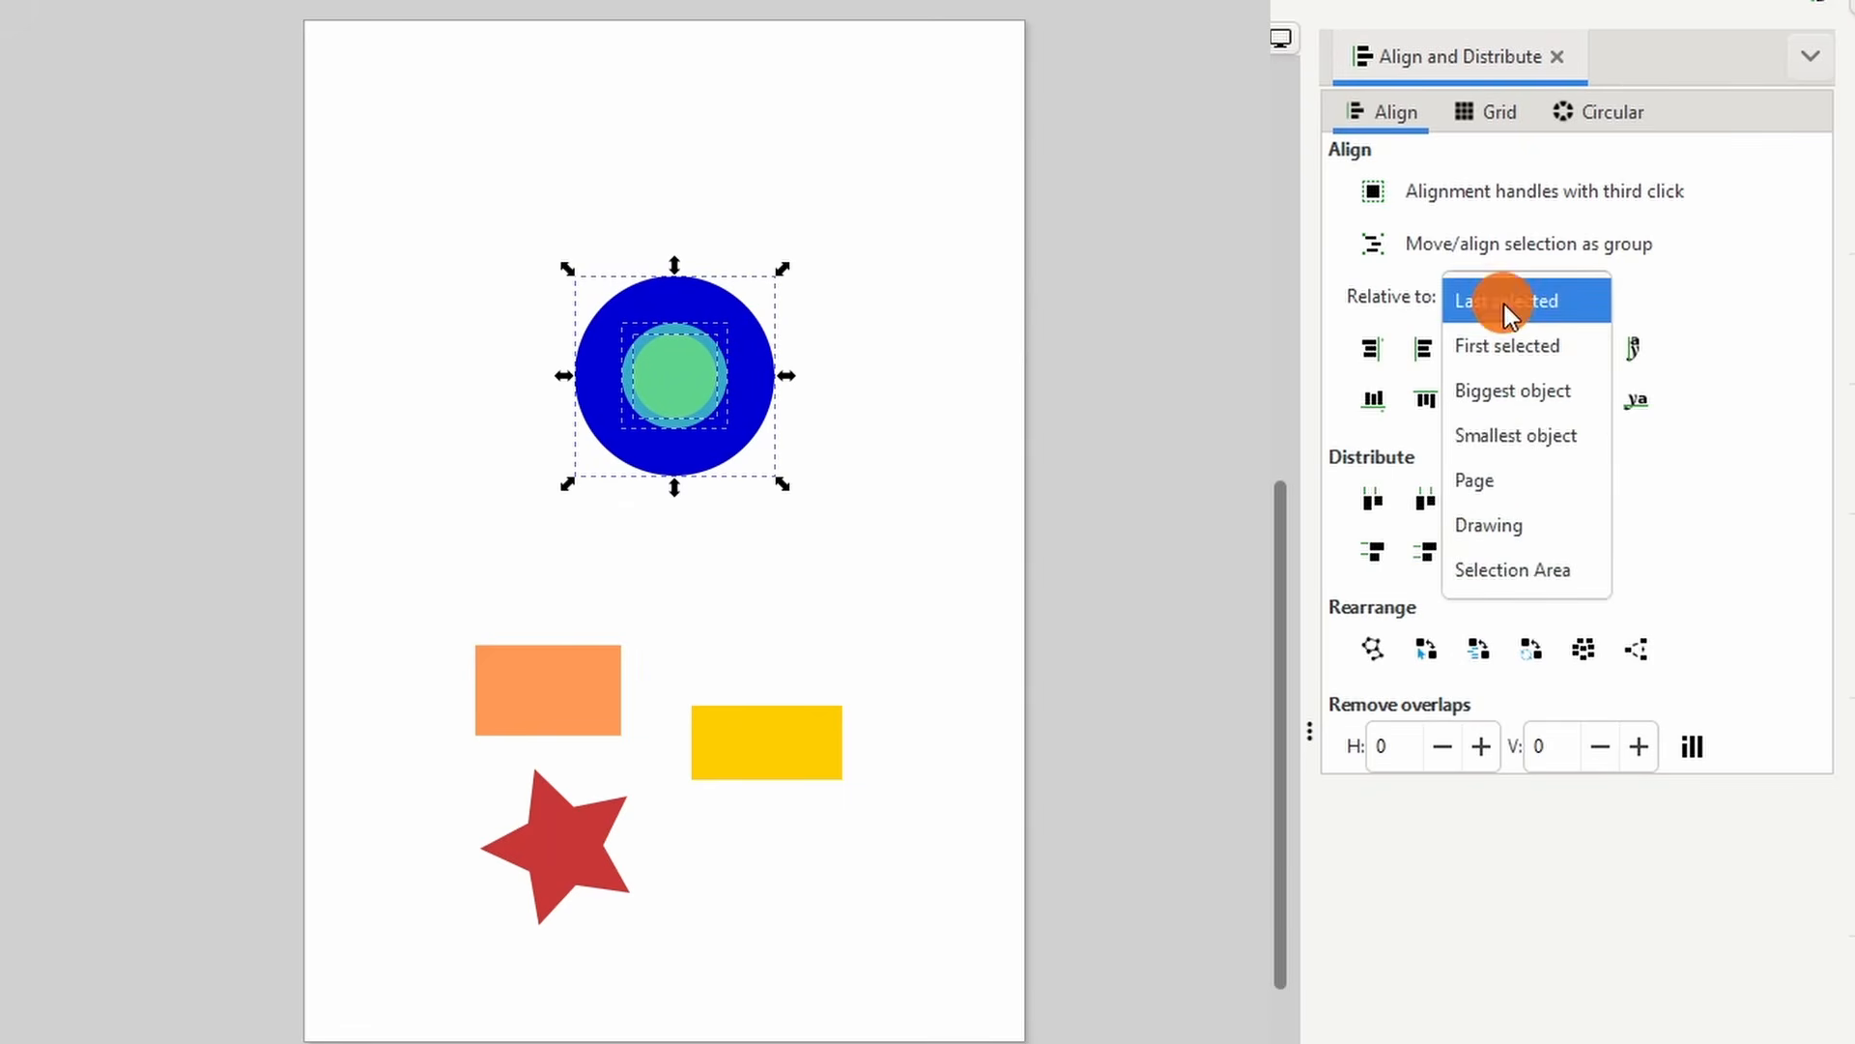
pyautogui.click(1518, 477)
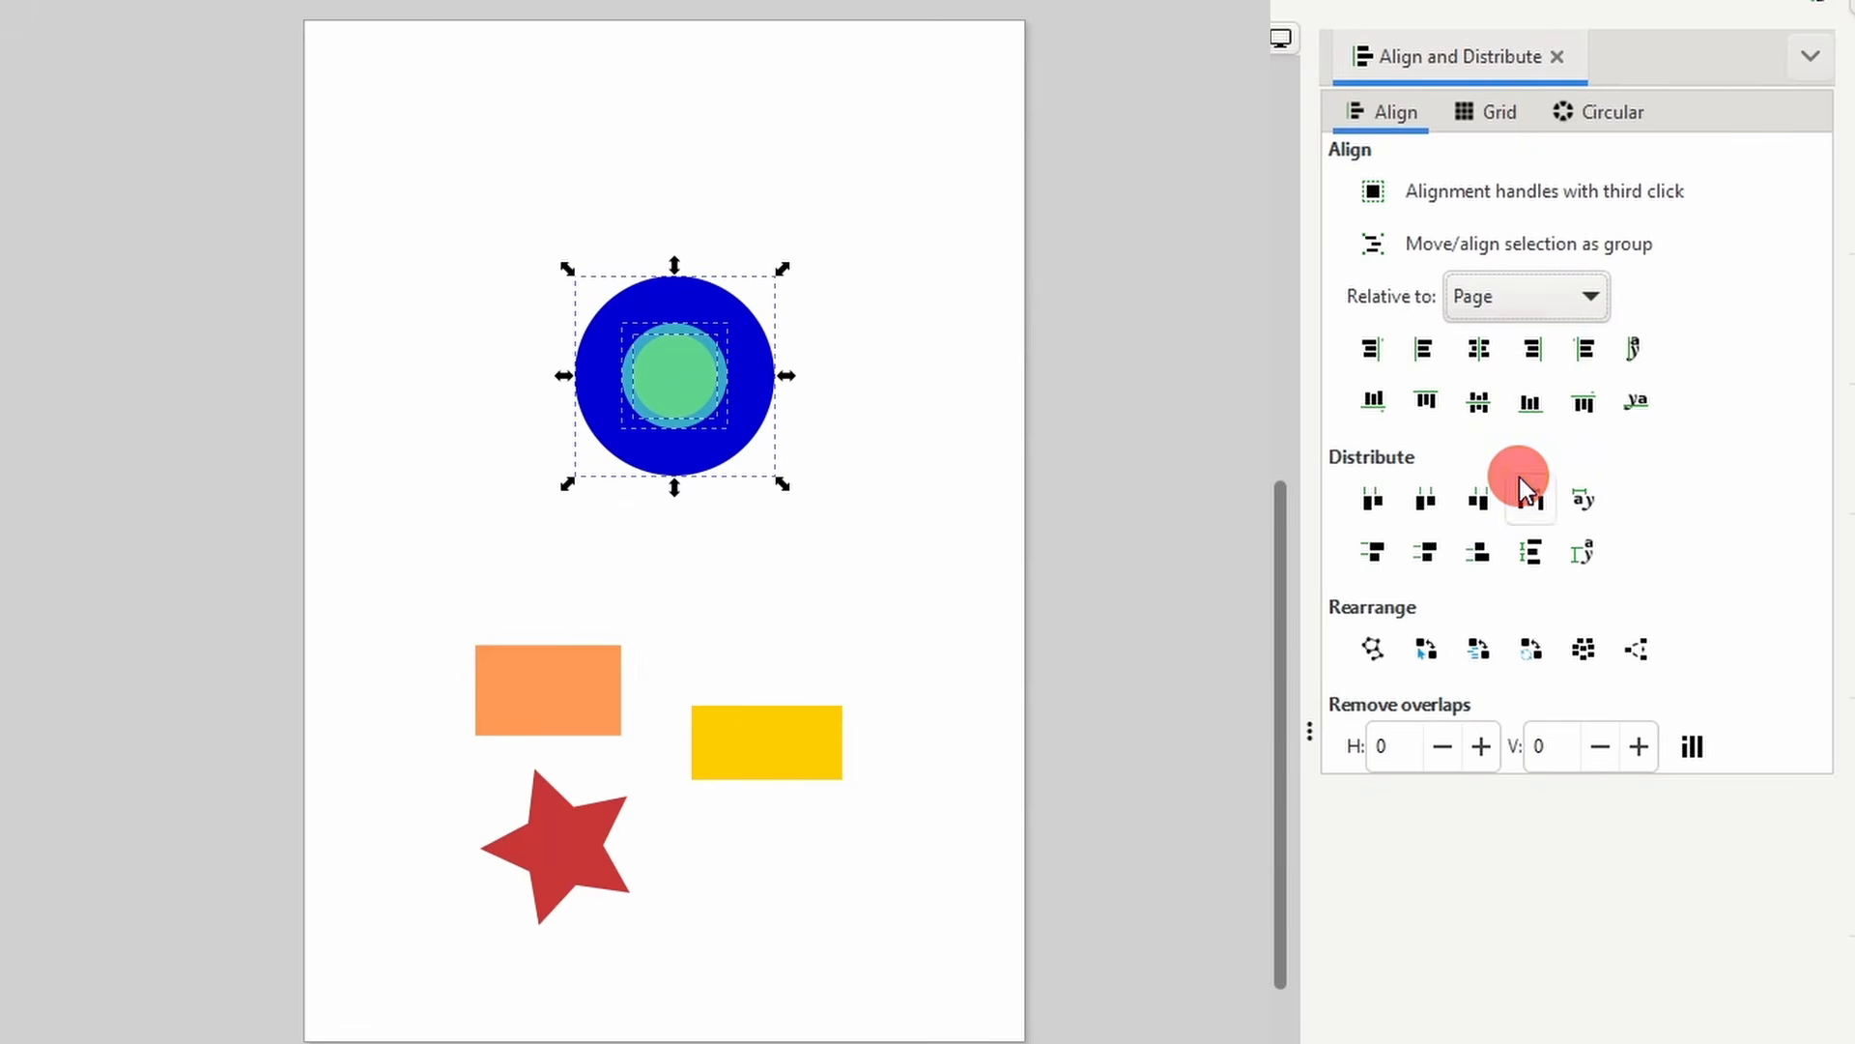
pyautogui.click(1421, 346)
pyautogui.click(1424, 396)
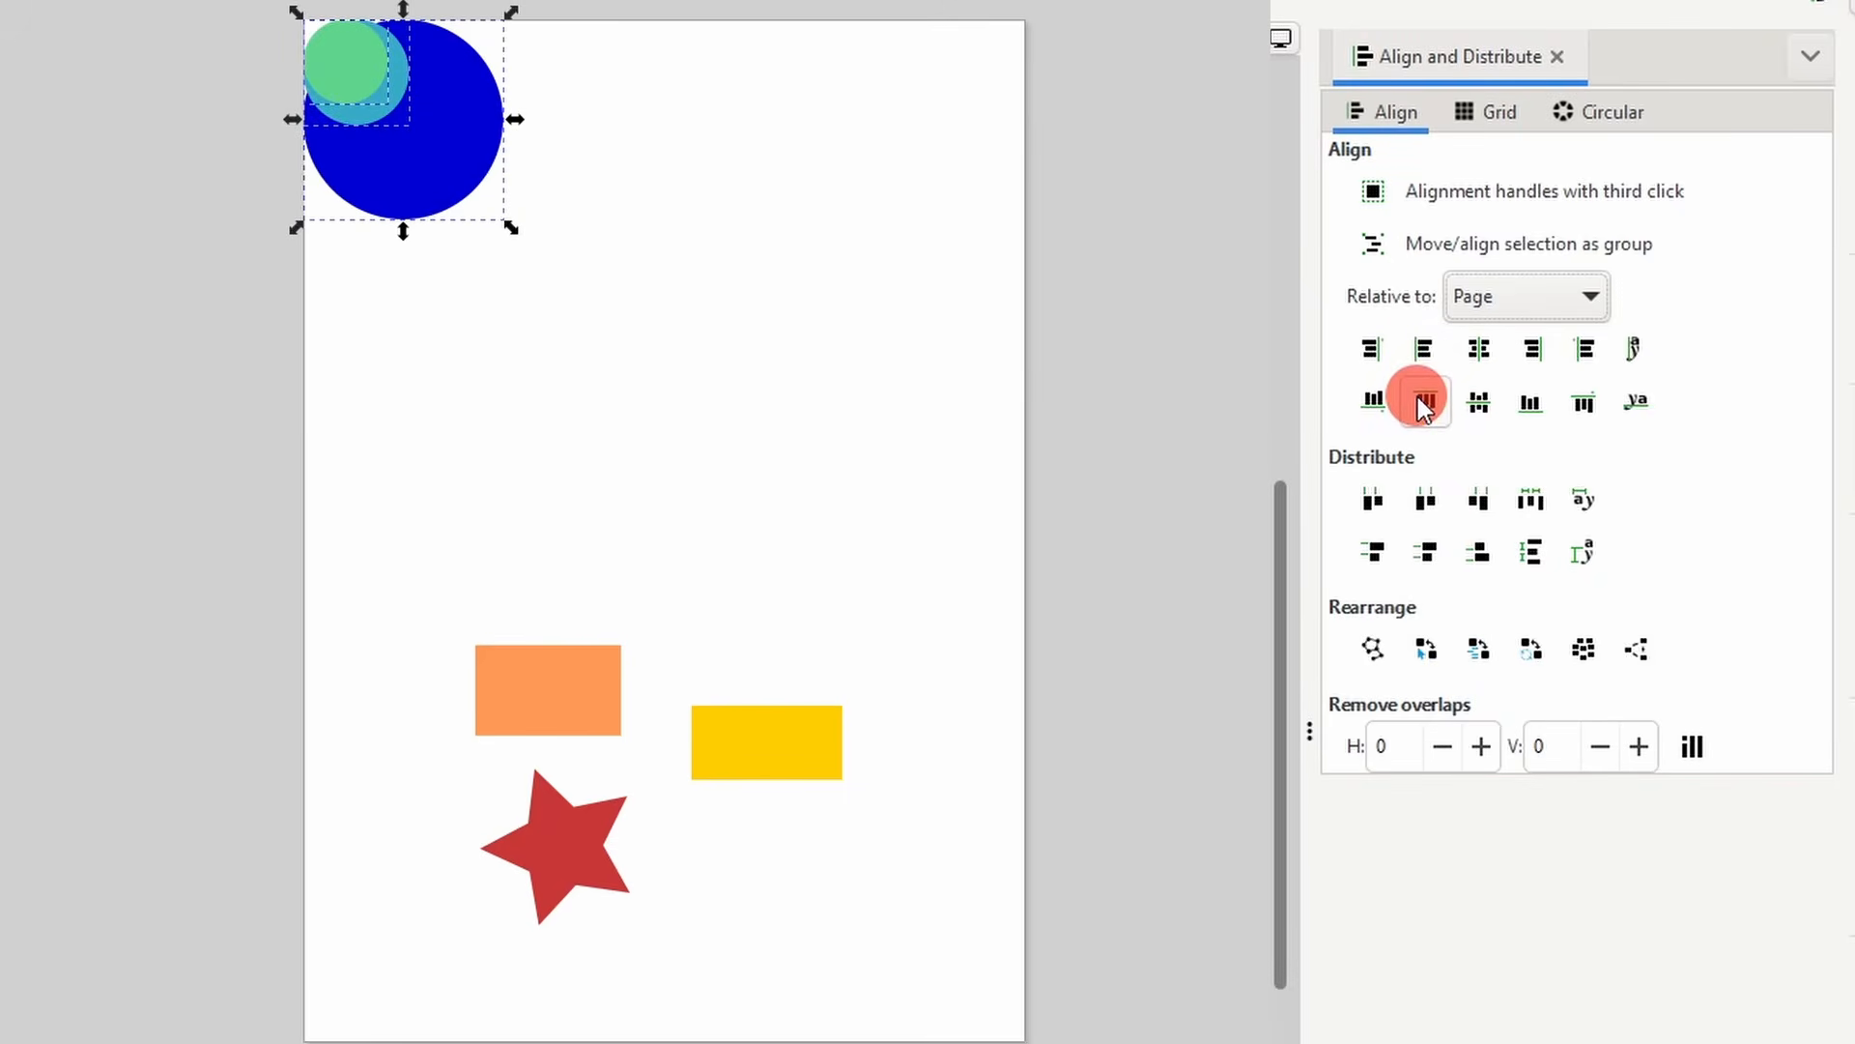
# - Centre the three circles horizontally and vertically on the page and deselect them
pyautogui.click(1477, 350)
pyautogui.click(1479, 403)
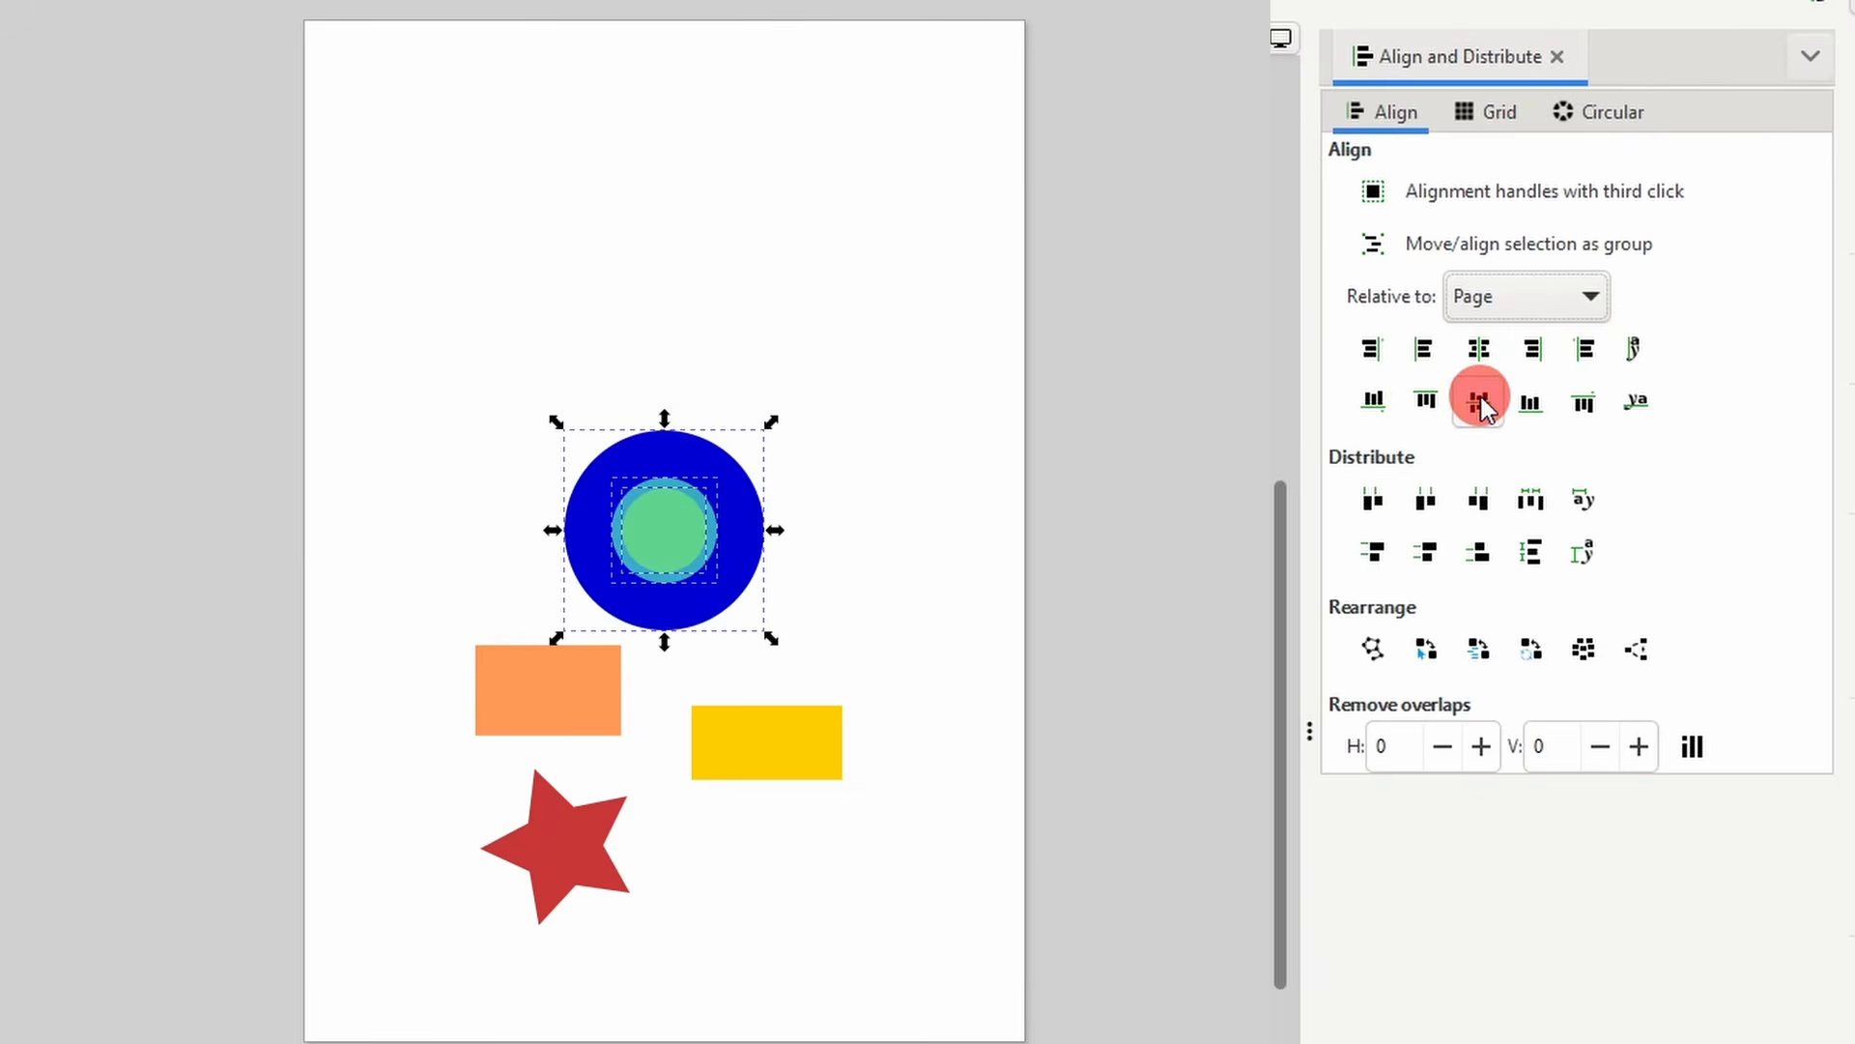
pyautogui.press('Escape')
# - Set alignment relative to Last selected and distribute all six objects with even horizontal and vertical gaps
pyautogui.click(1500, 302)
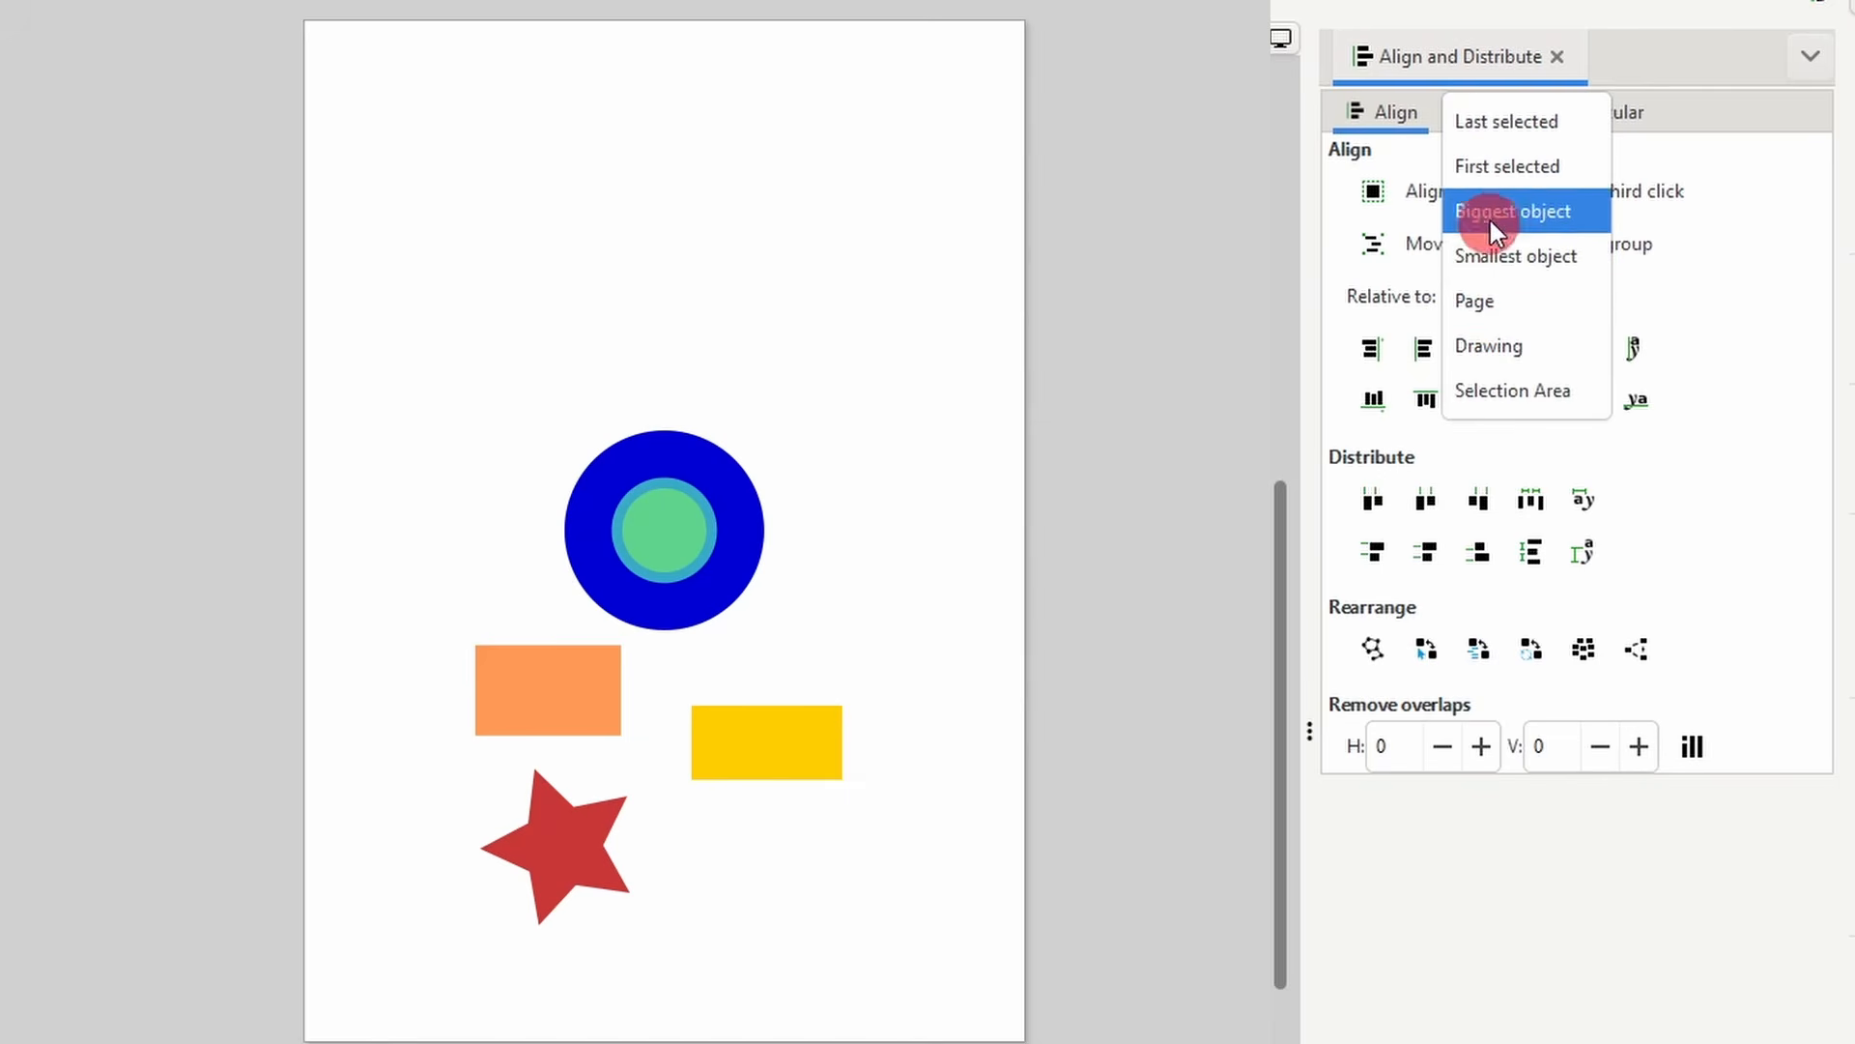
pyautogui.click(1503, 124)
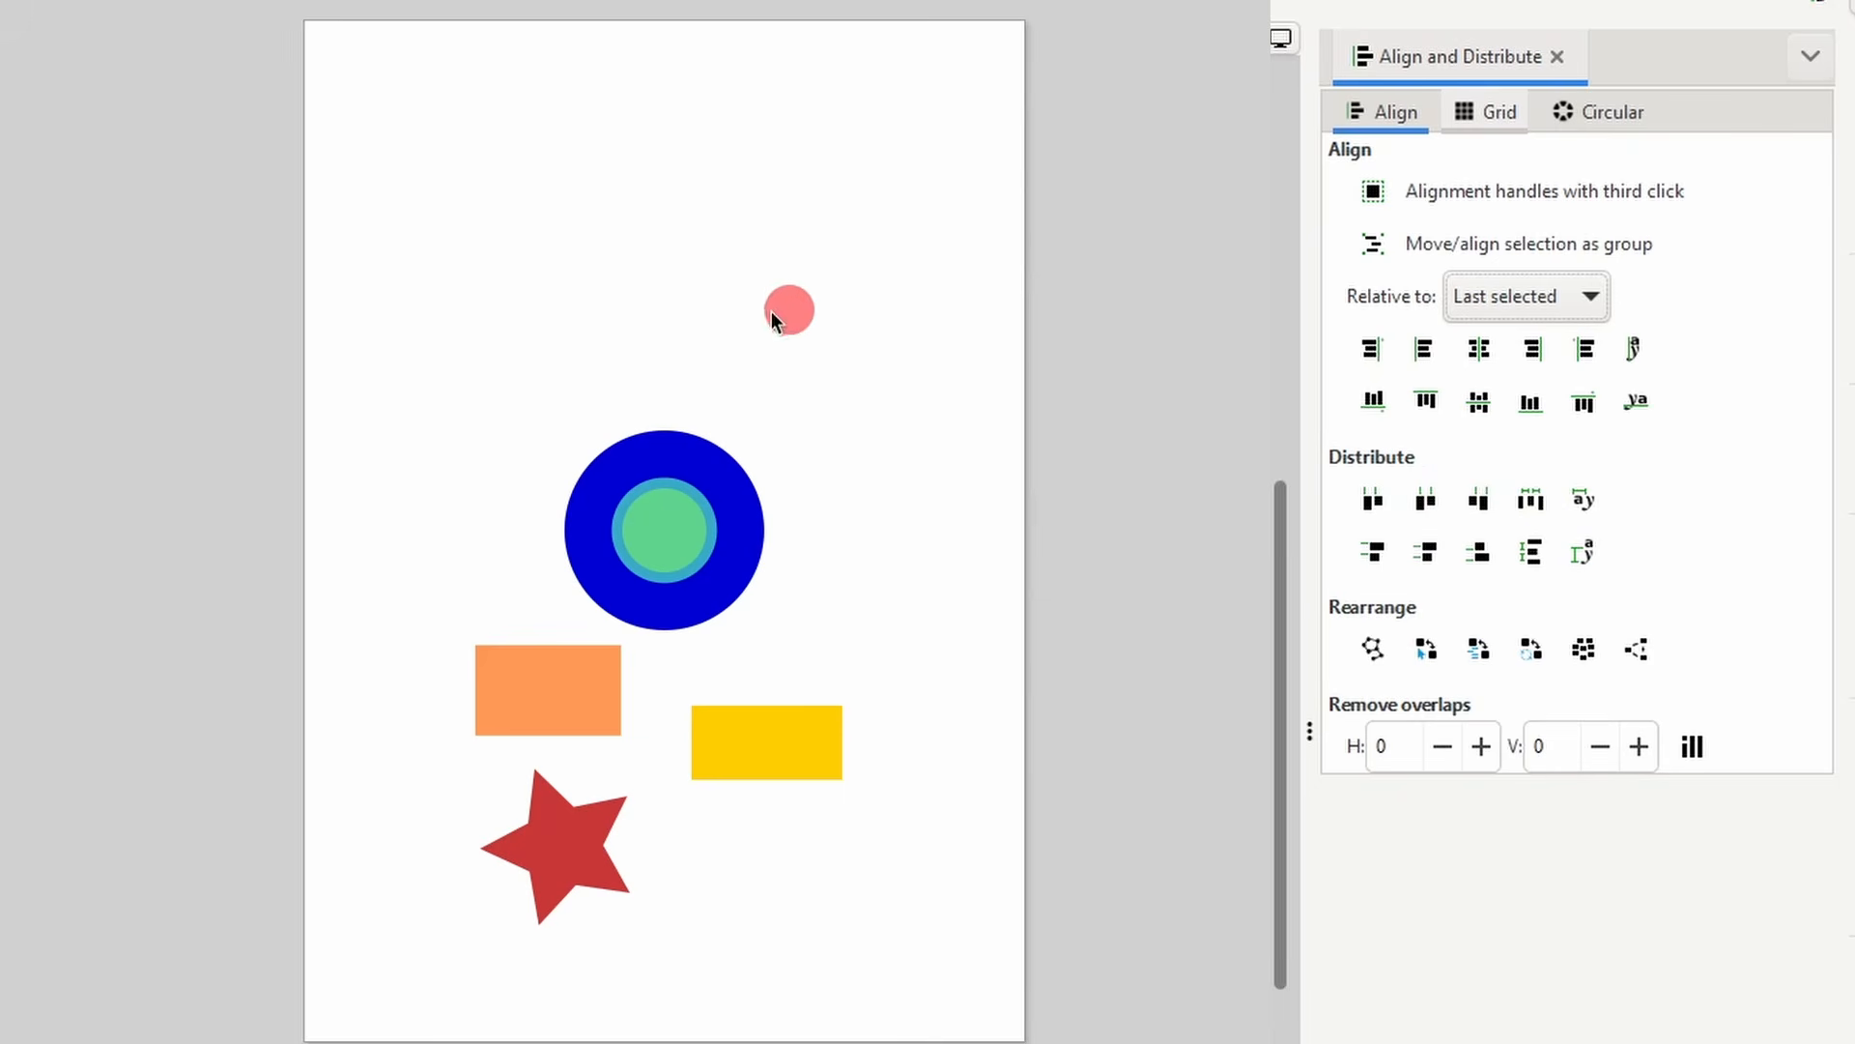
pyautogui.moveTo(351, 392); pyautogui.dragTo(1024, 982)
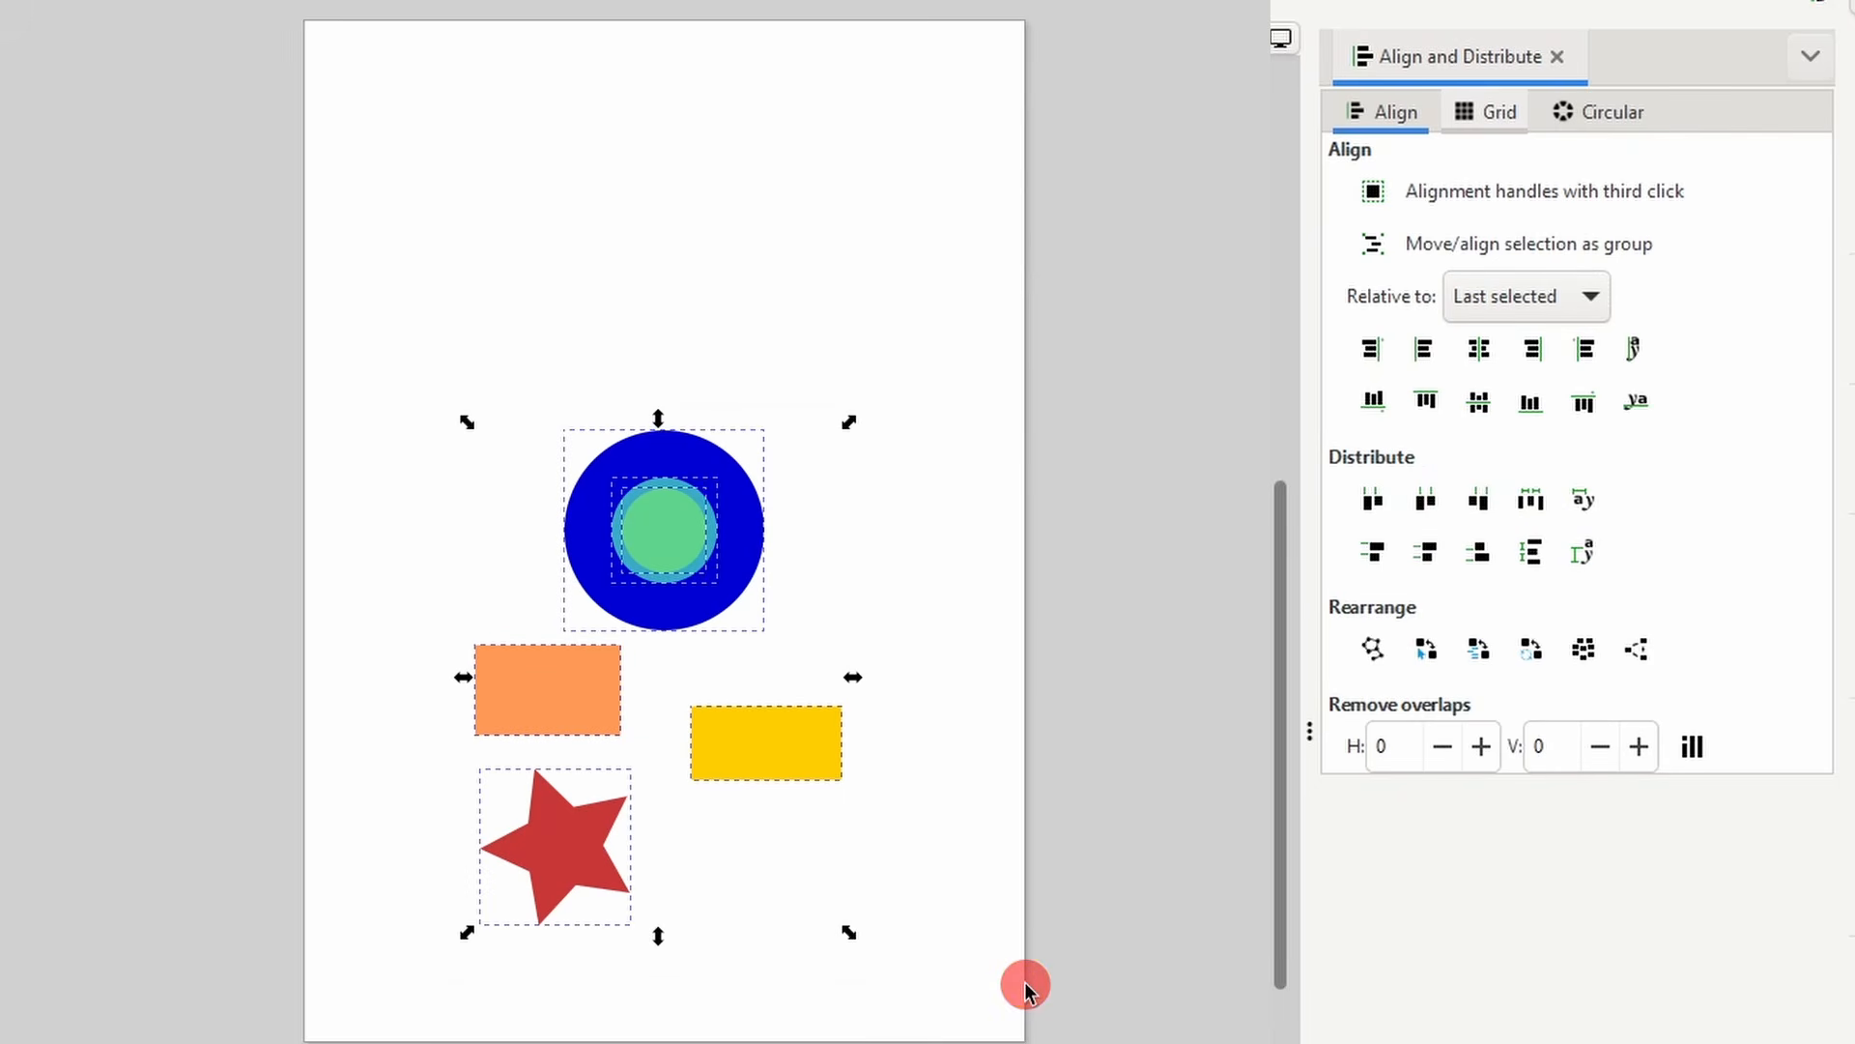
pyautogui.click(1551, 508)
pyautogui.click(1528, 552)
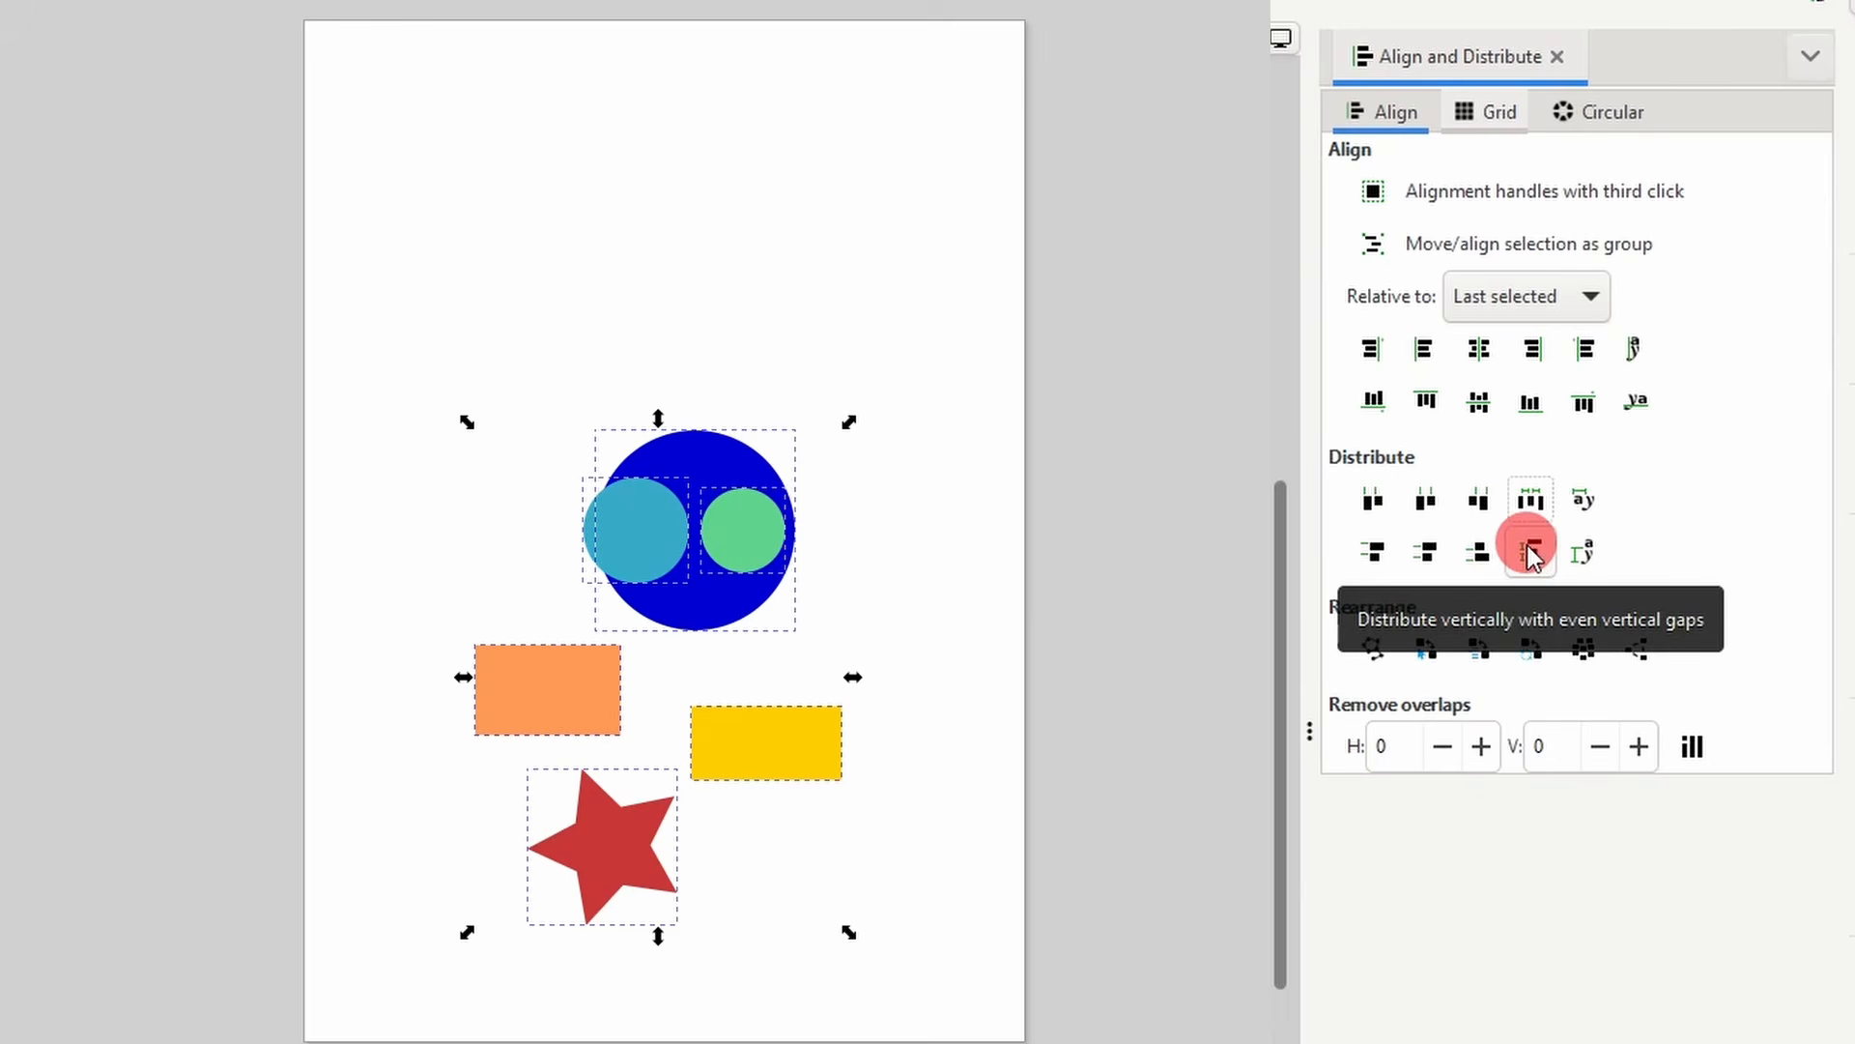
# - Even out the vertical gaps between the six selected objects and clear the selection
pyautogui.click(1529, 553)
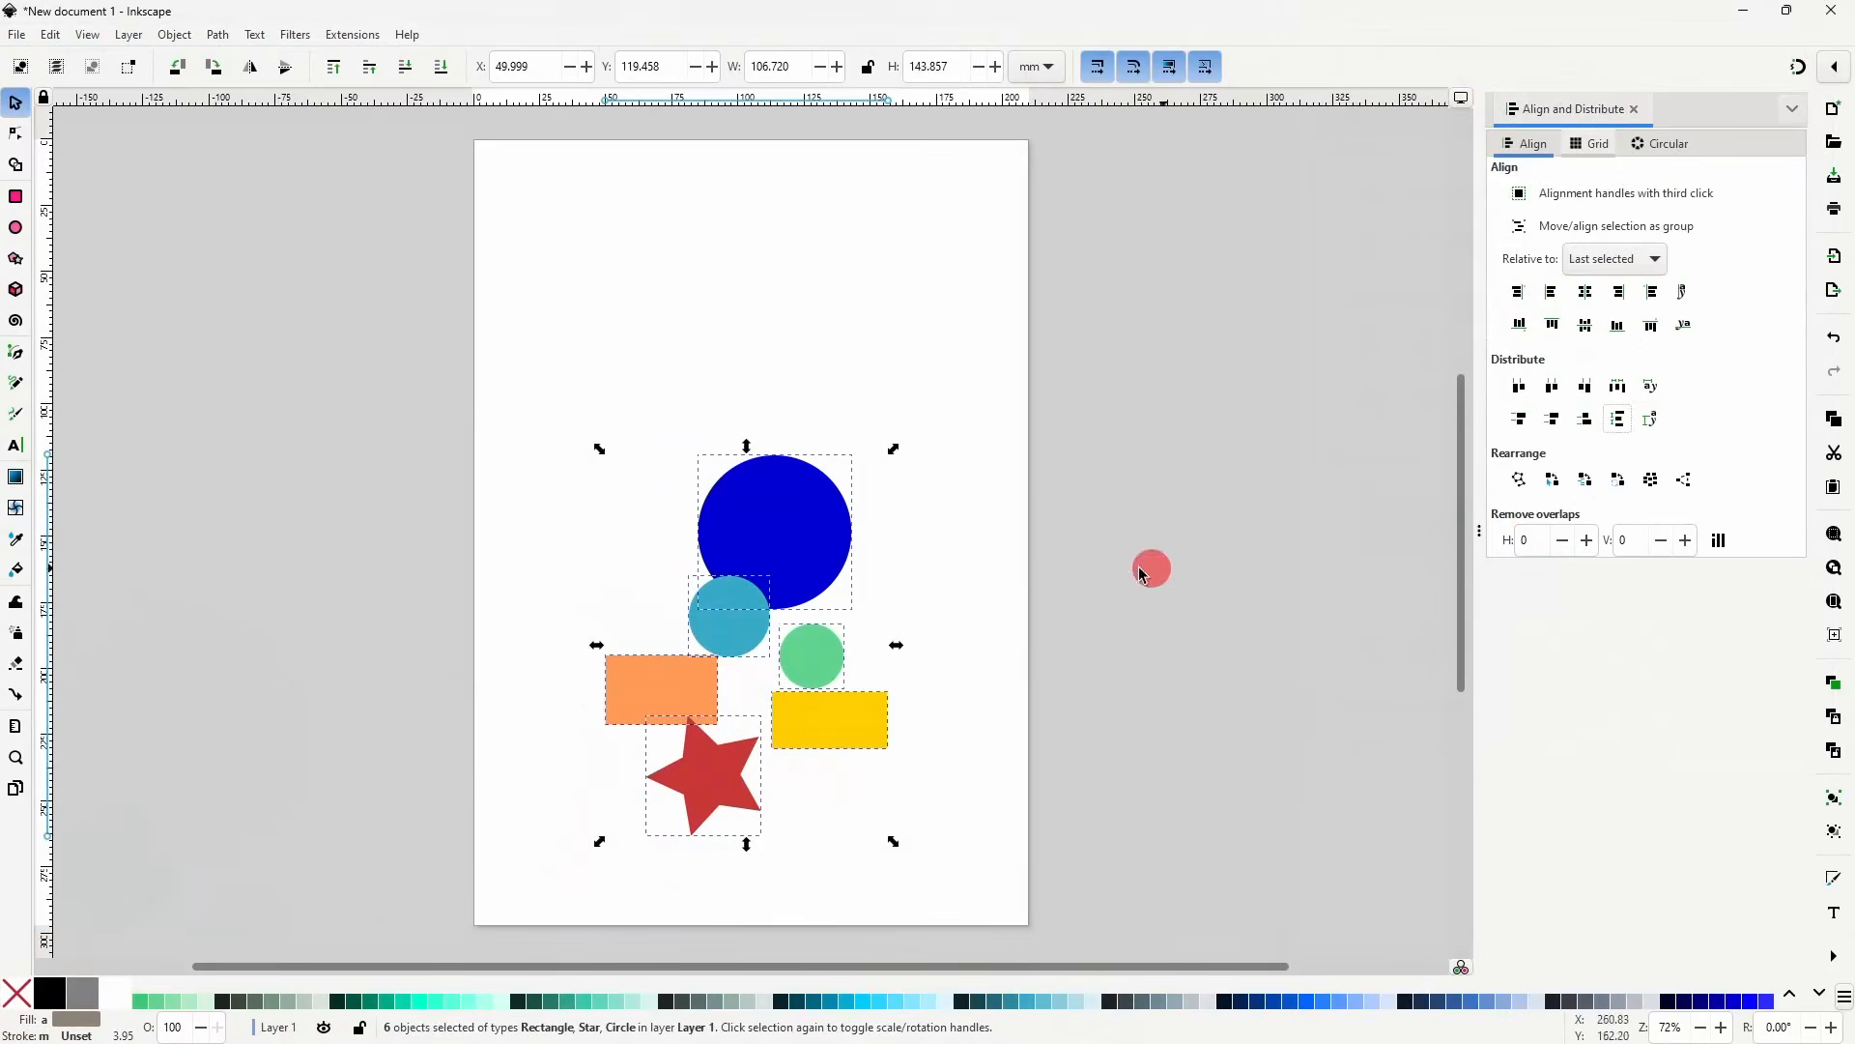
pyautogui.click(913, 503)
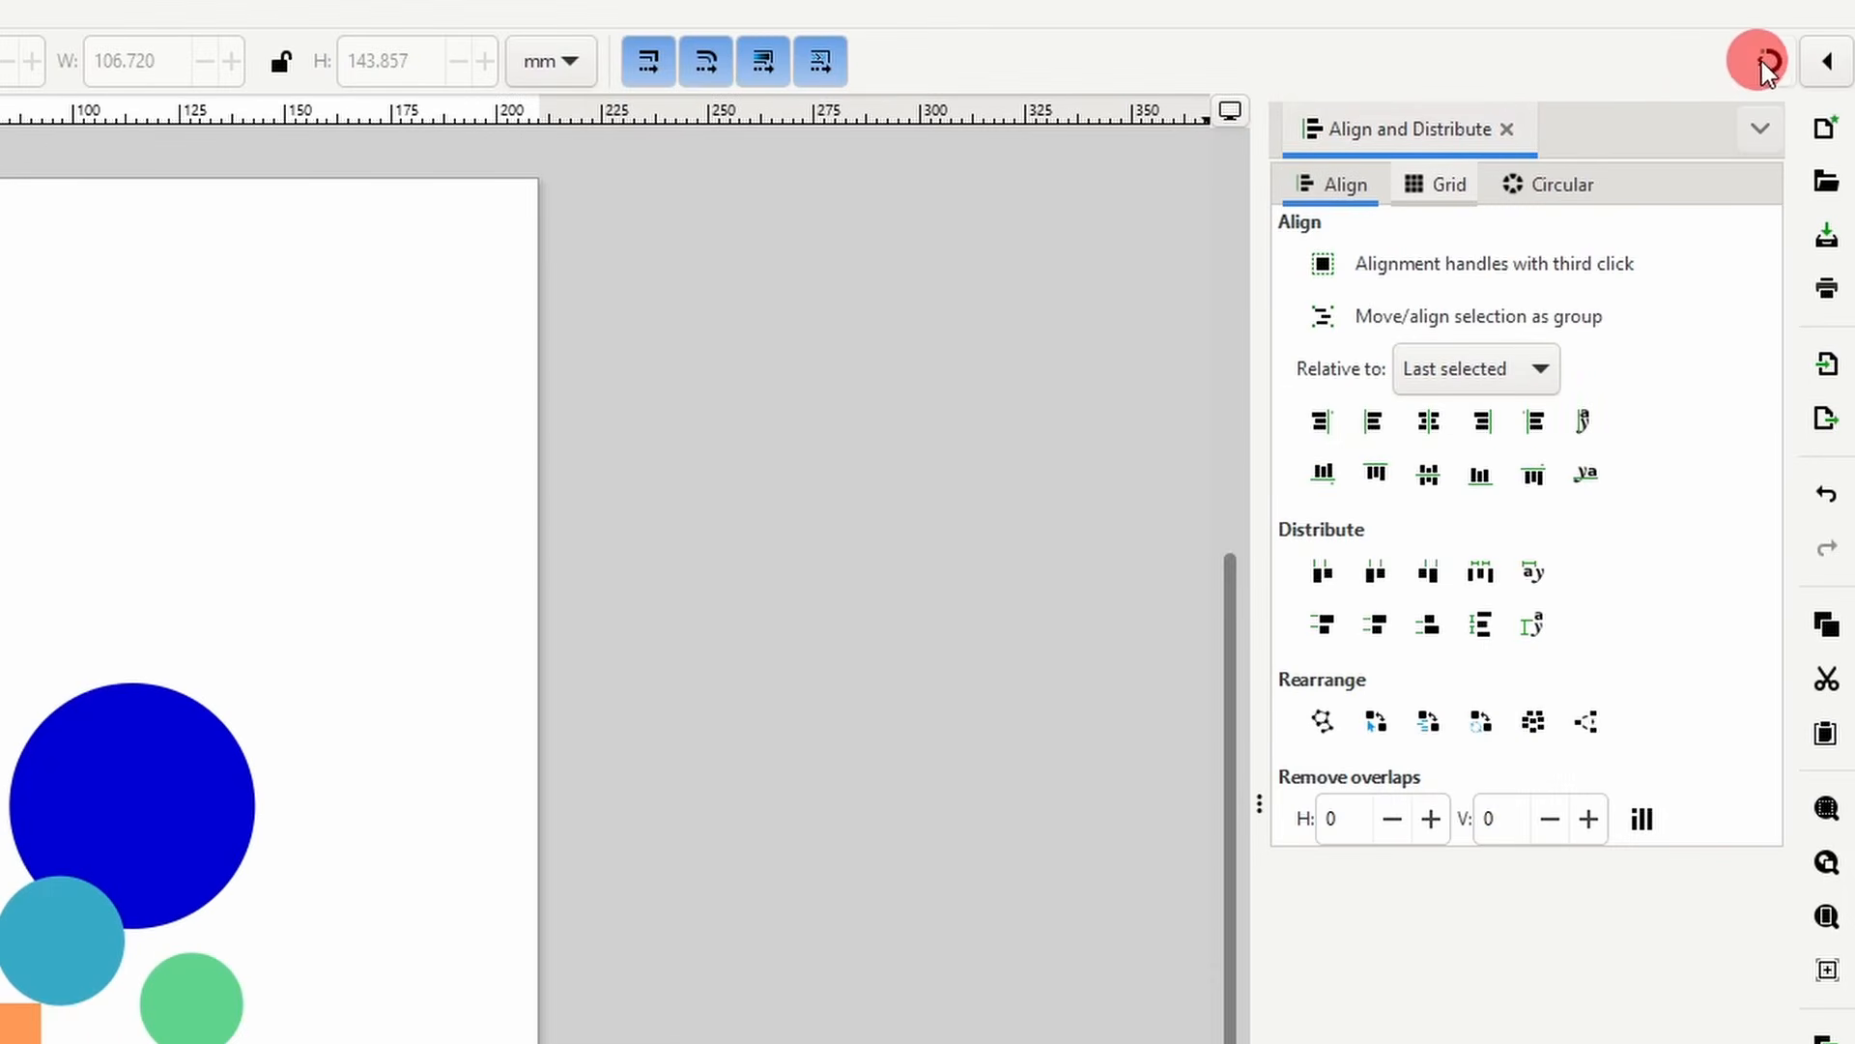
# - Turn on snapping and move the orange rectangle and the red star to the right side of the page
pyautogui.click(1763, 62)
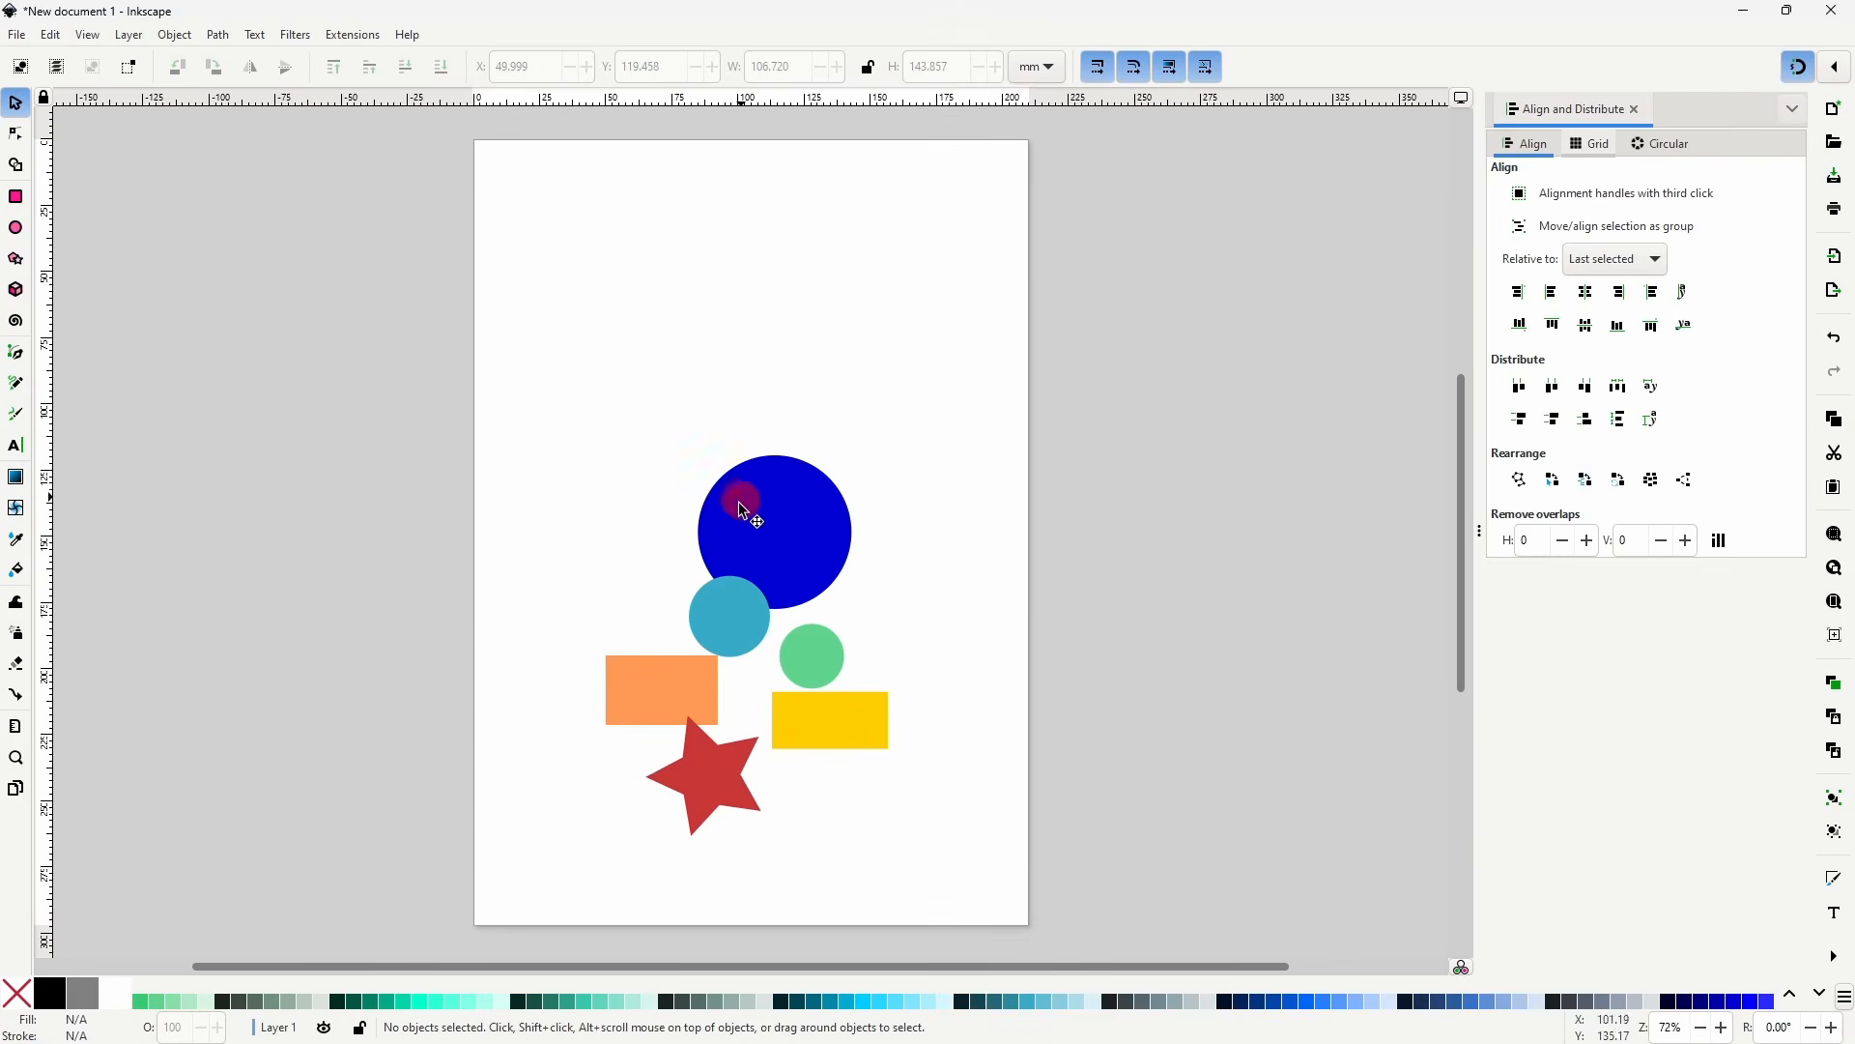
pyautogui.moveTo(630, 677); pyautogui.dragTo(958, 580)
pyautogui.moveTo(712, 776); pyautogui.dragTo(950, 423)
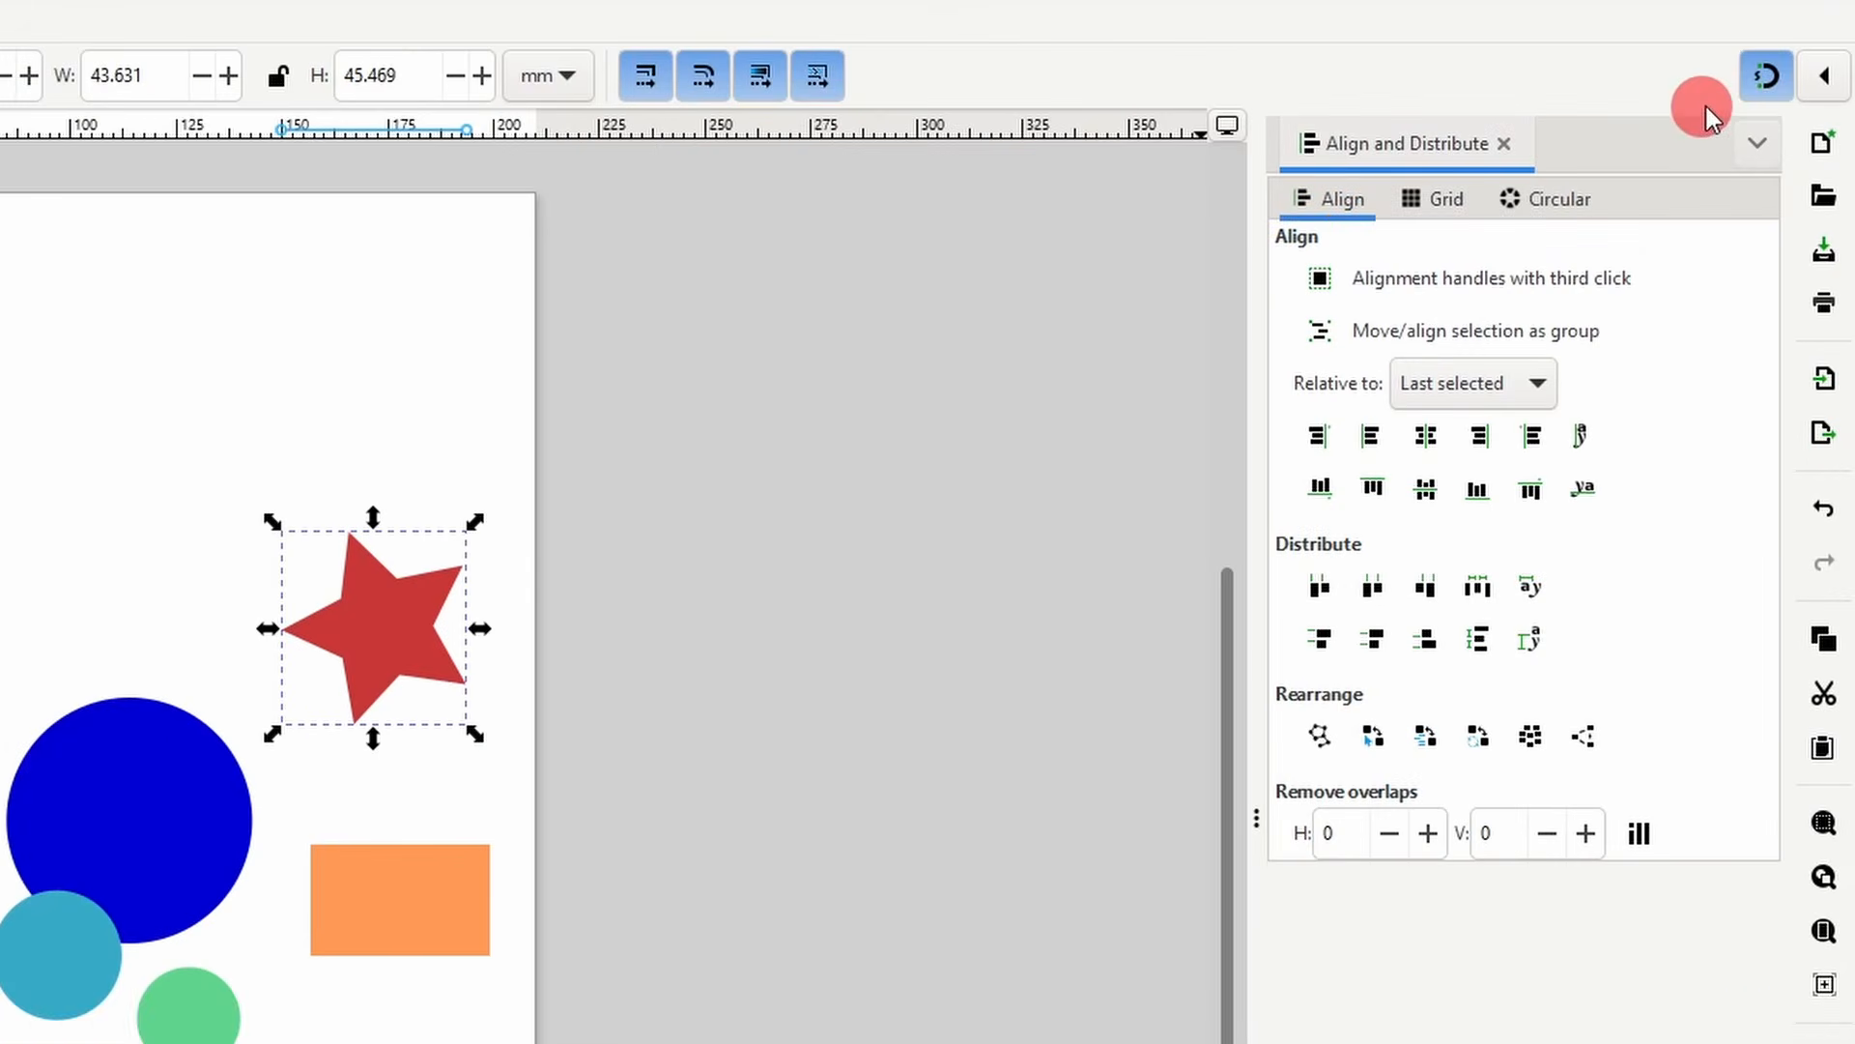
# - Switch the snapping options to advanced mode and enable snapping to object rotation centers
pyautogui.click(1821, 77)
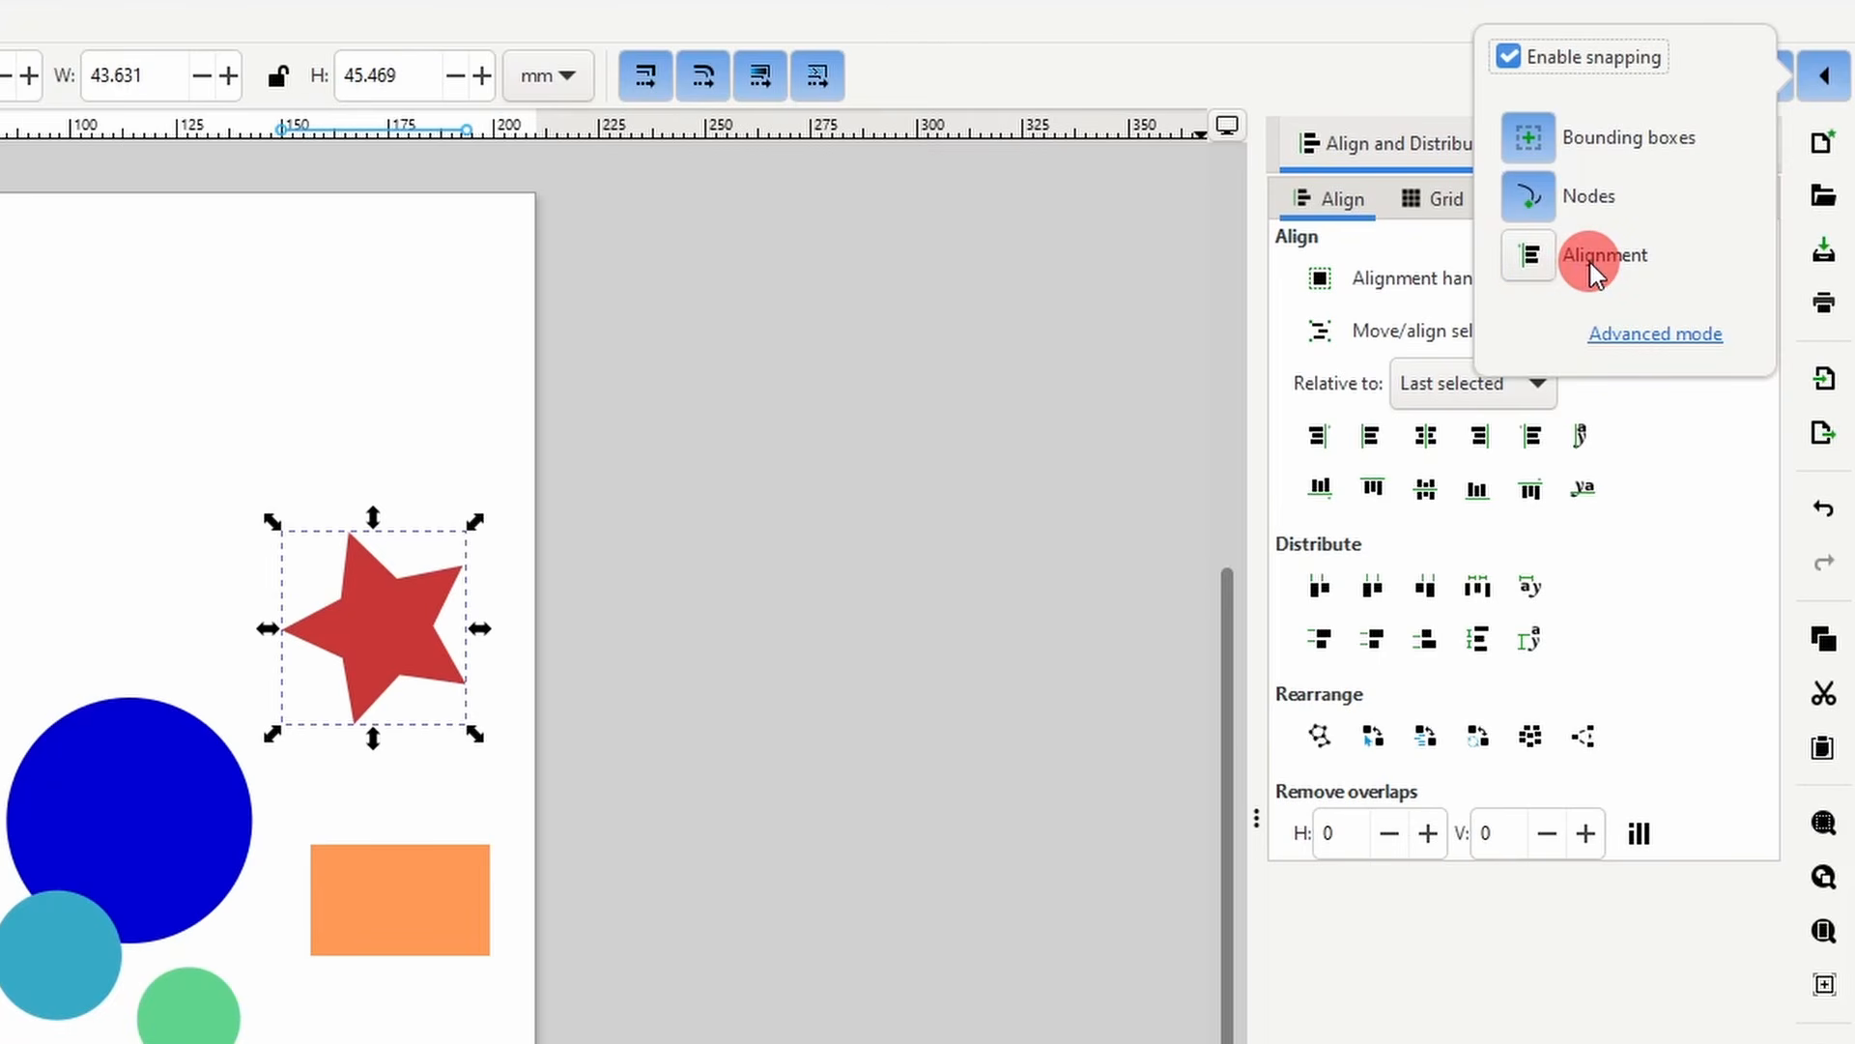
pyautogui.click(1643, 338)
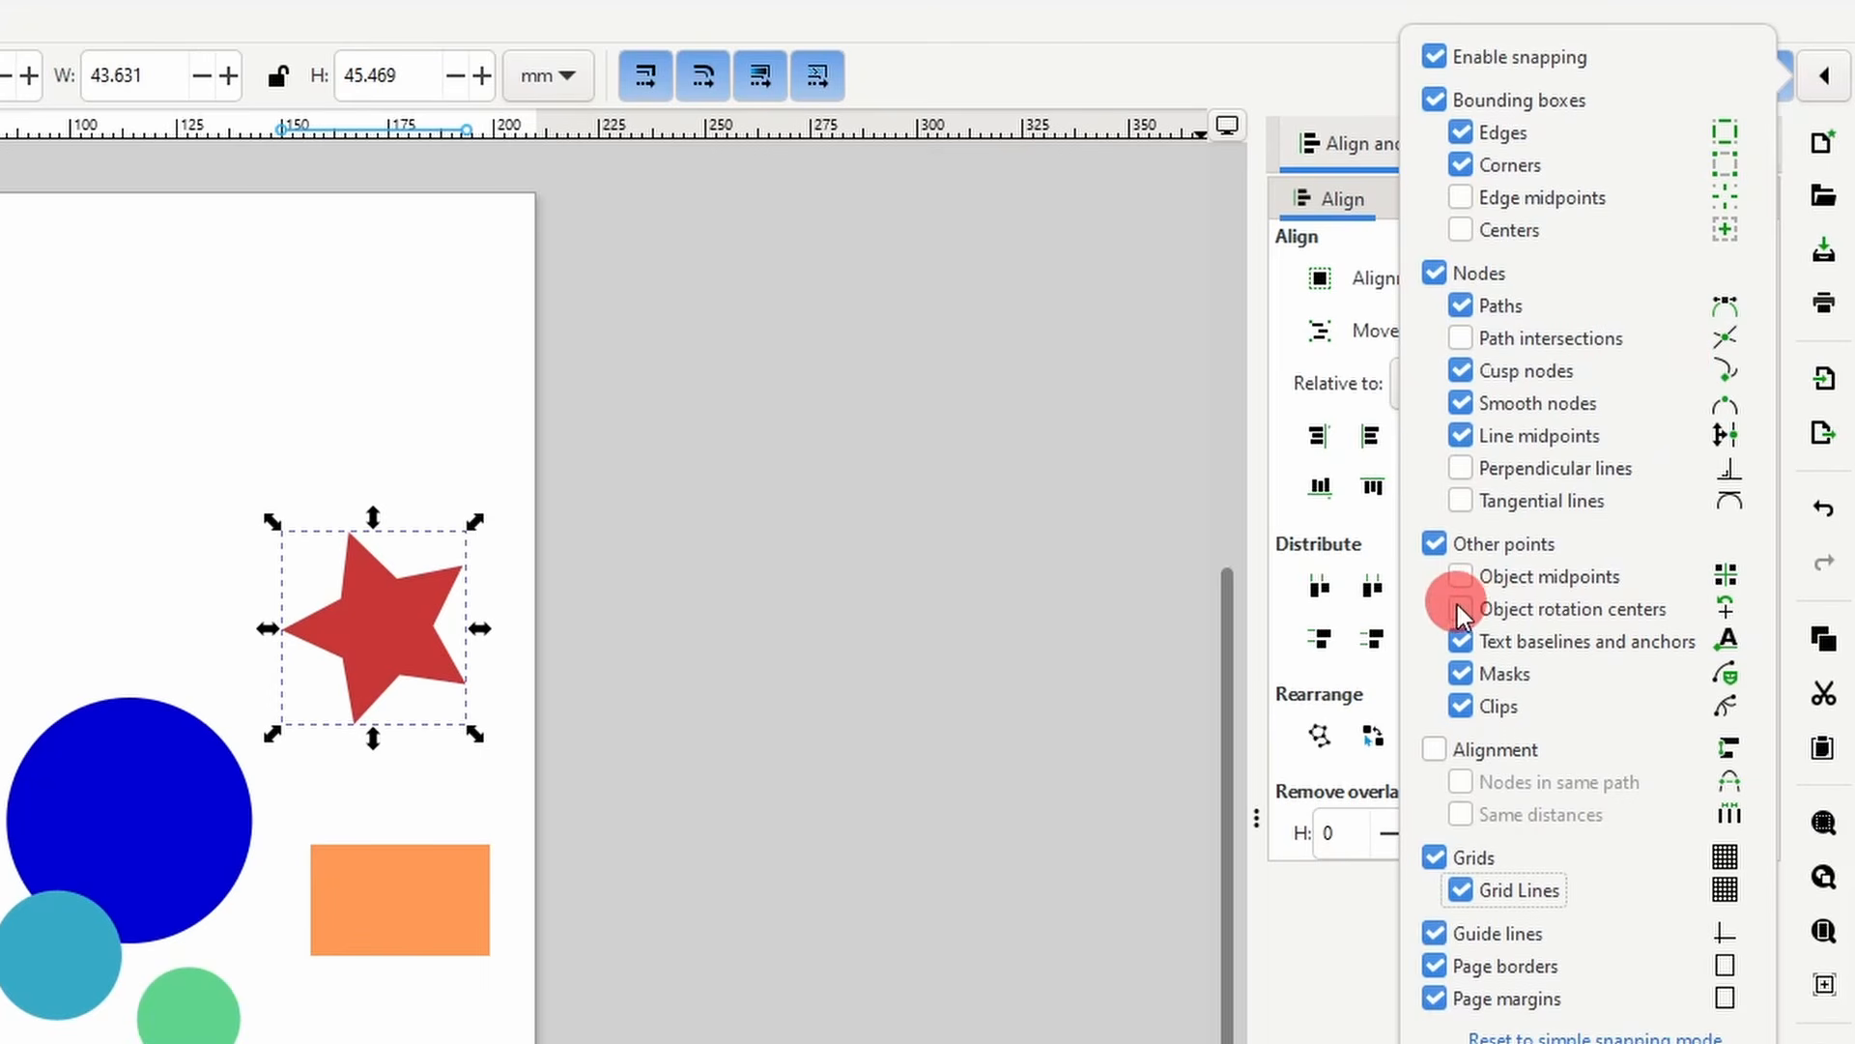
pyautogui.click(1482, 607)
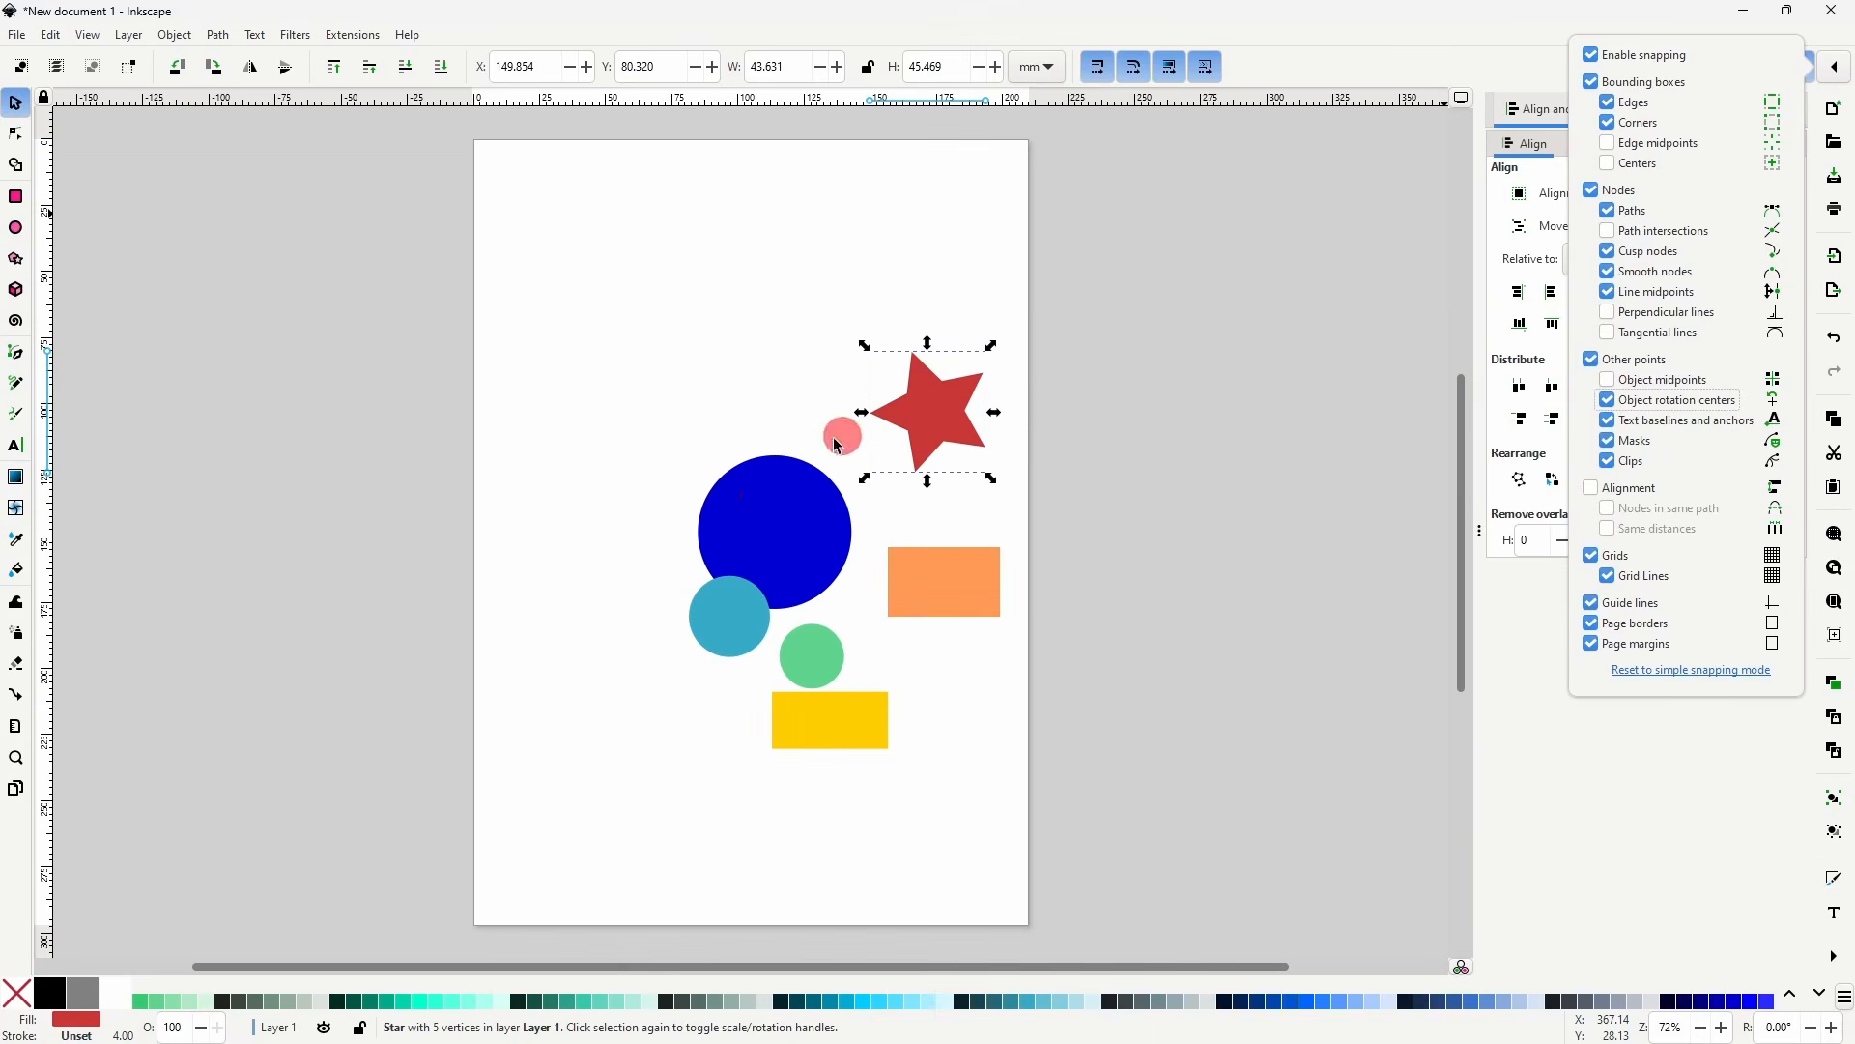
# - Snap the dark blue circle onto the teal circle's centre and the star onto the orange rectangle's centre, then deselect
pyautogui.click(127, 817)
pyautogui.moveTo(127, 820); pyautogui.dragTo(54, 955)
pyautogui.moveTo(732, 623); pyautogui.dragTo(727, 611)
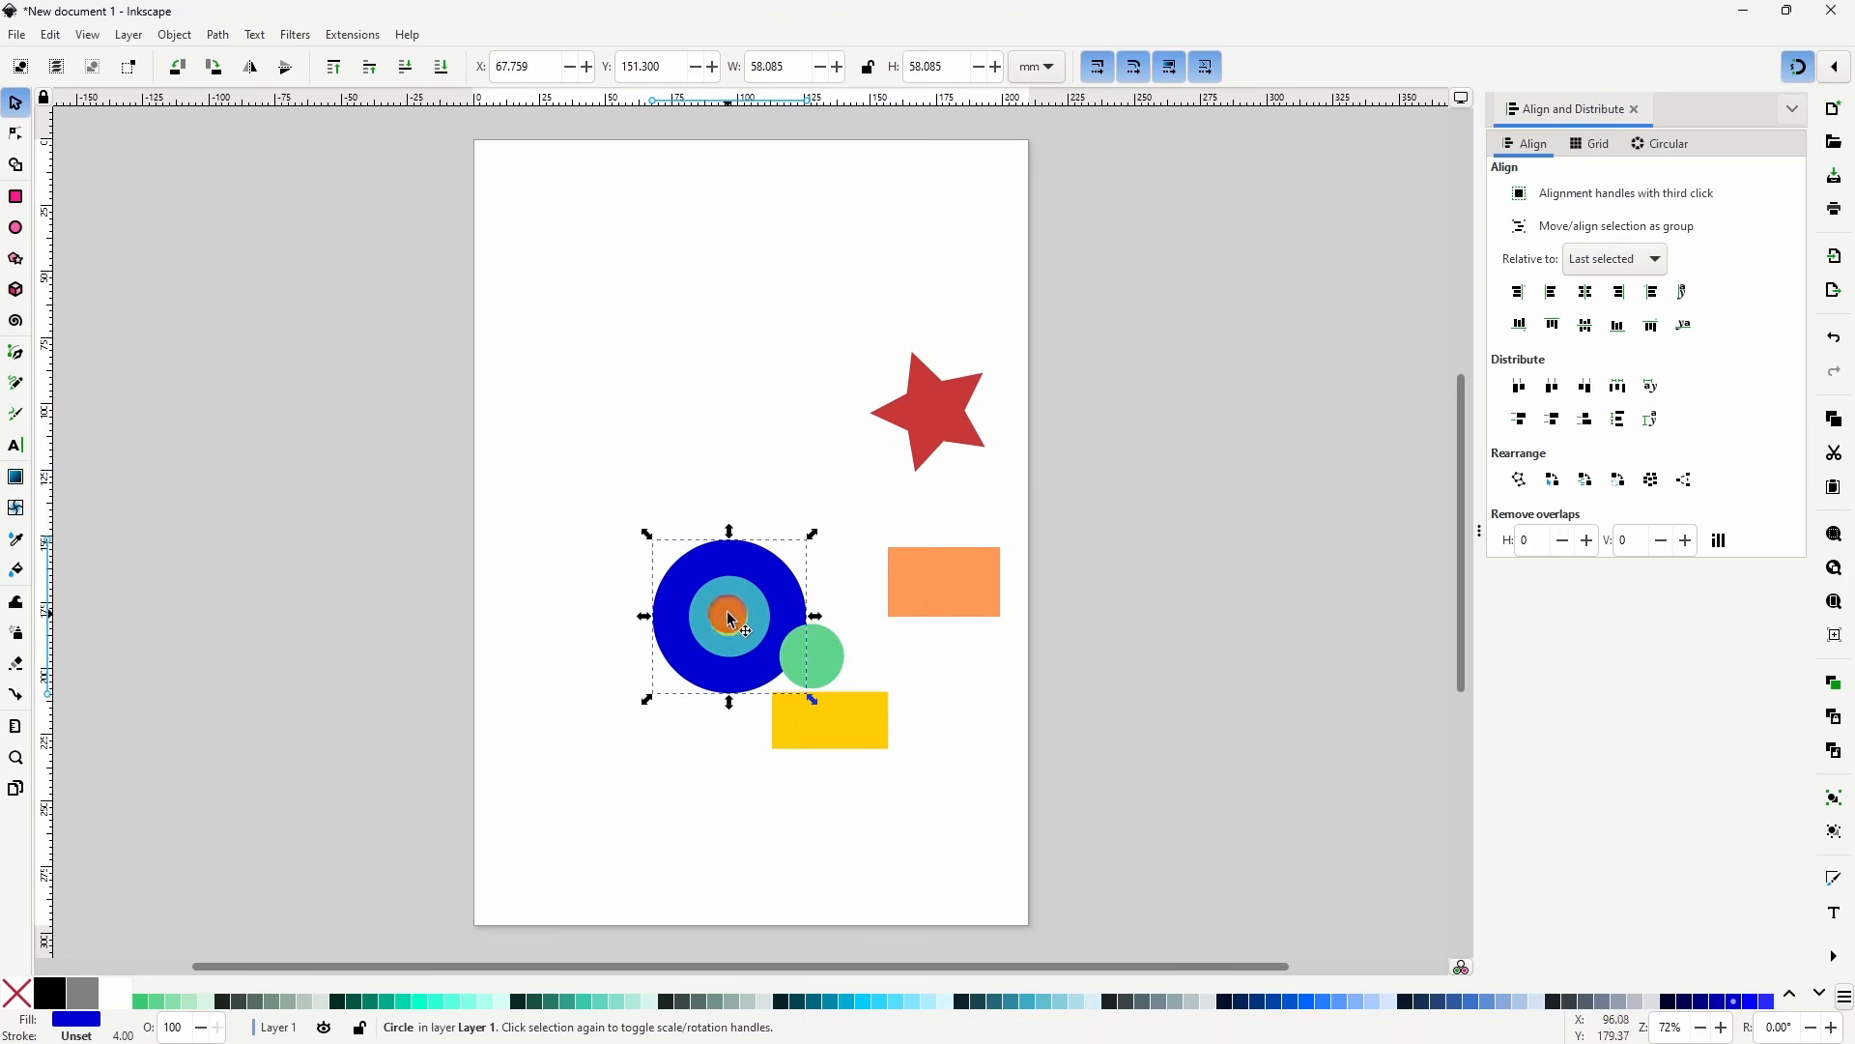
pyautogui.moveTo(953, 432); pyautogui.dragTo(969, 617)
pyautogui.click(937, 475)
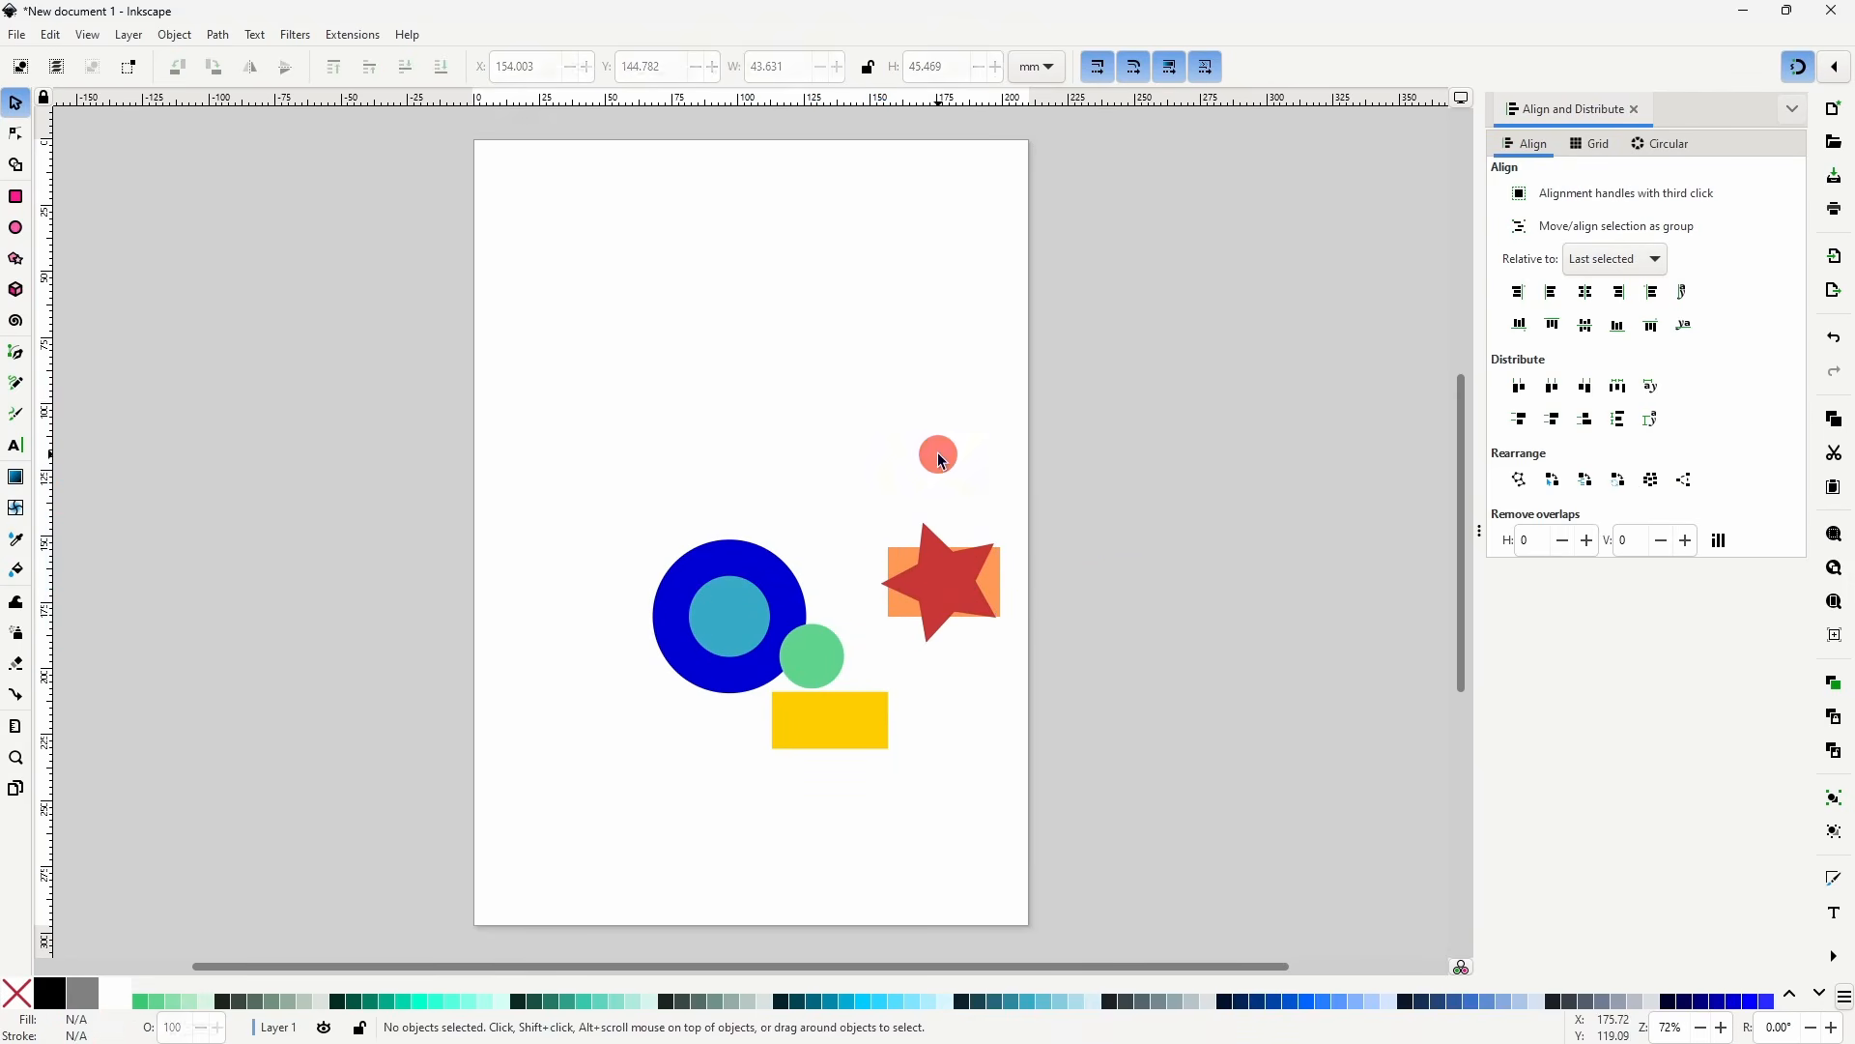
# - Snap the teal circle to the page's top-left corner, the star to the top-right and the yellow rectangle to the bottom-right
pyautogui.click(1835, 74)
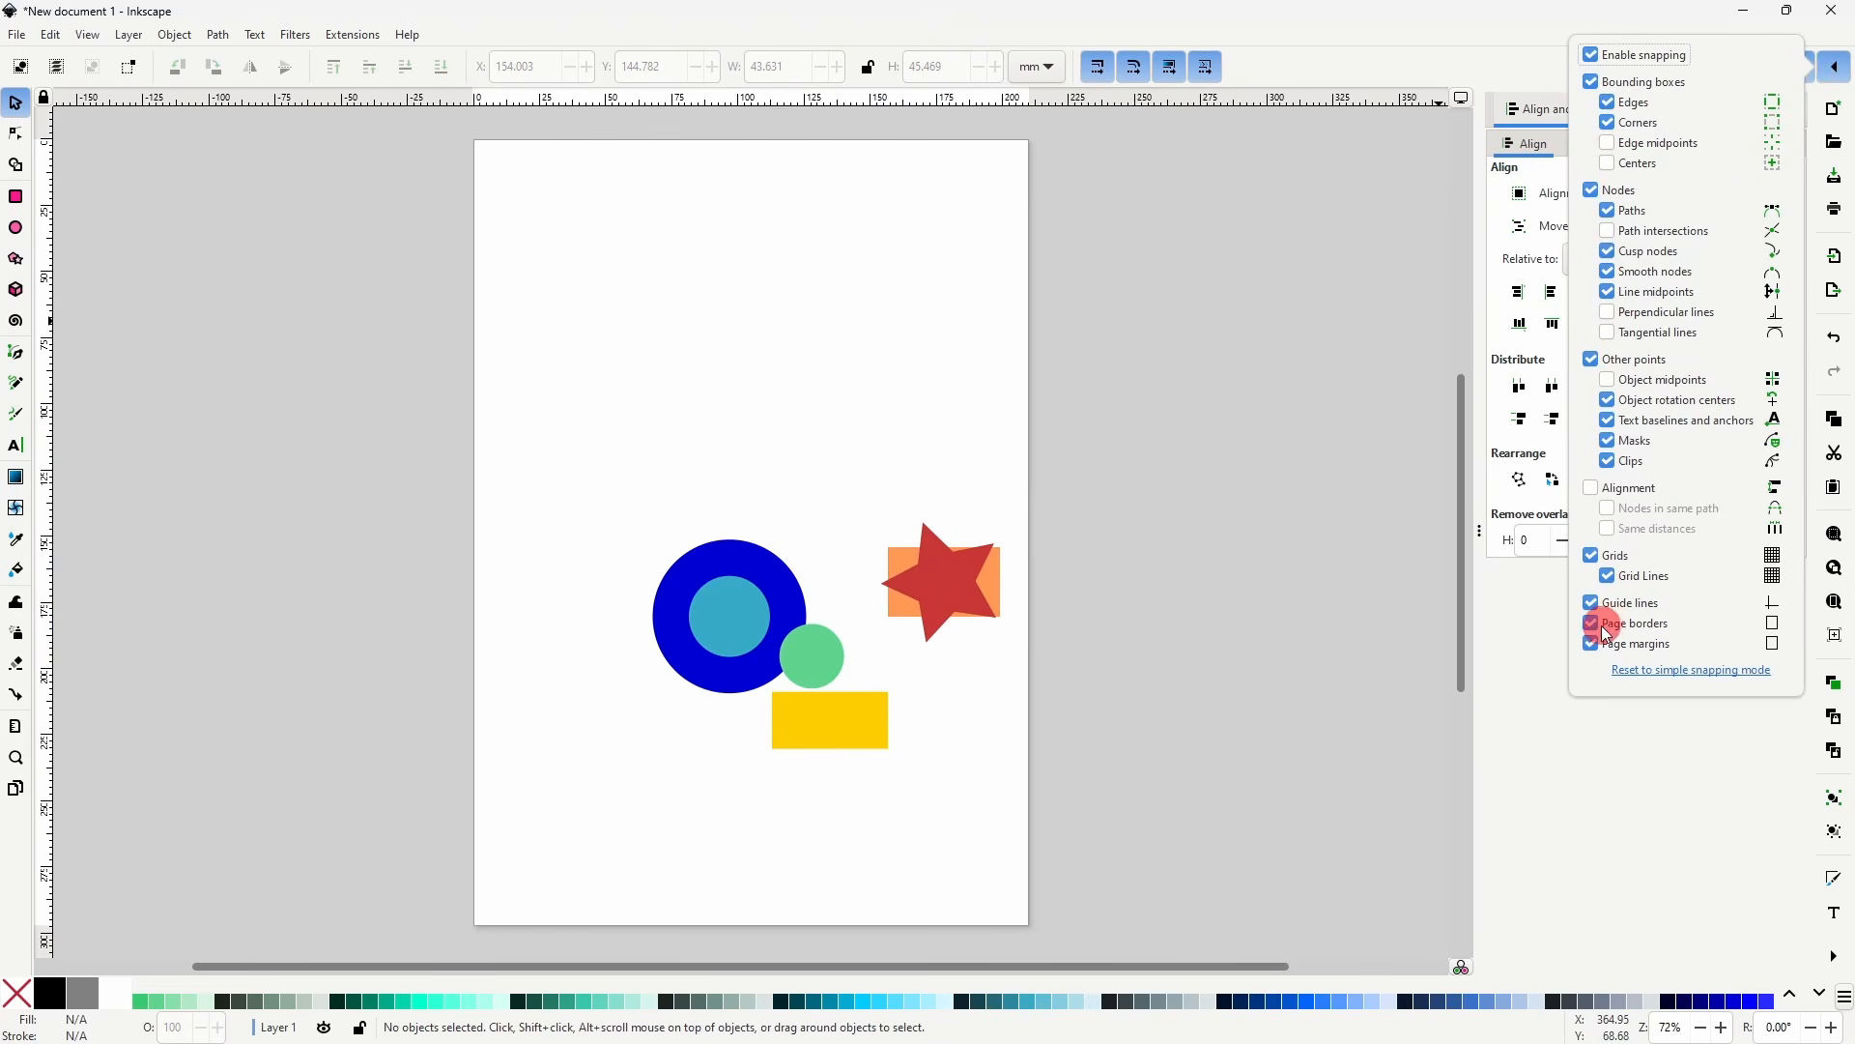
pyautogui.click(764, 607)
pyautogui.moveTo(723, 594); pyautogui.dragTo(510, 176)
pyautogui.moveTo(954, 582); pyautogui.dragTo(985, 194)
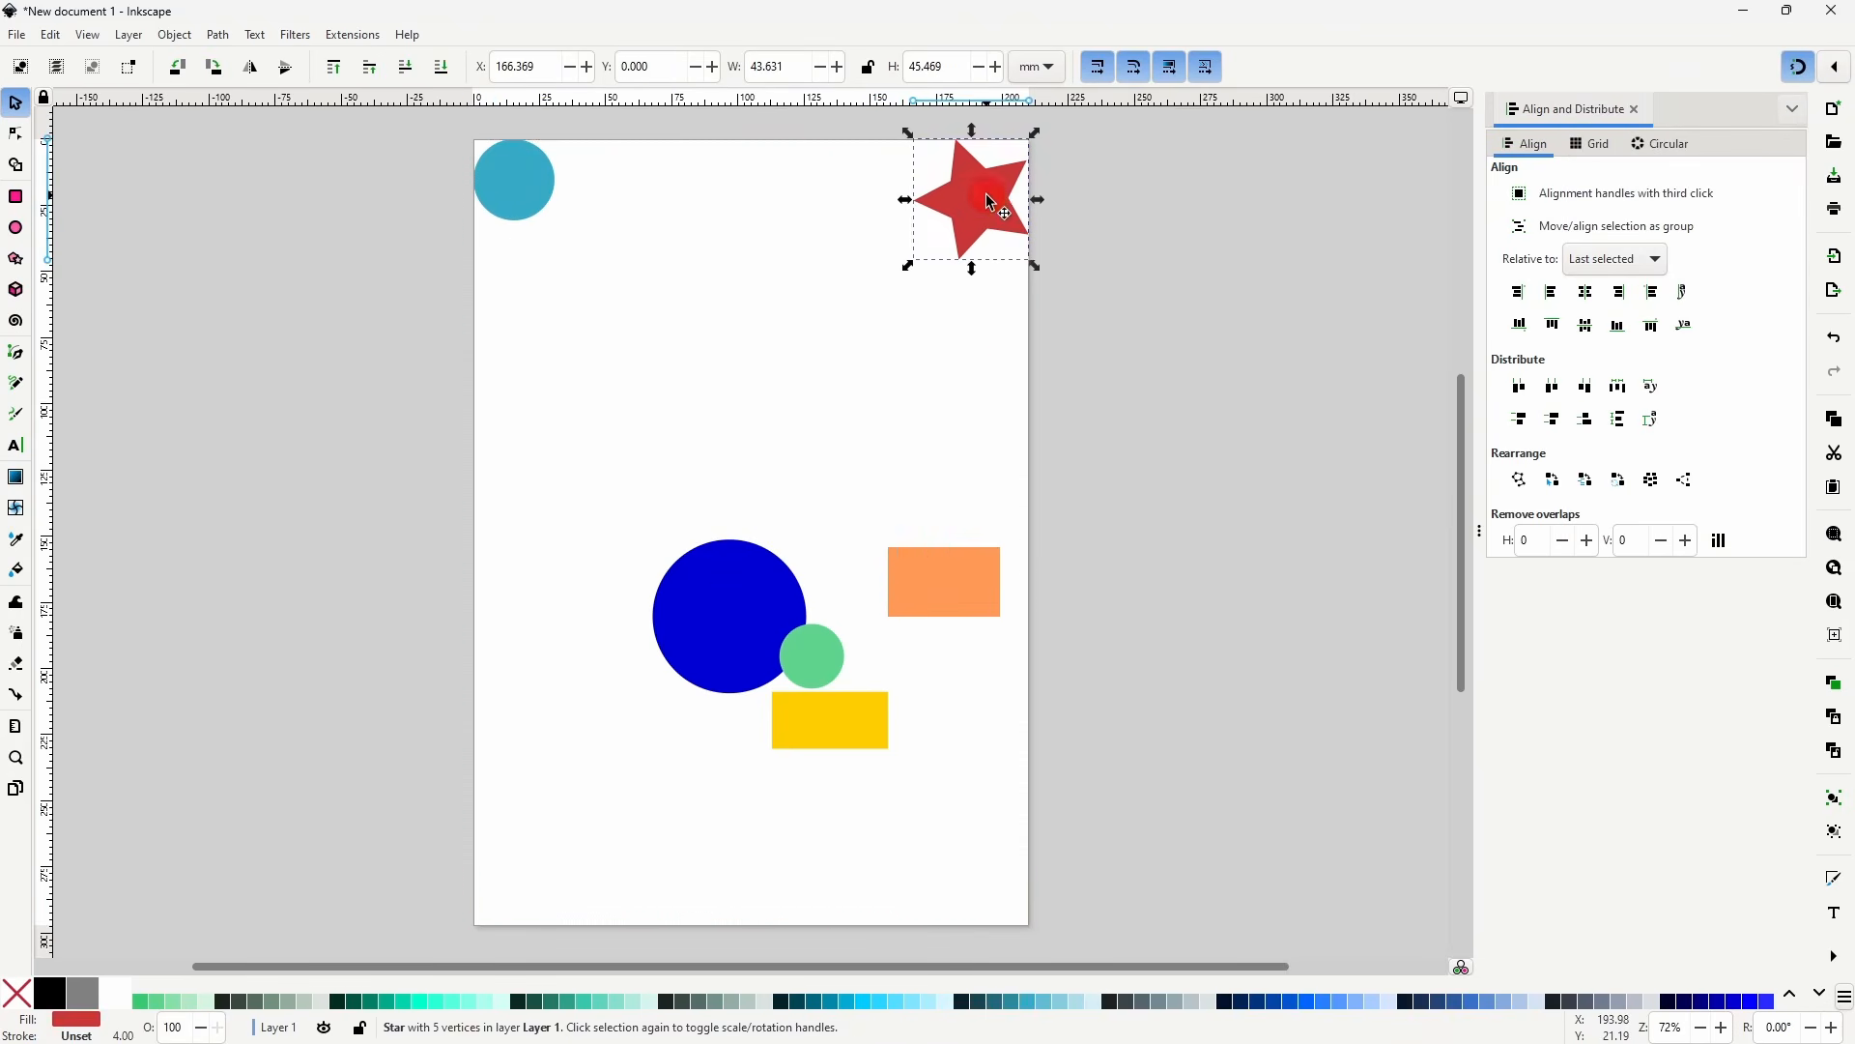
pyautogui.moveTo(846, 710); pyautogui.dragTo(983, 887)
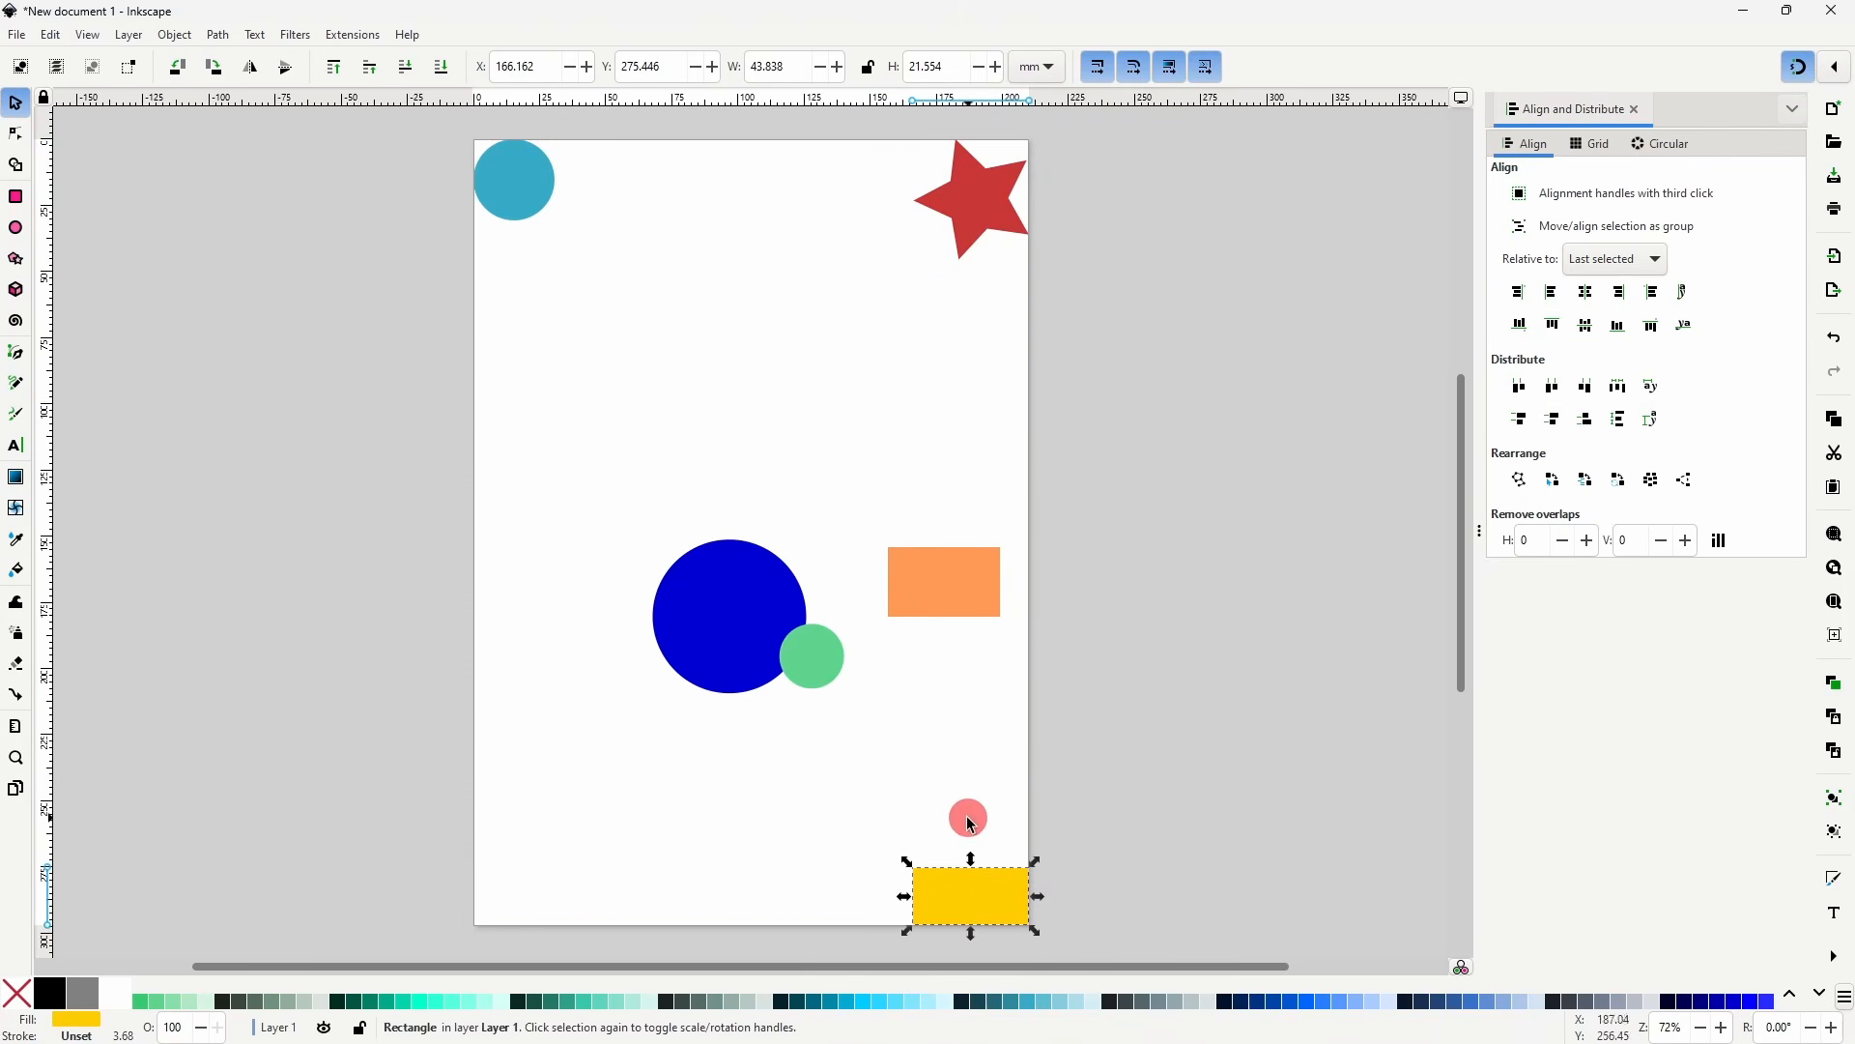
pyautogui.click(966, 815)
# - Reset the snapping options to simple snapping mode
pyautogui.click(1831, 67)
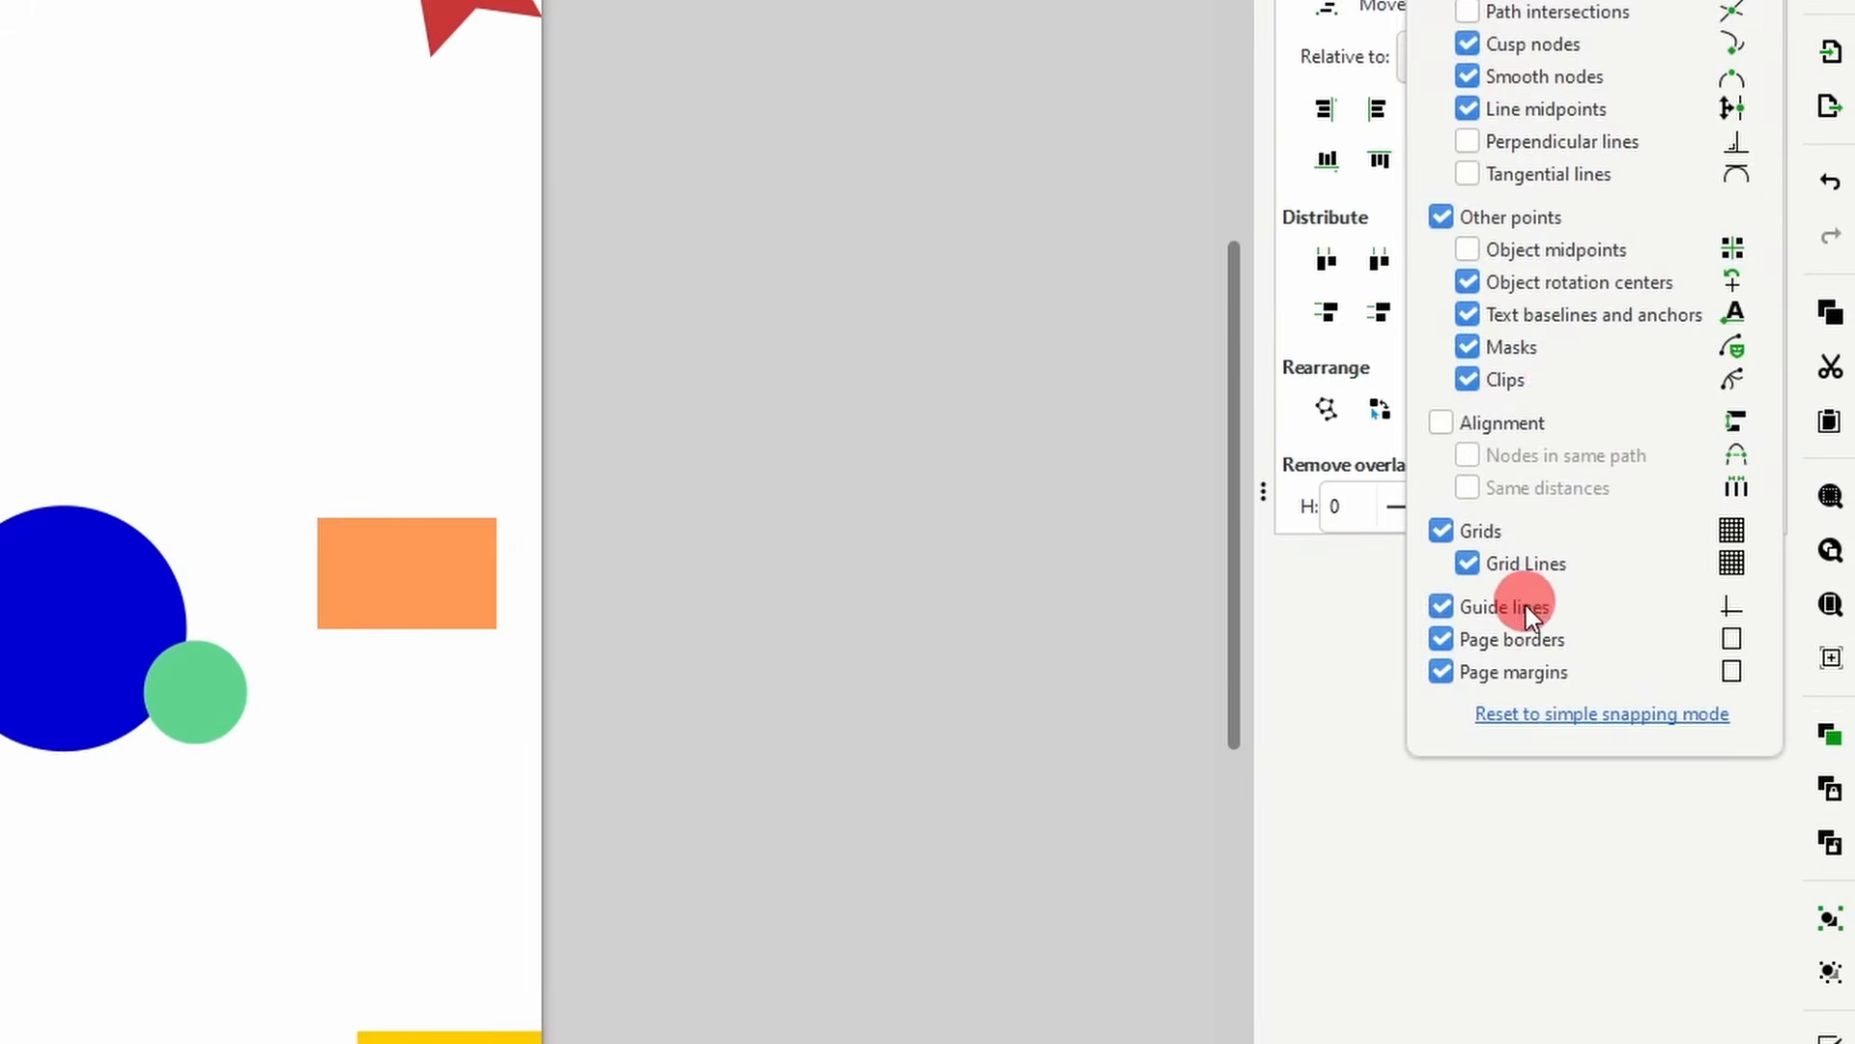
pyautogui.click(1588, 715)
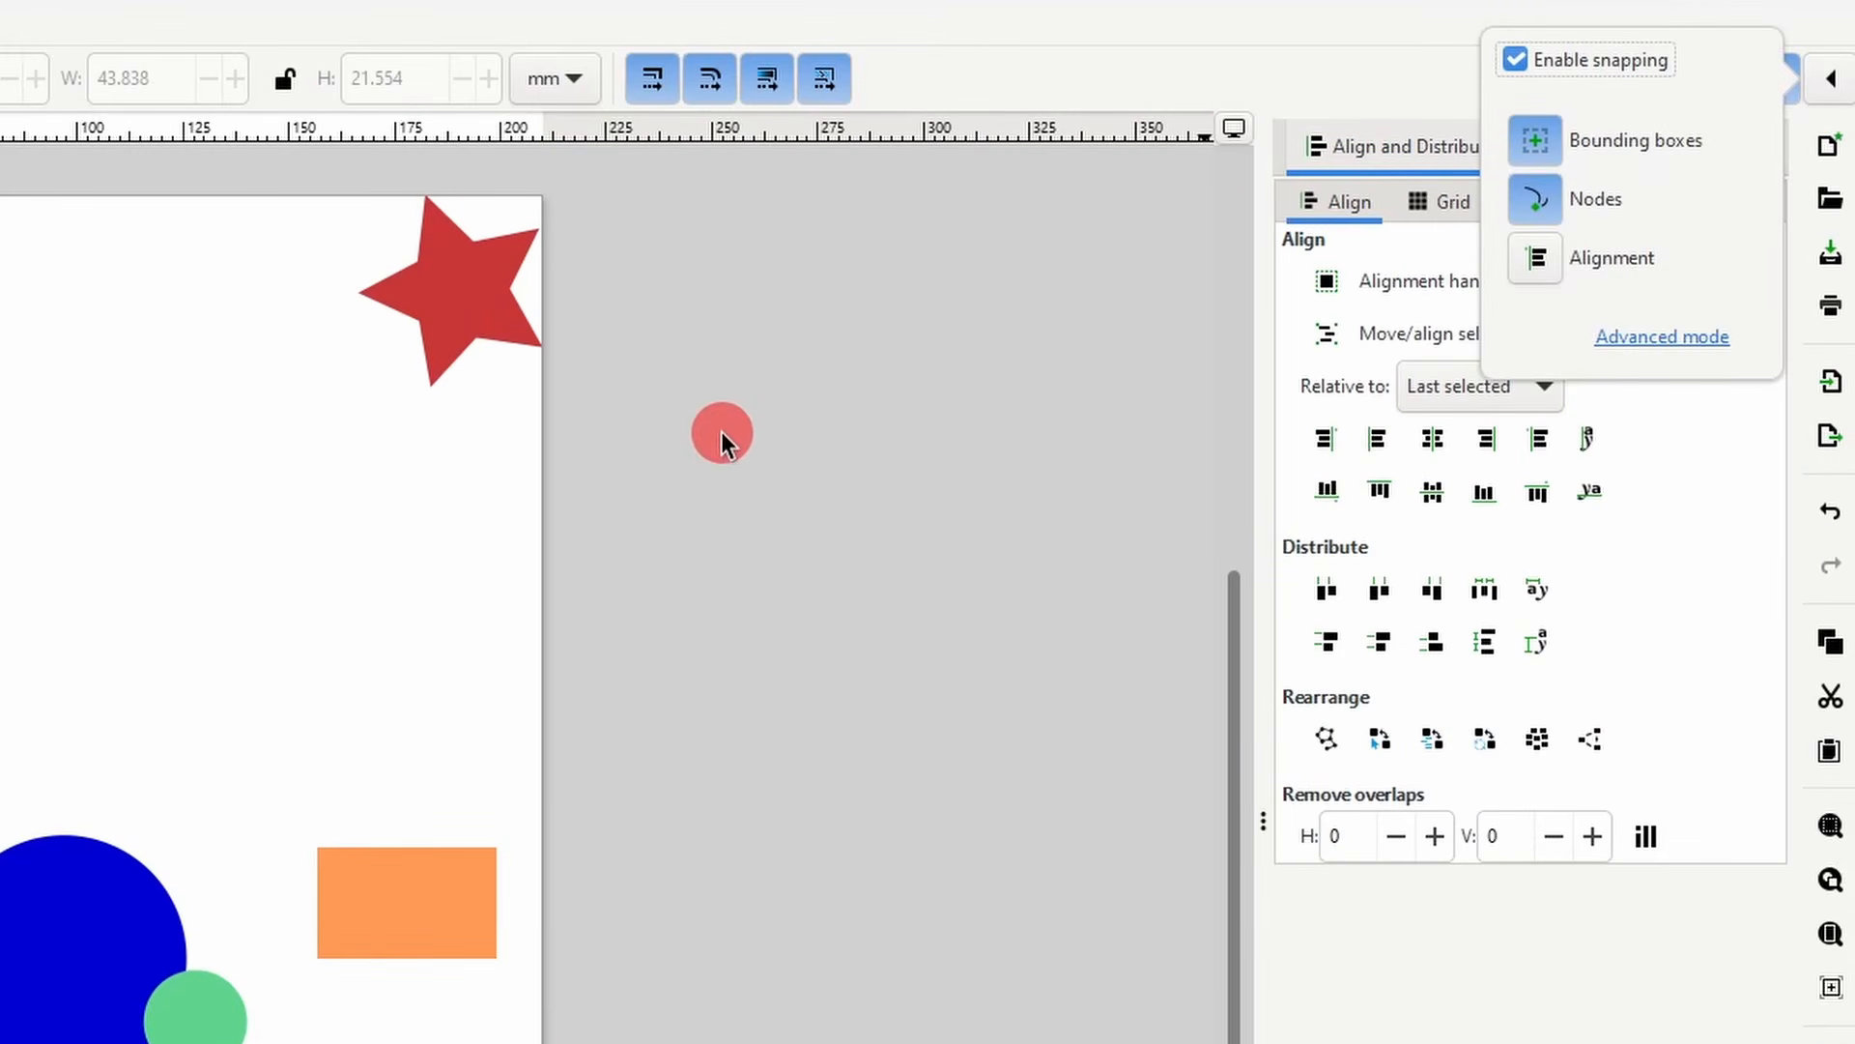
pyautogui.click(721, 431)
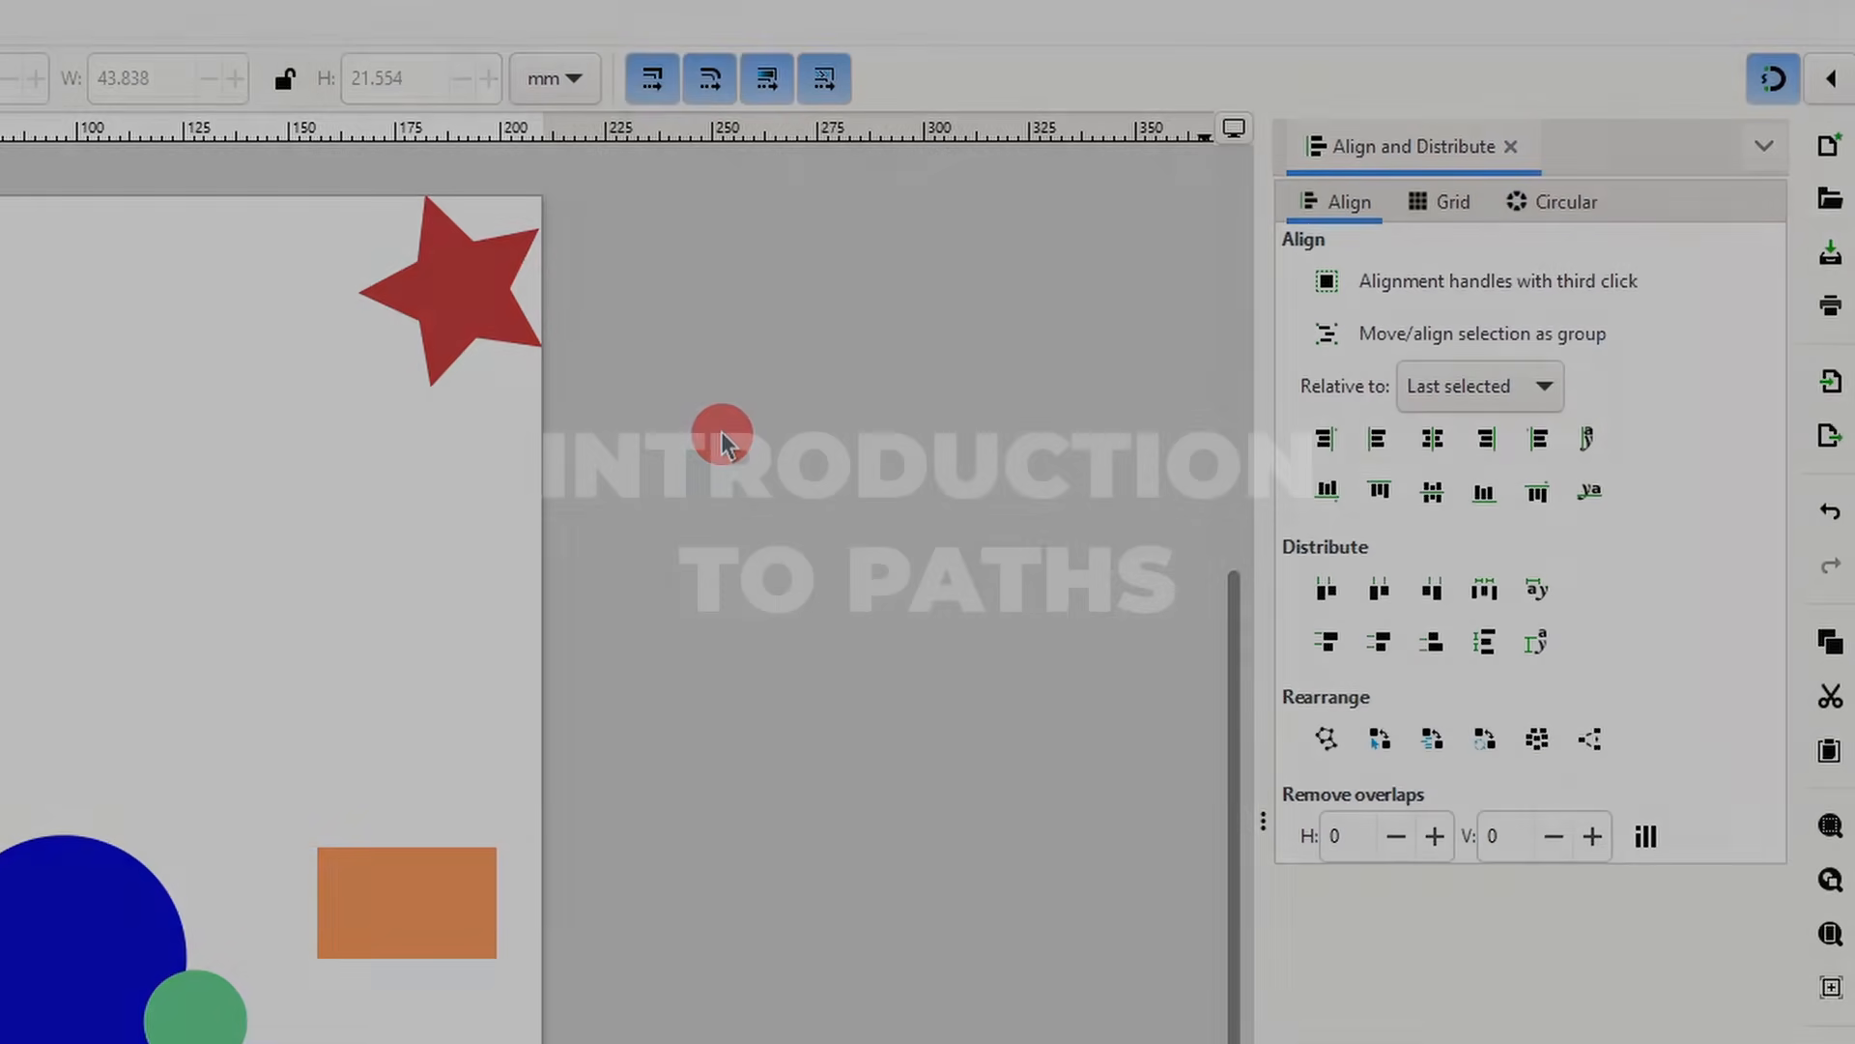
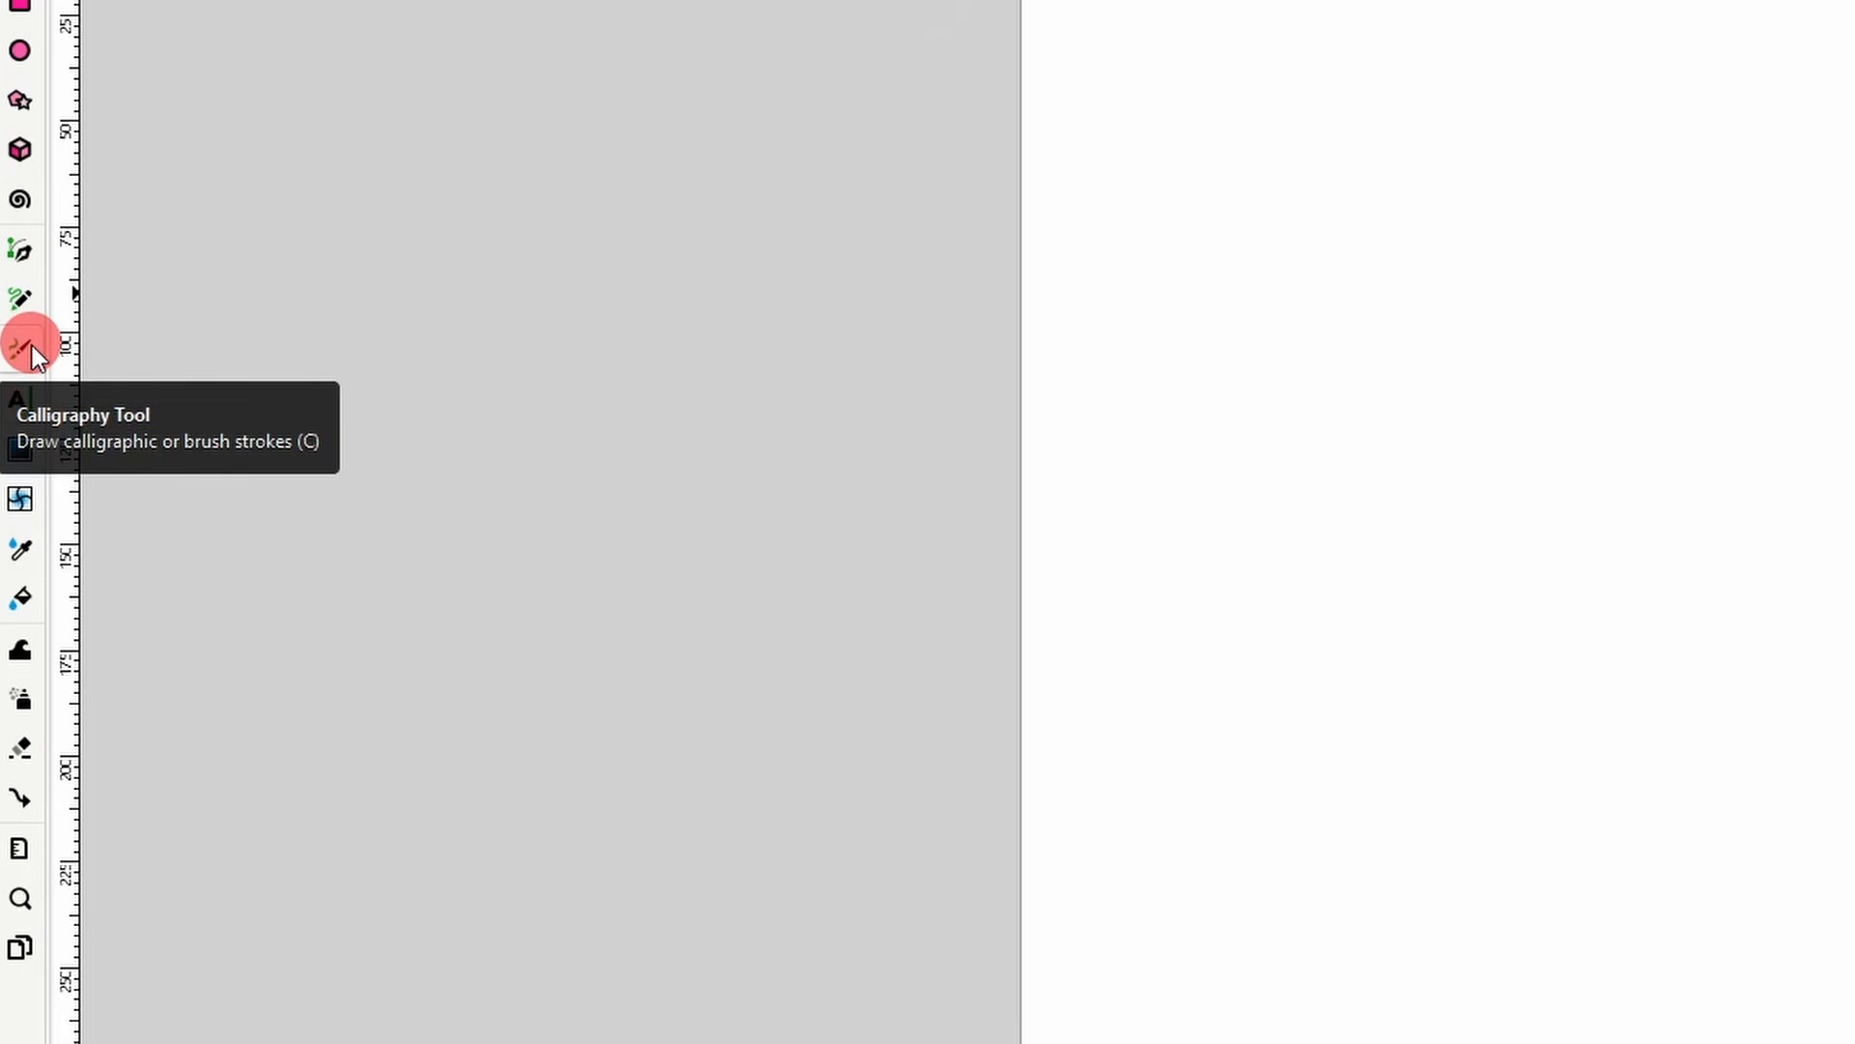
# - Draw two wavy strokes on the blank page with the Calligraphy tool's Dip pen preset
pyautogui.click(32, 346)
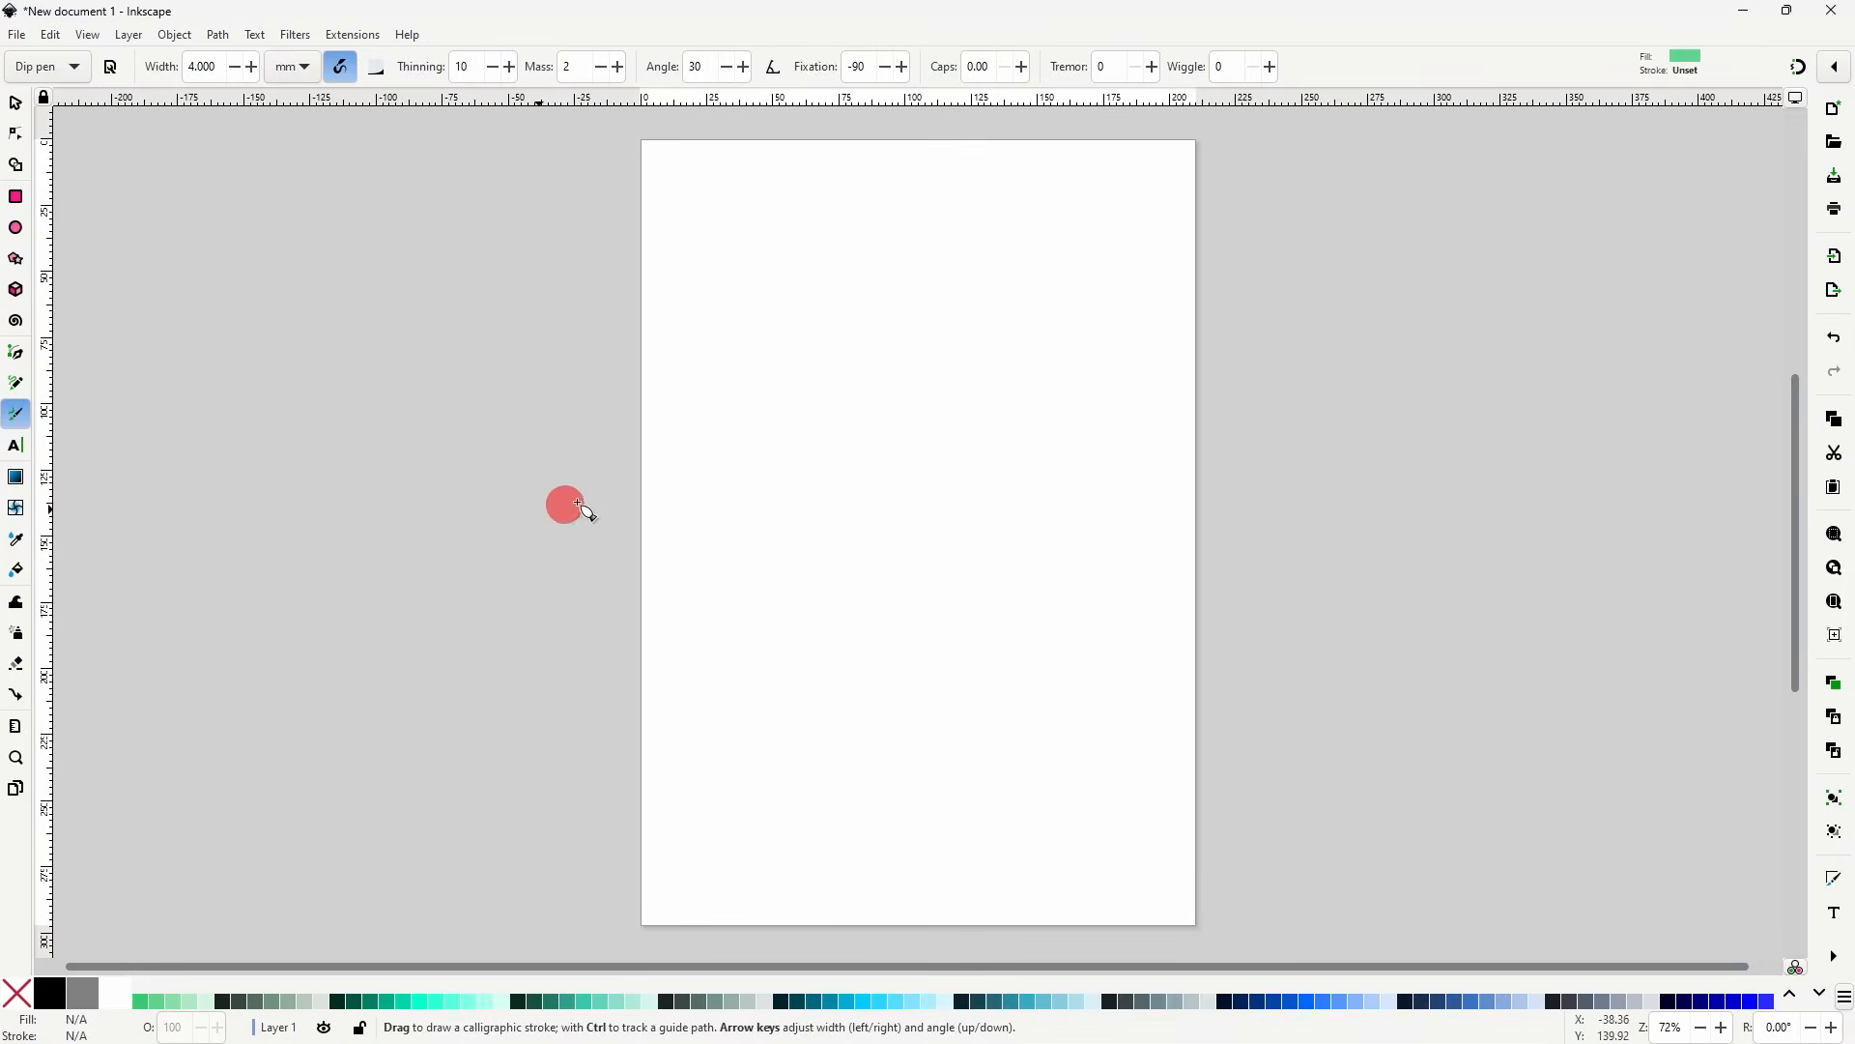
pyautogui.moveTo(762, 387)
pyautogui.mouseDown()
pyautogui.moveTo(835, 354)
pyautogui.moveTo(917, 423)
pyautogui.moveTo(1080, 409)
pyautogui.moveTo(1101, 347)
pyautogui.moveTo(1063, 310)
pyautogui.mouseUp()
pyautogui.moveTo(810, 430)
pyautogui.mouseDown()
pyautogui.moveTo(957, 495)
pyautogui.moveTo(1126, 480)
pyautogui.mouseUp()
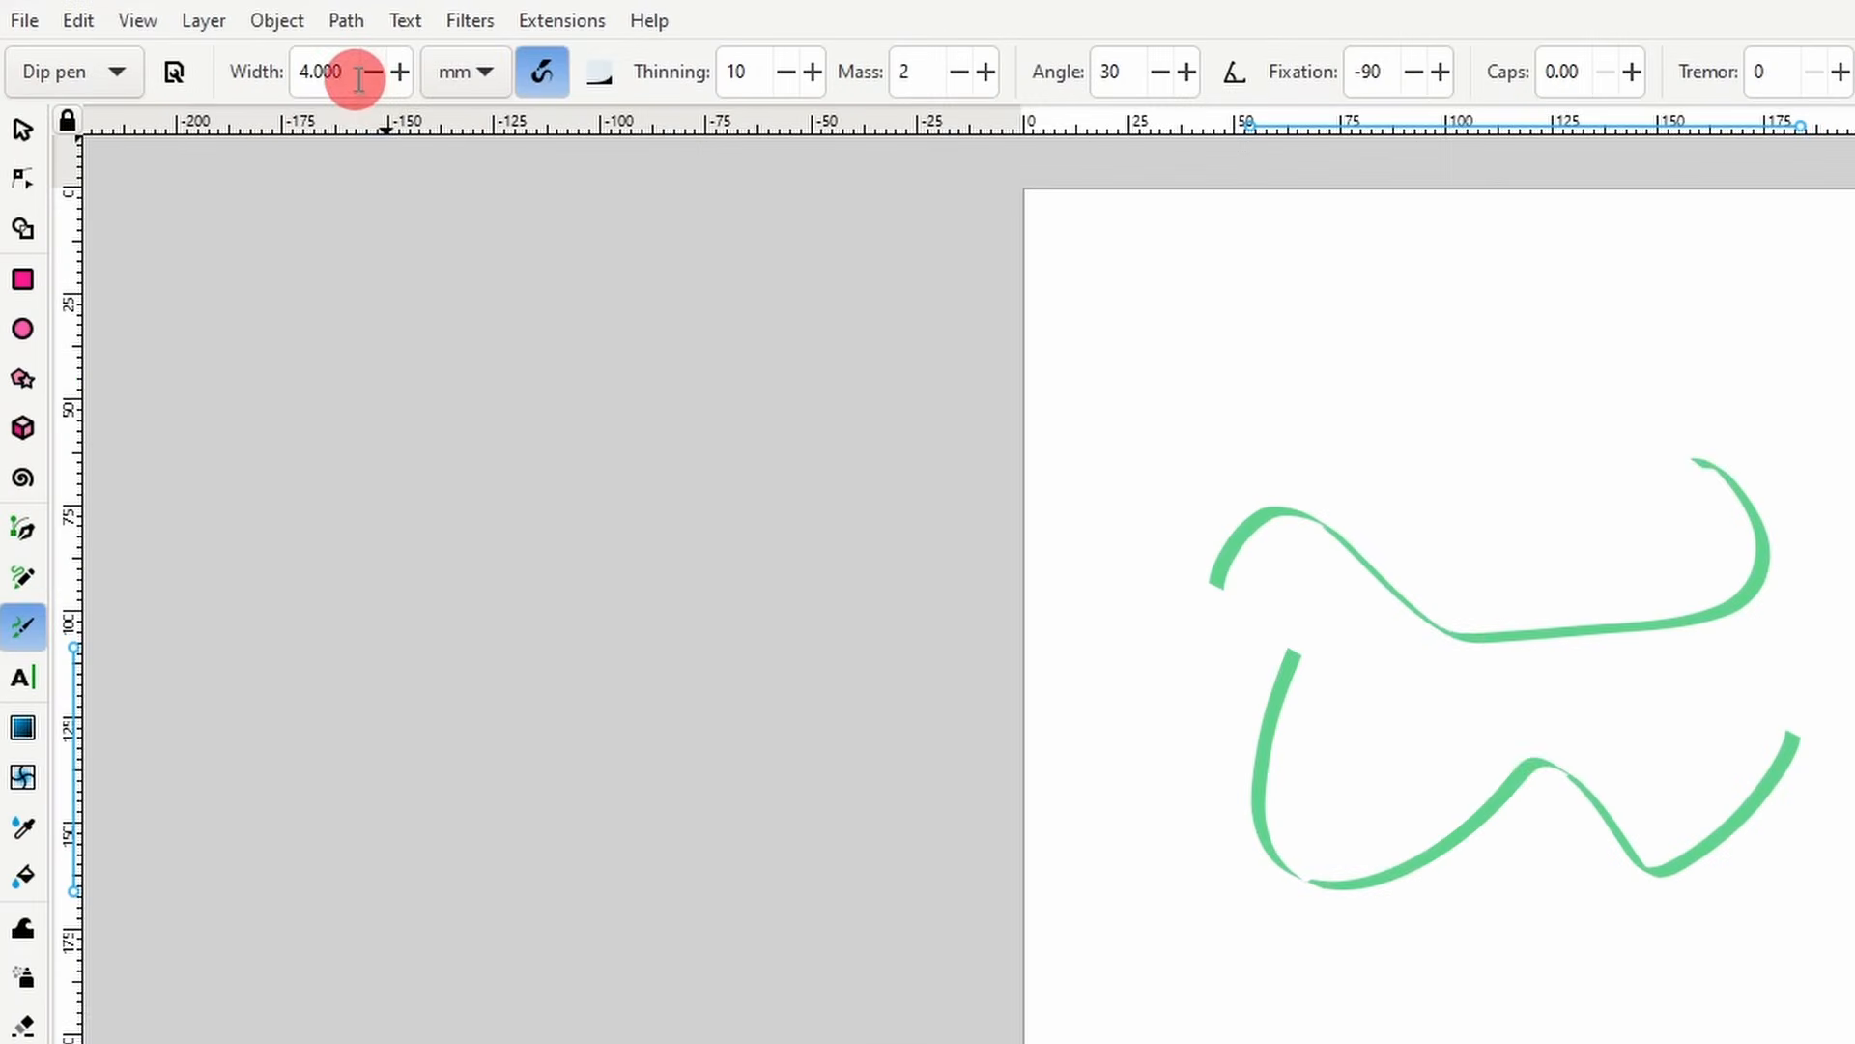
# - Draw a calligraphic stroke 12 mm wide below the first two and fill it with light blue
pyautogui.scroll(2, 357, 77)
pyautogui.moveTo(735, 687)
pyautogui.mouseDown()
pyautogui.moveTo(766, 648)
pyautogui.moveTo(863, 626)
pyautogui.moveTo(943, 681)
pyautogui.moveTo(1040, 674)
pyautogui.moveTo(1093, 656)
pyautogui.mouseUp()
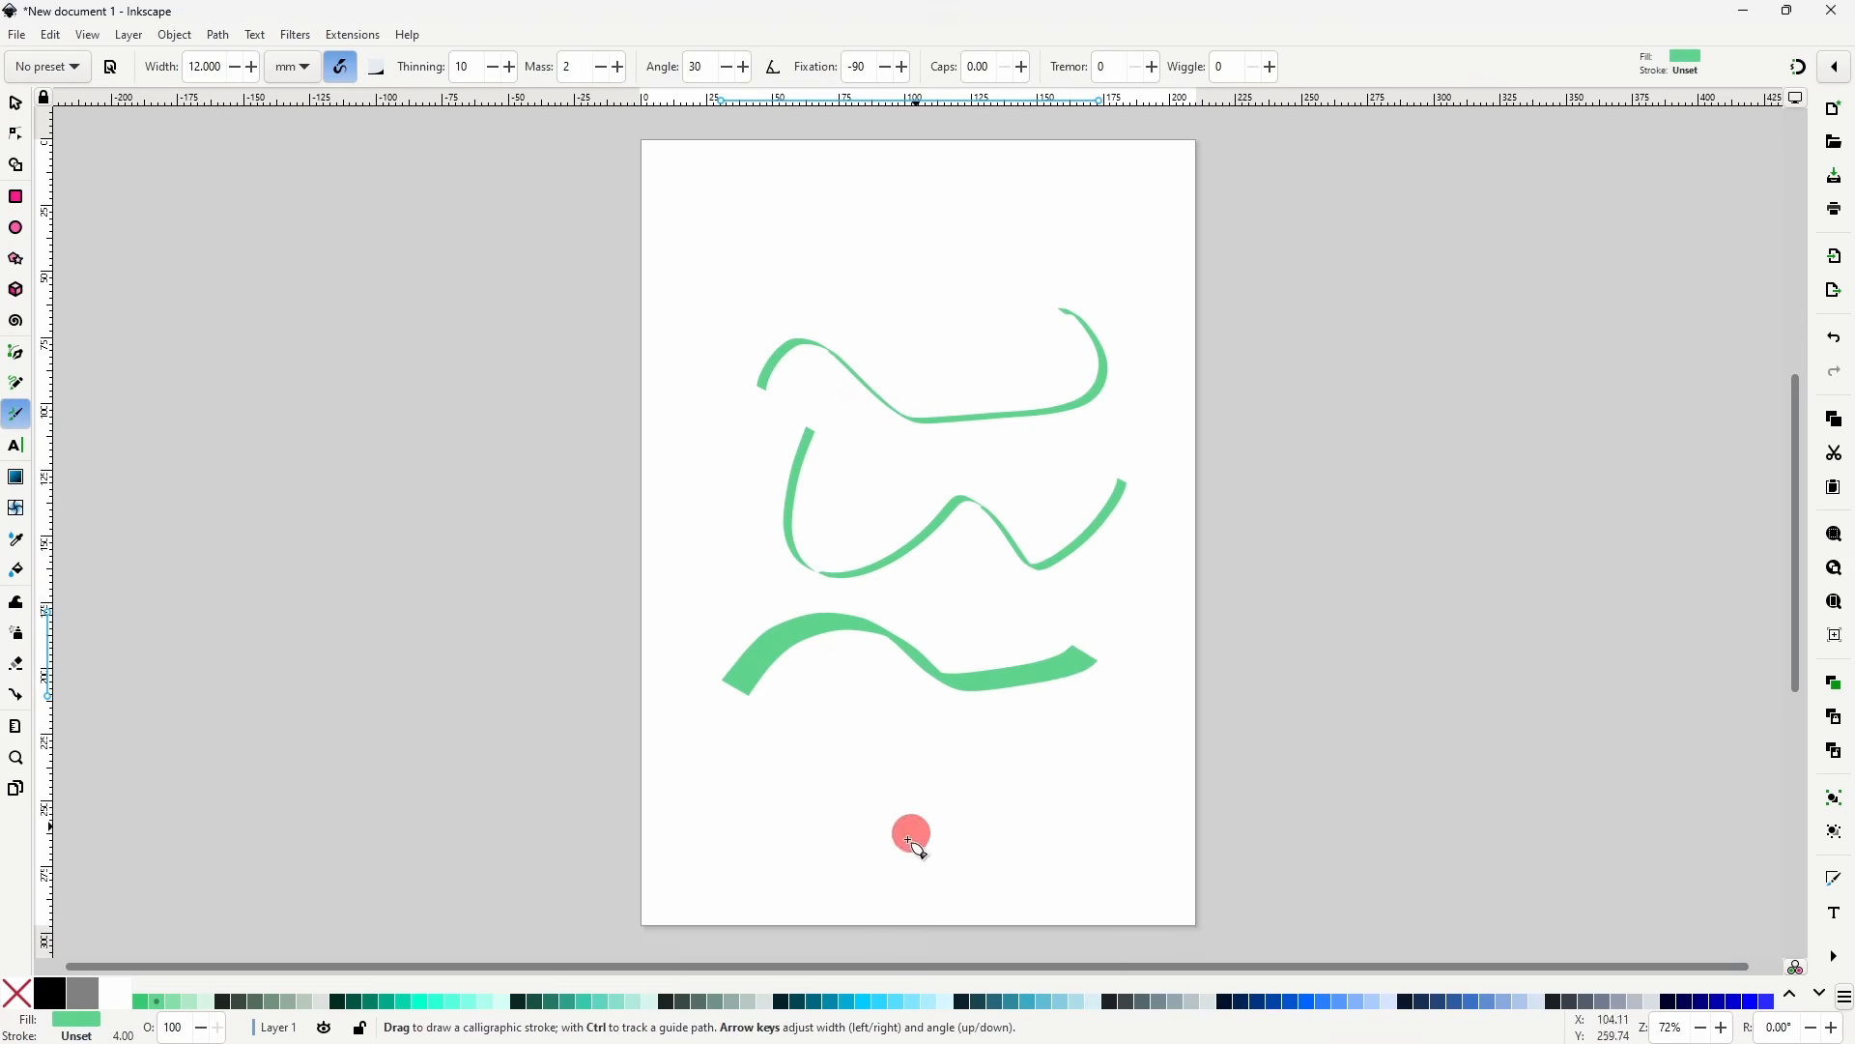
pyautogui.click(865, 1001)
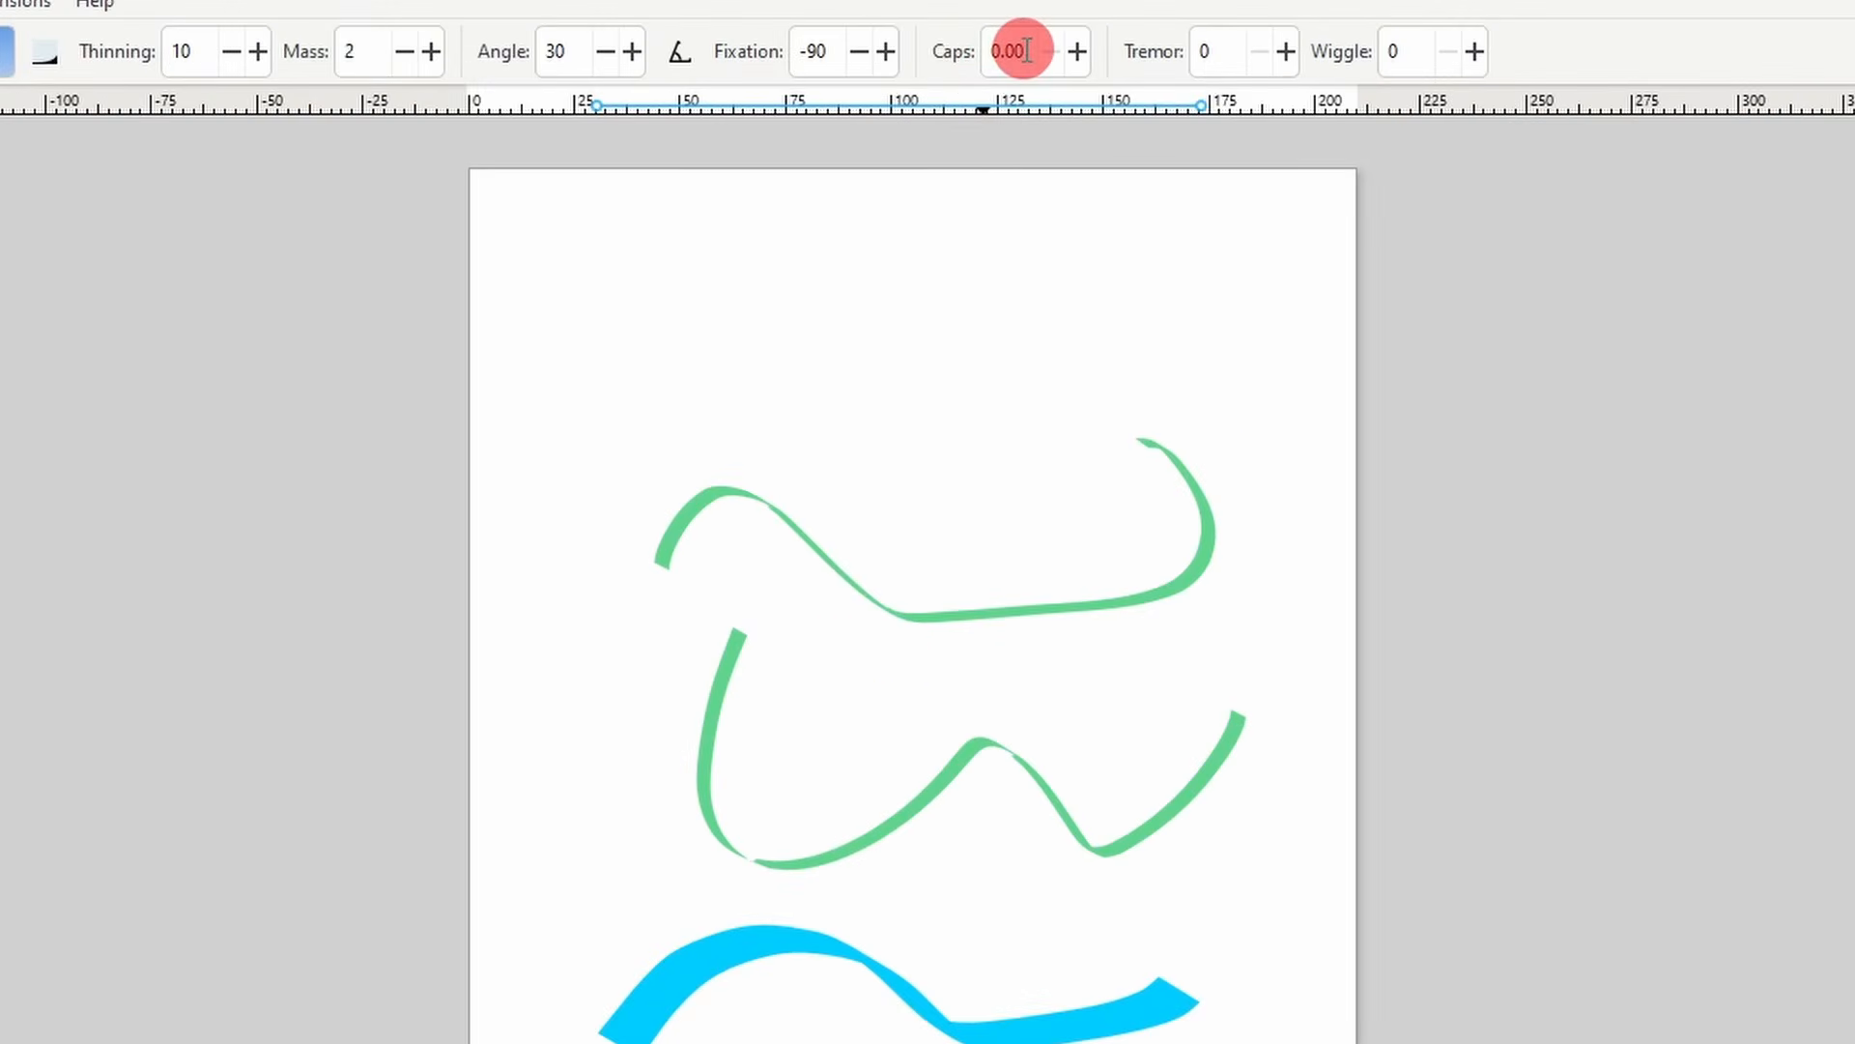
# - Set the stroke caps to 1.4 (approximately round) and draw a wavy stroke across the upper part of the page
pyautogui.rightClick(1026, 50)
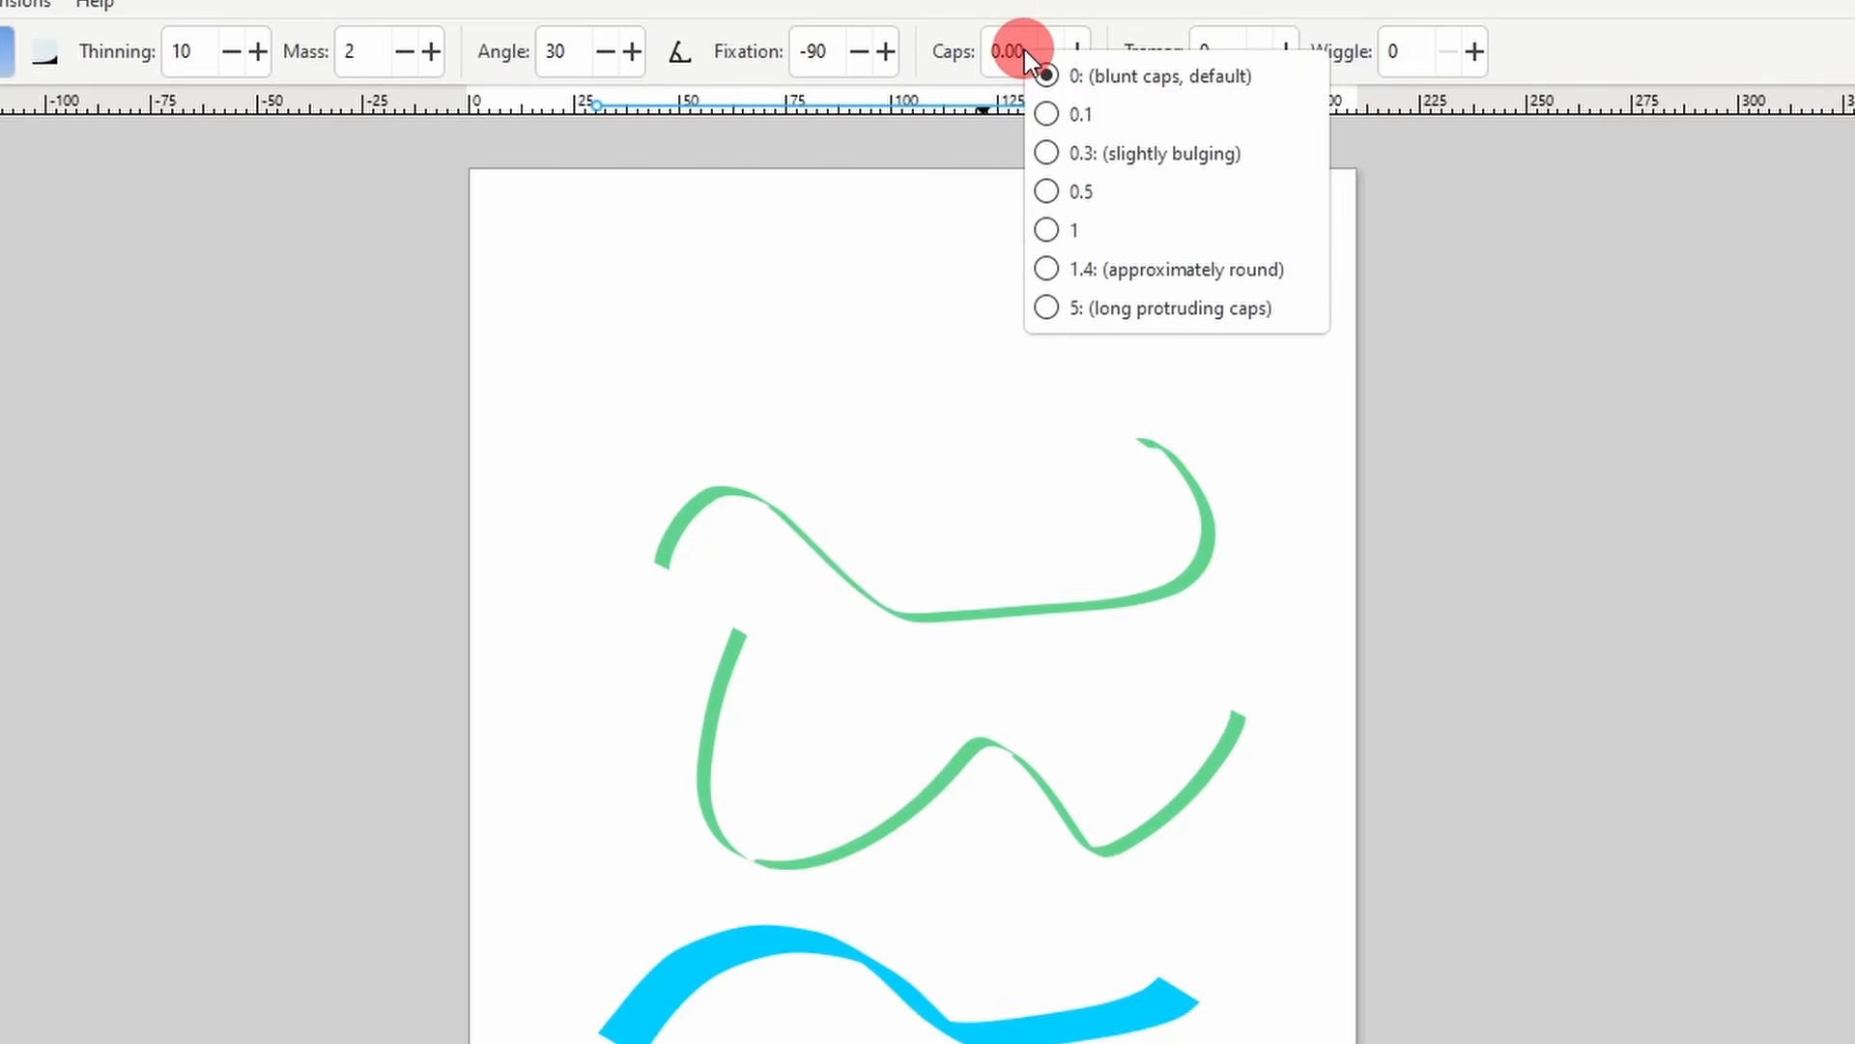
pyautogui.click(1065, 274)
pyautogui.moveTo(654, 435)
pyautogui.mouseDown()
pyautogui.moveTo(735, 378)
pyautogui.moveTo(940, 431)
pyautogui.moveTo(1073, 432)
pyautogui.moveTo(1139, 356)
pyautogui.moveTo(1177, 348)
pyautogui.mouseUp()
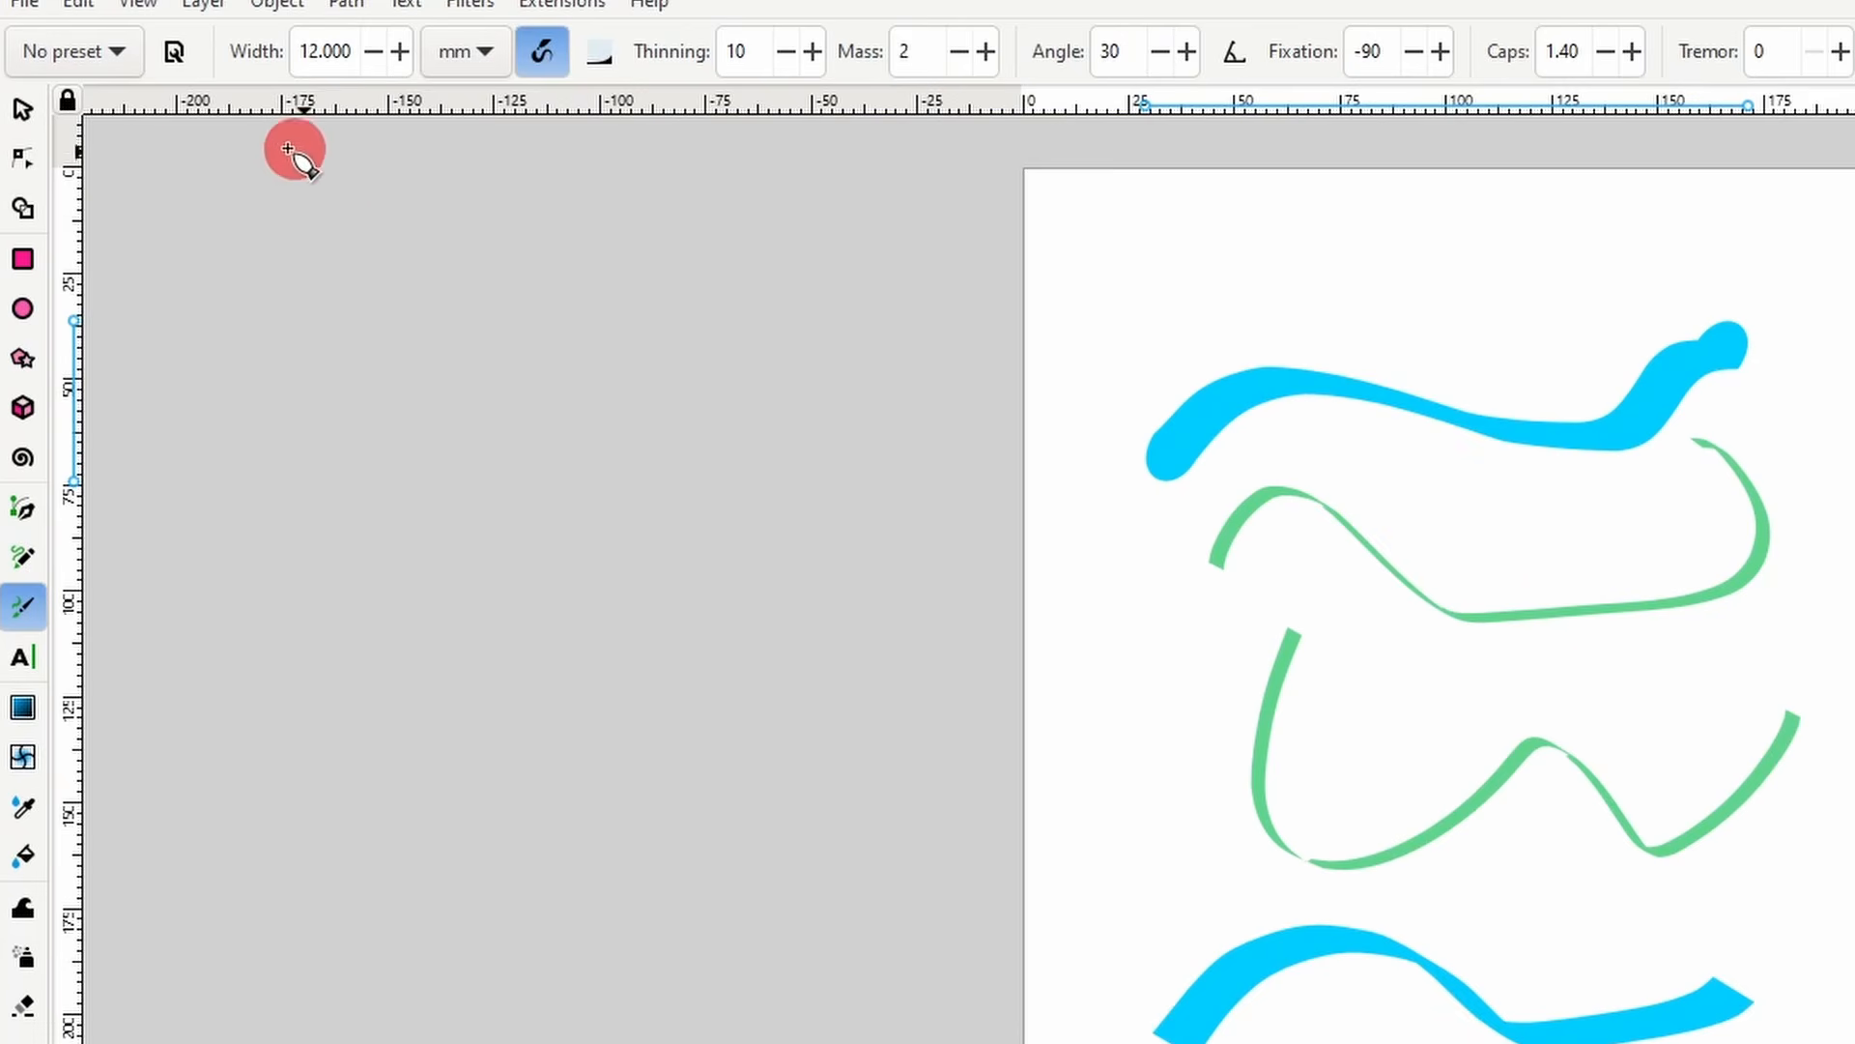
# - Choose the Marker preset and draw a wavy stroke below the others
pyautogui.click(87, 56)
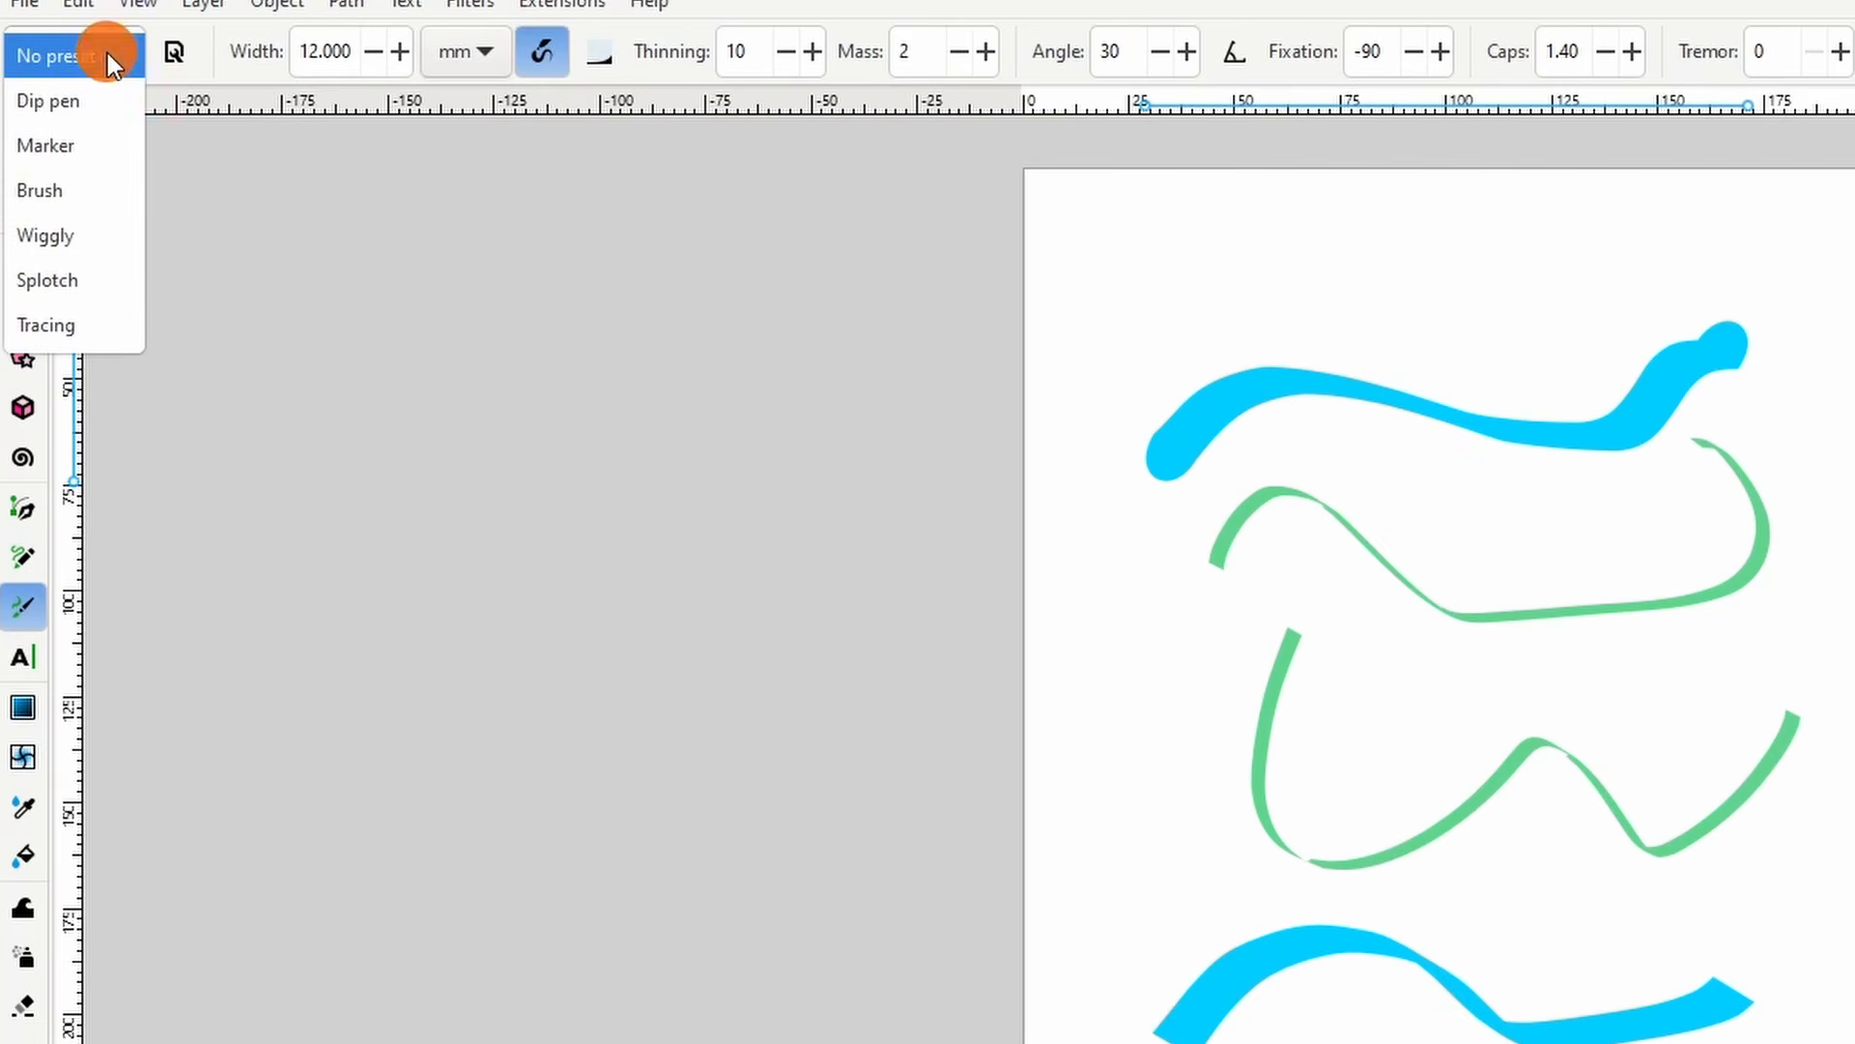
pyautogui.click(73, 152)
pyautogui.moveTo(723, 763)
pyautogui.mouseDown()
pyautogui.moveTo(851, 712)
pyautogui.moveTo(1075, 792)
pyautogui.moveTo(1123, 760)
pyautogui.mouseUp()
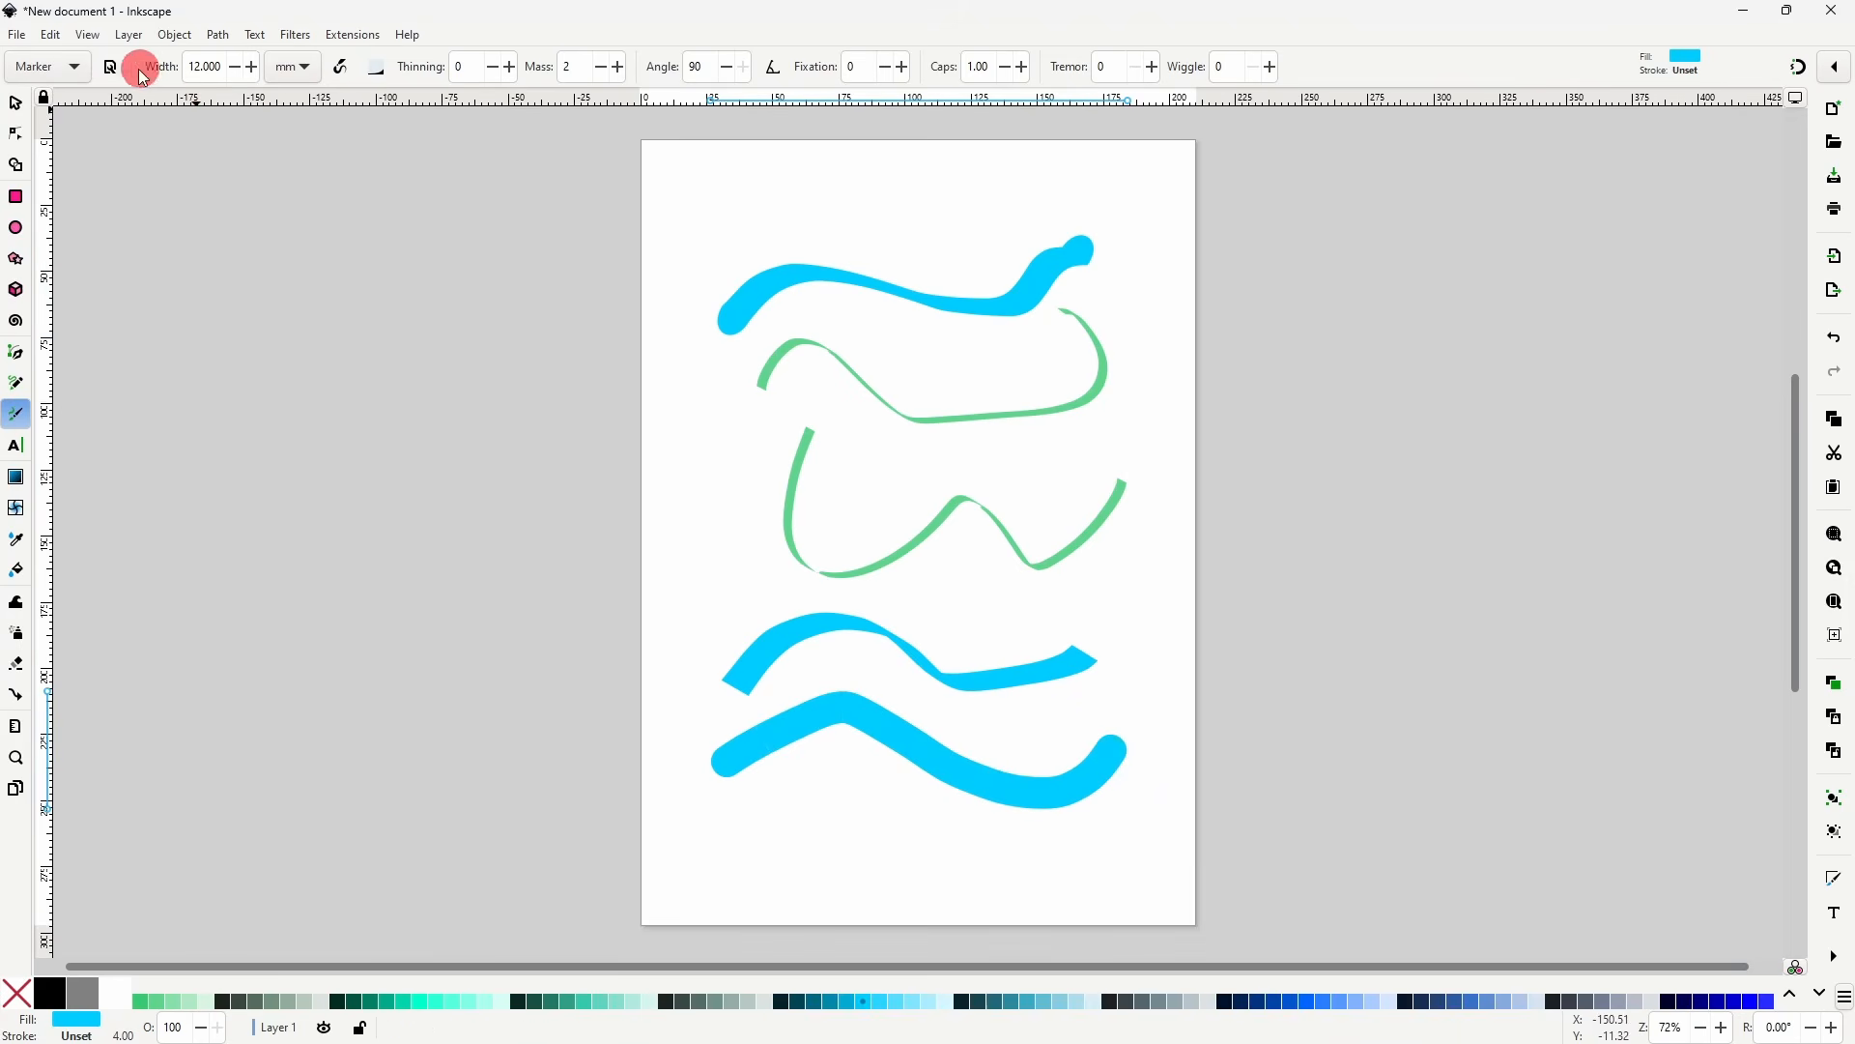
# - Draw one more stroke with a different calligraphy preset and delete all the strokes from the page
pyautogui.click(69, 73)
pyautogui.click(49, 127)
pyautogui.moveTo(720, 454)
pyautogui.mouseDown()
pyautogui.moveTo(945, 512)
pyautogui.moveTo(1037, 478)
pyautogui.moveTo(1061, 414)
pyautogui.moveTo(942, 391)
pyautogui.mouseUp()
pyautogui.hotkey('ctrl', 'a')
pyautogui.press('Delete')
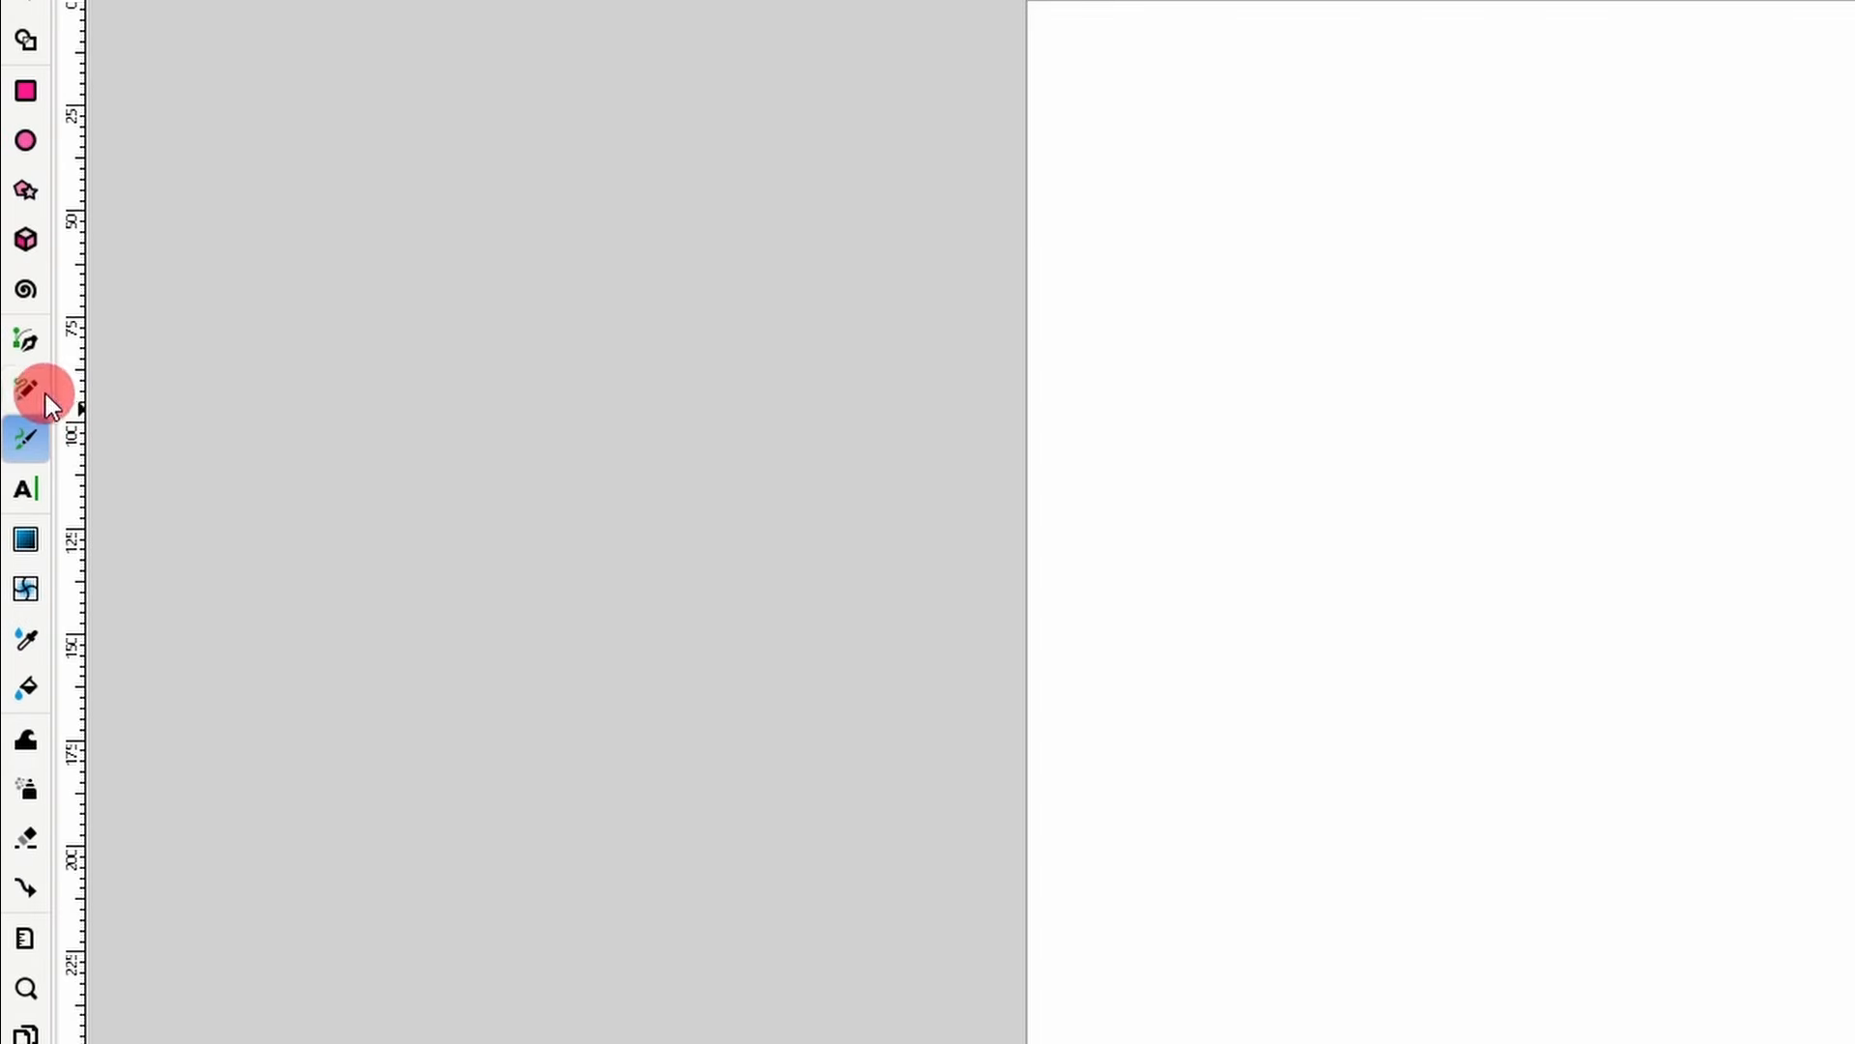
# - Draw a winding freehand path with the Pencil tool and give it no fill and a black stroke
pyautogui.click(27, 383)
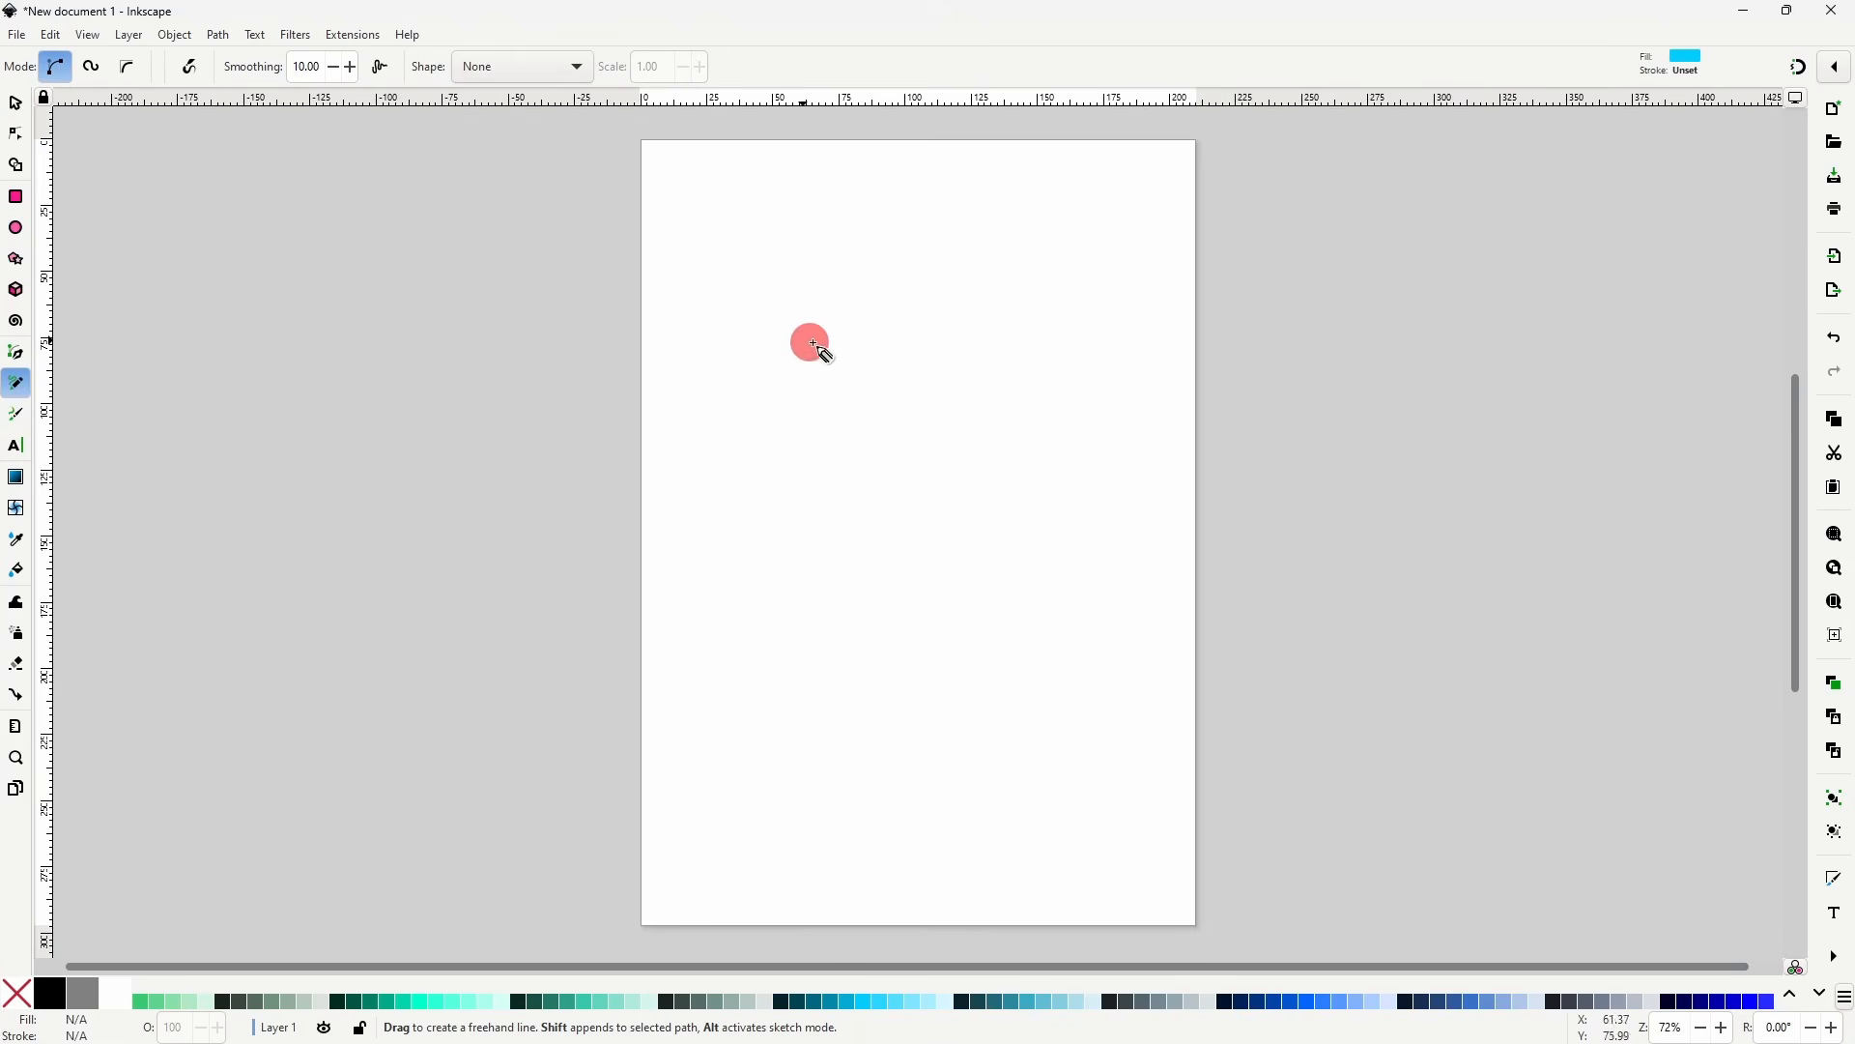
pyautogui.moveTo(738, 430)
pyautogui.mouseDown()
pyautogui.moveTo(921, 425)
pyautogui.moveTo(1084, 469)
pyautogui.mouseUp()
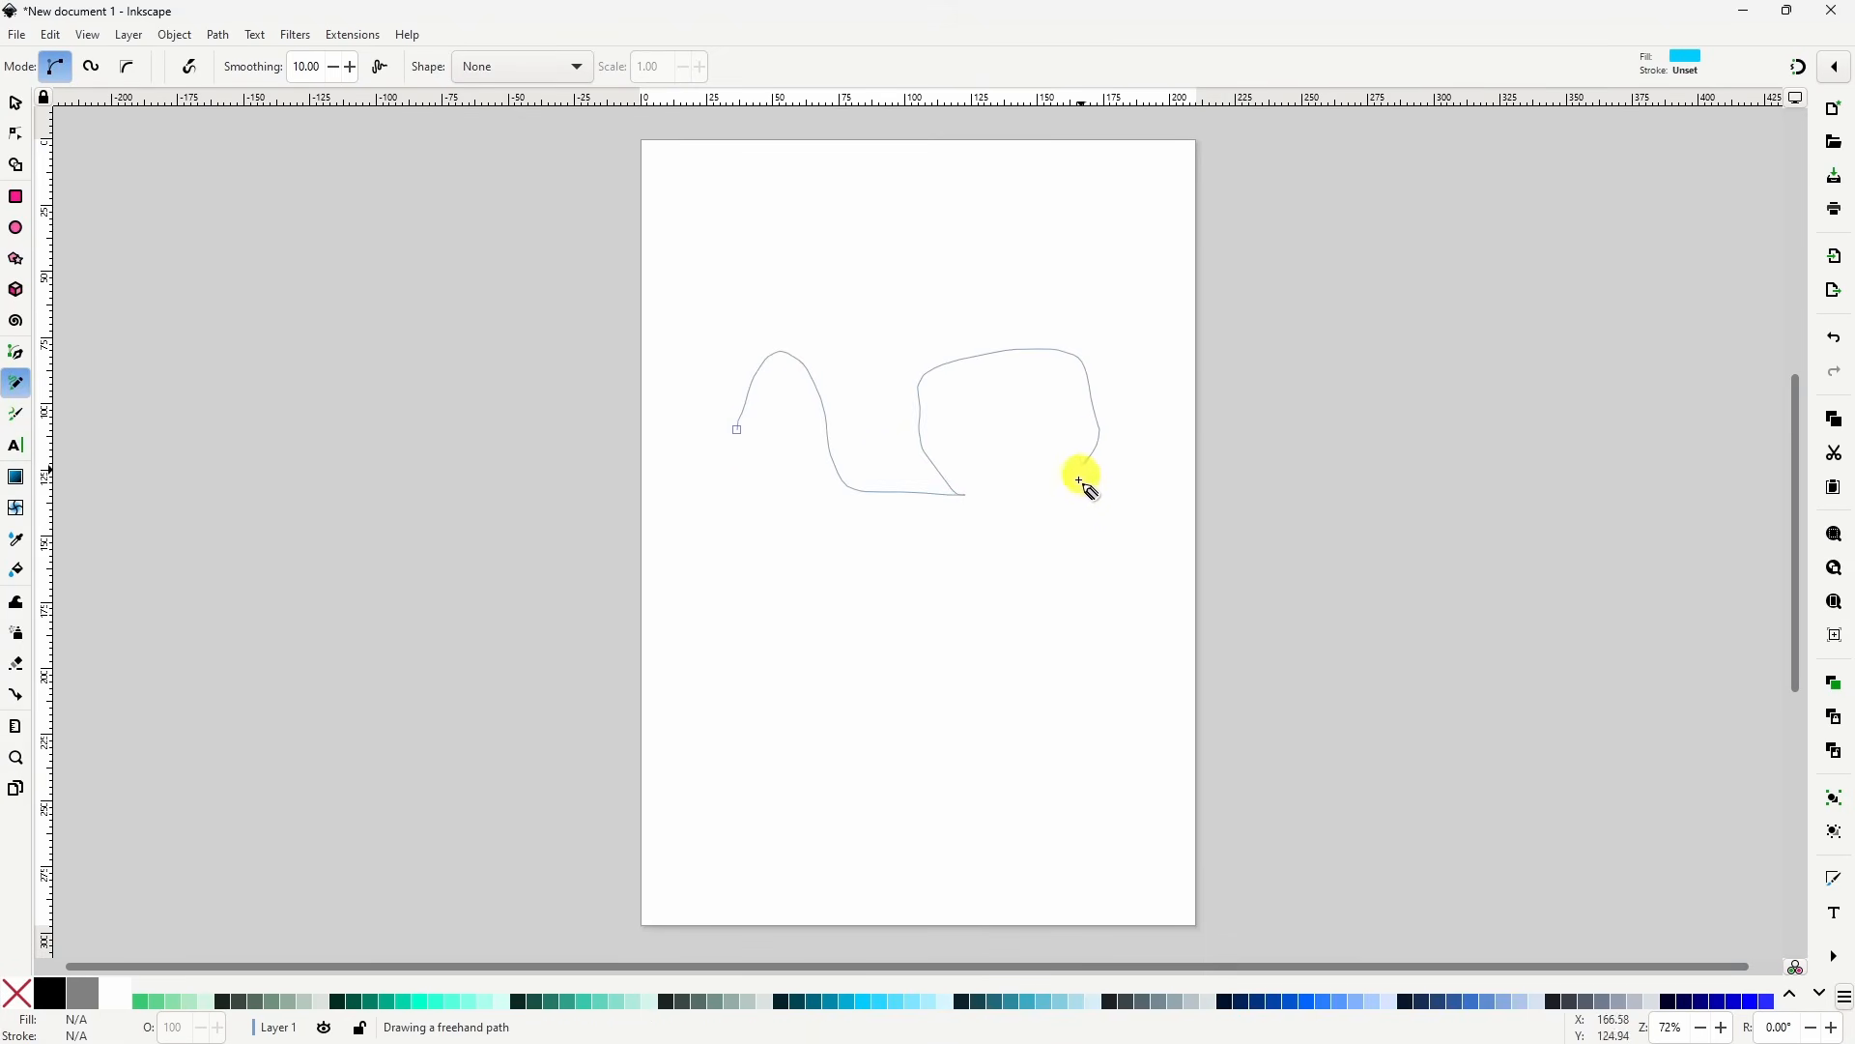
pyautogui.moveTo(1069, 705); pyautogui.dragTo(1045, 706)
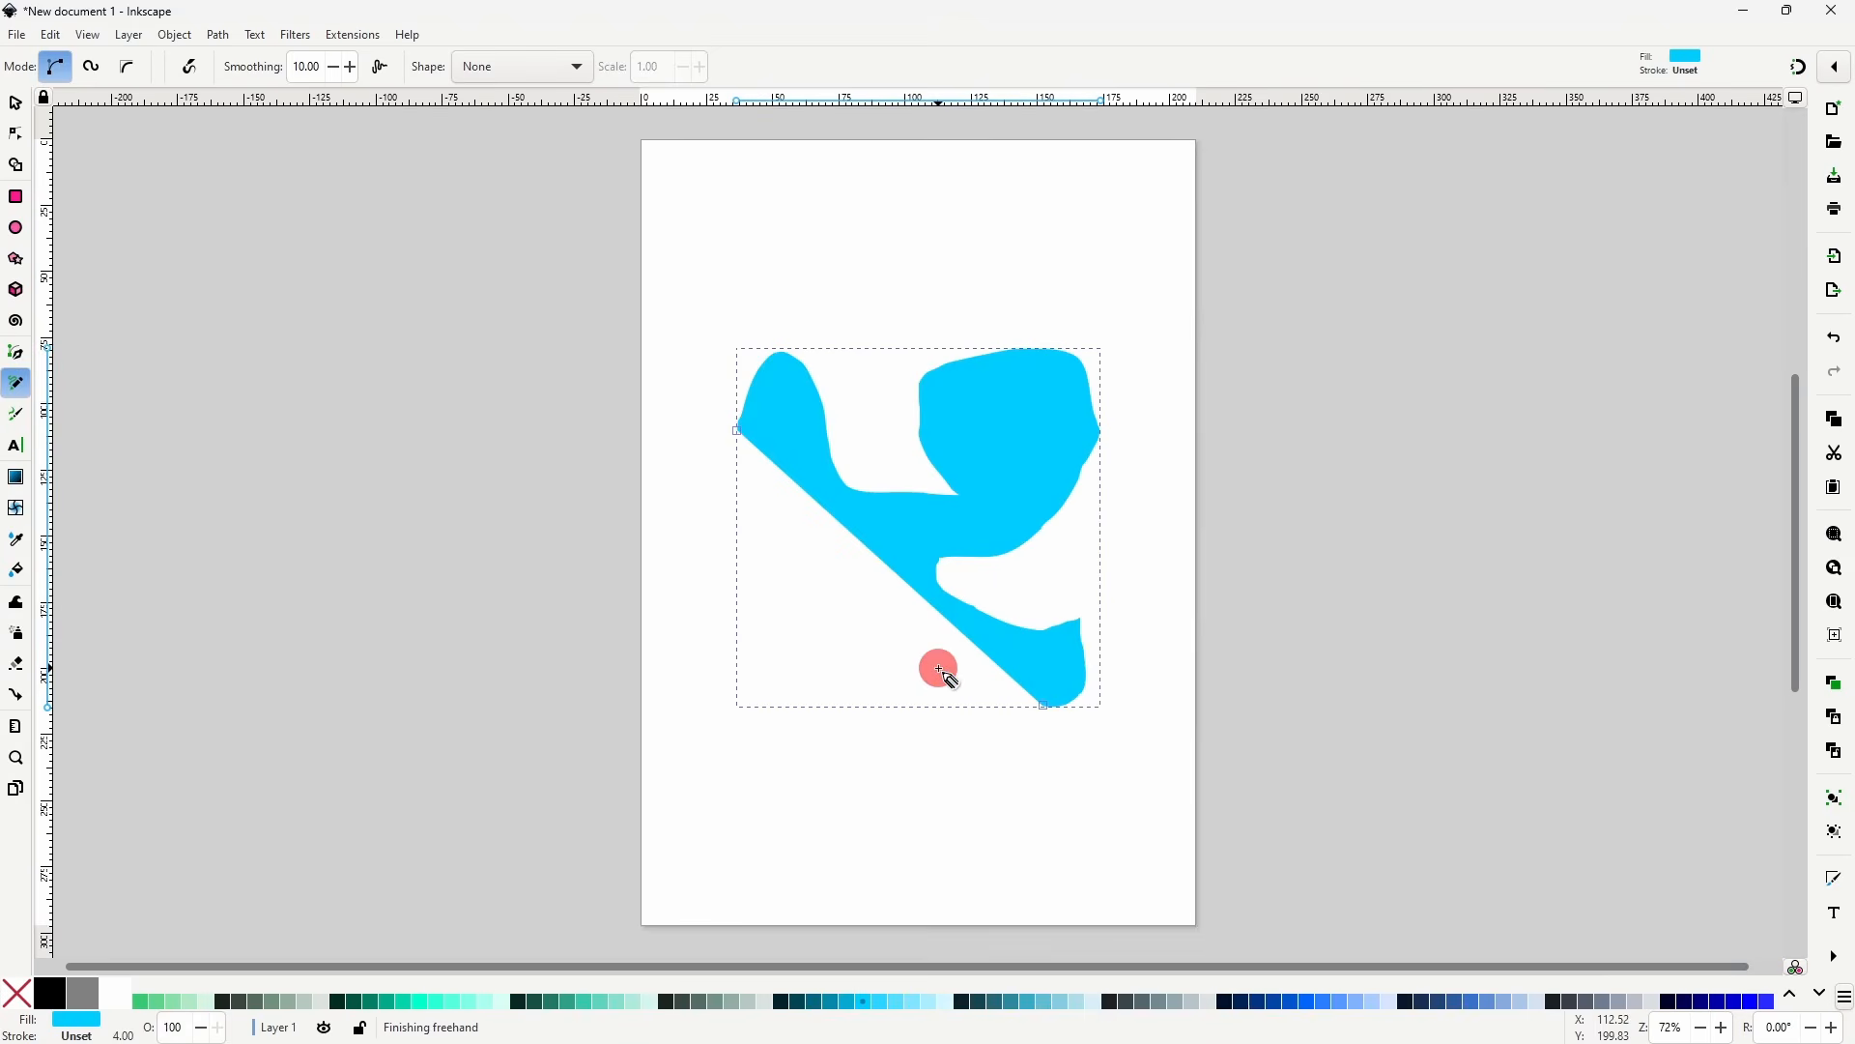
pyautogui.click(18, 995)
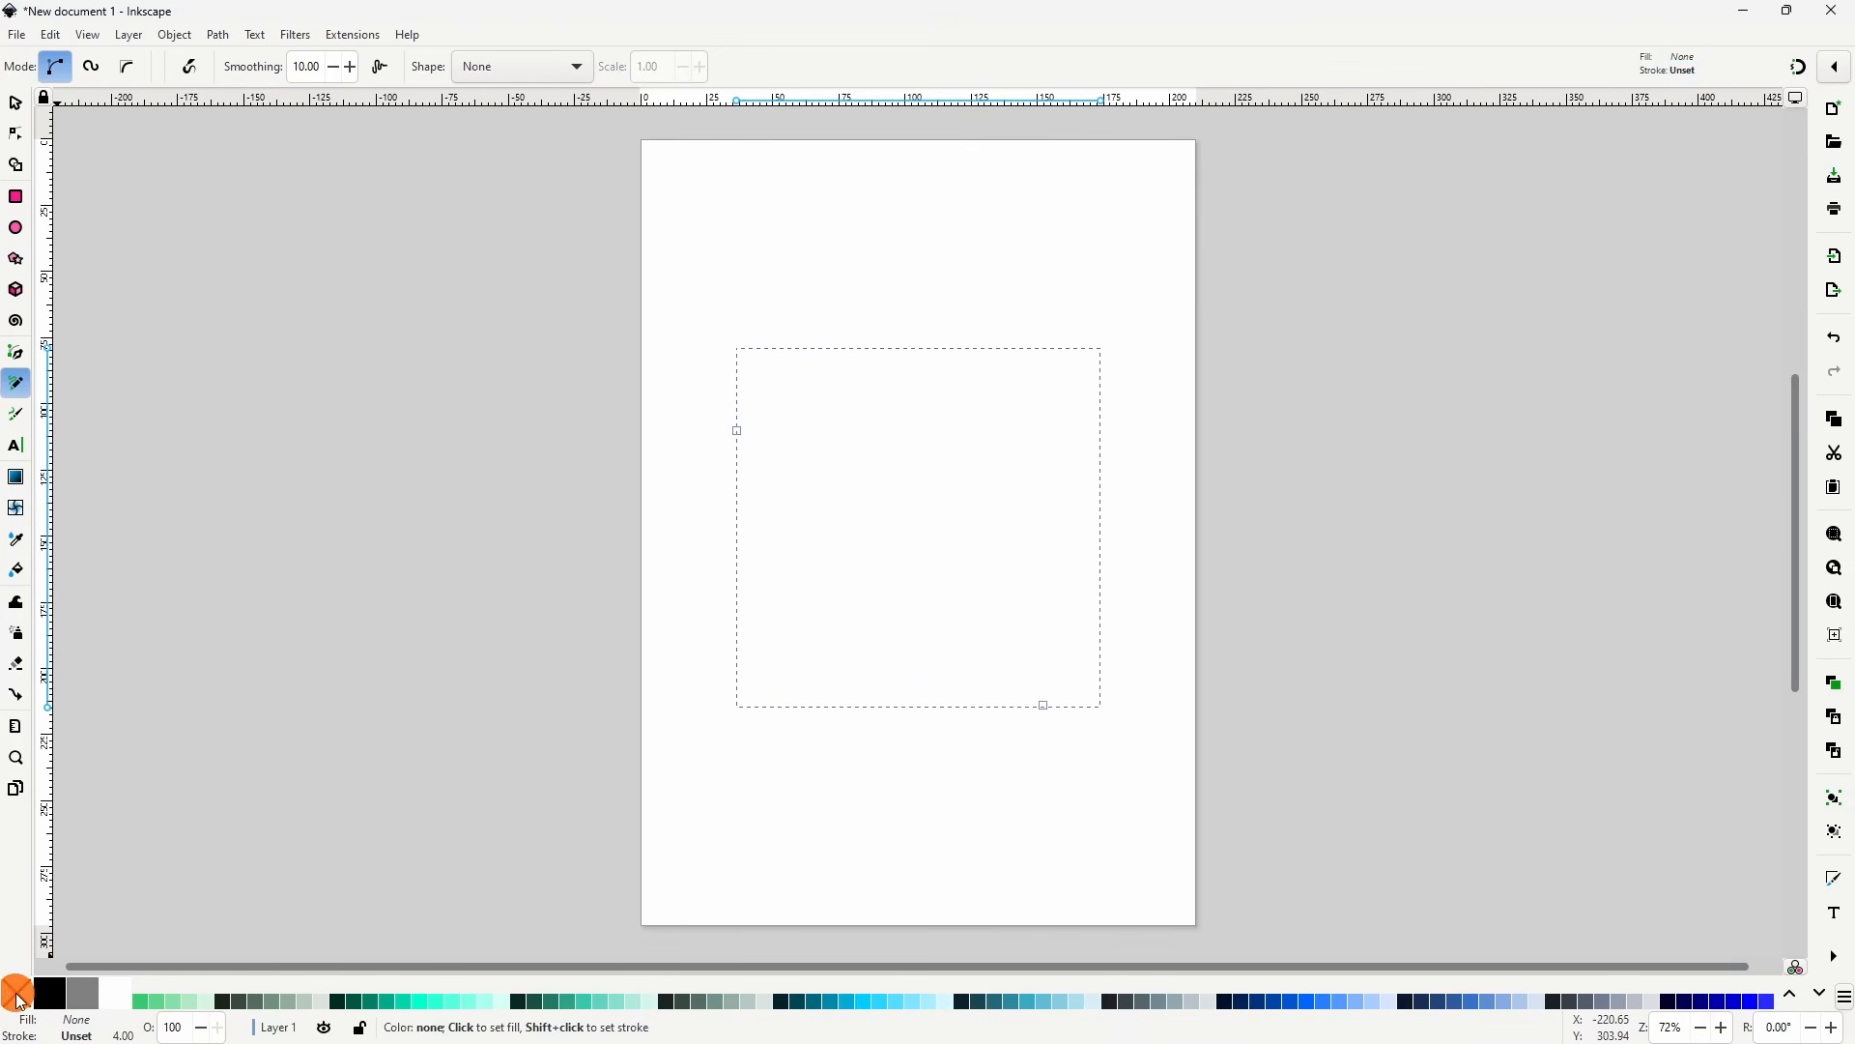
pyautogui.keyDown('shift'); pyautogui.click(62, 1001); pyautogui.keyUp('shift')
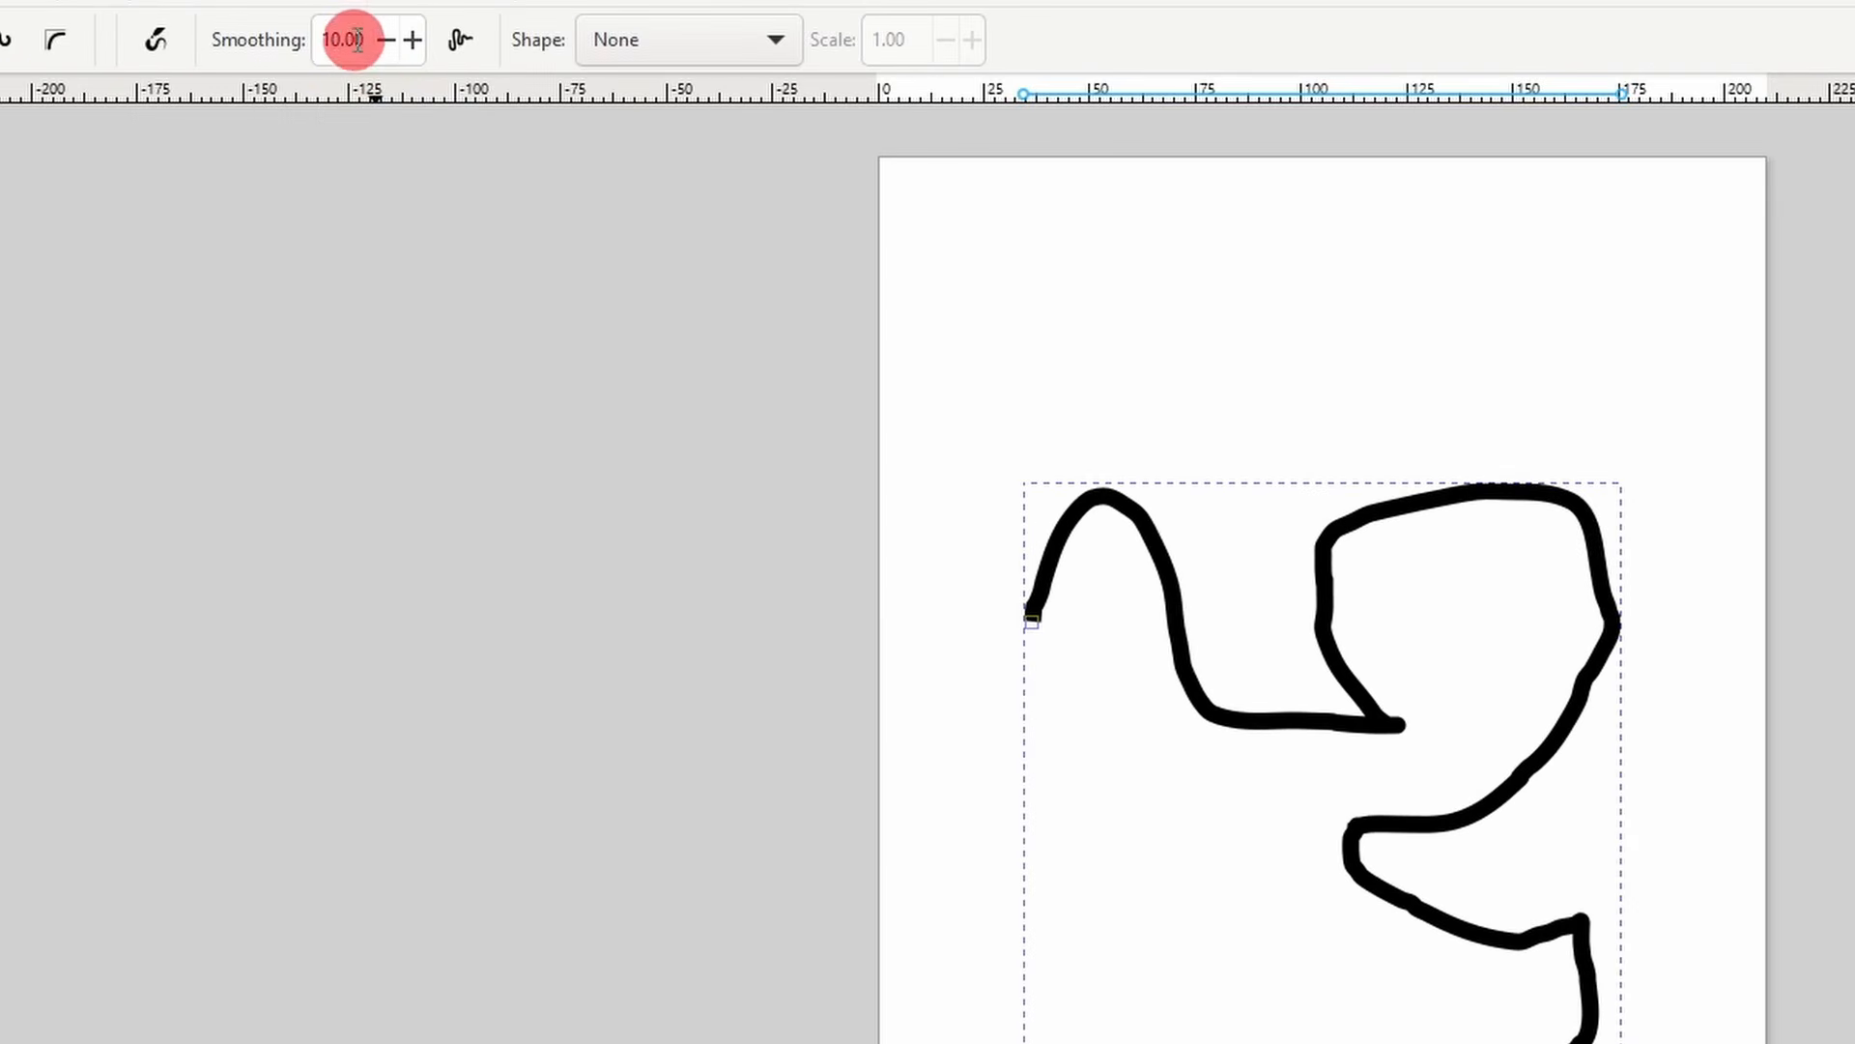
# - Set the Pencil tool's smoothing to 40
pyautogui.click(314, 66)
pyautogui.doubleClick(360, 44)
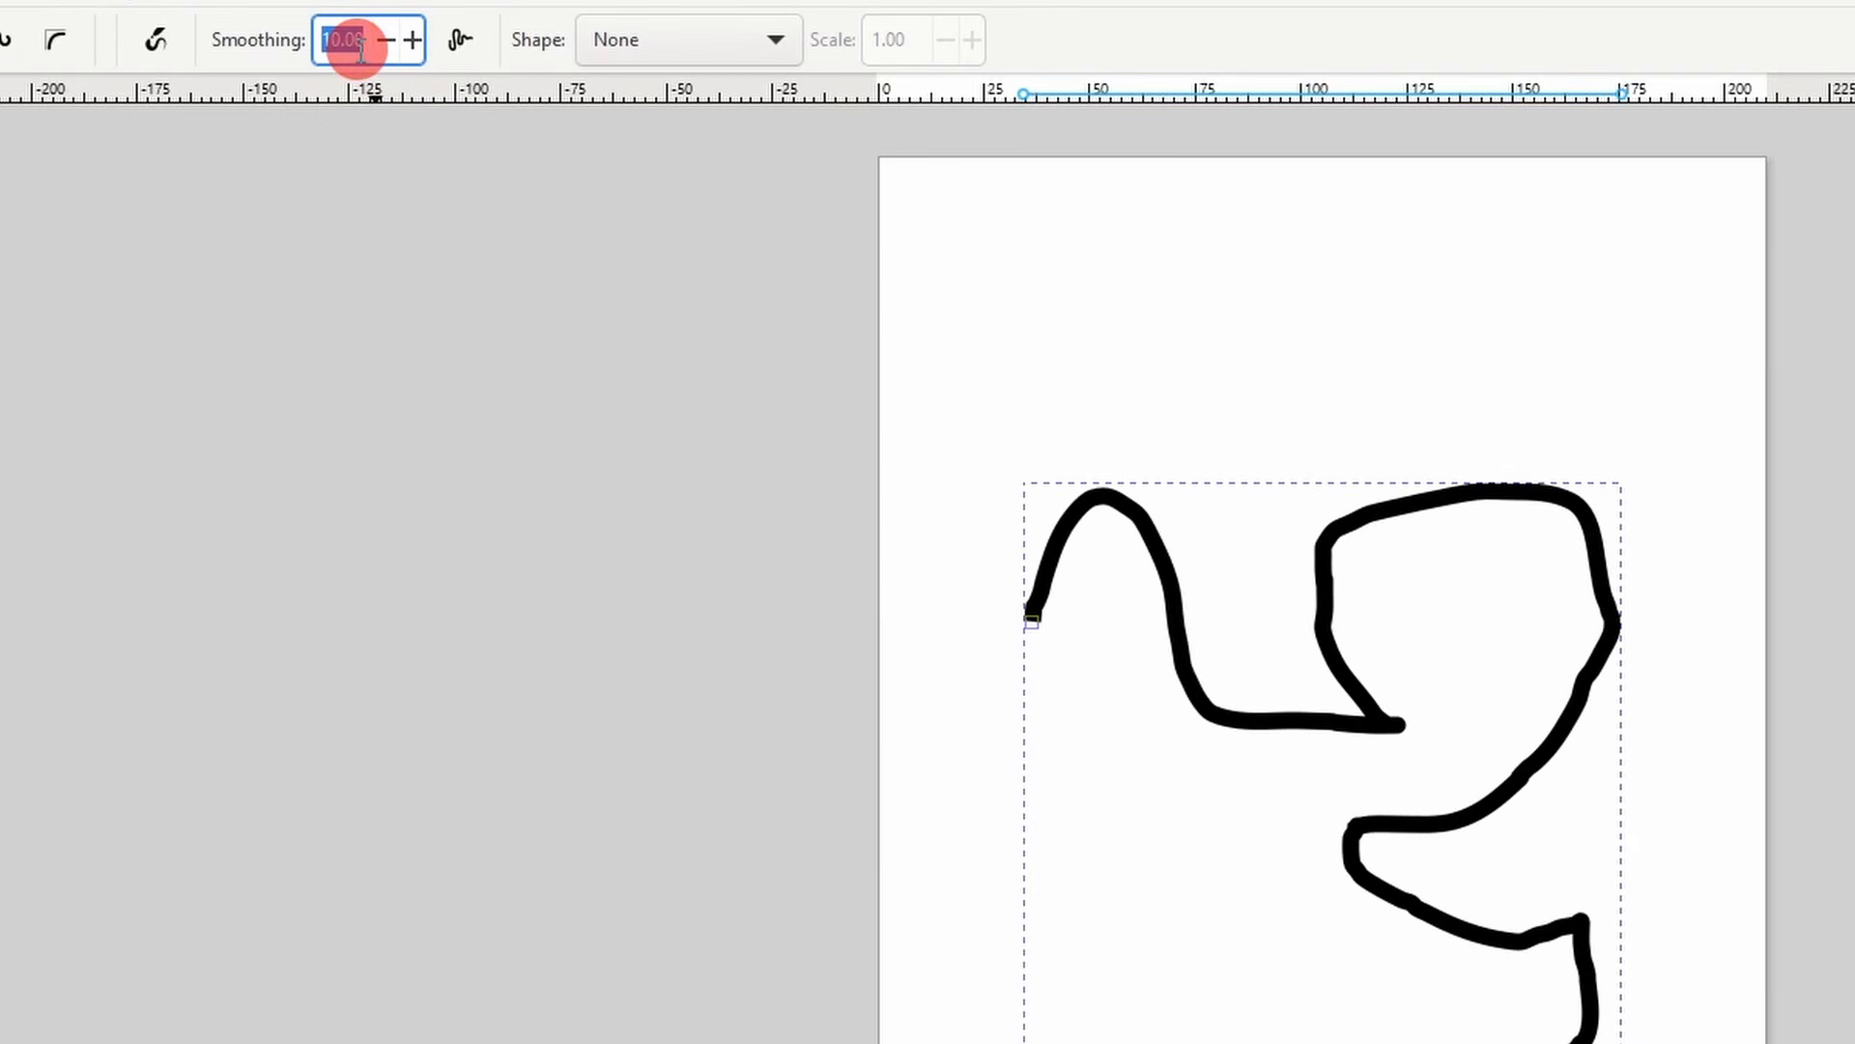
pyautogui.write('40')
pyautogui.press('Return')
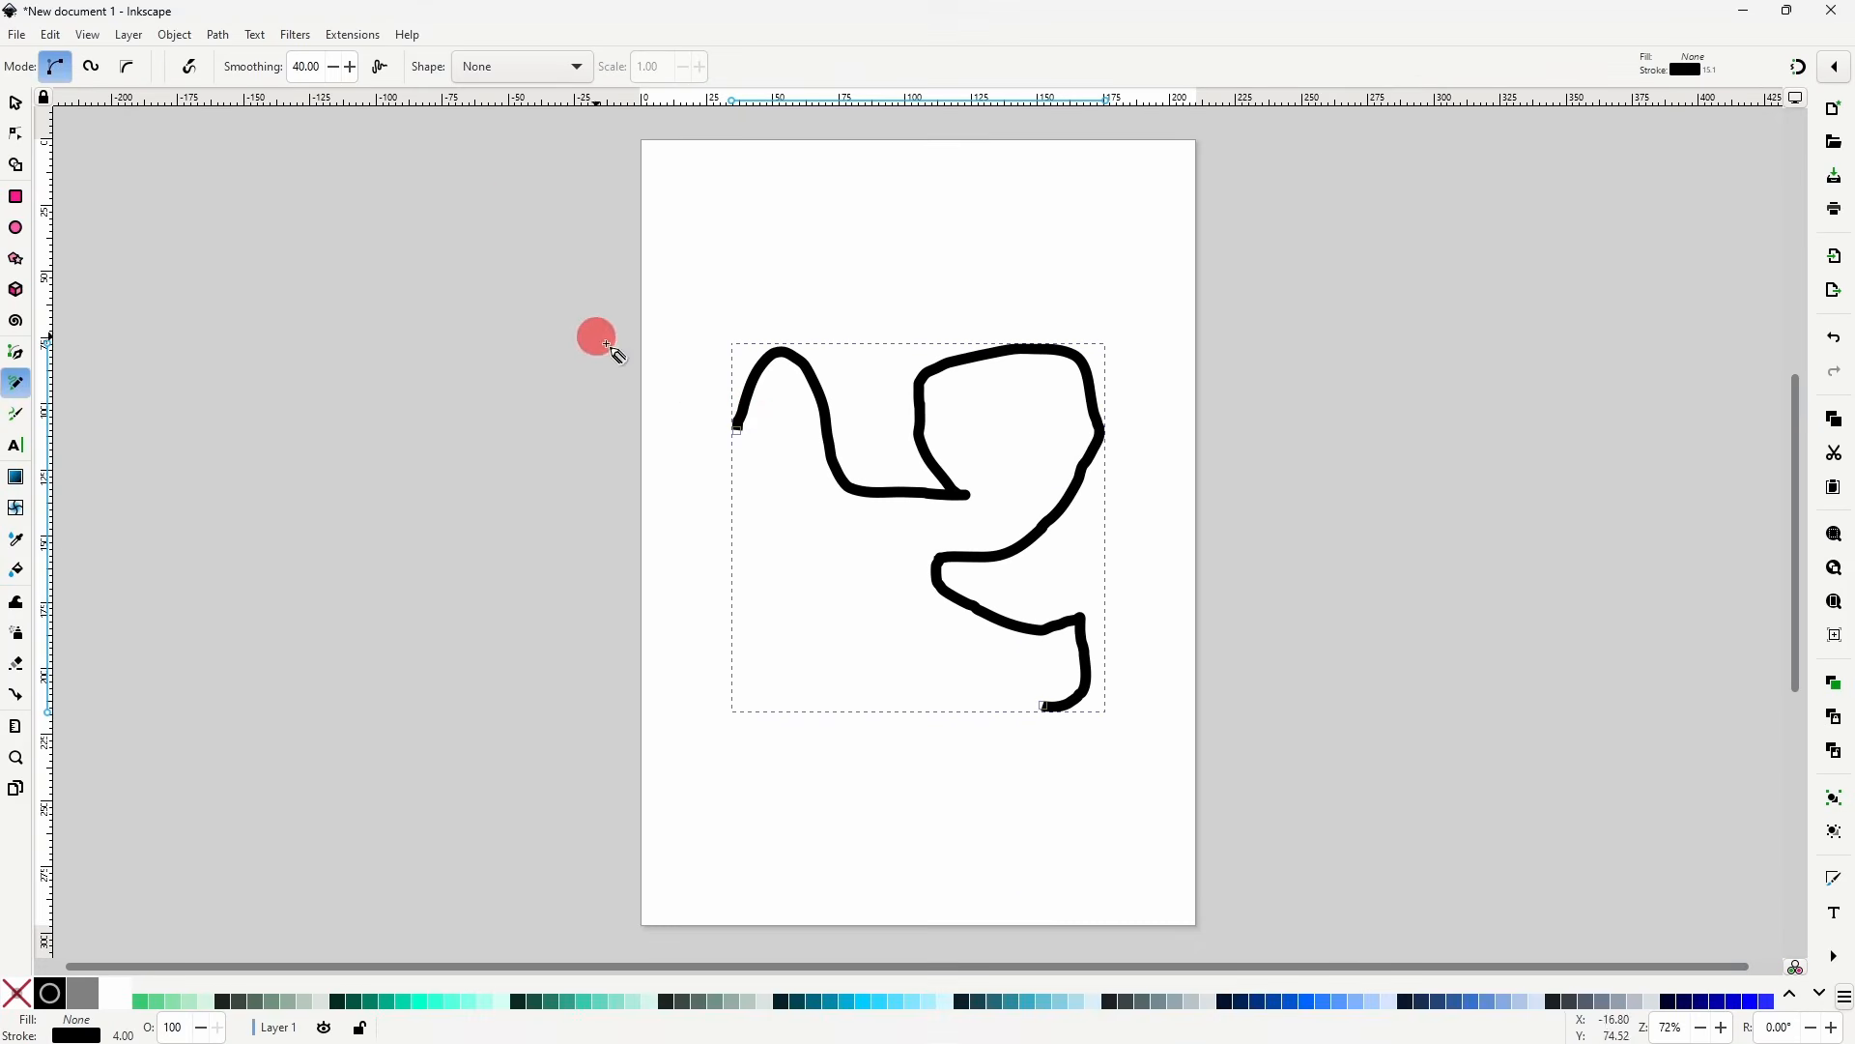
# - Delete the freehand path and draw two overlapping curvy paths in its place
pyautogui.press('Delete')
pyautogui.moveTo(733, 489)
pyautogui.mouseDown()
pyautogui.moveTo(791, 363)
pyautogui.moveTo(873, 470)
pyautogui.moveTo(925, 679)
pyautogui.moveTo(1110, 581)
pyautogui.moveTo(1053, 450)
pyautogui.mouseUp()
pyautogui.moveTo(942, 254)
pyautogui.mouseDown()
pyautogui.moveTo(935, 297)
pyautogui.moveTo(1037, 379)
pyautogui.moveTo(997, 505)
pyautogui.mouseUp()
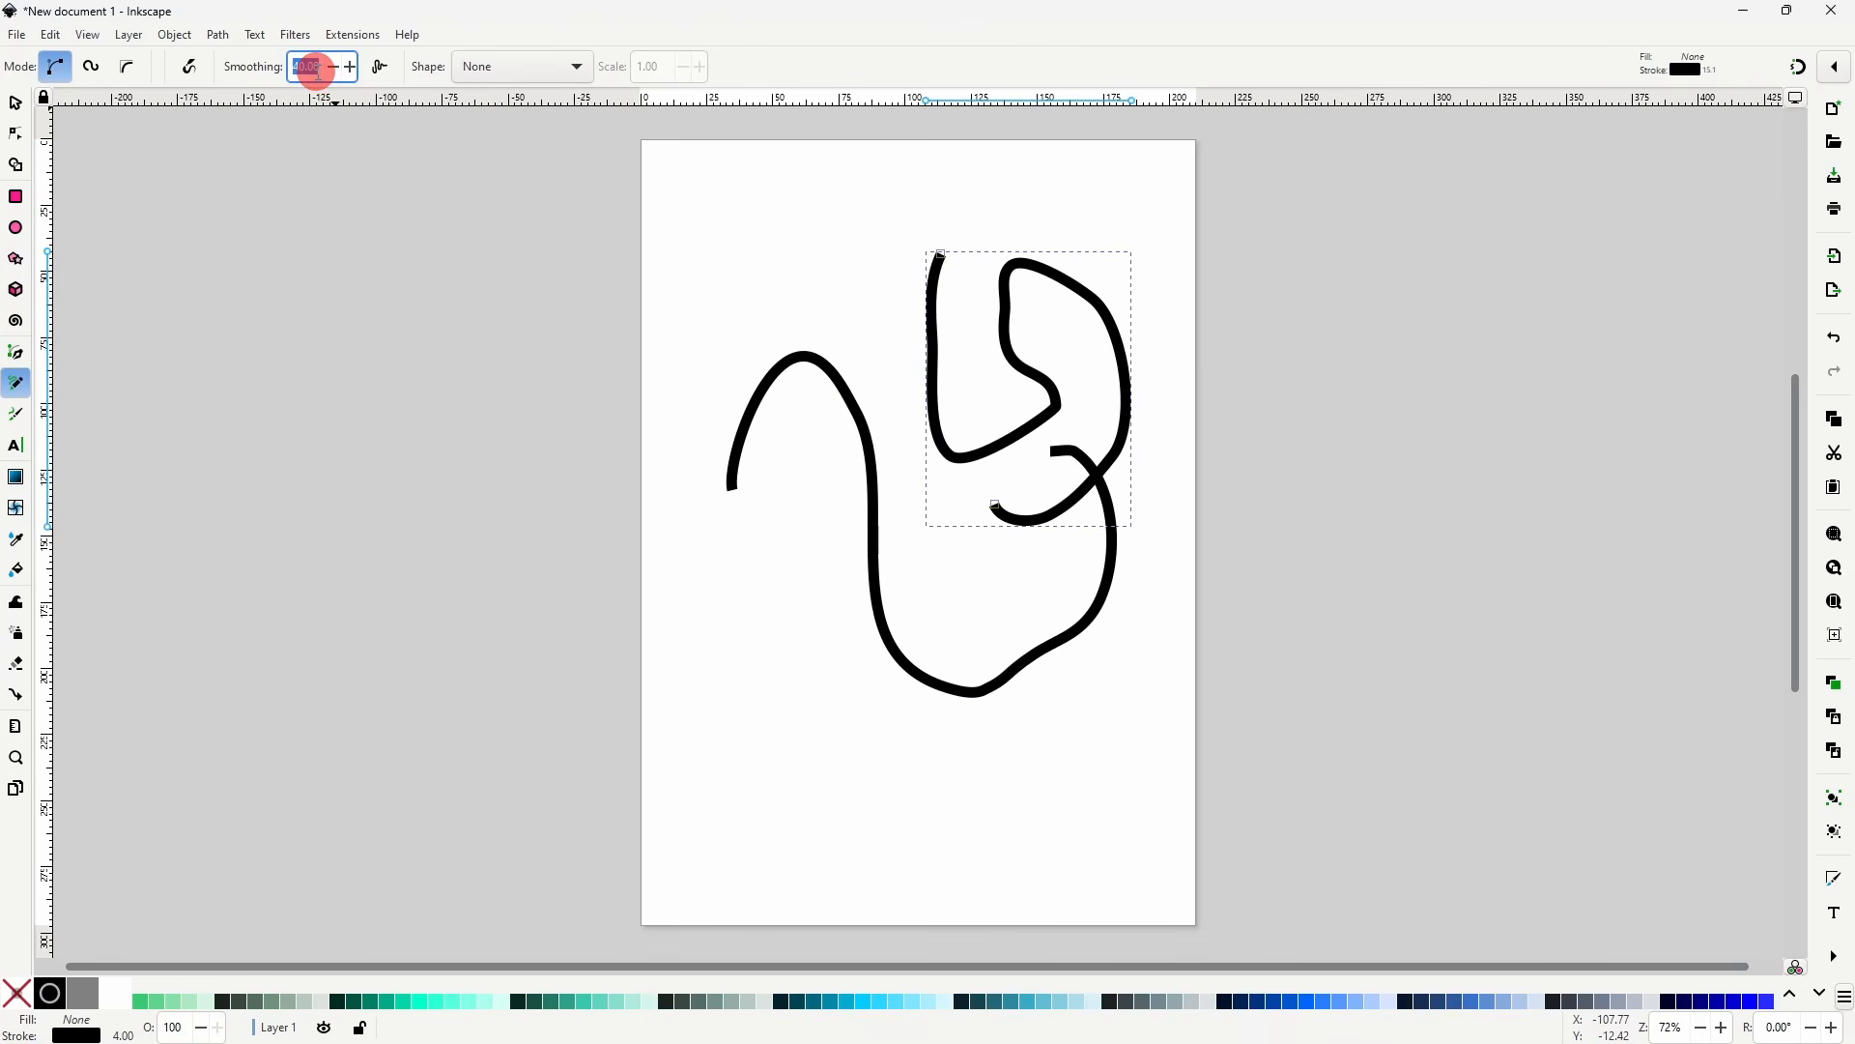
# - Draw a wavy path across the lower page at smoothing 80 and delete all three paths
pyautogui.click(623, 498)
pyautogui.moveTo(703, 665)
pyautogui.mouseDown()
pyautogui.moveTo(818, 673)
pyautogui.moveTo(952, 827)
pyautogui.moveTo(1093, 702)
pyautogui.mouseUp()
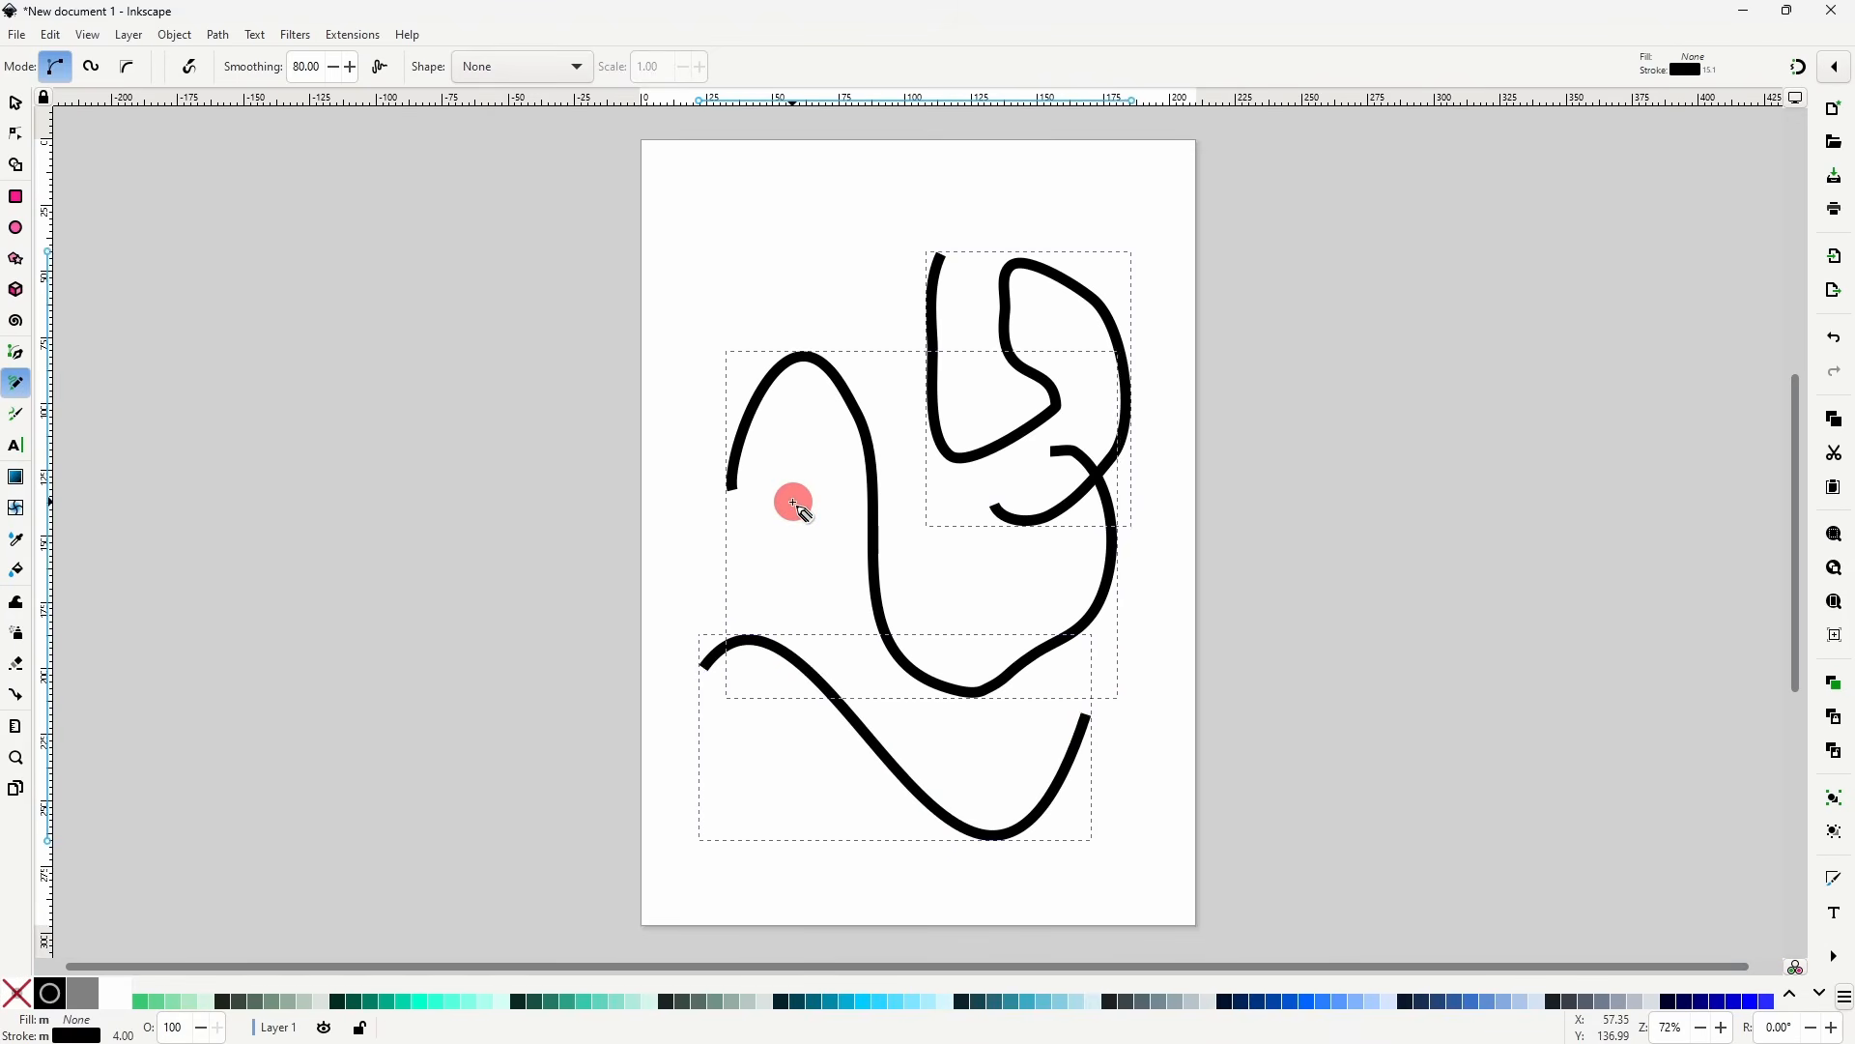
pyautogui.press('Delete')
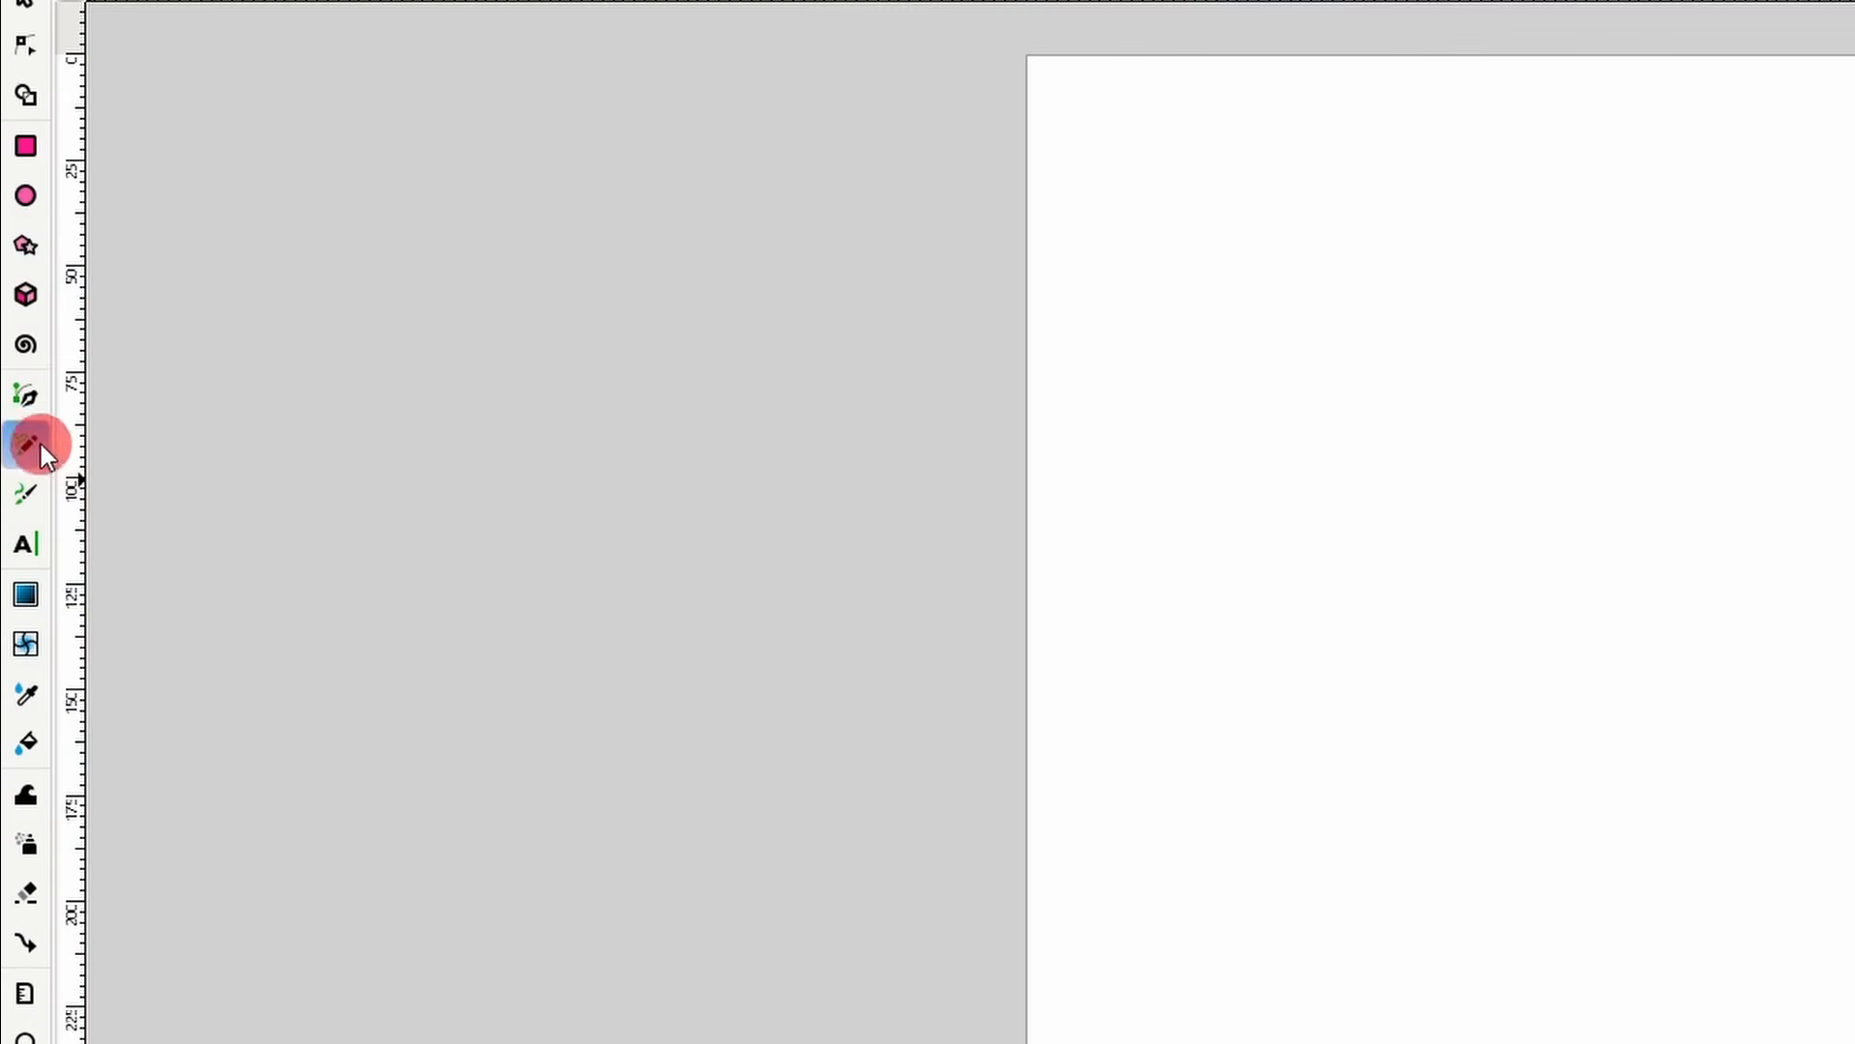
# - Draw an open zigzag path of four straight segments in the middle of the page with the Pen tool
pyautogui.click(42, 393)
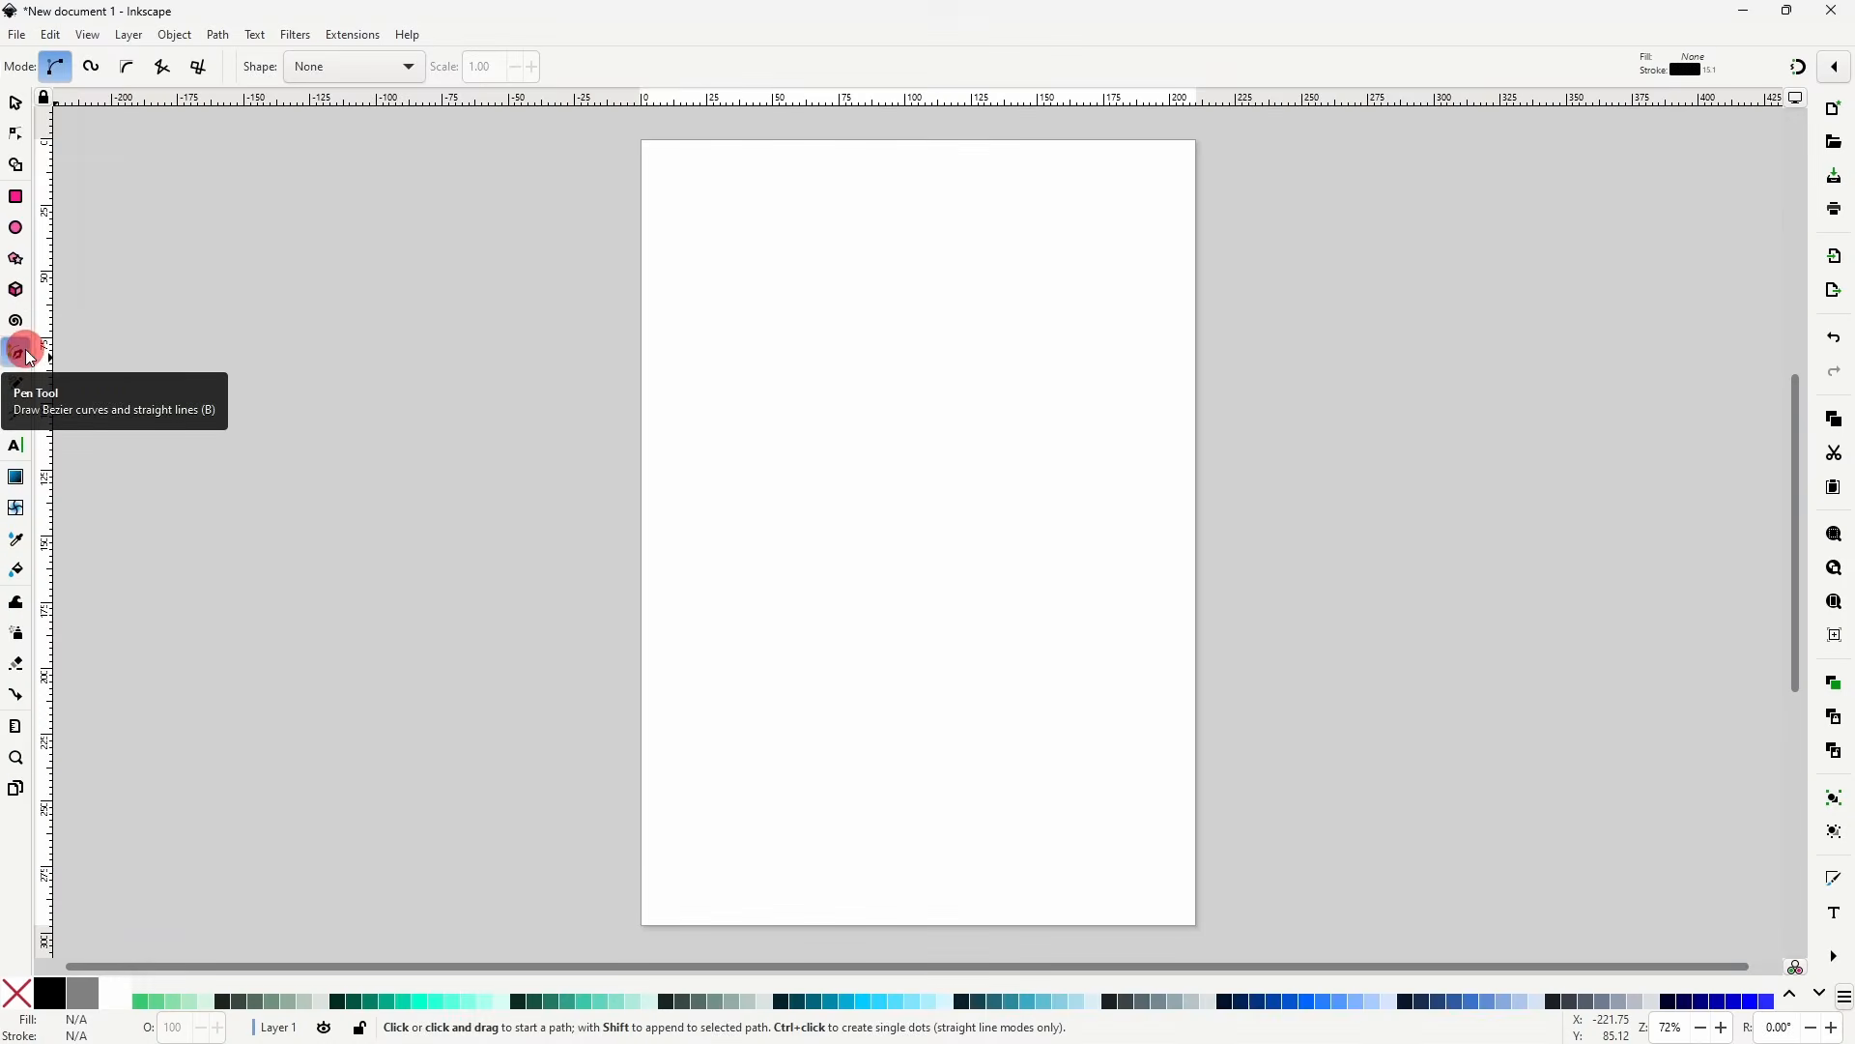
pyautogui.click(1256, 377)
pyautogui.click(1033, 380)
pyautogui.click(901, 474)
pyautogui.click(991, 596)
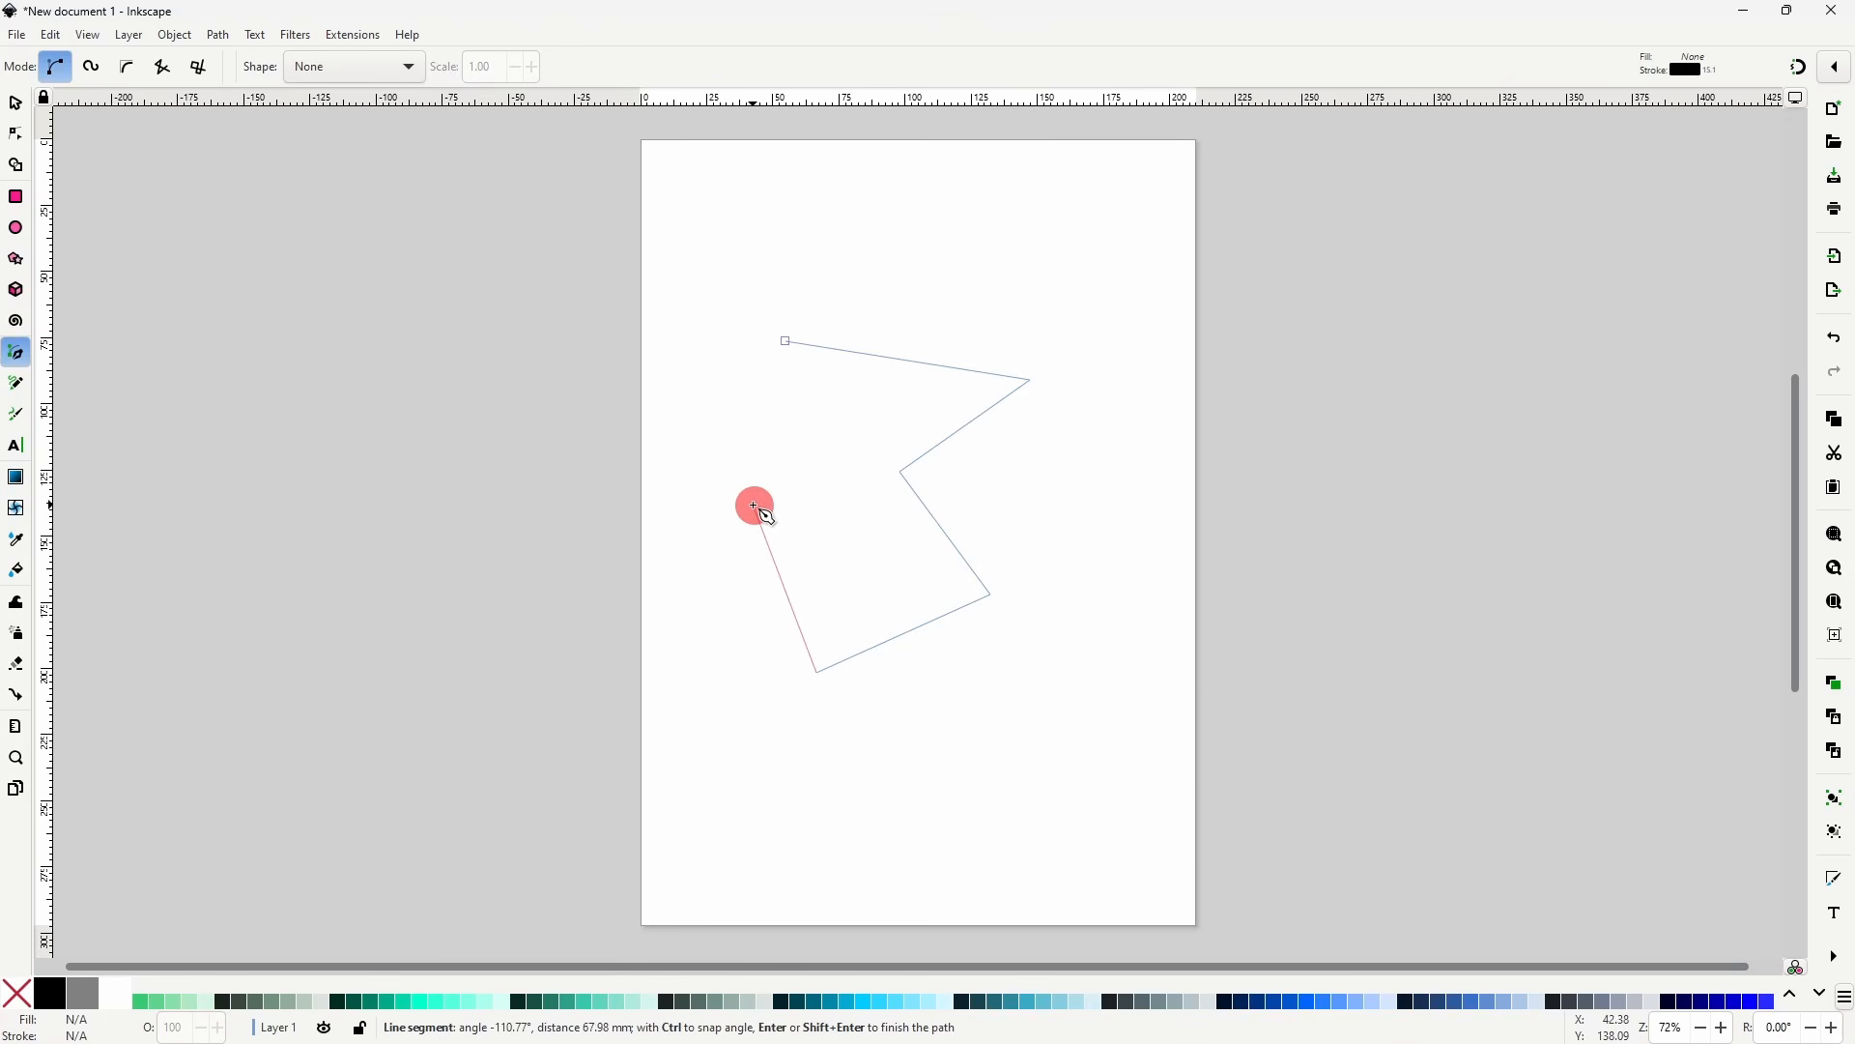
pyautogui.press('Return')
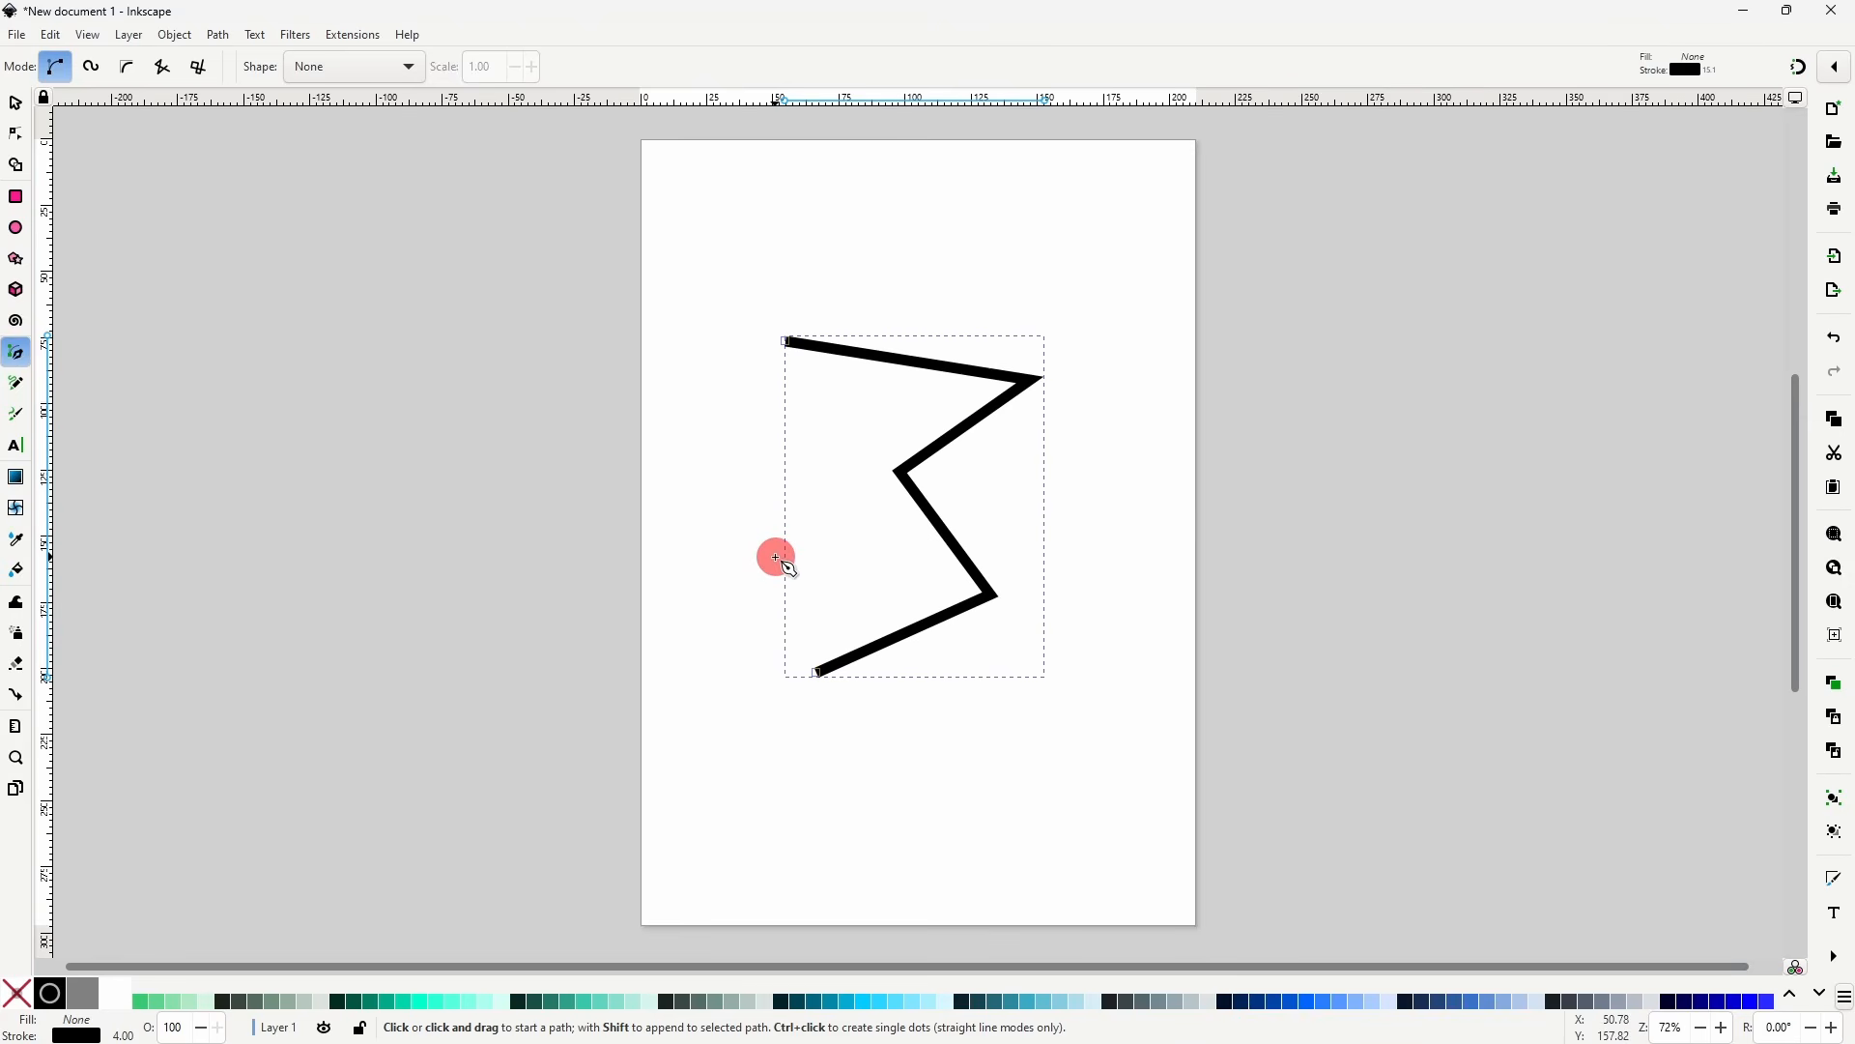
# - Fill the zigzag path with turquoise and close it with a straight segment between its two end nodes
pyautogui.click(444, 1003)
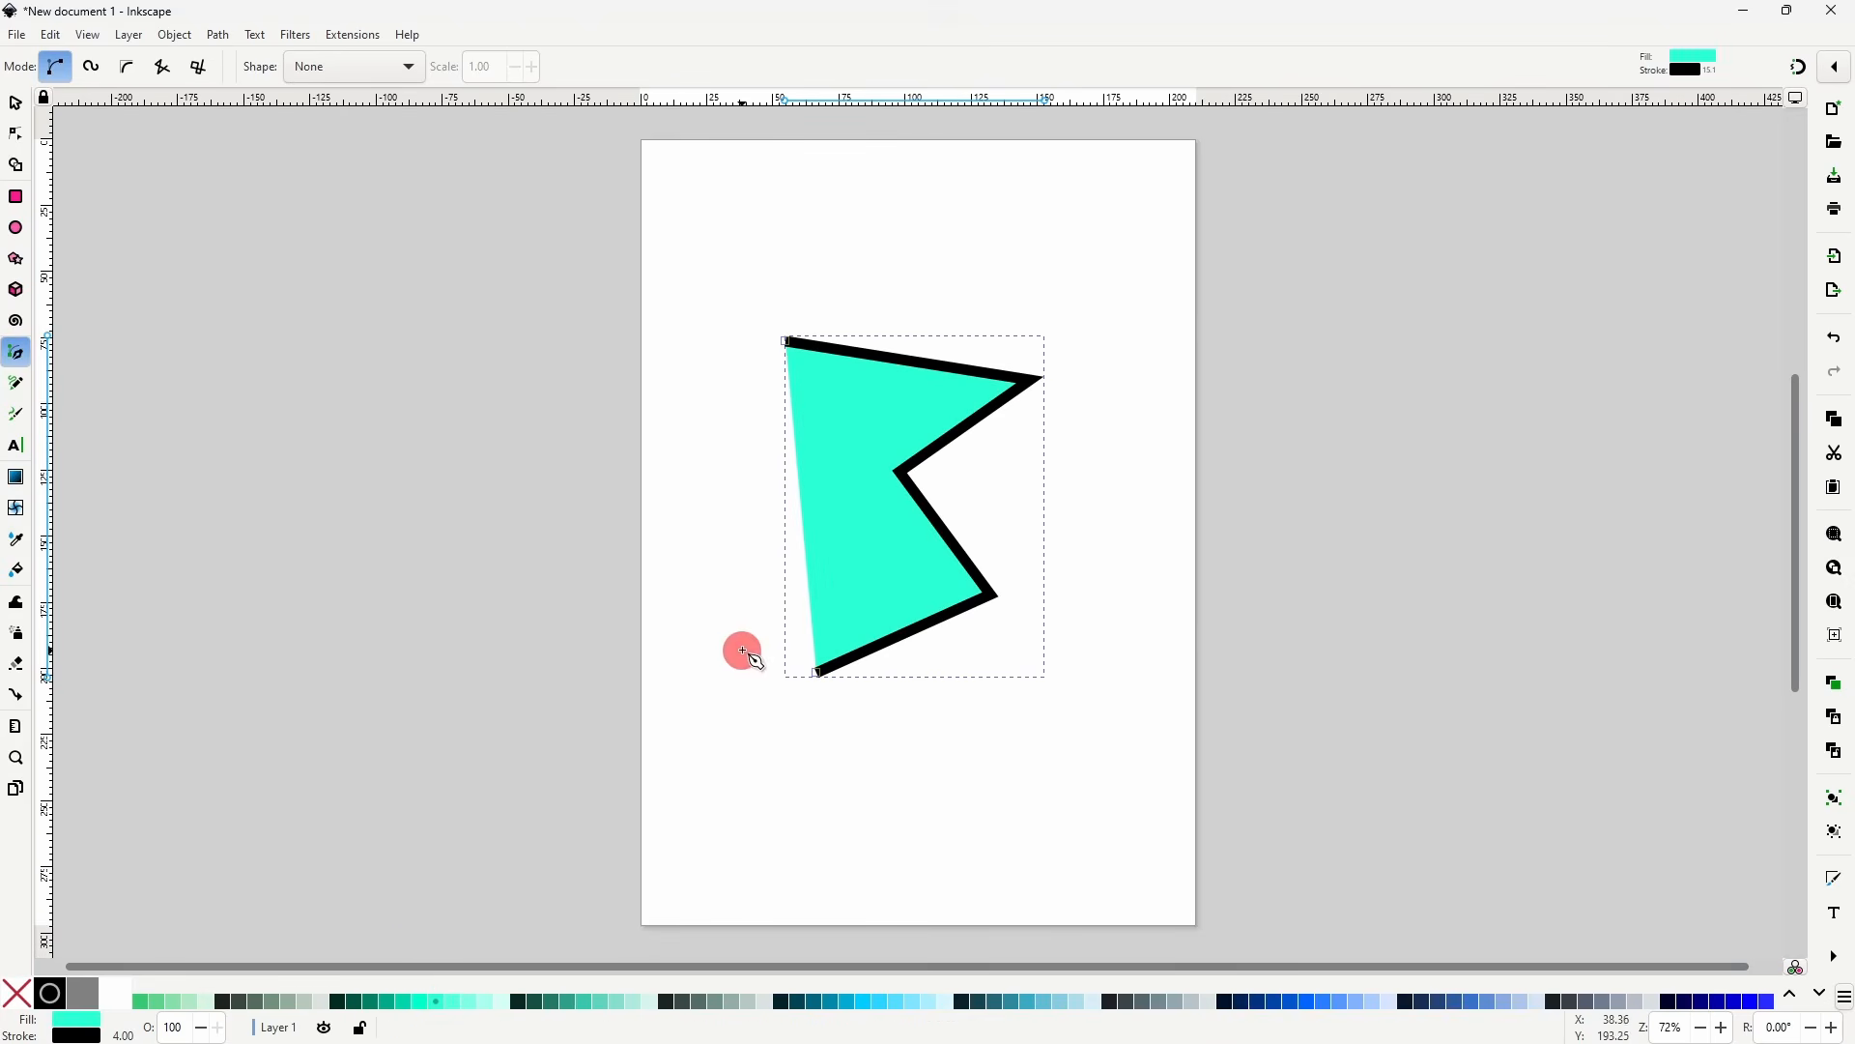
pyautogui.click(828, 673)
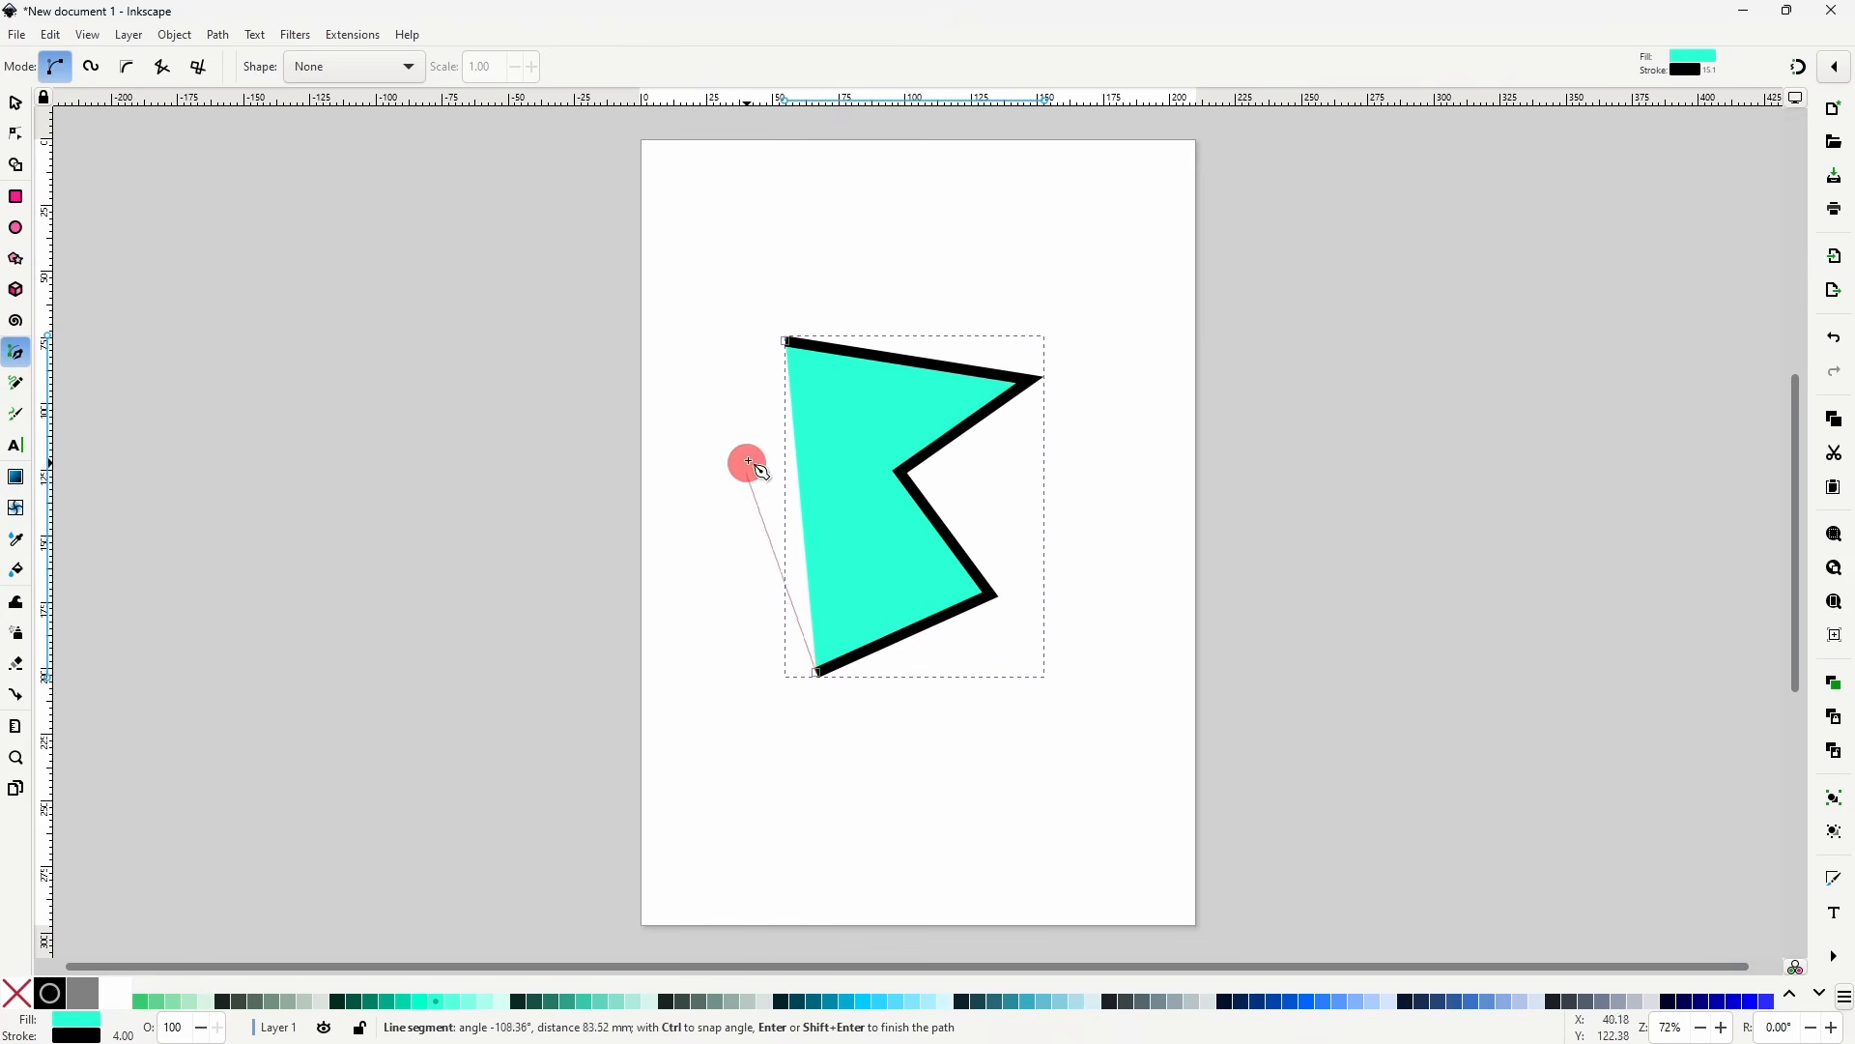
pyautogui.click(784, 345)
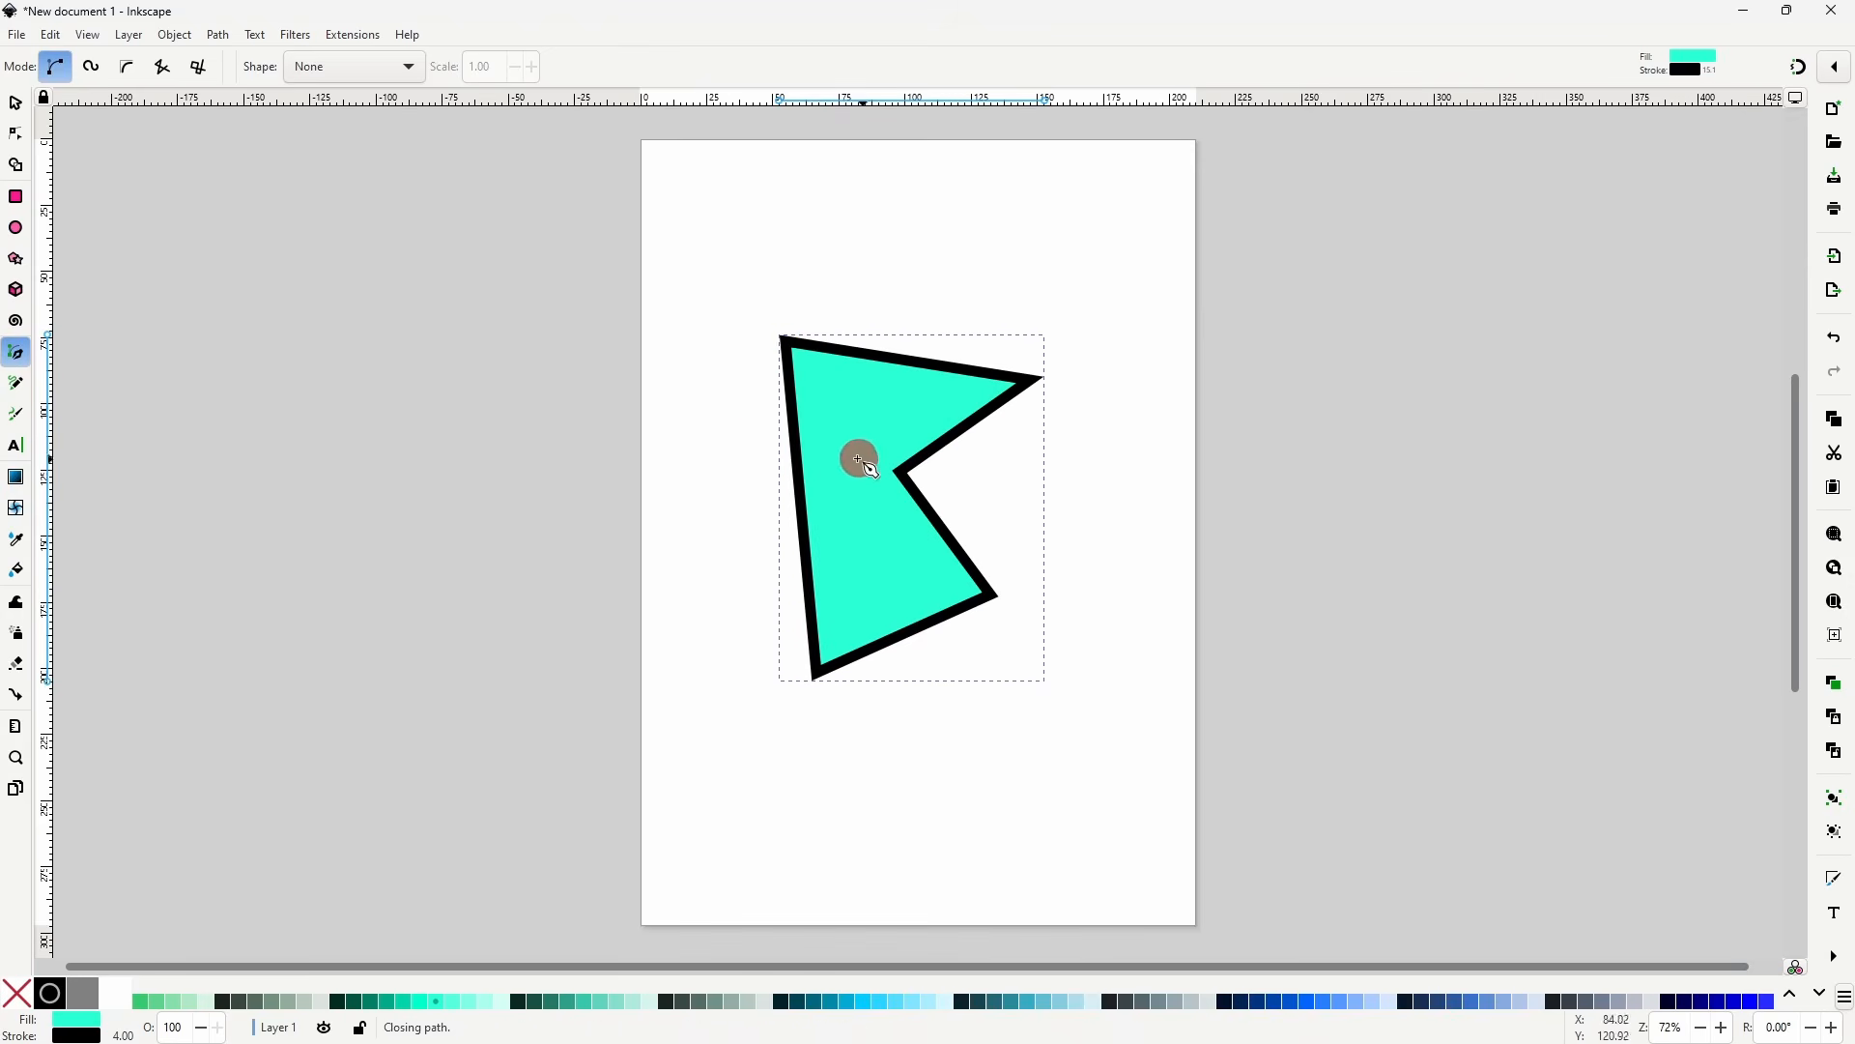
# - Delete the turquoise shape and begin a Bezier path of wavy curves across the upper page, including one straight diagonal segment
pyautogui.press('Delete')
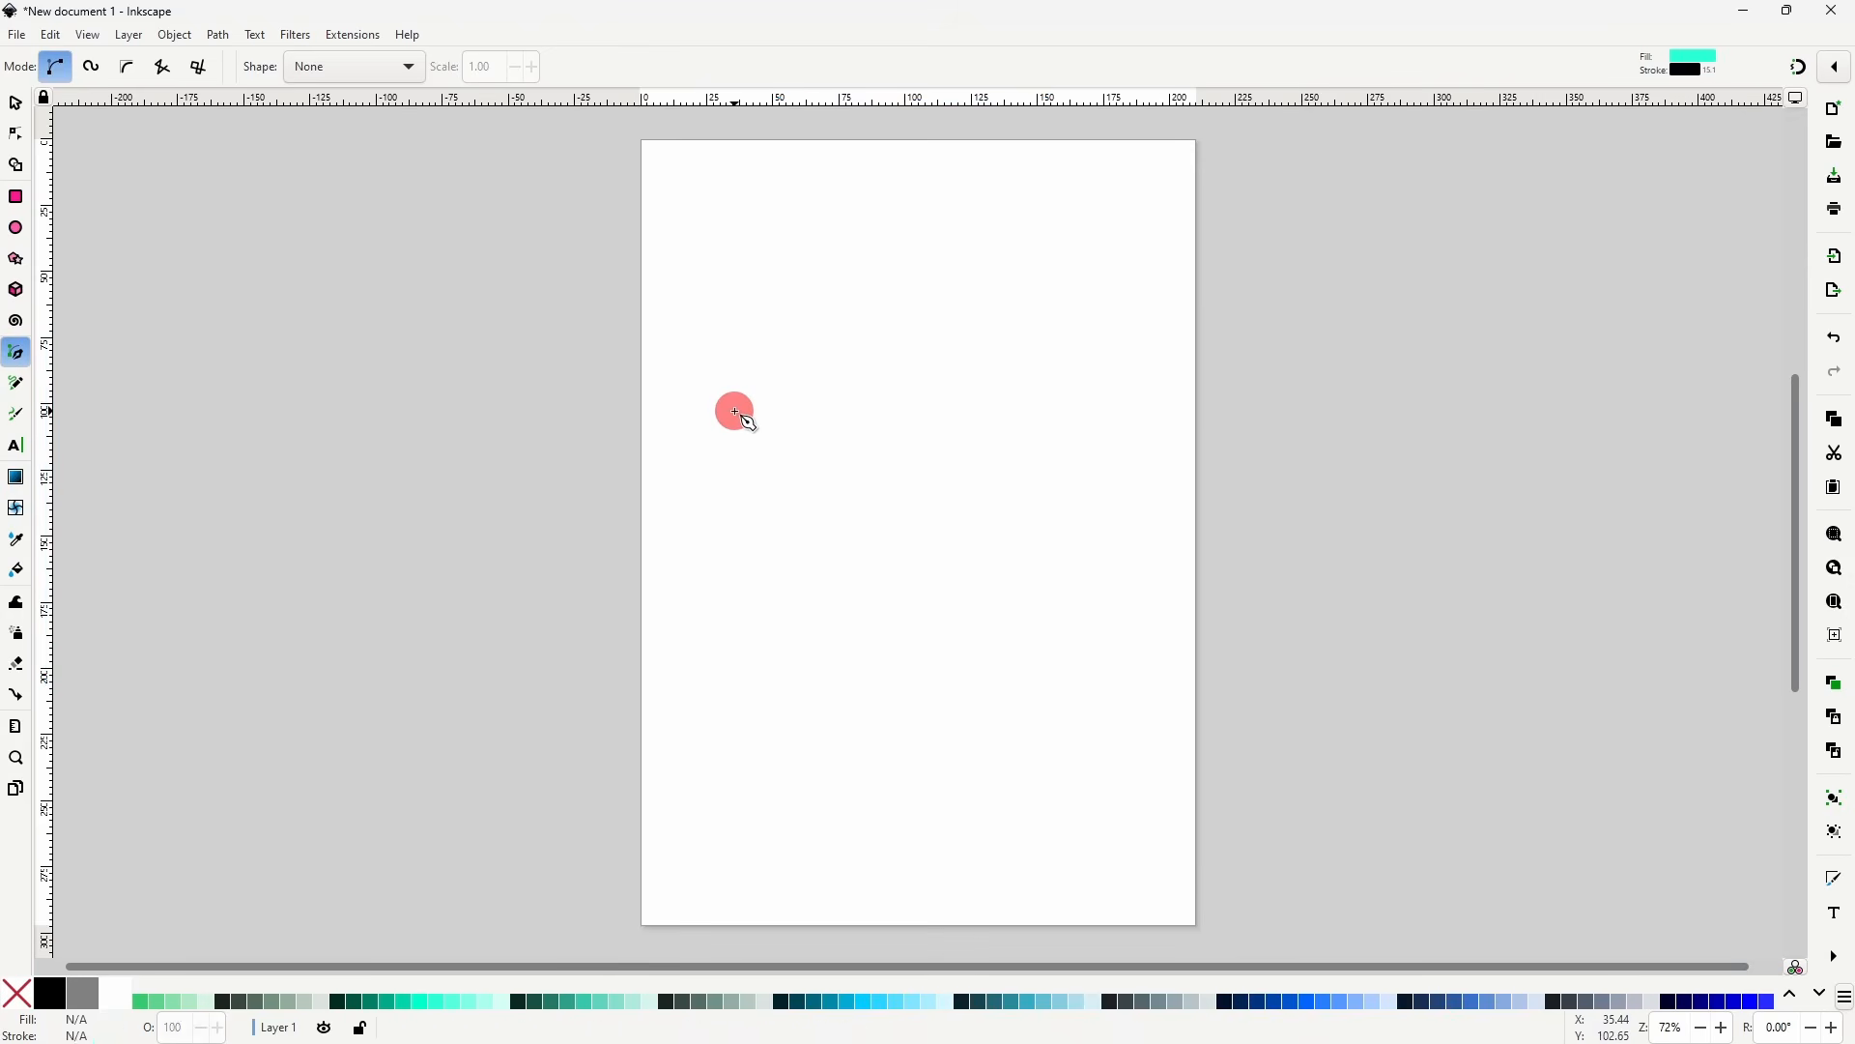
pyautogui.moveTo(744, 454); pyautogui.dragTo(938, 411)
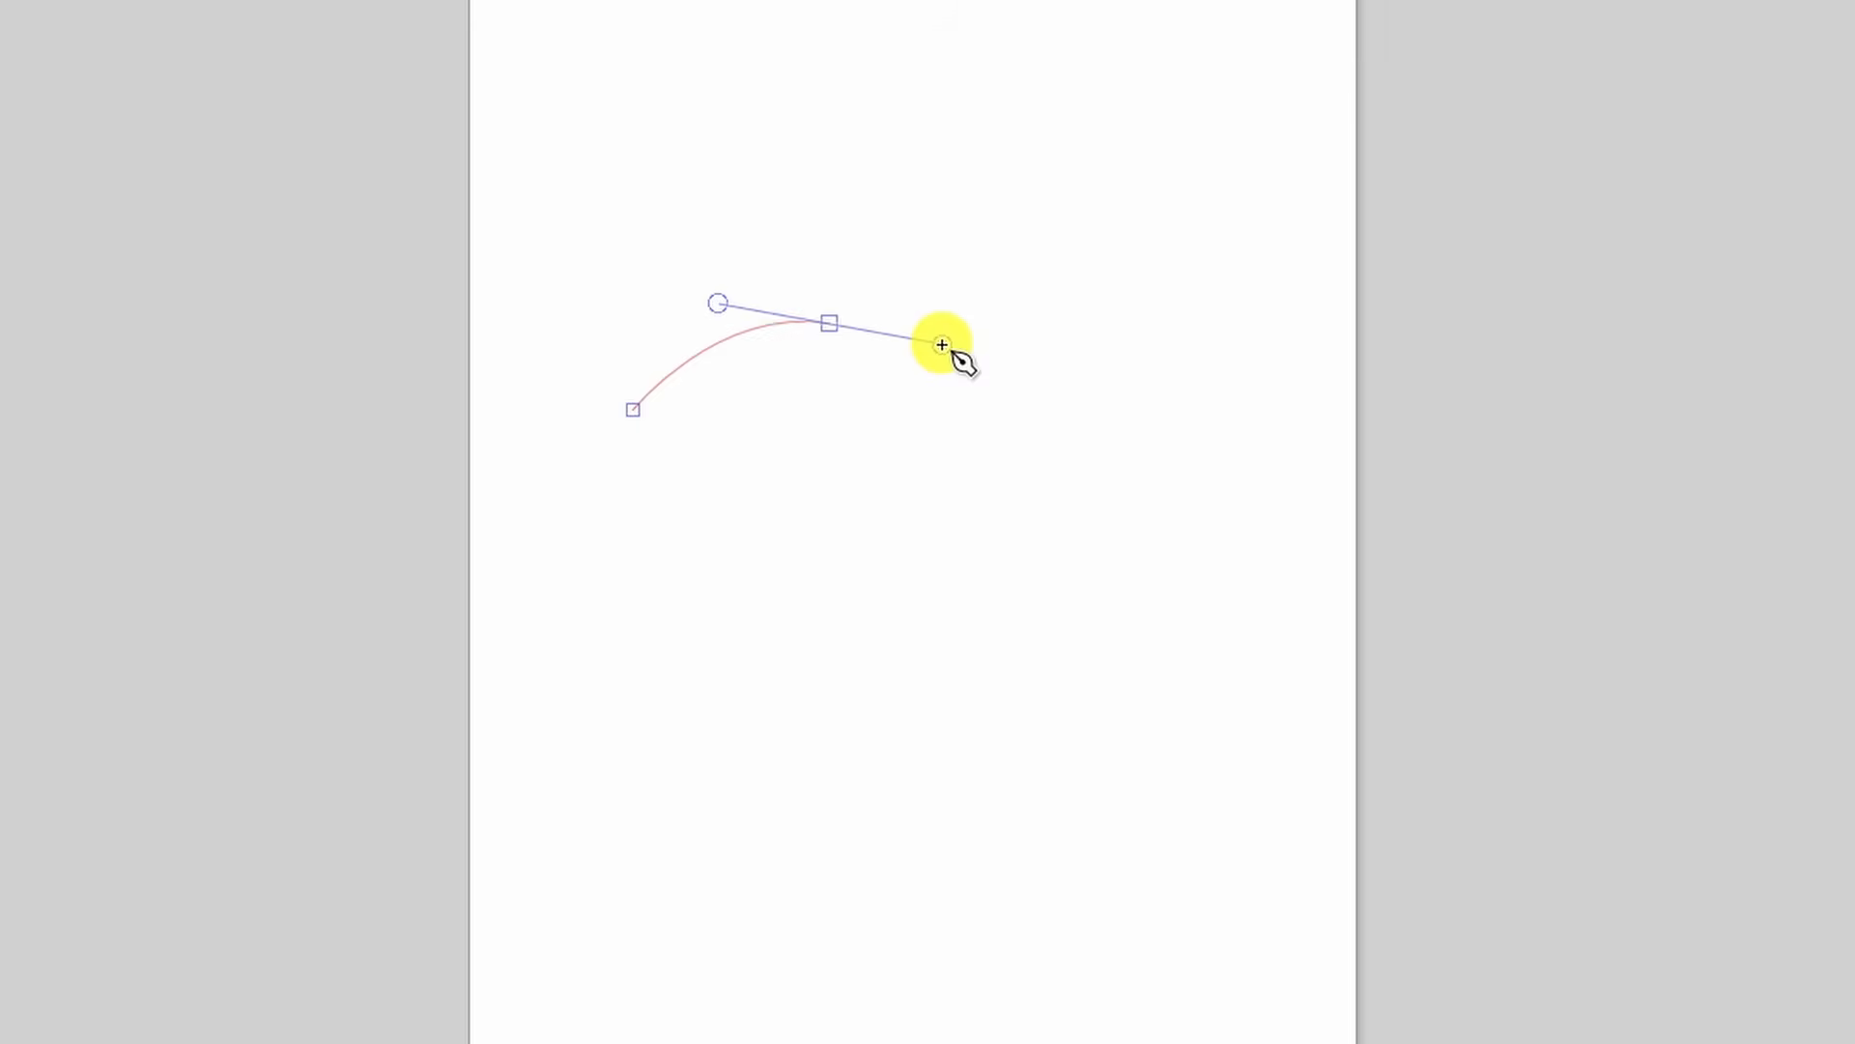
pyautogui.moveTo(943, 345); pyautogui.dragTo(930, 423)
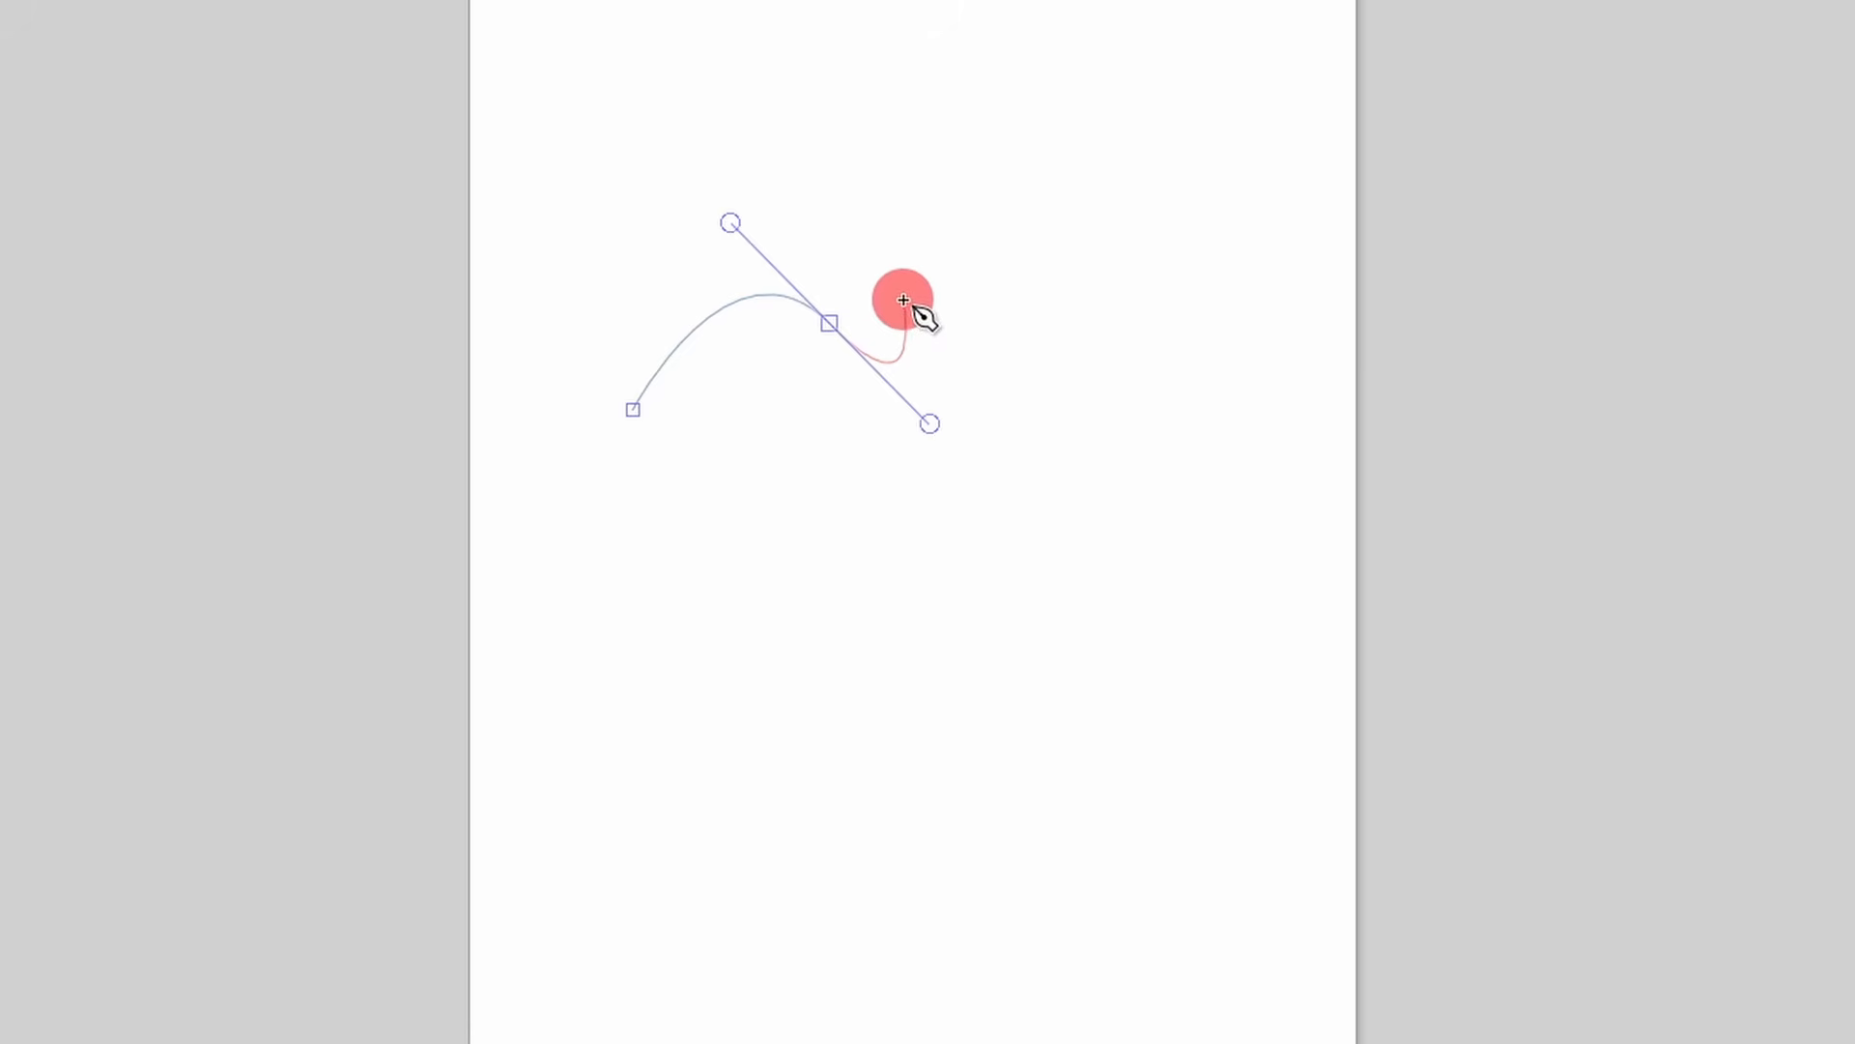
pyautogui.moveTo(1026, 225); pyautogui.dragTo(1112, 225)
pyautogui.click(1010, 598)
pyautogui.moveTo(872, 602); pyautogui.dragTo(634, 519)
# - Extend the Bezier path down the lower page and back up the page's left side with smooth curves and sharp corner nodes
pyautogui.press('ctrl')
pyautogui.moveTo(679, 676); pyautogui.dragTo(648, 729)
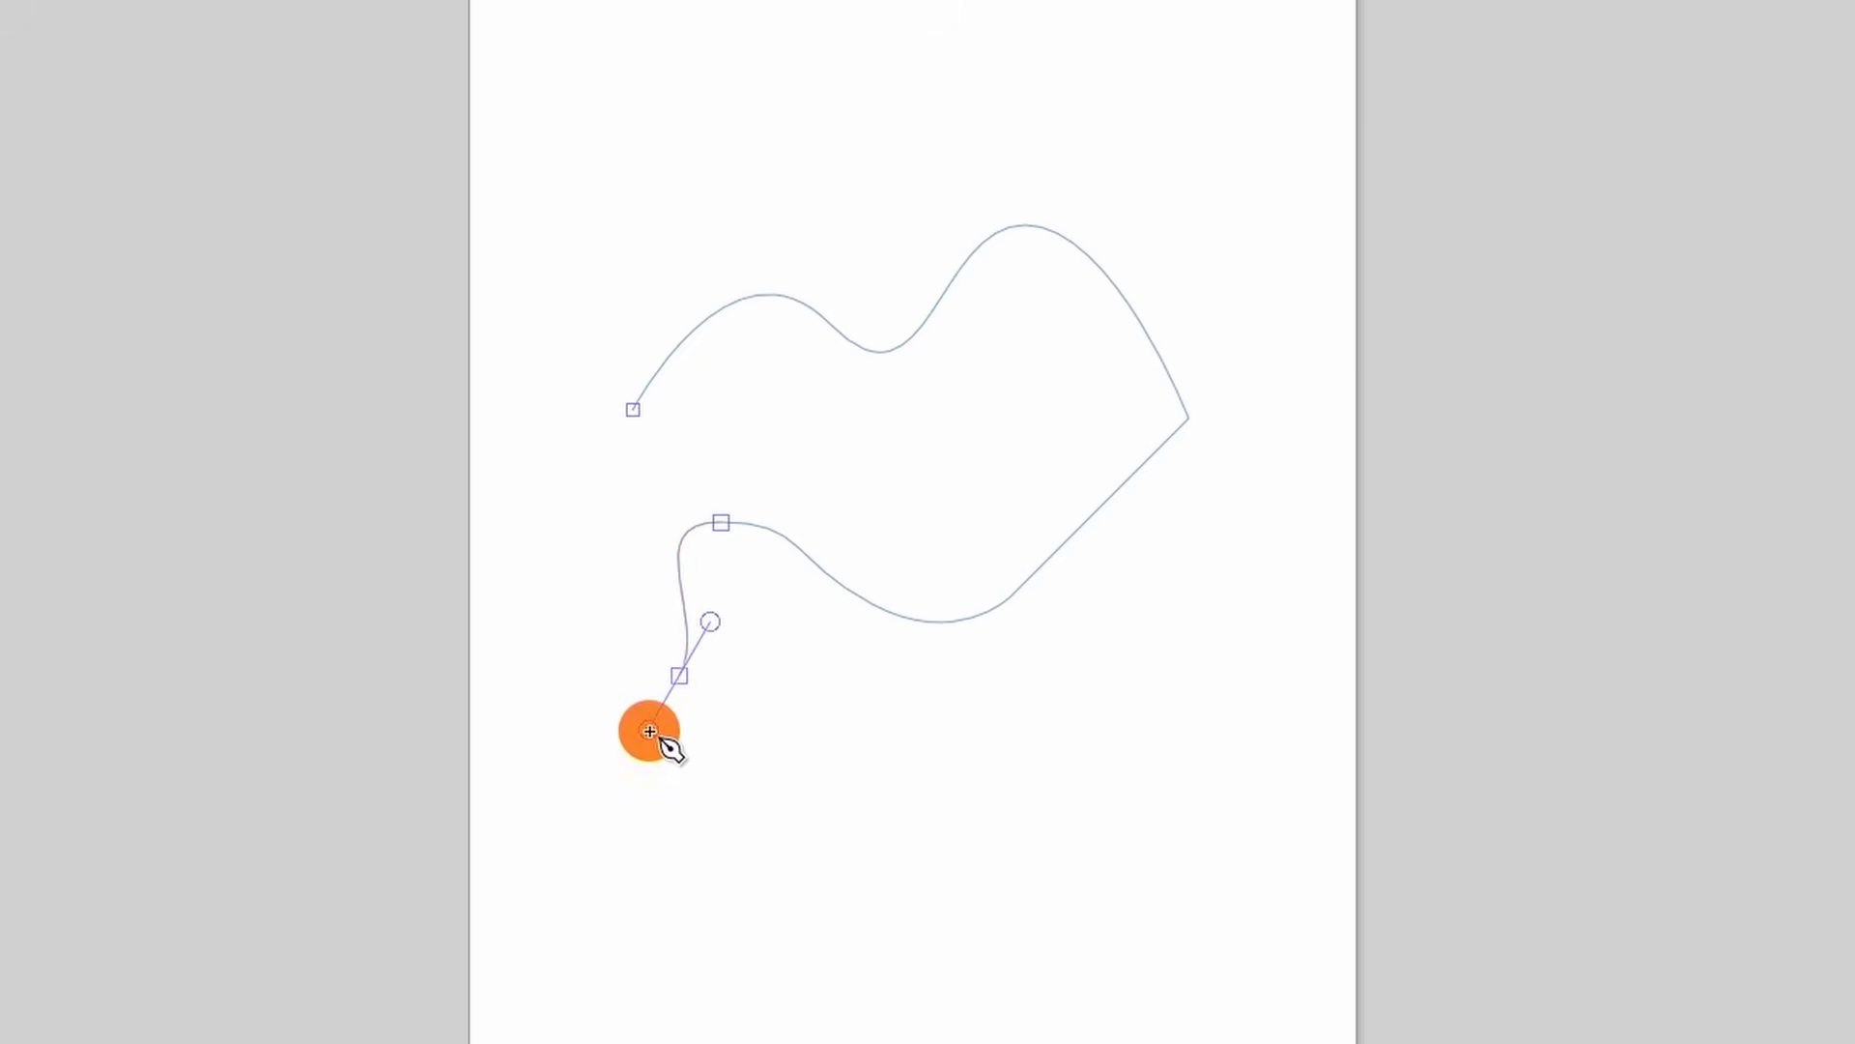
pyautogui.moveTo(789, 766); pyautogui.dragTo(764, 701)
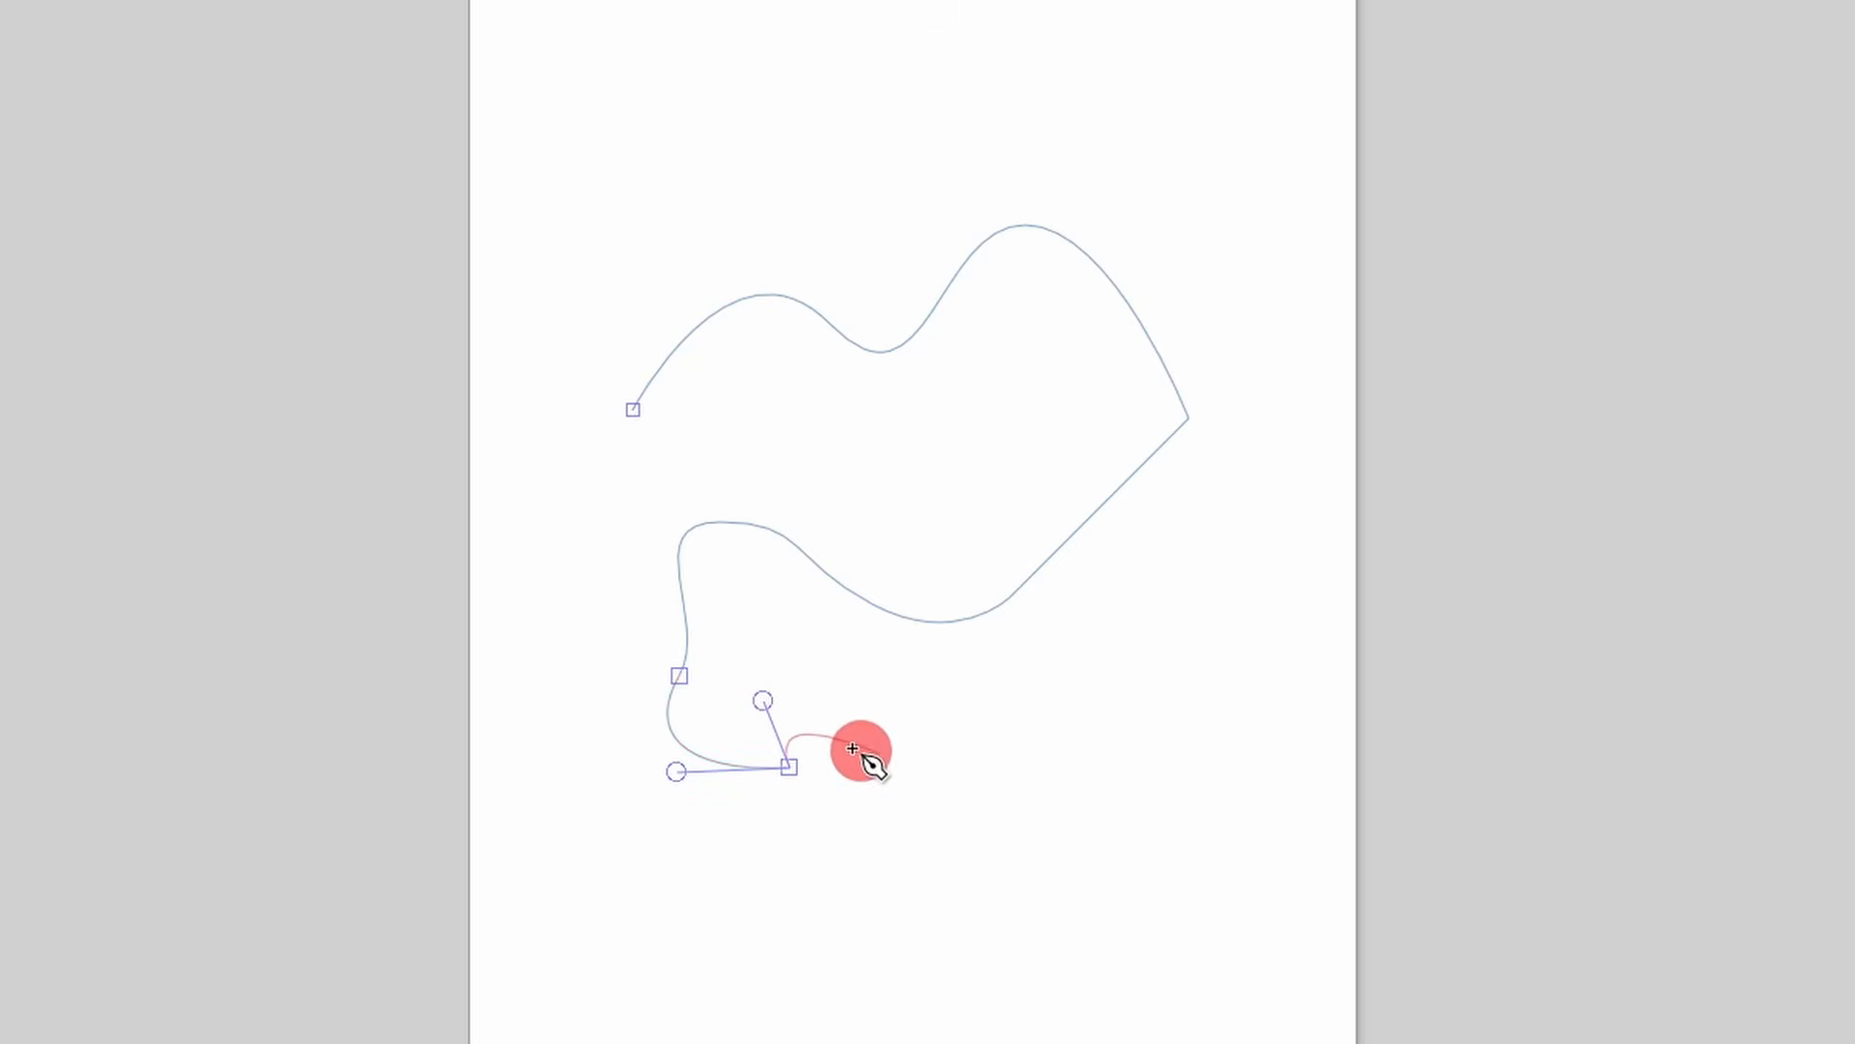
pyautogui.click(899, 802)
pyautogui.moveTo(770, 898); pyautogui.dragTo(664, 881)
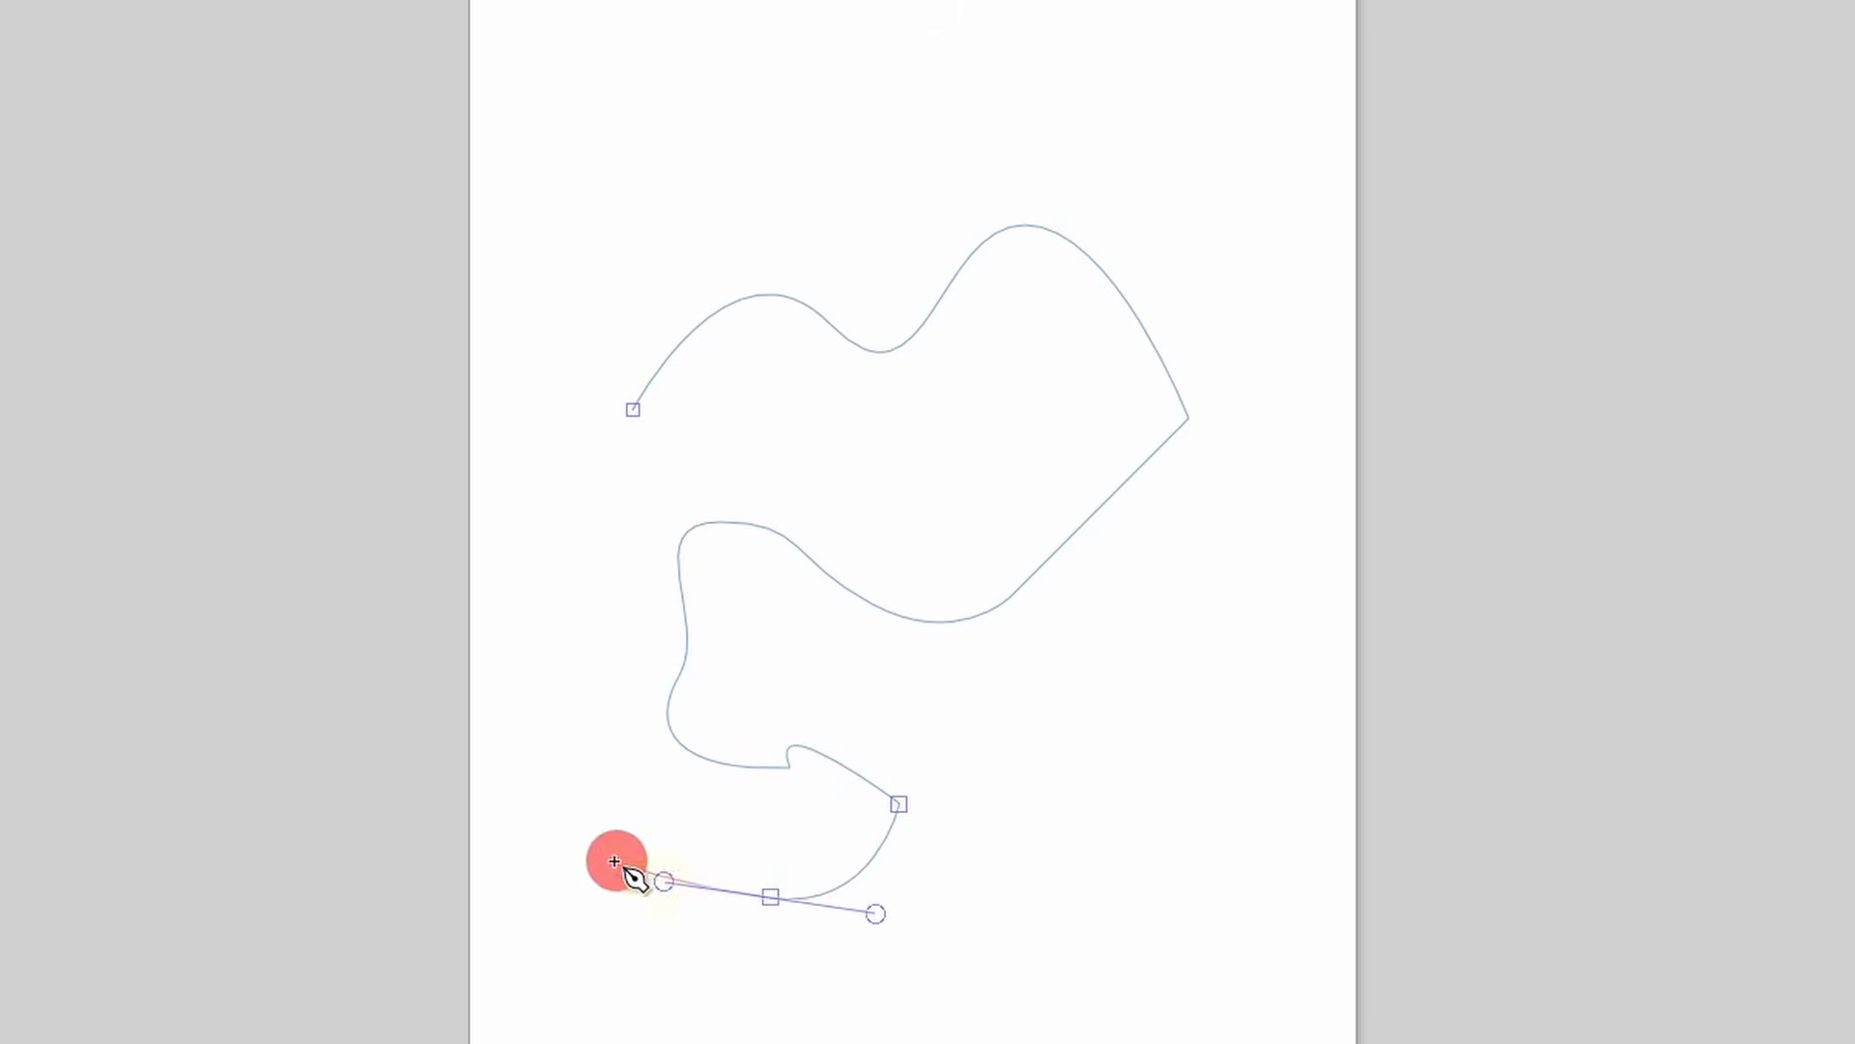
pyautogui.moveTo(530, 654); pyautogui.dragTo(600, 709)
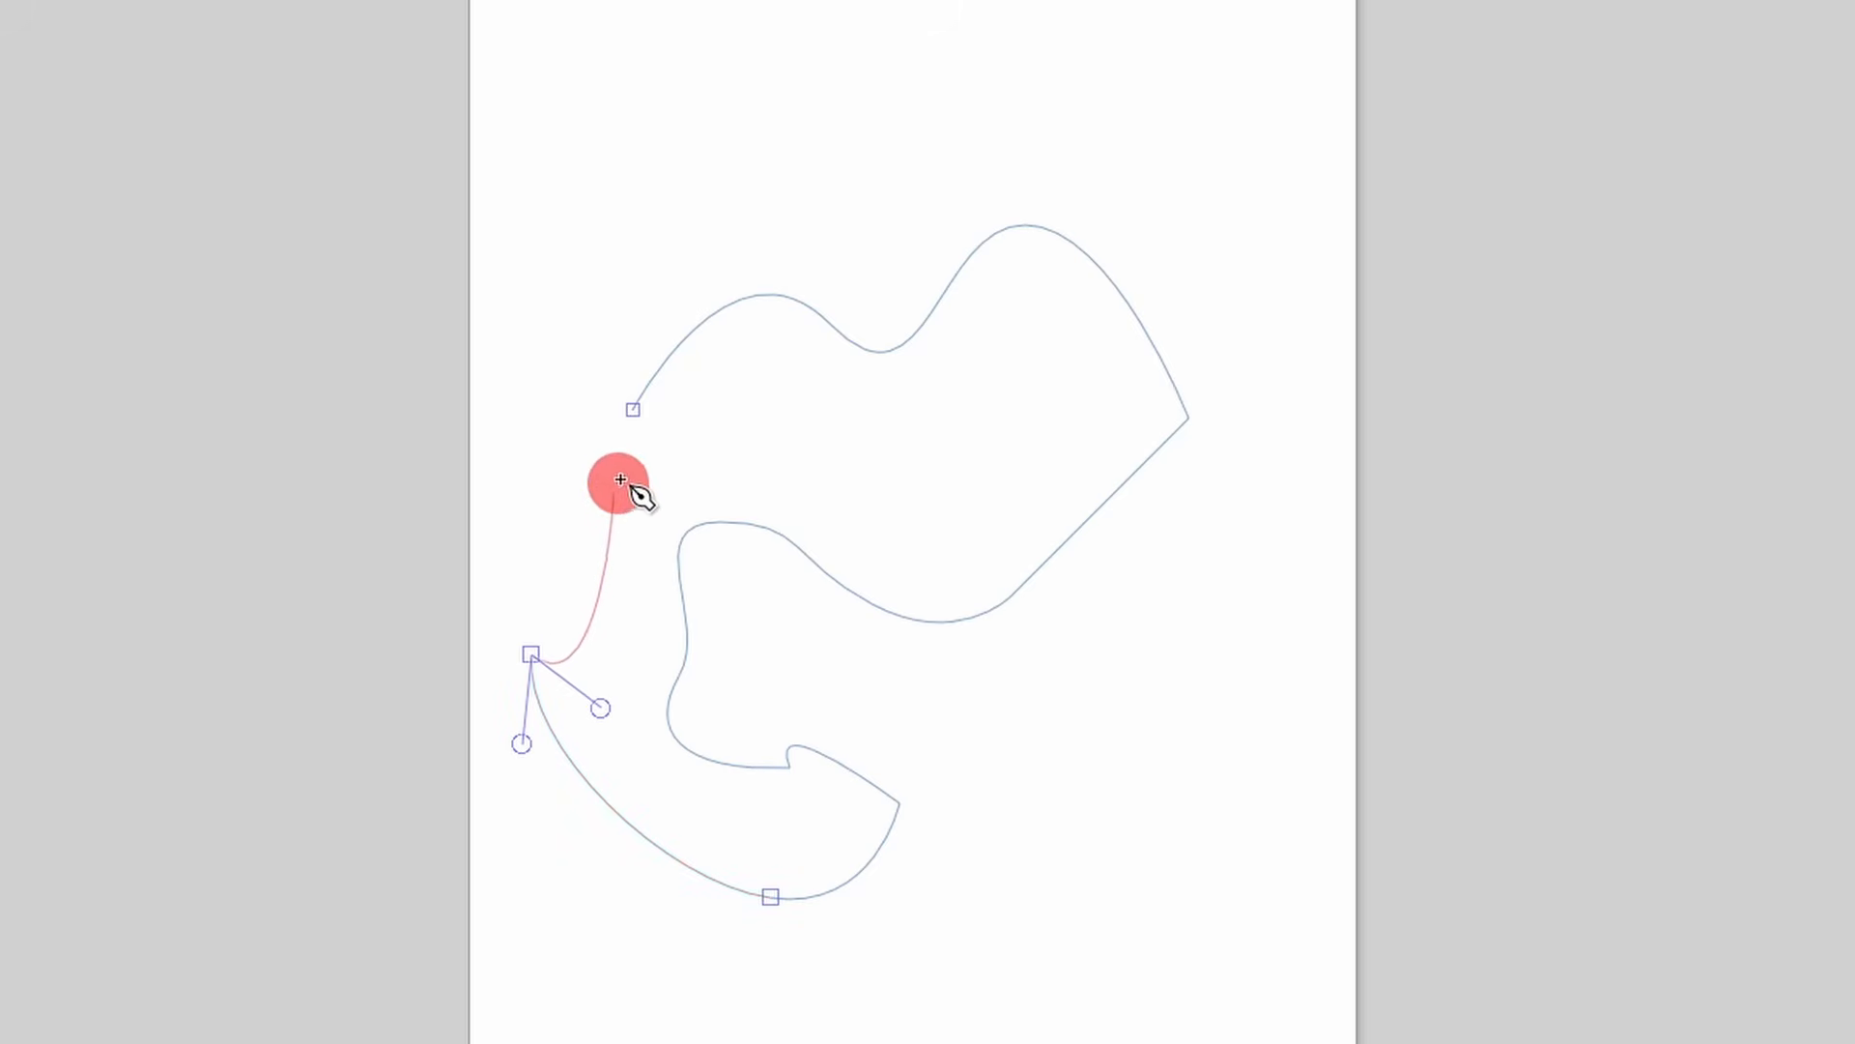
# - Close the Bezier shape at its start node and, with the Node tool, move its lower-right corner node outward
pyautogui.click(630, 409)
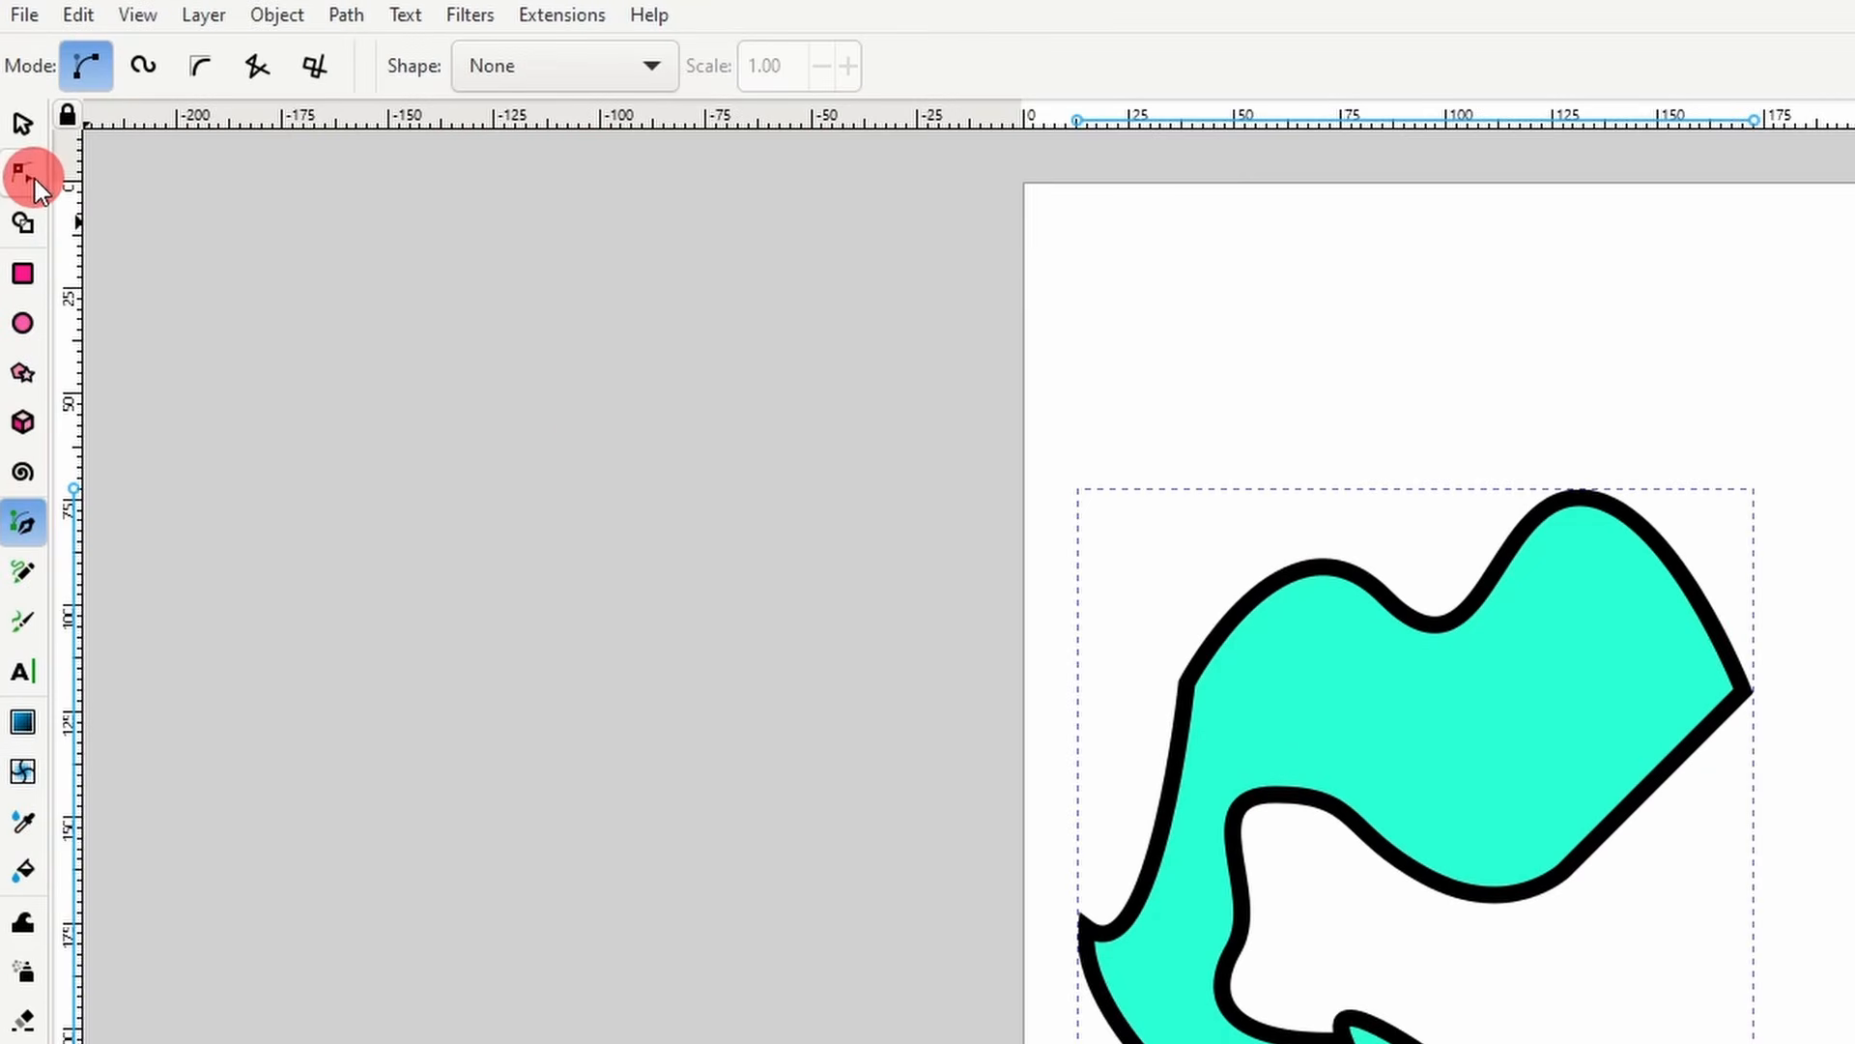
pyautogui.click(34, 177)
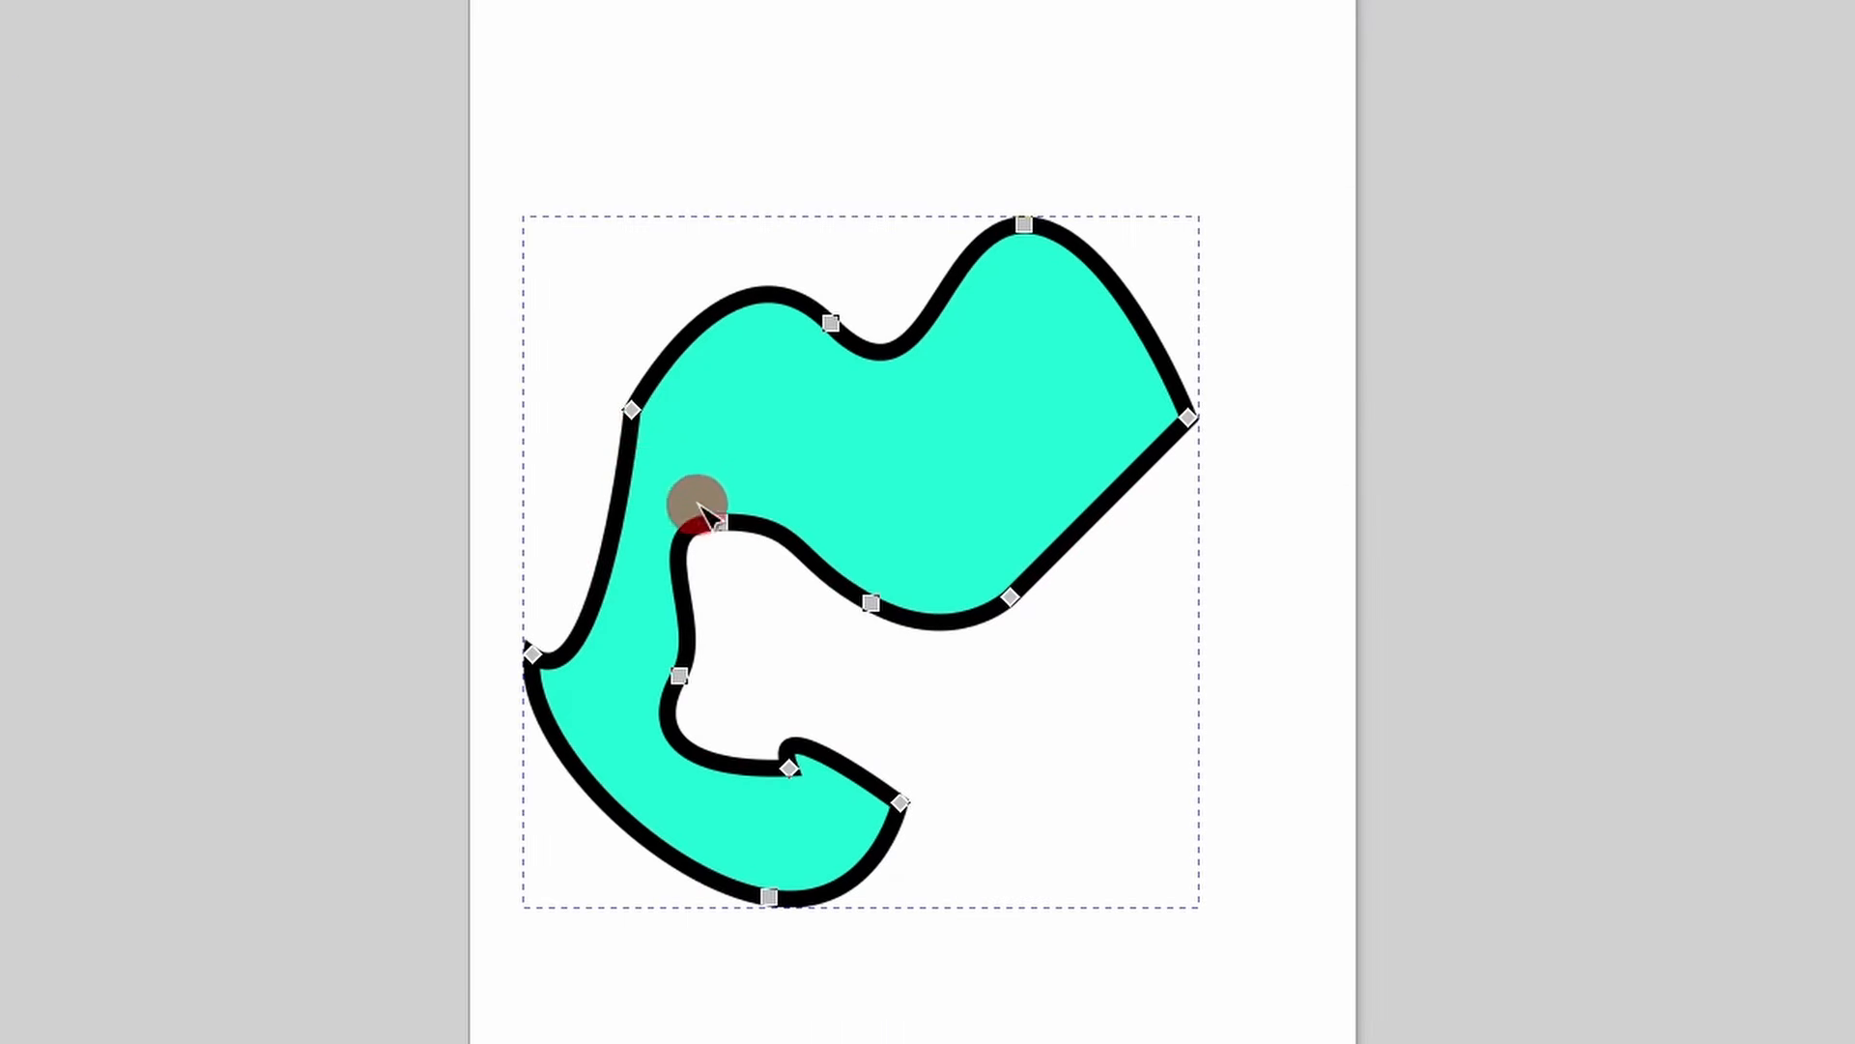
pyautogui.doubleClick(867, 599)
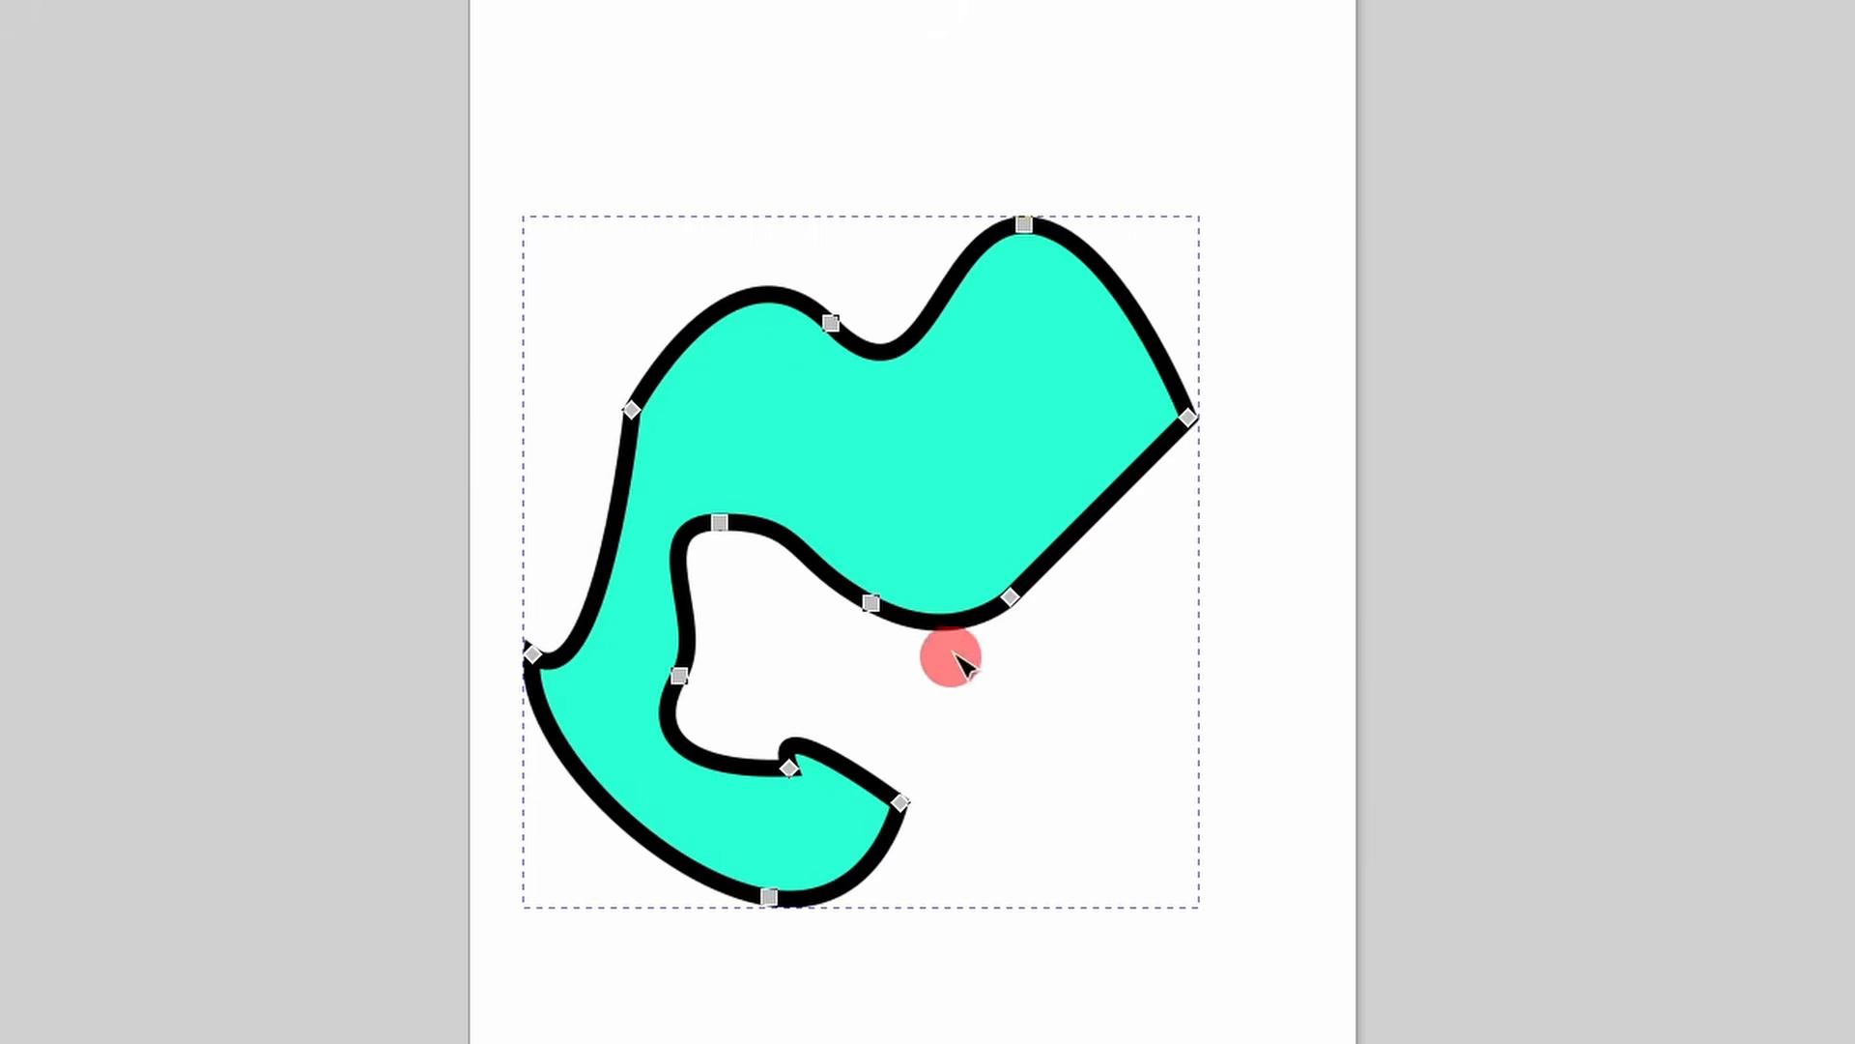
pyautogui.moveTo(1008, 592); pyautogui.dragTo(1127, 602)
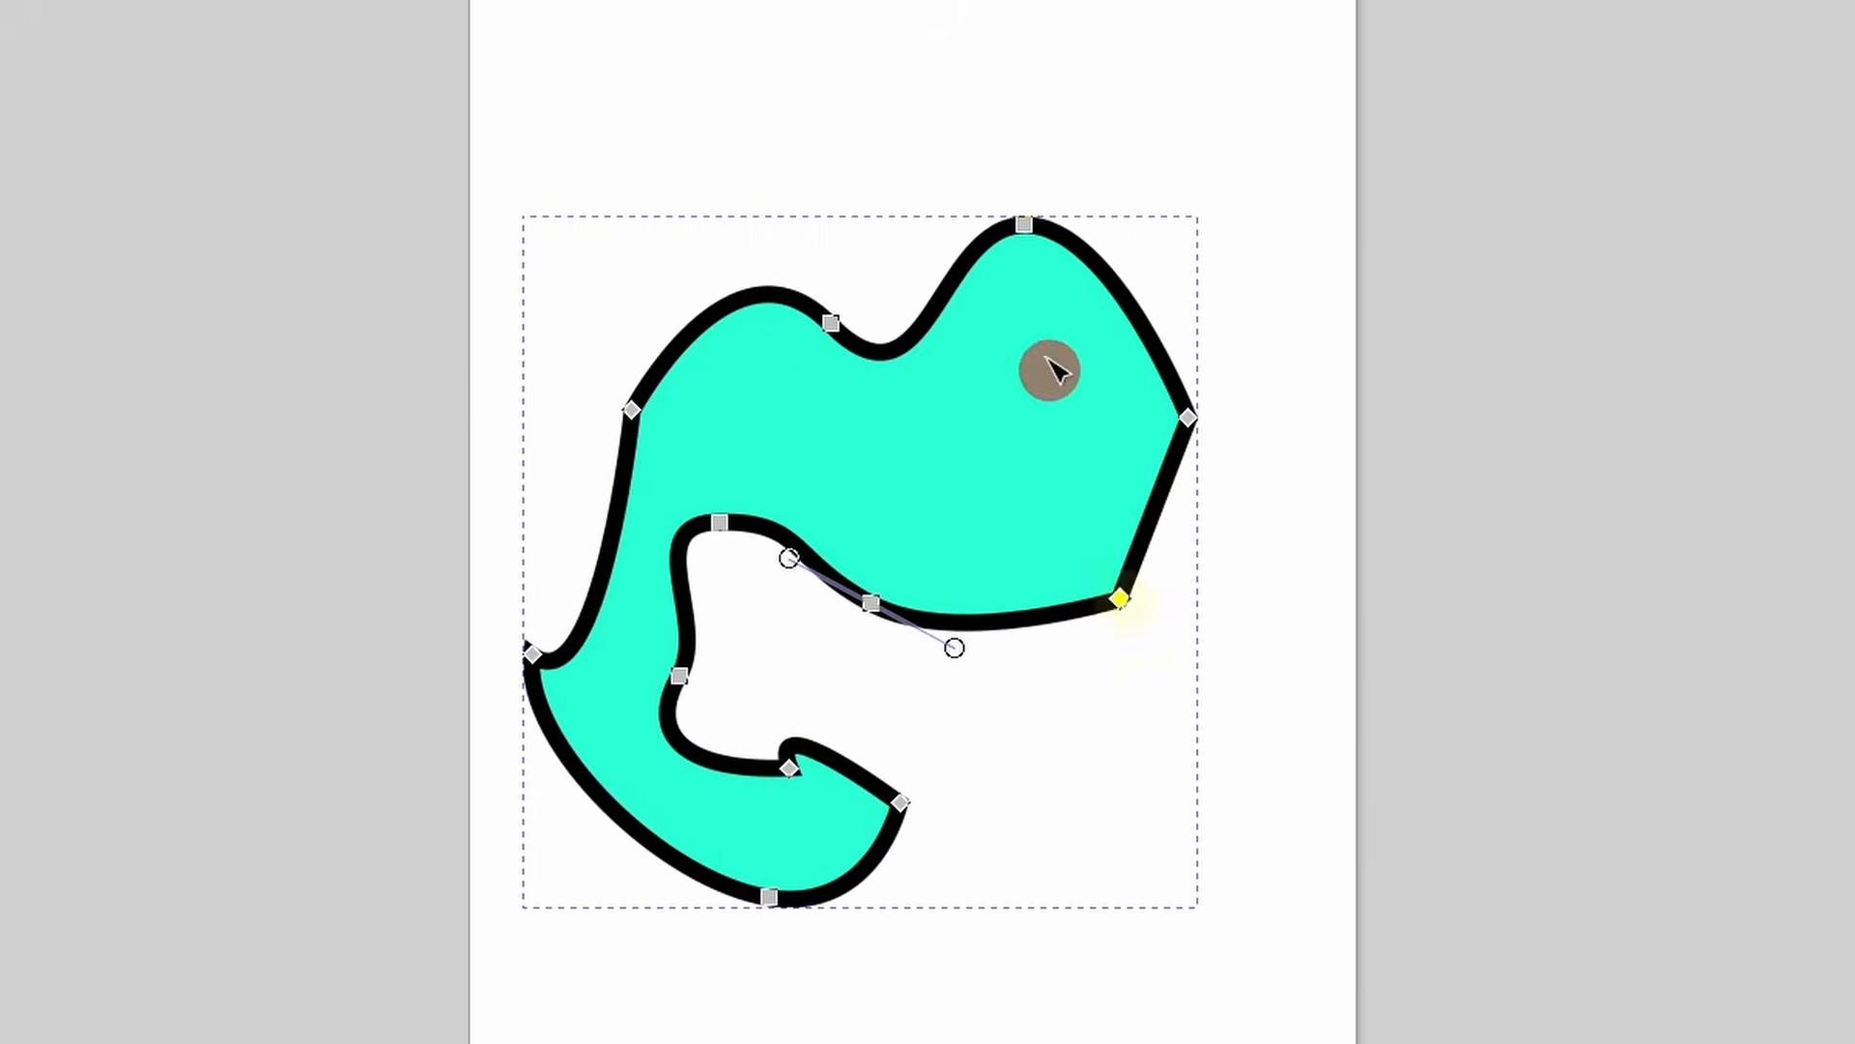
# - Move the node between the two upper humps slightly left, and shift it upward together with the shape's topmost node
pyautogui.moveTo(1027, 227)
pyautogui.mouseDown()
pyautogui.moveTo(1033, 318)
pyautogui.moveTo(1025, 221)
pyautogui.mouseUp()
pyautogui.moveTo(833, 325)
pyautogui.mouseDown()
pyautogui.moveTo(831, 293)
pyautogui.moveTo(838, 309)
pyautogui.moveTo(727, 311)
pyautogui.moveTo(857, 302)
pyautogui.moveTo(712, 323)
pyautogui.moveTo(880, 327)
pyautogui.moveTo(857, 381)
pyautogui.moveTo(820, 183)
pyautogui.moveTo(820, 398)
pyautogui.moveTo(802, 228)
pyautogui.moveTo(809, 327)
pyautogui.mouseUp()
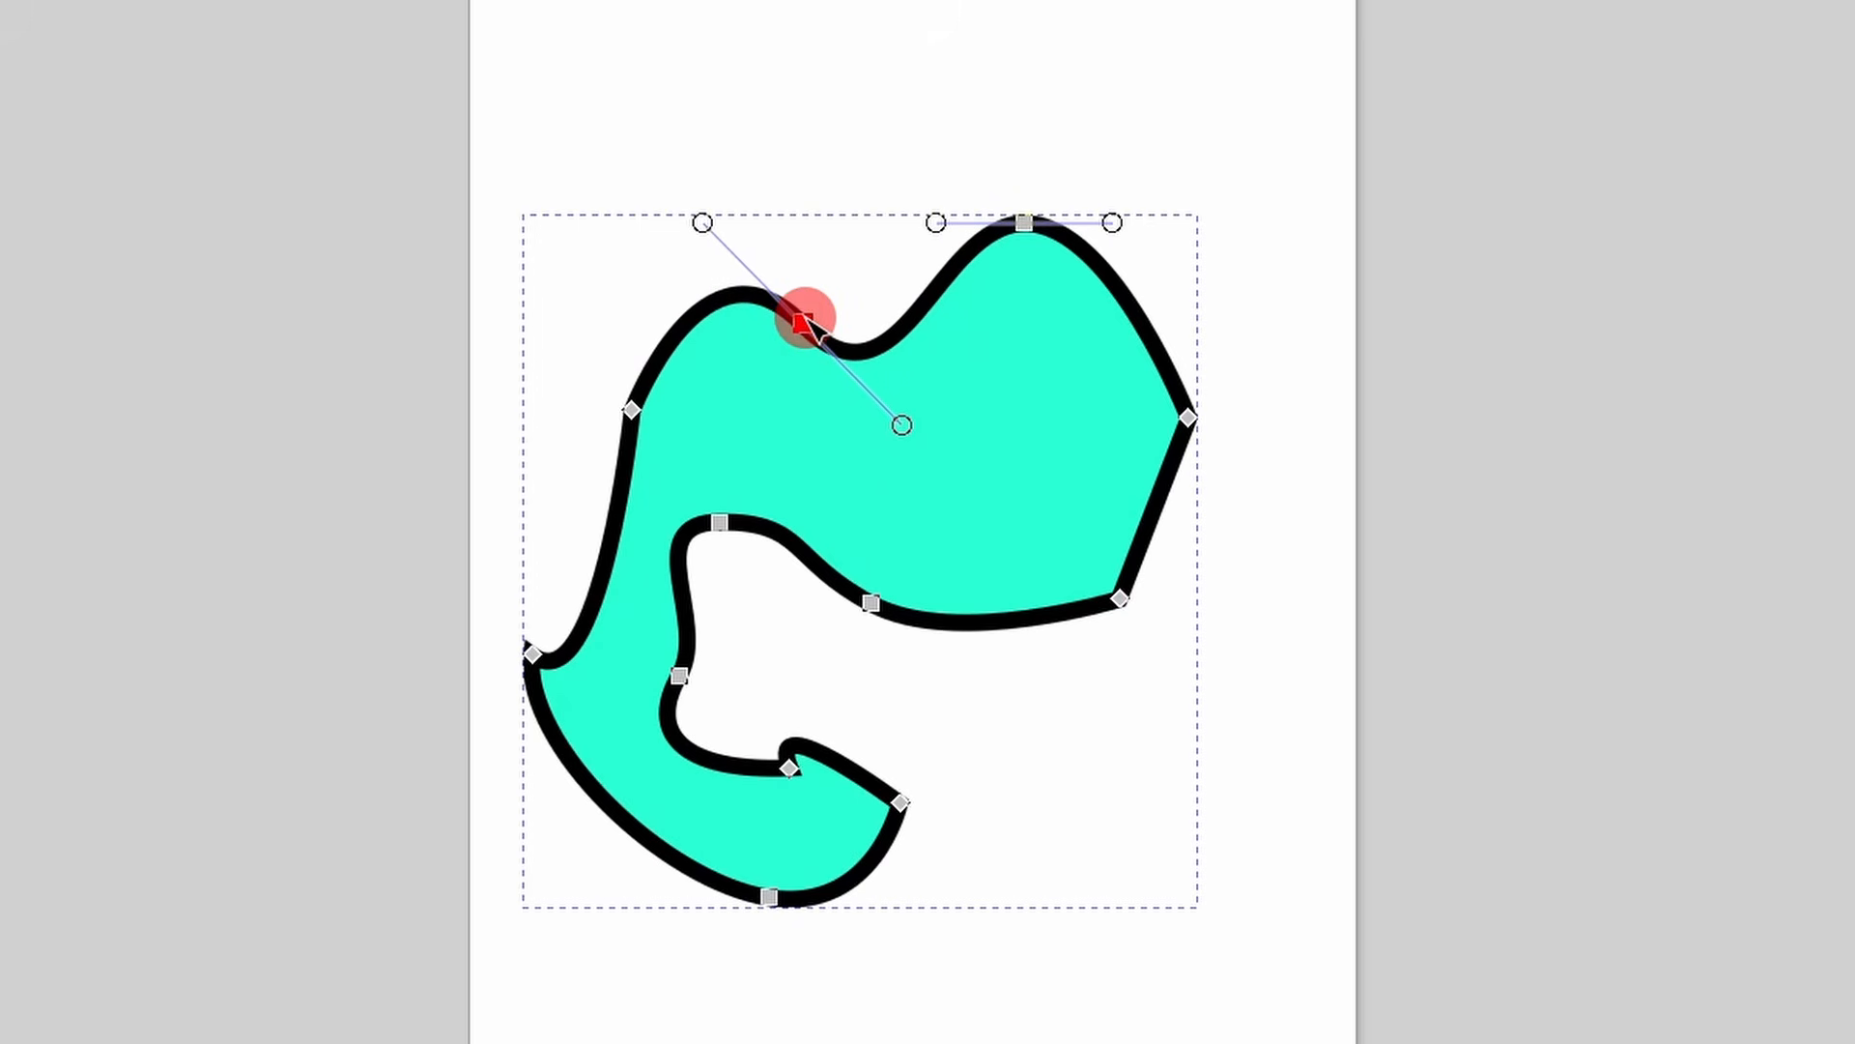
pyautogui.moveTo(1209, 109); pyautogui.dragTo(755, 403)
pyautogui.moveTo(802, 322); pyautogui.dragTo(809, 300)
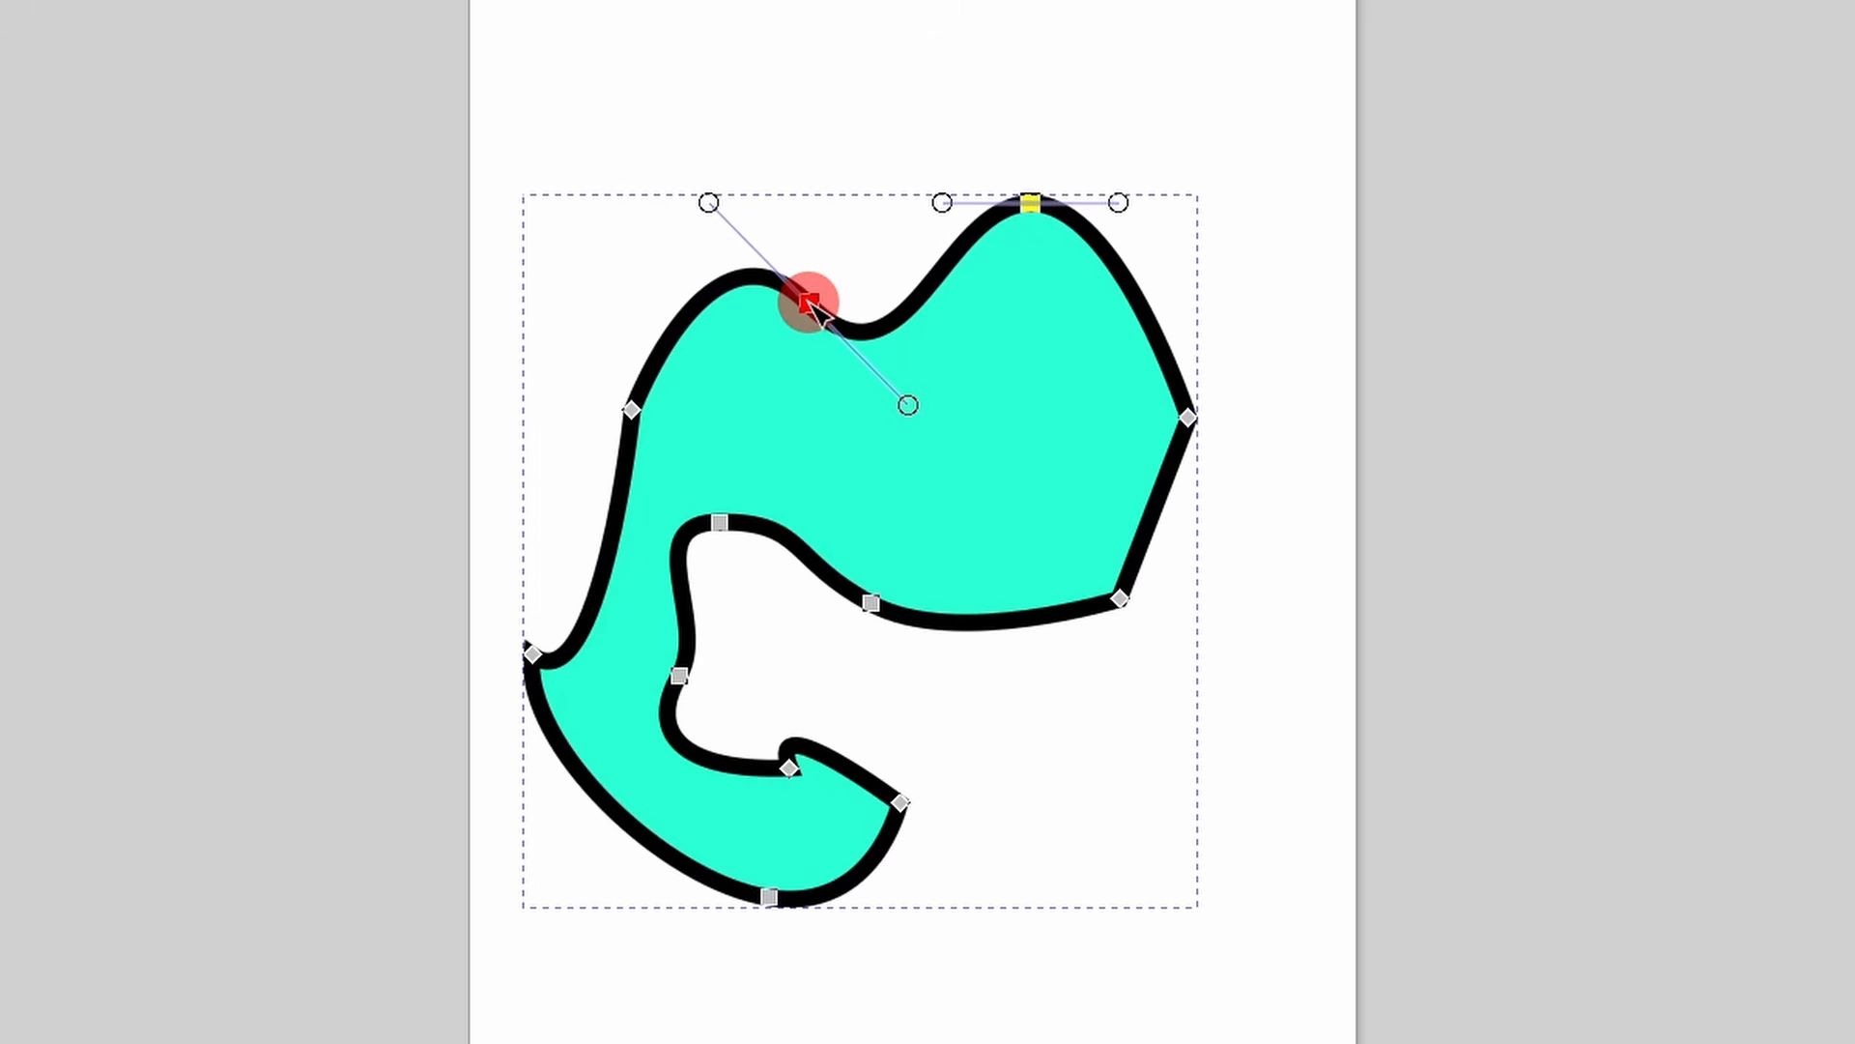
# - Add the right and lower-right corner nodes to the selection, move all four up and right, and pull the right corner node outward alone
pyautogui.keyDown('shift'); pyautogui.click(1189, 414); pyautogui.keyUp('shift')
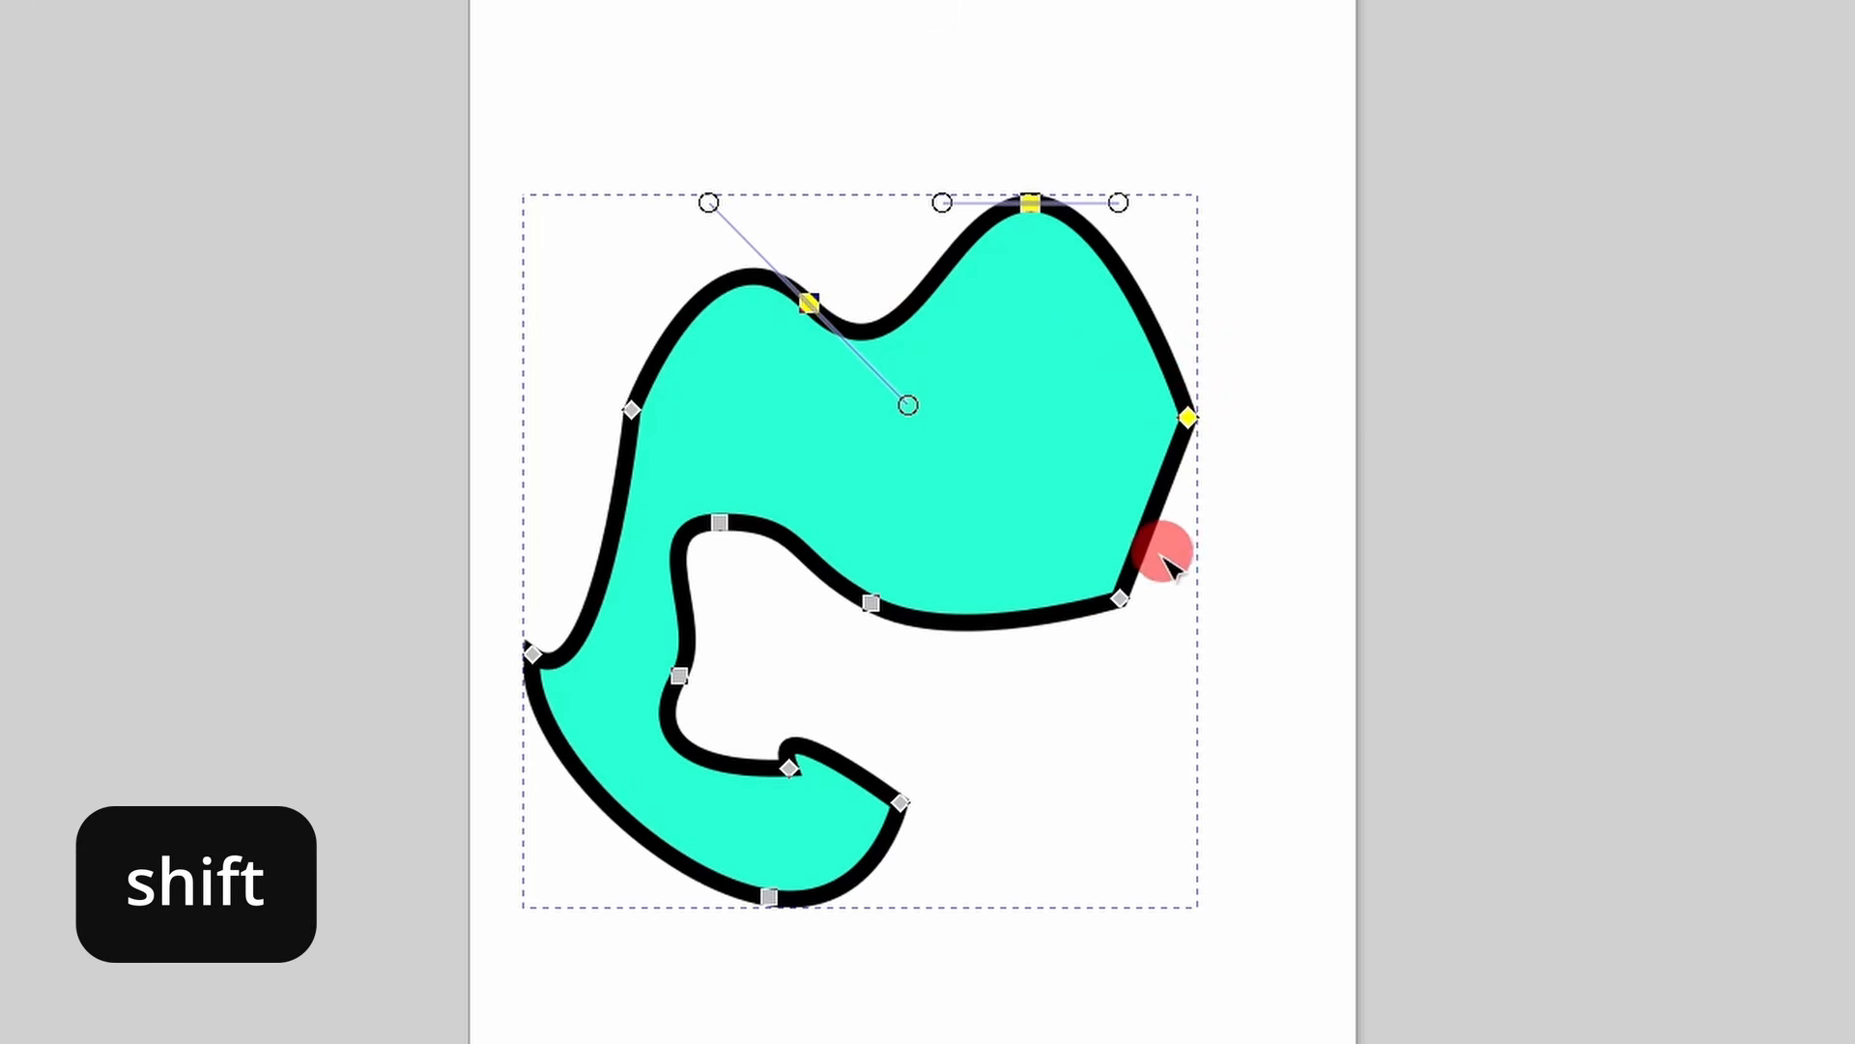
pyautogui.keyDown('shift'); pyautogui.click(1121, 601); pyautogui.keyUp('shift')
pyautogui.moveTo(1122, 601); pyautogui.dragTo(1158, 557)
pyautogui.click(1130, 634)
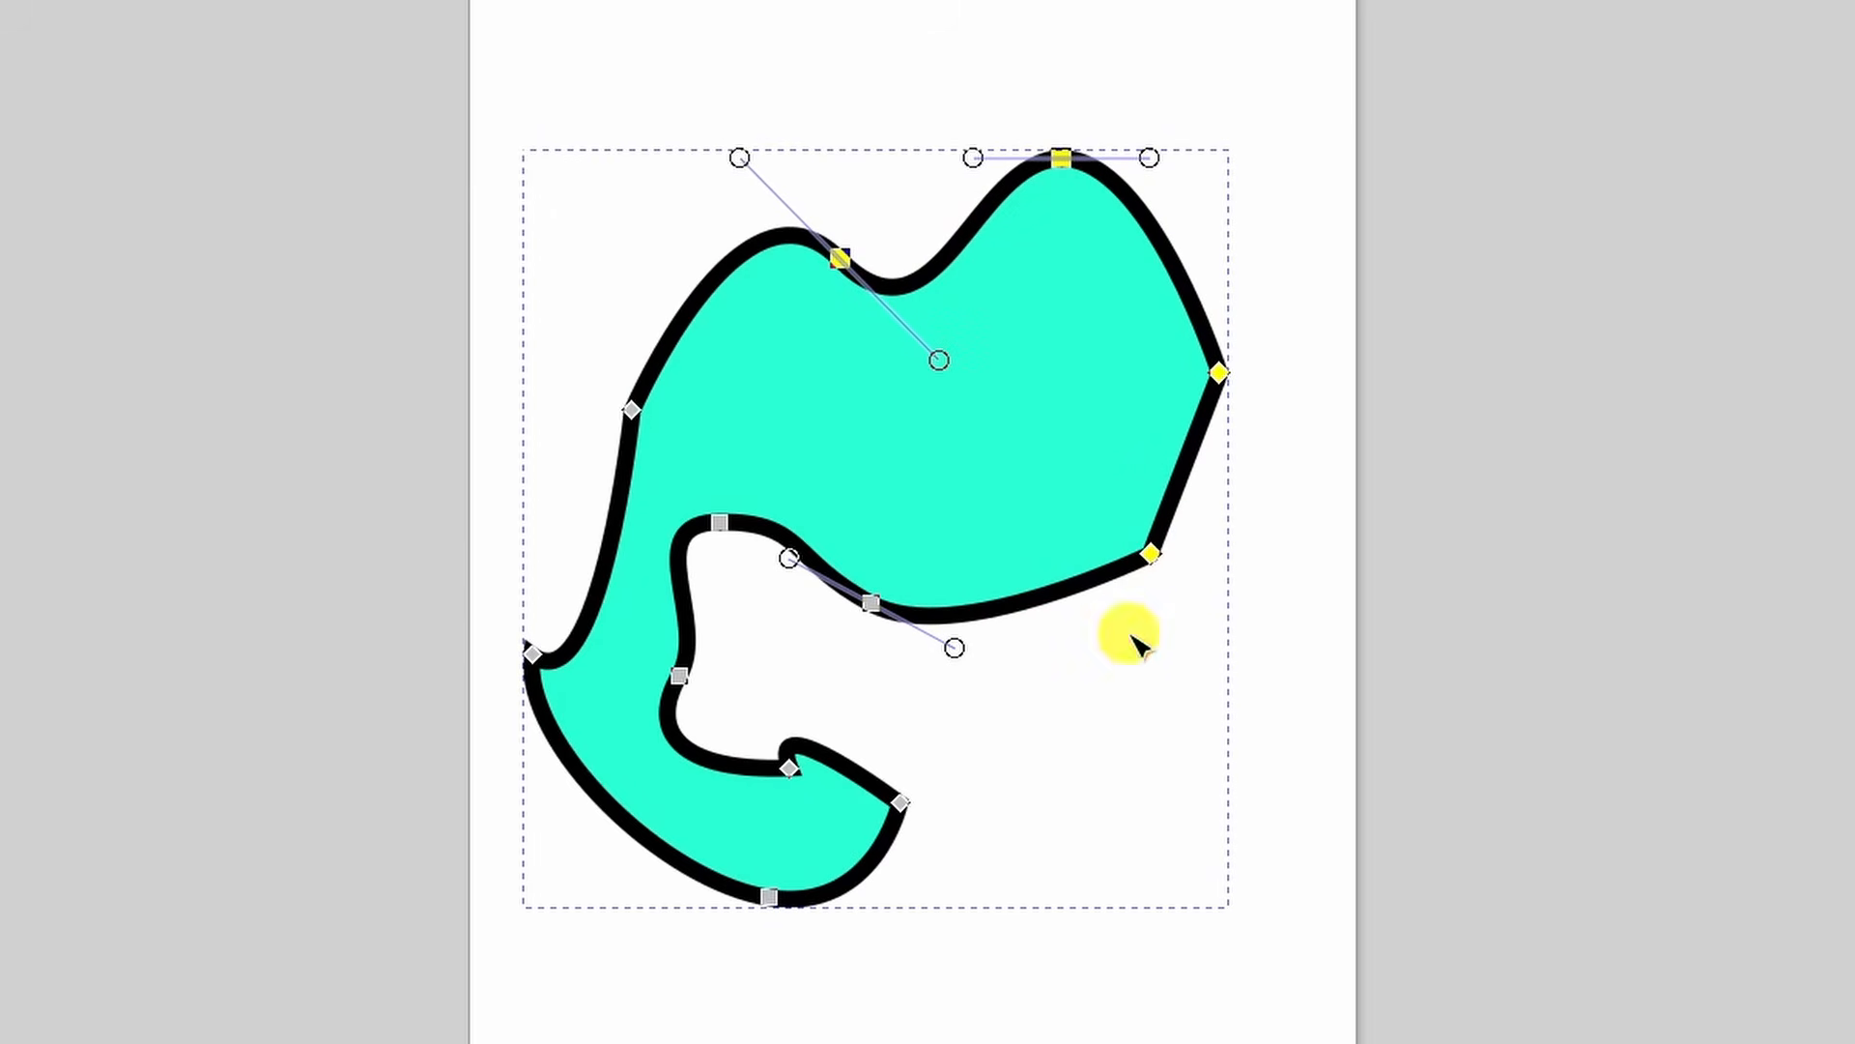
pyautogui.moveTo(1222, 373); pyautogui.dragTo(1259, 390)
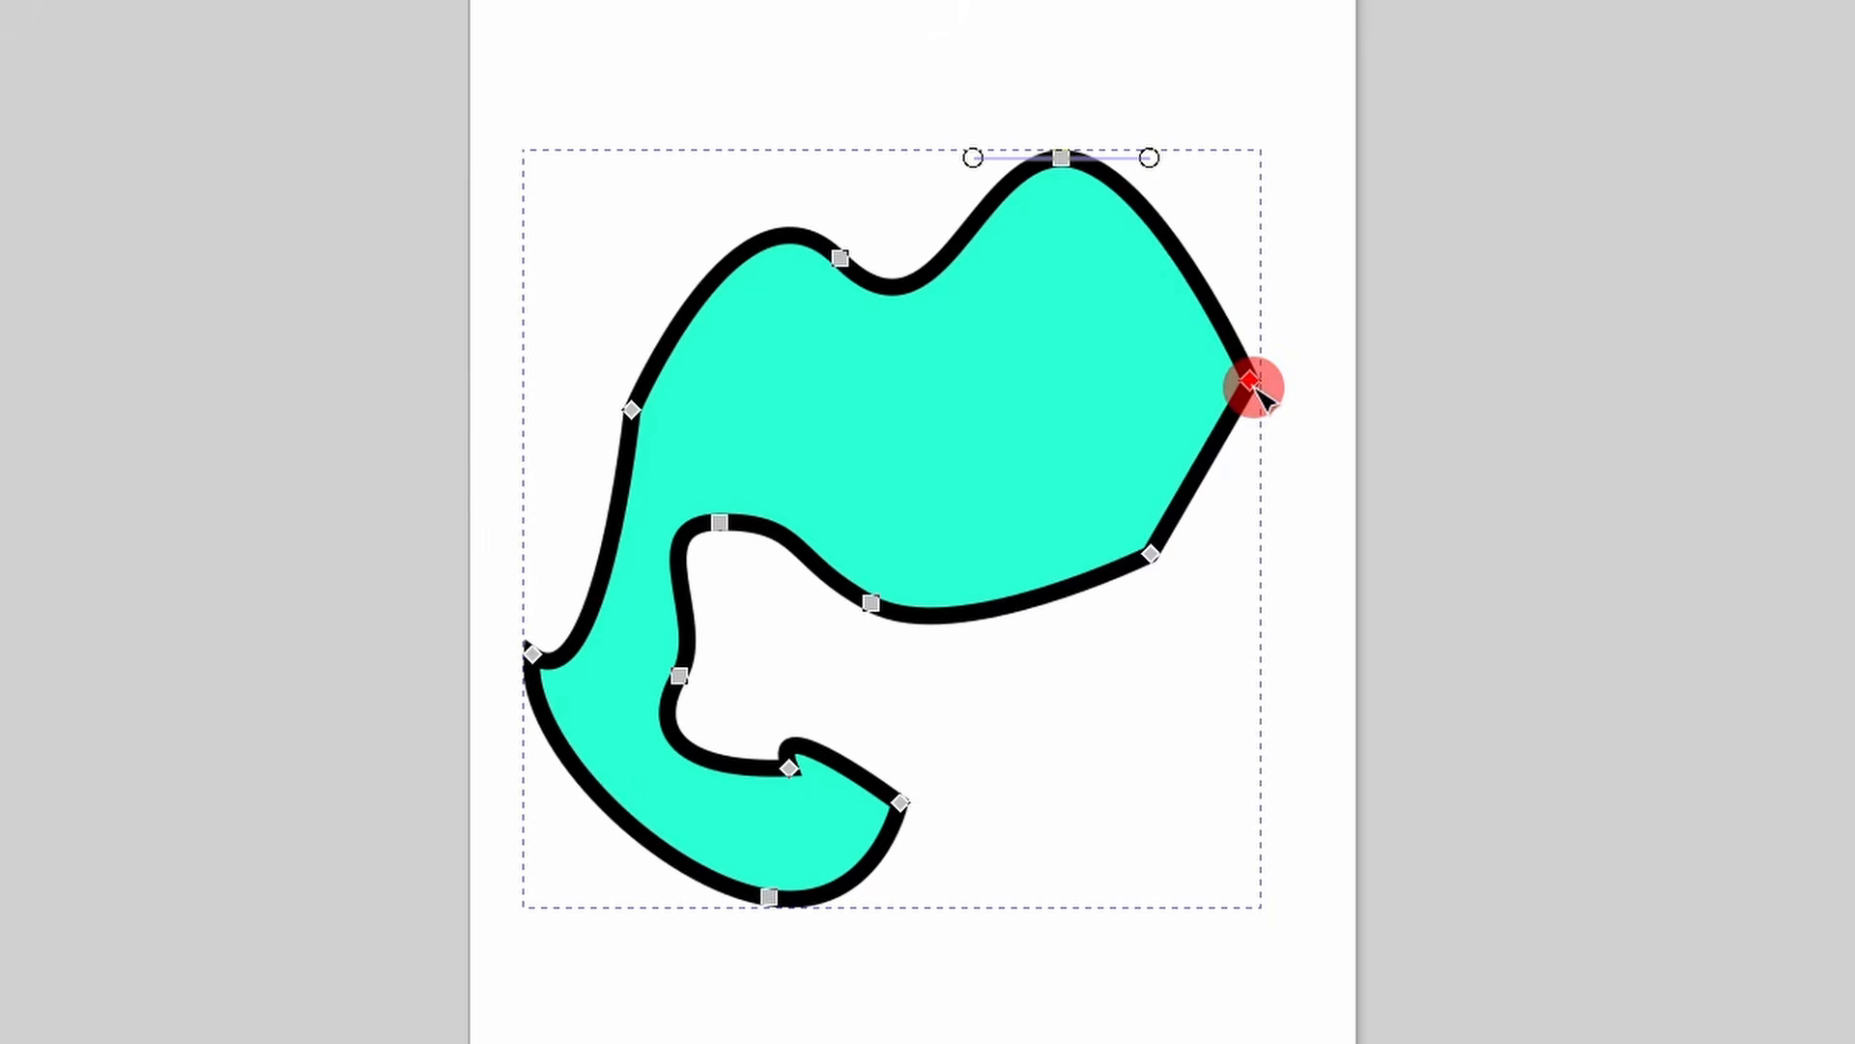
# - Reshape the underside curve by adjusting the handles of its middle node and of the neighbouring node at the top of the inner notch
pyautogui.click(871, 605)
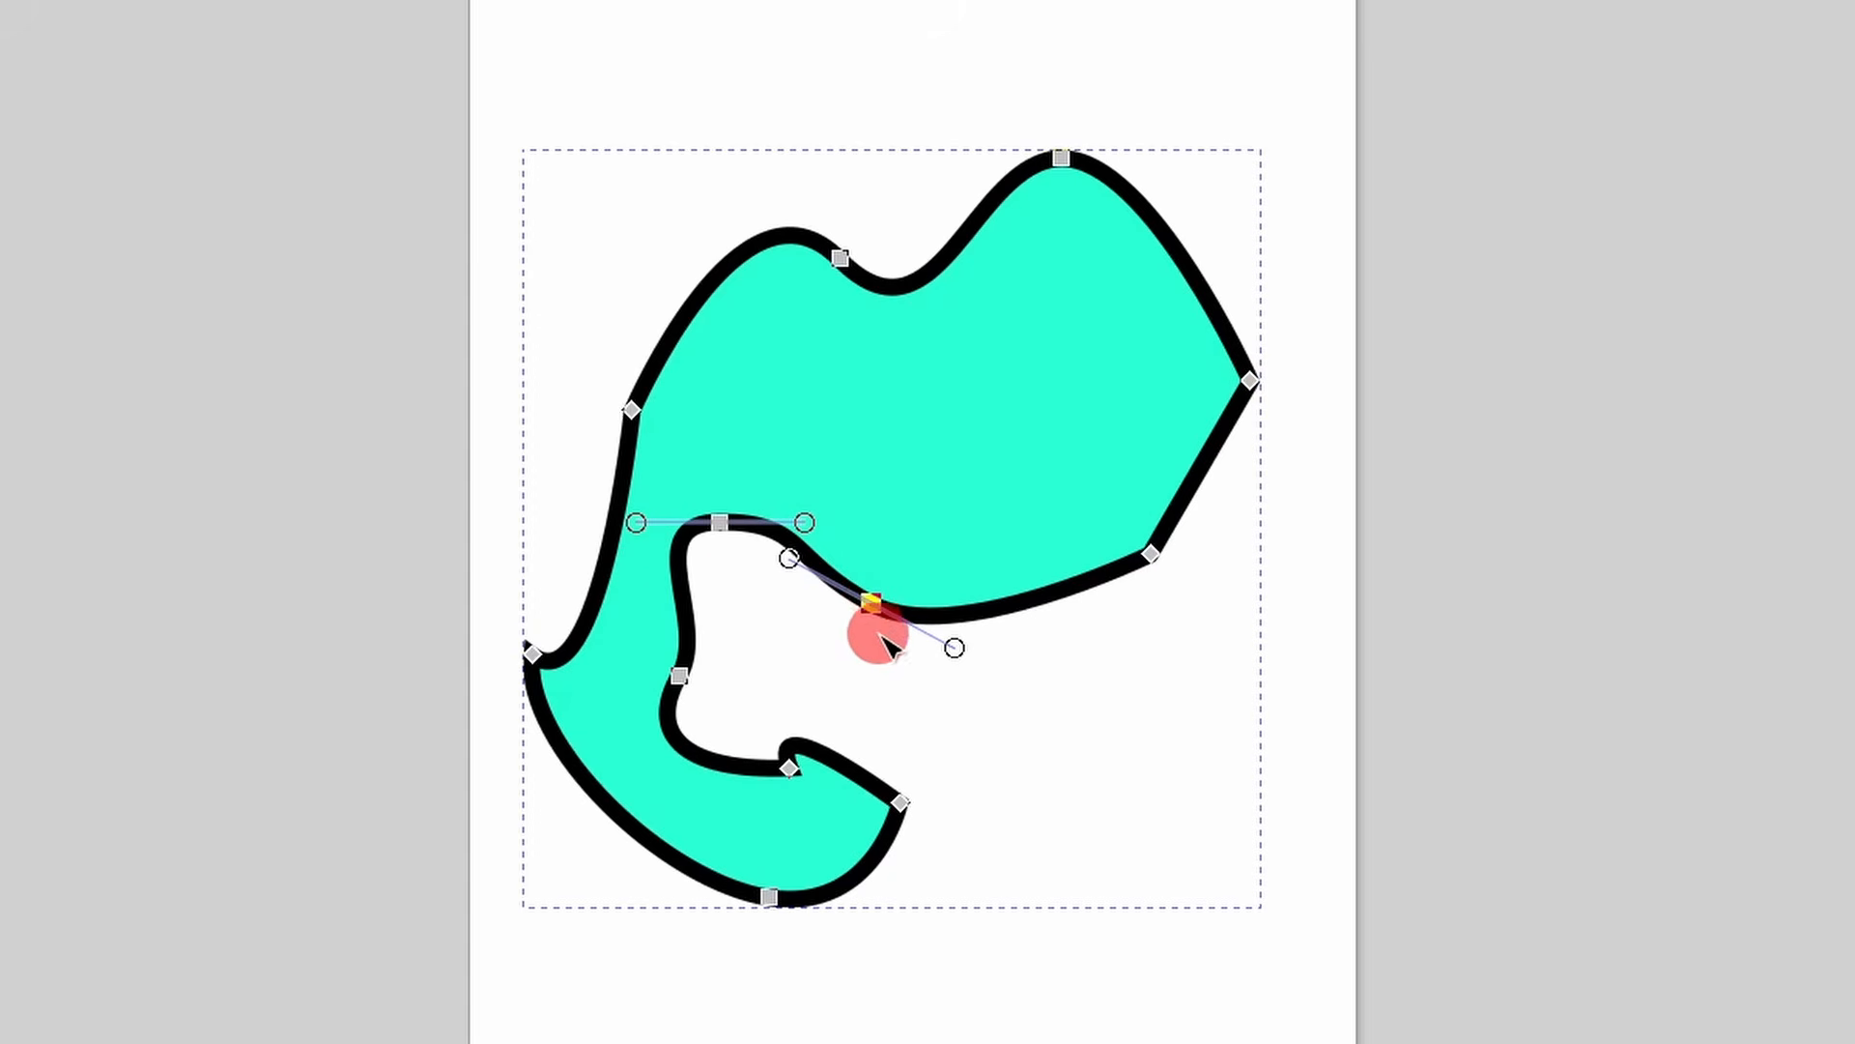
pyautogui.moveTo(788, 559); pyautogui.dragTo(787, 638)
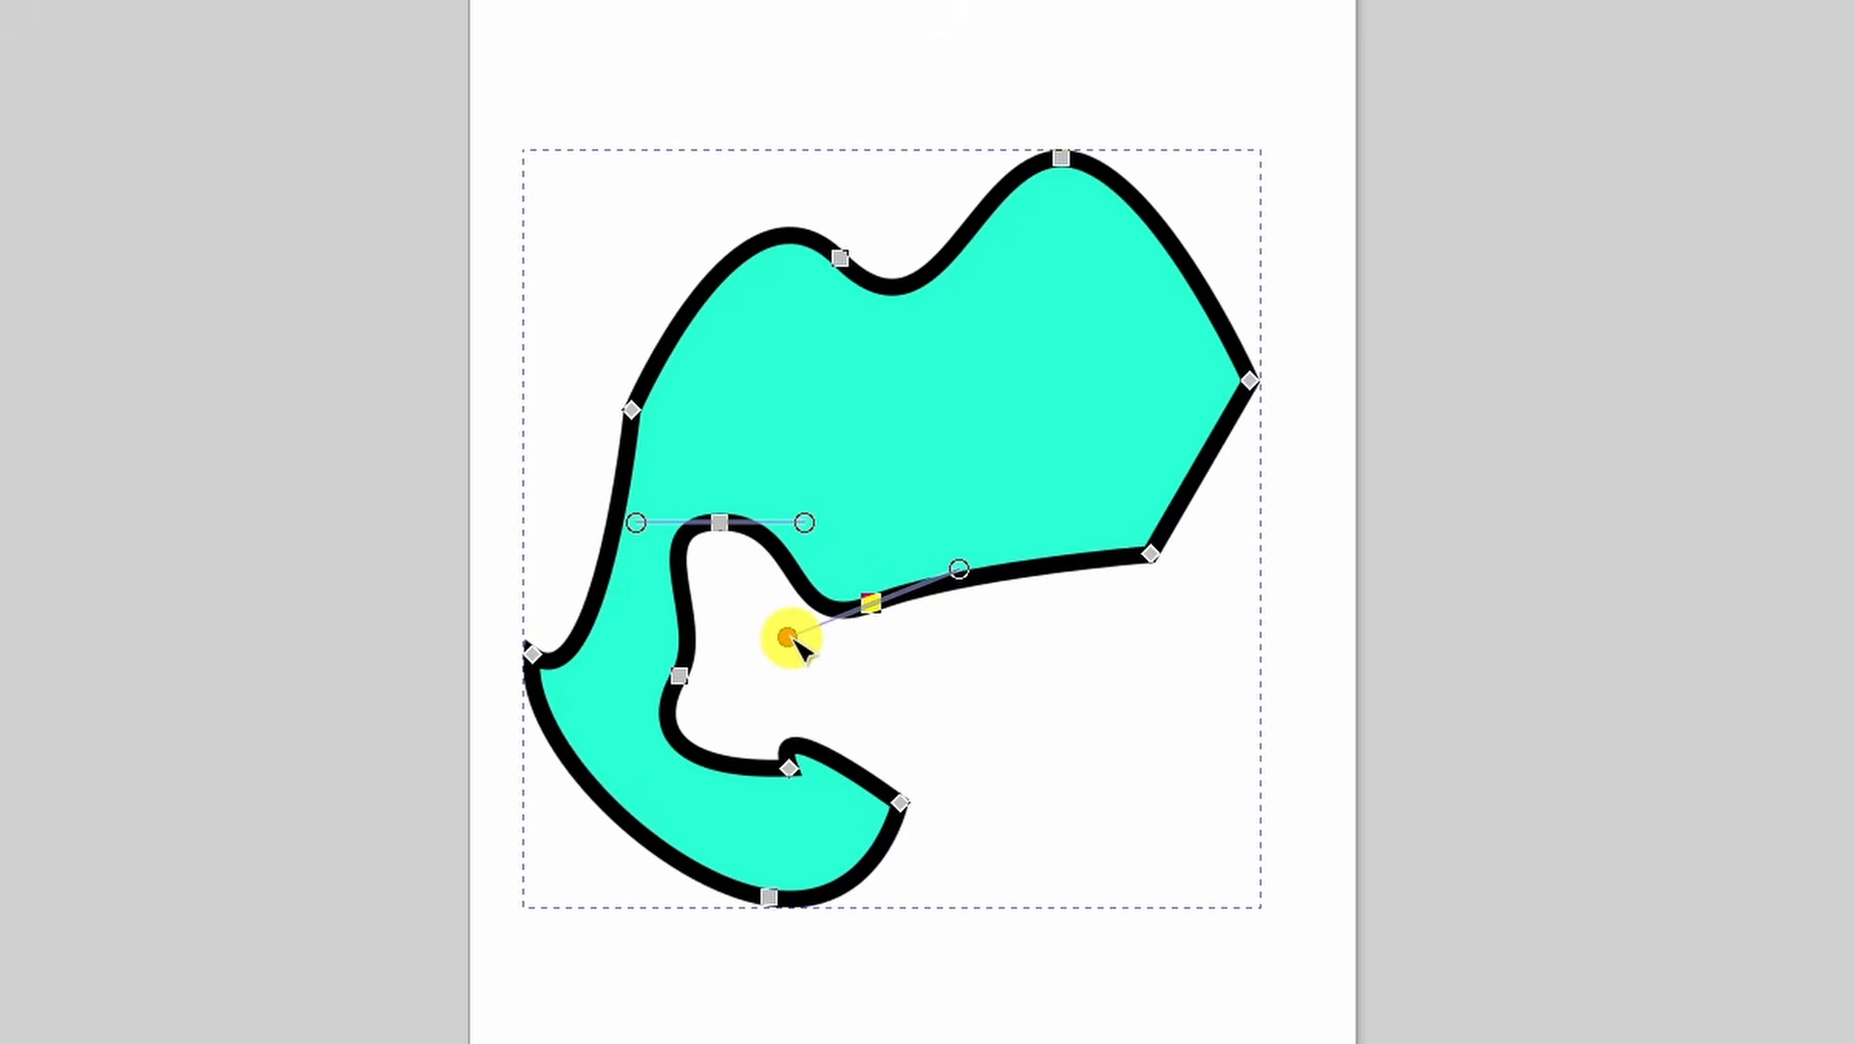
pyautogui.moveTo(955, 570); pyautogui.dragTo(977, 605)
pyautogui.moveTo(822, 523); pyautogui.dragTo(657, 531)
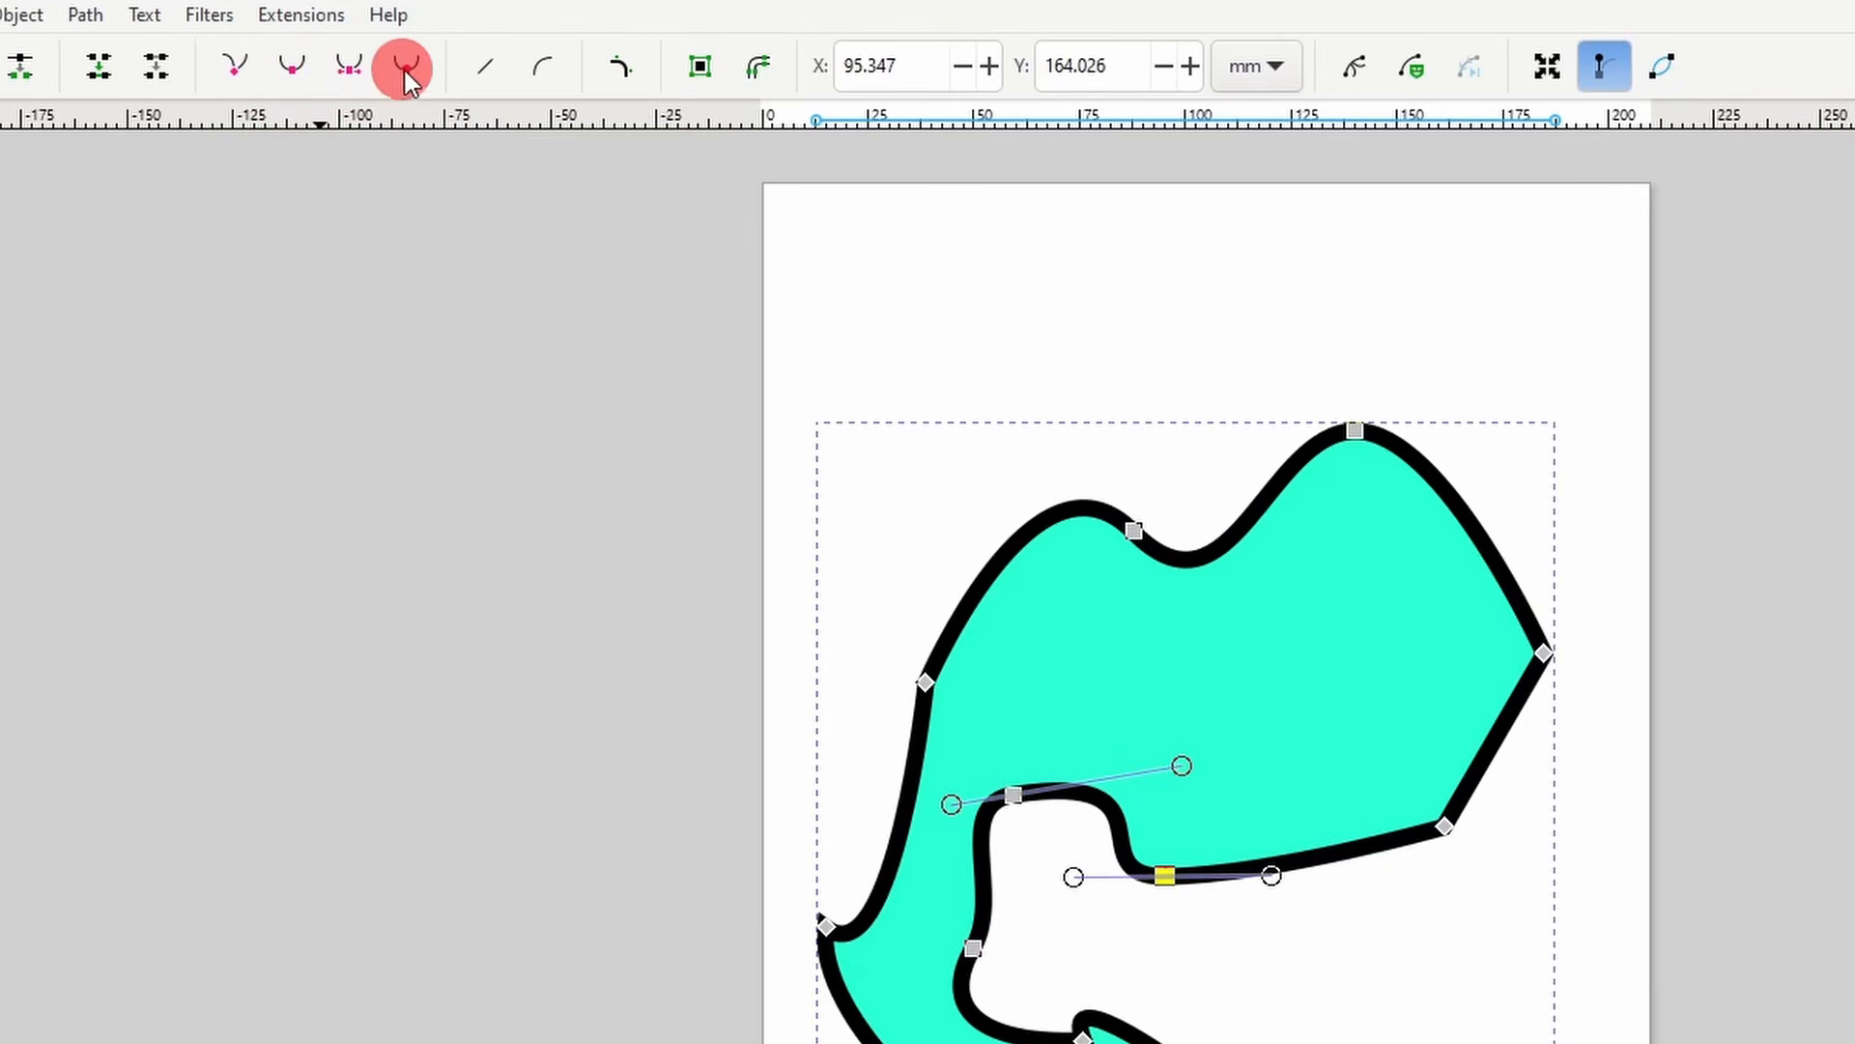
# - Make the underside's middle node a corner and angle its two handles independently of each other
pyautogui.click(234, 61)
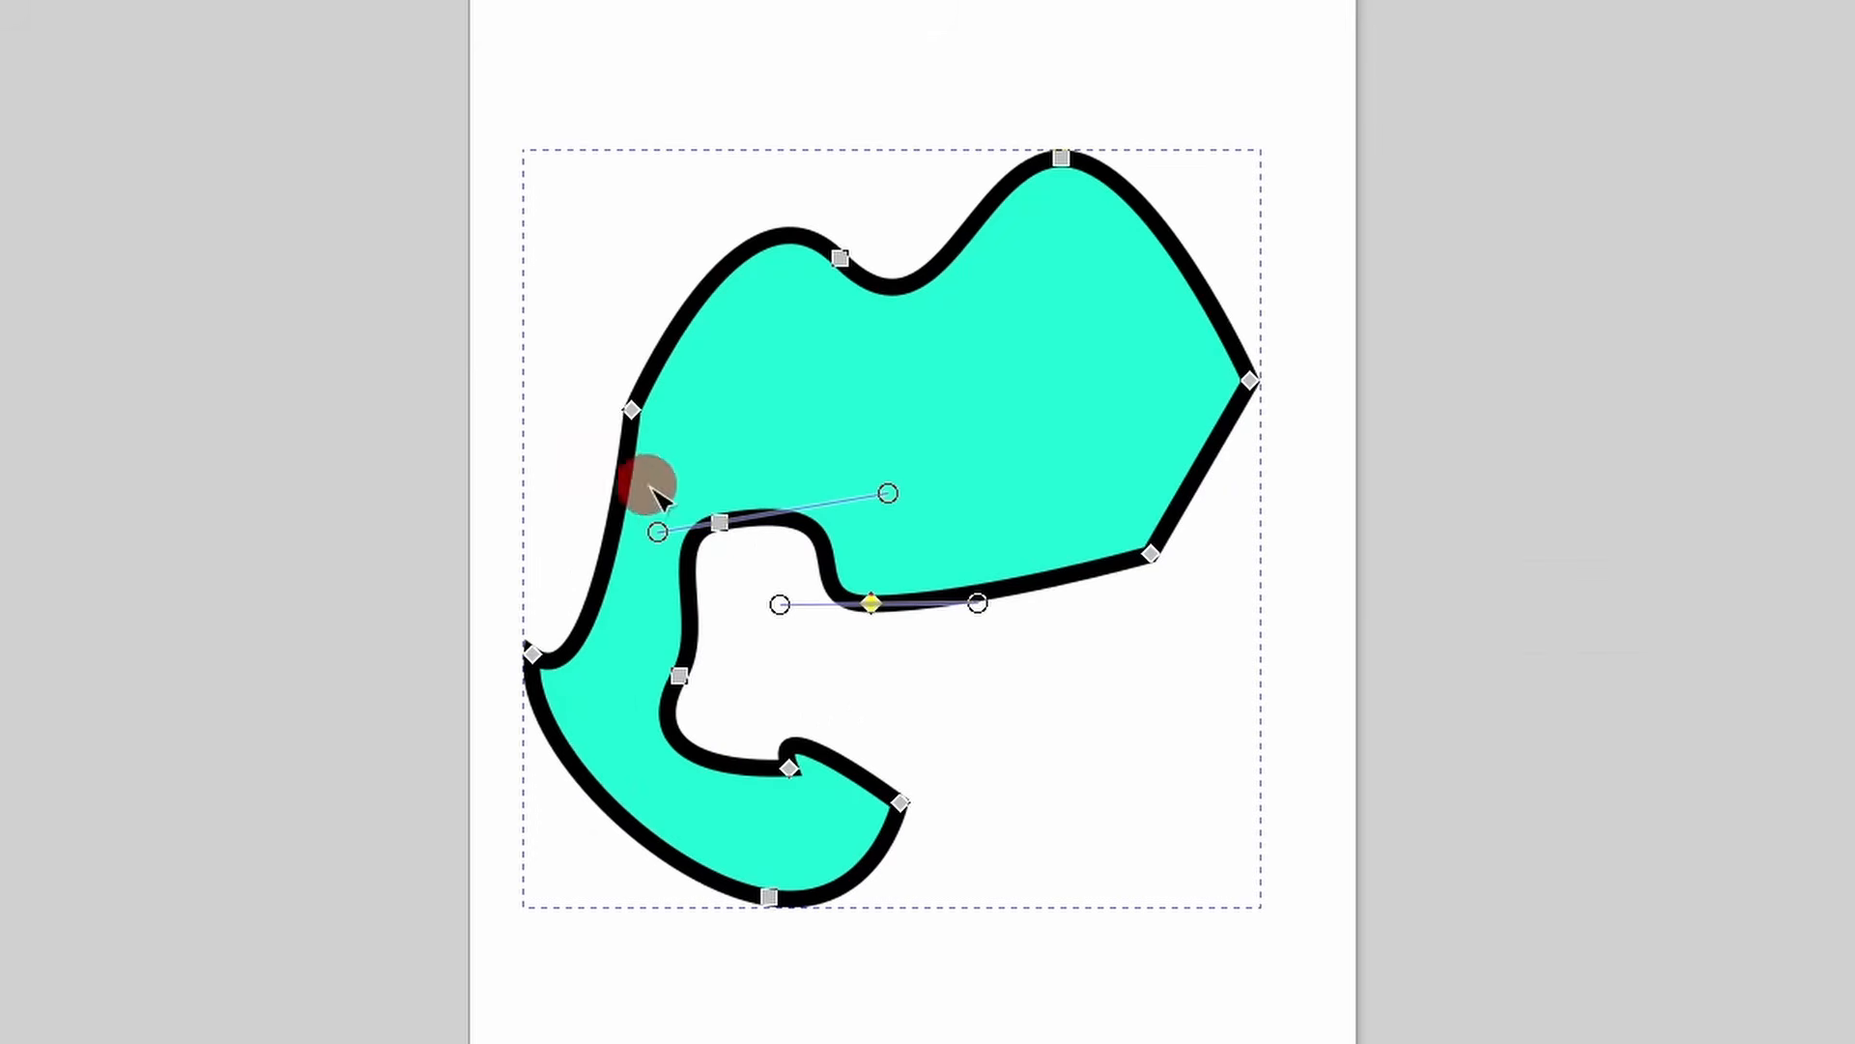
pyautogui.moveTo(778, 604); pyautogui.dragTo(908, 529)
pyautogui.moveTo(974, 603); pyautogui.dragTo(988, 651)
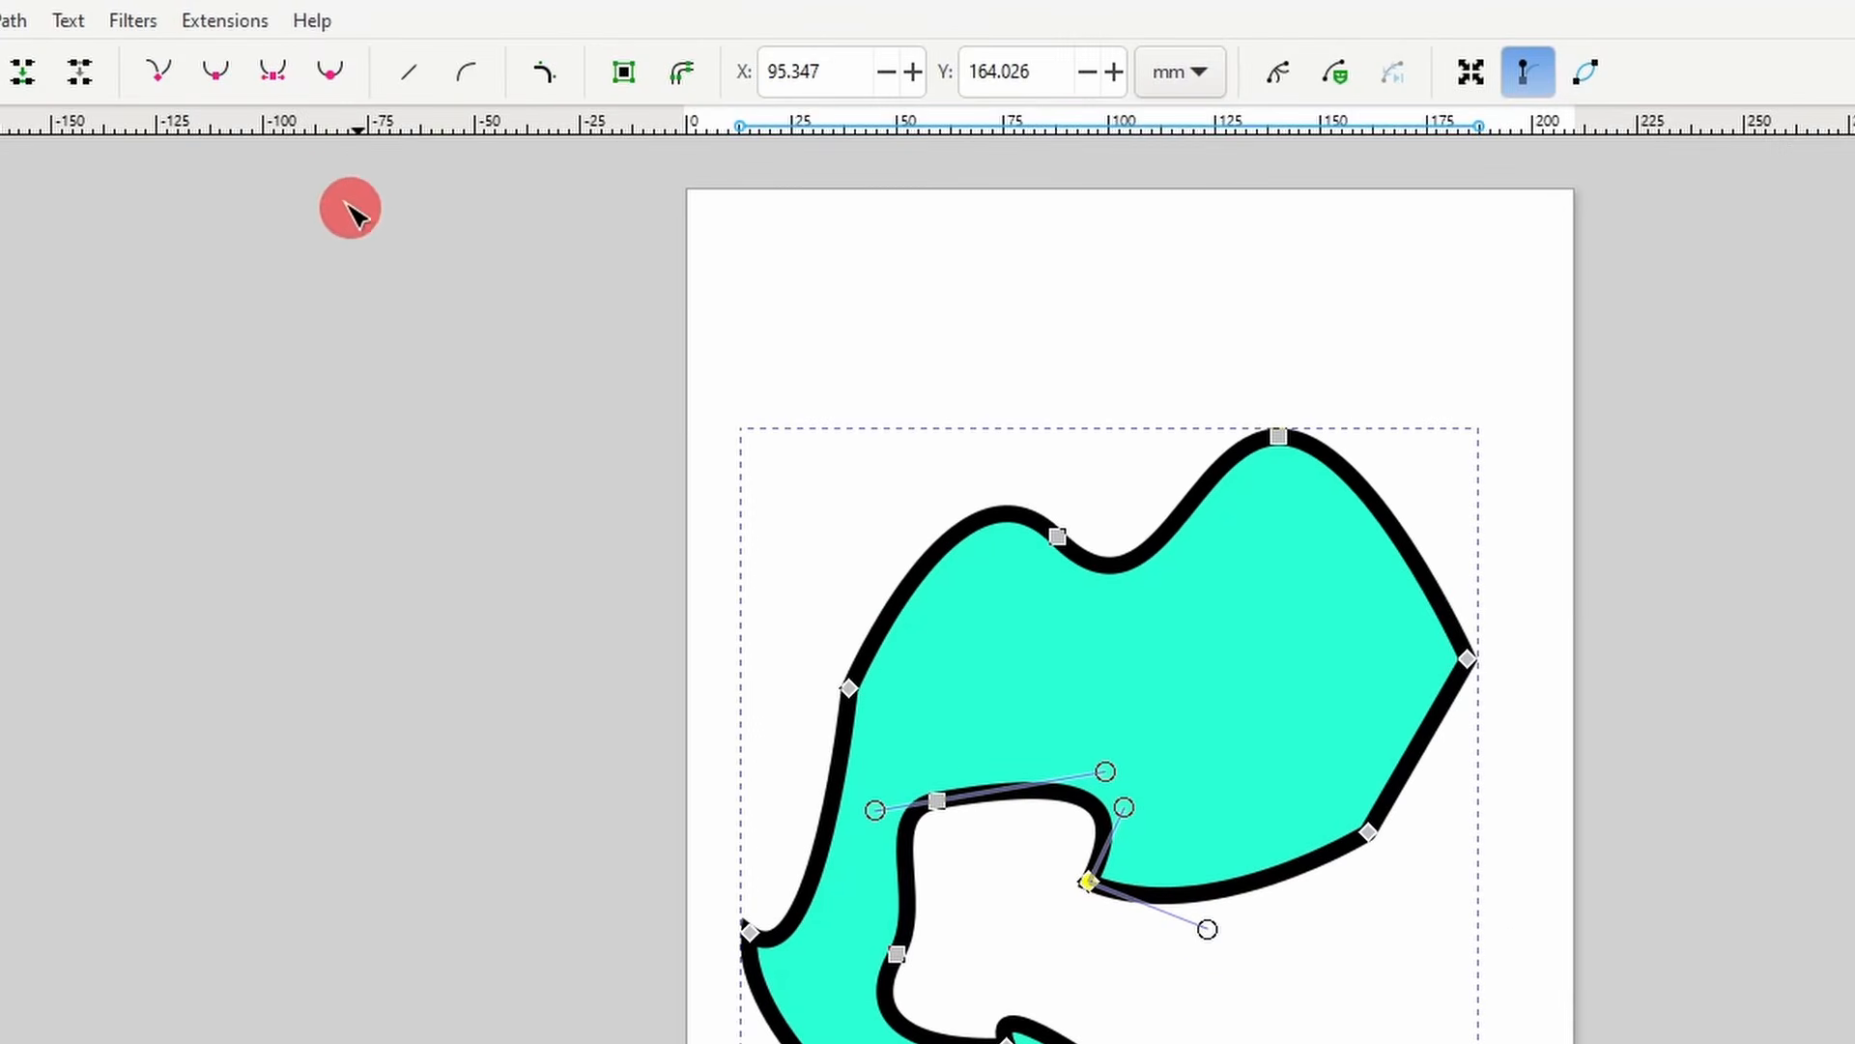
# - Make the underside's middle node smooth and adjust its handles along a shared line
pyautogui.click(220, 70)
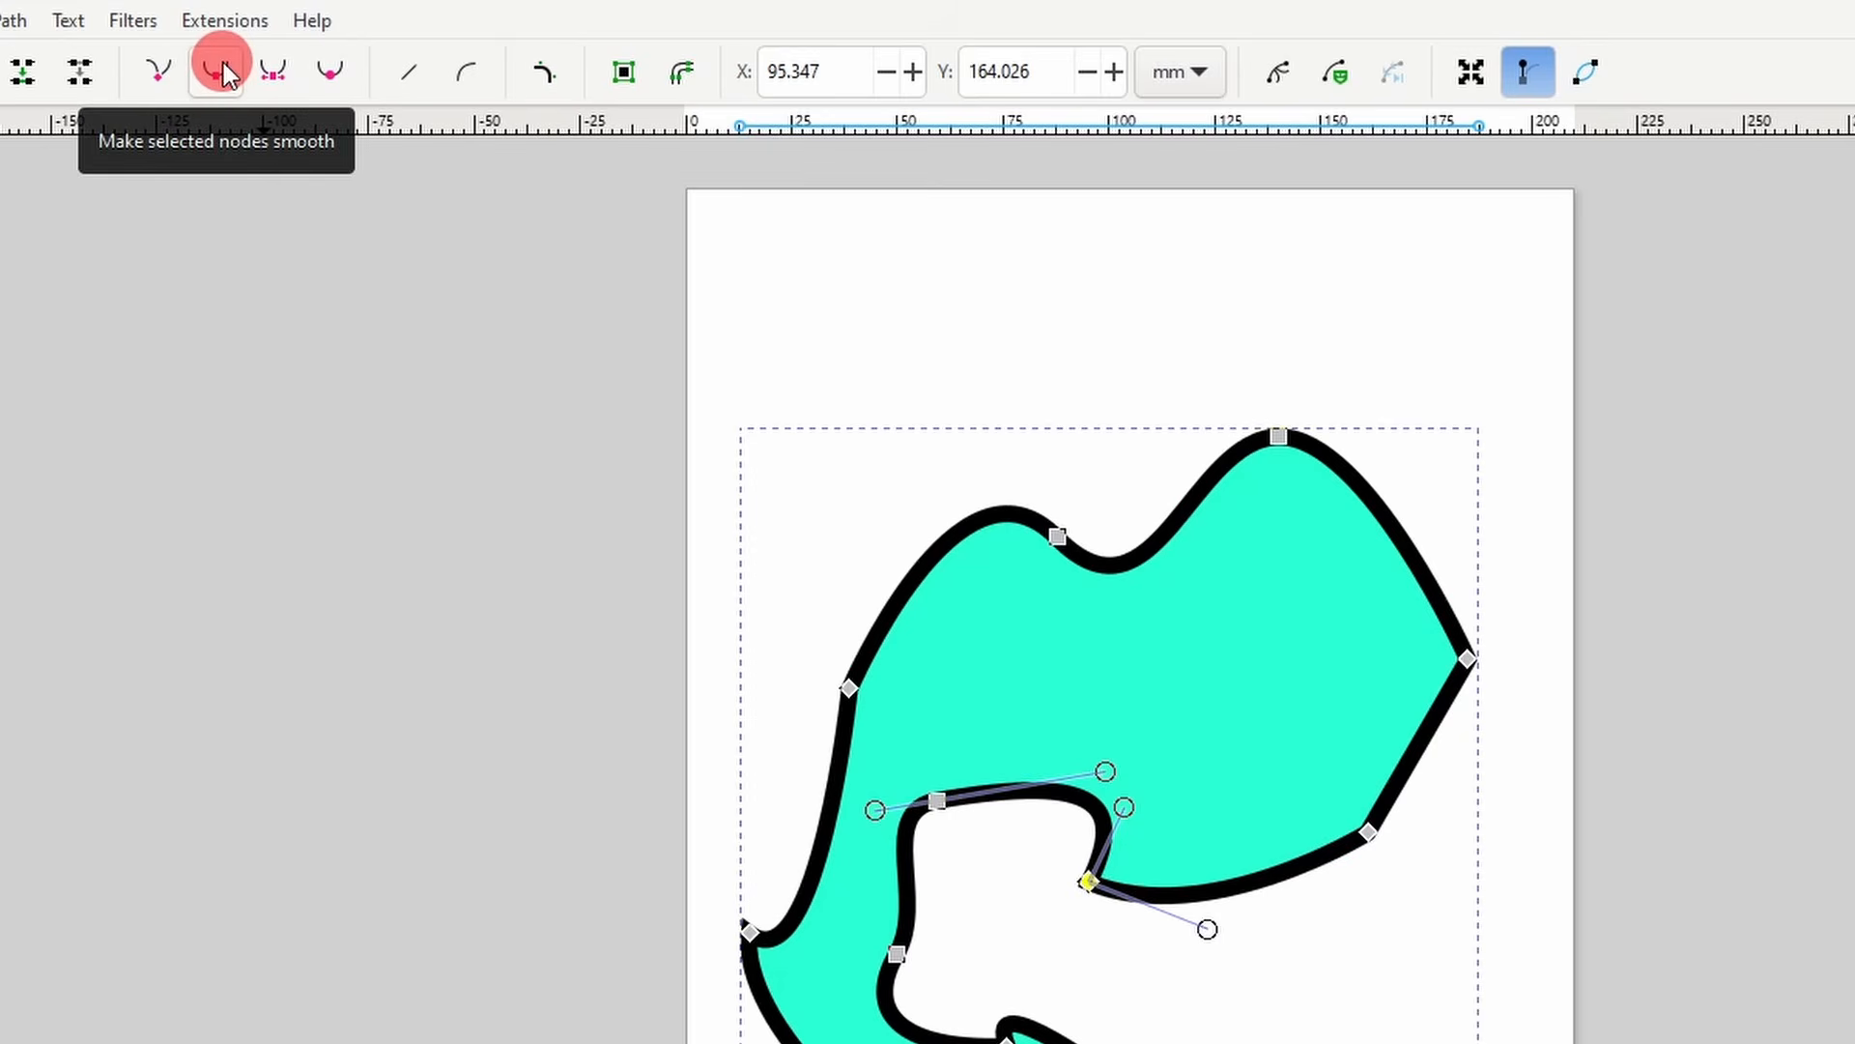
pyautogui.click(221, 67)
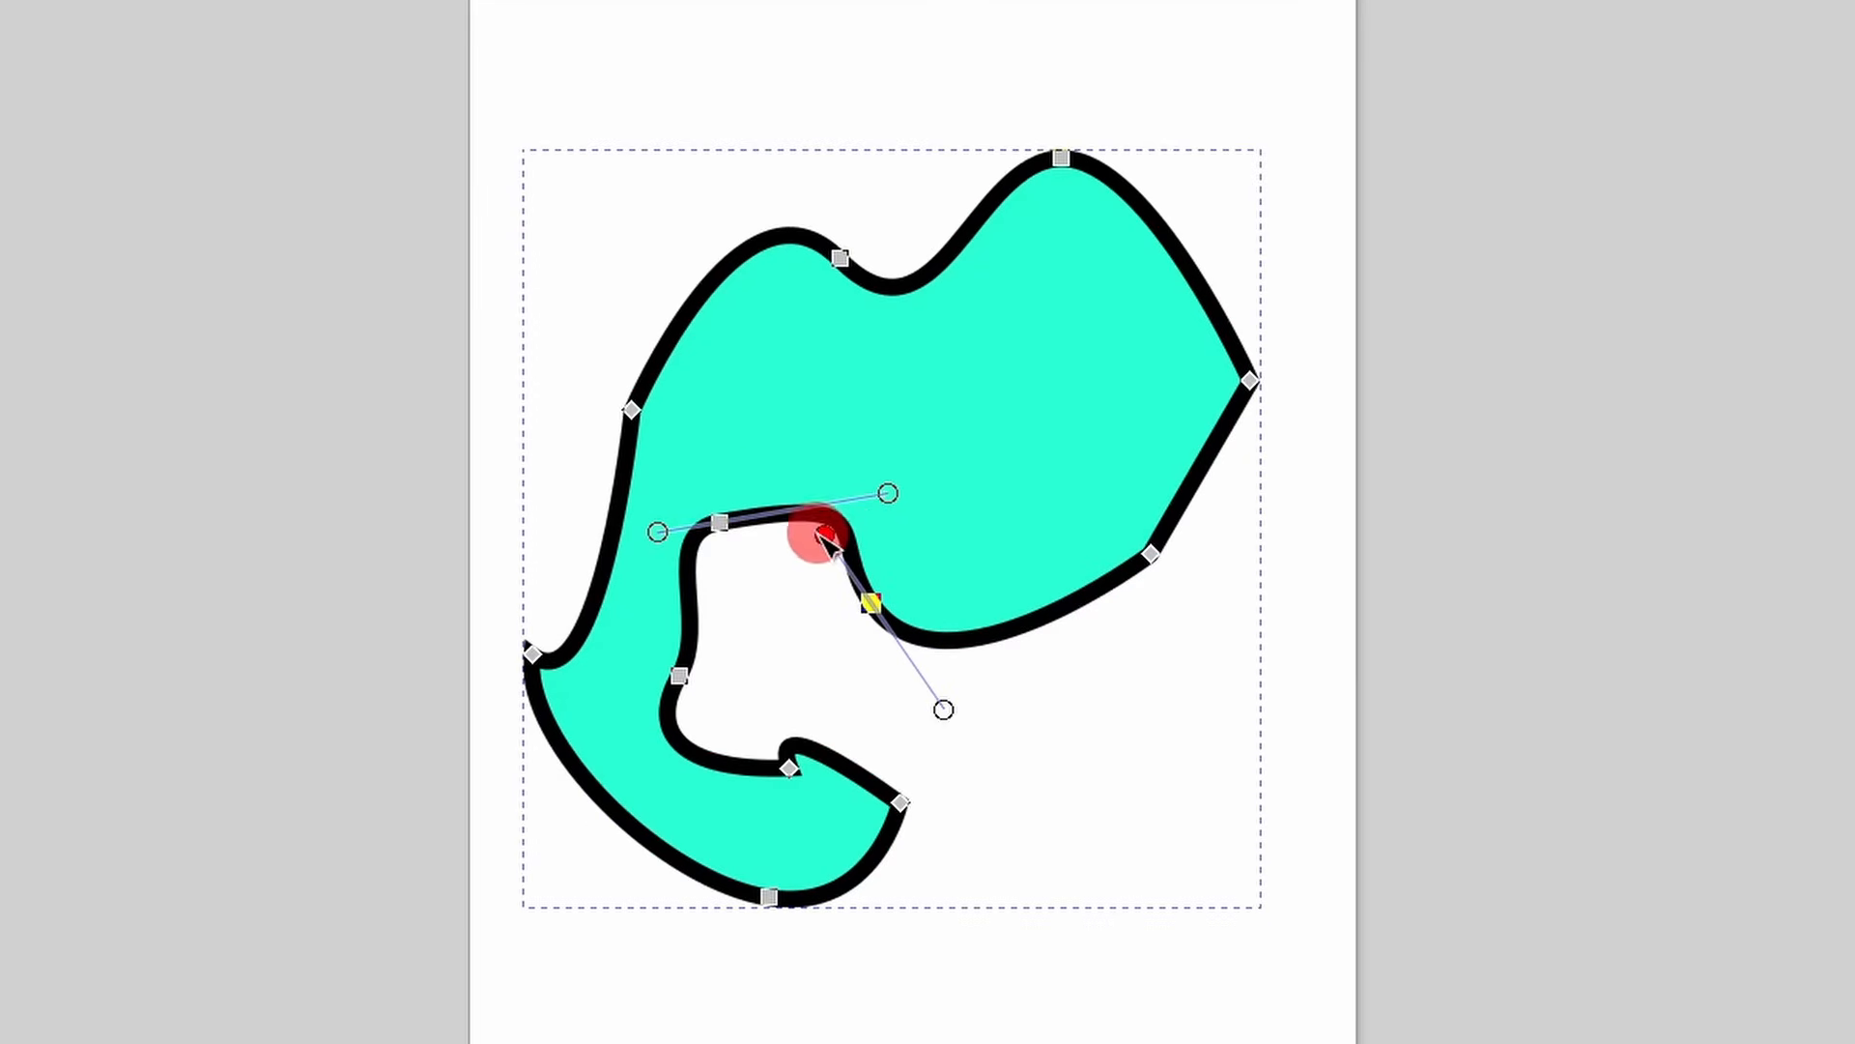
pyautogui.moveTo(827, 538); pyautogui.dragTo(790, 563)
pyautogui.moveTo(985, 662)
pyautogui.mouseDown()
pyautogui.moveTo(1011, 663)
pyautogui.moveTo(991, 651)
pyautogui.mouseUp()
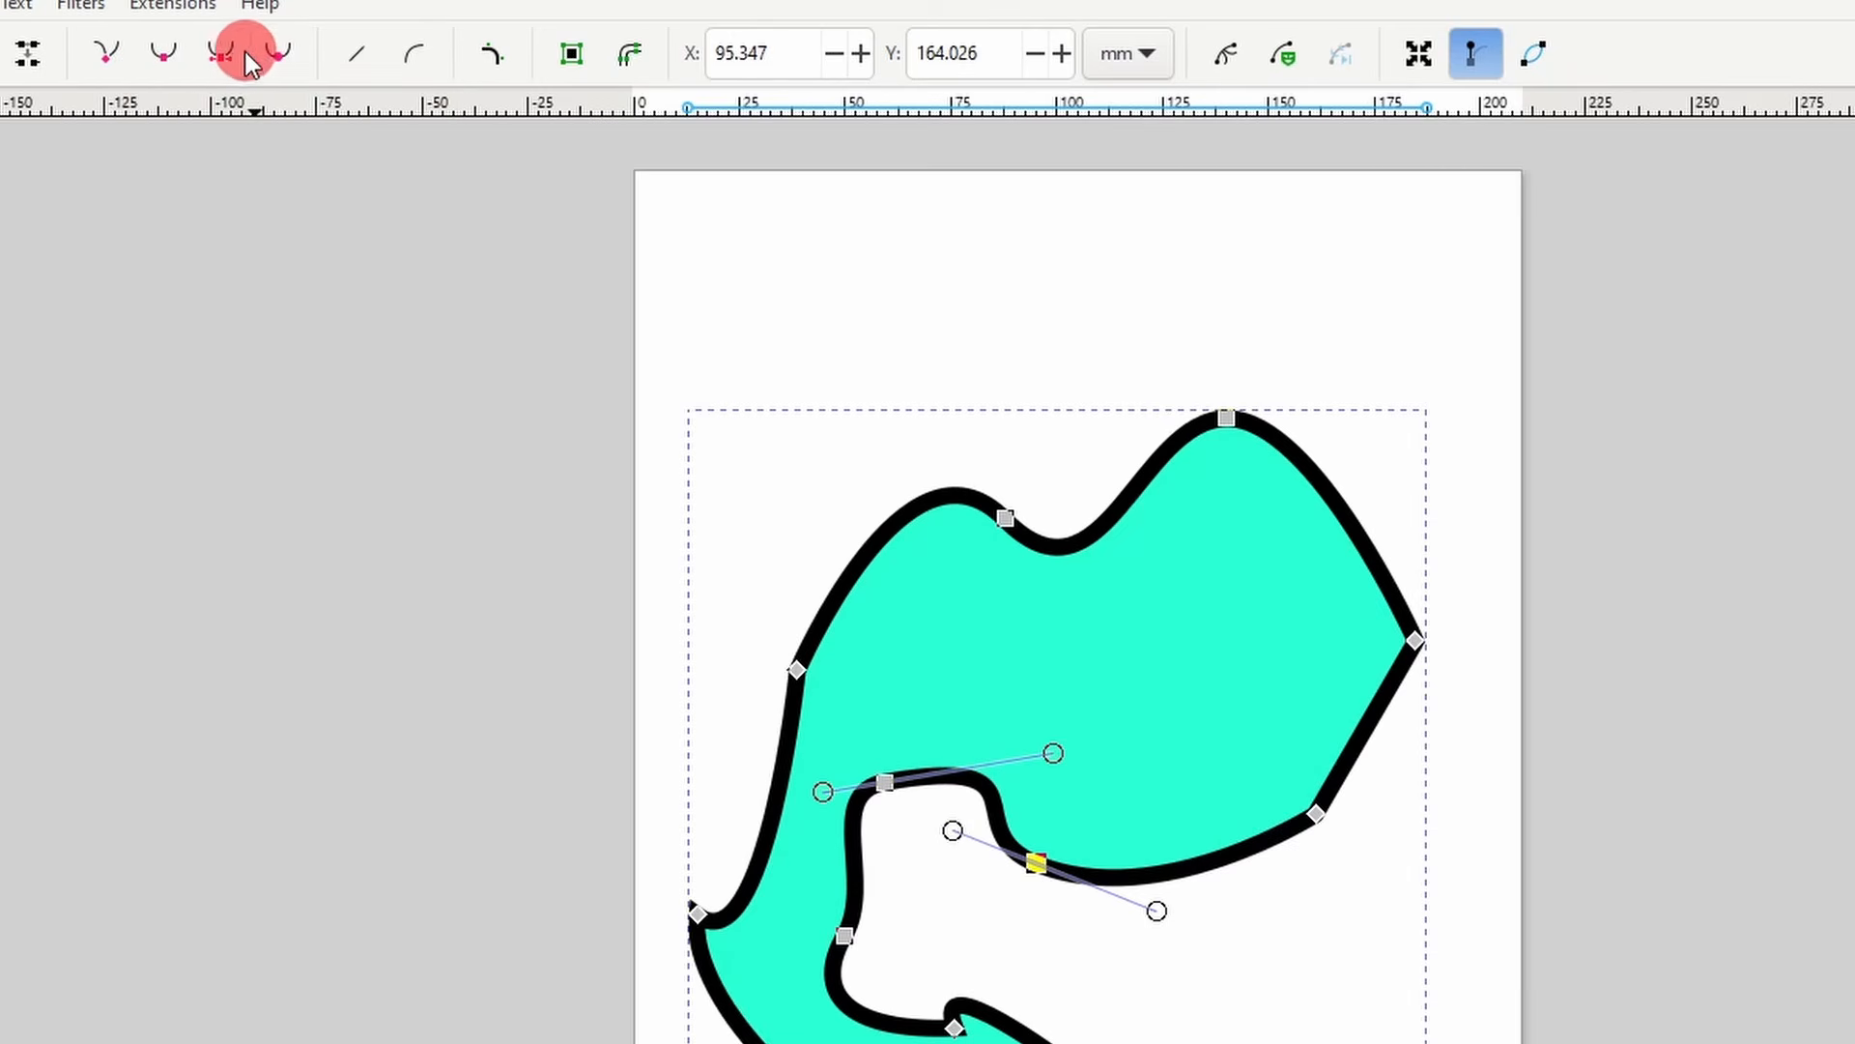
# - Make the underside's middle node symmetric and rotate its equal-length handles closer to horizontal
pyautogui.click(222, 60)
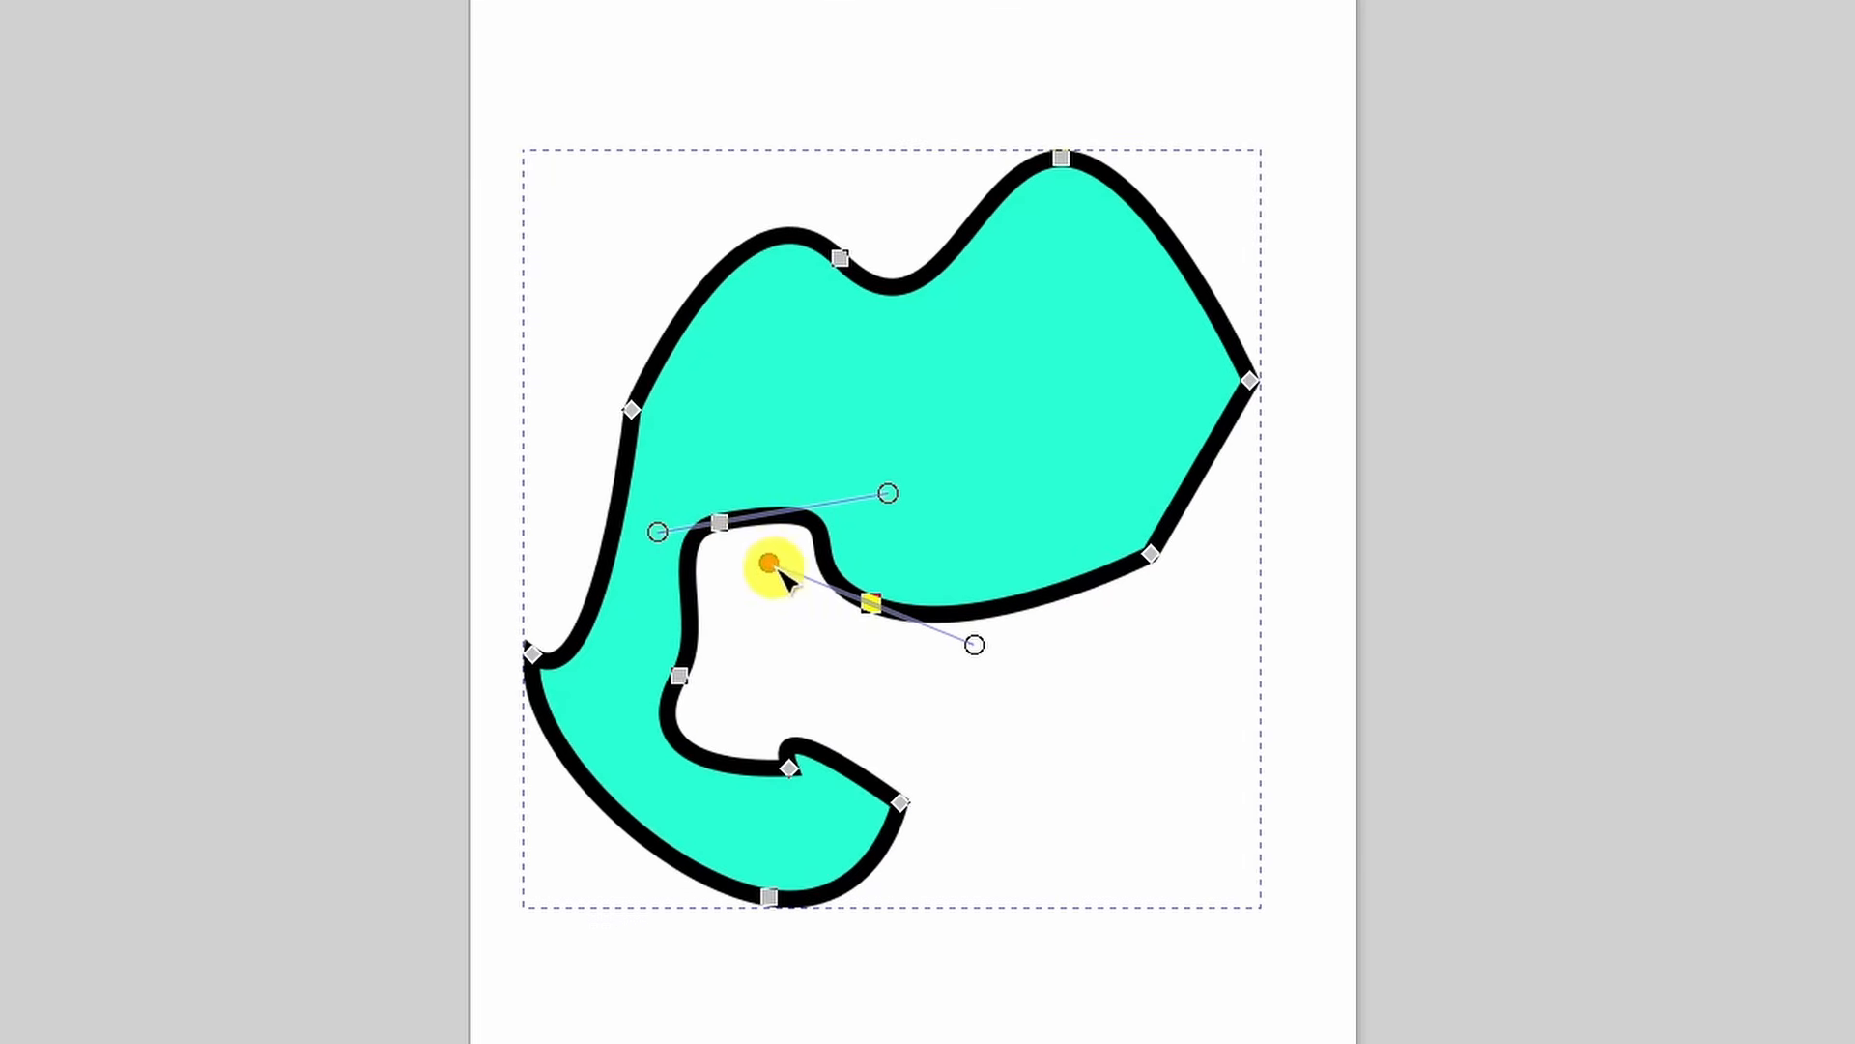
pyautogui.moveTo(769, 562)
pyautogui.mouseDown()
pyautogui.moveTo(795, 584)
pyautogui.moveTo(783, 621)
pyautogui.moveTo(657, 549)
pyautogui.moveTo(574, 530)
pyautogui.moveTo(796, 561)
pyautogui.moveTo(841, 593)
pyautogui.moveTo(768, 593)
pyautogui.mouseUp()
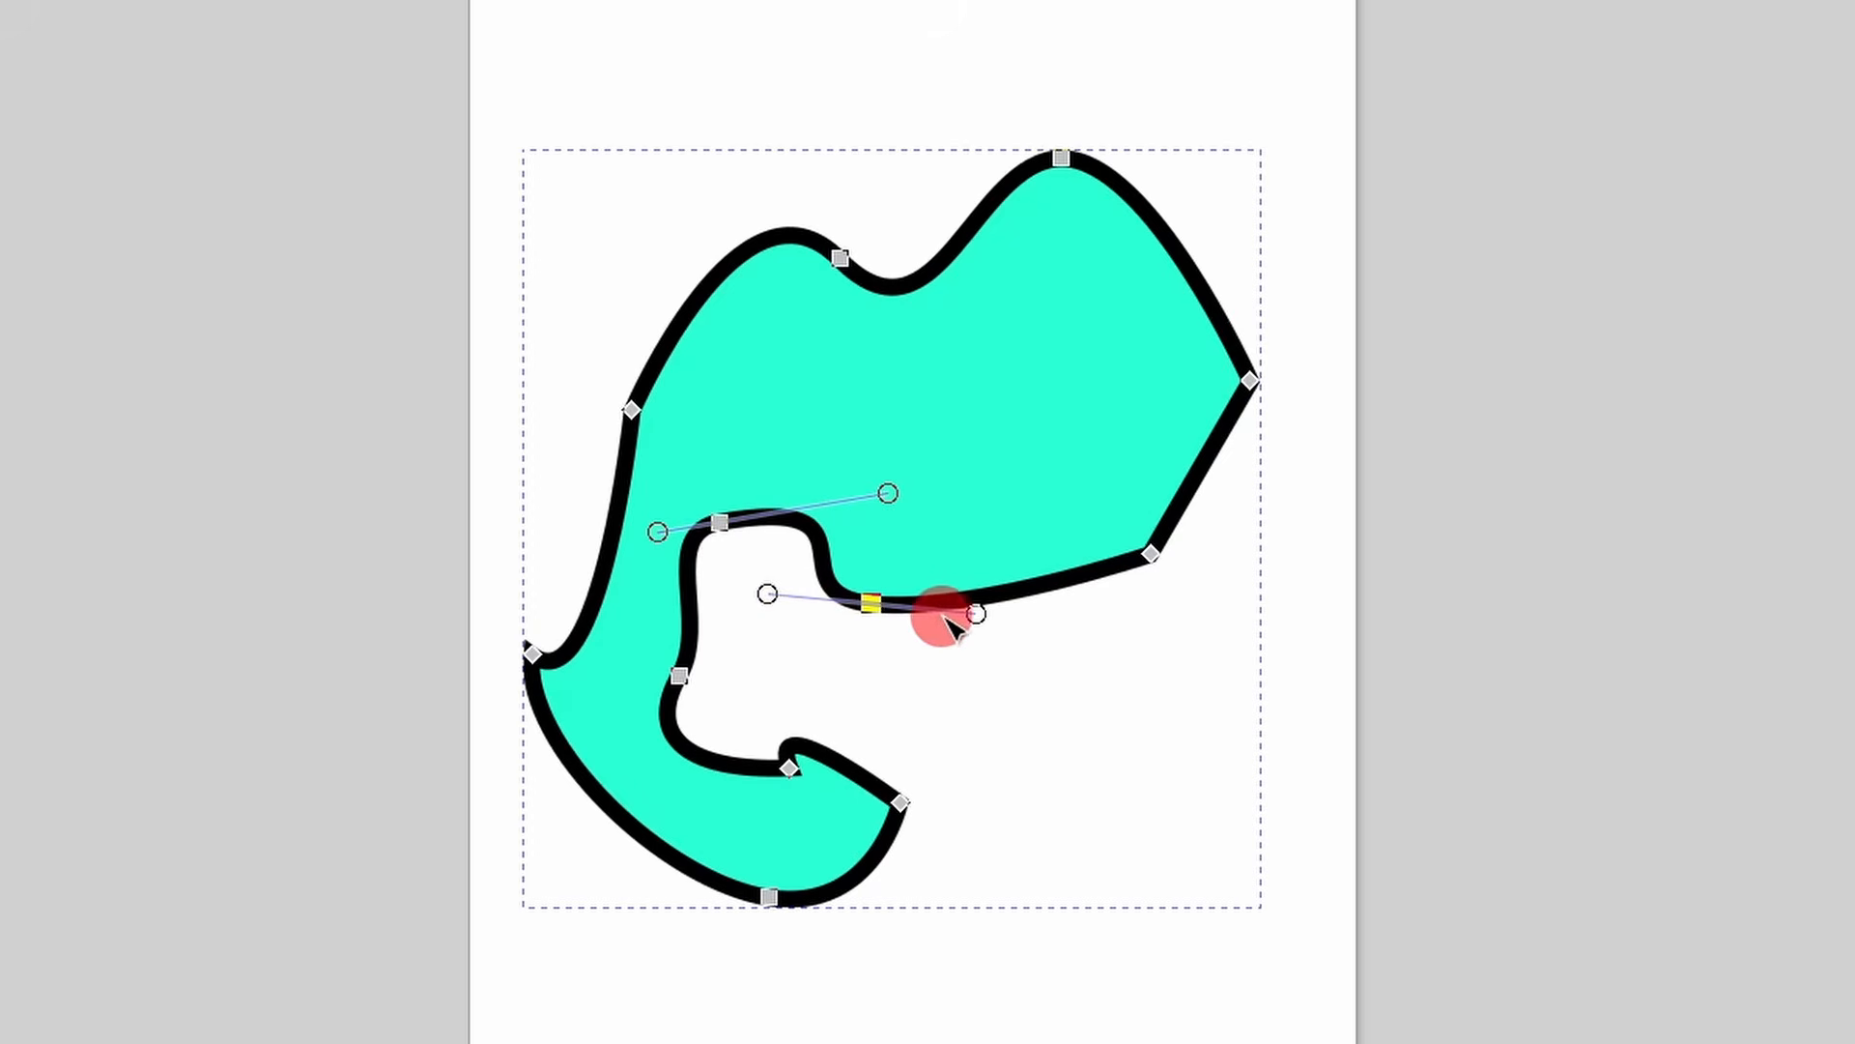
pyautogui.moveTo(976, 613)
pyautogui.mouseDown()
pyautogui.moveTo(1056, 650)
pyautogui.moveTo(970, 631)
pyautogui.moveTo(982, 615)
pyautogui.mouseUp()
# - Make the underside's middle node auto-smooth and move it down and right to about X 119.8, Y 186.3 mm
pyautogui.click(248, 53)
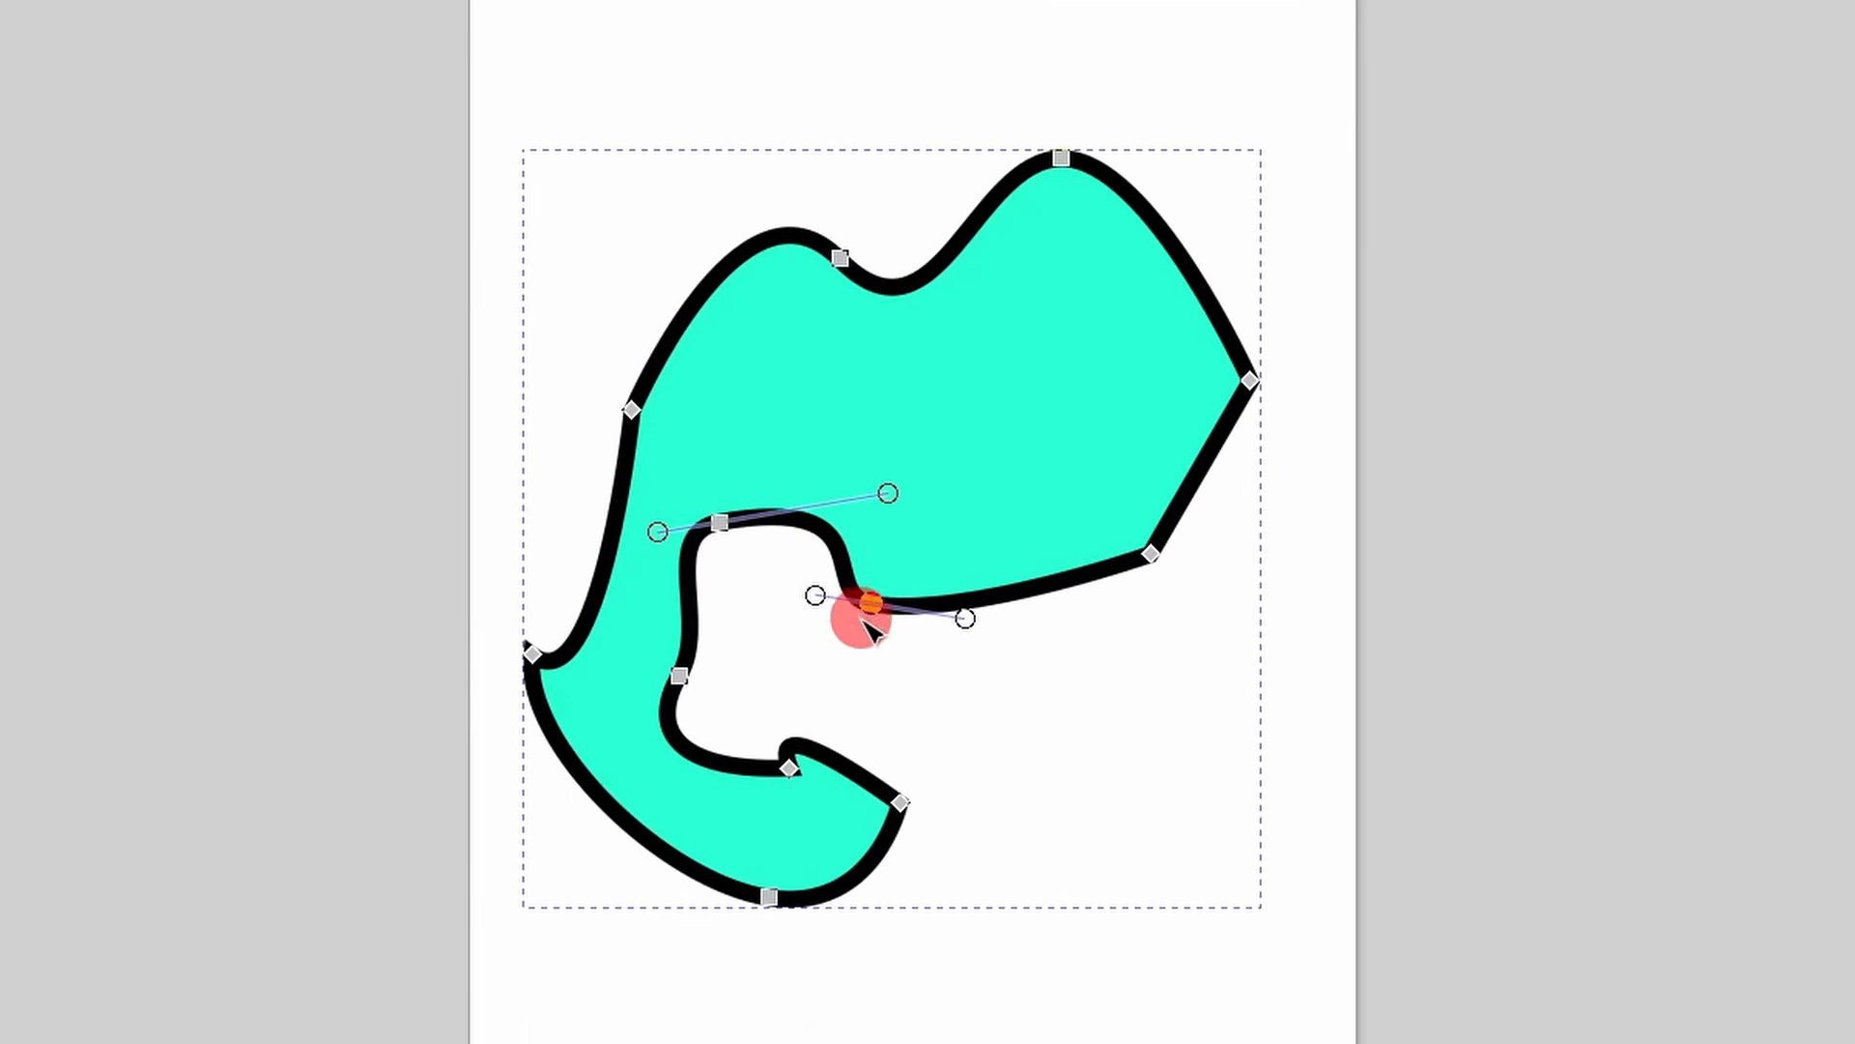
pyautogui.moveTo(872, 604); pyautogui.dragTo(980, 704)
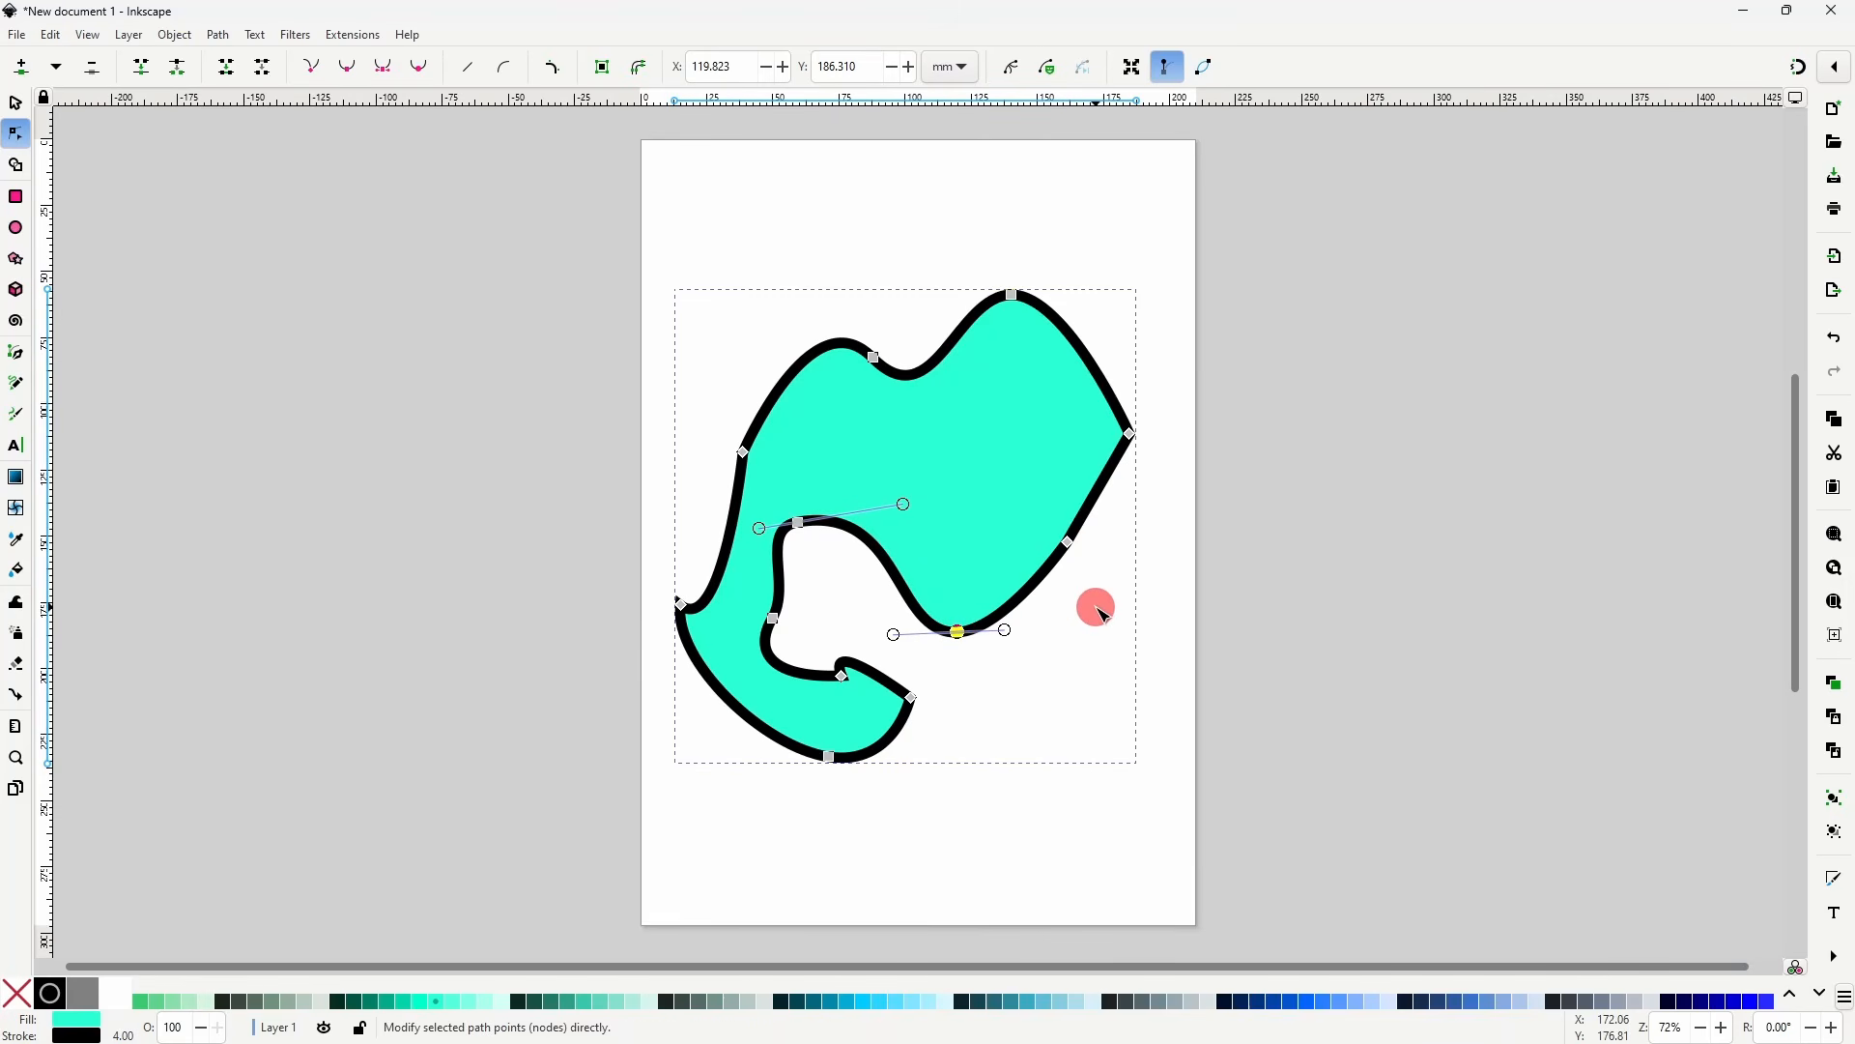
# - Insert a node between the two nodes of the left hump and move it outward to about X 51.1, Y 89.0 mm
pyautogui.moveTo(684, 271); pyautogui.dragTo(889, 483)
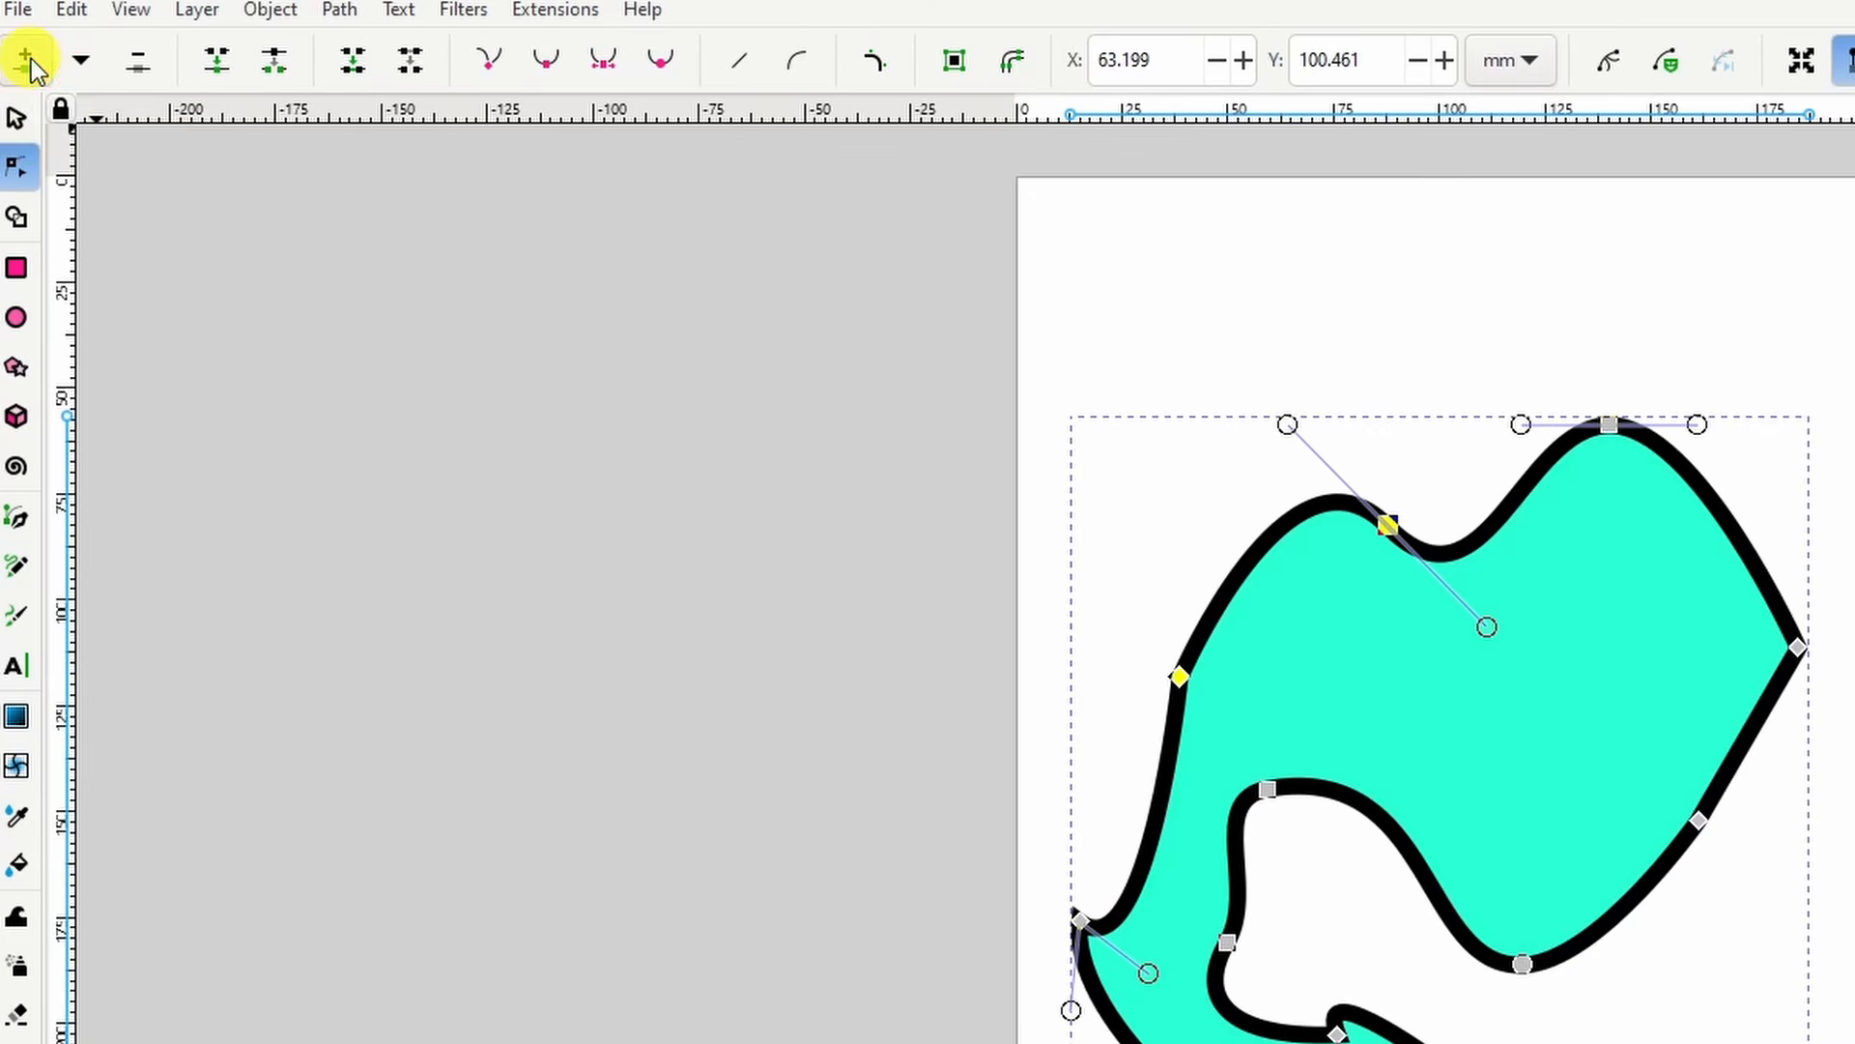
pyautogui.click(29, 60)
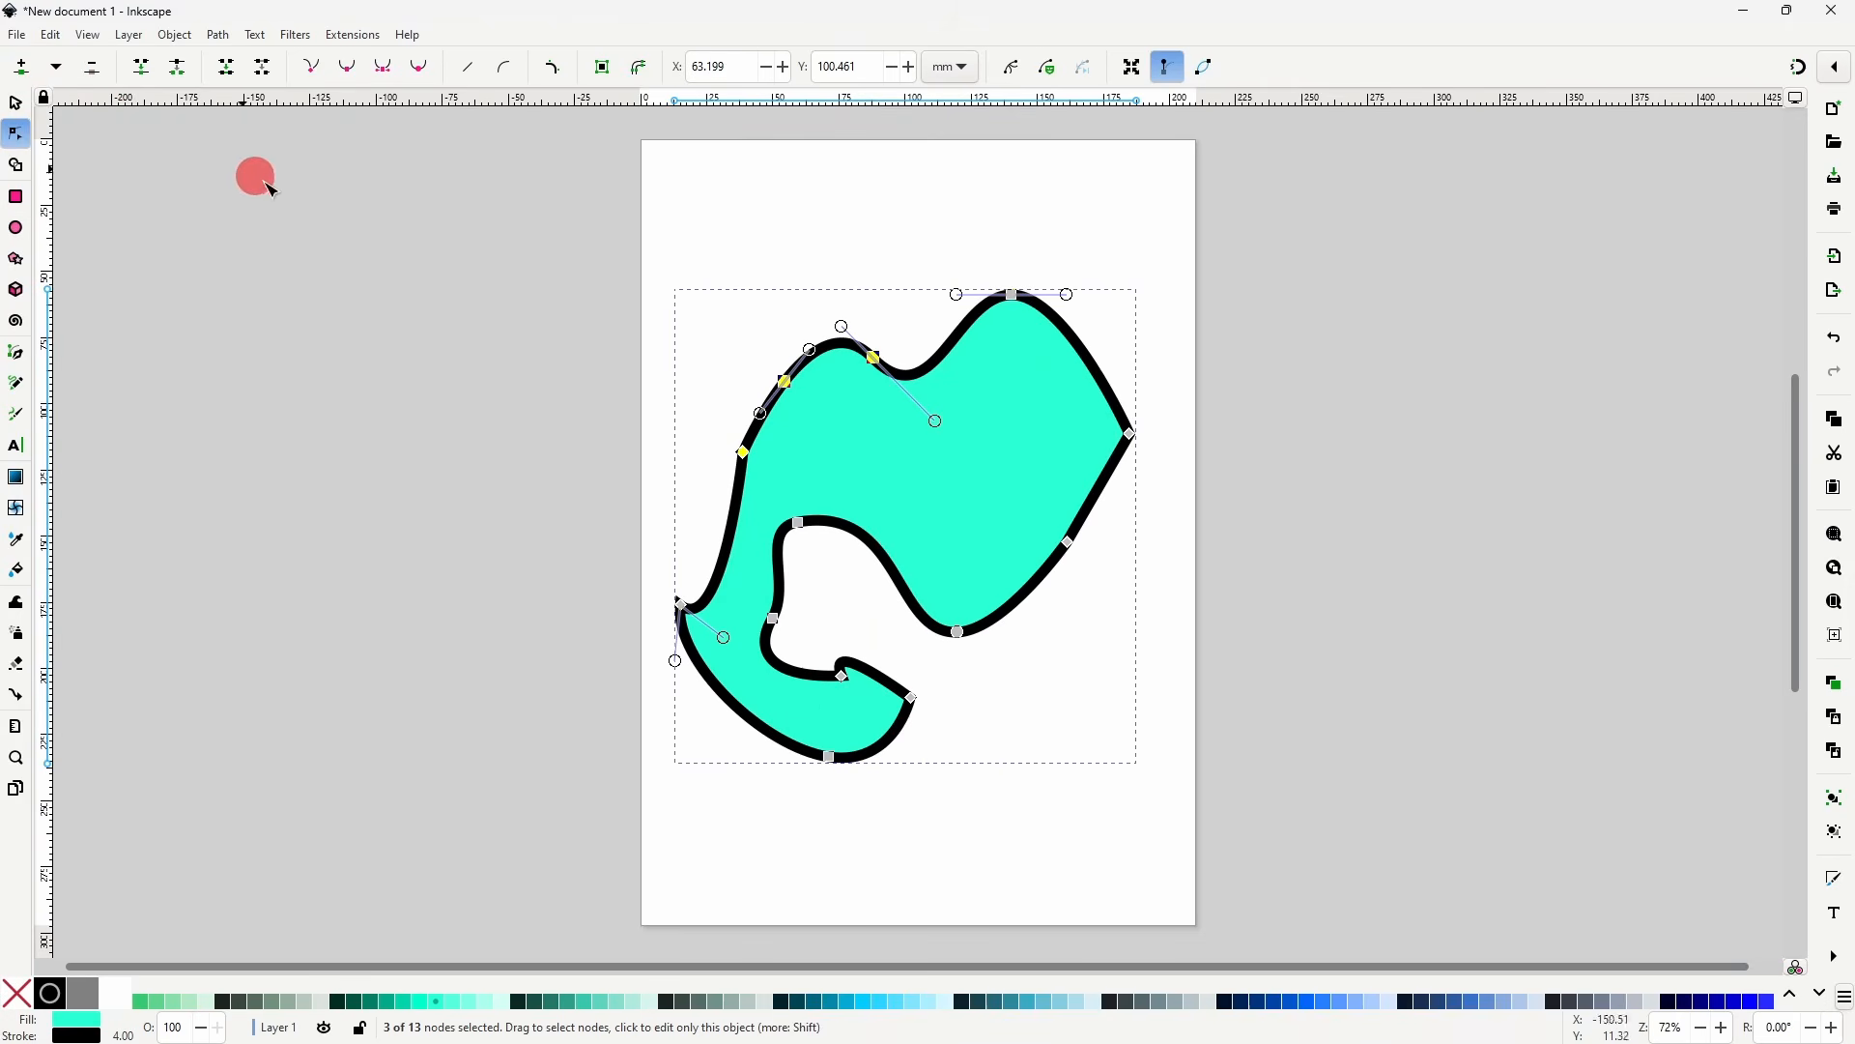
pyautogui.click(777, 373)
pyautogui.click(781, 376)
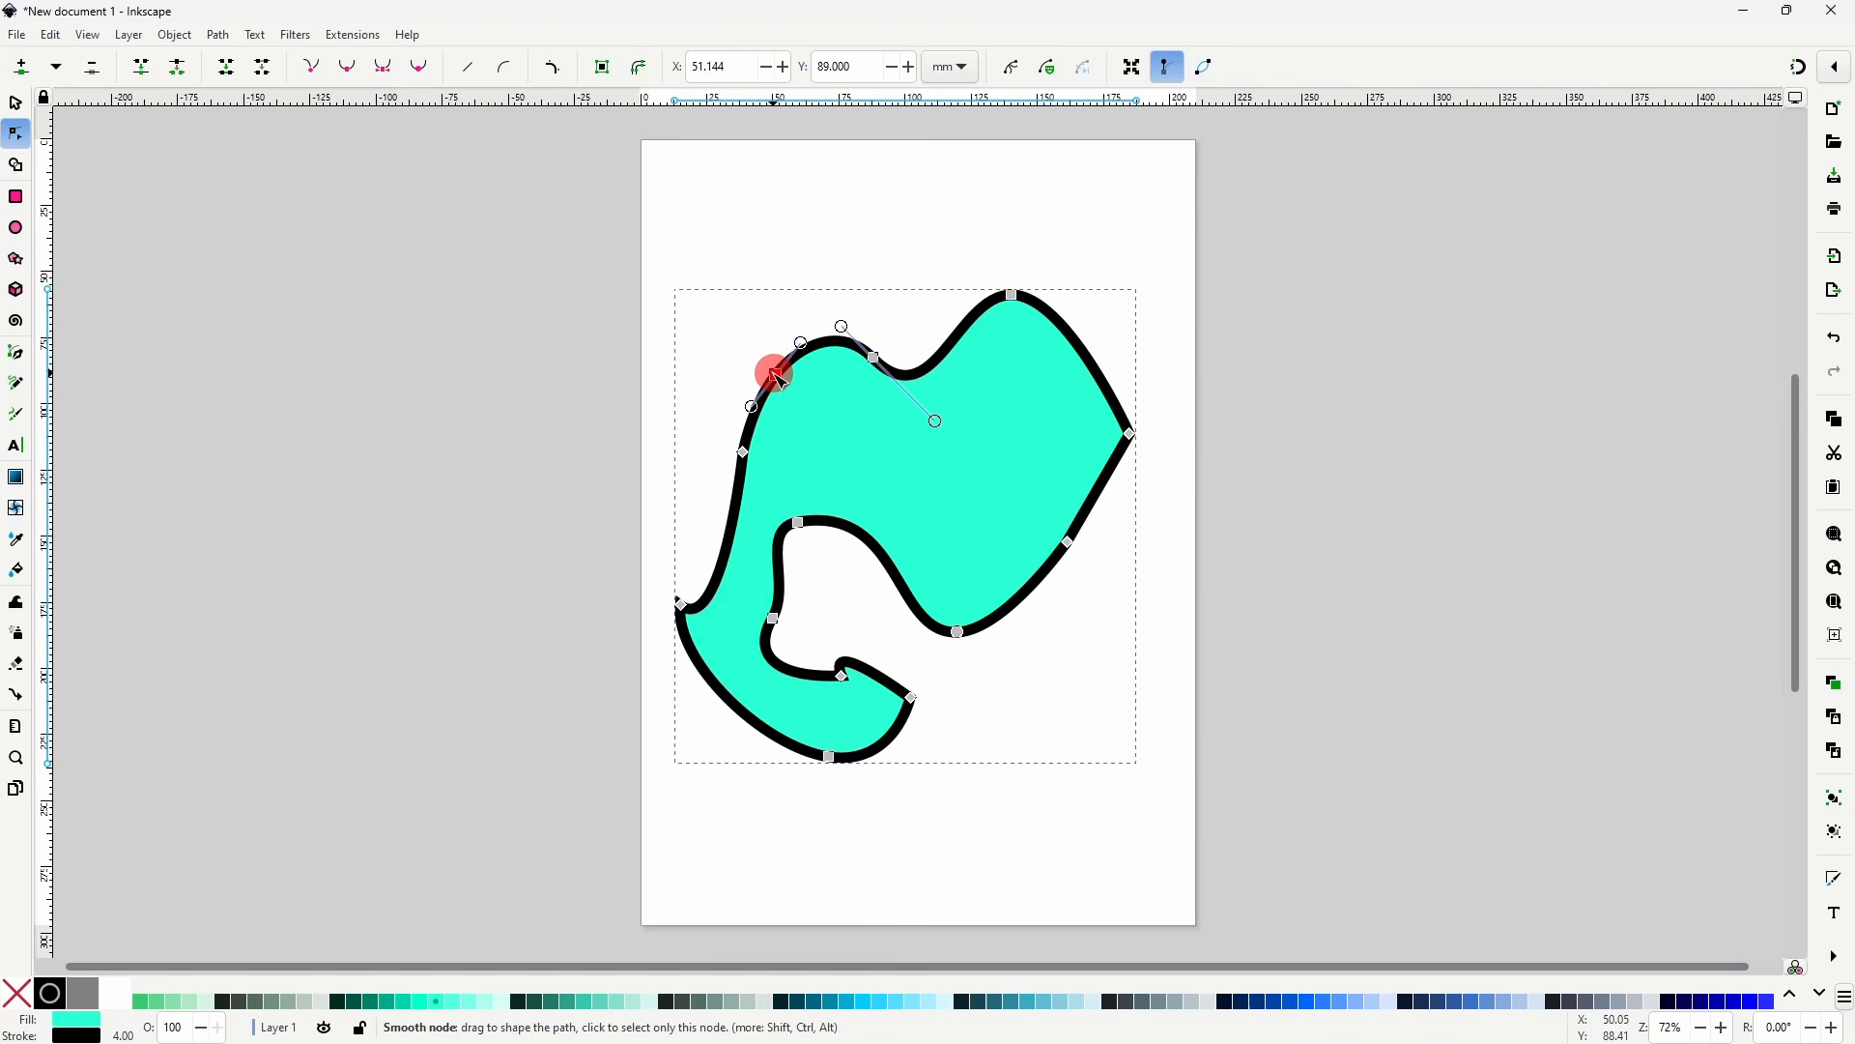
# - Insert one node directly on the upper-right curve and one on the lower-right curve, bulging both segments outward
pyautogui.click(1095, 366)
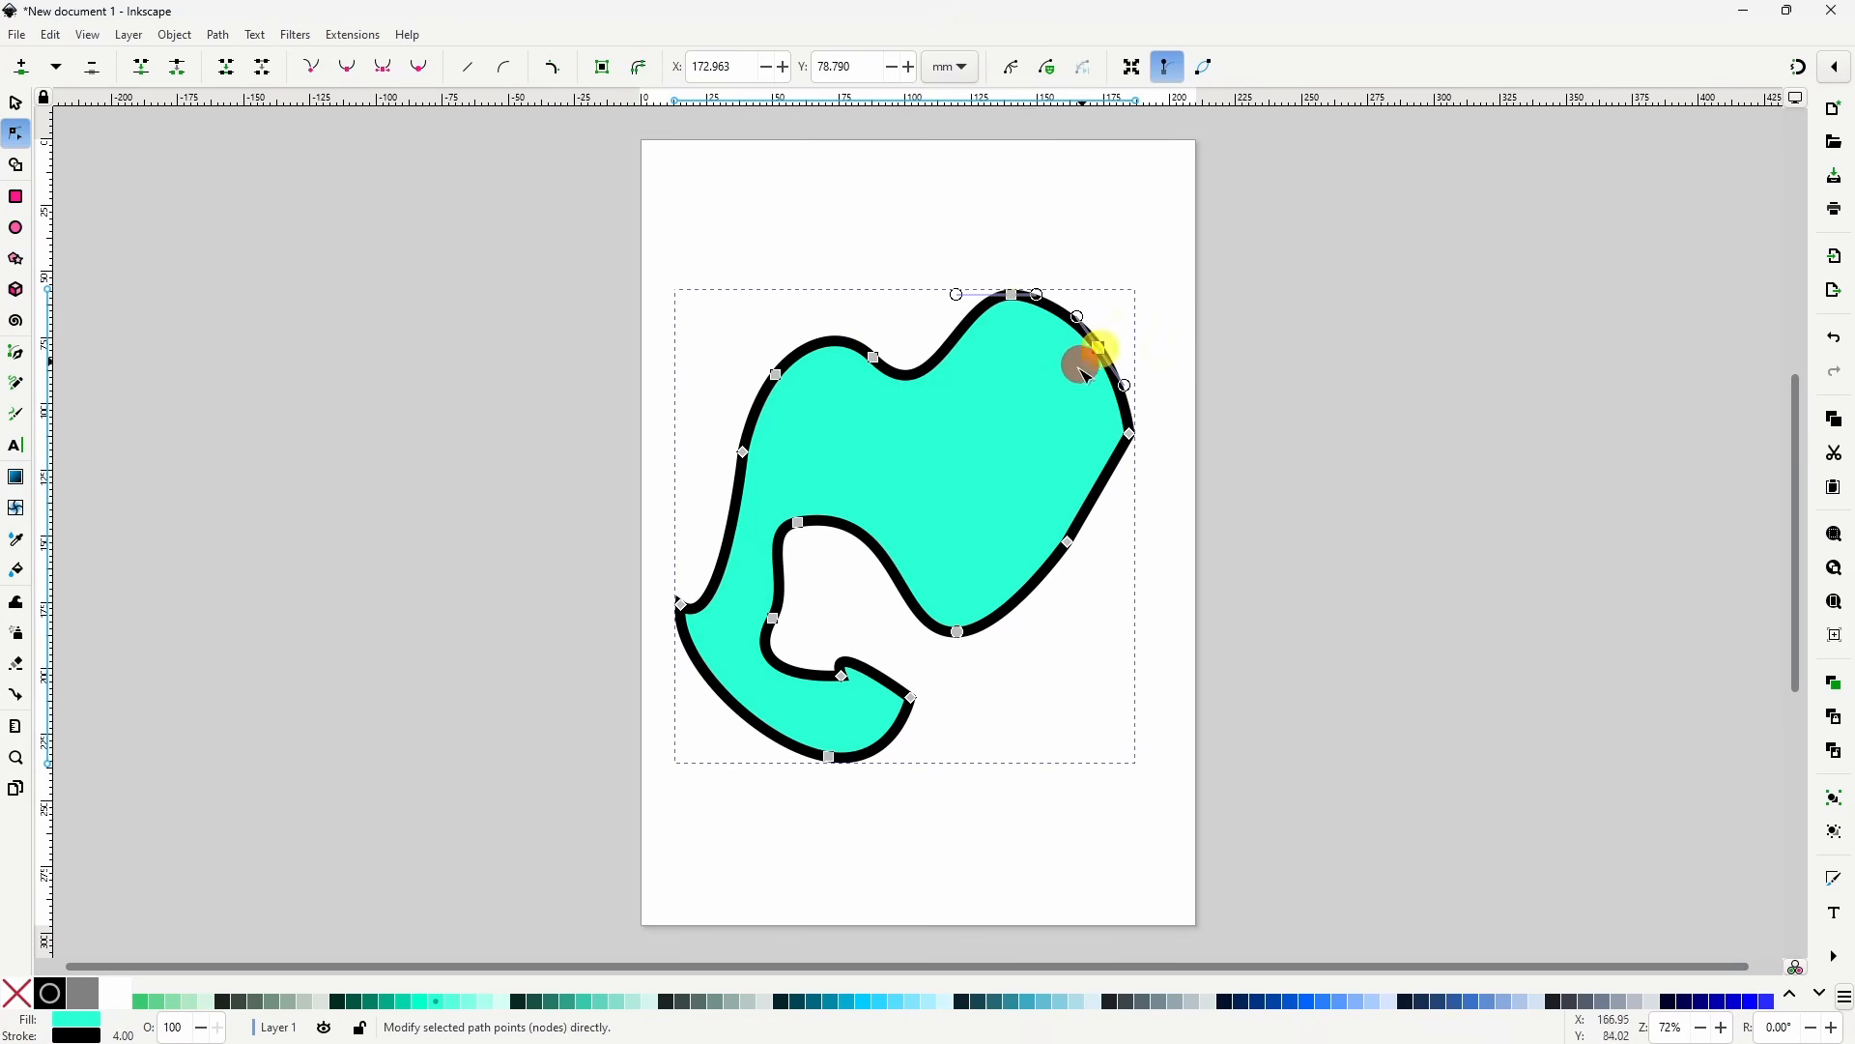
pyautogui.doubleClick(1037, 605)
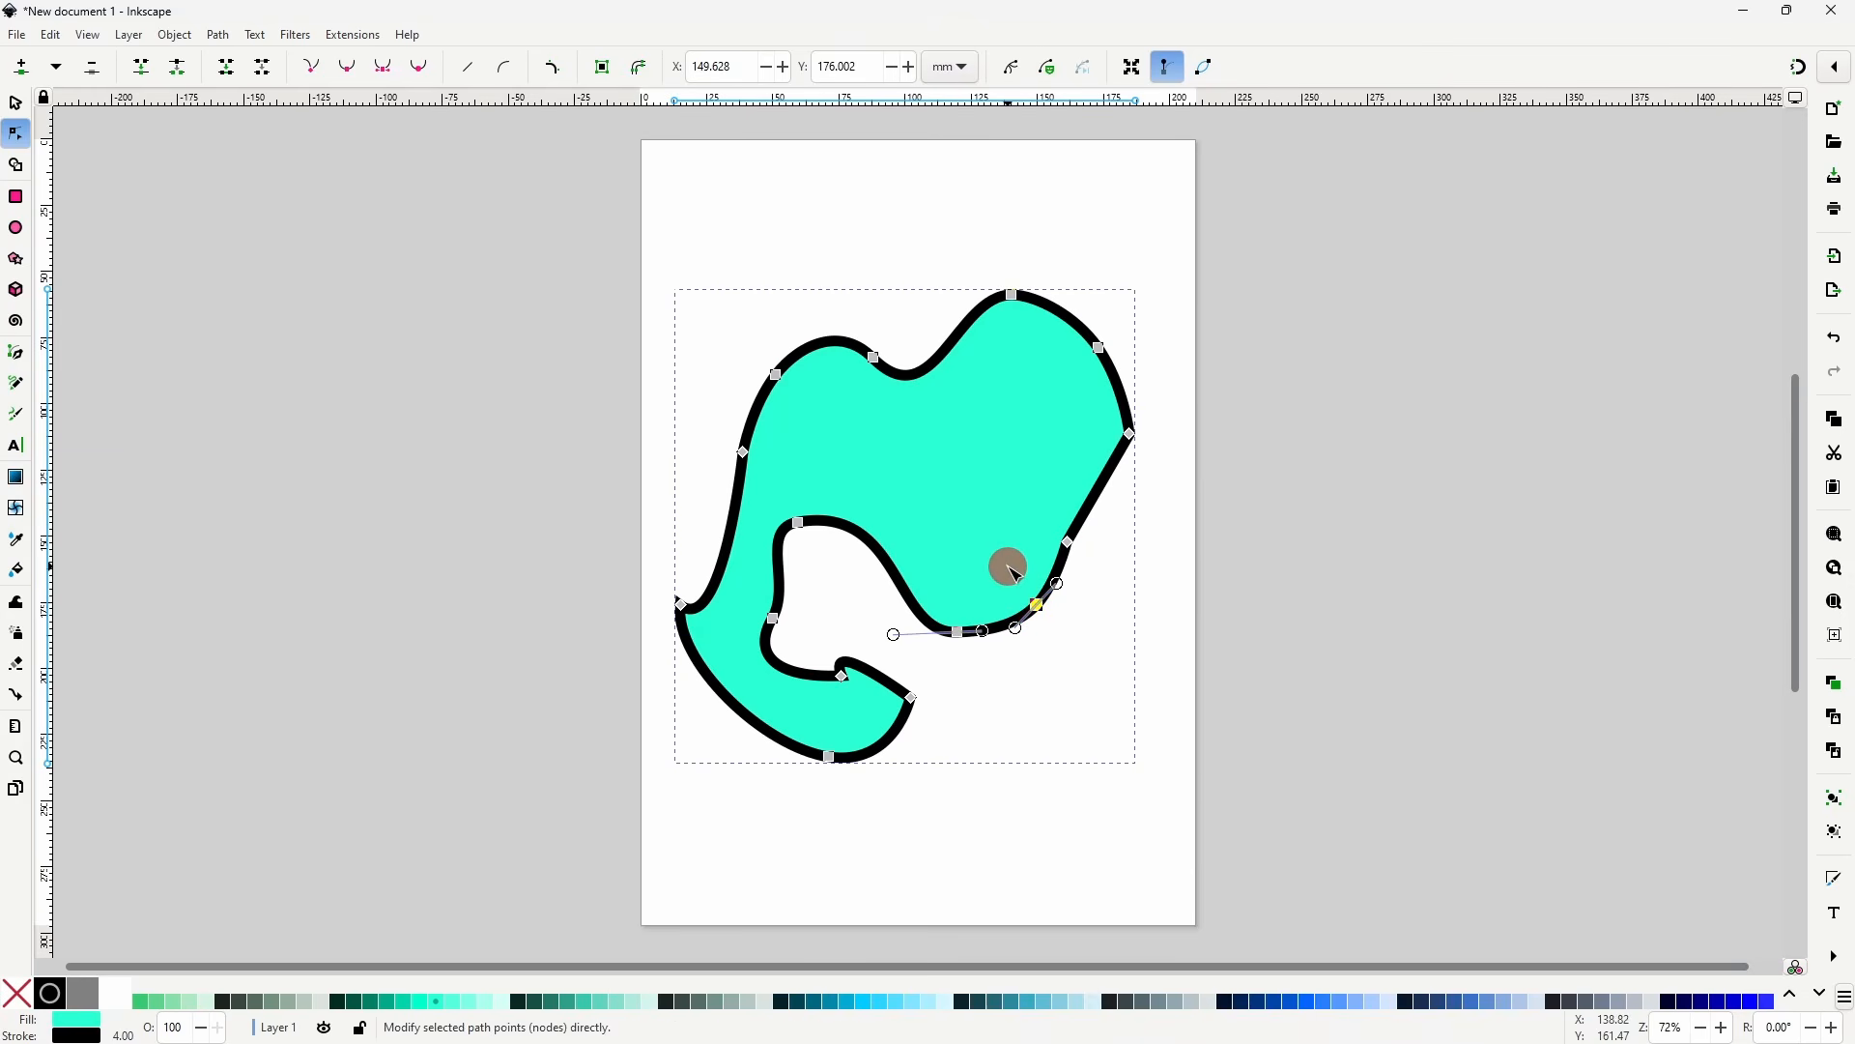
# - Delete the newly inserted lower-right node, and delete the two remaining nodes on either side of it together
pyautogui.press('Delete')
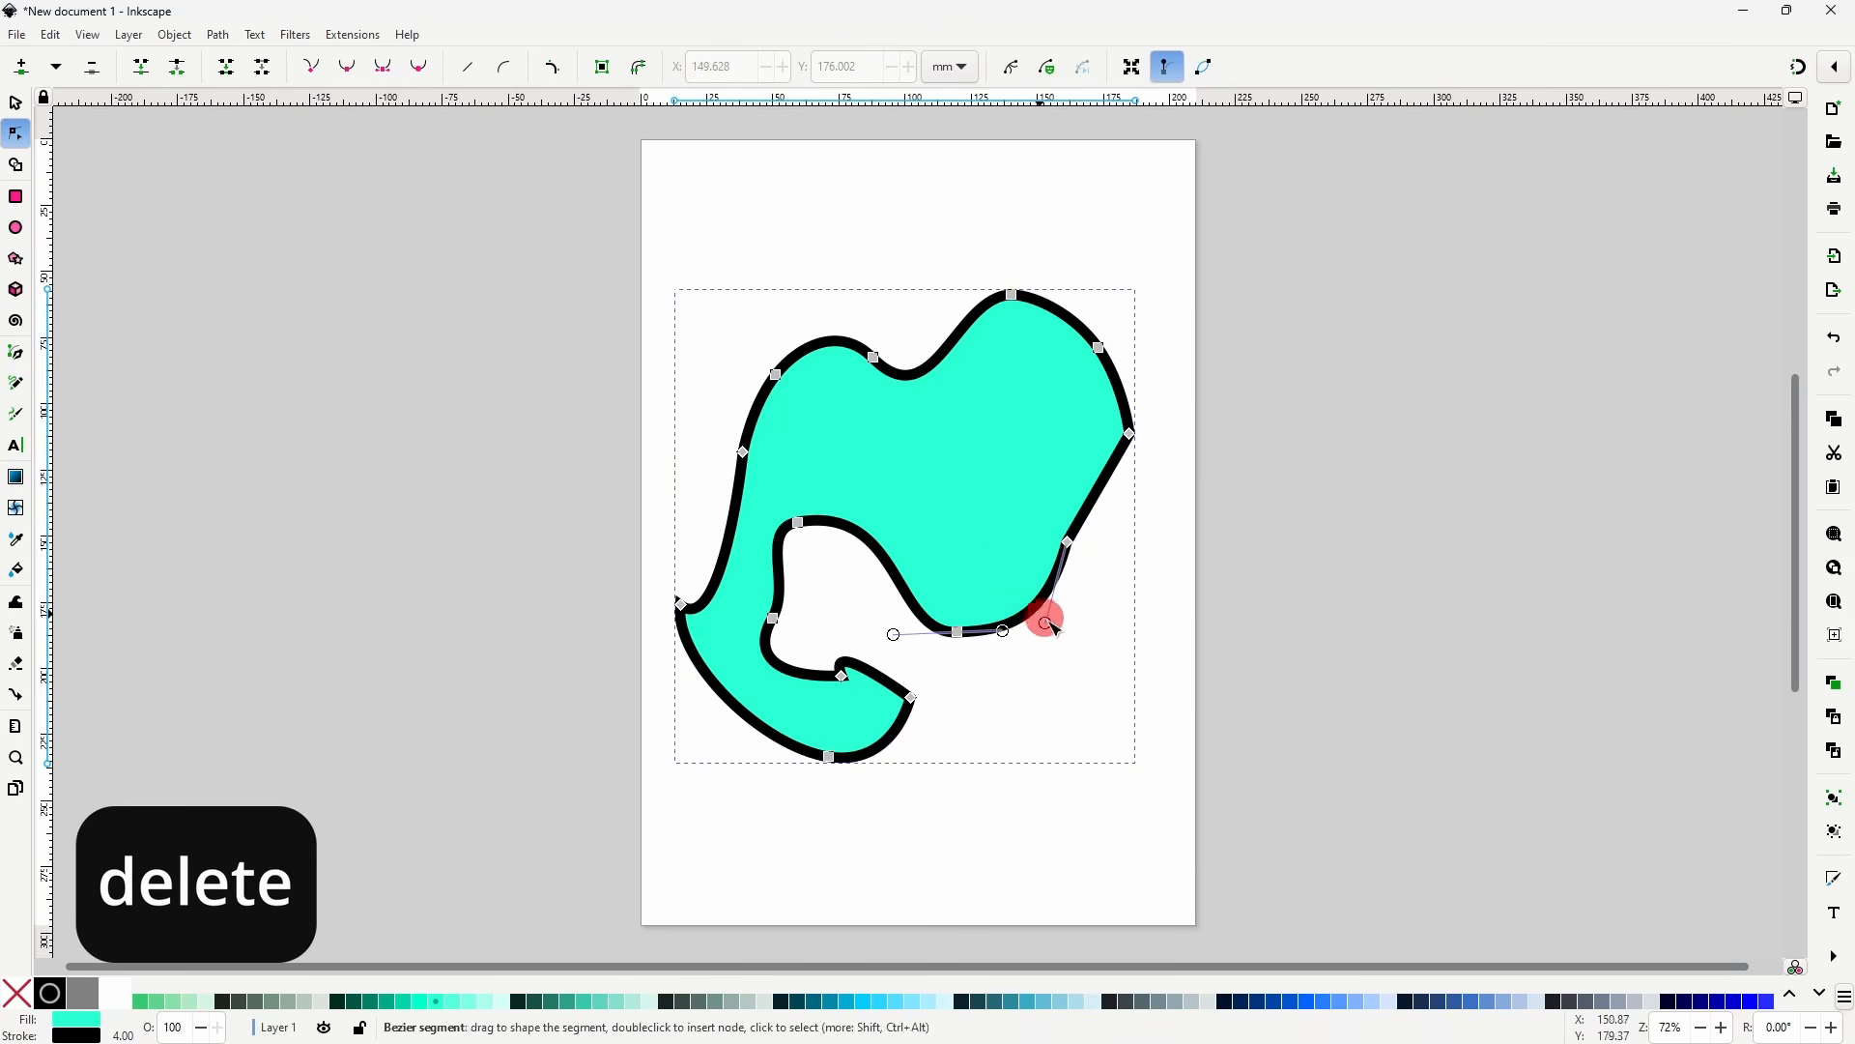
pyautogui.moveTo(1111, 690); pyautogui.dragTo(909, 509)
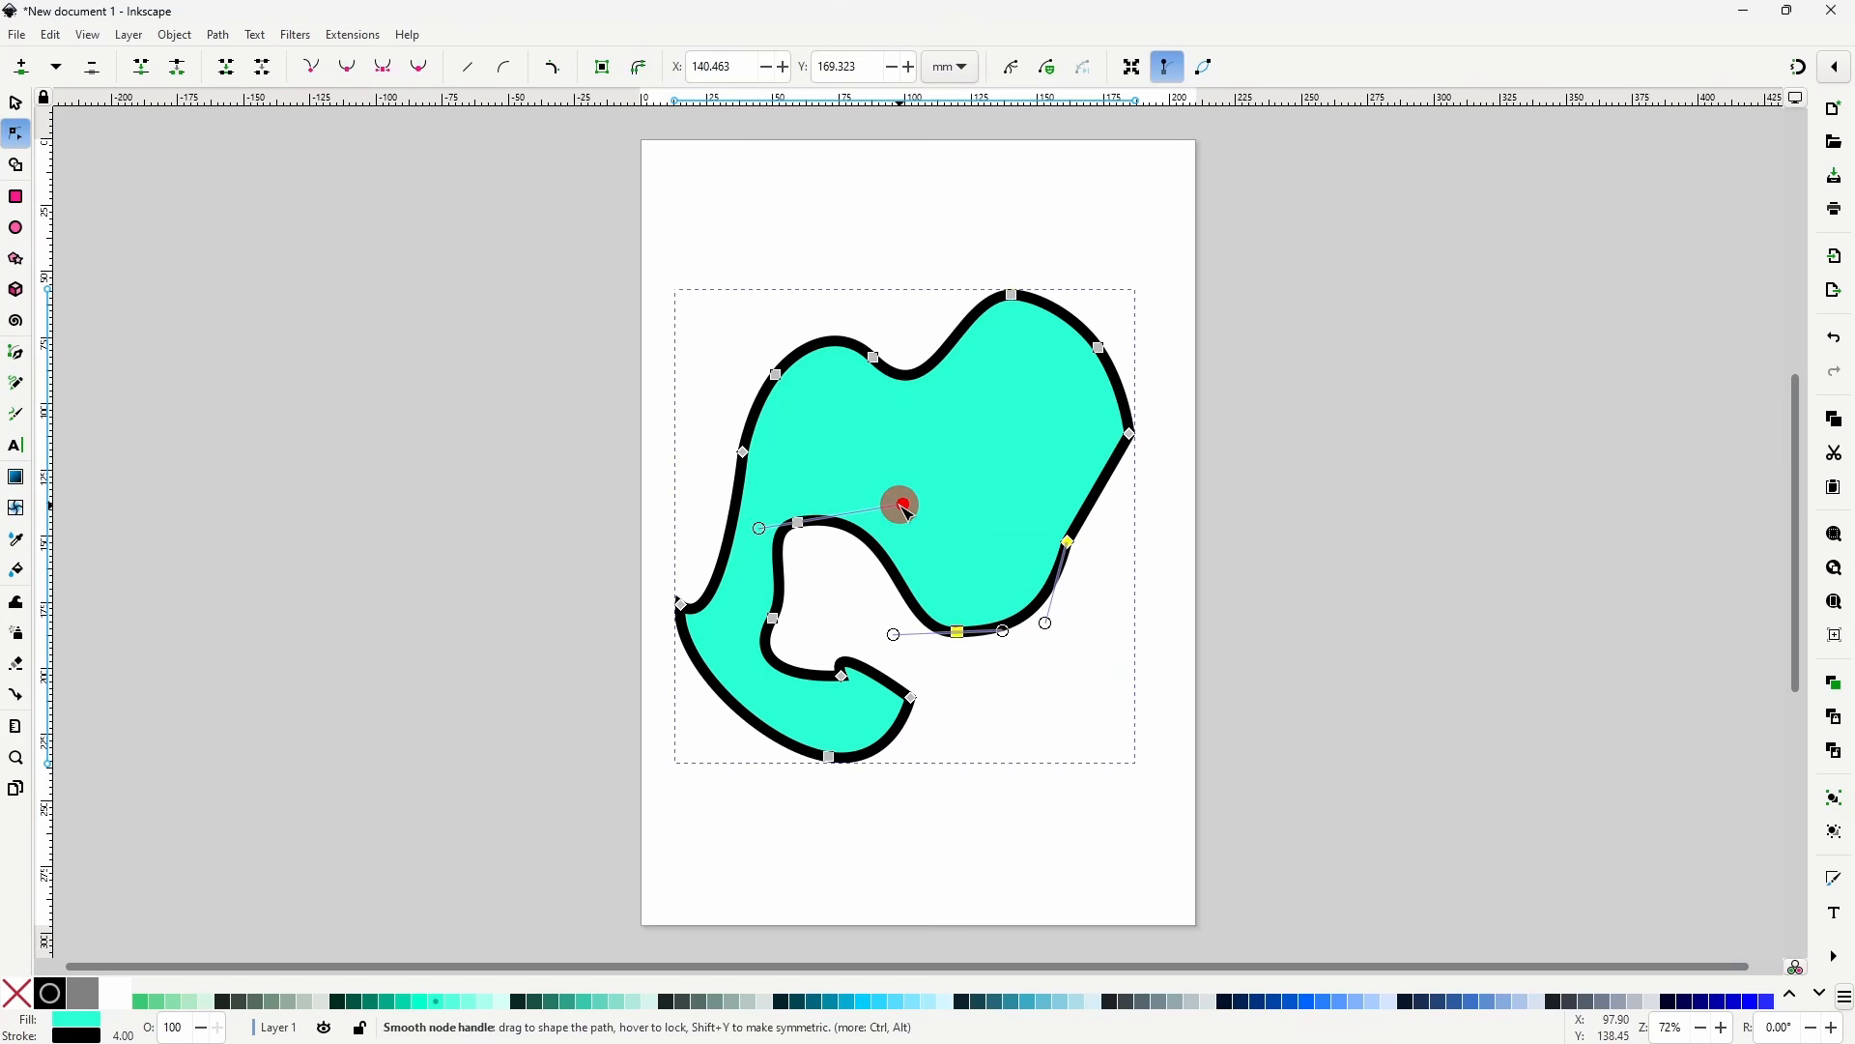
pyautogui.press('Delete')
# - Break the path at the node between the two upper humps and move the two resulting end nodes apart
pyautogui.click(875, 358)
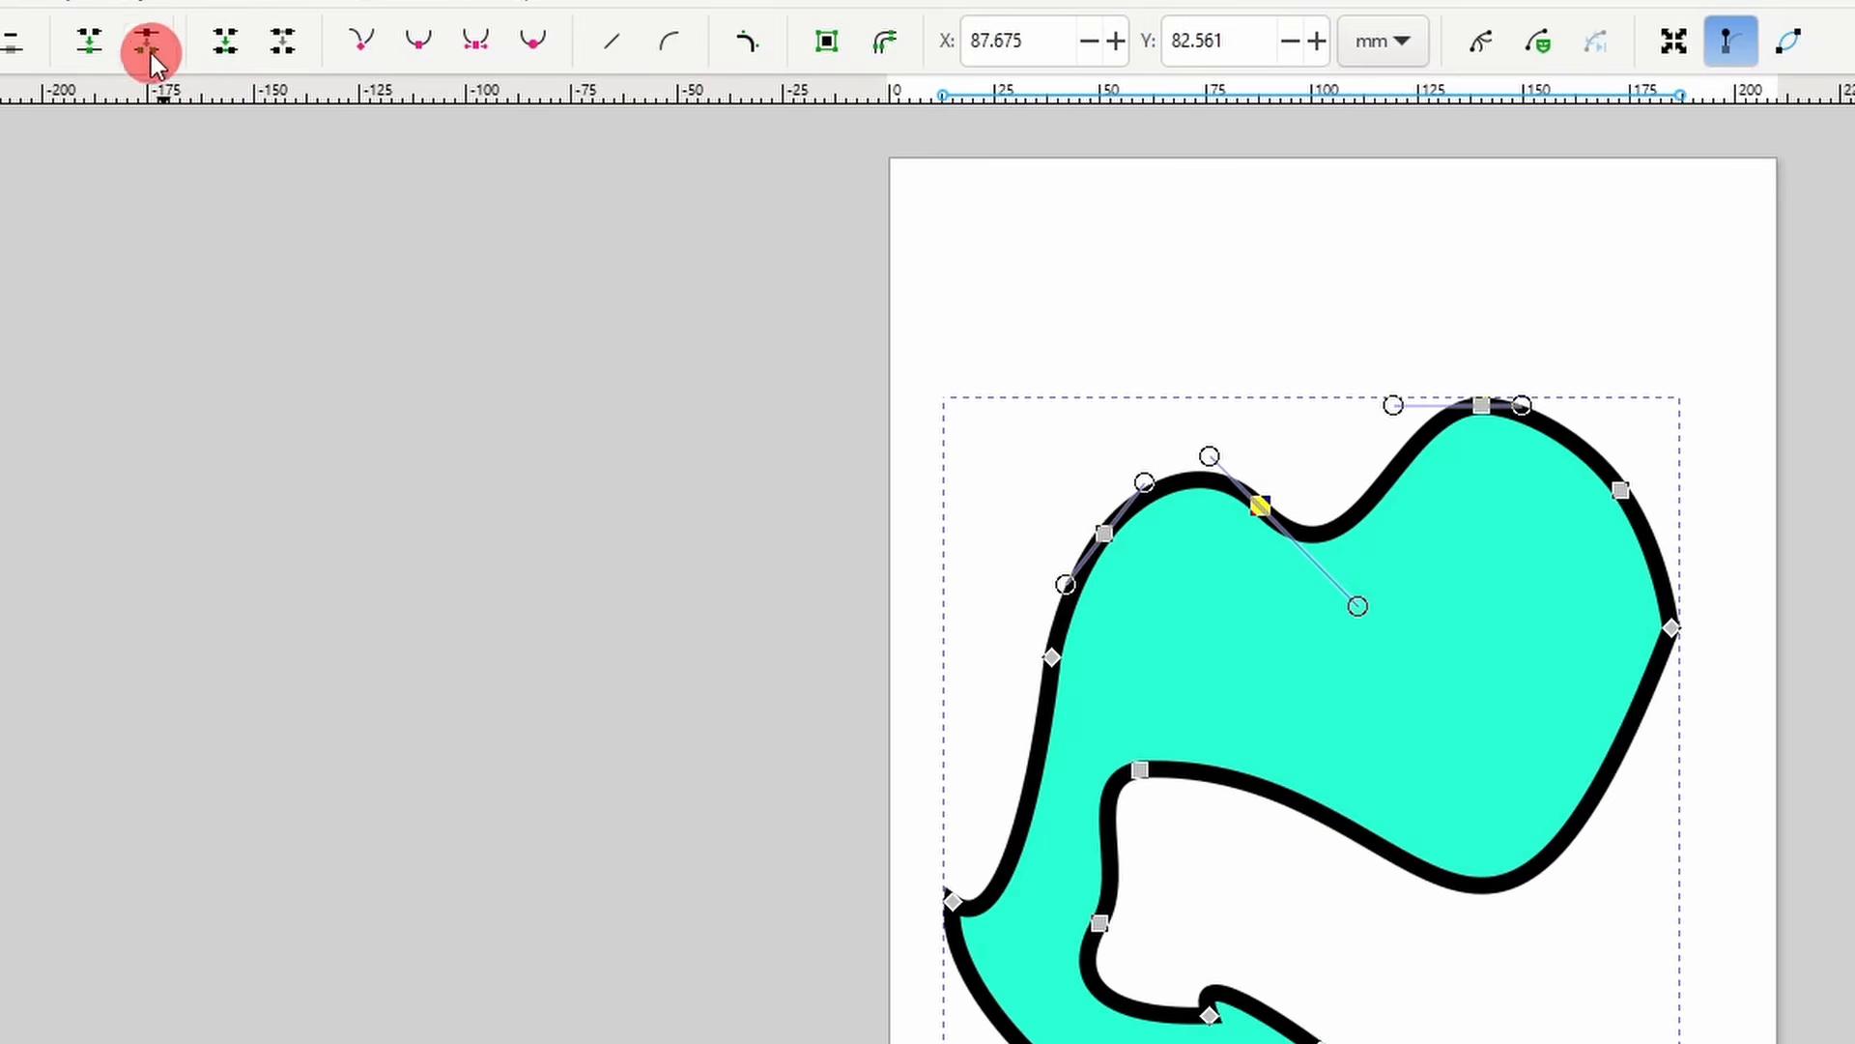
pyautogui.click(178, 70)
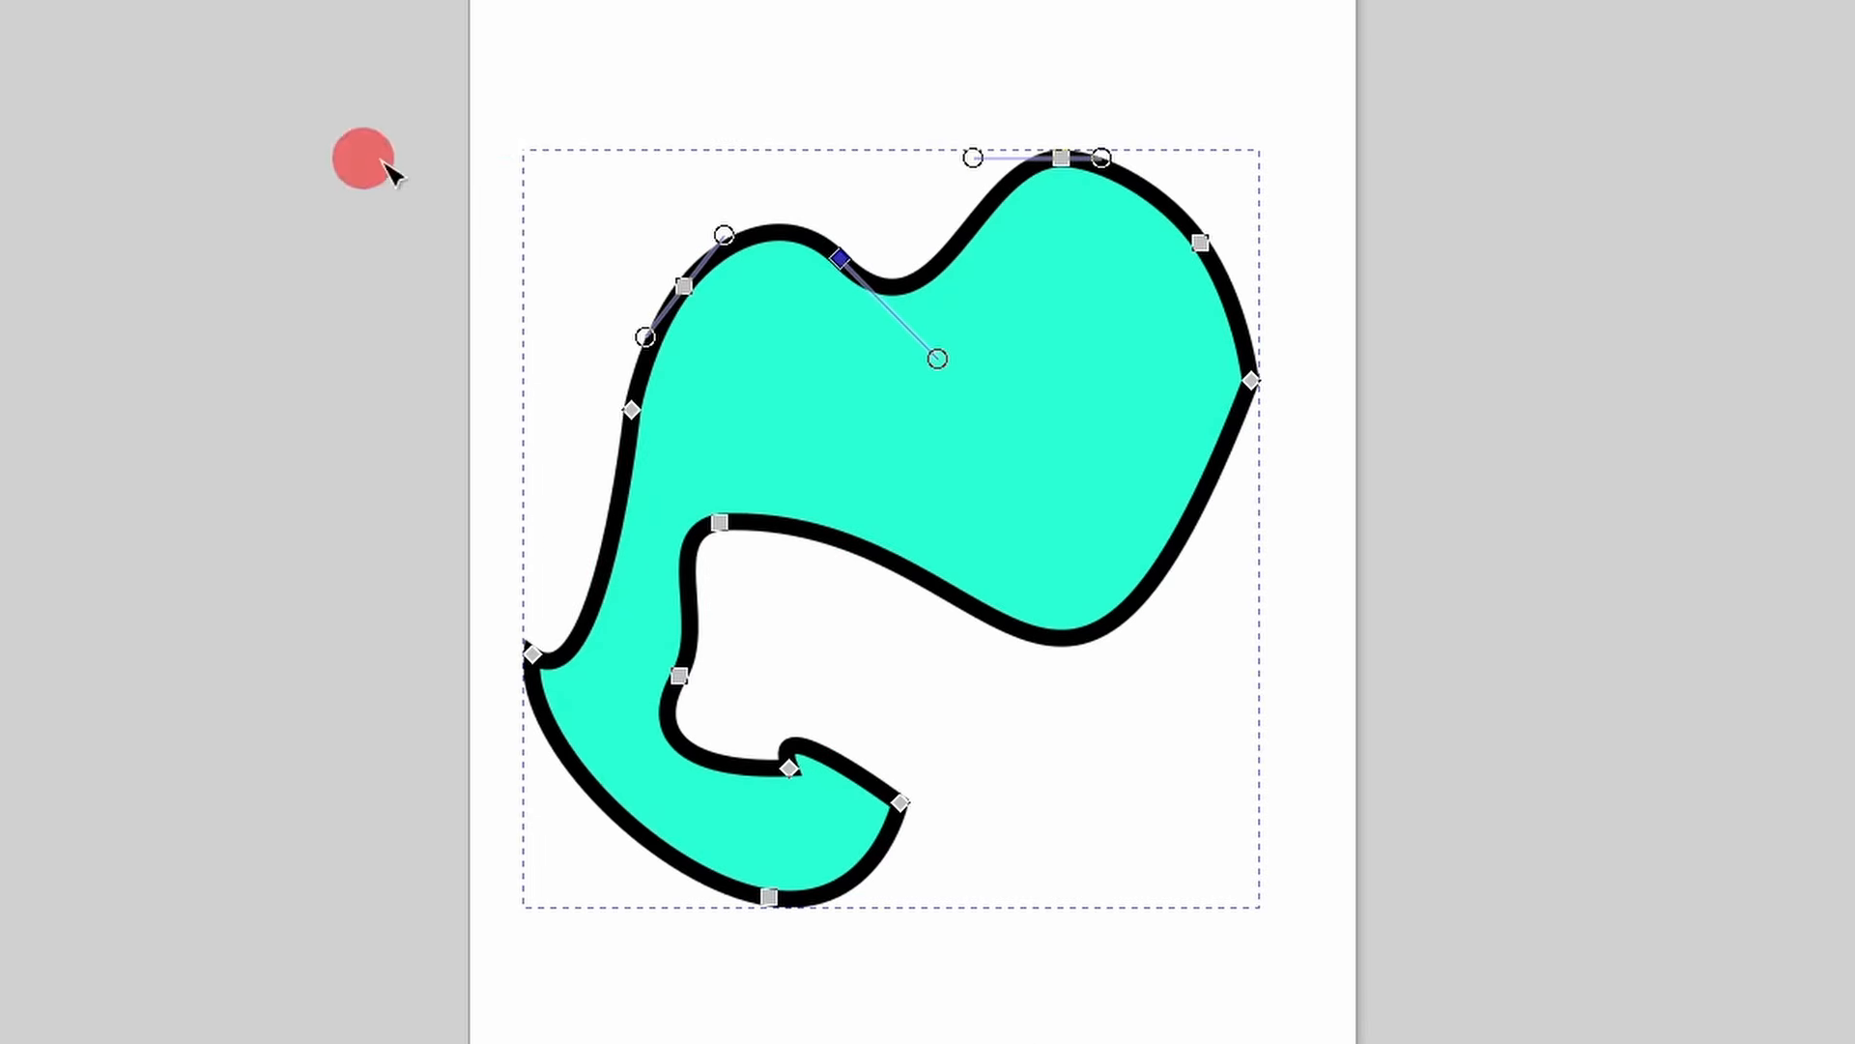
pyautogui.click(1287, 391)
pyautogui.moveTo(842, 262); pyautogui.dragTo(835, 220)
pyautogui.moveTo(878, 317); pyautogui.dragTo(924, 336)
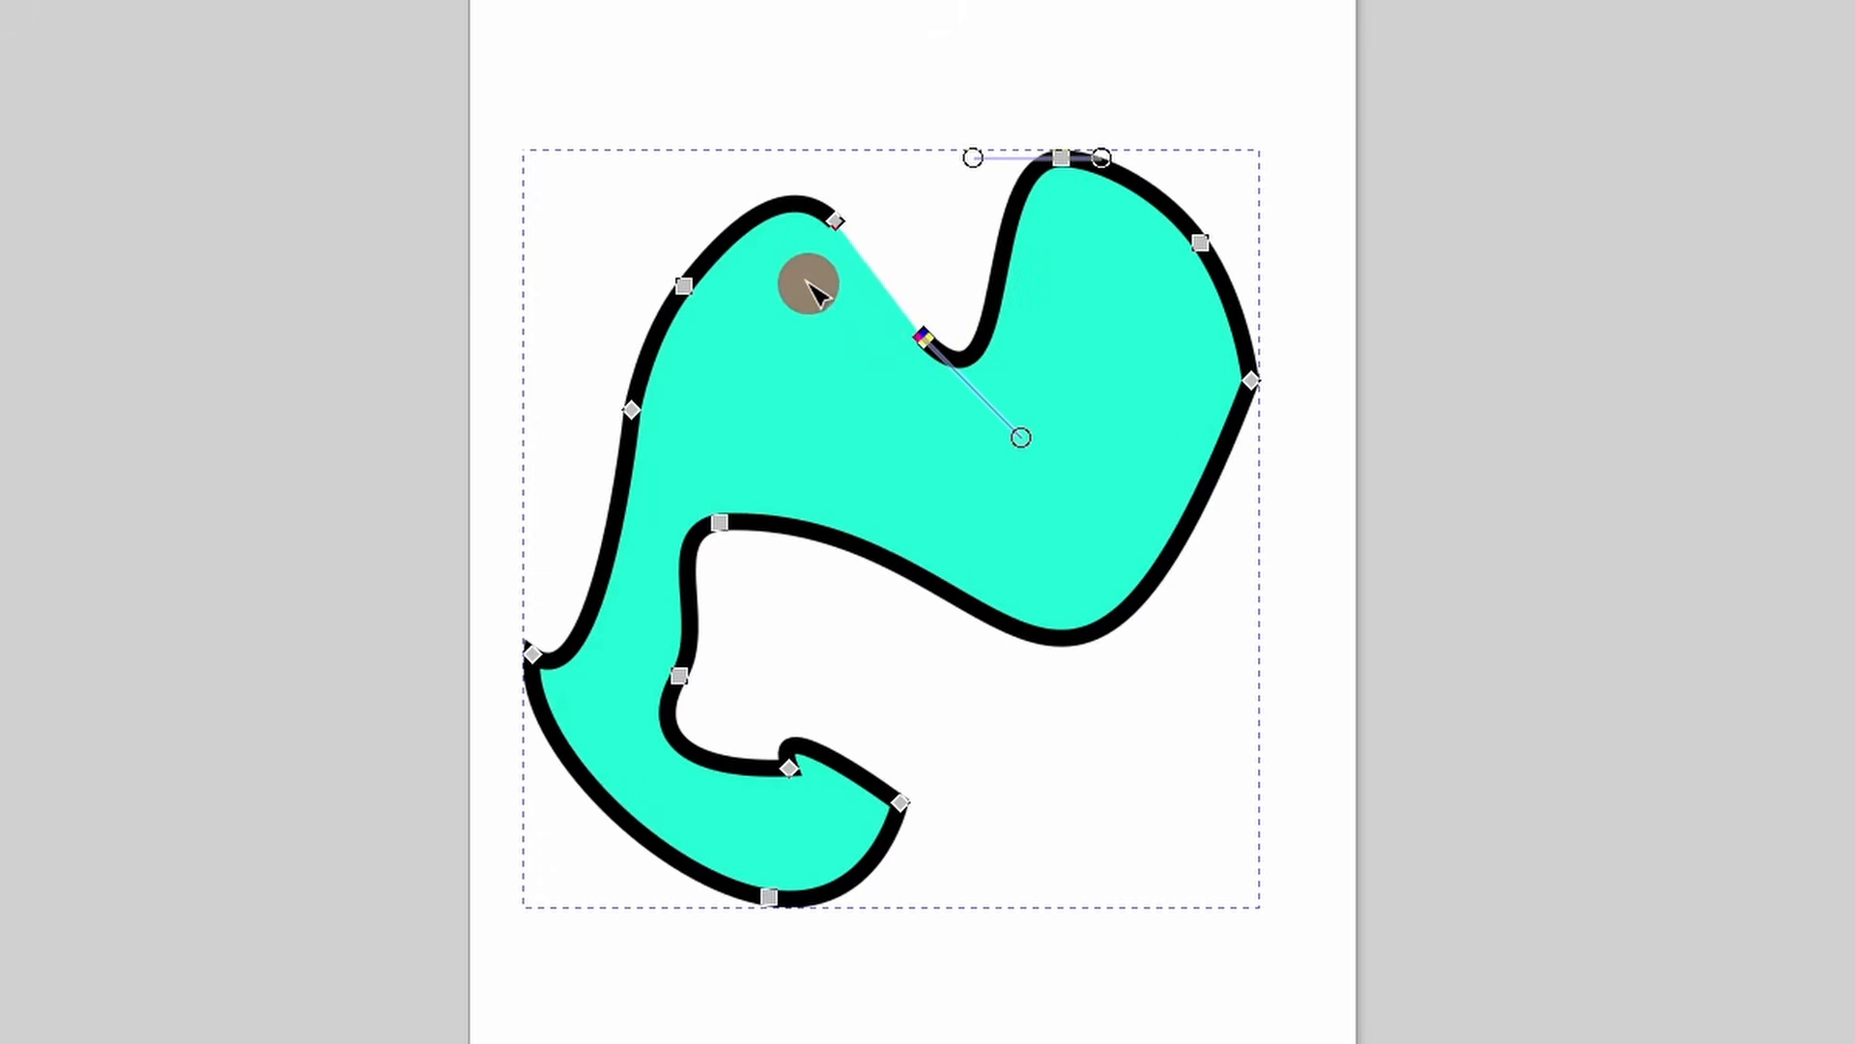
# - Join the two nodes on the left hump into one, and connect the open end nodes with a new segment
pyautogui.moveTo(557, 209); pyautogui.dragTo(749, 449)
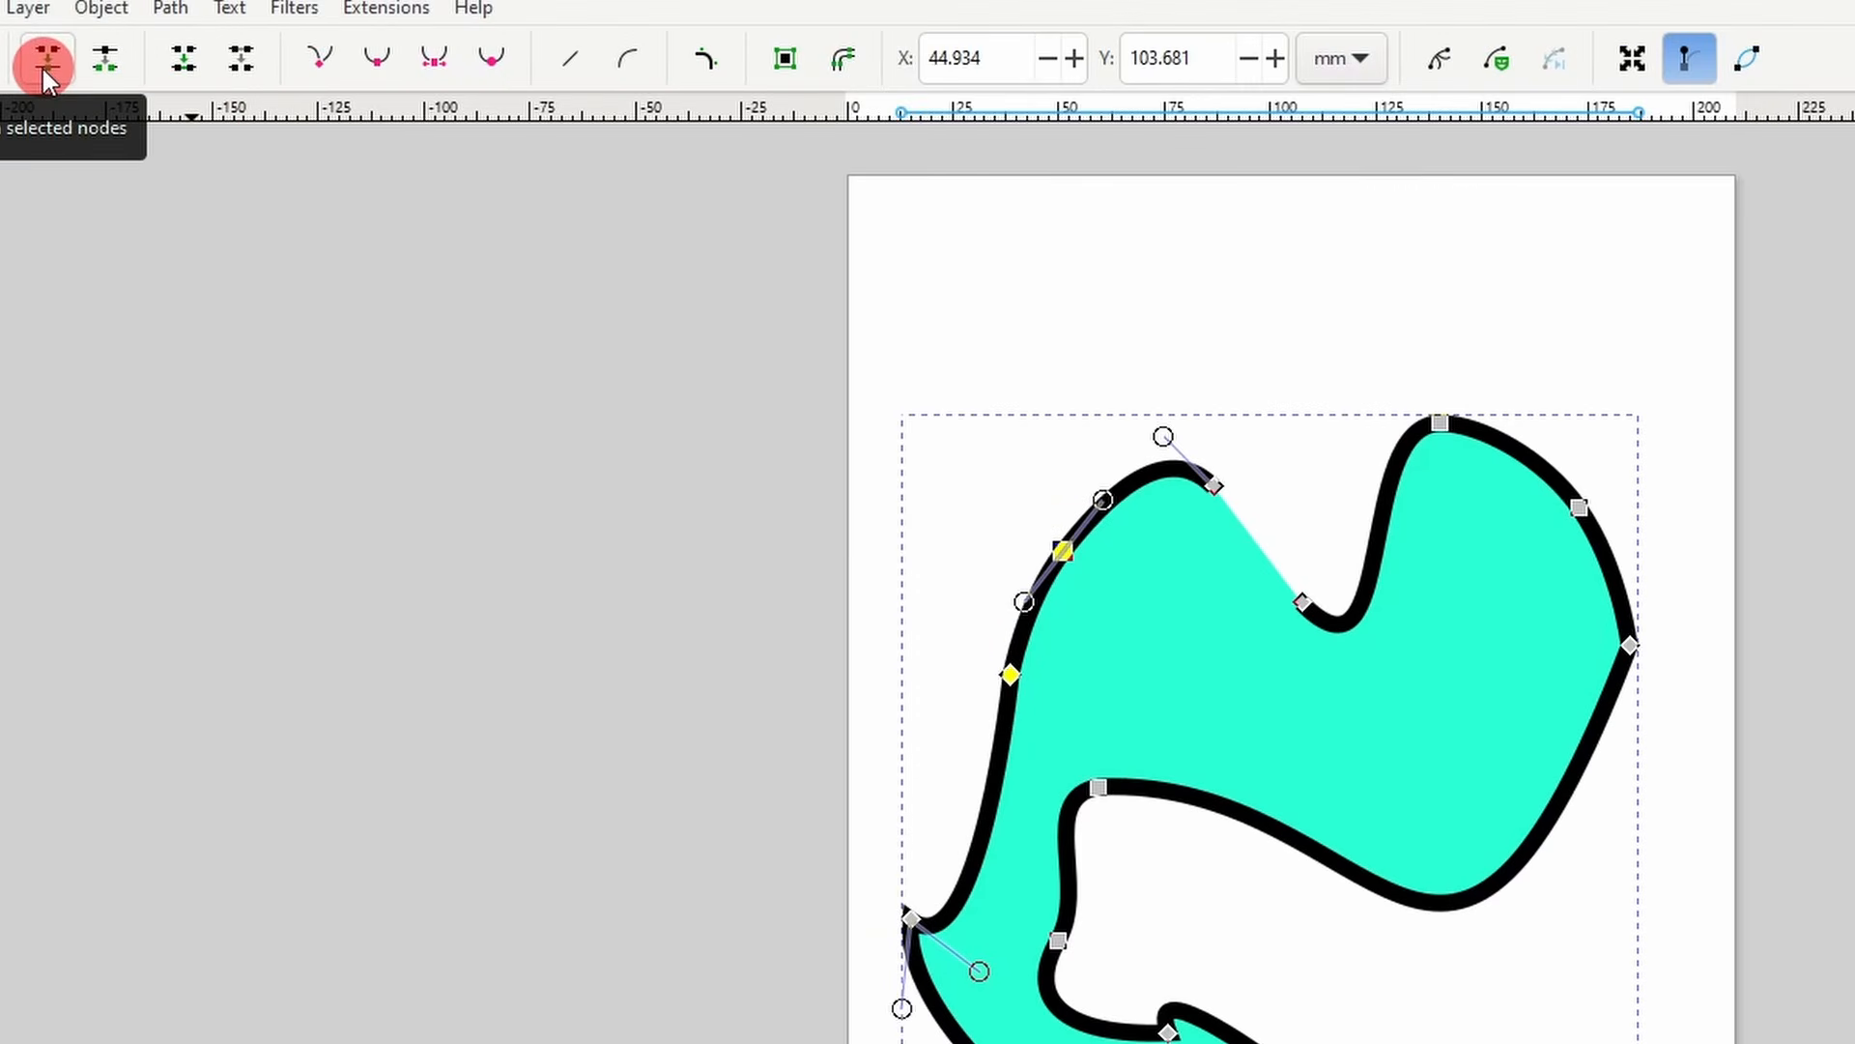
pyautogui.click(43, 67)
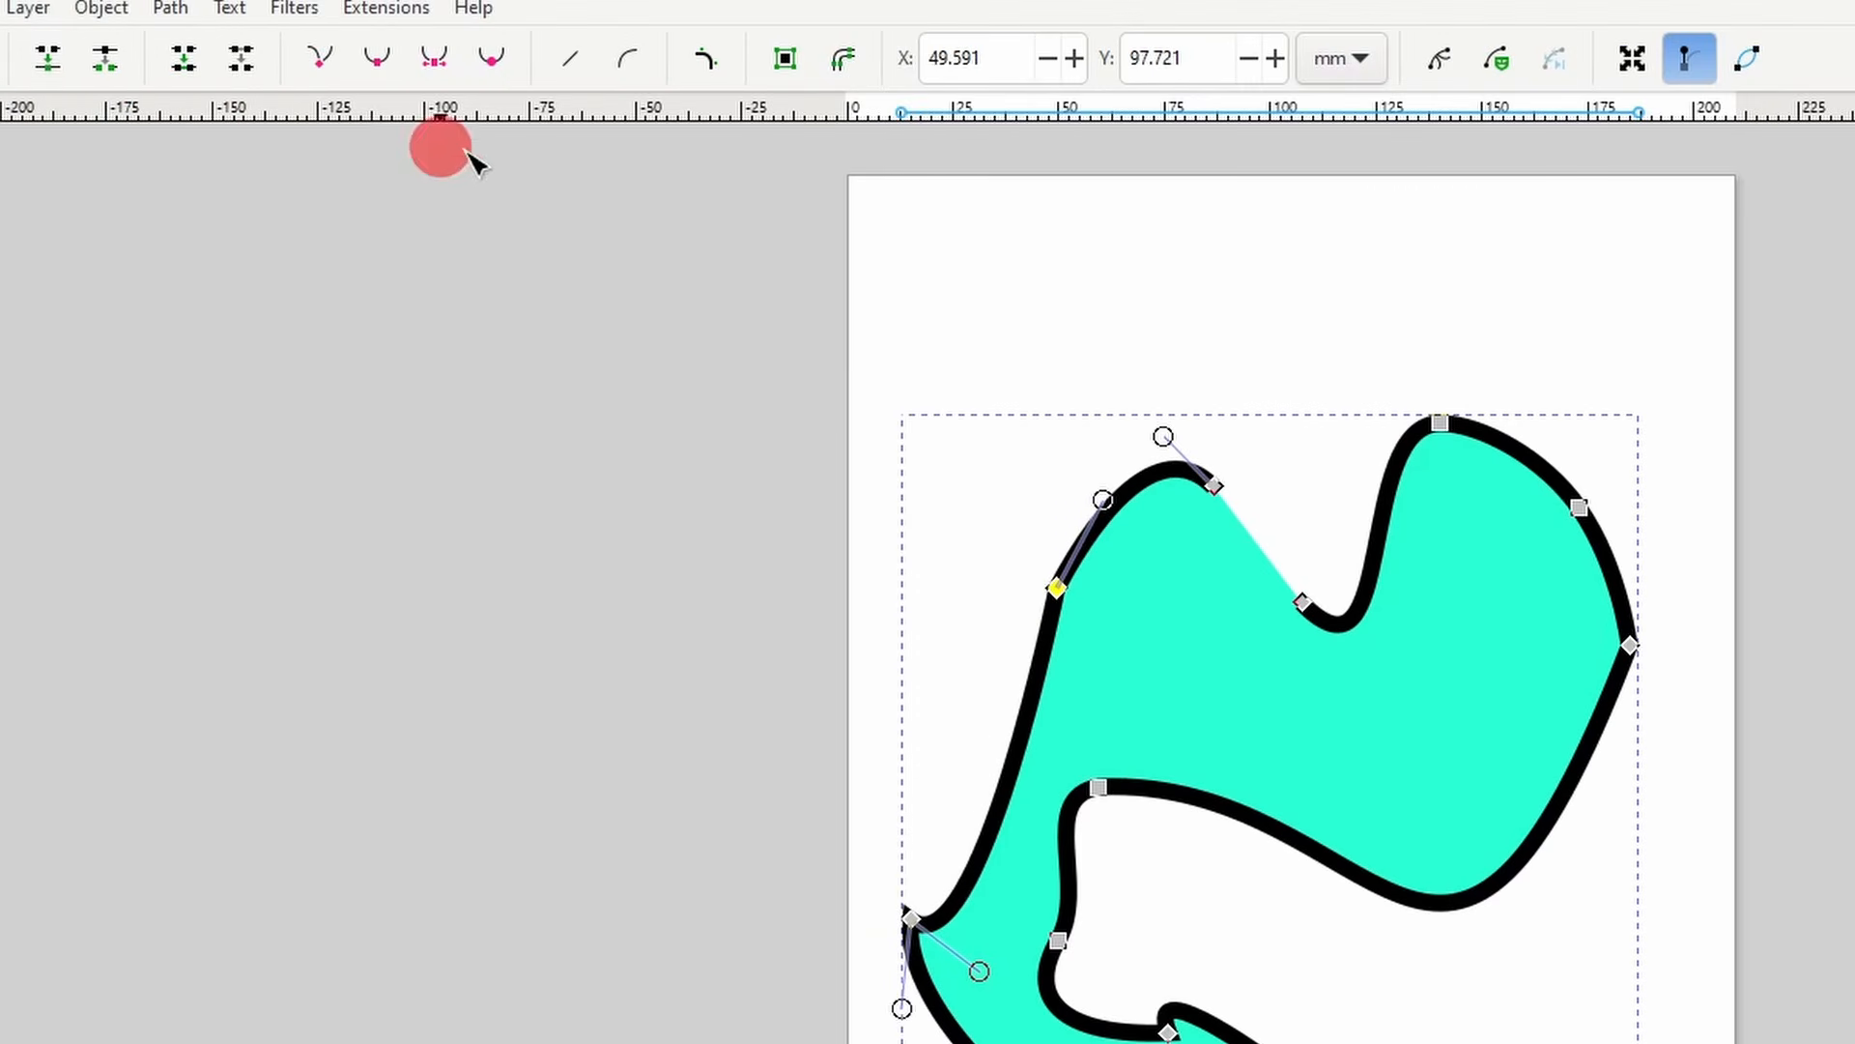
pyautogui.click(1143, 495)
pyautogui.moveTo(1180, 414); pyautogui.dragTo(1351, 658)
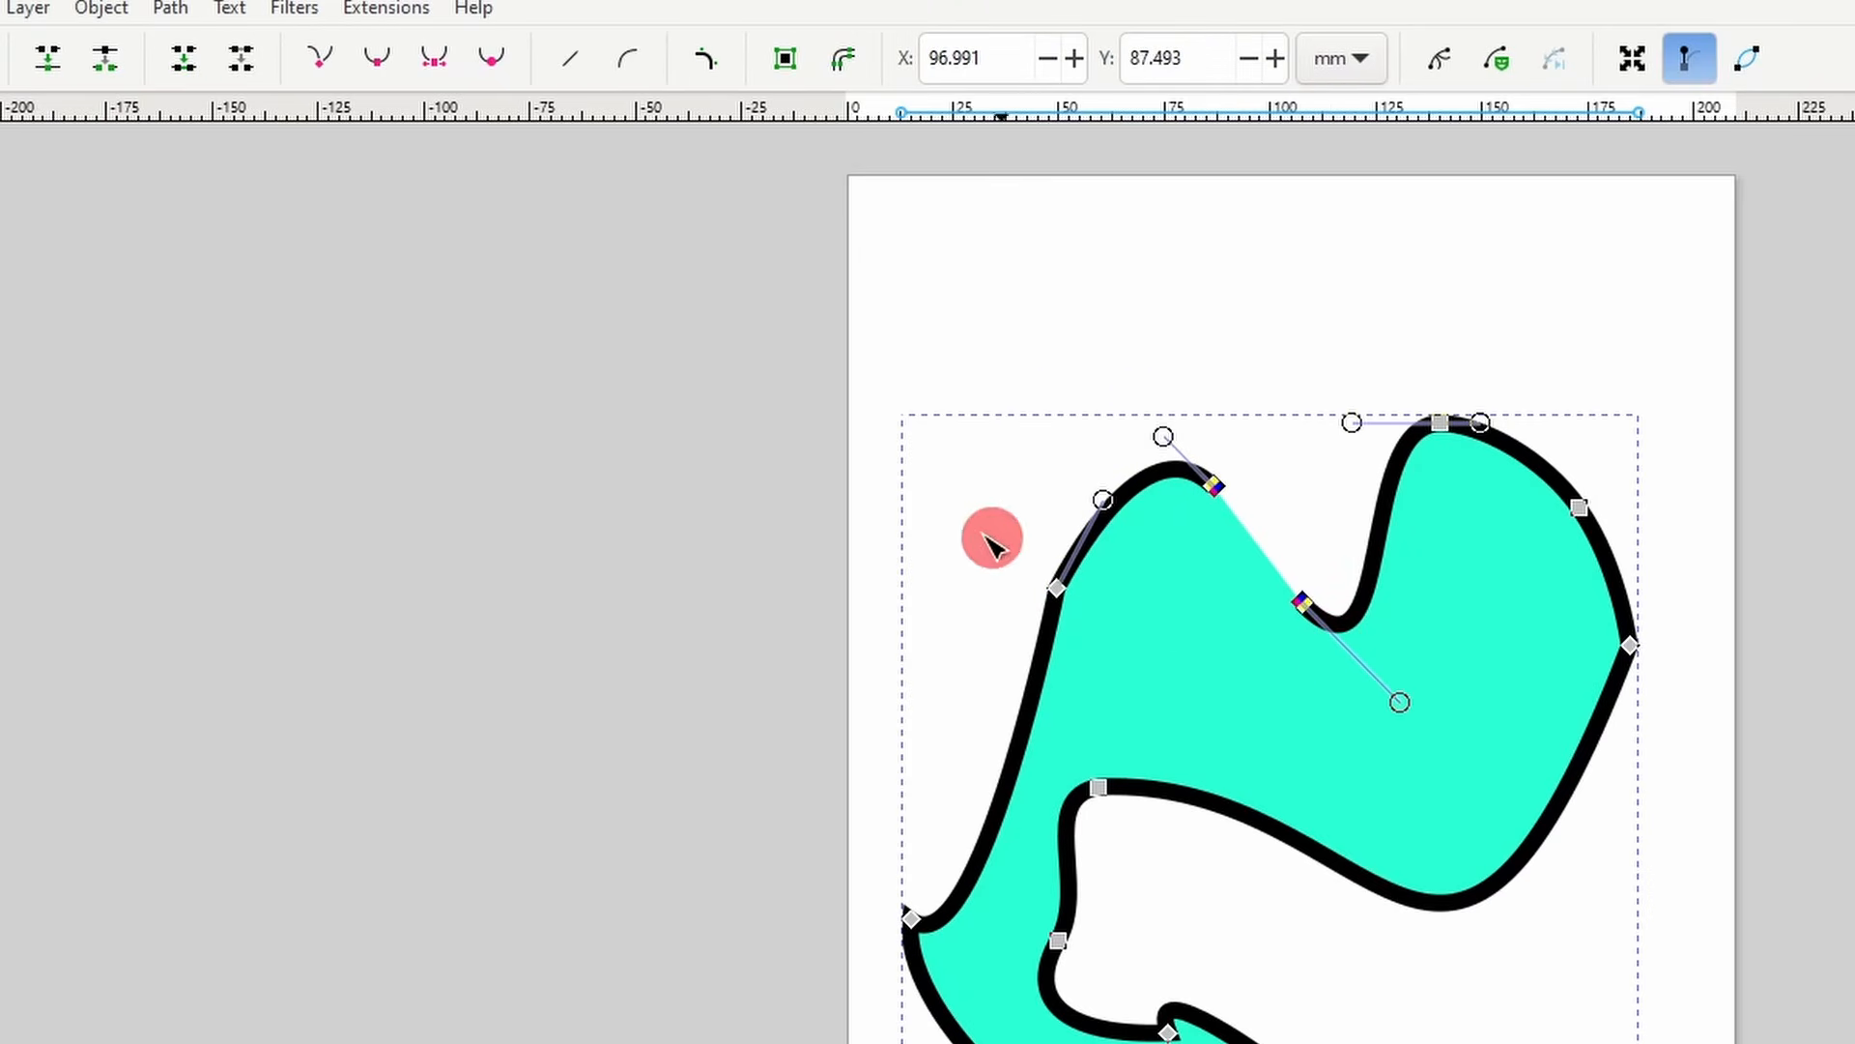
pyautogui.click(183, 53)
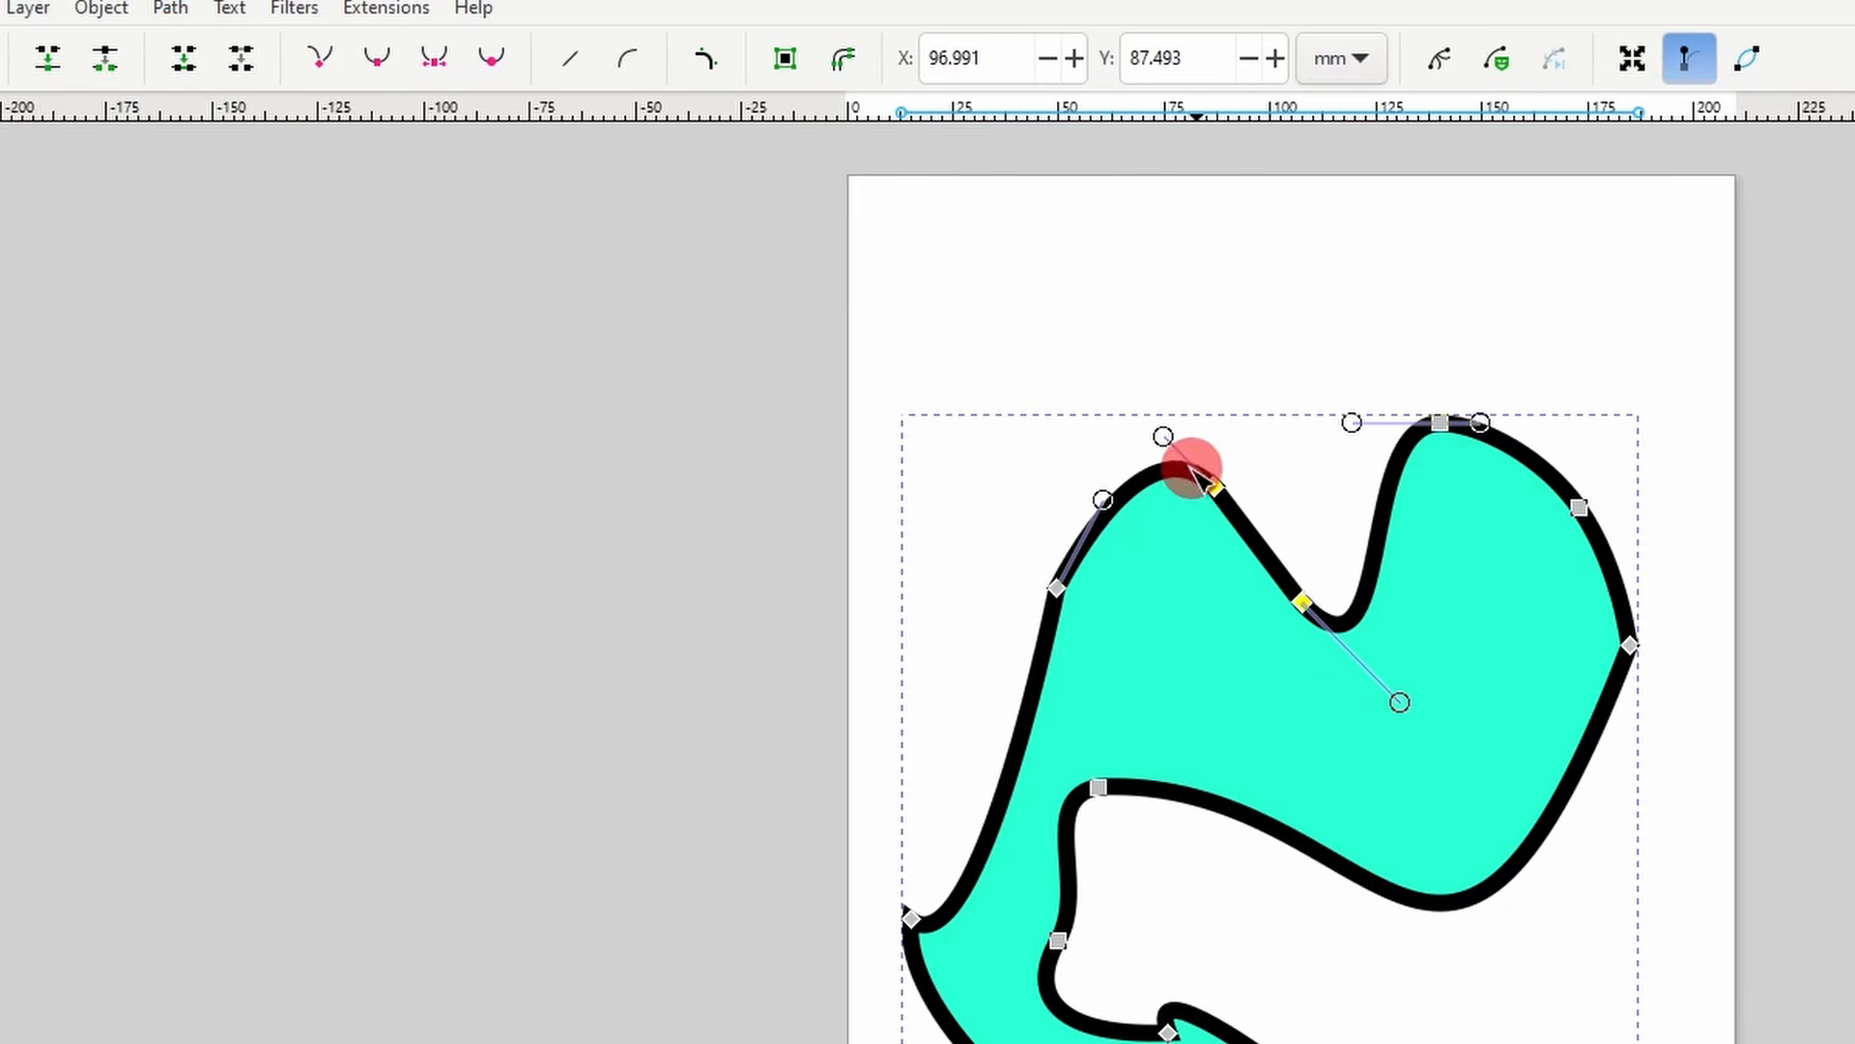
# - Delete the segment between the two selected nodes on the path's upper edge
pyautogui.click(253, 60)
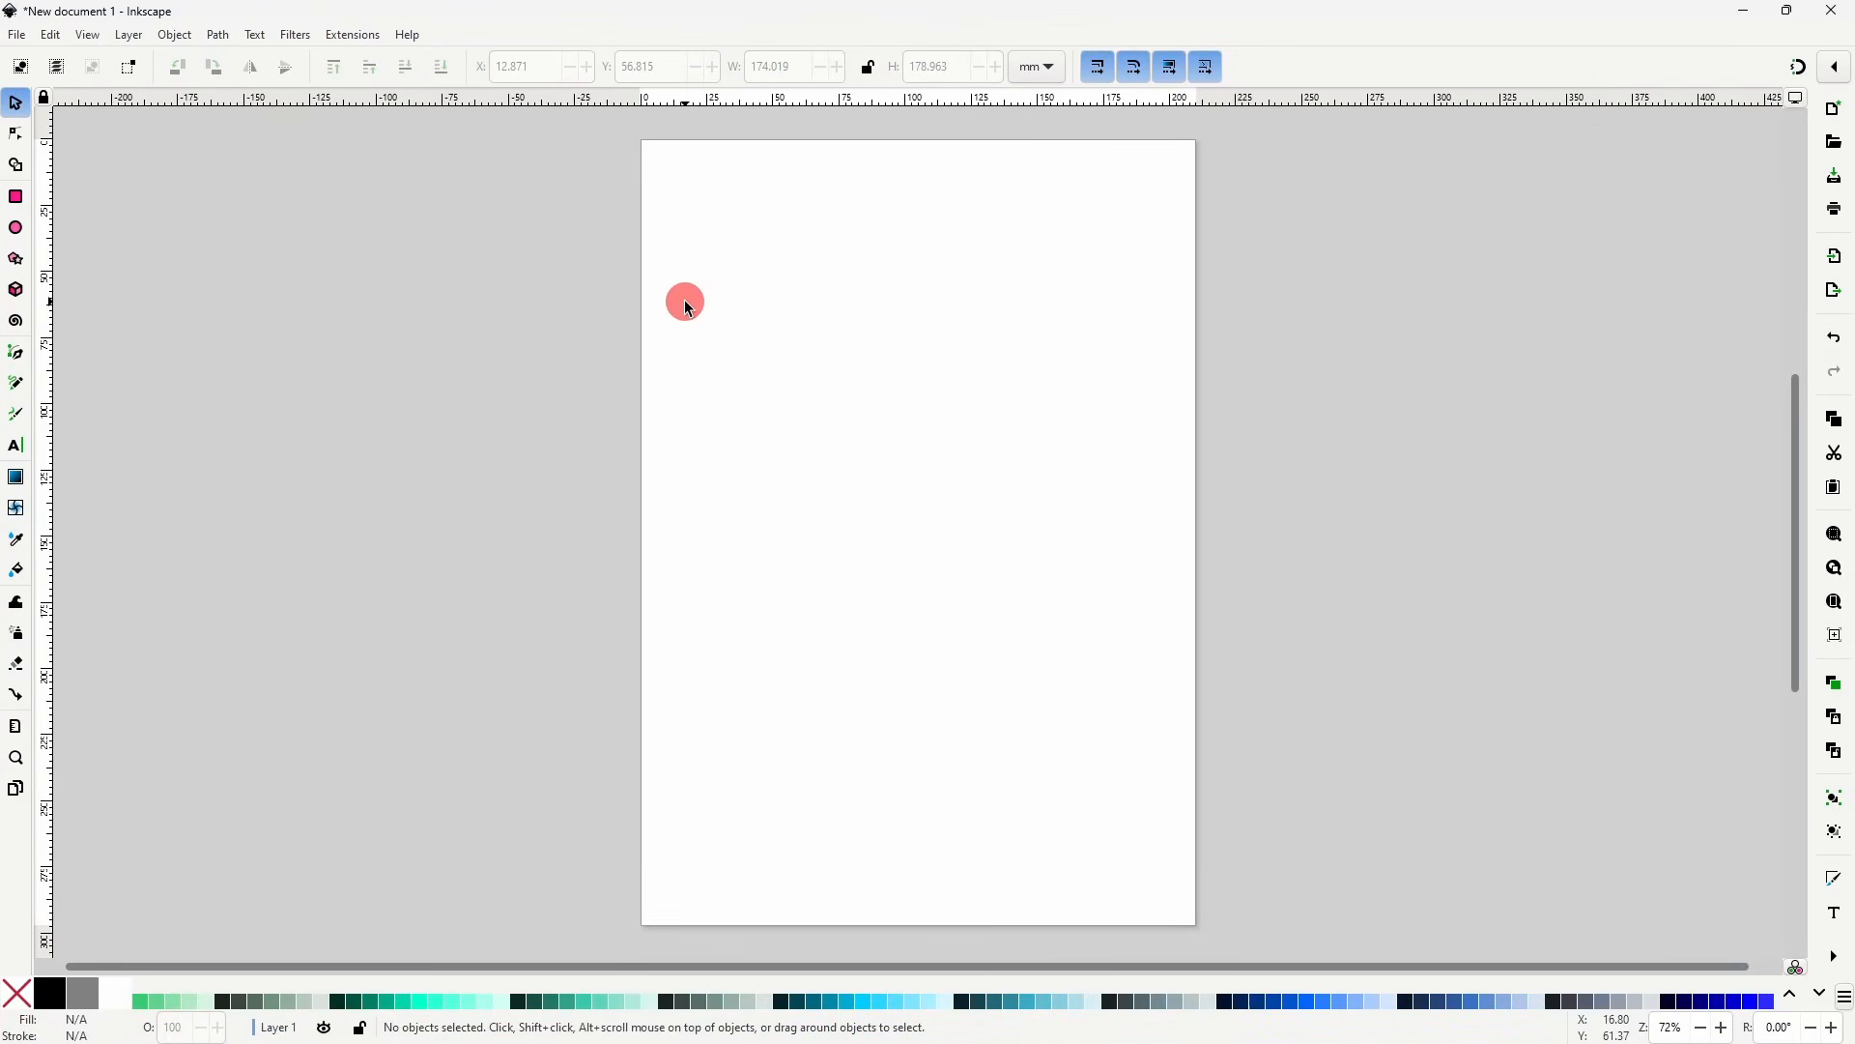
# - Draw a rectangle about 117 by 64 mm in the page's upper half and try reshaping it by its handles with the Node tool
pyautogui.click(16, 197)
pyautogui.moveTo(742, 340); pyautogui.dragTo(1065, 511)
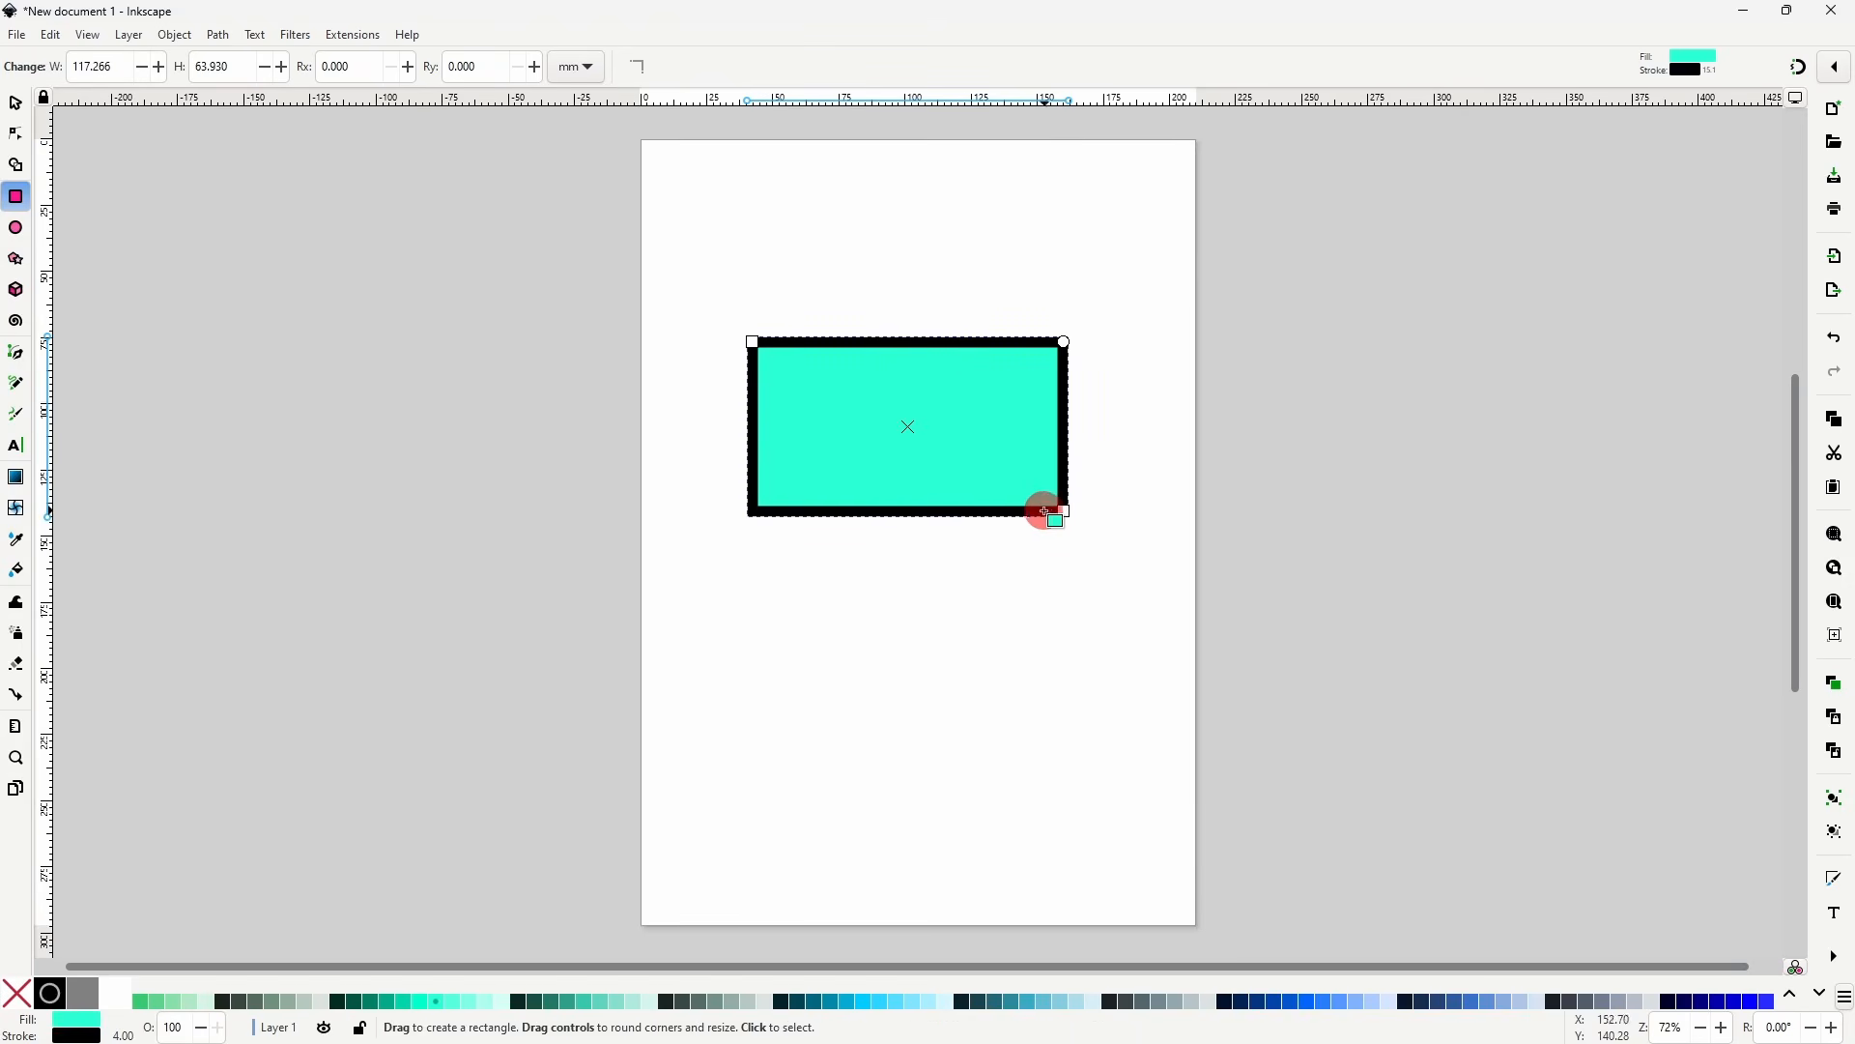
pyautogui.click(16, 134)
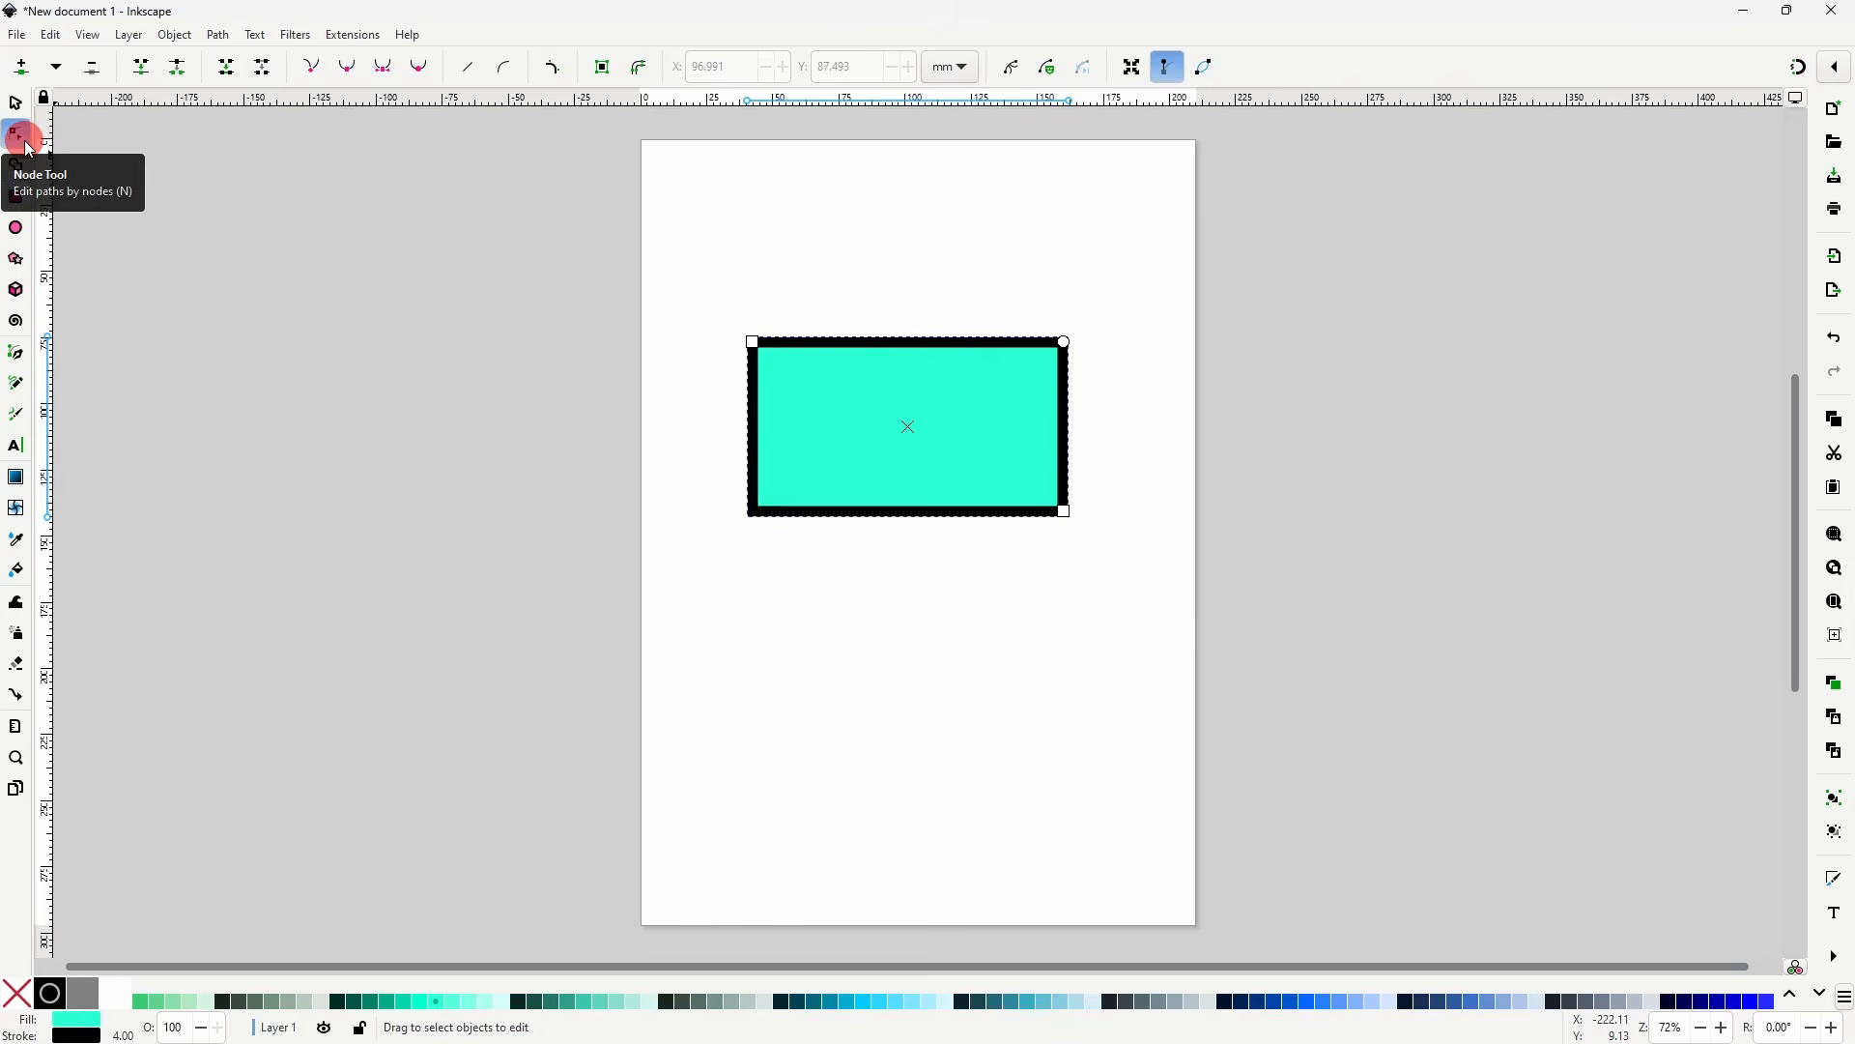
pyautogui.moveTo(753, 342)
pyautogui.mouseDown()
pyautogui.moveTo(763, 384)
pyautogui.moveTo(756, 350)
pyautogui.mouseUp()
pyautogui.moveTo(1064, 352); pyautogui.dragTo(1001, 299)
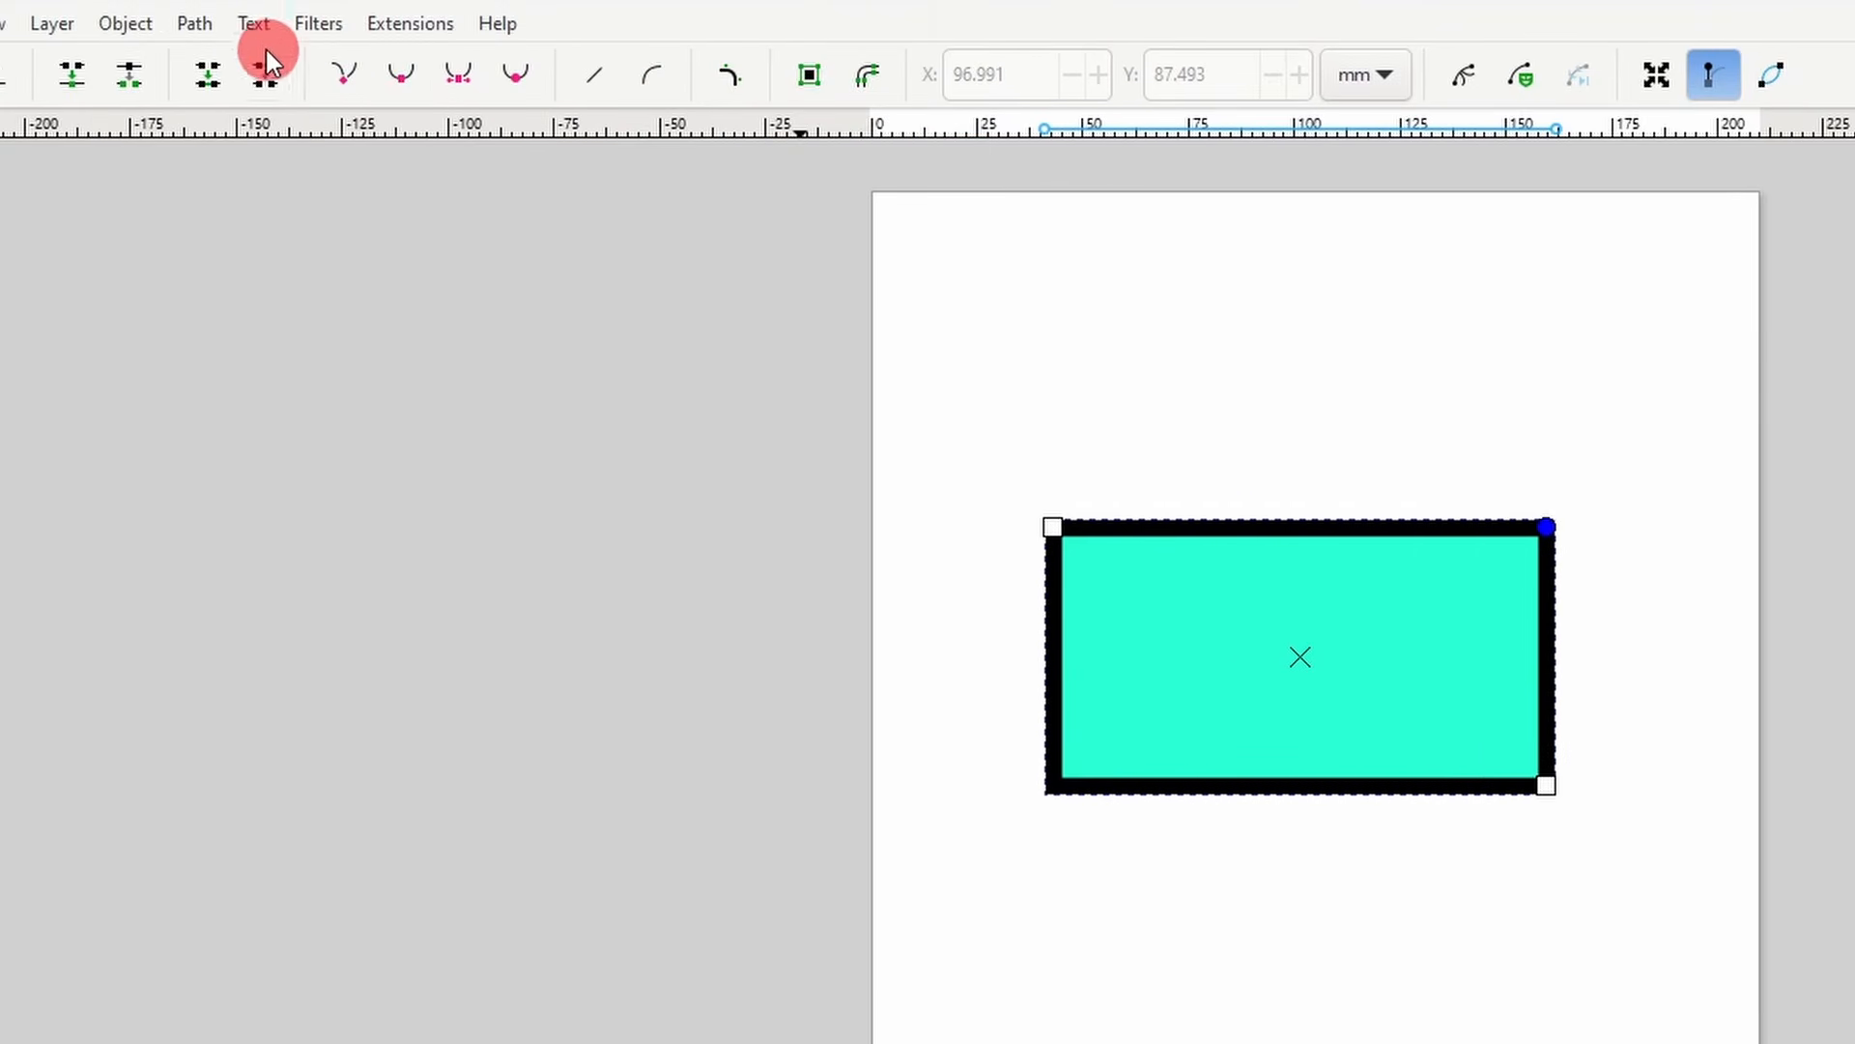
# - Convert the rectangle to a path, raise its upper-left corner node and pull its lower-right corner node outward
pyautogui.click(10, 6)
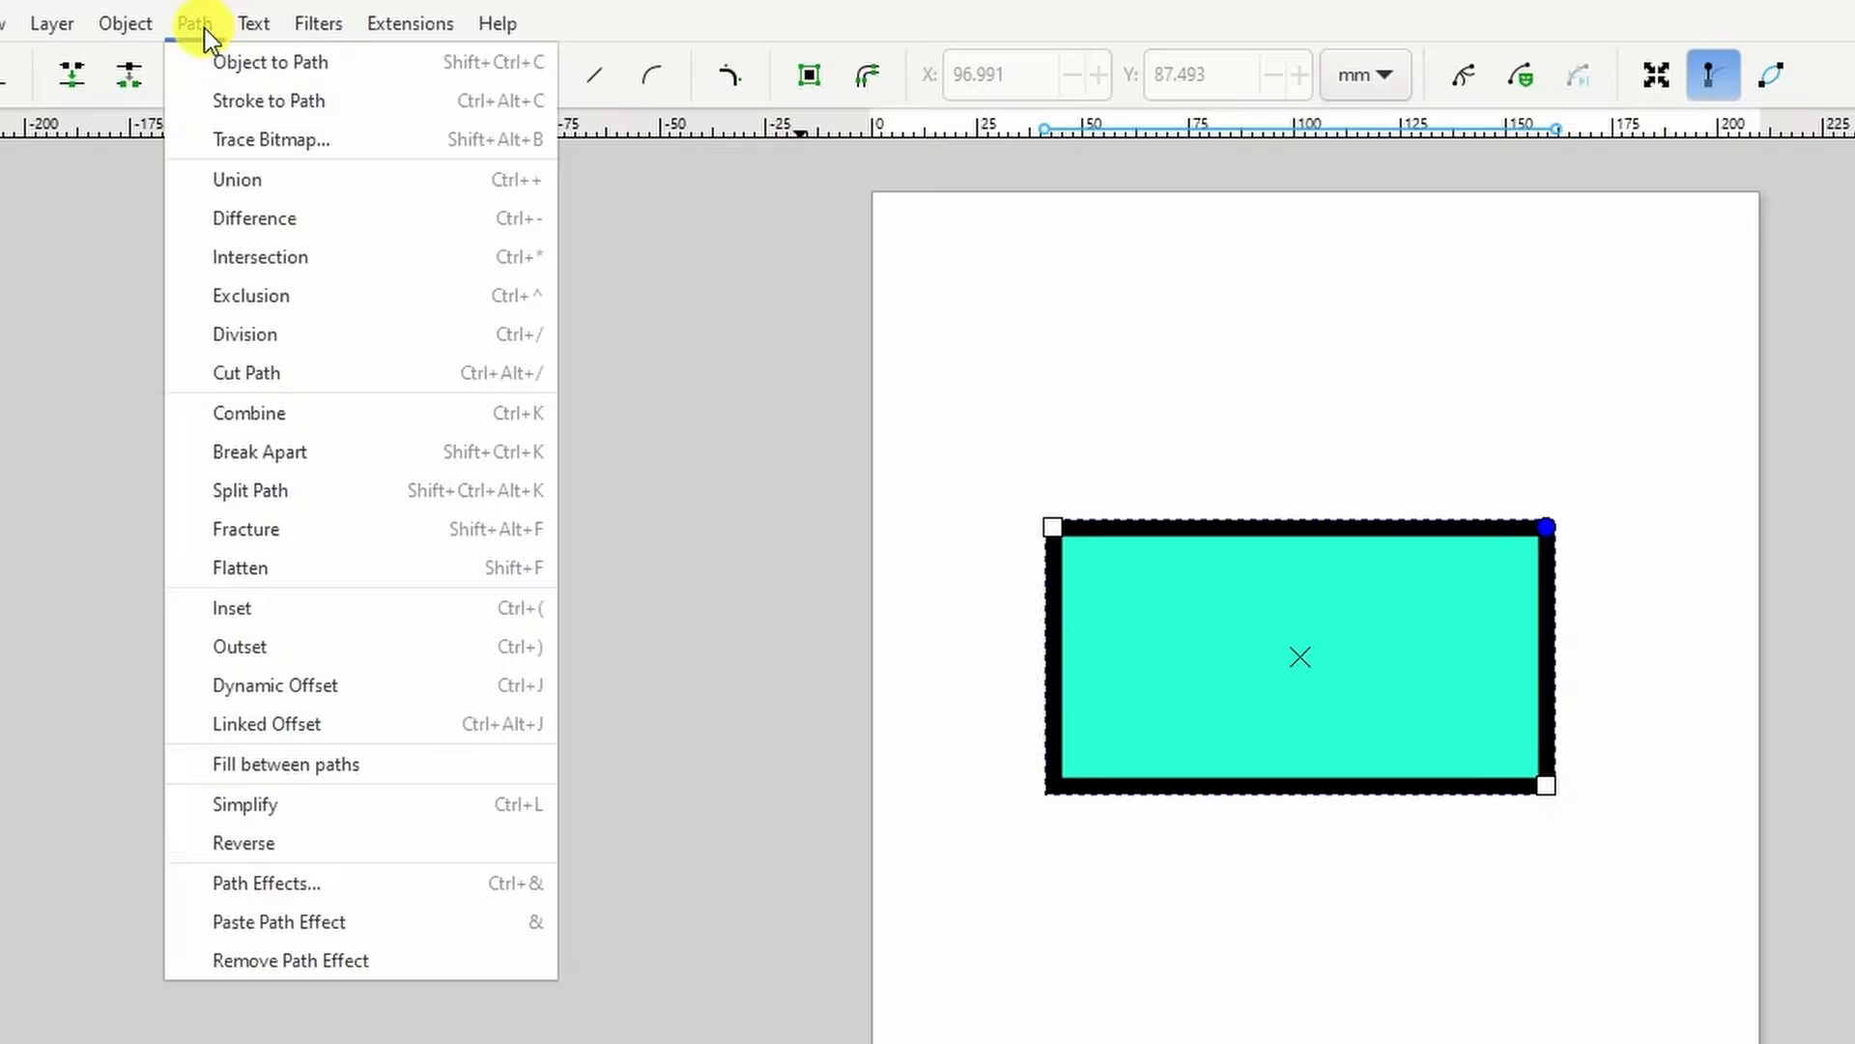
pyautogui.click(361, 63)
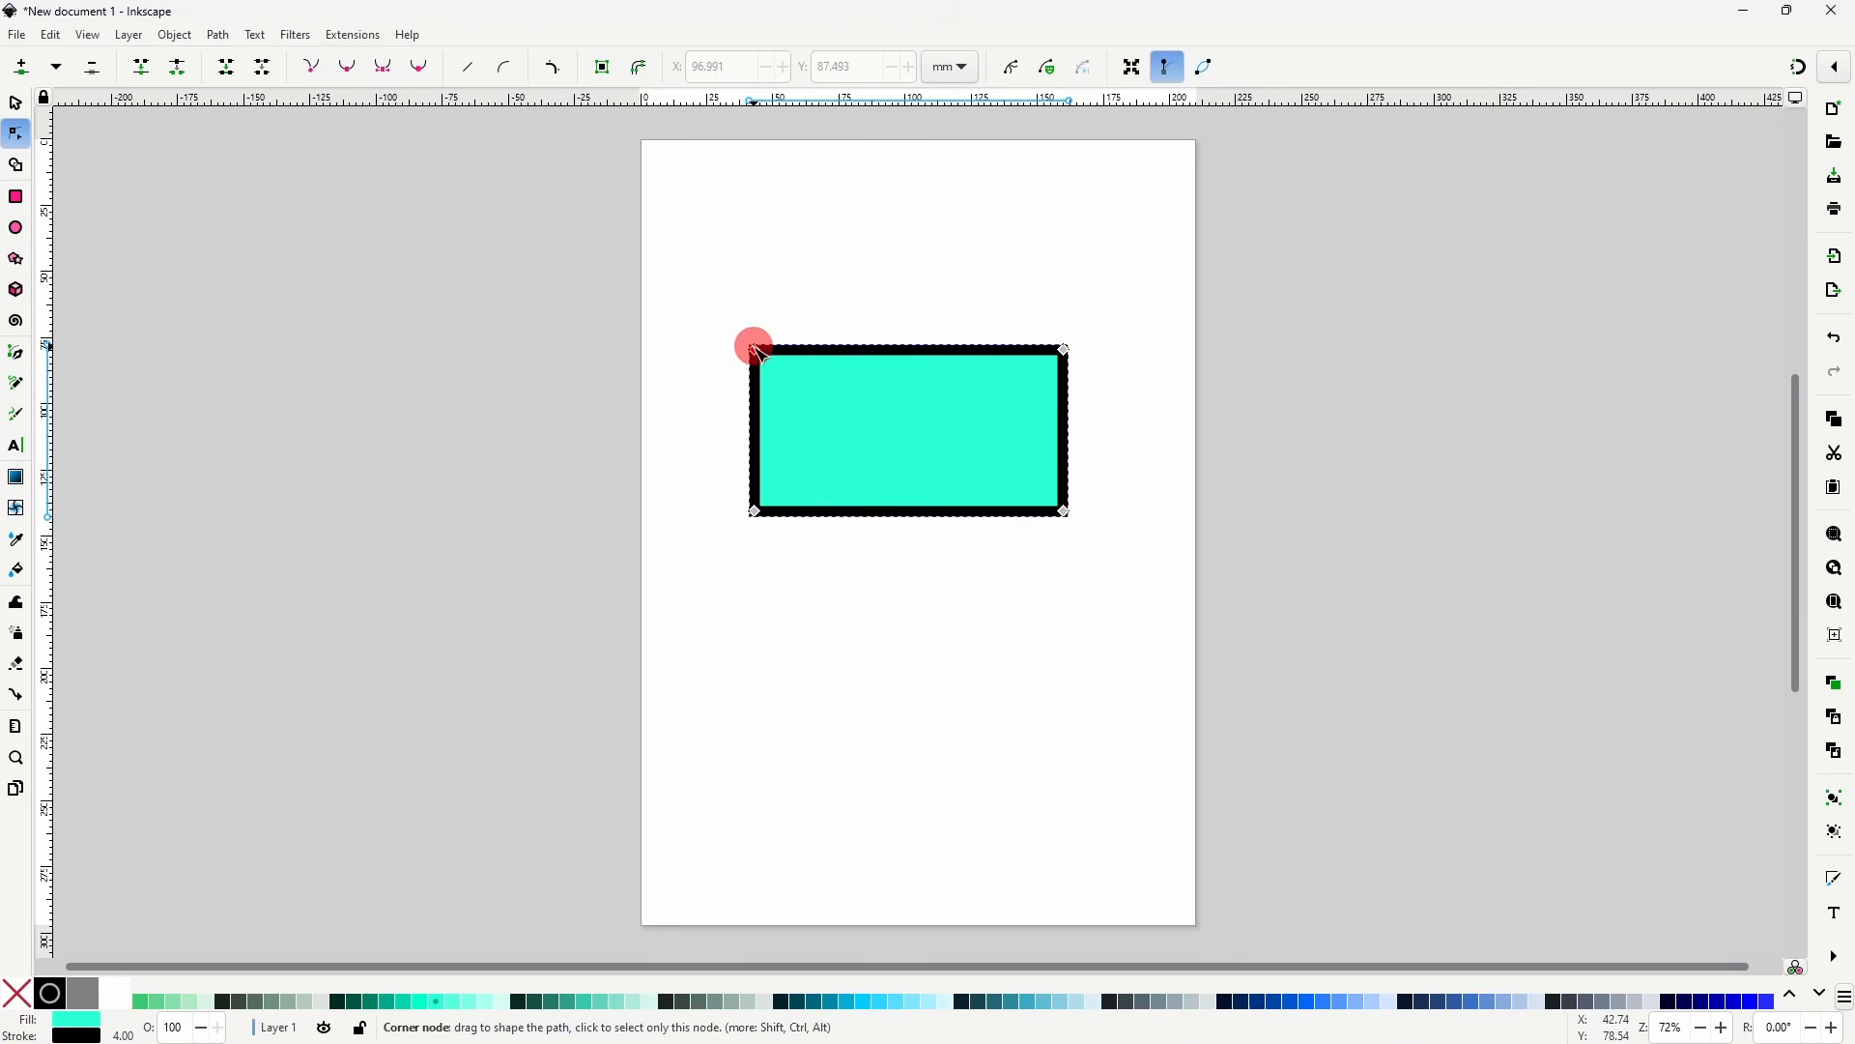
pyautogui.moveTo(757, 352); pyautogui.dragTo(755, 309)
pyautogui.moveTo(1066, 513); pyautogui.dragTo(1098, 538)
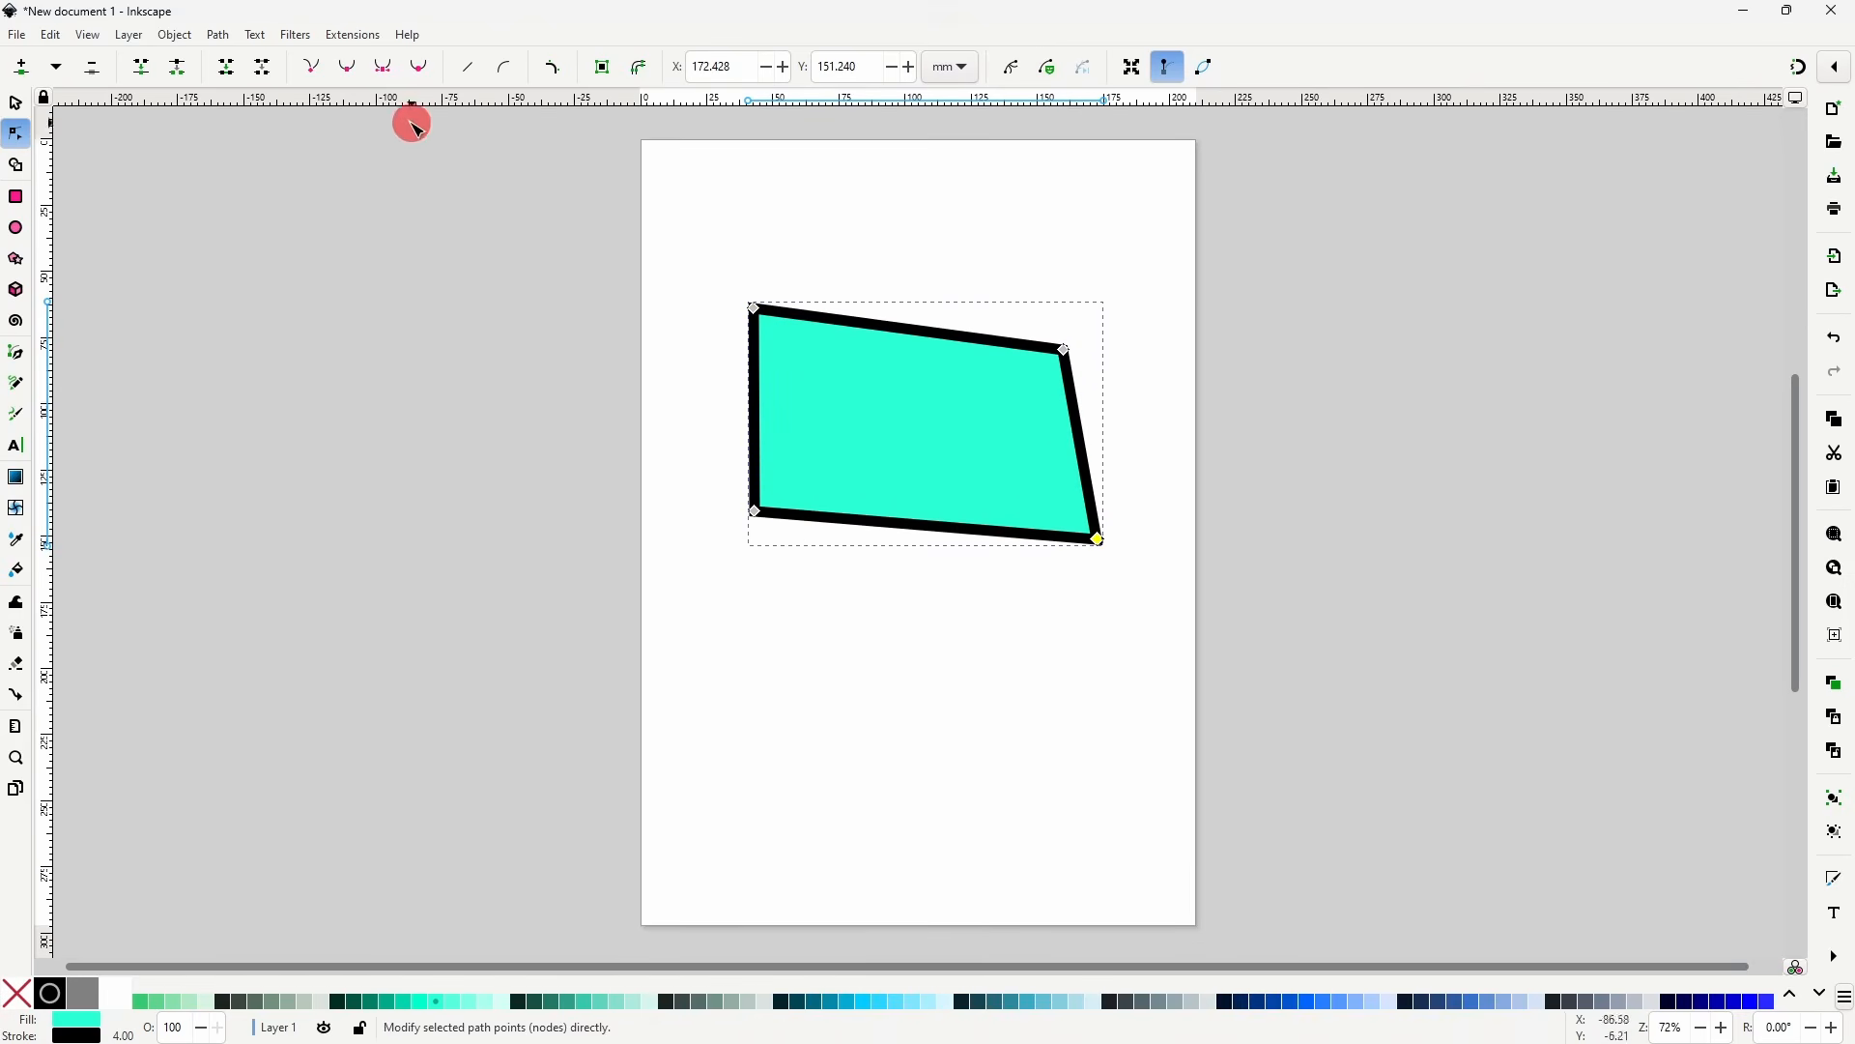
# - Make the lower-right node smooth and insert a node on the lower edge, pulling it down so the edge curves outward
pyautogui.click(351, 70)
pyautogui.moveTo(1022, 623); pyautogui.dragTo(923, 552)
pyautogui.moveTo(913, 570); pyautogui.dragTo(905, 604)
# - Insert a node midway along the upper edge, pull it upward into a peak, and delete that node
pyautogui.click(929, 327)
pyautogui.doubleClick(932, 332)
pyautogui.moveTo(931, 333); pyautogui.dragTo(935, 256)
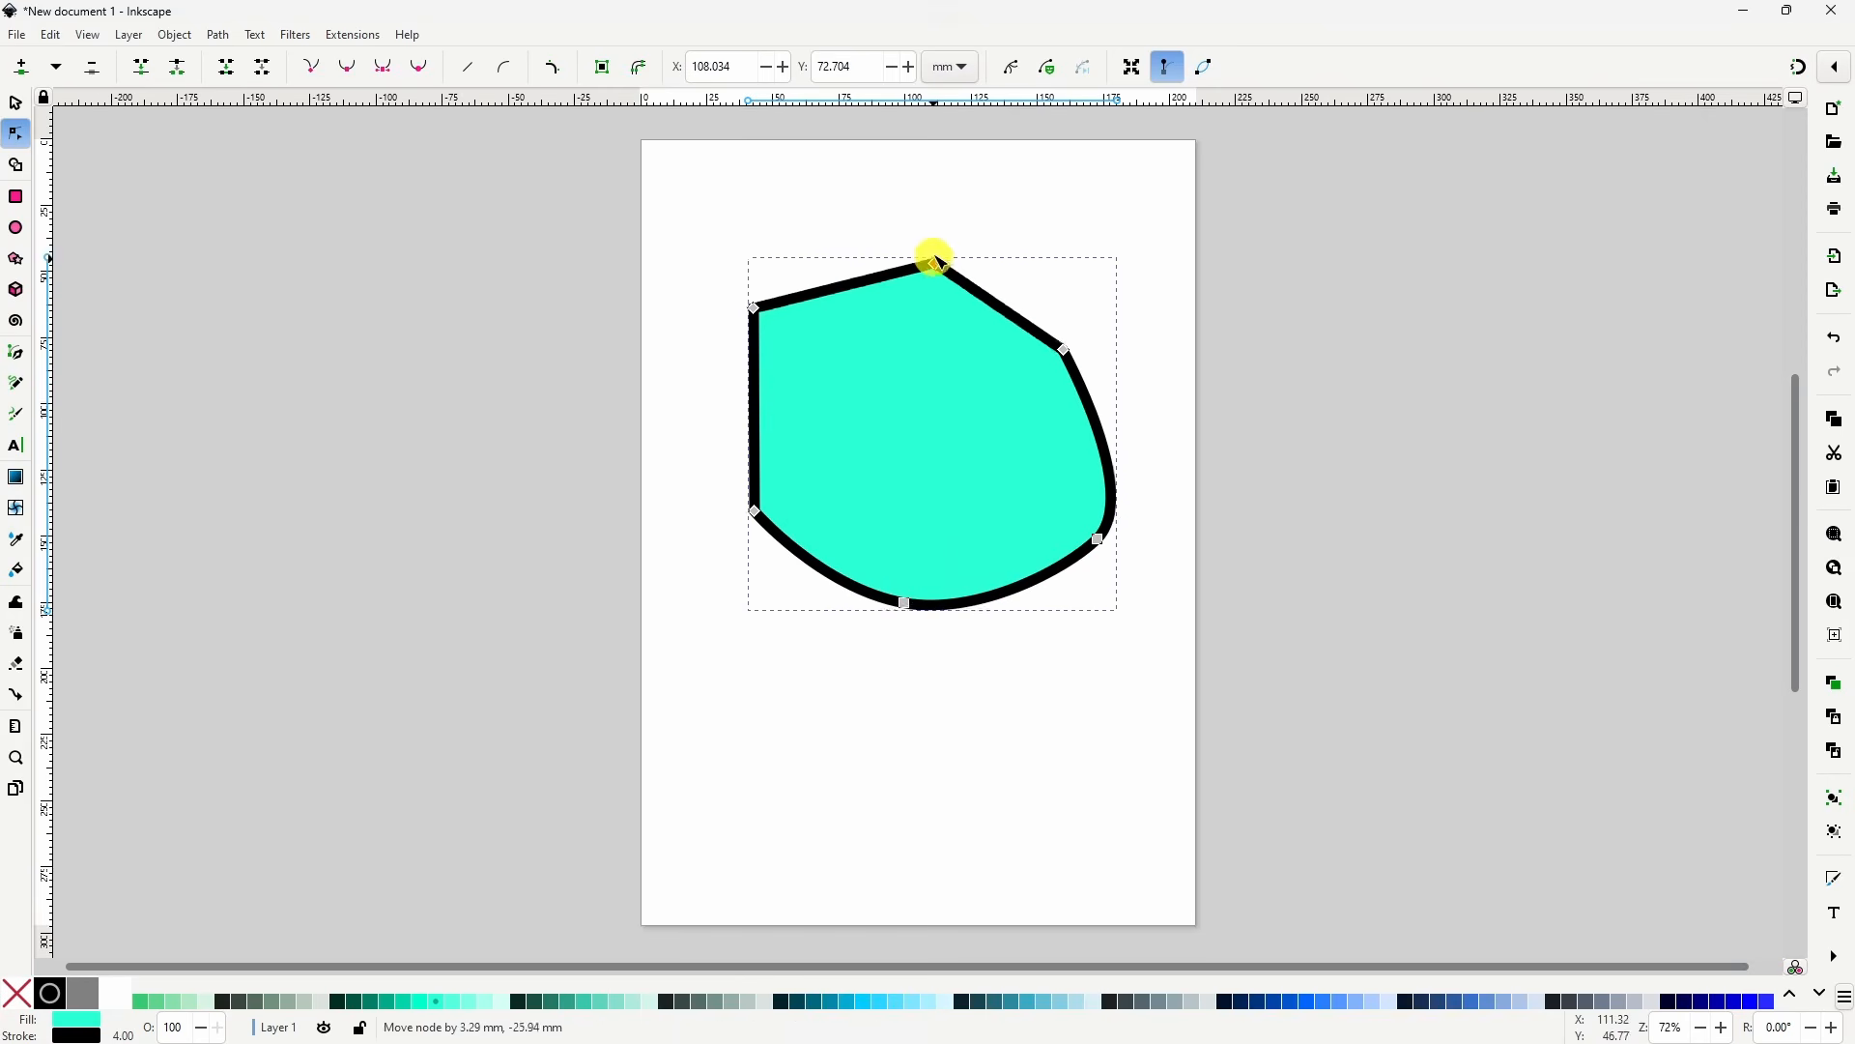
pyautogui.press('Delete')
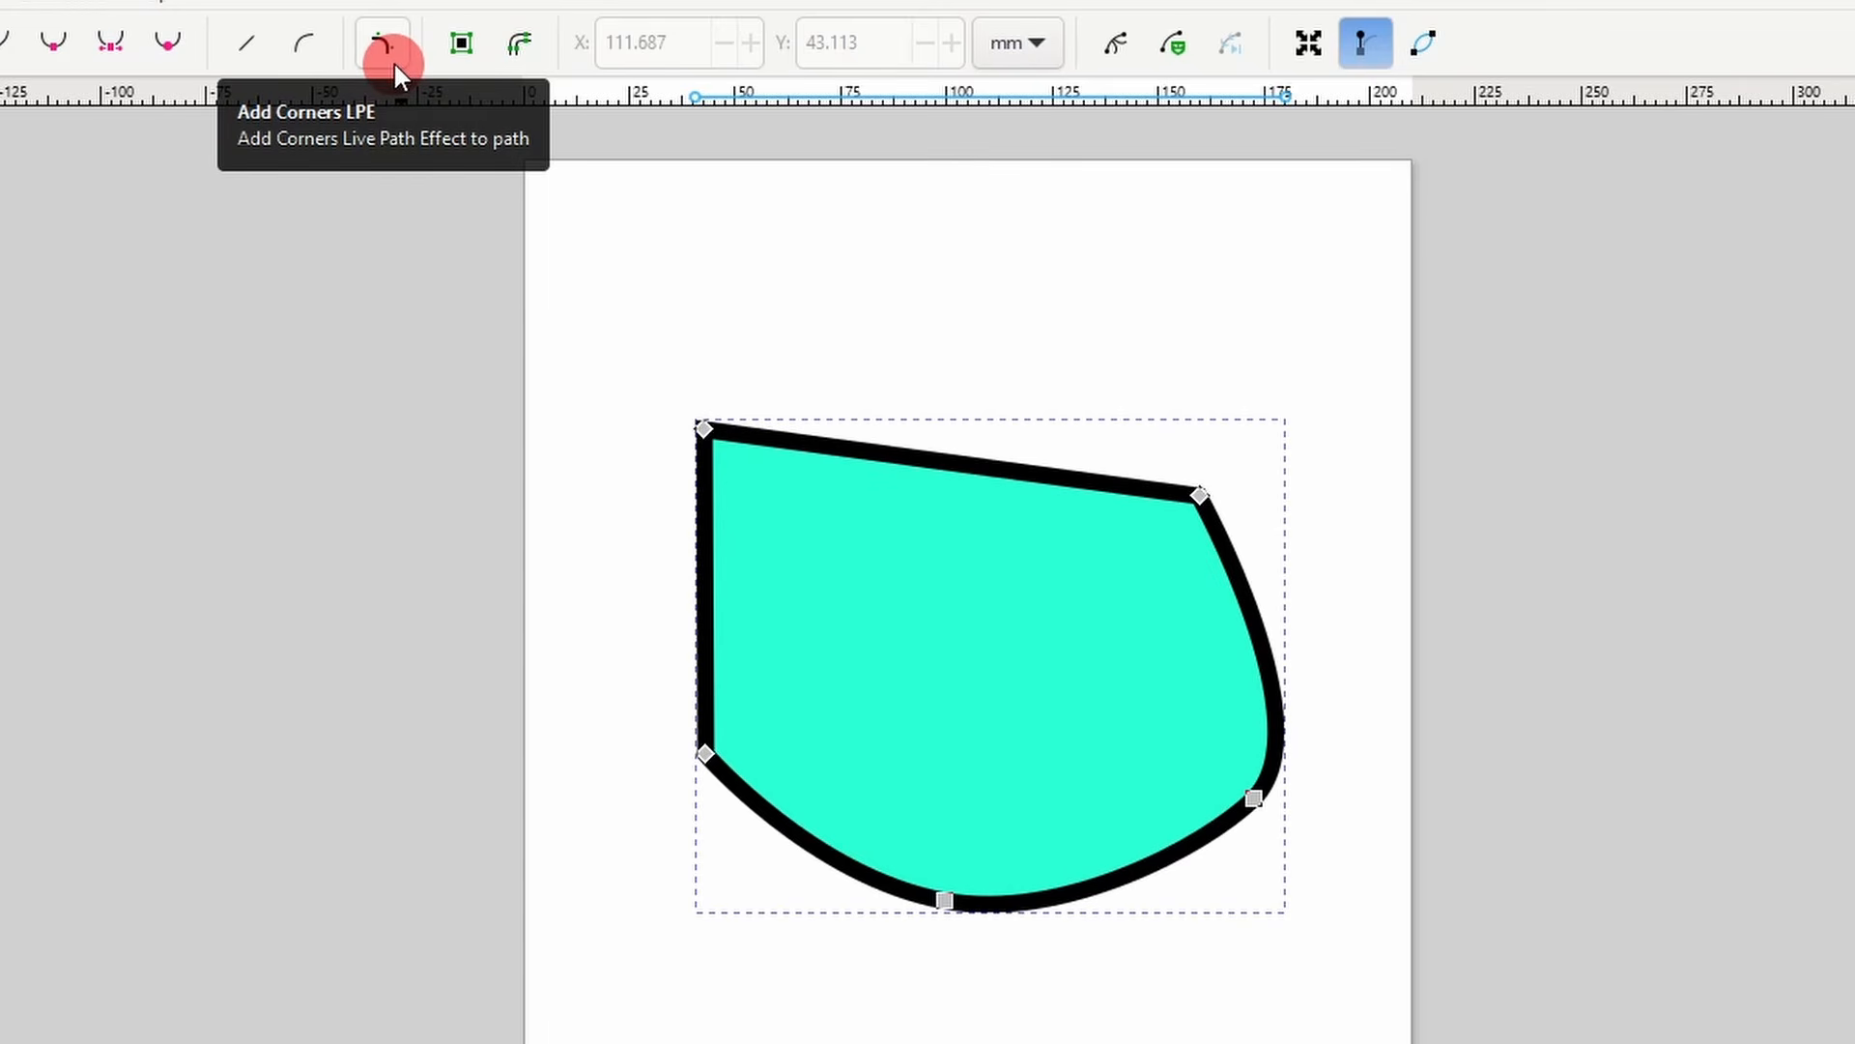
# - Apply the Corners live path effect and round the upper-right and upper-left corners, then adjust both left corners together
pyautogui.click(394, 64)
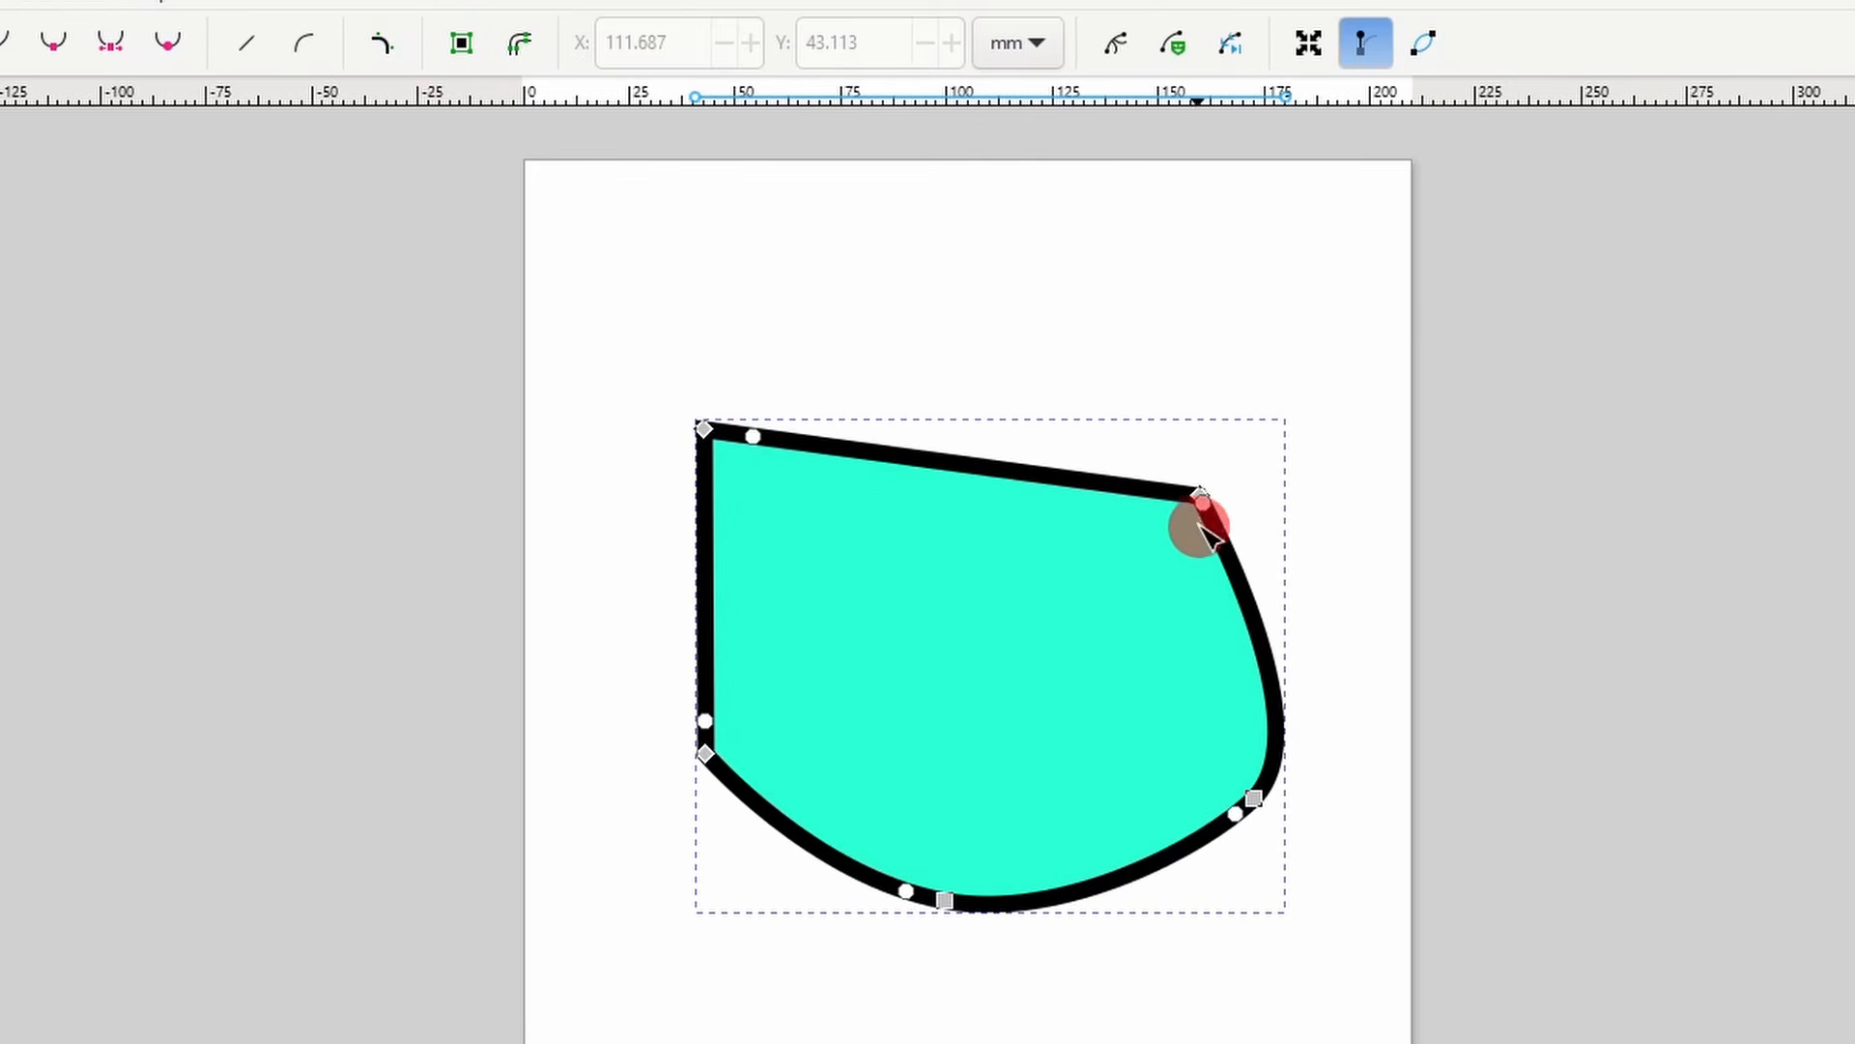
pyautogui.moveTo(1201, 500); pyautogui.dragTo(1241, 592)
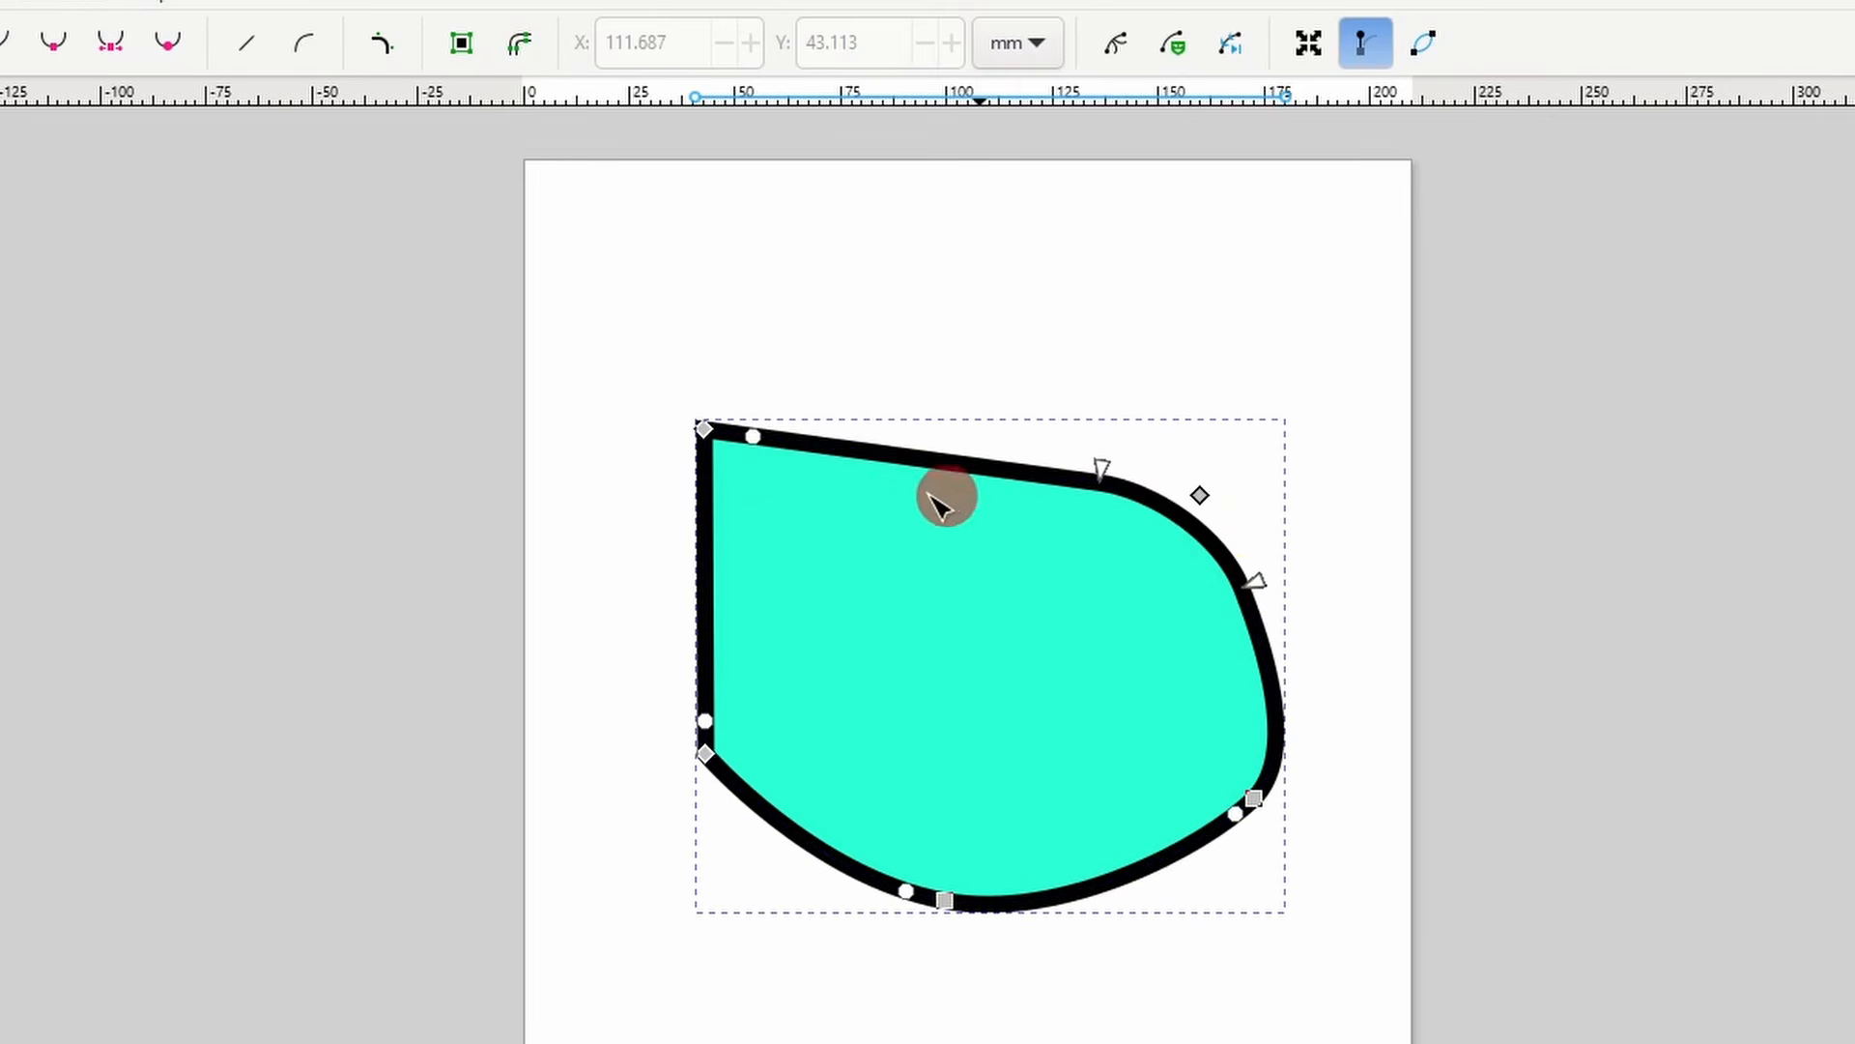
pyautogui.moveTo(754, 436); pyautogui.dragTo(791, 438)
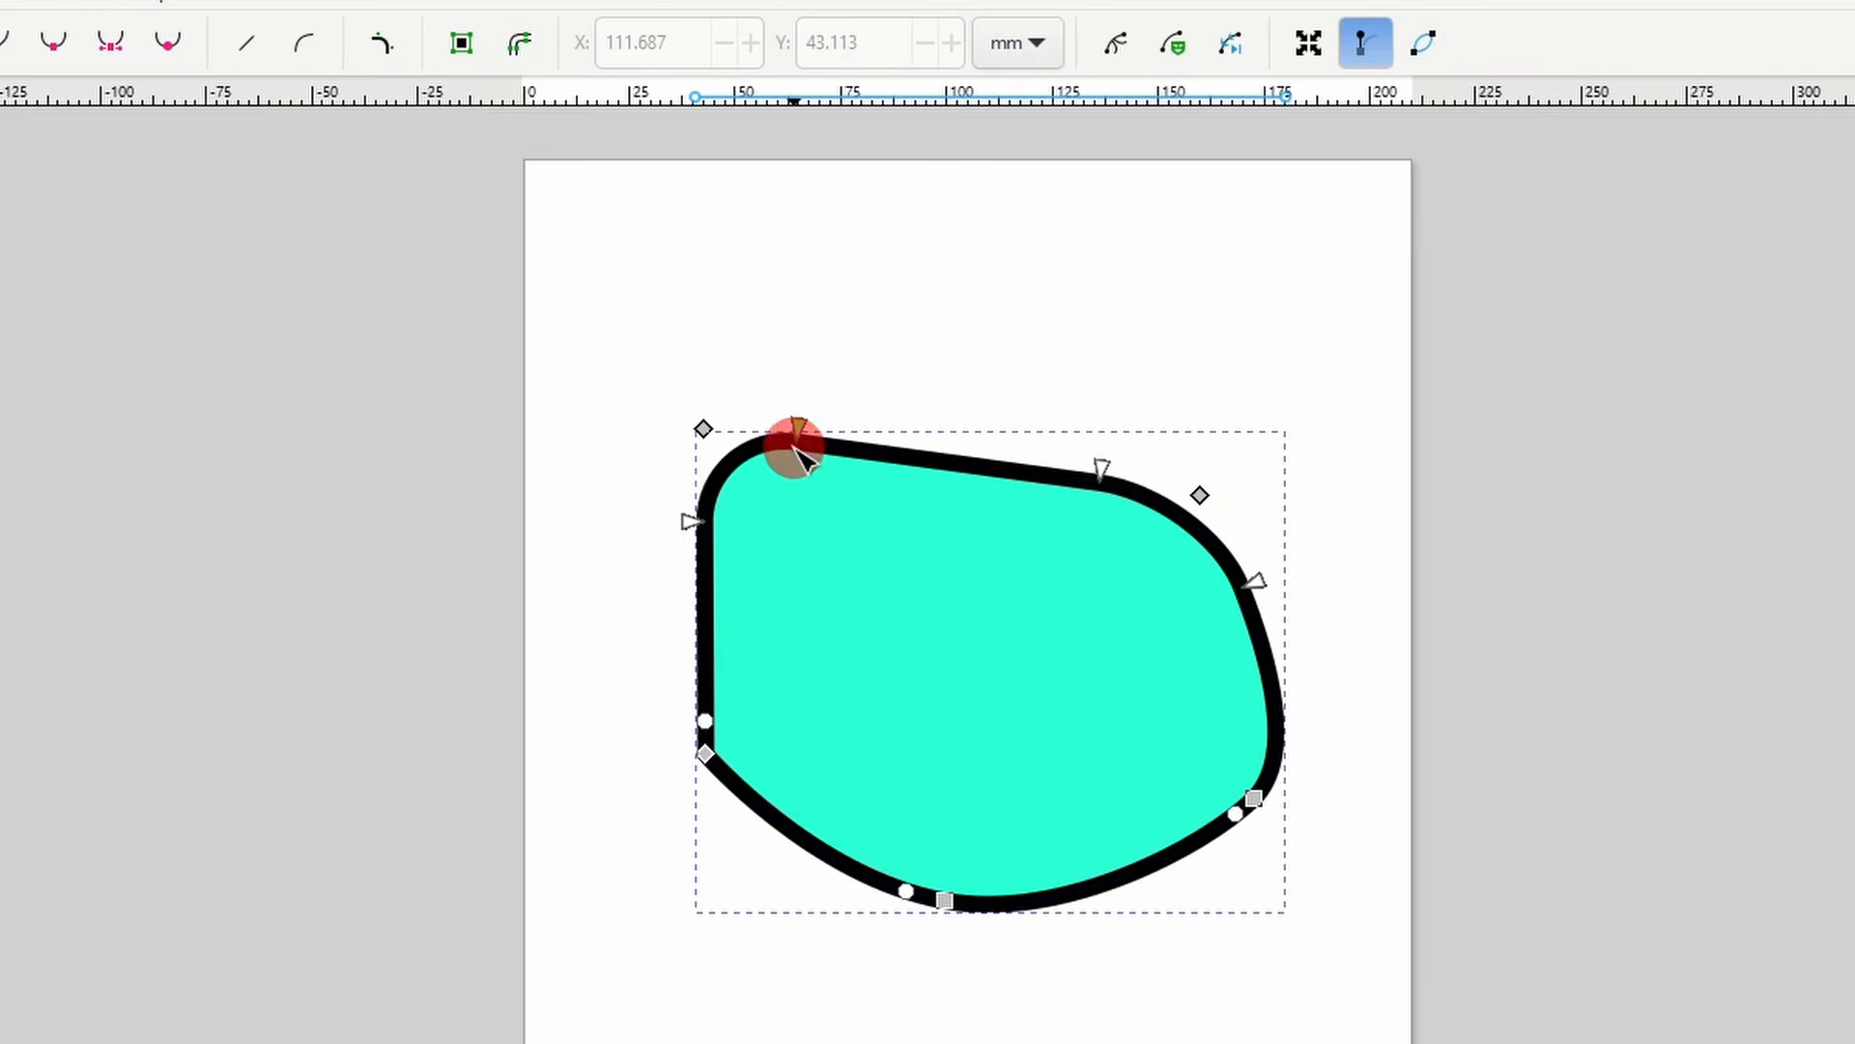
pyautogui.moveTo(622, 364); pyautogui.dragTo(820, 779)
pyautogui.moveTo(706, 720); pyautogui.dragTo(694, 650)
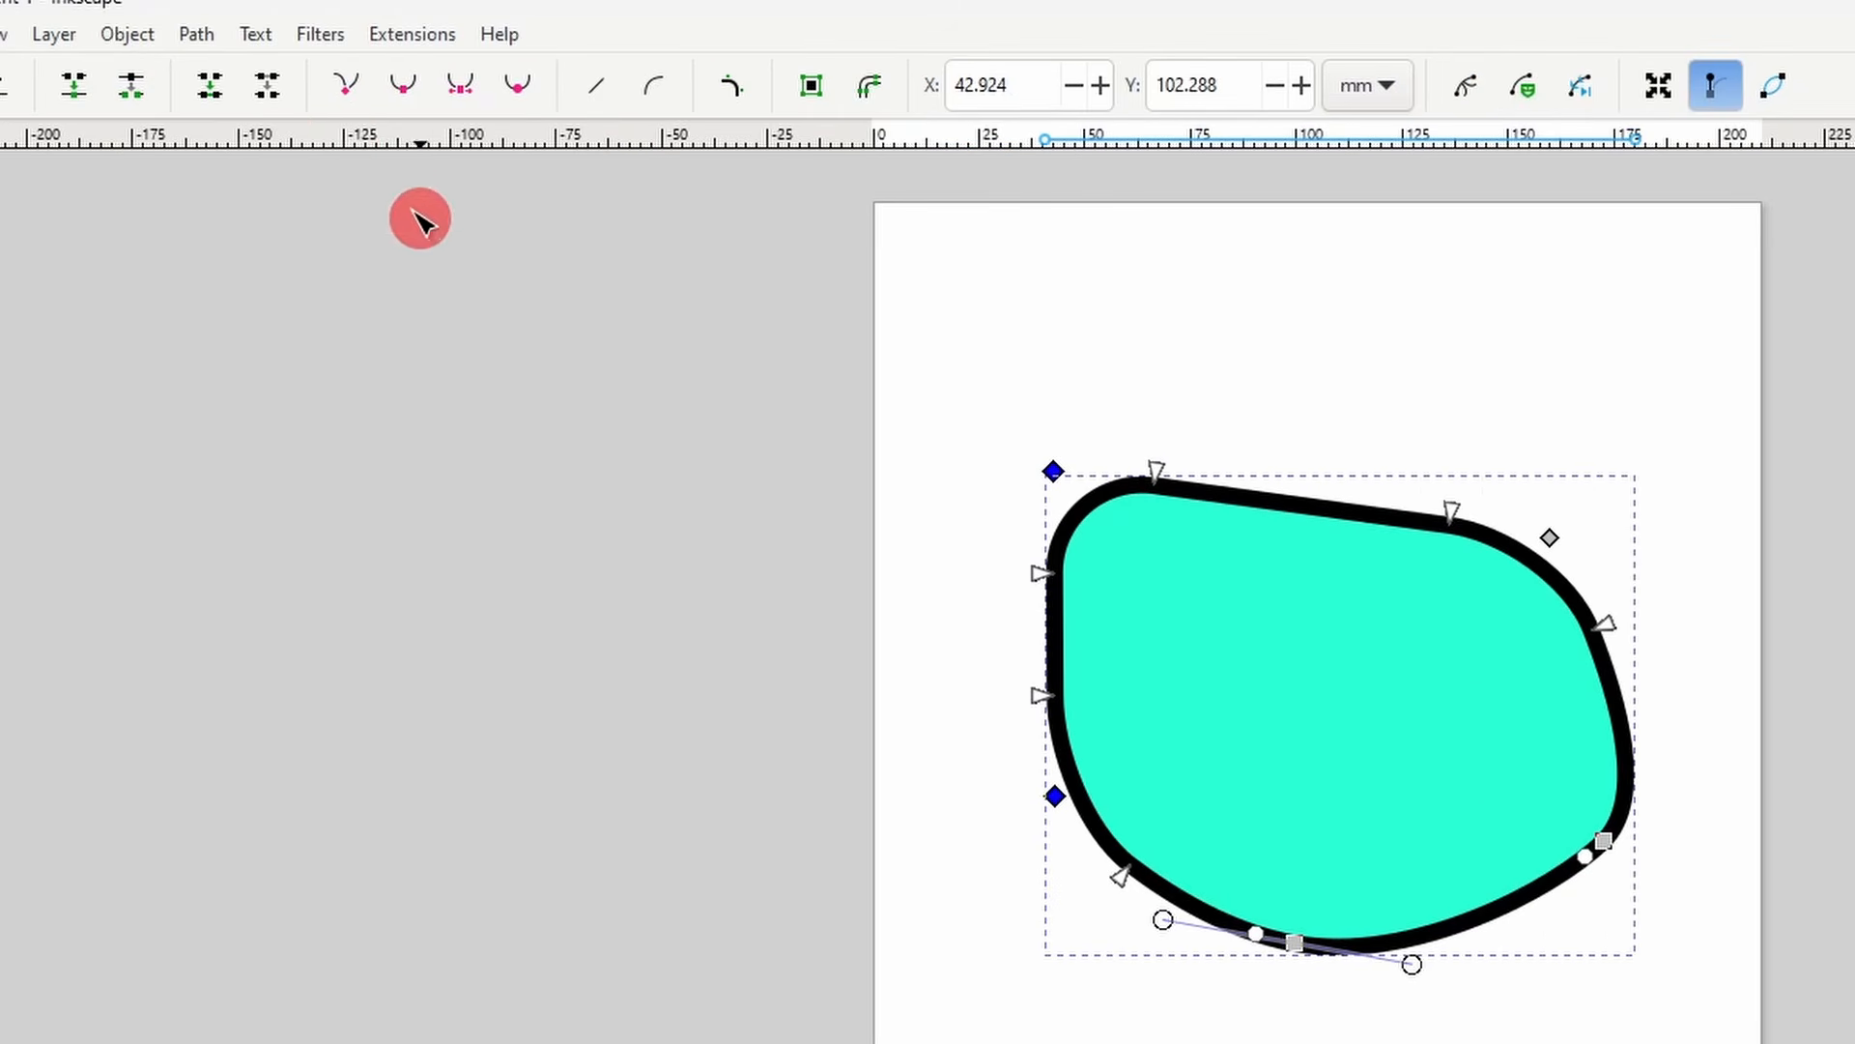
# - Convert the shape with its corner effect to a plain path and slightly move its lower-right and bottom nodes
pyautogui.click(199, 36)
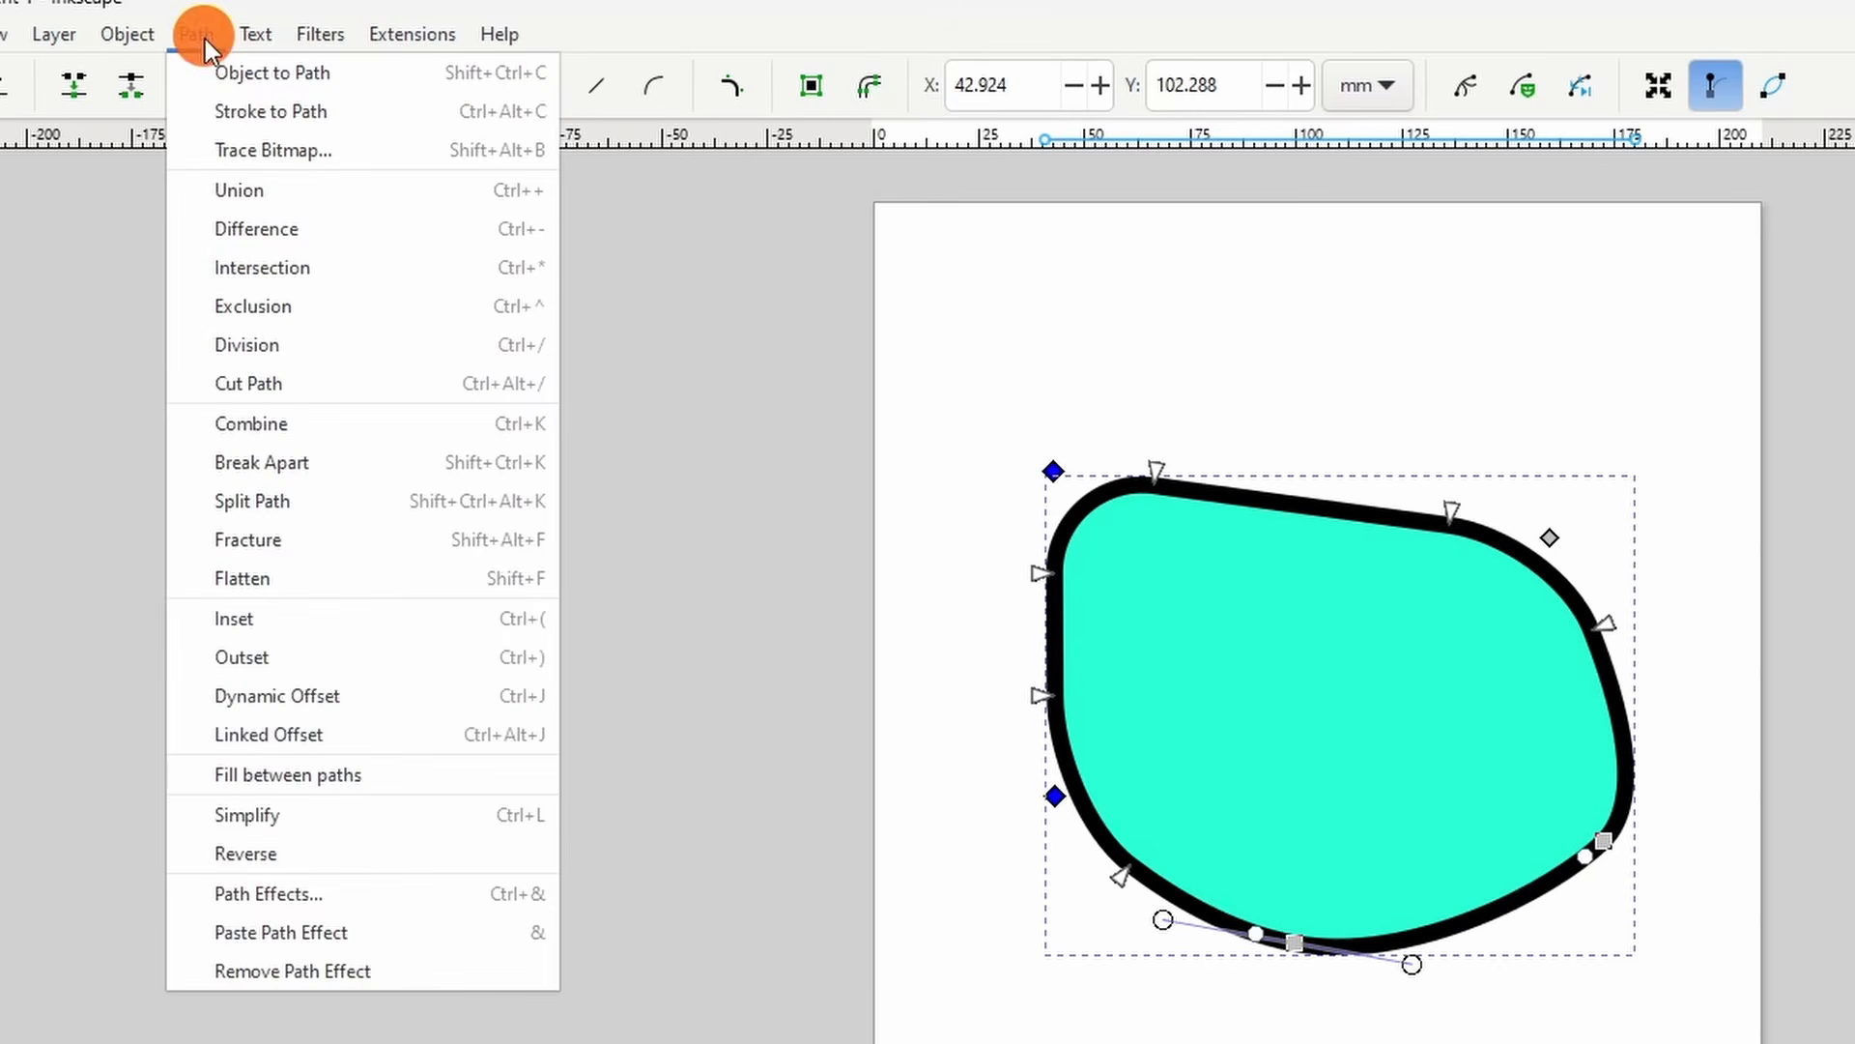
pyautogui.click(349, 73)
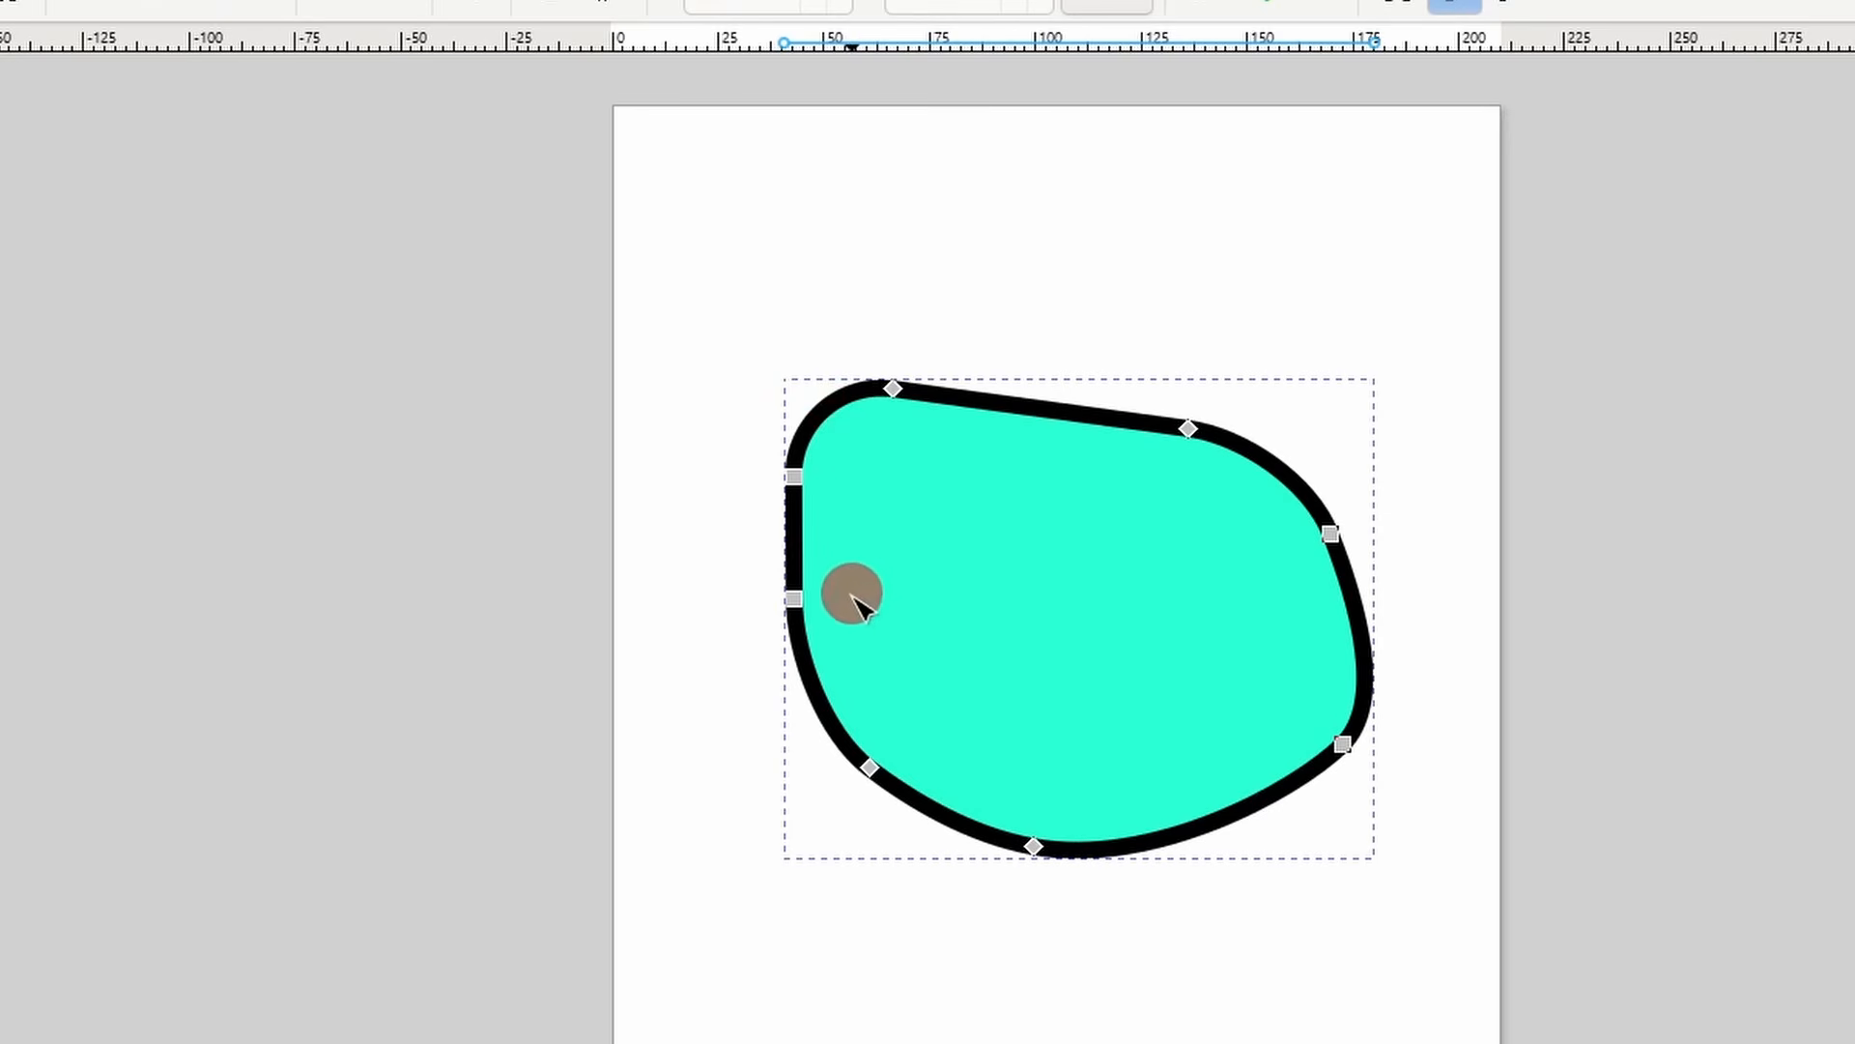
pyautogui.moveTo(1367, 744)
pyautogui.mouseDown()
pyautogui.moveTo(1433, 800)
pyautogui.moveTo(1370, 764)
pyautogui.mouseUp()
pyautogui.moveTo(1044, 849)
pyautogui.mouseDown()
pyautogui.moveTo(1012, 923)
pyautogui.moveTo(1018, 874)
pyautogui.mouseUp()
pyautogui.click(1101, 302)
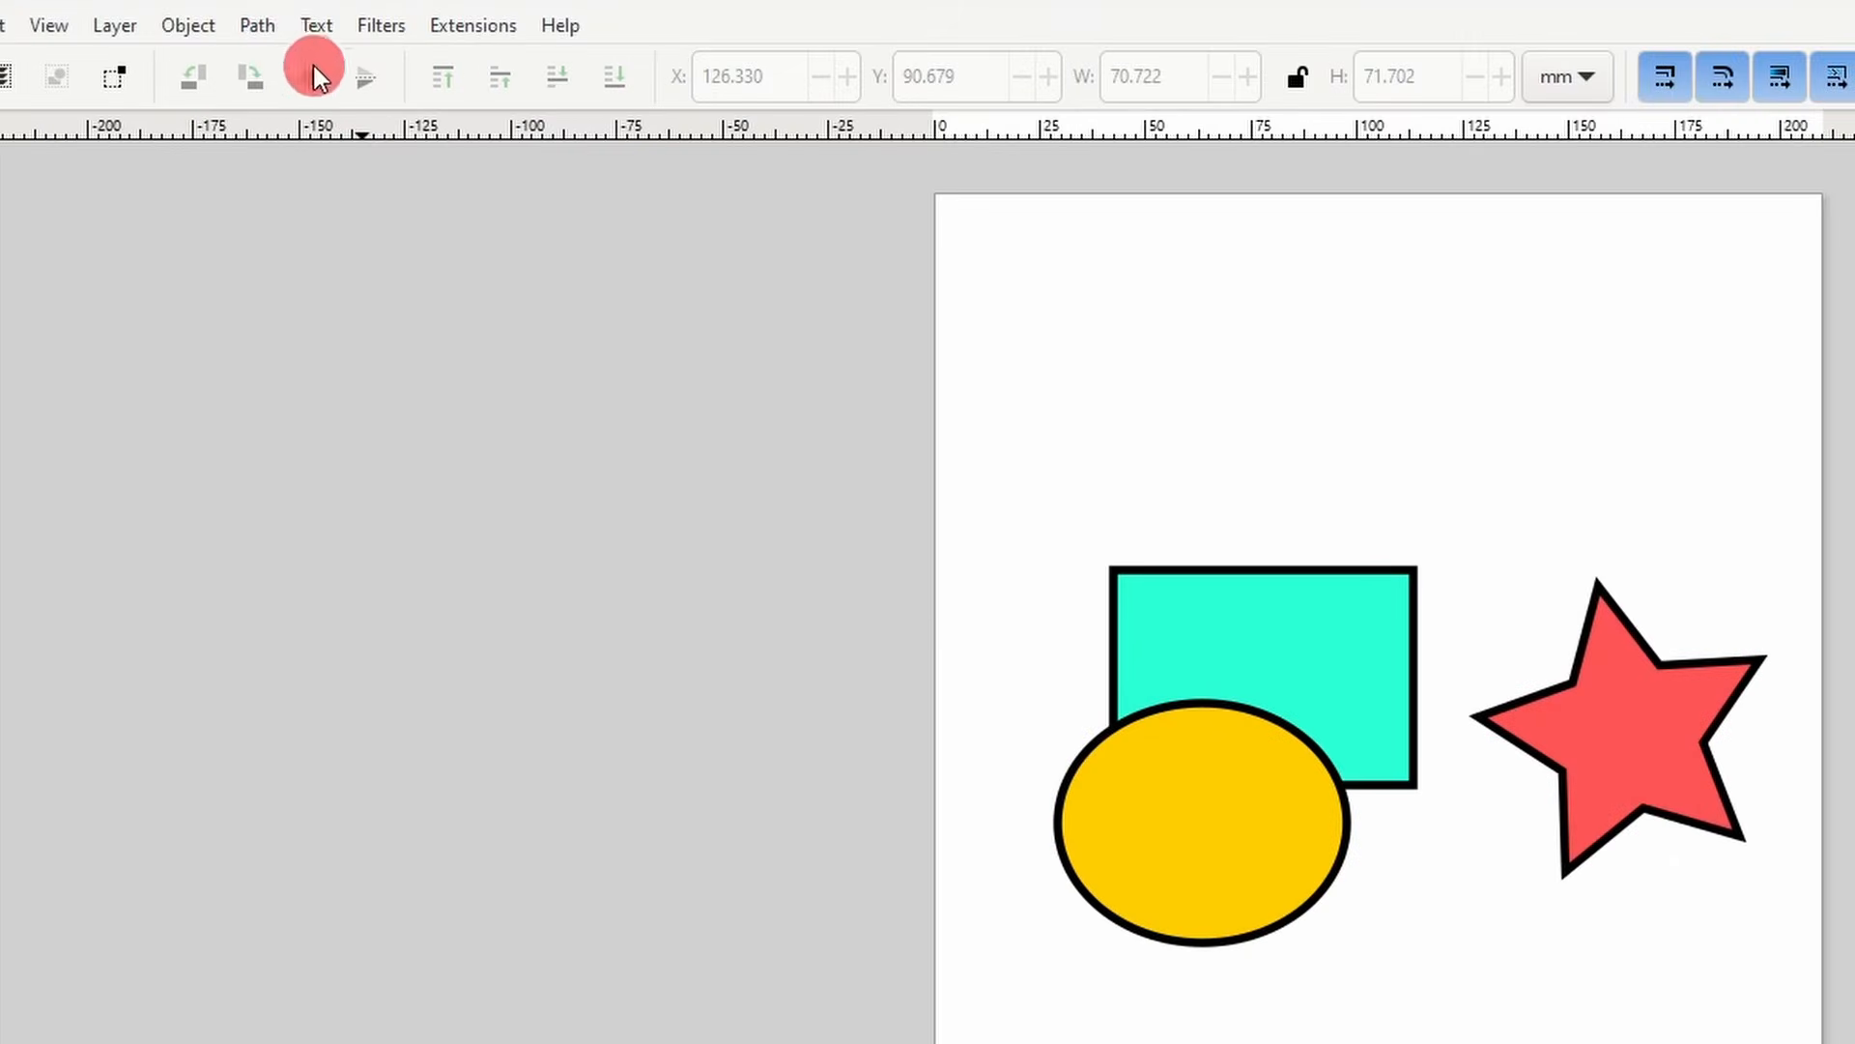
# - Unite the rectangle, ellipse and star into one path, move it up and to the left, and undo both the move and the union
pyautogui.click(268, 25)
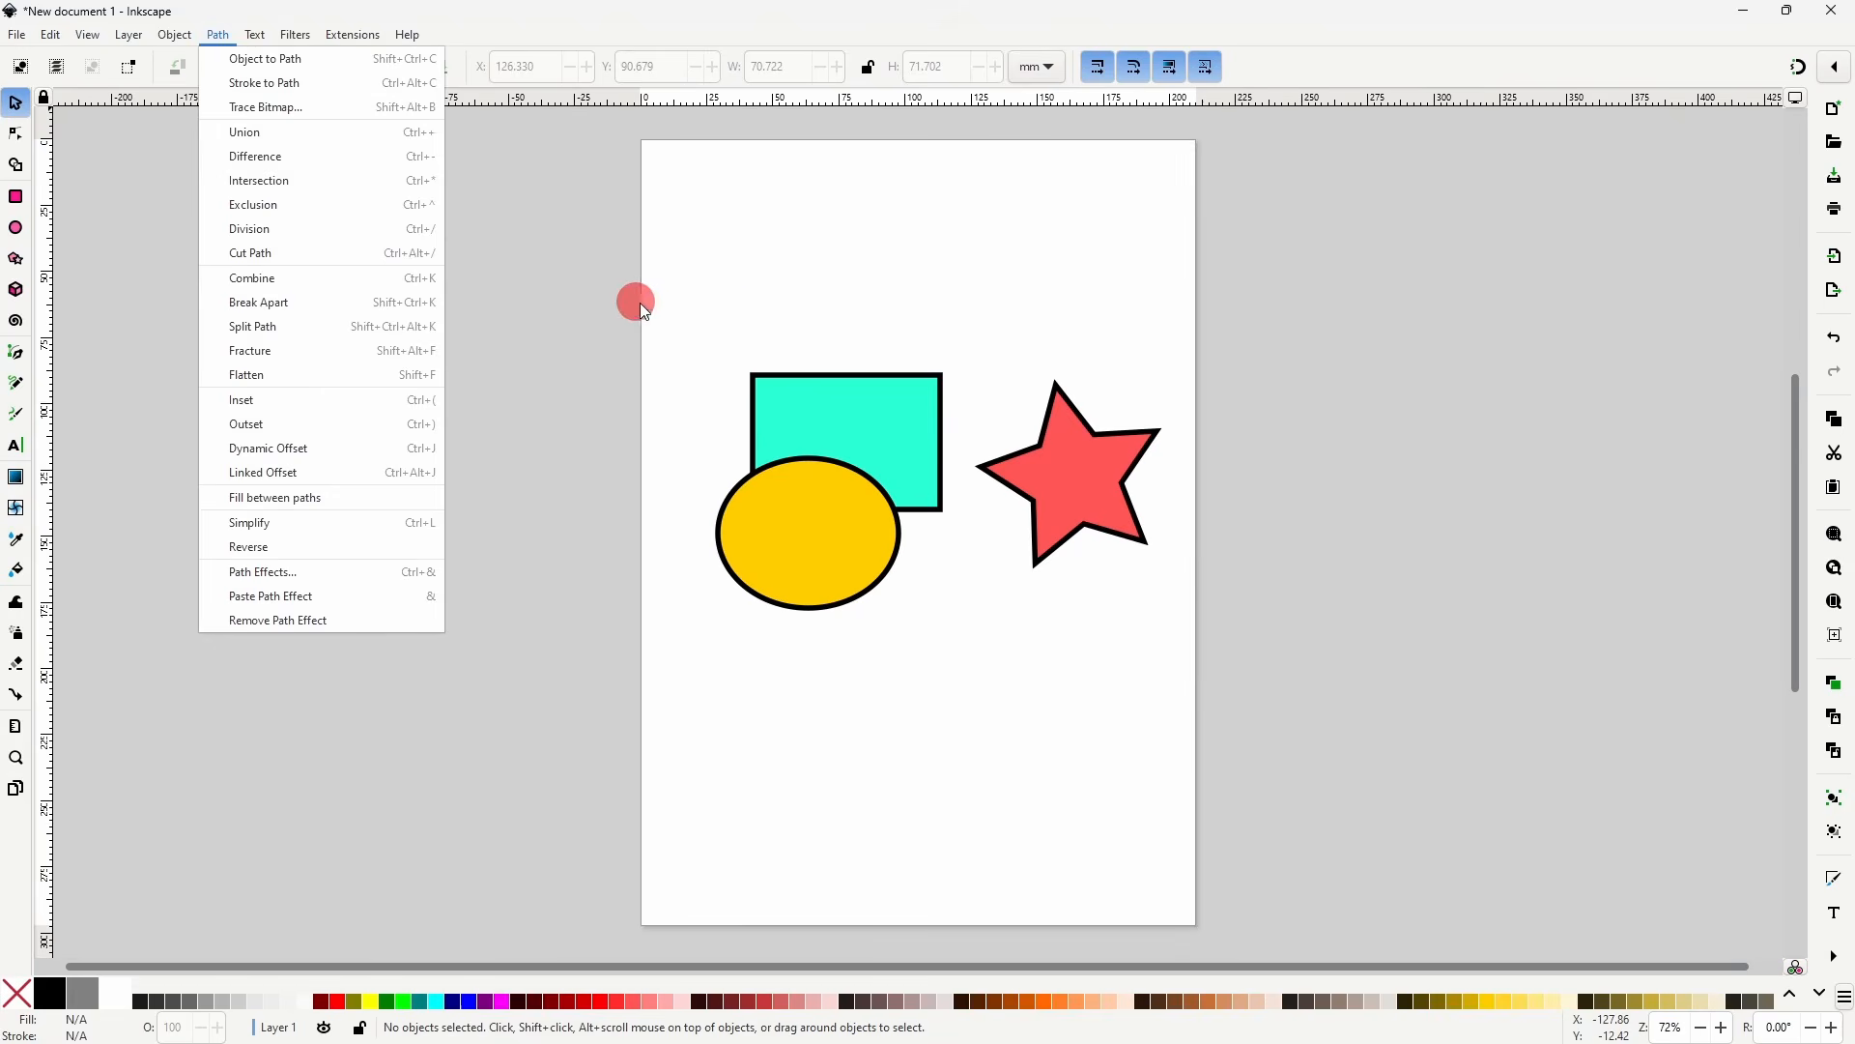
pyautogui.click(1024, 428)
pyautogui.moveTo(699, 292); pyautogui.dragTo(1176, 687)
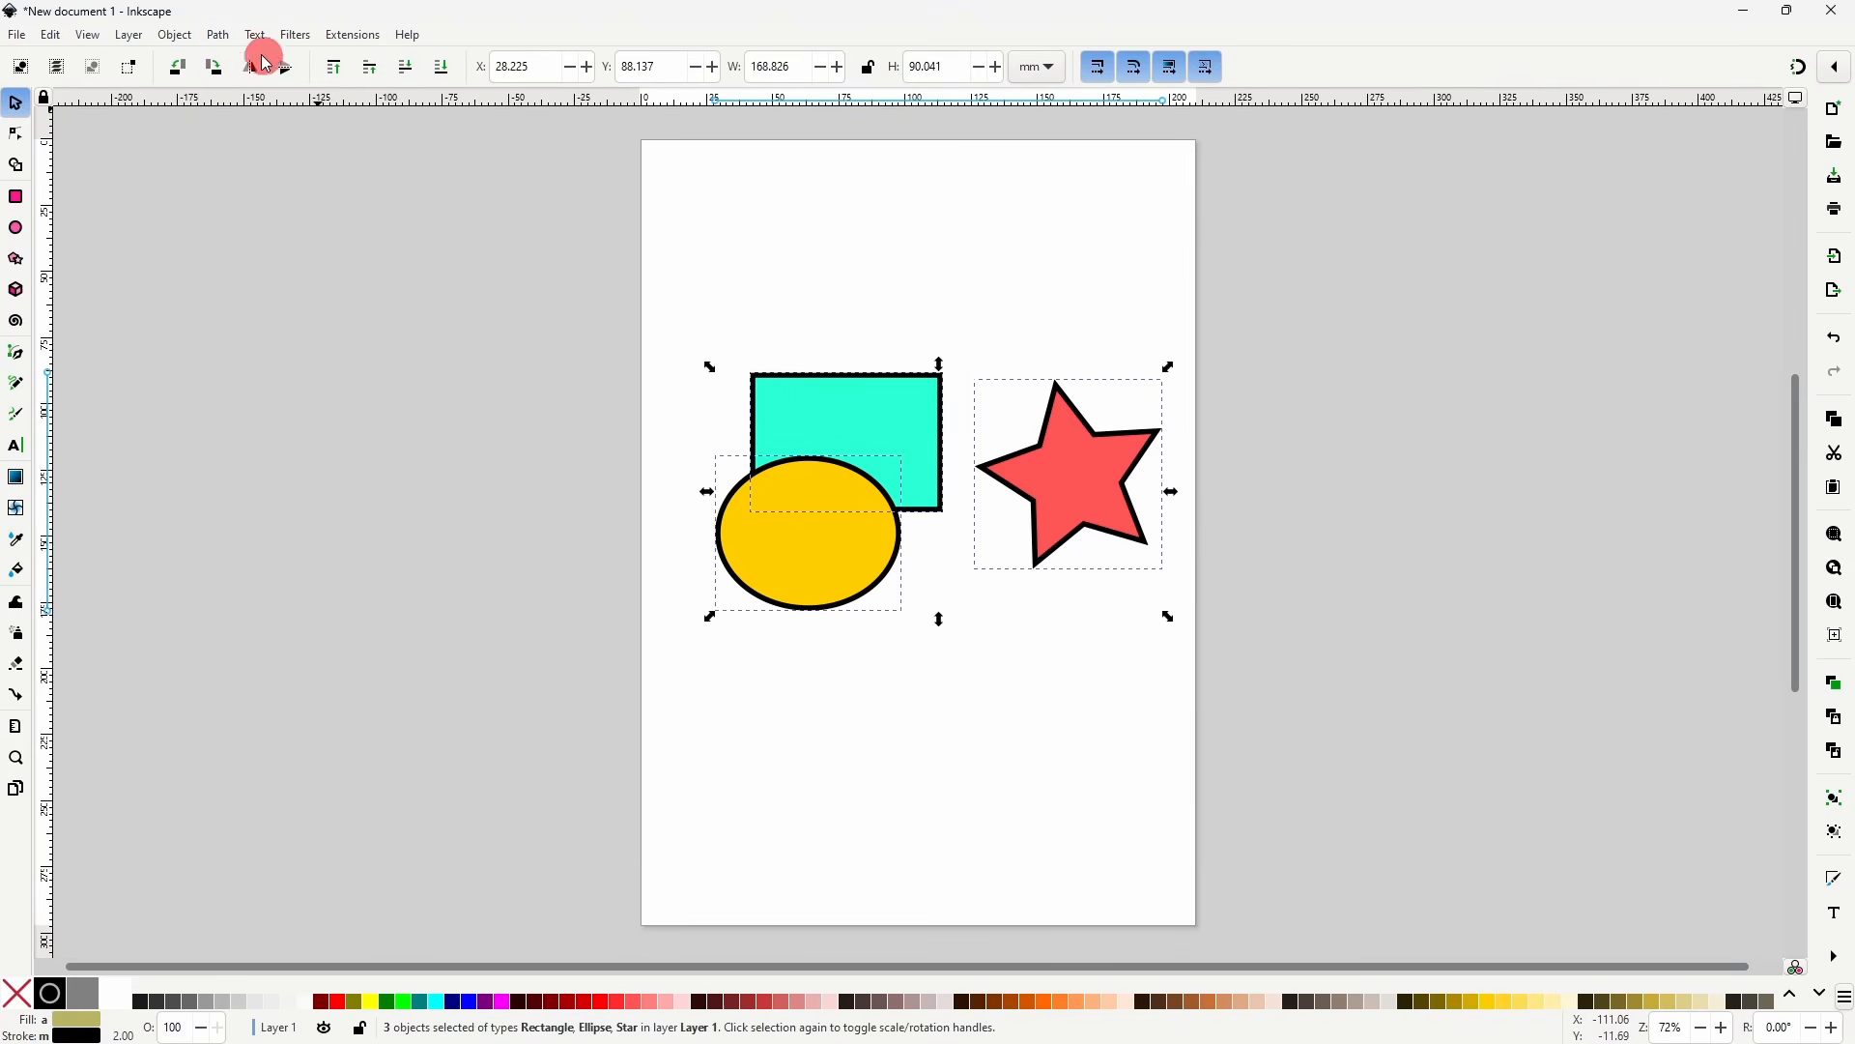
pyautogui.click(221, 35)
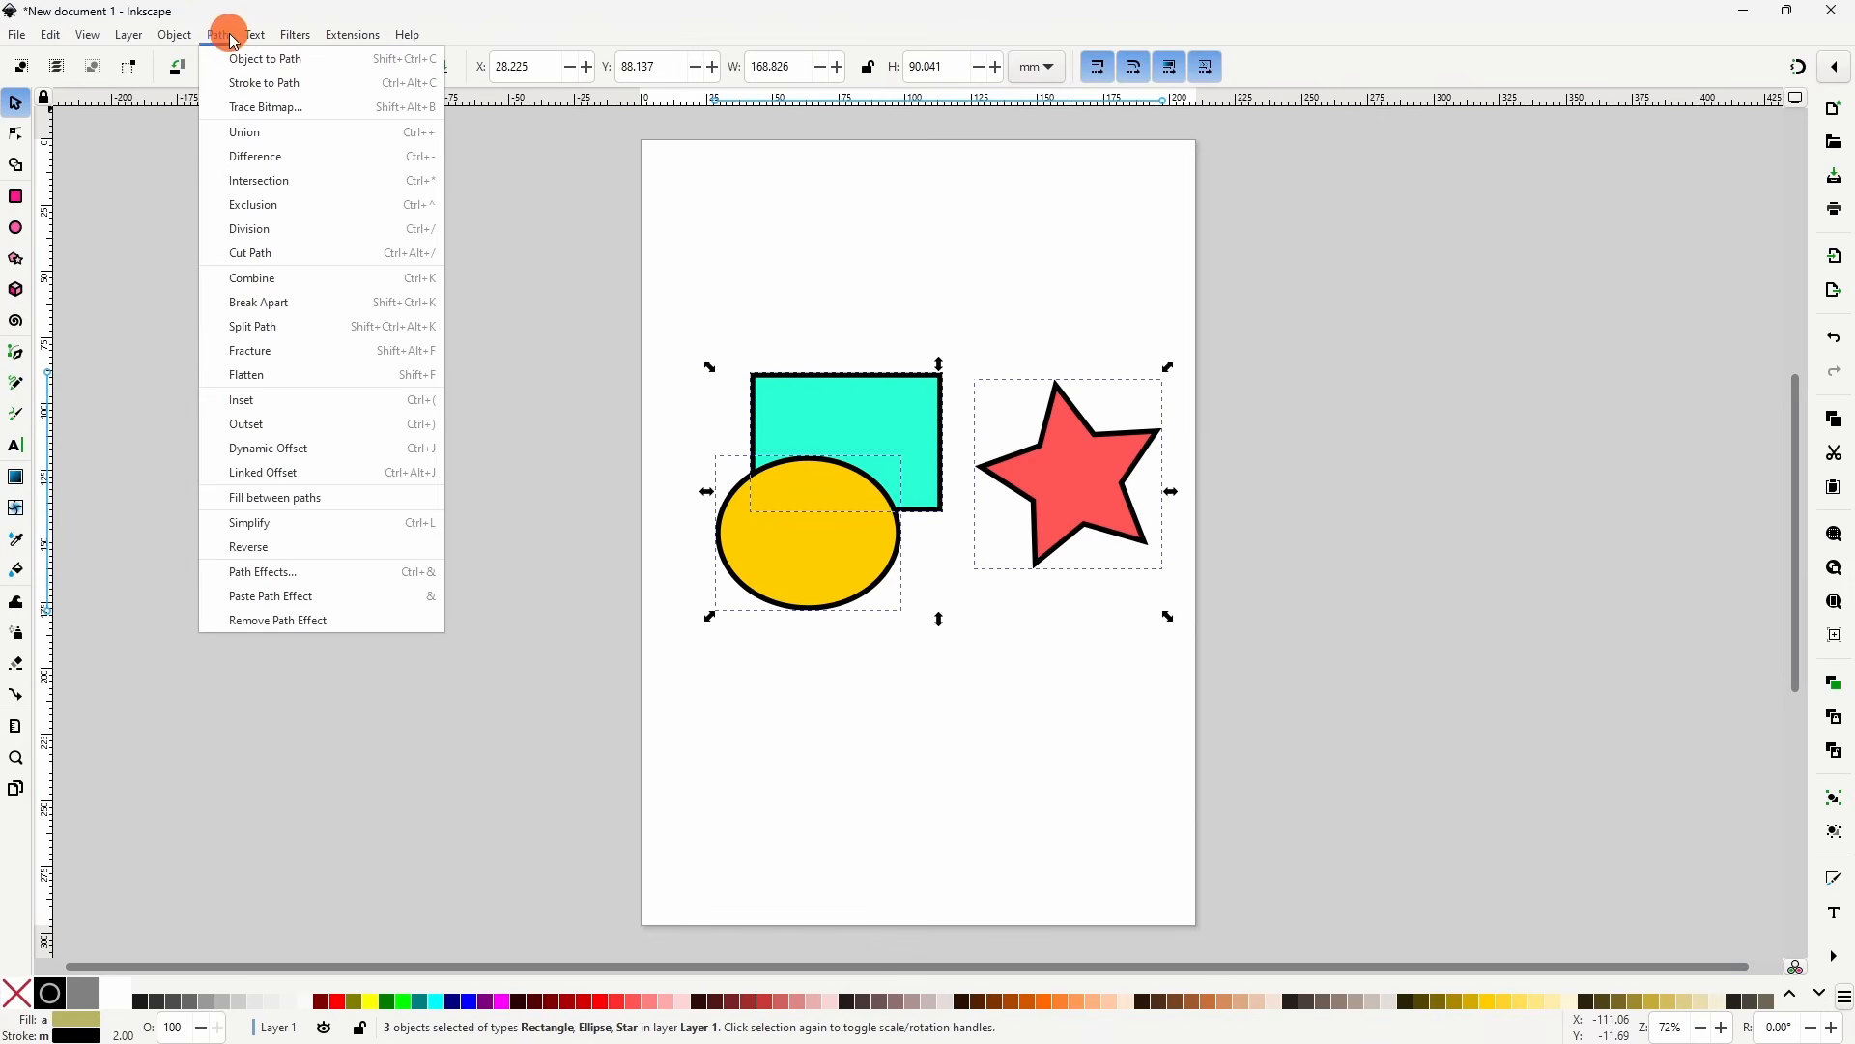
pyautogui.click(340, 135)
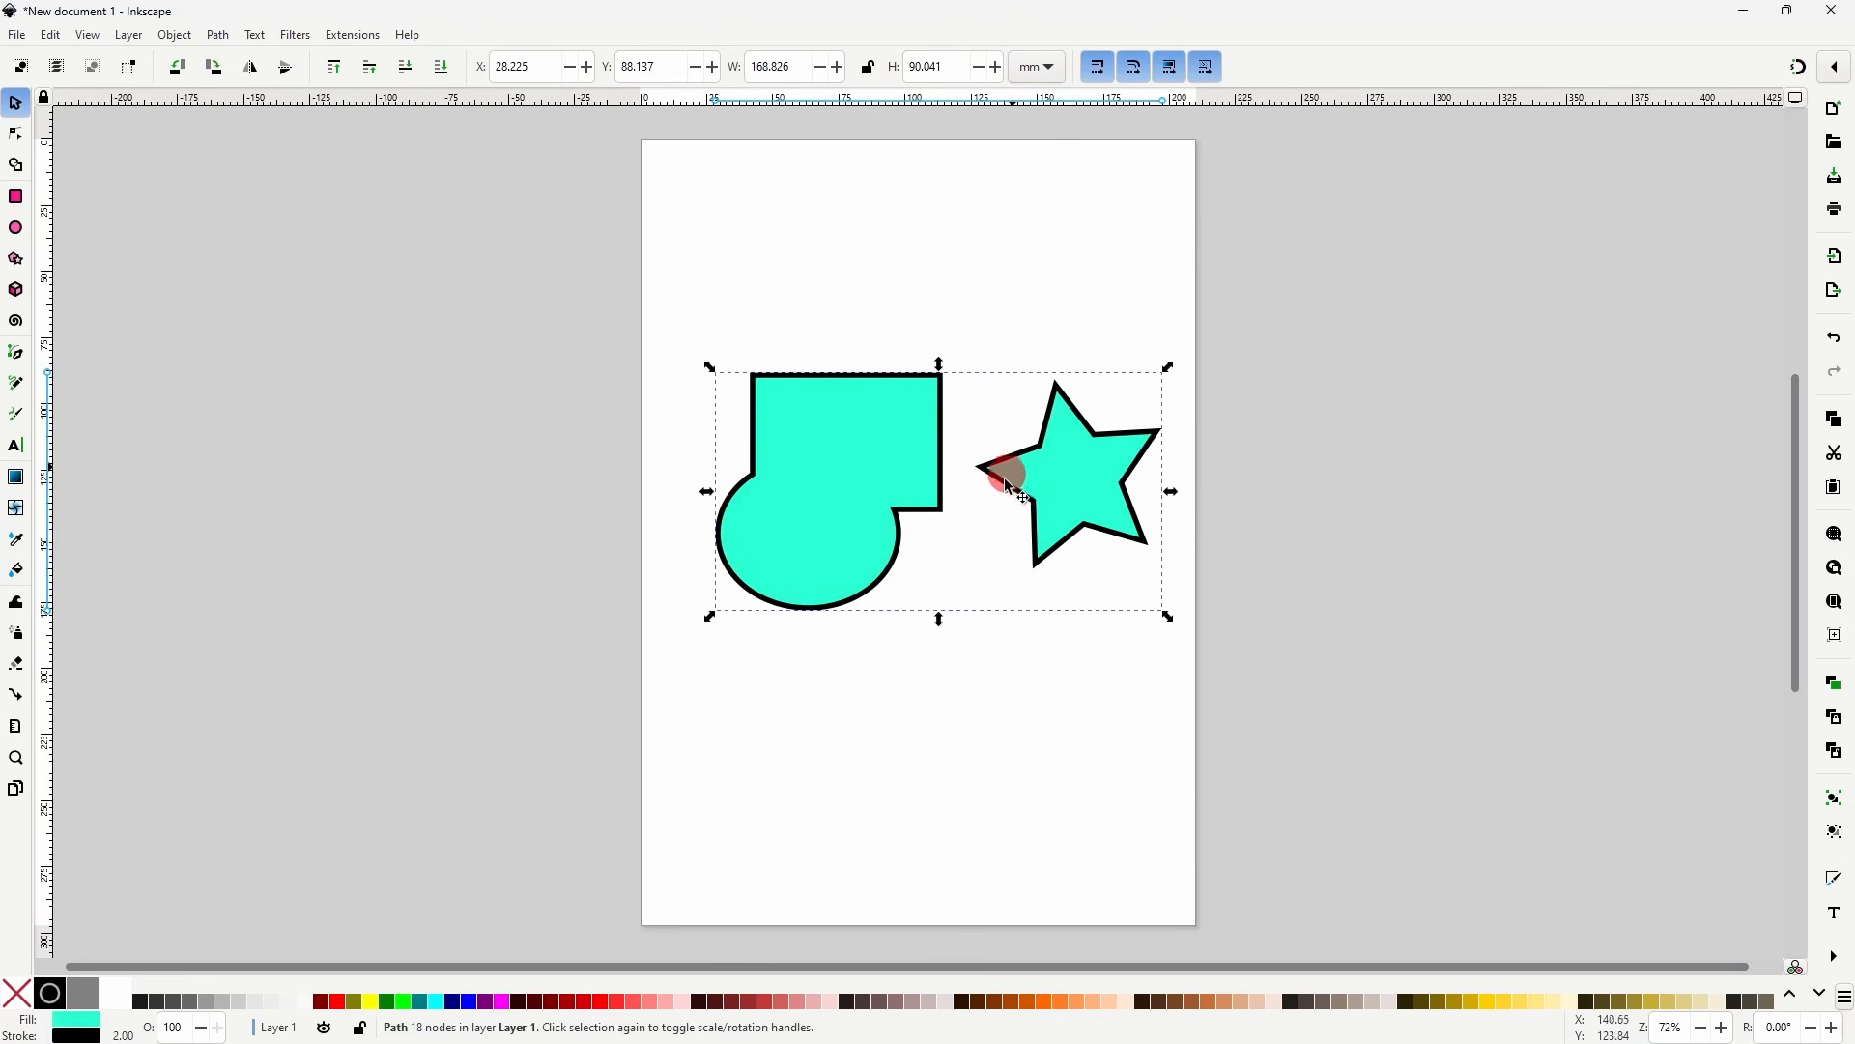
pyautogui.moveTo(925, 472); pyautogui.dragTo(833, 437)
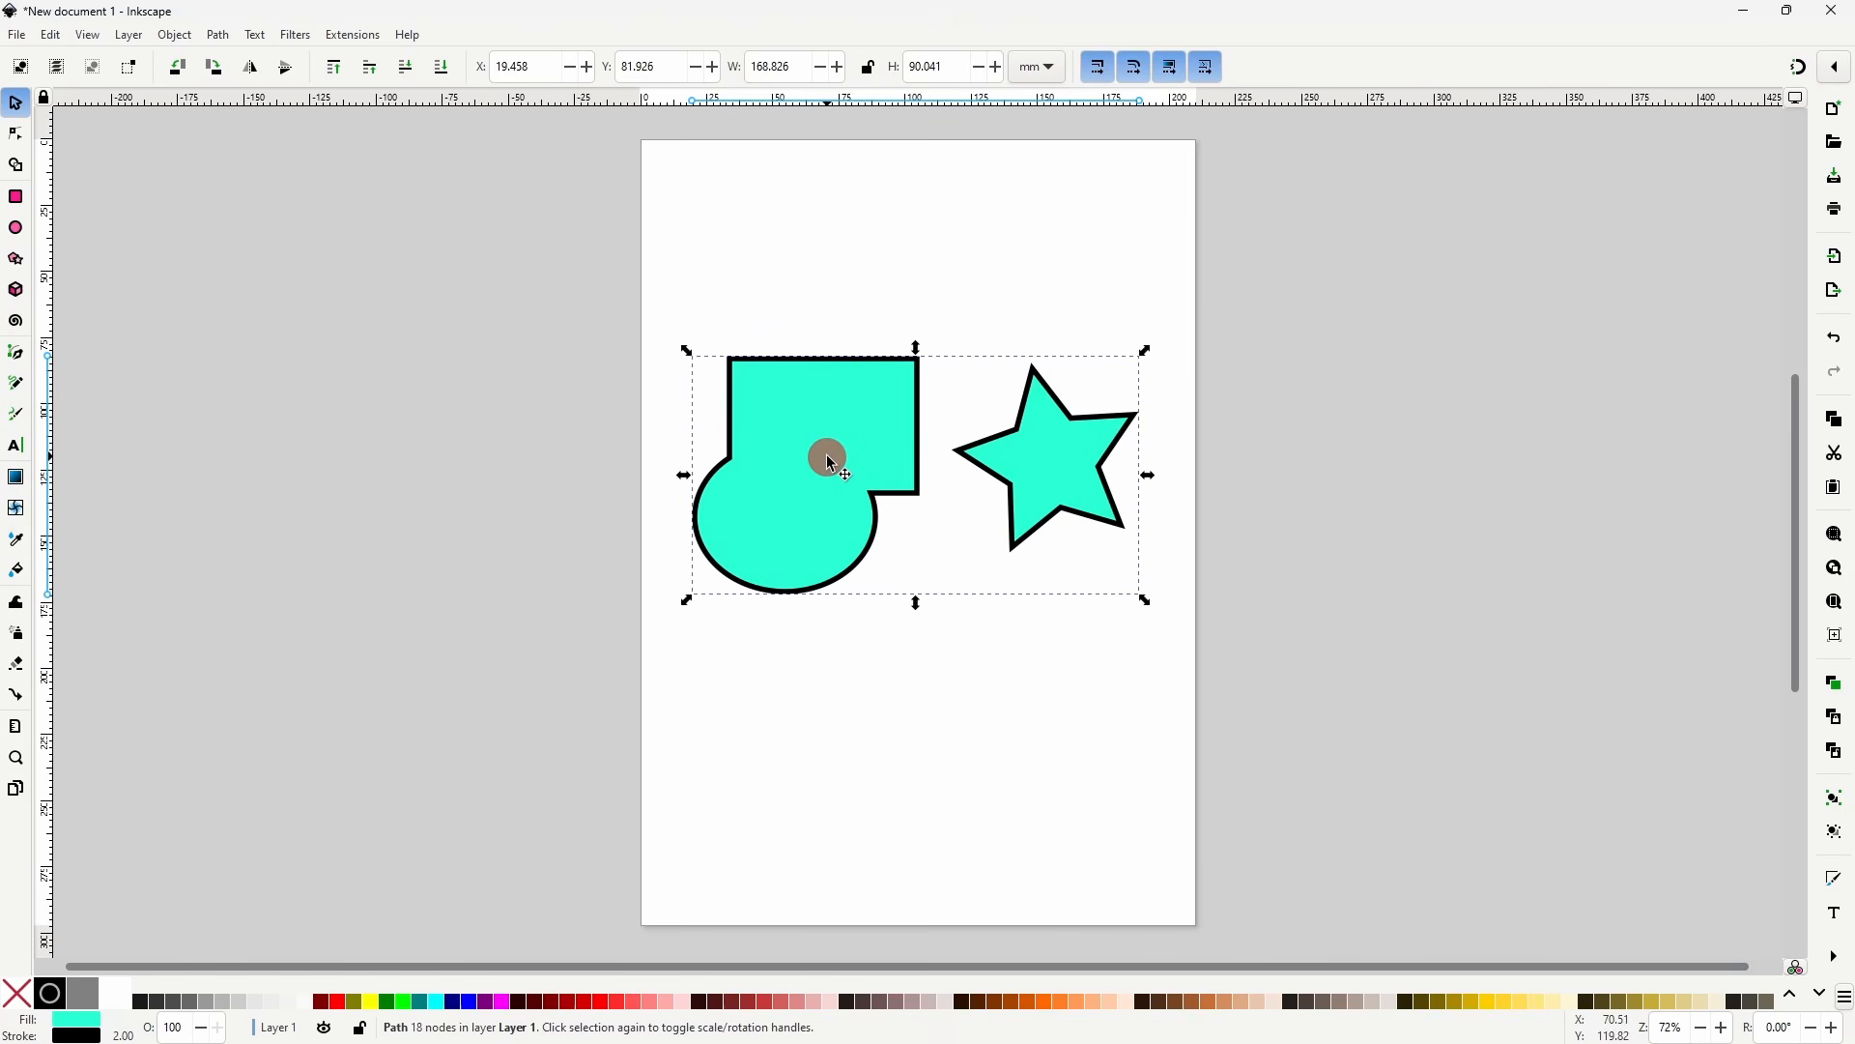
pyautogui.hotkey('ctrl', 'z')
pyautogui.hotkey('ctrl', 'z')
# - Subtract the ellipse from the rectangle with the Difference operation and undo it
pyautogui.moveTo(690, 305); pyautogui.dragTo(1000, 655)
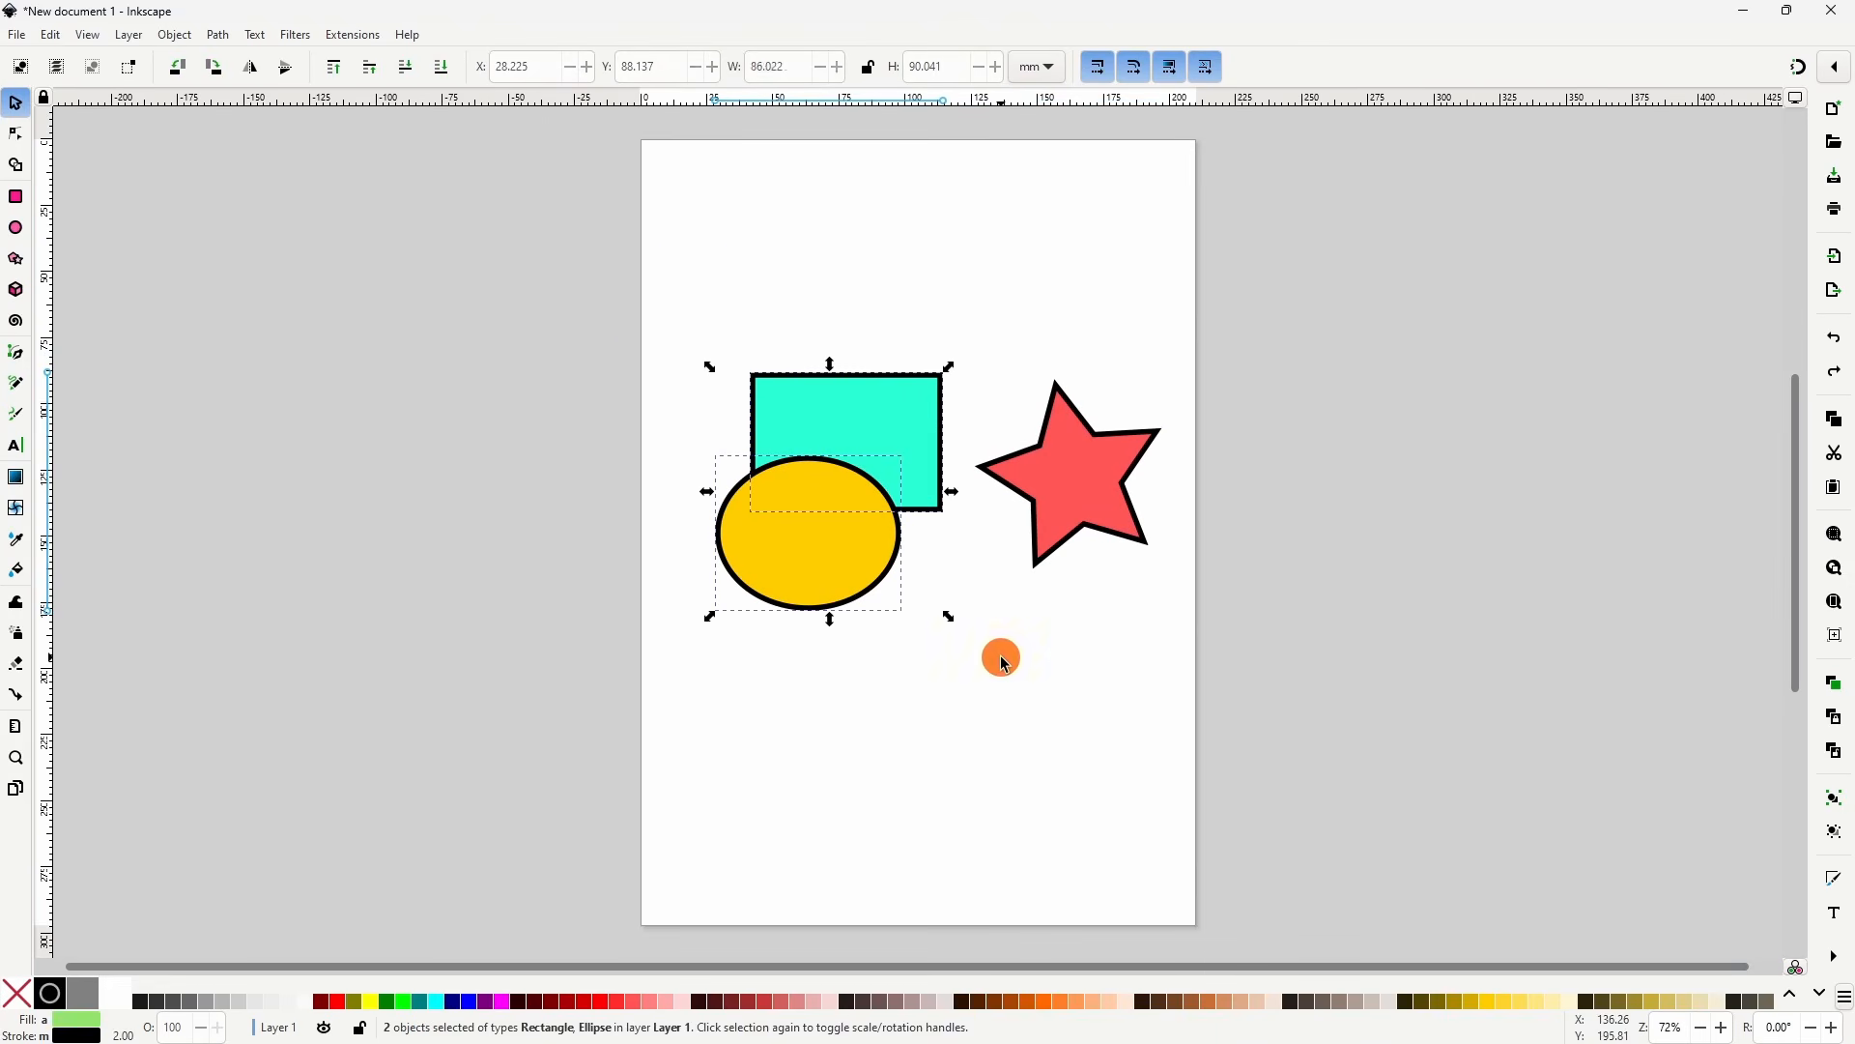
pyautogui.click(221, 37)
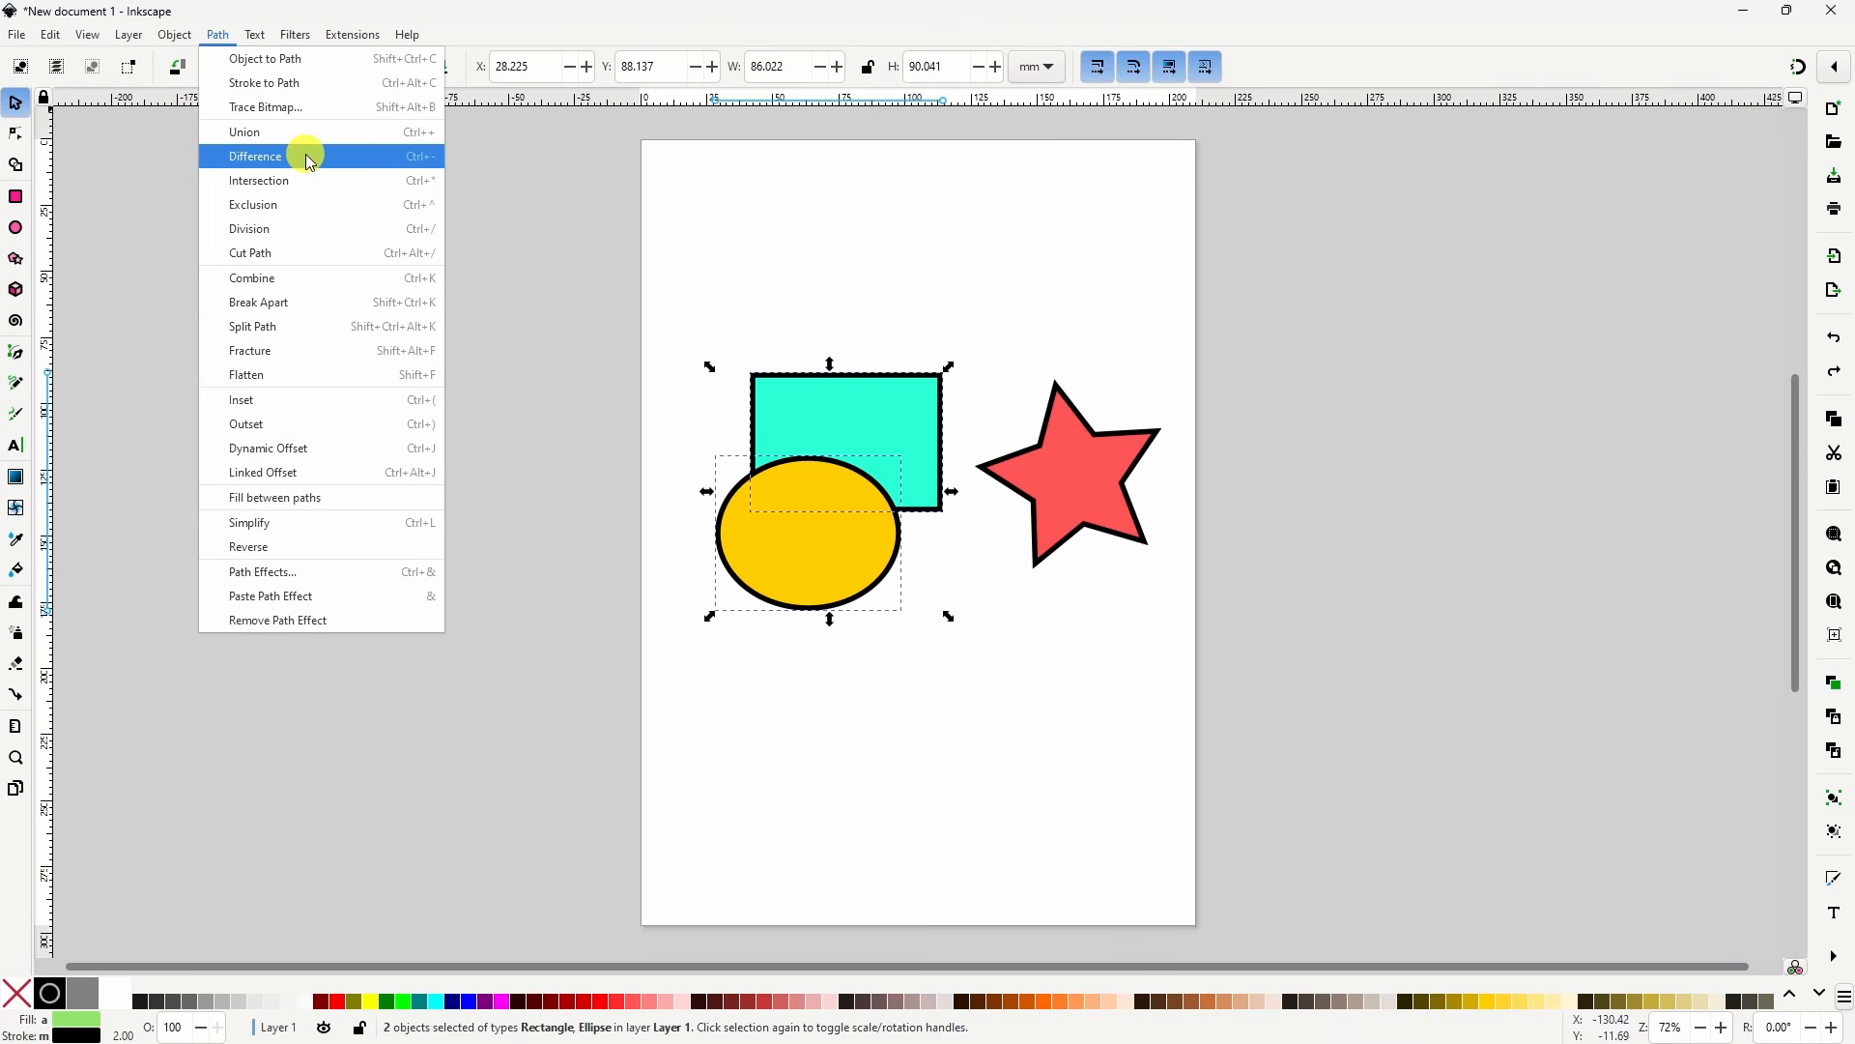
pyautogui.click(338, 158)
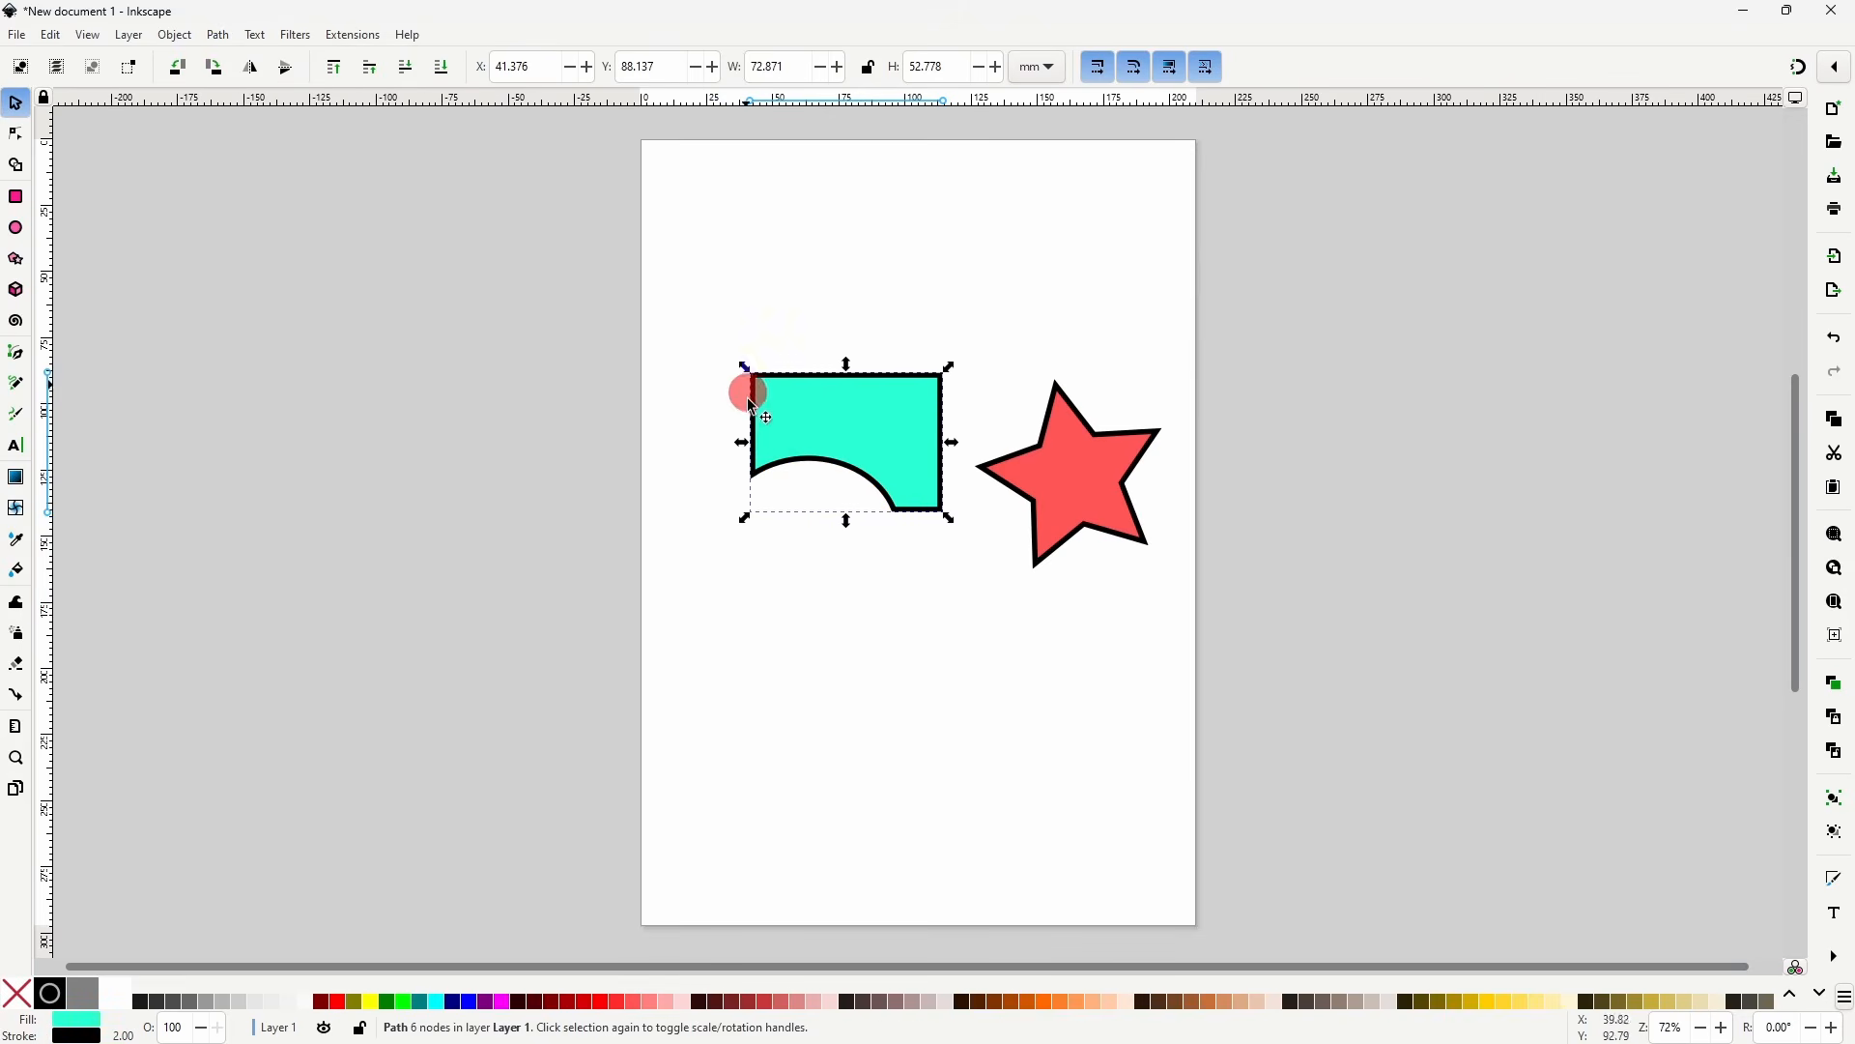
pyautogui.click(815, 519)
pyautogui.hotkey('ctrl', 'z')
# - Apply the Intersection operation to the rectangle and ellipse, keeping only their overlap, and undo it
pyautogui.moveTo(696, 345); pyautogui.dragTo(957, 641)
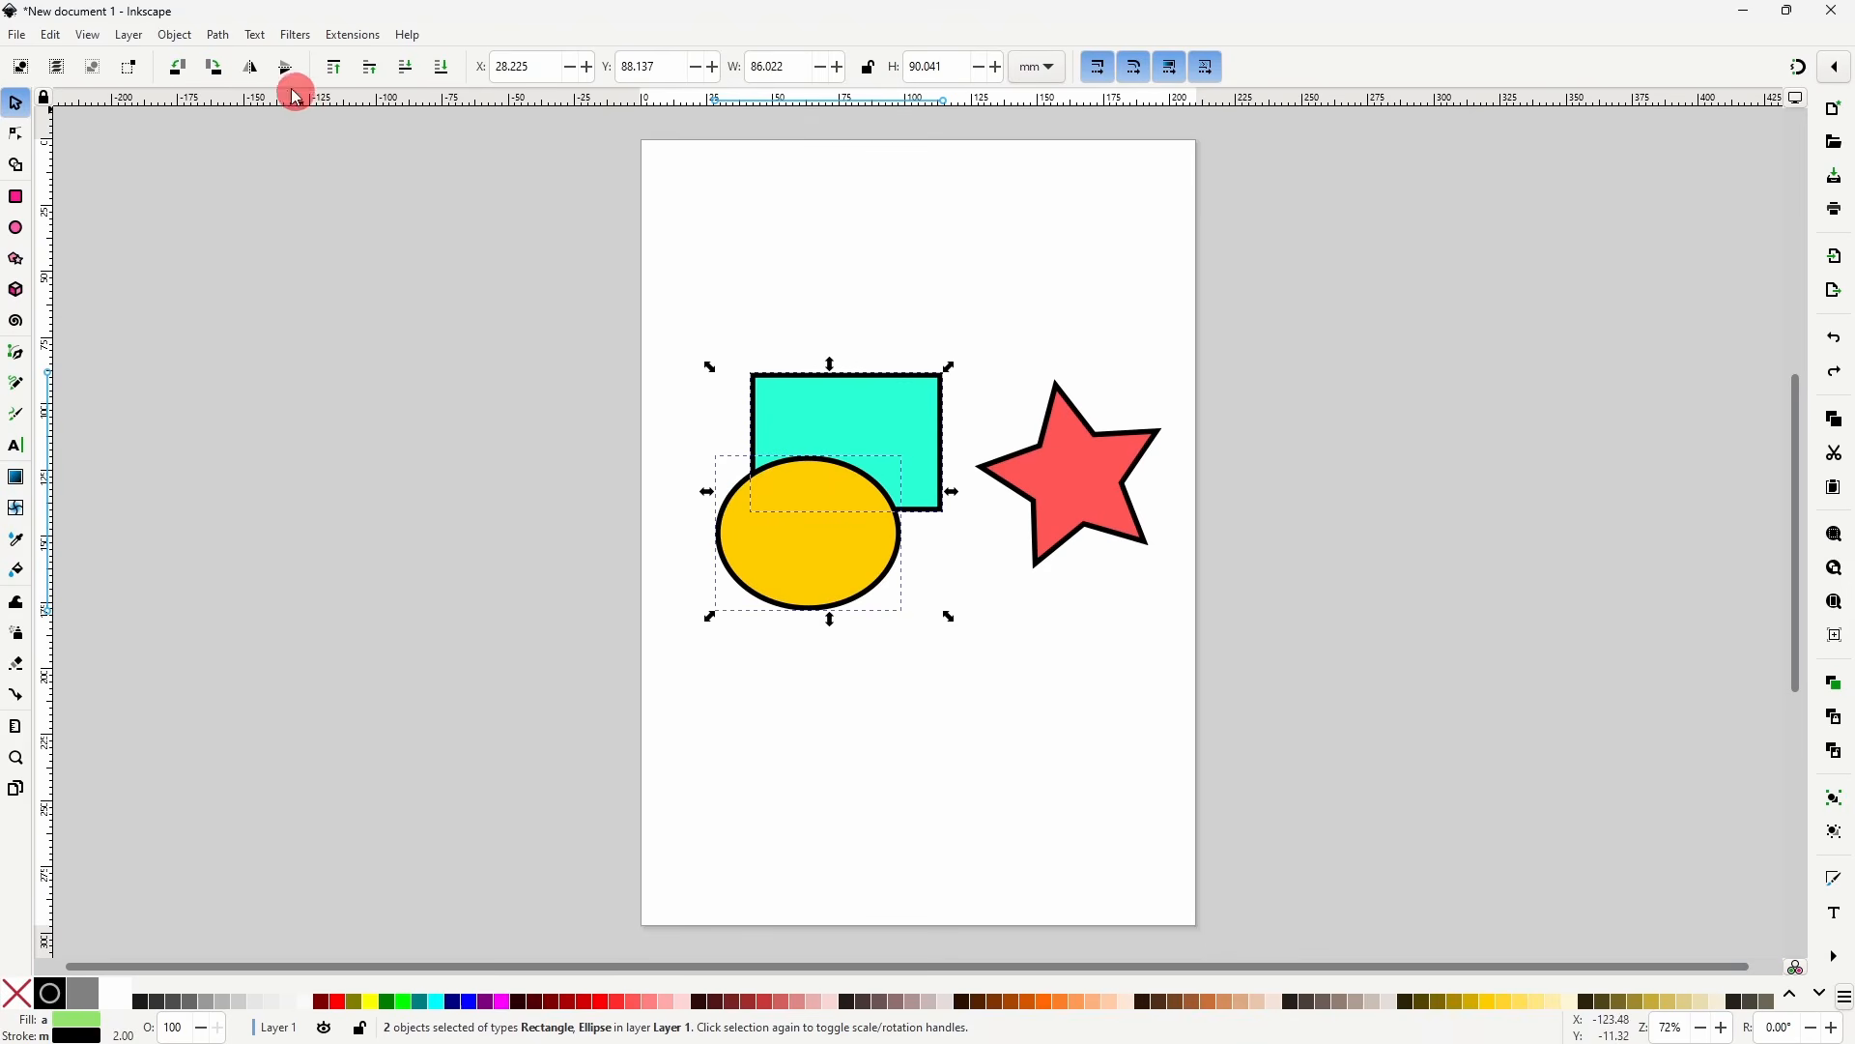
pyautogui.click(218, 35)
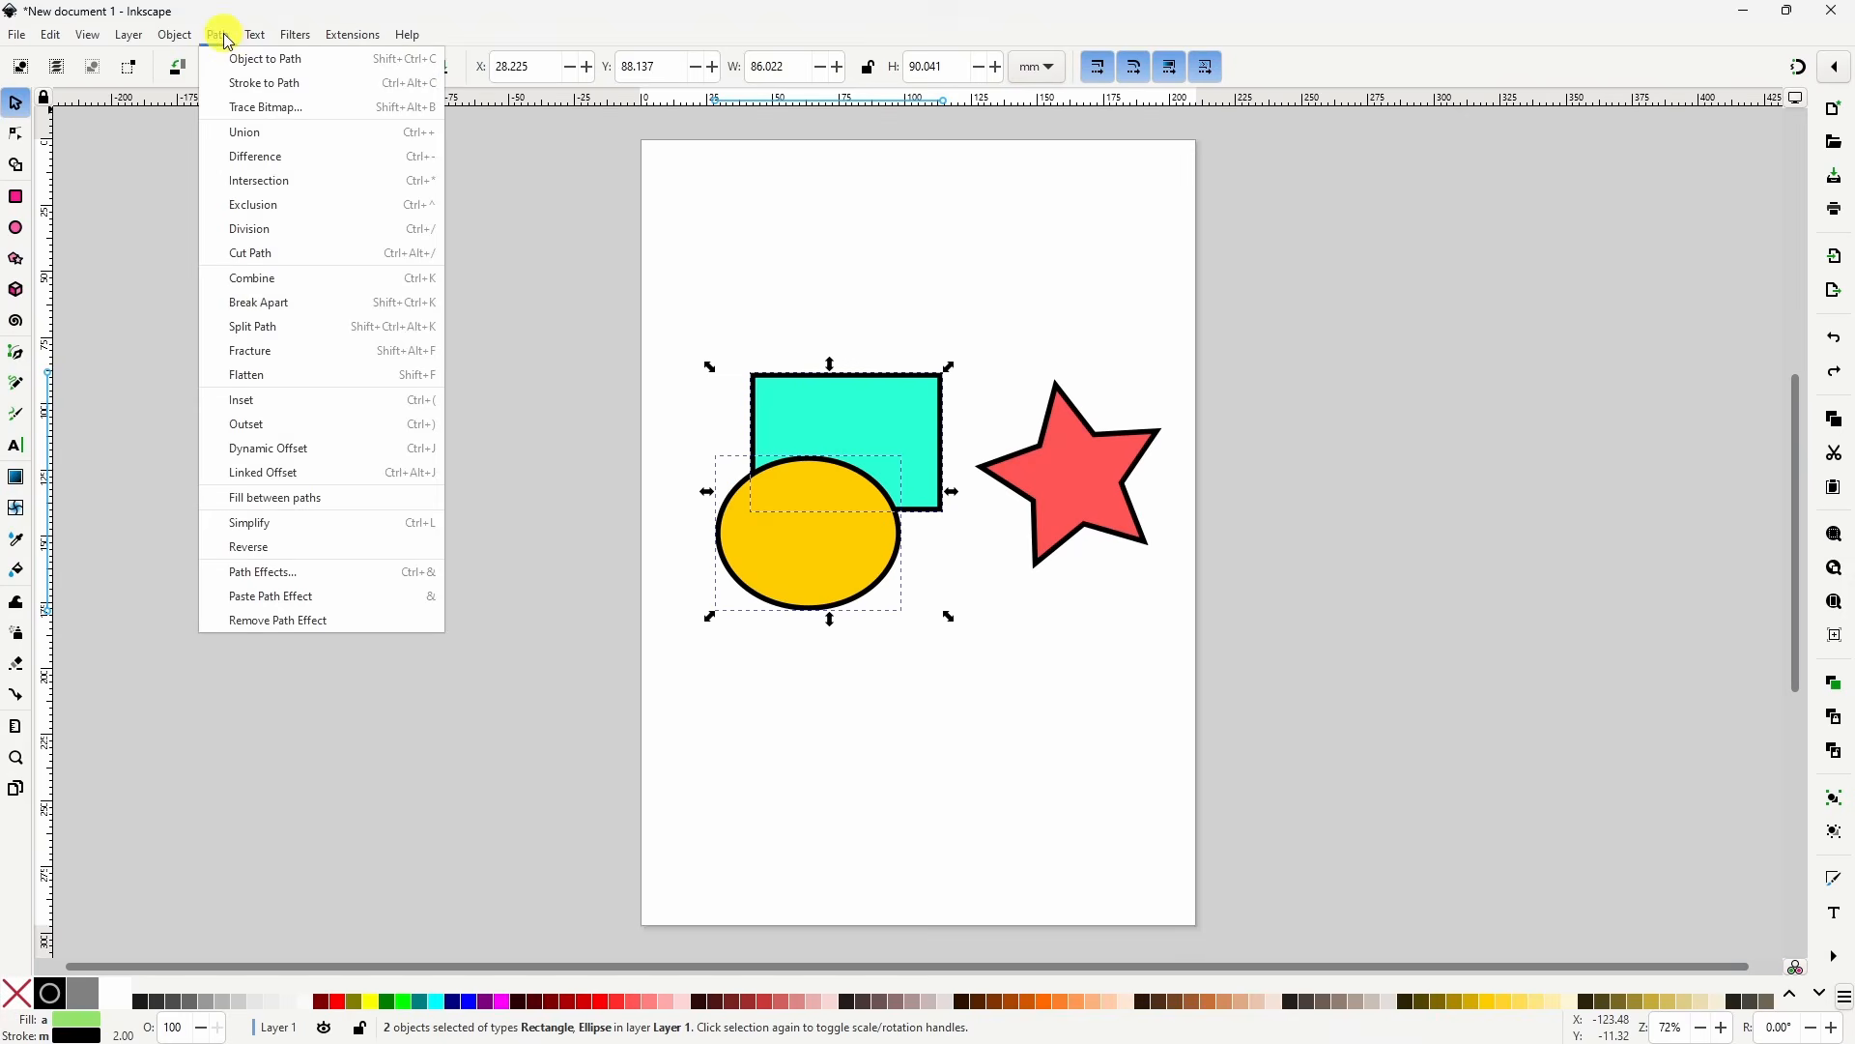
pyautogui.click(305, 180)
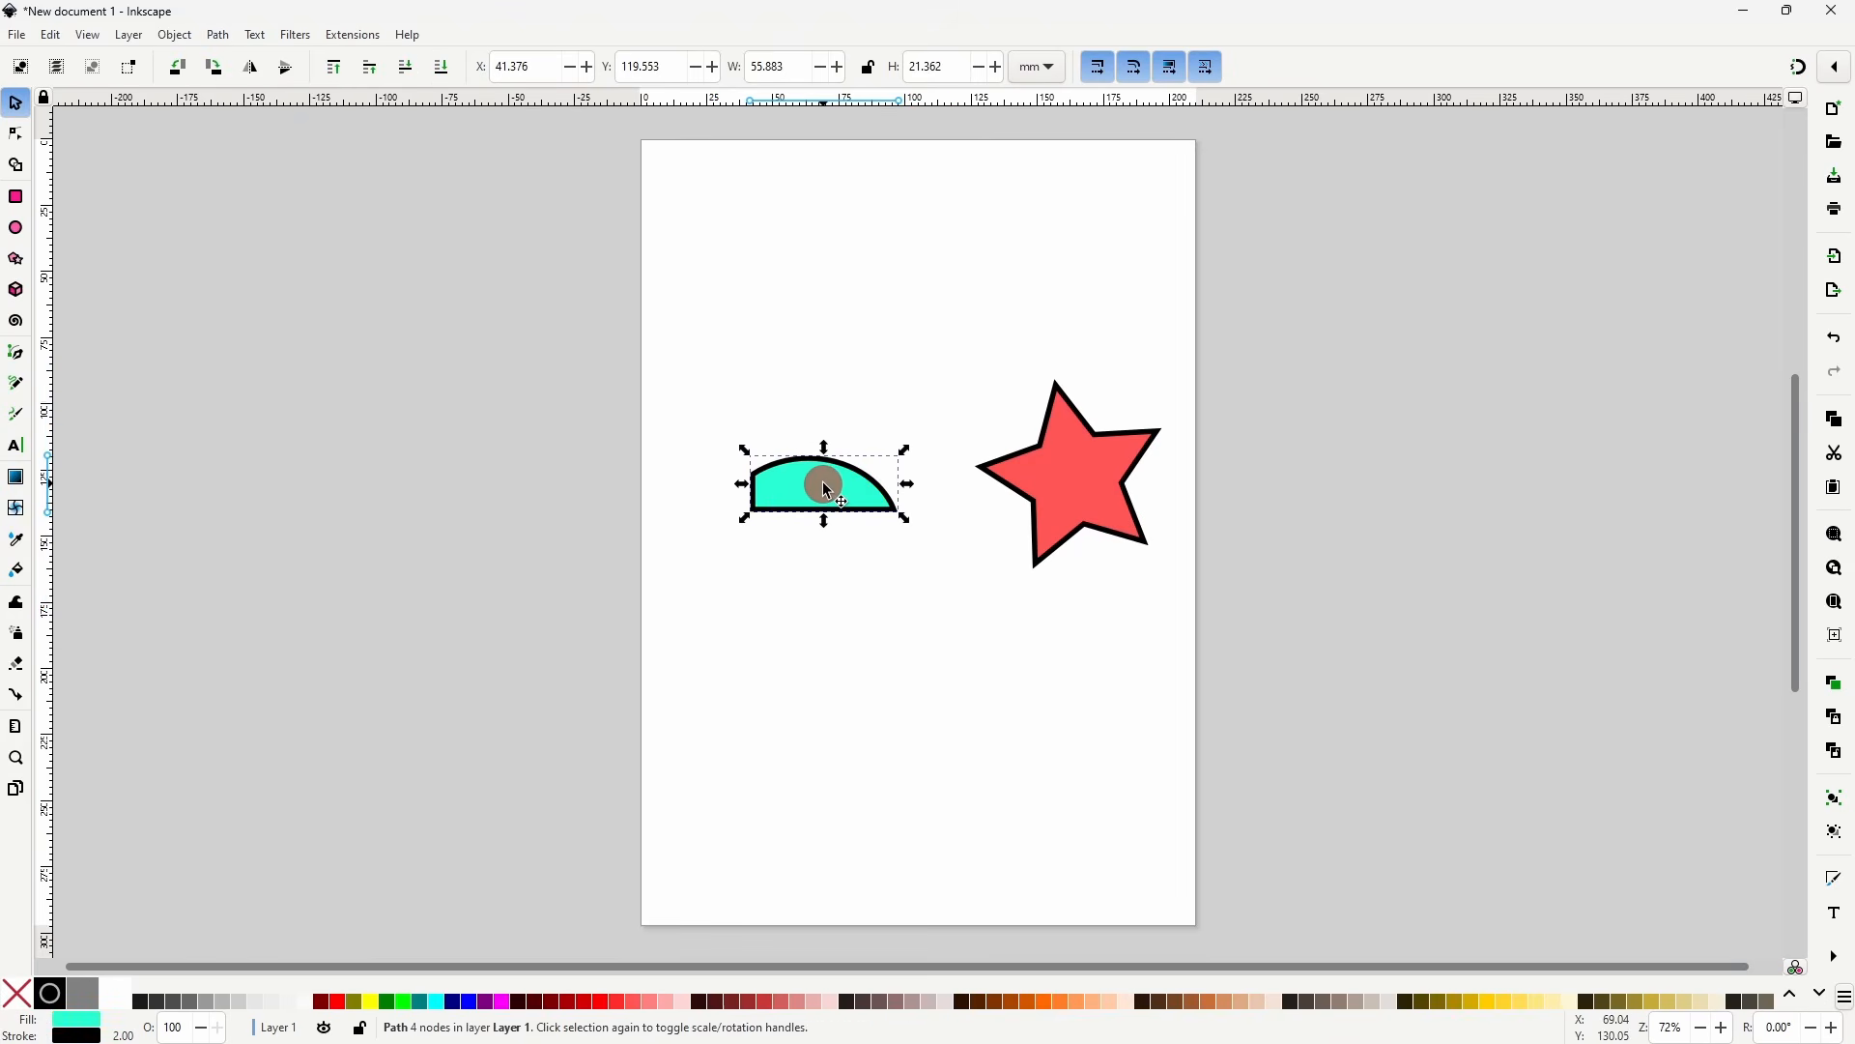
pyautogui.hotkey('ctrl', 'z')
# - Apply the Exclusion operation to the rectangle and ellipse, nudge the resulting path slightly, and undo the move and the exclusion
pyautogui.moveTo(681, 319); pyautogui.dragTo(1010, 688)
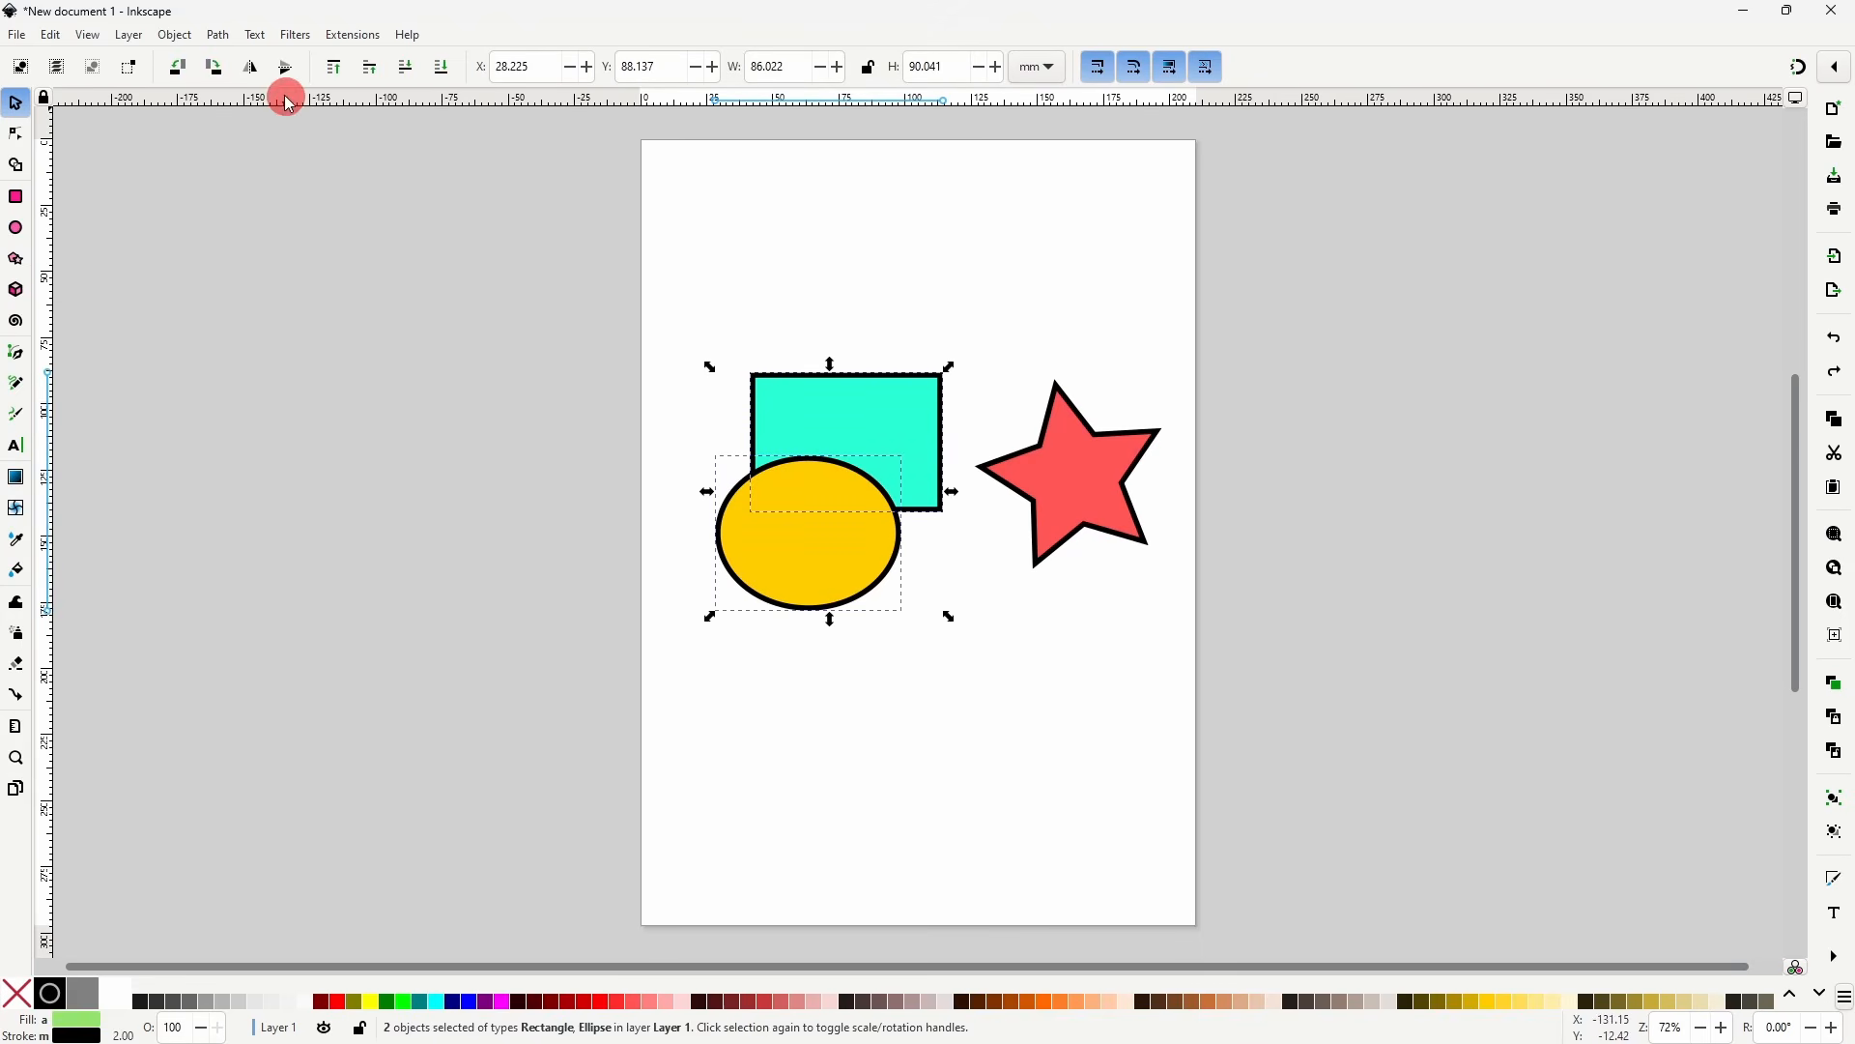
pyautogui.click(228, 35)
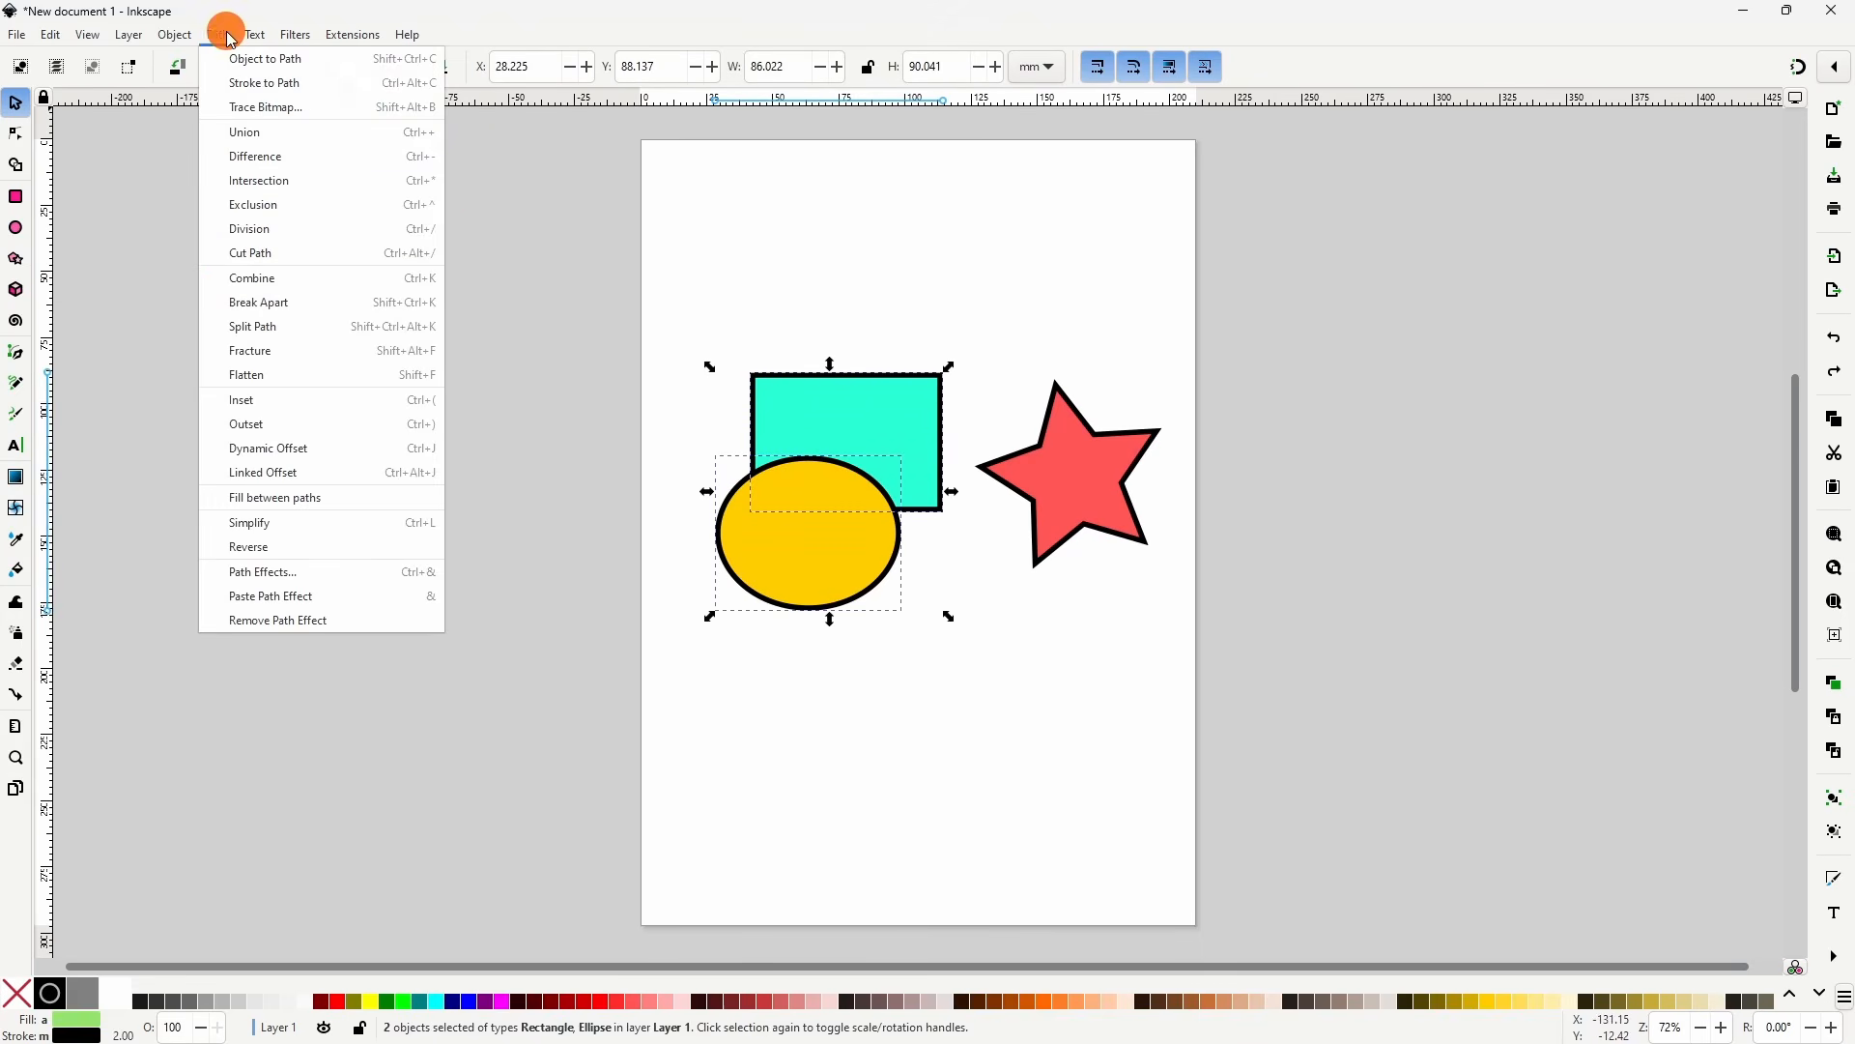
pyautogui.click(340, 204)
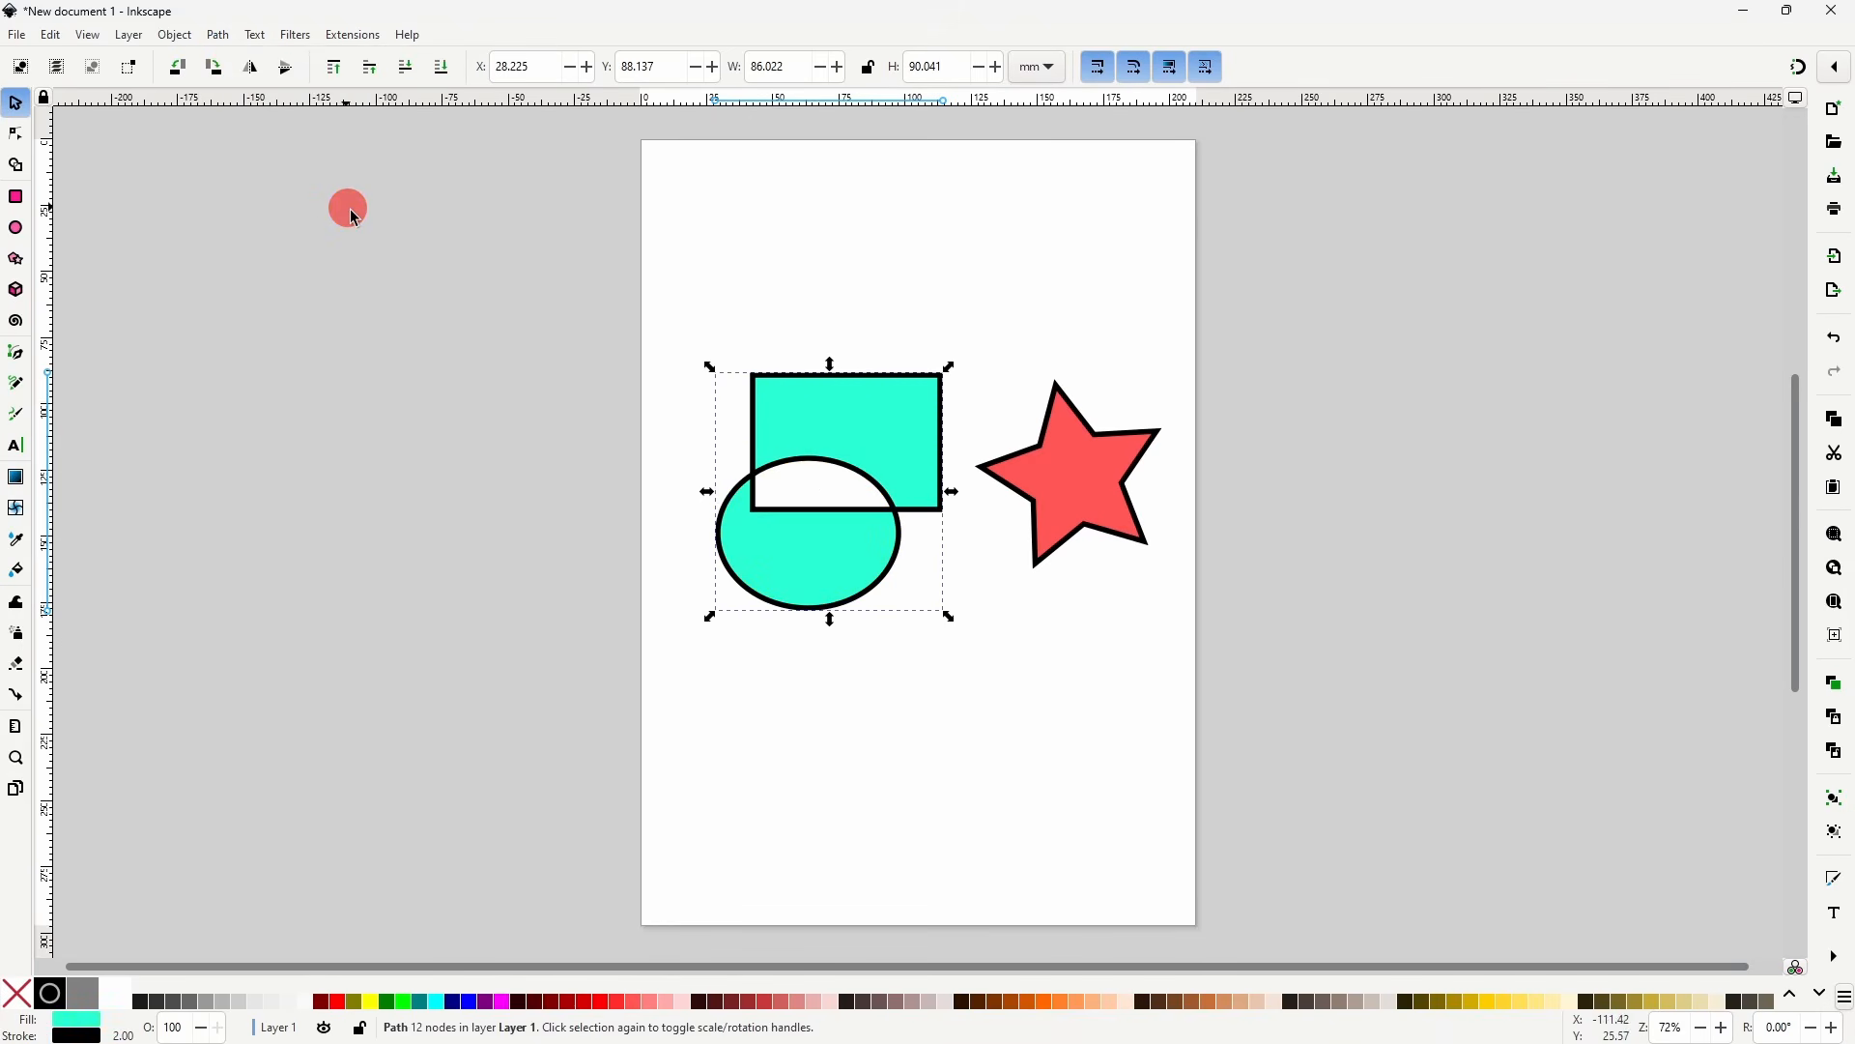
pyautogui.moveTo(841, 544); pyautogui.dragTo(845, 554)
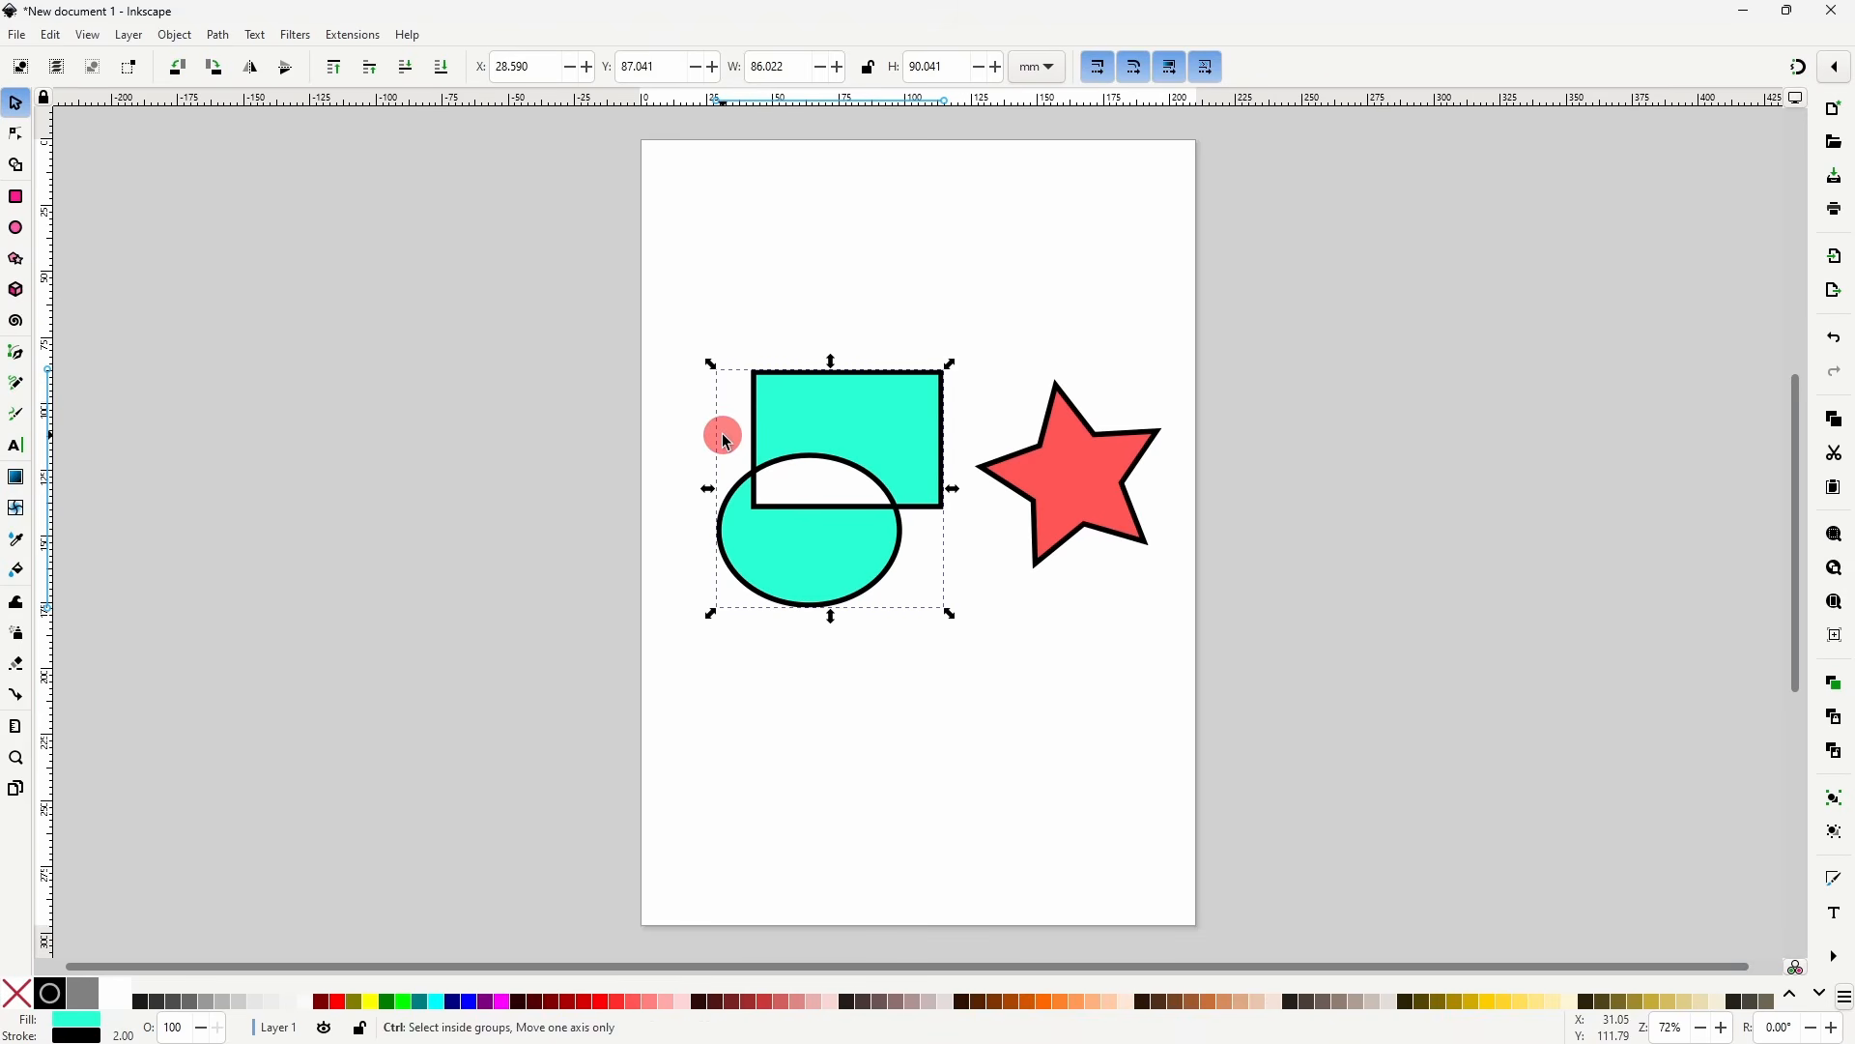
pyautogui.hotkey('ctrl', 'z')
pyautogui.hotkey('ctrl', 'z')
# - Divide the rectangle along the ellipse with the Division operation and move the cut-out piece down and left, clear of the remaining shape
pyautogui.moveTo(658, 327); pyautogui.dragTo(961, 654)
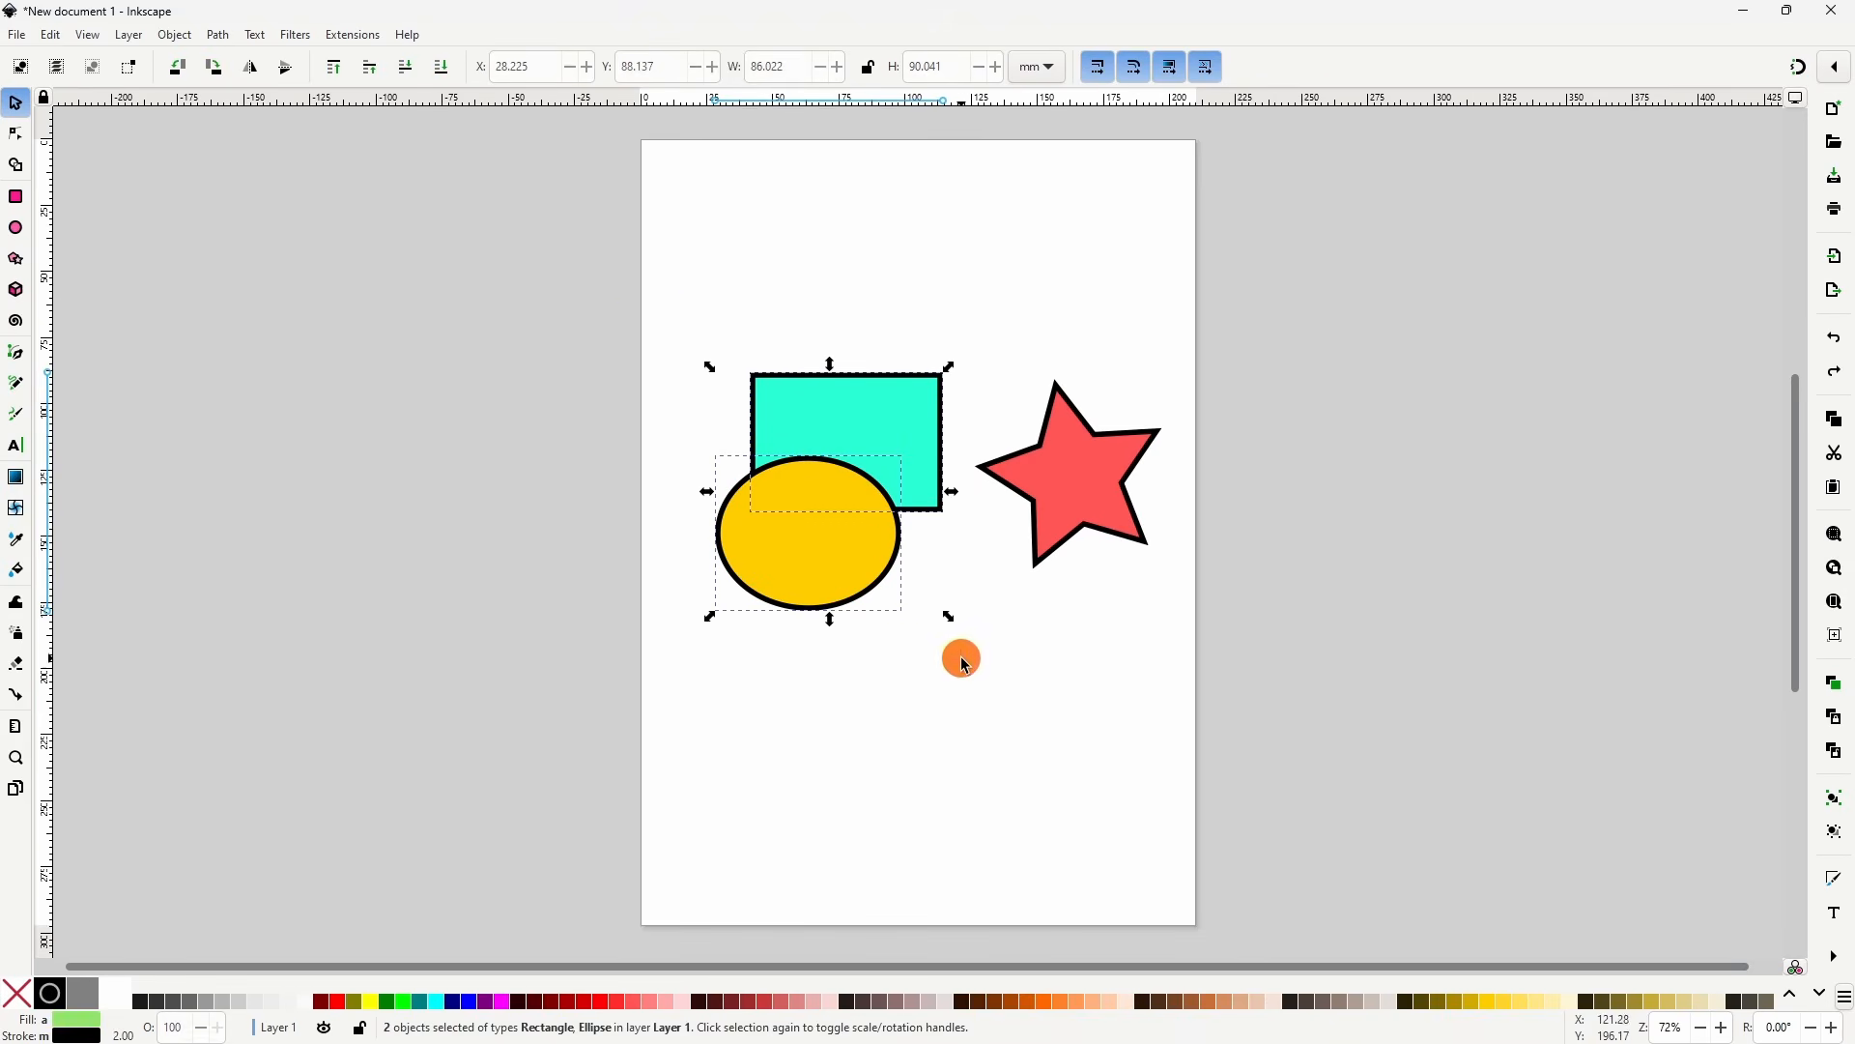
pyautogui.click(220, 35)
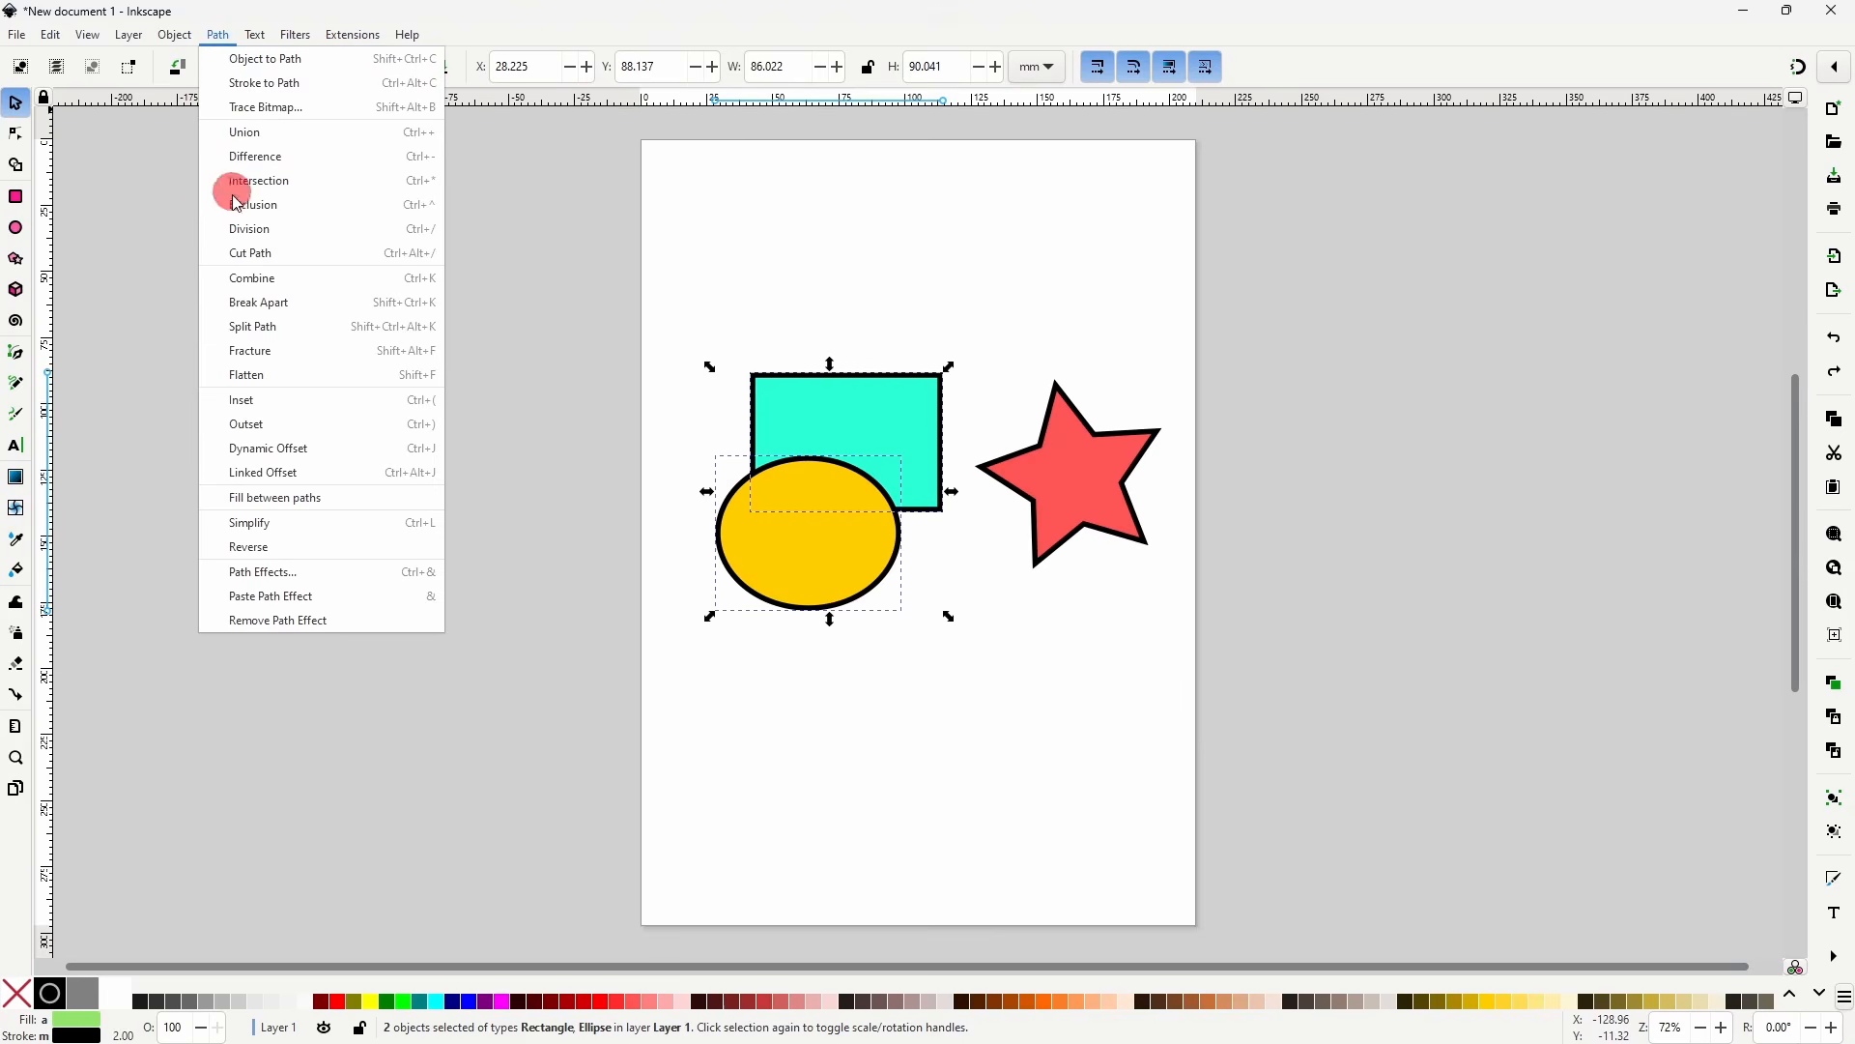
pyautogui.click(339, 237)
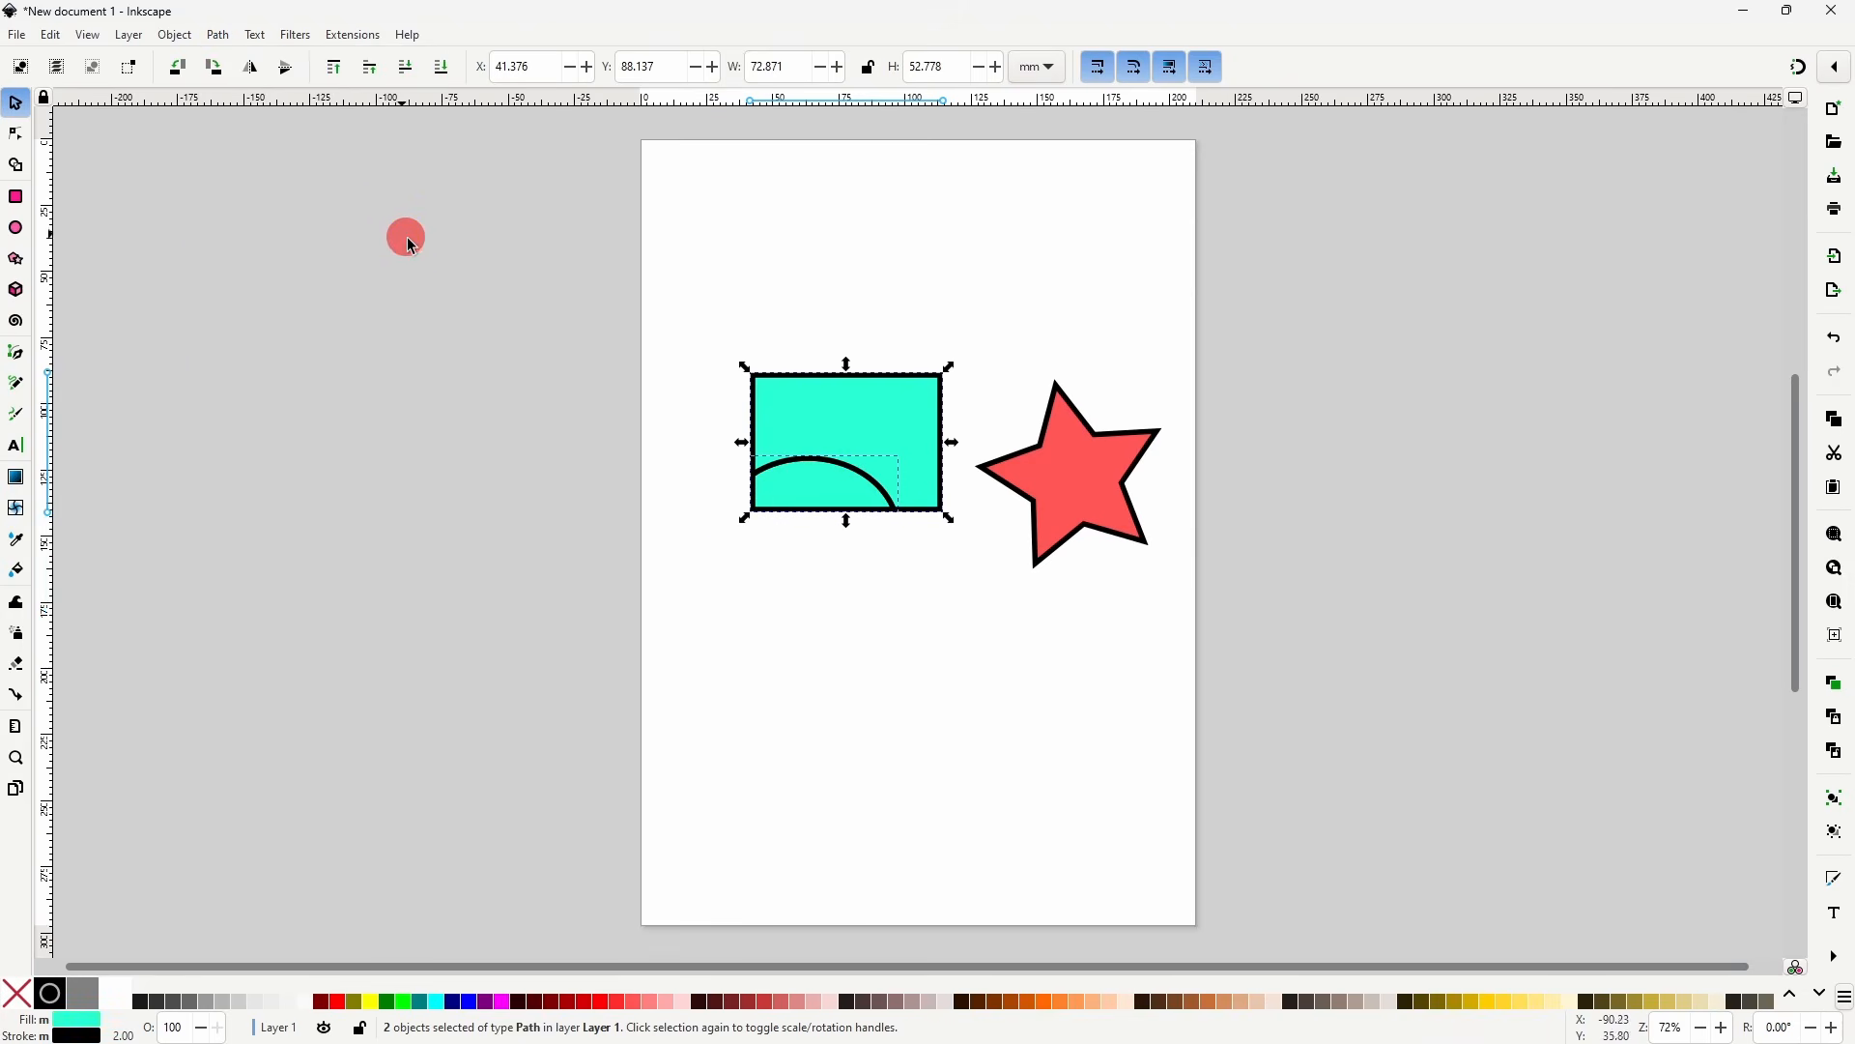
pyautogui.click(639, 445)
pyautogui.moveTo(849, 484); pyautogui.dragTo(810, 562)
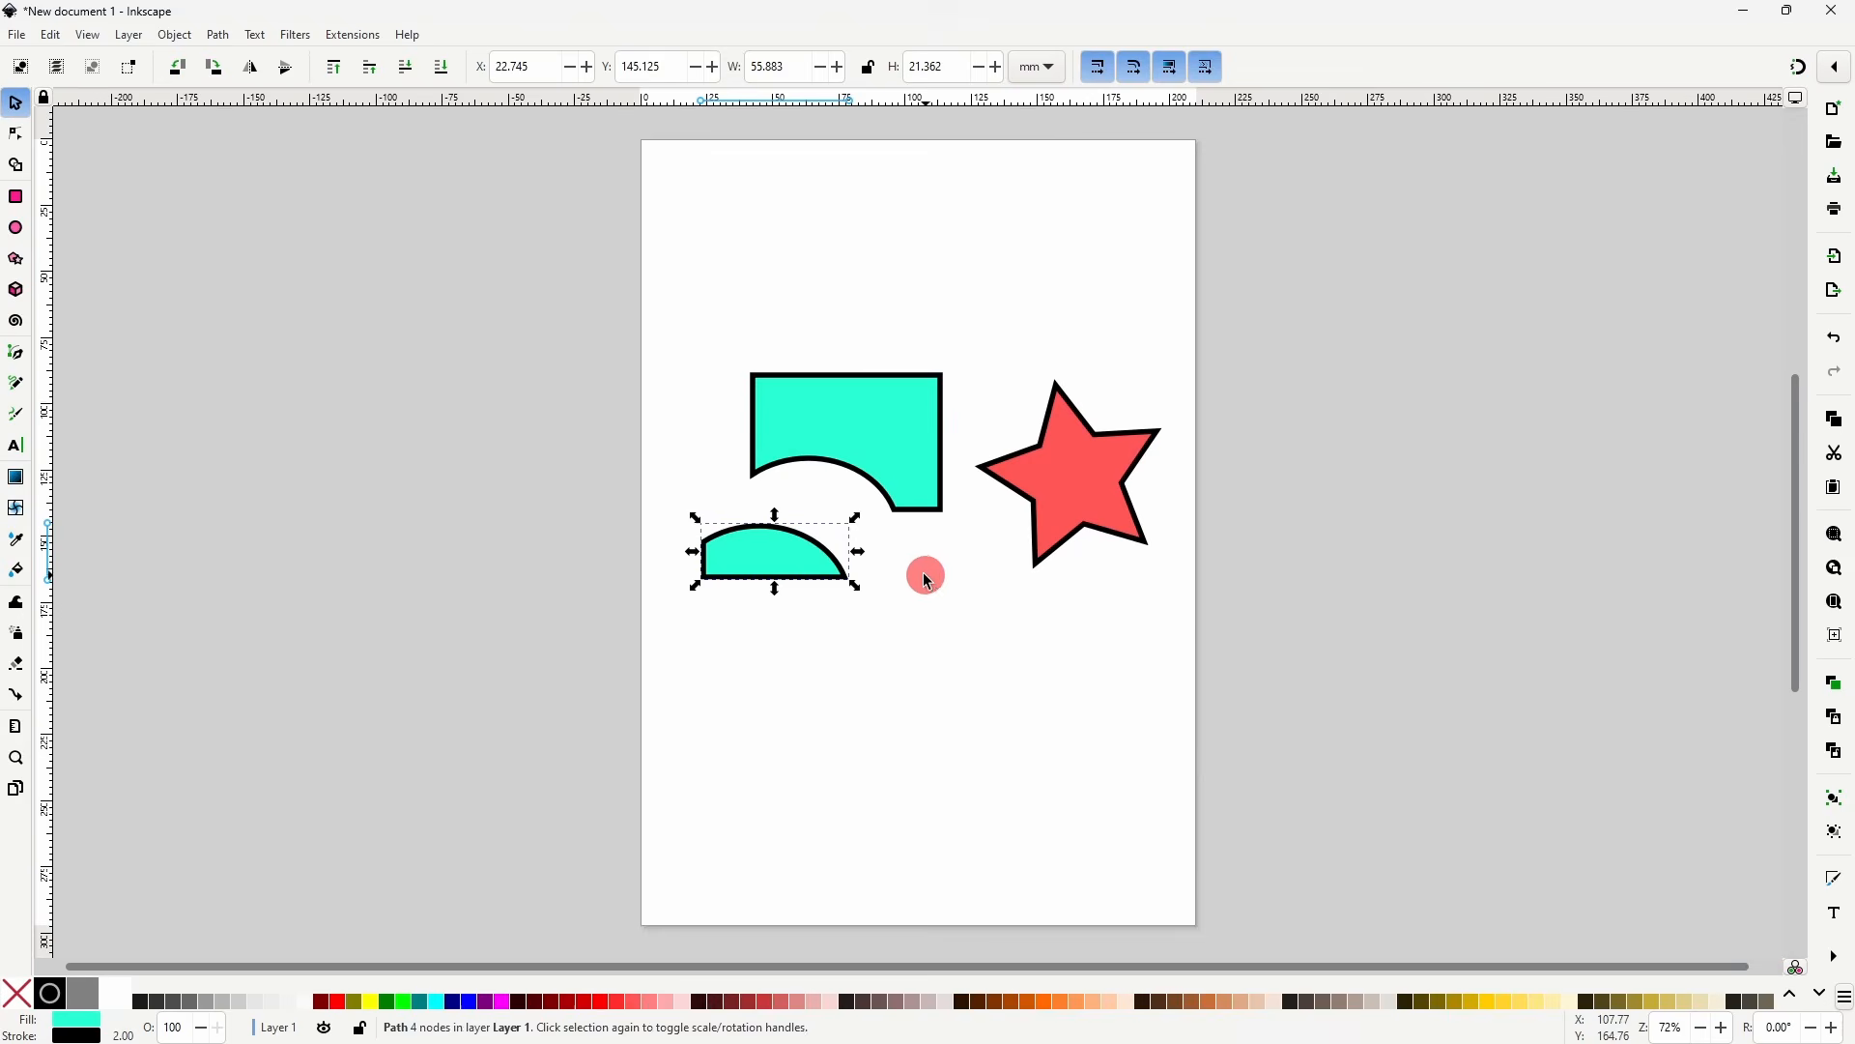
# - Undo the cut-out piece's move and the division of the rectangle
pyautogui.press('z')
pyautogui.hotkey('ctrl', 'z')
pyautogui.hotkey('ctrl', 'z')
pyautogui.press('s')
# - Apply Cut Path to the rectangle and ellipse, move the lower-left outline segment down and left, and undo the move and the cut
pyautogui.moveTo(667, 299); pyautogui.dragTo(980, 655)
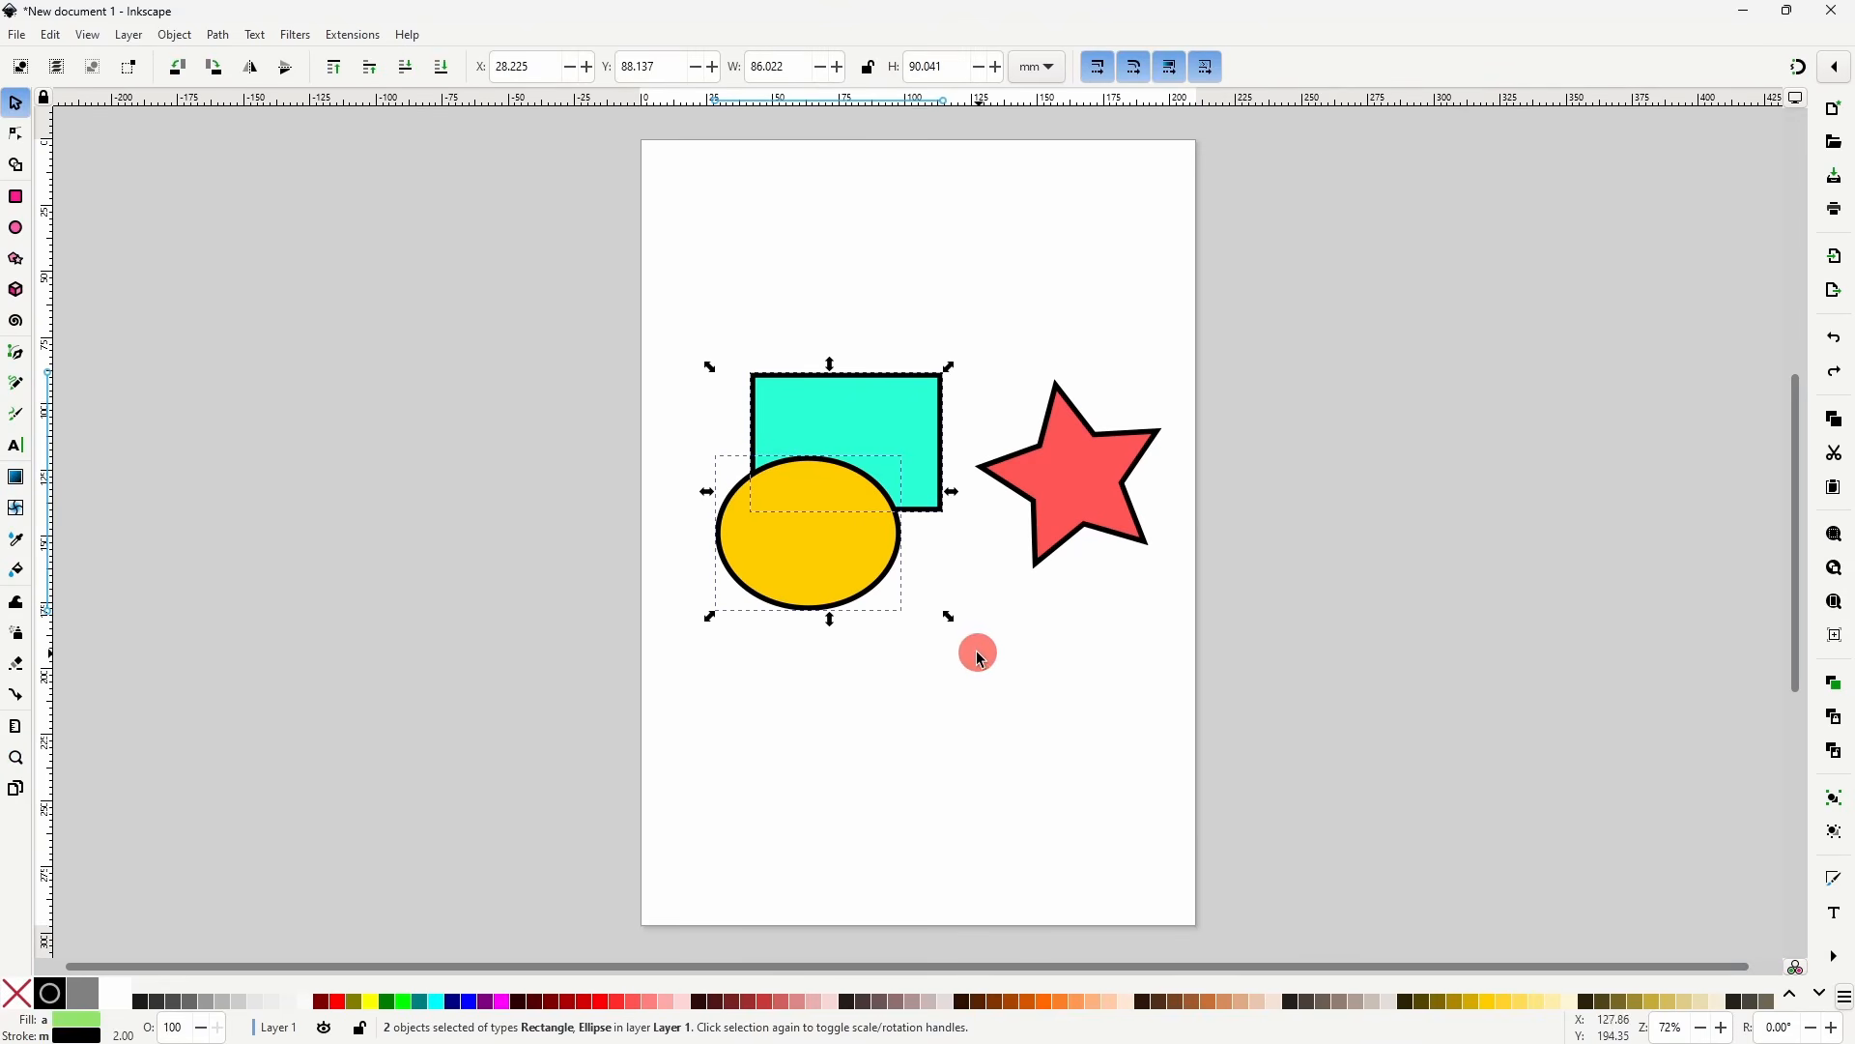
pyautogui.click(218, 35)
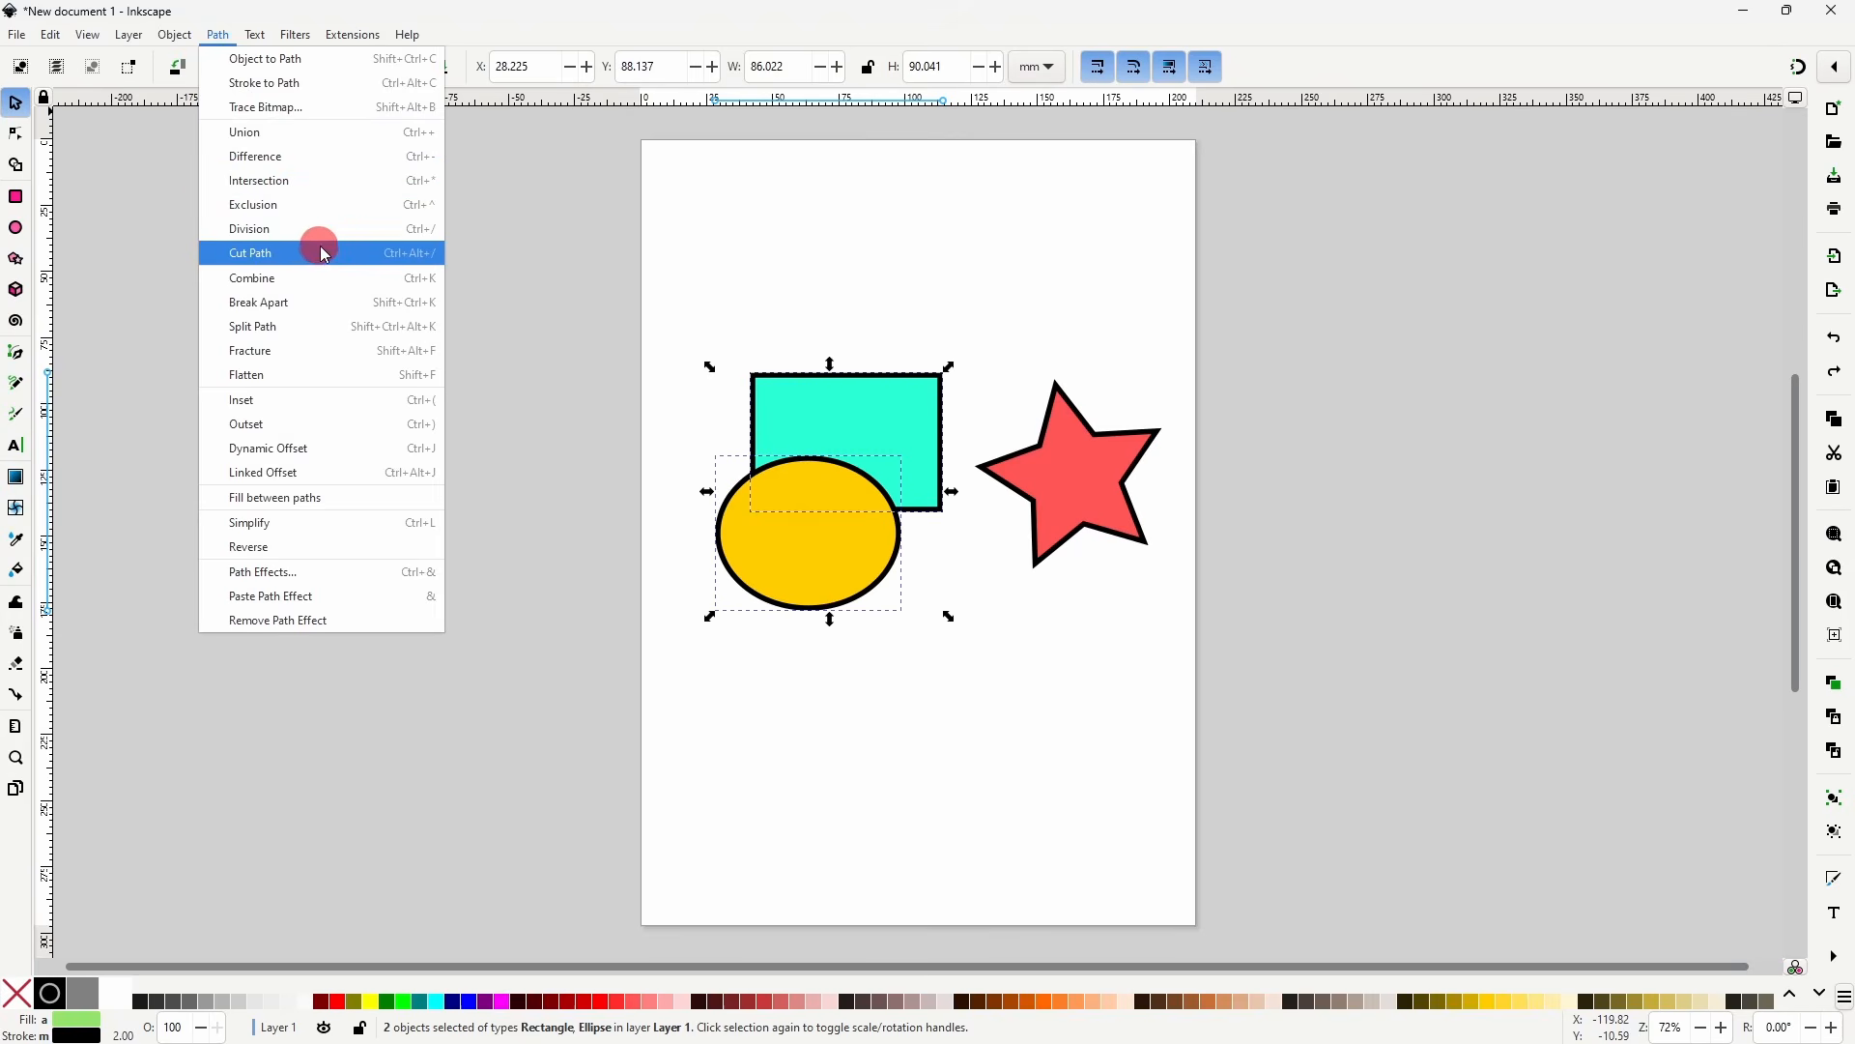
pyautogui.click(344, 252)
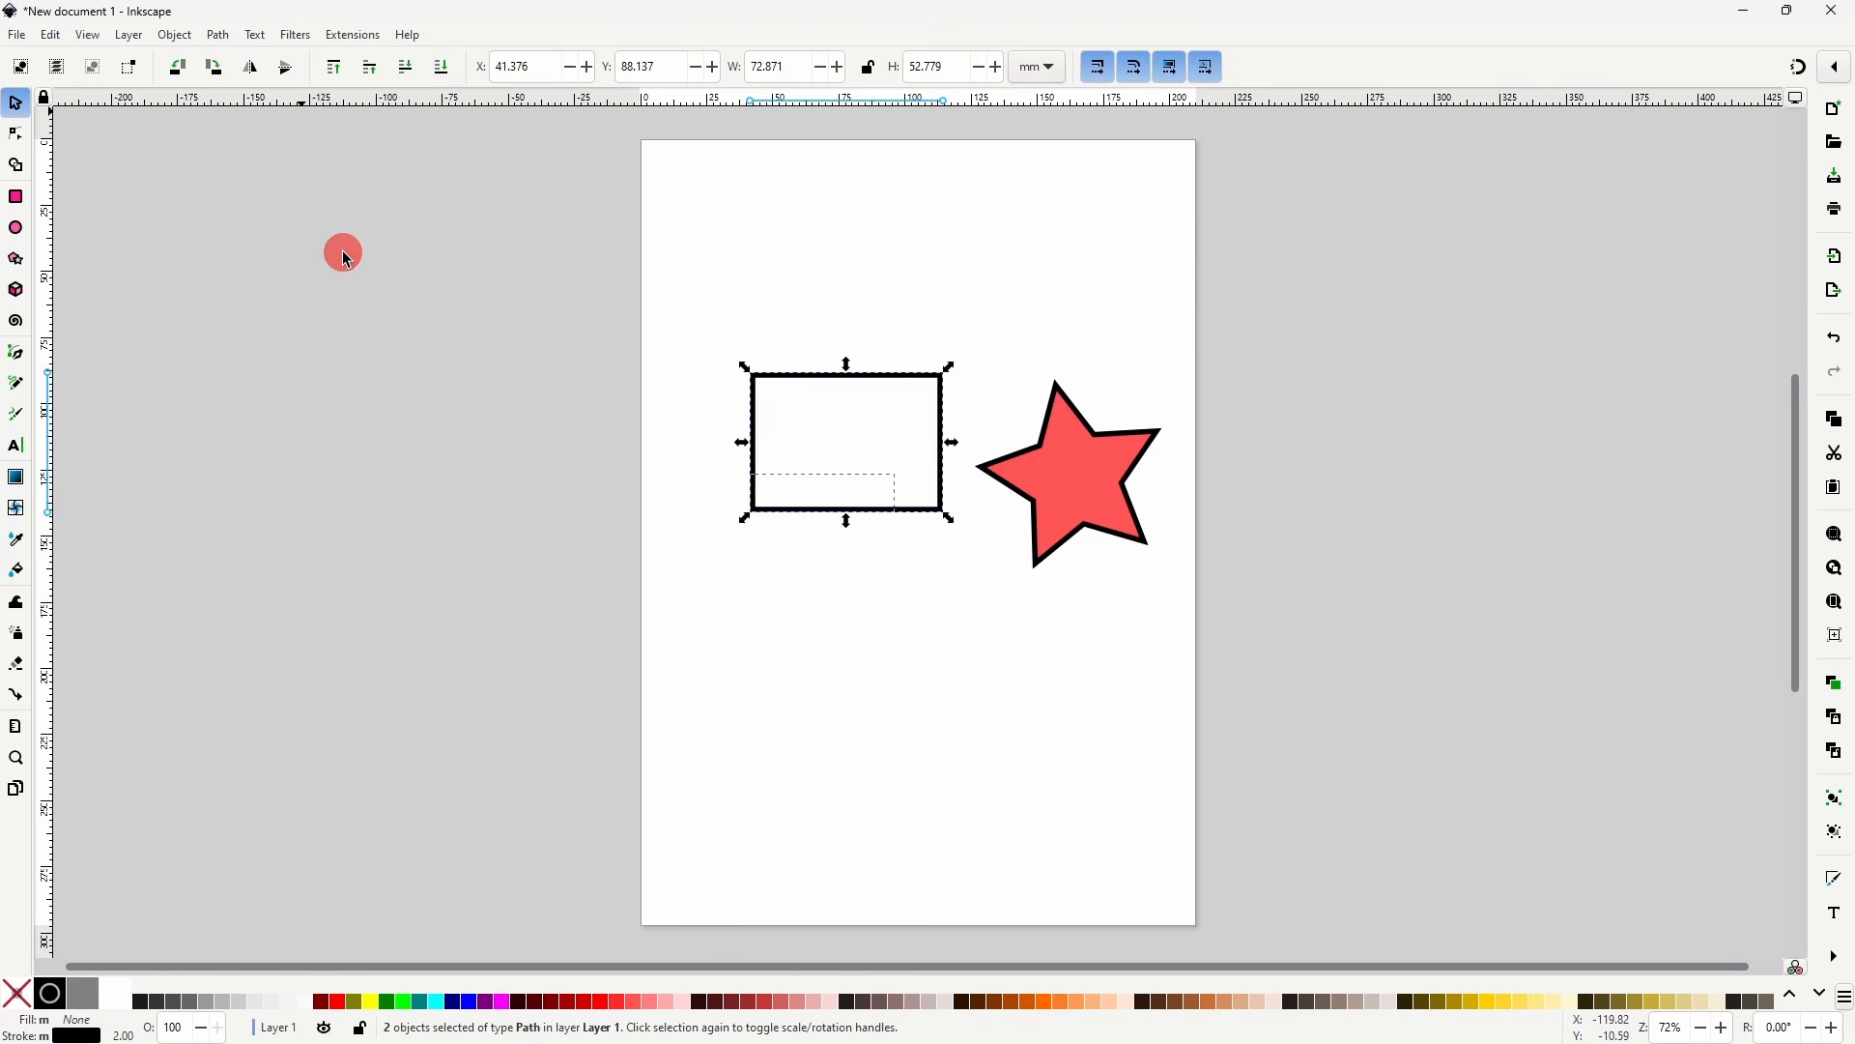
pyautogui.click(704, 384)
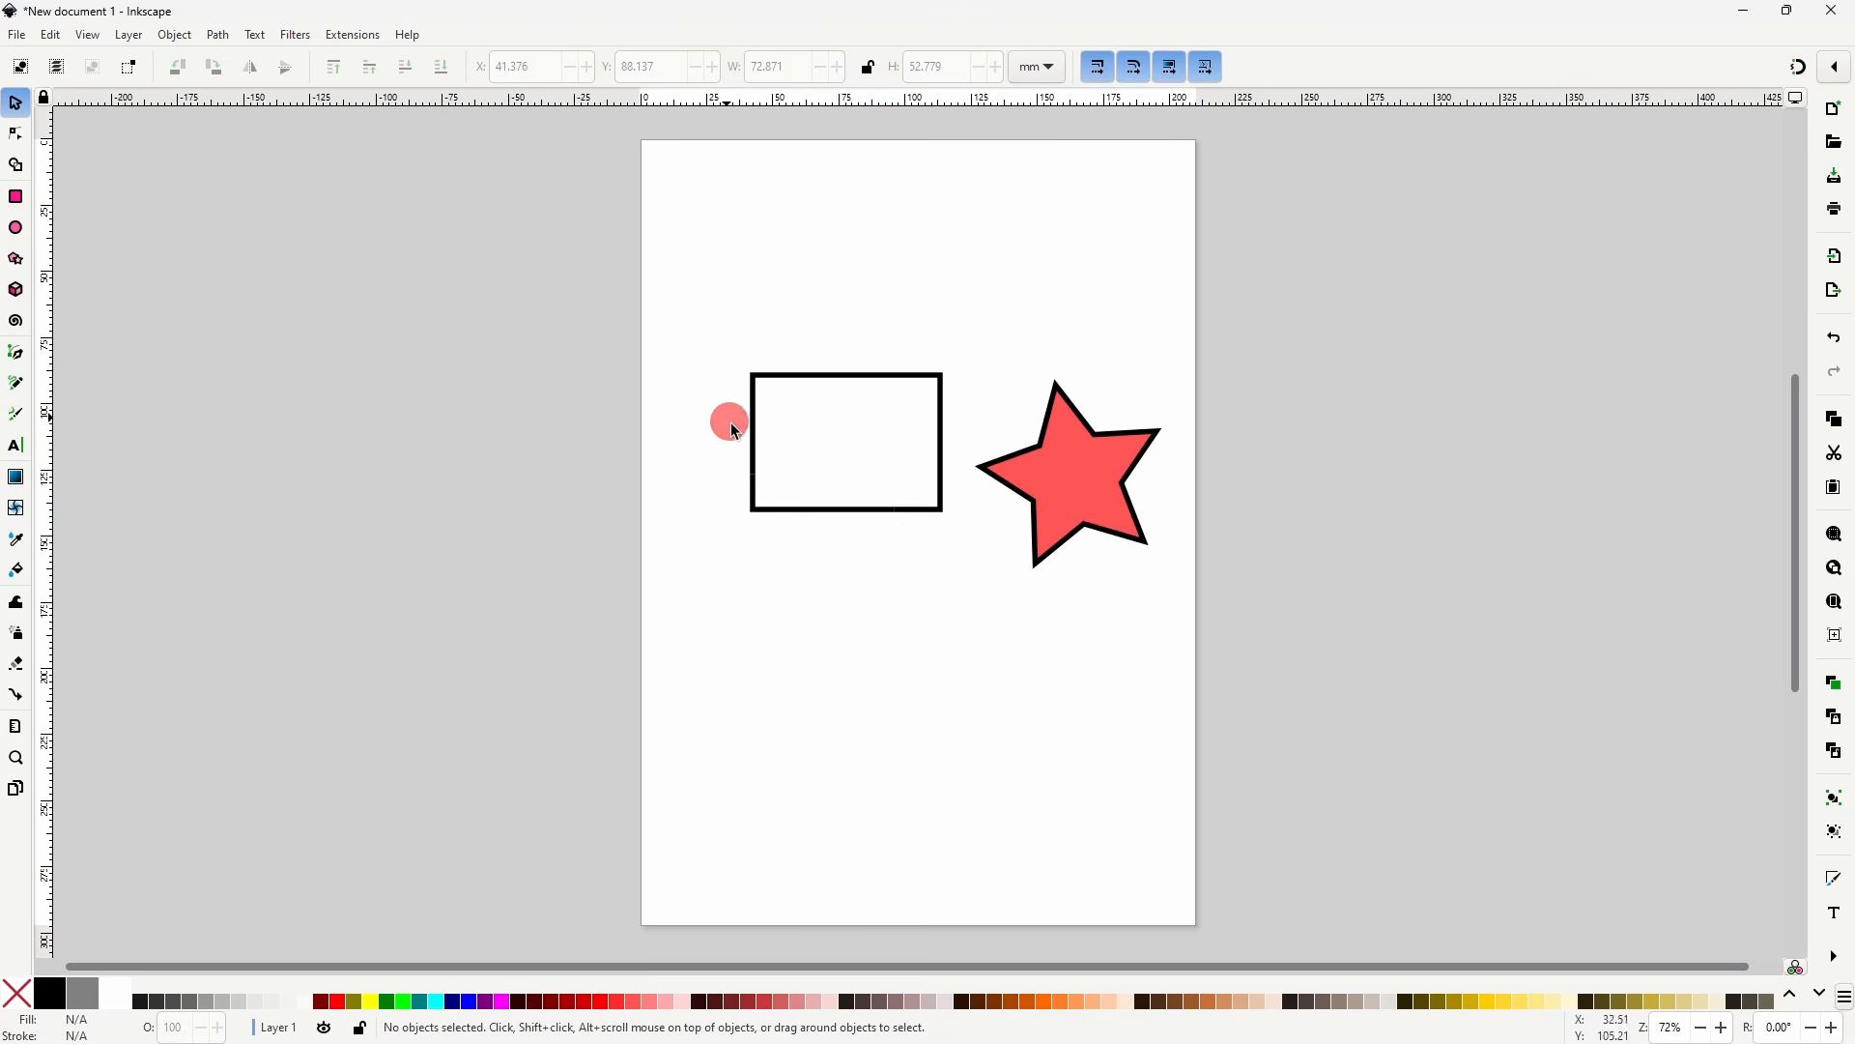
pyautogui.moveTo(829, 507); pyautogui.dragTo(802, 570)
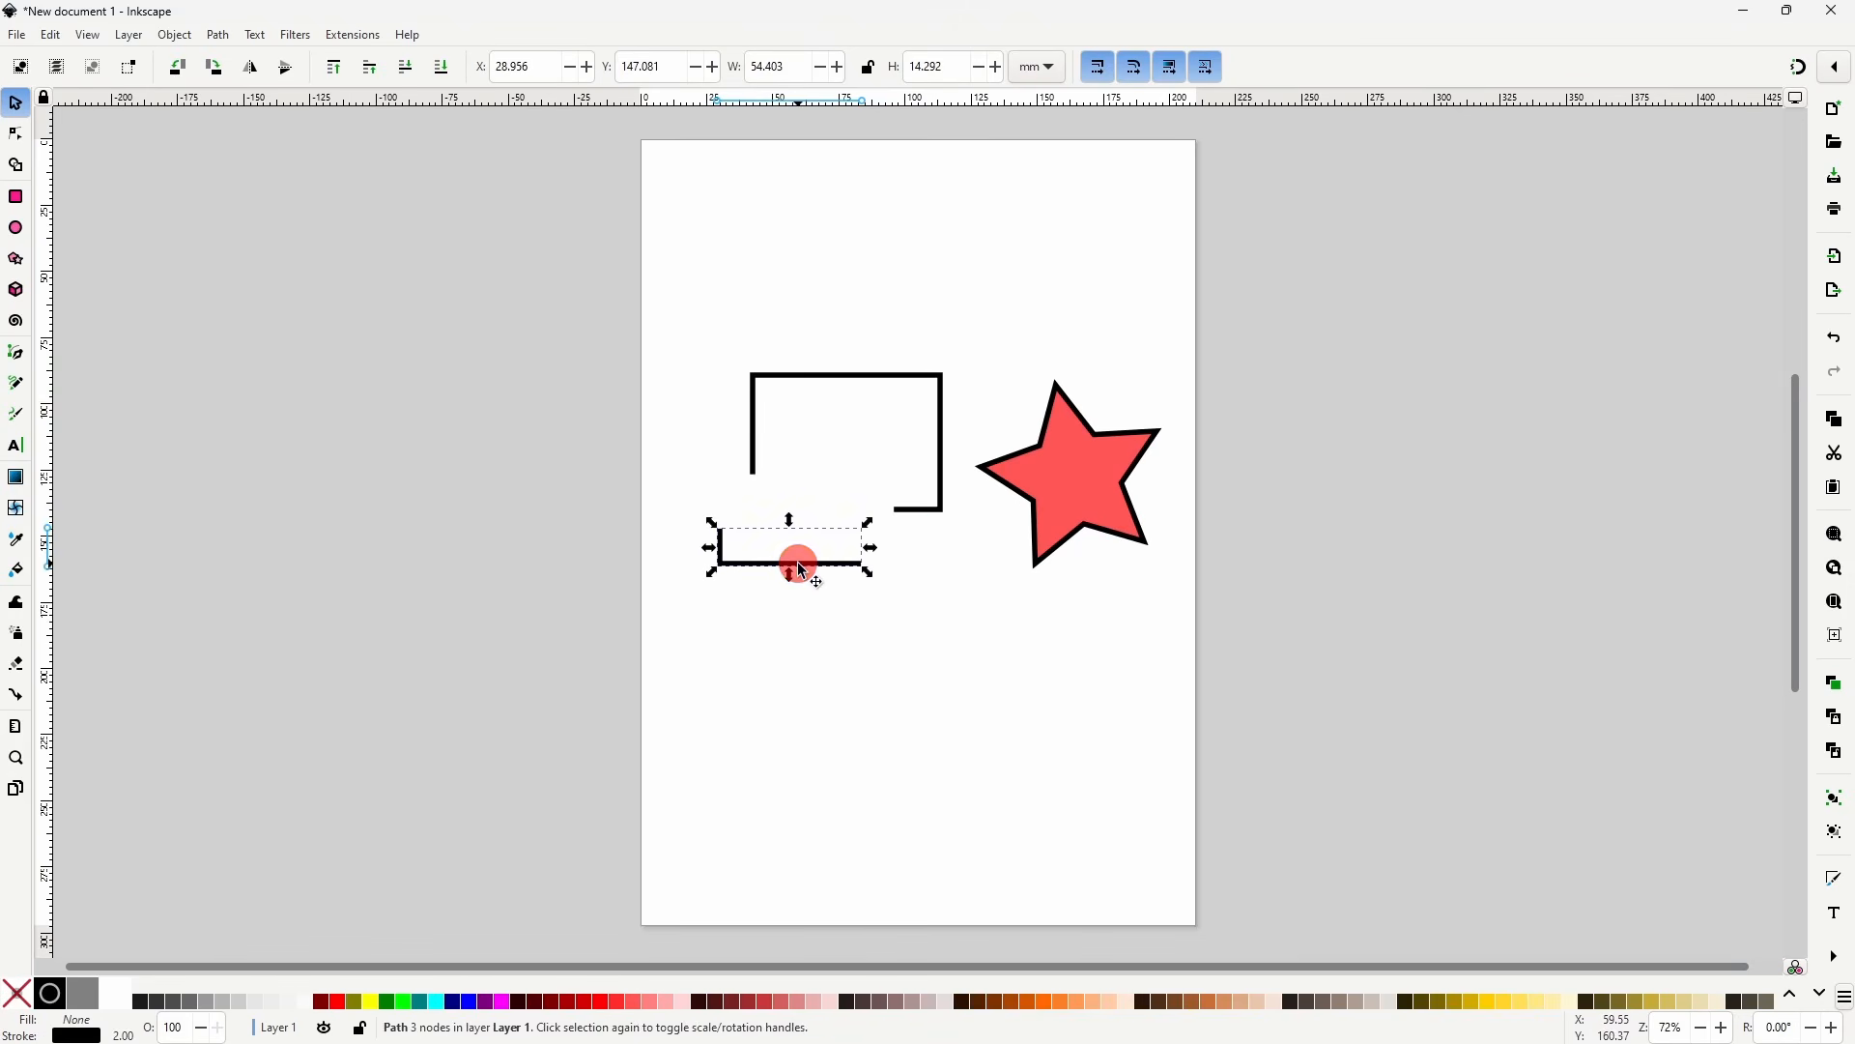
pyautogui.click(824, 511)
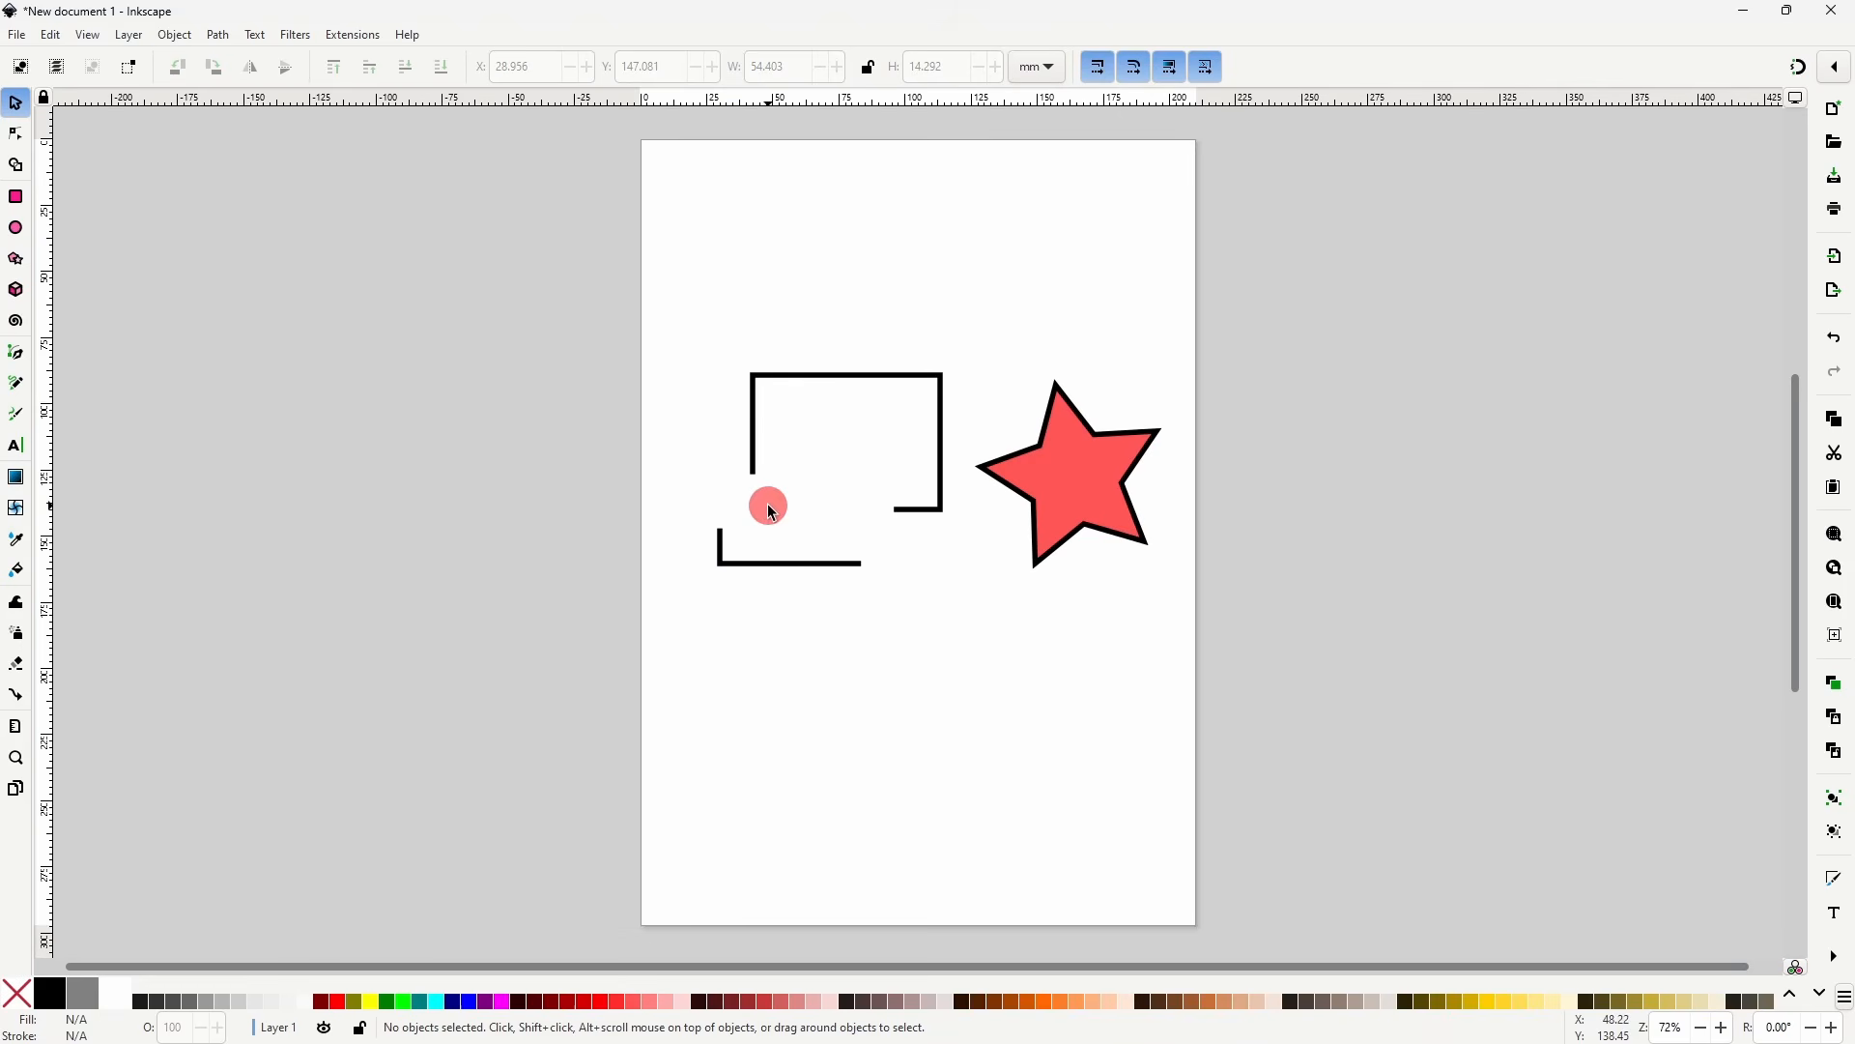
pyautogui.hotkey('ctrl', 'z')
pyautogui.hotkey('ctrl', 'z')
# - Combine the rectangle, ellipse and star, move the rectangle's lower-left node and the ellipse's top node inward, and undo everything back to separate shapes
pyautogui.moveTo(674, 293); pyautogui.dragTo(1201, 671)
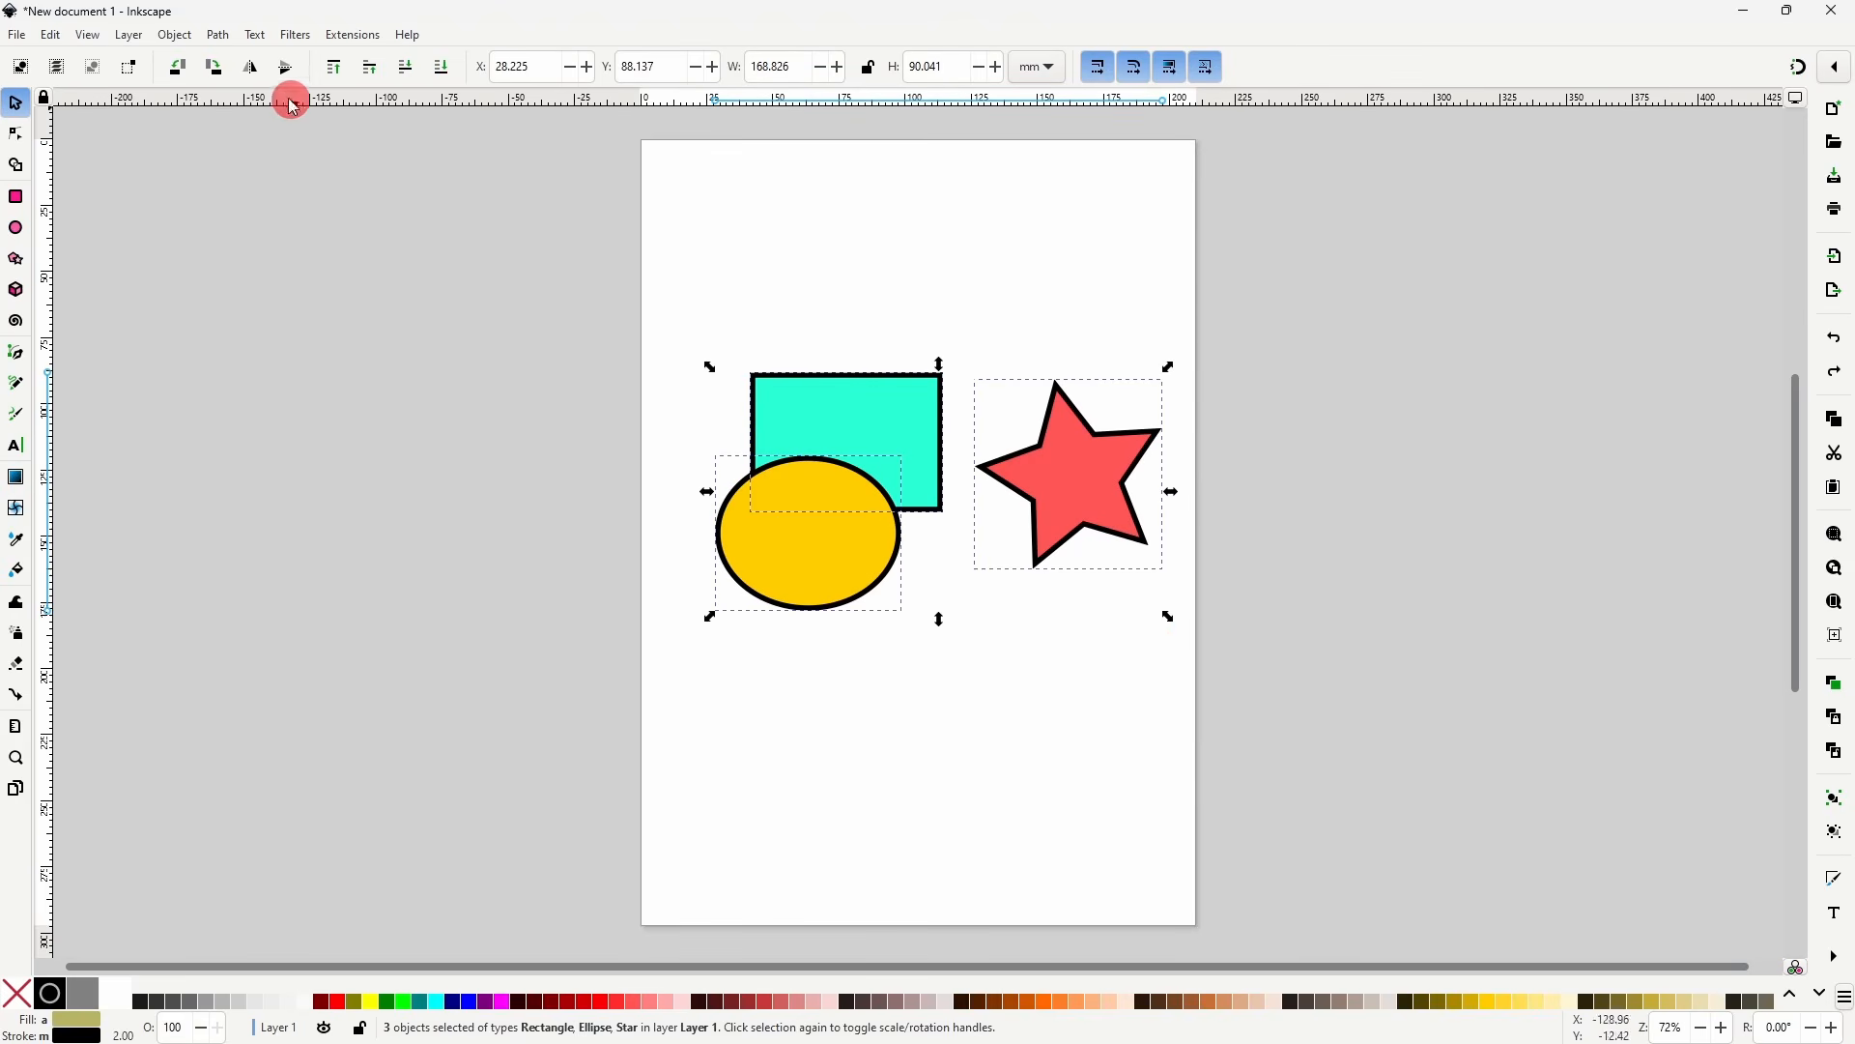
pyautogui.click(218, 35)
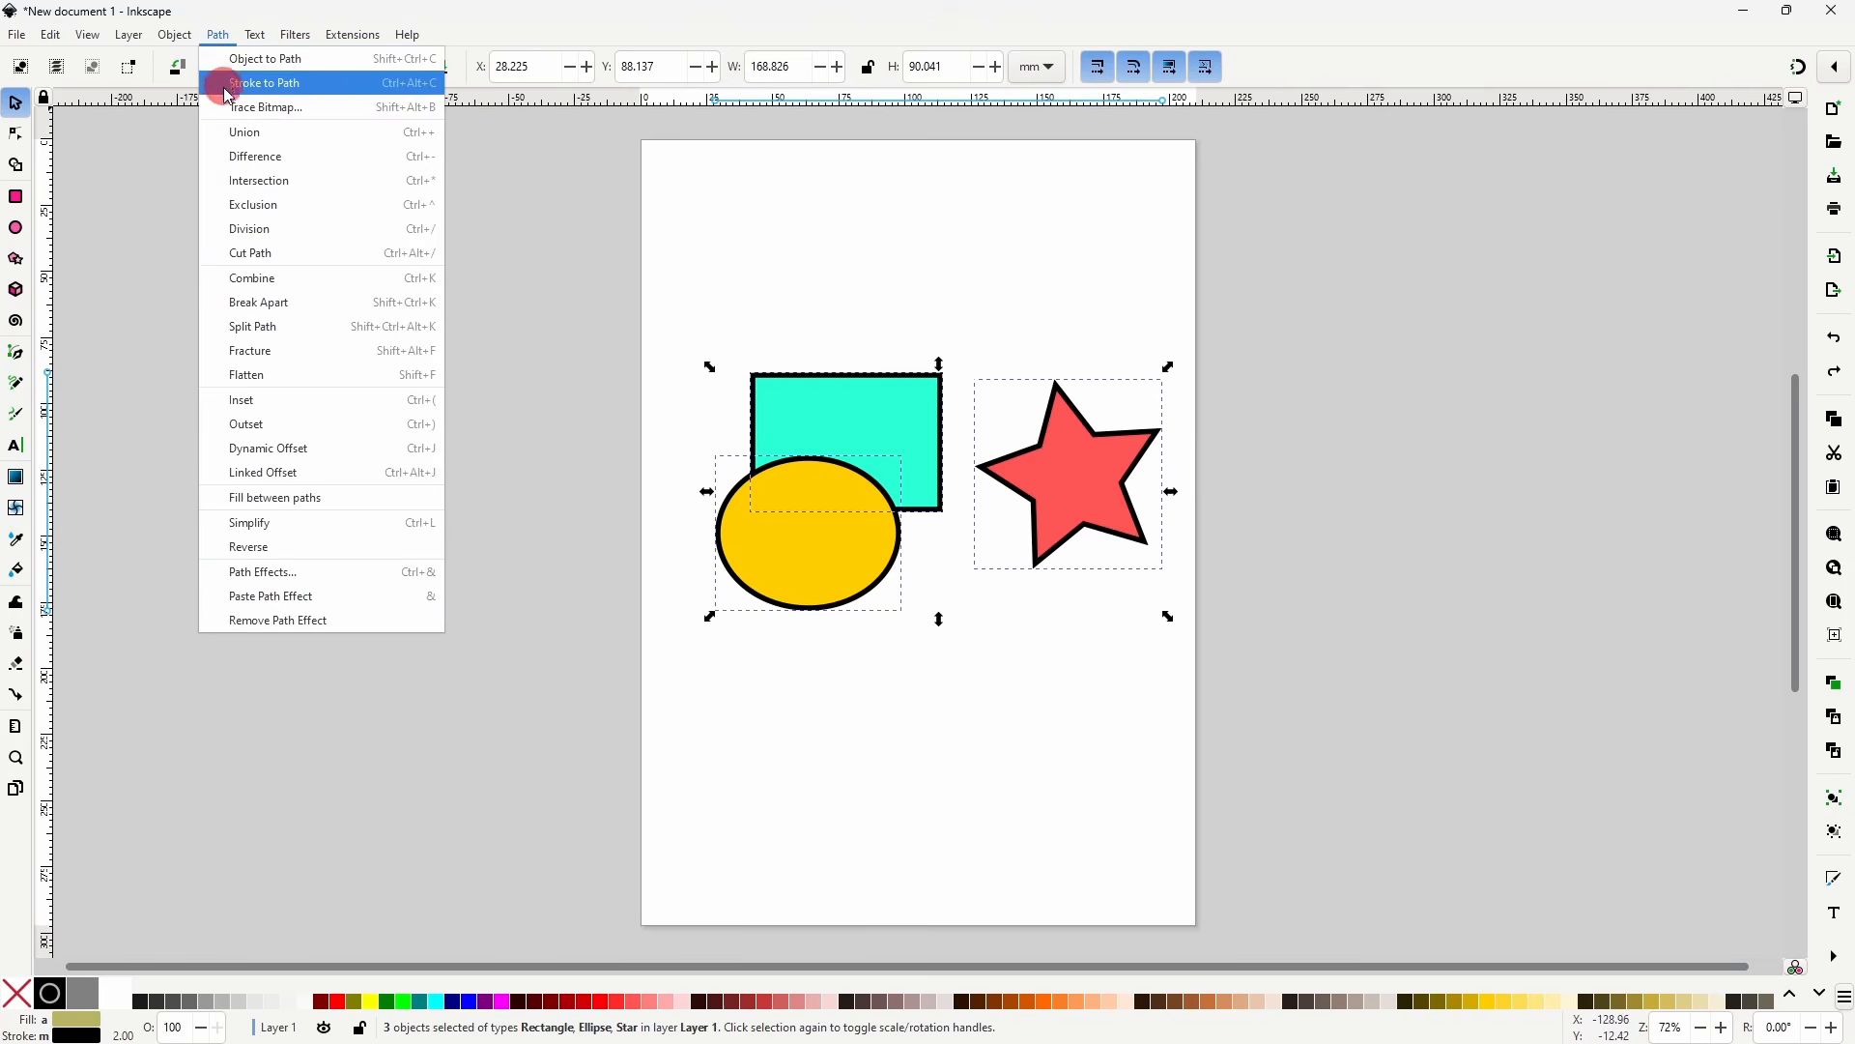
pyautogui.click(341, 281)
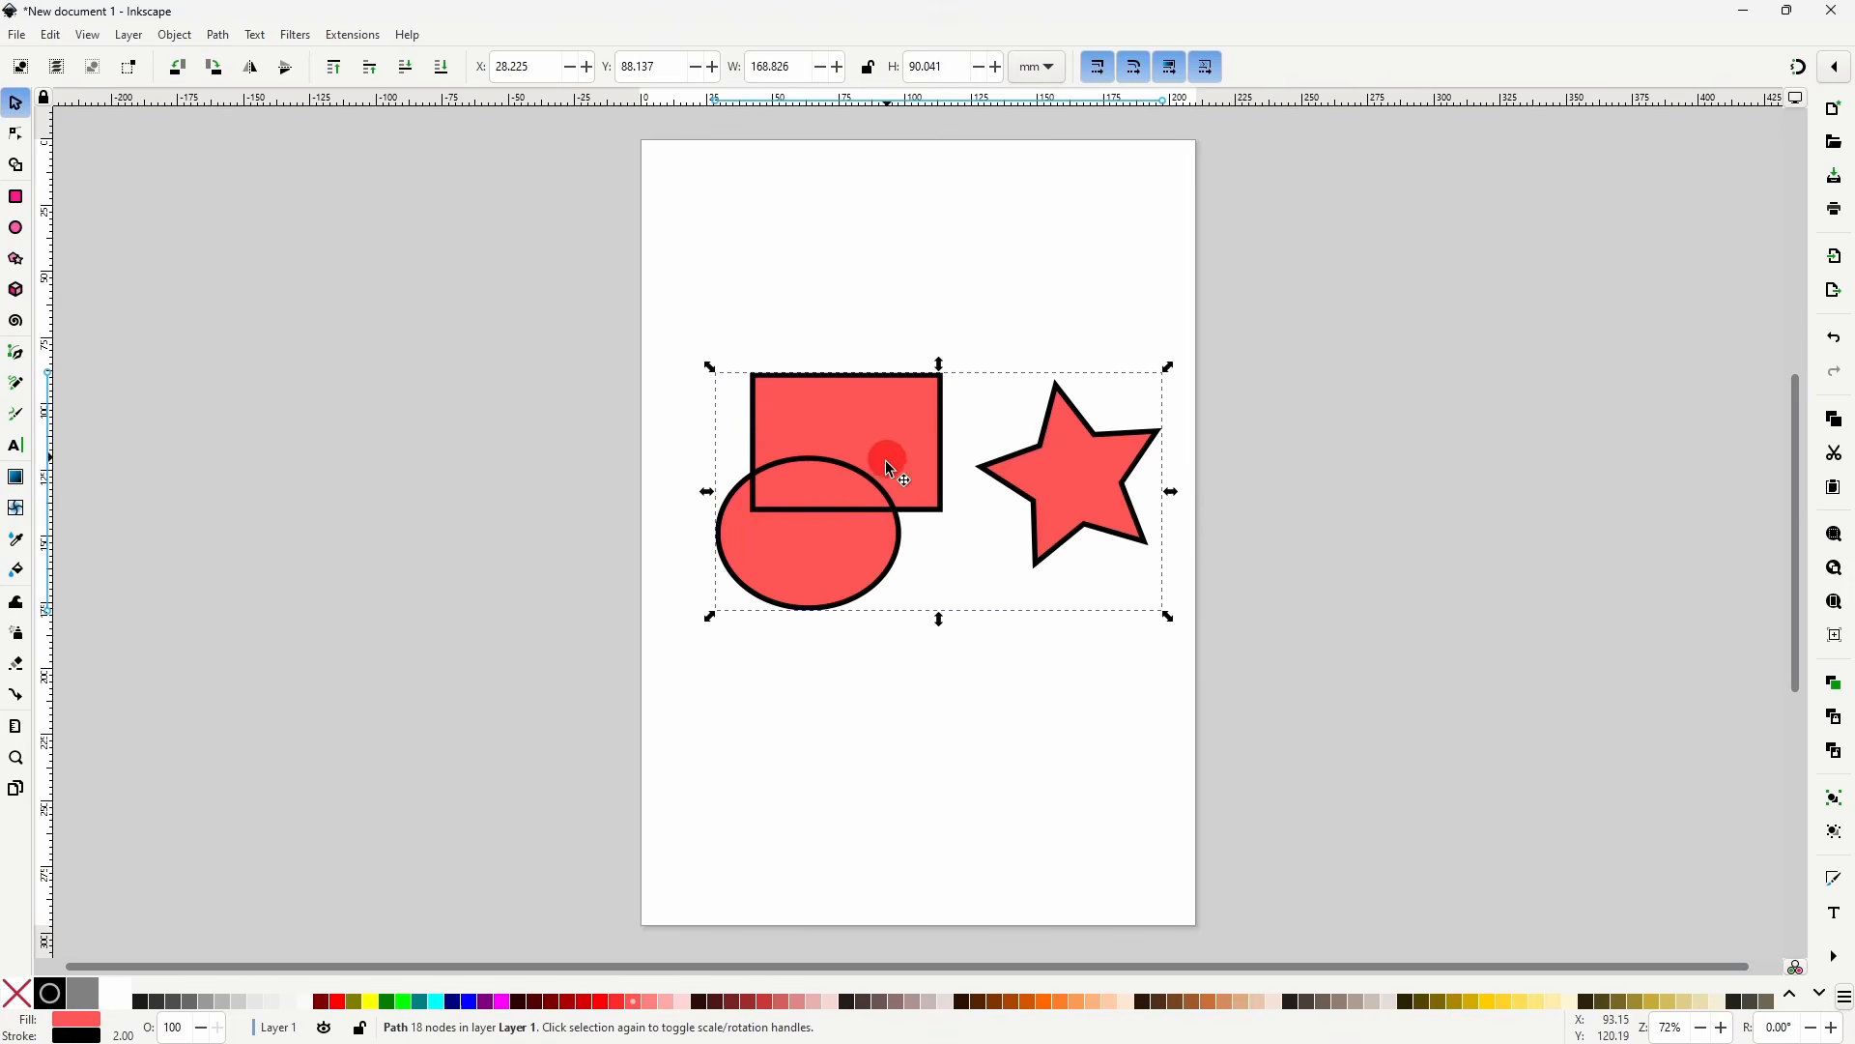
pyautogui.click(22, 132)
pyautogui.moveTo(754, 509); pyautogui.dragTo(799, 515)
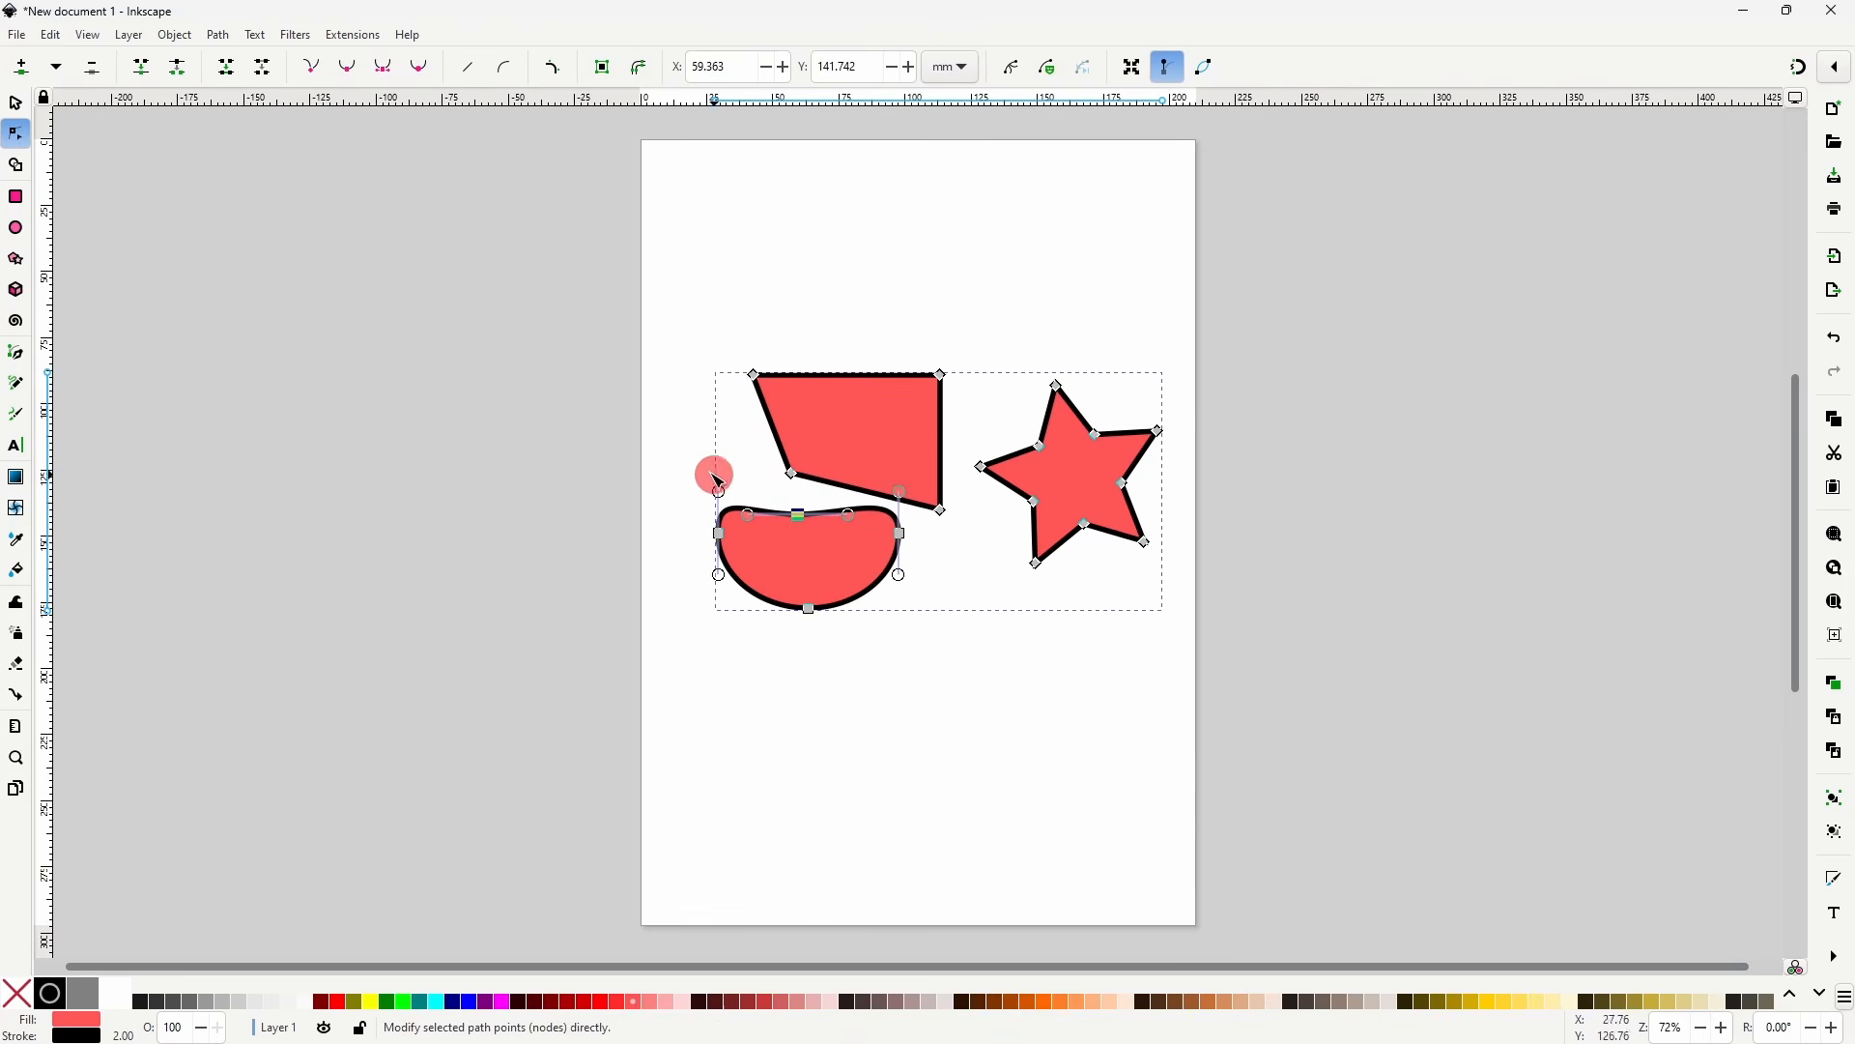
pyautogui.hotkey('ctrl', 'z')
pyautogui.hotkey('ctrl', 'z')
pyautogui.hotkey('ctrl', 'z')
pyautogui.hotkey('ctrl', 'z')
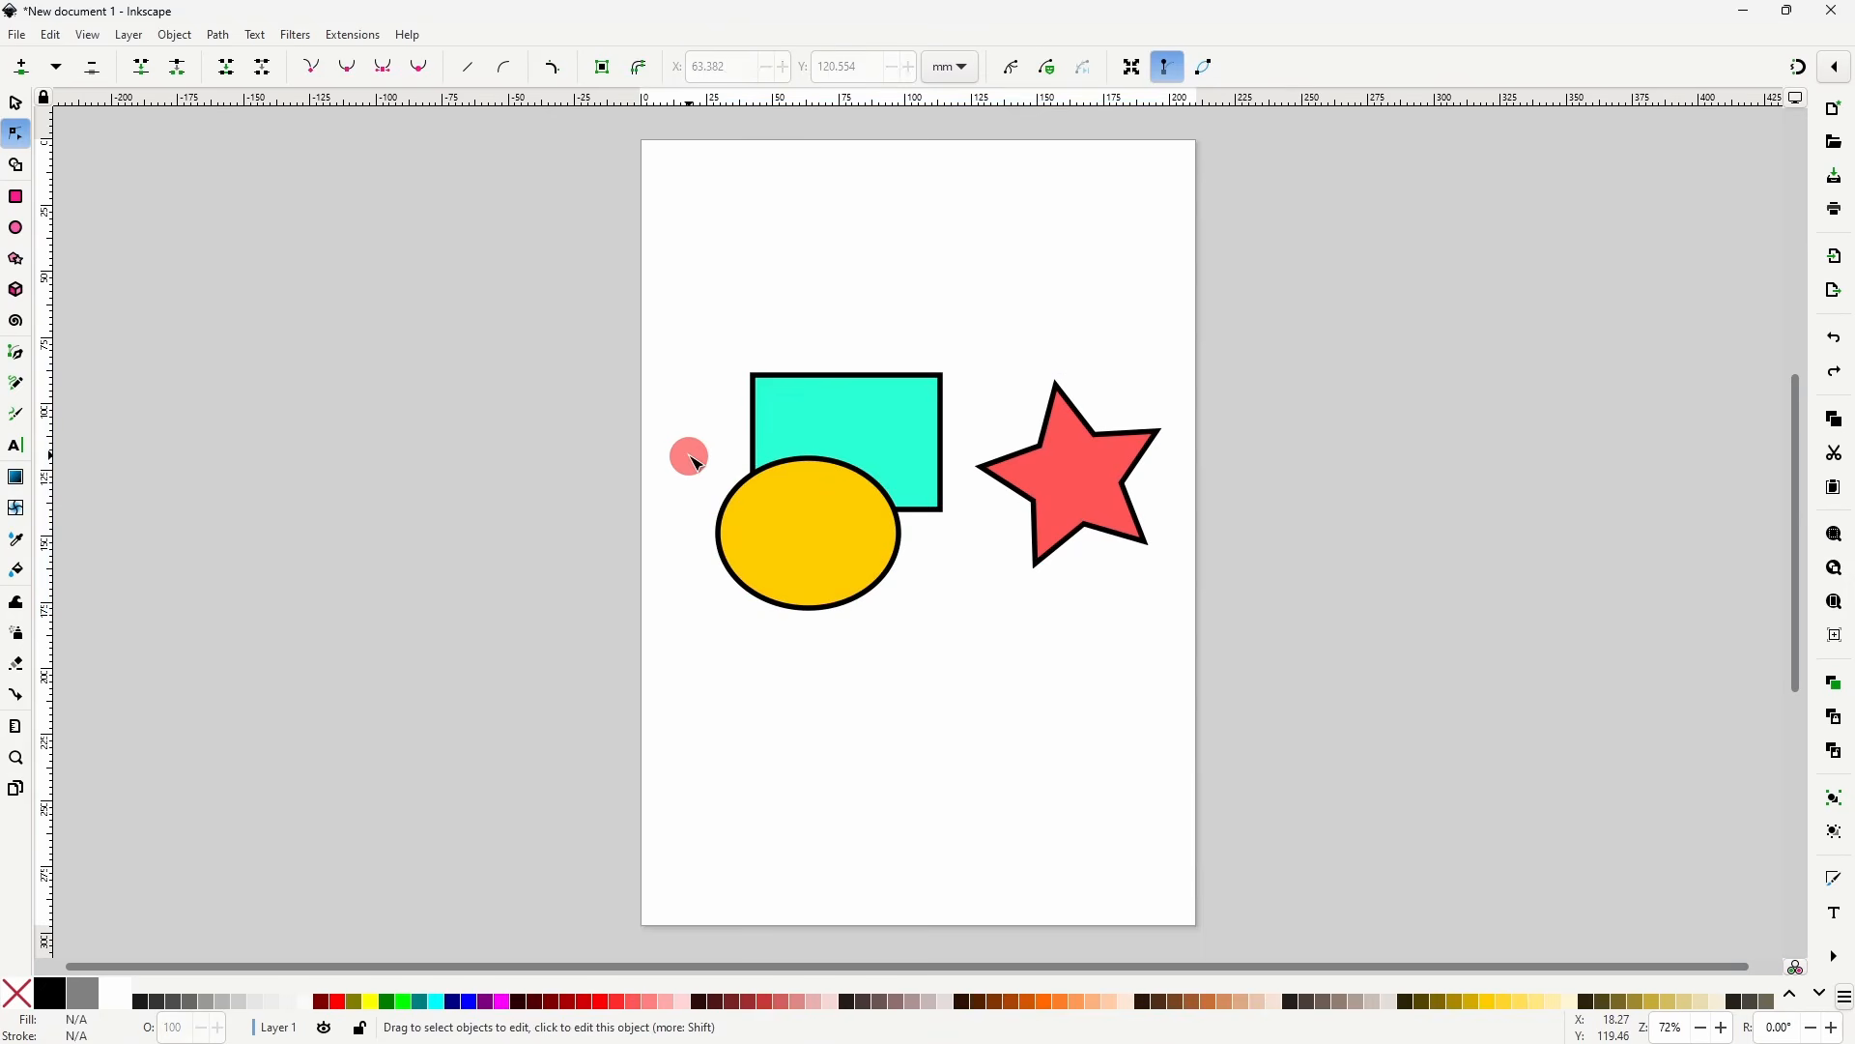
# - Combine the rectangle, ellipse and star into one path
pyautogui.press('s')
pyautogui.moveTo(698, 298); pyautogui.dragTo(1181, 657)
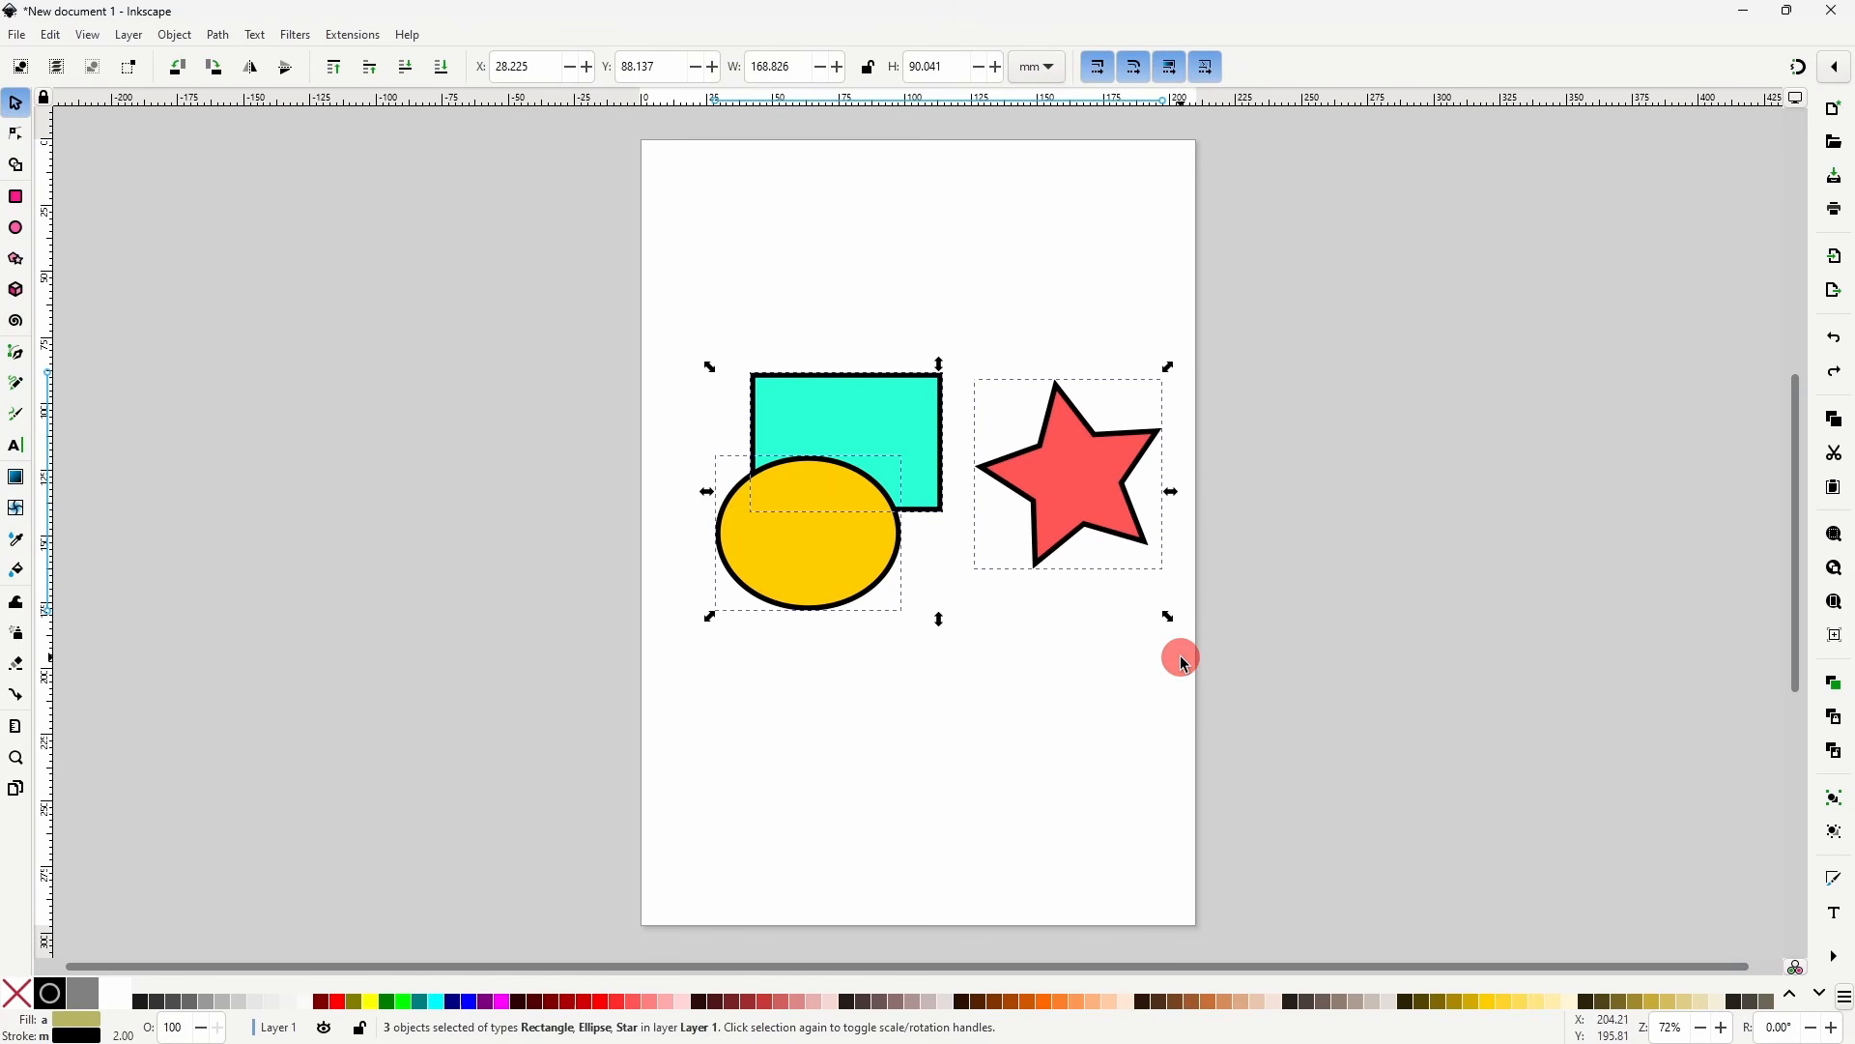
pyautogui.click(218, 34)
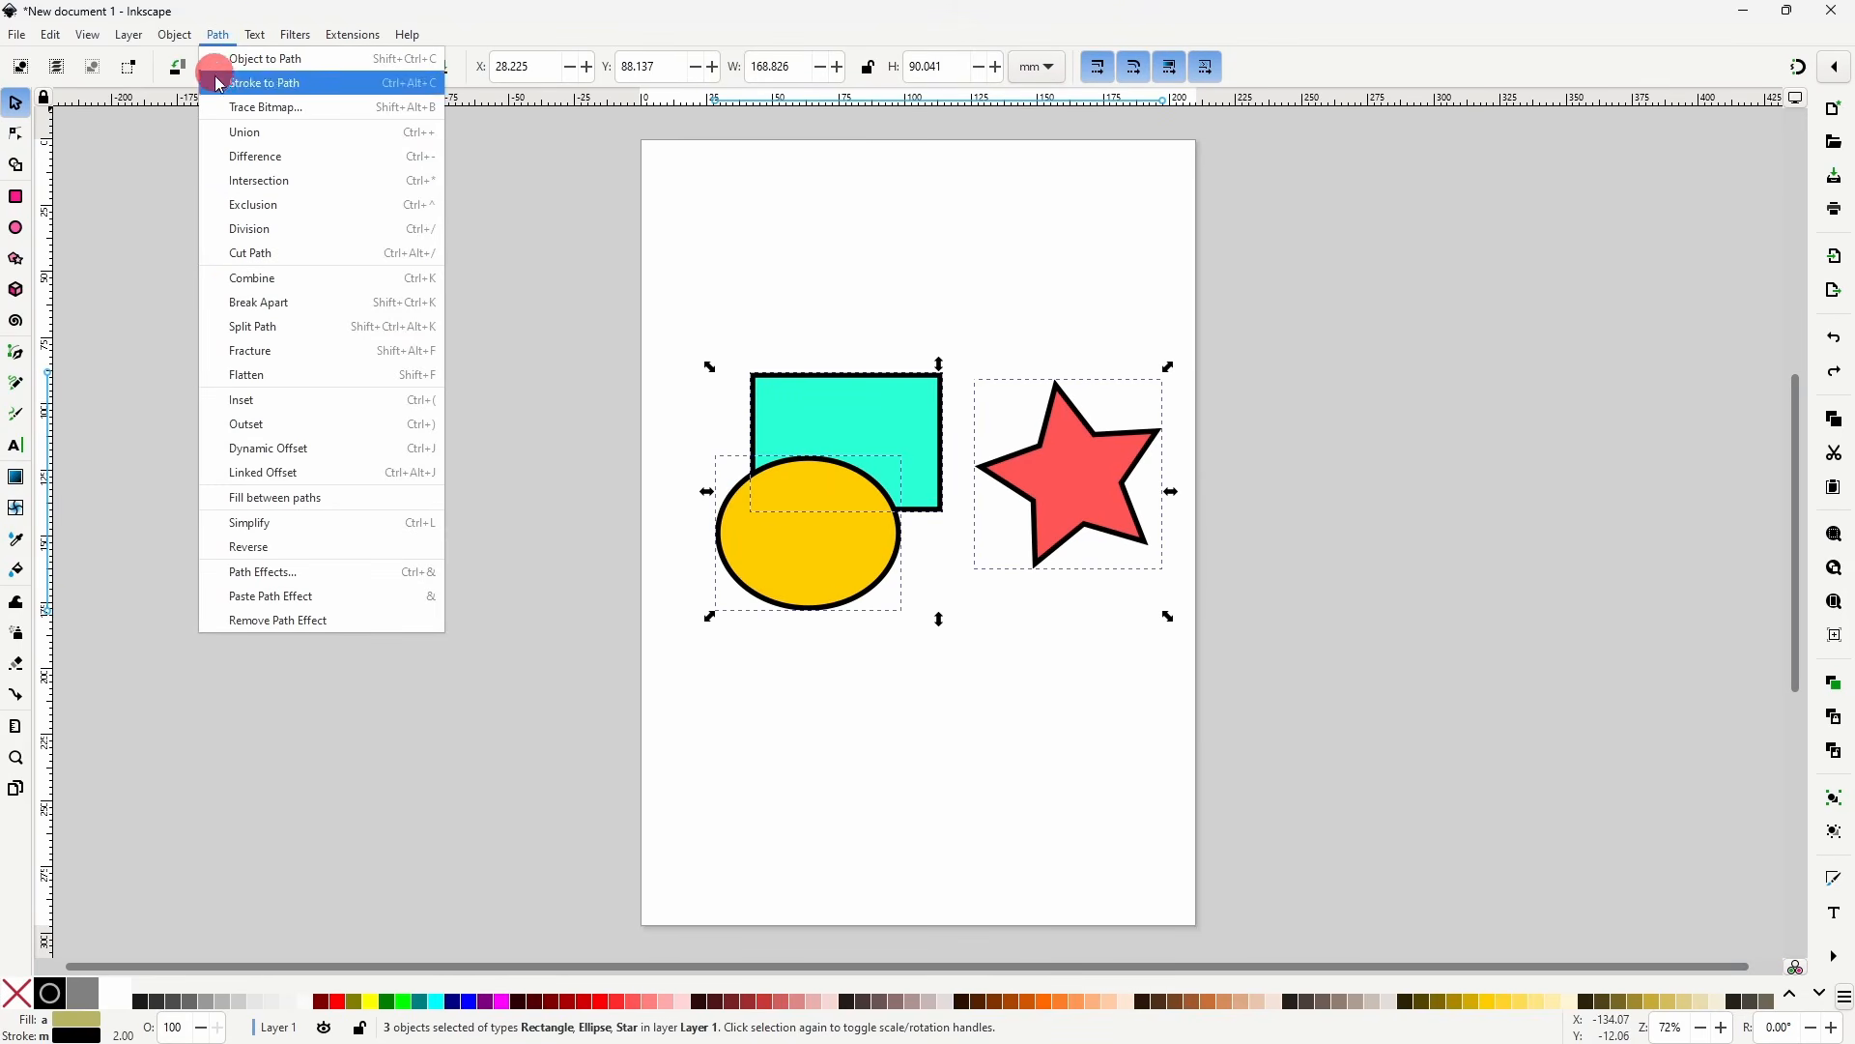
pyautogui.click(332, 277)
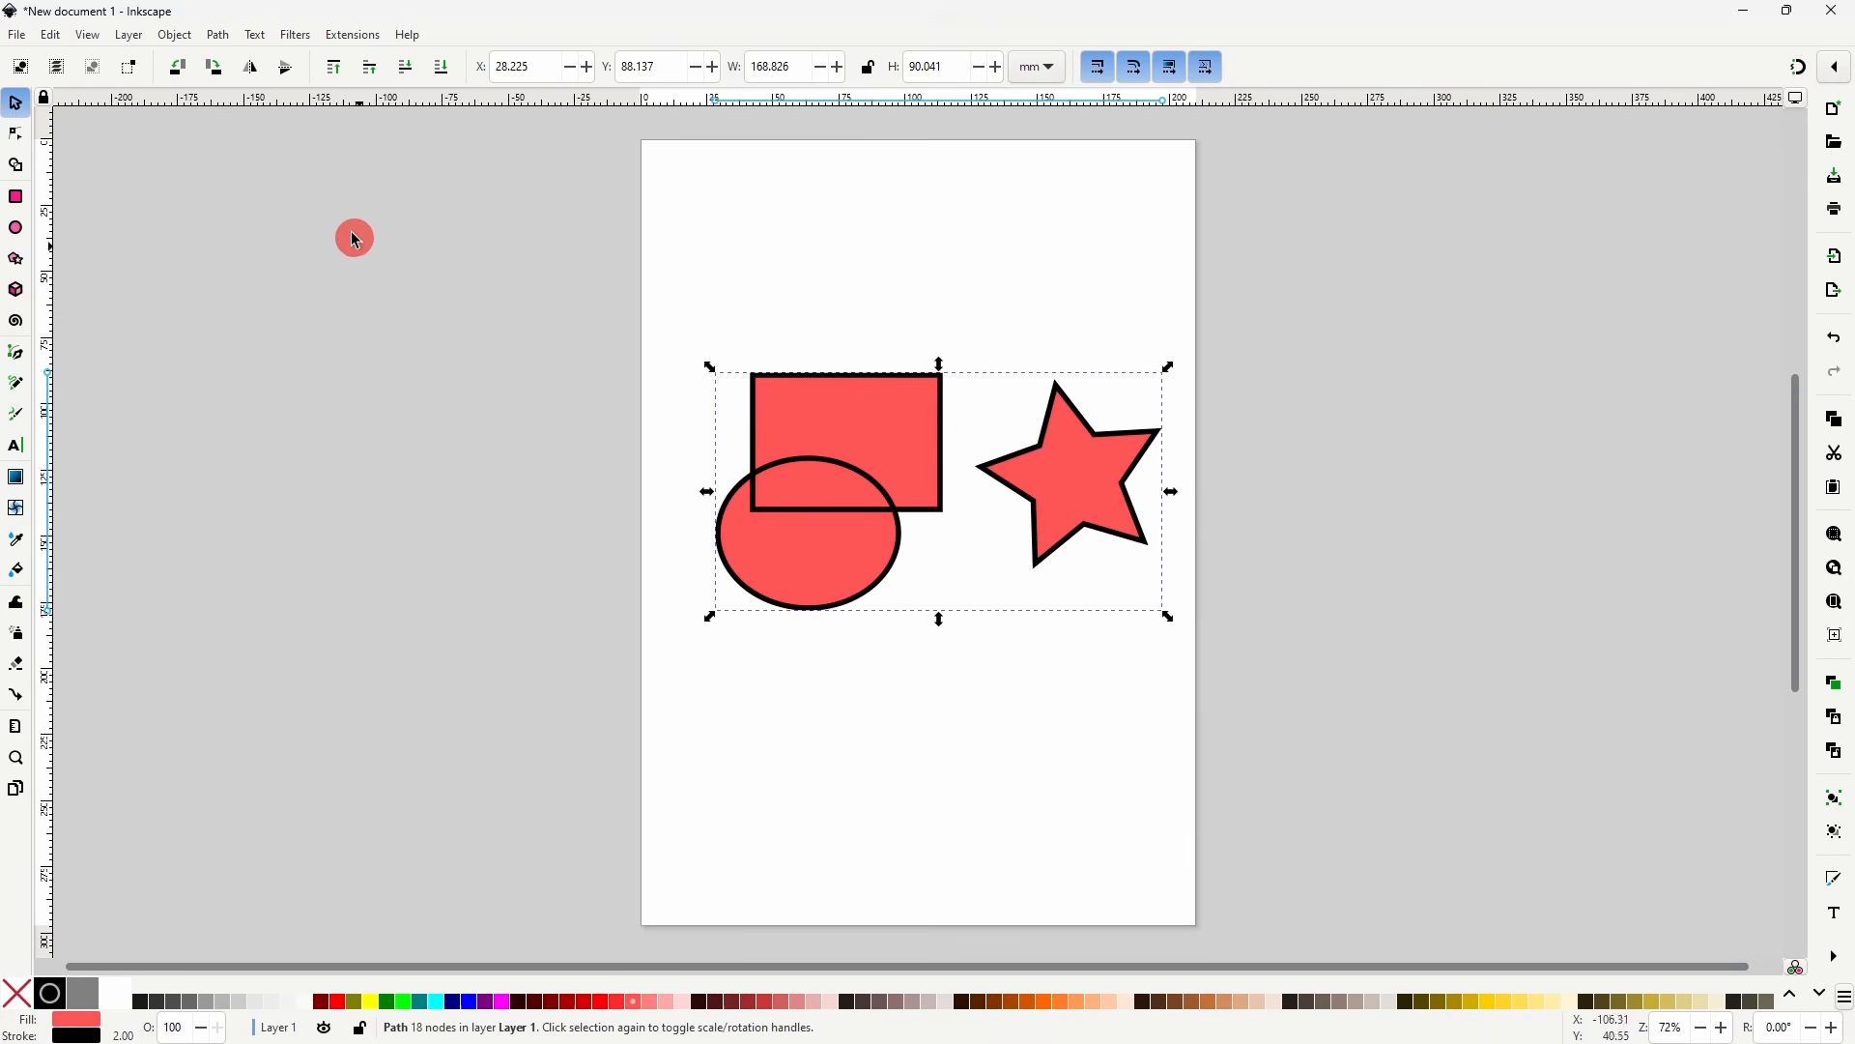
# - Break the combined path apart and move the ellipse and rectangle separately
pyautogui.click(217, 37)
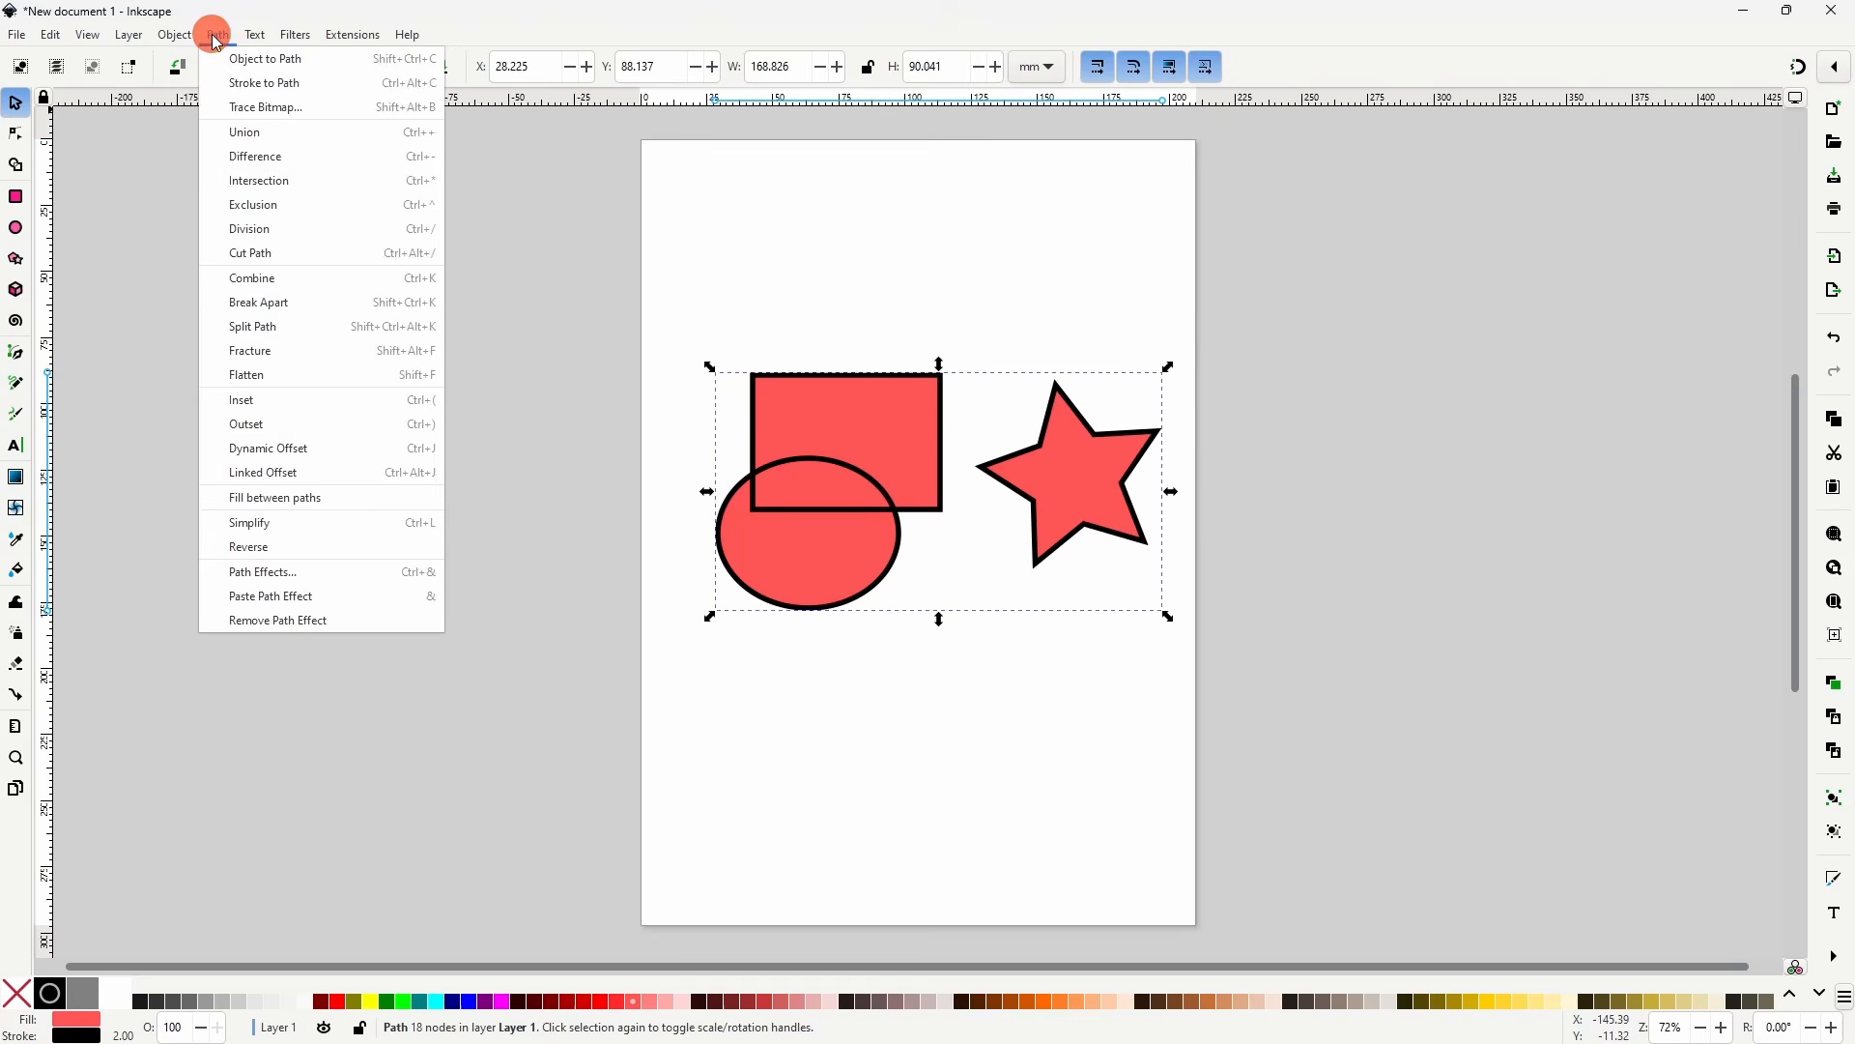
pyautogui.click(296, 302)
pyautogui.click(844, 290)
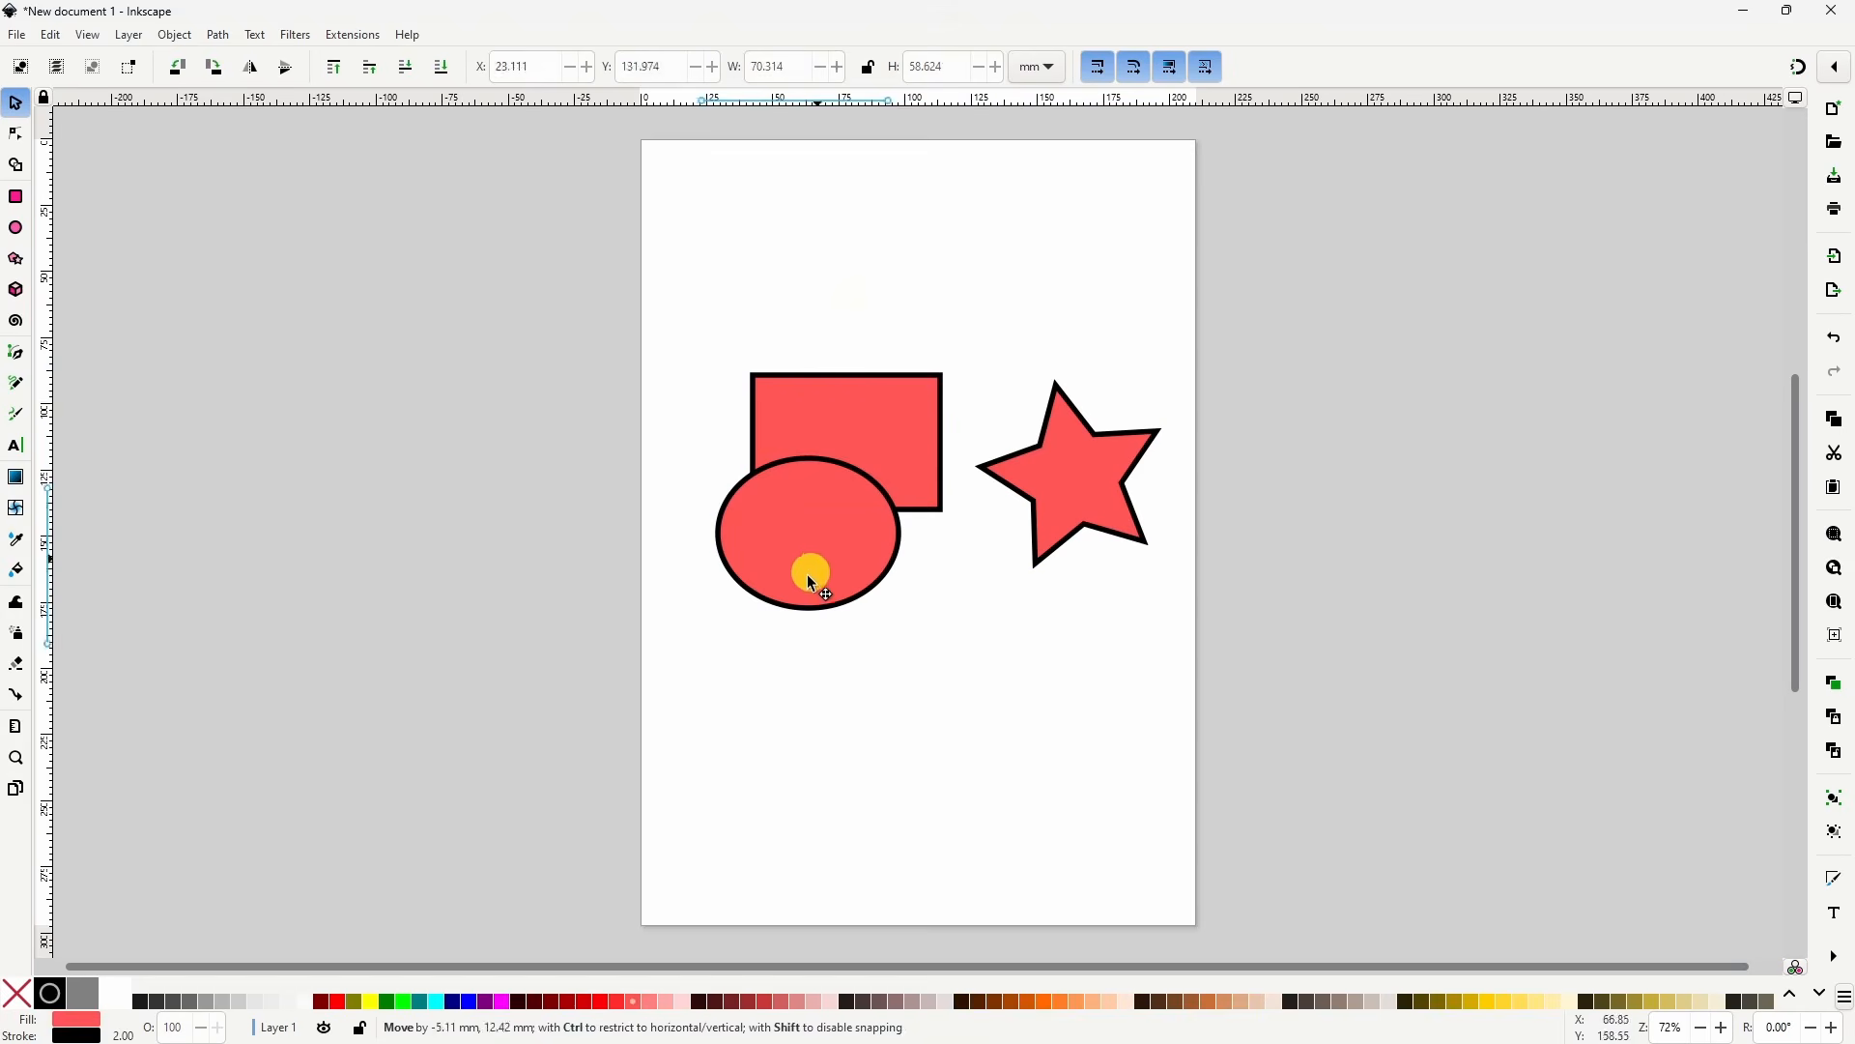
pyautogui.moveTo(813, 565); pyautogui.dragTo(777, 666)
pyautogui.moveTo(834, 500); pyautogui.dragTo(829, 488)
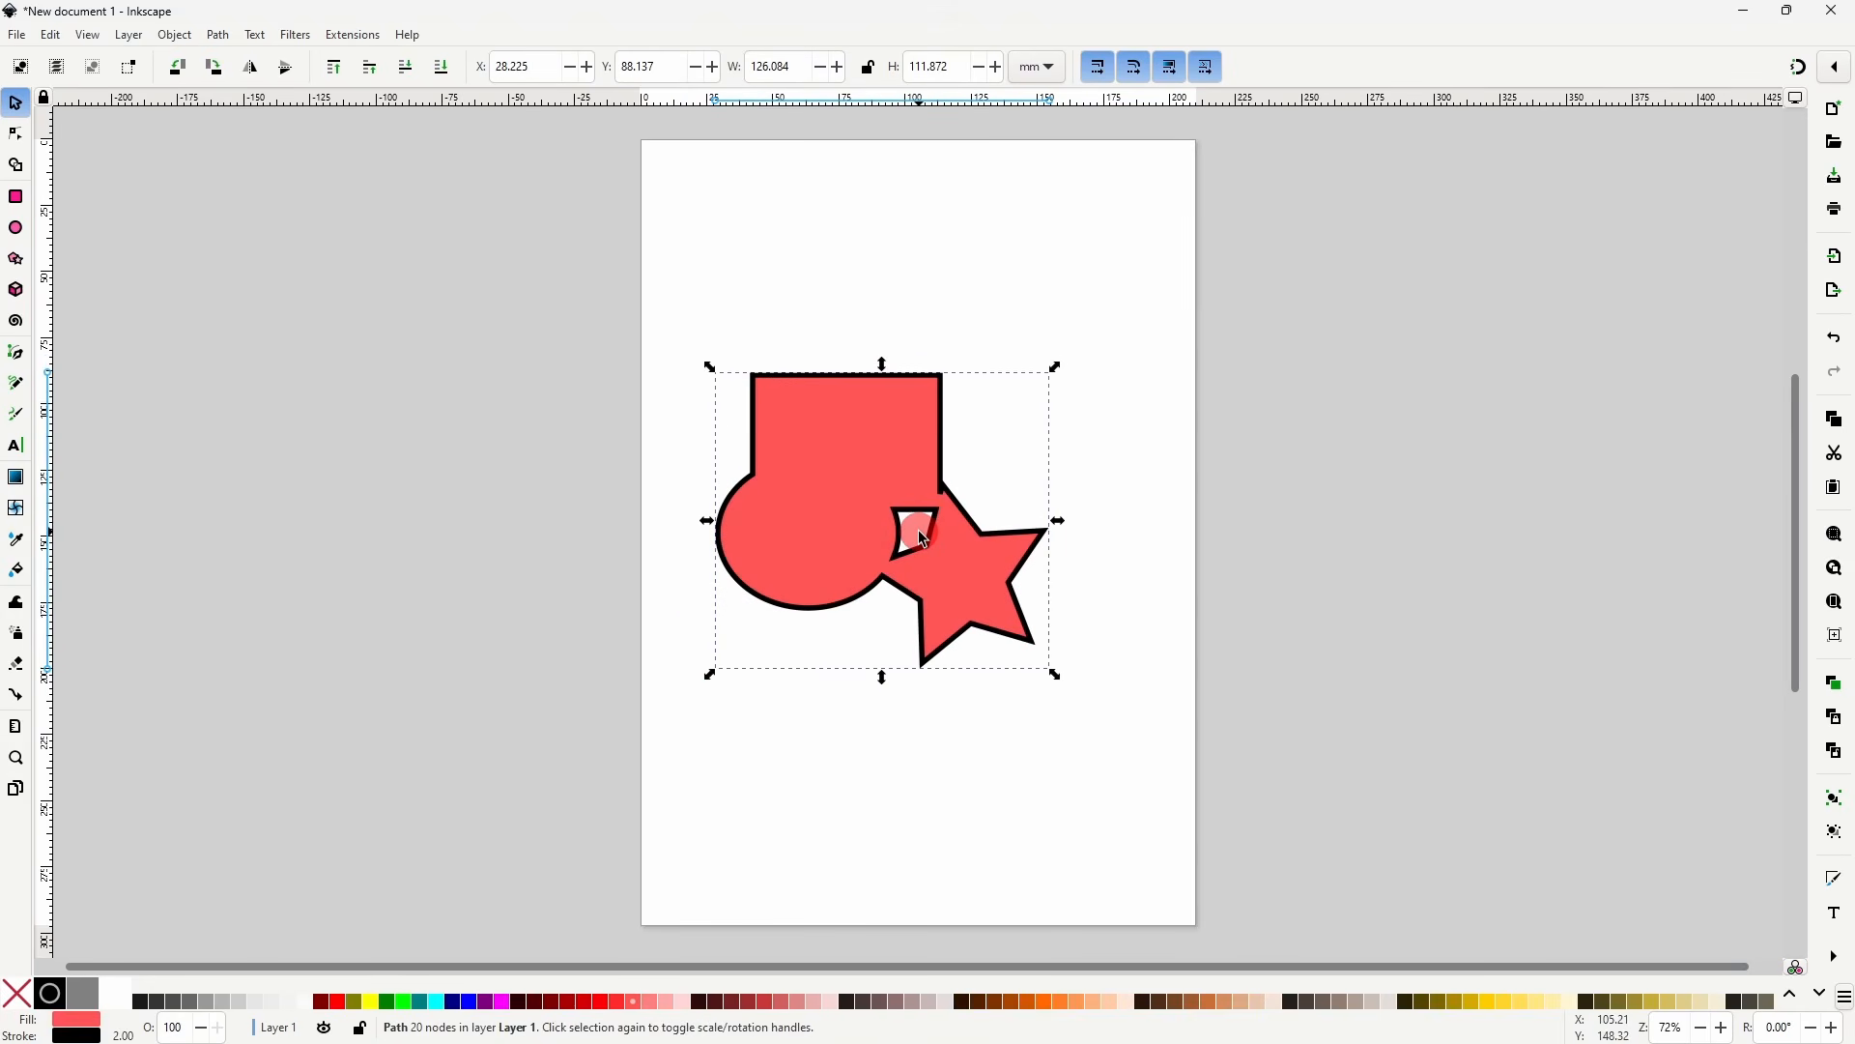
# - Break apart the united shape with the hole and move its outer piece up and right, off the inner piece
pyautogui.click(214, 36)
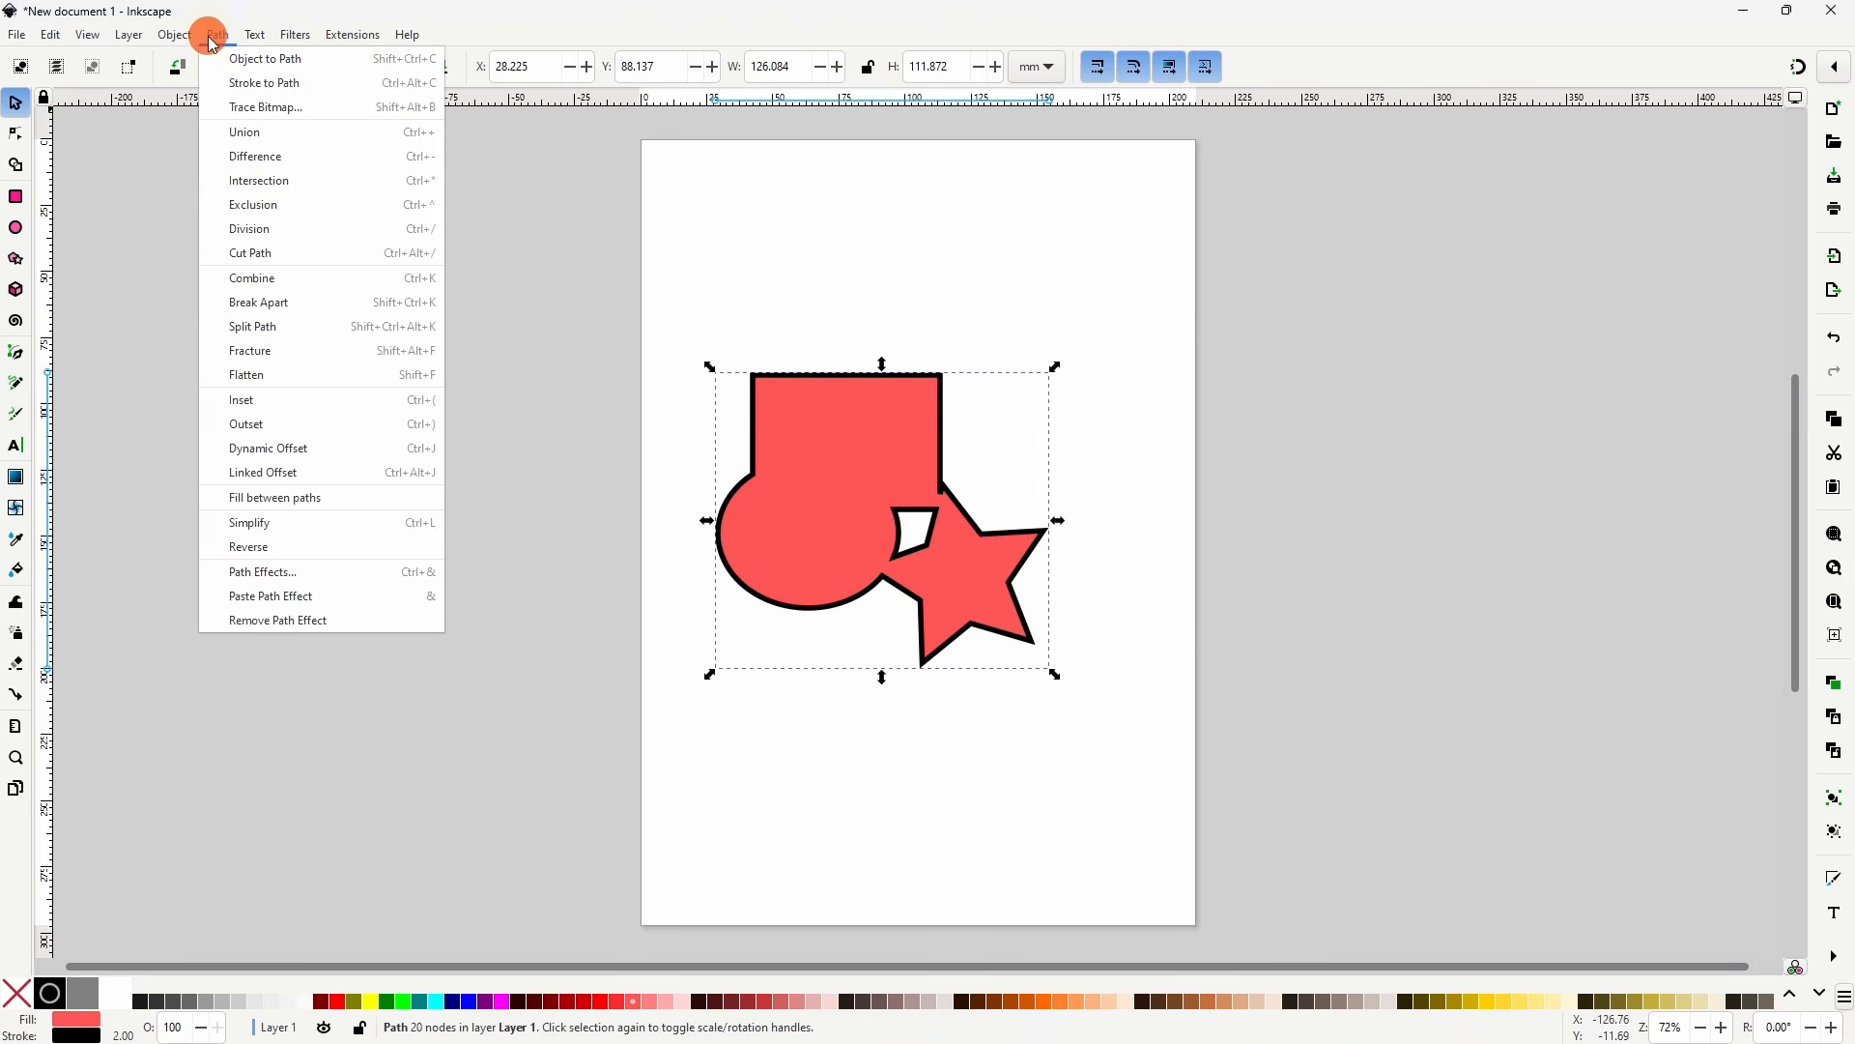
pyautogui.click(314, 306)
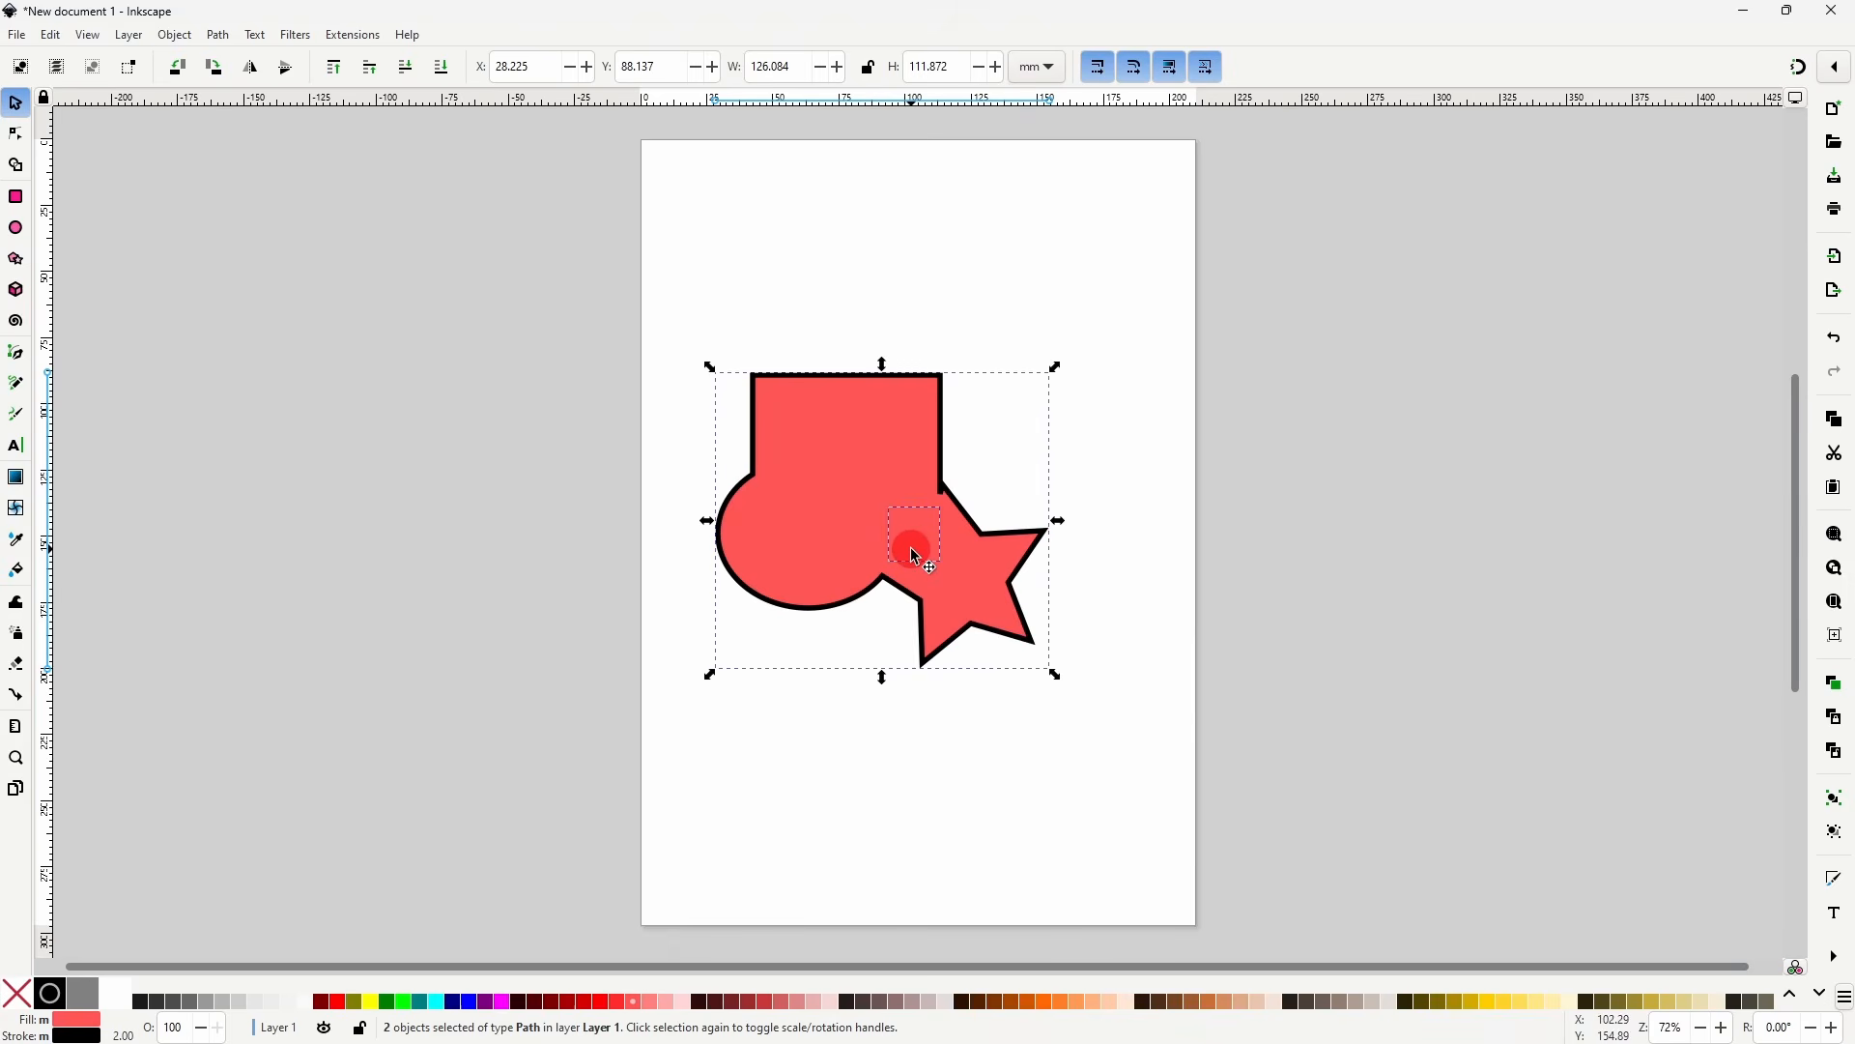
pyautogui.click(1048, 331)
pyautogui.moveTo(914, 404); pyautogui.dragTo(956, 281)
pyautogui.click(895, 549)
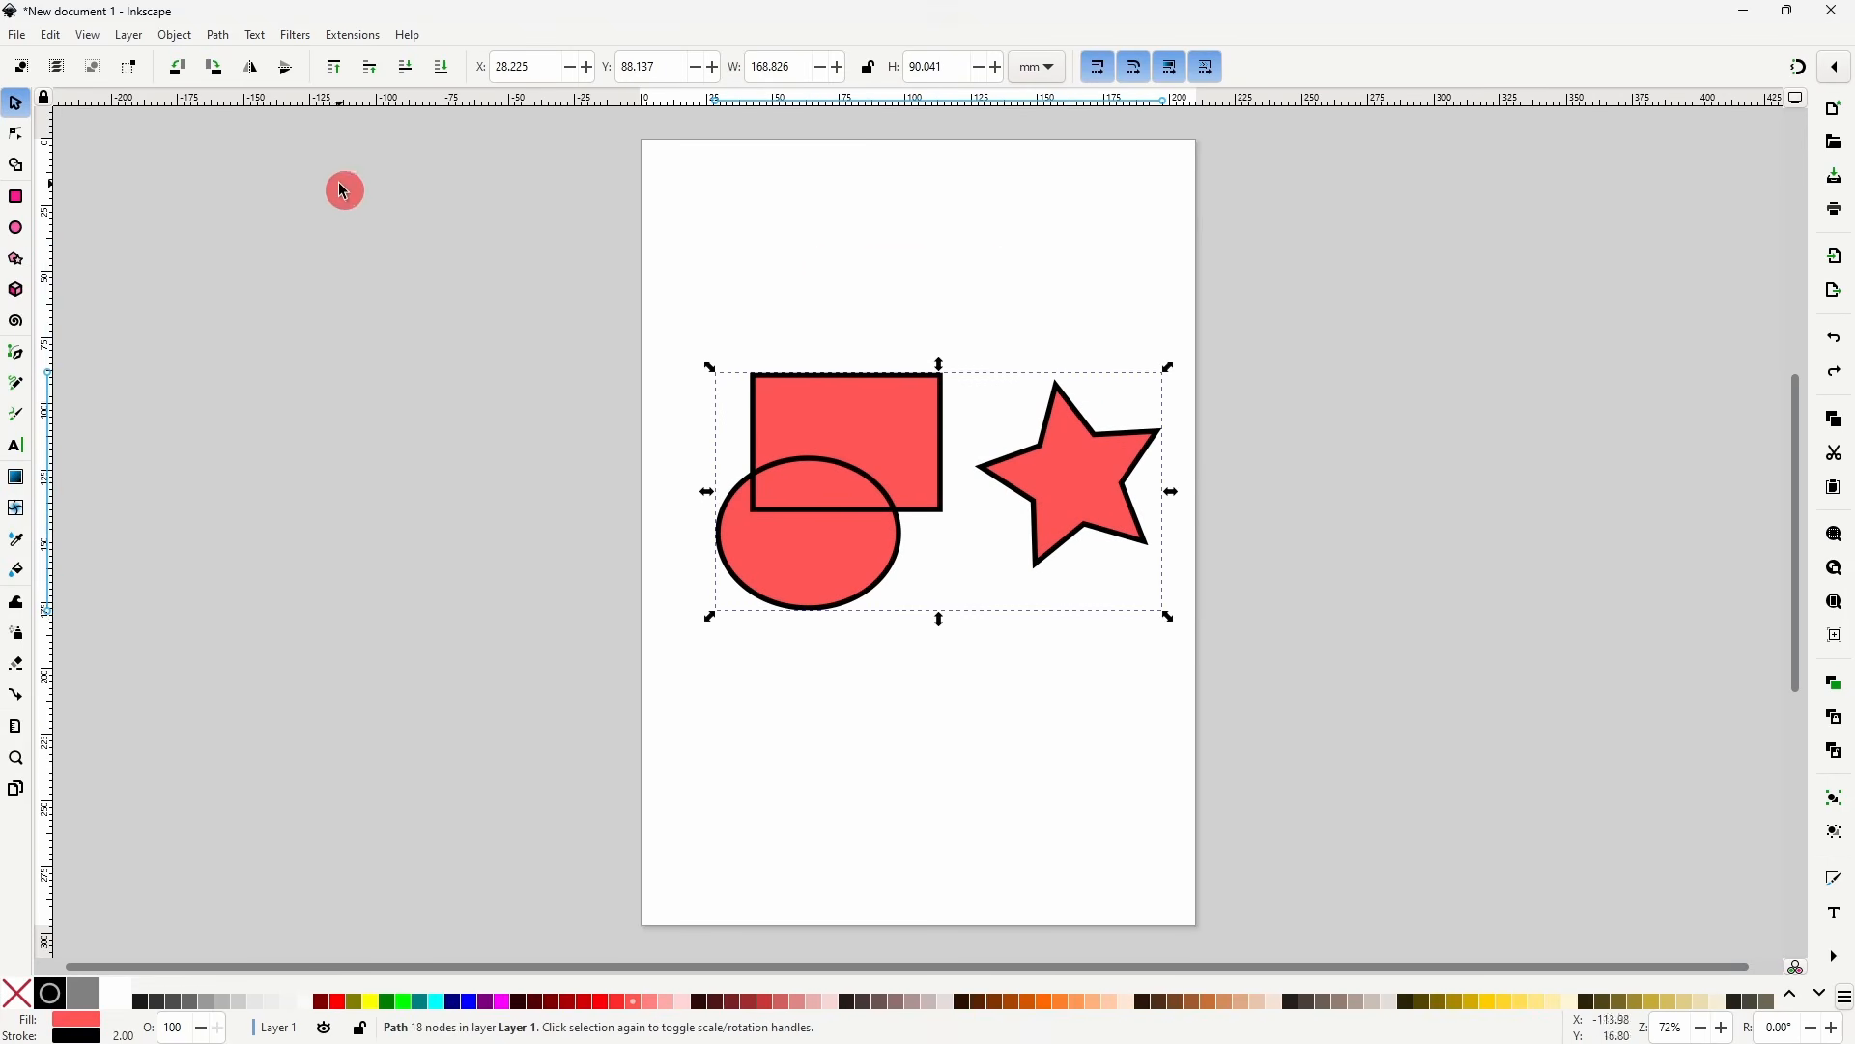
# - Apply Split Path to the combined path, then move the overlapping rectangle and ellipse up and left and the star slightly right
pyautogui.click(219, 35)
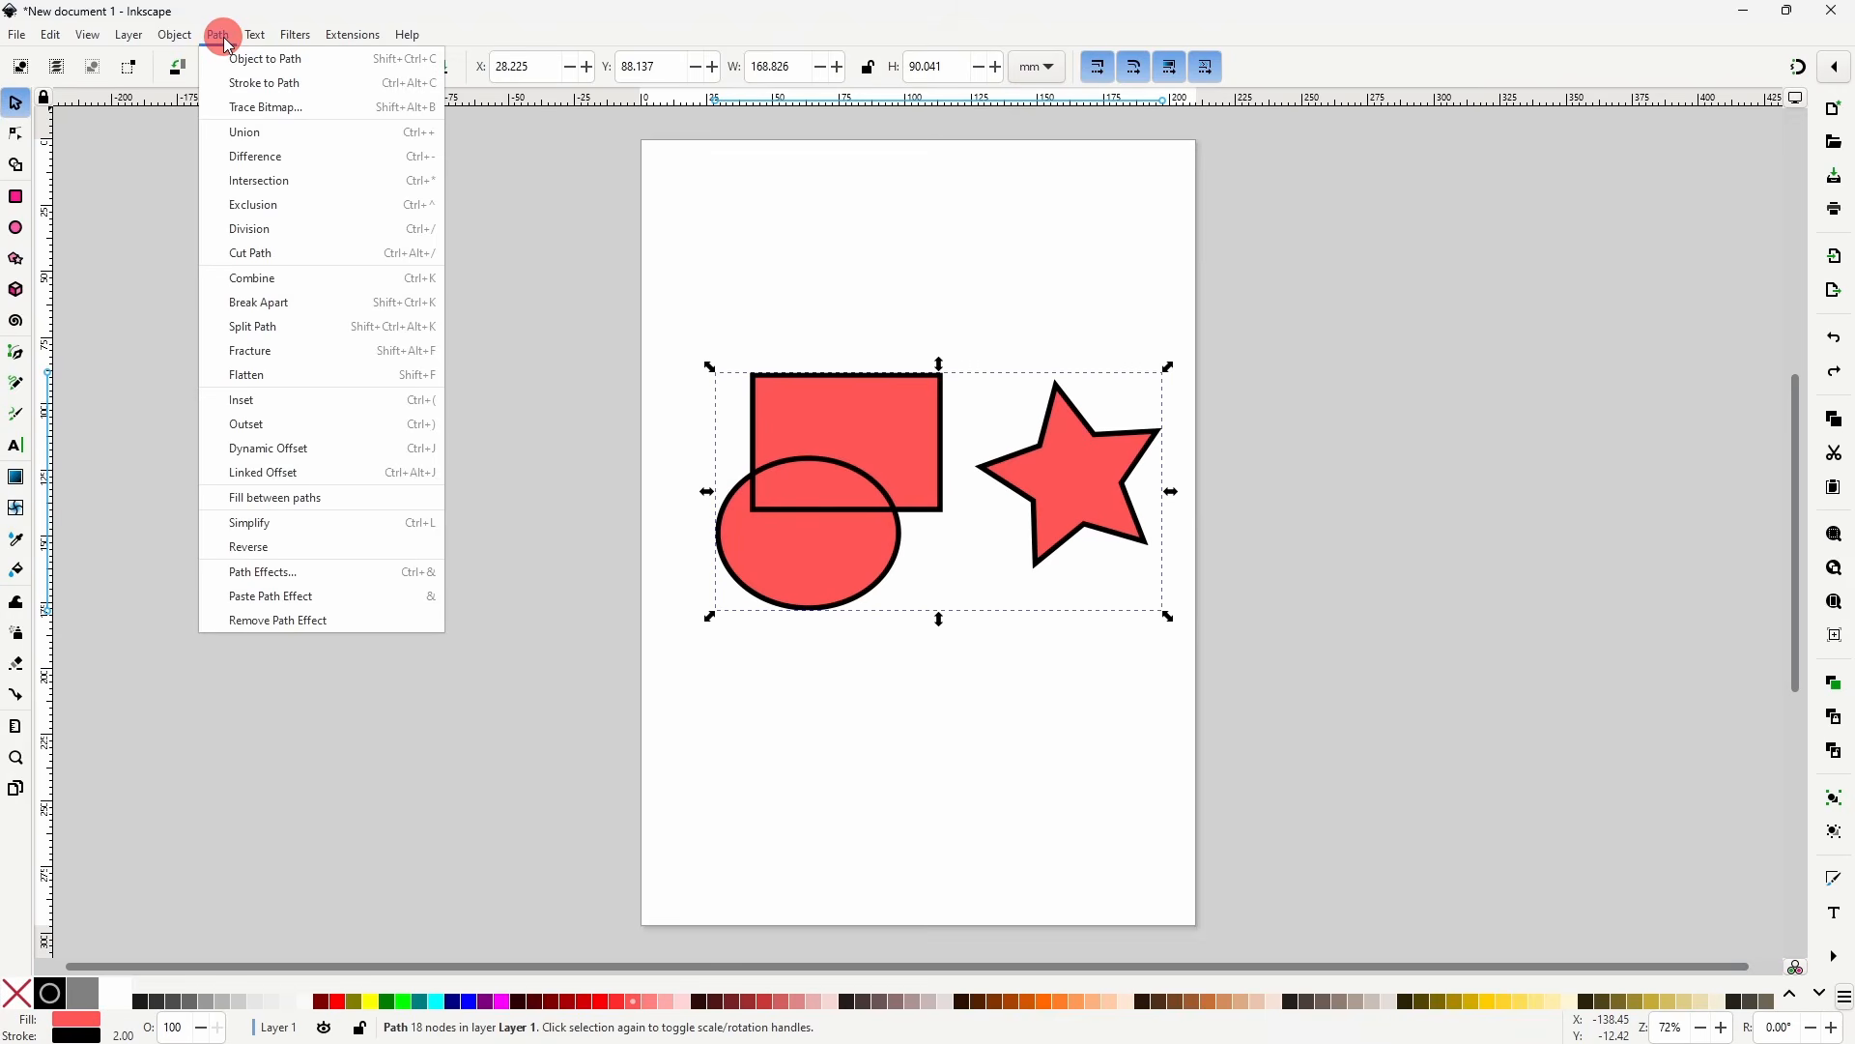
pyautogui.click(328, 325)
pyautogui.click(831, 315)
pyautogui.moveTo(833, 439); pyautogui.dragTo(808, 432)
pyautogui.moveTo(1059, 466); pyautogui.dragTo(1069, 470)
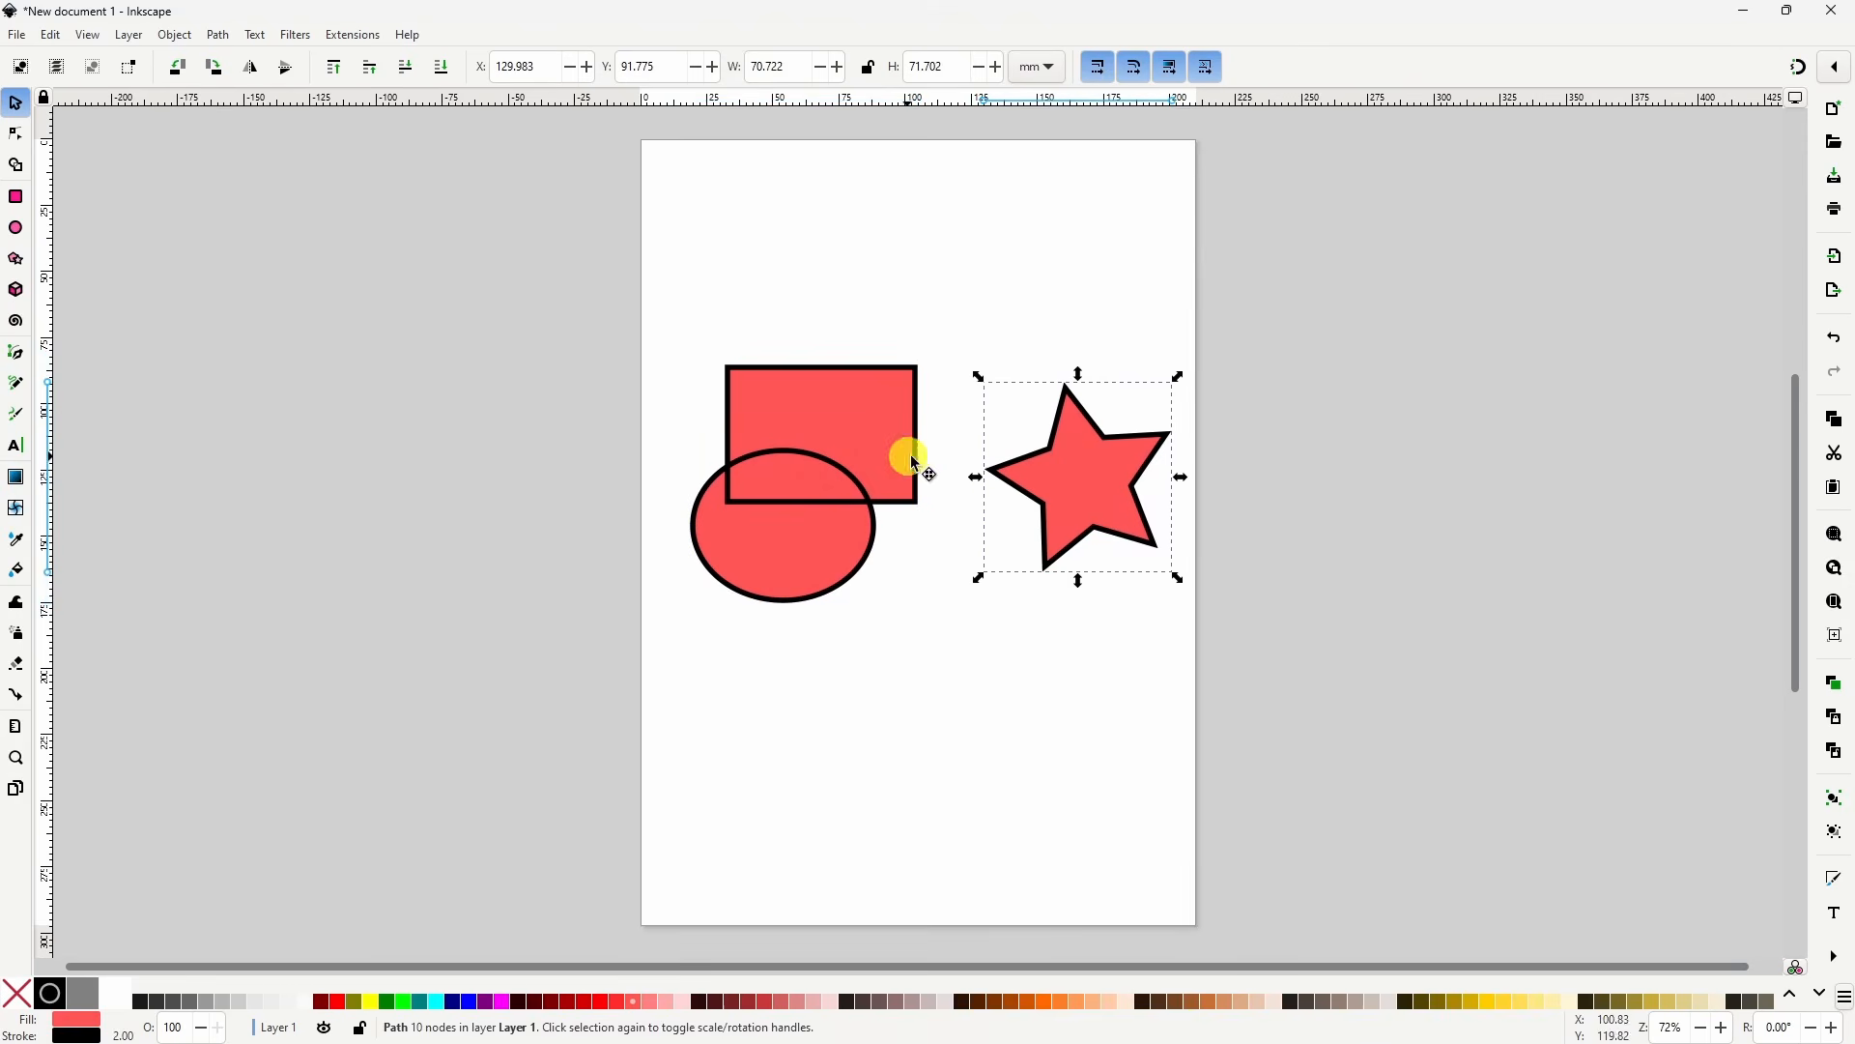
pyautogui.click(913, 465)
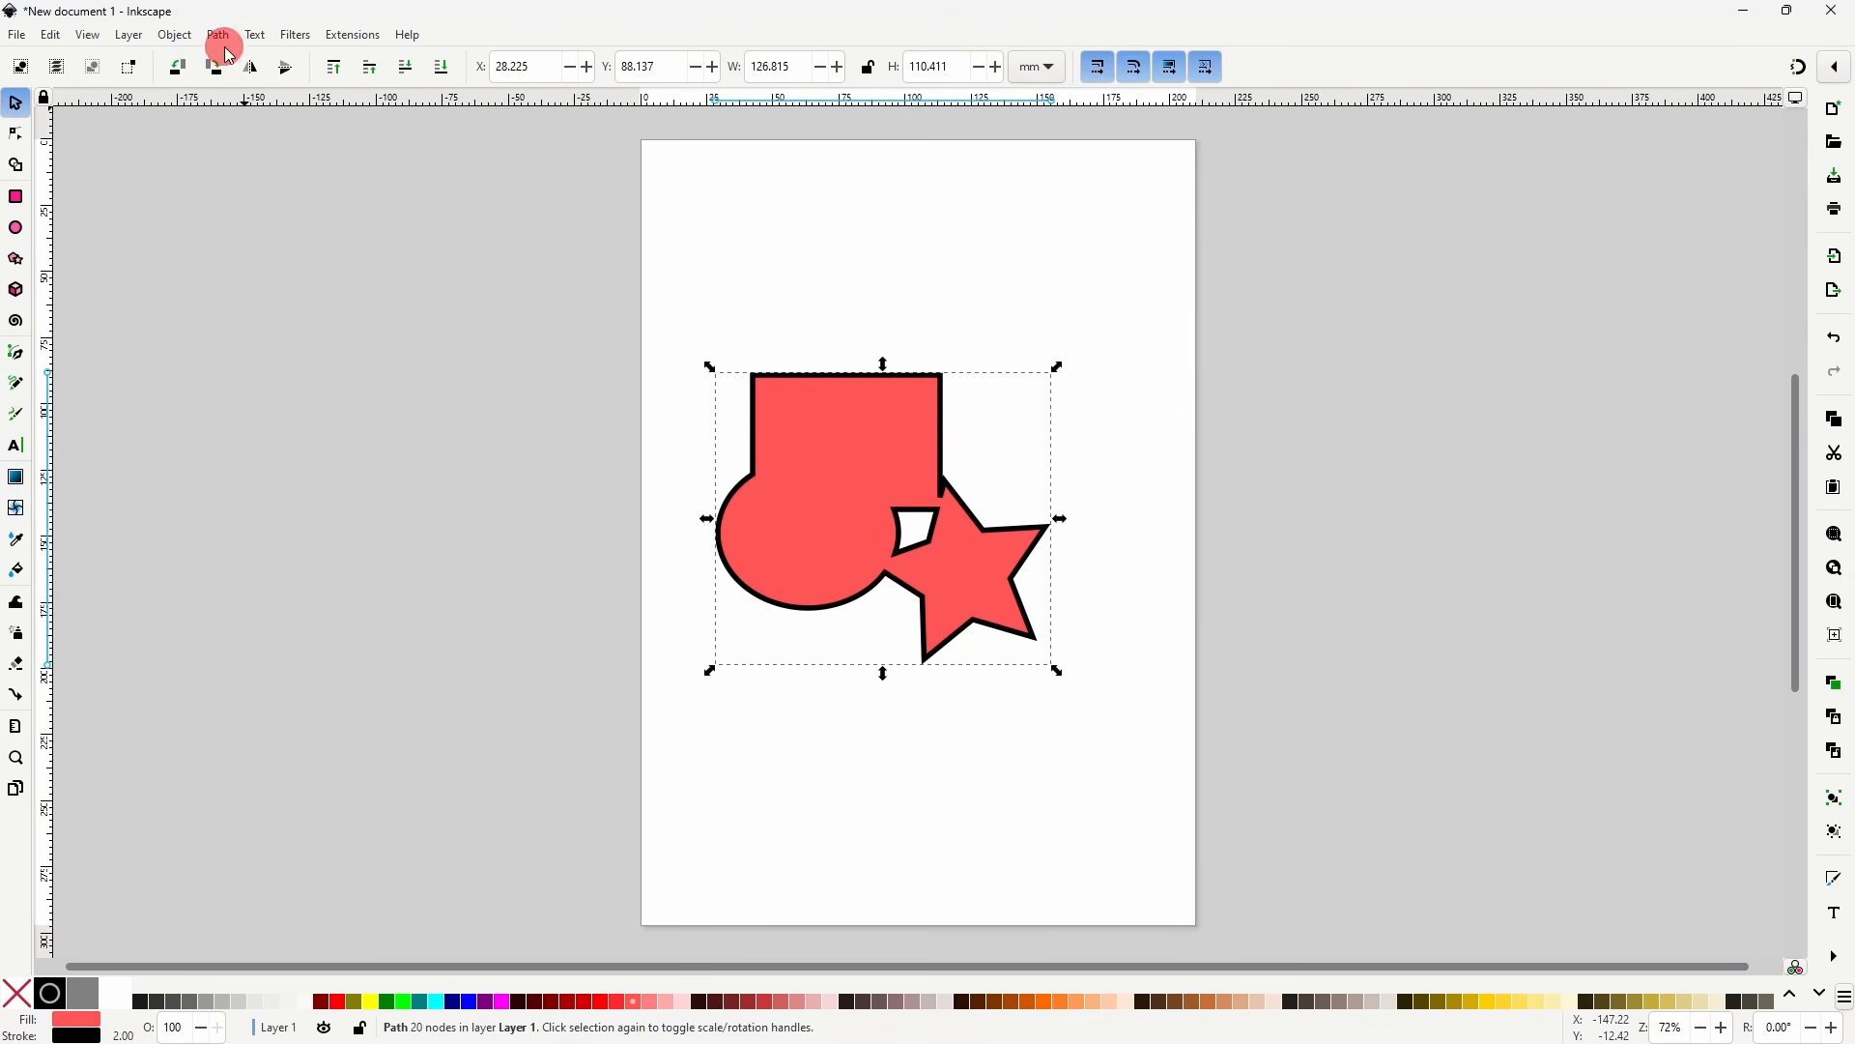
# - Apply Split Path to the united shape with the hole and undo it
pyautogui.click(226, 48)
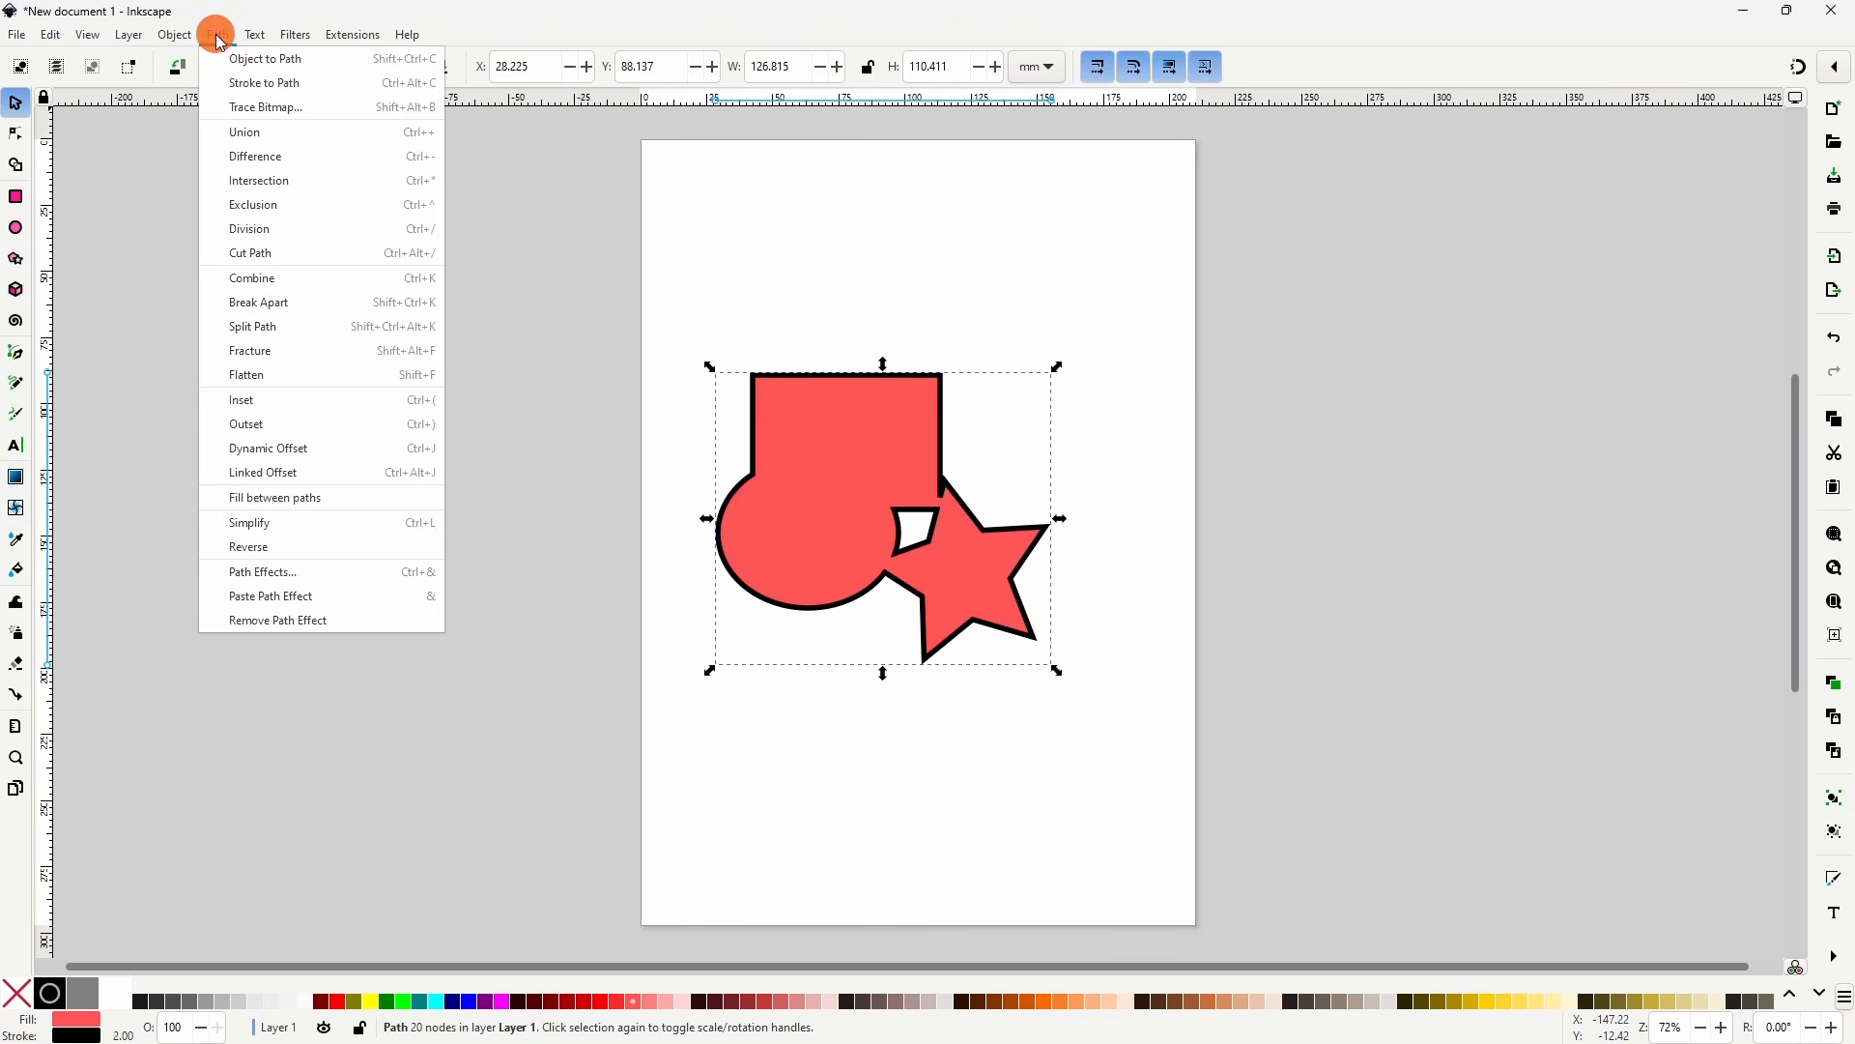
pyautogui.click(286, 329)
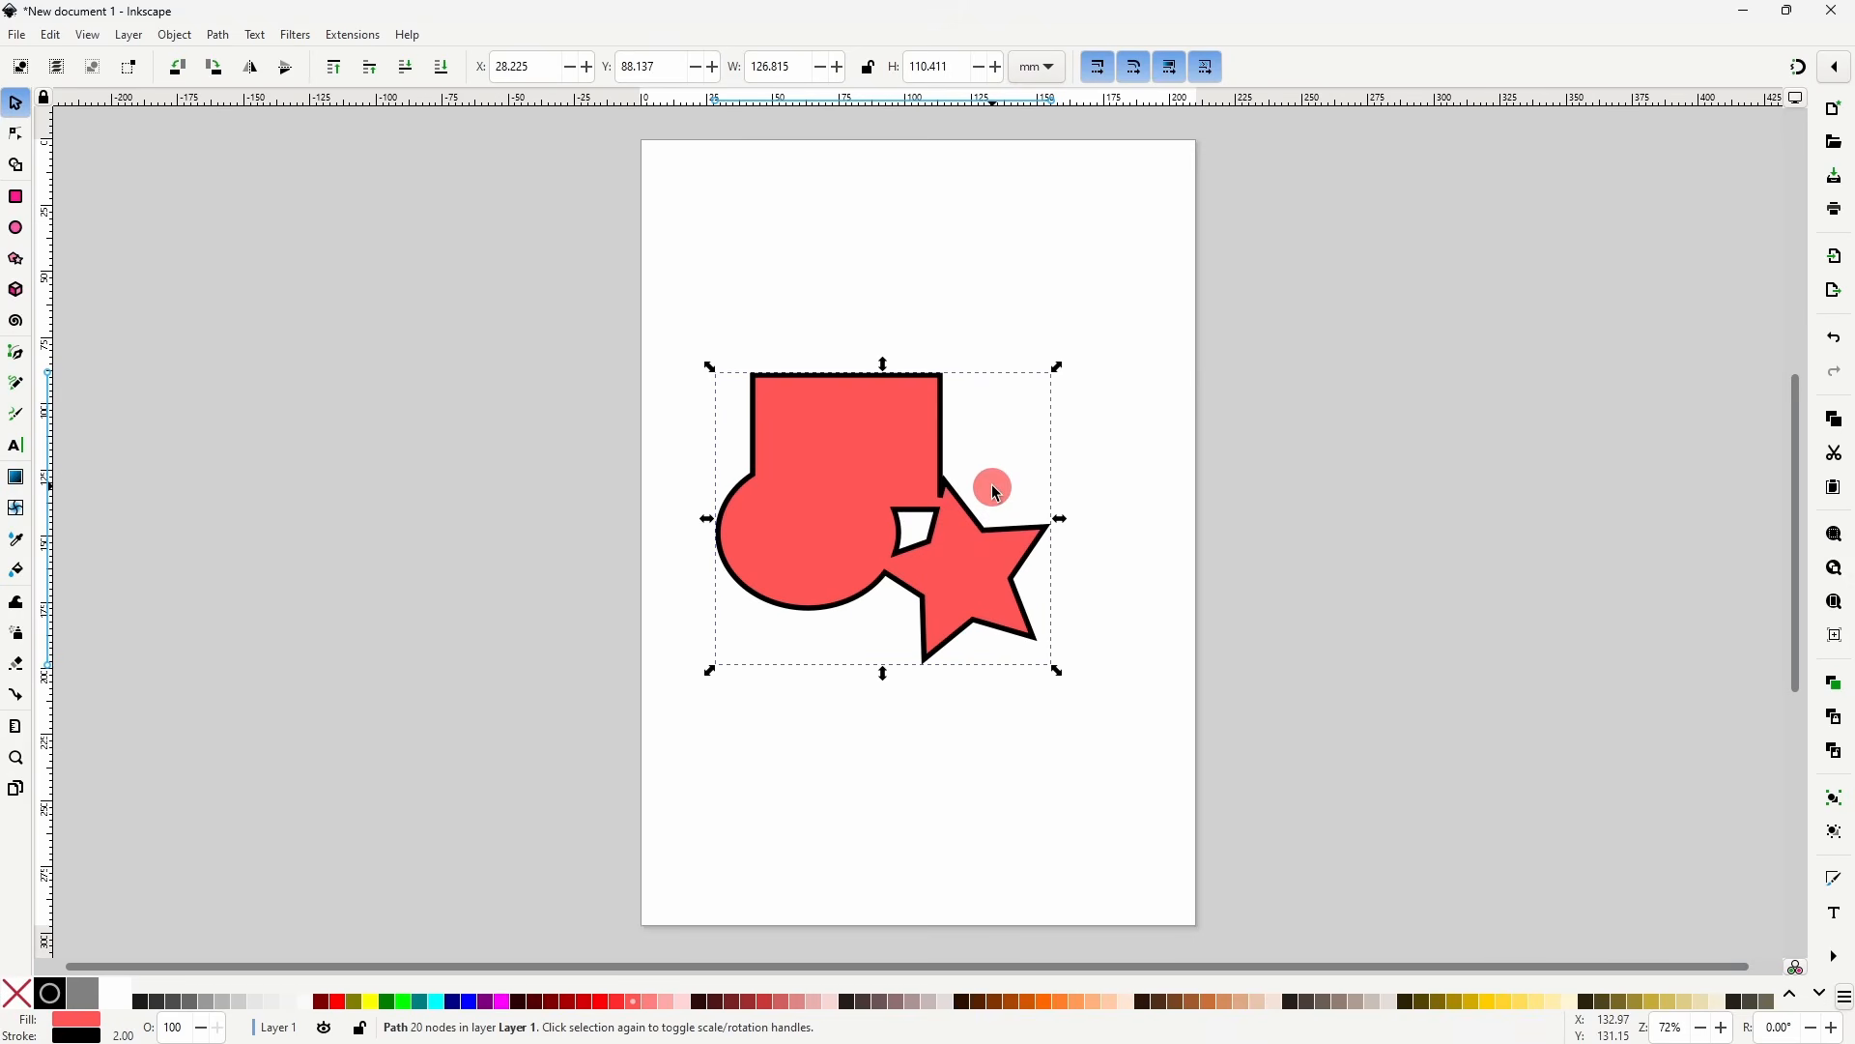
pyautogui.hotkey('ctrl', 'z')
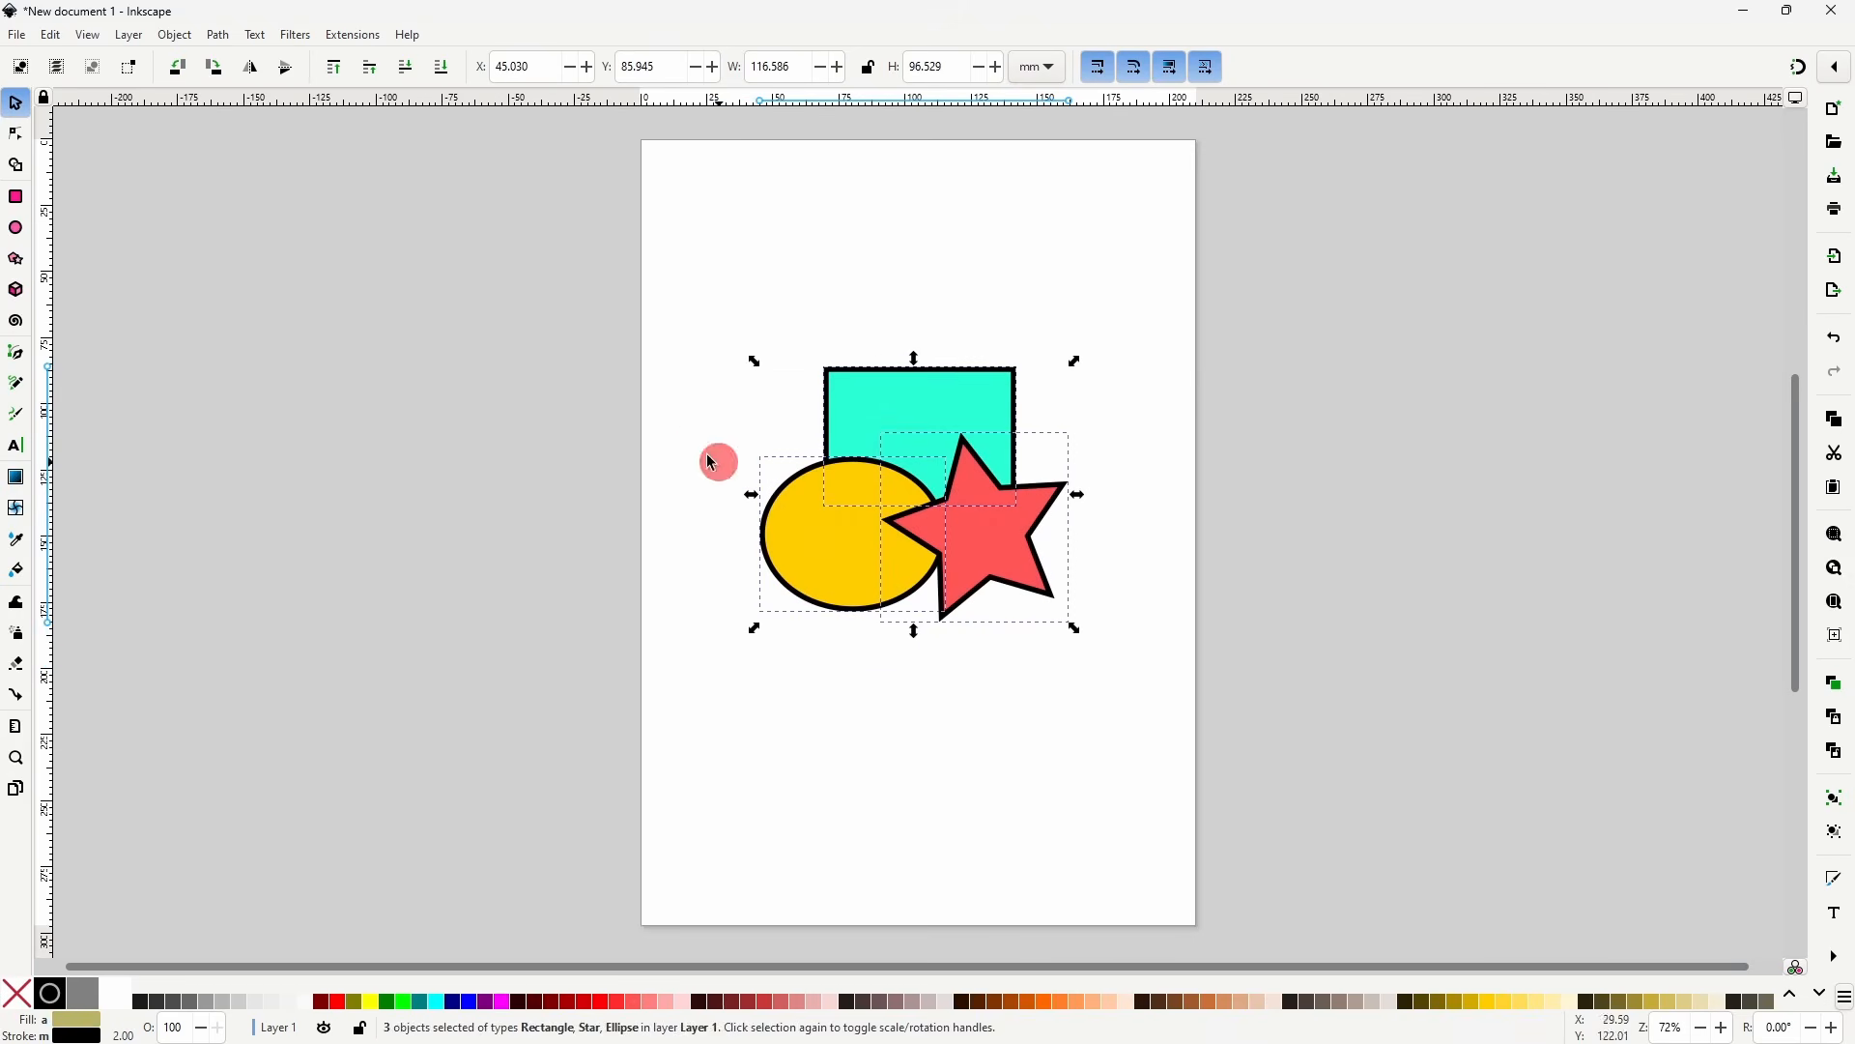
# - Fracture the overlapping rectangle, ellipse and star, and move the resulting pieces apart
pyautogui.click(228, 36)
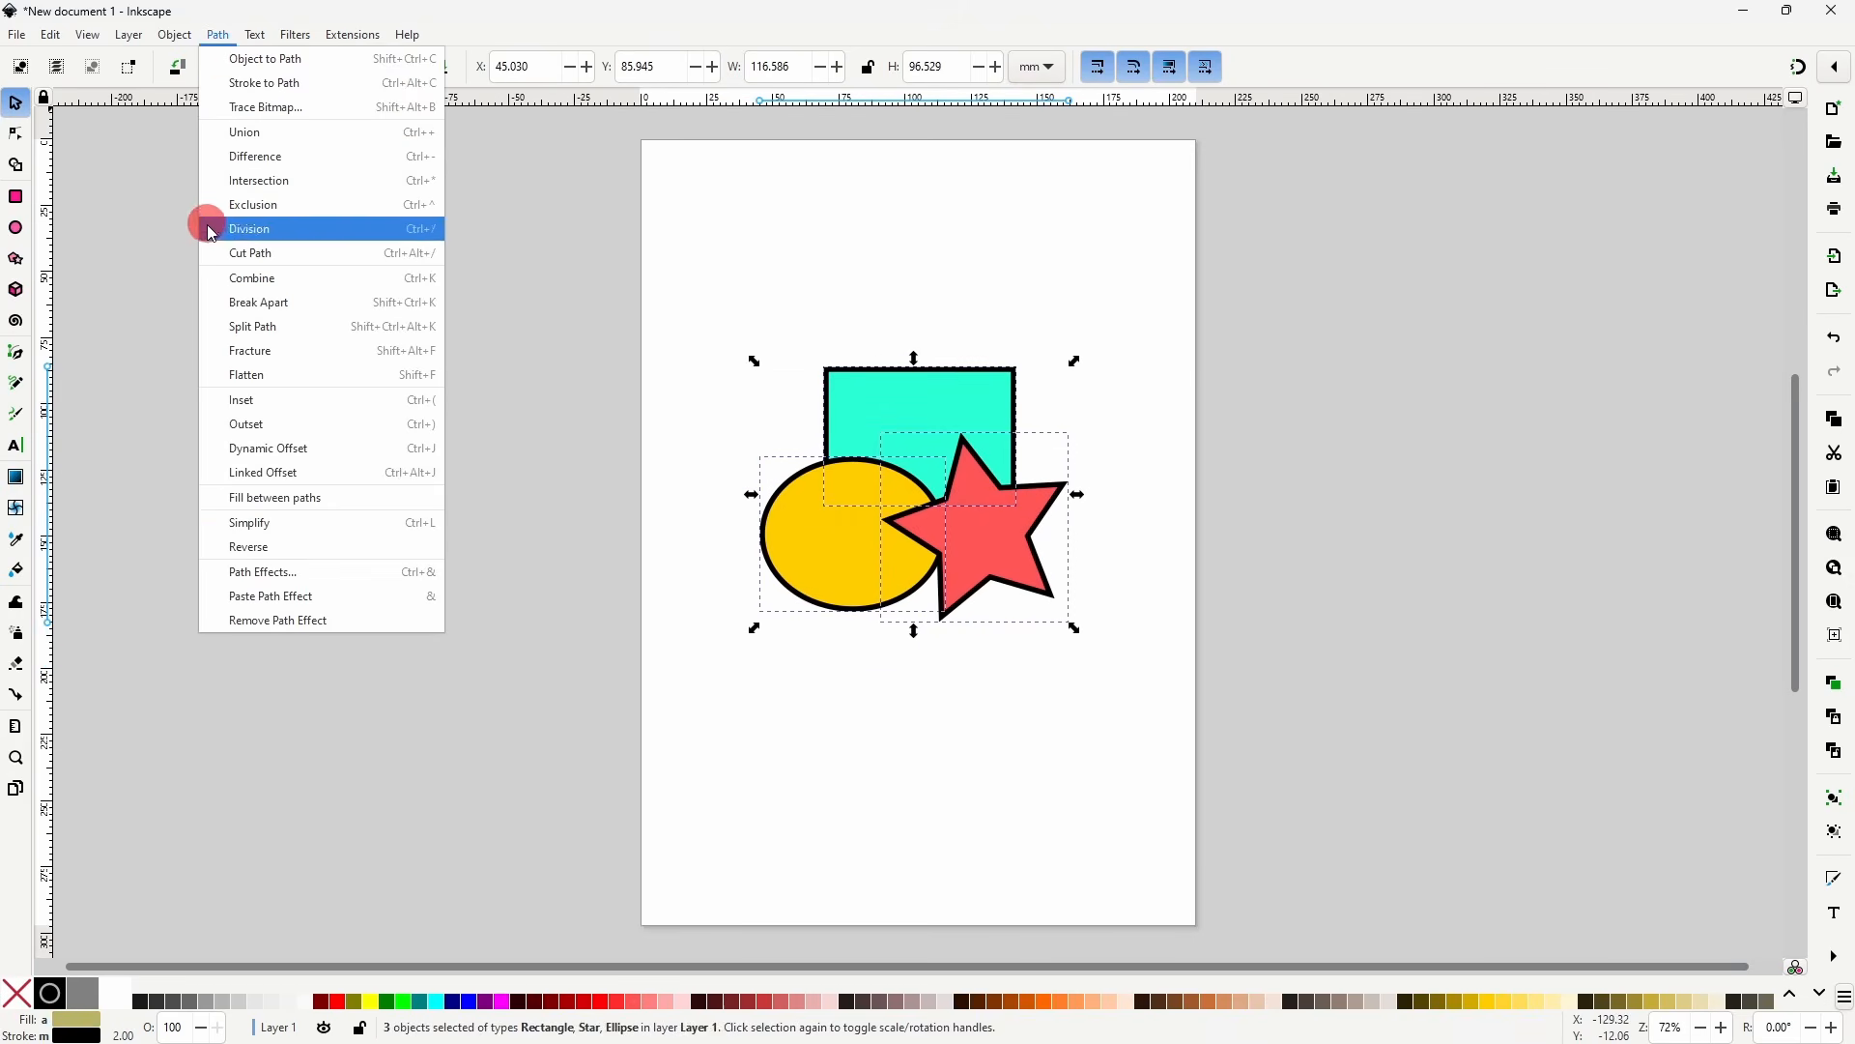
pyautogui.click(312, 352)
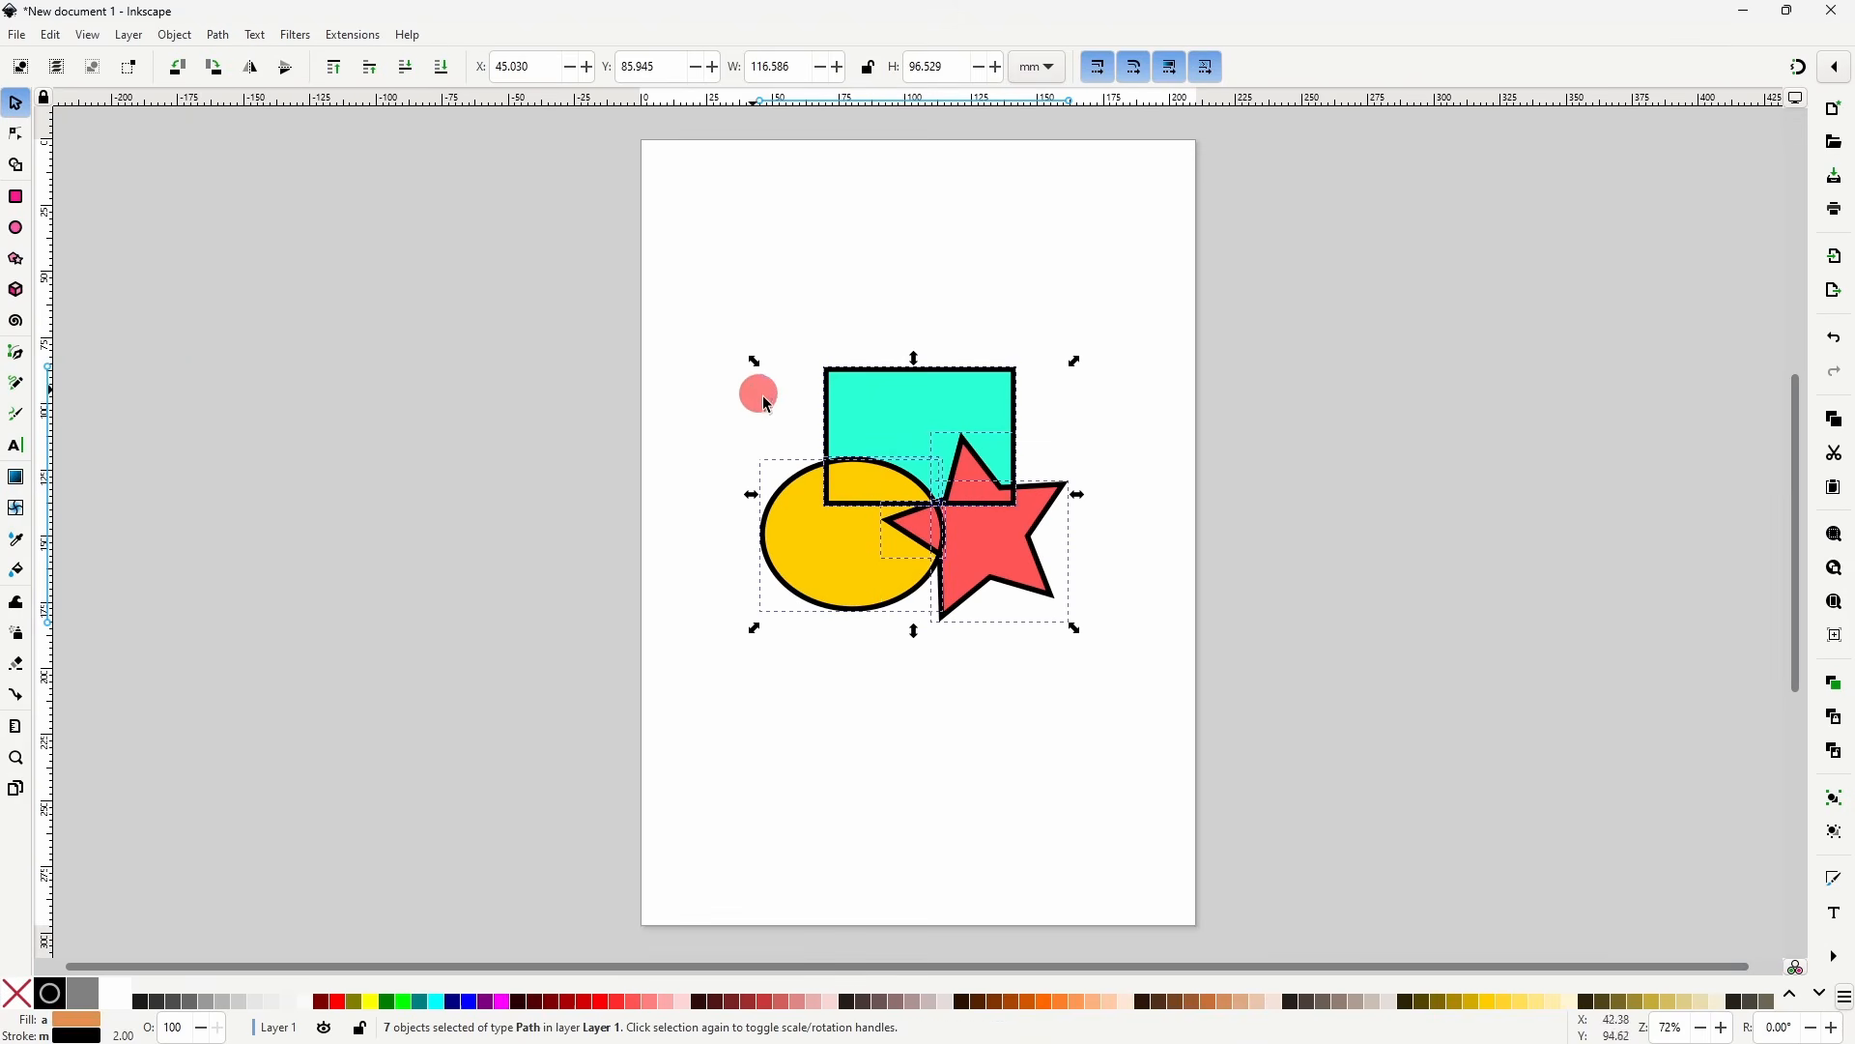
pyautogui.click(1078, 444)
pyautogui.moveTo(988, 551); pyautogui.dragTo(978, 657)
pyautogui.moveTo(986, 487); pyautogui.dragTo(1095, 481)
pyautogui.moveTo(883, 472); pyautogui.dragTo(741, 384)
pyautogui.moveTo(791, 553); pyautogui.dragTo(756, 590)
pyautogui.click(735, 467)
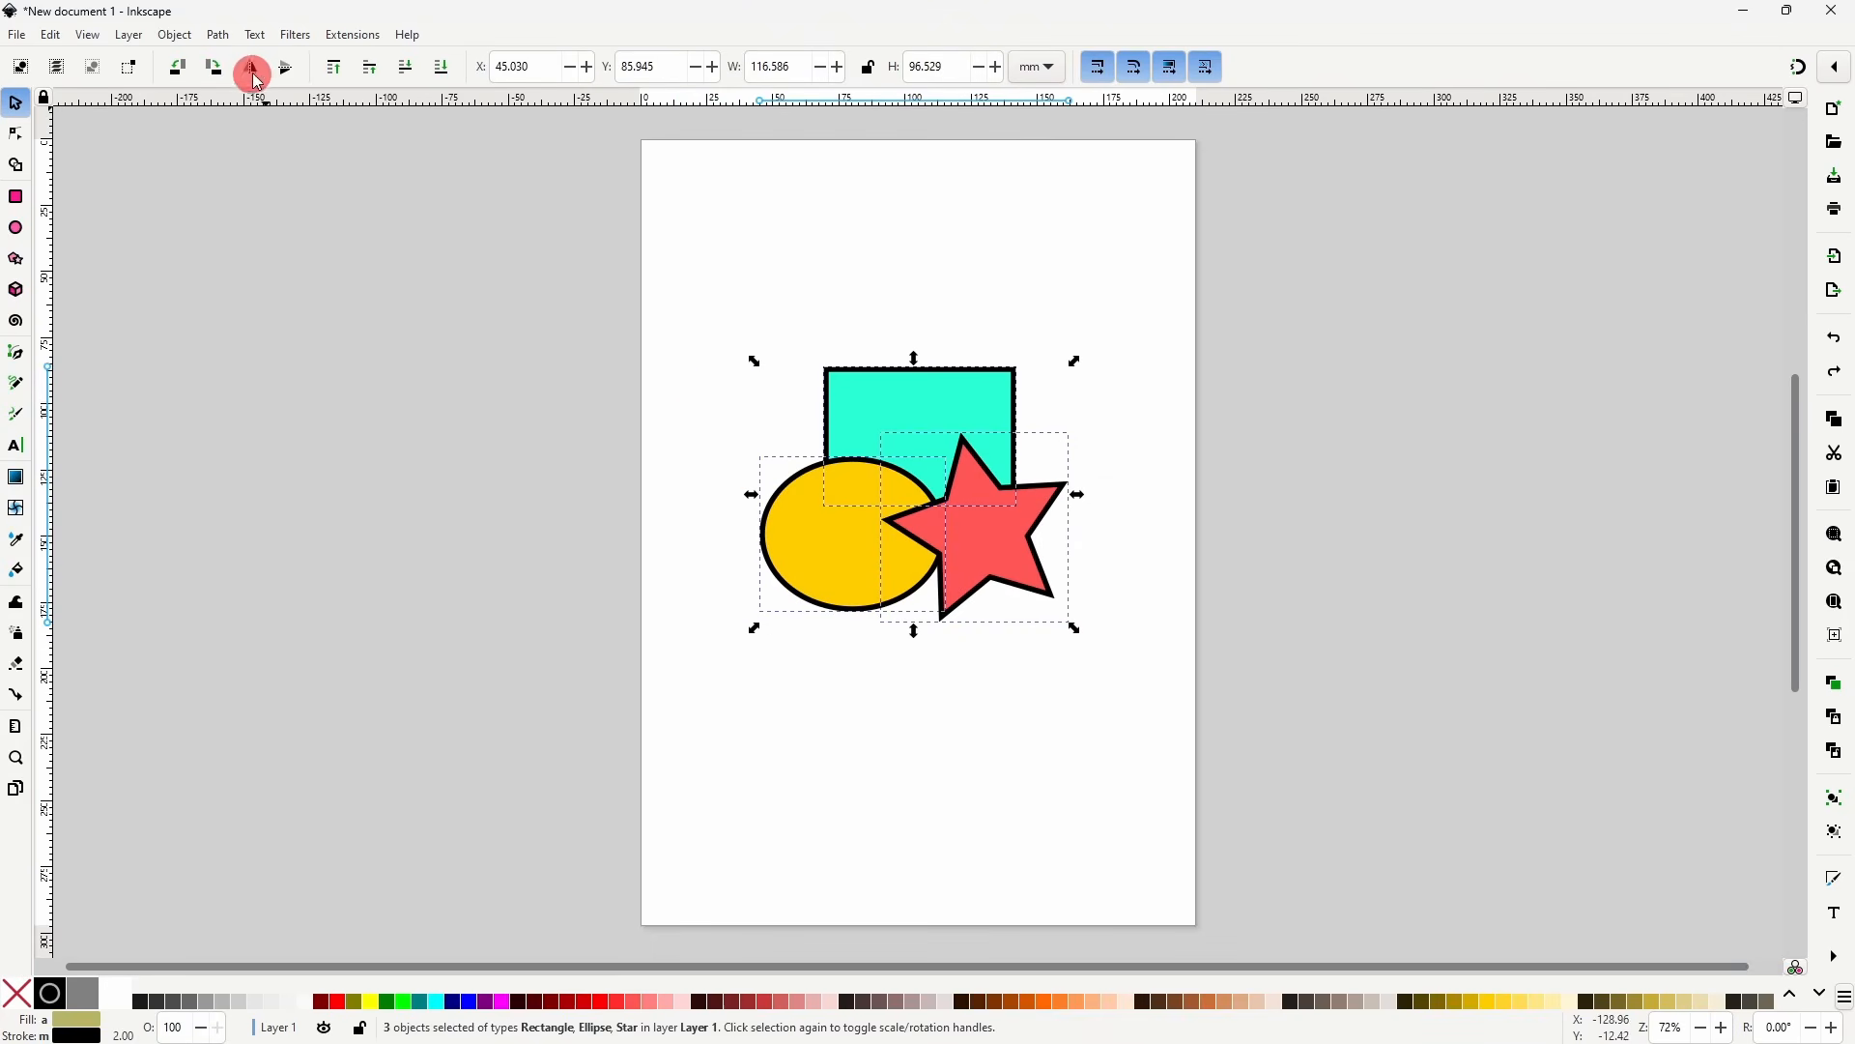
# - Flatten the overlapping rectangle, ellipse and star, and move the star down and right and the ellipse down and left
pyautogui.click(219, 35)
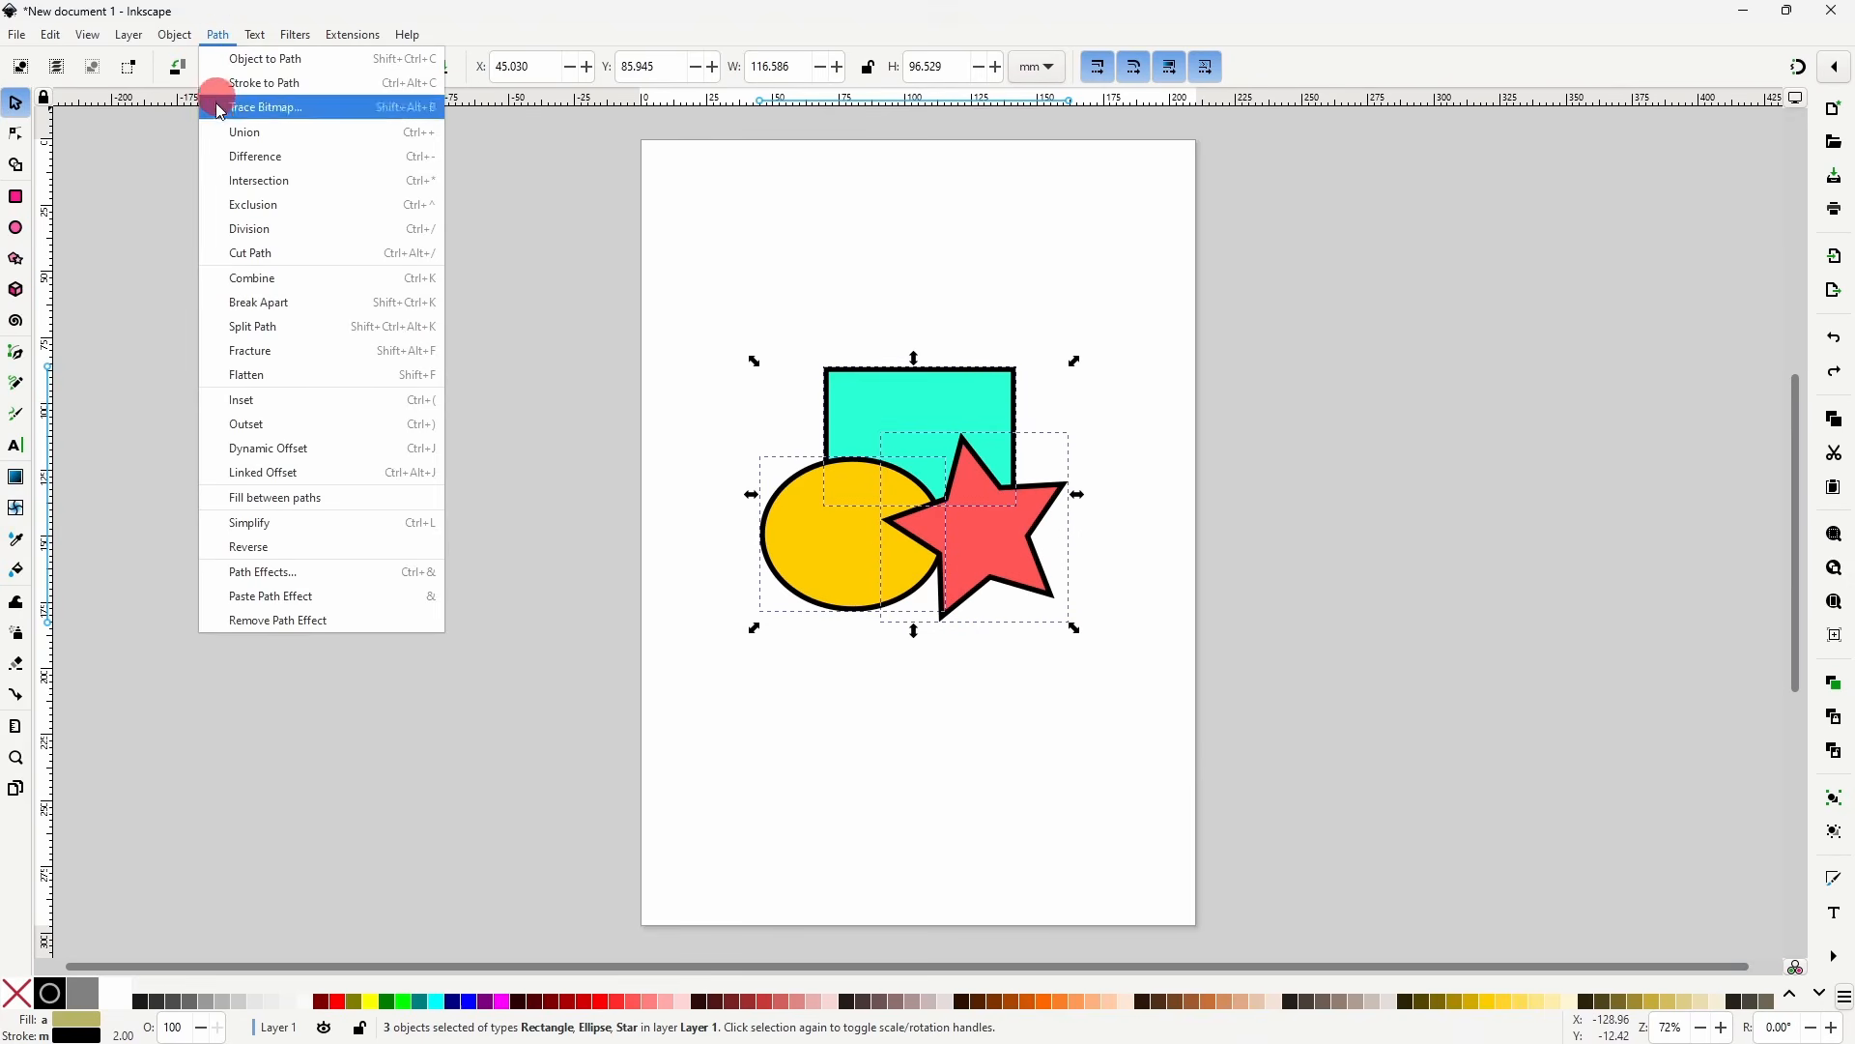
pyautogui.click(319, 376)
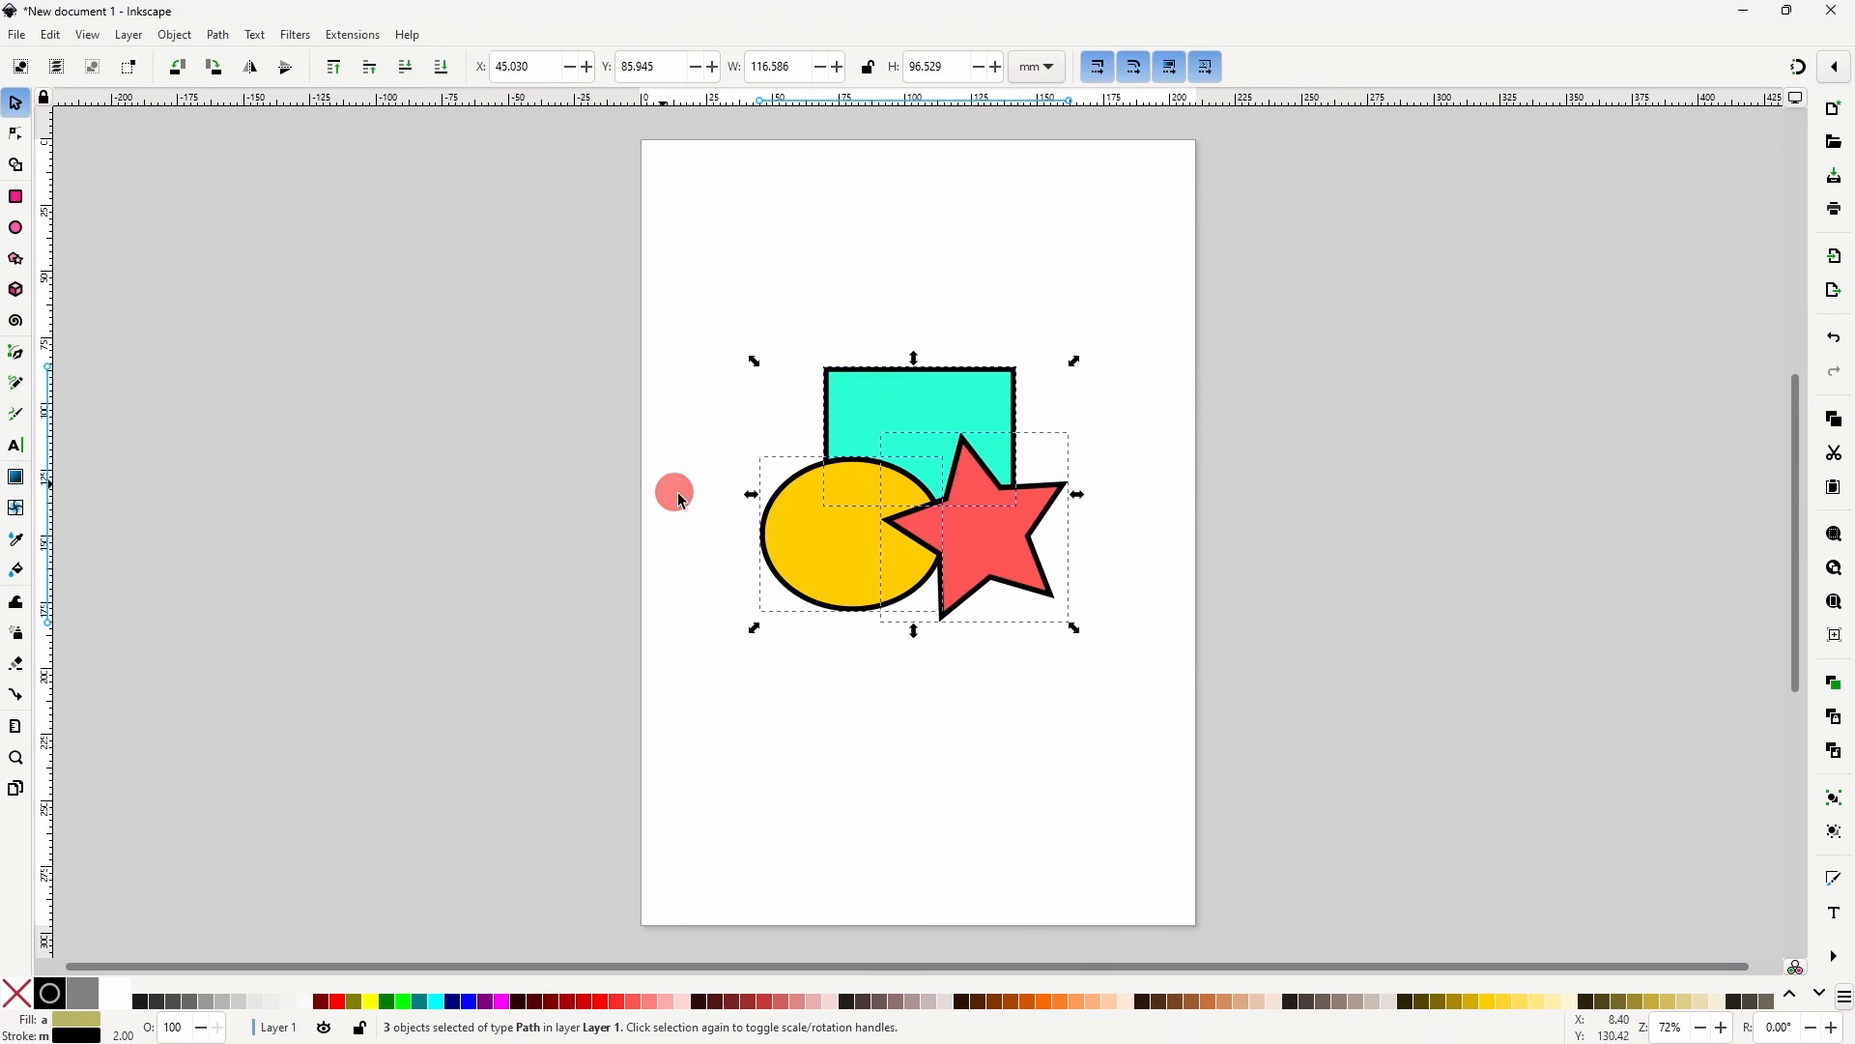
pyautogui.click(768, 365)
pyautogui.moveTo(1010, 531); pyautogui.dragTo(1065, 594)
pyautogui.moveTo(861, 519); pyautogui.dragTo(809, 572)
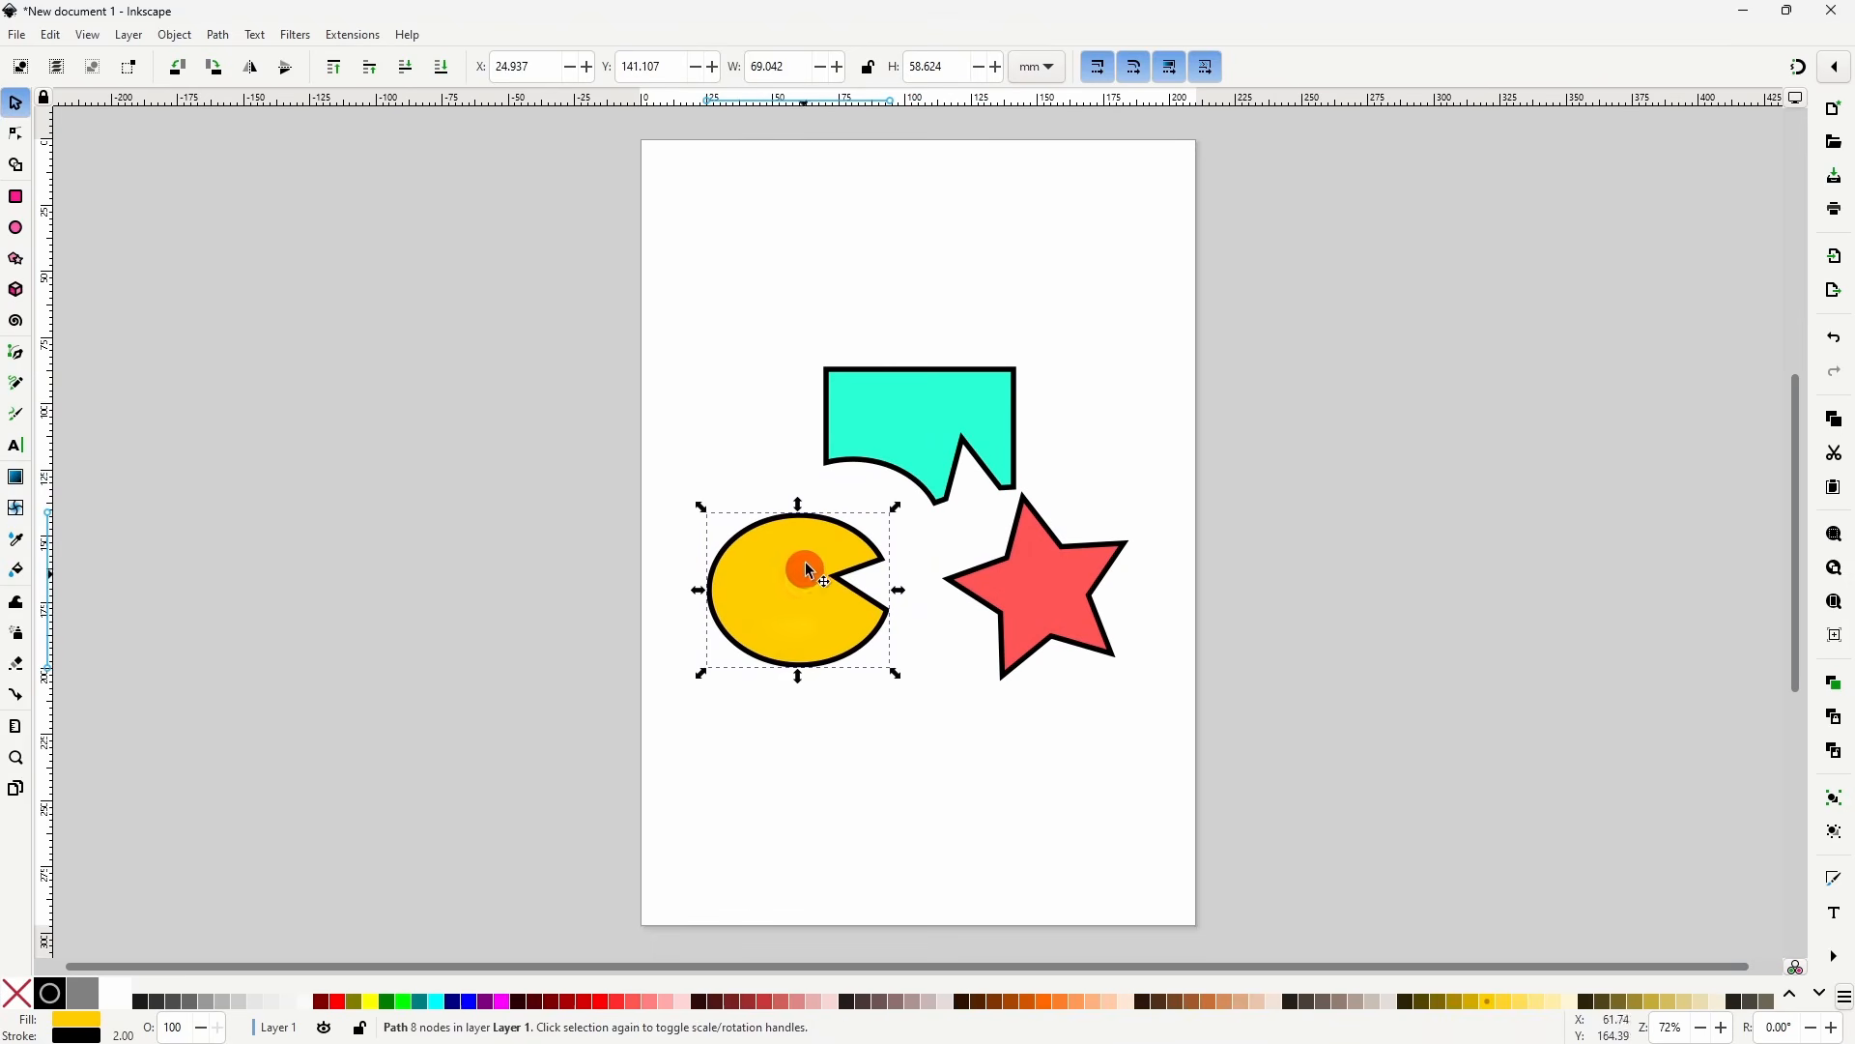
pyautogui.click(1070, 442)
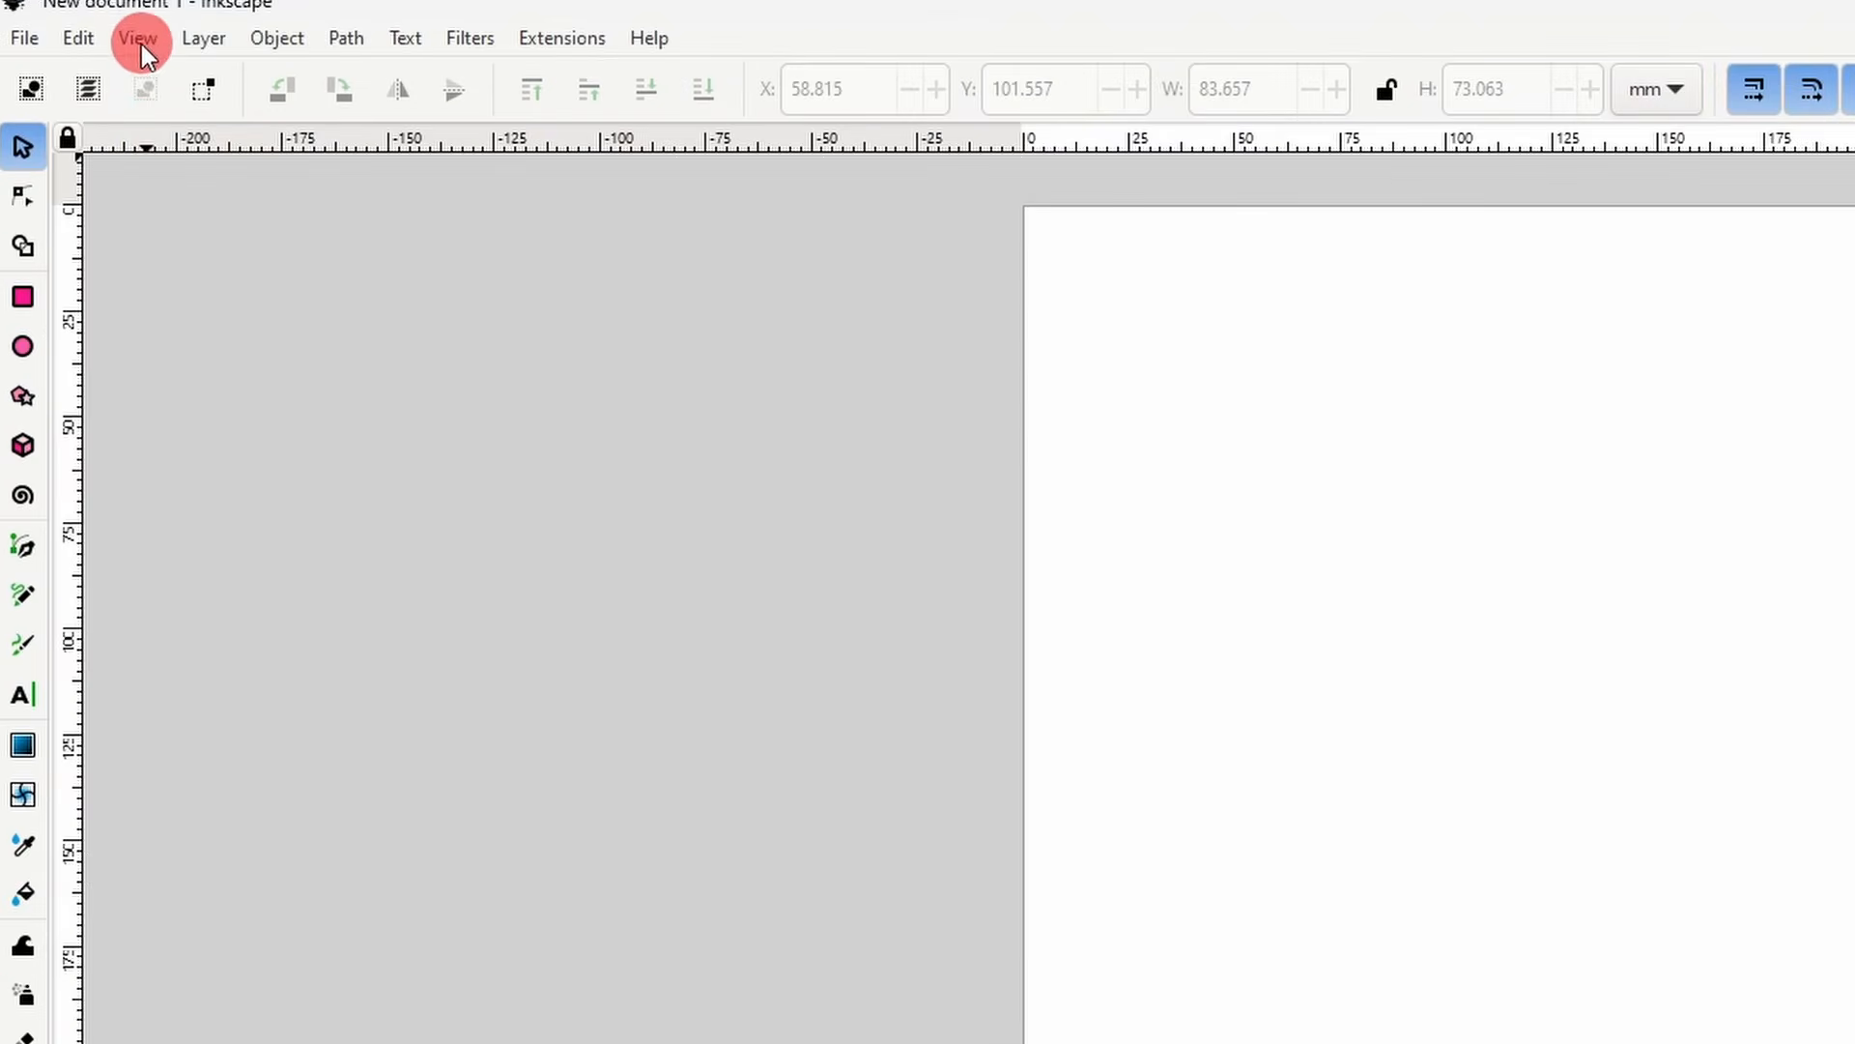
# - Review which interface elements, such as rulers, palette and toolbox, can be shown or hidden
pyautogui.click(88, 35)
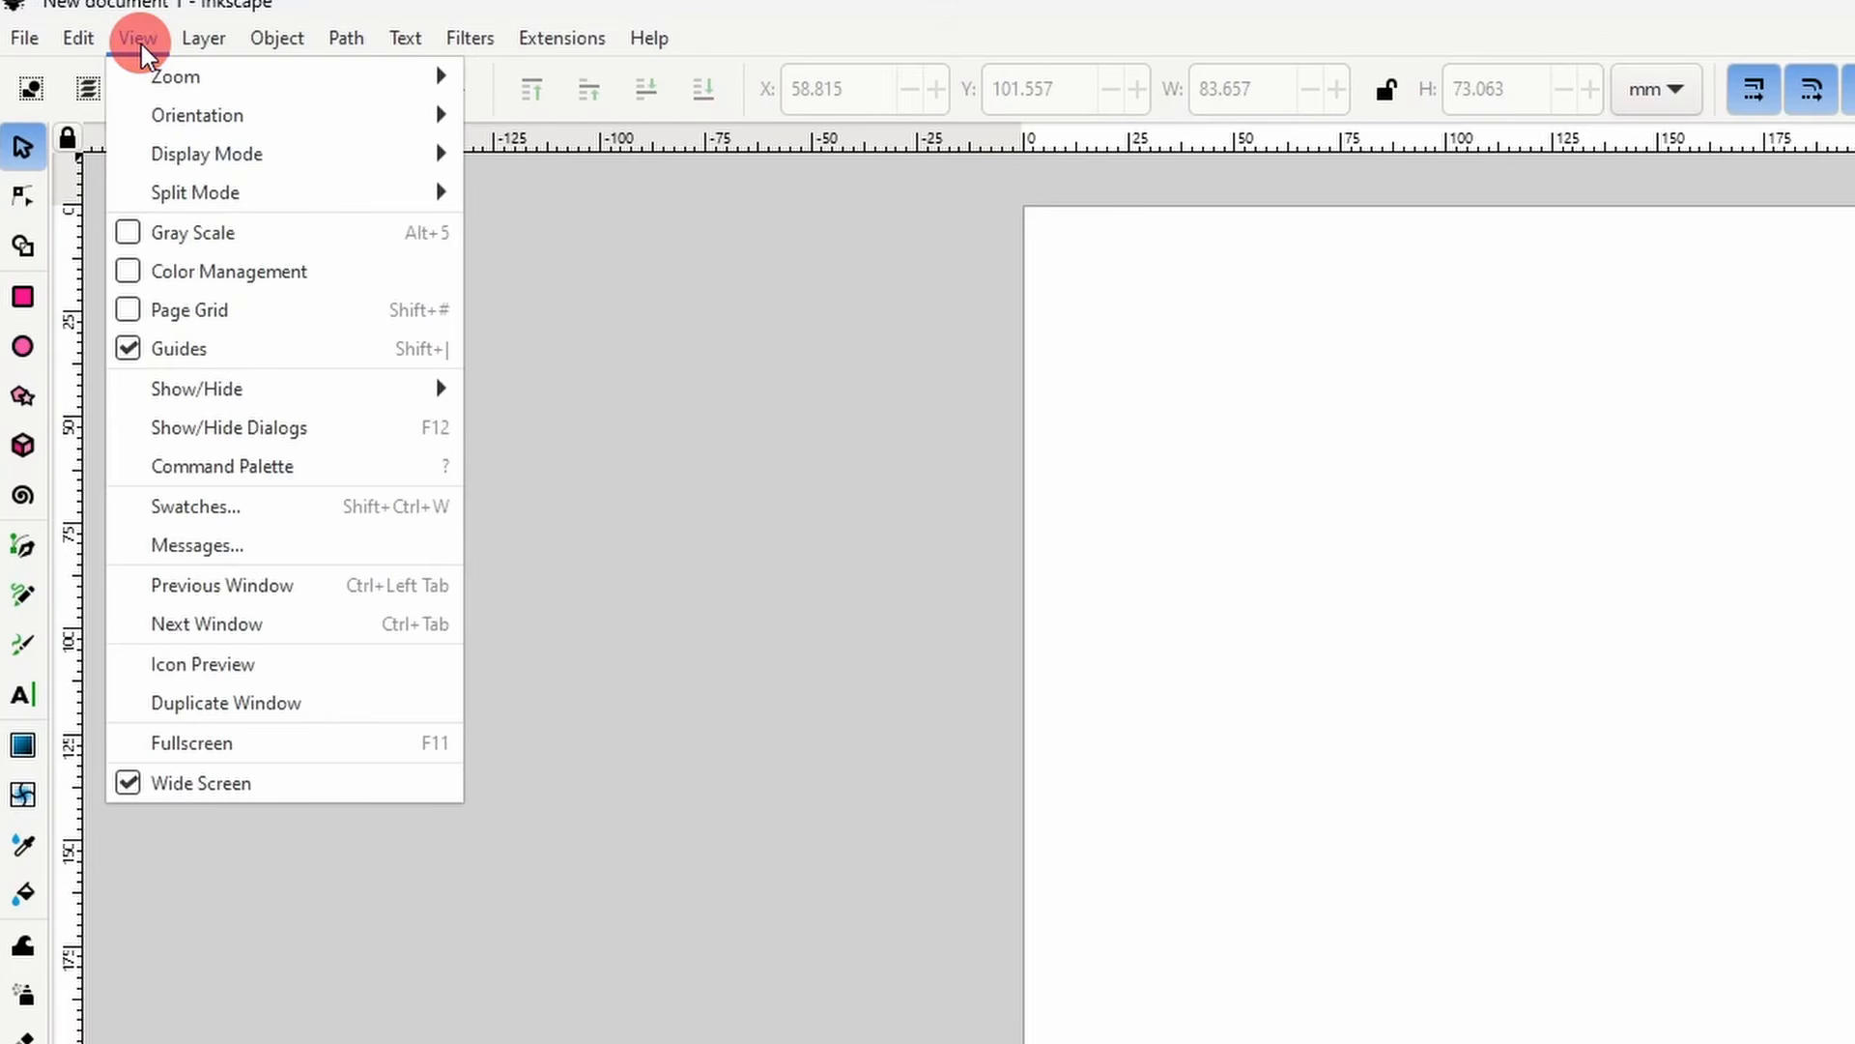
pyautogui.moveTo(290, 394)
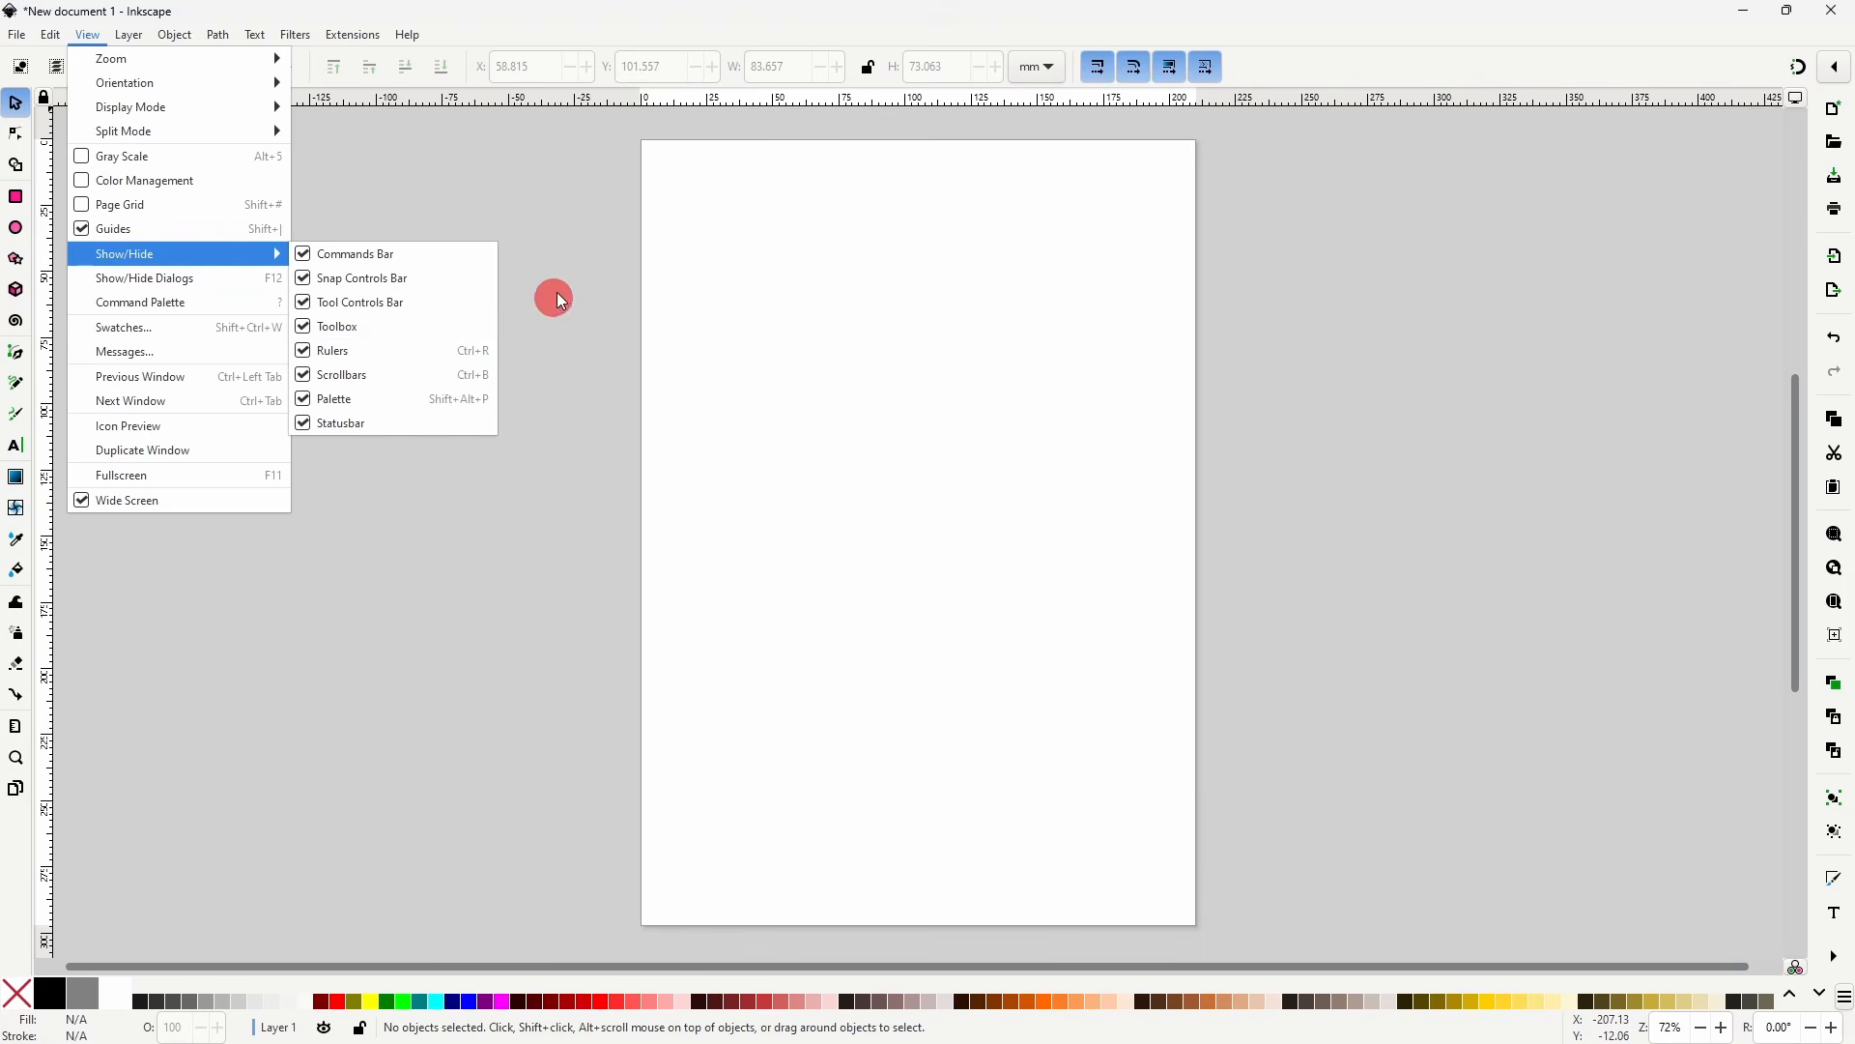
pyautogui.click(937, 340)
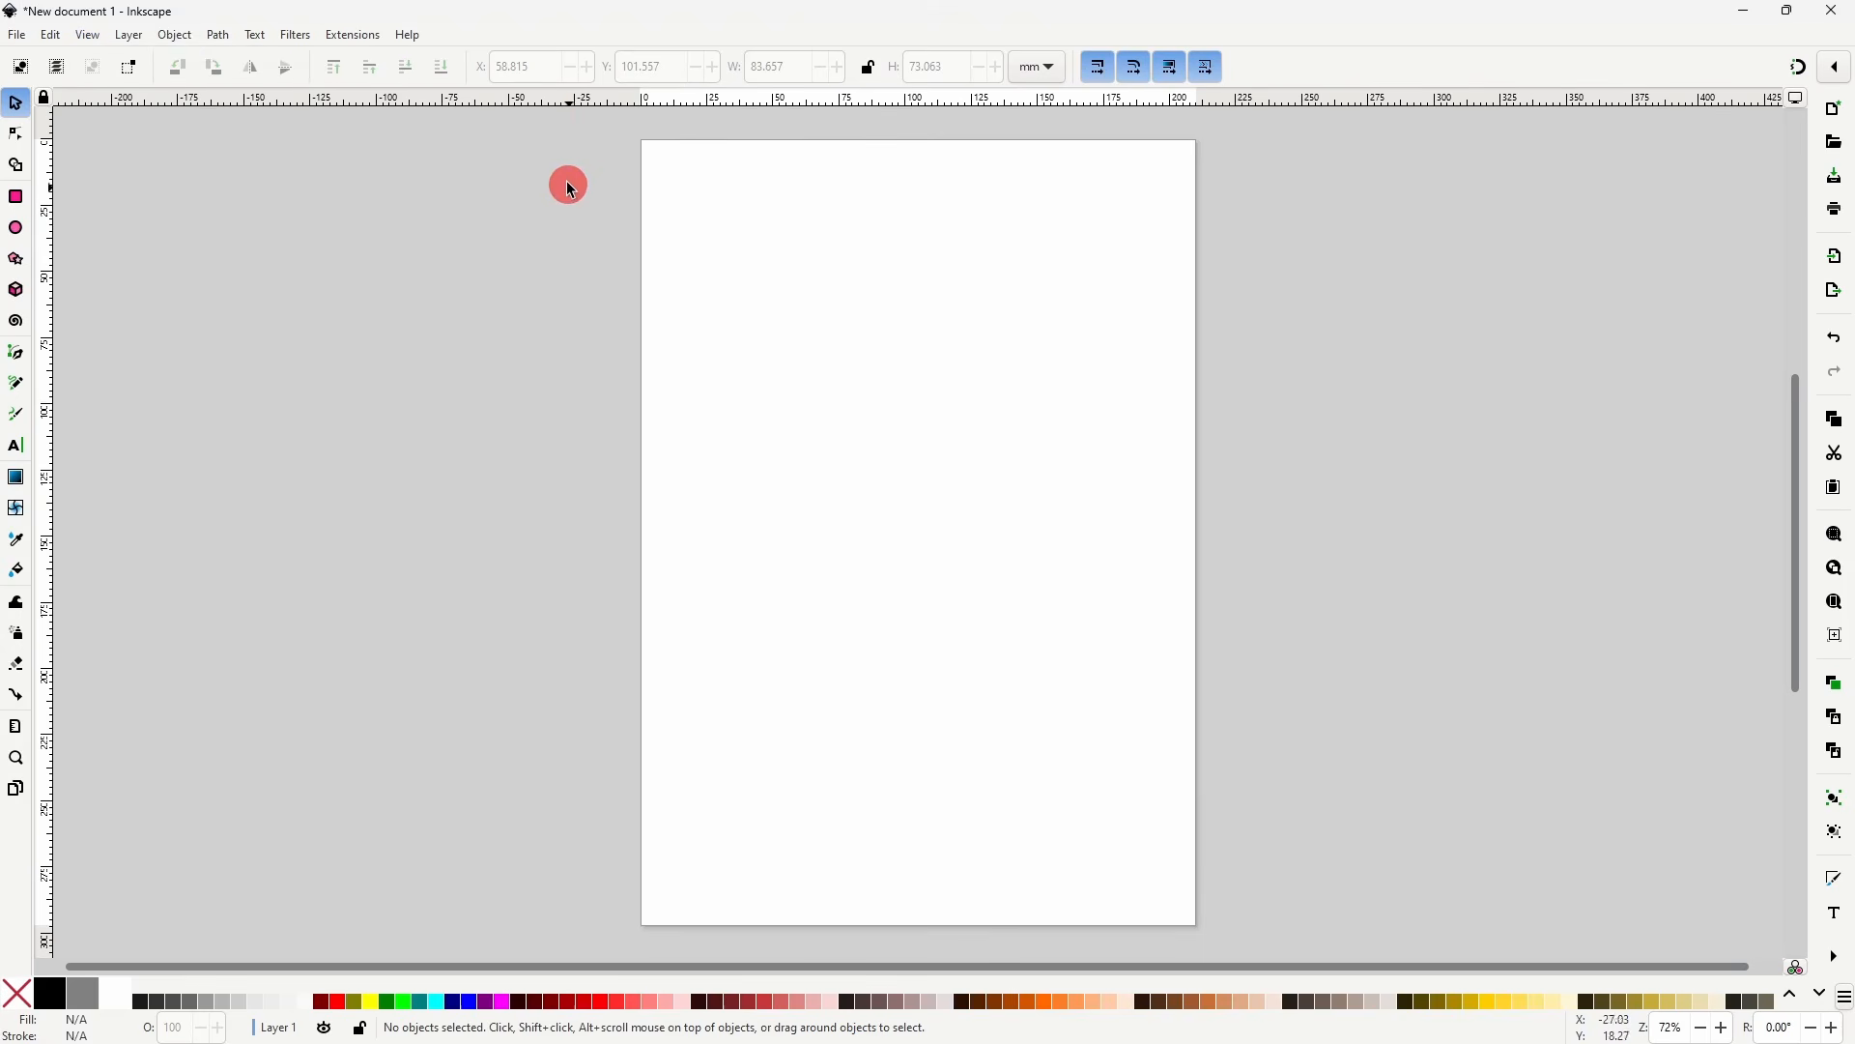
# - Add a horizontal guide at about 61 mm, a vertical guide at about 30 mm, and three diagonal guides from the ruler corners
pyautogui.moveTo(557, 108); pyautogui.dragTo(574, 299)
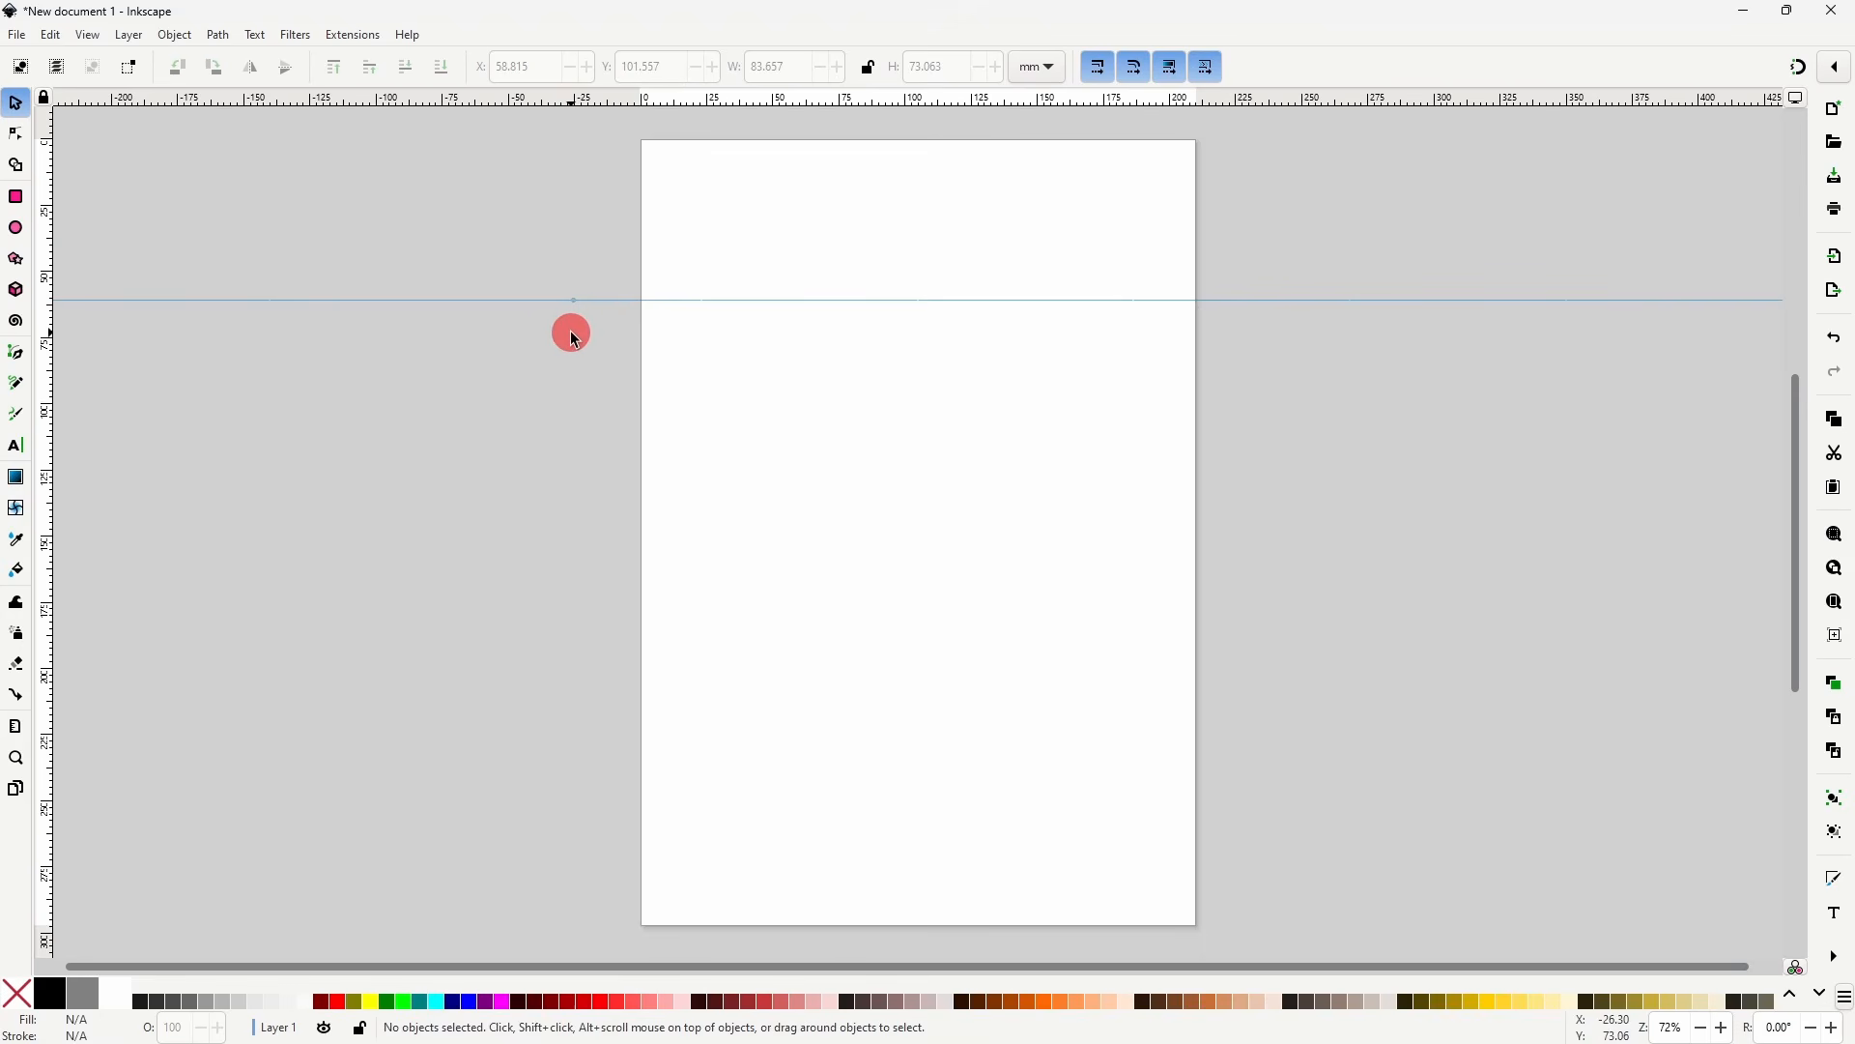
pyautogui.moveTo(43, 379); pyautogui.dragTo(721, 418)
pyautogui.click(721, 422)
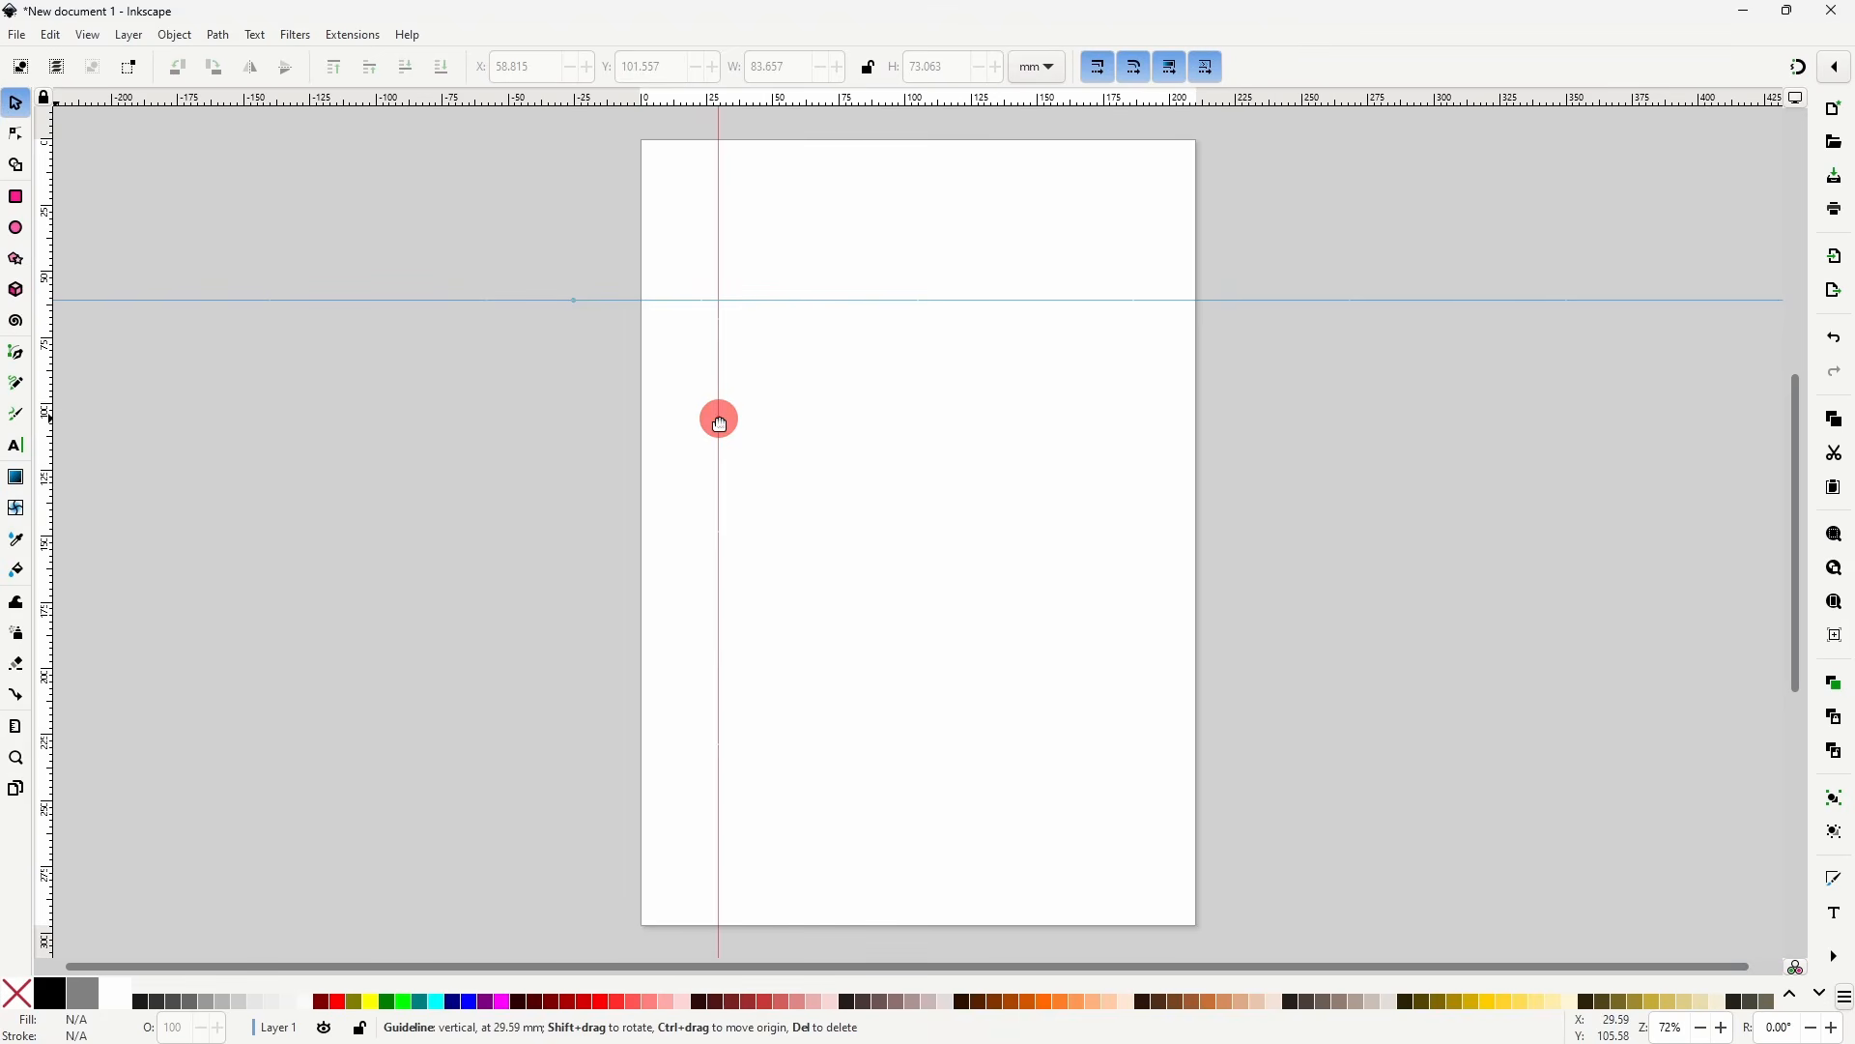
pyautogui.moveTo(61, 104); pyautogui.dragTo(680, 468)
pyautogui.moveTo(1770, 108); pyautogui.dragTo(1283, 488)
pyautogui.moveTo(33, 953); pyautogui.dragTo(642, 614)
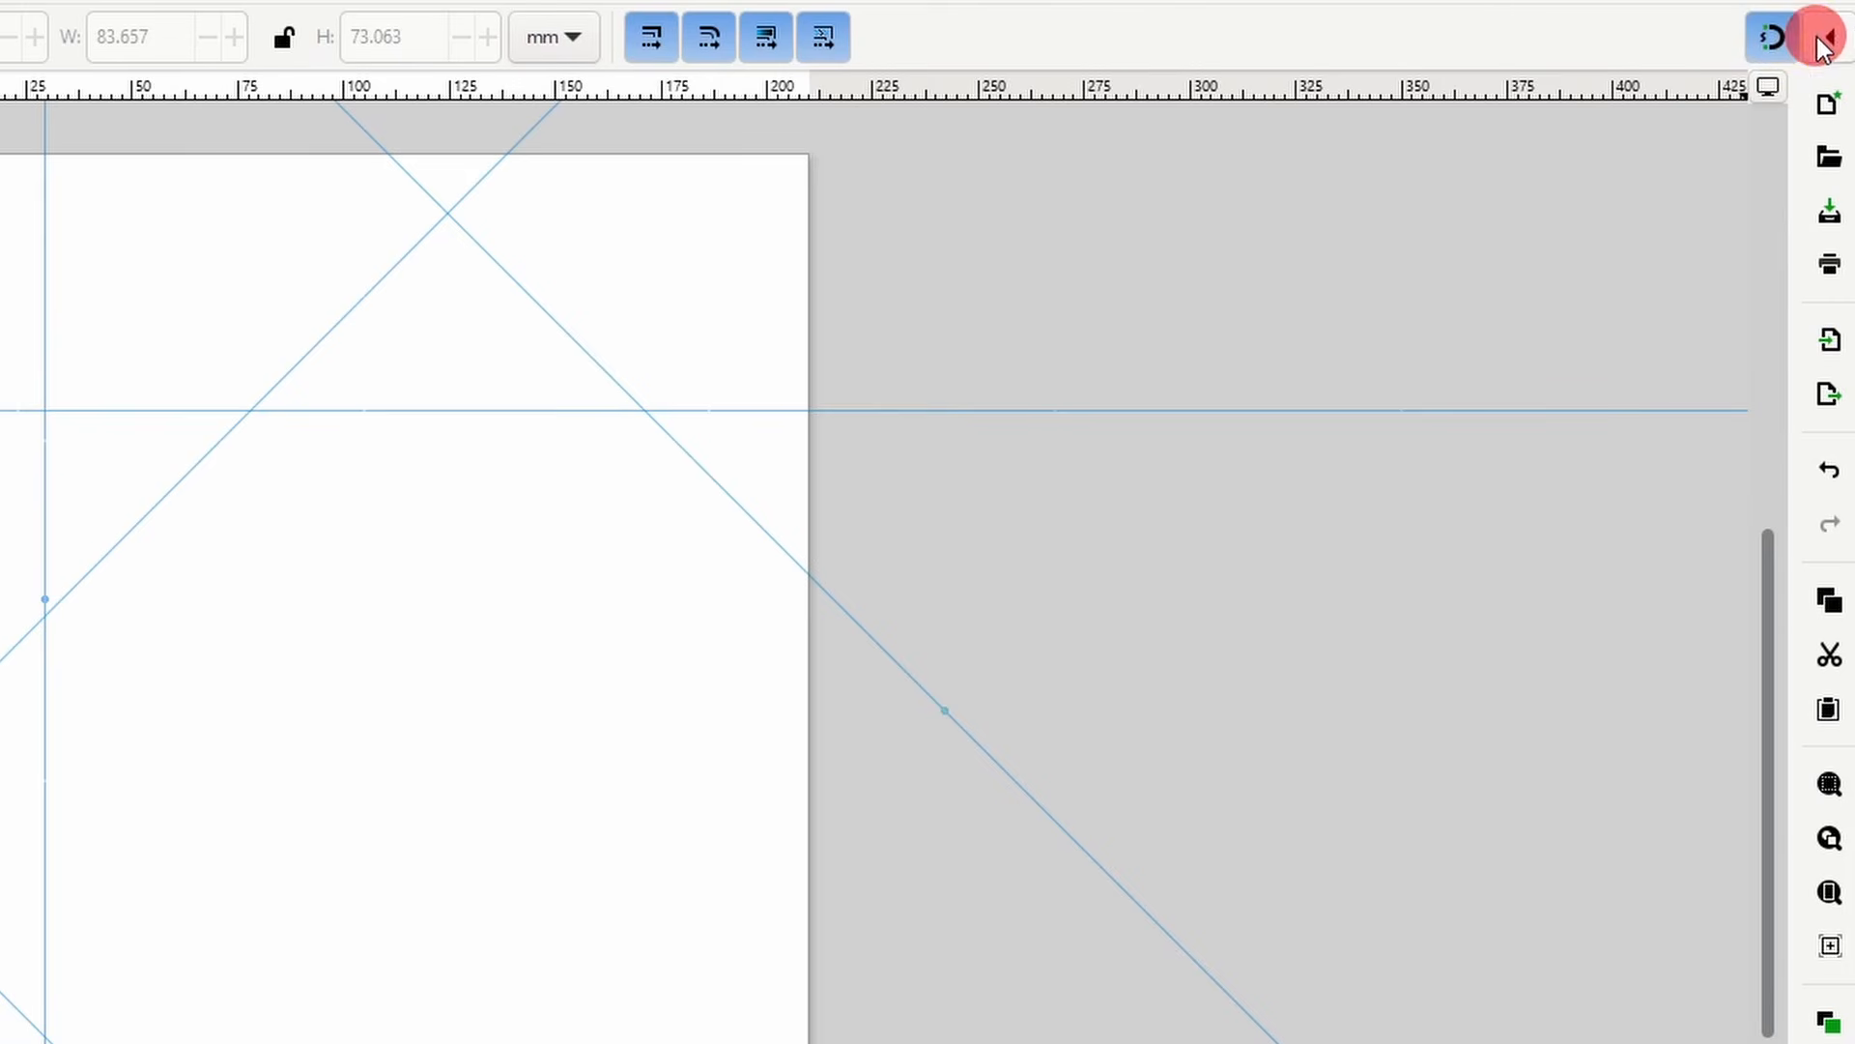
# - Enable snapping and switch its settings to Advanced mode
pyautogui.click(1818, 37)
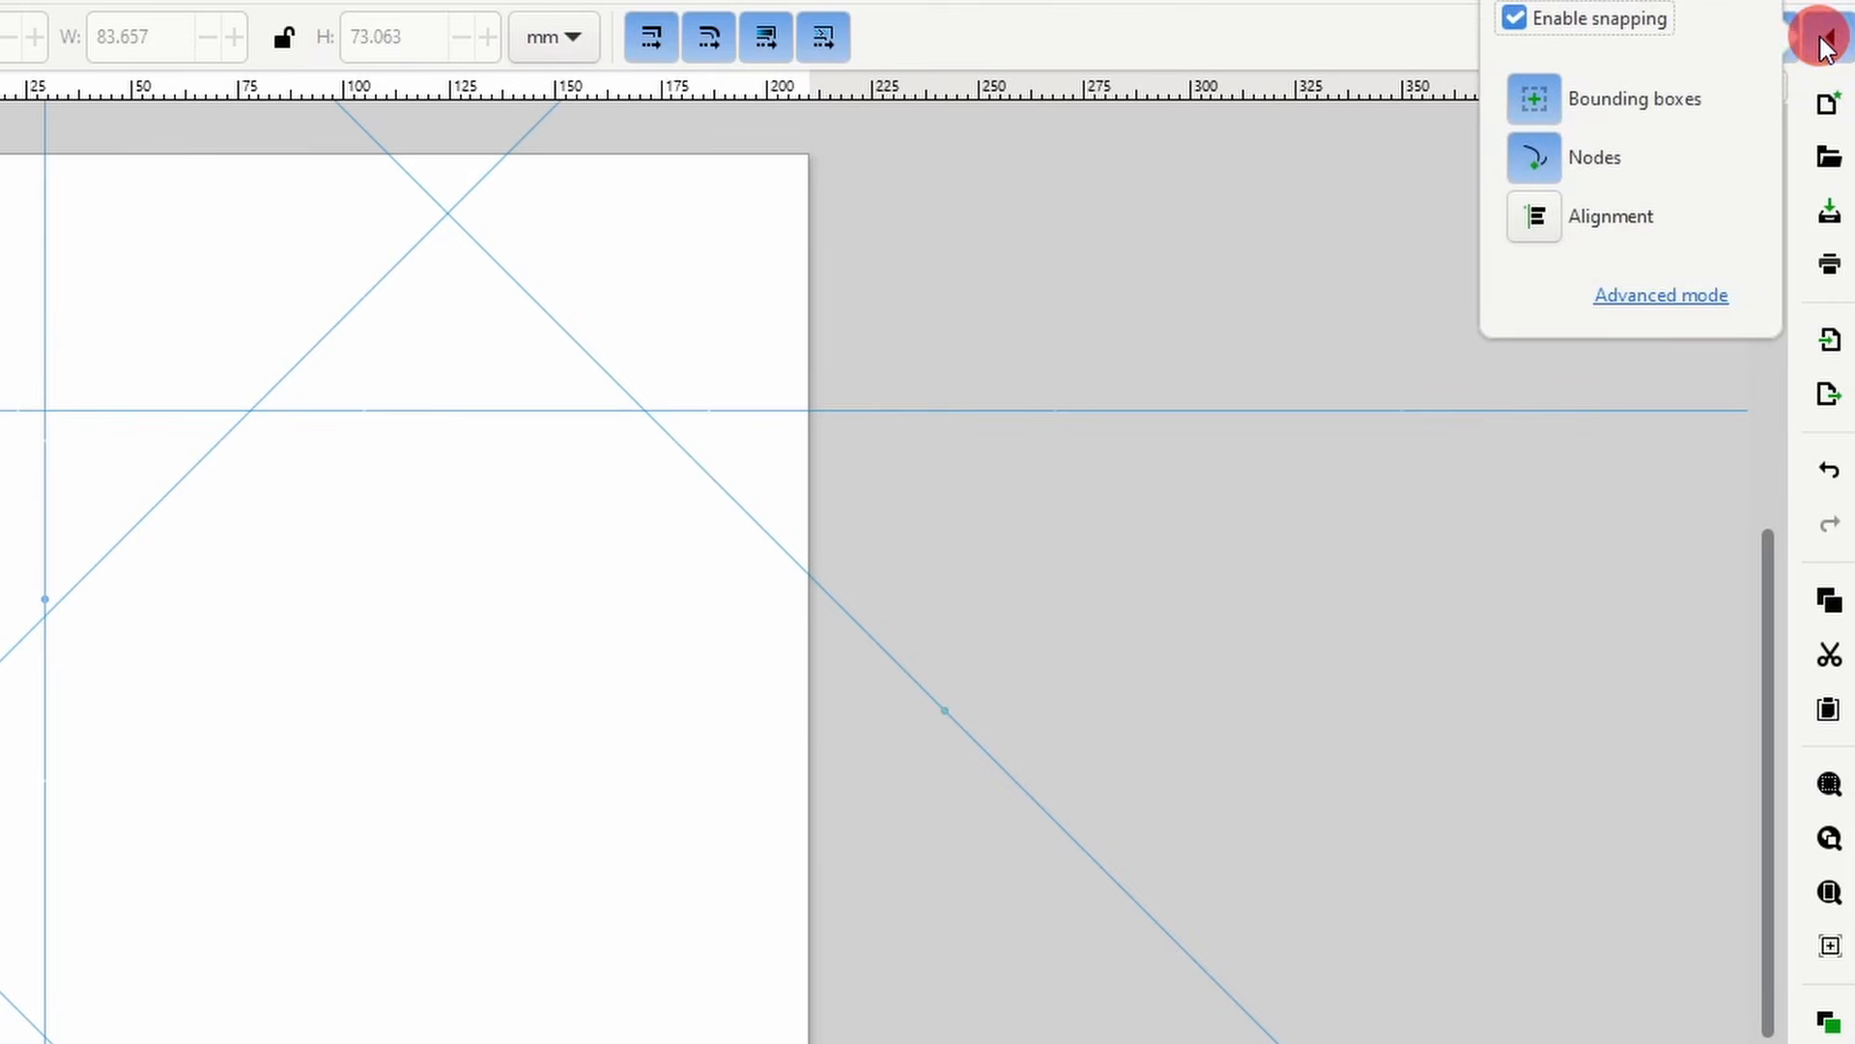
pyautogui.click(1697, 295)
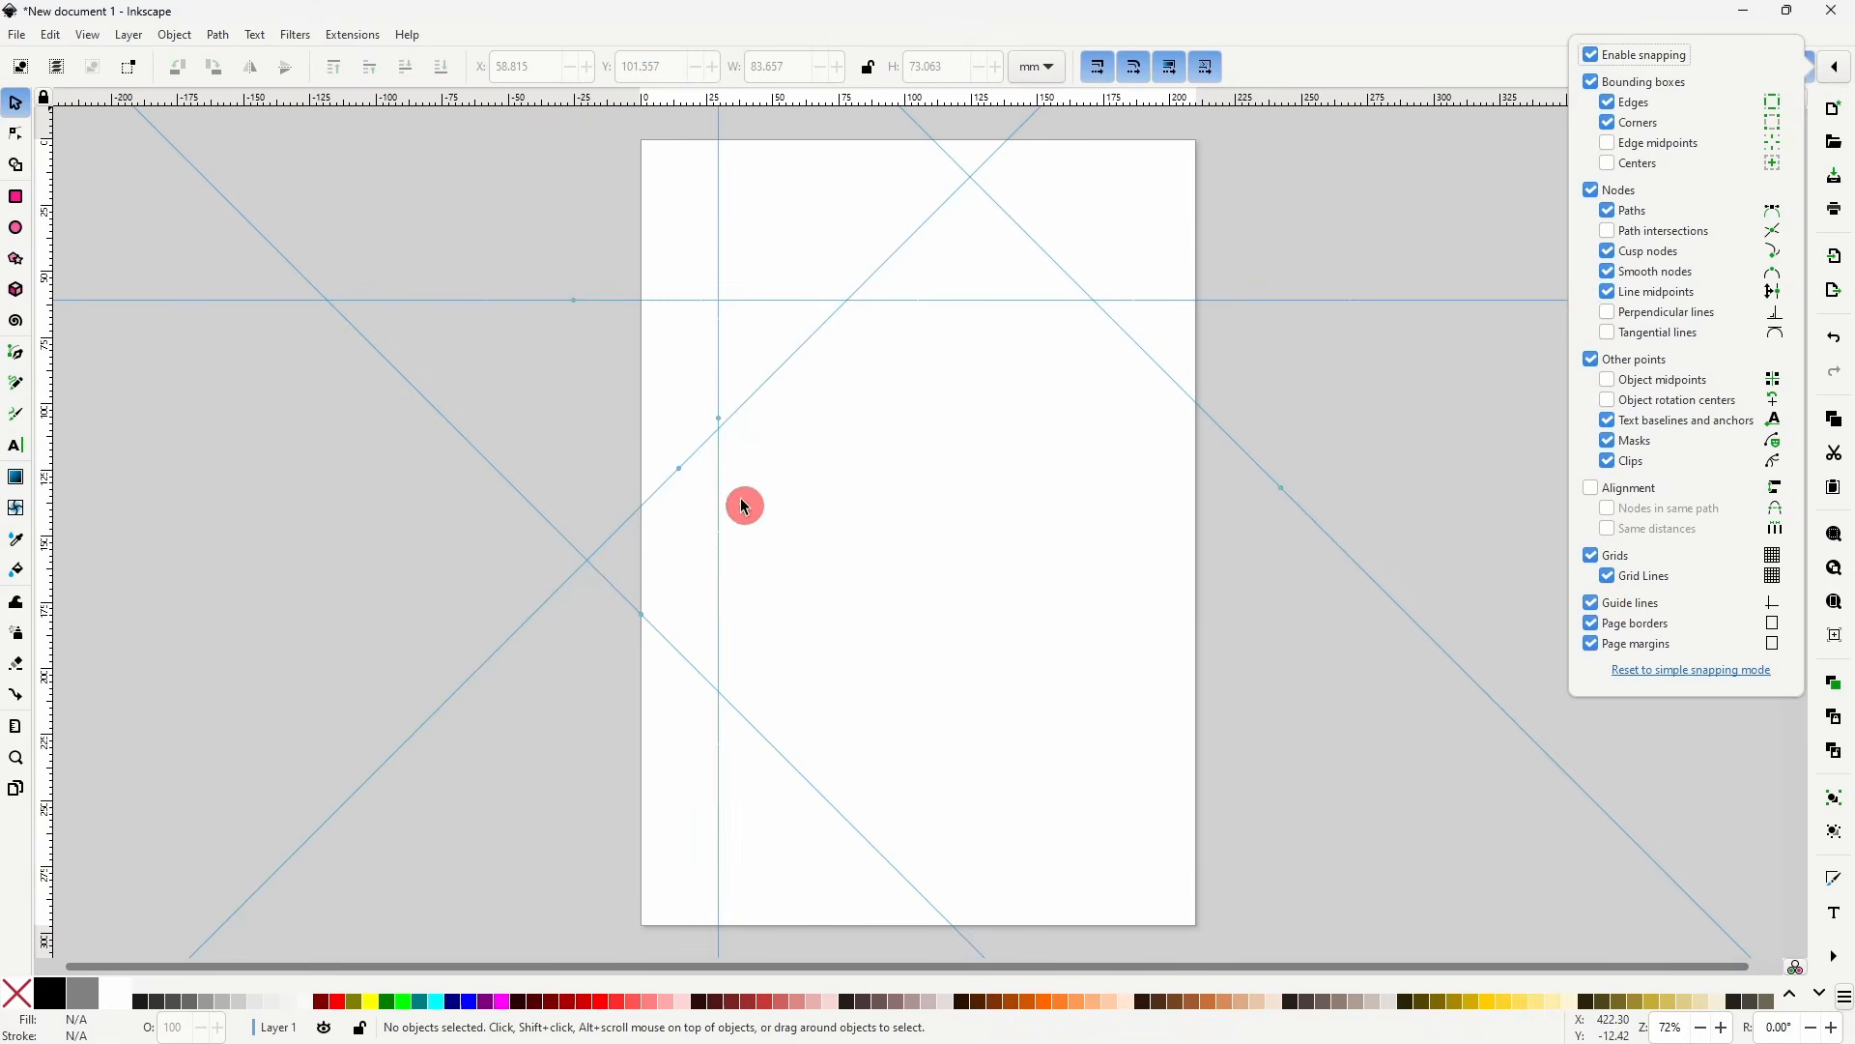
pyautogui.click(563, 379)
# - Draw a rectangle about 58 by 50 mm and snap it to the vertical guide where the falling diagonal guide crosses
pyautogui.click(15, 196)
pyautogui.moveTo(943, 465); pyautogui.dragTo(1097, 599)
pyautogui.click(15, 102)
pyautogui.moveTo(1053, 480); pyautogui.dragTo(833, 605)
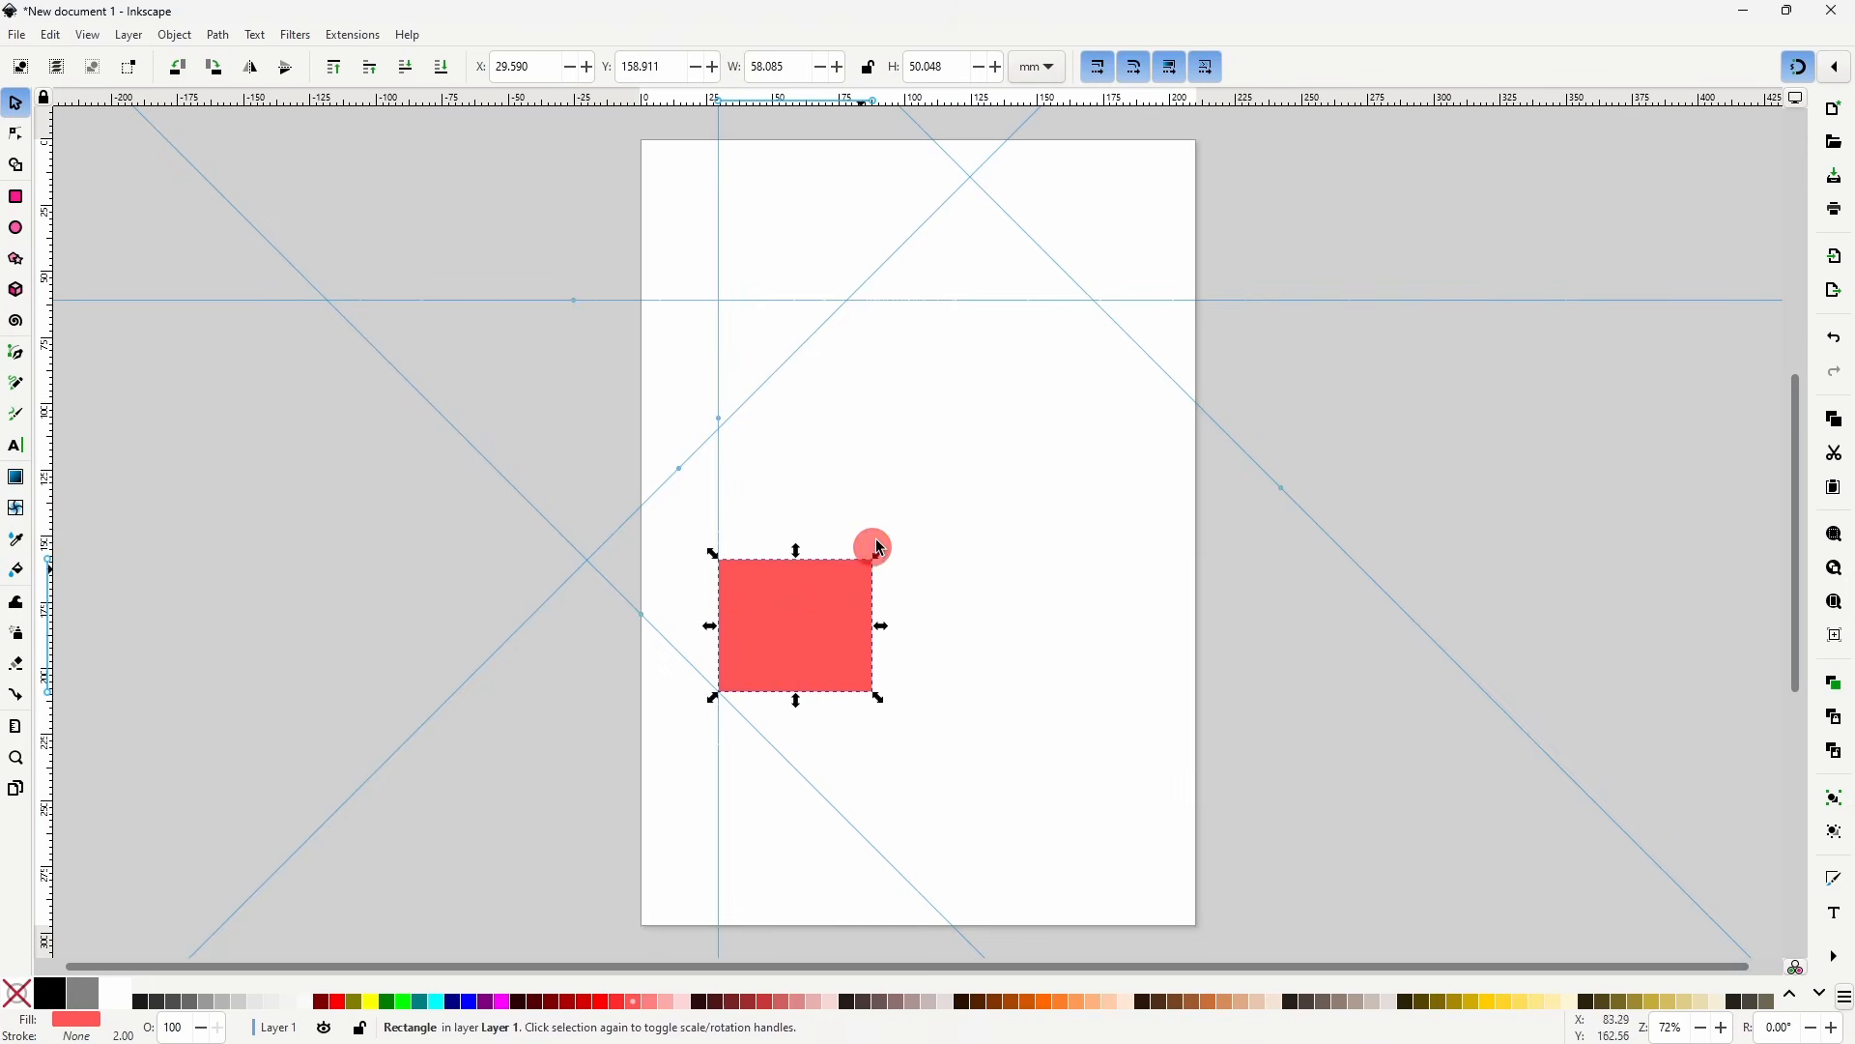
pyautogui.click(920, 465)
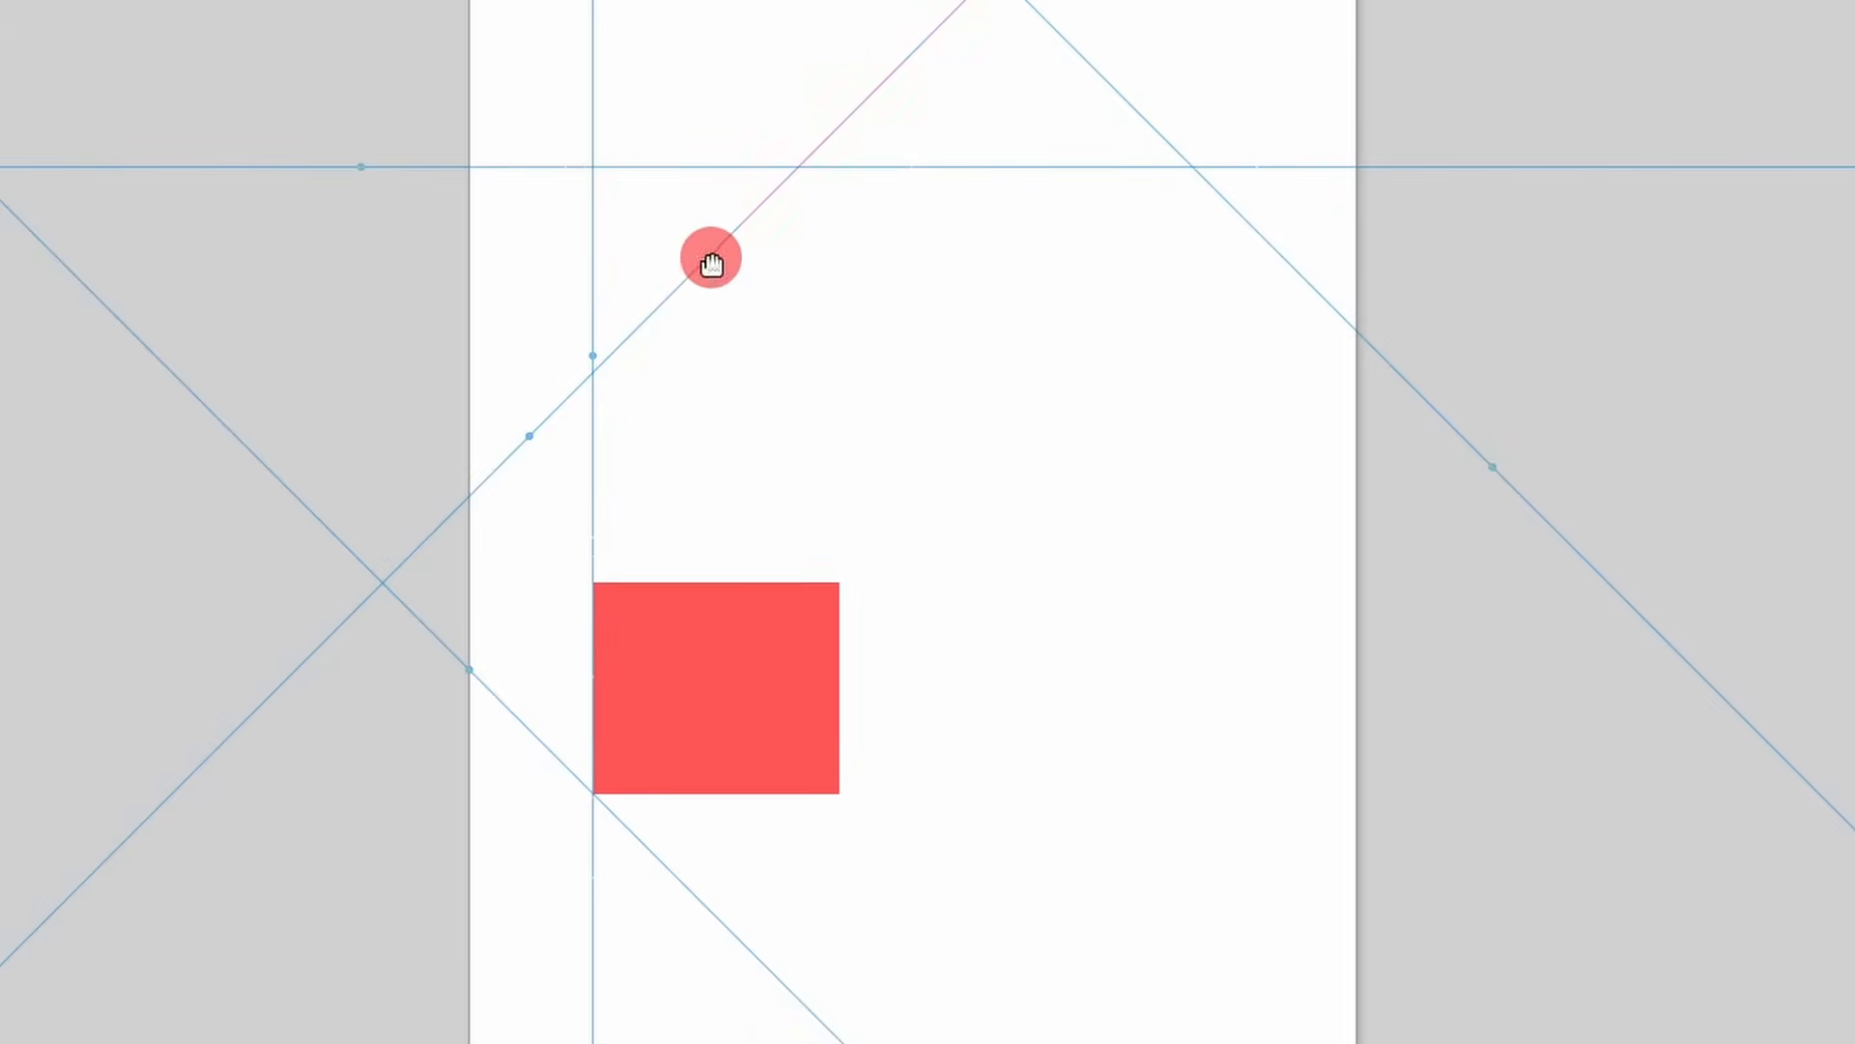
# - Move the rising diagonal guide toward the rectangle's lower corner and place the rectangle near the page's right edge
pyautogui.click(709, 263)
pyautogui.moveTo(709, 263); pyautogui.dragTo(1010, 363)
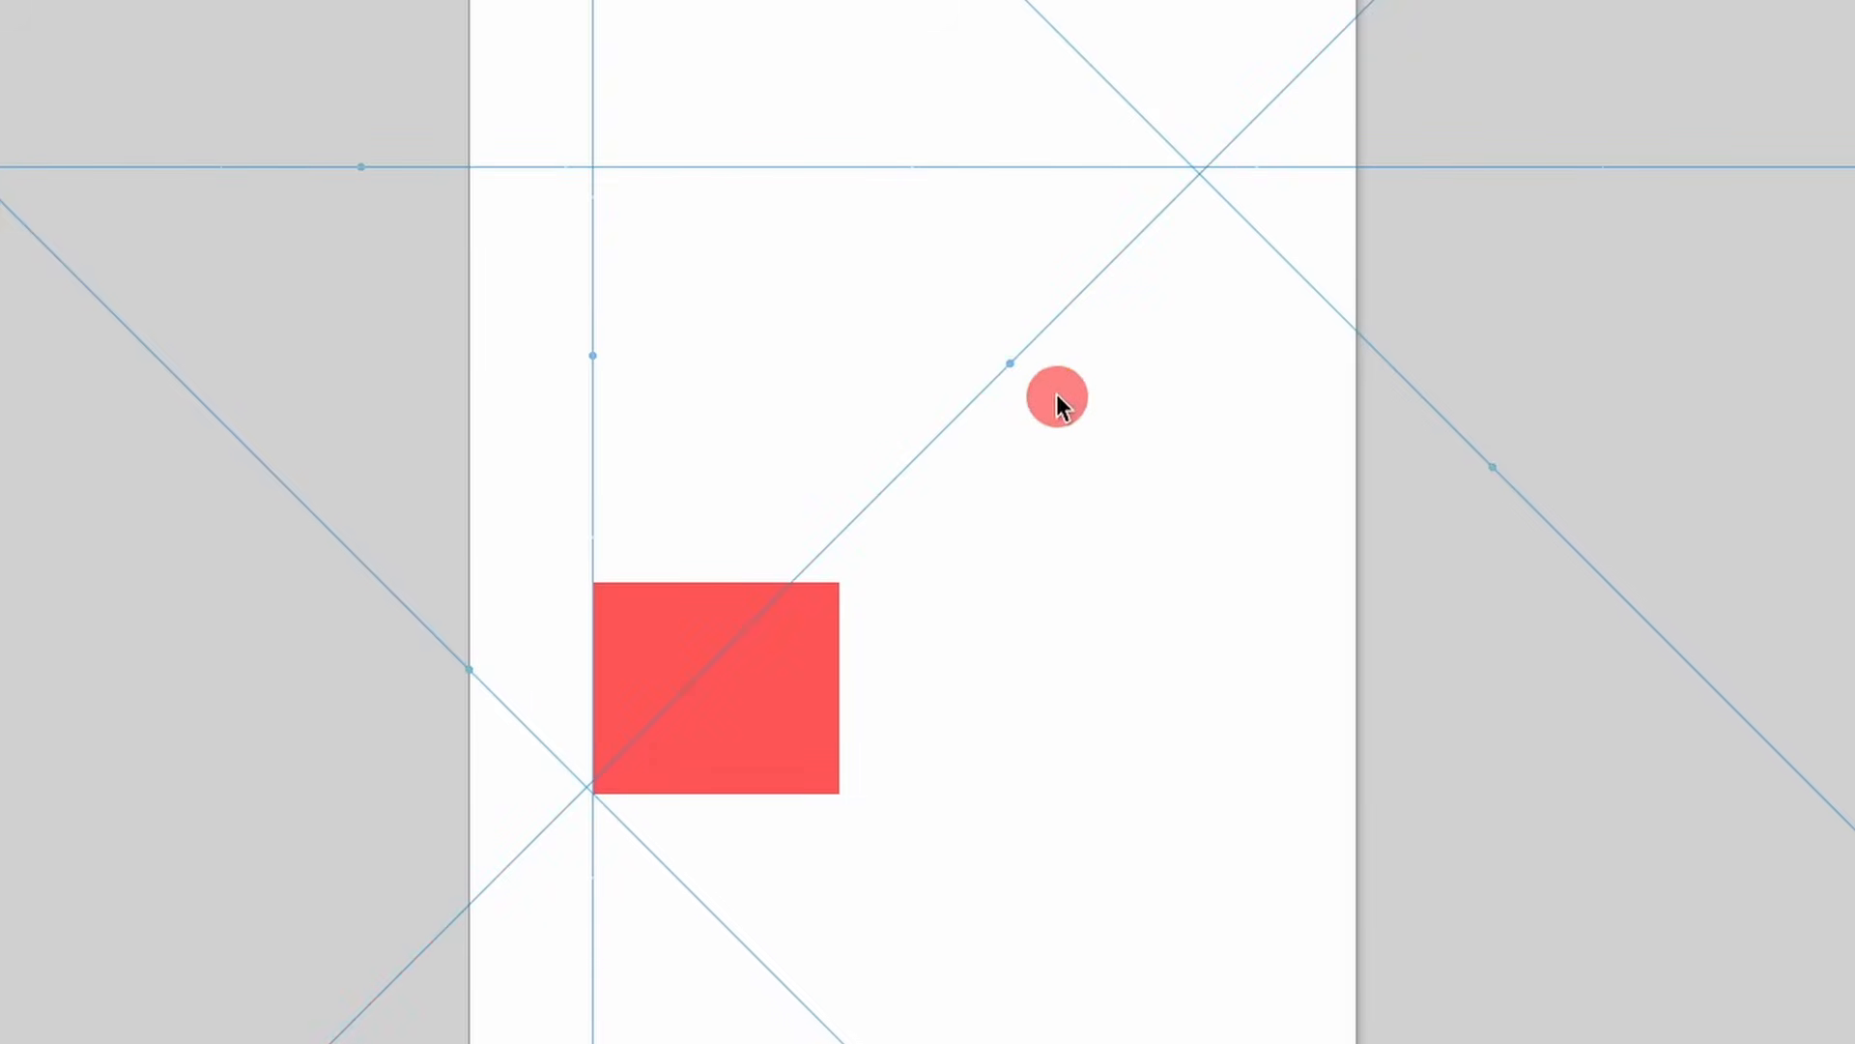
pyautogui.moveTo(786, 659); pyautogui.dragTo(1226, 567)
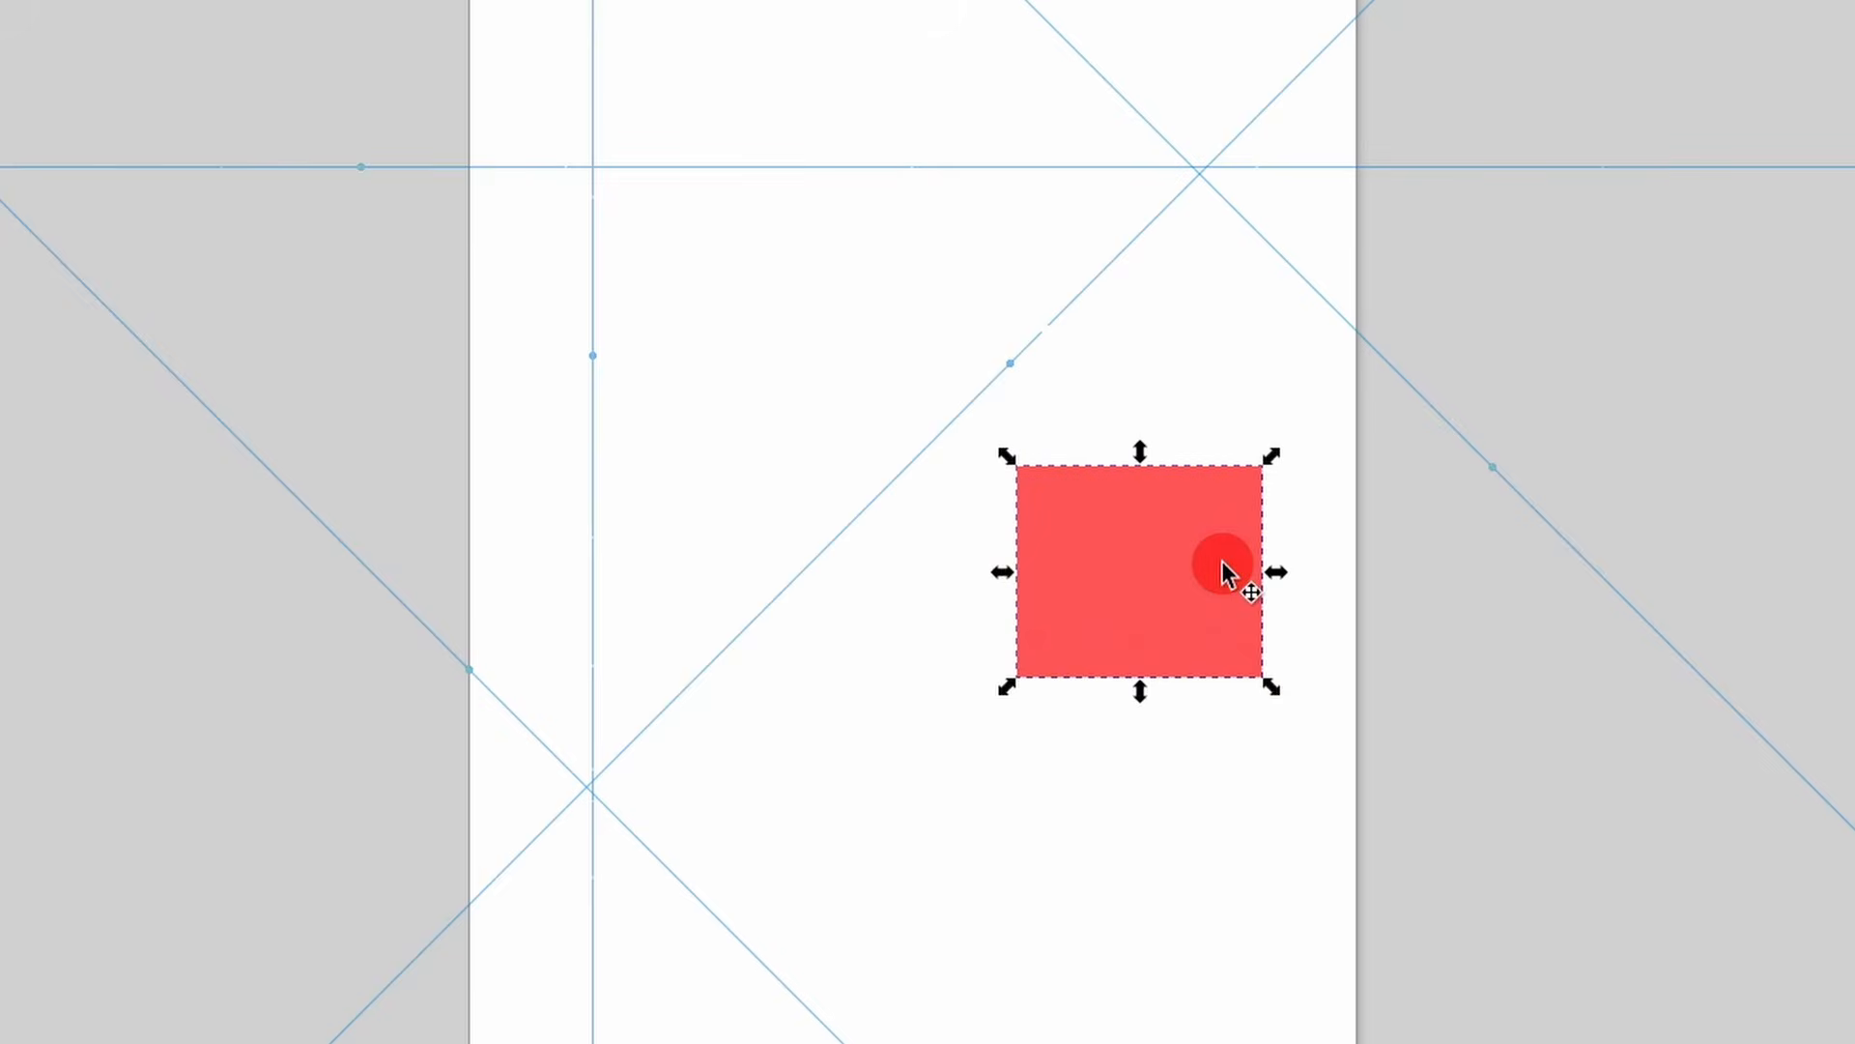
pyautogui.click(891, 596)
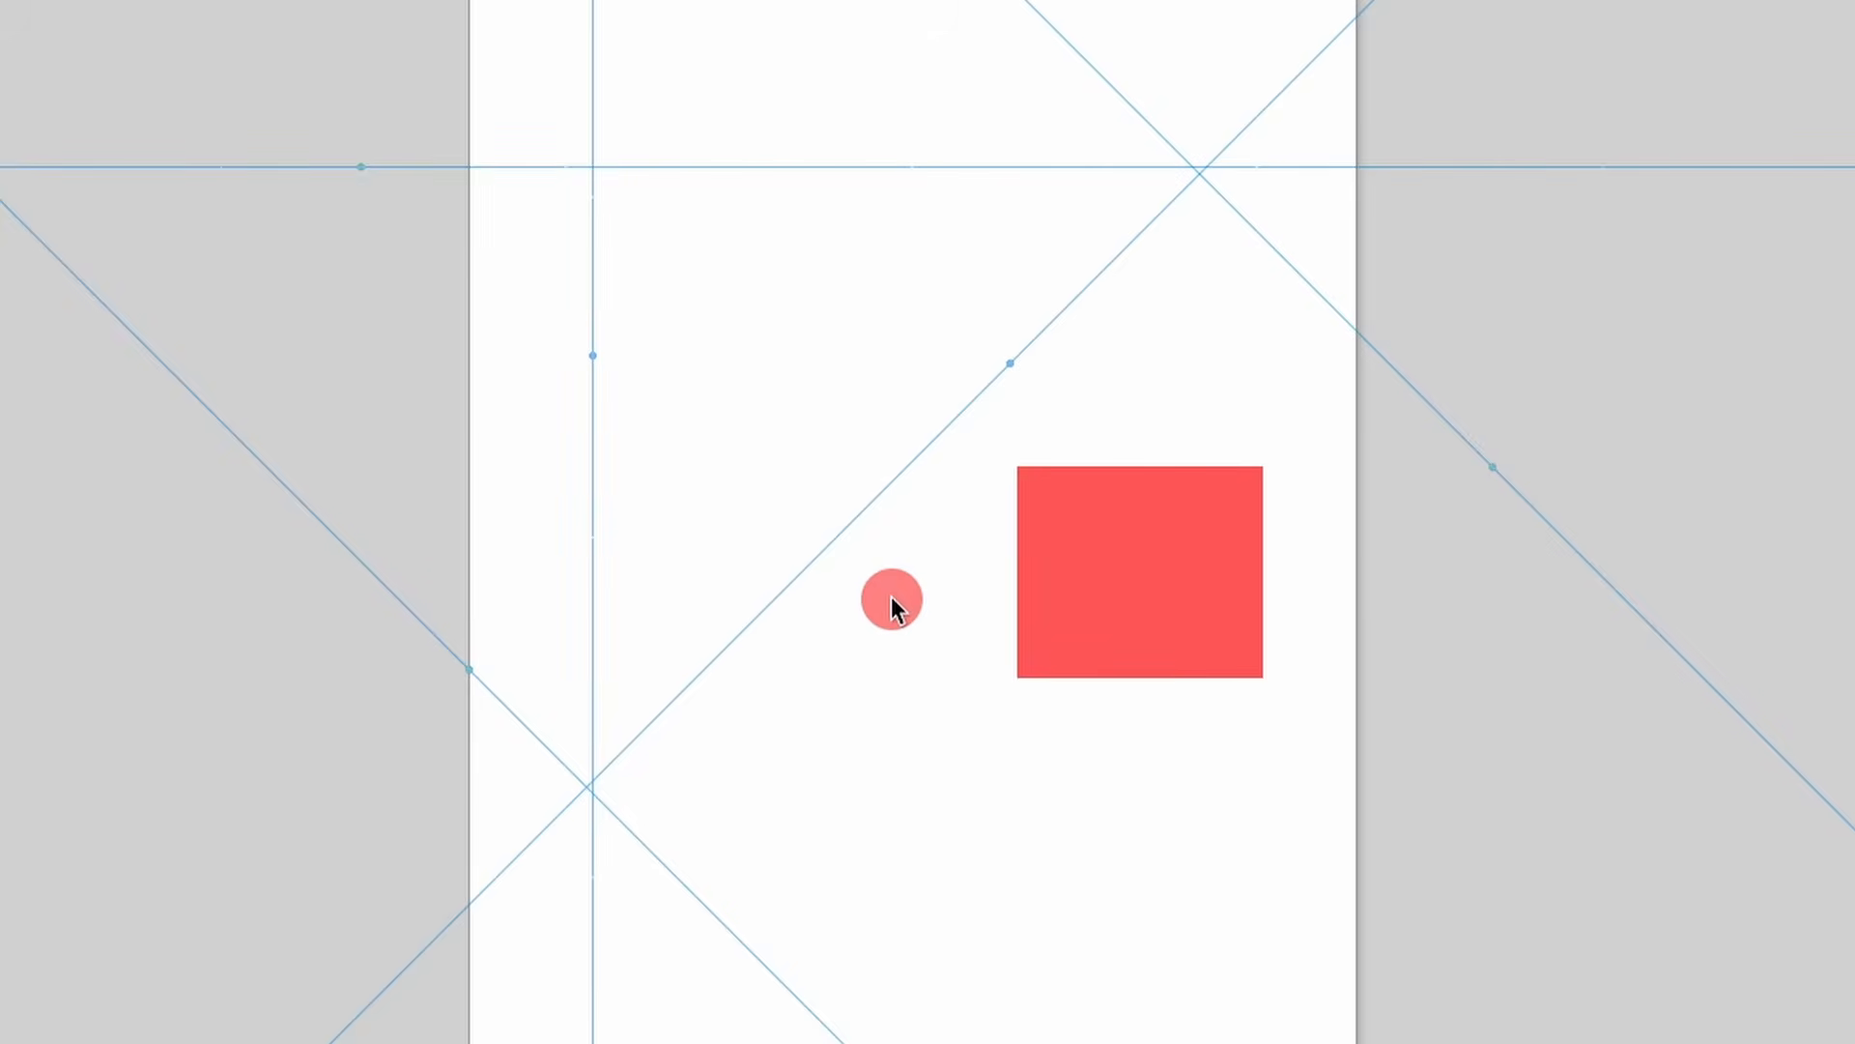
# - Rotate the rising diagonal guide to a steeper angle of about 117 degrees and slide its origin down along the line
pyautogui.press('shift')
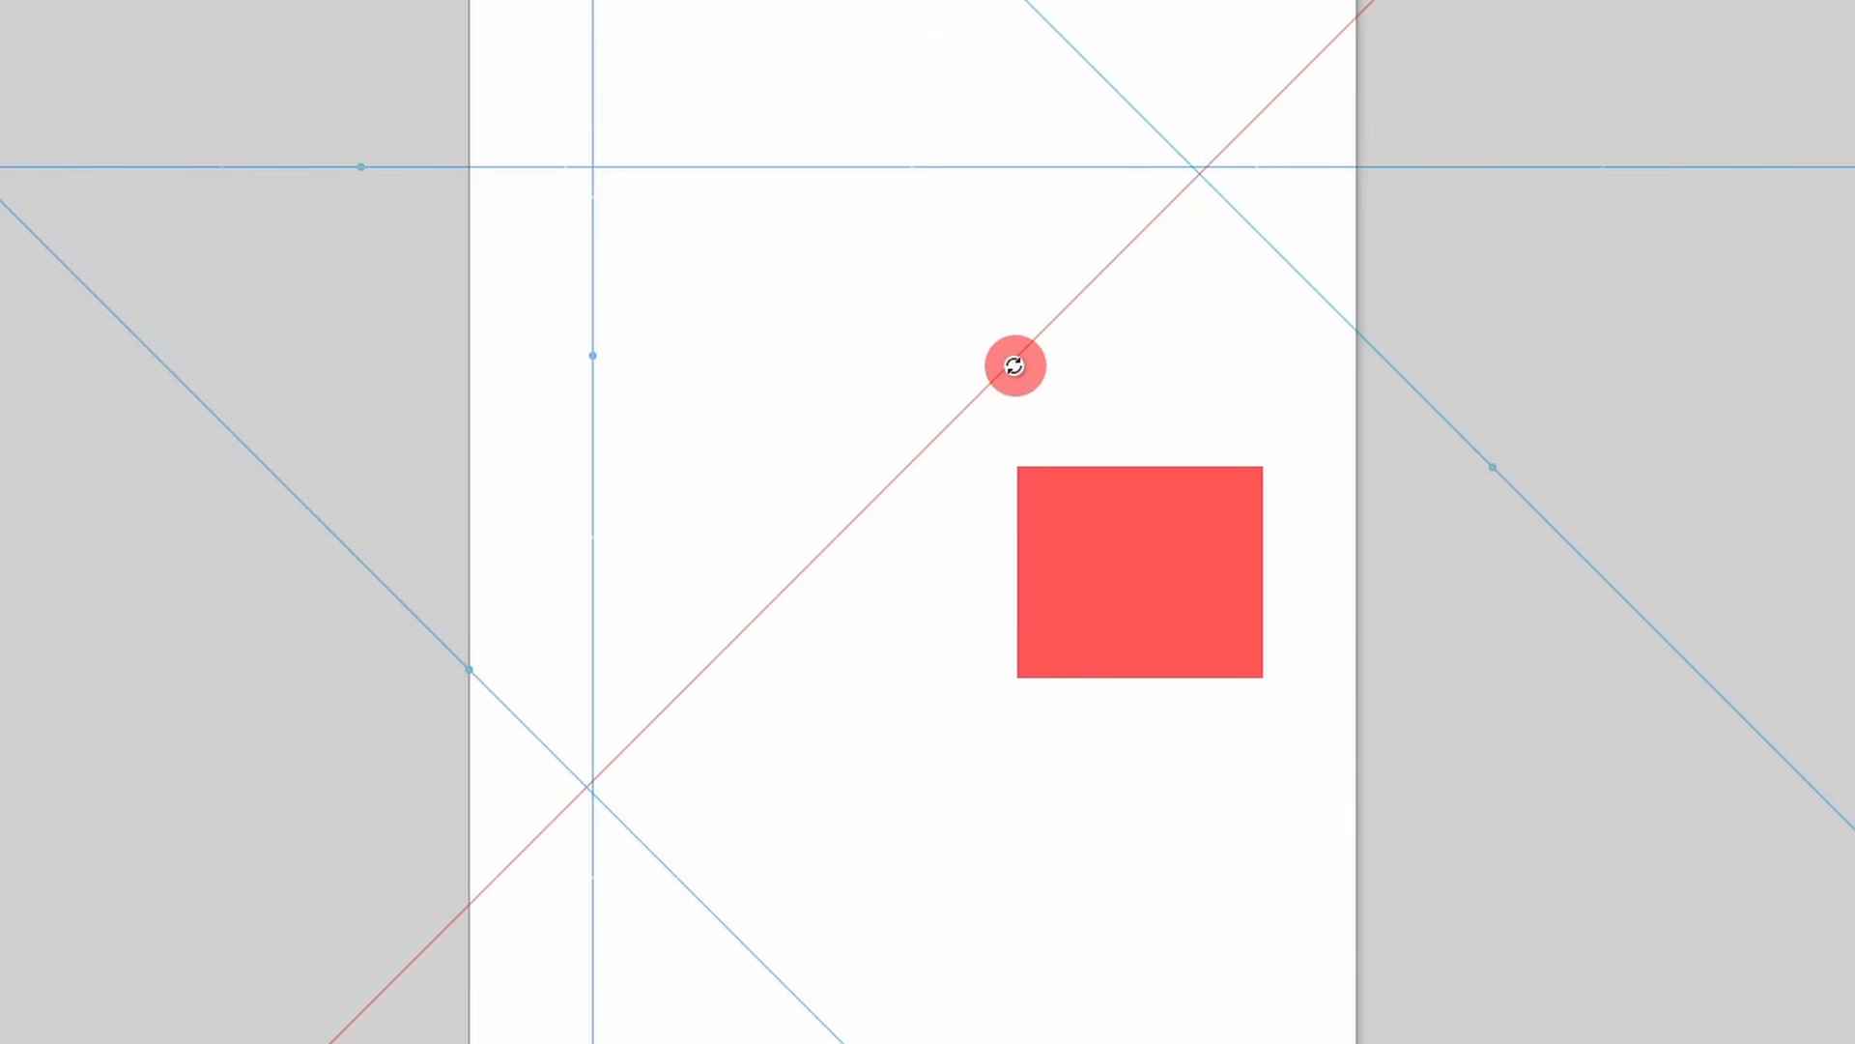
pyautogui.moveTo(1015, 365); pyautogui.dragTo(967, 413)
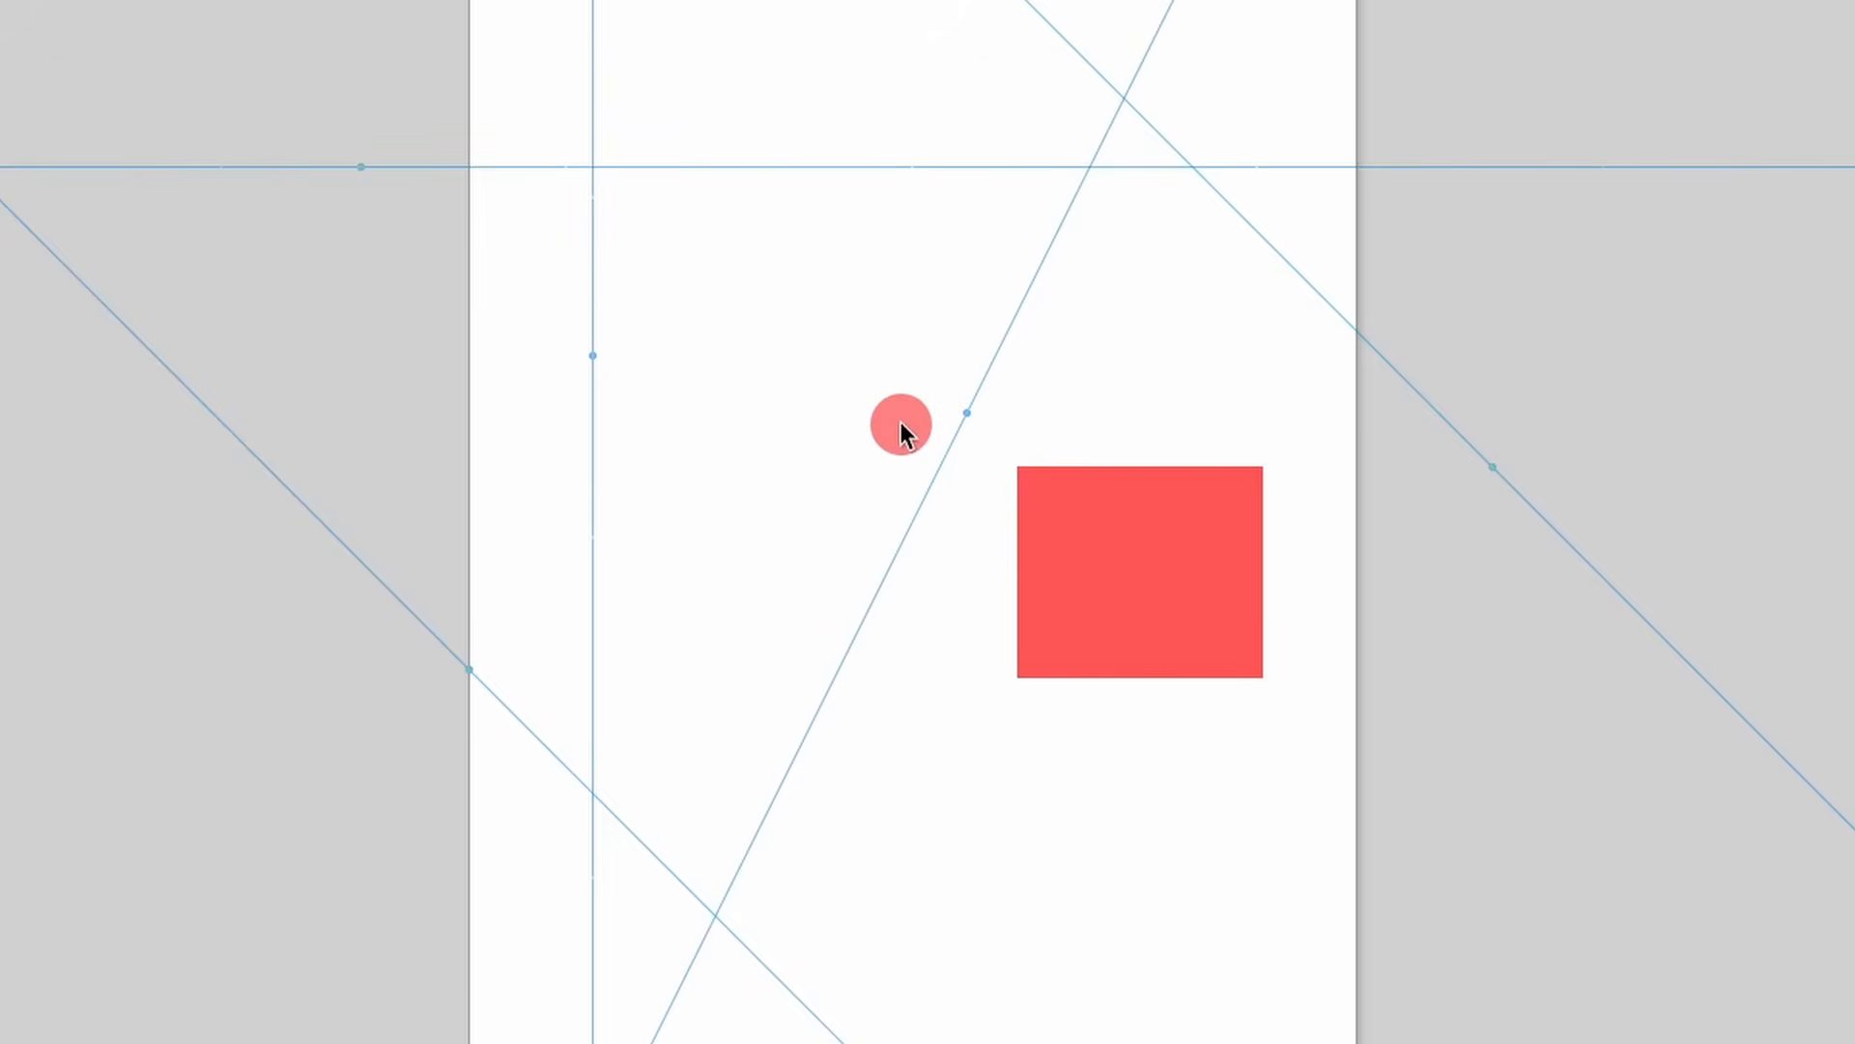
pyautogui.moveTo(965, 414)
pyautogui.mouseDown()
pyautogui.moveTo(824, 692)
pyautogui.moveTo(1014, 316)
pyautogui.moveTo(820, 696)
pyautogui.moveTo(969, 373)
pyautogui.moveTo(1030, 314)
pyautogui.moveTo(1063, 314)
pyautogui.moveTo(823, 647)
pyautogui.moveTo(841, 659)
pyautogui.mouseUp()
pyautogui.press('shift')
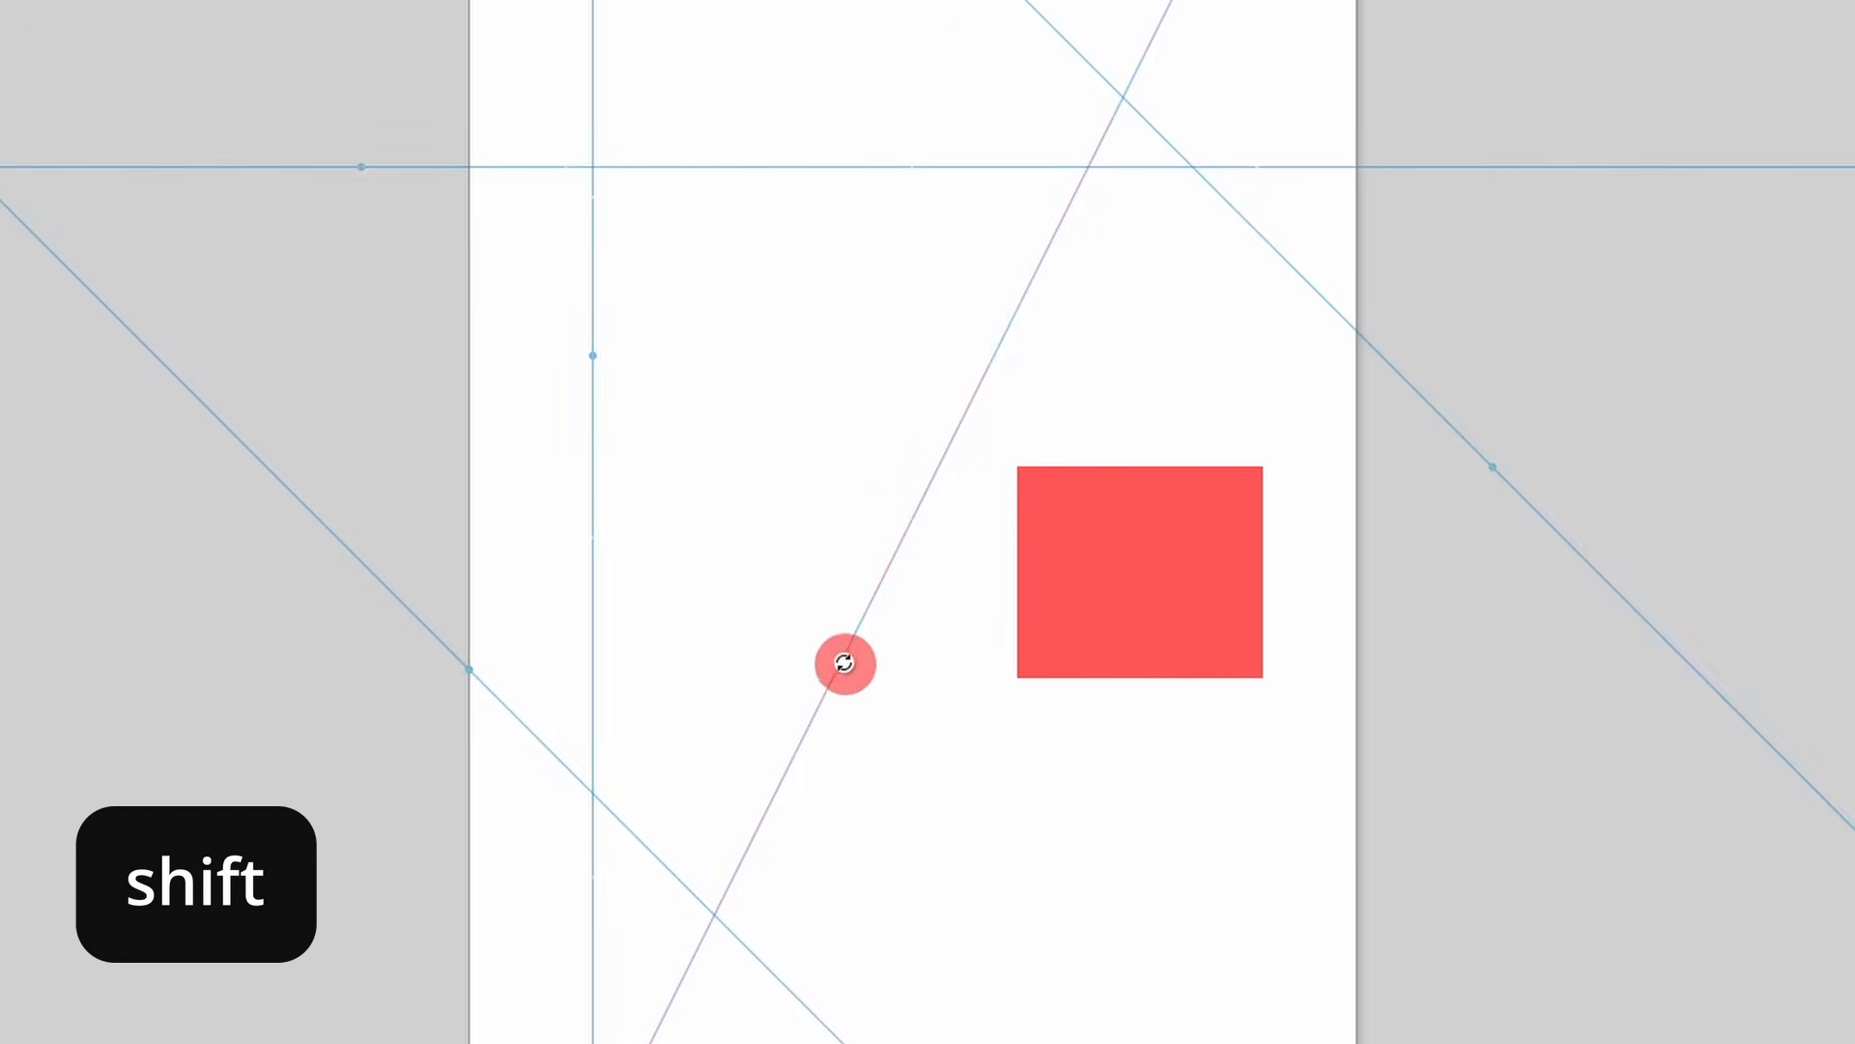
pyautogui.moveTo(841, 658)
pyautogui.mouseDown()
pyautogui.moveTo(854, 666)
pyautogui.moveTo(835, 669)
pyautogui.mouseUp()
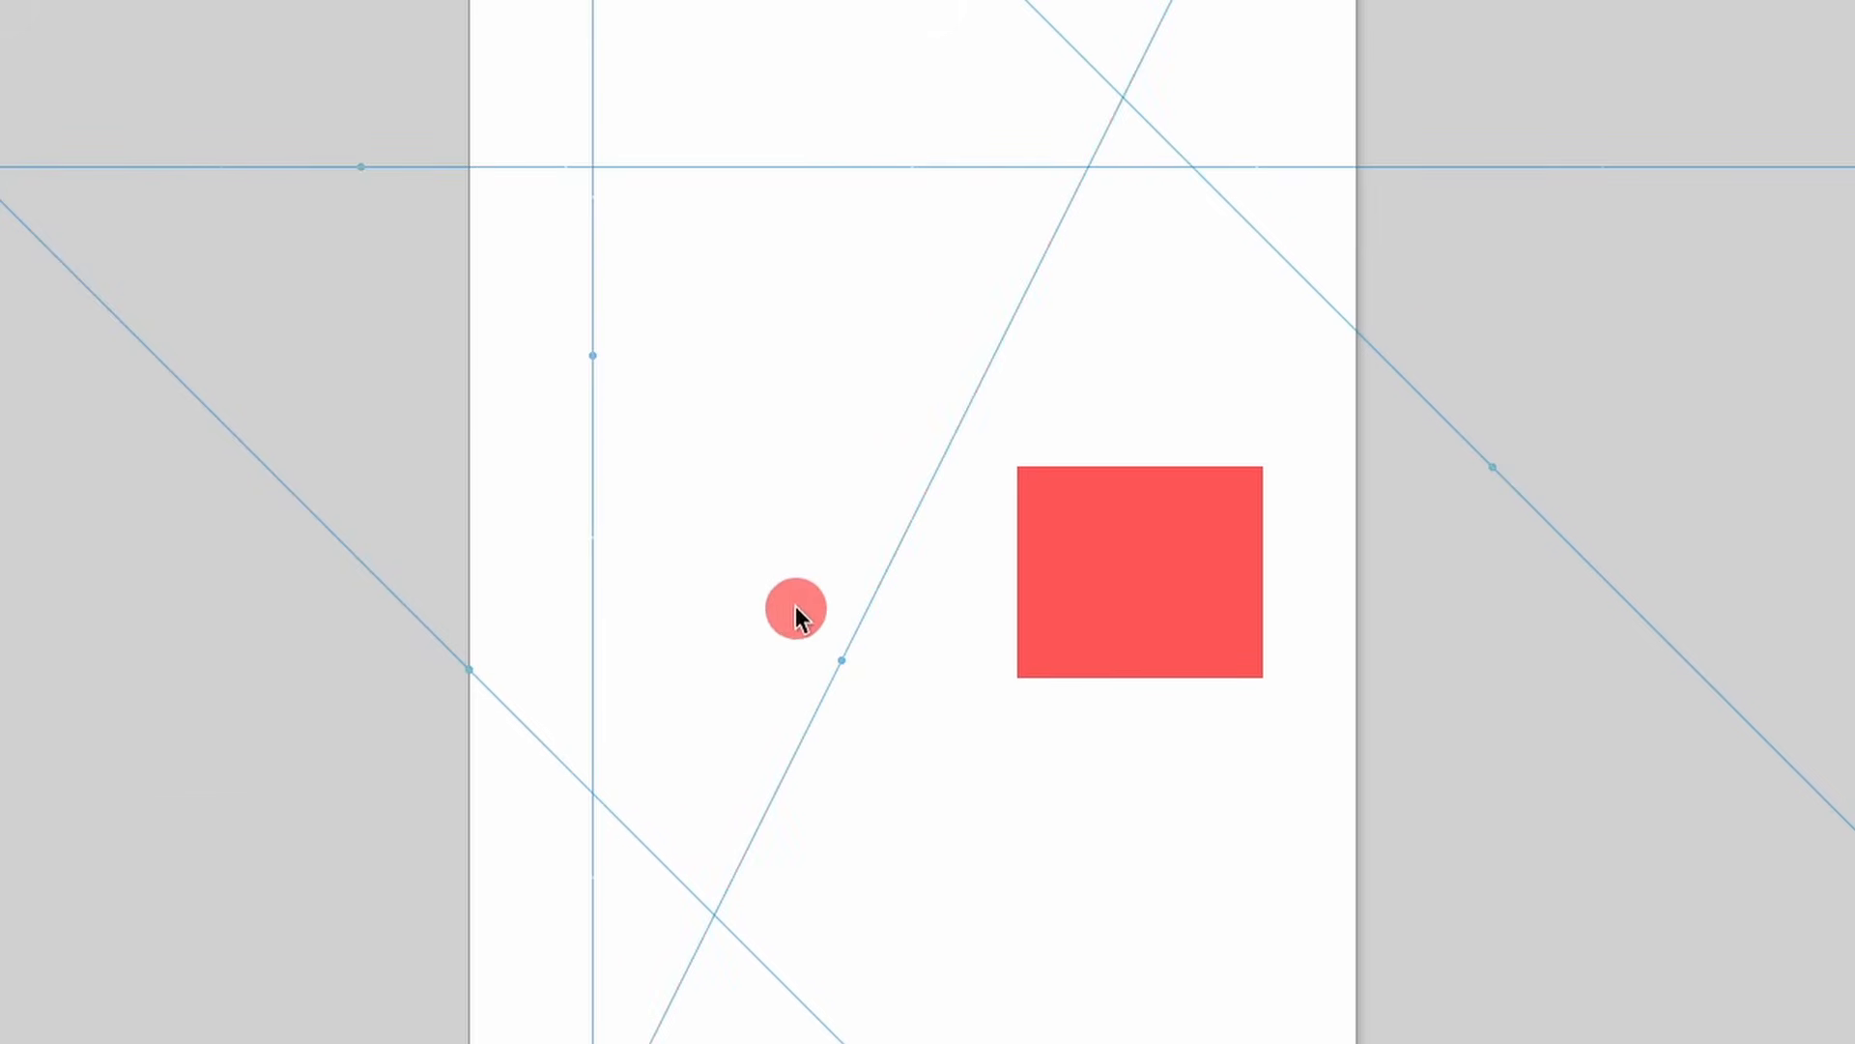
# - Label the rotated guide My Guideline, color it green and lock it, and try to move it
pyautogui.doubleClick(832, 680)
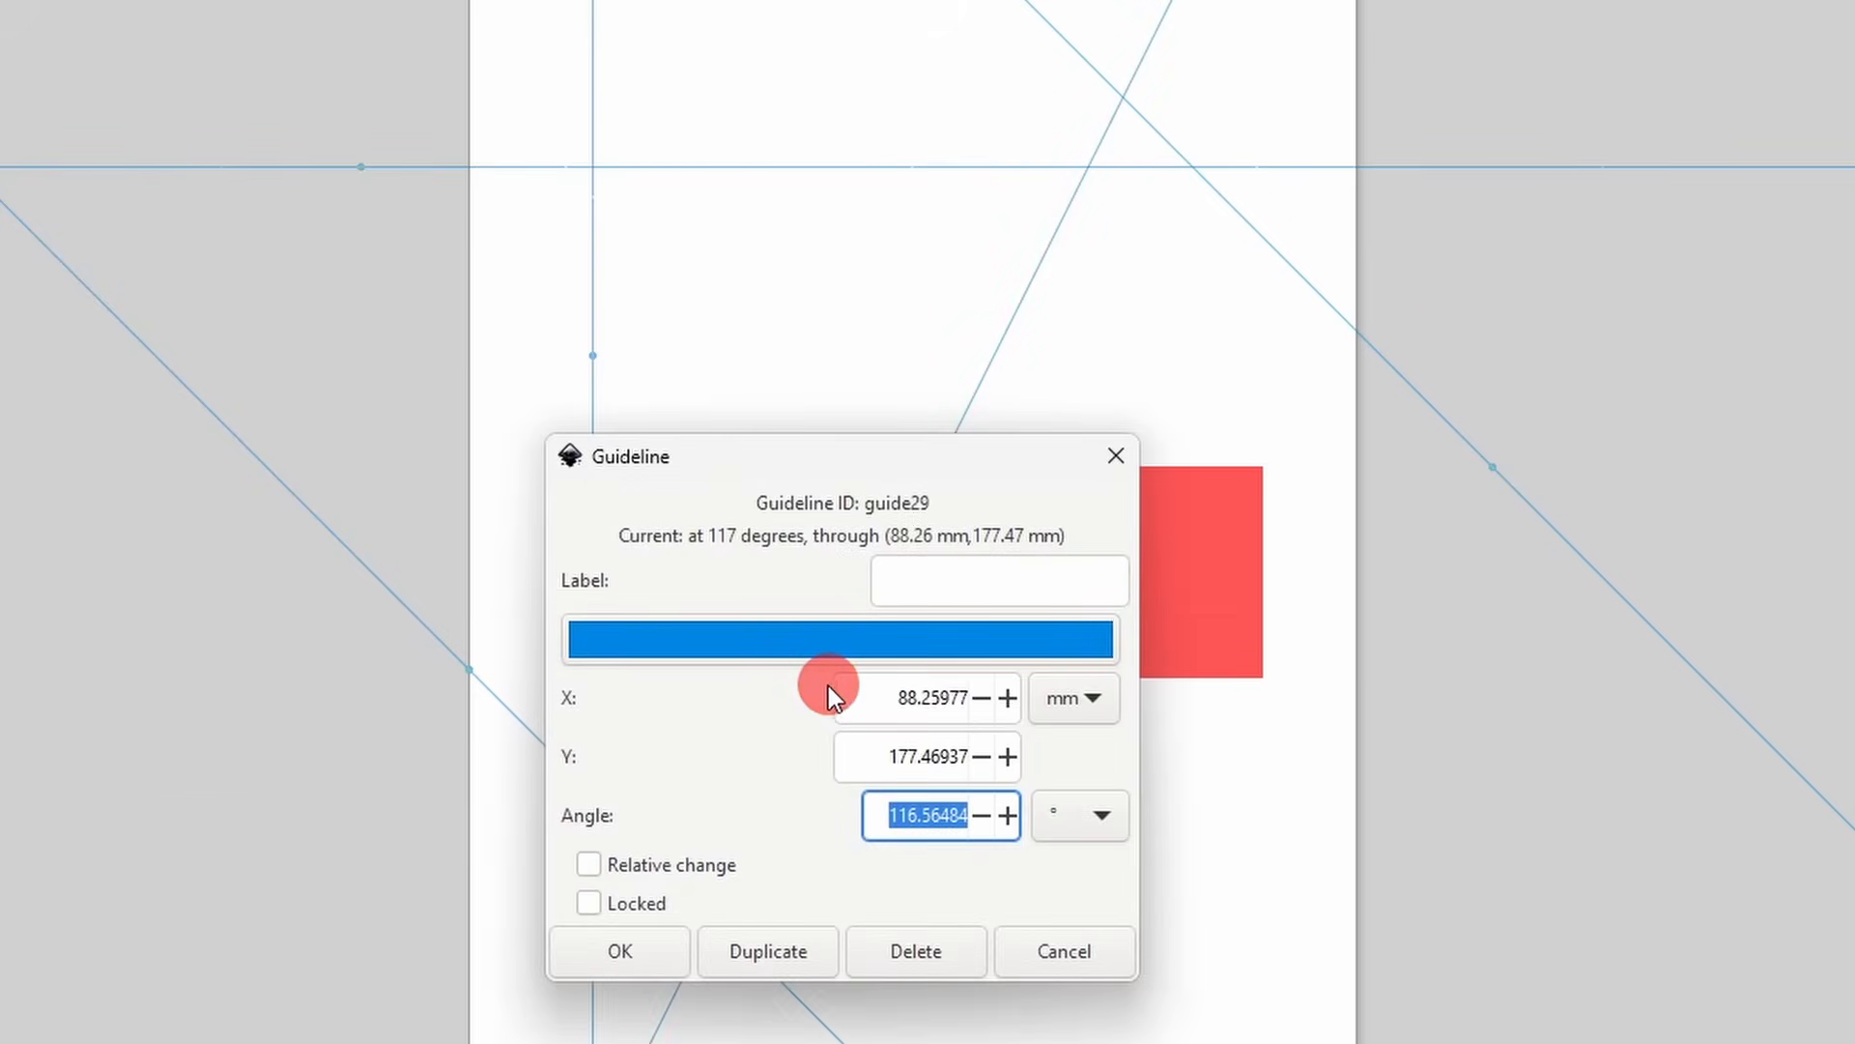
pyautogui.click(907, 578)
pyautogui.write('My Guideline')
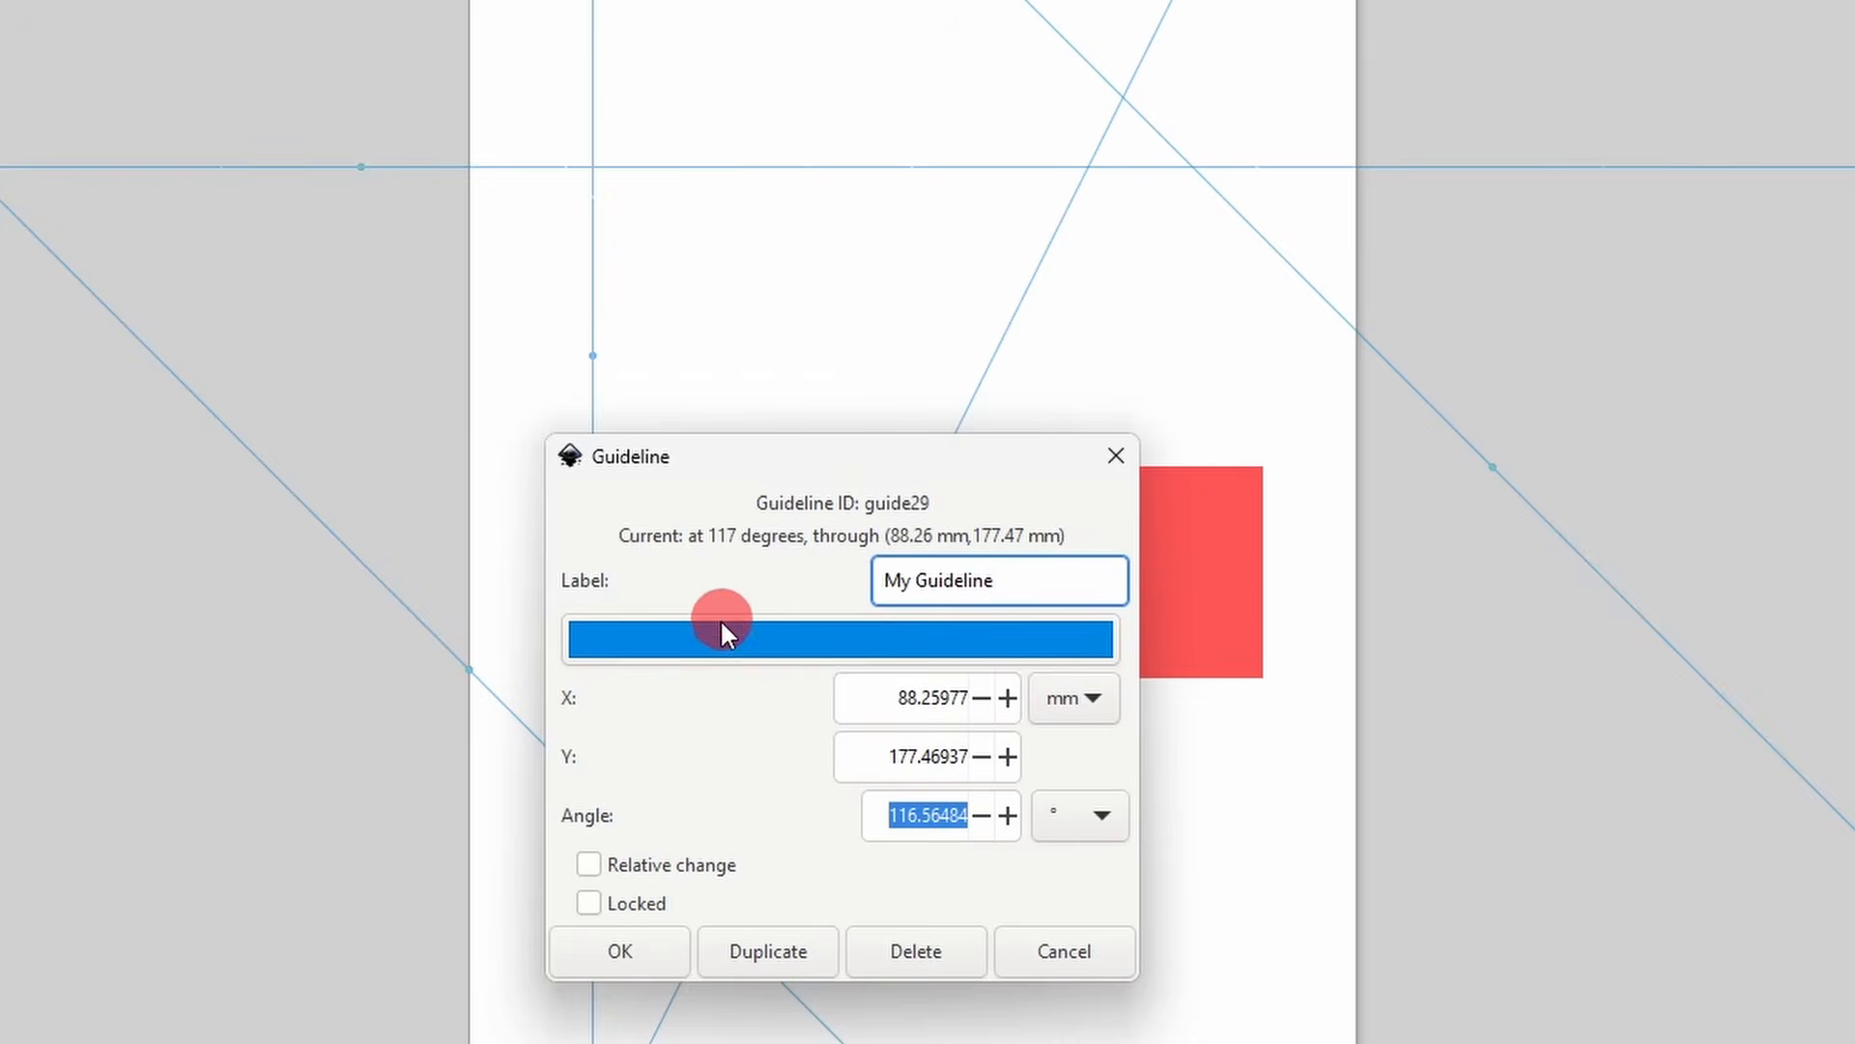
pyautogui.click(724, 633)
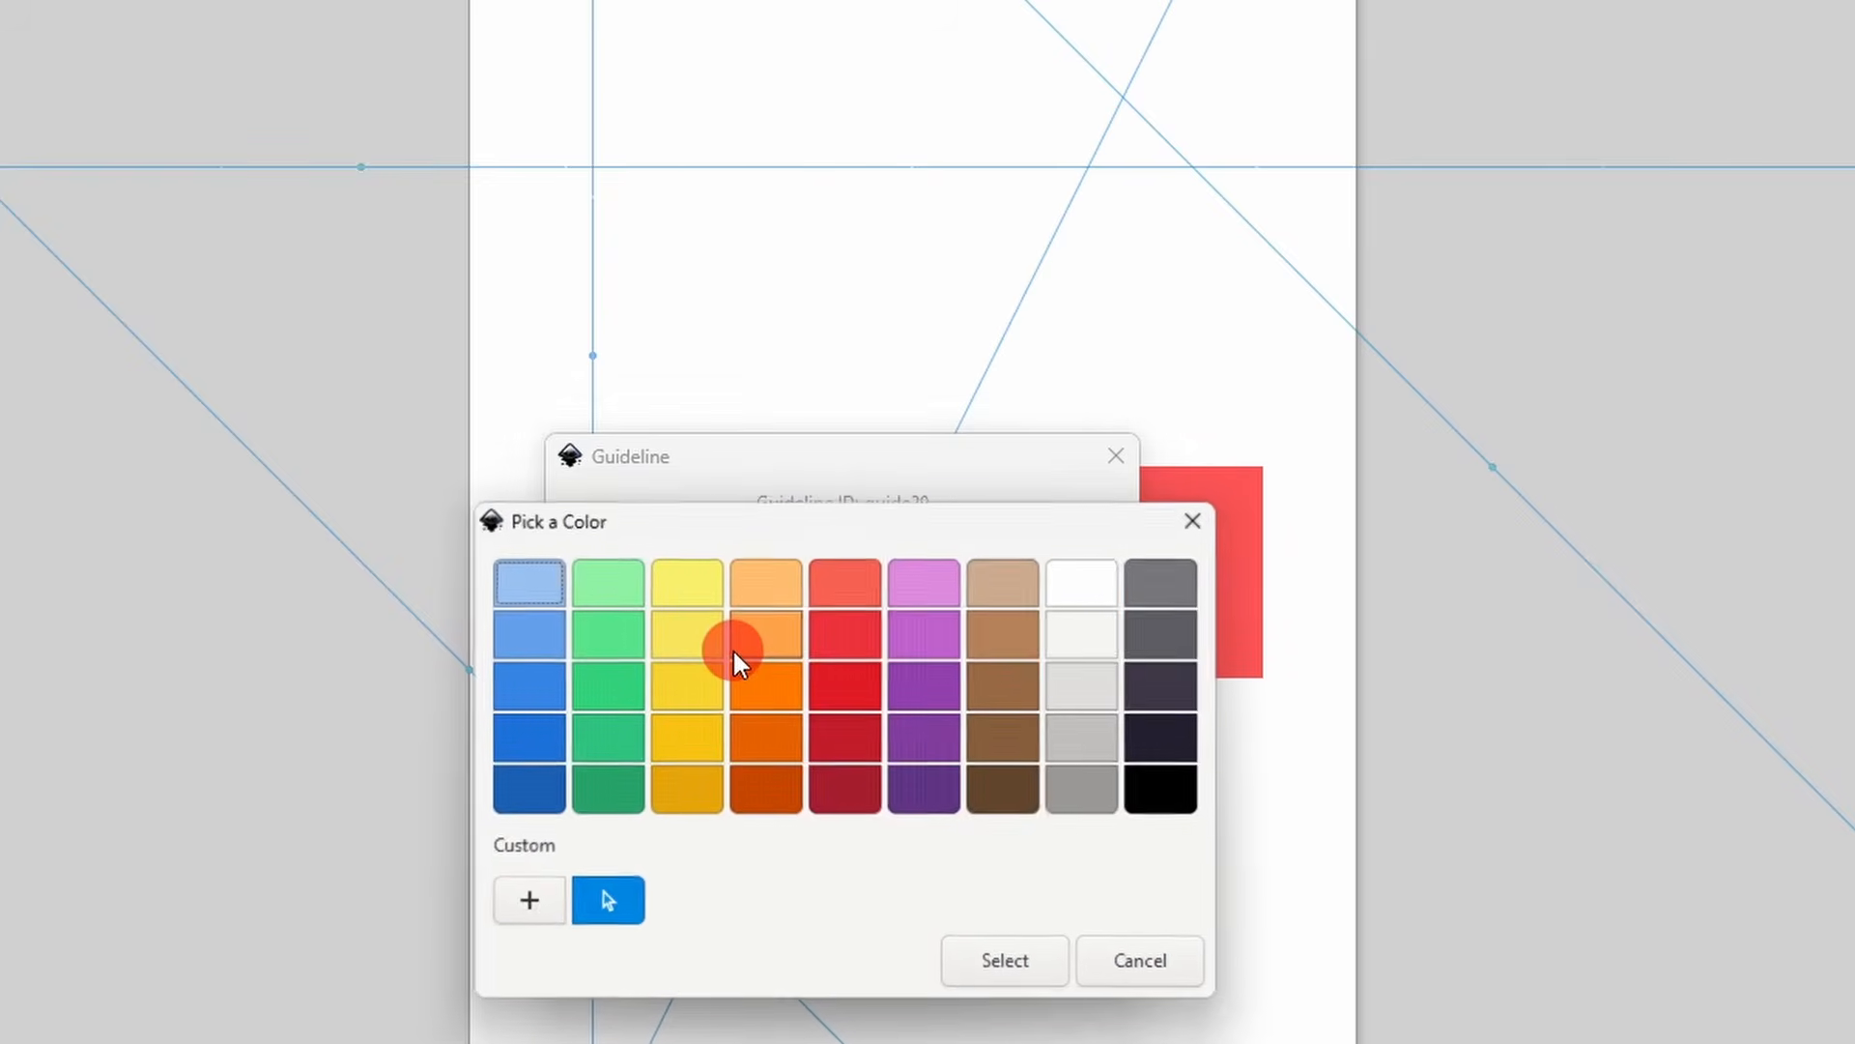
pyautogui.click(1005, 963)
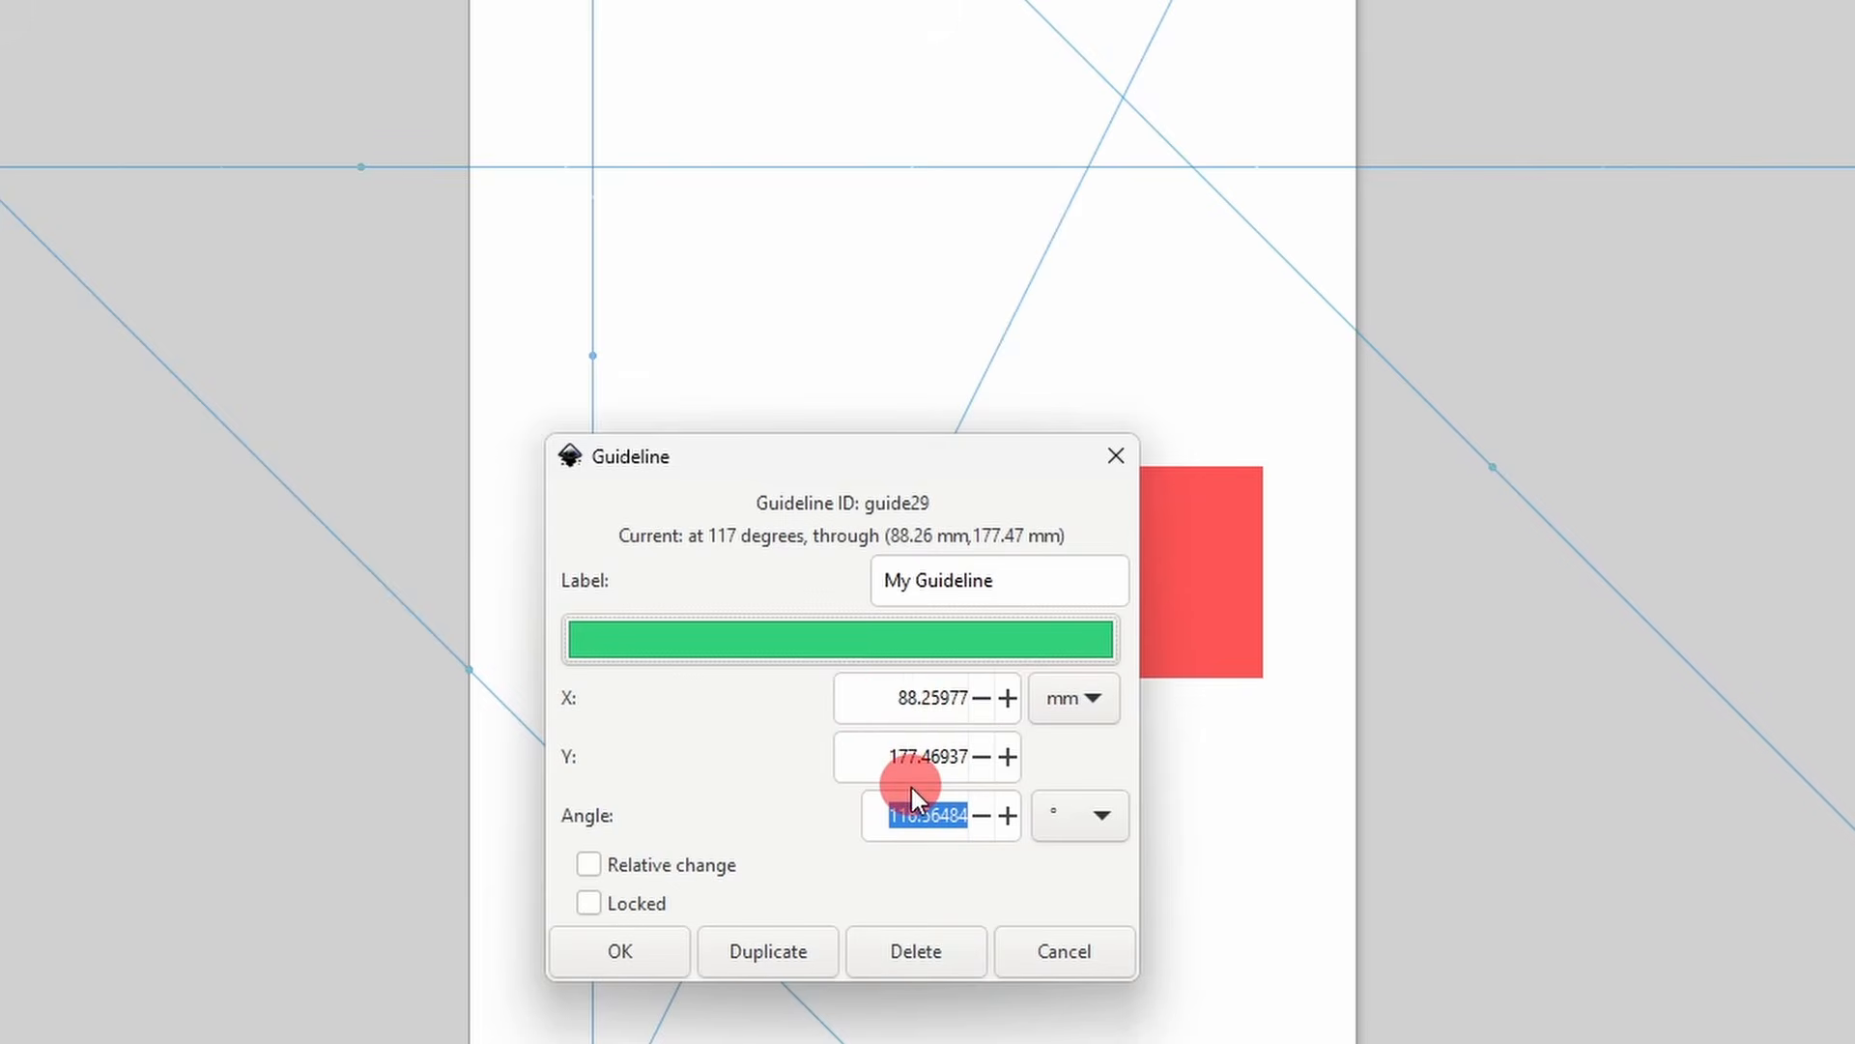
pyautogui.click(588, 907)
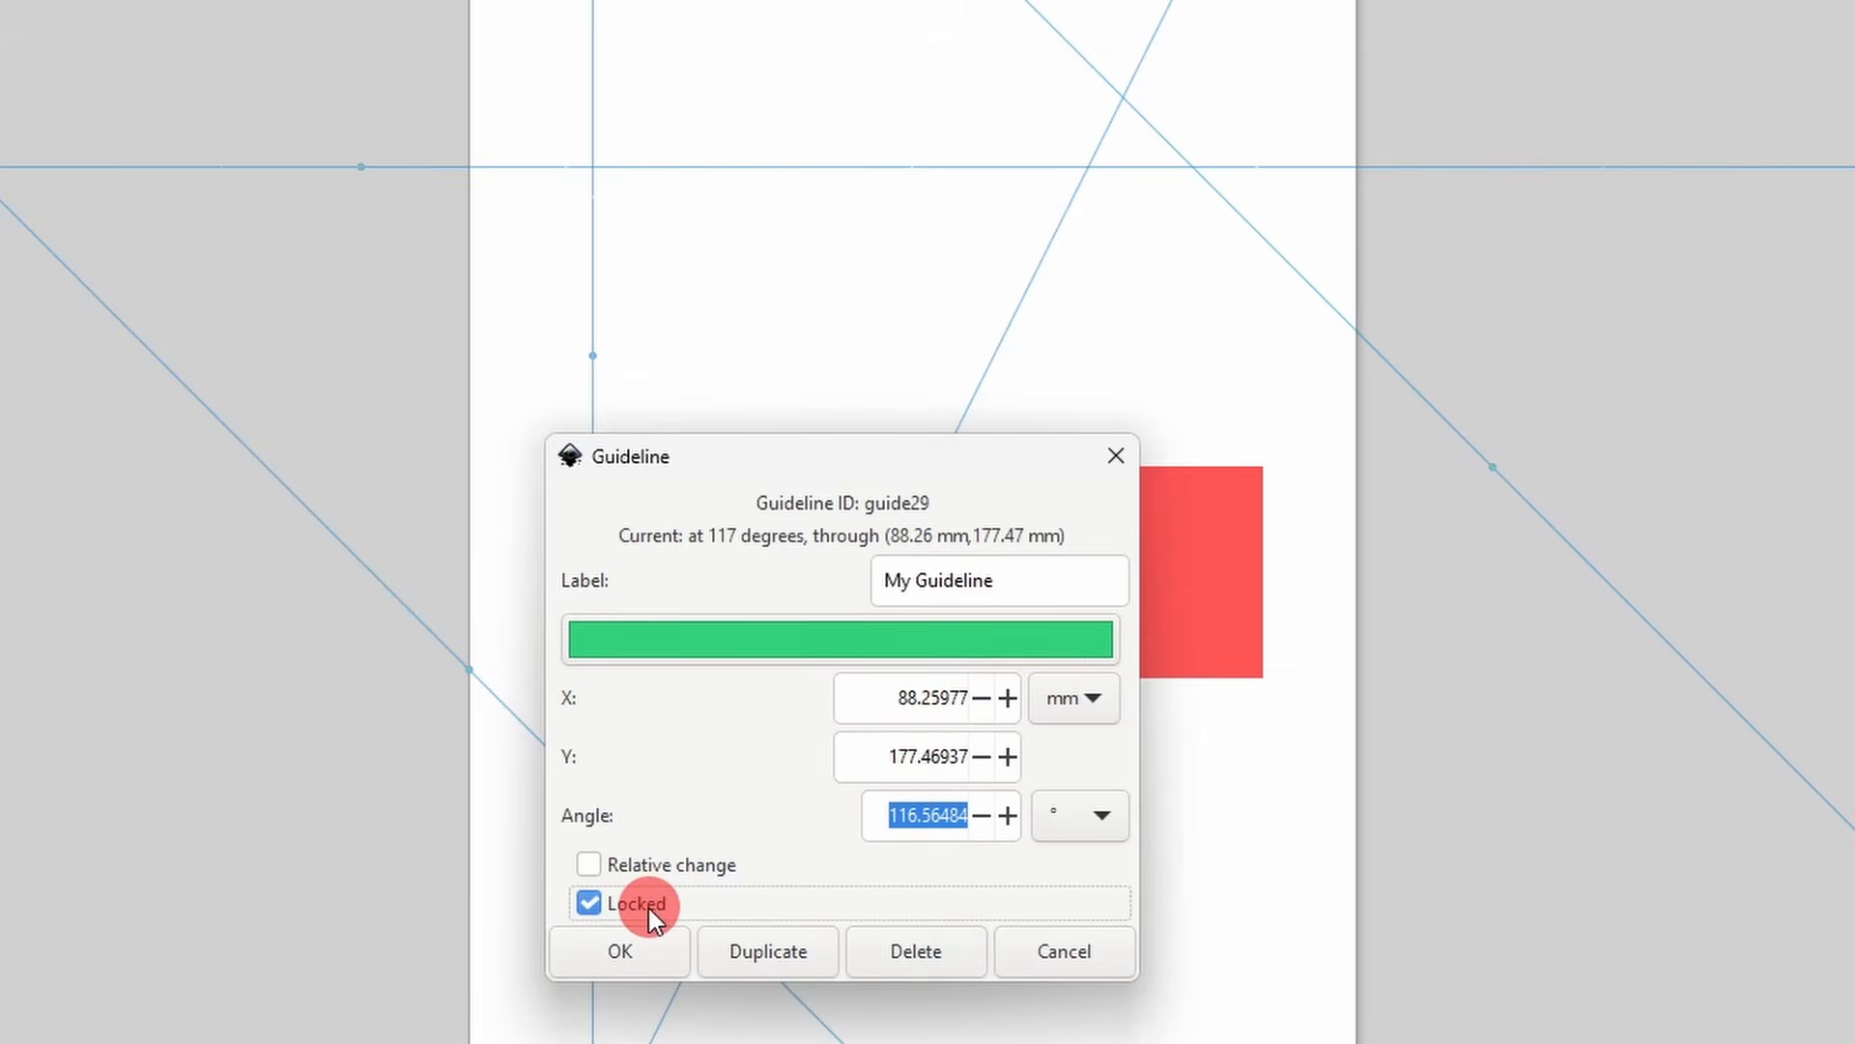
pyautogui.click(646, 957)
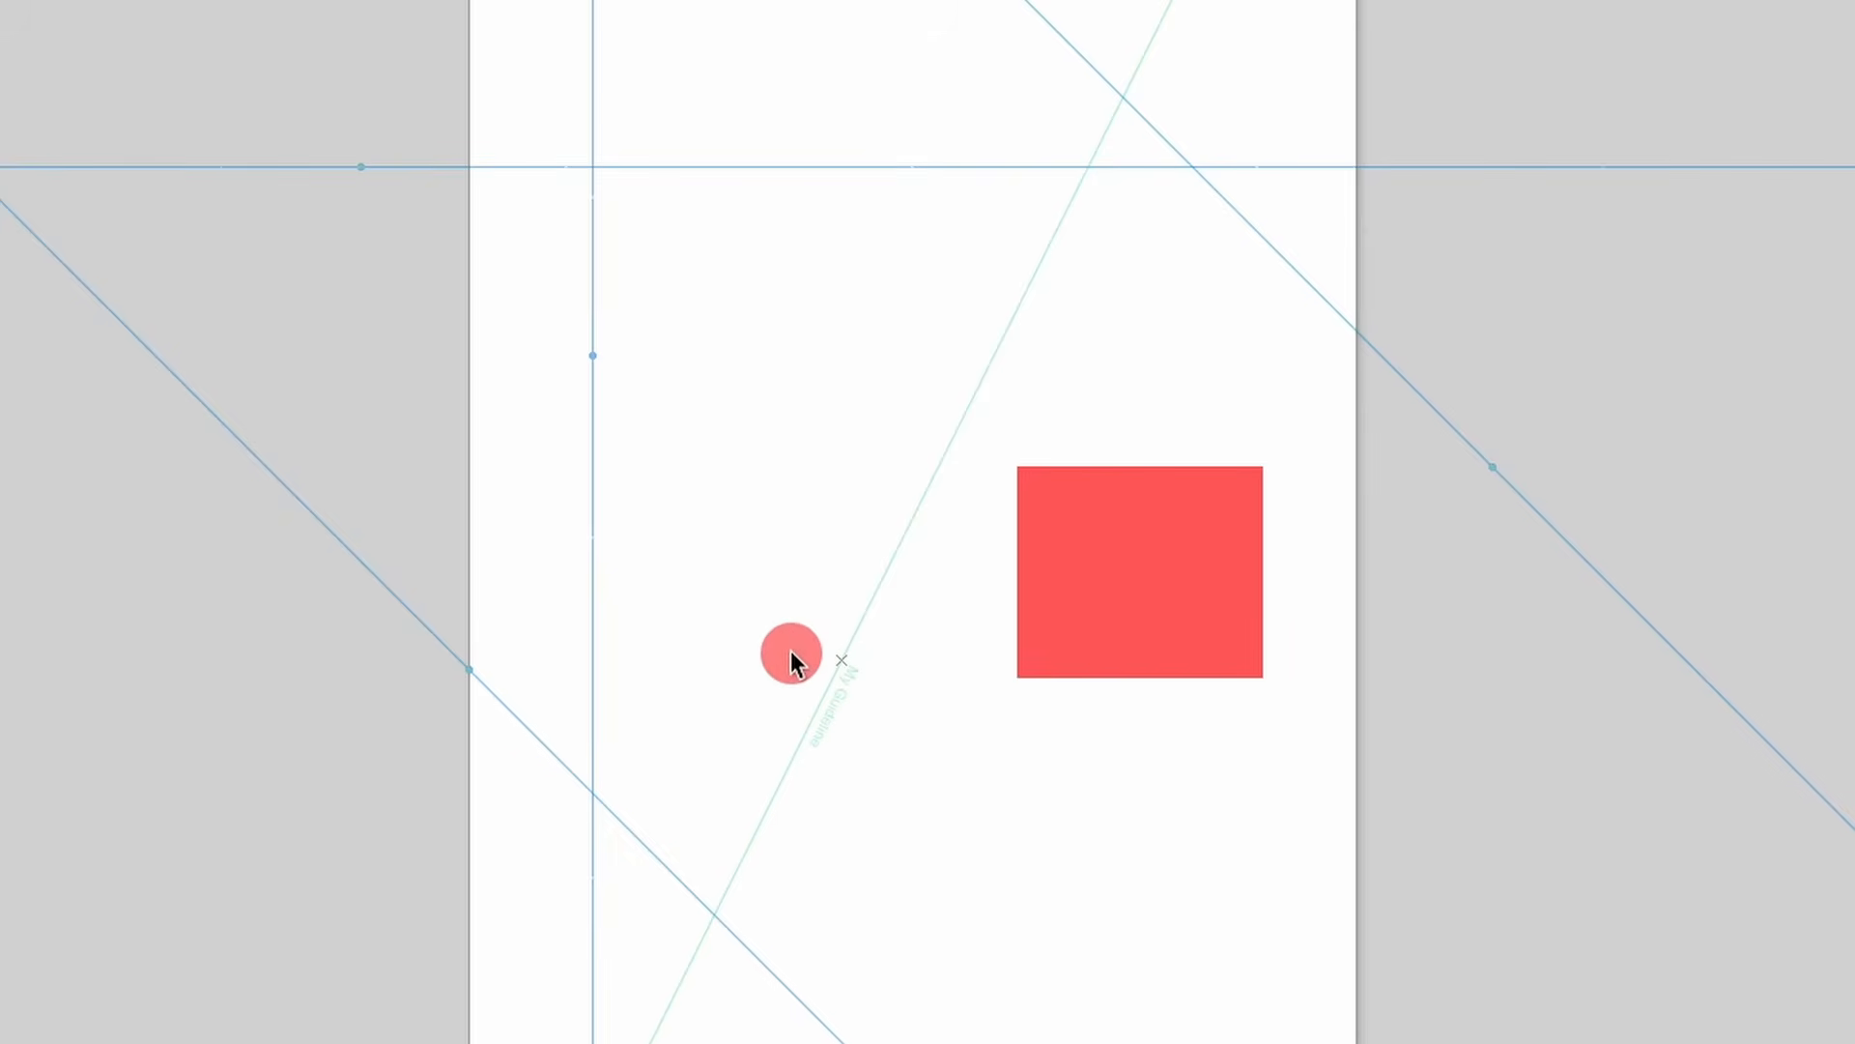
pyautogui.moveTo(866, 599); pyautogui.dragTo(899, 653)
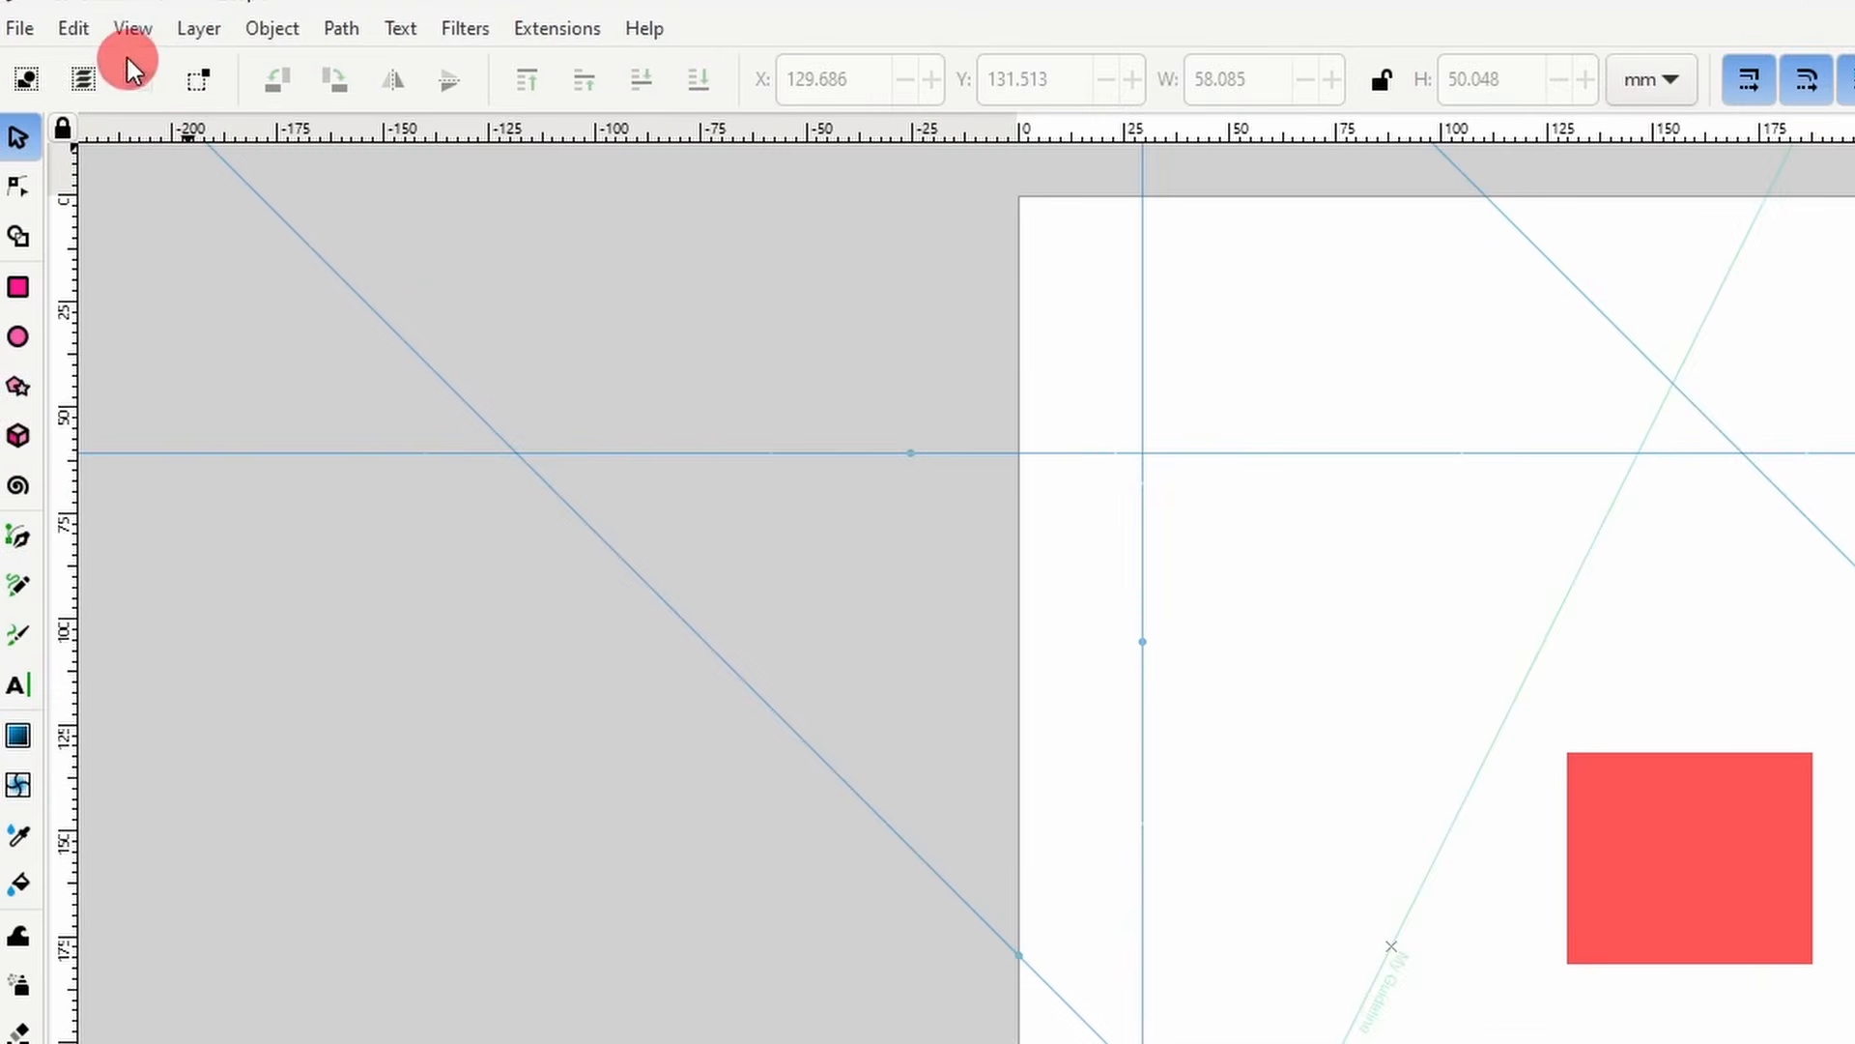
# - Lock all guides and try to move the vertical guide
pyautogui.click(54, 37)
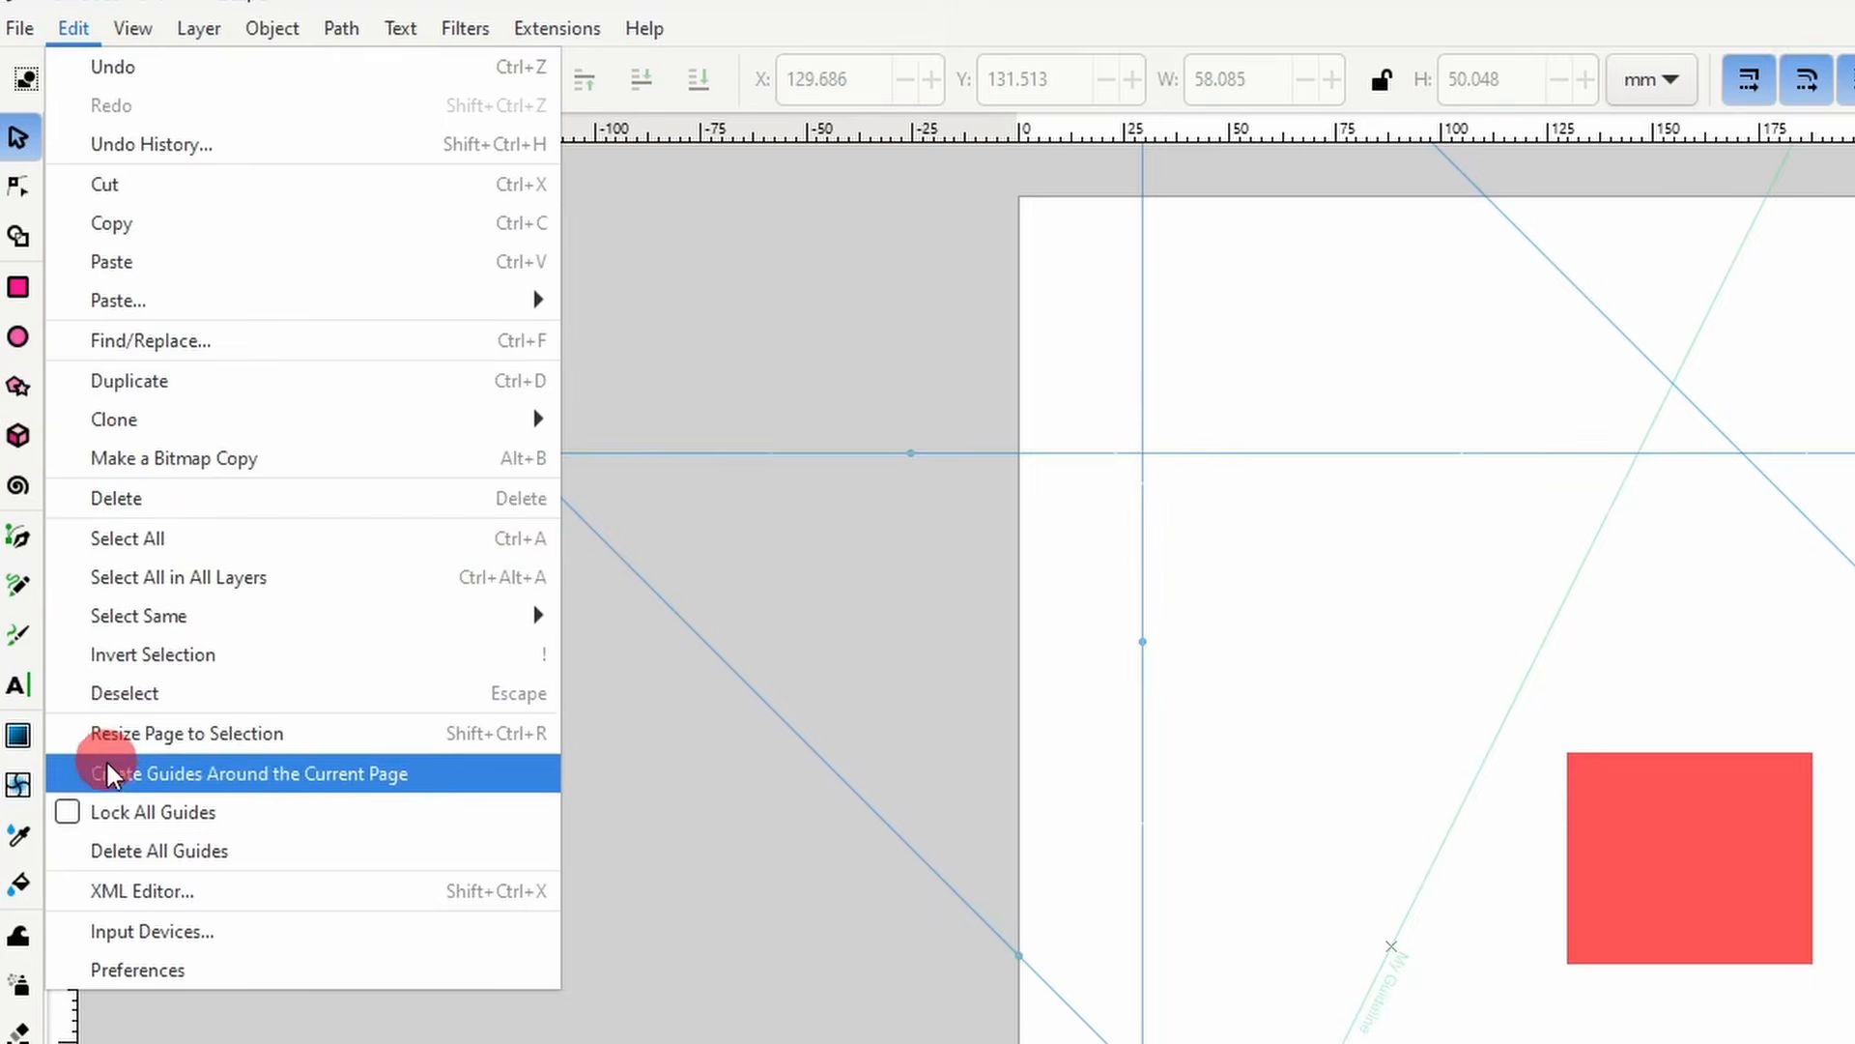
pyautogui.click(126, 813)
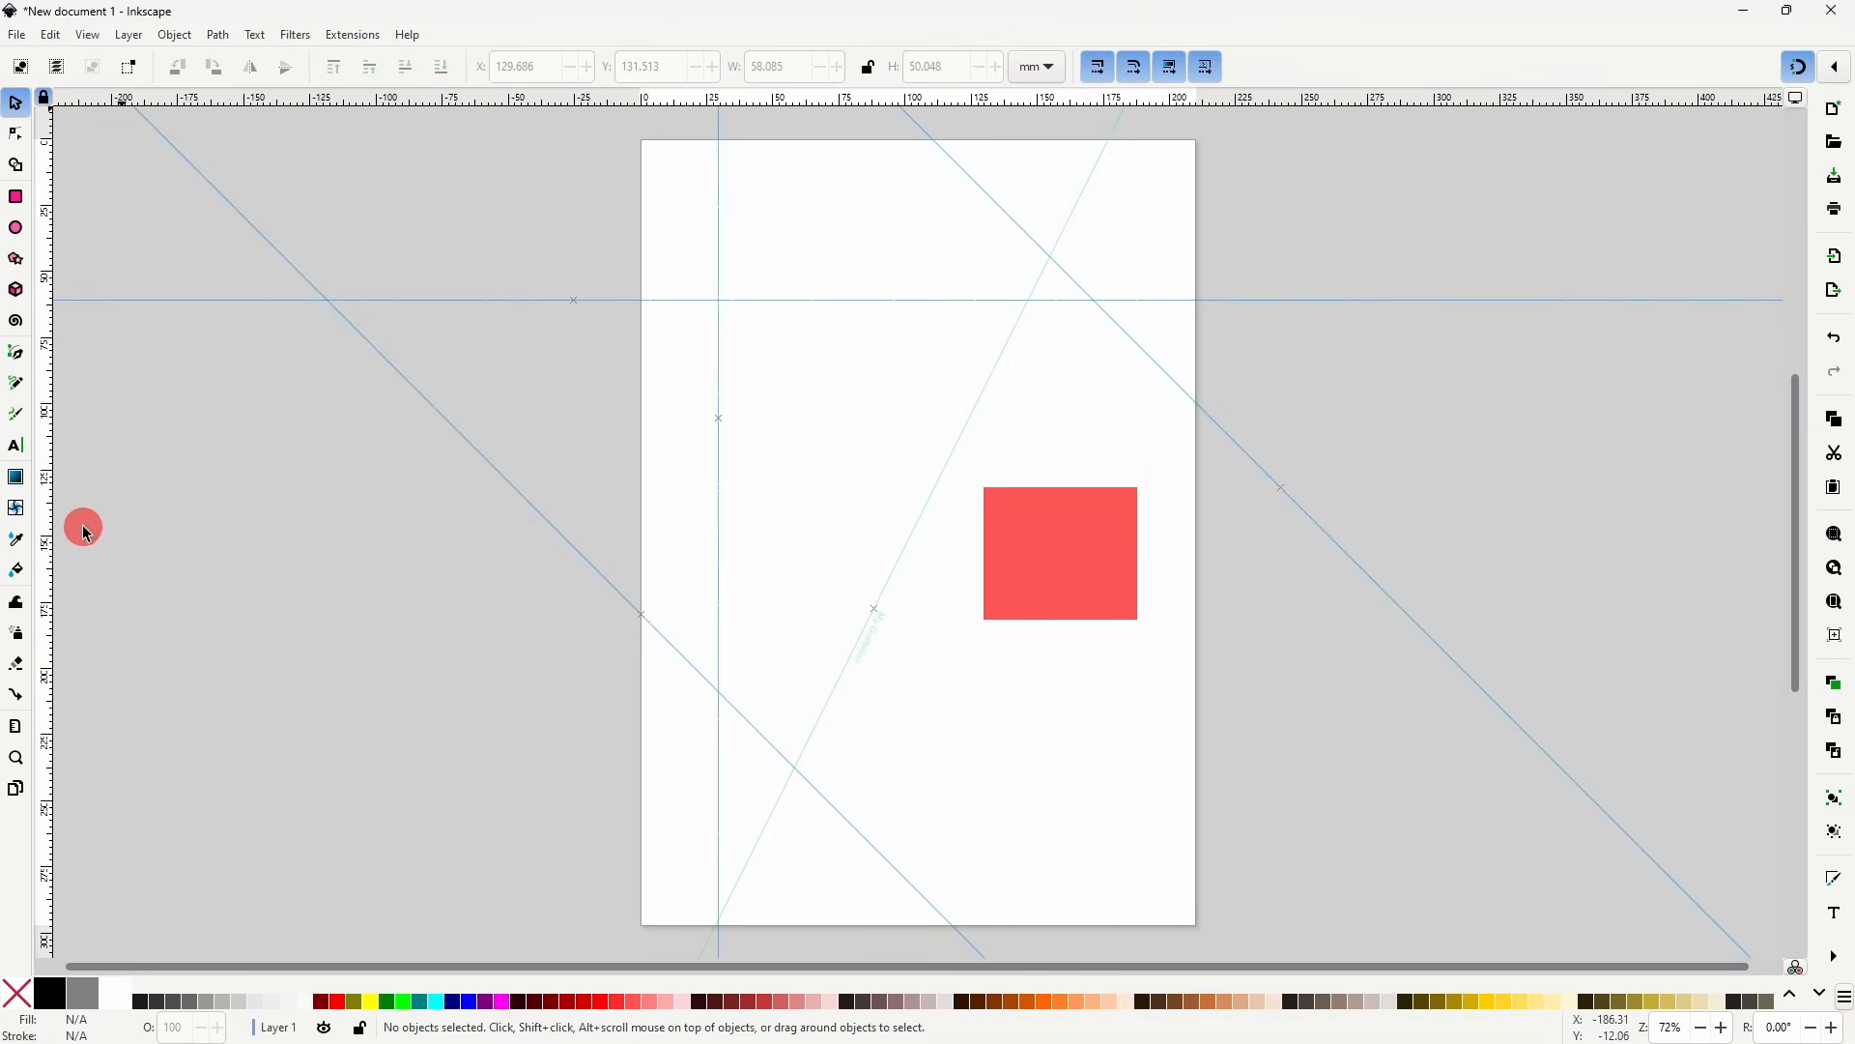
pyautogui.moveTo(713, 477); pyautogui.dragTo(744, 498)
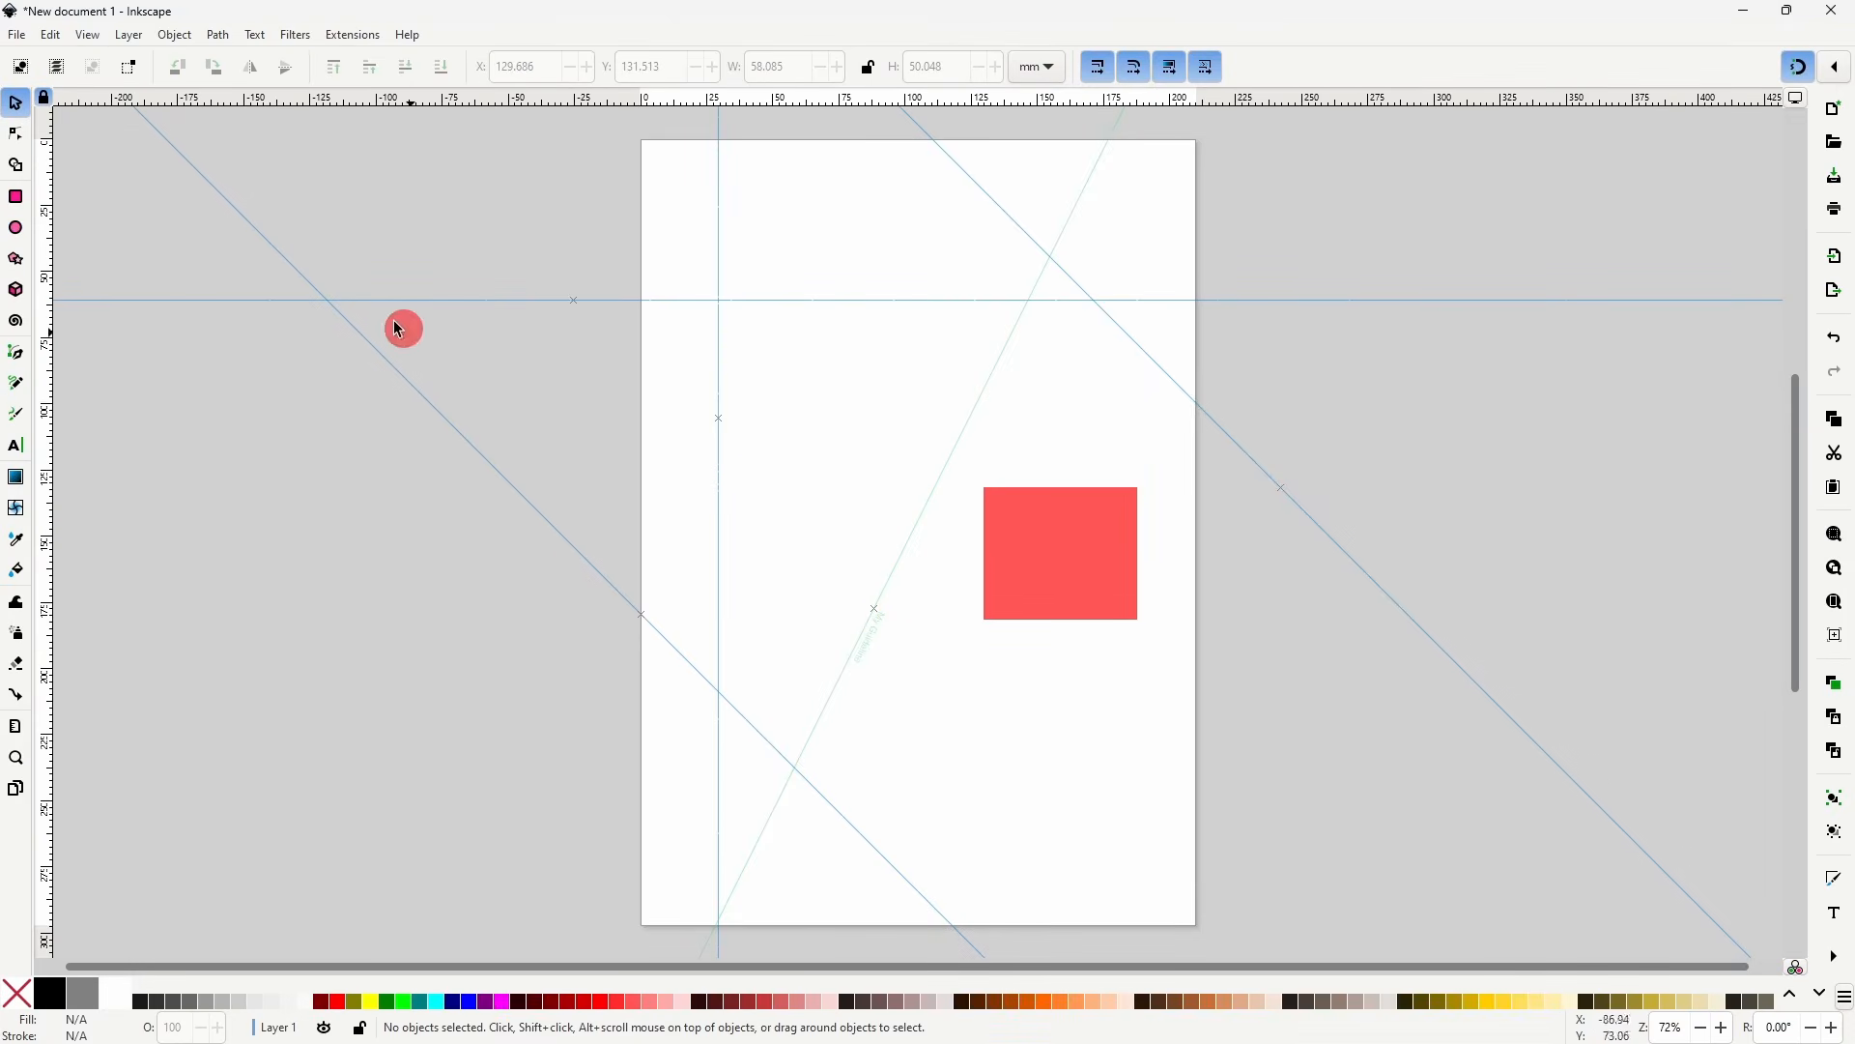
# - Unlock all guides and move the vertical guide to about 45 mm and My Guideline slightly right
pyautogui.click(50, 37)
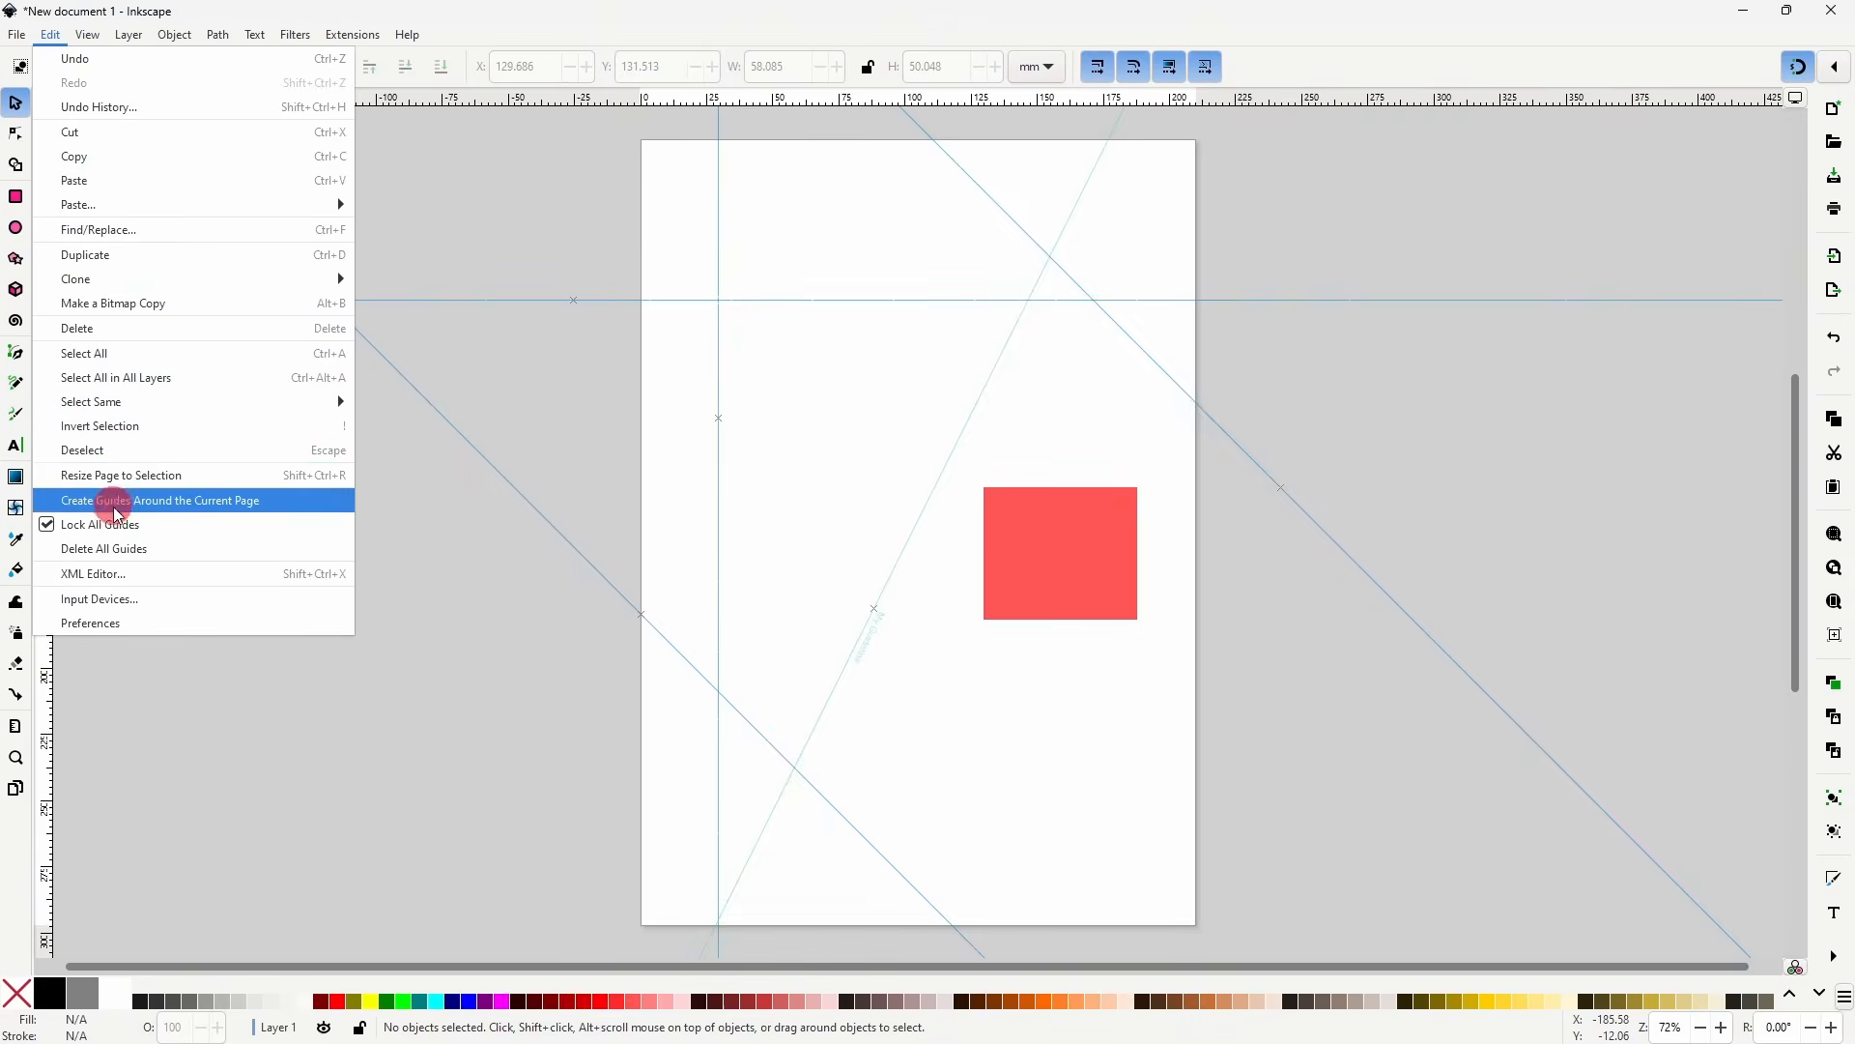
pyautogui.click(138, 526)
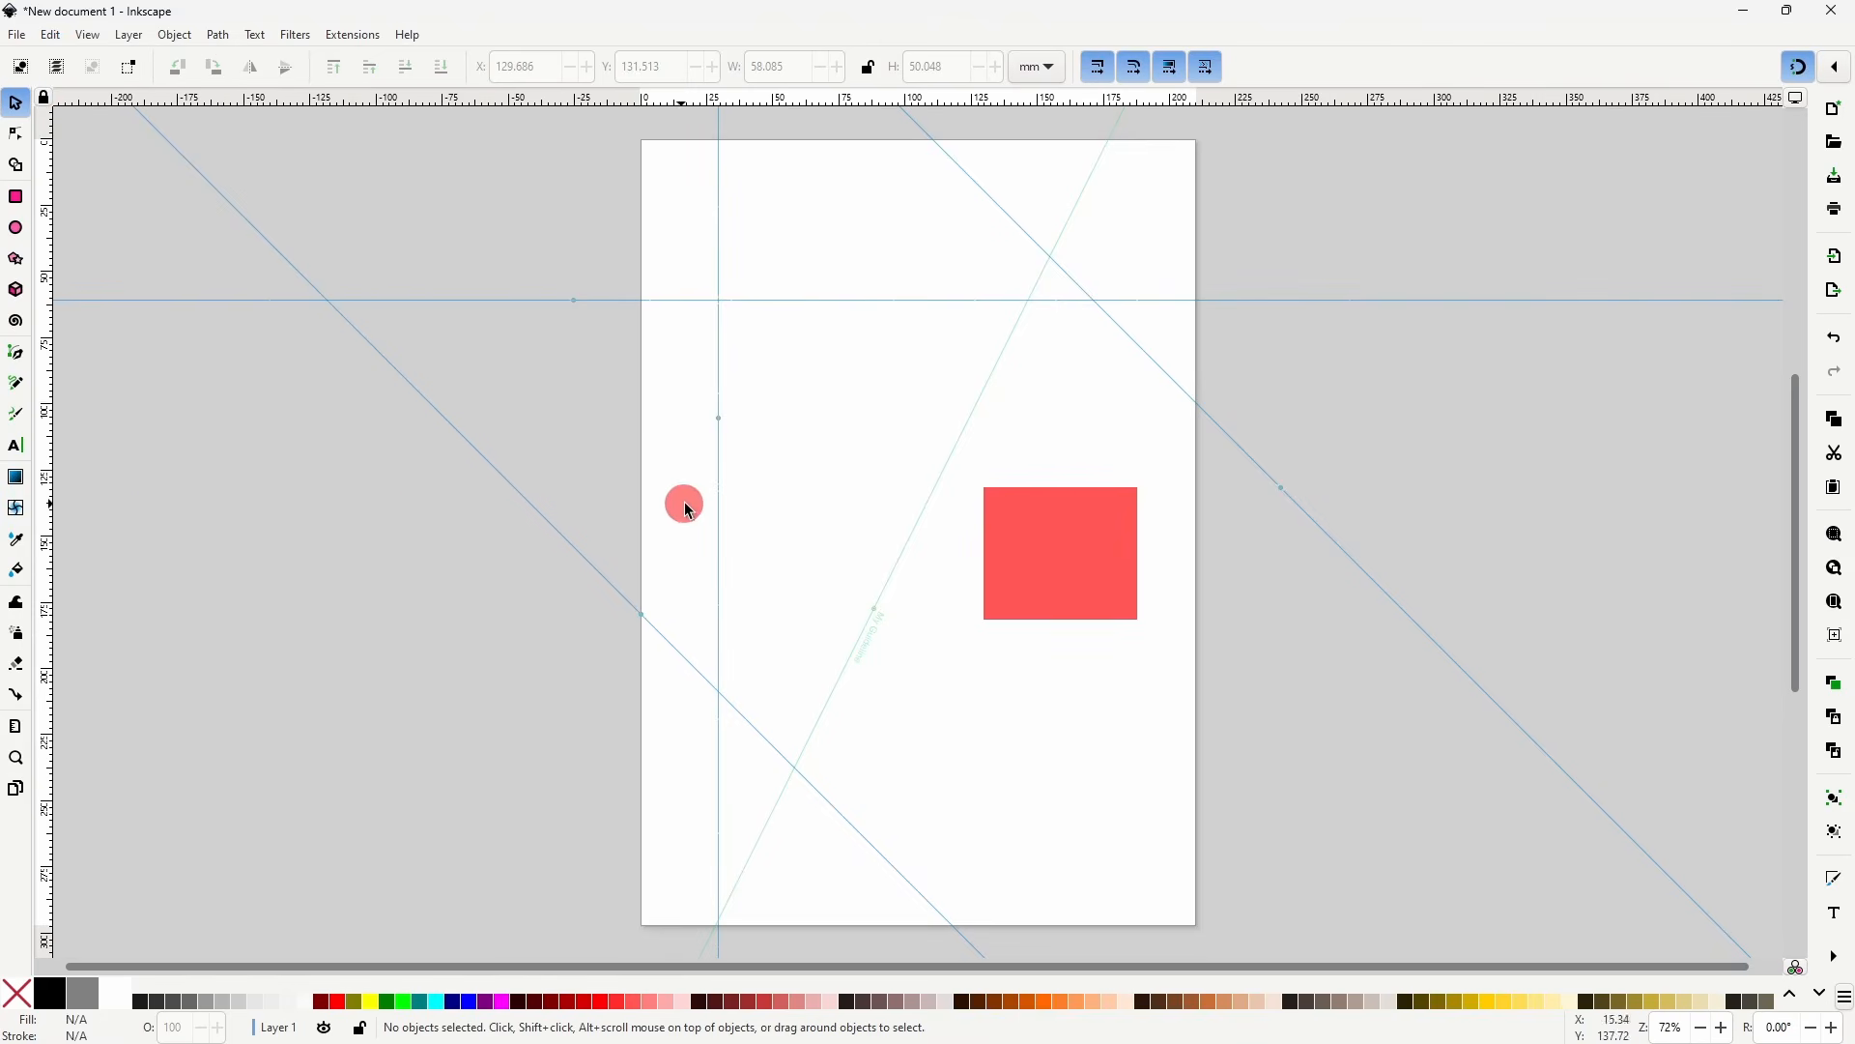
pyautogui.moveTo(720, 498); pyautogui.dragTo(760, 502)
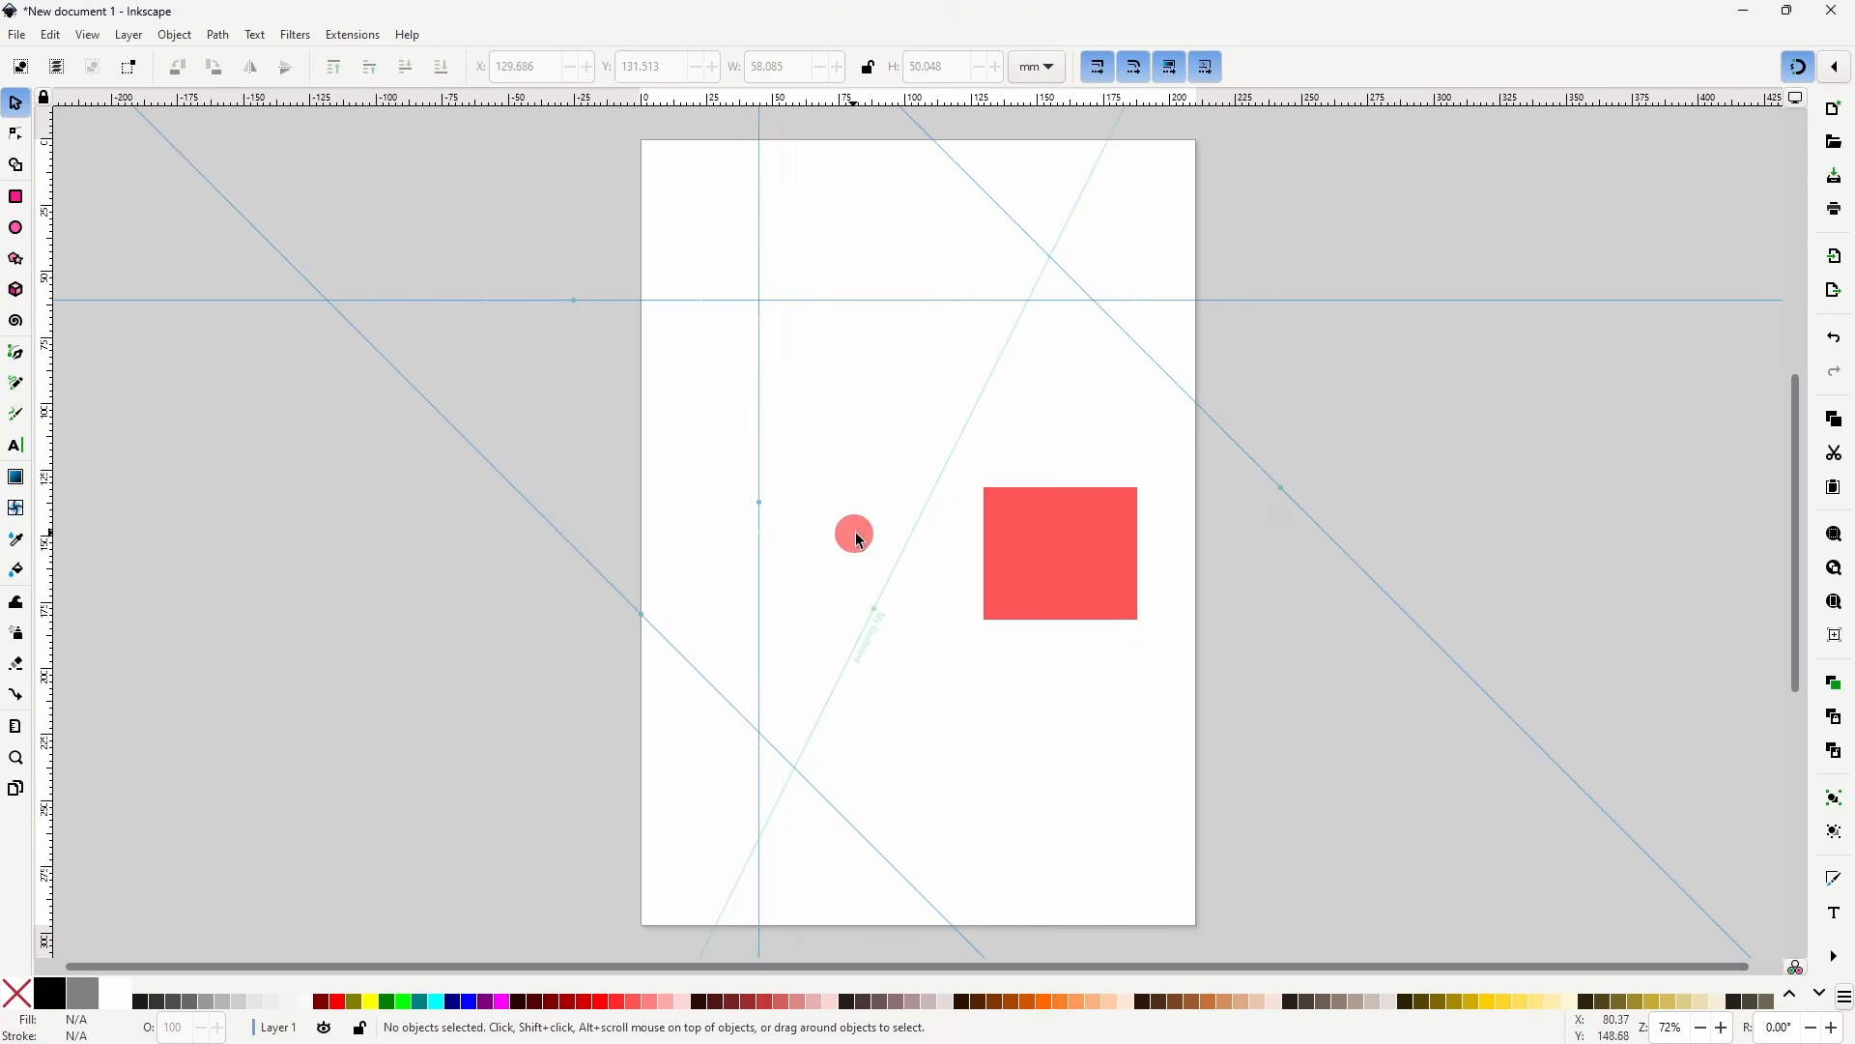
pyautogui.moveTo(911, 530)
pyautogui.mouseDown()
pyautogui.moveTo(948, 551)
pyautogui.moveTo(921, 549)
pyautogui.mouseUp()
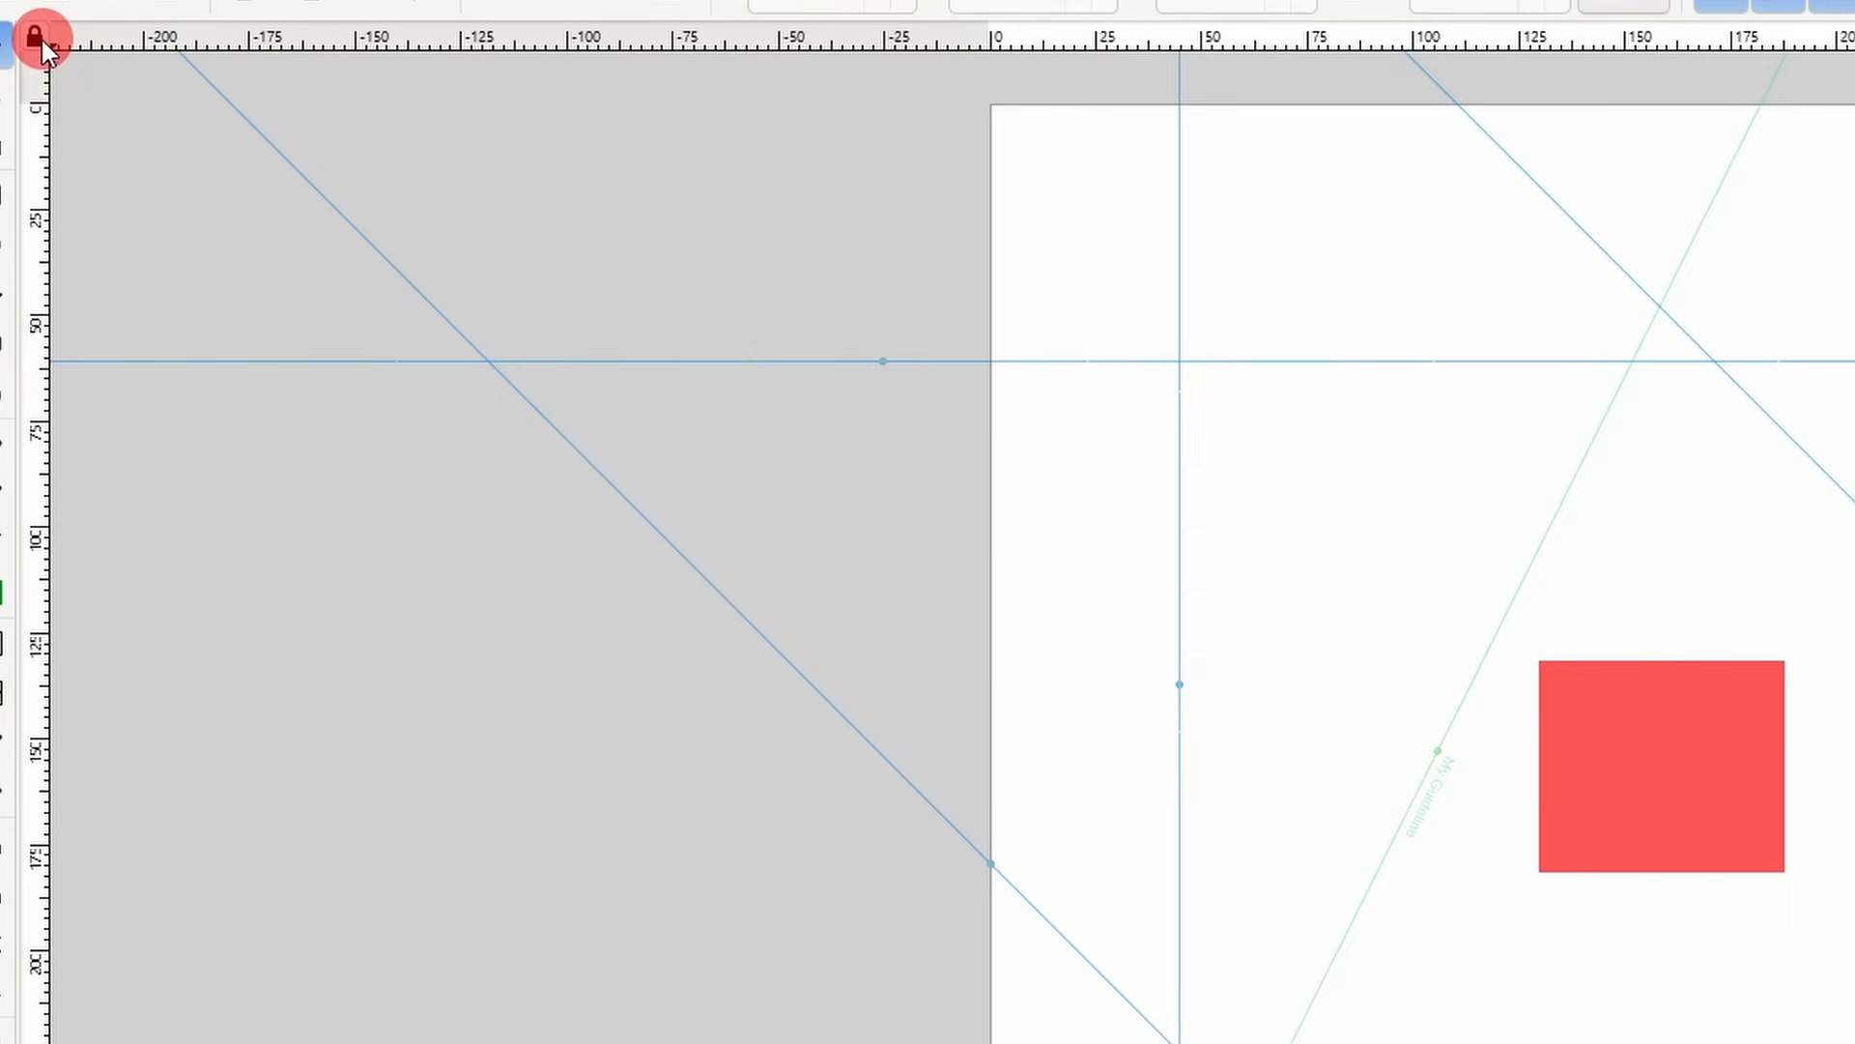
# - Toggle the lock for all guides on and off, and delete the horizontal and vertical guides
pyautogui.click(35, 36)
pyautogui.click(43, 33)
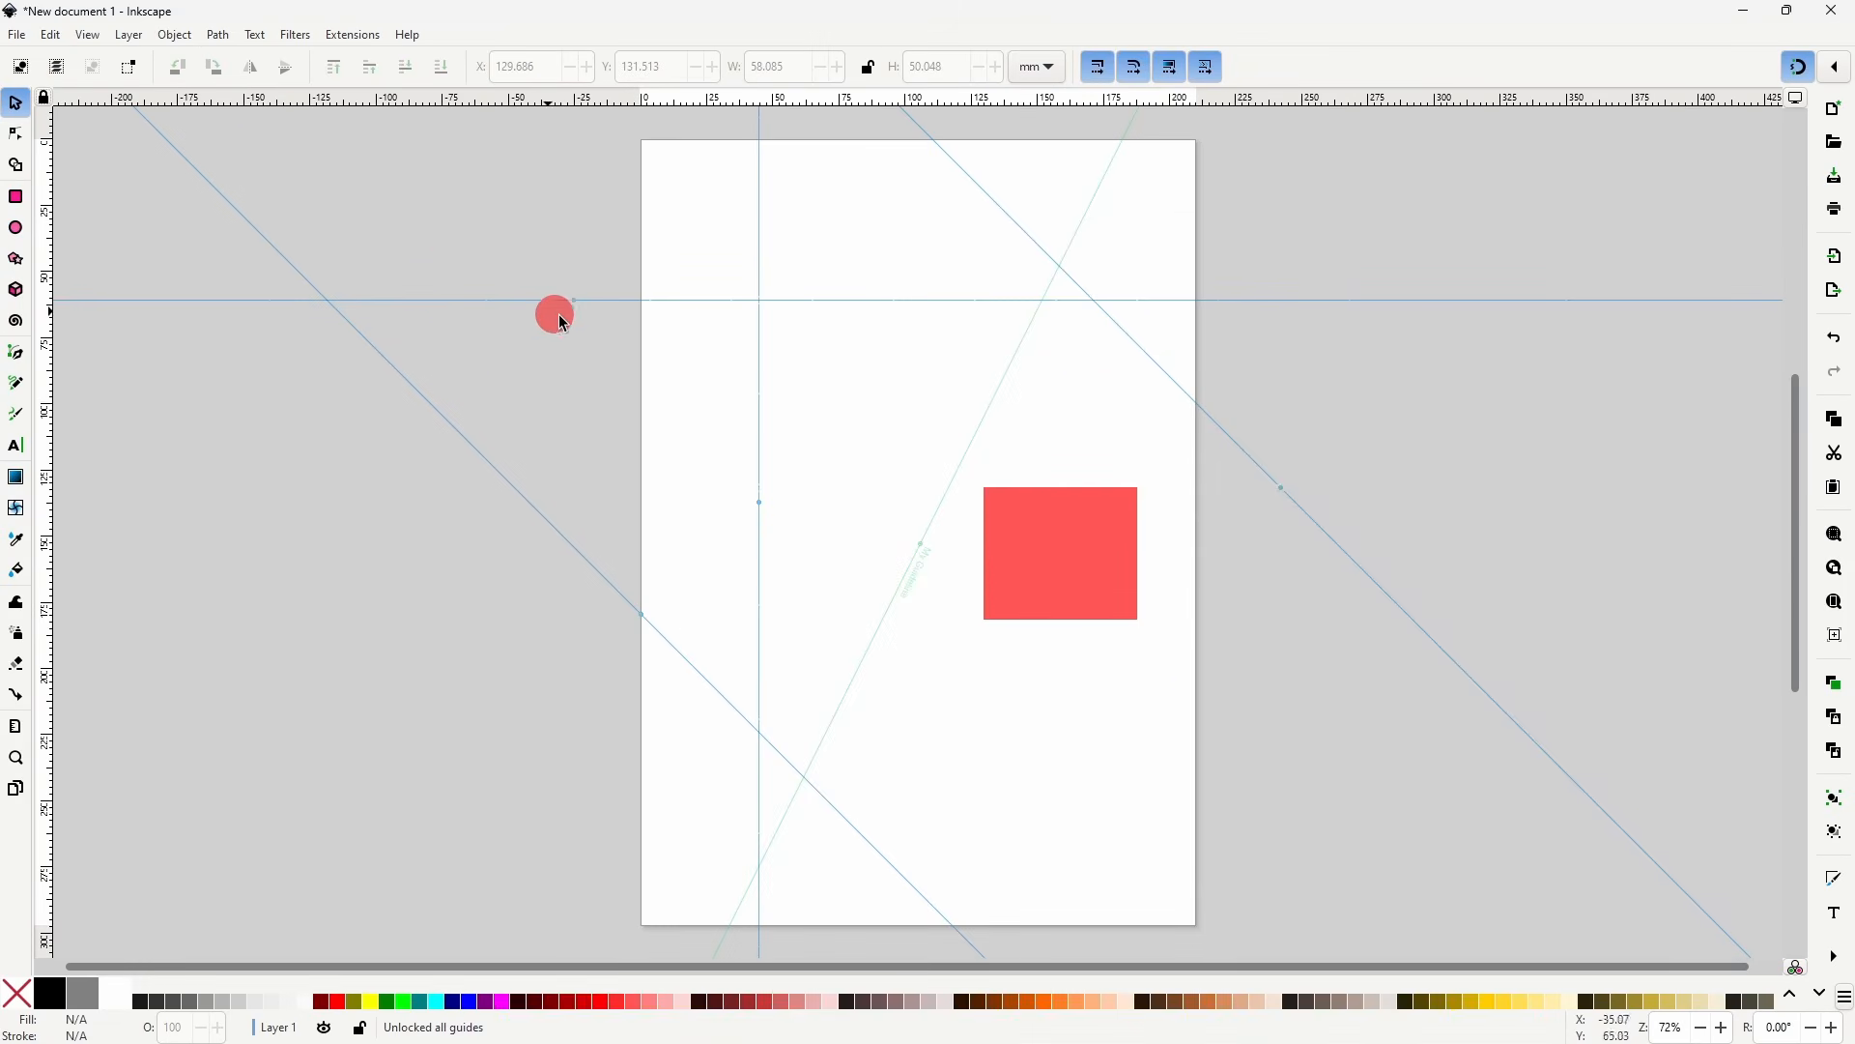
pyautogui.moveTo(815, 300); pyautogui.dragTo(799, 92)
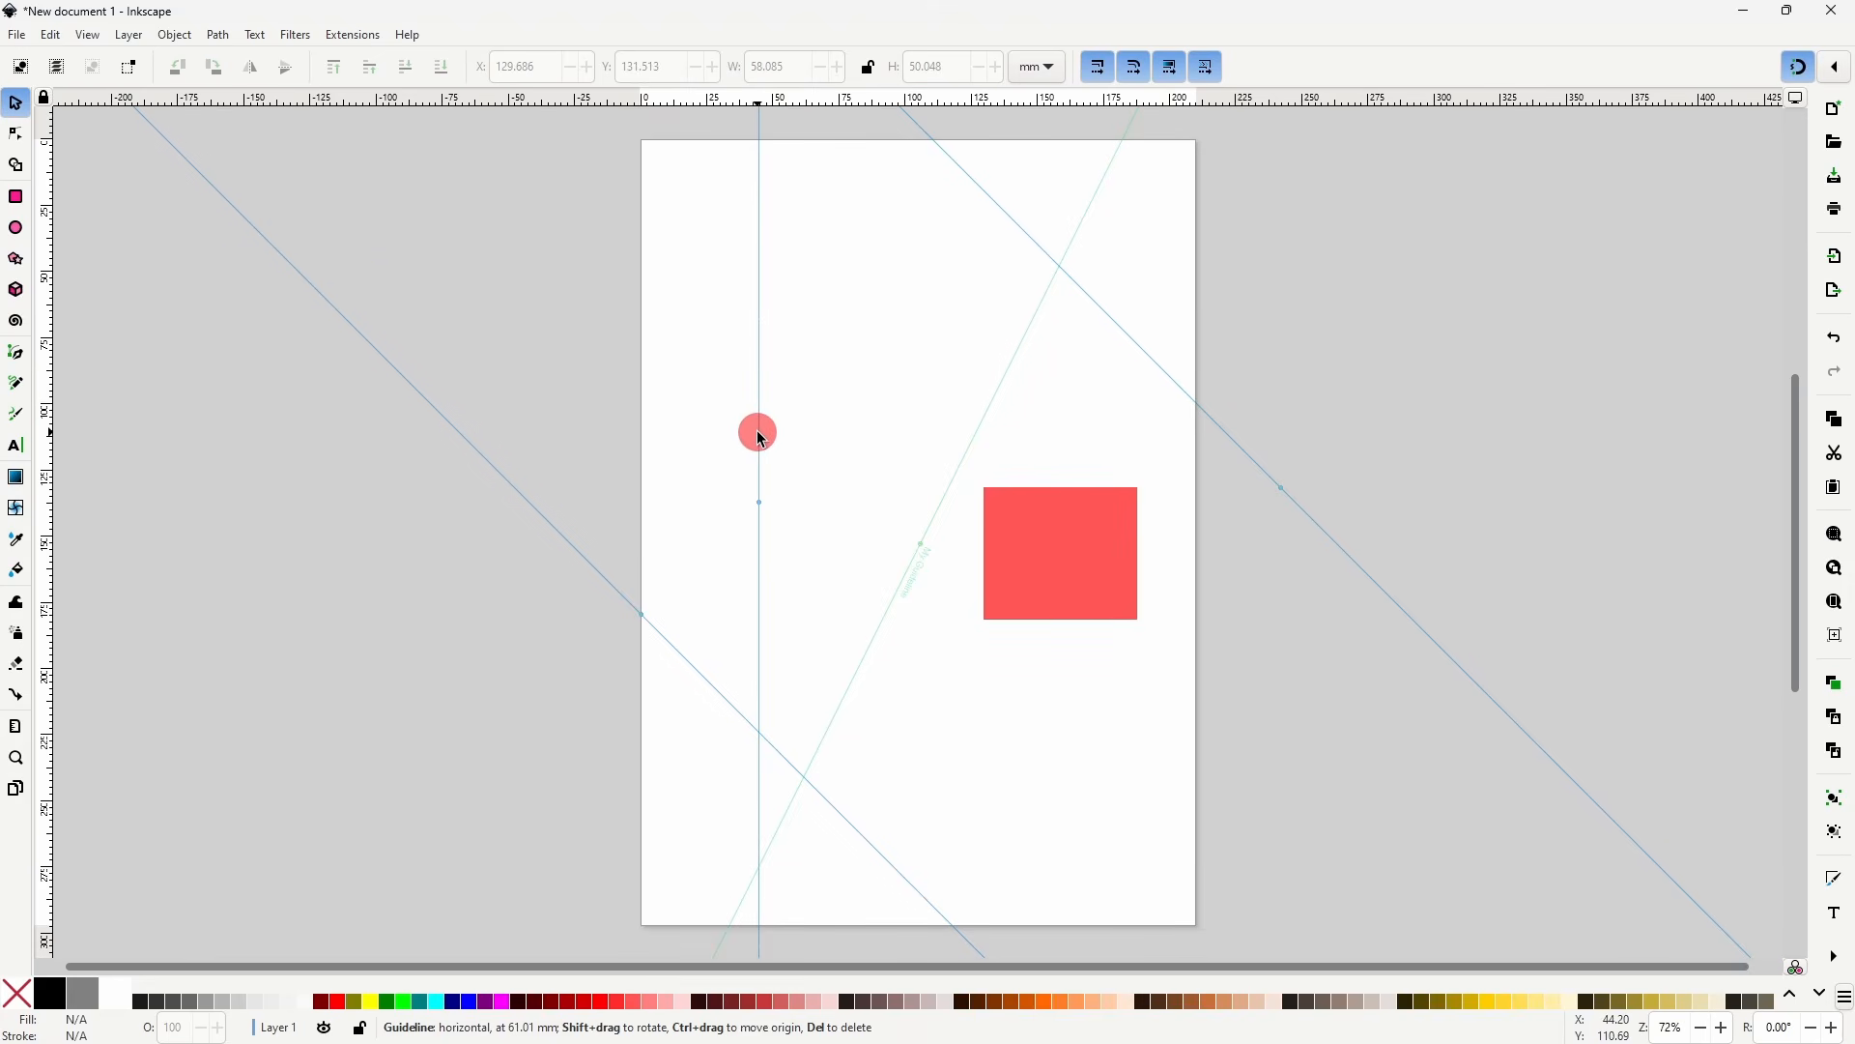
pyautogui.press('Delete')
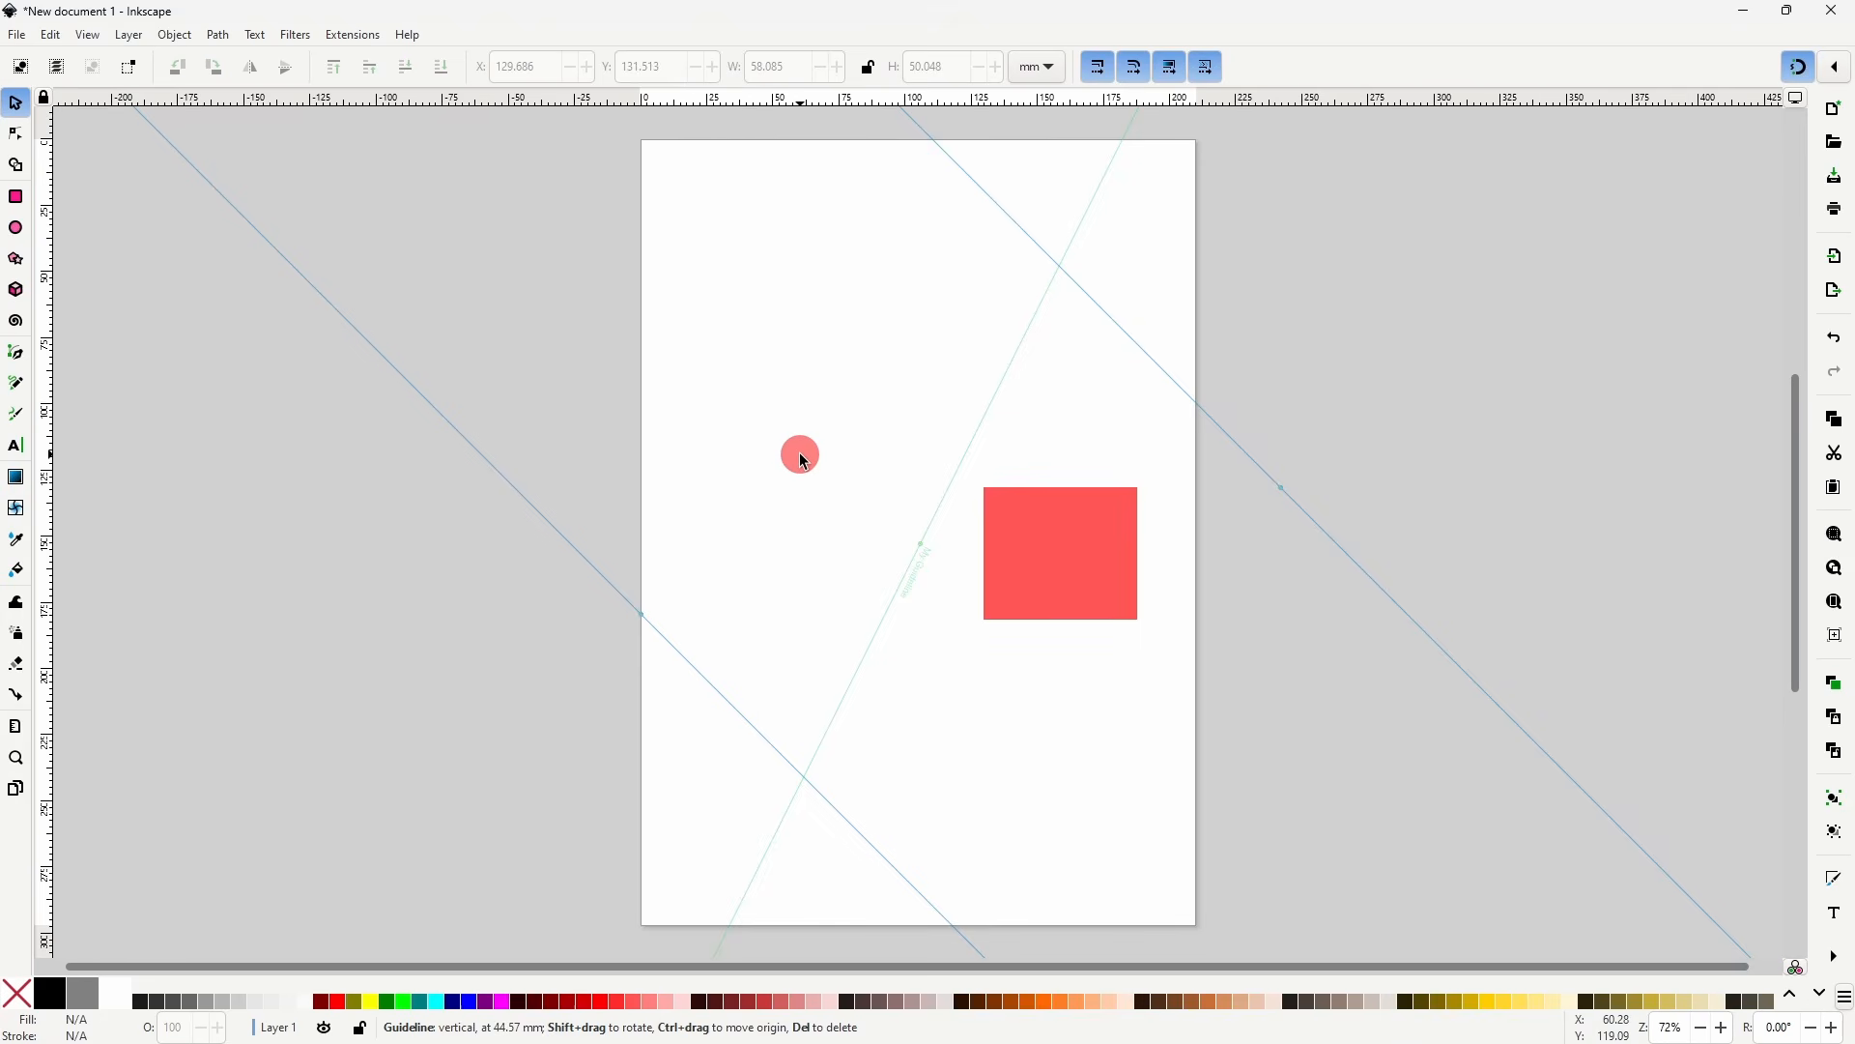
# - Delete all guides from the document and show the page grid
pyautogui.click(52, 36)
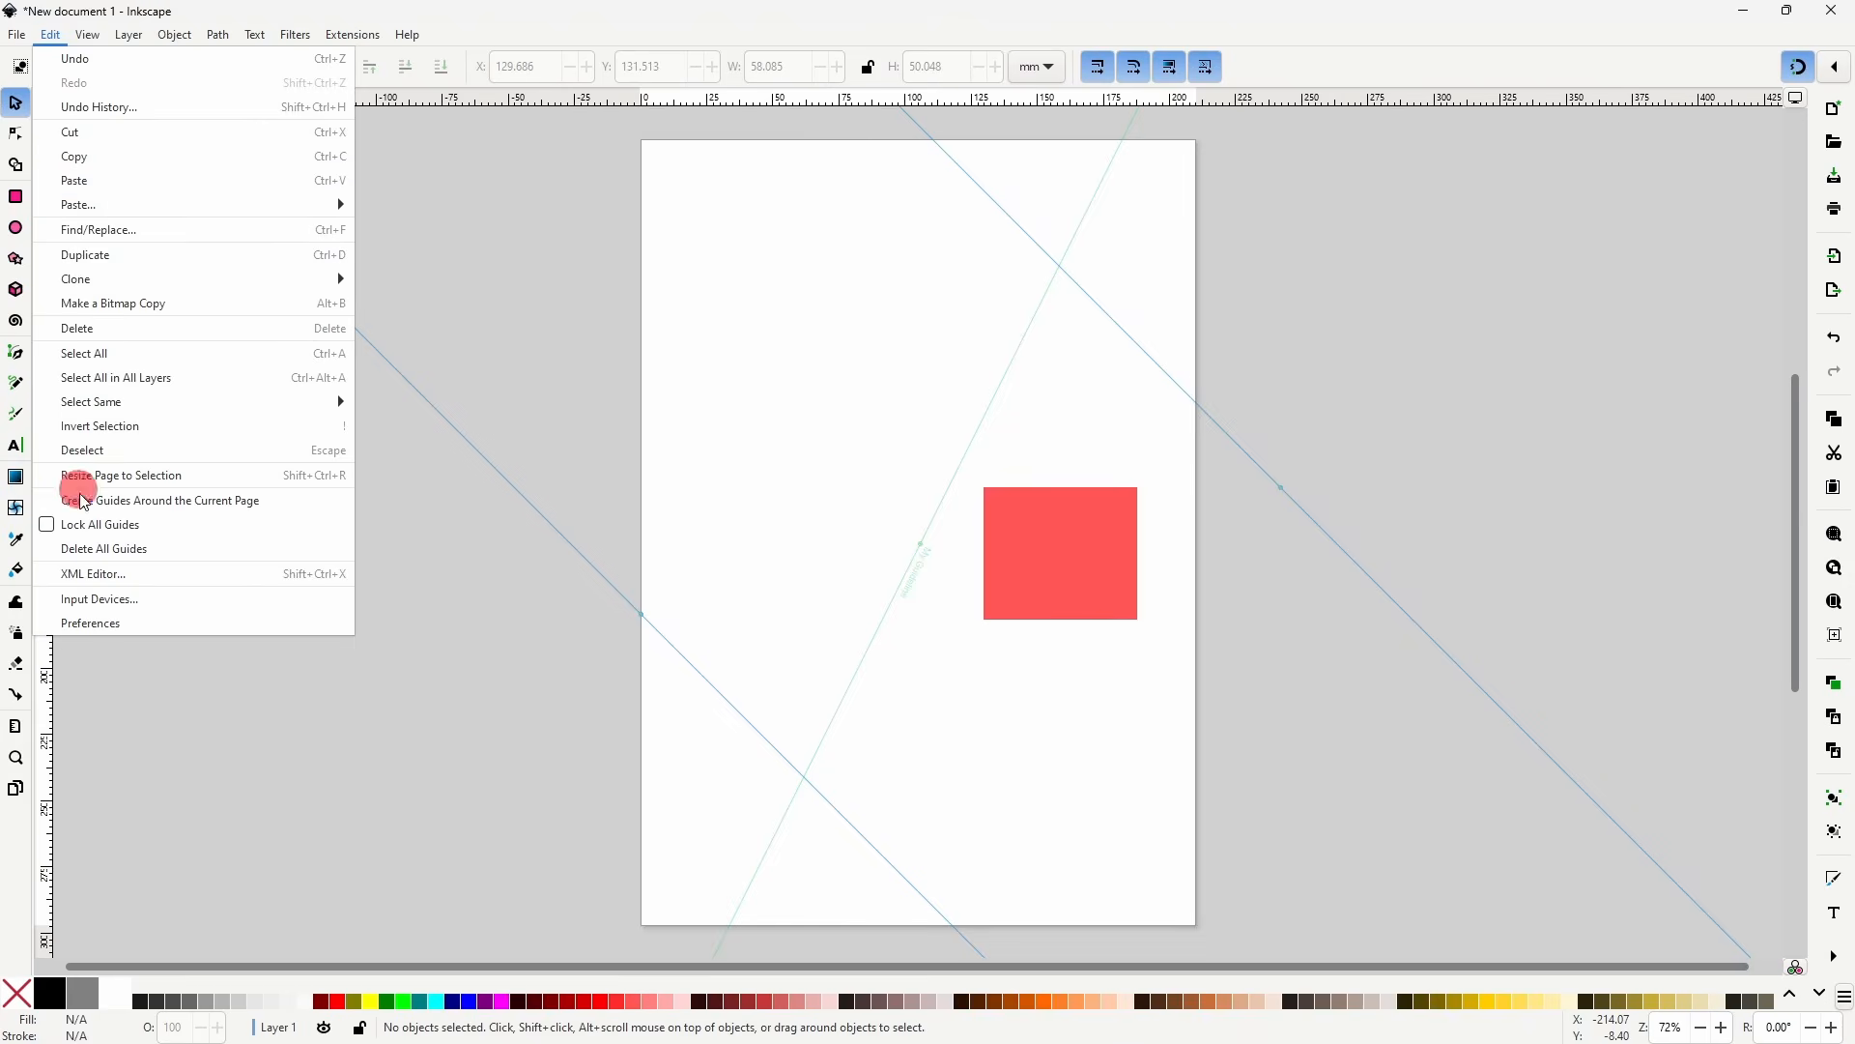
pyautogui.click(202, 557)
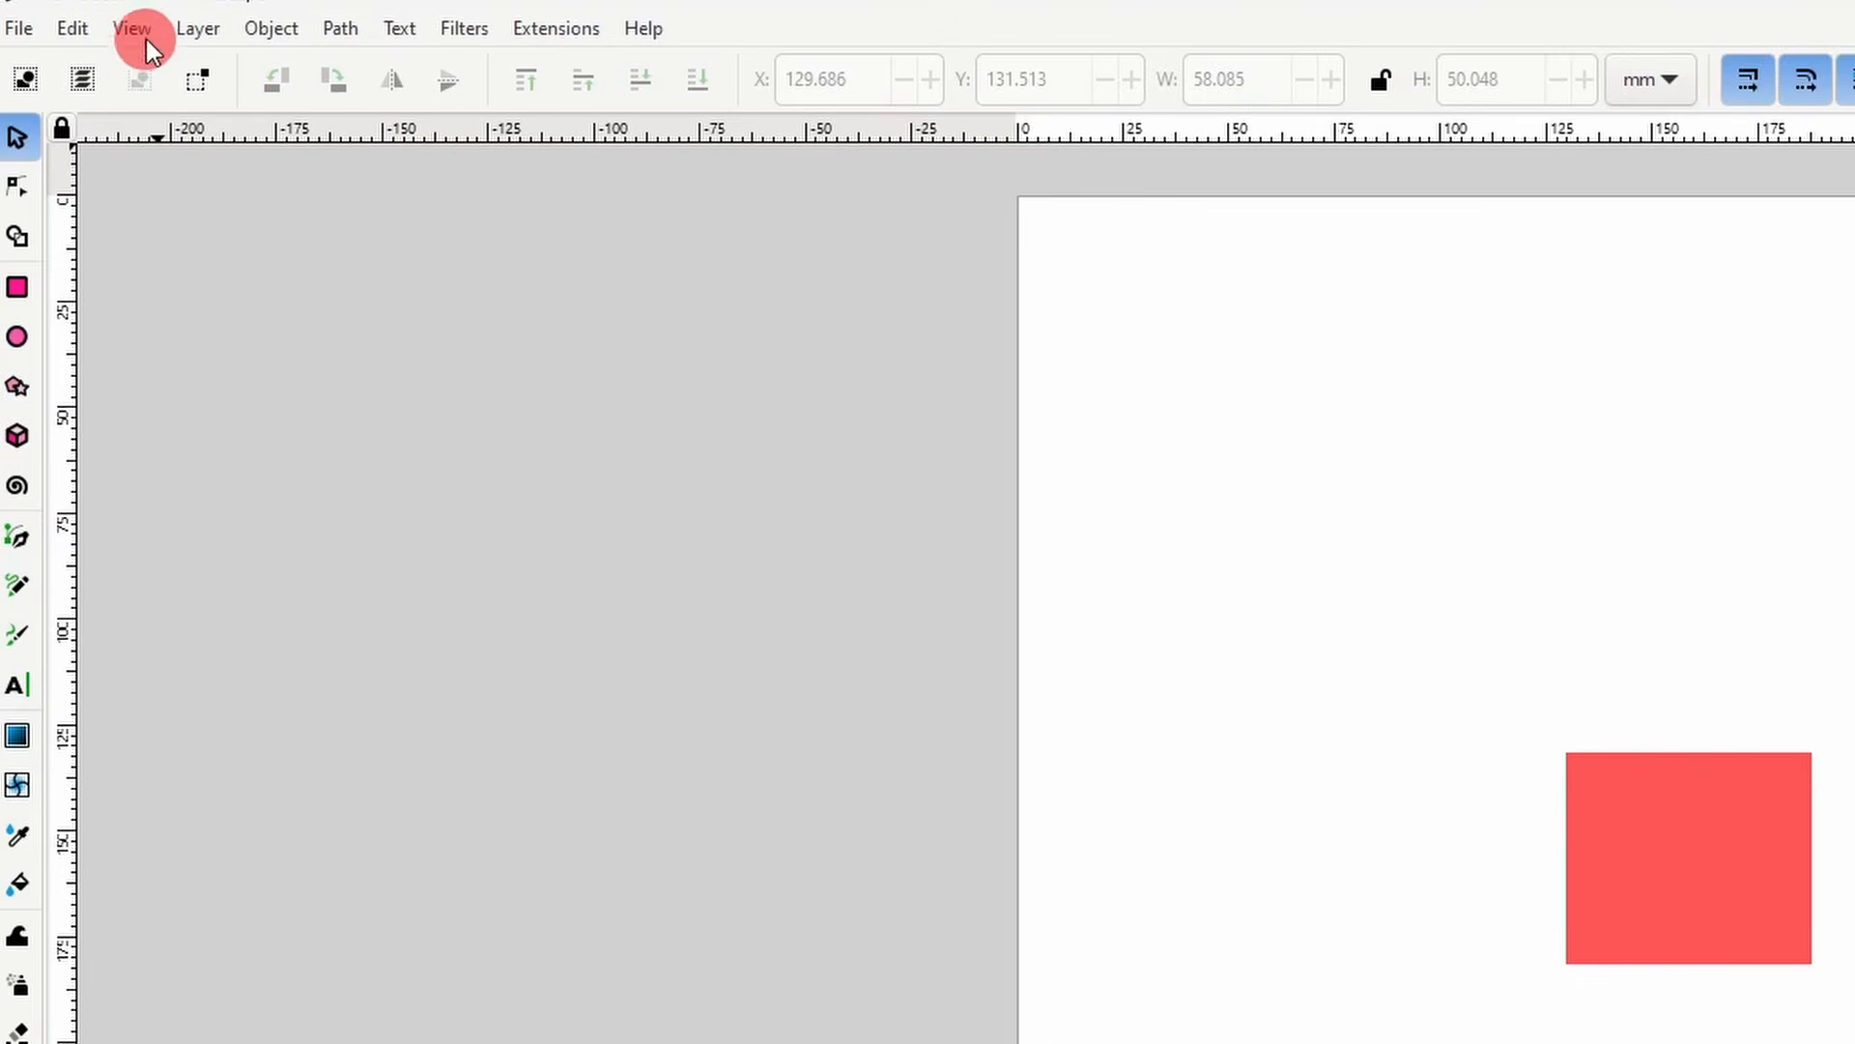
pyautogui.click(93, 34)
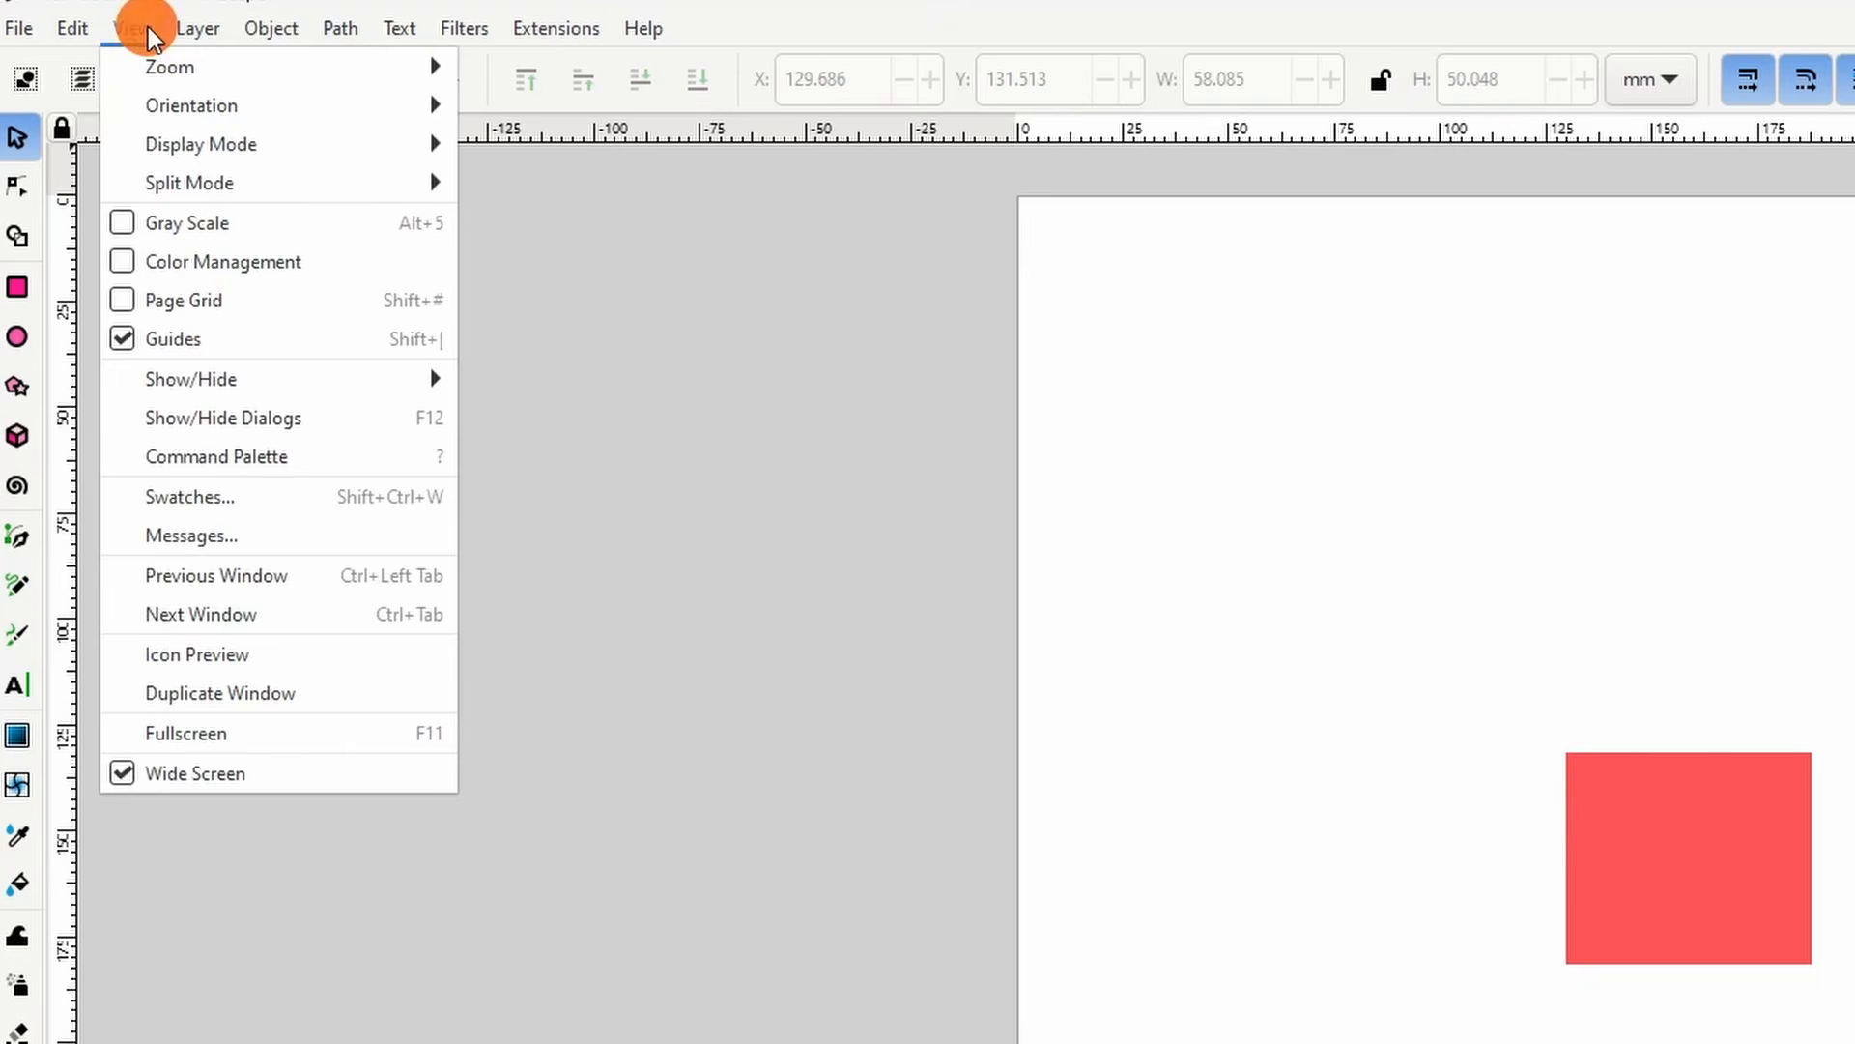
pyautogui.click(160, 303)
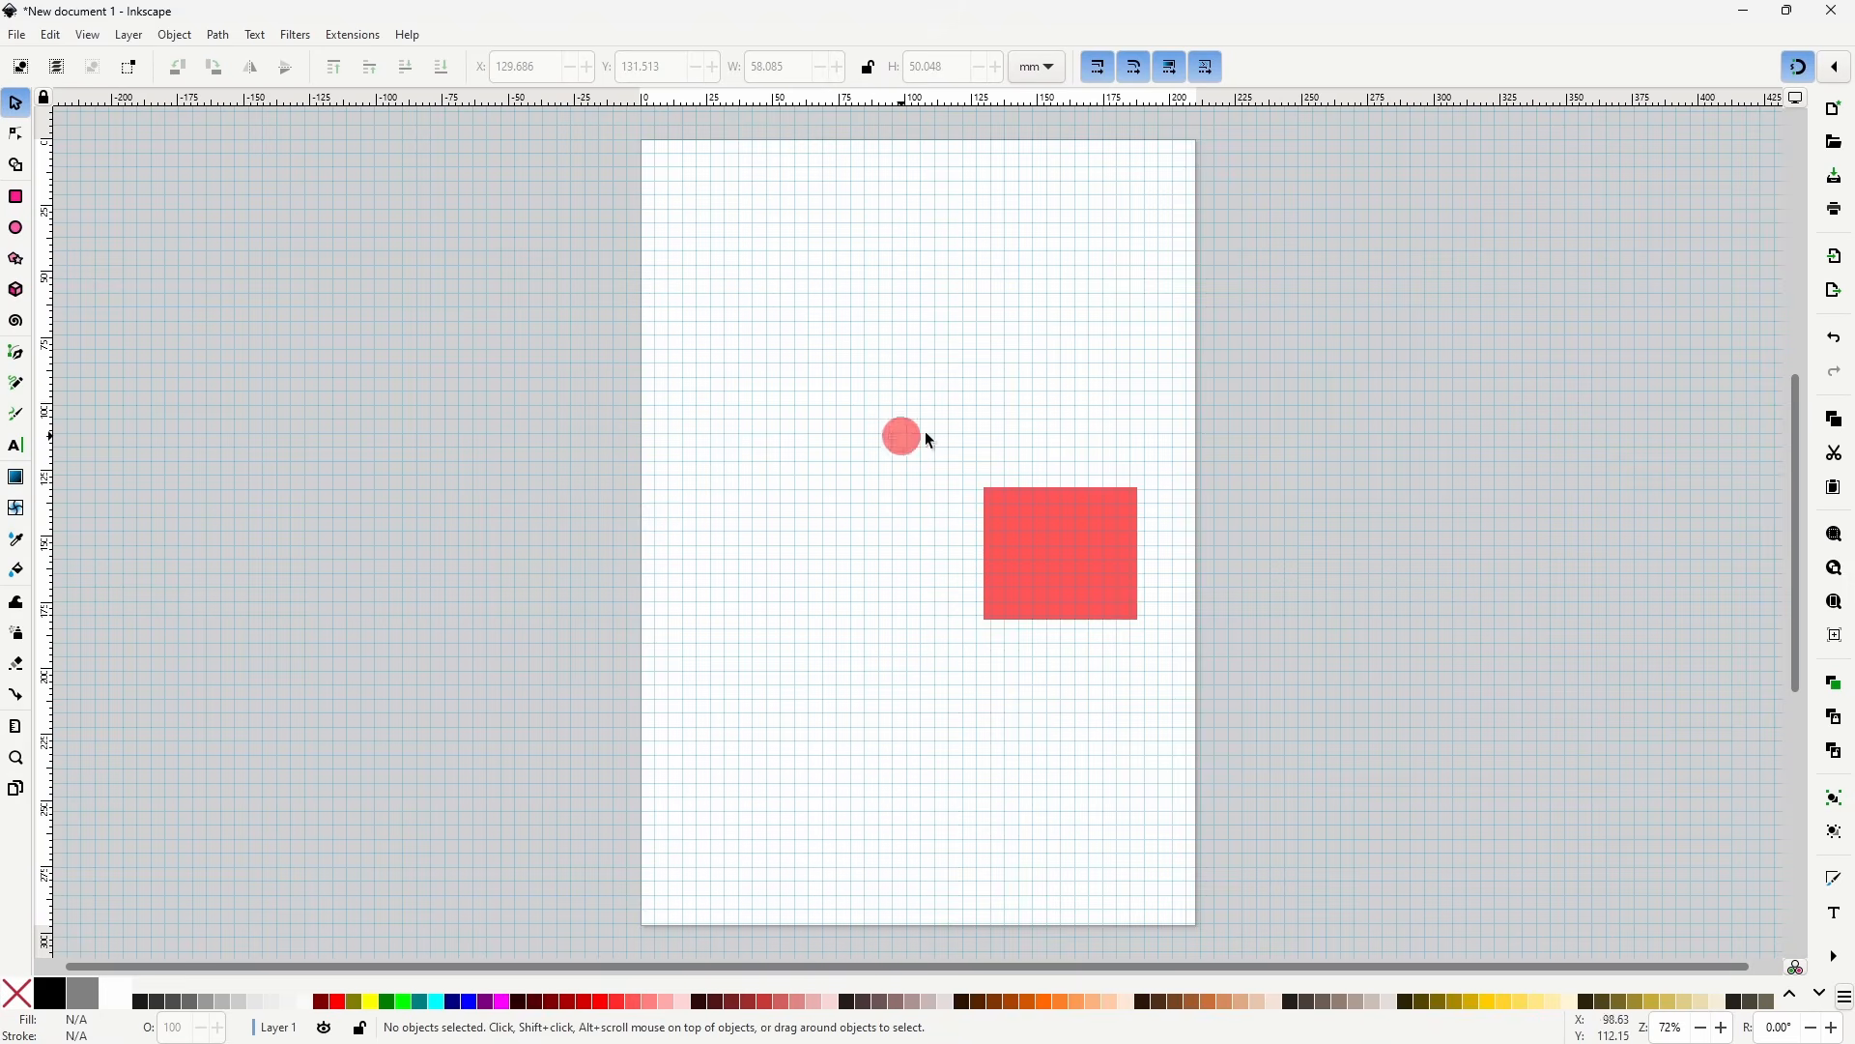
# - Check the advanced snapping options and move the red rectangle to about X 79.5 mm, Y 112.6 mm, snapping it to the grid
pyautogui.click(1839, 68)
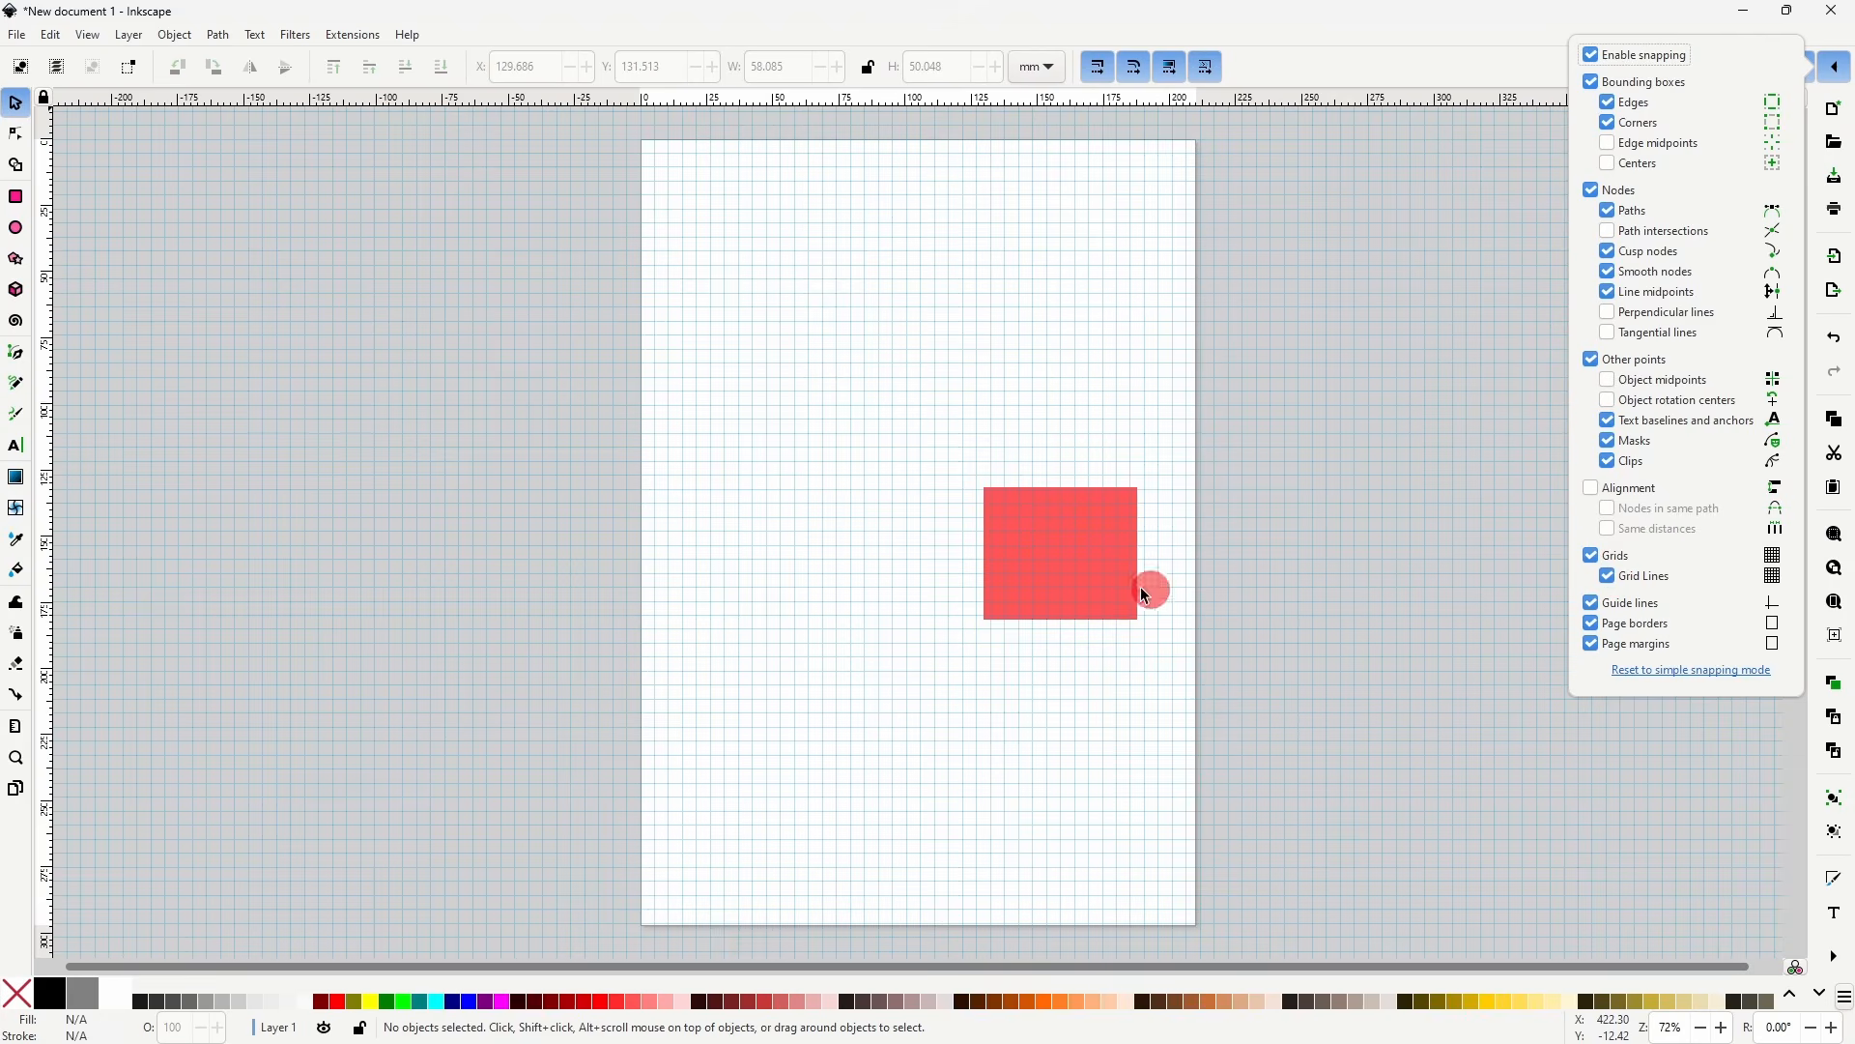
pyautogui.click(1061, 544)
pyautogui.moveTo(1061, 546); pyautogui.dragTo(945, 501)
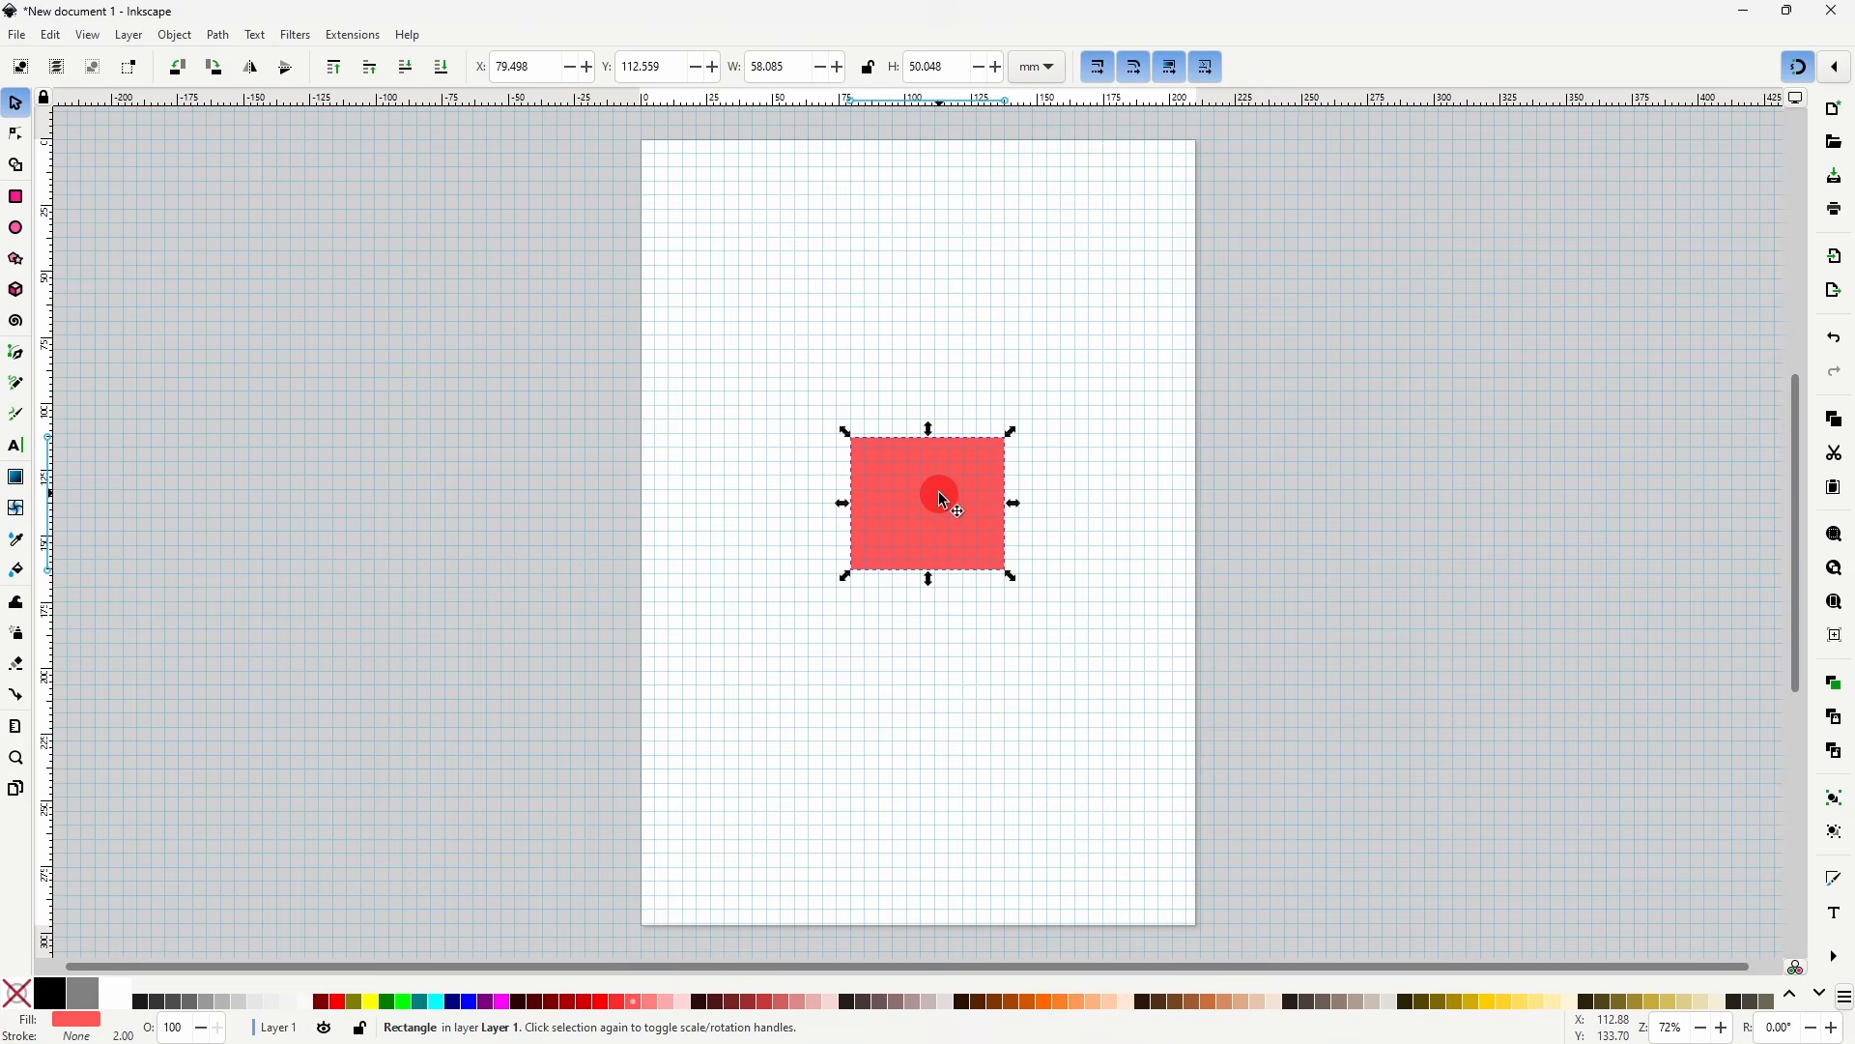
# - Open the grid settings in Document Properties and check the available grid types, keeping Rectangular Grid
pyautogui.click(20, 39)
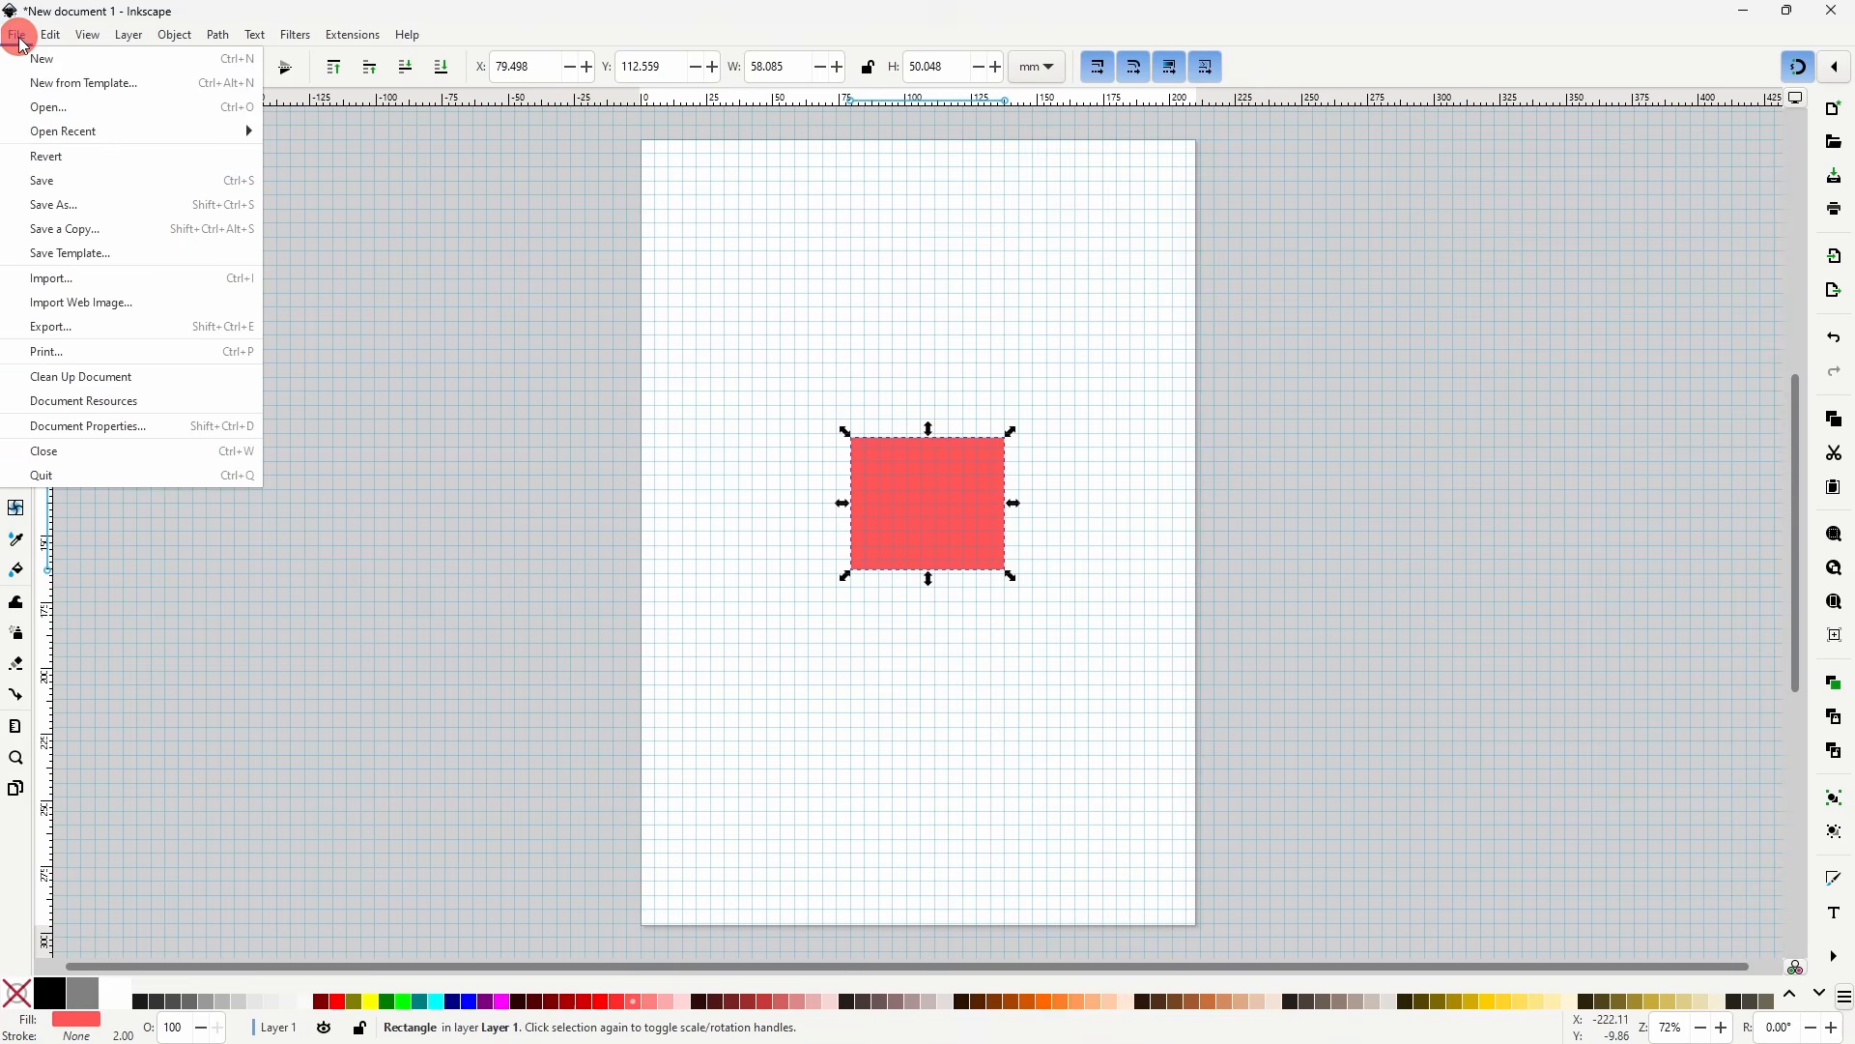
pyautogui.click(152, 437)
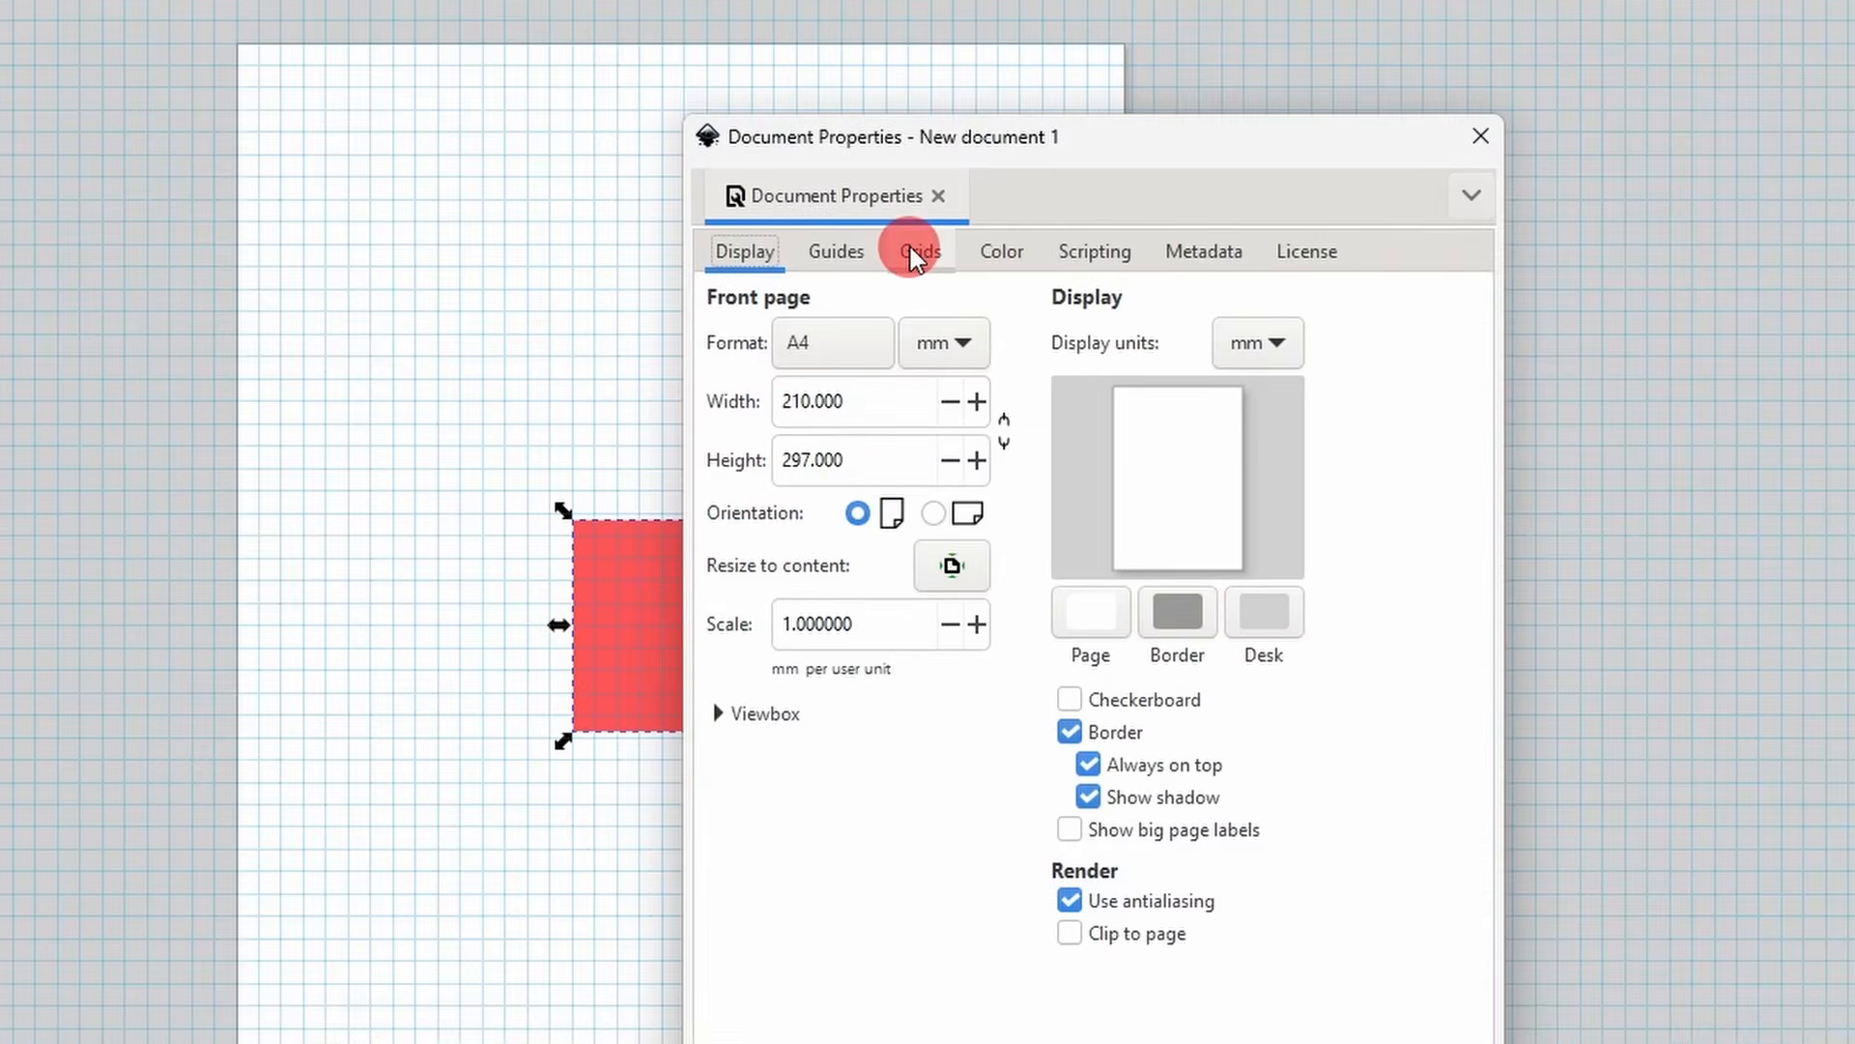
pyautogui.click(1068, 271)
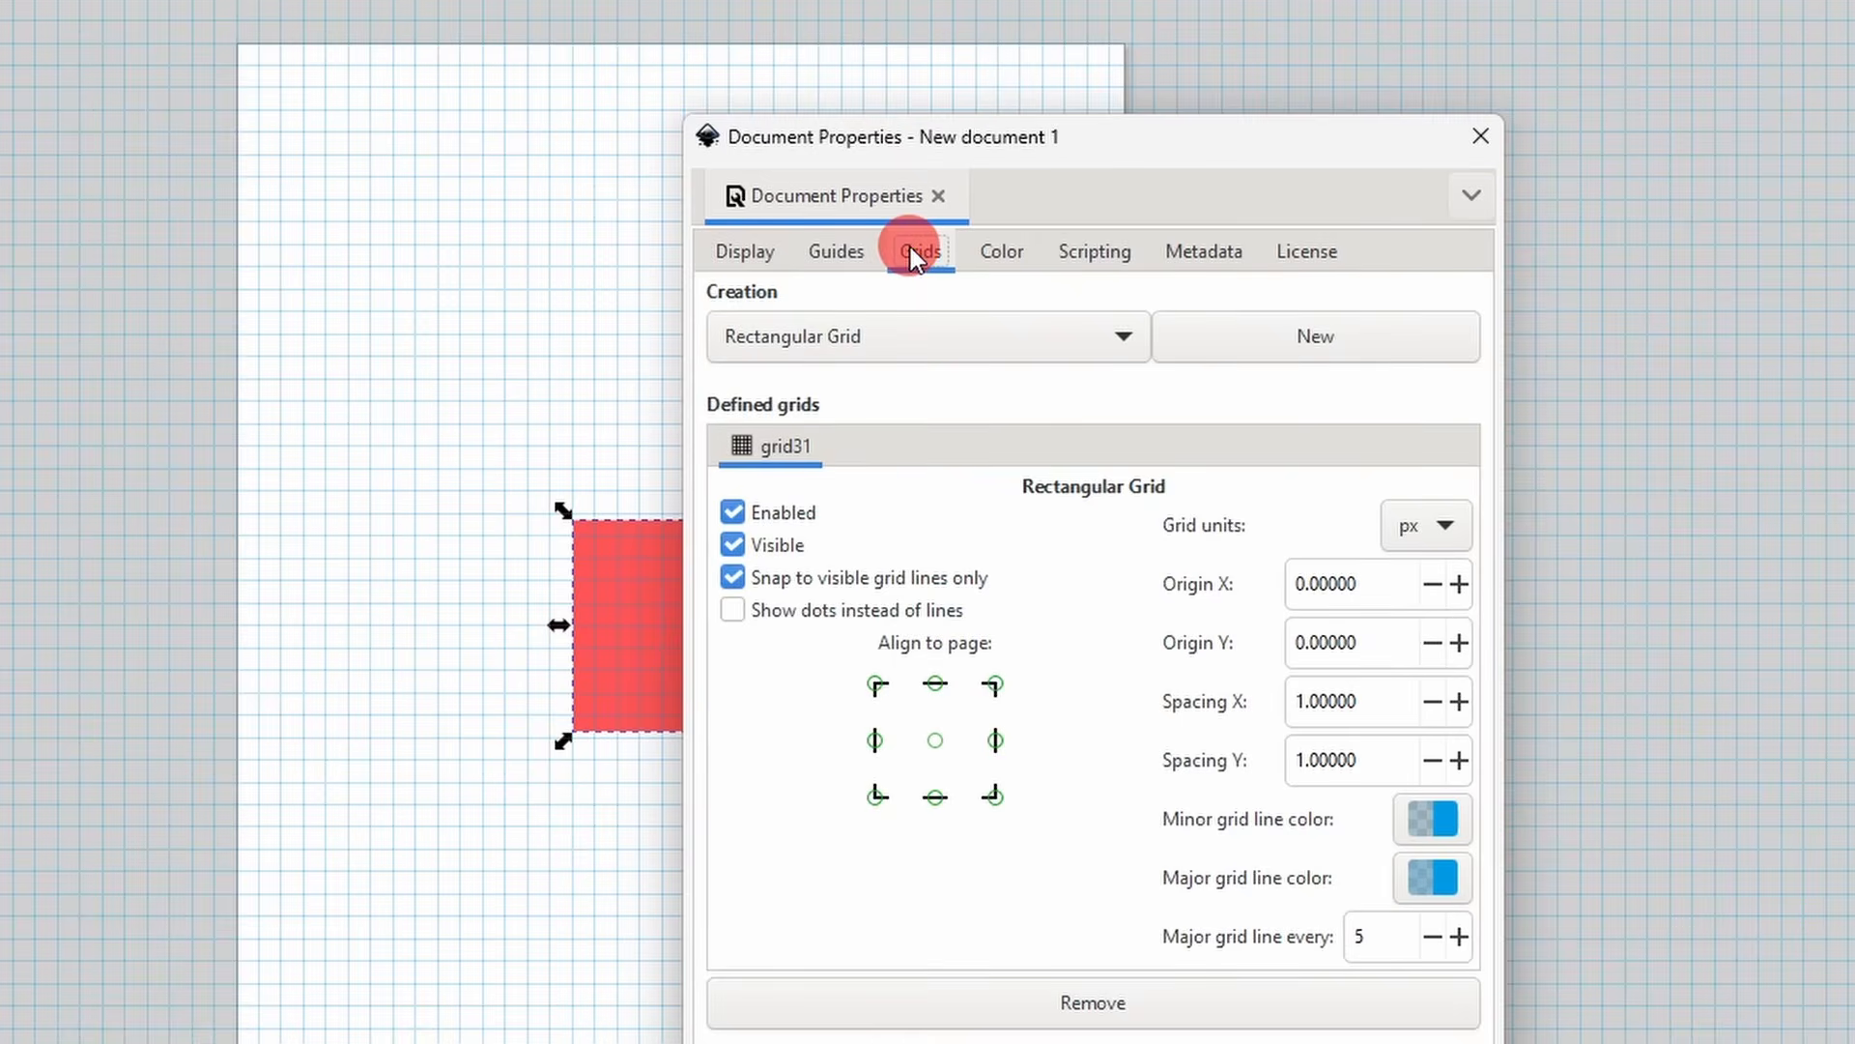
pyautogui.click(980, 351)
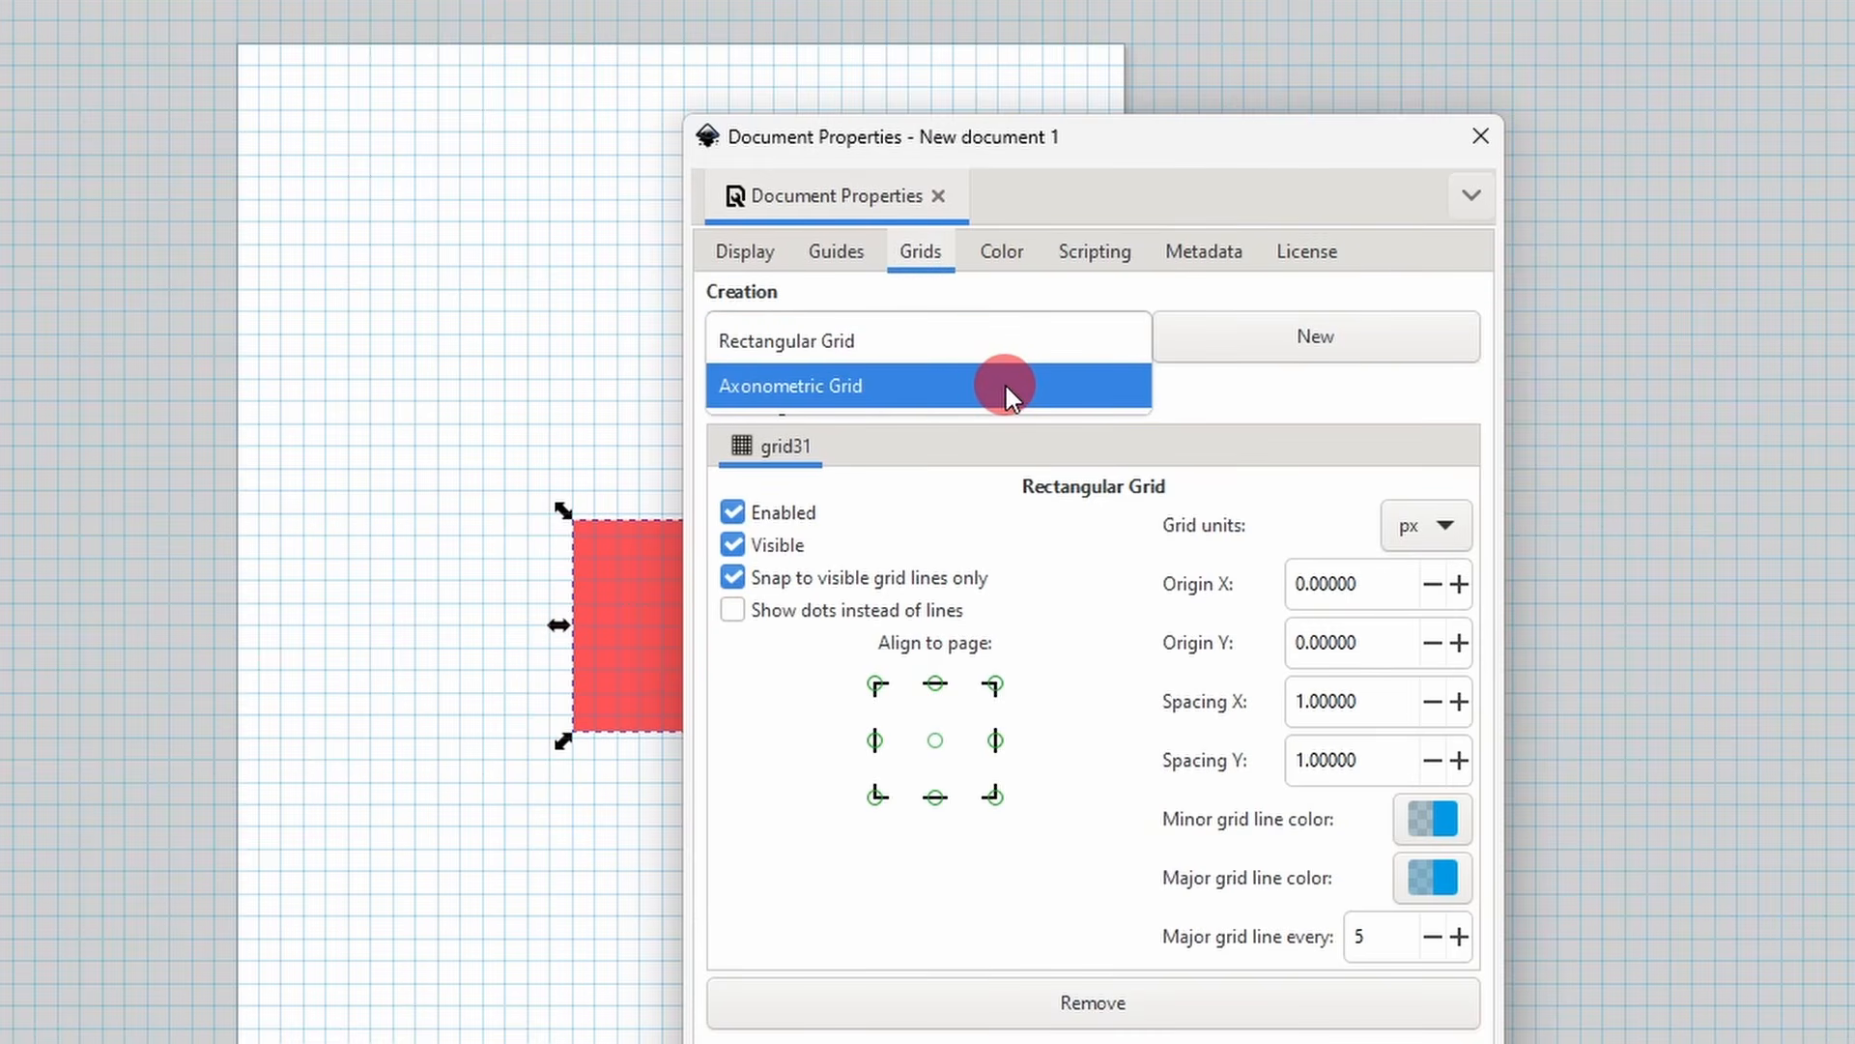
pyautogui.click(1227, 400)
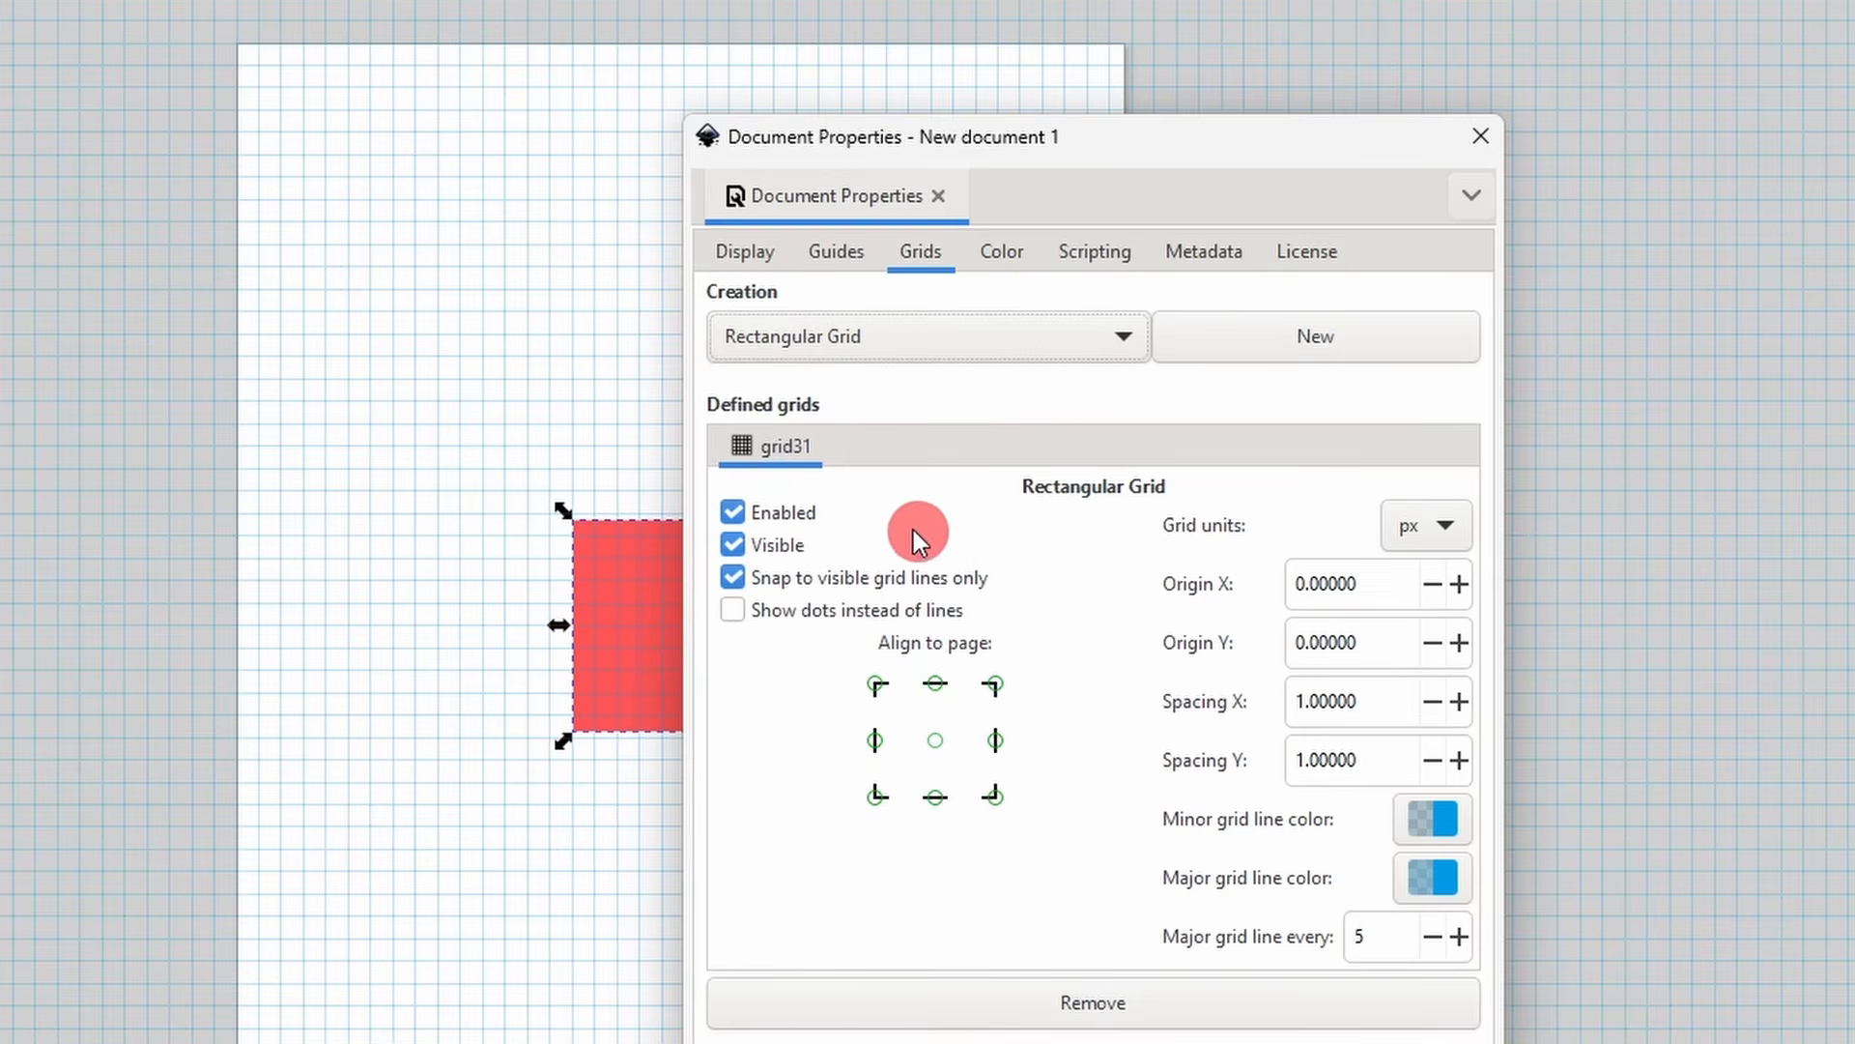
# - Disable the rectangular grid, move the red rectangle up and to the left, and enable the grid again
pyautogui.click(765, 514)
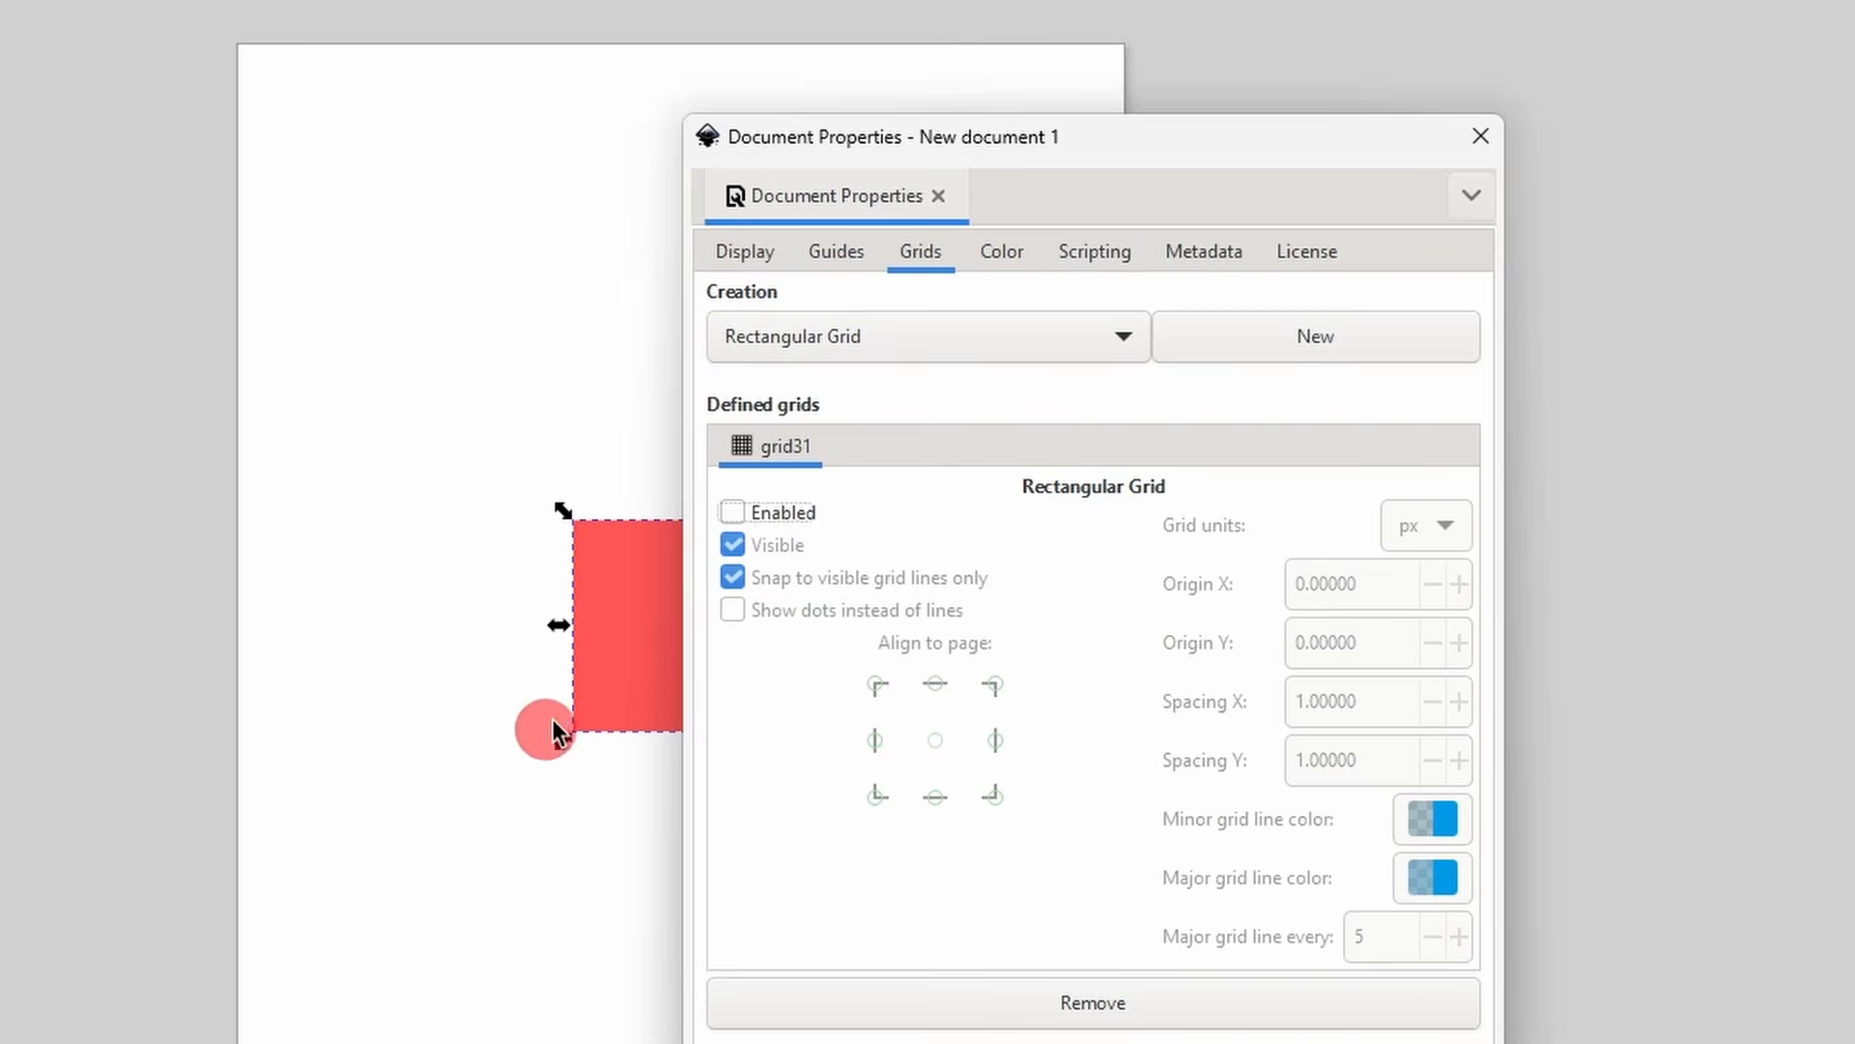
pyautogui.moveTo(462, 572); pyautogui.dragTo(319, 498)
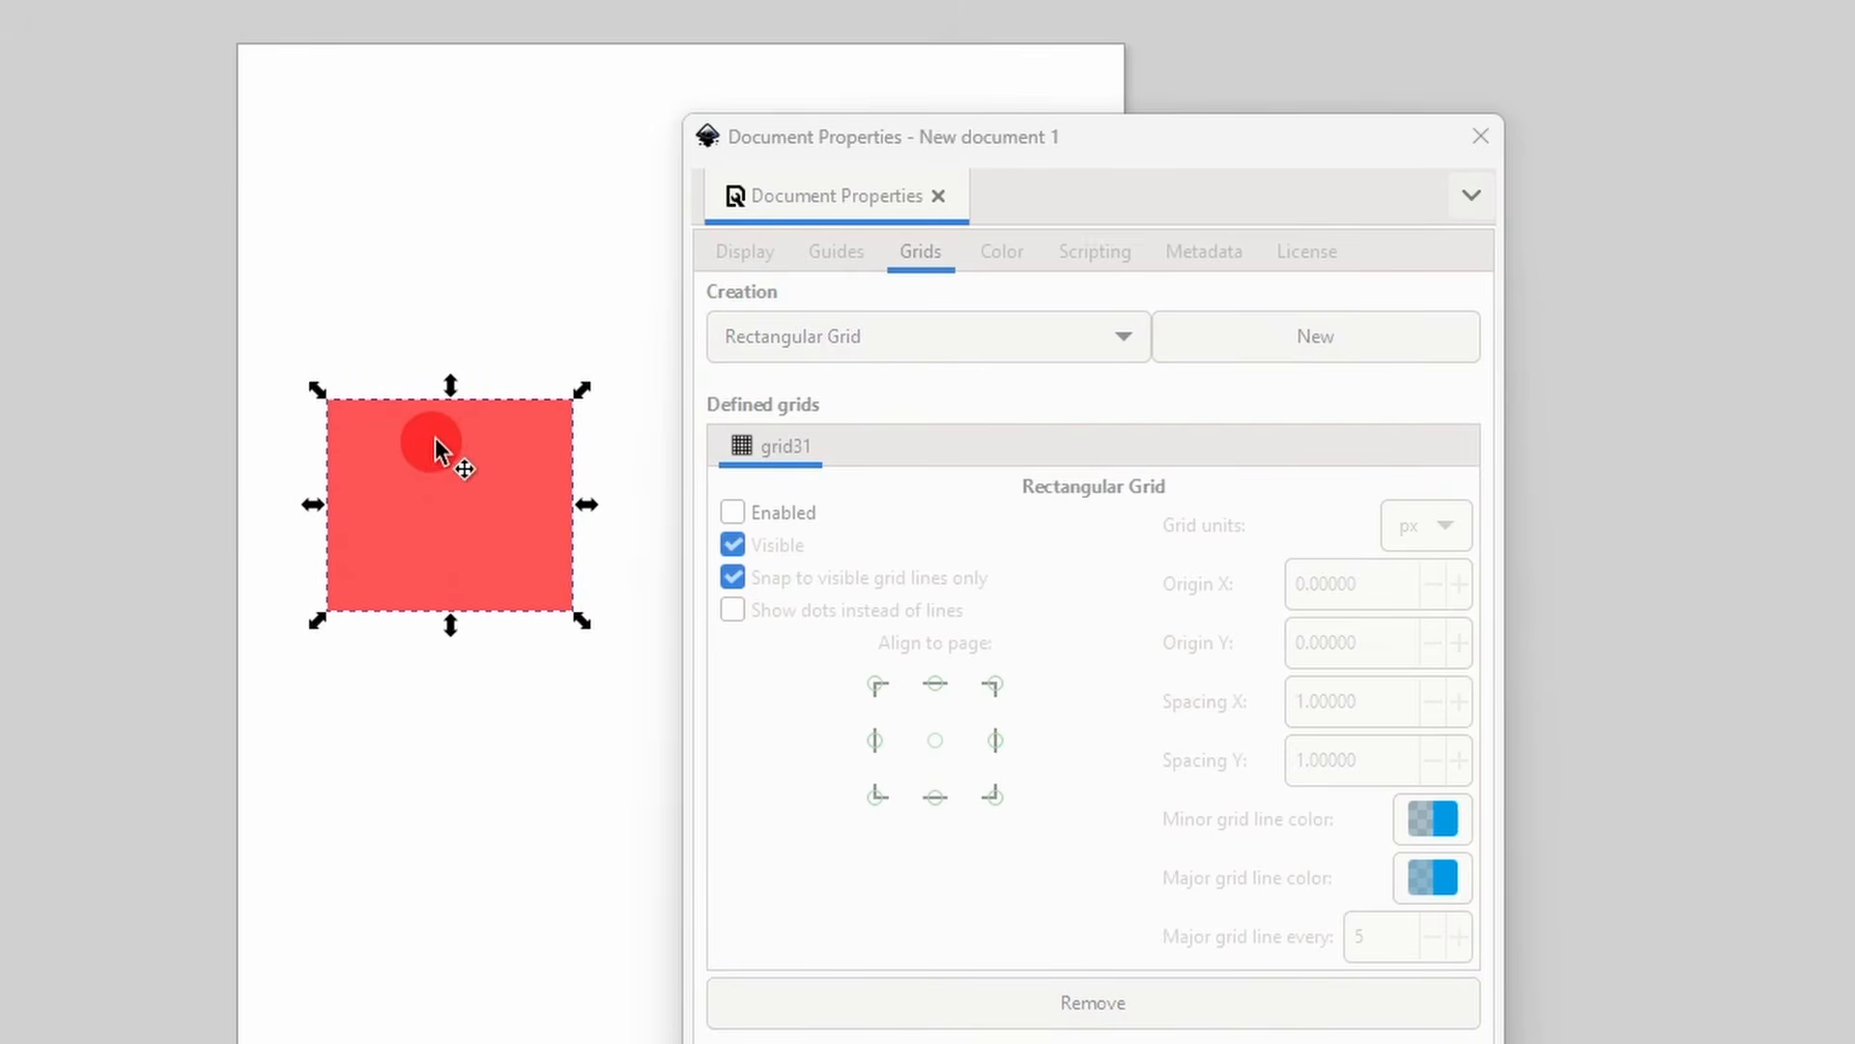
pyautogui.click(748, 518)
pyautogui.click(727, 522)
# - Hide the enabled grid, move the red rectangle further up the page, and make the grid visible again
pyautogui.click(734, 545)
pyautogui.click(455, 527)
pyautogui.moveTo(454, 527); pyautogui.dragTo(419, 397)
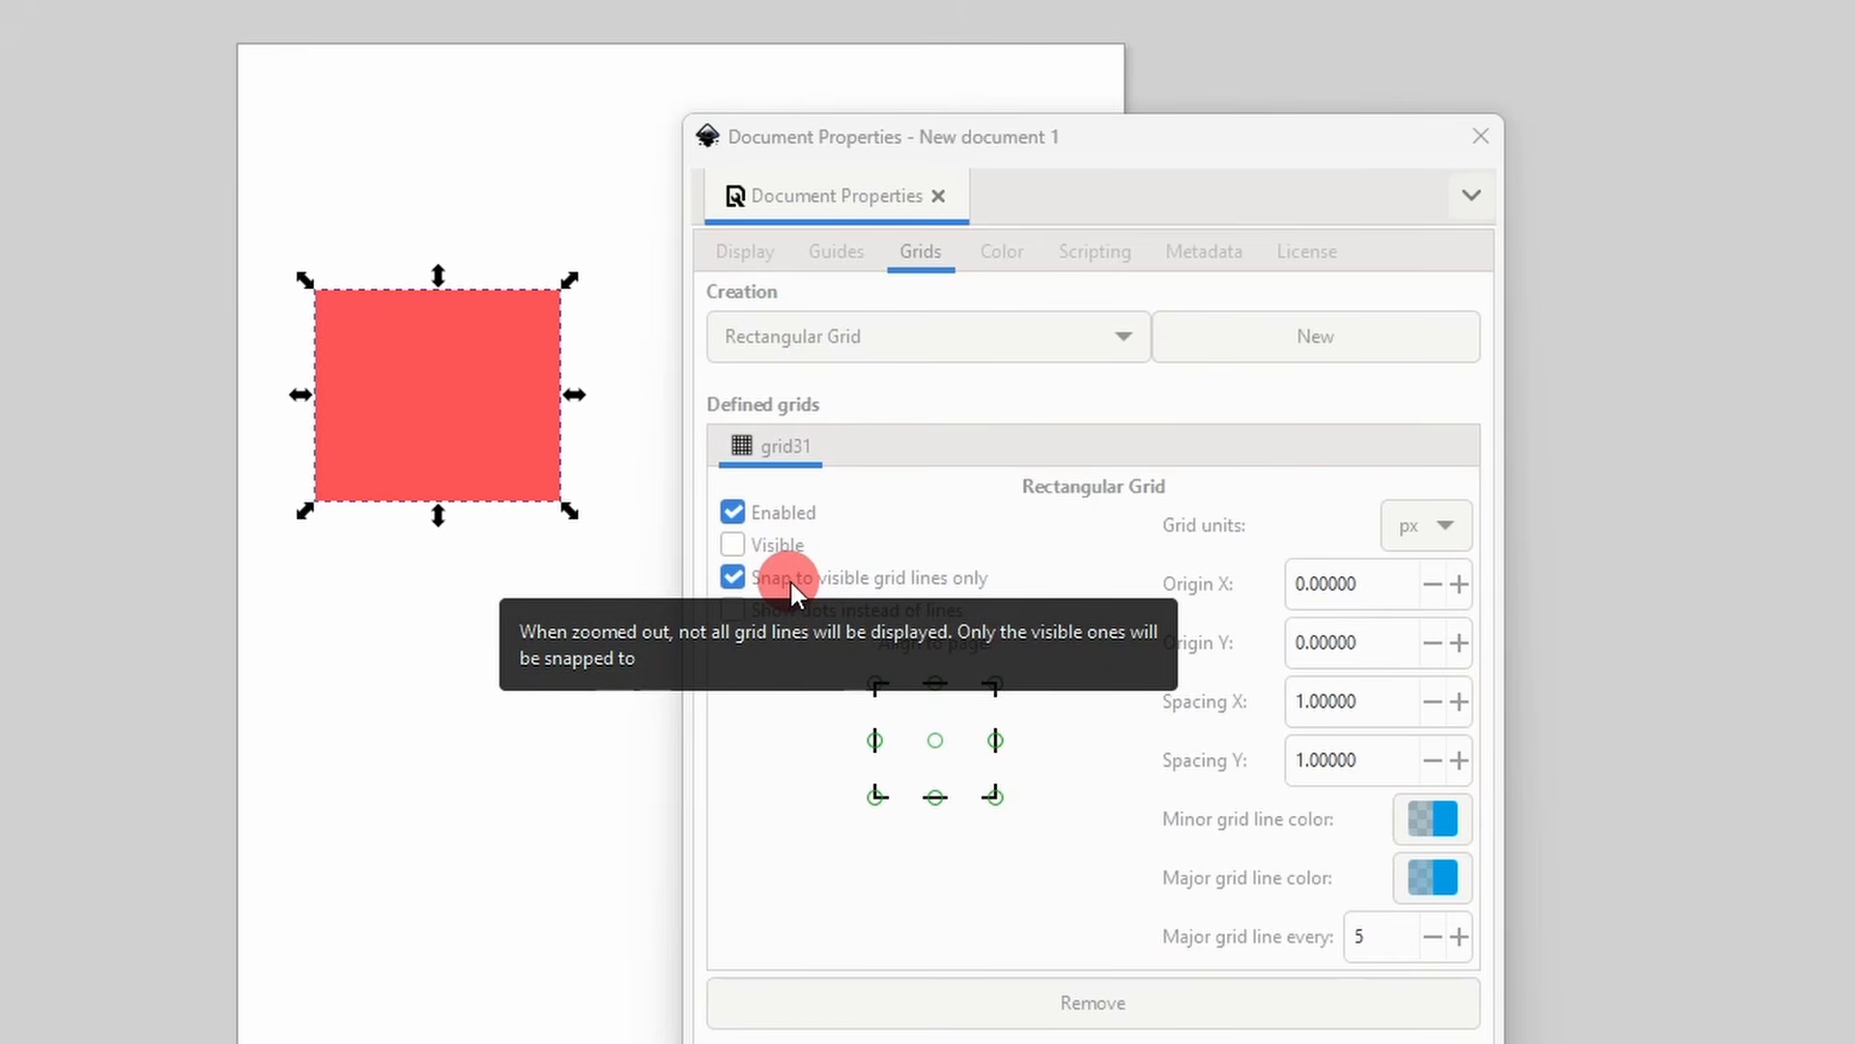
pyautogui.click(767, 537)
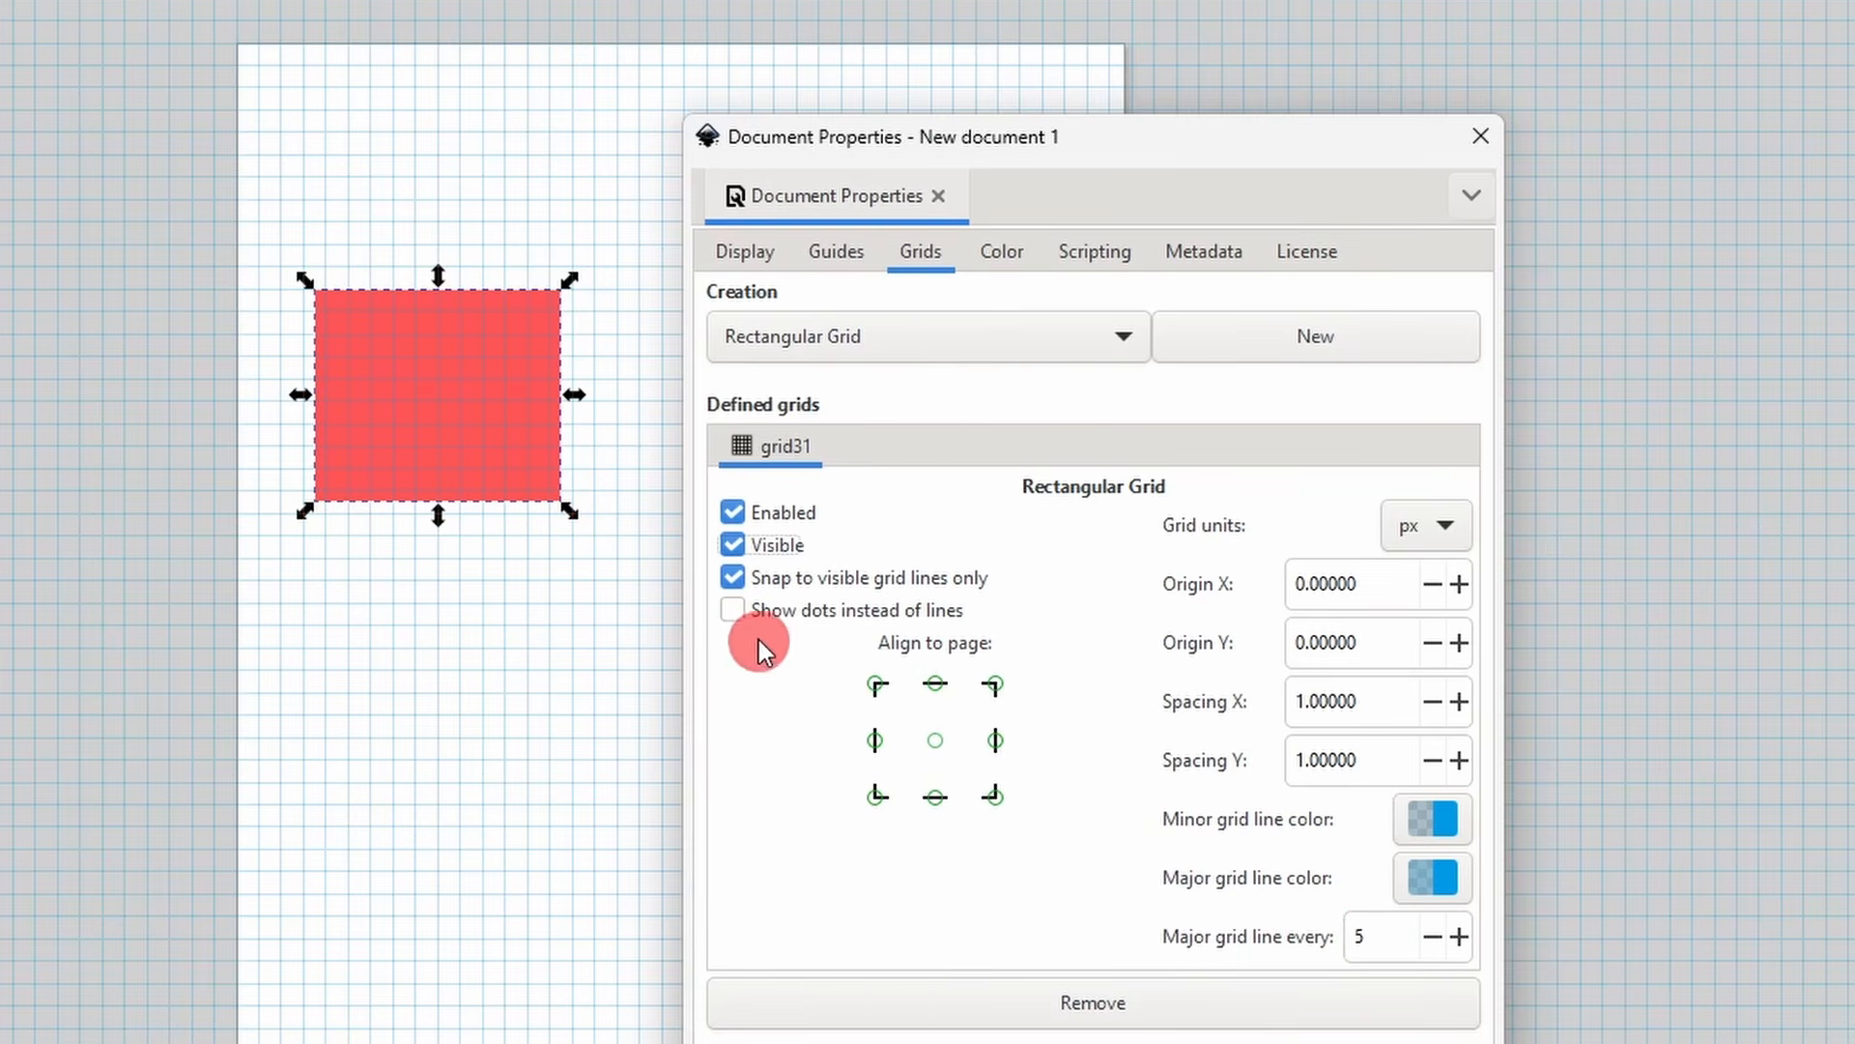
# - Turn off snapping to visible grid lines only, move the red rectangle down, and inspect the finer grid lines up close
pyautogui.click(736, 577)
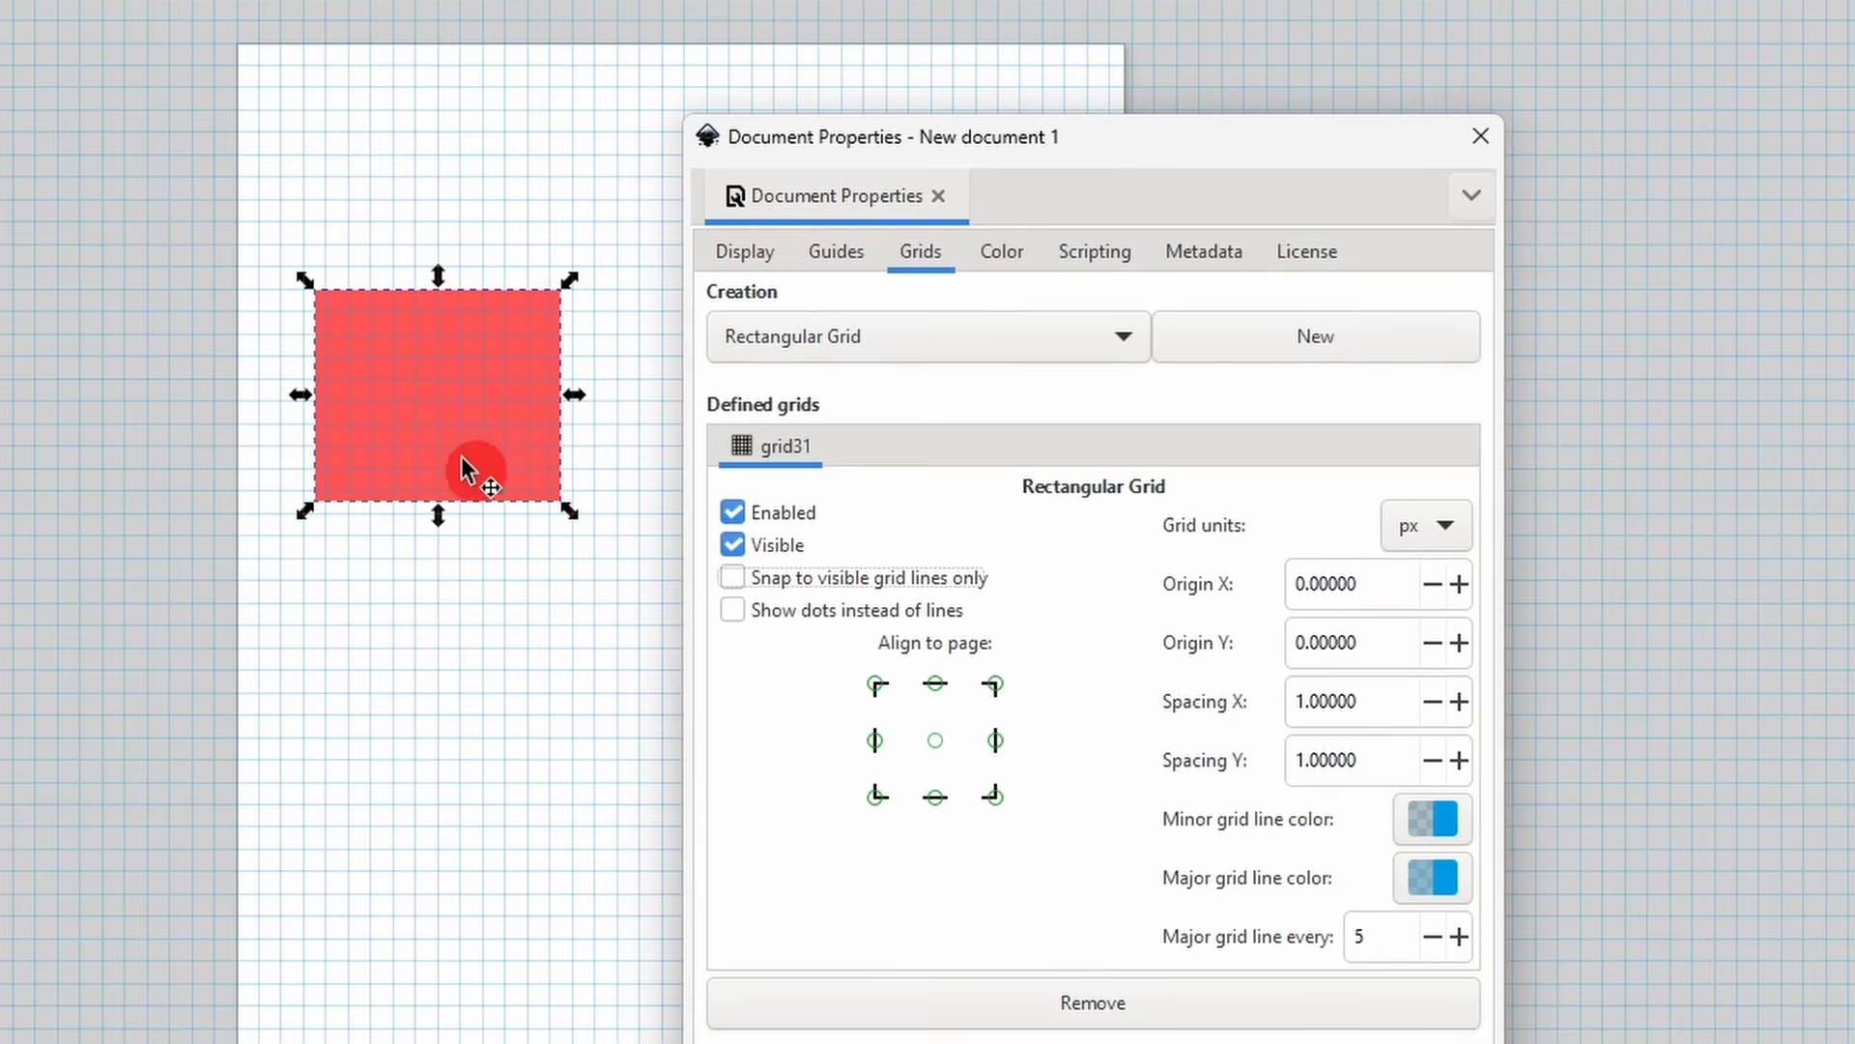
pyautogui.moveTo(388, 363); pyautogui.dragTo(391, 531)
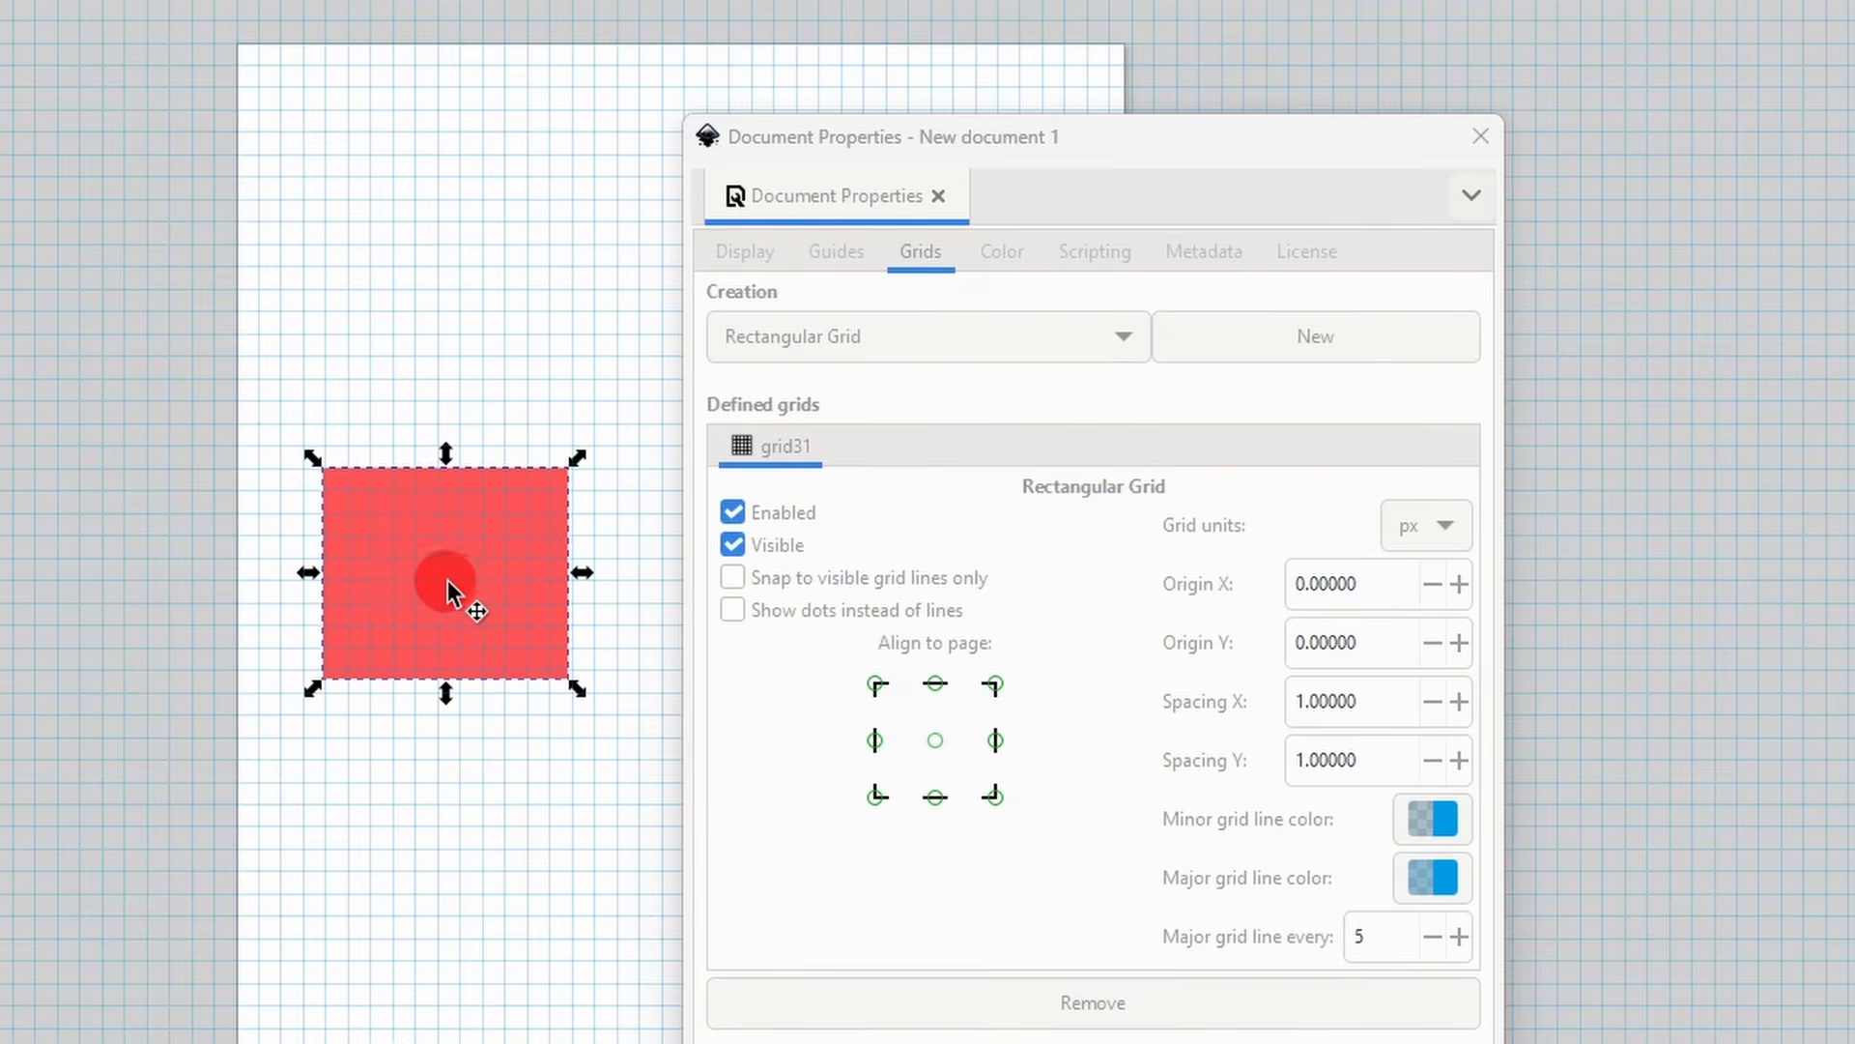
pyautogui.scroll(7, 454, 579)
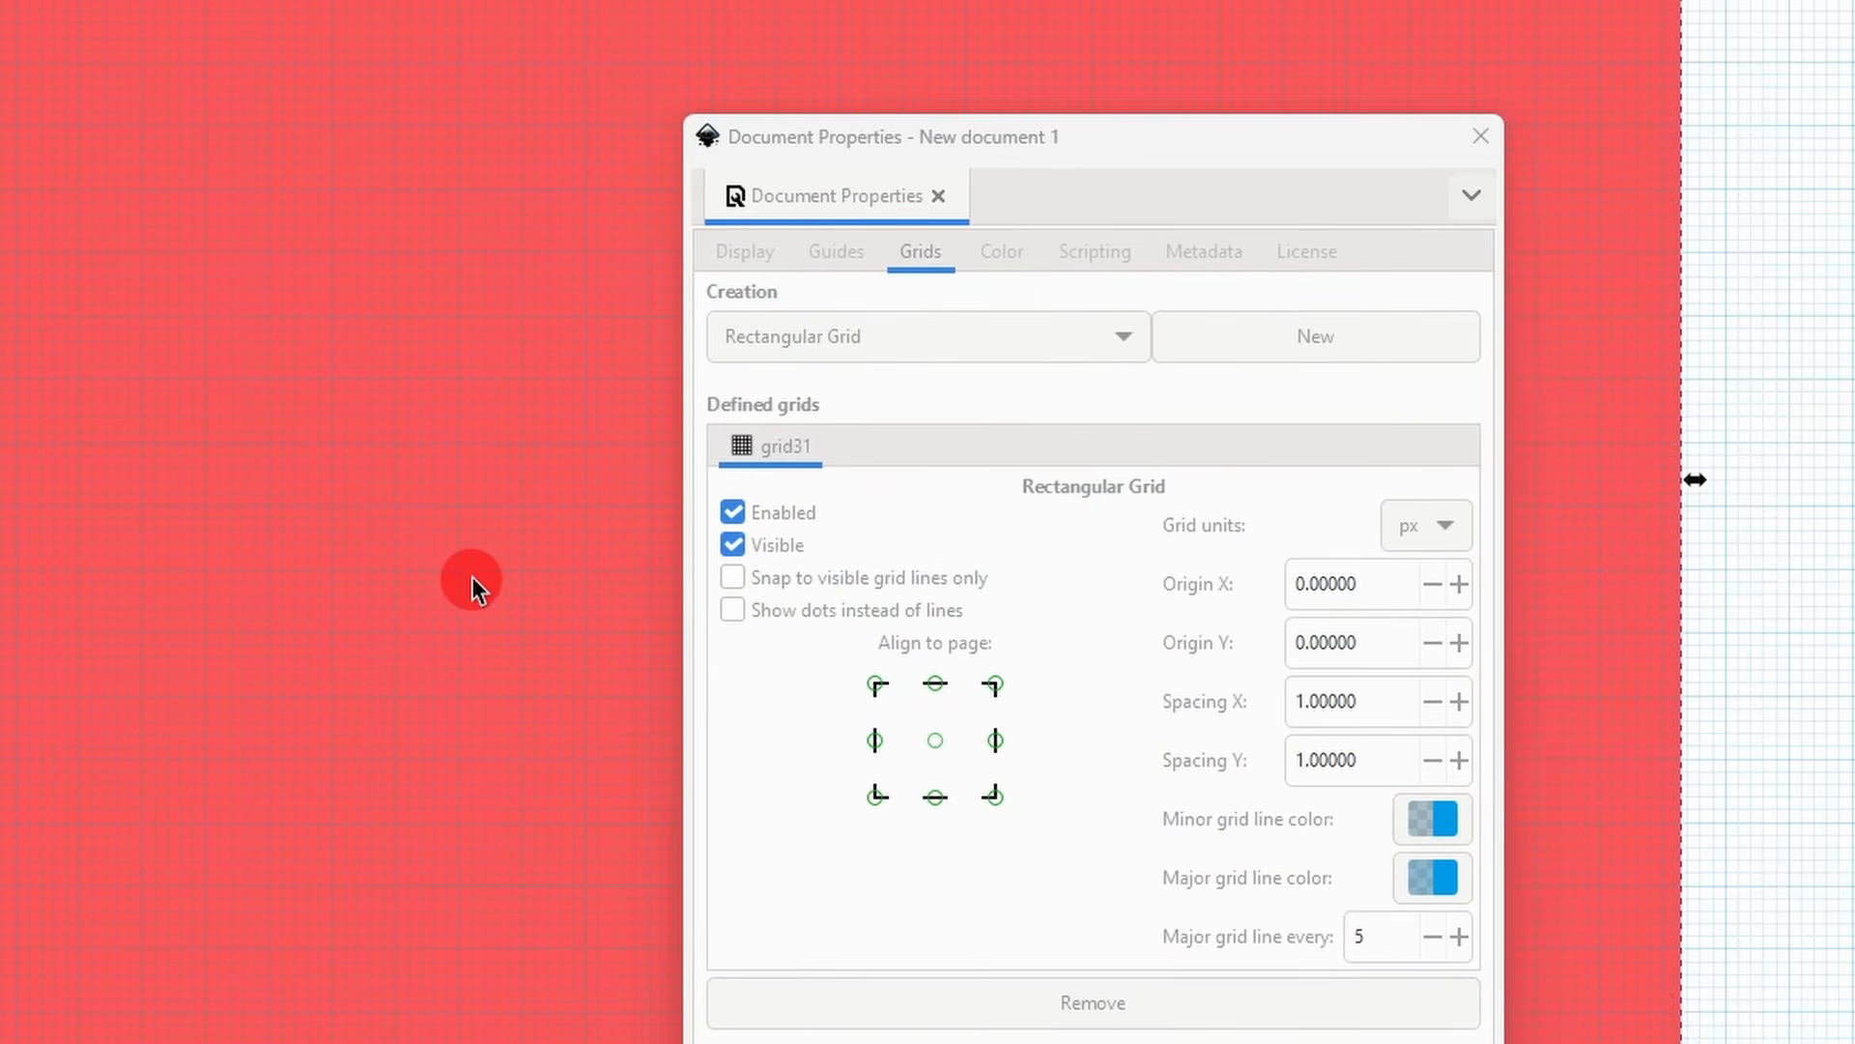
pyautogui.scroll(2, 472, 578)
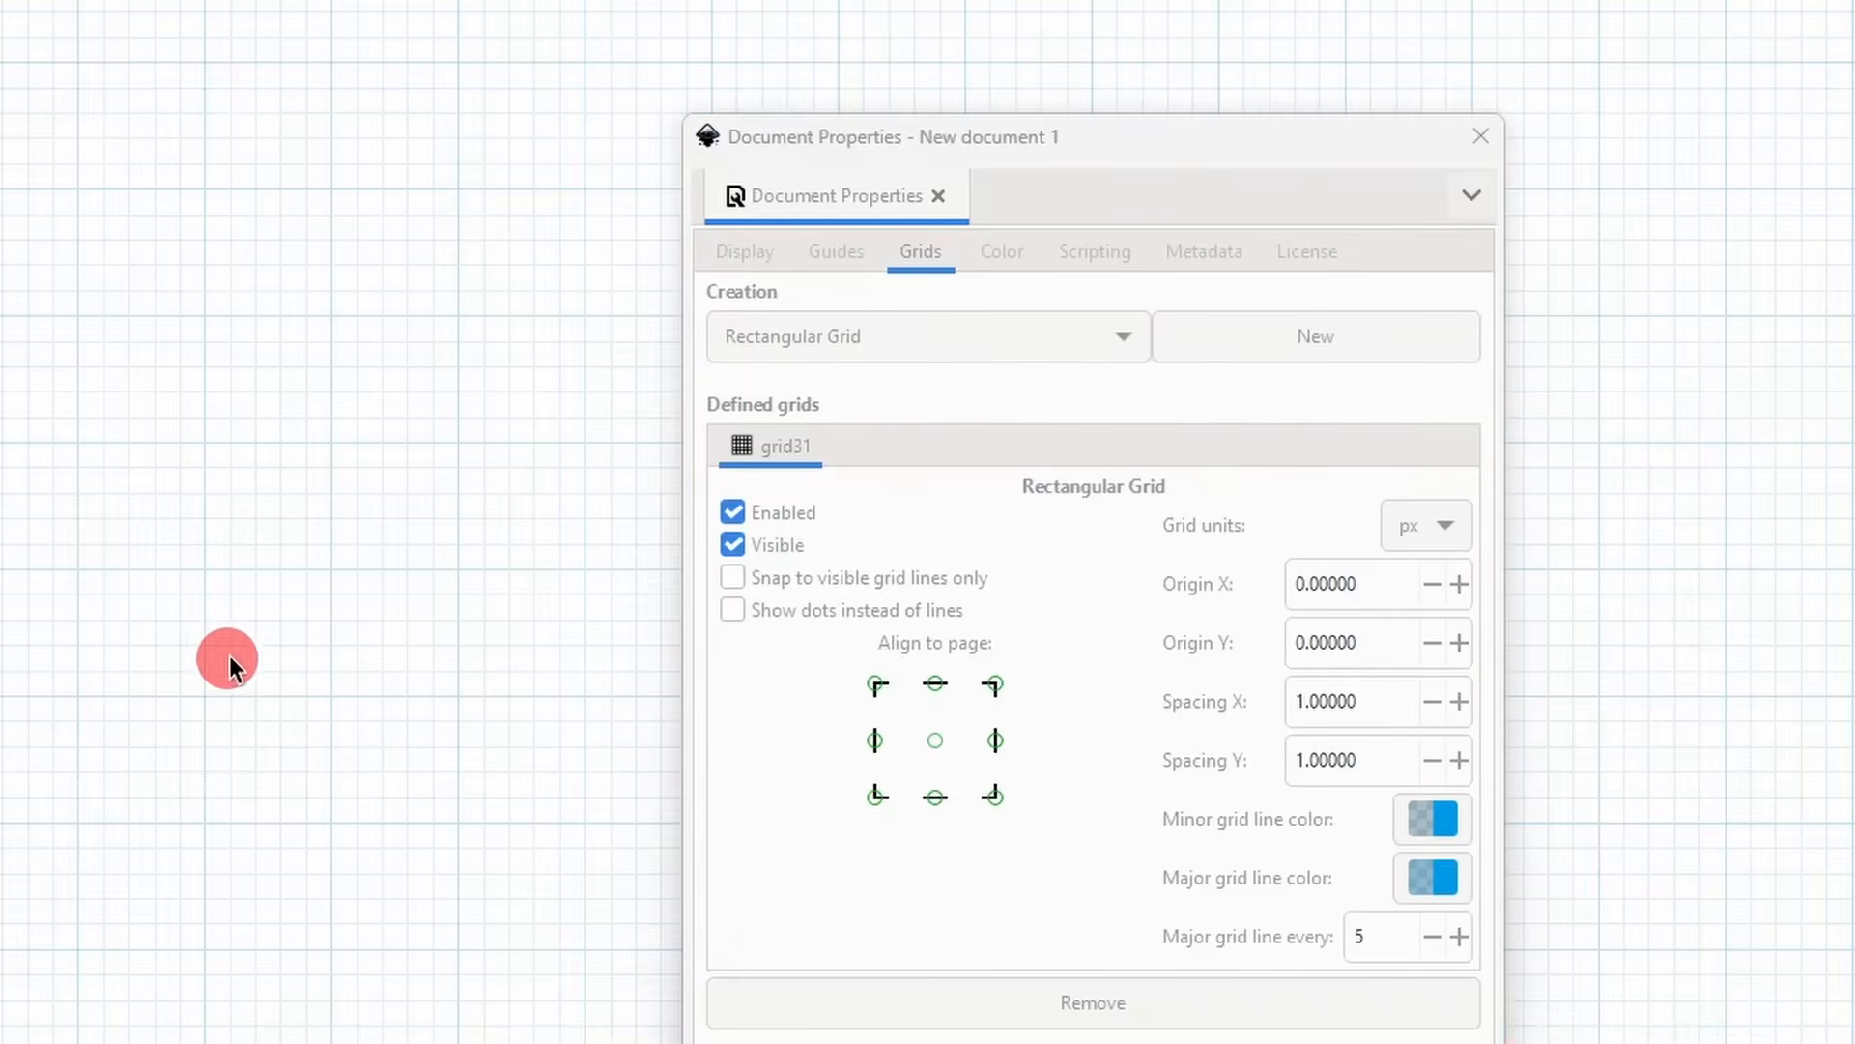
# - Set the rectangular grid's spacing to 1.7 px in X and 1.5 px in Y
pyautogui.click(1378, 706)
pyautogui.scroll(1, 1381, 708)
pyautogui.scroll(6, 1381, 708)
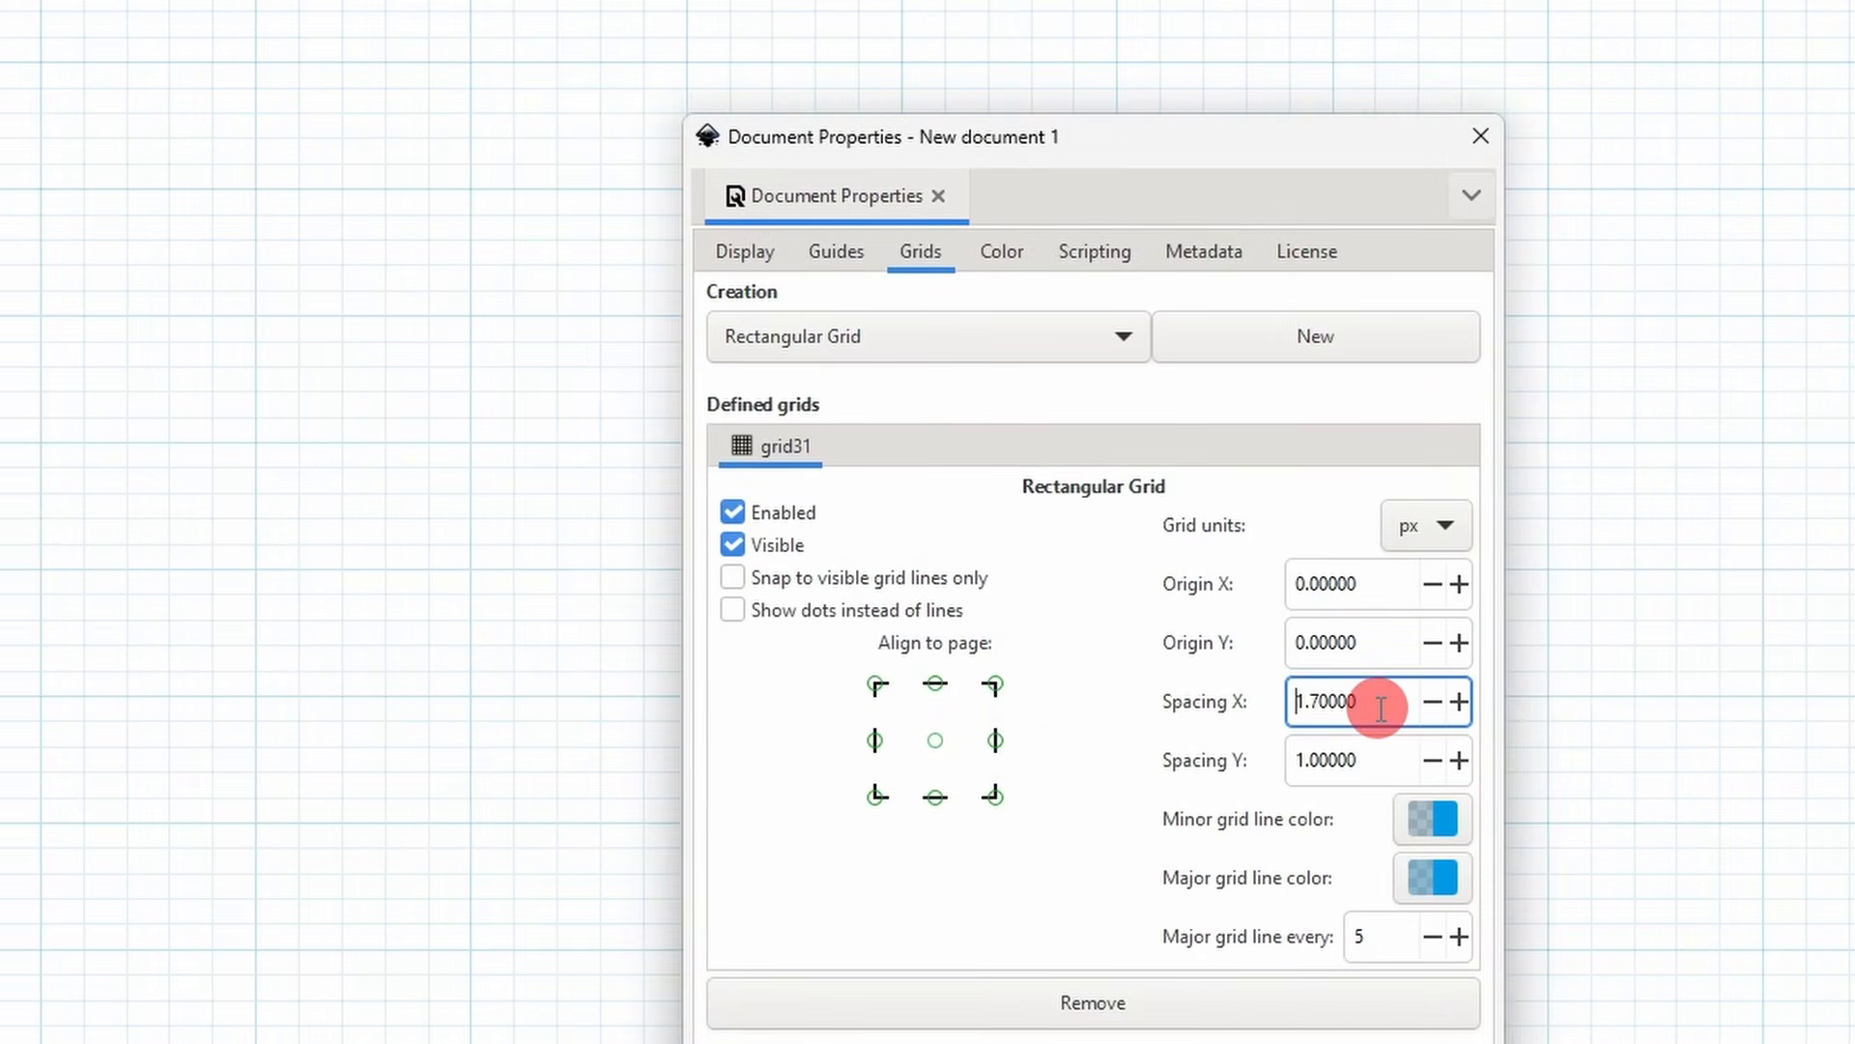
pyautogui.click(1379, 760)
pyautogui.scroll(1, 1378, 762)
pyautogui.scroll(4, 1379, 763)
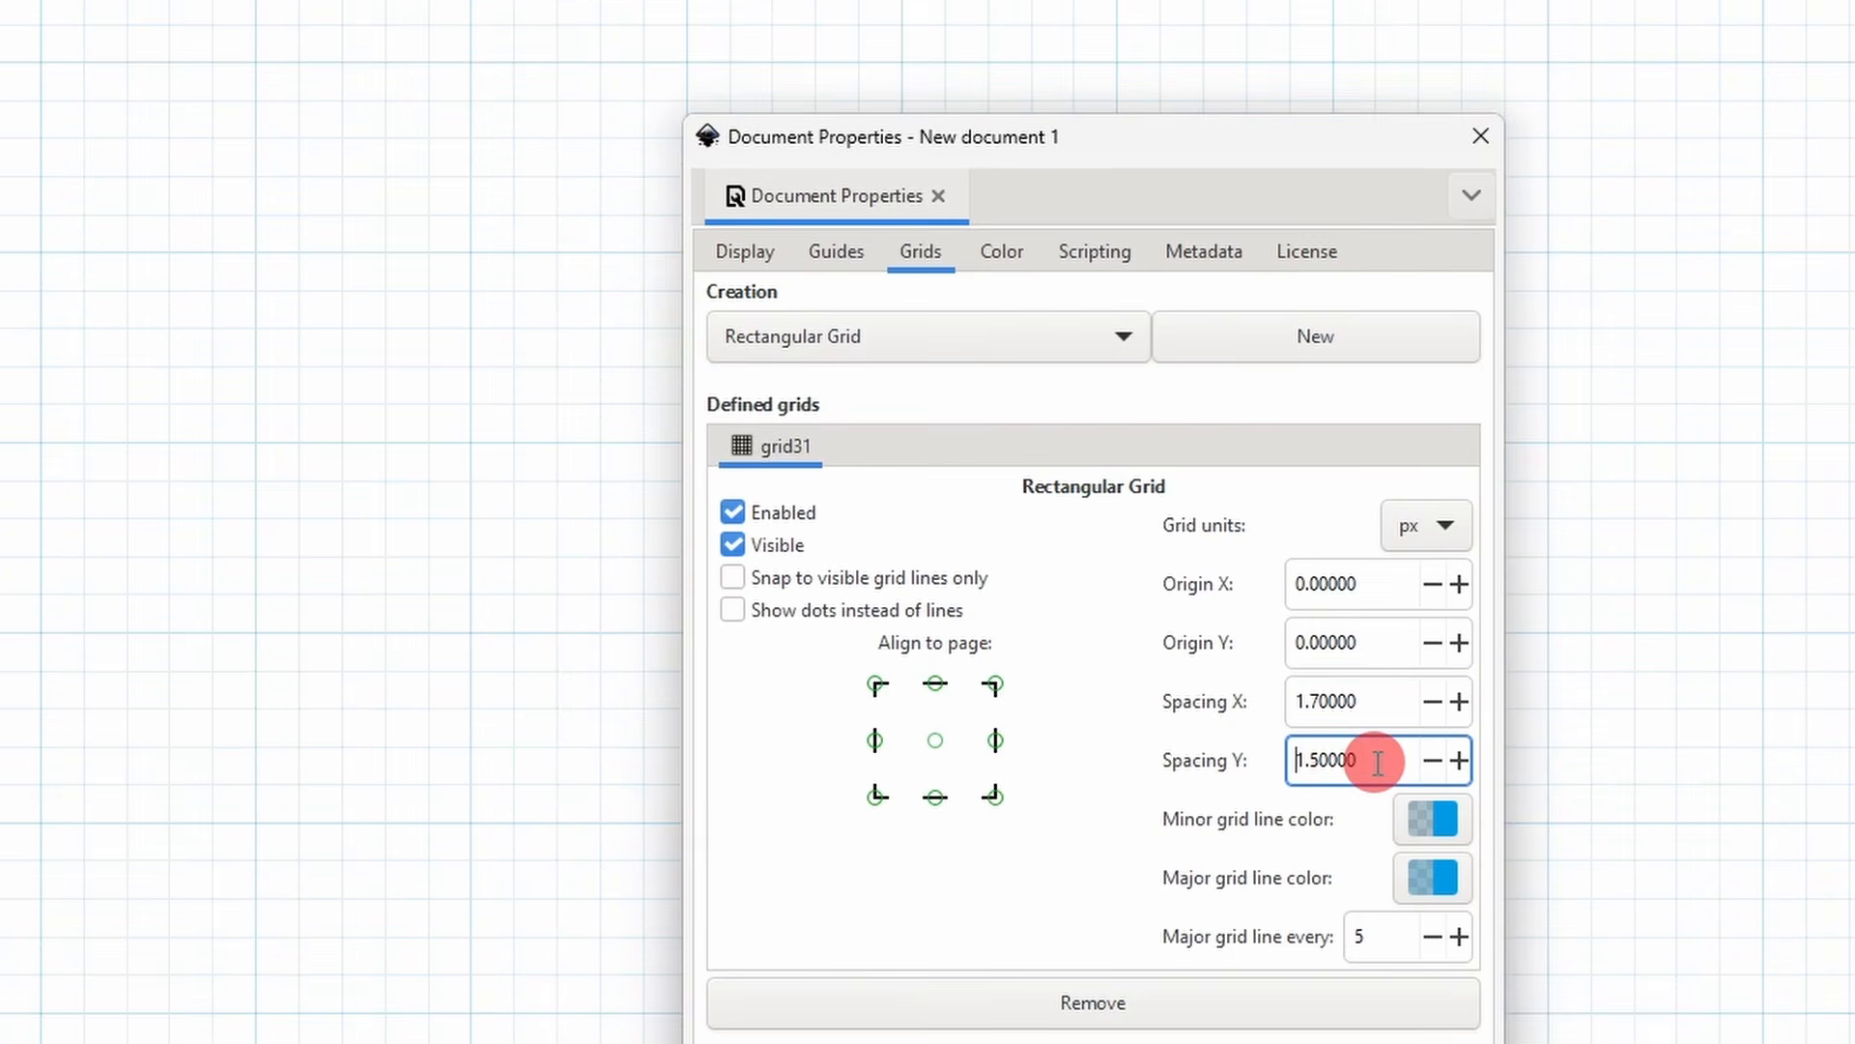
# - Align the rectangular grid to several page anchor points in turn, ending with the page's bottom-right corner
pyautogui.click(1372, 585)
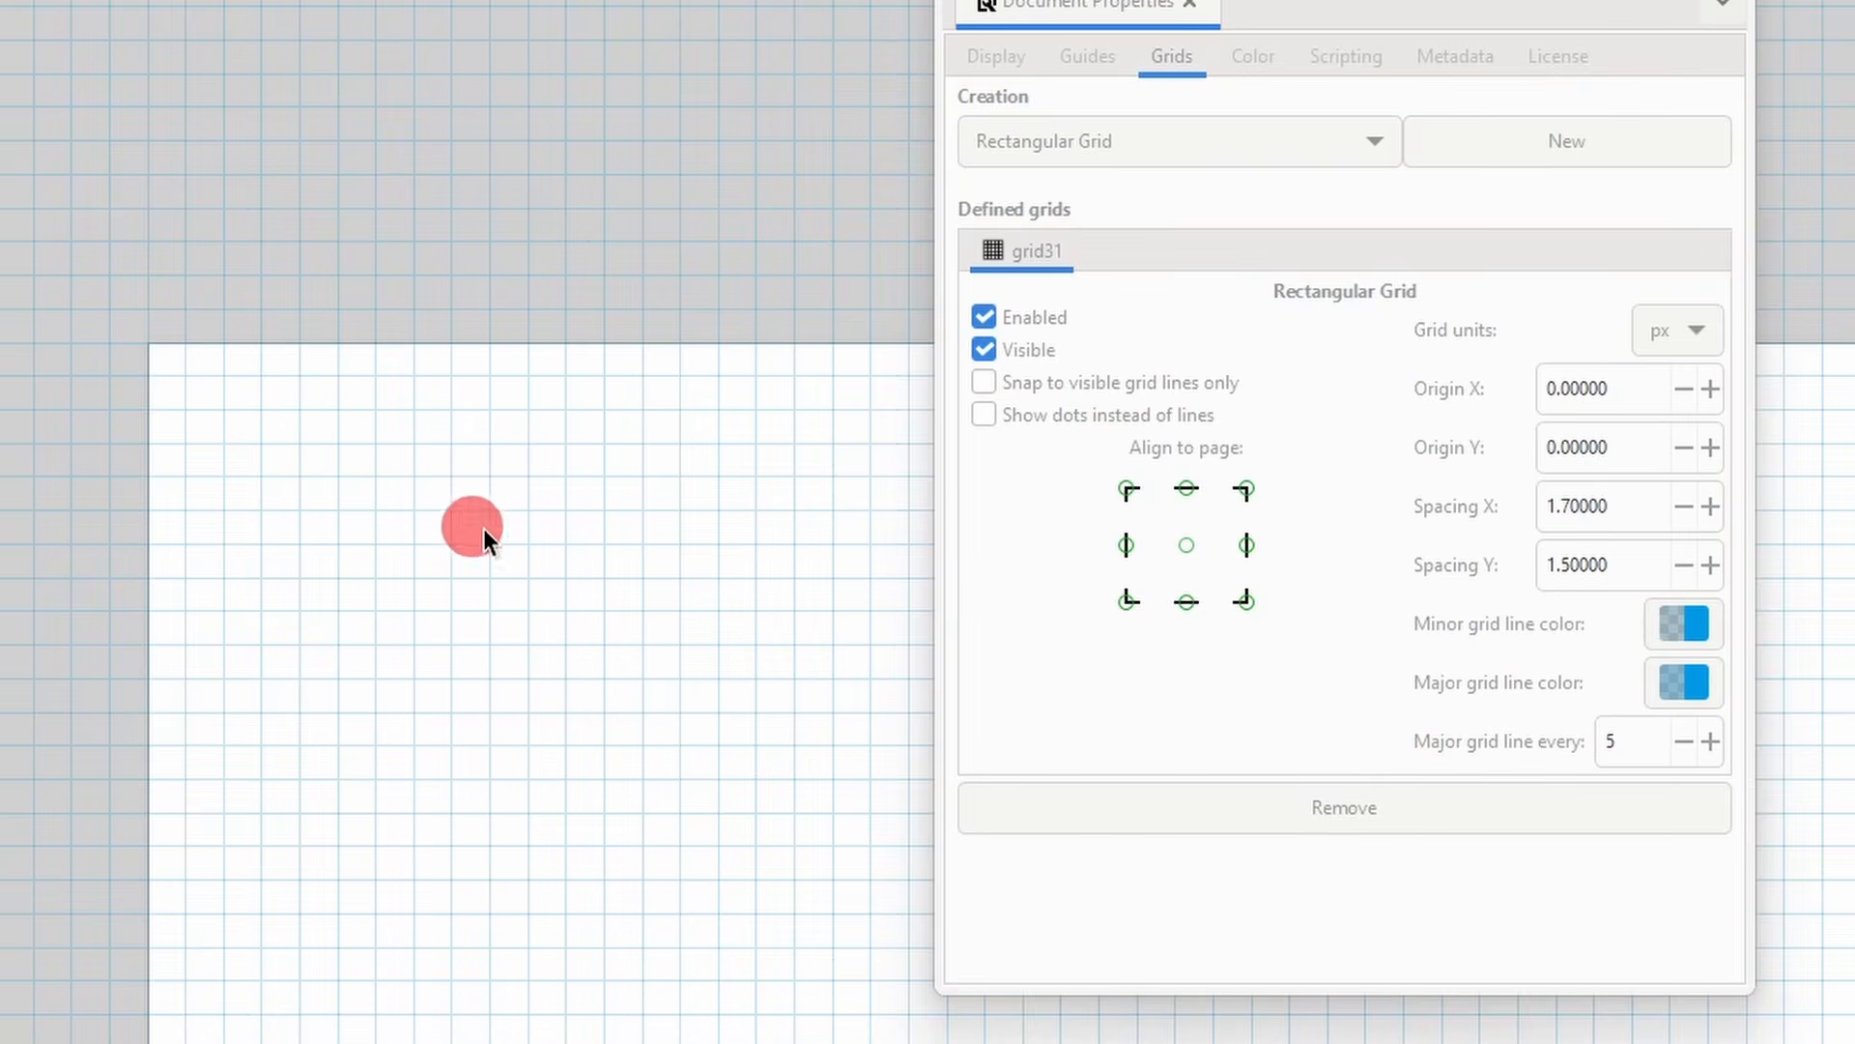
pyautogui.click(1193, 483)
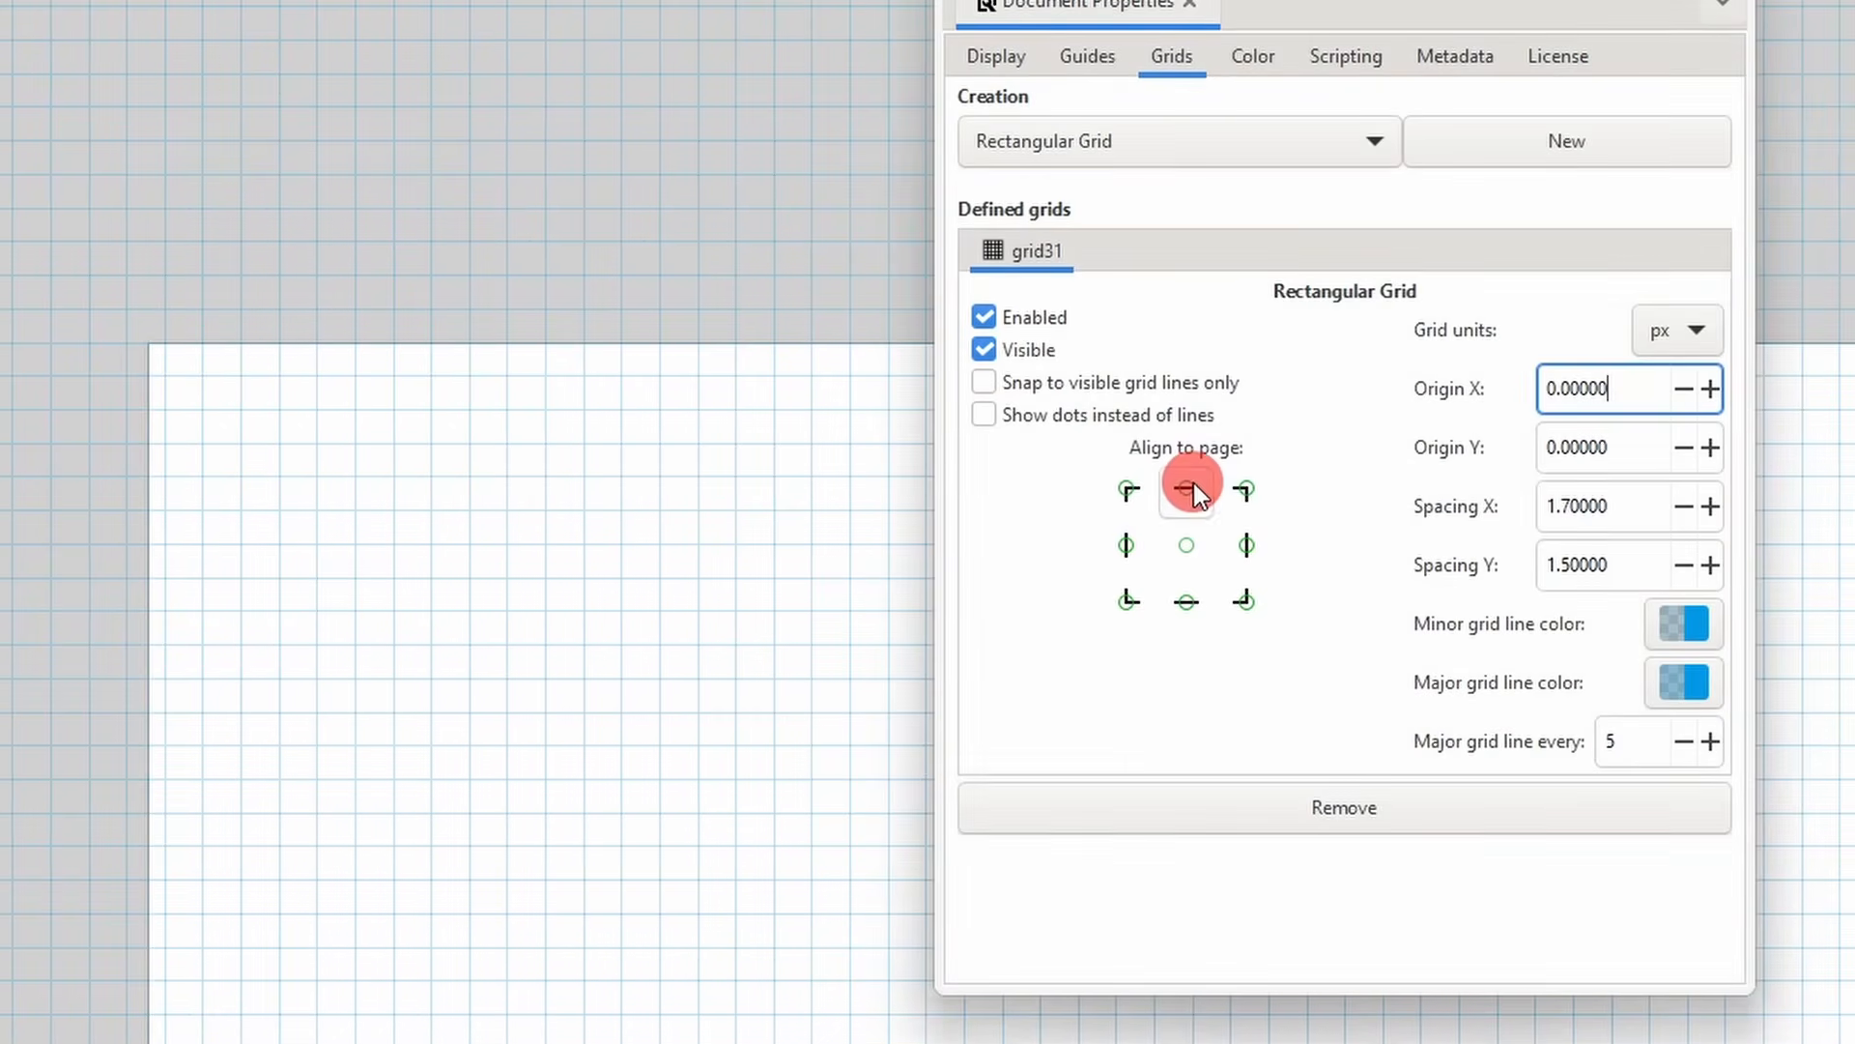
pyautogui.click(1189, 547)
pyautogui.click(1188, 601)
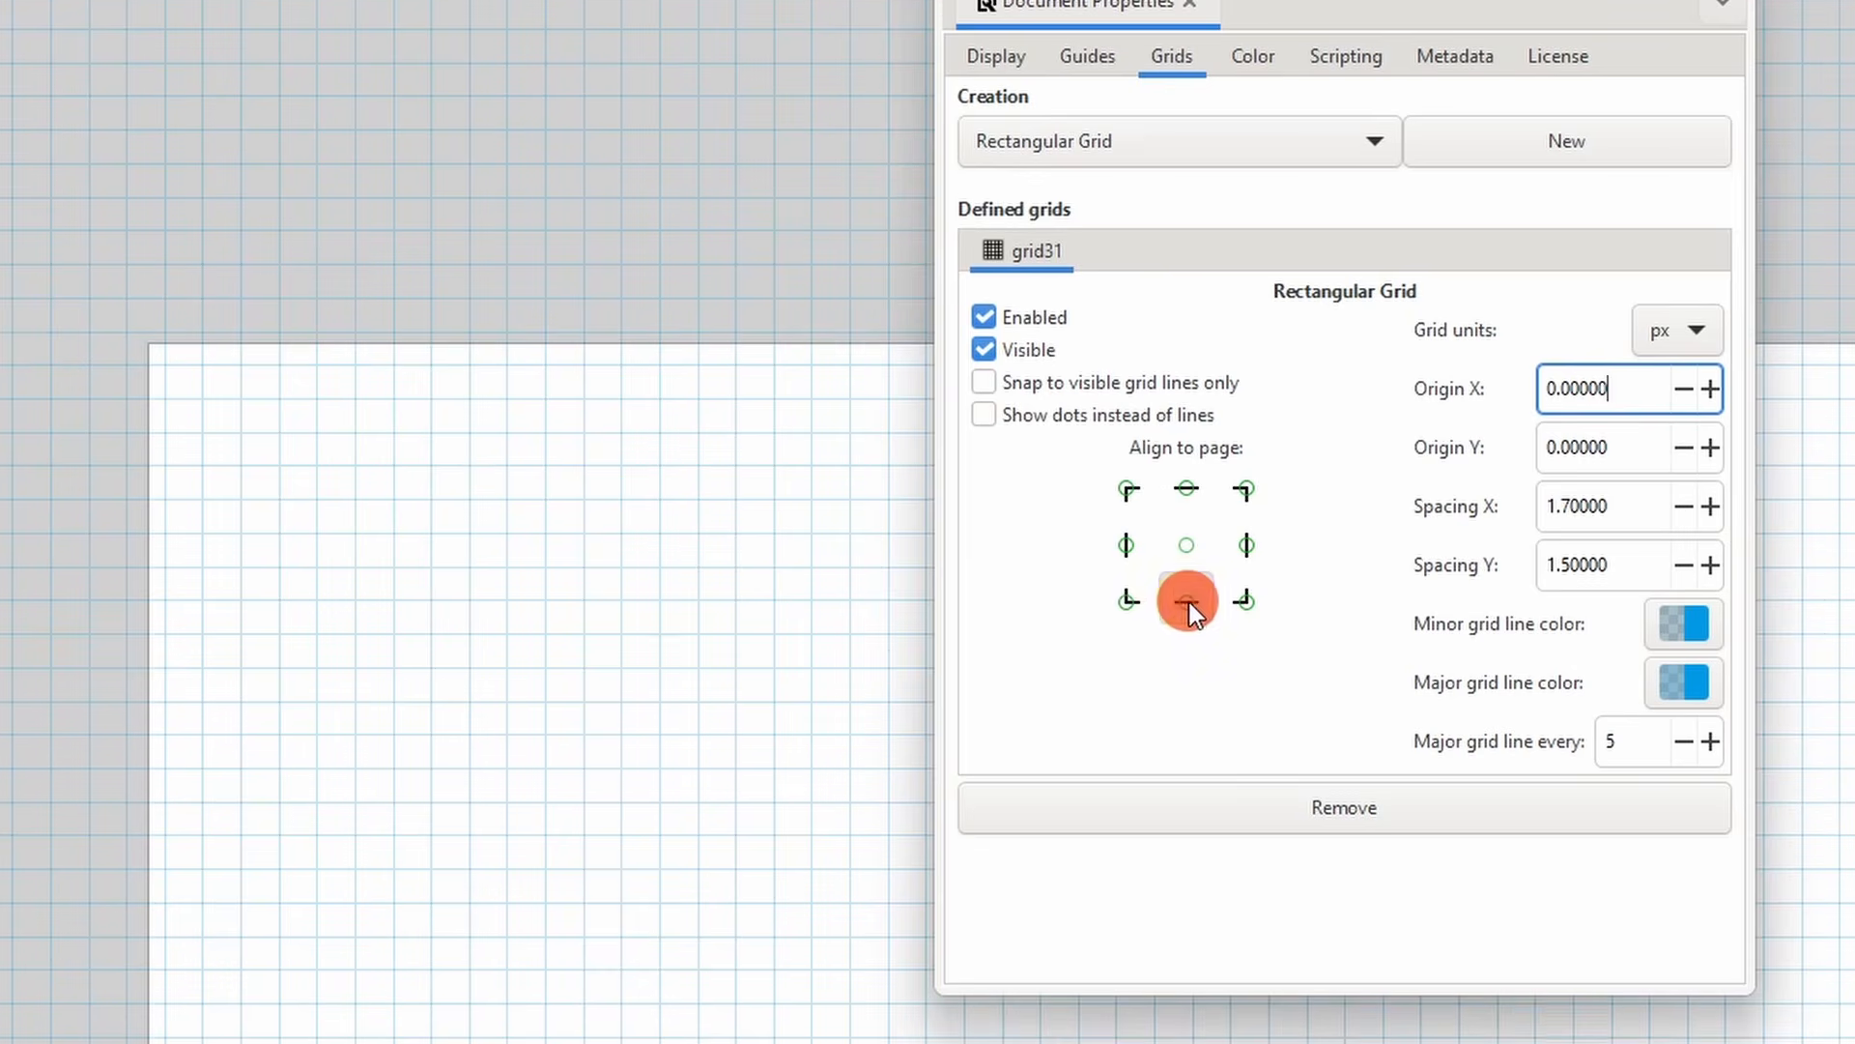
pyautogui.click(1138, 603)
pyautogui.click(1244, 604)
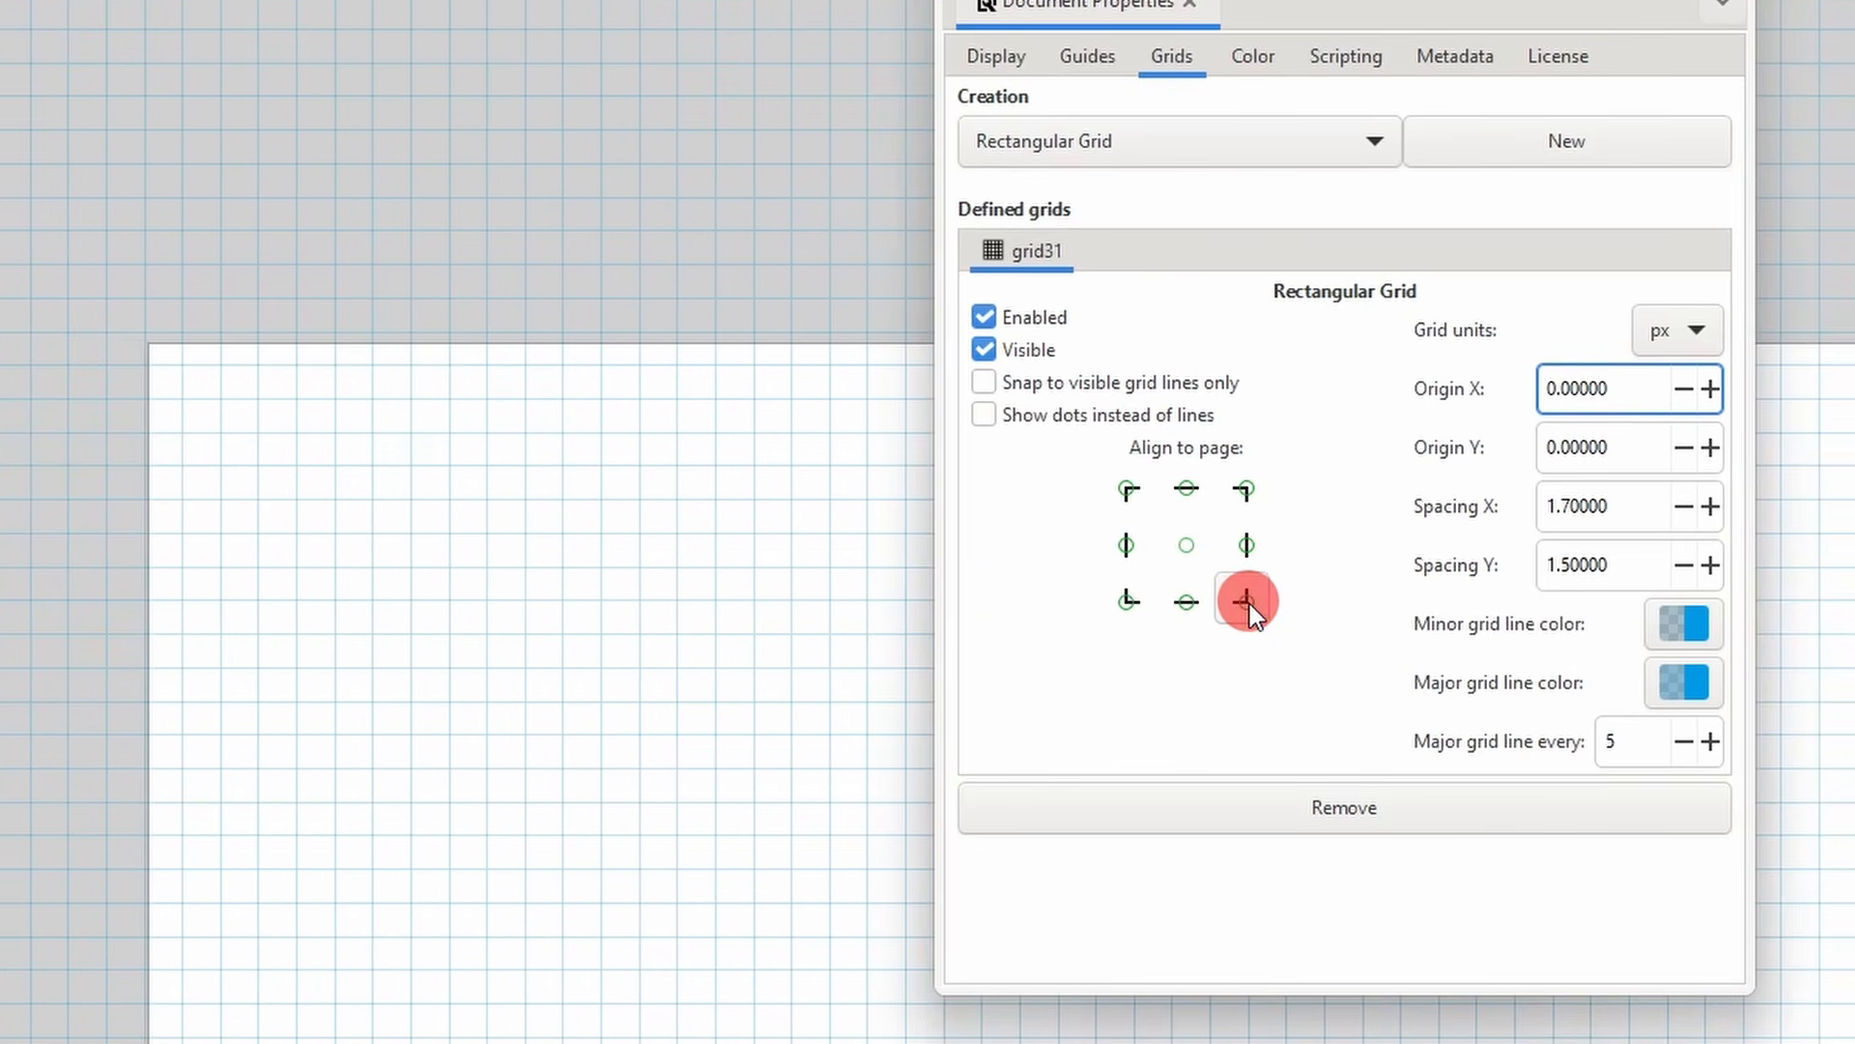
# - Add a new axonometric grid to the document
pyautogui.click(1312, 149)
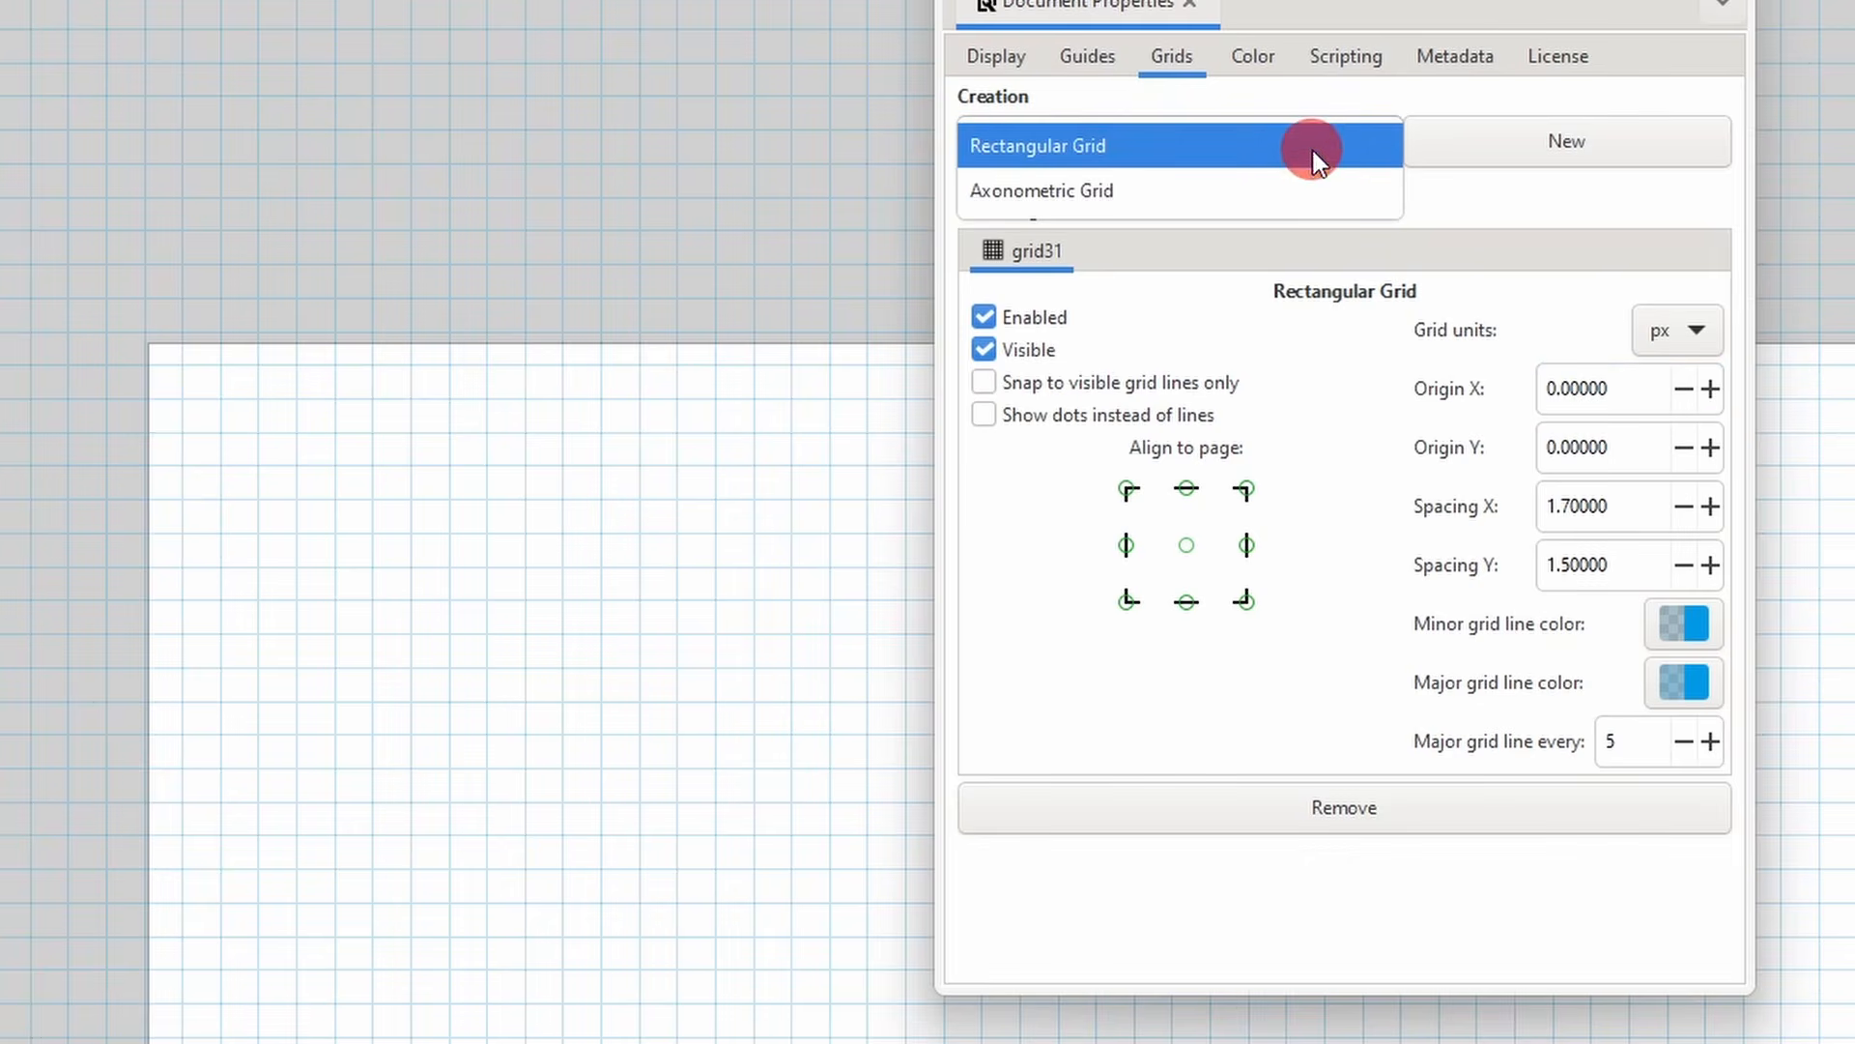
pyautogui.click(1121, 190)
pyautogui.click(1507, 141)
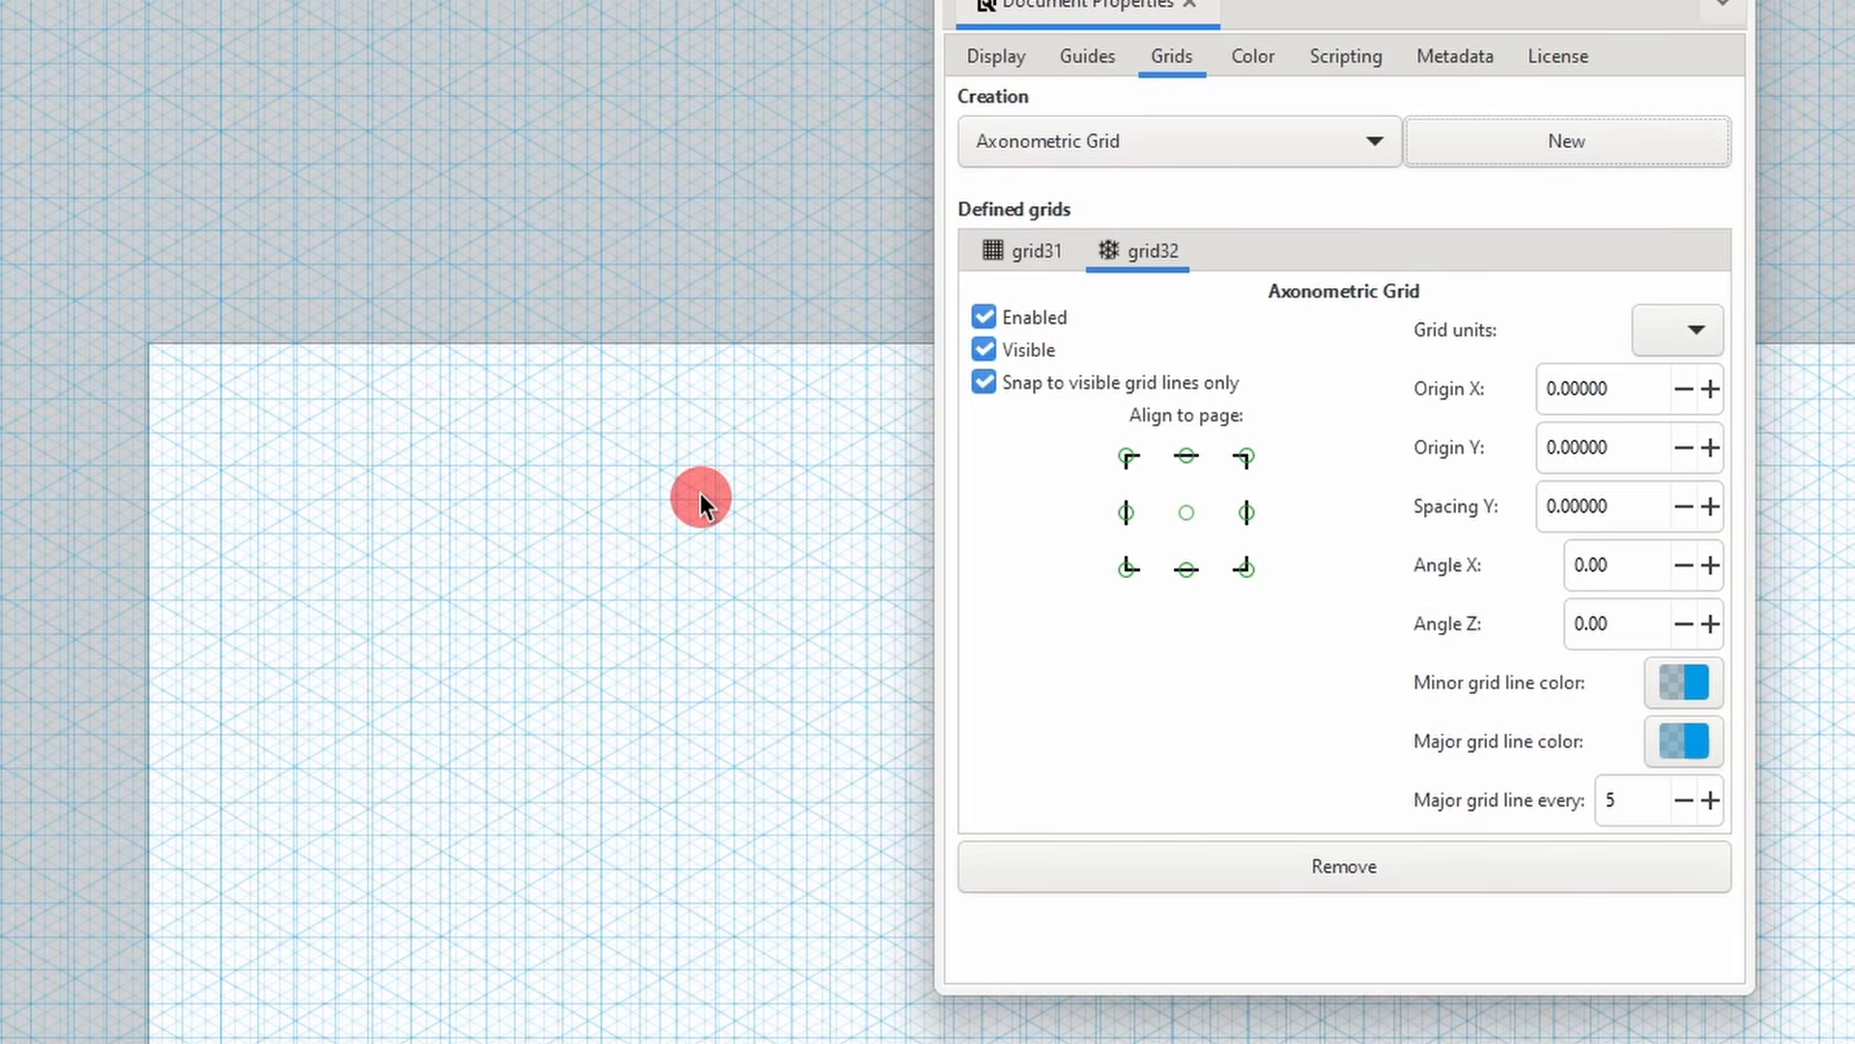
# - Compare the settings of the two defined grids and remove the rectangular grid
pyautogui.click(1025, 263)
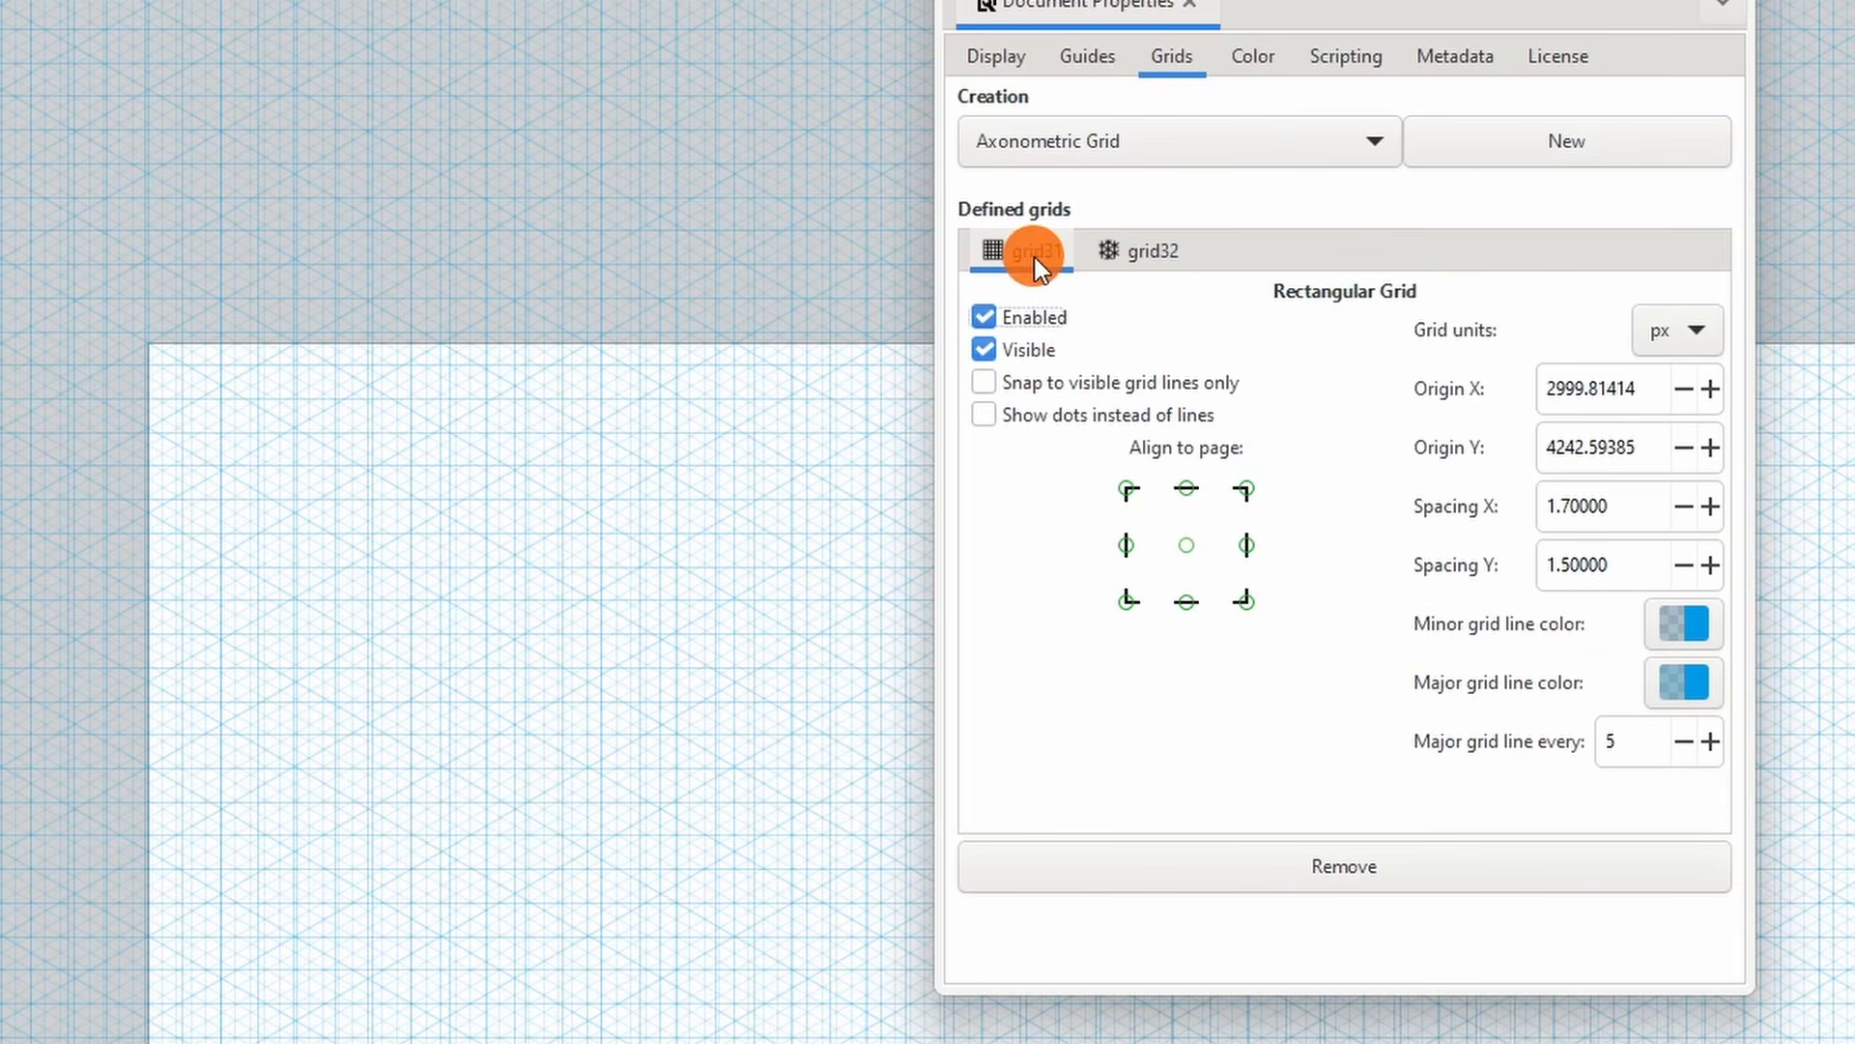
pyautogui.click(1140, 247)
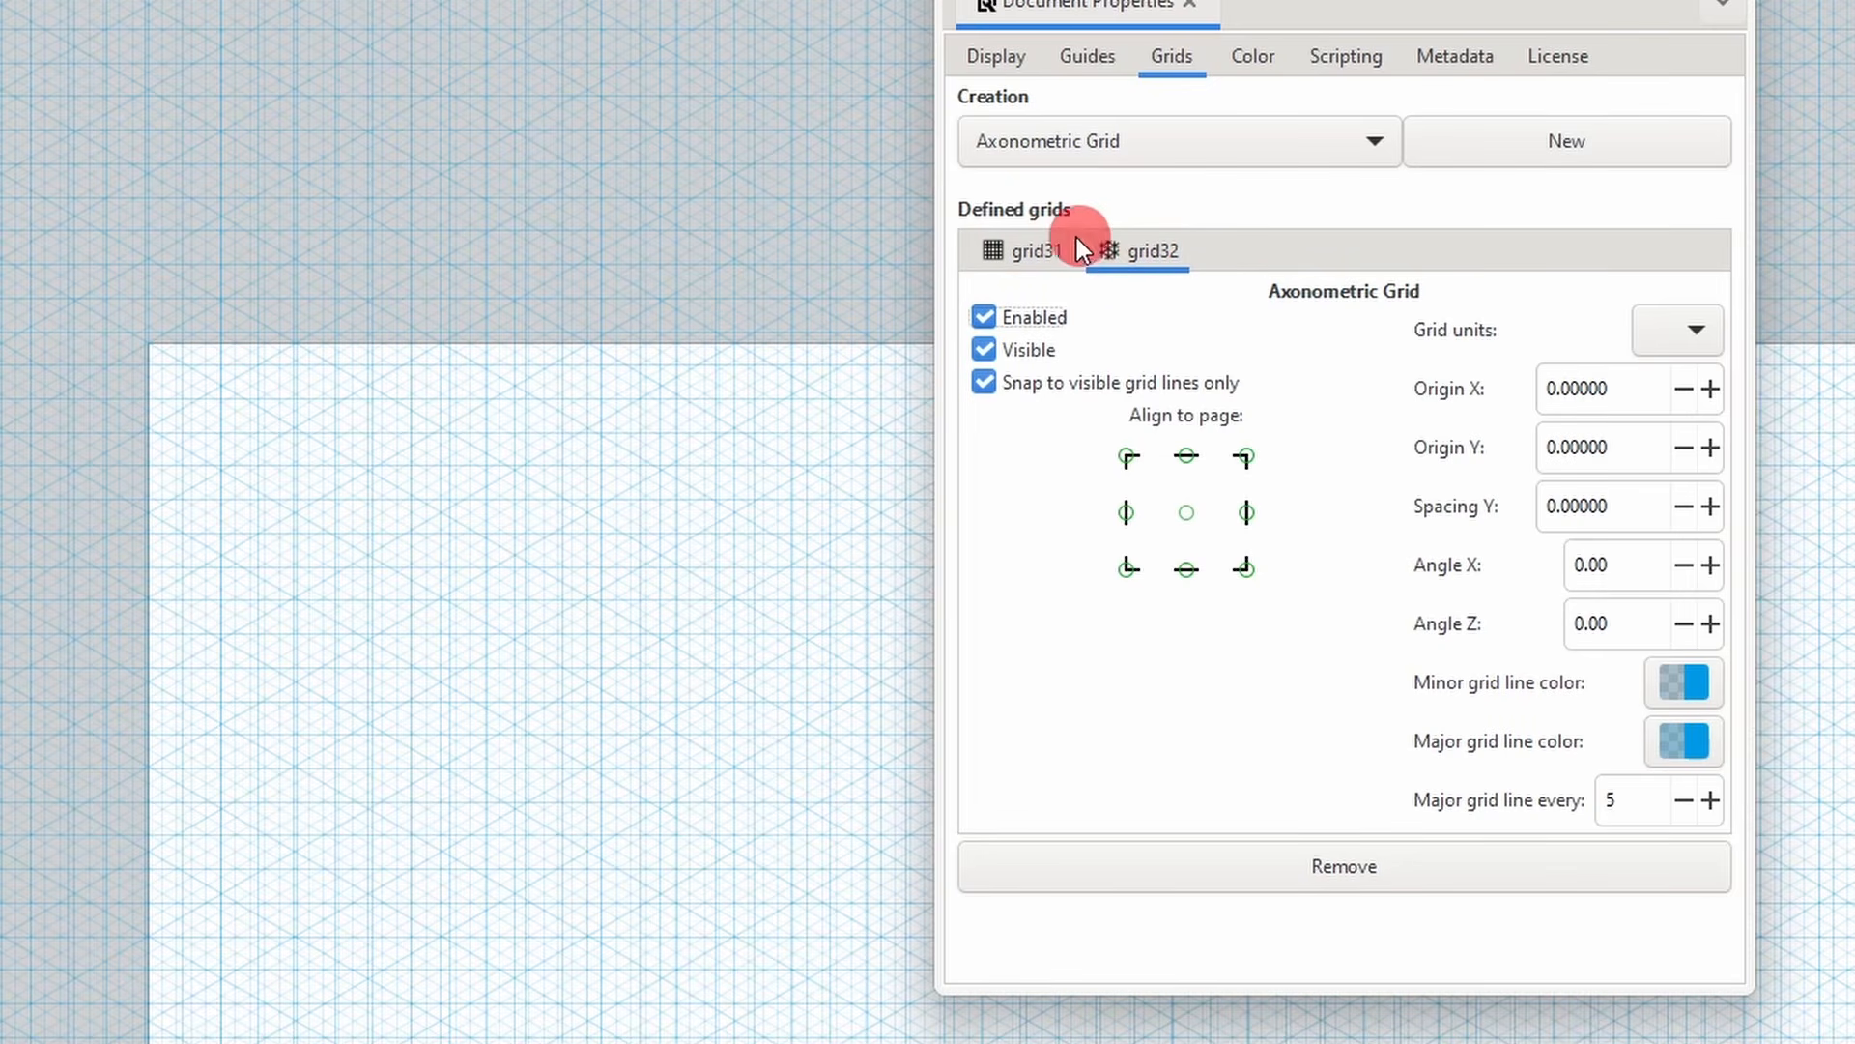
pyautogui.click(1032, 252)
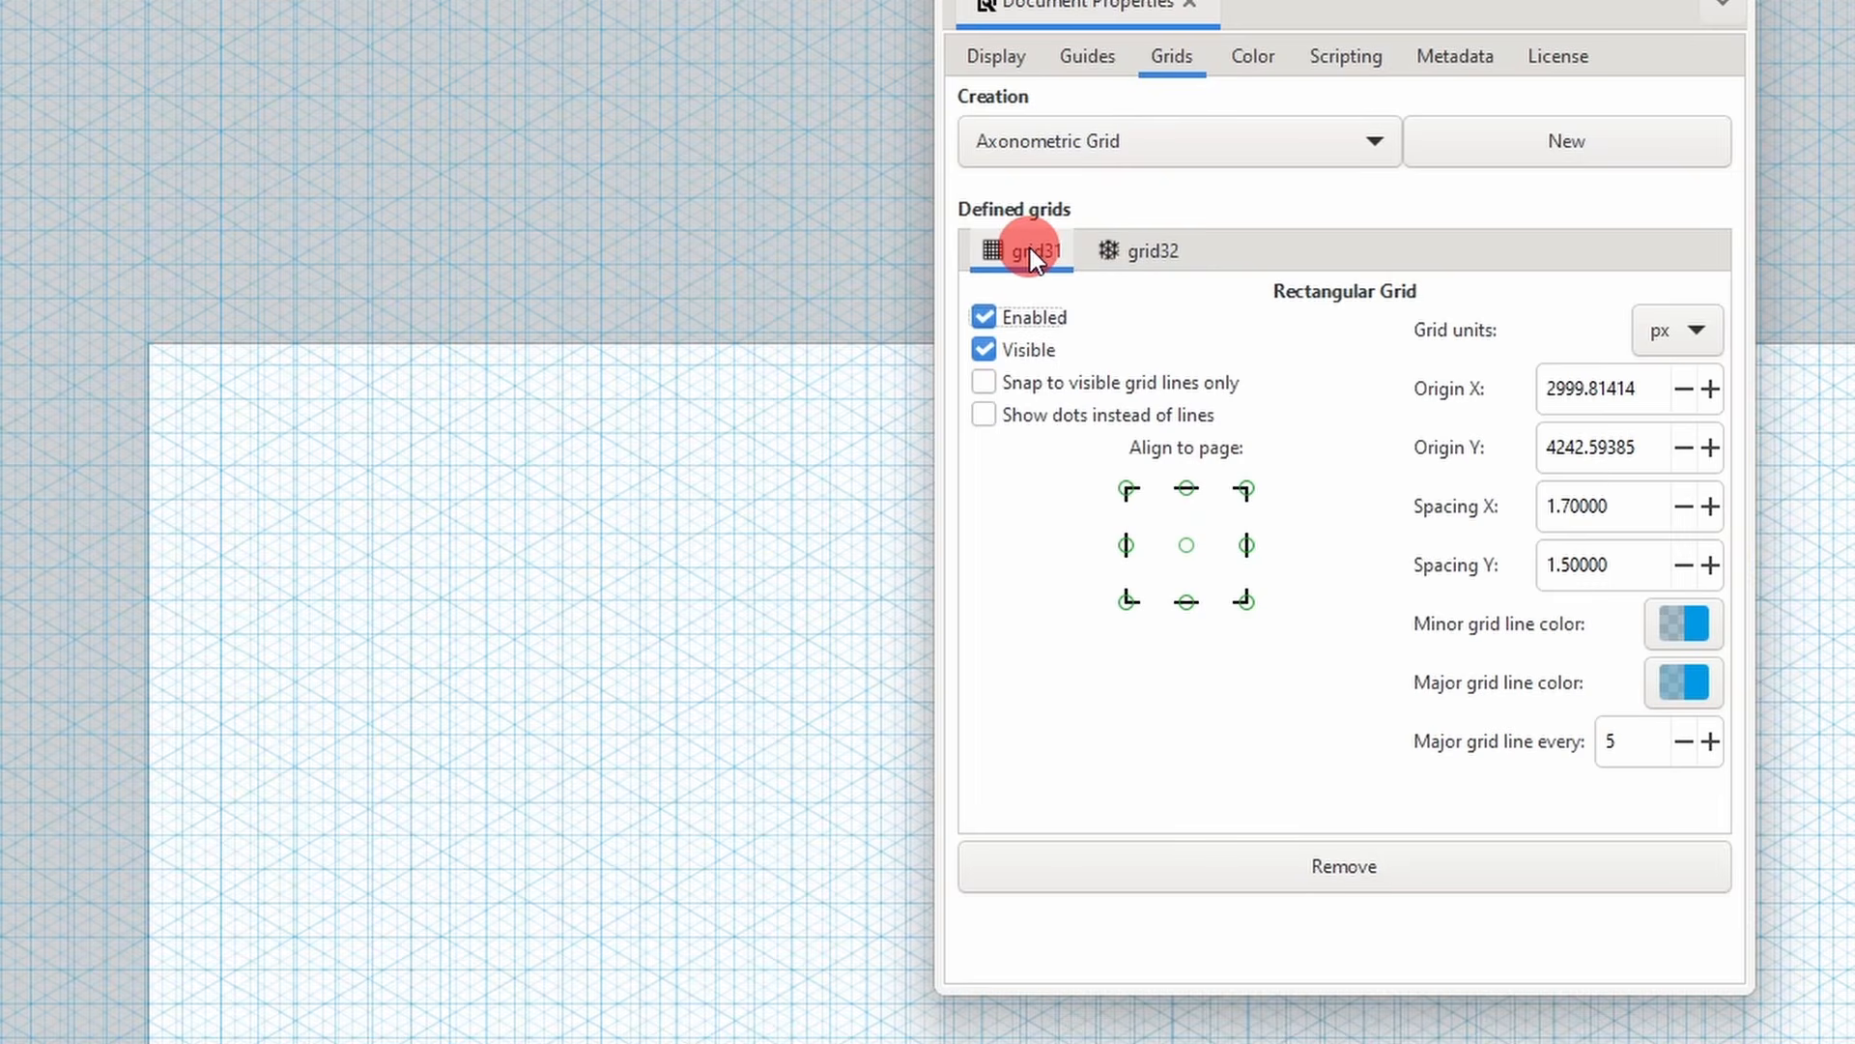
pyautogui.click(1332, 862)
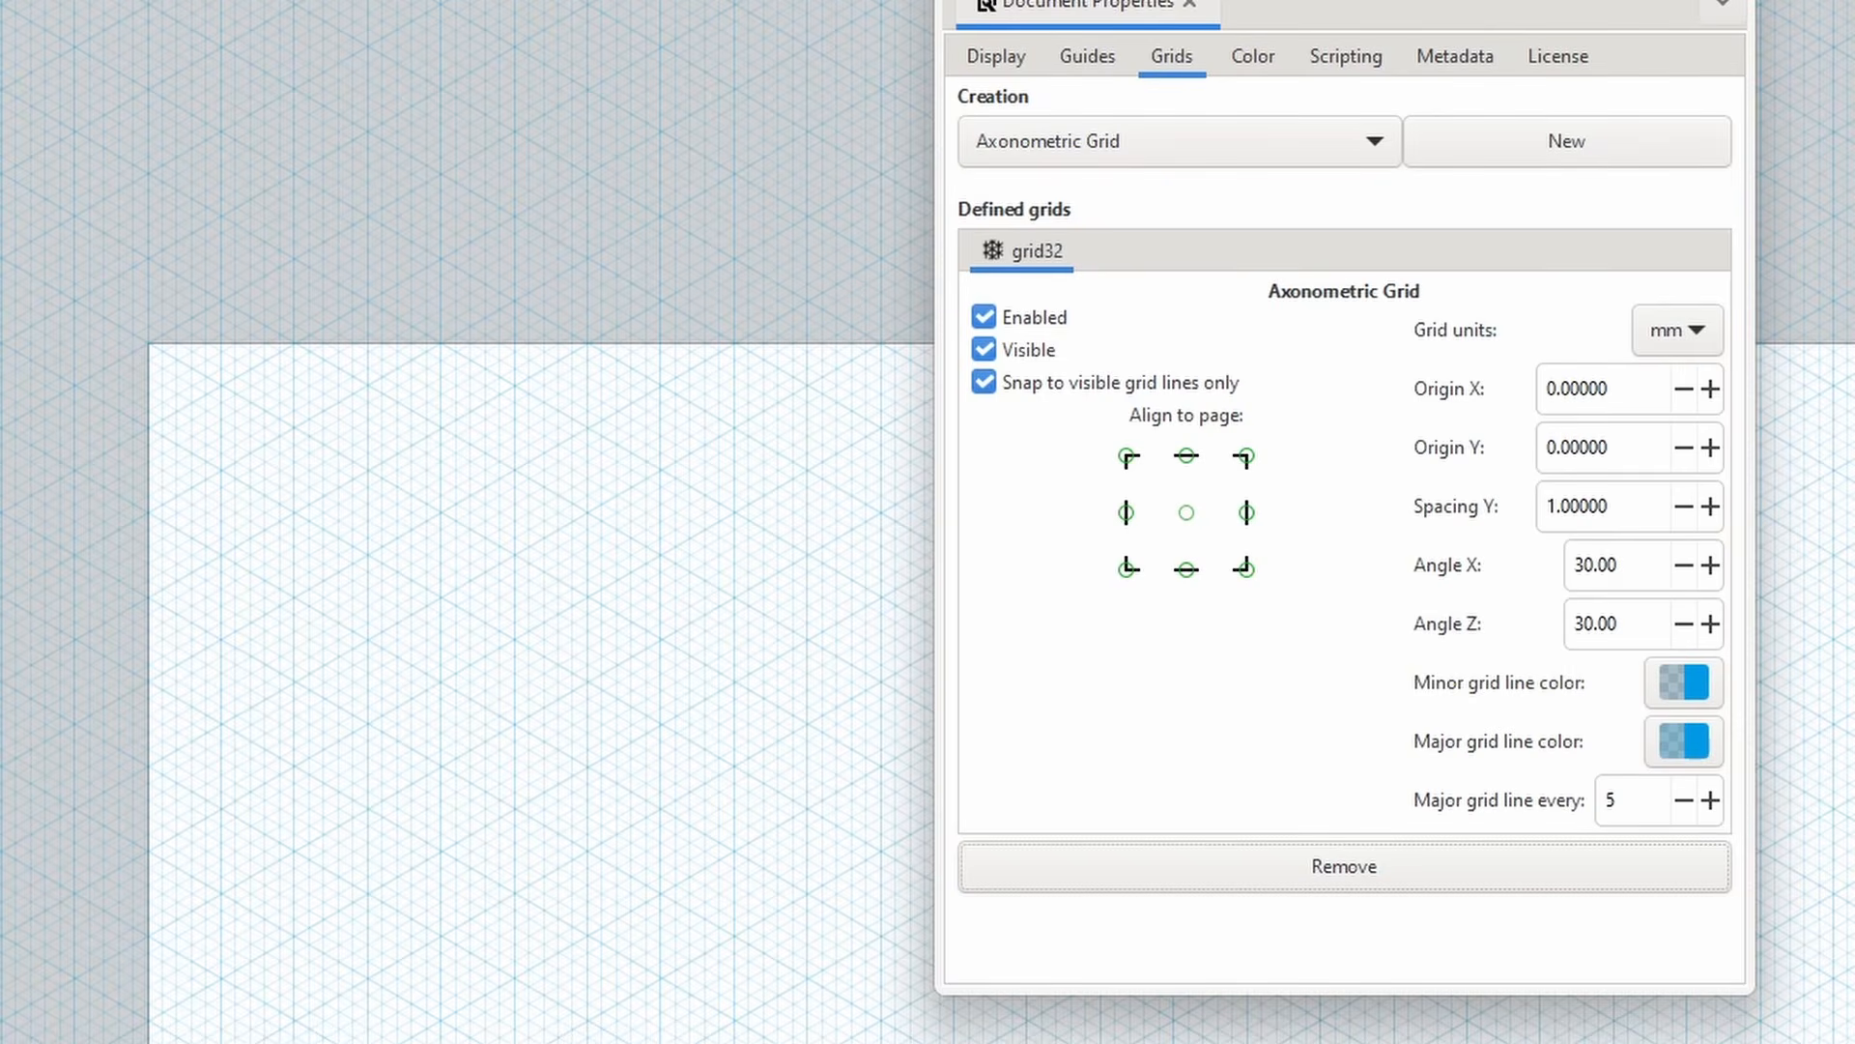
# - Draw a closed four-sided rhombus near the page's upper-left corner with the Pen tool, snapping its corners to axonometric grid intersections
pyautogui.press('b')
pyautogui.click(294, 681)
pyautogui.click(441, 596)
pyautogui.click(580, 682)
pyautogui.click(441, 764)
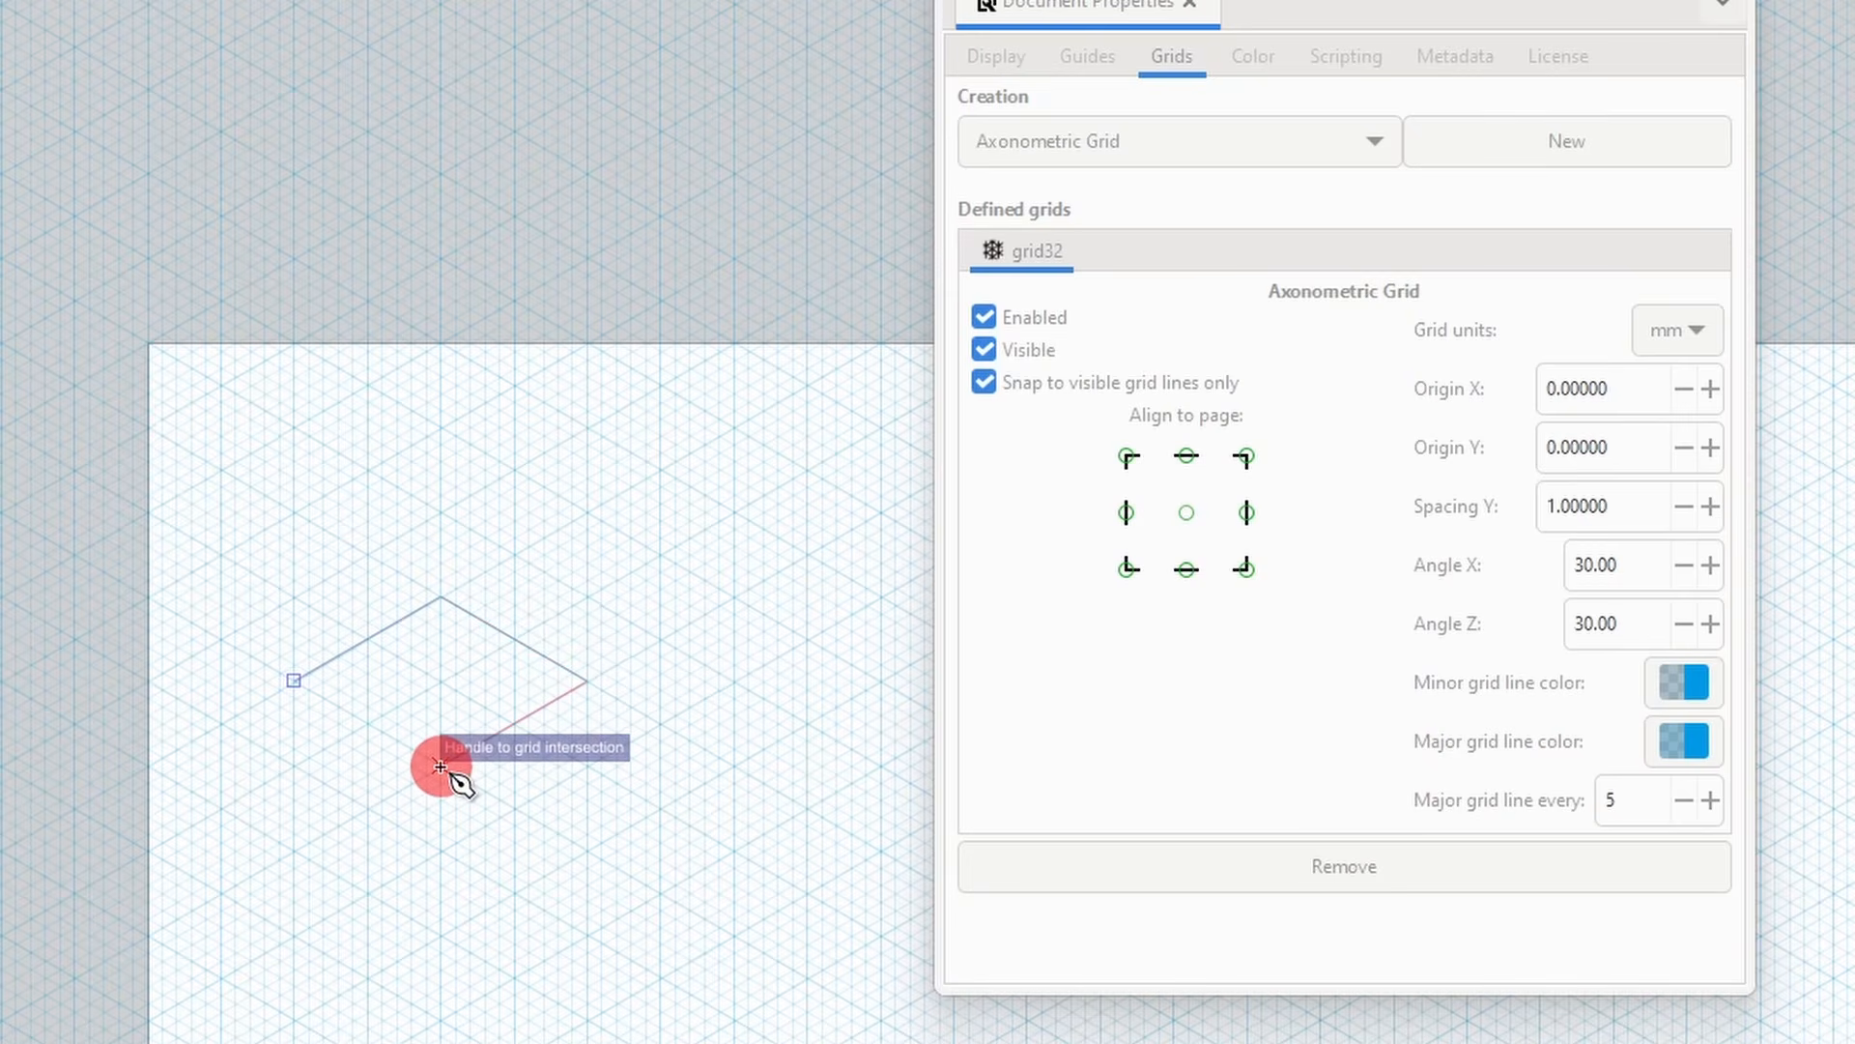
pyautogui.click(289, 674)
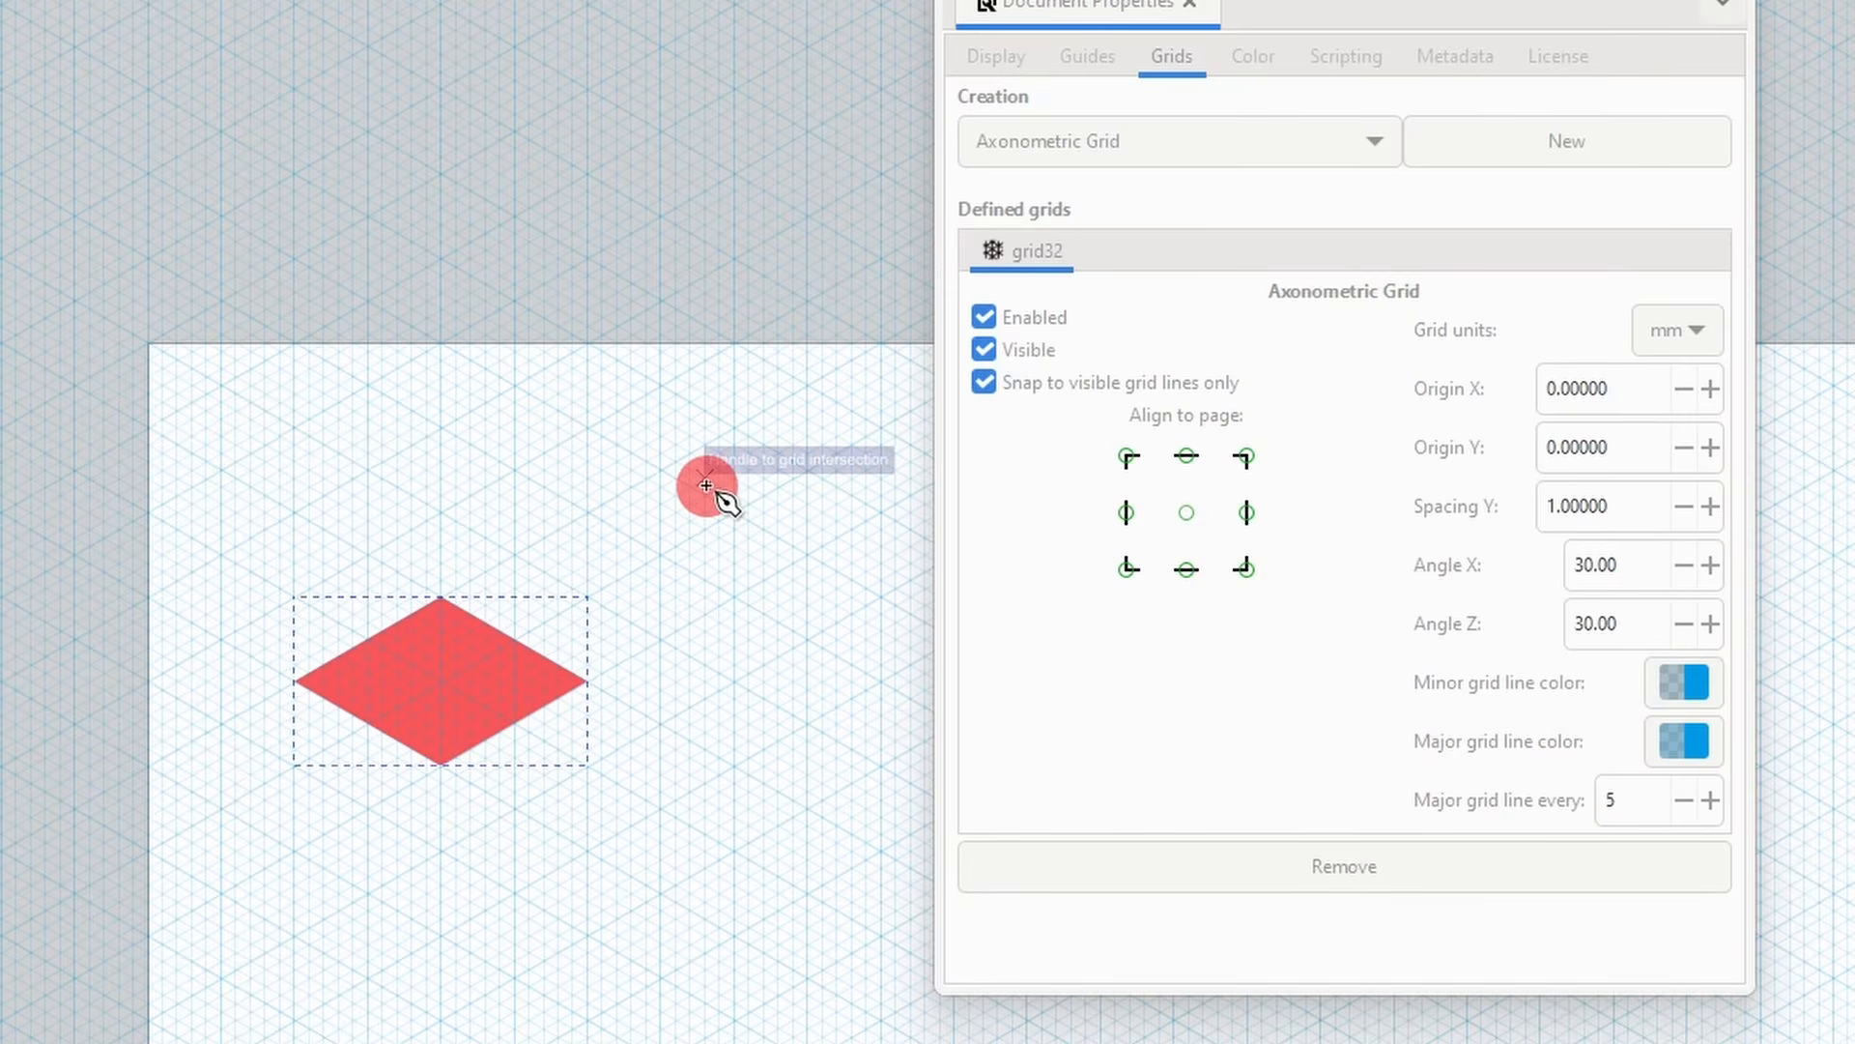
# - Set the axonometric grid's origin to X 1.2 and Y 1.1 mm and its Y spacing to 1.6 mm
pyautogui.click(1359, 379)
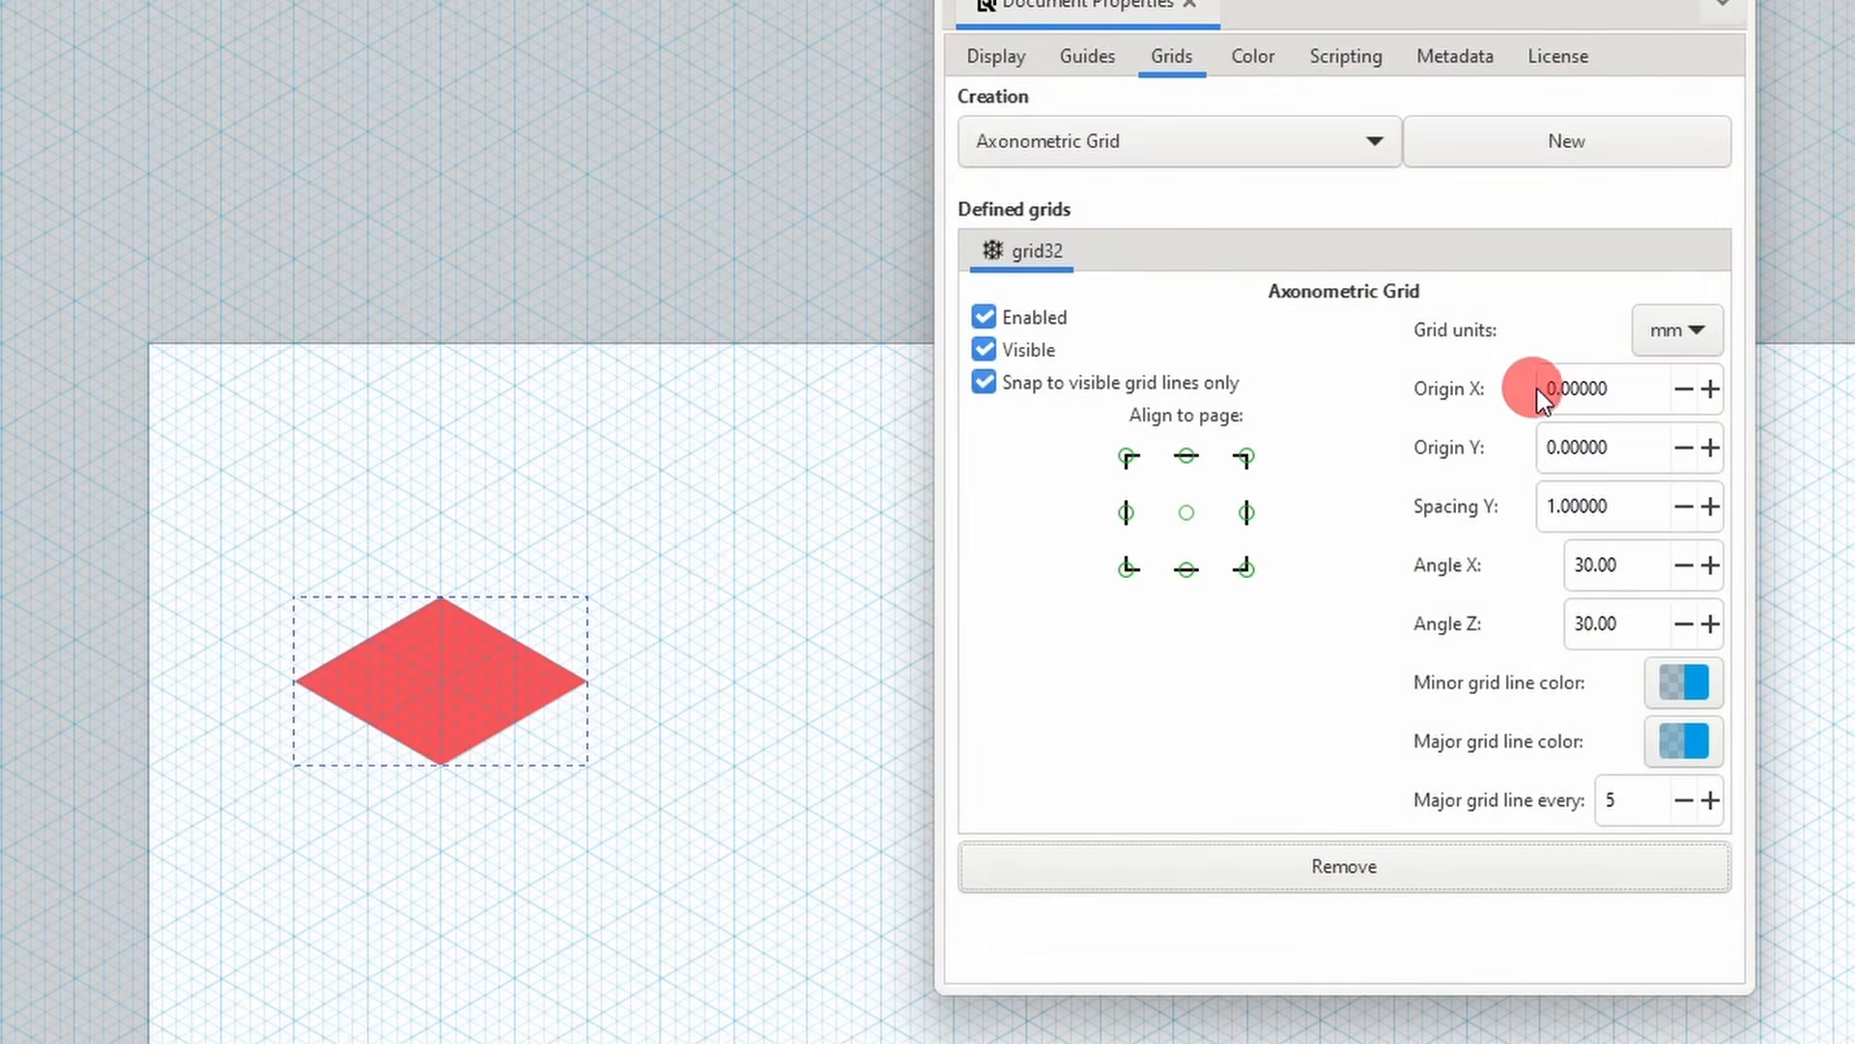
pyautogui.scroll(12, 1588, 389)
pyautogui.scroll(1, 1626, 448)
pyautogui.scroll(10, 1625, 448)
pyautogui.scroll(3, 1632, 506)
pyautogui.scroll(4, 1632, 507)
pyautogui.scroll(-1, 1632, 506)
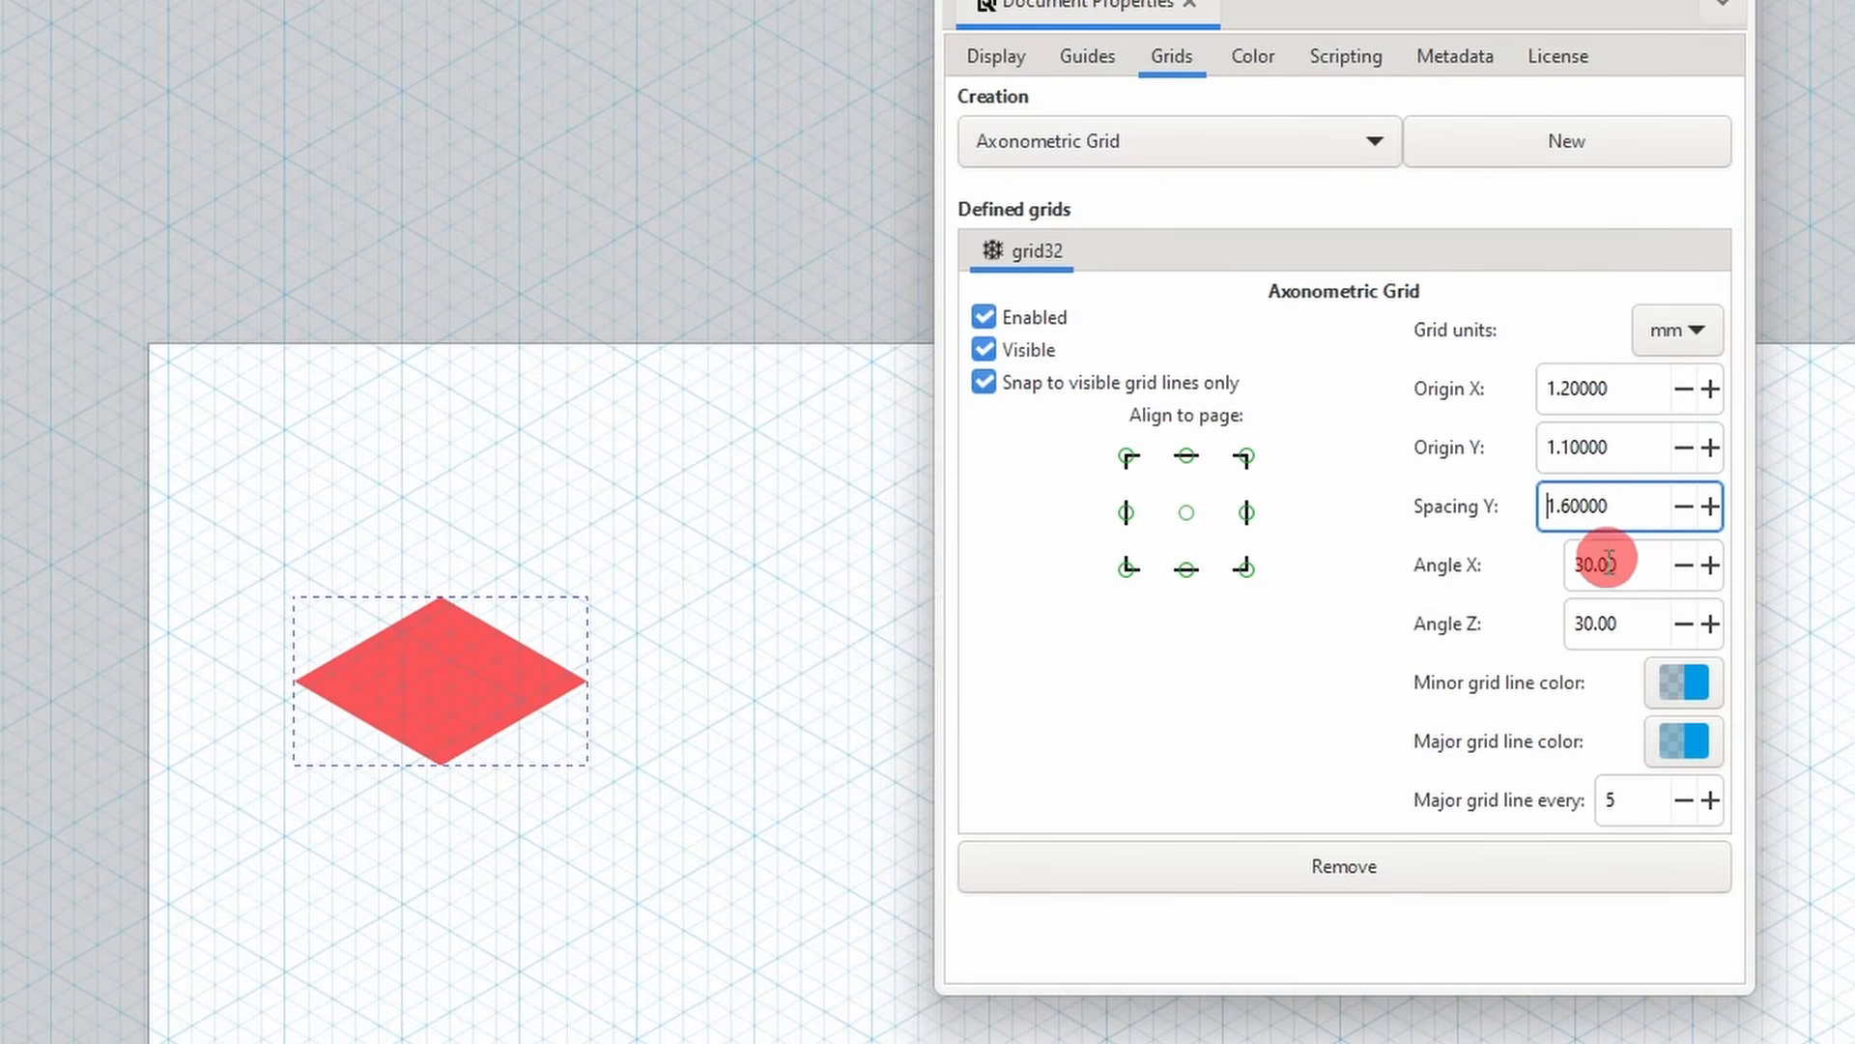
# - Set the axonometric grid's X angle to 31.7 and Z angle to 33.4, and hide the page grid
pyautogui.scroll(11, 1638, 567)
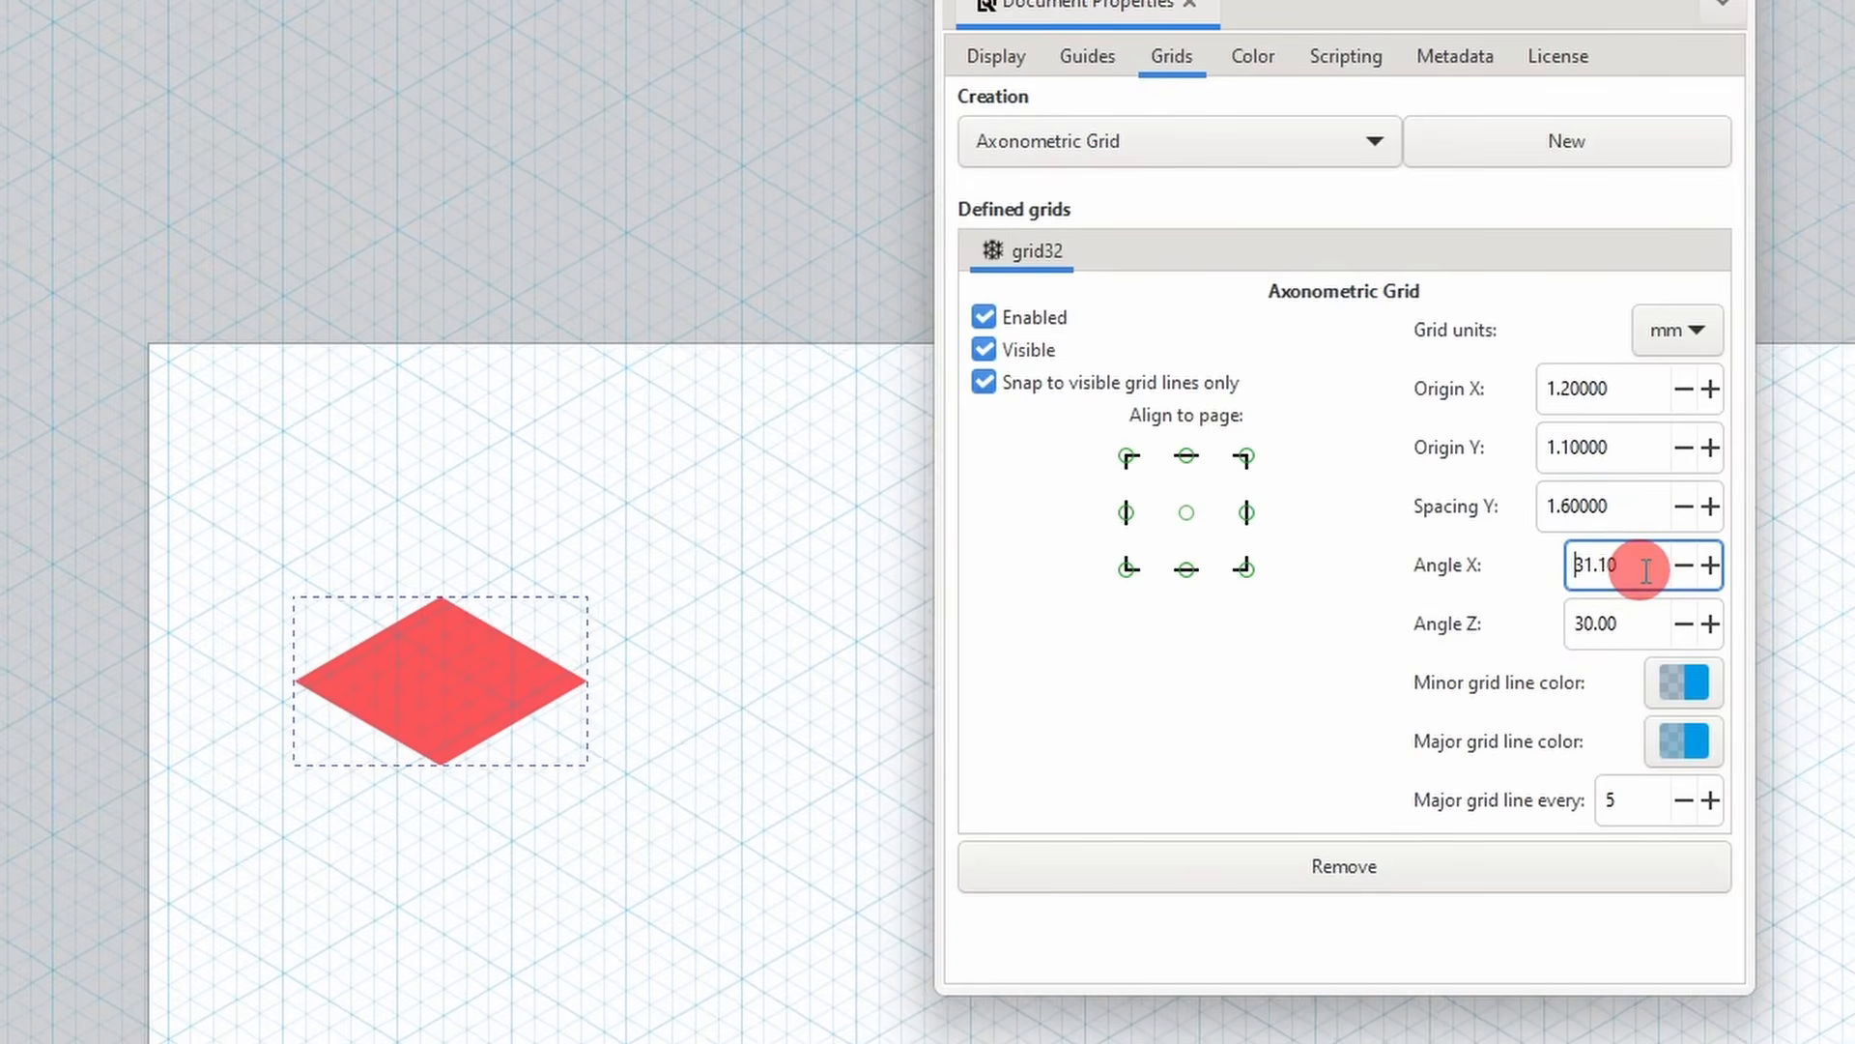
pyautogui.scroll(6, 1646, 569)
pyautogui.scroll(20, 1640, 621)
pyautogui.scroll(11, 1640, 621)
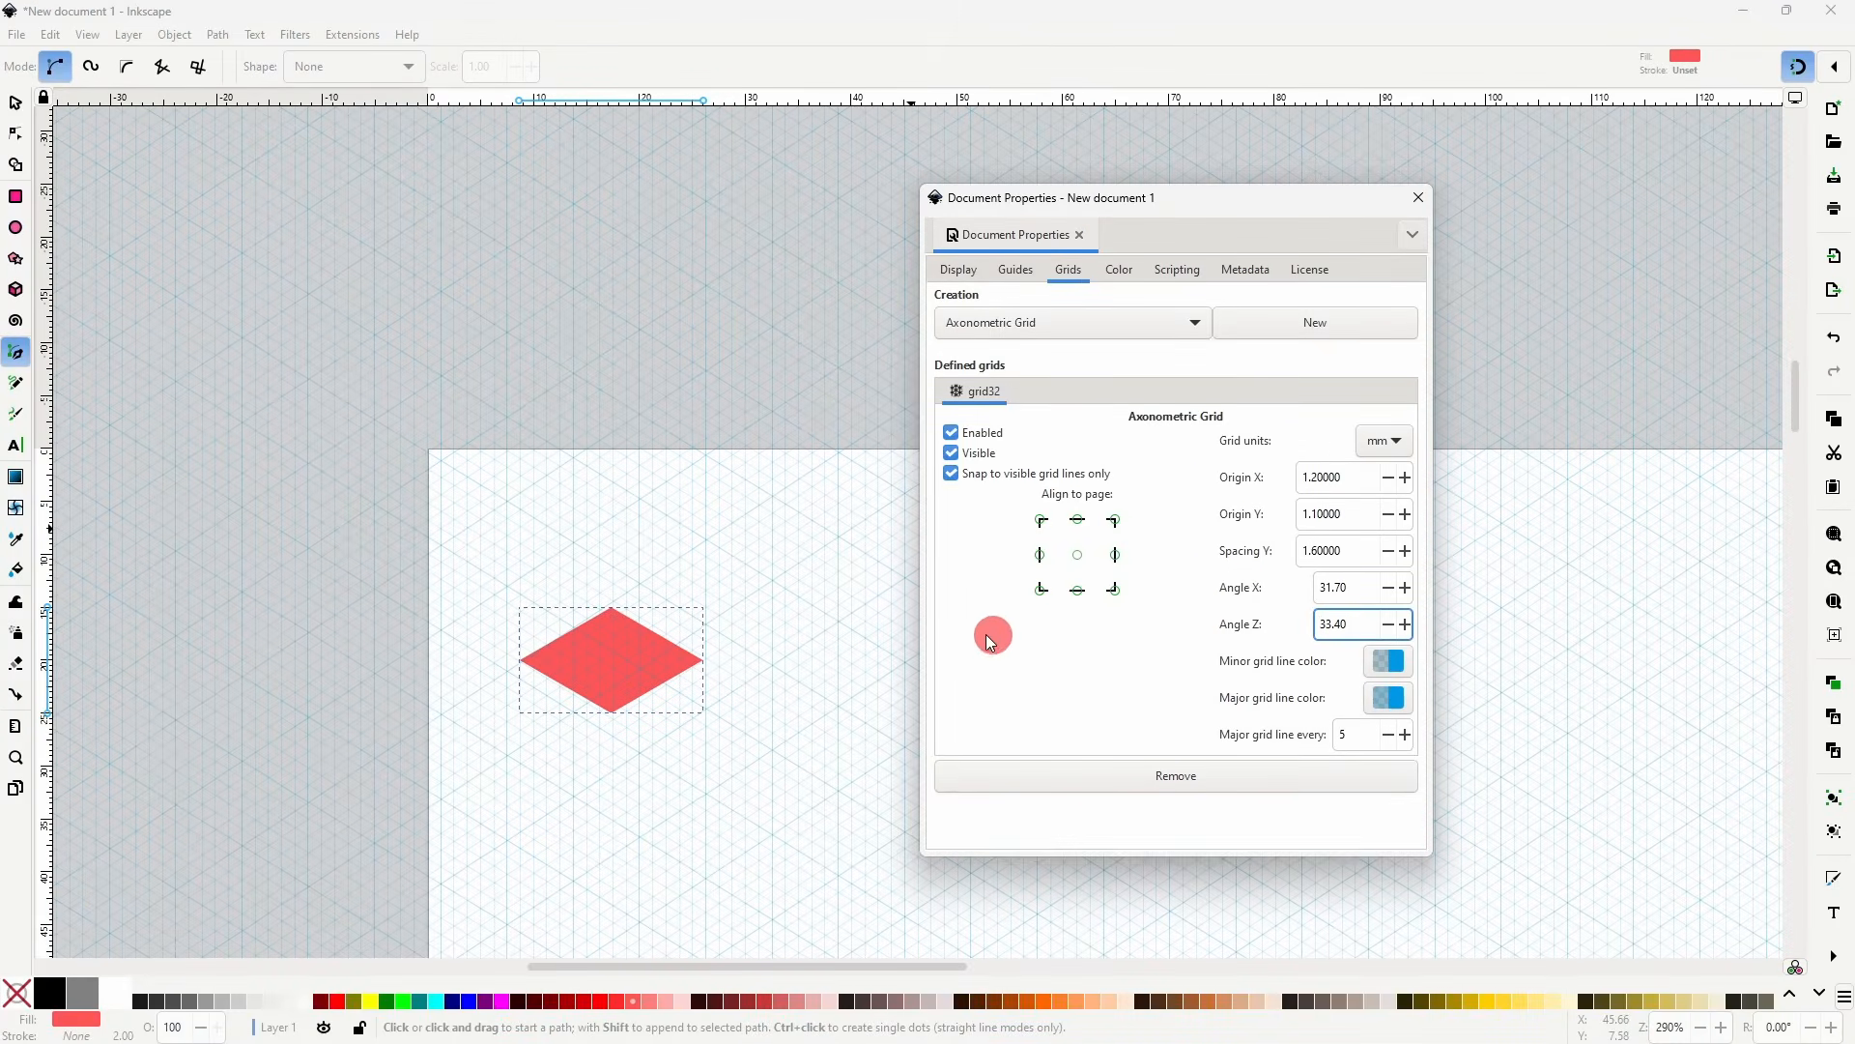
pyautogui.click(93, 36)
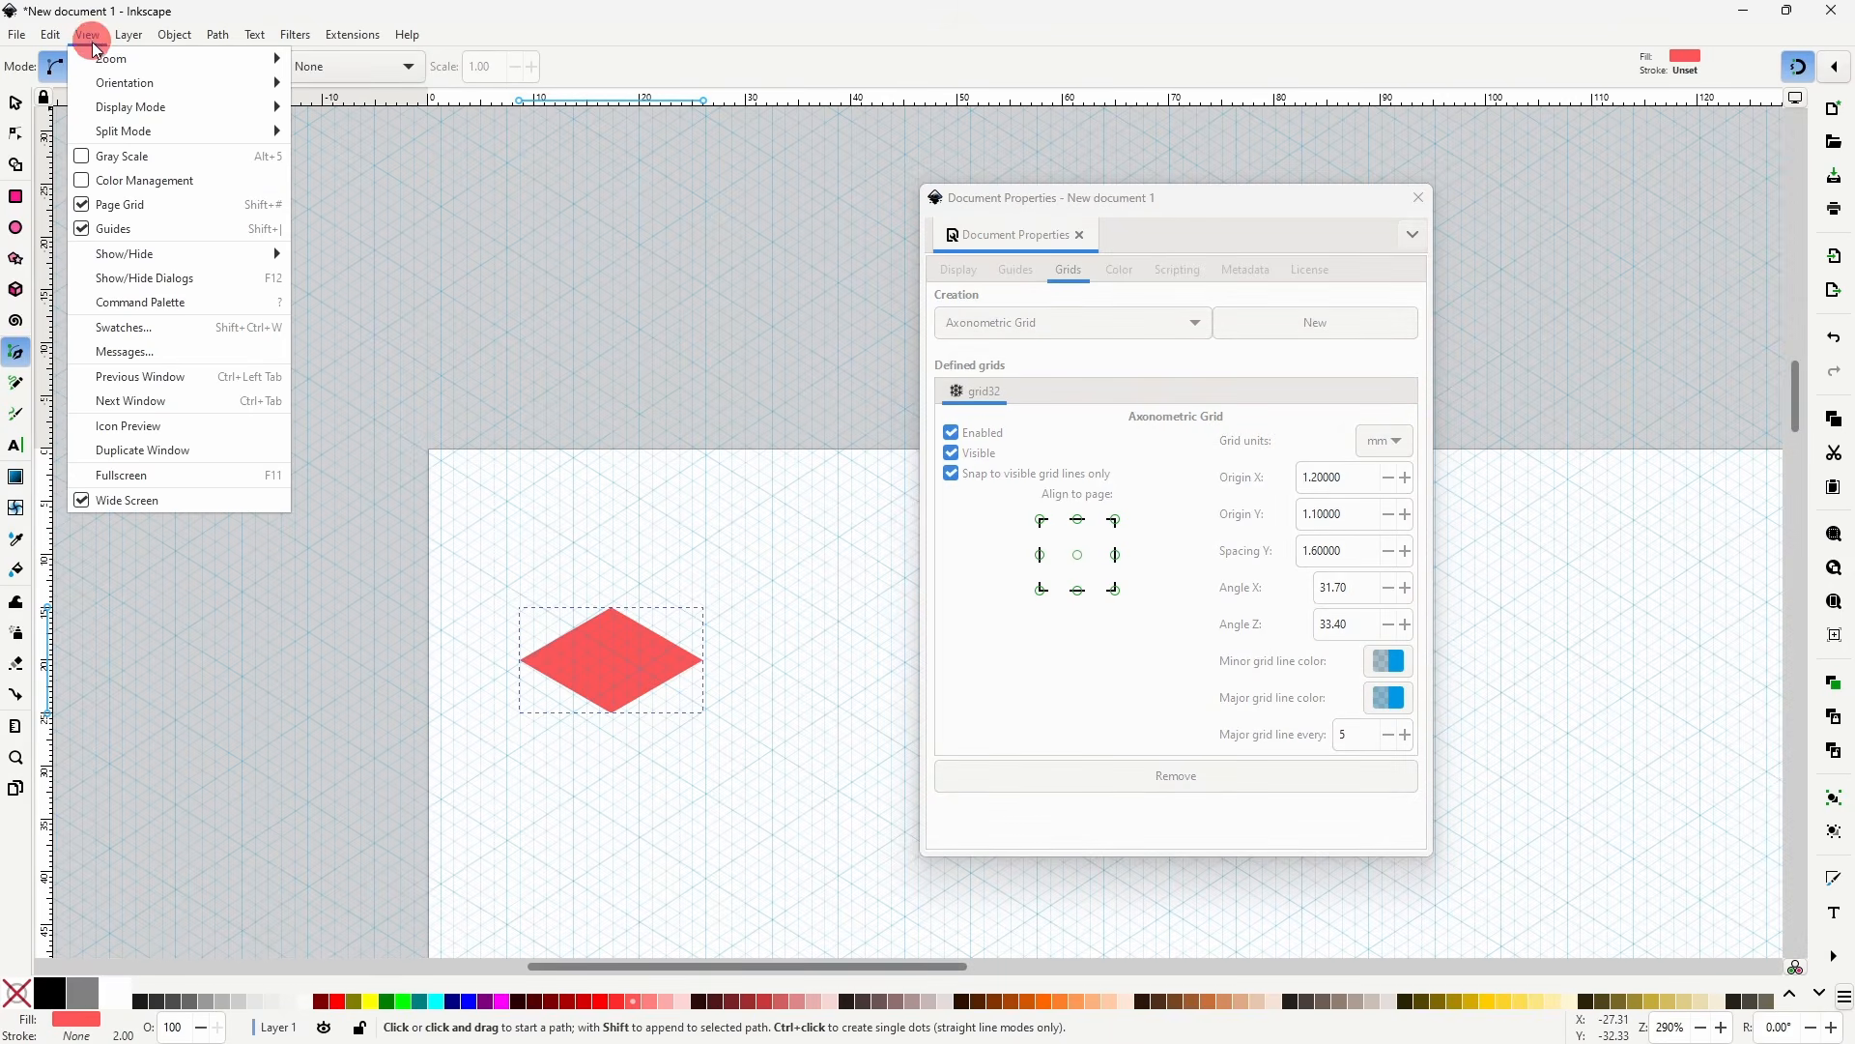
pyautogui.click(129, 217)
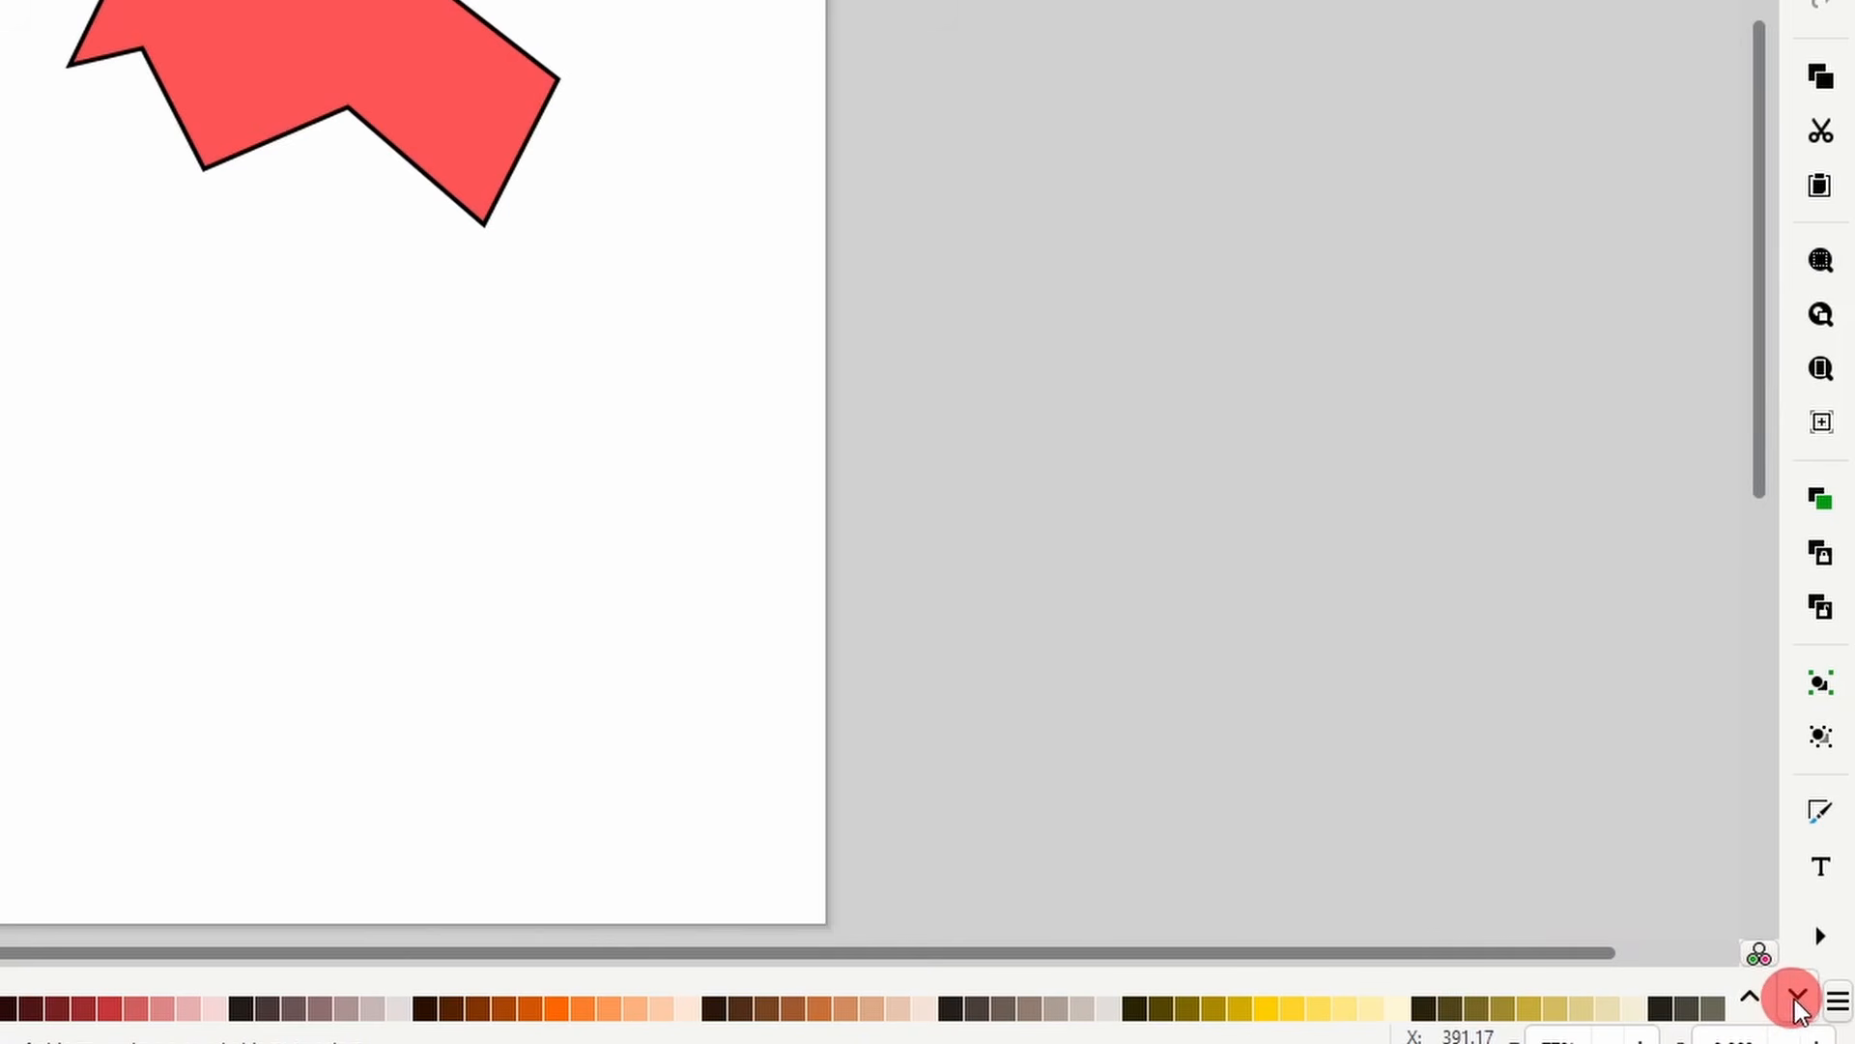
# - Browse forward and back through the rows of swatches in the color palette
pyautogui.click(1796, 999)
pyautogui.click(1796, 999)
pyautogui.click(1796, 1000)
pyautogui.click(1796, 1000)
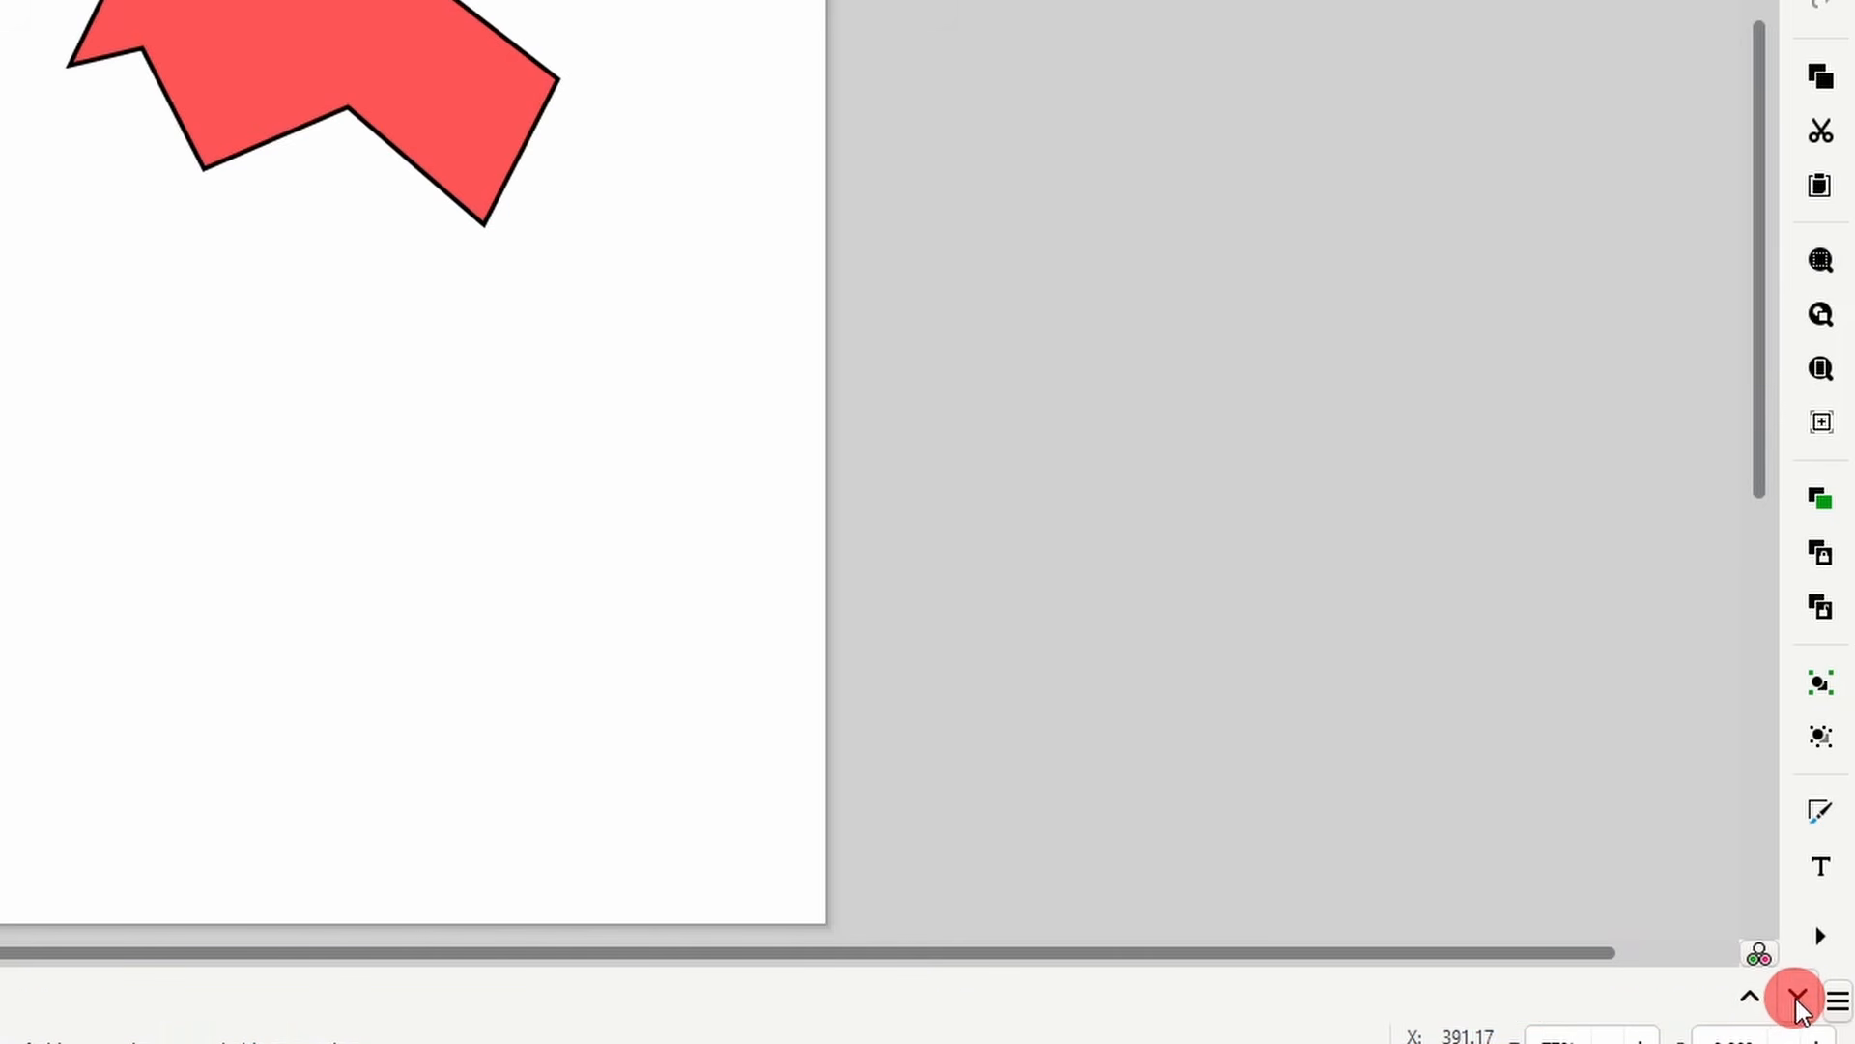
pyautogui.click(1761, 1002)
pyautogui.click(1760, 1001)
pyautogui.click(1760, 1001)
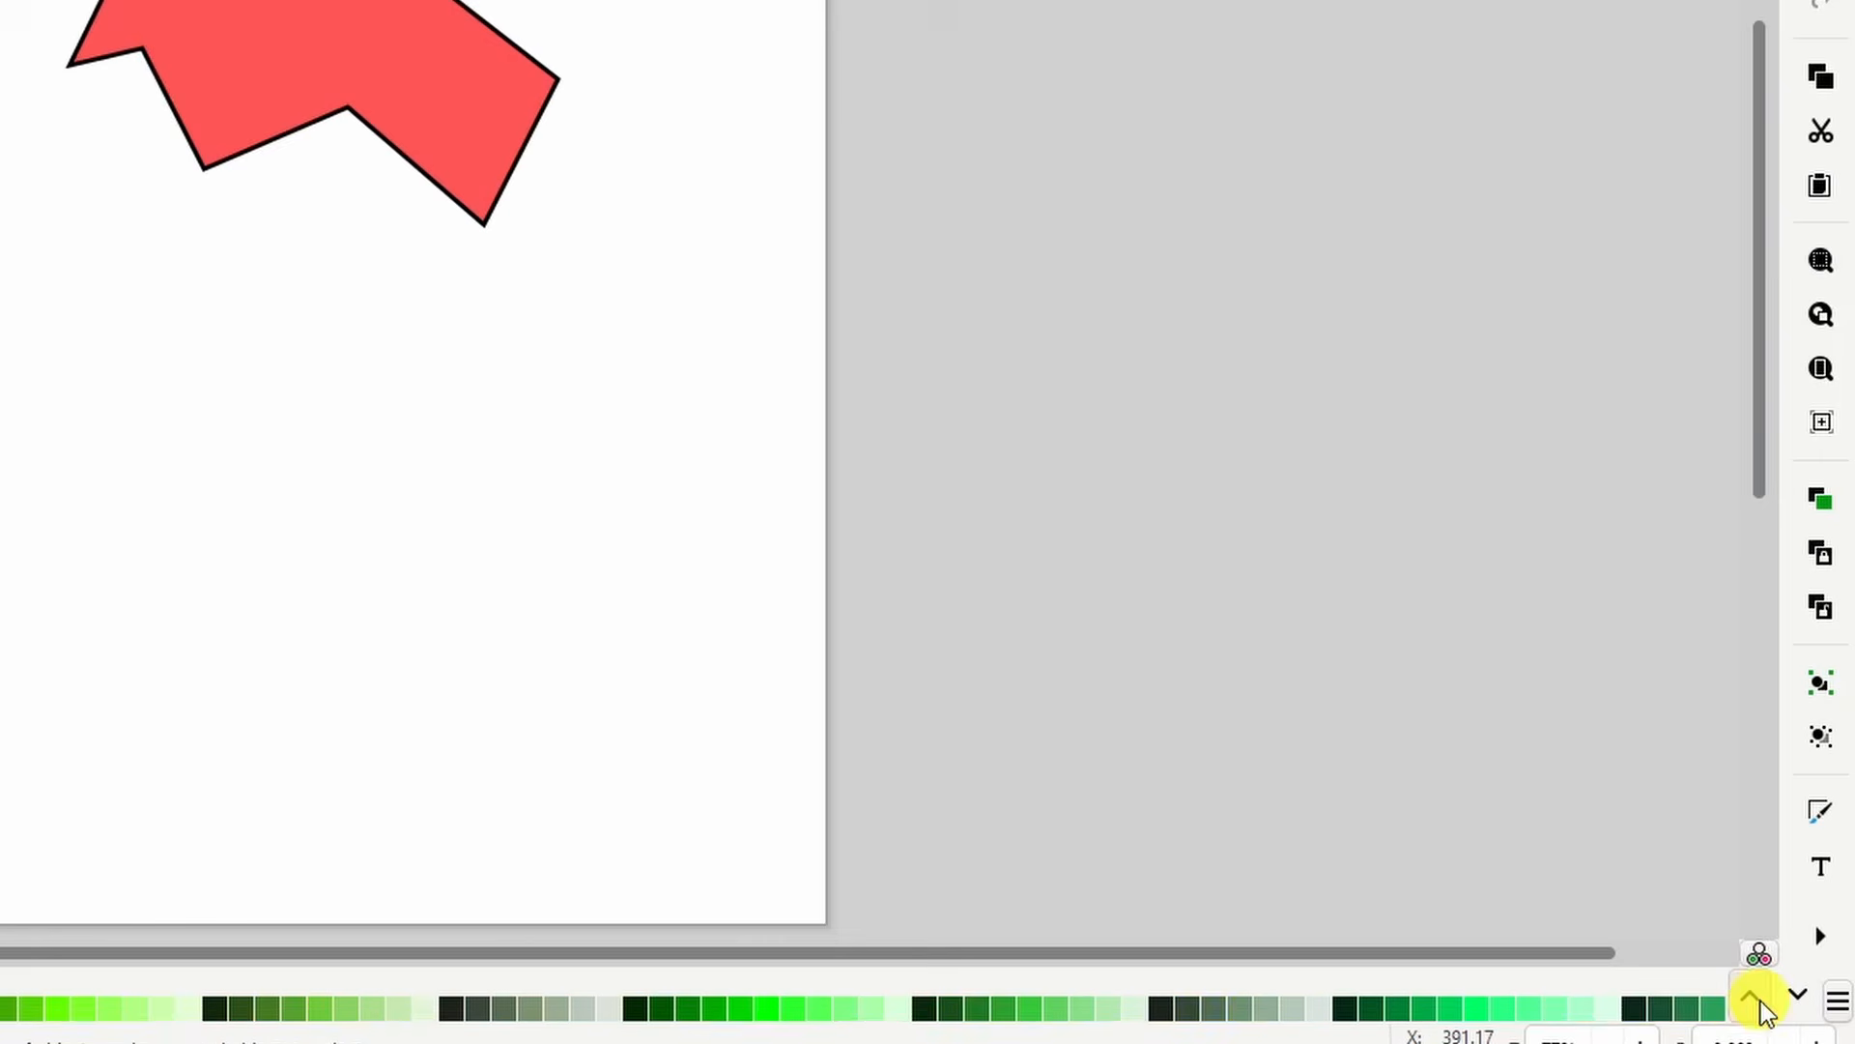
pyautogui.click(1761, 1001)
pyautogui.click(1790, 1005)
# - Try the Greens and Tango icons swatch palettes, and return to the Inkscape default palette
pyautogui.click(1836, 1001)
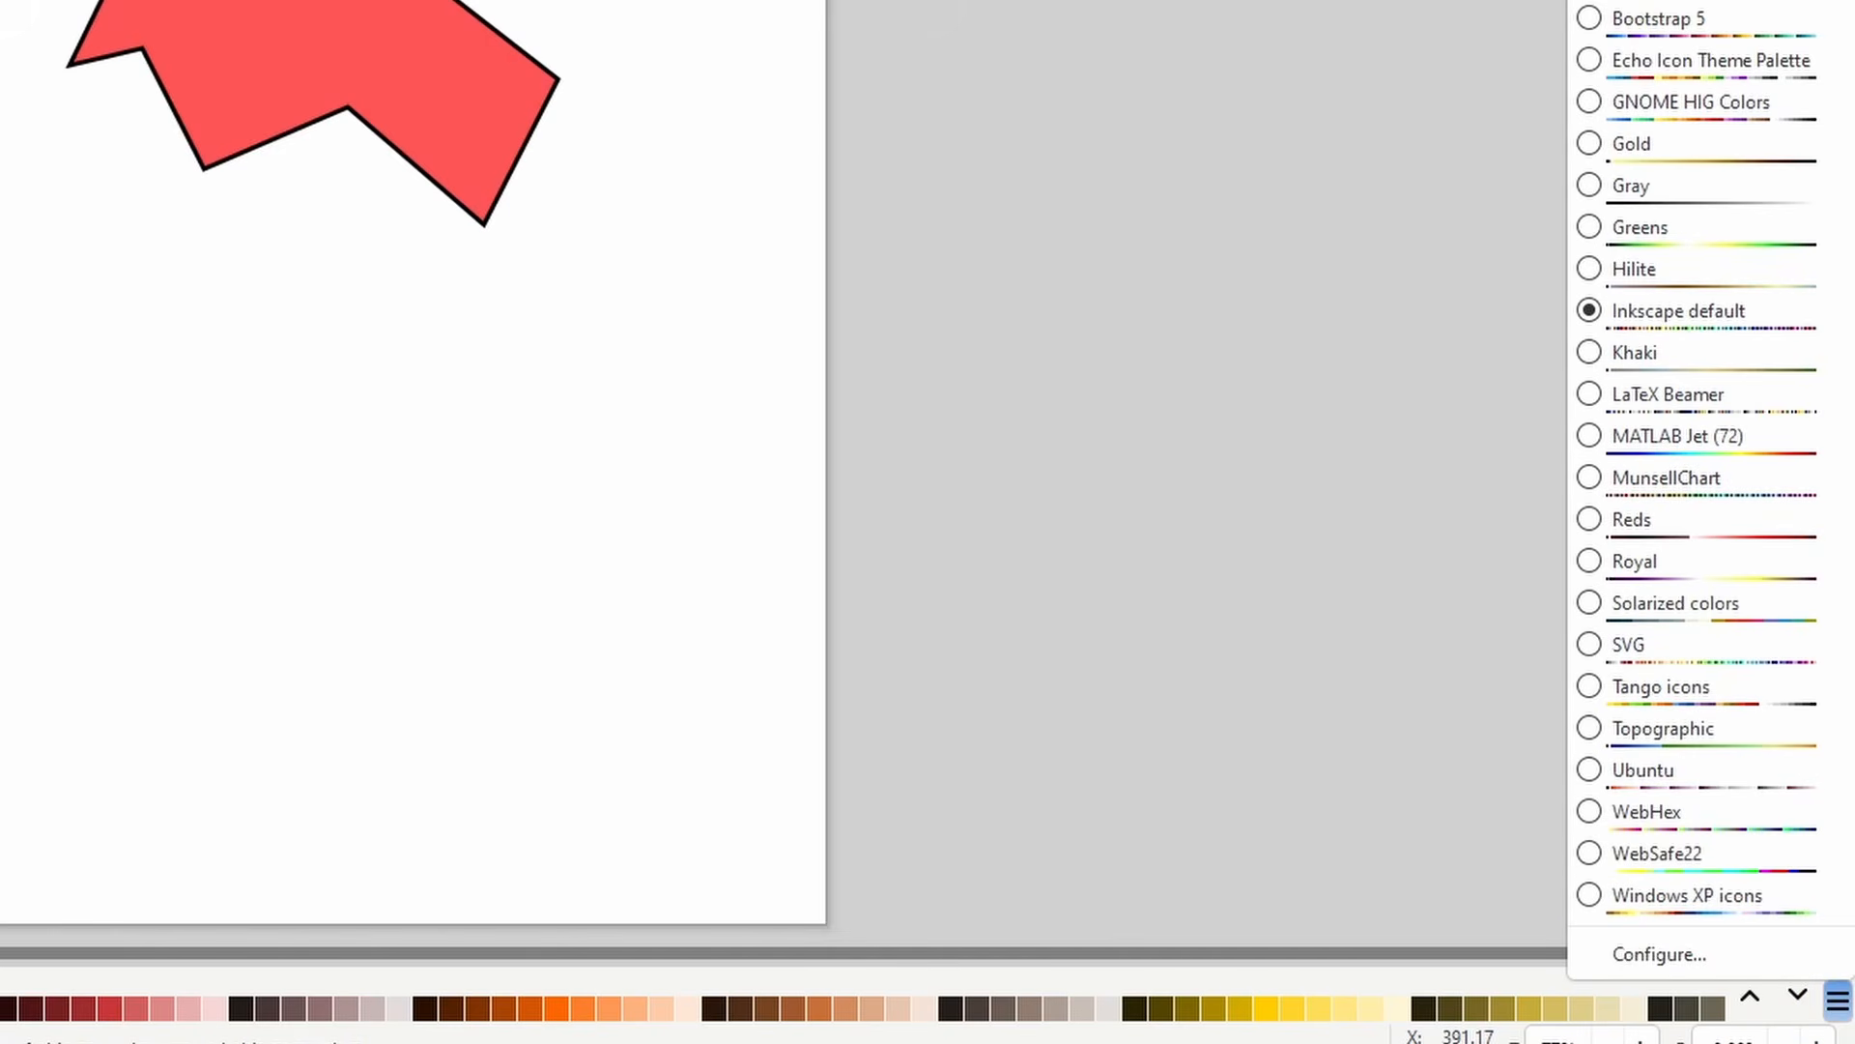
pyautogui.click(1660, 220)
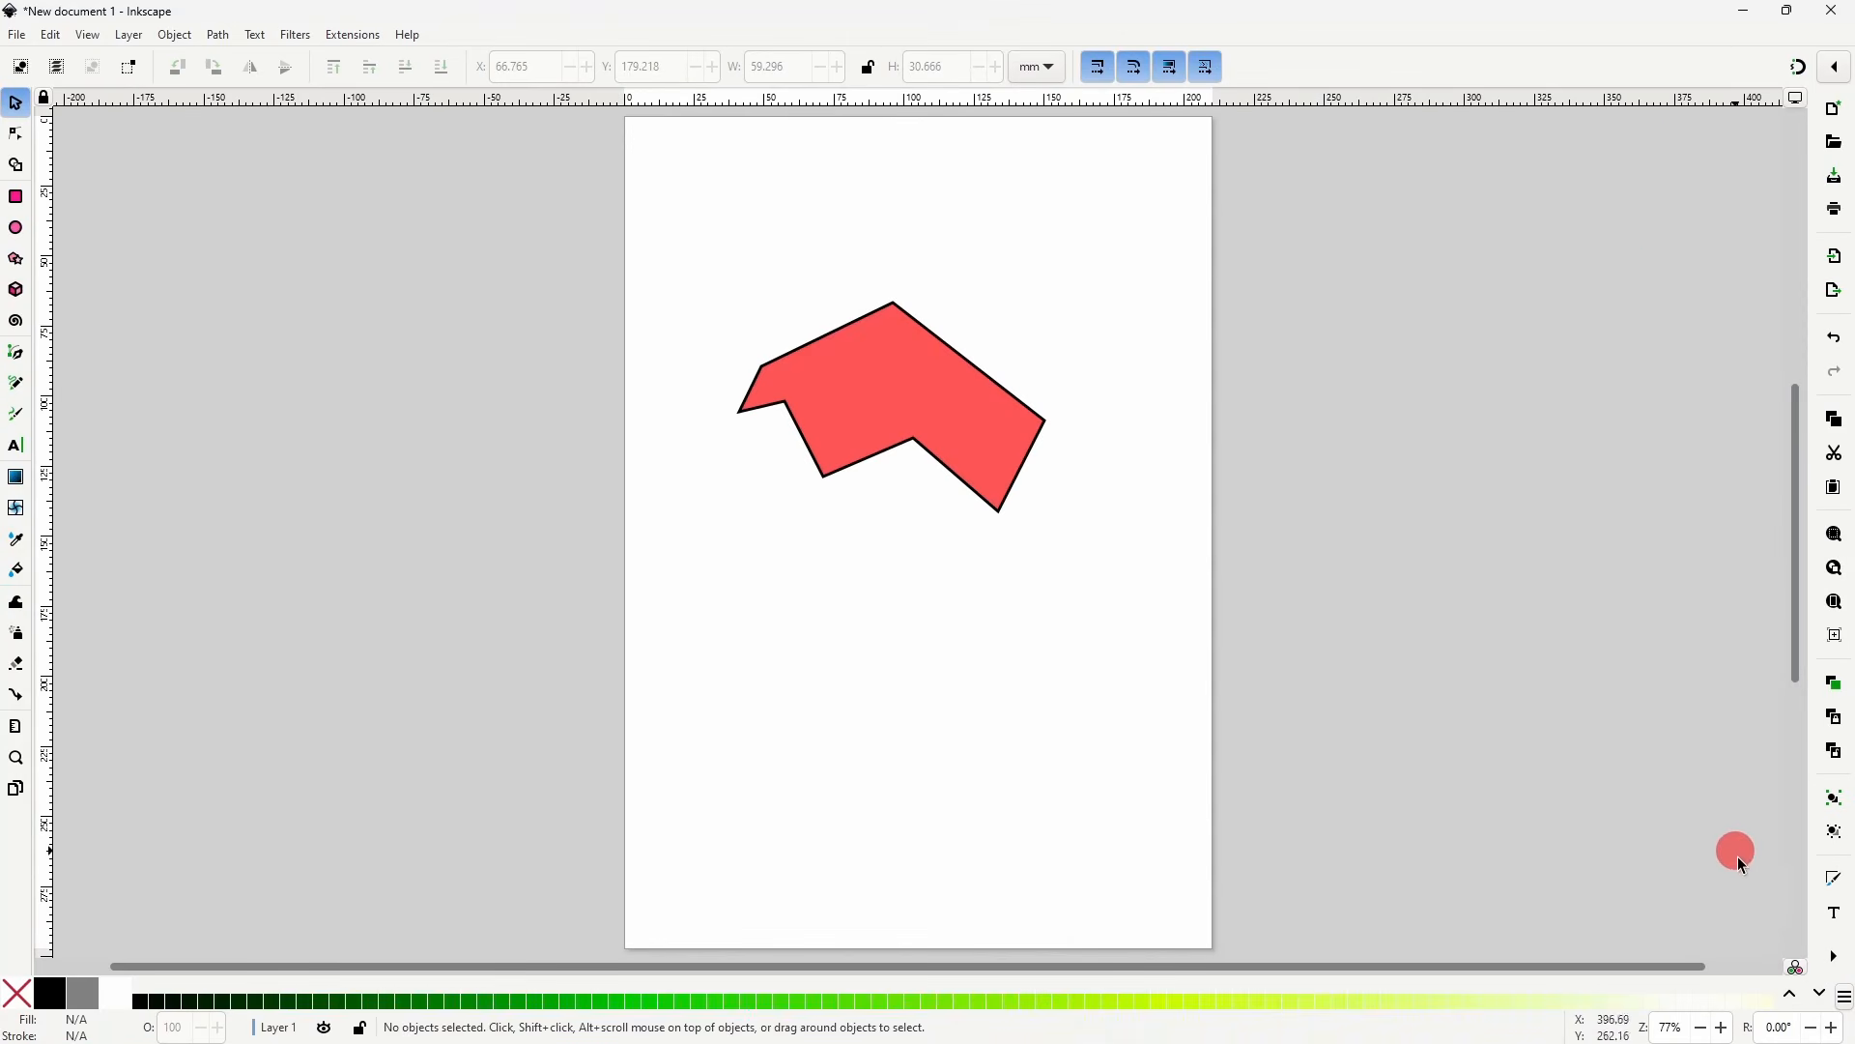
pyautogui.click(1841, 1001)
pyautogui.click(1751, 798)
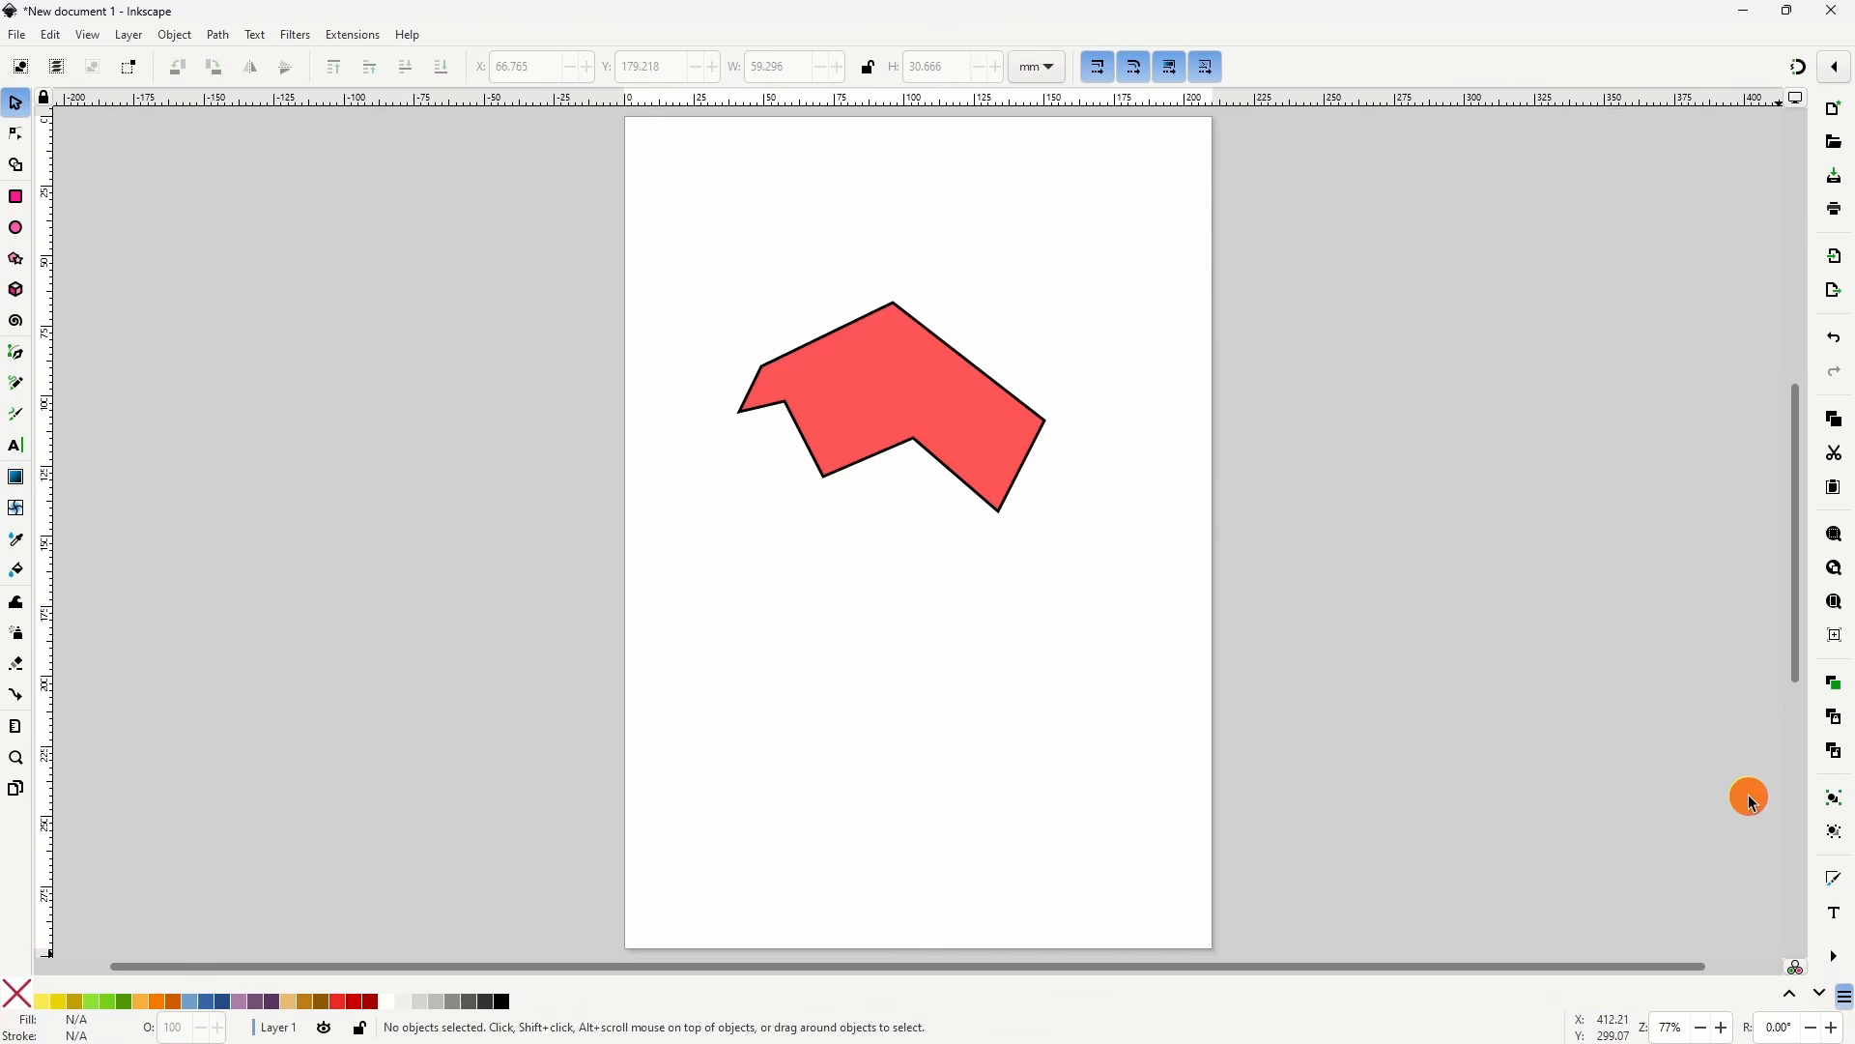
pyautogui.click(1846, 1000)
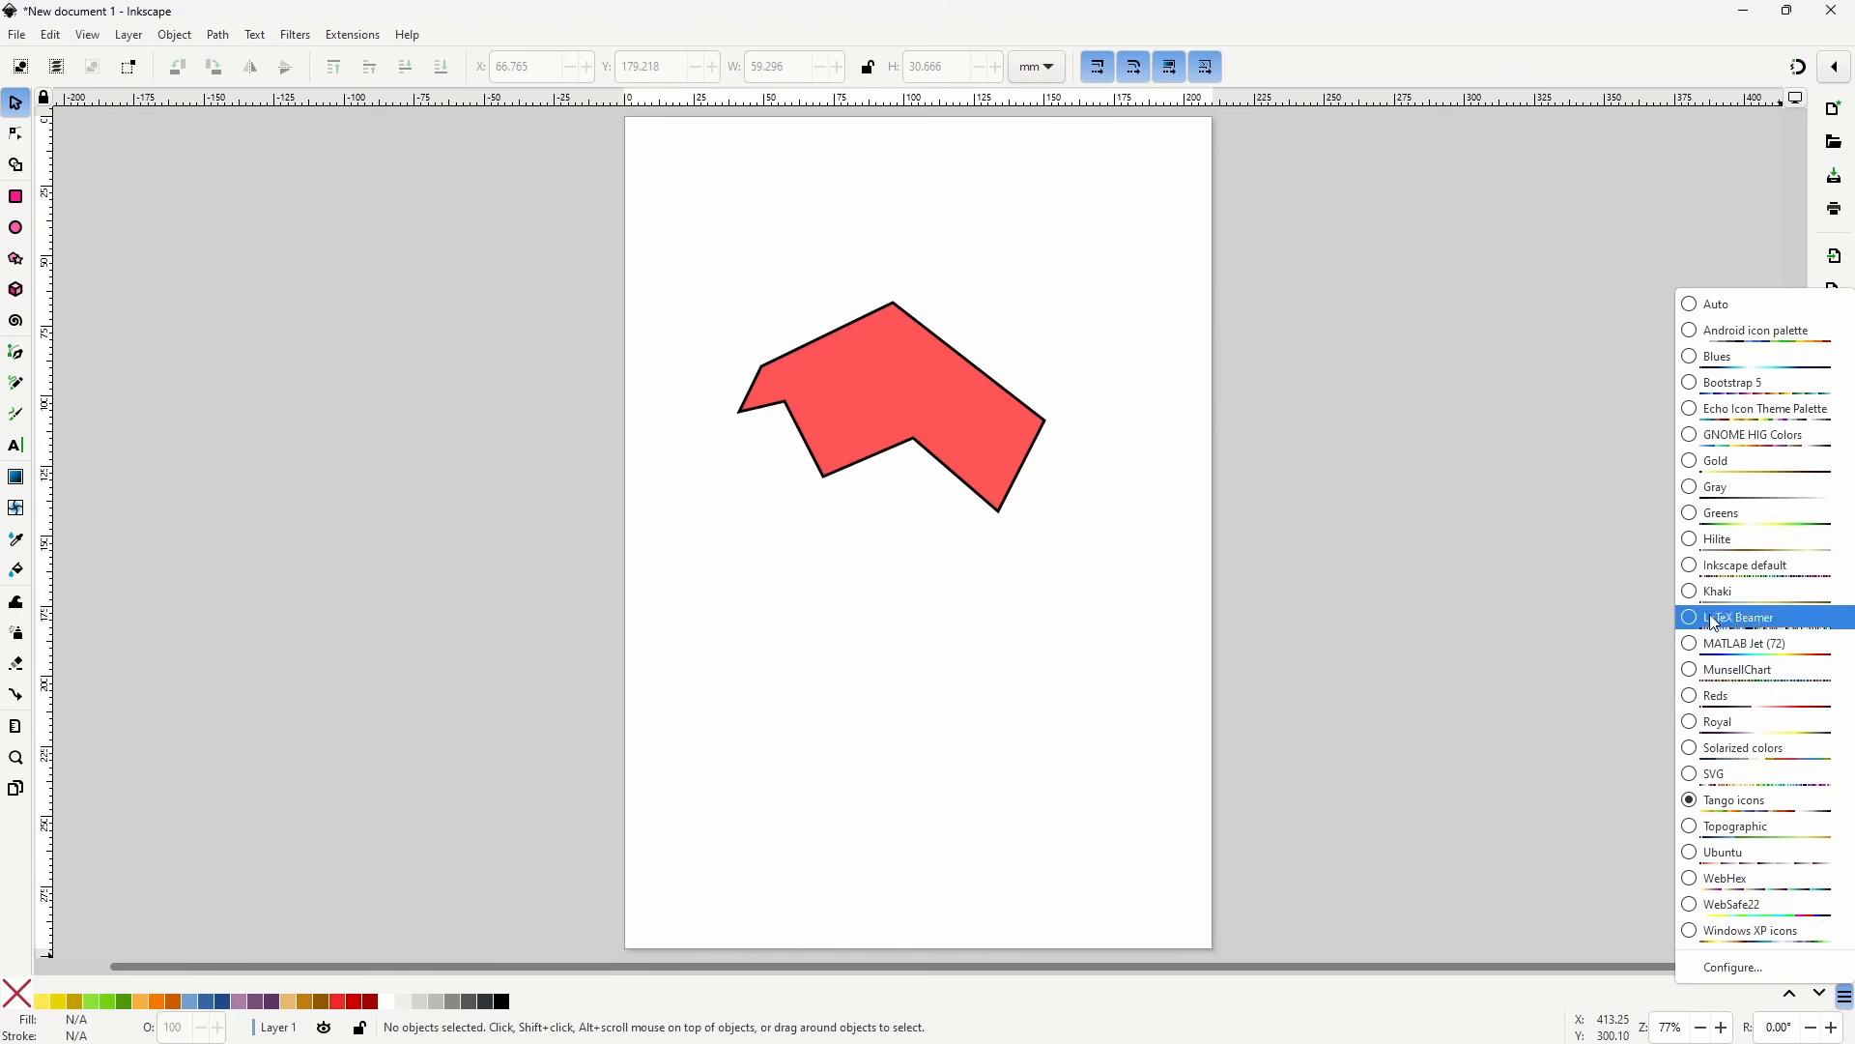
pyautogui.click(1708, 568)
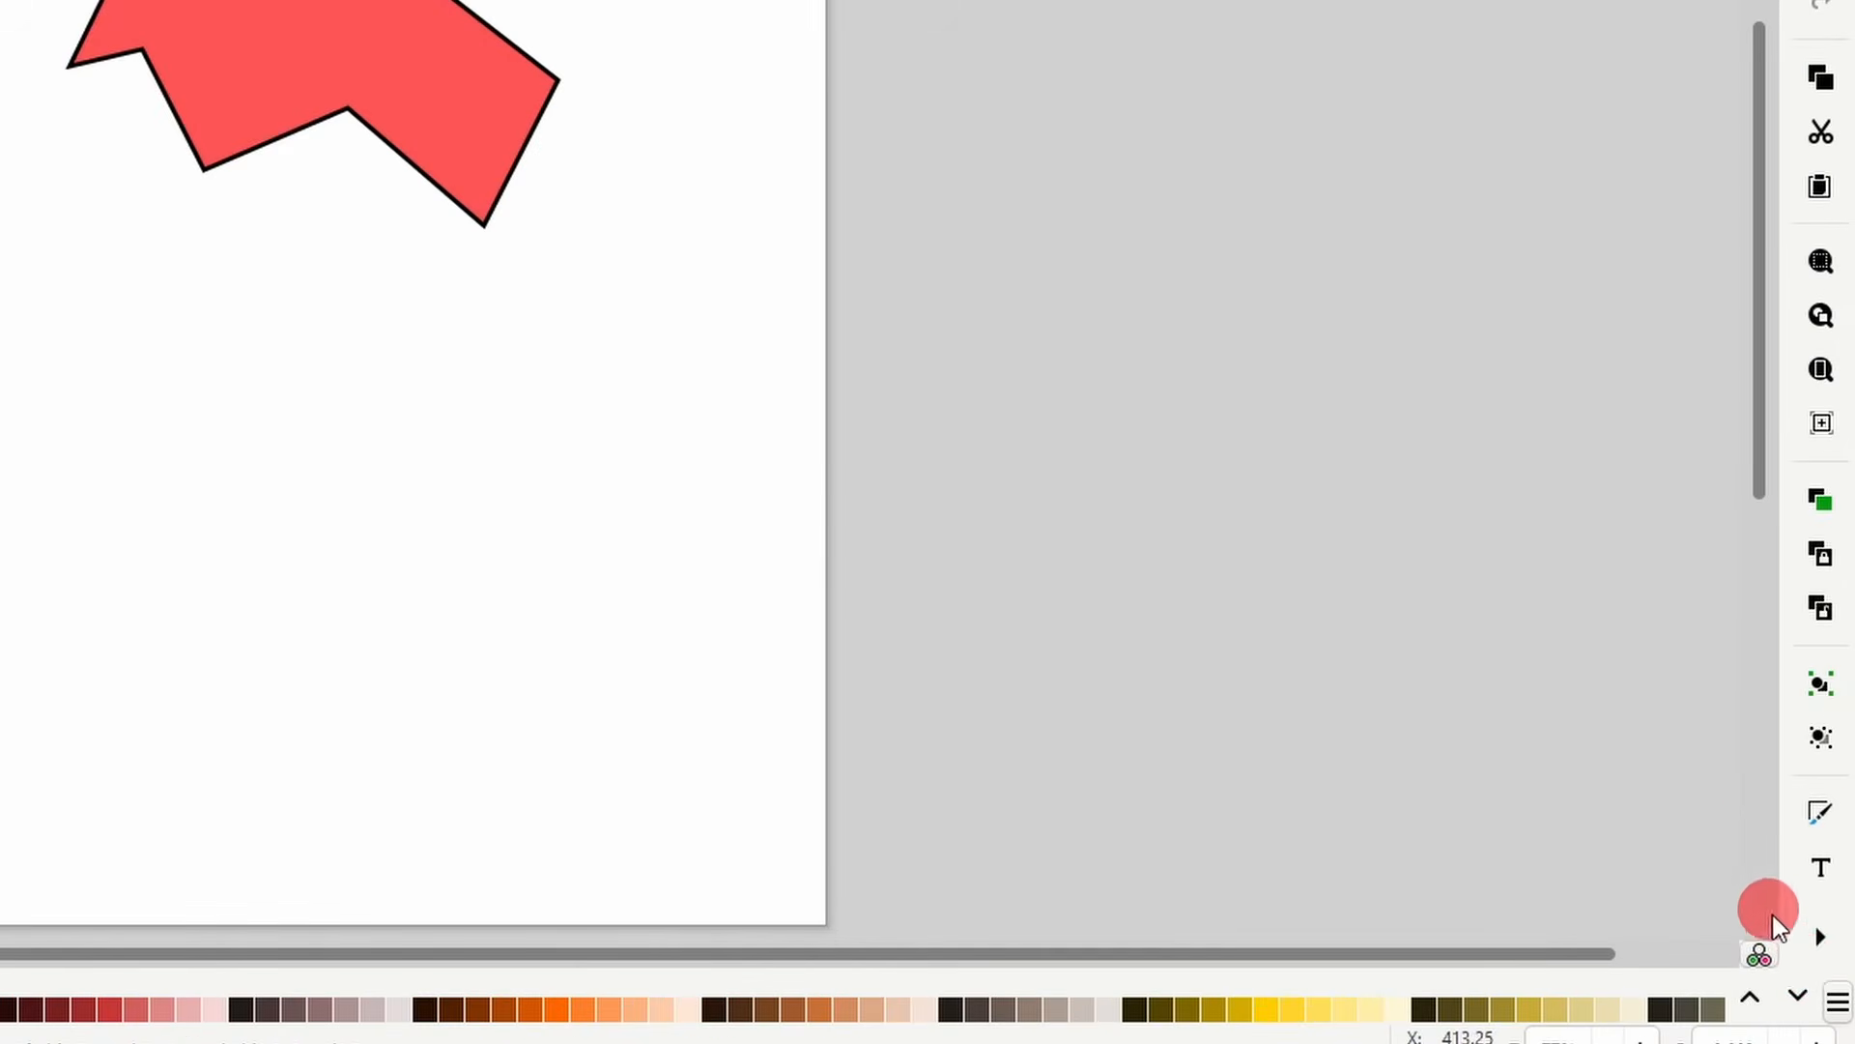
# - Try the palette's tile size, aspect, stretch-to-fill and border settings, returning each one to its original value
pyautogui.click(1846, 997)
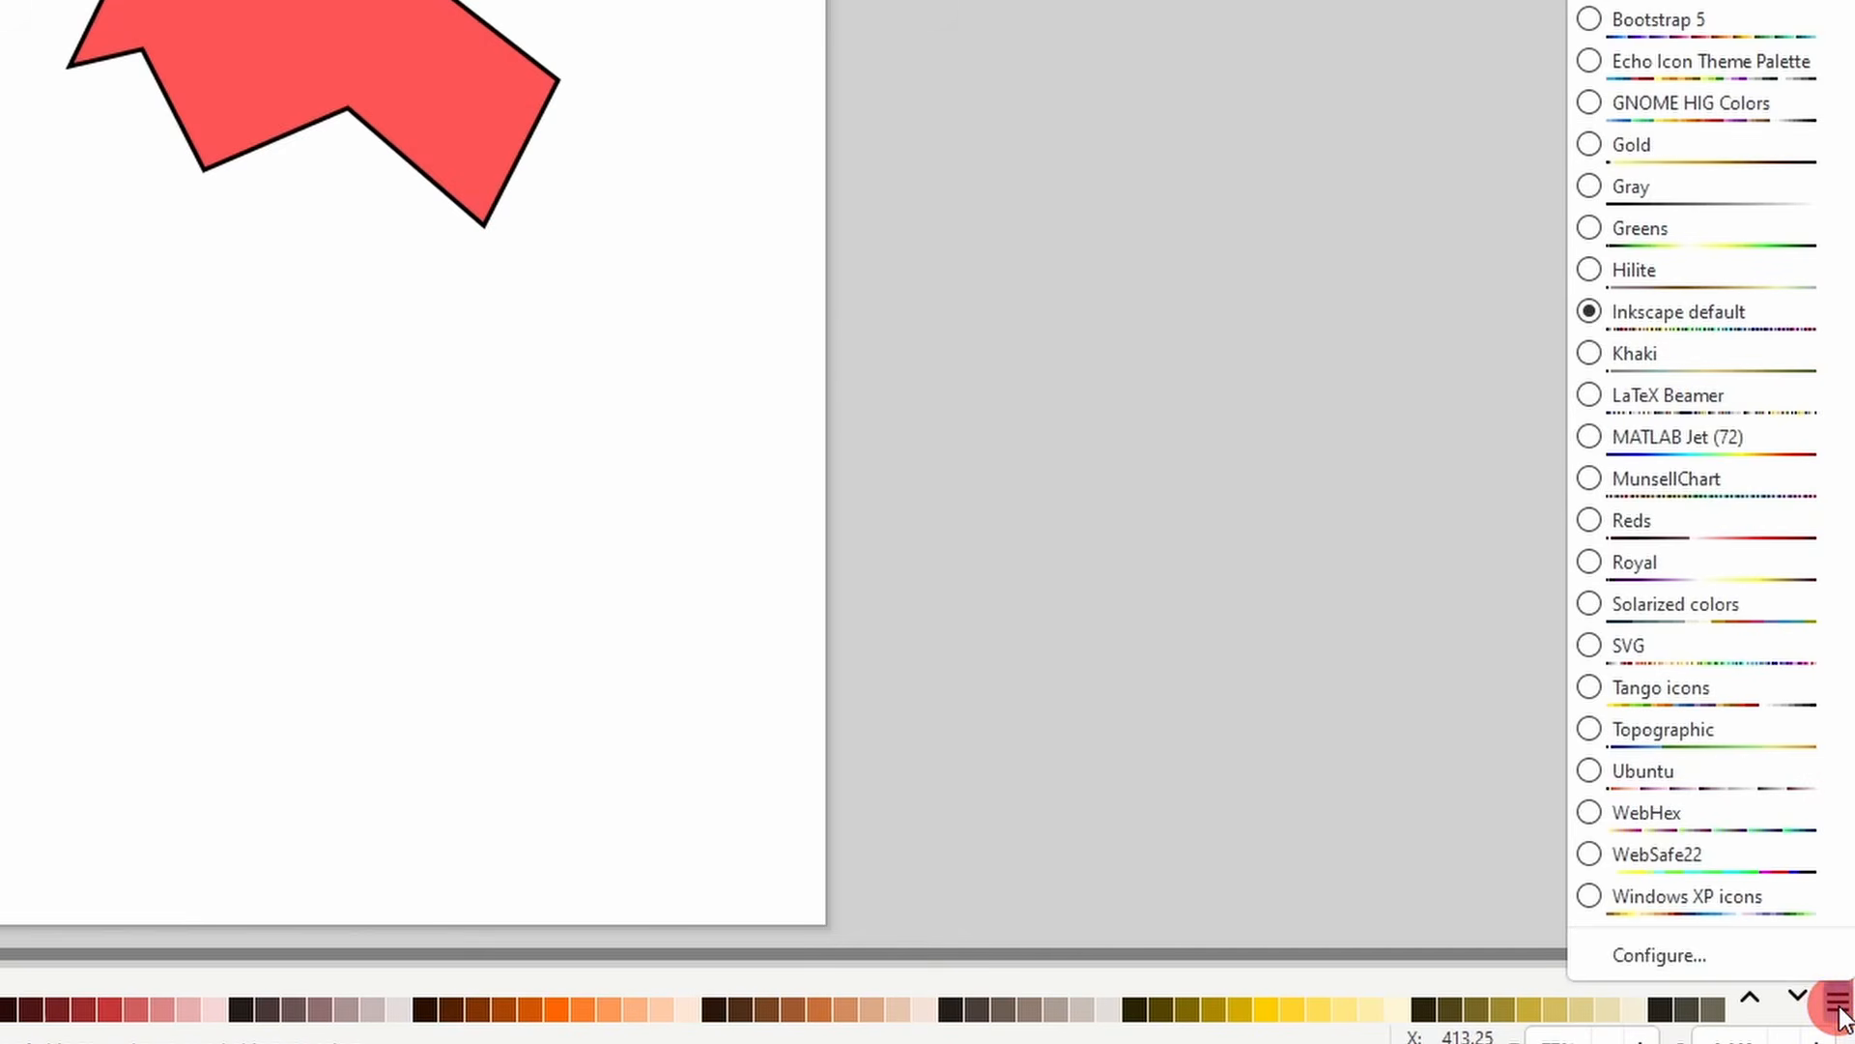
pyautogui.click(1655, 950)
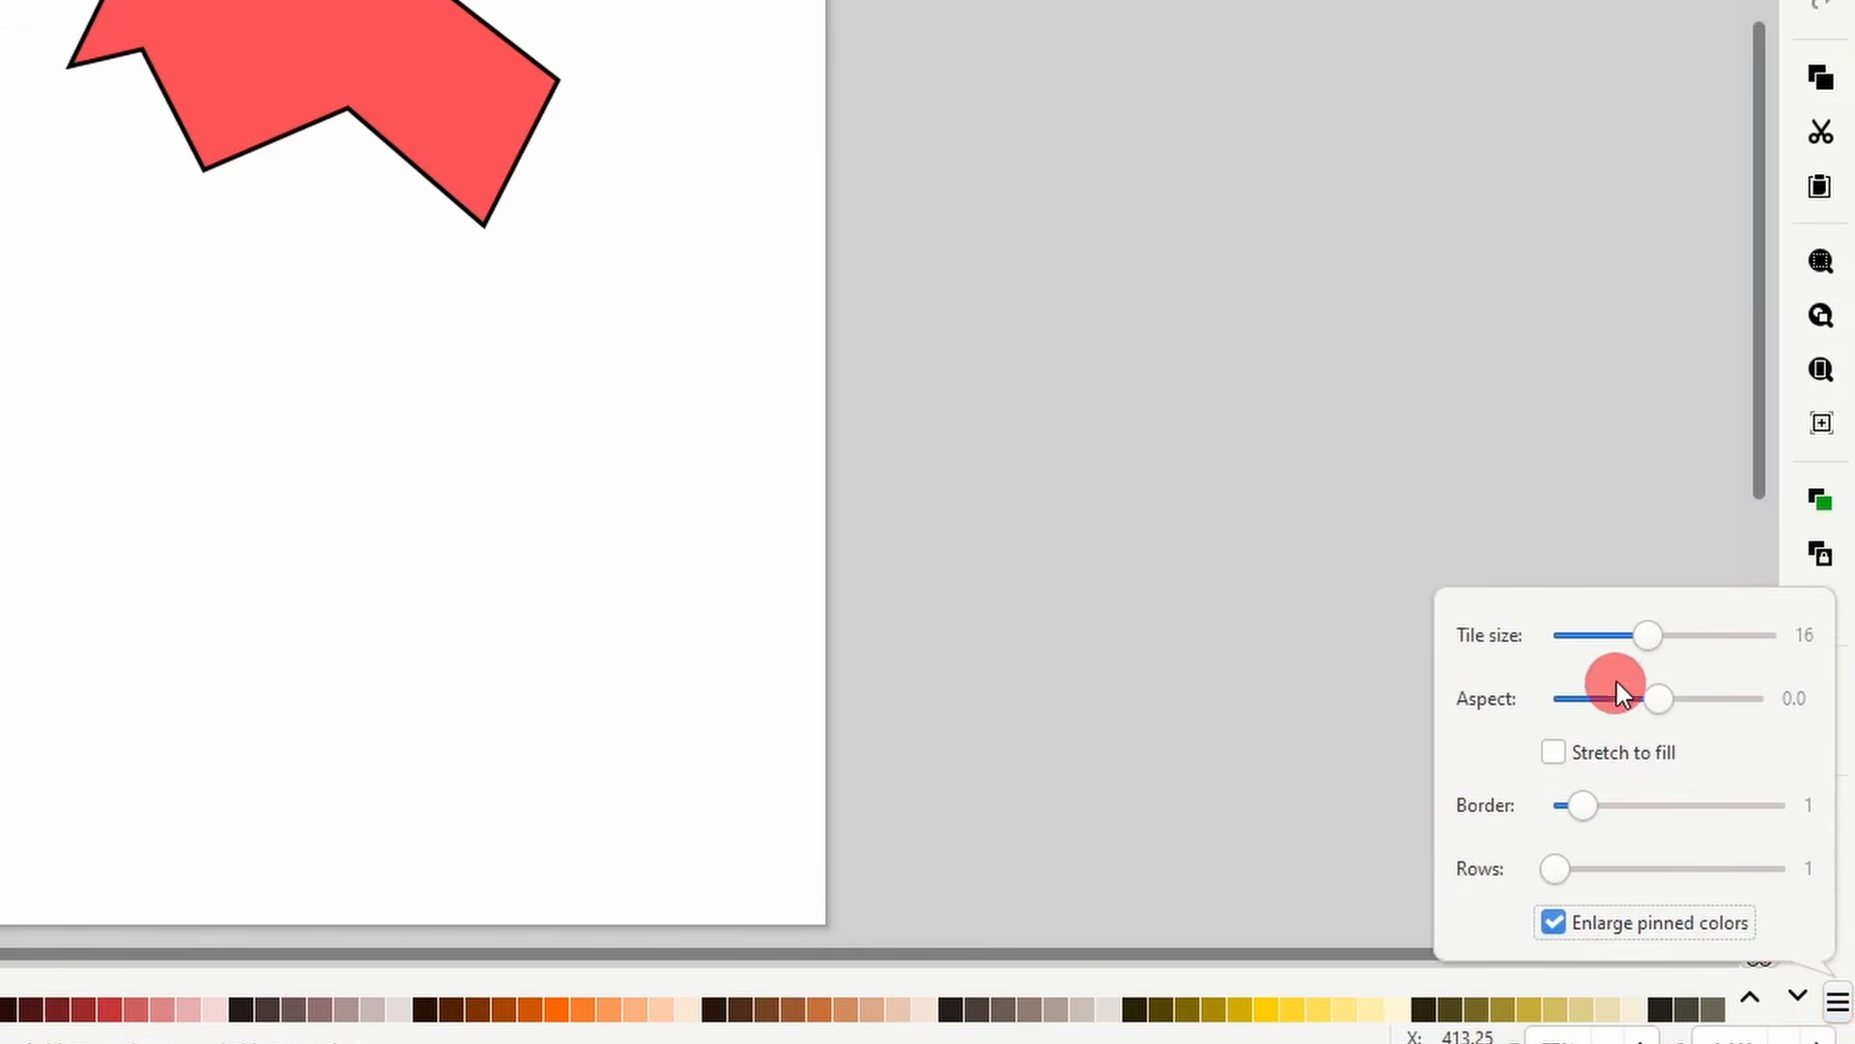
pyautogui.moveTo(1645, 640)
pyautogui.mouseDown()
pyautogui.moveTo(1738, 644)
pyautogui.moveTo(1655, 638)
pyautogui.mouseUp()
pyautogui.moveTo(1661, 702)
pyautogui.mouseDown()
pyautogui.moveTo(1621, 703)
pyautogui.moveTo(1726, 710)
pyautogui.moveTo(1666, 704)
pyautogui.mouseUp()
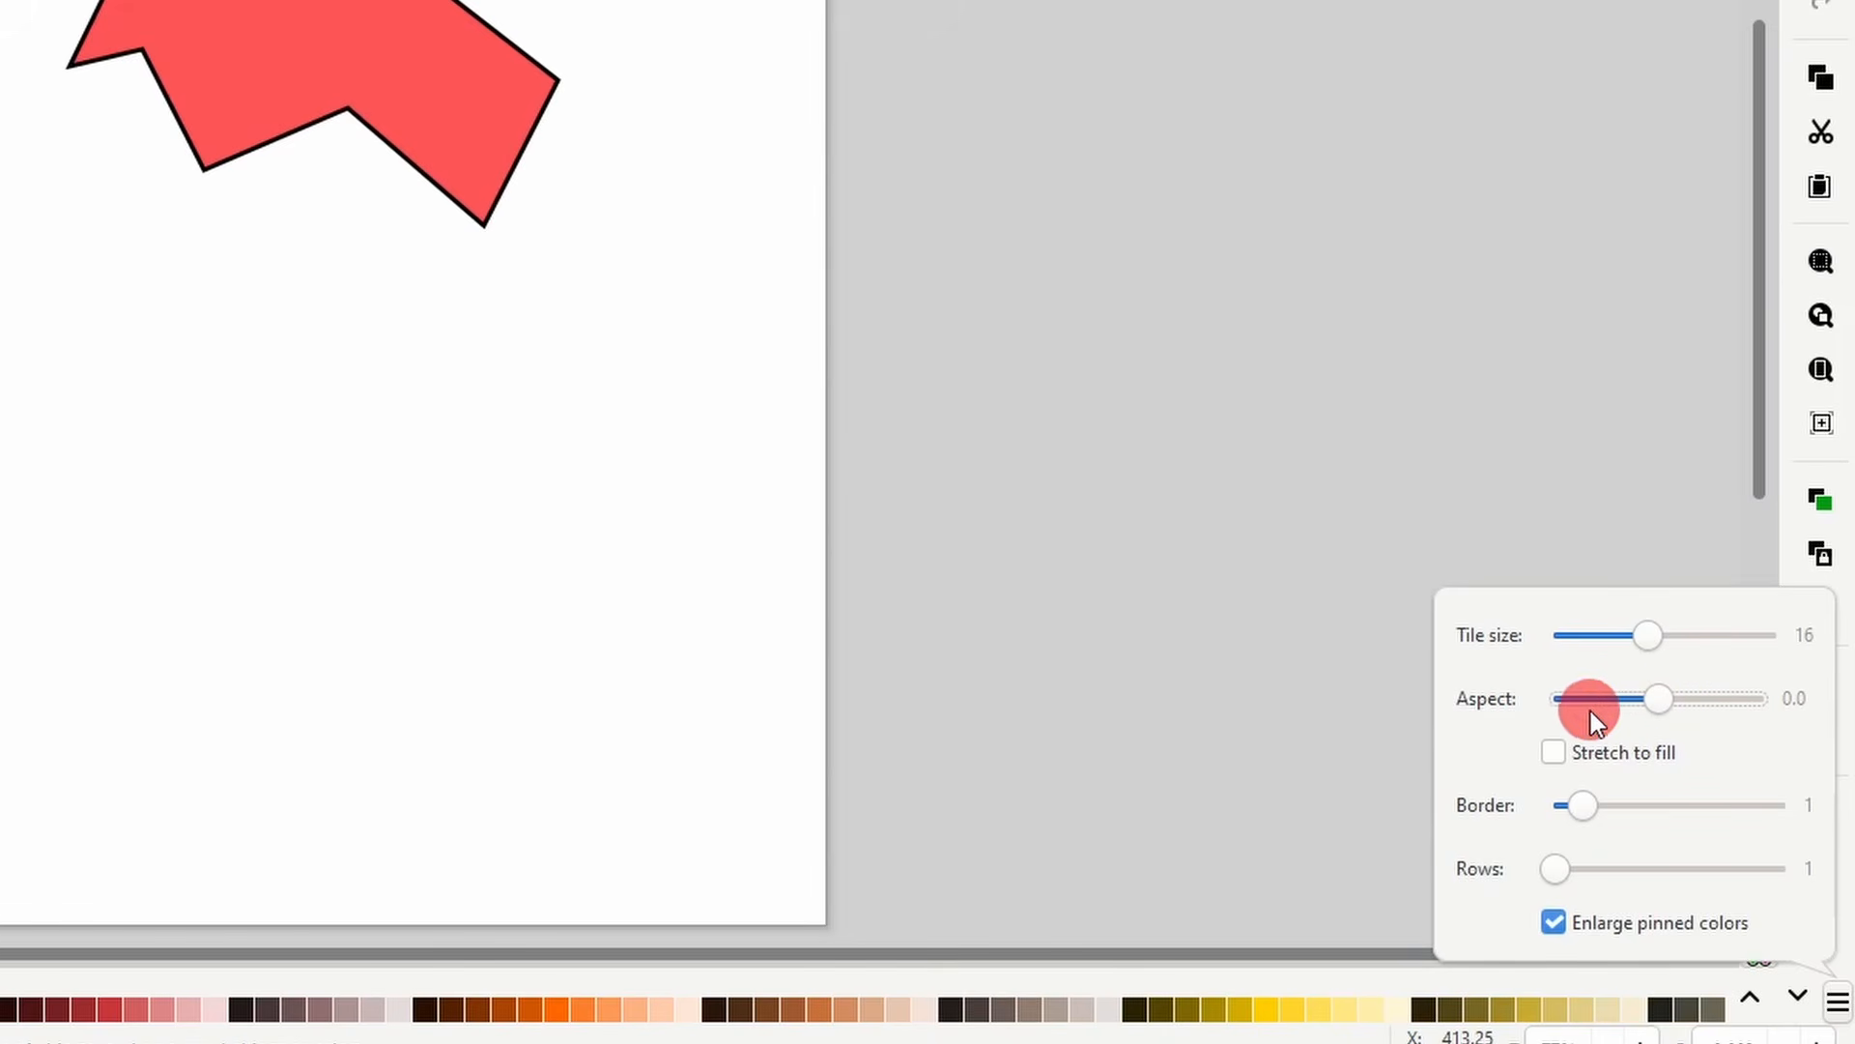
pyautogui.click(1576, 750)
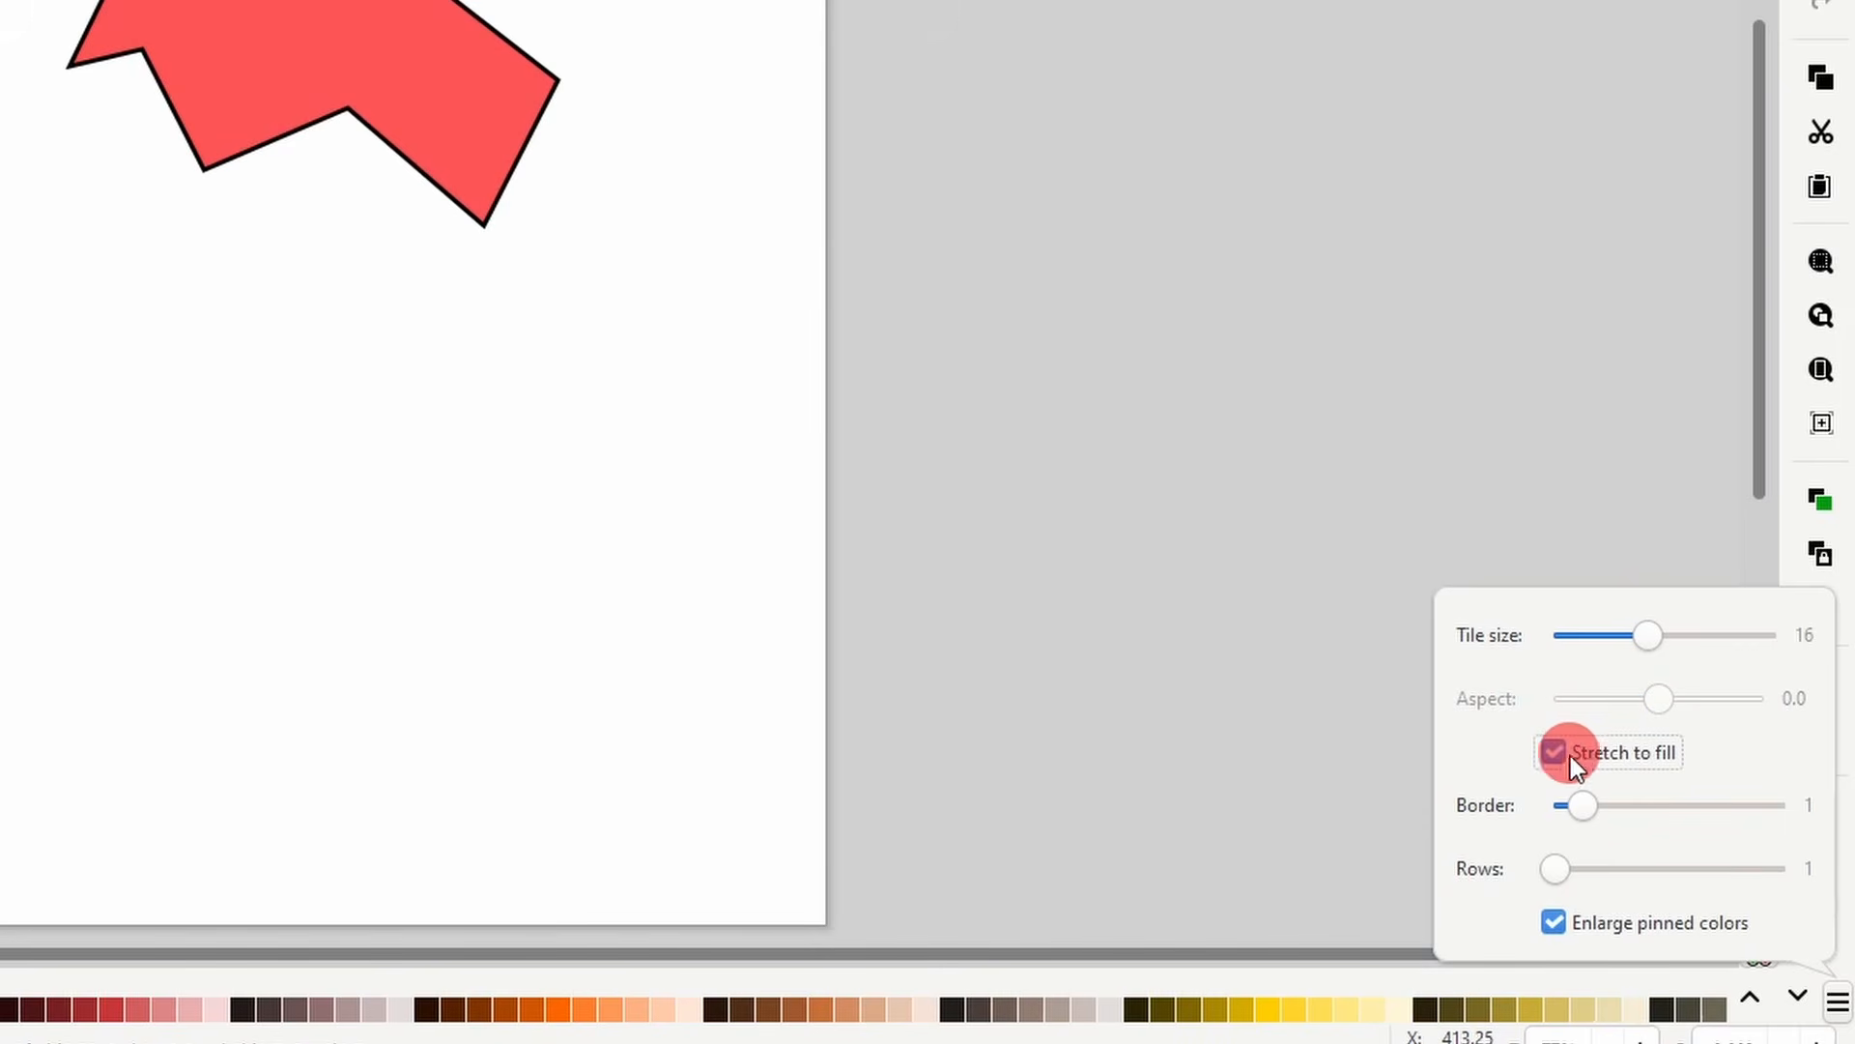
pyautogui.click(1558, 753)
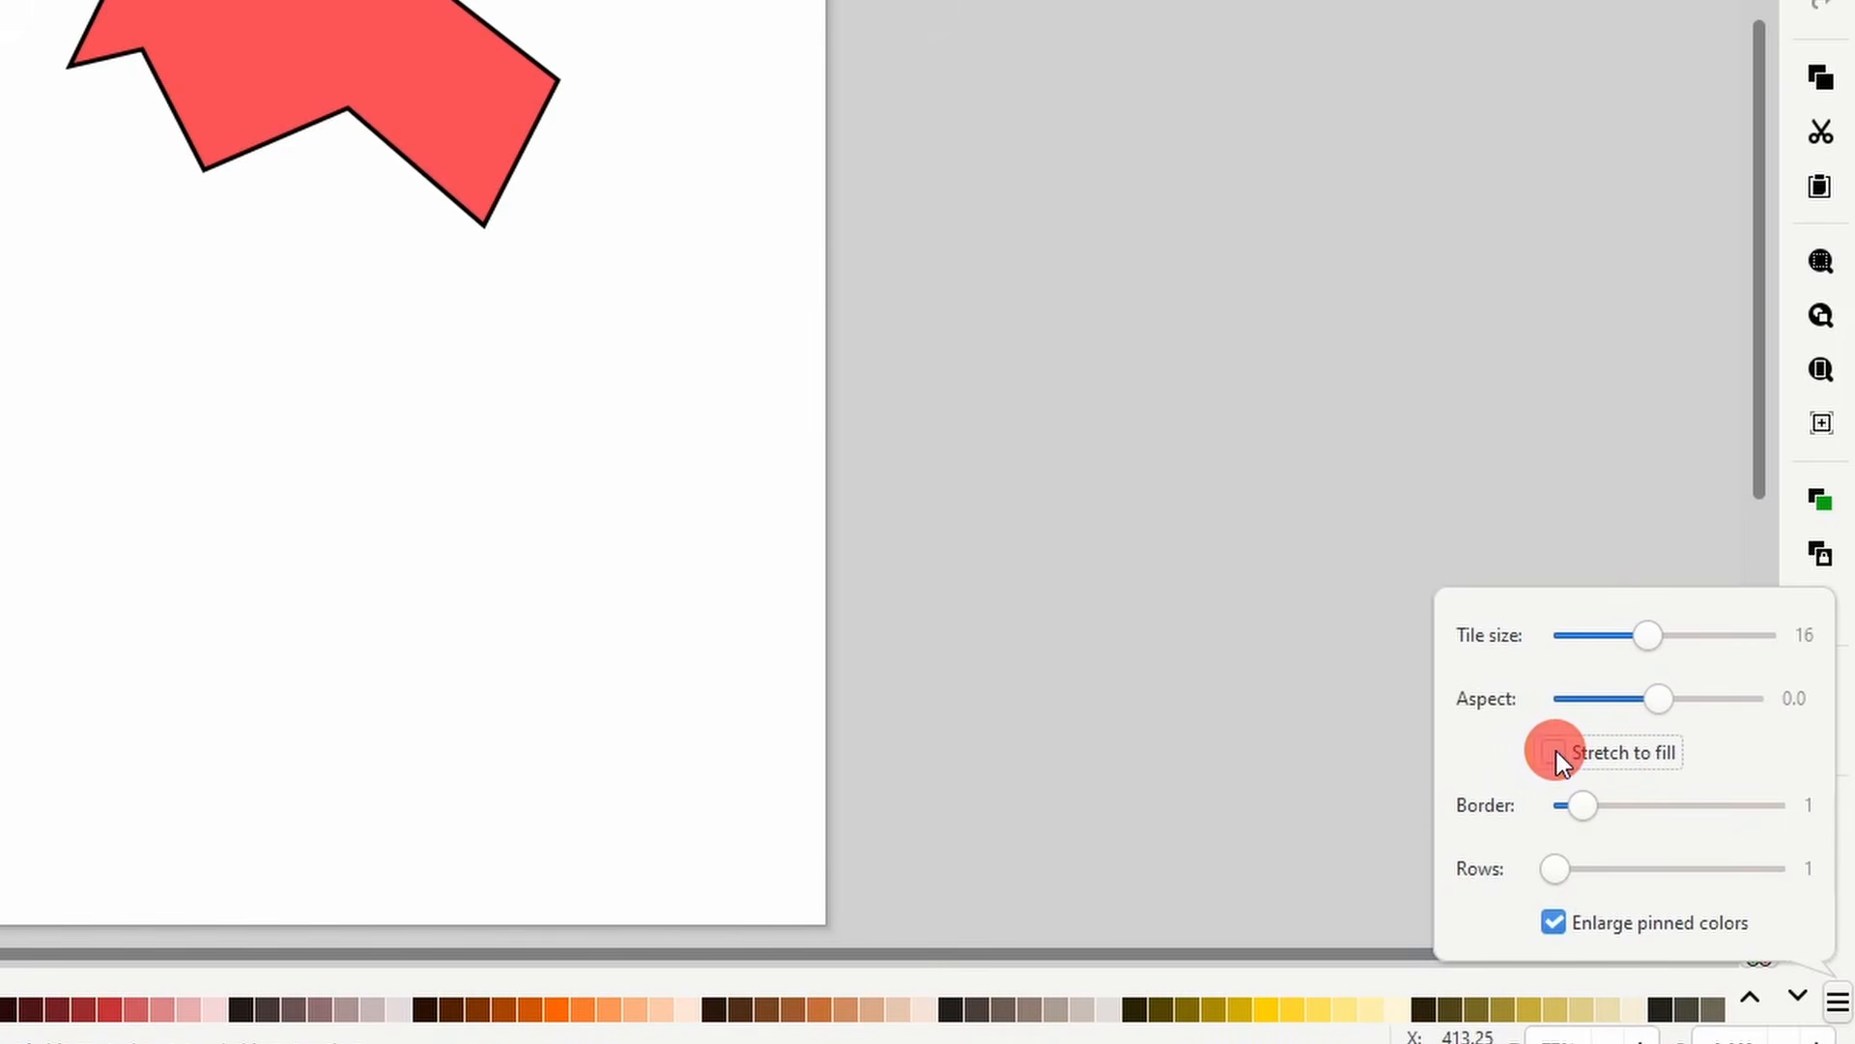
pyautogui.moveTo(1586, 808); pyautogui.dragTo(1571, 862)
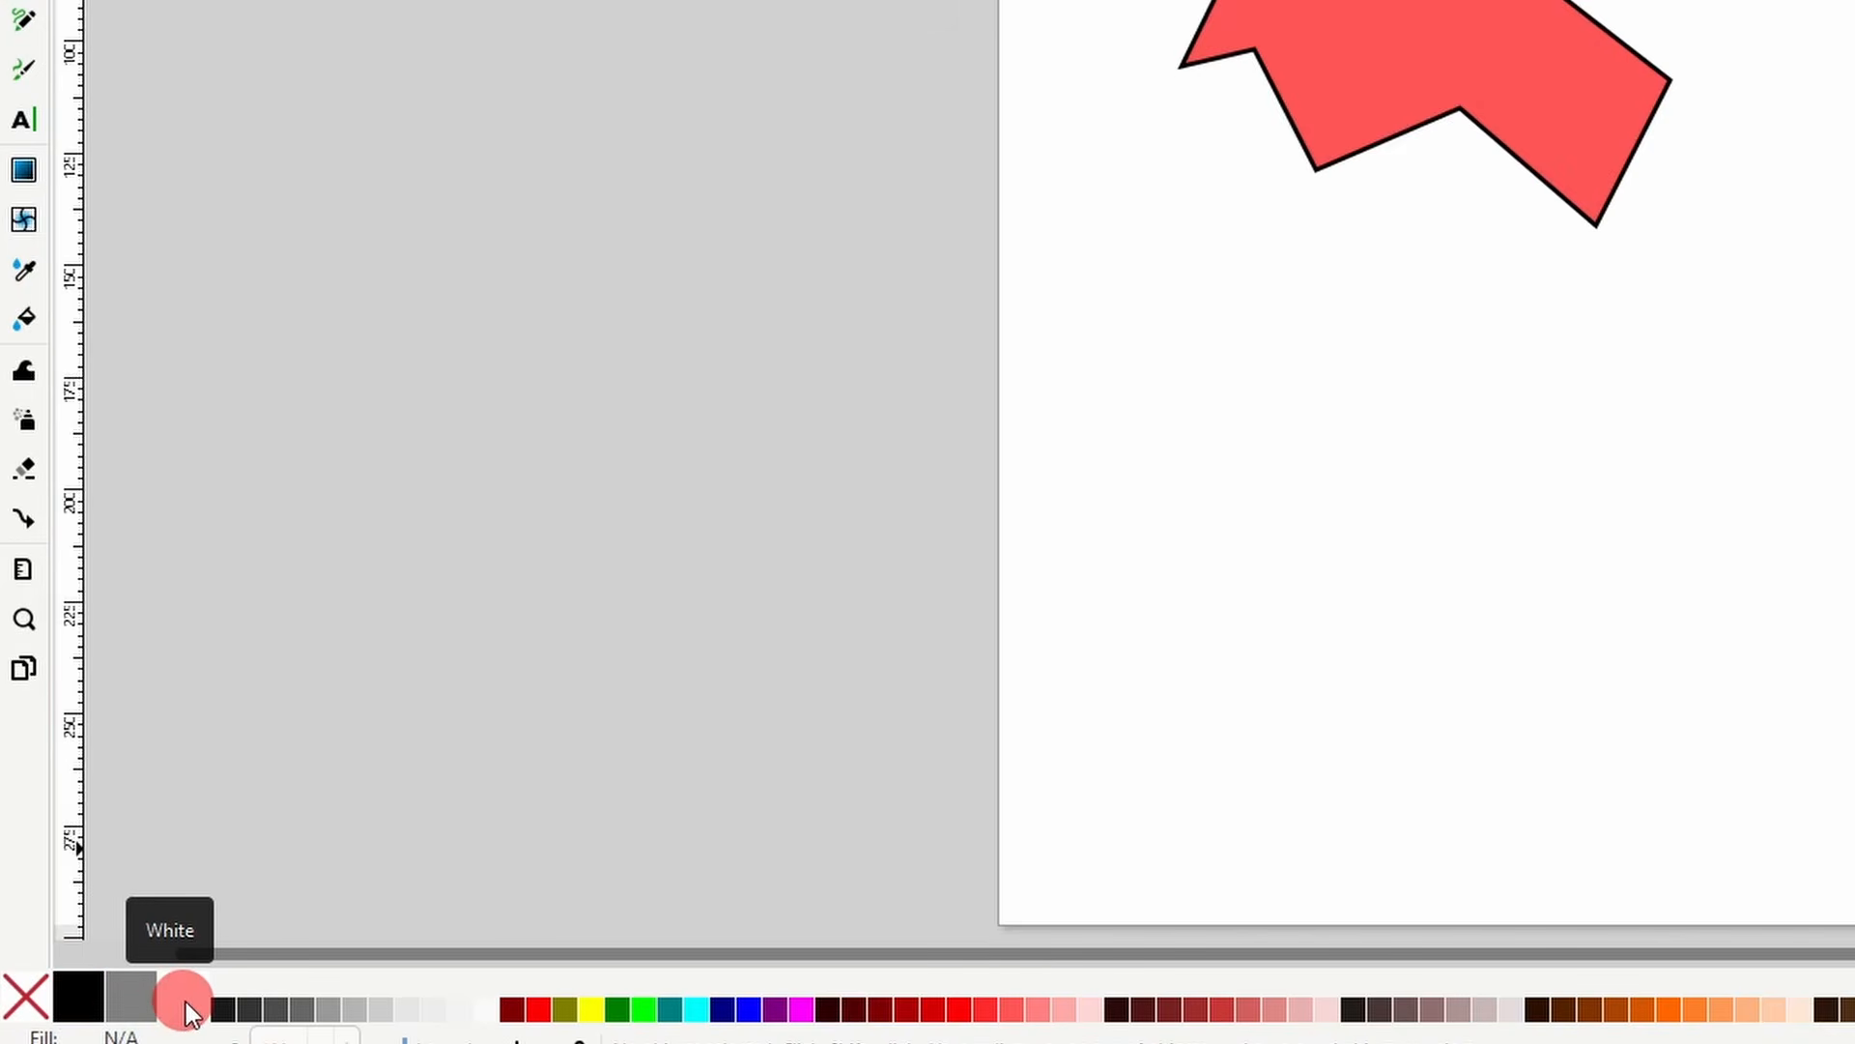
# - Pin the cyan swatch to the color palette and unpin it again
pyautogui.rightClick(703, 1008)
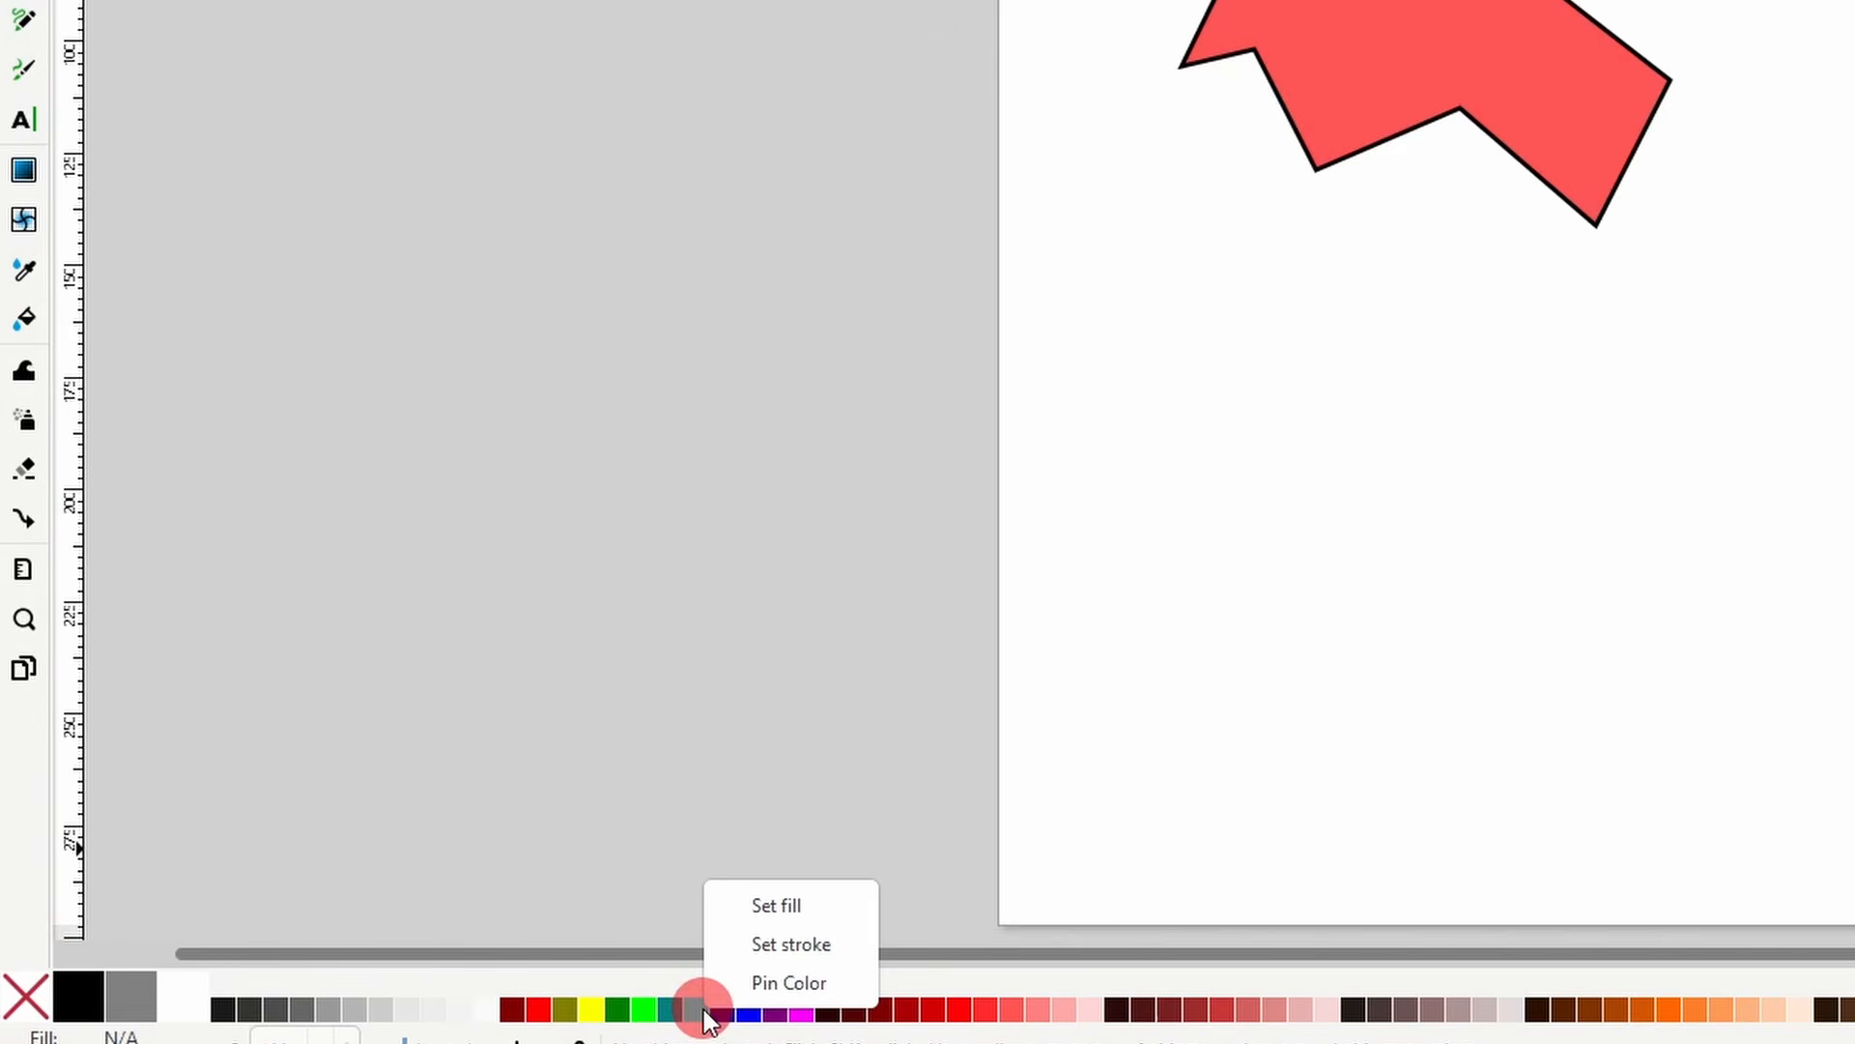
pyautogui.click(789, 983)
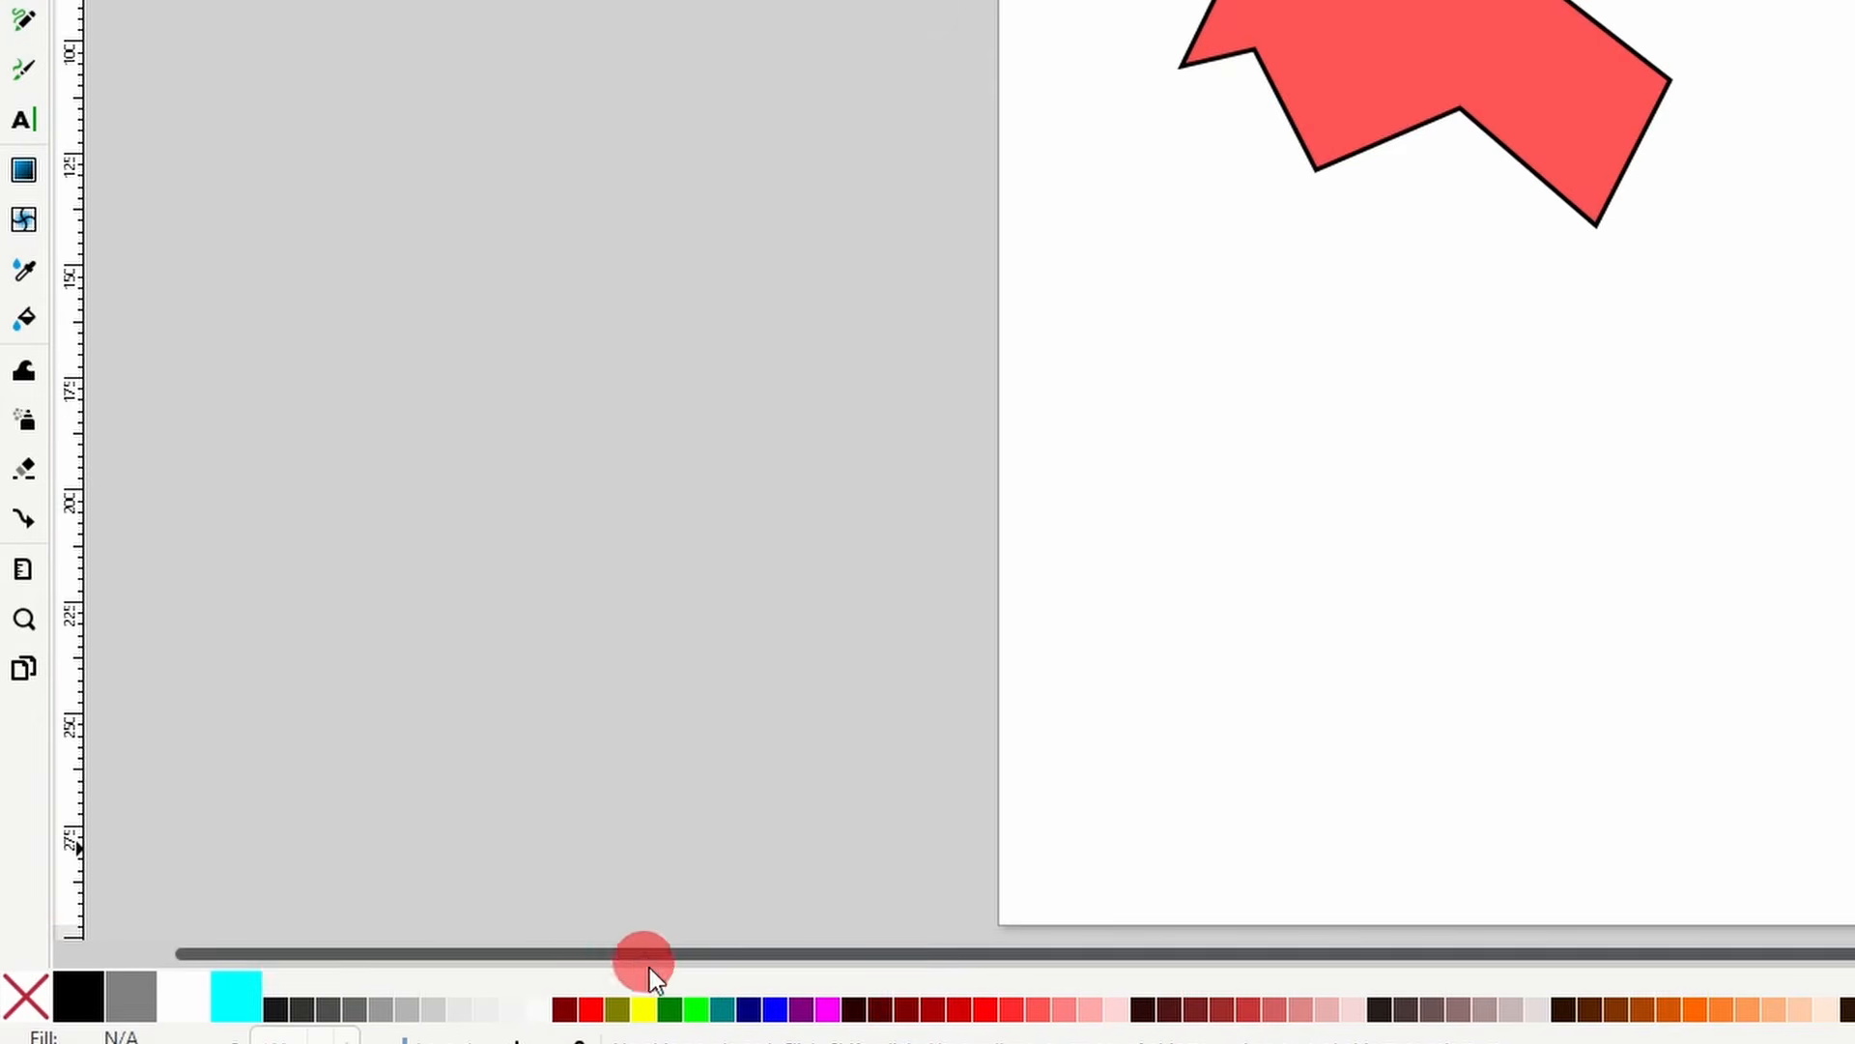
pyautogui.rightClick(250, 996)
pyautogui.click(294, 970)
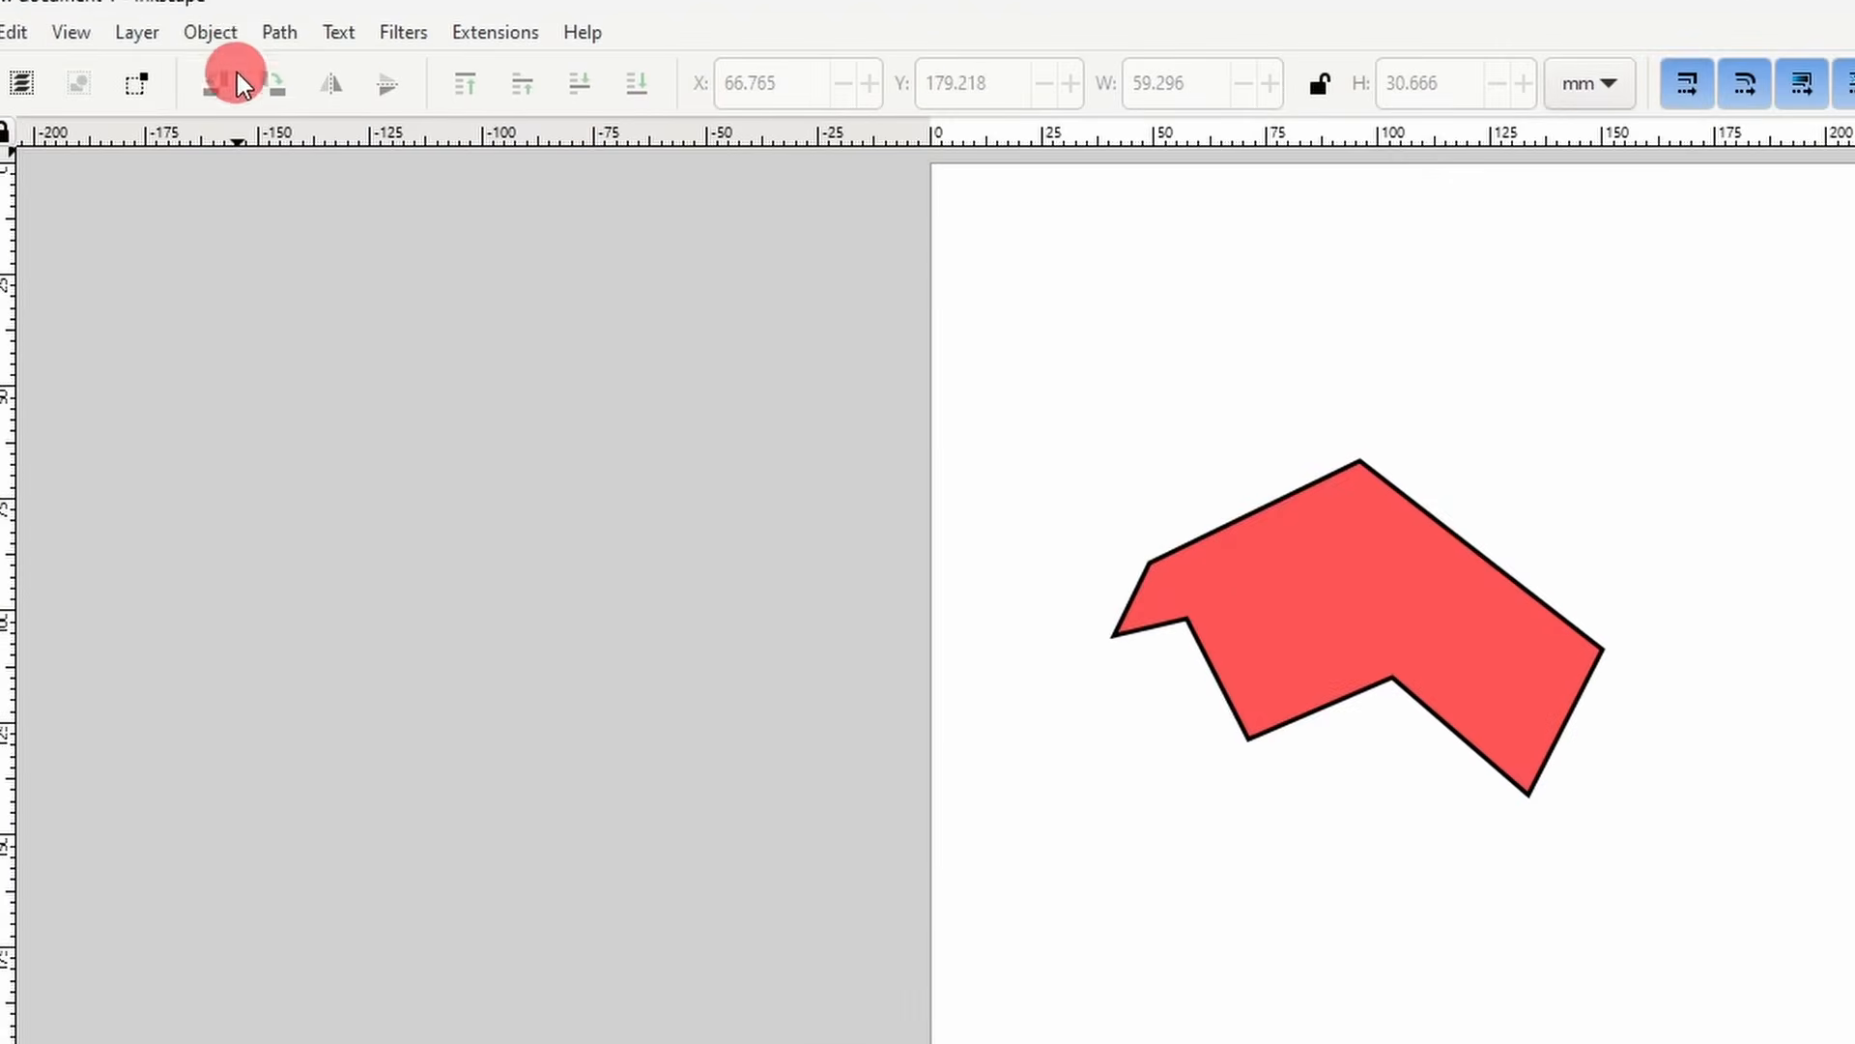
# - Open the Fill and Stroke dialog, widen it, and review its stroke paint and stroke style settings before returning to the fill
pyautogui.click(183, 38)
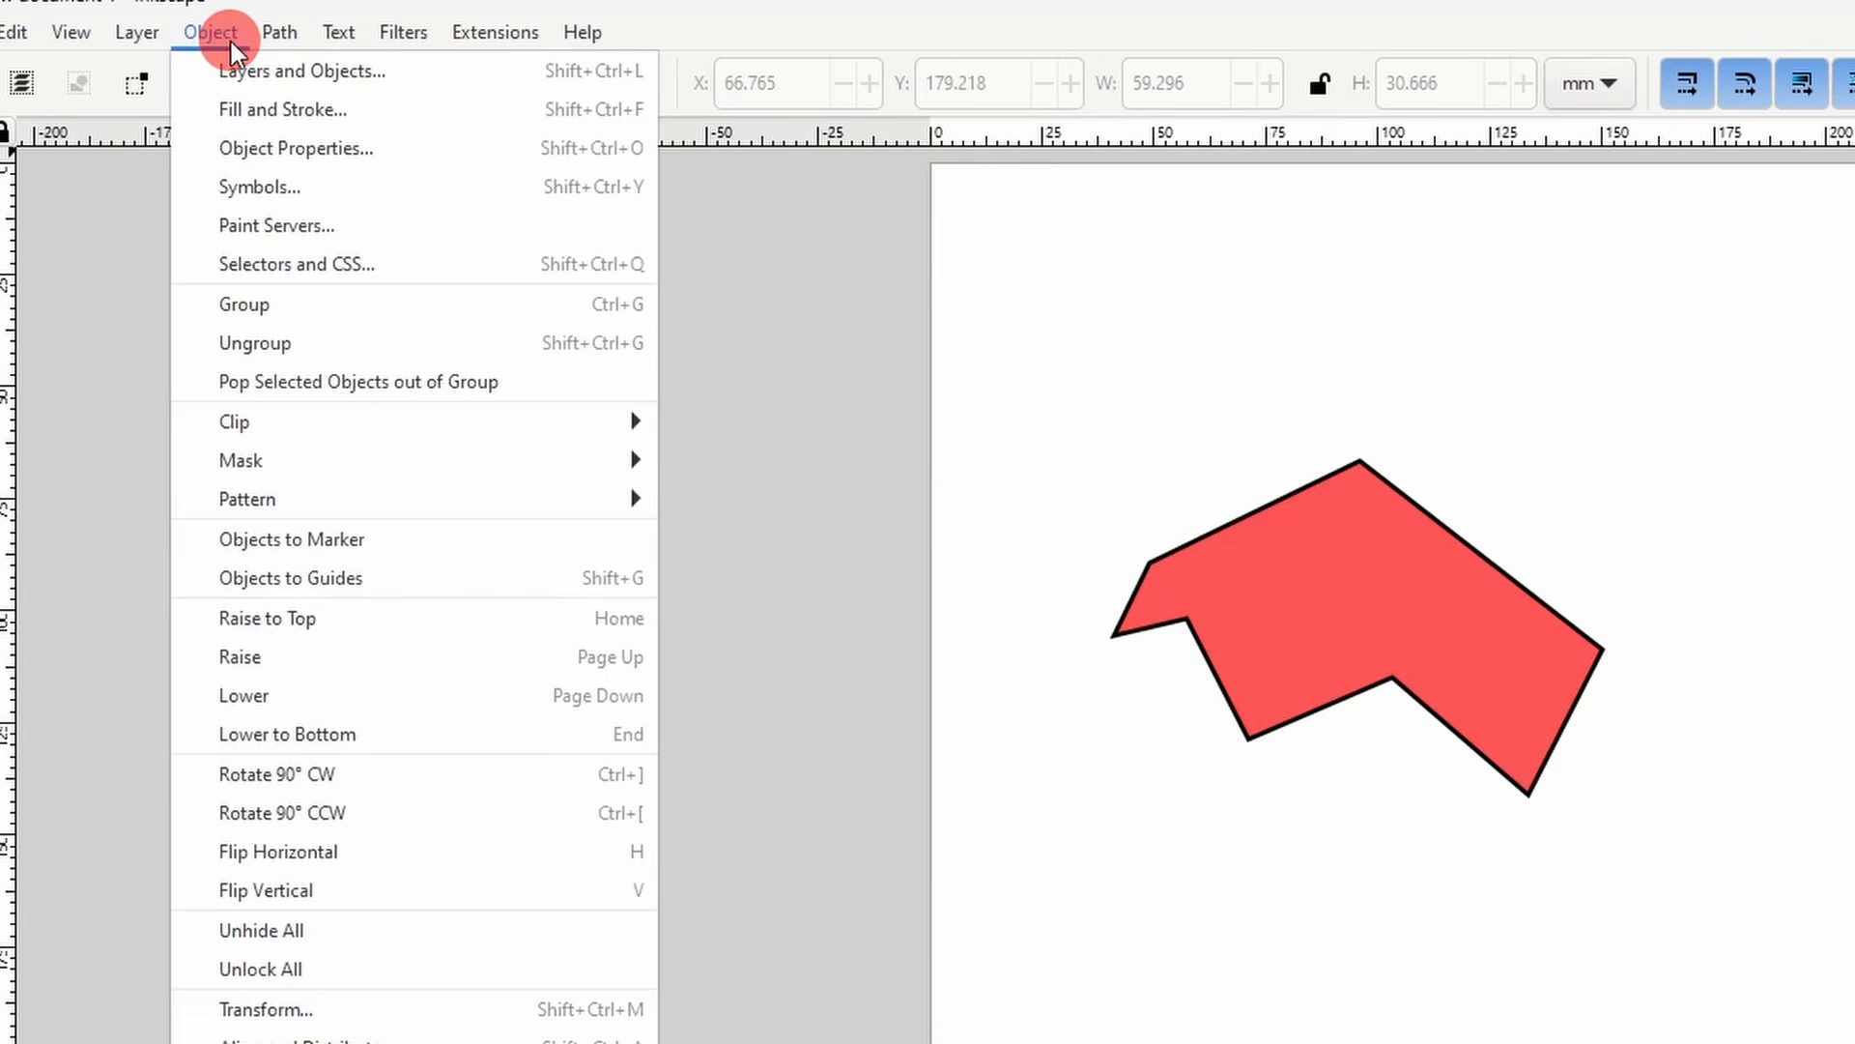
pyautogui.click(345, 120)
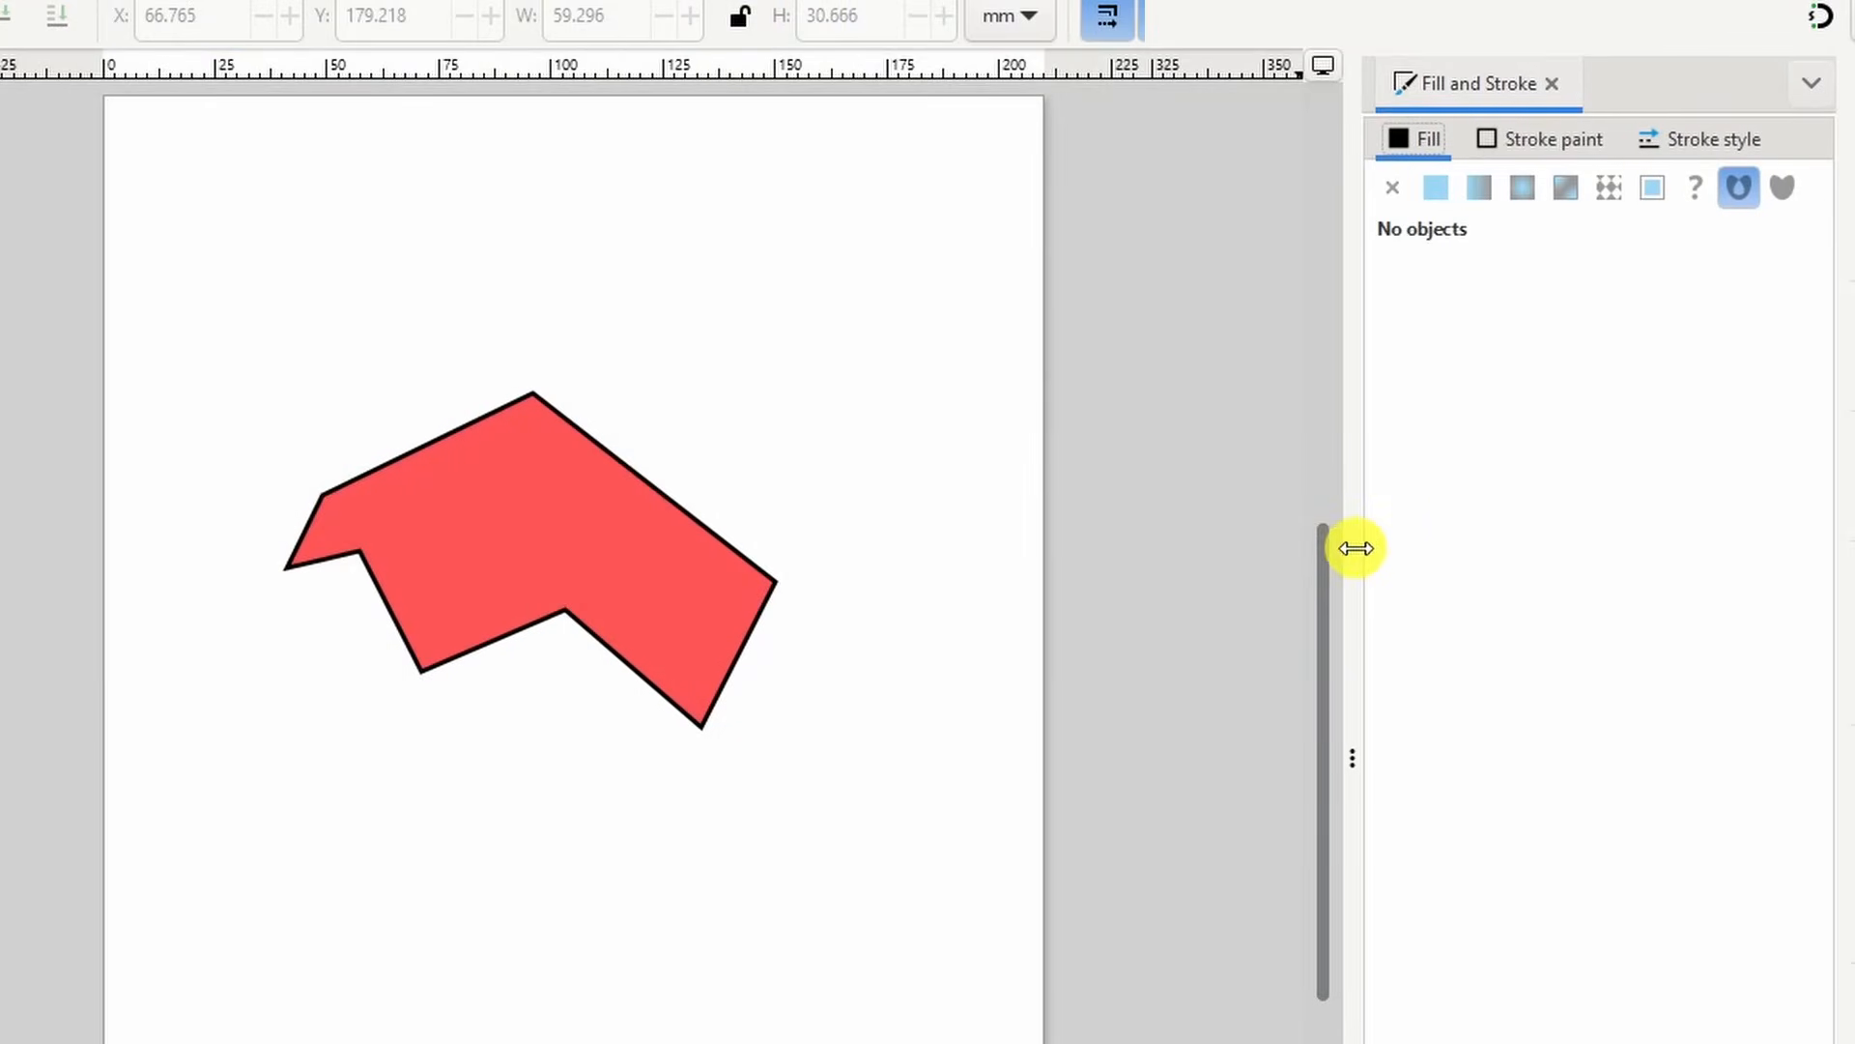
pyautogui.moveTo(1356, 548); pyautogui.dragTo(1275, 550)
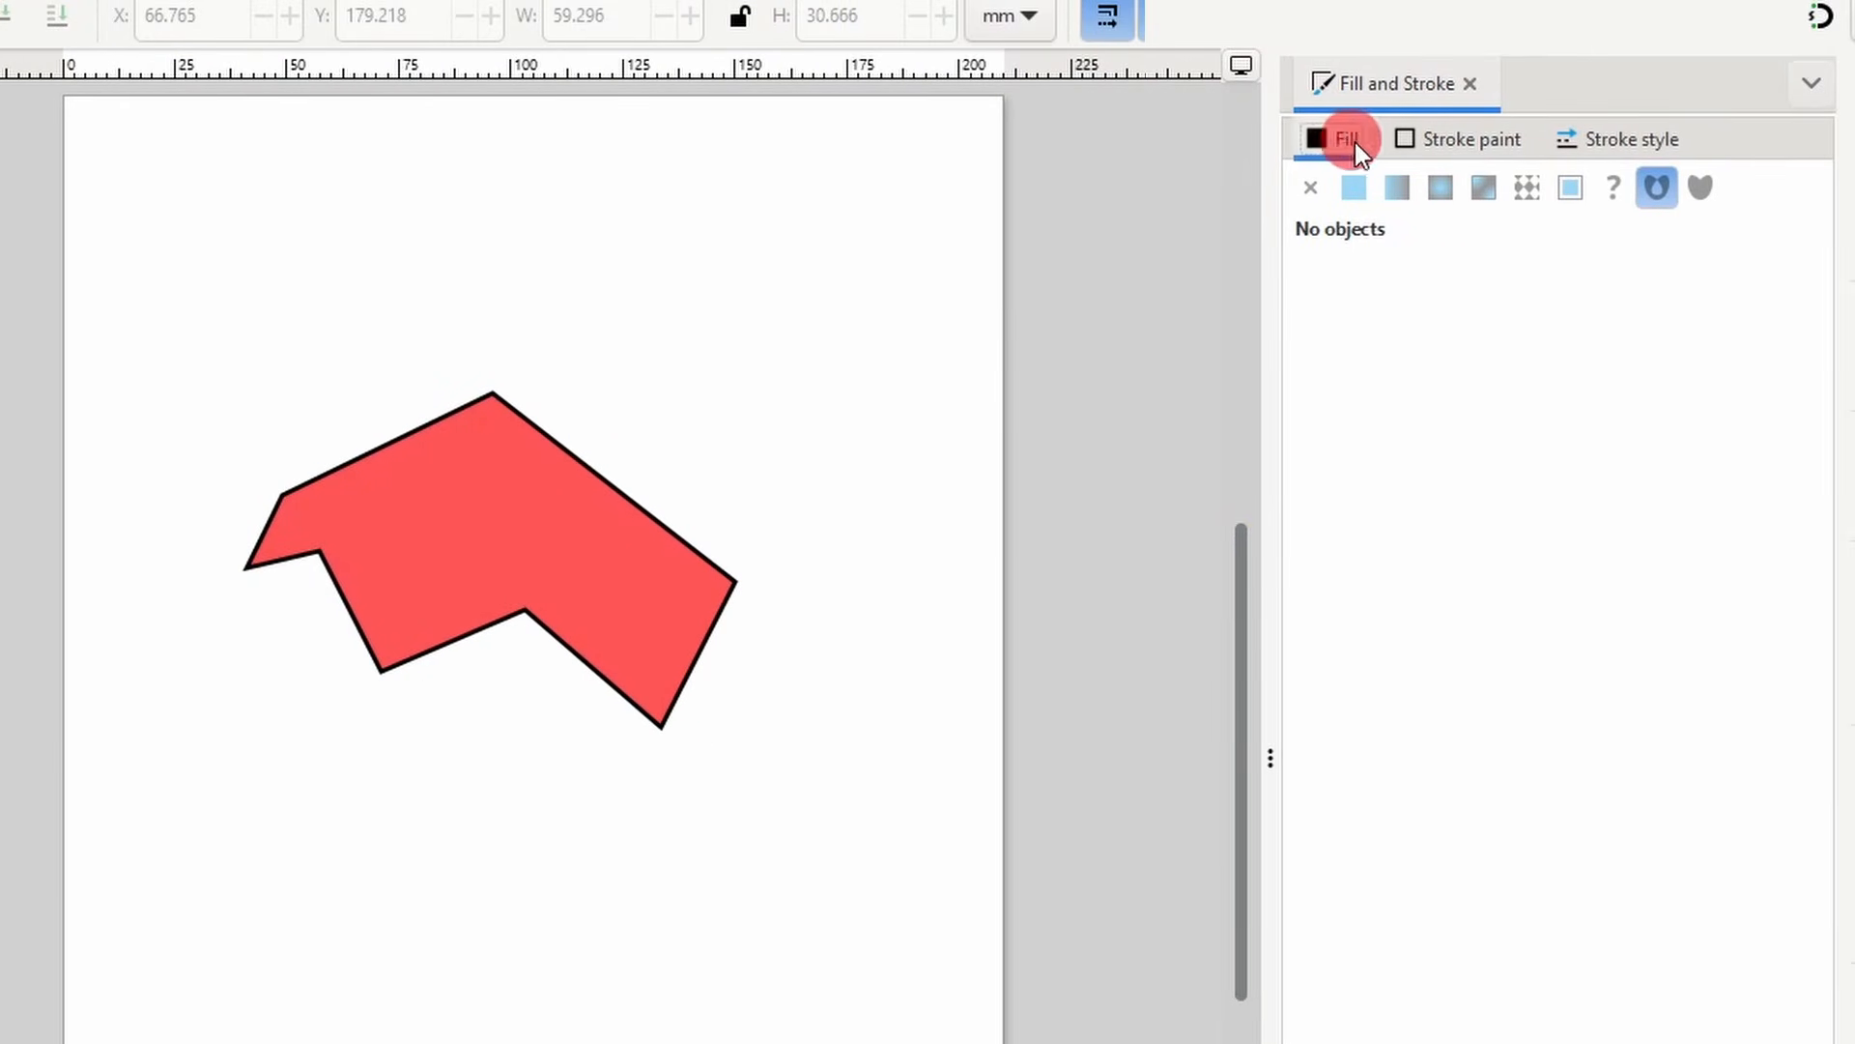
pyautogui.click(1456, 149)
pyautogui.click(1626, 143)
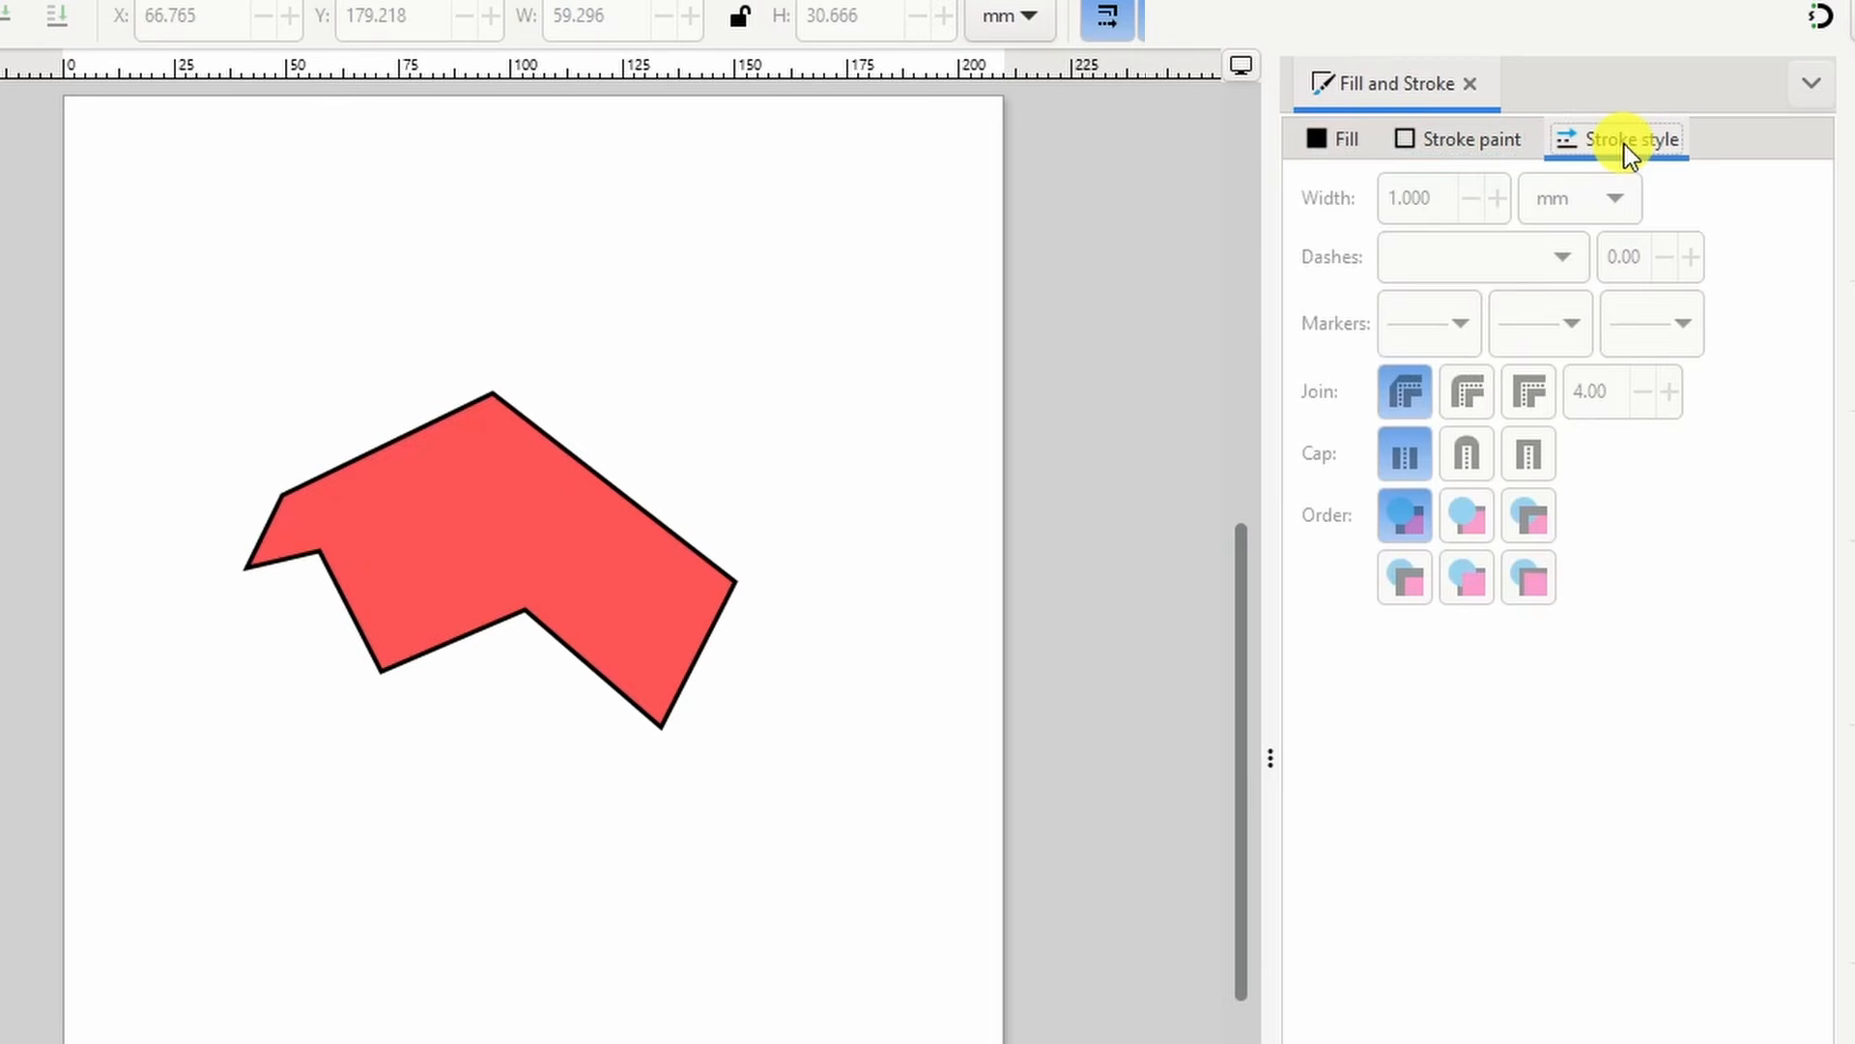
pyautogui.click(1342, 144)
# - Select the red polygon and set its flat HSL fill to hue 0, saturation 75, lightness 47 and alpha 100
pyautogui.click(681, 587)
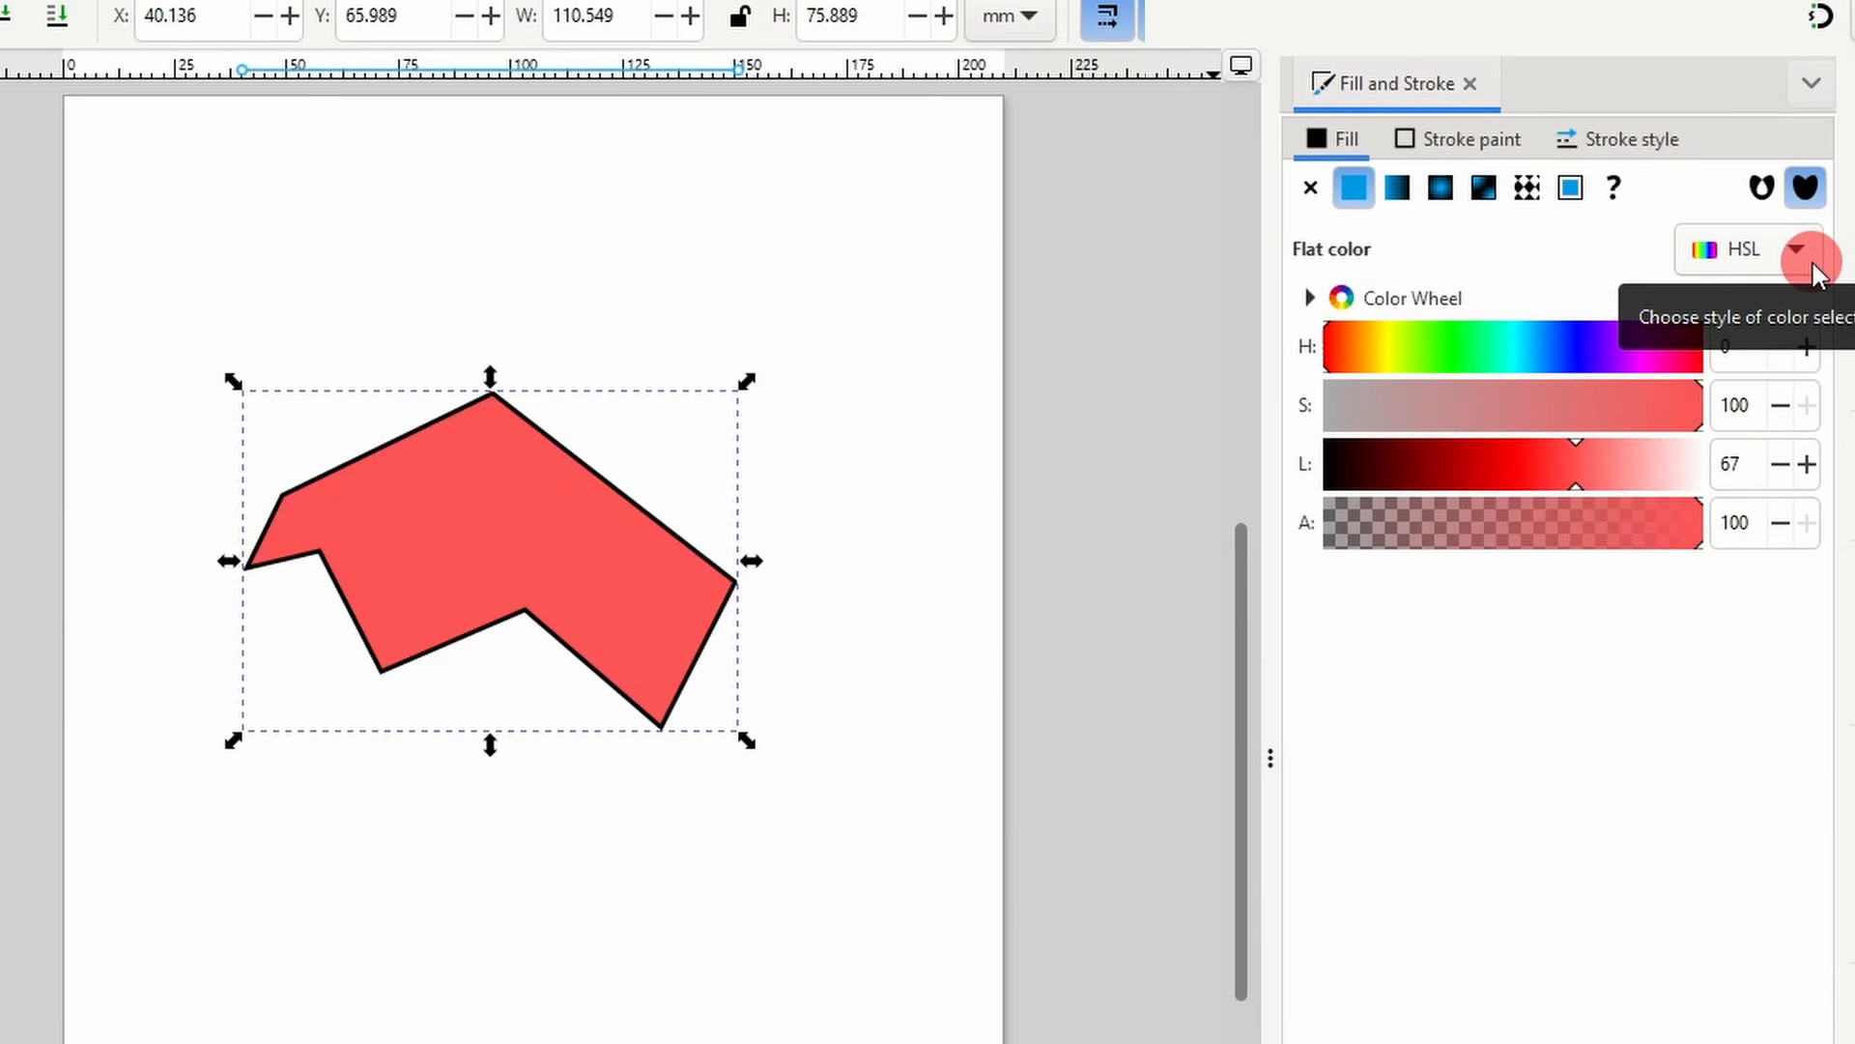
pyautogui.moveTo(1338, 350); pyautogui.dragTo(1458, 354)
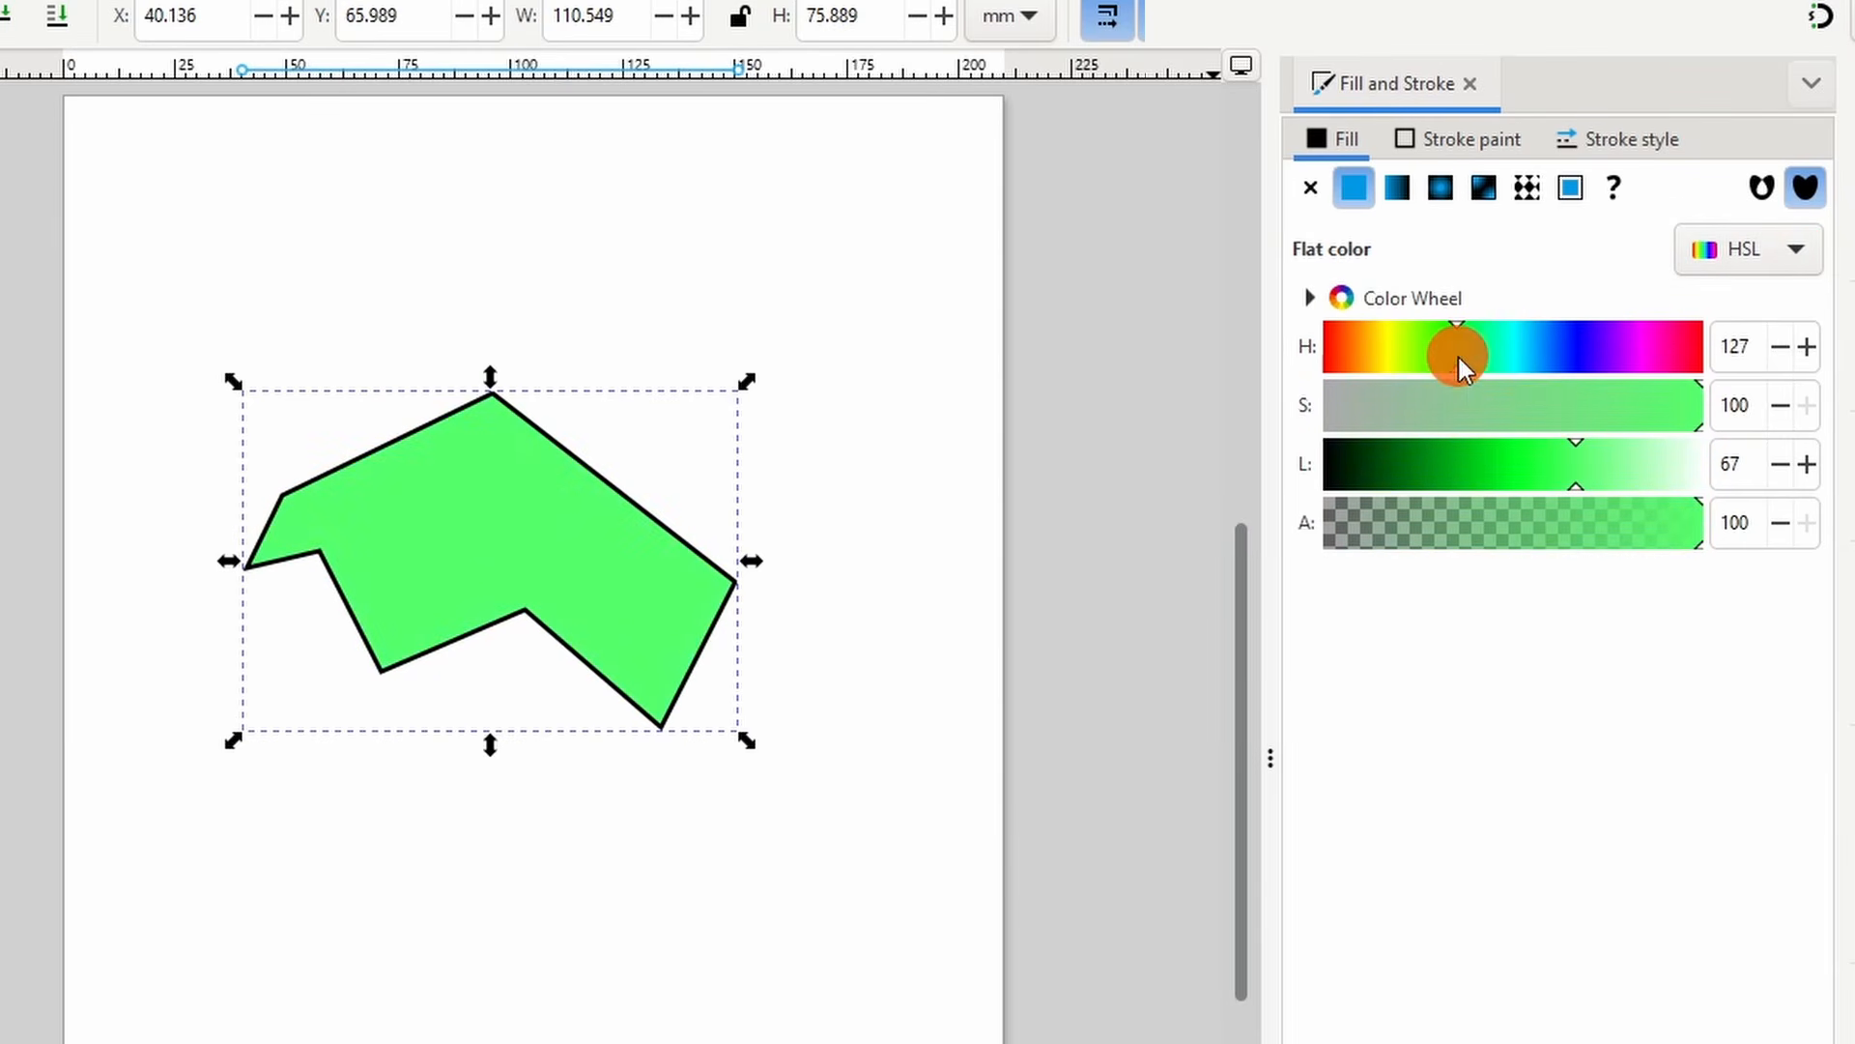
pyautogui.moveTo(1393, 408); pyautogui.dragTo(1615, 406)
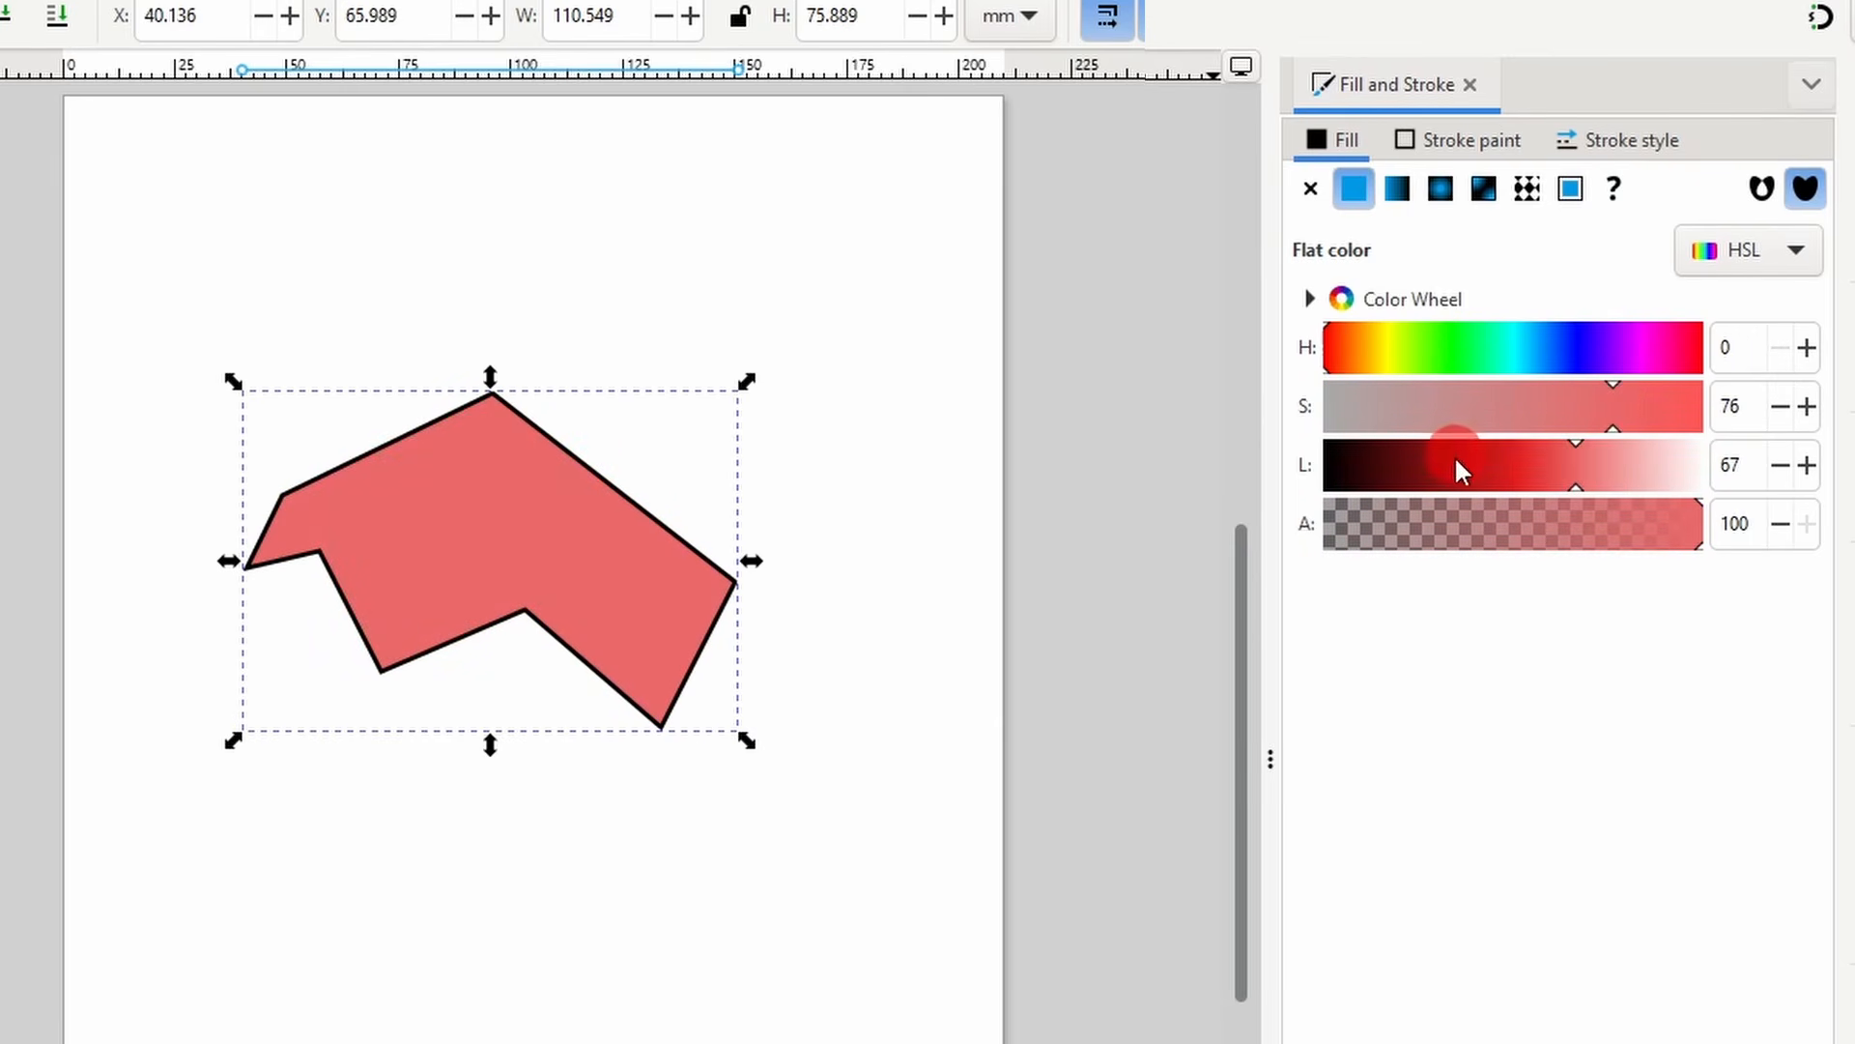
pyautogui.moveTo(1496, 467)
pyautogui.mouseDown()
pyautogui.moveTo(1363, 455)
pyautogui.moveTo(1669, 468)
pyautogui.moveTo(1505, 463)
pyautogui.mouseUp()
pyautogui.moveTo(1416, 520); pyautogui.dragTo(1772, 522)
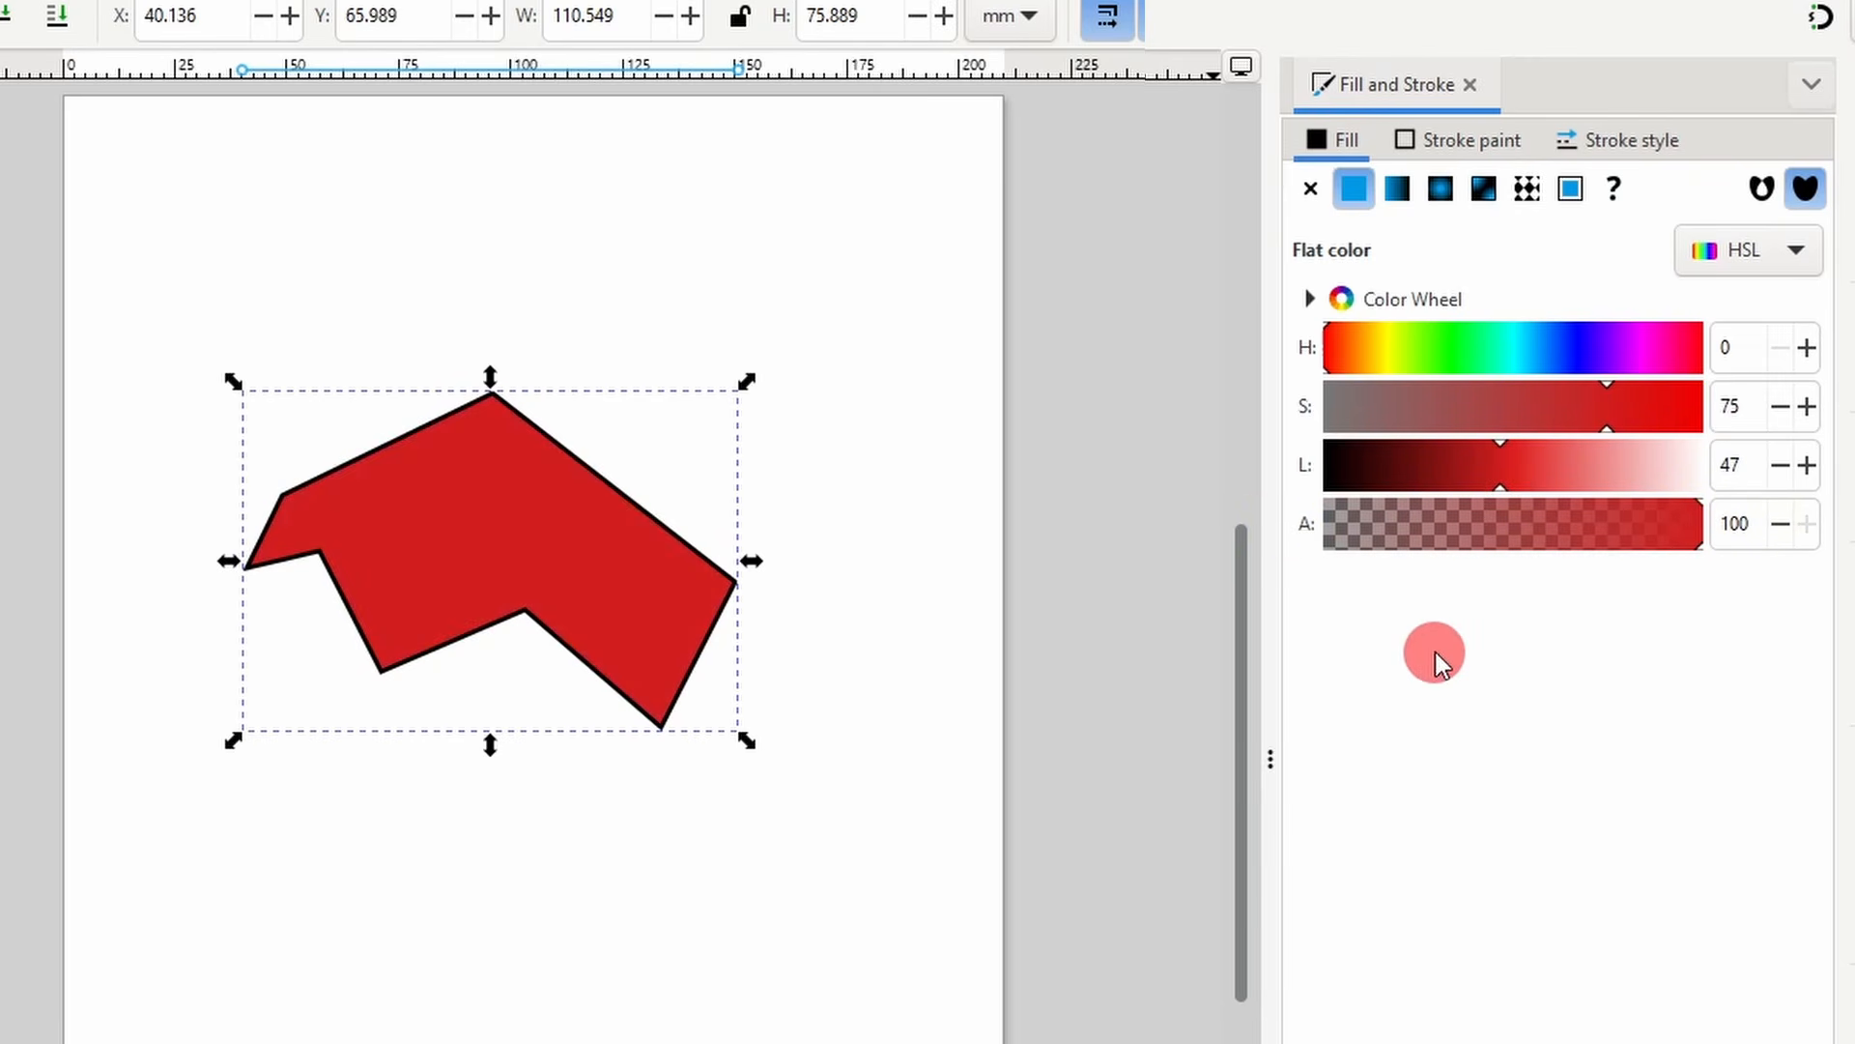
# - Change the polygon's fill to a muted green with hue 114 using the color wheel
pyautogui.click(1307, 299)
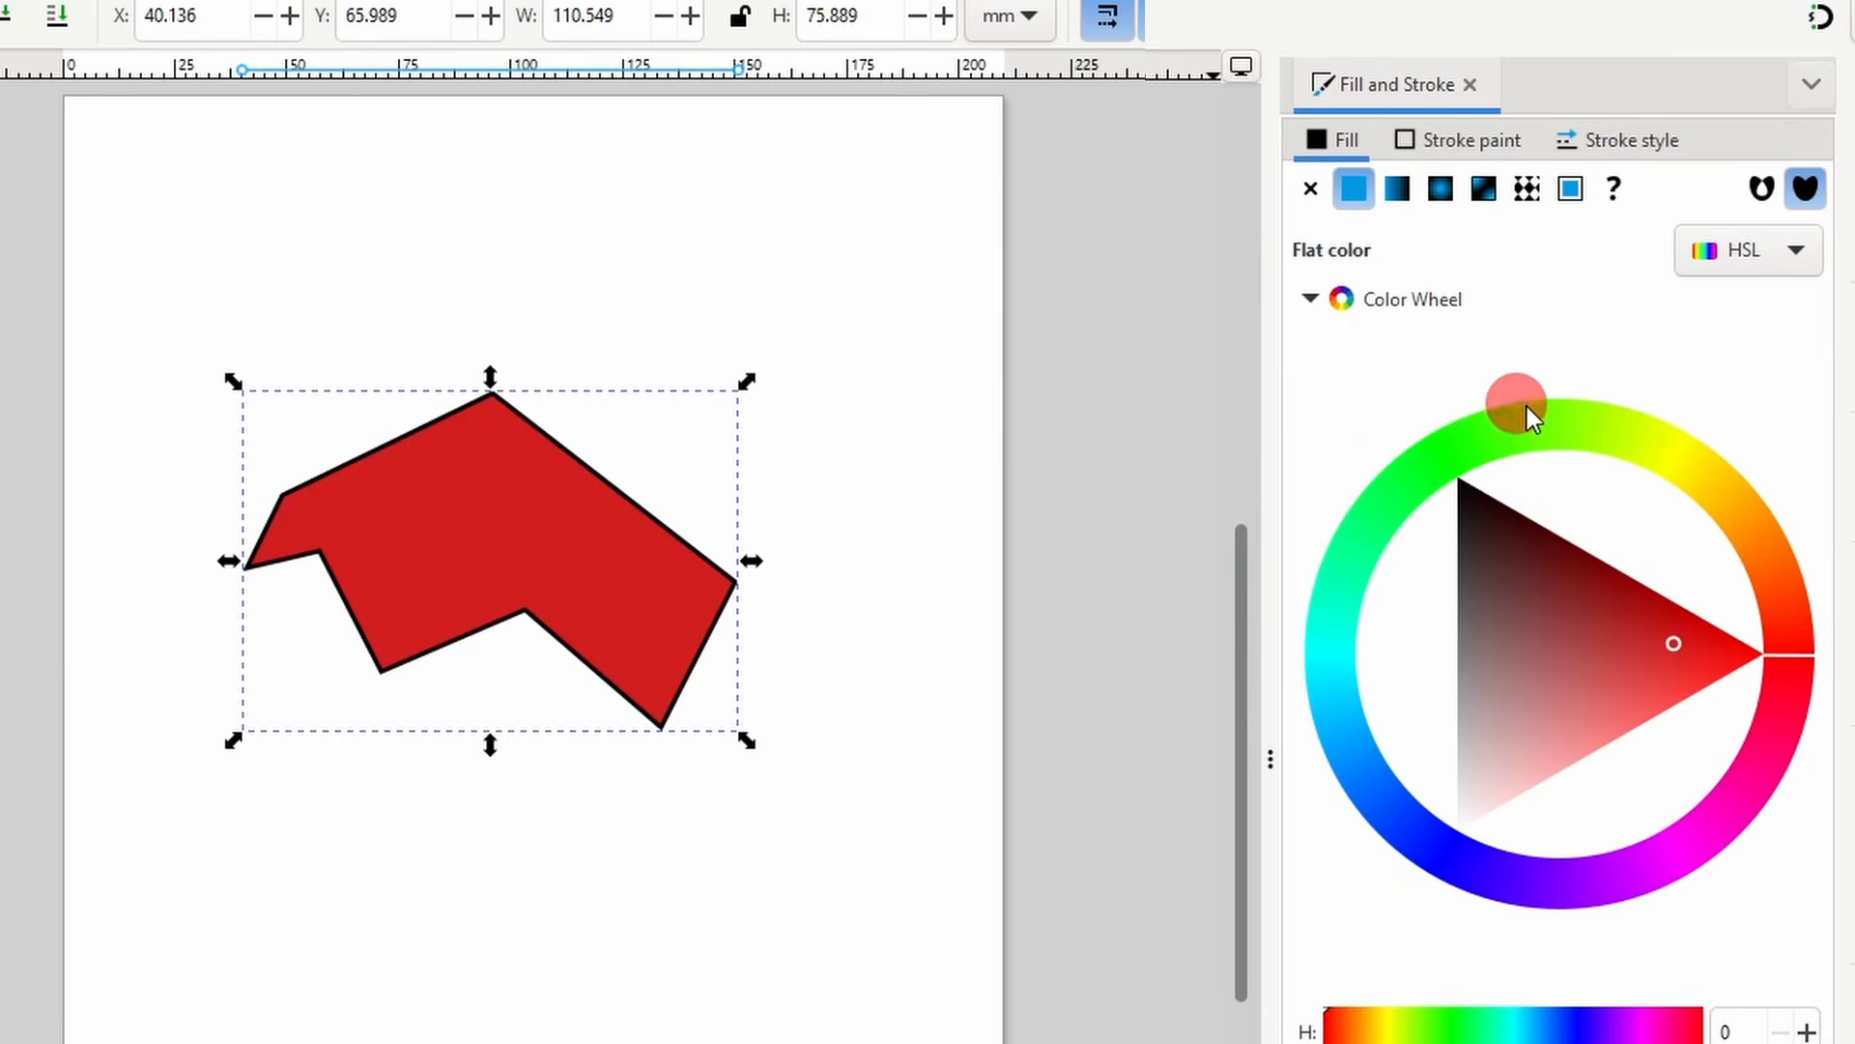
pyautogui.moveTo(1817, 664); pyautogui.dragTo(1455, 423)
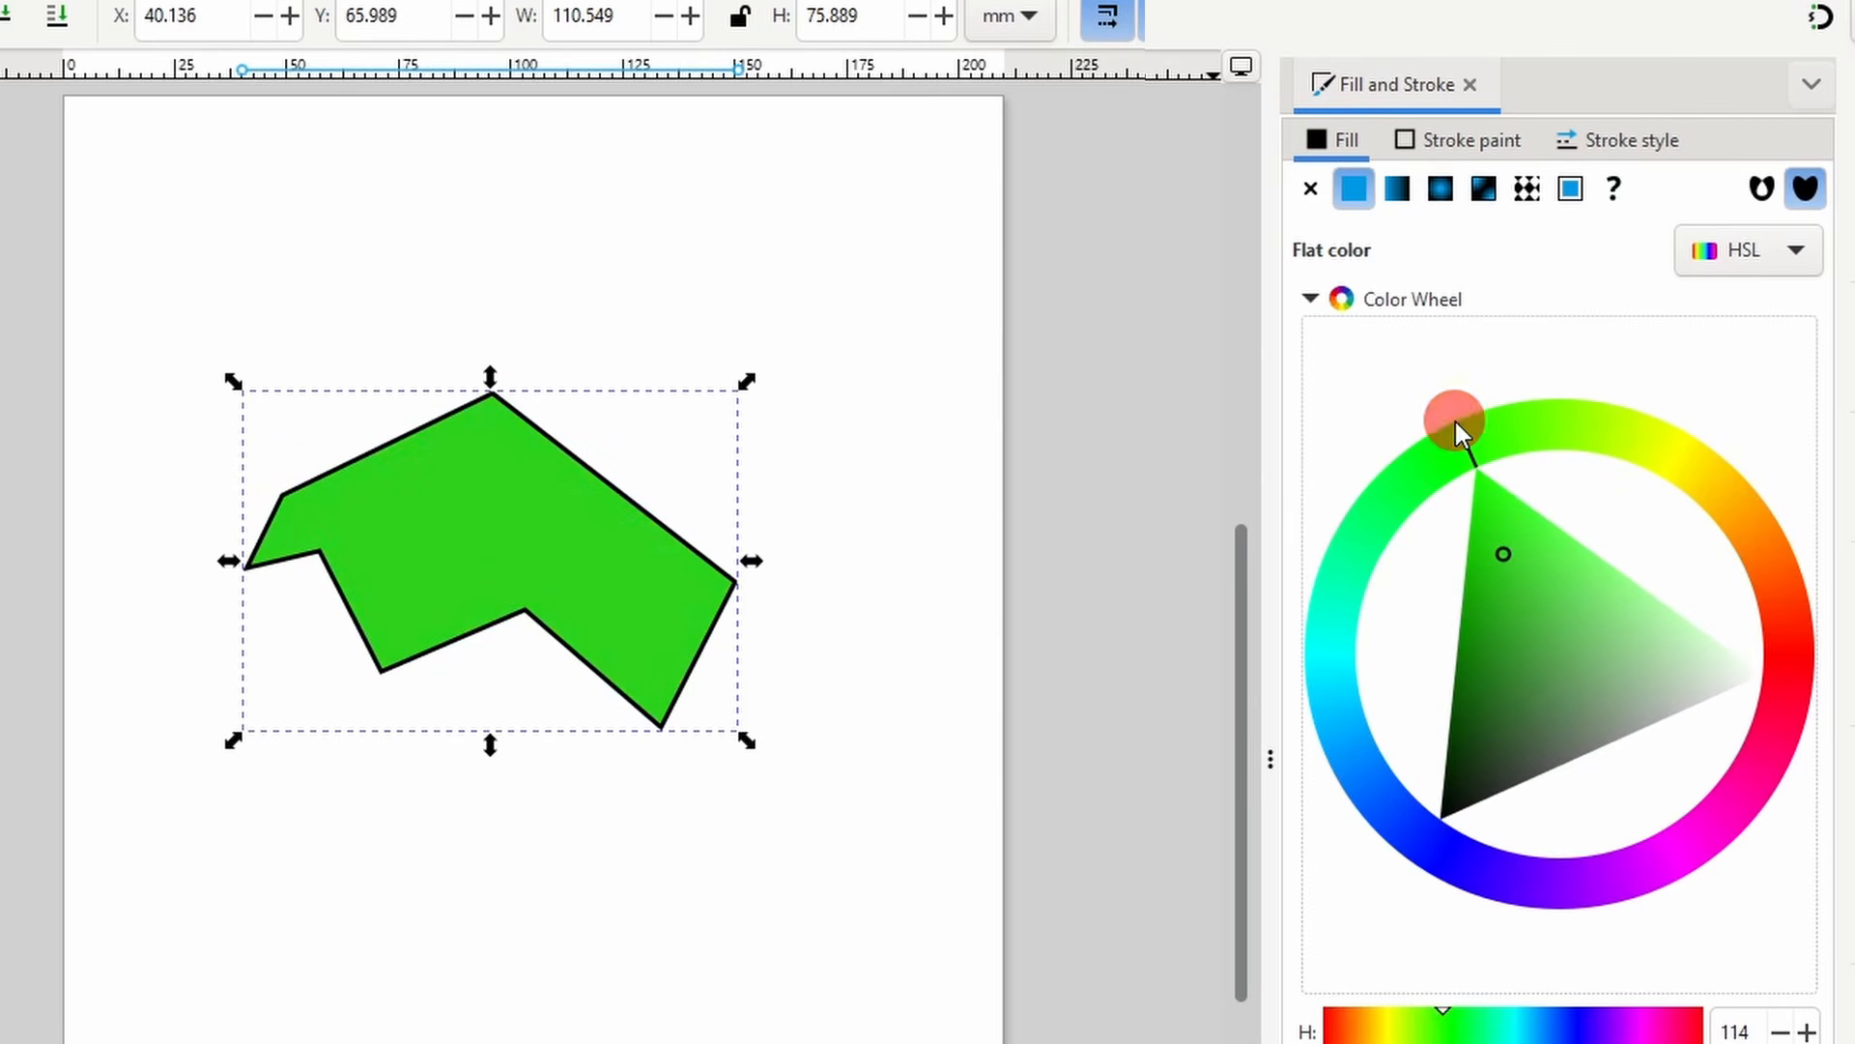
pyautogui.moveTo(1506, 548)
pyautogui.mouseDown()
pyautogui.moveTo(1620, 624)
pyautogui.moveTo(1608, 705)
pyautogui.moveTo(1523, 716)
pyautogui.moveTo(1573, 627)
pyautogui.moveTo(1626, 638)
pyautogui.moveTo(1575, 622)
pyautogui.mouseUp()
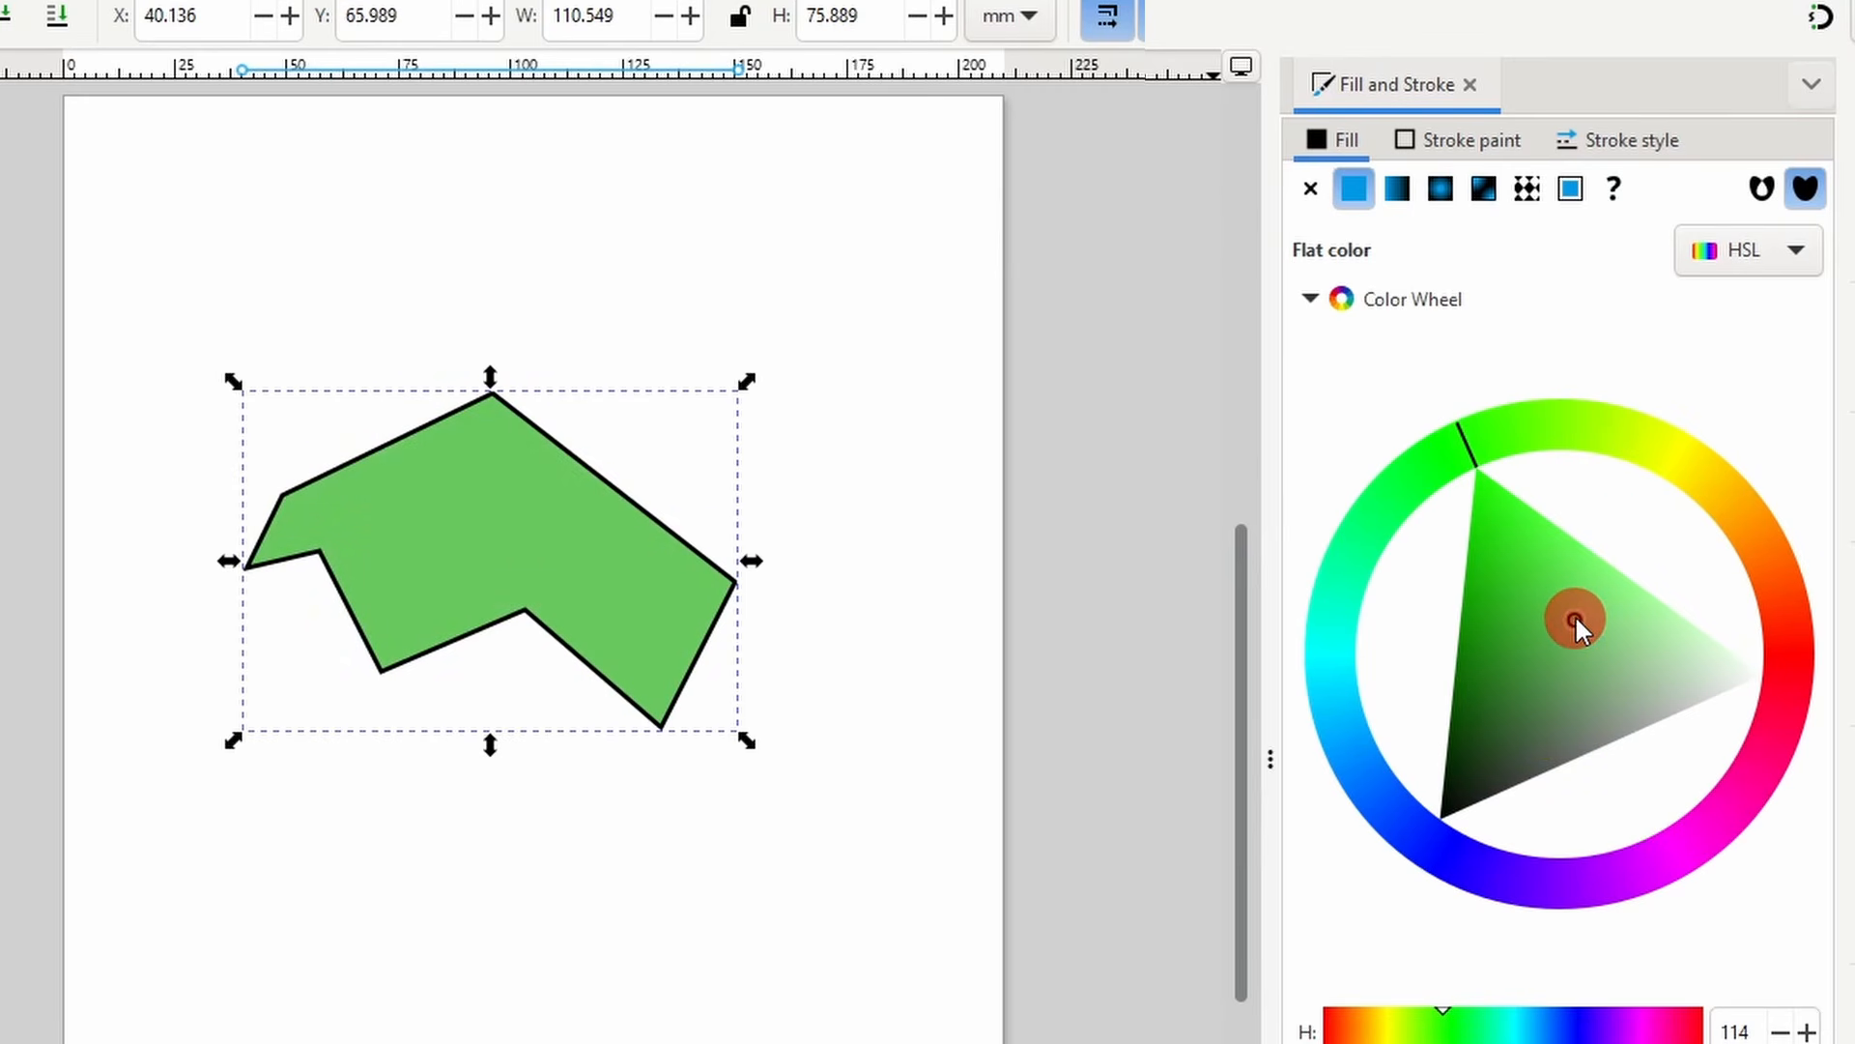
# - Review the polygon's fill in the RGB and CMYK color modes, return to HSL, and collapse the color wheel
pyautogui.click(1759, 253)
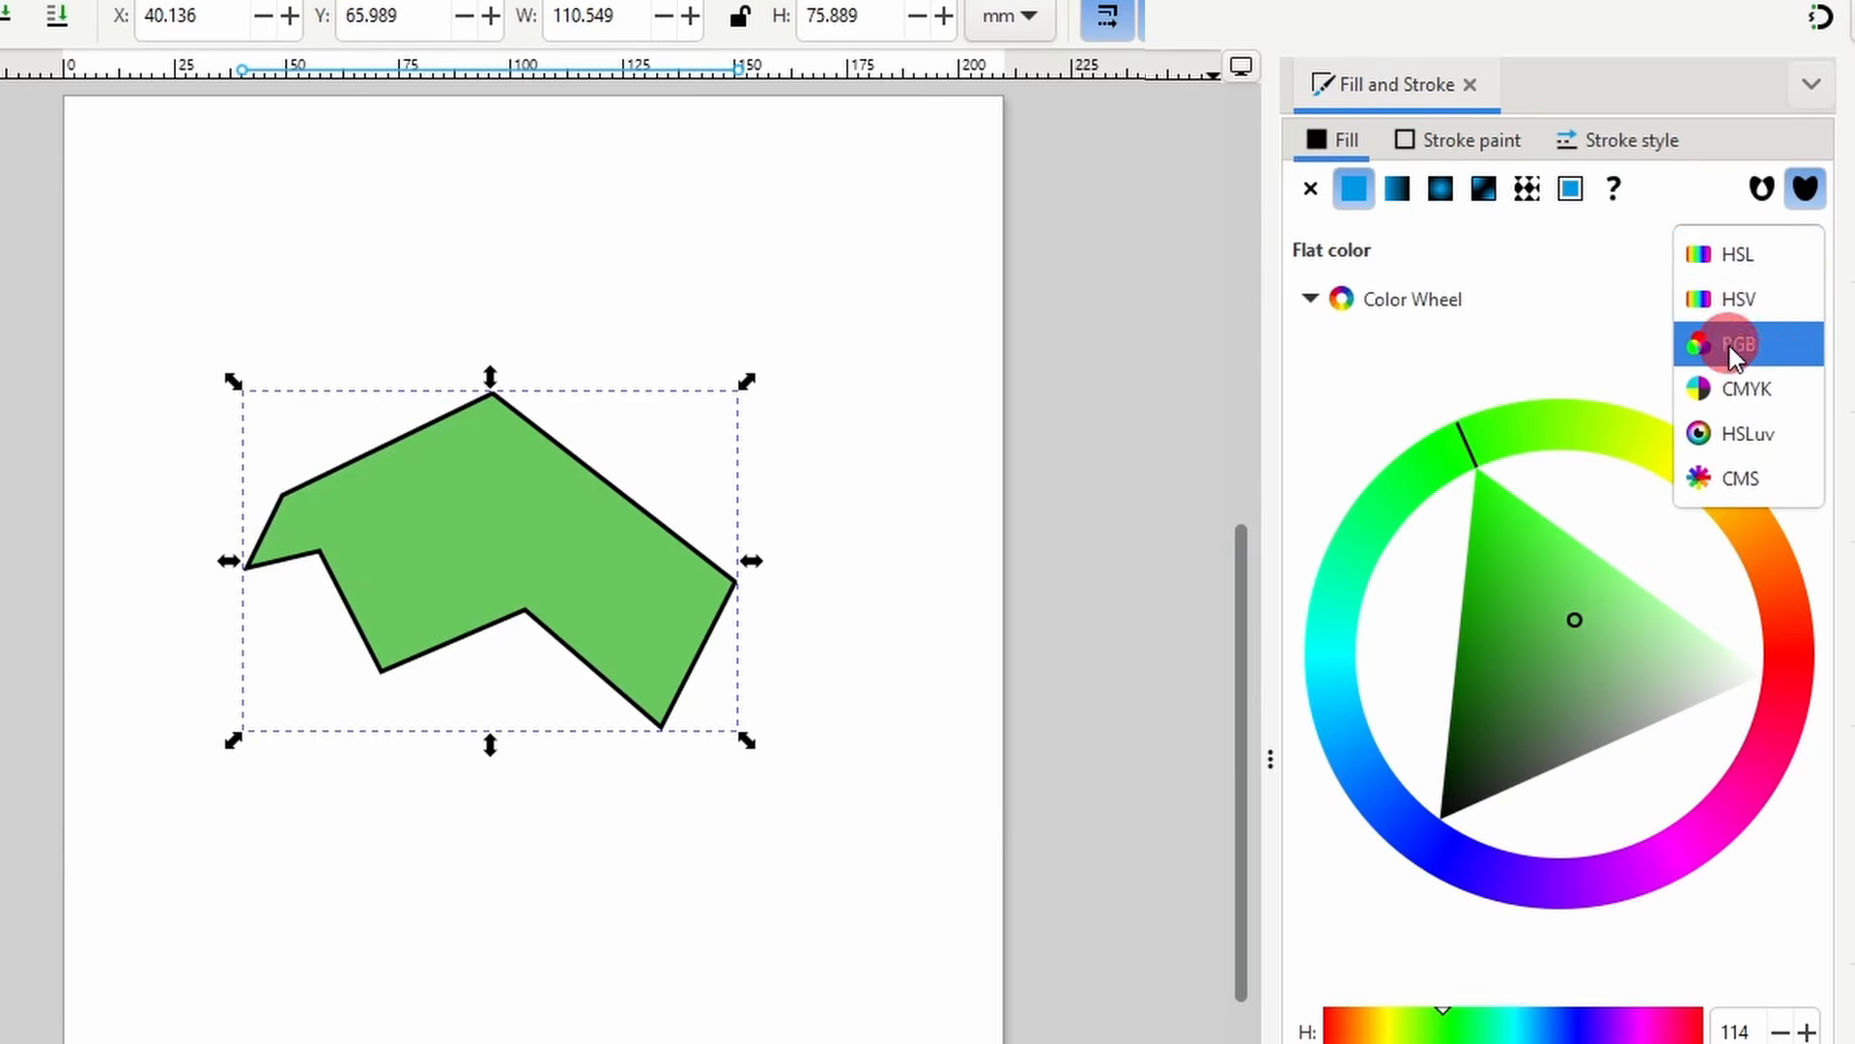
pyautogui.click(1770, 354)
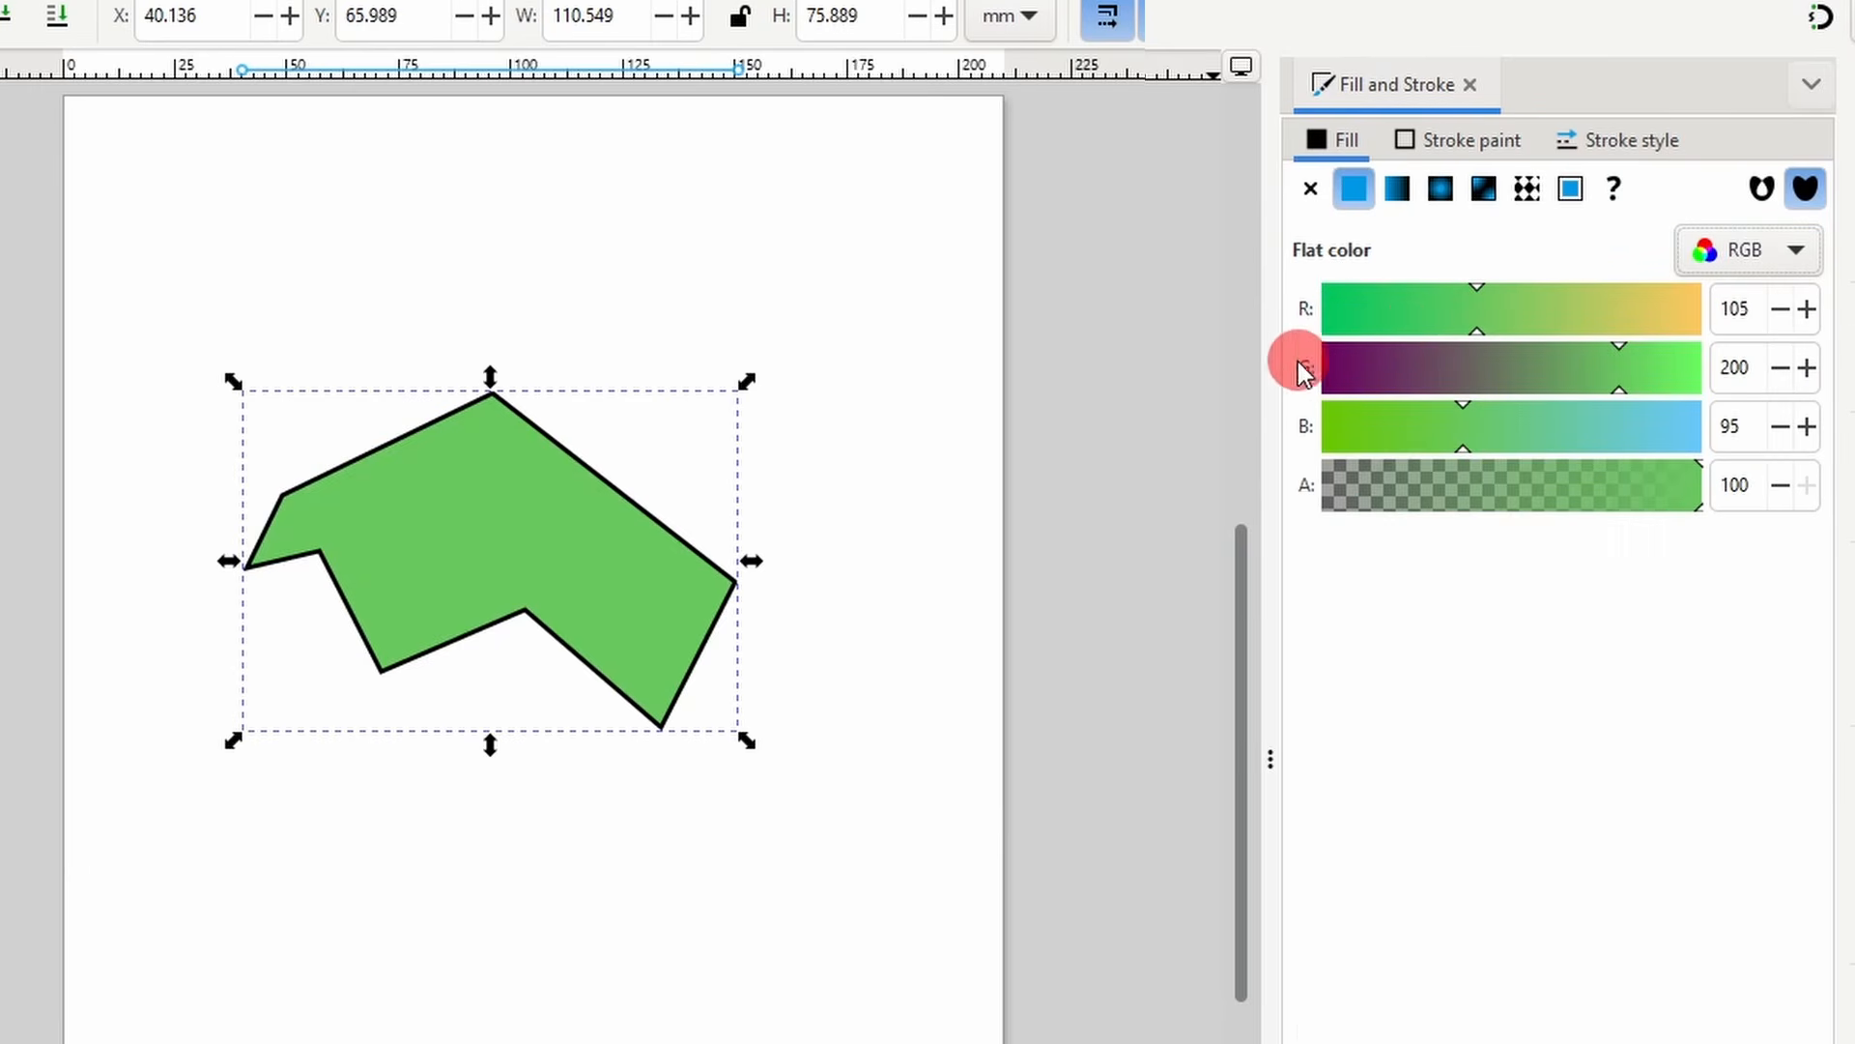
pyautogui.click(1740, 247)
pyautogui.click(1761, 292)
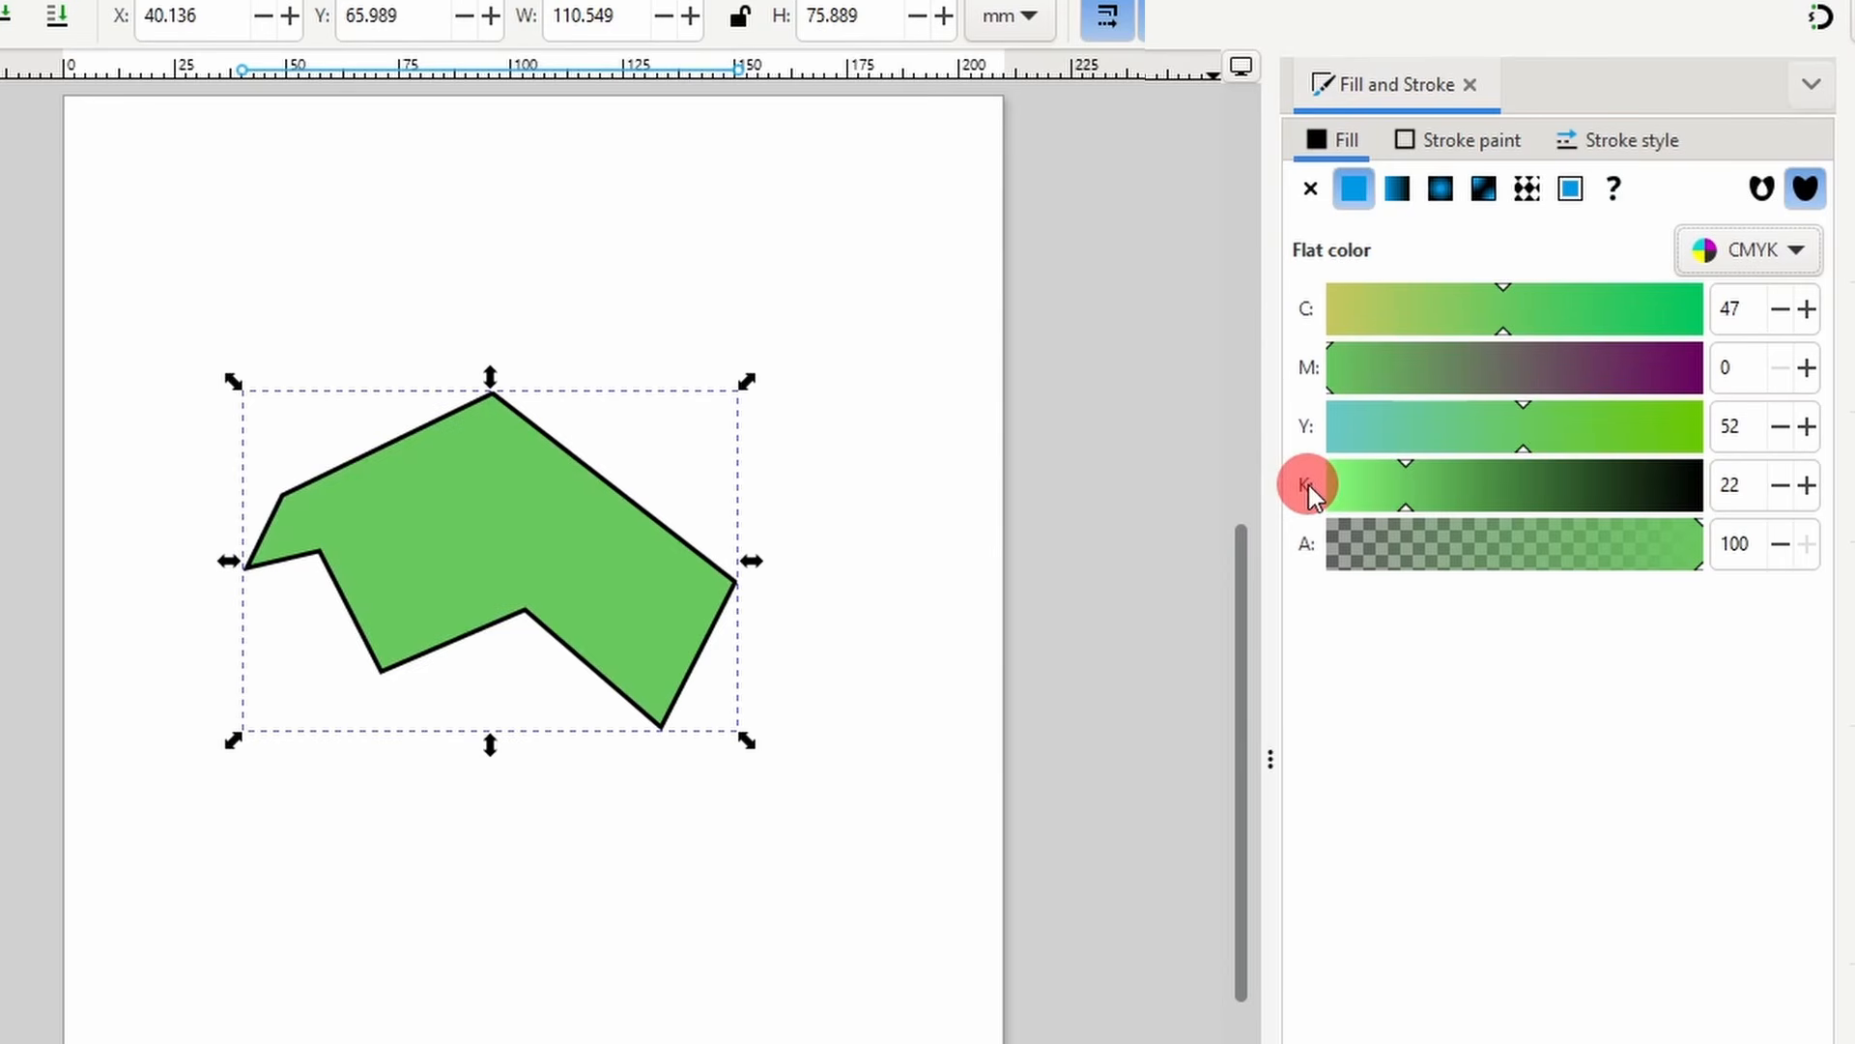
pyautogui.click(1749, 251)
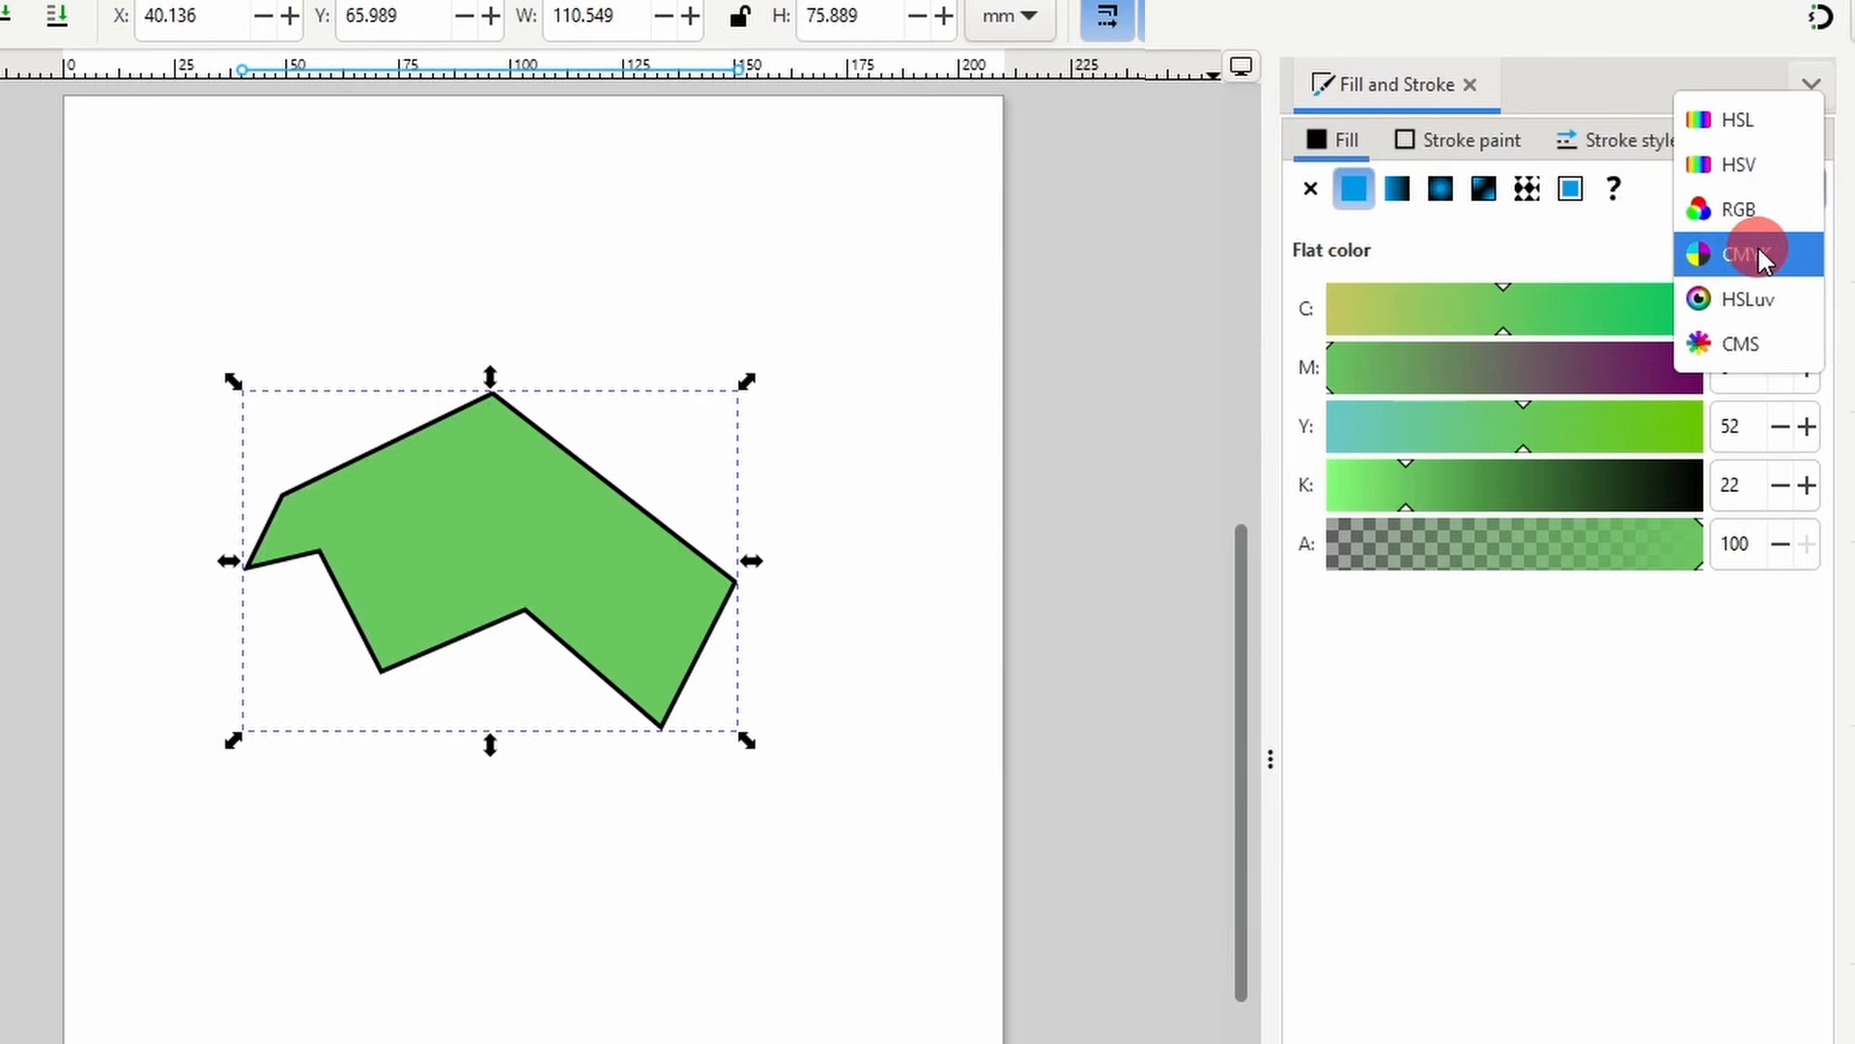
pyautogui.click(1749, 124)
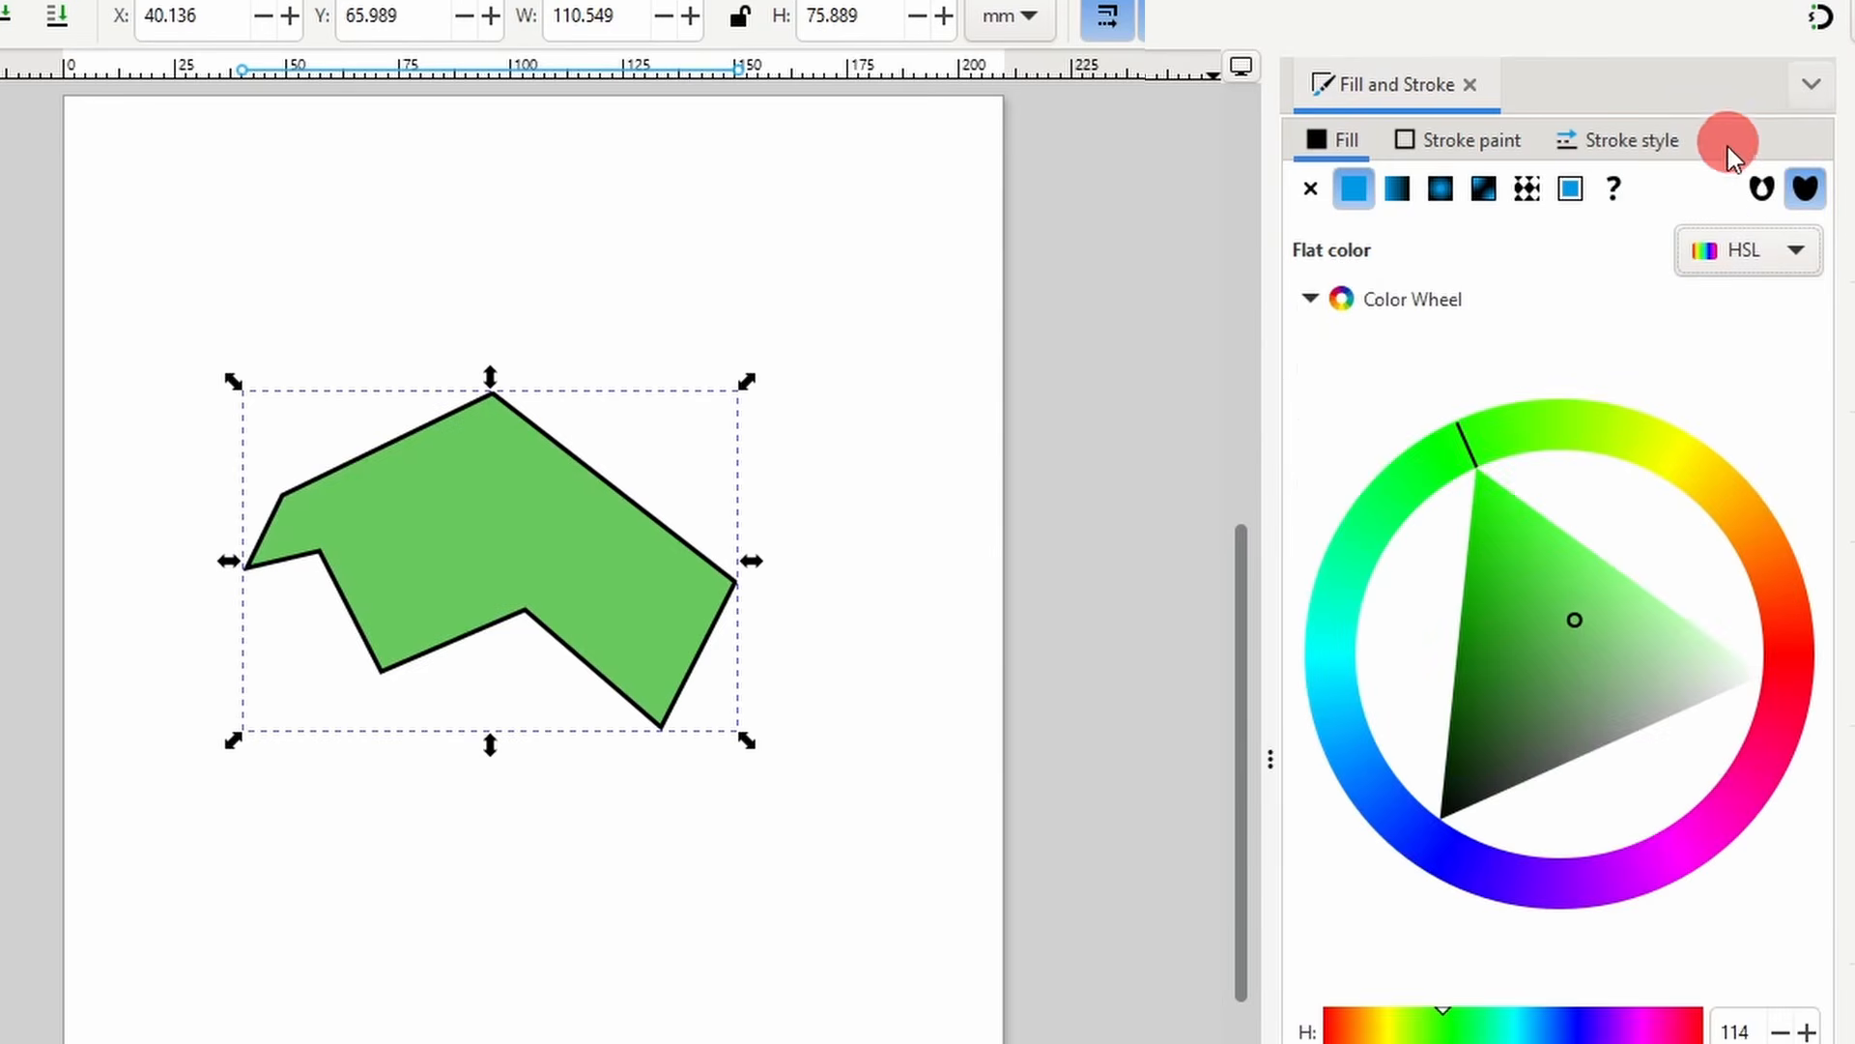
pyautogui.click(1311, 299)
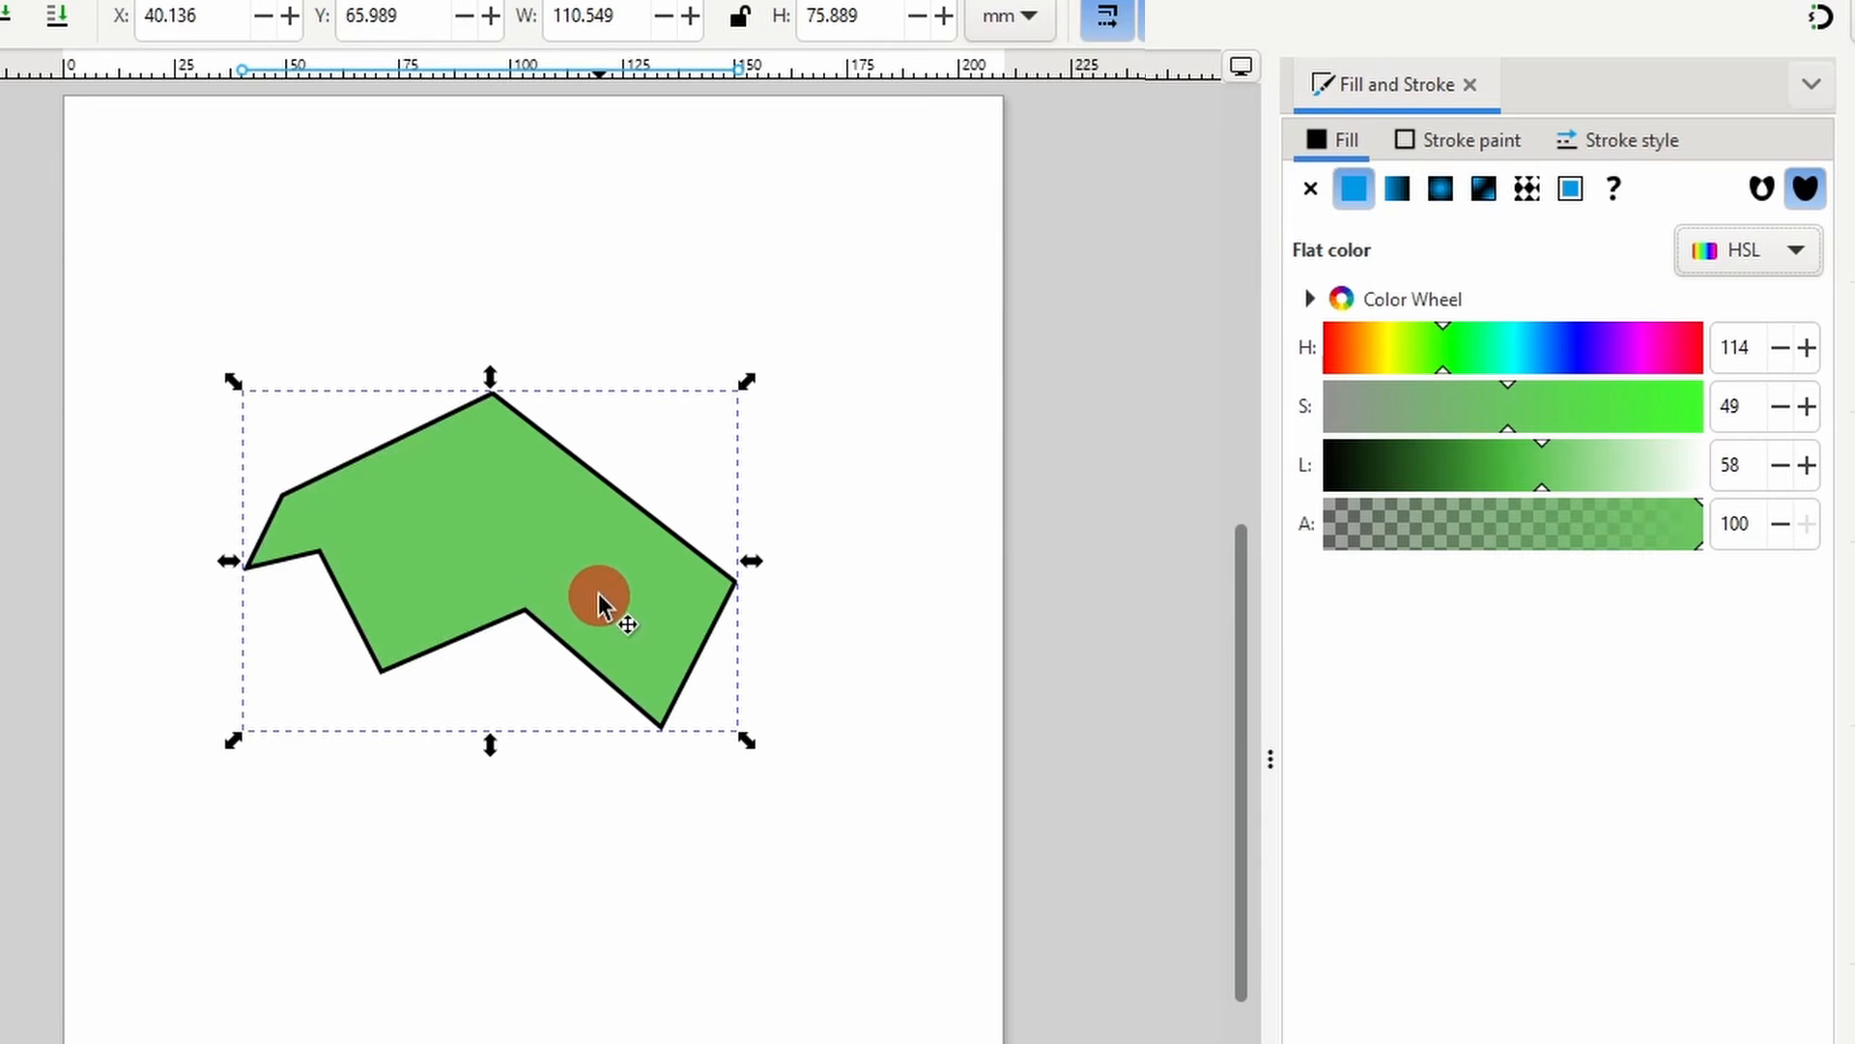
# - Remove the polygon's fill paint and restore it to a flat color
pyautogui.click(1317, 193)
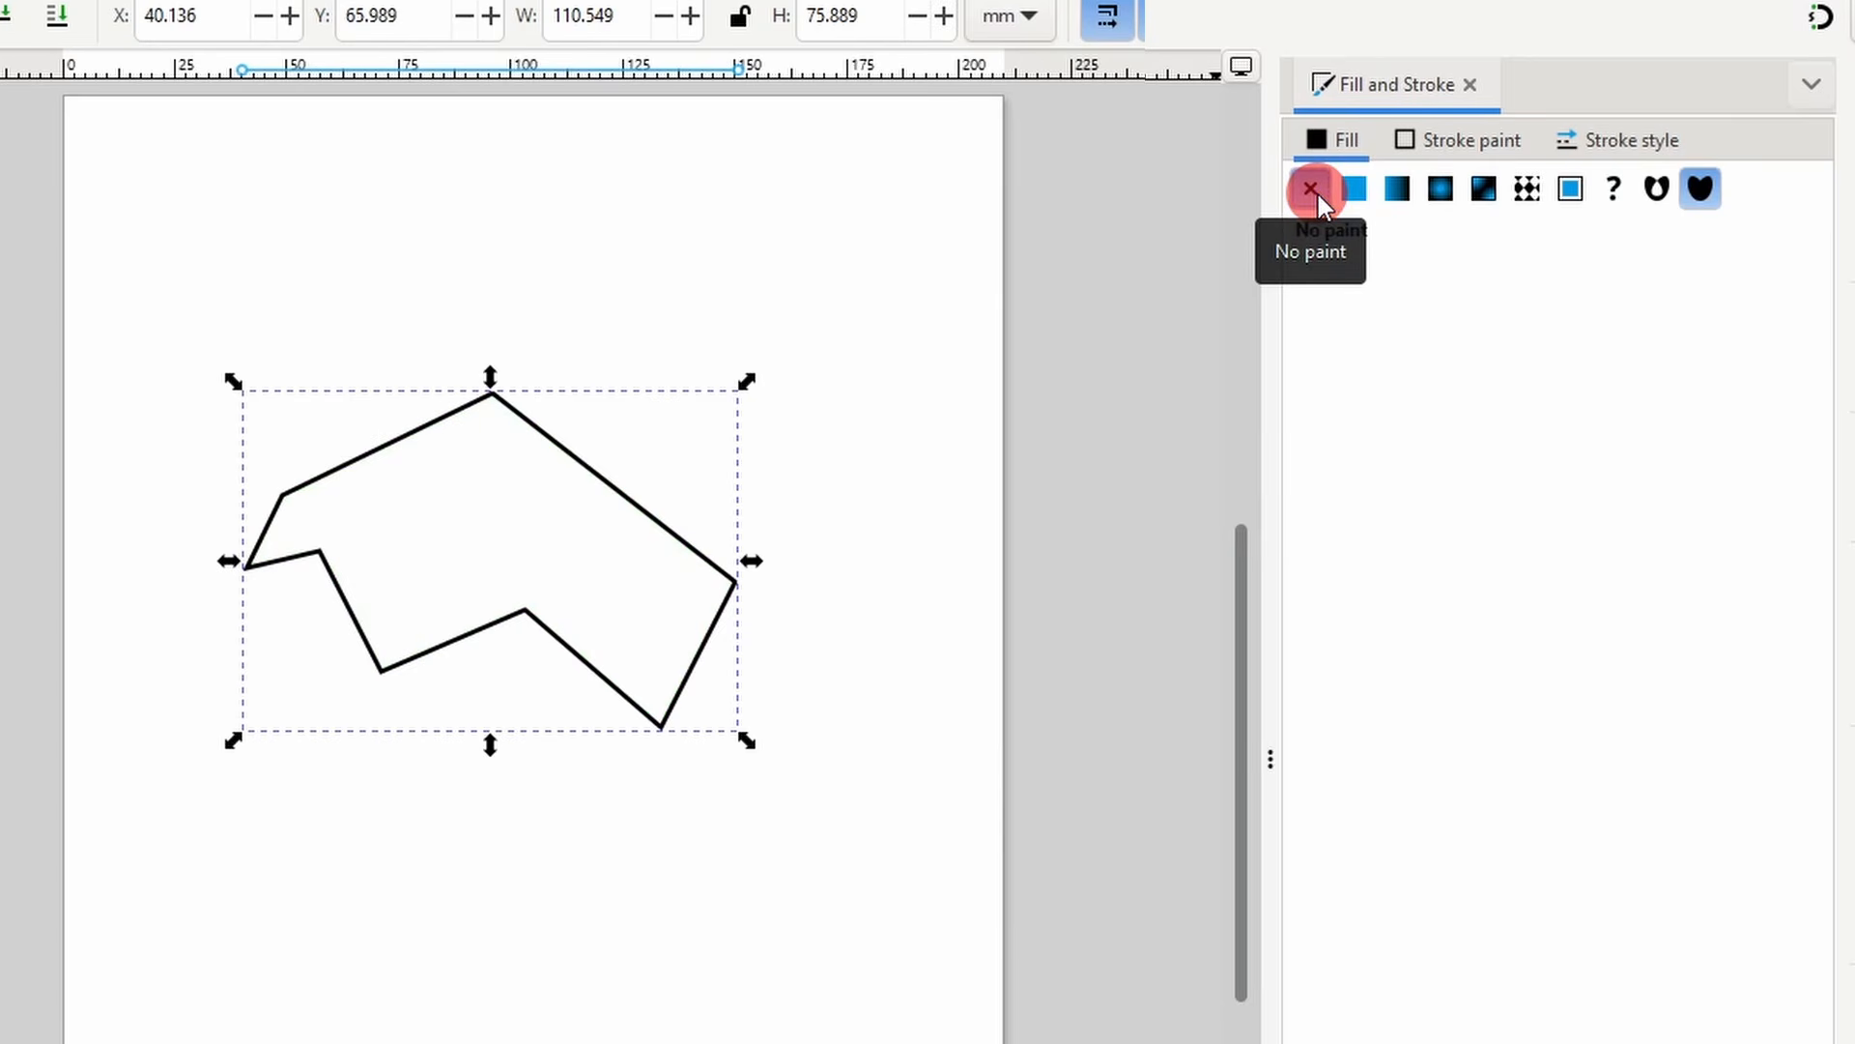
pyautogui.click(1350, 193)
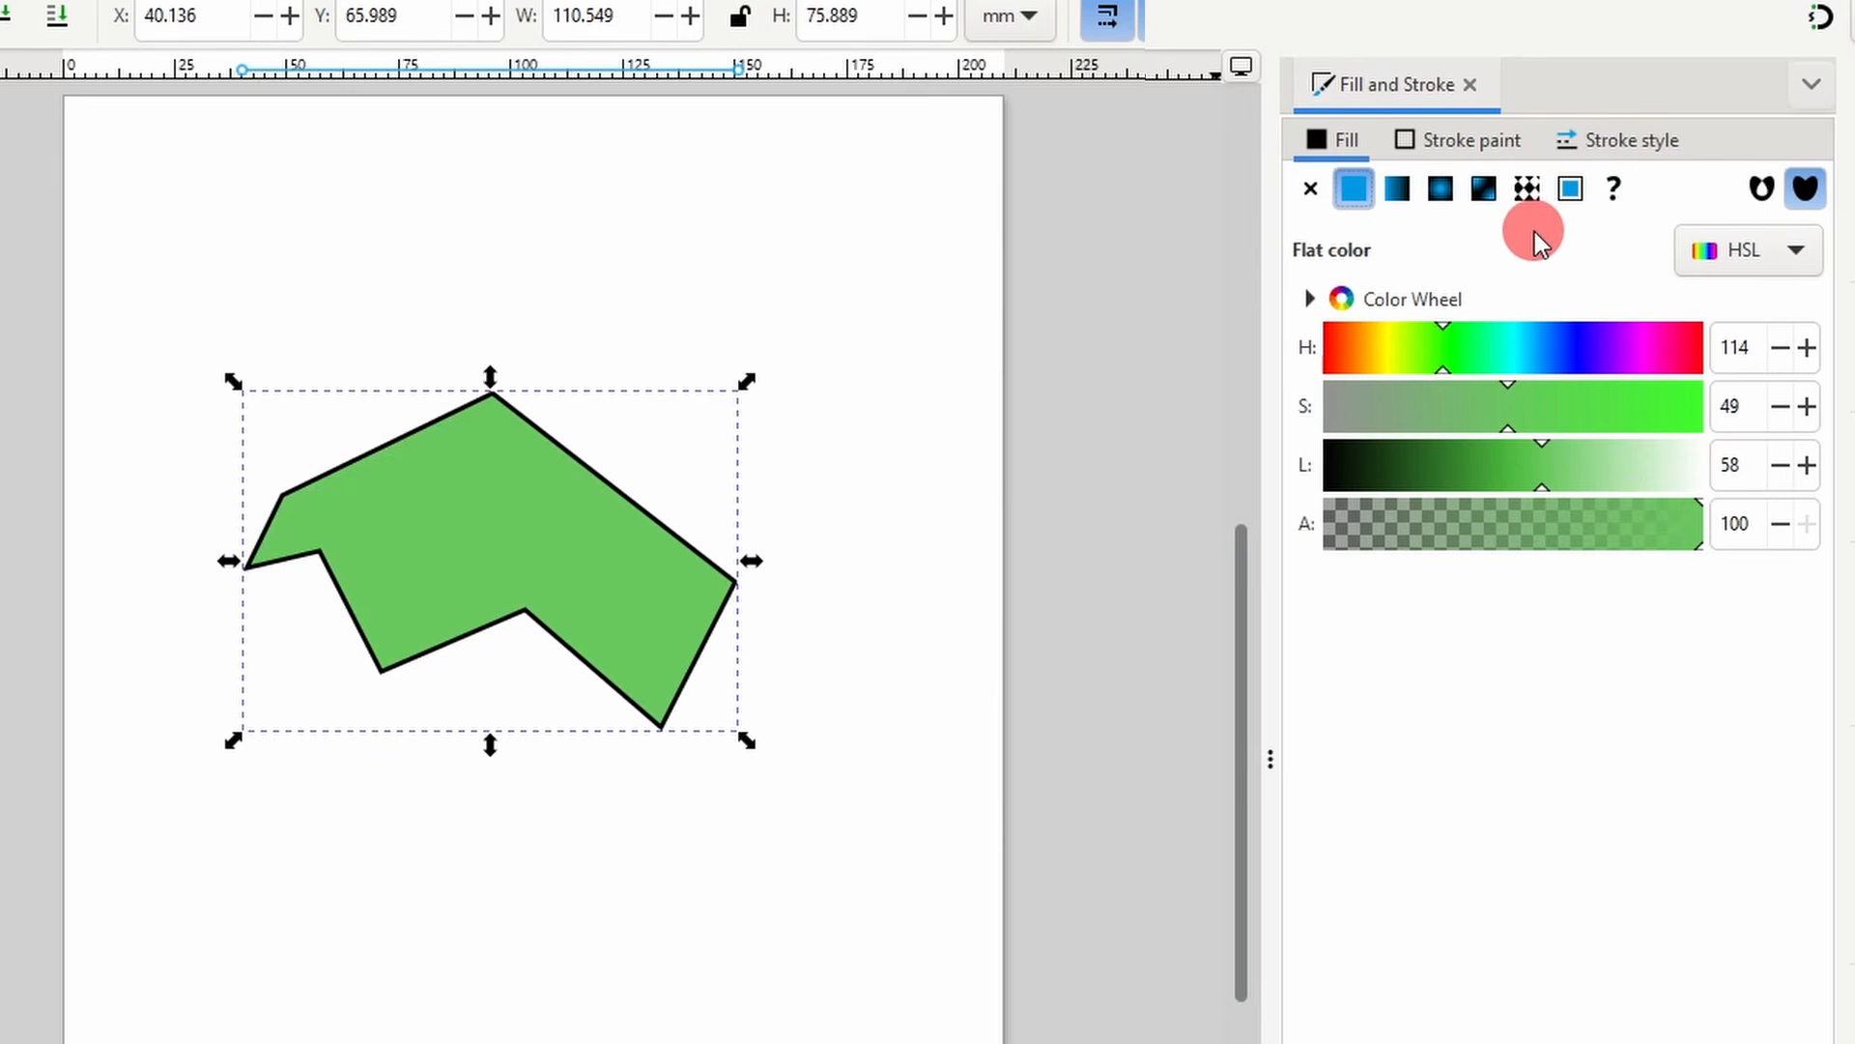
# - Change the polygon's stroke paint to a blue with HSL hue 225, saturation 69, lightness 43 and alpha 100
pyautogui.click(1442, 141)
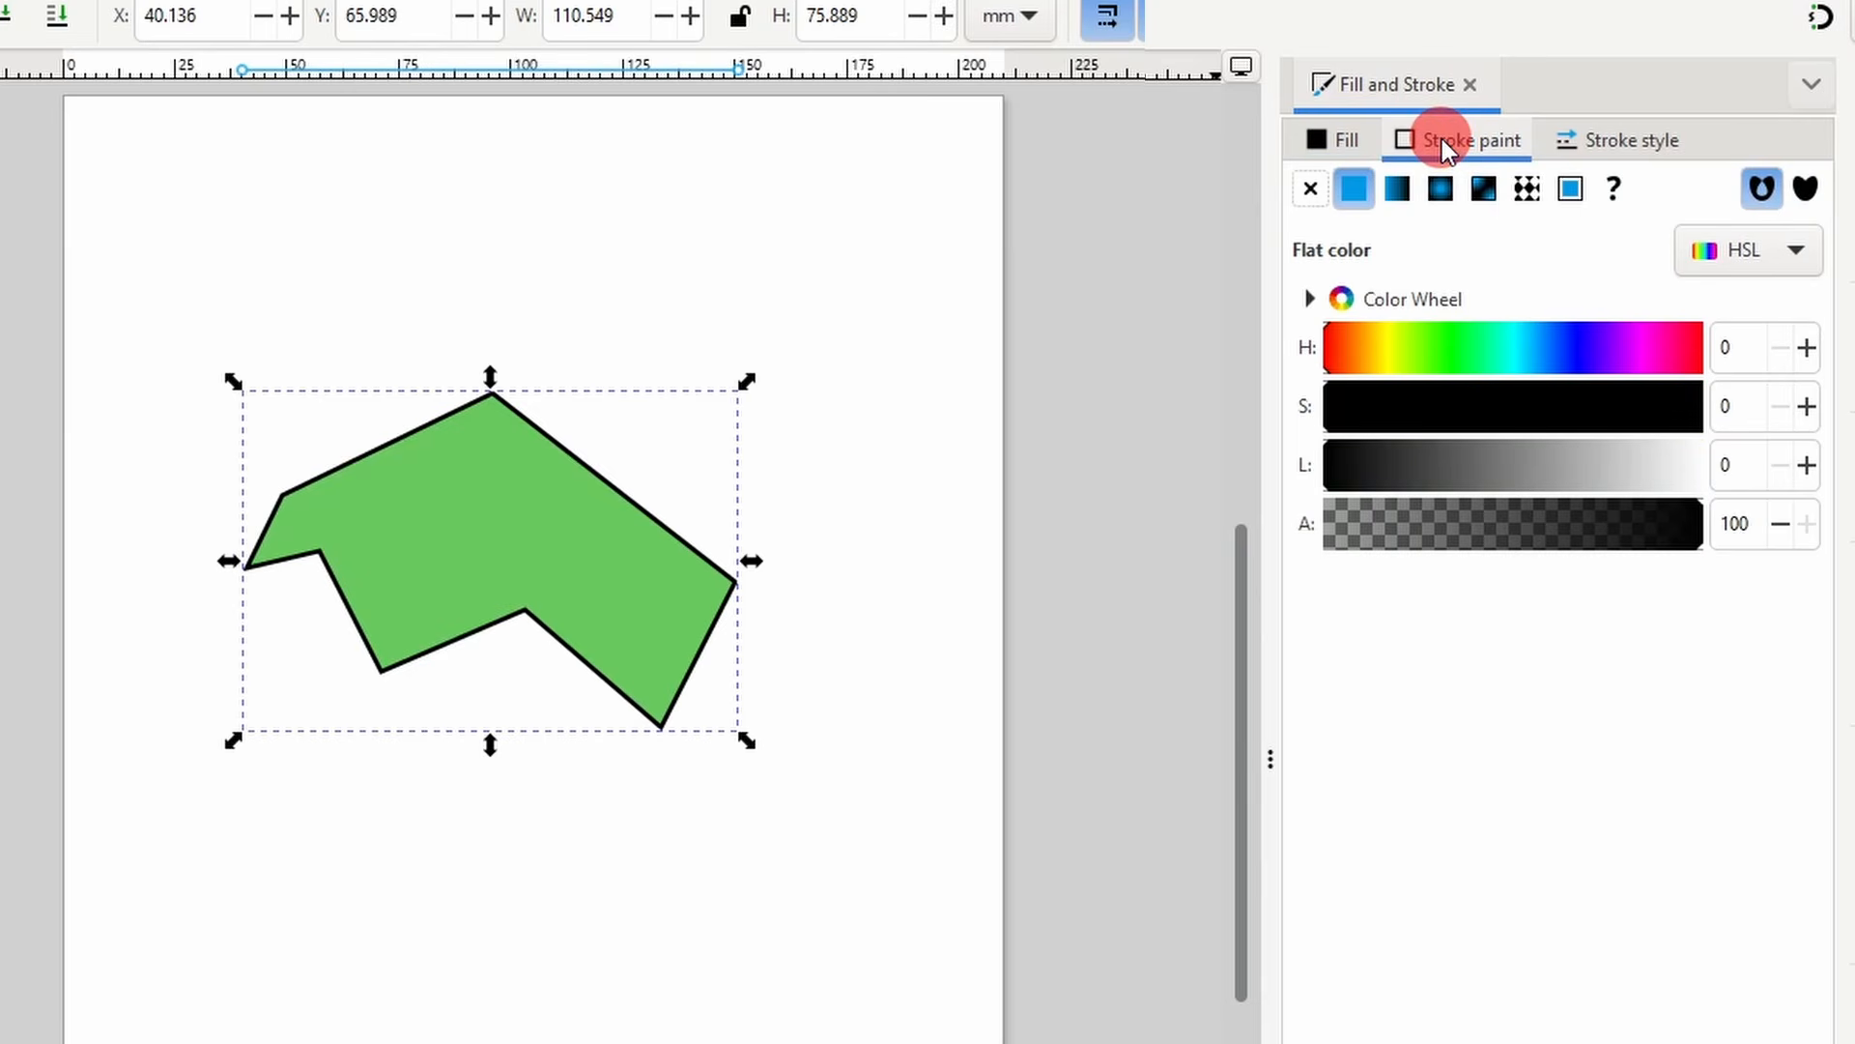
pyautogui.click(1344, 300)
pyautogui.moveTo(1405, 357)
pyautogui.mouseDown()
pyautogui.moveTo(1560, 353)
pyautogui.moveTo(1582, 409)
pyautogui.moveTo(1535, 466)
pyautogui.moveTo(1451, 466)
pyautogui.moveTo(1487, 463)
pyautogui.moveTo(1553, 509)
pyautogui.moveTo(1264, 502)
pyautogui.moveTo(1686, 512)
pyautogui.mouseUp()
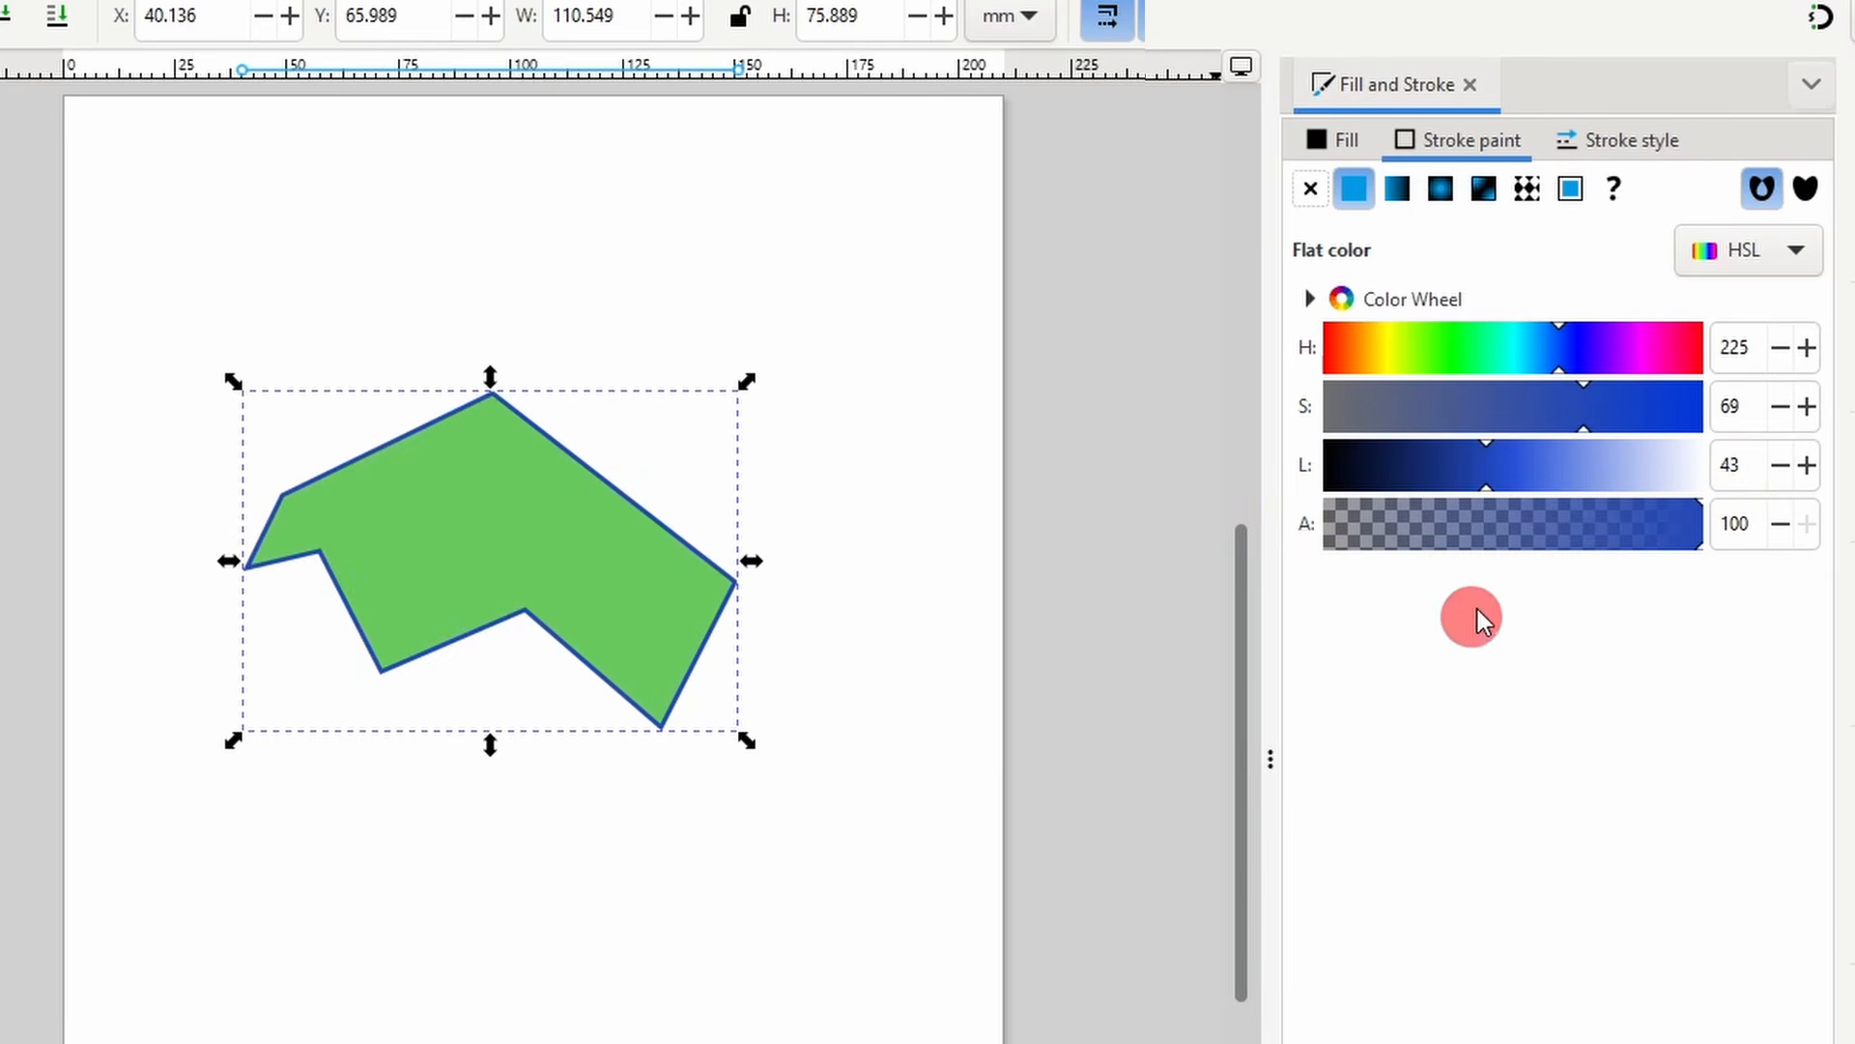
# - Set the polygon's stroke width to 1.400 mm in the stroke style settings
pyautogui.click(1591, 138)
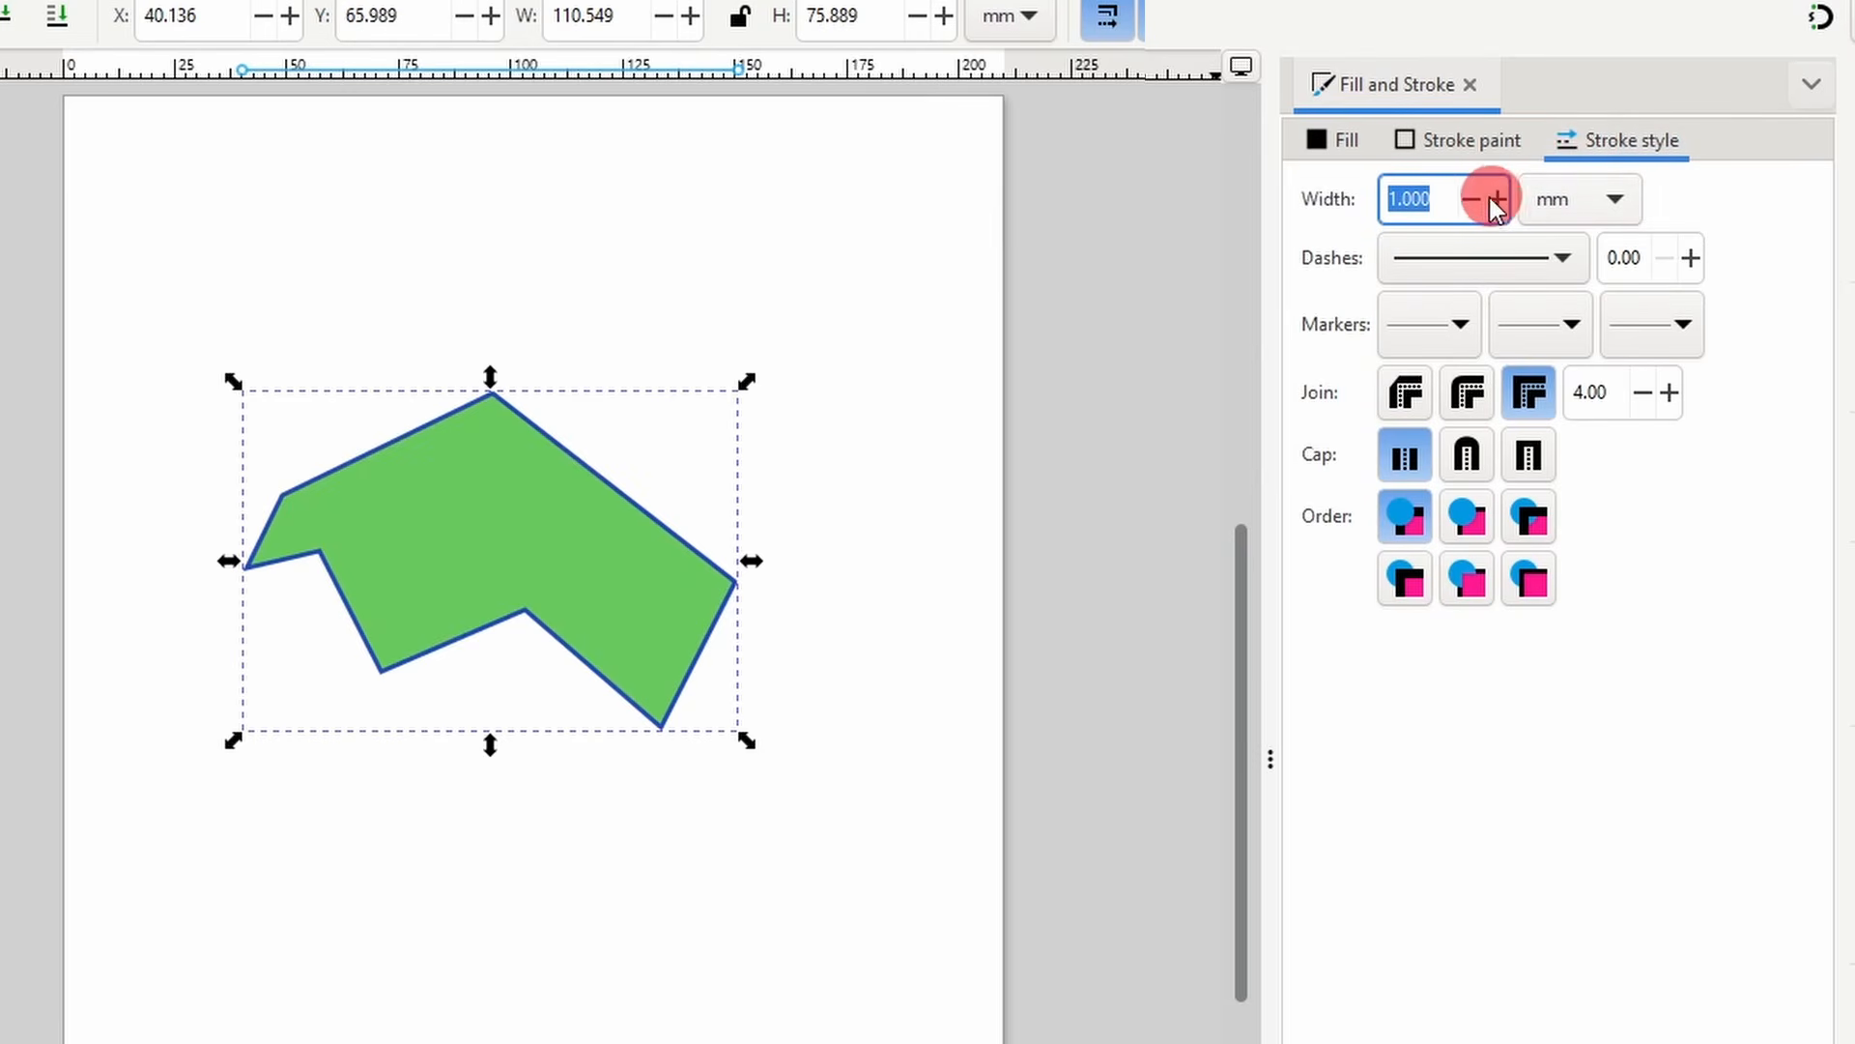
pyautogui.click(1446, 203)
pyautogui.scroll(8, 1447, 206)
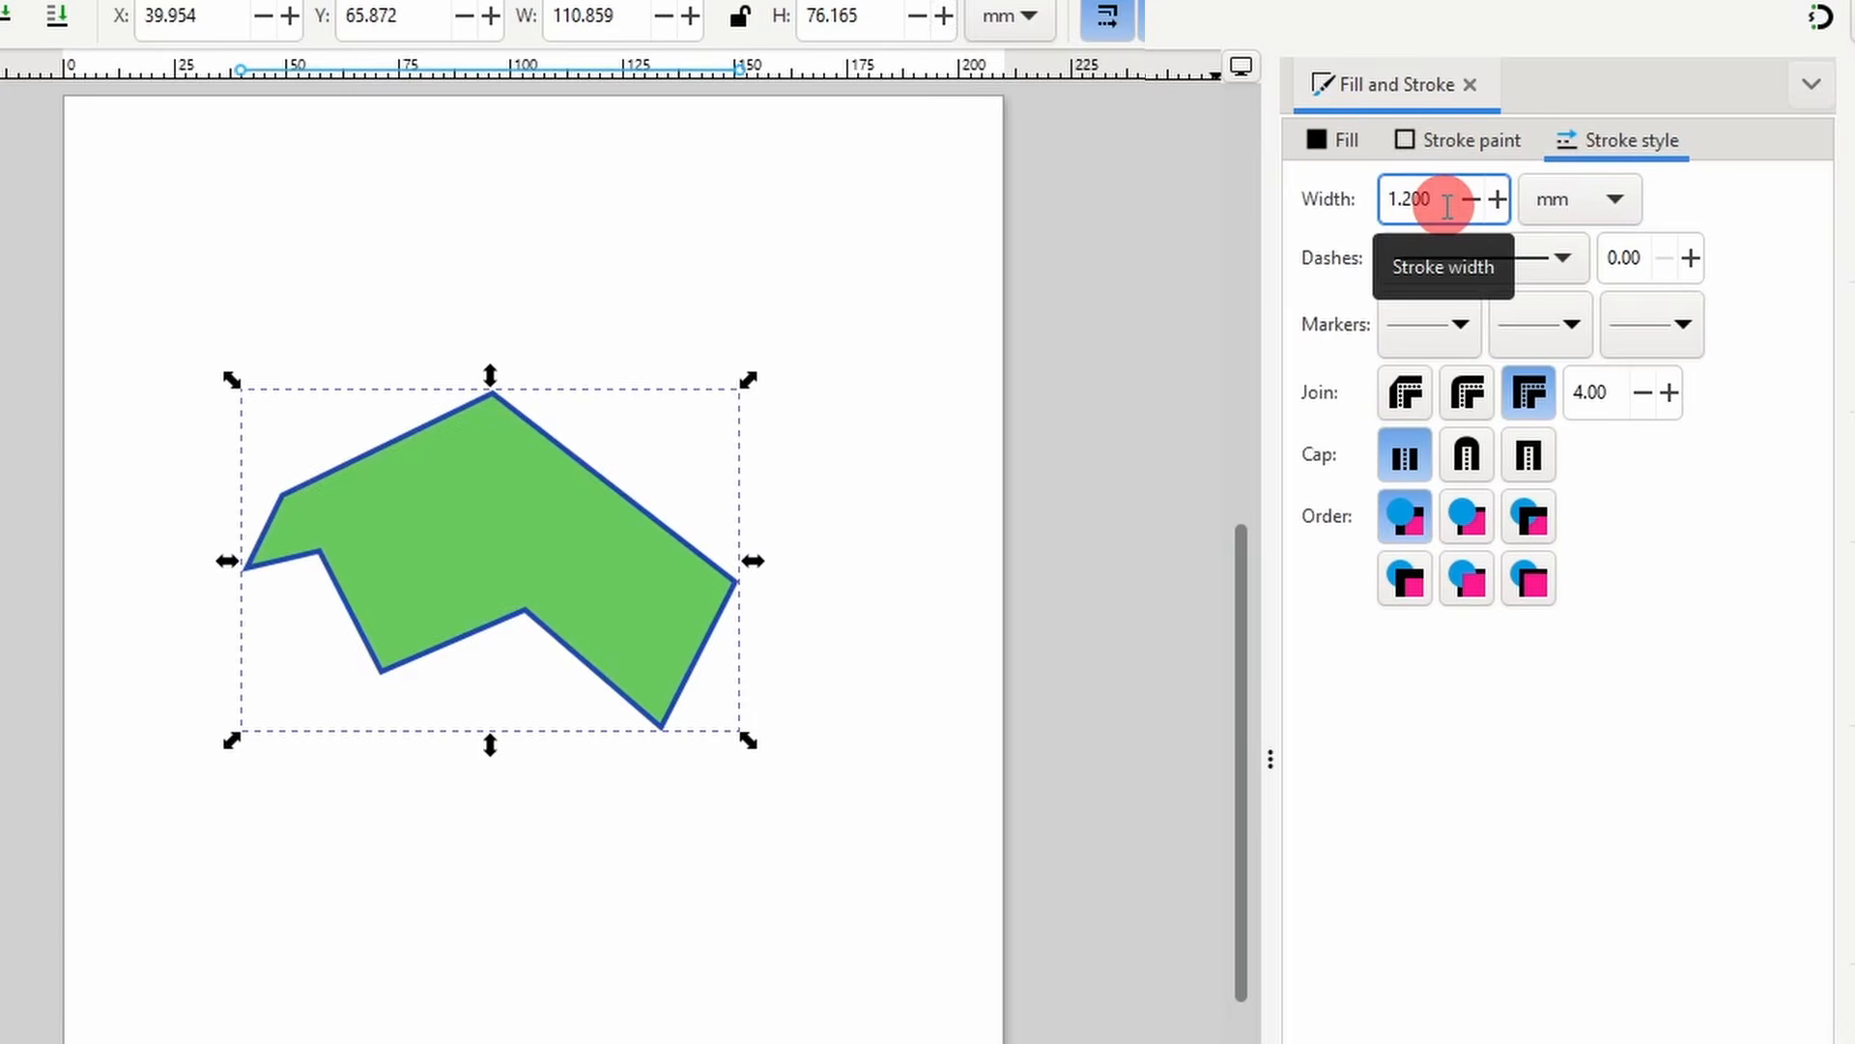
pyautogui.scroll(-4, 1447, 206)
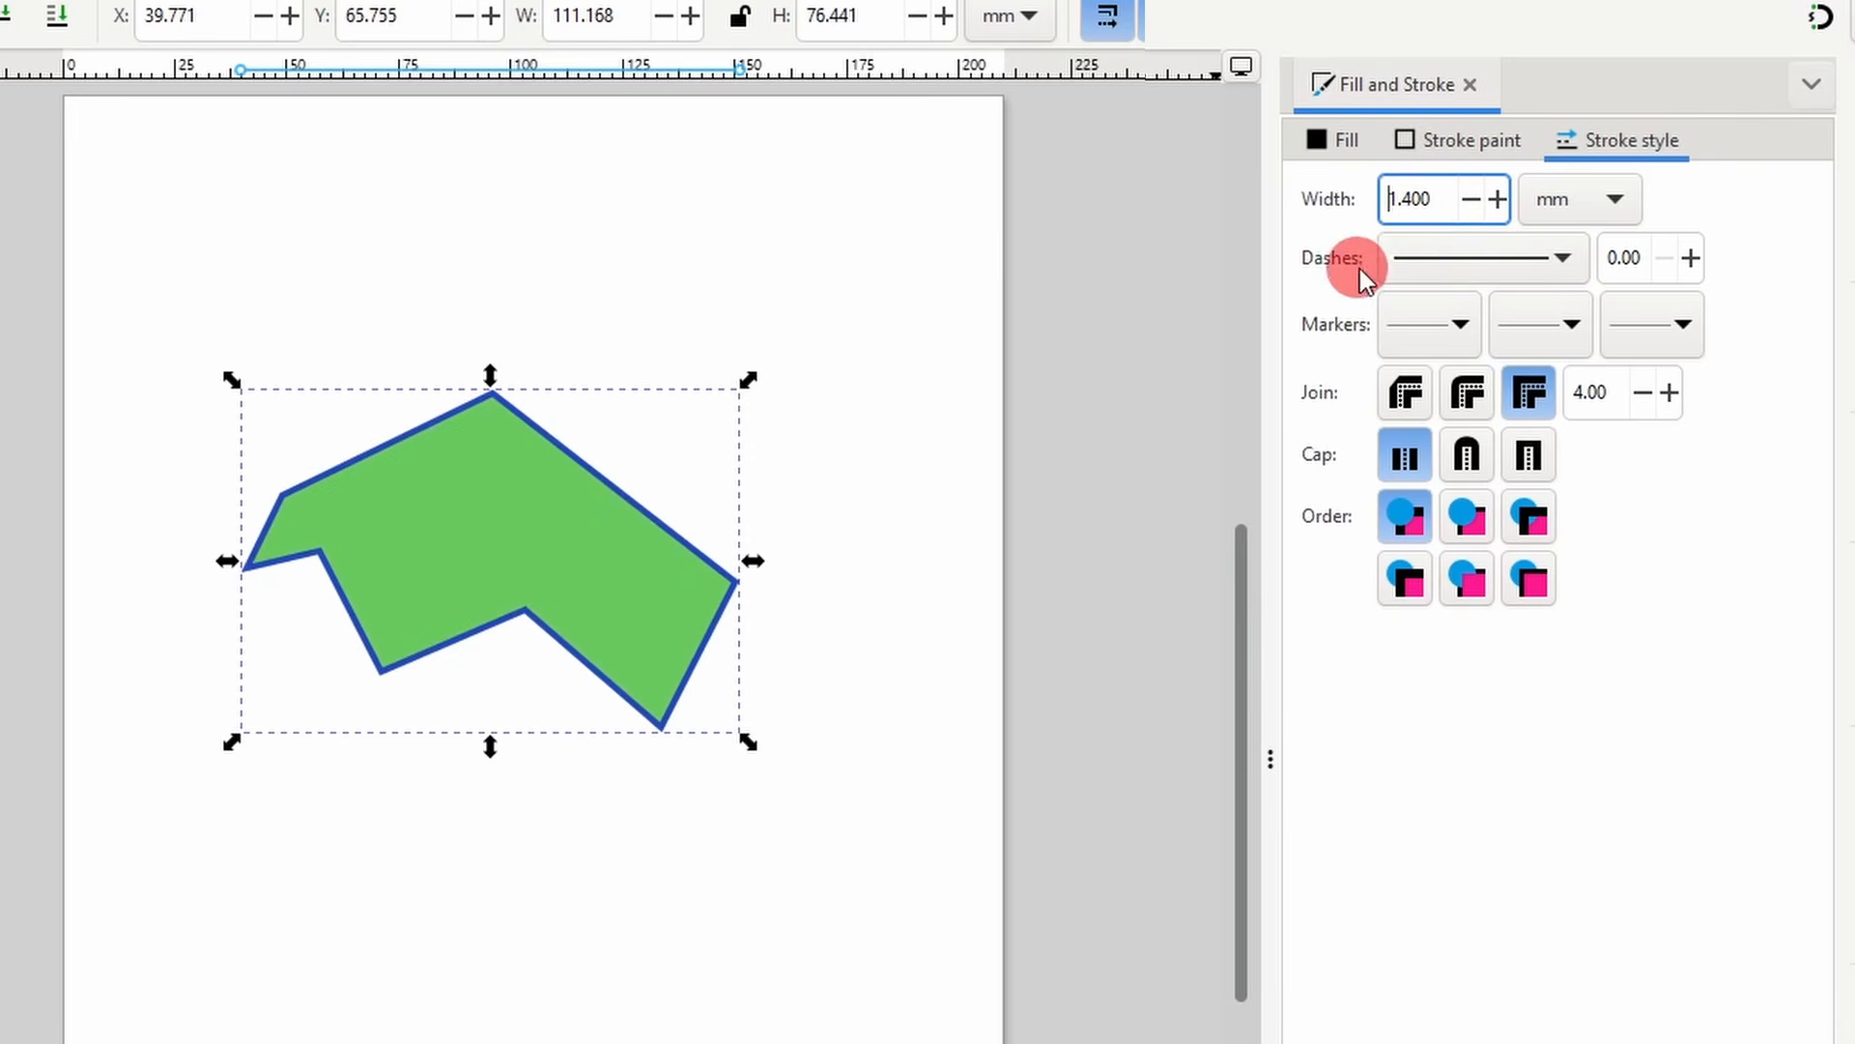
# - Try a dotted stroke, switch to the dash style with pattern 4 1, and set the dash offset to 2.20
pyautogui.click(1459, 268)
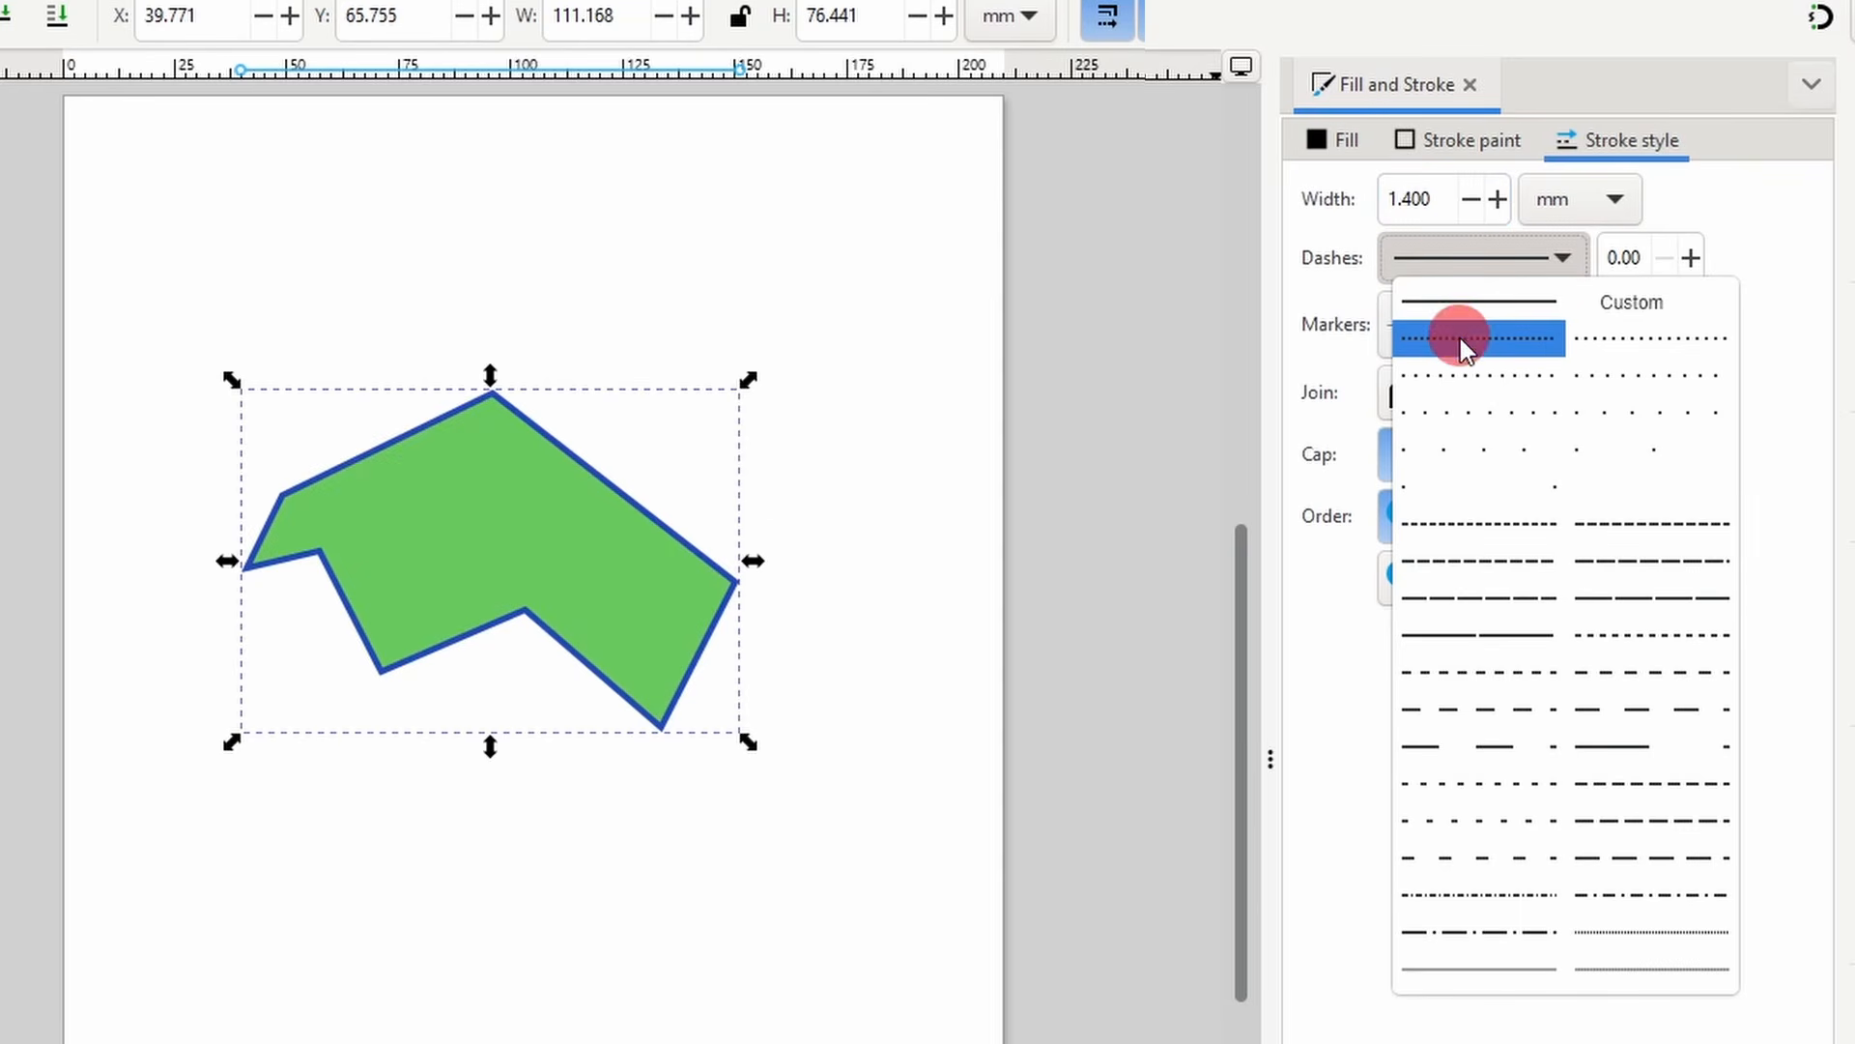
pyautogui.click(1459, 337)
pyautogui.click(1494, 259)
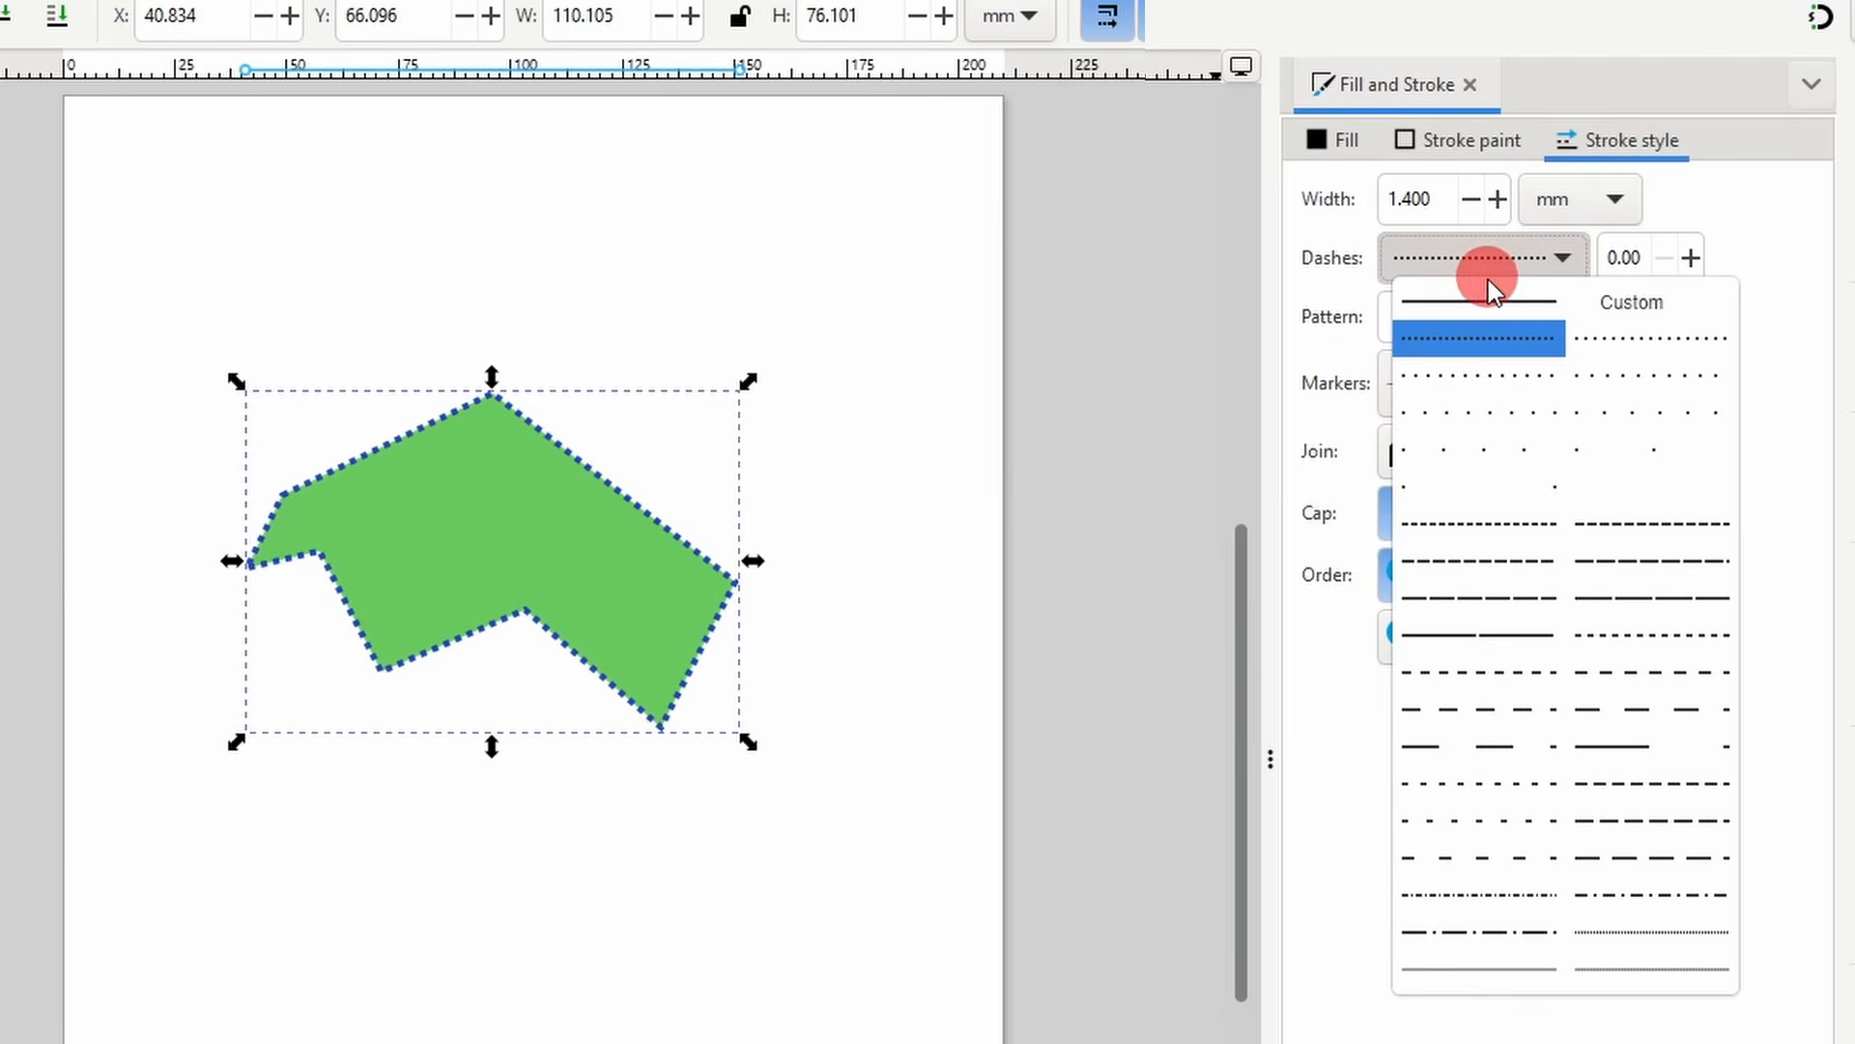
pyautogui.click(1498, 565)
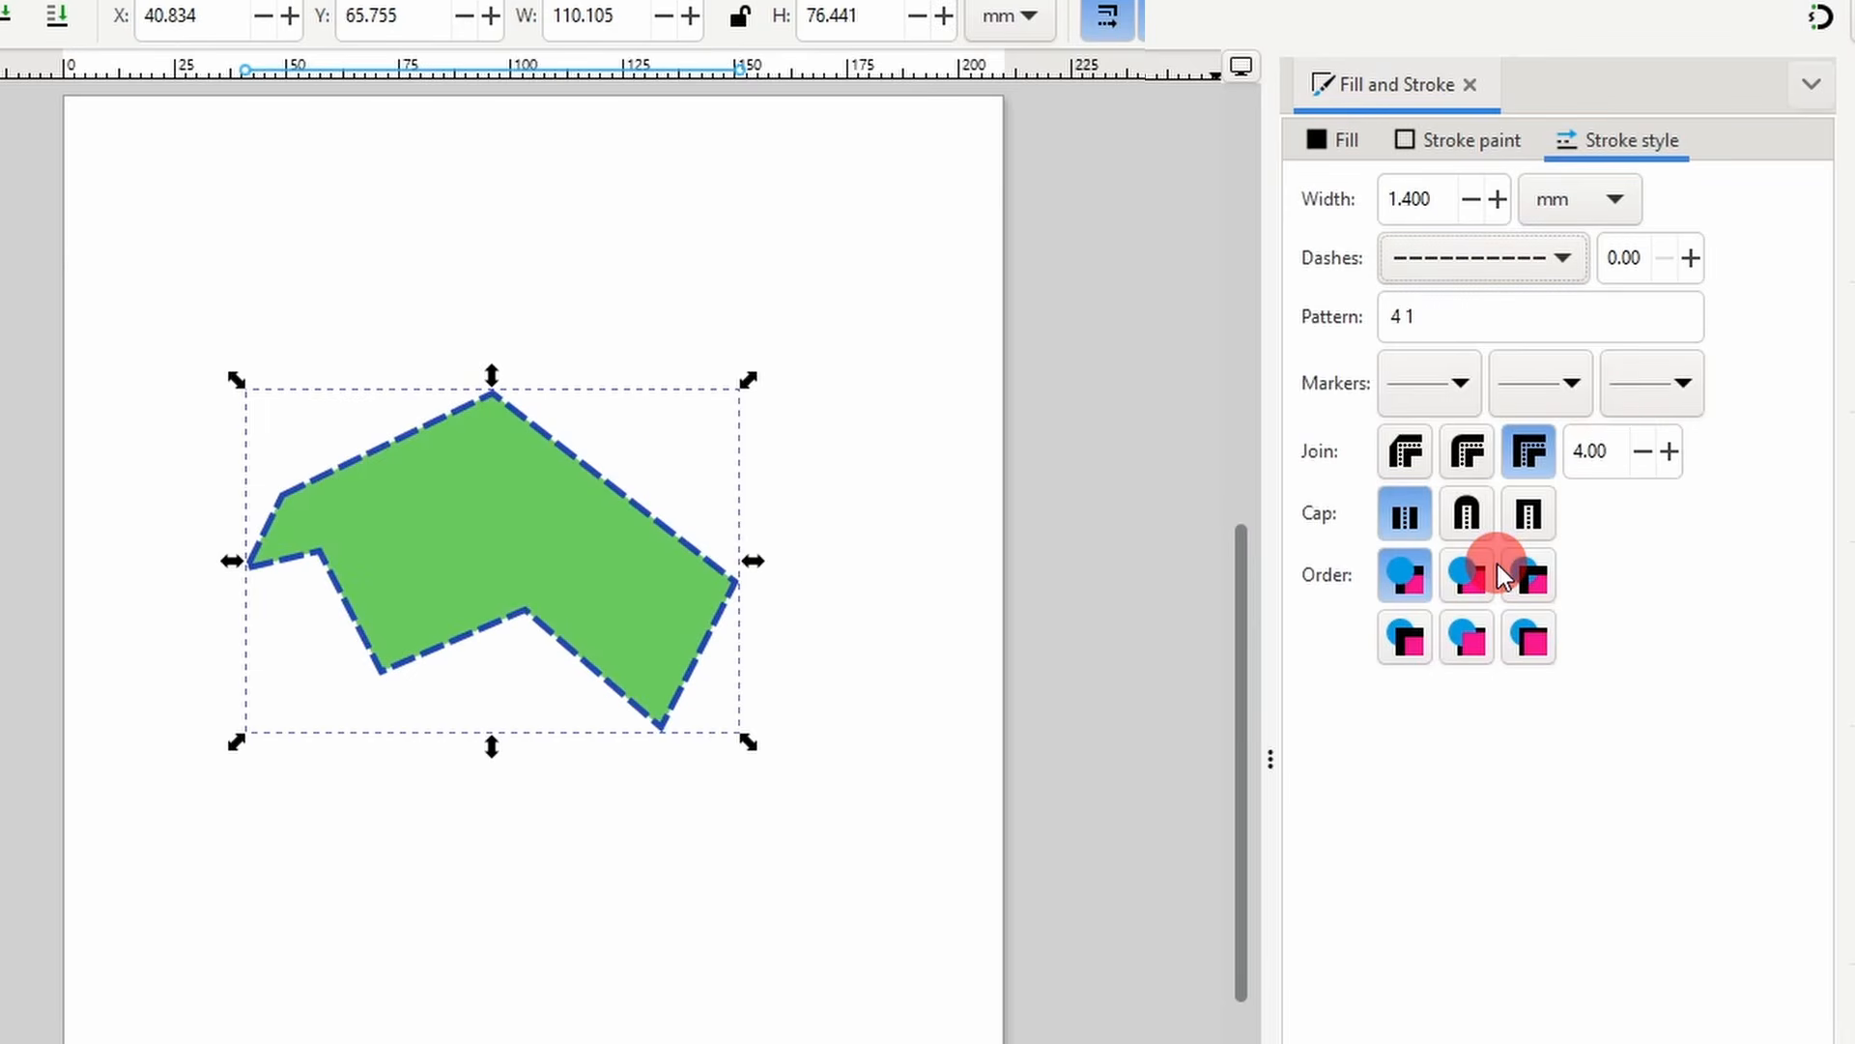
pyautogui.click(1643, 259)
pyautogui.scroll(7, 1643, 259)
pyautogui.scroll(15, 1644, 261)
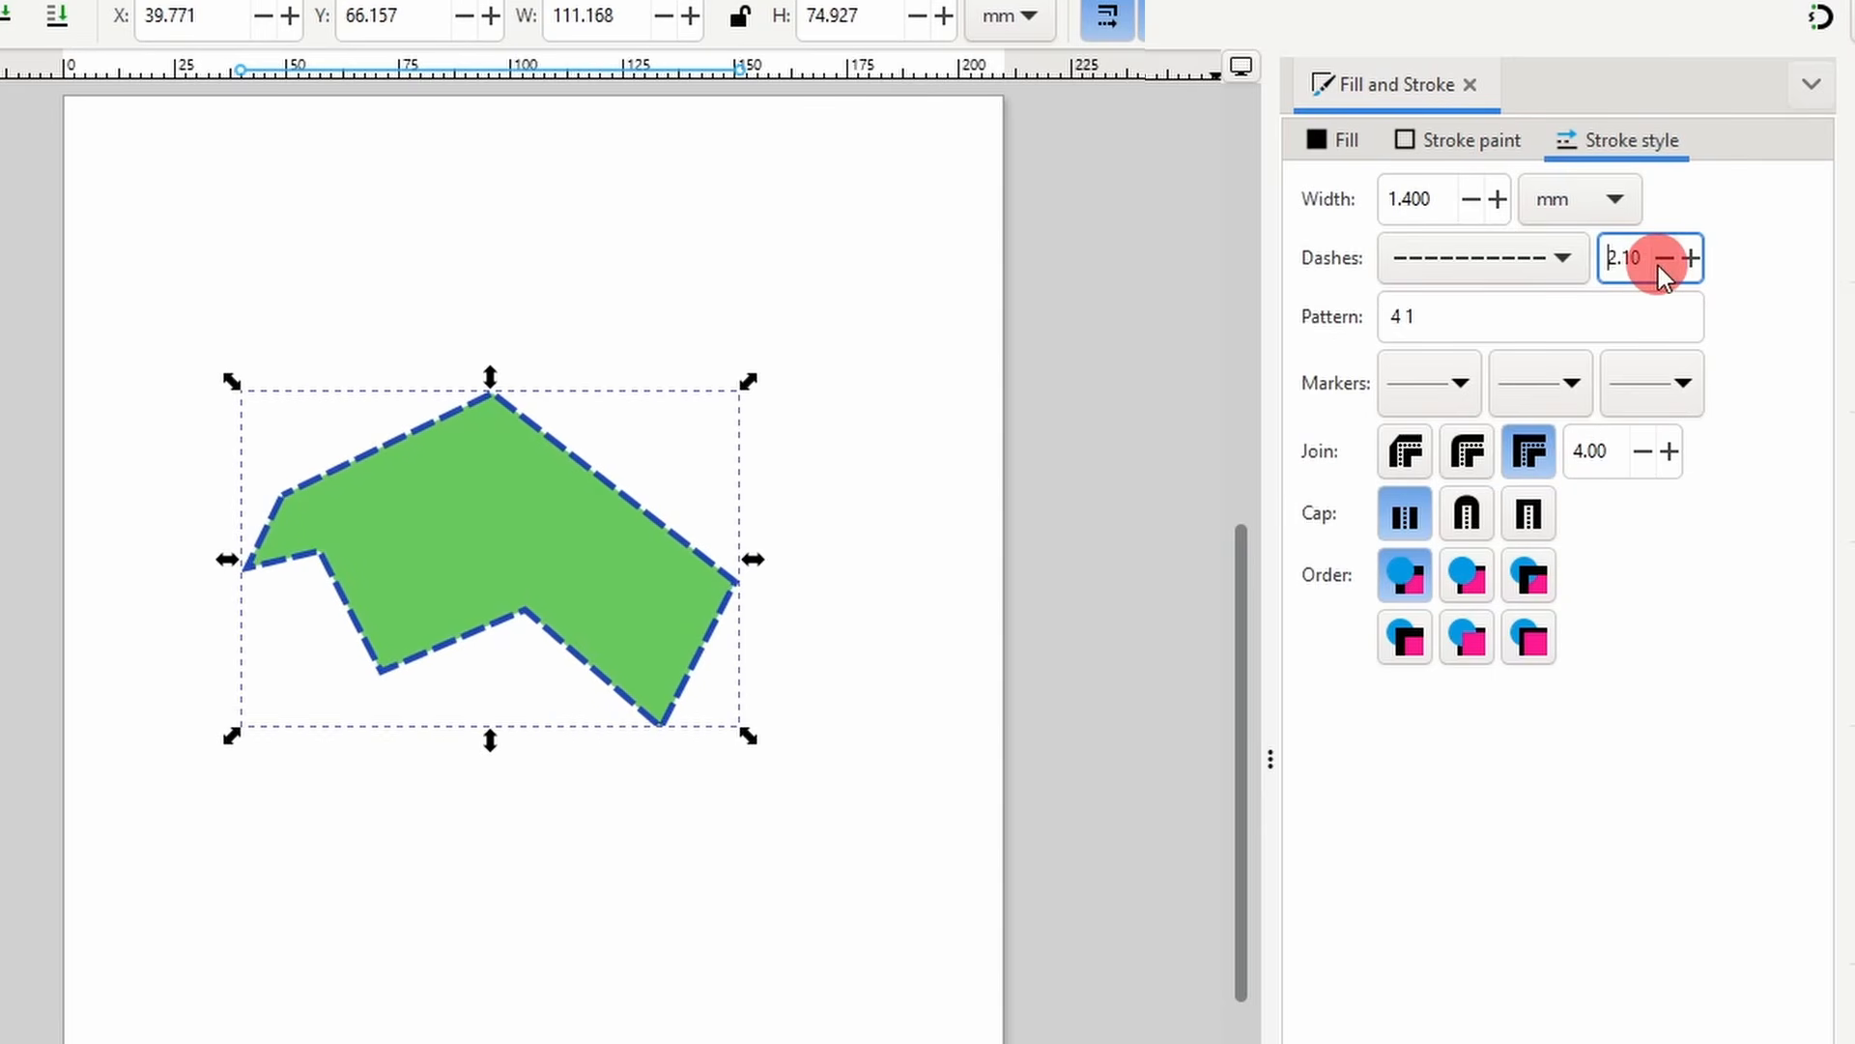
# - Replace the stroke's dash pattern with the custom pattern 3 6 3 1
pyautogui.click(1488, 323)
pyautogui.tripleClick(1484, 321)
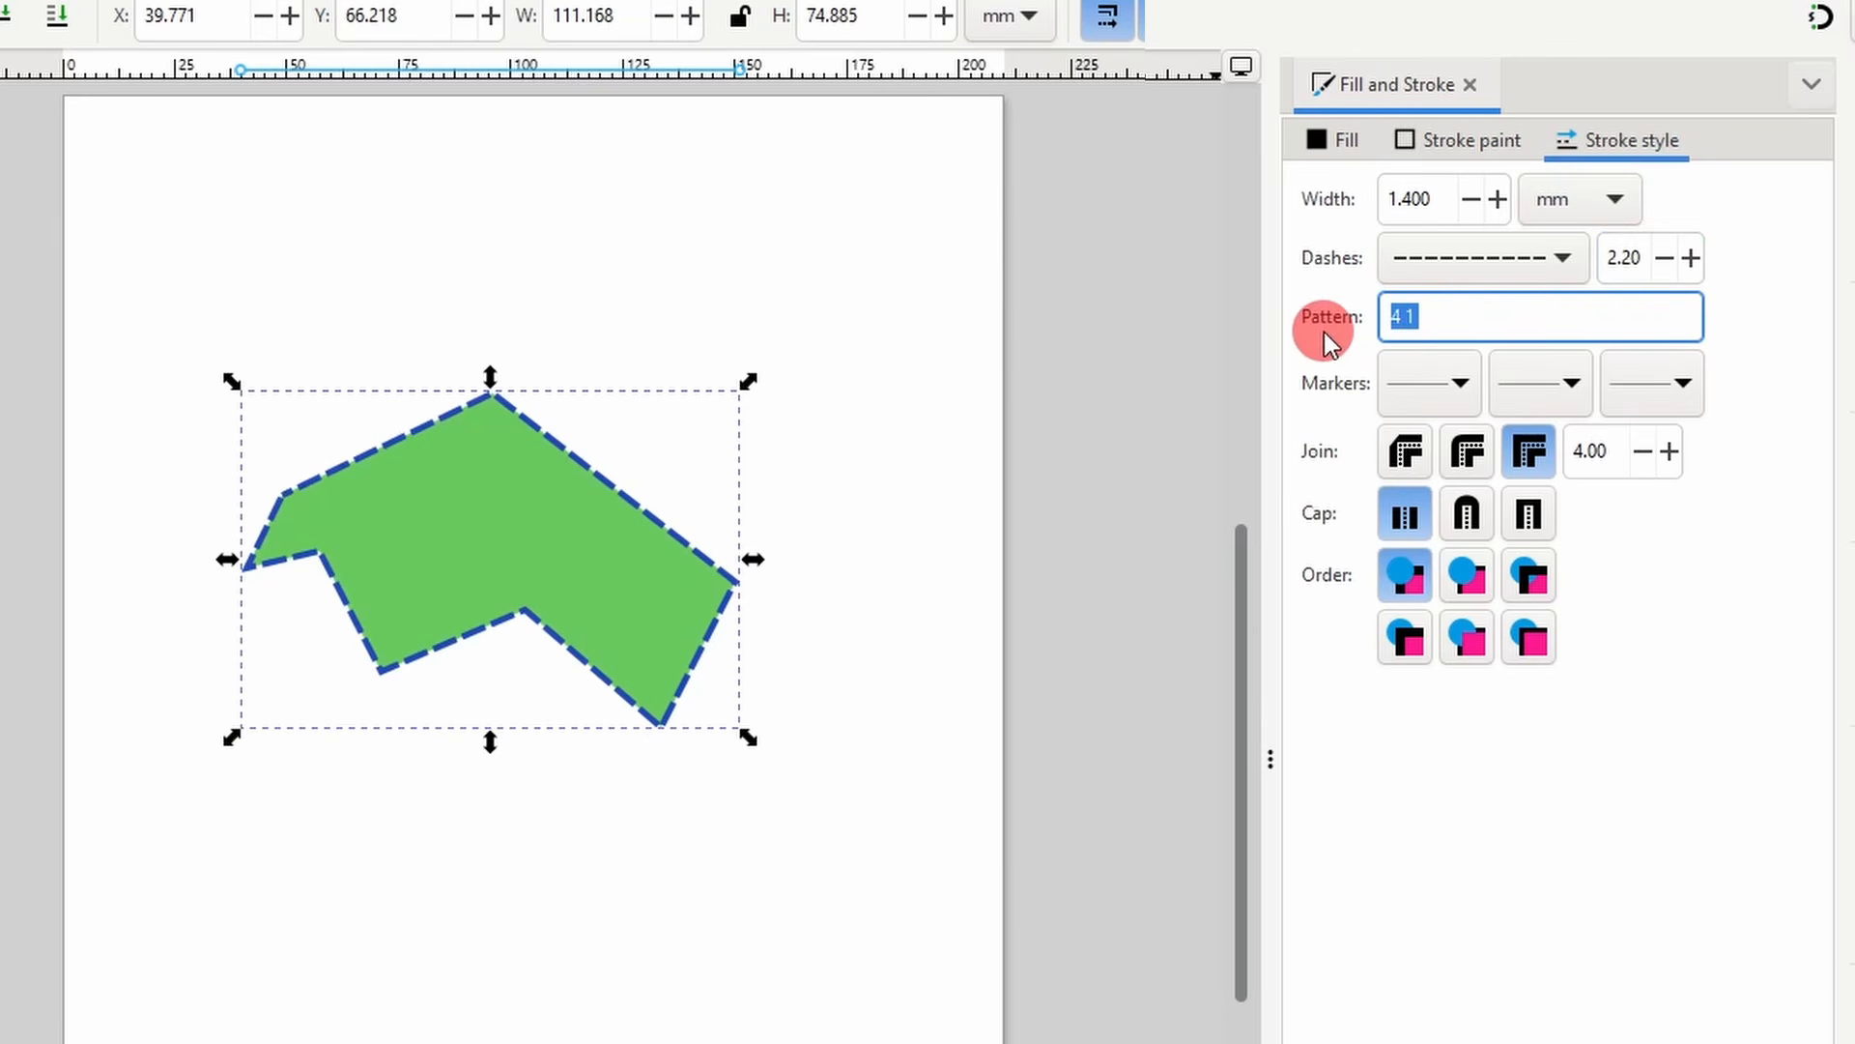
pyautogui.write('3 ')
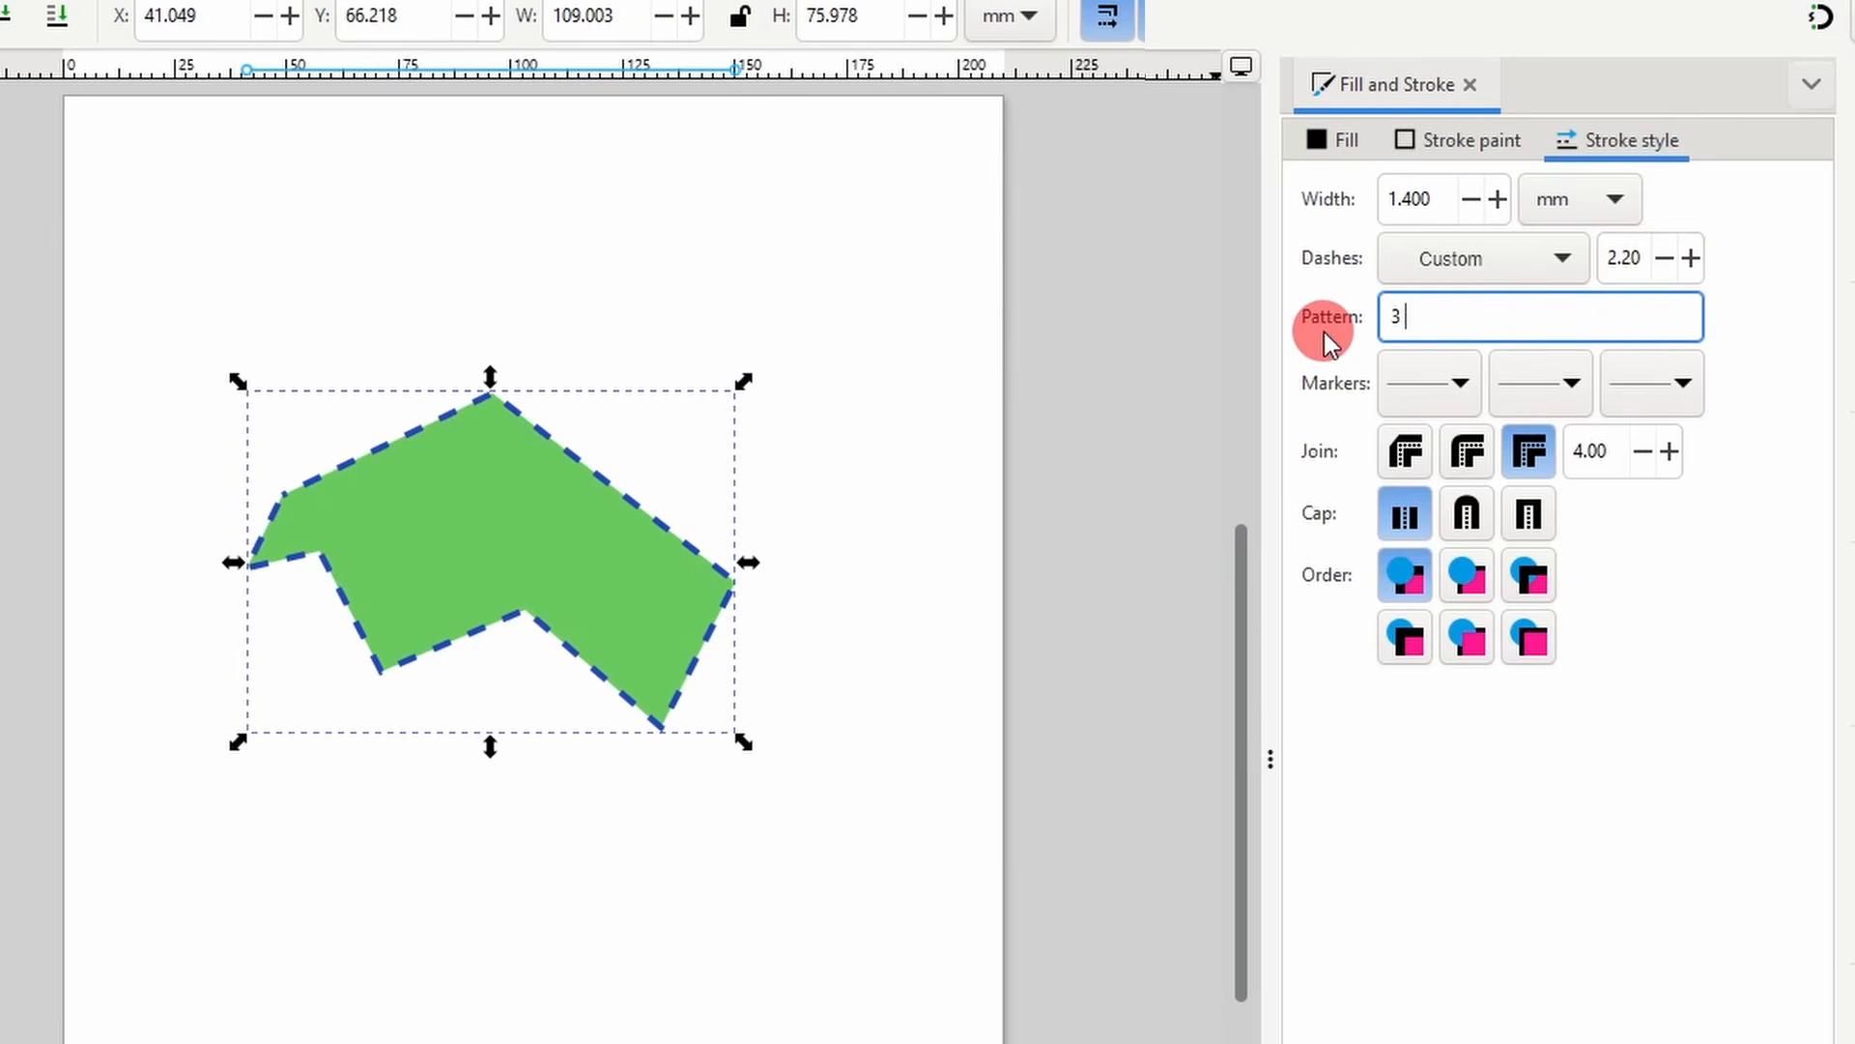
pyautogui.write('6 3 ')
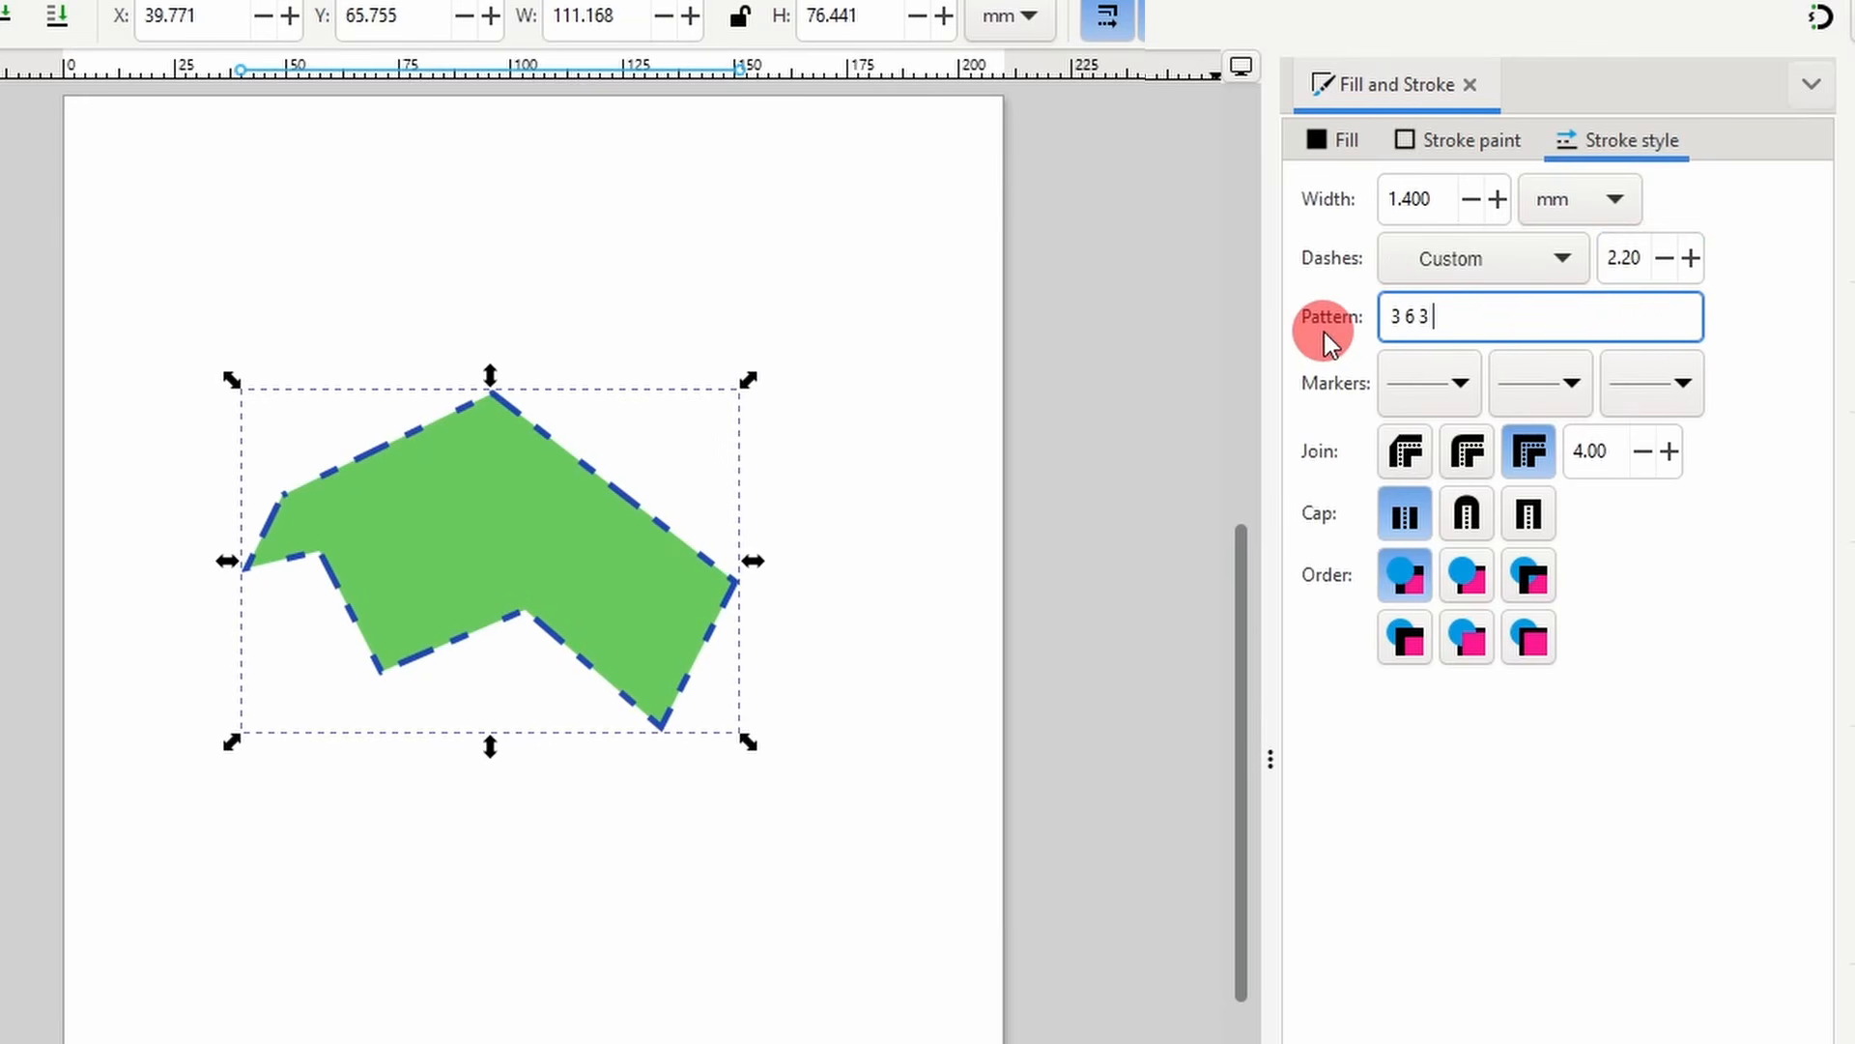
pyautogui.write('1')
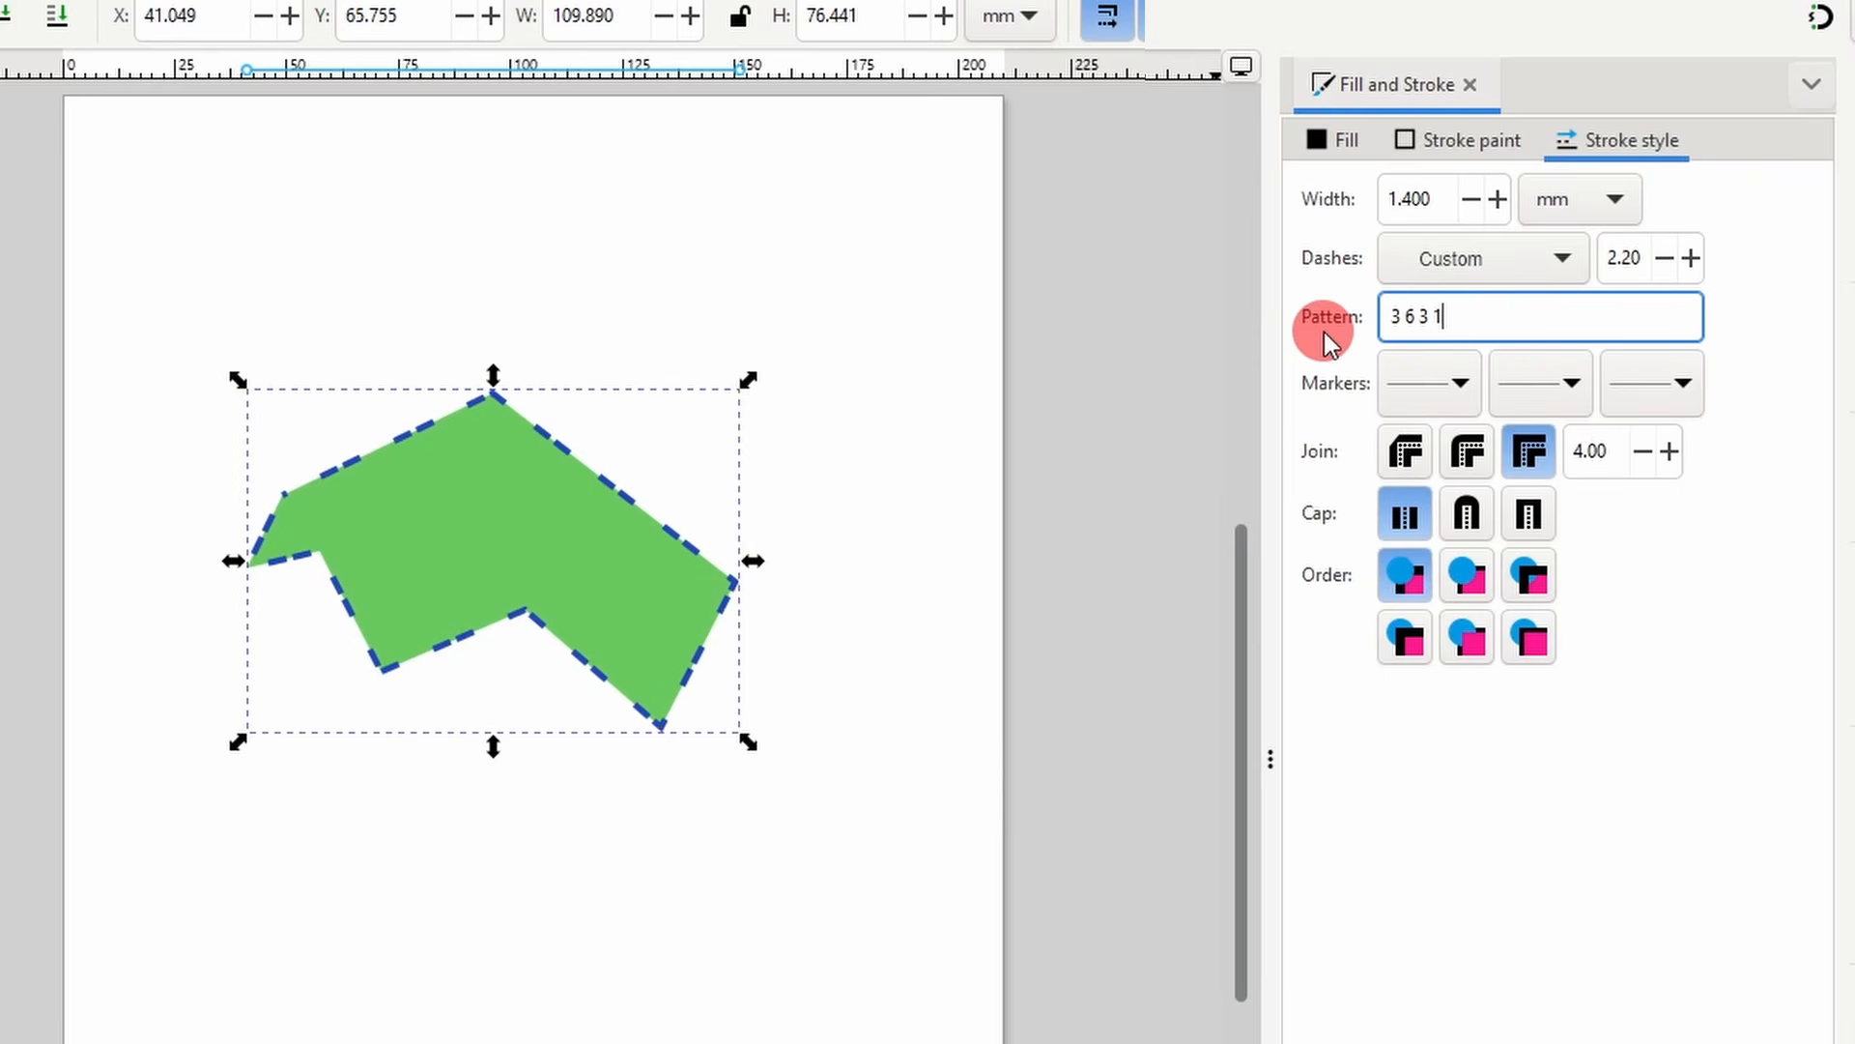
# - Give the polygon's stroke a Wide arrow start marker and Triangle arrow mid markers
pyautogui.click(1442, 385)
pyautogui.click(1186, 547)
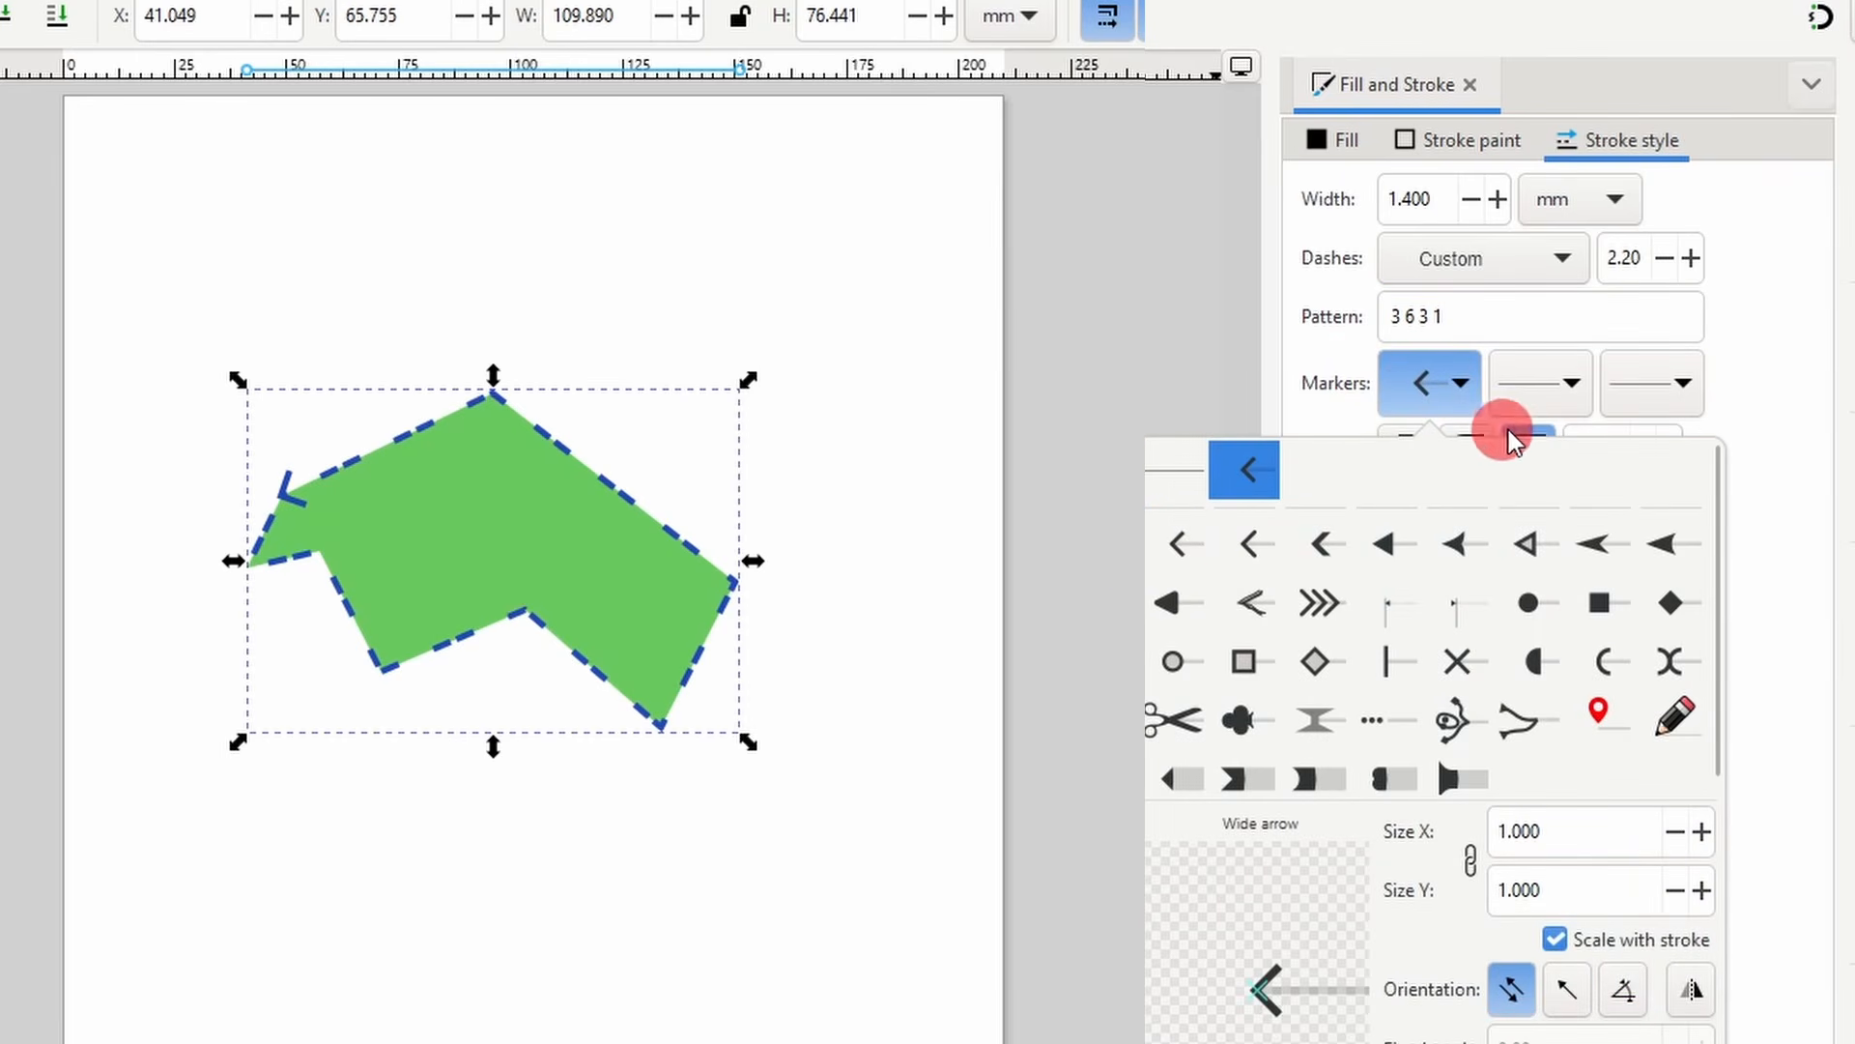
pyautogui.click(1550, 384)
pyautogui.click(1550, 381)
pyautogui.click(1499, 531)
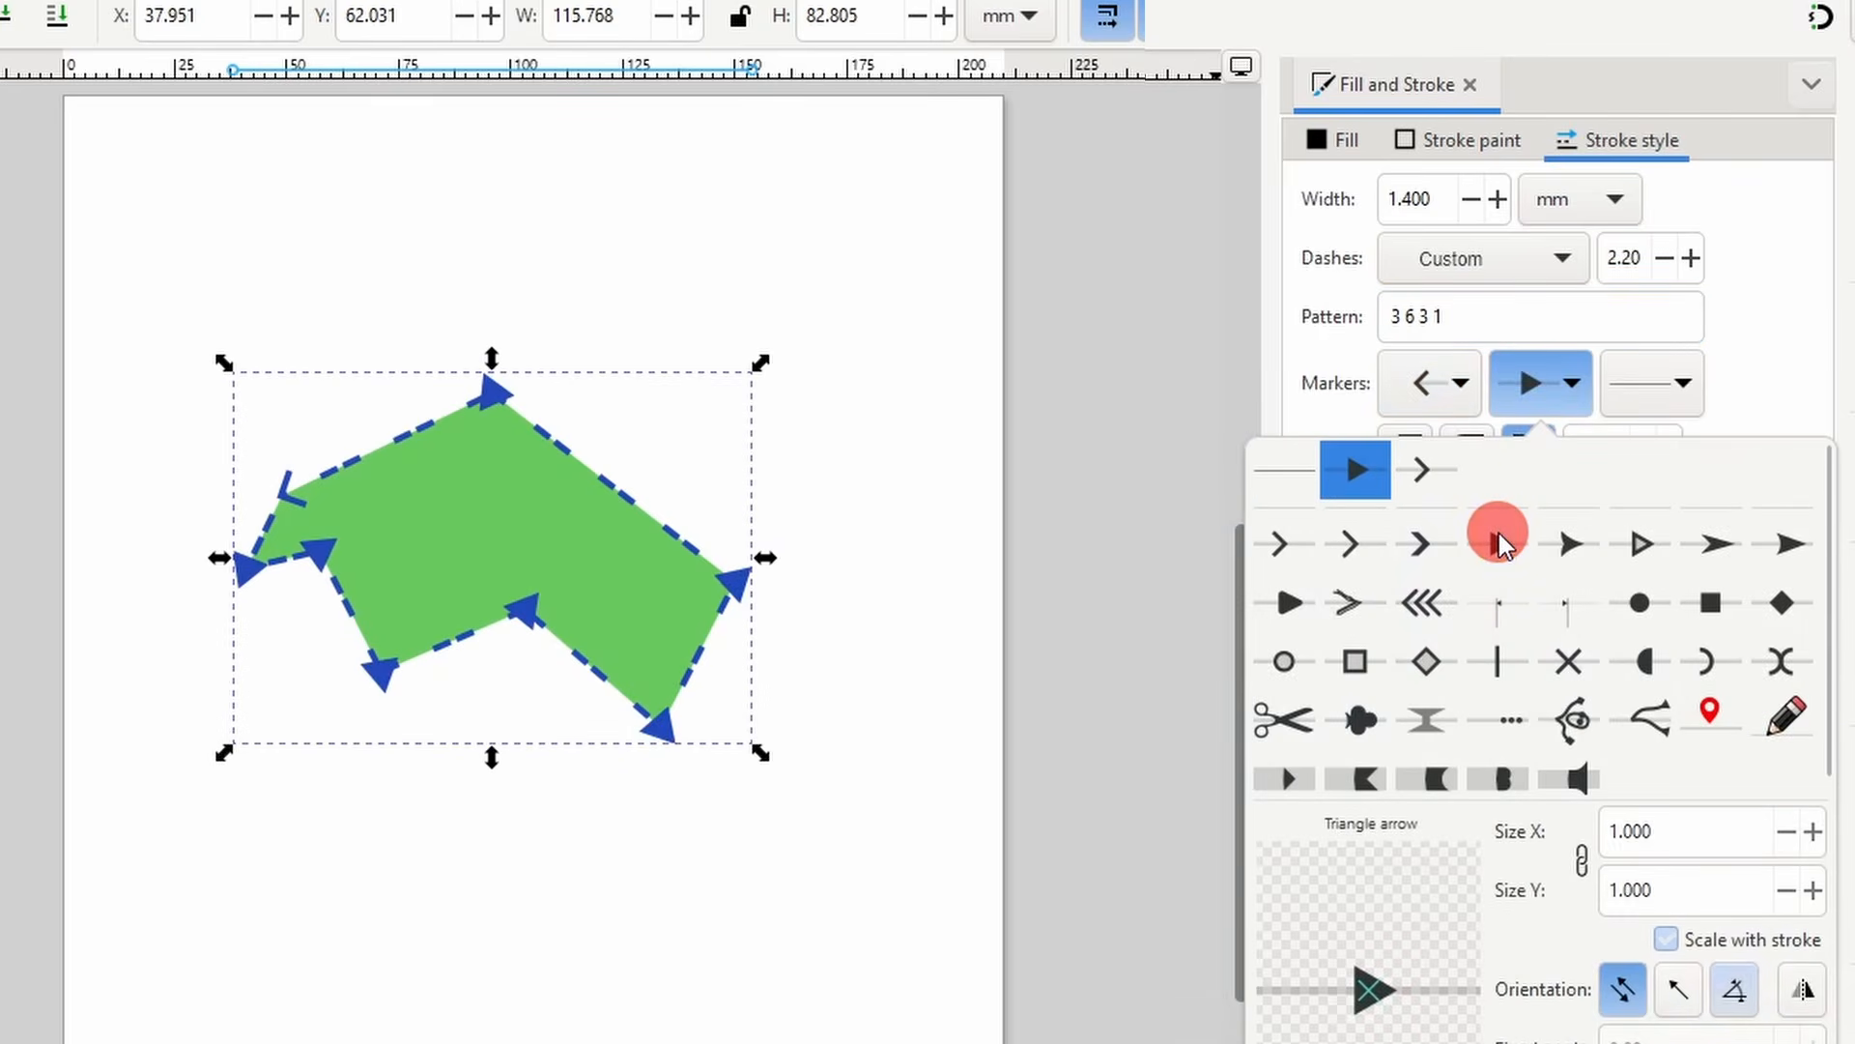
# - Try a Square end marker, replace it with the Pencil marker, and reduce the pencil's X and Y size to 20.286
pyautogui.click(1659, 396)
pyautogui.click(1672, 387)
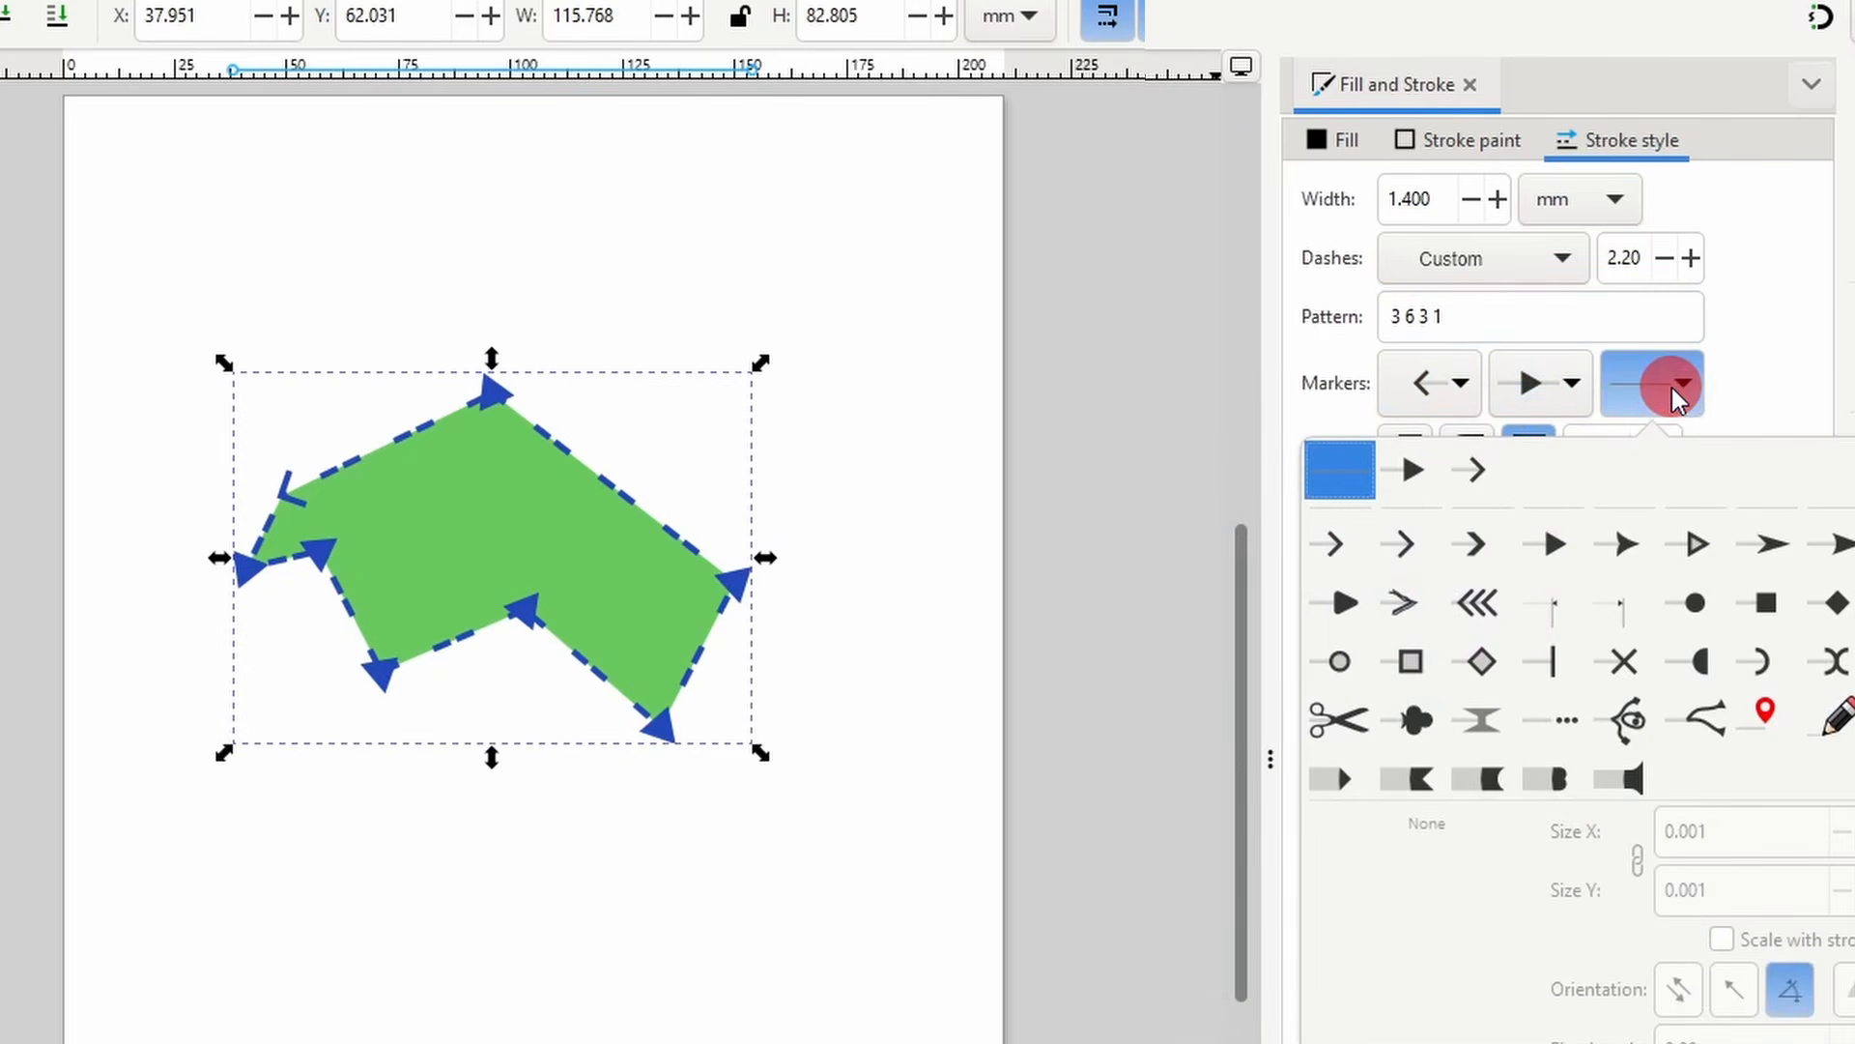
pyautogui.click(1762, 603)
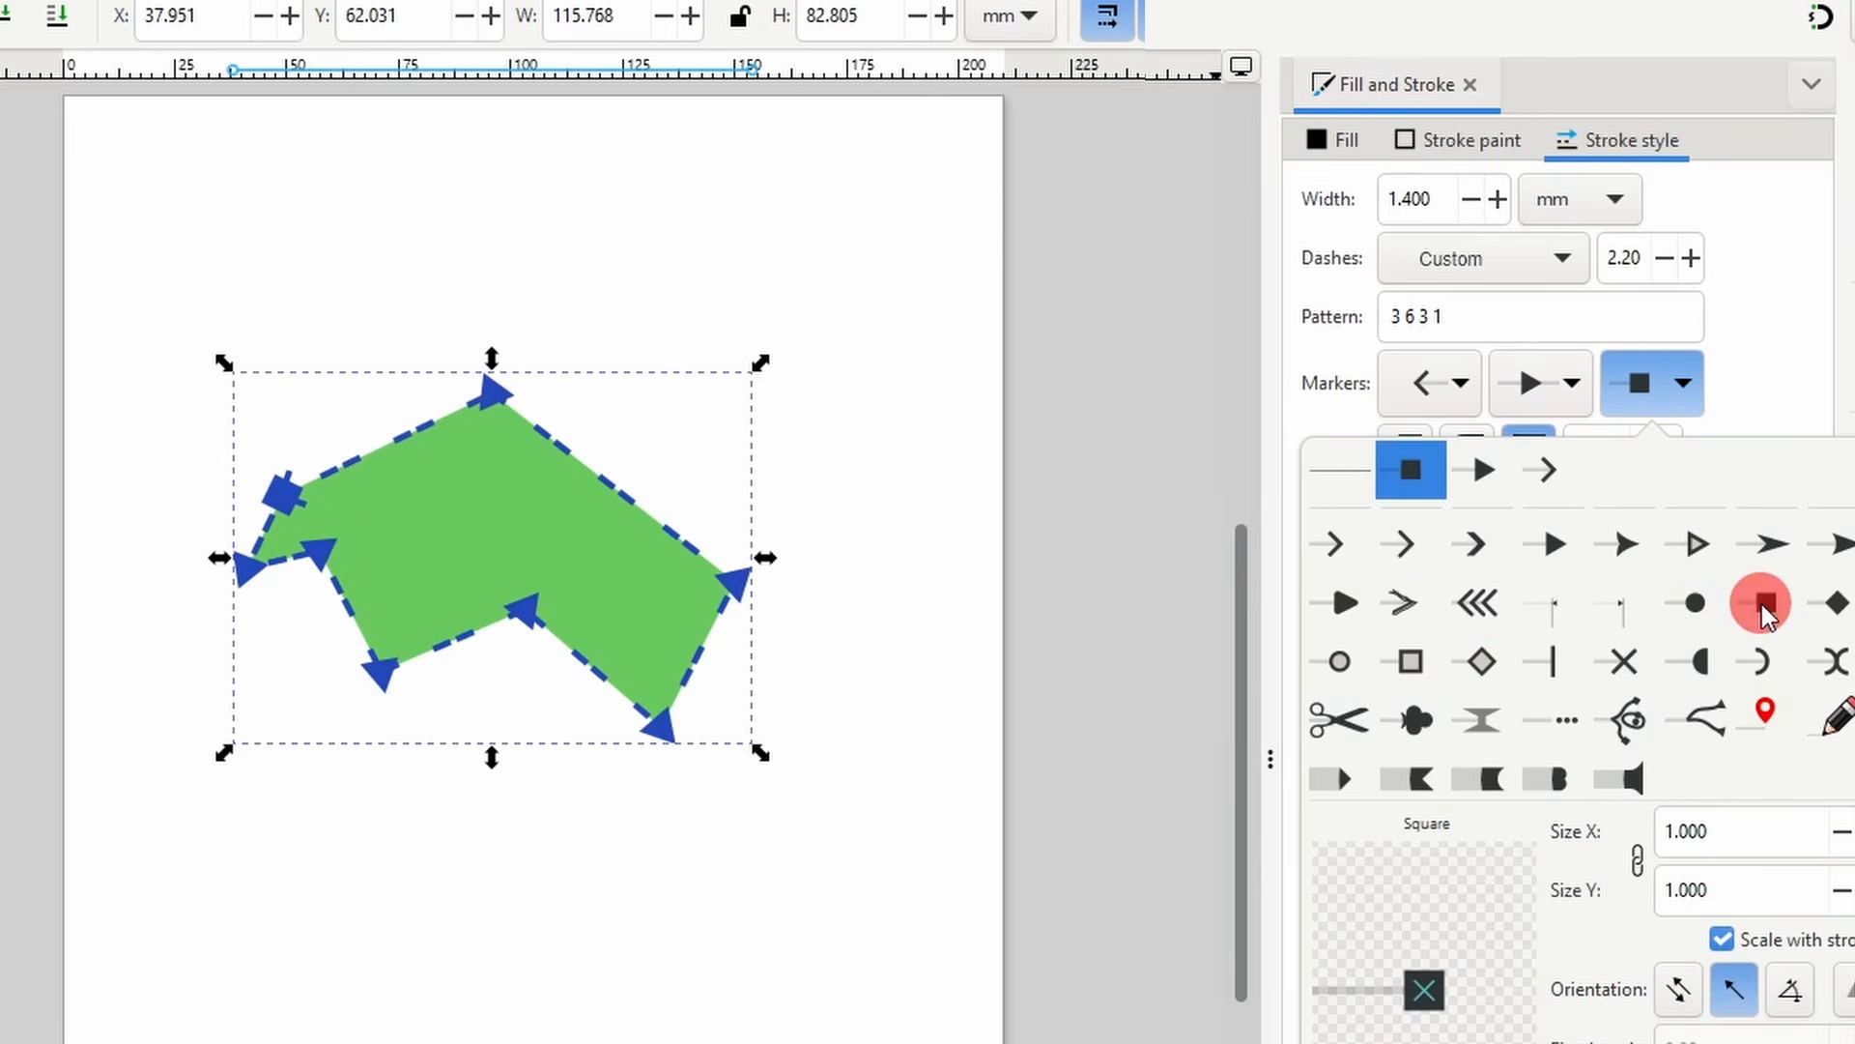
pyautogui.click(1836, 718)
pyautogui.scroll(-5, 1834, 715)
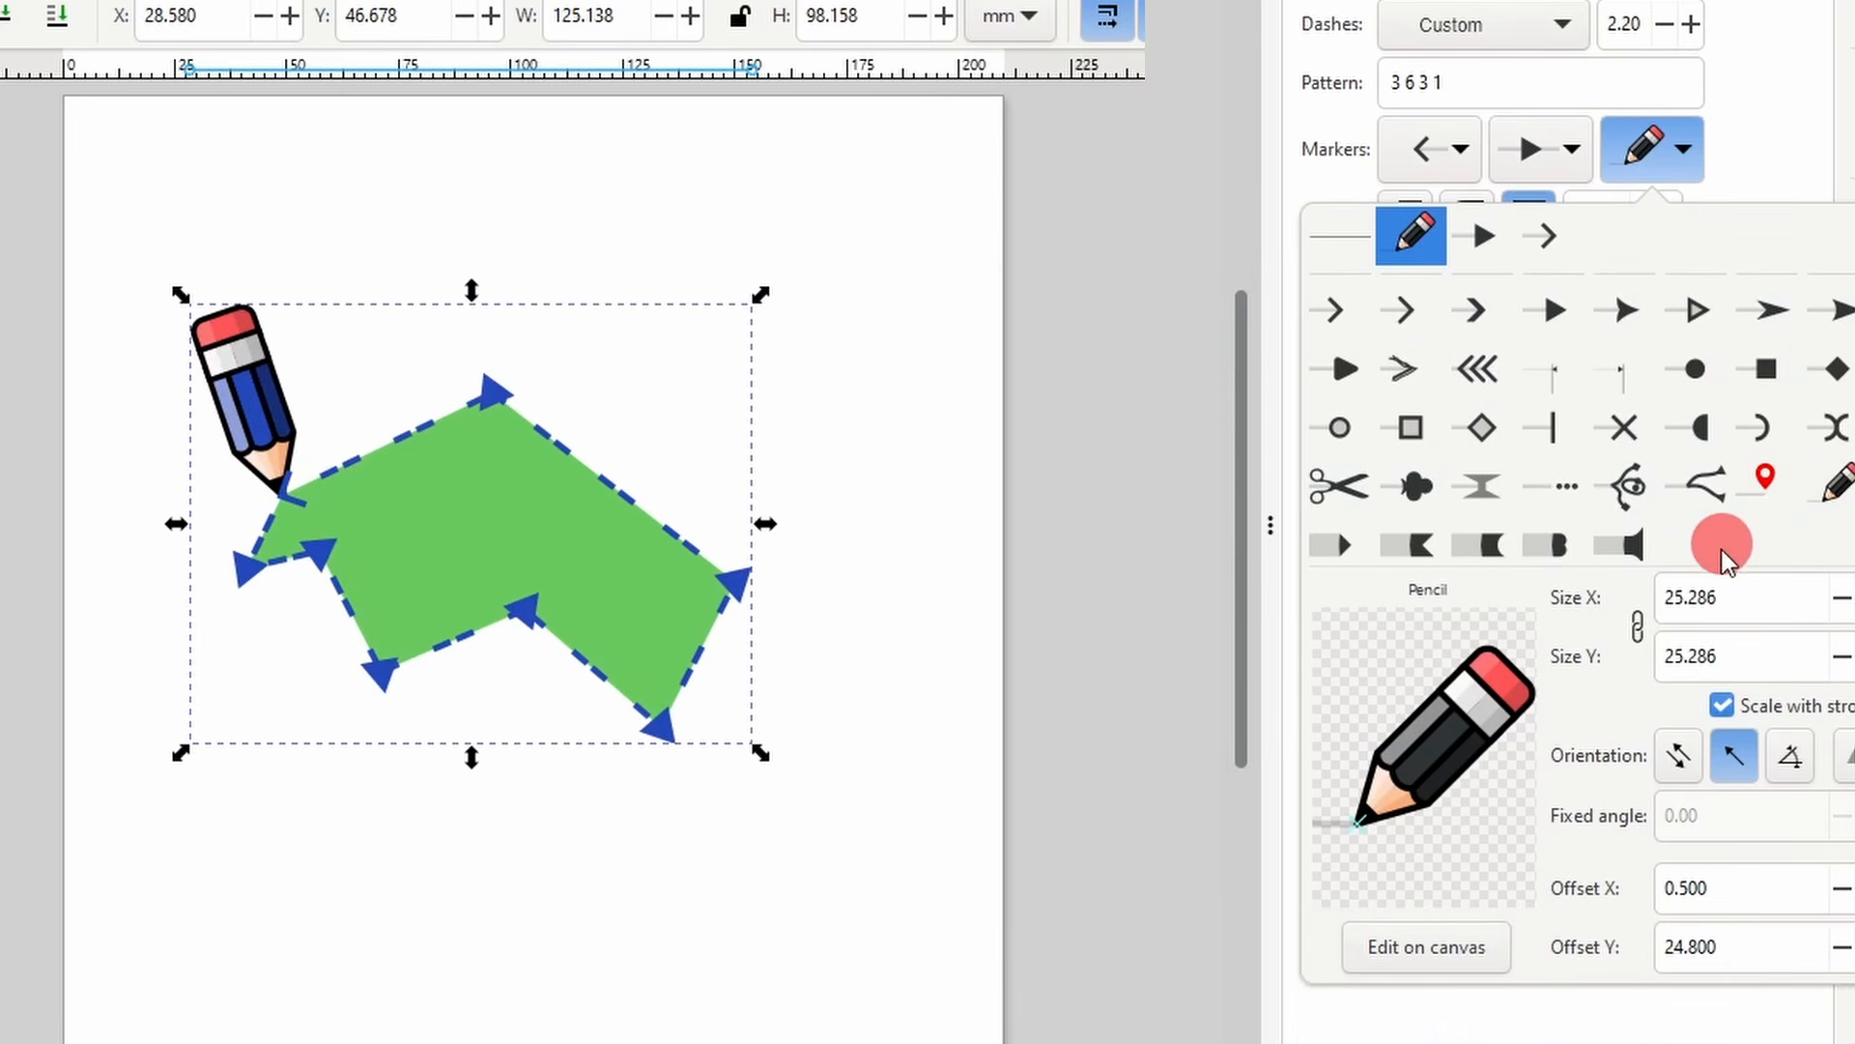
pyautogui.click(1740, 596)
pyautogui.scroll(-3, 1740, 596)
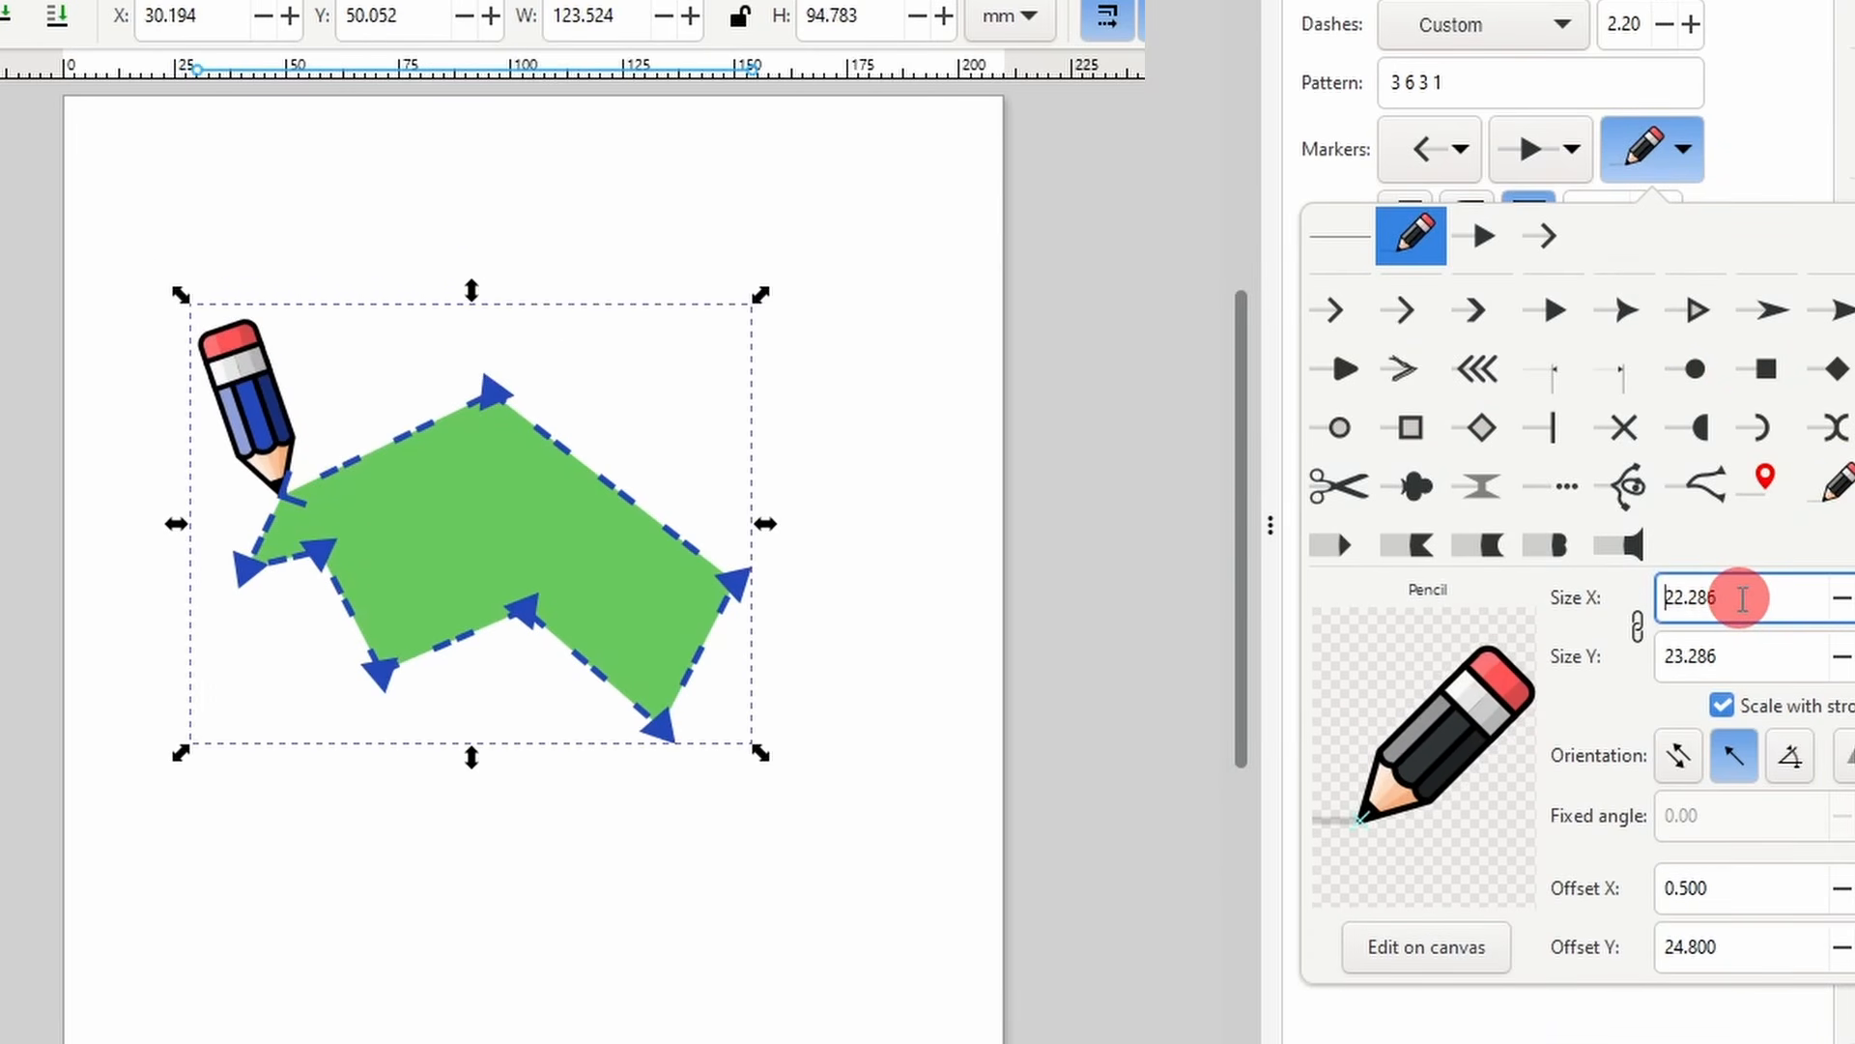
pyautogui.scroll(-2, 1743, 599)
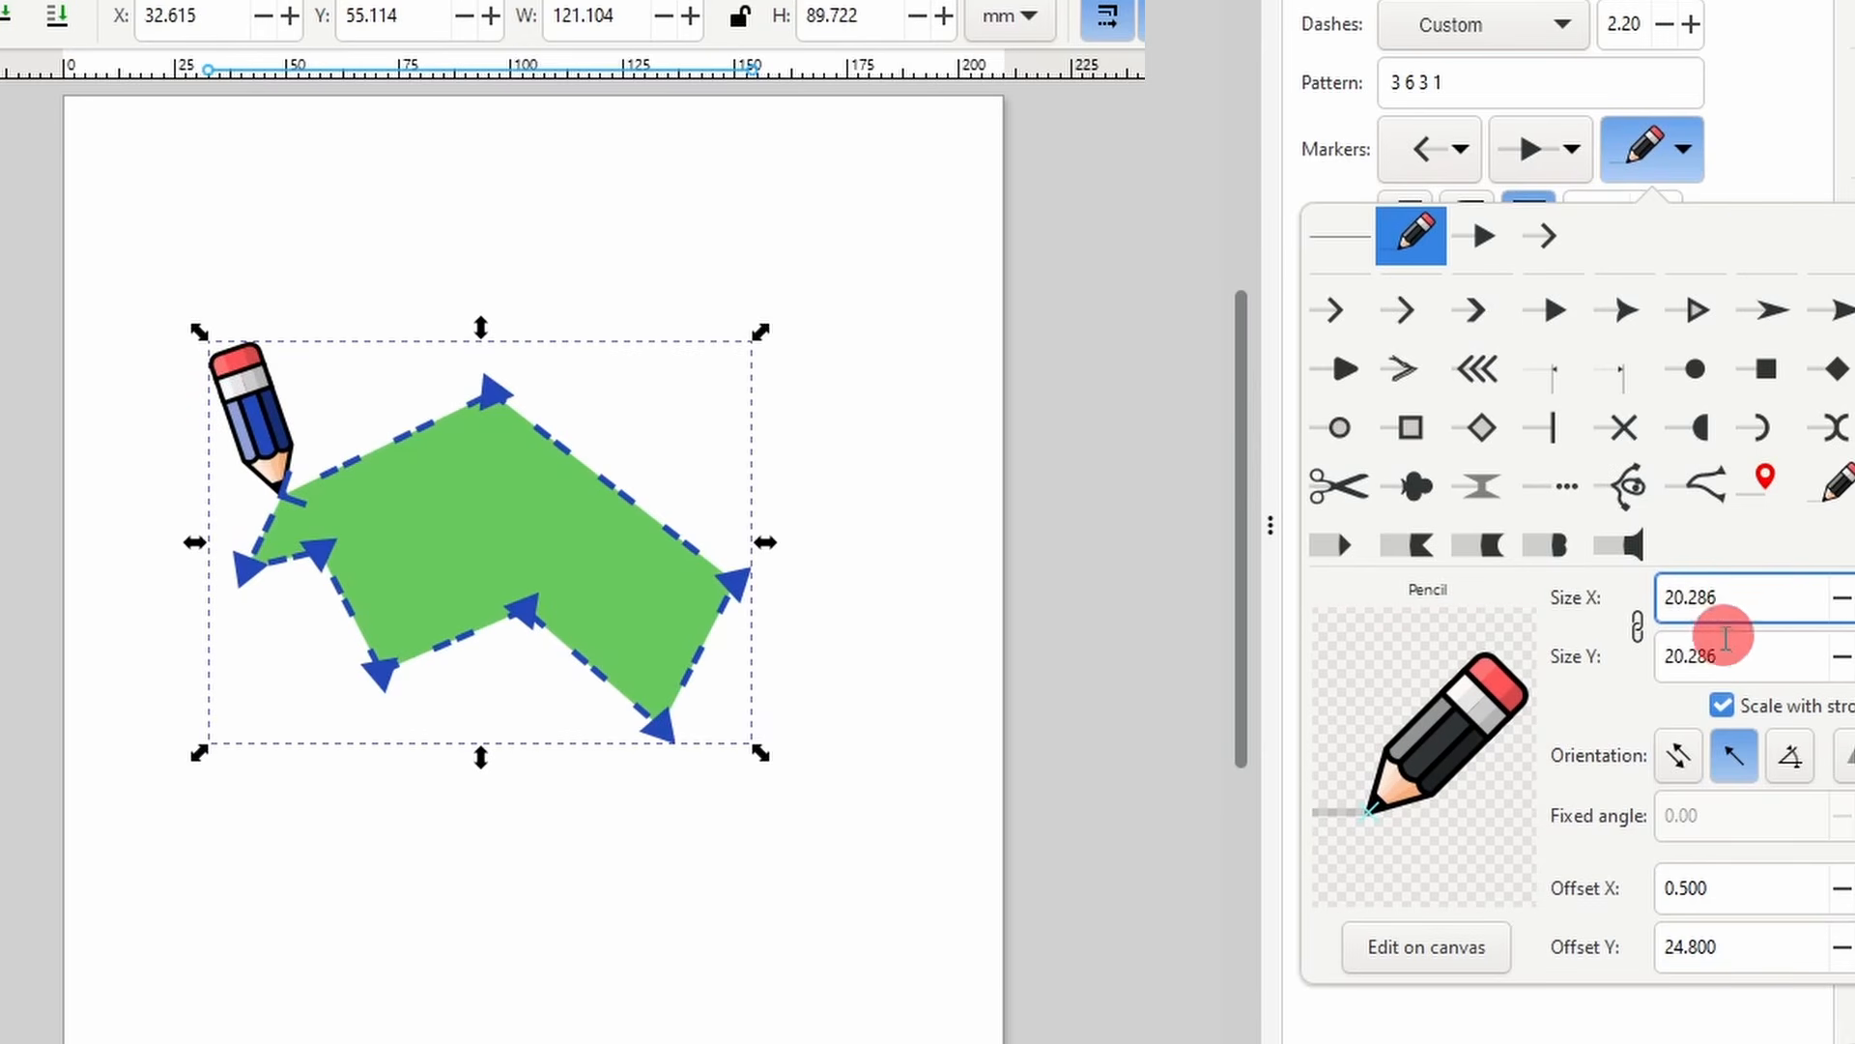
# - Try the Pencil marker's other orientation options, return to the original along-path orientation, and mirror the pencil
pyautogui.click(1678, 758)
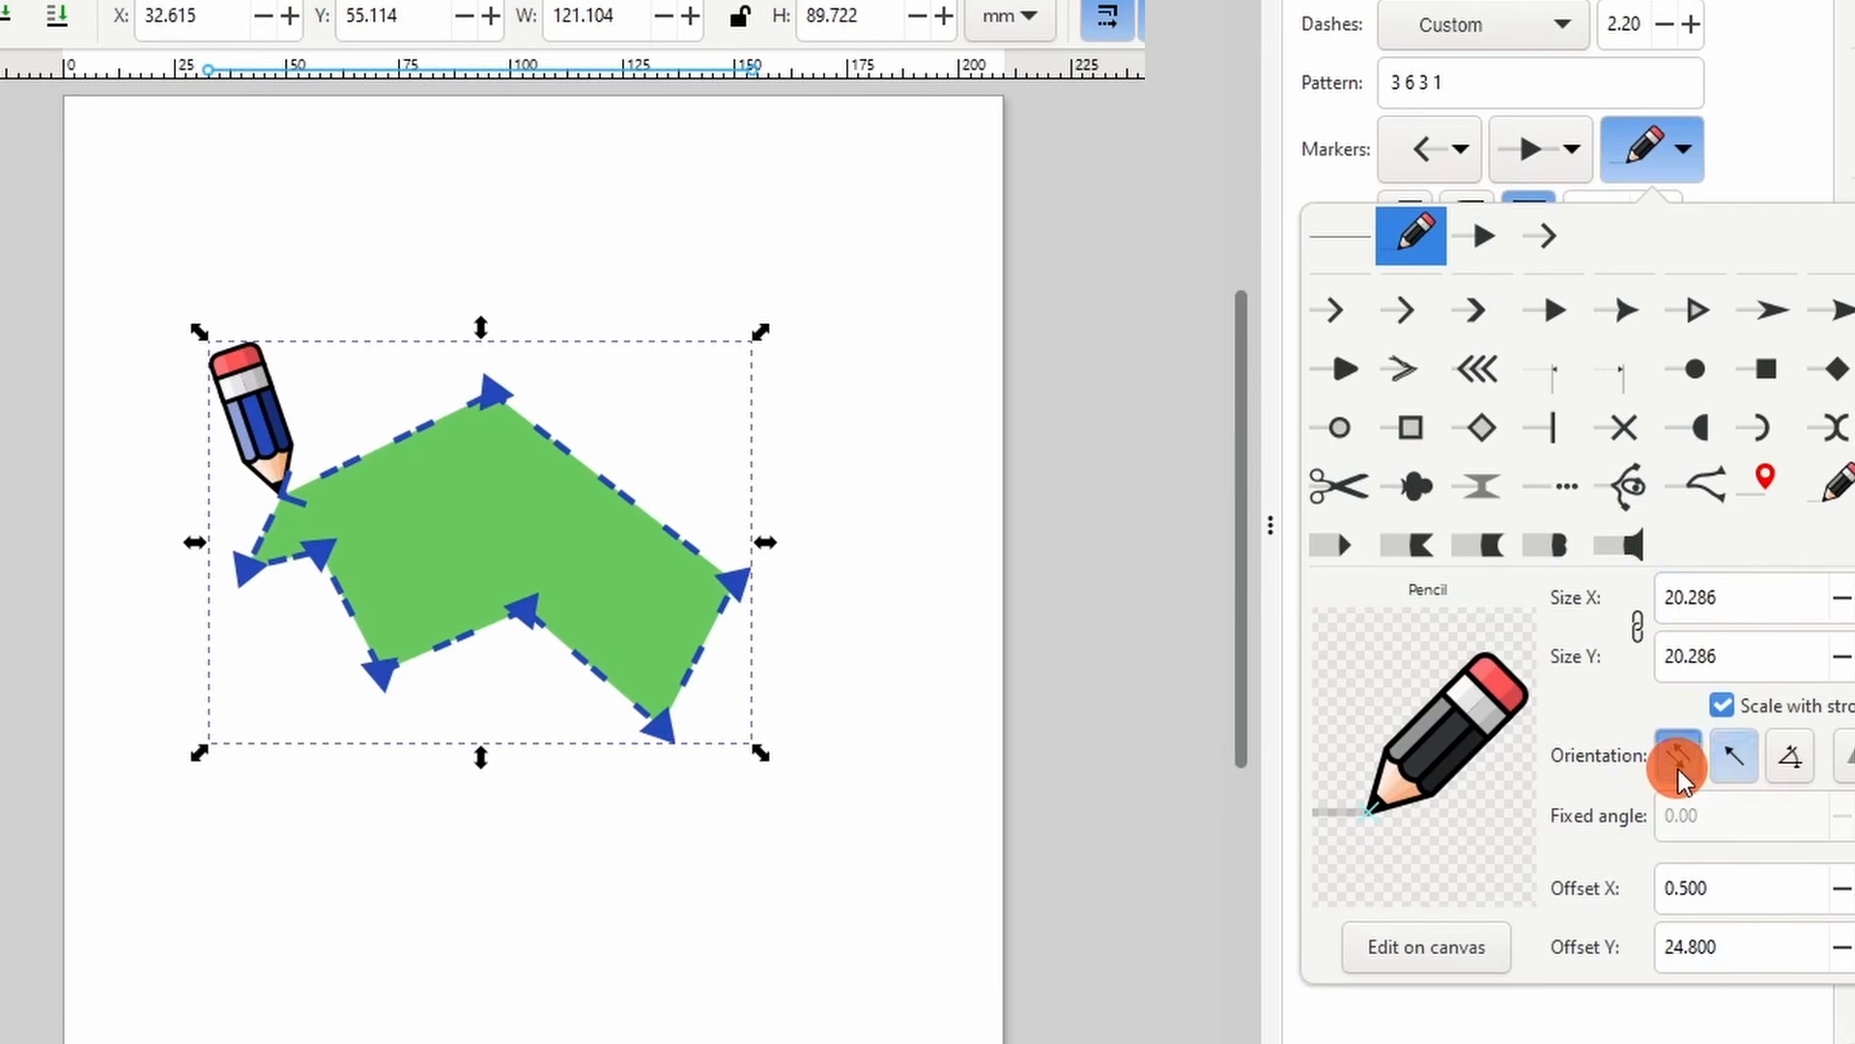
pyautogui.click(1783, 759)
pyautogui.click(1728, 759)
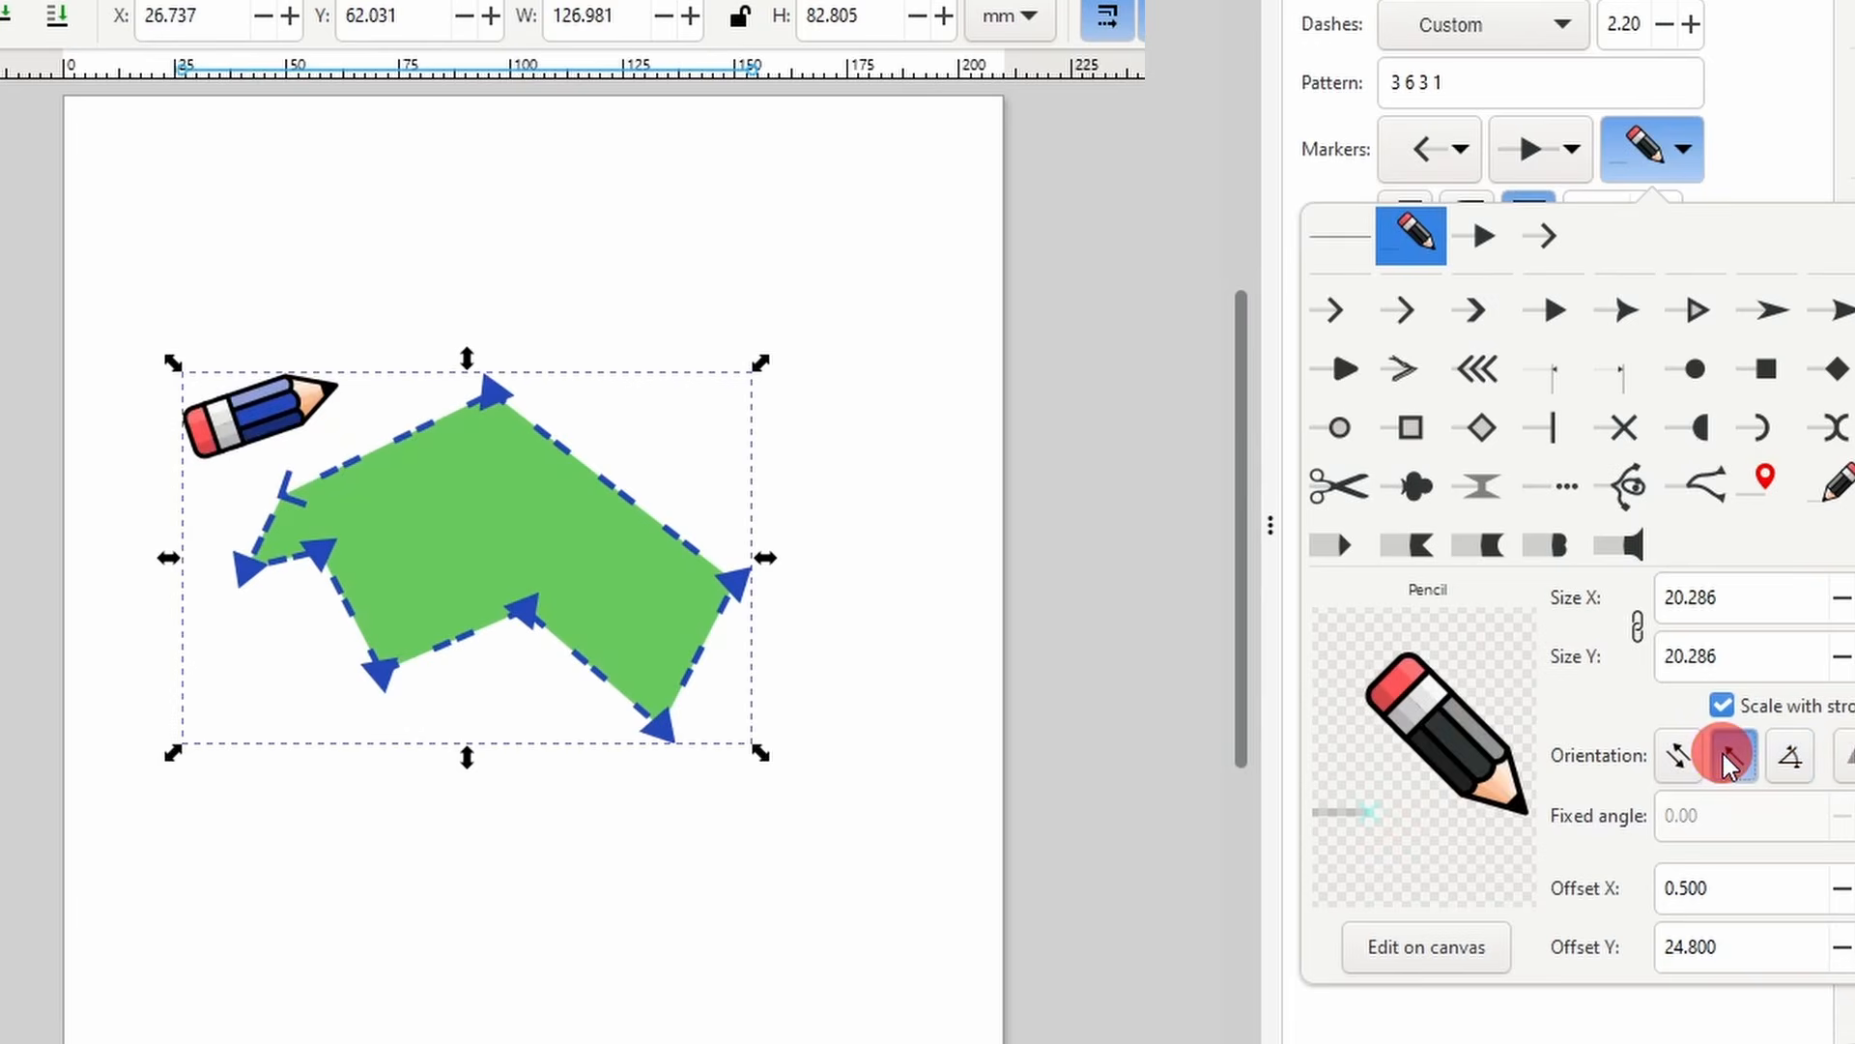
# - Set the Pencil end marker's offset to 18.500 in X and 19.800 in Y
pyautogui.scroll(4, 1720, 884)
pyautogui.scroll(14, 1723, 887)
pyautogui.scroll(-4, 1737, 946)
pyautogui.scroll(-1, 1737, 947)
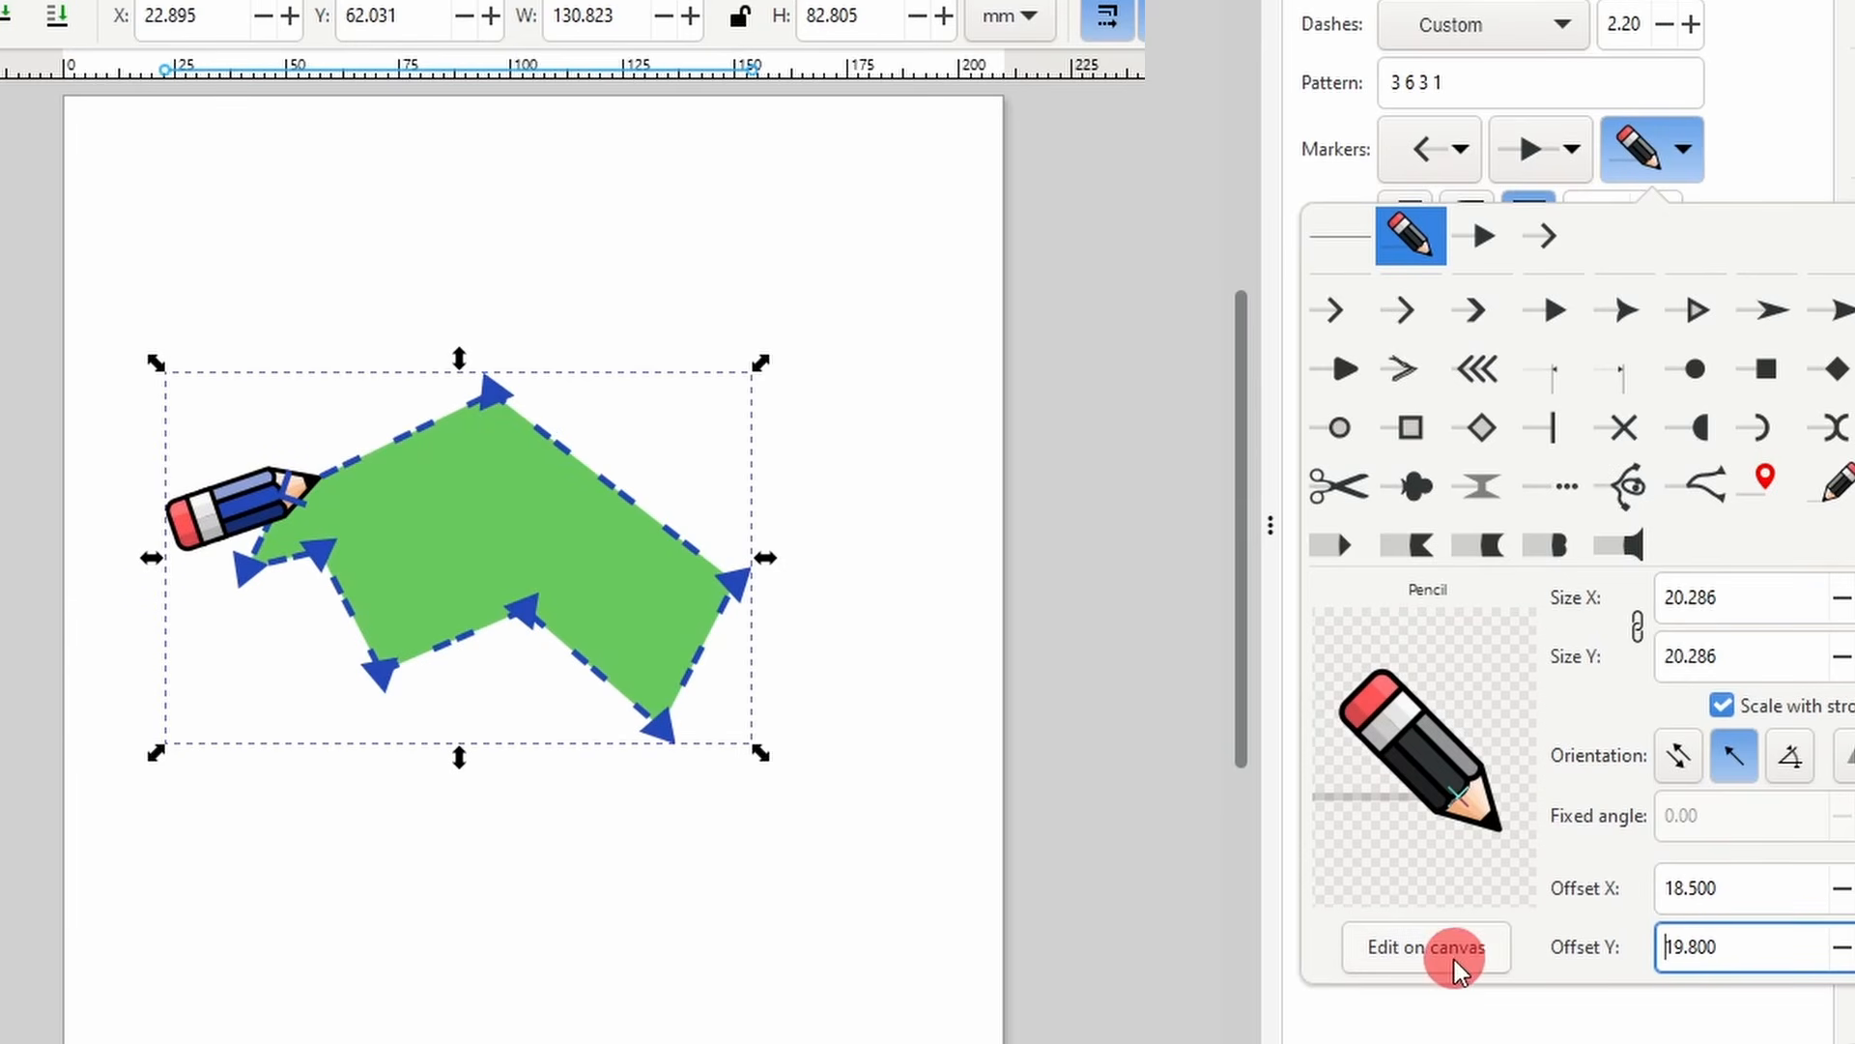
# - Edit the Pencil end marker on the canvas, enlarging it and rotating it so its tip points diagonally upward
pyautogui.click(1454, 957)
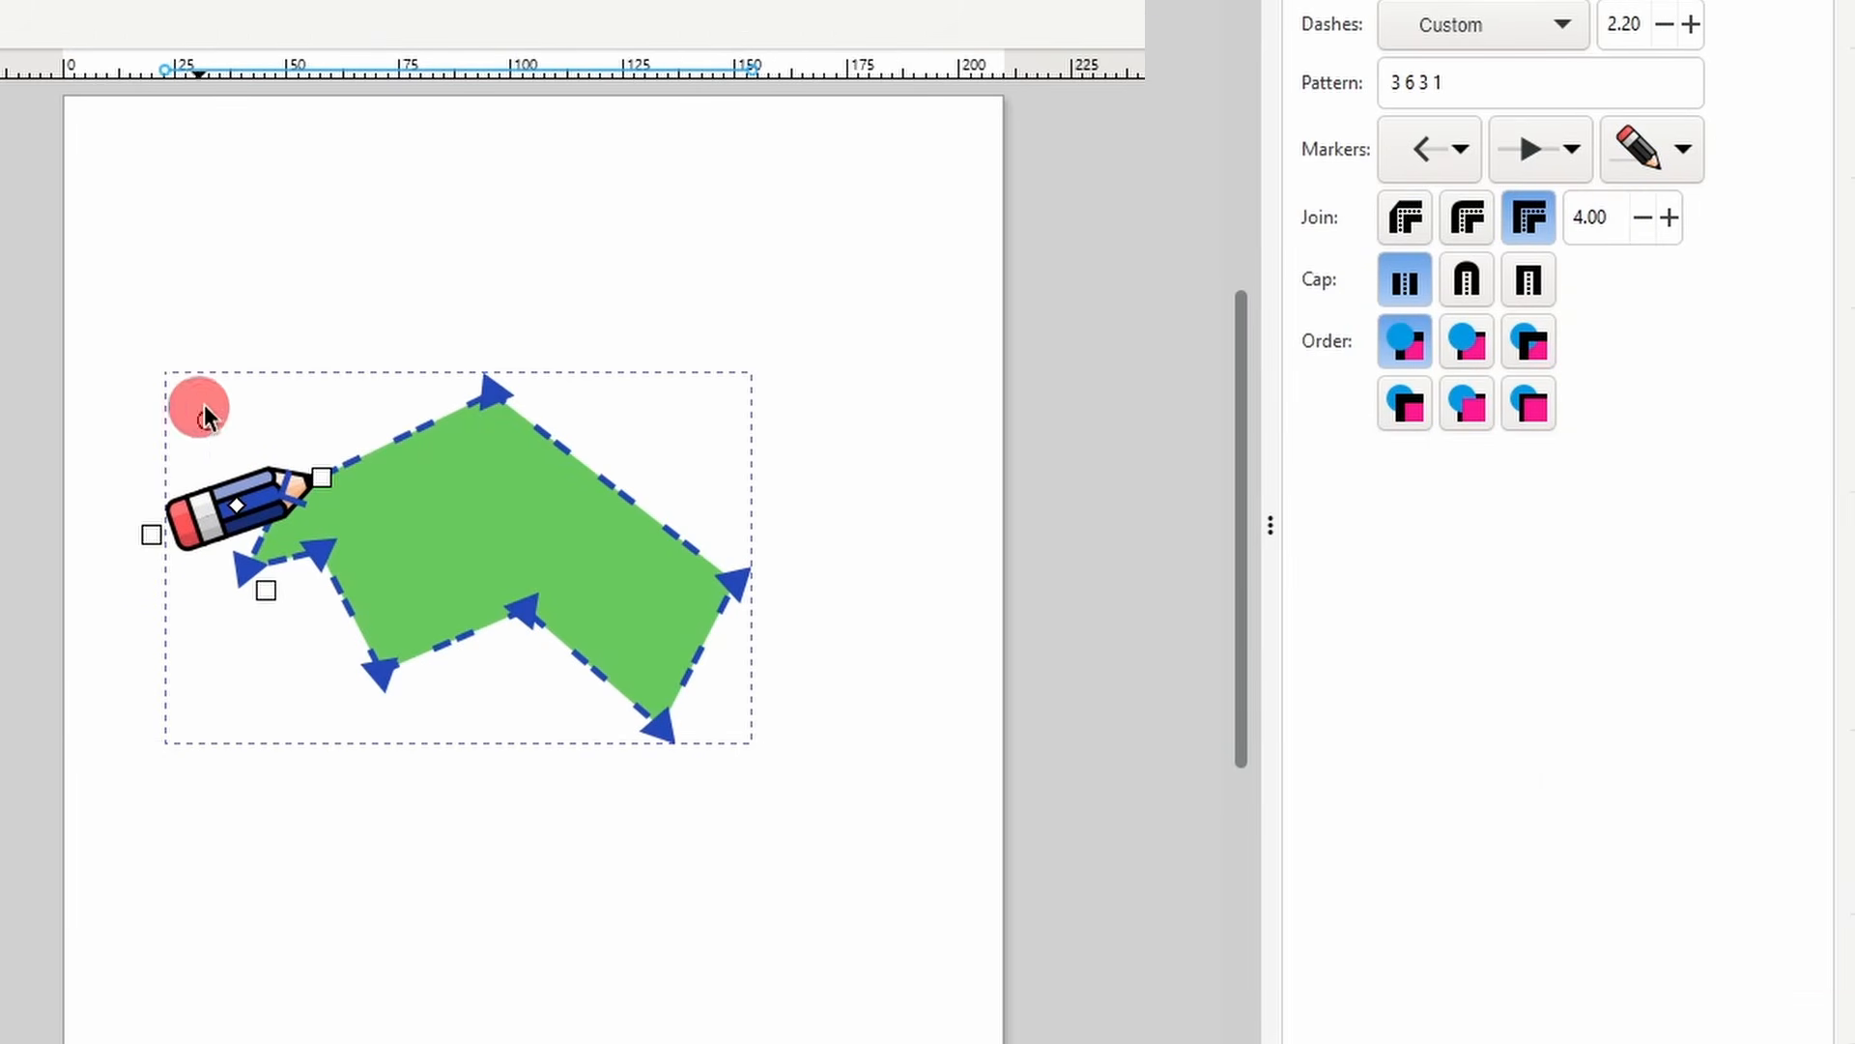
pyautogui.moveTo(321, 471)
pyautogui.mouseDown()
pyautogui.moveTo(356, 455)
pyautogui.moveTo(348, 484)
pyautogui.moveTo(352, 468)
pyautogui.mouseUp()
pyautogui.moveTo(196, 392)
pyautogui.mouseDown()
pyautogui.moveTo(174, 452)
pyautogui.moveTo(224, 547)
pyautogui.moveTo(176, 473)
pyautogui.moveTo(192, 452)
pyautogui.mouseUp()
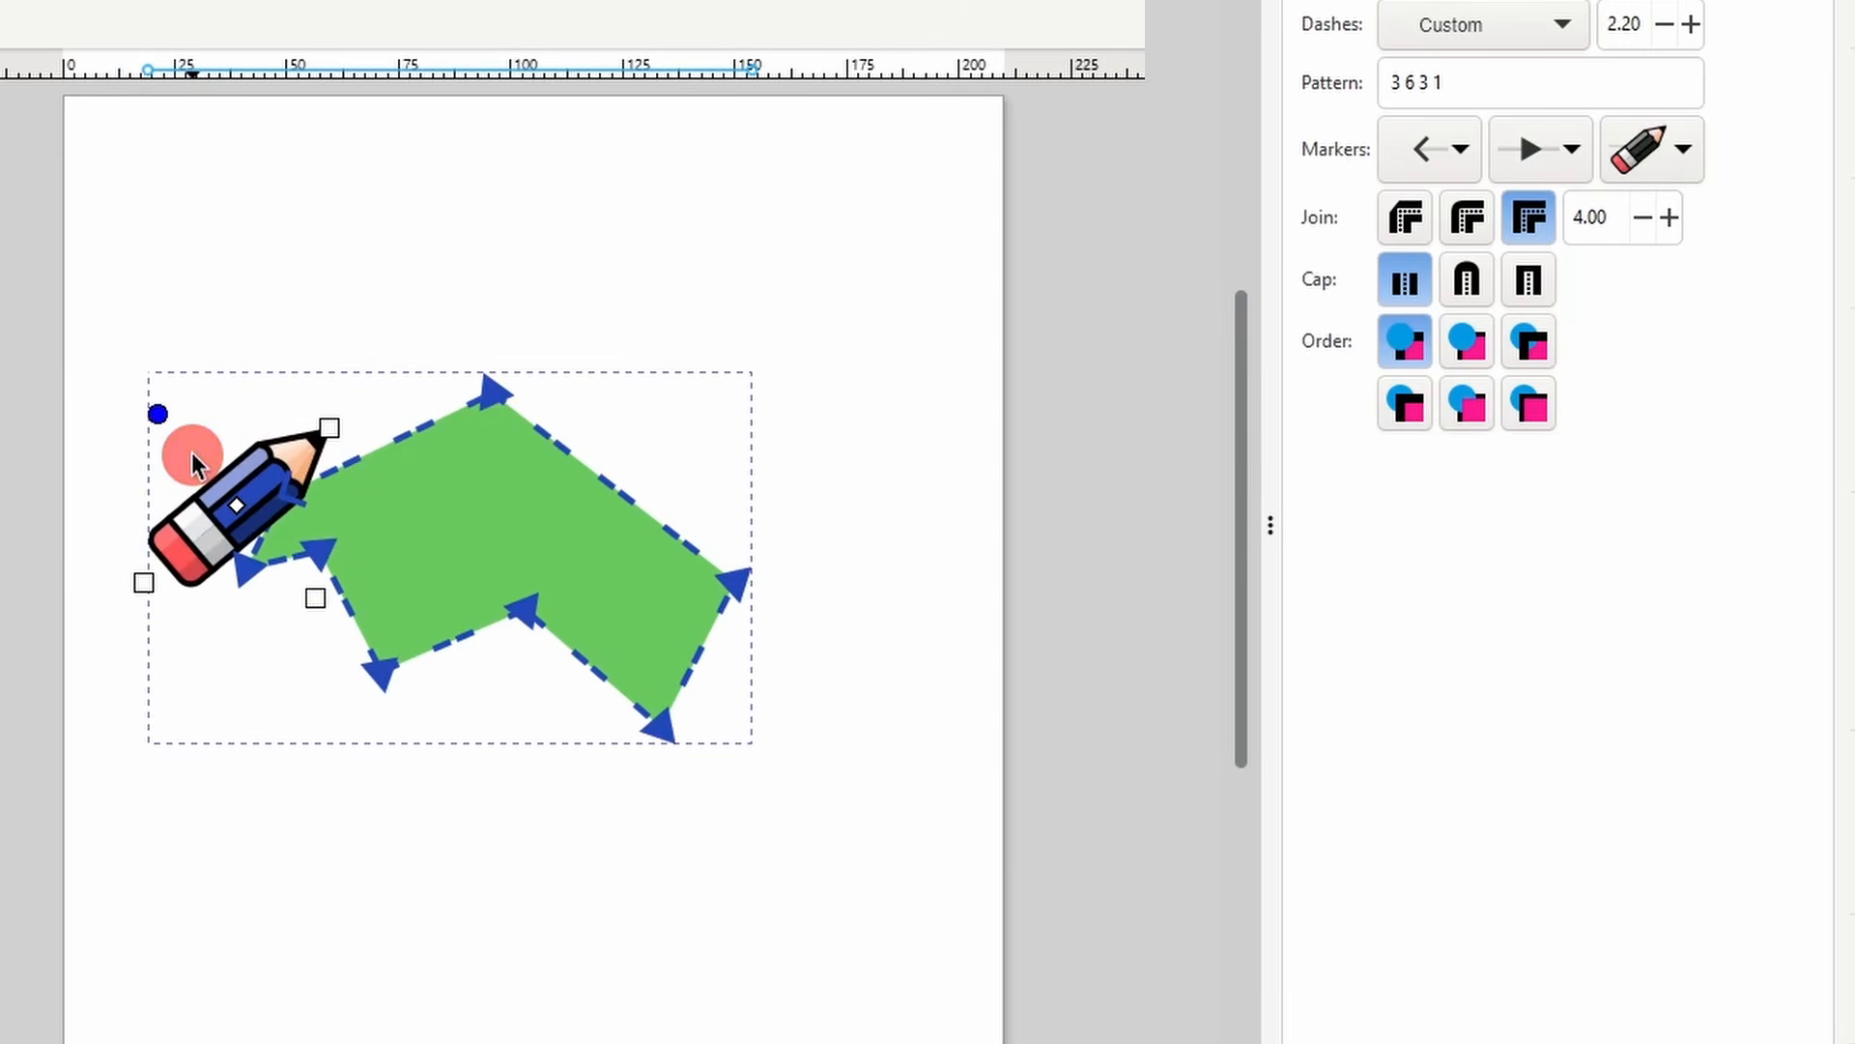
# - Remove the start marker from the polygon's stroke by setting it to None
pyautogui.scroll(3, 1366, 393)
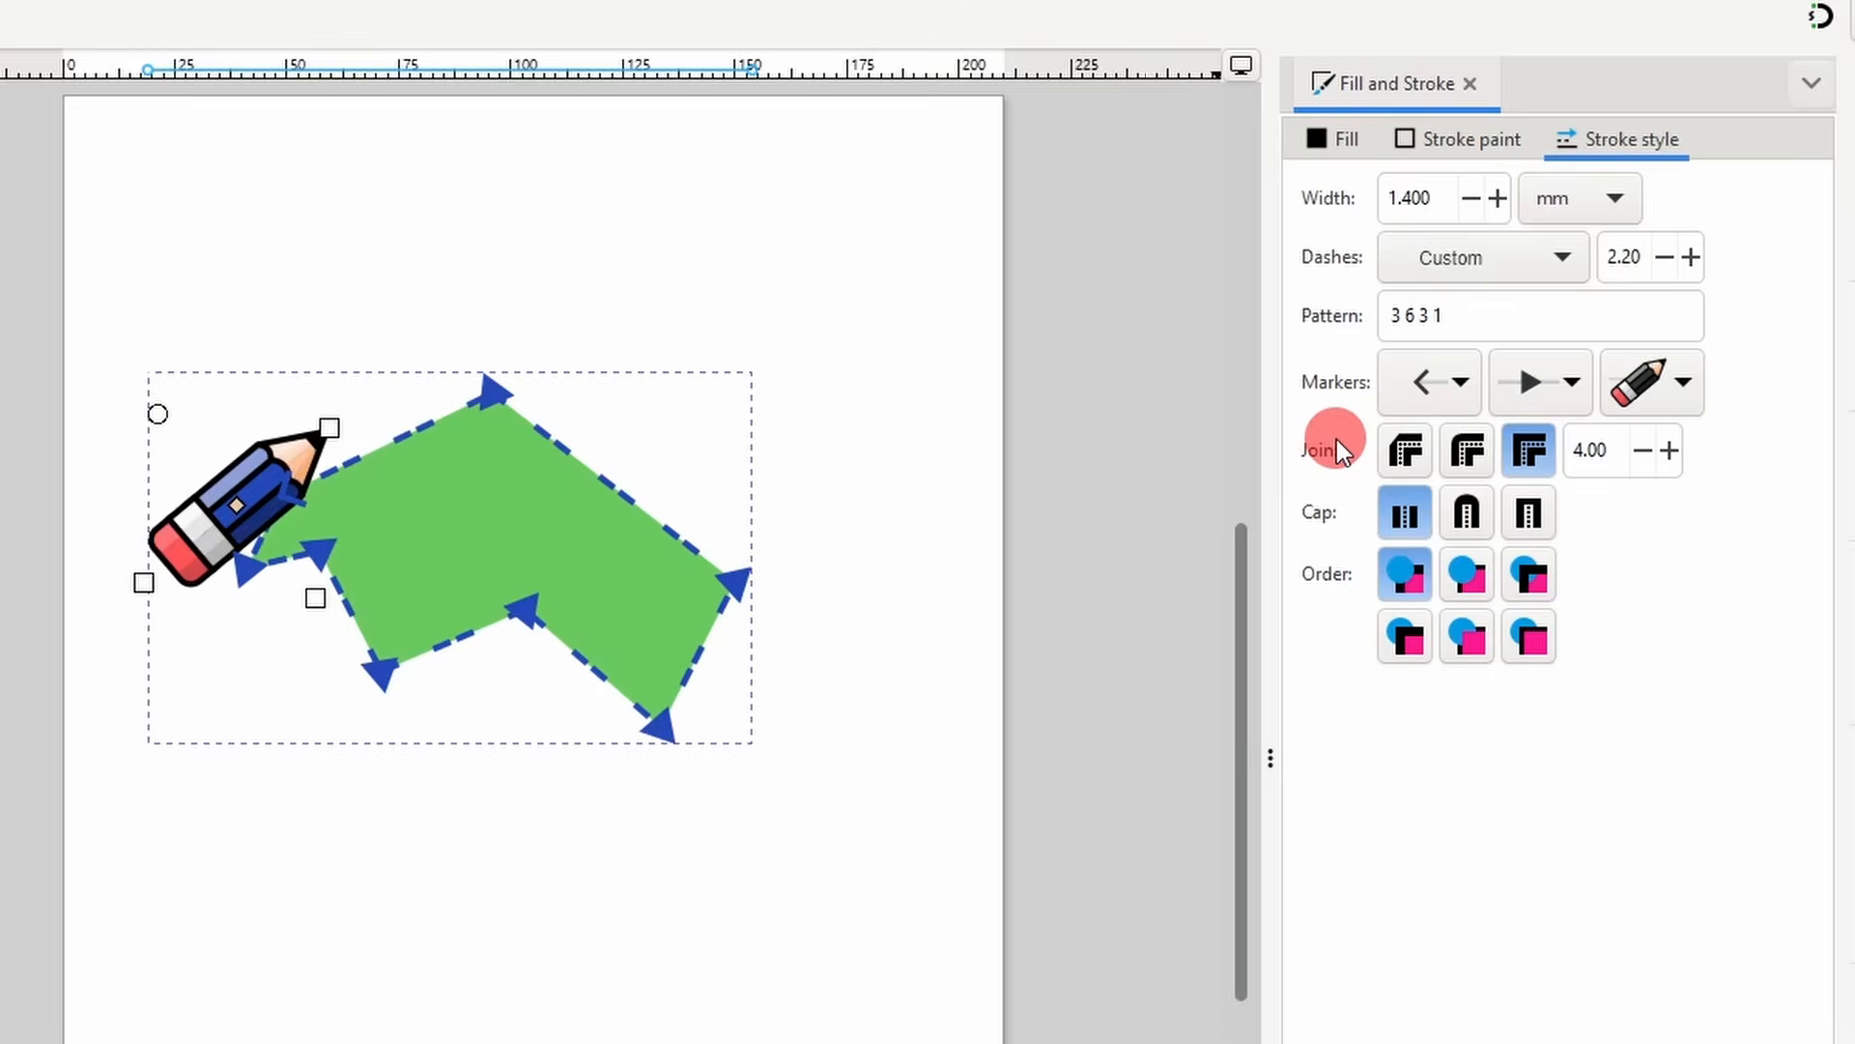
pyautogui.click(1434, 379)
pyautogui.click(1174, 470)
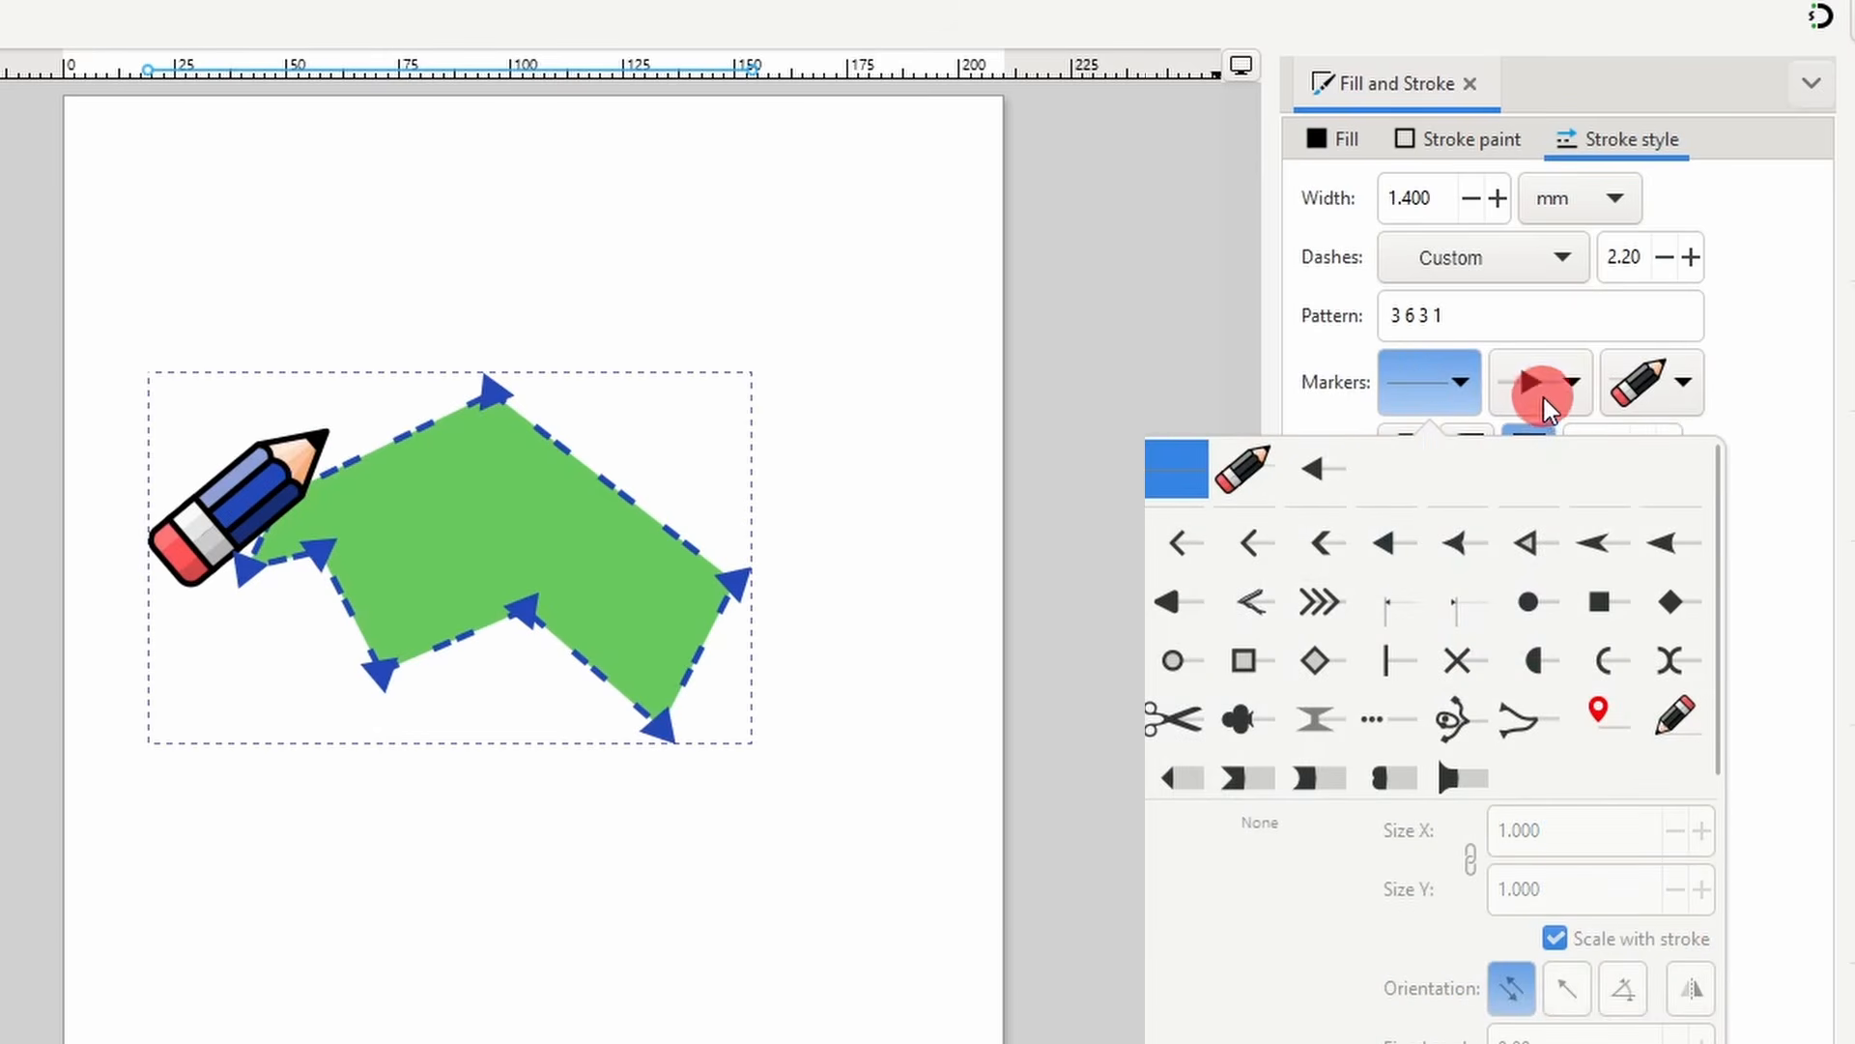
# - Remove the mid markers and the Pencil end marker from the polygon's stroke by setting both to None
pyautogui.click(1527, 379)
pyautogui.click(1525, 377)
pyautogui.click(1283, 466)
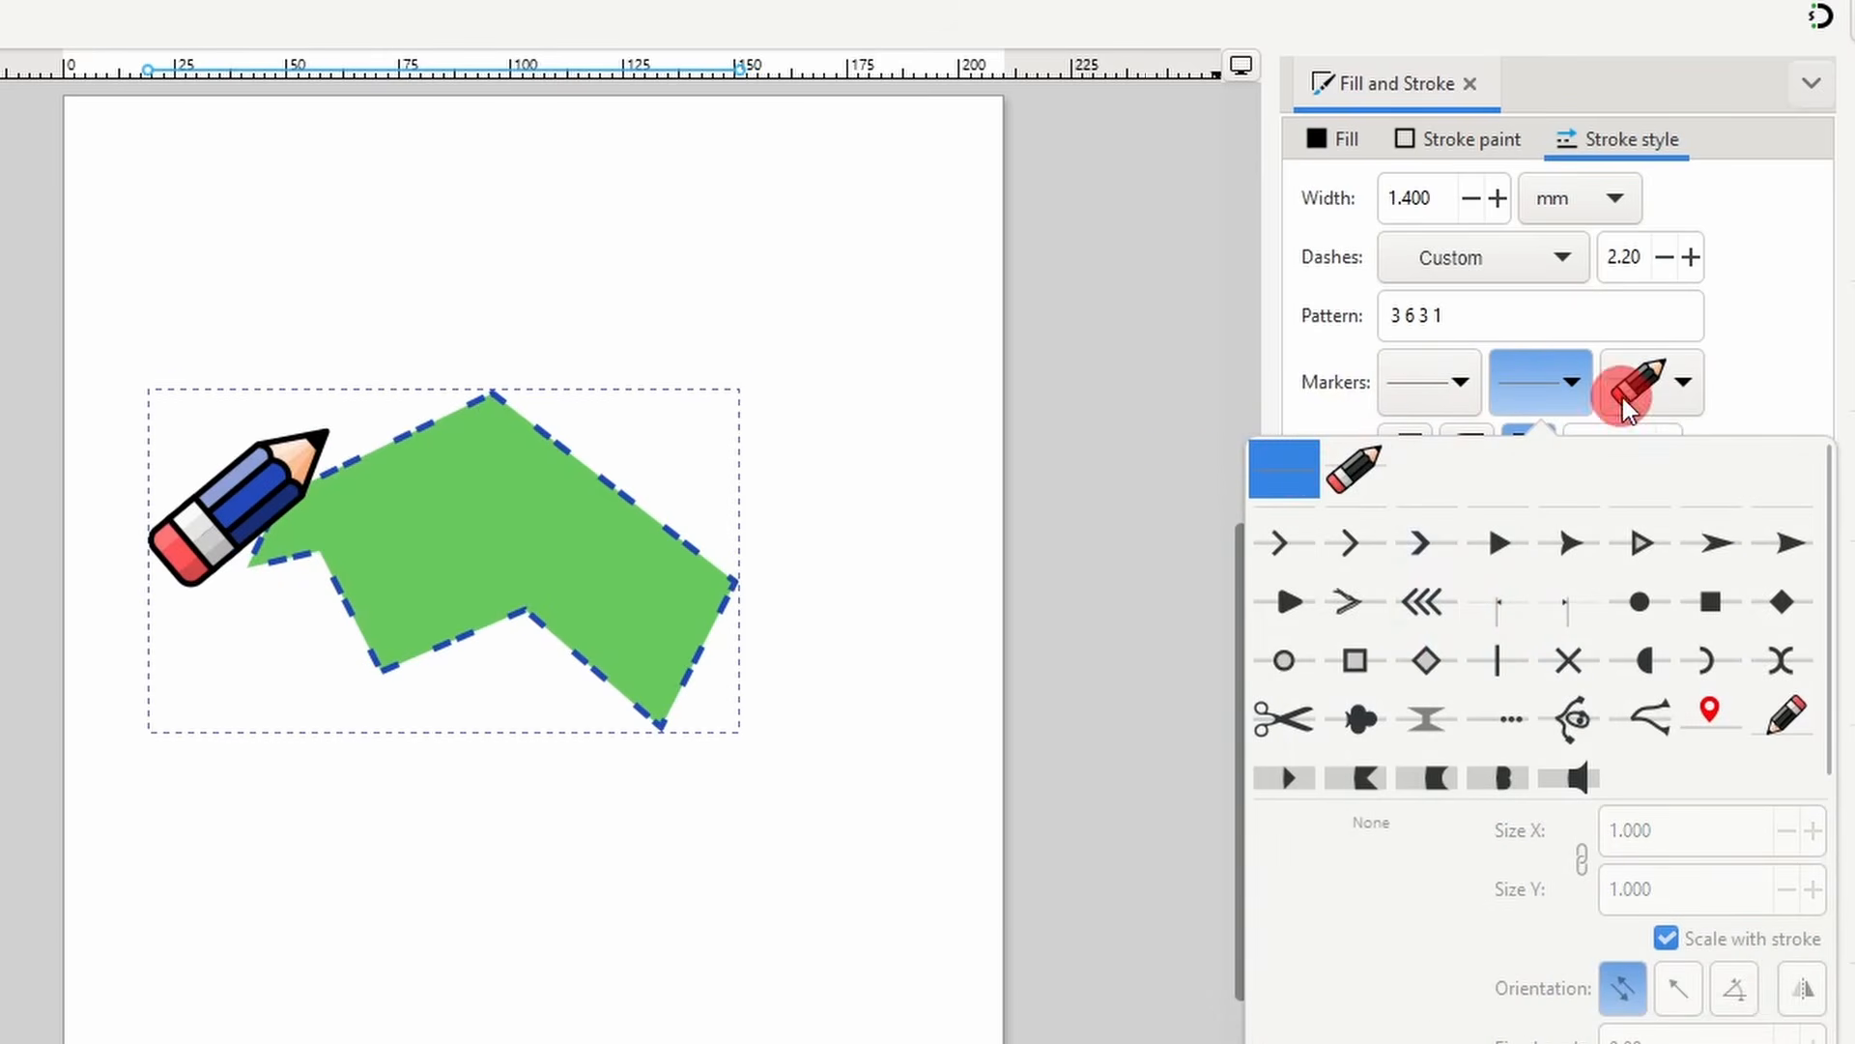
pyautogui.click(1639, 387)
pyautogui.click(1639, 387)
pyautogui.click(1367, 464)
pyautogui.click(1410, 311)
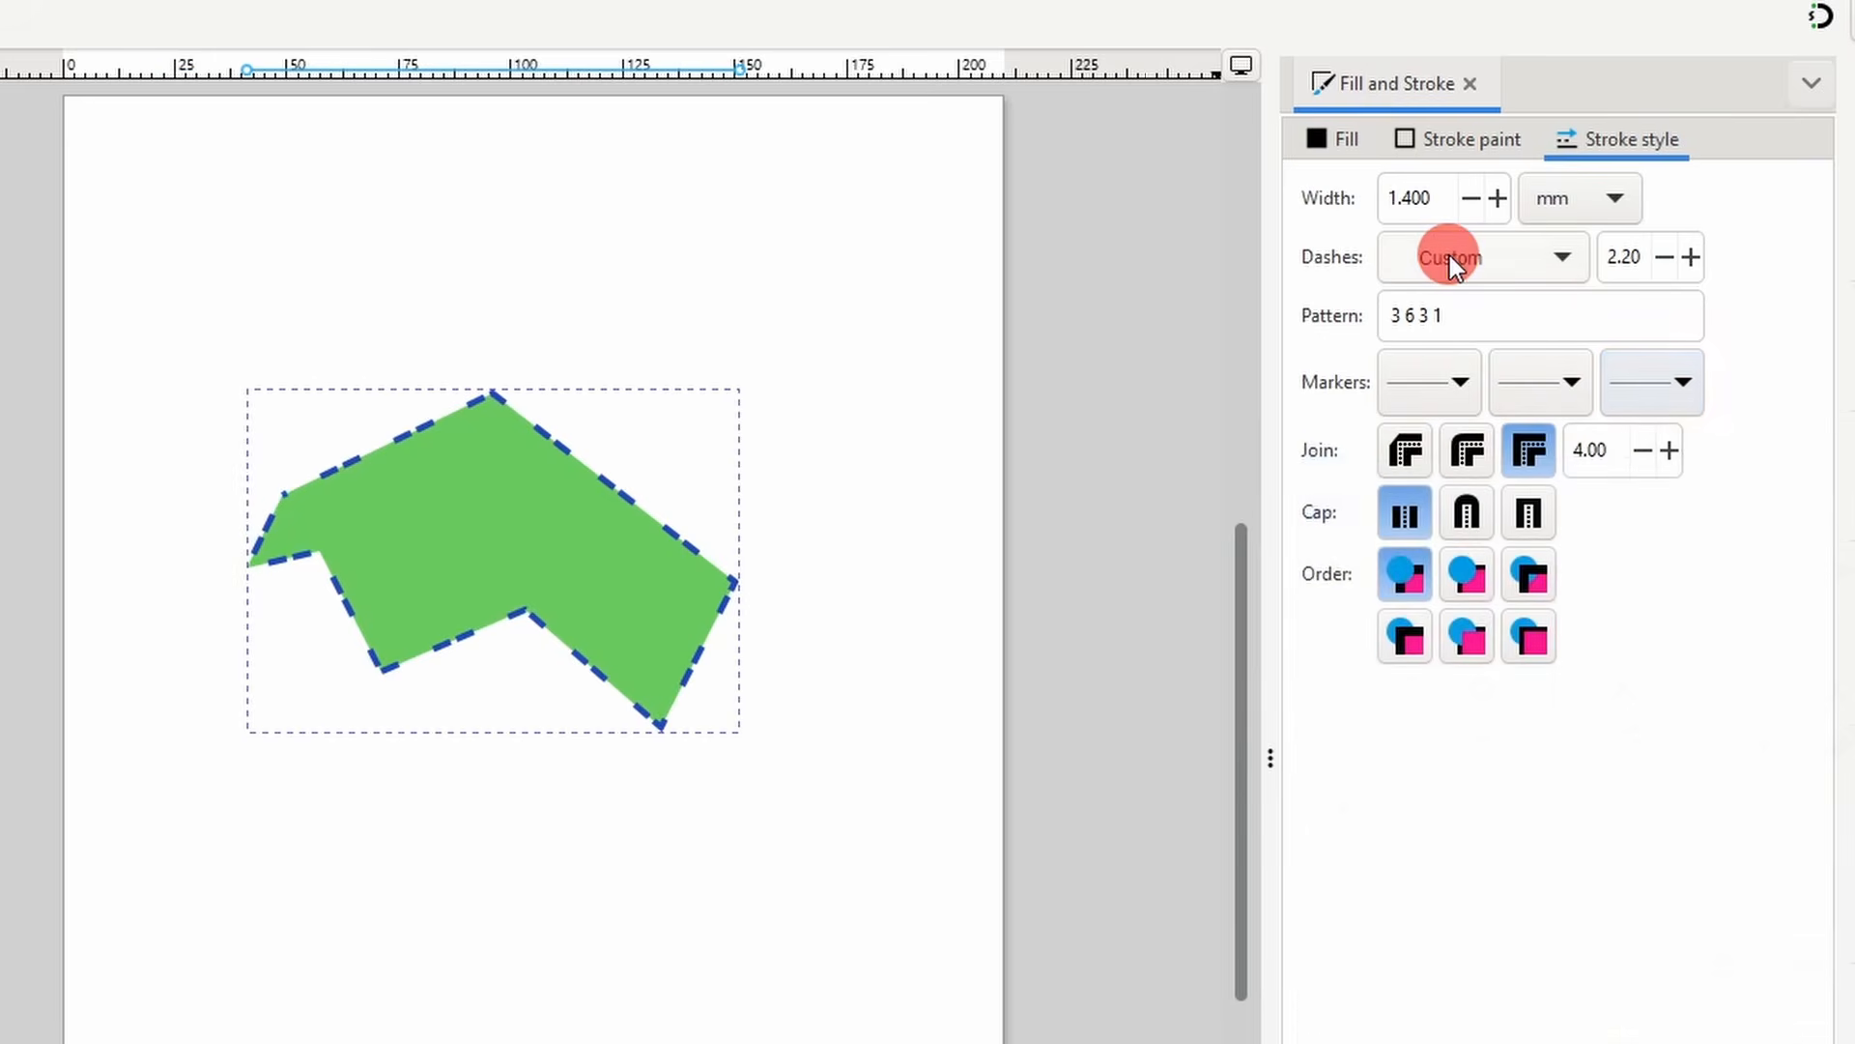
# - Change the polygon's dashed stroke to a solid line and set its width to 2.700 mm
pyautogui.click(1450, 255)
pyautogui.click(1460, 281)
pyautogui.scroll(13, 1445, 199)
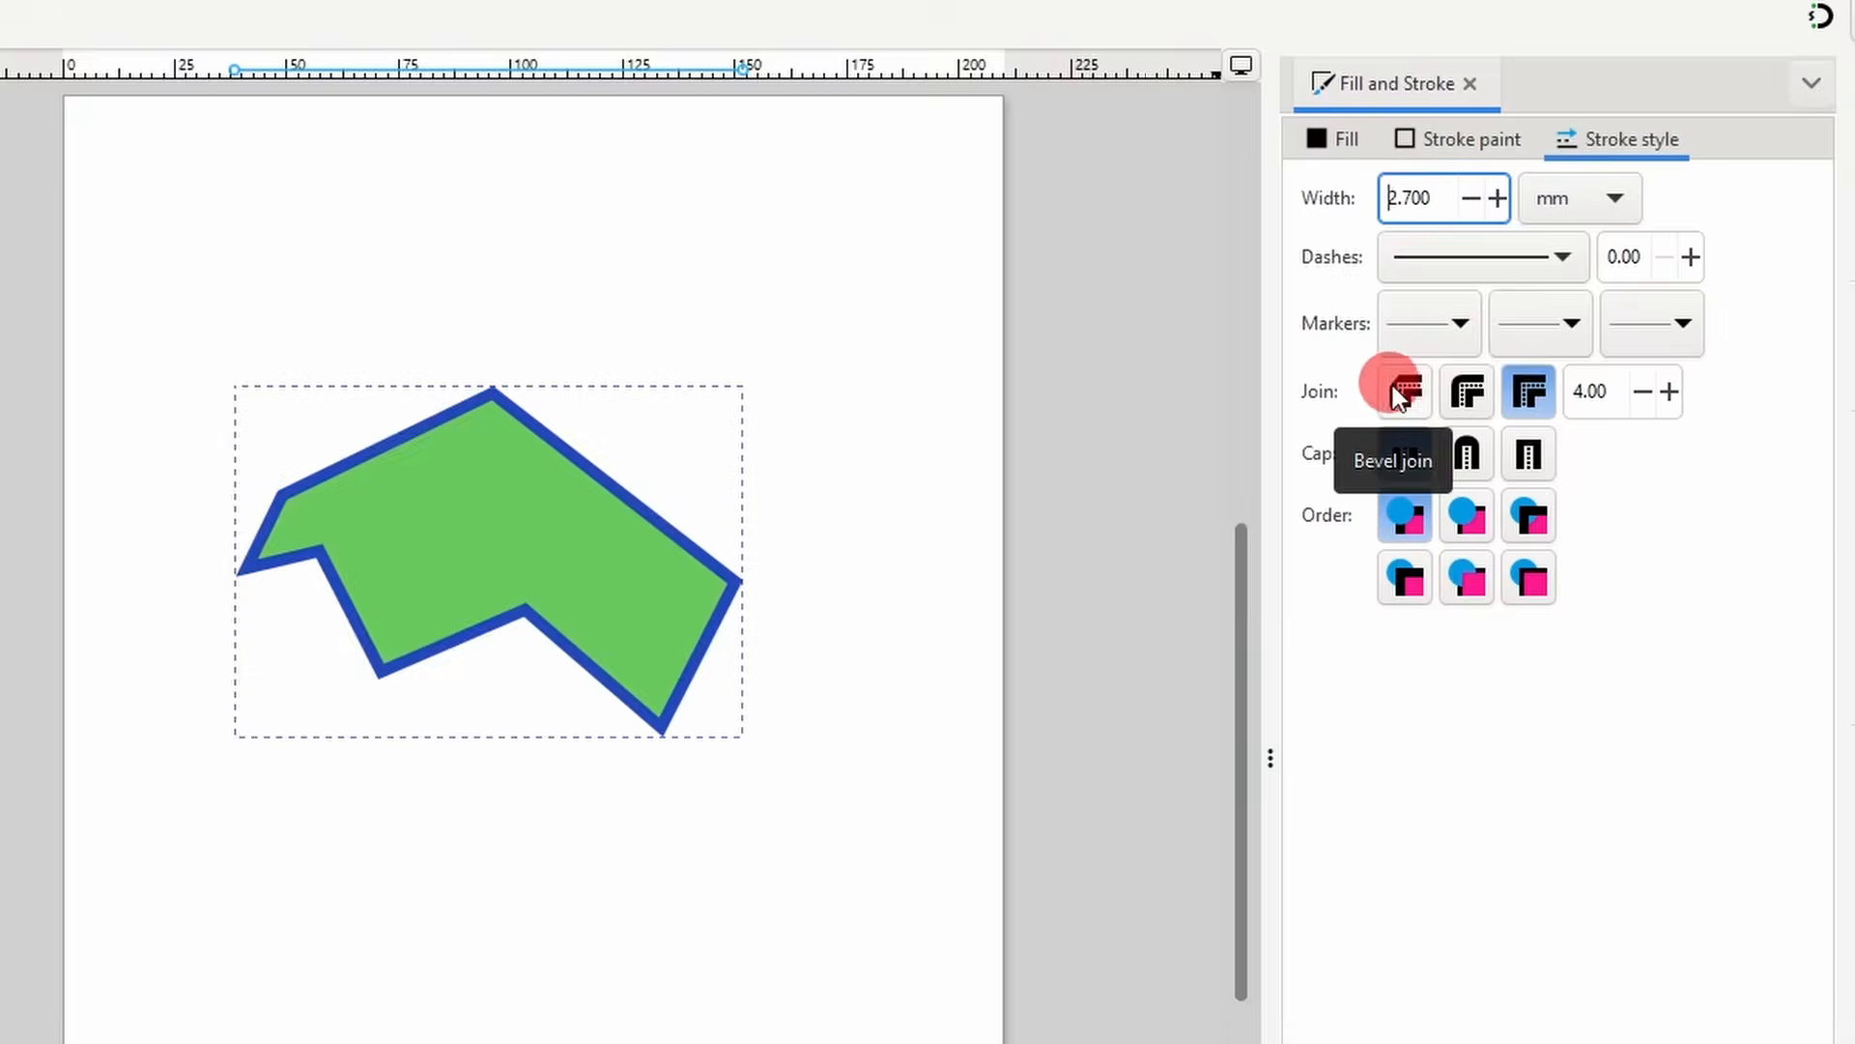
# - Try the bevel and round joins on the polygon's stroke corners, and return to the miter join
pyautogui.keyDown('ctrl'); pyautogui.scroll(2, 648, 617); pyautogui.keyUp('ctrl')
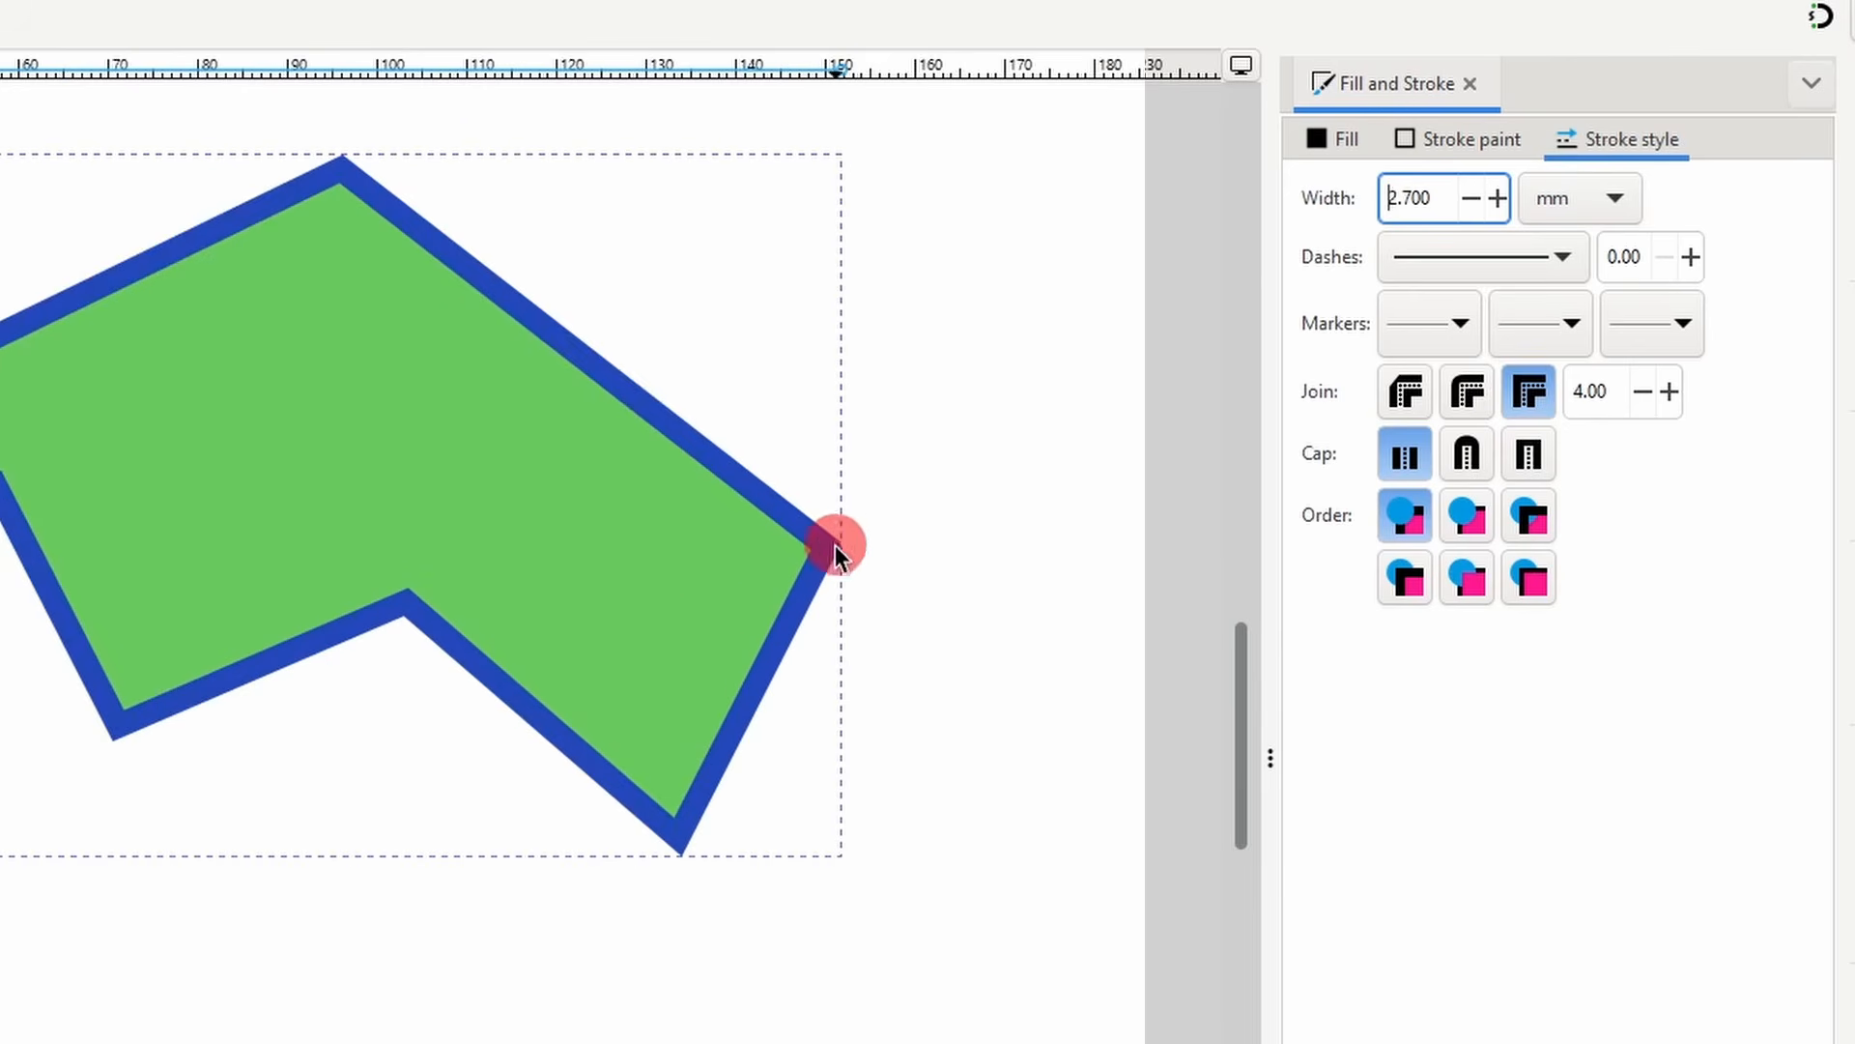
pyautogui.moveTo(623, 584); pyautogui.dragTo(786, 673)
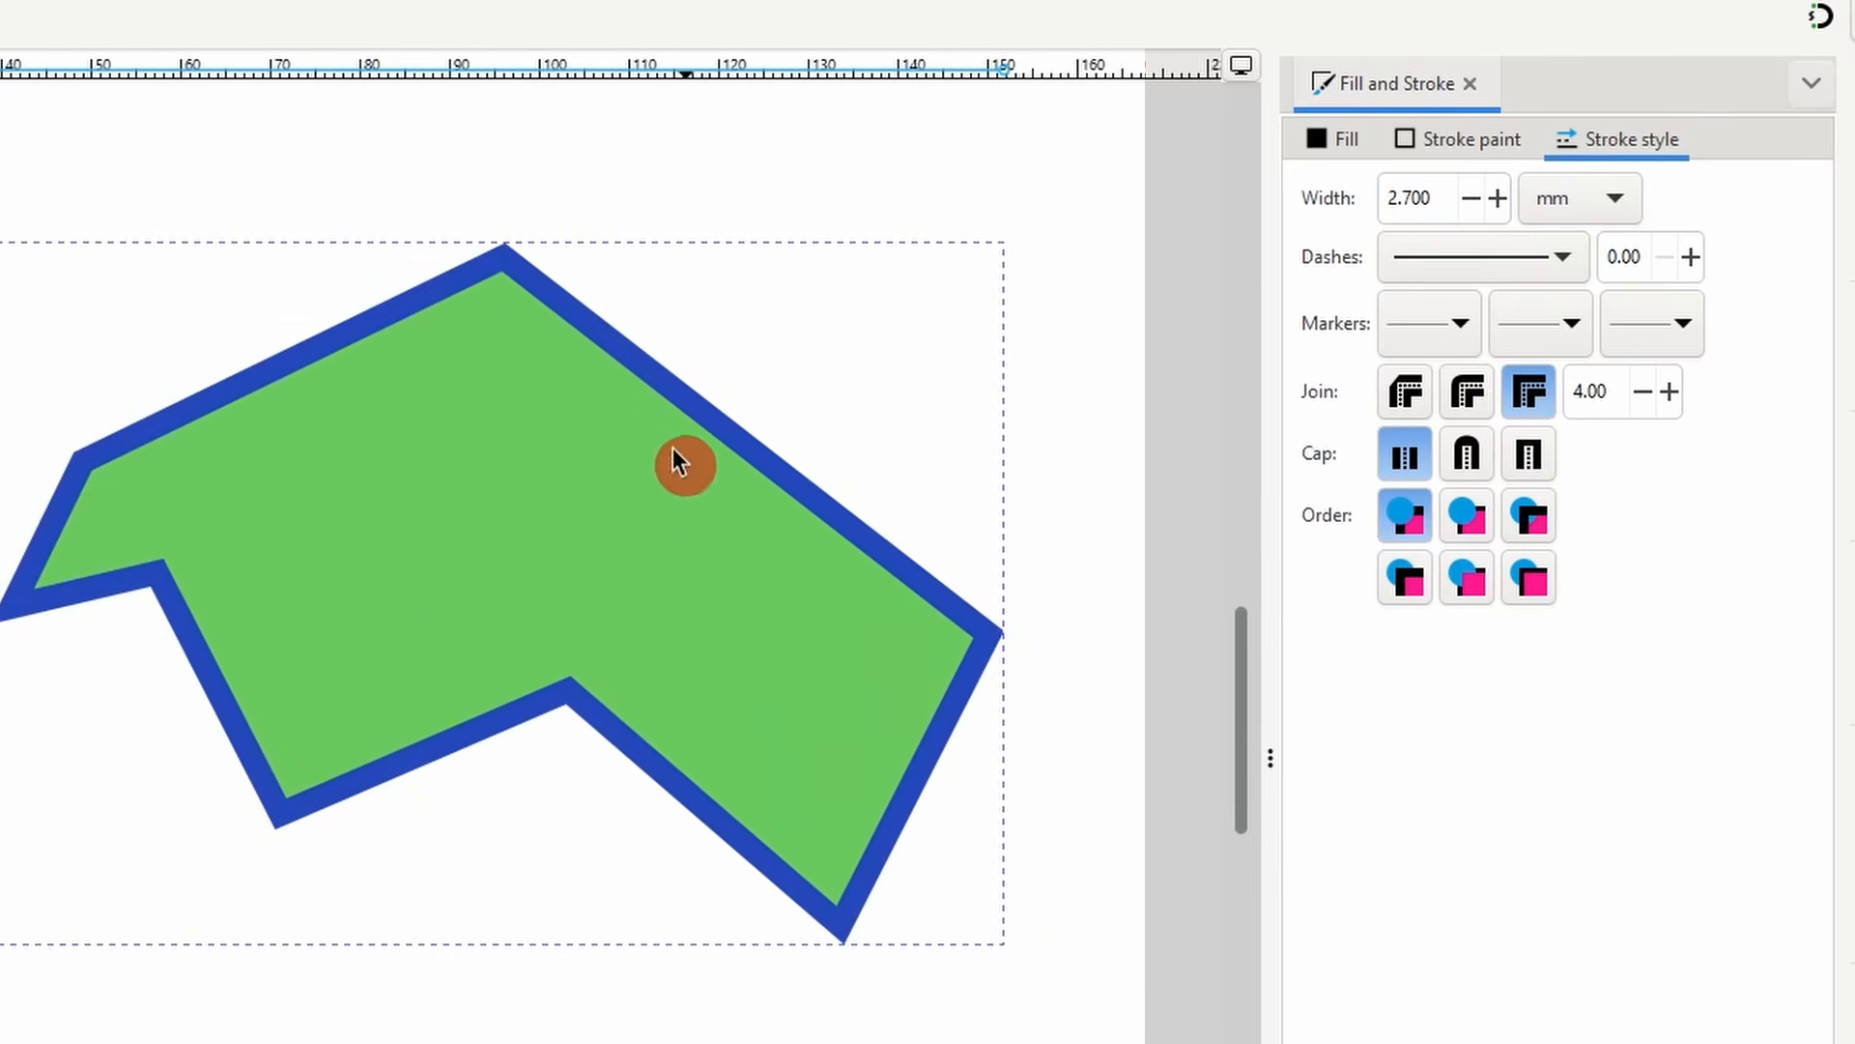
pyautogui.click(1404, 393)
pyautogui.keyDown('ctrl'); pyautogui.scroll(1, 923, 630); pyautogui.keyUp('ctrl')
pyautogui.keyDown('ctrl'); pyautogui.scroll(1, 924, 630); pyautogui.keyUp('ctrl')
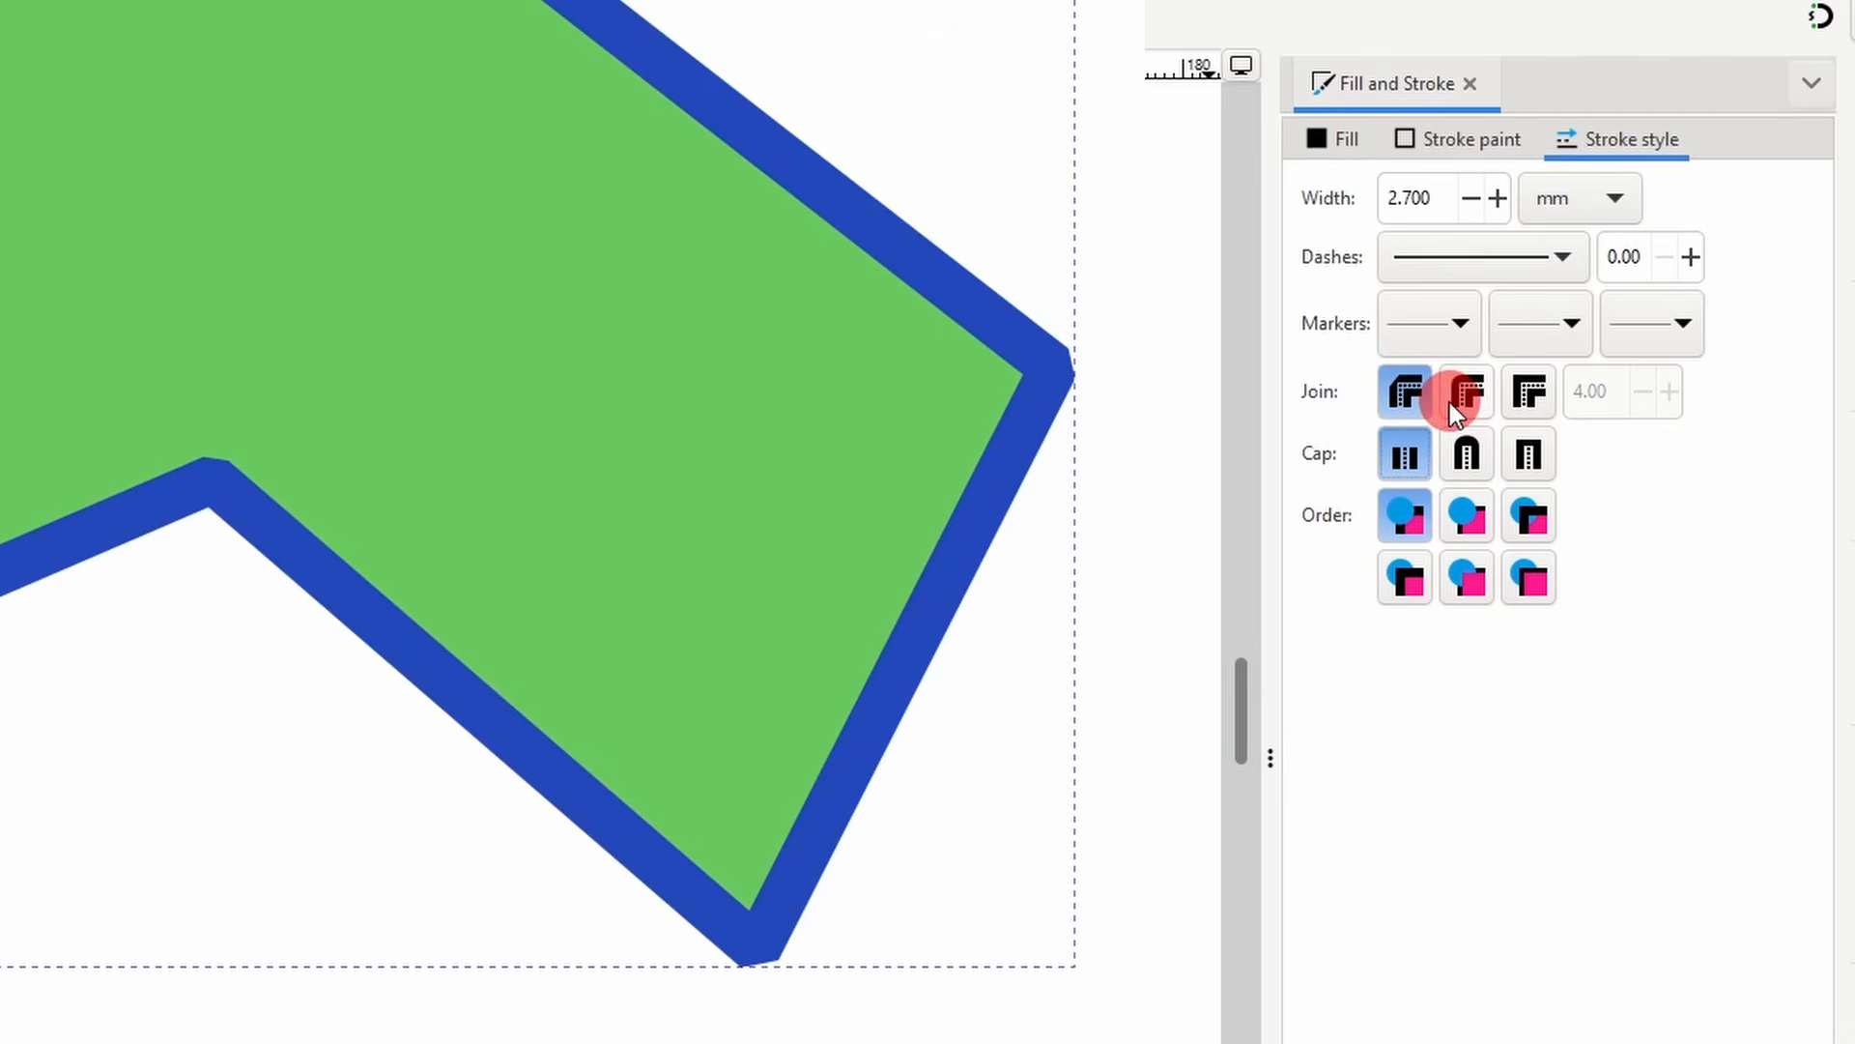
pyautogui.click(1467, 396)
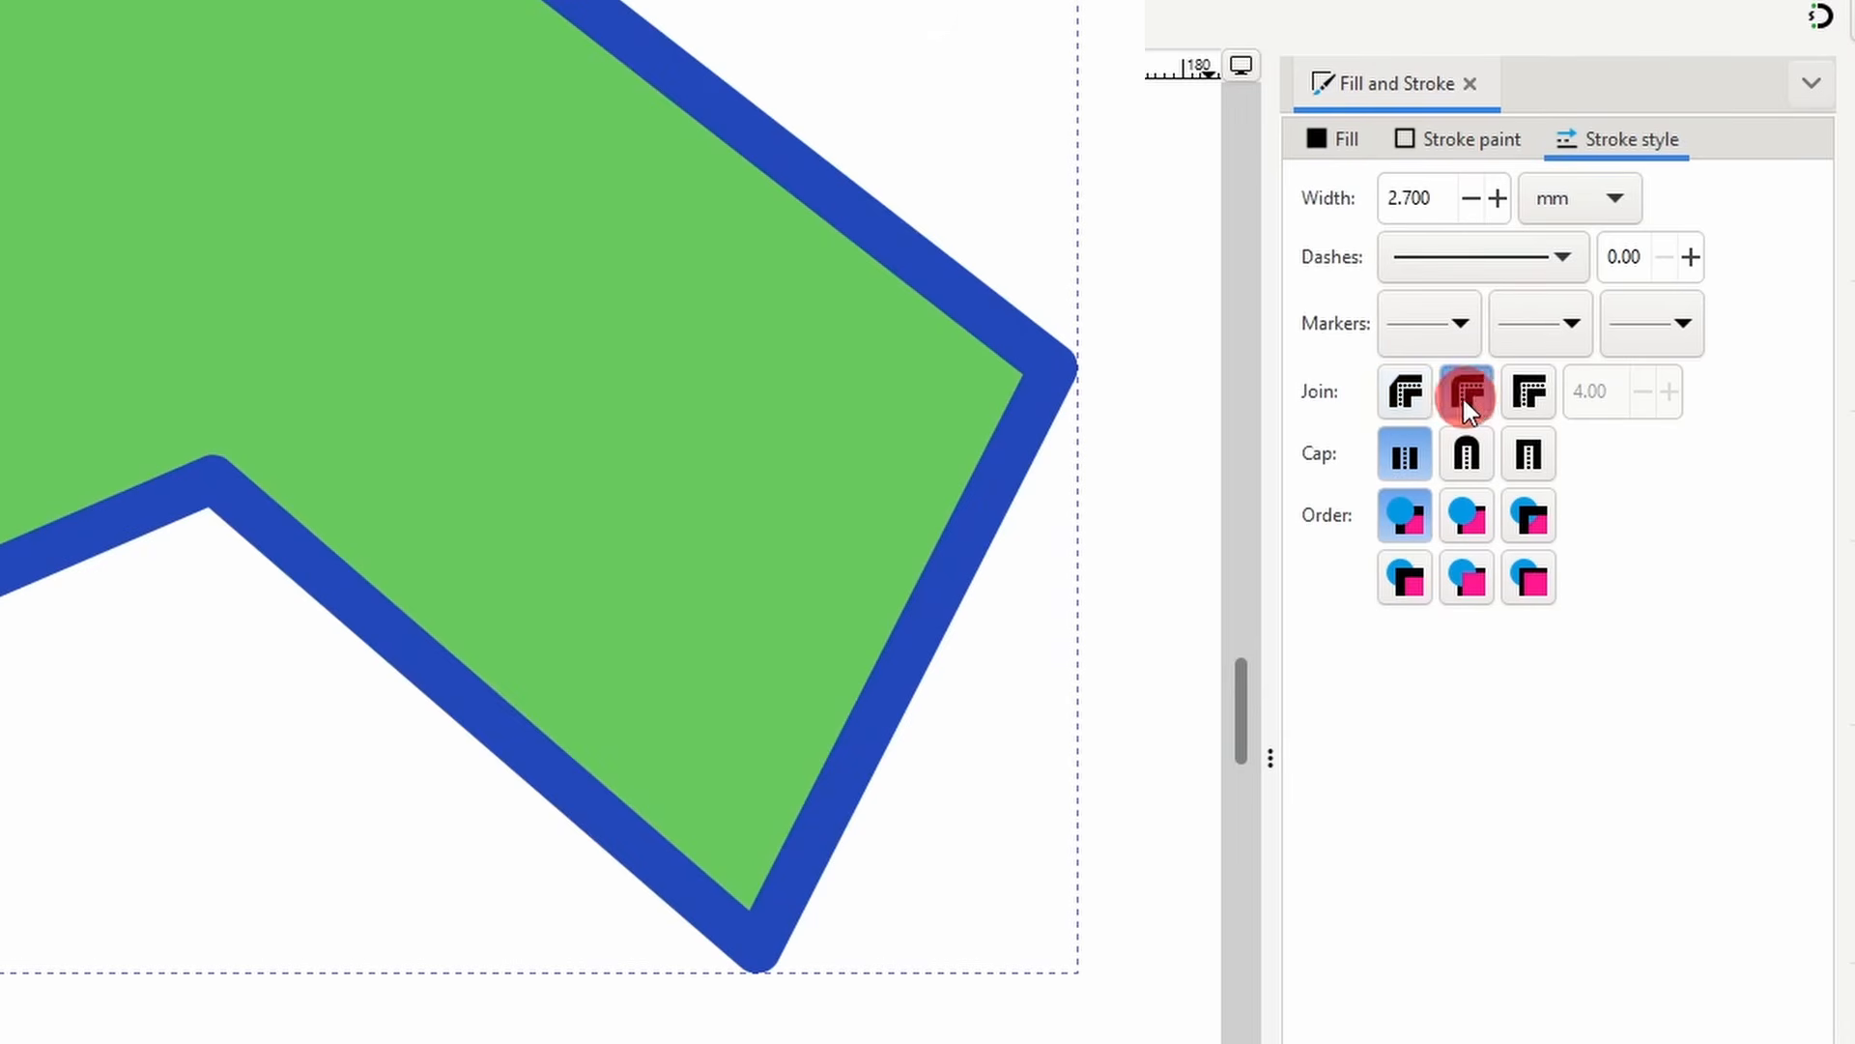
pyautogui.click(1527, 391)
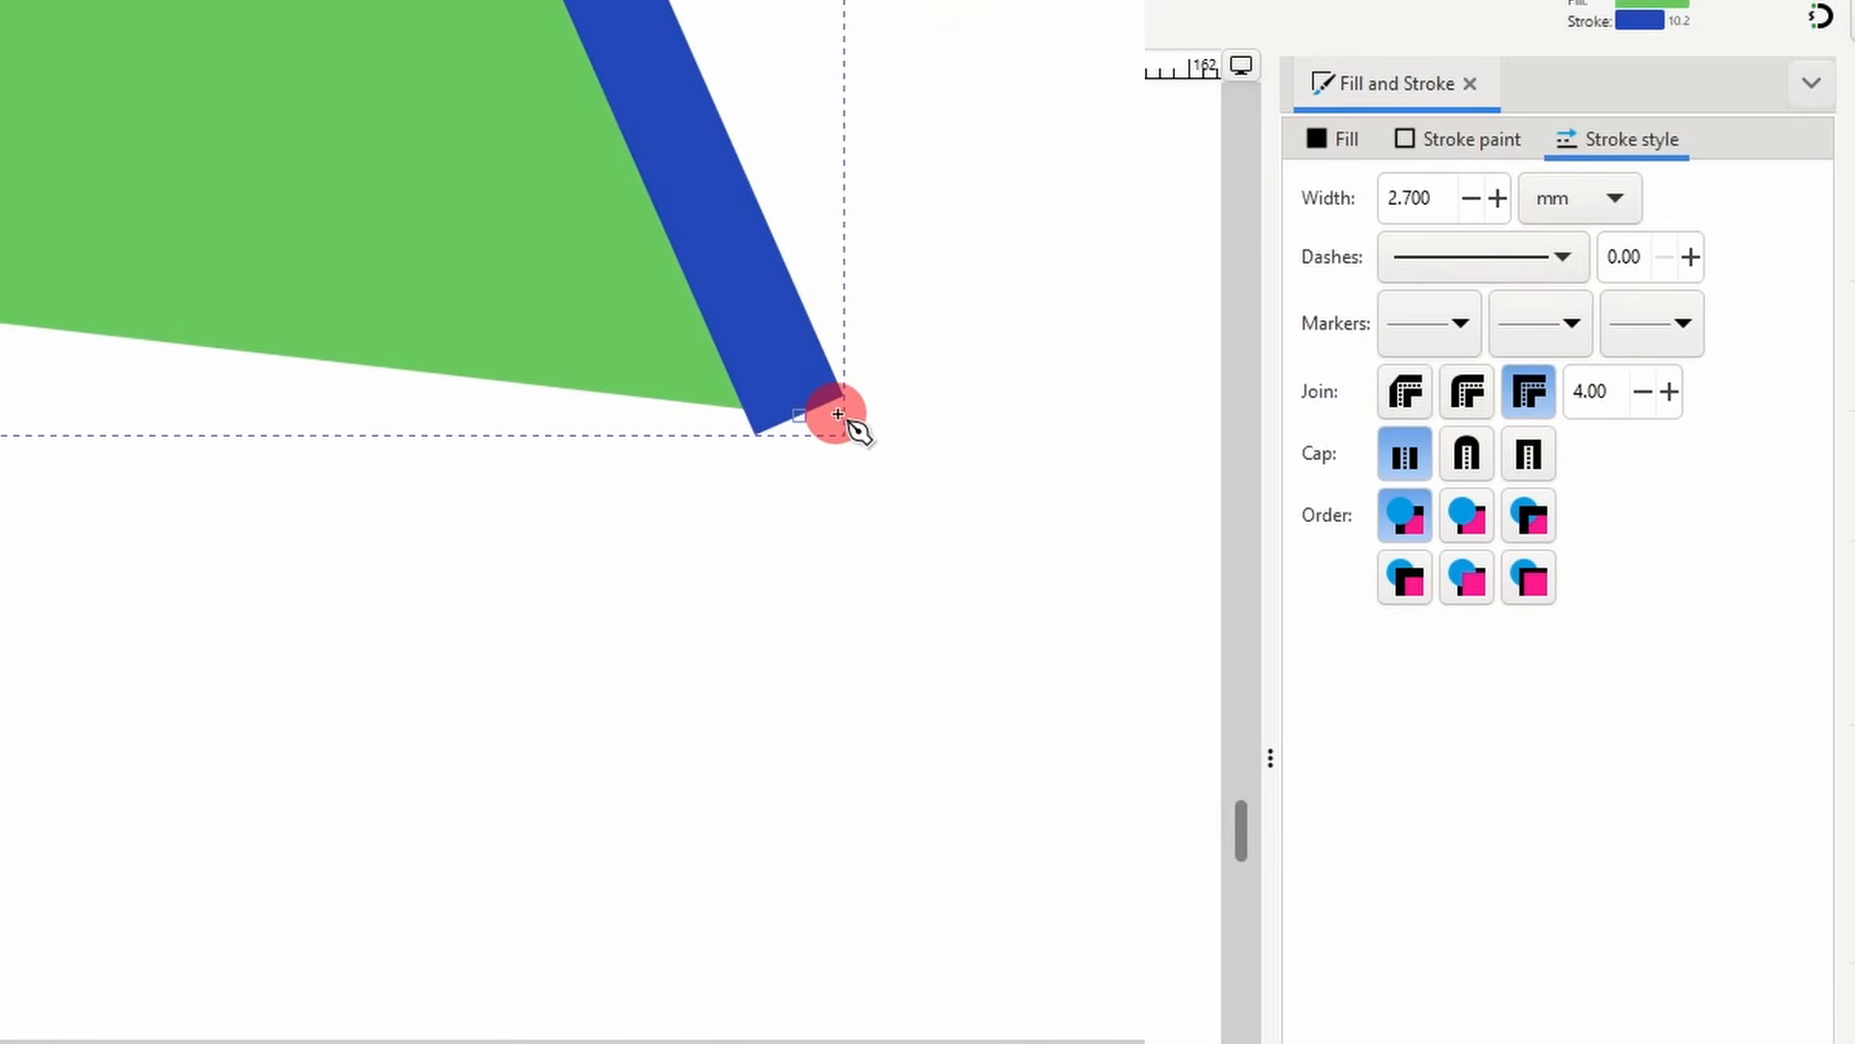
# - Try the round and square caps on the open path's stroke end, and return to the butt cap
pyautogui.click(1469, 452)
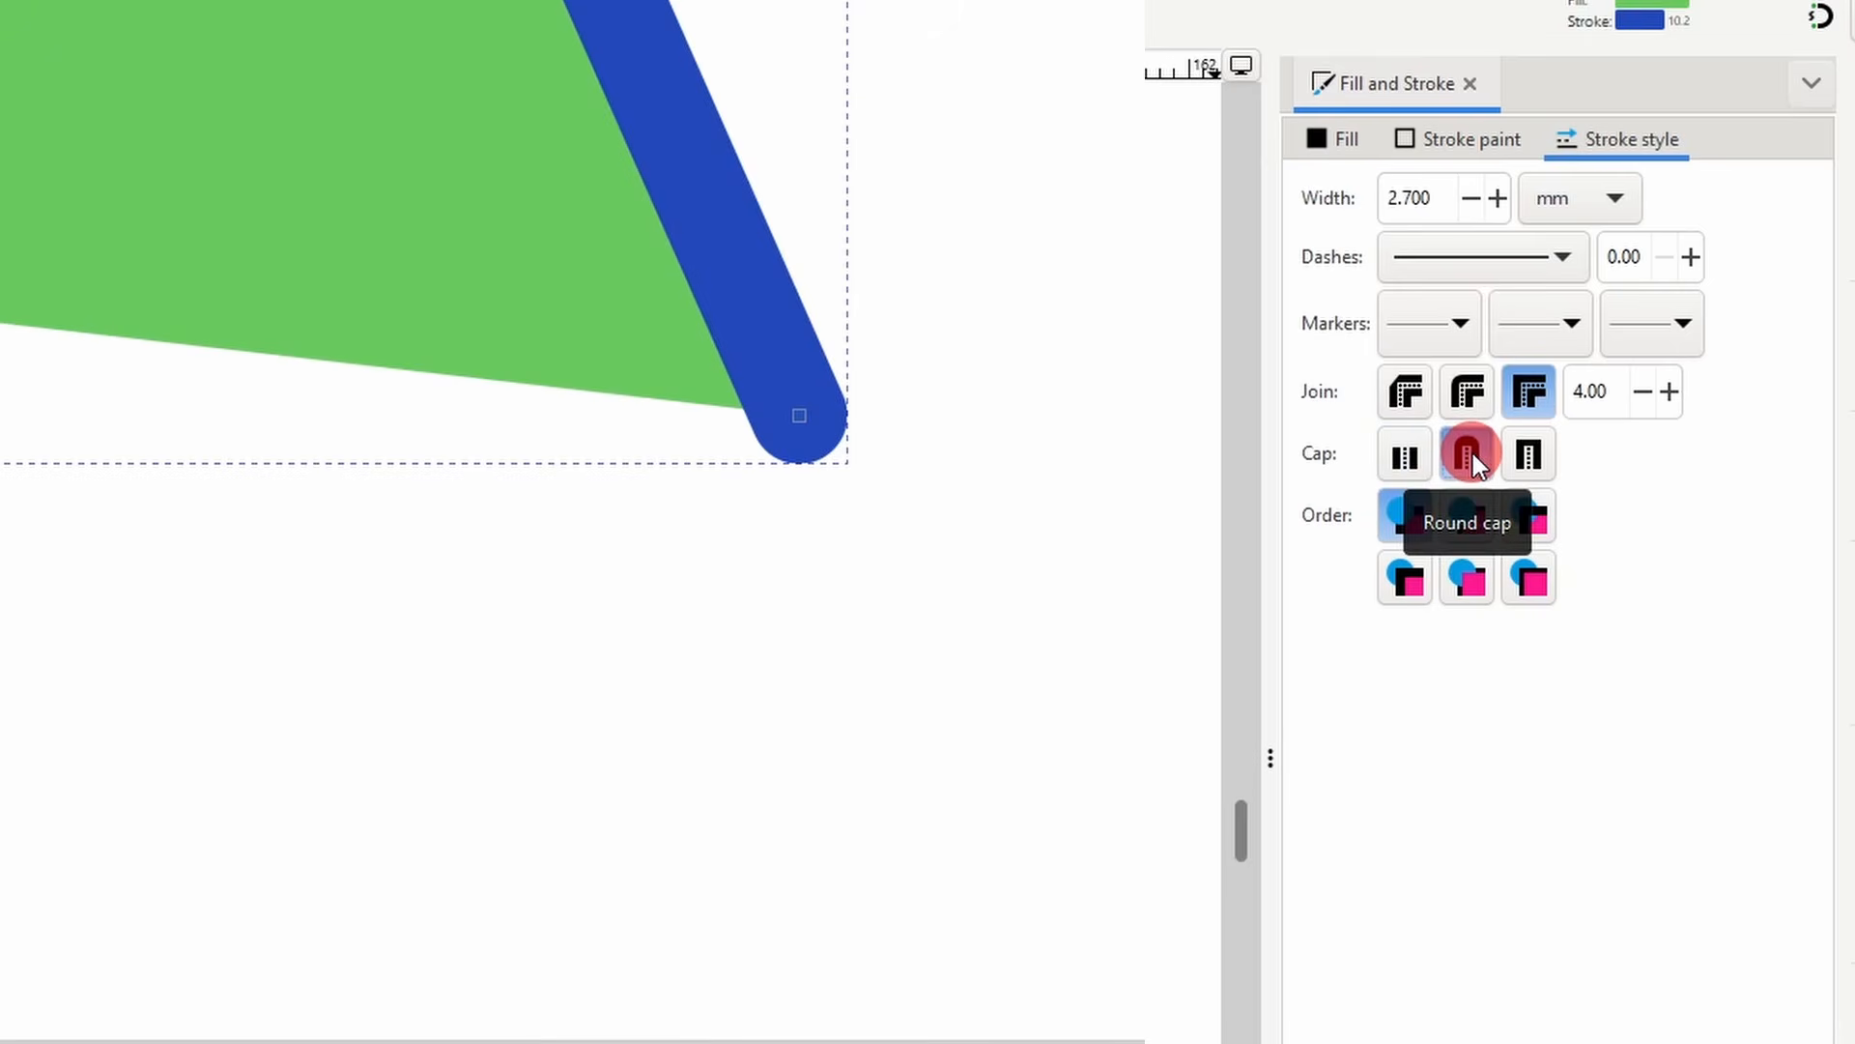
pyautogui.click(1527, 454)
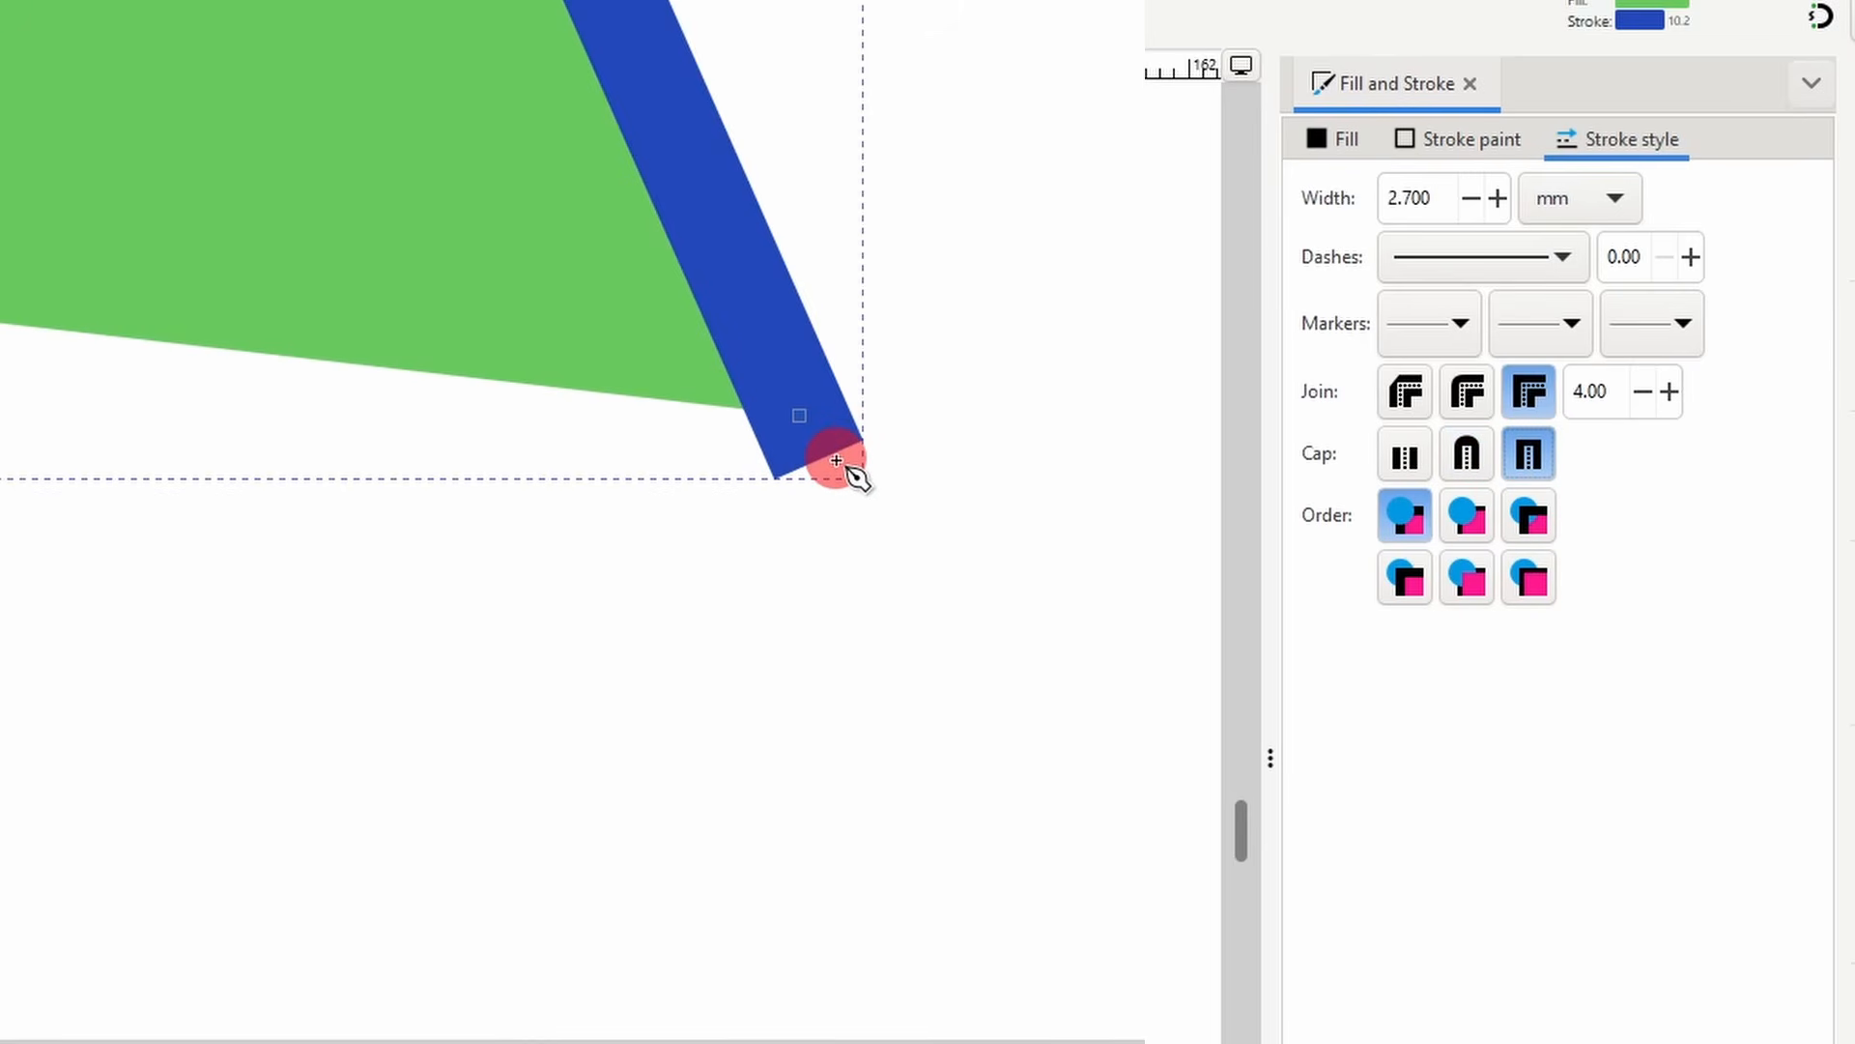
pyautogui.click(1402, 452)
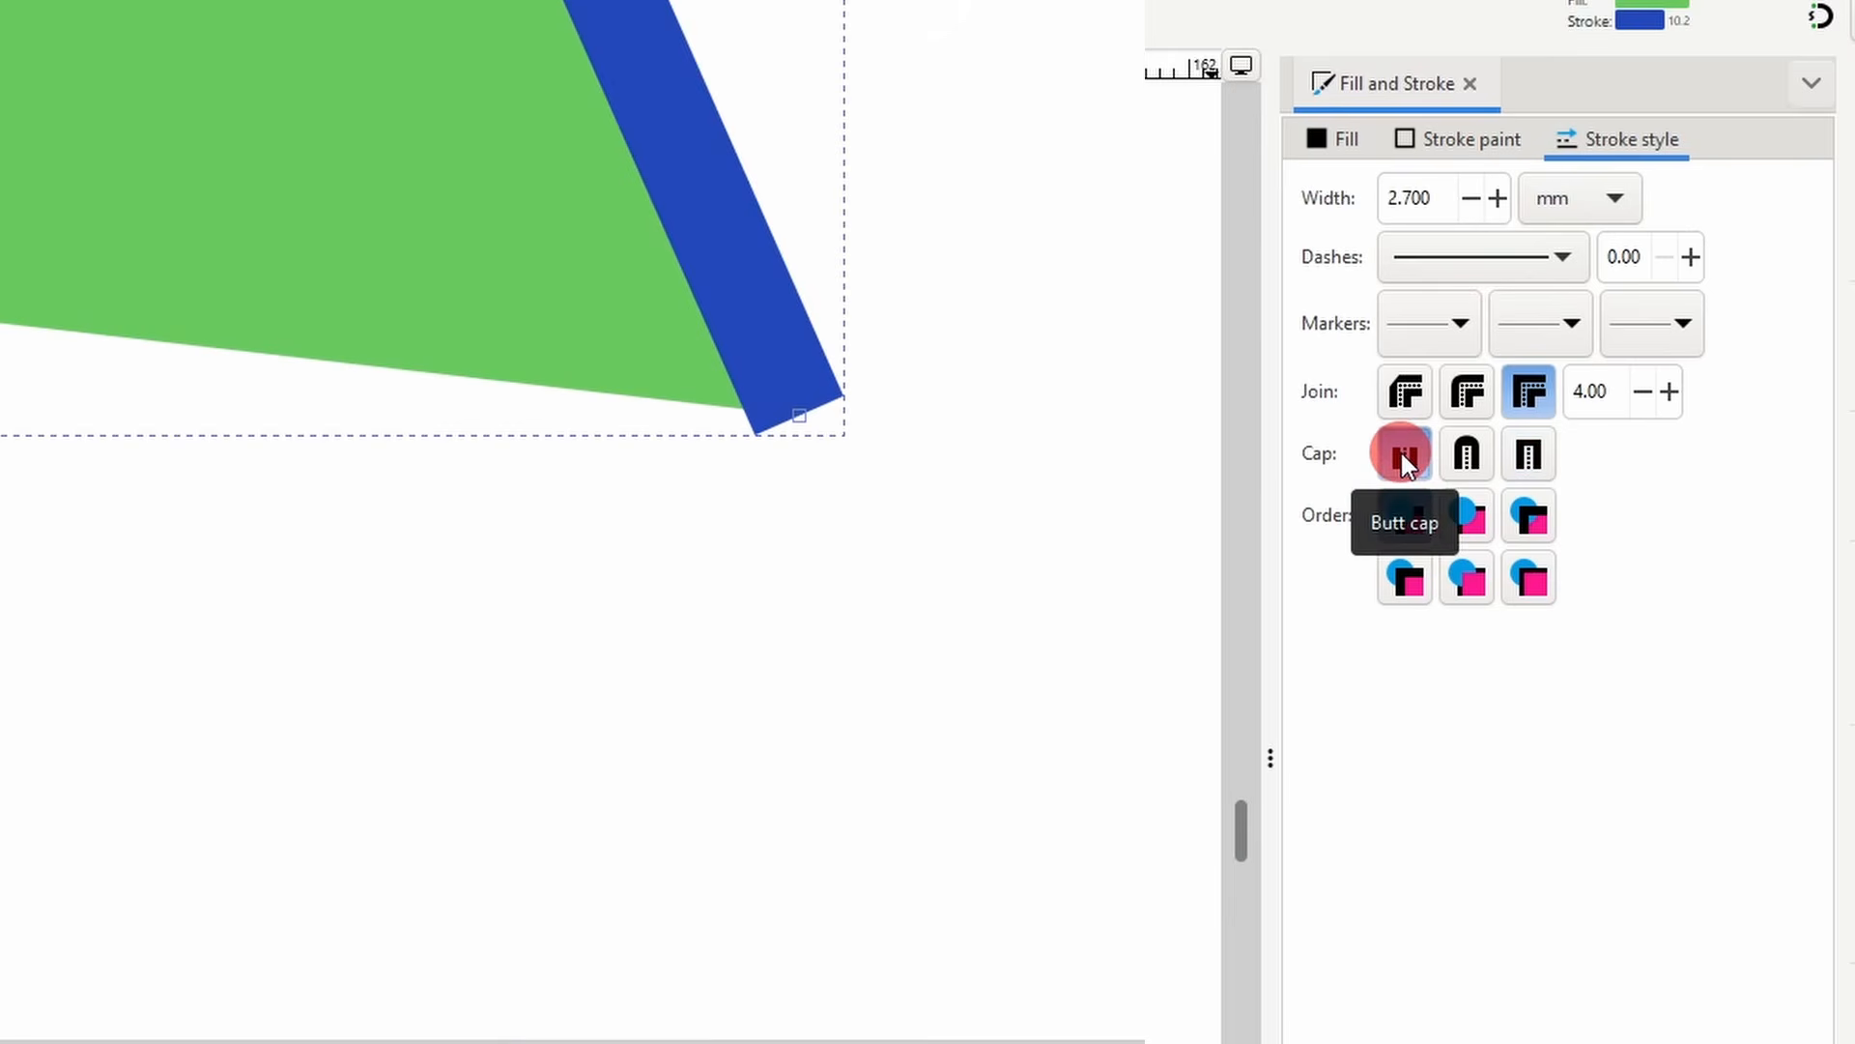
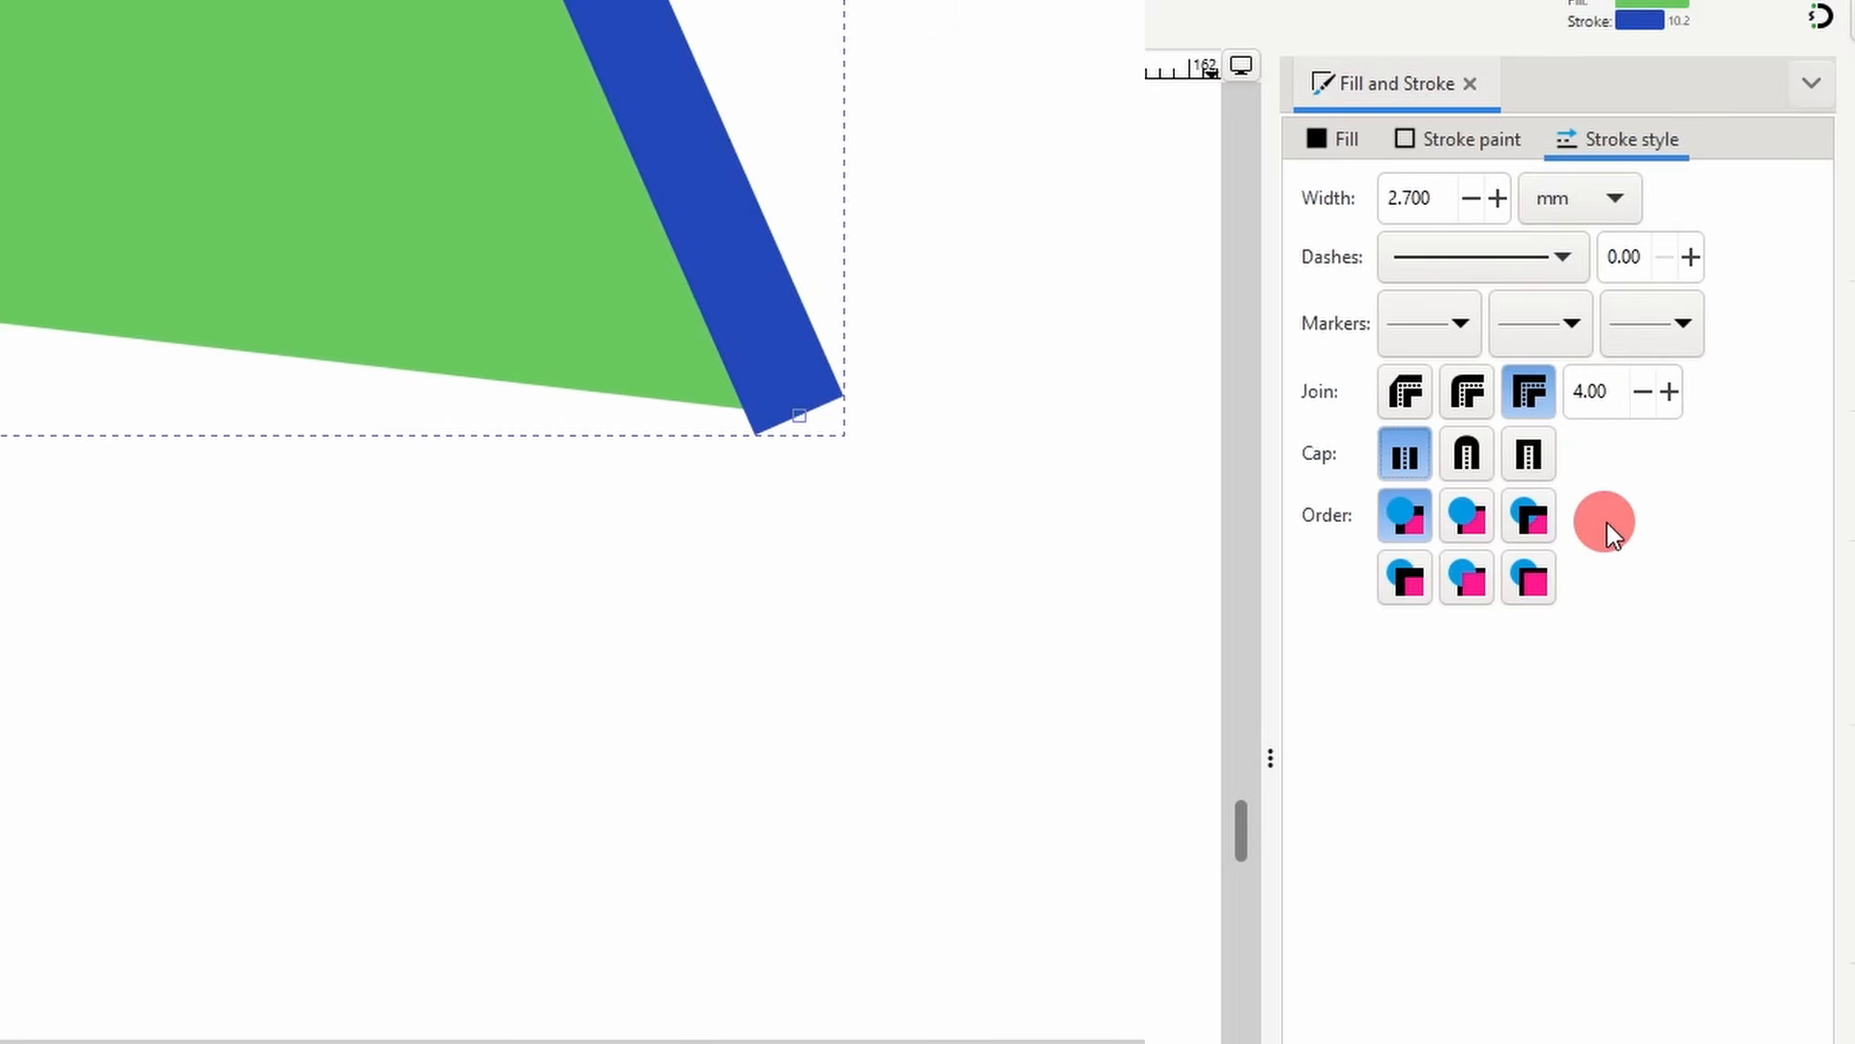
# - Sample the open green shape's fill from the red circle and the yellow star, and its stroke colour from the red circle
pyautogui.click(1353, 140)
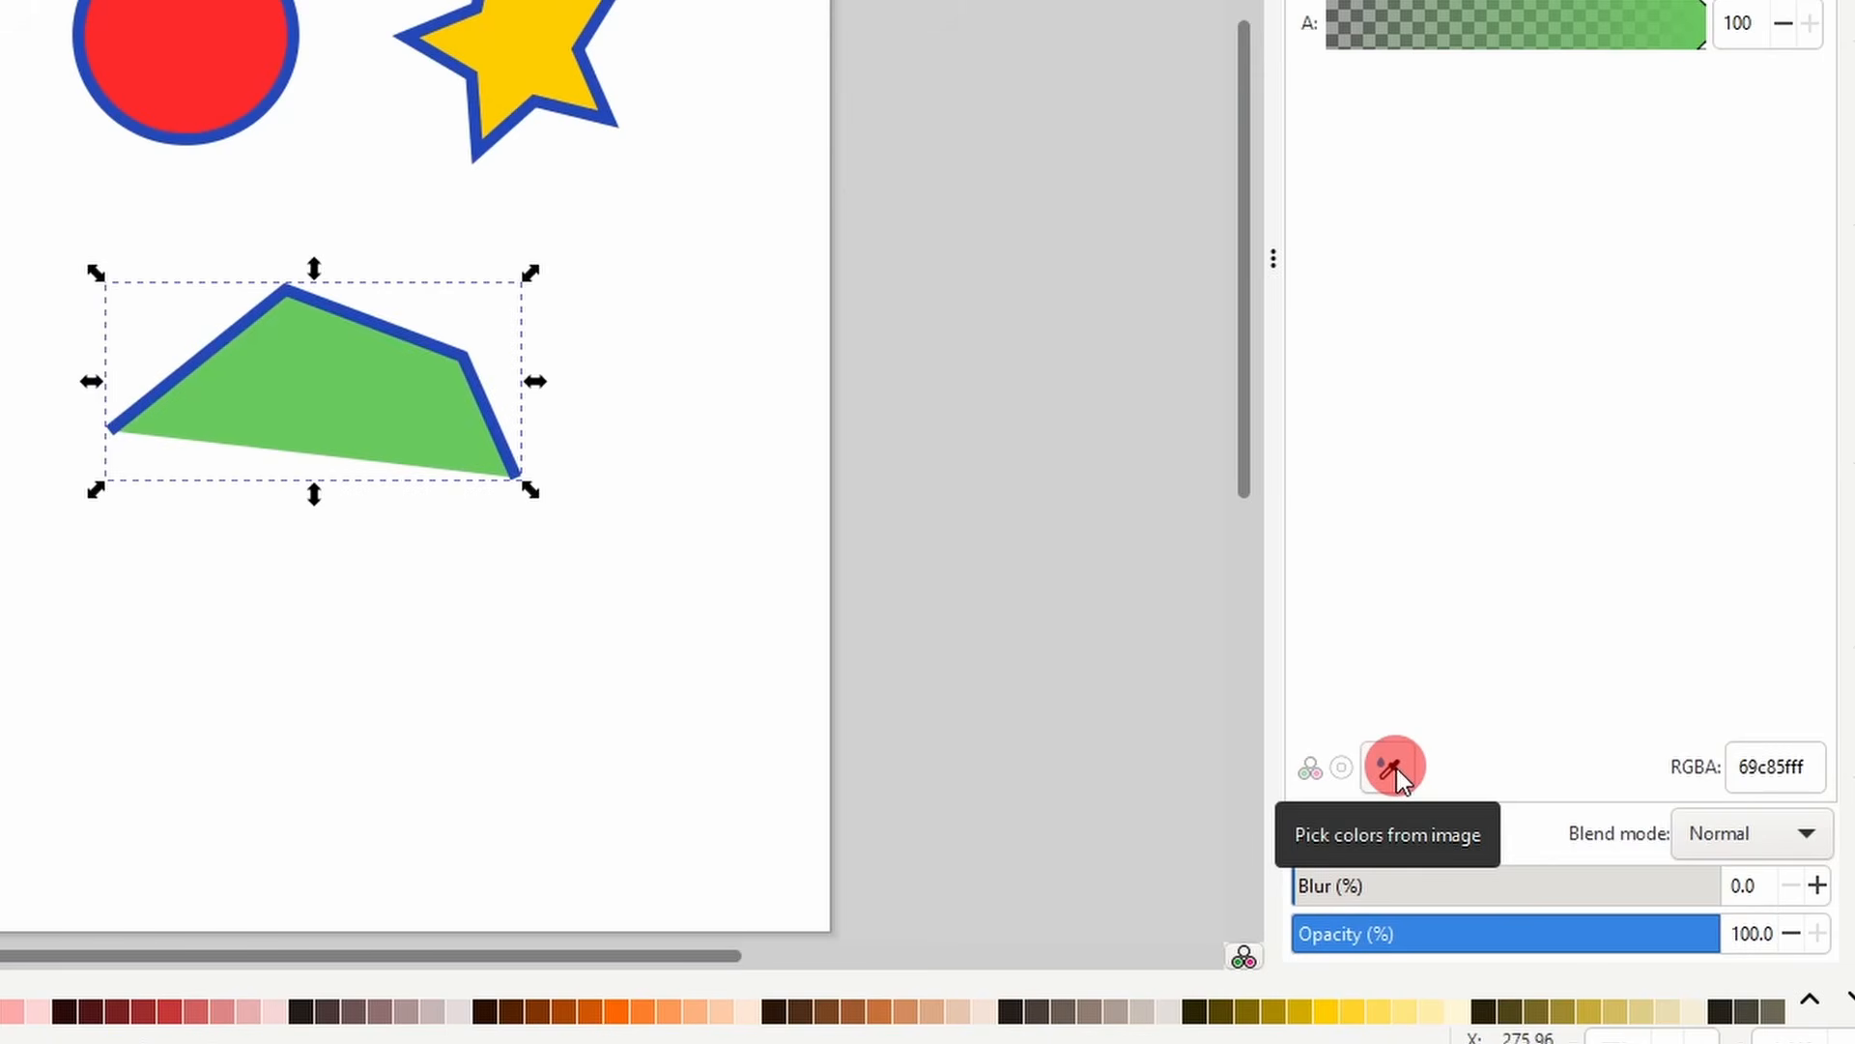
pyautogui.click(1391, 768)
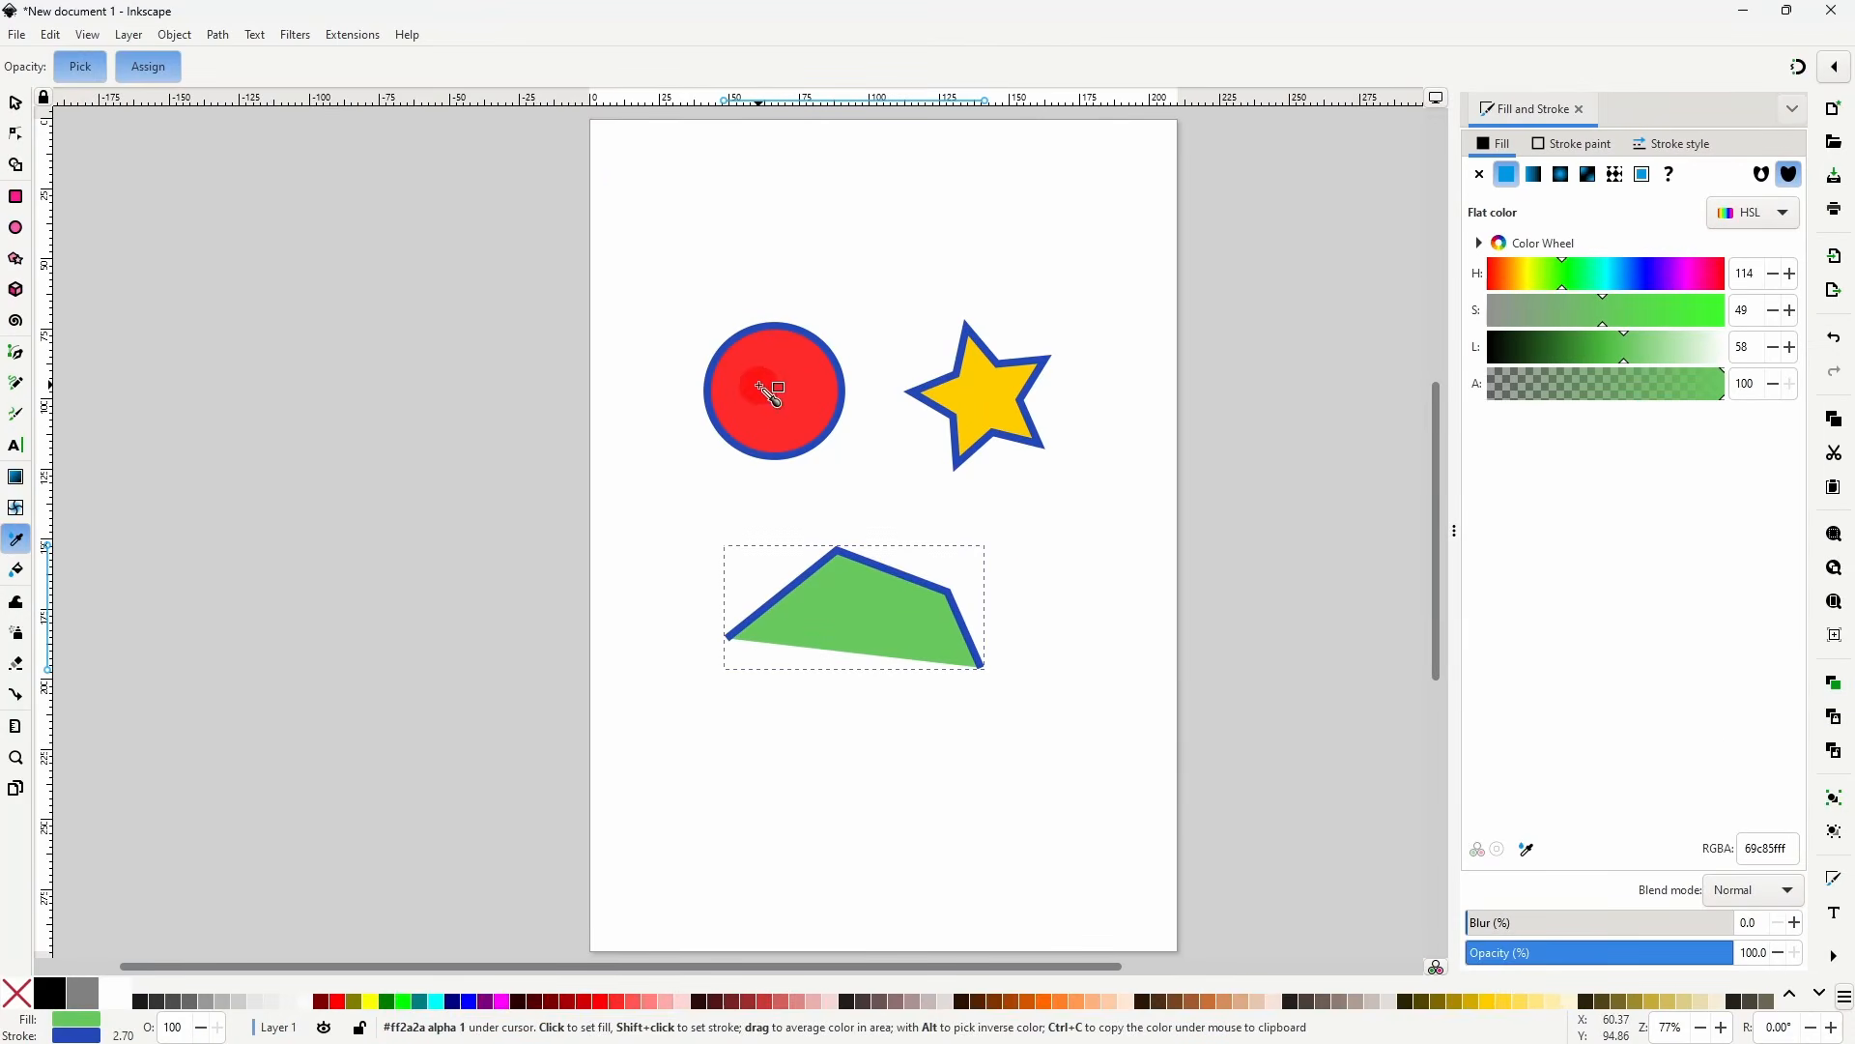
pyautogui.click(762, 387)
pyautogui.click(1529, 850)
pyautogui.click(986, 396)
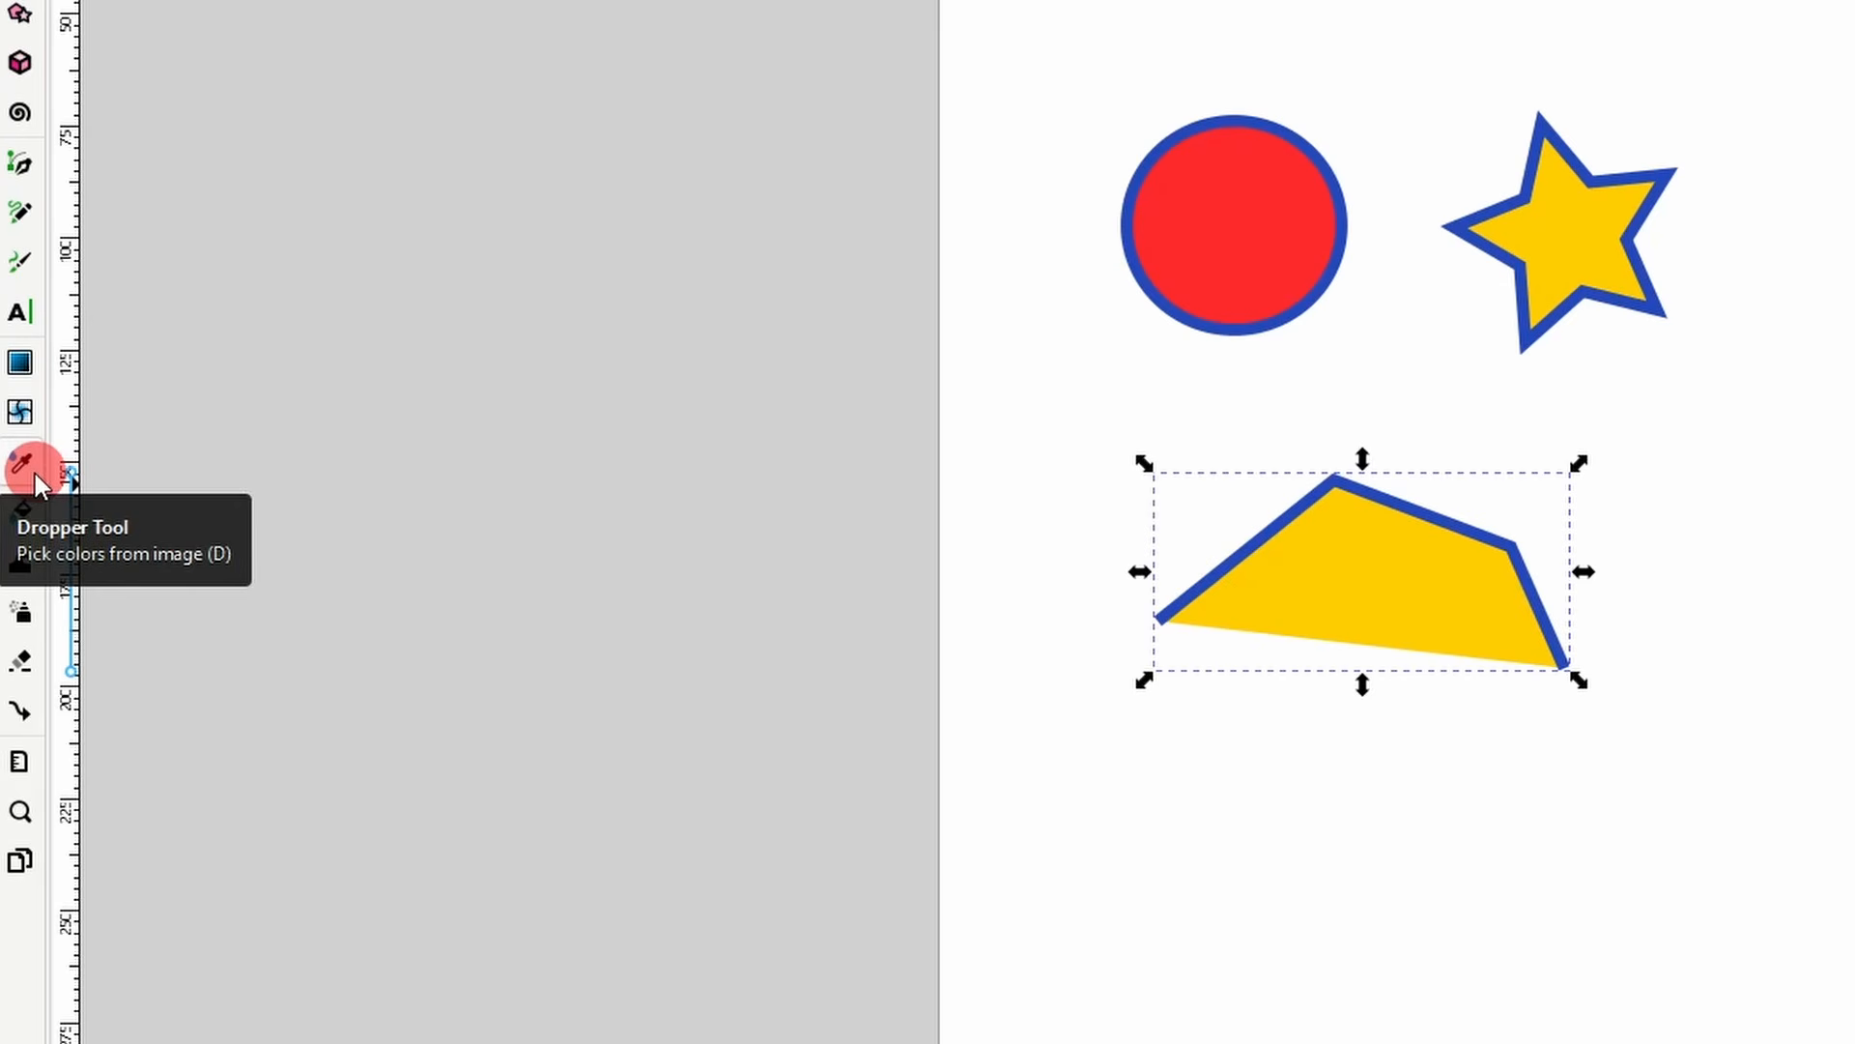
pyautogui.click(35, 474)
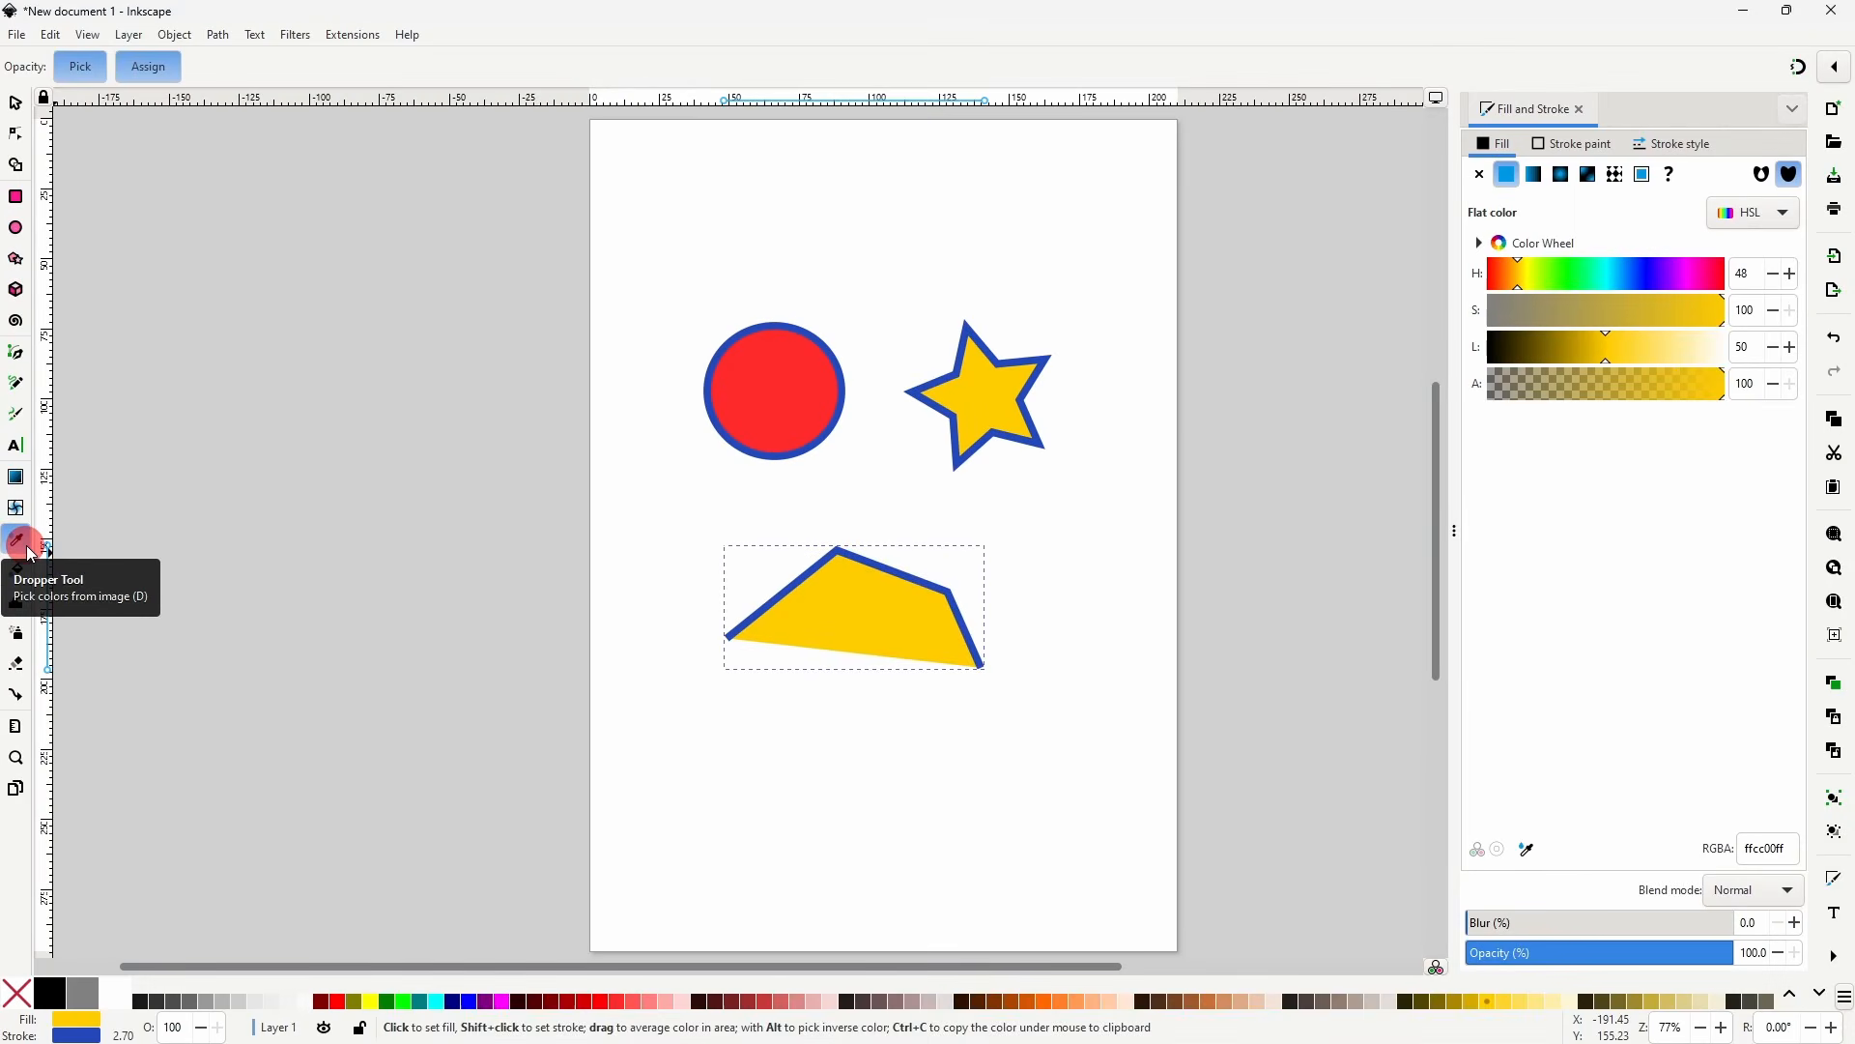
pyautogui.keyDown('shift'); pyautogui.click(792, 383); pyautogui.keyUp('shift')
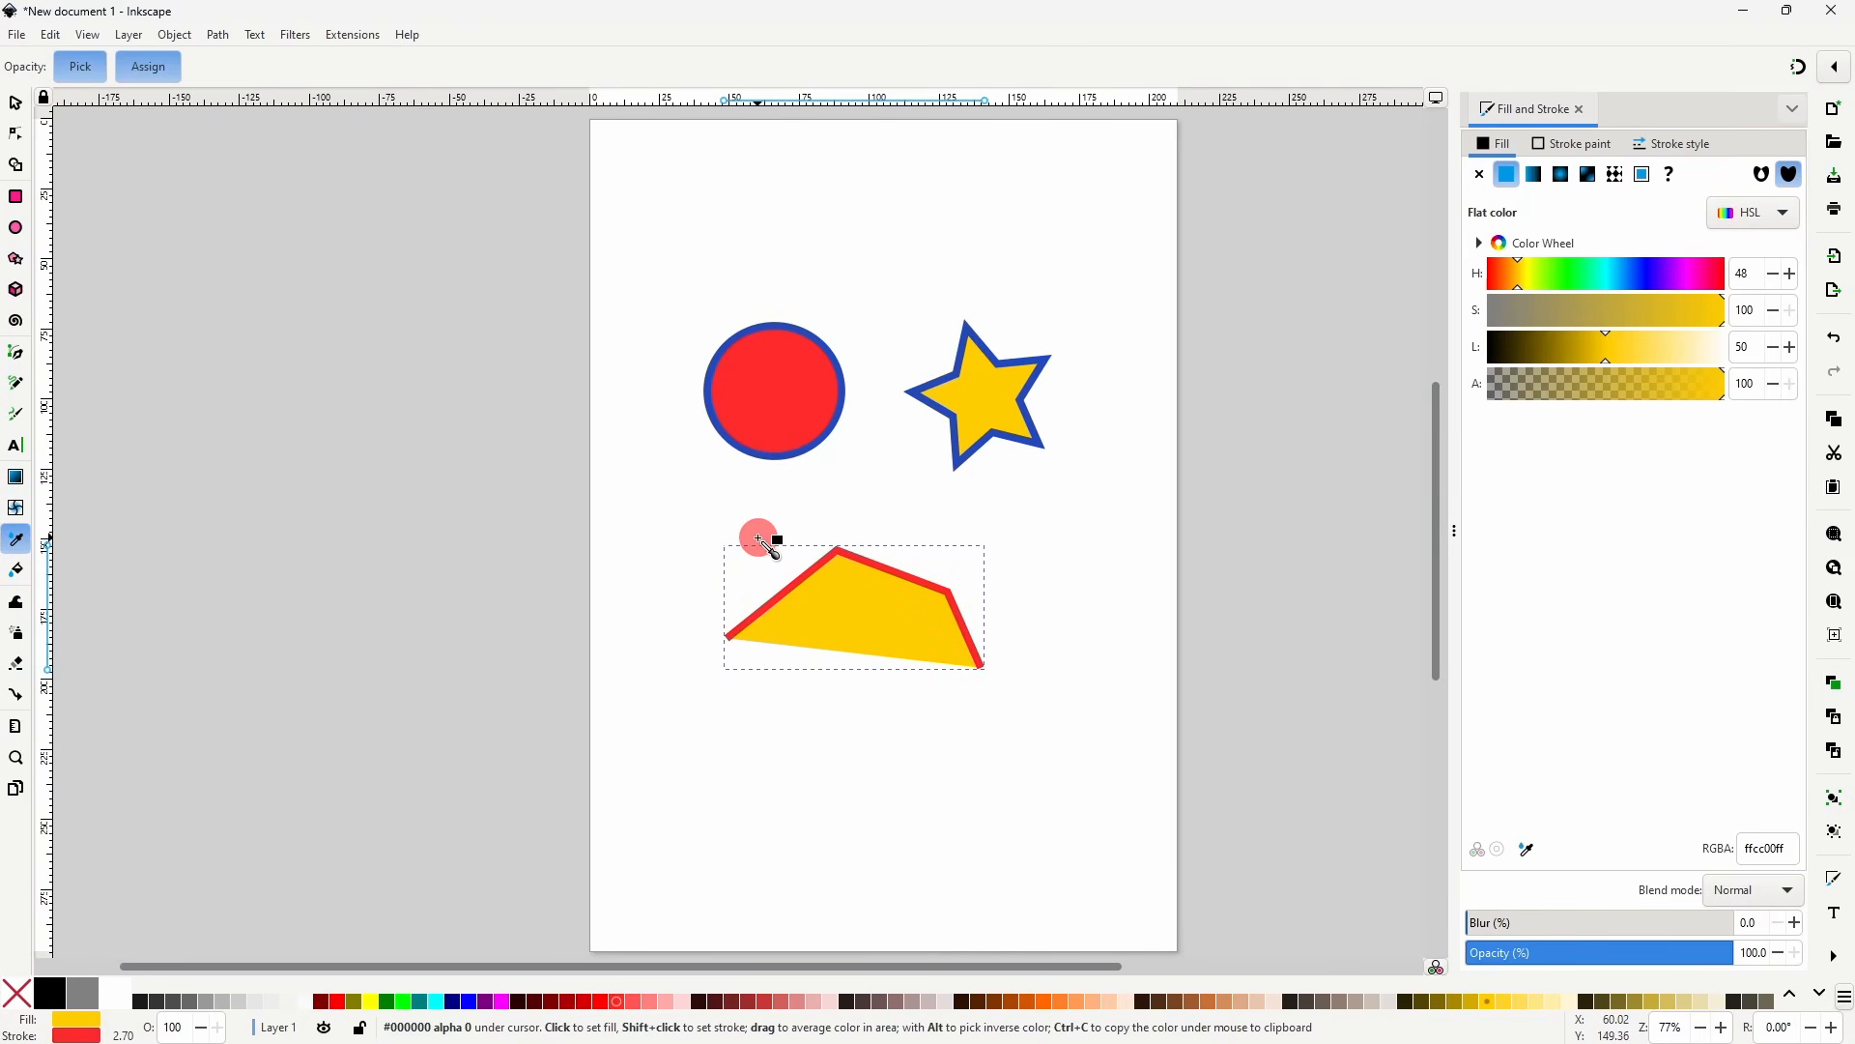
# - Sample averaged area colours around the circle and star, ending with the circle's lower-right edge for the fill and the star's interior for the stroke
pyautogui.moveTo(752, 285)
pyautogui.mouseDown()
pyautogui.moveTo(912, 414)
pyautogui.moveTo(846, 354)
pyautogui.mouseUp()
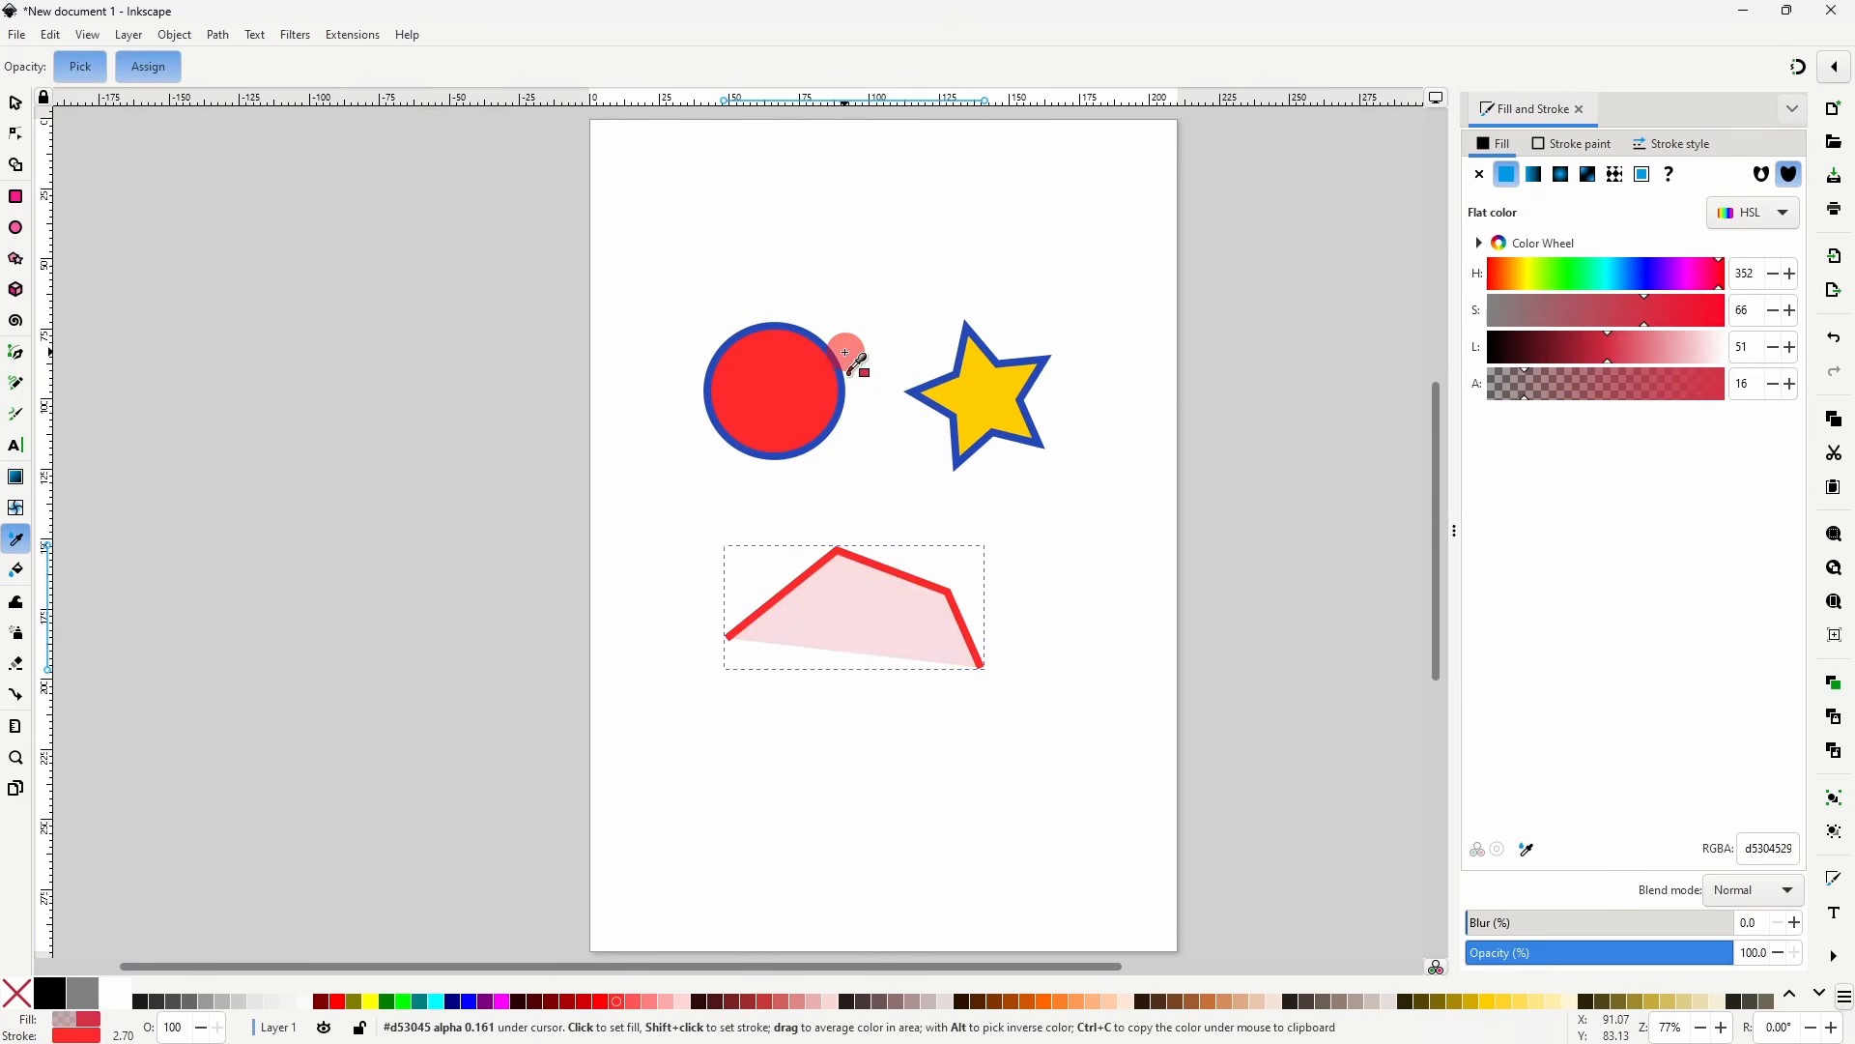
pyautogui.hotkey('ctrl', 'z')
pyautogui.moveTo(899, 409); pyautogui.dragTo(996, 474)
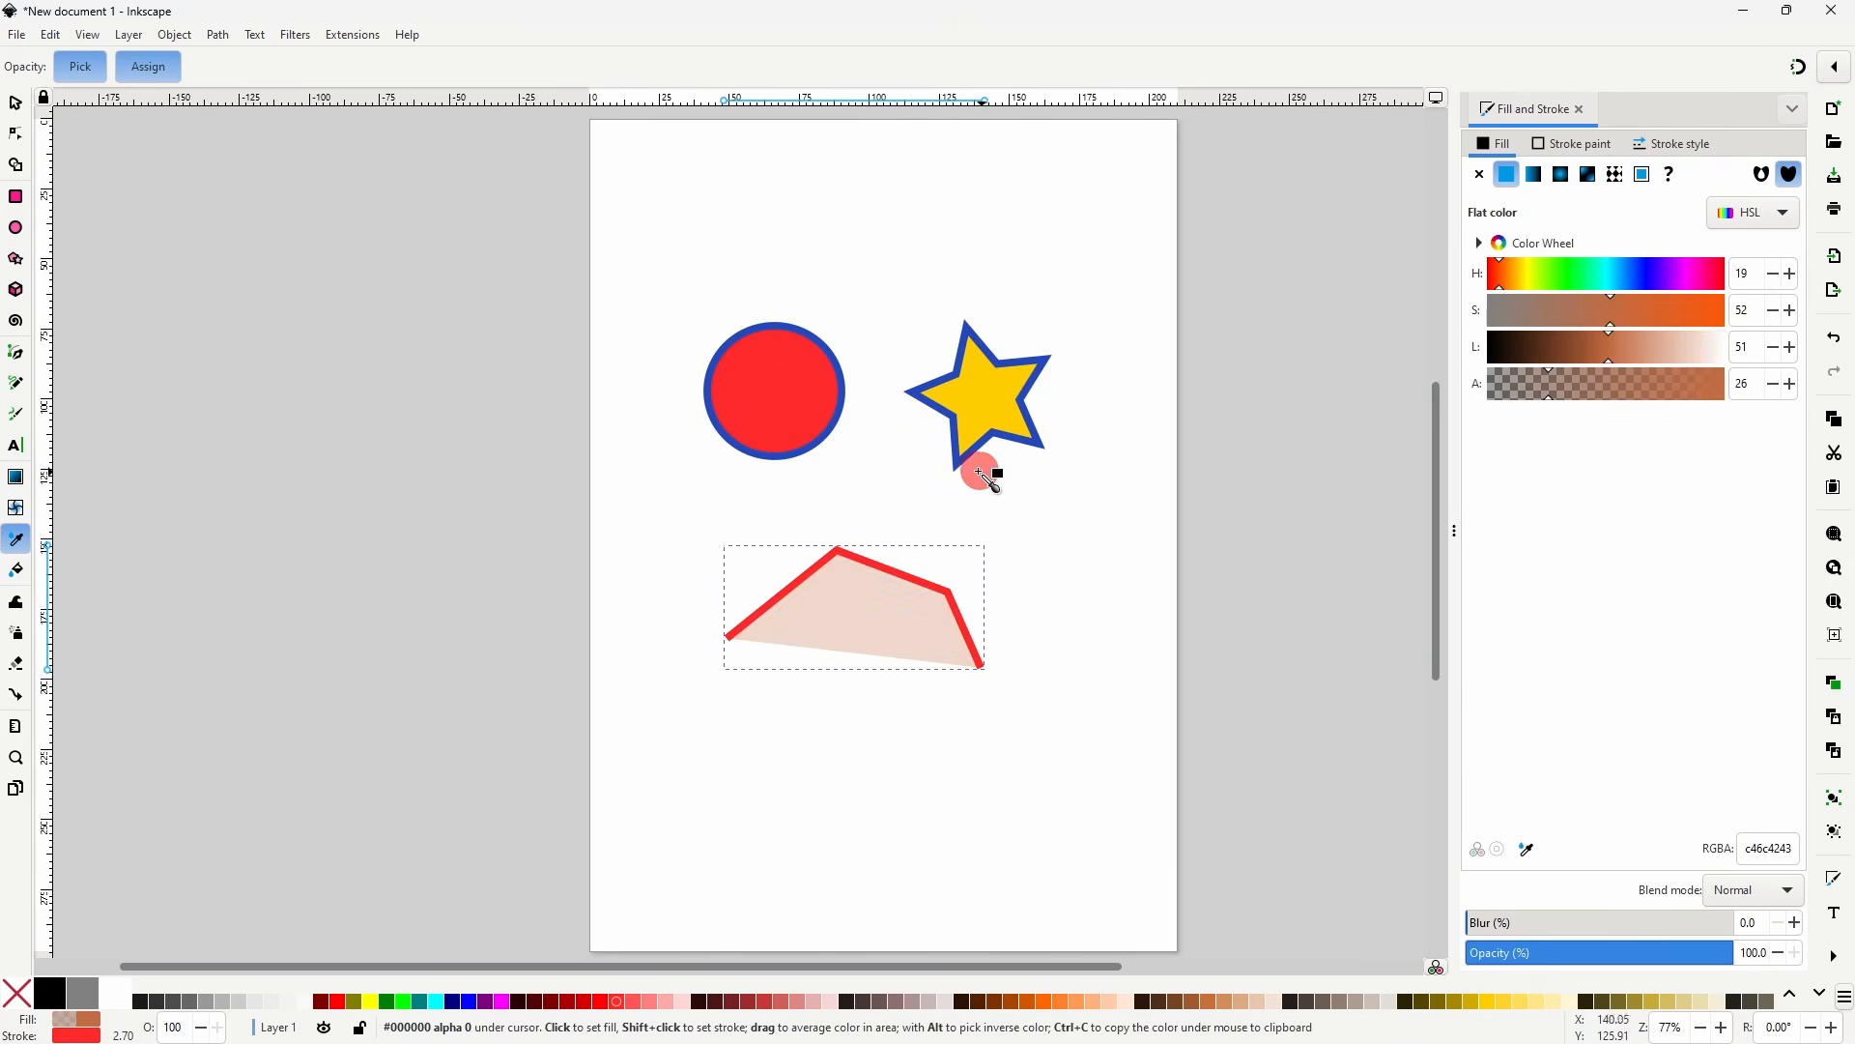
pyautogui.moveTo(861, 397); pyautogui.dragTo(816, 426)
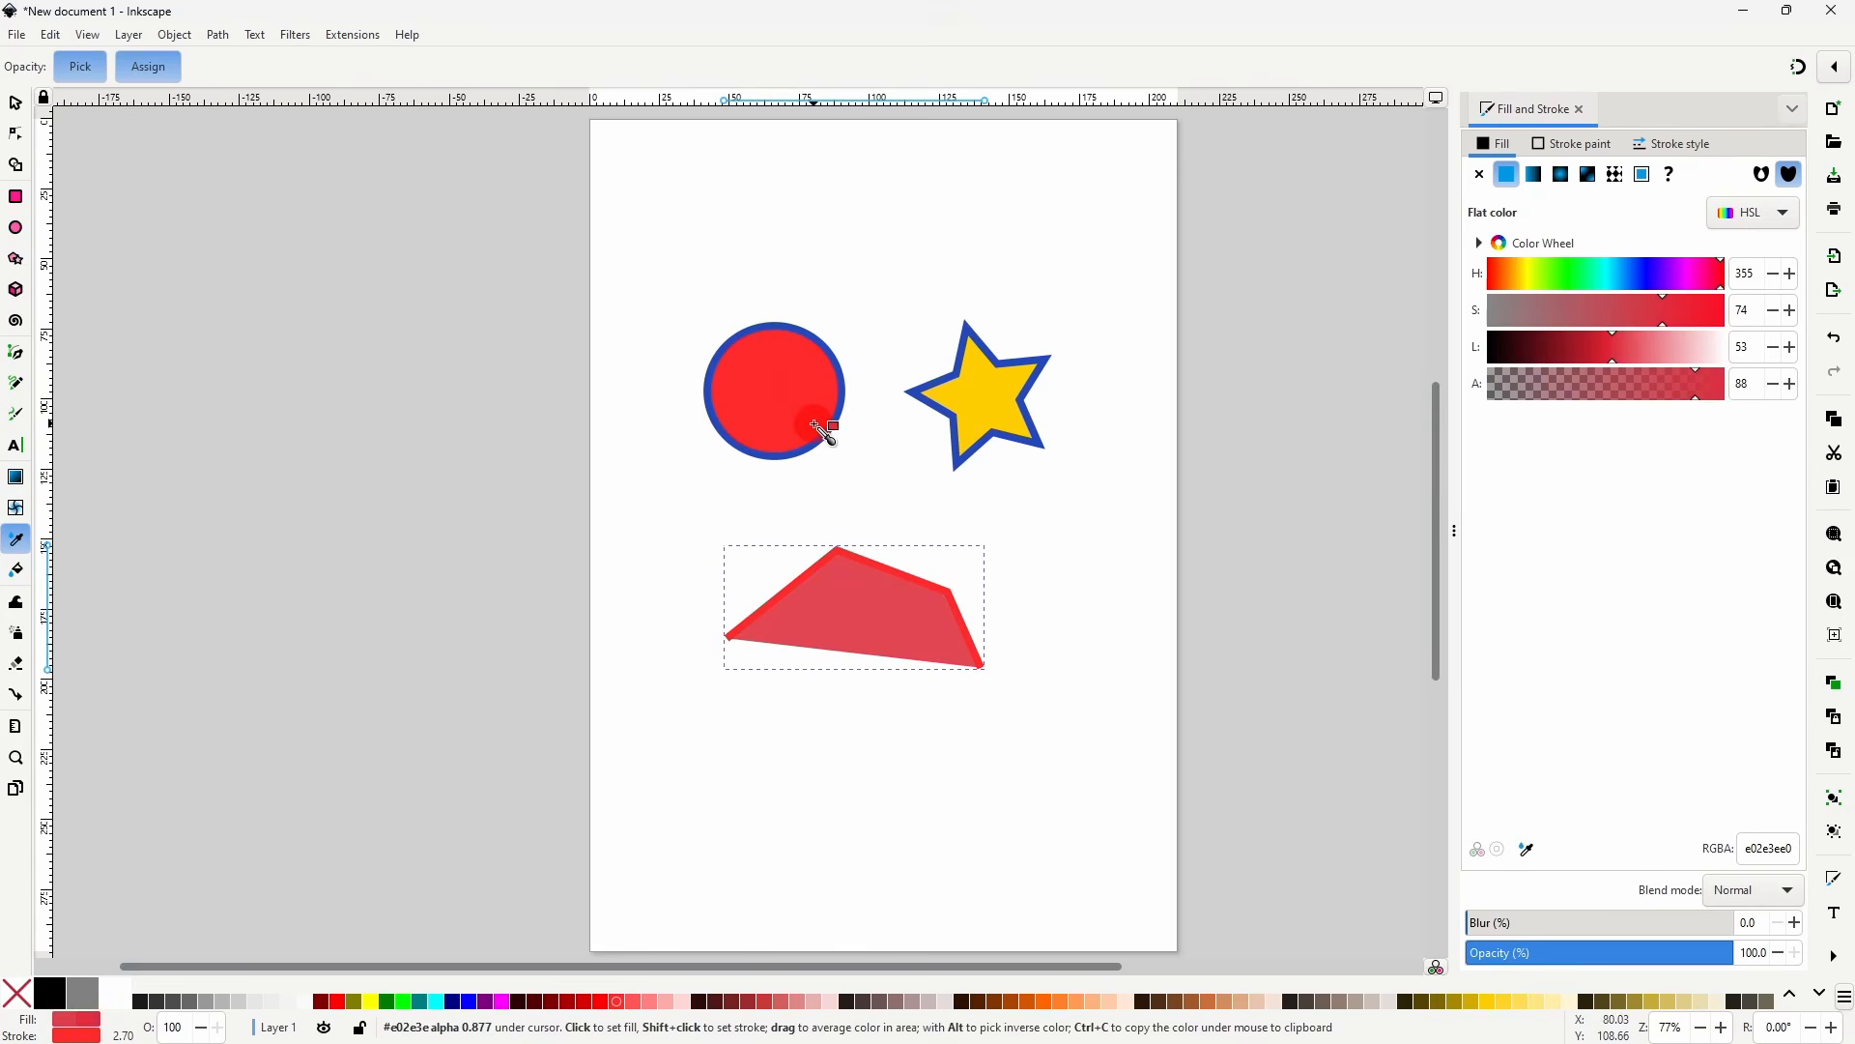
pyautogui.moveTo(985, 399)
pyautogui.mouseDown()
pyautogui.moveTo(1015, 394)
pyautogui.moveTo(1034, 436)
pyautogui.moveTo(1019, 426)
pyautogui.mouseUp()
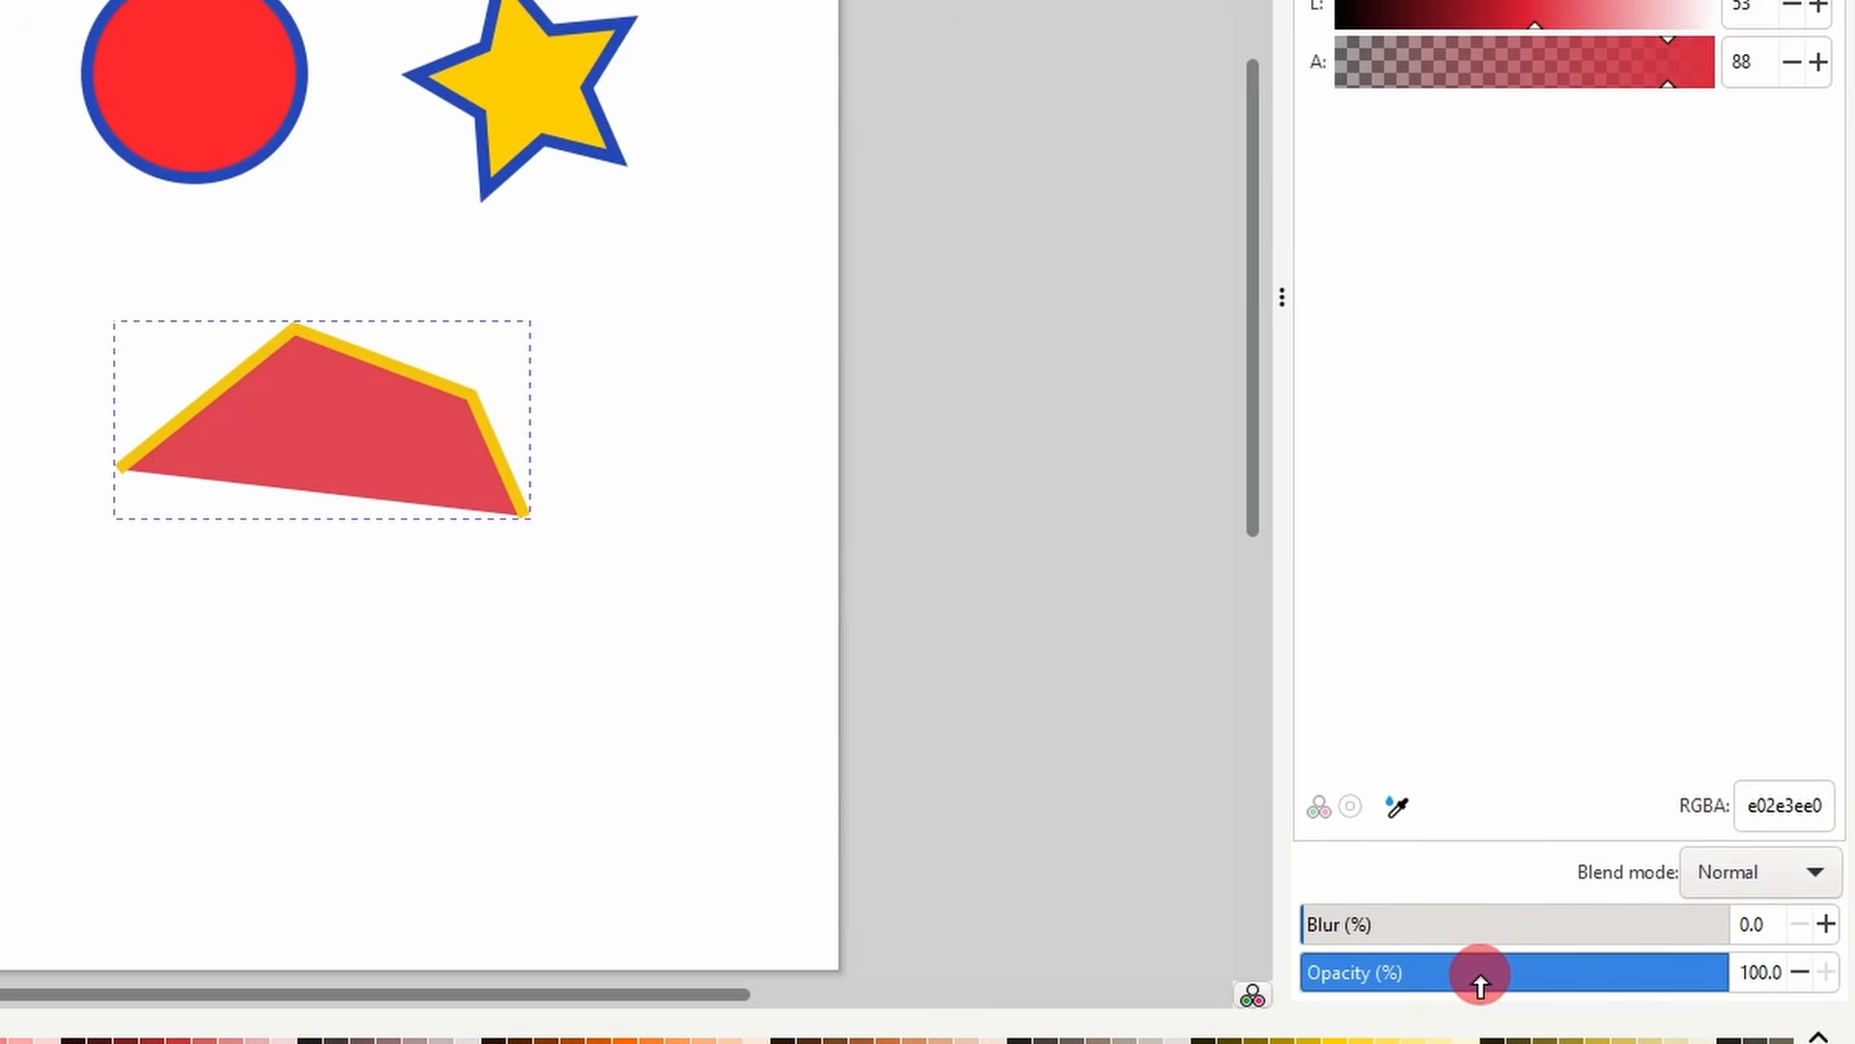
# - Set the red shape's blend mode to Darken and place it over the yellow star, raised to the top
pyautogui.click(1736, 878)
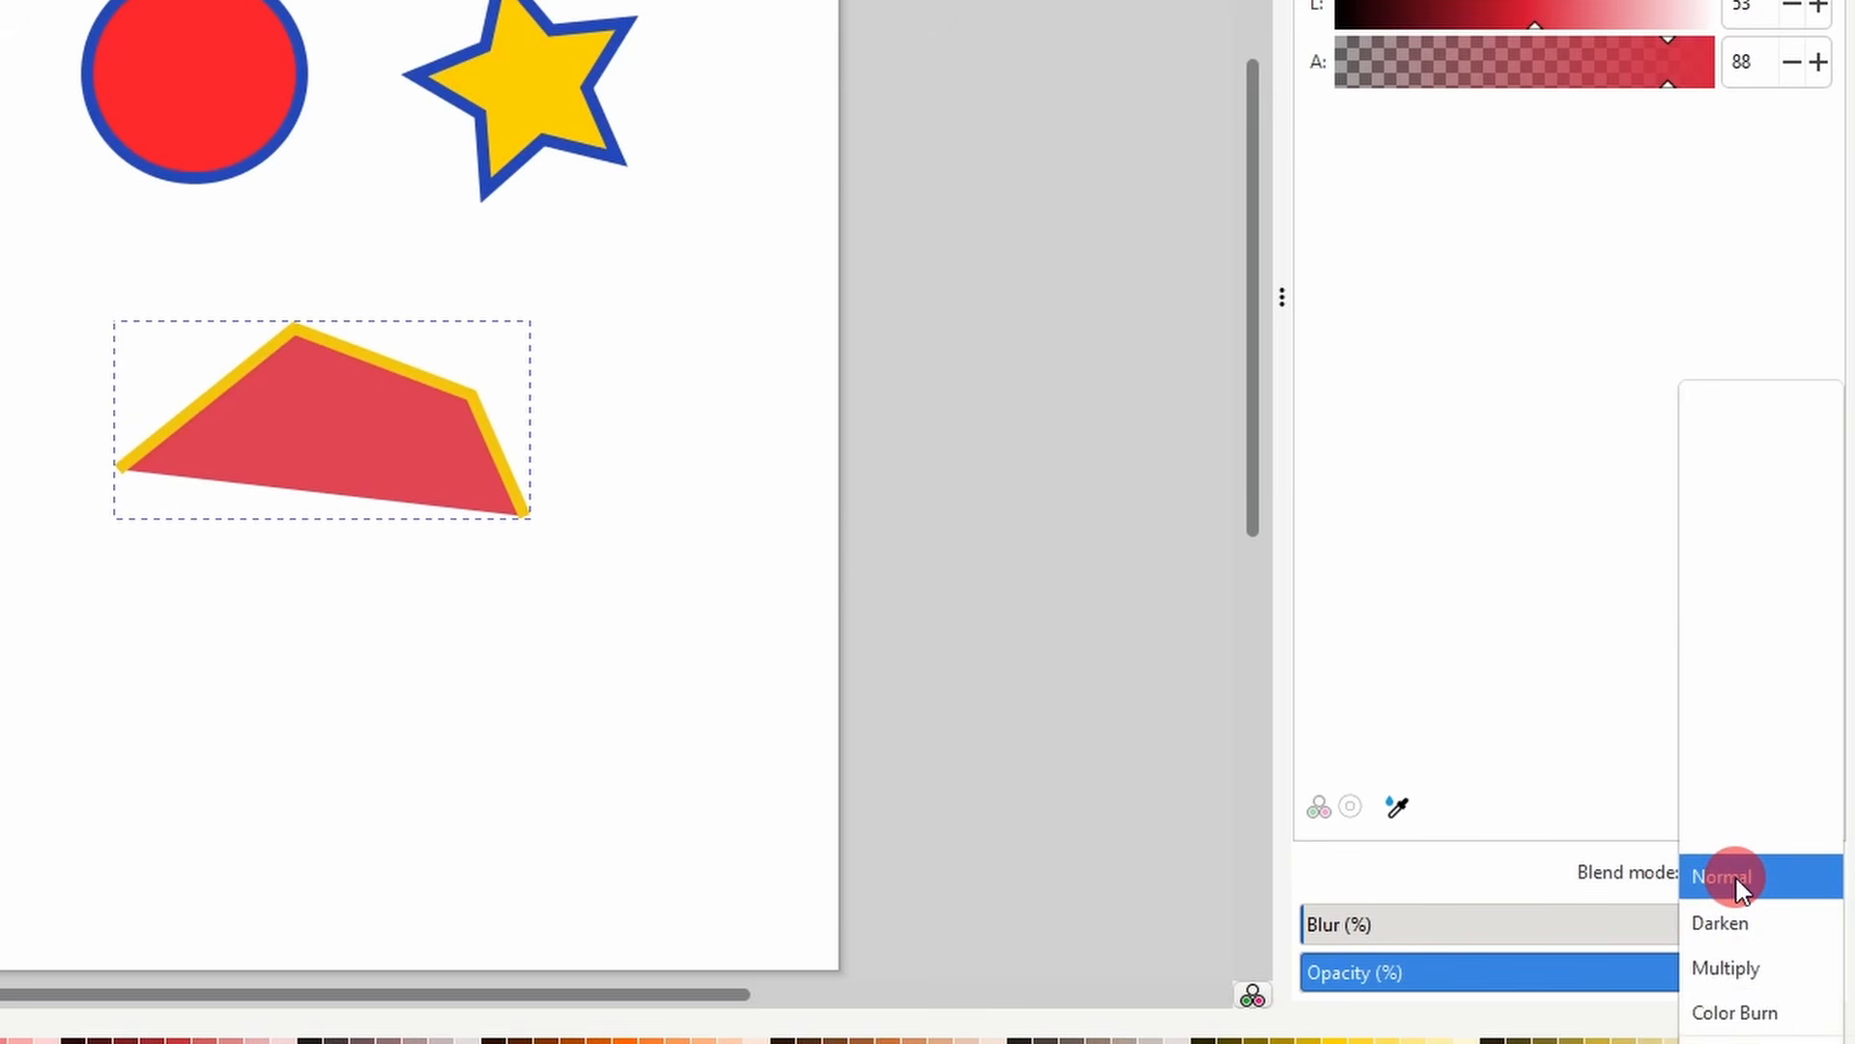
pyautogui.click(1730, 923)
pyautogui.press('s')
pyautogui.moveTo(862, 598); pyautogui.dragTo(936, 425)
pyautogui.click(333, 66)
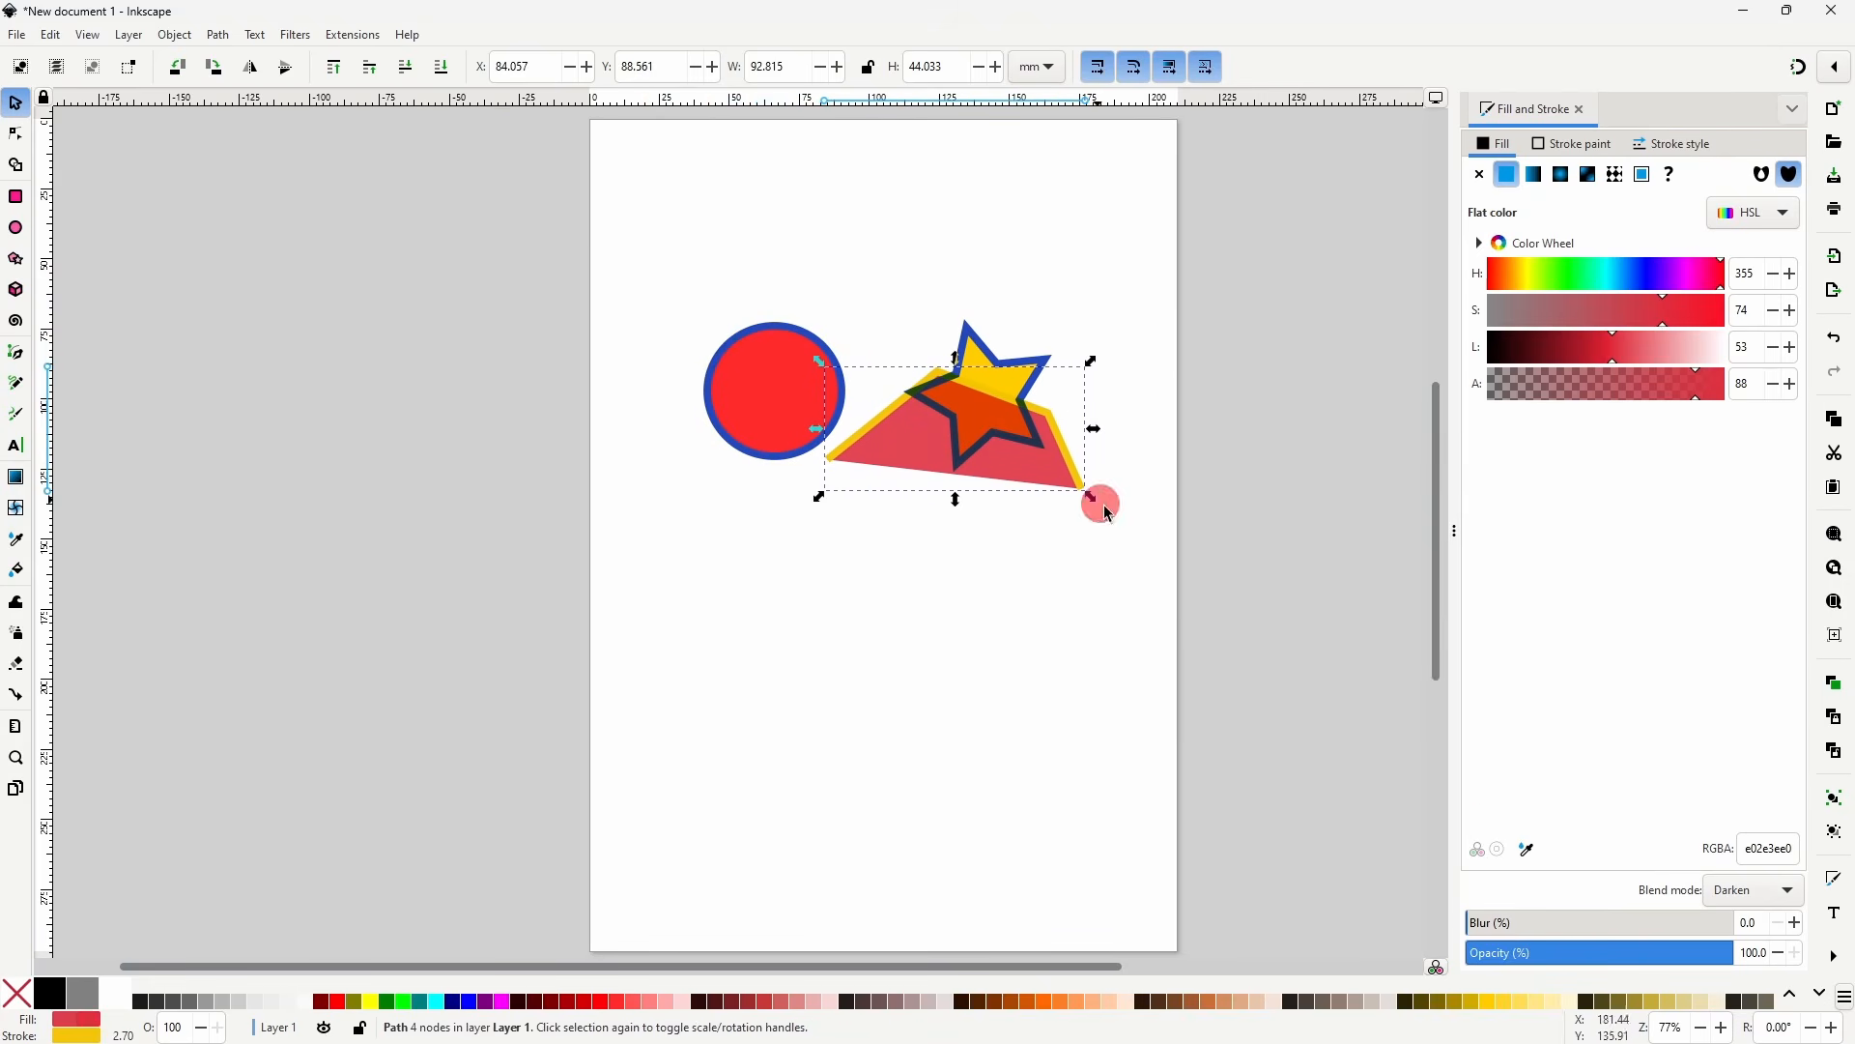
# - Try the Lighten blend mode on the red shape, restore Normal, and move the shape below the circle and star
pyautogui.click(1734, 891)
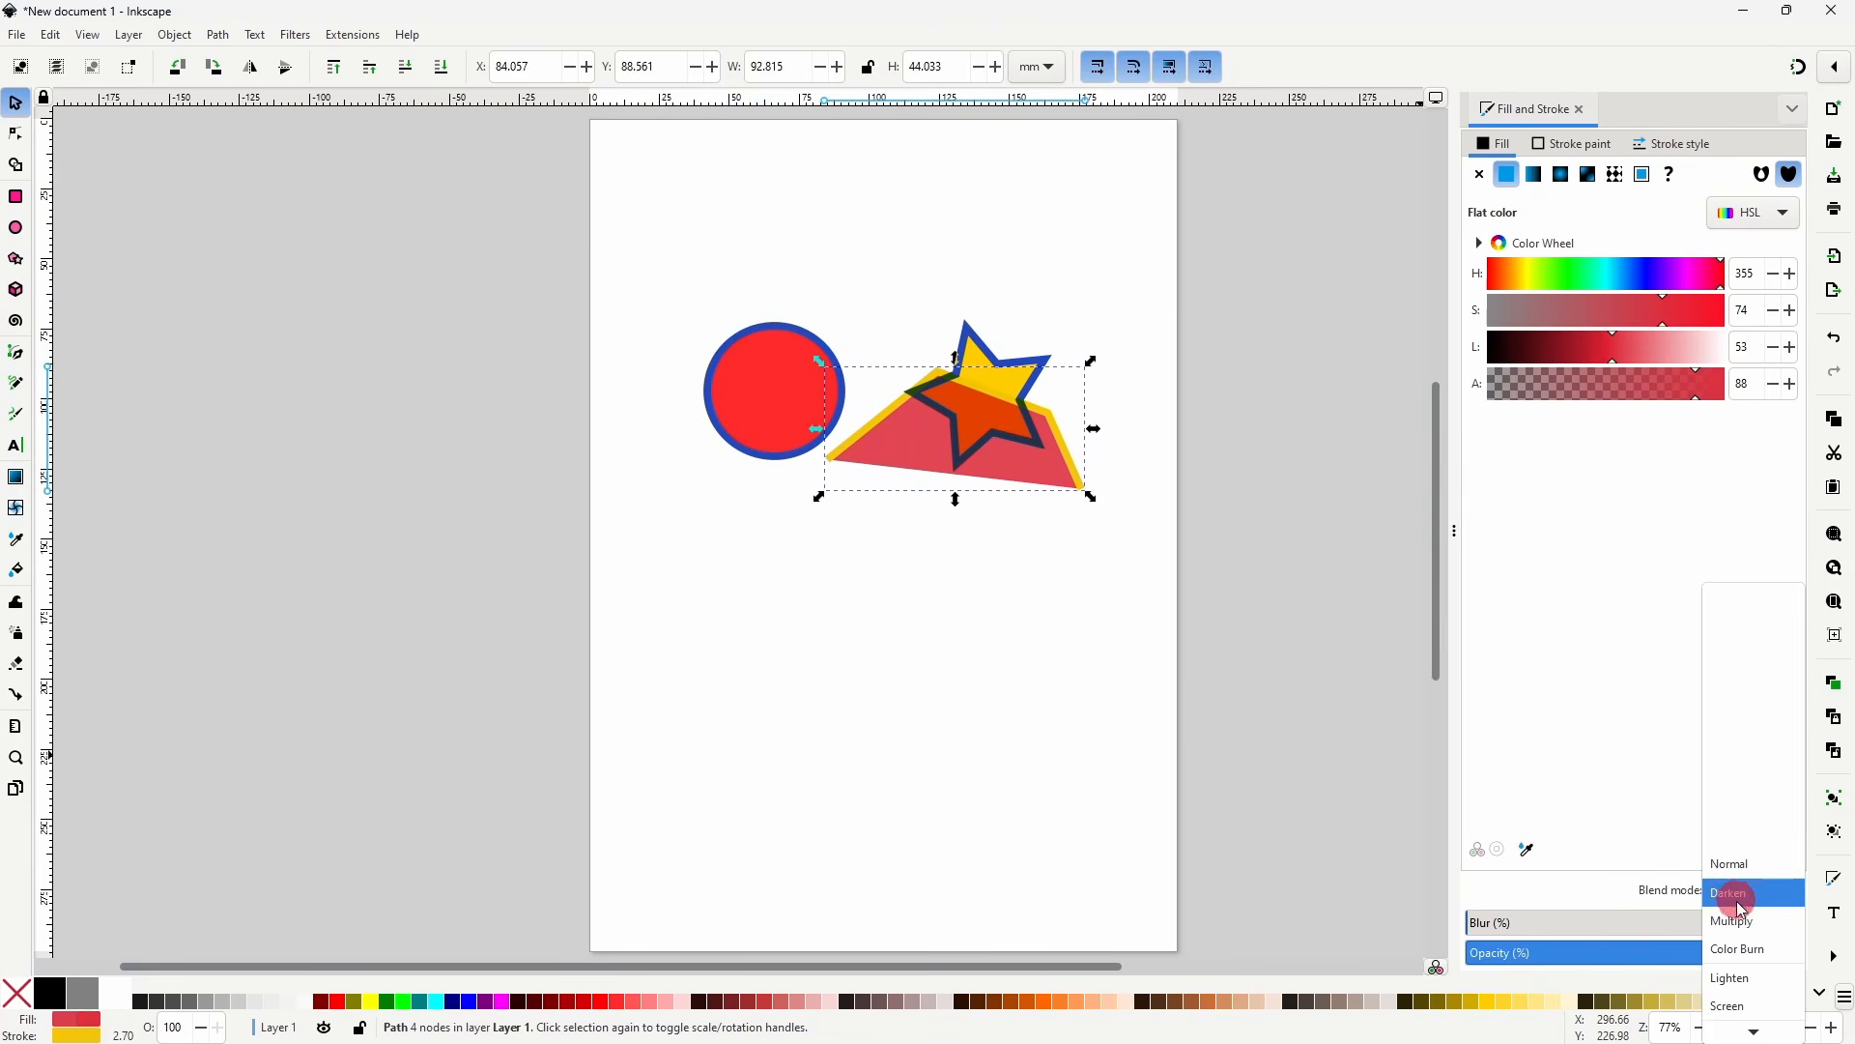
pyautogui.click(1757, 974)
pyautogui.moveTo(1073, 472); pyautogui.dragTo(1040, 496)
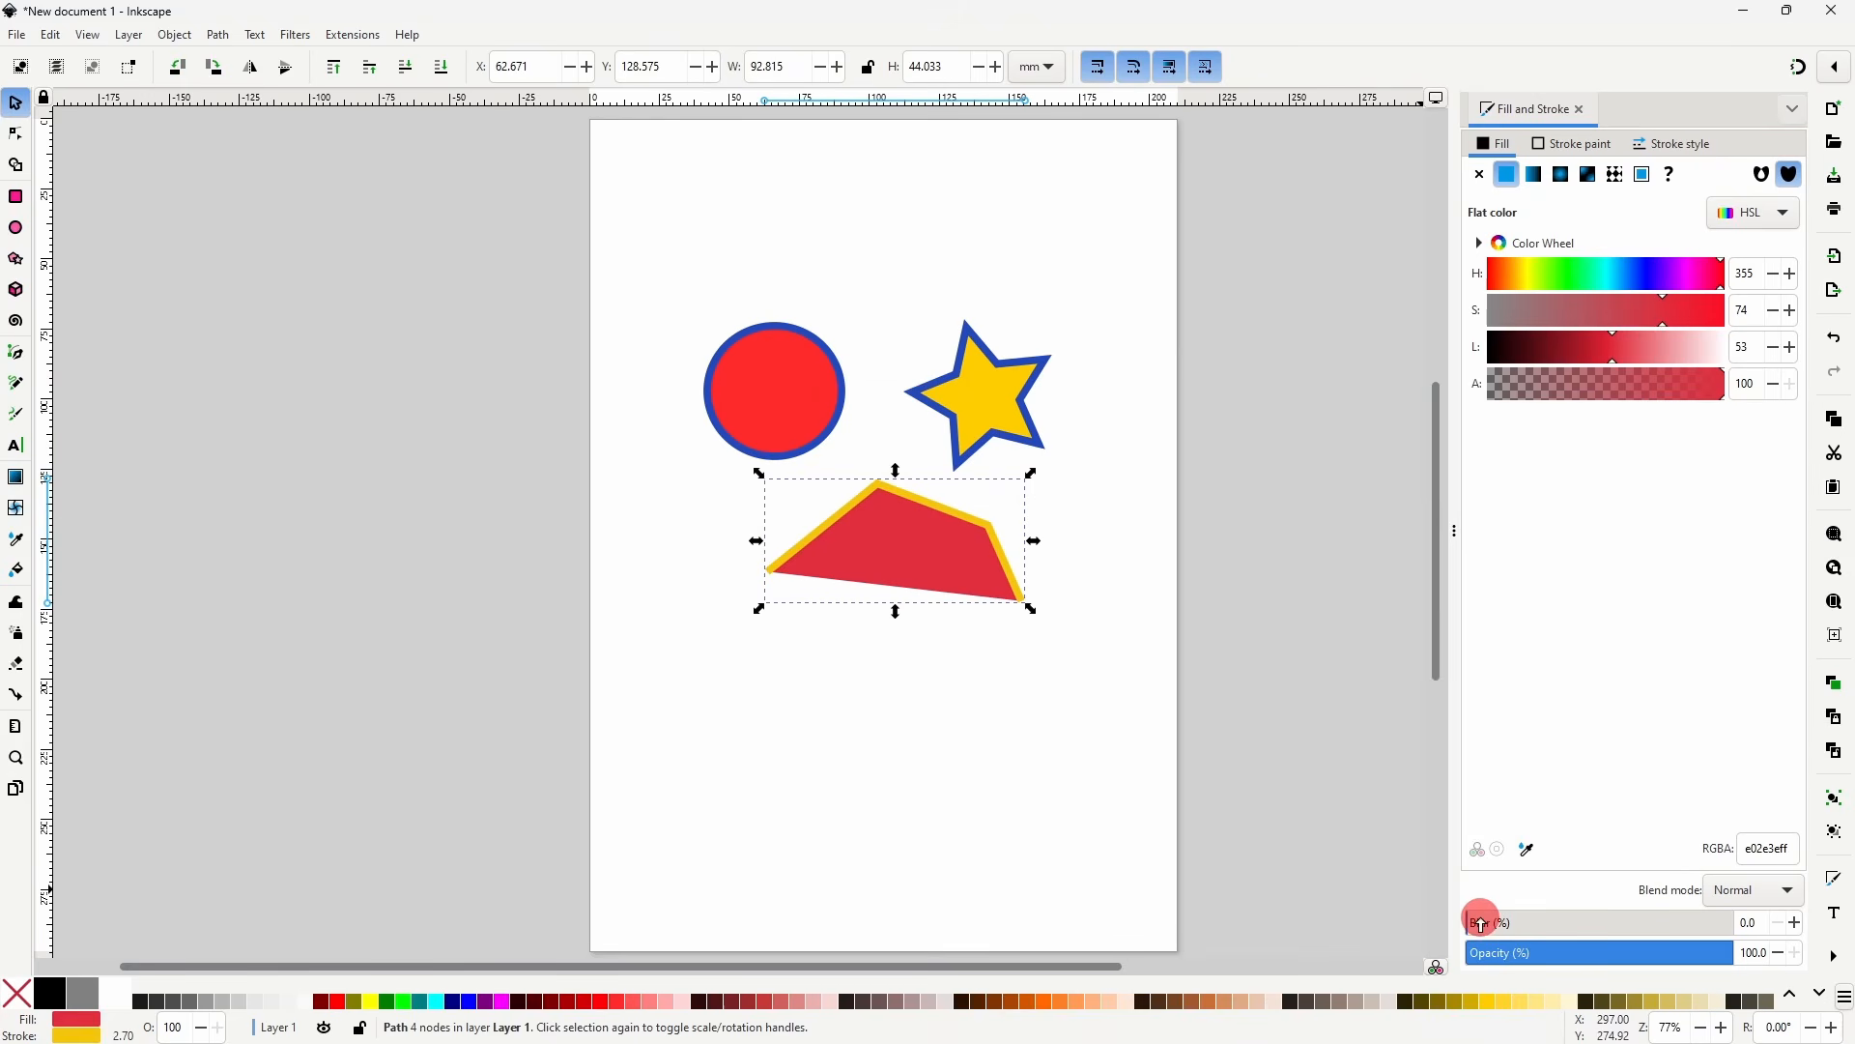
# - Blur the red shape by 35.1%, widen the blur horizontally with its on-canvas handles, and reset the blur to 0
pyautogui.moveTo(1481, 923); pyautogui.dragTo(1561, 912)
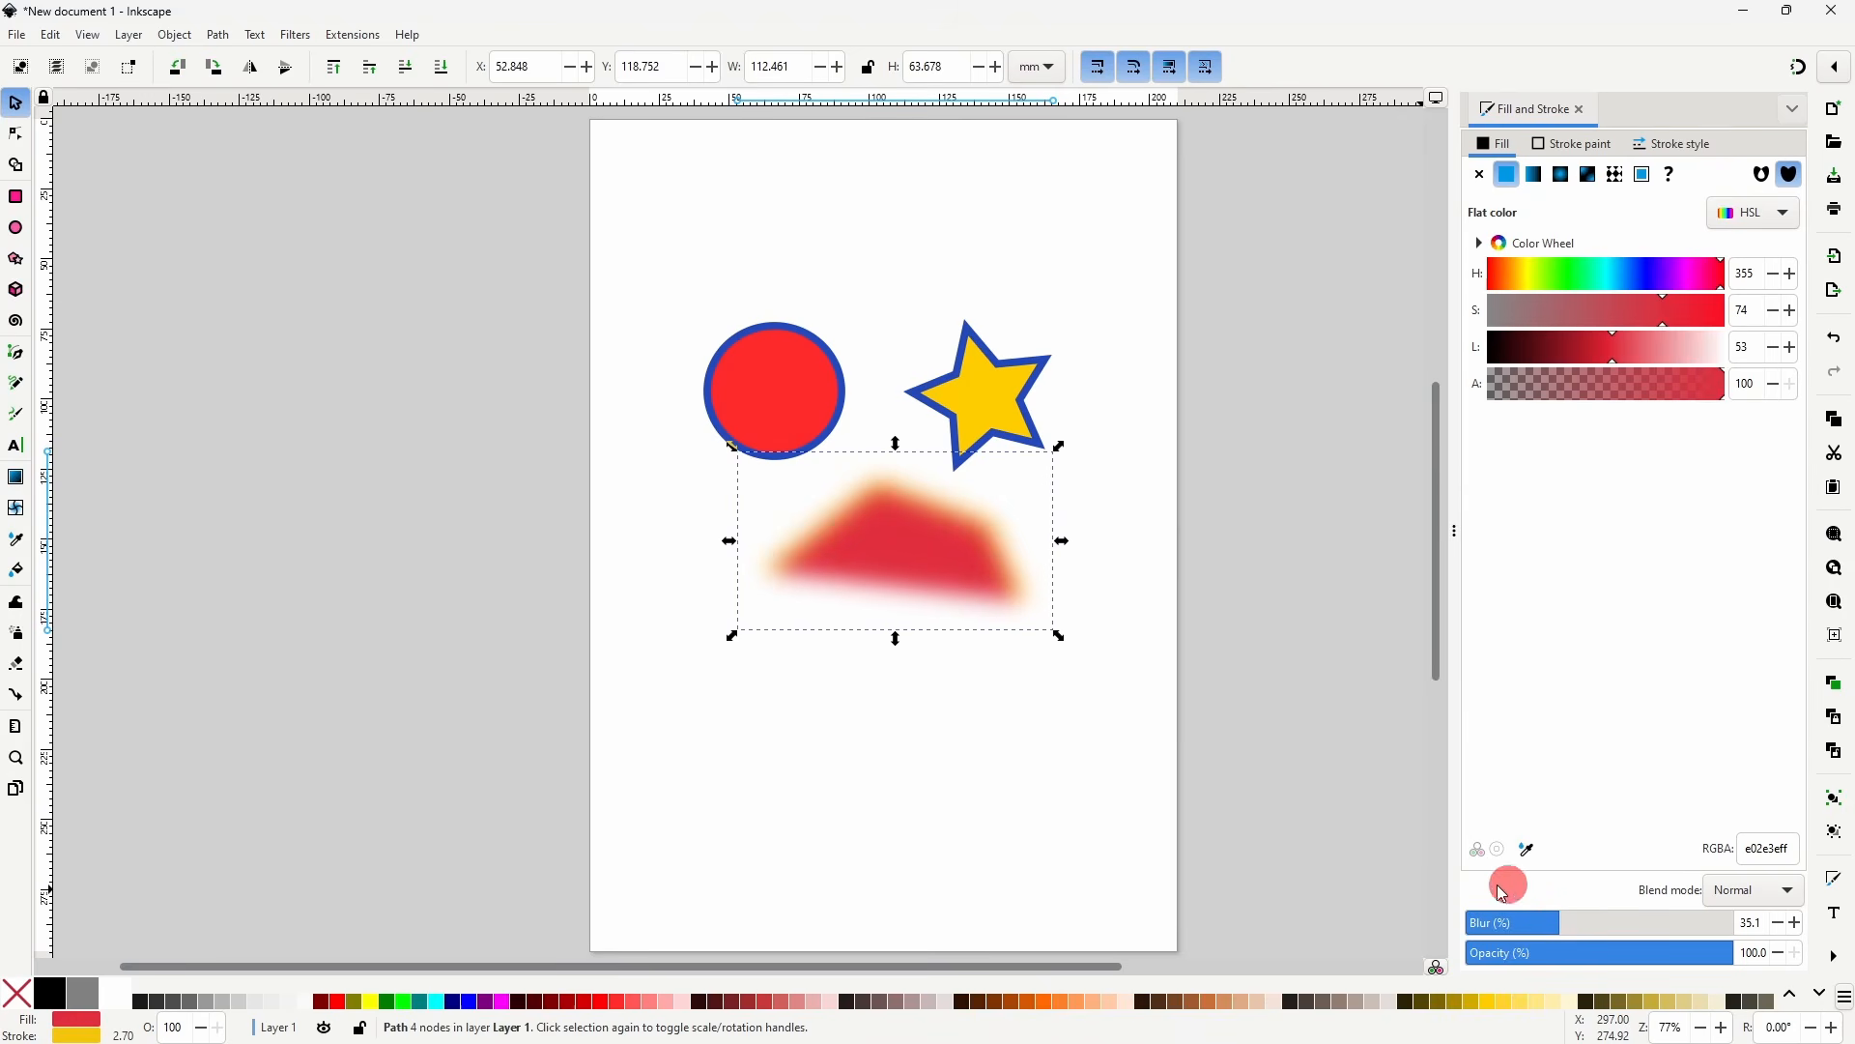
pyautogui.click(17, 137)
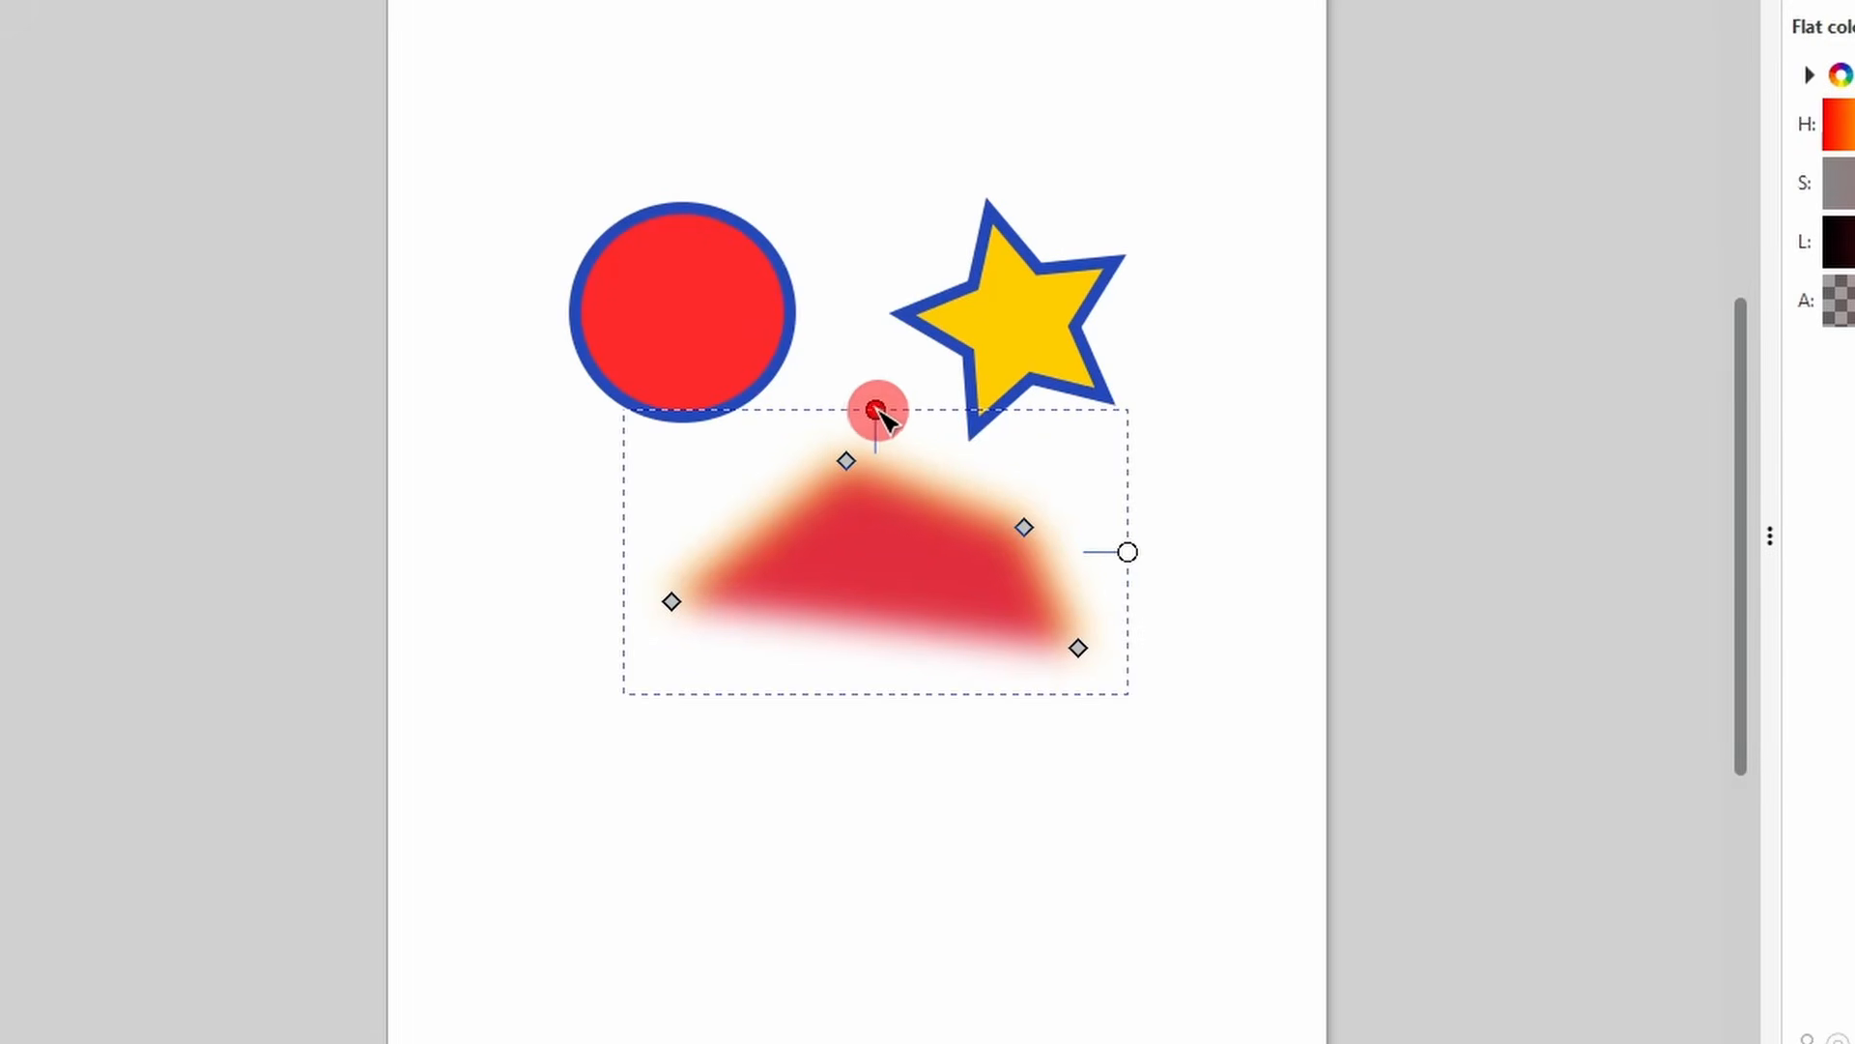
pyautogui.moveTo(1127, 552); pyautogui.dragTo(1180, 552)
pyautogui.moveTo(876, 411)
pyautogui.mouseDown()
pyautogui.moveTo(885, 363)
pyautogui.moveTo(884, 409)
pyautogui.mouseUp()
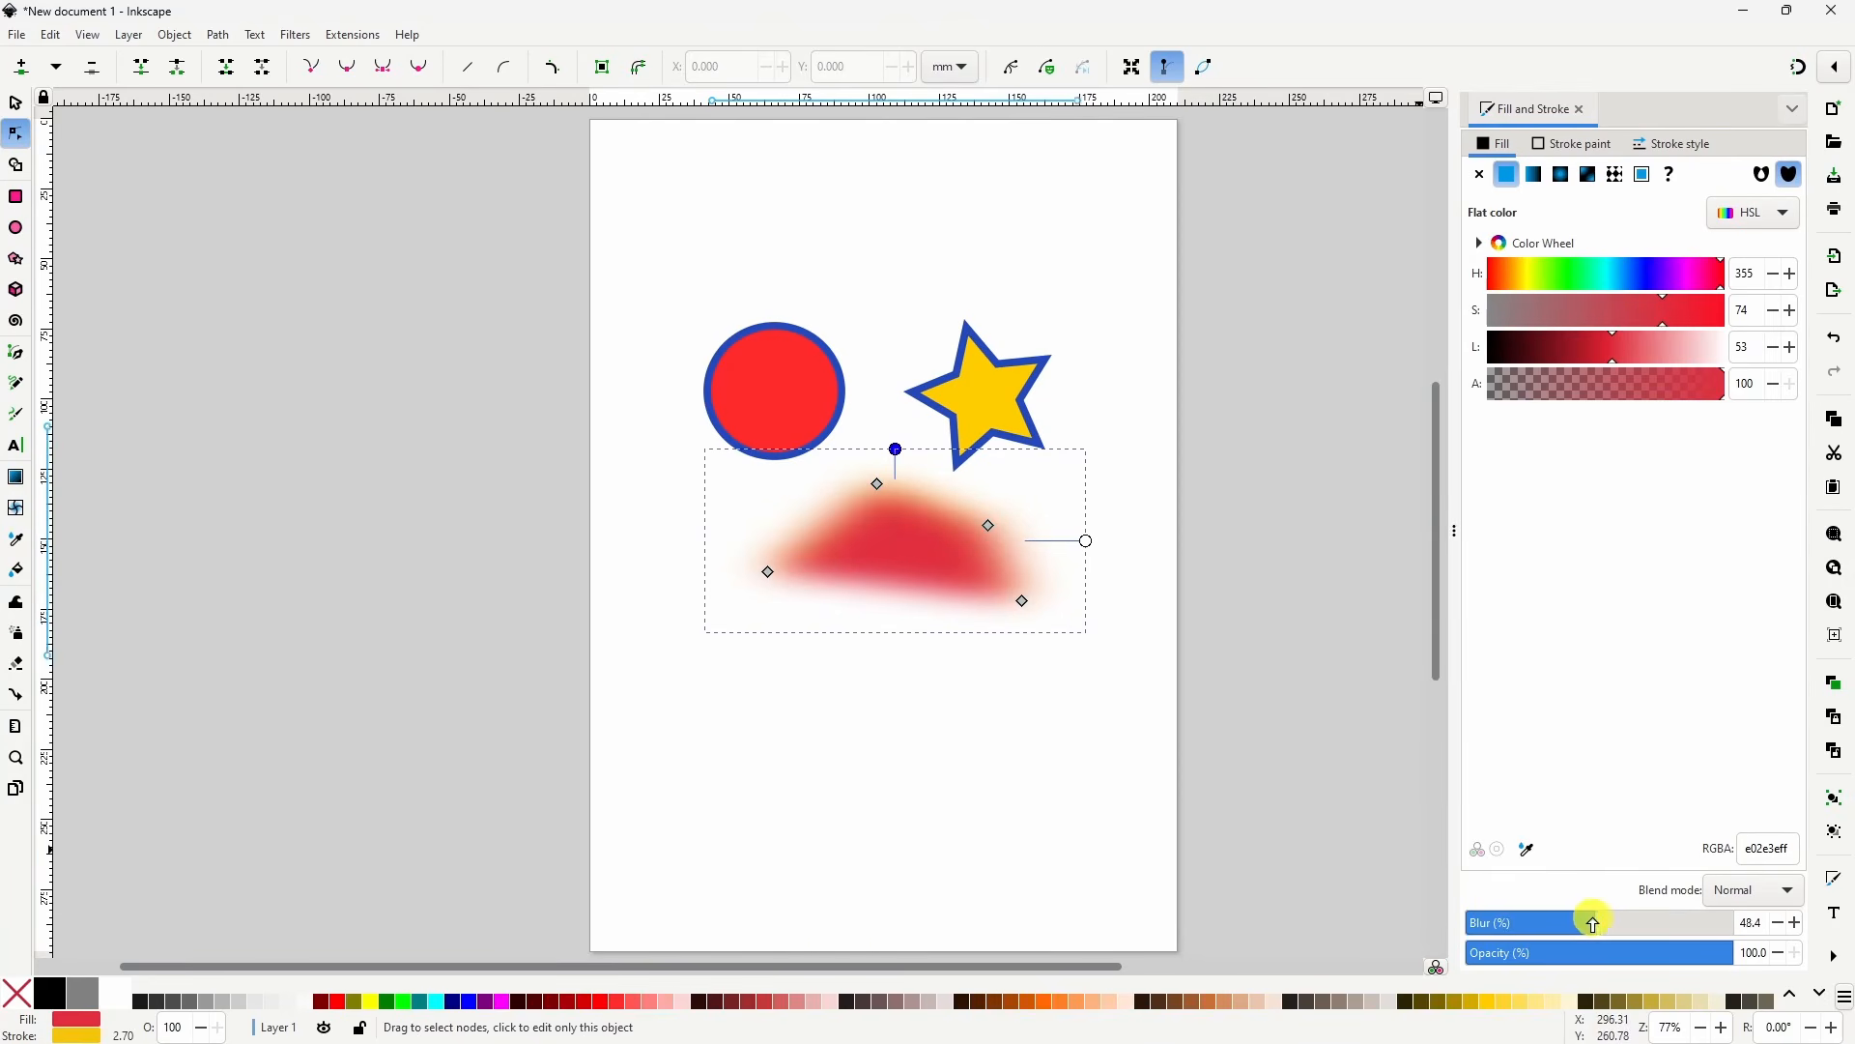
pyautogui.moveTo(1585, 919); pyautogui.dragTo(1452, 923)
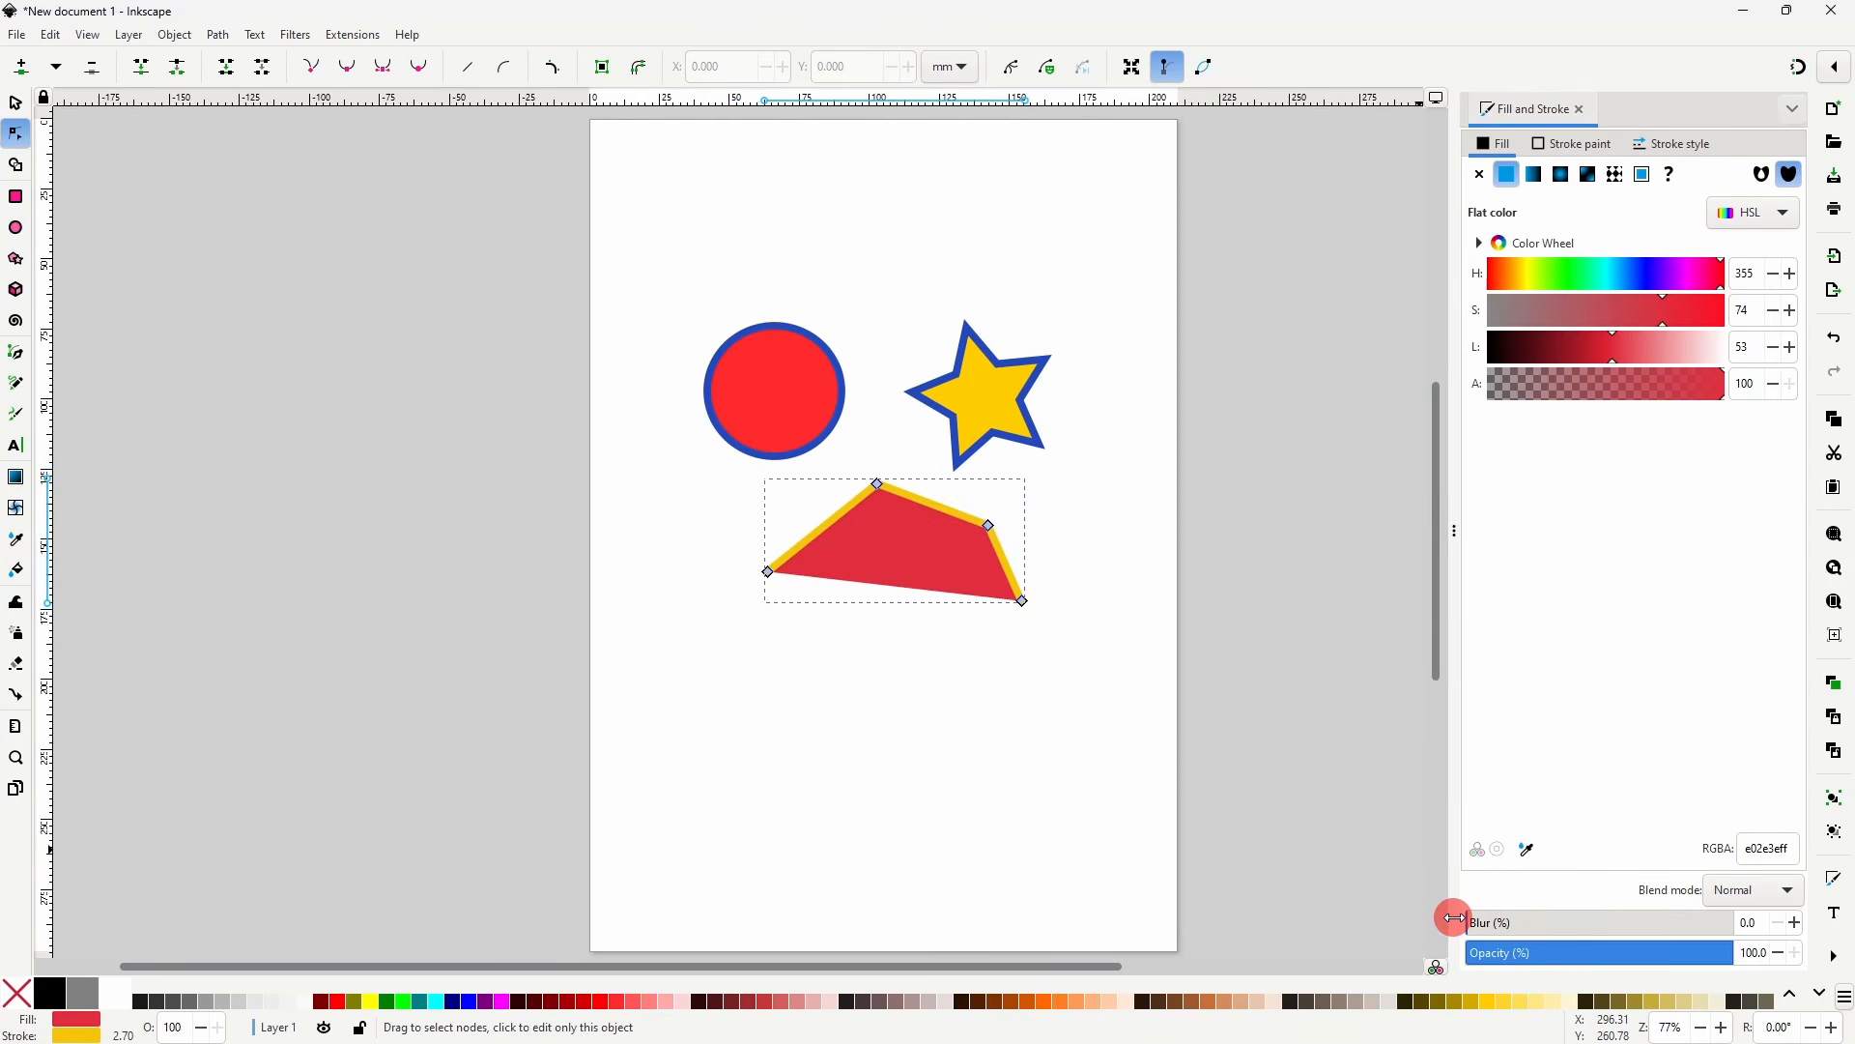
# - Try lowering the red shape's overall opacity and its fill's alpha, and bring the opacity back up
pyautogui.moveTo(1777, 948)
pyautogui.mouseDown()
pyautogui.moveTo(1469, 952)
pyautogui.moveTo(1748, 942)
pyautogui.mouseUp()
pyautogui.moveTo(1697, 391)
pyautogui.mouseDown()
pyautogui.moveTo(1430, 397)
pyautogui.moveTo(1504, 377)
pyautogui.moveTo(1748, 381)
pyautogui.mouseUp()
pyautogui.moveTo(1724, 954); pyautogui.dragTo(1783, 951)
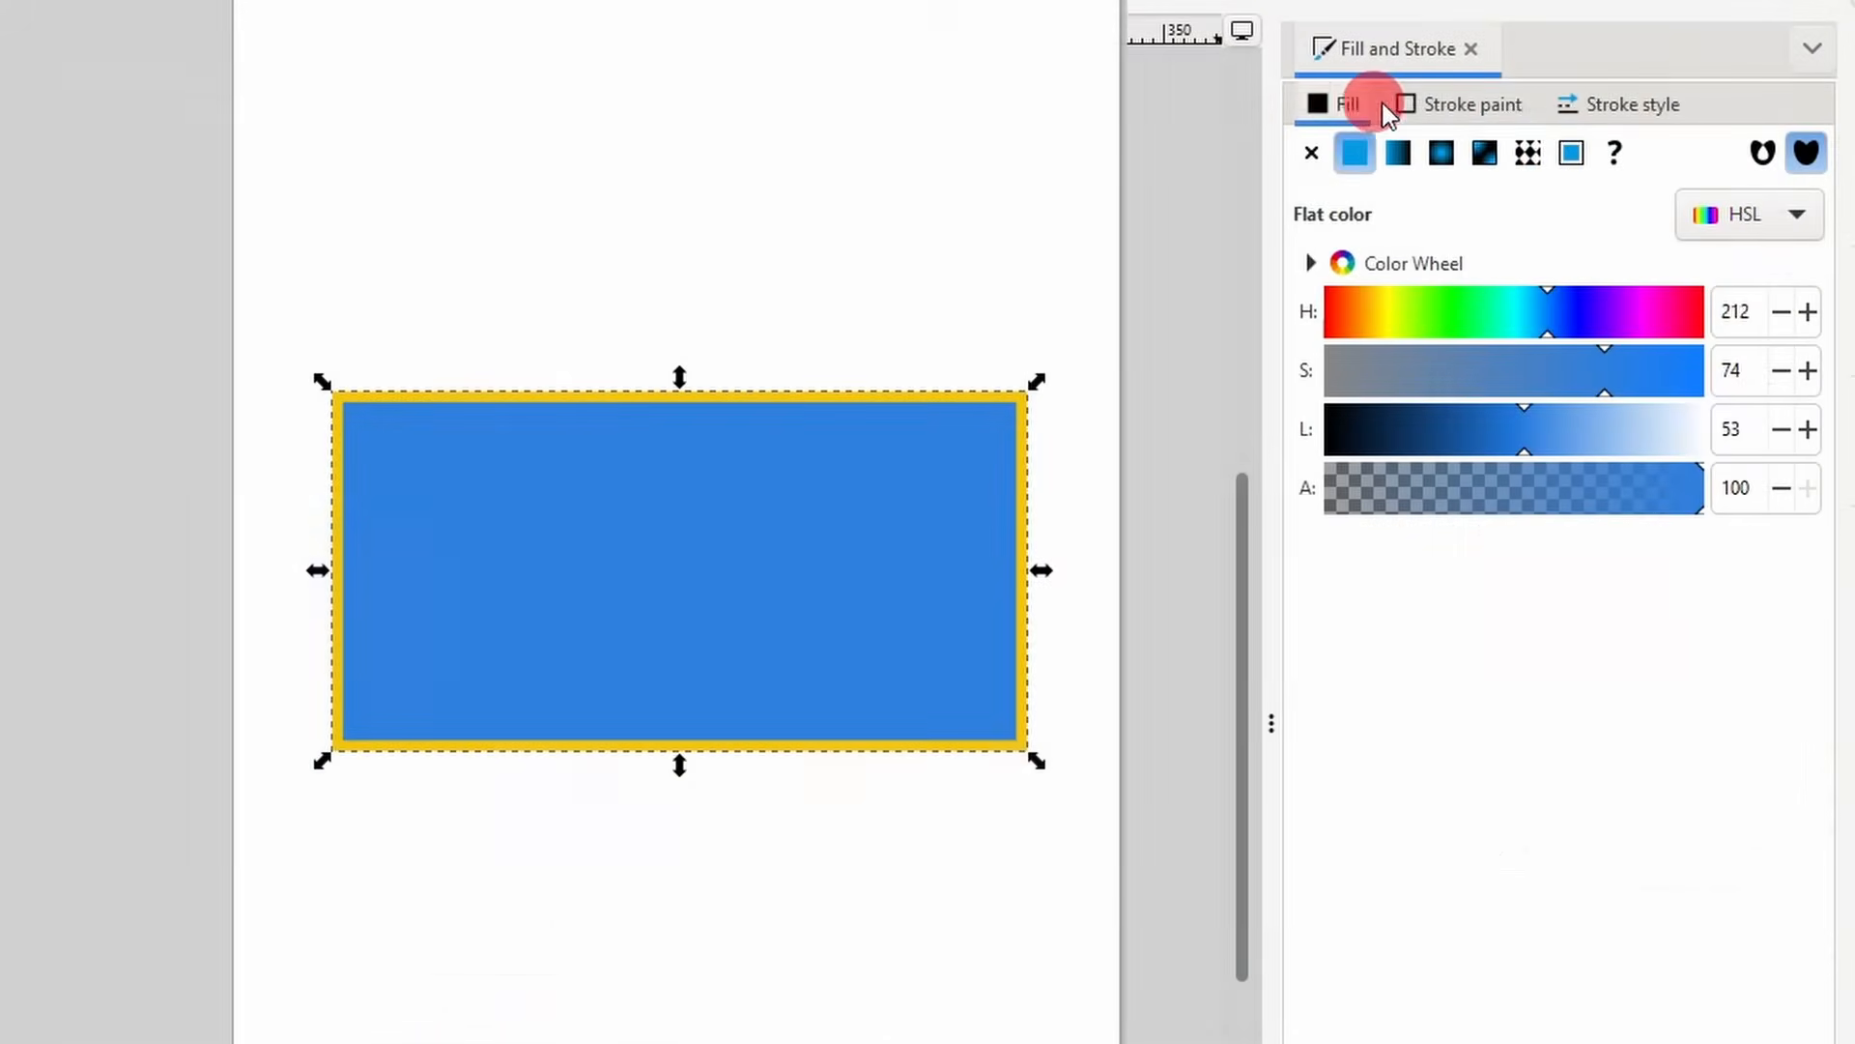
# - Give the blue rectangle a linear gradient fill and shift the rectangle slightly on the page
pyautogui.click(1559, 145)
pyautogui.click(1336, 102)
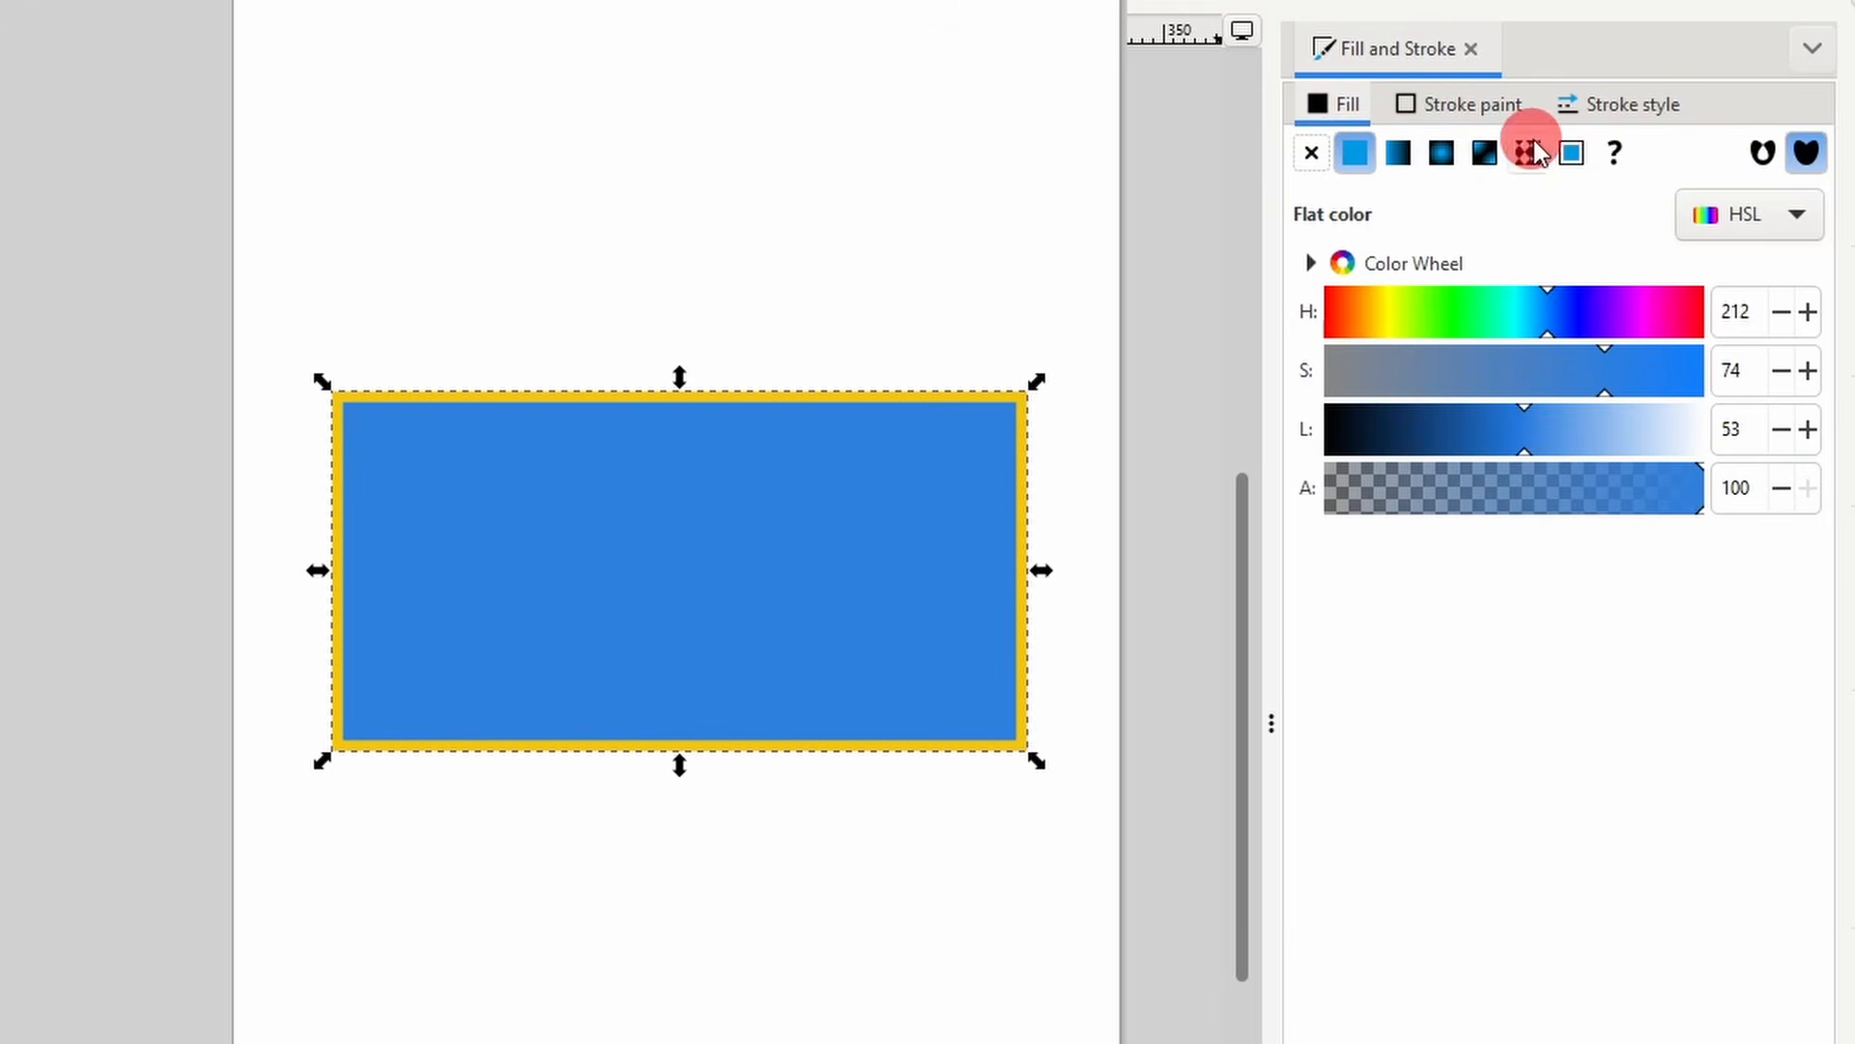
pyautogui.click(1402, 150)
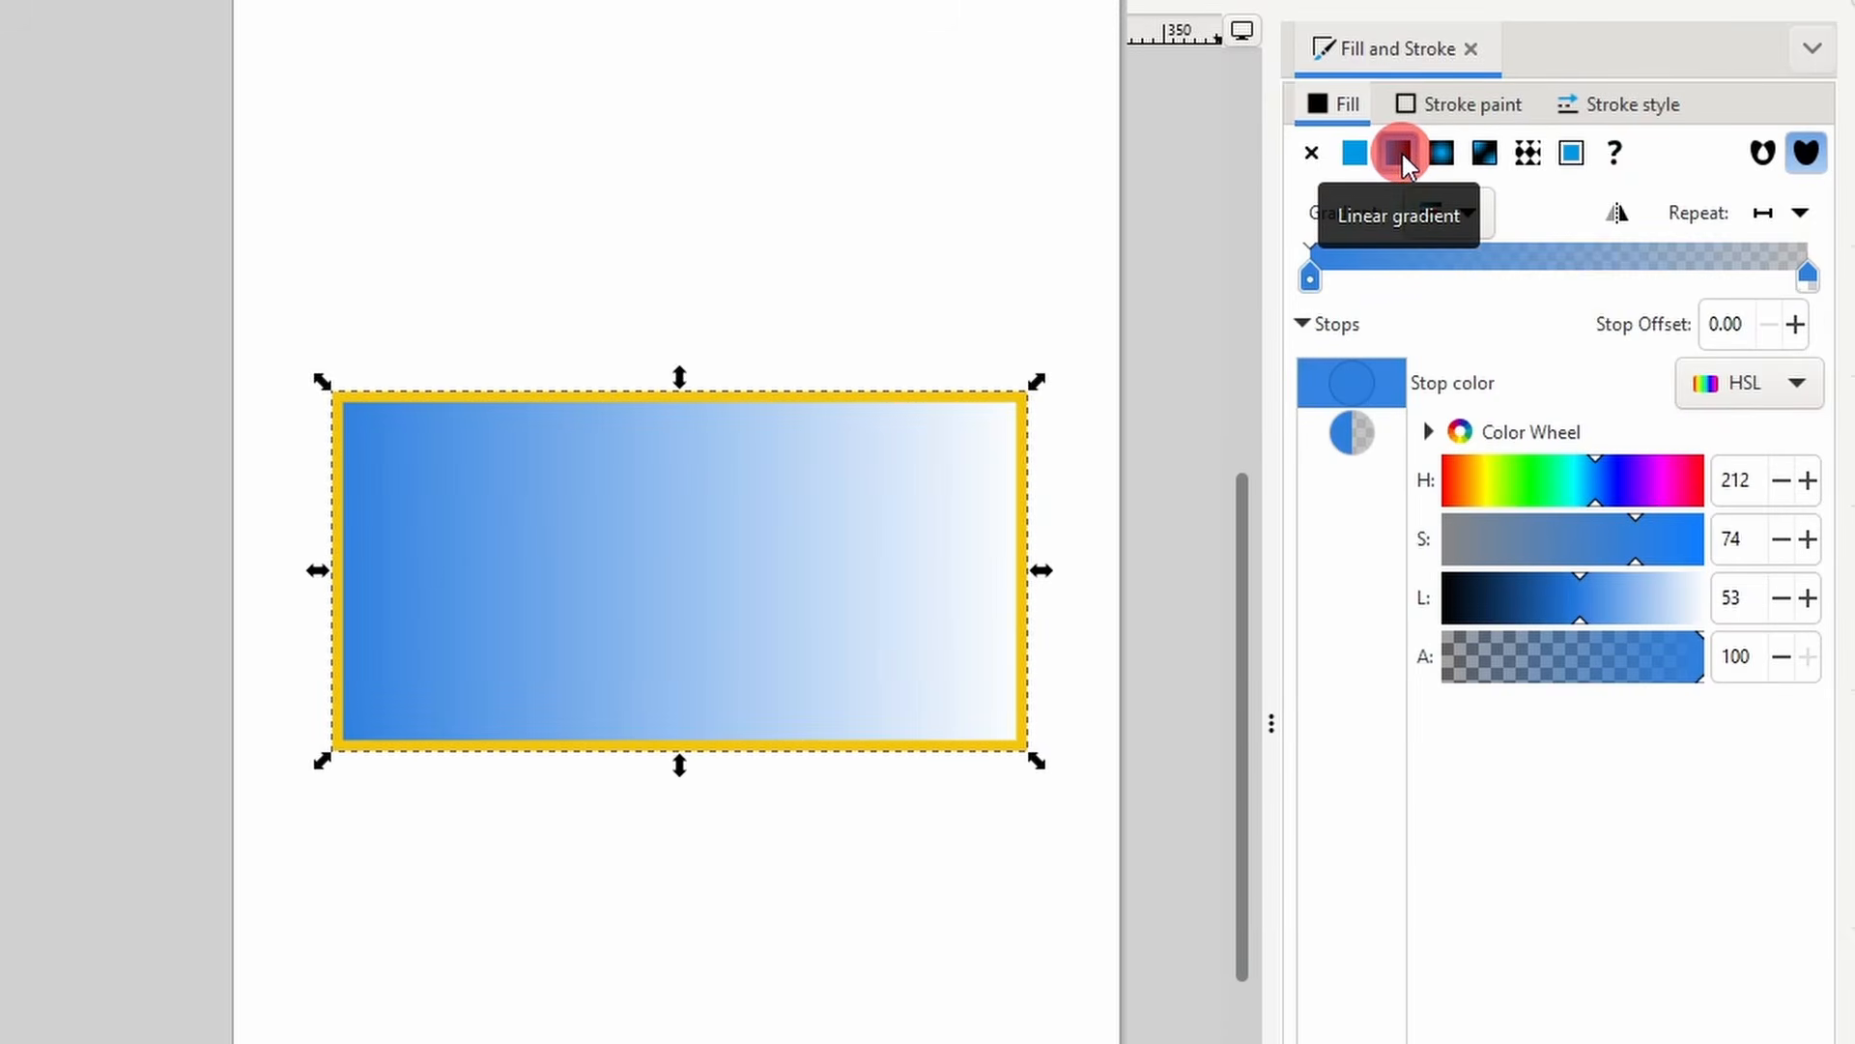
pyautogui.moveTo(986, 556); pyautogui.dragTo(779, 547)
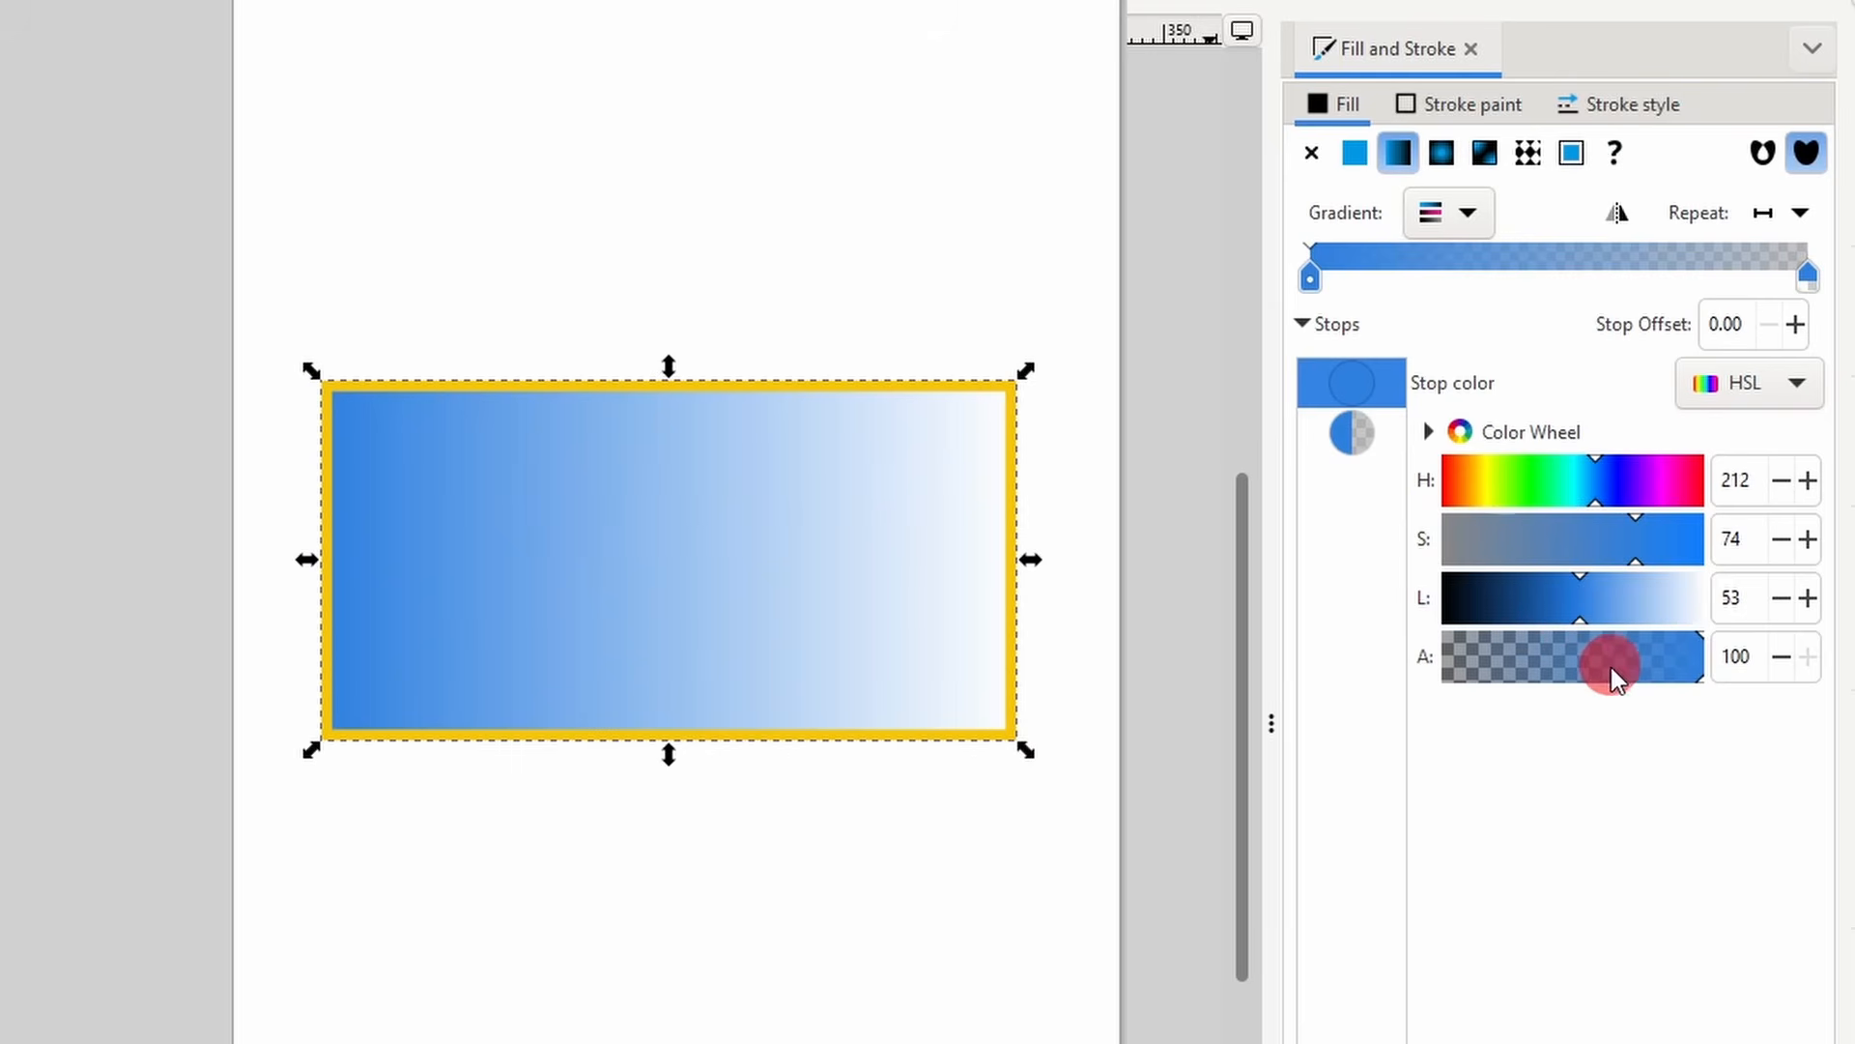
# - Move the gradient's transparent end stop inward and set the solid blue stop's offset to 0.19
pyautogui.click(1807, 278)
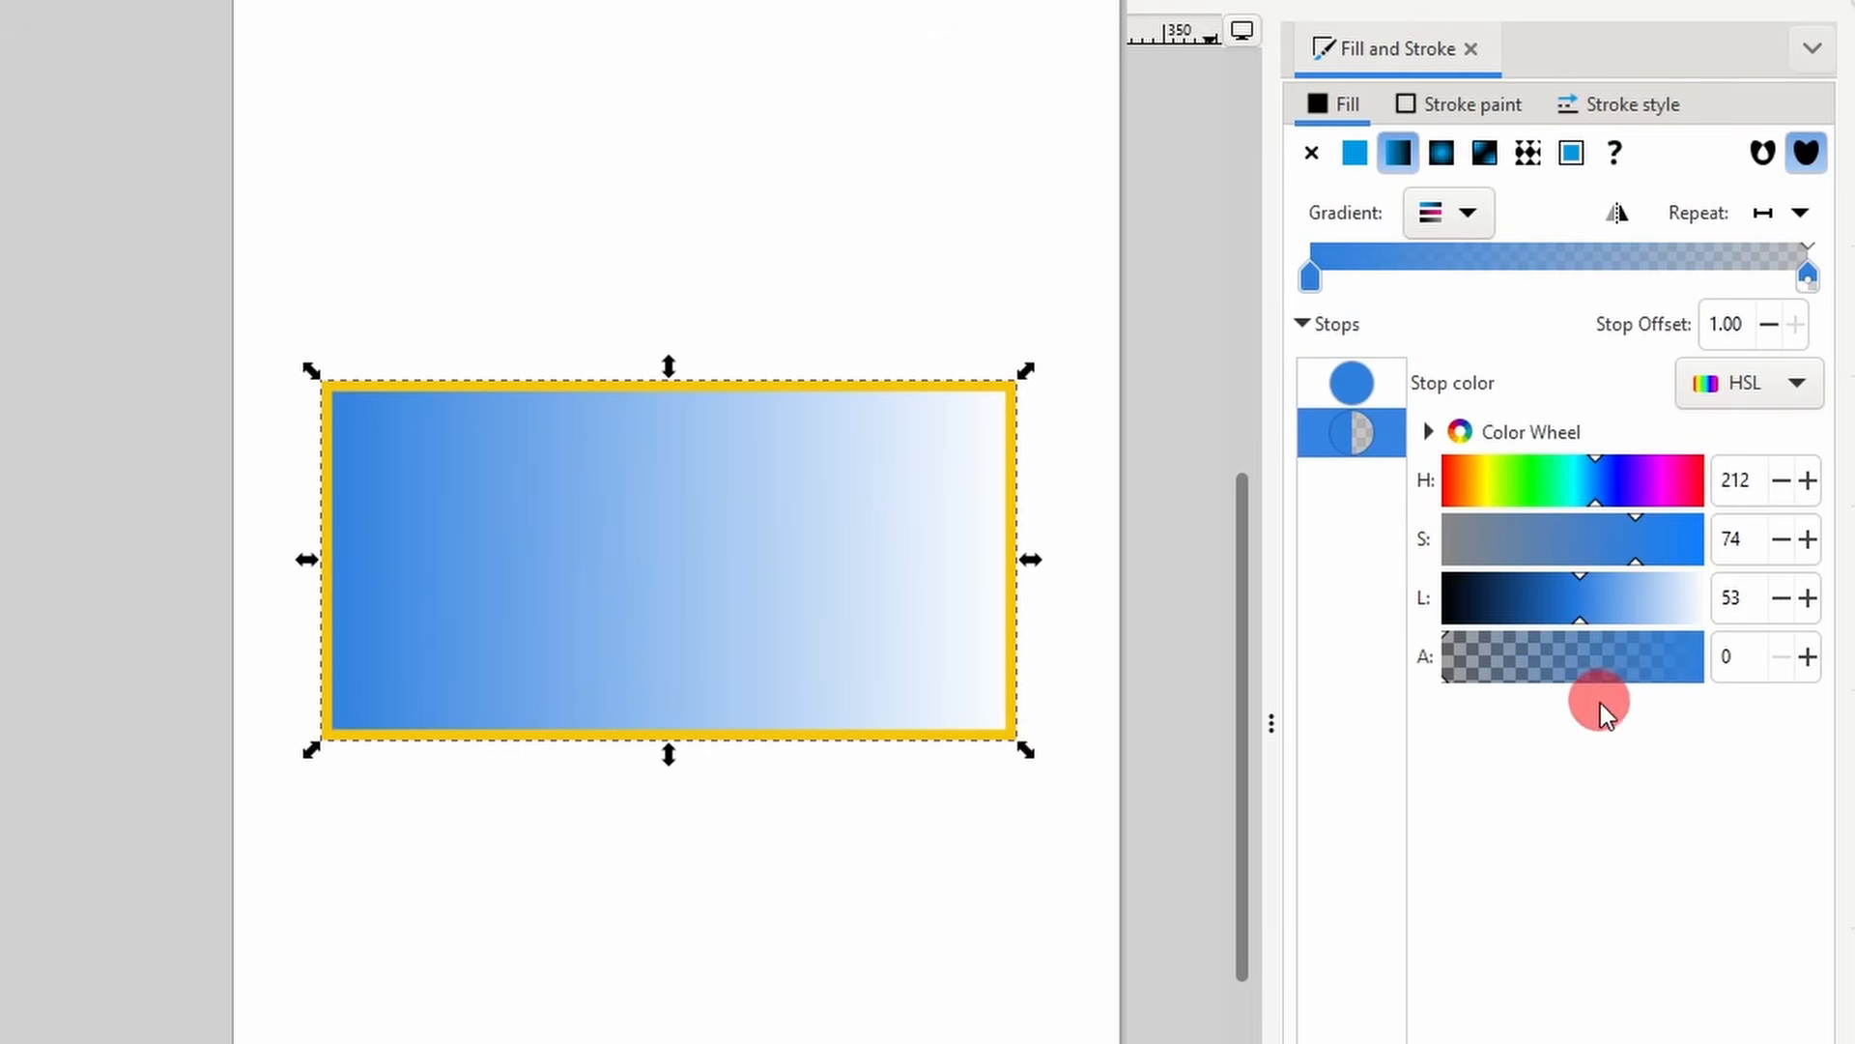
pyautogui.moveTo(1803, 274); pyautogui.dragTo(1691, 275)
pyautogui.moveTo(1334, 281); pyautogui.dragTo(1417, 282)
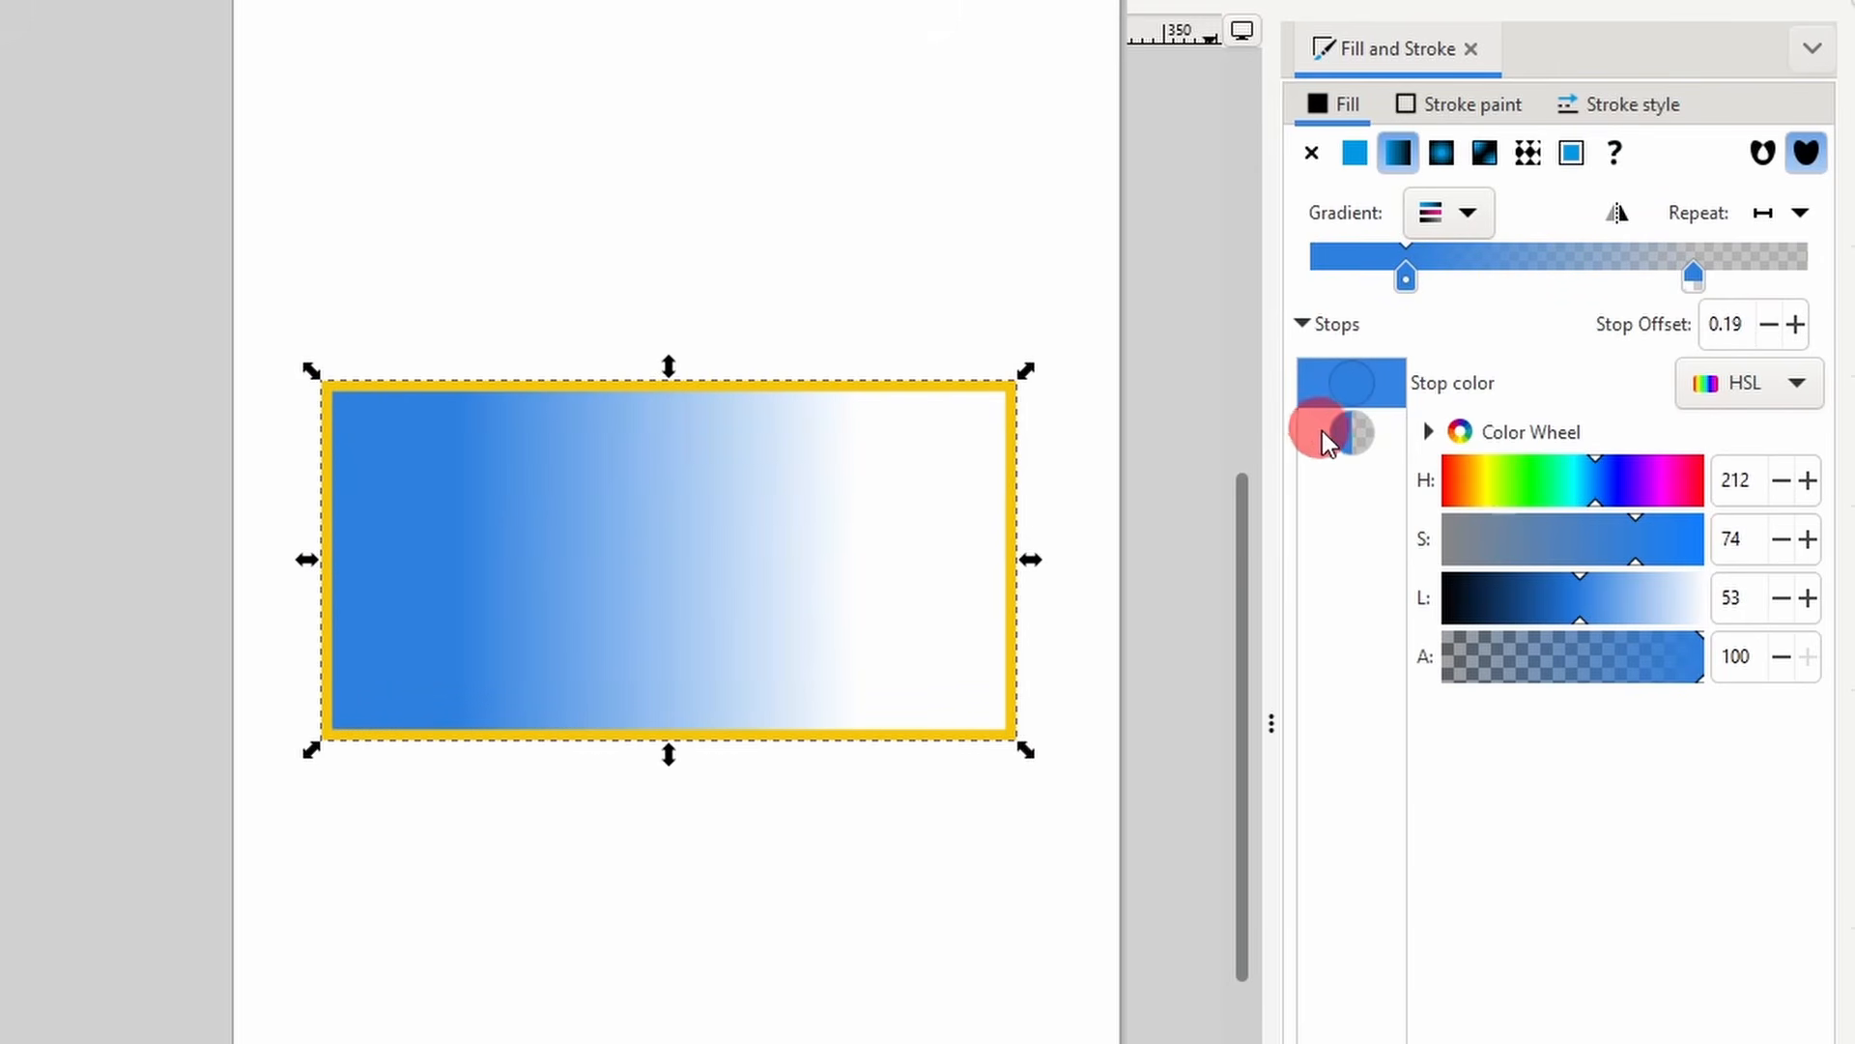
# - Recolour the gradient's first, solid blue stop to yellow with hue 59
pyautogui.click(1351, 443)
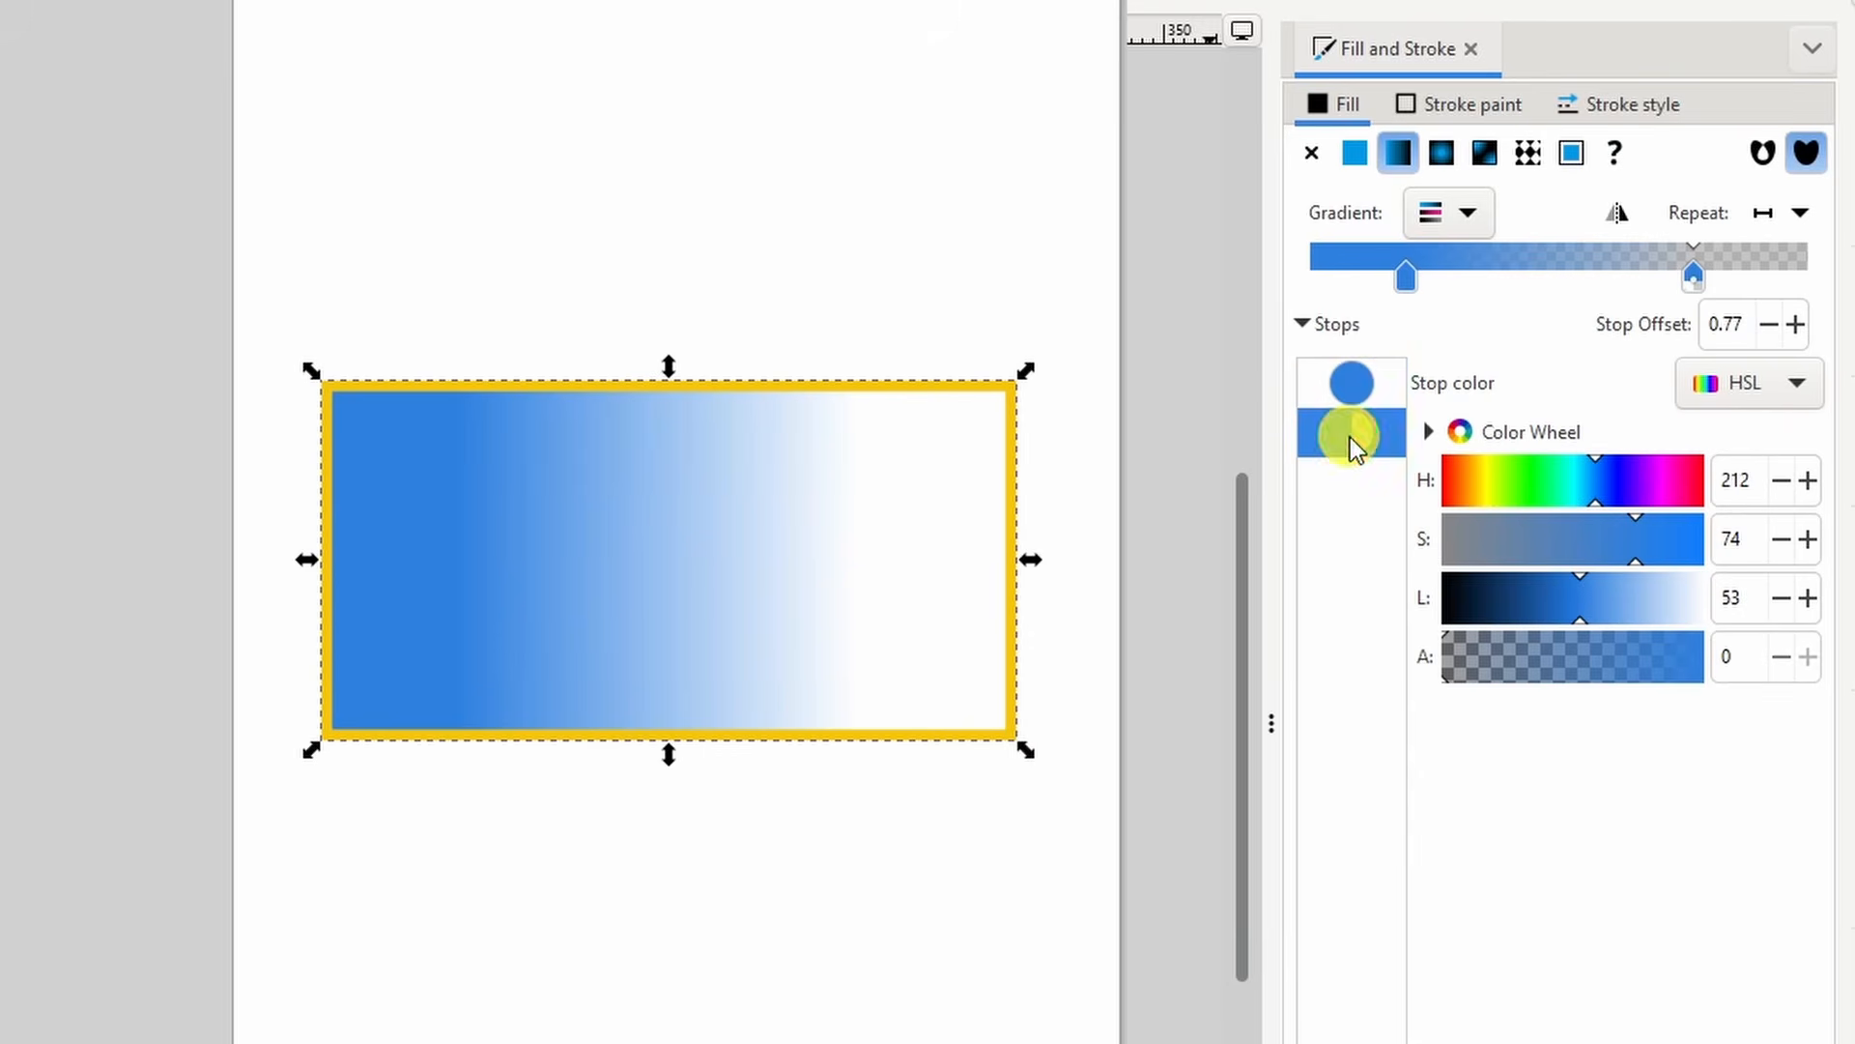
pyautogui.click(1359, 381)
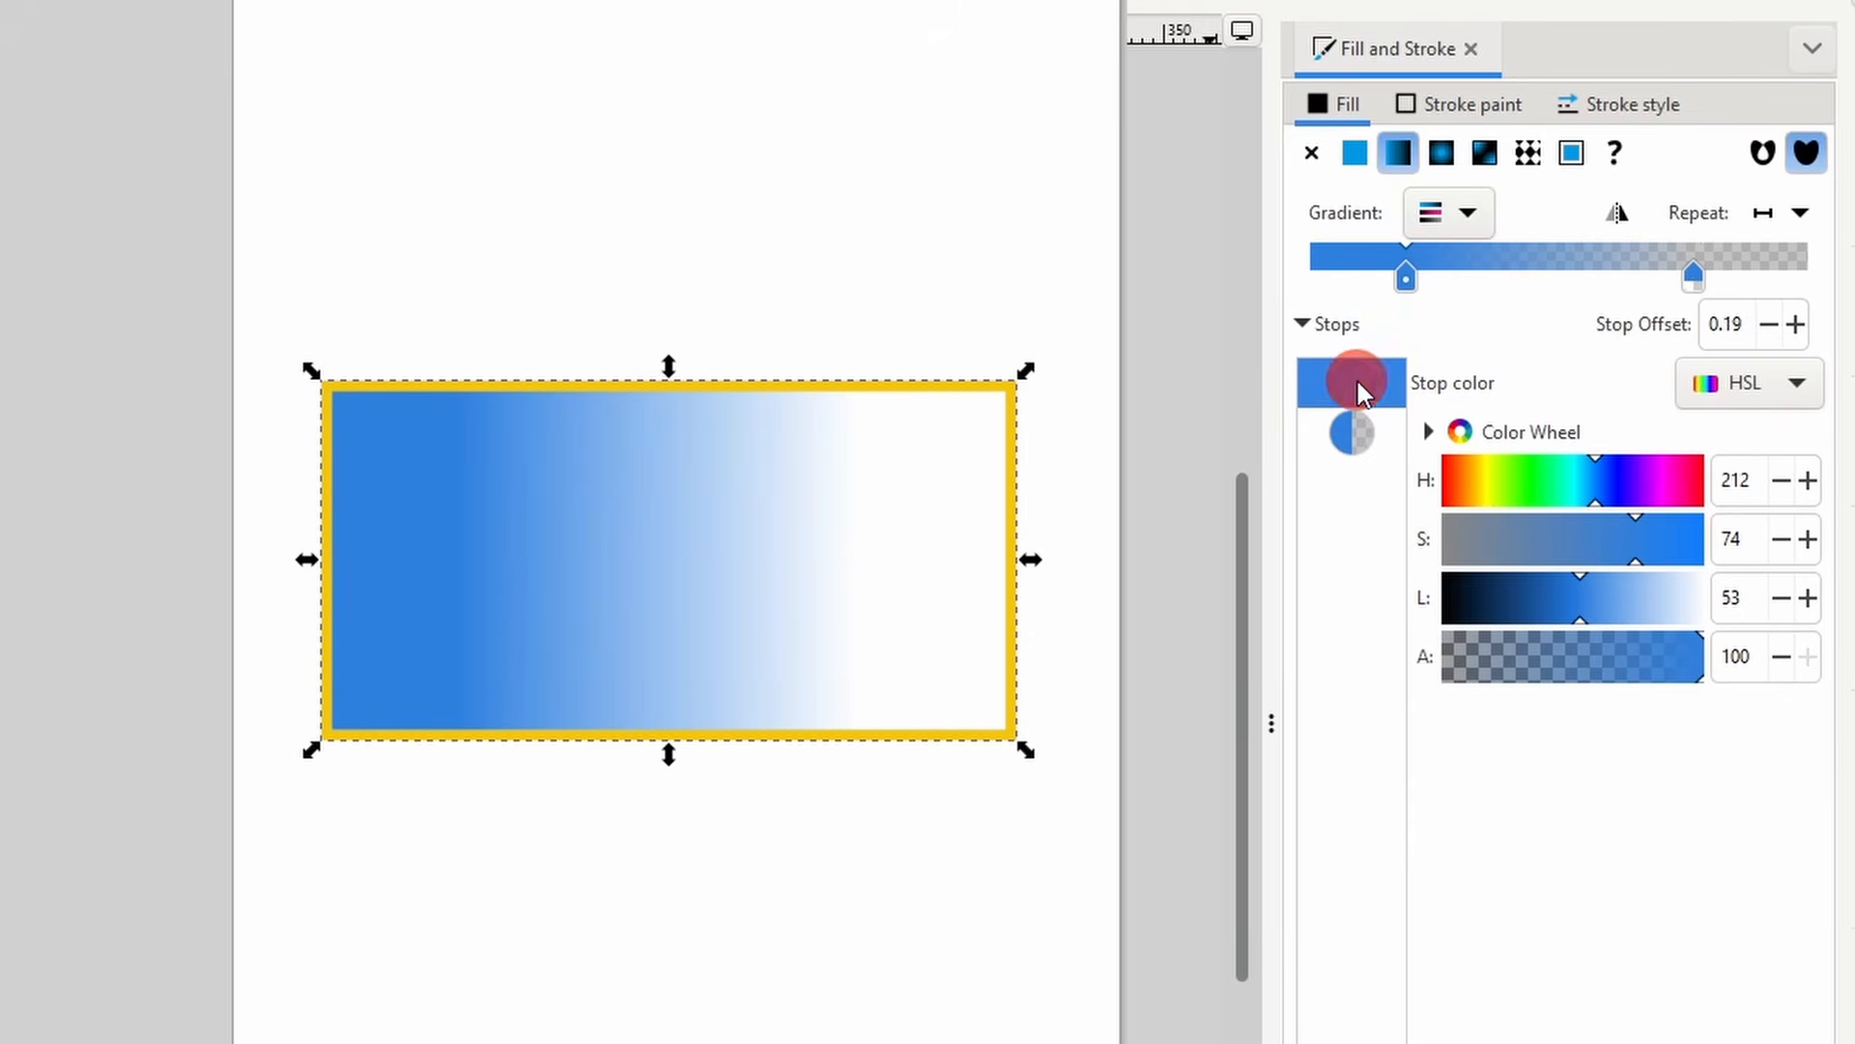
pyautogui.click(1485, 491)
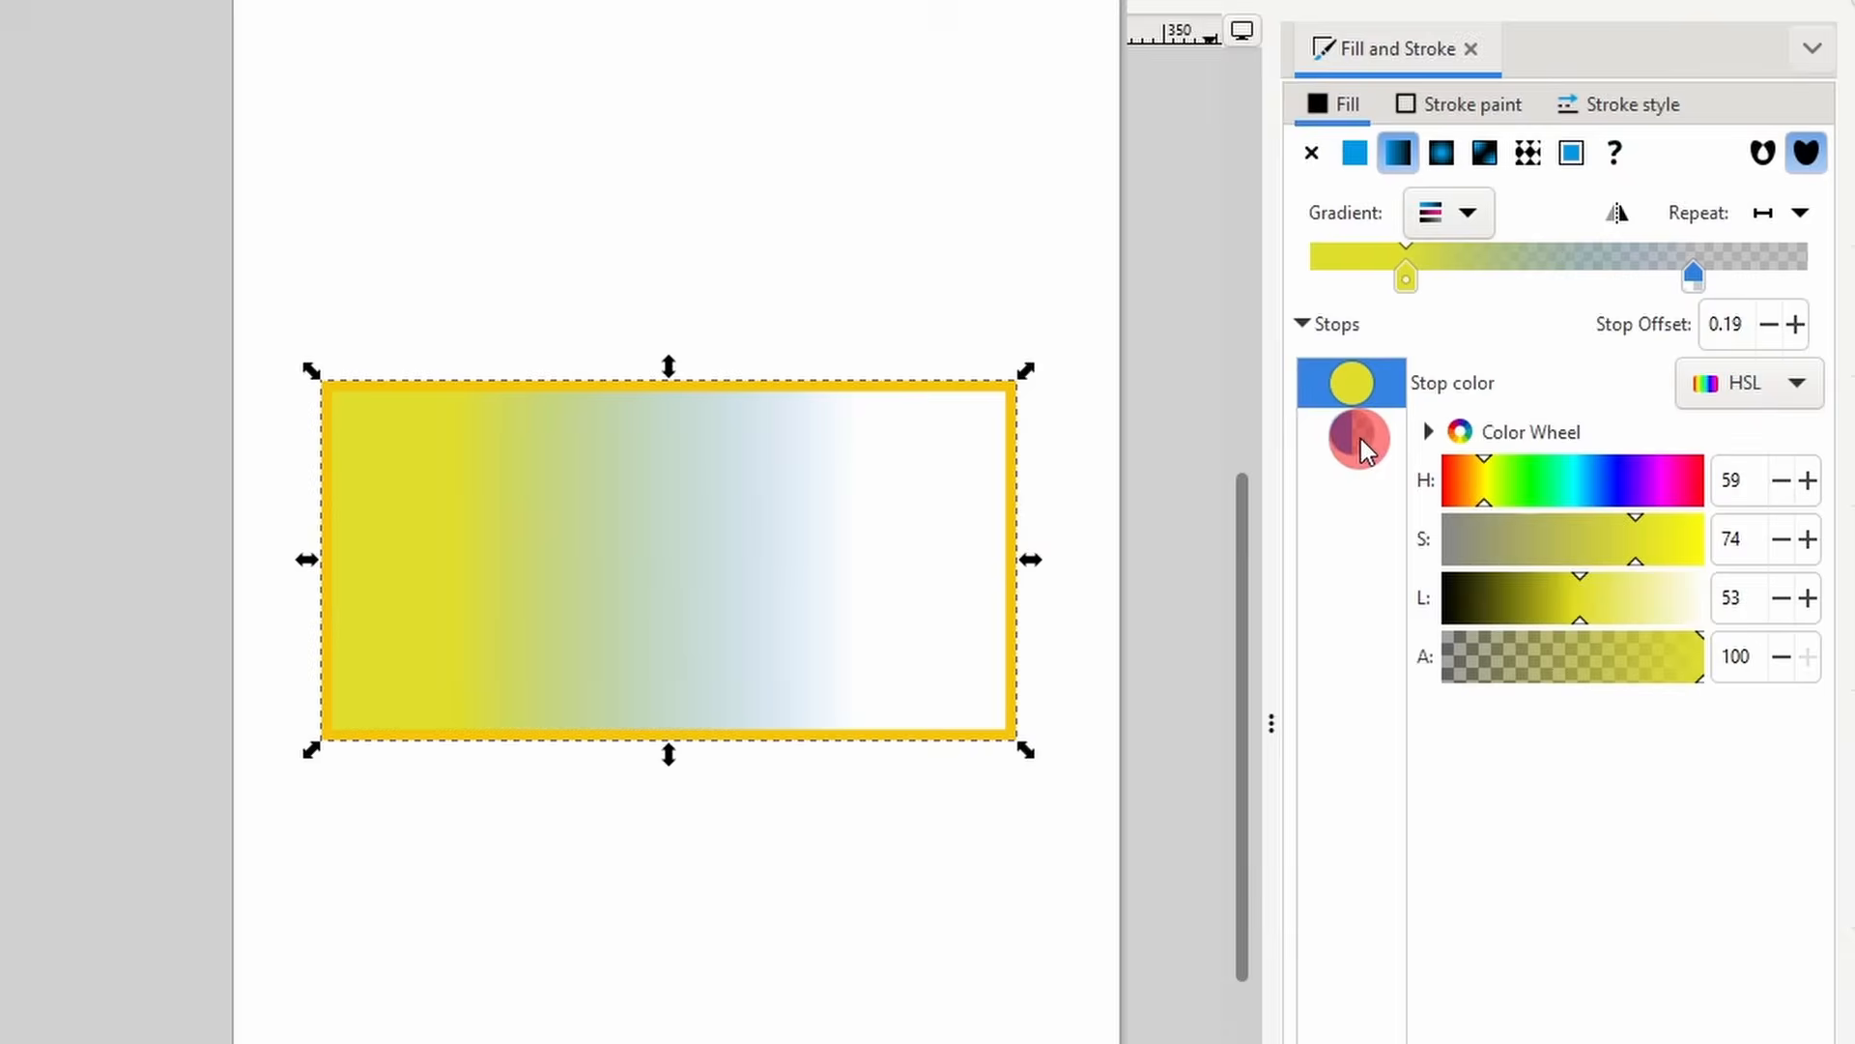
# - Recolour the gradient's transparent end stop to magenta with hue 307 and raise its alpha to 100
pyautogui.click(1359, 443)
pyautogui.click(1527, 479)
pyautogui.moveTo(1538, 482); pyautogui.dragTo(1667, 479)
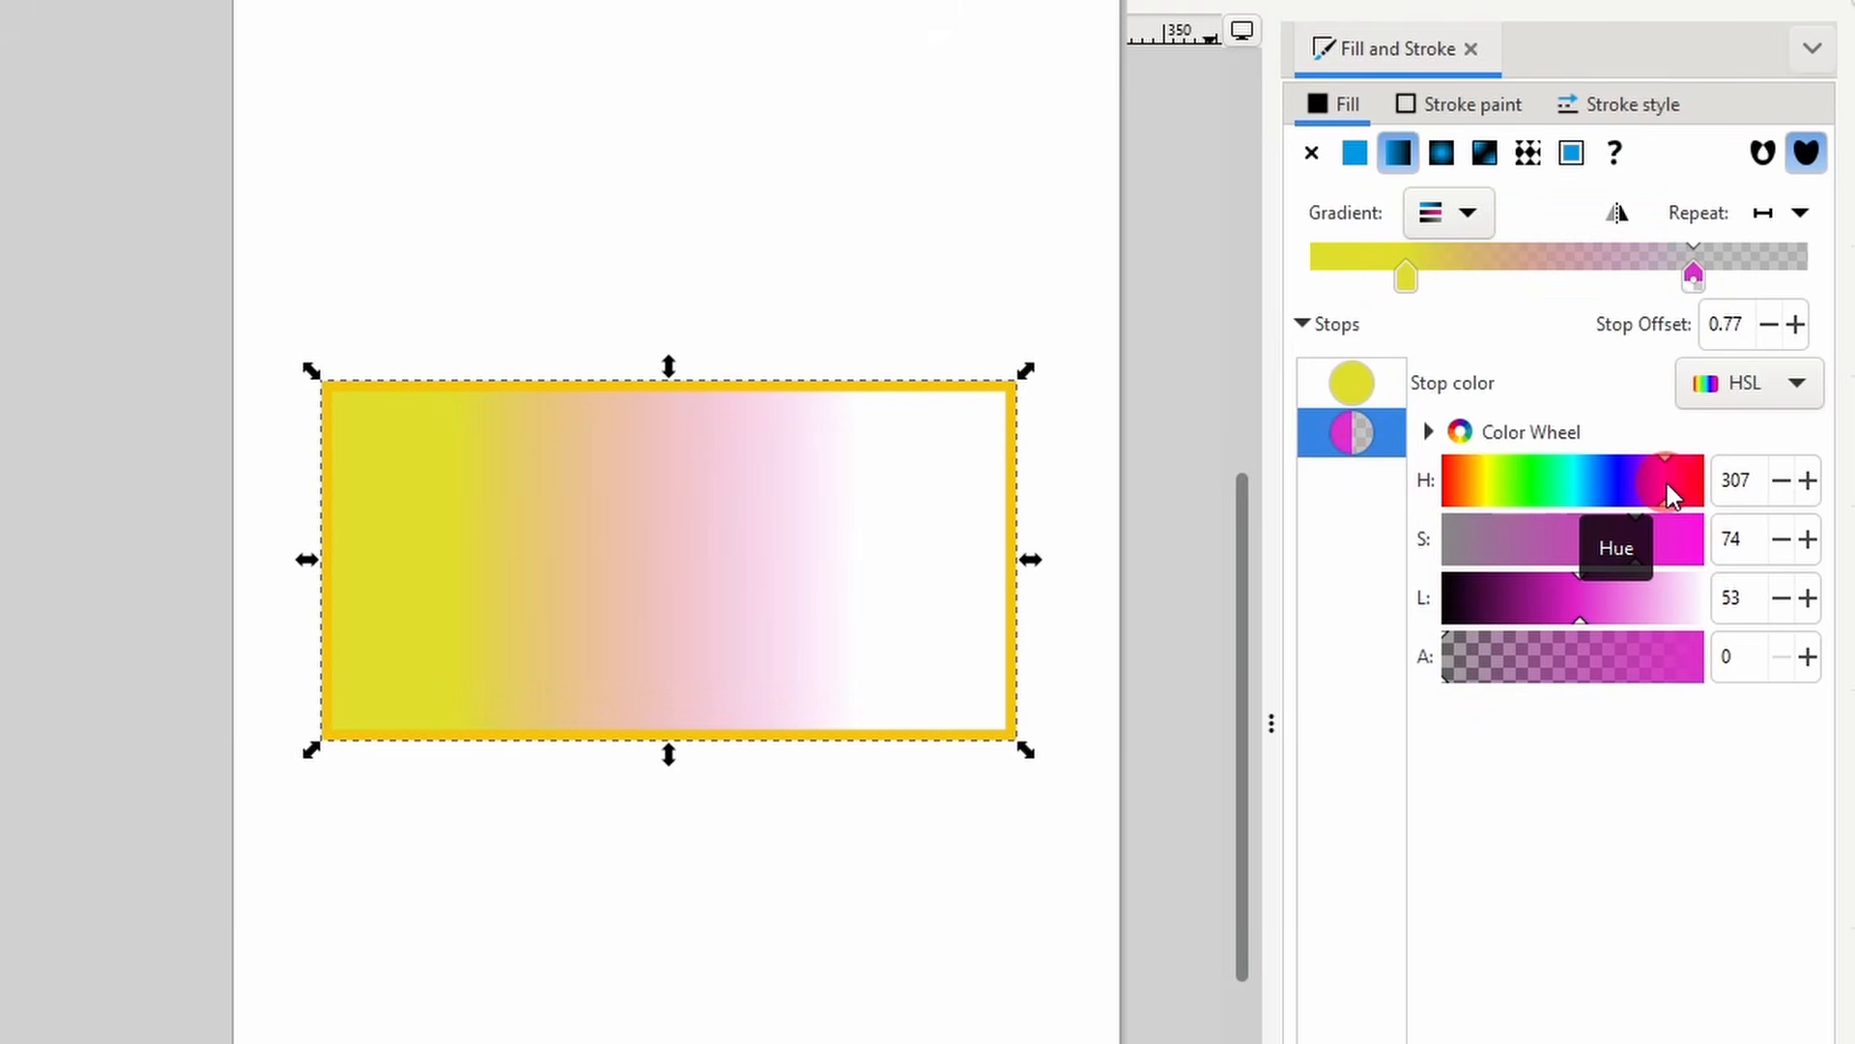
pyautogui.click(1580, 612)
pyautogui.moveTo(1503, 659); pyautogui.dragTo(1744, 645)
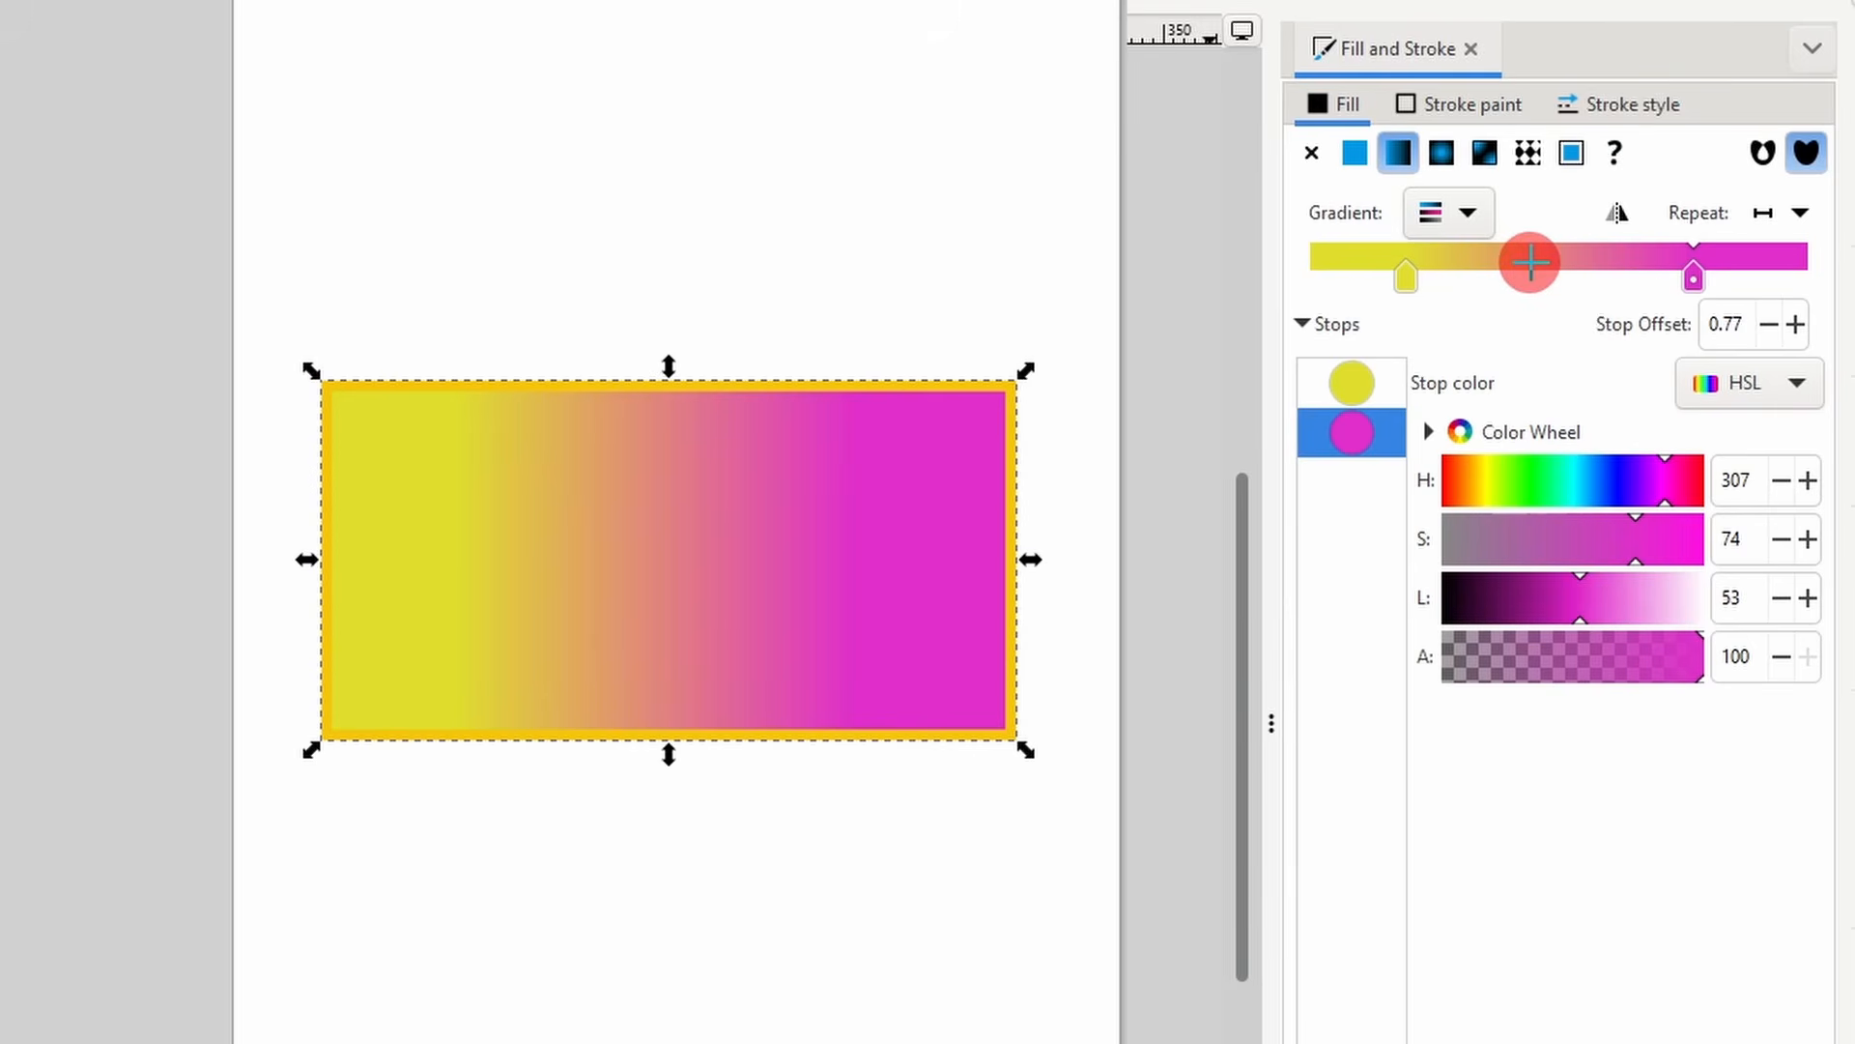
# - Try adding a middle gradient stop at offset 0.50 coloured blue with hue 229, and delete that stop
pyautogui.doubleClick(1530, 261)
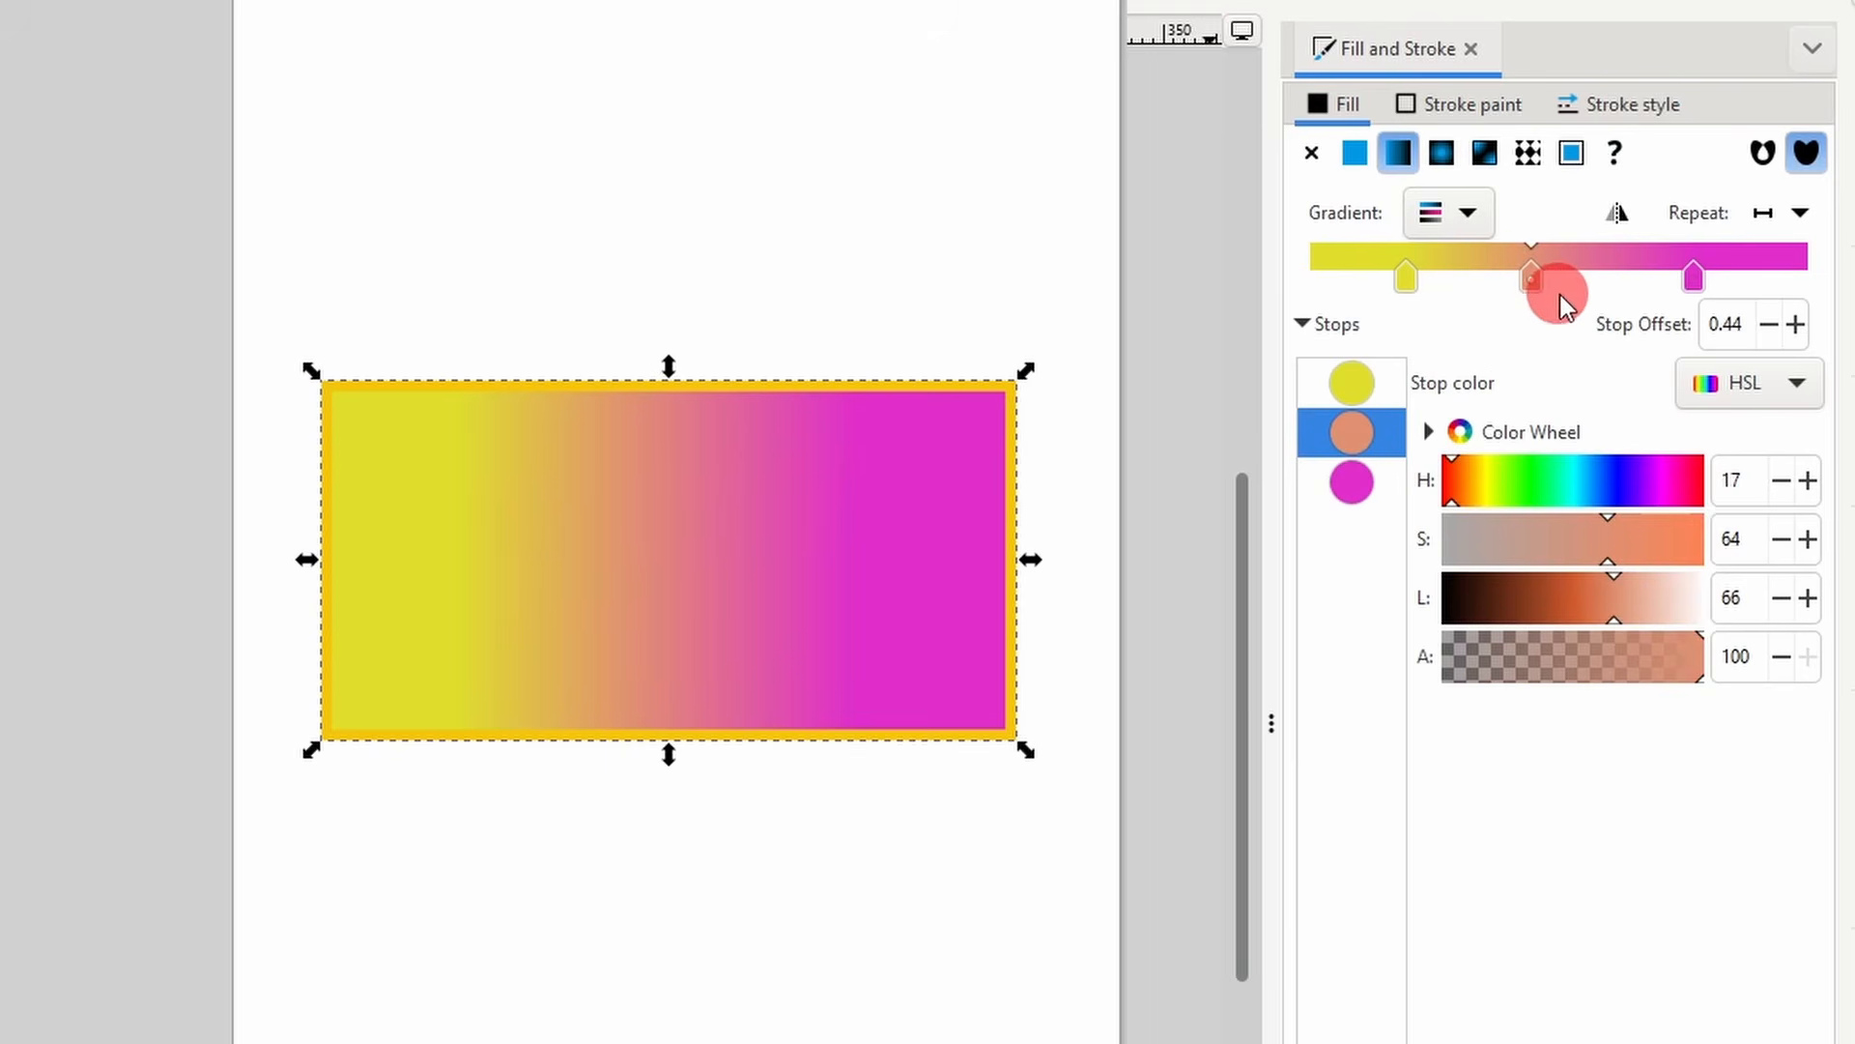
pyautogui.moveTo(1540, 277)
pyautogui.mouseDown()
pyautogui.moveTo(1649, 277)
pyautogui.moveTo(1564, 281)
pyautogui.mouseUp()
pyautogui.moveTo(1614, 483); pyautogui.dragTo(1609, 487)
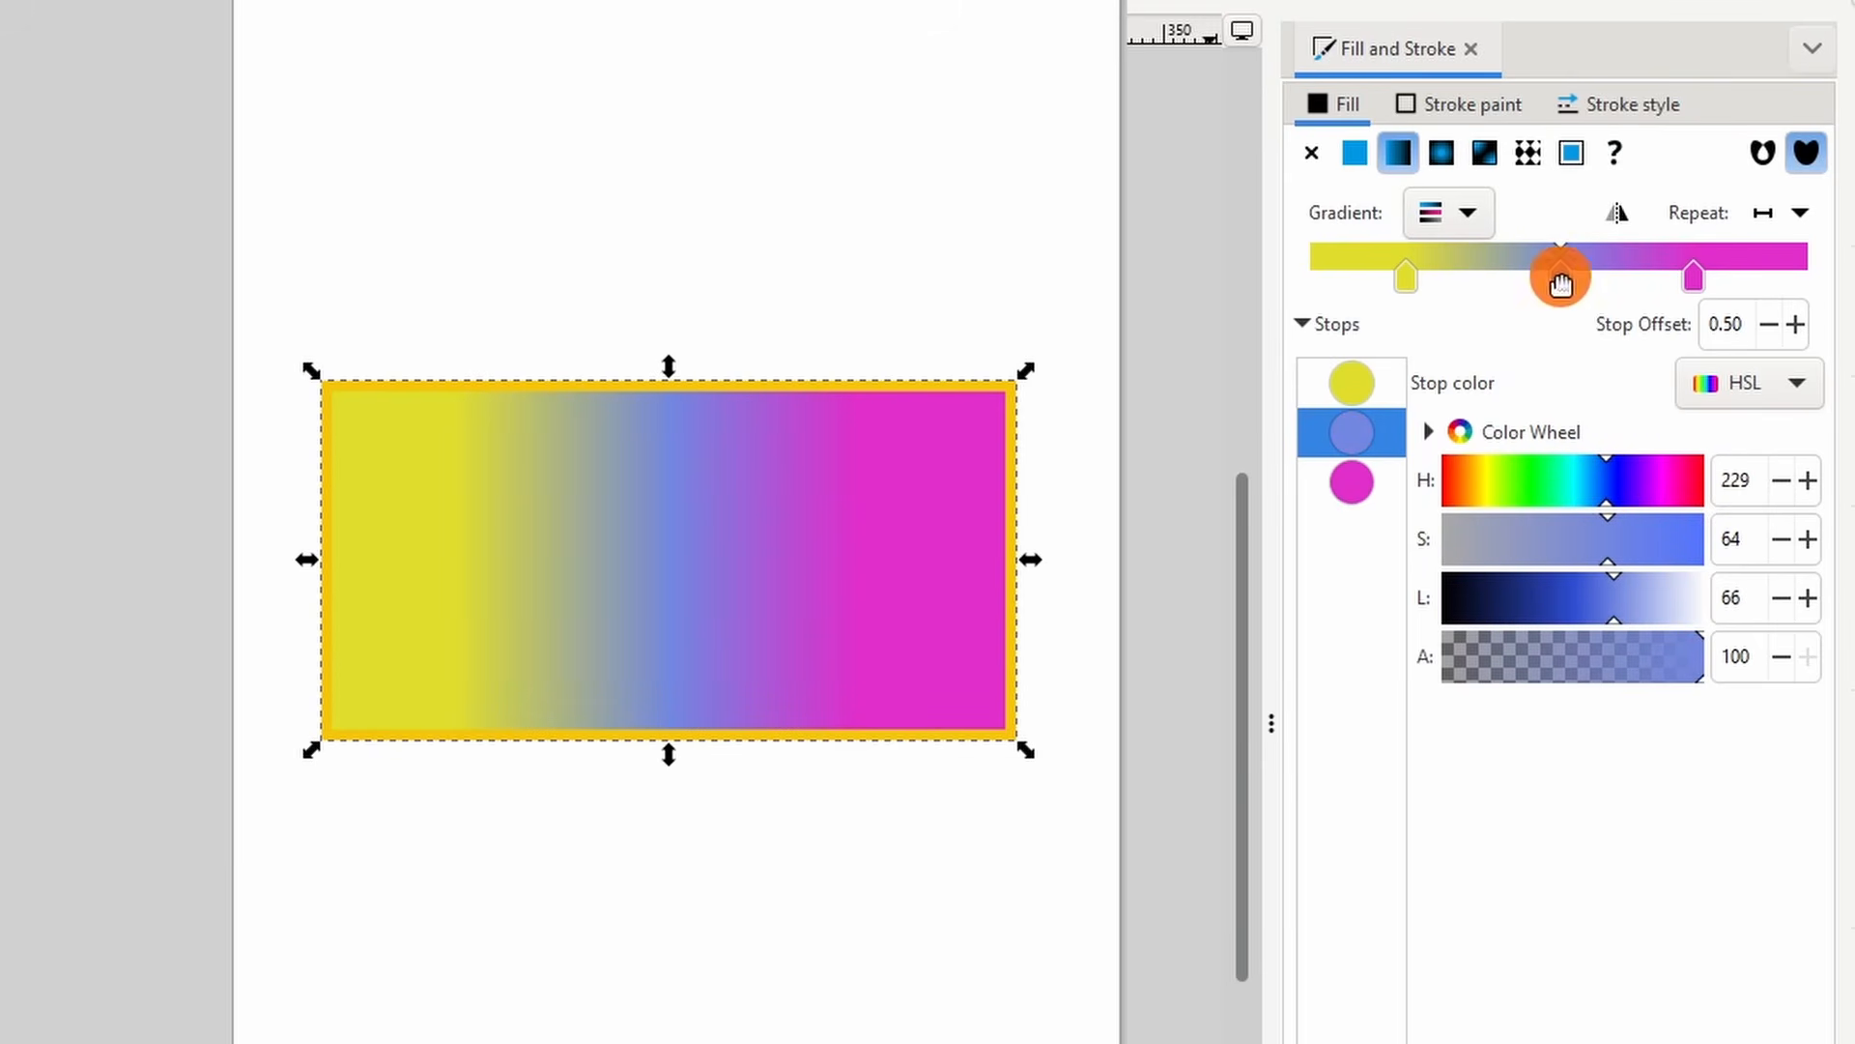
pyautogui.press('Delete')
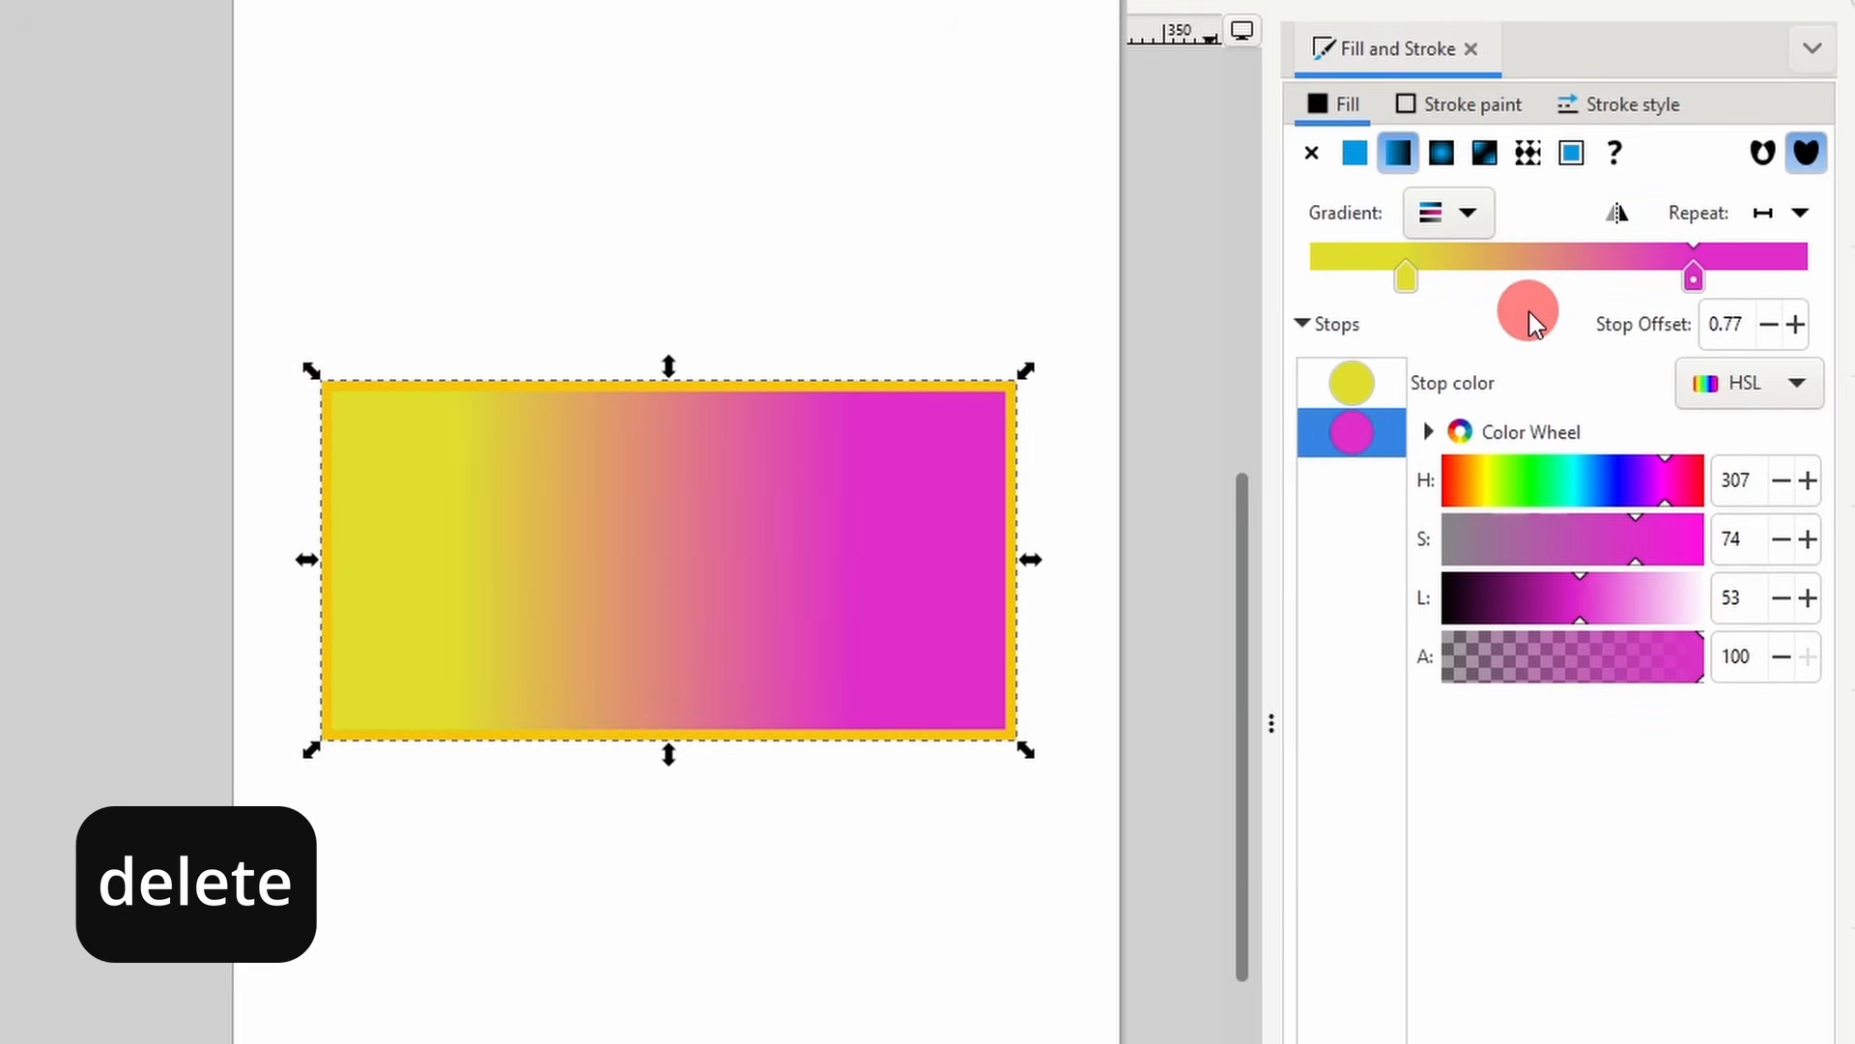
# - Try reversing the yellow-magenta gradient and repeating it as Direct and Reflected, returning to the original direction and repeat None
pyautogui.click(1614, 212)
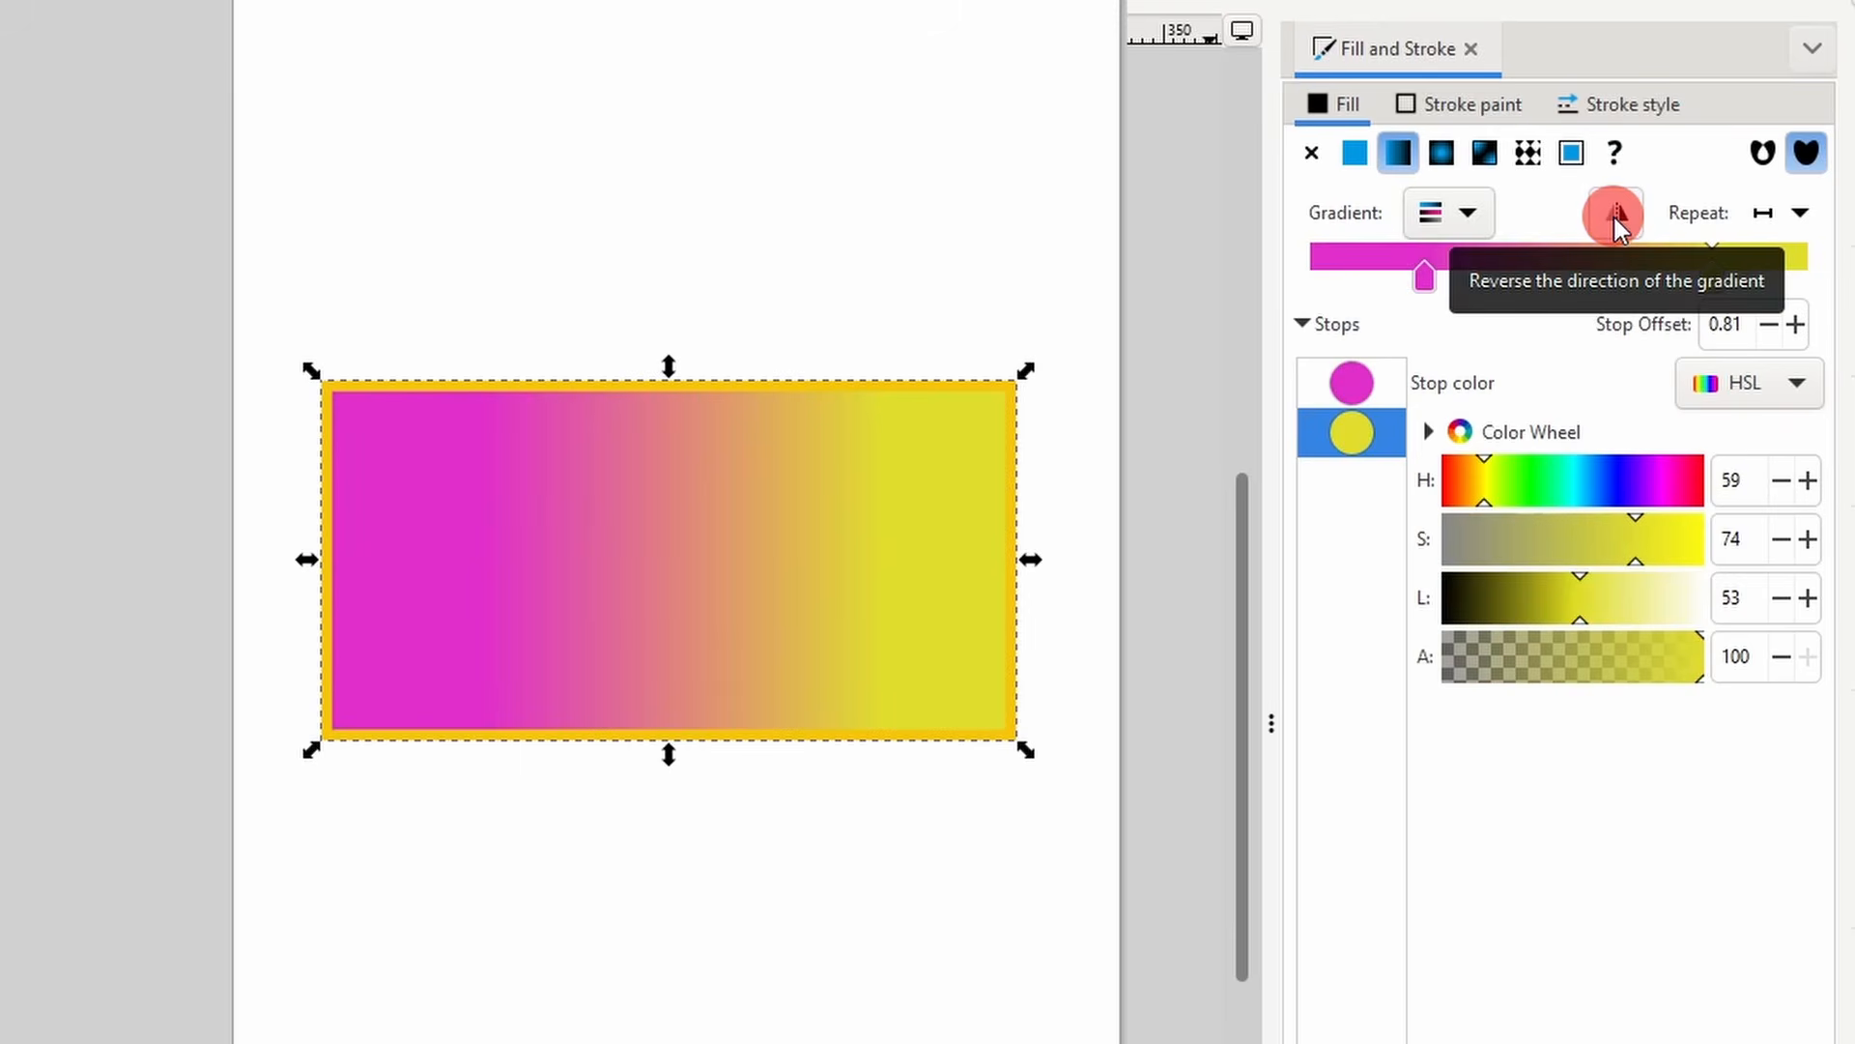
pyautogui.click(1614, 213)
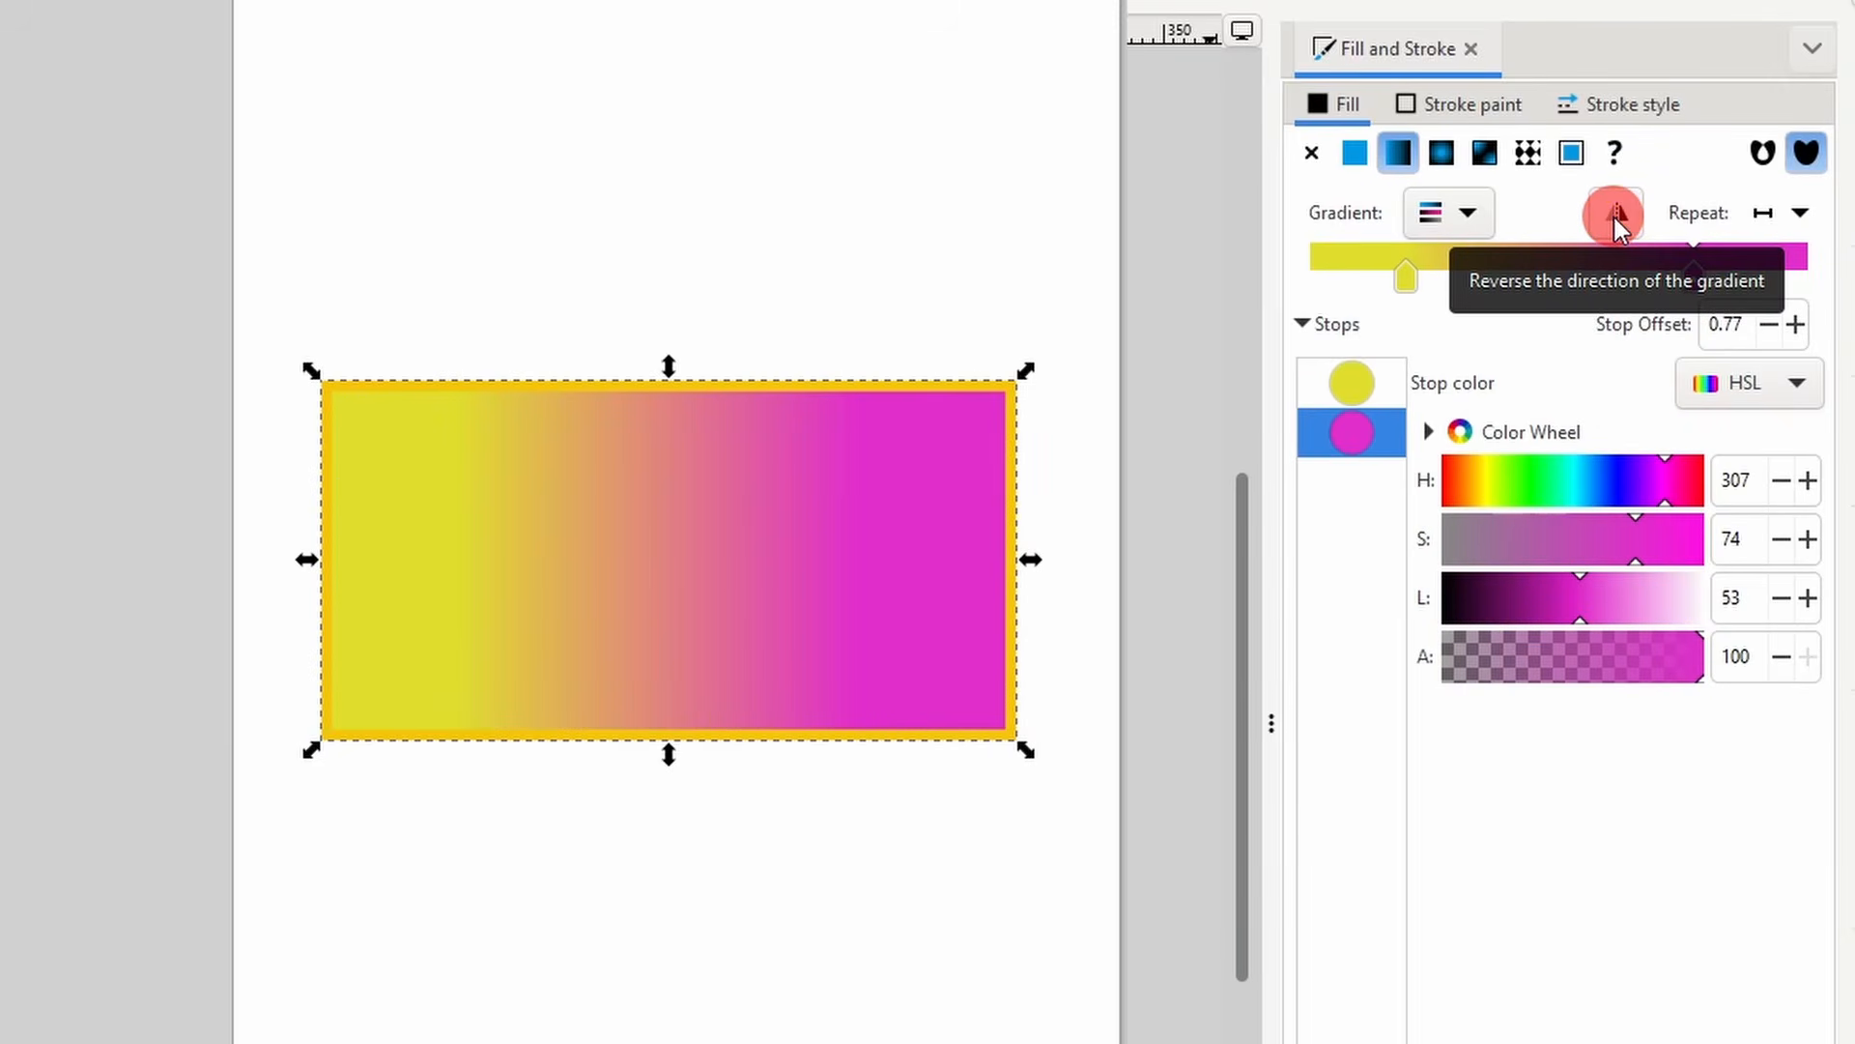
pyautogui.click(1759, 218)
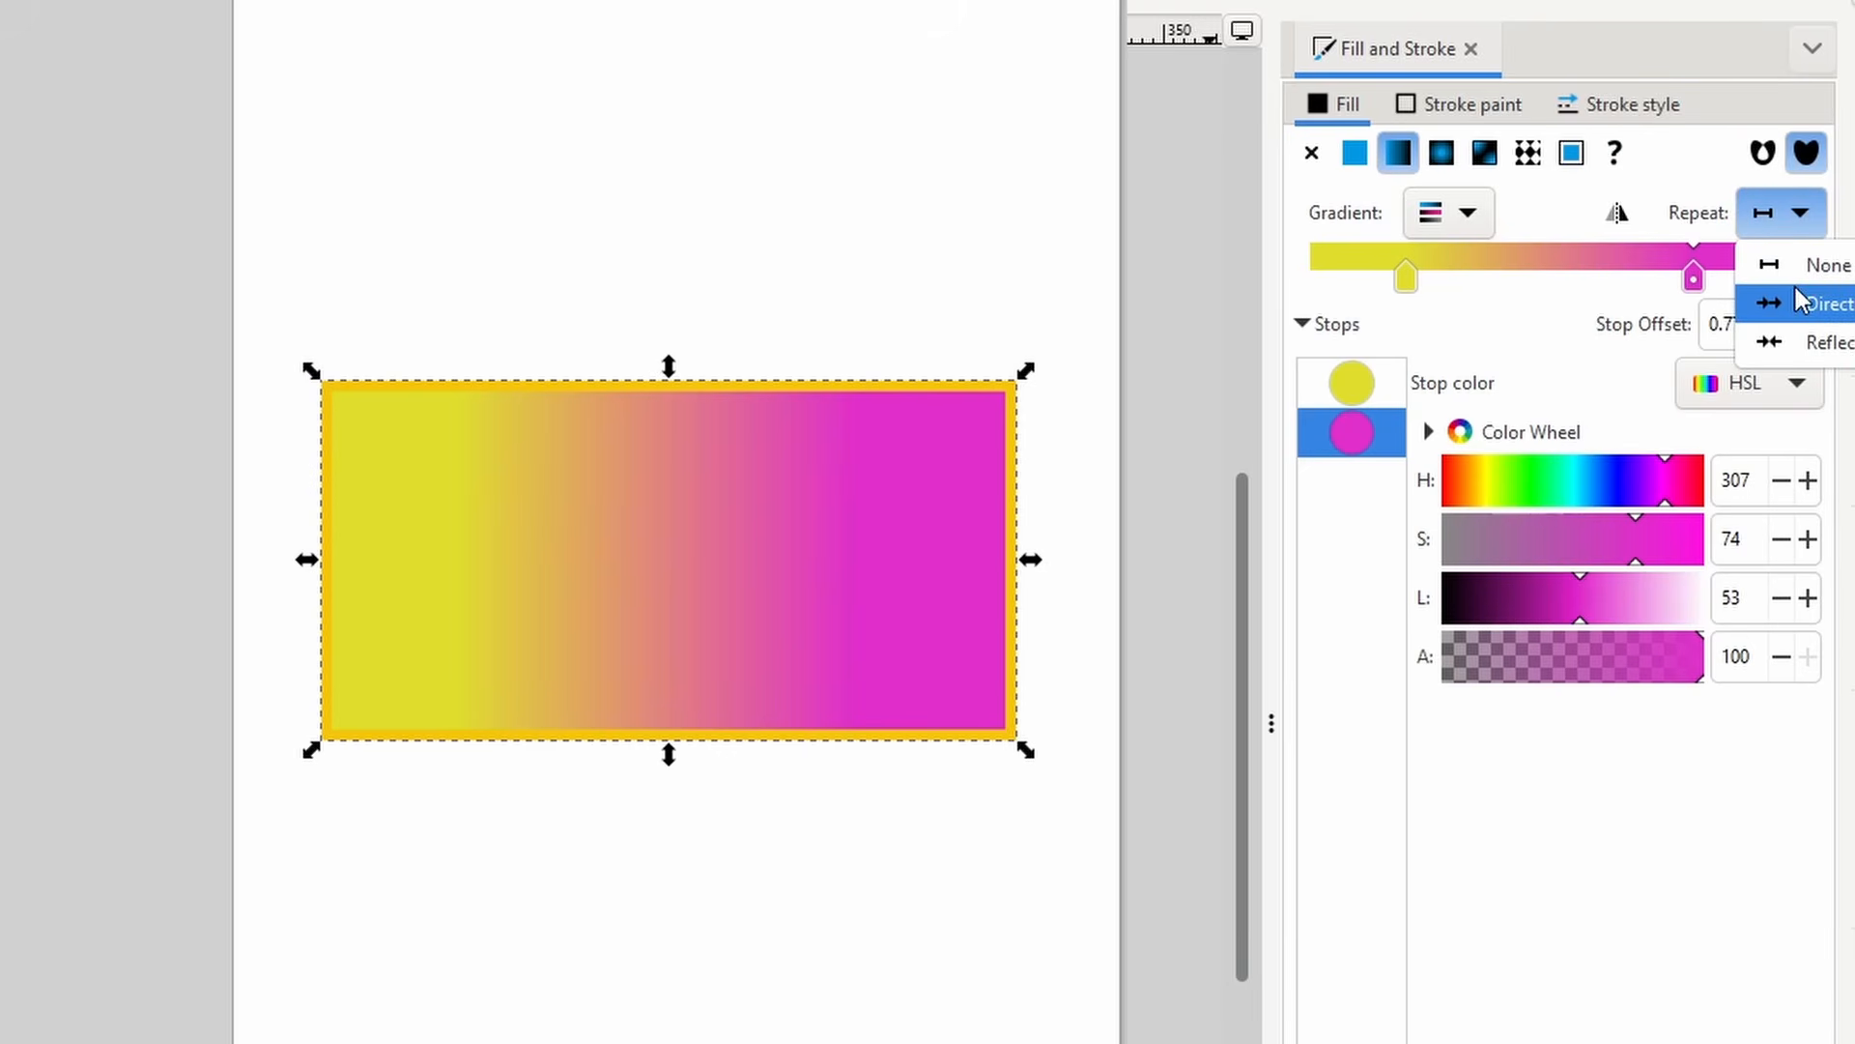
pyautogui.click(1799, 300)
pyautogui.click(1795, 230)
pyautogui.click(1810, 340)
pyautogui.click(1795, 218)
pyautogui.click(1798, 263)
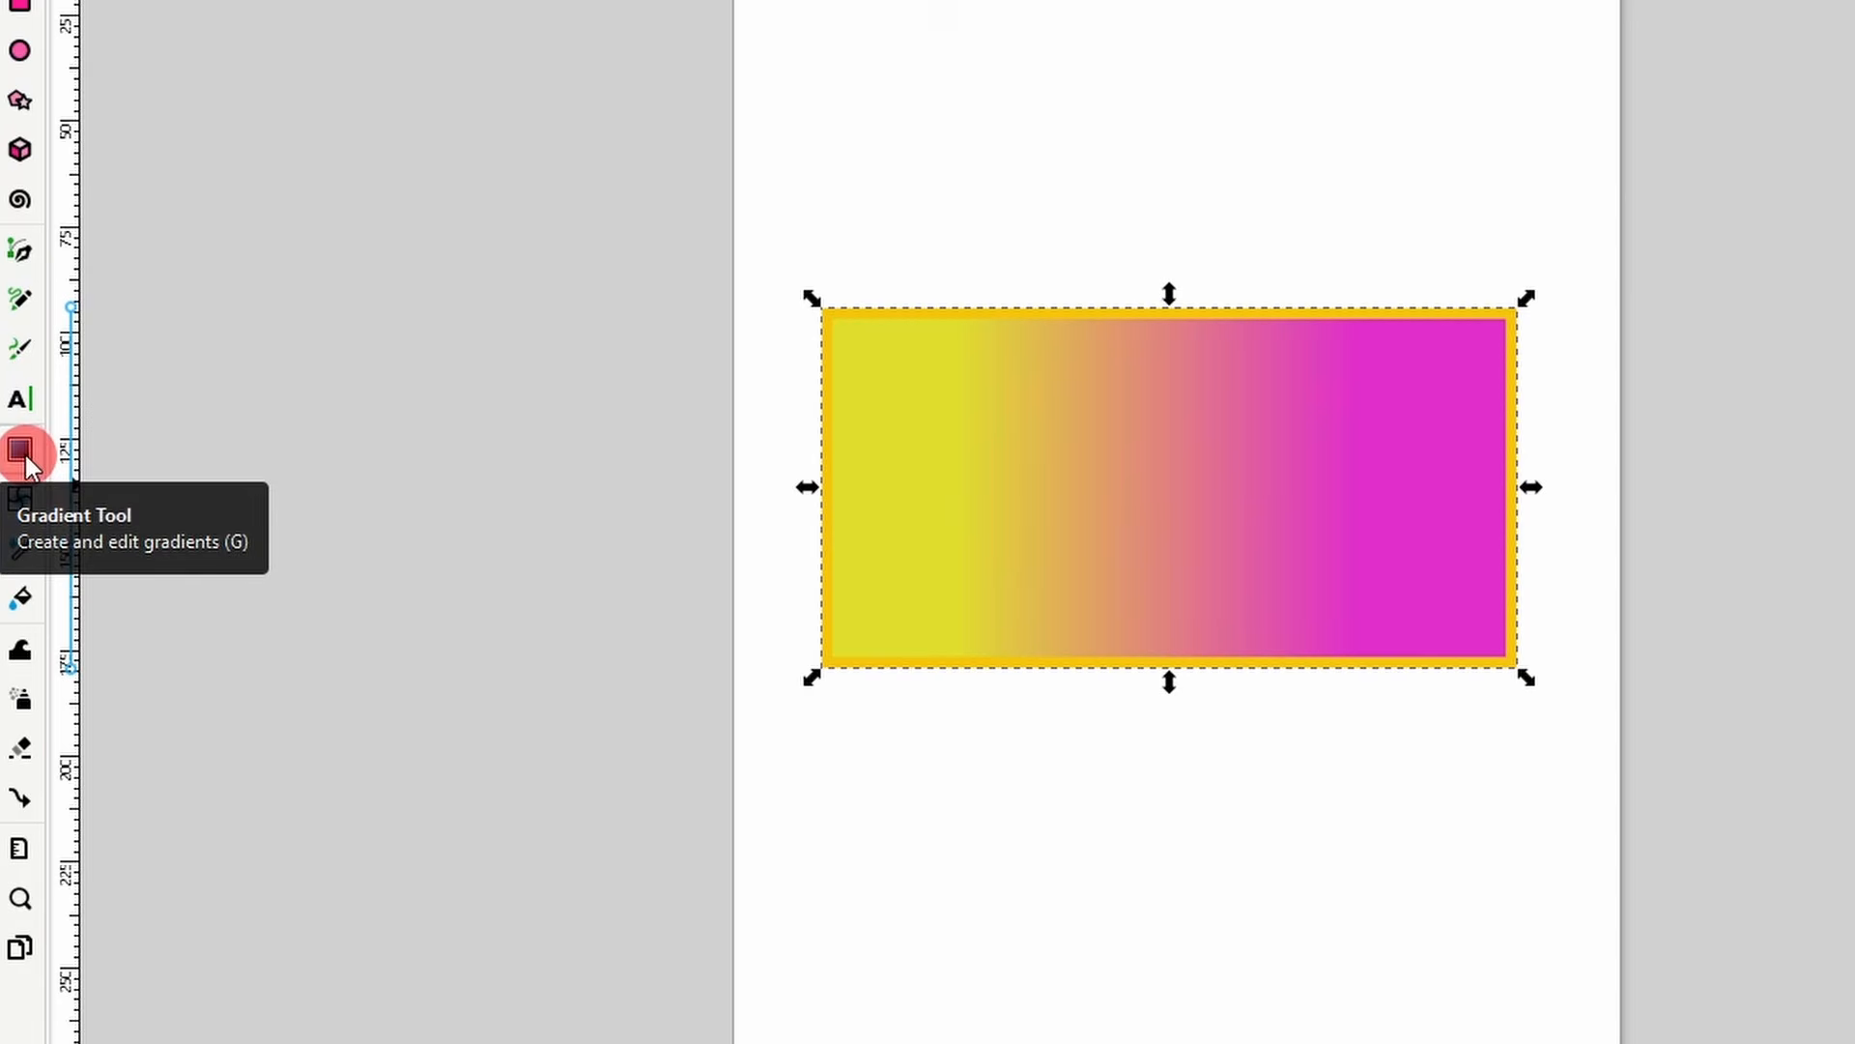
# - With the Gradient tool, shift the mid stops to offsets 0.20 and 0.80 and extend both gradient ends just beyond the rectangle
pyautogui.click(21, 451)
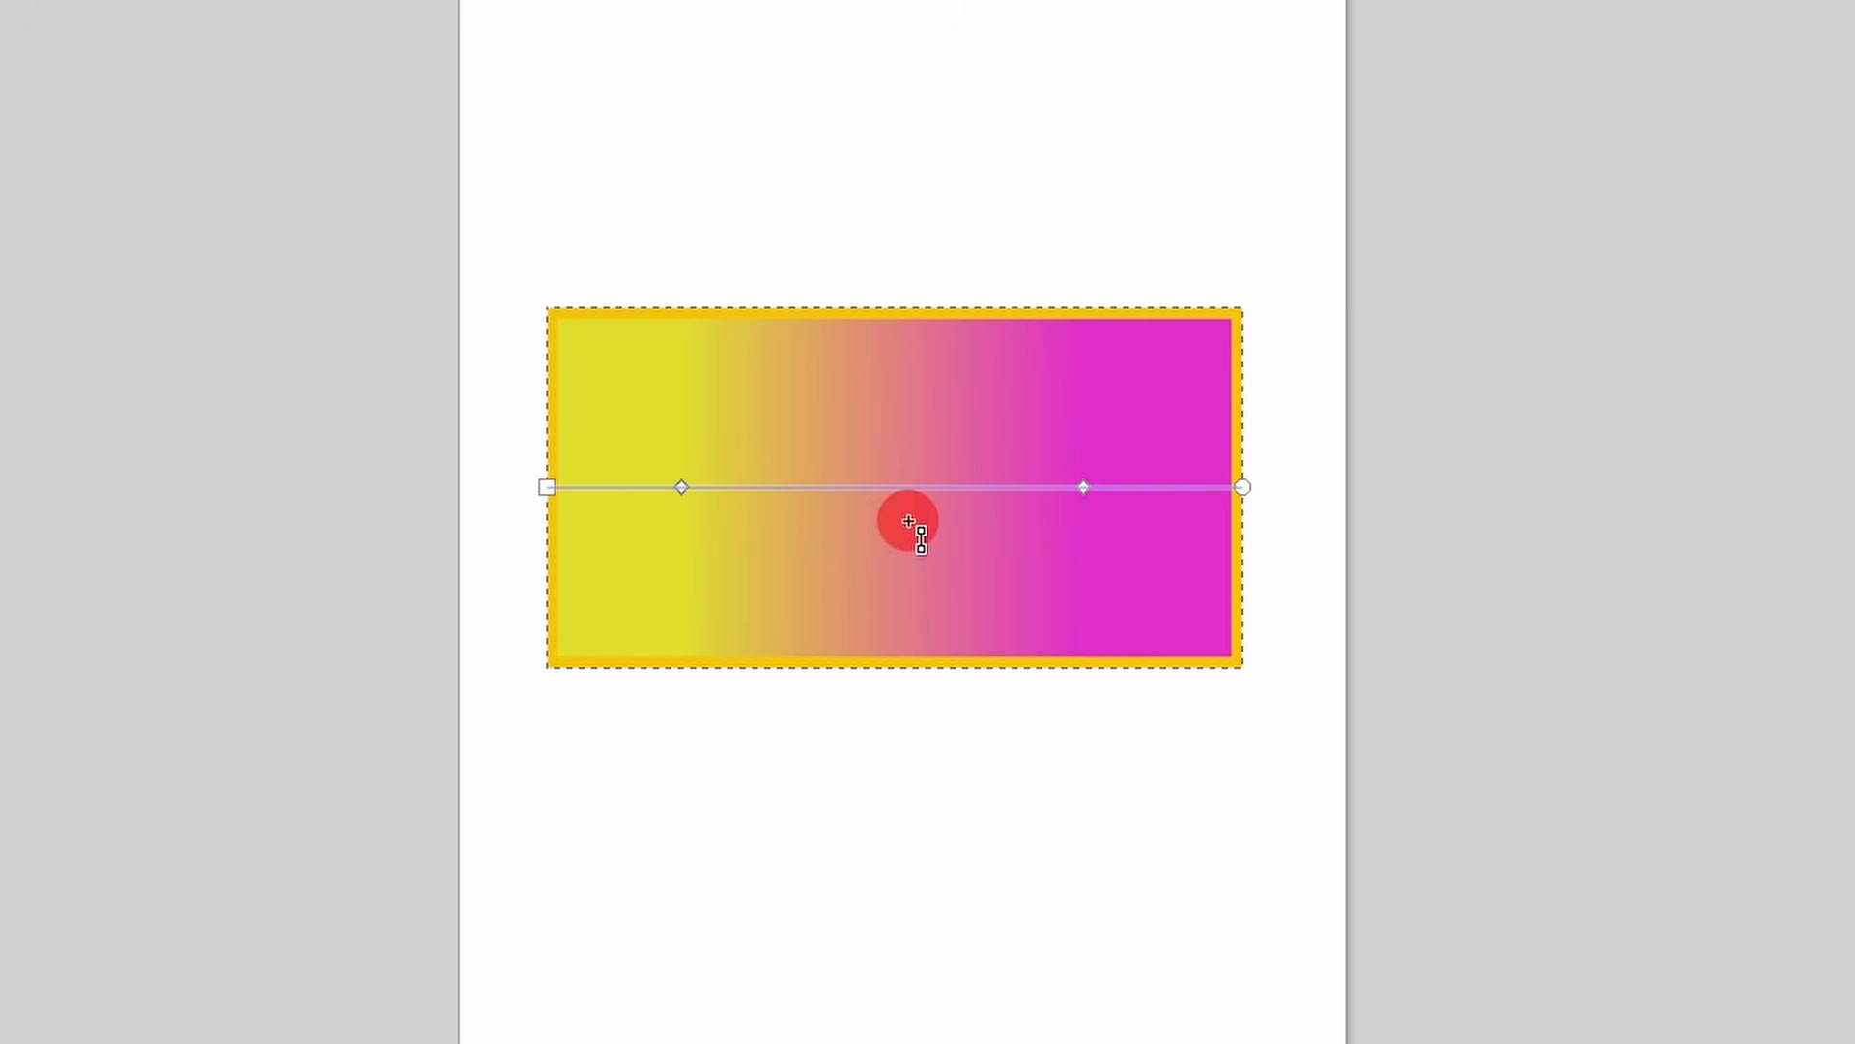
pyautogui.moveTo(681, 488)
pyautogui.mouseDown()
pyautogui.moveTo(800, 484)
pyautogui.moveTo(689, 495)
pyautogui.mouseUp()
pyautogui.moveTo(1083, 487)
pyautogui.mouseDown()
pyautogui.moveTo(1058, 489)
pyautogui.moveTo(1103, 487)
pyautogui.mouseUp()
pyautogui.moveTo(1251, 485); pyautogui.dragTo(1262, 487)
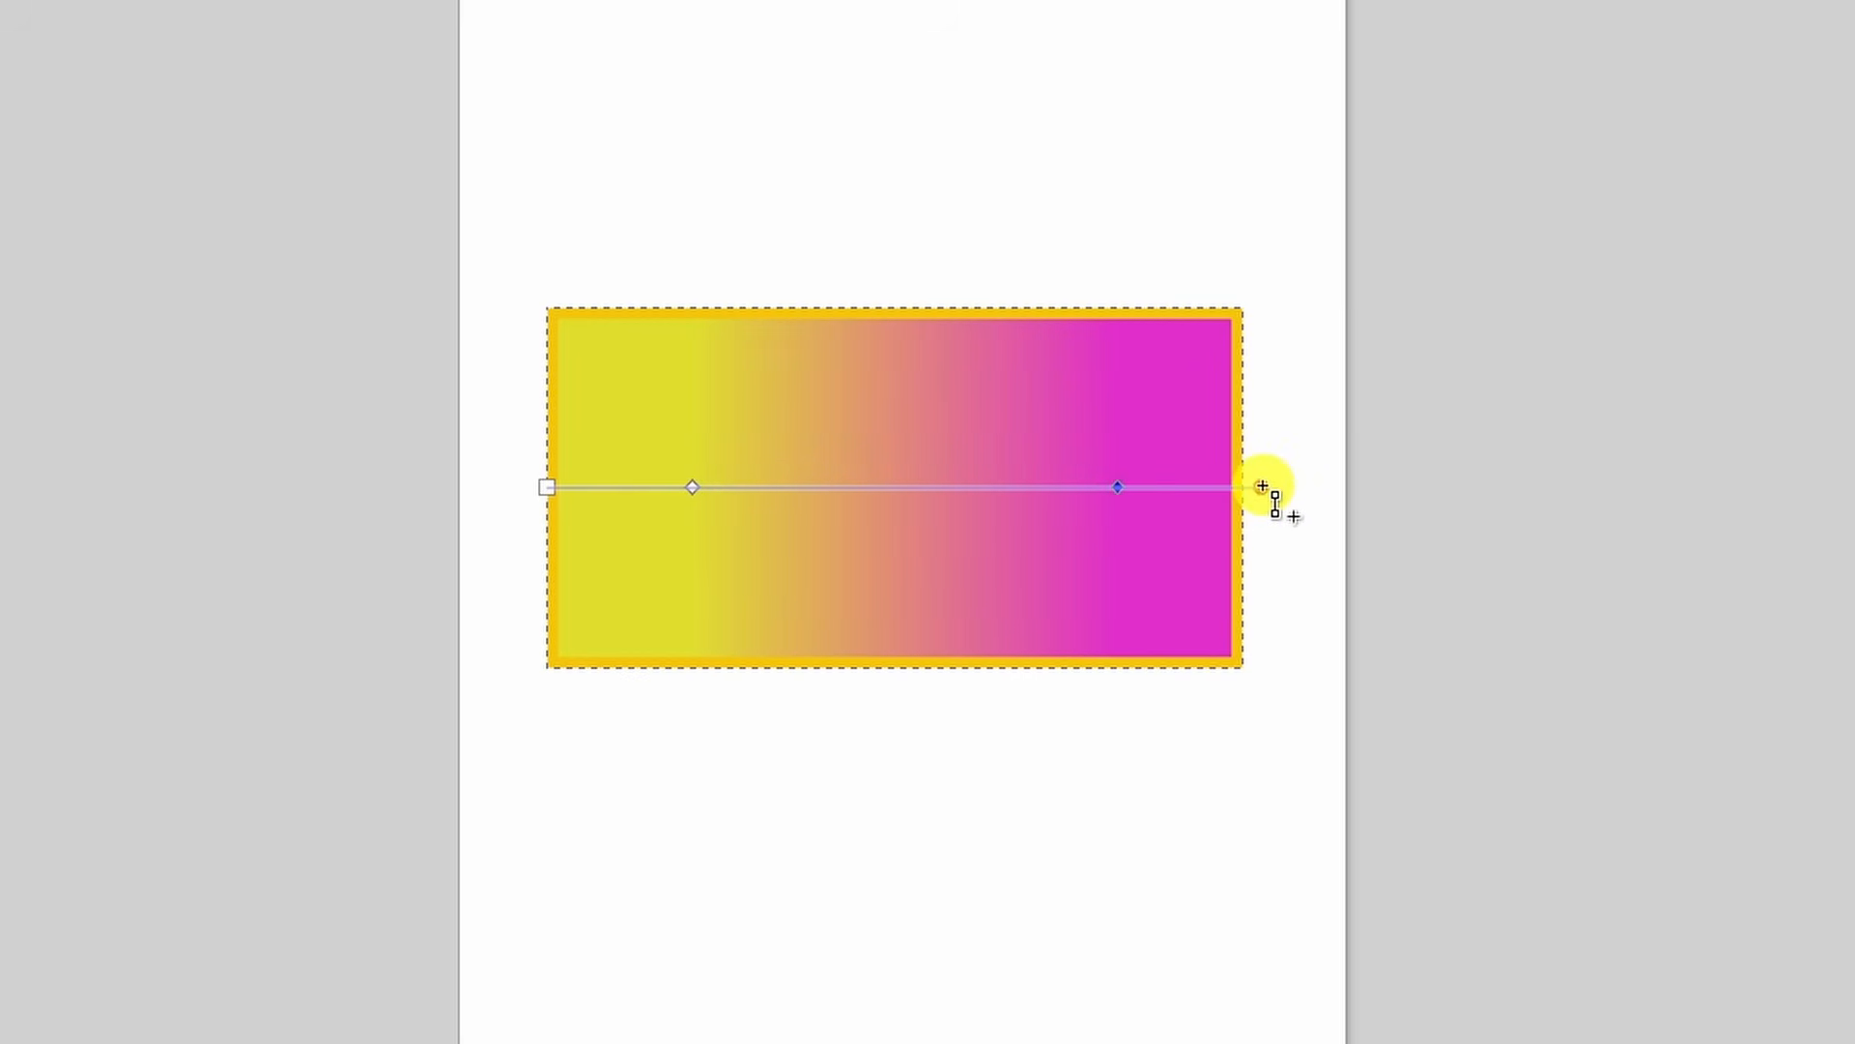
pyautogui.click(533, 493)
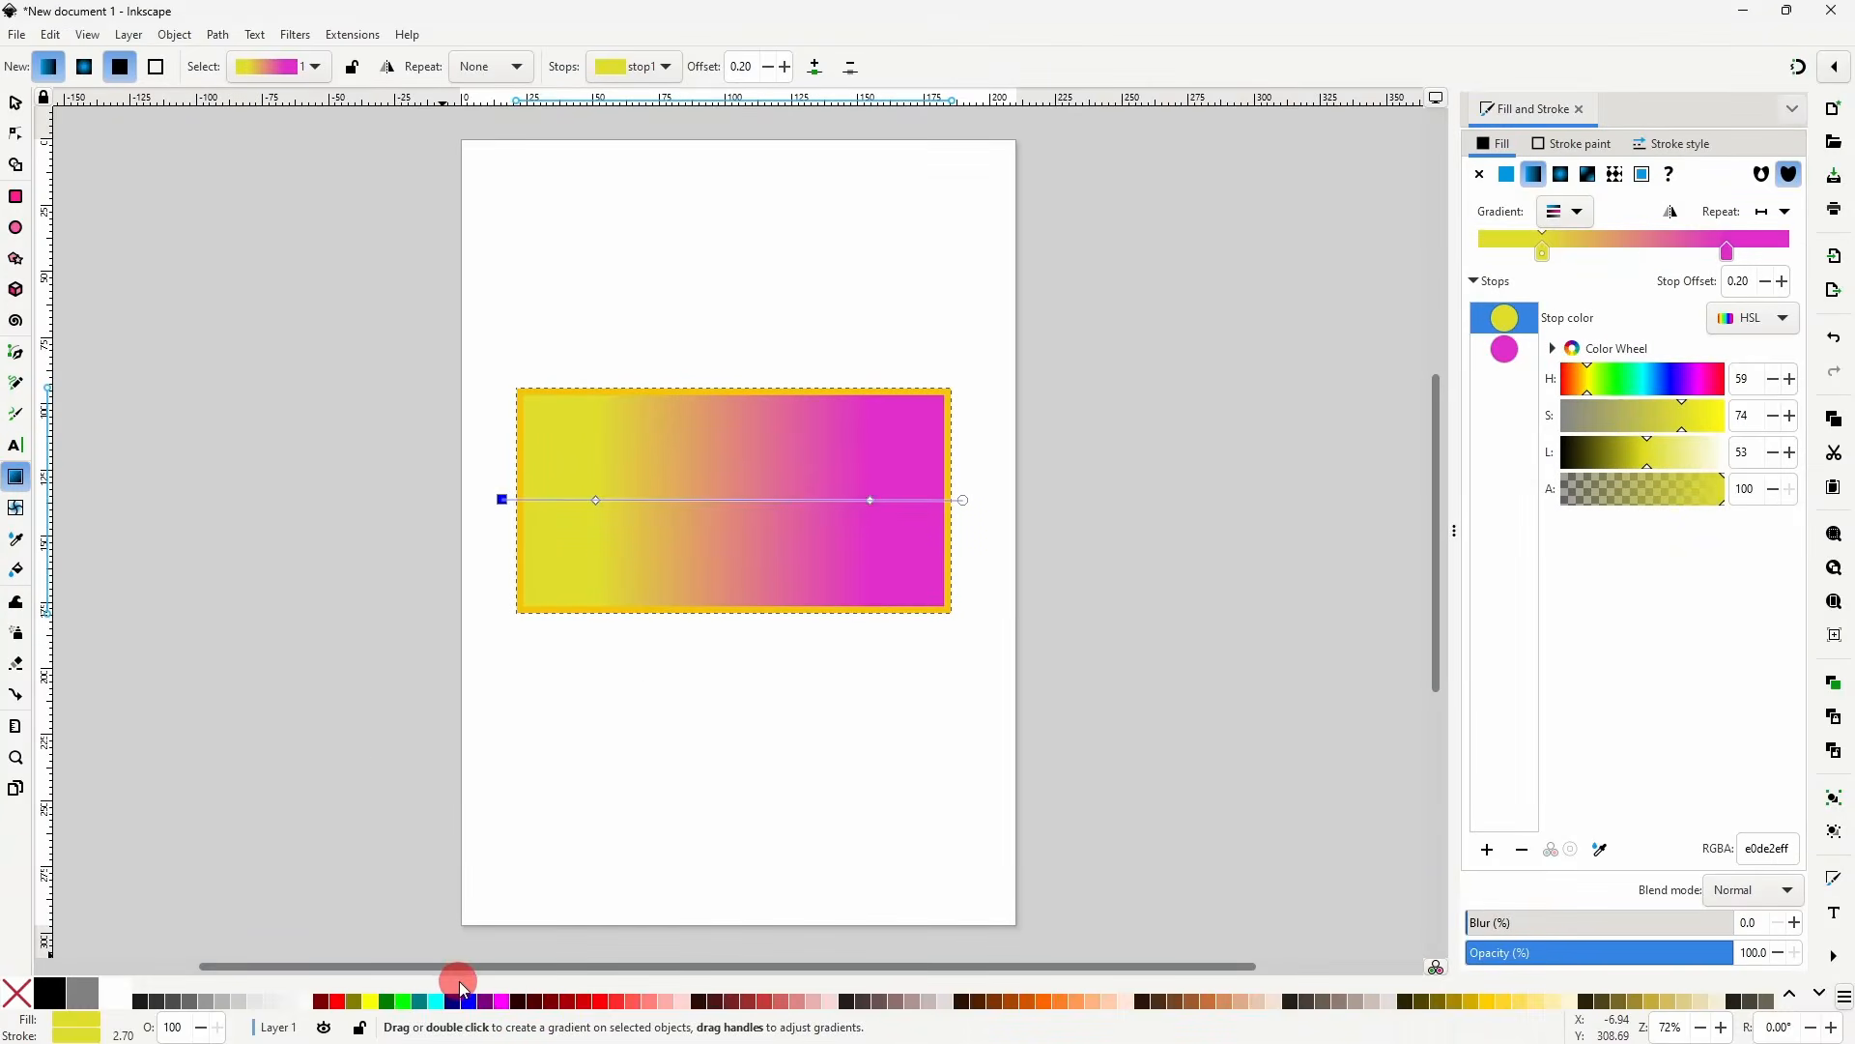
# - Recolour the gradient's first stop fuchsia, then red (c83737), and its second stop orange (ff6600)
pyautogui.click(507, 1005)
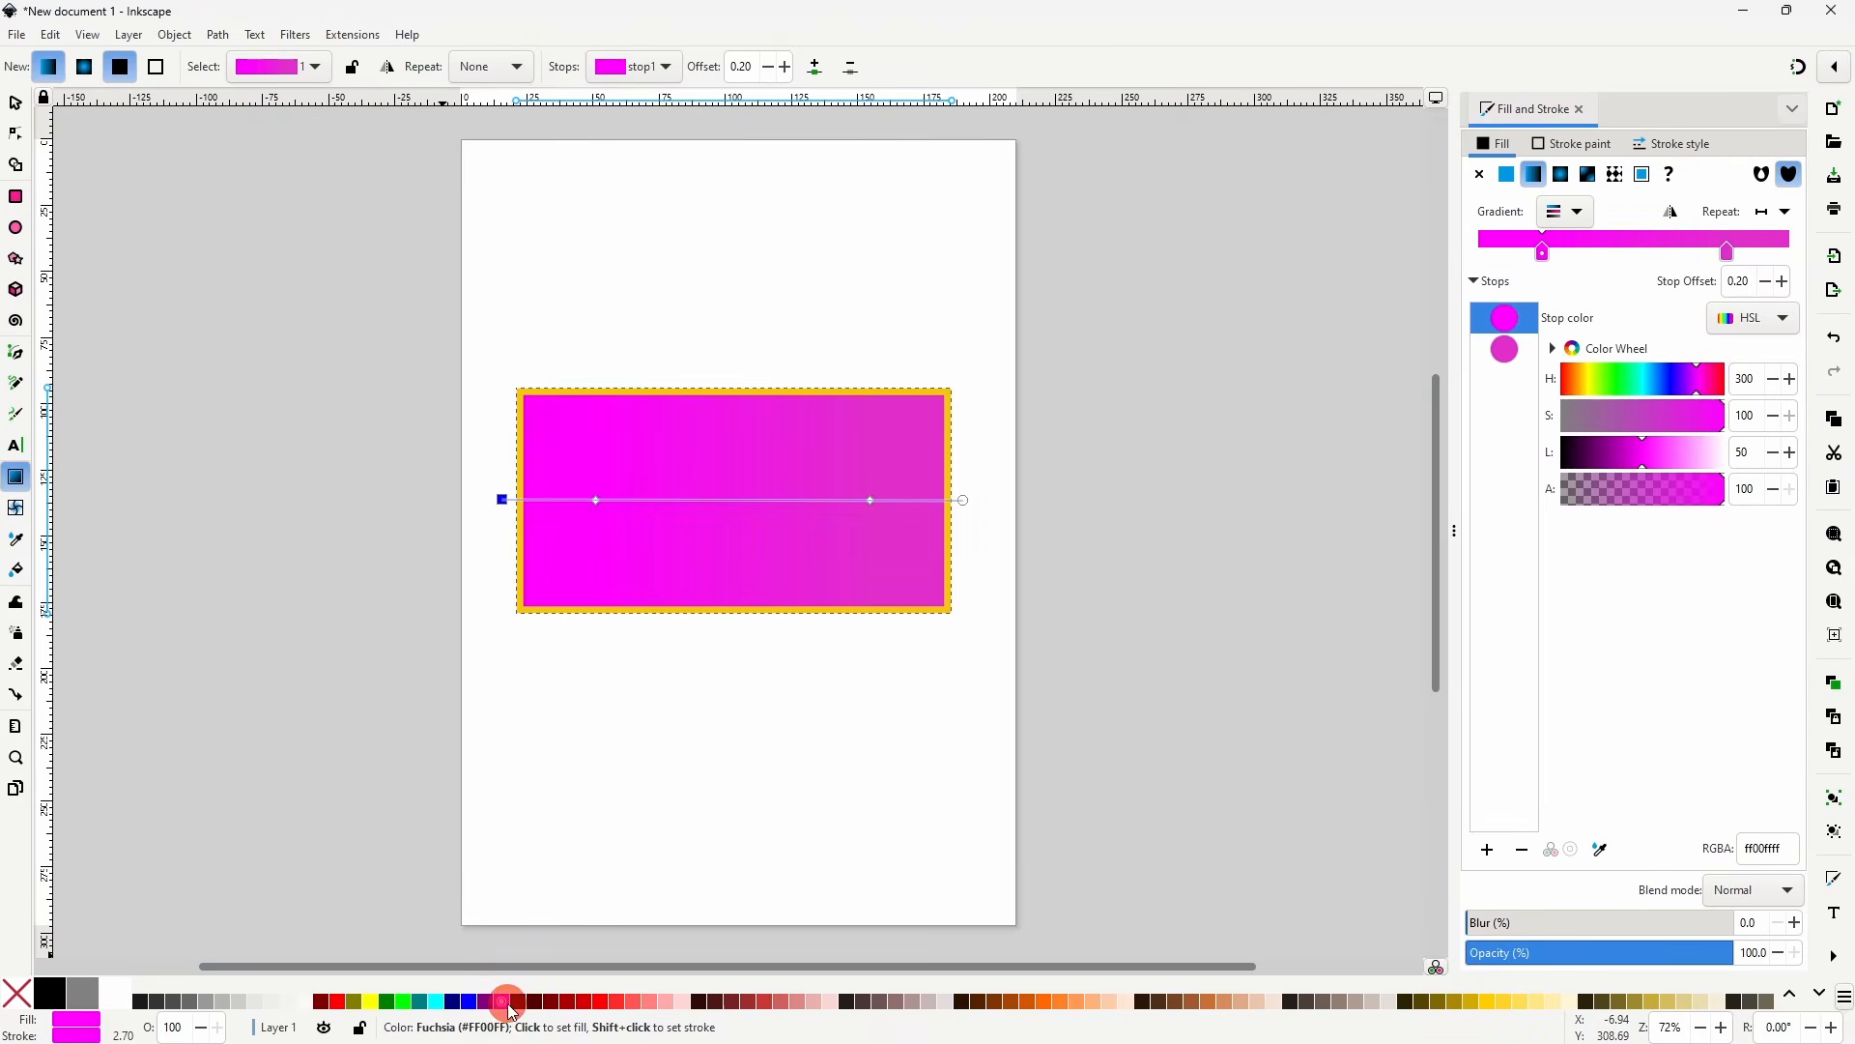
pyautogui.click(771, 1003)
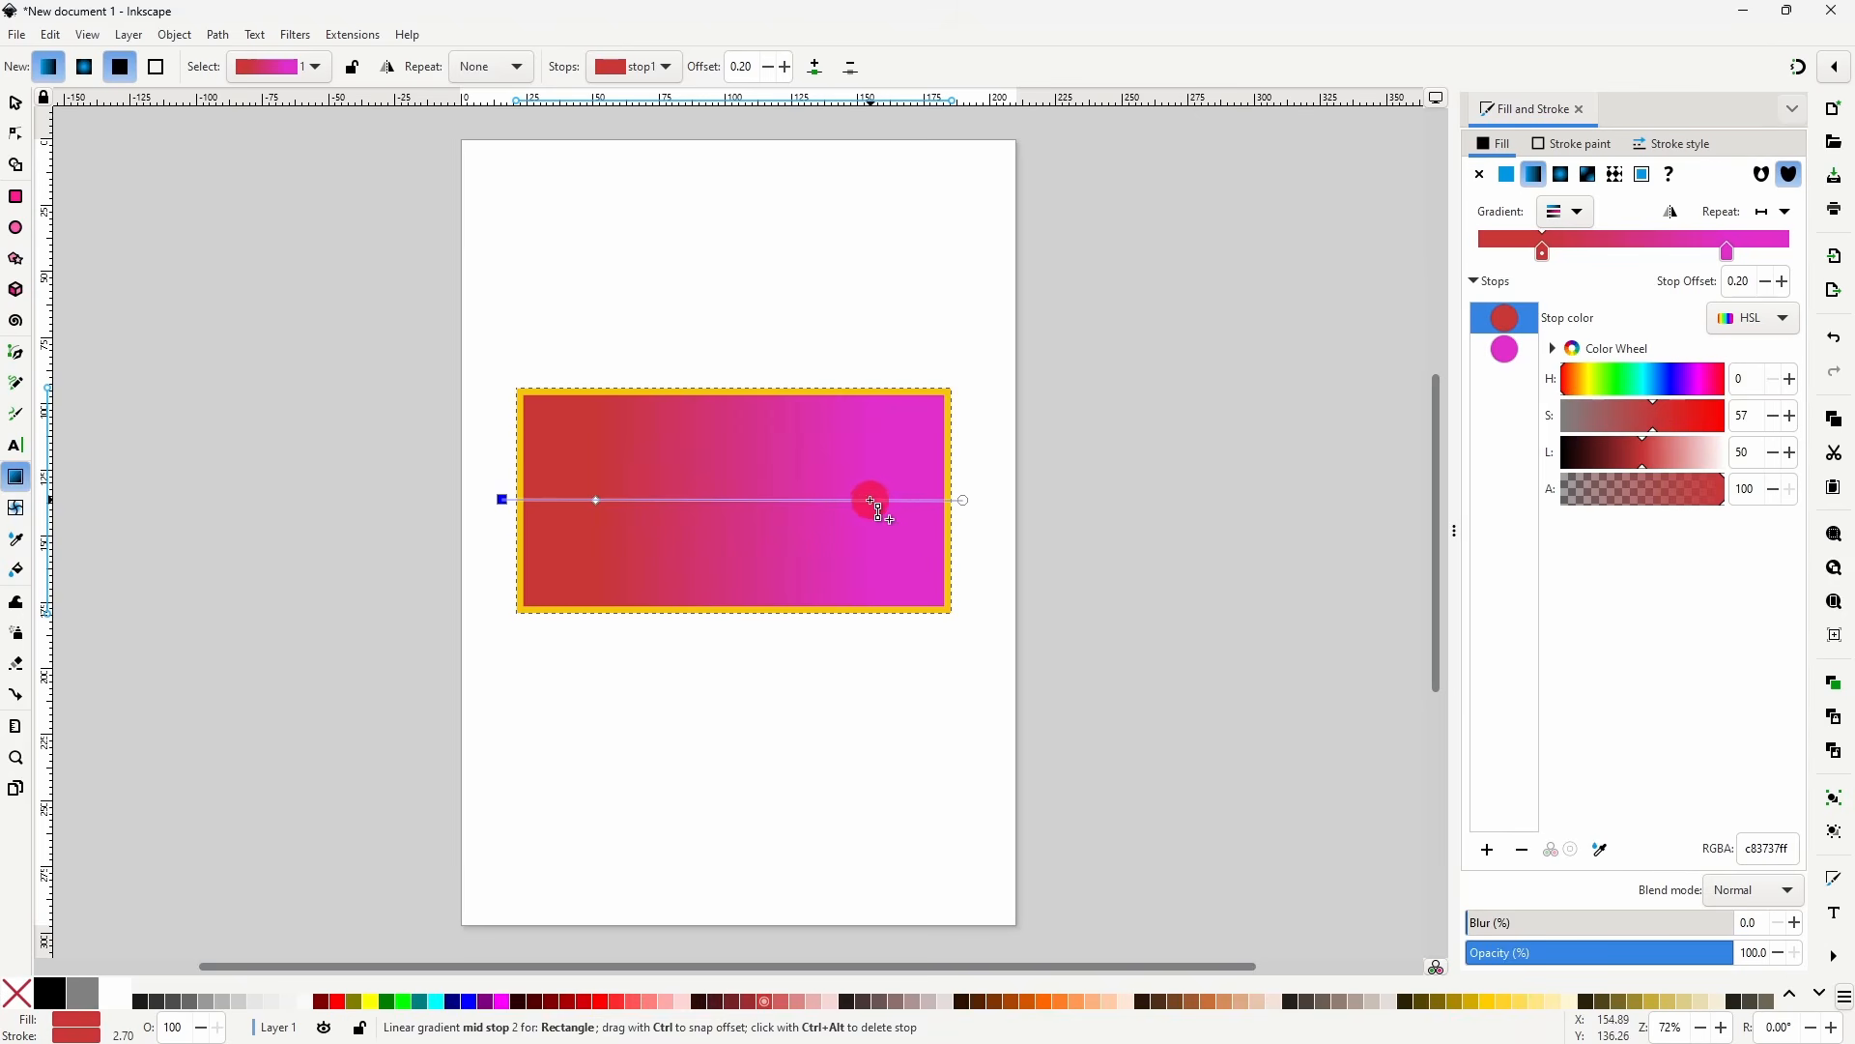
pyautogui.click(872, 500)
pyautogui.click(1046, 1002)
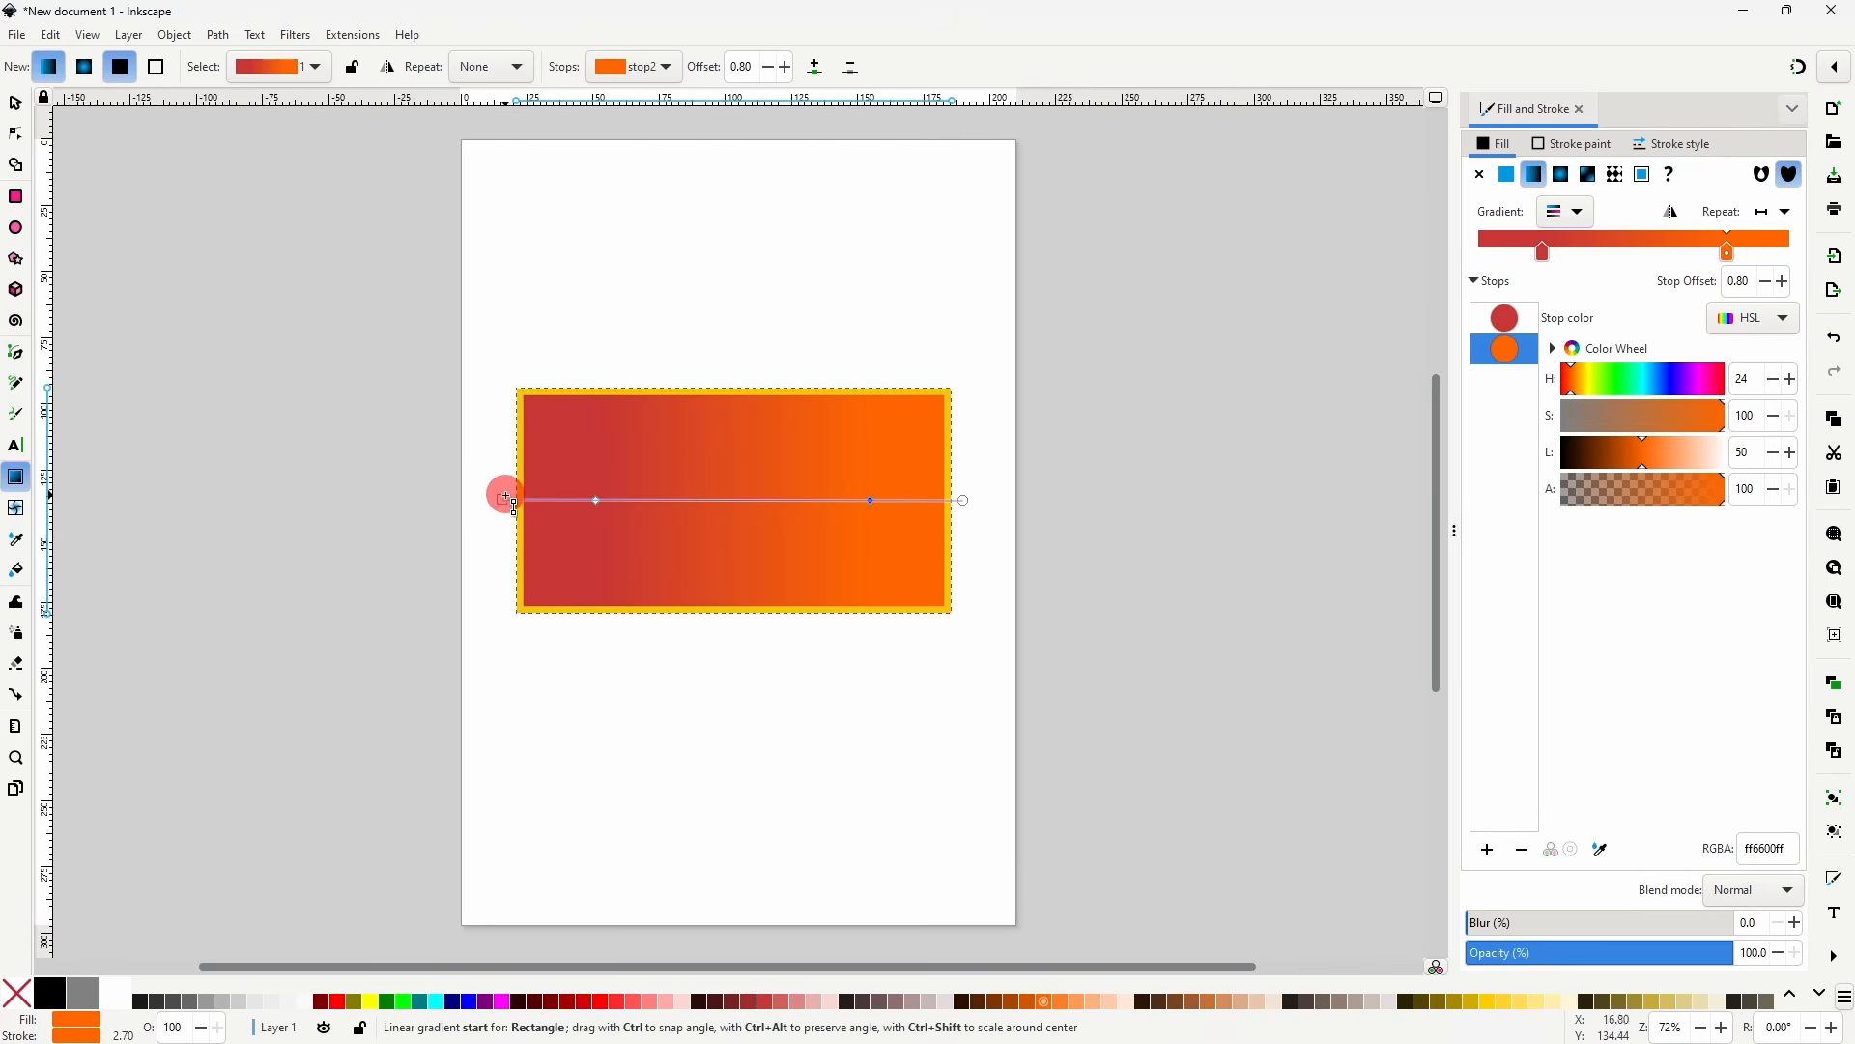
# - Tilt the gradient line diagonally downward and shorten it so both end handles lie inside the rectangle
pyautogui.moveTo(503, 501); pyautogui.dragTo(485, 373)
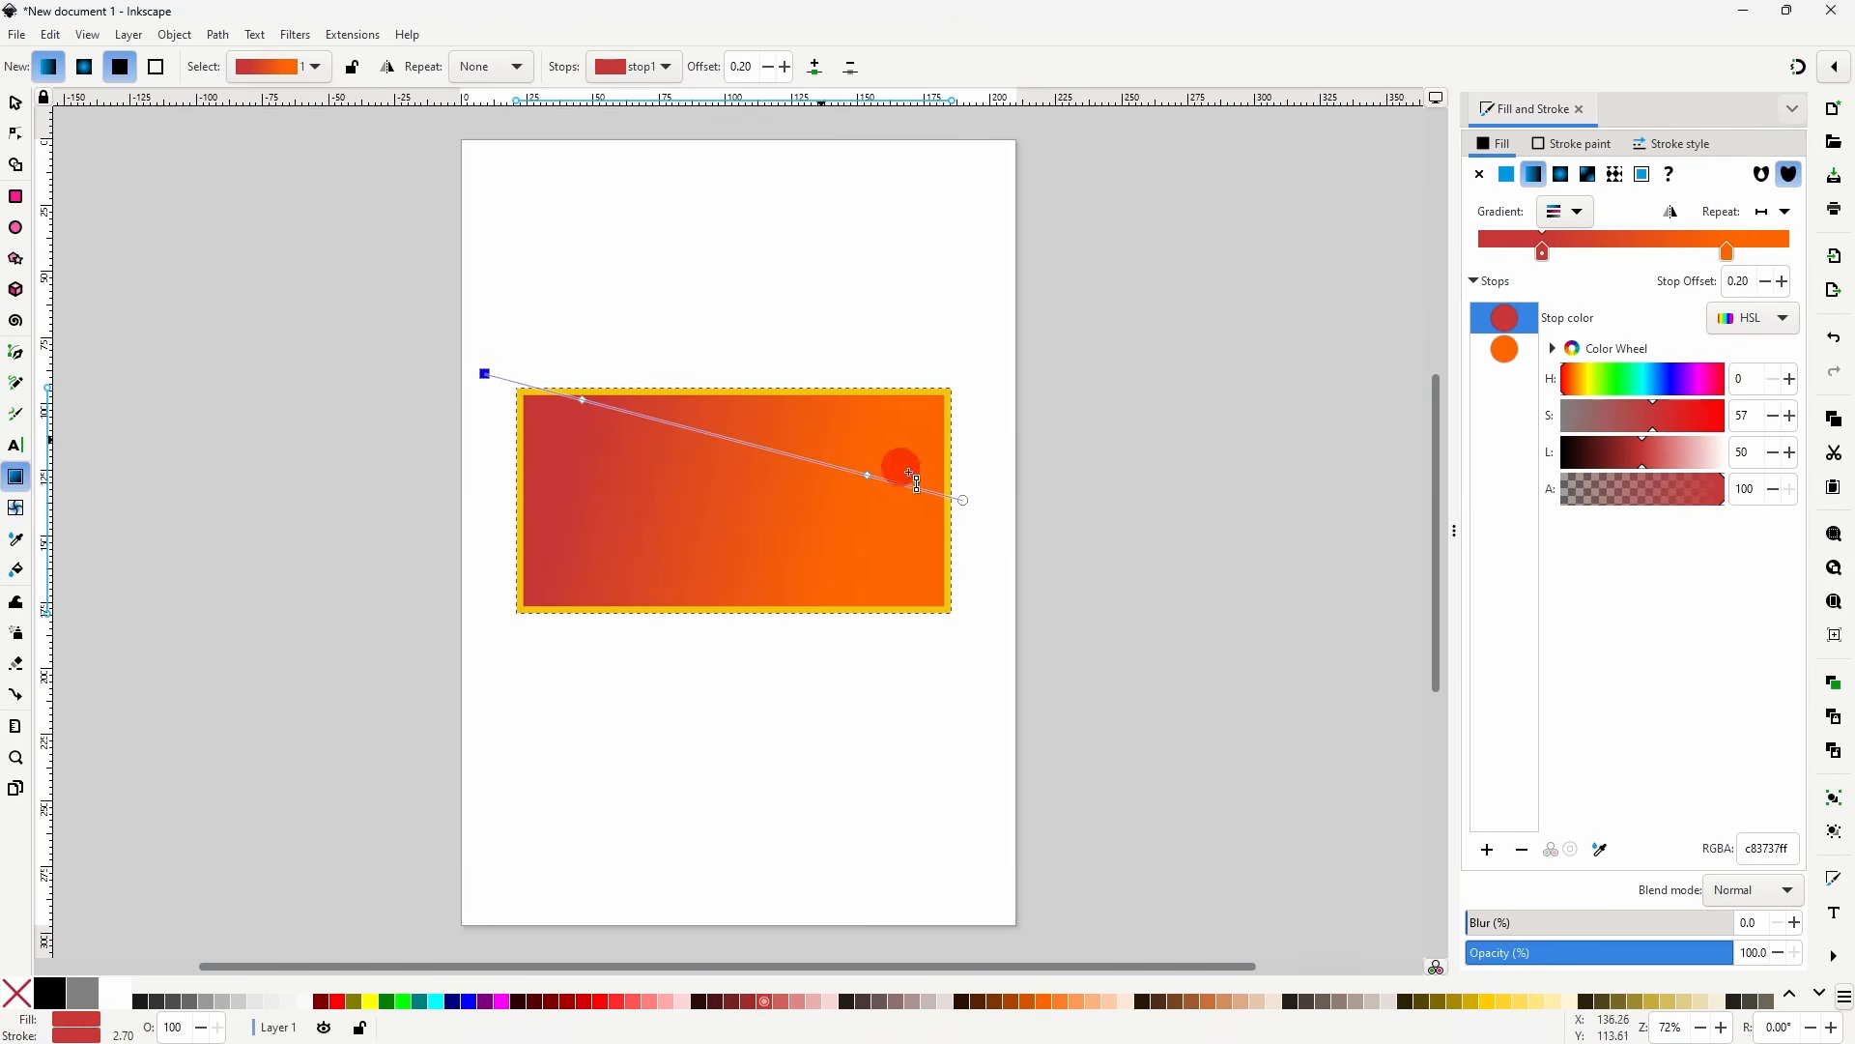
pyautogui.moveTo(969, 501); pyautogui.dragTo(893, 556)
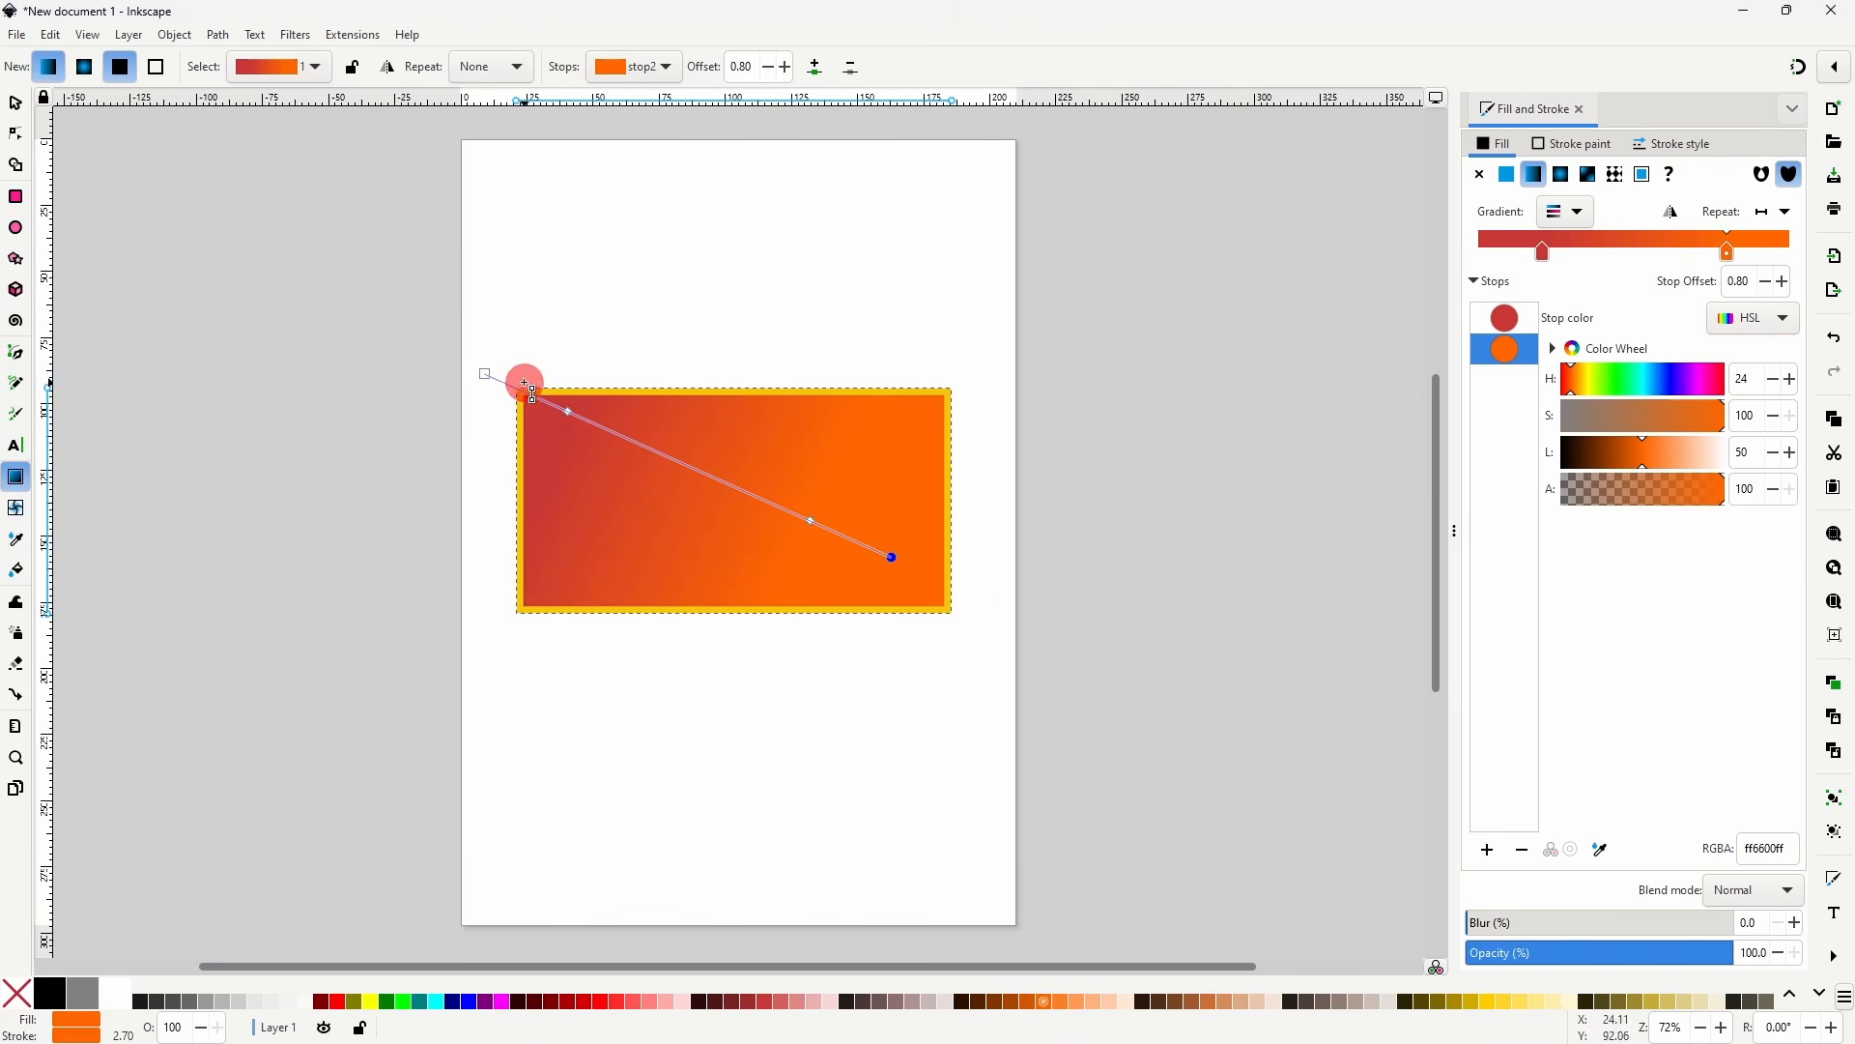
pyautogui.moveTo(488, 384); pyautogui.dragTo(634, 474)
pyautogui.moveTo(894, 557); pyautogui.dragTo(875, 551)
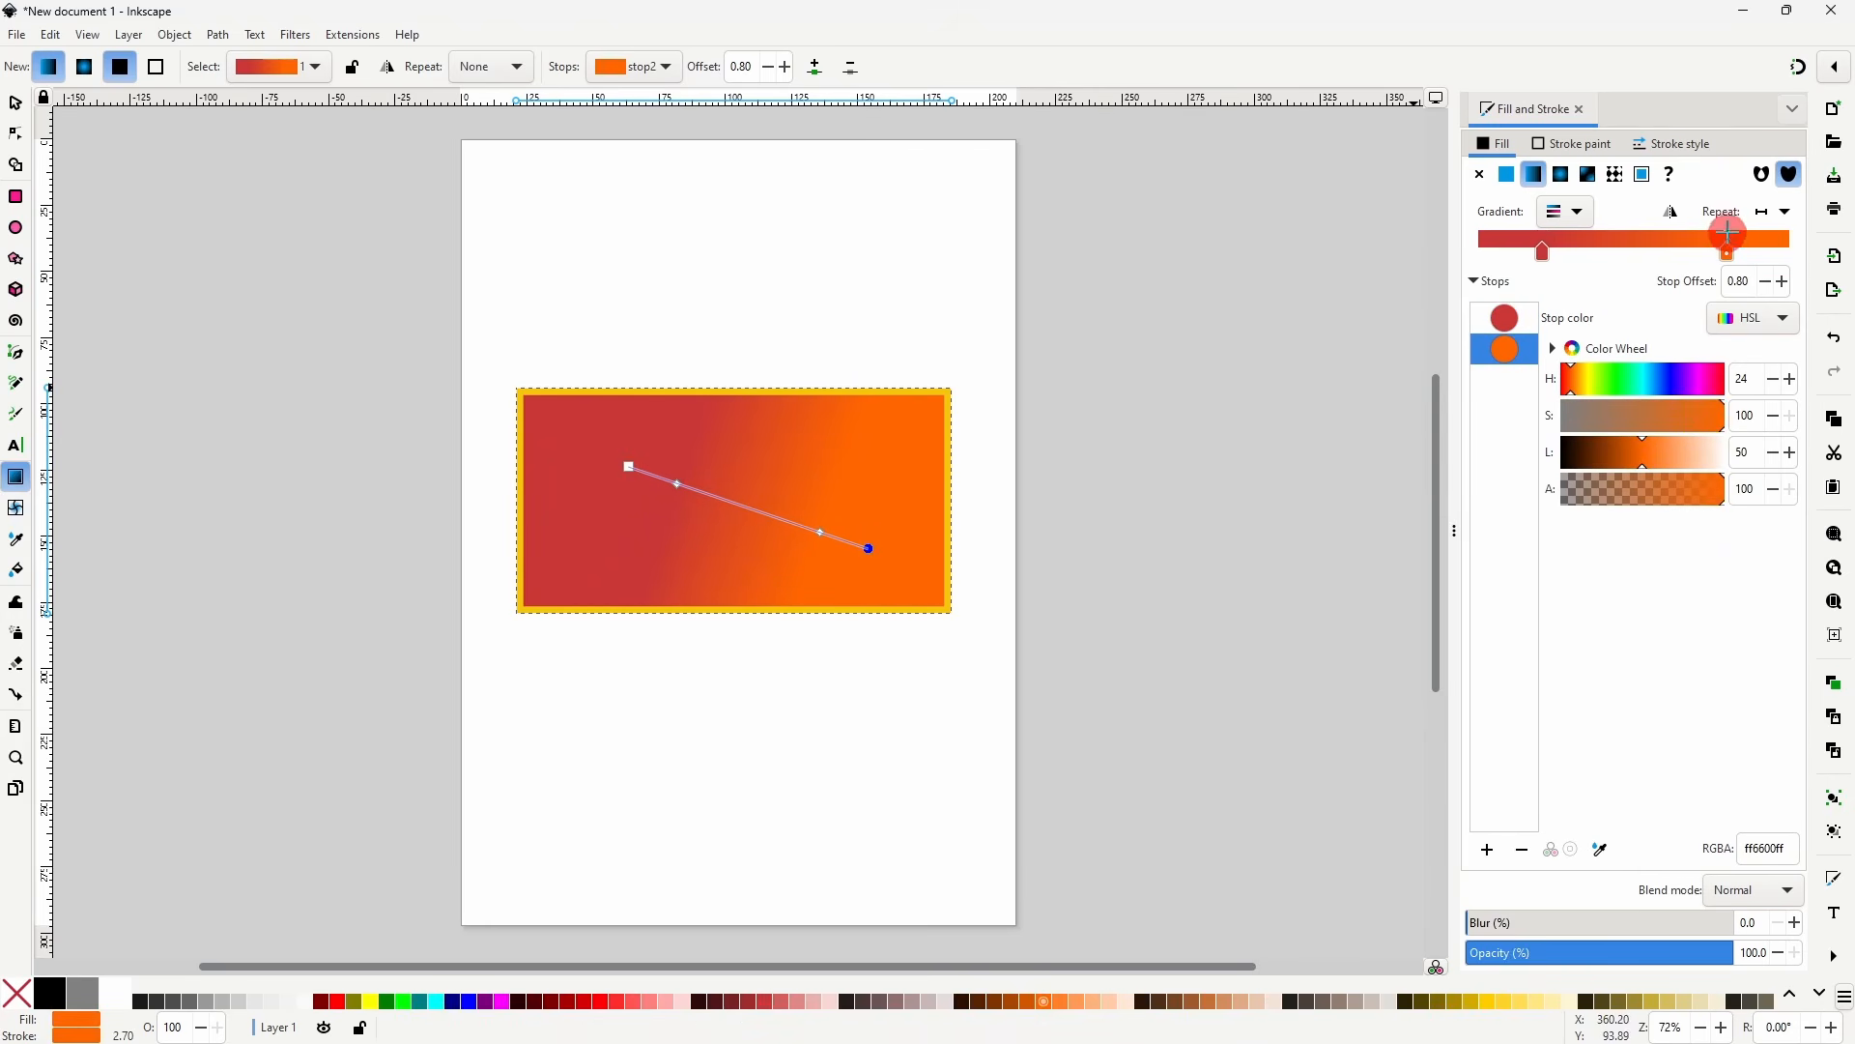
# - Try the Direct and Reflected repeats on the tilted red-orange gradient, return to None, and reverse its direction twice
pyautogui.click(1776, 212)
pyautogui.click(1795, 269)
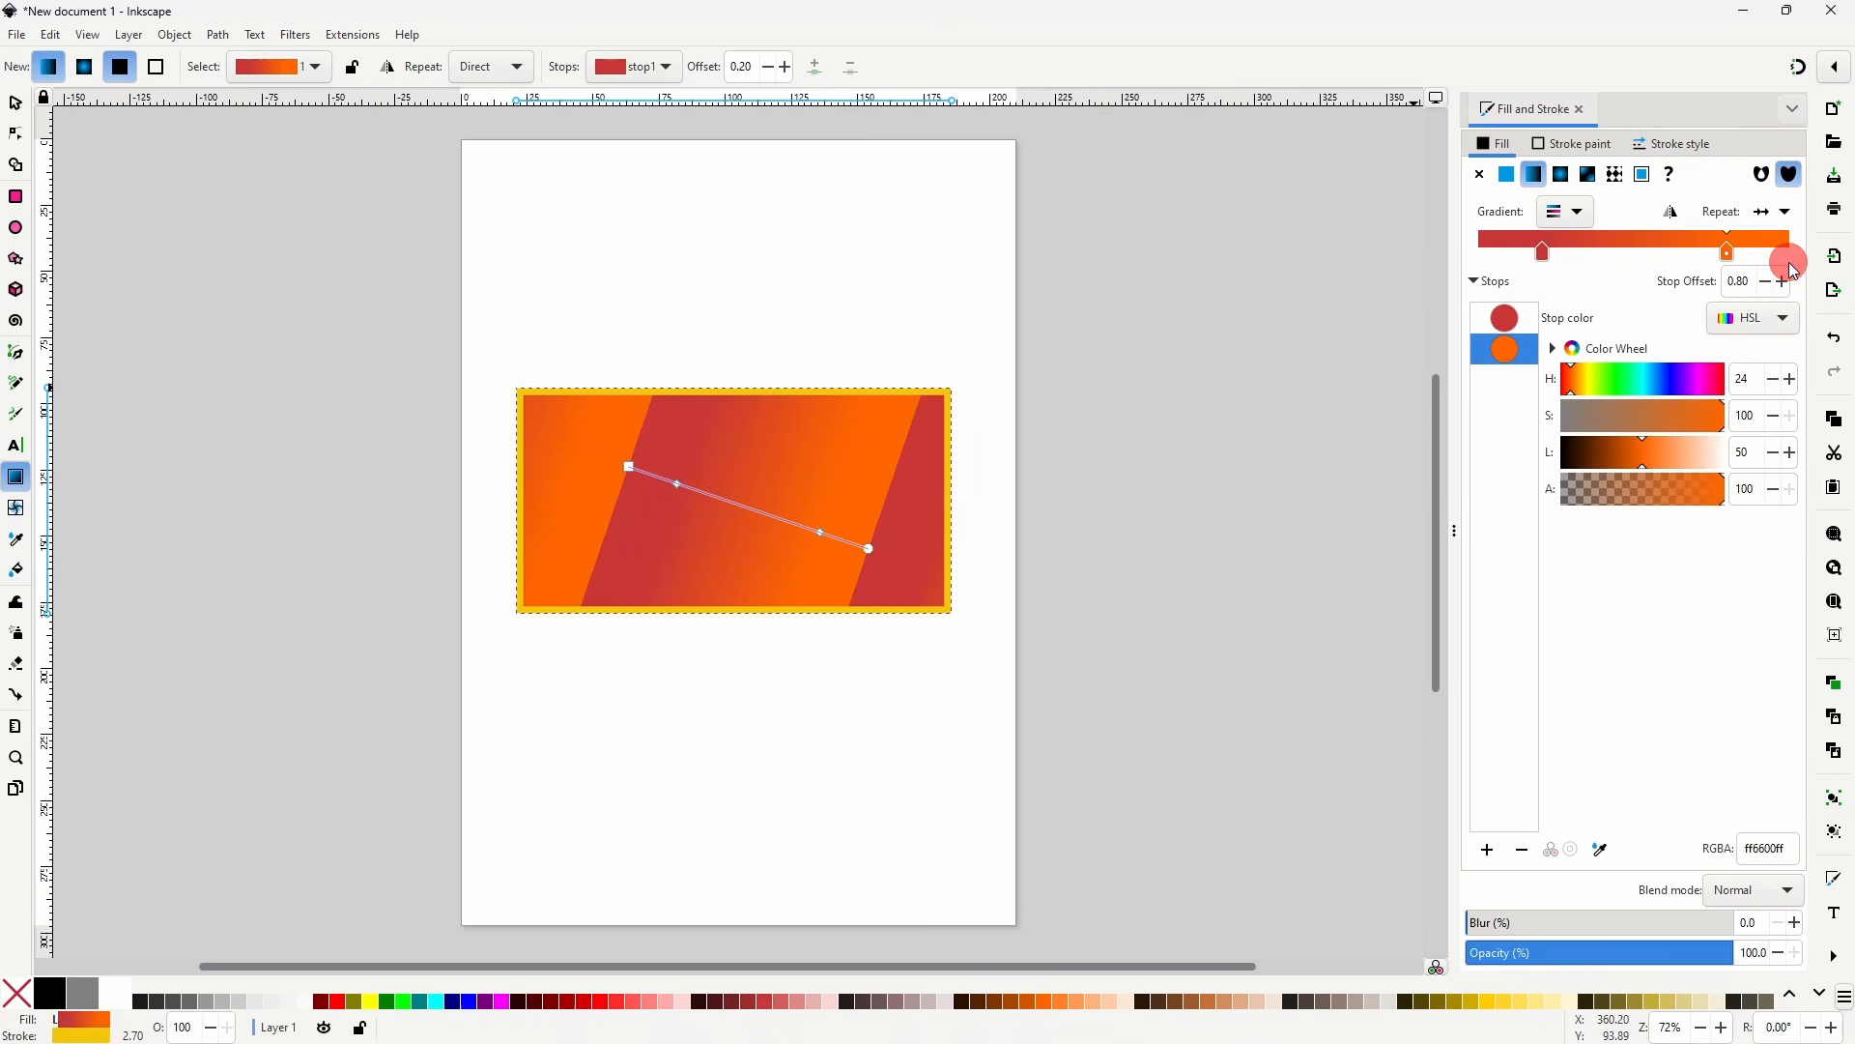
pyautogui.click(1778, 215)
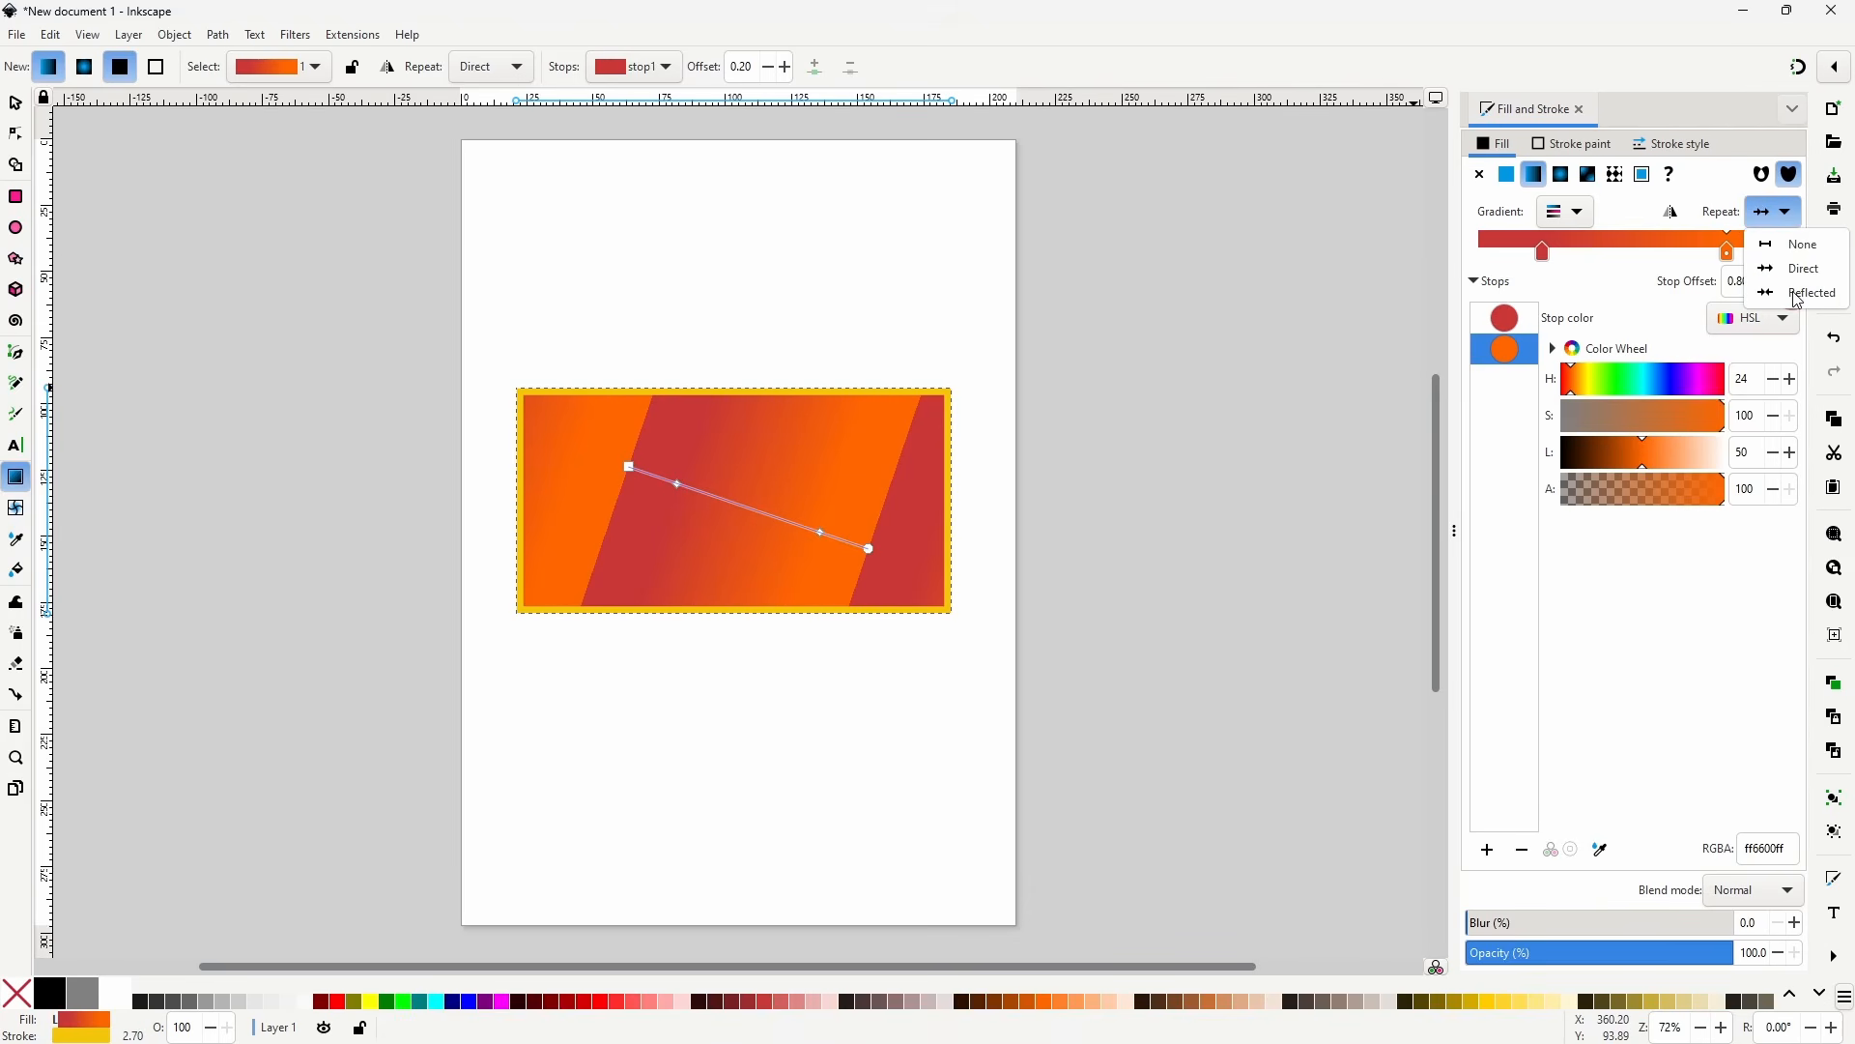
pyautogui.click(1804, 294)
pyautogui.click(1777, 213)
pyautogui.click(1795, 247)
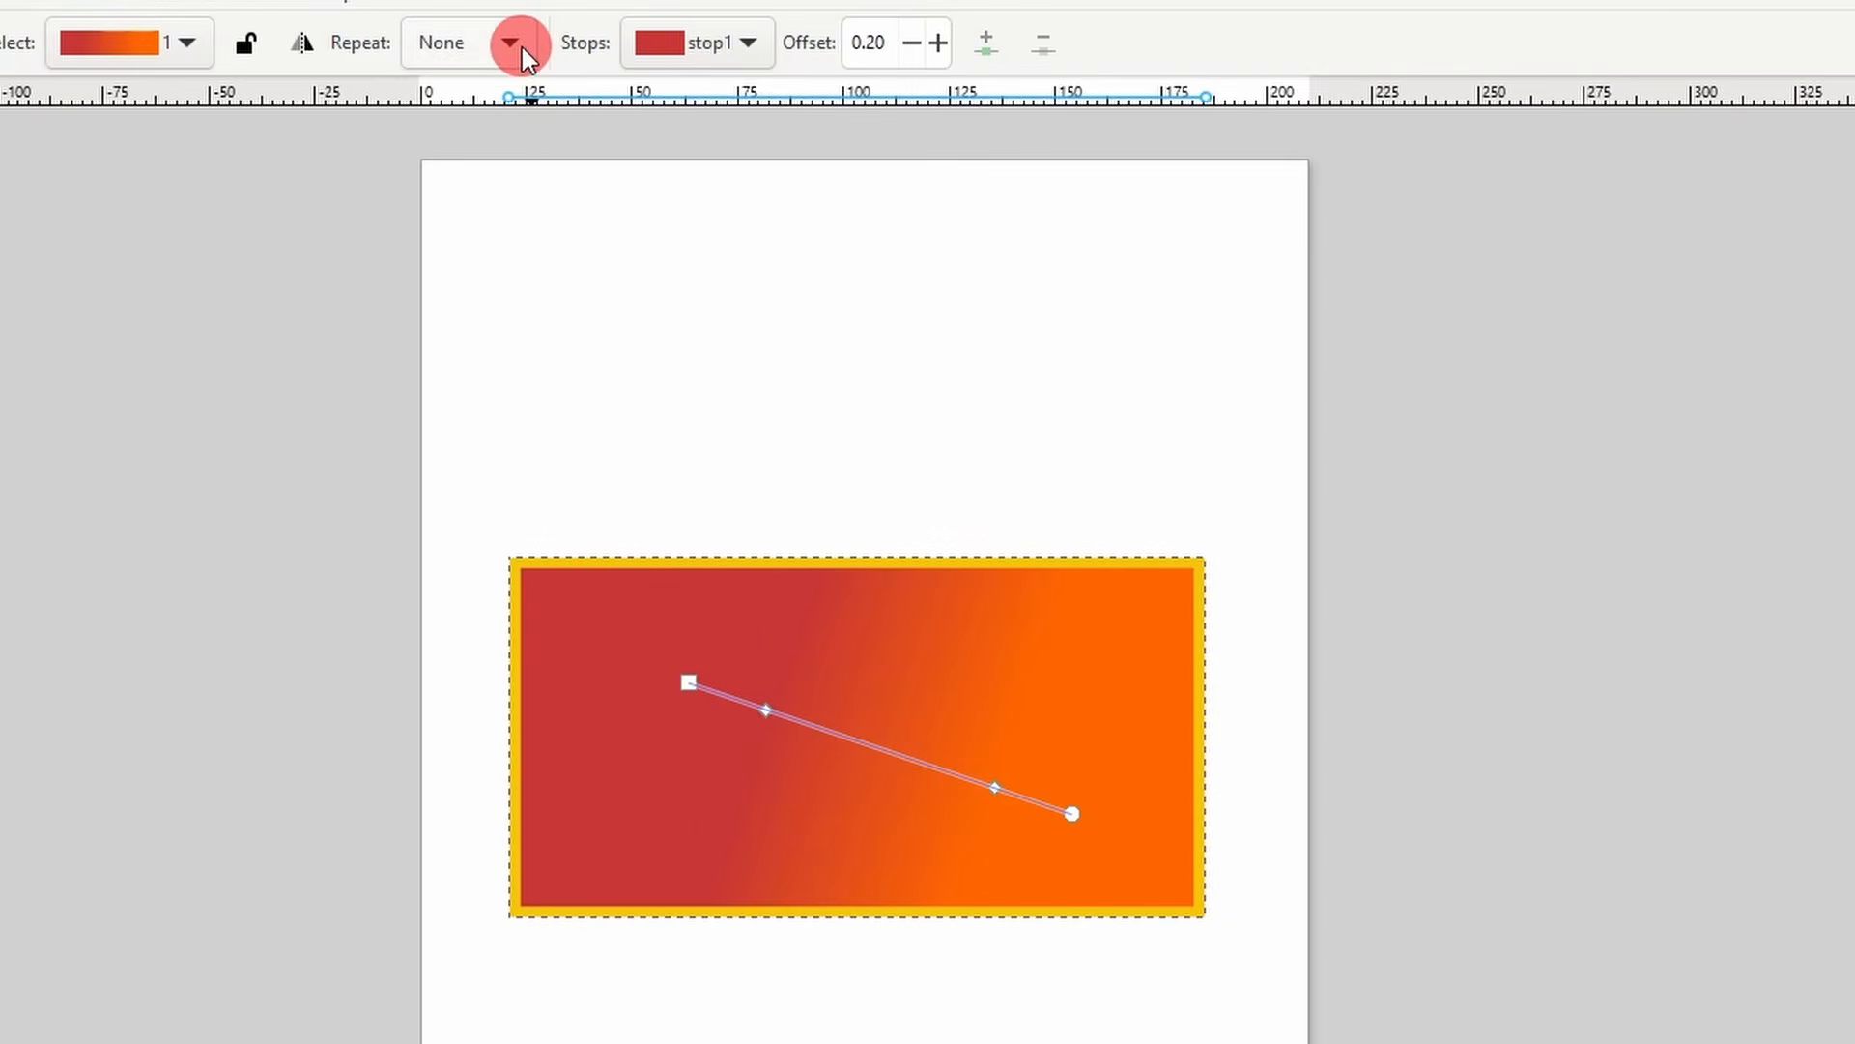
pyautogui.click(303, 43)
pyautogui.click(302, 44)
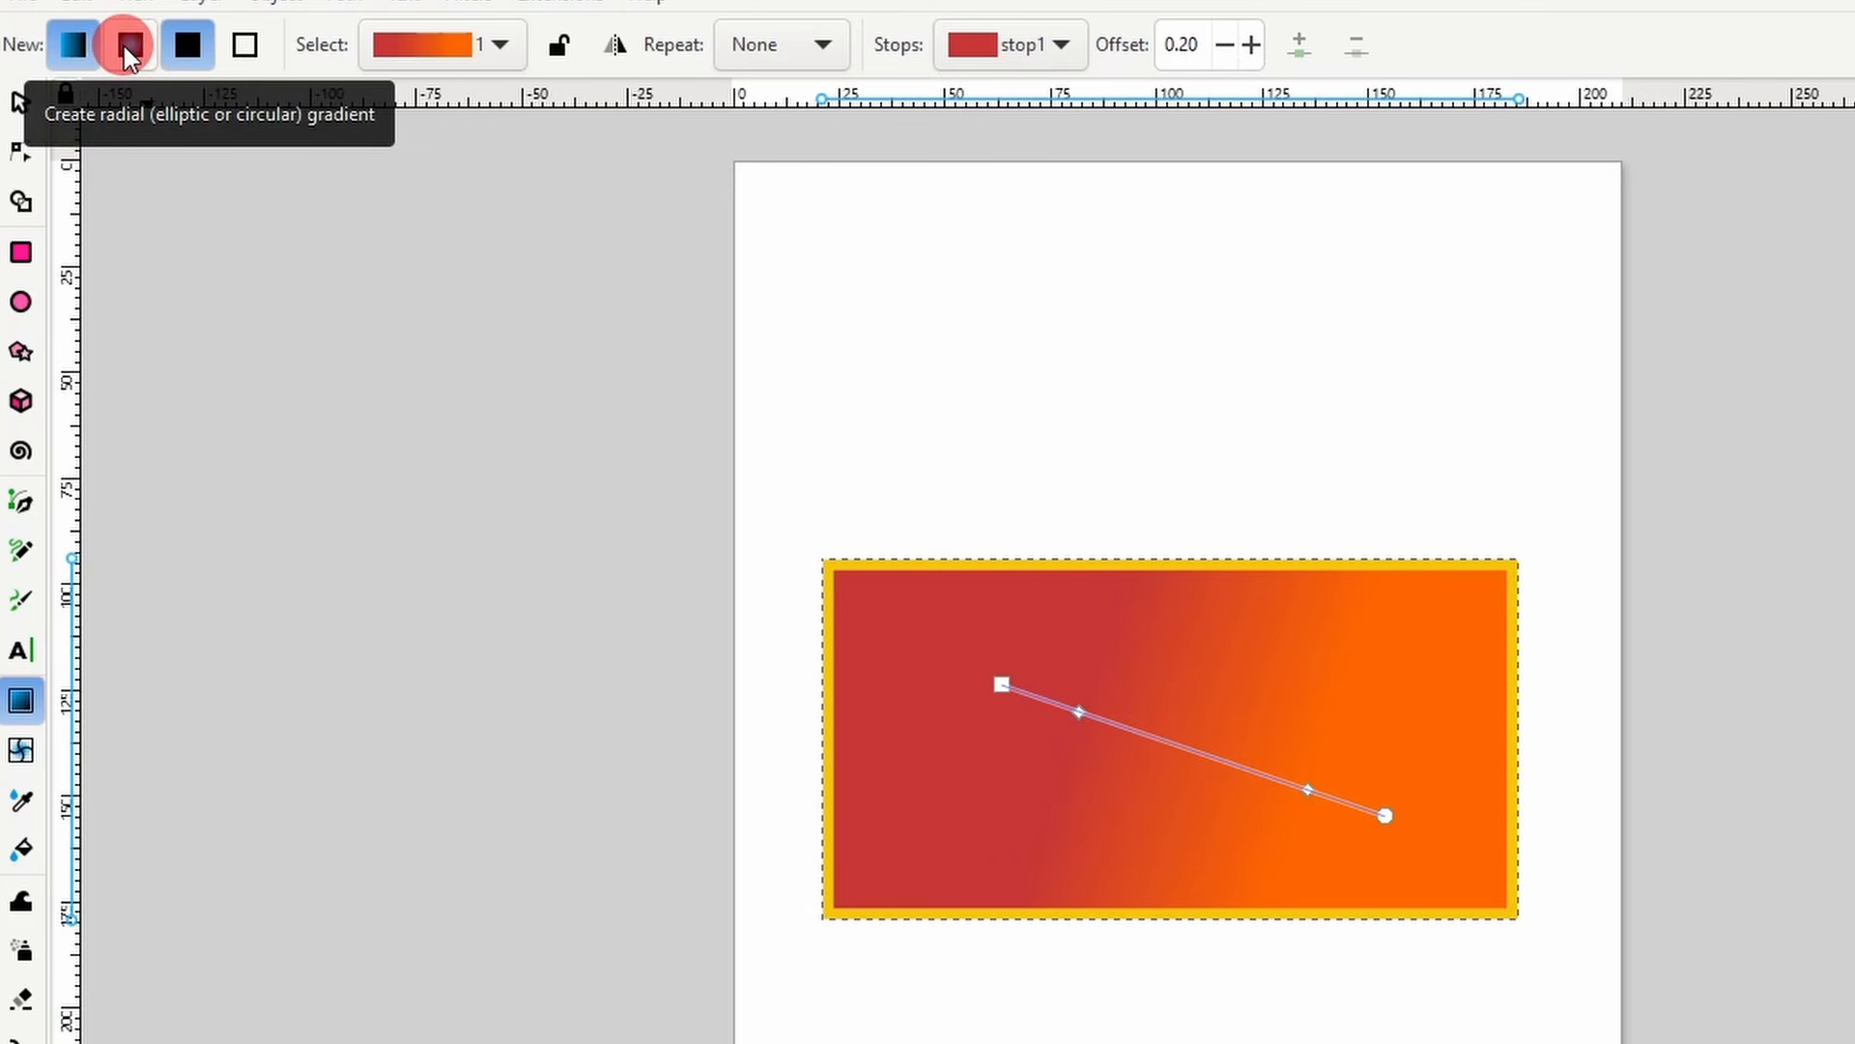
# - Give the rectangle a radial gradient fill and recolour its outer stop blue (0000ff) and inner stop yellow (ffd42a)
pyautogui.click(124, 45)
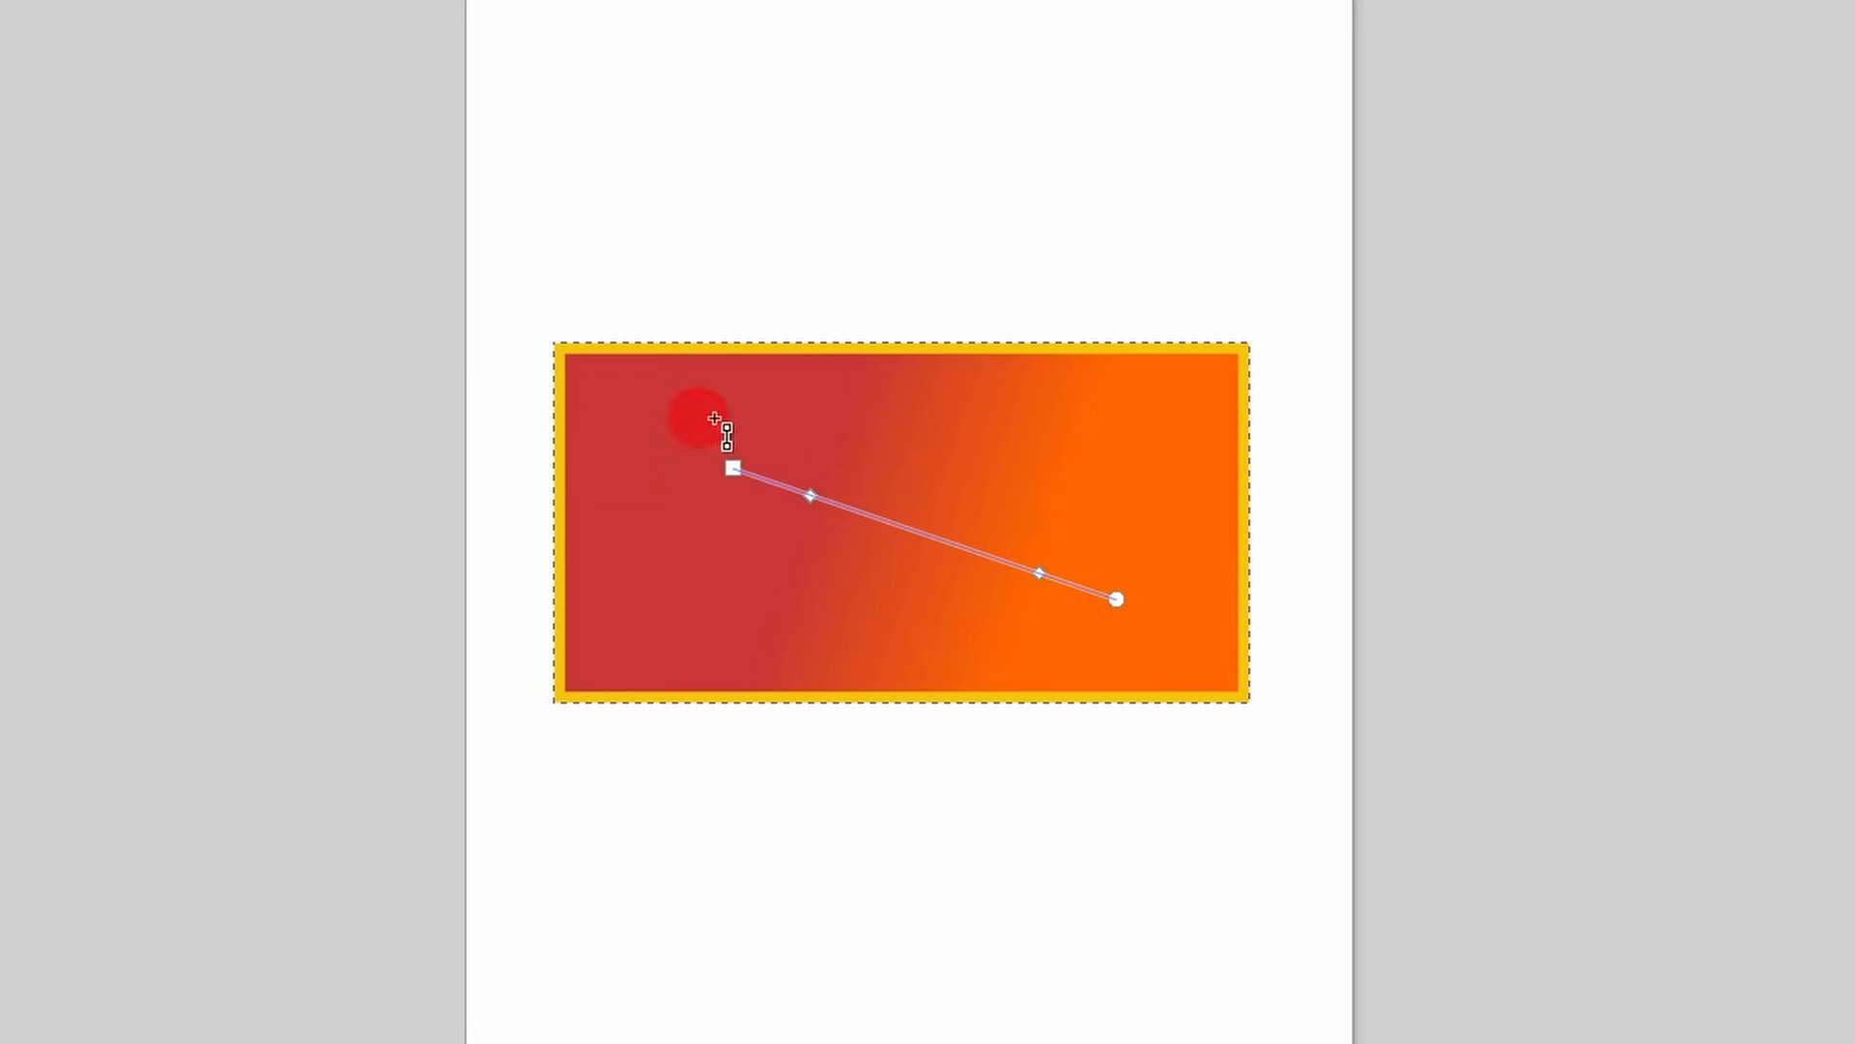
pyautogui.doubleClick(962, 493)
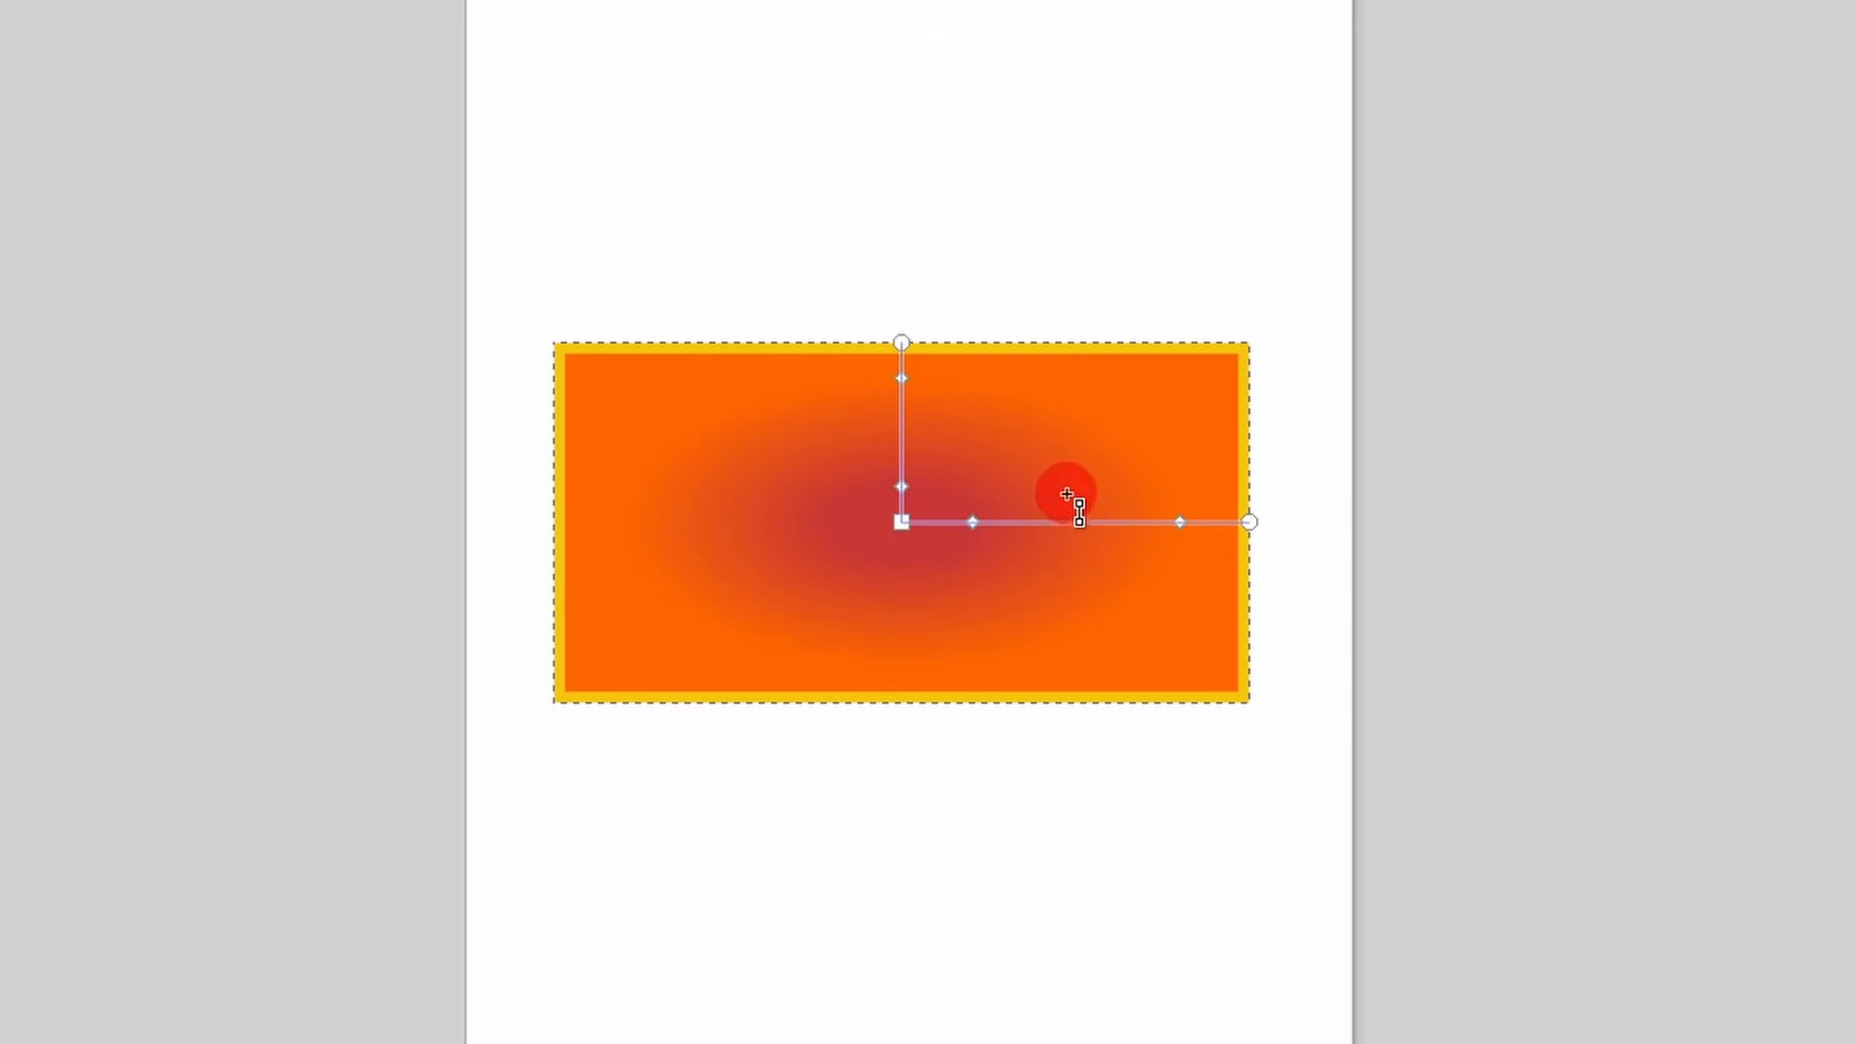
pyautogui.doubleClick(1178, 525)
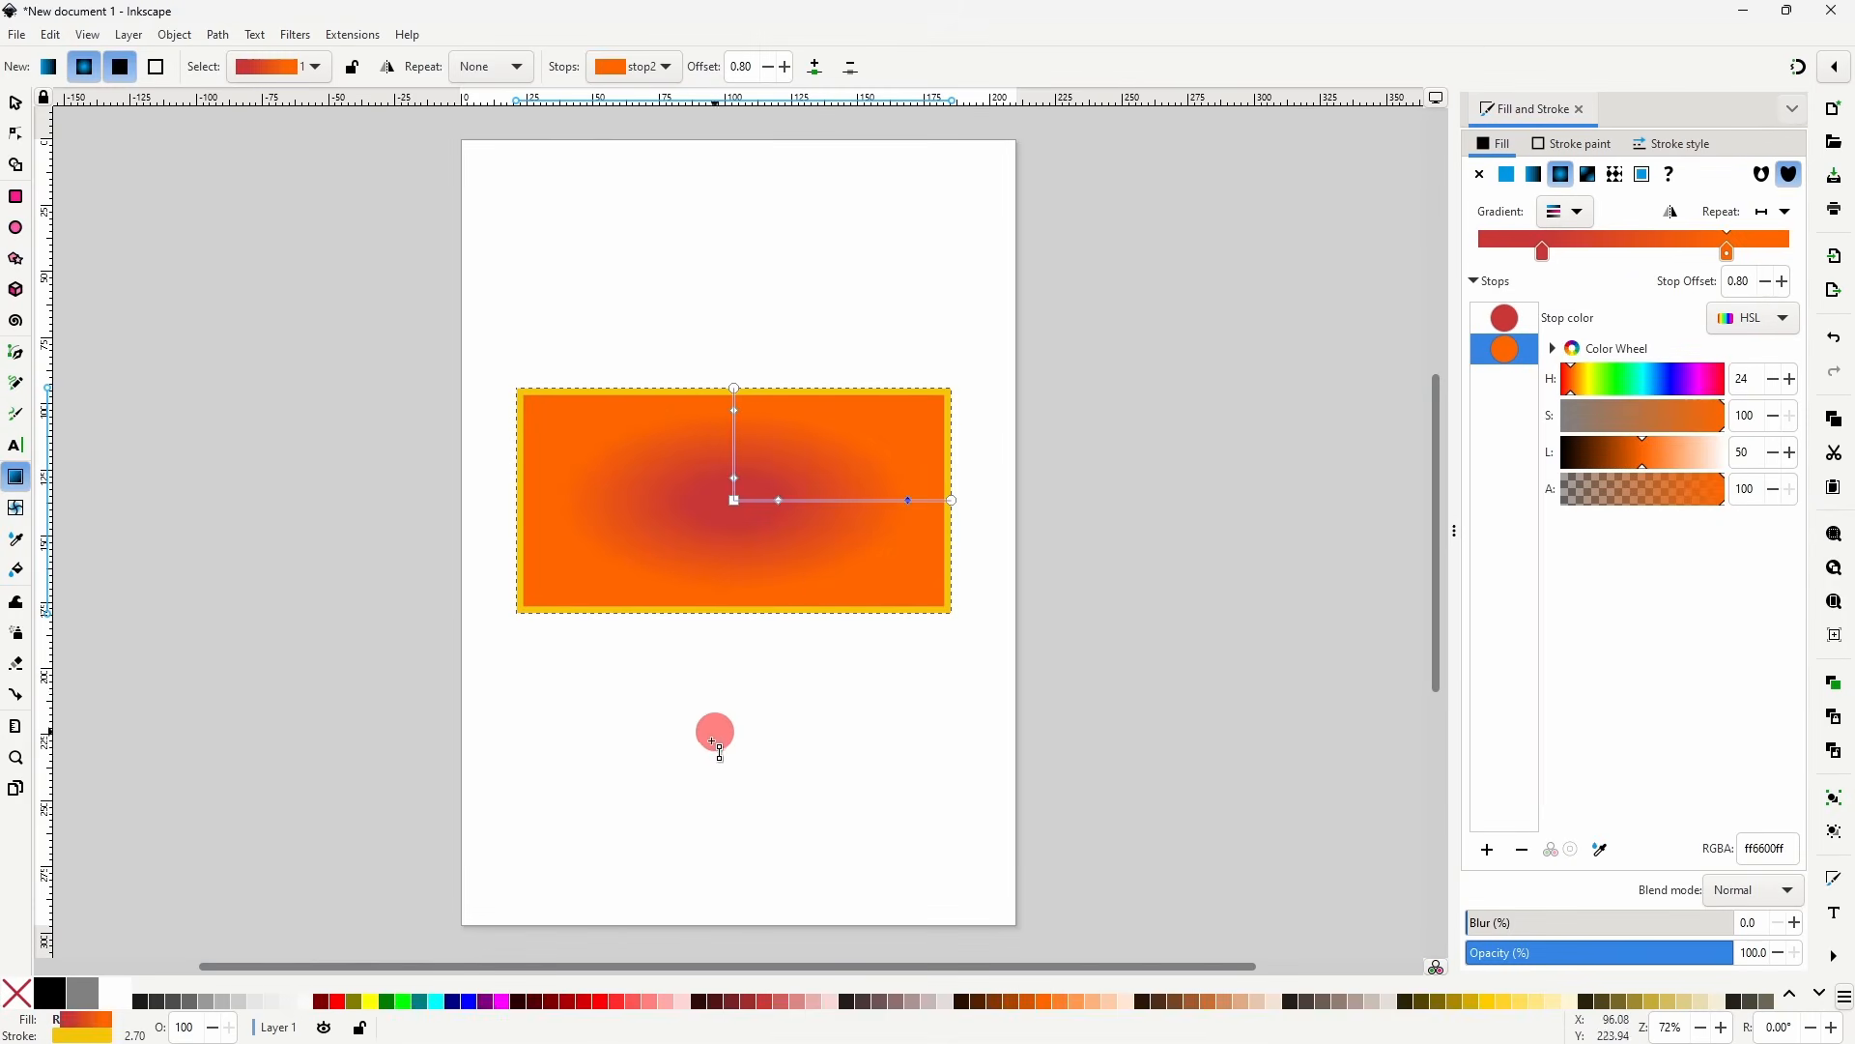
pyautogui.click(473, 1005)
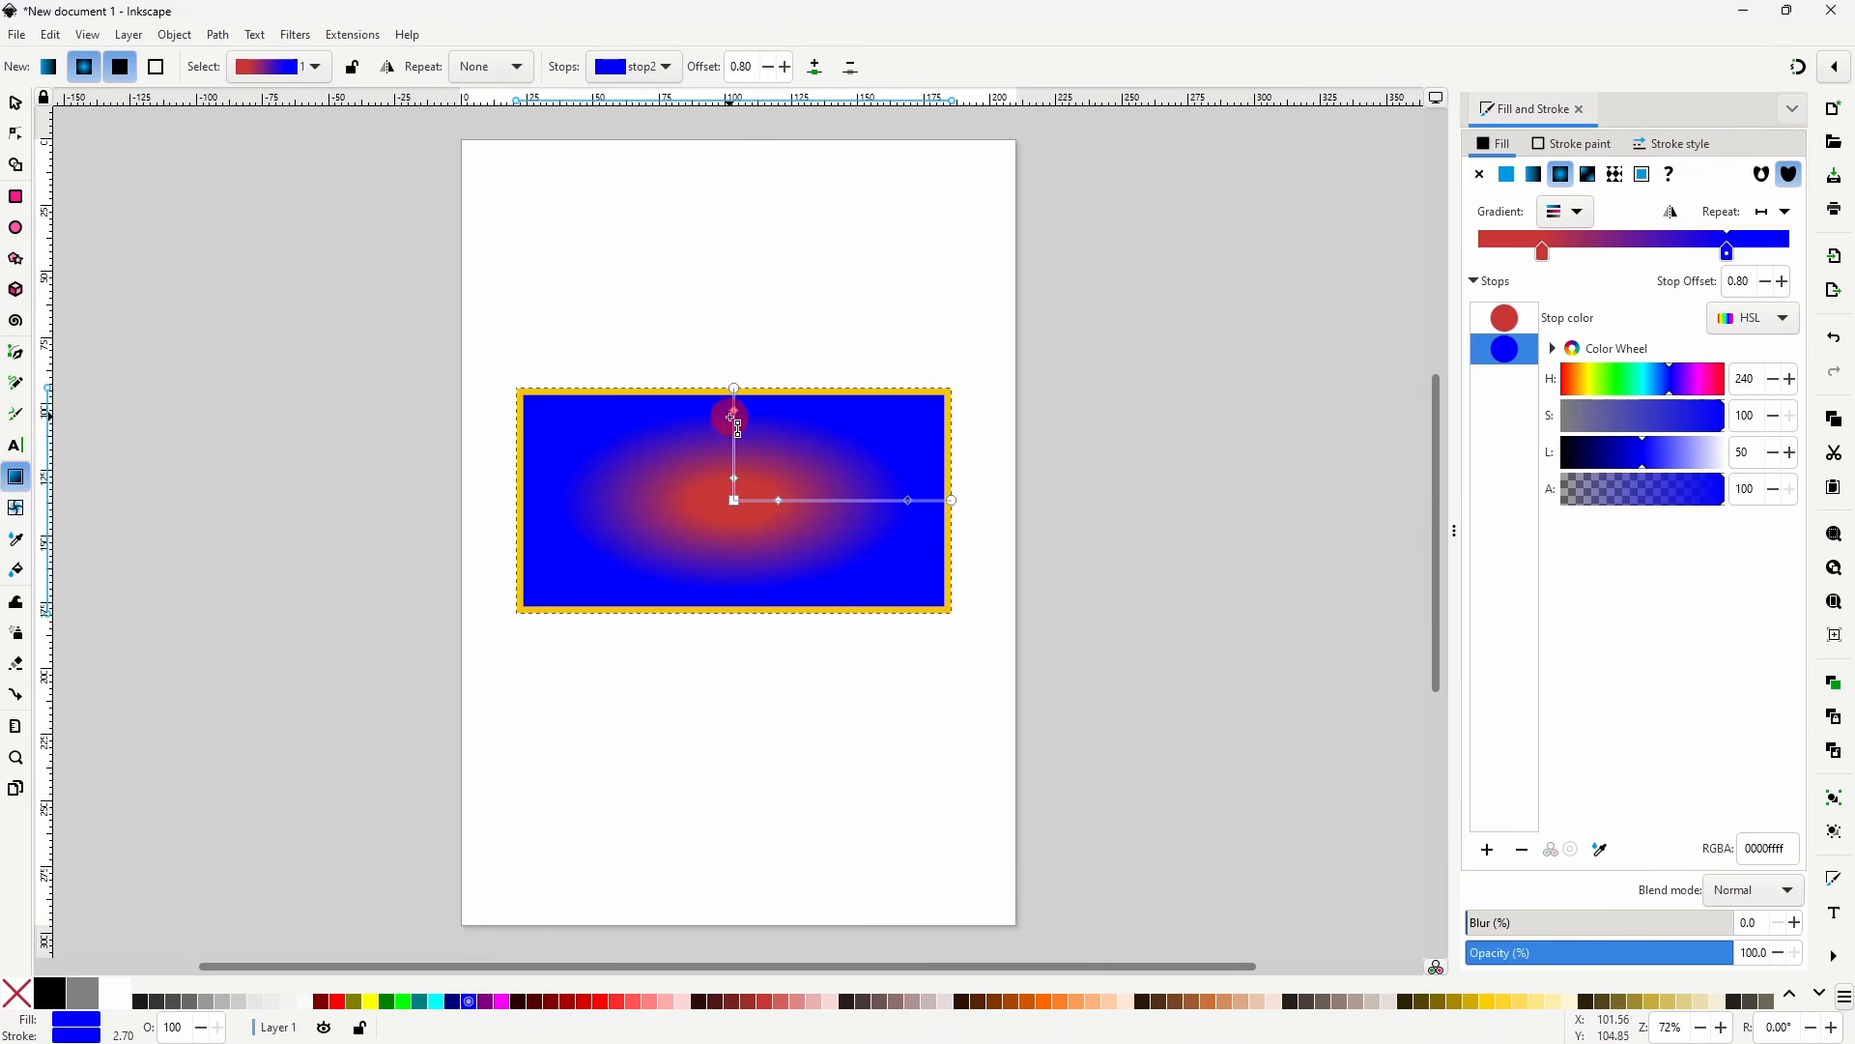
pyautogui.click(734, 478)
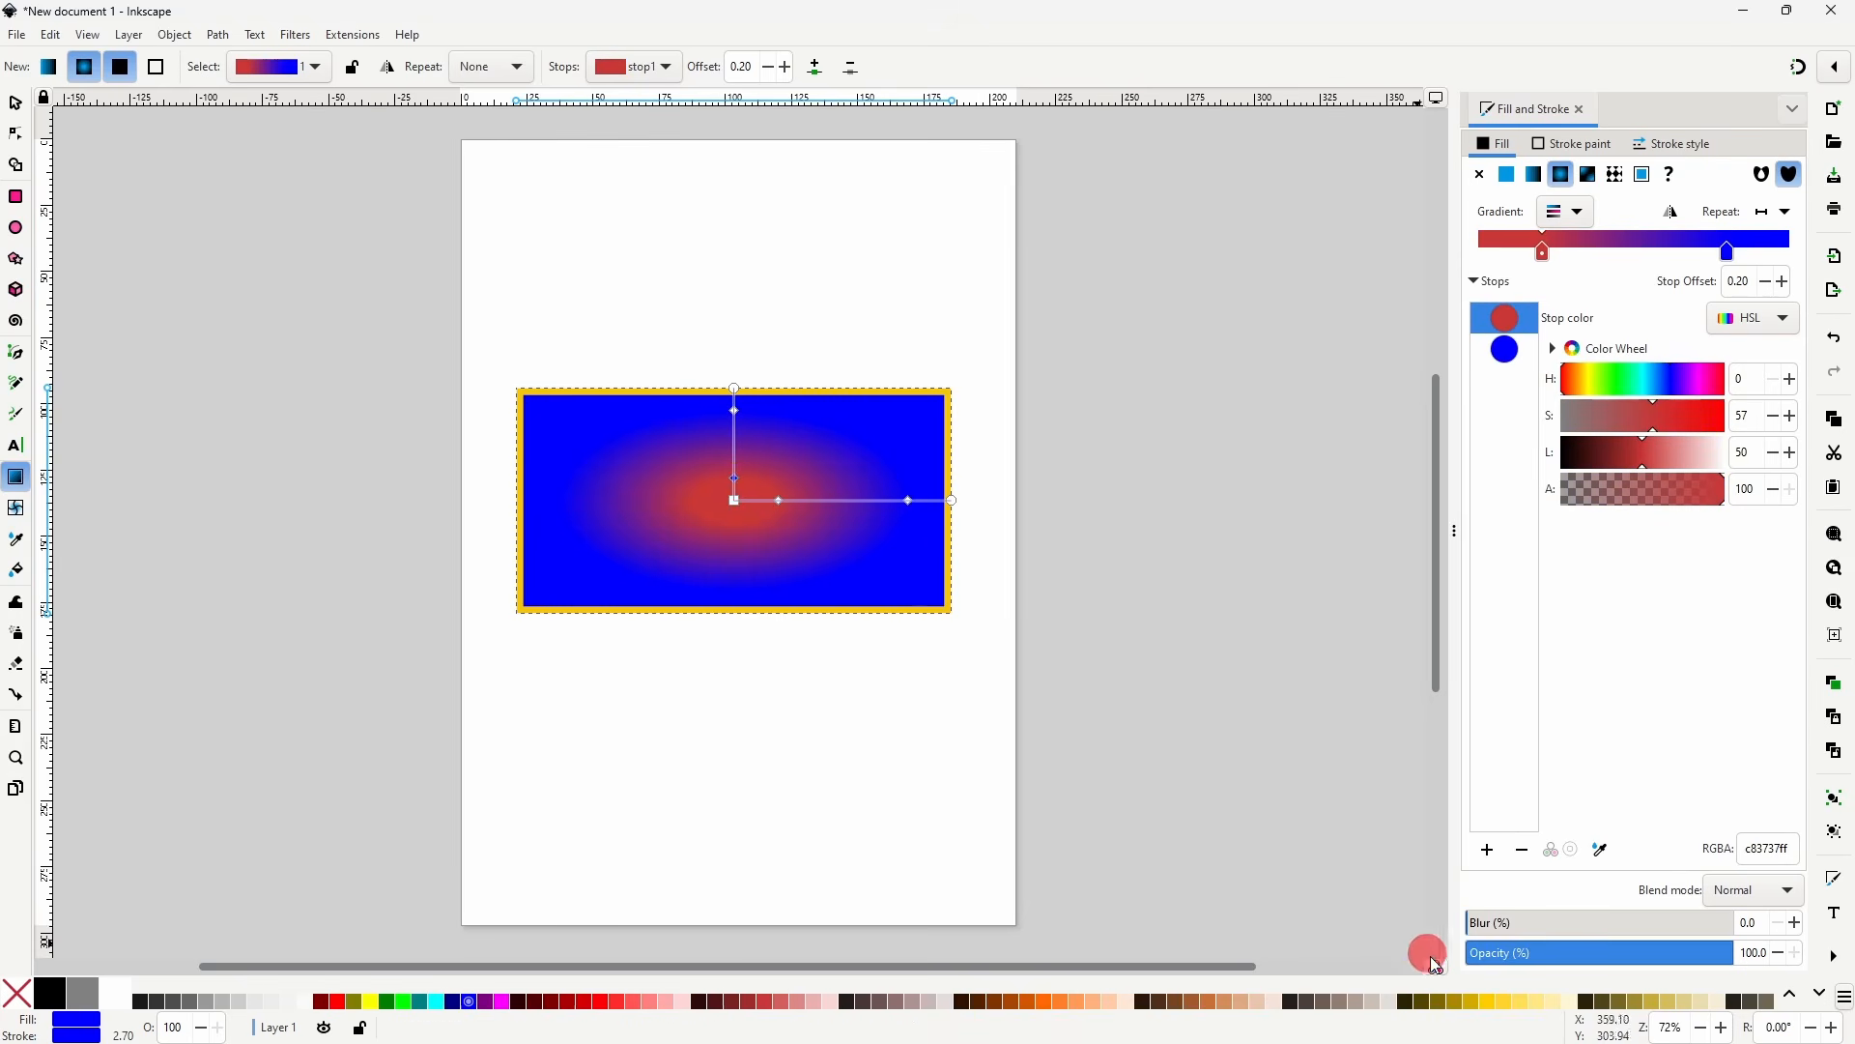
pyautogui.click(1505, 1002)
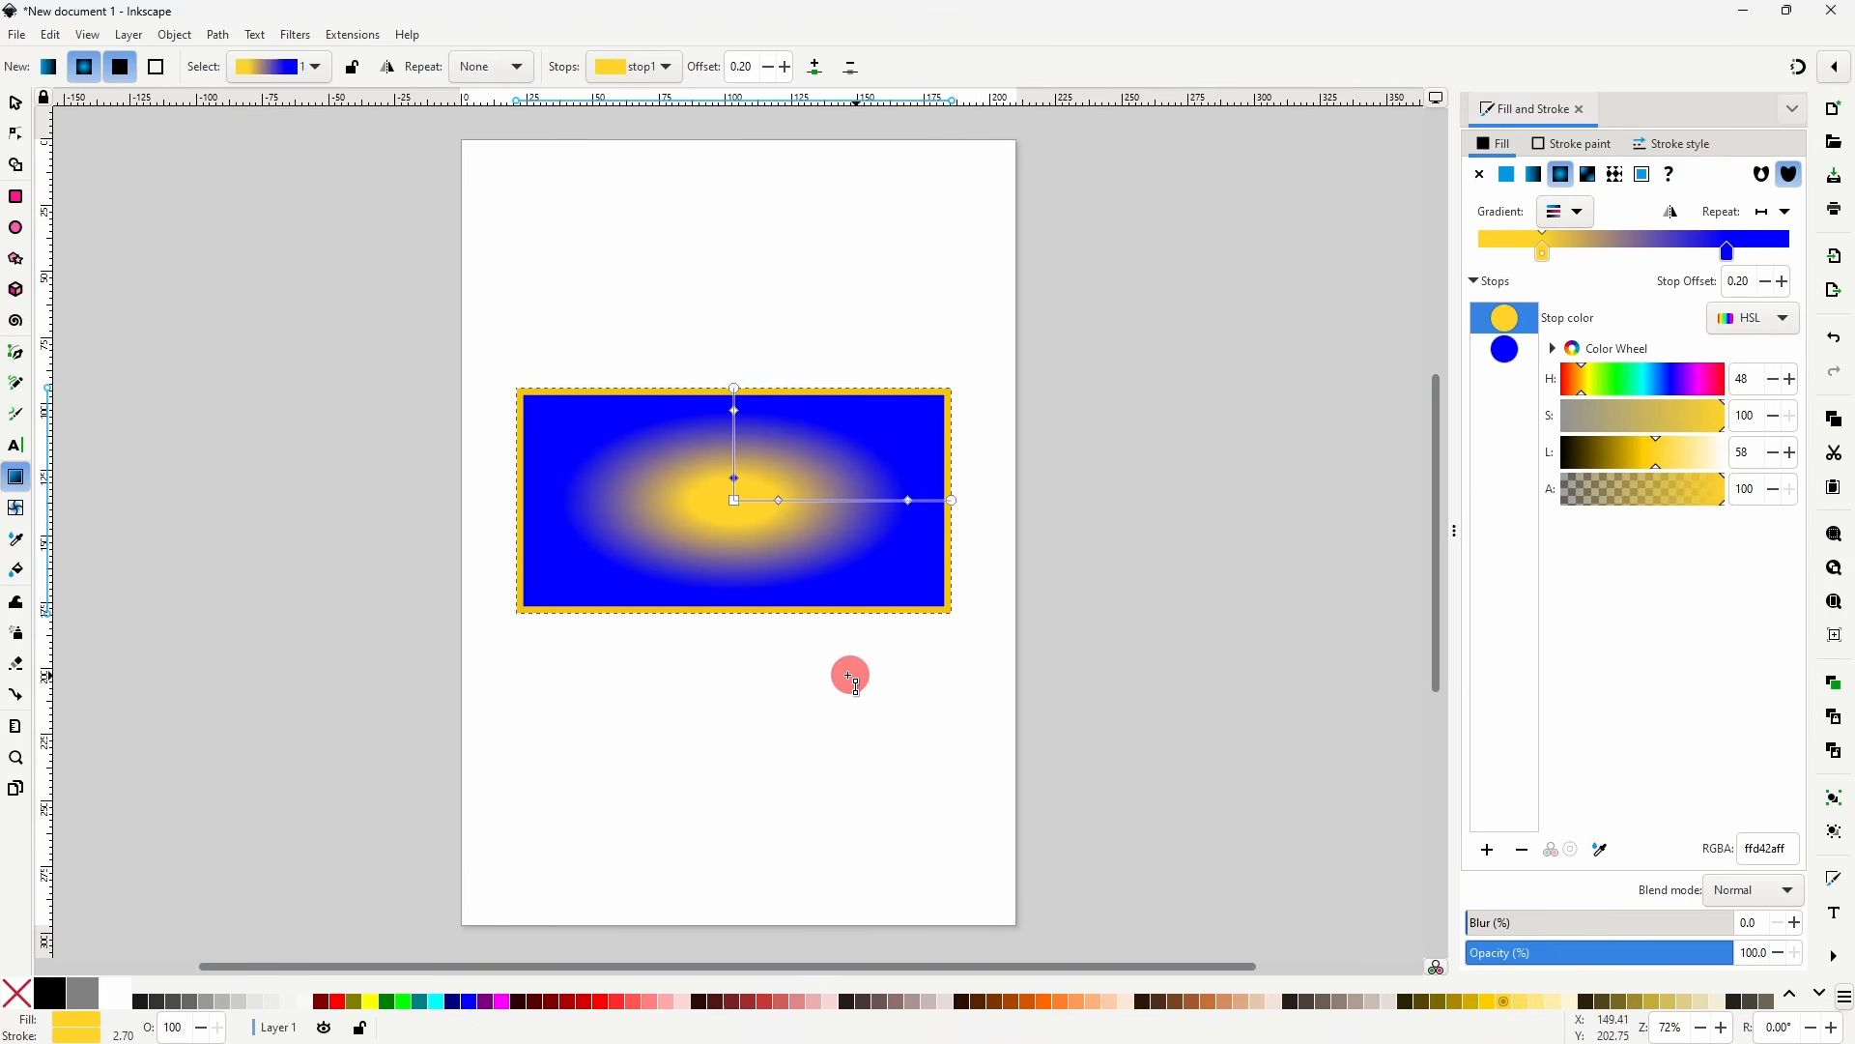
# - Move the radial gradient's blue outer stop to offset 0.83 and its yellow inner stop to offset 0.41
pyautogui.moveTo(909, 501)
pyautogui.mouseDown()
pyautogui.moveTo(816, 499)
pyautogui.moveTo(916, 502)
pyautogui.mouseUp()
pyautogui.moveTo(734, 478)
pyautogui.mouseDown()
pyautogui.moveTo(736, 436)
pyautogui.moveTo(736, 454)
pyautogui.mouseUp()
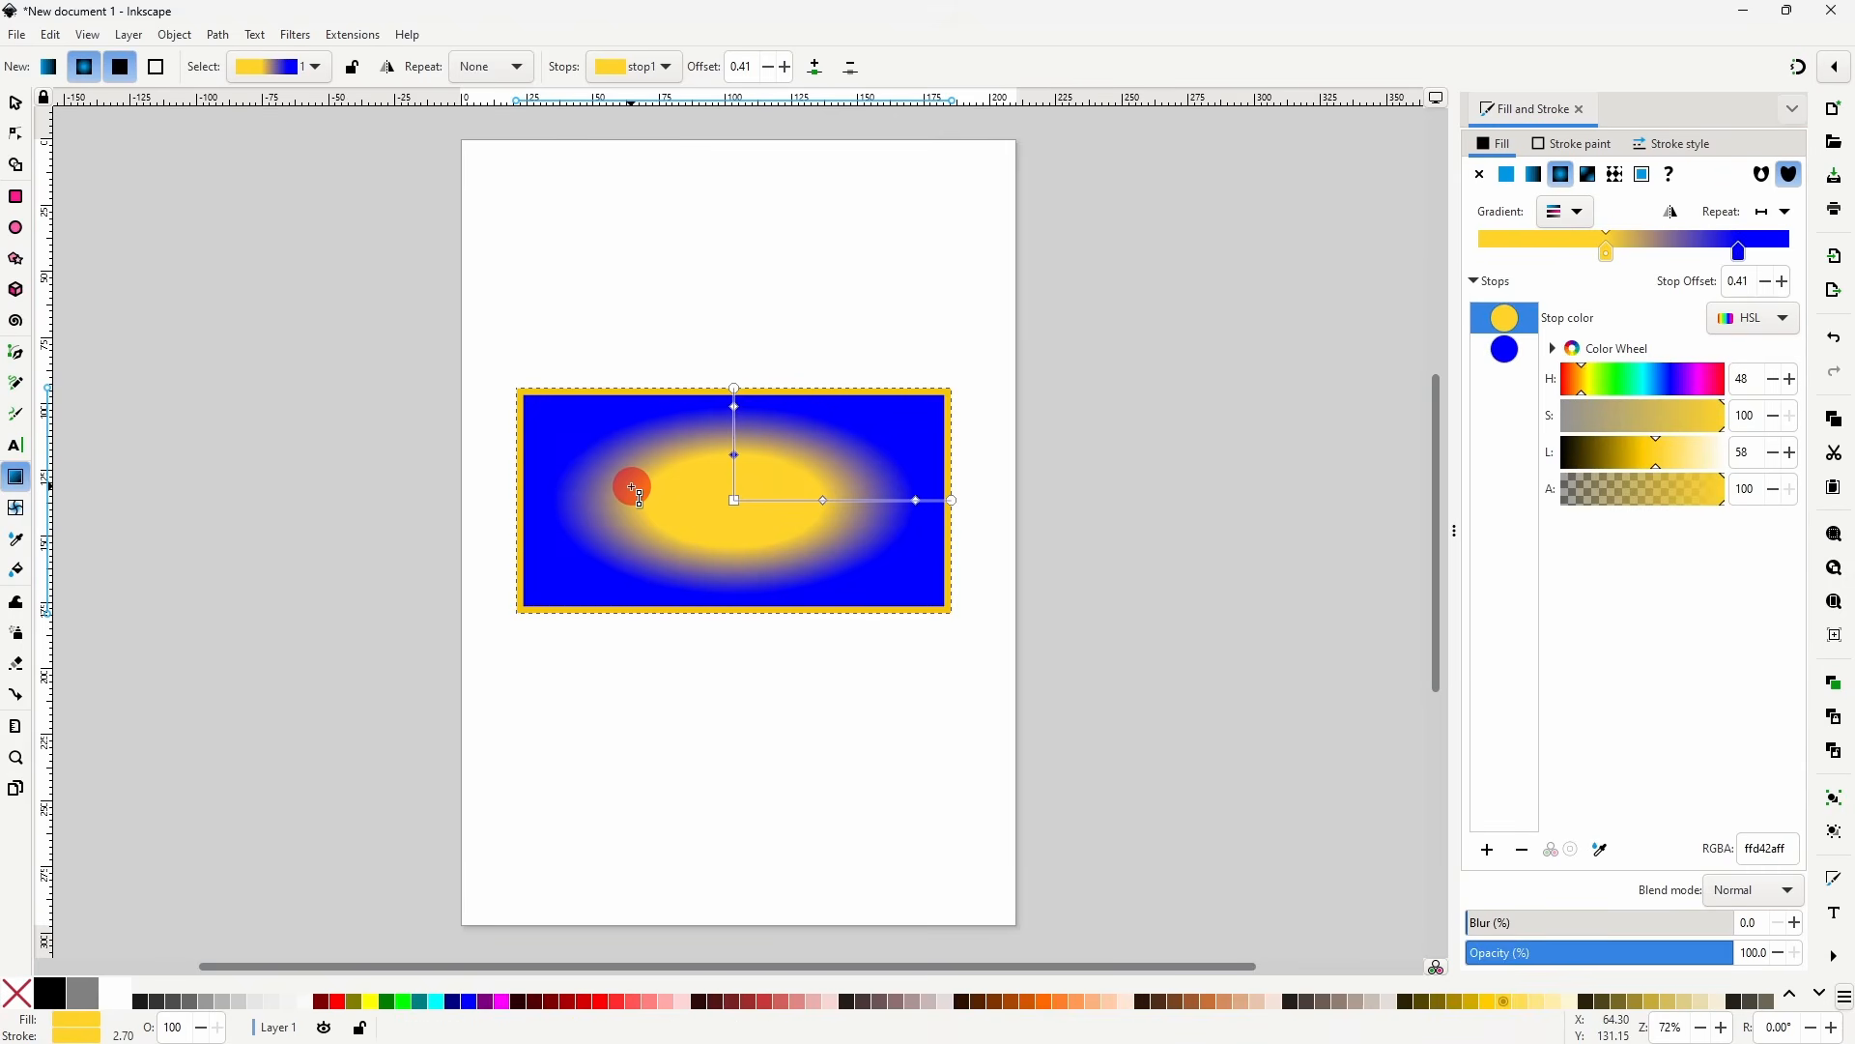
# - Recolour the radial gradient's outer stop to light red (ff5555) and stretch its horizontal handle beyond the rectangle's right edge
pyautogui.click(736, 387)
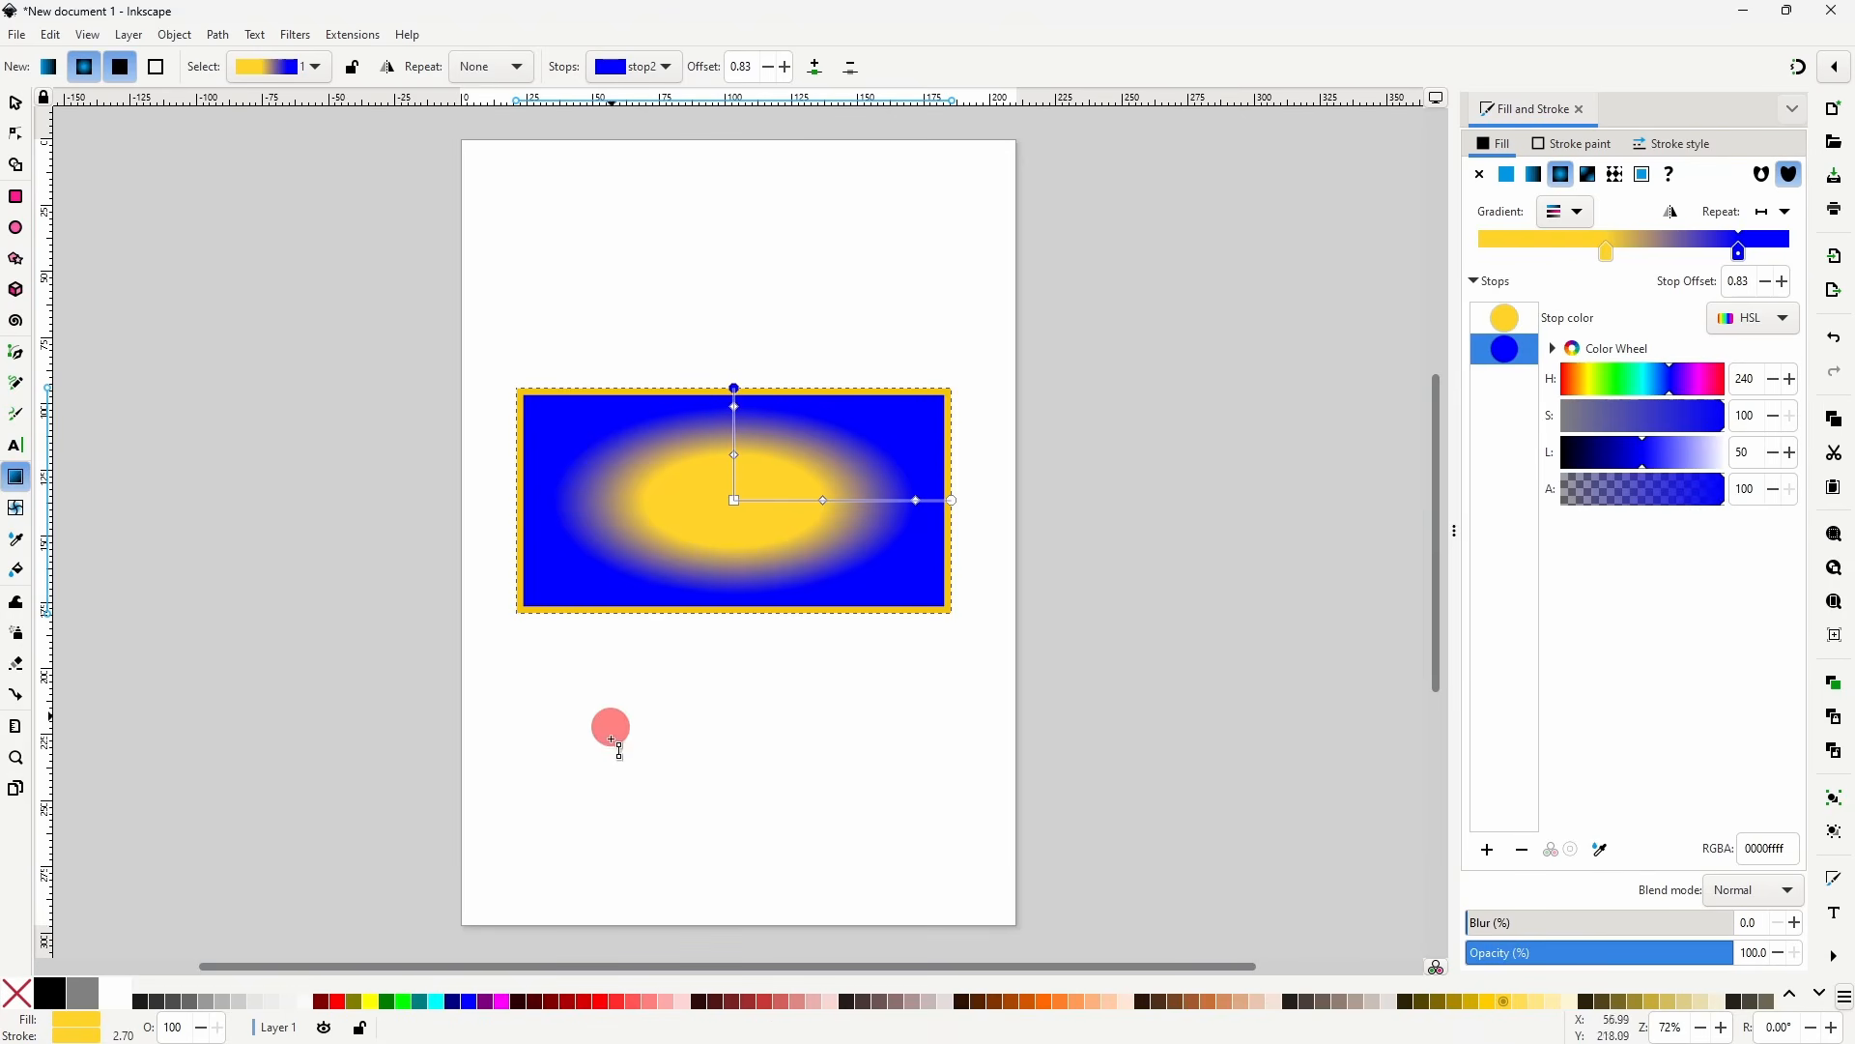
pyautogui.click(635, 1004)
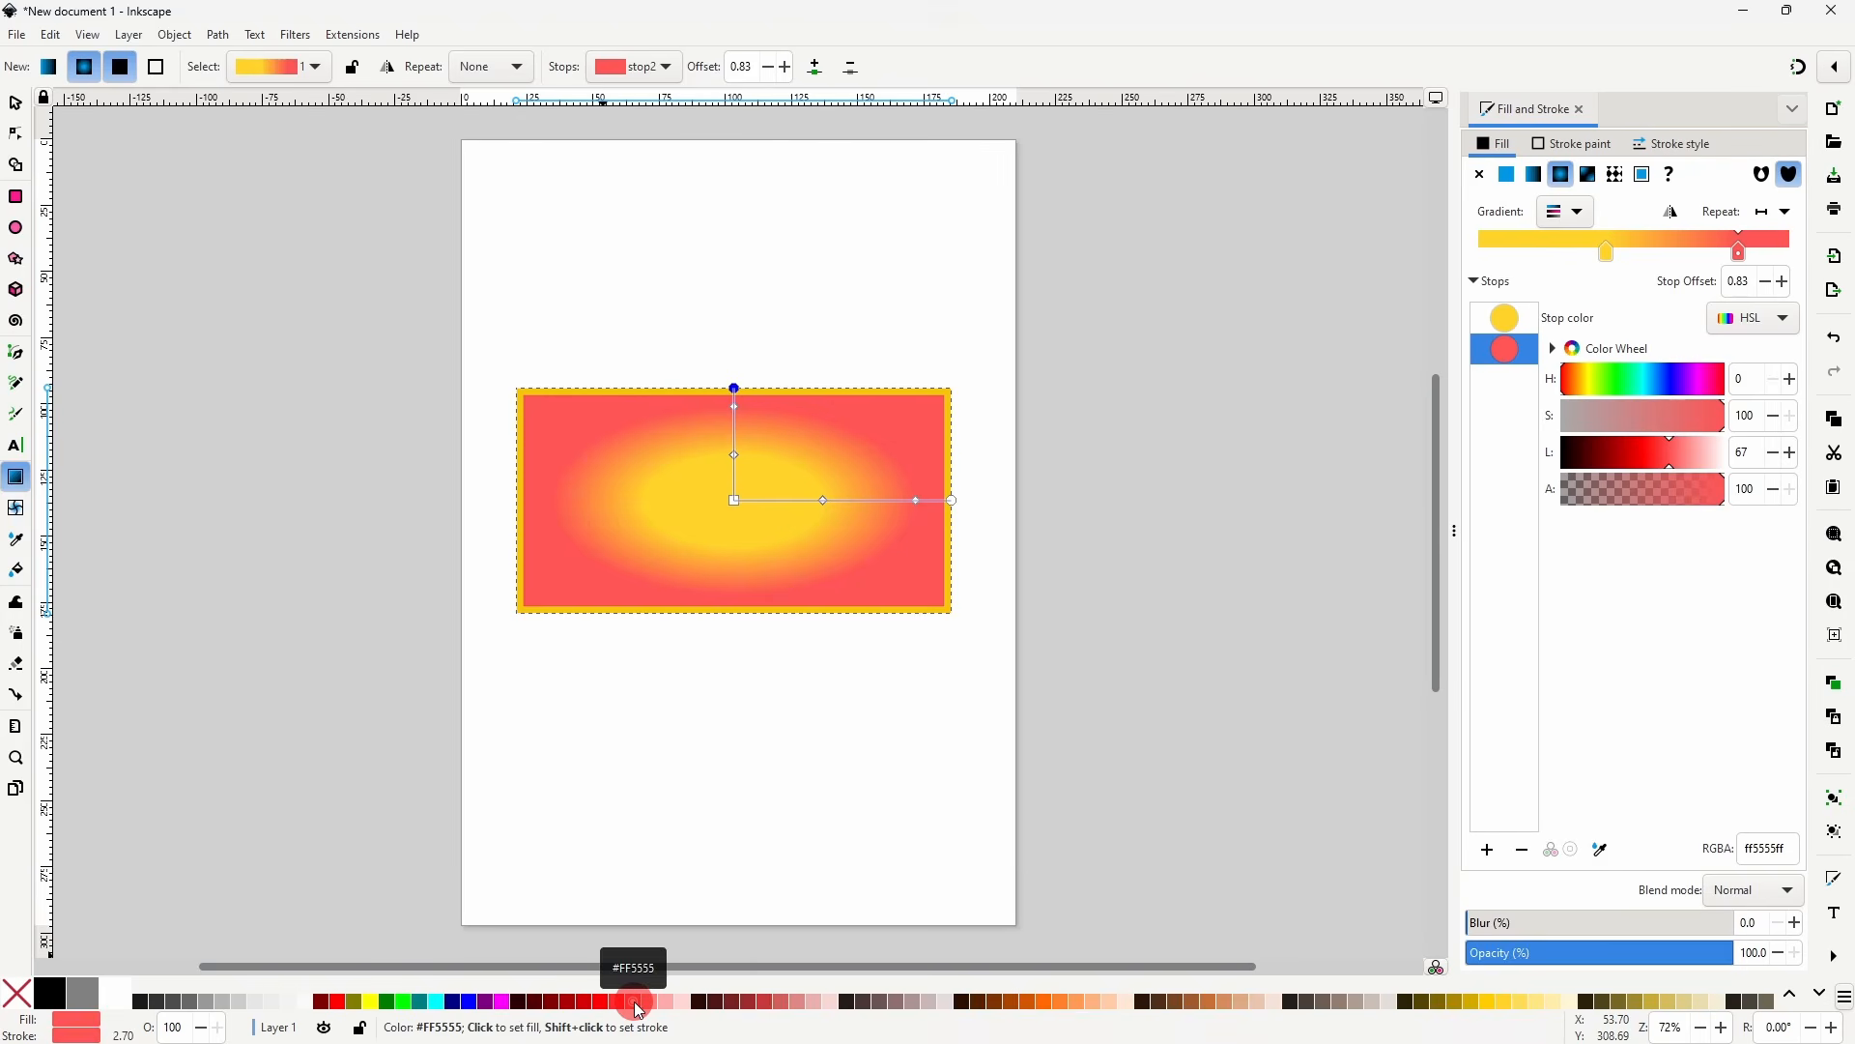
pyautogui.moveTo(953, 494); pyautogui.dragTo(1022, 502)
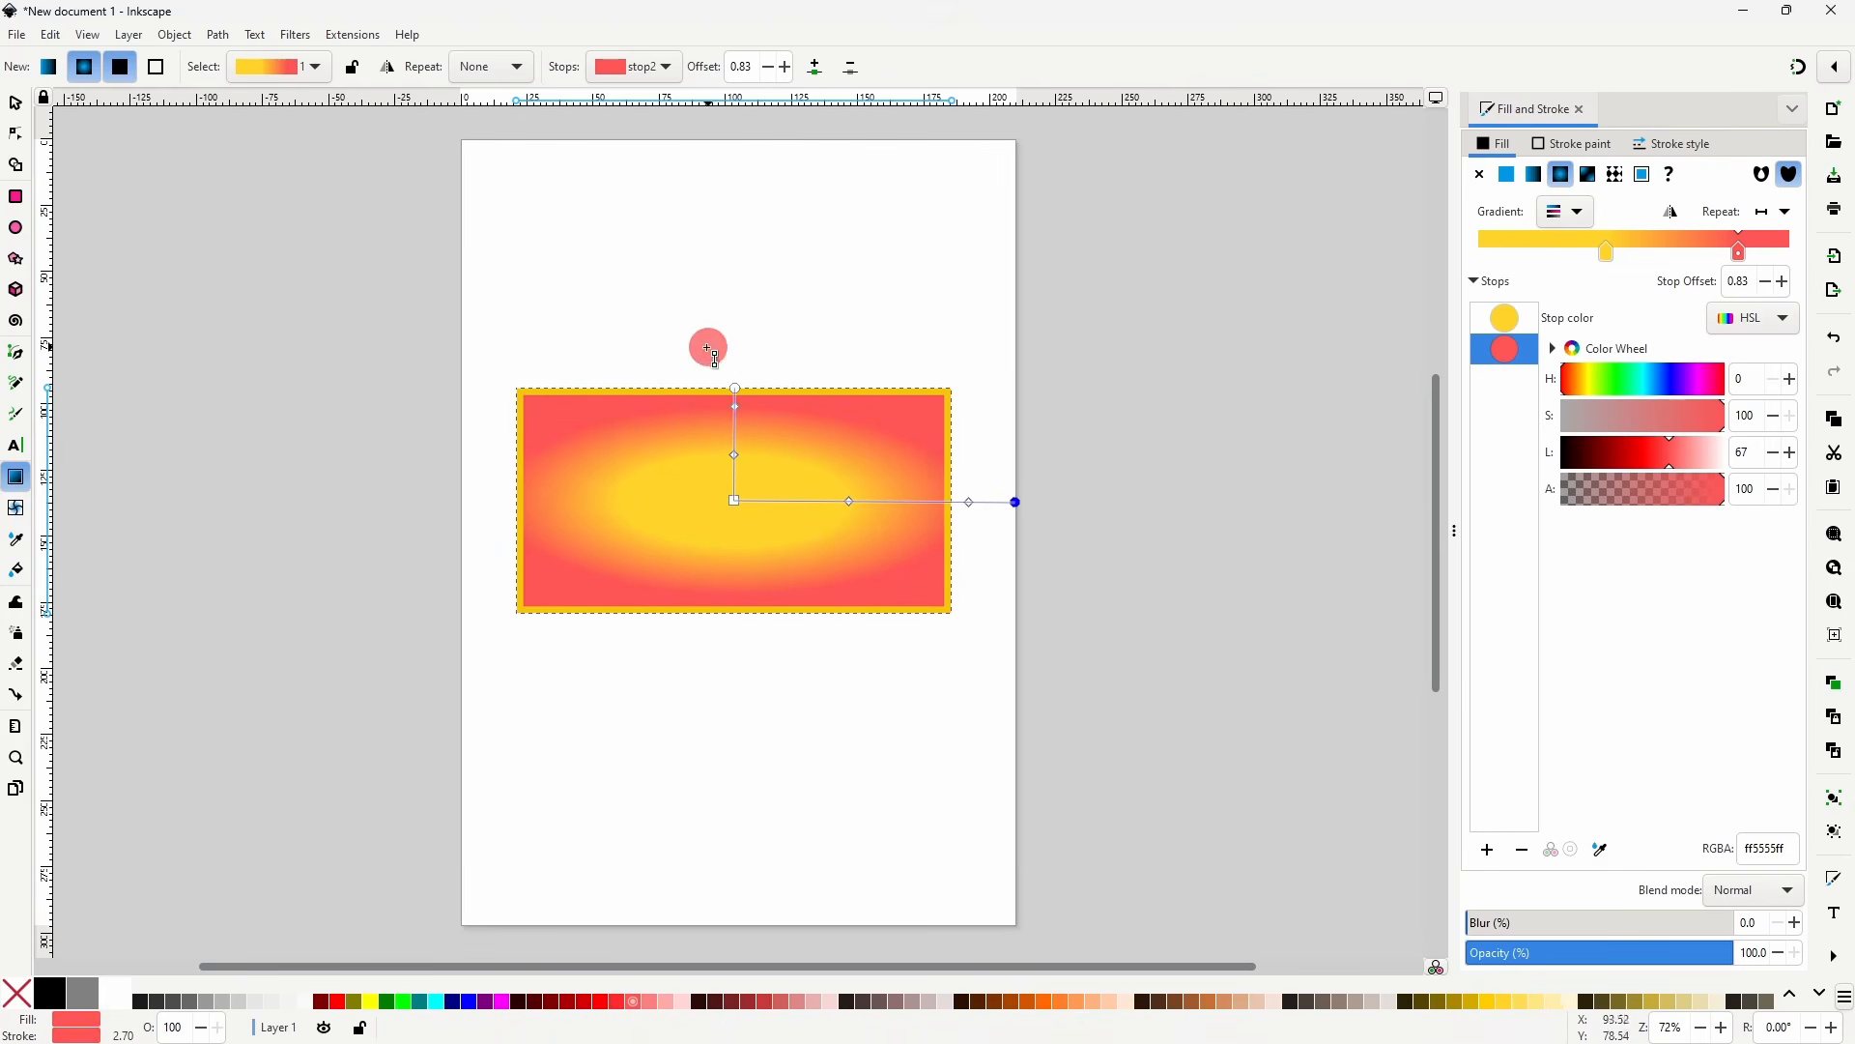
# - Stretch the radial gradient's vertical handle above the rectangle and recolour its inner stop light blue (2ad9ff)
pyautogui.moveTo(736, 388)
pyautogui.mouseDown()
pyautogui.moveTo(740, 357)
pyautogui.moveTo(629, 368)
pyautogui.moveTo(744, 353)
pyautogui.mouseUp()
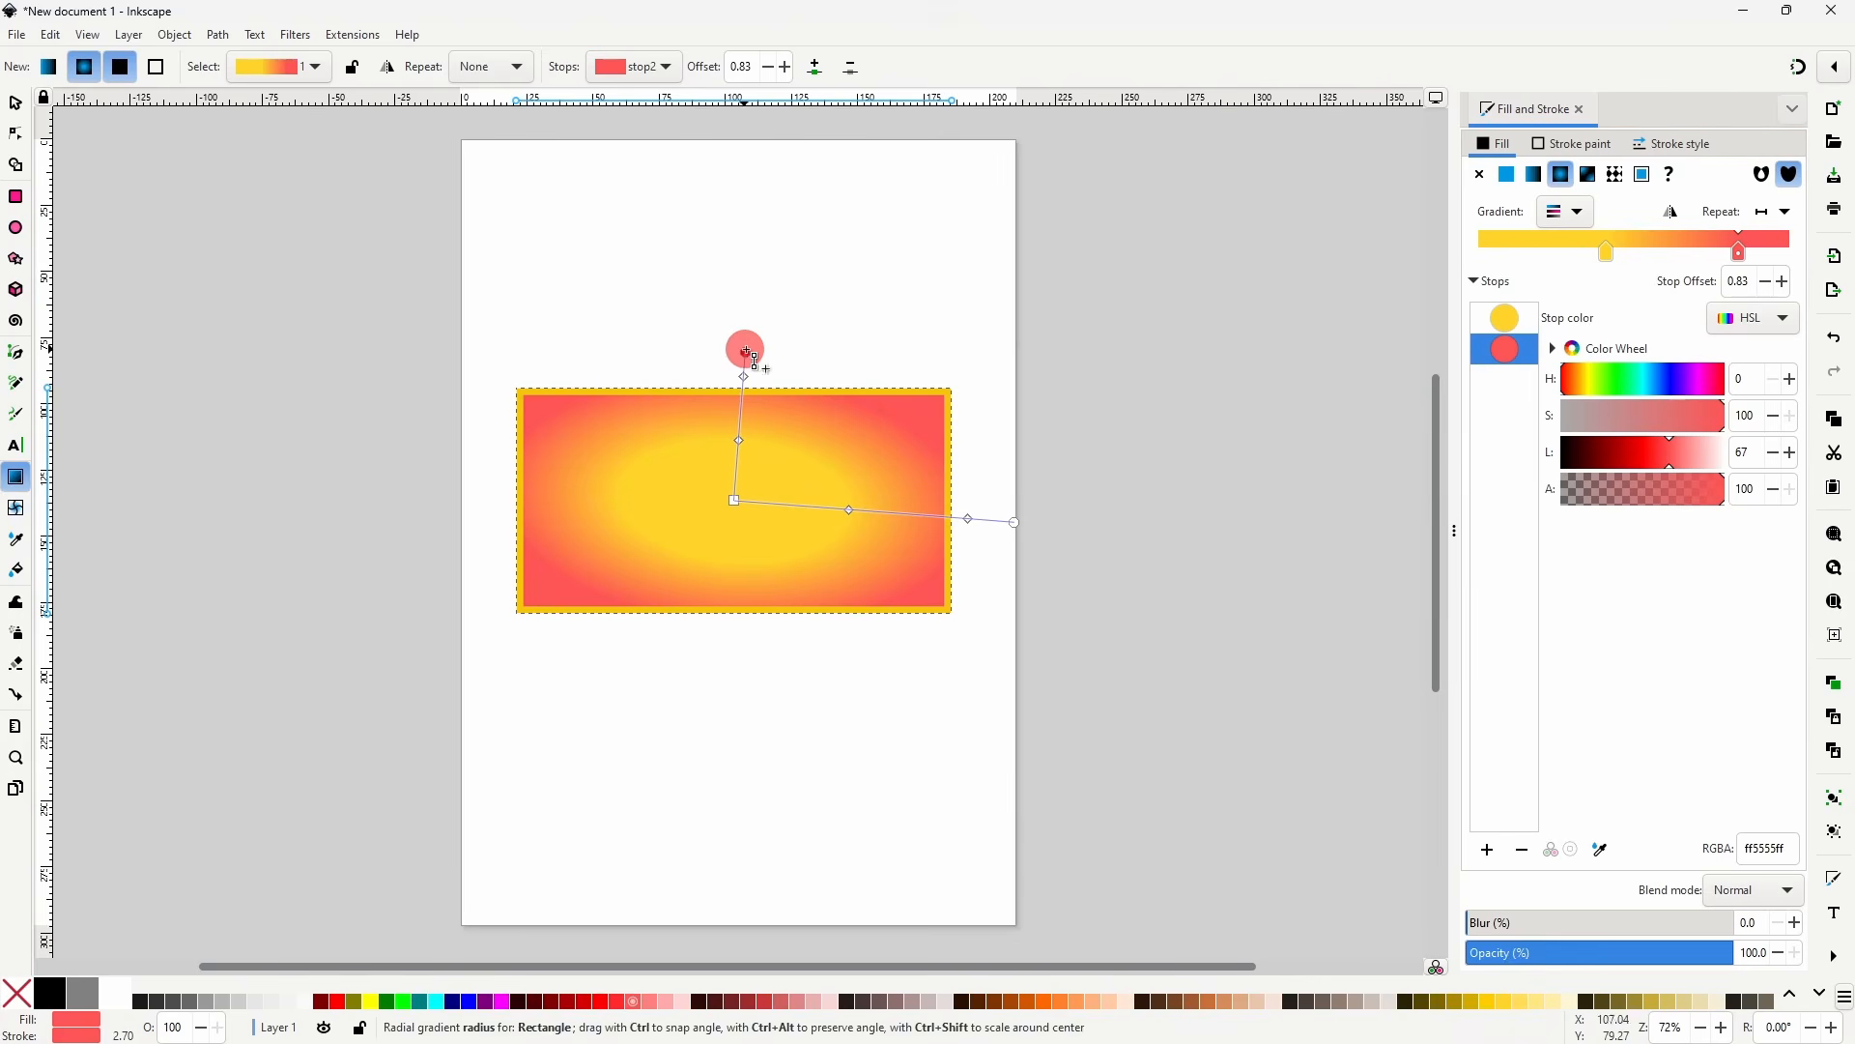
pyautogui.moveTo(752, 355); pyautogui.dragTo(734, 323)
pyautogui.moveTo(753, 498)
pyautogui.mouseDown()
pyautogui.moveTo(768, 517)
pyautogui.moveTo(693, 522)
pyautogui.moveTo(684, 502)
pyautogui.moveTo(737, 511)
pyautogui.mouseUp()
pyautogui.moveTo(1603, 394); pyautogui.dragTo(1648, 386)
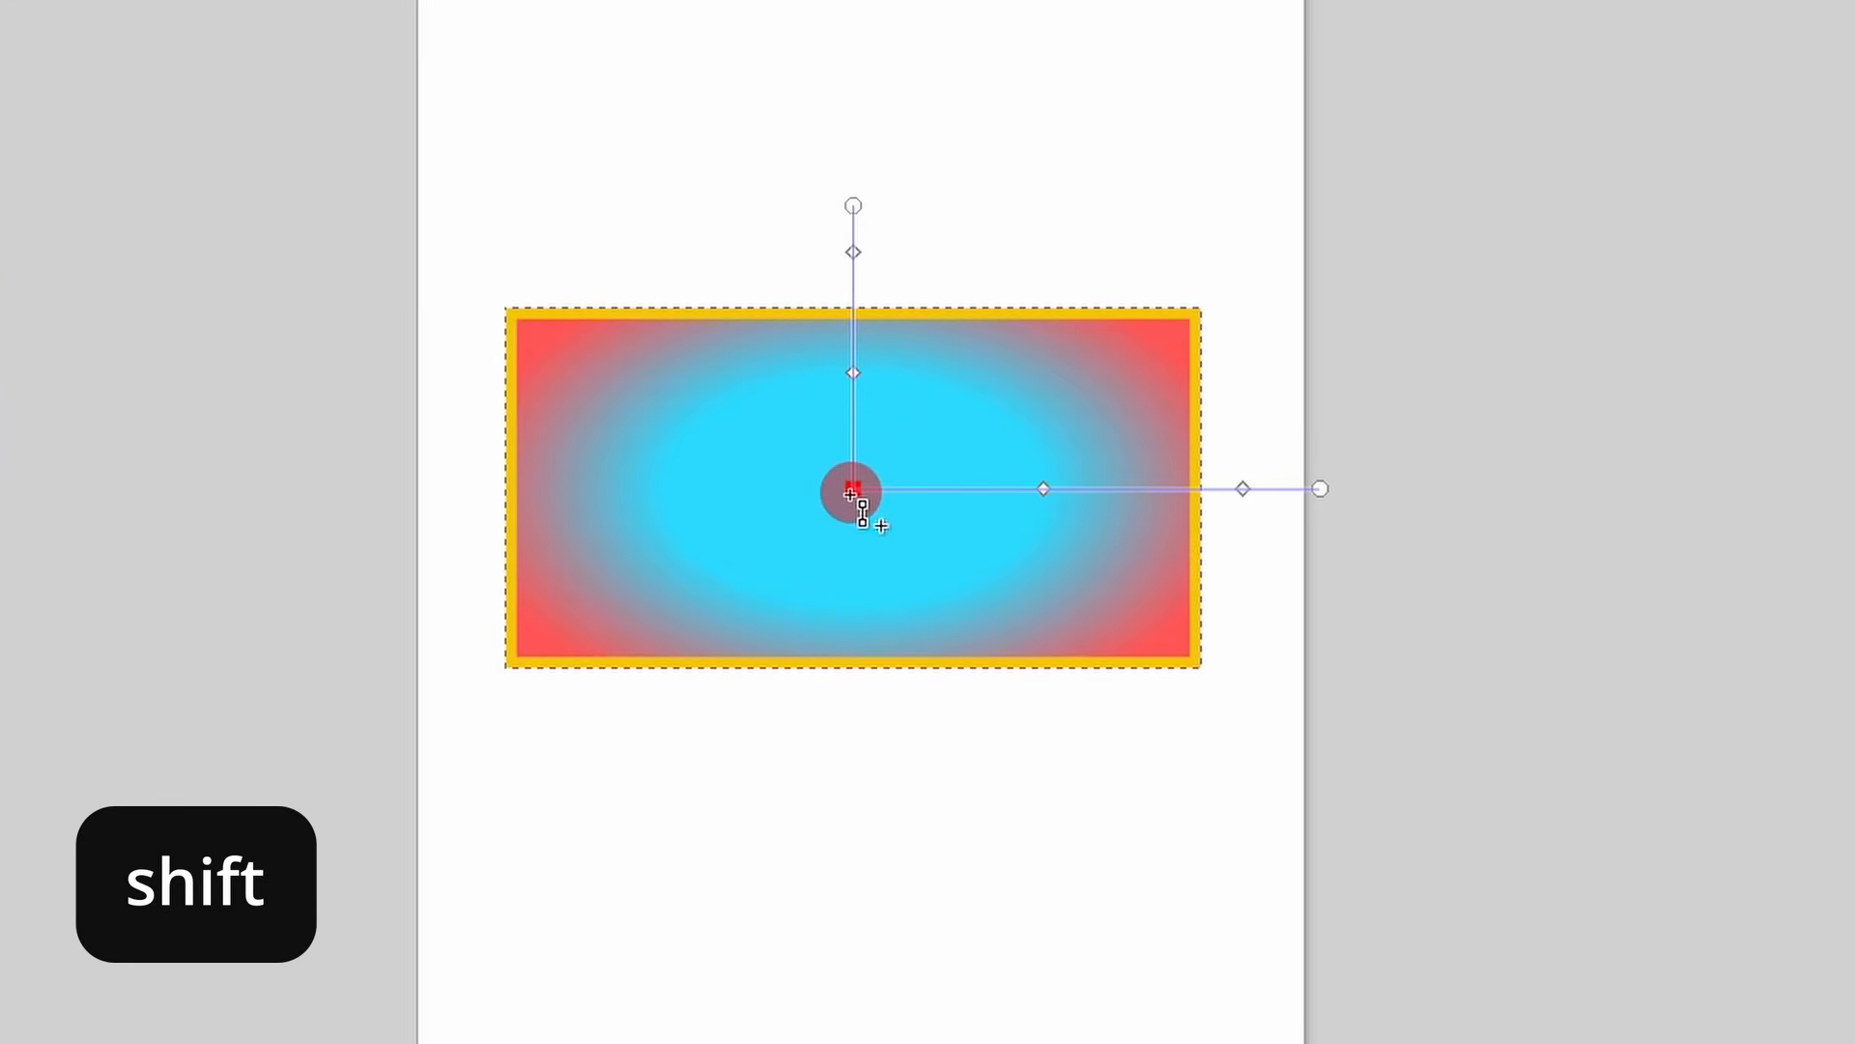
# - Try moving the radial gradient's focus off-centre toward the rectangle's lower right, and return it to the centre
pyautogui.moveTo(851, 494)
pyautogui.mouseDown()
pyautogui.moveTo(1002, 542)
pyautogui.moveTo(1106, 468)
pyautogui.moveTo(1081, 522)
pyautogui.moveTo(1051, 521)
pyautogui.moveTo(1043, 546)
pyautogui.mouseUp()
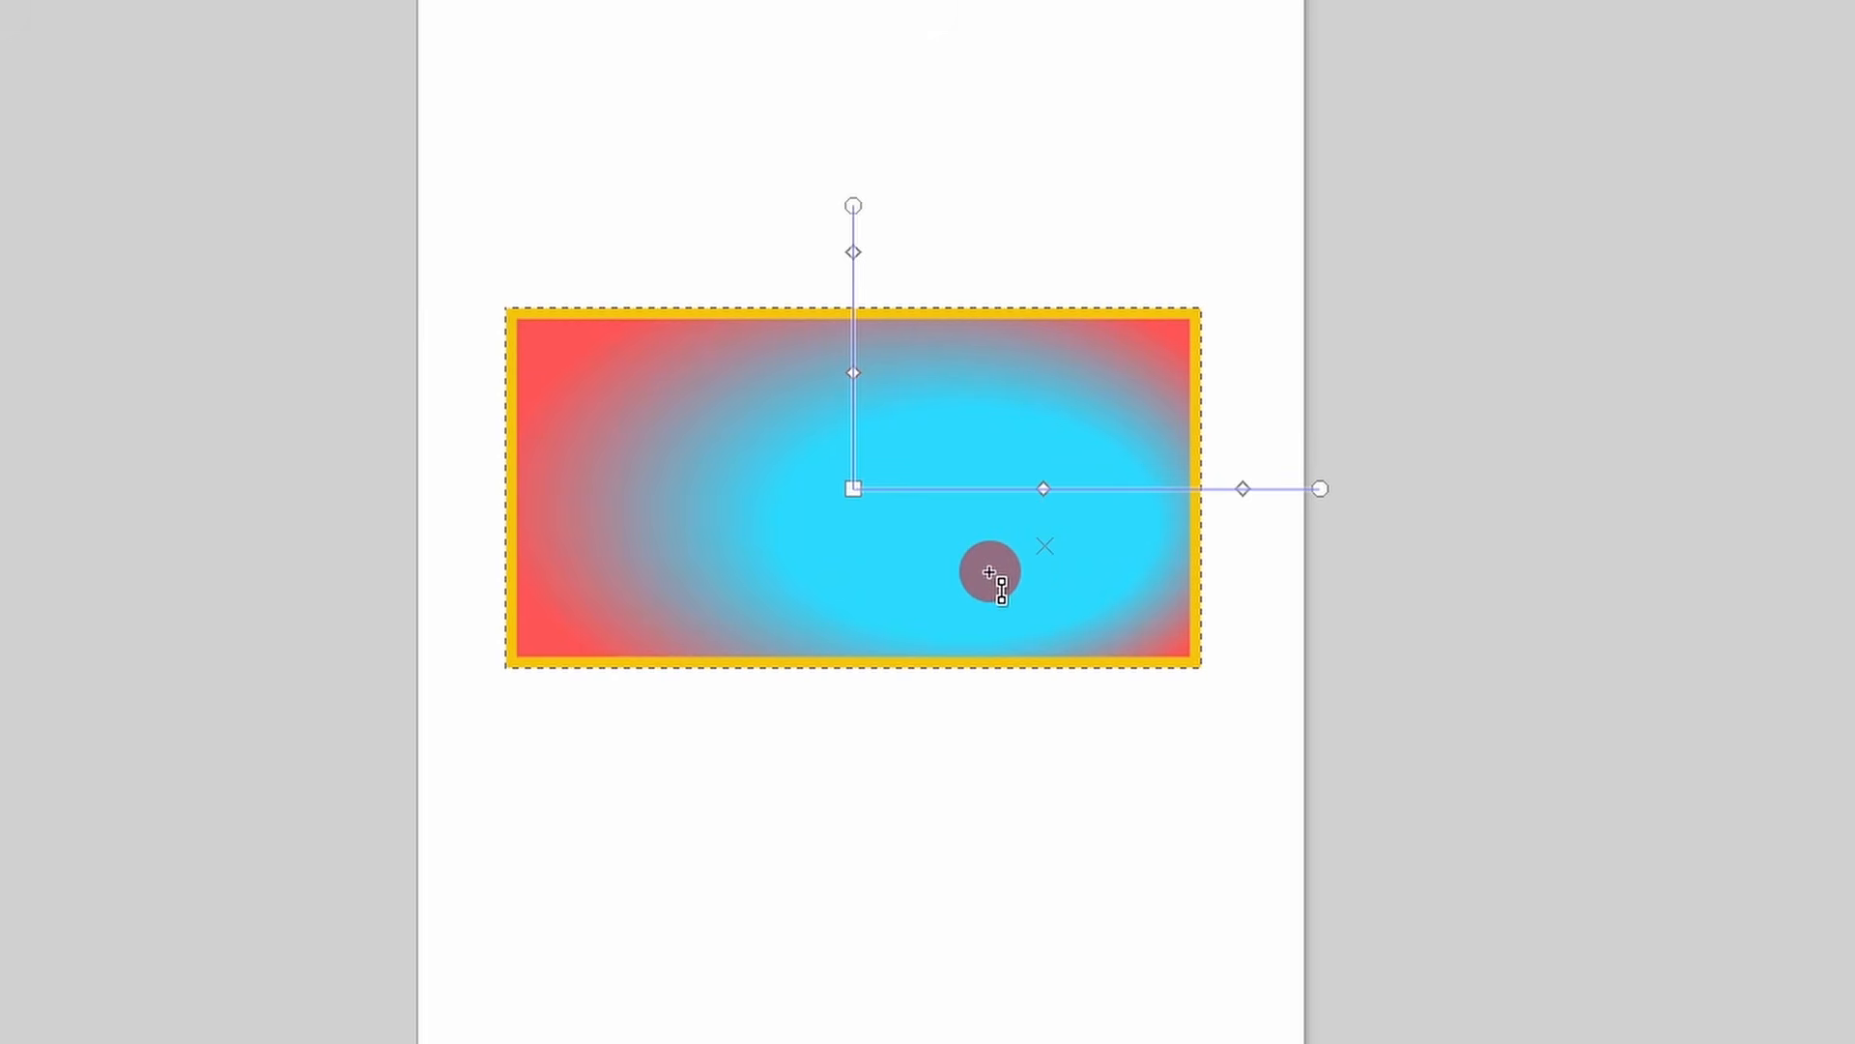
pyautogui.moveTo(1043, 545); pyautogui.dragTo(861, 492)
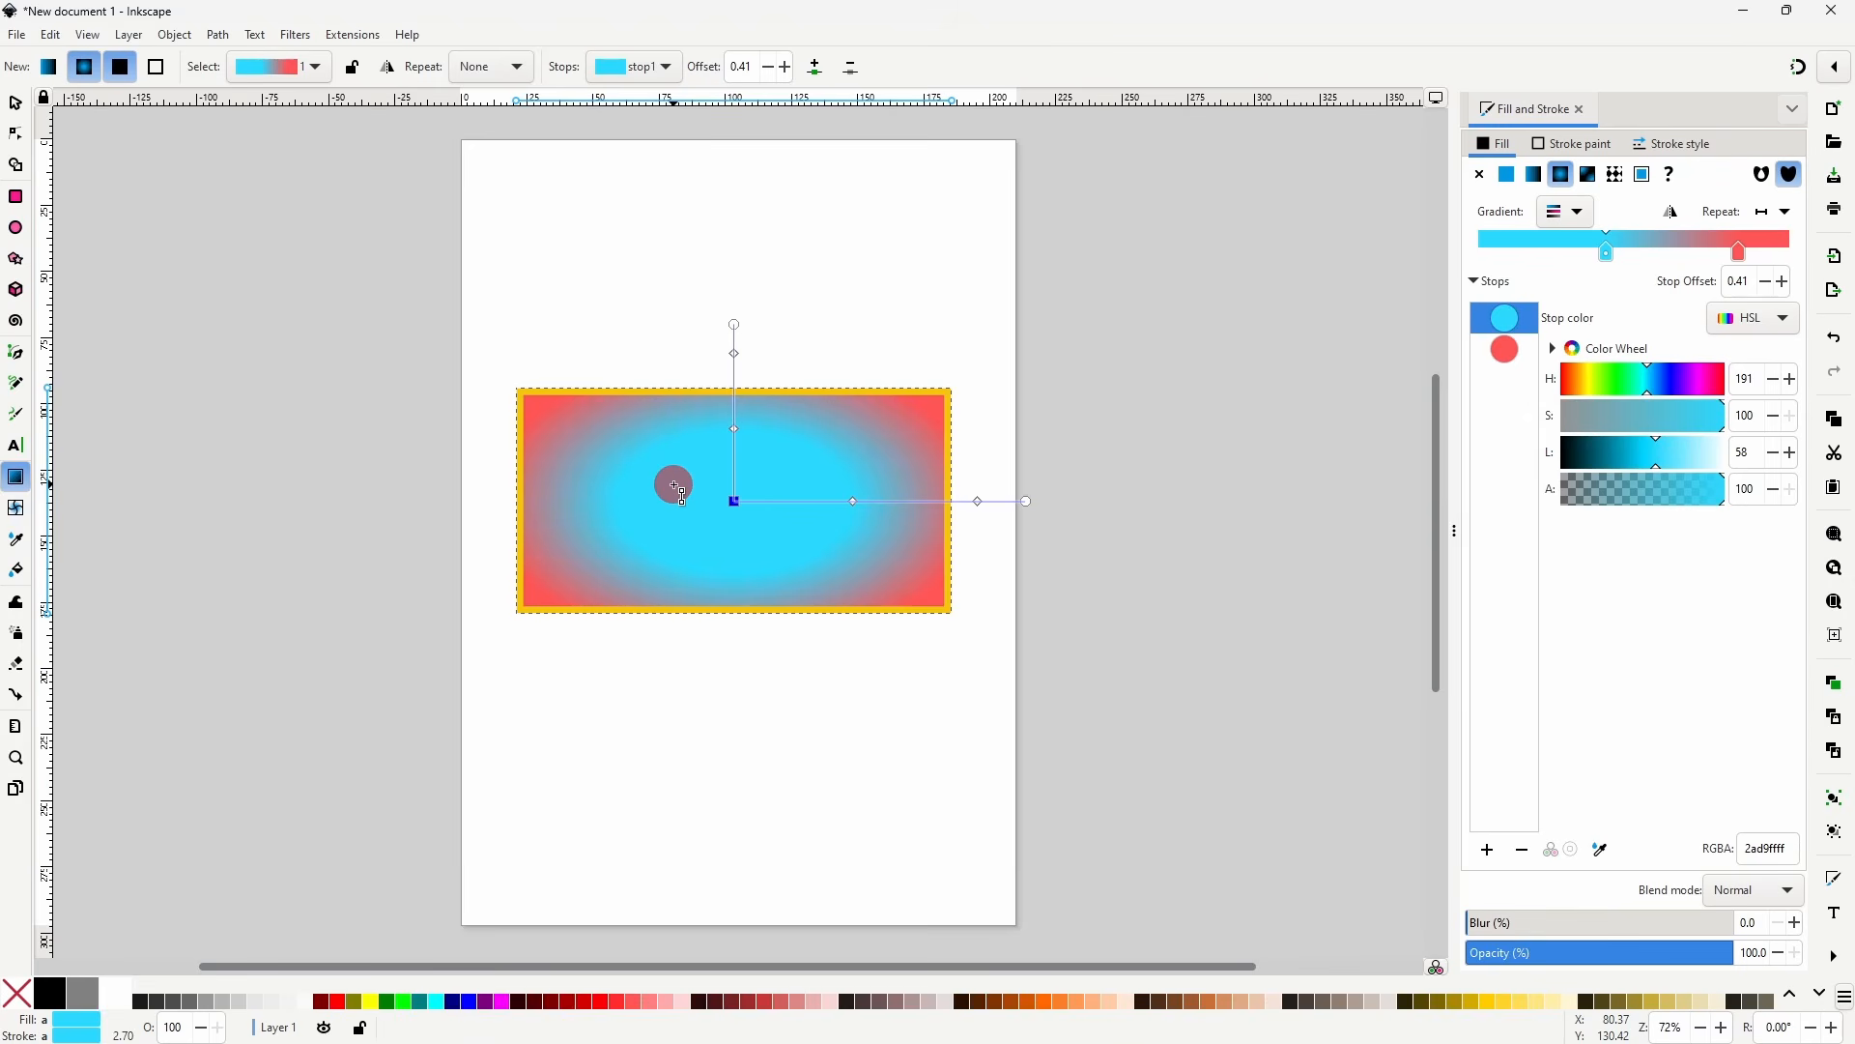
# - Apply a new linear gradient to the rectangle's stroke
pyautogui.click(1571, 147)
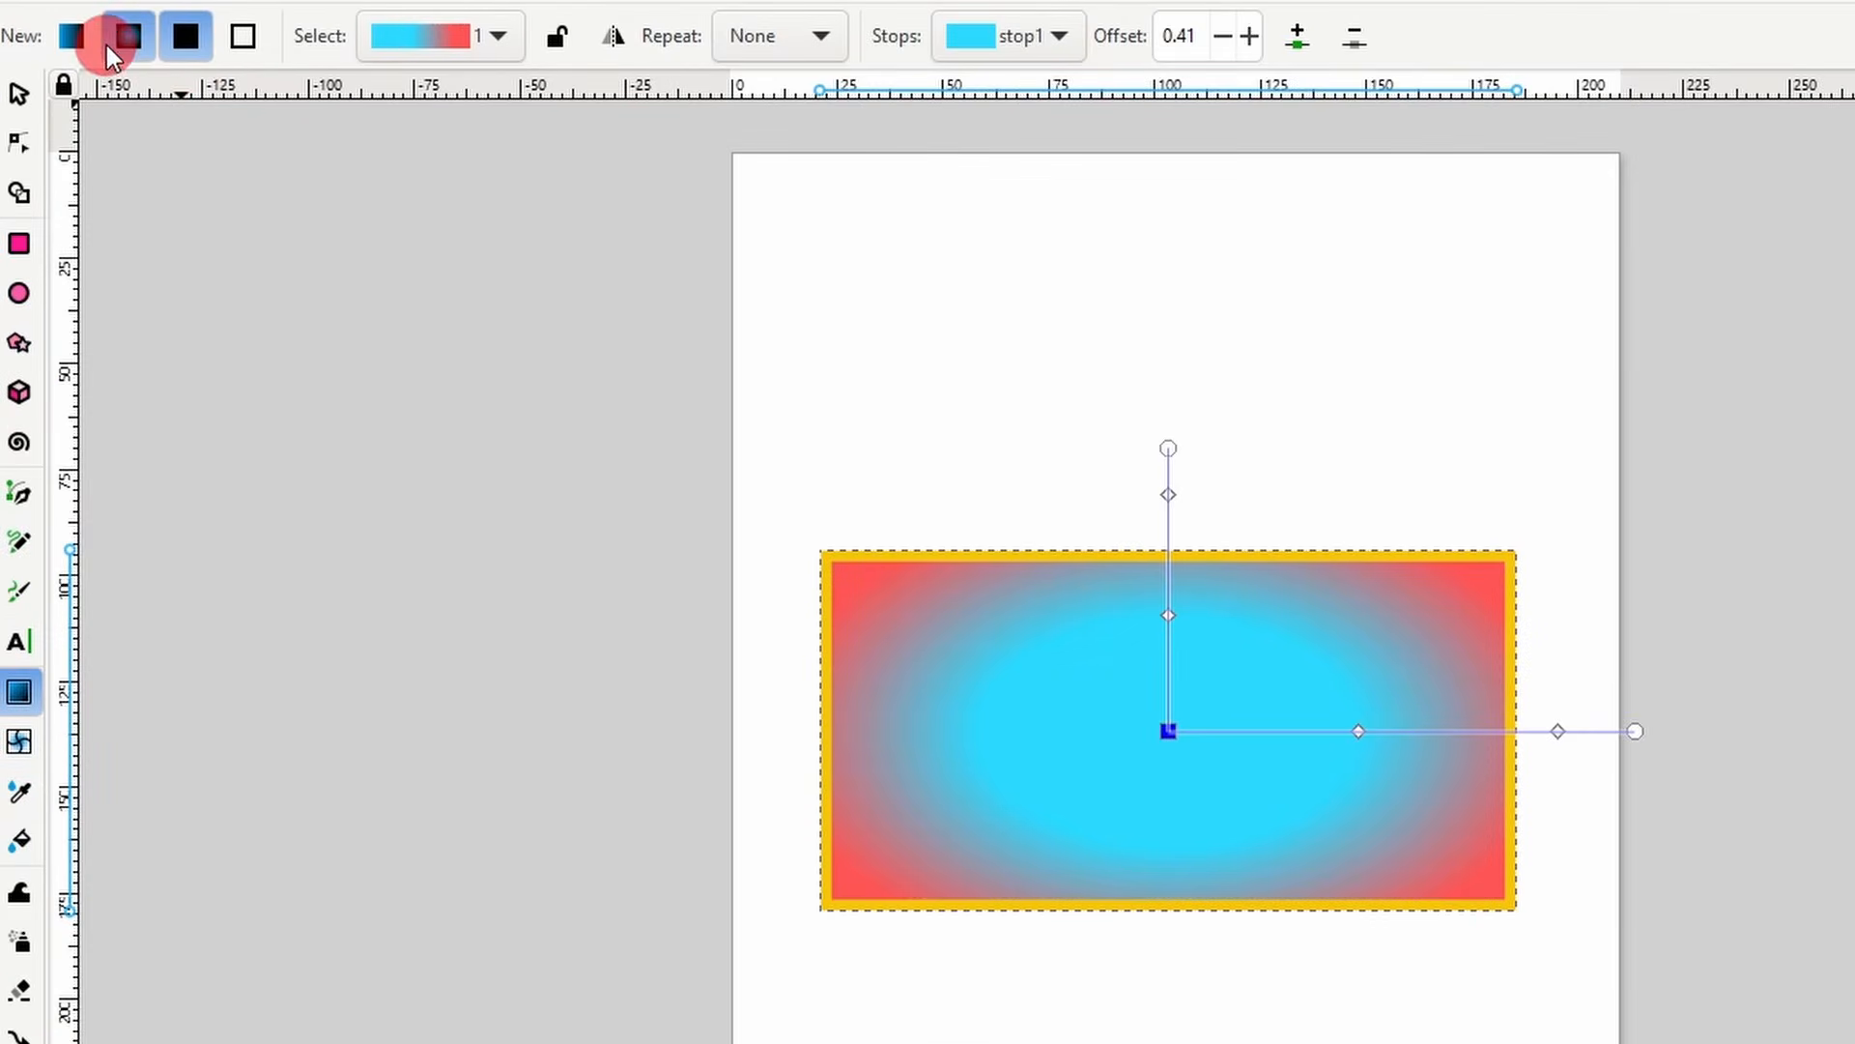
pyautogui.click(236, 37)
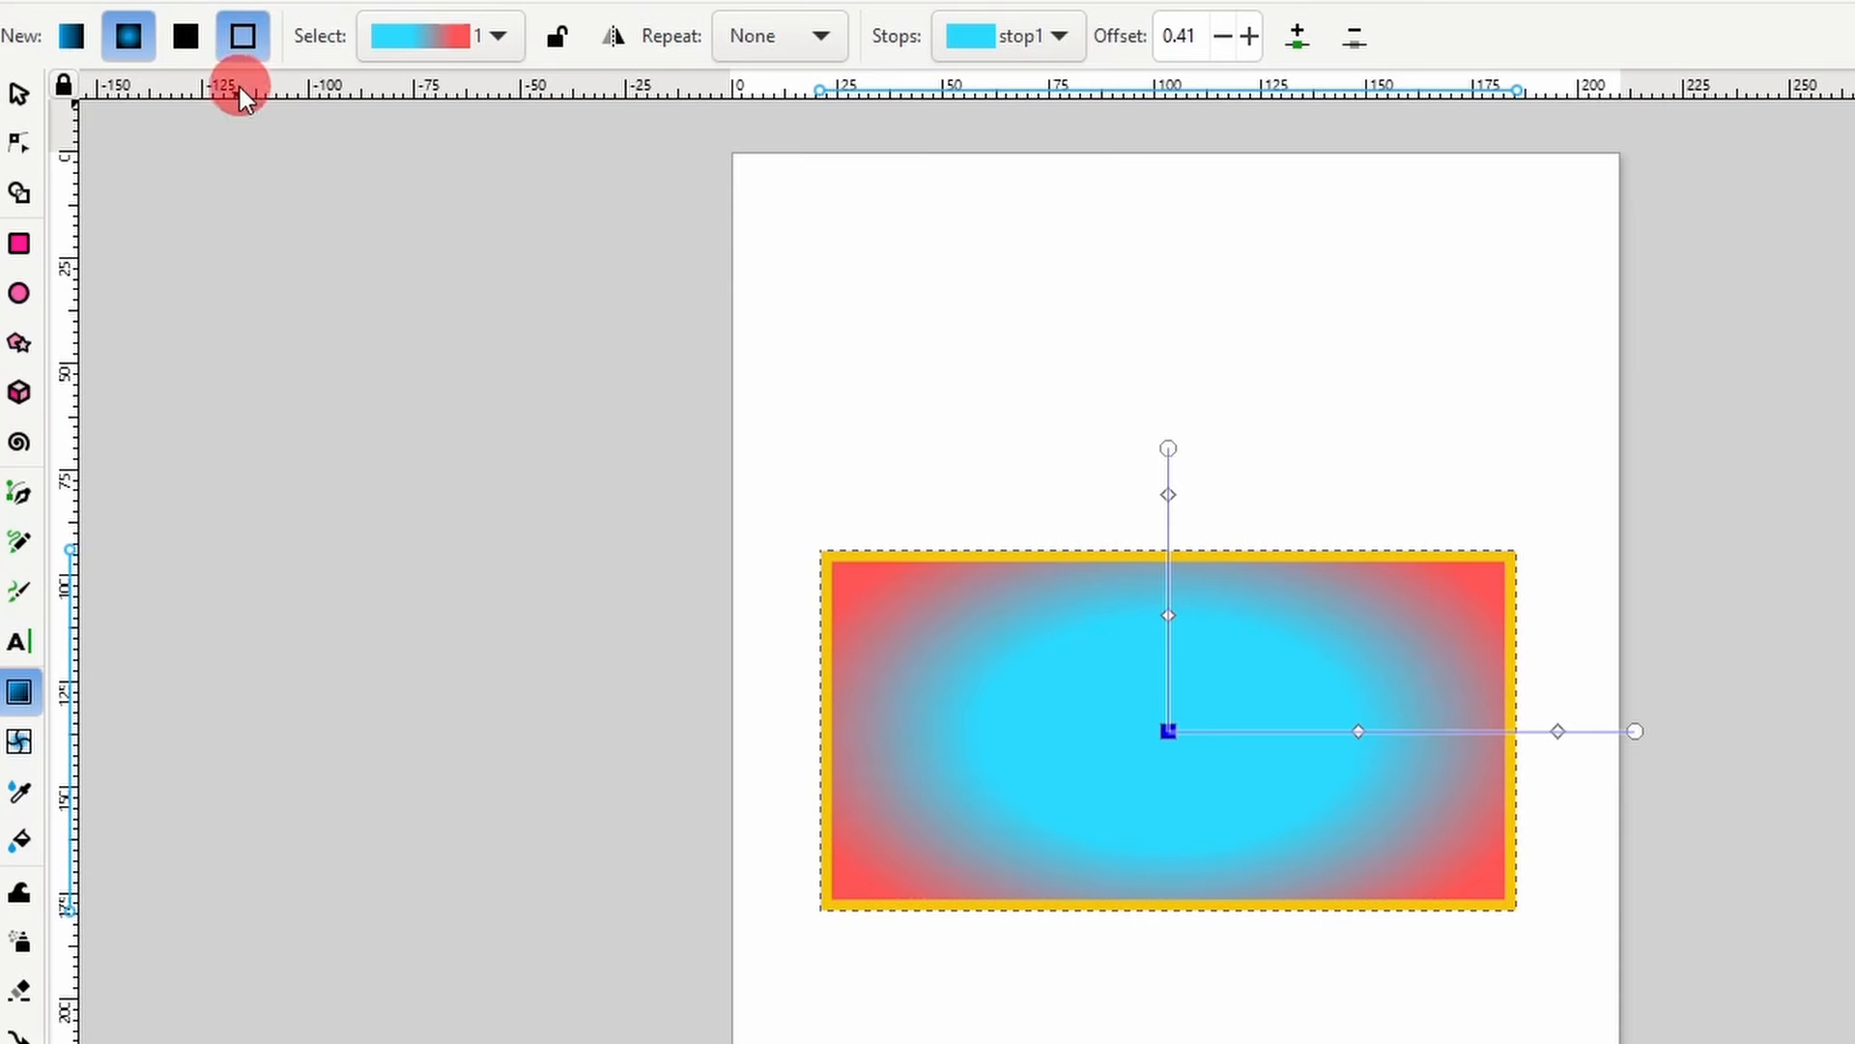
pyautogui.click(71, 37)
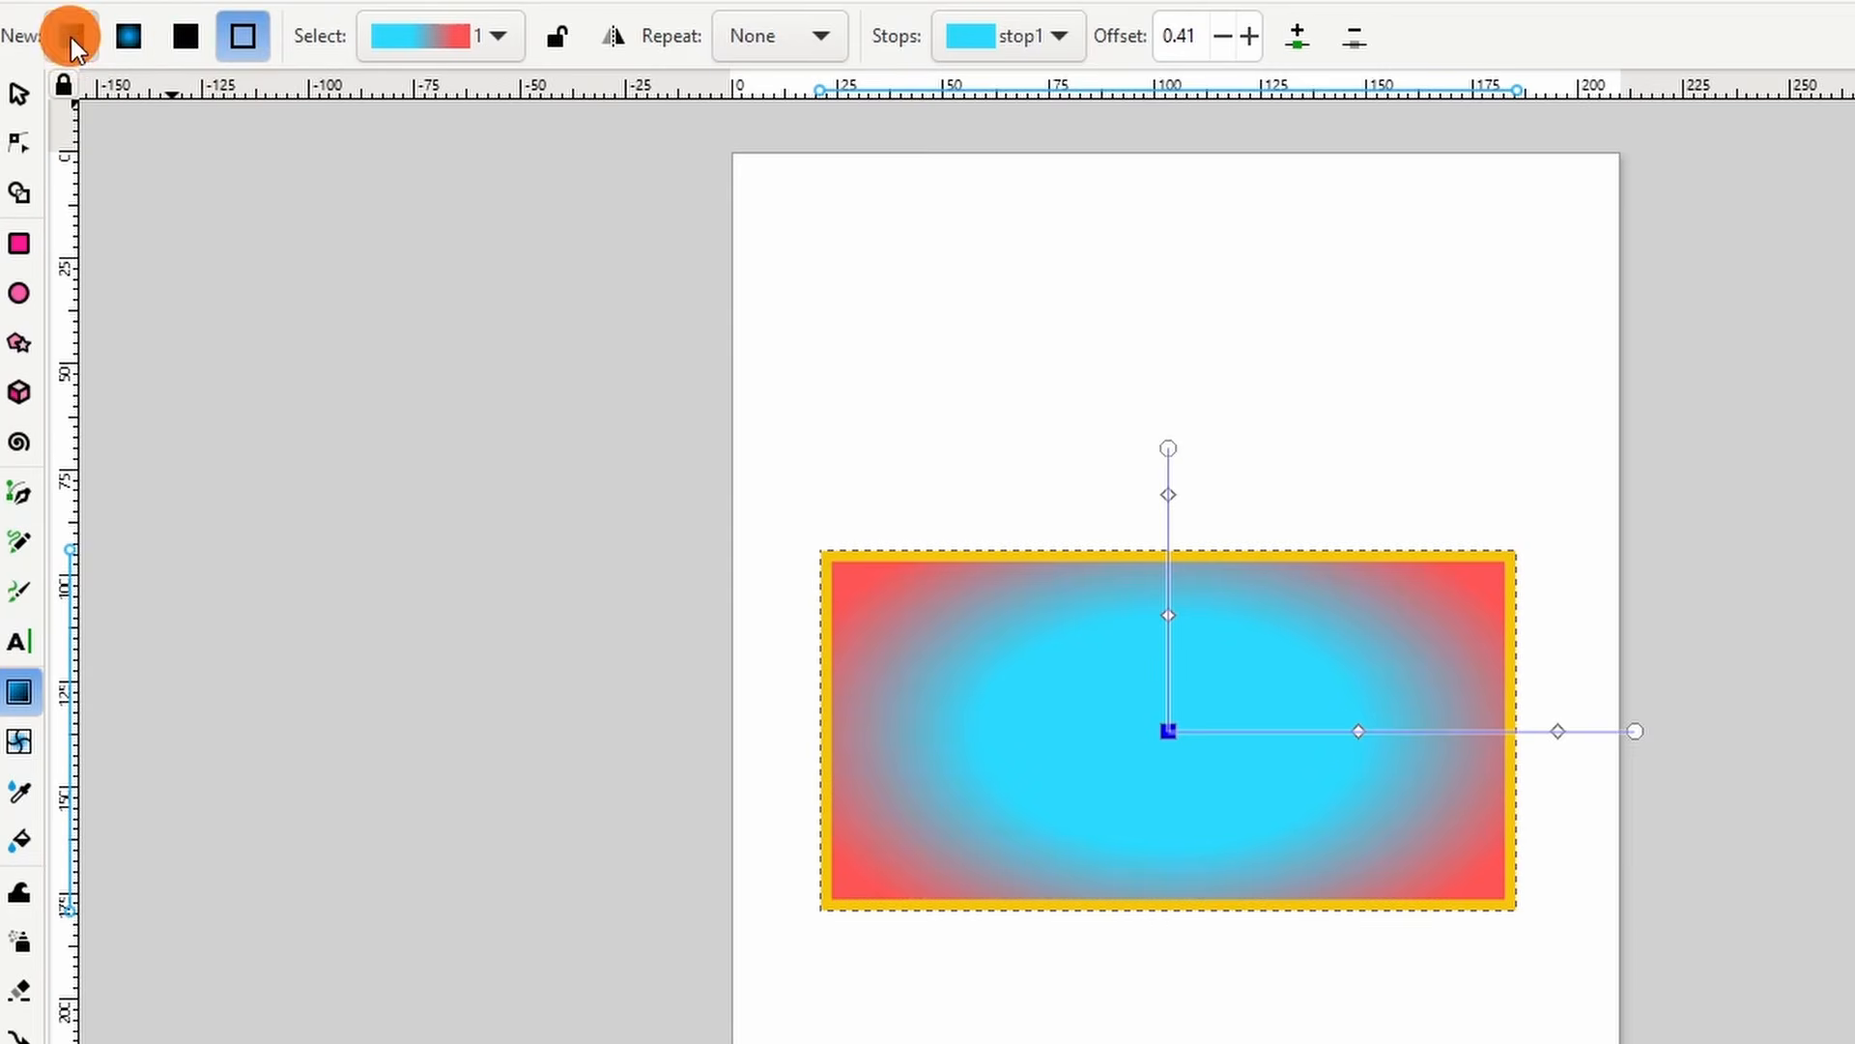
pyautogui.doubleClick(594, 420)
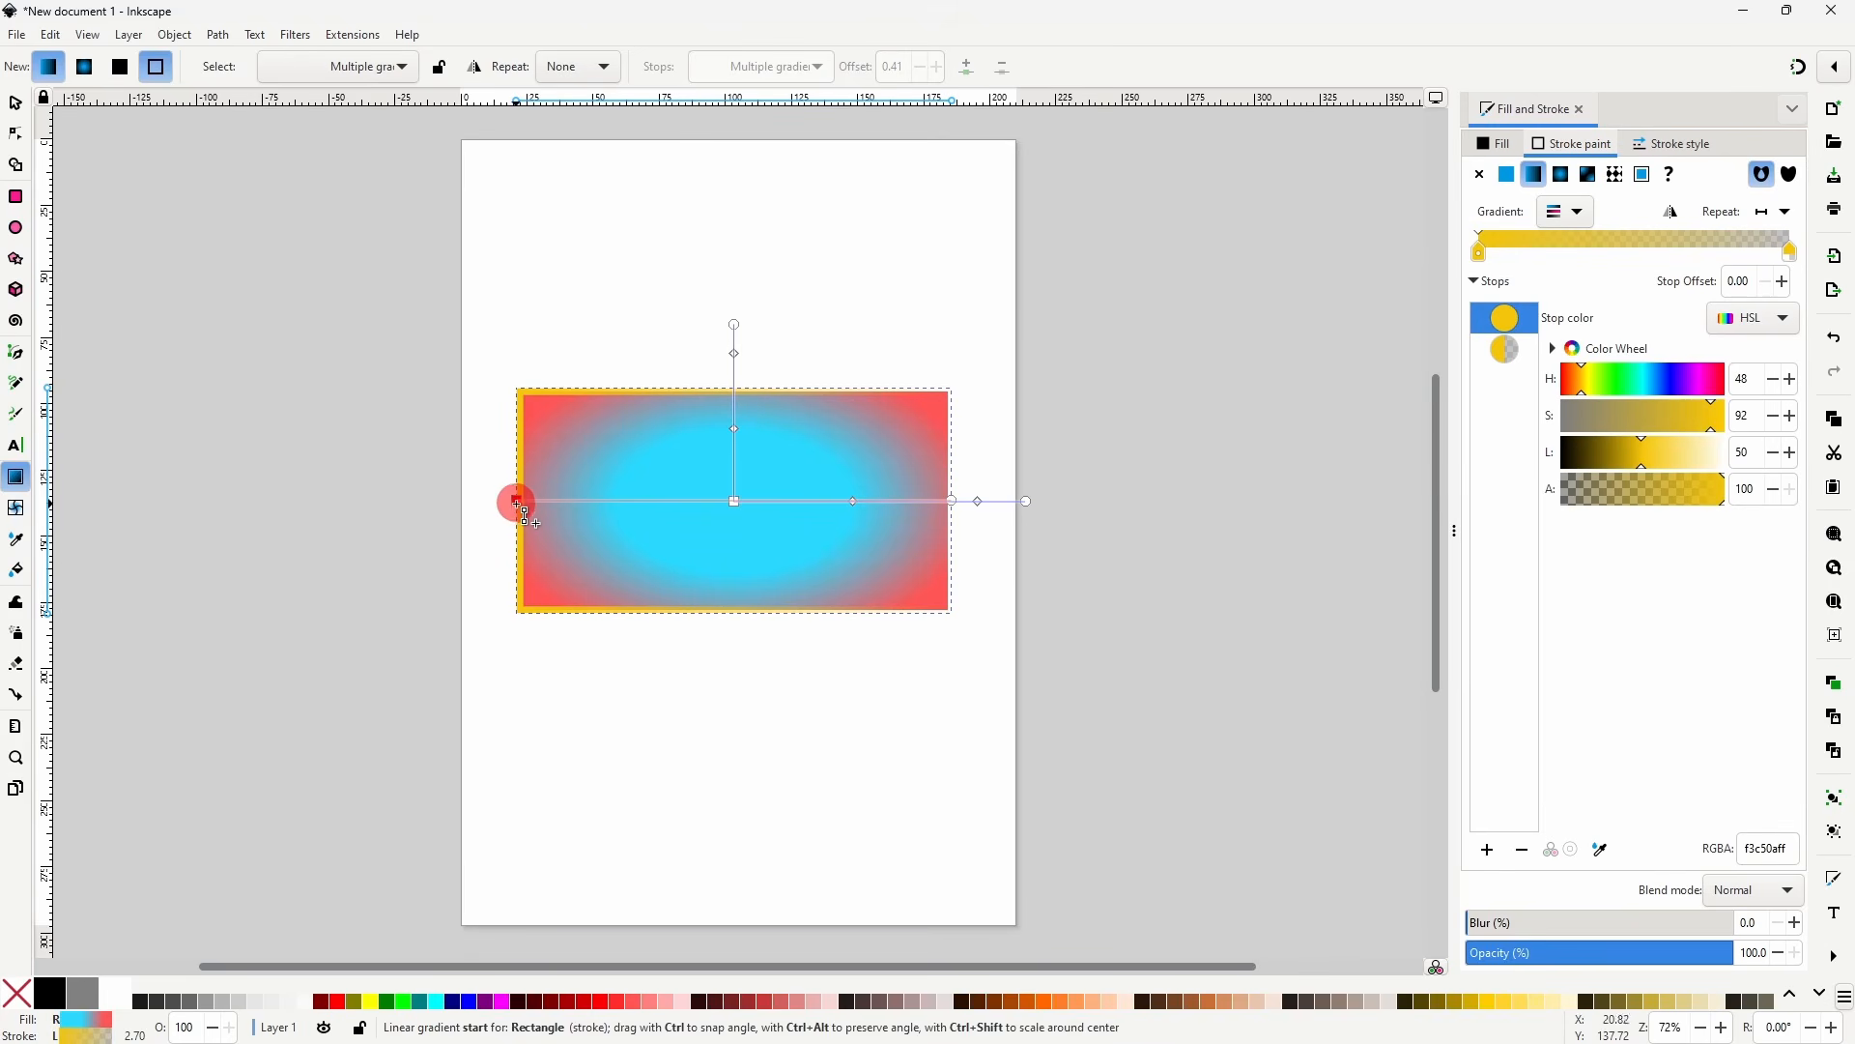
# - Tilt the stroke's linear gradient diagonally across the rectangle, make its end stop fully opaque and shift that stop's hue toward magenta
pyautogui.moveTo(515, 502); pyautogui.dragTo(505, 596)
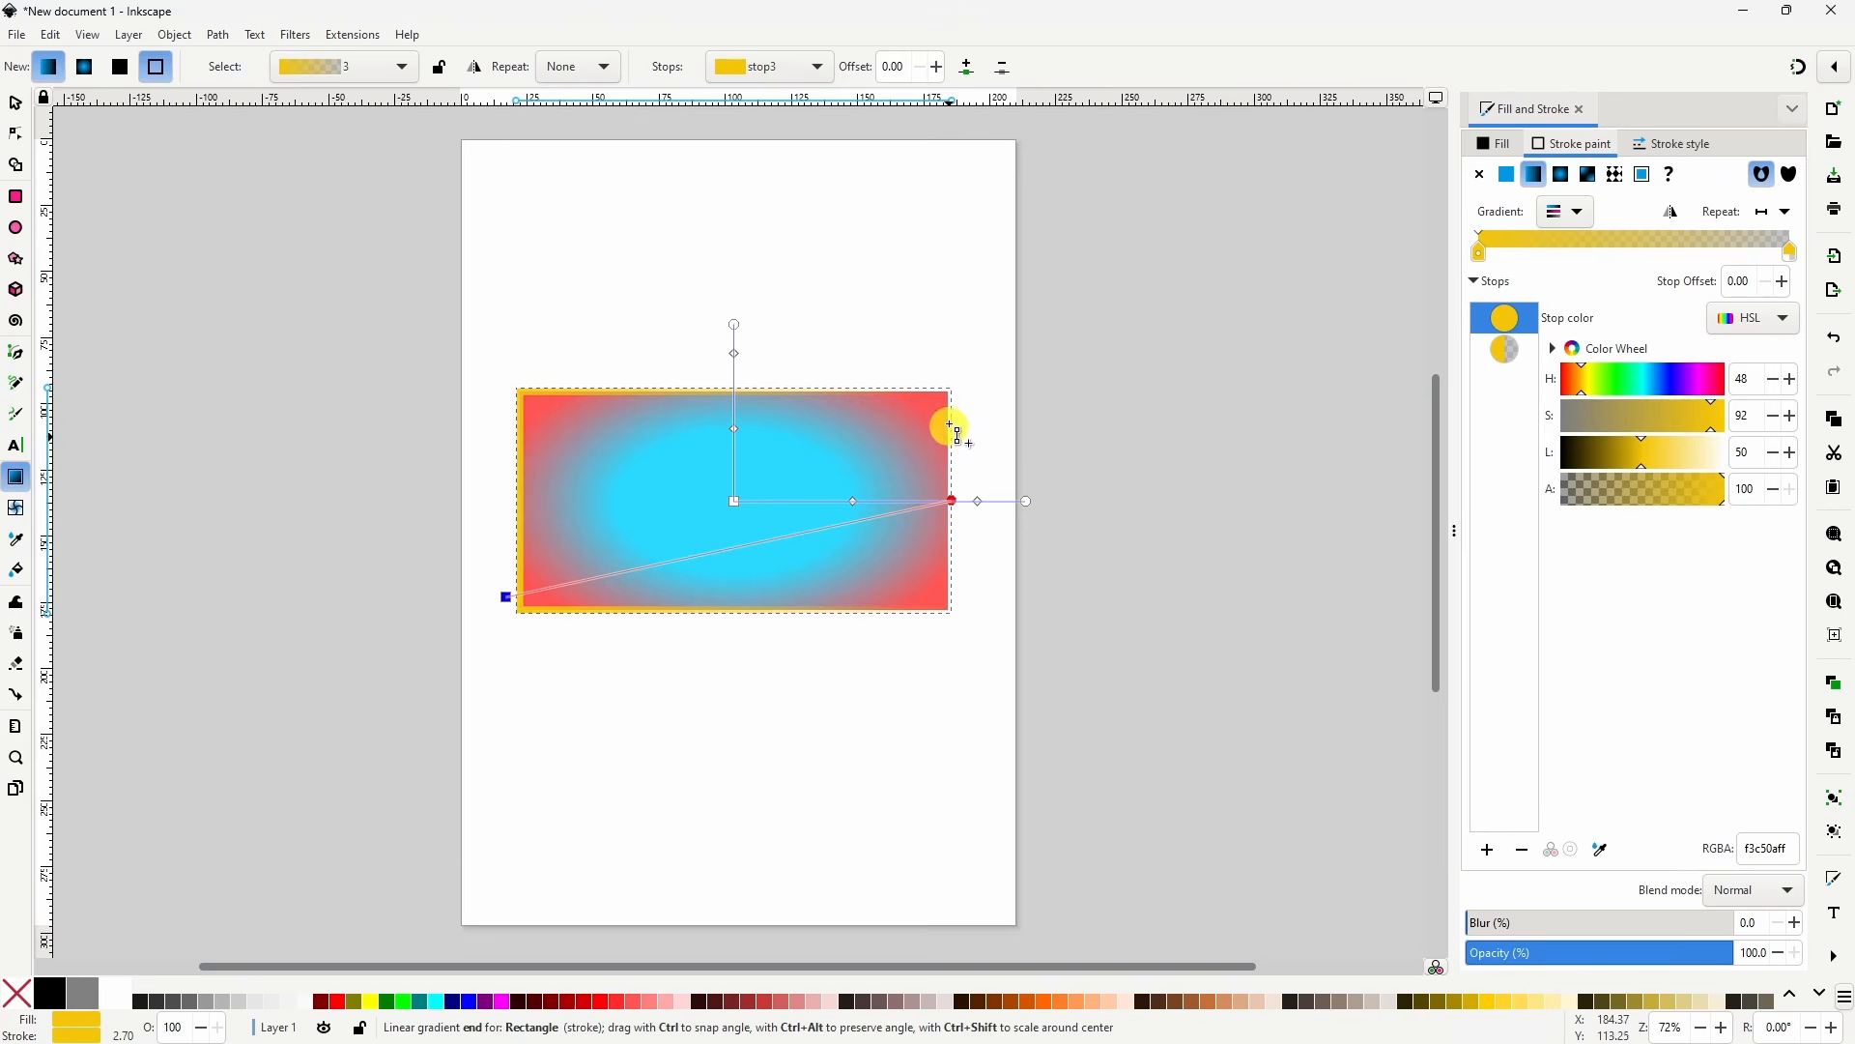
pyautogui.moveTo(952, 380); pyautogui.dragTo(946, 364)
pyautogui.moveTo(1606, 493); pyautogui.dragTo(1756, 484)
pyautogui.moveTo(1698, 381); pyautogui.dragTo(1705, 384)
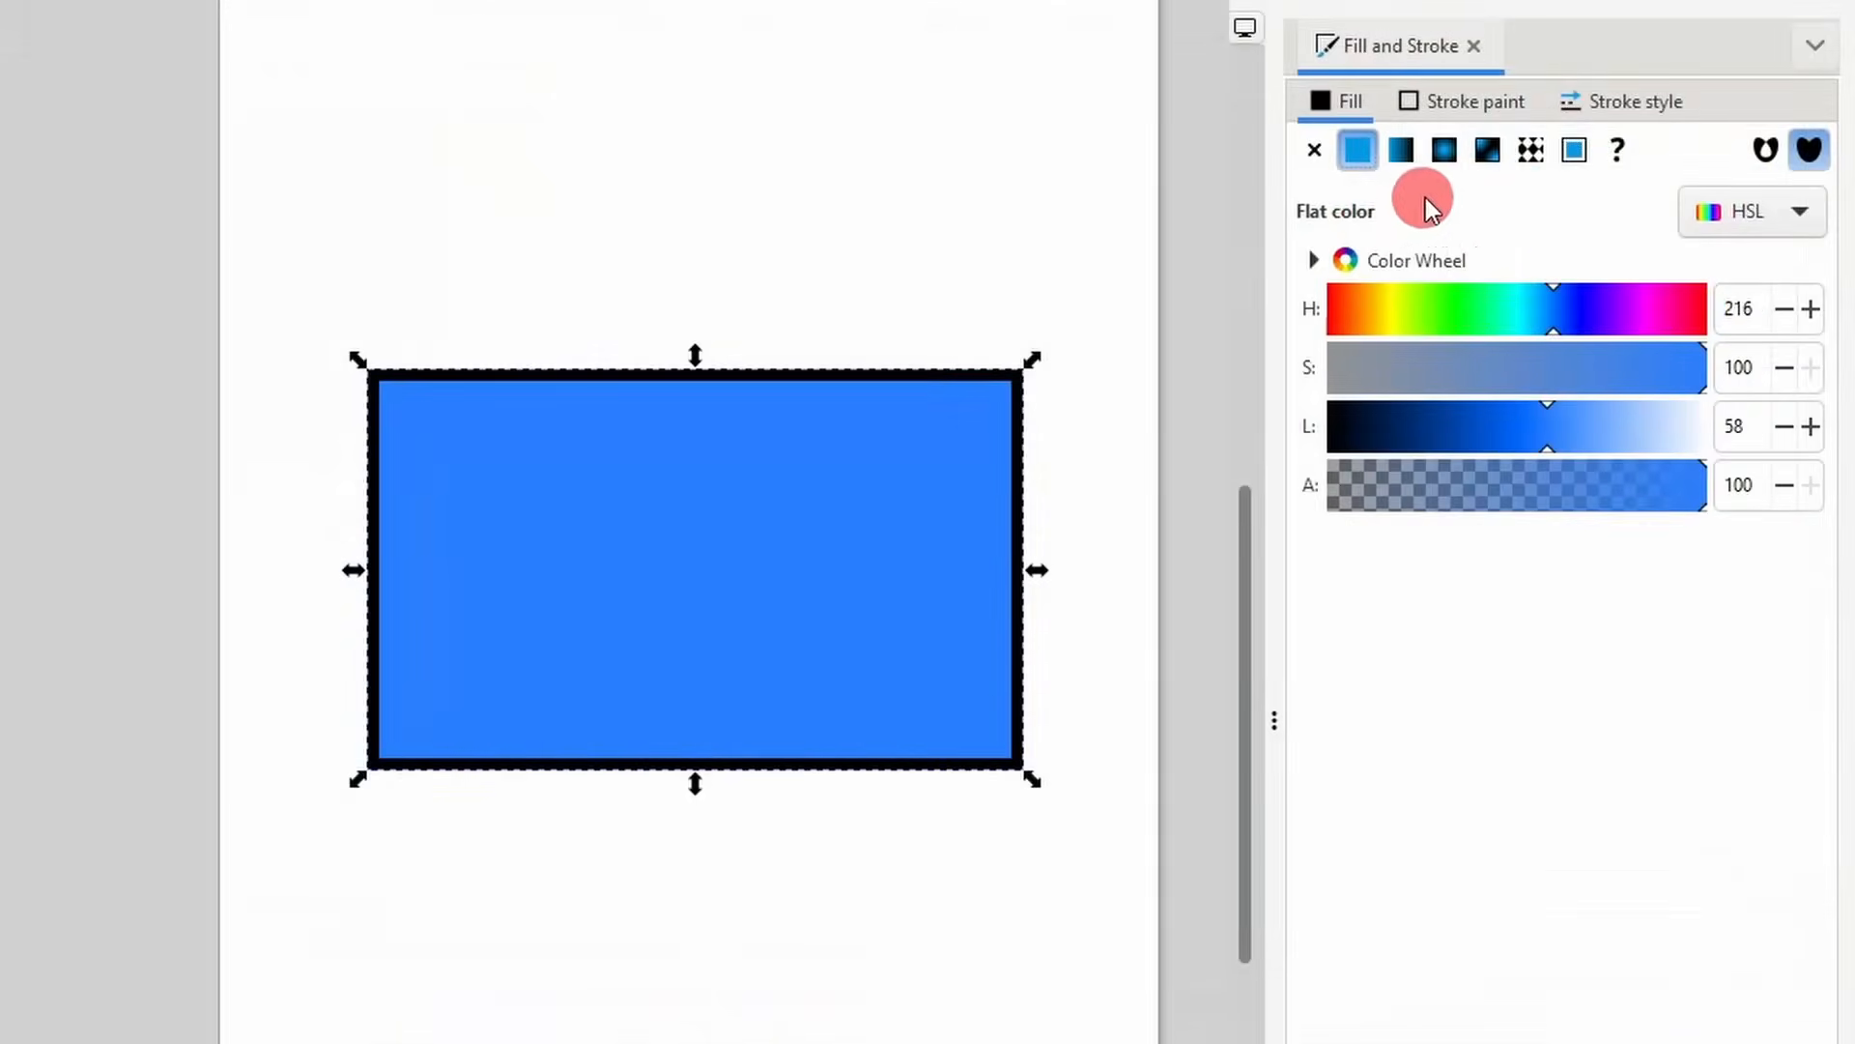
# - Give the blue rectangle a pattern fill
pyautogui.click(1534, 155)
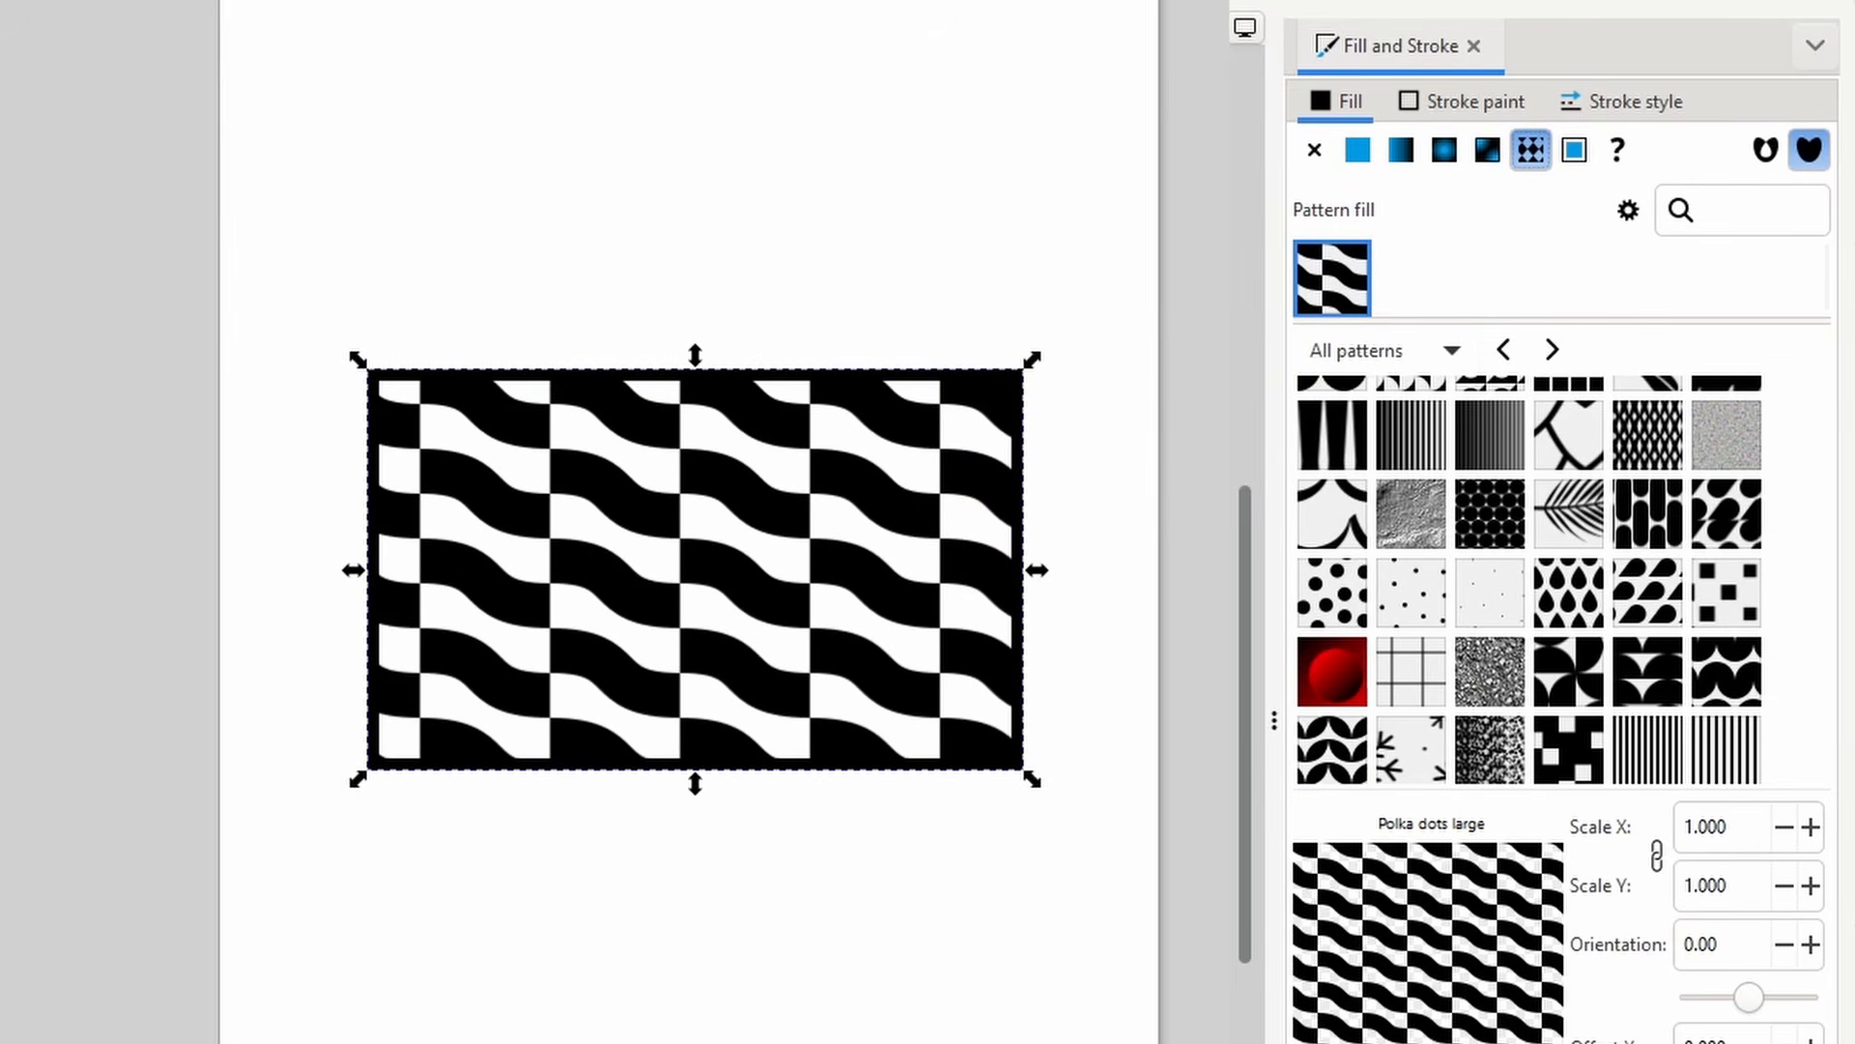
# - Review the available pattern categories and keep the list set to All patterns
pyautogui.click(1453, 350)
pyautogui.click(1453, 350)
pyautogui.click(1453, 350)
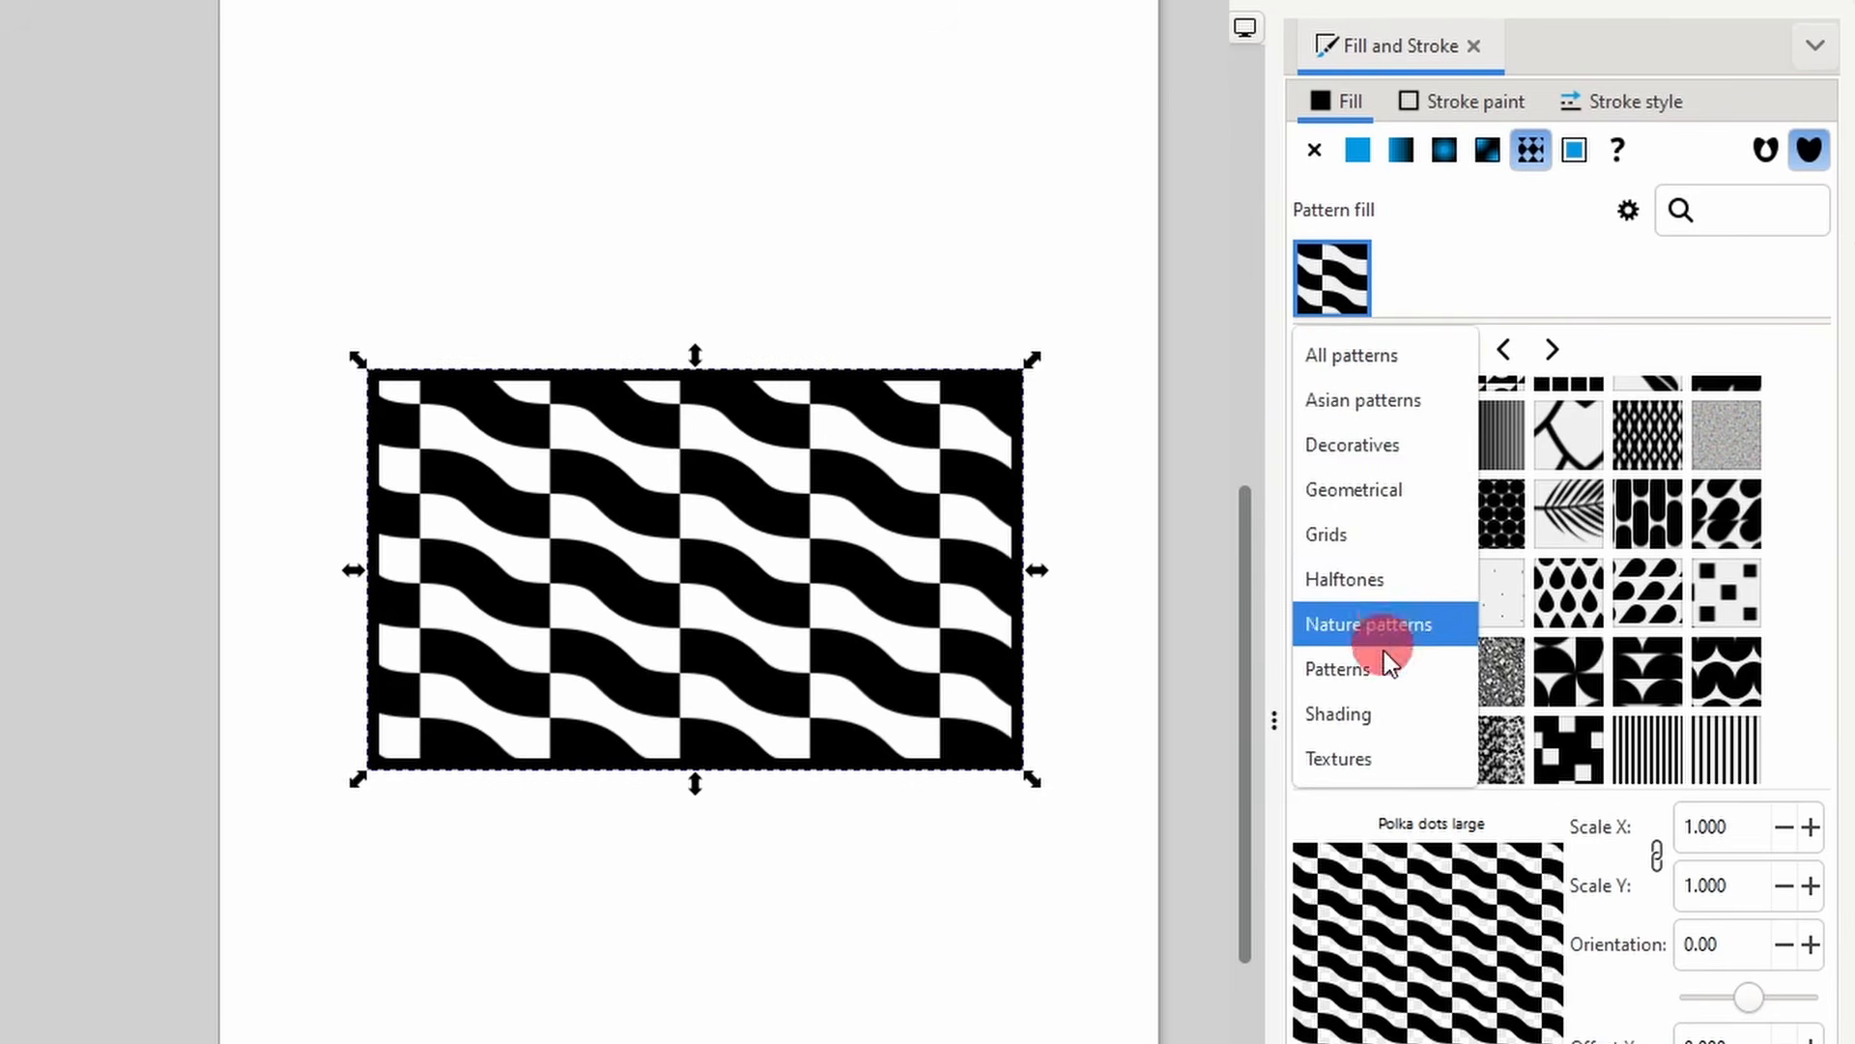
pyautogui.click(1436, 367)
pyautogui.scroll(8, 1622, 612)
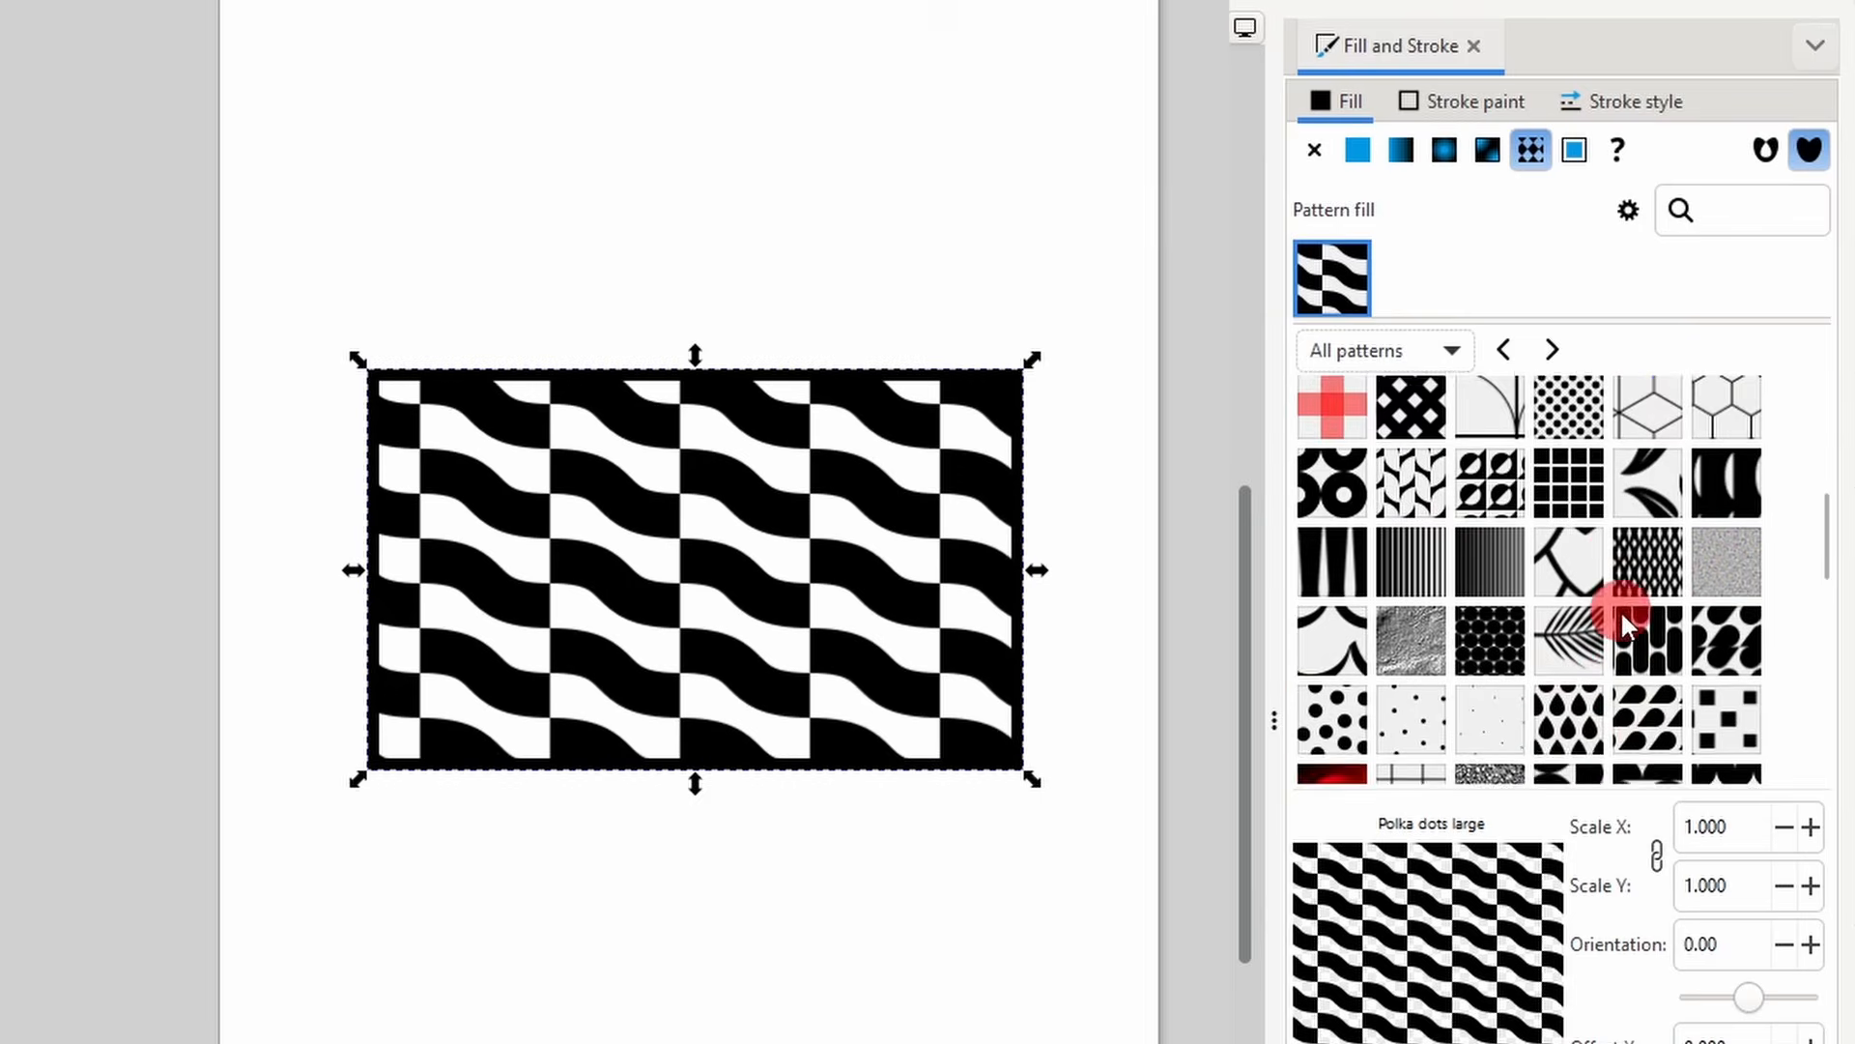
# - Try the Palm leaves, Polka dots large and Stripes grid pattern fills on the rectangle
pyautogui.scroll(-6, 1620, 610)
pyautogui.scroll(-2, 1620, 610)
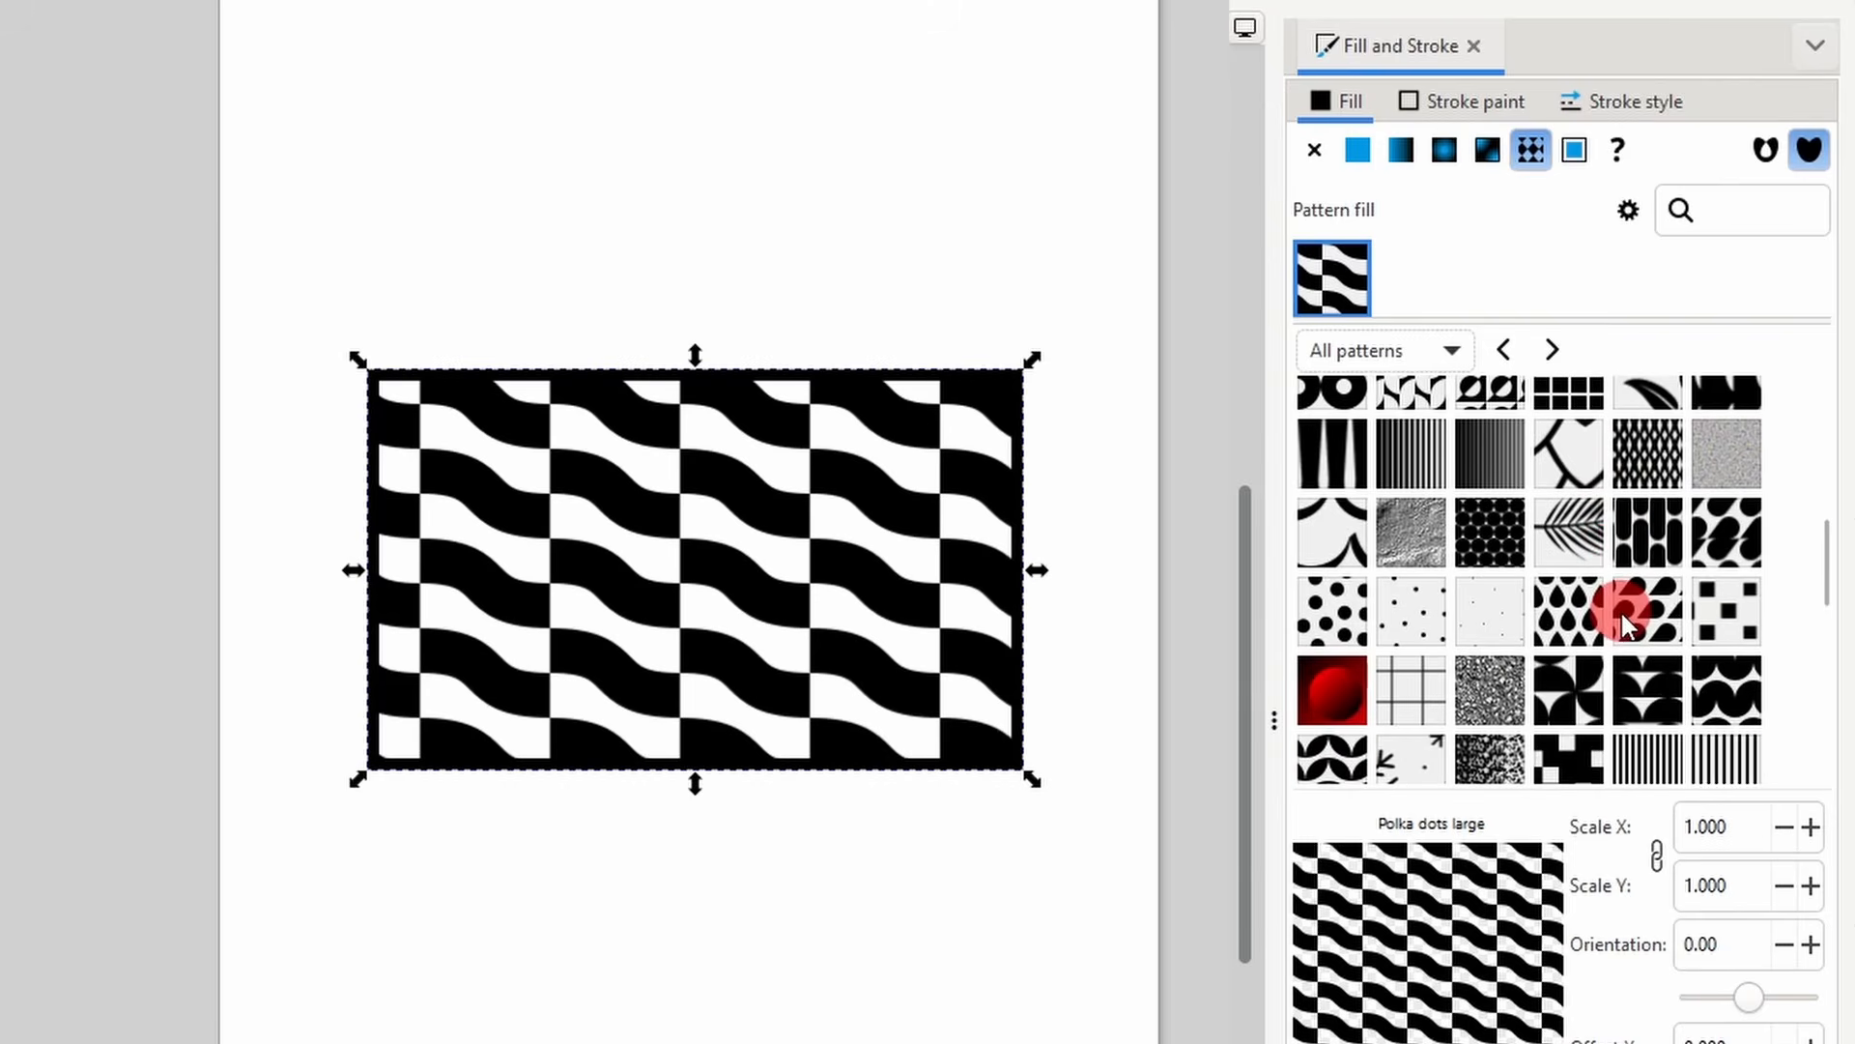
pyautogui.click(1583, 536)
pyautogui.scroll(-1, 1507, 613)
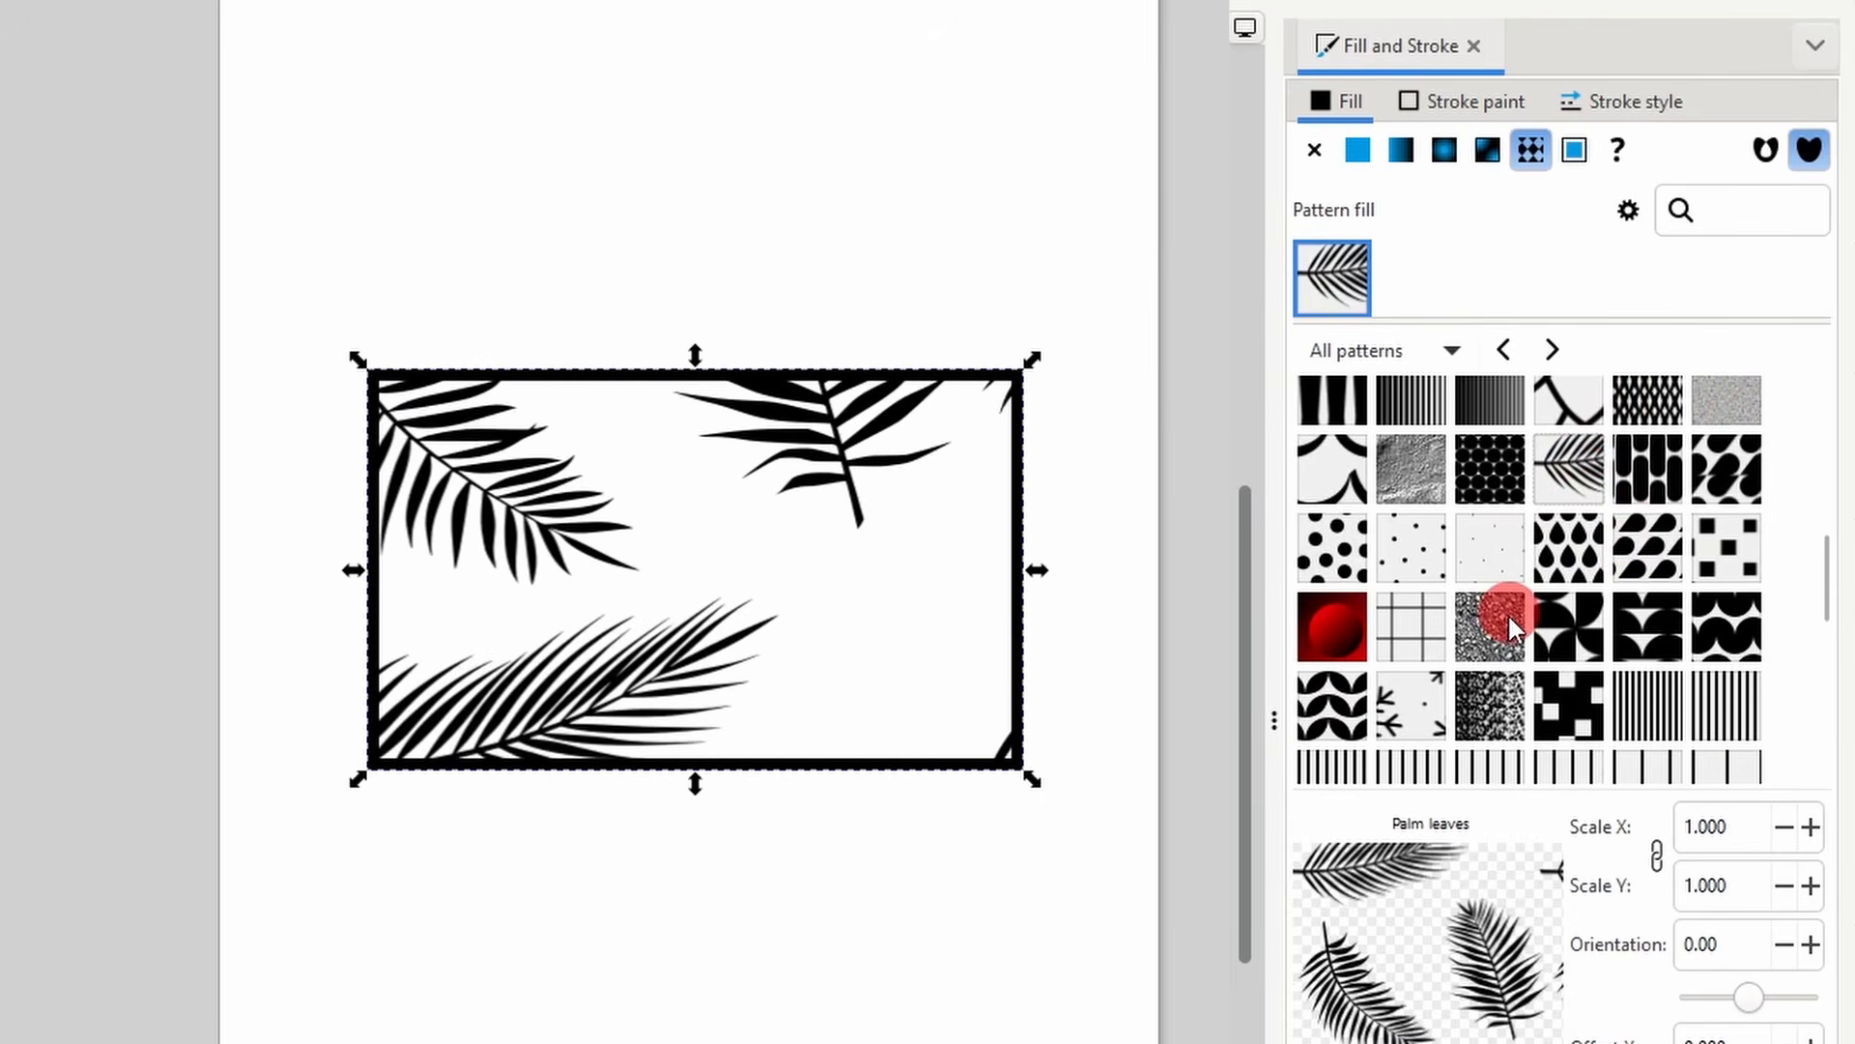
pyautogui.click(1328, 549)
pyautogui.scroll(-2, 1332, 647)
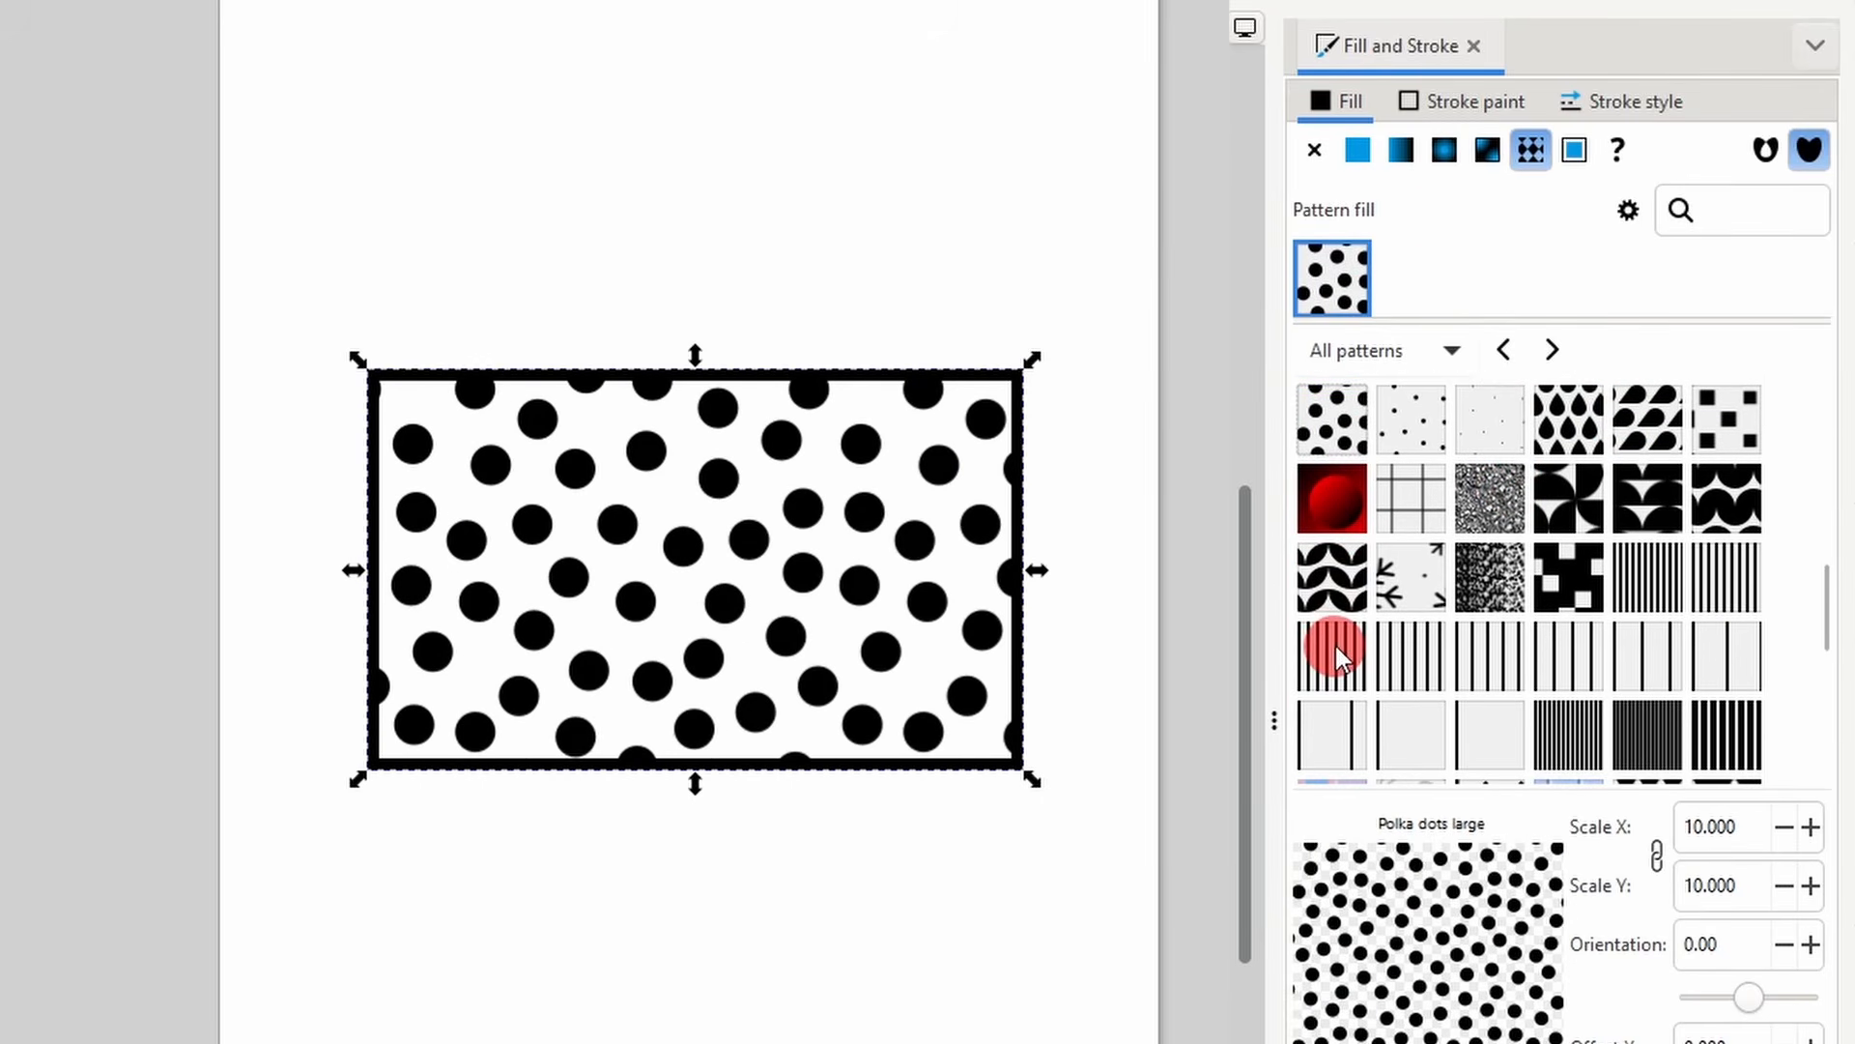
pyautogui.click(1715, 715)
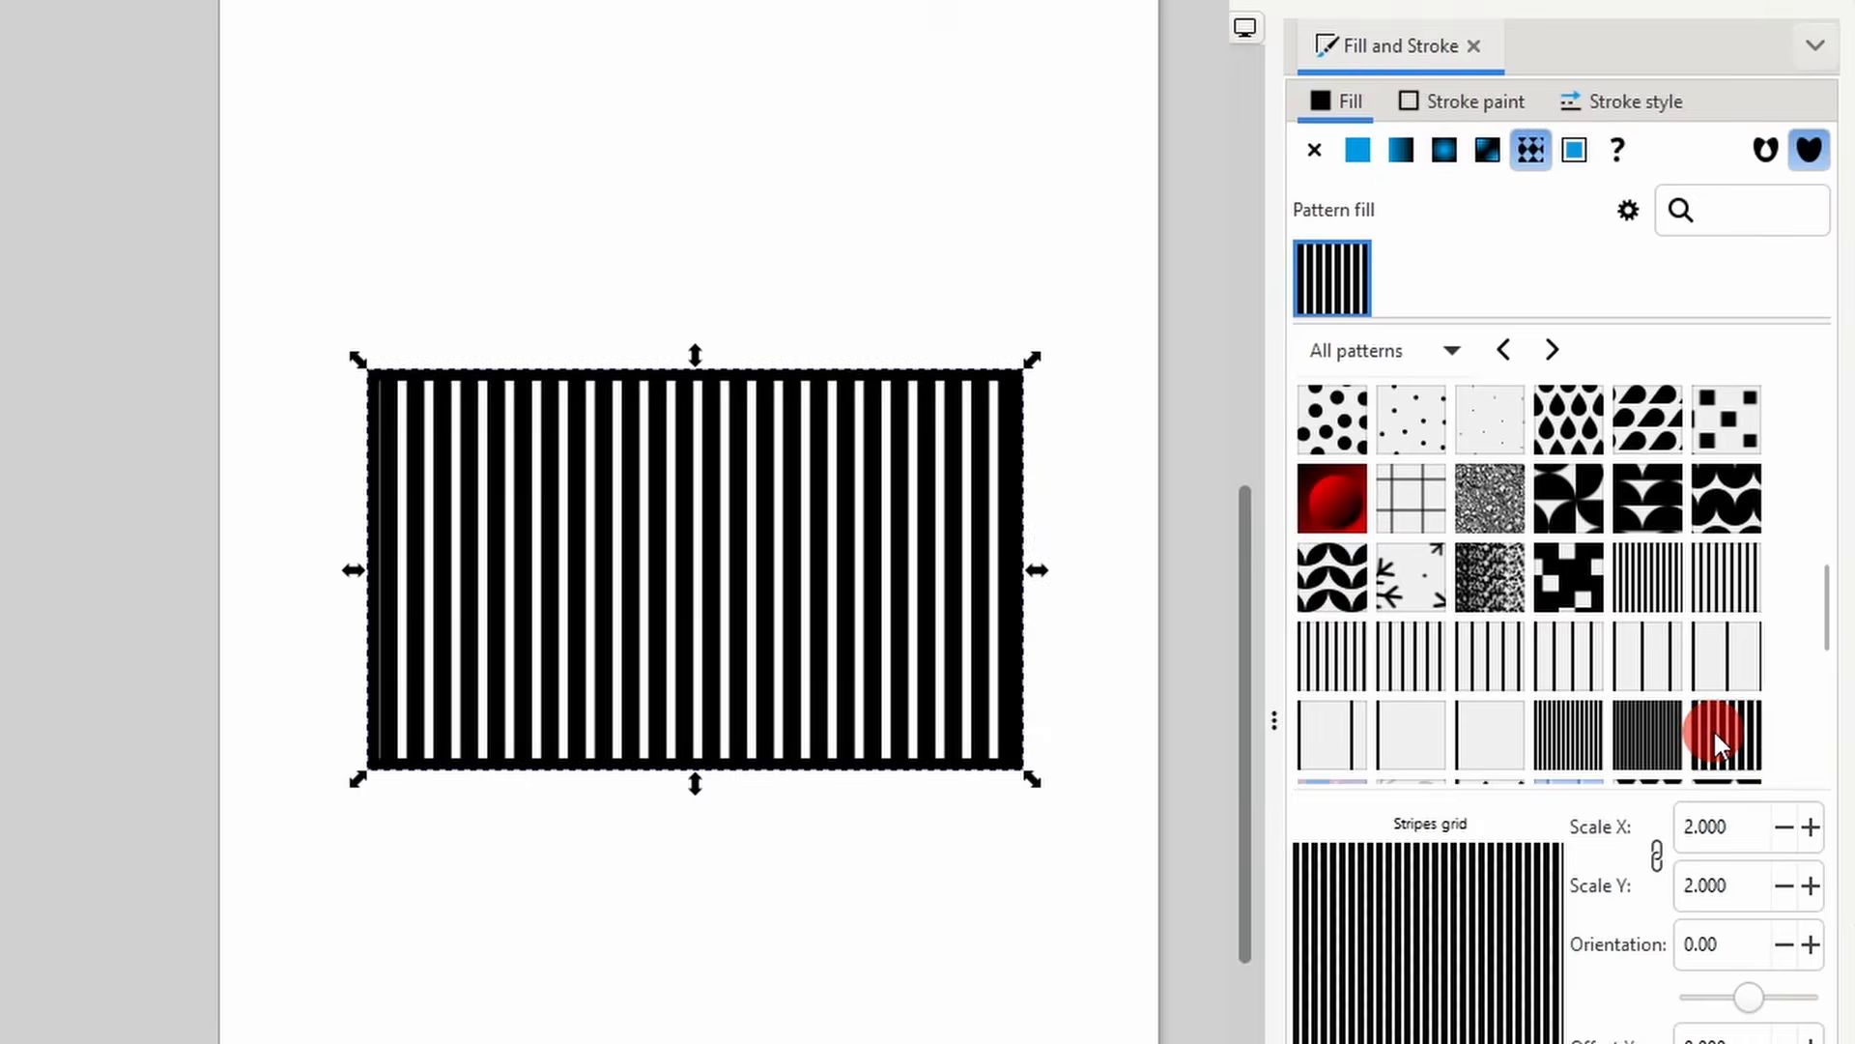
# - Fill the rectangle with the Snake 2 pattern and set its scale to 3.3 in X and 3.4 in Y
pyautogui.click(1344, 571)
pyautogui.scroll(-3, 1337, 623)
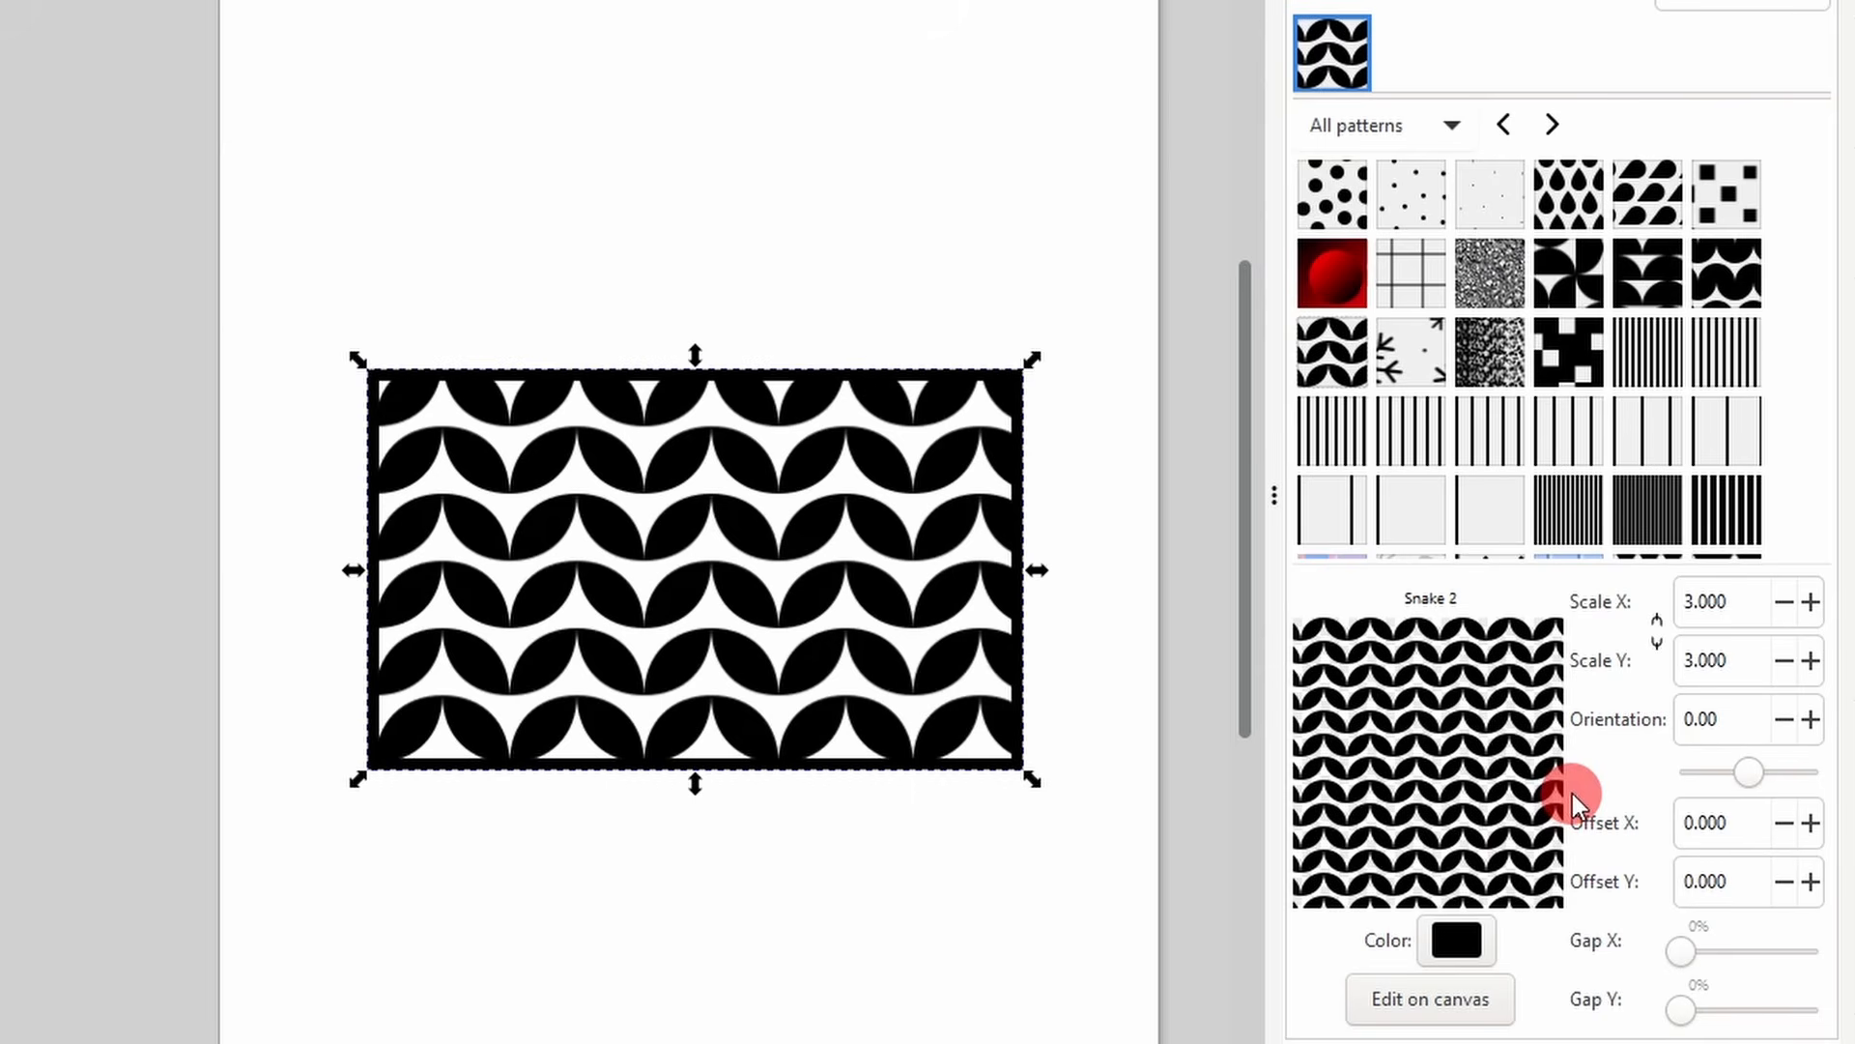
pyautogui.click(1730, 604)
pyautogui.scroll(2, 1735, 602)
pyautogui.scroll(1, 1735, 602)
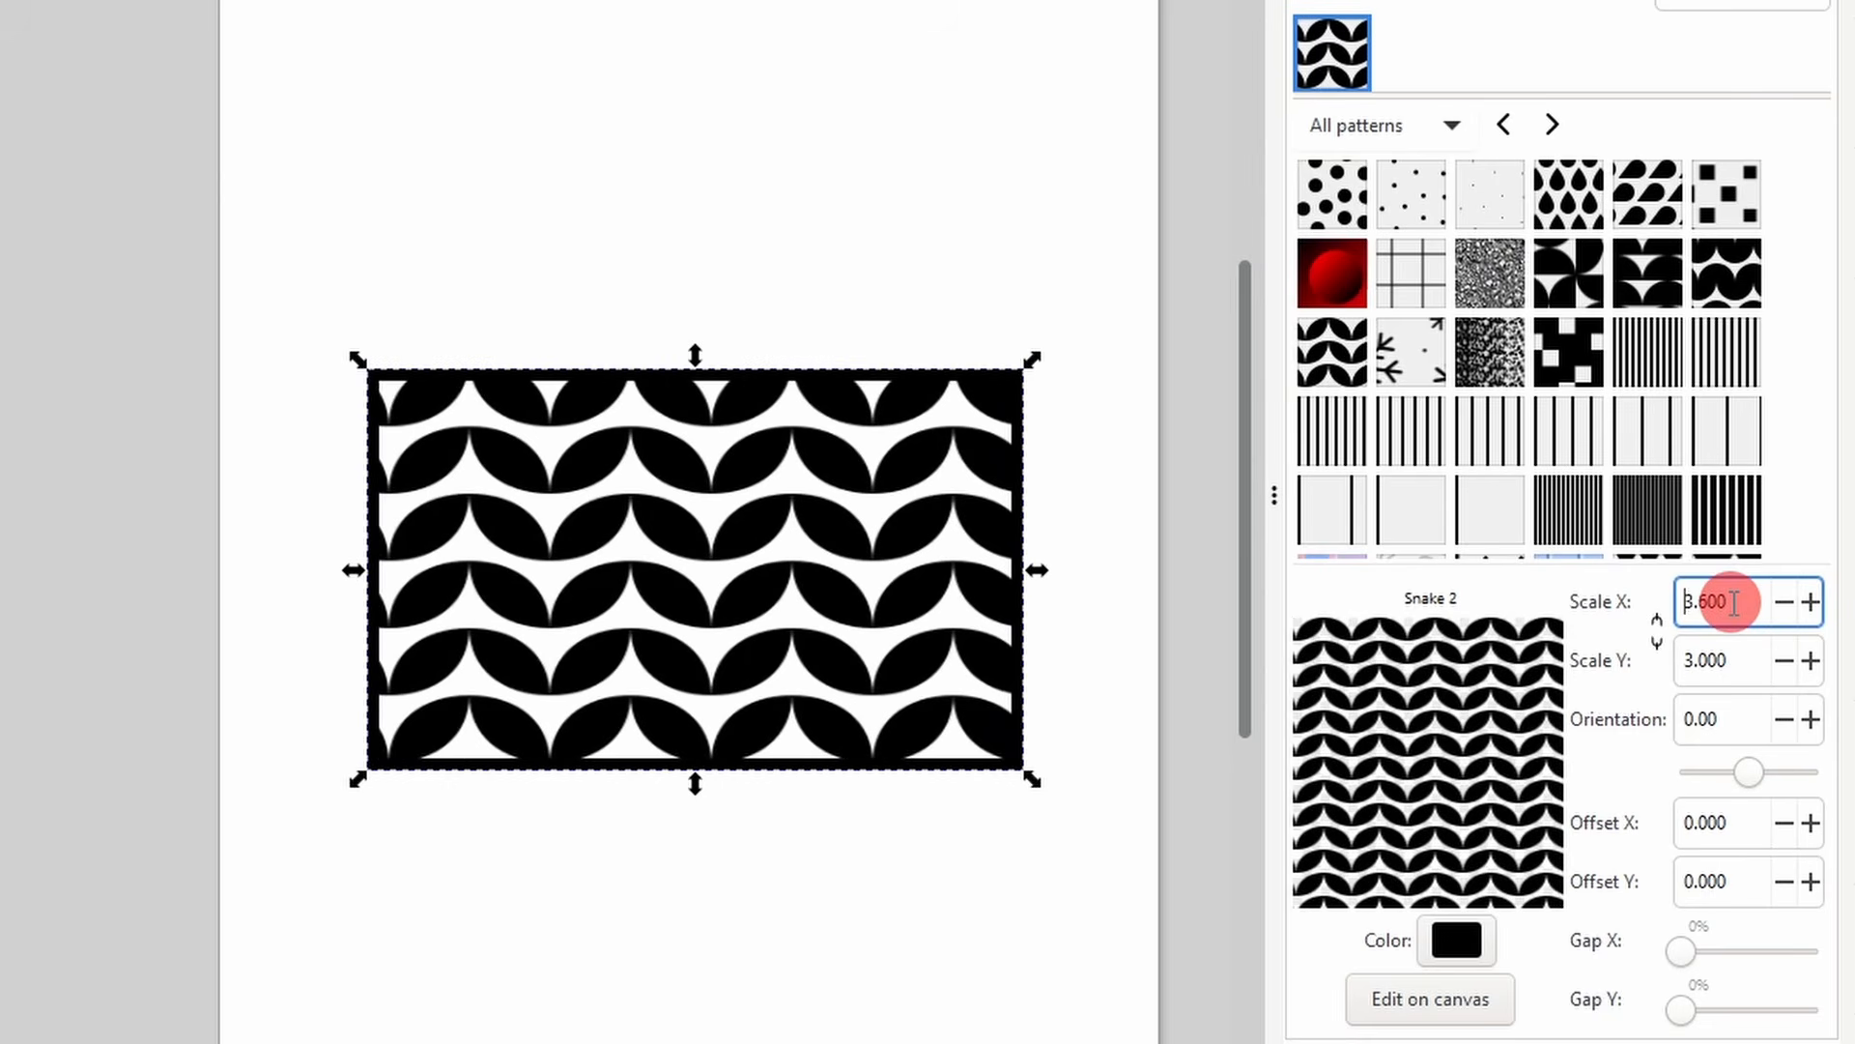
pyautogui.click(1755, 654)
pyautogui.scroll(3, 1756, 654)
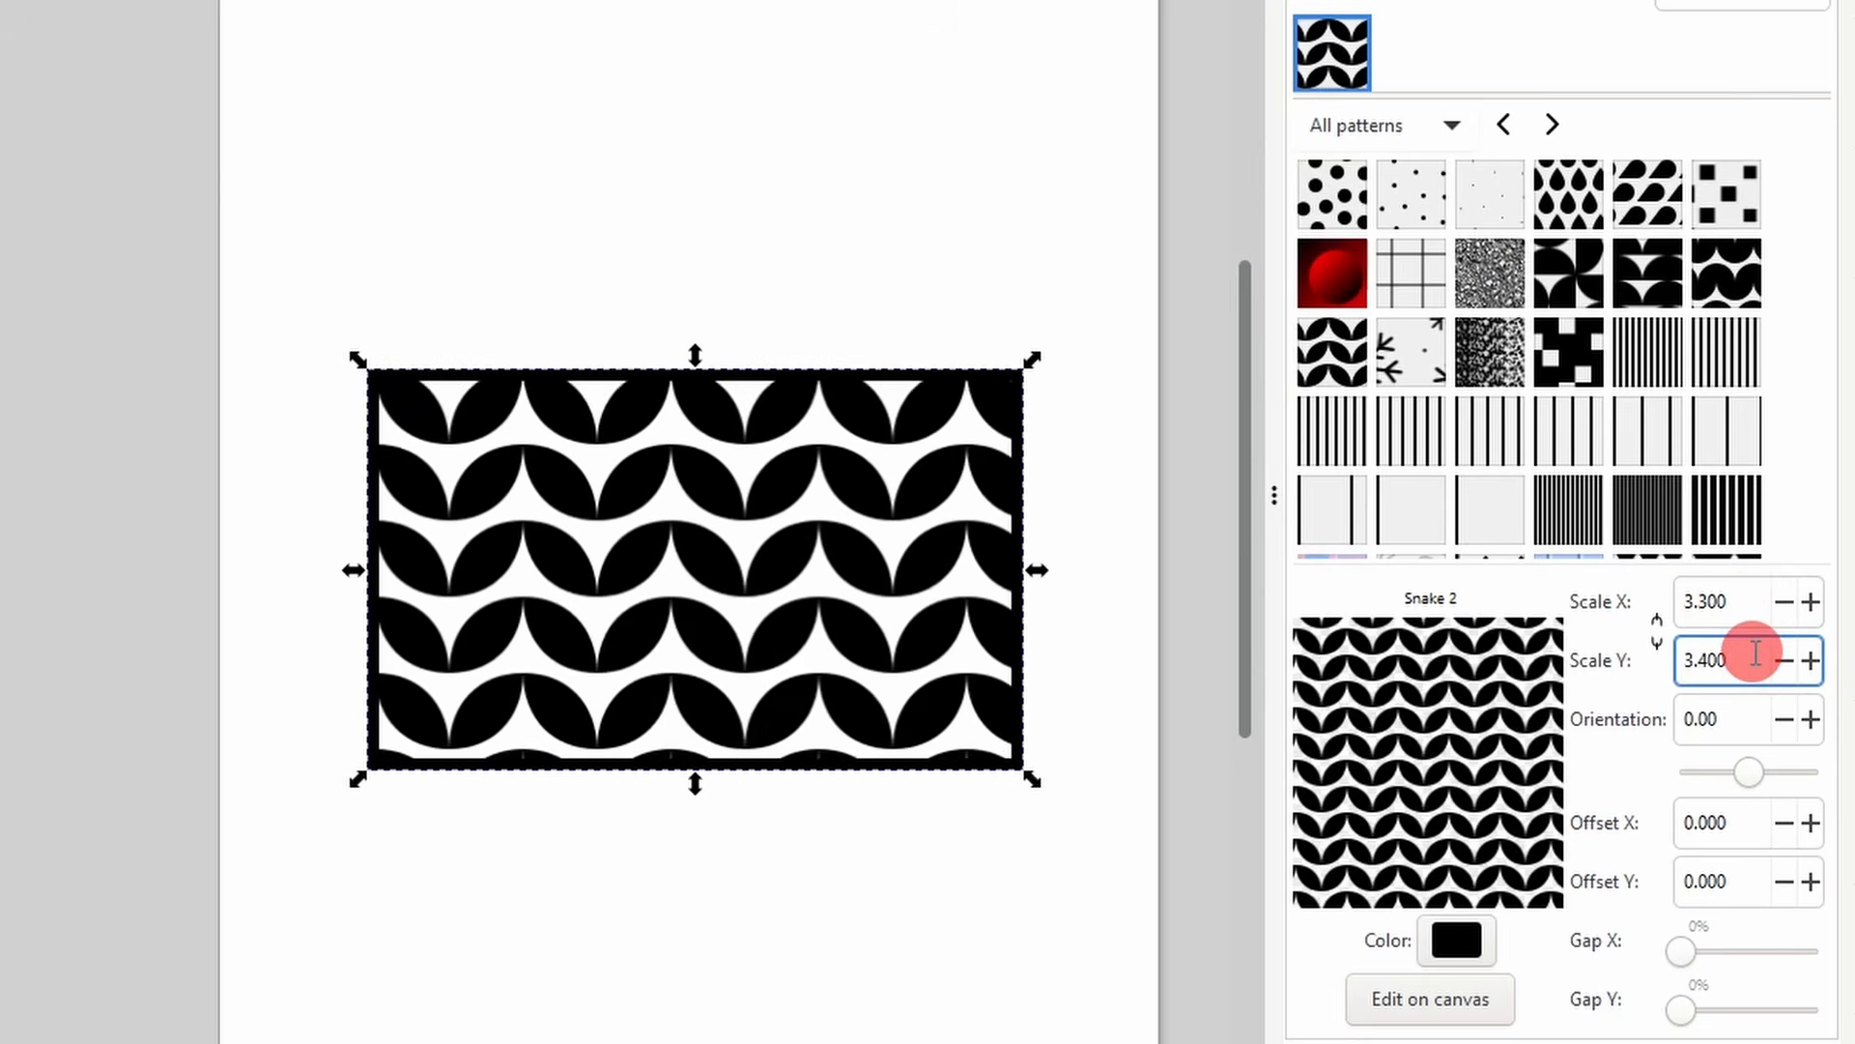
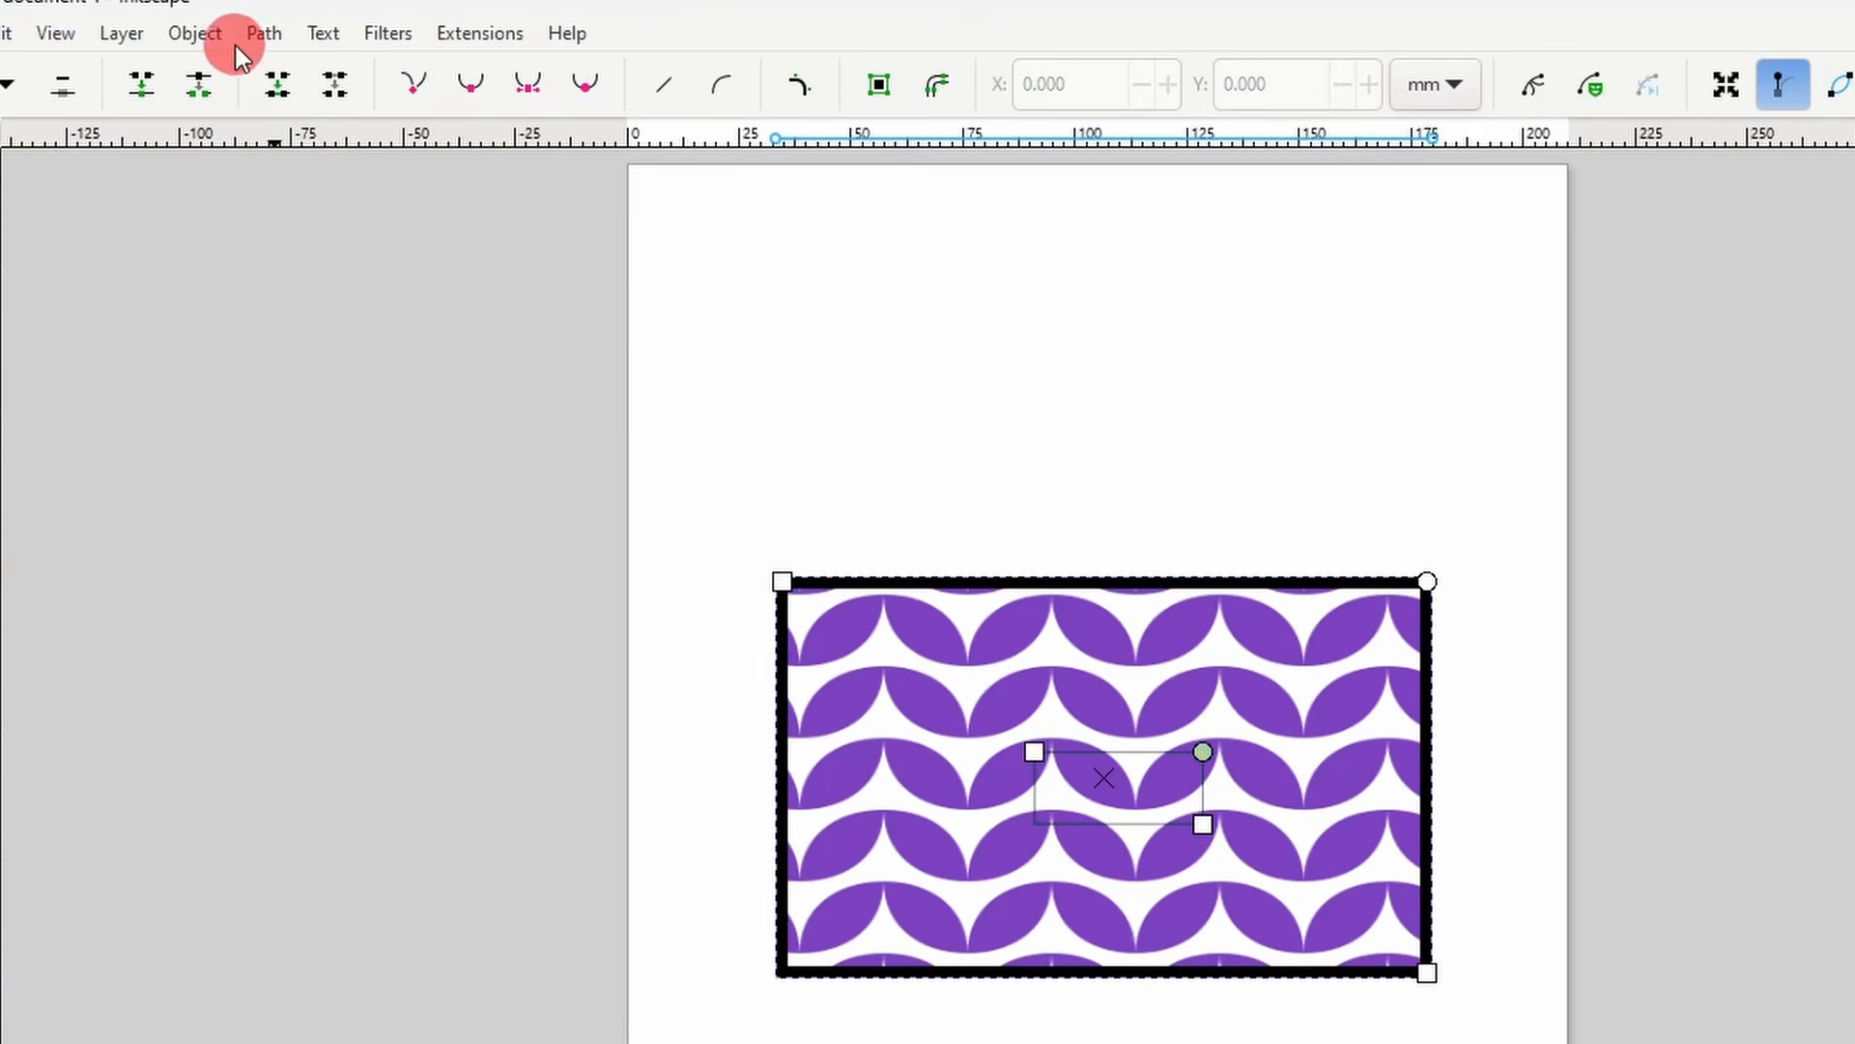
# - Convert the rectangle's pattern fill to objects and move the extracted leaf shape slightly up
pyautogui.click(193, 37)
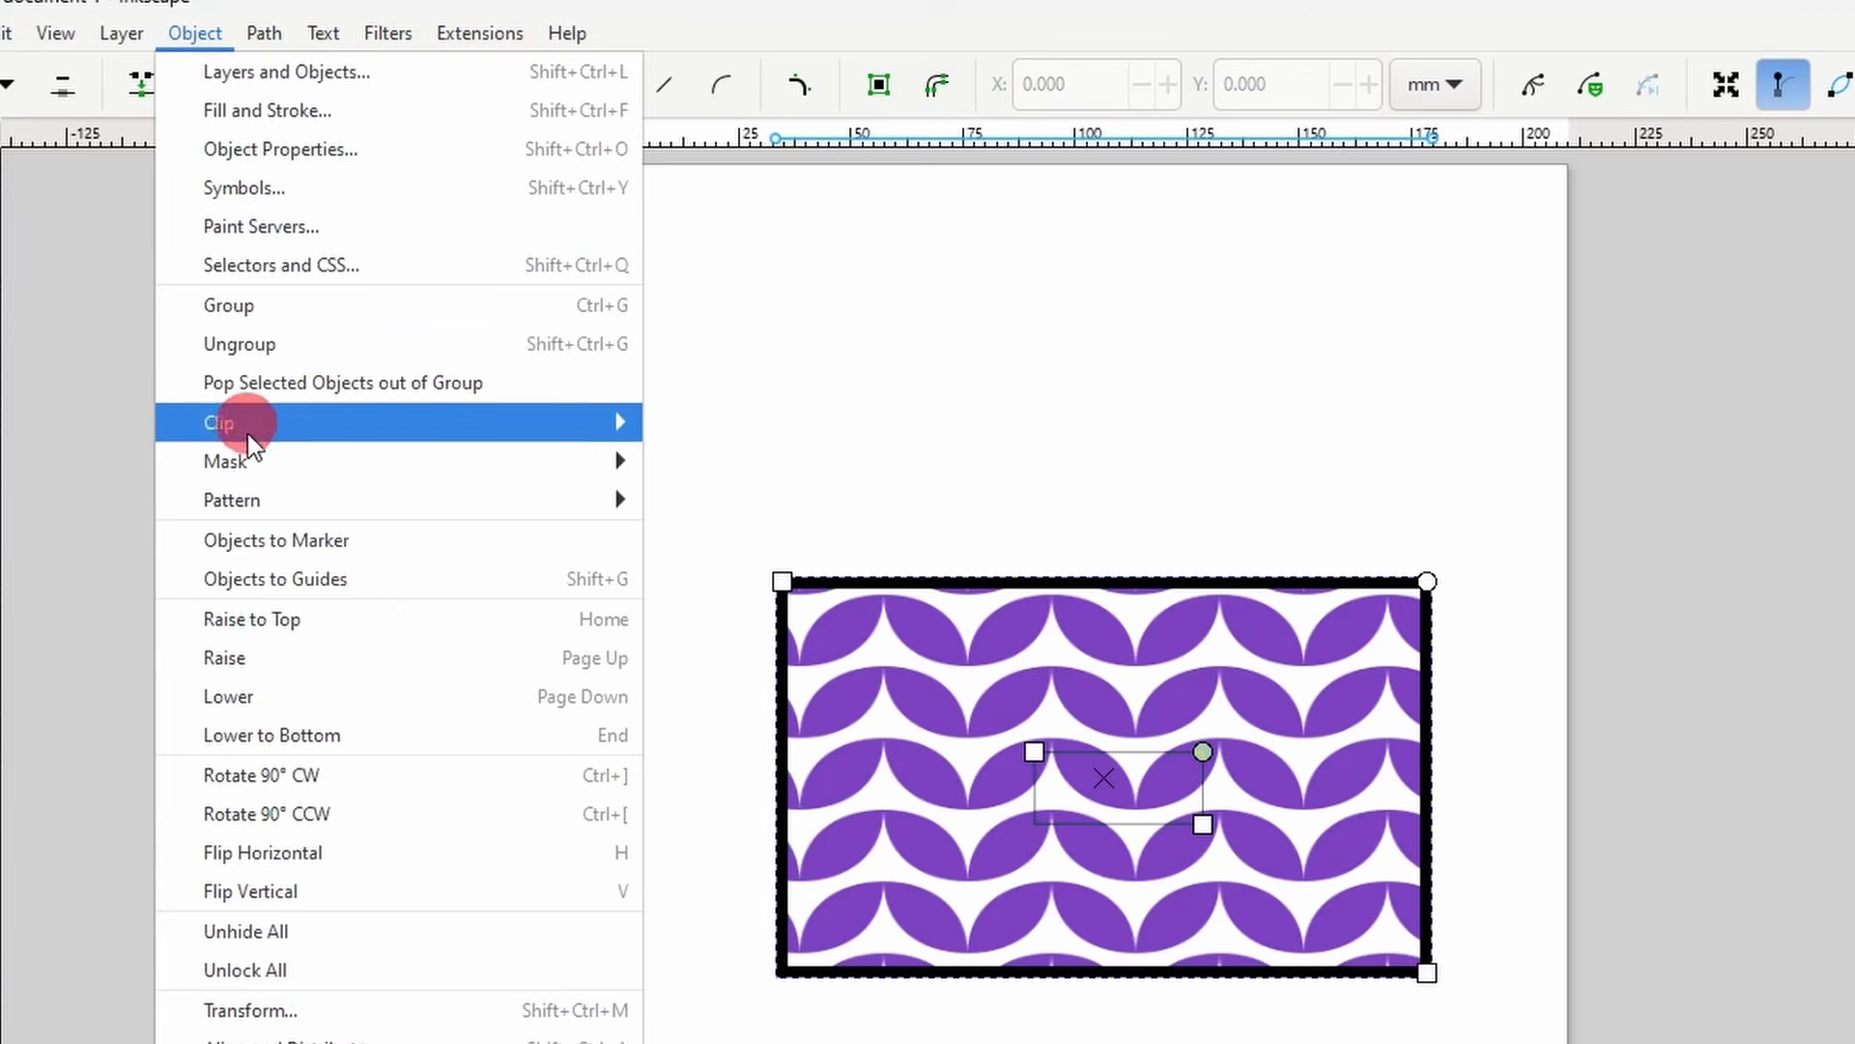
pyautogui.moveTo(280, 502)
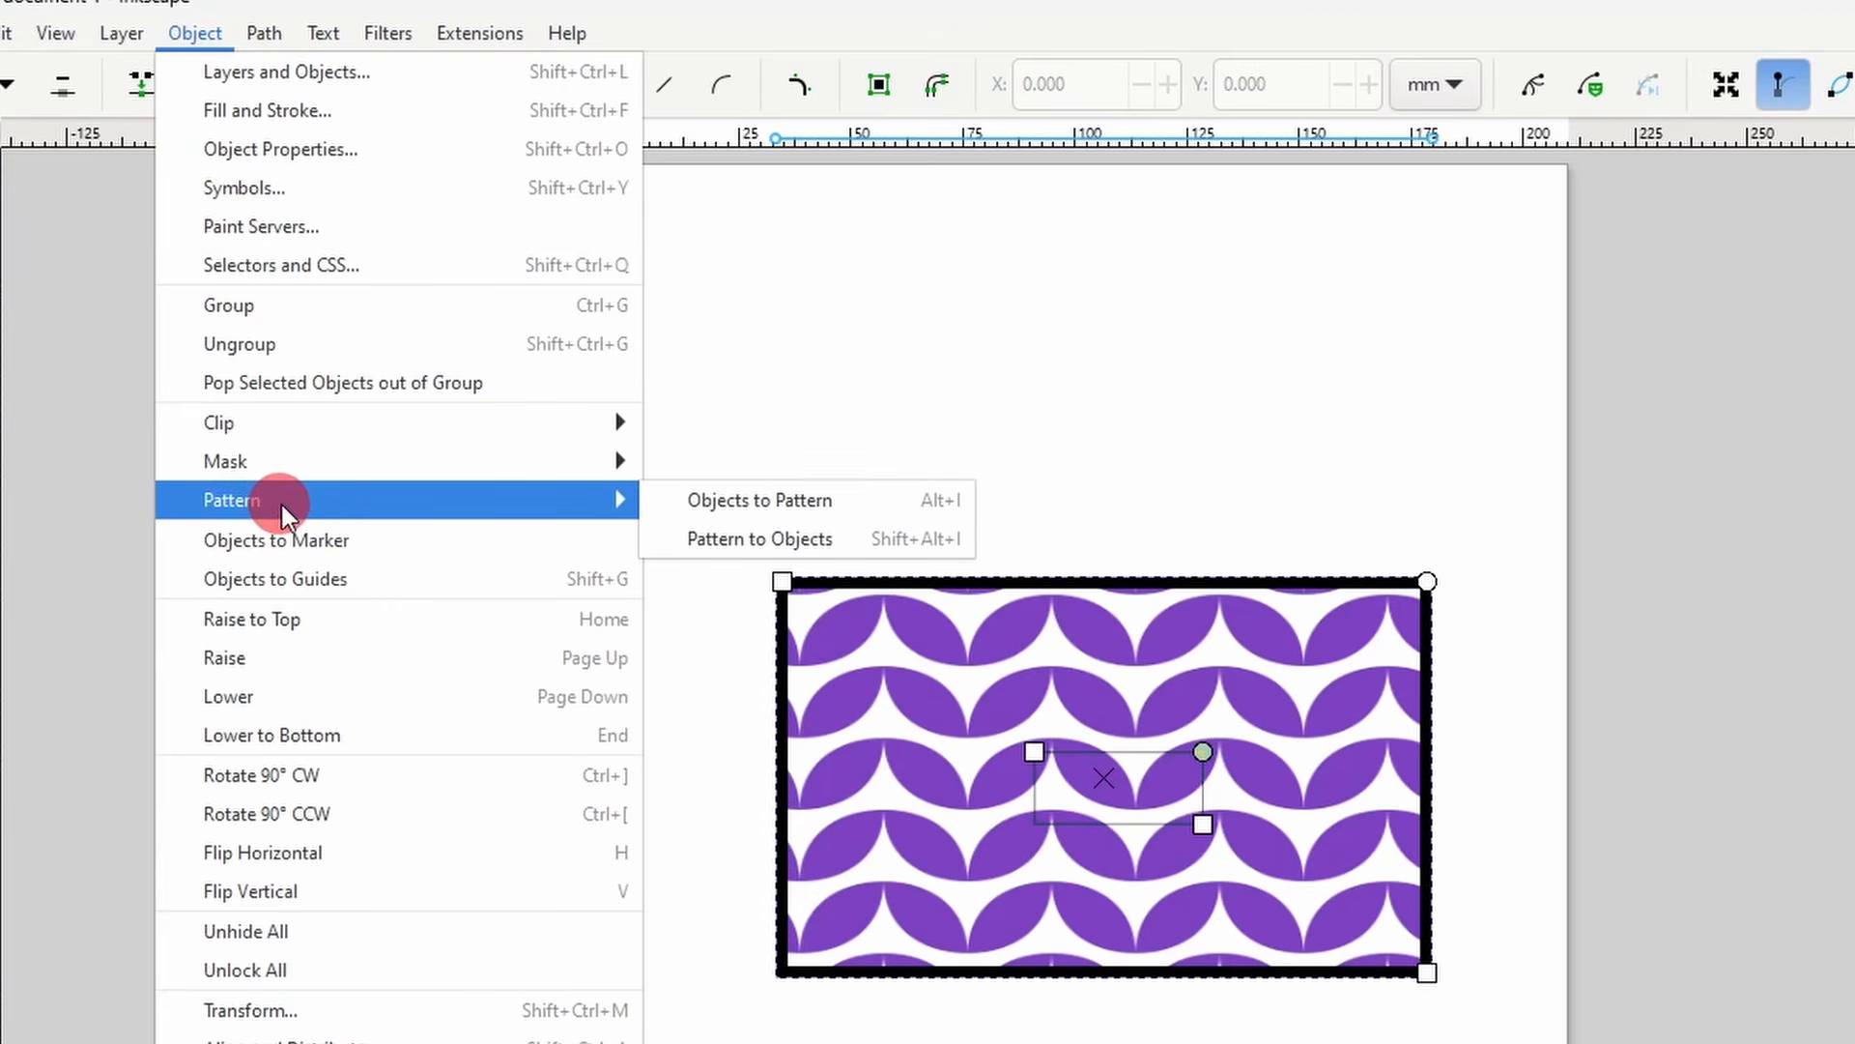
pyautogui.click(826, 549)
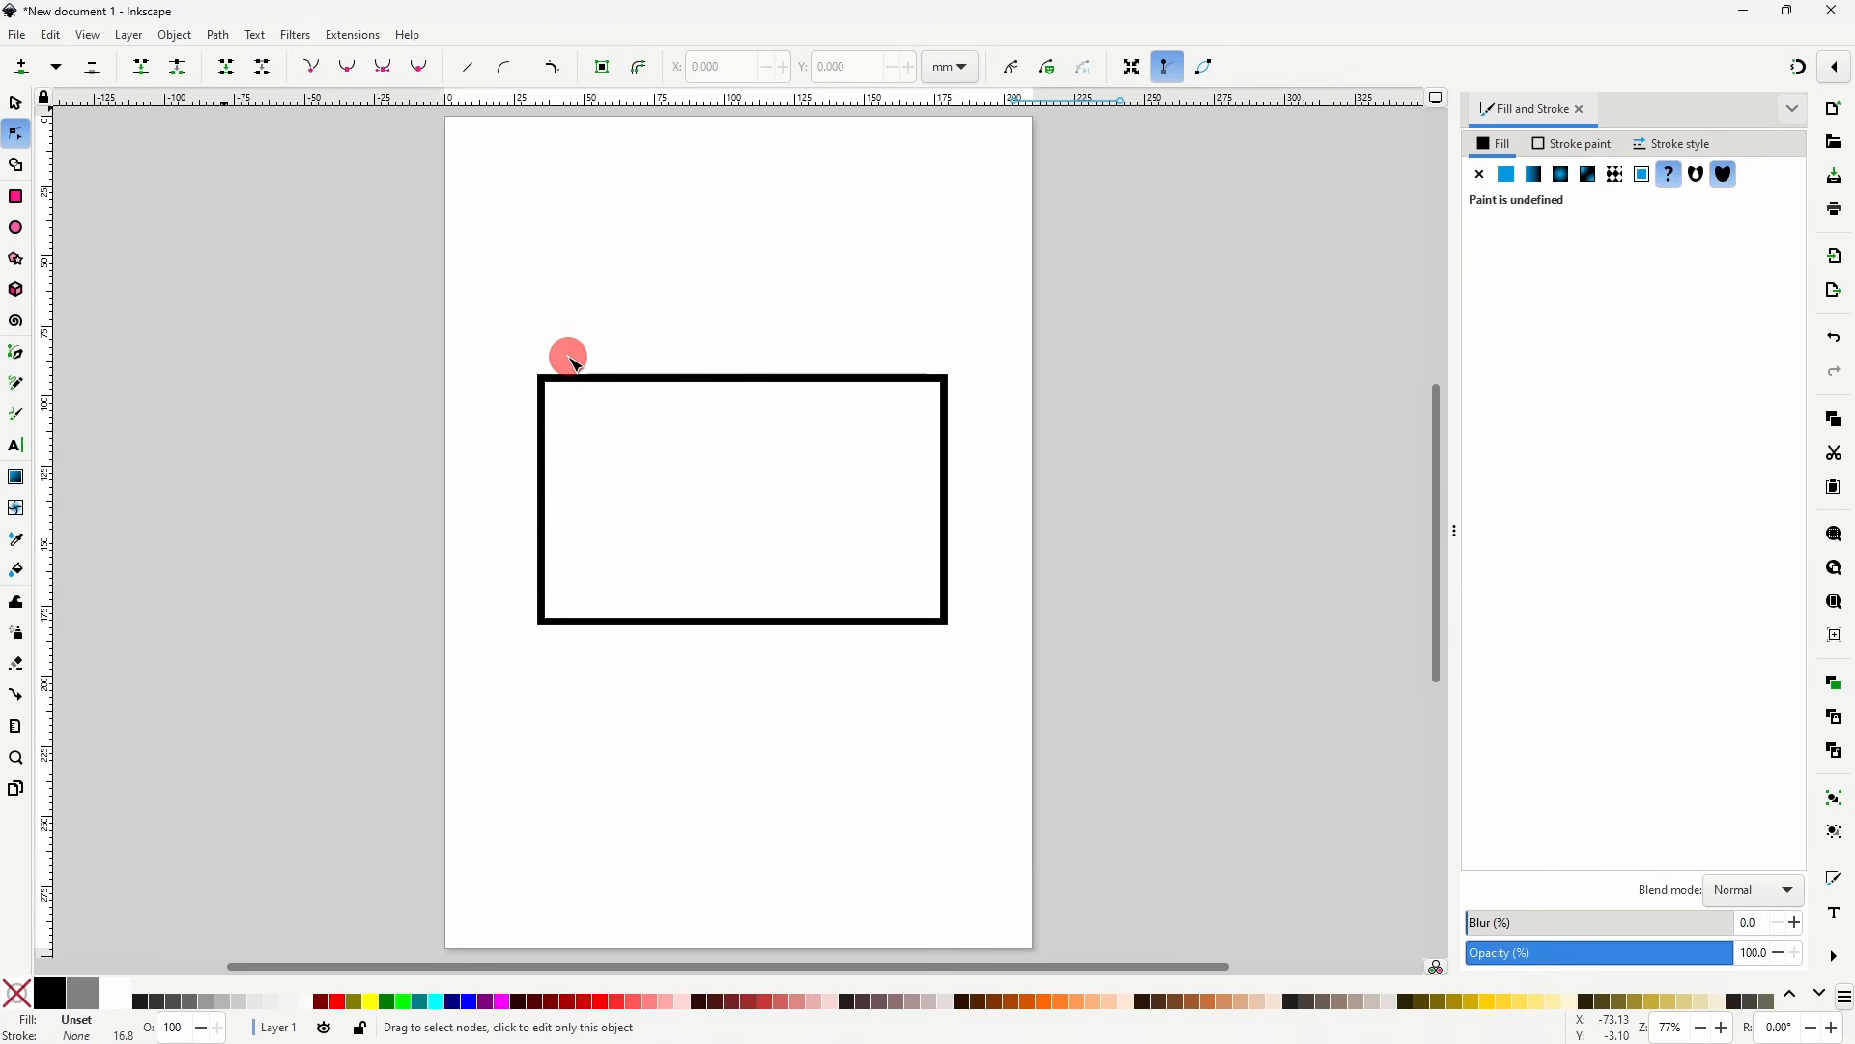
pyautogui.scroll(-2, 577, 363)
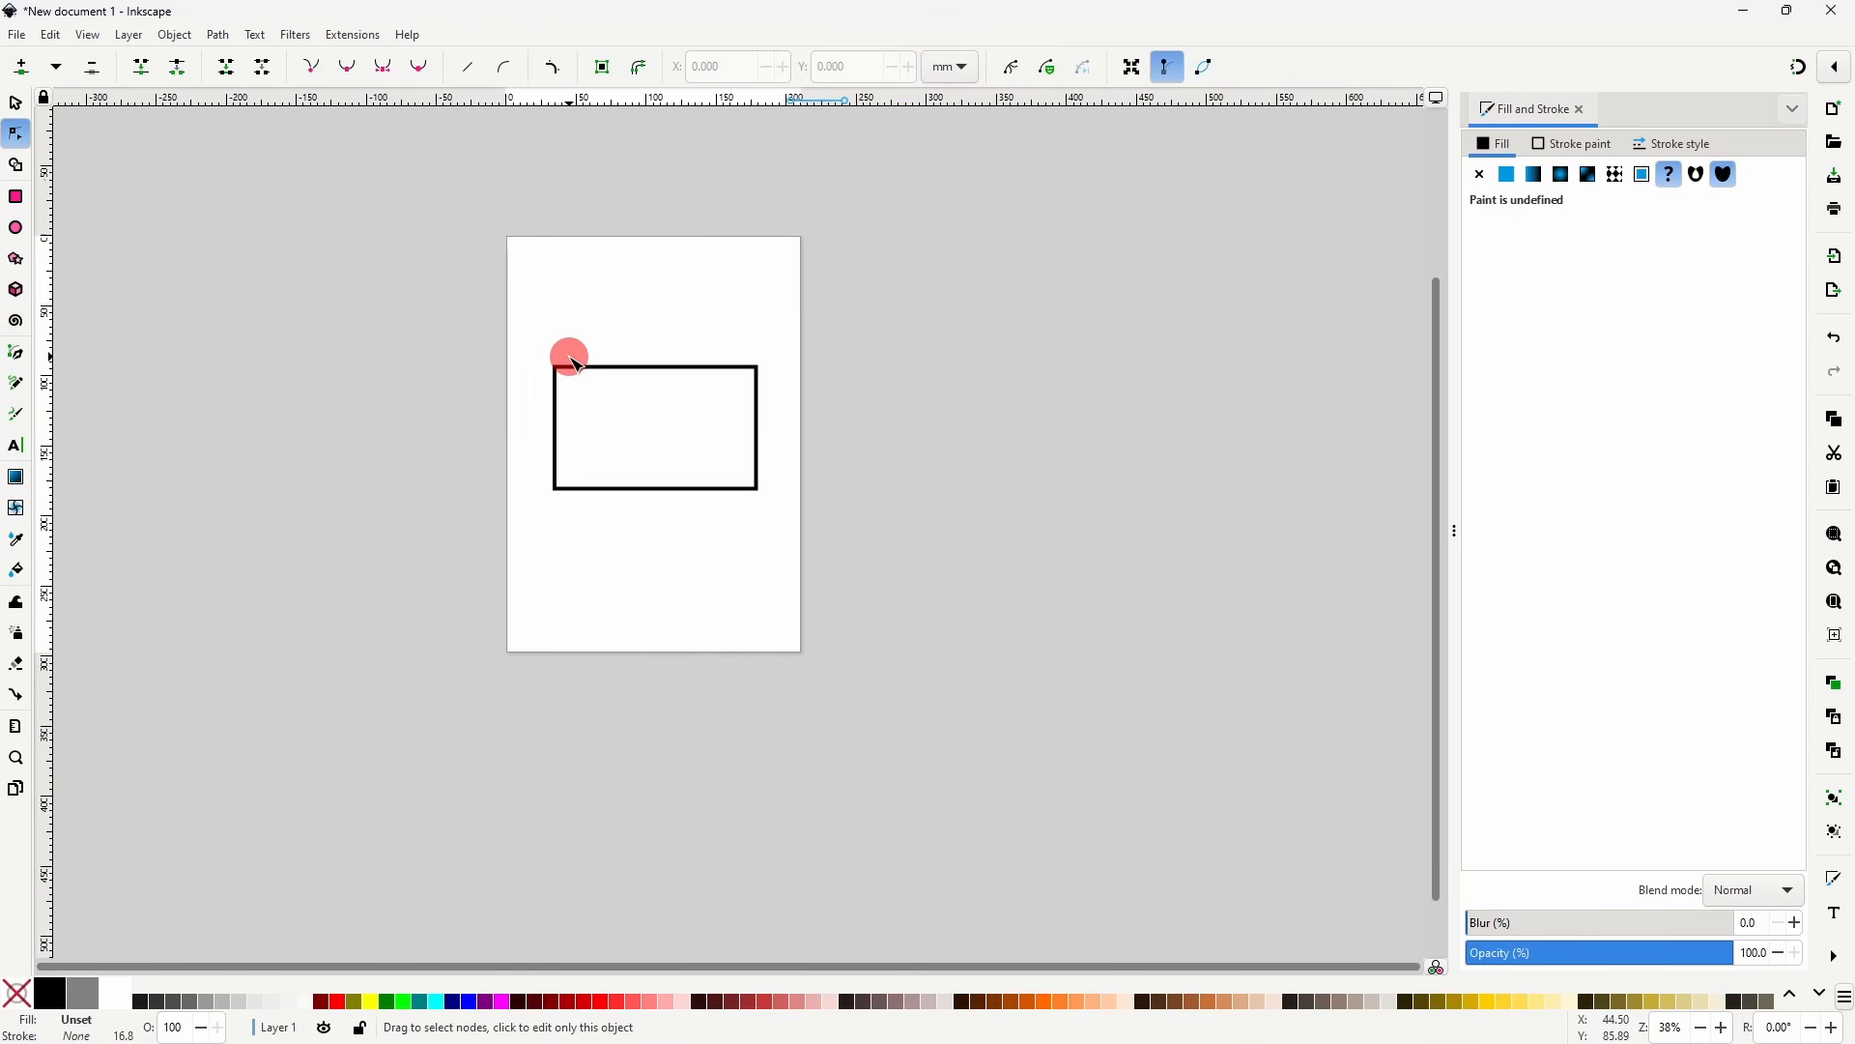
pyautogui.scroll(-2, 571, 356)
pyautogui.scroll(-4, 699, 551)
pyautogui.scroll(3, 734, 510)
pyautogui.scroll(4, 739, 509)
pyautogui.scroll(1, 749, 319)
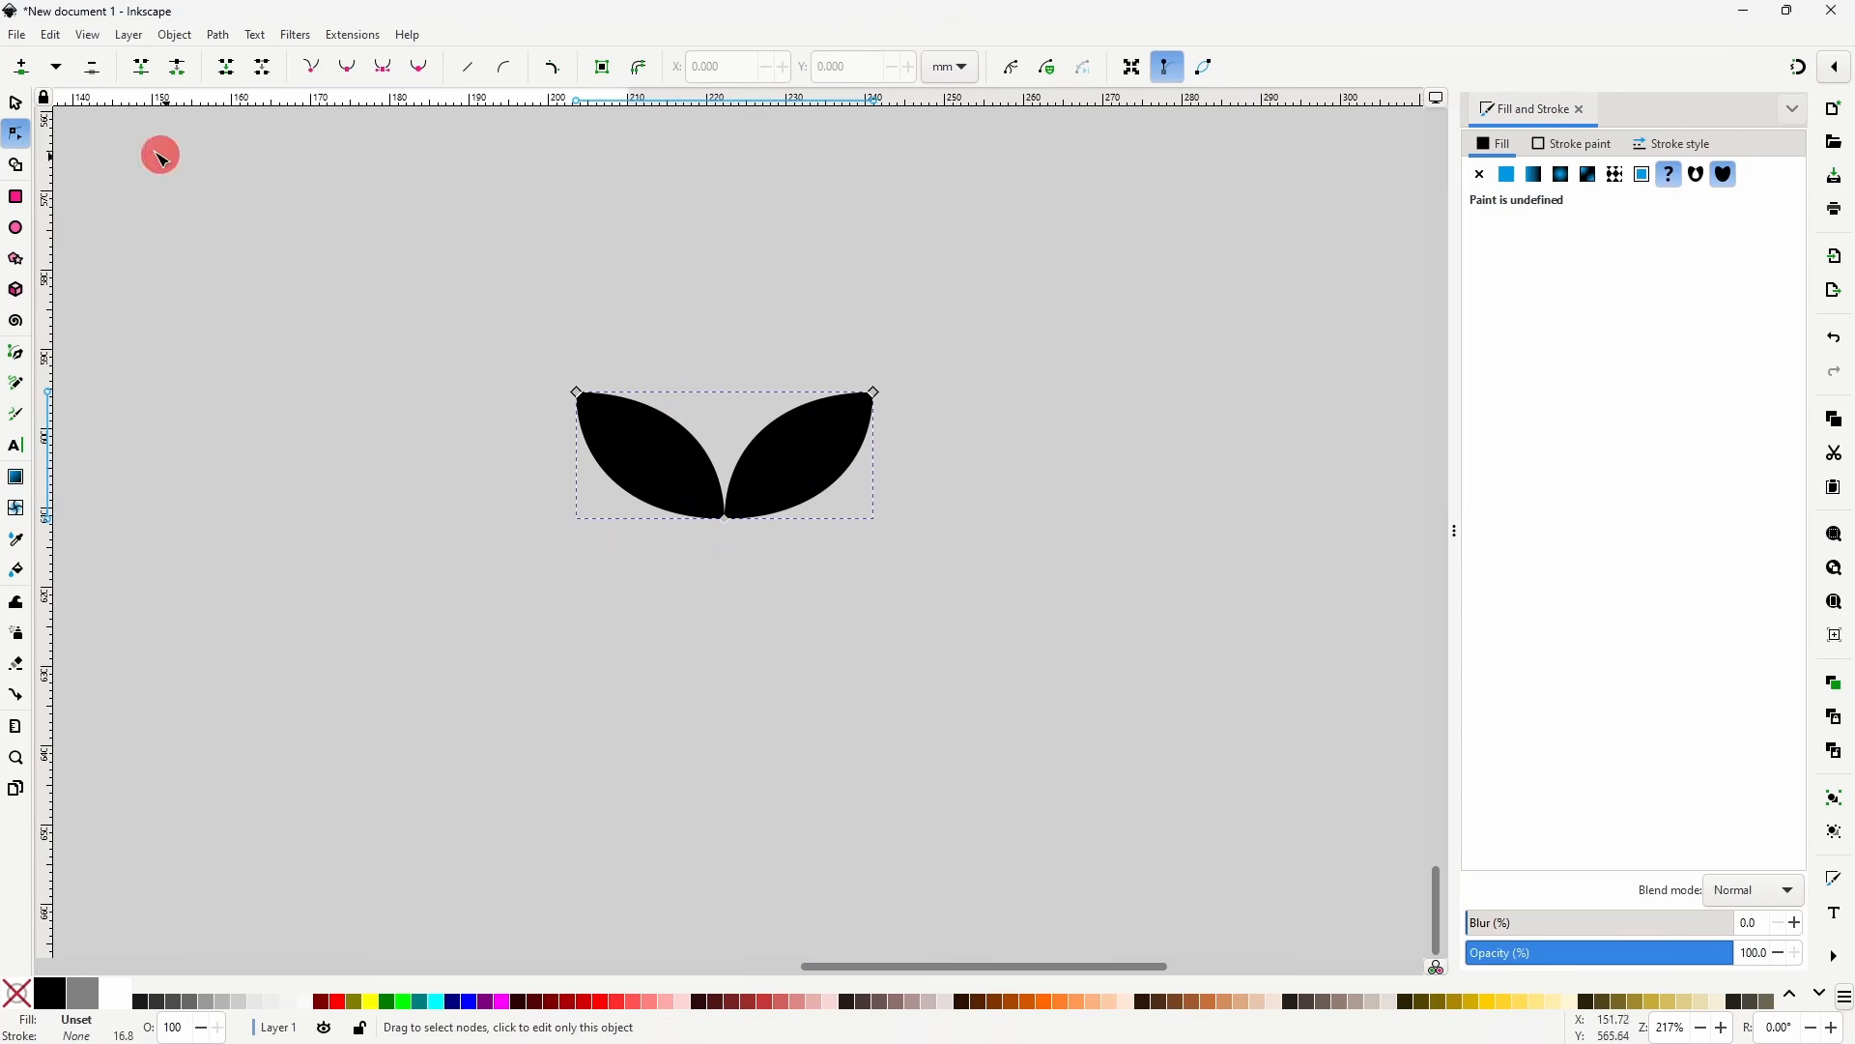
pyautogui.click(17, 104)
pyautogui.moveTo(666, 474); pyautogui.dragTo(650, 414)
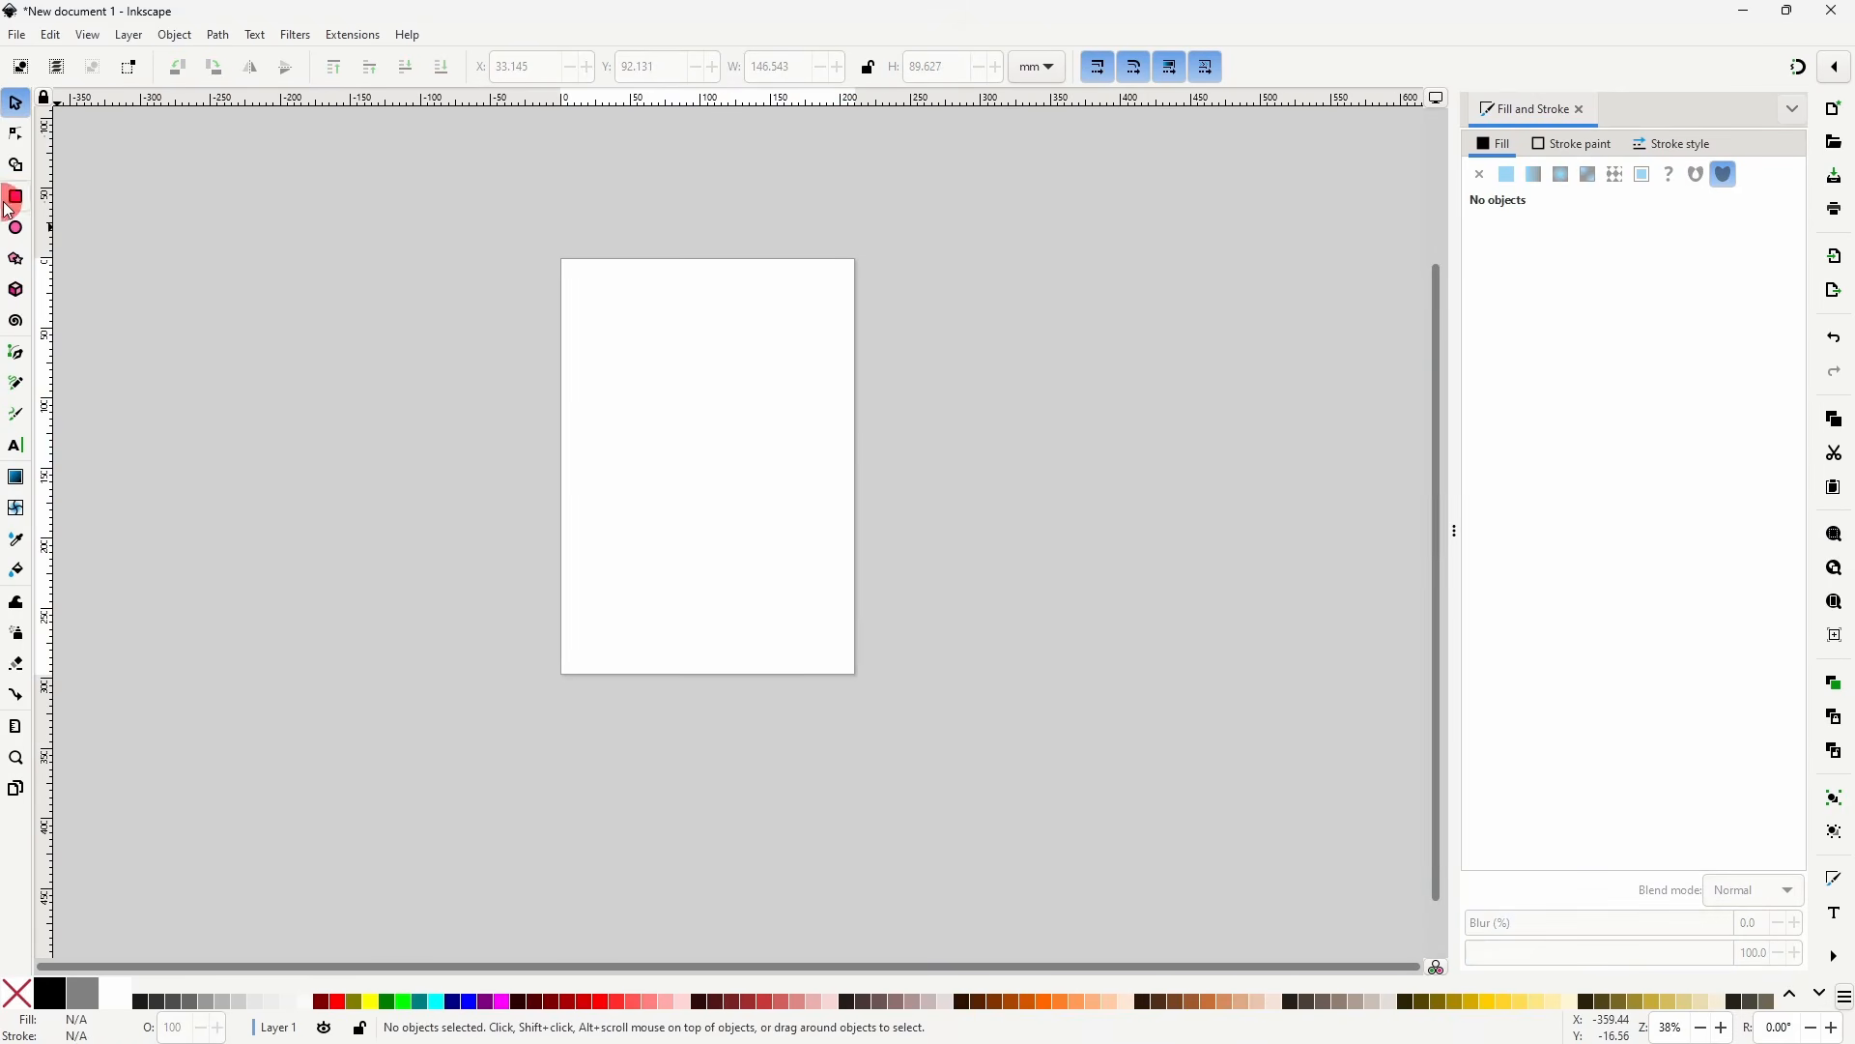
# - Draw a rectangle about 22 by 19 mm and a circle about 9.7 mm in radius overlapping the rectangle's lower-right corner
pyautogui.click(8, 205)
pyautogui.moveTo(684, 430); pyautogui.dragTo(716, 456)
pyautogui.scroll(4, 724, 453)
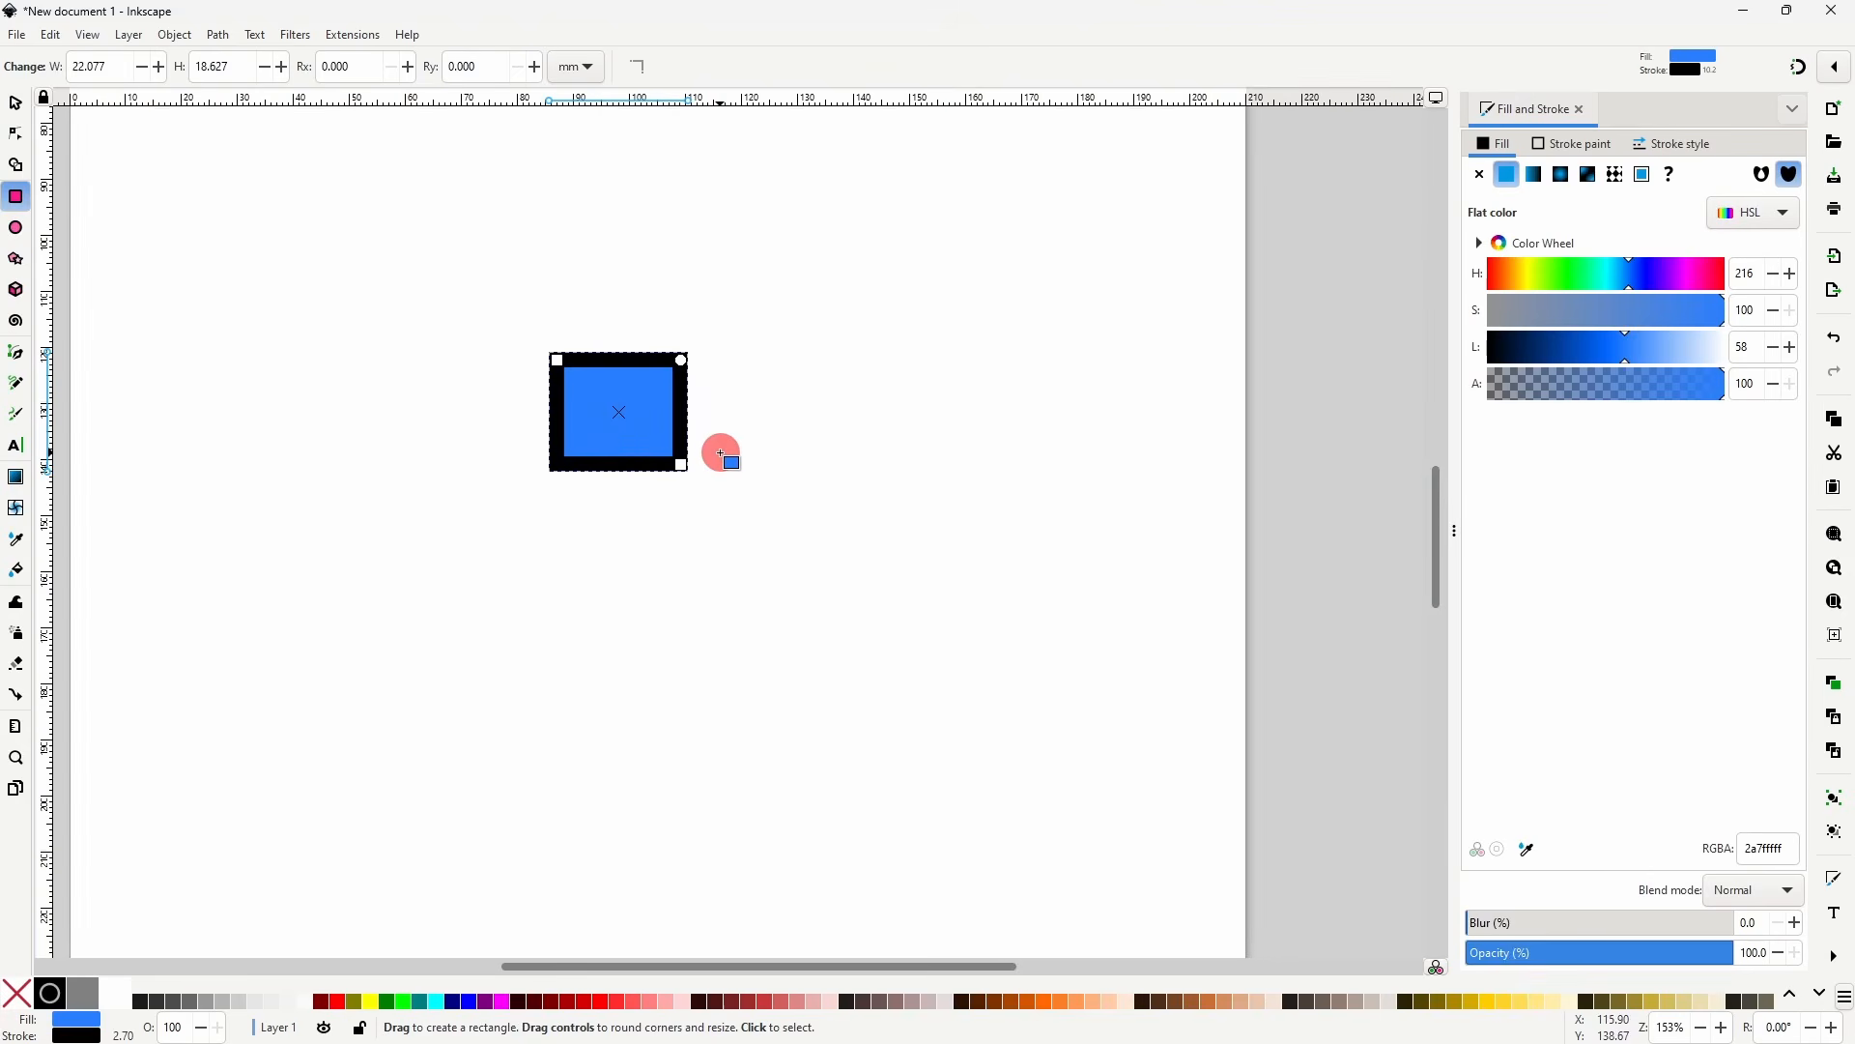
pyautogui.click(15, 230)
pyautogui.moveTo(739, 417); pyautogui.dragTo(630, 531)
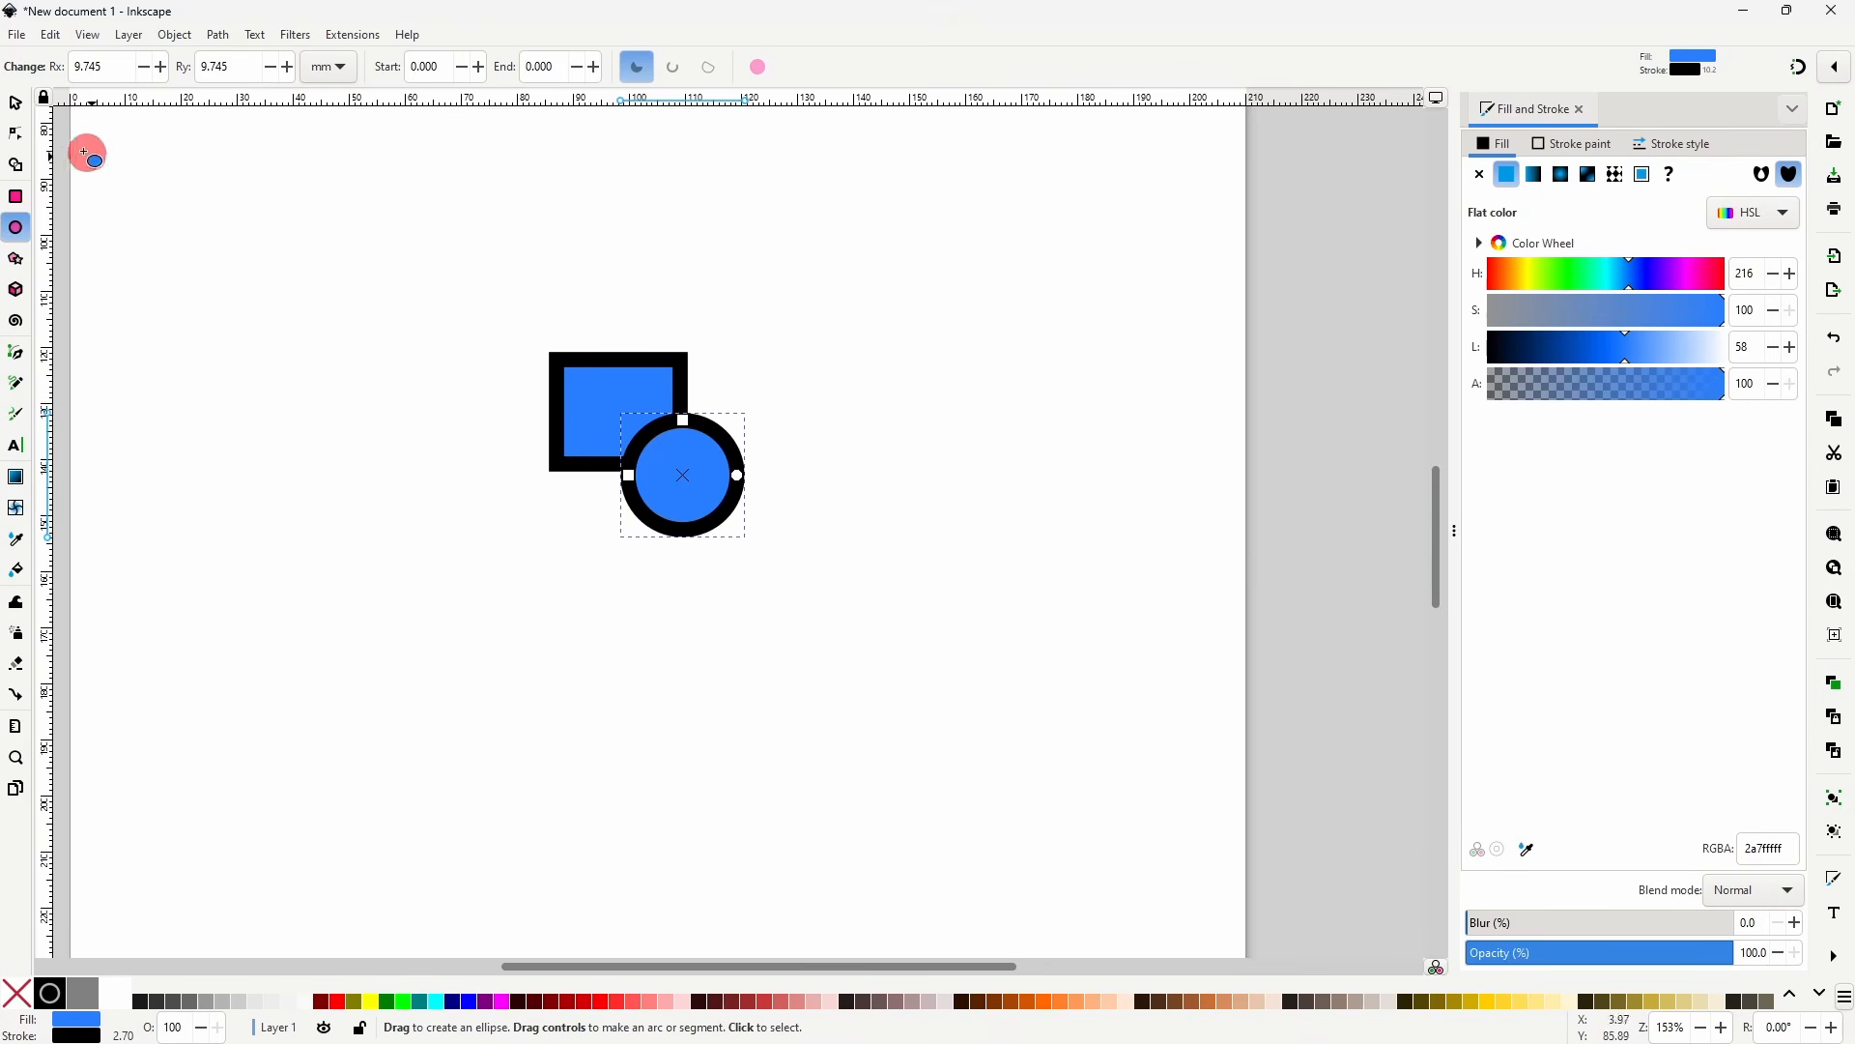
# - Unset the fill paint of both the rectangle and the circle and lower their opacity to about 40%
pyautogui.click(15, 103)
pyautogui.moveTo(516, 331); pyautogui.dragTo(823, 602)
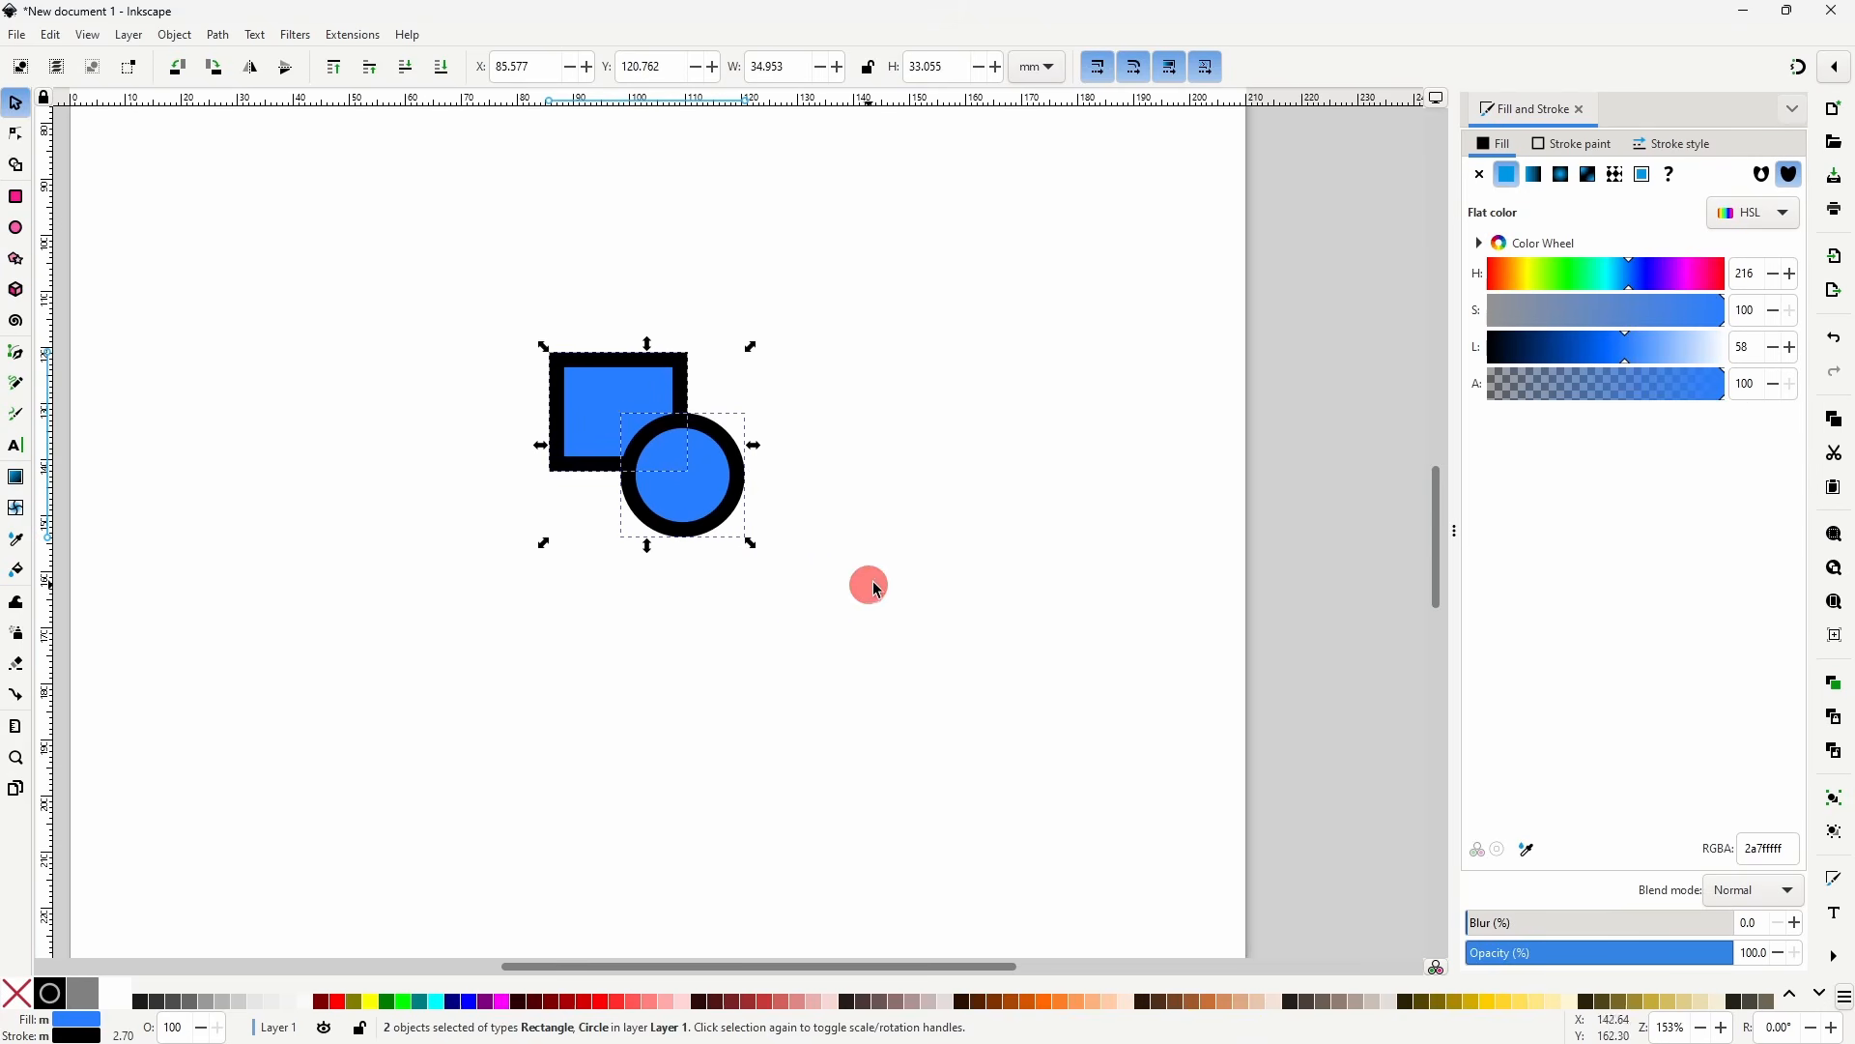
pyautogui.click(1672, 174)
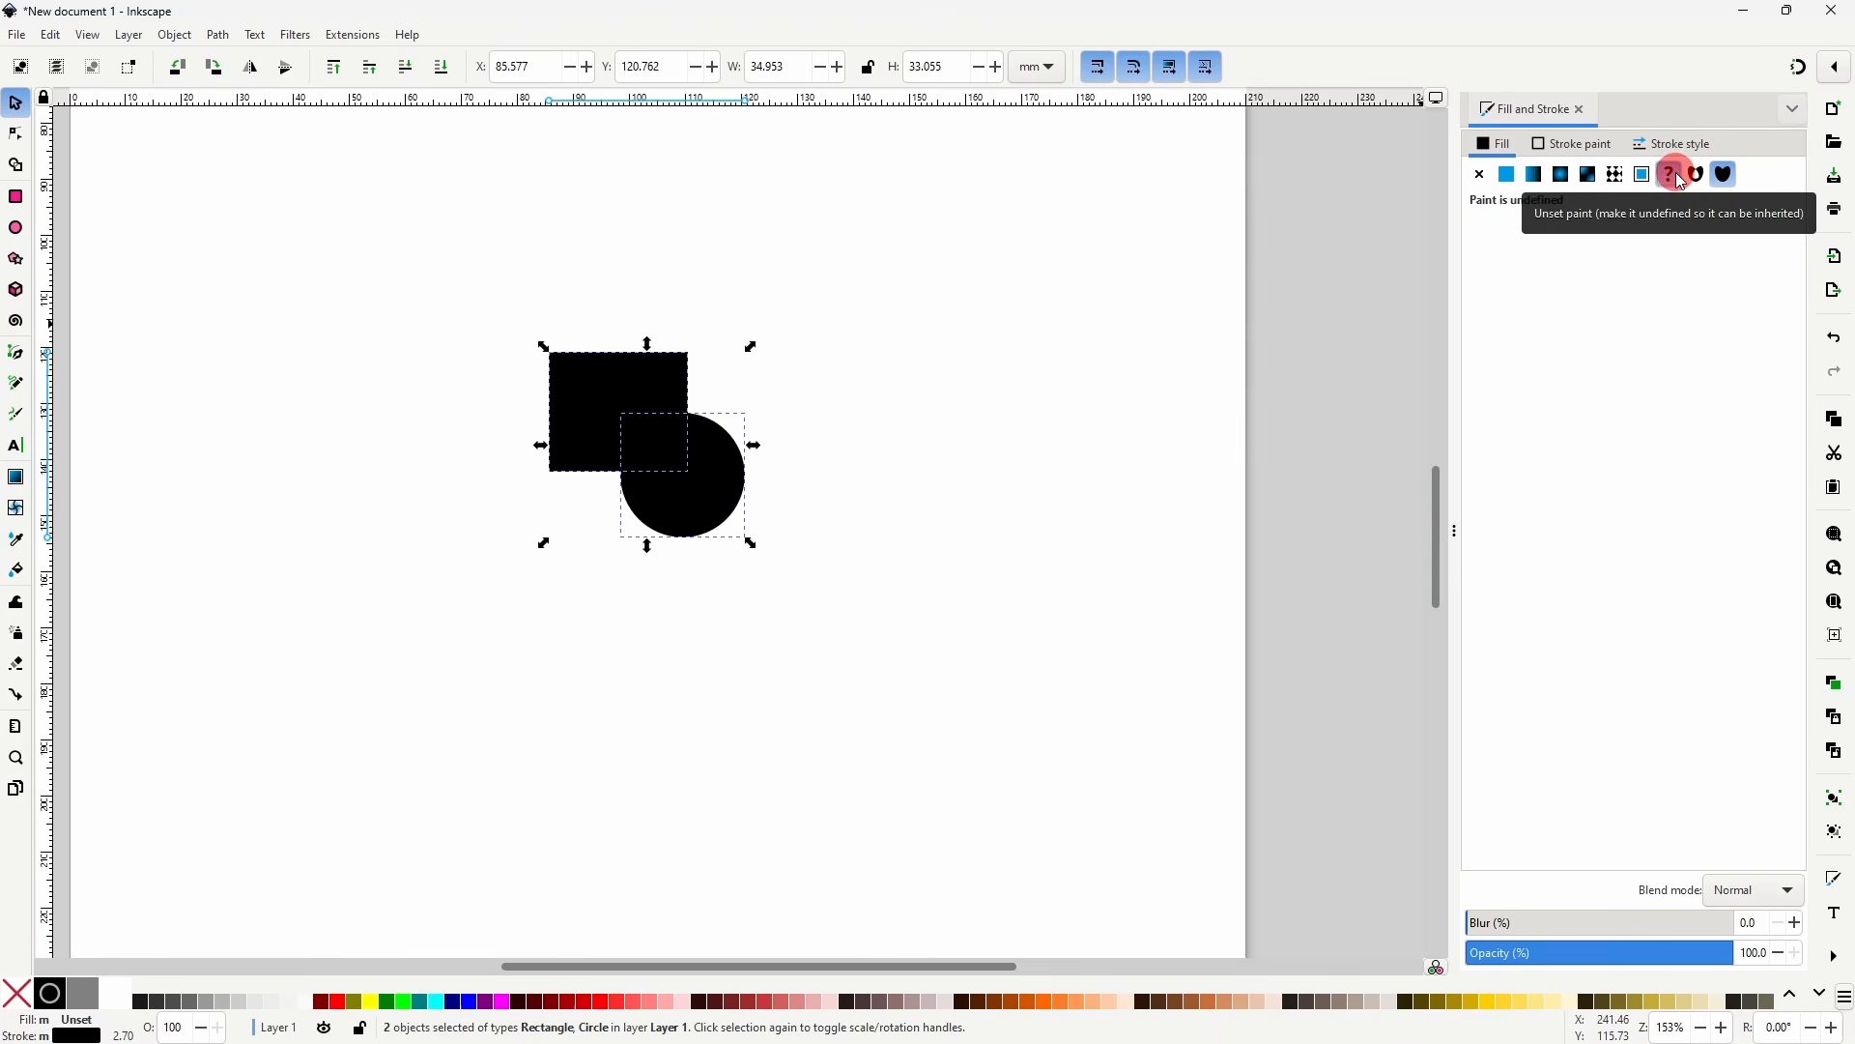
pyautogui.click(1694, 955)
pyautogui.moveTo(1694, 955); pyautogui.dragTo(1578, 955)
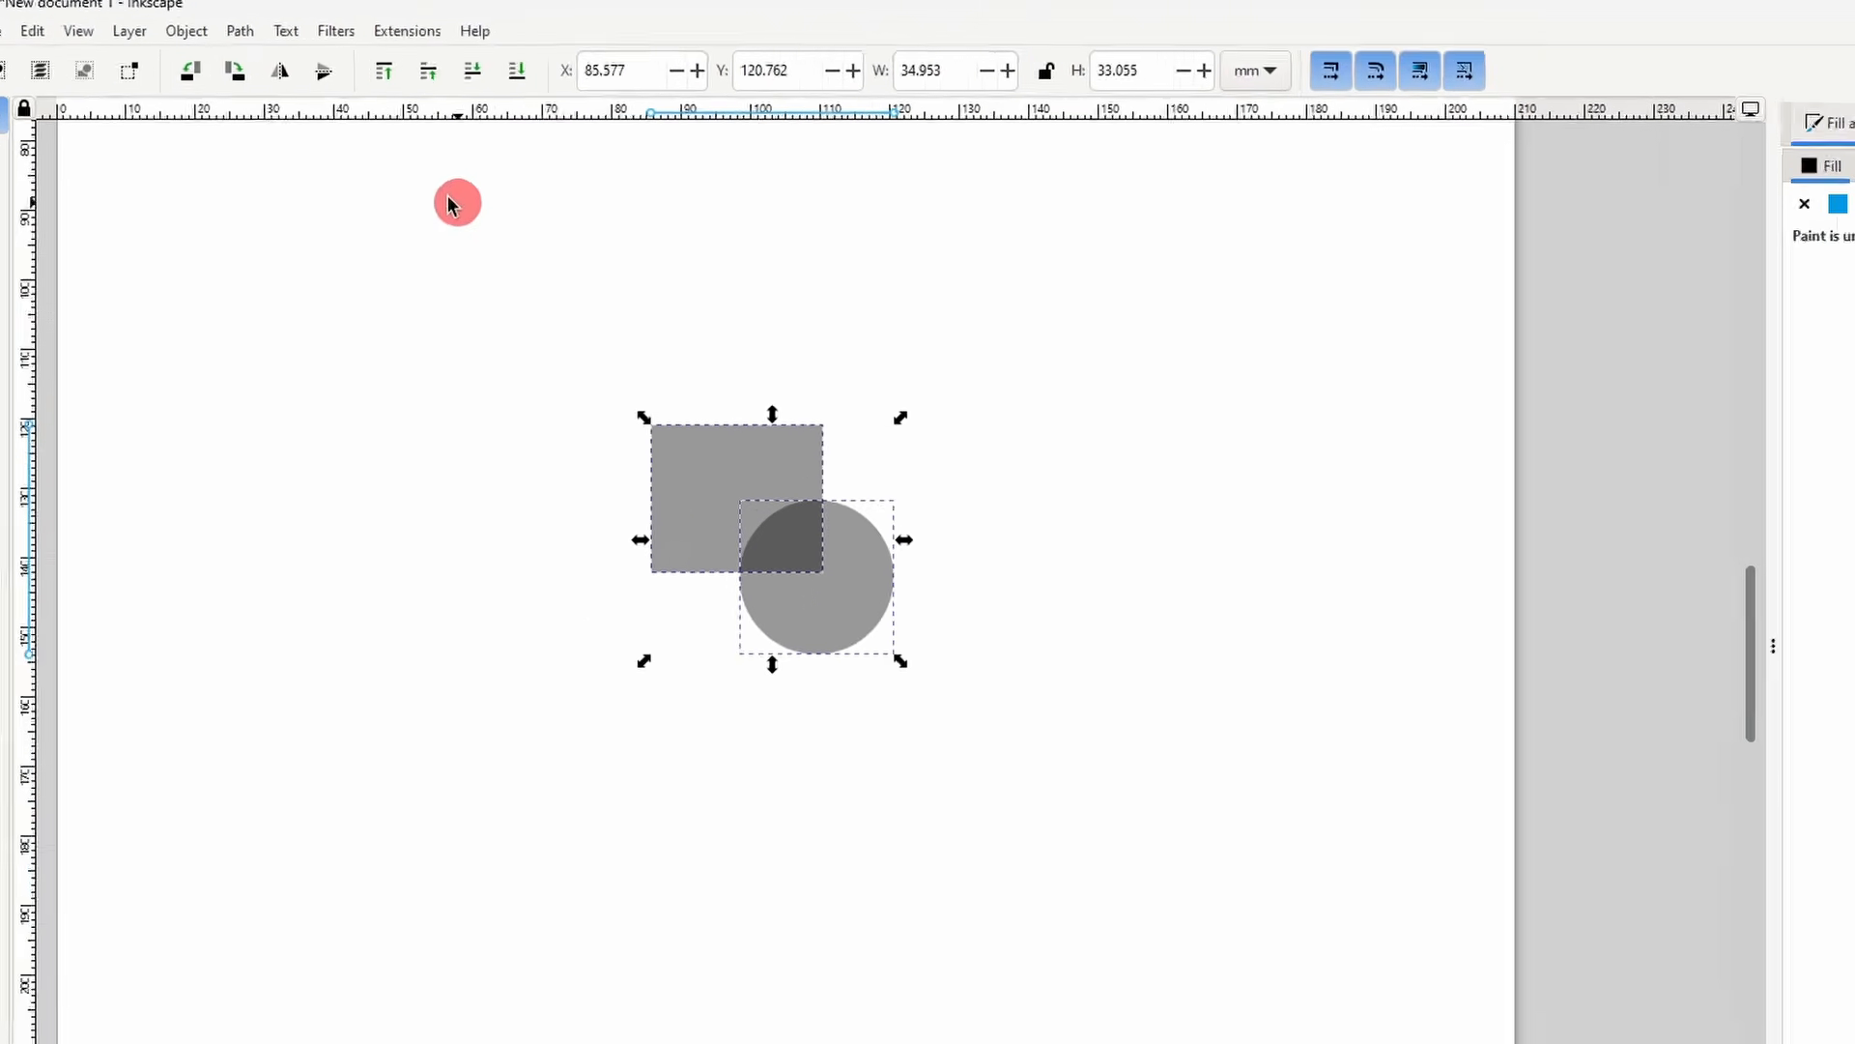
# - Convert the selected rectangle and circle into a pattern with Objects to Pattern
pyautogui.click(175, 35)
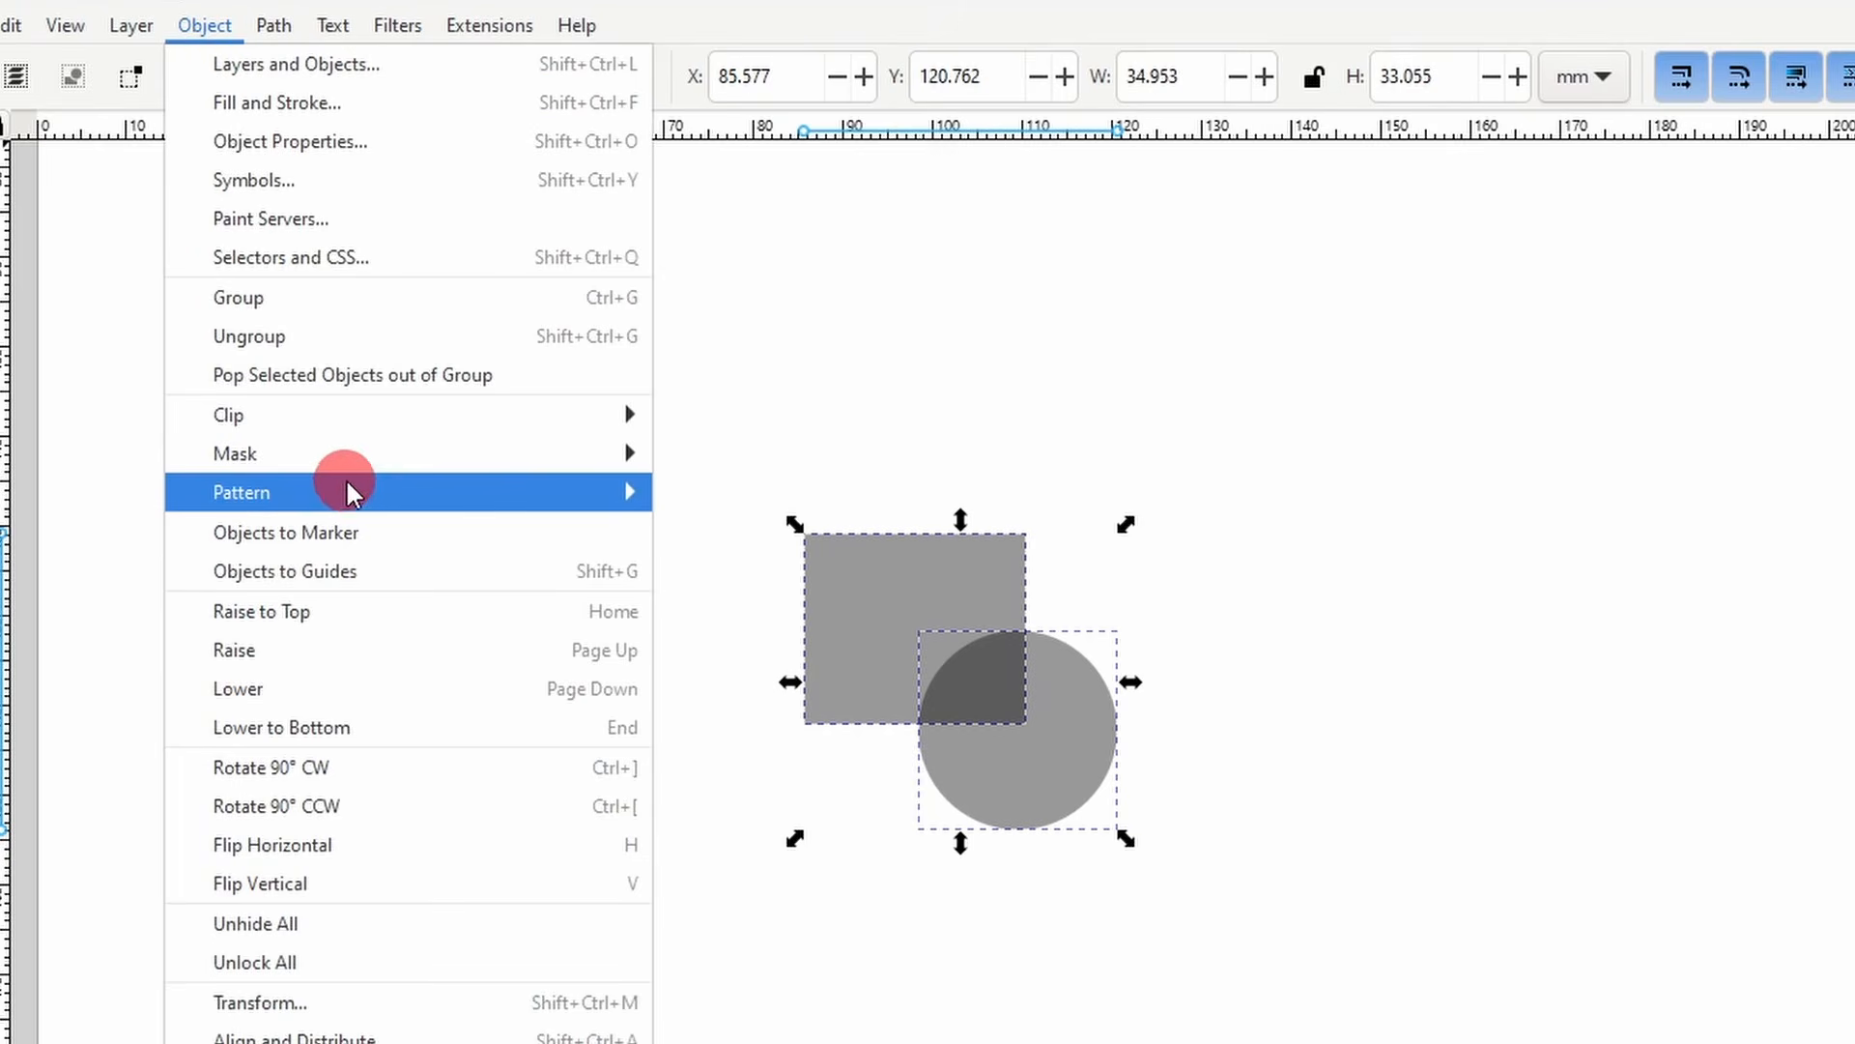
pyautogui.moveTo(436, 493)
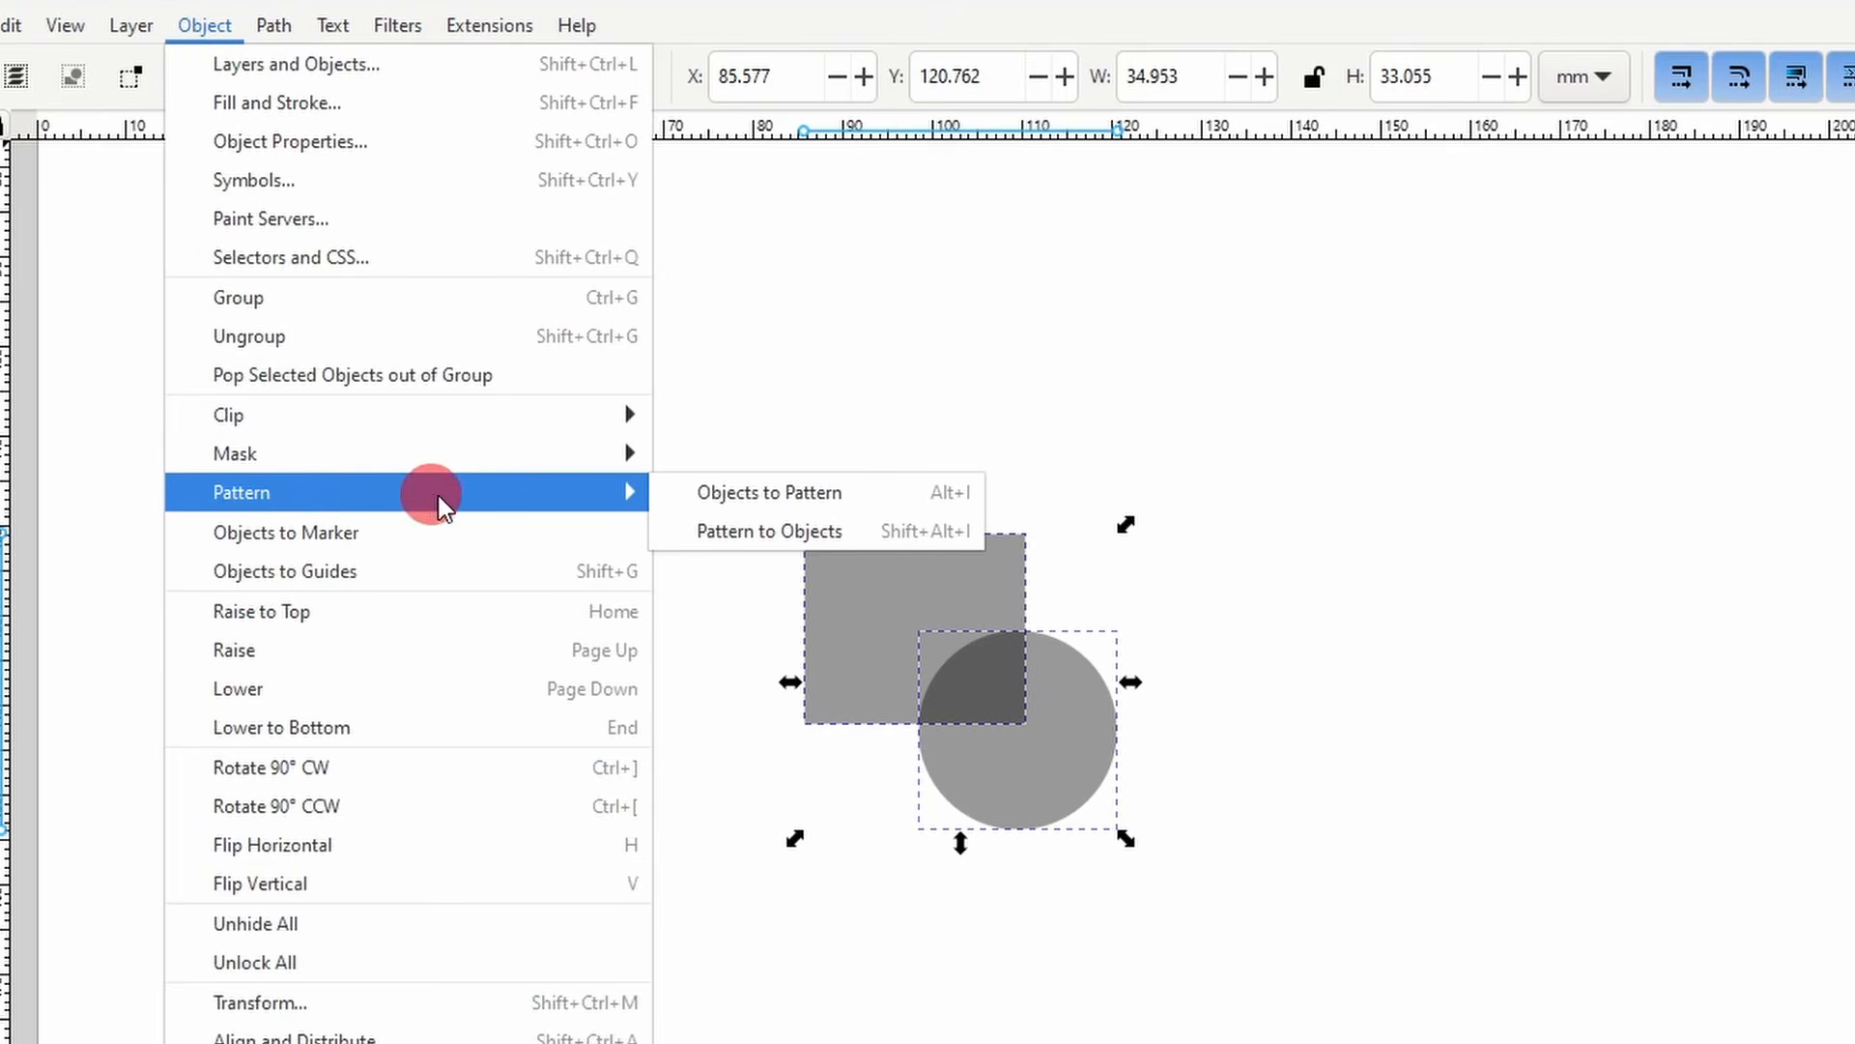
pyautogui.click(837, 493)
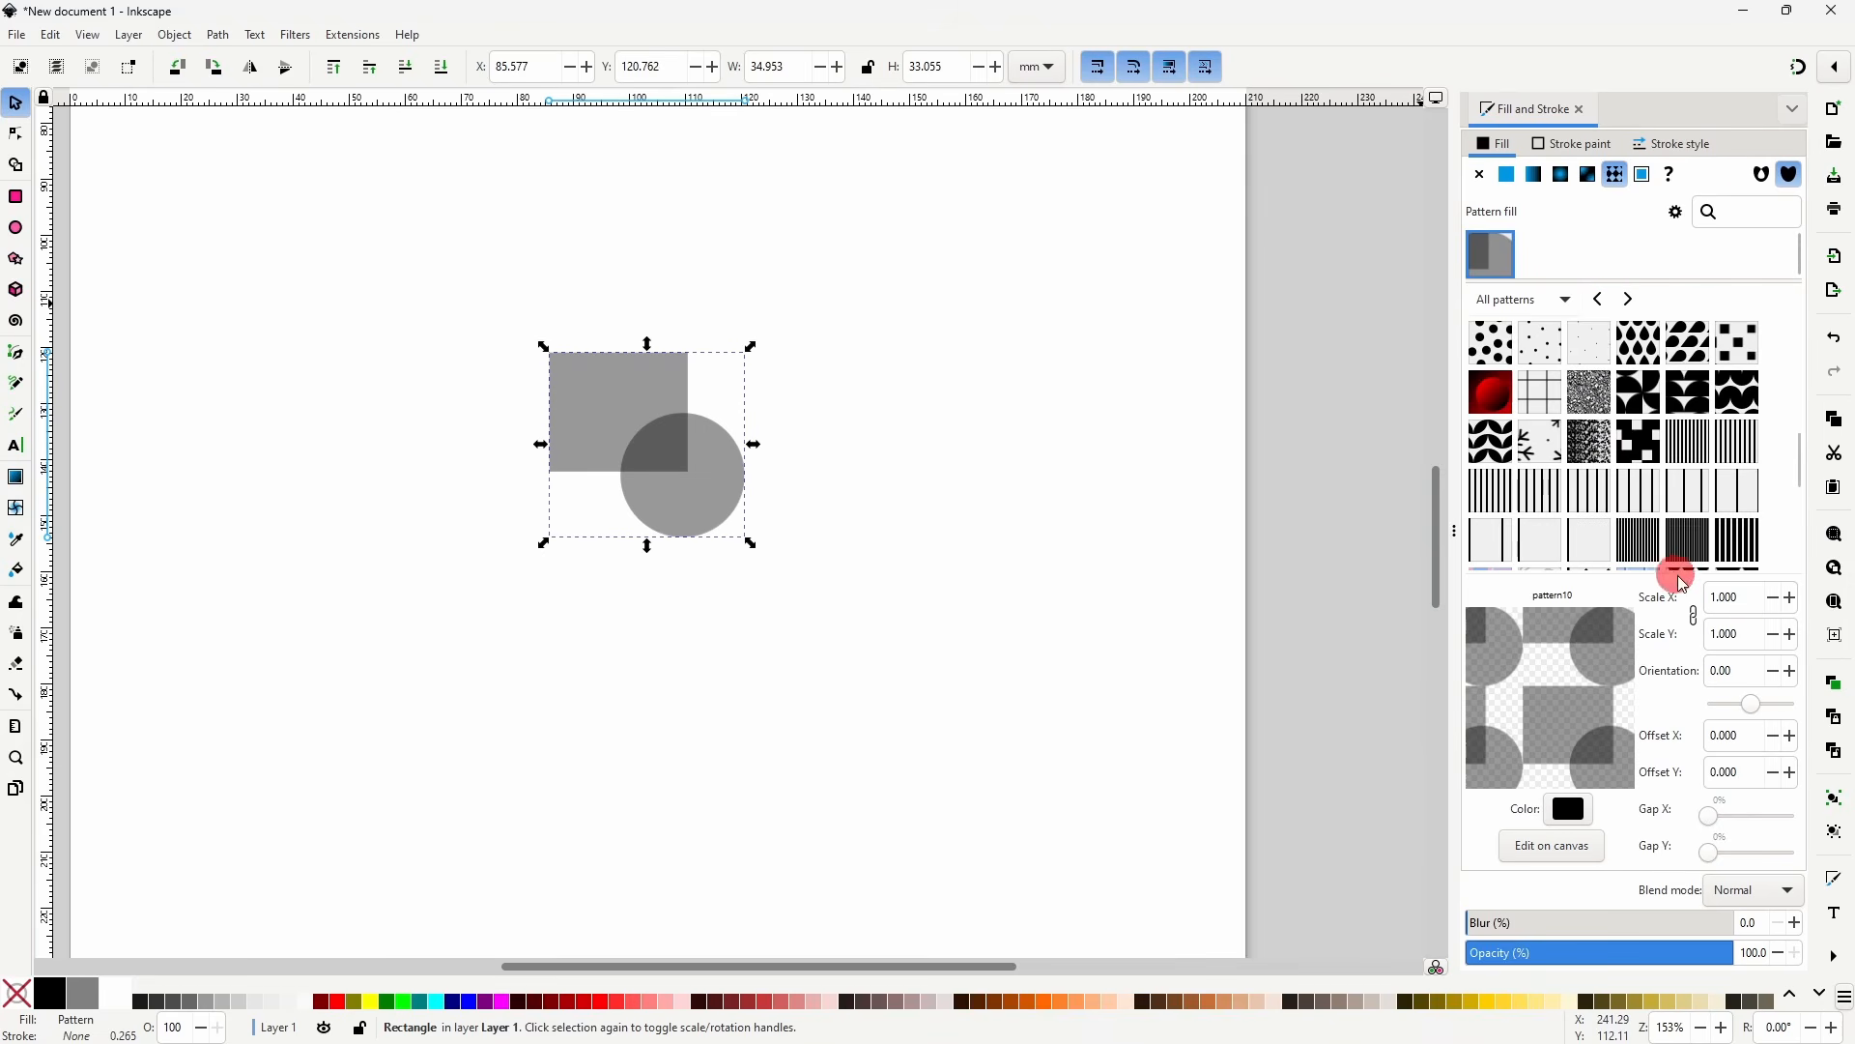
# - Try a pattern scale of 1.3 and the Sand (bitmap) fill, and return to the custom rectangle-and-circle pattern
pyautogui.moveTo(1739, 599); pyautogui.dragTo(1747, 603)
pyautogui.scroll(-10, 1747, 604)
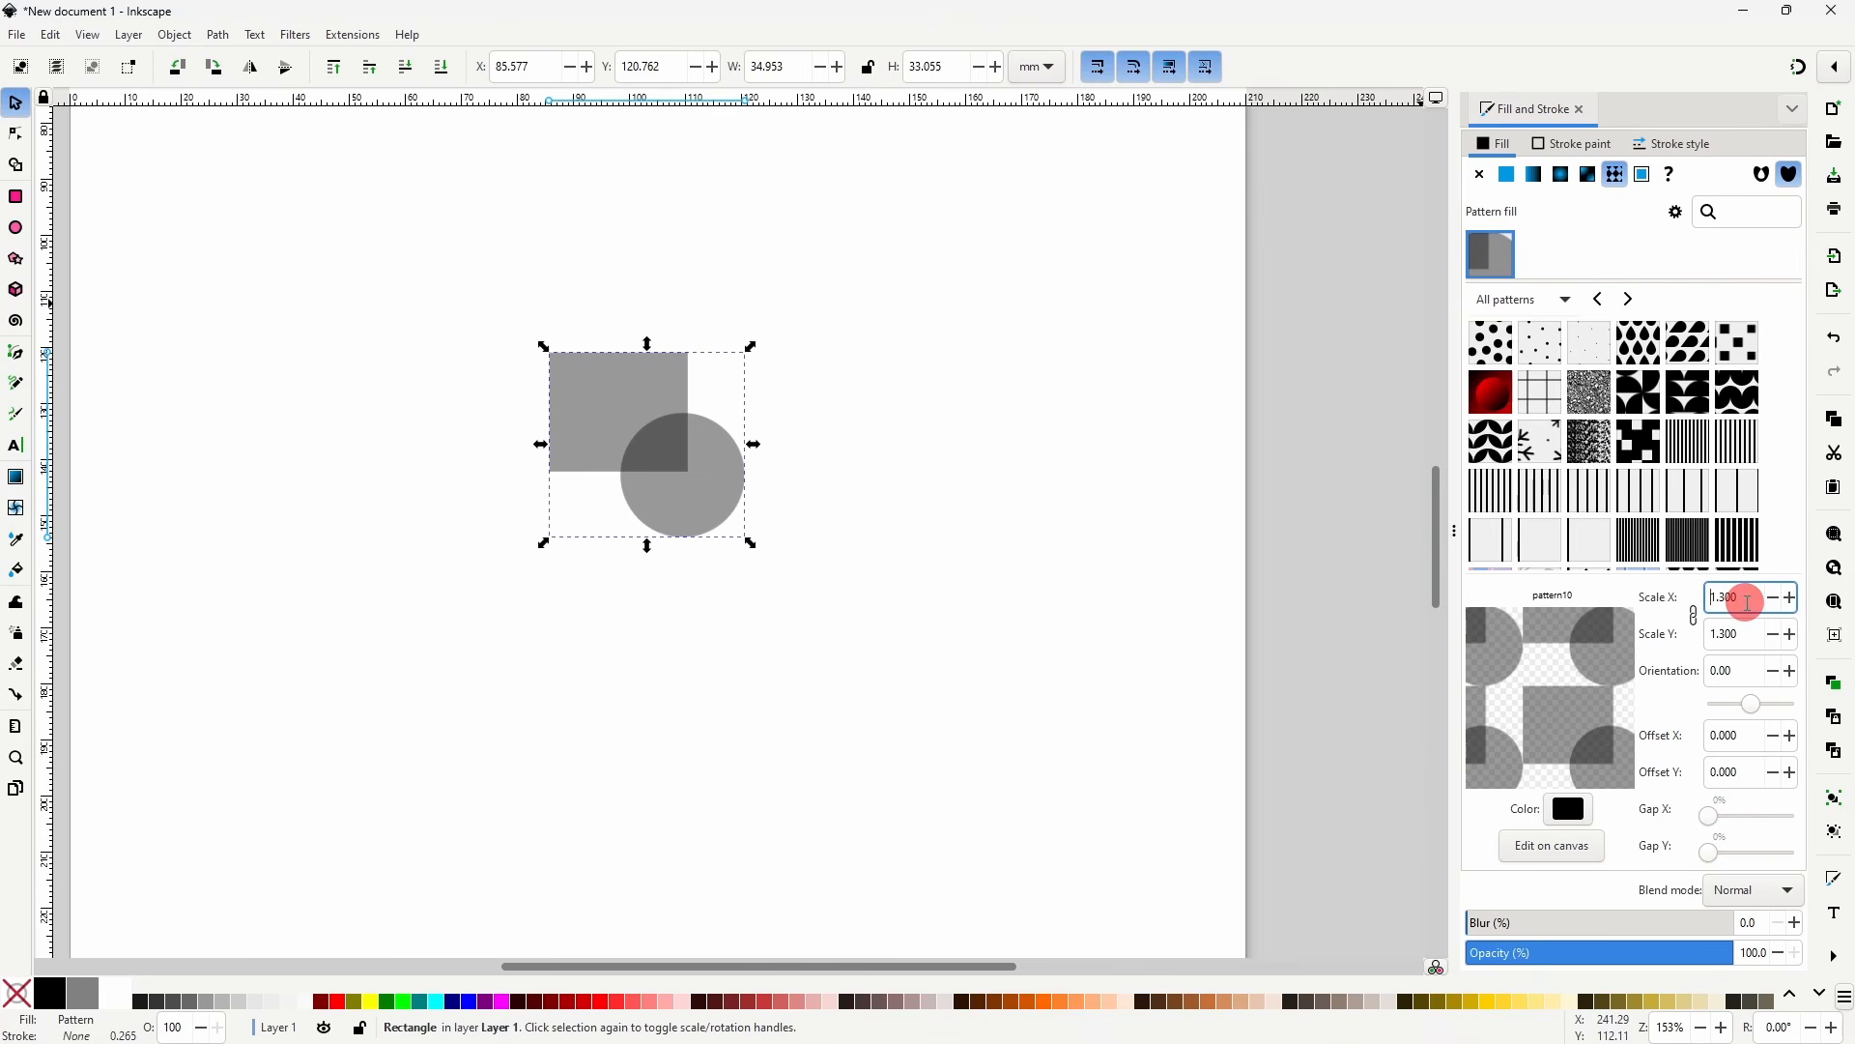
pyautogui.click(1595, 392)
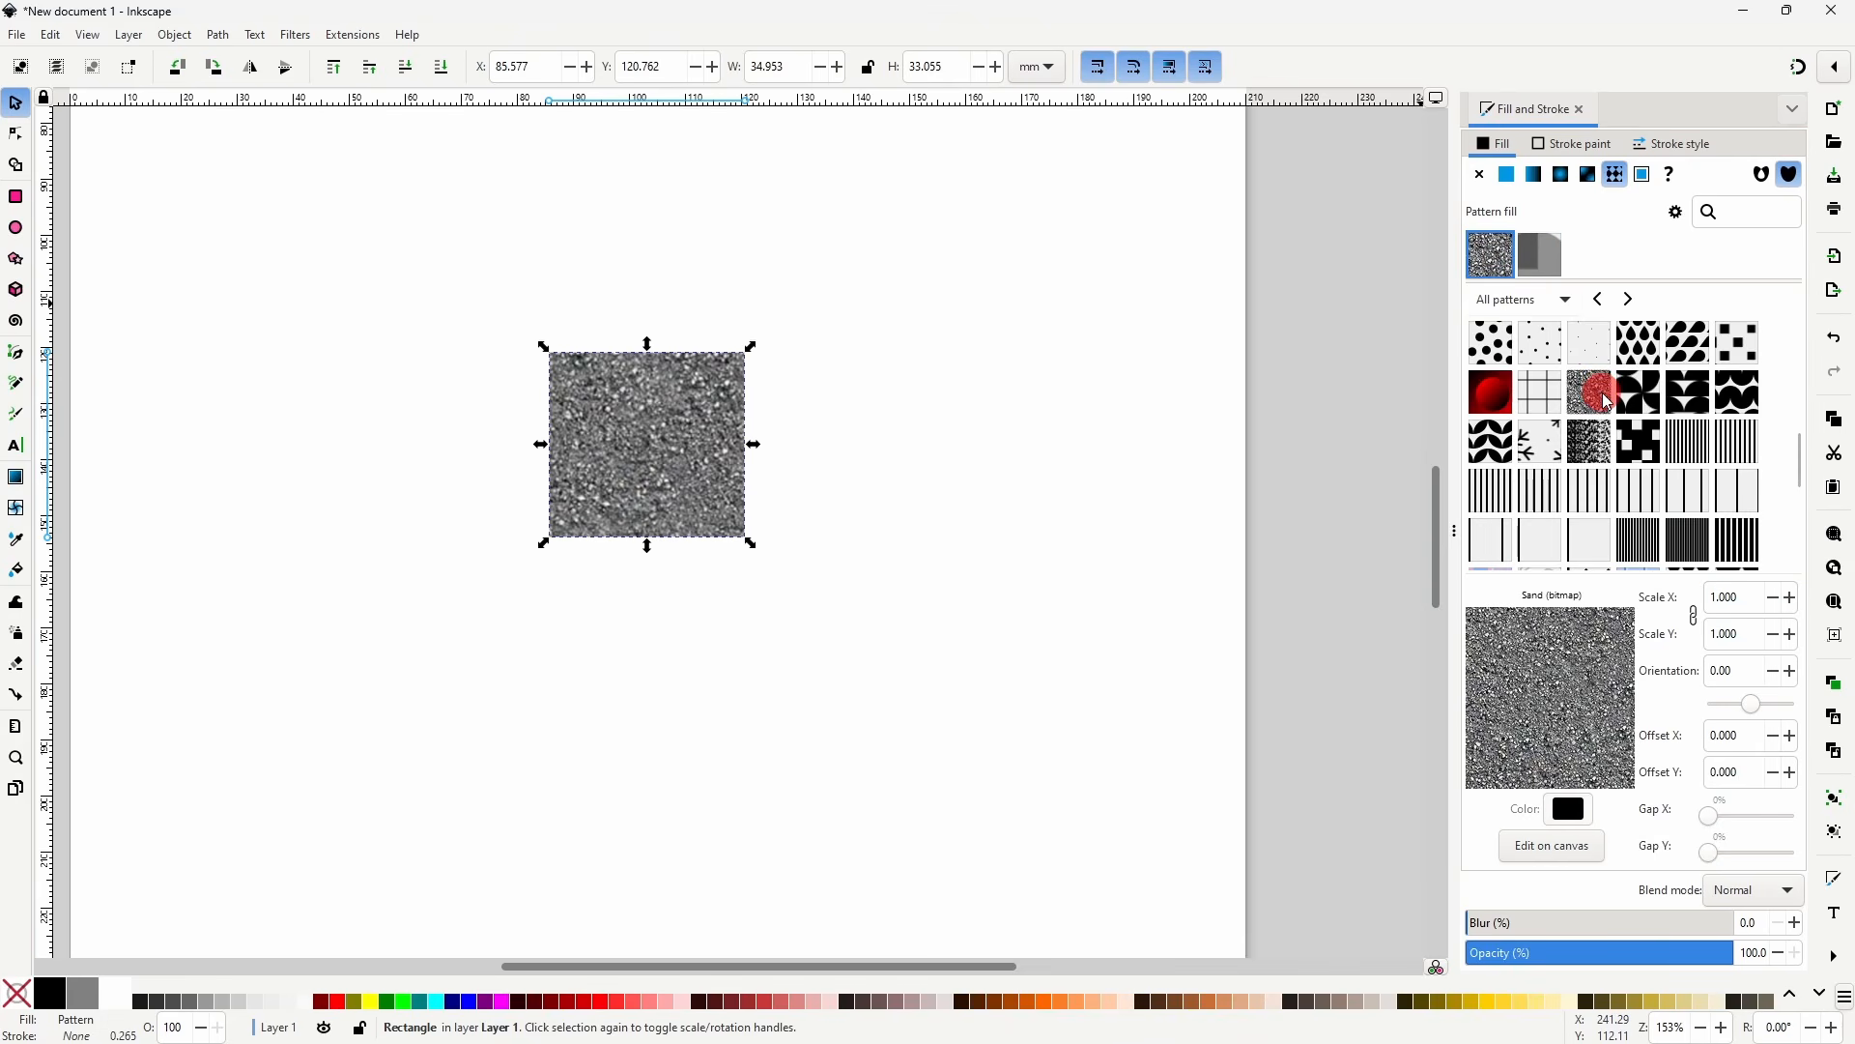
pyautogui.click(1545, 261)
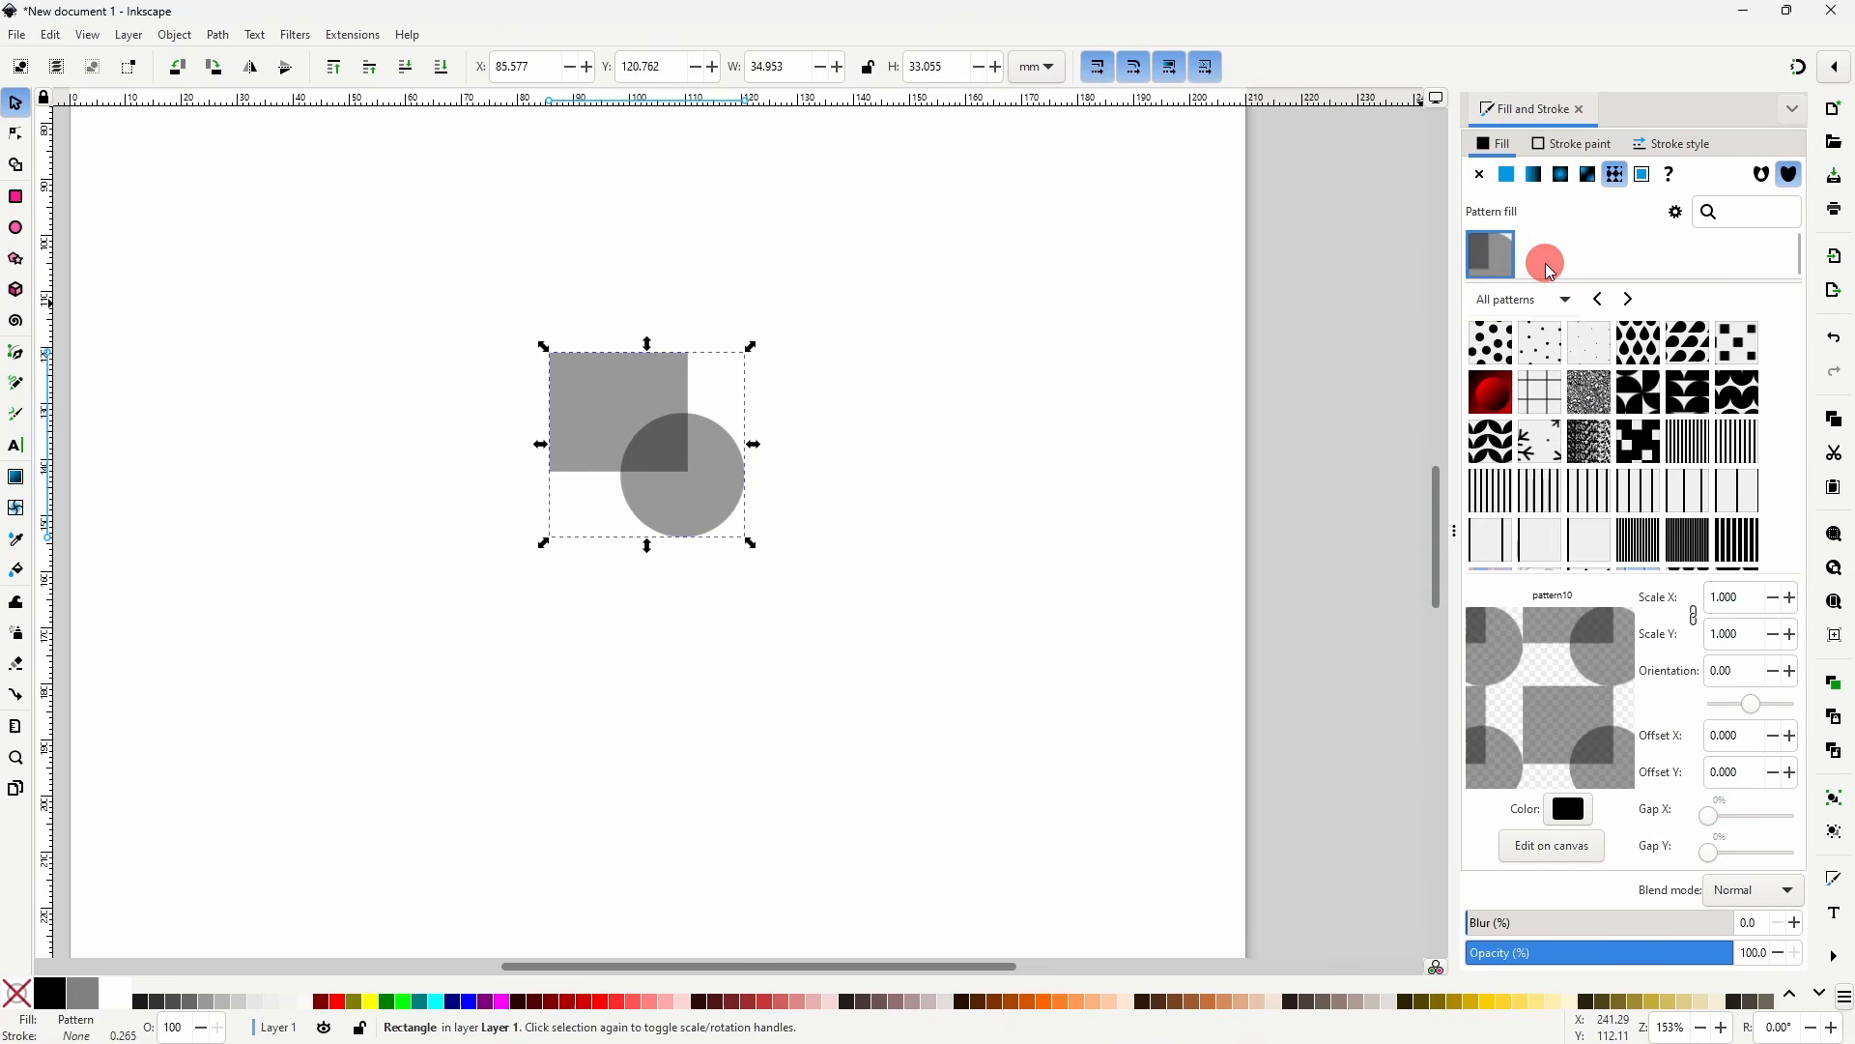
# - Set the custom pattern's linked X and Y scale to 0.3 and its orientation to 12 degrees
pyautogui.click(1746, 596)
pyautogui.scroll(-7, 1746, 596)
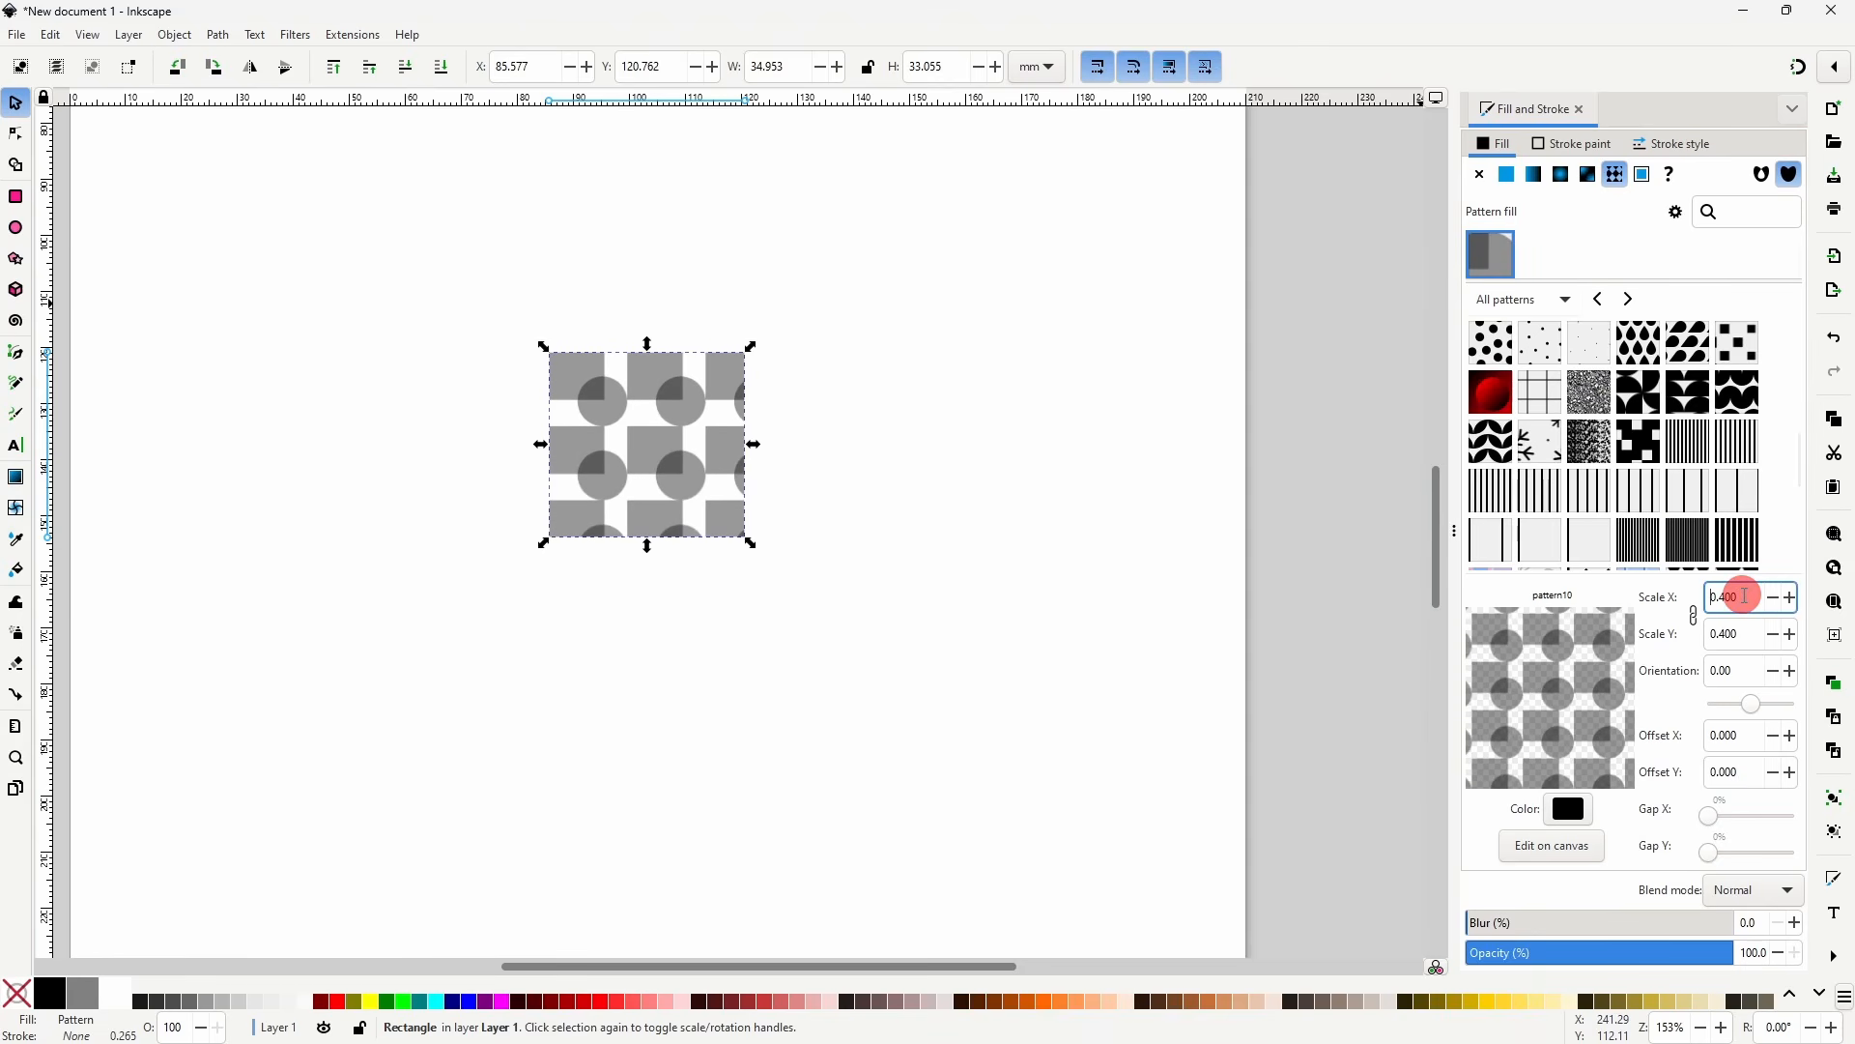
pyautogui.click(1747, 673)
pyautogui.scroll(8, 1750, 674)
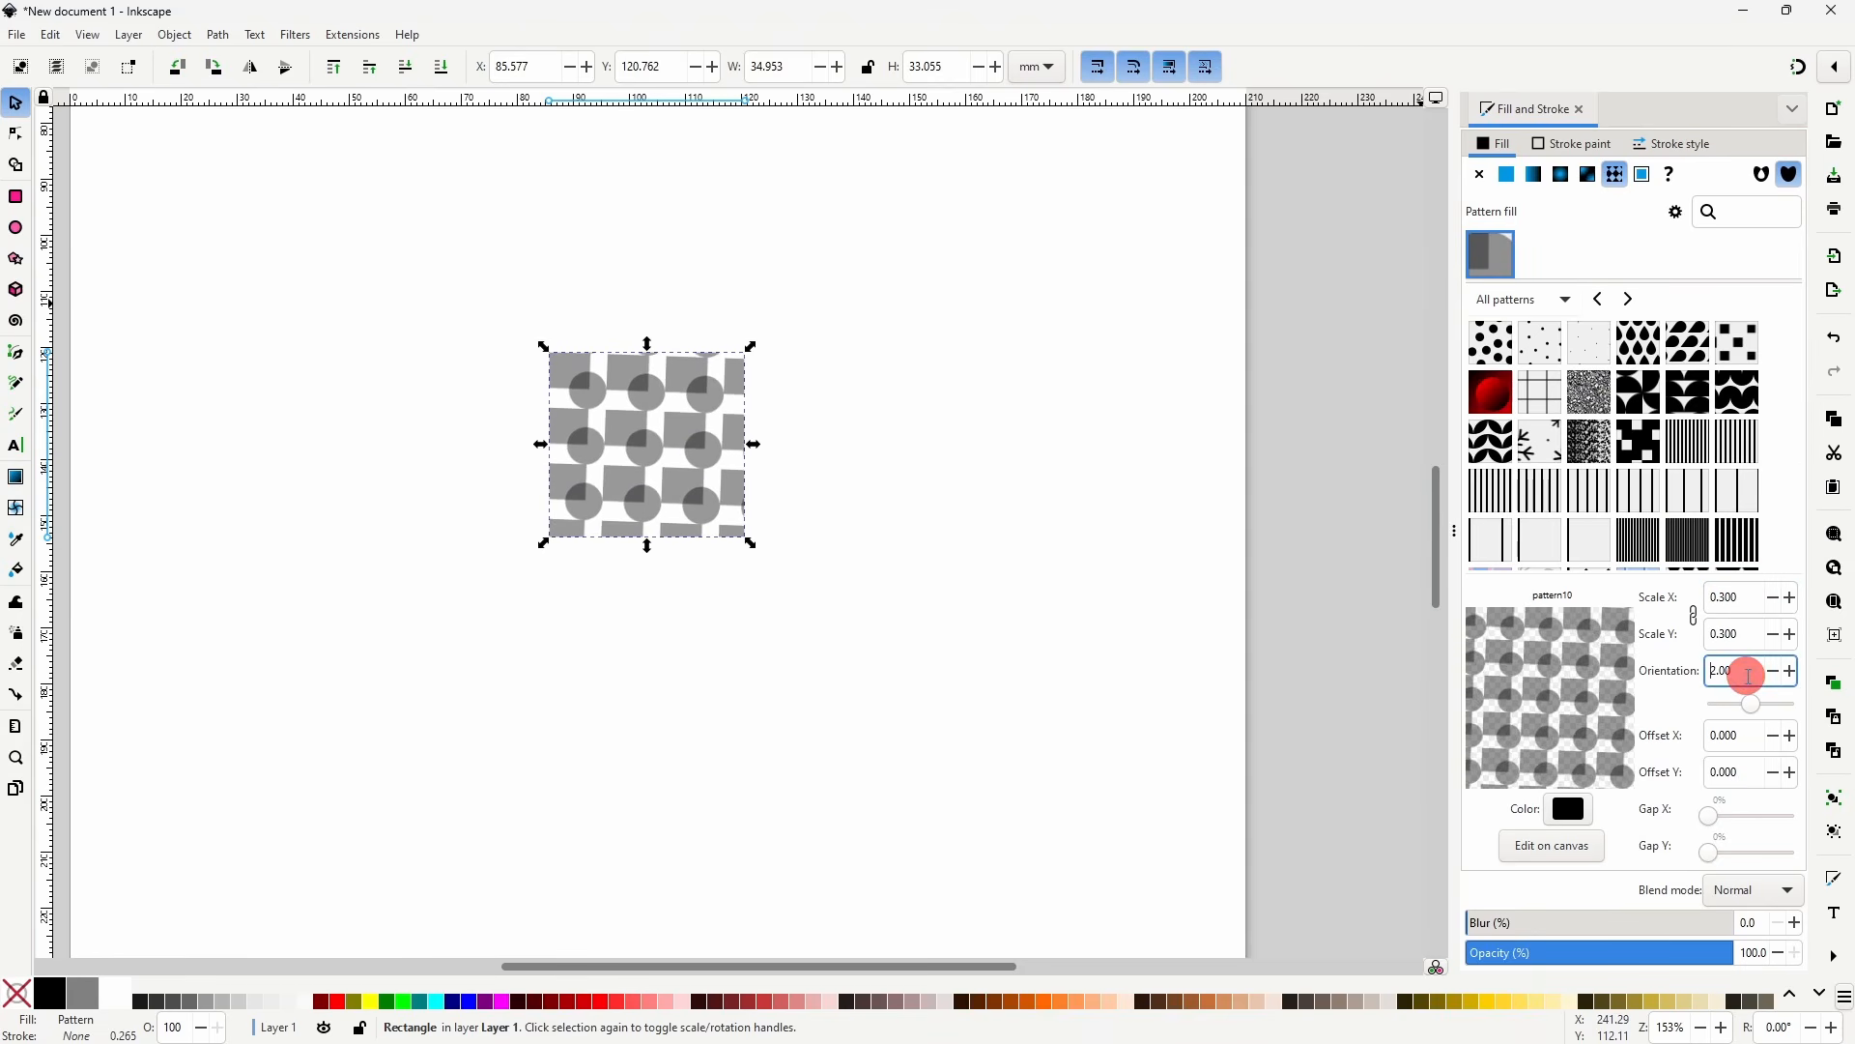
pyautogui.scroll(4, 1750, 675)
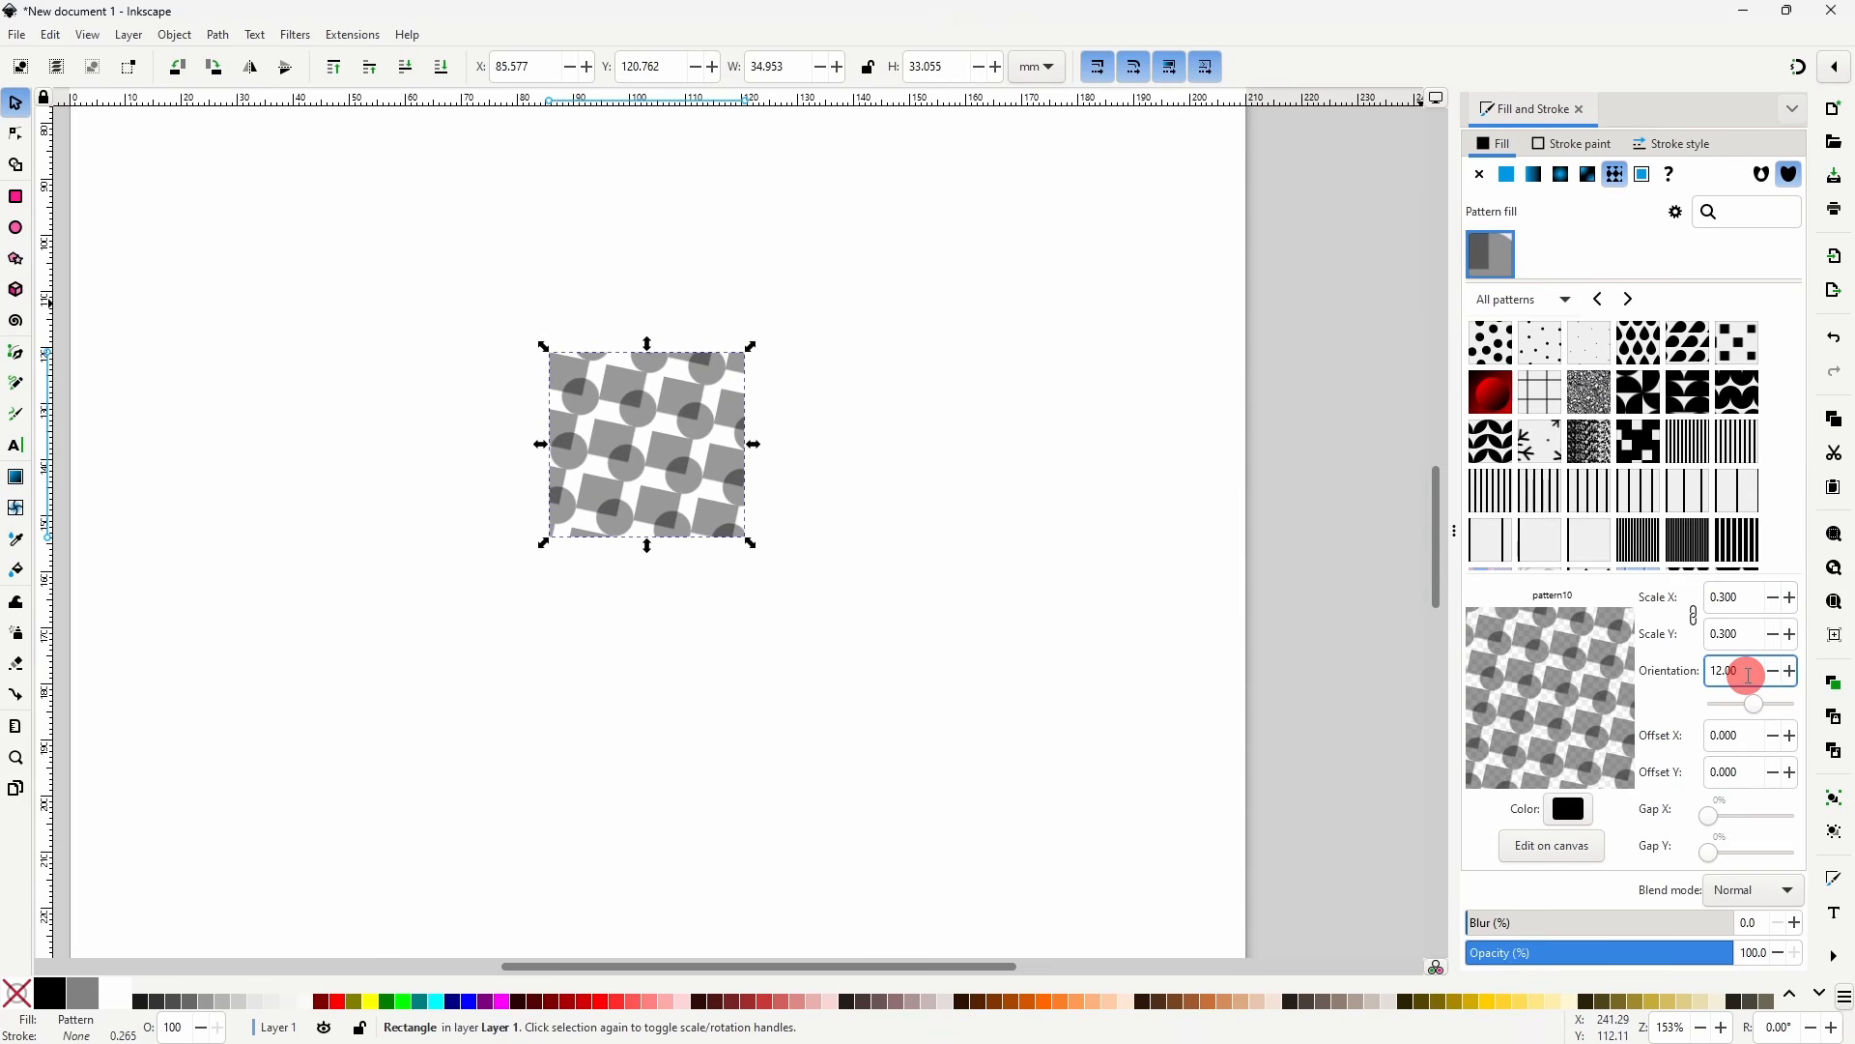
# - Change the custom pattern's color to purple with hue 296, saturation 49 and lightness 50
pyautogui.click(1566, 807)
pyautogui.click(922, 532)
pyautogui.click(906, 569)
pyautogui.click(908, 605)
pyautogui.click(942, 544)
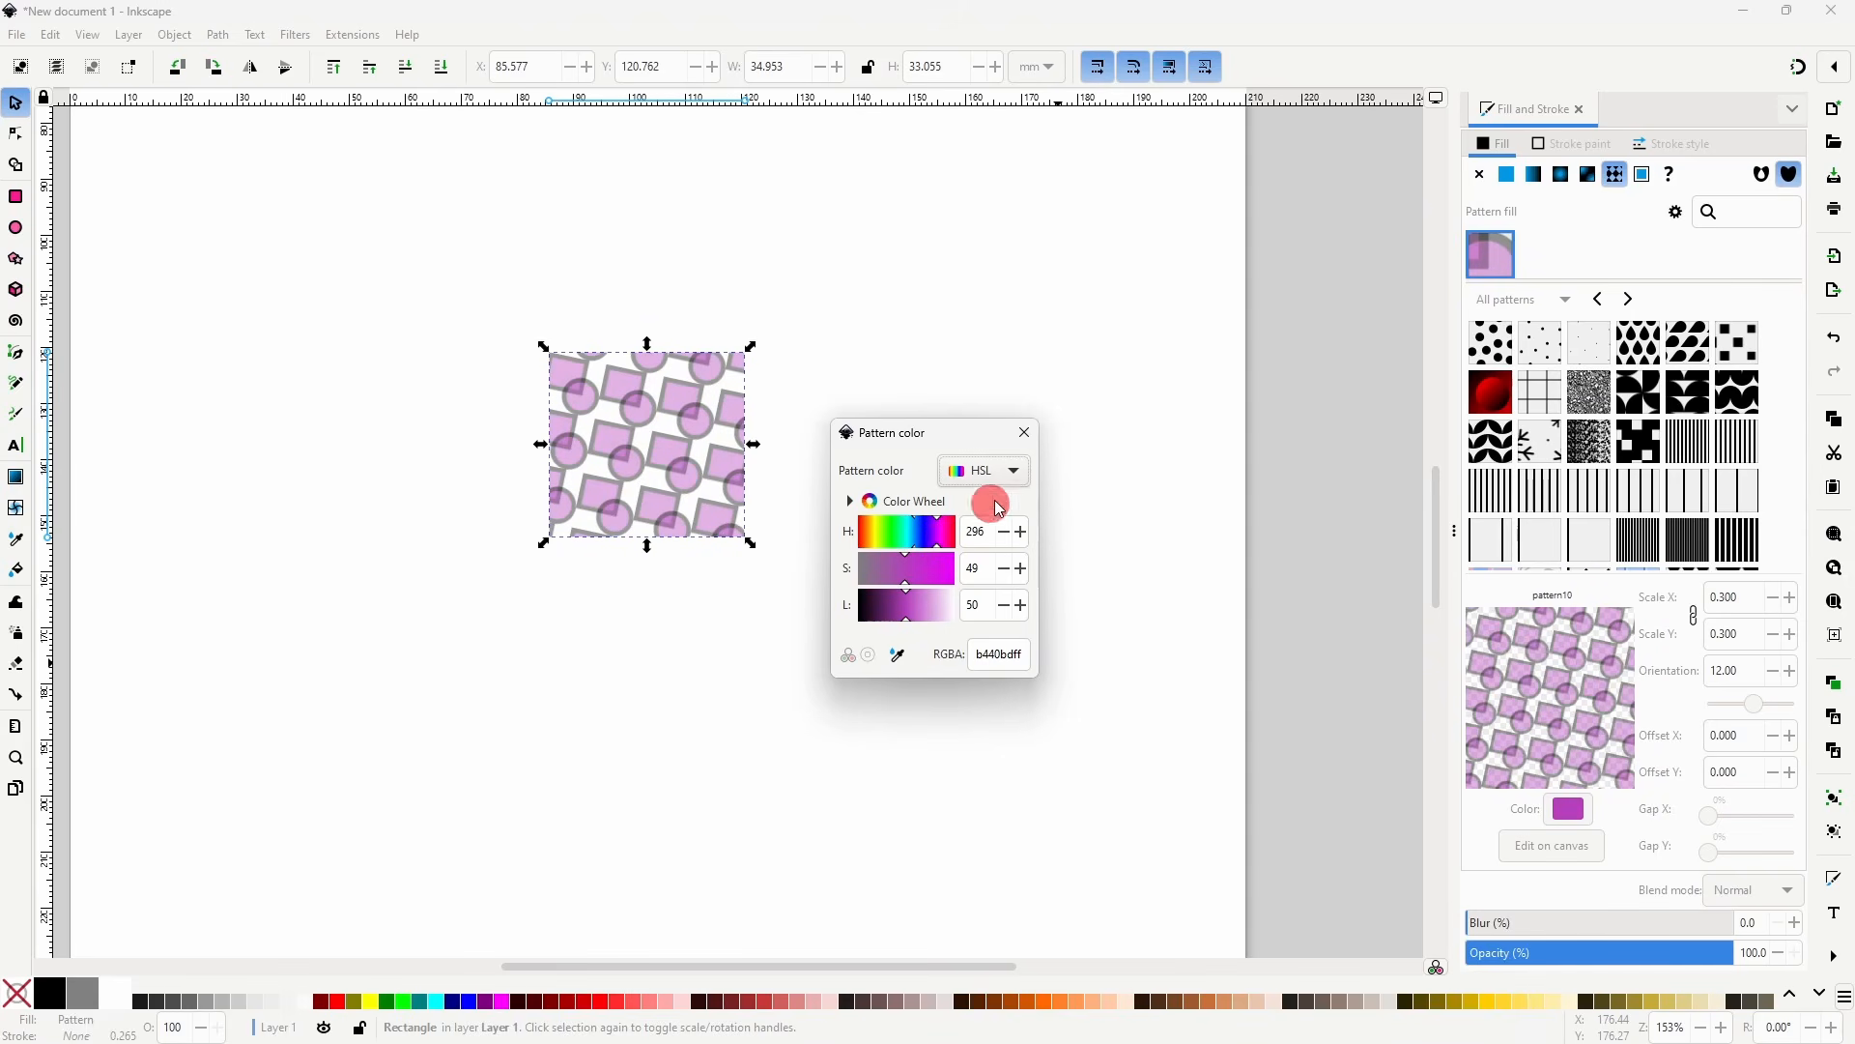
pyautogui.click(1025, 432)
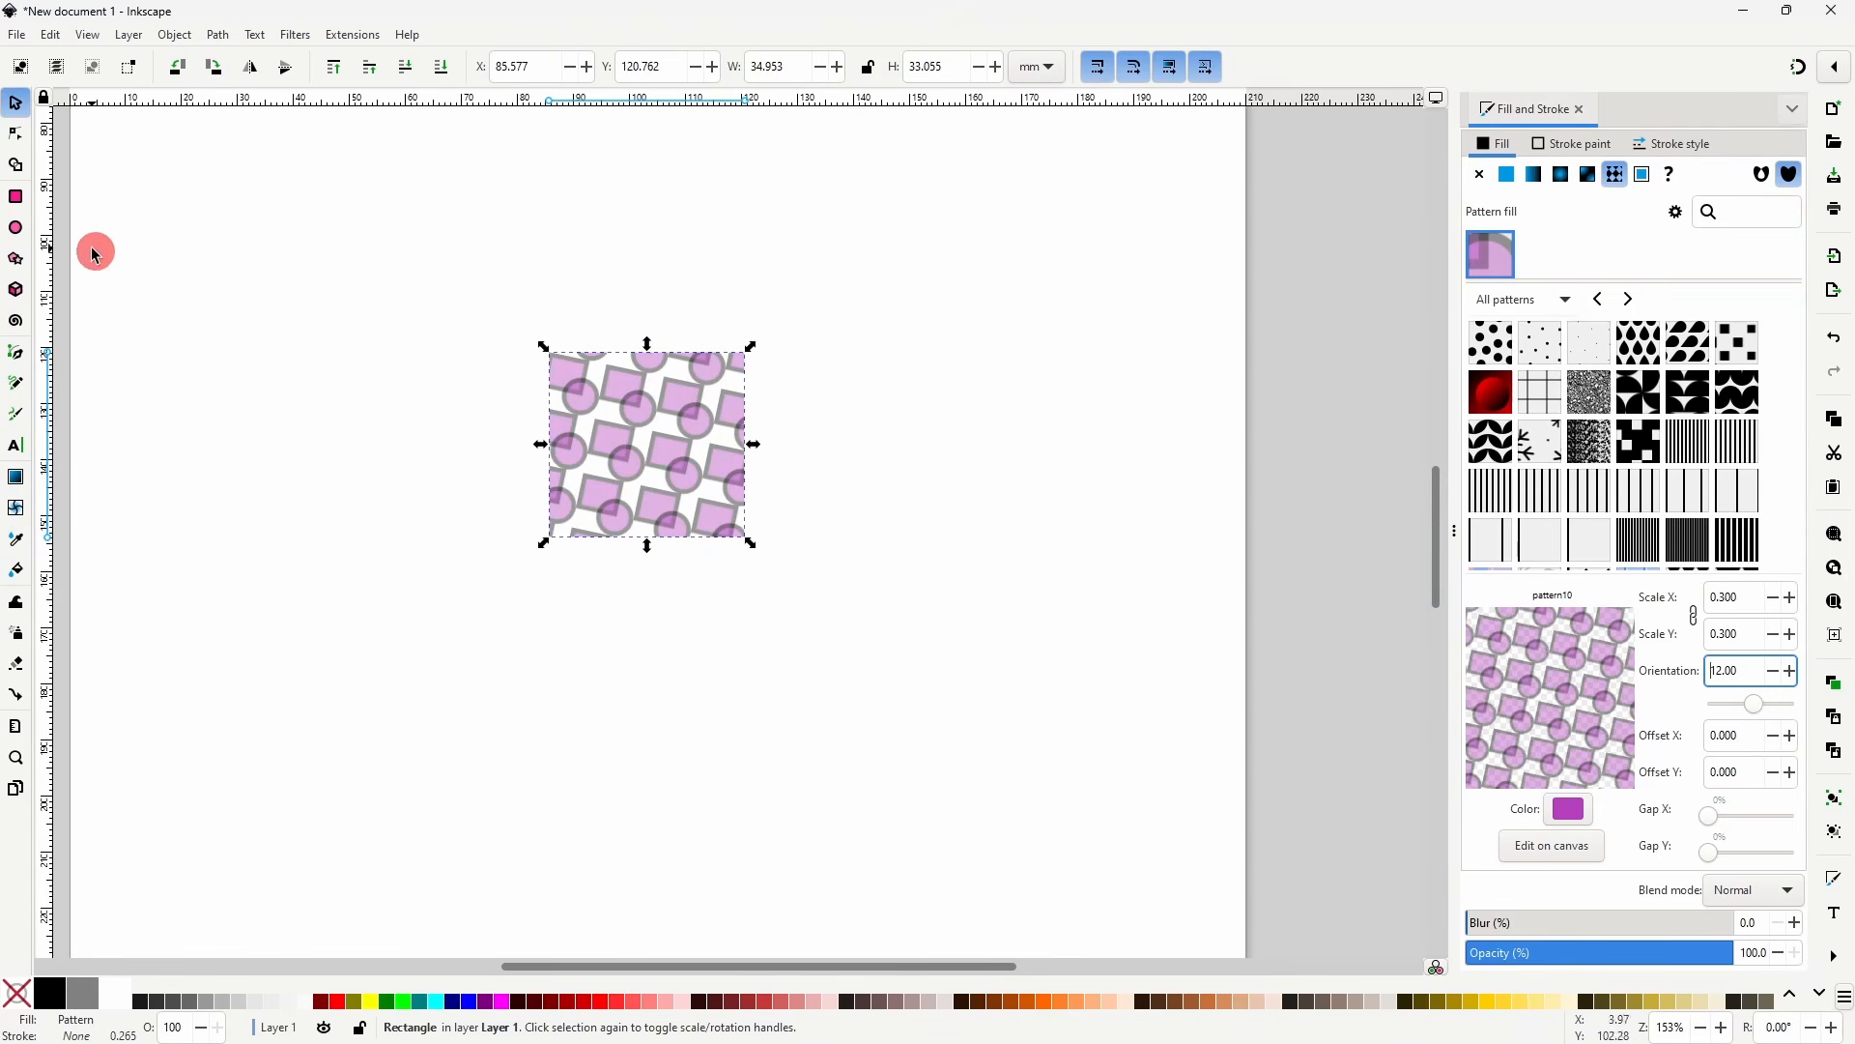
# - Draw an ellipse with radii of about 19.4 and 18.2 mm below the square and fill it with the custom pattern
pyautogui.click(16, 227)
pyautogui.moveTo(773, 533)
pyautogui.mouseDown()
pyautogui.moveTo(928, 651)
pyautogui.moveTo(1005, 748)
pyautogui.mouseUp()
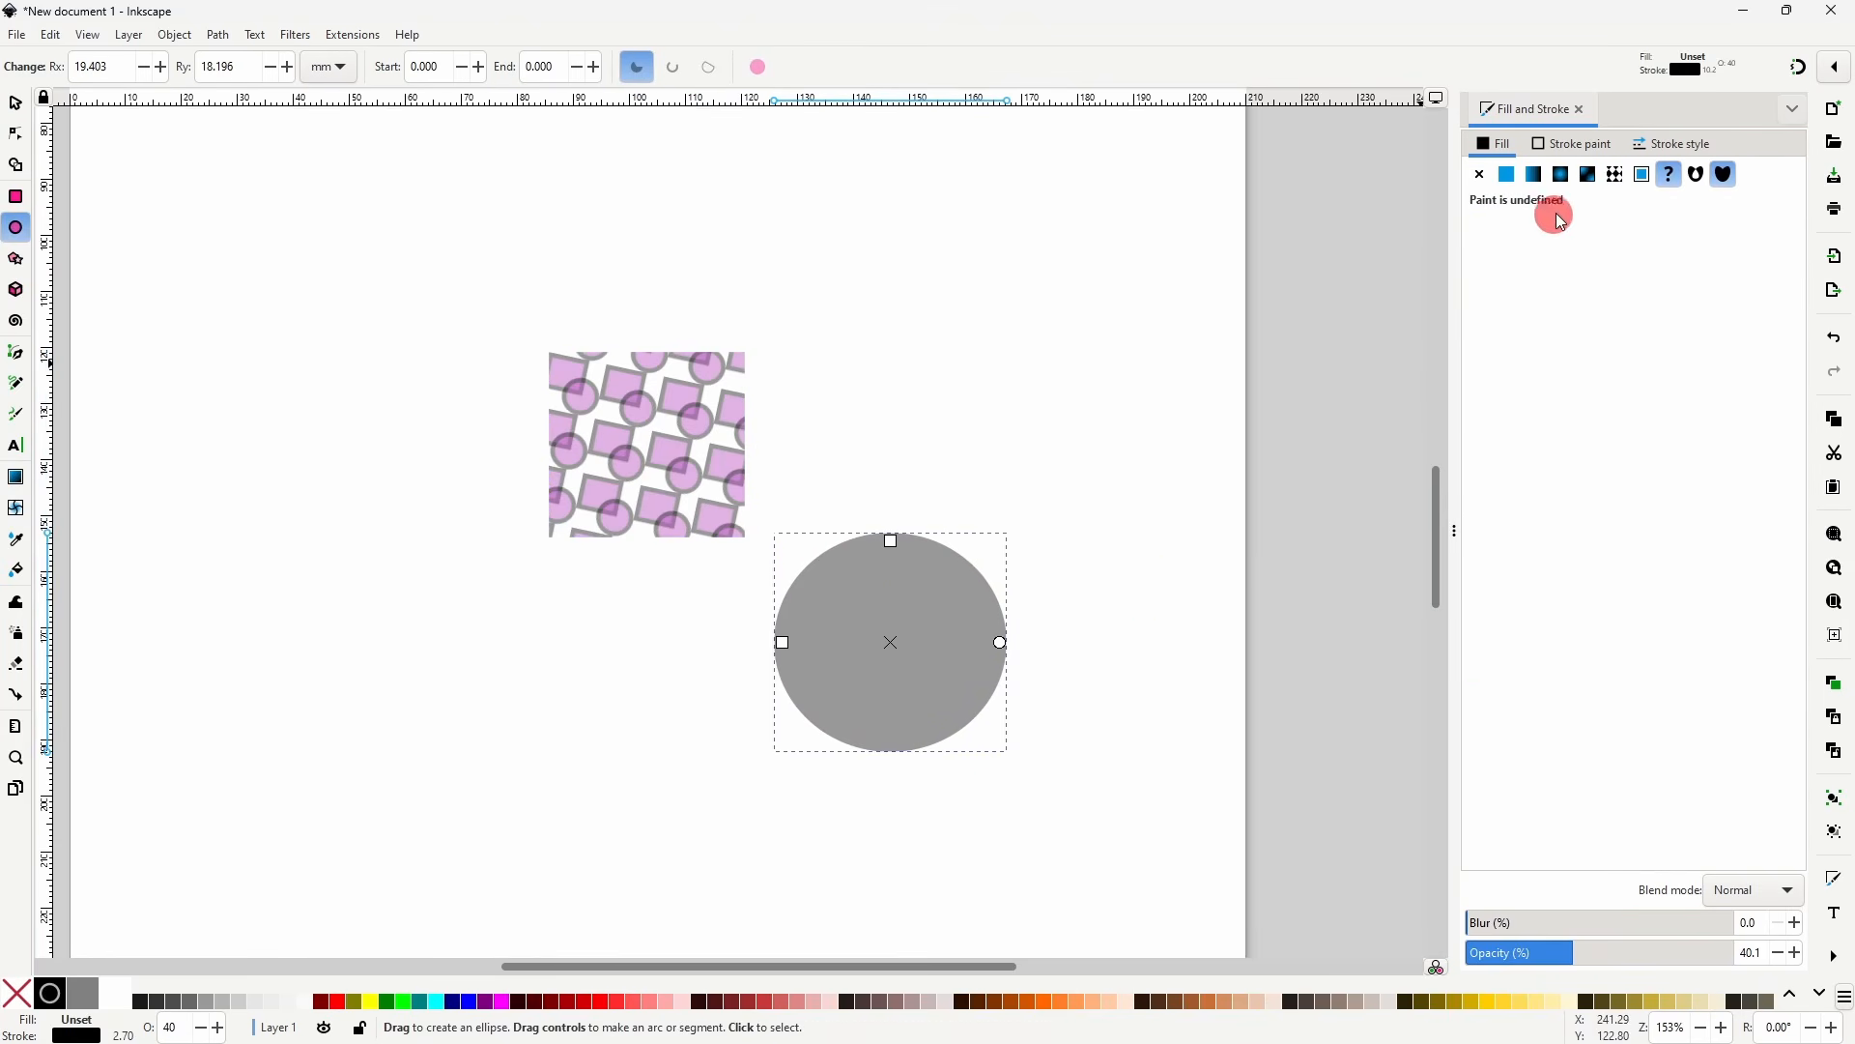
pyautogui.click(1616, 174)
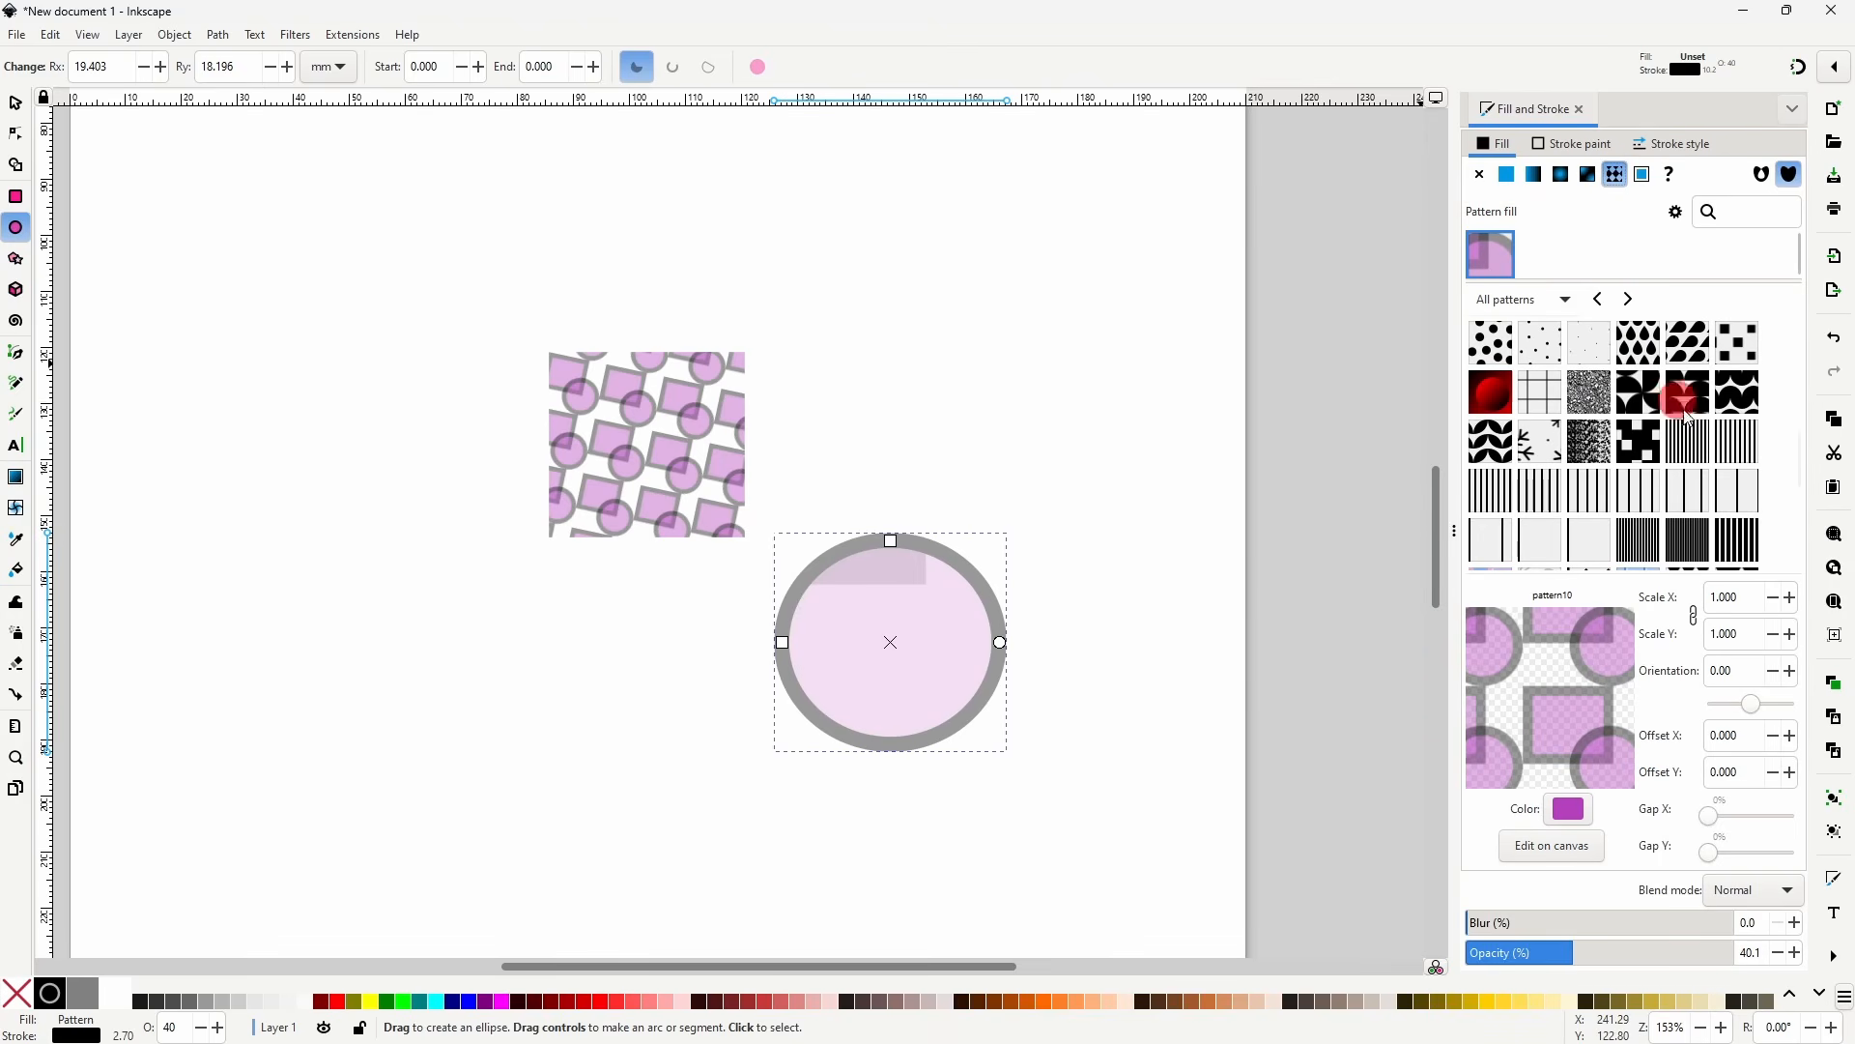
pyautogui.scroll(-5, 1756, 607)
pyautogui.scroll(-4, 1756, 607)
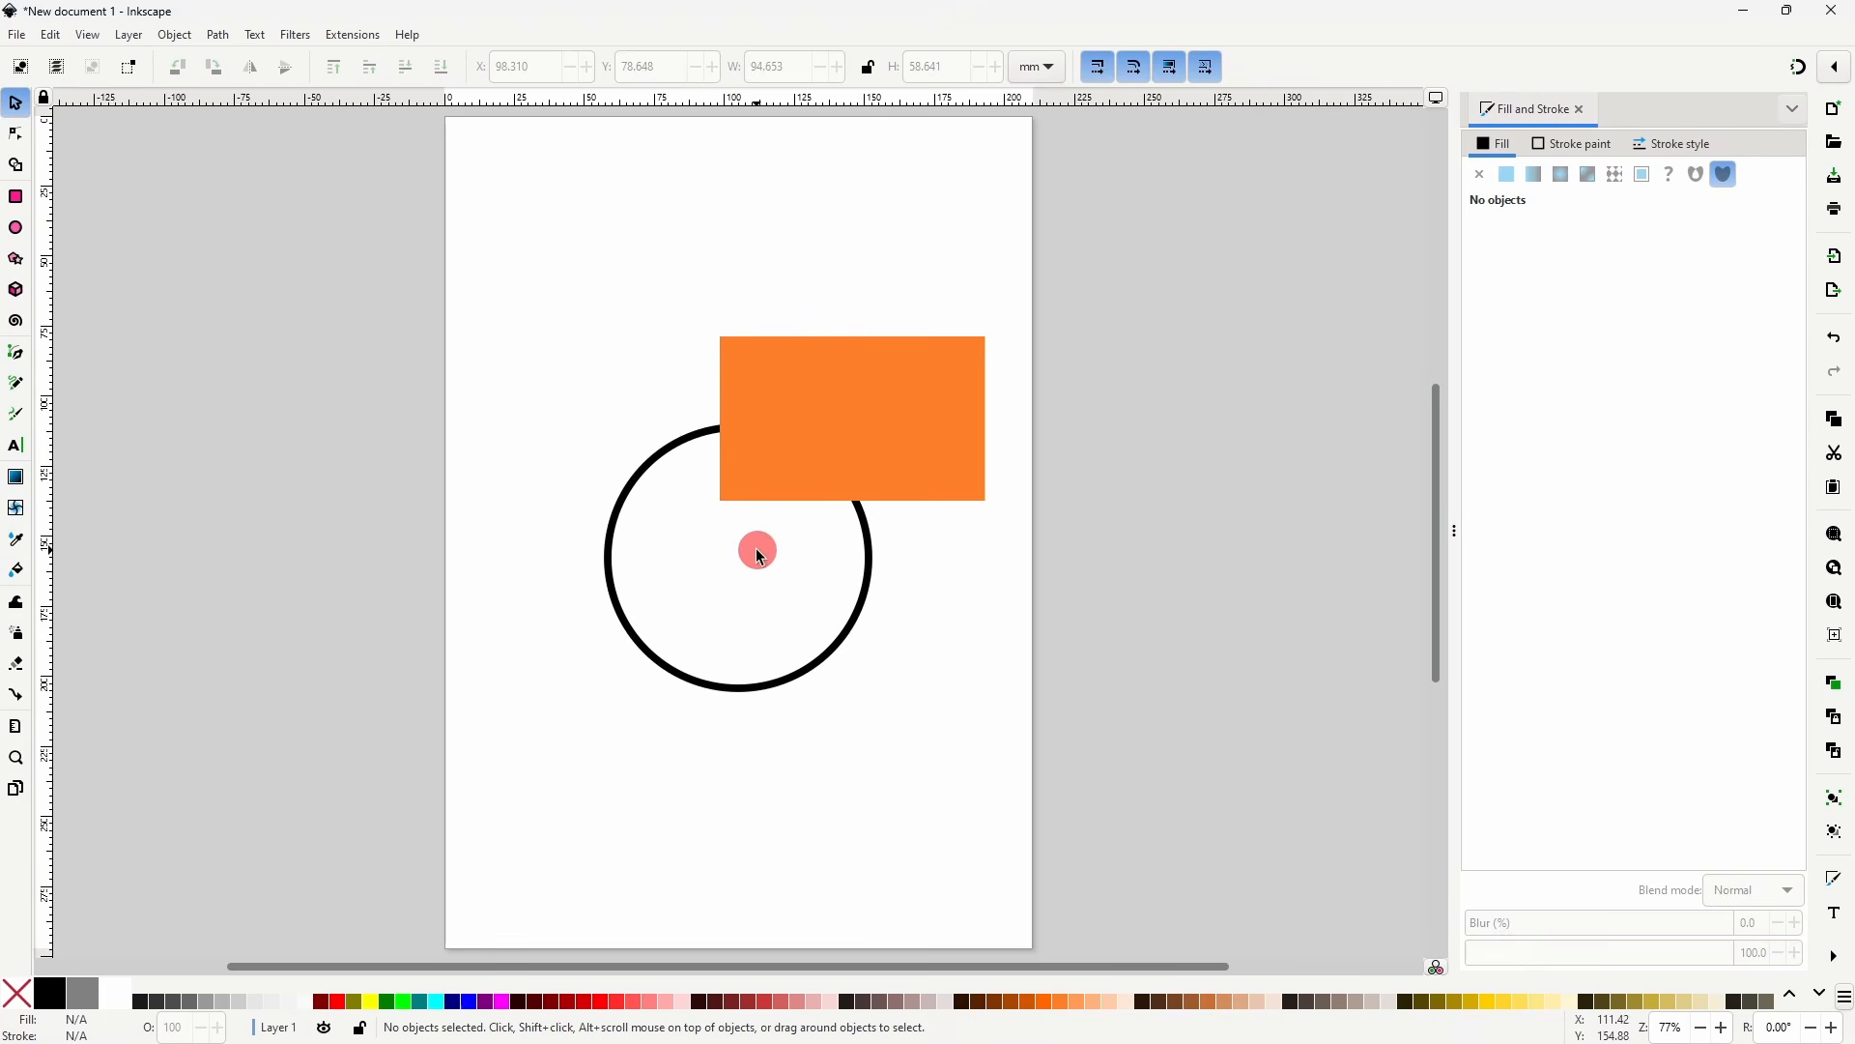
# - Shift the orange rectangle slightly over the unfilled circle's upper edge and cut it out of the circle with Difference
pyautogui.moveTo(820, 424)
pyautogui.mouseDown()
pyautogui.moveTo(852, 385)
pyautogui.moveTo(866, 395)
pyautogui.moveTo(818, 444)
pyautogui.mouseUp()
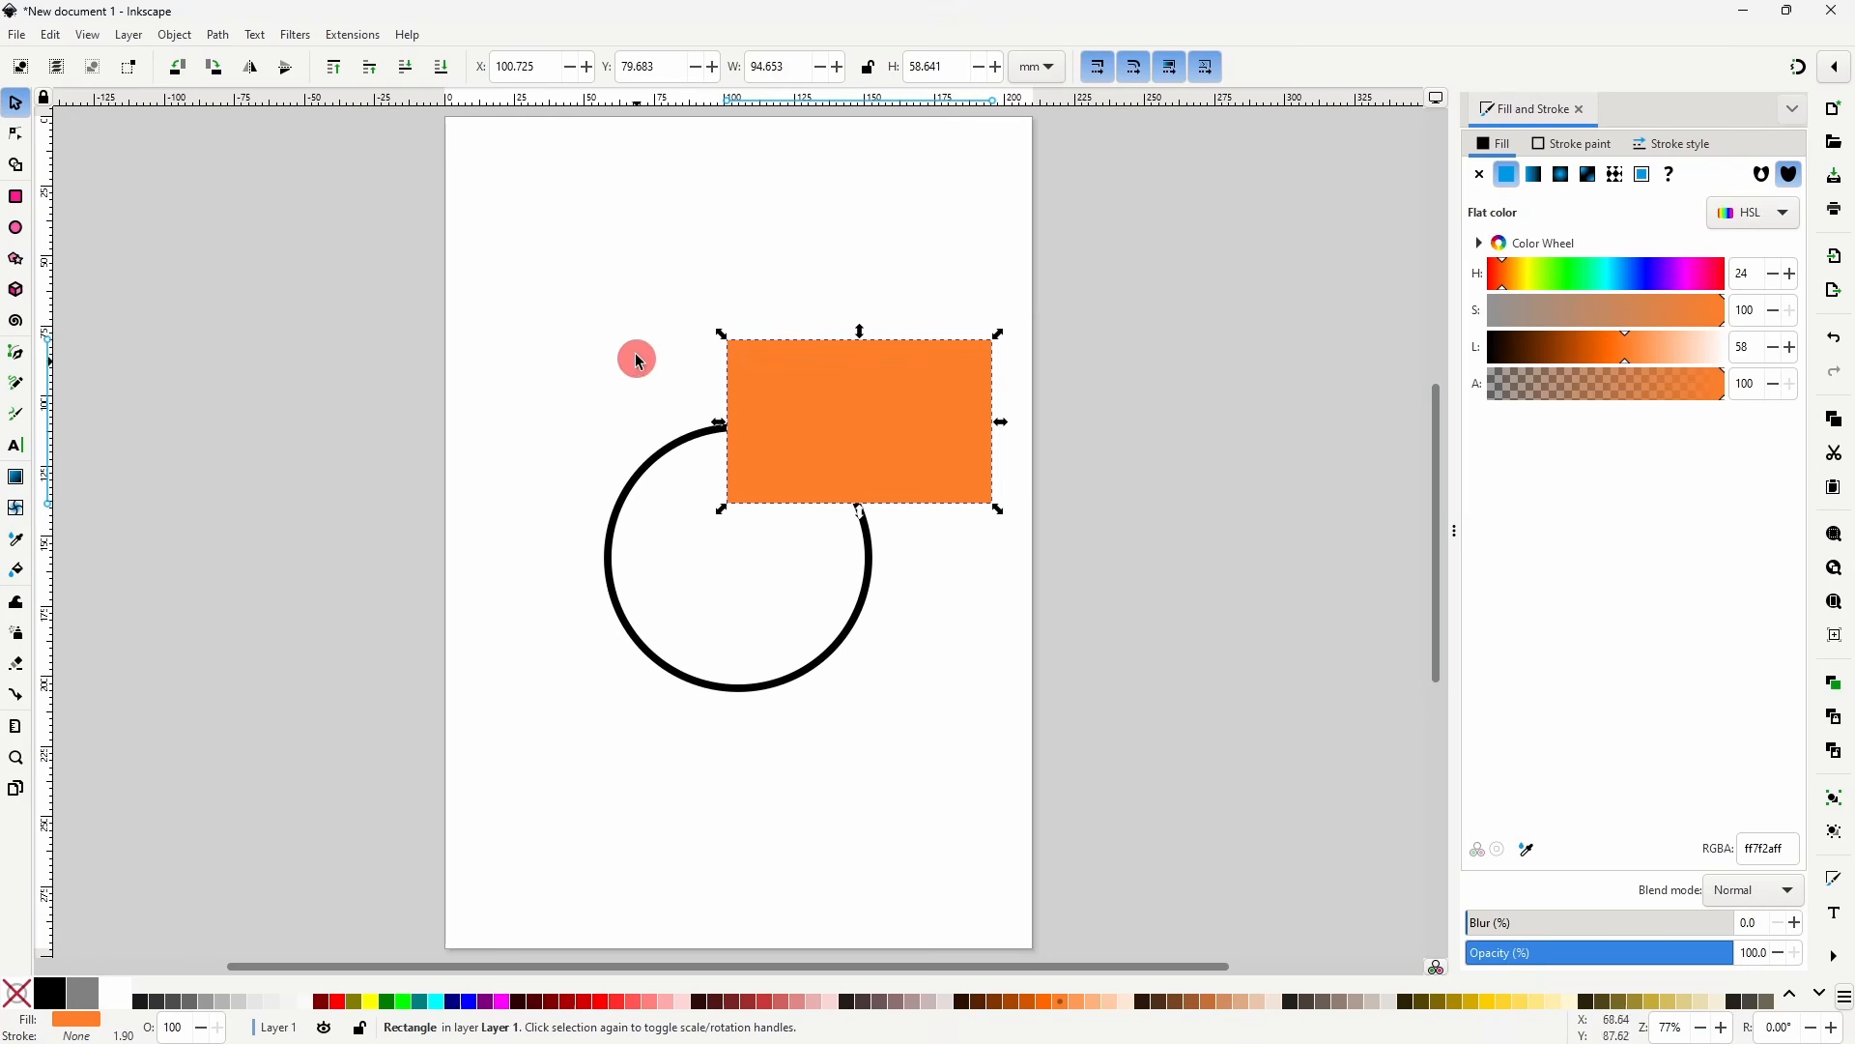
pyautogui.moveTo(547, 284); pyautogui.dragTo(1030, 749)
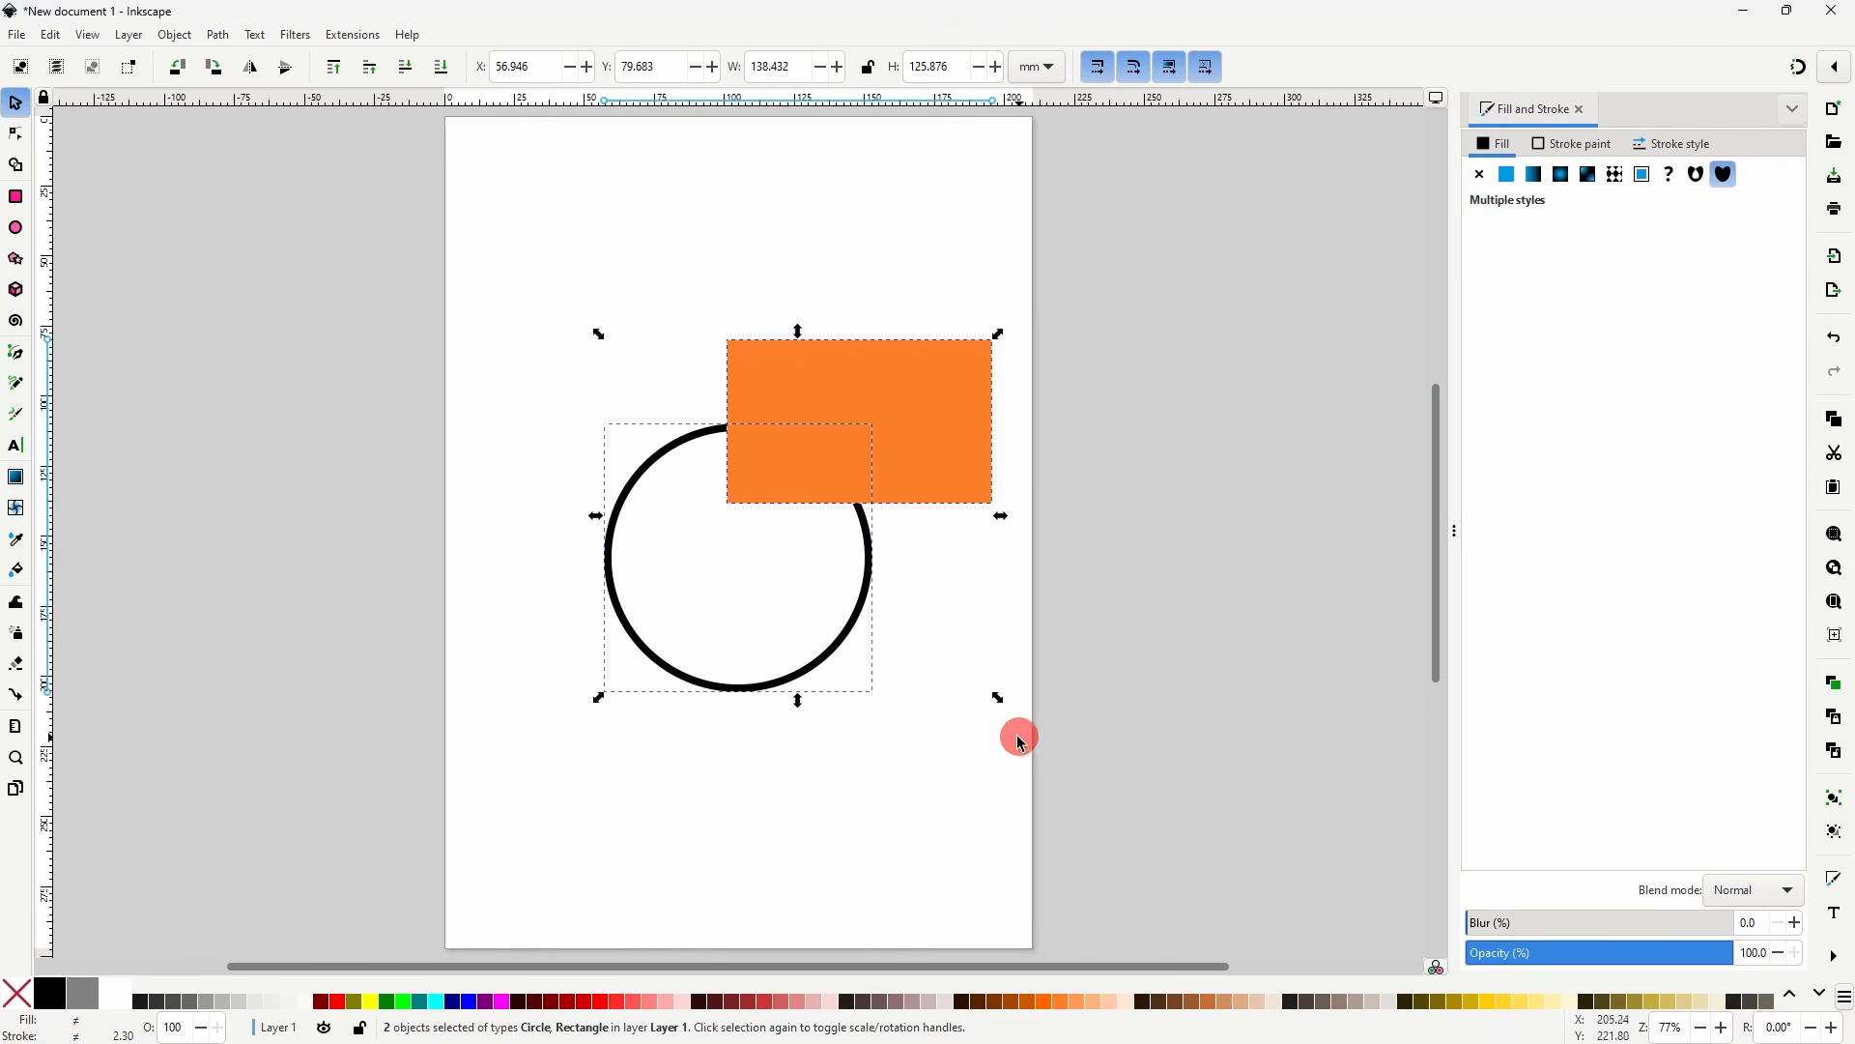
pyautogui.click(220, 37)
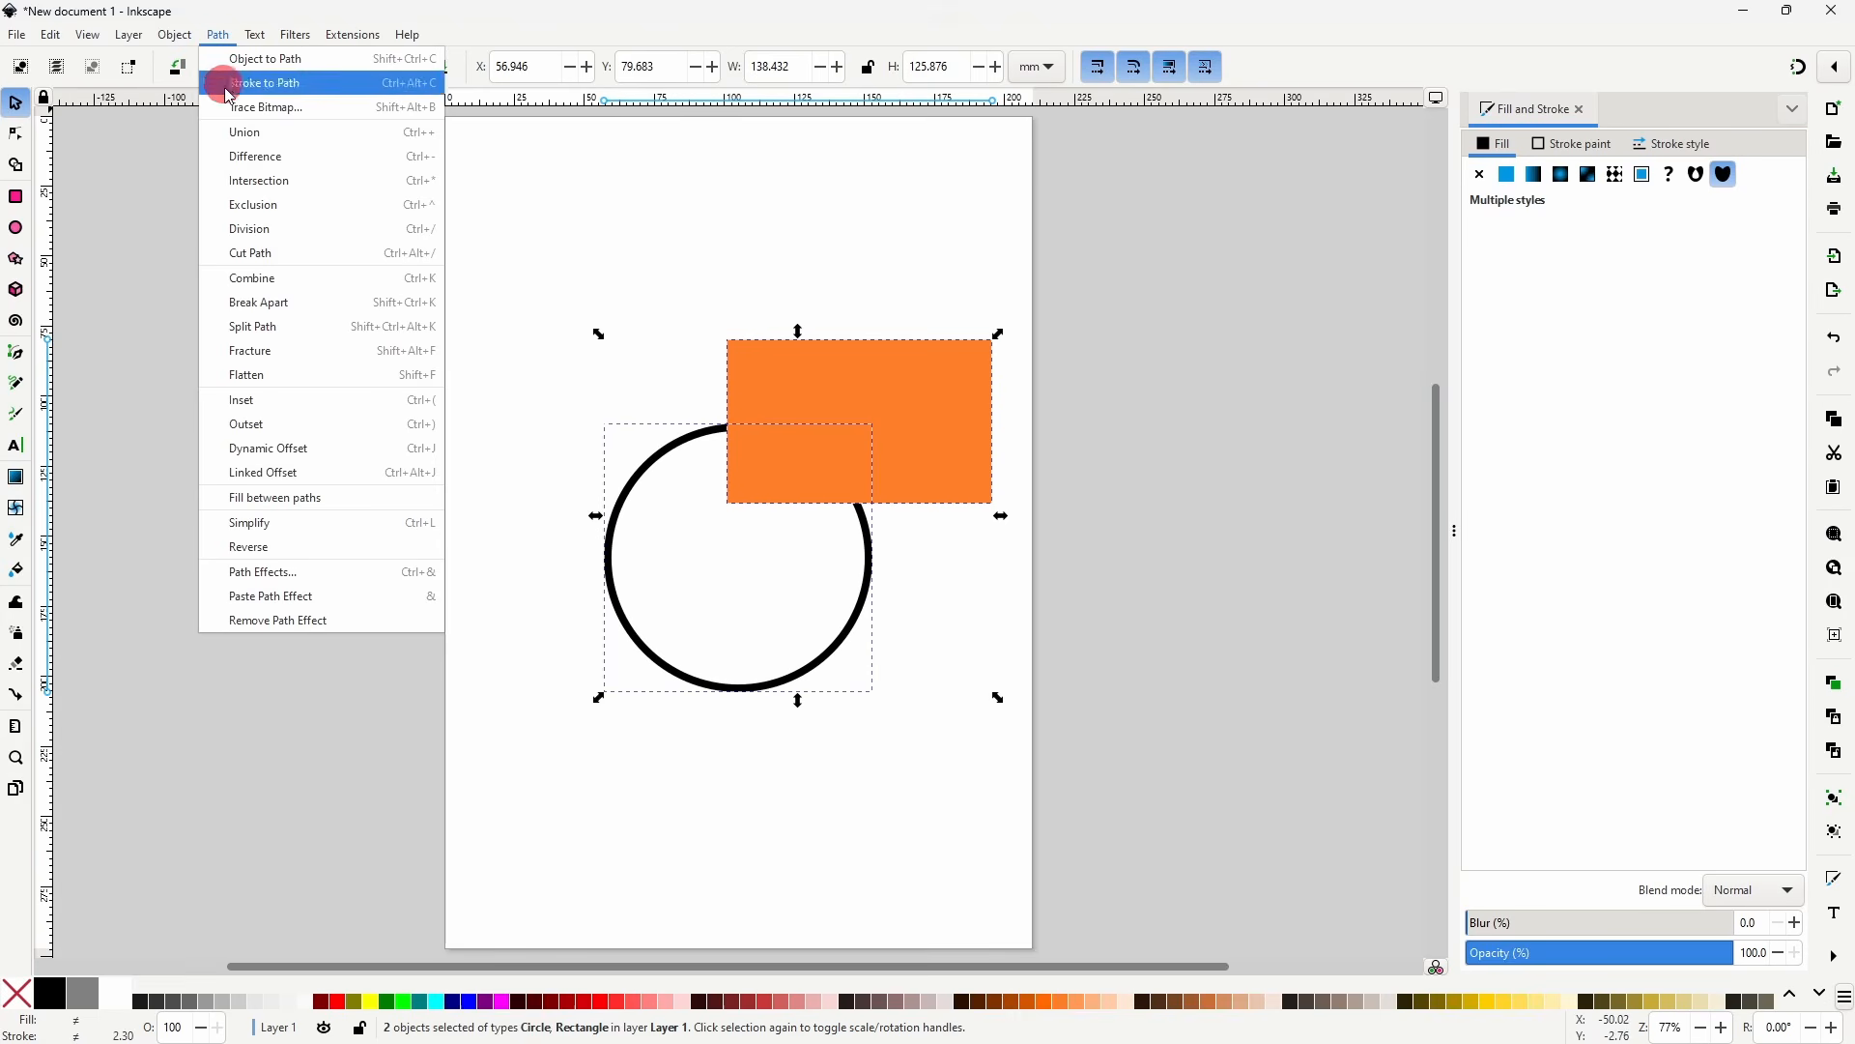
pyautogui.click(303, 158)
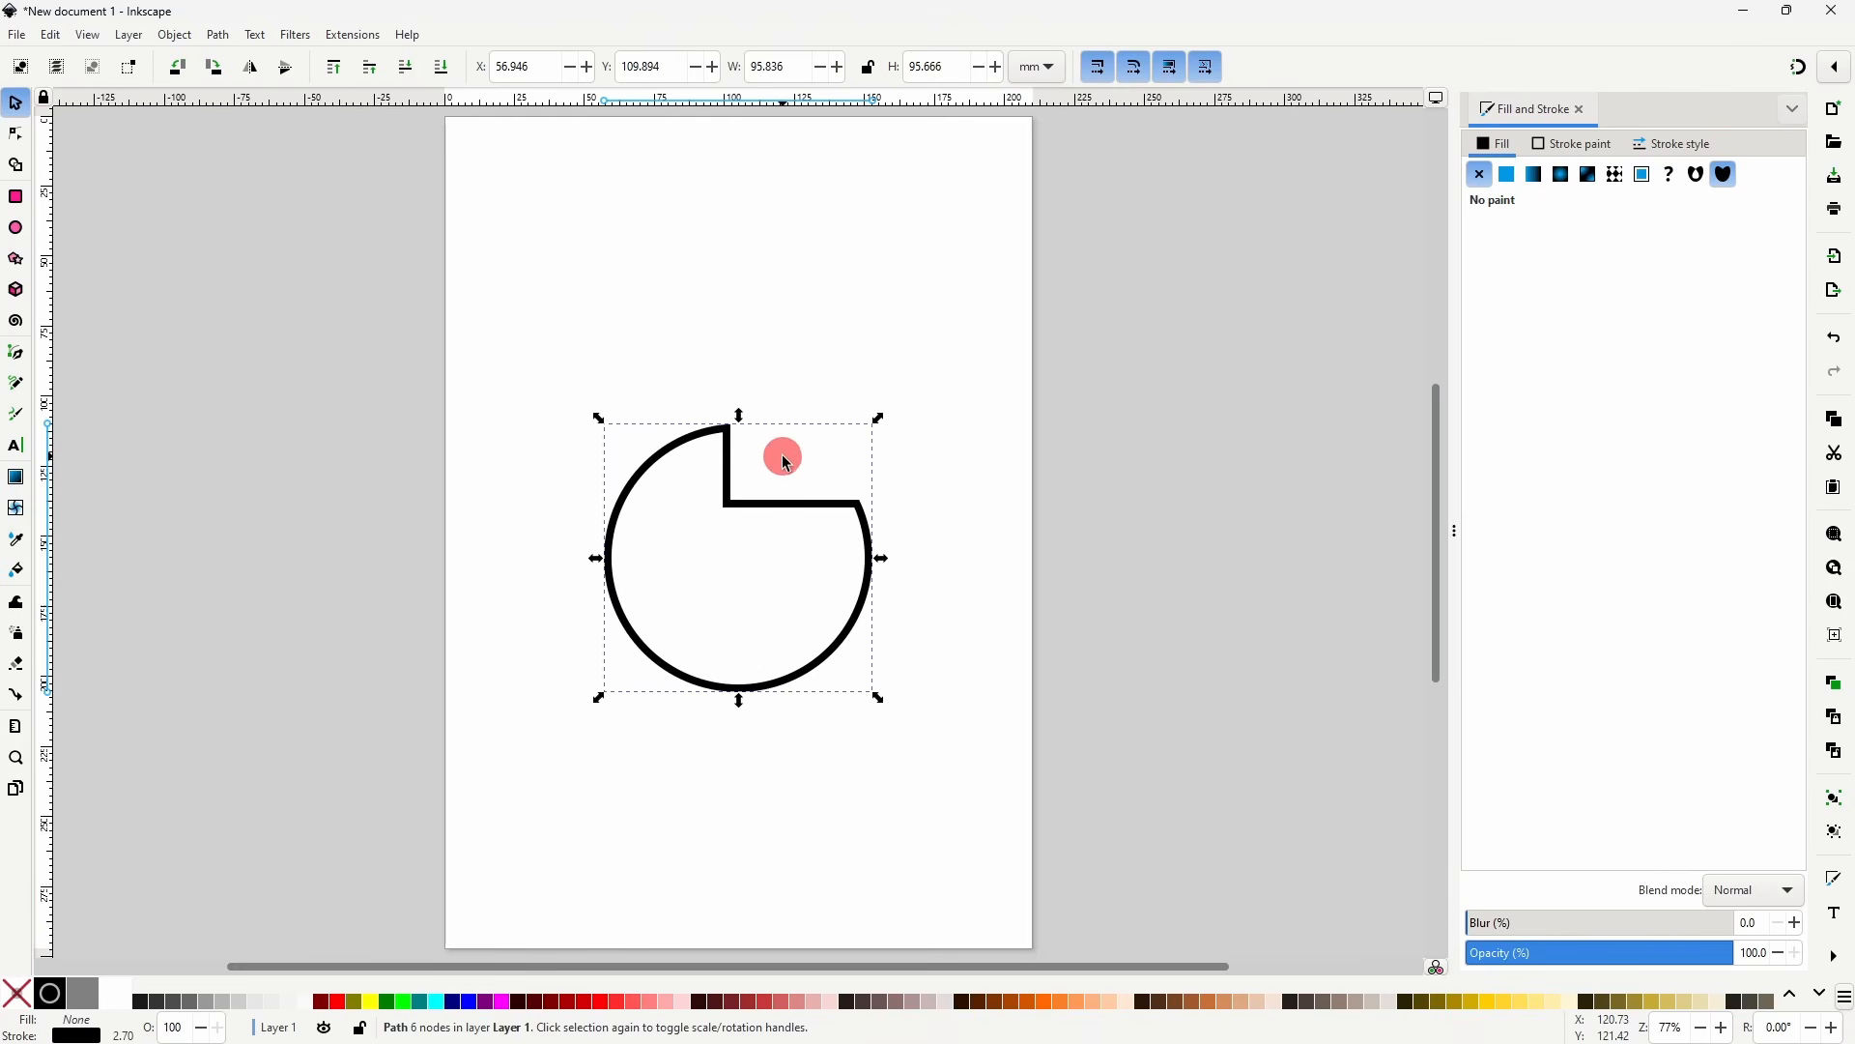
# - Reshape the notched circle by moving its rightmost node slightly outward and the notch's inner corner node further down
pyautogui.click(16, 134)
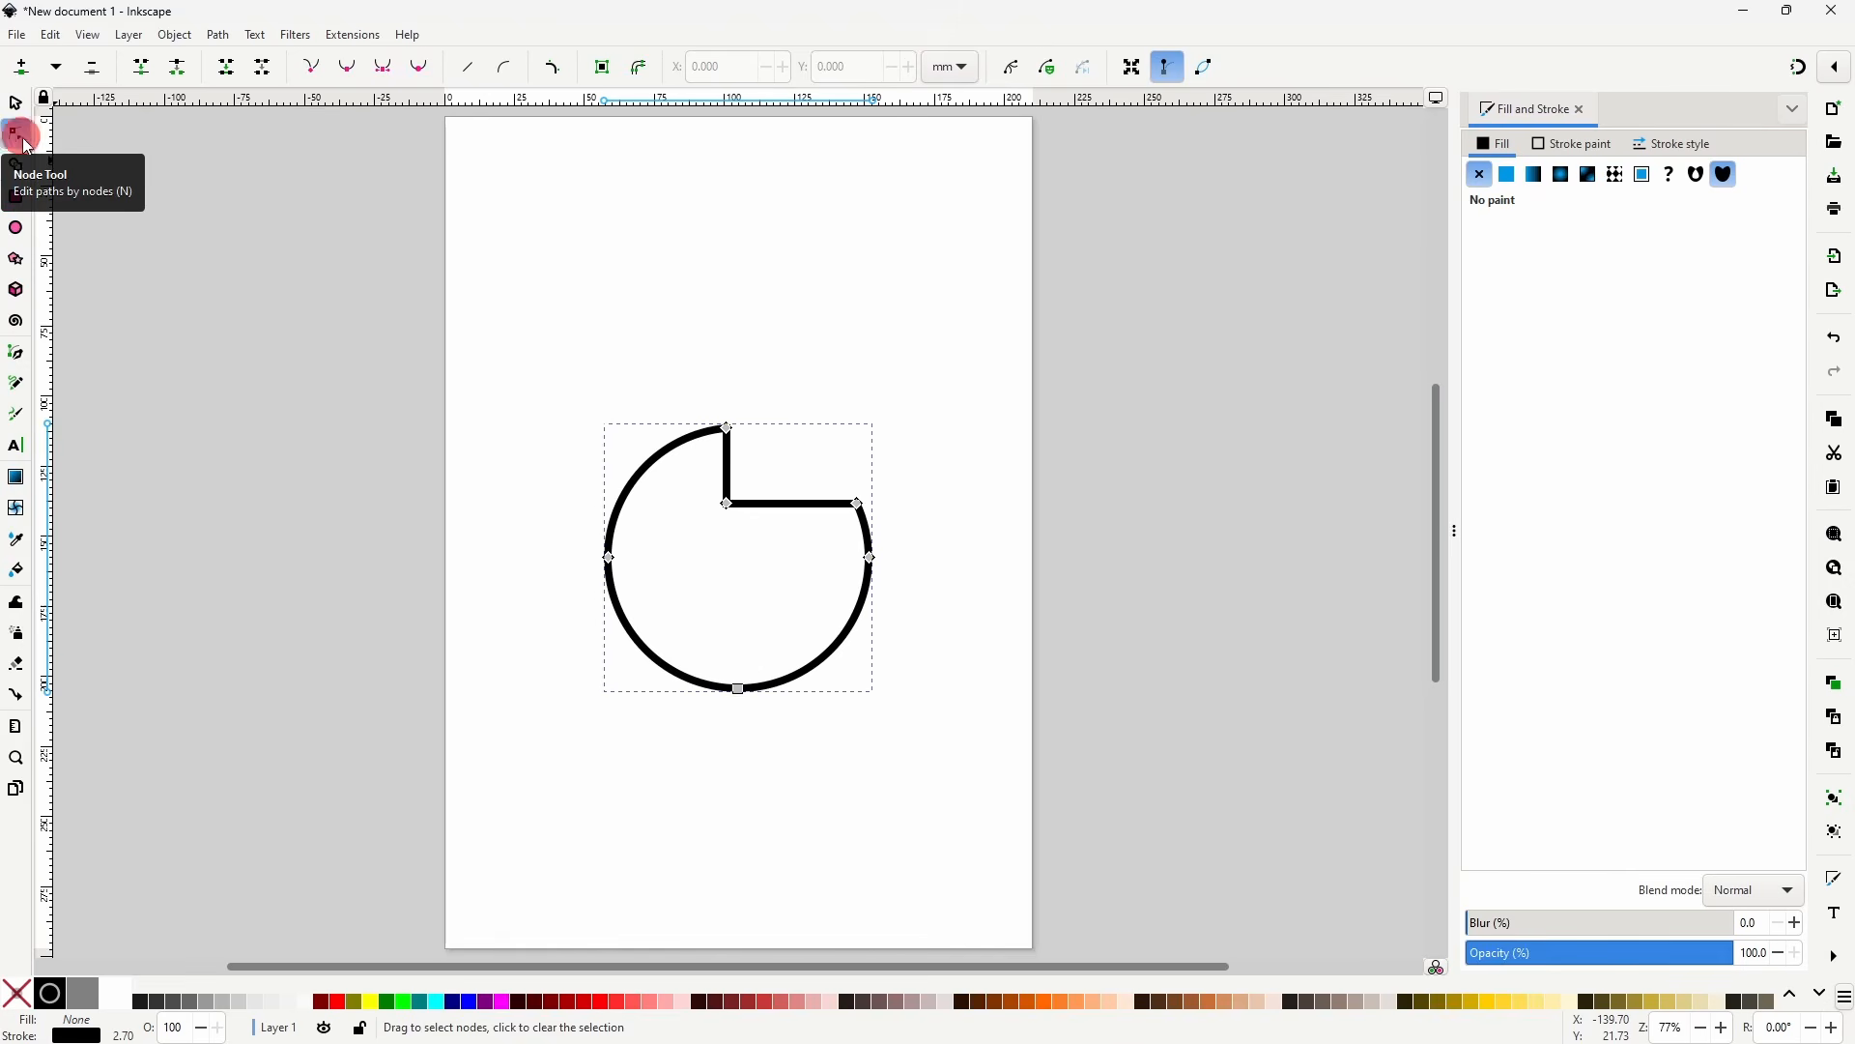
pyautogui.moveTo(871, 558)
pyautogui.mouseDown()
pyautogui.moveTo(915, 592)
pyautogui.moveTo(884, 572)
pyautogui.mouseUp()
pyautogui.moveTo(727, 502); pyautogui.dragTo(735, 549)
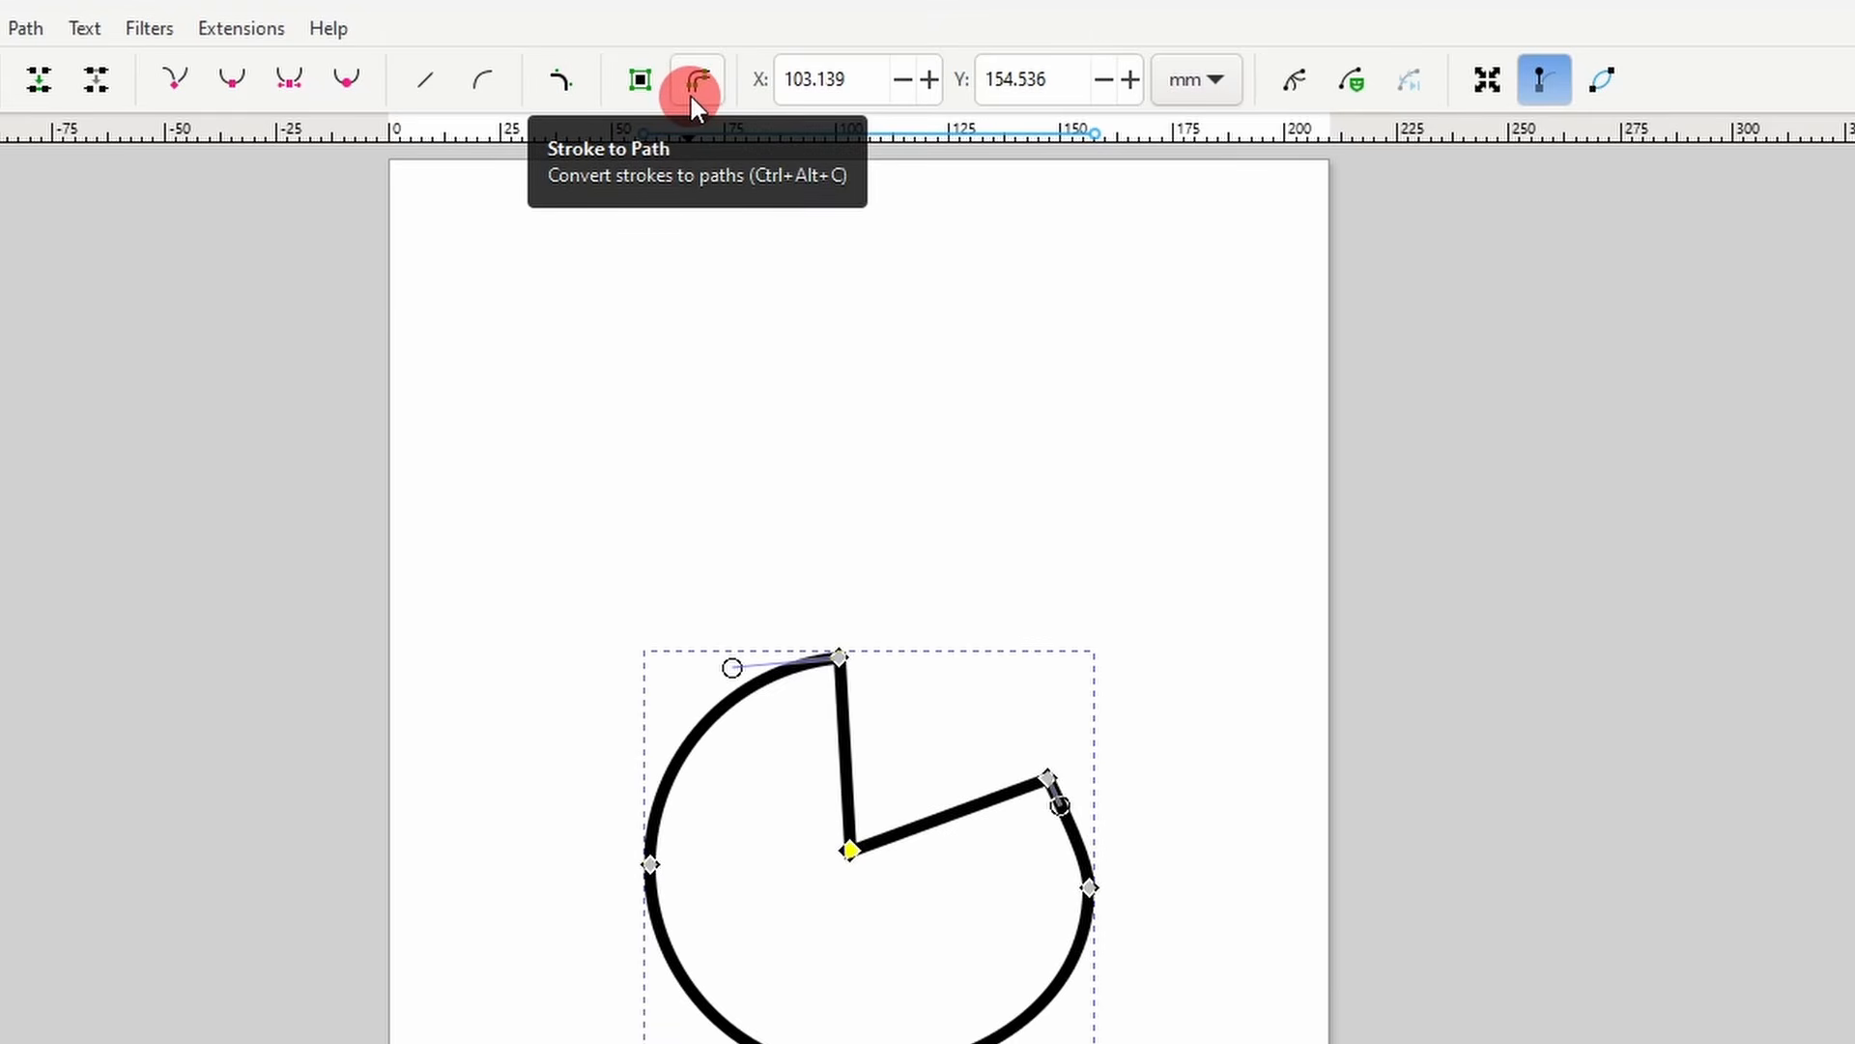
# - Convert the shape's stroke to a path, pull the notch corner's two nodes apart, and move the lower-right inner node inward
pyautogui.click(25, 28)
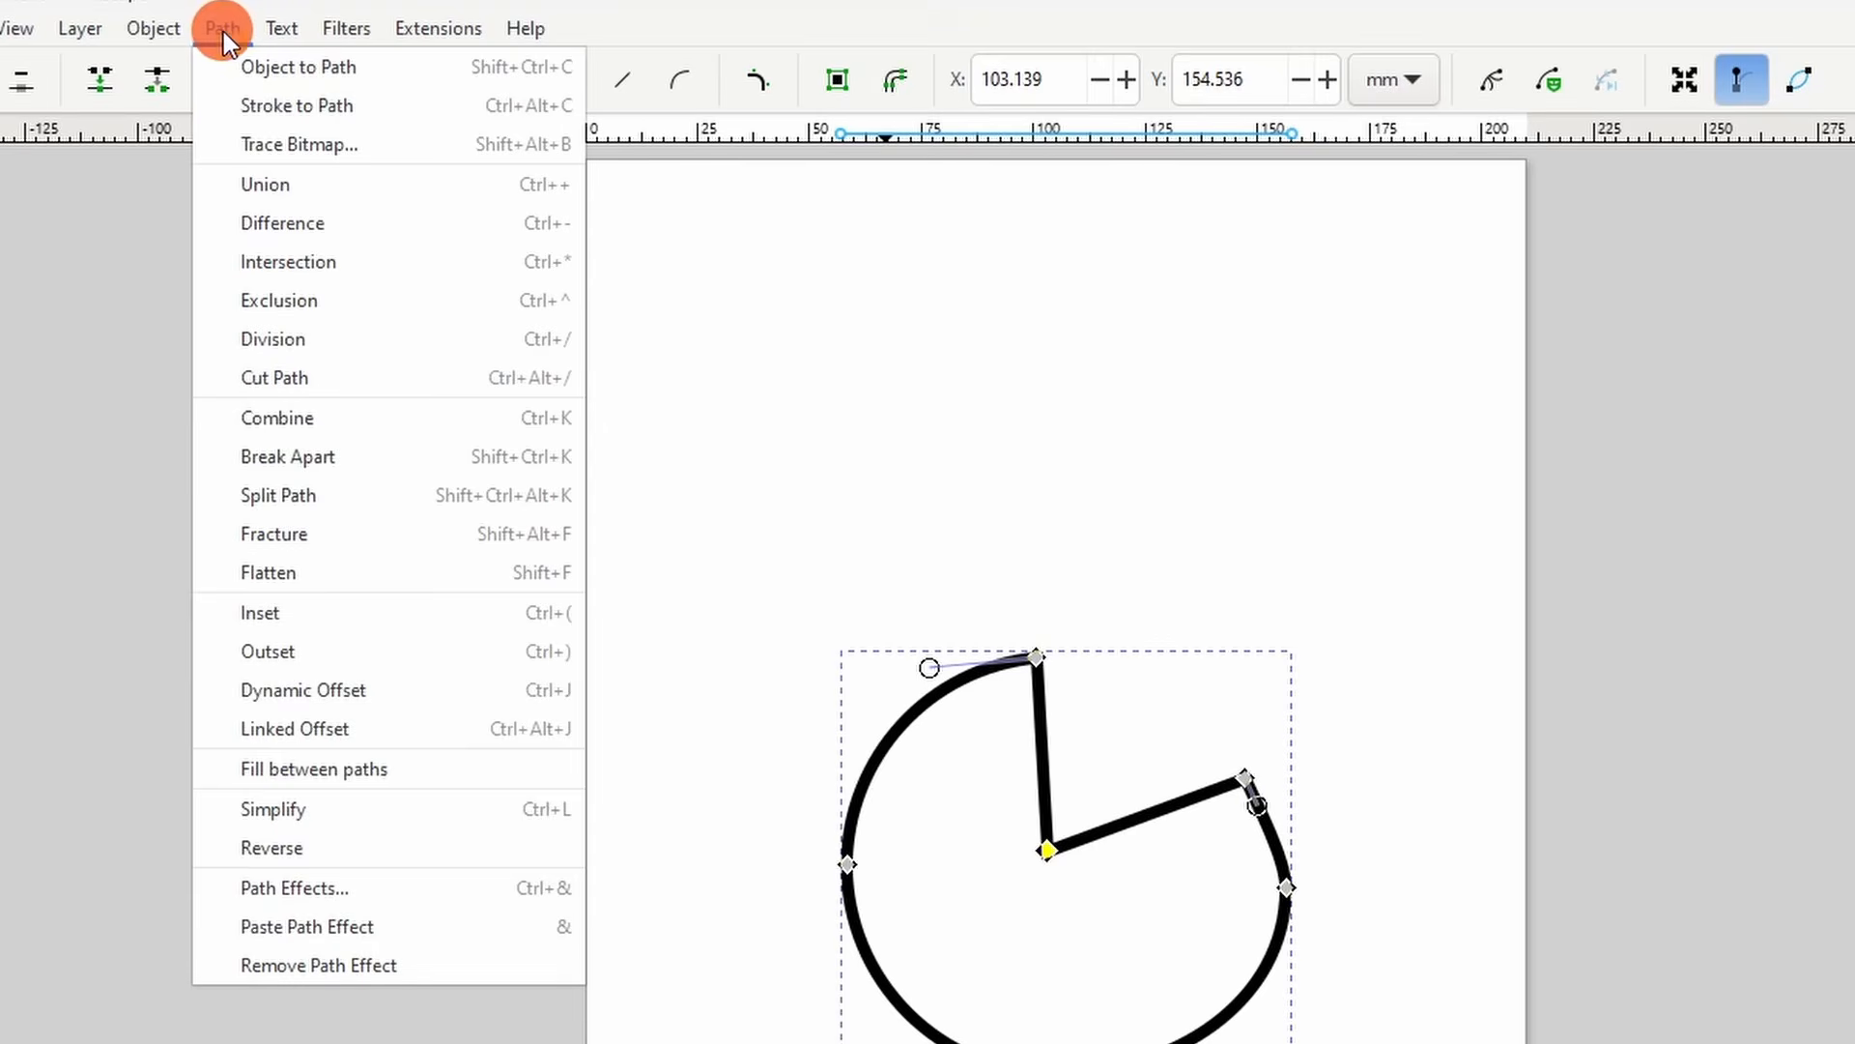
pyautogui.click(340, 102)
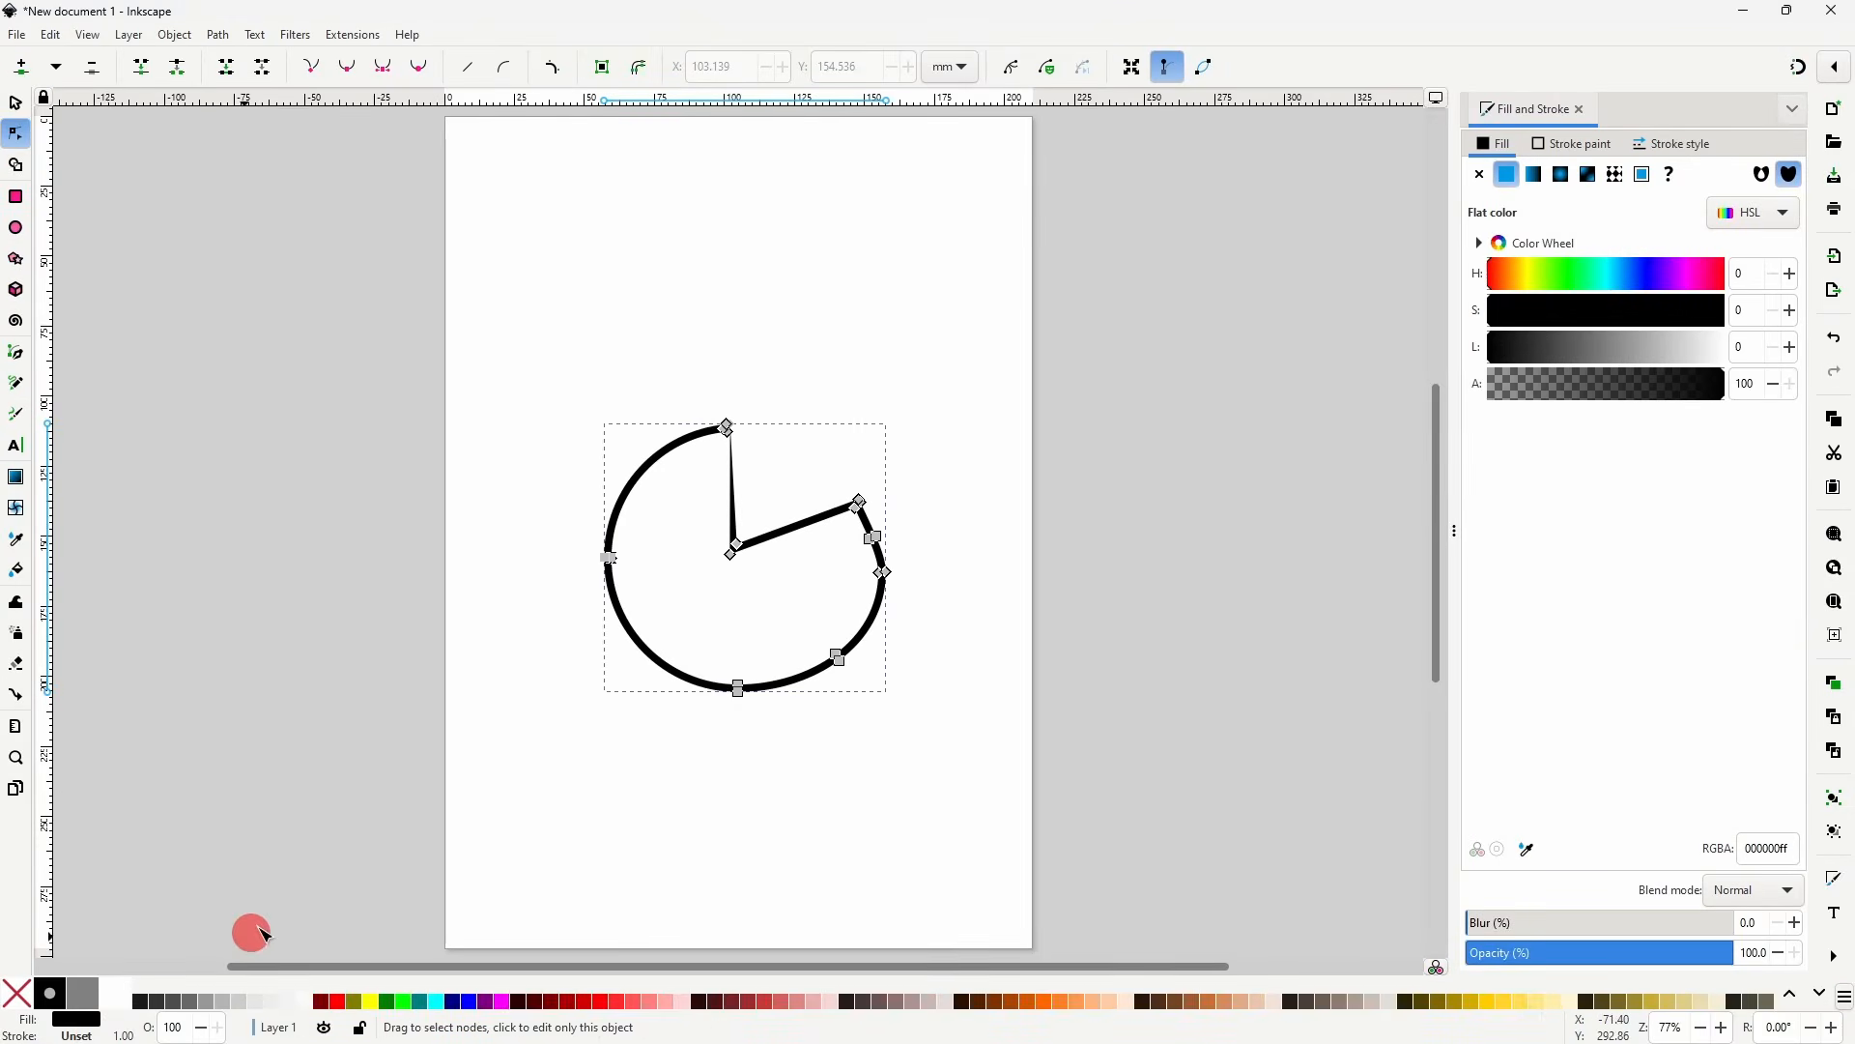
pyautogui.keyDown('ctrl'); pyautogui.scroll(3, 647, 594); pyautogui.keyUp('ctrl')
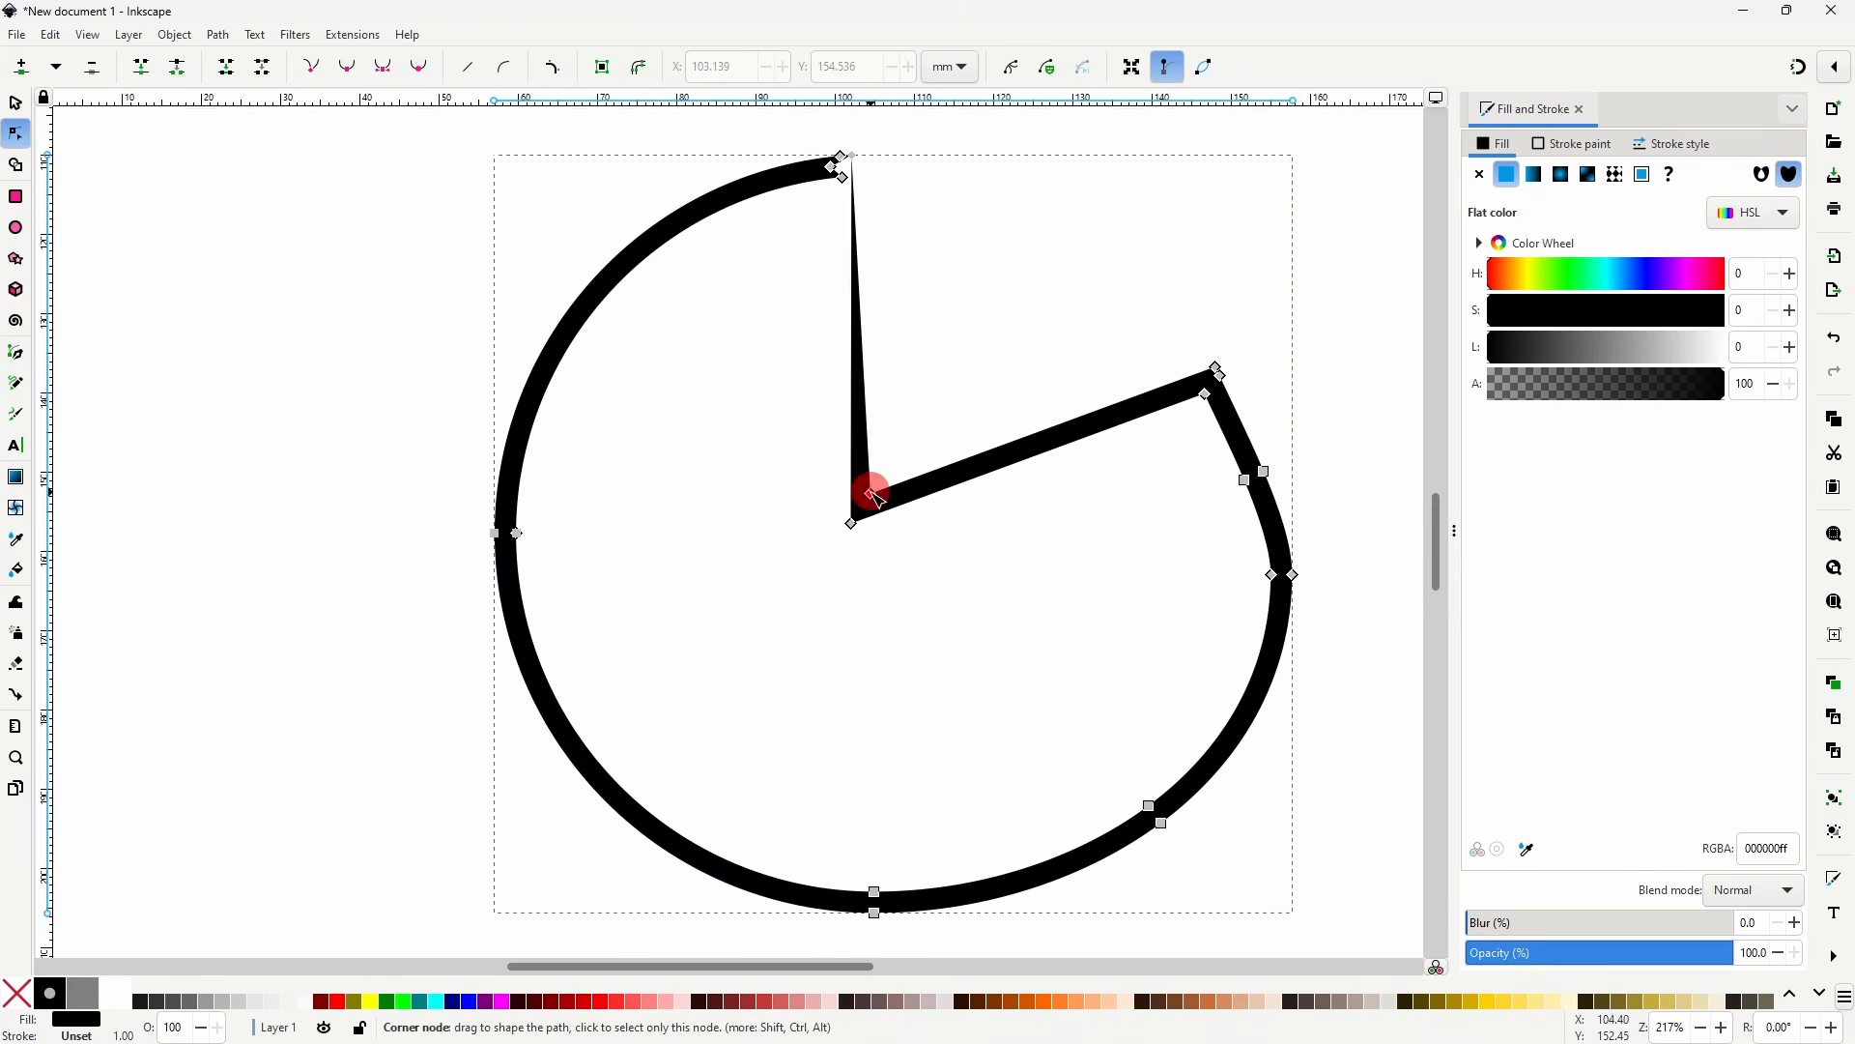
pyautogui.moveTo(874, 493); pyautogui.dragTo(945, 442)
pyautogui.moveTo(853, 523); pyautogui.dragTo(831, 586)
pyautogui.moveTo(1160, 815); pyautogui.dragTo(1106, 773)
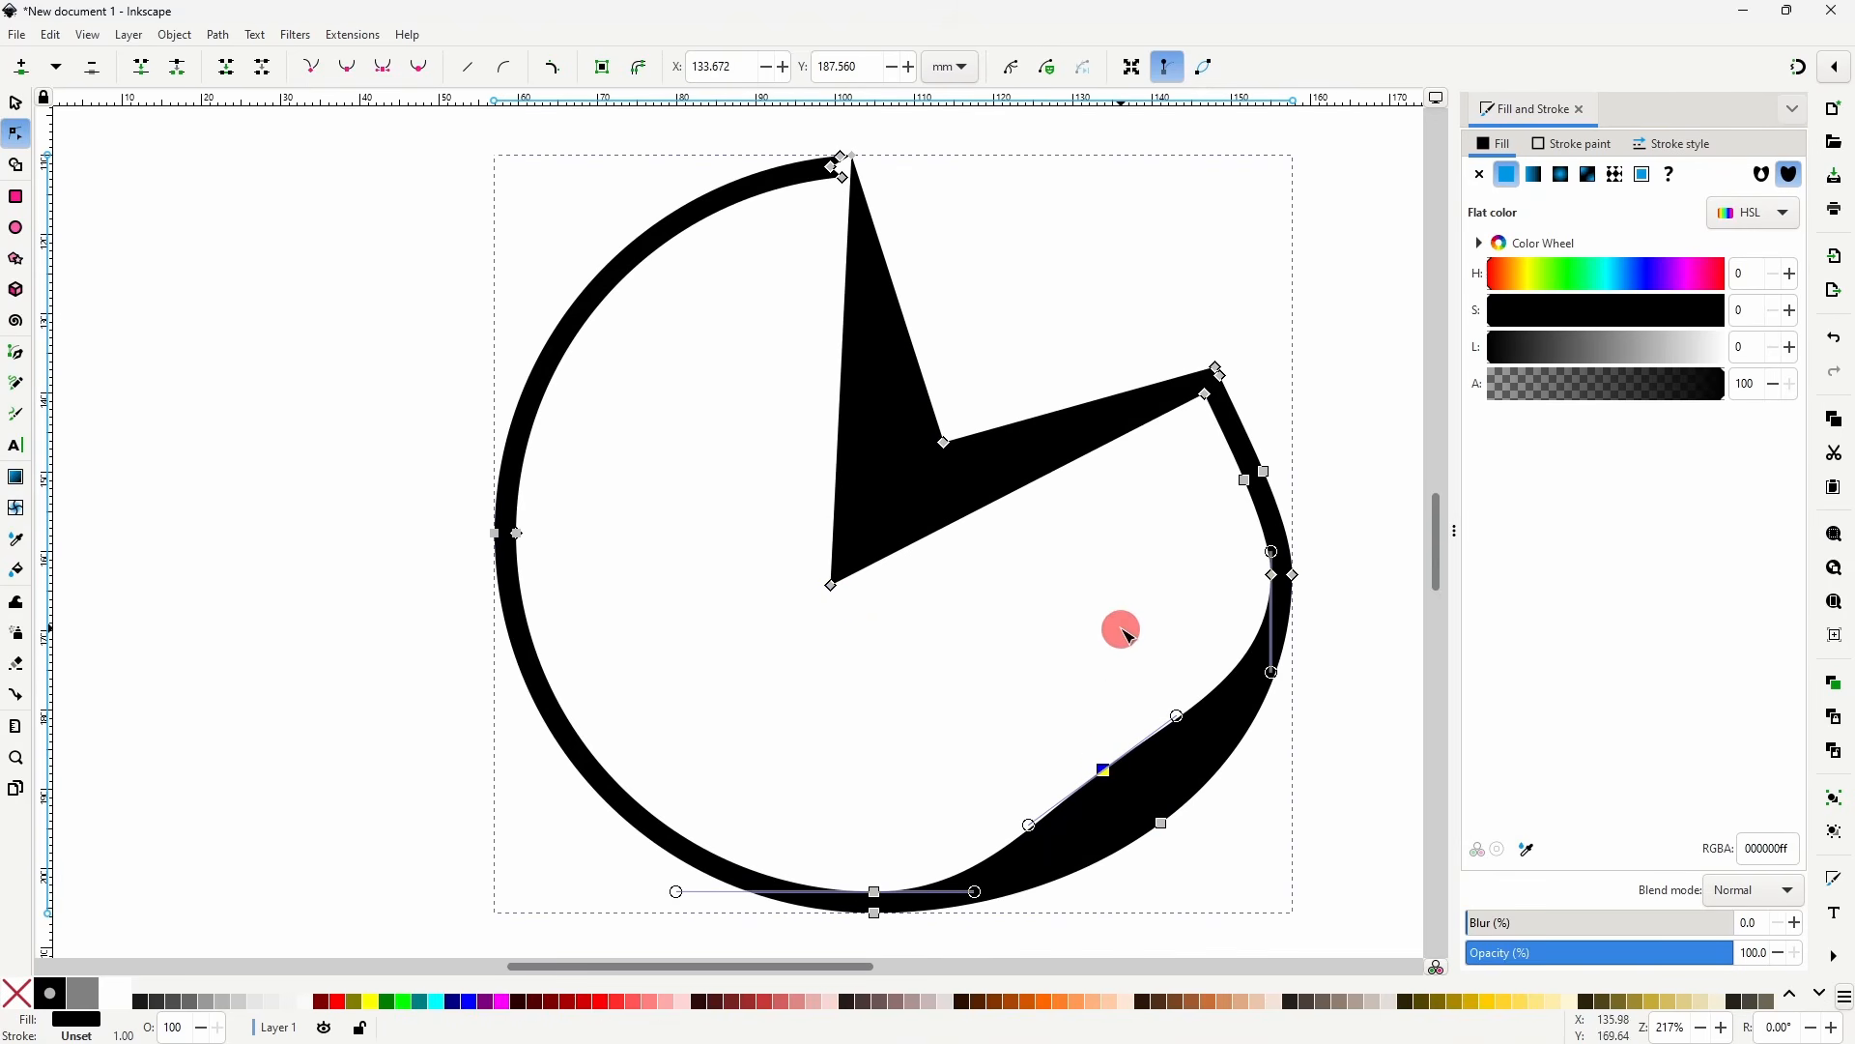
# - Draw a rectangle about 78.5 by 47.3 mm over the black outline's upper part and subtract it from the outline with Difference
pyautogui.scroll(-1, 1121, 630)
pyautogui.click(16, 196)
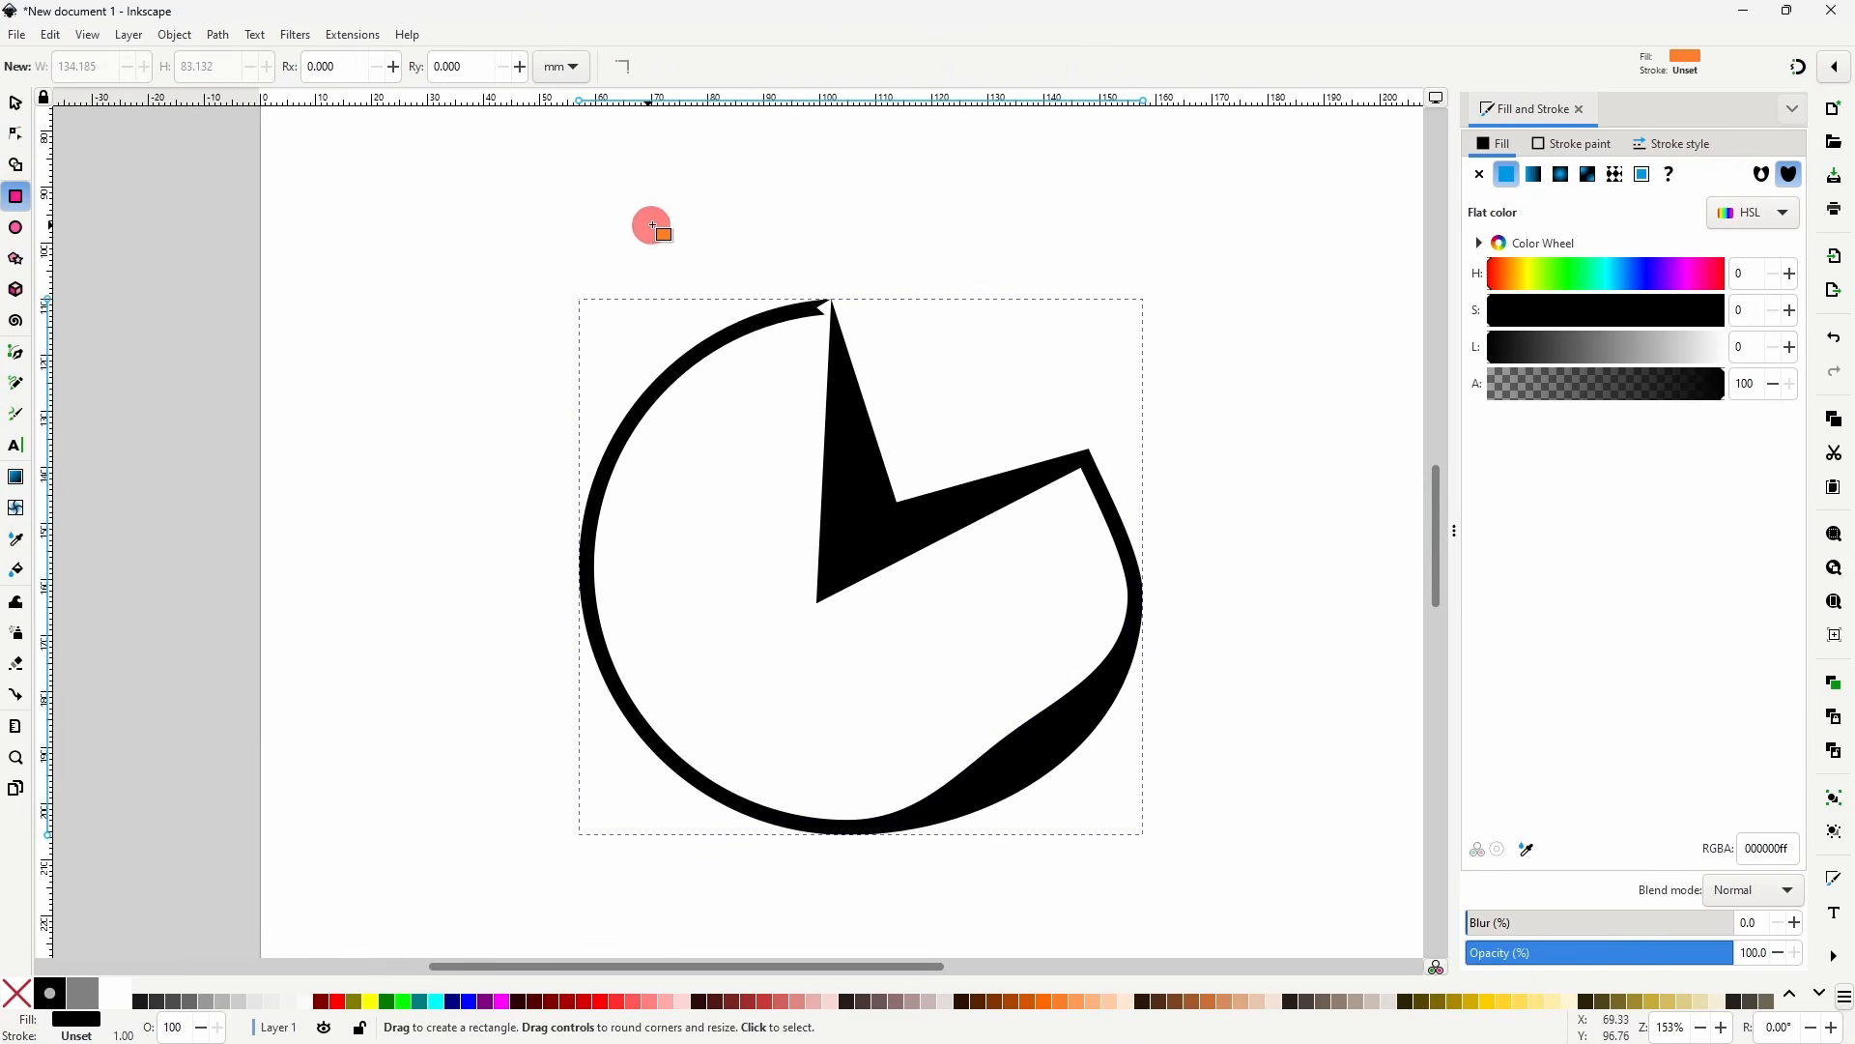
pyautogui.moveTo(712, 224); pyautogui.dragTo(1152, 486)
pyautogui.click(15, 104)
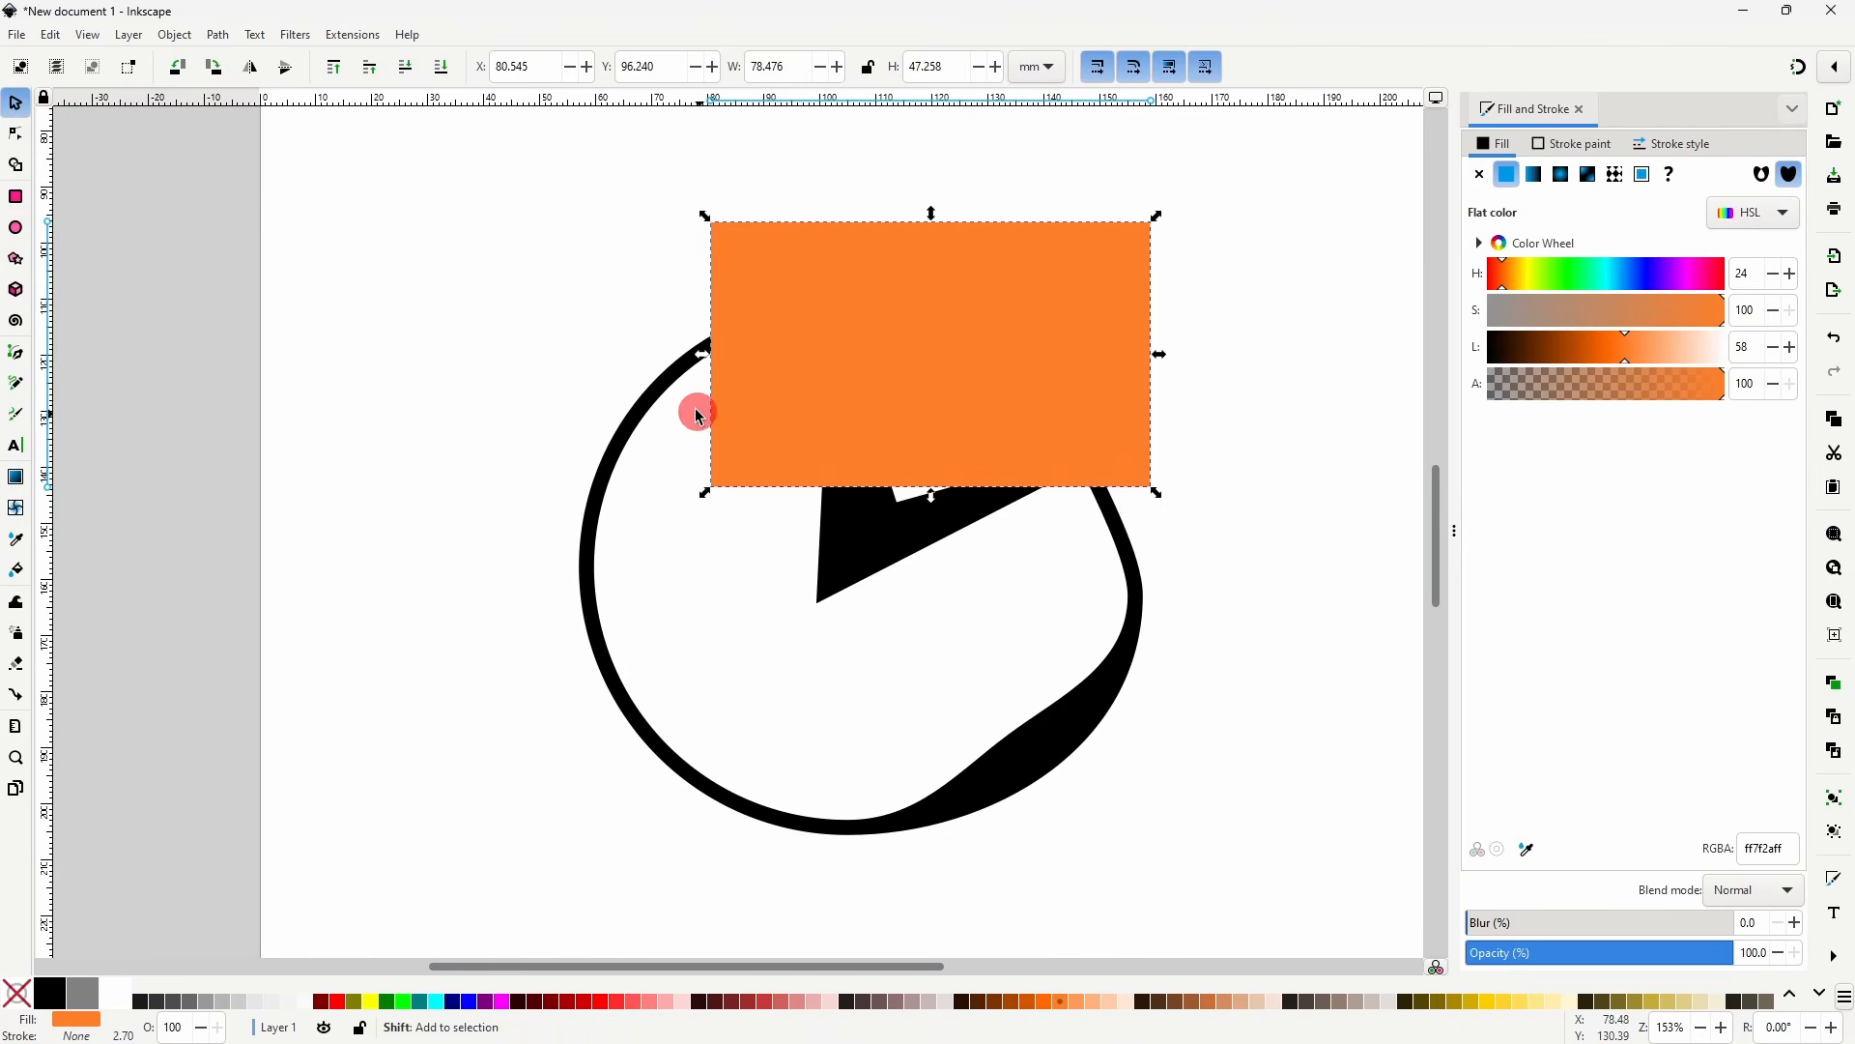
pyautogui.keyDown('shift'); pyautogui.click(672, 387); pyautogui.keyUp('shift')
pyautogui.click(218, 35)
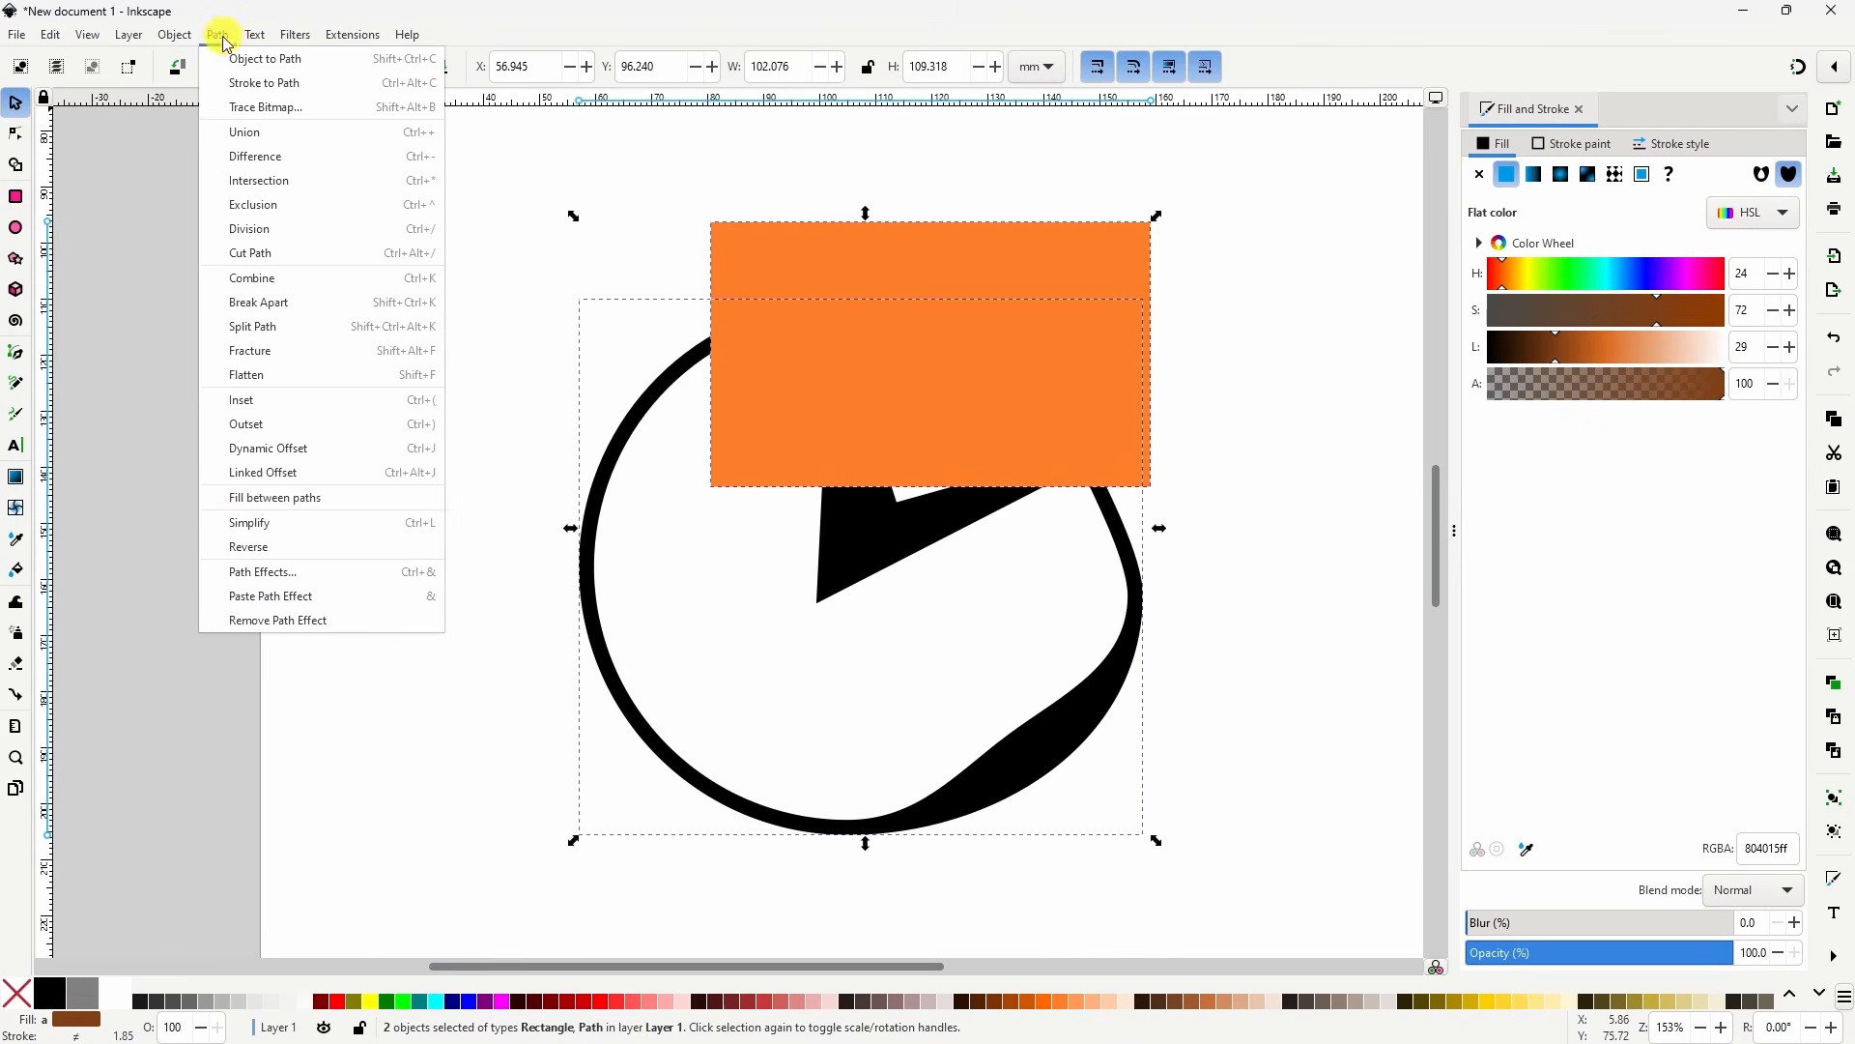
pyautogui.click(266, 156)
pyautogui.click(1016, 253)
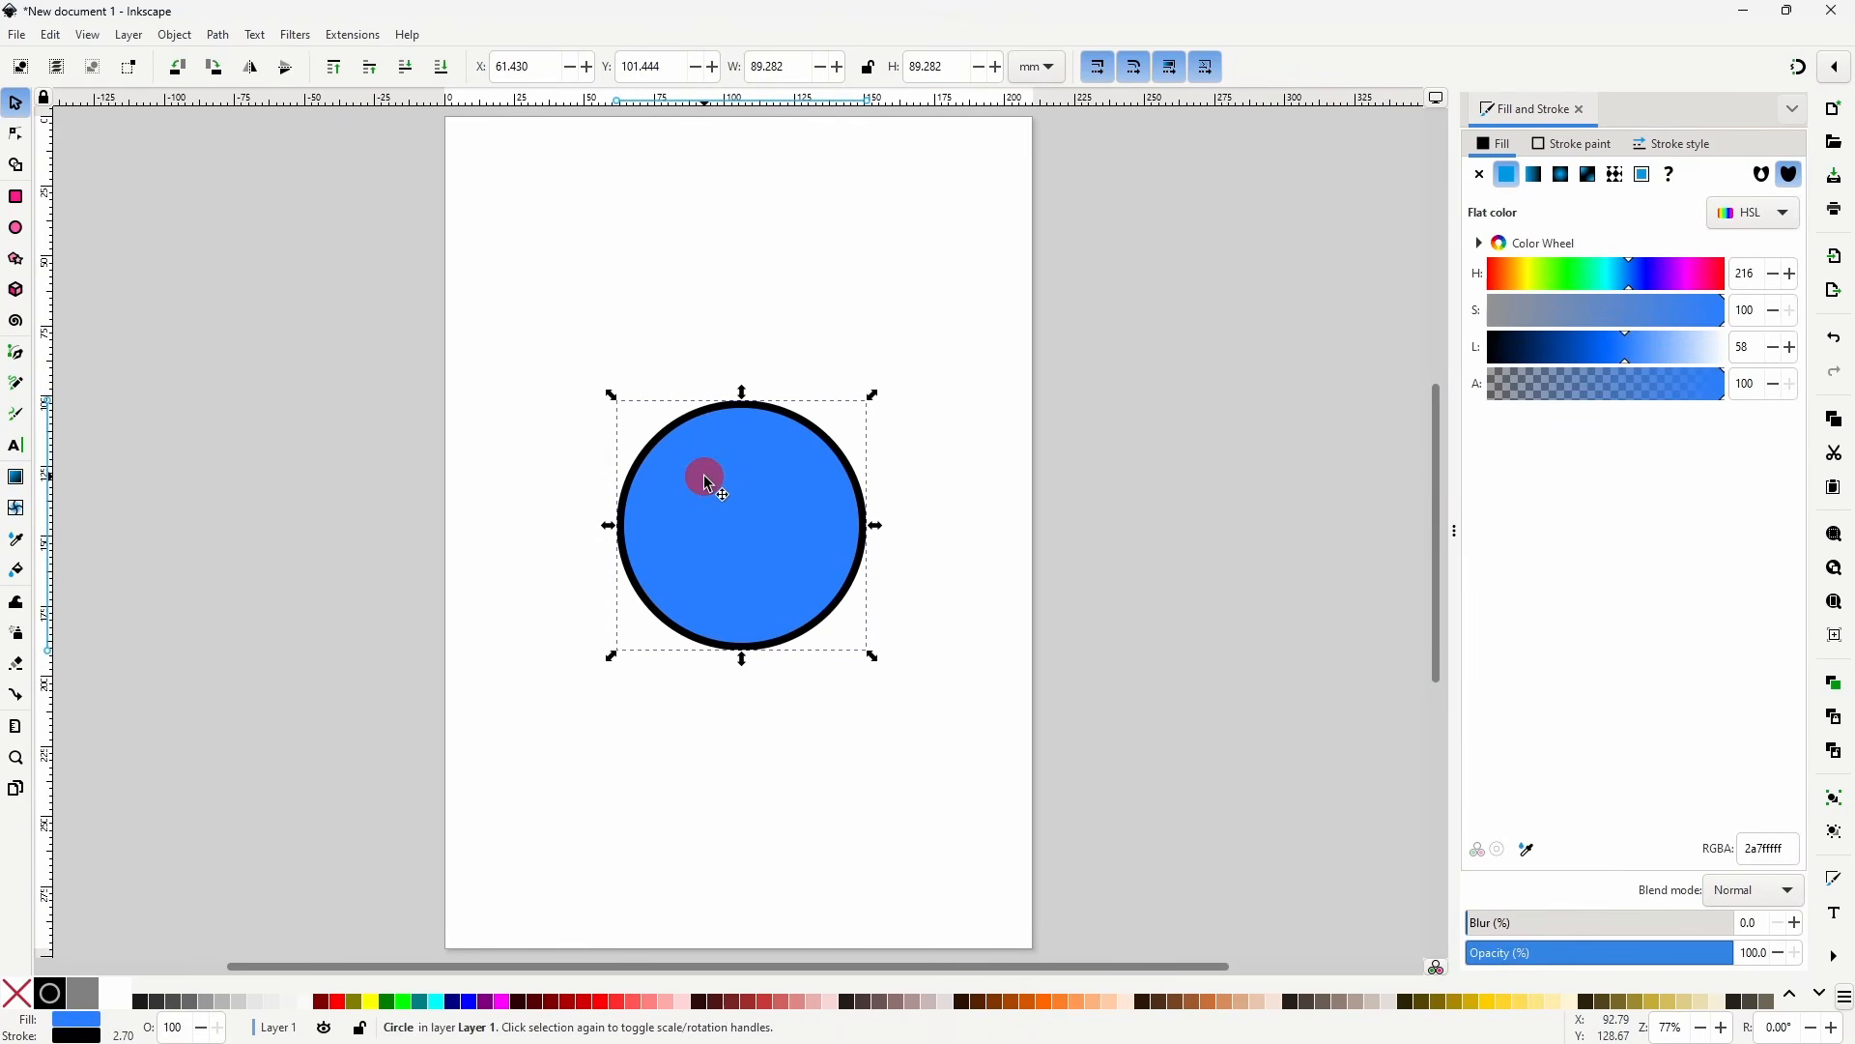
# - Convert the blue circle's stroke to a path, move the resulting group slightly, and ungroup it
pyautogui.click(218, 35)
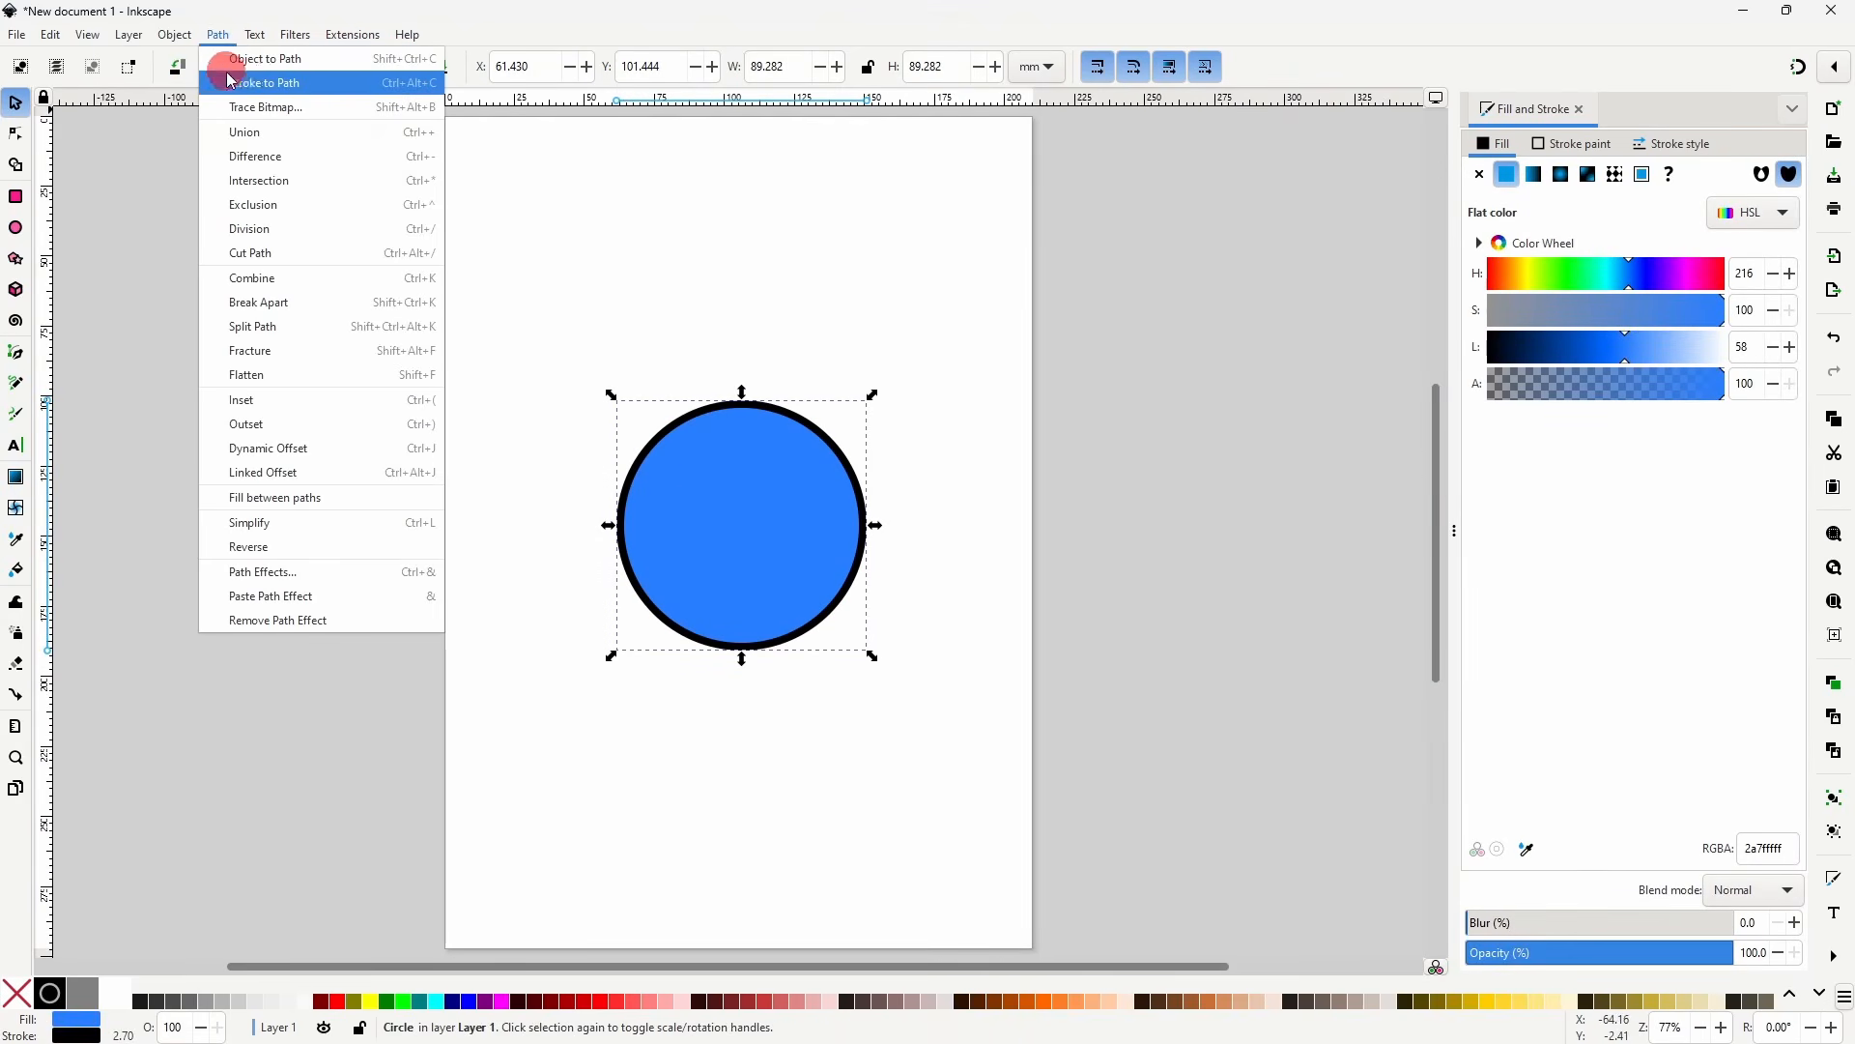
pyautogui.click(269, 85)
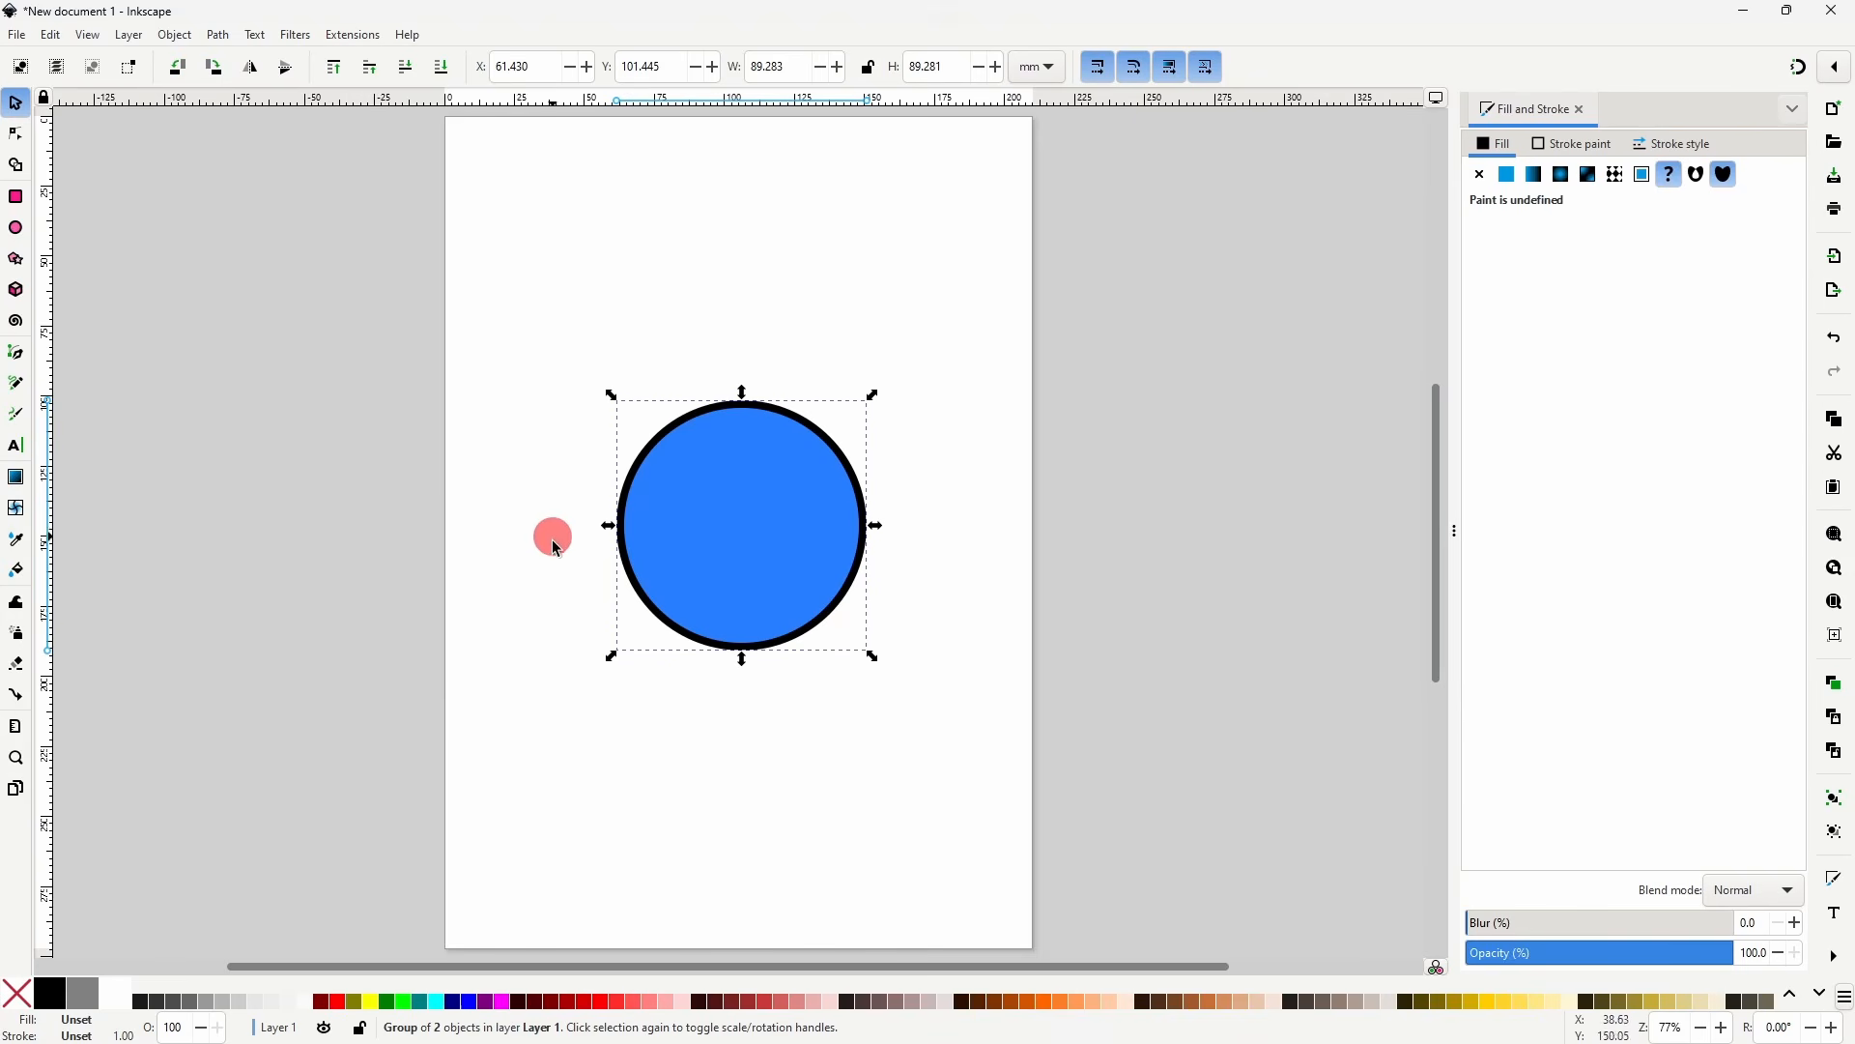
pyautogui.moveTo(724, 507); pyautogui.dragTo(788, 533)
pyautogui.rightClick(788, 522)
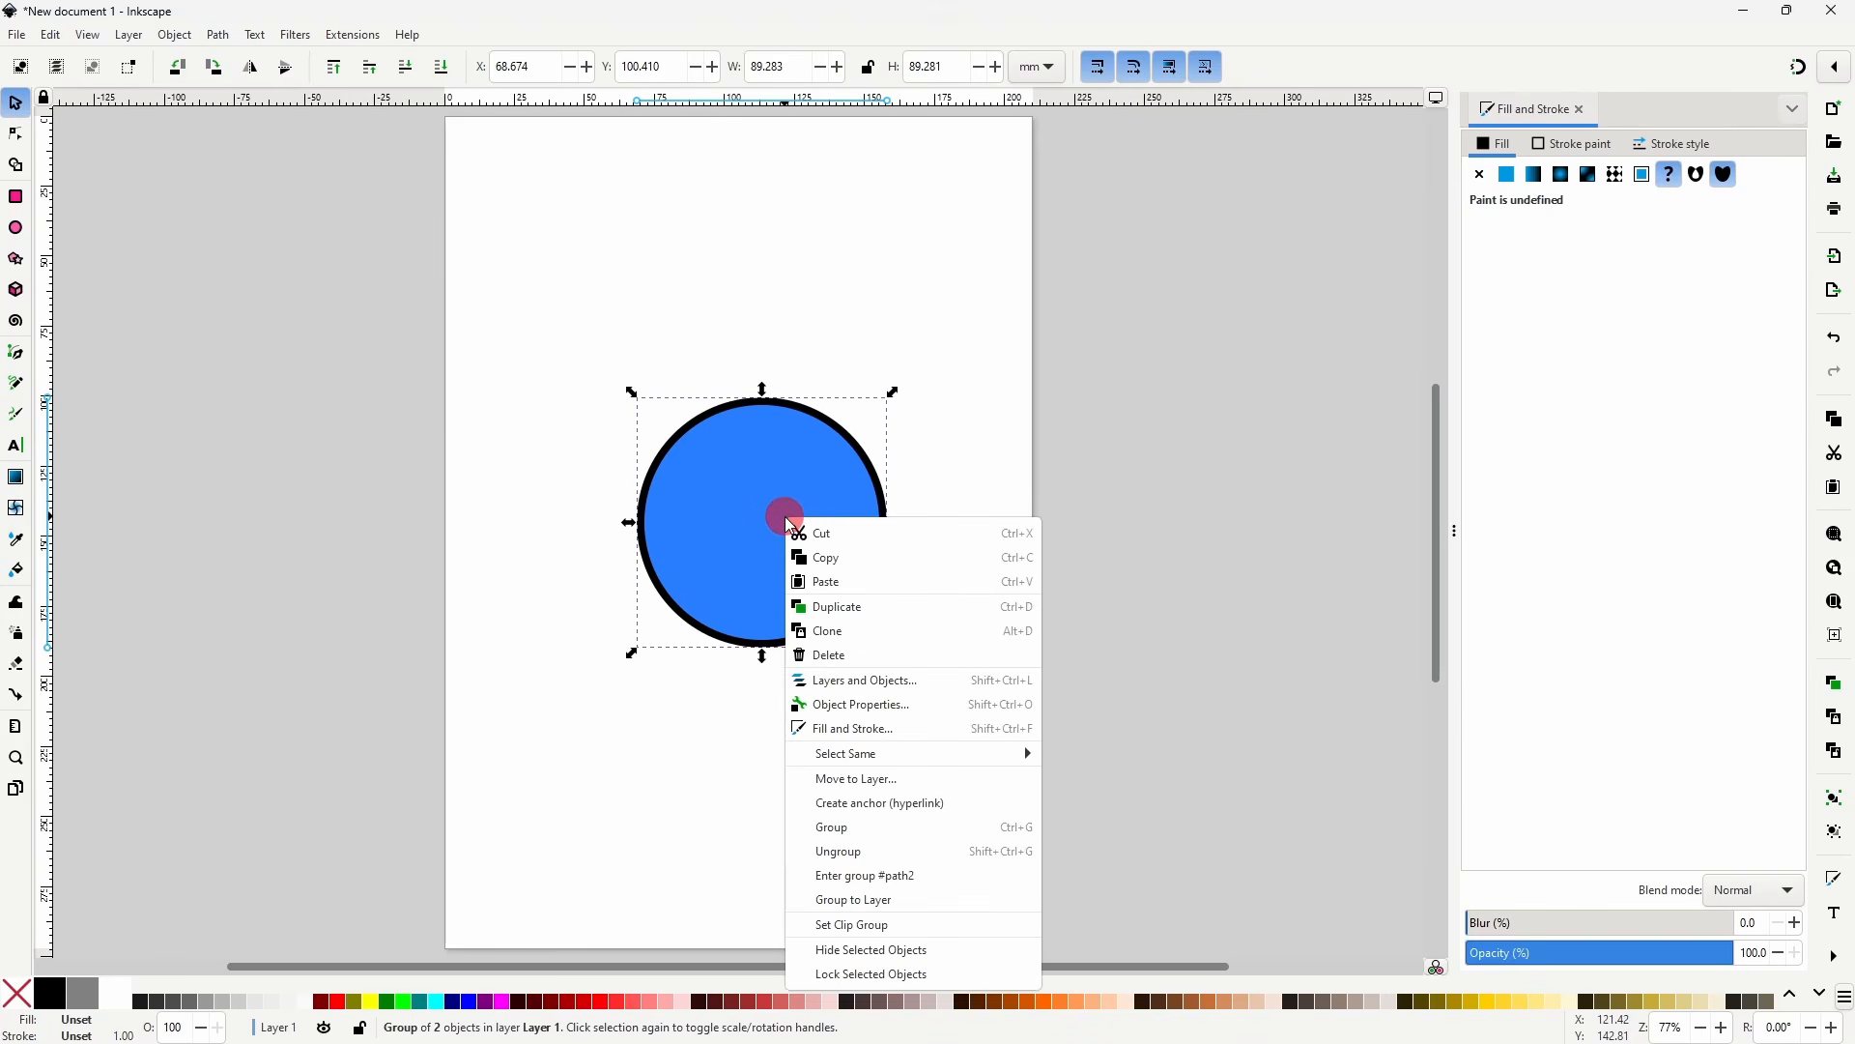
pyautogui.click(844, 850)
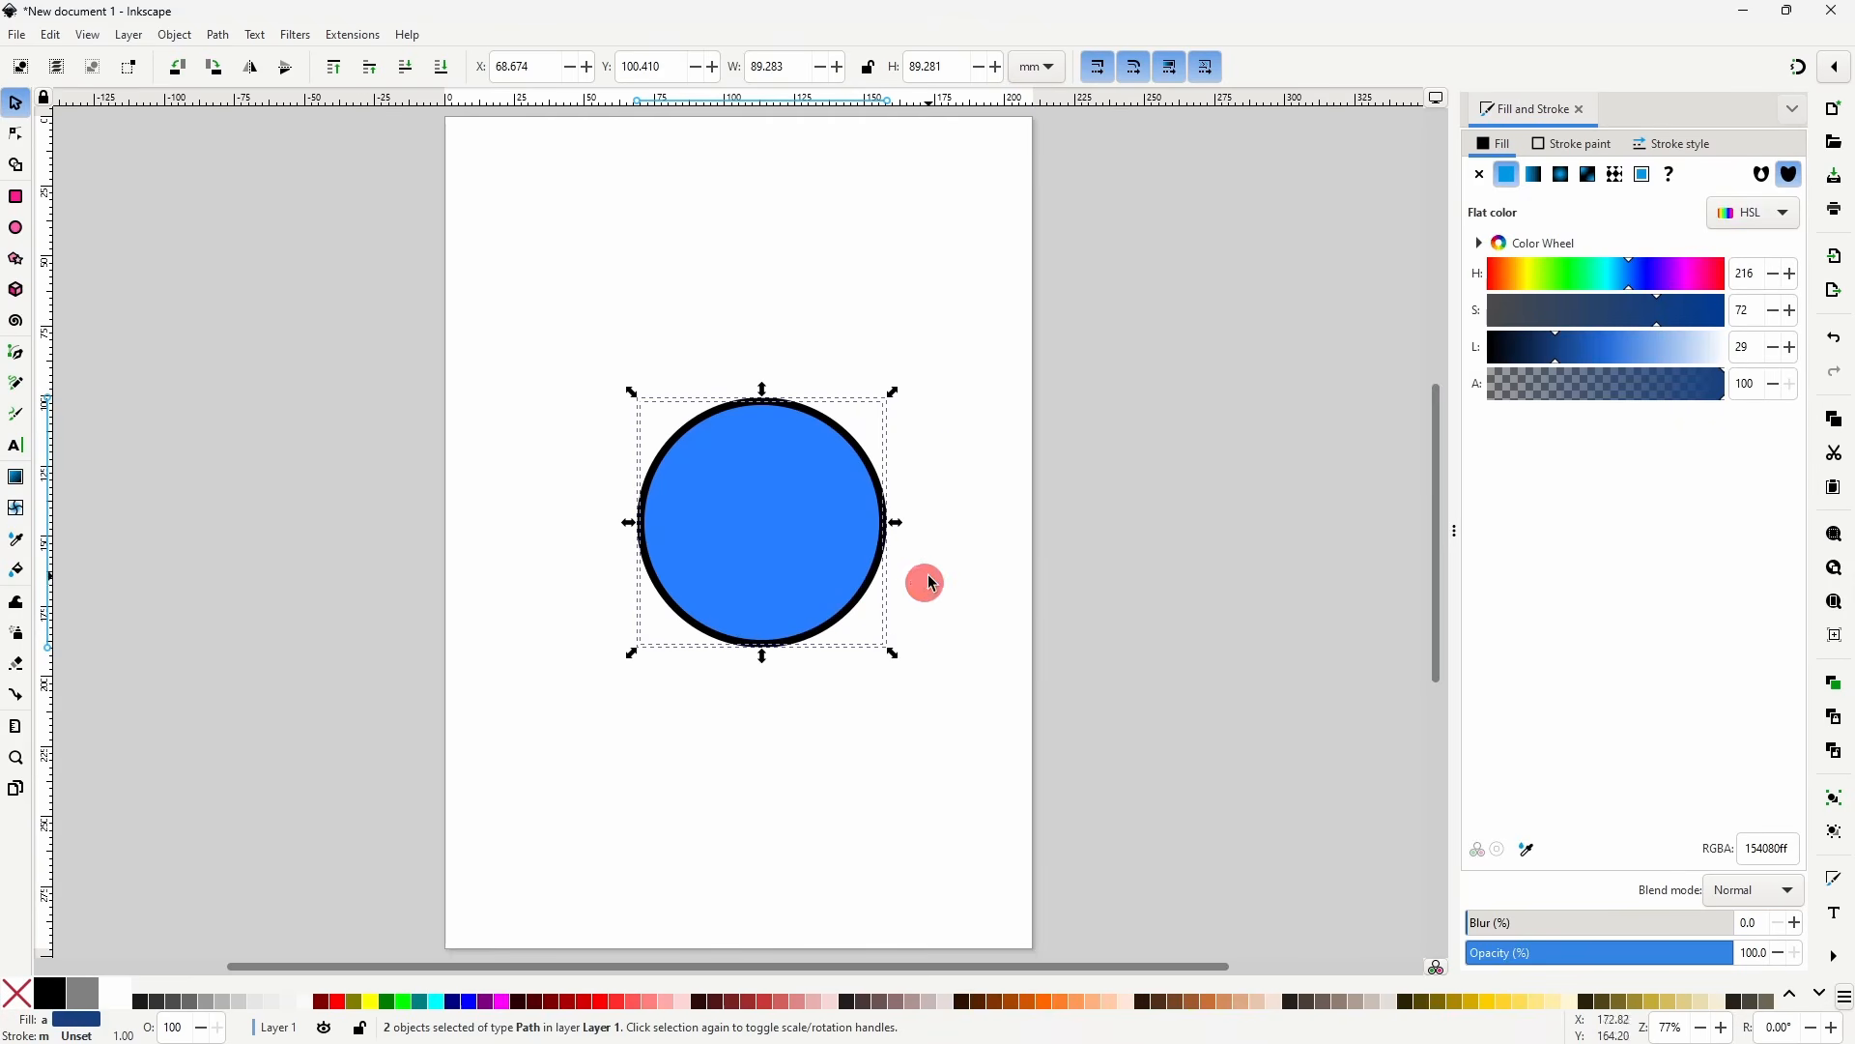
# - Separate the blue disc from its black ring by moving the disc up and left and the ring down and right
pyautogui.click(965, 422)
pyautogui.moveTo(805, 510)
pyautogui.mouseDown()
pyautogui.moveTo(739, 363)
pyautogui.moveTo(675, 332)
pyautogui.moveTo(695, 376)
pyautogui.mouseUp()
pyautogui.moveTo(826, 425); pyautogui.dragTo(878, 479)
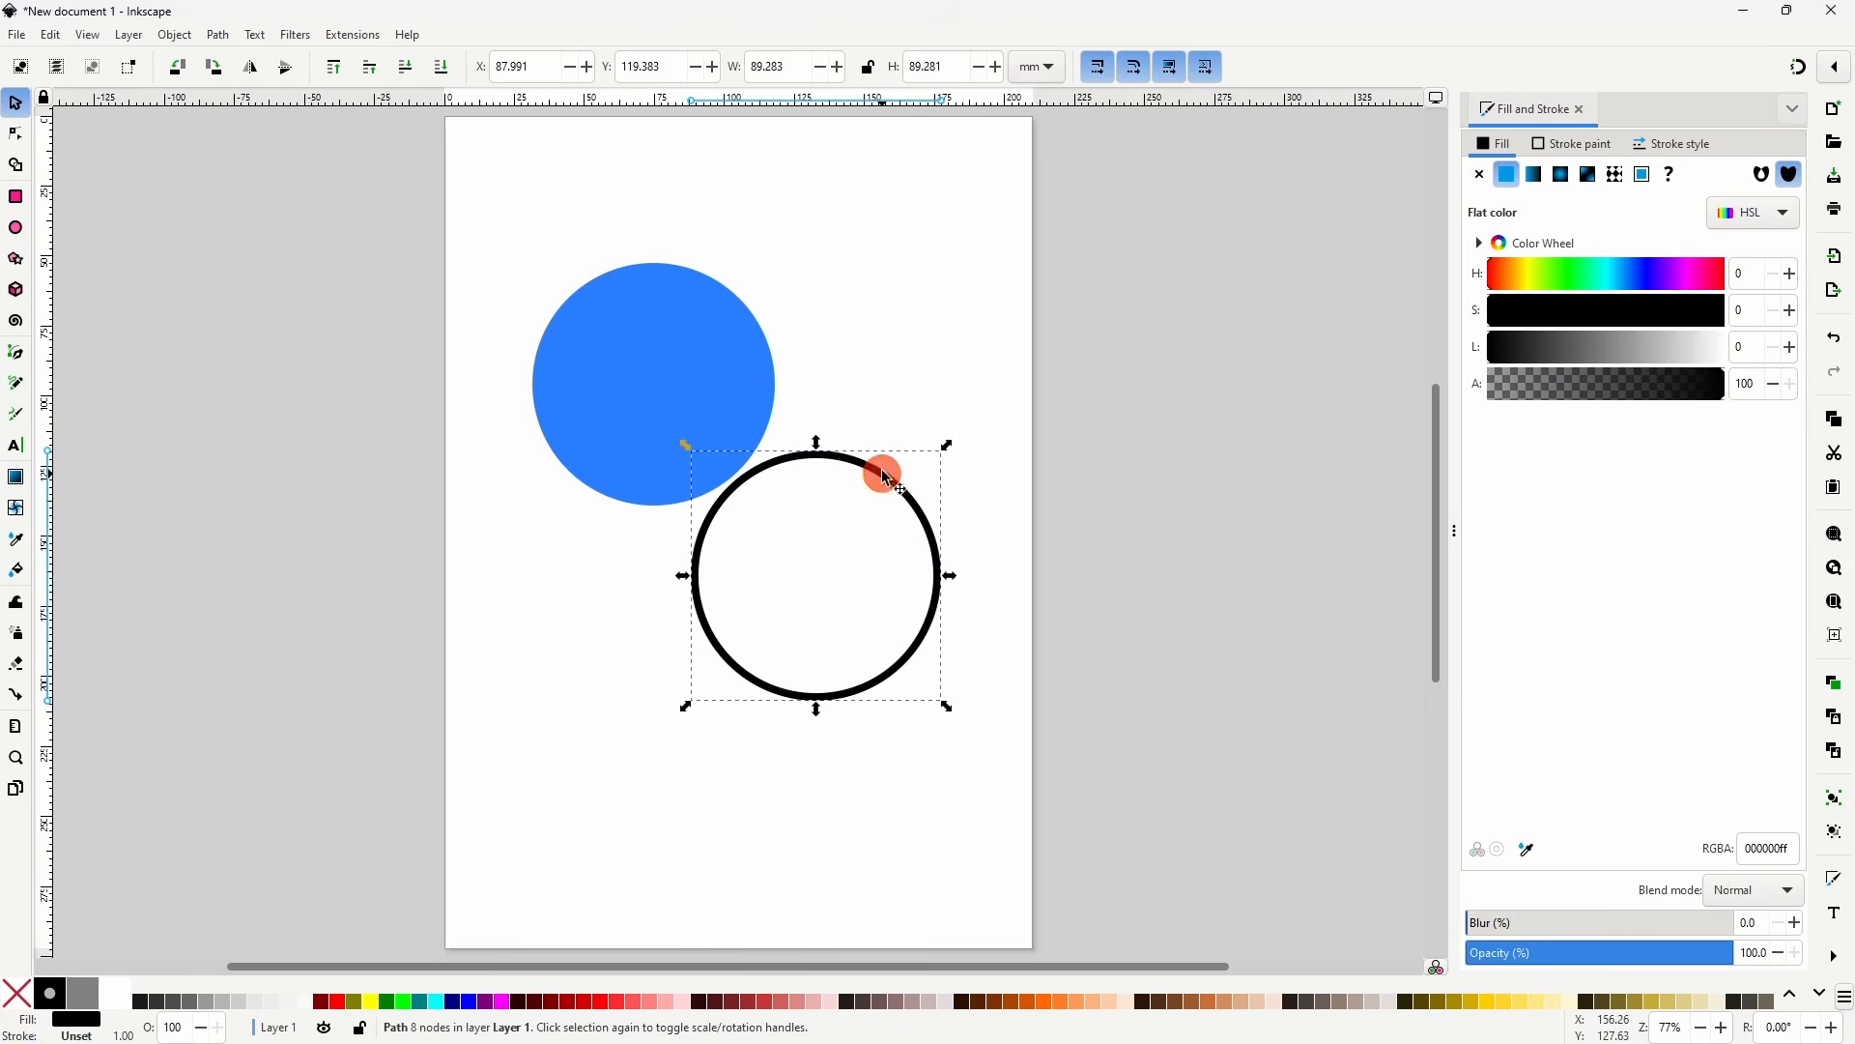
pyautogui.click(861, 381)
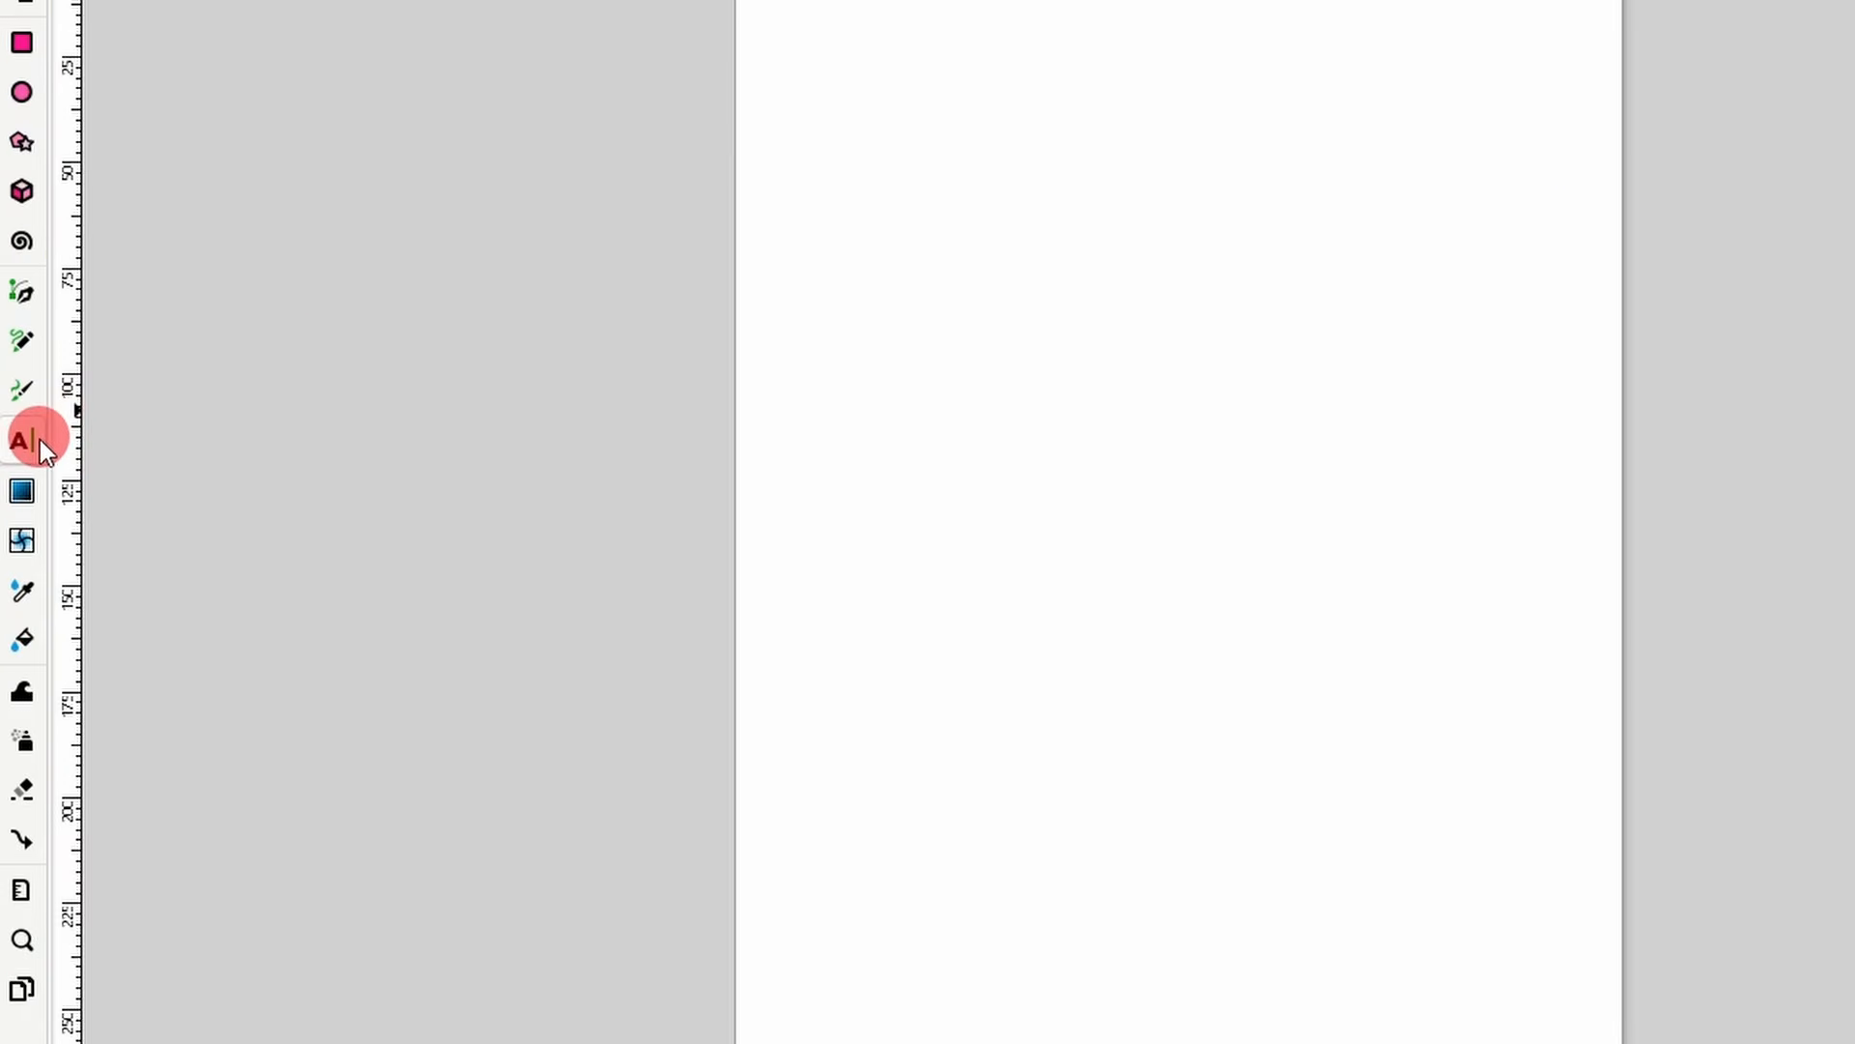
# - Create a text object reading "Some Text" in the upper middle part of the page
pyautogui.click(38, 439)
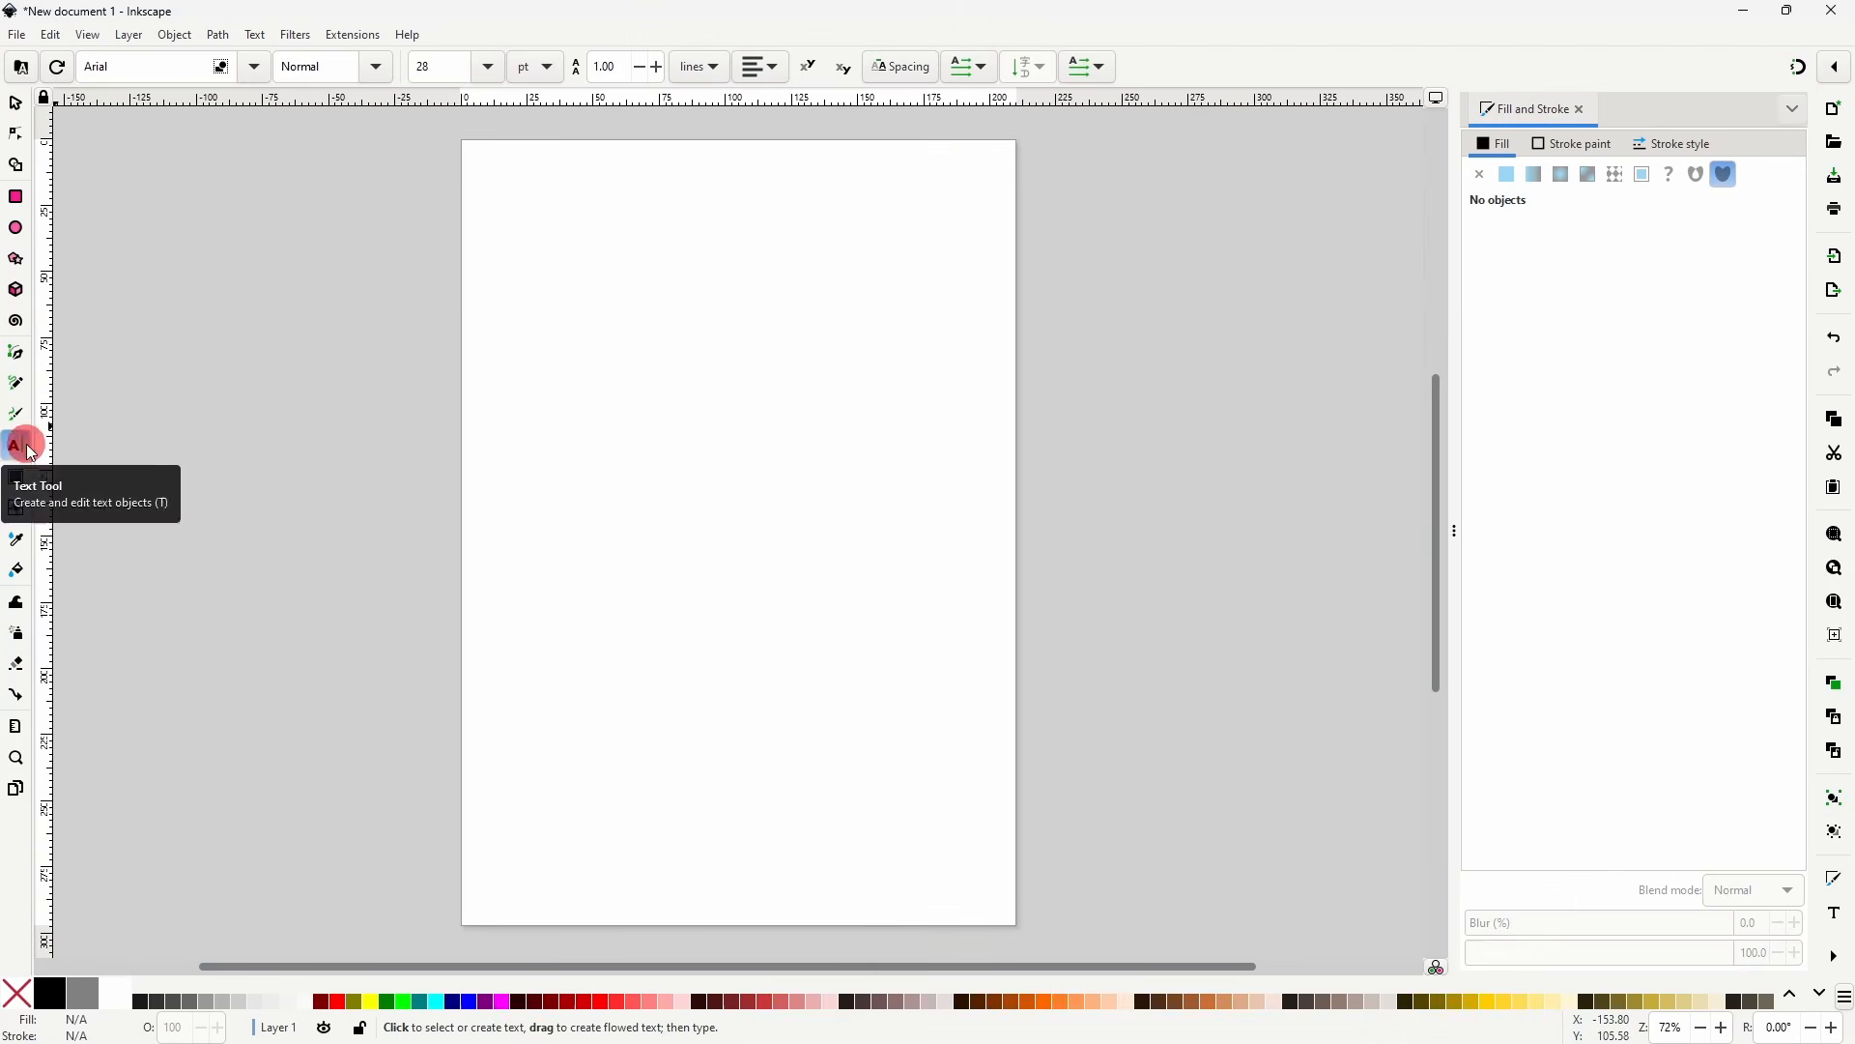
pyautogui.click(633, 462)
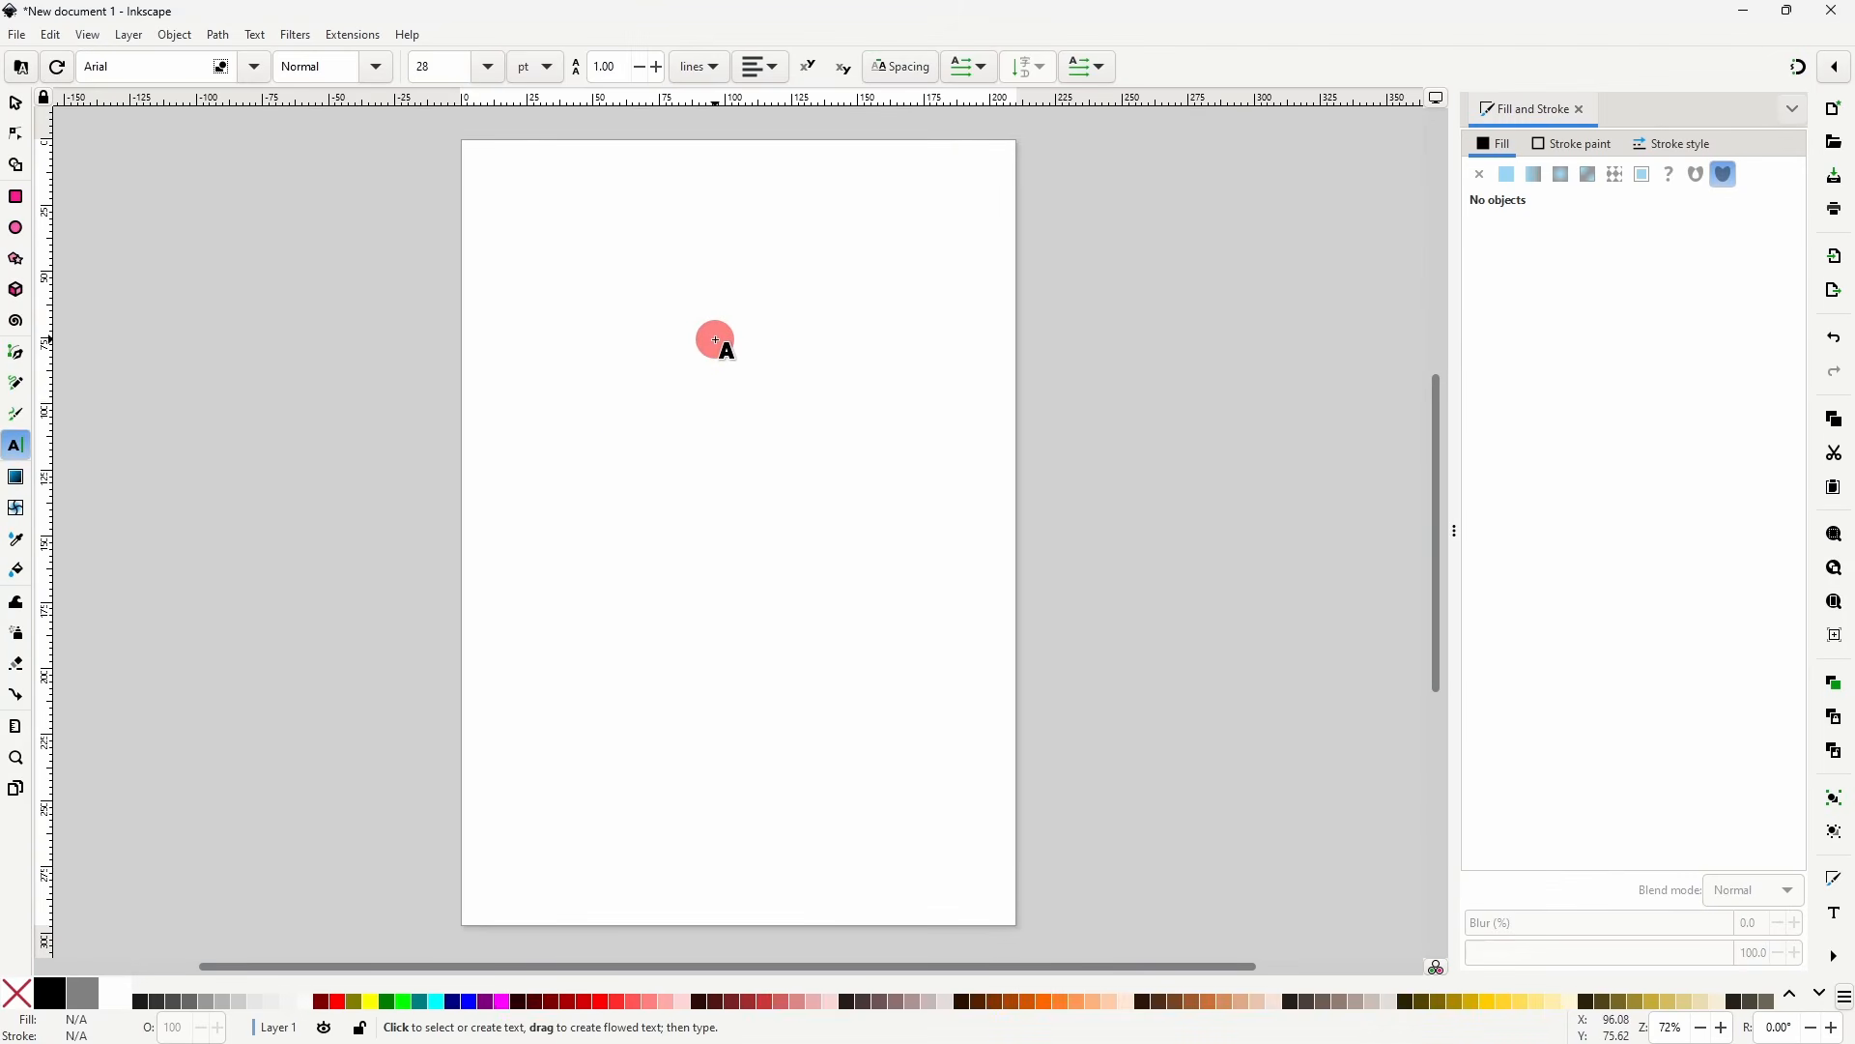
pyautogui.write('Some Text')
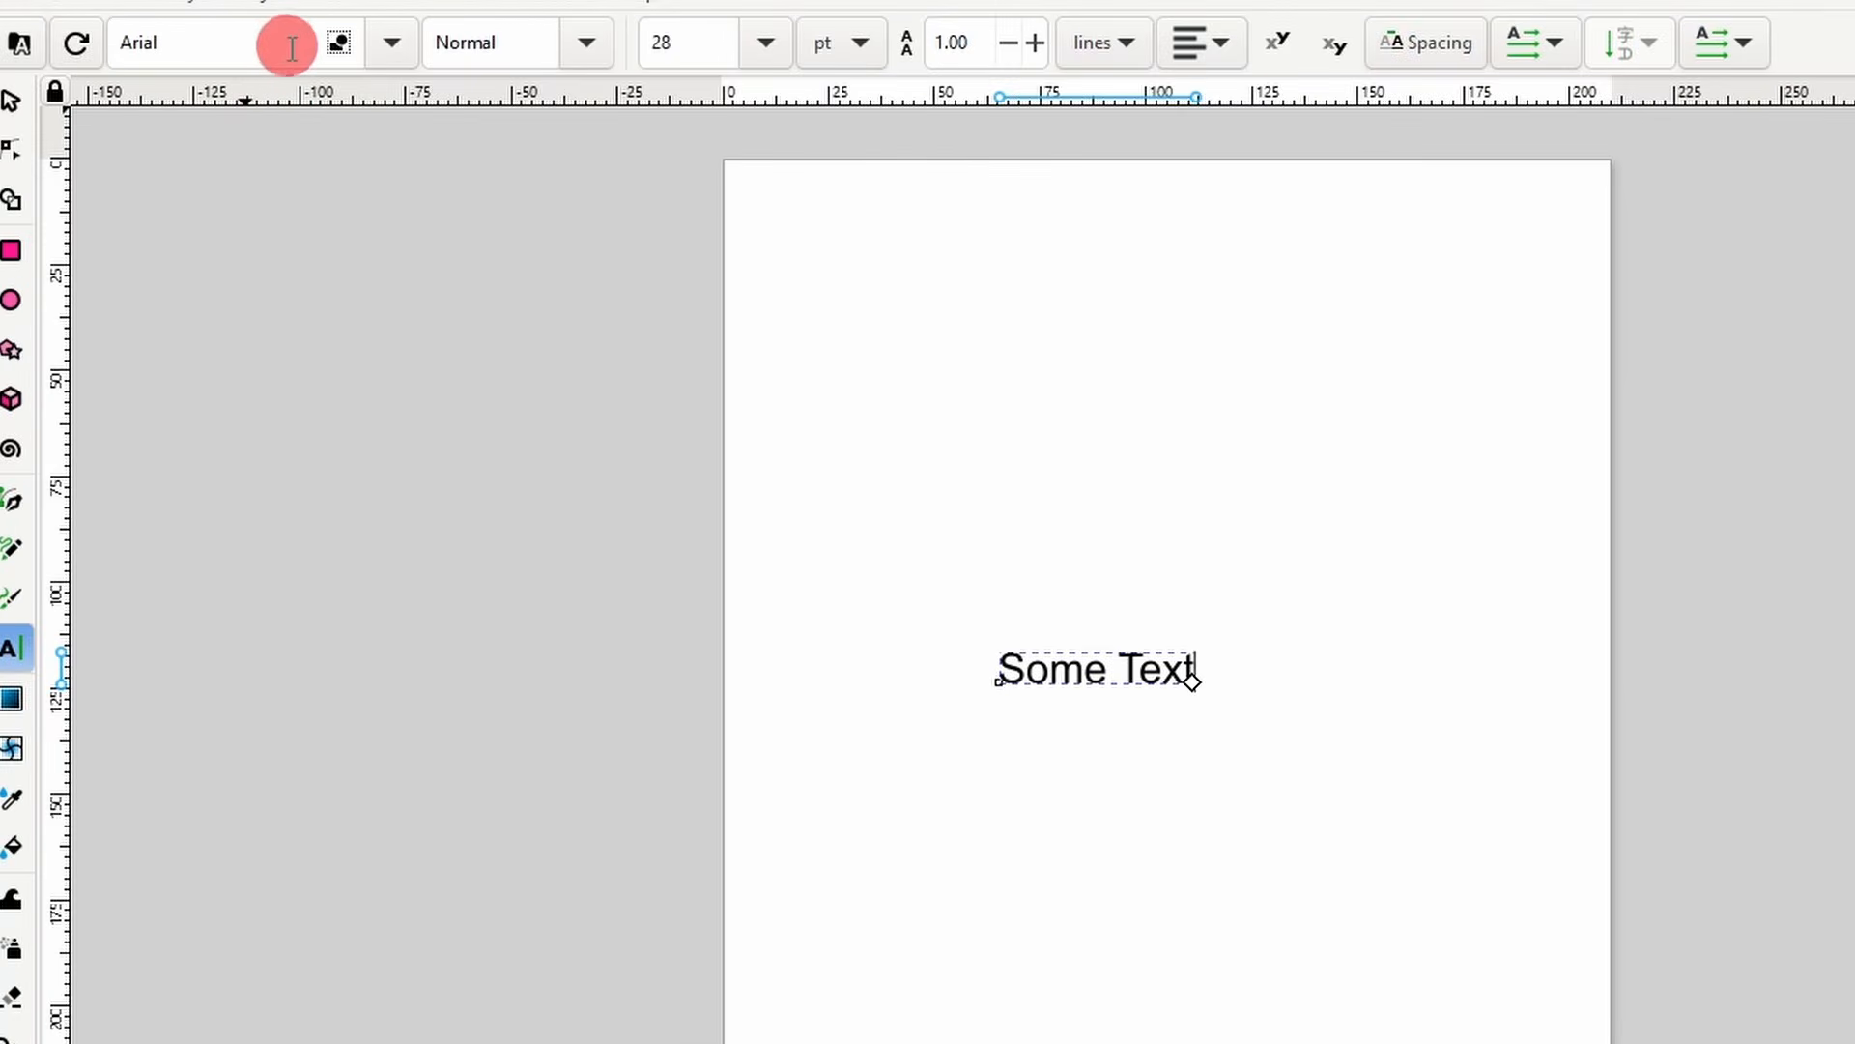
# - Try the Arimo and Batang fonts on the text
pyautogui.click(394, 46)
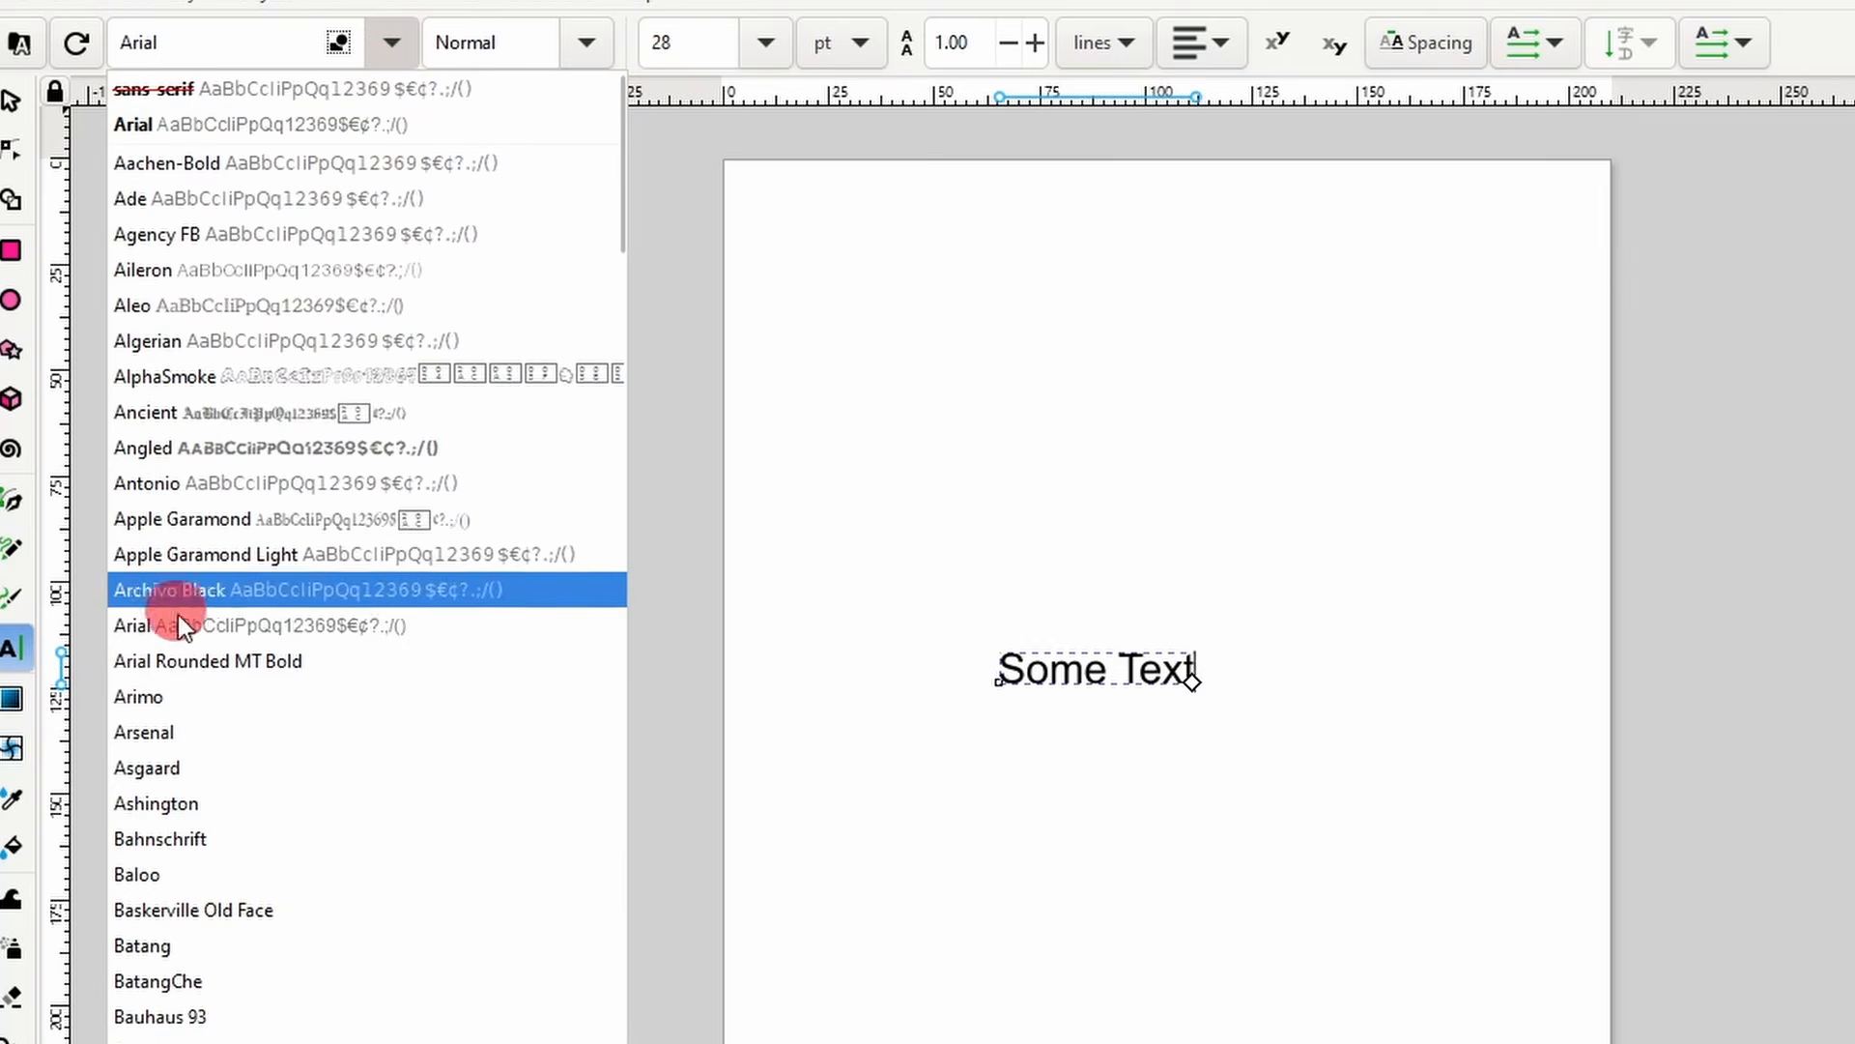
pyautogui.click(229, 700)
pyautogui.click(395, 47)
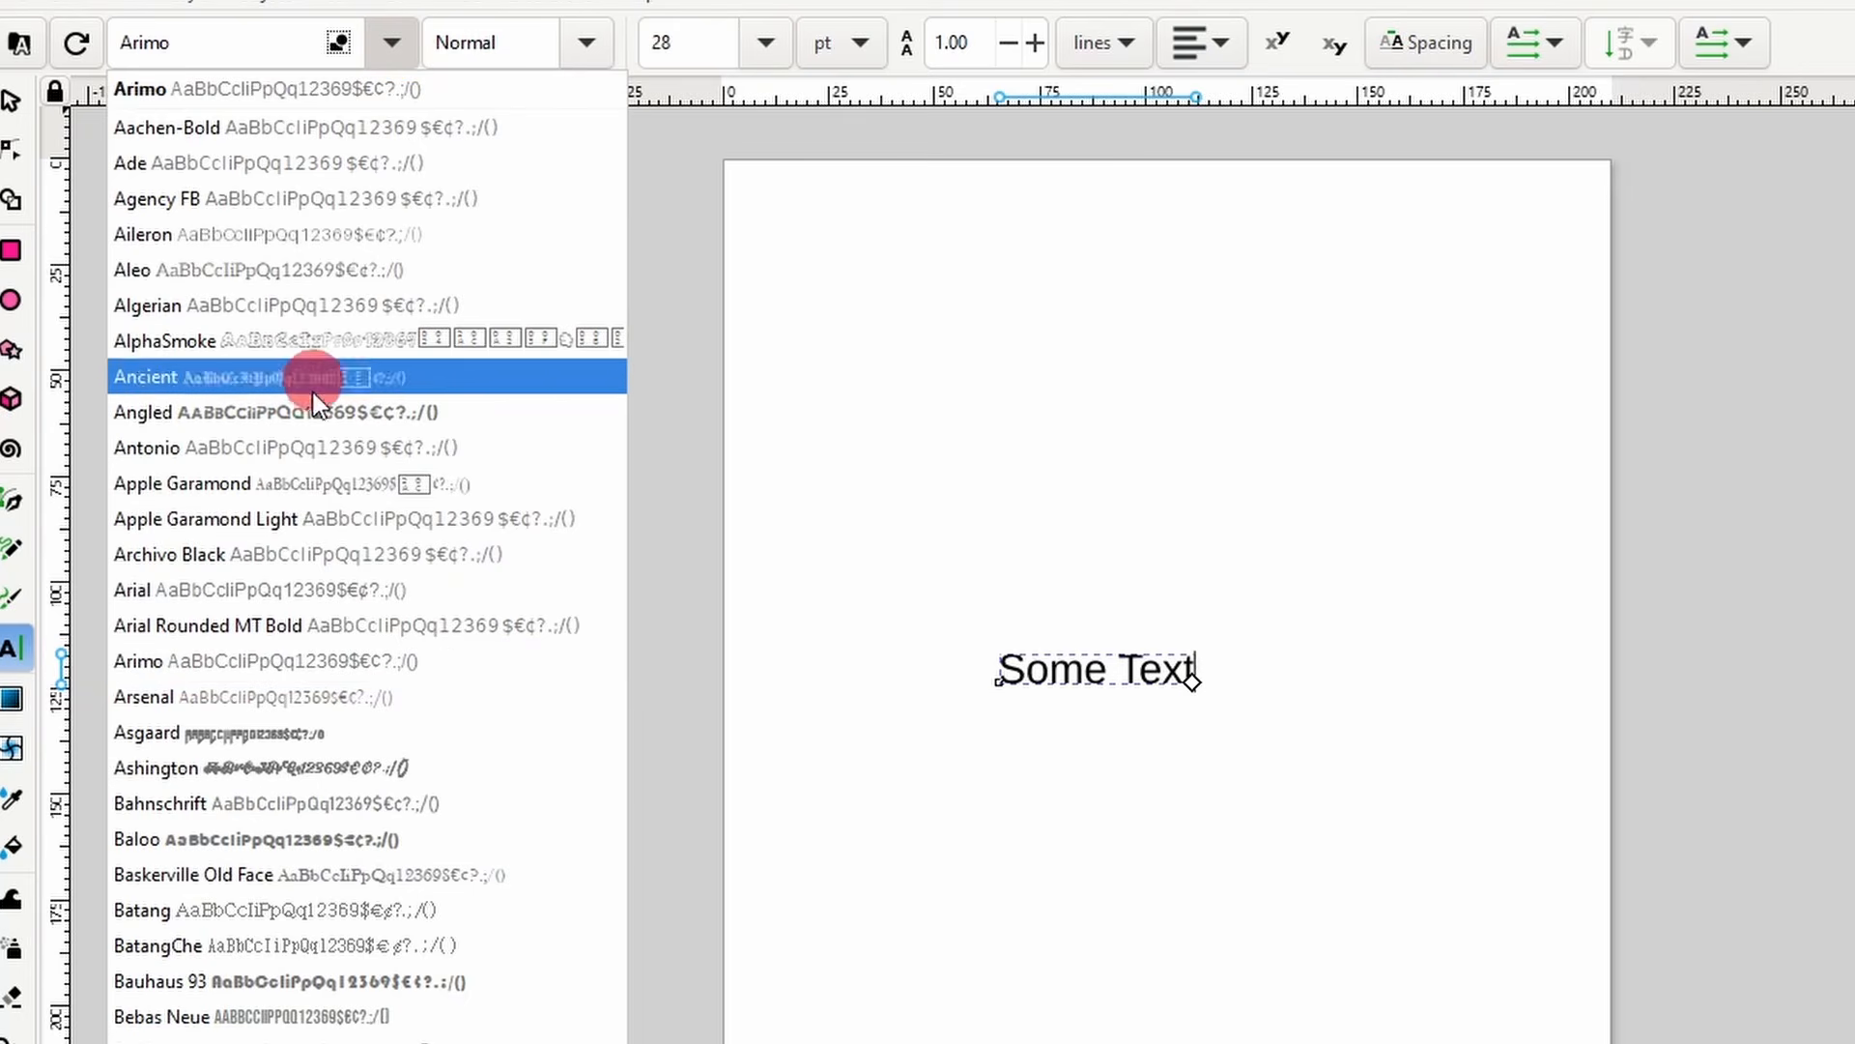
pyautogui.click(271, 909)
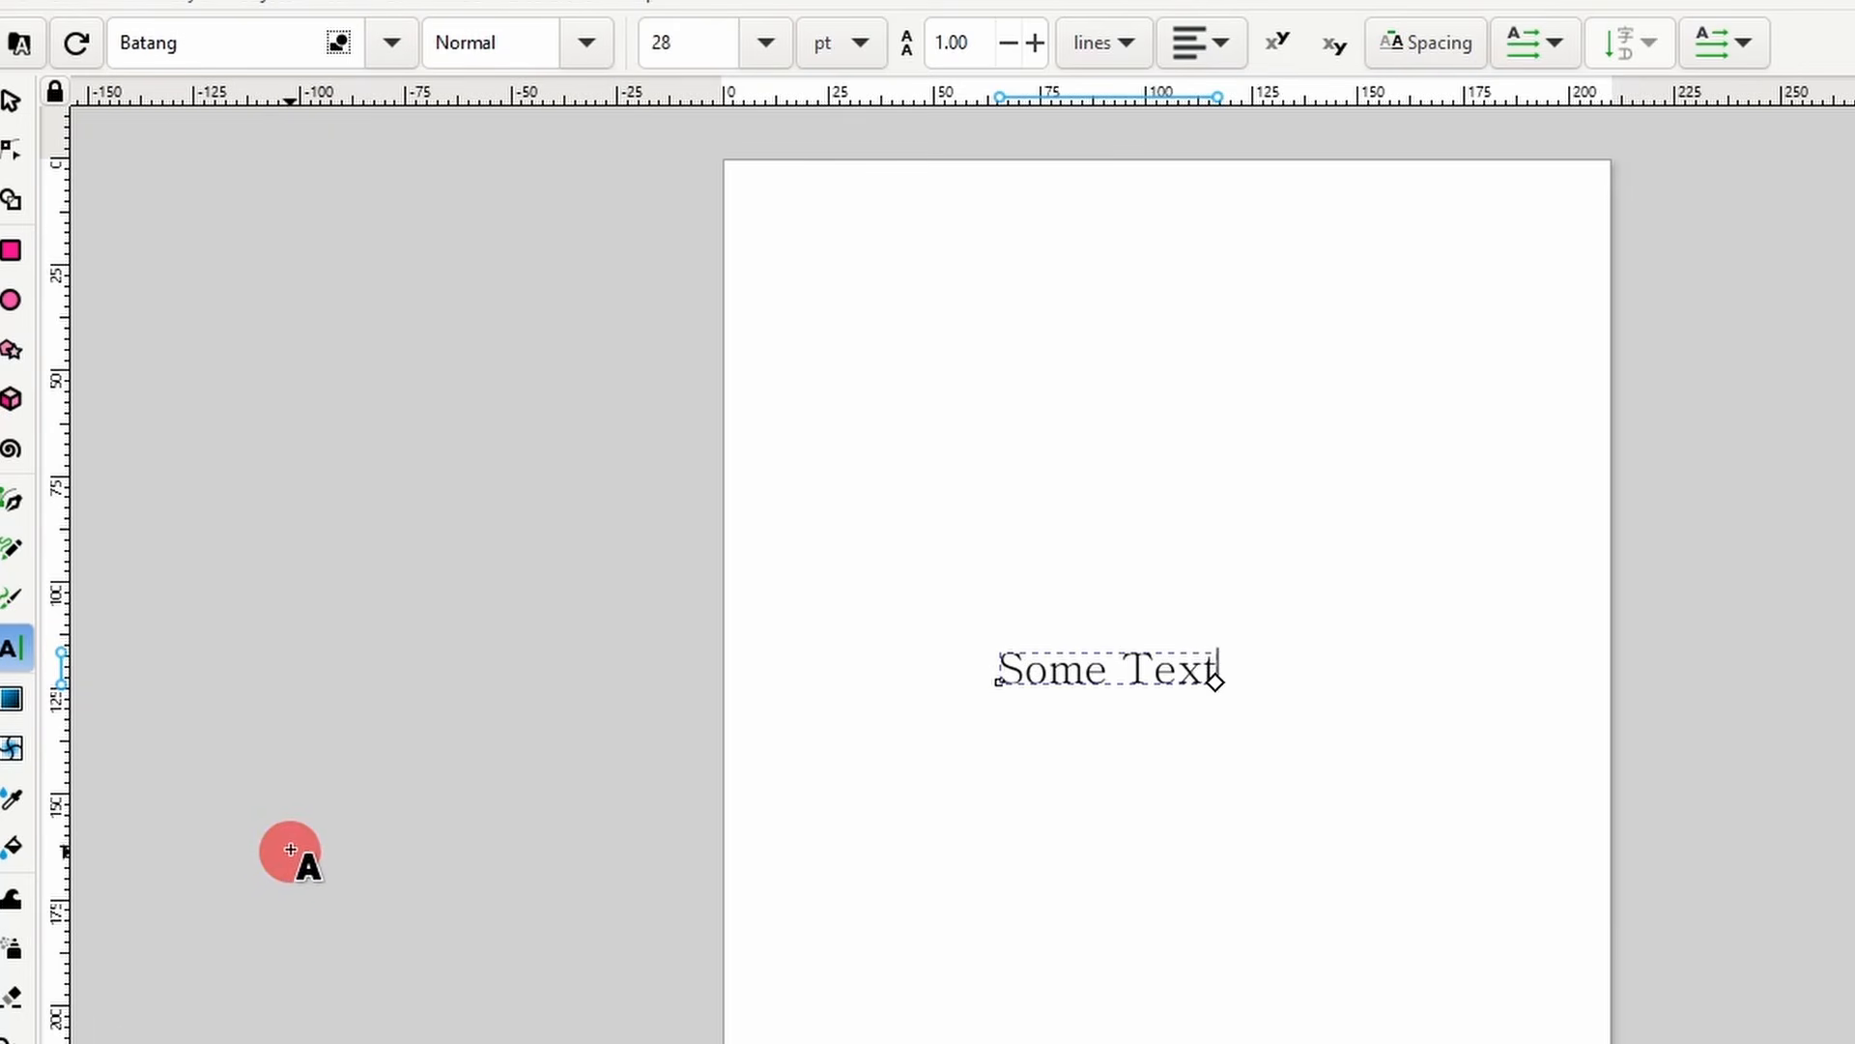
# - Format the text in the Montserrat font with the Heavy style at 56 pt
pyautogui.click(232, 42)
pyautogui.write('mont')
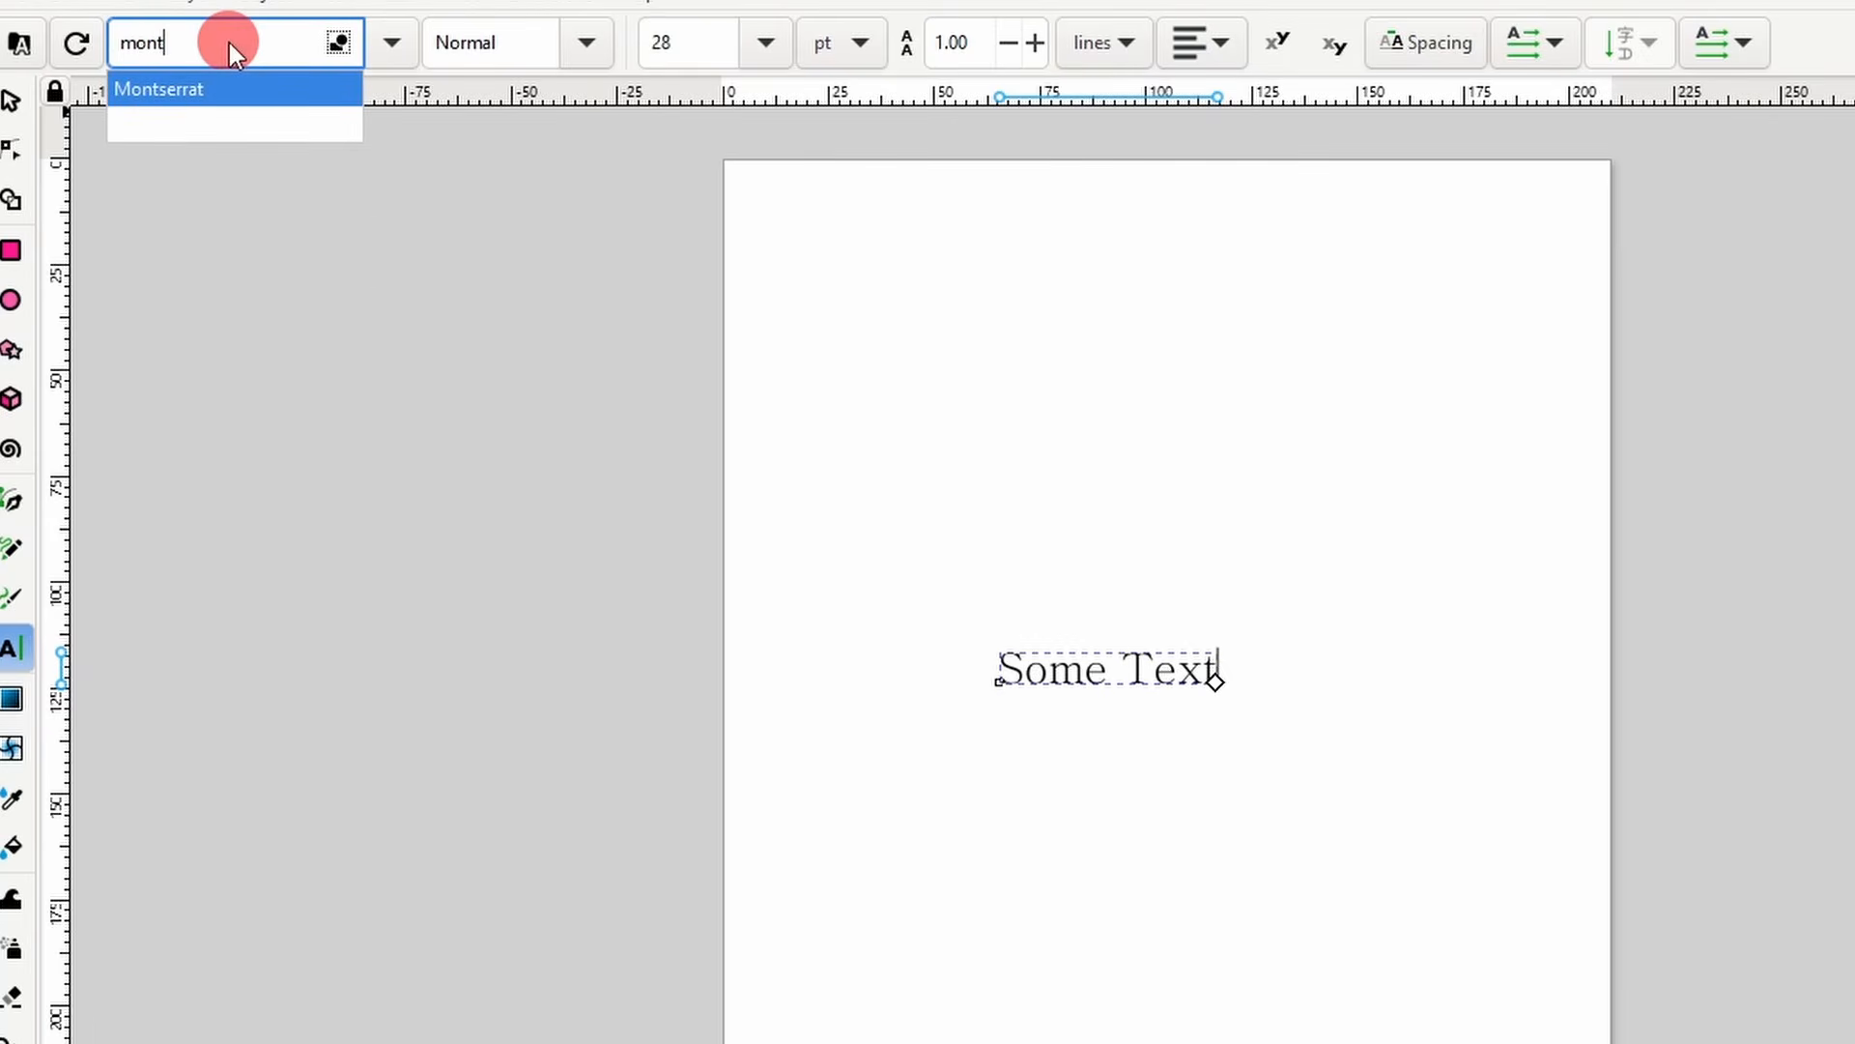
pyautogui.click(213, 89)
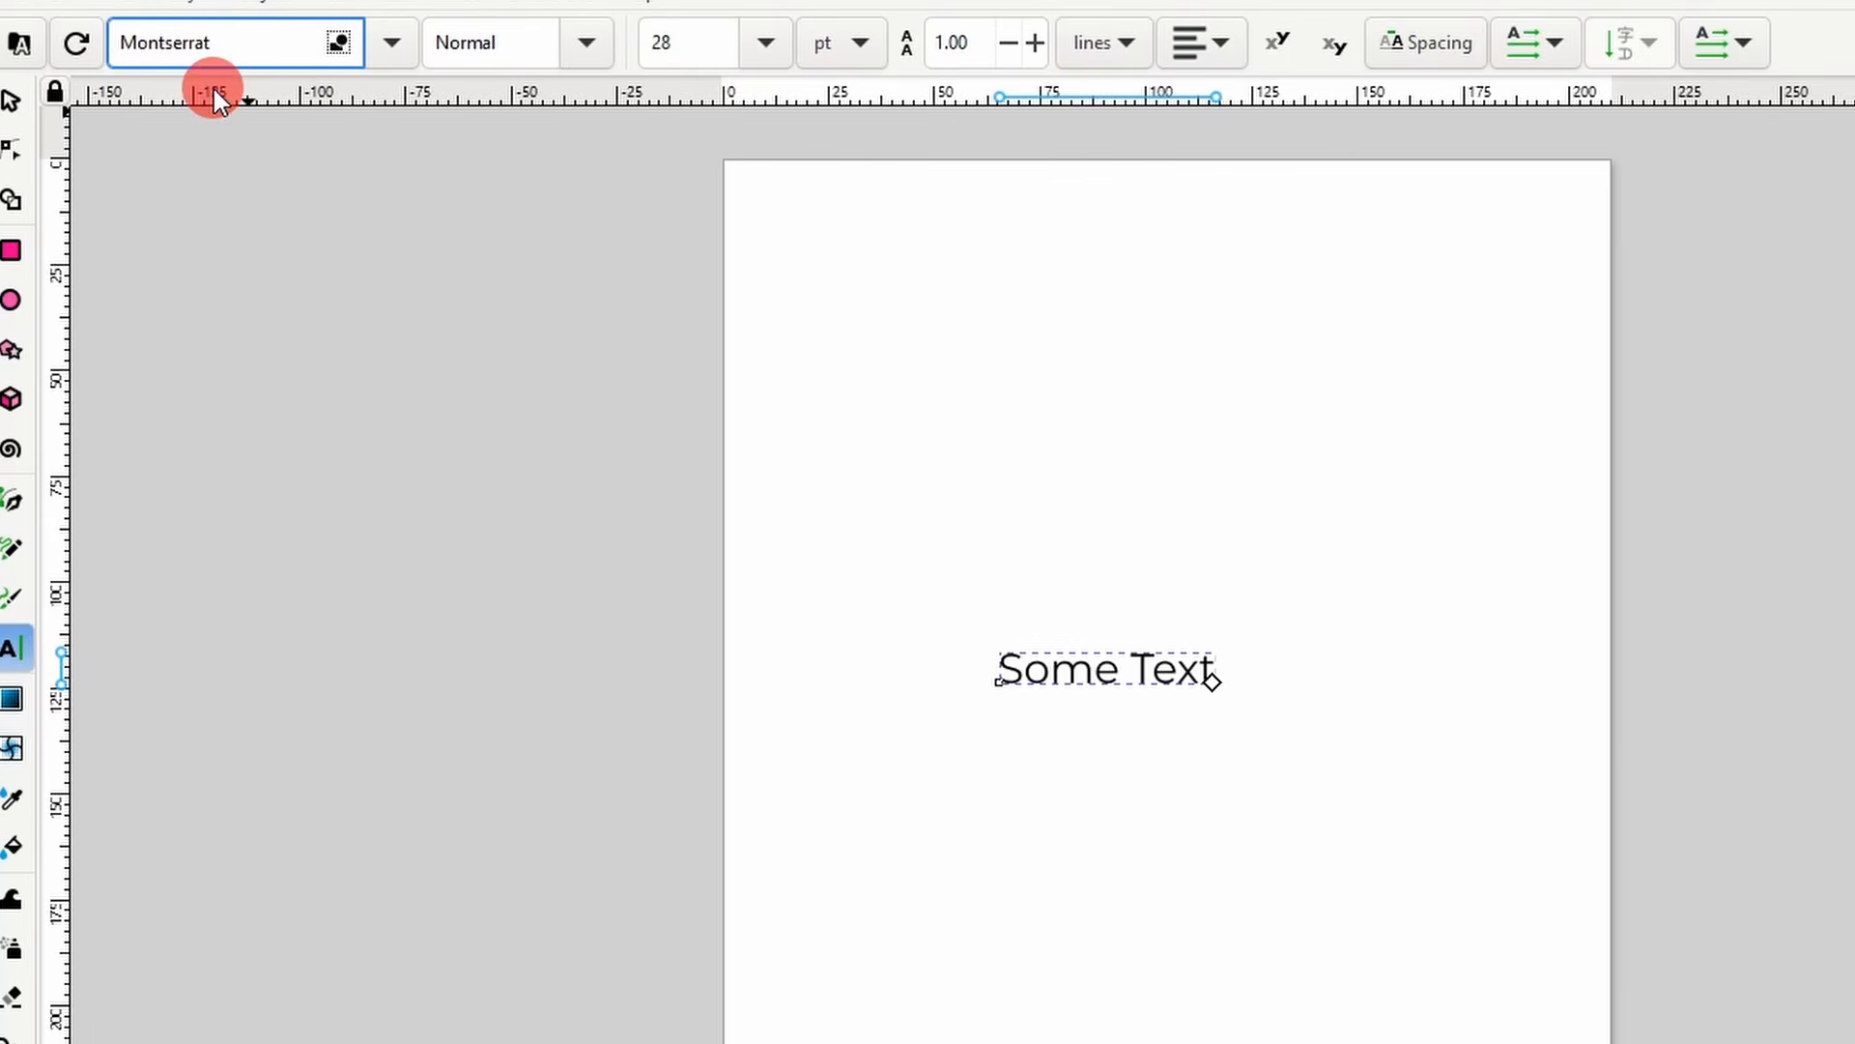
pyautogui.click(582, 43)
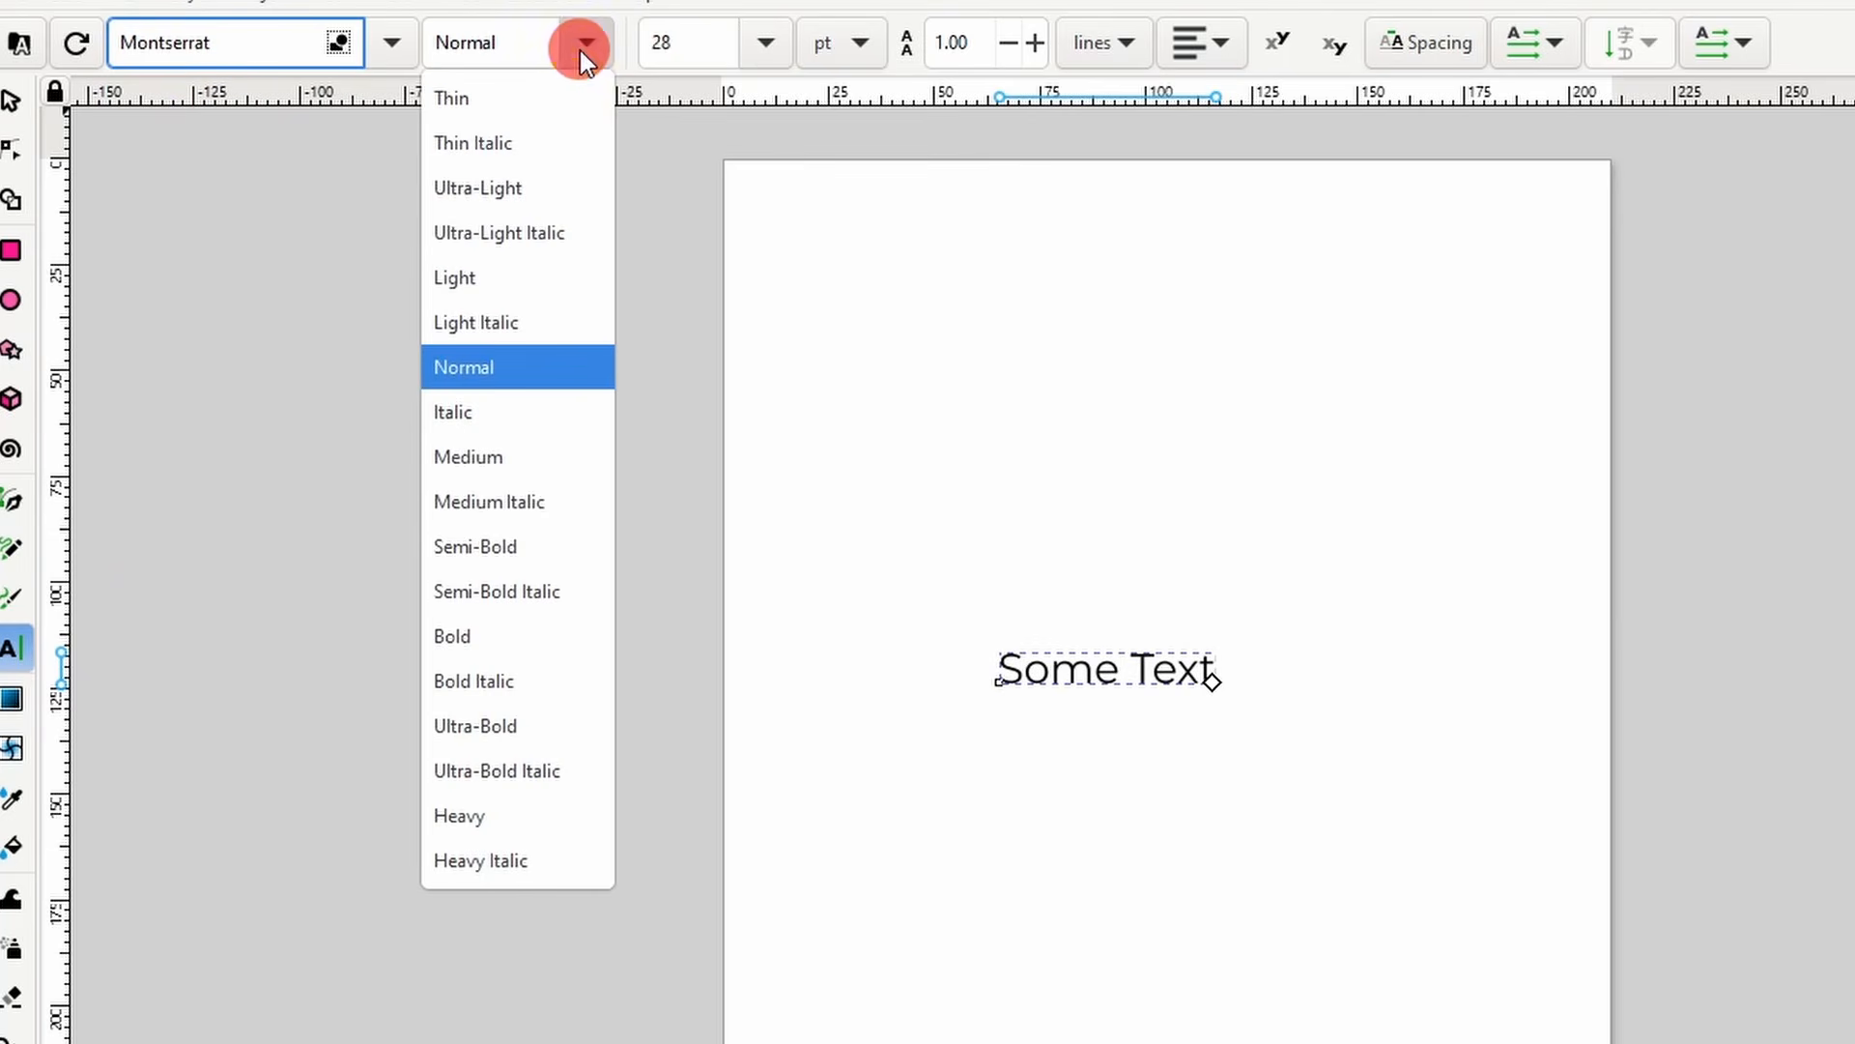
pyautogui.click(518, 815)
pyautogui.click(766, 48)
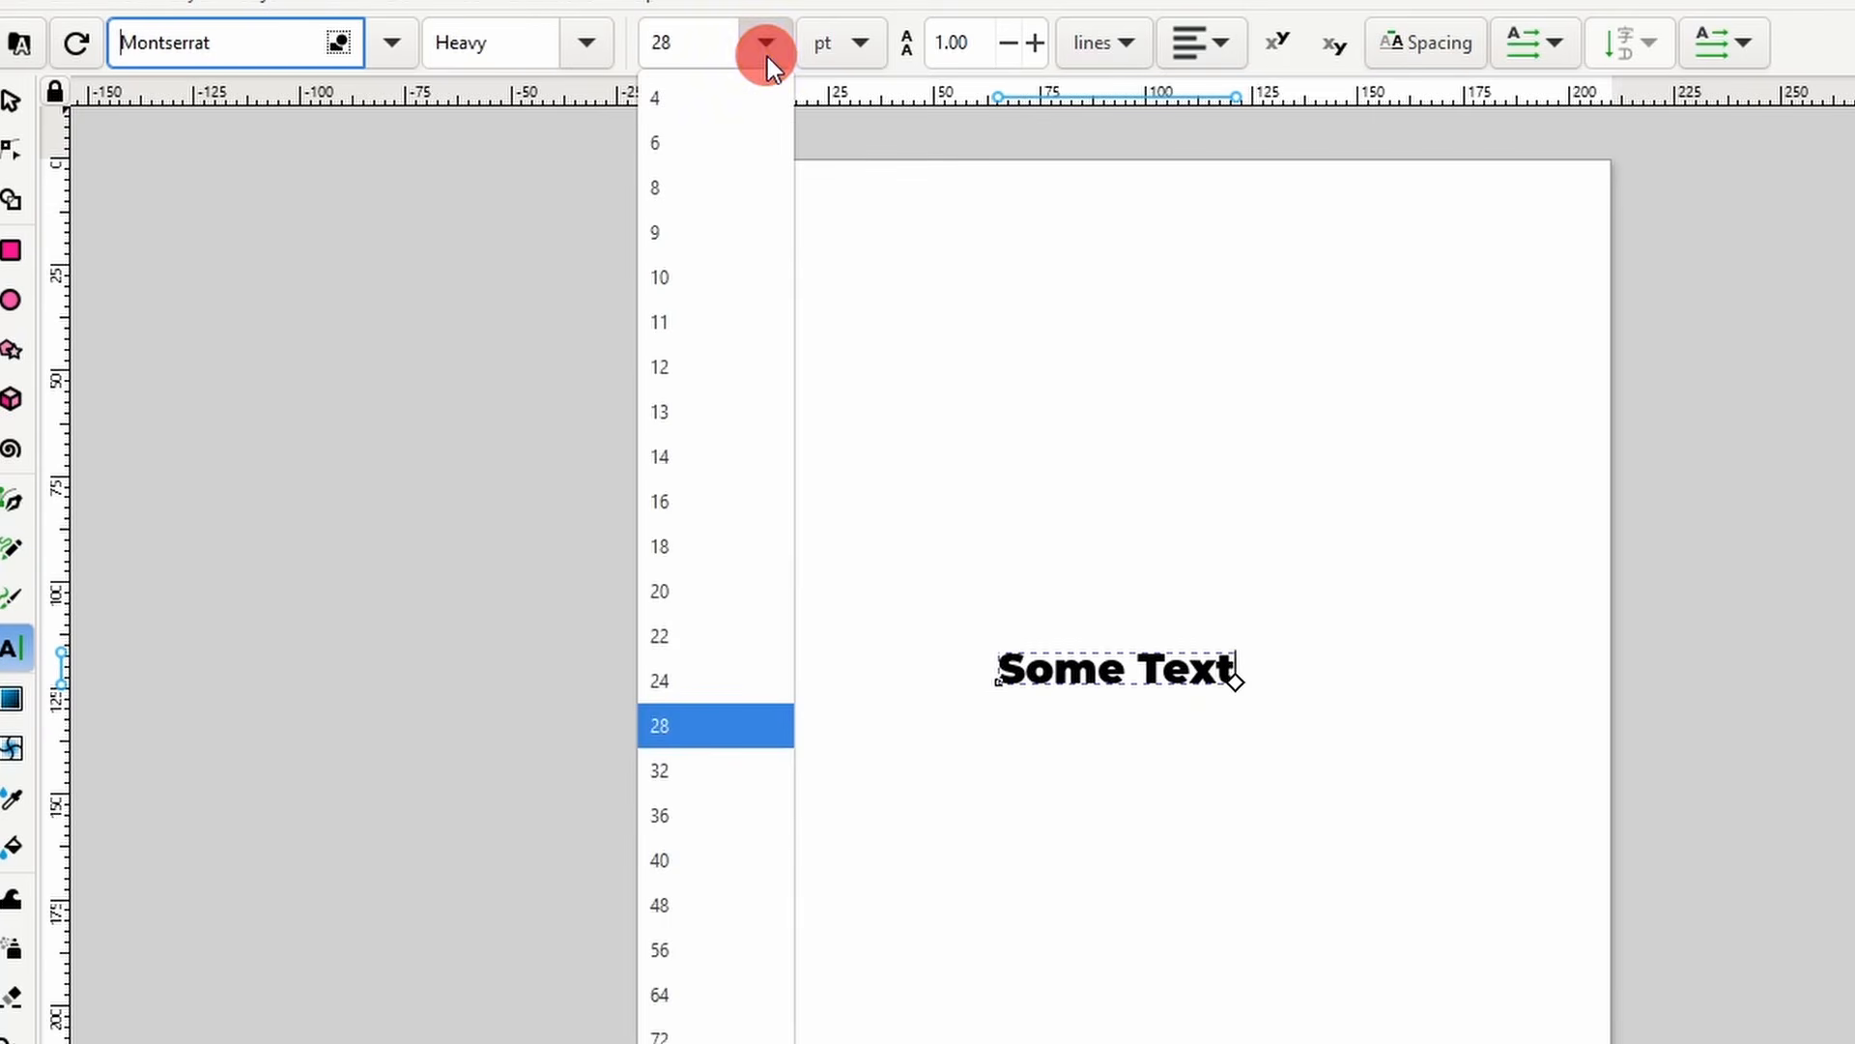
pyautogui.click(696, 951)
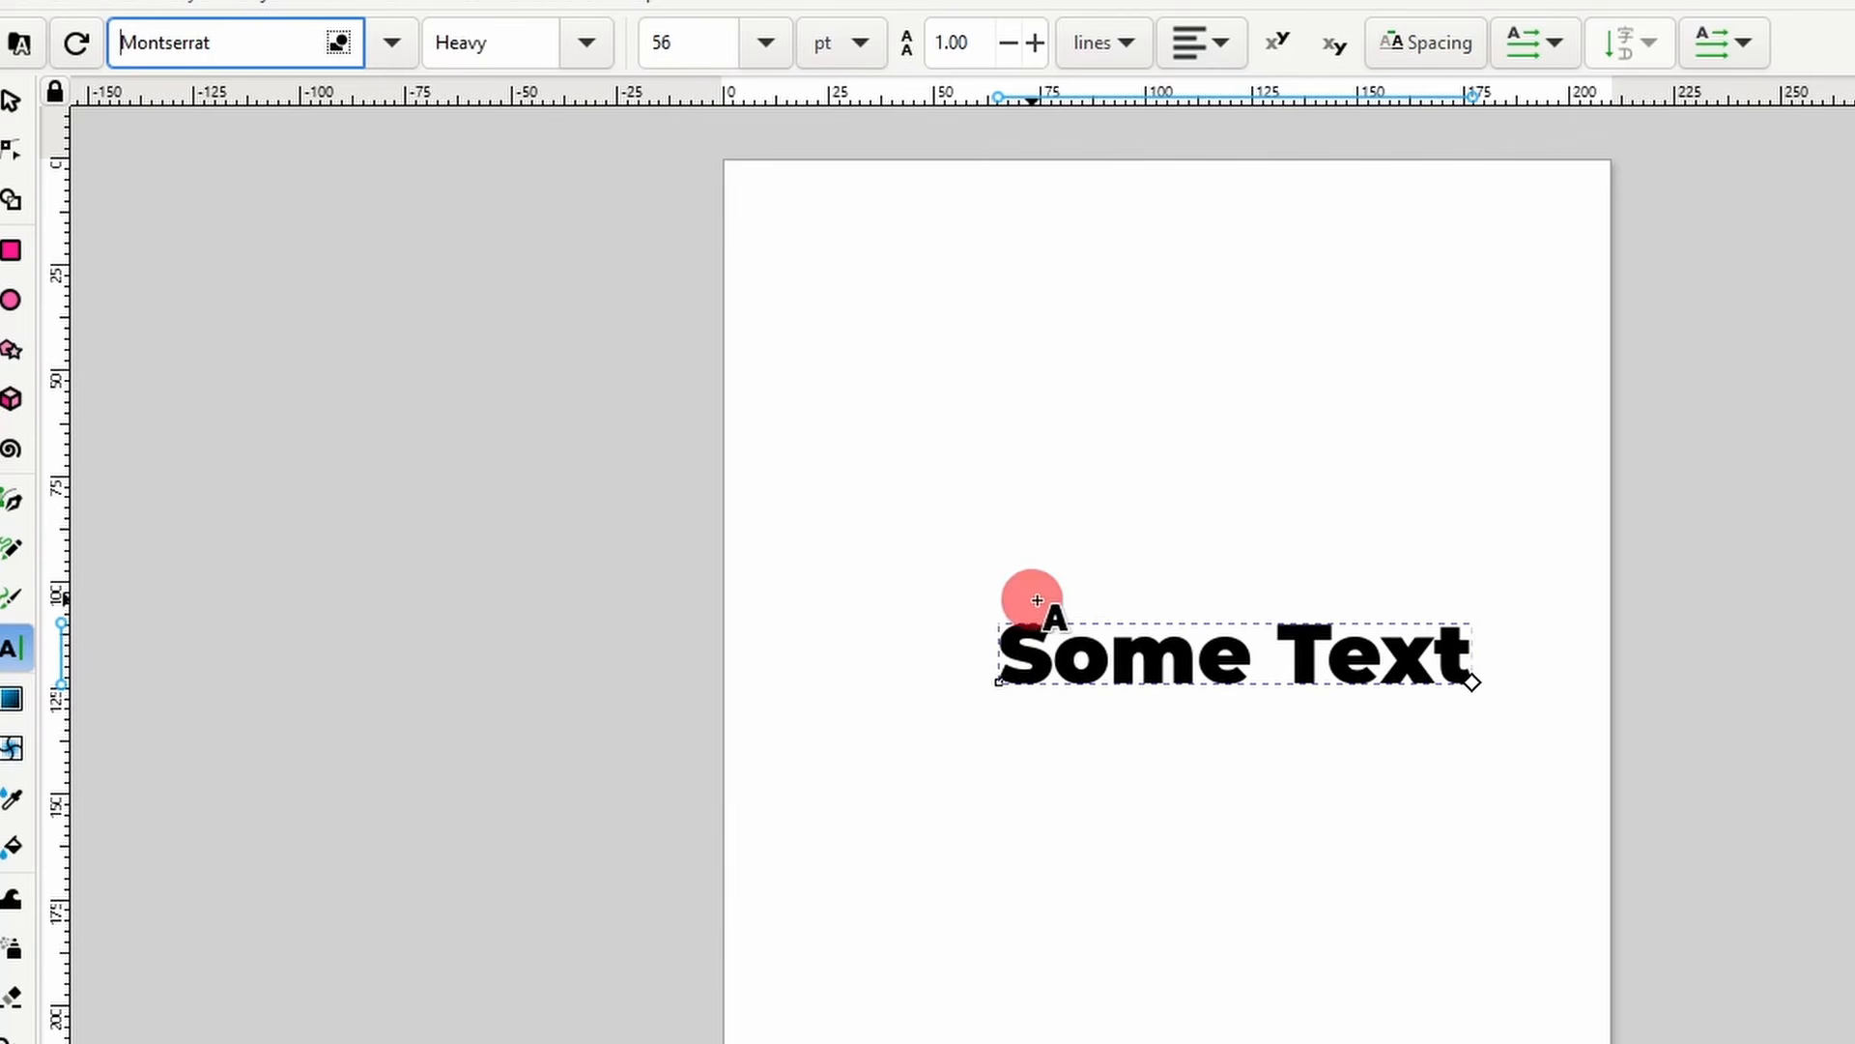
# - Set only the letters "me" in "Some" to the Normal style and deselect the text
pyautogui.click(1129, 657)
pyautogui.moveTo(1133, 659); pyautogui.dragTo(1229, 655)
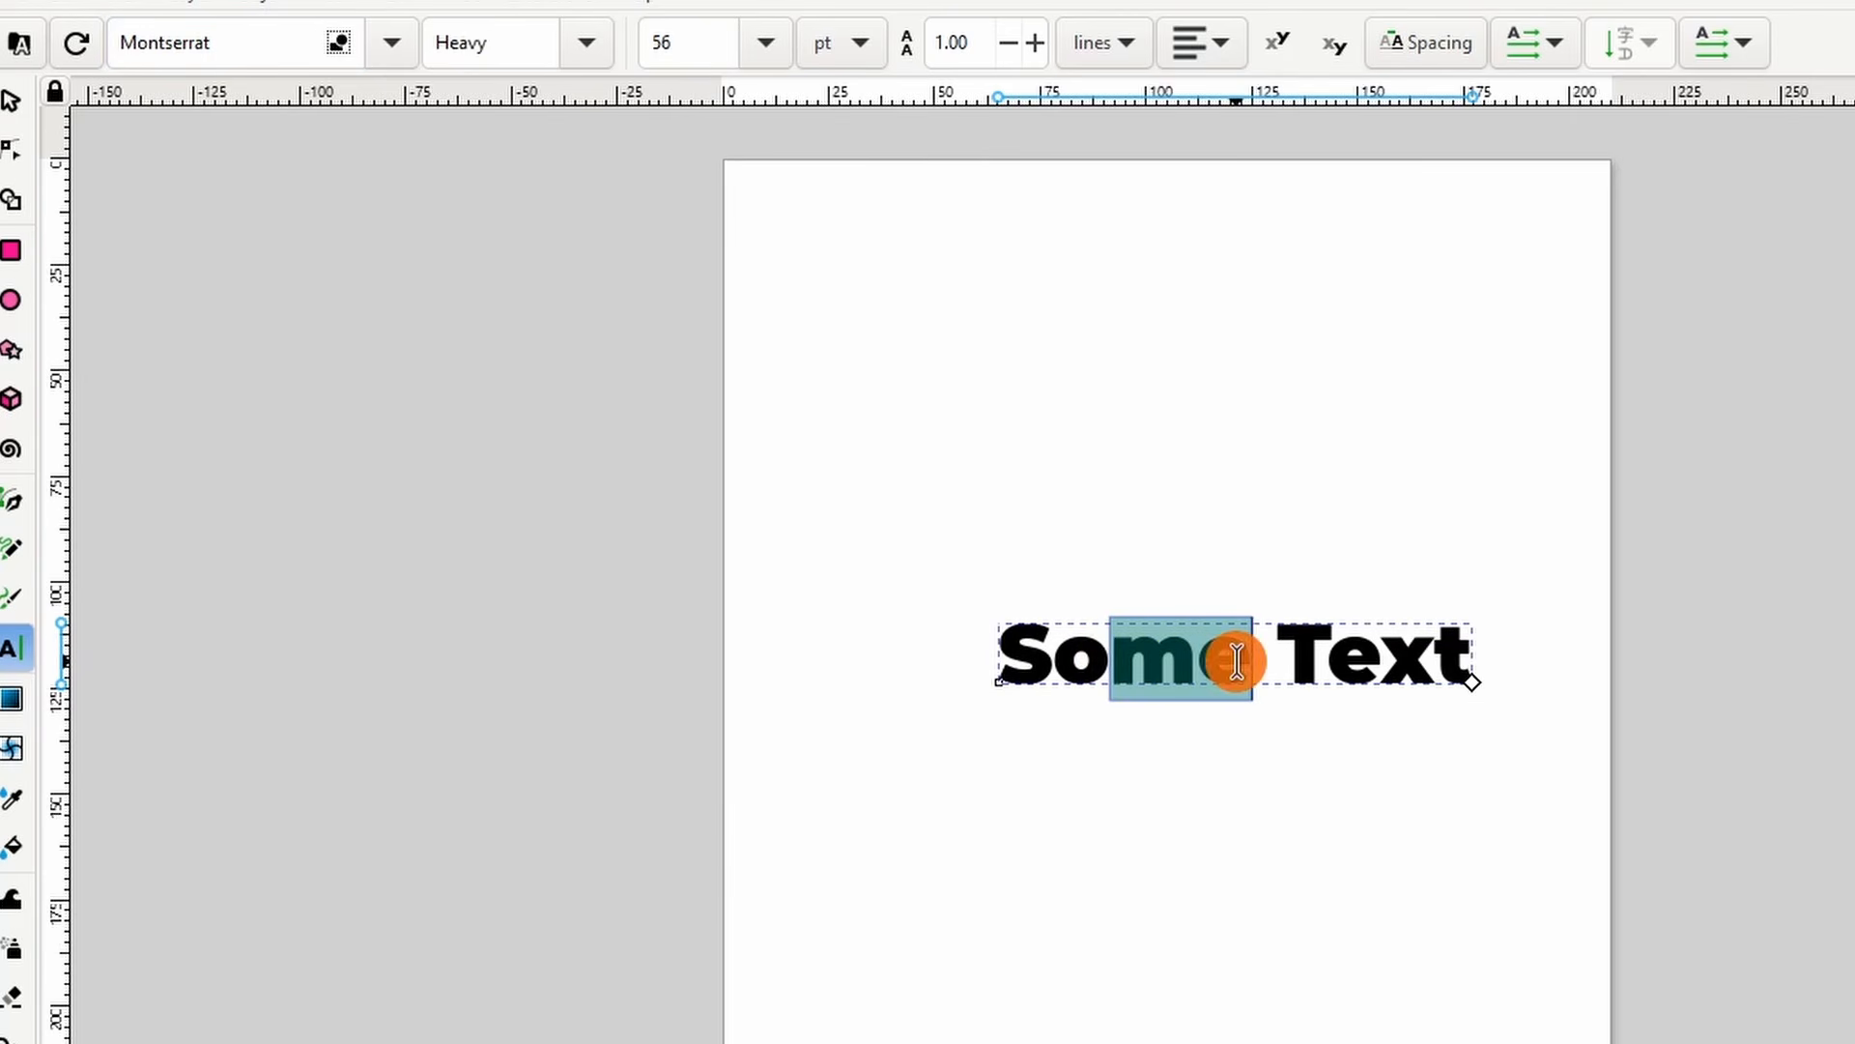
pyautogui.click(599, 54)
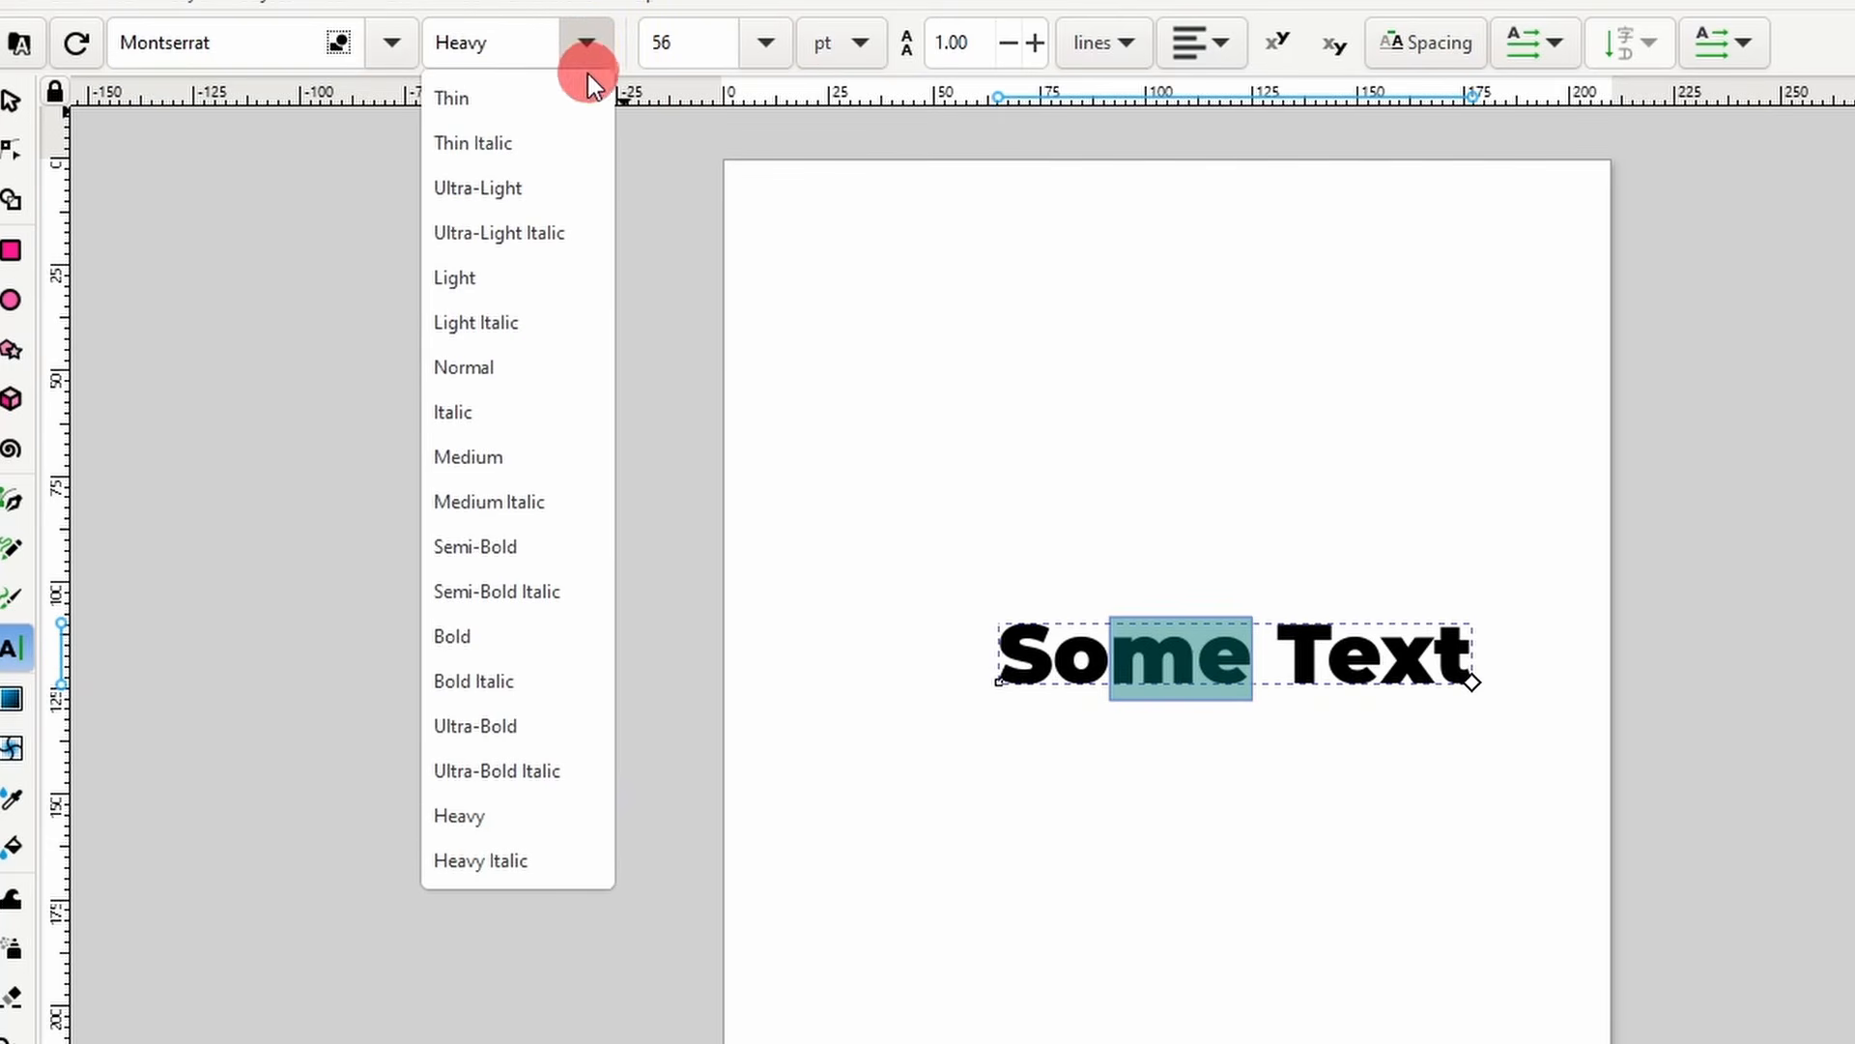
pyautogui.click(514, 367)
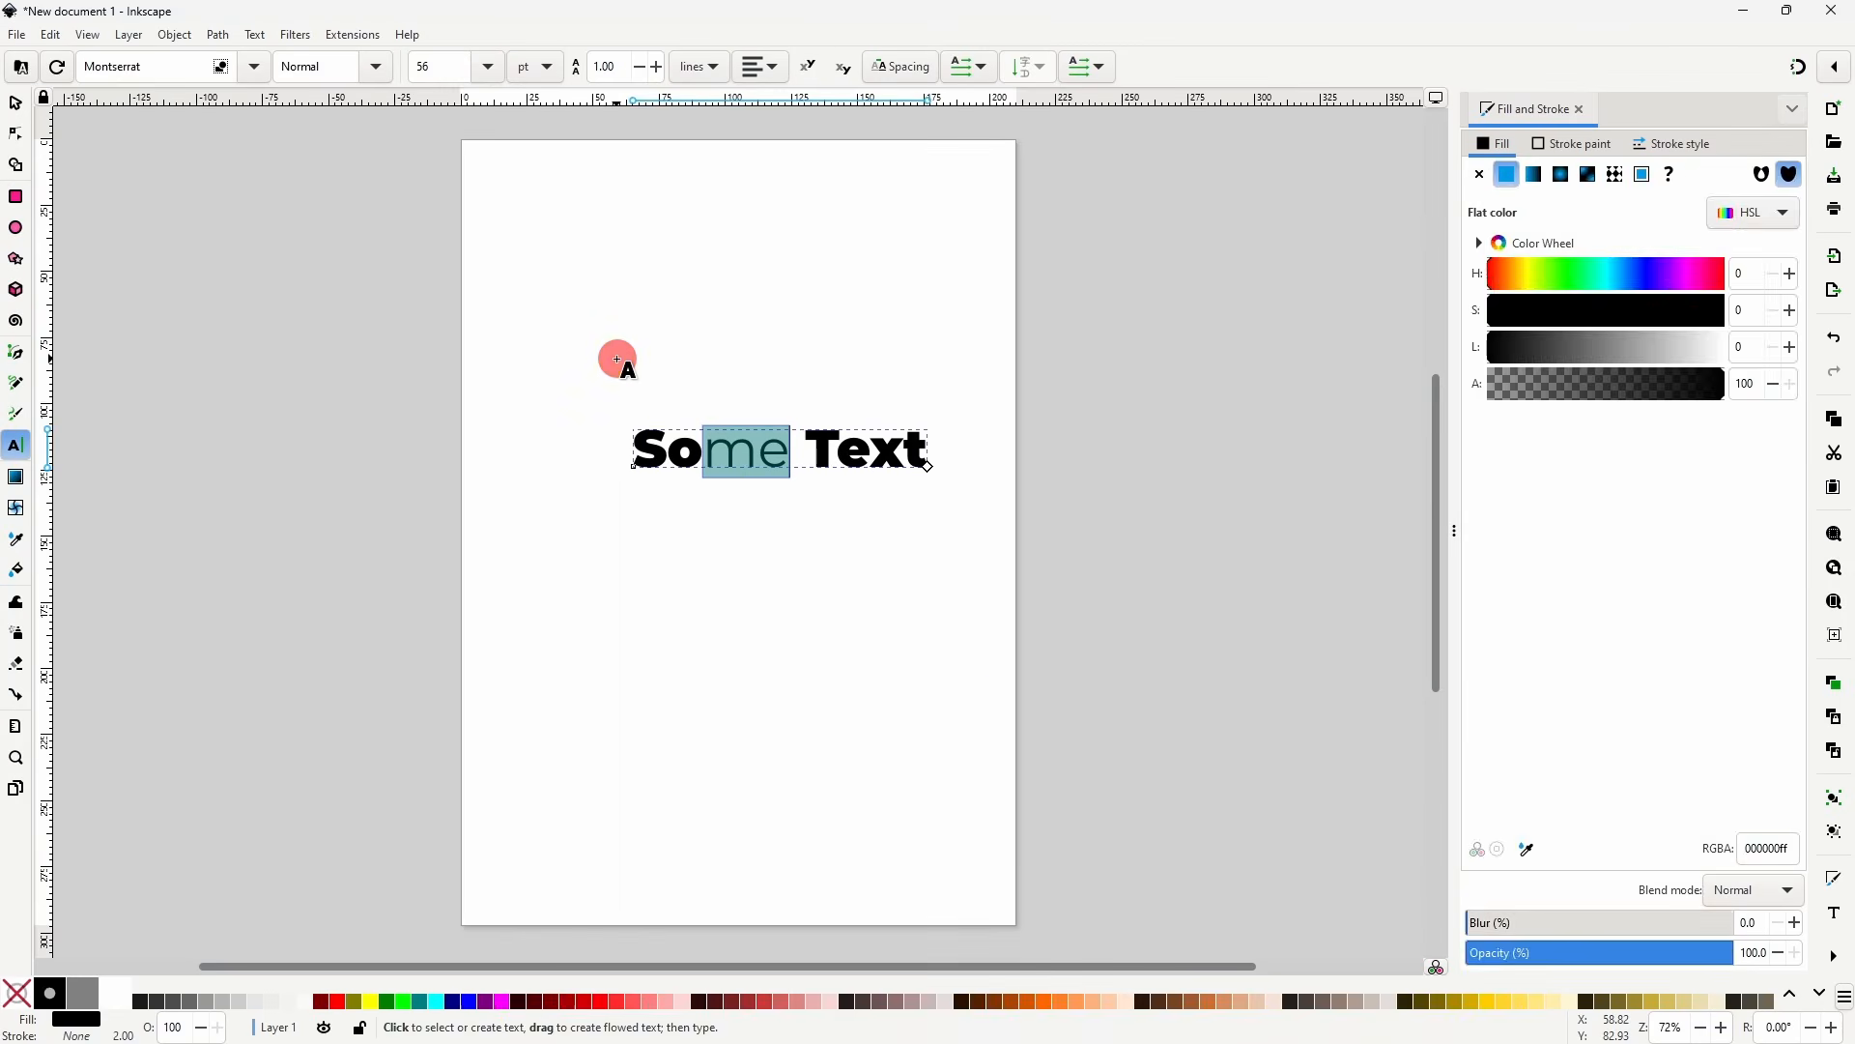
pyautogui.click(617, 360)
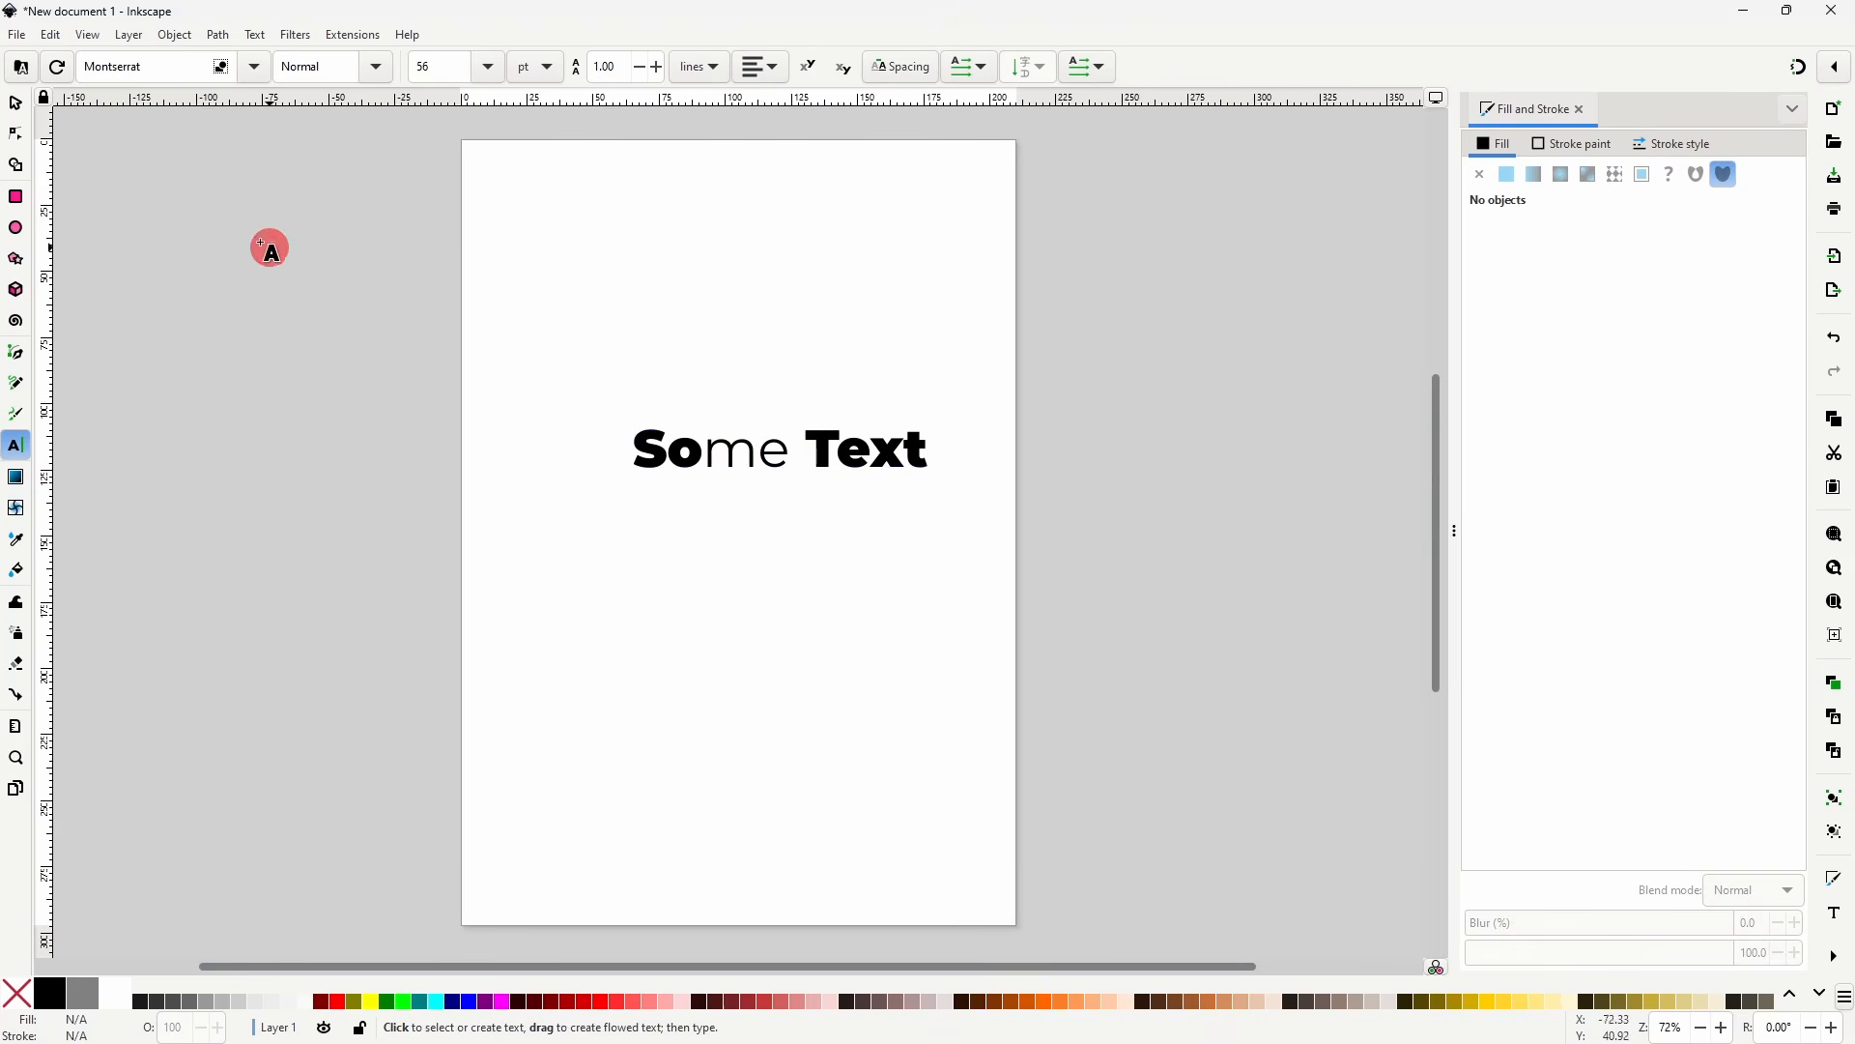
# - Enlarge the "Some Text" object to about 133 mm wide and try rotating it slightly
pyautogui.click(21, 108)
pyautogui.click(692, 455)
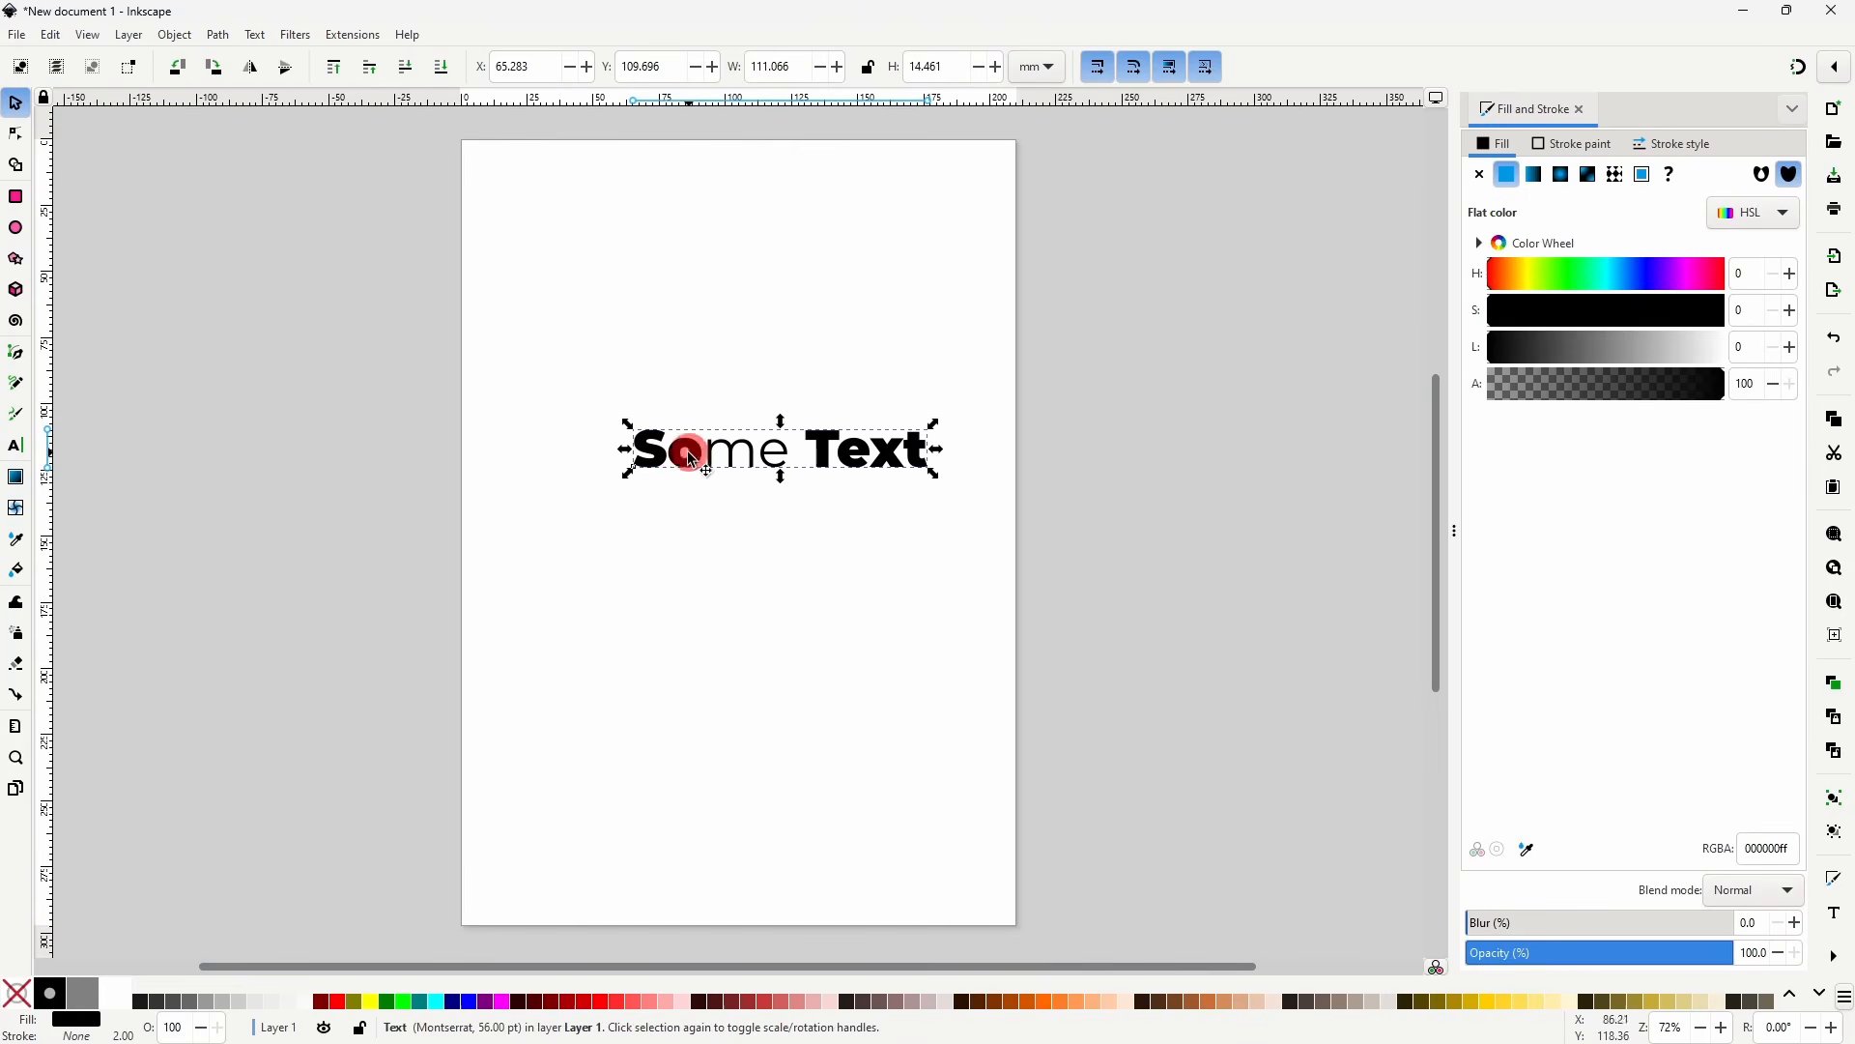
pyautogui.moveTo(629, 463); pyautogui.dragTo(571, 500)
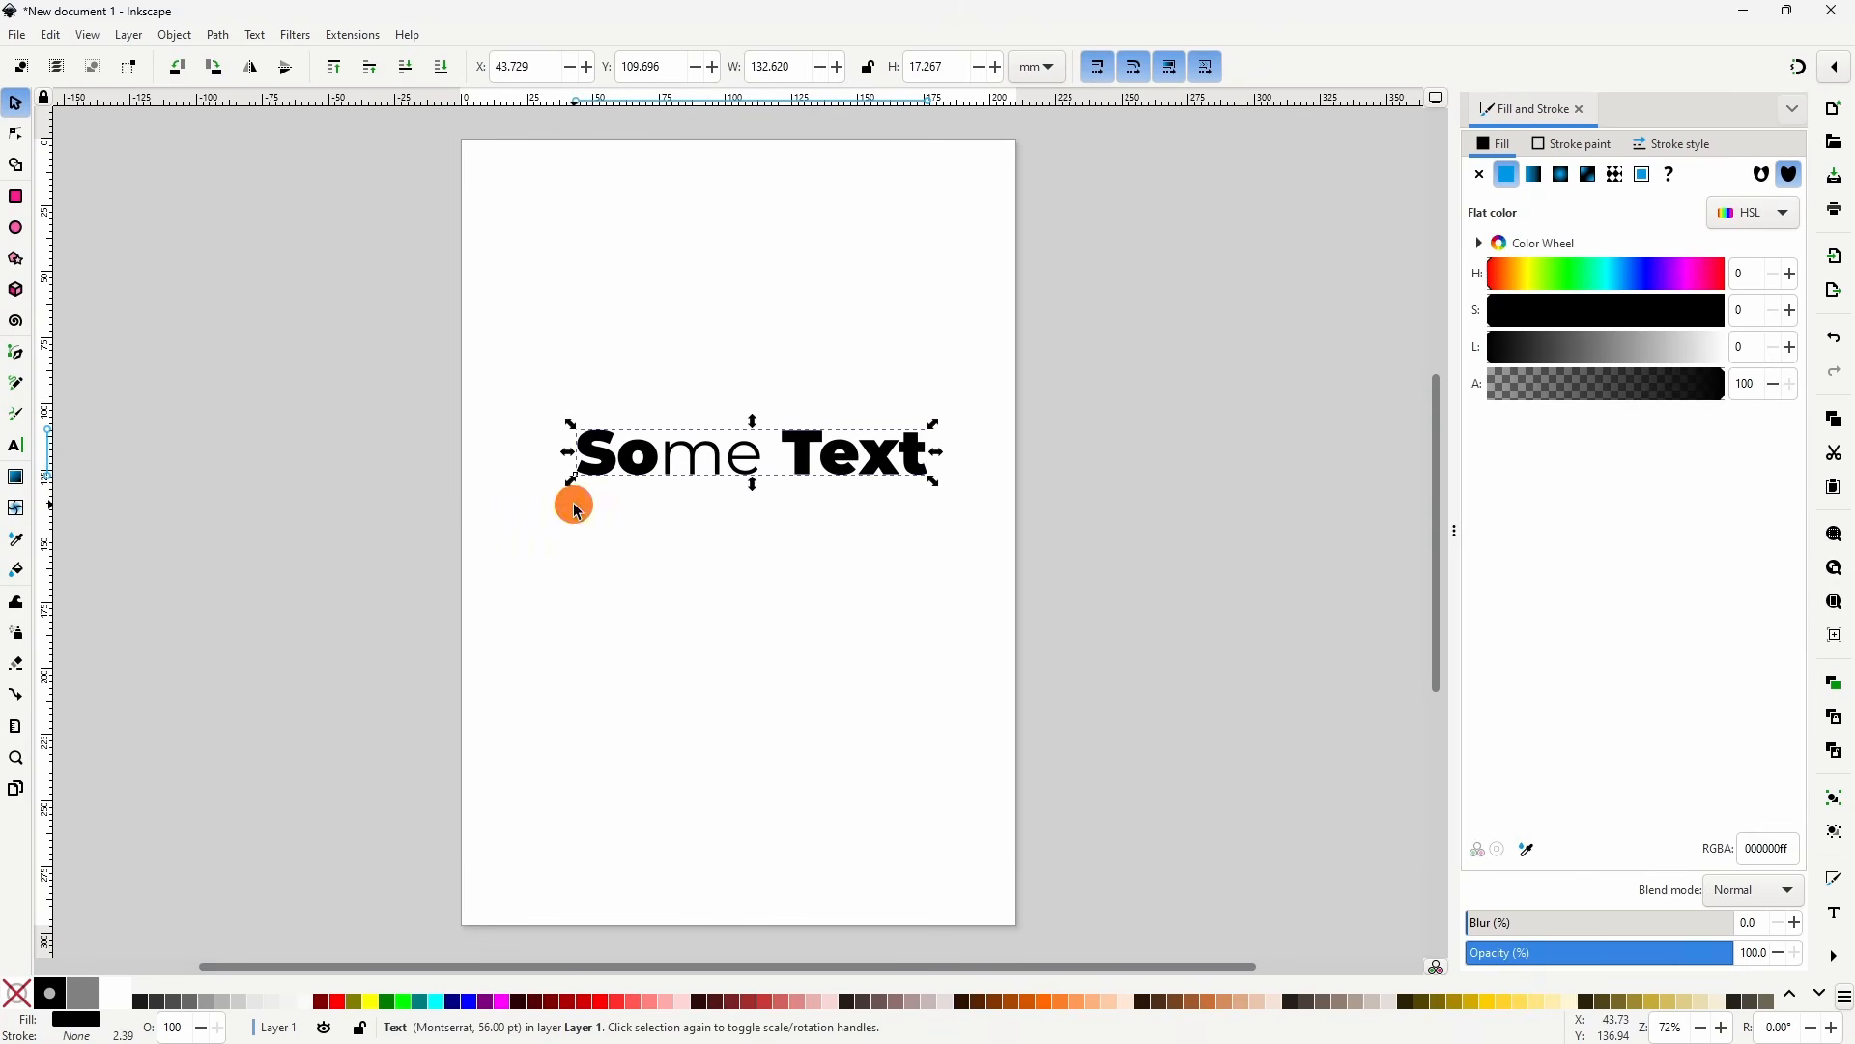
pyautogui.click(792, 447)
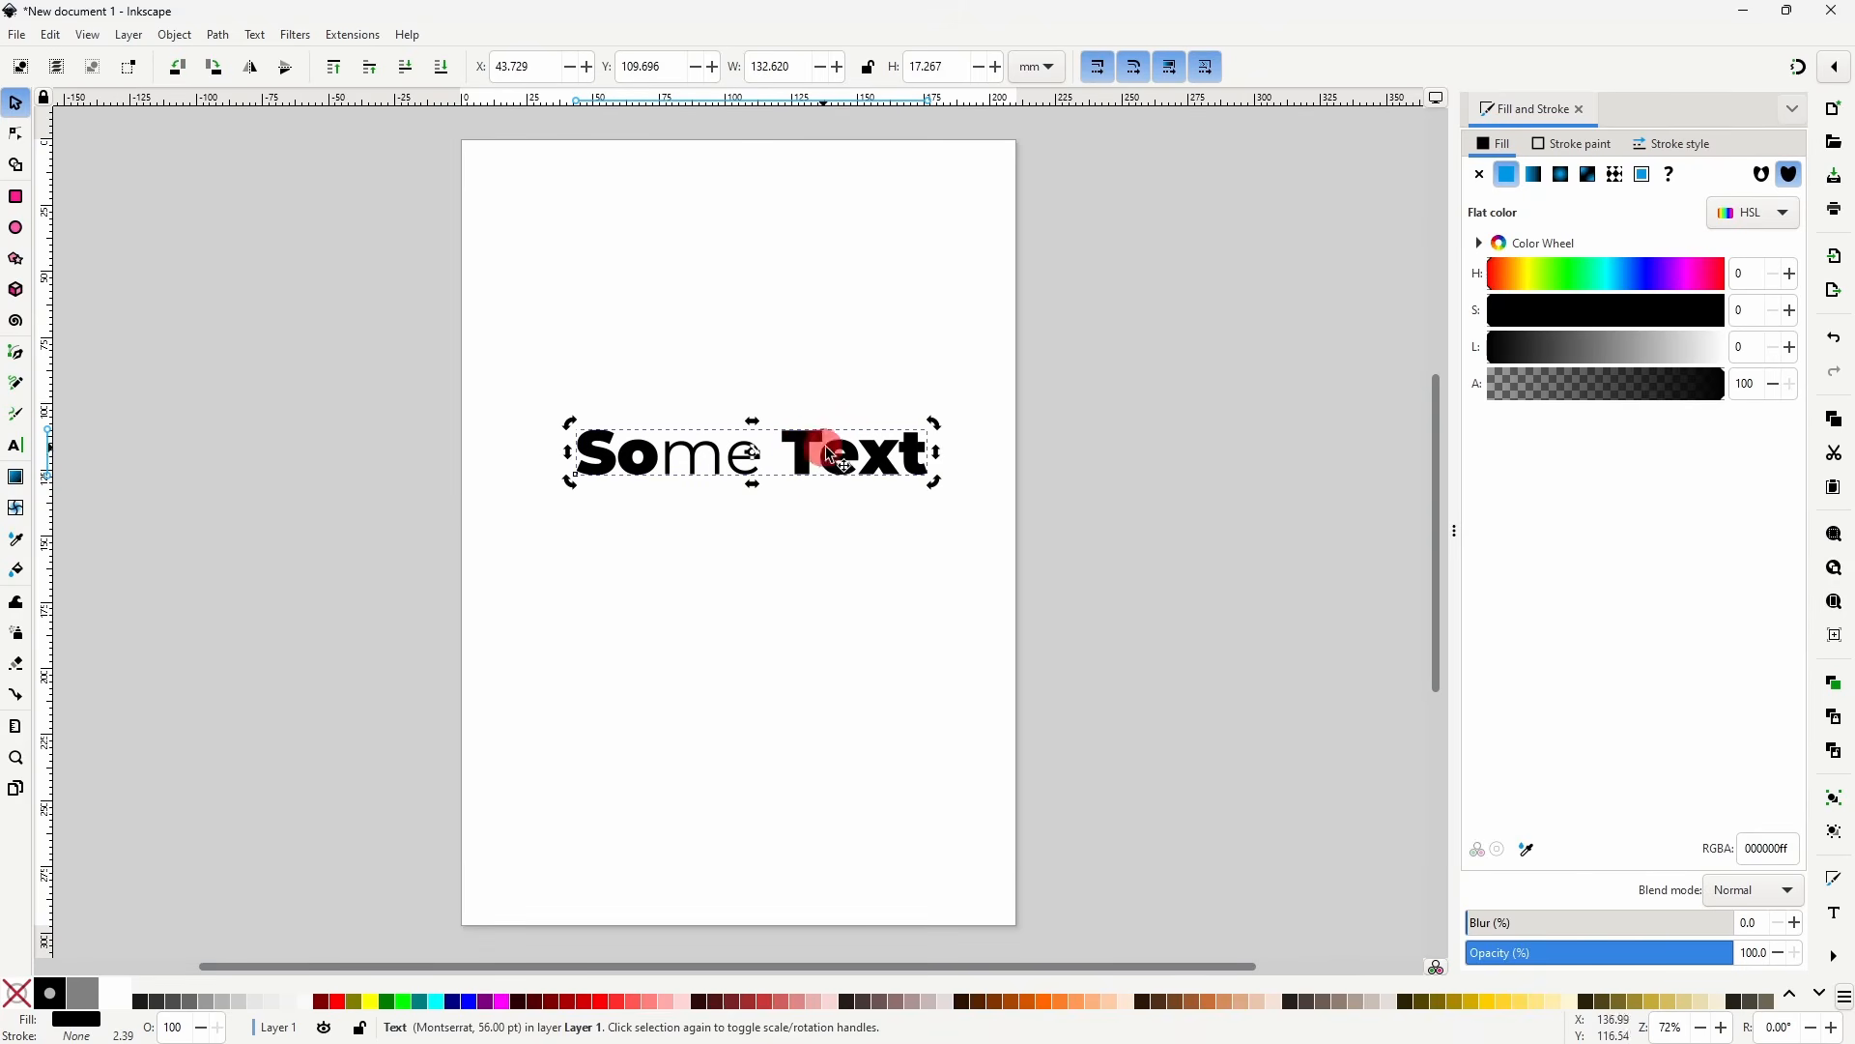
pyautogui.moveTo(934, 480)
pyautogui.mouseDown()
pyautogui.moveTo(849, 530)
pyautogui.moveTo(936, 476)
pyautogui.moveTo(933, 456)
pyautogui.moveTo(938, 498)
pyautogui.moveTo(943, 466)
pyautogui.mouseUp()
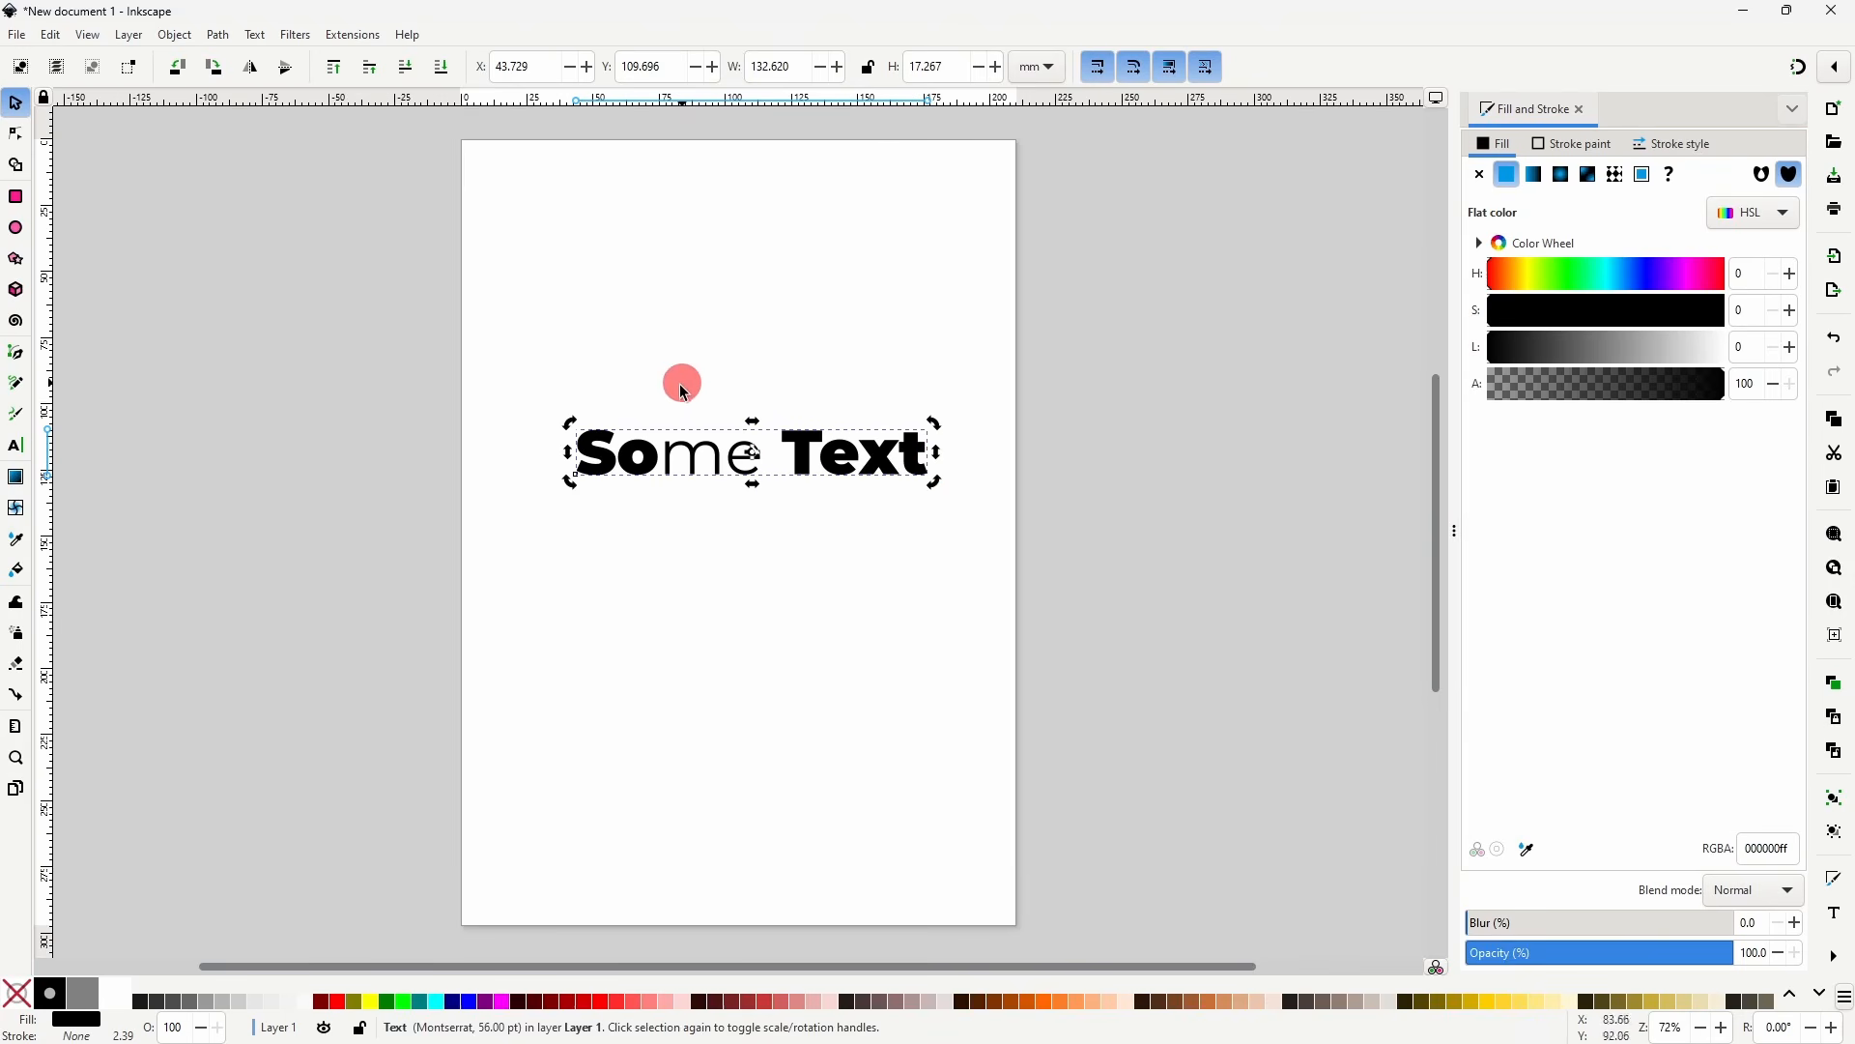
# - Fill the text with red #FF2A2A, try a black stroke of width 1 on it and remove that stroke
pyautogui.click(619, 1002)
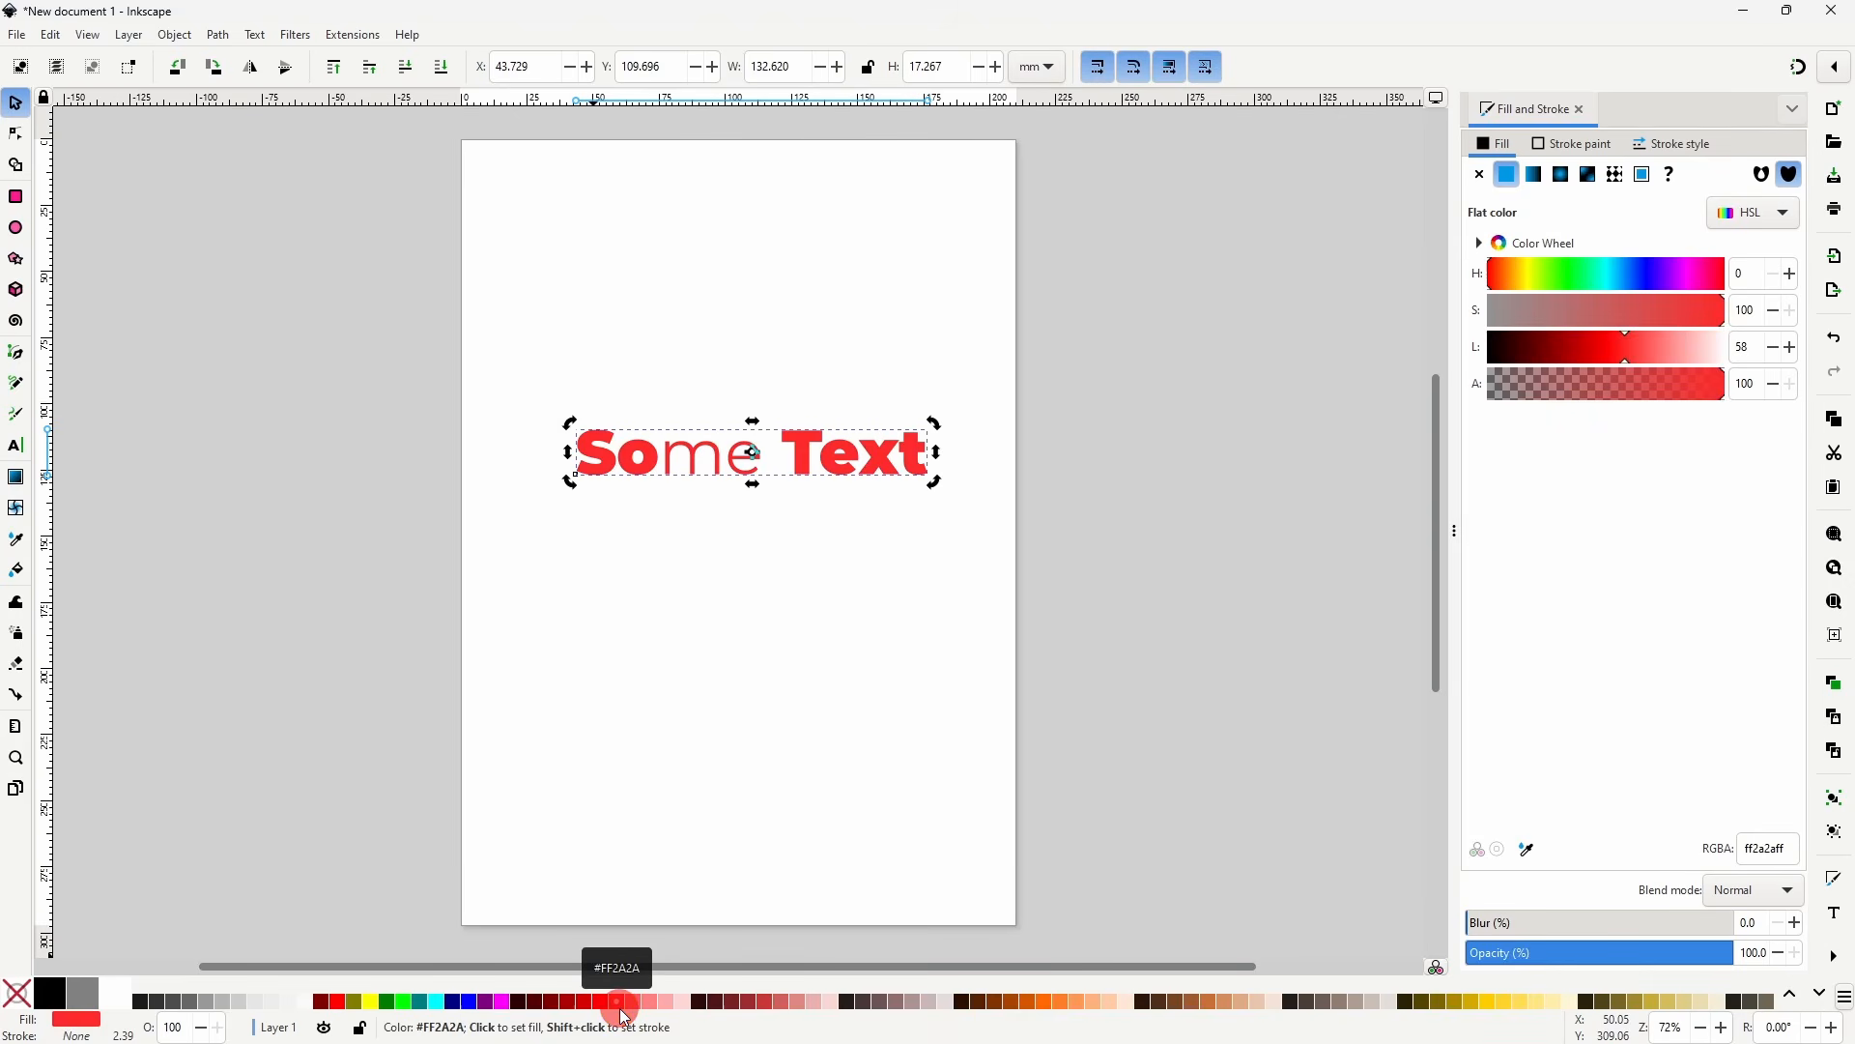
pyautogui.keyDown('shift'); pyautogui.click(51, 1005); pyautogui.keyUp('shift')
pyautogui.rightClick(122, 1035)
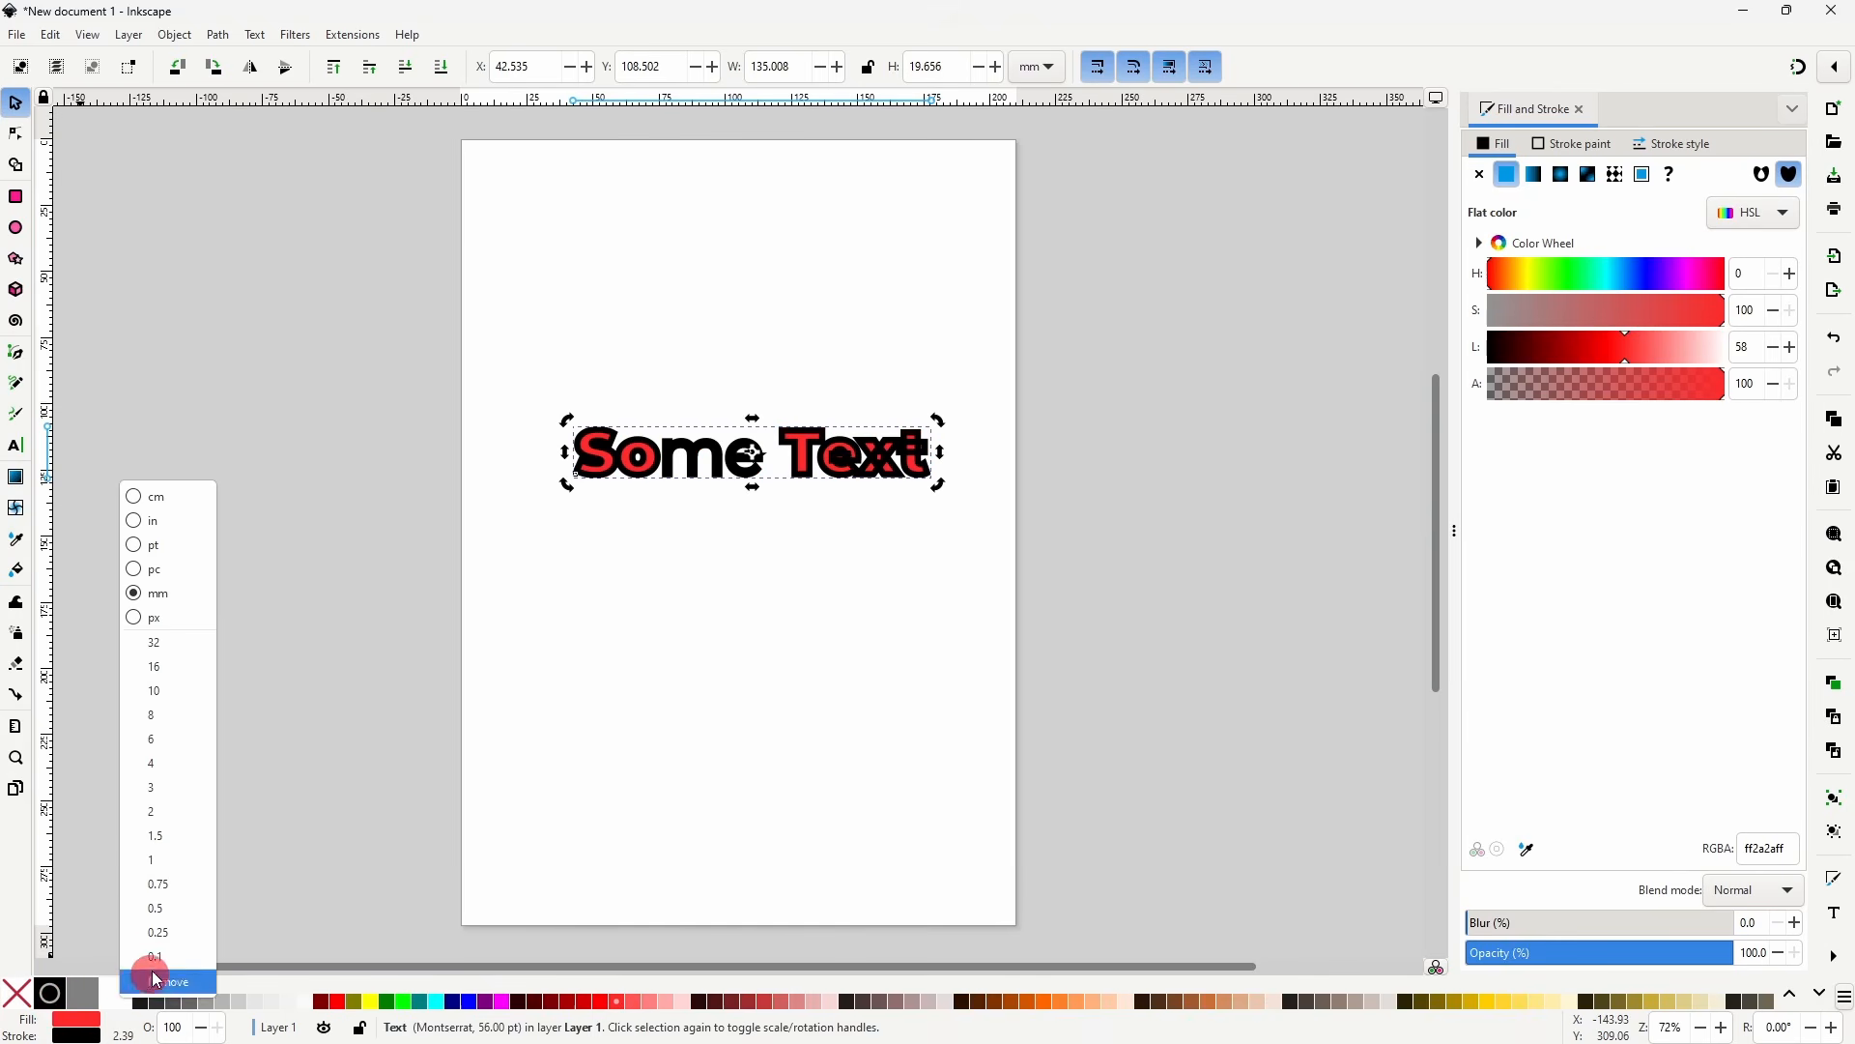
pyautogui.click(172, 861)
pyautogui.keyDown('shift'); pyautogui.click(20, 996); pyautogui.keyUp('shift')
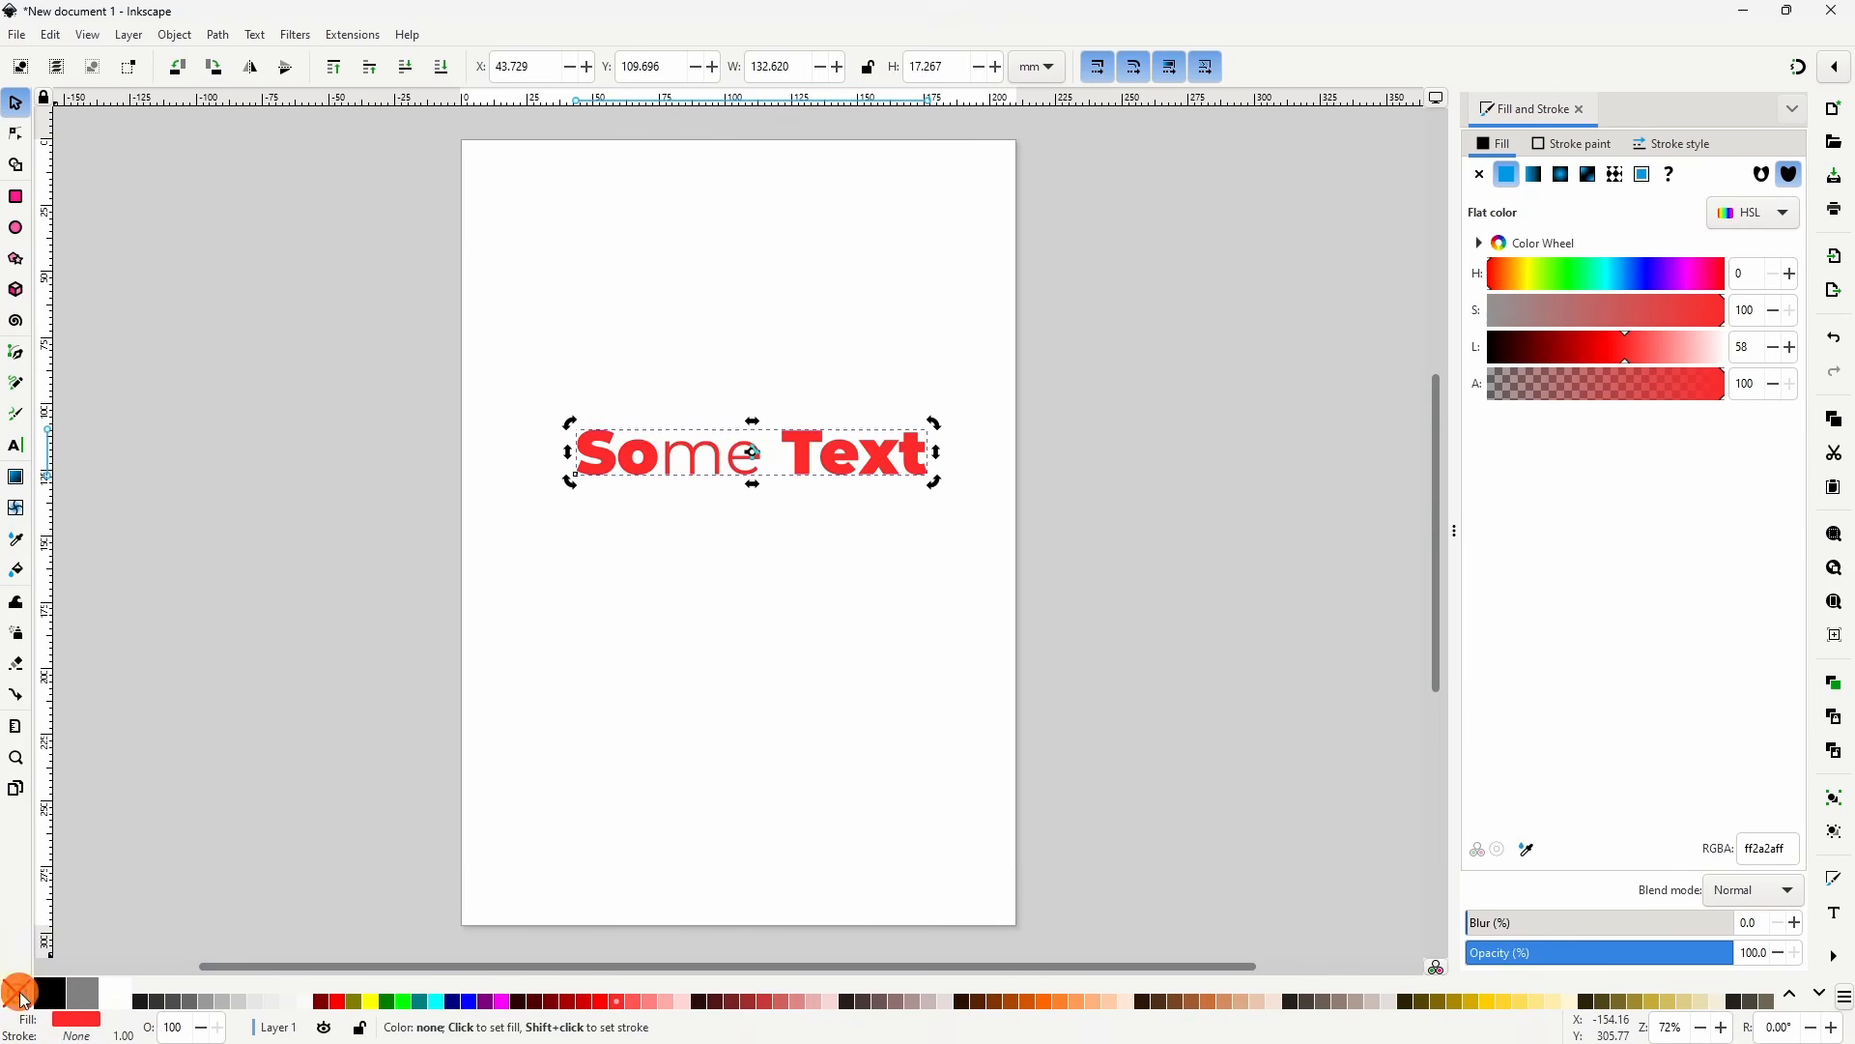
# - Add a second line reading "Even more text" to the text object
pyautogui.click(21, 447)
pyautogui.click(561, 532)
pyautogui.write('E')
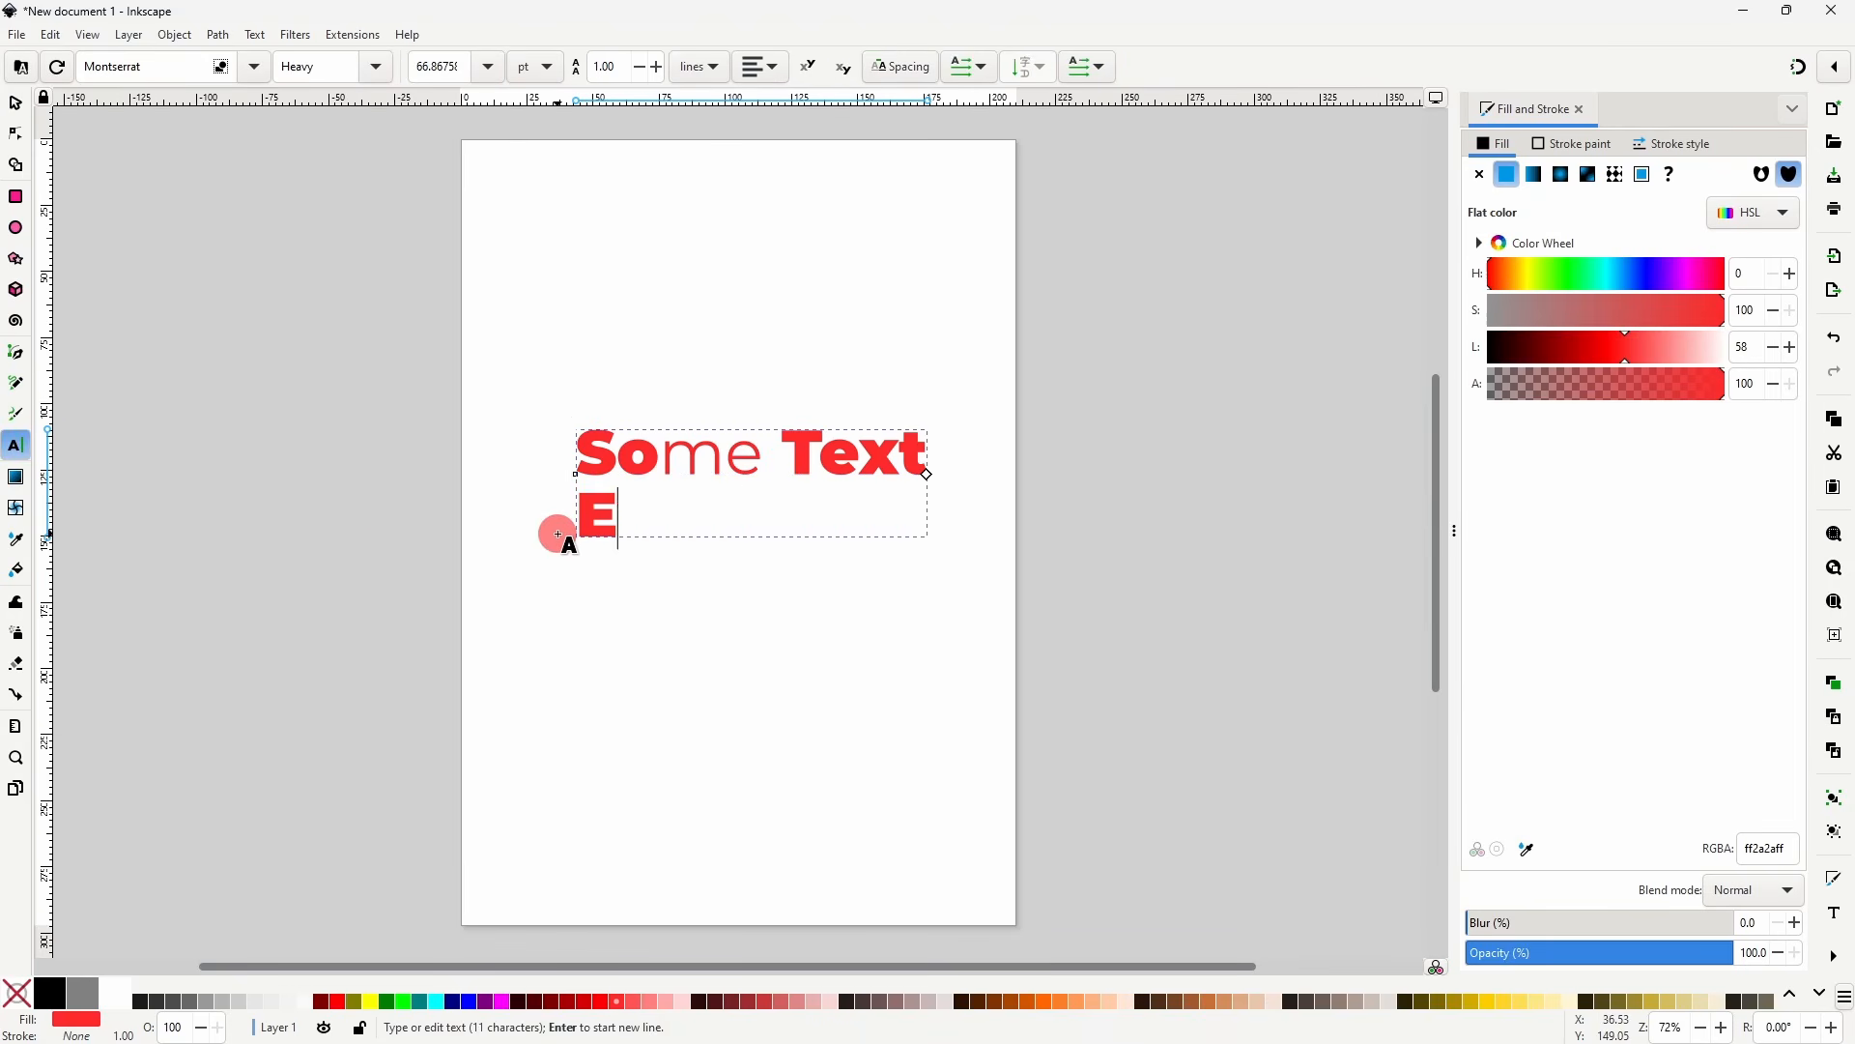
pyautogui.write('ven more text')
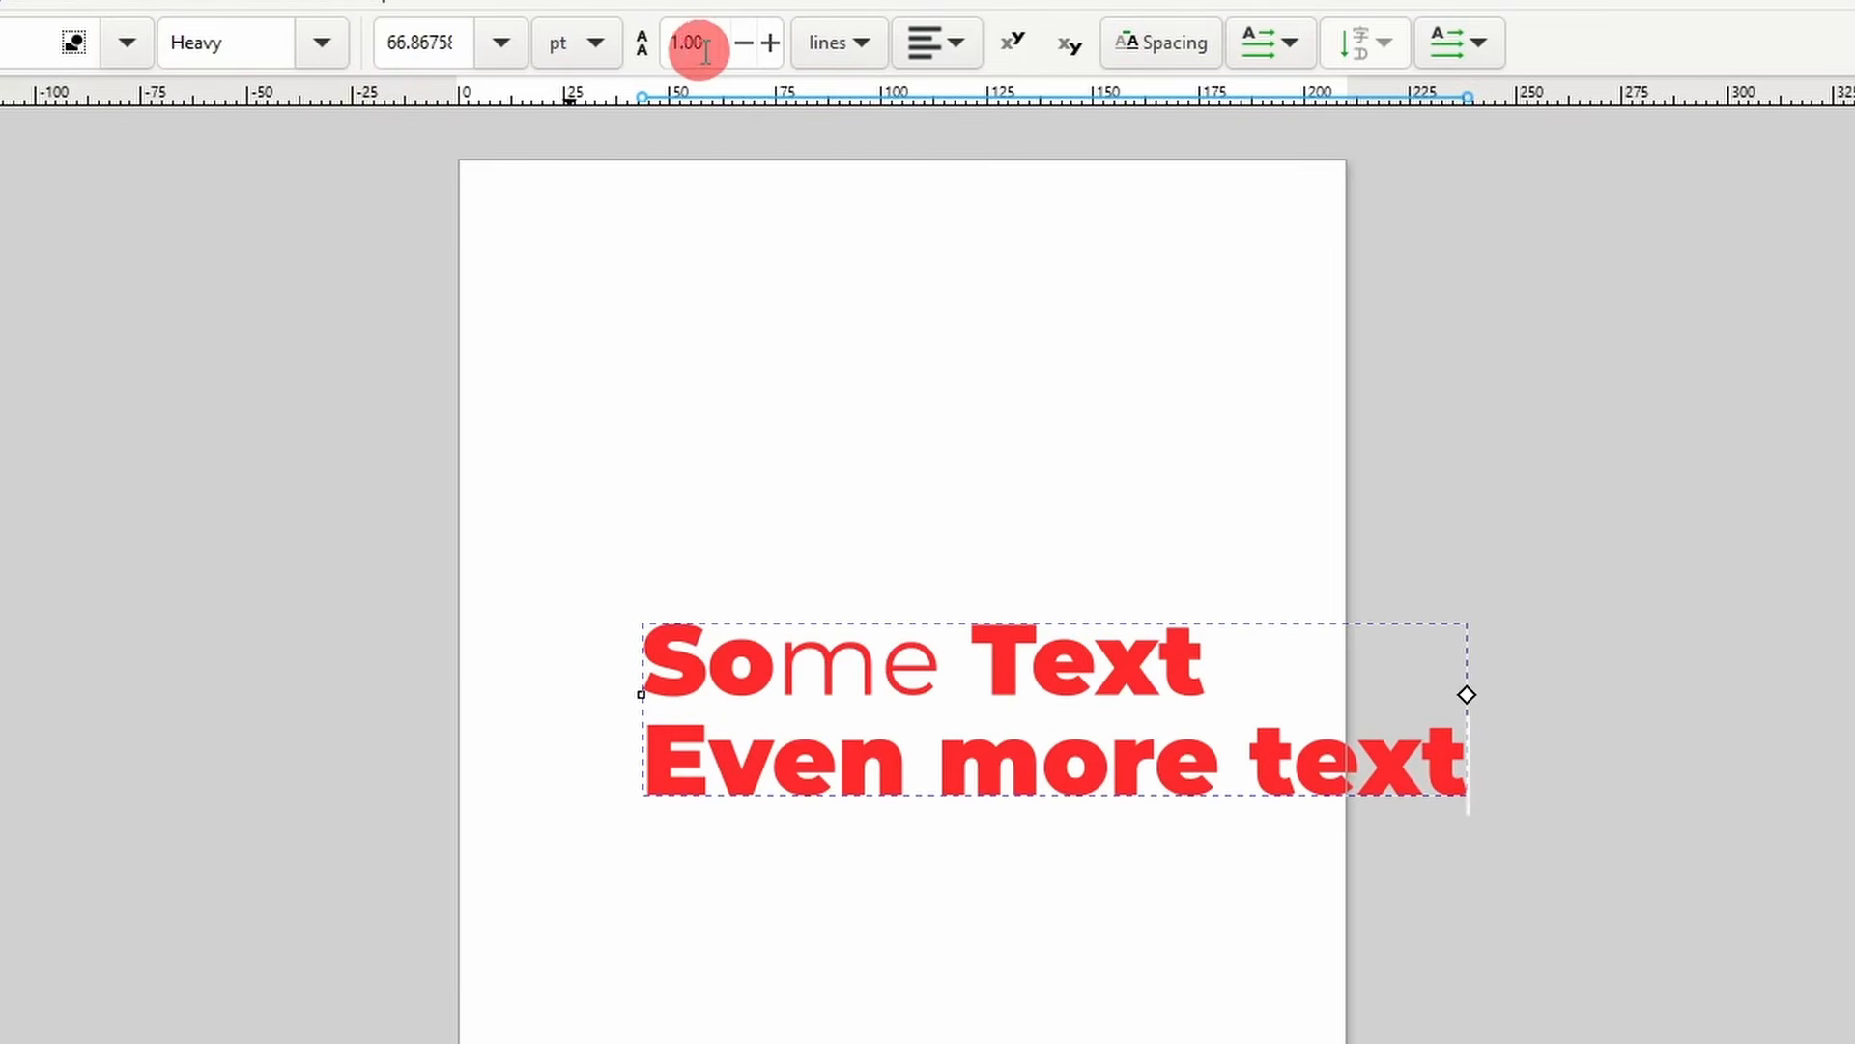
# - Set the line spacing of the two-line text to 1.20 lines
pyautogui.click(706, 50)
pyautogui.click(770, 43)
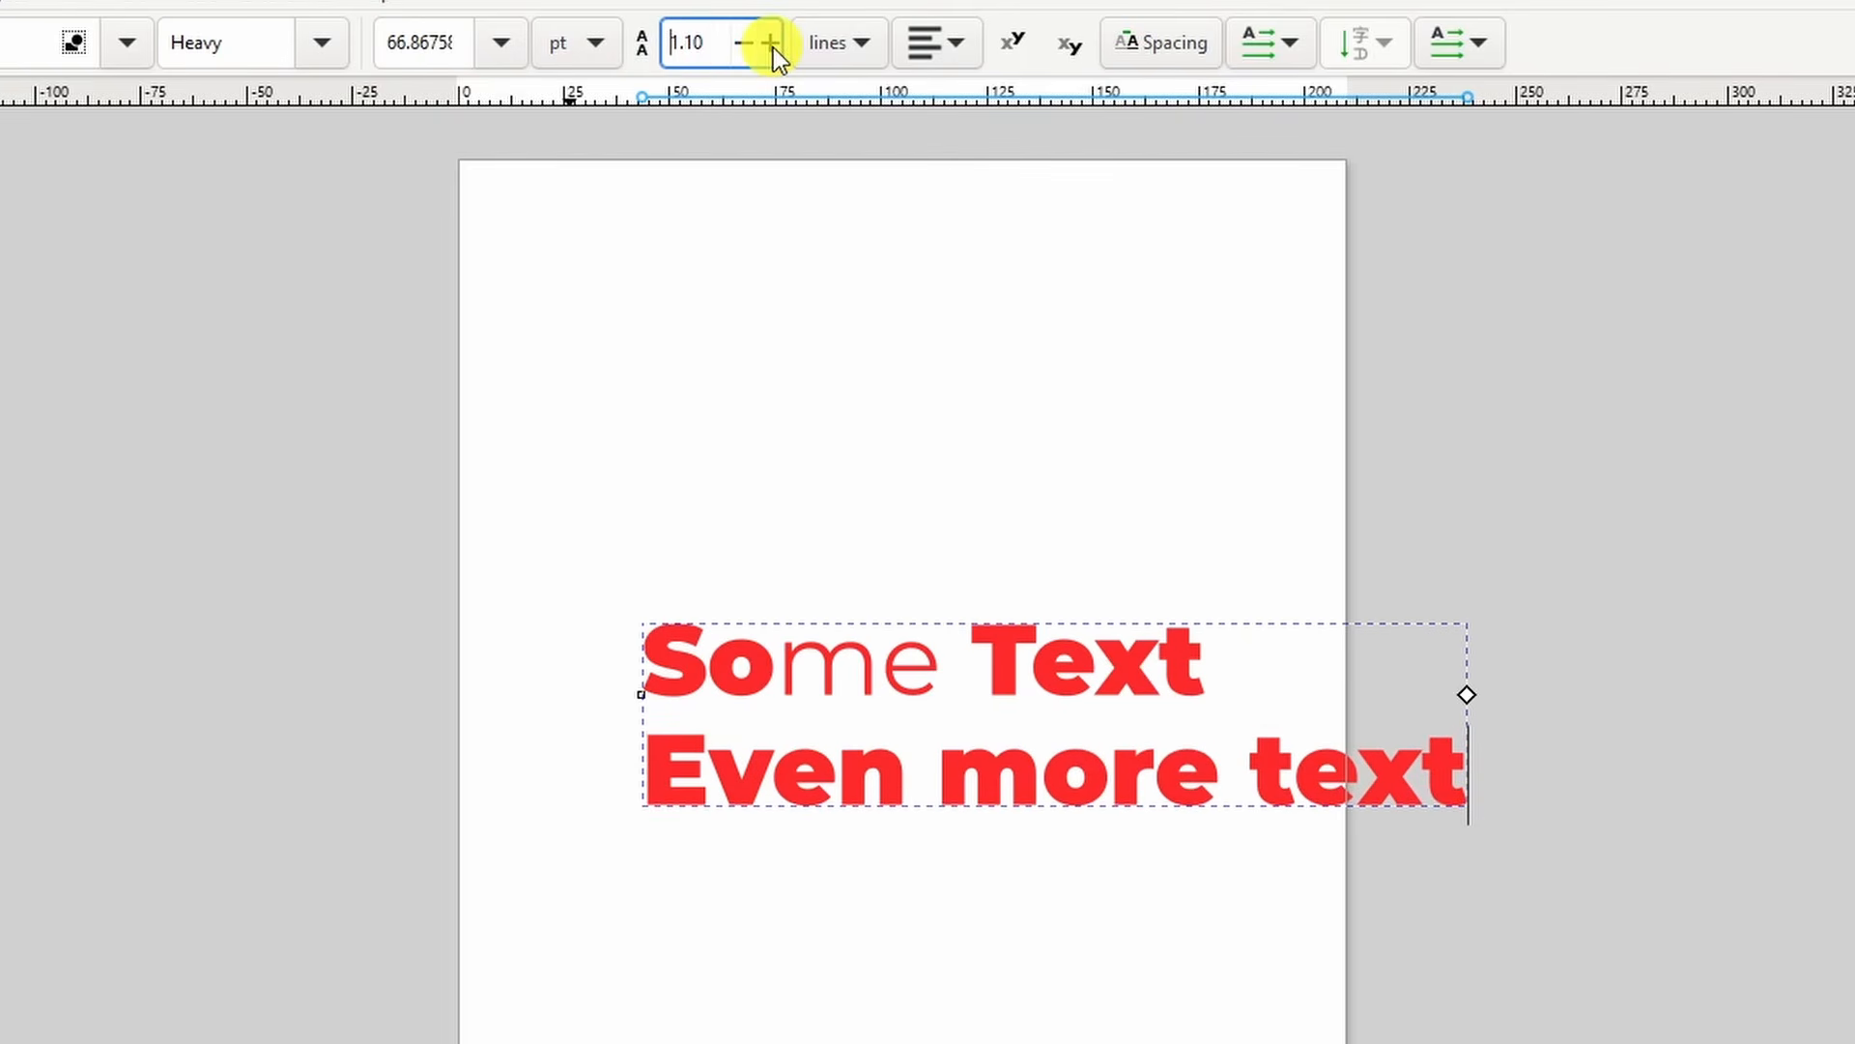
pyautogui.click(773, 48)
pyautogui.click(773, 49)
pyautogui.click(773, 48)
pyautogui.click(773, 48)
pyautogui.click(755, 48)
pyautogui.click(754, 47)
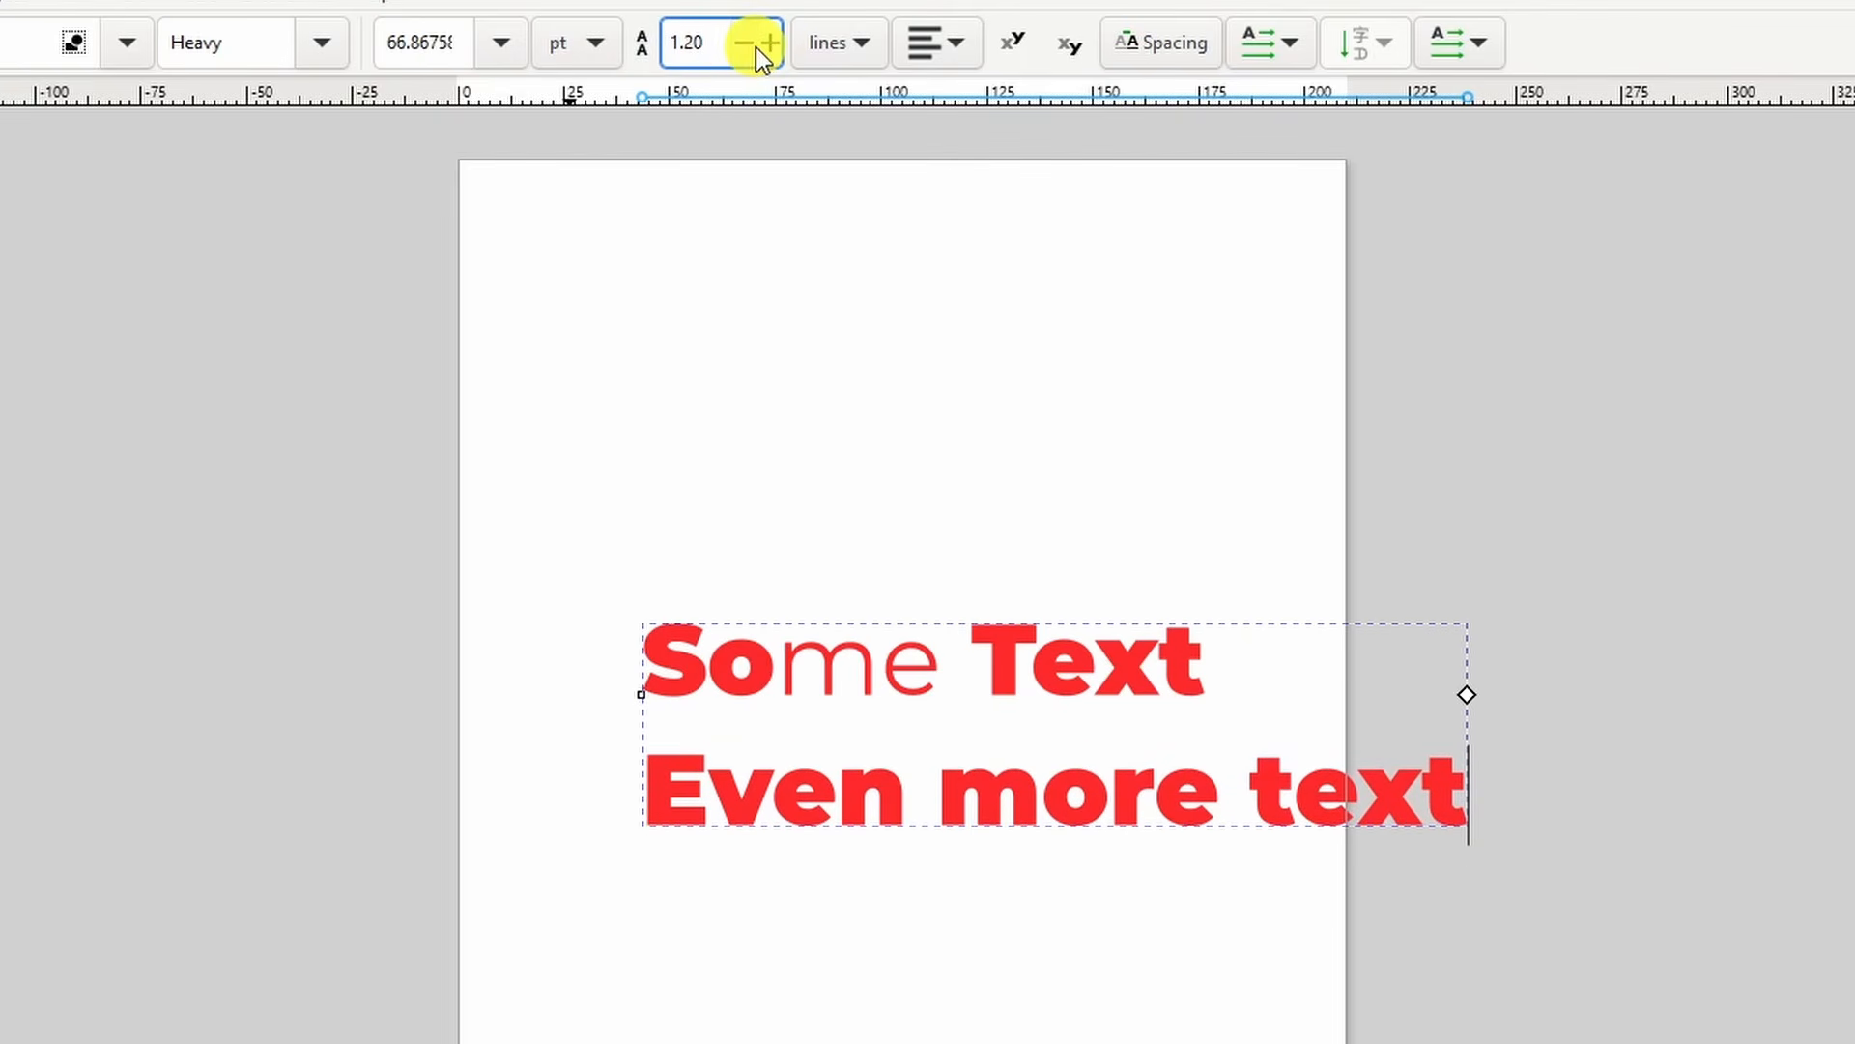
pyautogui.click(756, 47)
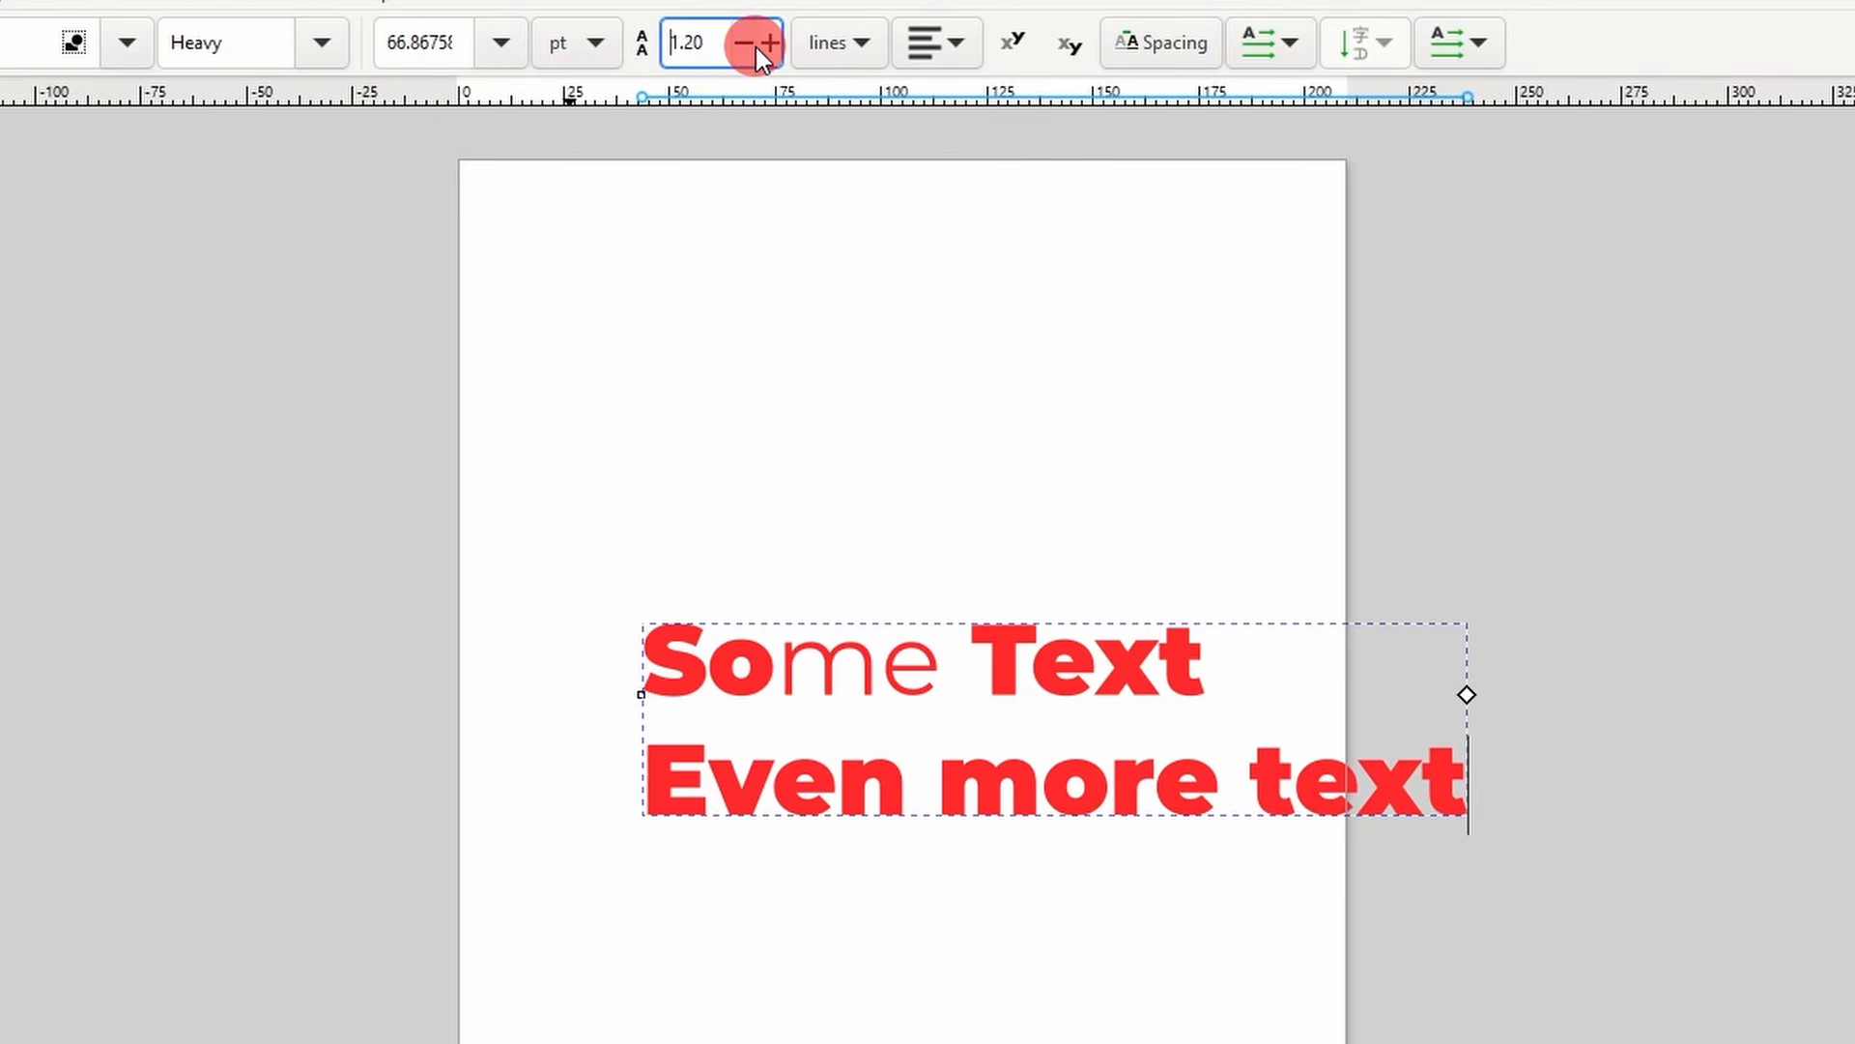
# - Try centre and right alignment on the two-line text, and return it to left alignment
pyautogui.click(938, 48)
pyautogui.click(926, 95)
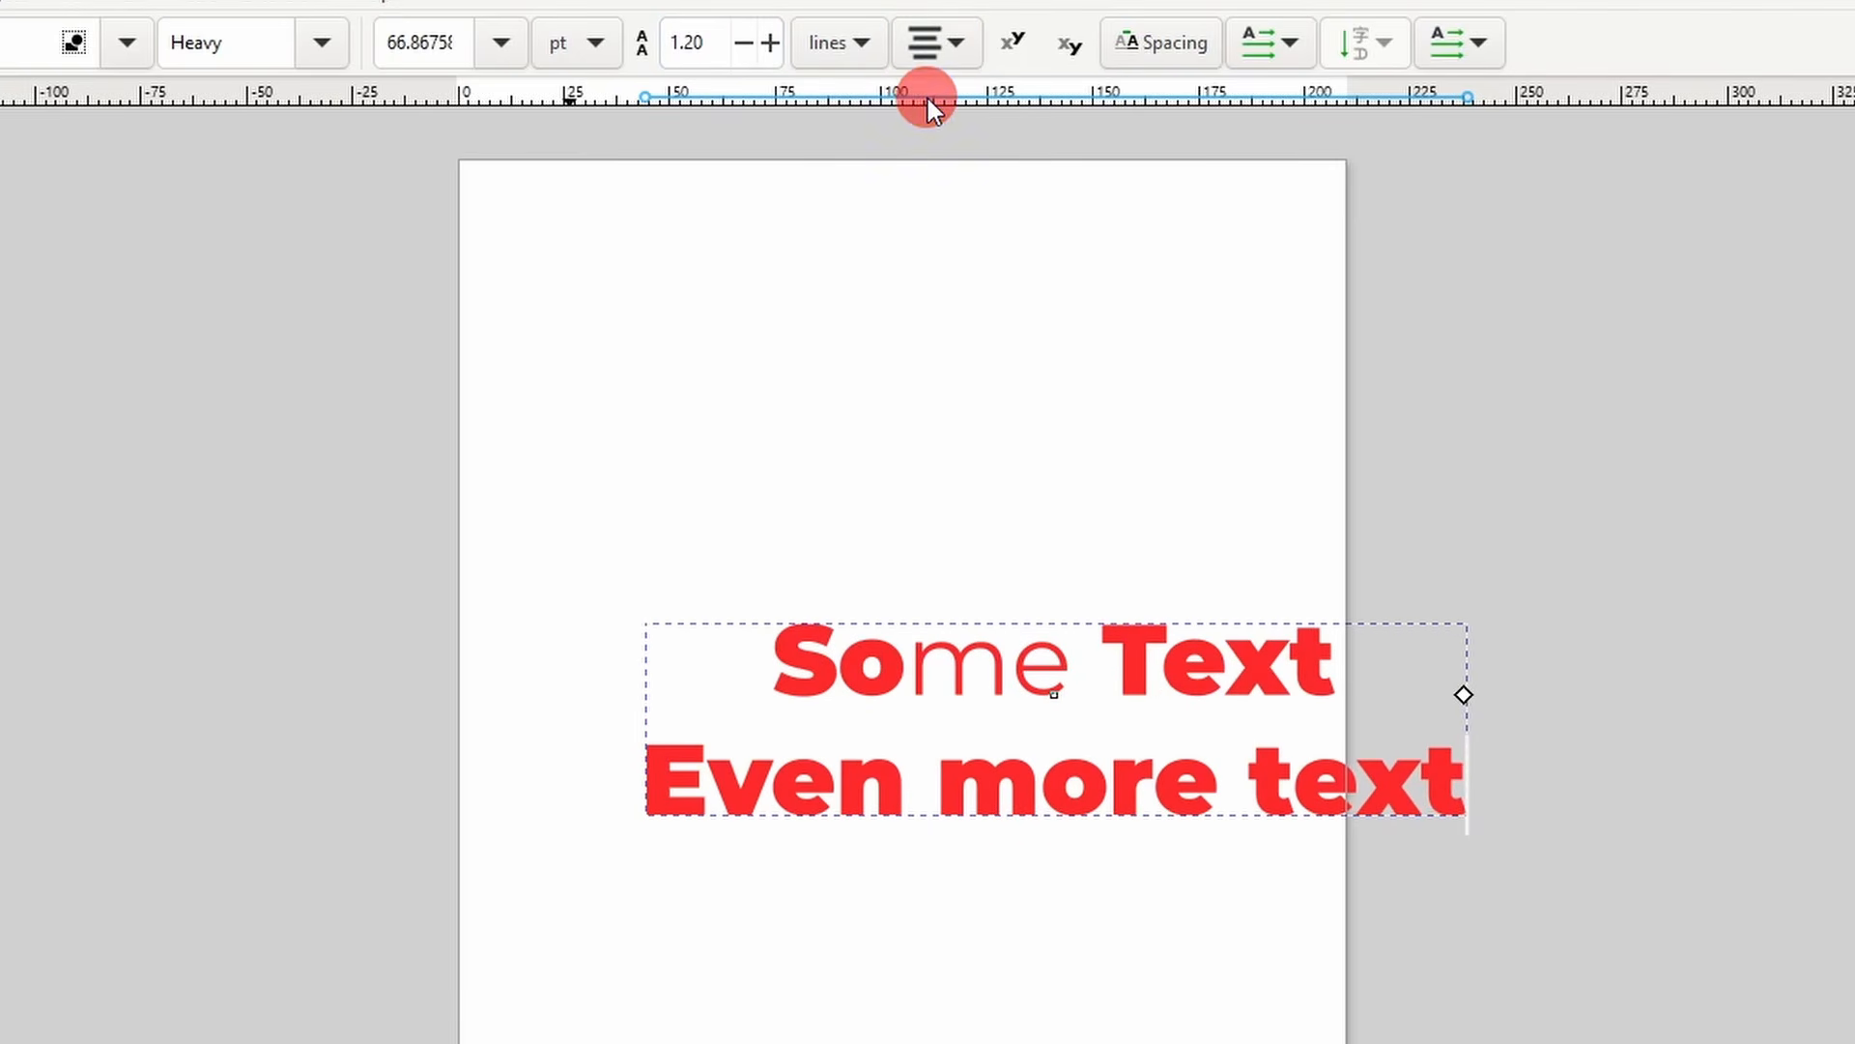
pyautogui.click(941, 42)
pyautogui.click(939, 103)
pyautogui.click(933, 40)
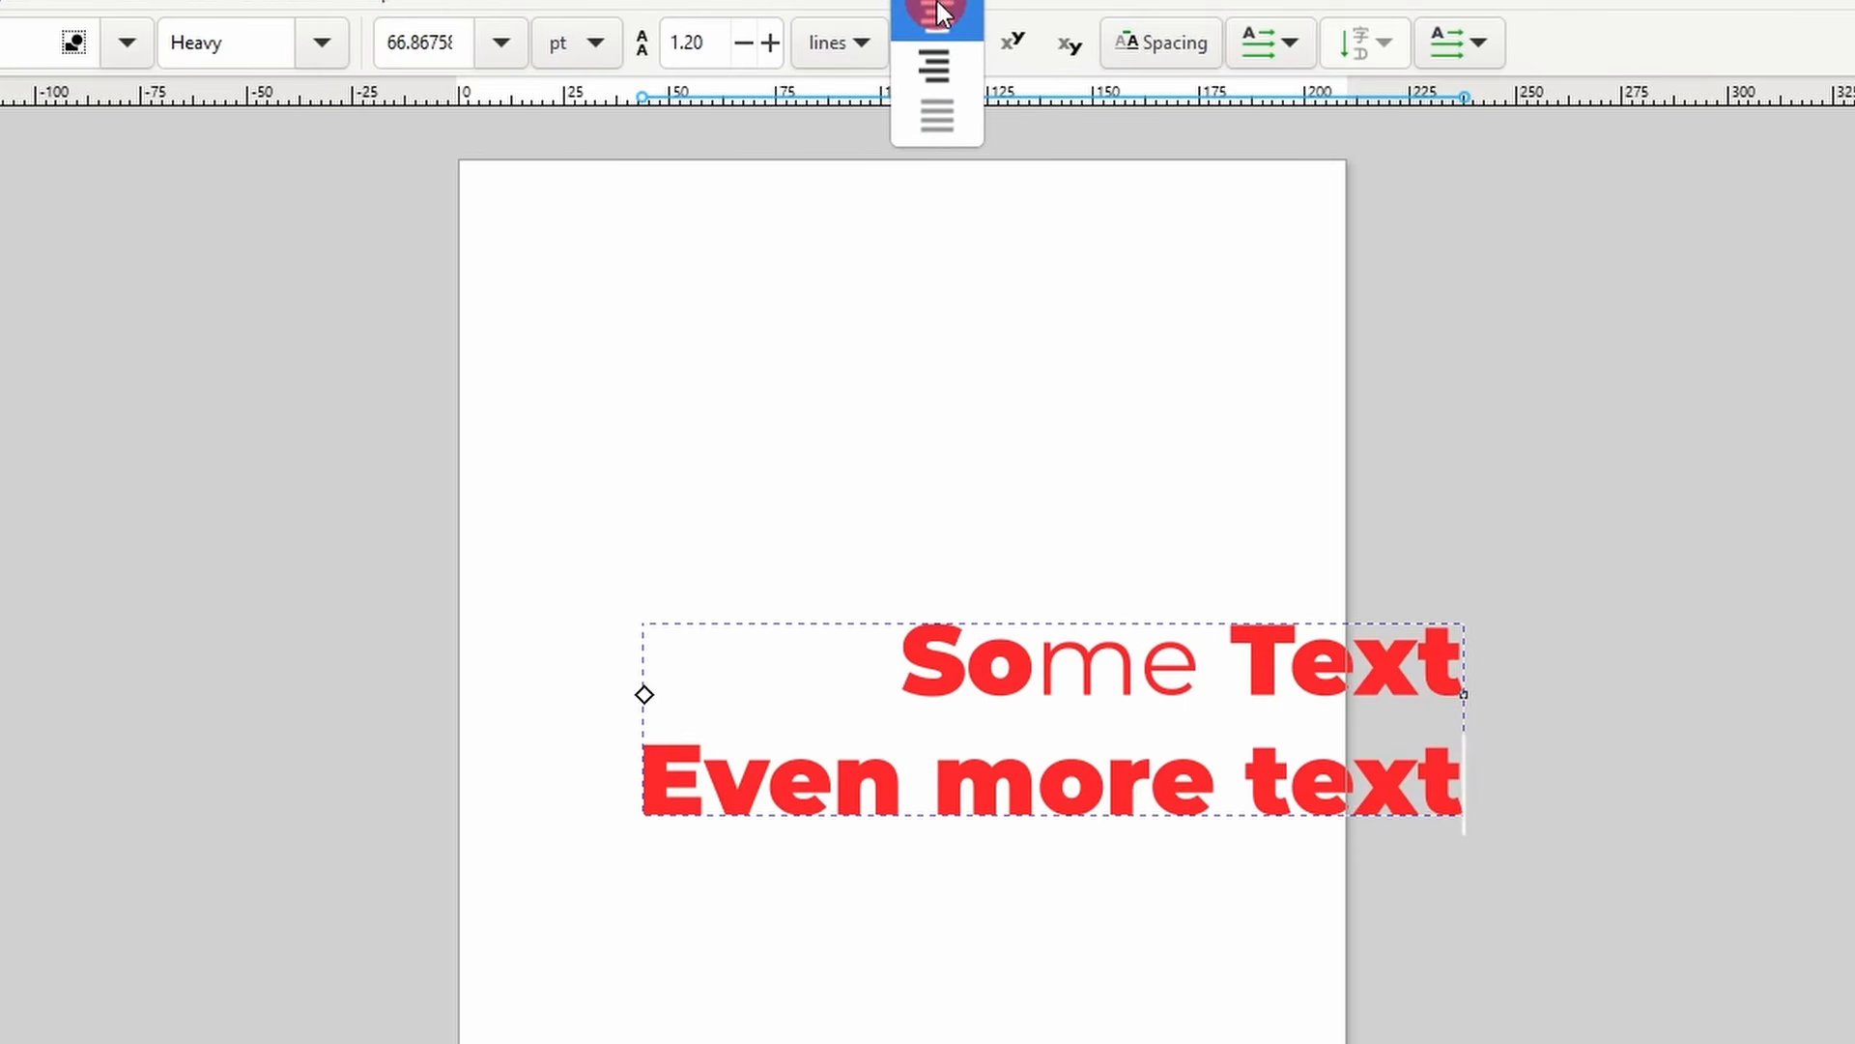
pyautogui.click(938, 6)
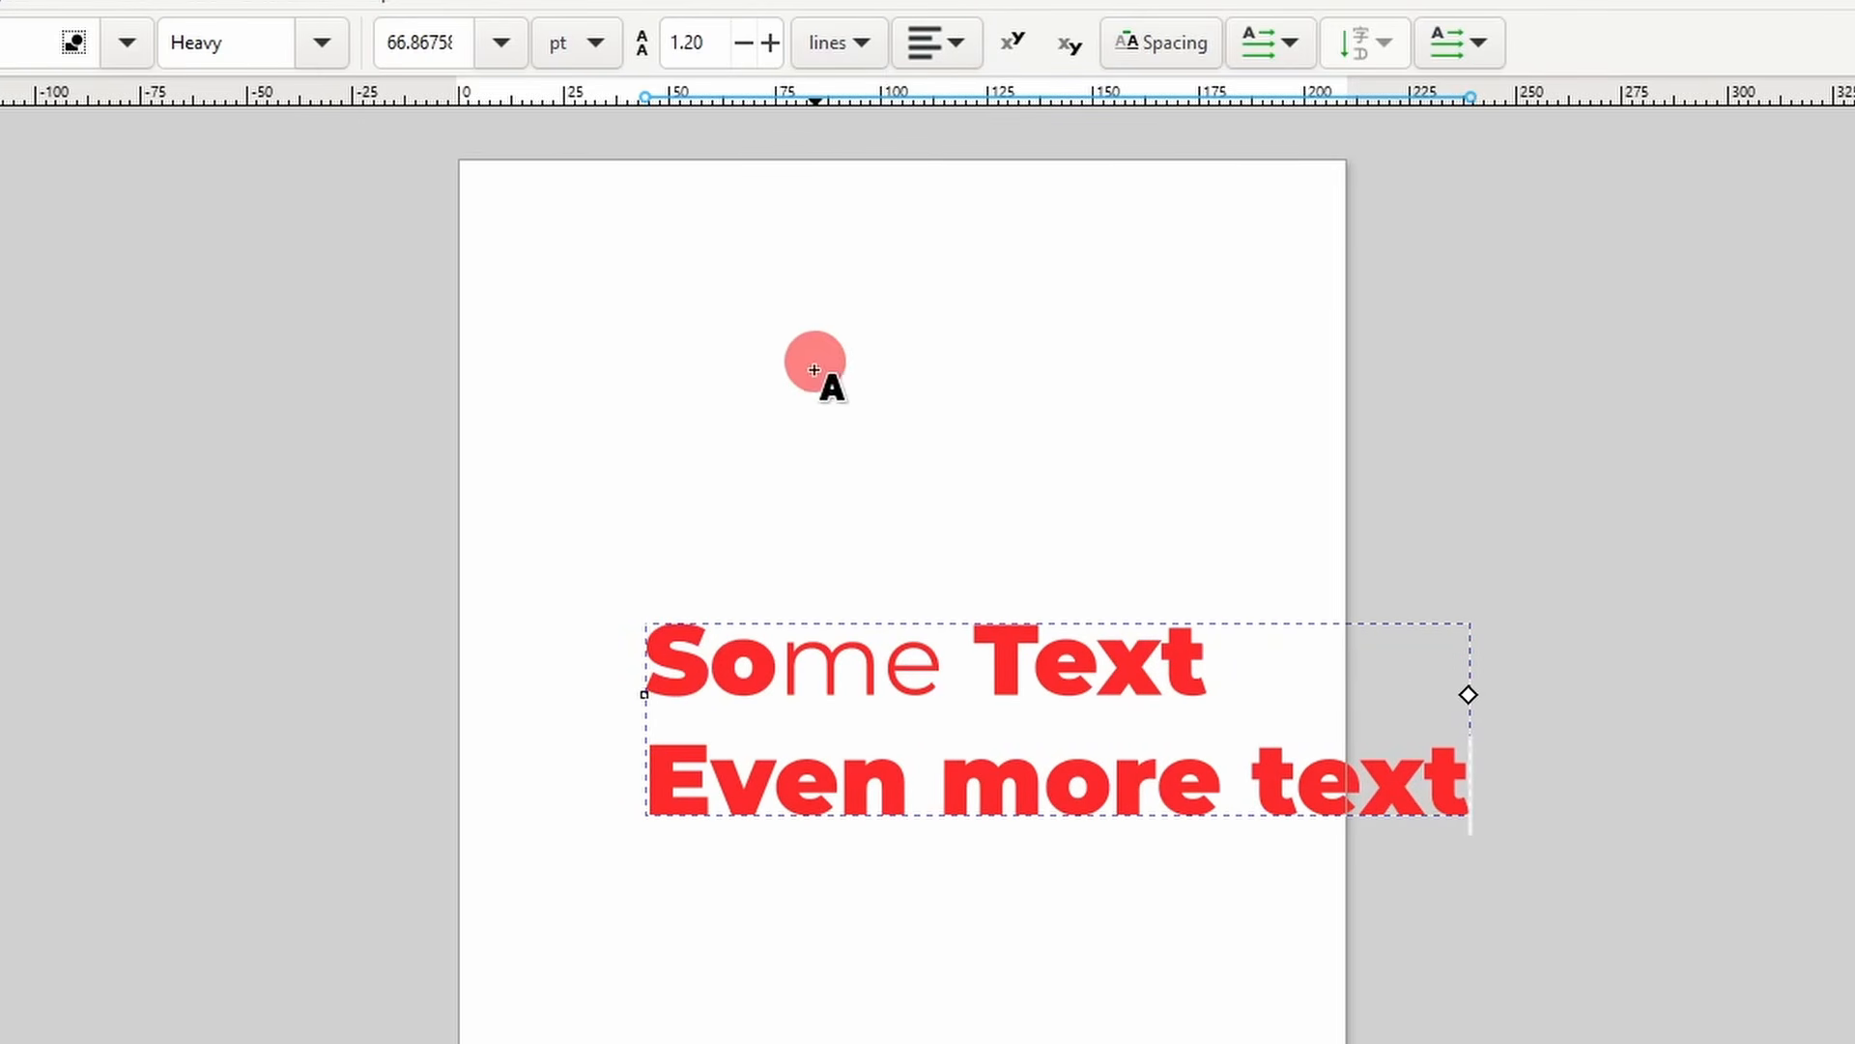
# - Try superscript and subscript on the letters "ex" in "Text", and turn both off again
pyautogui.moveTo(1032, 657); pyautogui.dragTo(1158, 673)
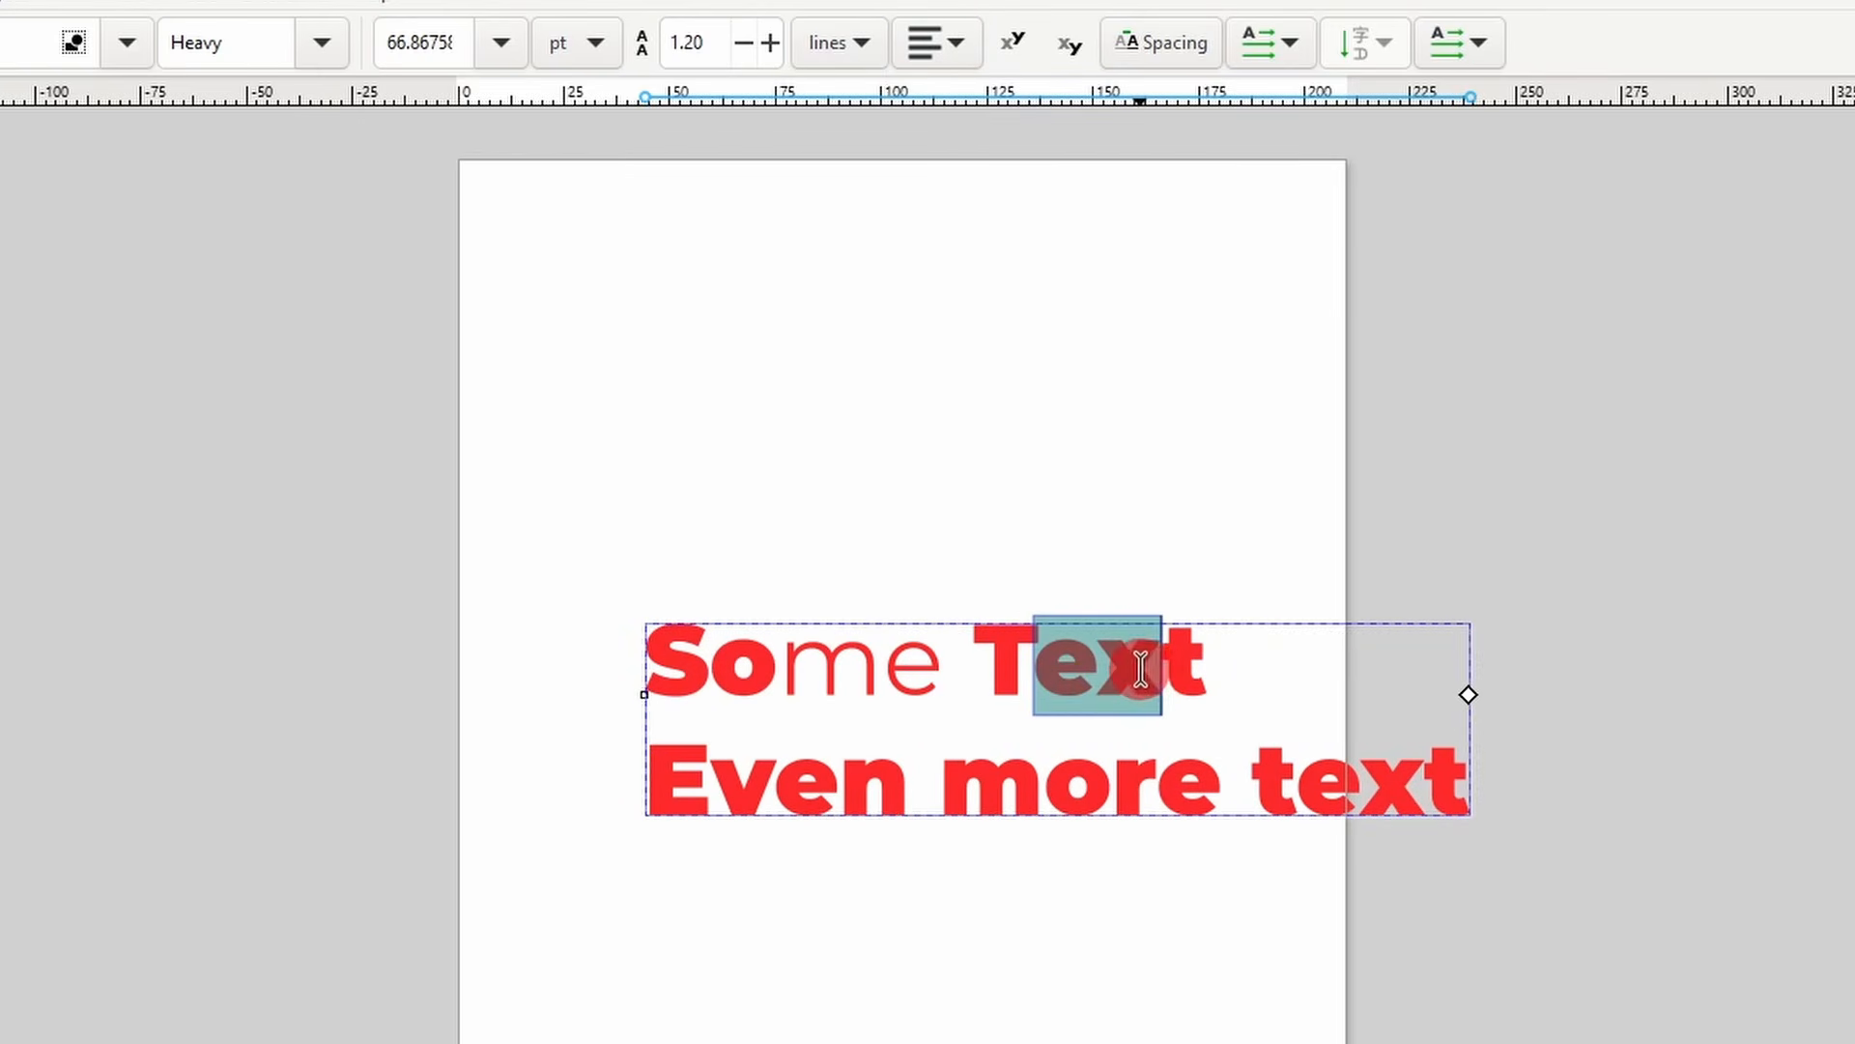
pyautogui.click(1010, 45)
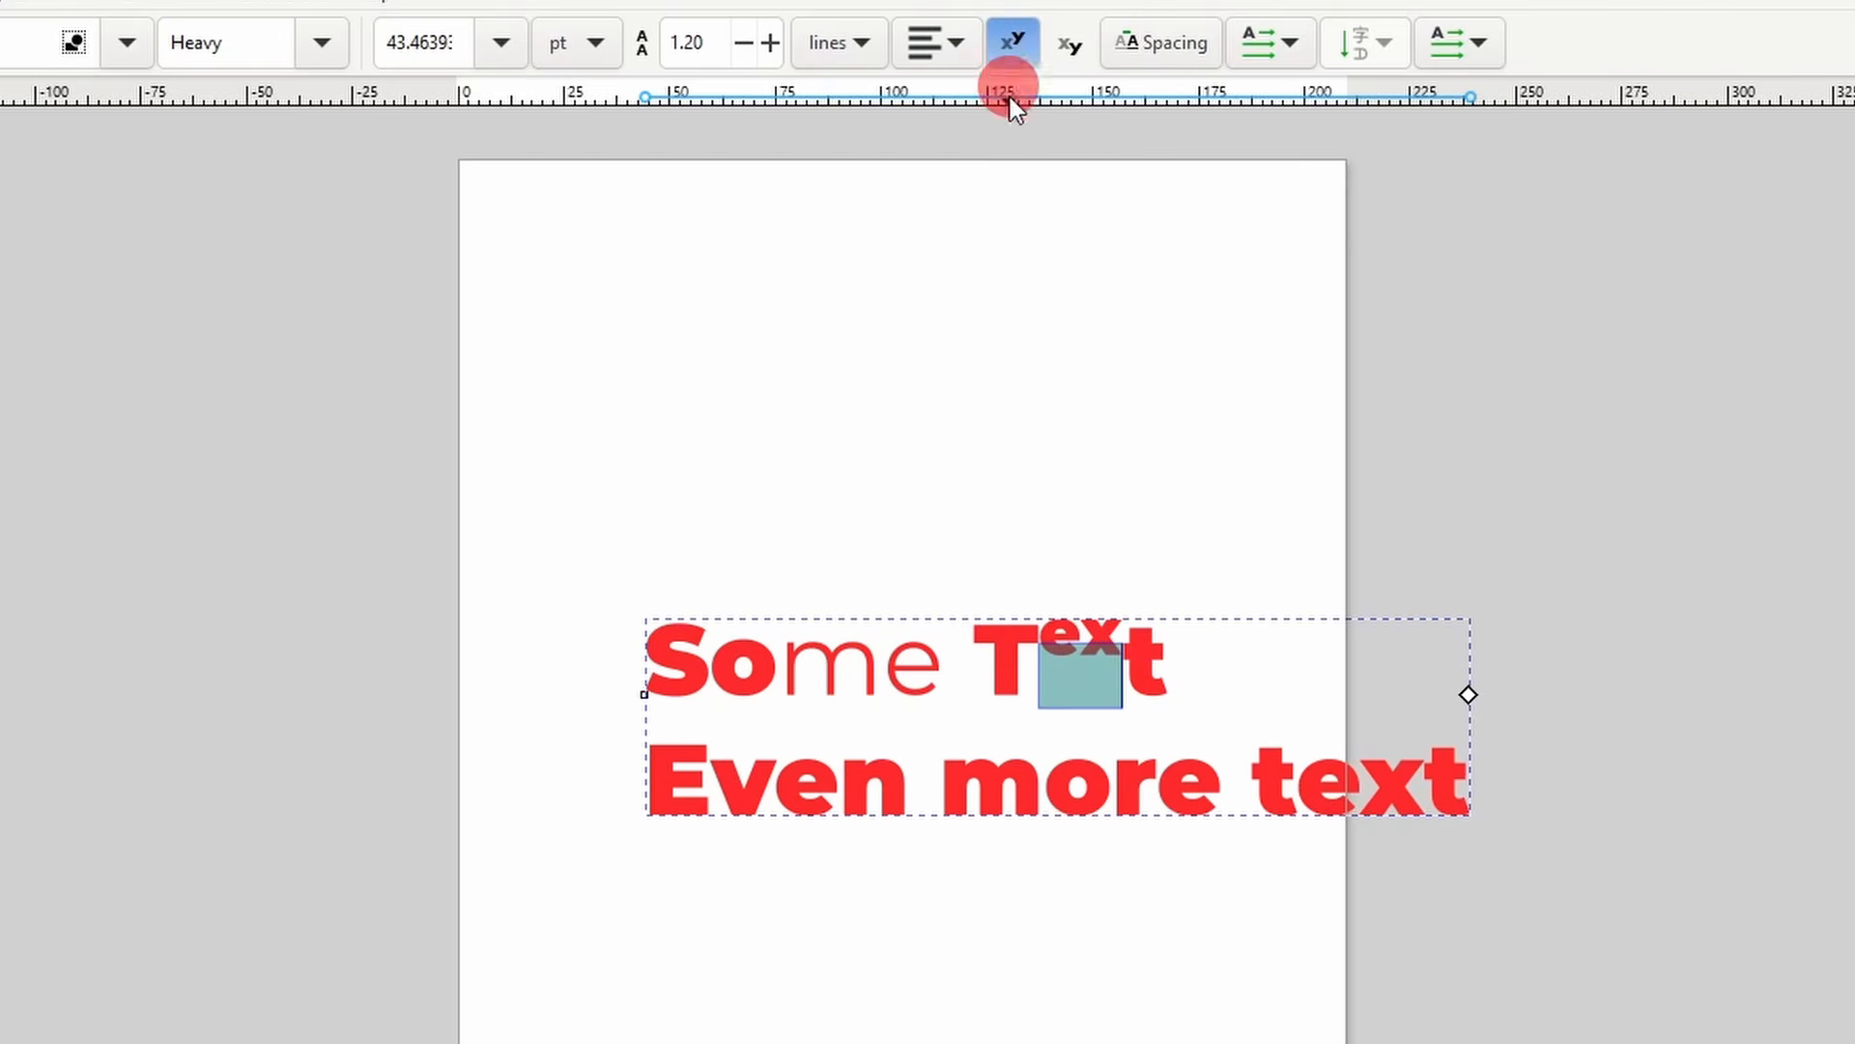
pyautogui.click(1066, 44)
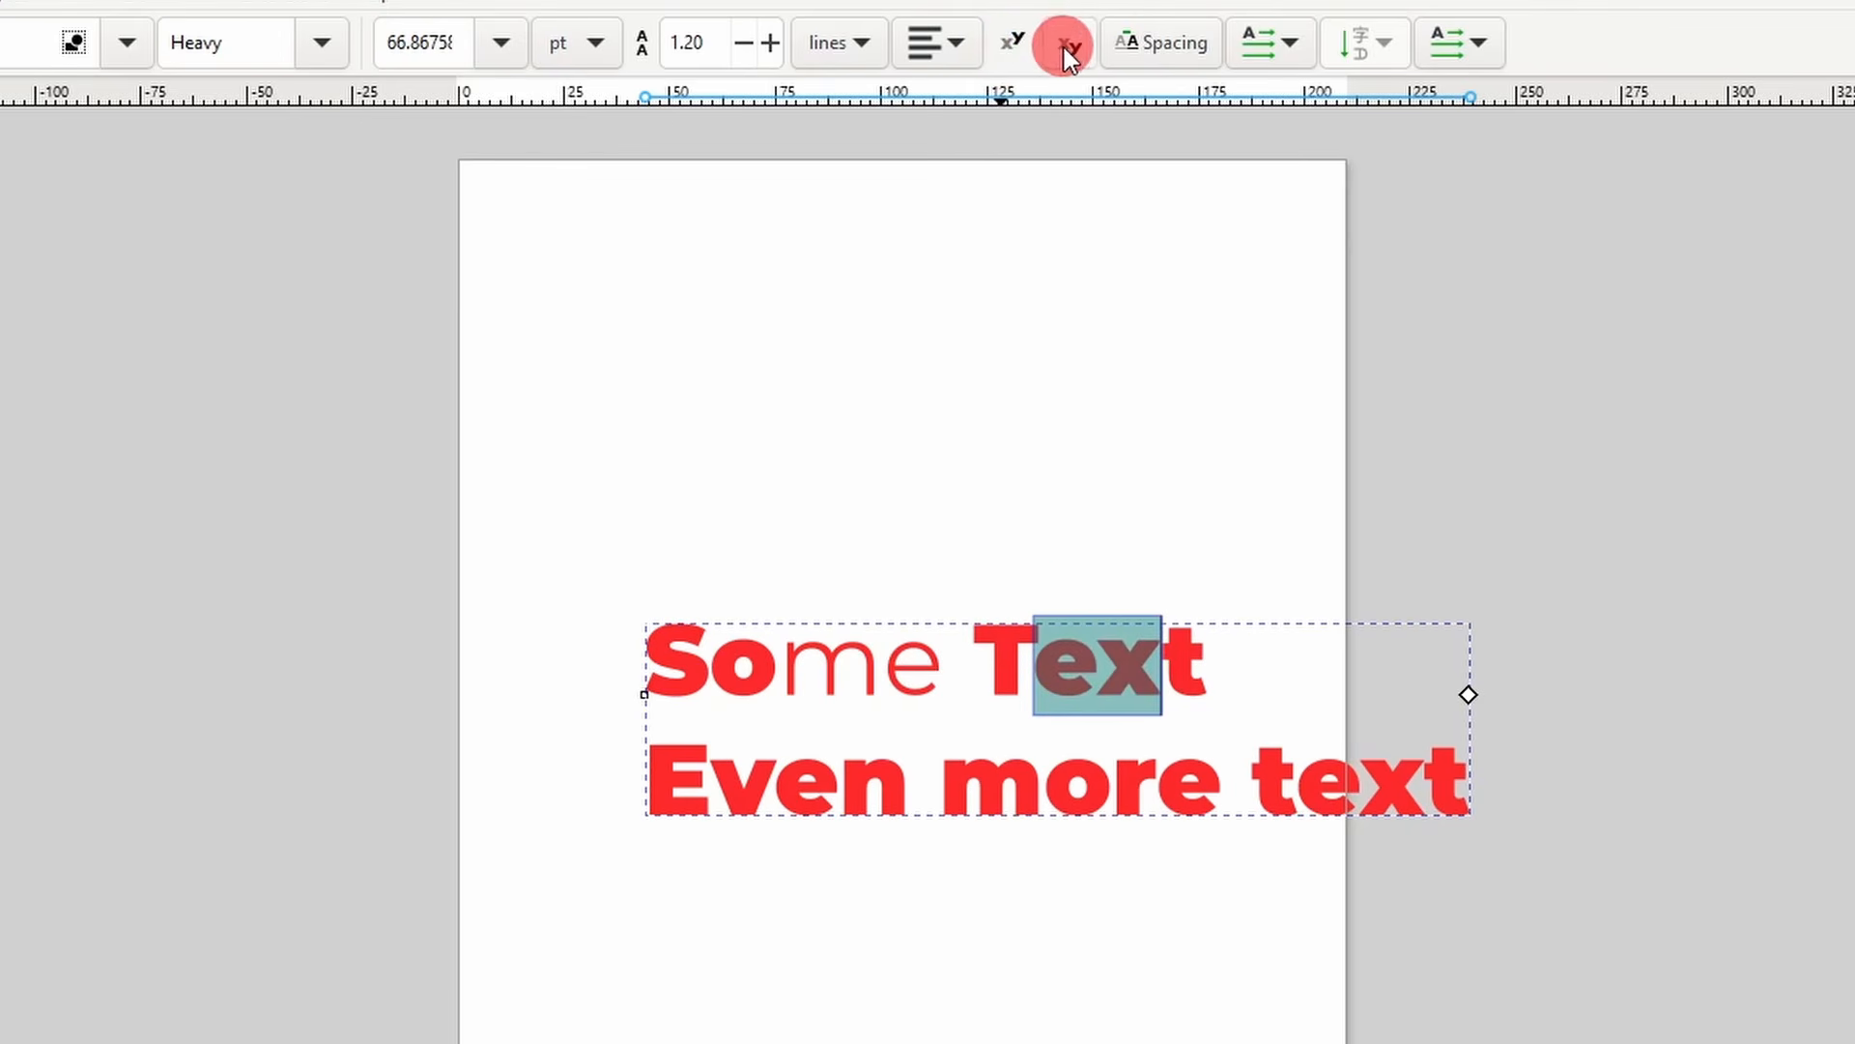
pyautogui.click(1070, 44)
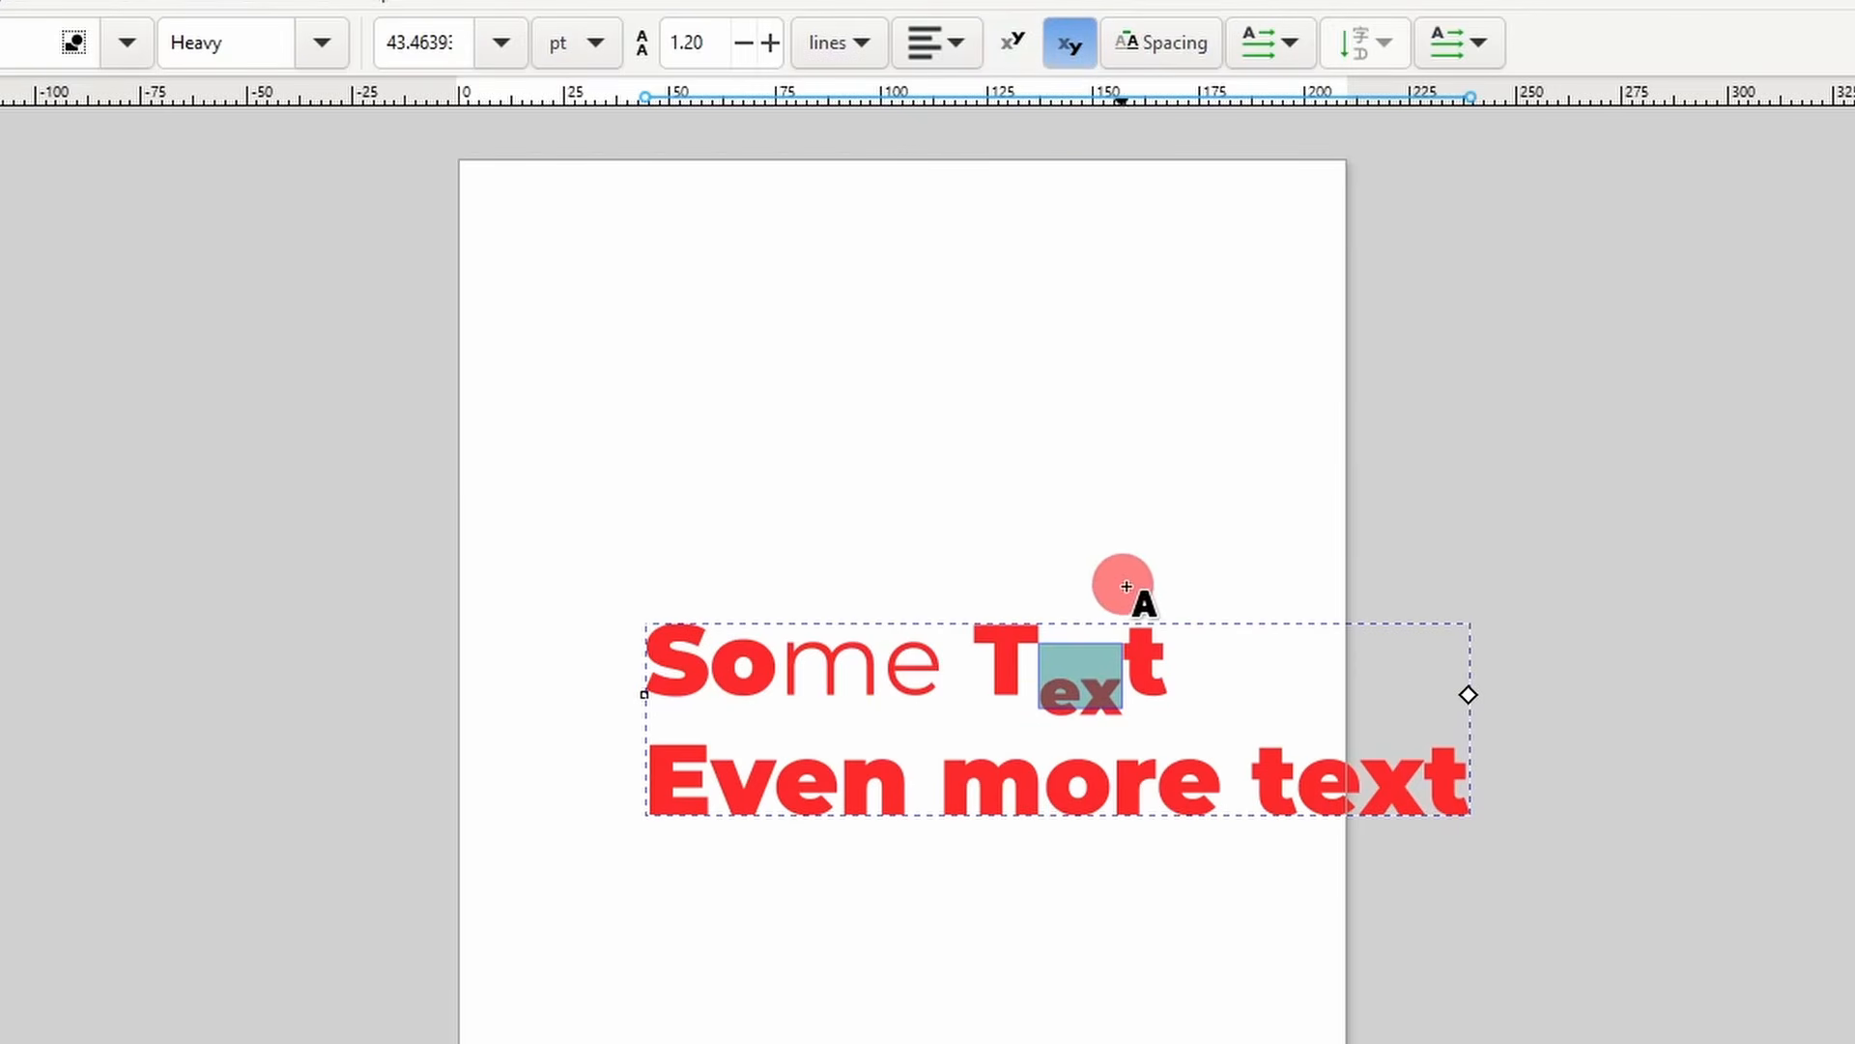
pyautogui.click(1064, 45)
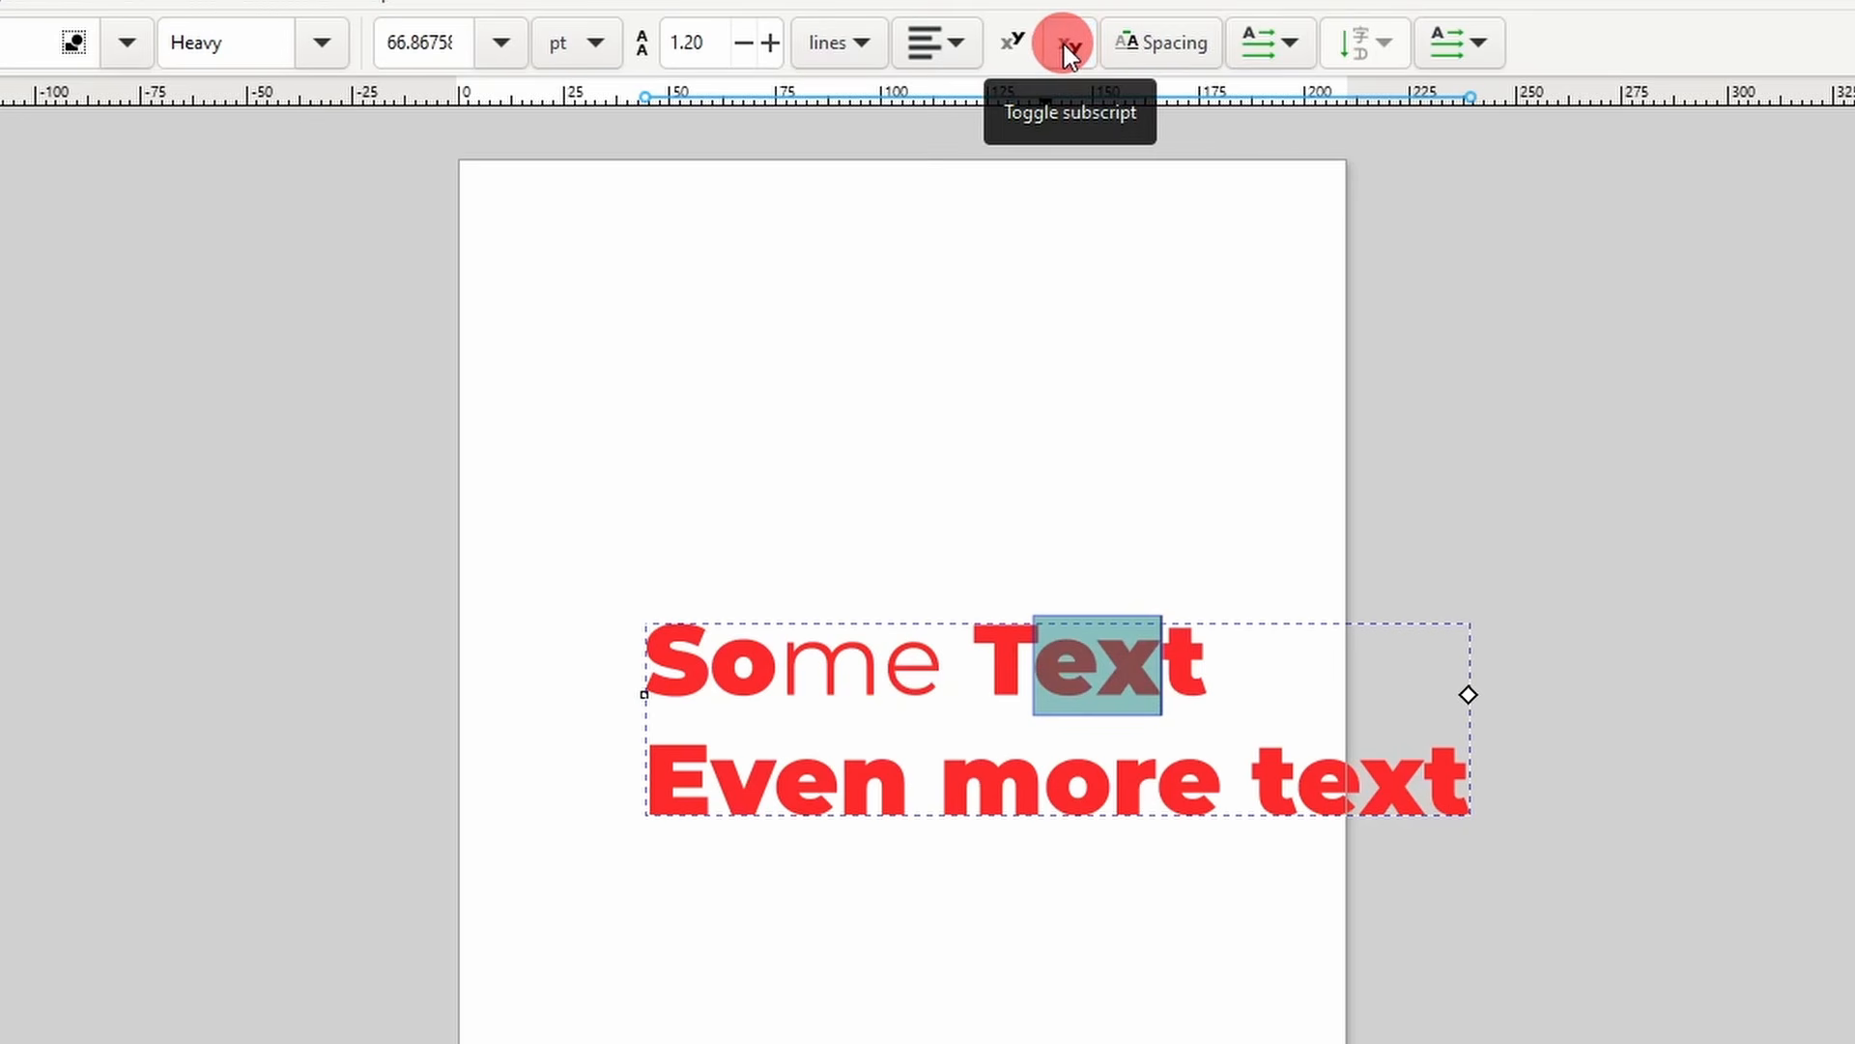
# - Try letter spacing values of 10 and 20 on the letters "ex" in "Text"
pyautogui.click(1185, 50)
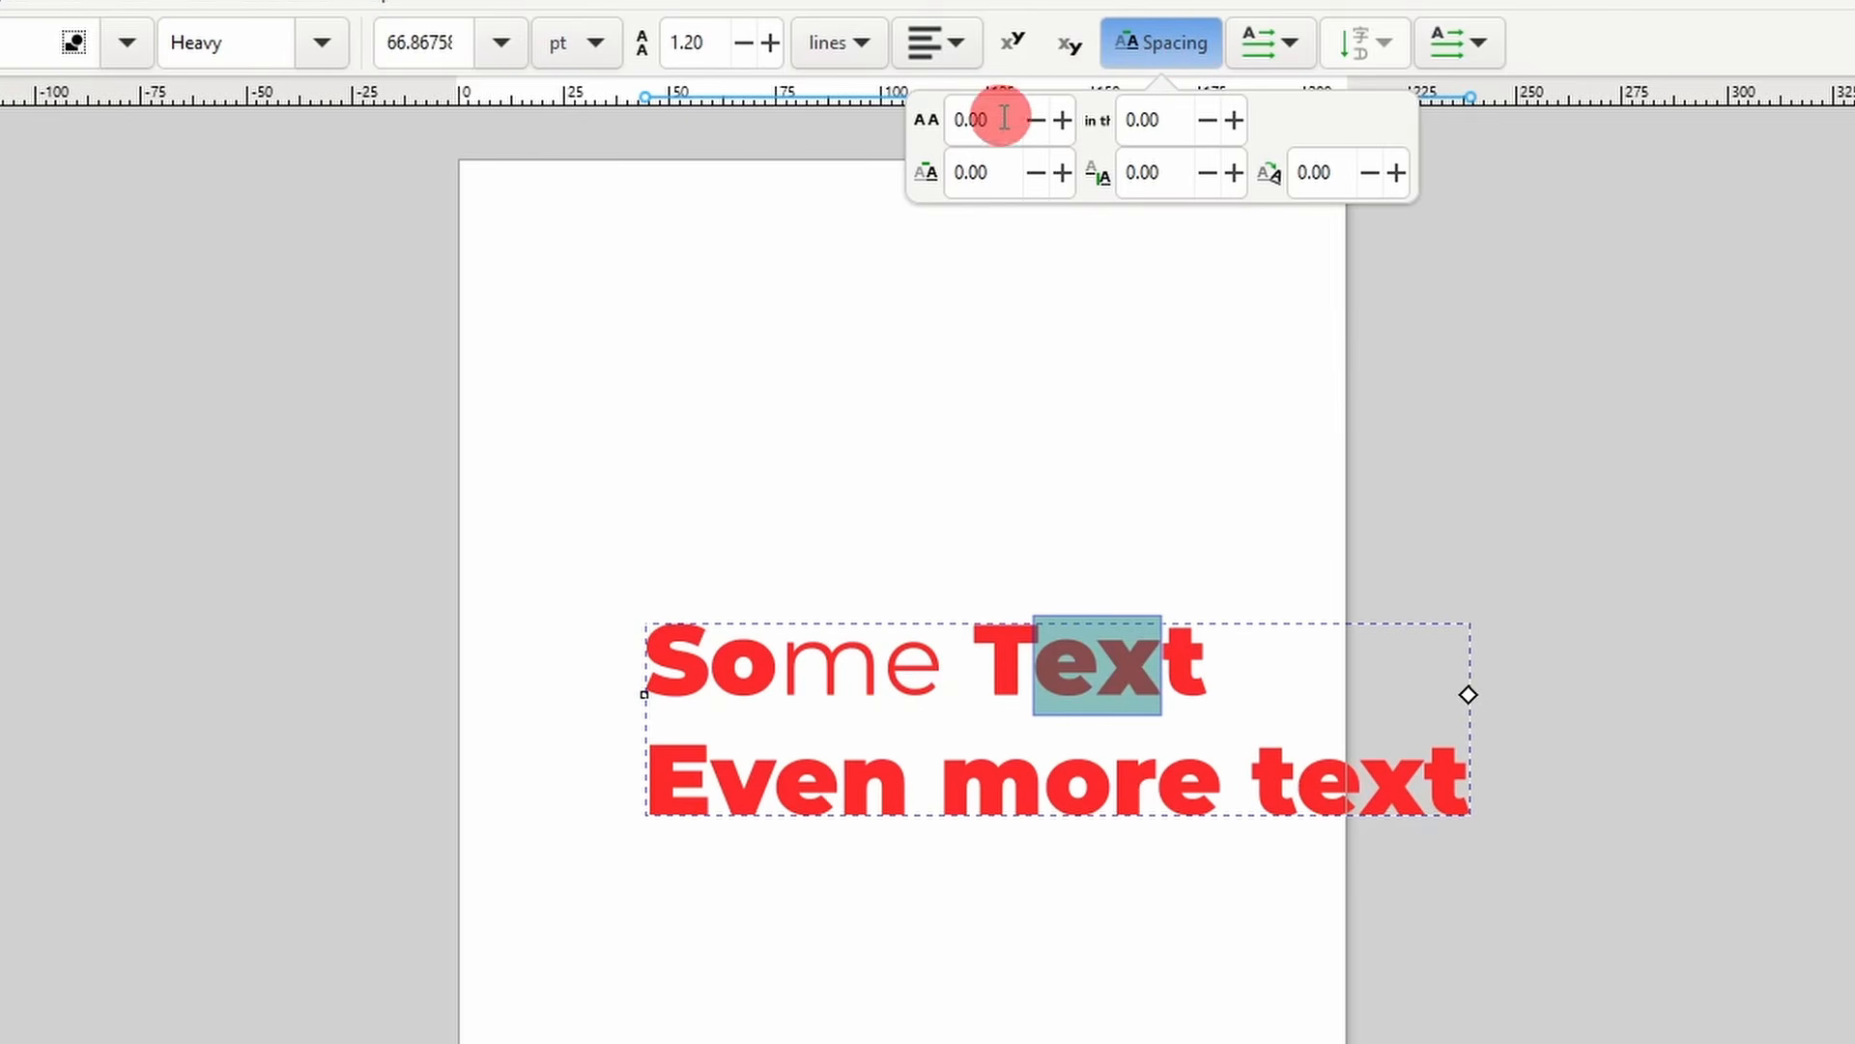
pyautogui.scroll(1, 1007, 119)
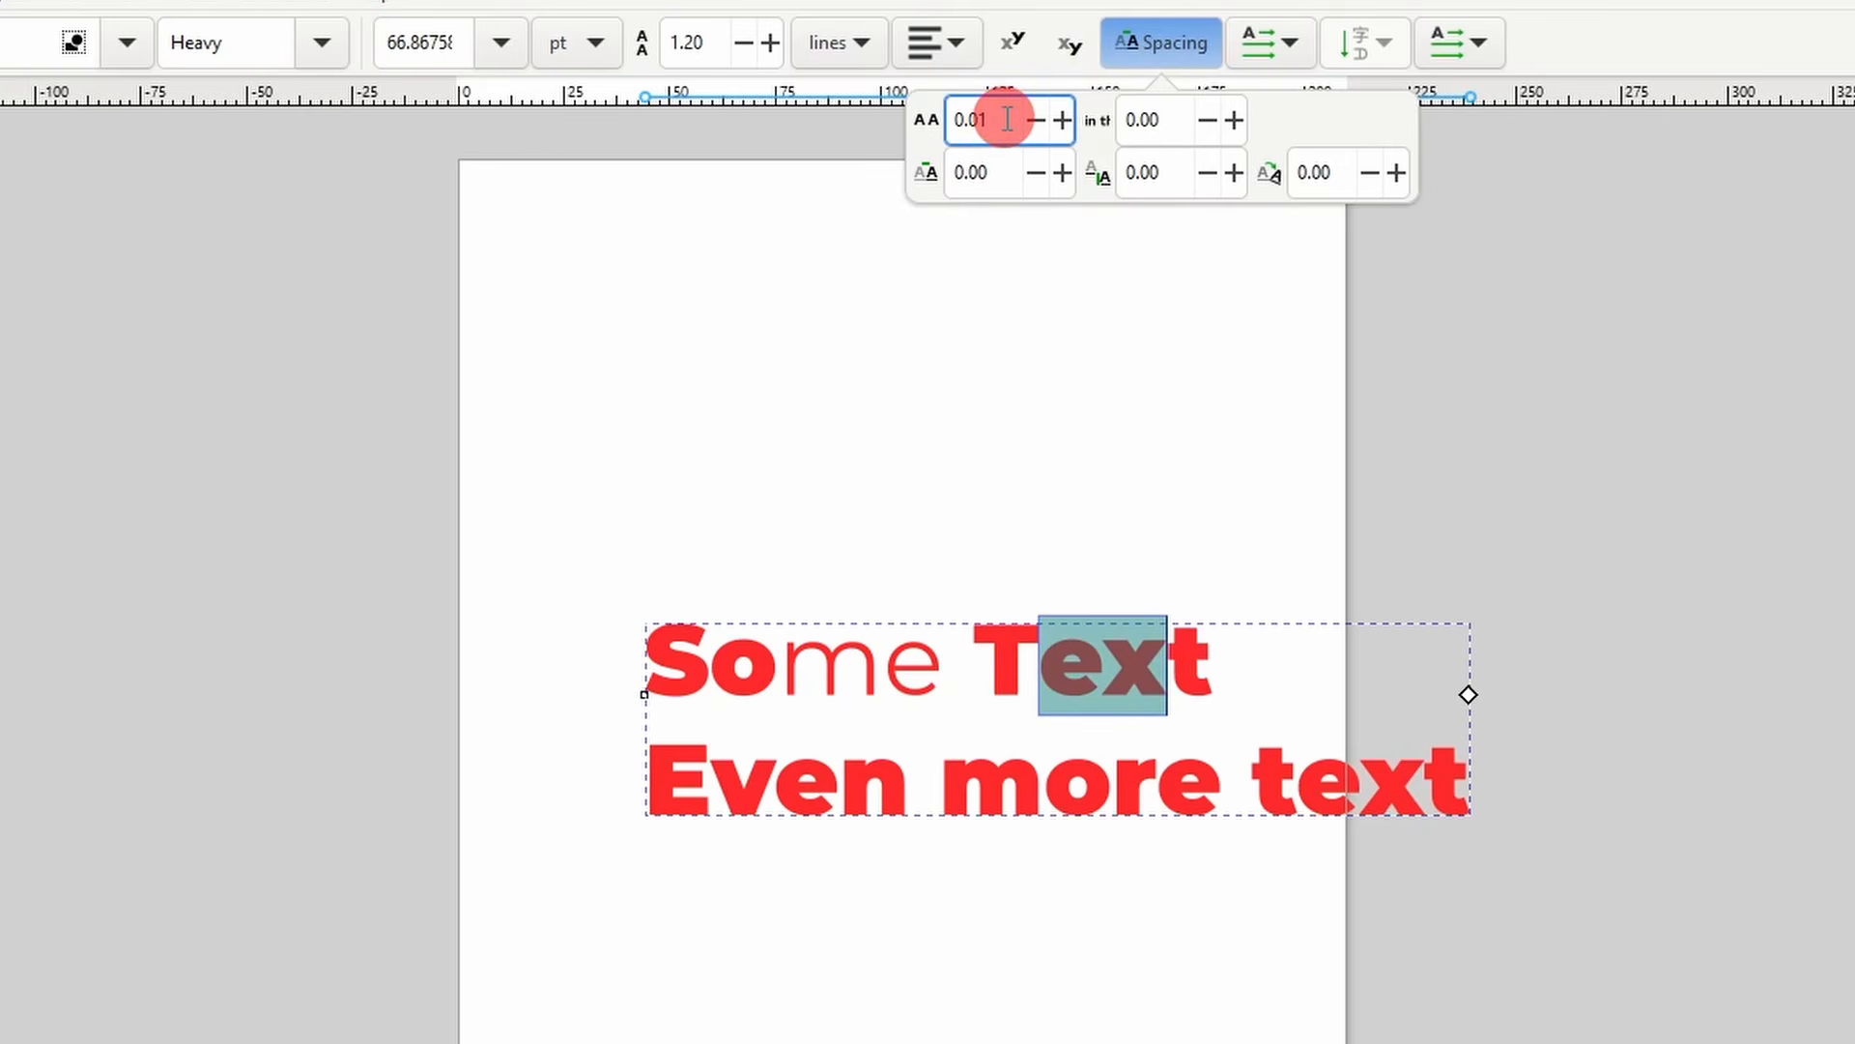
pyautogui.doubleClick(1007, 119)
pyautogui.write('10')
pyautogui.press('Return')
pyautogui.tripleClick(1026, 120)
pyautogui.tripleClick(1023, 118)
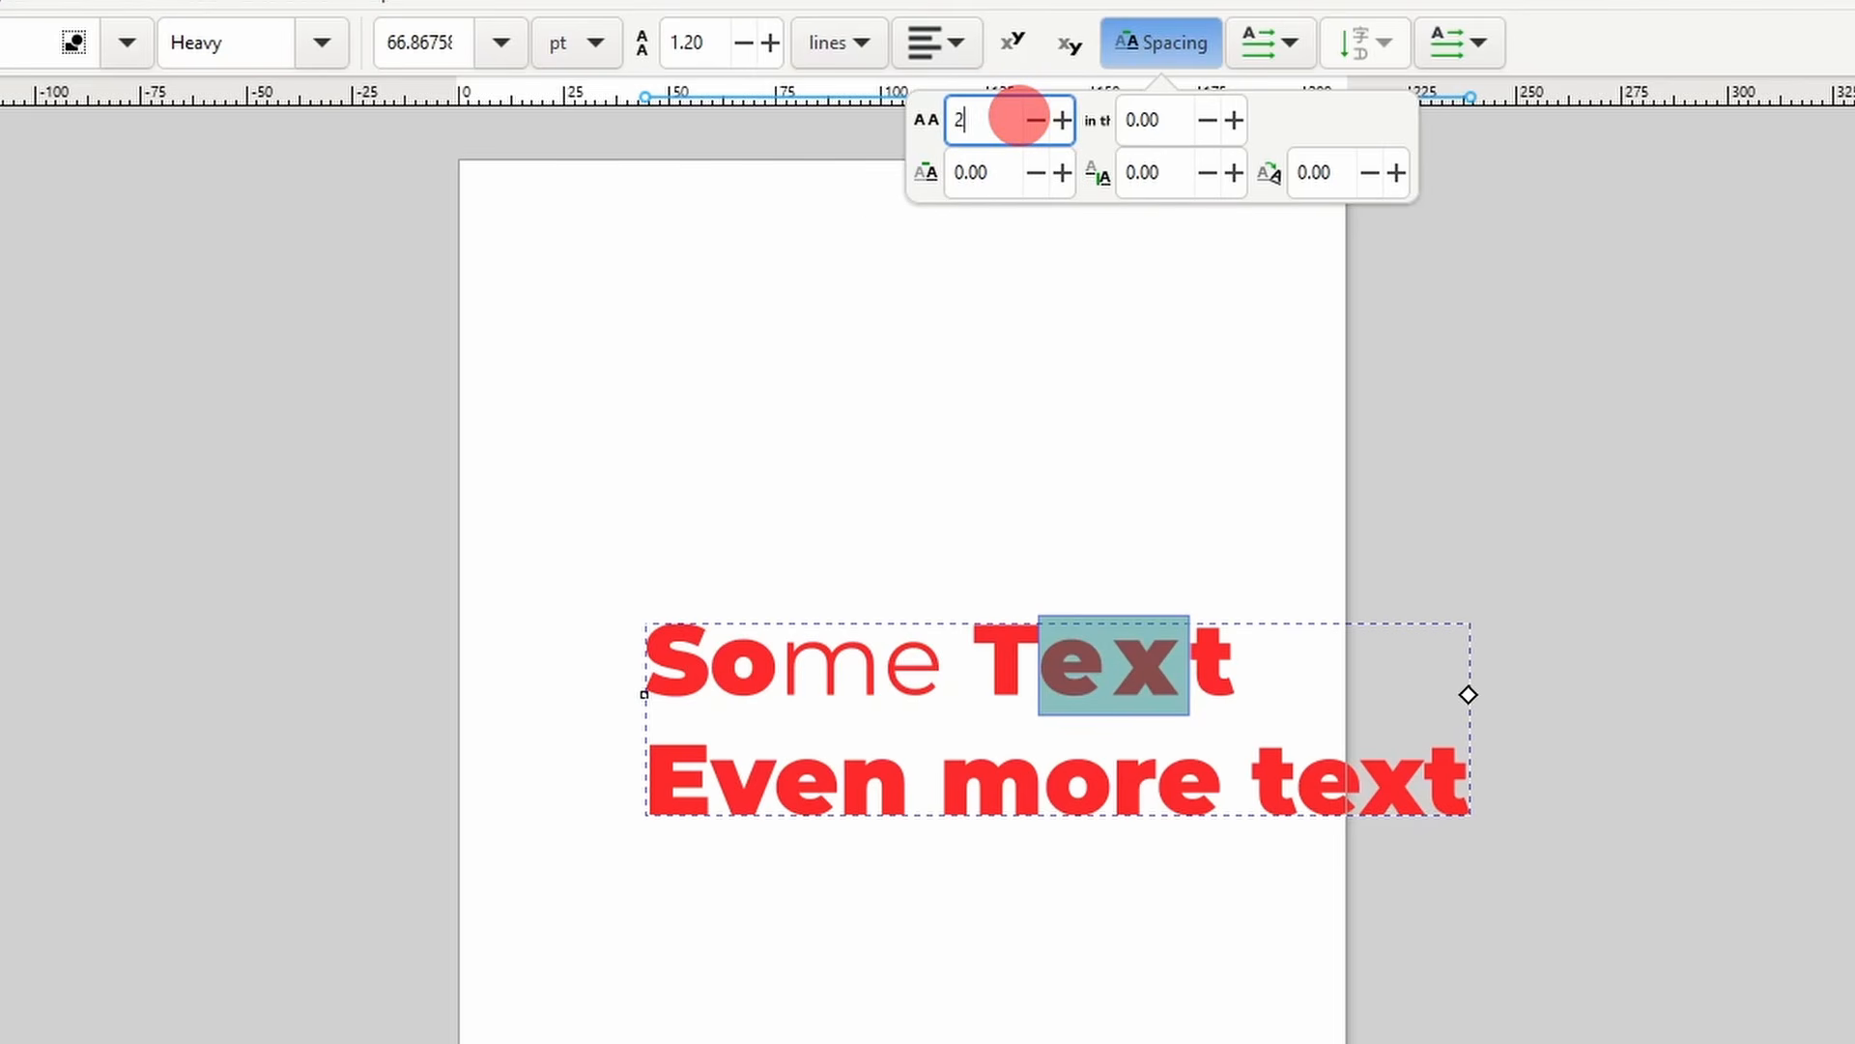
pyautogui.press('Return')
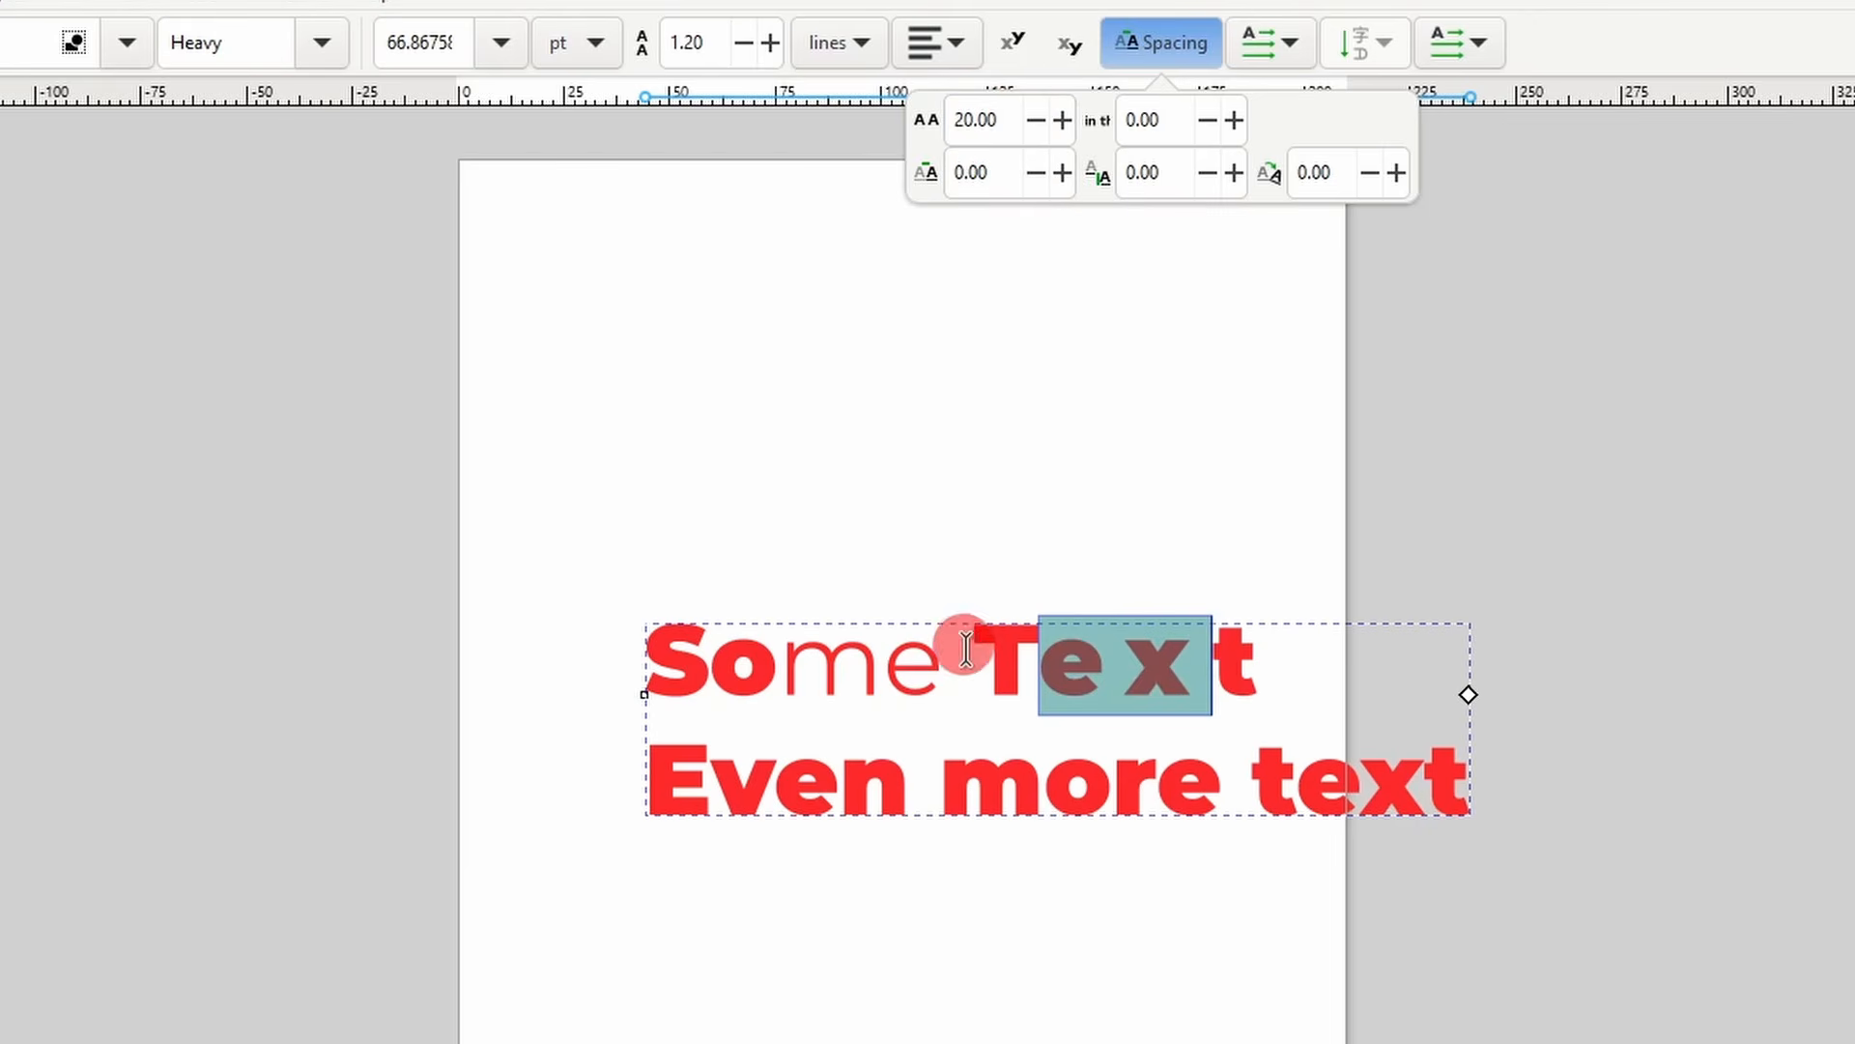
# - Try a letter spacing of 15 on the whole text object and reset it to 0
pyautogui.click(993, 663)
pyautogui.tripleClick(998, 118)
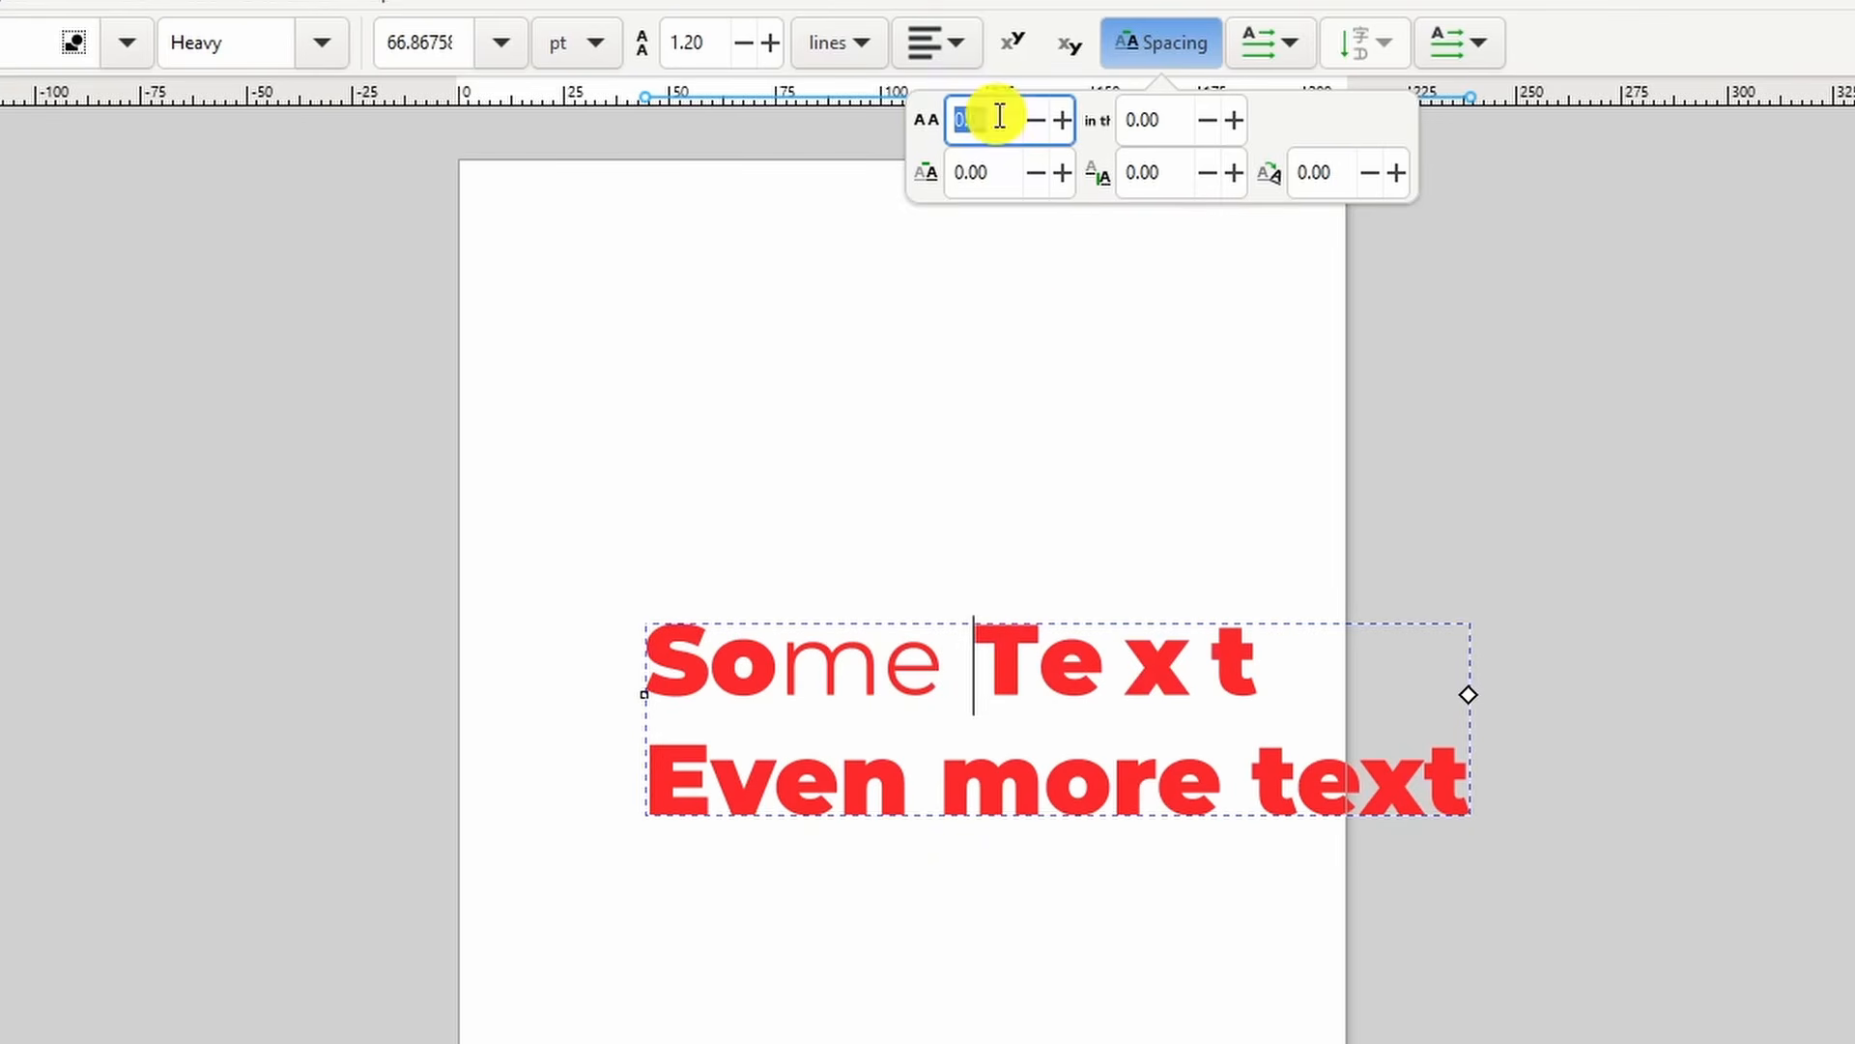
pyautogui.write('15')
pyautogui.press('Return')
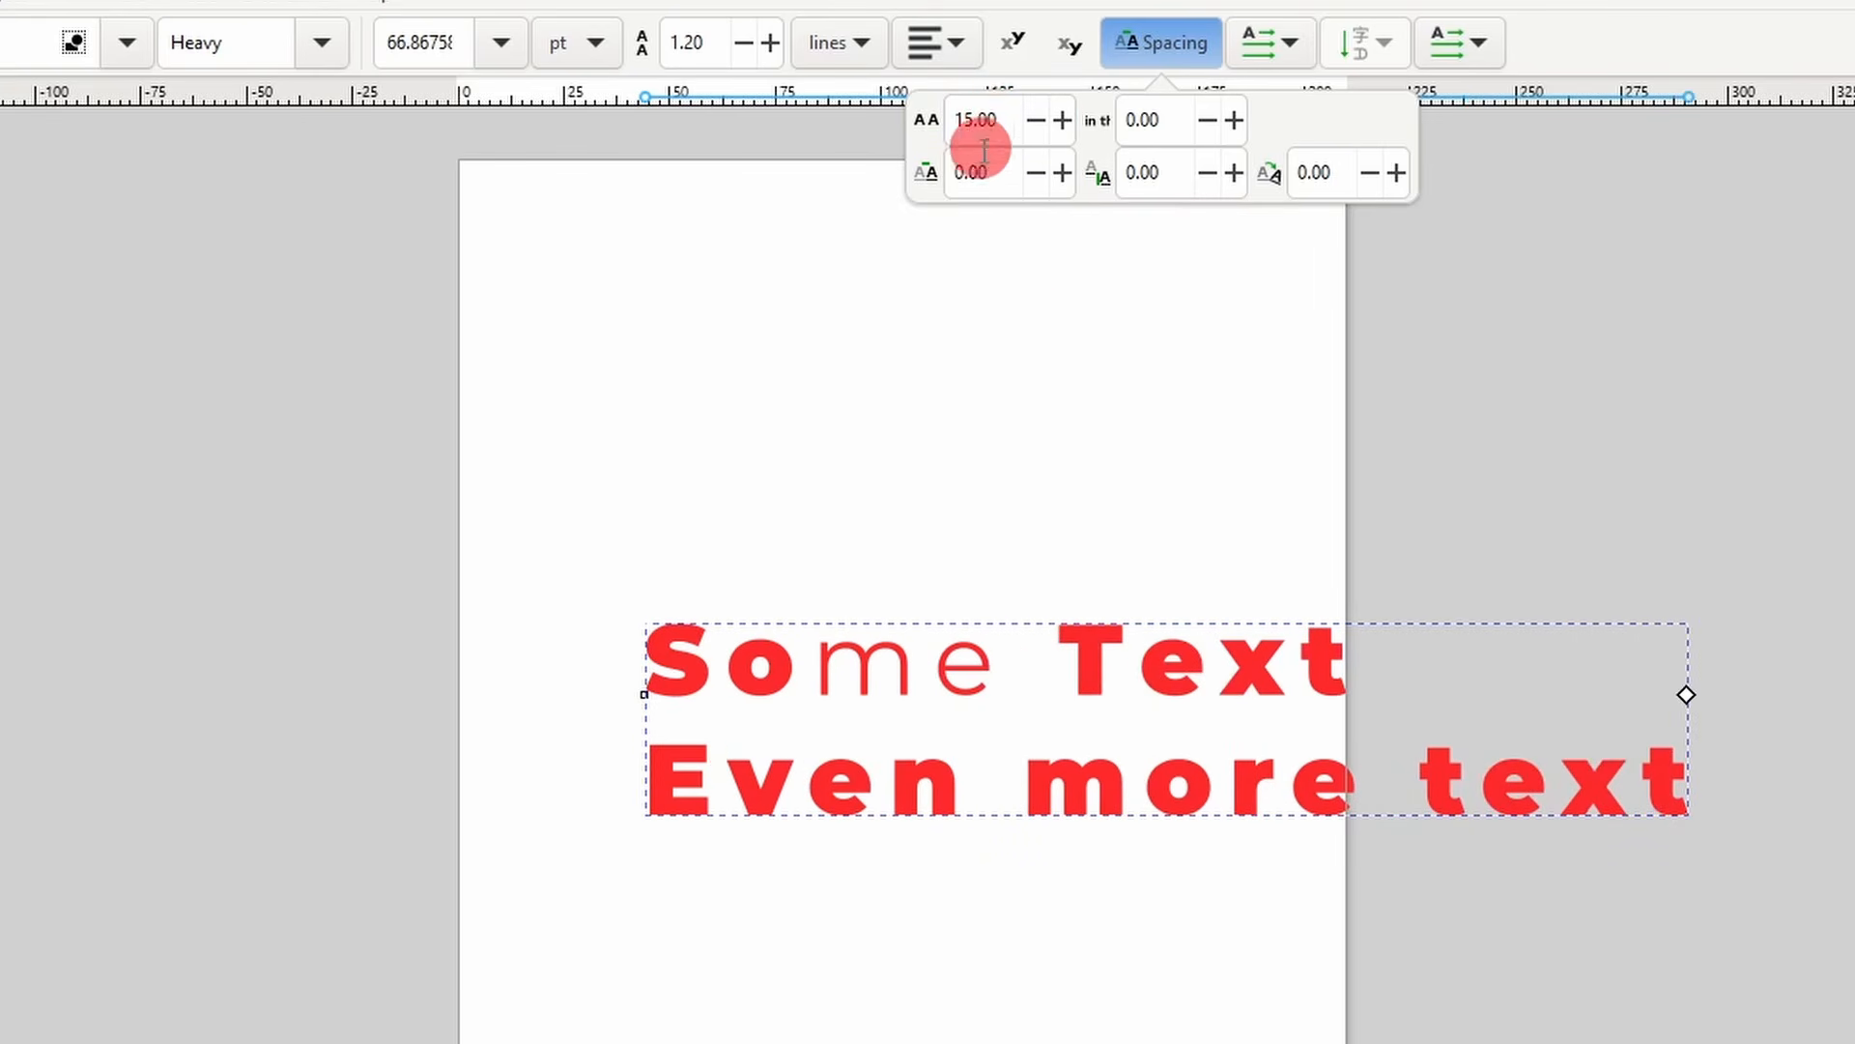
pyautogui.tripleClick(1011, 118)
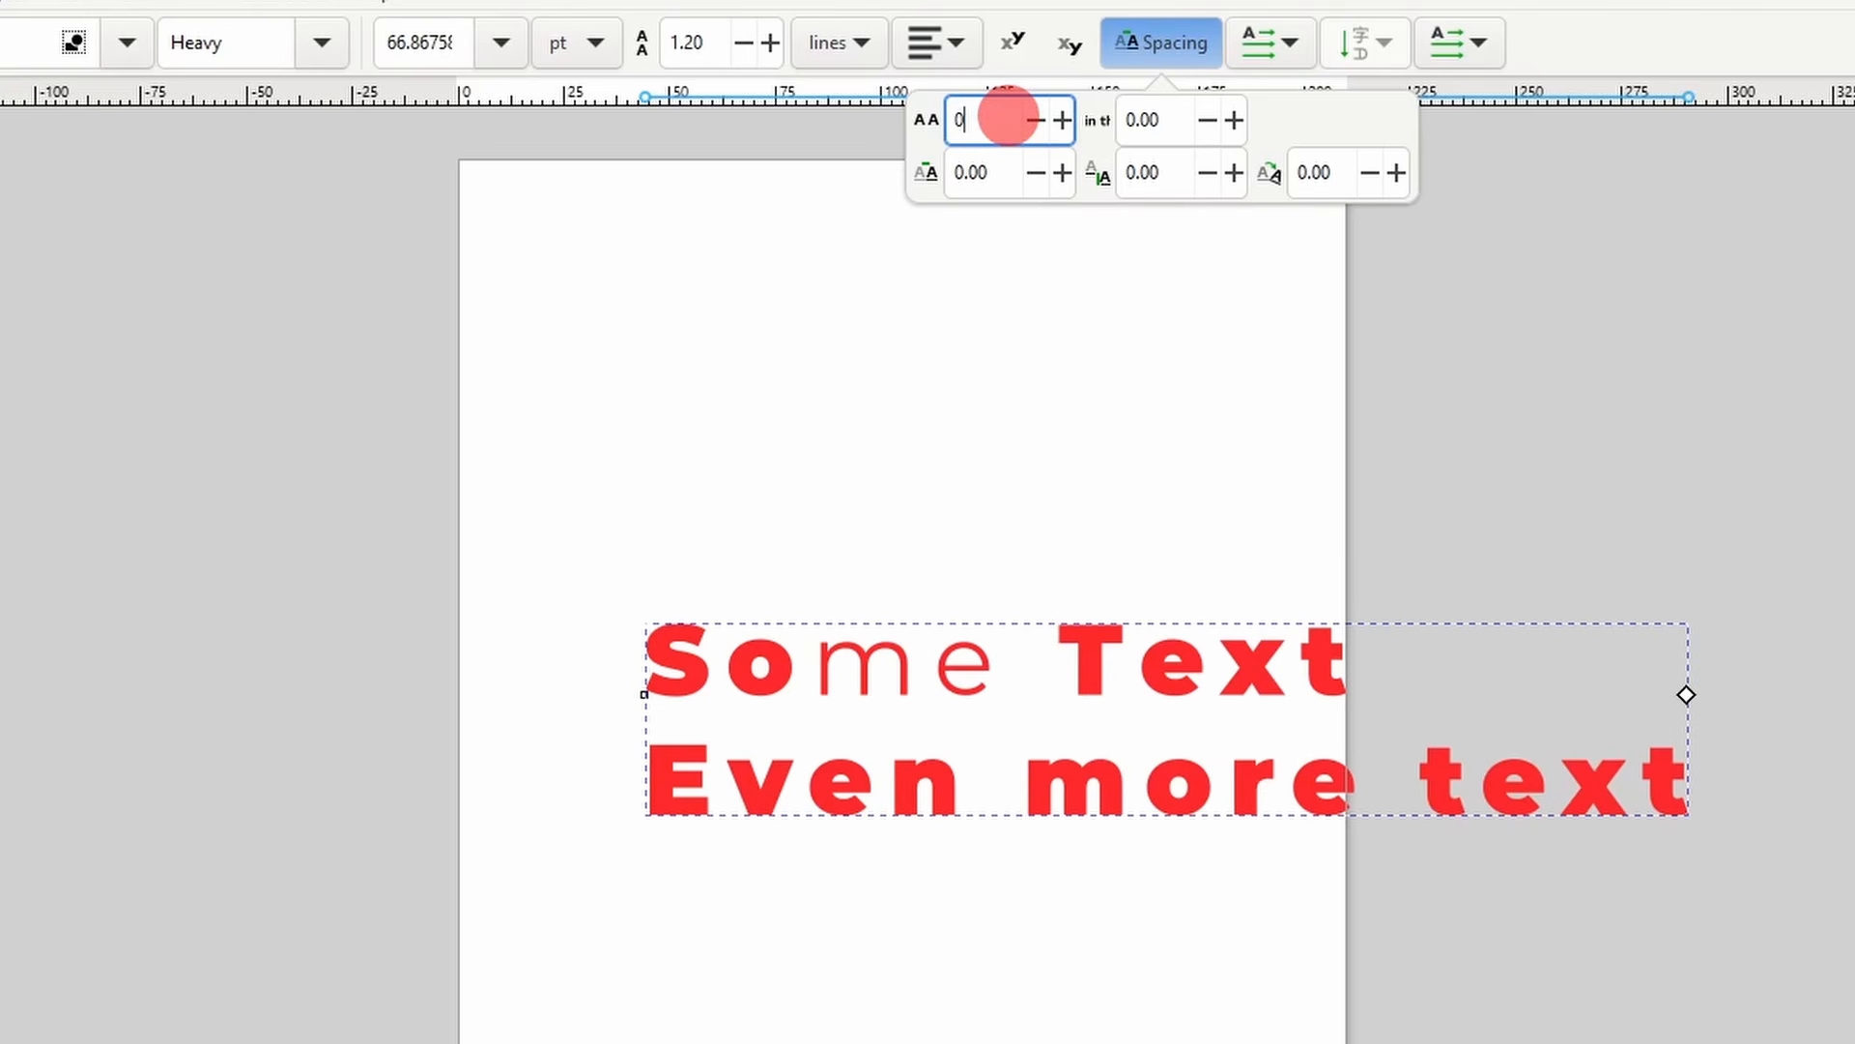
pyautogui.write('0')
pyautogui.press('Return')
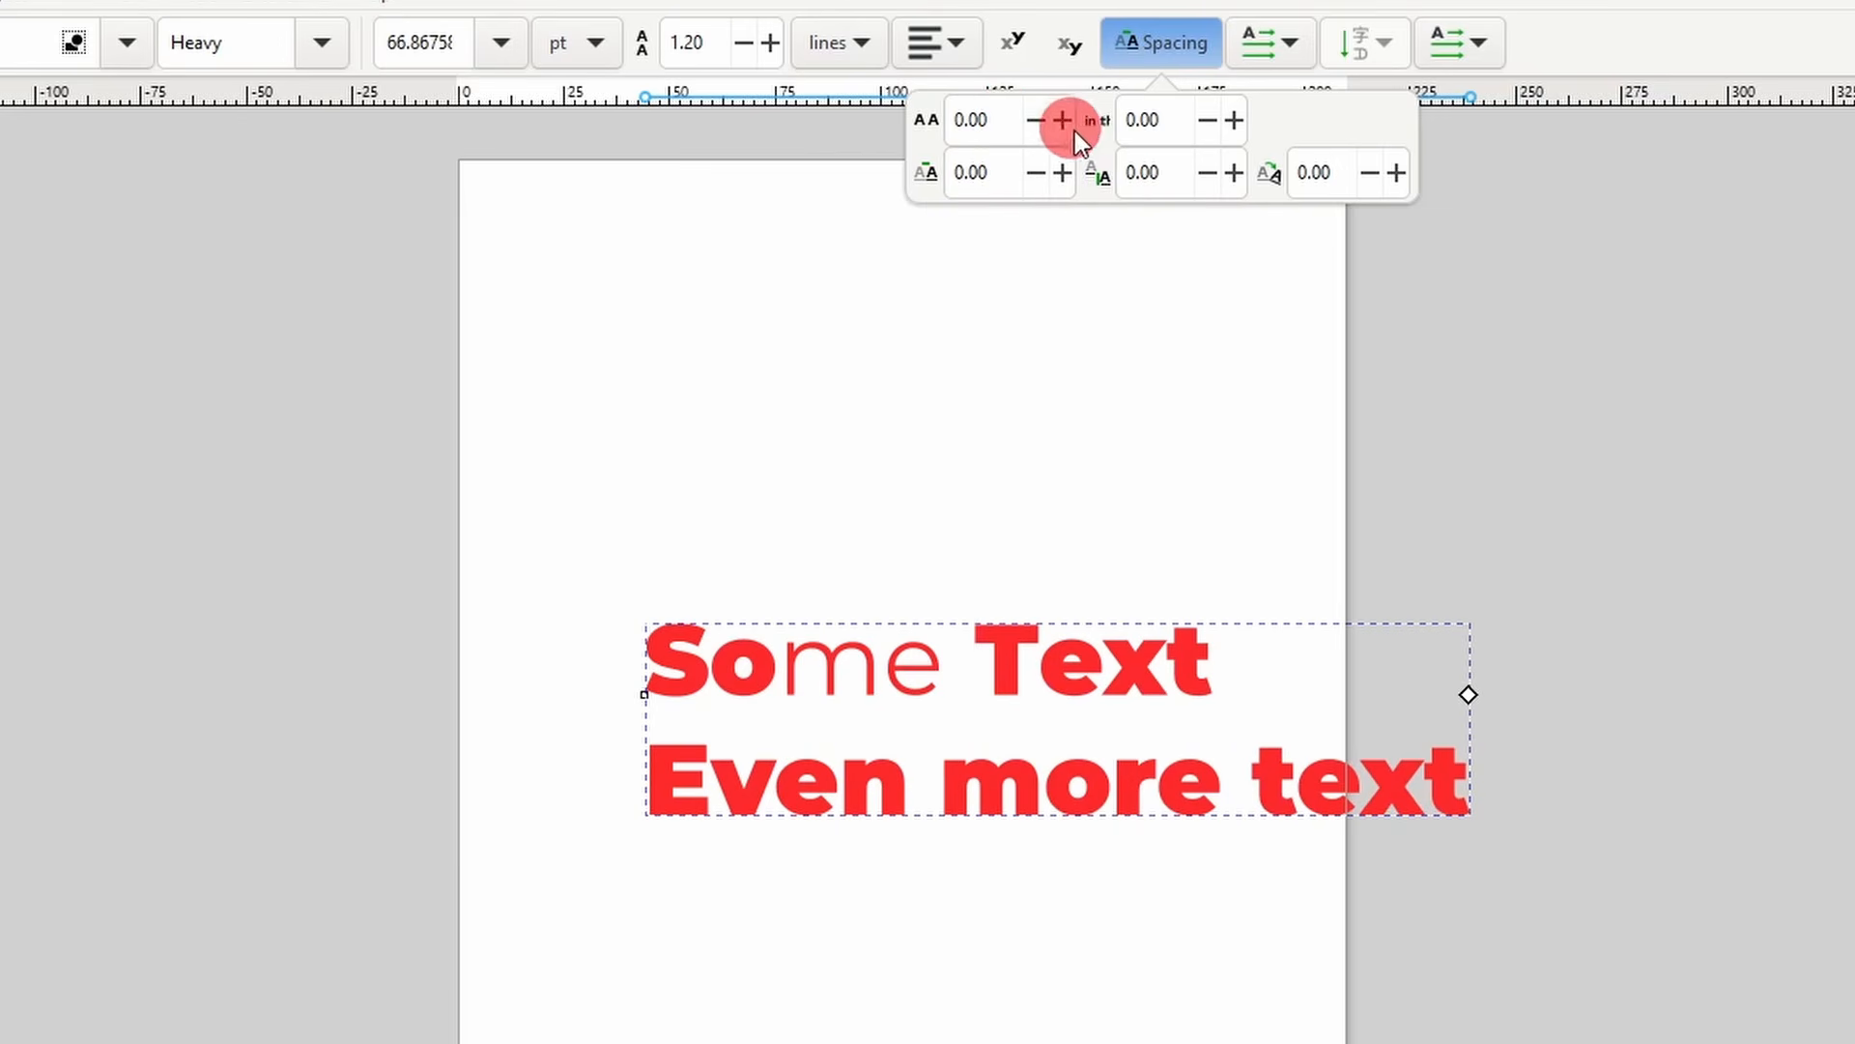
# - Try a word spacing of 10 on the text object and reset it to 0
pyautogui.tripleClick(1179, 119)
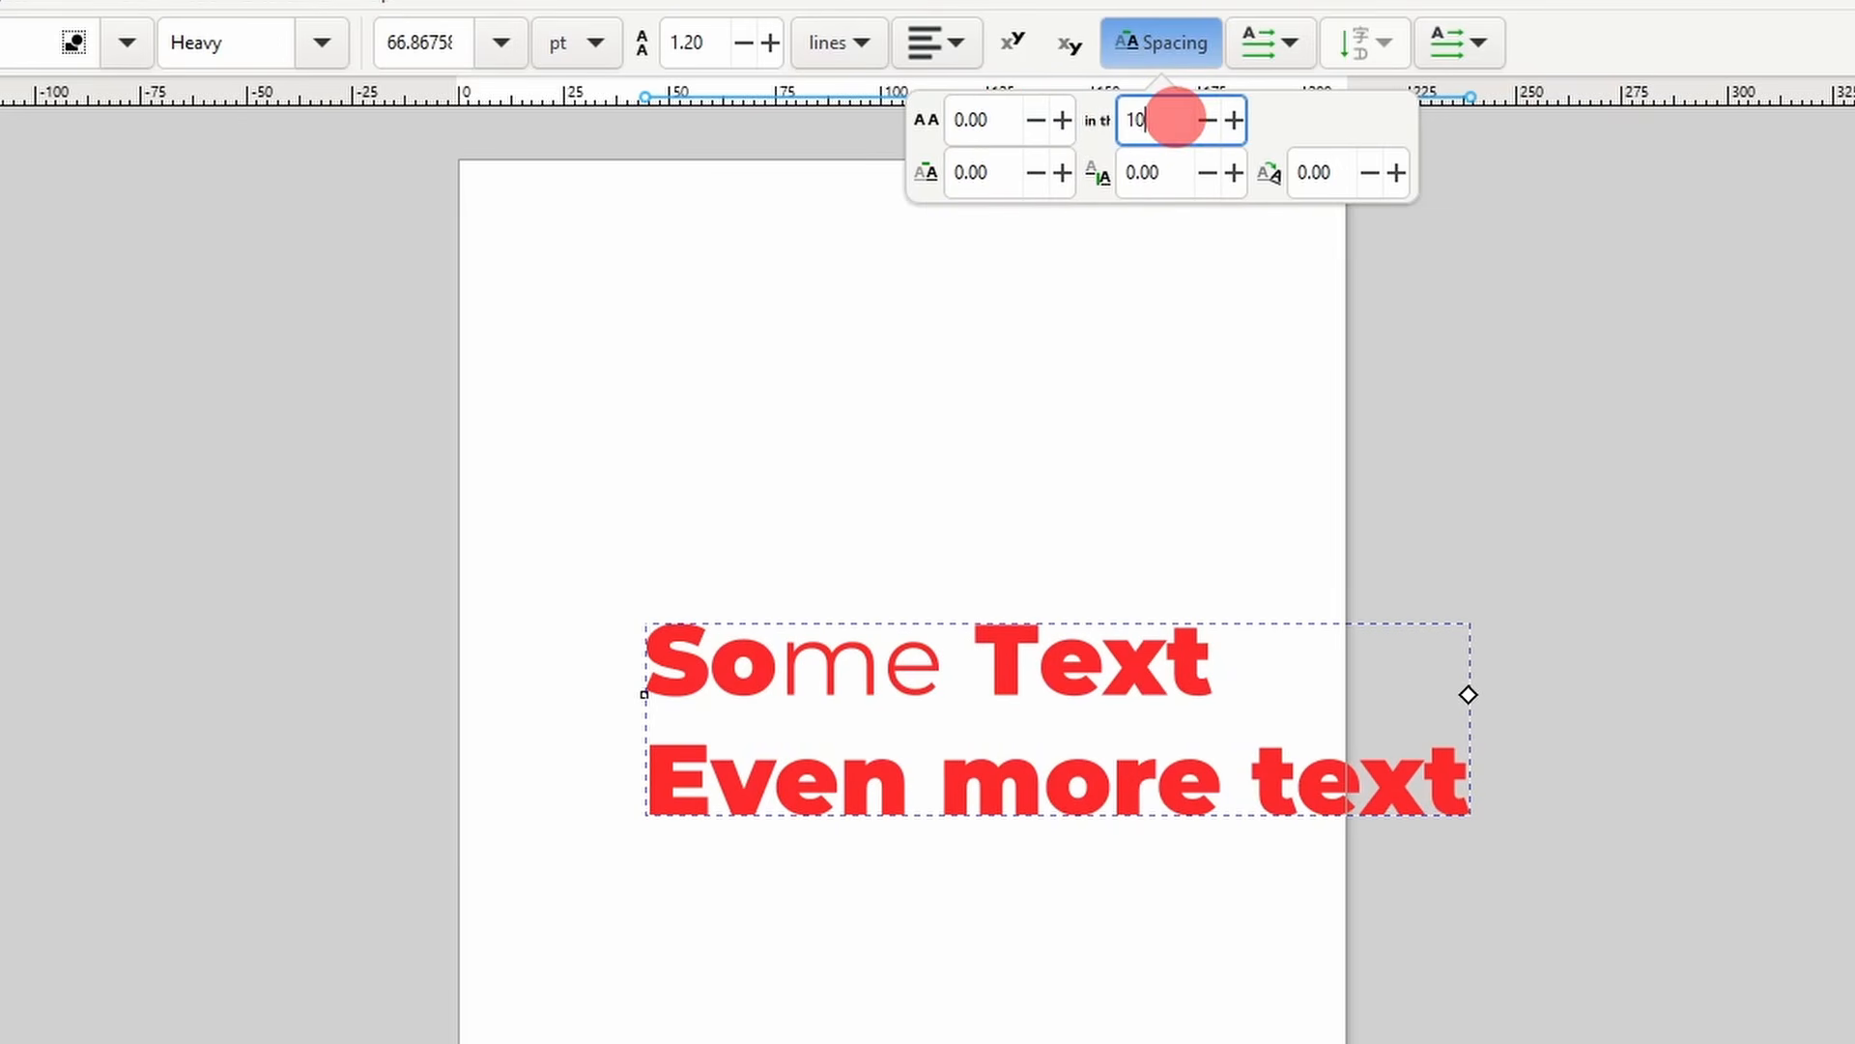
pyautogui.press('Return')
pyautogui.tripleClick(1179, 119)
pyautogui.tripleClick(1179, 119)
pyautogui.press('Return')
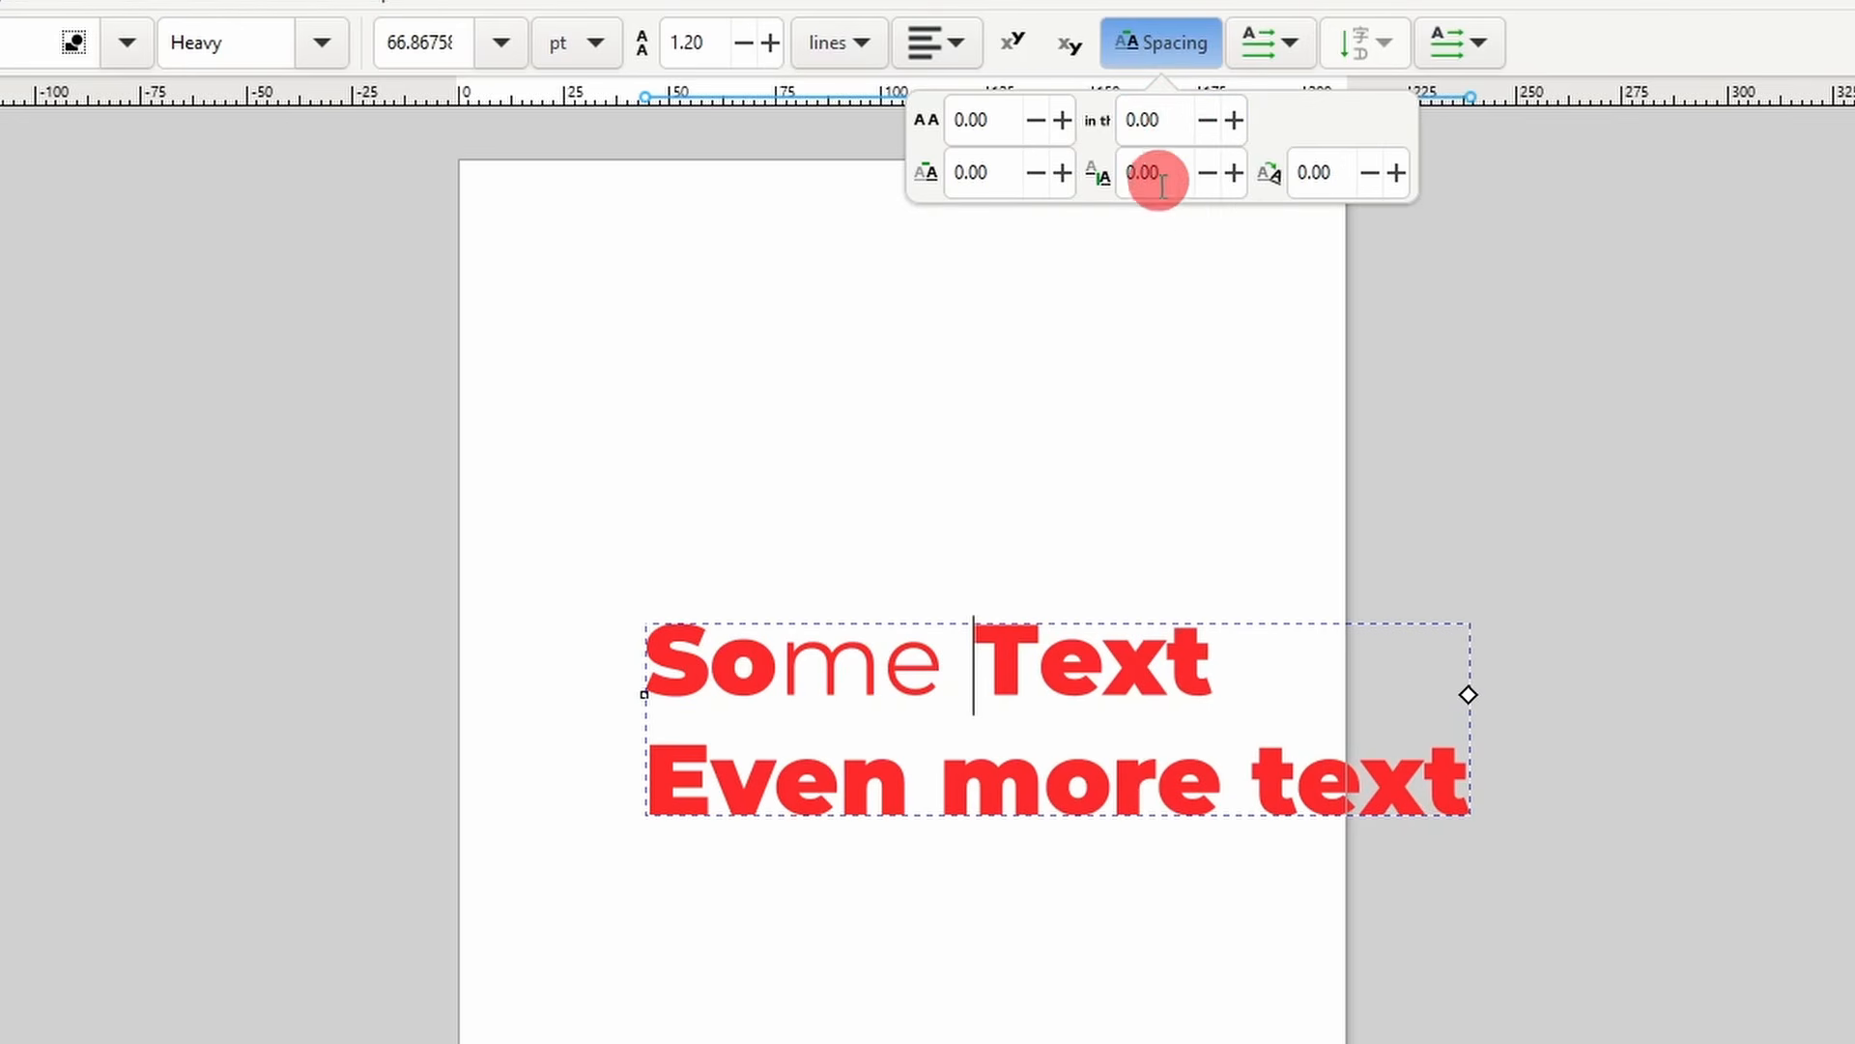
# - Try a word spacing of 20 between "Even" and "more" only, and reset it to 0
pyautogui.moveTo(896, 785); pyautogui.dragTo(996, 768)
pyautogui.click(1164, 120)
pyautogui.doubleClick(1165, 120)
pyautogui.write('20')
pyautogui.press('Return')
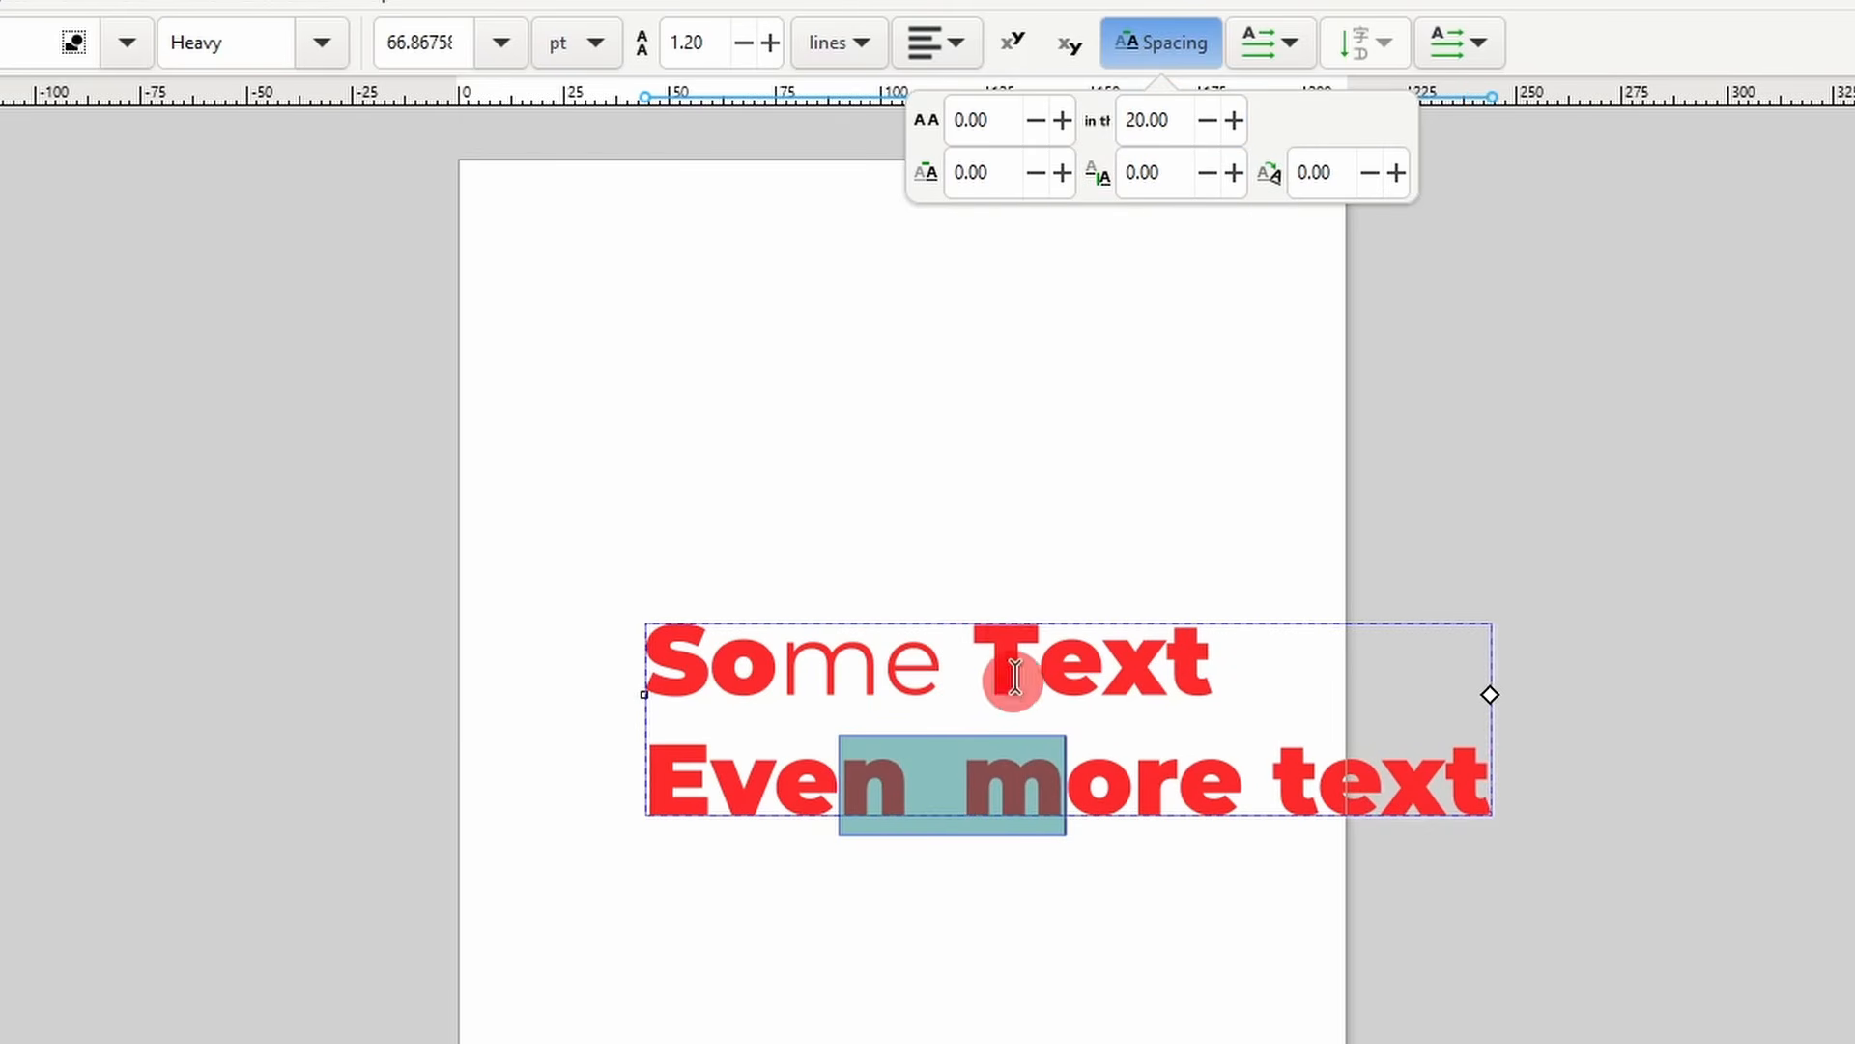
pyautogui.doubleClick(1183, 118)
pyautogui.write('0')
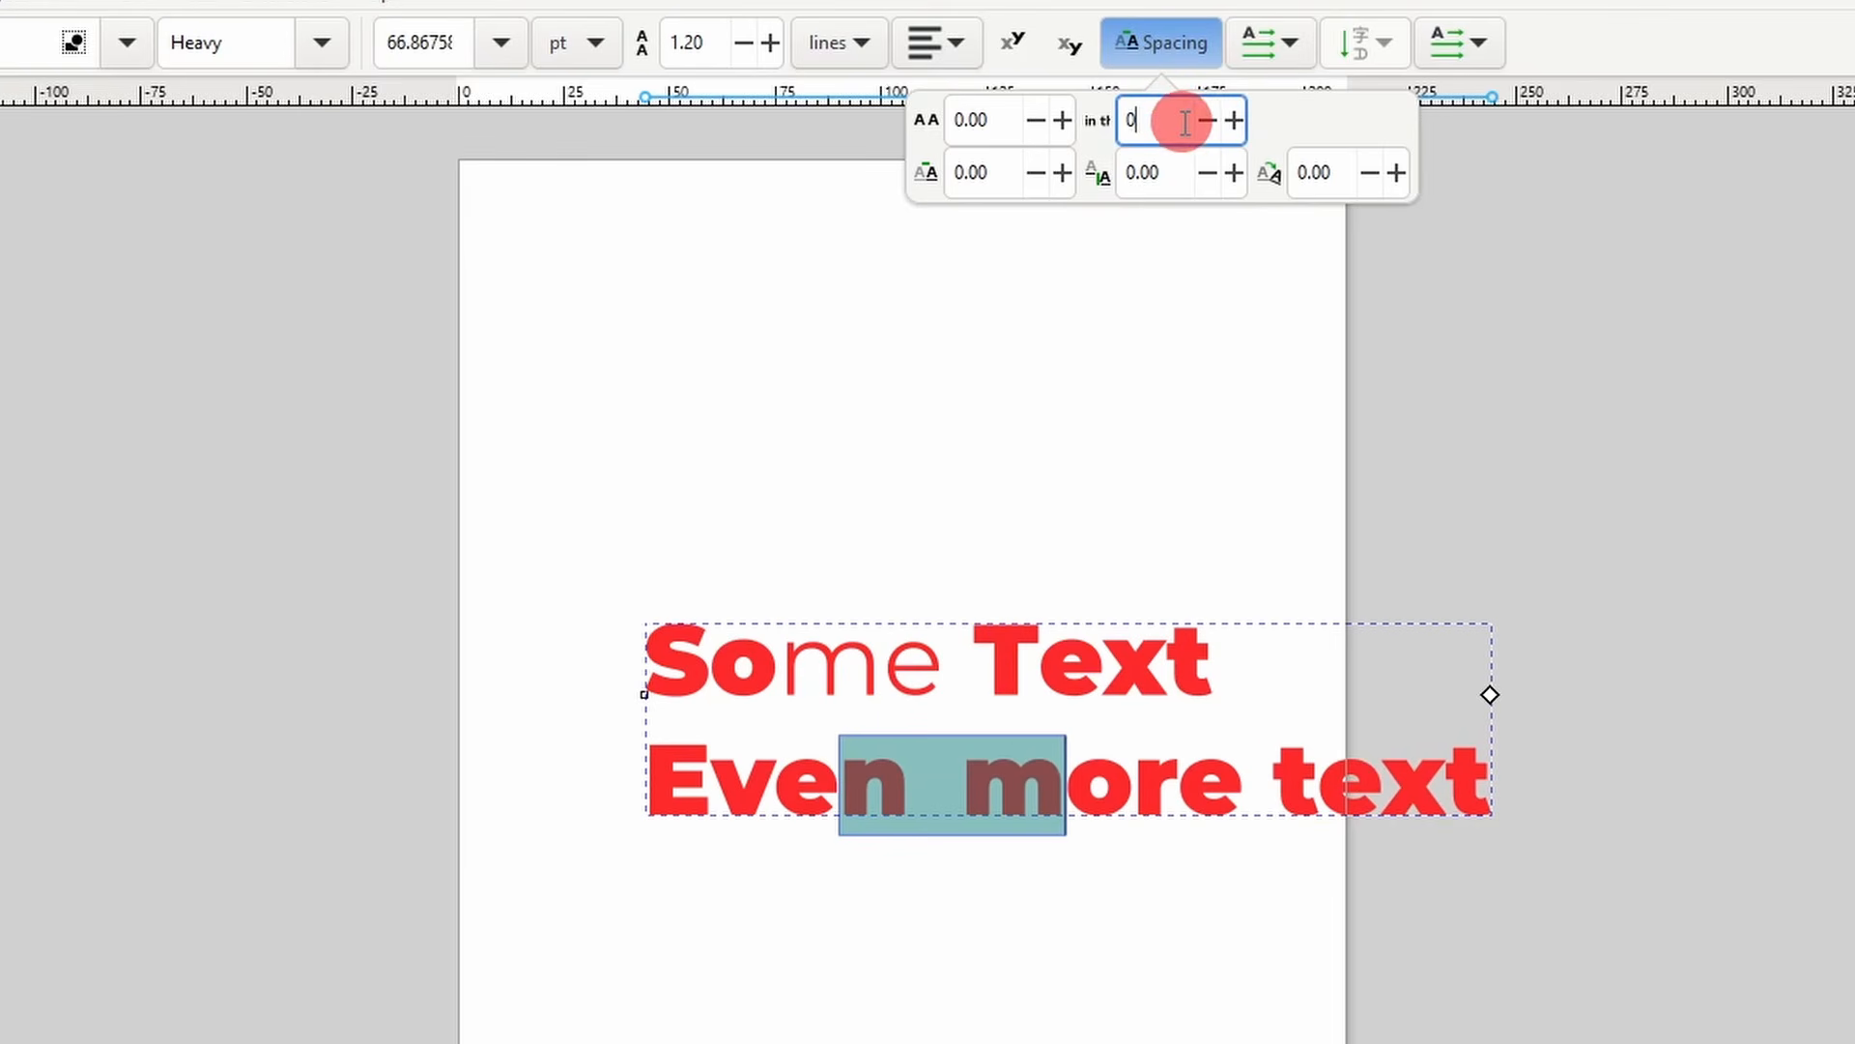
pyautogui.press('Return')
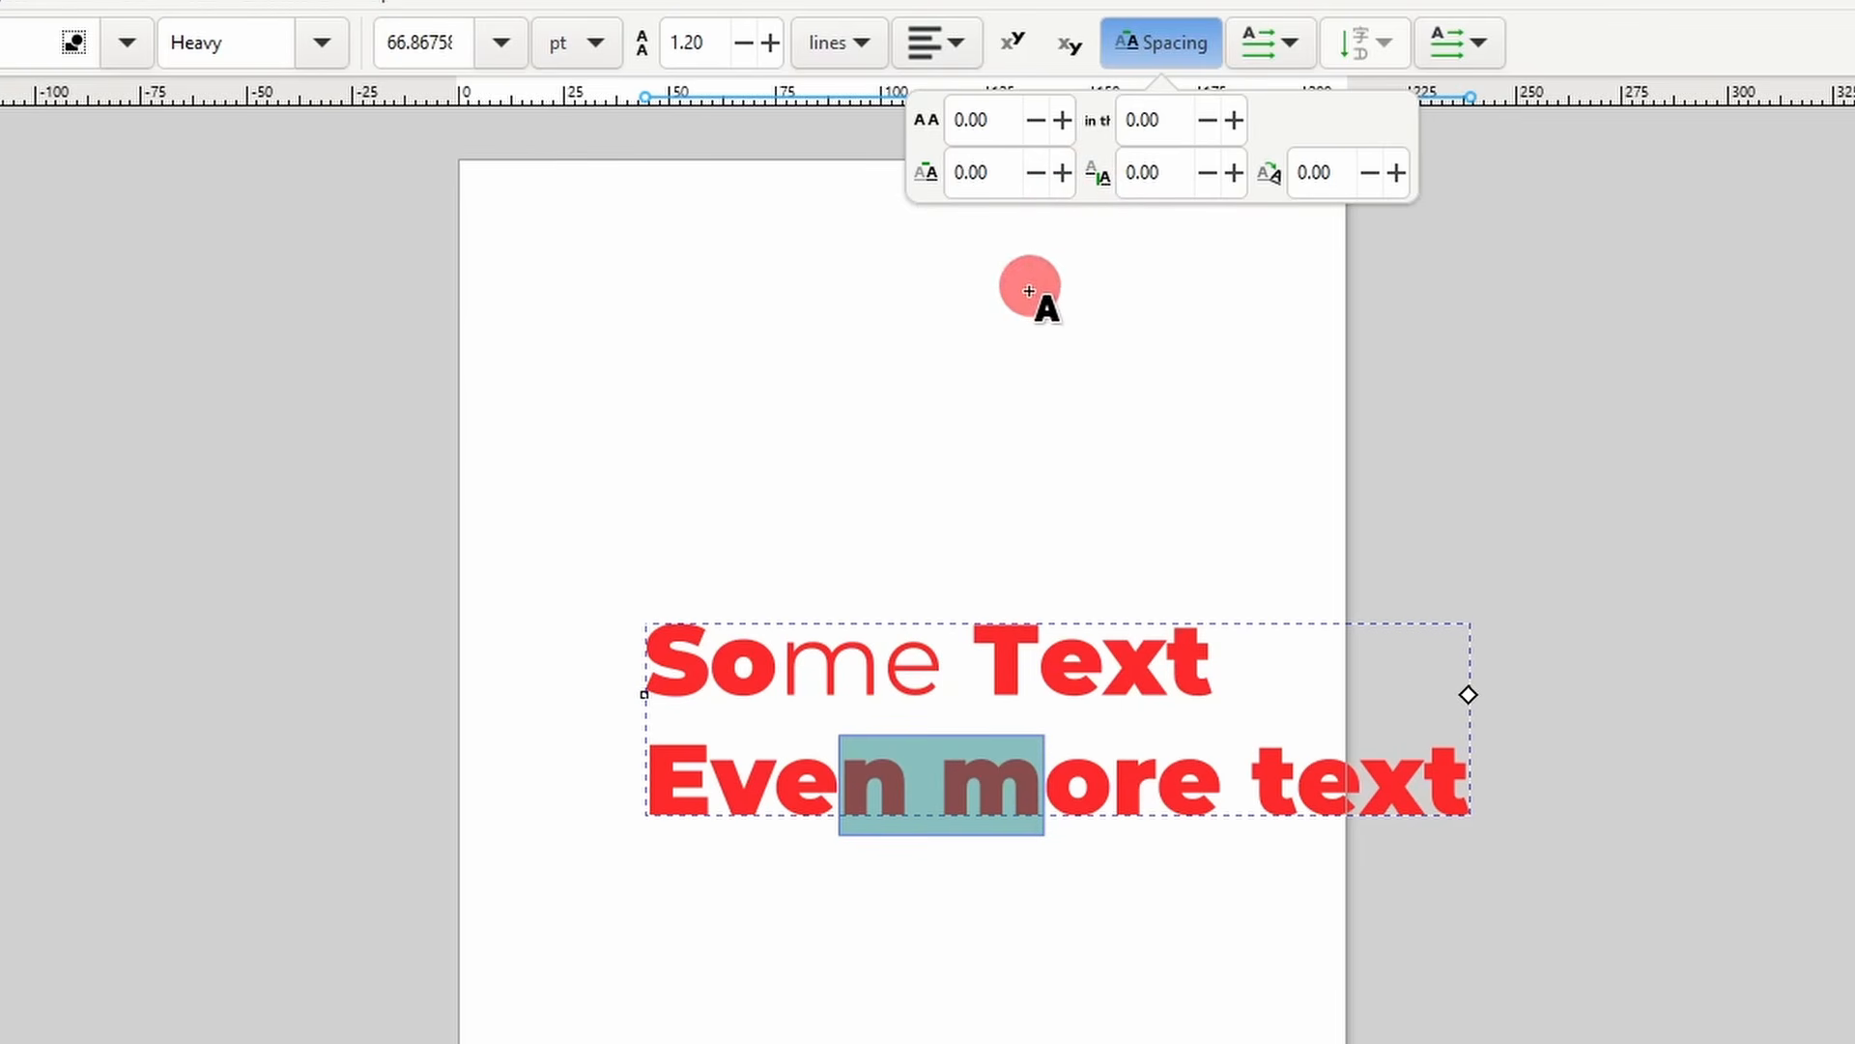
# - Try horizontal kerning values of 5 and 10 between "m" and "e" in "Some", and reset the kerning to 0
pyautogui.click(889, 665)
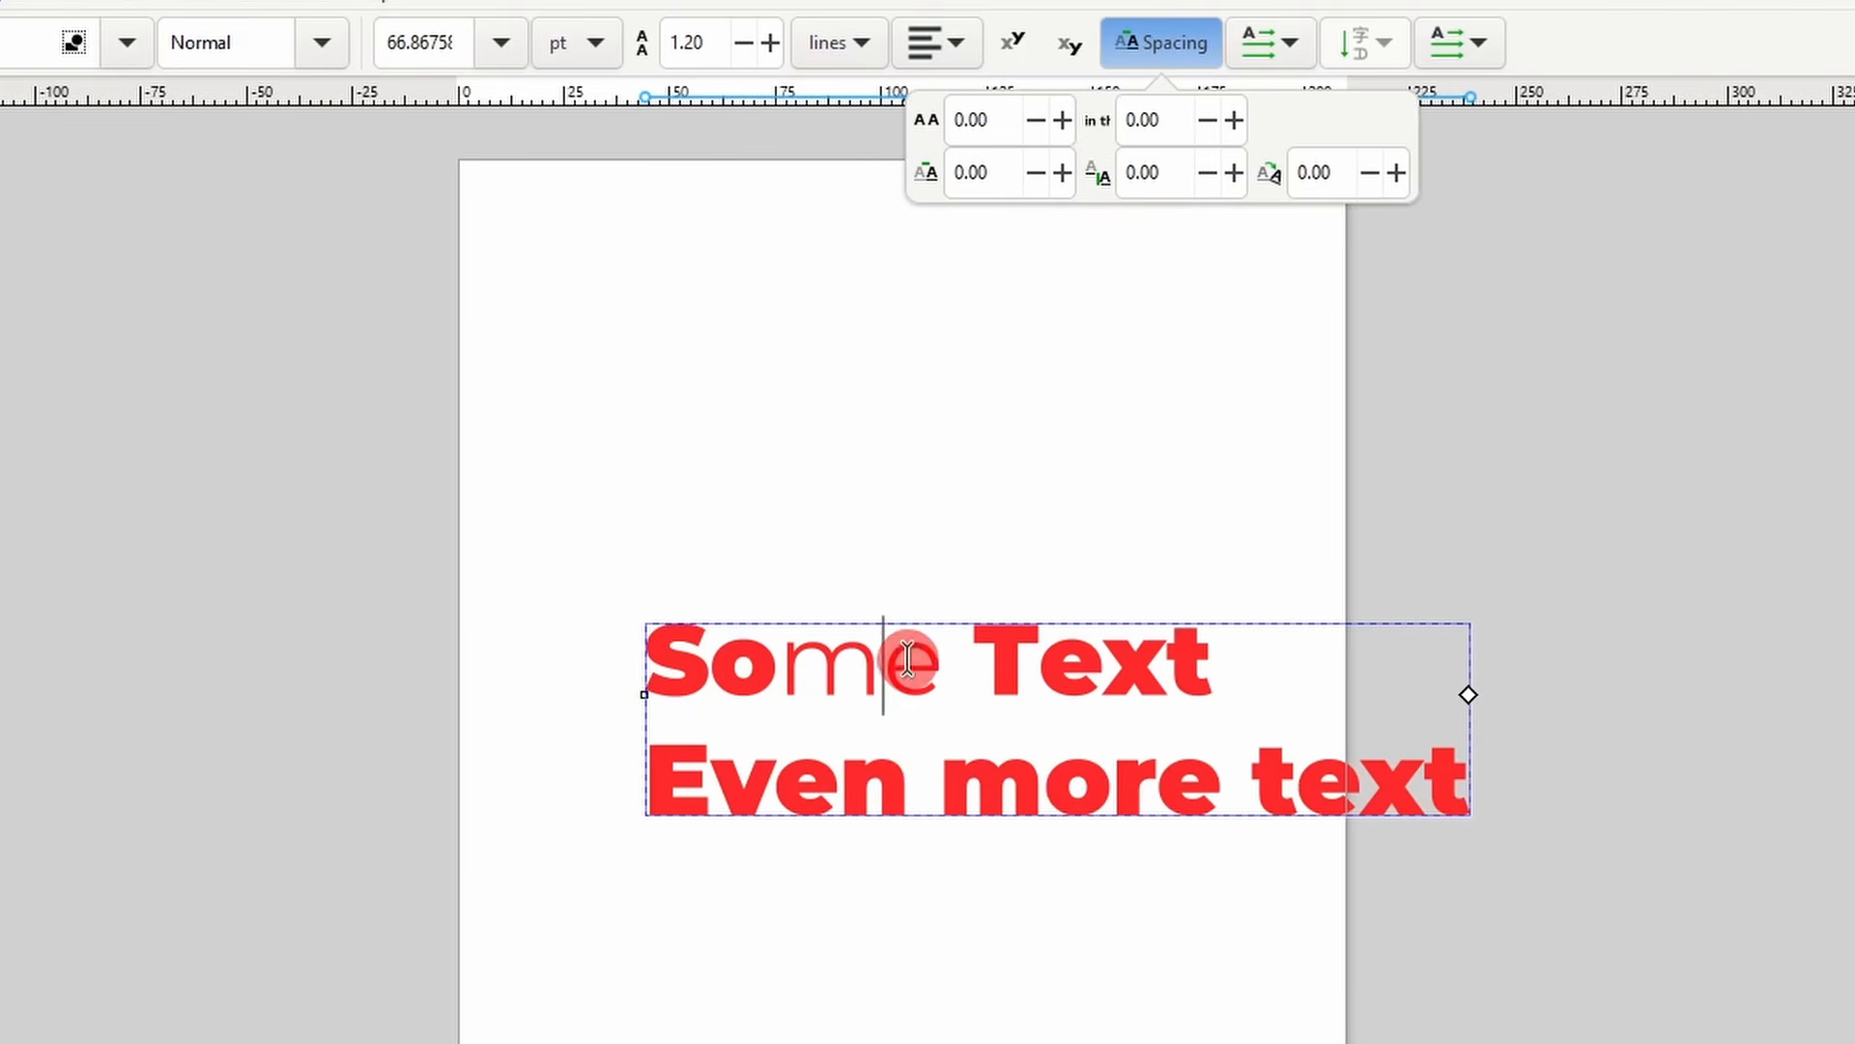
pyautogui.tripleClick(1002, 172)
pyautogui.write('5')
pyautogui.press('Return')
pyautogui.tripleClick(1008, 170)
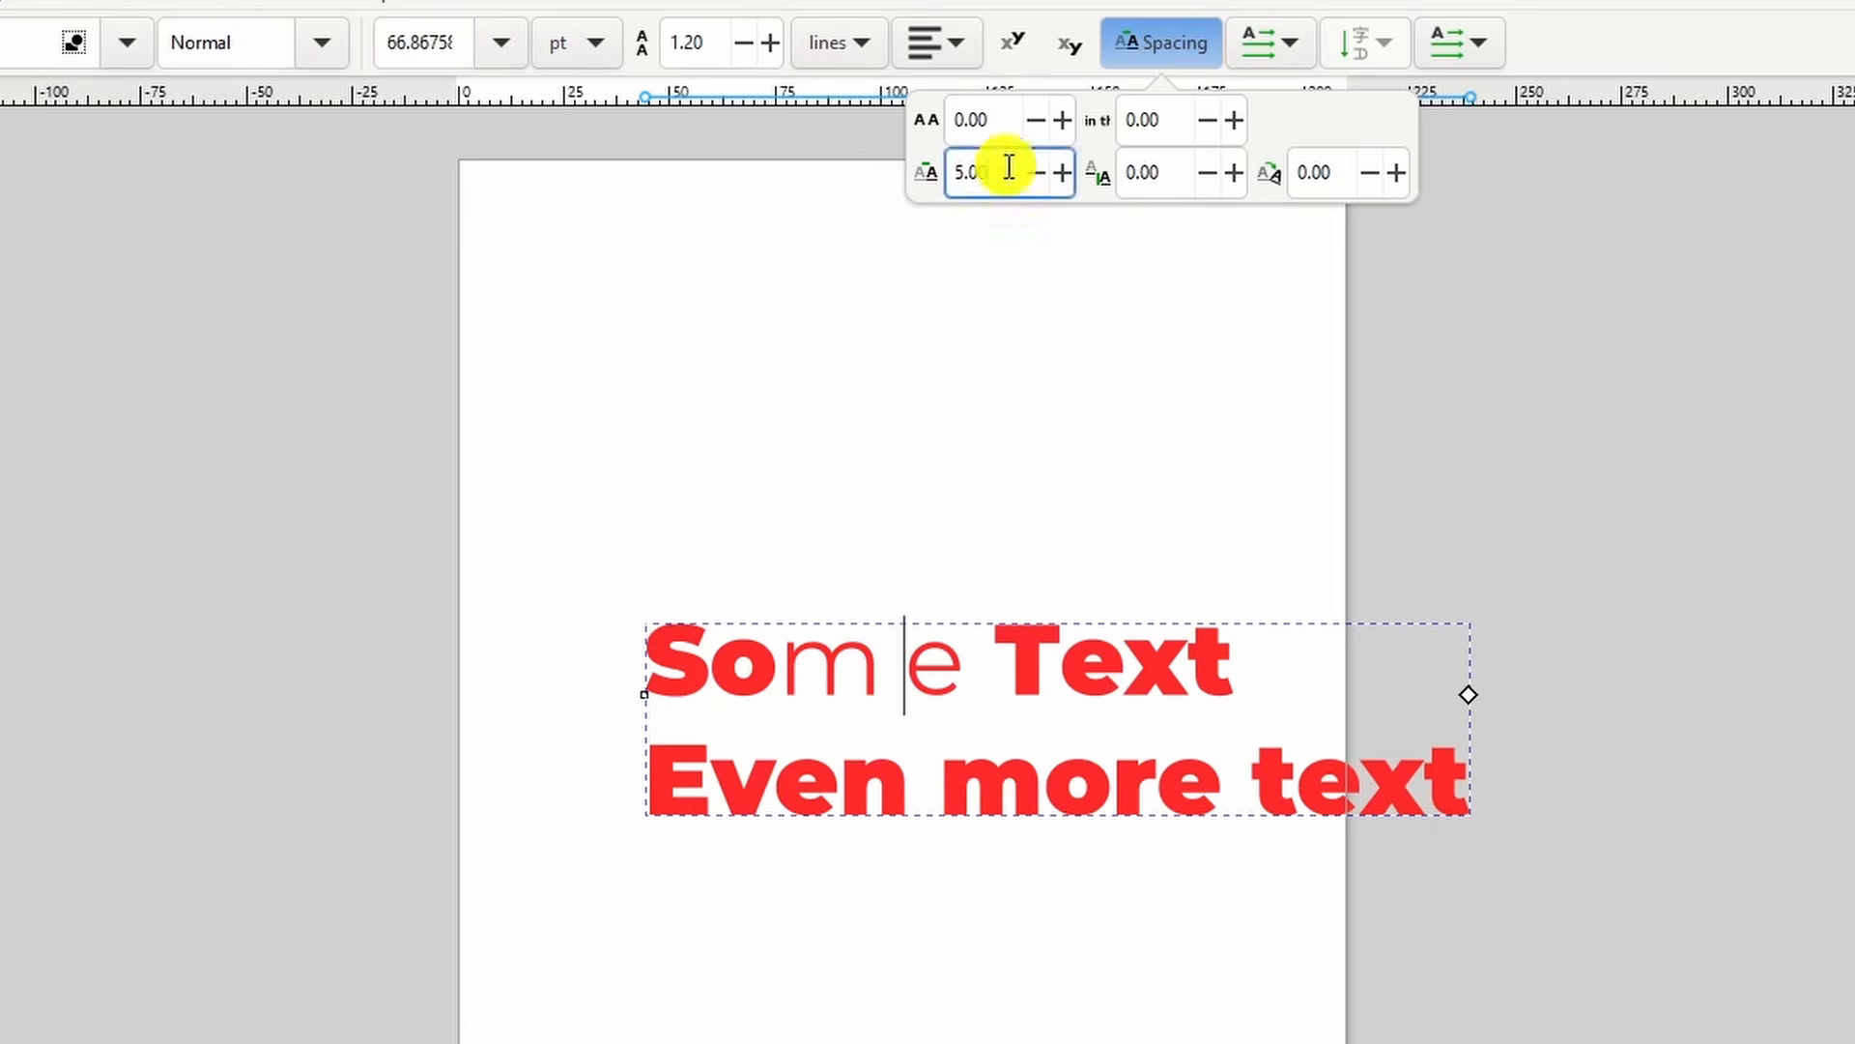
pyautogui.write('10')
pyautogui.press('Return')
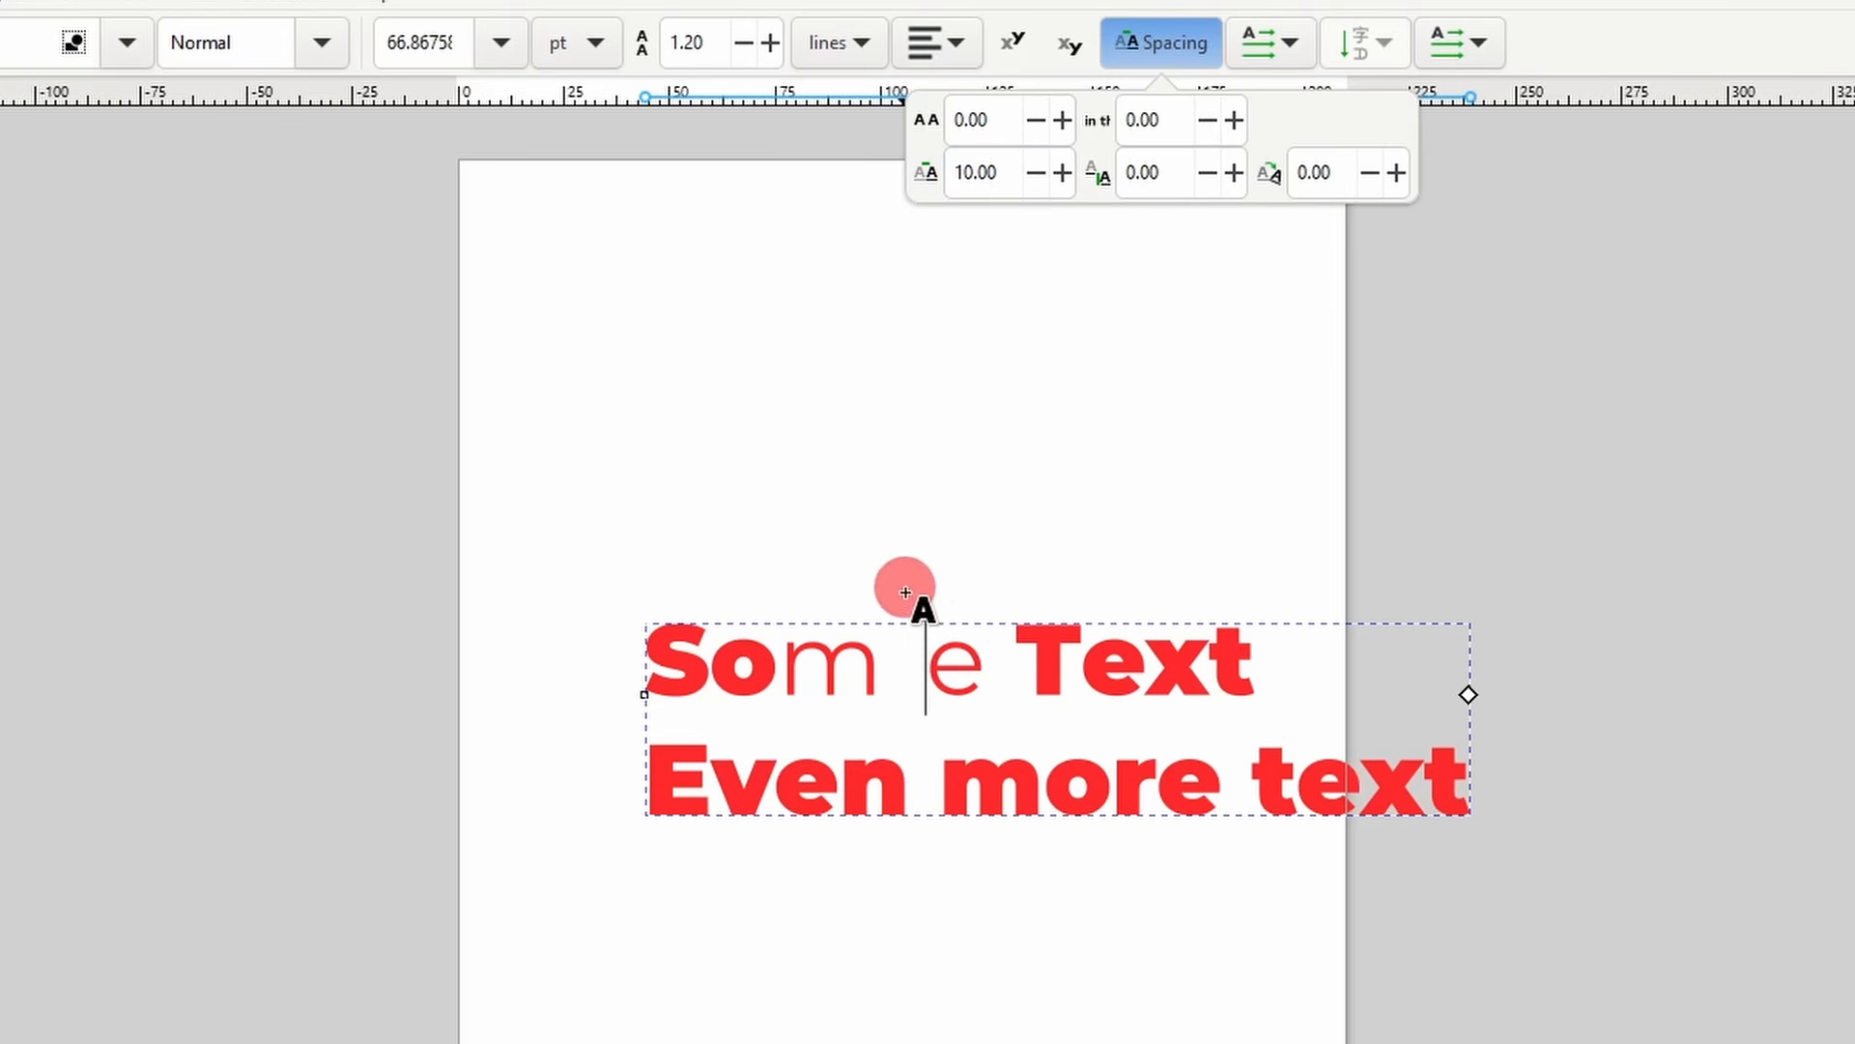
pyautogui.tripleClick(1005, 165)
pyautogui.write('0')
pyautogui.press('Return')
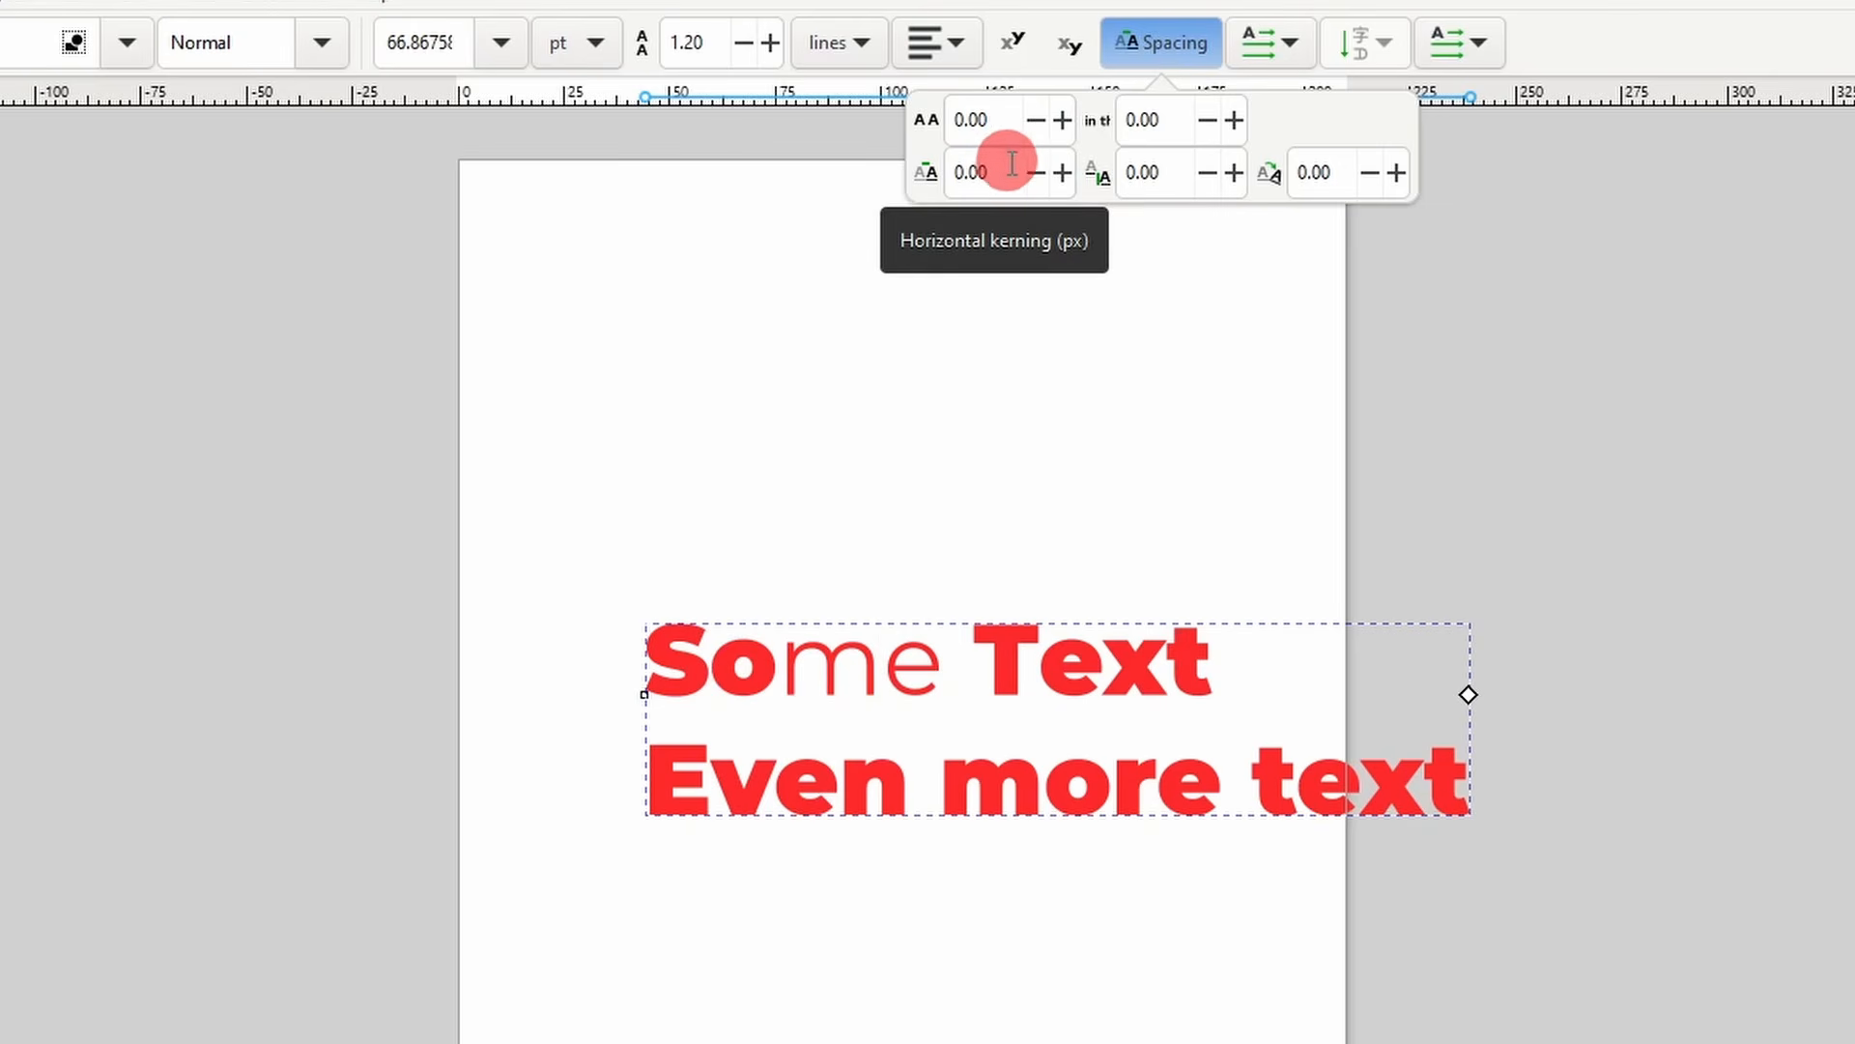
# - Try a vertical kerning of 10 between "m" and "e" in "Some" and reset it to 0
pyautogui.tripleClick(1175, 174)
pyautogui.write('10')
pyautogui.press('Return')
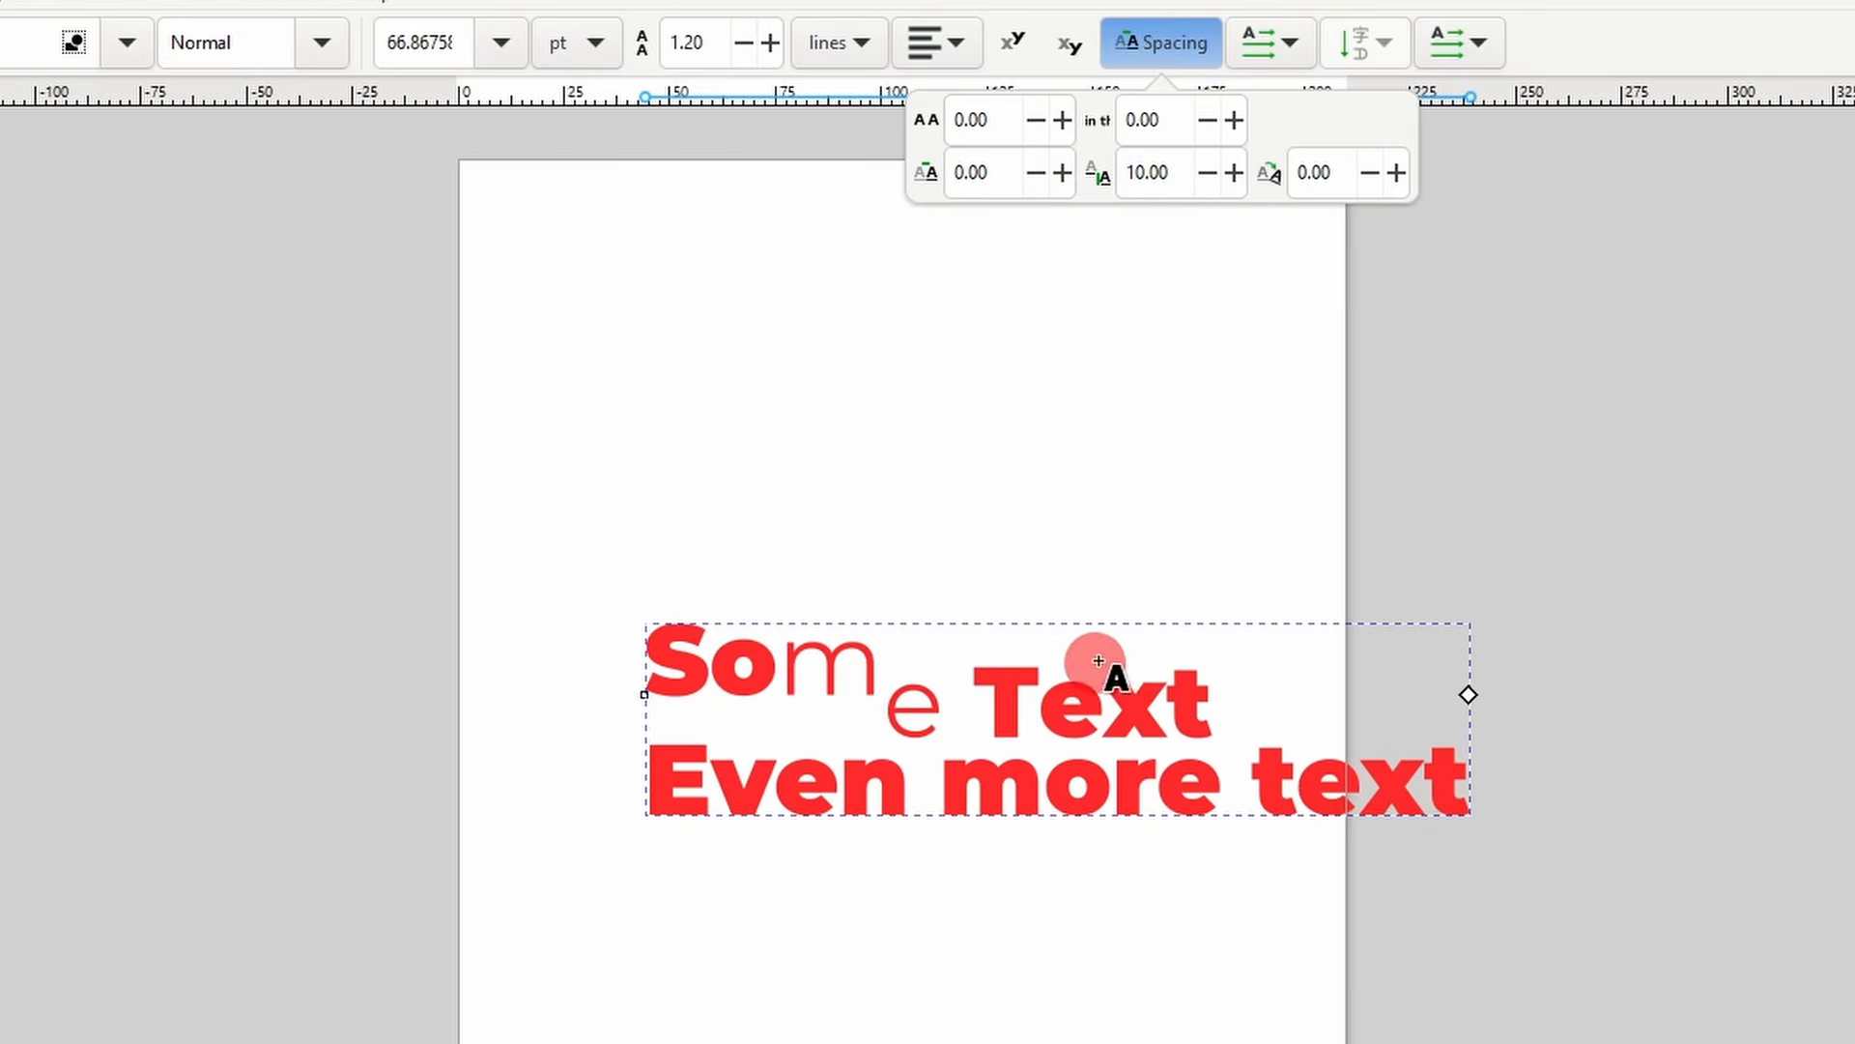
pyautogui.tripleClick(1175, 174)
pyautogui.write('0')
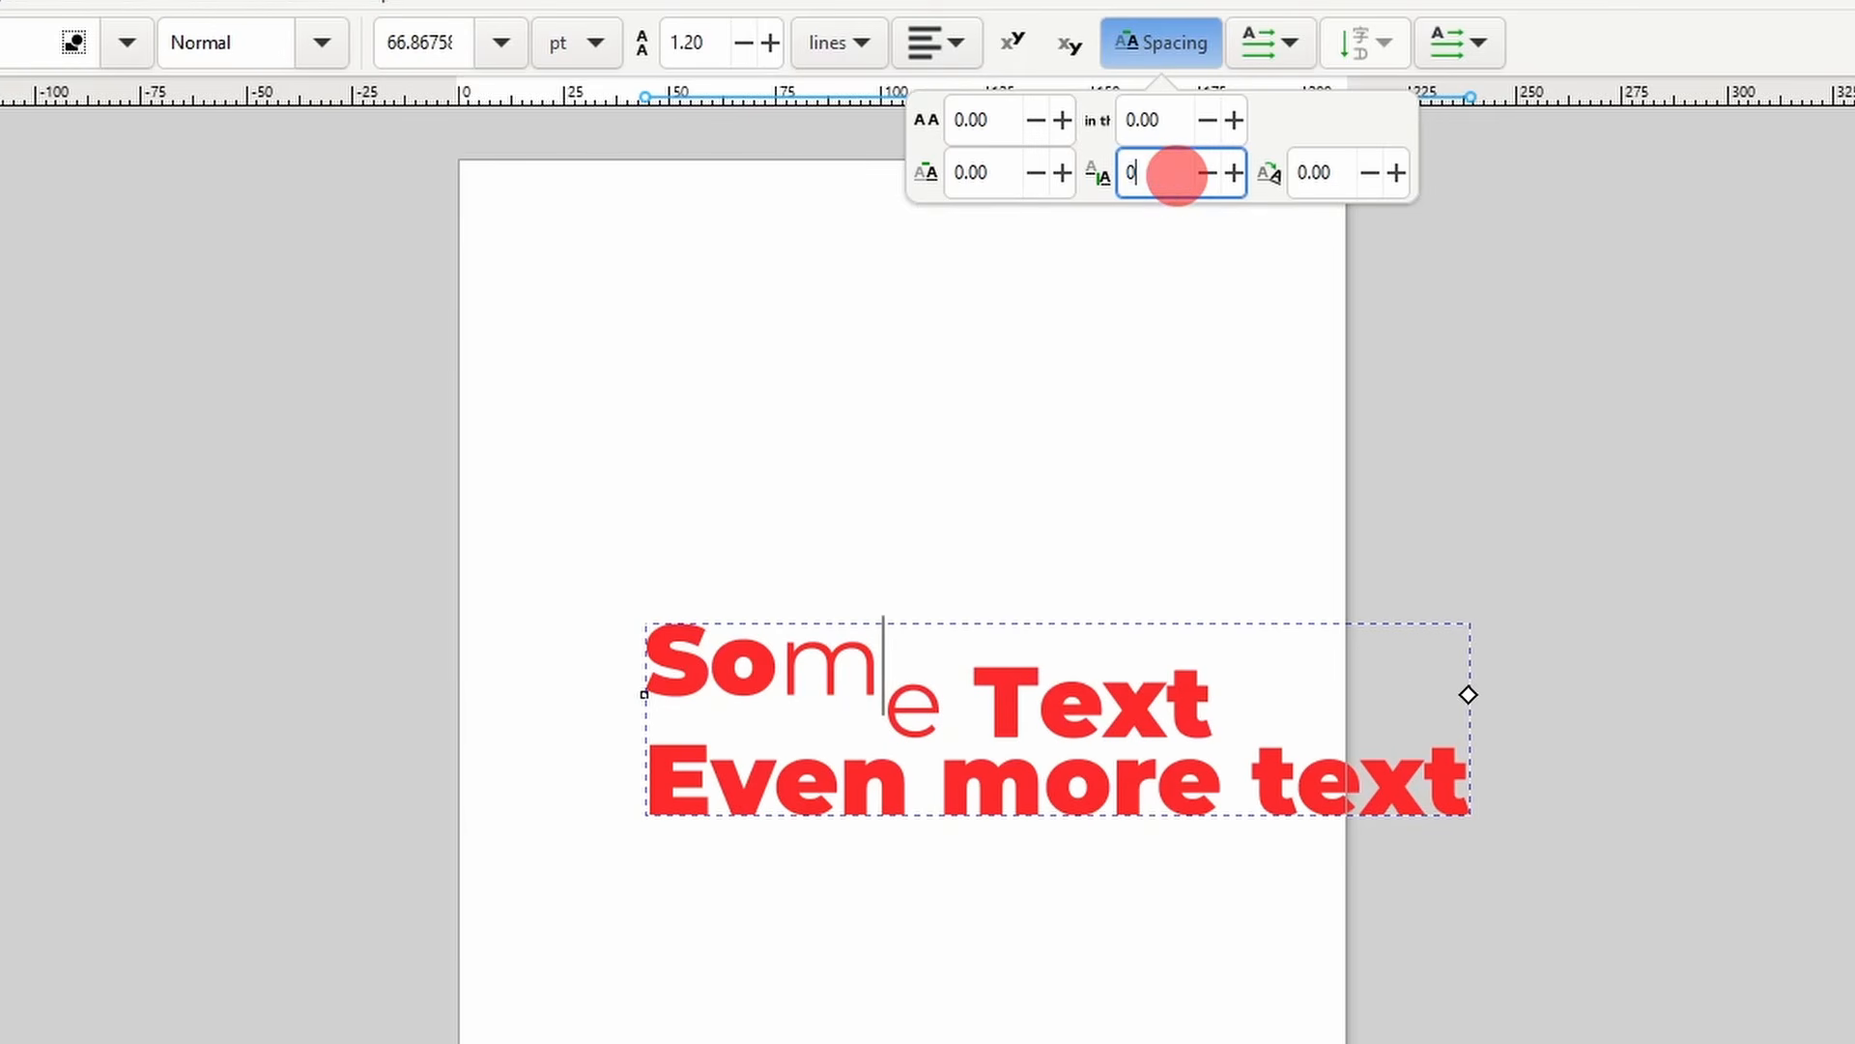
pyautogui.press('Return')
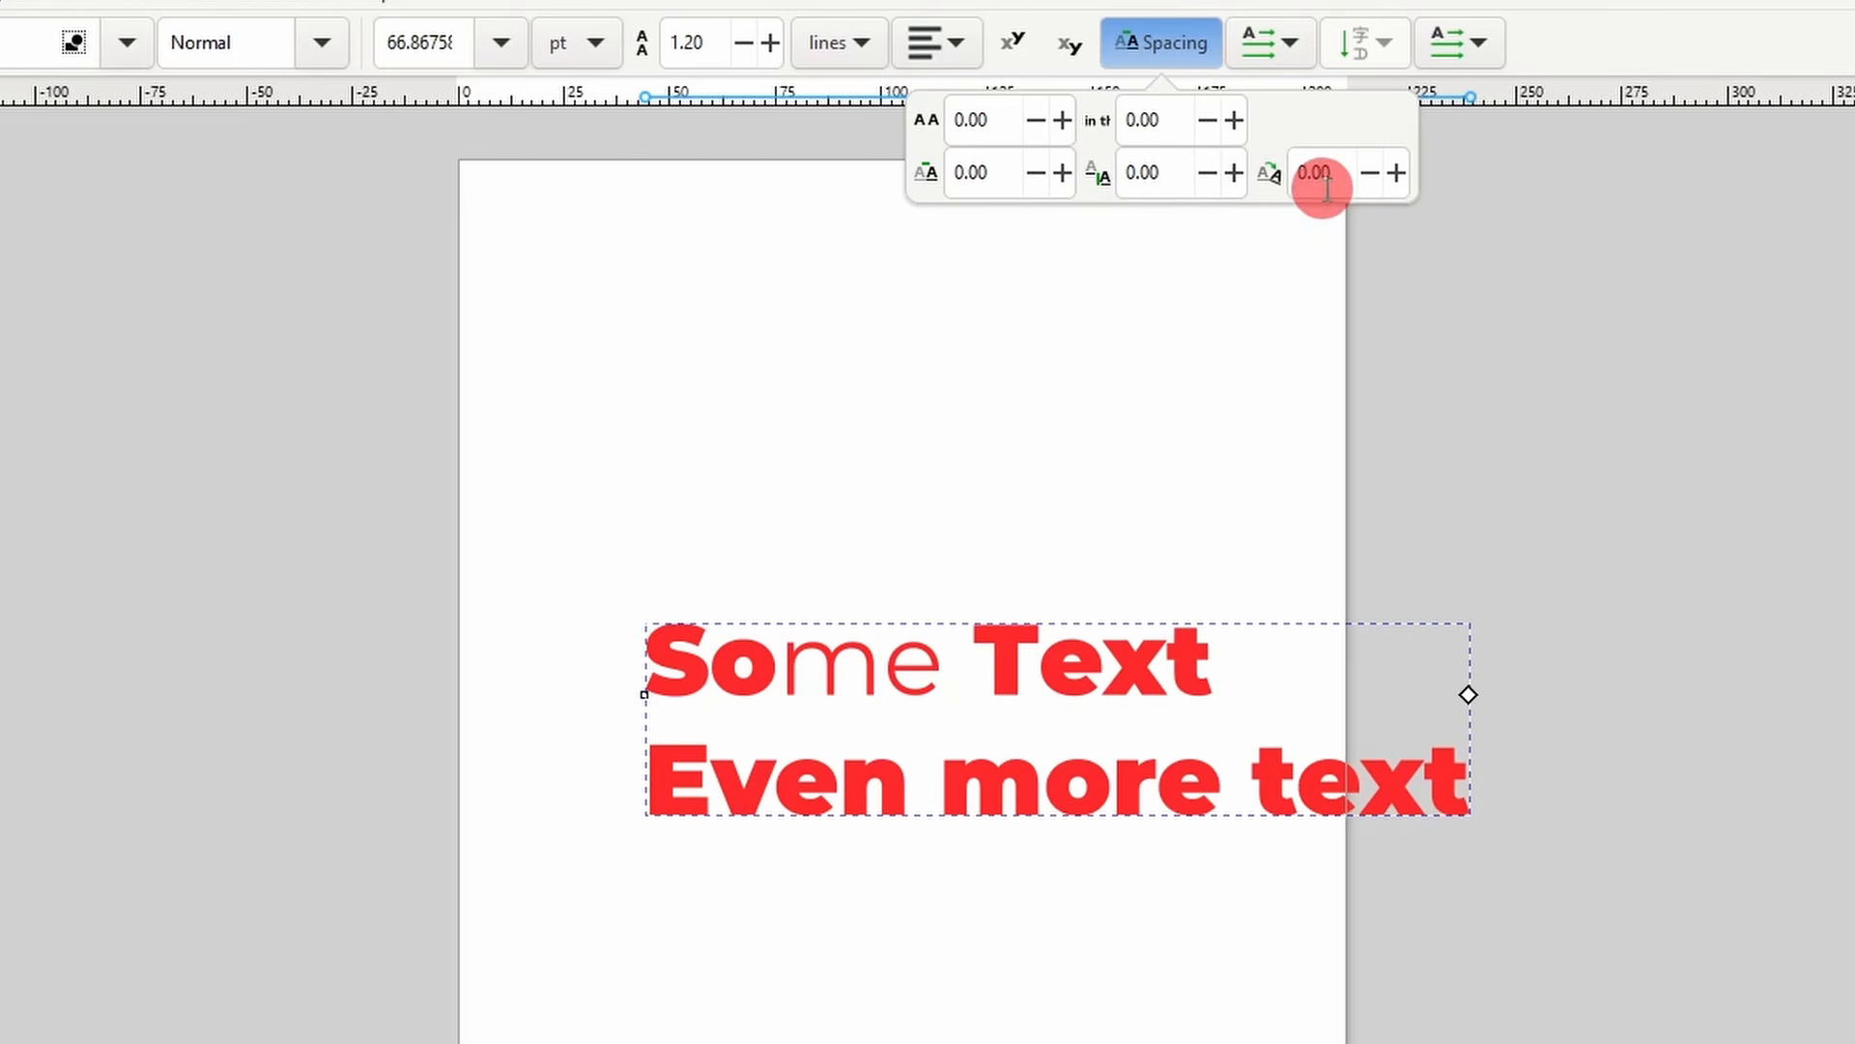
# - Try a character rotation of 40 on the letters "me" in "Some" and reset it to 0
pyautogui.moveTo(824, 654); pyautogui.dragTo(922, 667)
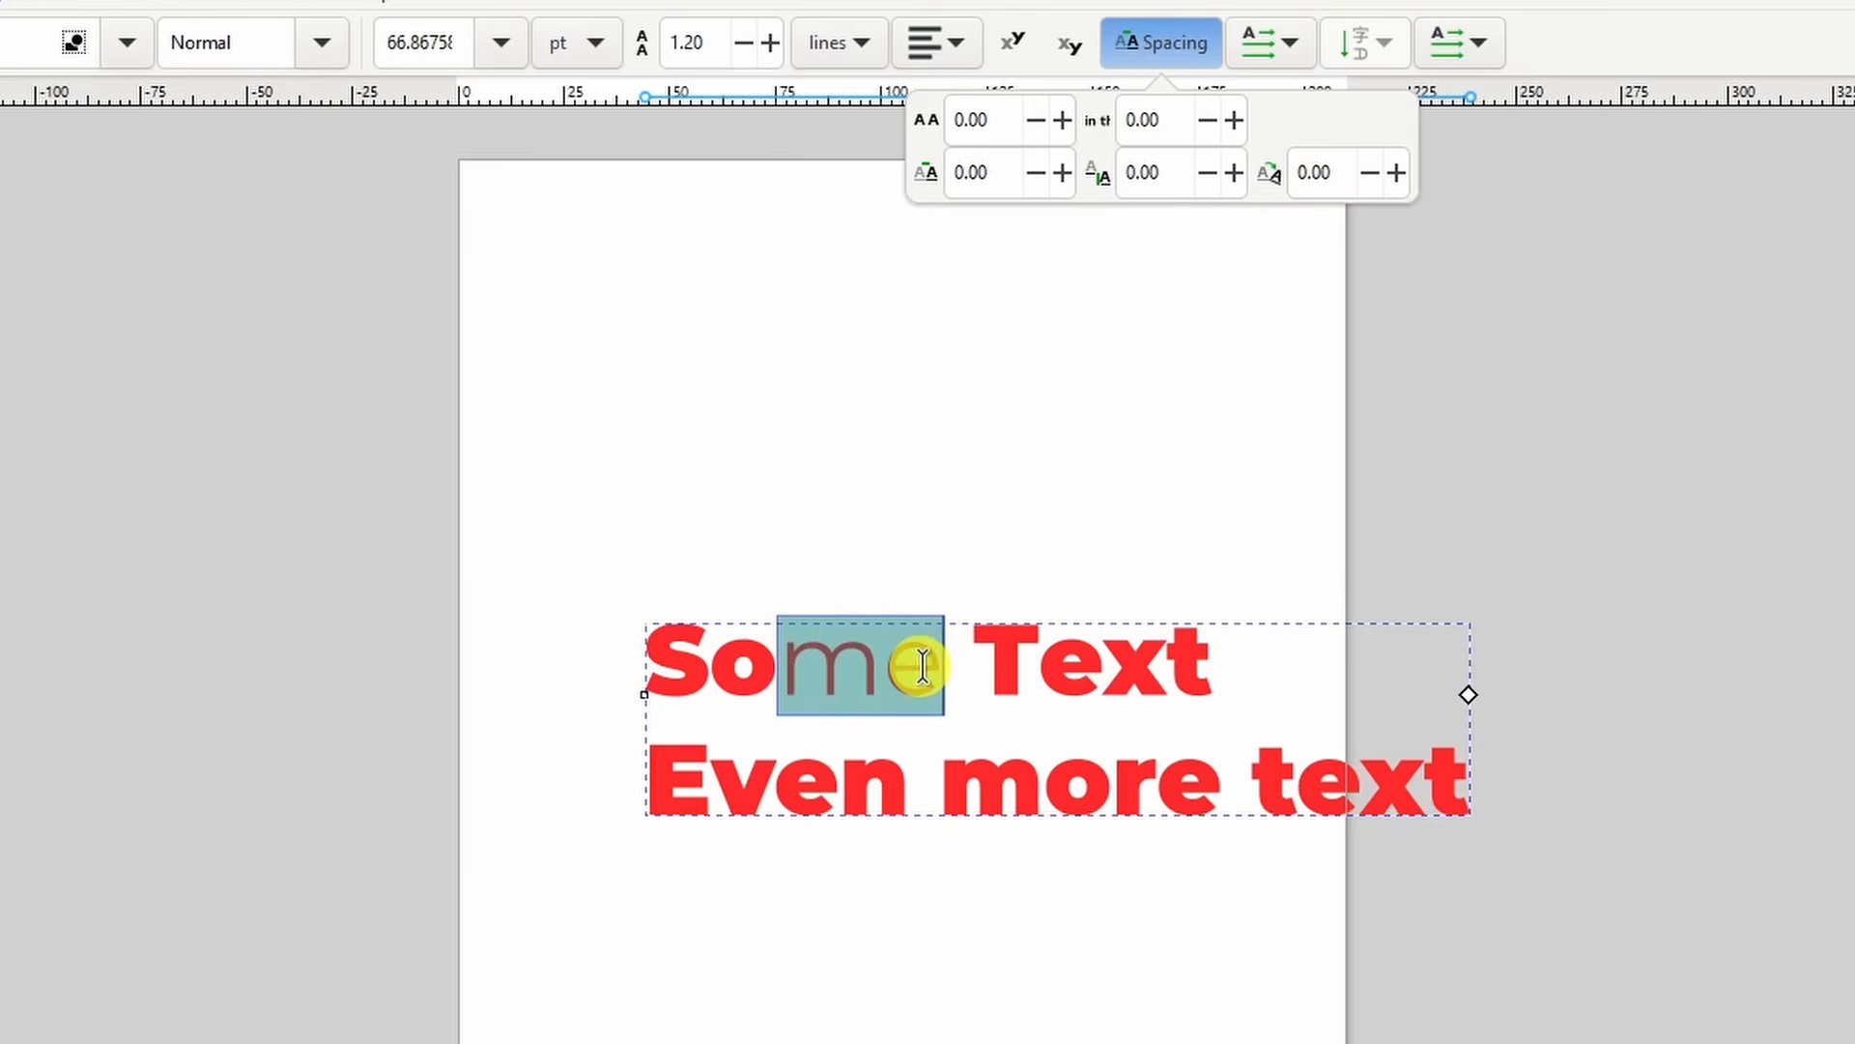
pyautogui.tripleClick(1317, 174)
pyautogui.write('40')
pyautogui.press('Return')
pyautogui.tripleClick(1317, 176)
pyautogui.write('0')
pyautogui.press('Return')
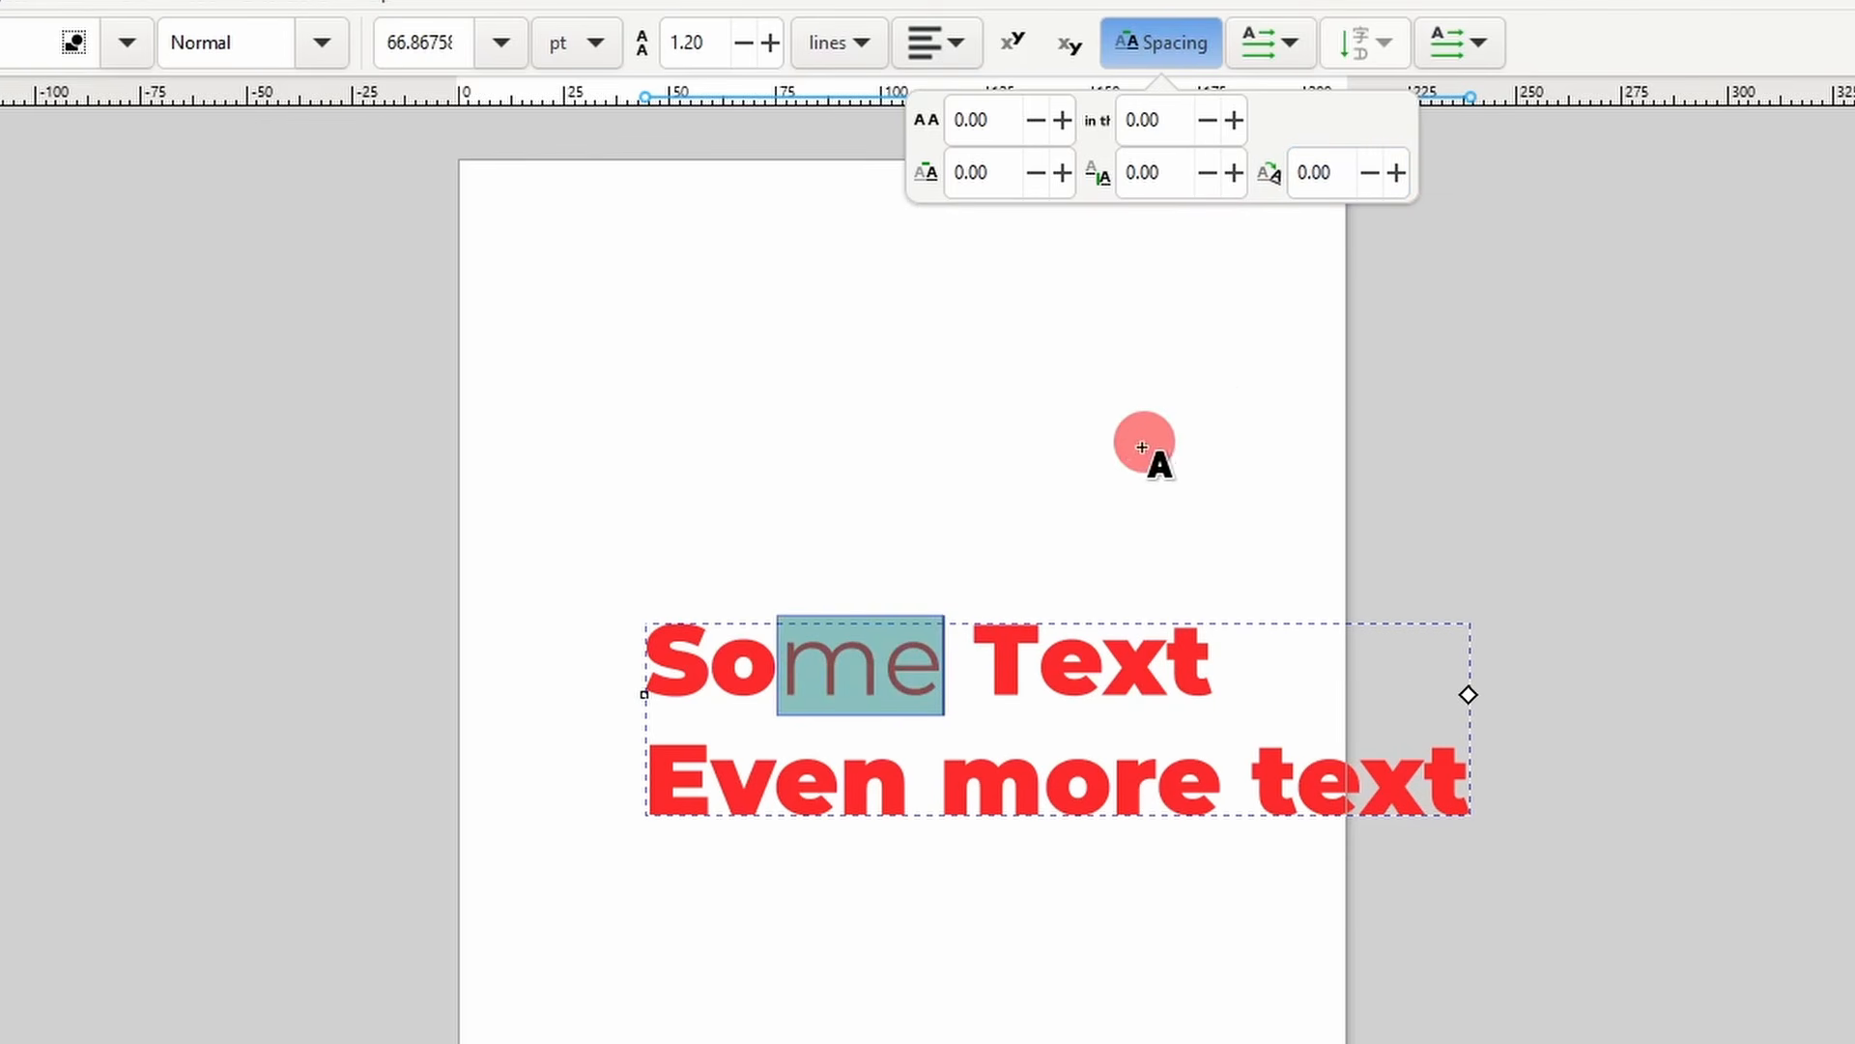
# - Try a character rotation of -40 on the "T" of "Text", reset it to 0 and close the spacing options
pyautogui.click(974, 667)
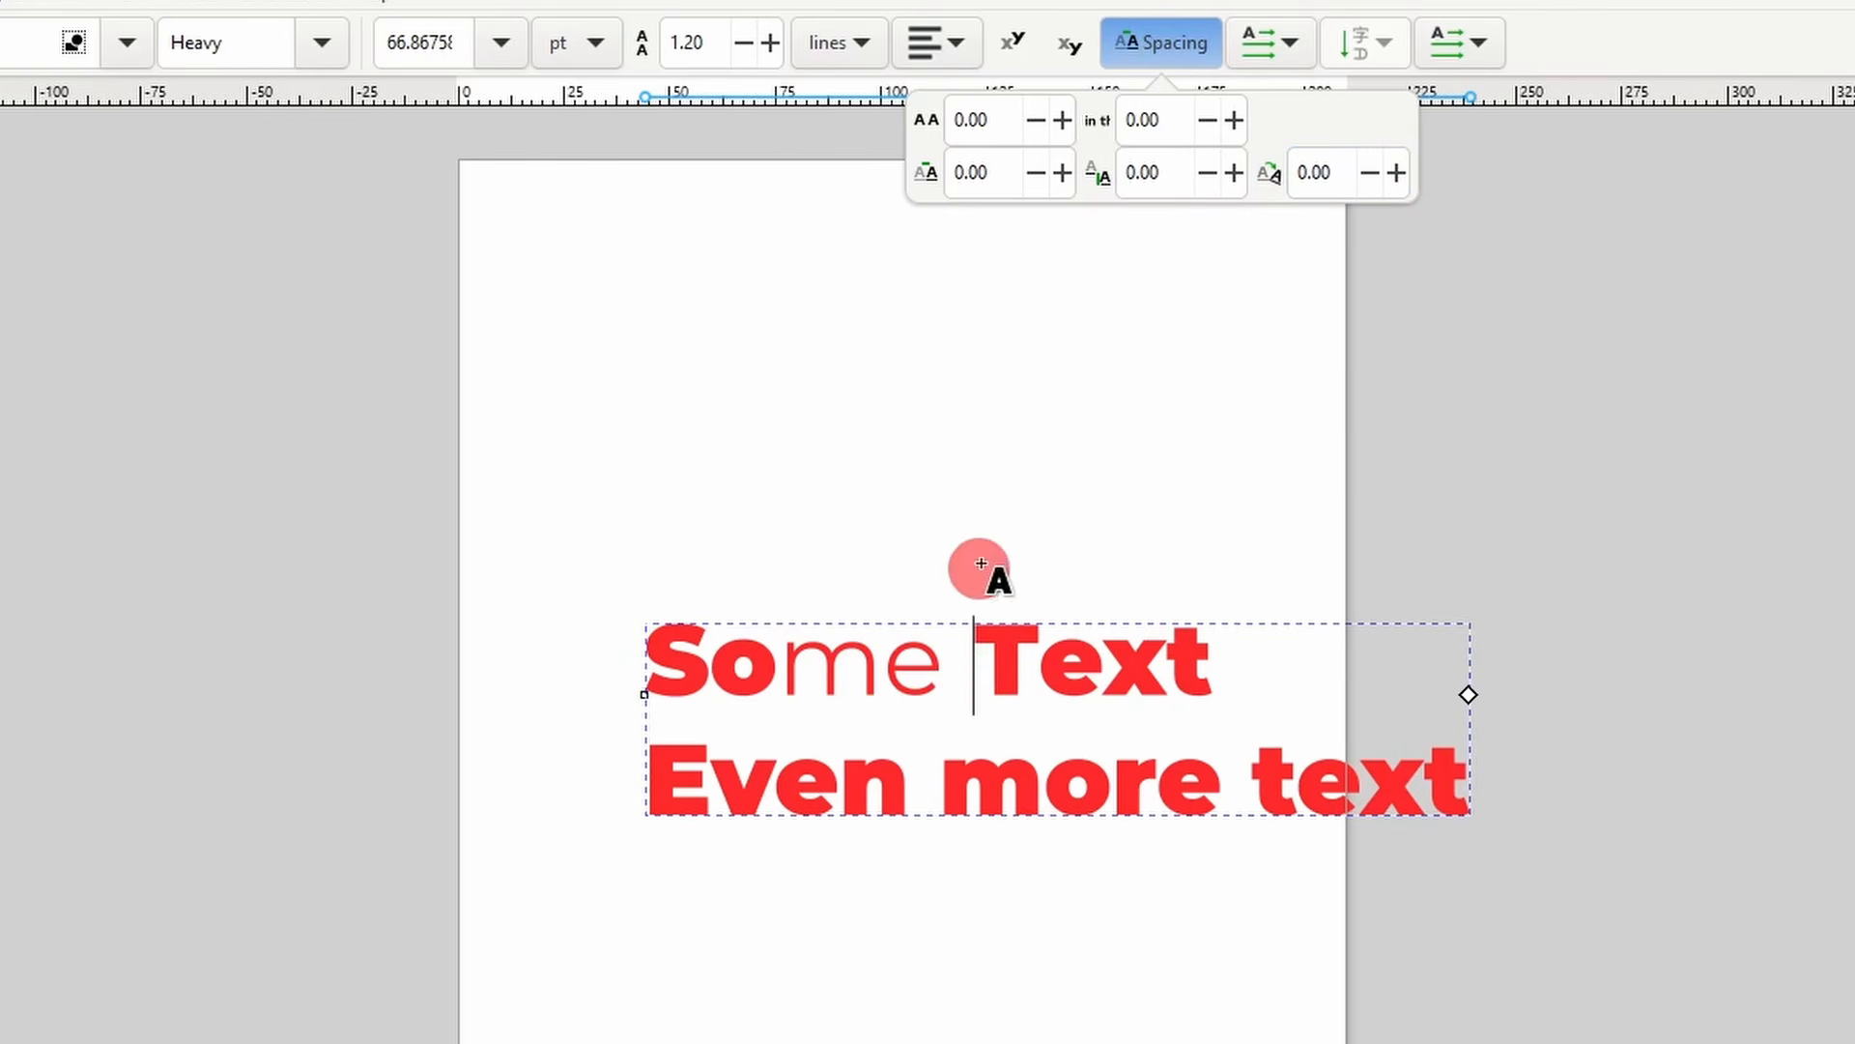
pyautogui.tripleClick(1319, 172)
pyautogui.write('-40')
pyautogui.press('Return')
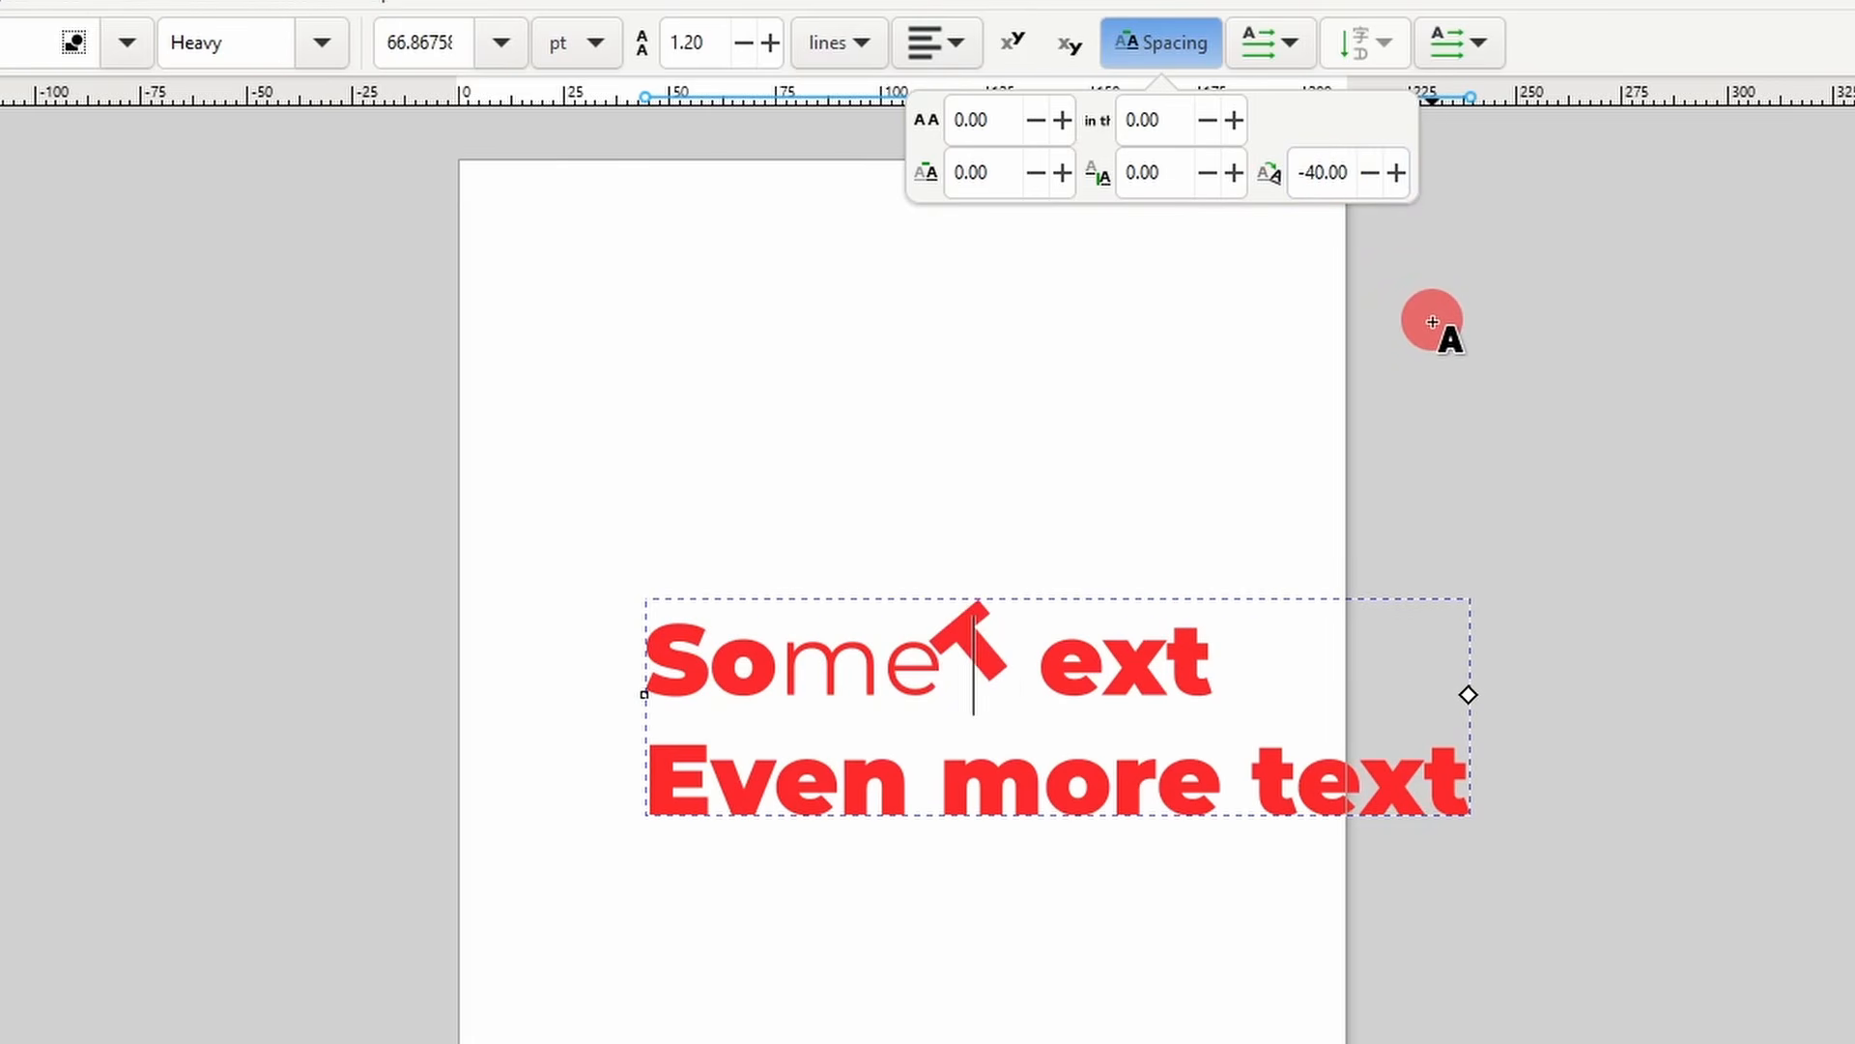
pyautogui.tripleClick(1317, 174)
pyautogui.write('0')
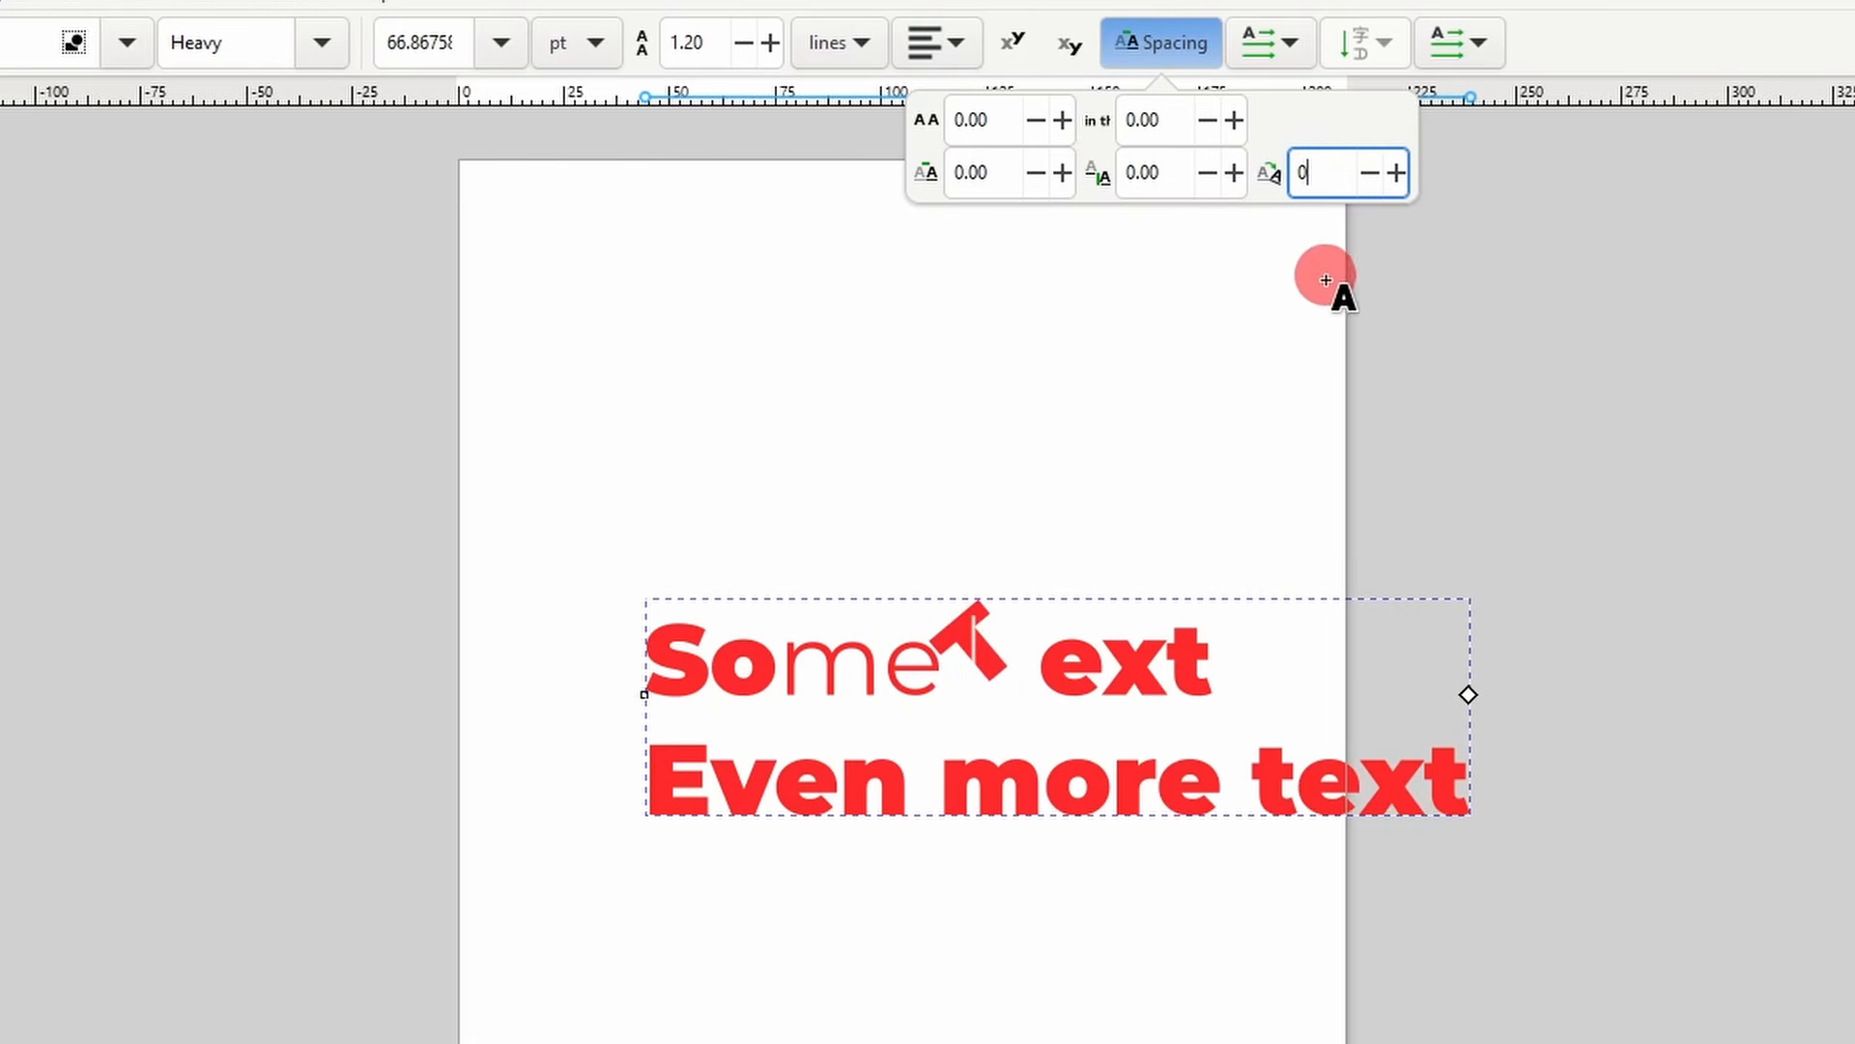
pyautogui.press('Return')
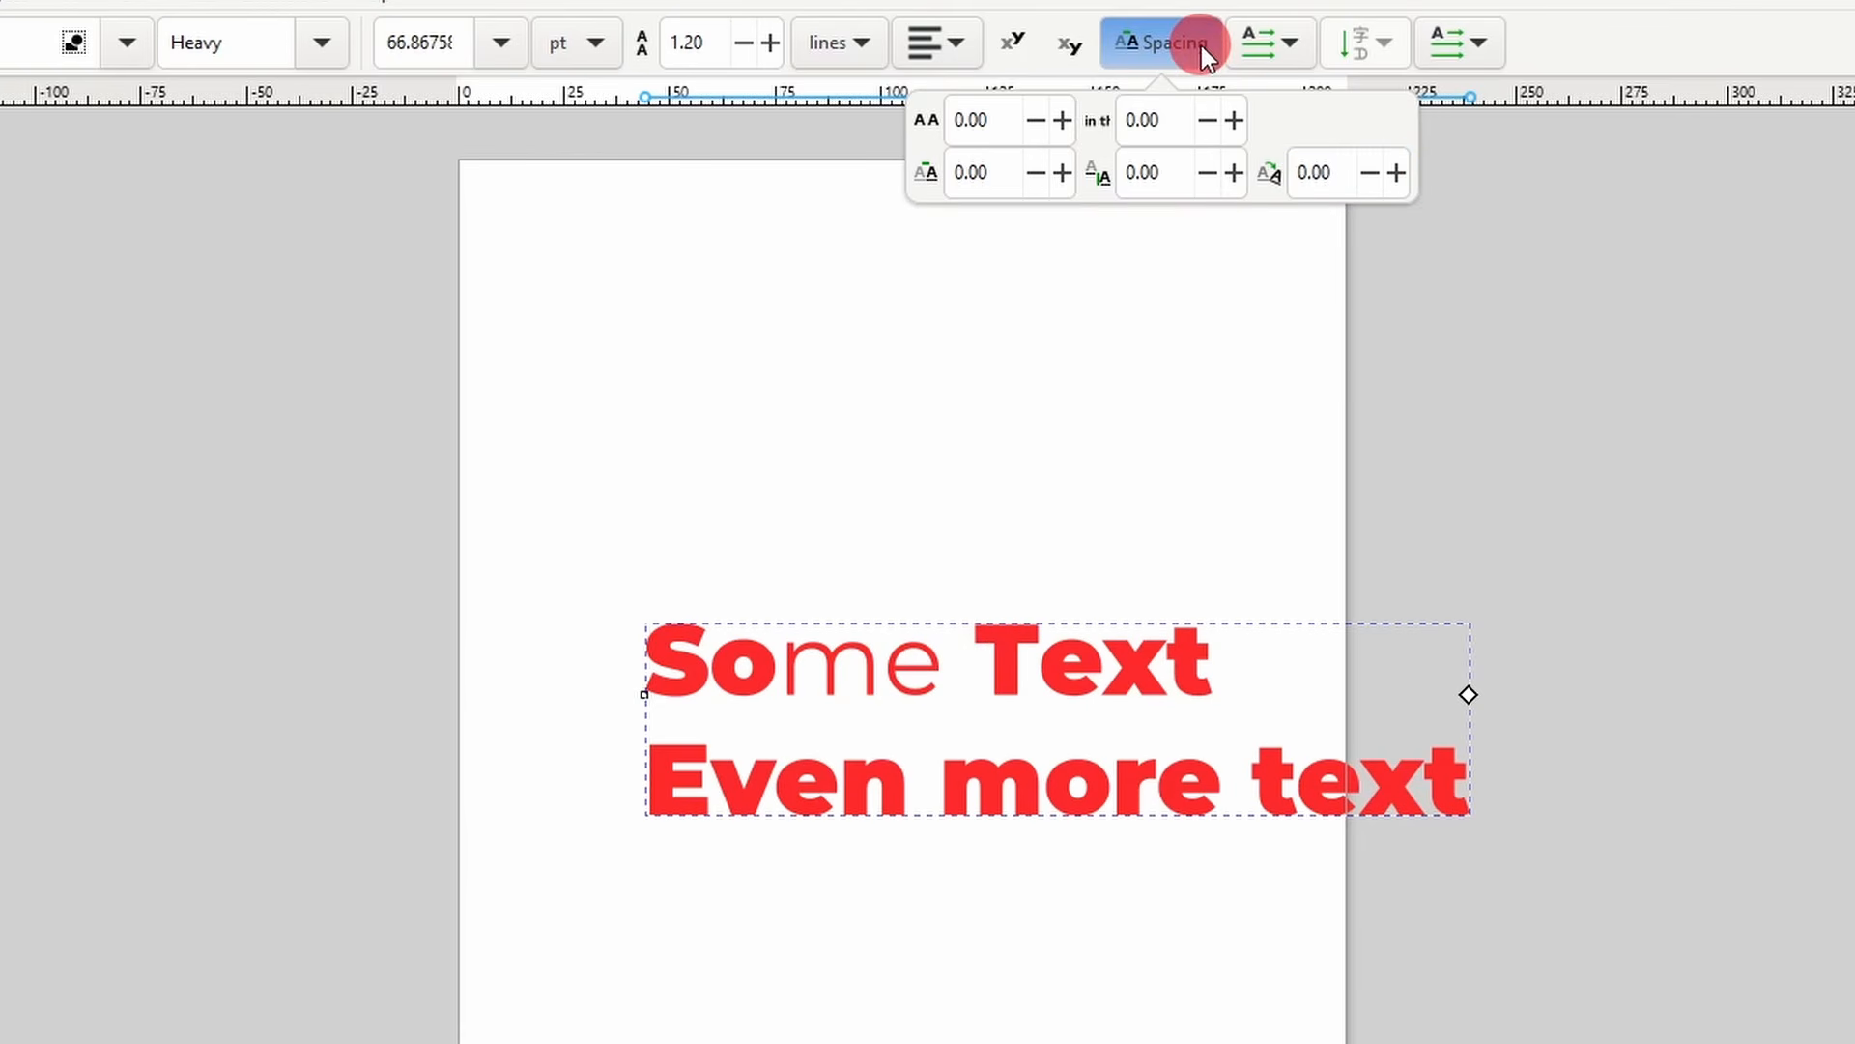
pyautogui.click(1202, 45)
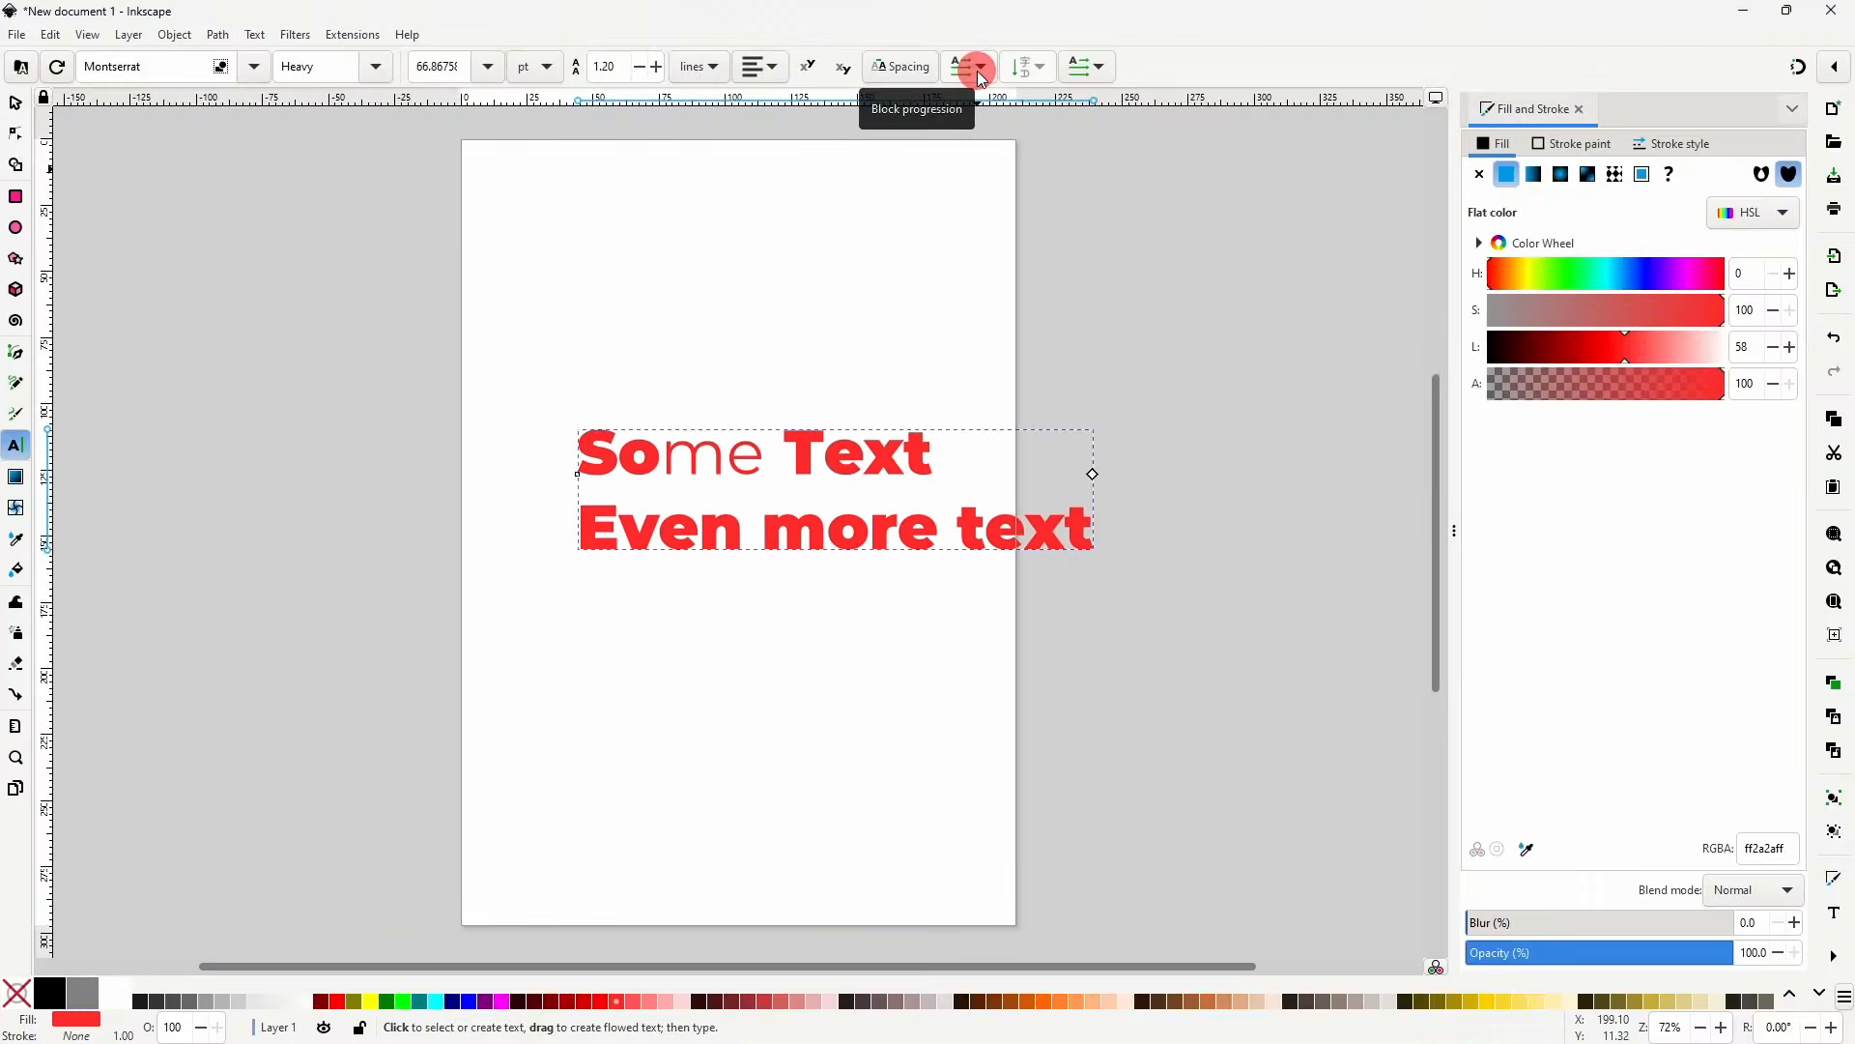
# - Try a vertical block progression on the two-line text and restore the horizontal one
pyautogui.click(1283, 48)
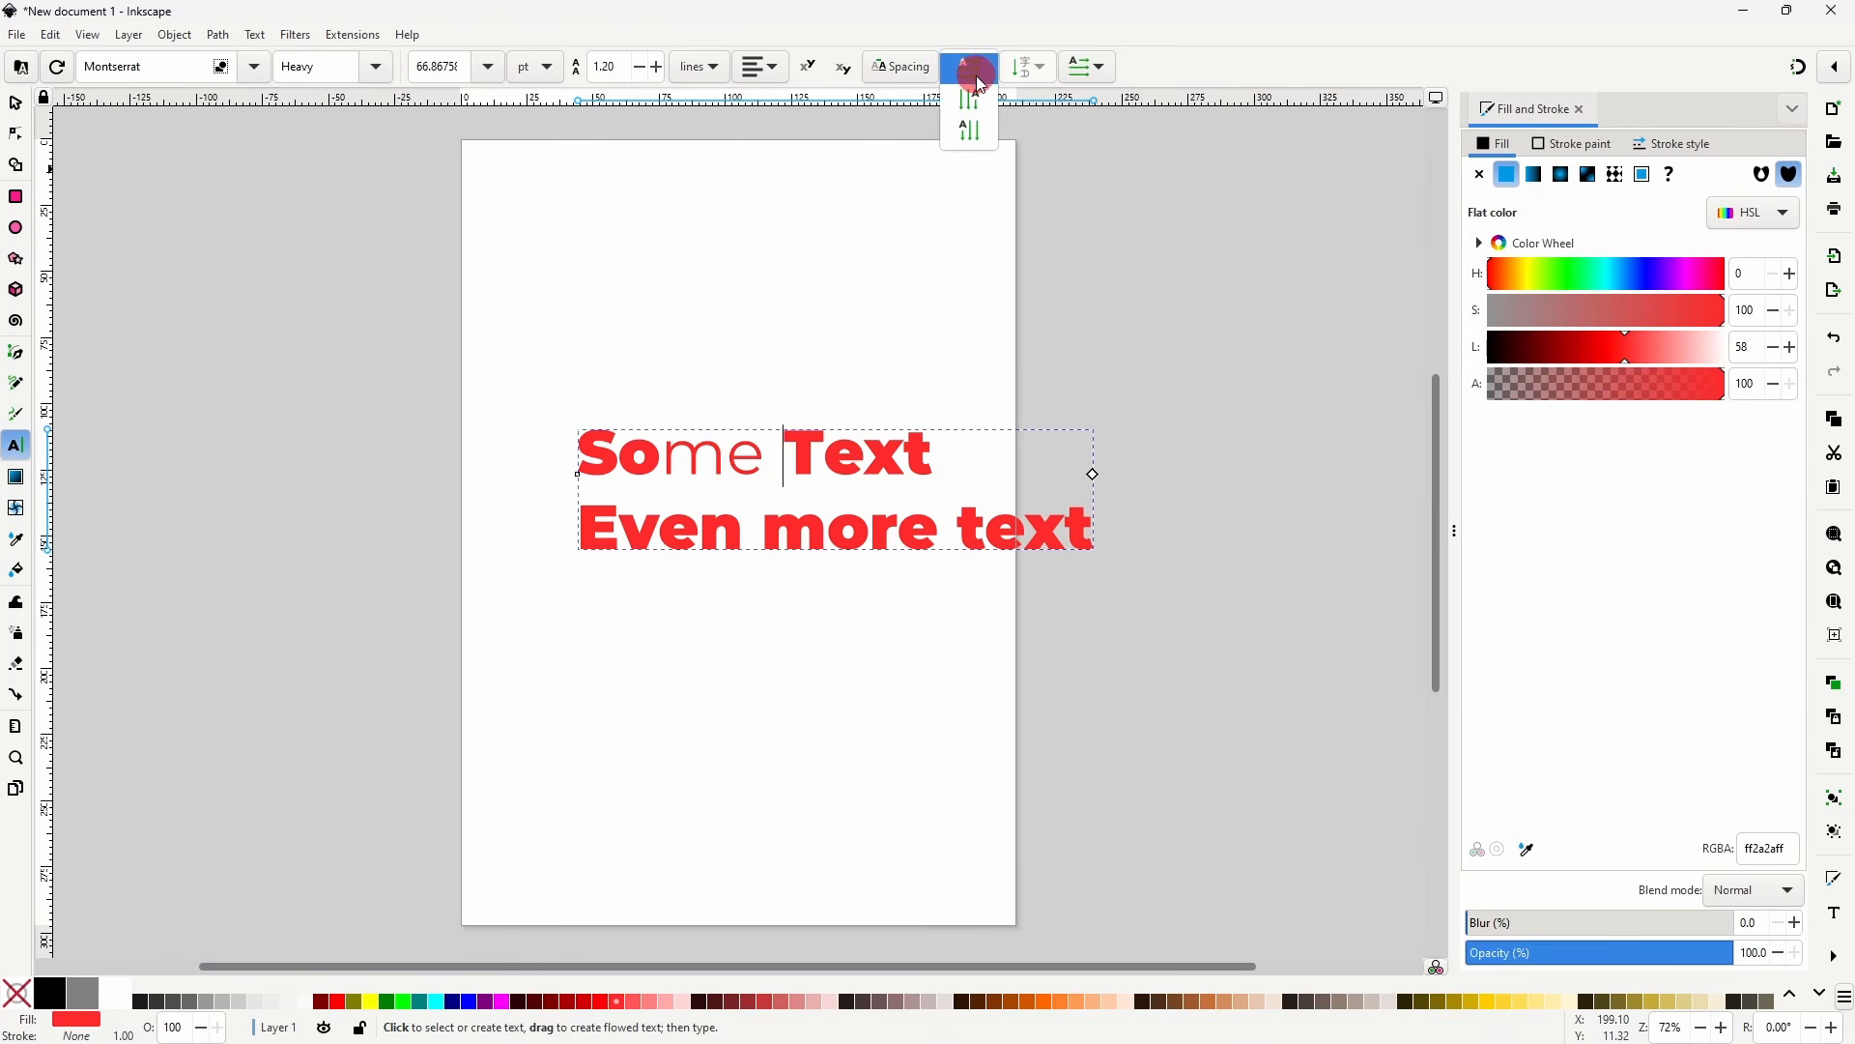
pyautogui.click(976, 100)
pyautogui.click(971, 66)
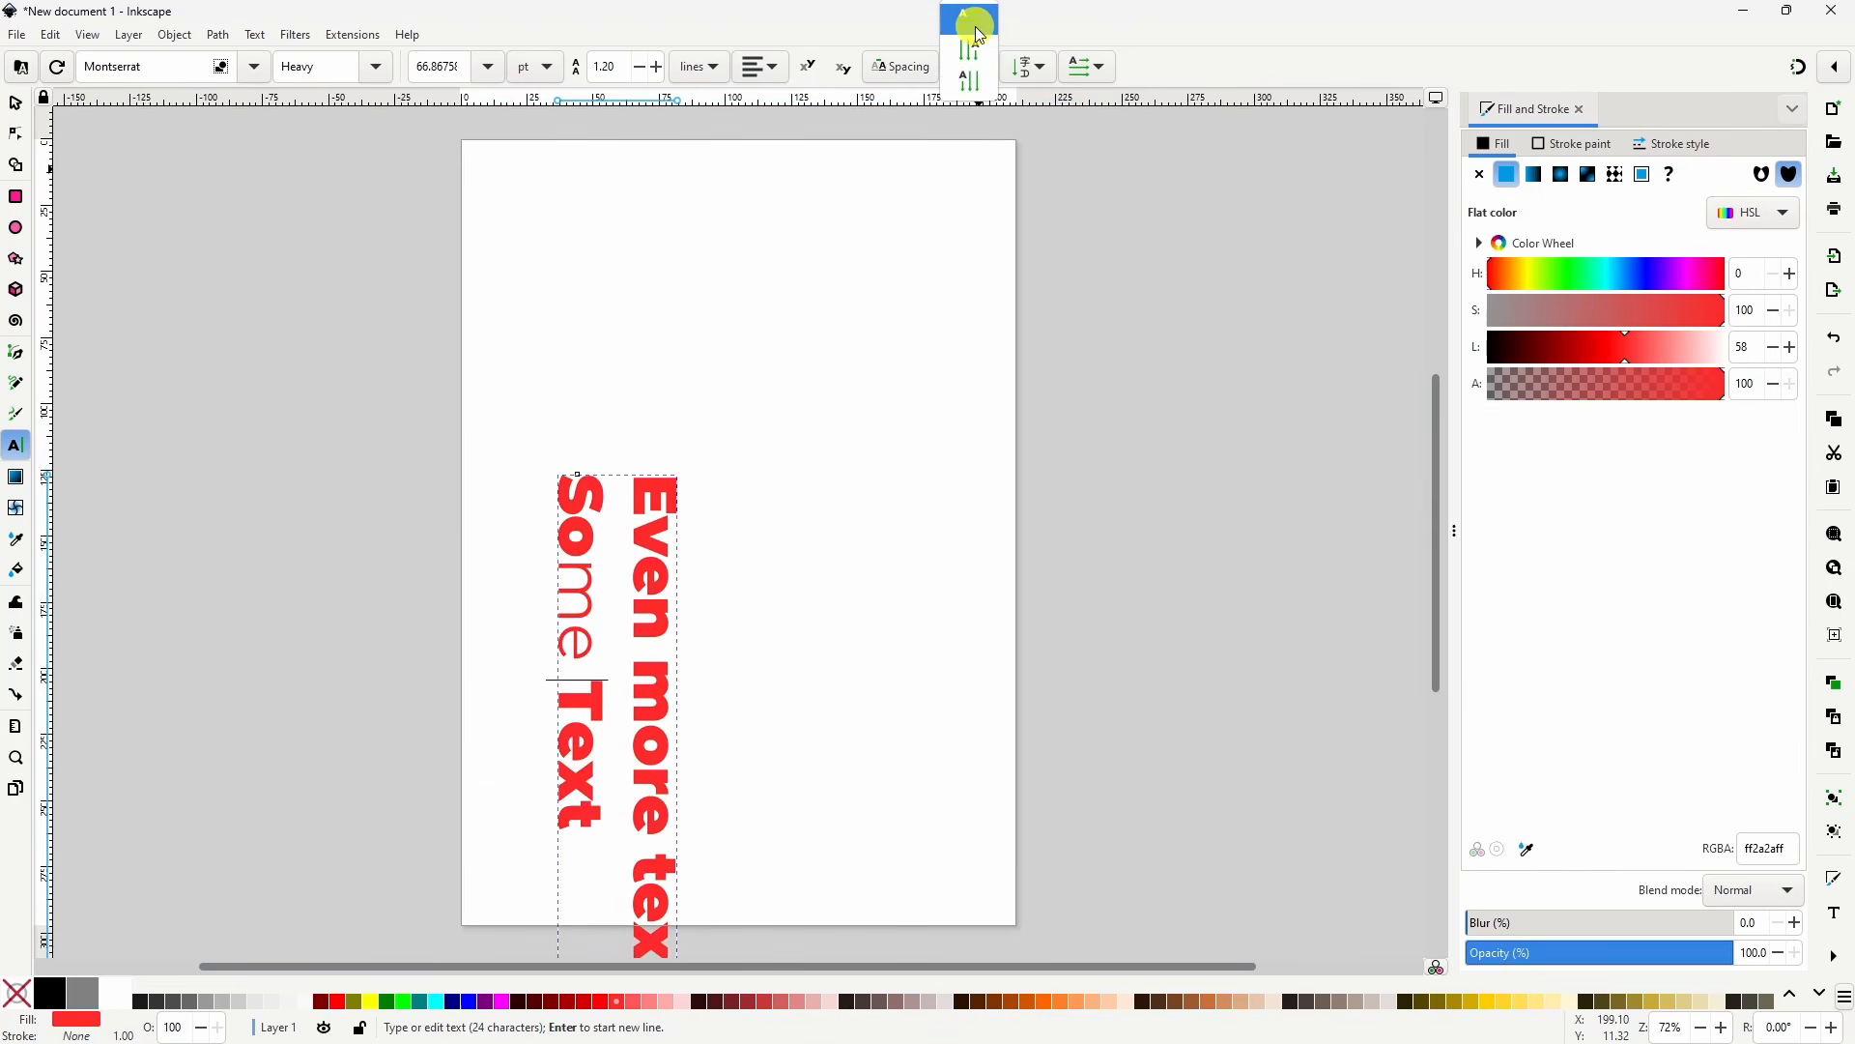
pyautogui.click(974, 21)
# - Try the other text direction option on the text object and restore the original direction
pyautogui.click(1088, 68)
pyautogui.click(1088, 87)
pyautogui.click(1090, 69)
pyautogui.click(1092, 35)
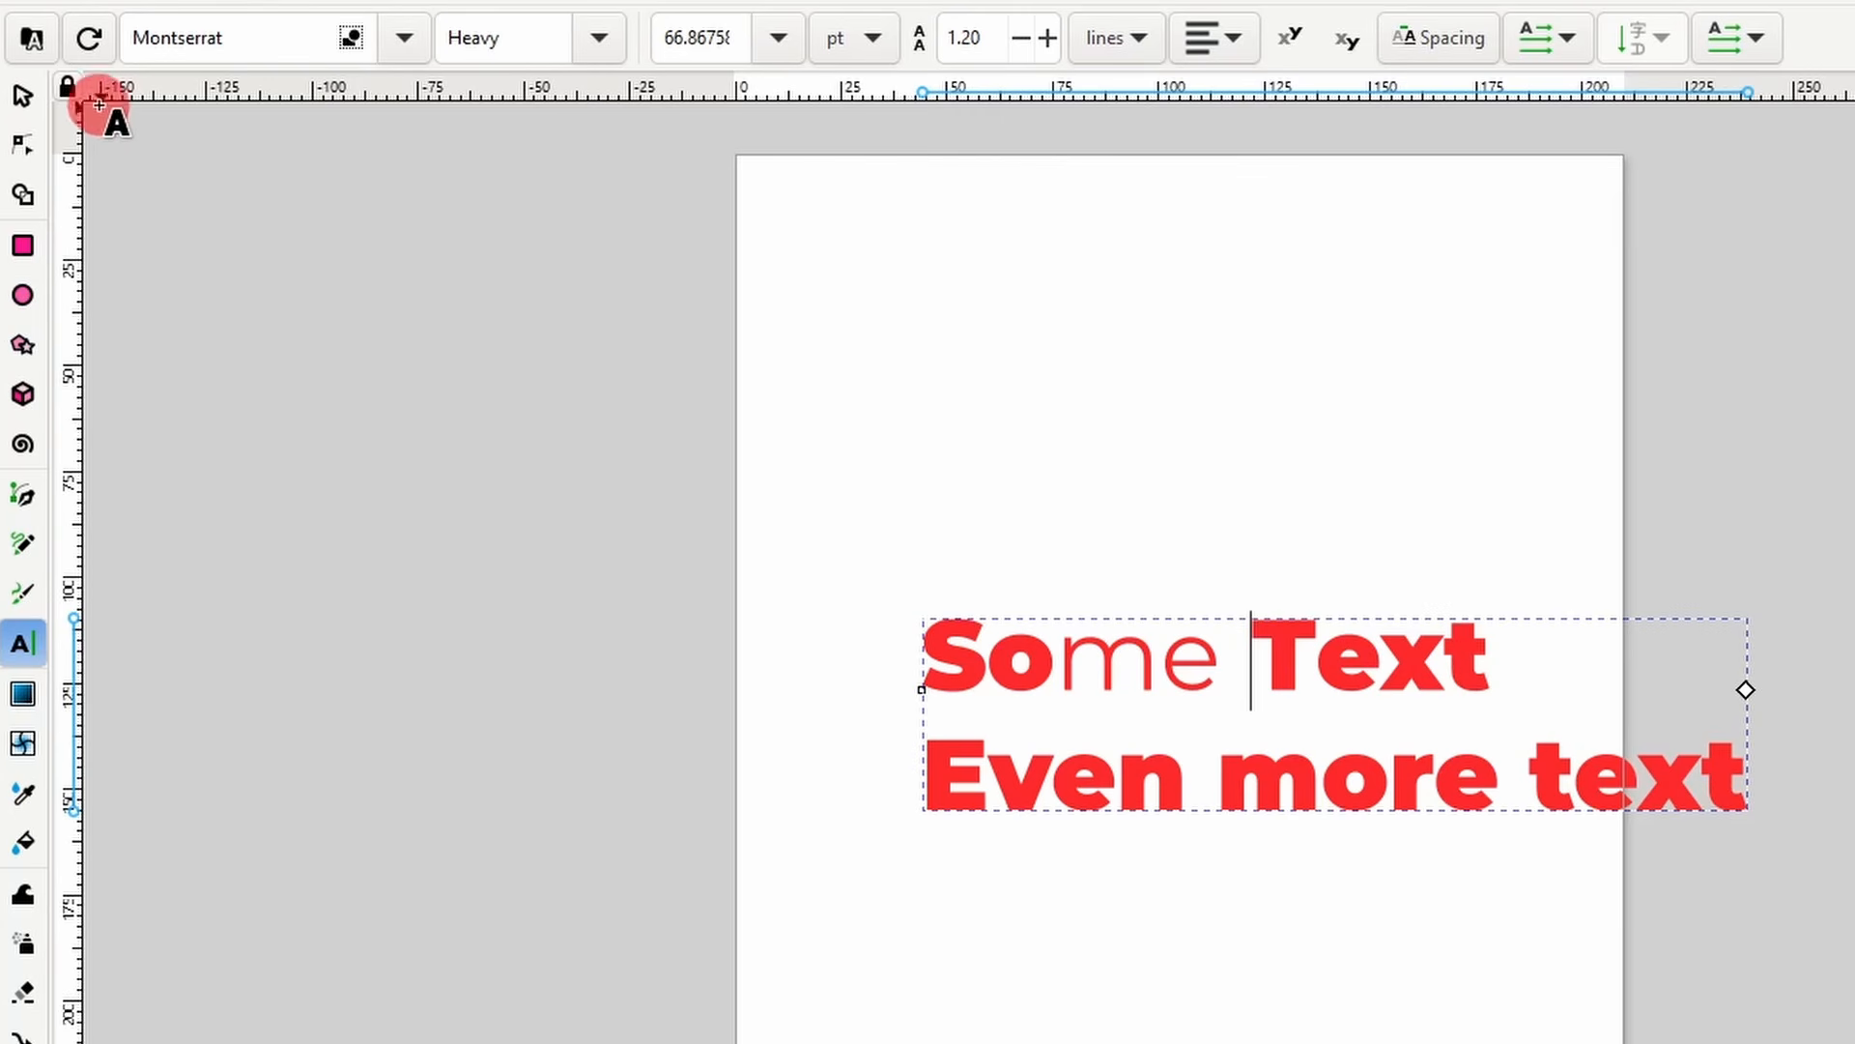
# - Limit the font family list to Document Fonts and view the filtered list
pyautogui.click(44, 52)
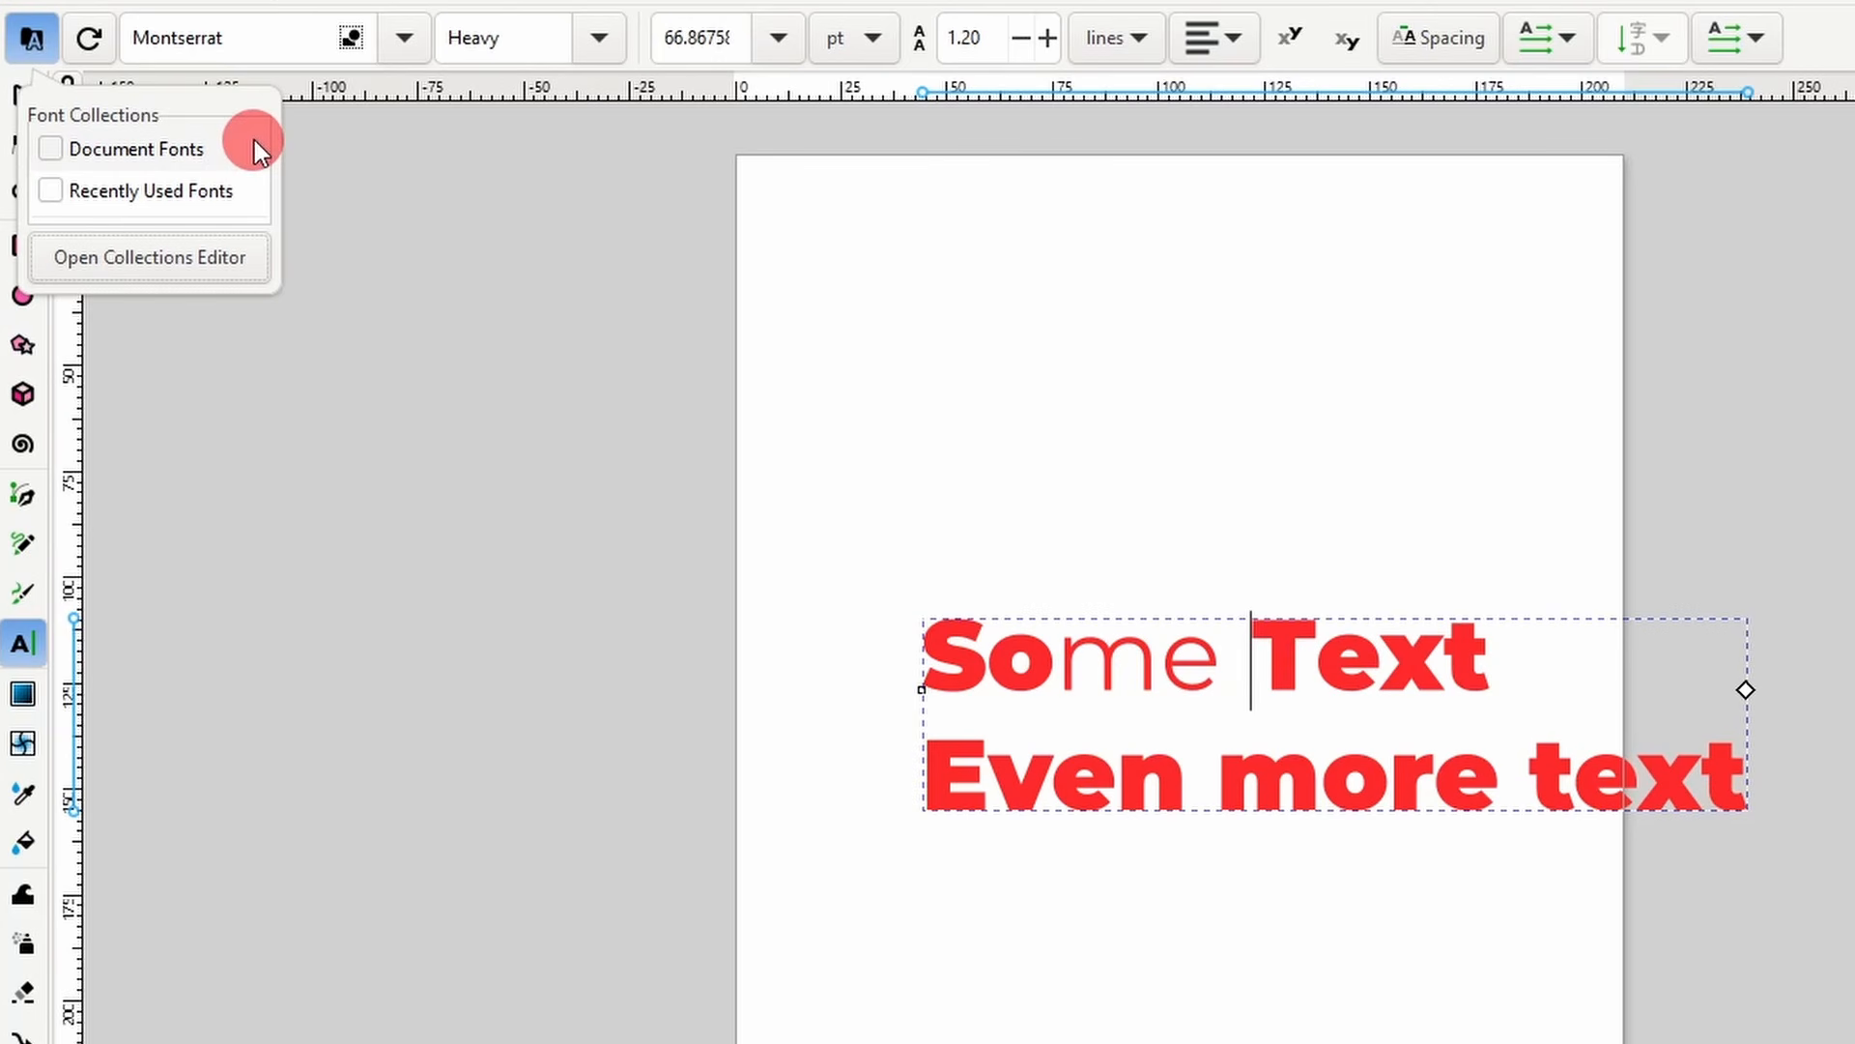
pyautogui.click(61, 151)
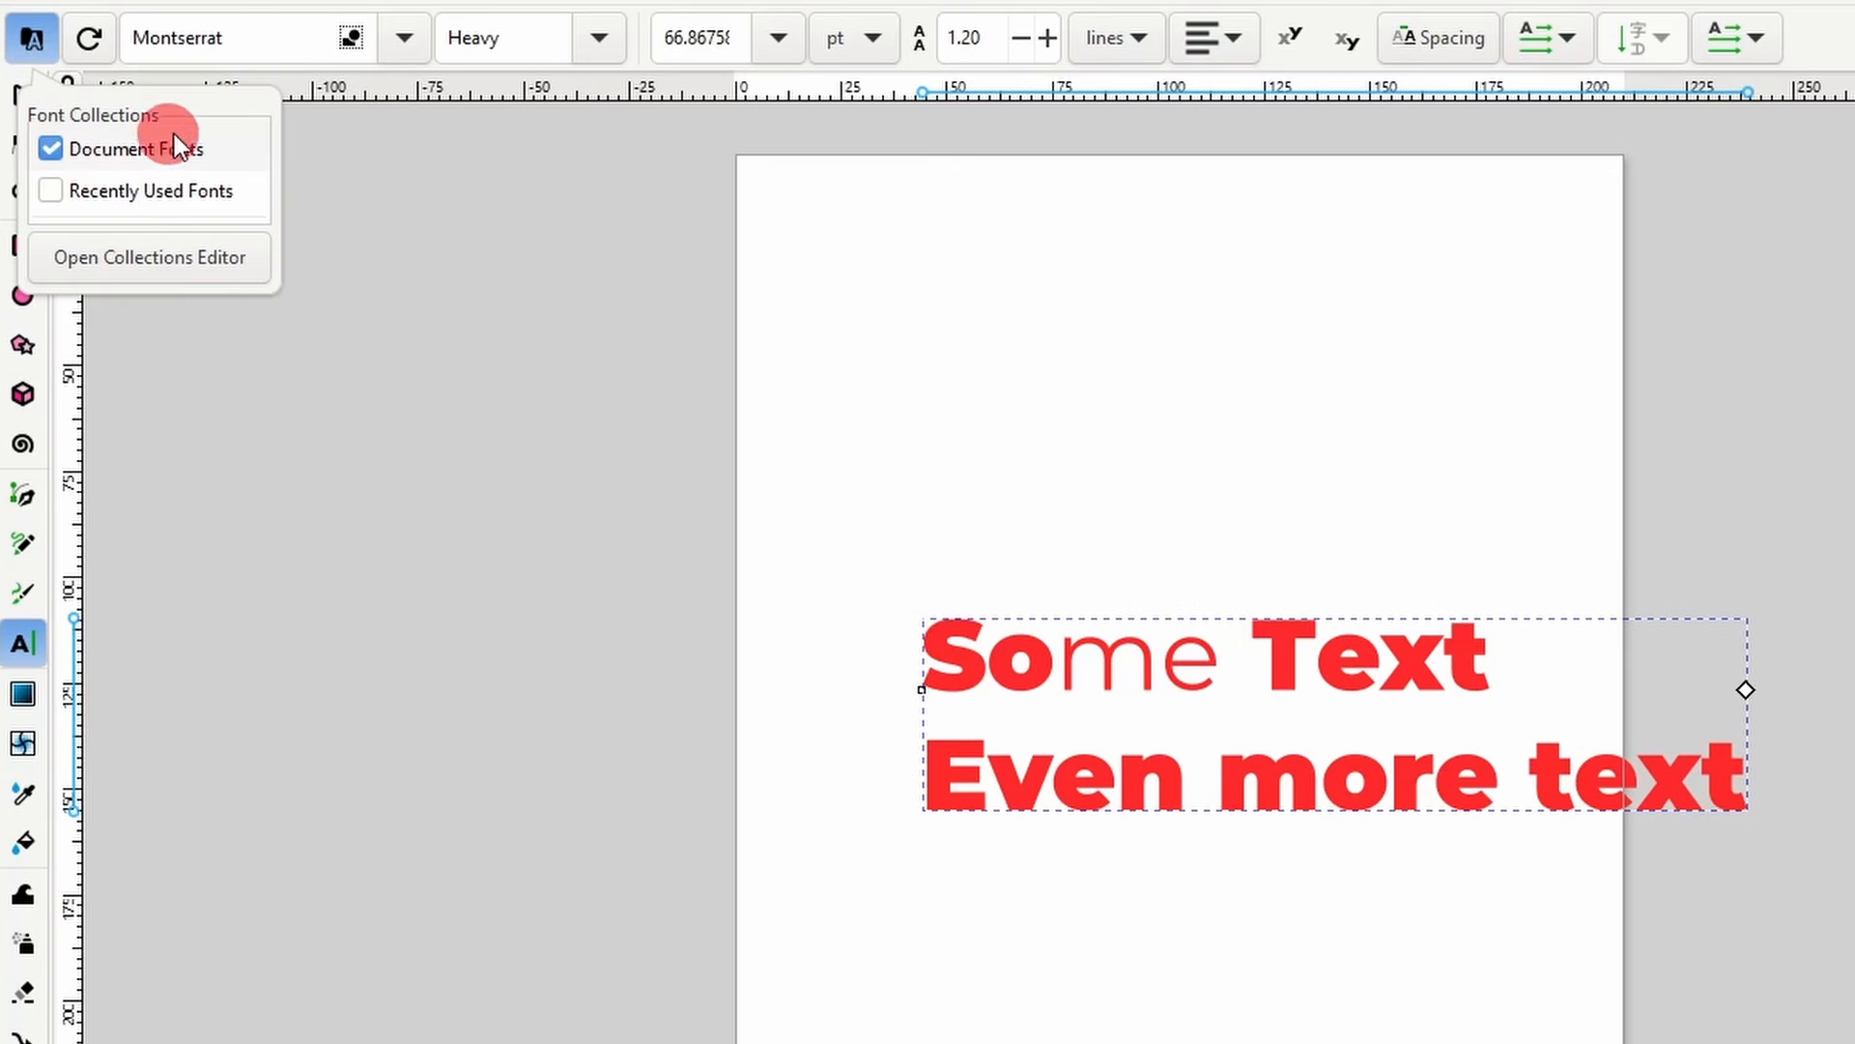
pyautogui.click(406, 41)
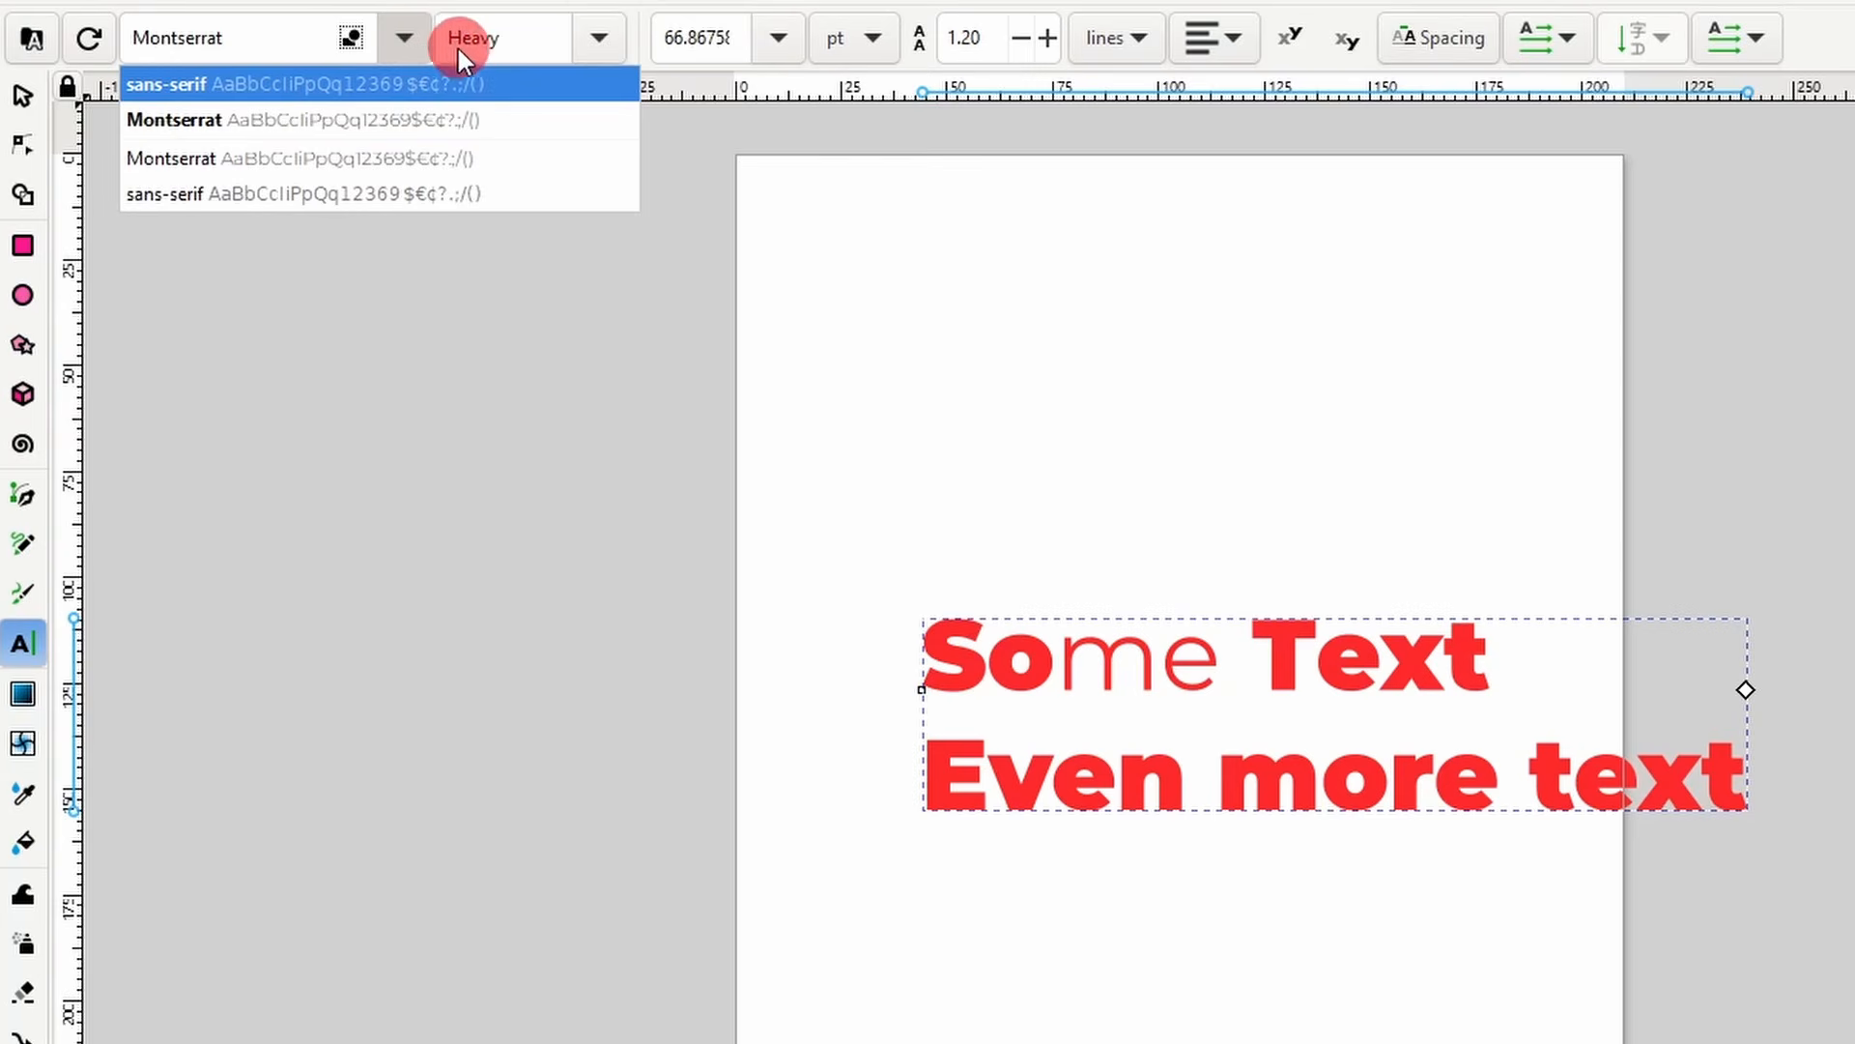
pyautogui.click(126, 62)
# - Switch the font family filter from Document Fonts to Recently Used Fonts and view the filtered list
pyautogui.click(37, 41)
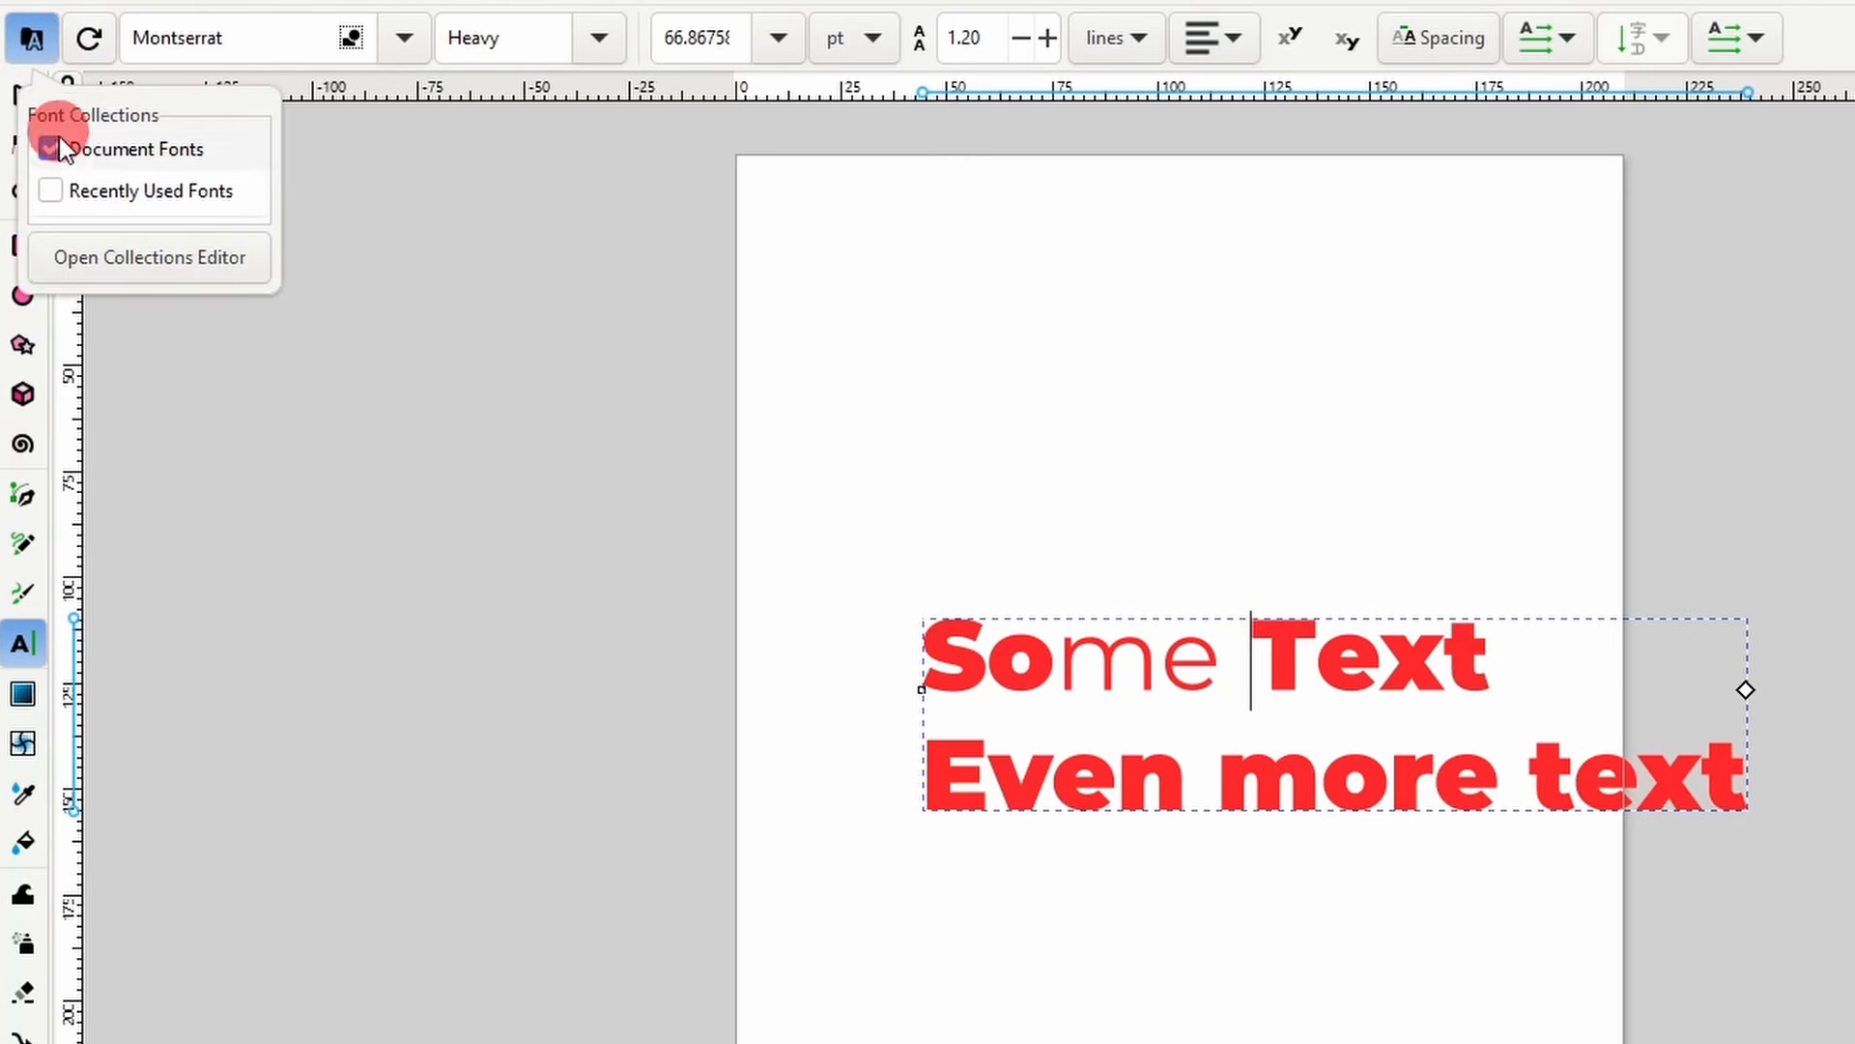
pyautogui.click(368, 66)
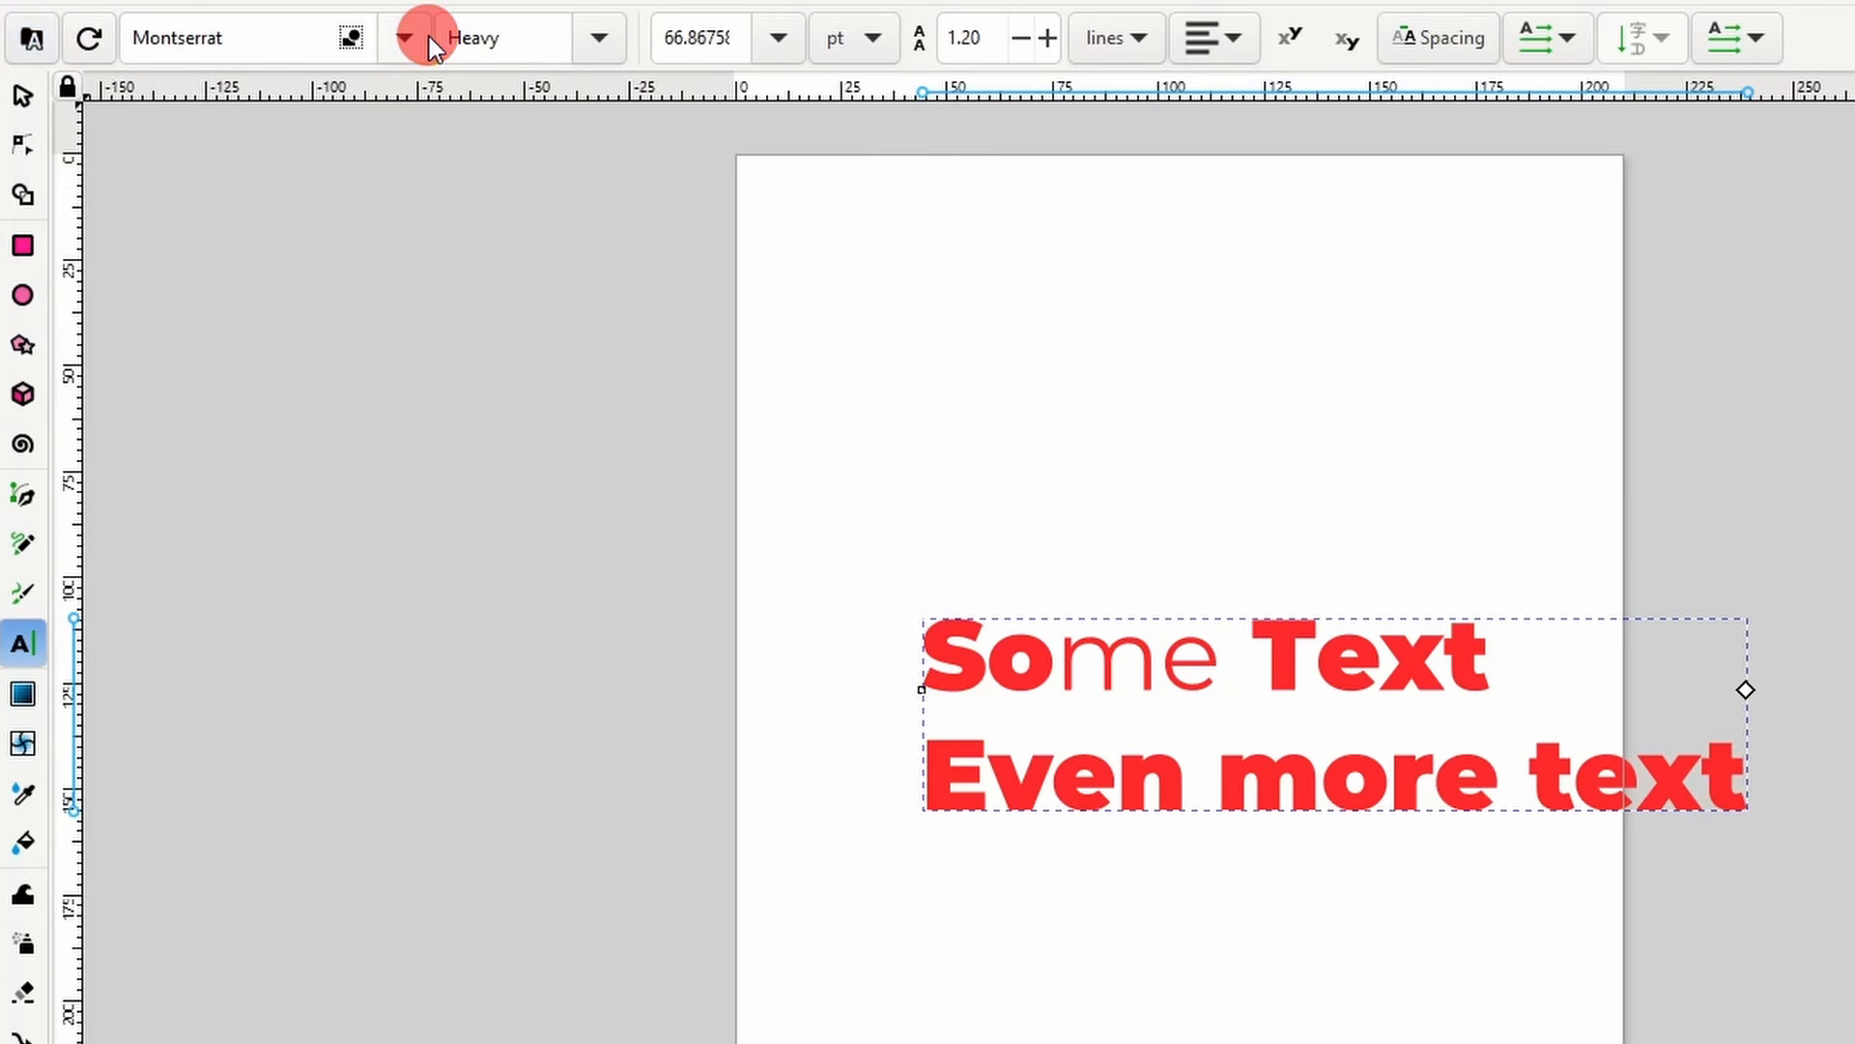
pyautogui.click(429, 37)
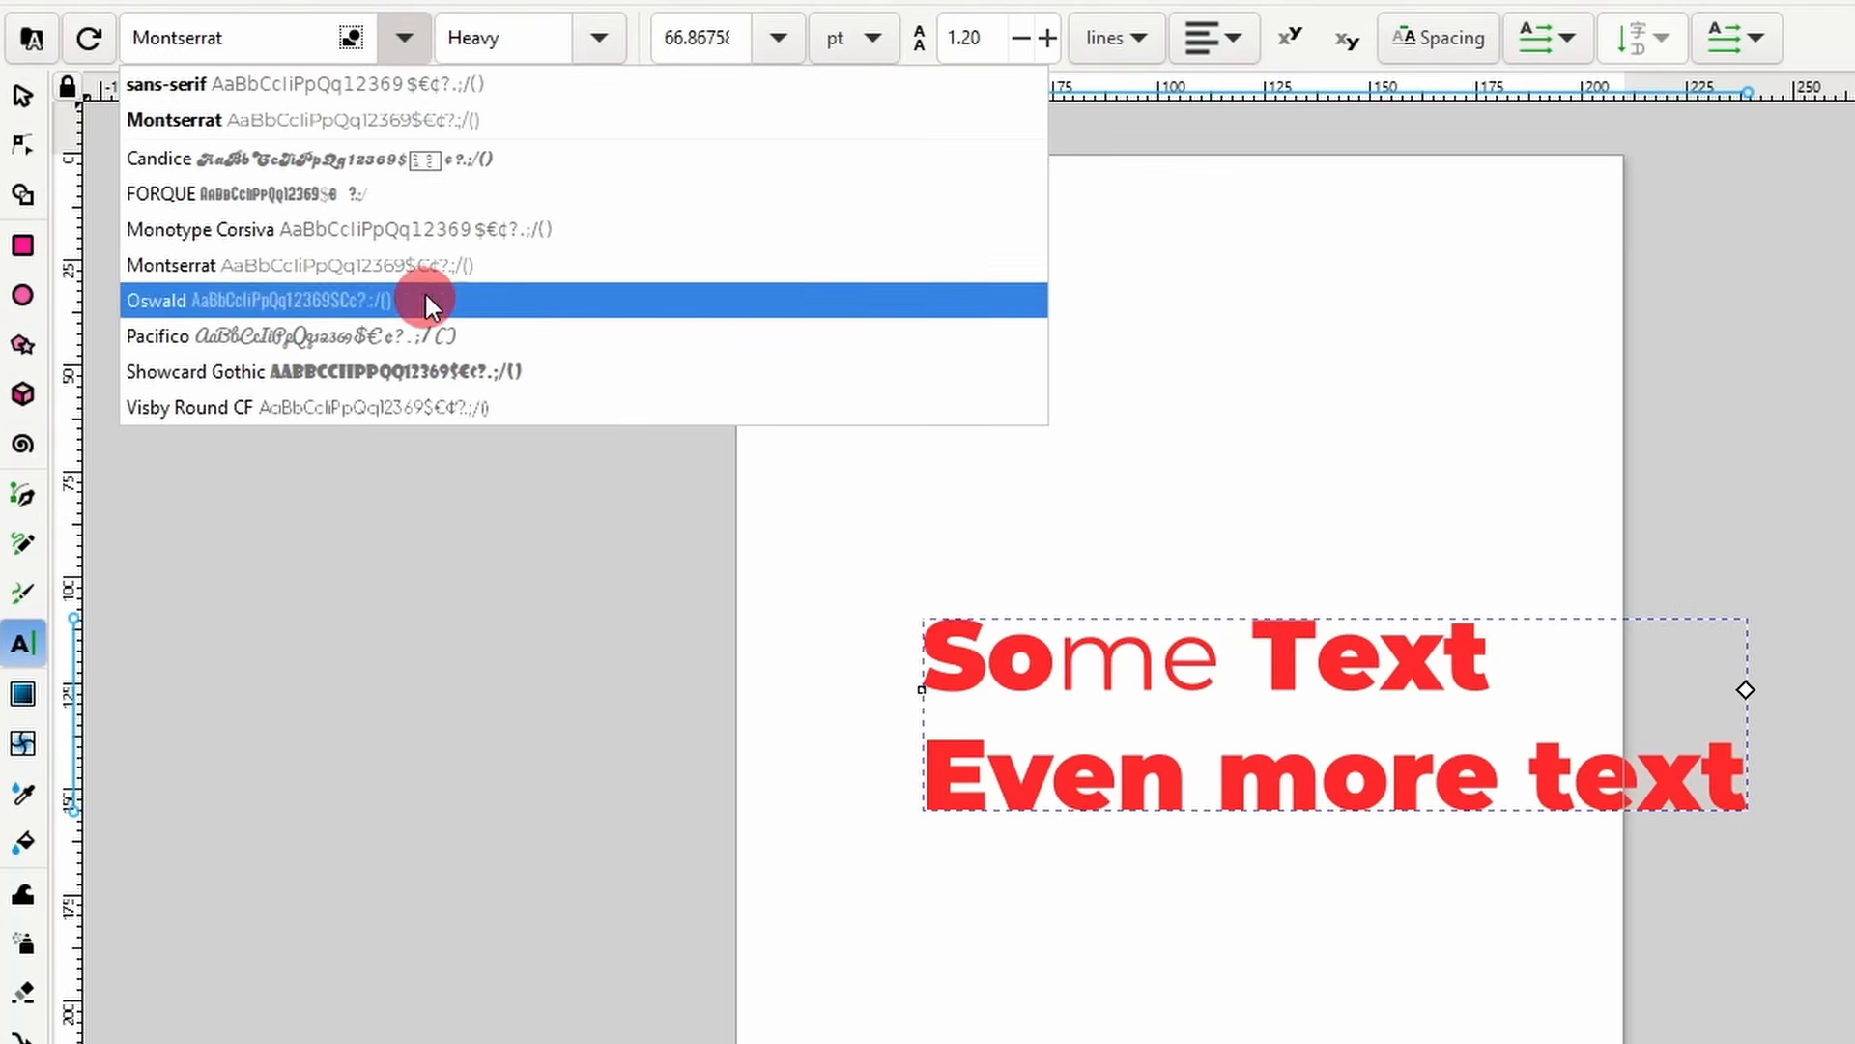
pyautogui.click(422, 39)
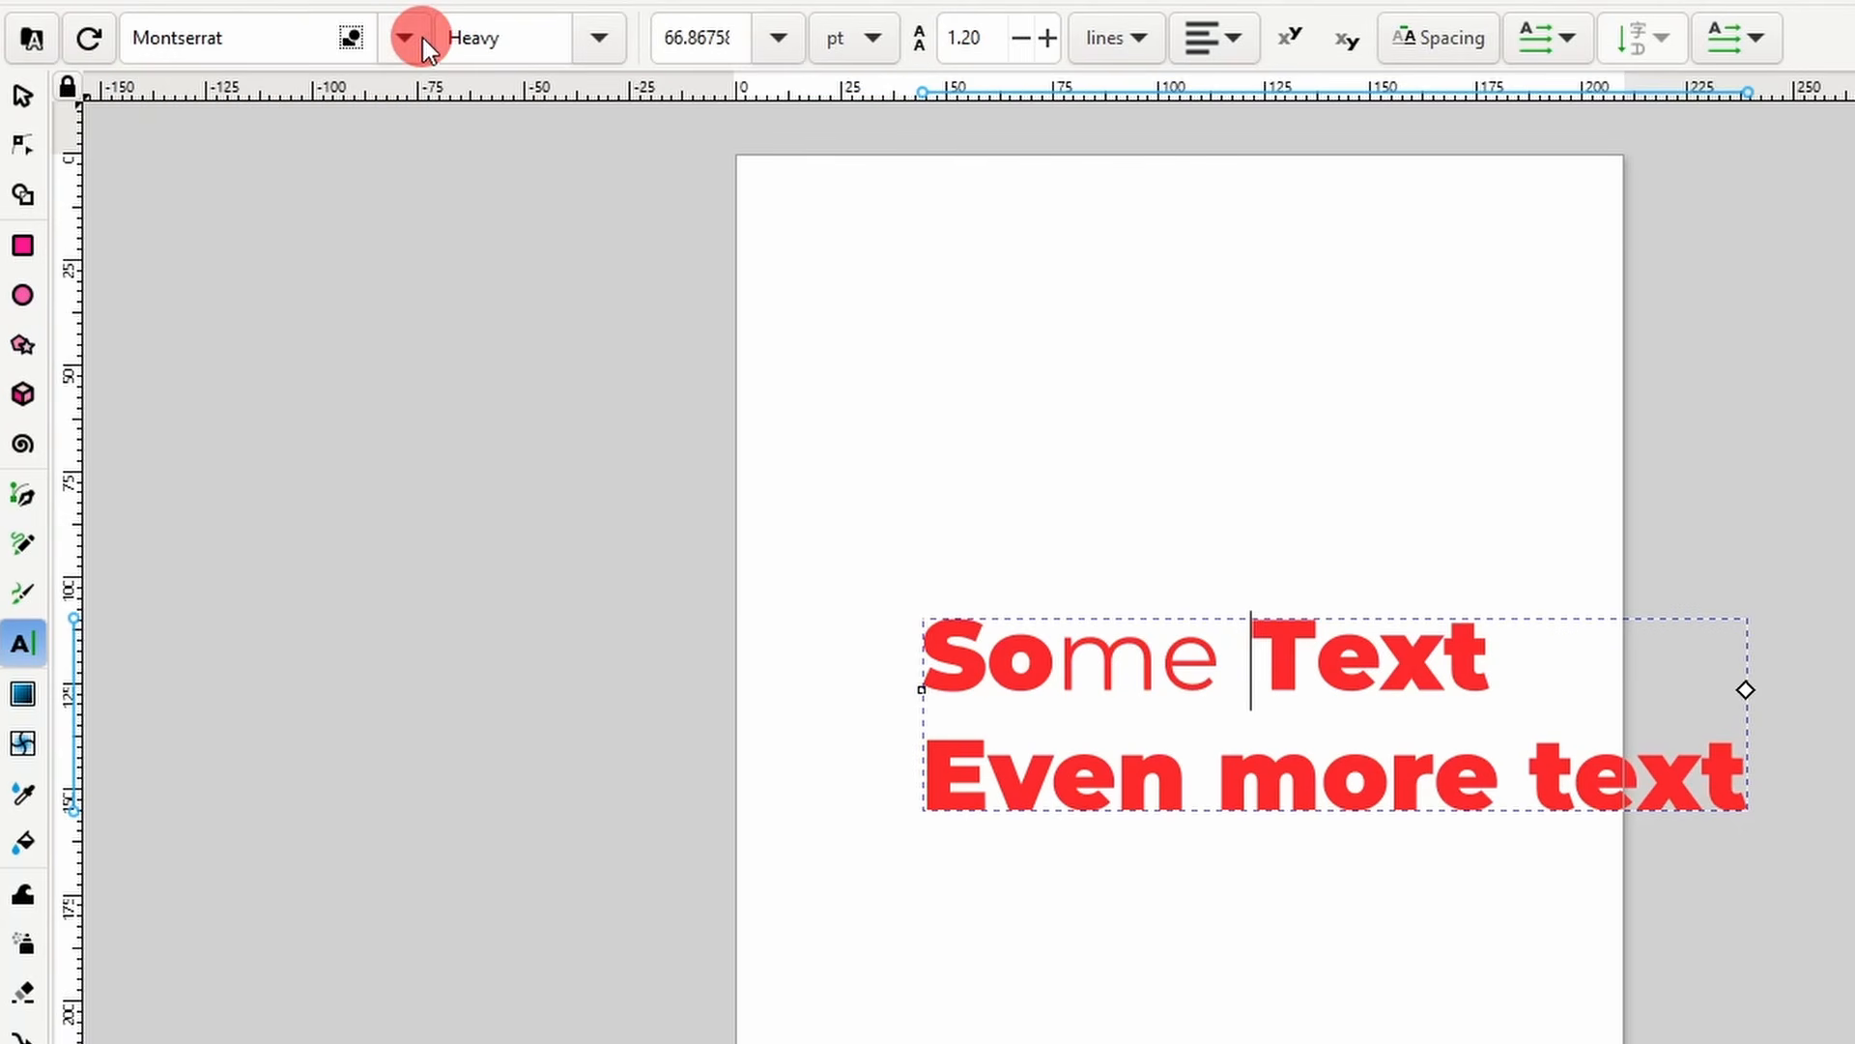
# - Reset the font collection filters and view the full font family list
pyautogui.click(96, 38)
pyautogui.click(402, 39)
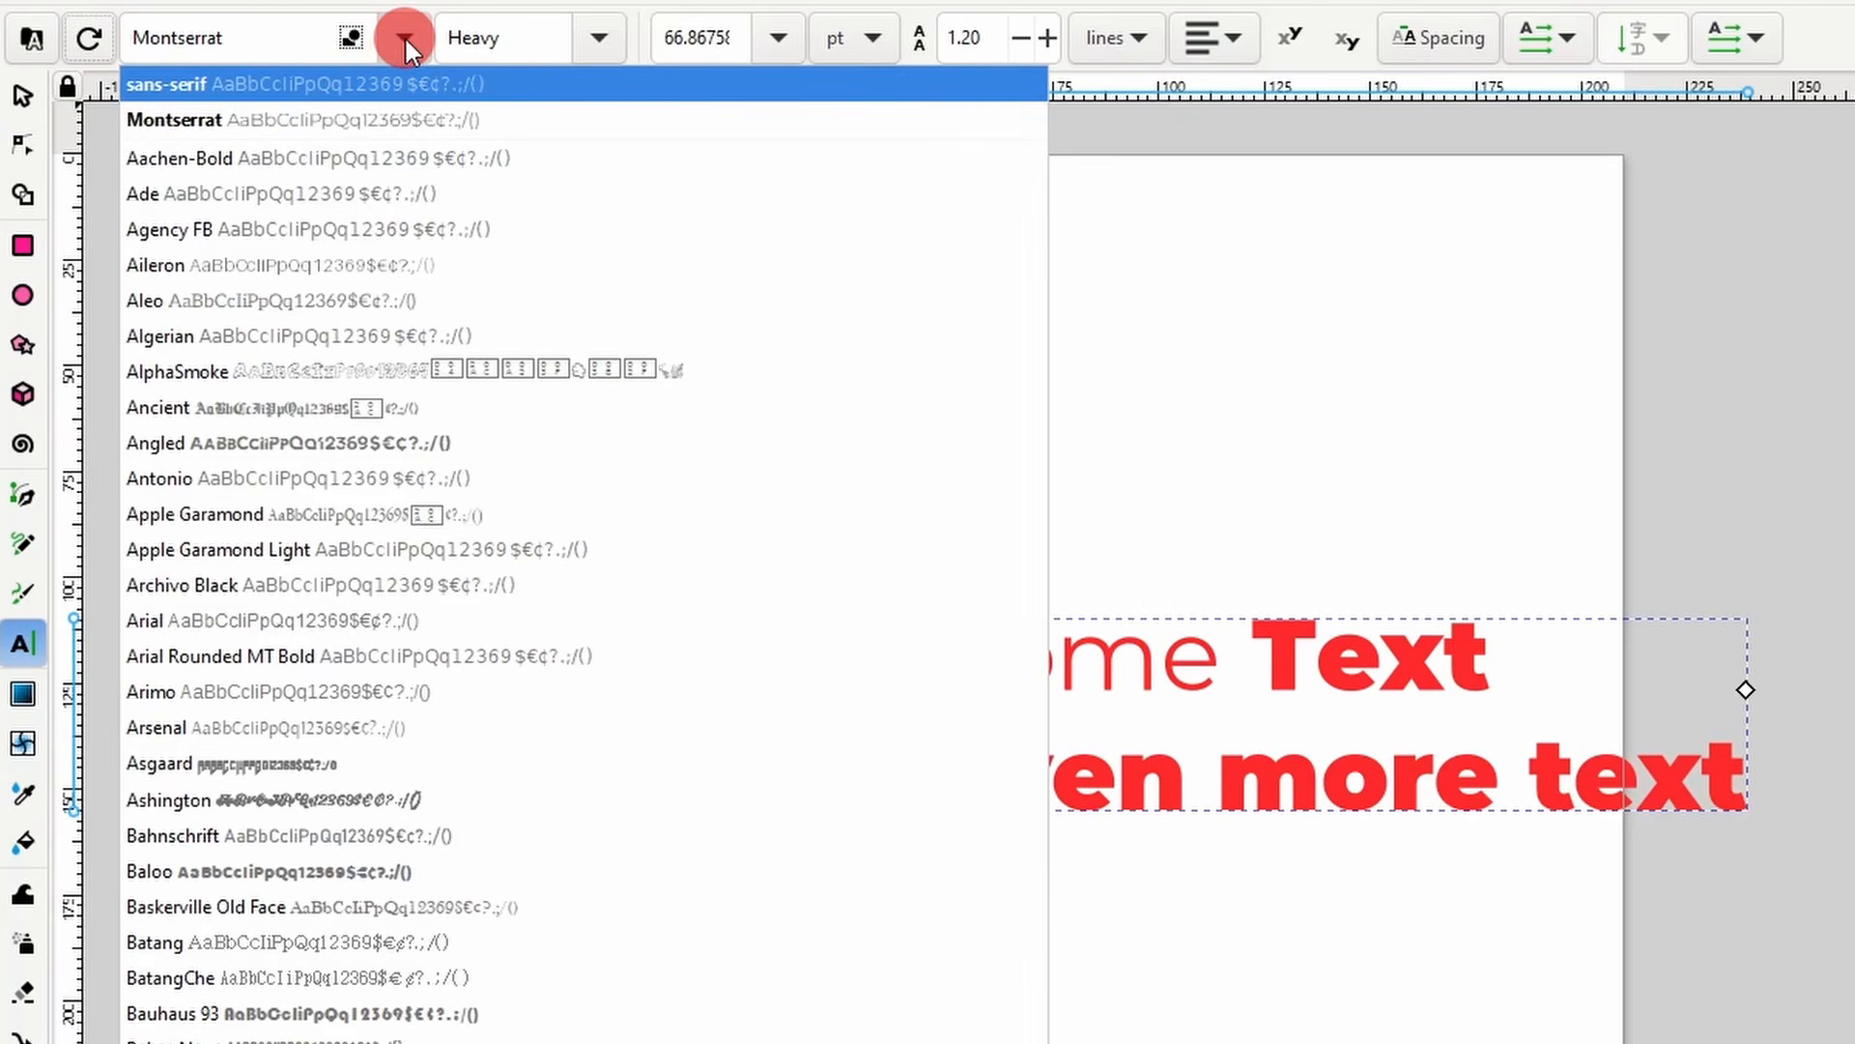
pyautogui.click(405, 38)
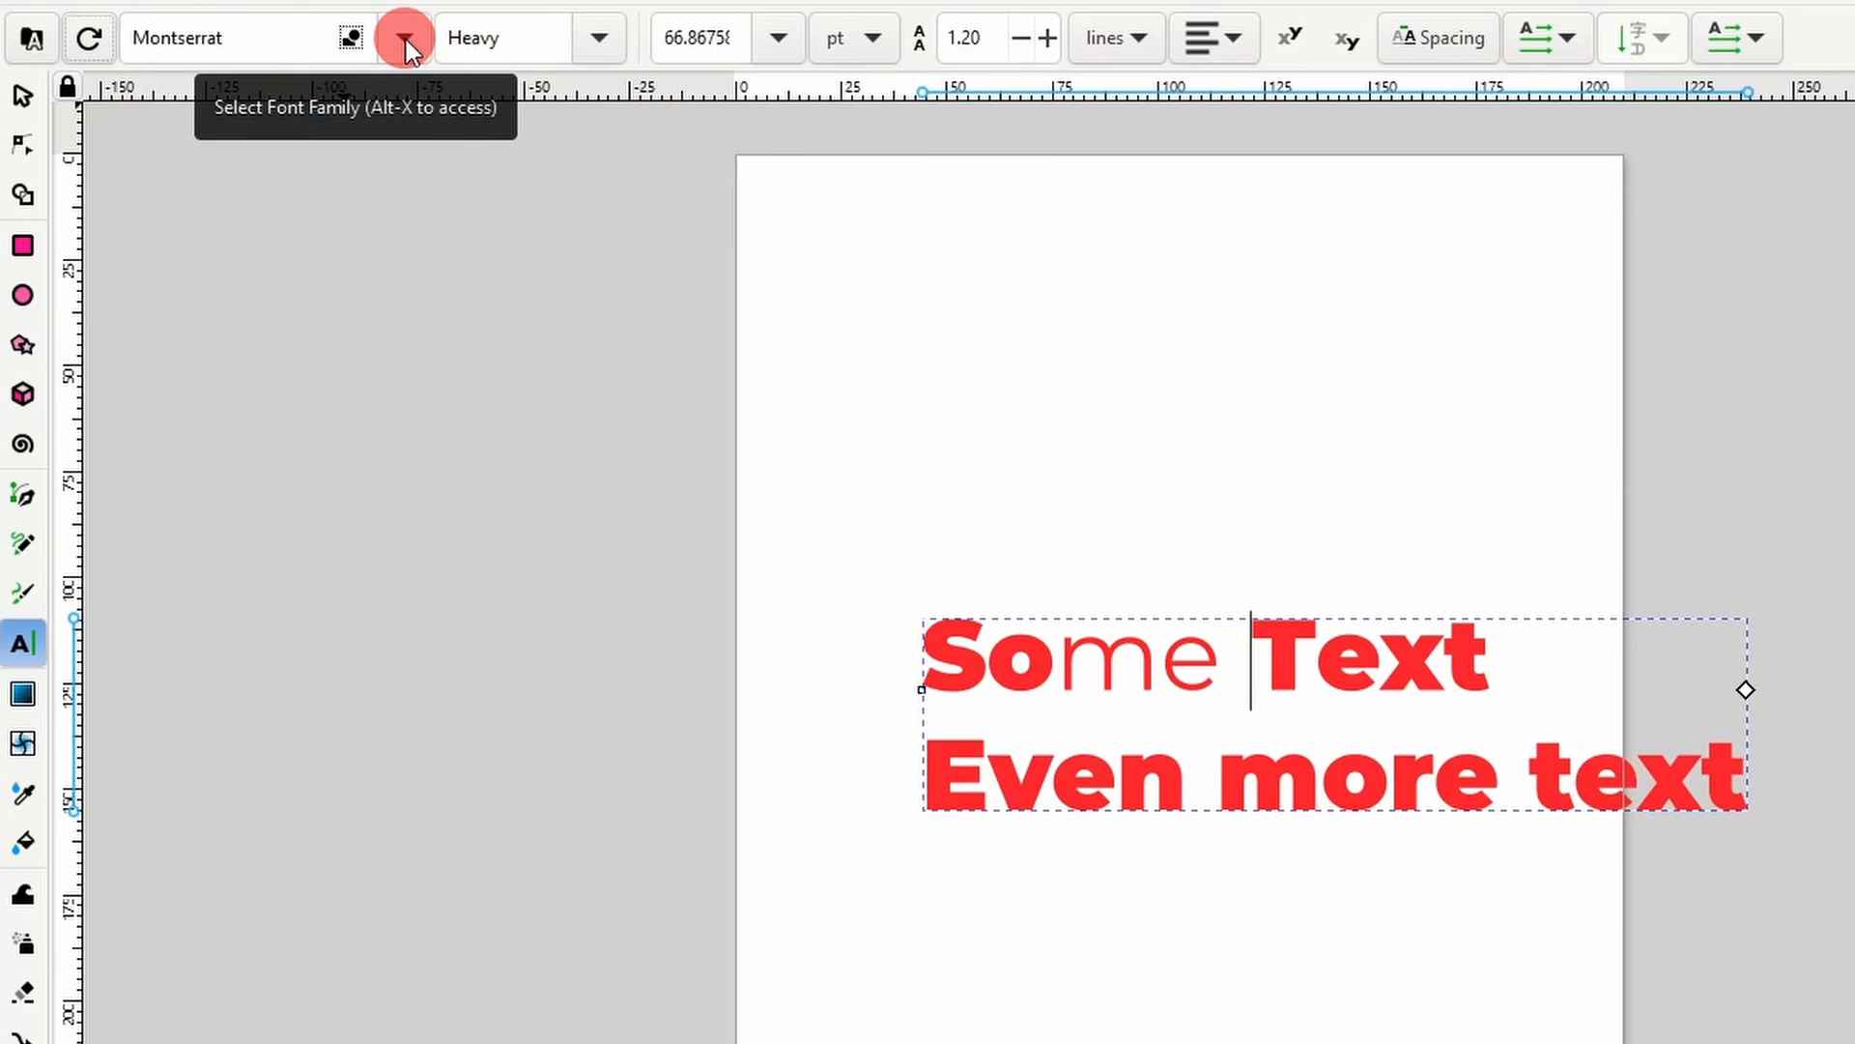
# - Open the font collections editor and move its window away from the start of the text
pyautogui.click(39, 41)
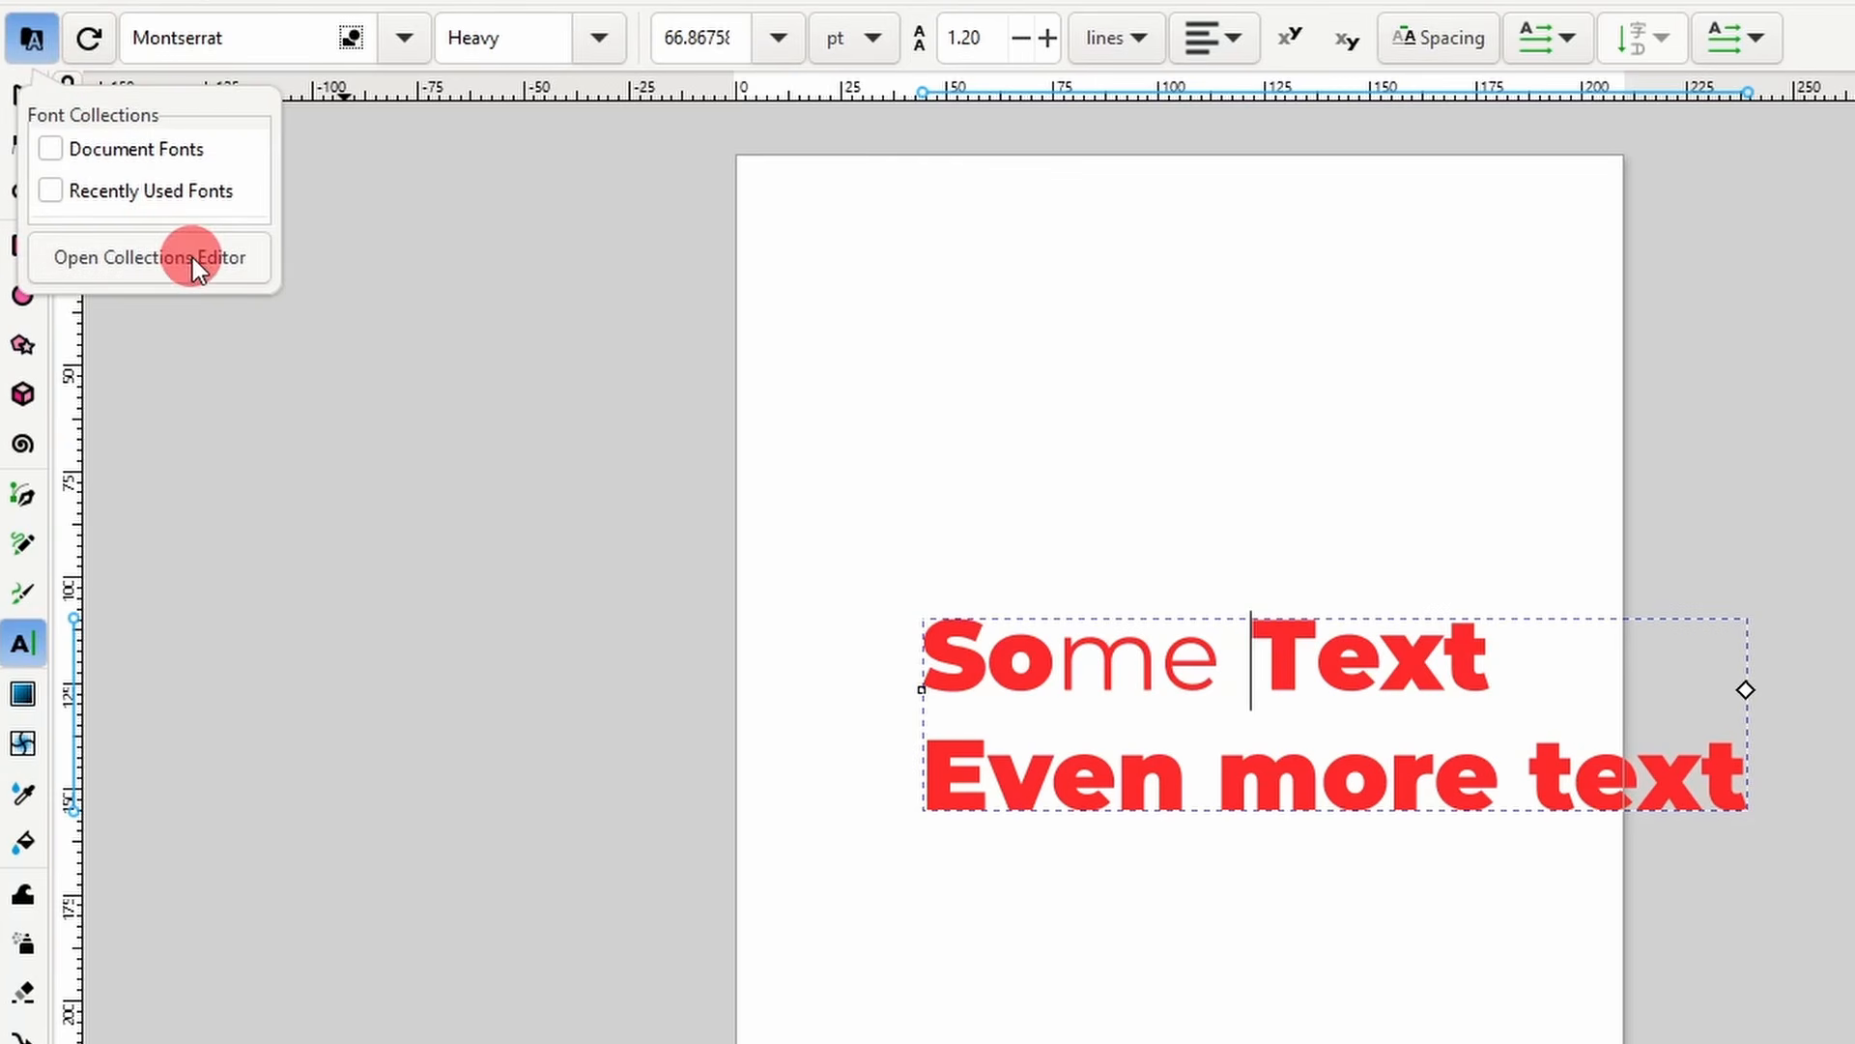
pyautogui.click(200, 260)
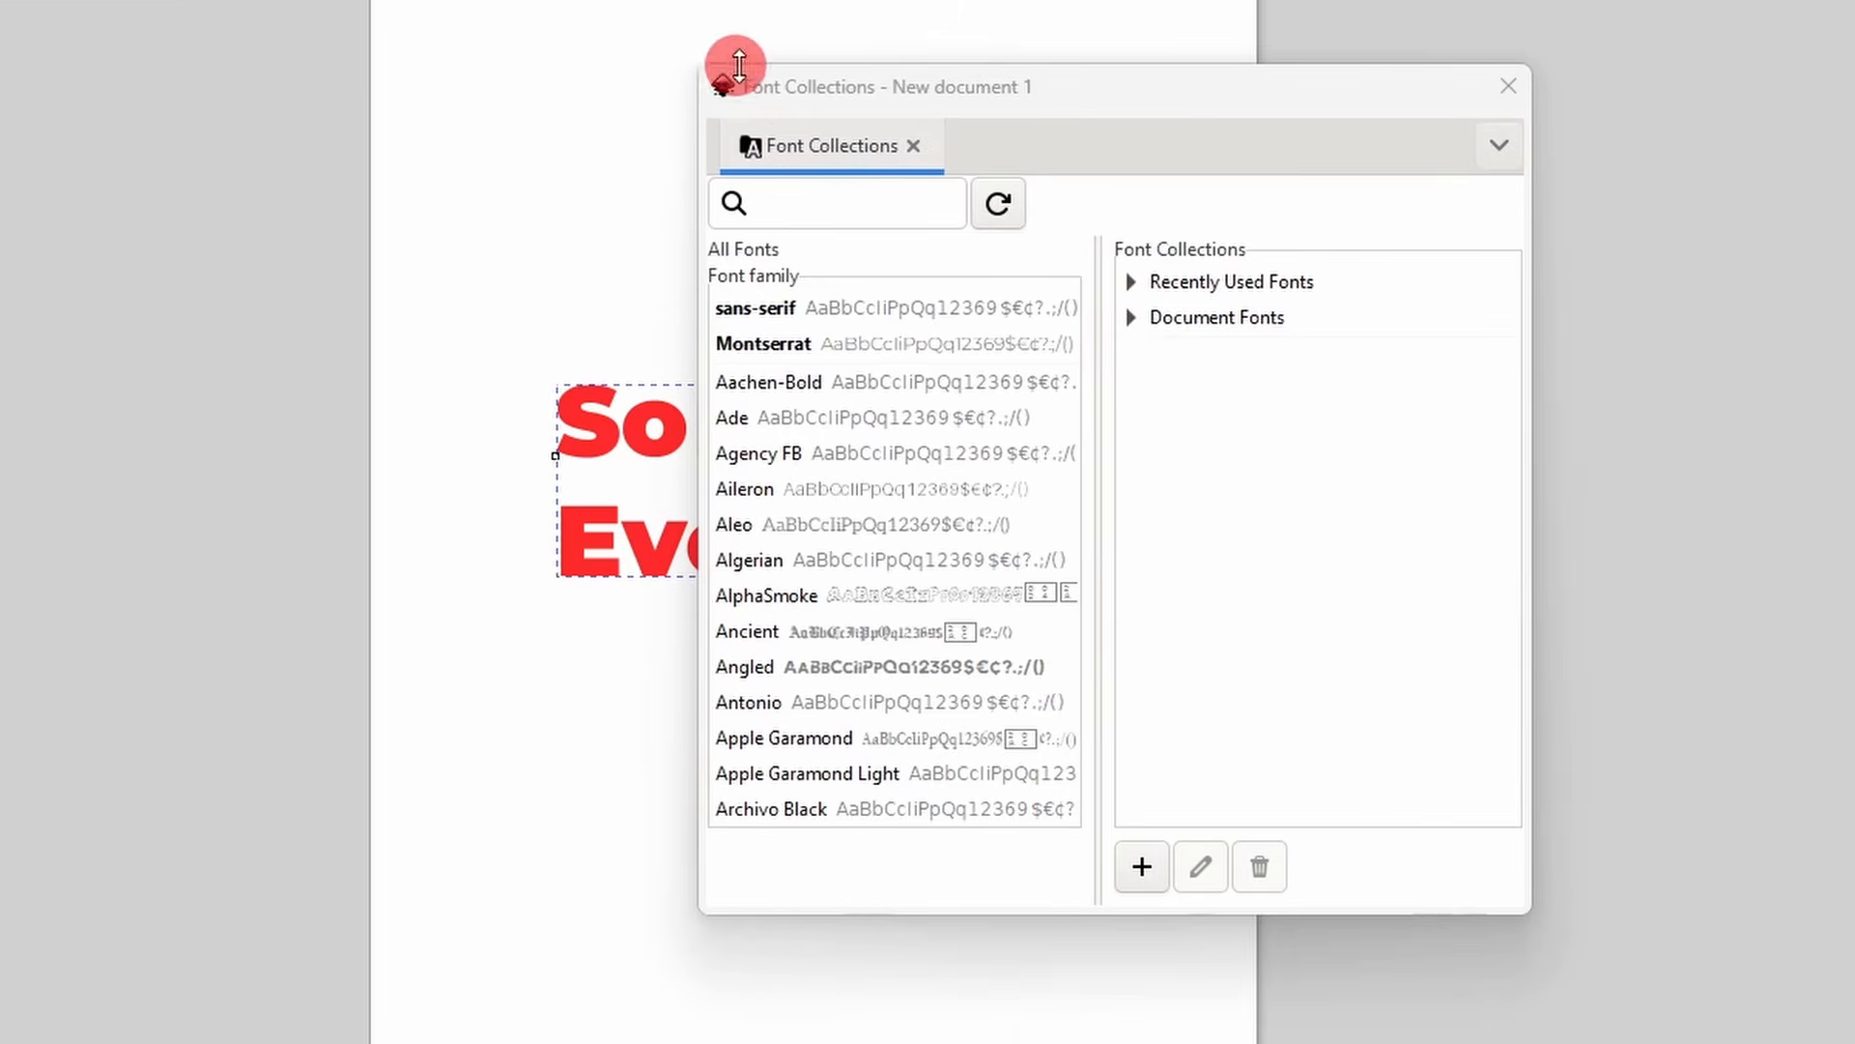
pyautogui.moveTo(739, 65); pyautogui.dragTo(1224, 92)
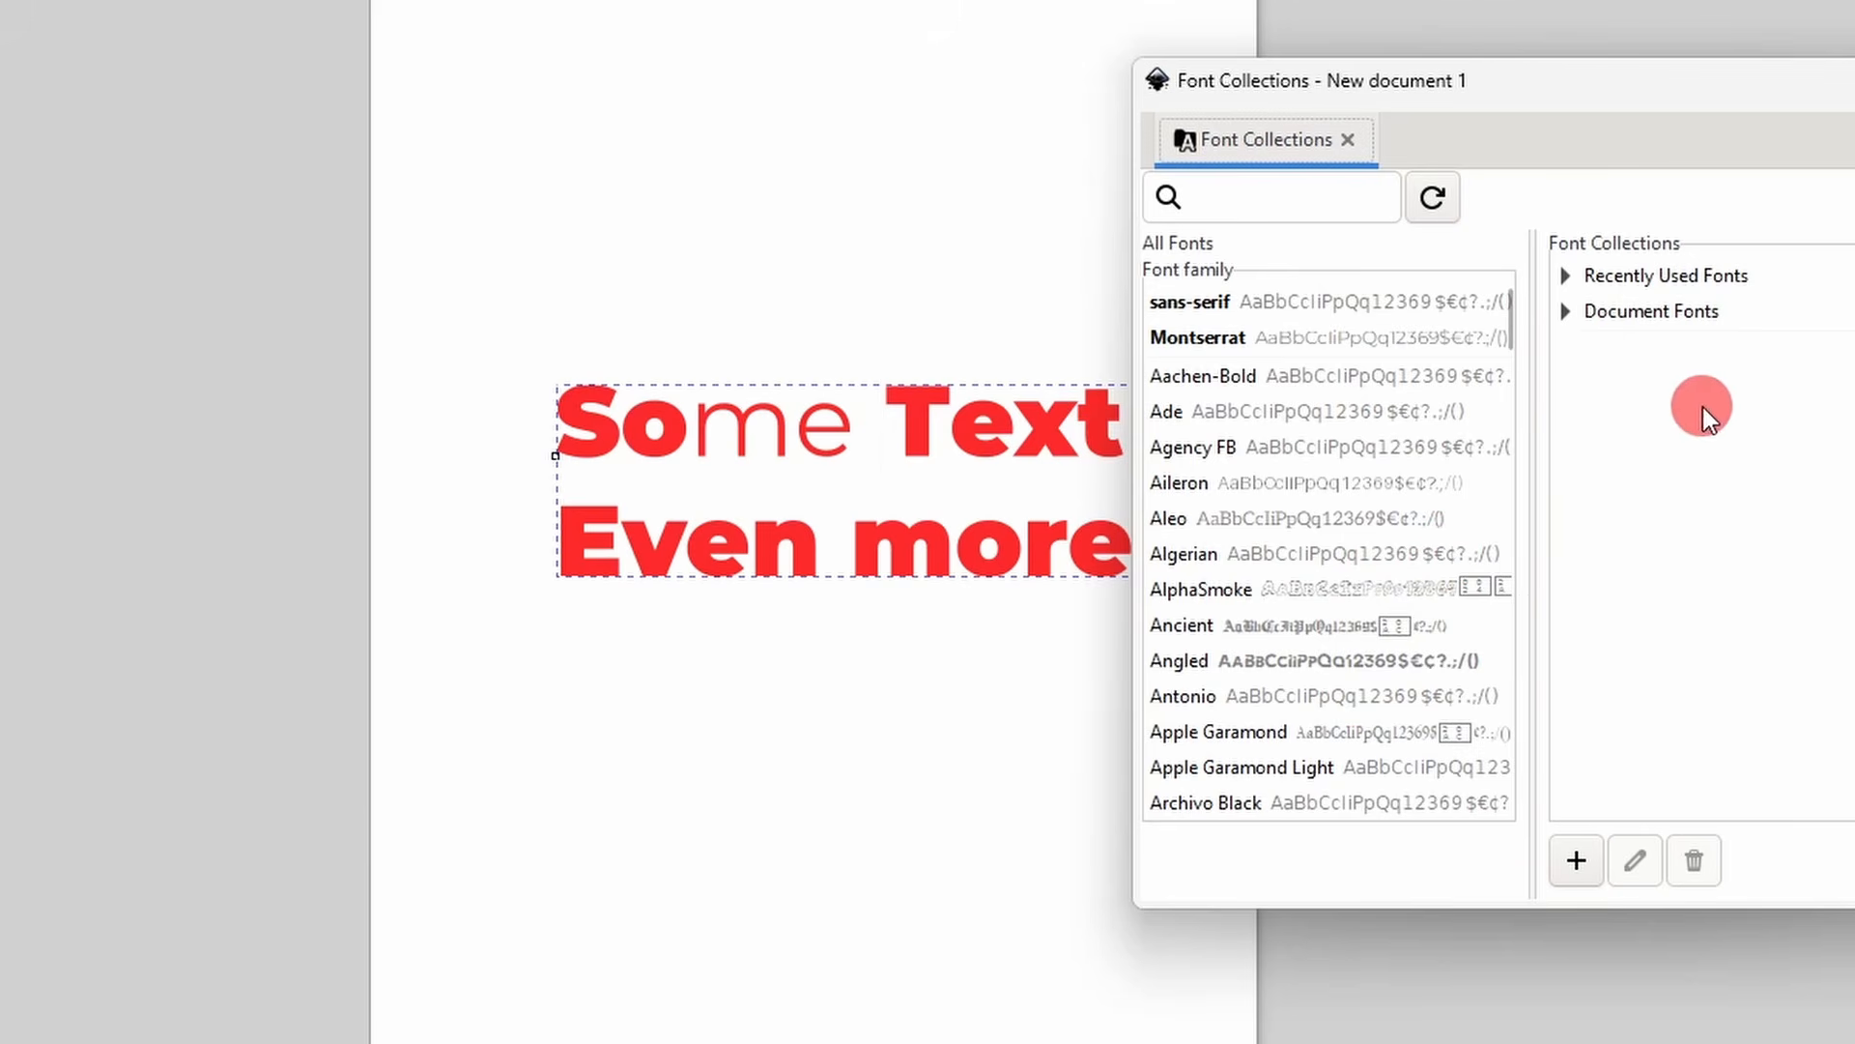
# - Examine the contents of the Recently Used Fonts and Document Fonts collections
pyautogui.click(1570, 274)
pyautogui.click(1569, 275)
pyautogui.click(1569, 274)
pyautogui.click(1567, 309)
pyautogui.click(1568, 308)
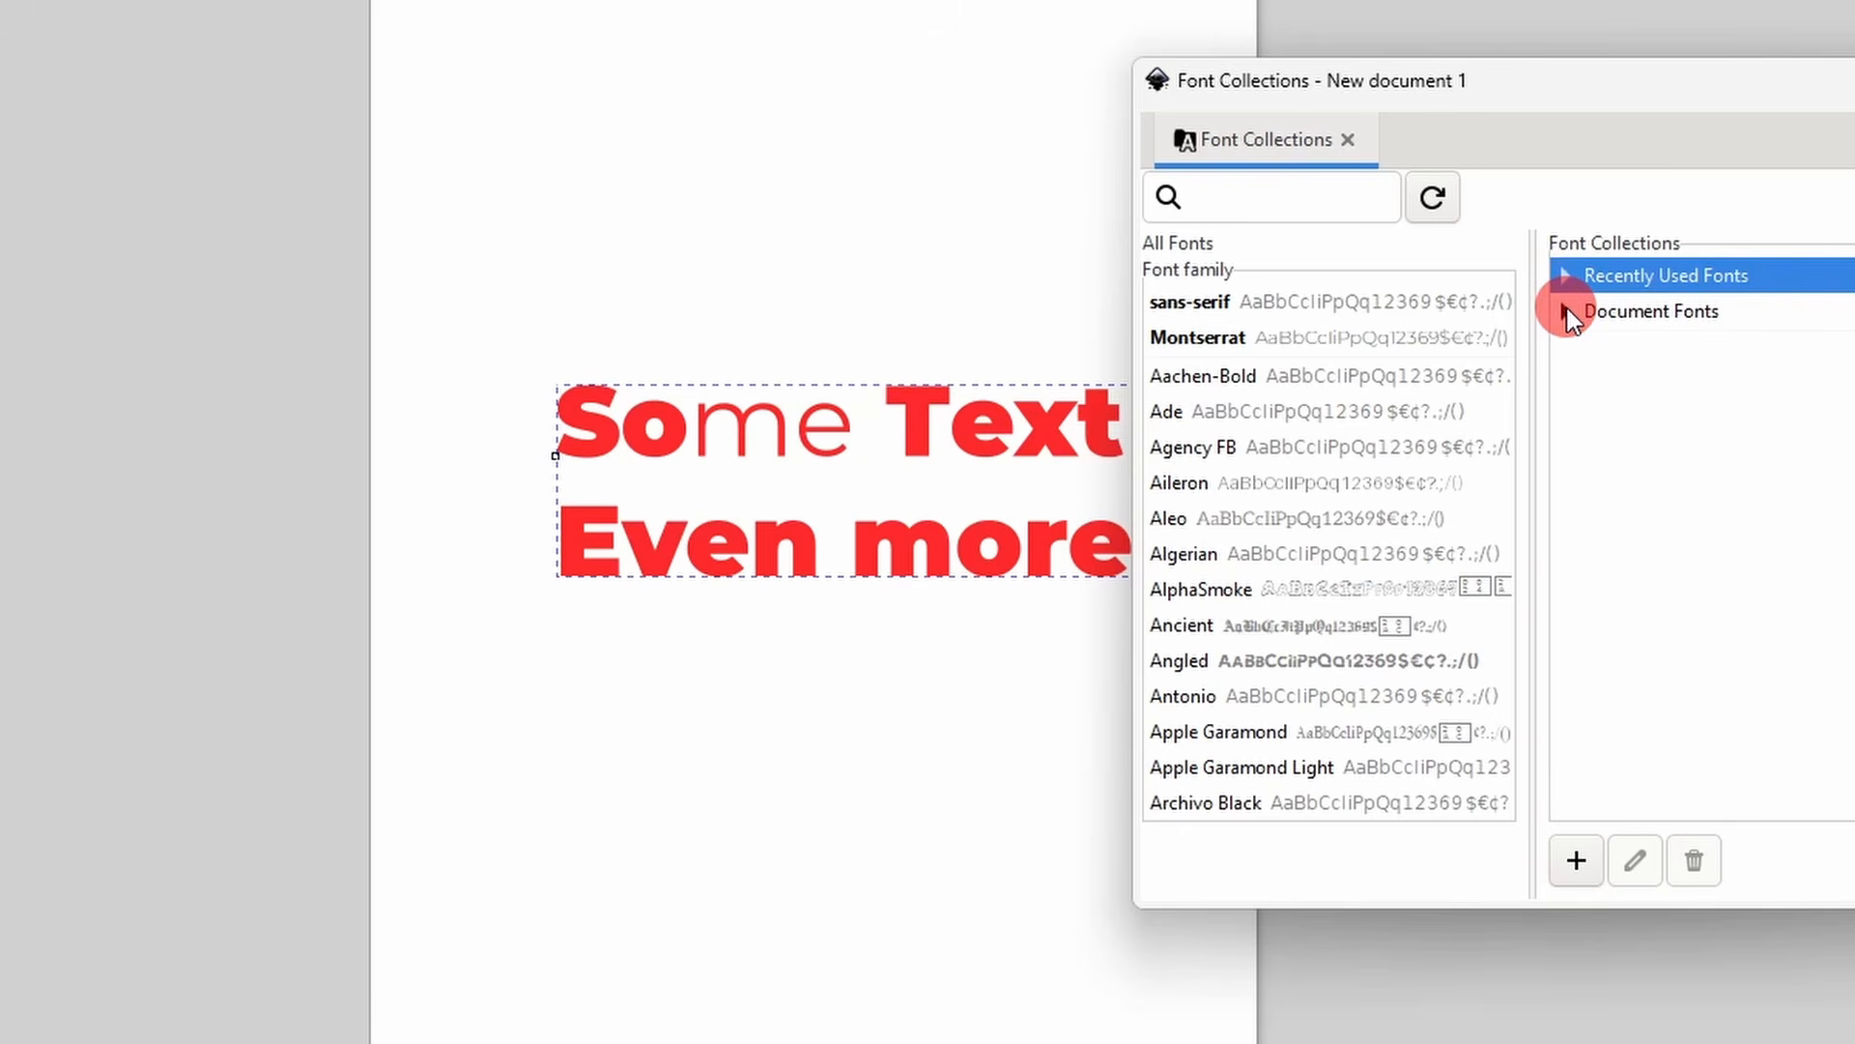
# - Create a new font collection named "My Fonts"
pyautogui.click(1577, 859)
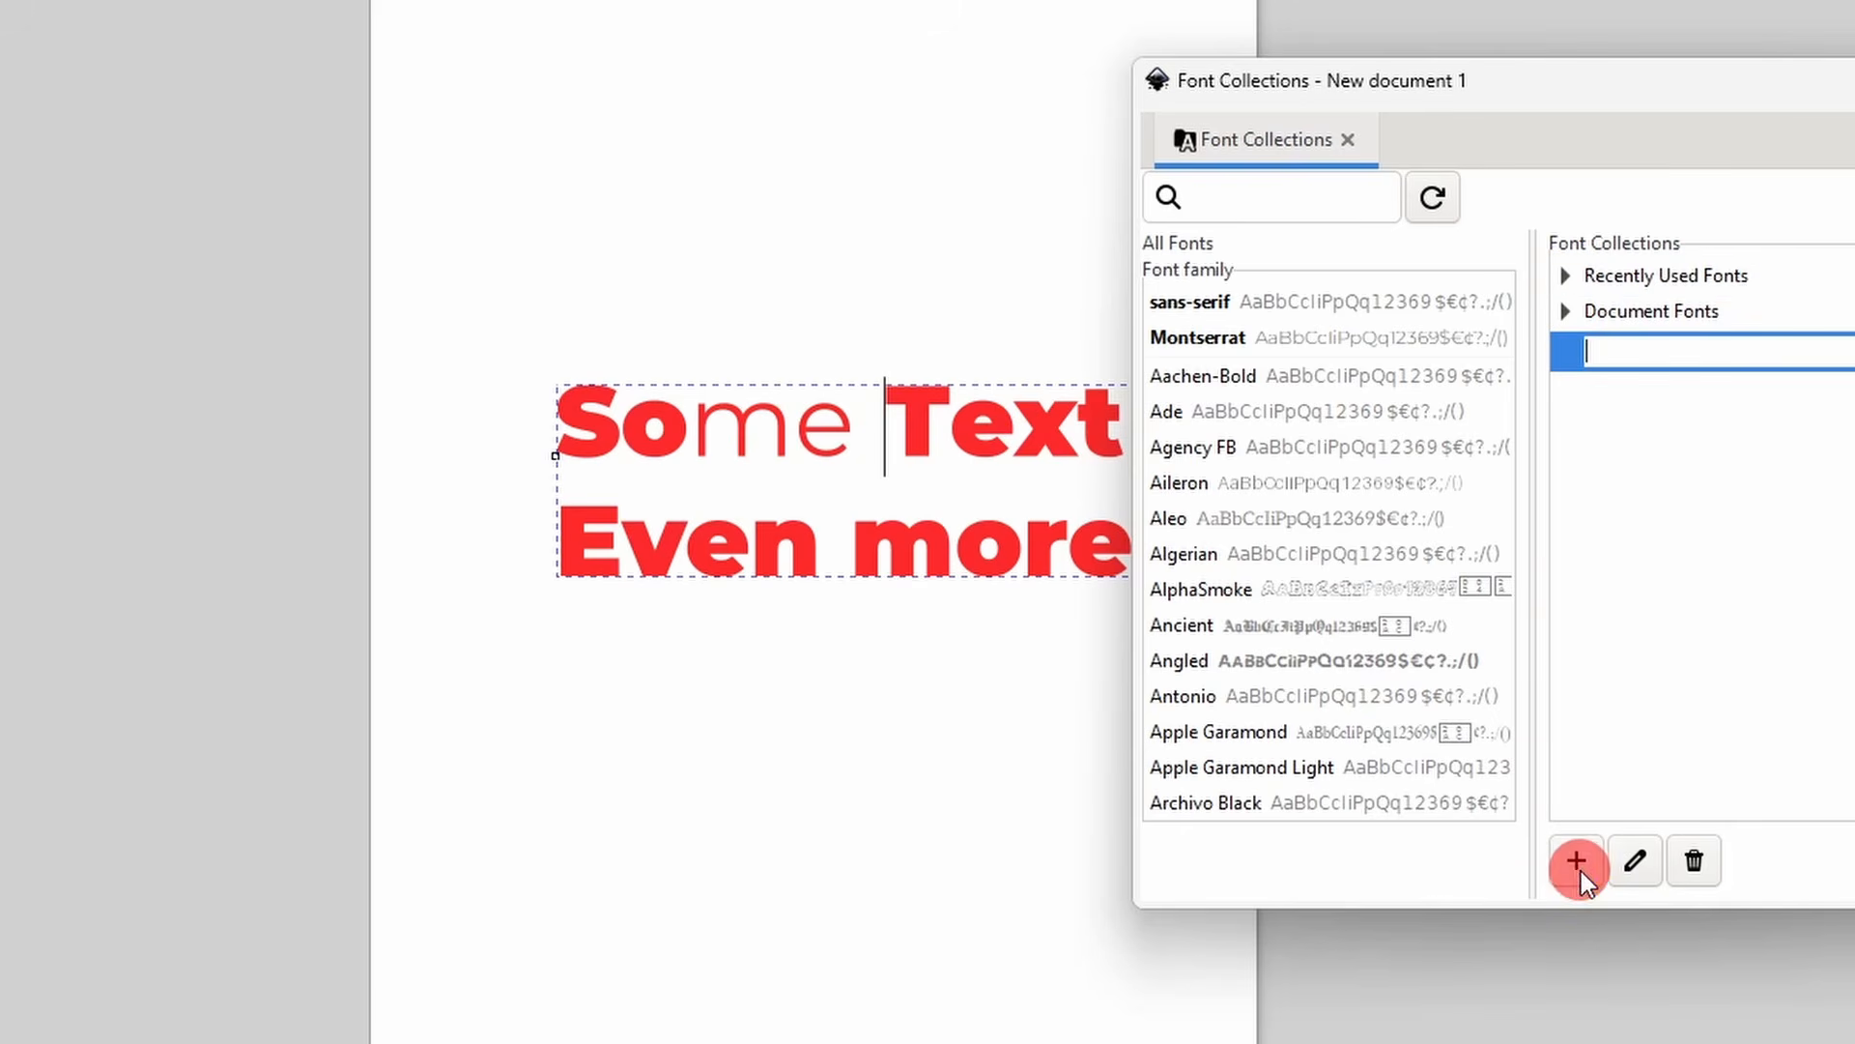
pyautogui.write('My Fonts')
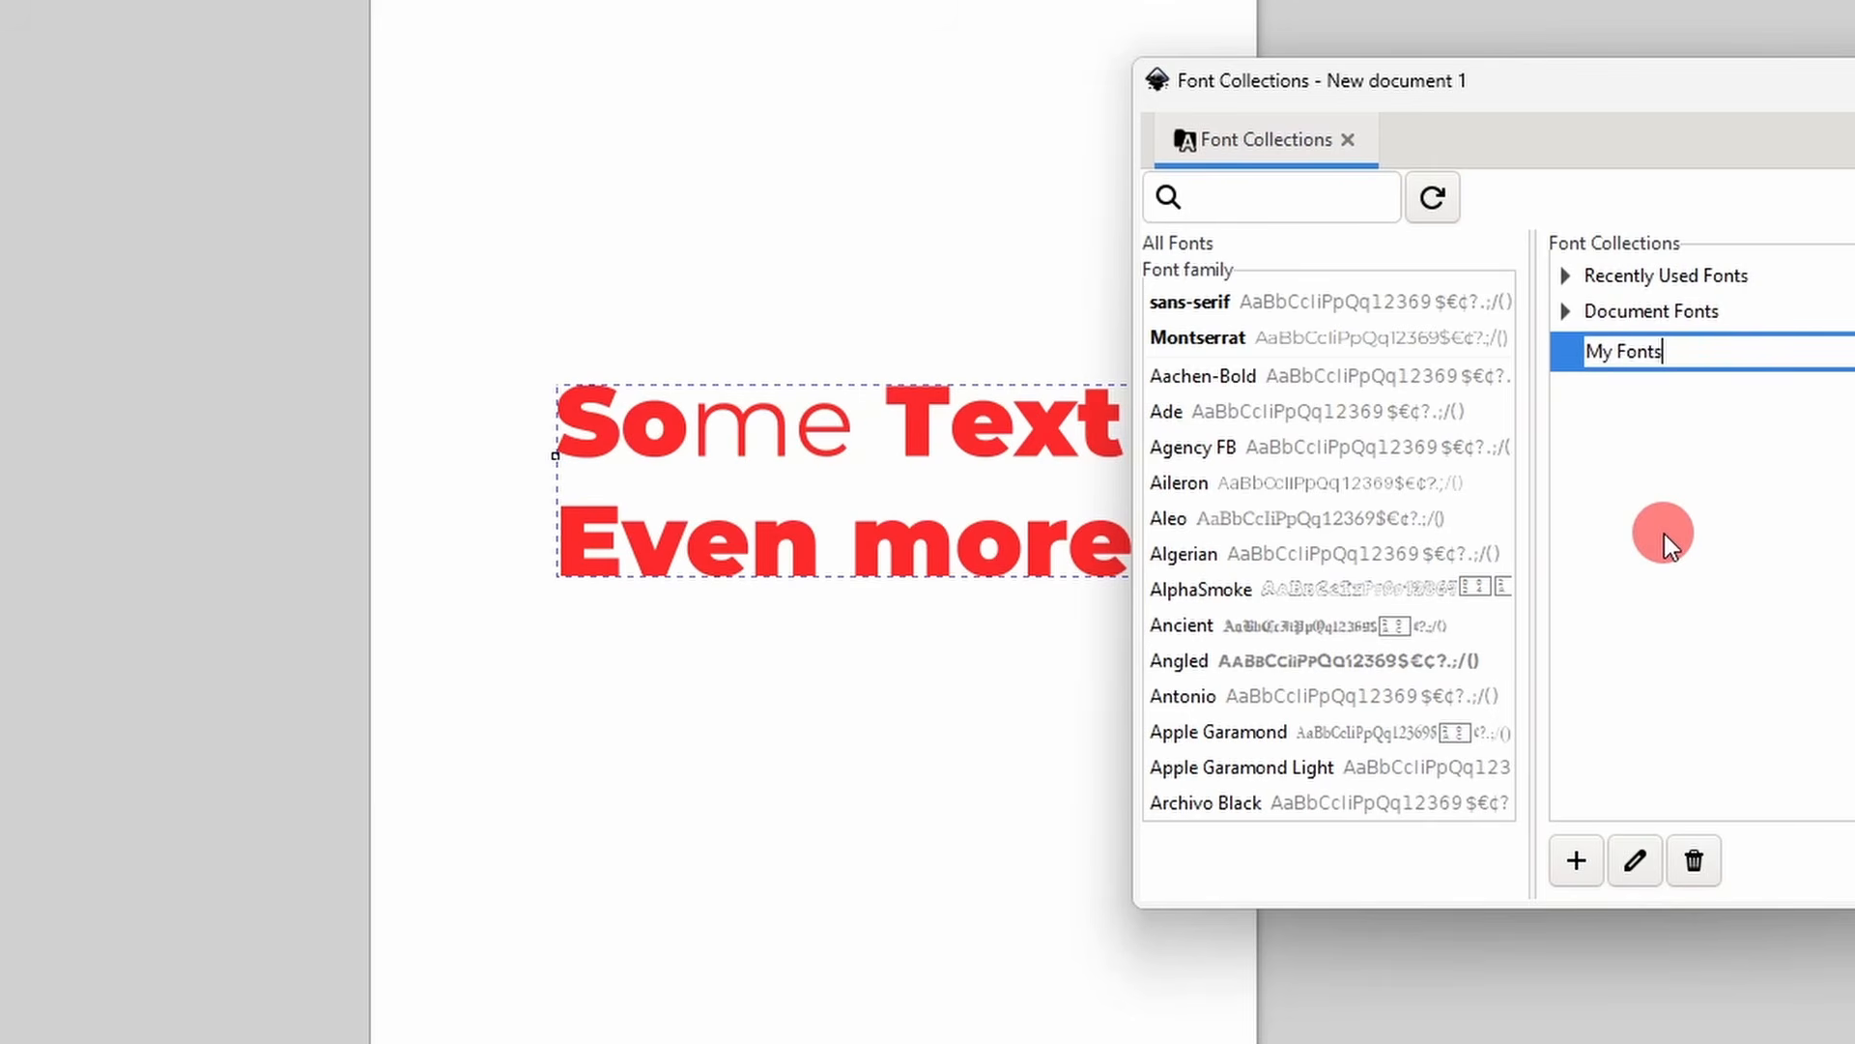
pyautogui.press('Return')
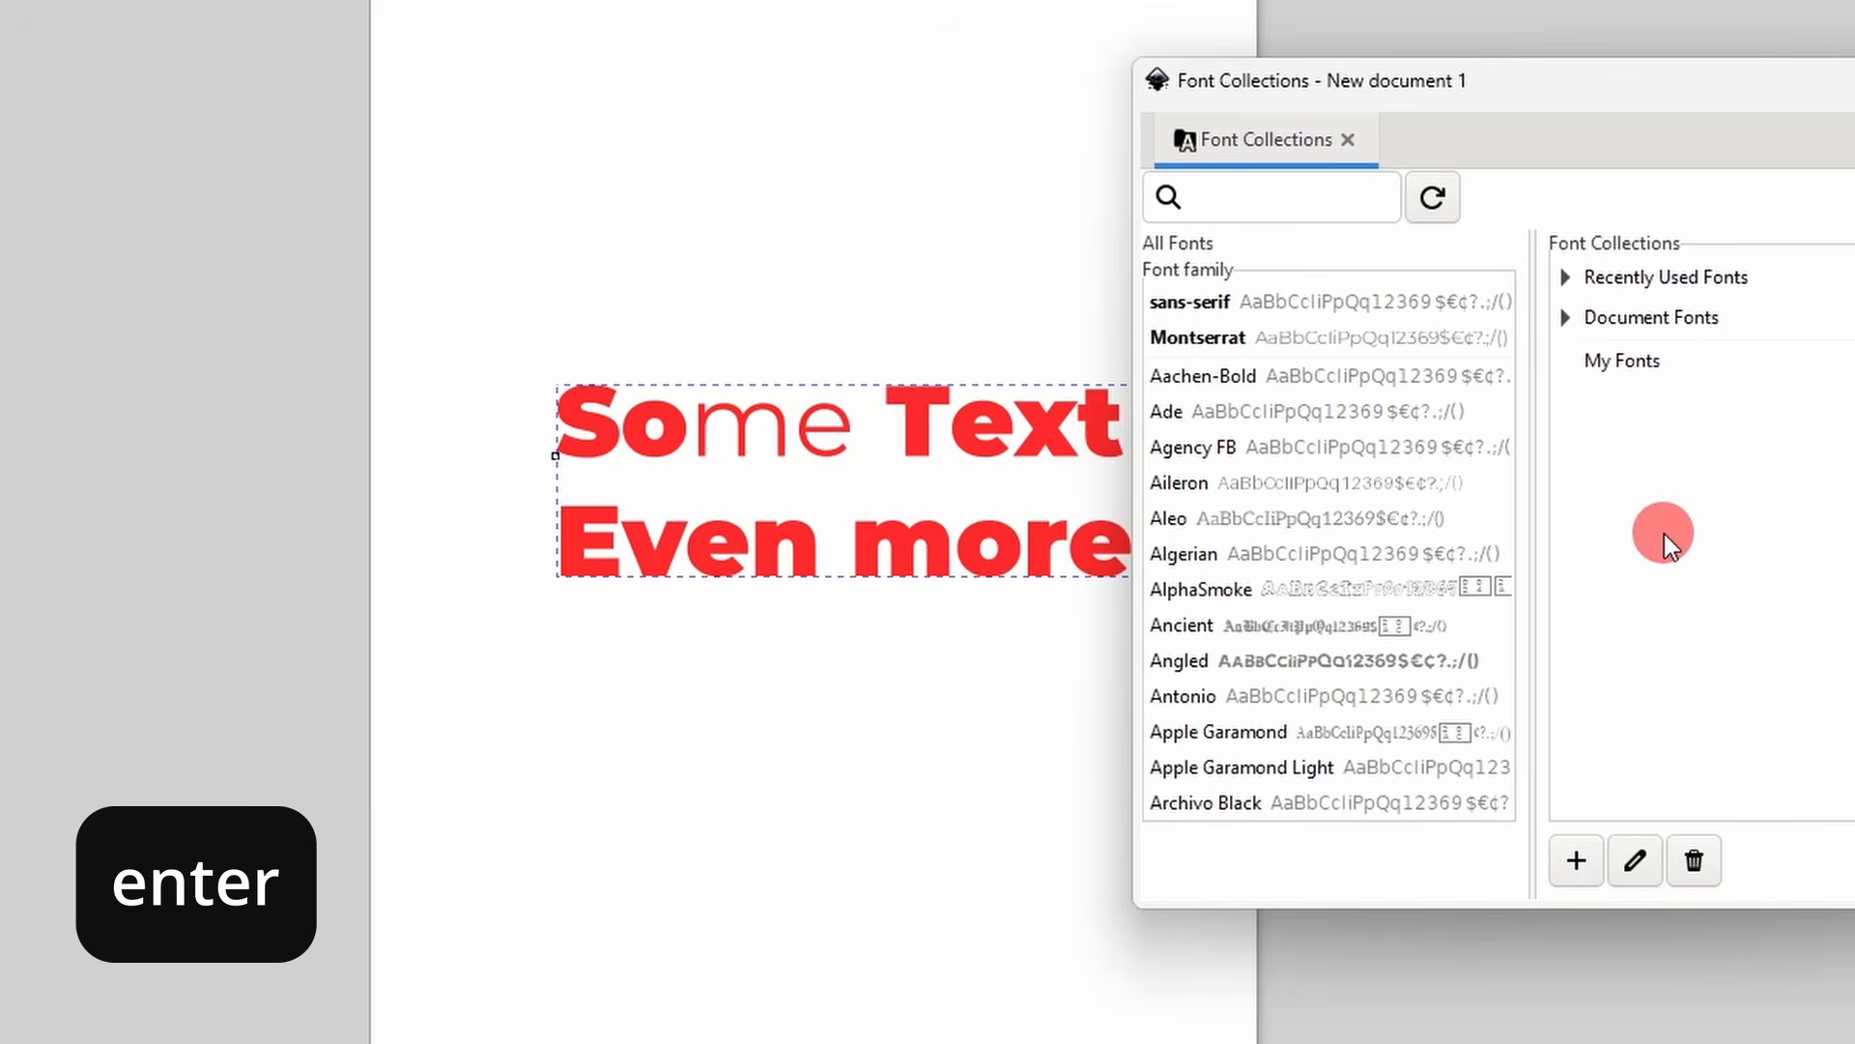
# - Add the Agency FB, Algerian and Antonio fonts to the "My Fonts" collection
pyautogui.moveTo(1181, 446); pyautogui.dragTo(1654, 362)
pyautogui.moveTo(1203, 556); pyautogui.dragTo(1629, 371)
pyautogui.click(1566, 362)
pyautogui.click(1238, 698)
pyautogui.moveTo(1238, 700); pyautogui.dragTo(1586, 360)
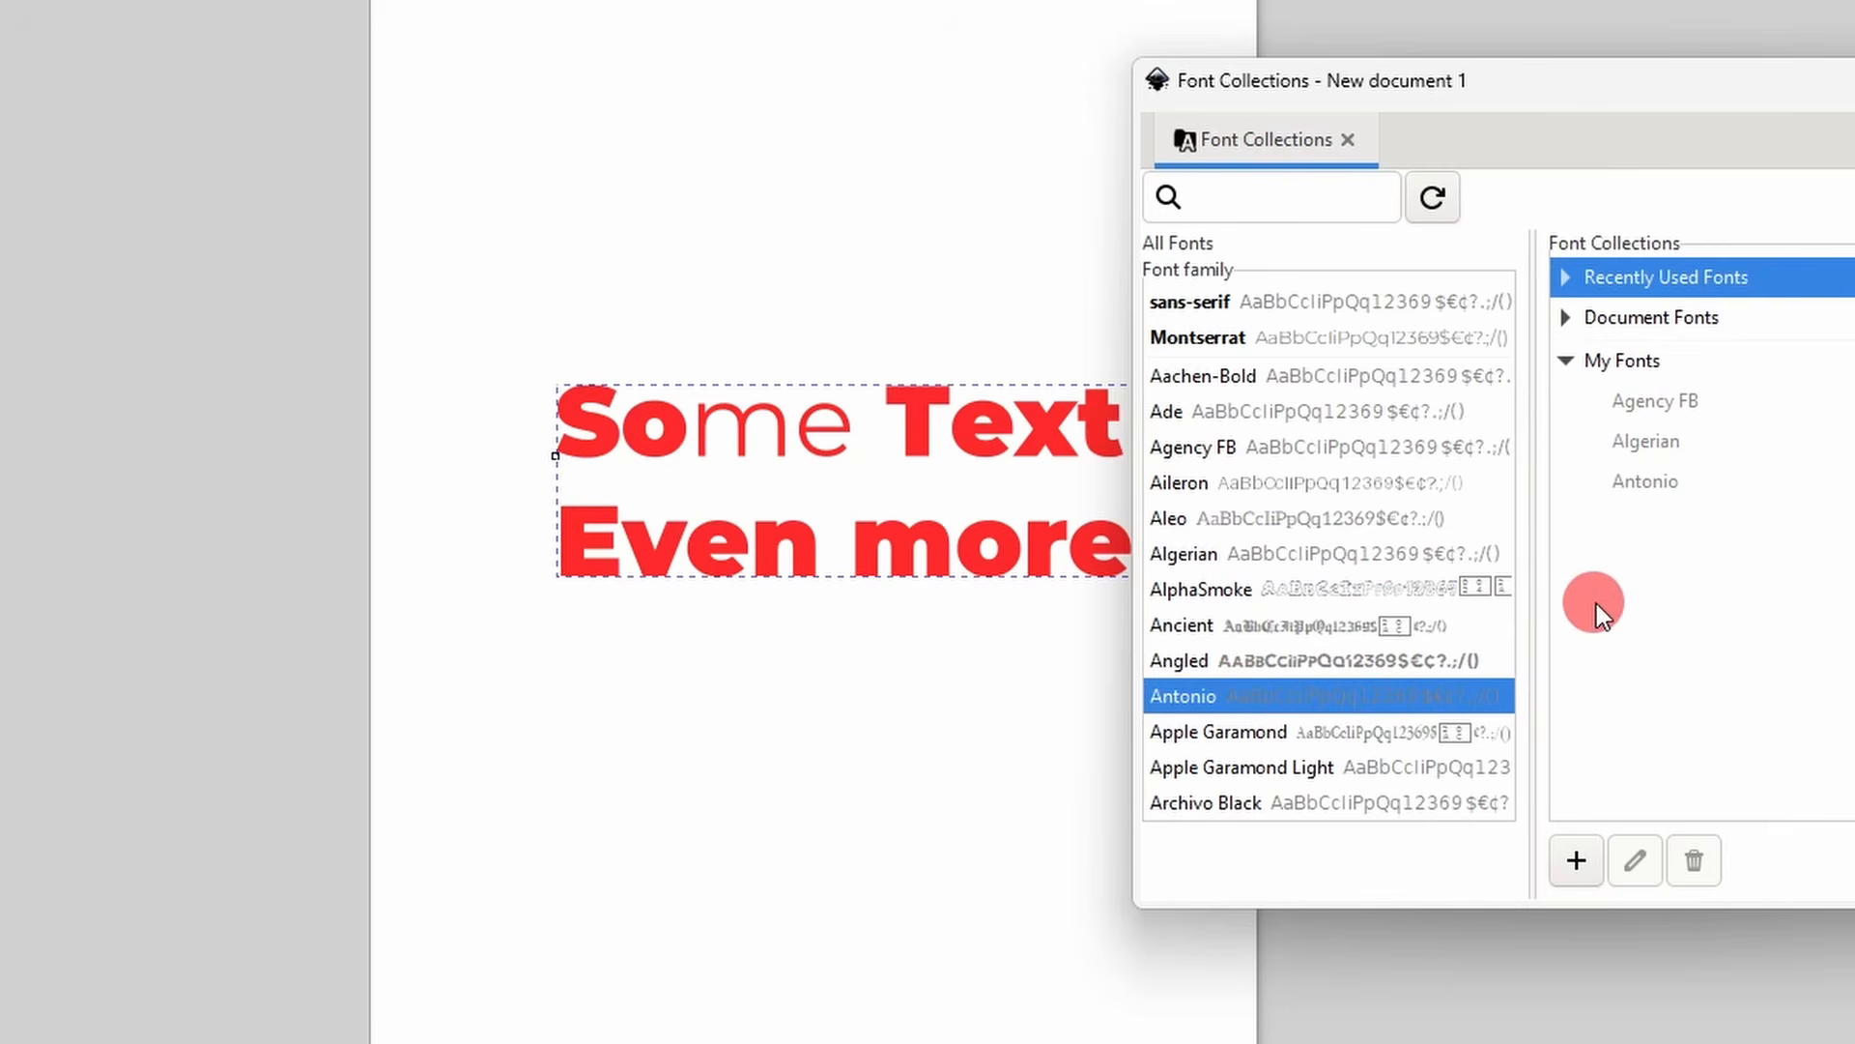
# - Limit the available fonts to the "My Fonts" collection and display the filtered font list
pyautogui.click(29, 31)
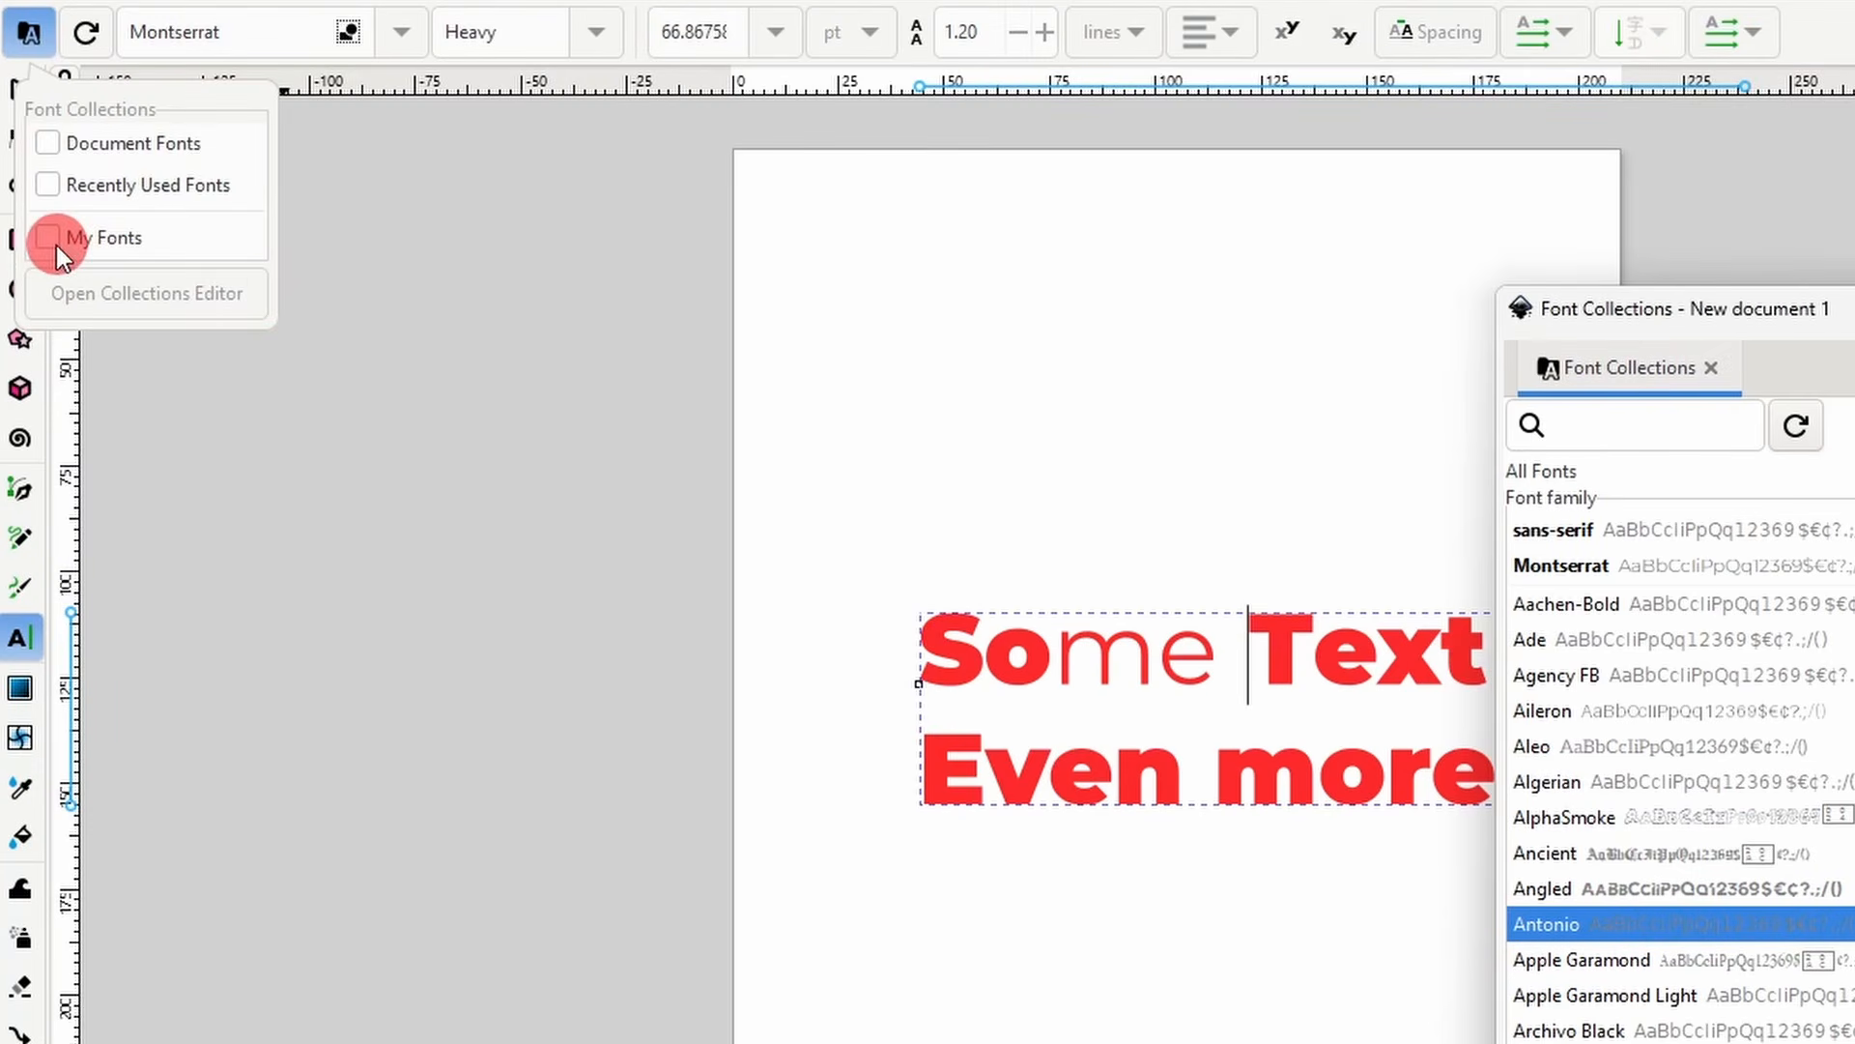
pyautogui.click(49, 239)
pyautogui.click(401, 37)
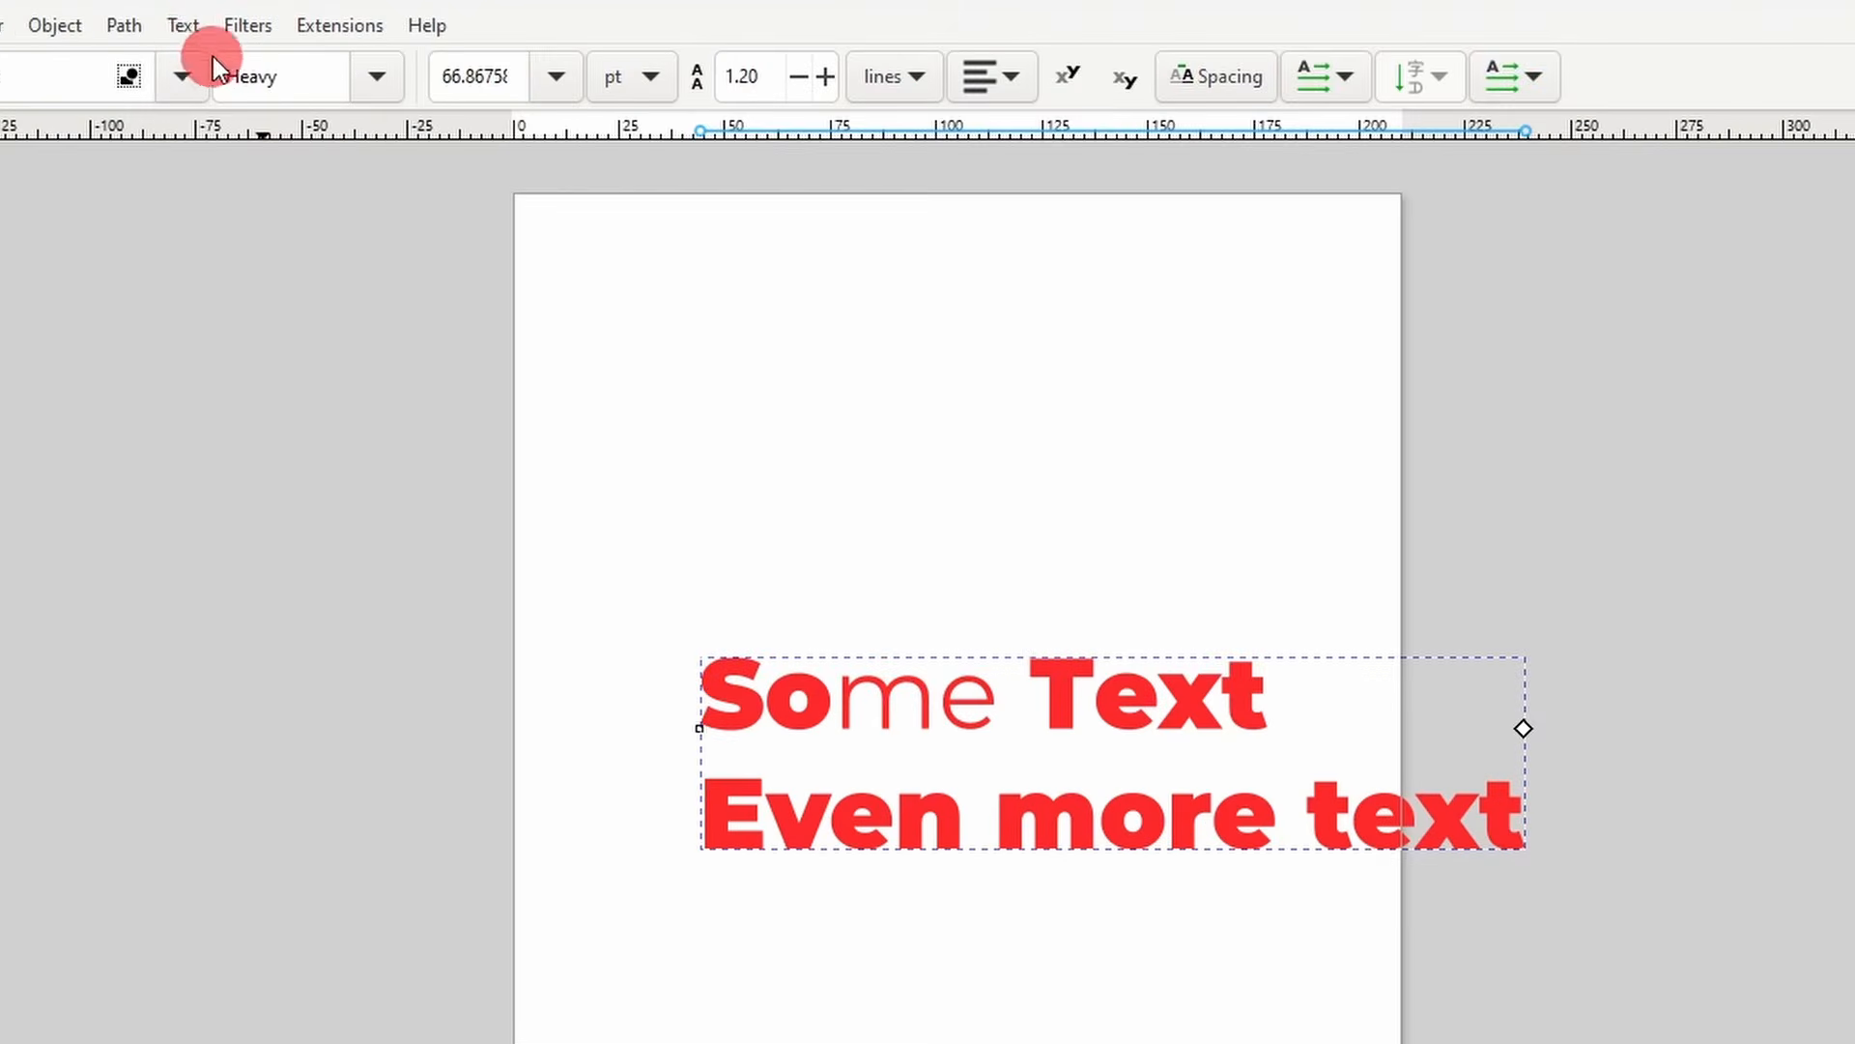
# - Open the Text and Font settings, apply the Normal style to both text lines, and set it as default
pyautogui.click(255, 35)
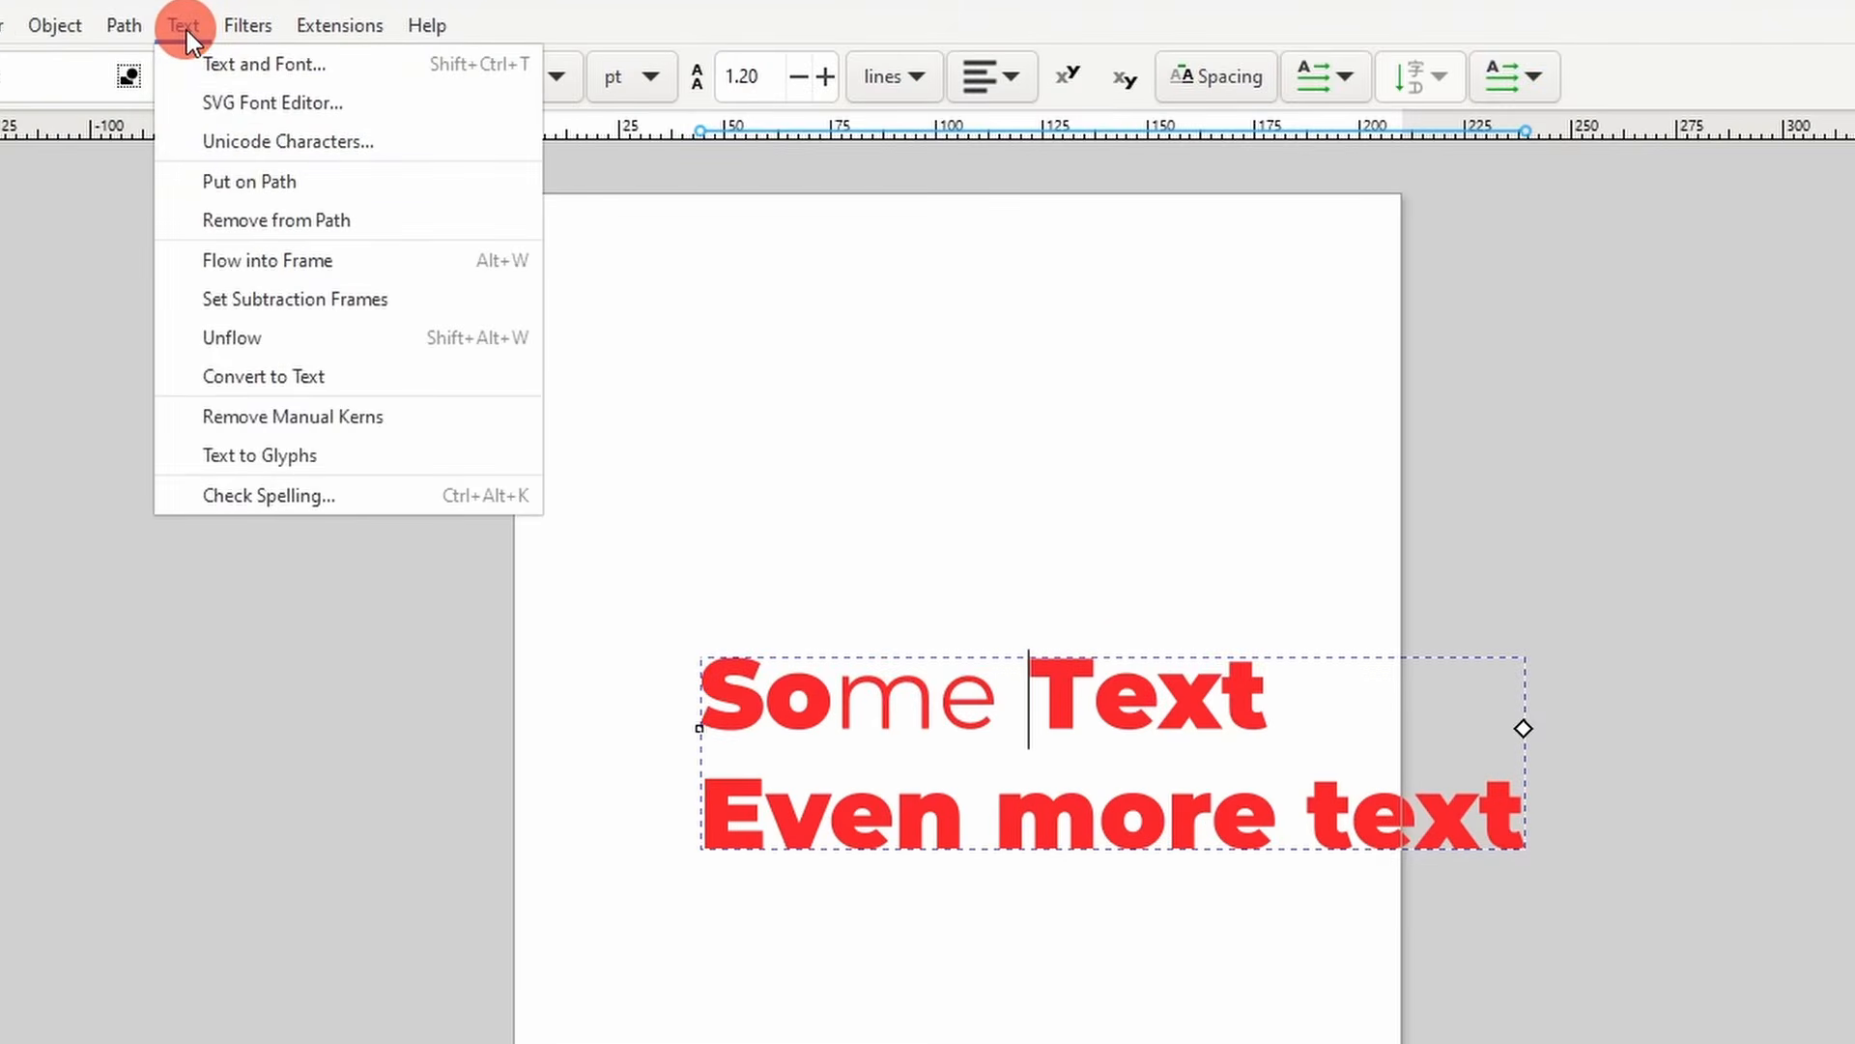
pyautogui.click(294, 79)
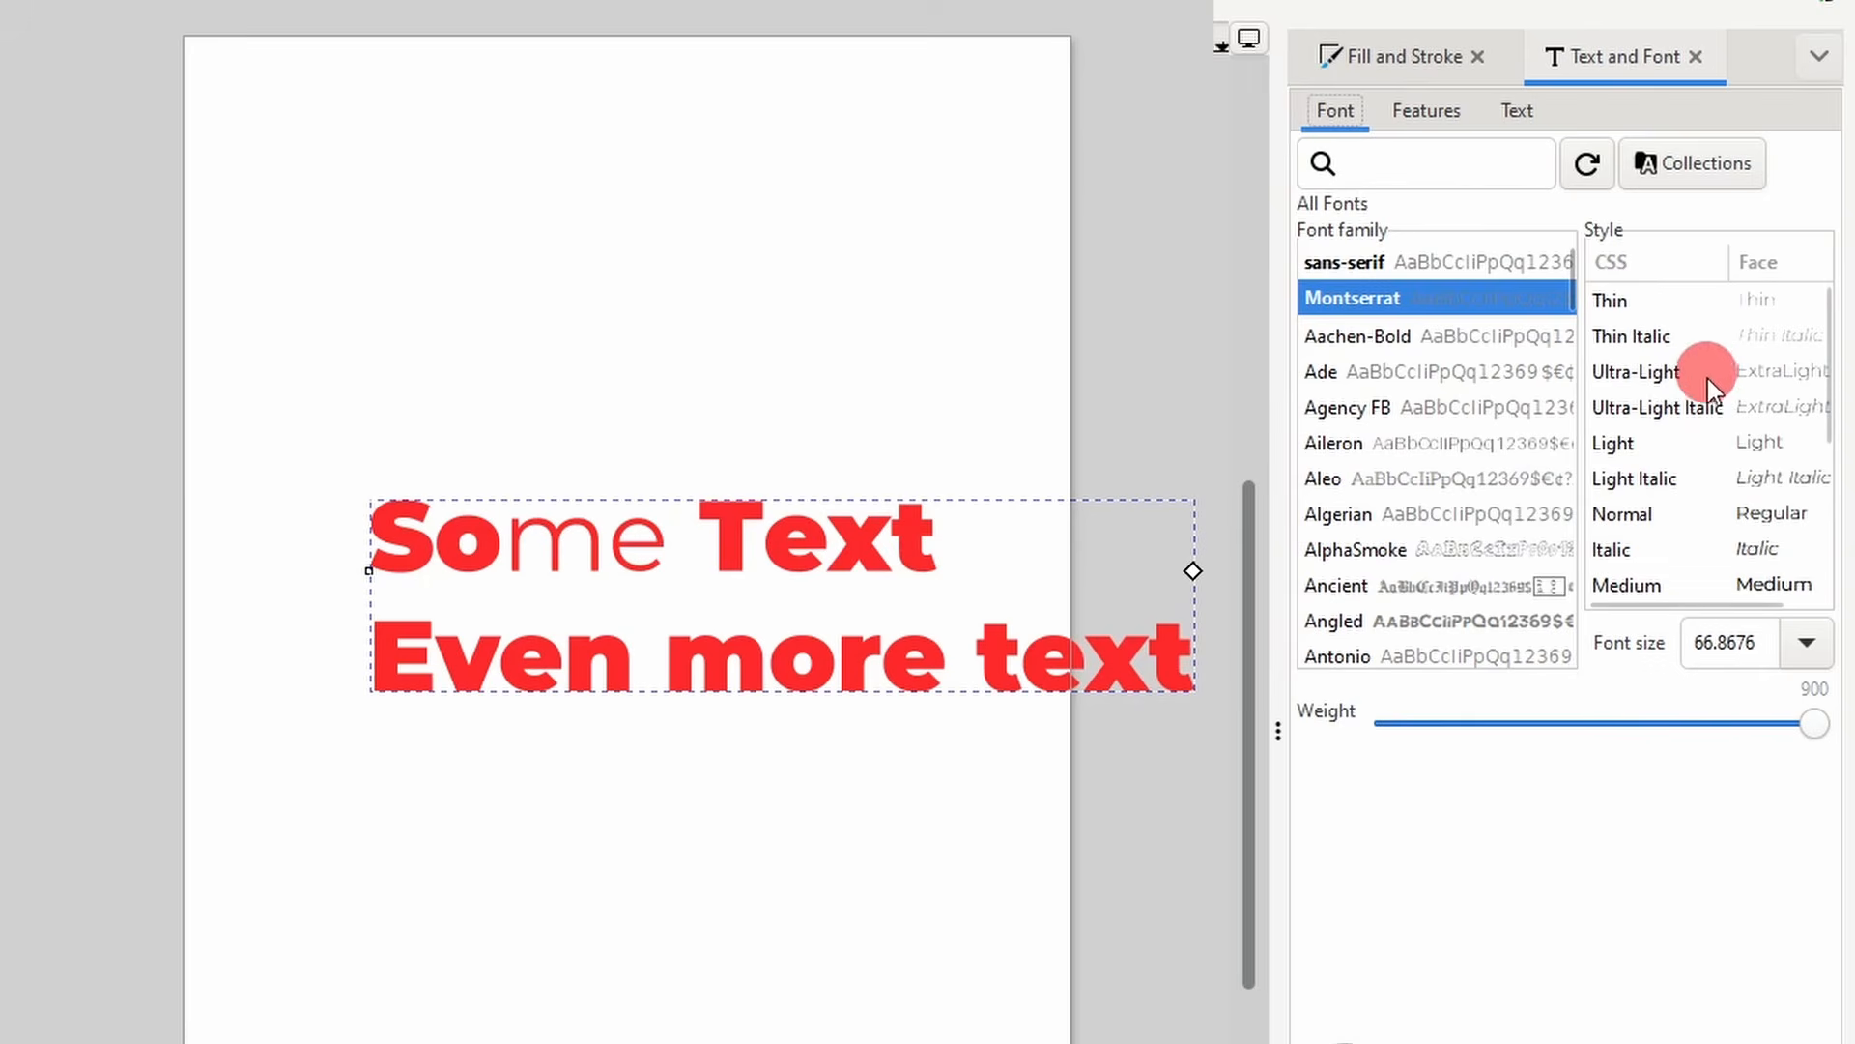
pyautogui.click(1654, 445)
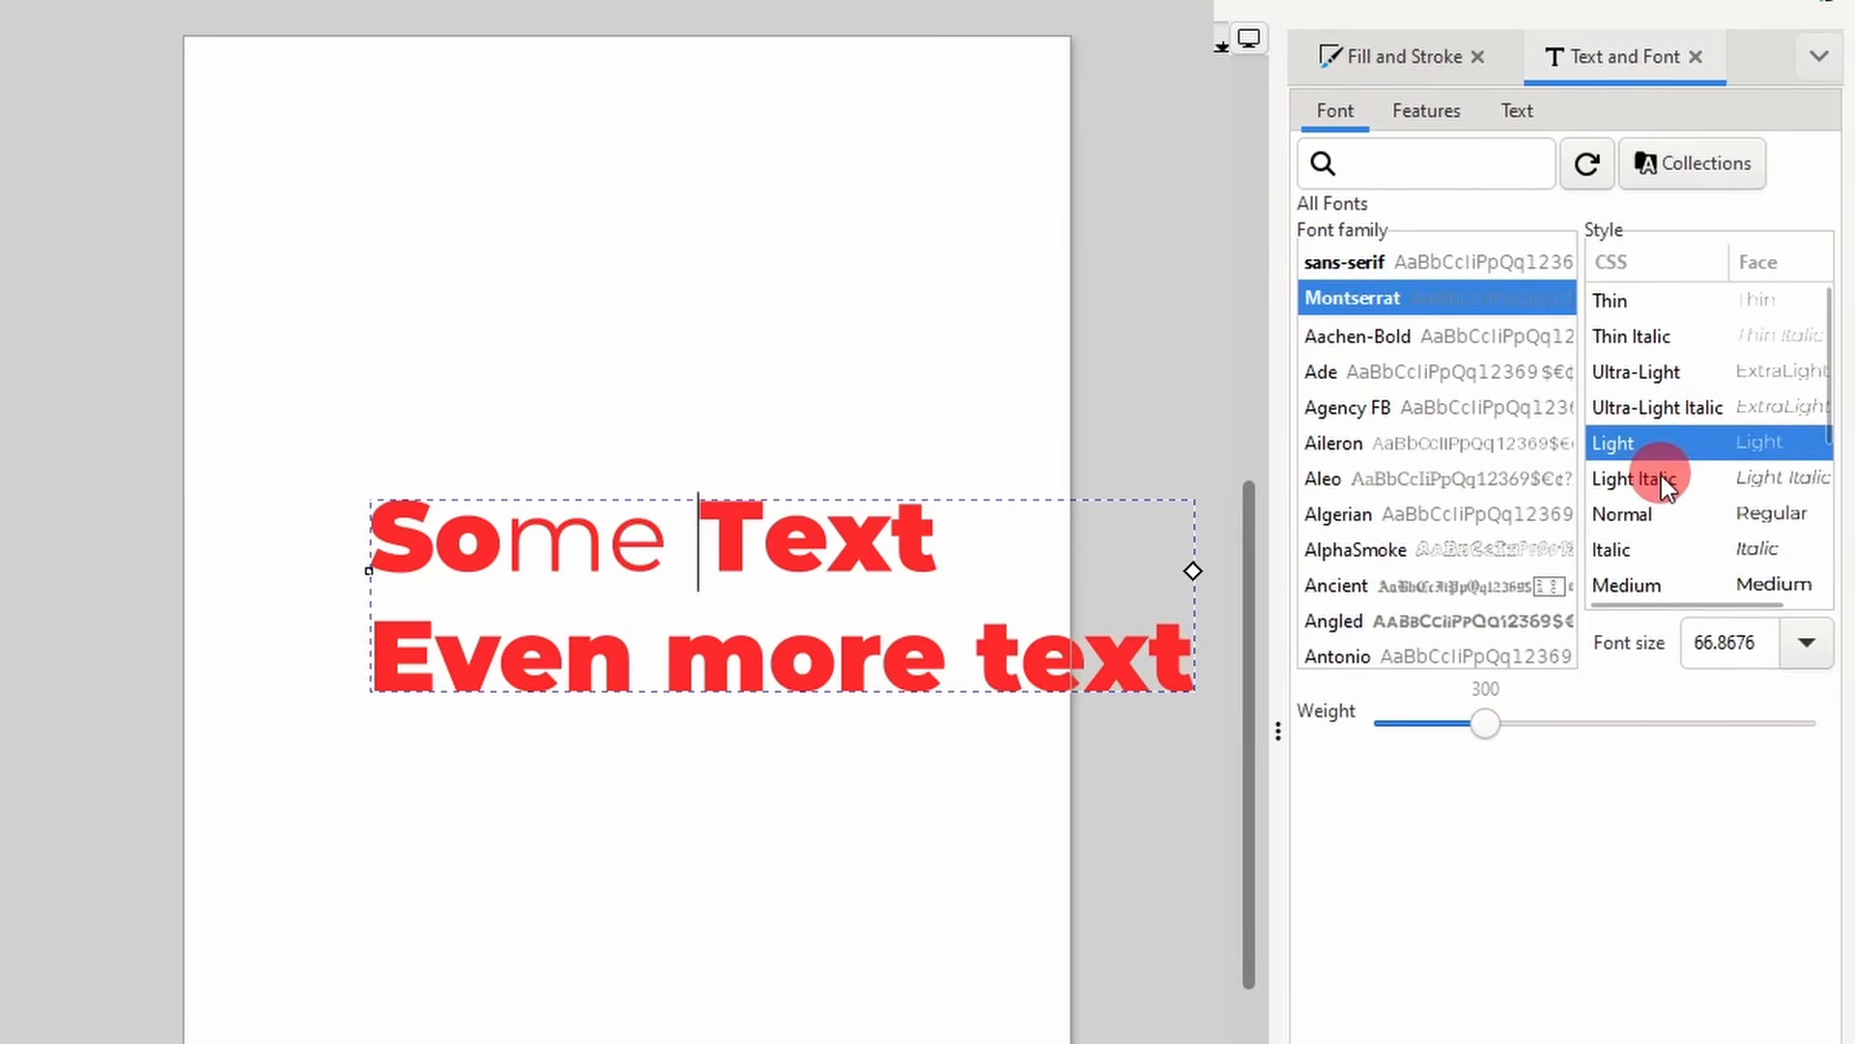
pyautogui.click(1662, 477)
pyautogui.click(1663, 532)
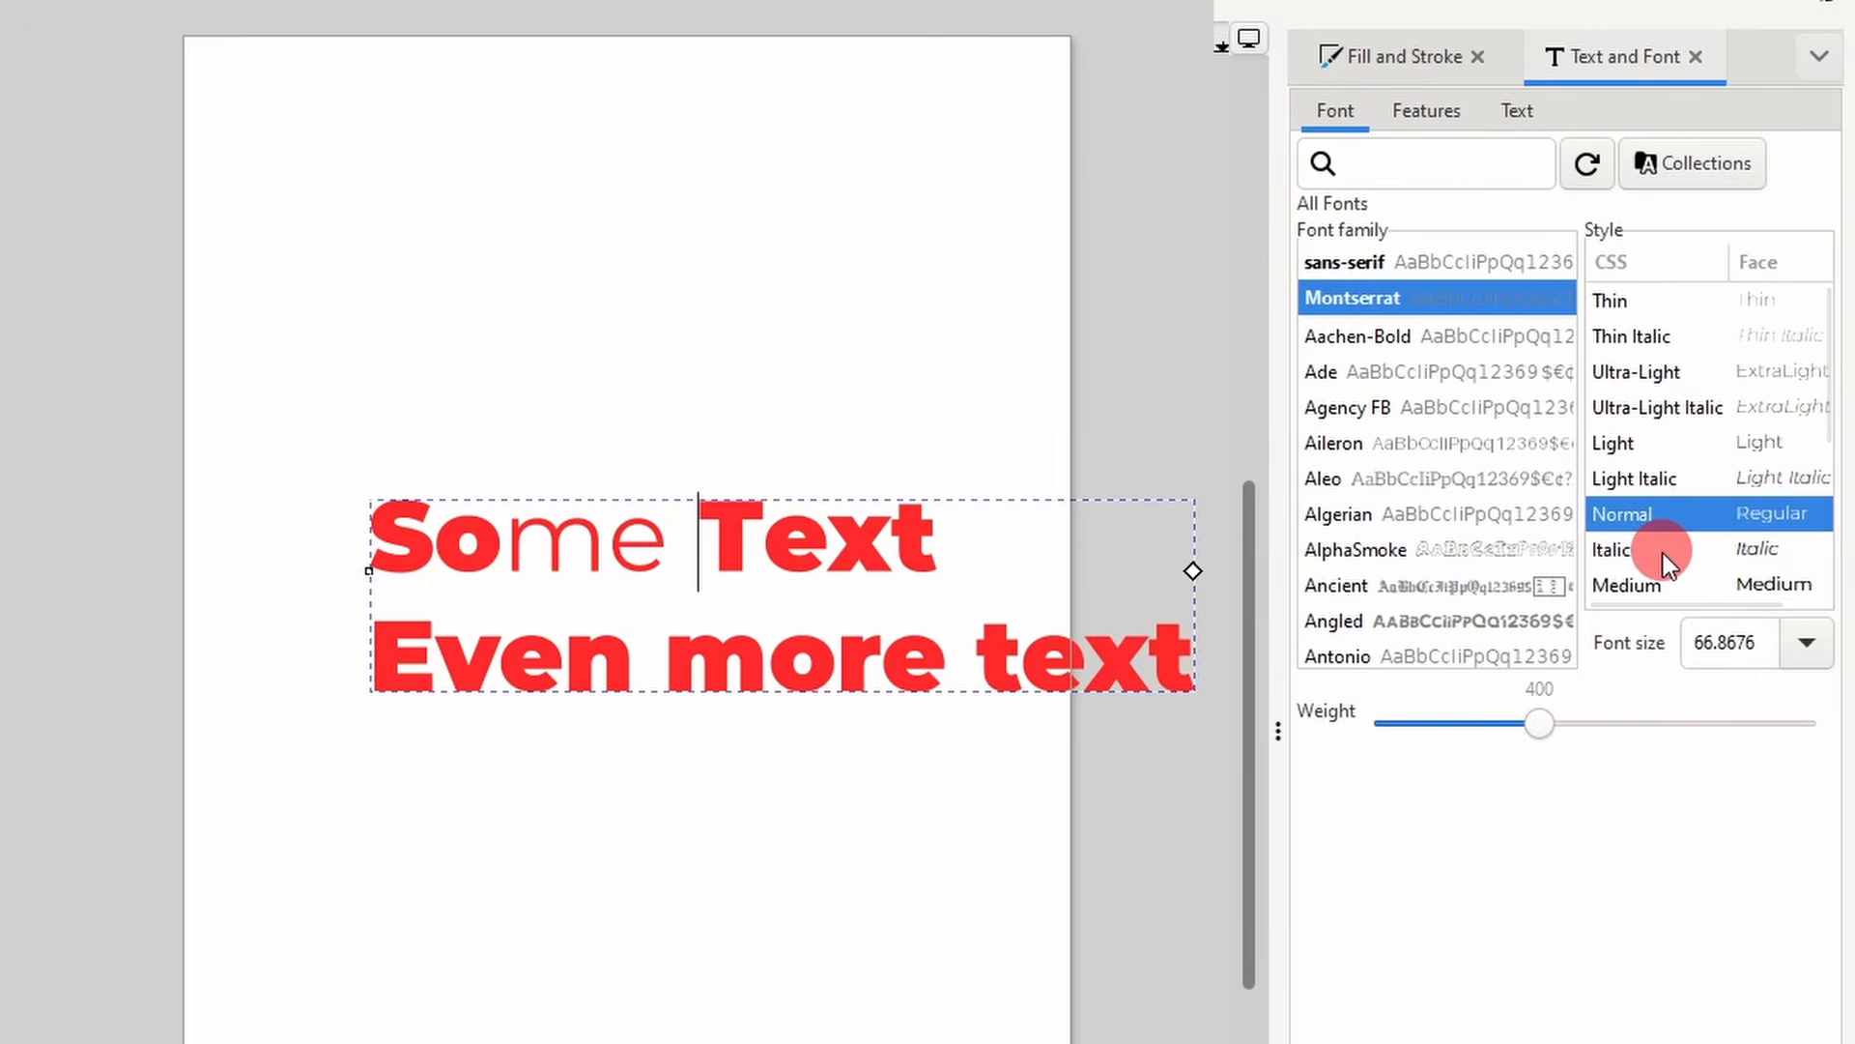
pyautogui.scroll(-5, 1625, 281)
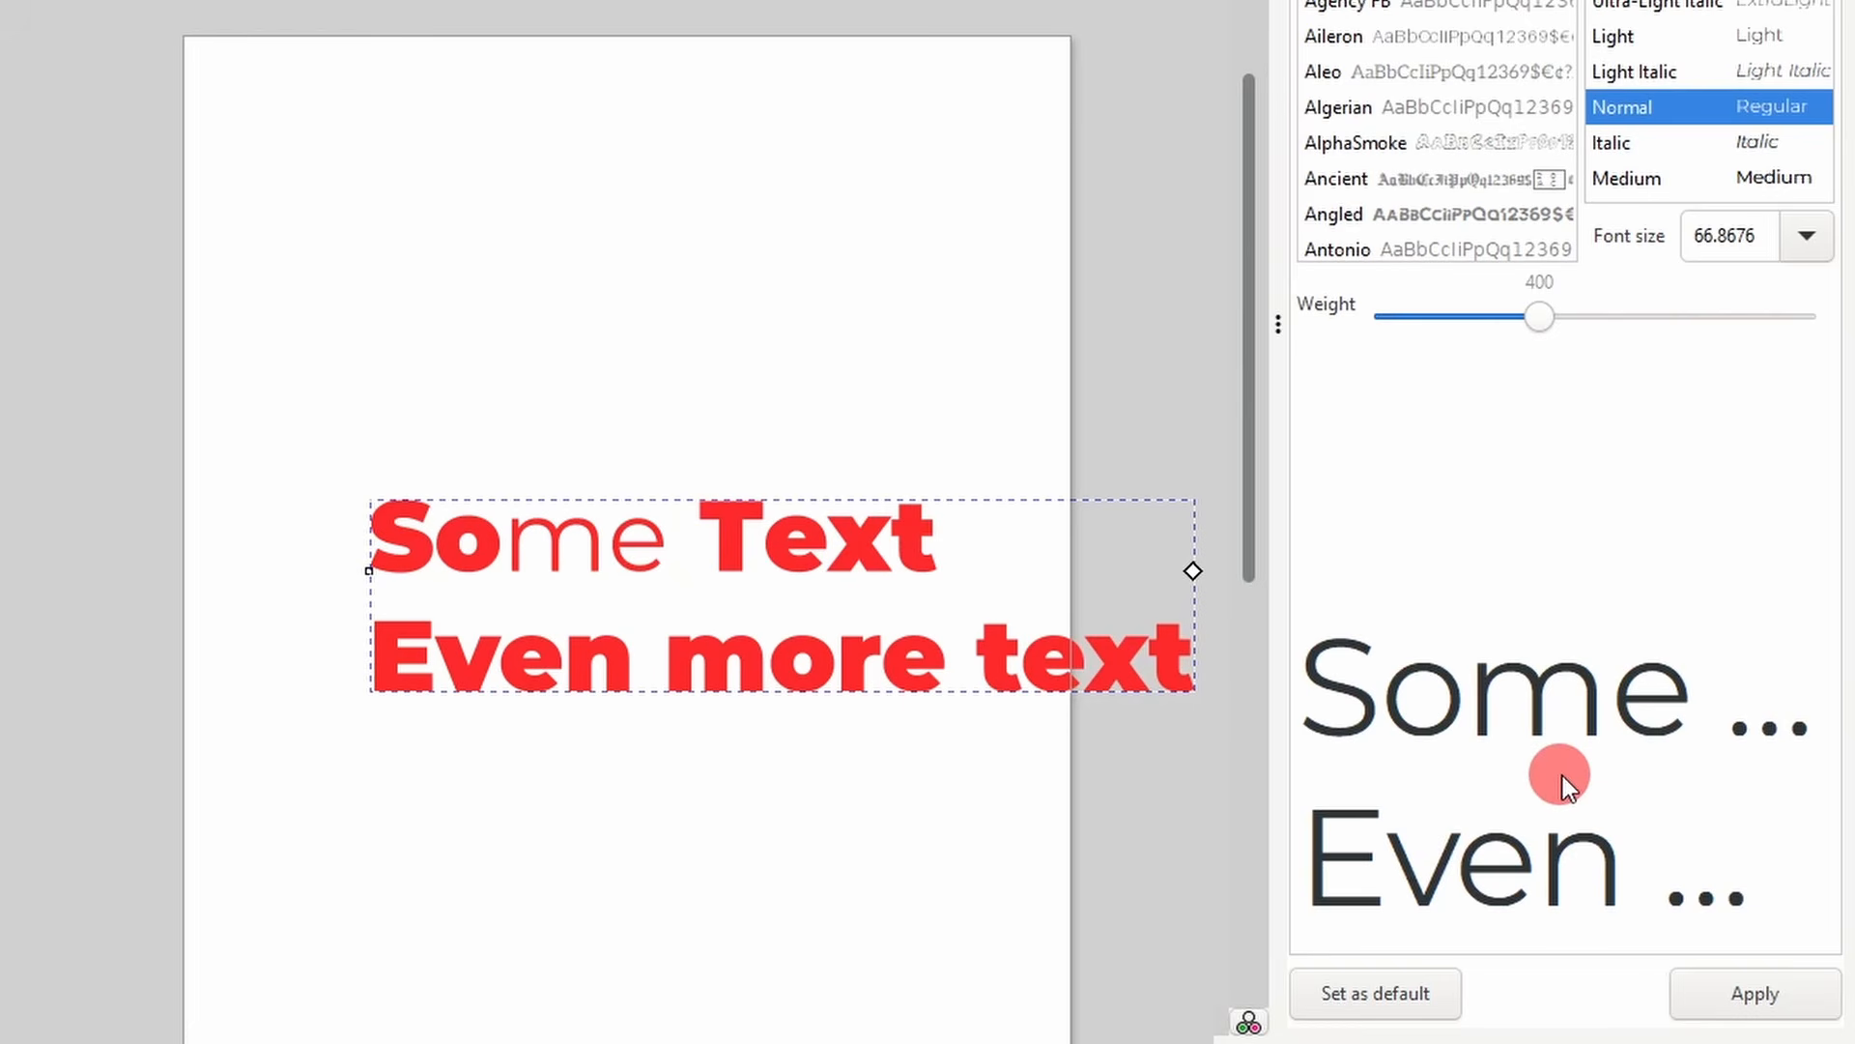
pyautogui.click(1731, 992)
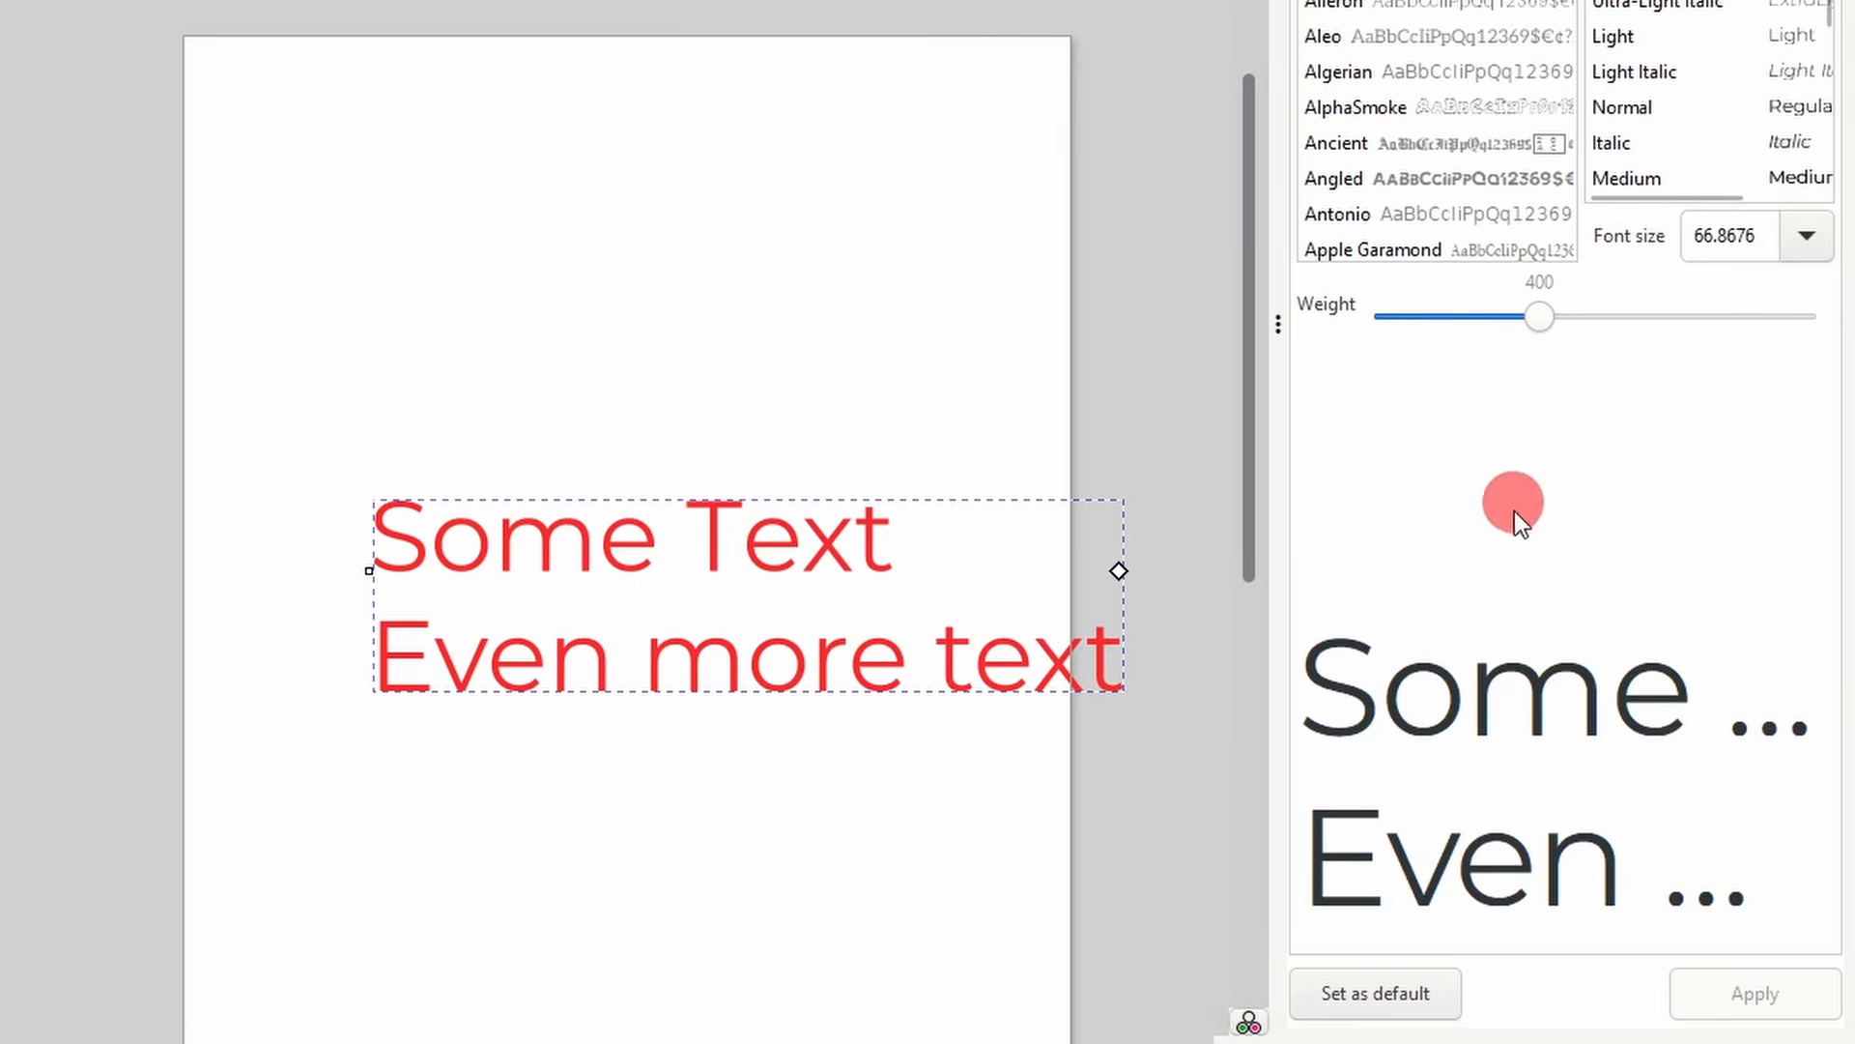
pyautogui.click(1411, 1005)
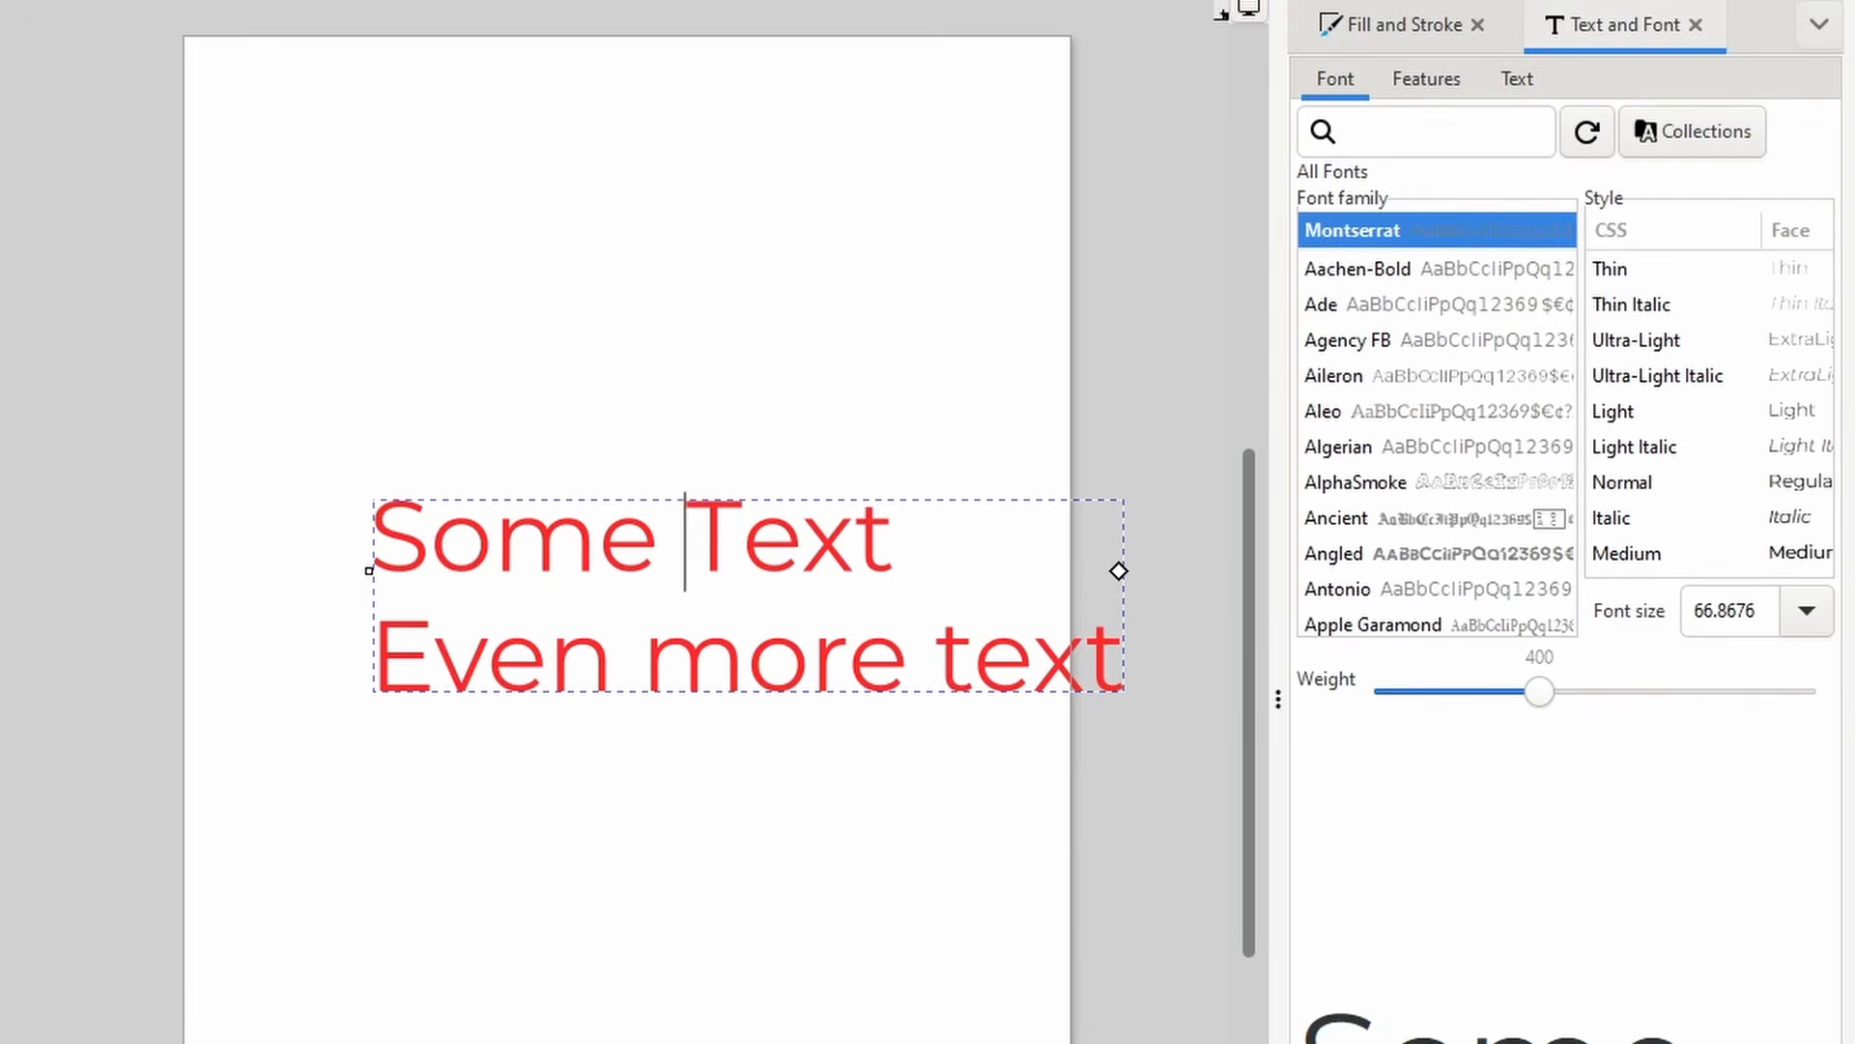
# - Examine the ligature and capitals features of the font, trying All small and returning capitals to Normal
pyautogui.click(1421, 82)
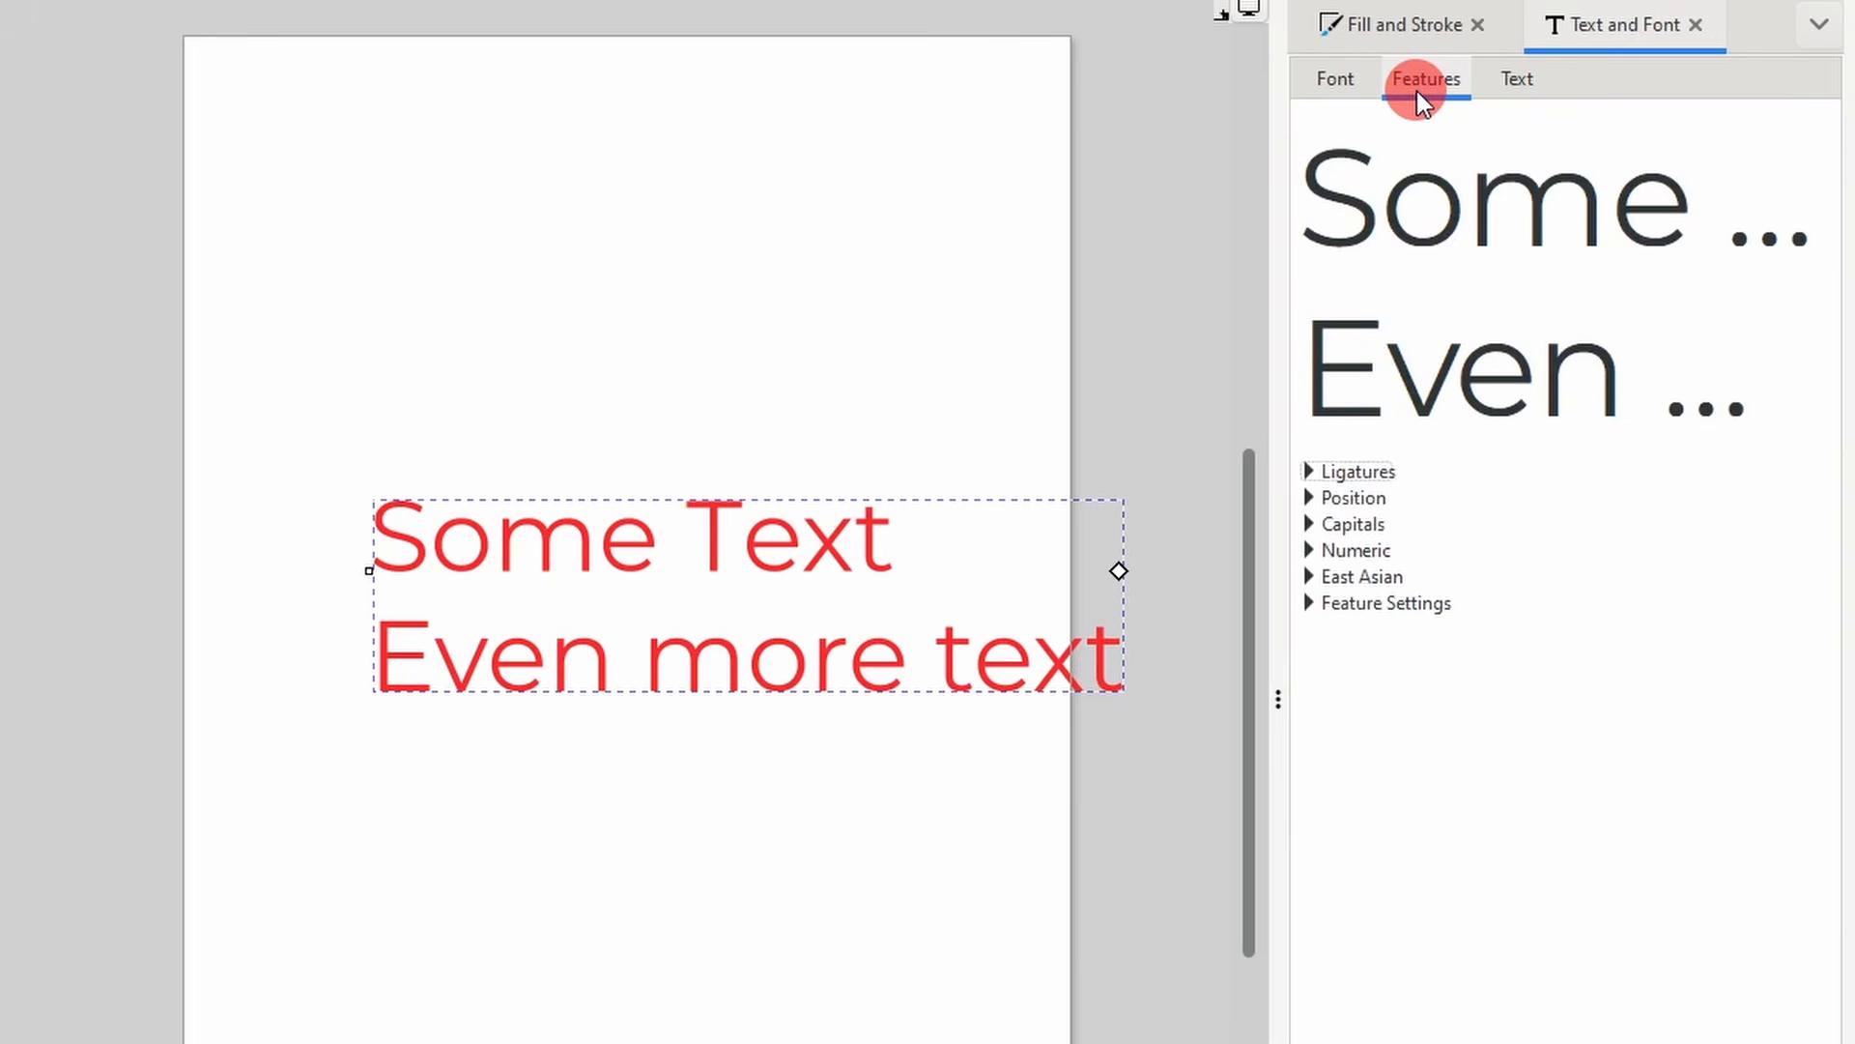
pyautogui.click(1310, 472)
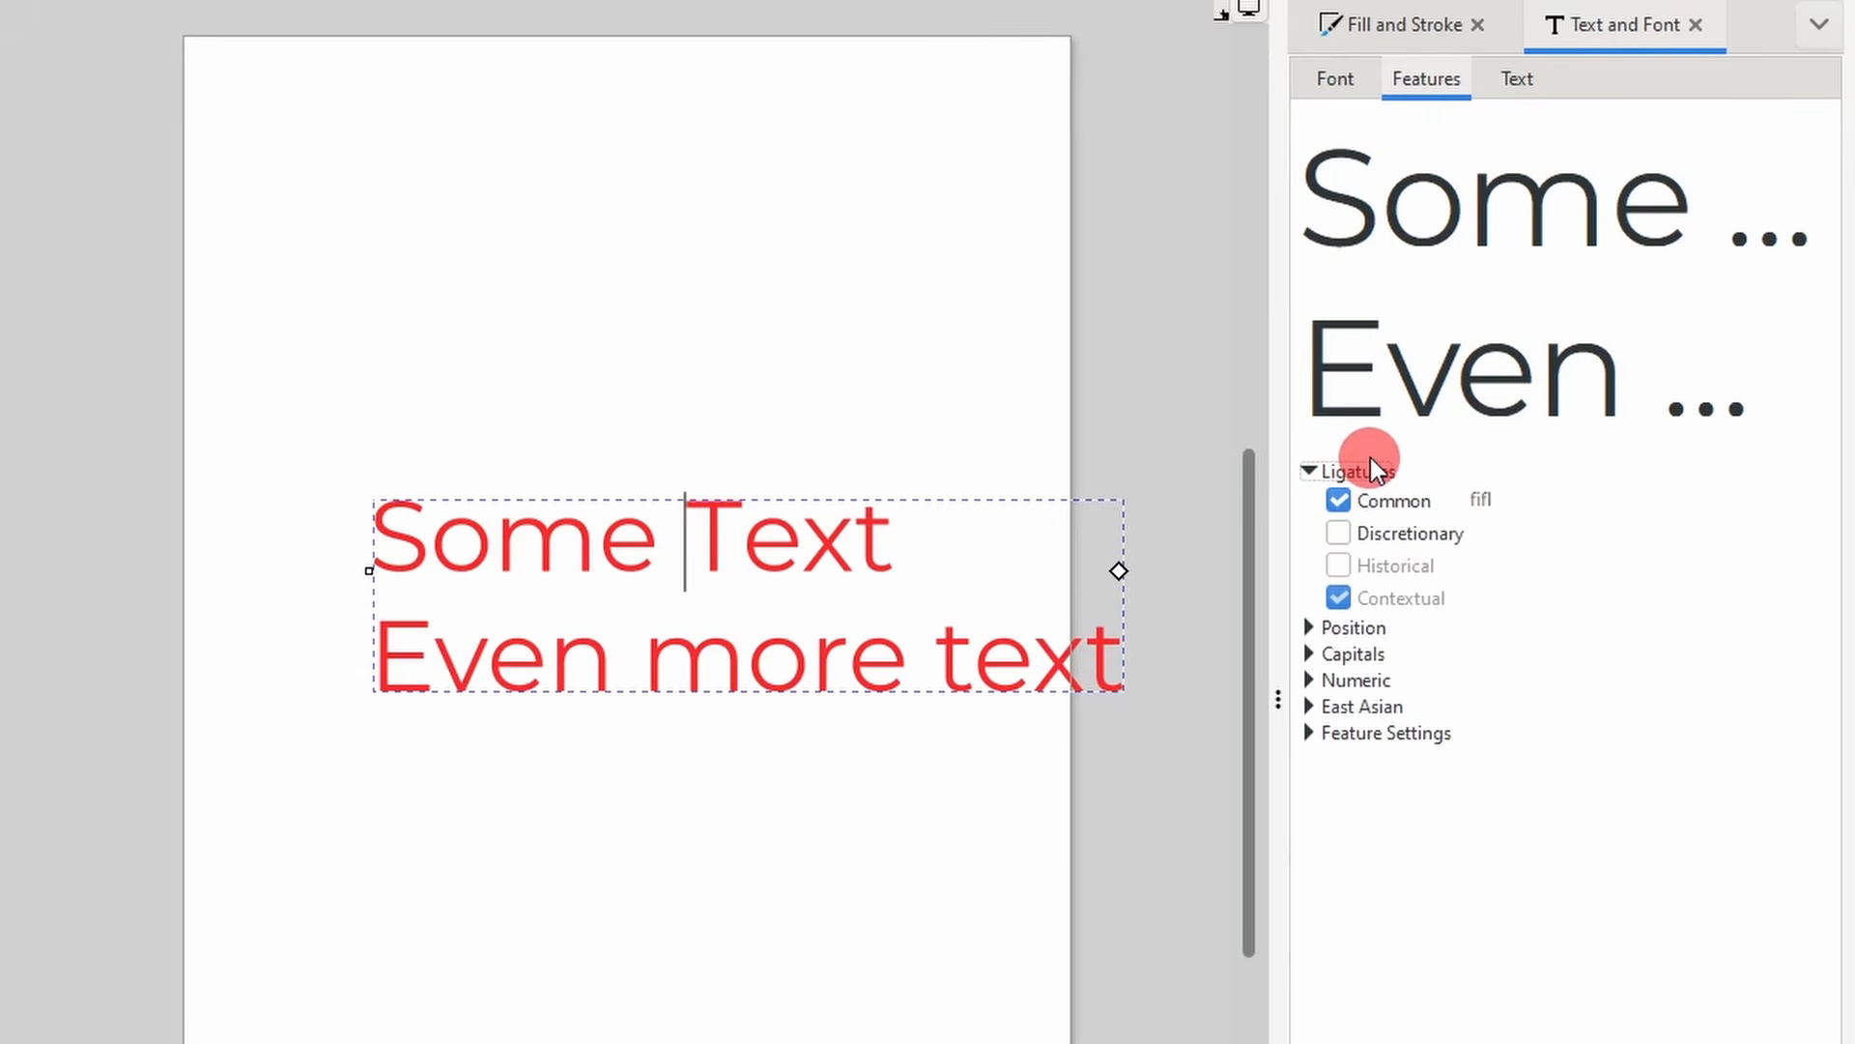
pyautogui.click(1343, 656)
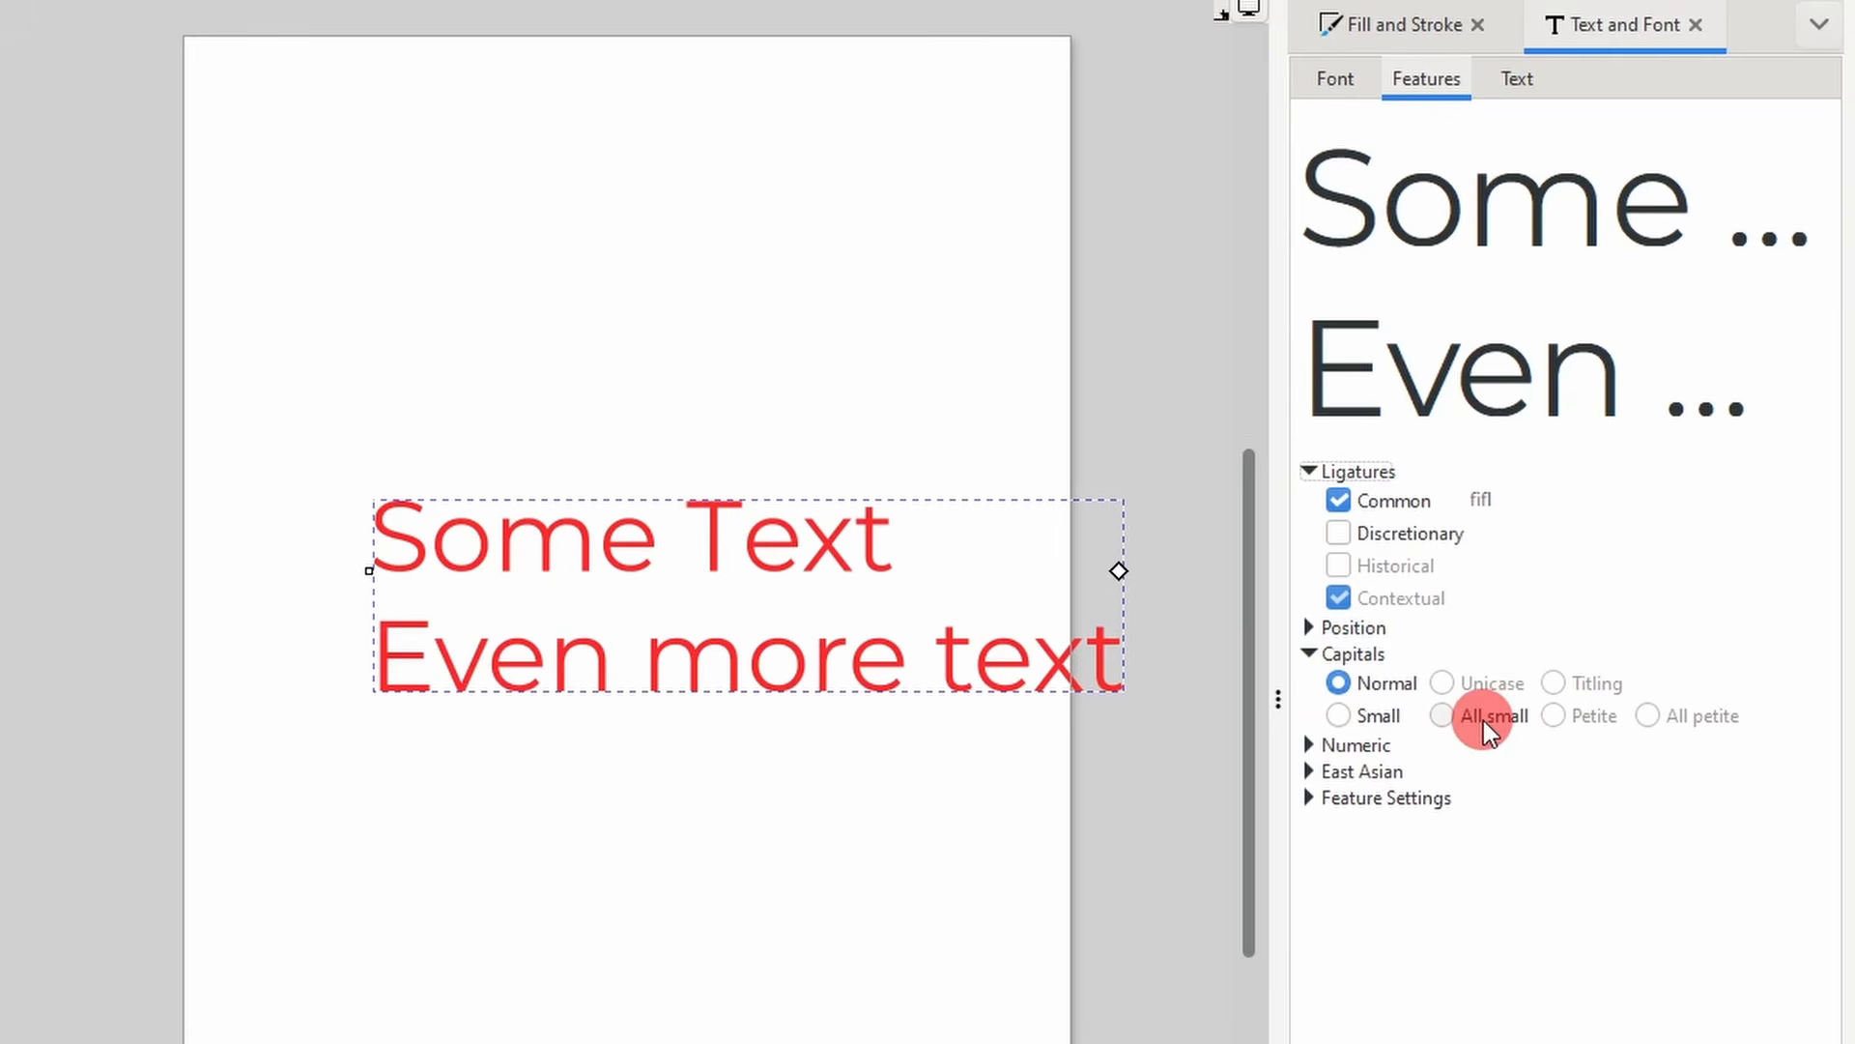
pyautogui.click(1482, 718)
pyautogui.click(1364, 694)
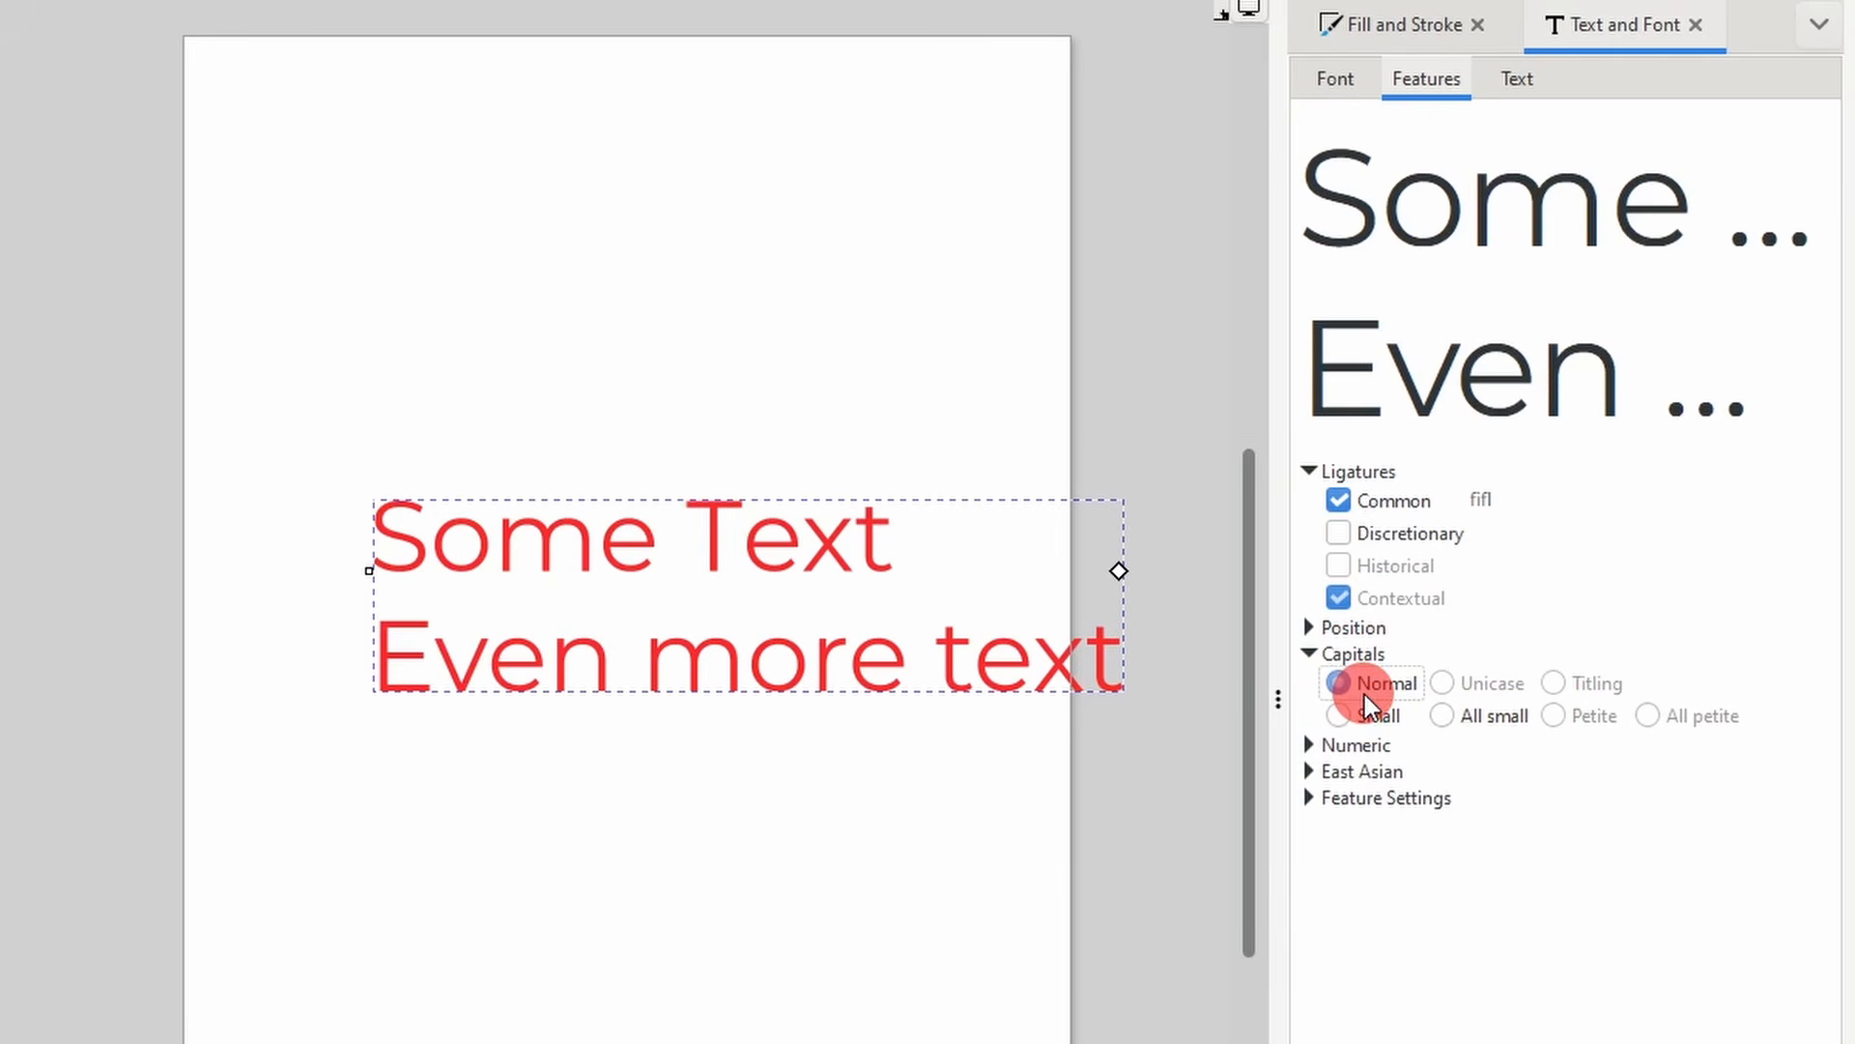
# - Add a third line reading "sdfsljlskdjdse" to the text in the Text and Font settings and apply it
pyautogui.click(1514, 87)
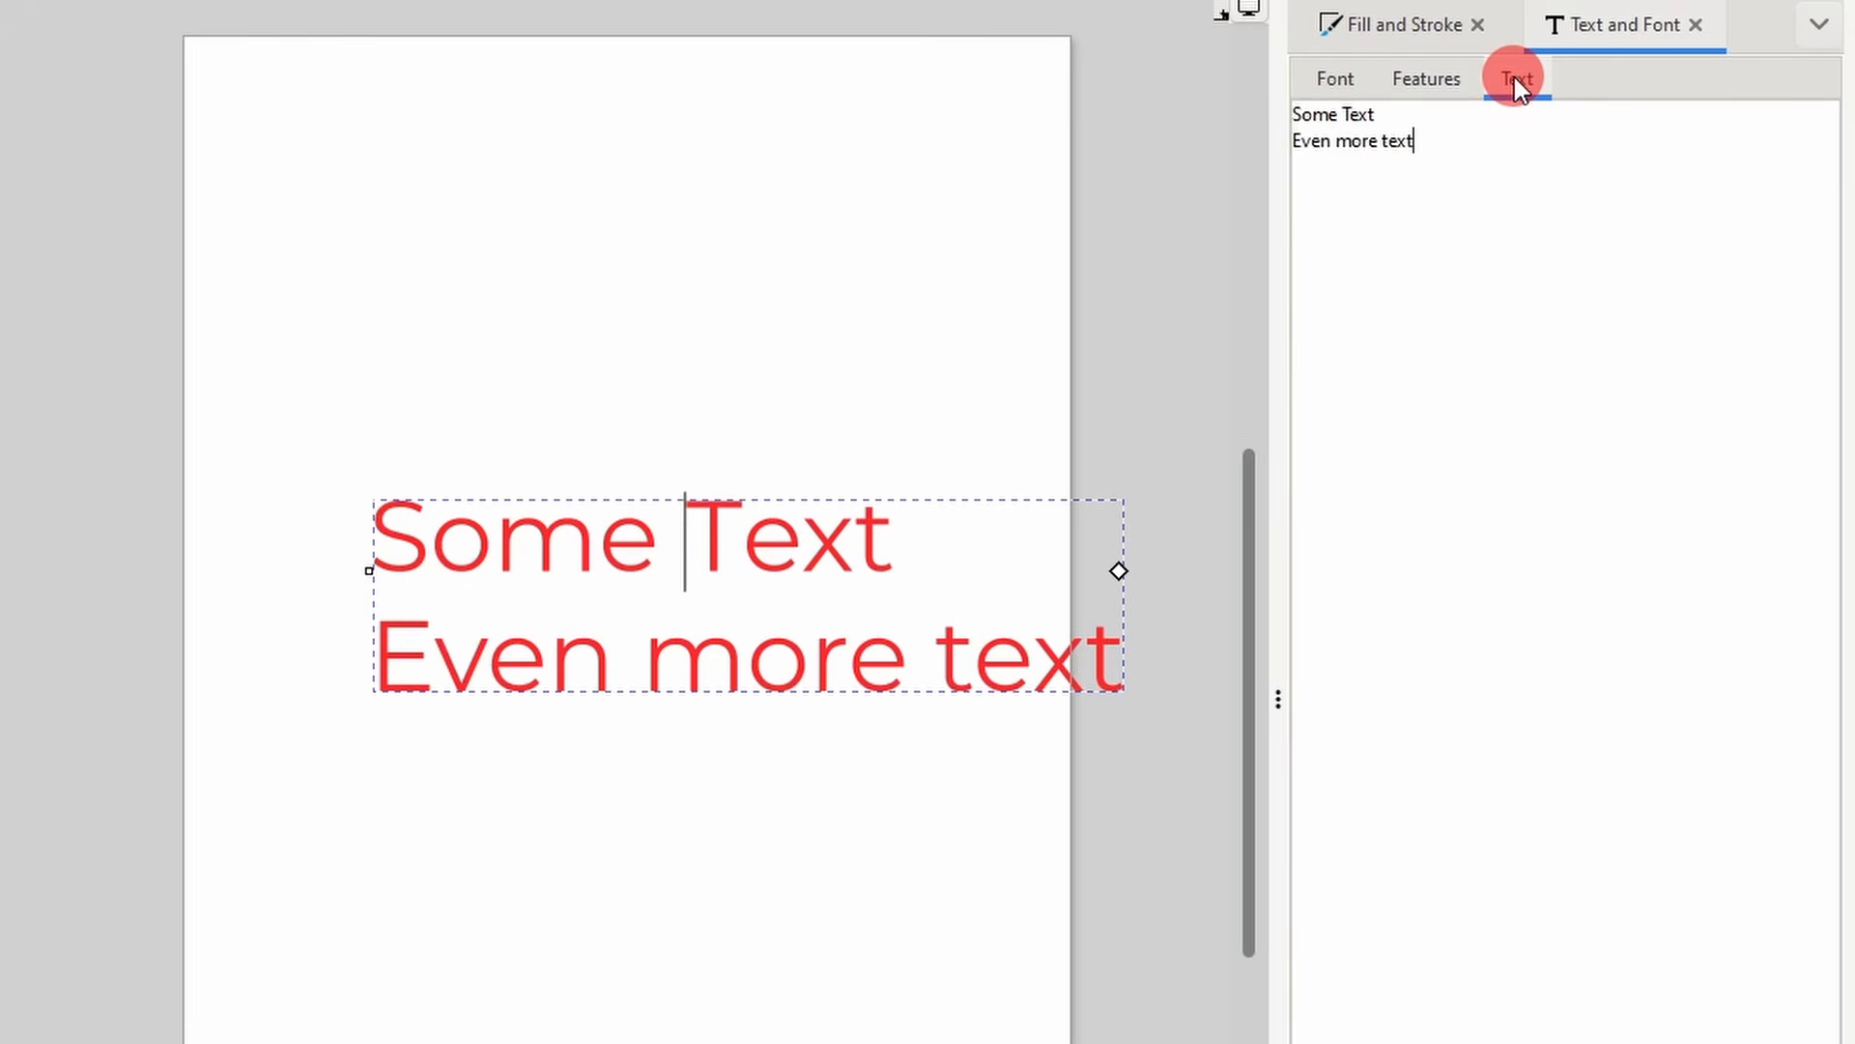
pyautogui.click(1510, 228)
pyautogui.press('Return')
pyautogui.write('sdfsljlskdjdse')
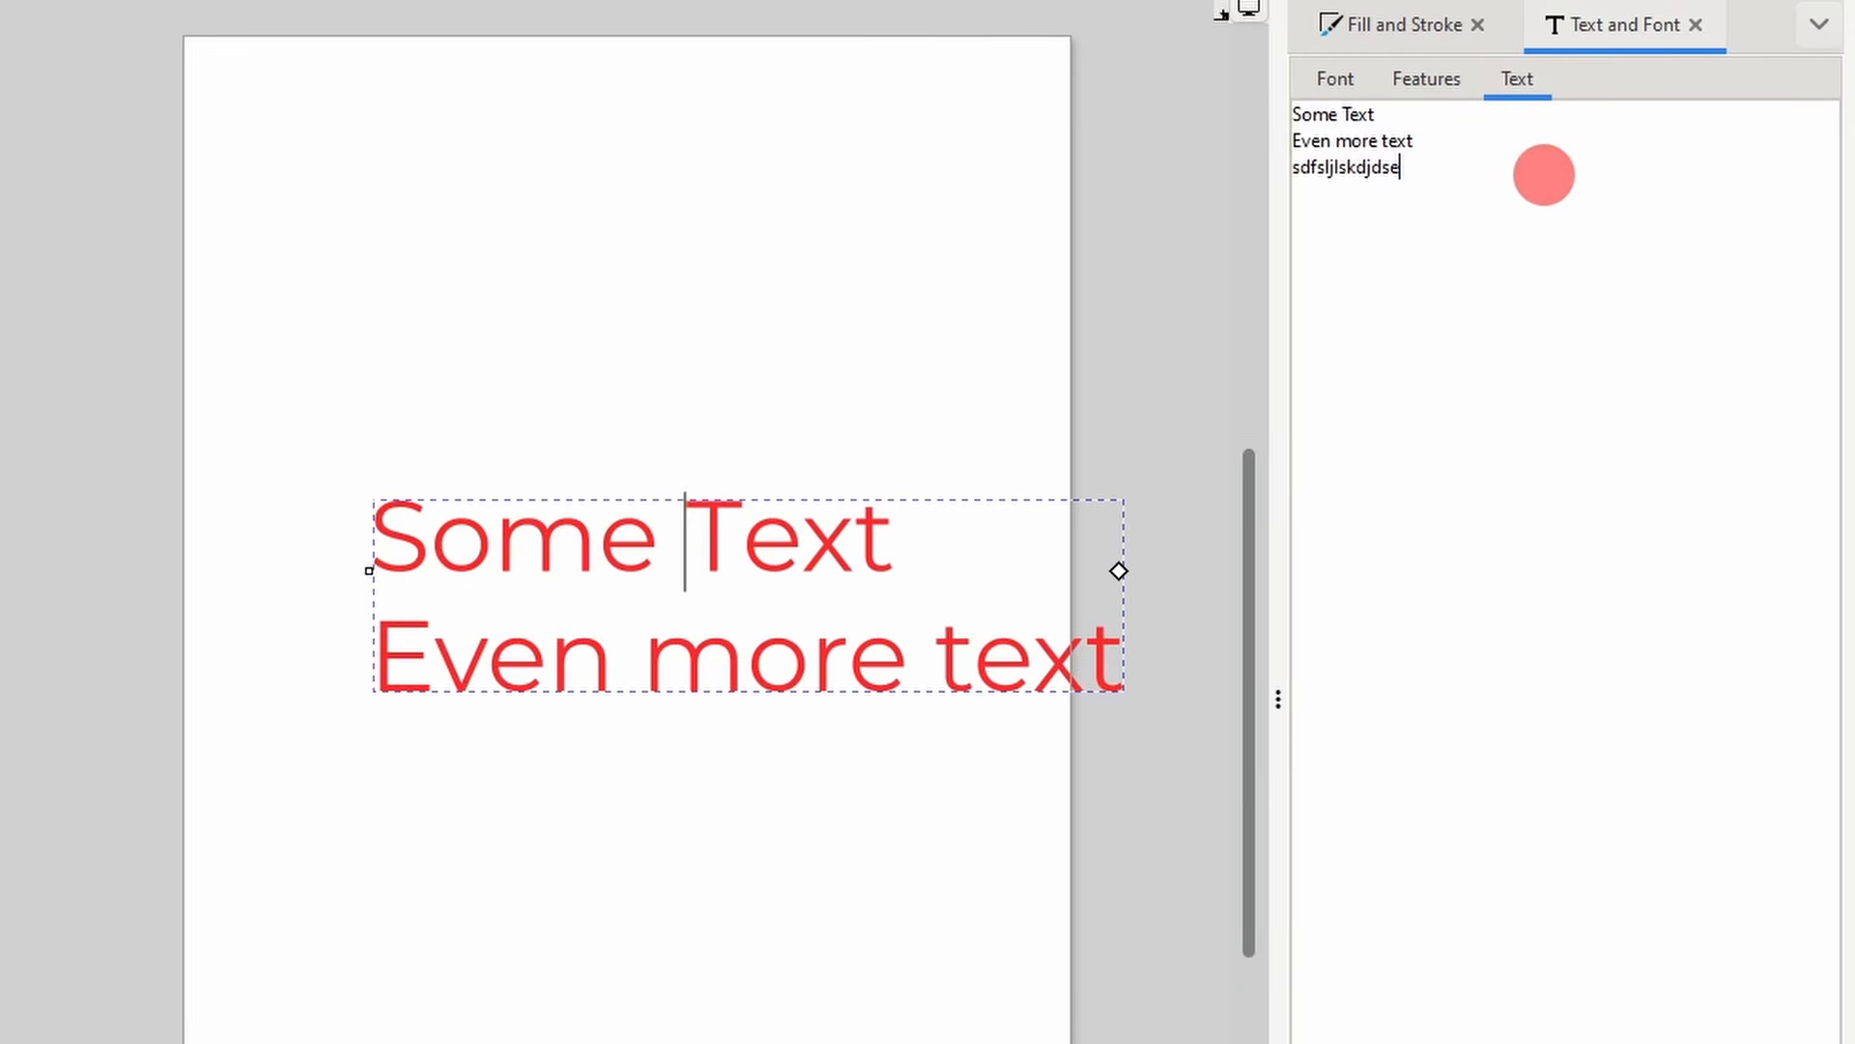
pyautogui.click(1505, 141)
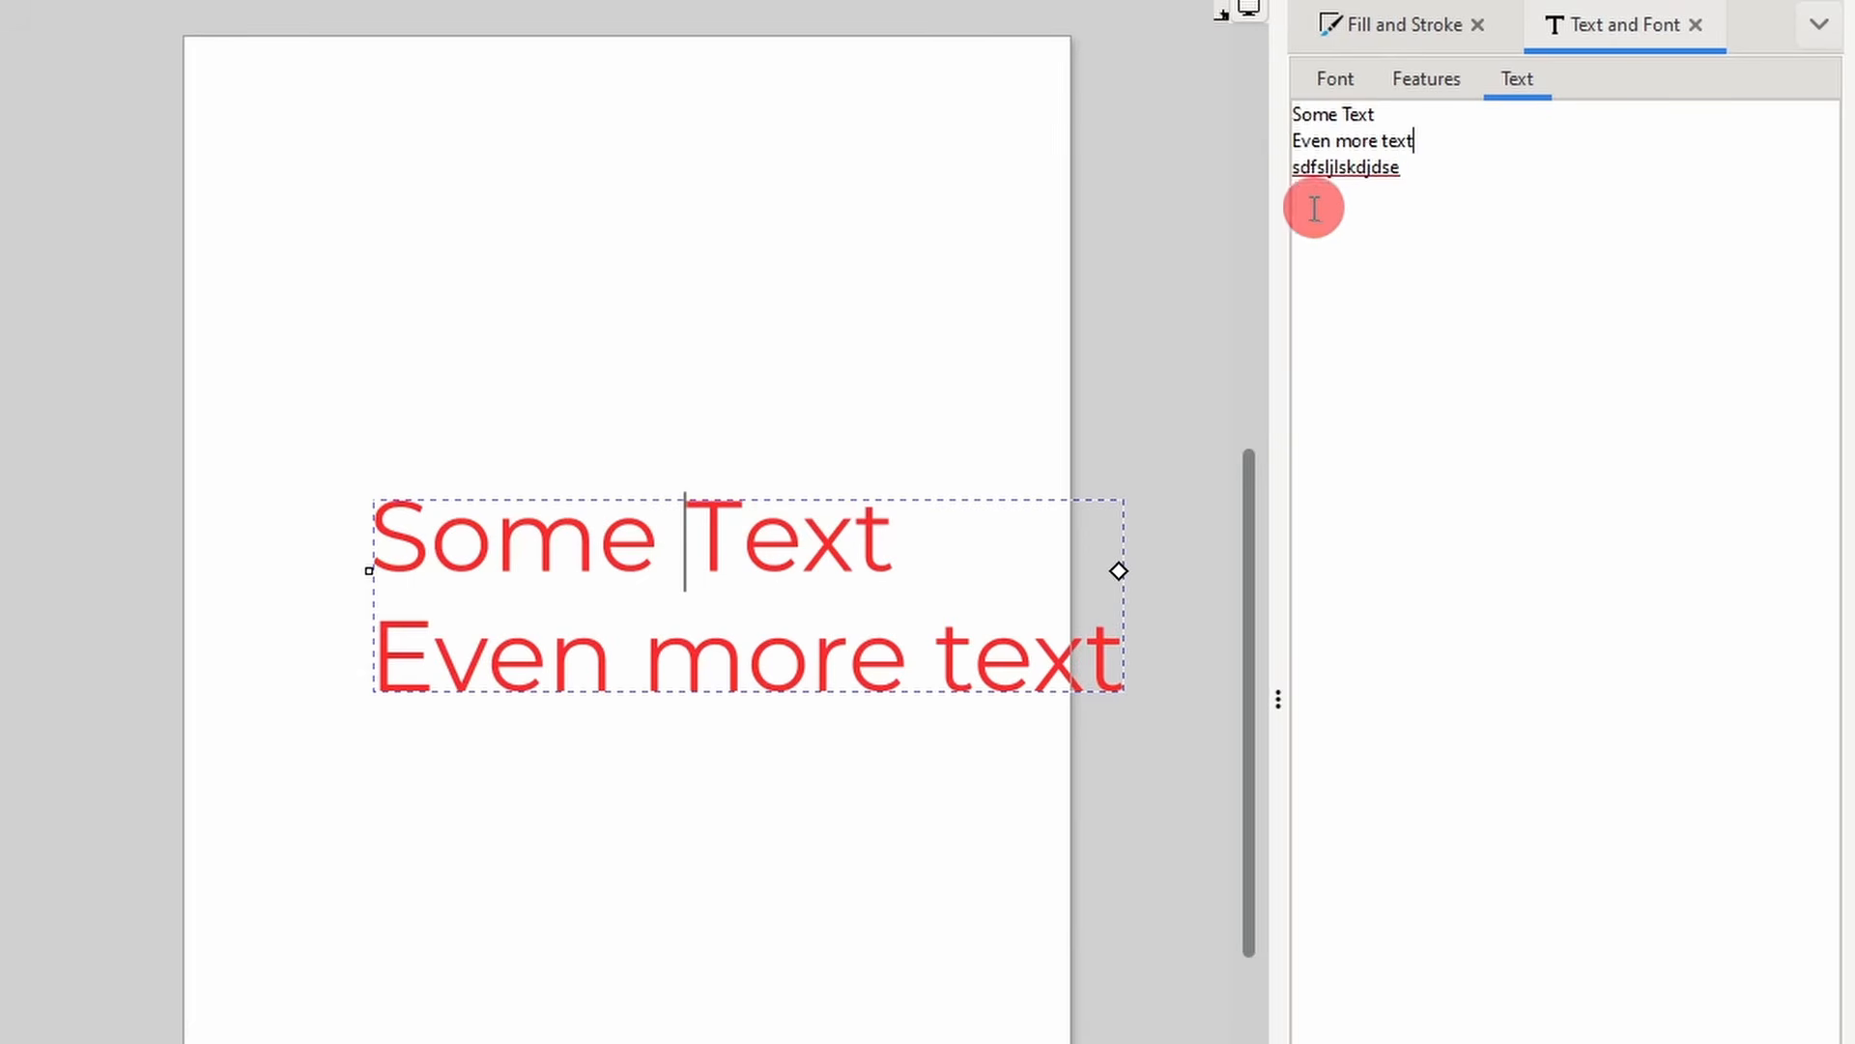
pyautogui.scroll(-5, 1534, 508)
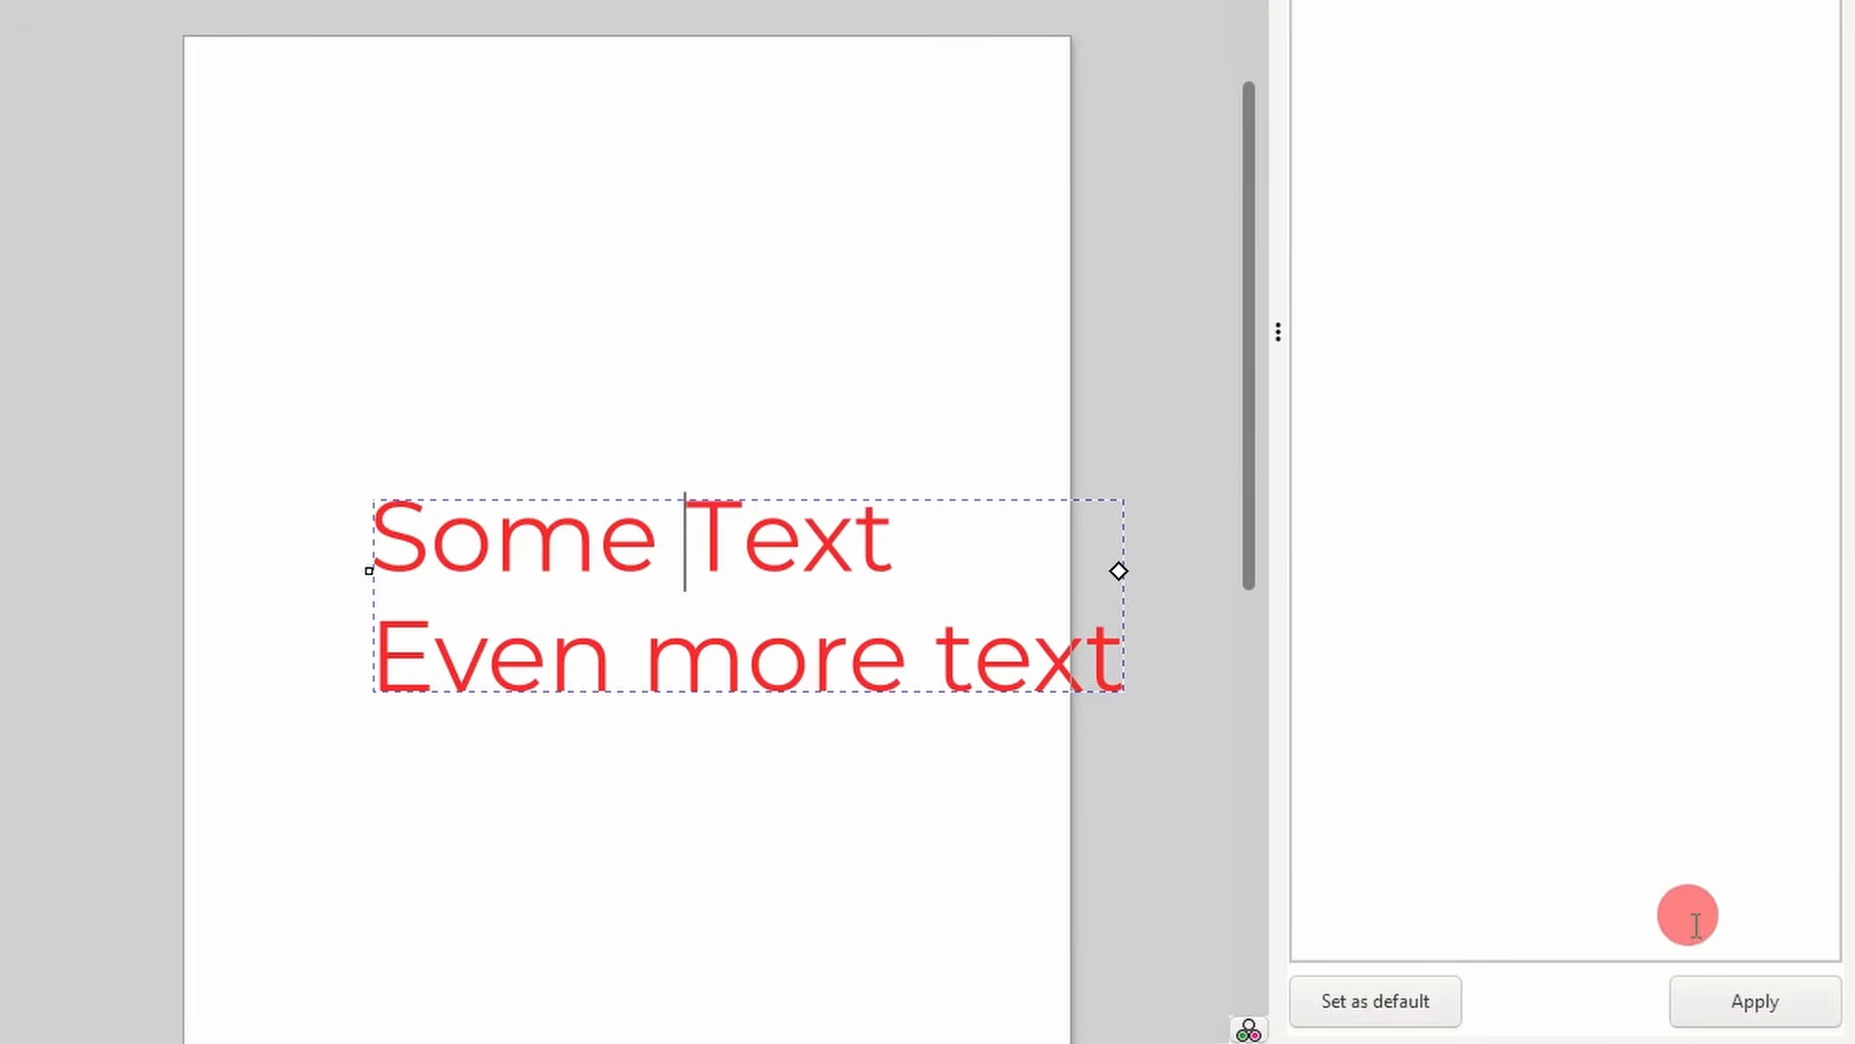
pyautogui.click(1754, 1005)
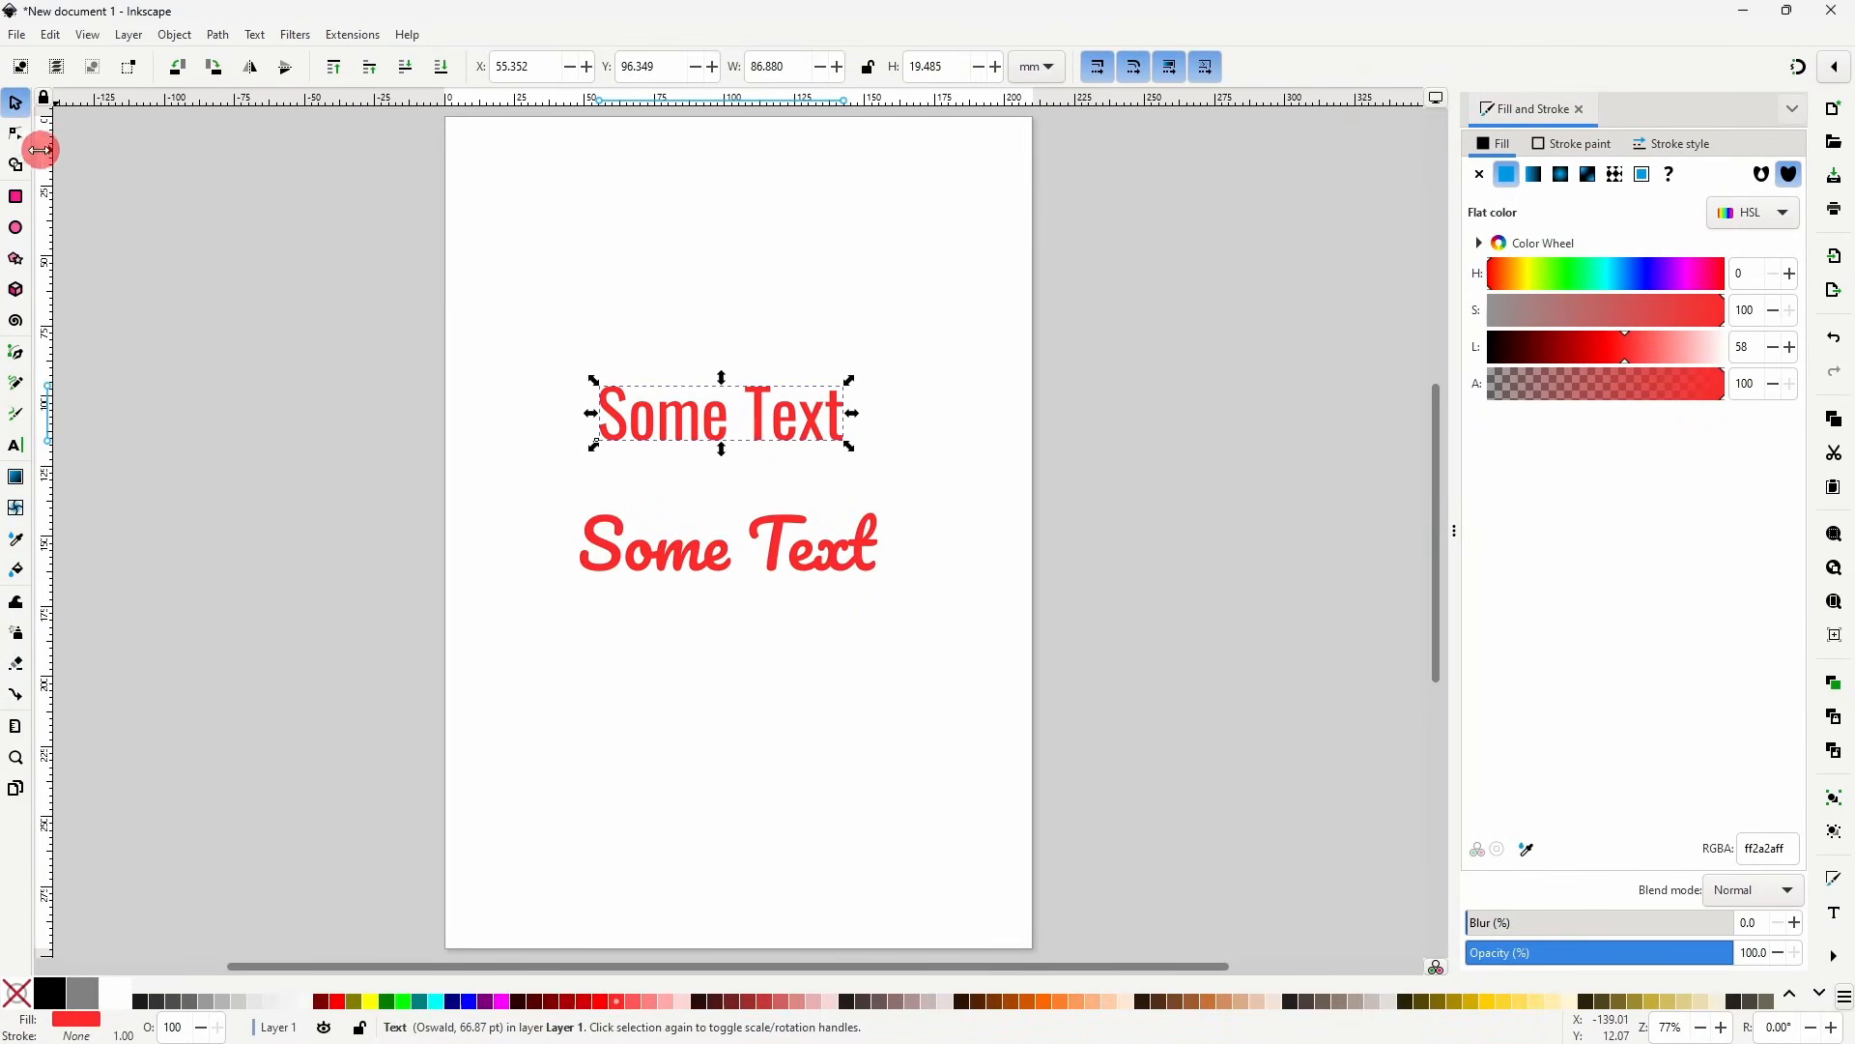
# - Convert the upper "Some Text" object to a path and show its nodes for editing
pyautogui.click(15, 134)
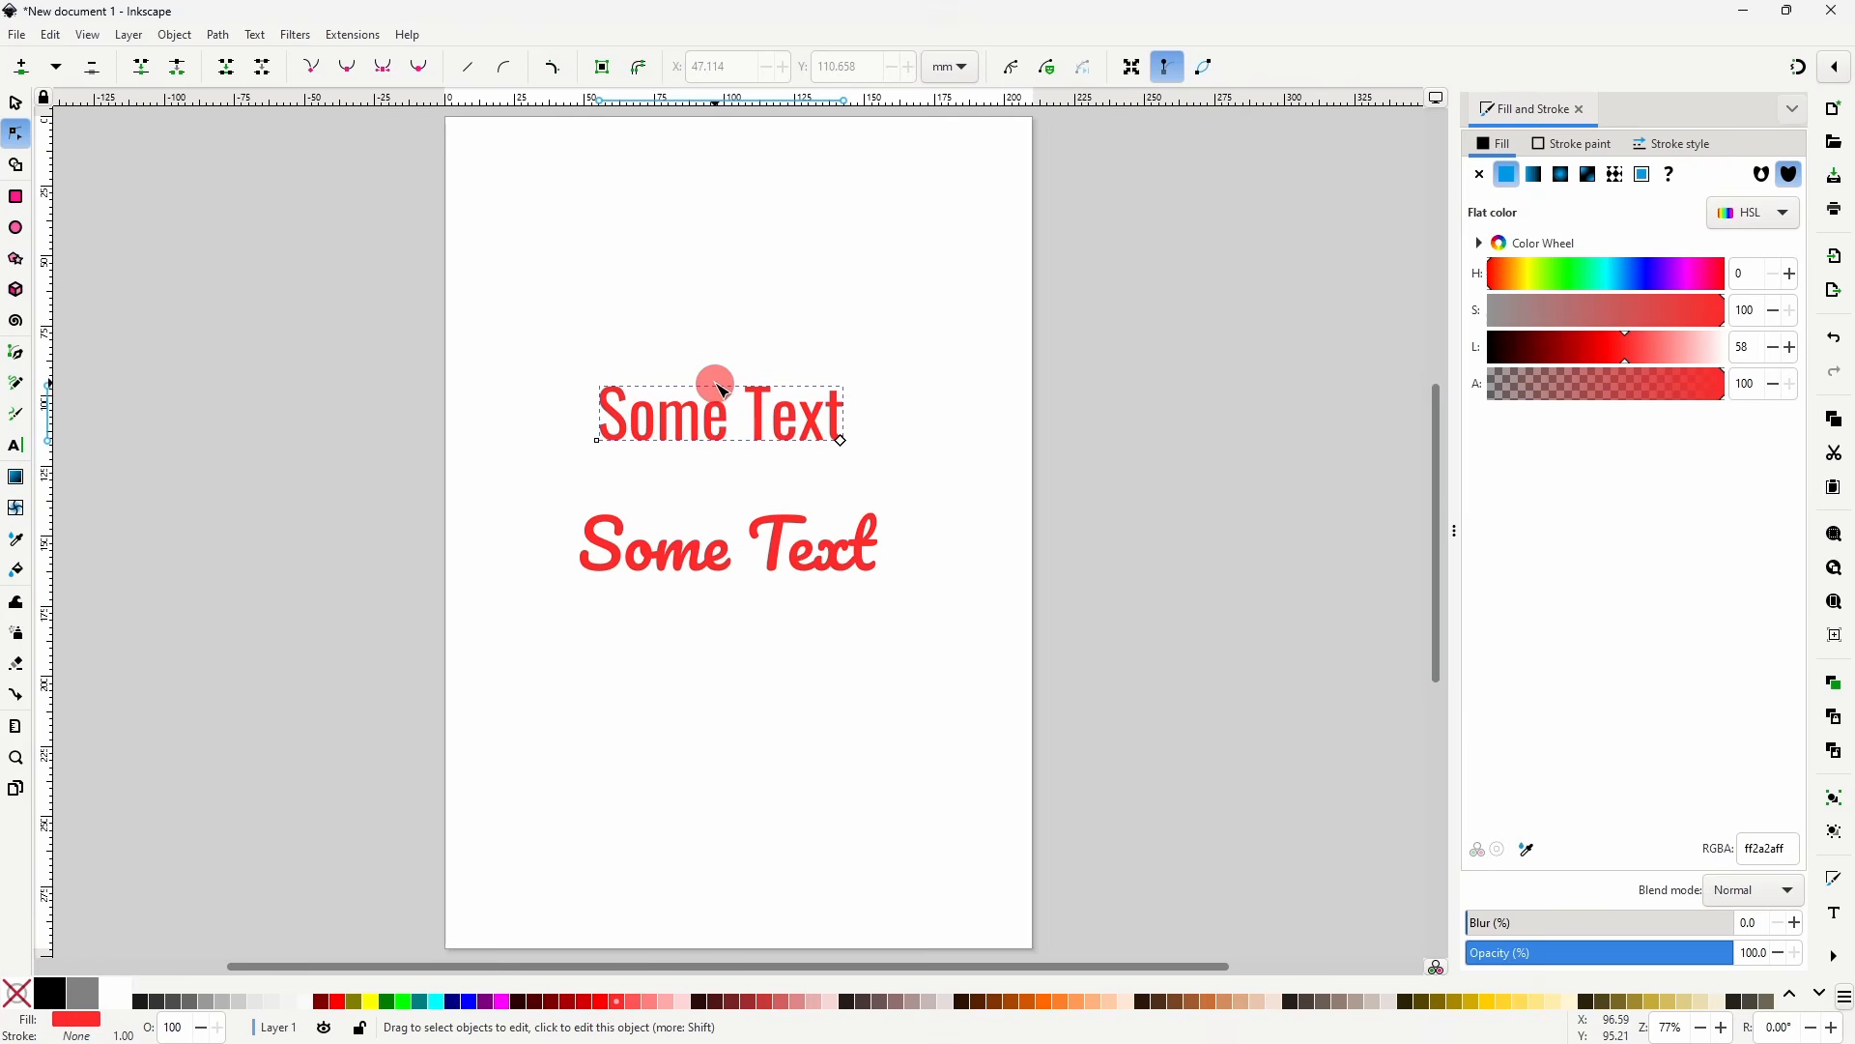
pyautogui.click(218, 37)
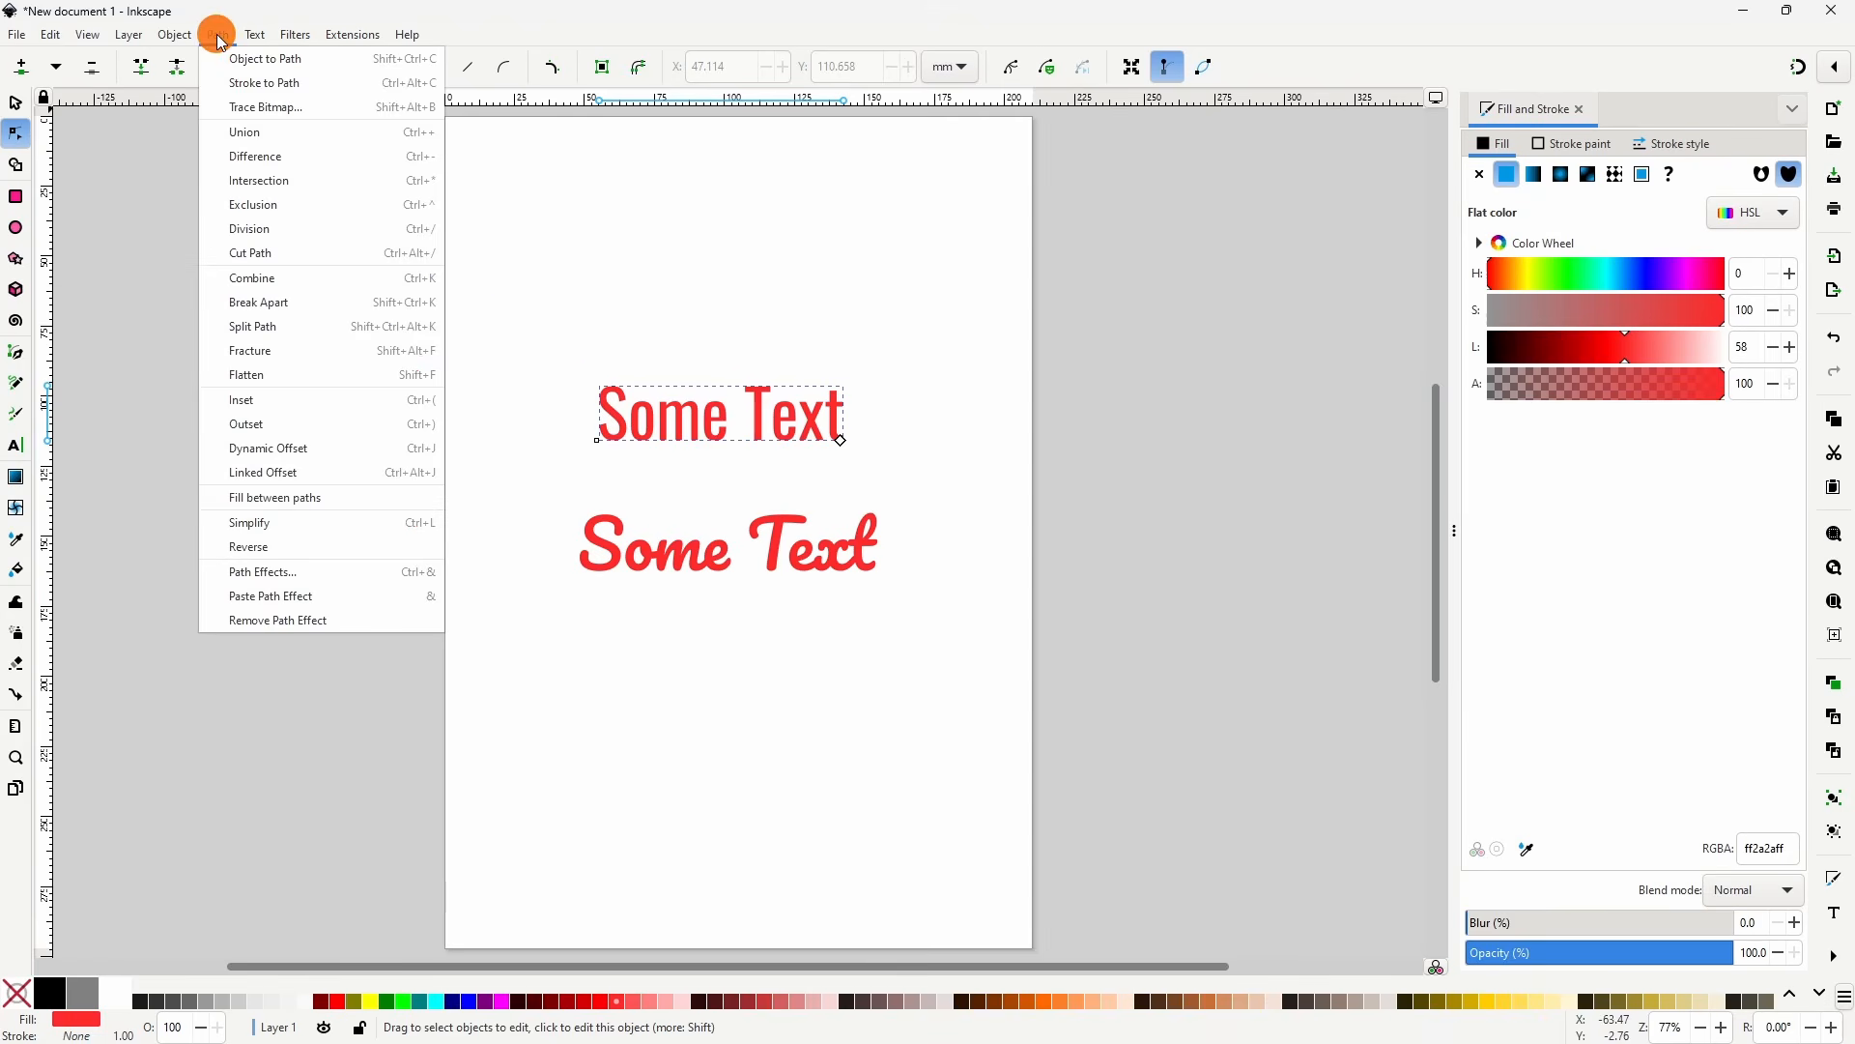
pyautogui.click(247, 60)
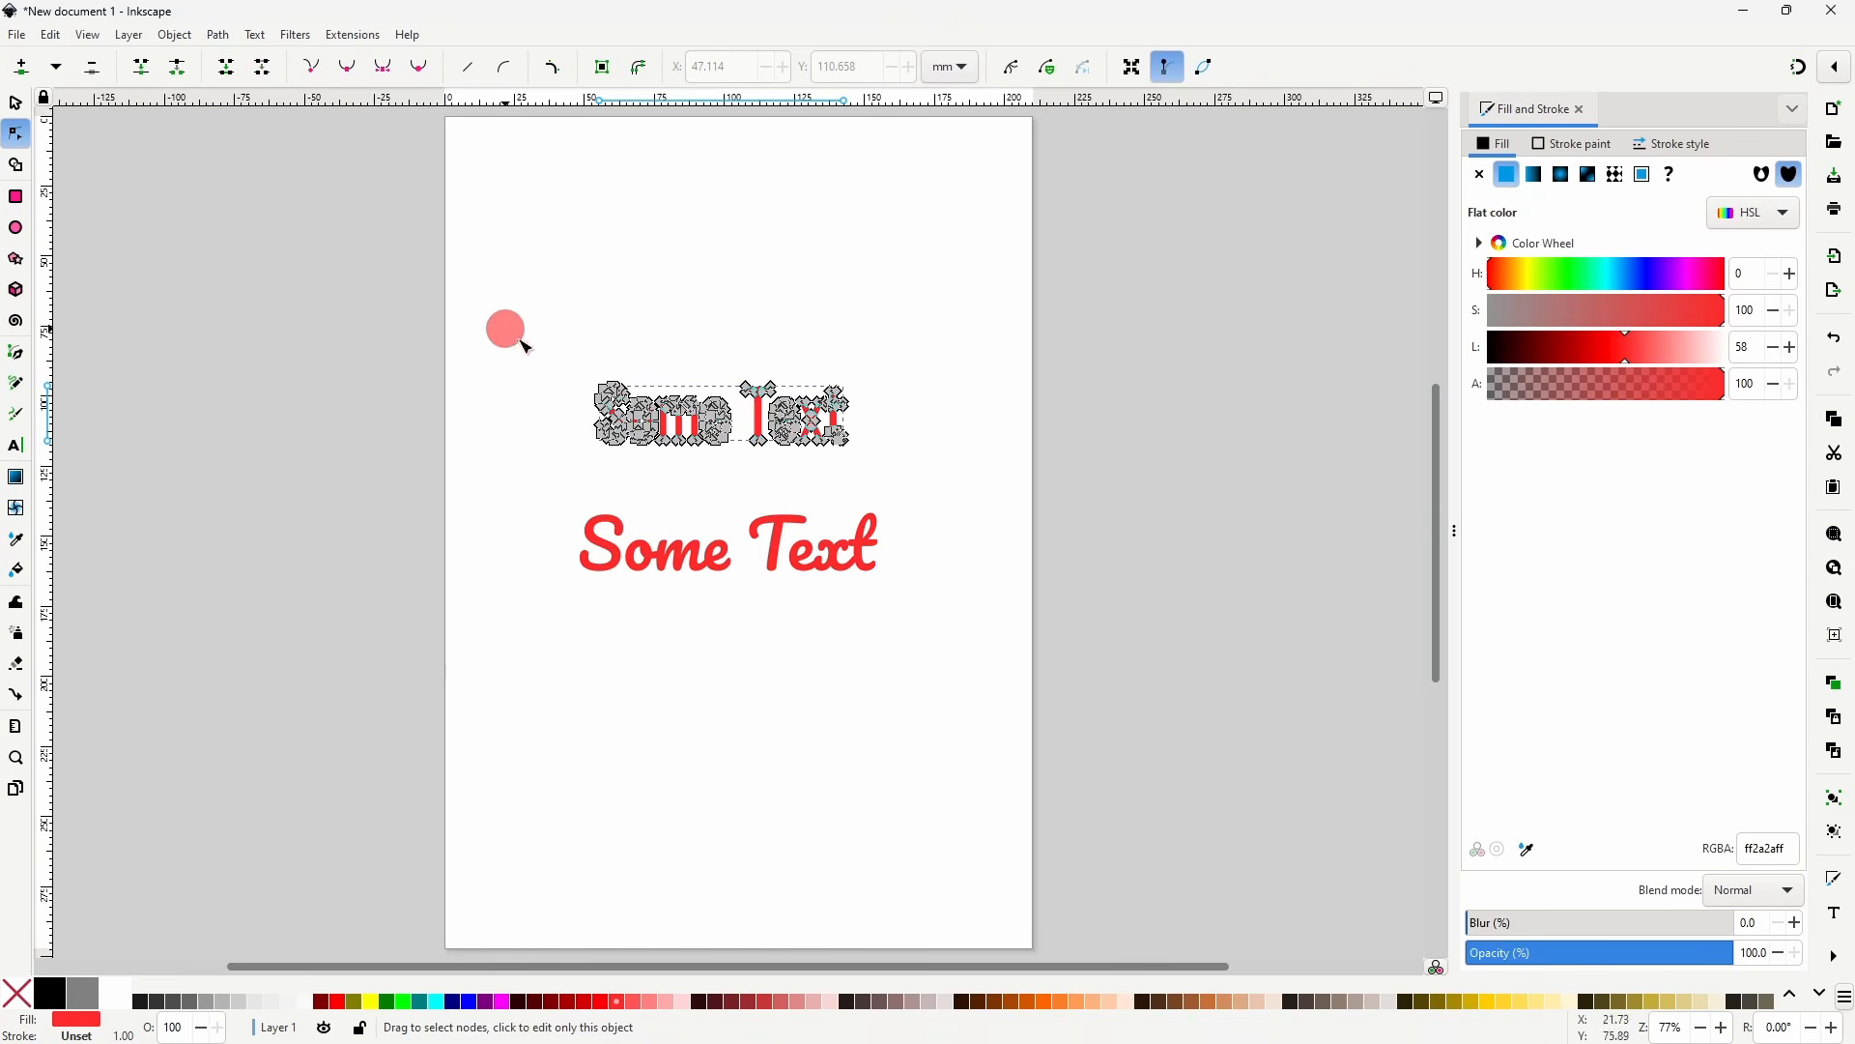
# - Pull the lower-right corner node of the m downwards and the upper-left node of the o upwards
pyautogui.scroll(1, 667, 473)
pyautogui.scroll(5, 667, 473)
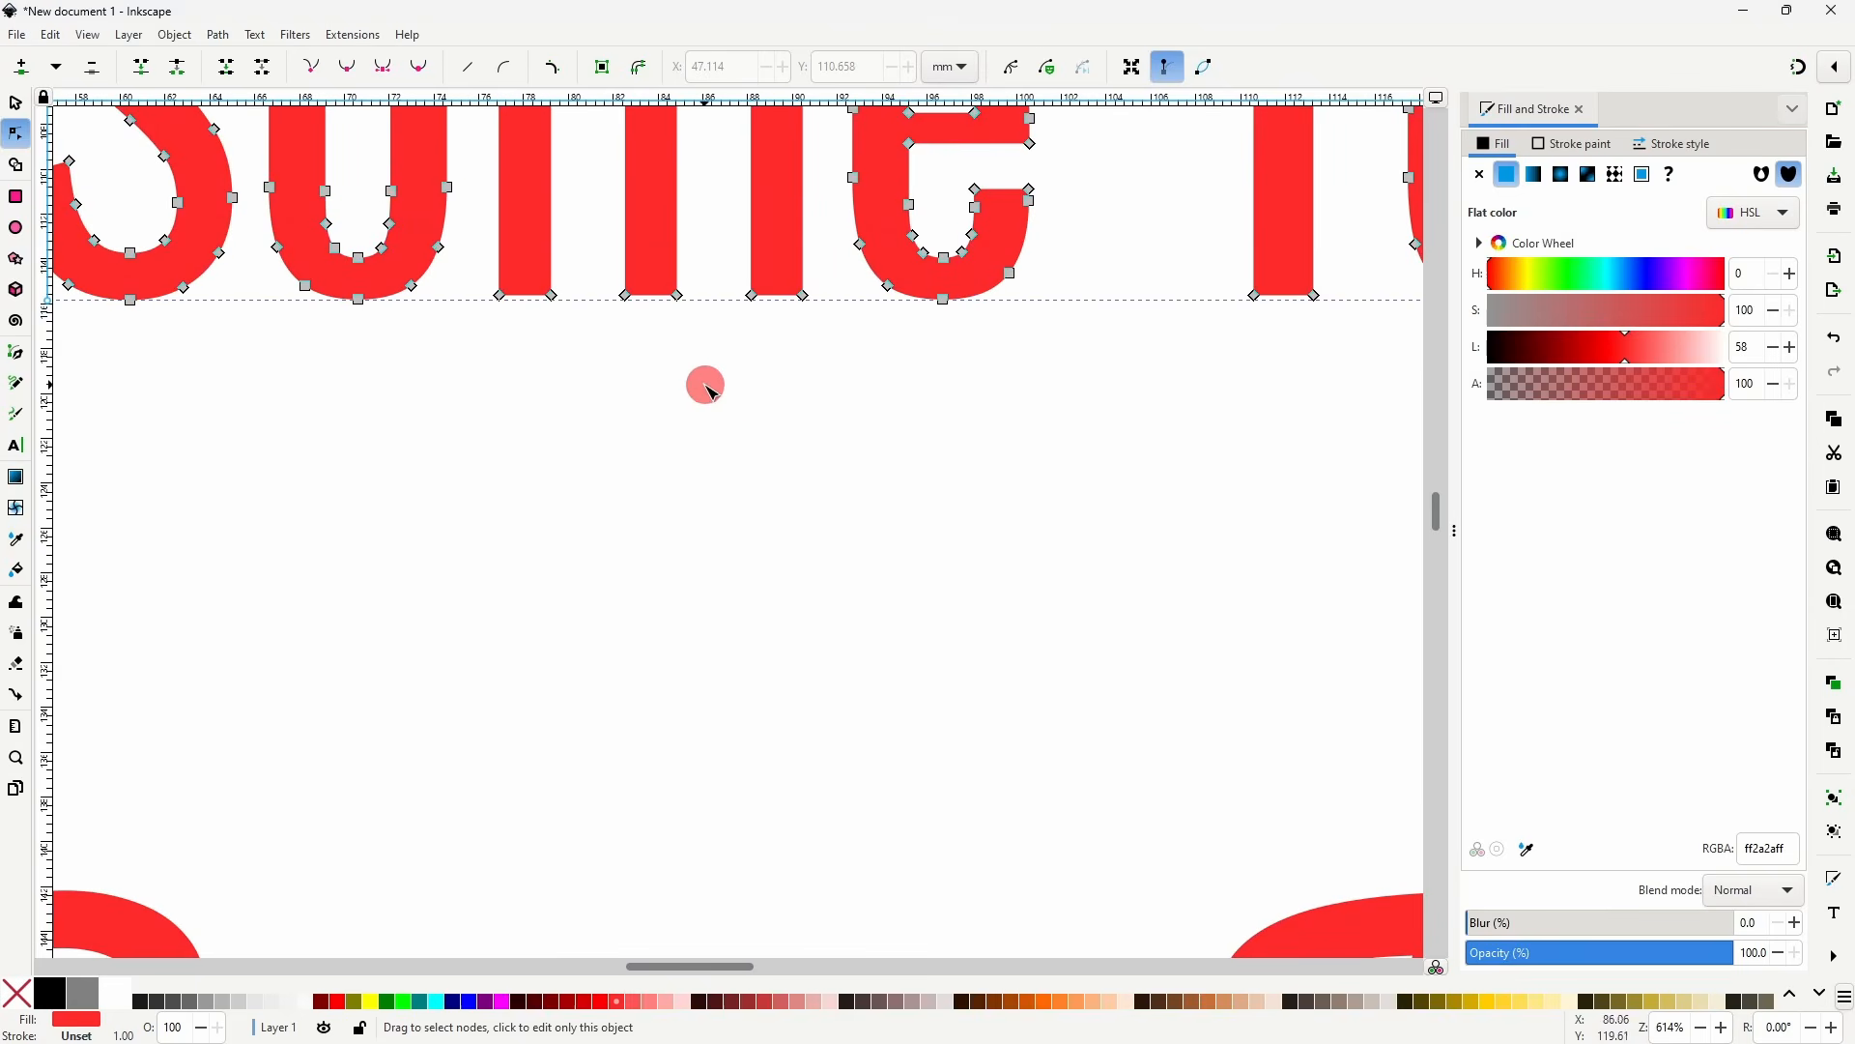
pyautogui.scroll(-1, 883, 667)
pyautogui.moveTo(935, 613); pyautogui.dragTo(959, 668)
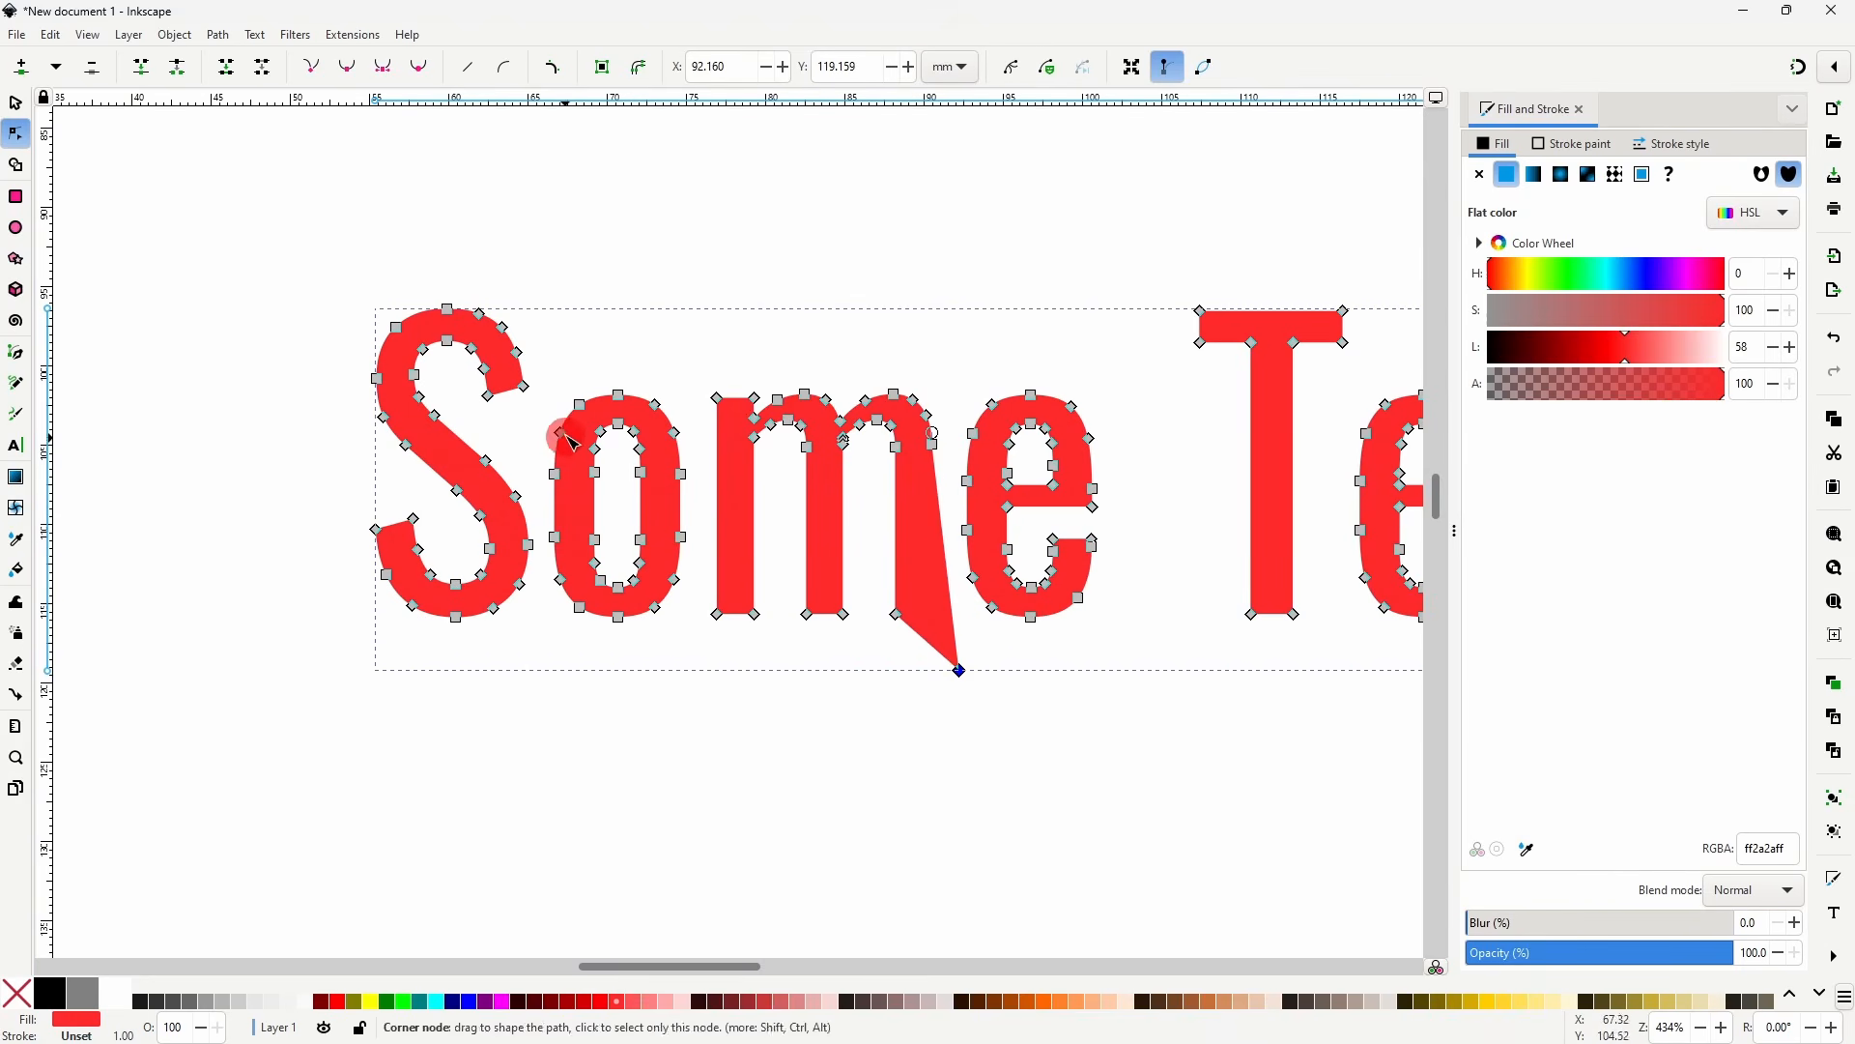
pyautogui.moveTo(580, 404); pyautogui.dragTo(578, 359)
# - Select all nodes of the letter S, move the letter up and left away from the o, and deselect the path
pyautogui.moveTo(287, 295); pyautogui.dragTo(547, 660)
pyautogui.moveTo(518, 539); pyautogui.dragTo(468, 500)
pyautogui.scroll(-4, 1088, 606)
pyautogui.moveTo(1176, 589); pyautogui.dragTo(1001, 447)
pyautogui.click(1126, 438)
pyautogui.click(1141, 444)
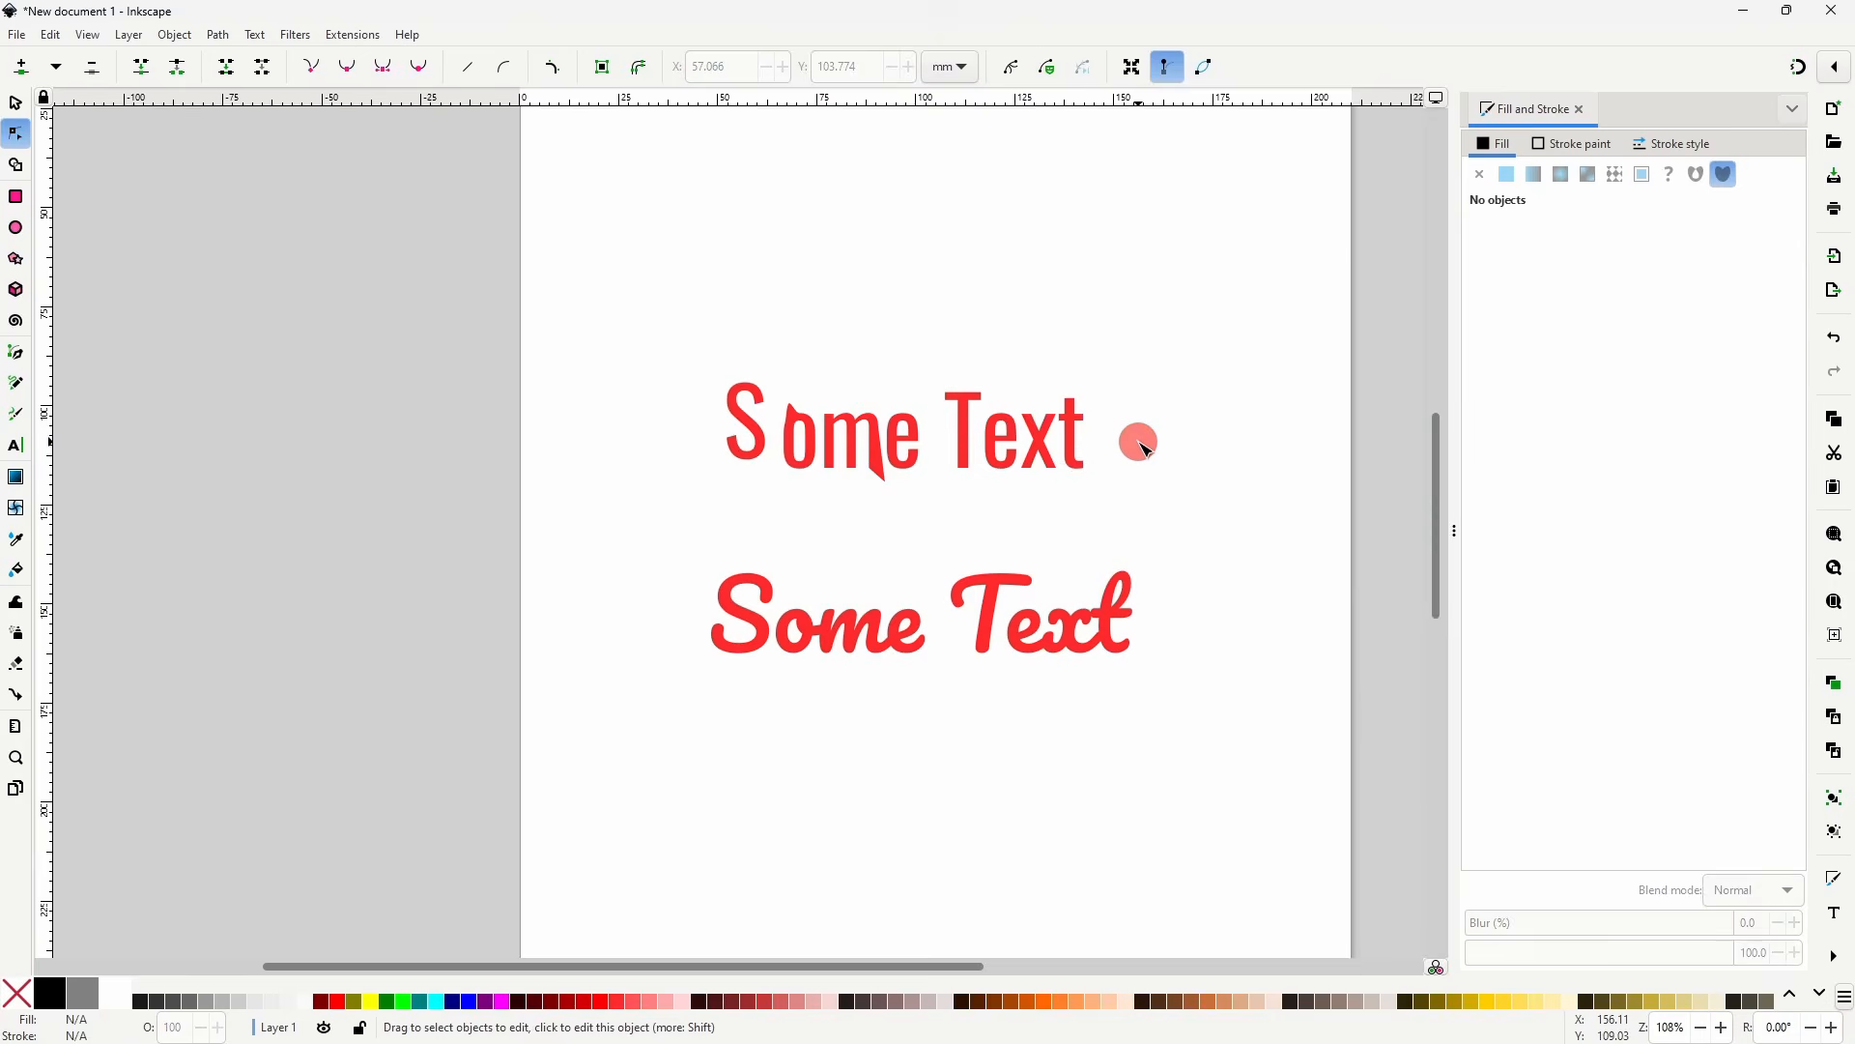
# - Try to change the font of the converted upper text to Old English Text MT
pyautogui.scroll(1, 1155, 449)
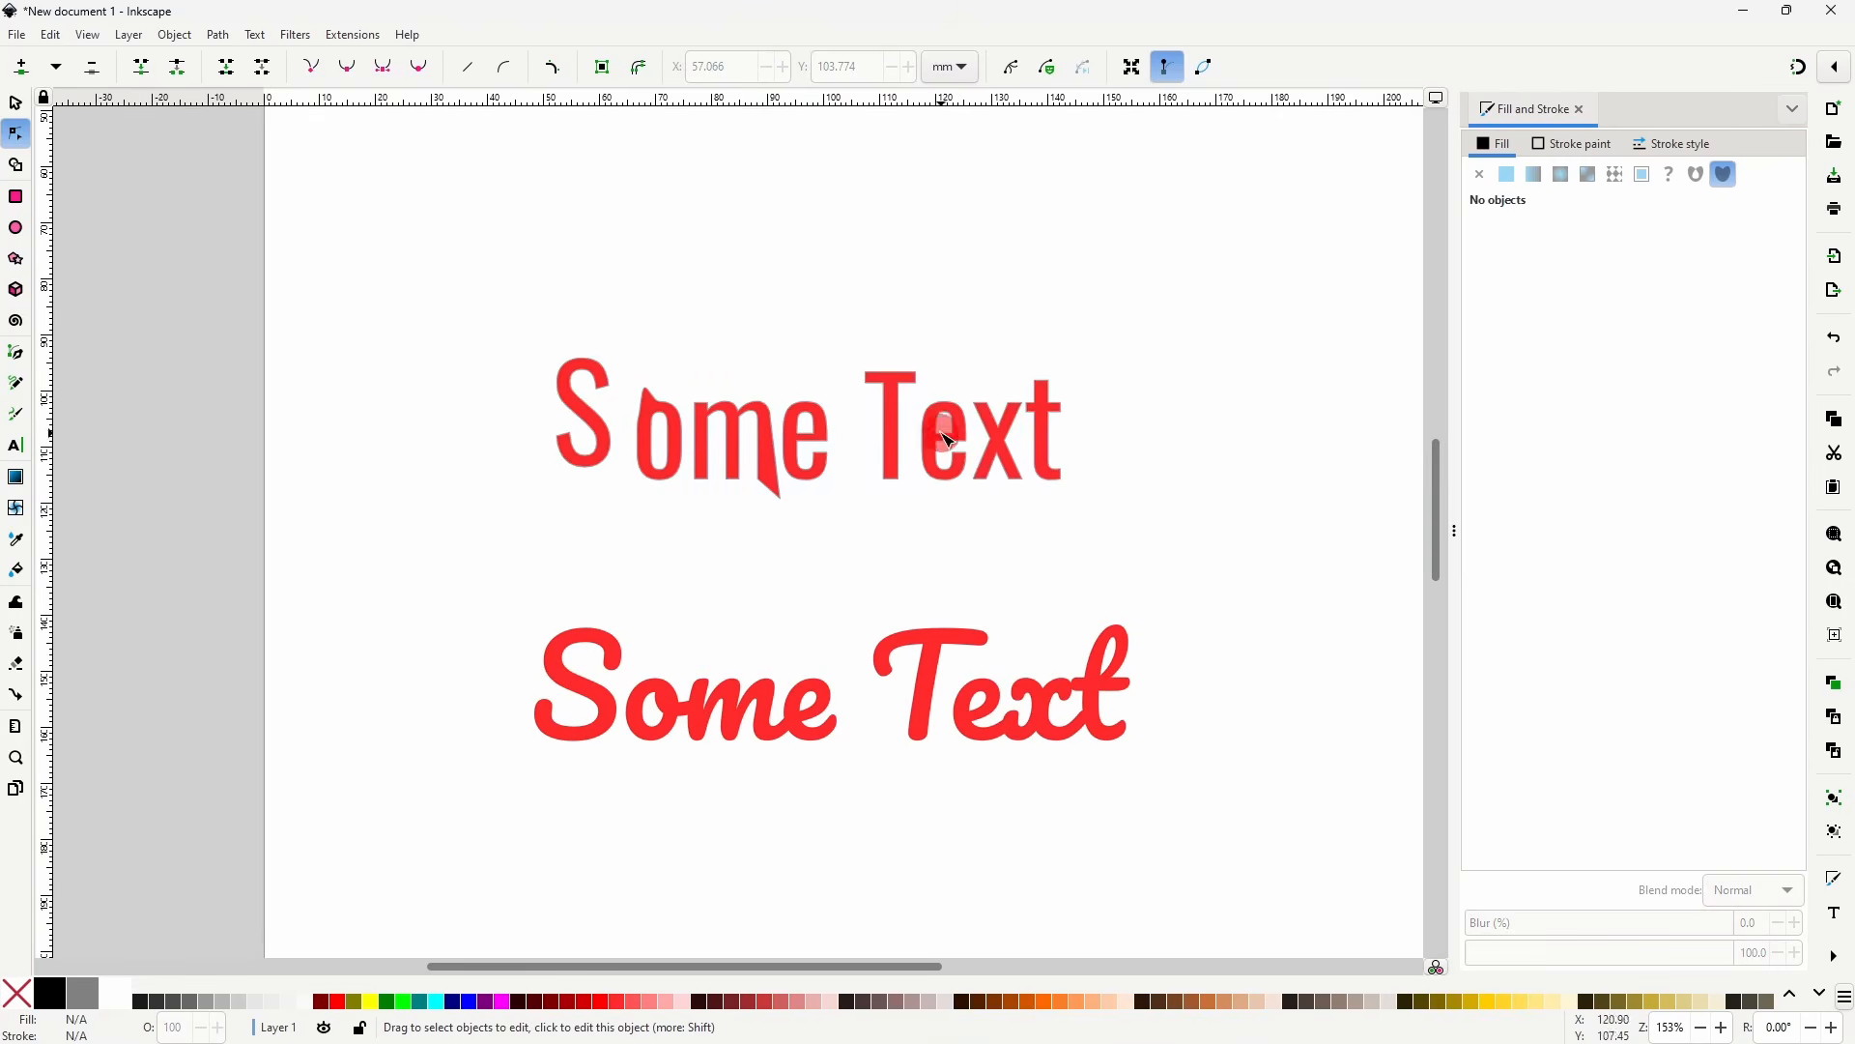
pyautogui.click(891, 432)
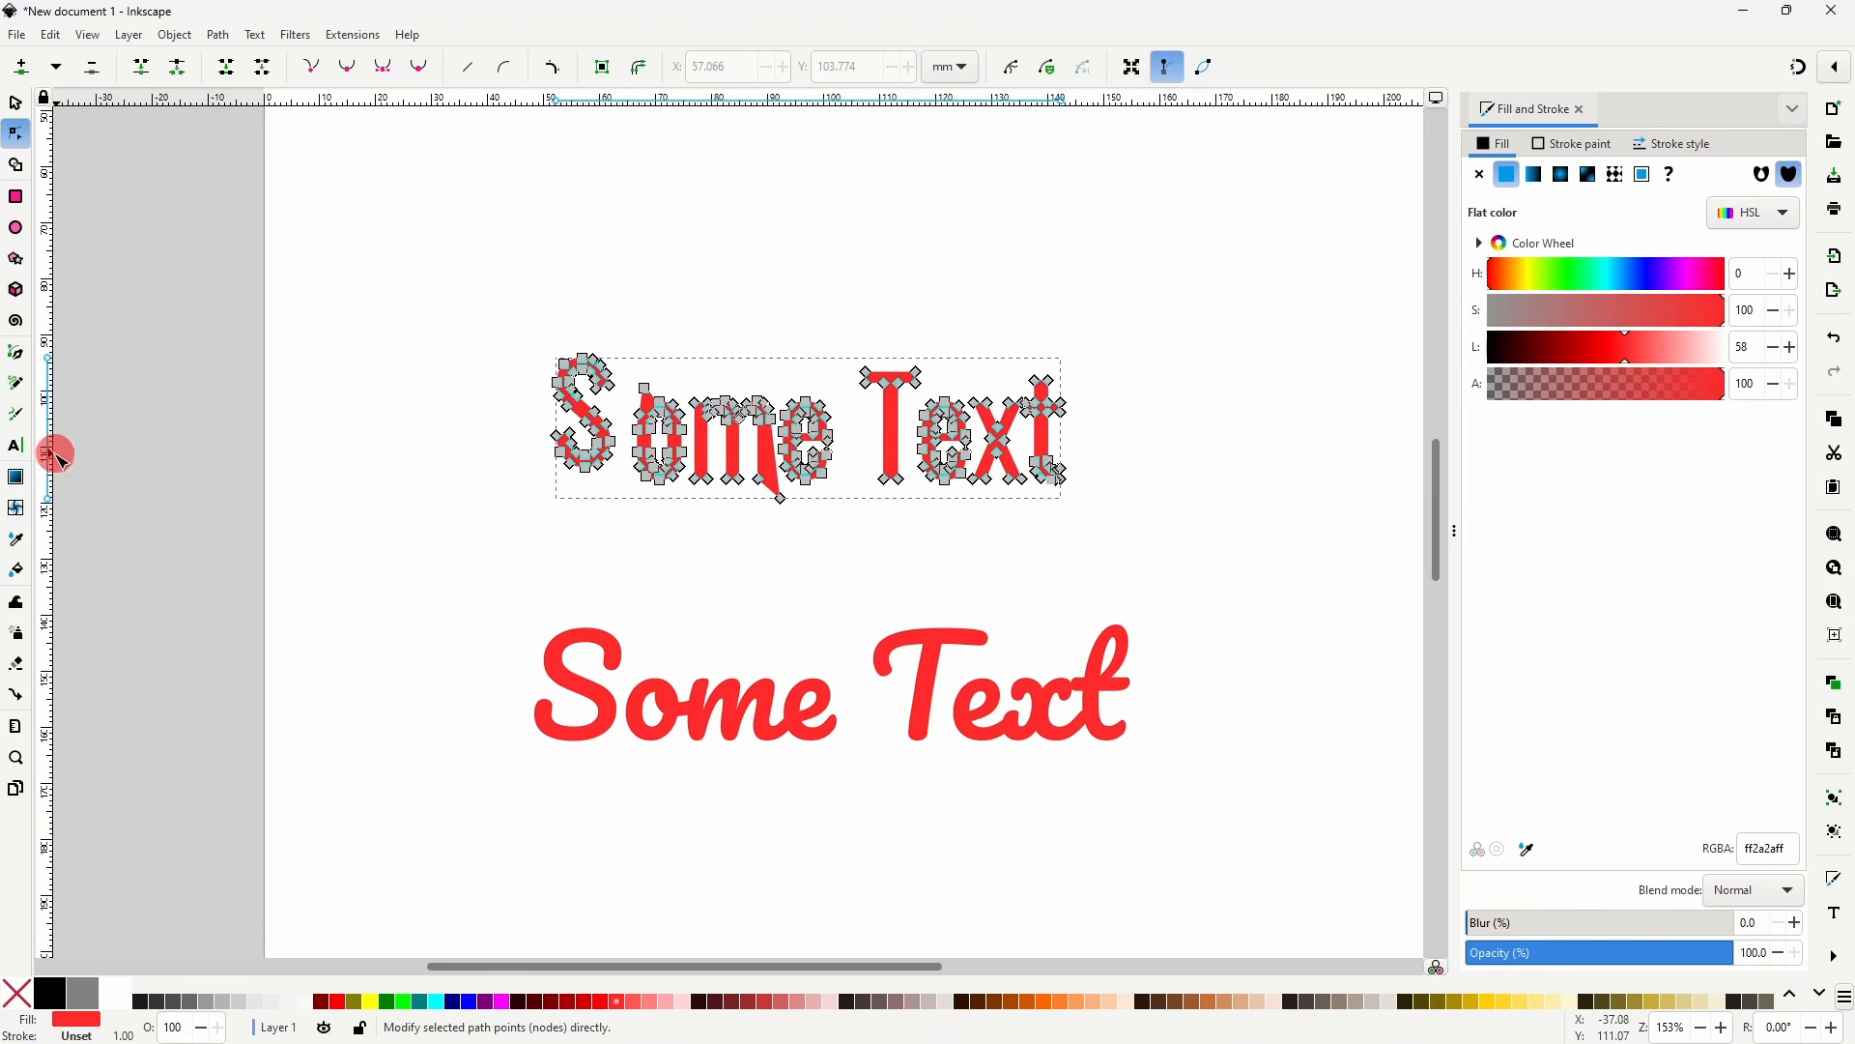
pyautogui.click(17, 450)
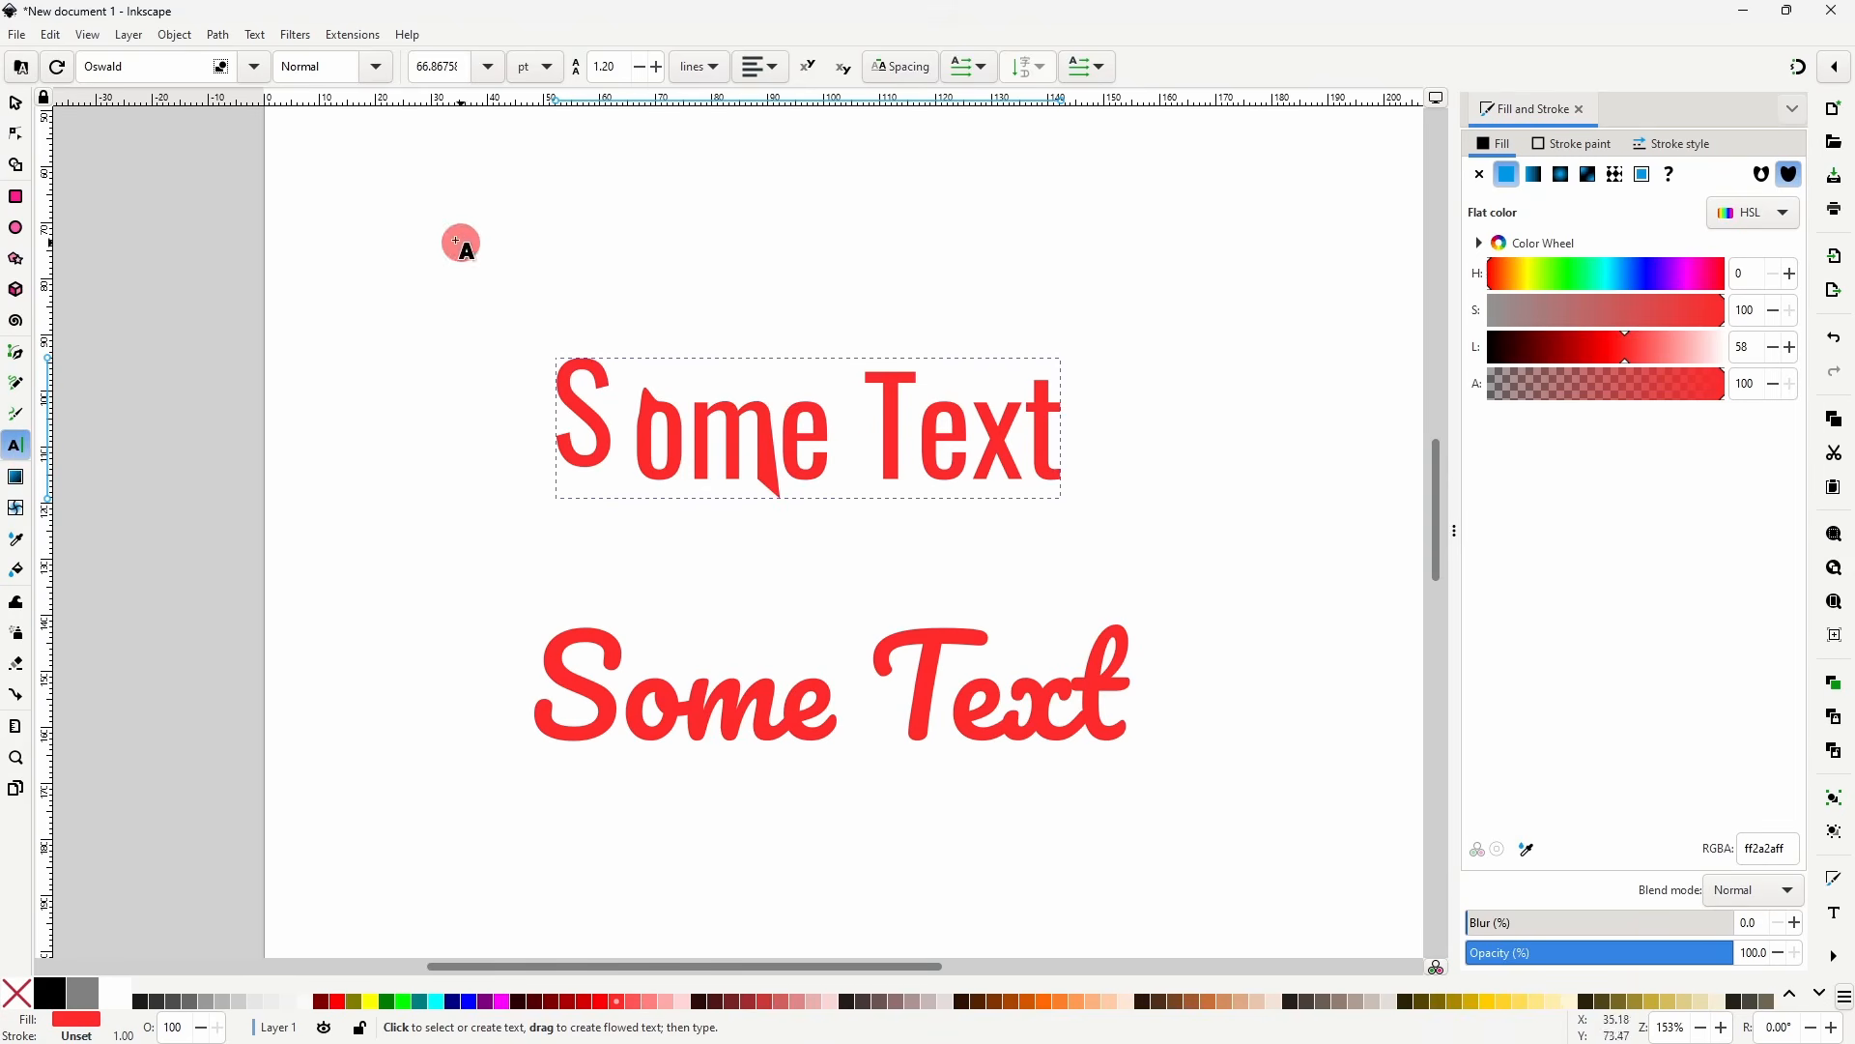
pyautogui.click(253, 70)
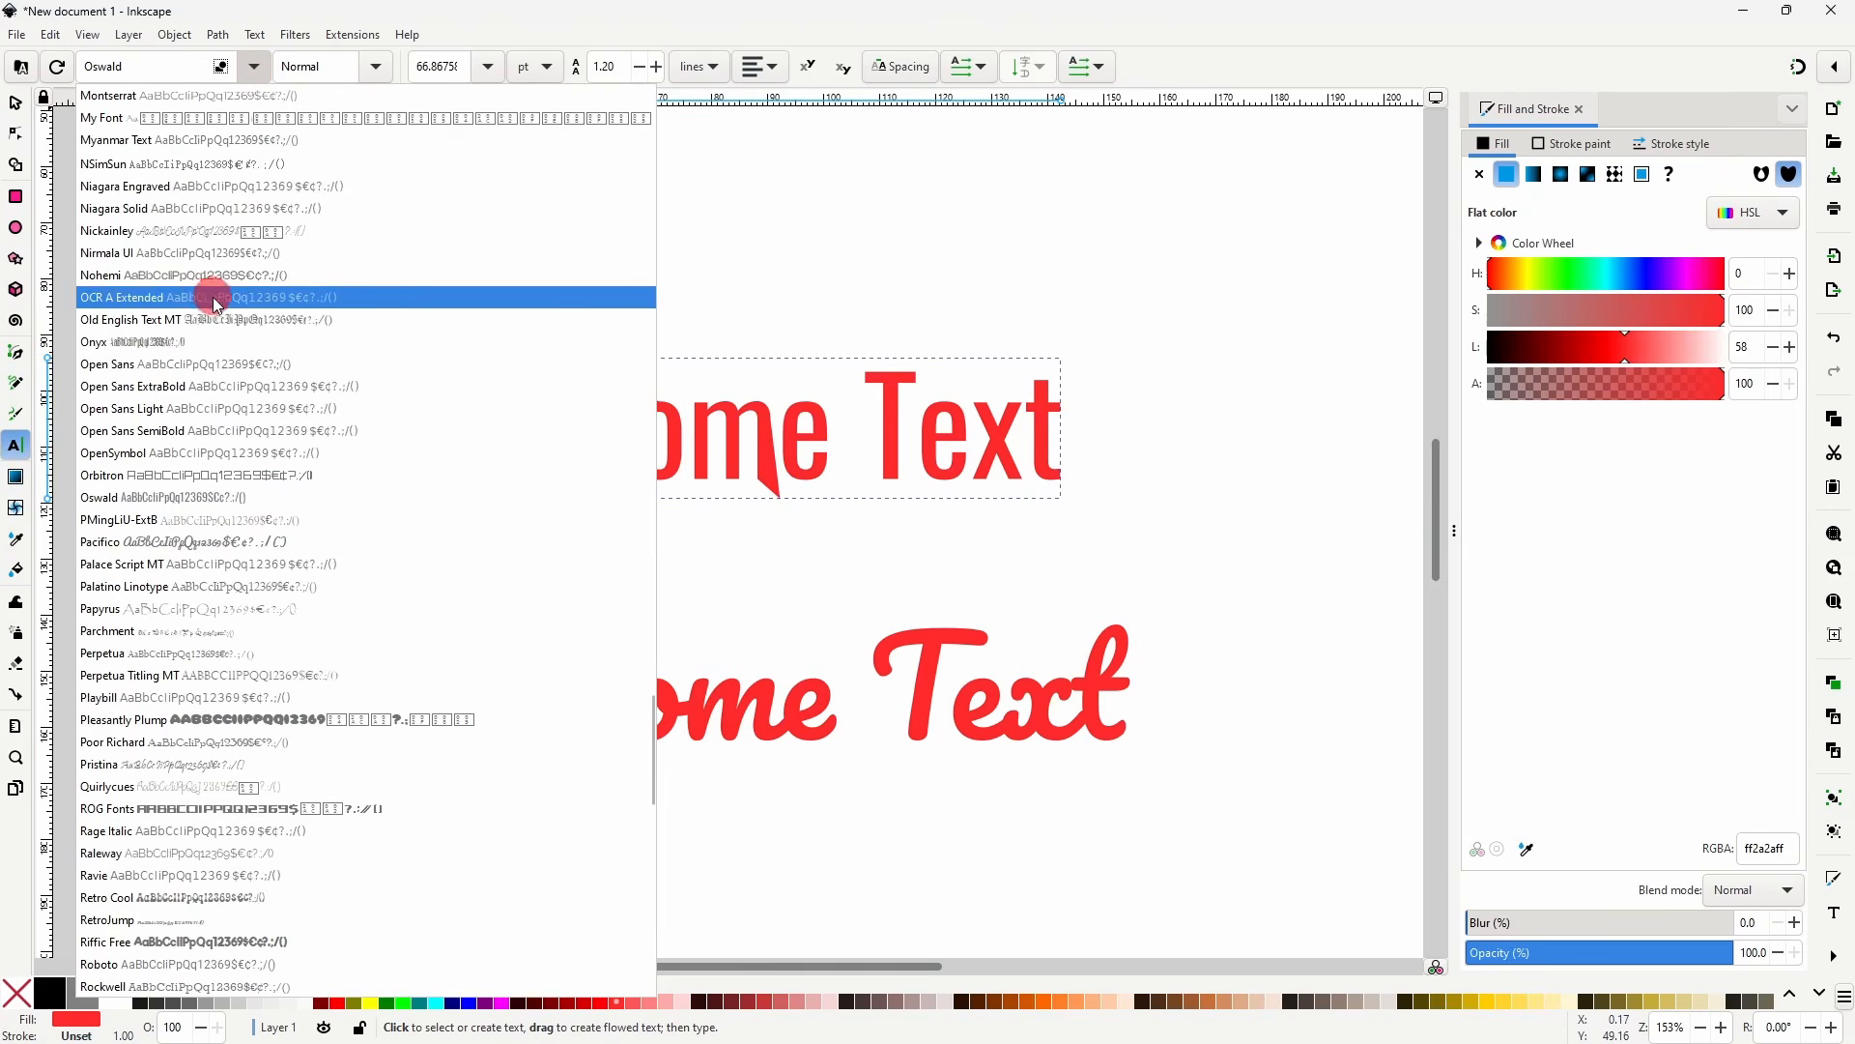
pyautogui.click(237, 320)
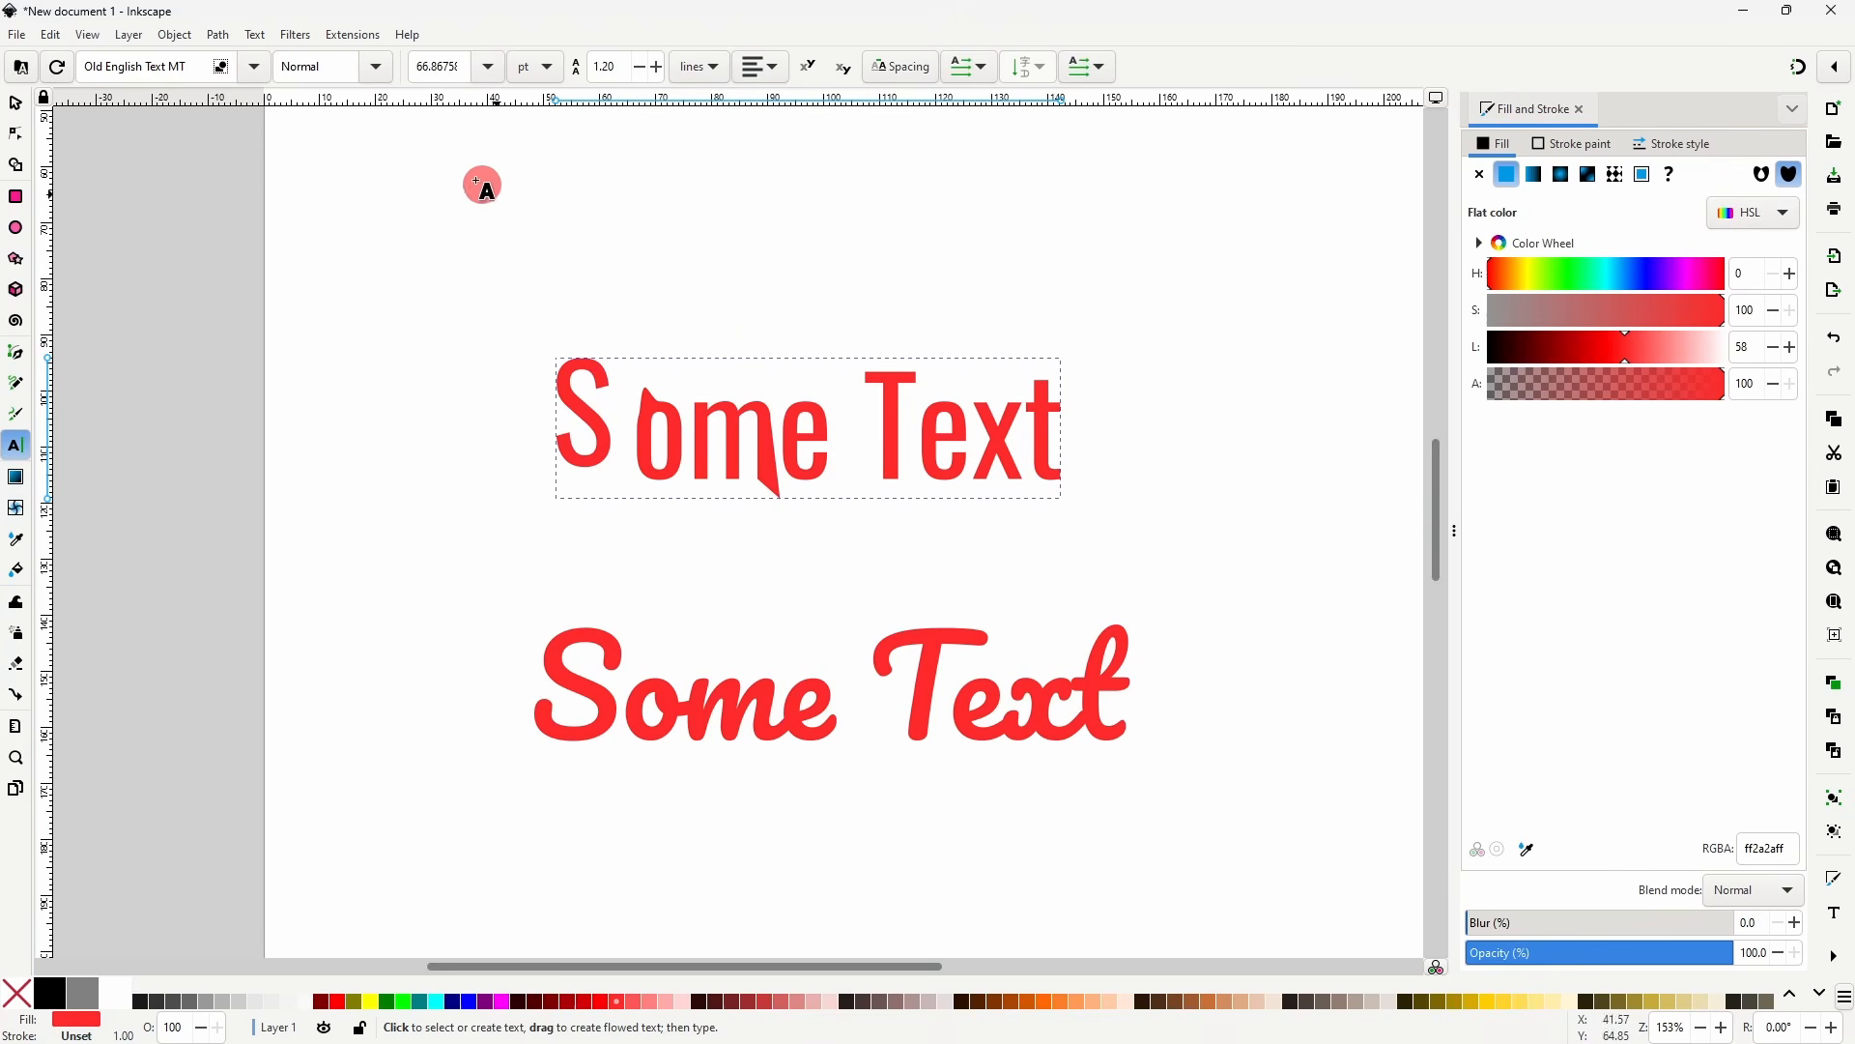
# - Break the converted upper text path apart and move the m and o shapes separately
pyautogui.click(219, 36)
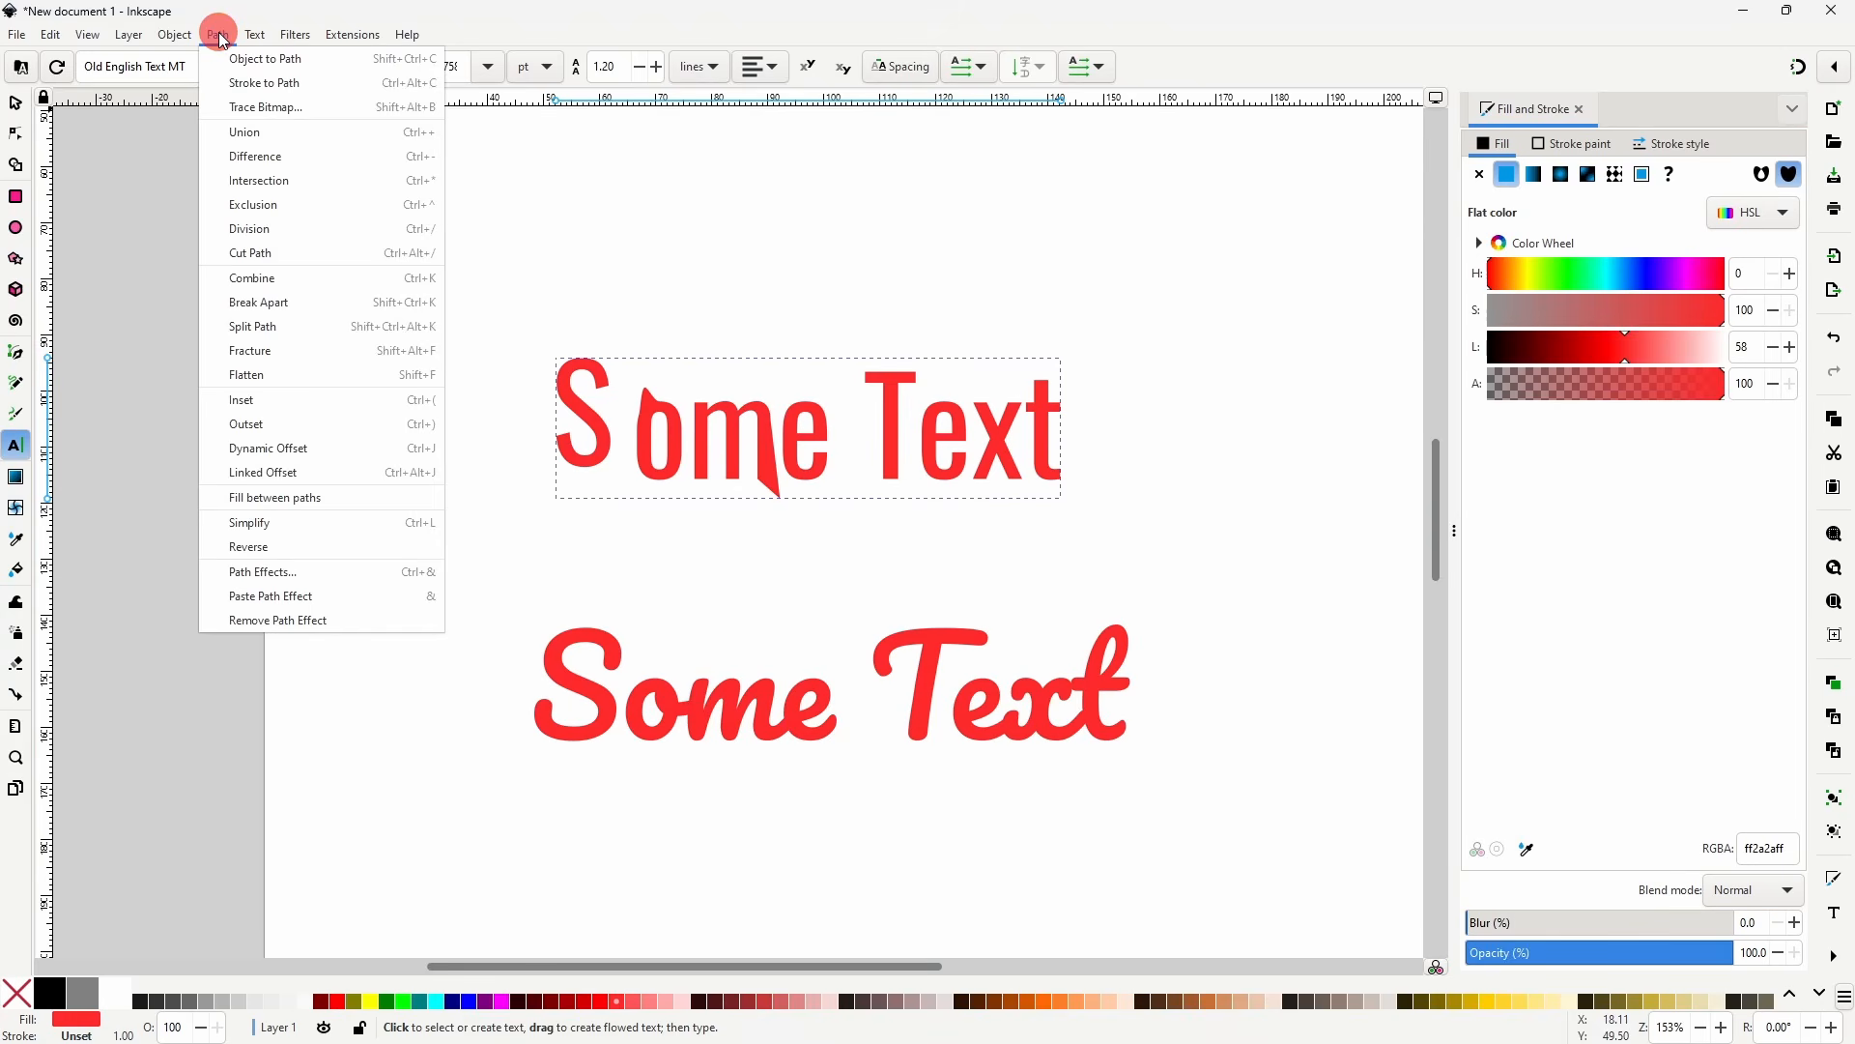
pyautogui.click(299, 305)
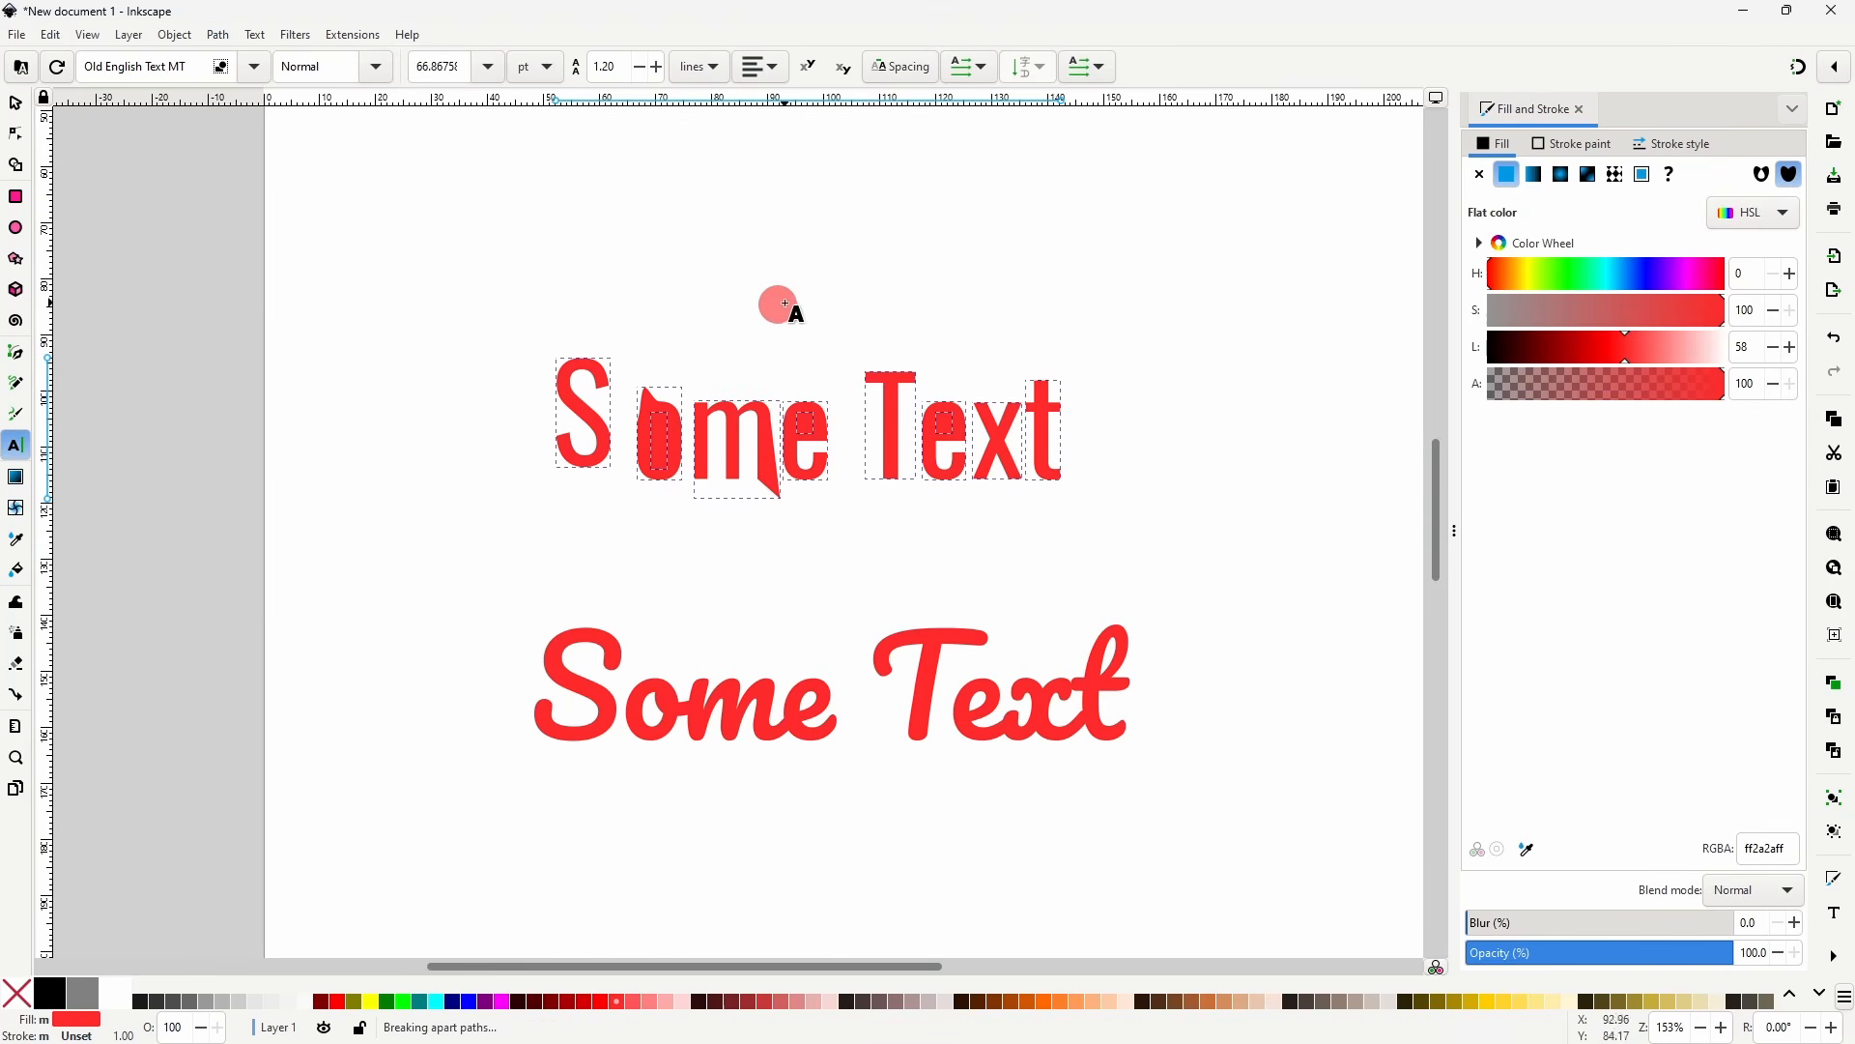
pyautogui.click(851, 281)
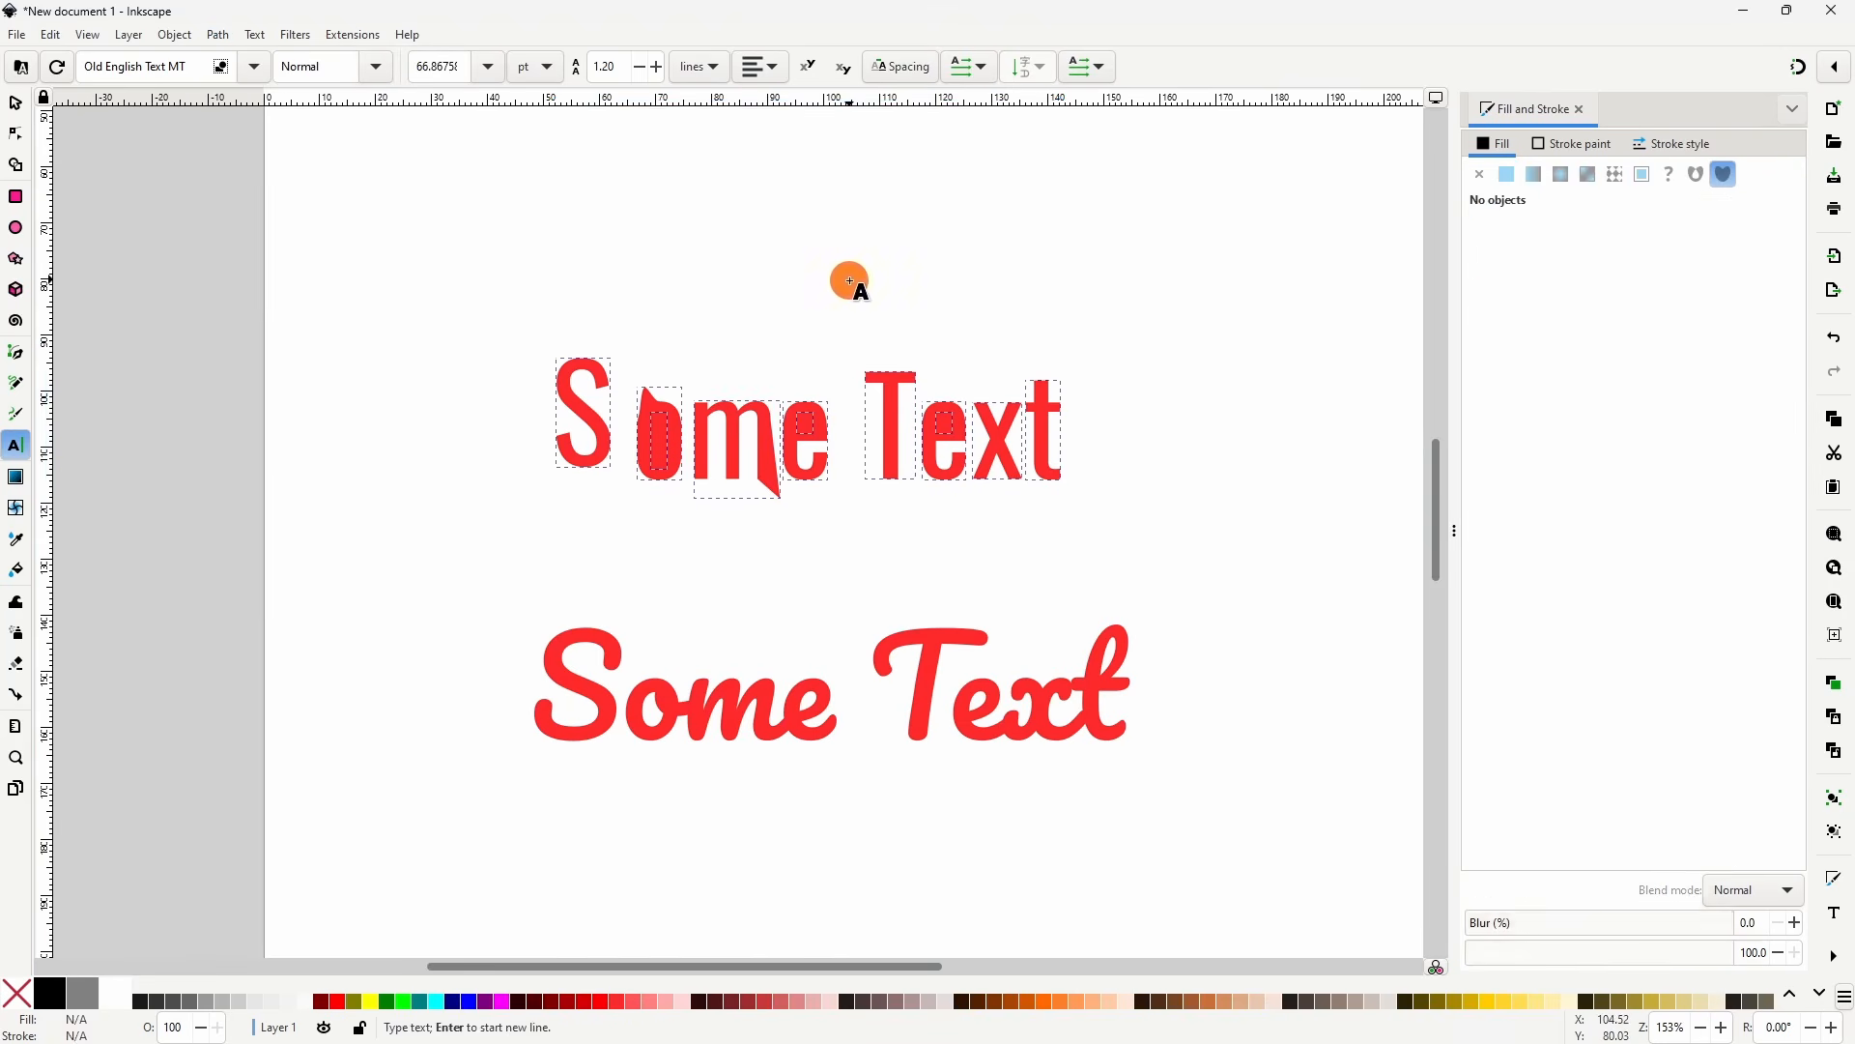
pyautogui.click(16, 102)
pyautogui.moveTo(766, 455)
pyautogui.mouseDown()
pyautogui.moveTo(768, 525)
pyautogui.moveTo(844, 507)
pyautogui.mouseUp()
pyautogui.moveTo(670, 444); pyautogui.dragTo(684, 429)
# - Undo the moves of the individual letters and the Break Apart operation
pyautogui.hotkey('ctrl', 'z')
pyautogui.hotkey('ctrl', 'z')
pyautogui.hotkey('ctrl', 'z')
pyautogui.hotkey('ctrl', 'z')
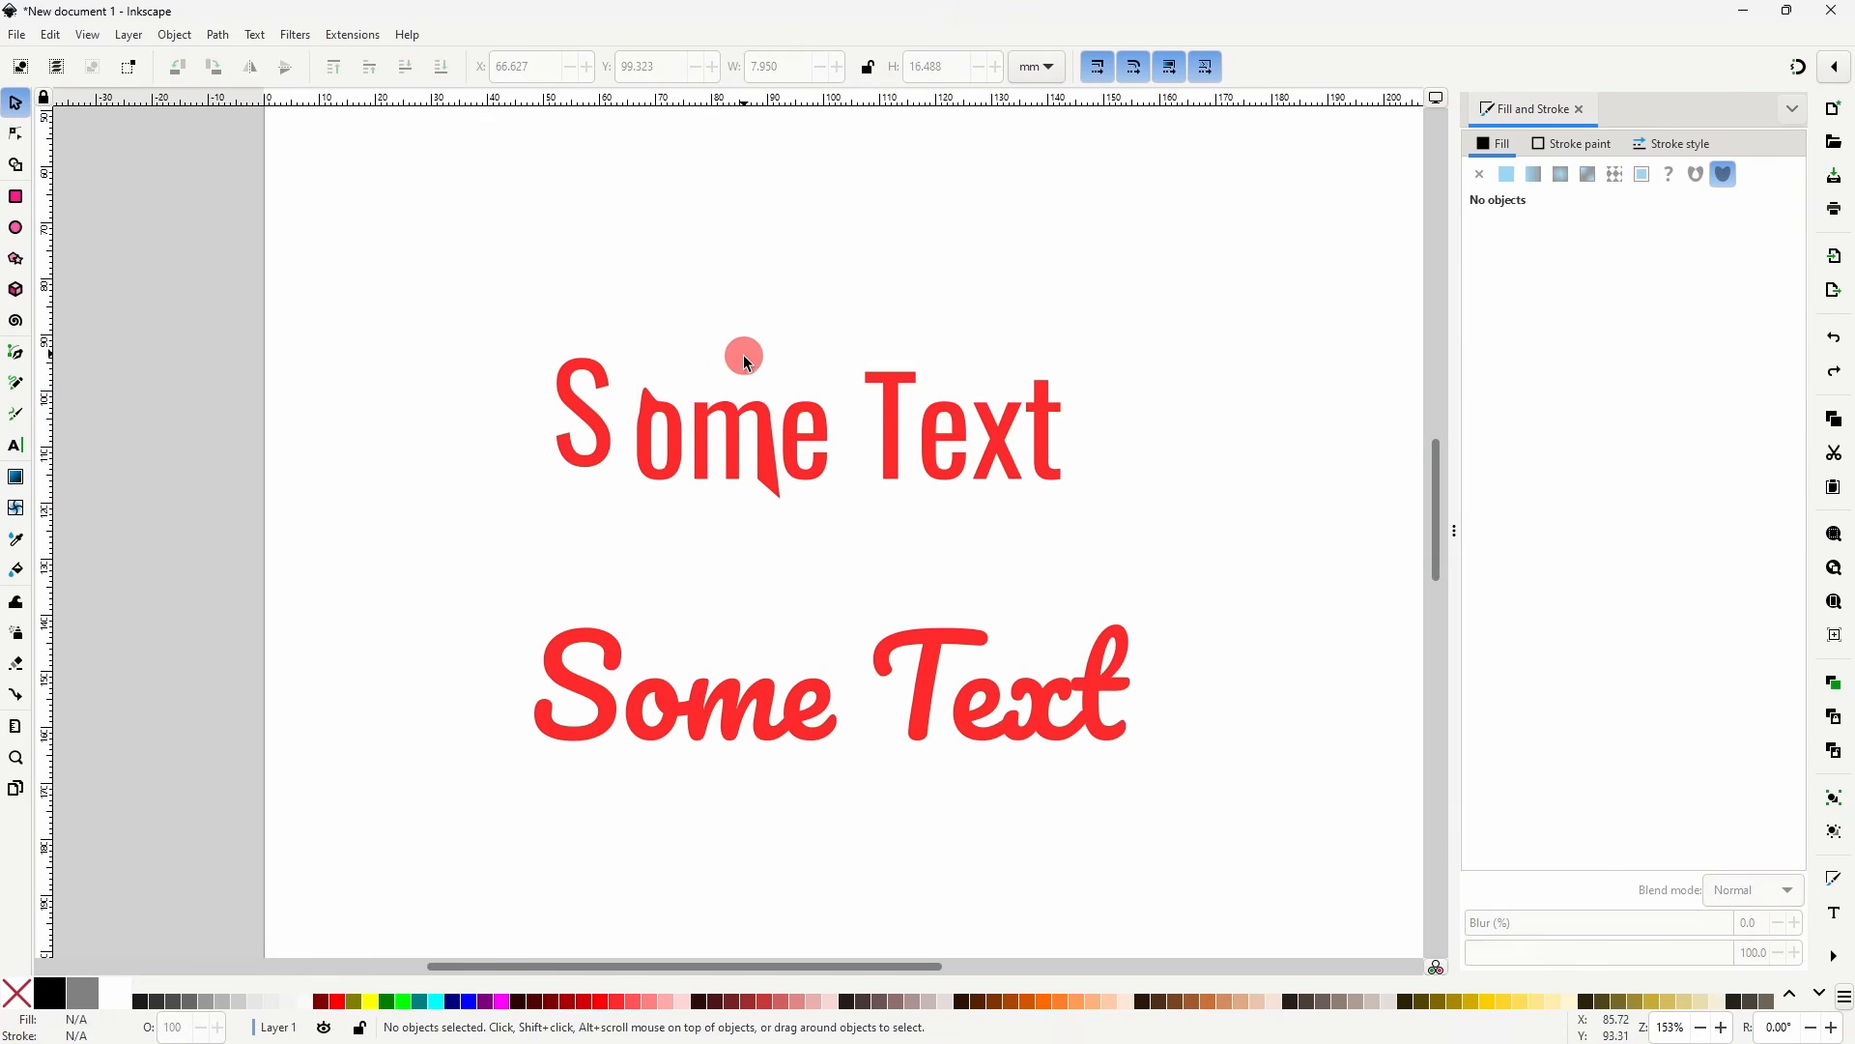
# - Split the converted upper text path into separate letter shapes with Split Path and clear the selection
pyautogui.click(766, 433)
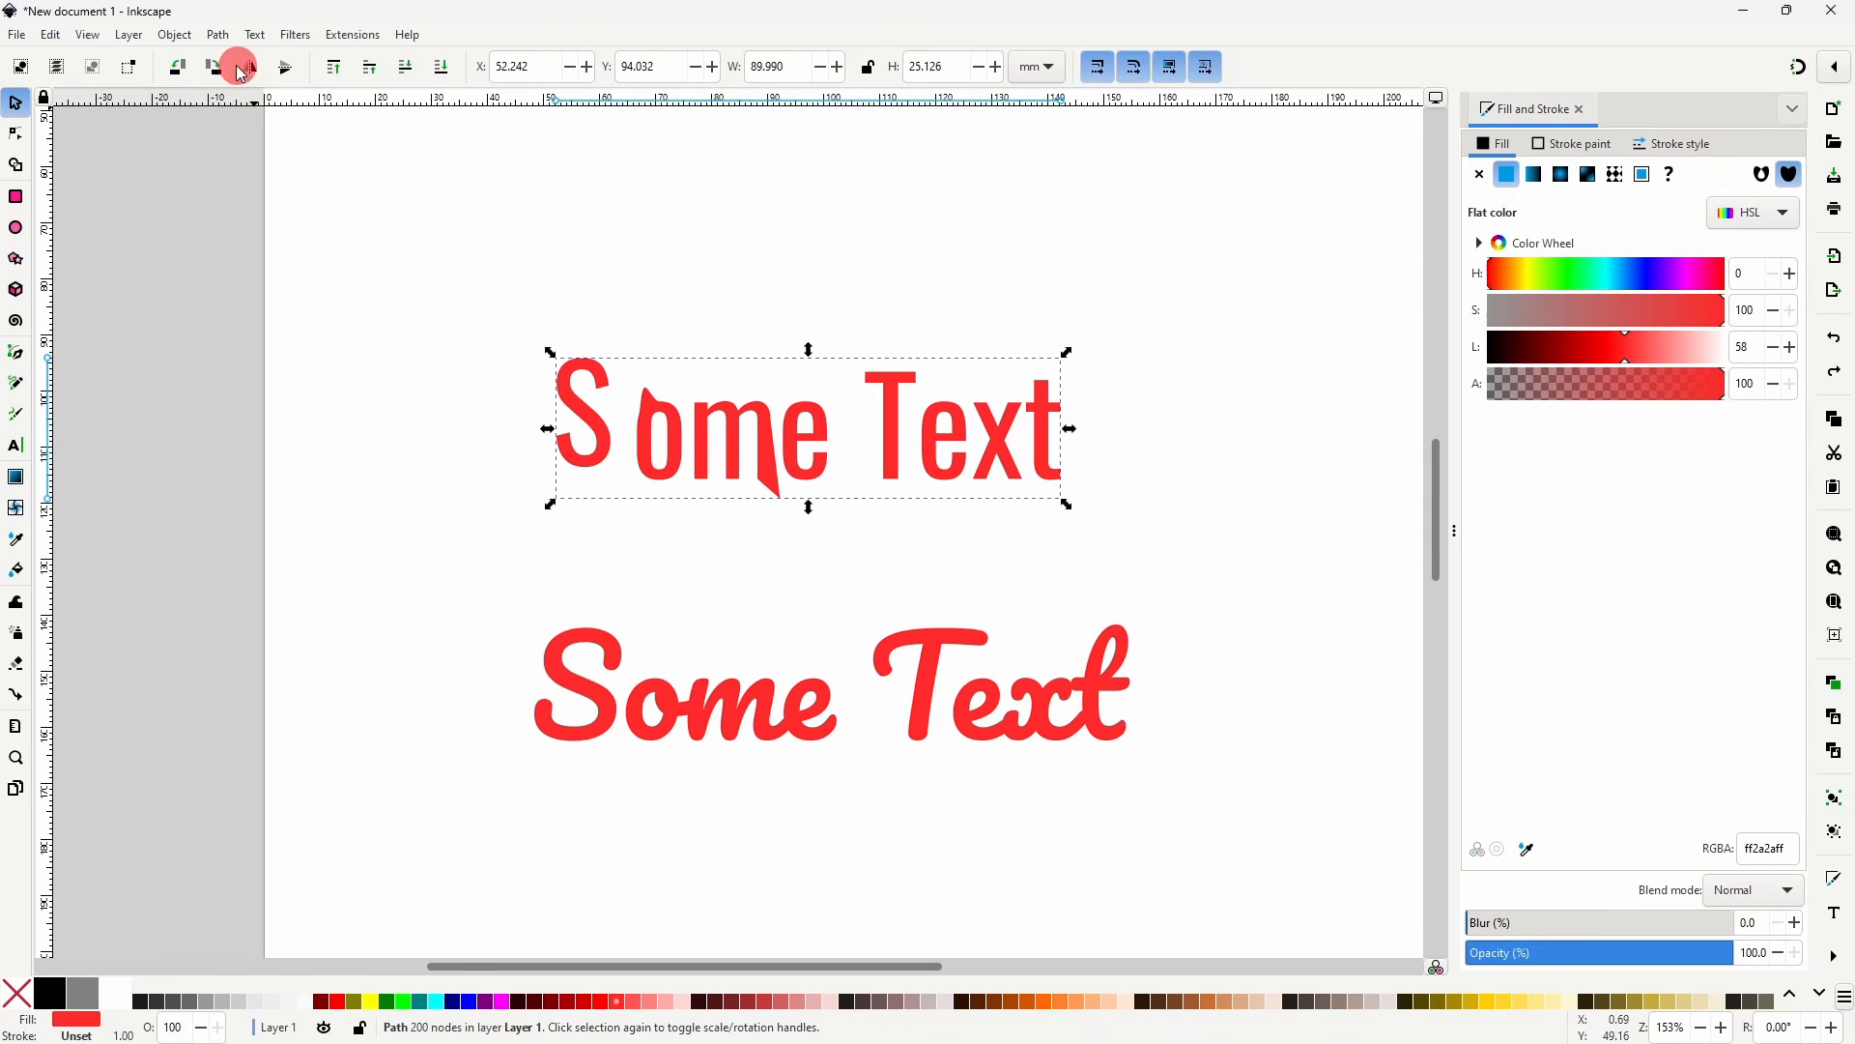
pyautogui.click(219, 38)
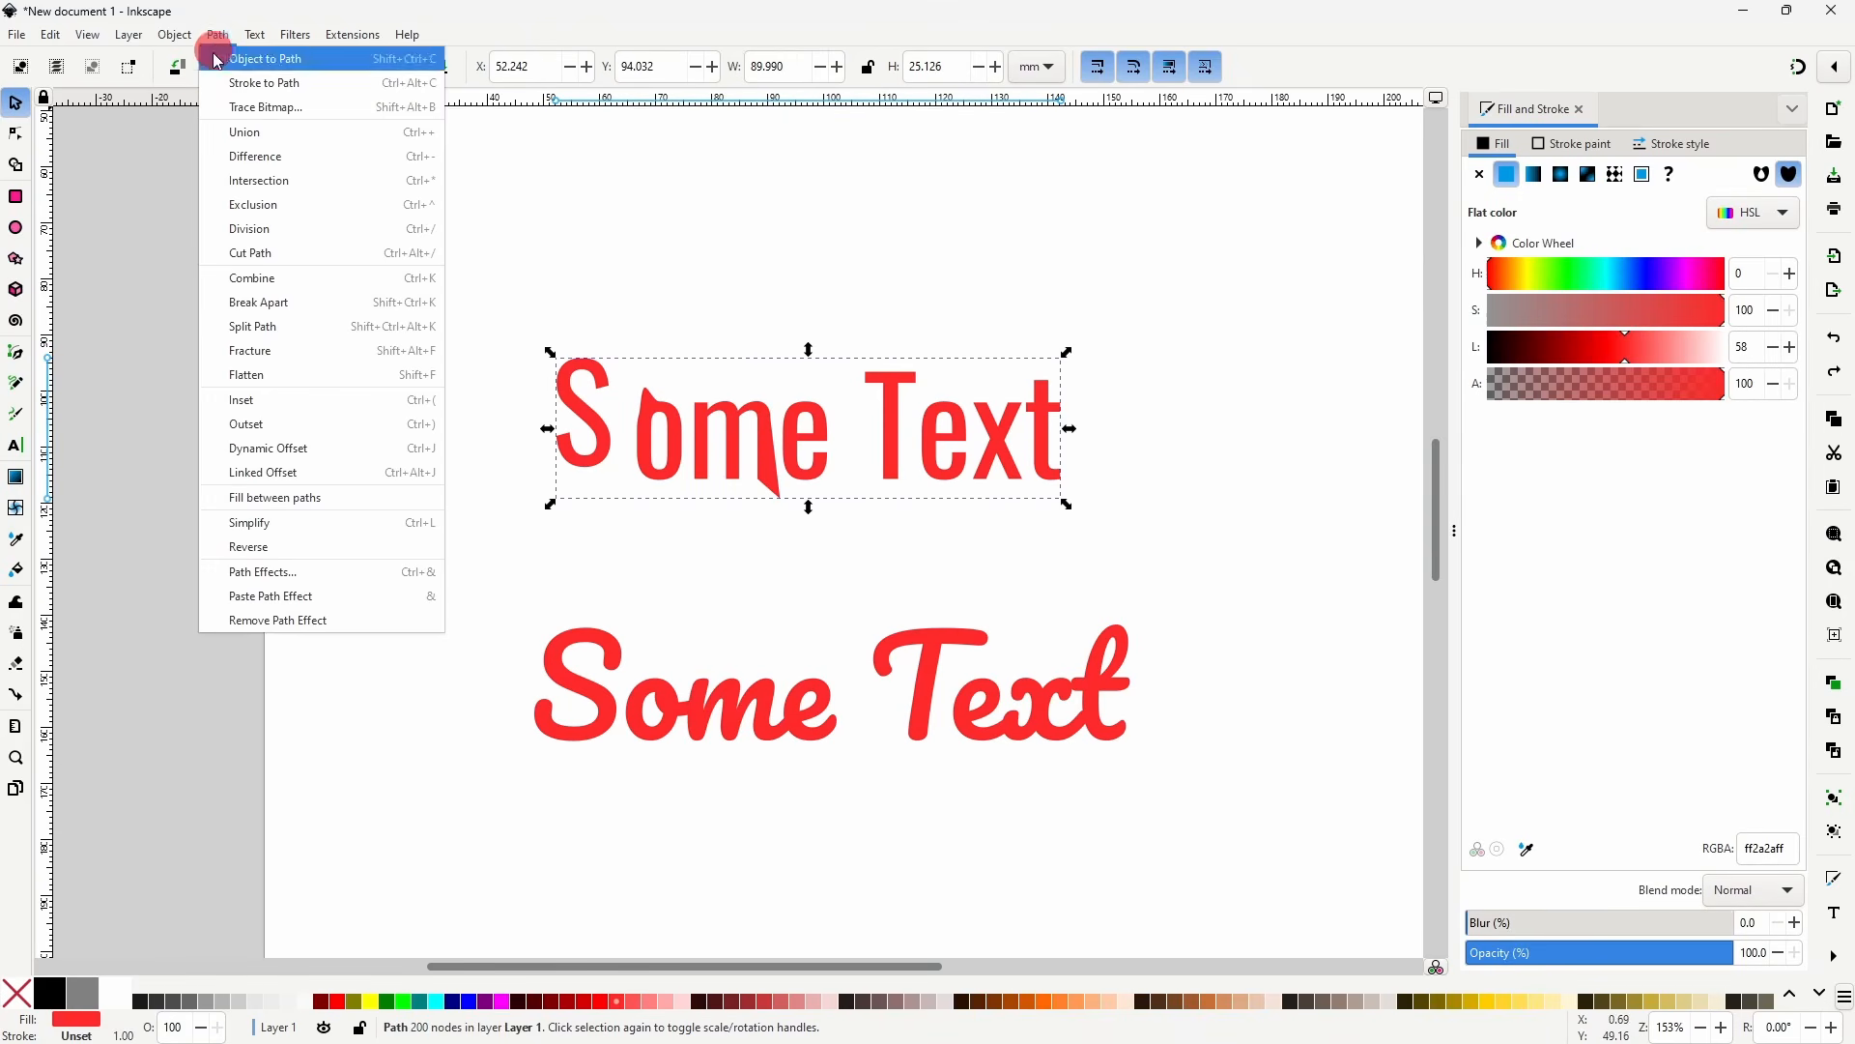
pyautogui.click(305, 328)
pyautogui.click(872, 272)
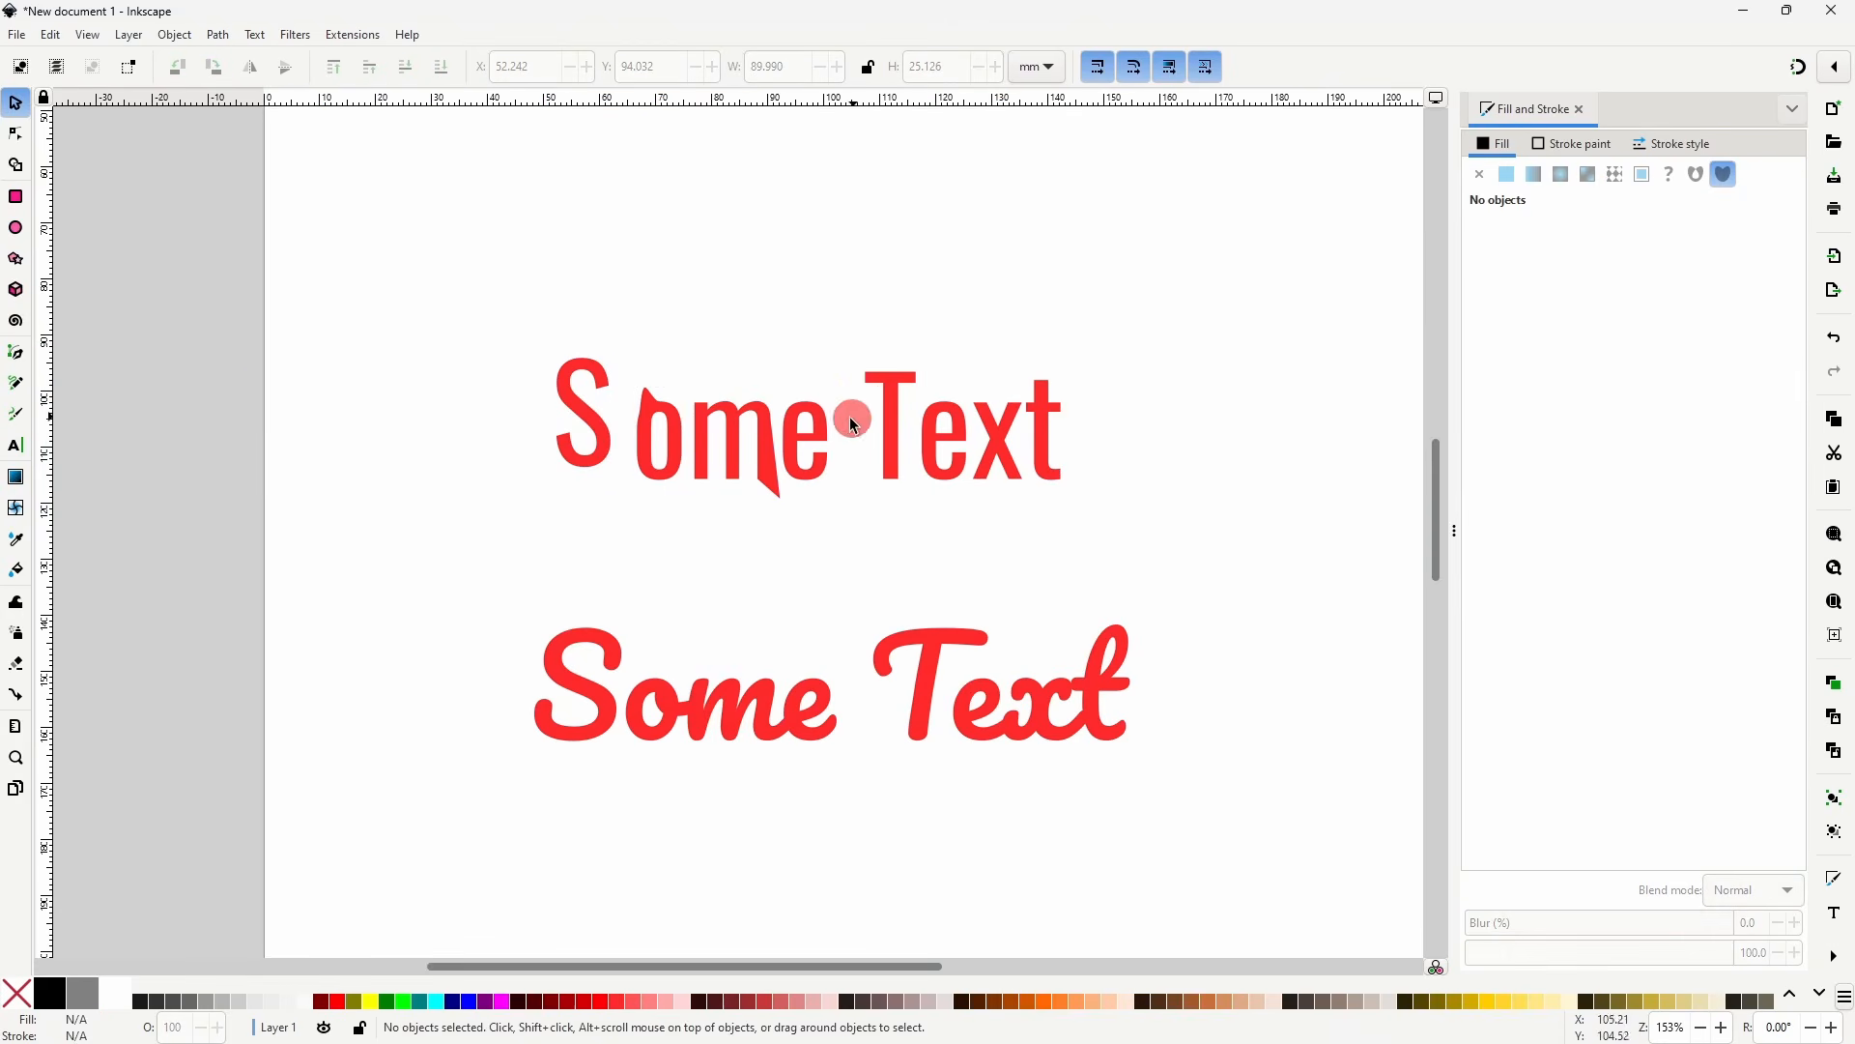
# - Move the upper text's first e straight up and its T slightly down and left, then deselect
pyautogui.moveTo(822, 440); pyautogui.dragTo(820, 340)
pyautogui.moveTo(887, 416); pyautogui.dragTo(870, 464)
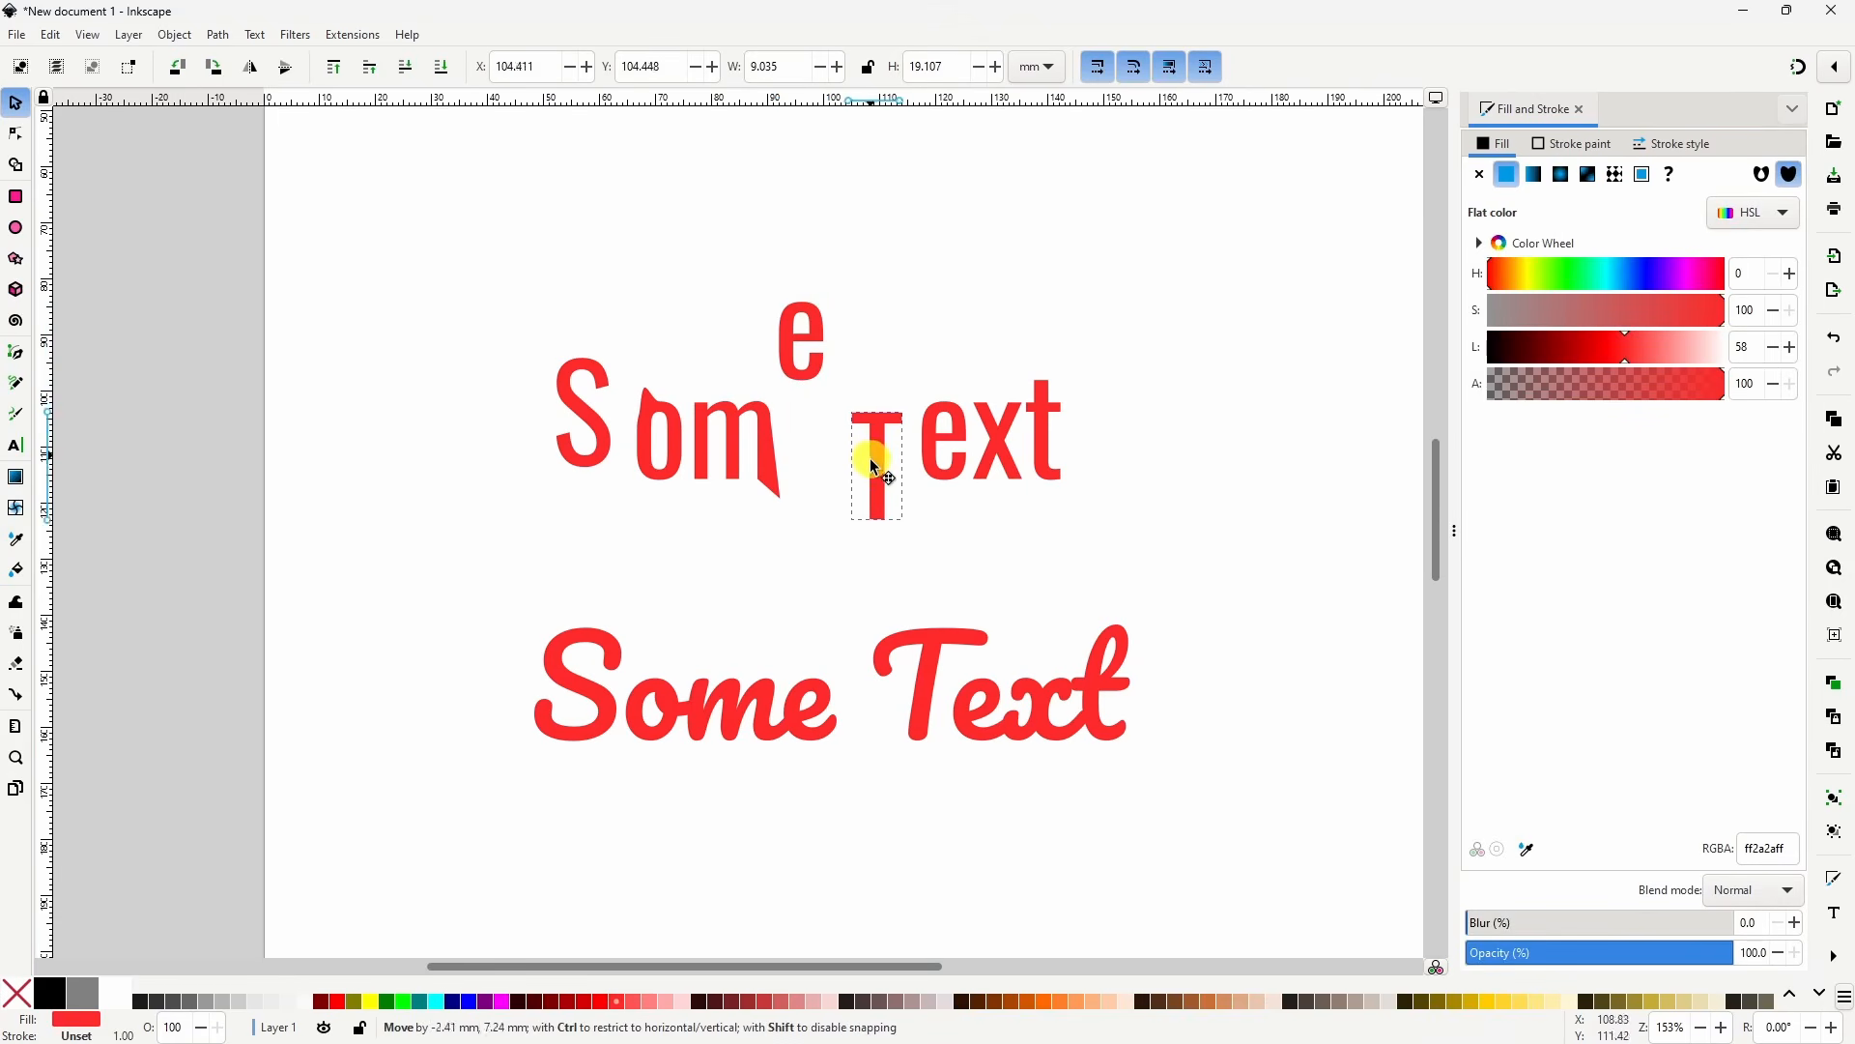
pyautogui.click(934, 329)
# - Fill the upper text's o with orange (#FF7F2A) and its x with yellow
pyautogui.click(680, 425)
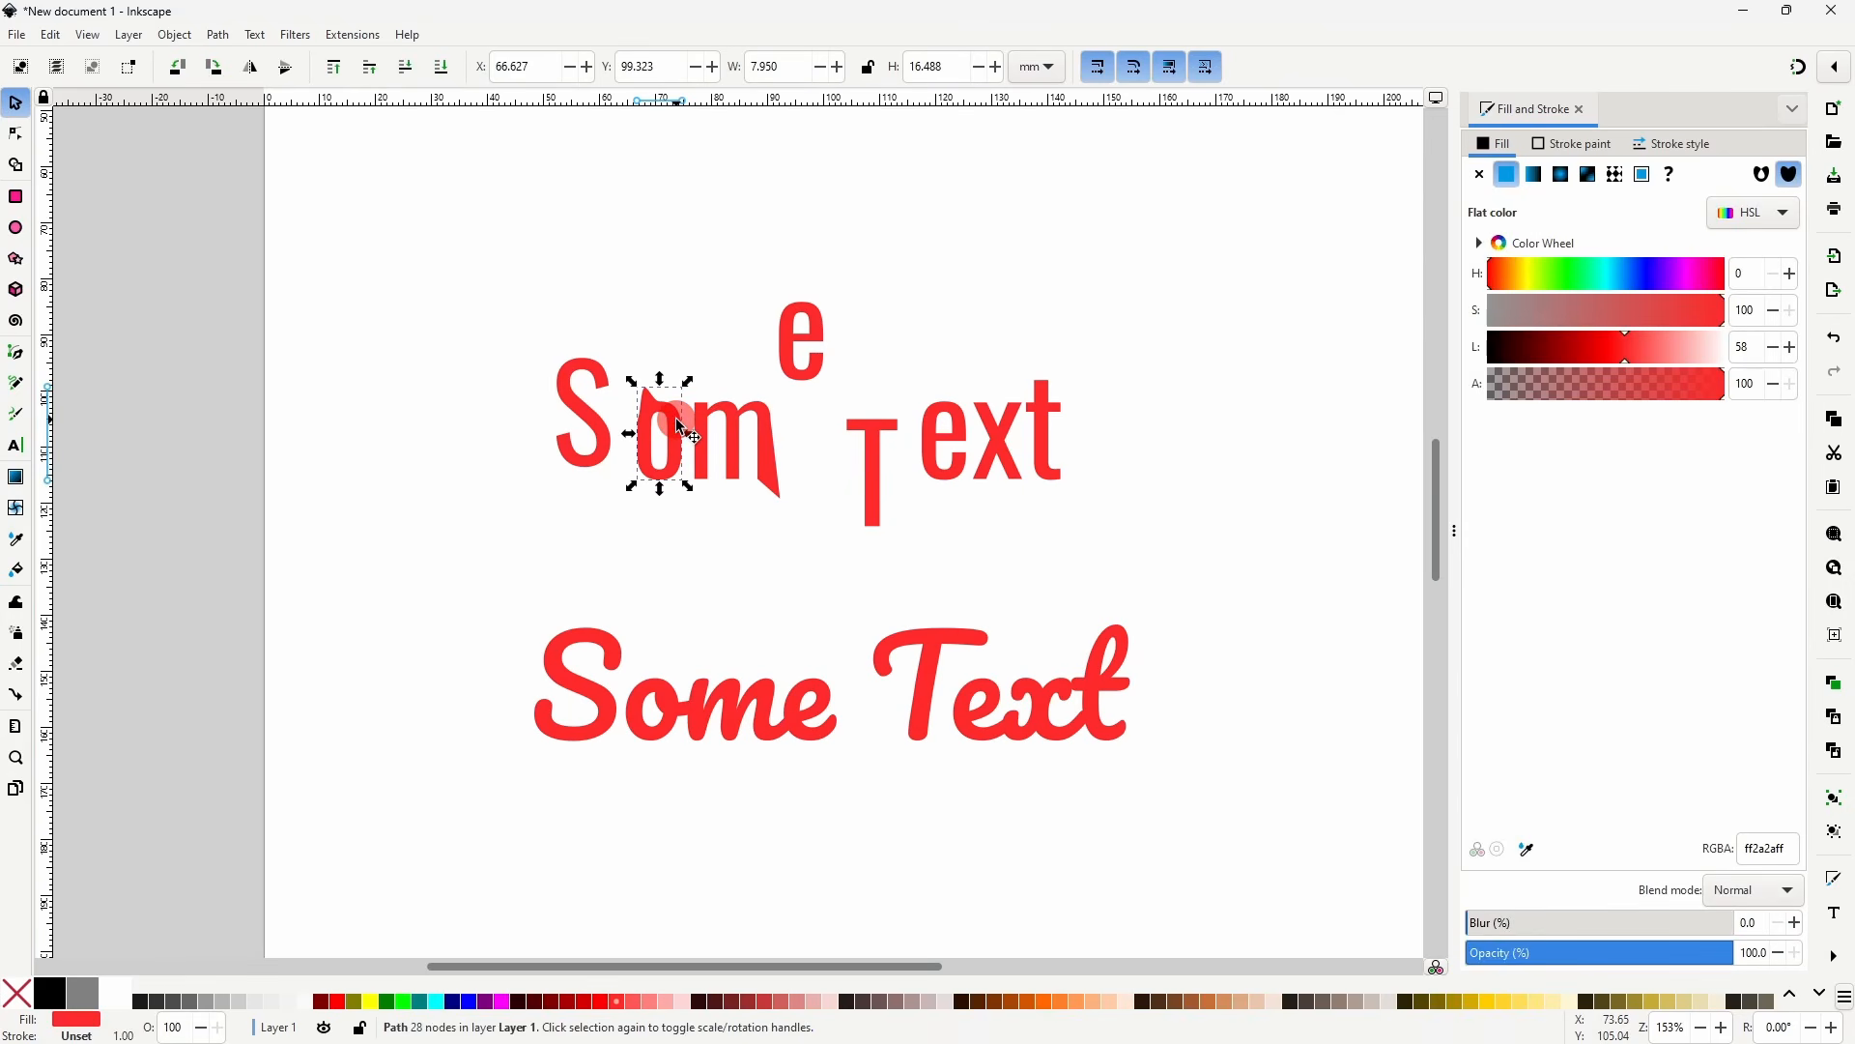
pyautogui.click(1068, 1005)
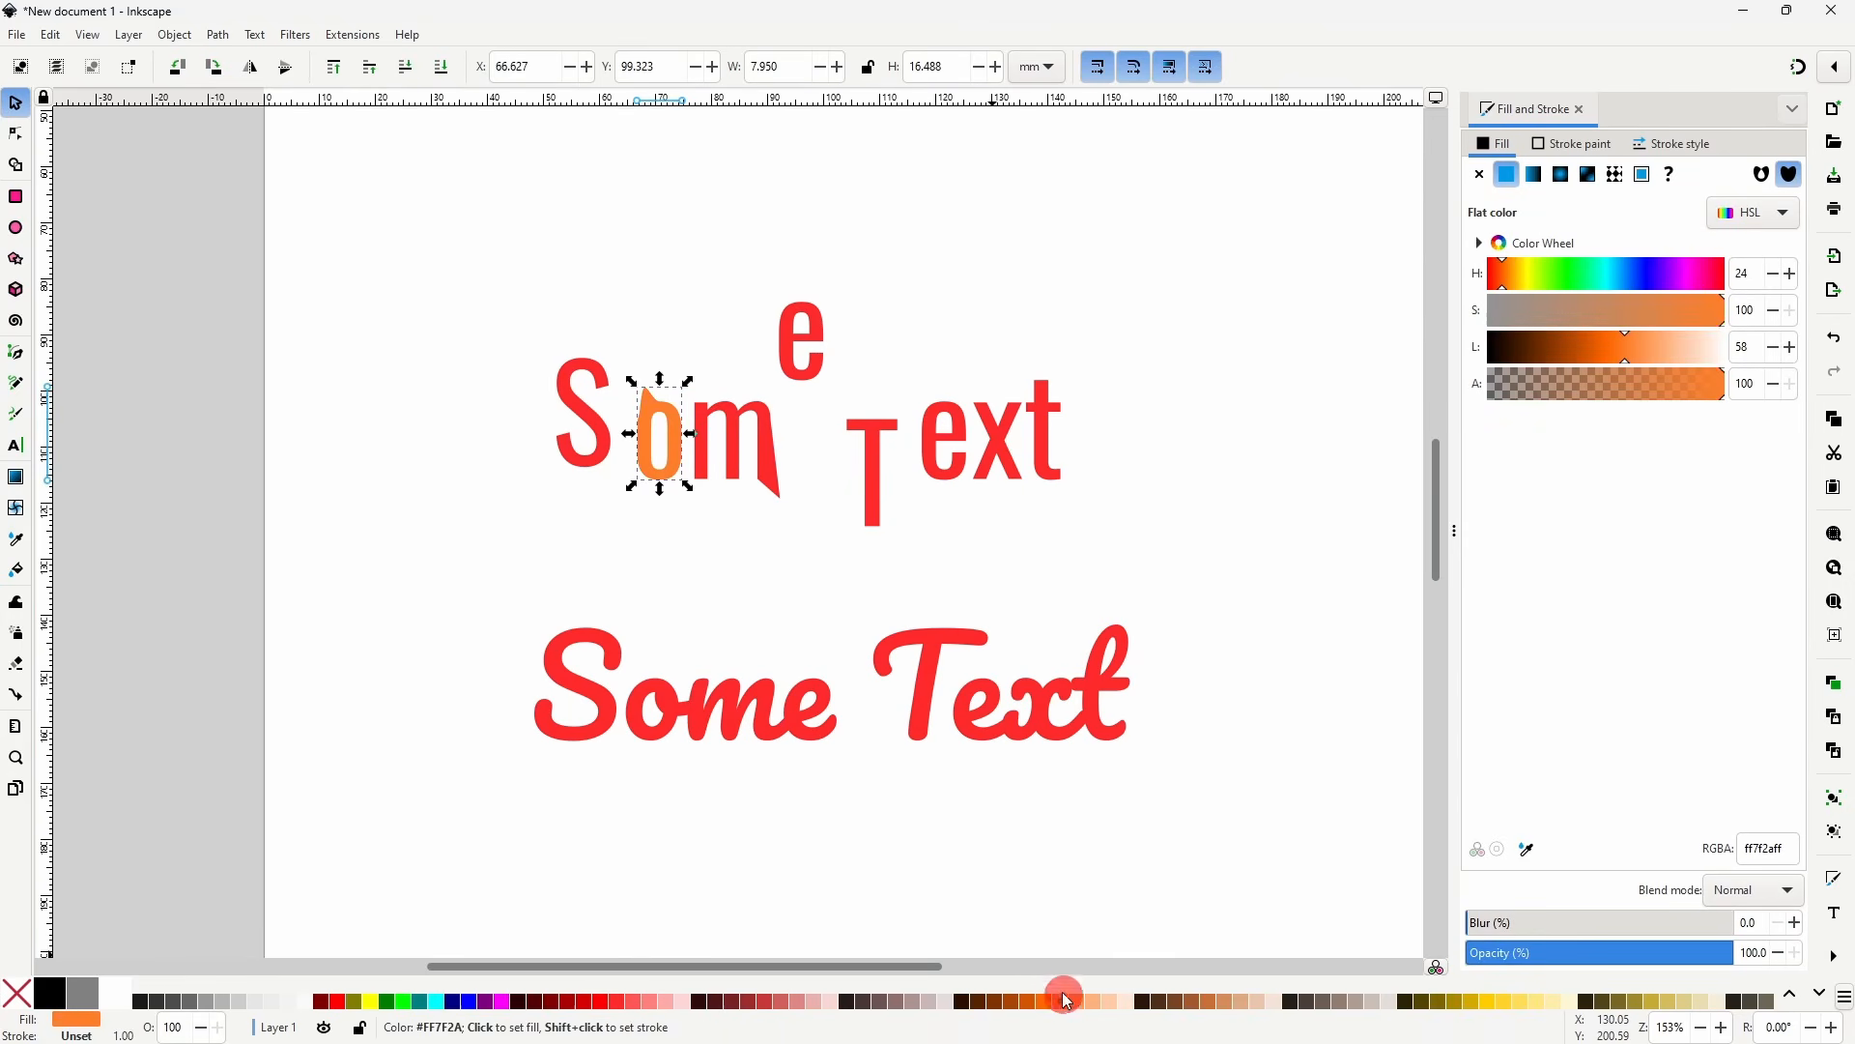
pyautogui.click(995, 449)
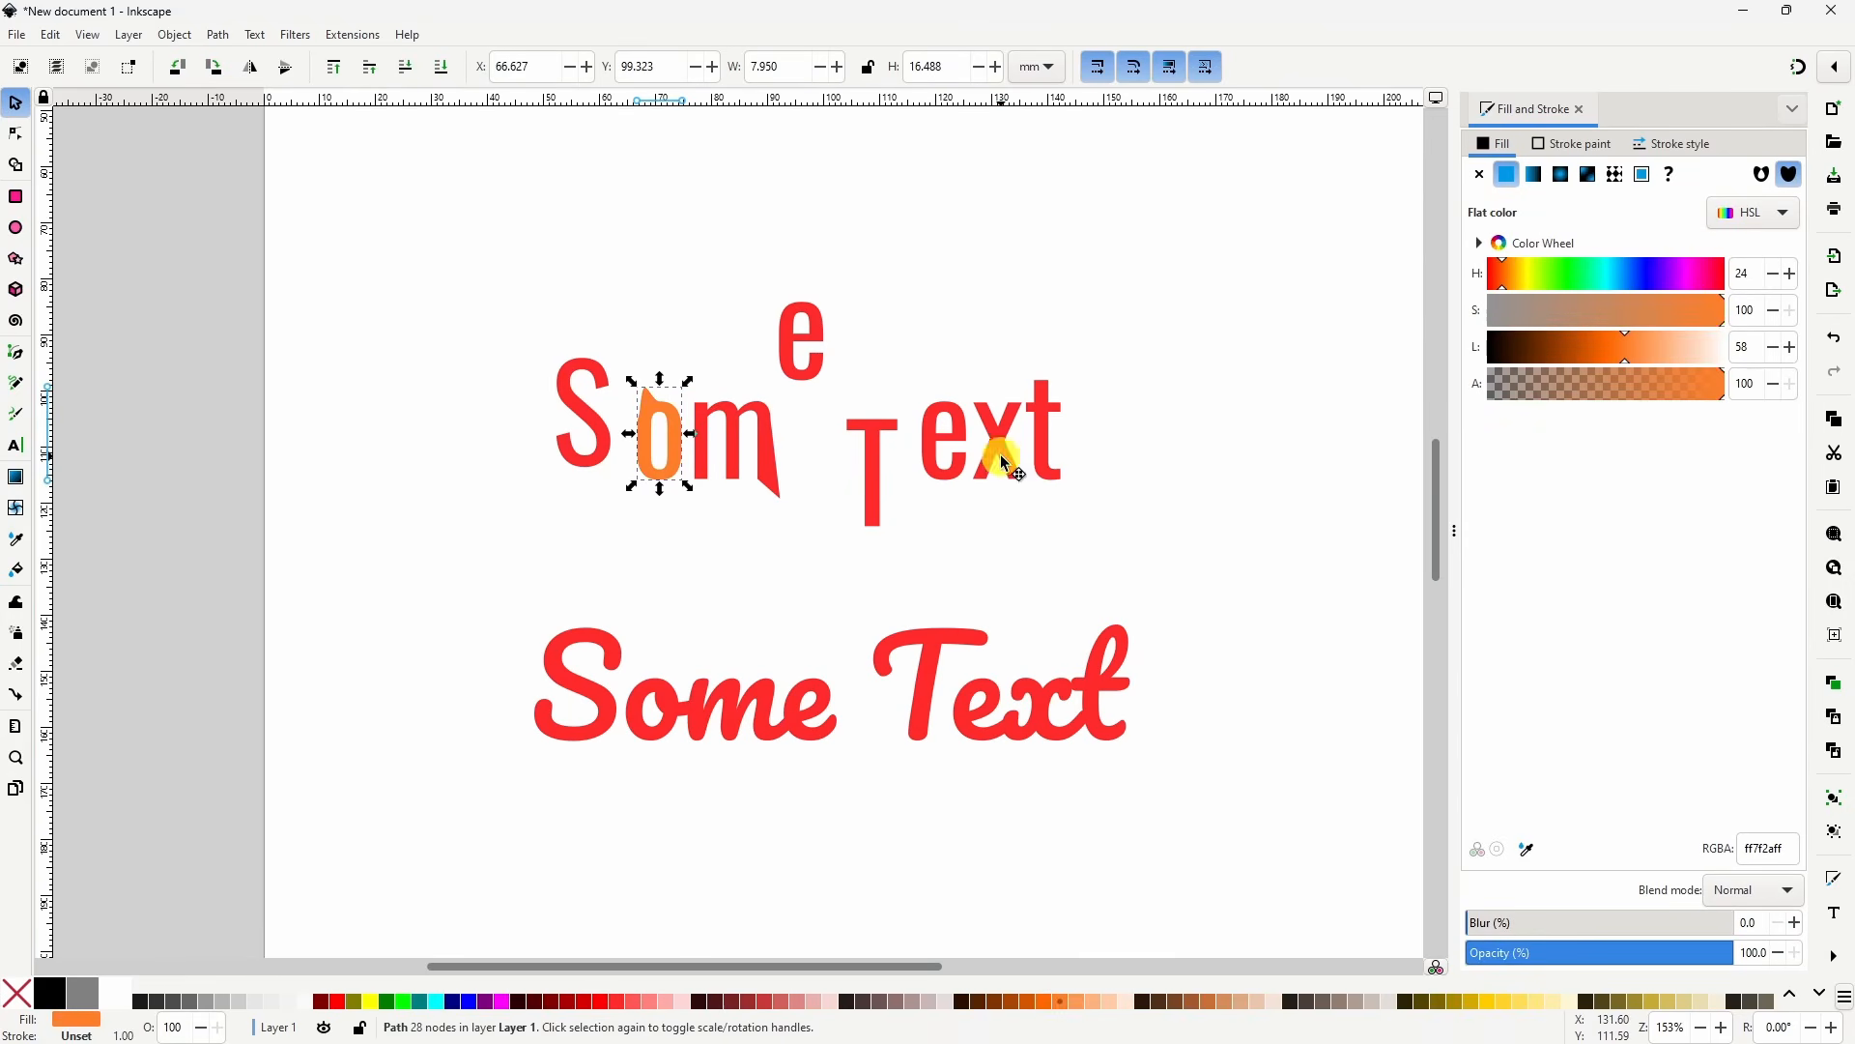
pyautogui.click(1504, 1000)
pyautogui.click(1134, 397)
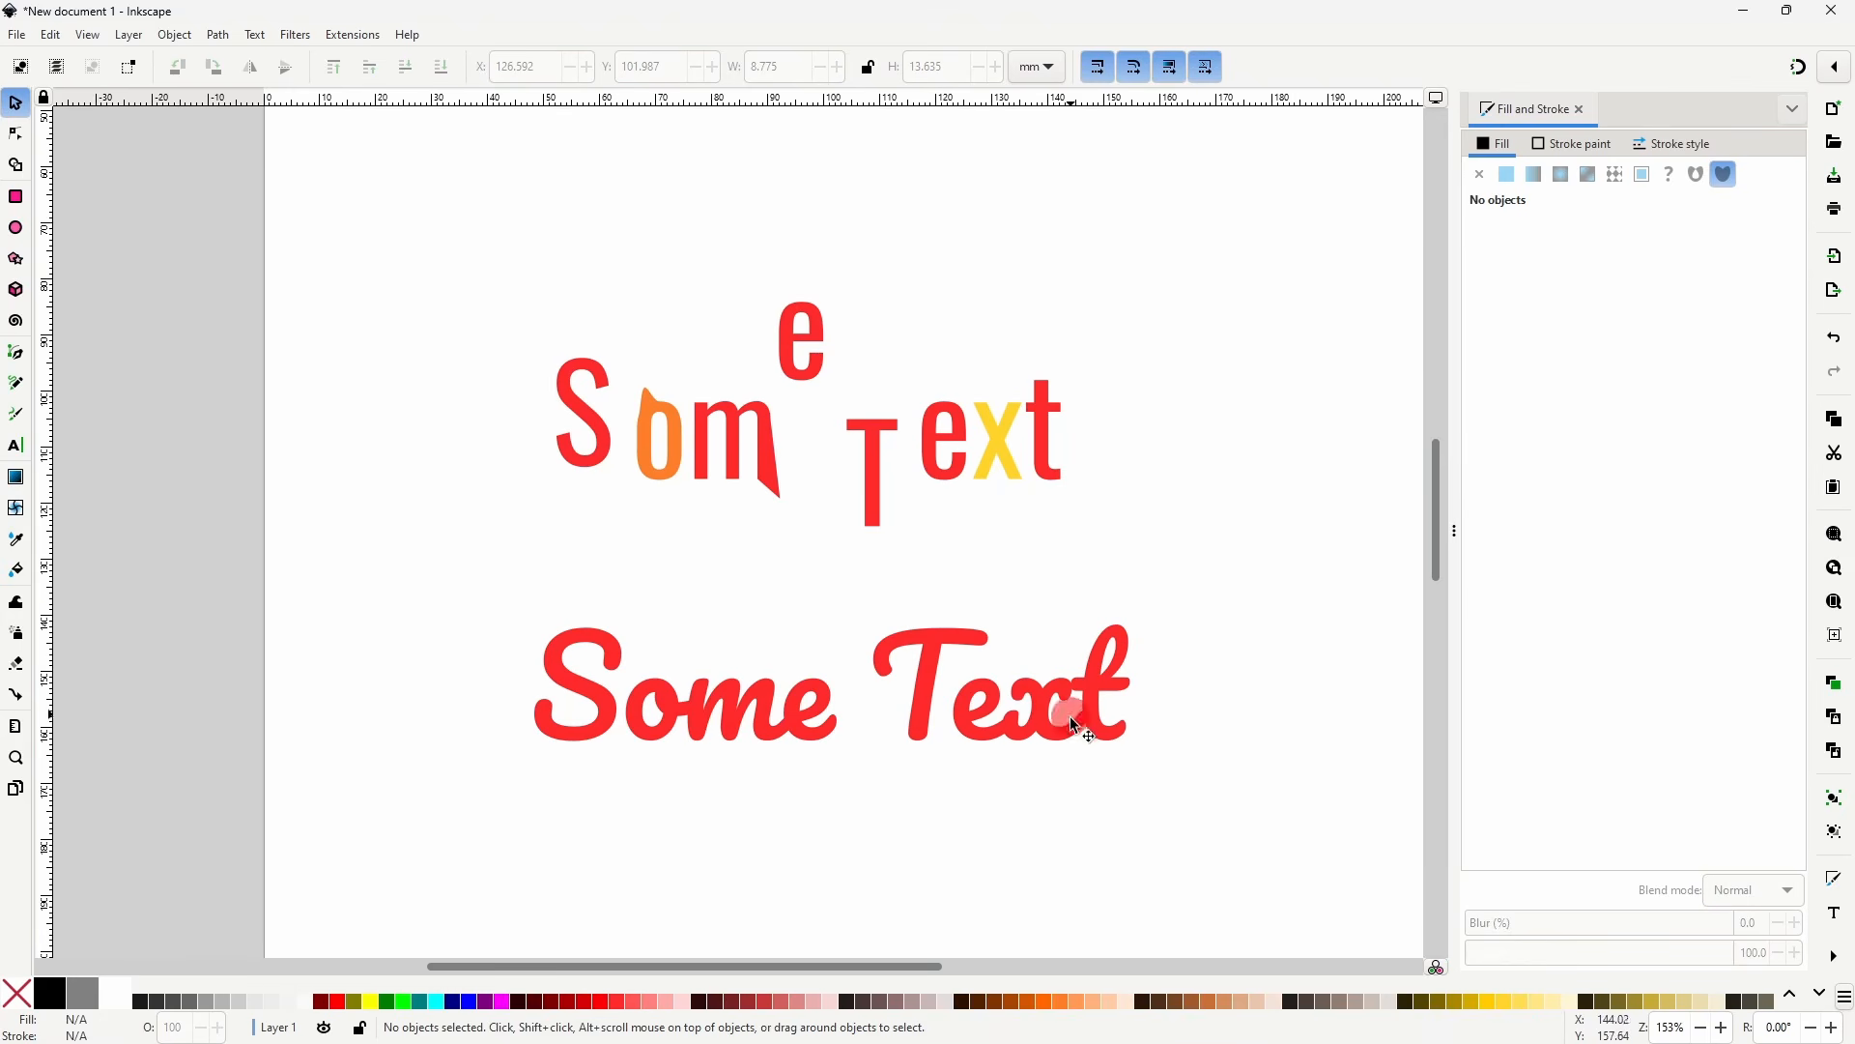
# - Convert the lower Pacifico text to a path, split it with Split Path and deselect the pieces
pyautogui.click(653, 721)
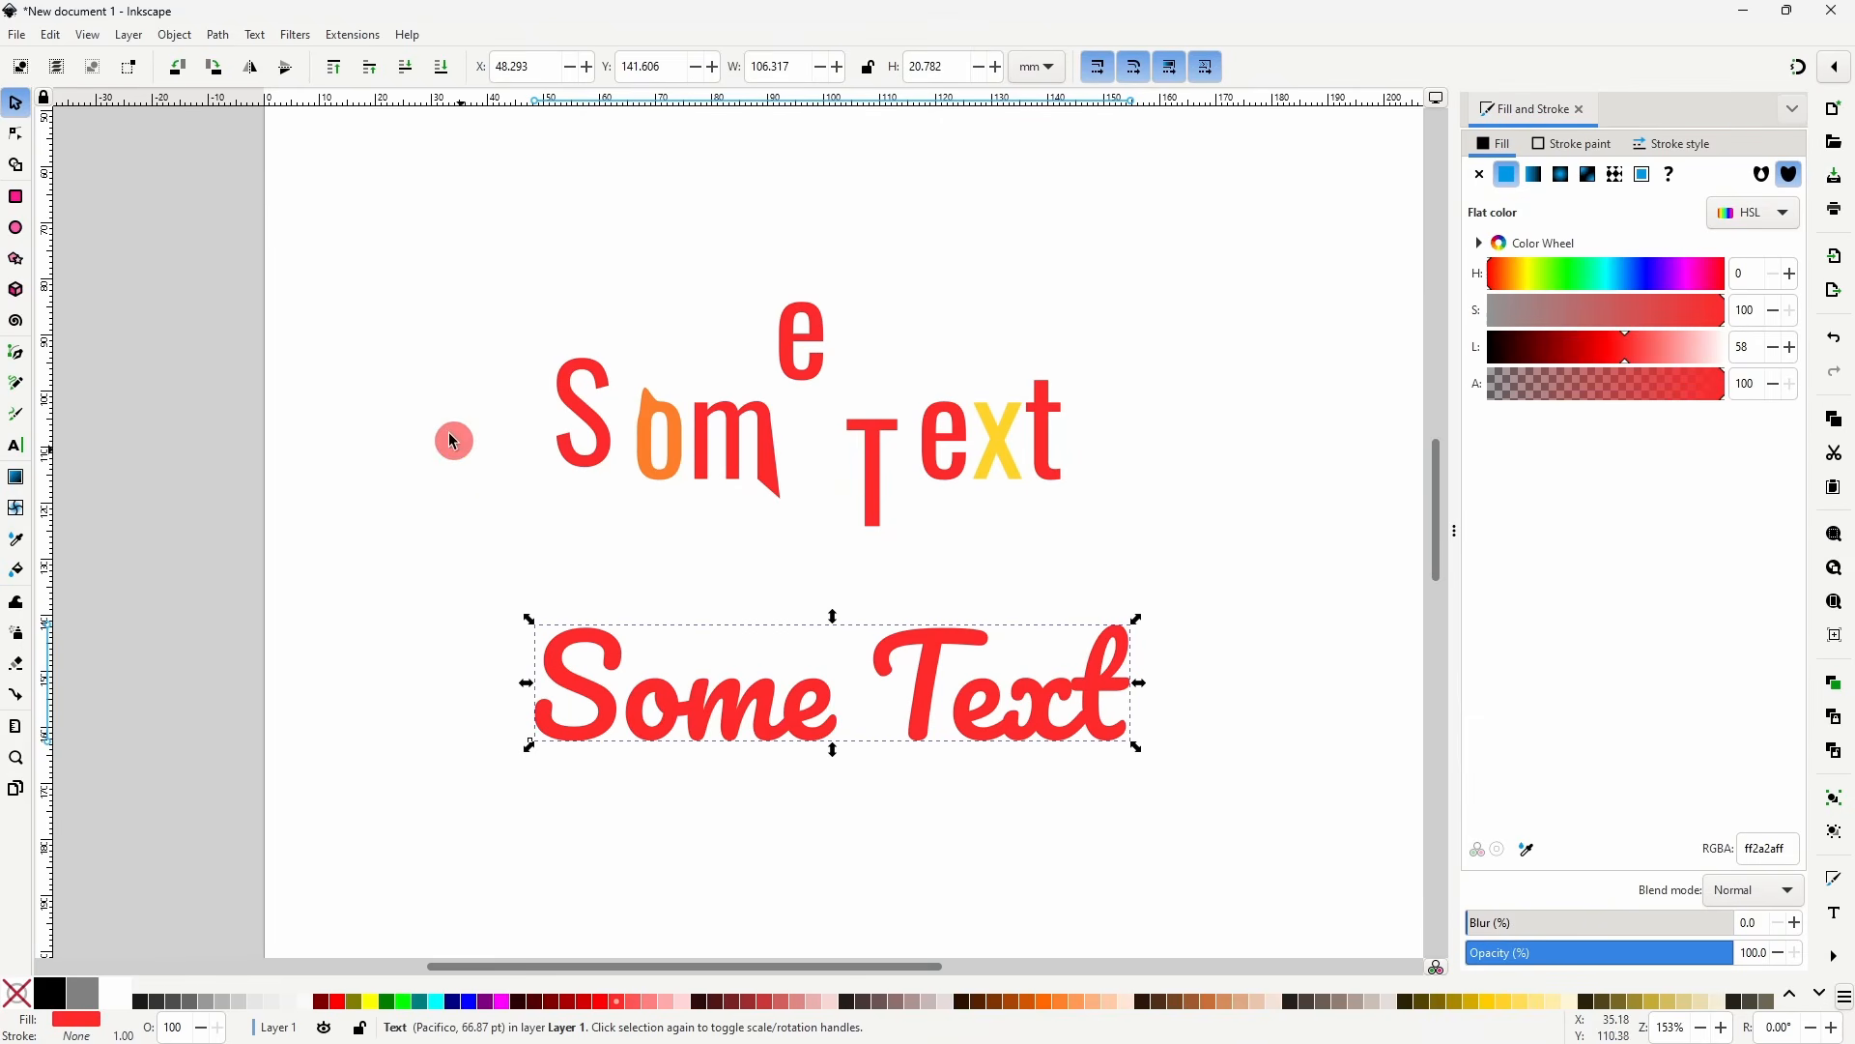
pyautogui.click(230, 38)
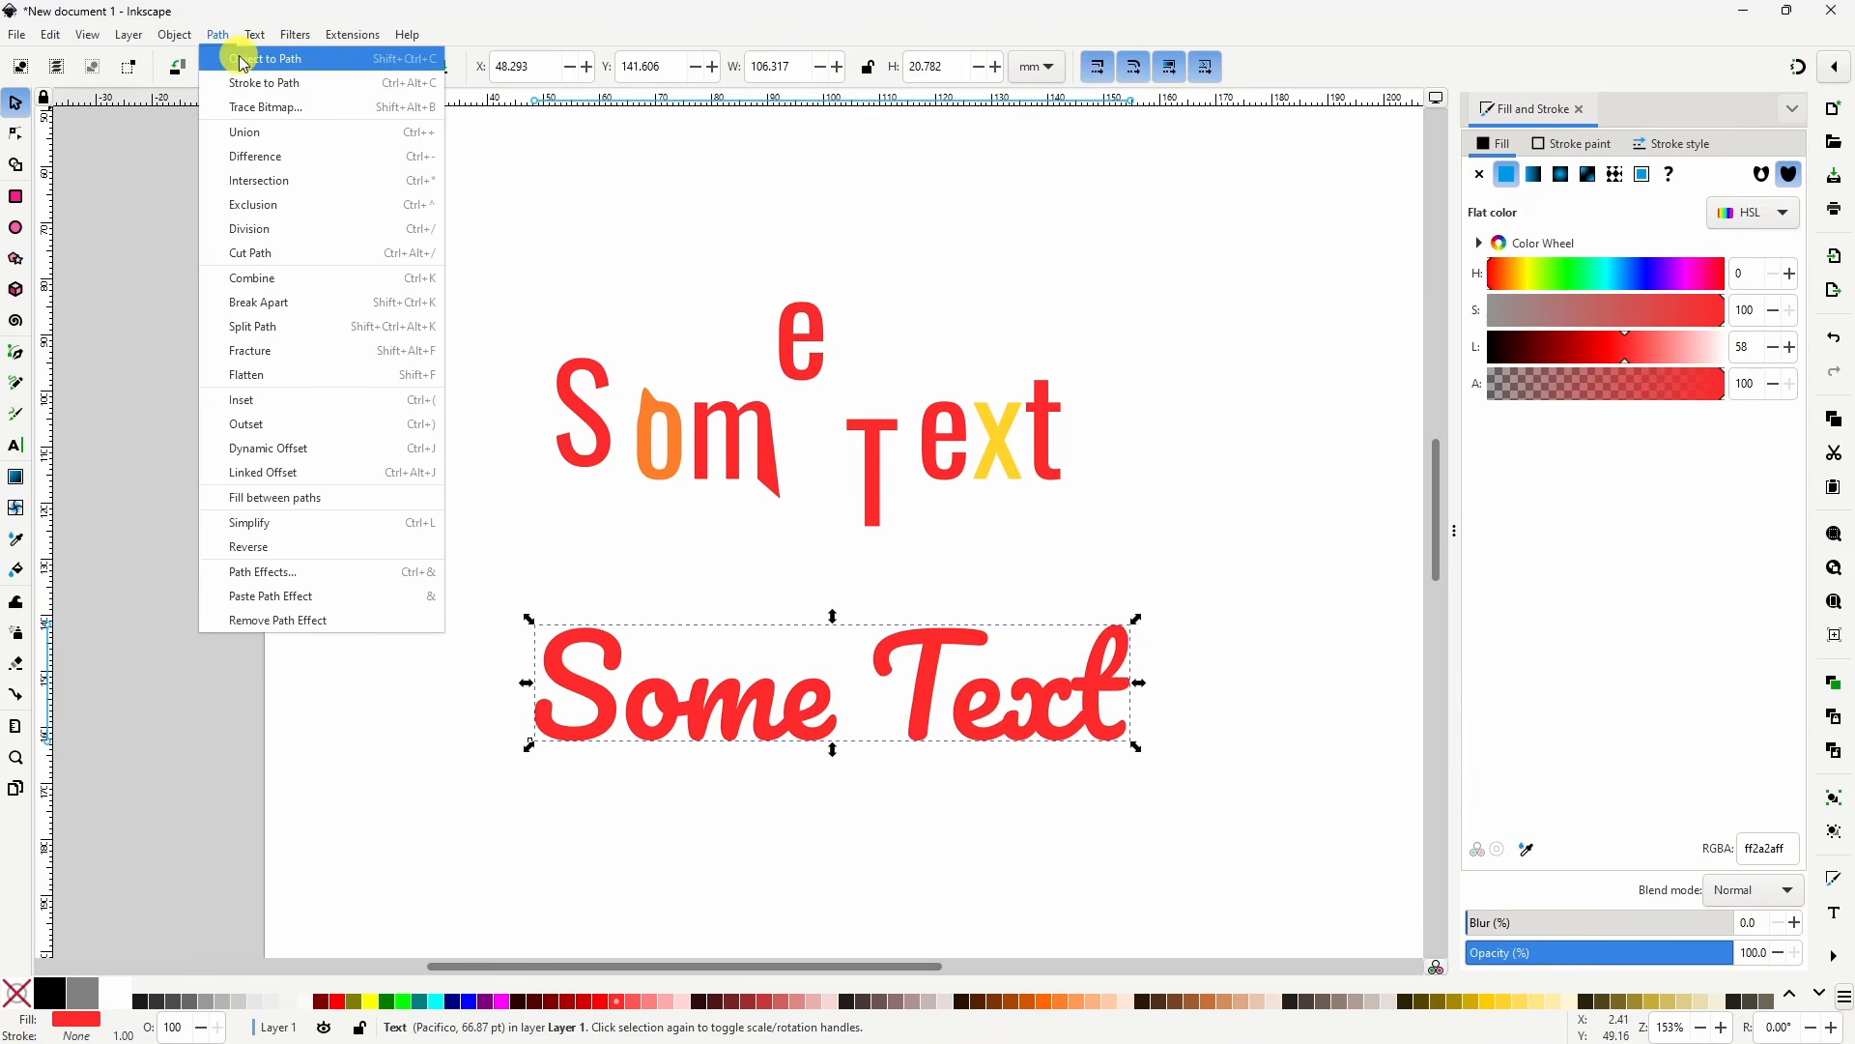
pyautogui.click(241, 55)
pyautogui.click(225, 43)
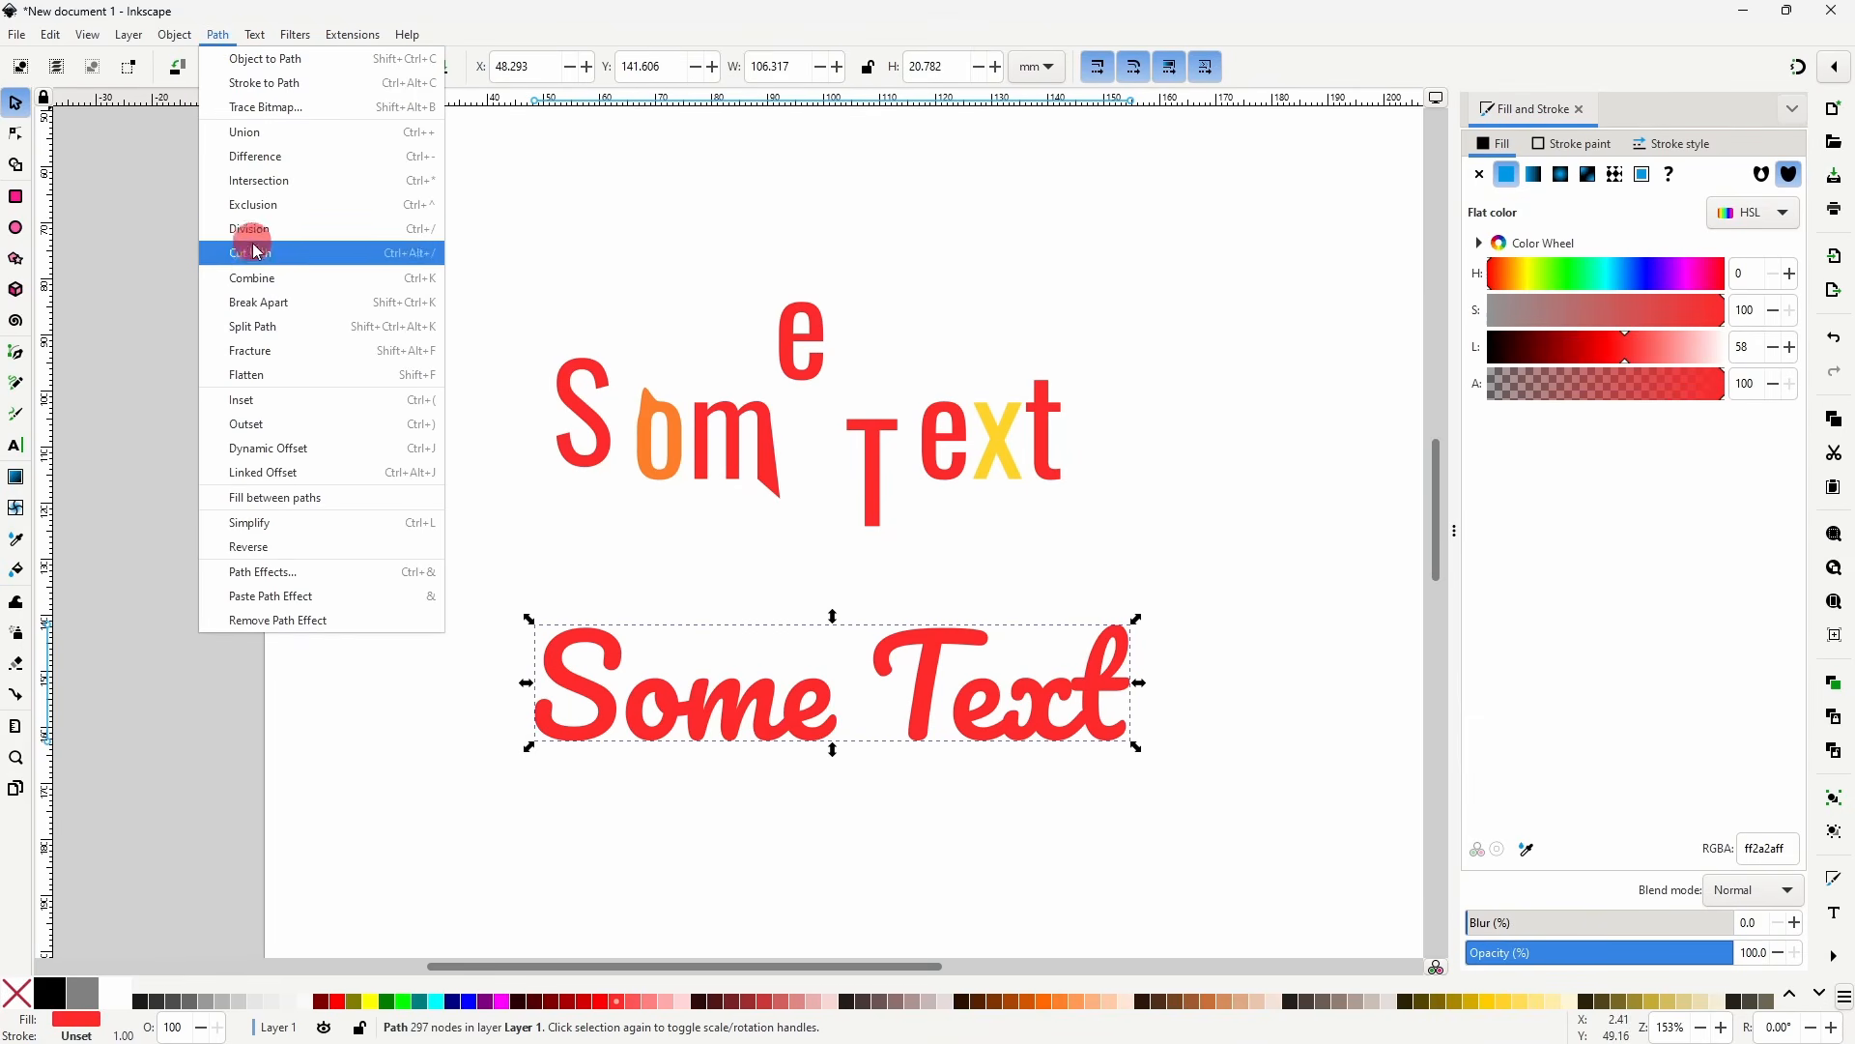
pyautogui.click(295, 329)
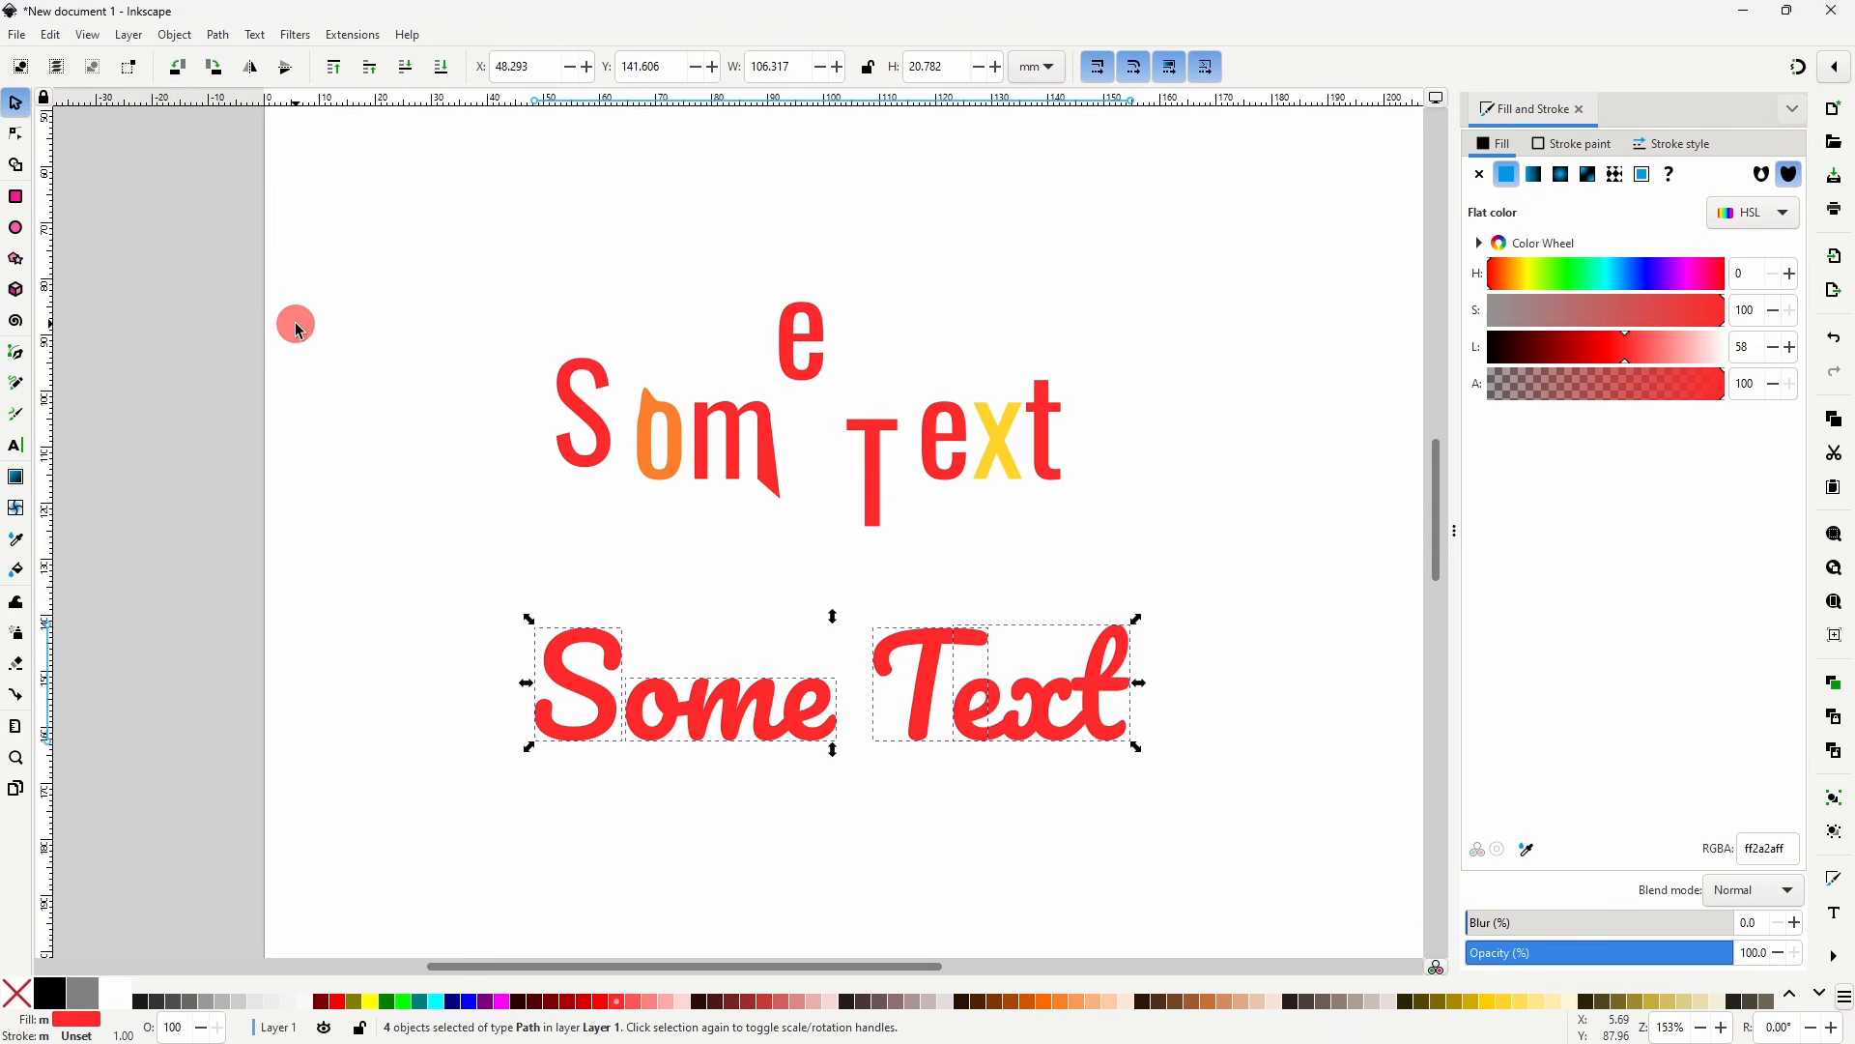
pyautogui.click(695, 605)
# - Move the lower text's S, ome, T and ext shapes apart from one another
pyautogui.moveTo(616, 655); pyautogui.dragTo(574, 643)
pyautogui.moveTo(716, 704); pyautogui.dragTo(729, 728)
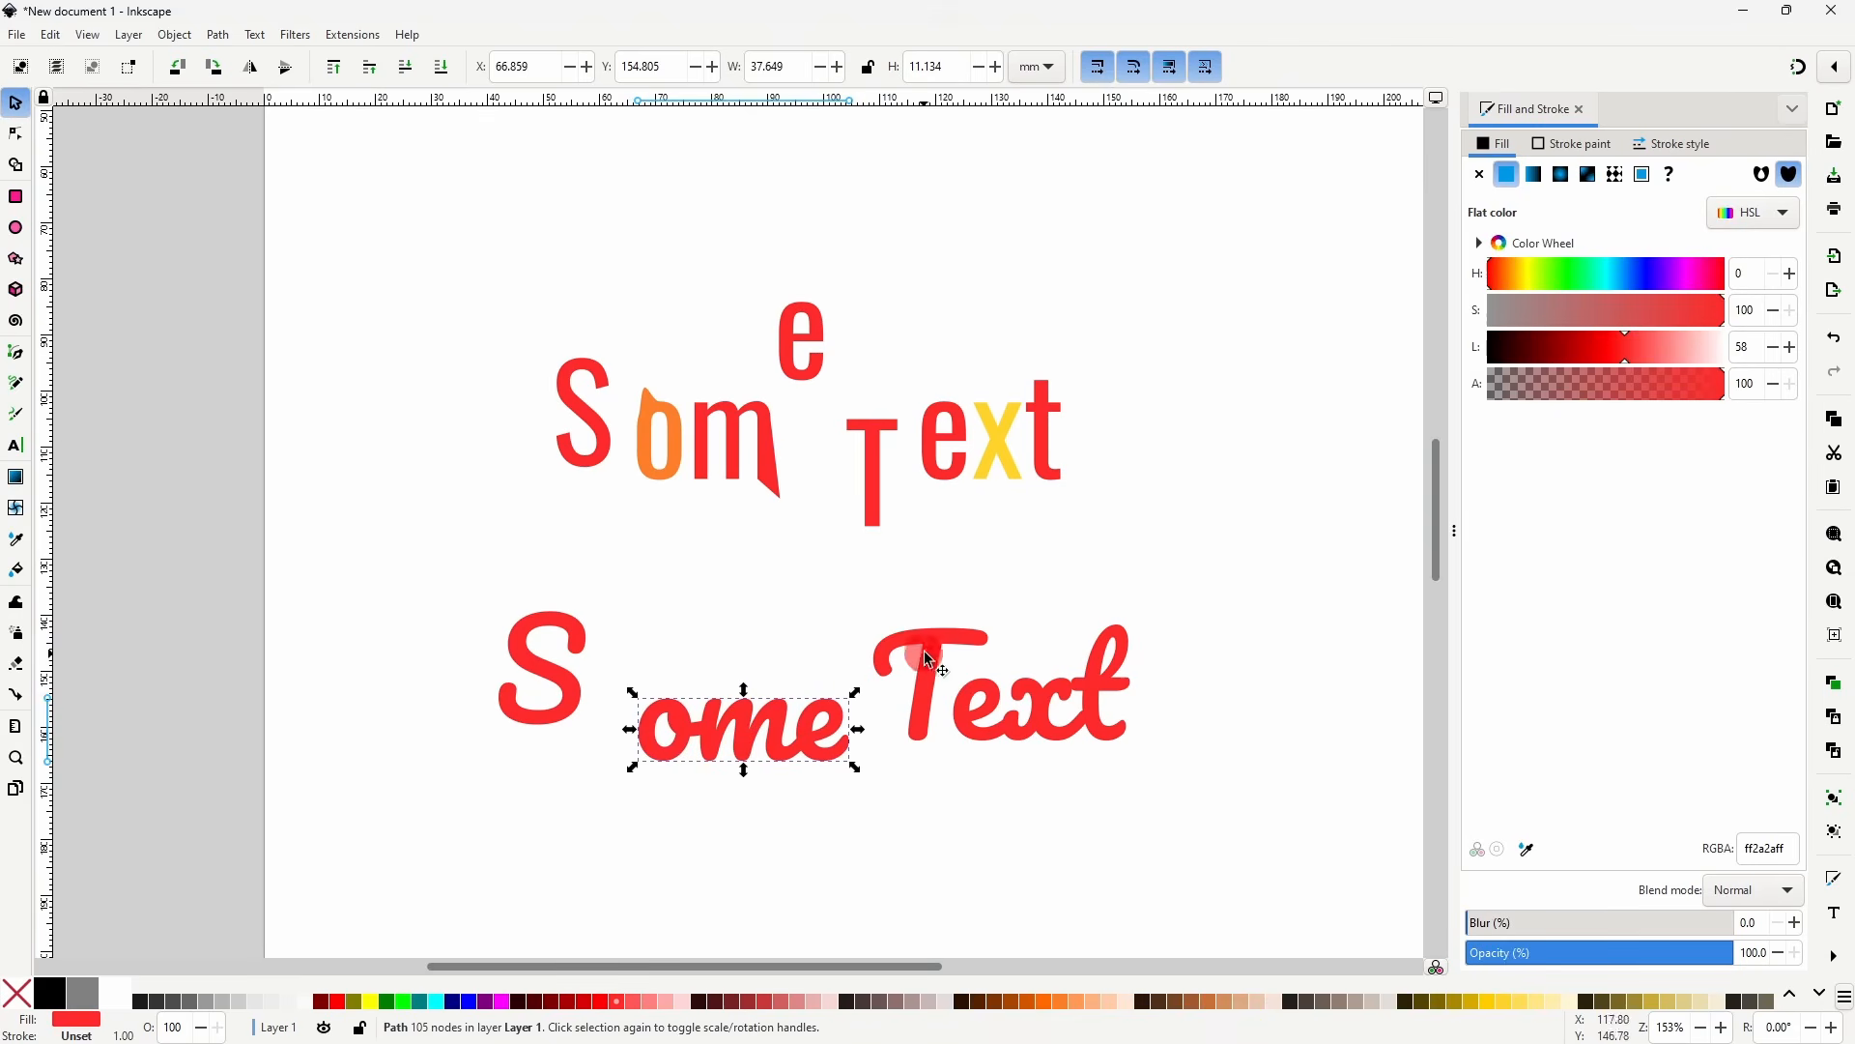
pyautogui.click(957, 653)
pyautogui.moveTo(1027, 699); pyautogui.dragTo(1073, 700)
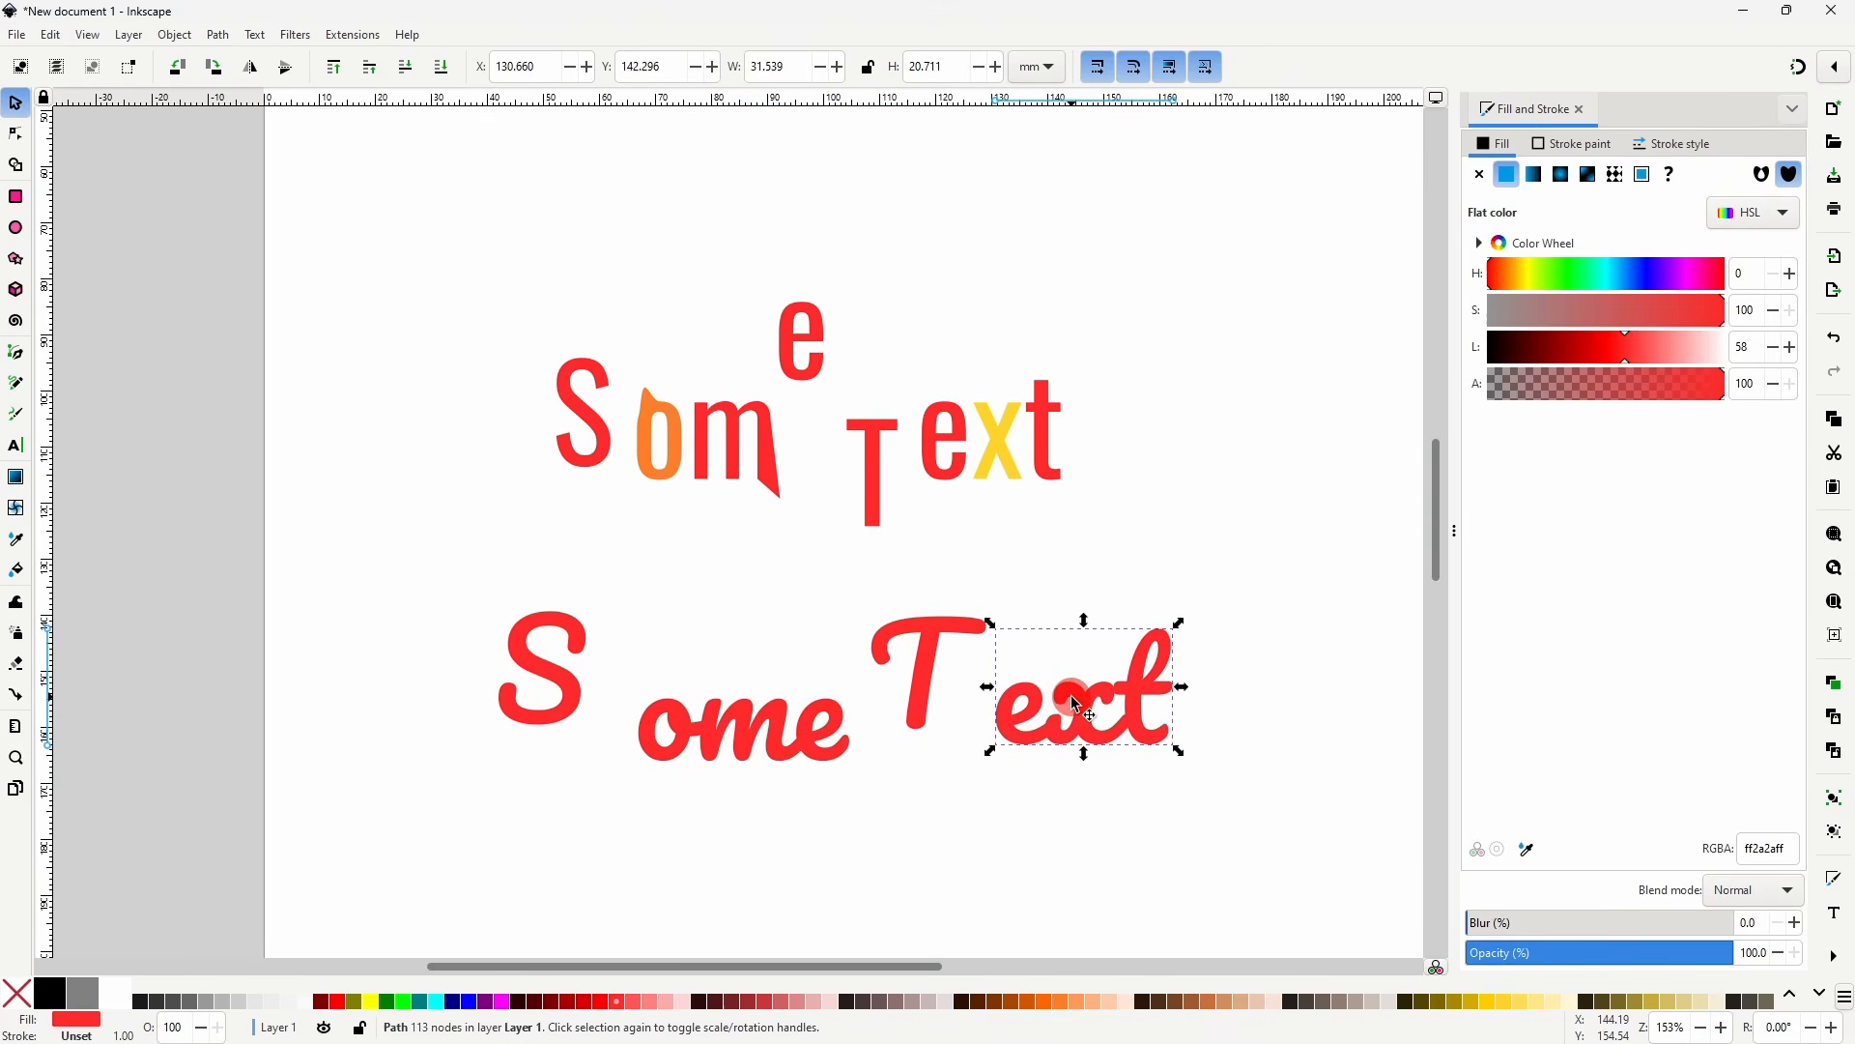
# - Undo the moves of the lower text's pieces, the path split and the conversion to a path
pyautogui.hotkey('ctrl', 'z')
pyautogui.hotkey('ctrl', 'z')
pyautogui.hotkey('ctrl', 'z')
pyautogui.hotkey('ctrl', 'z')
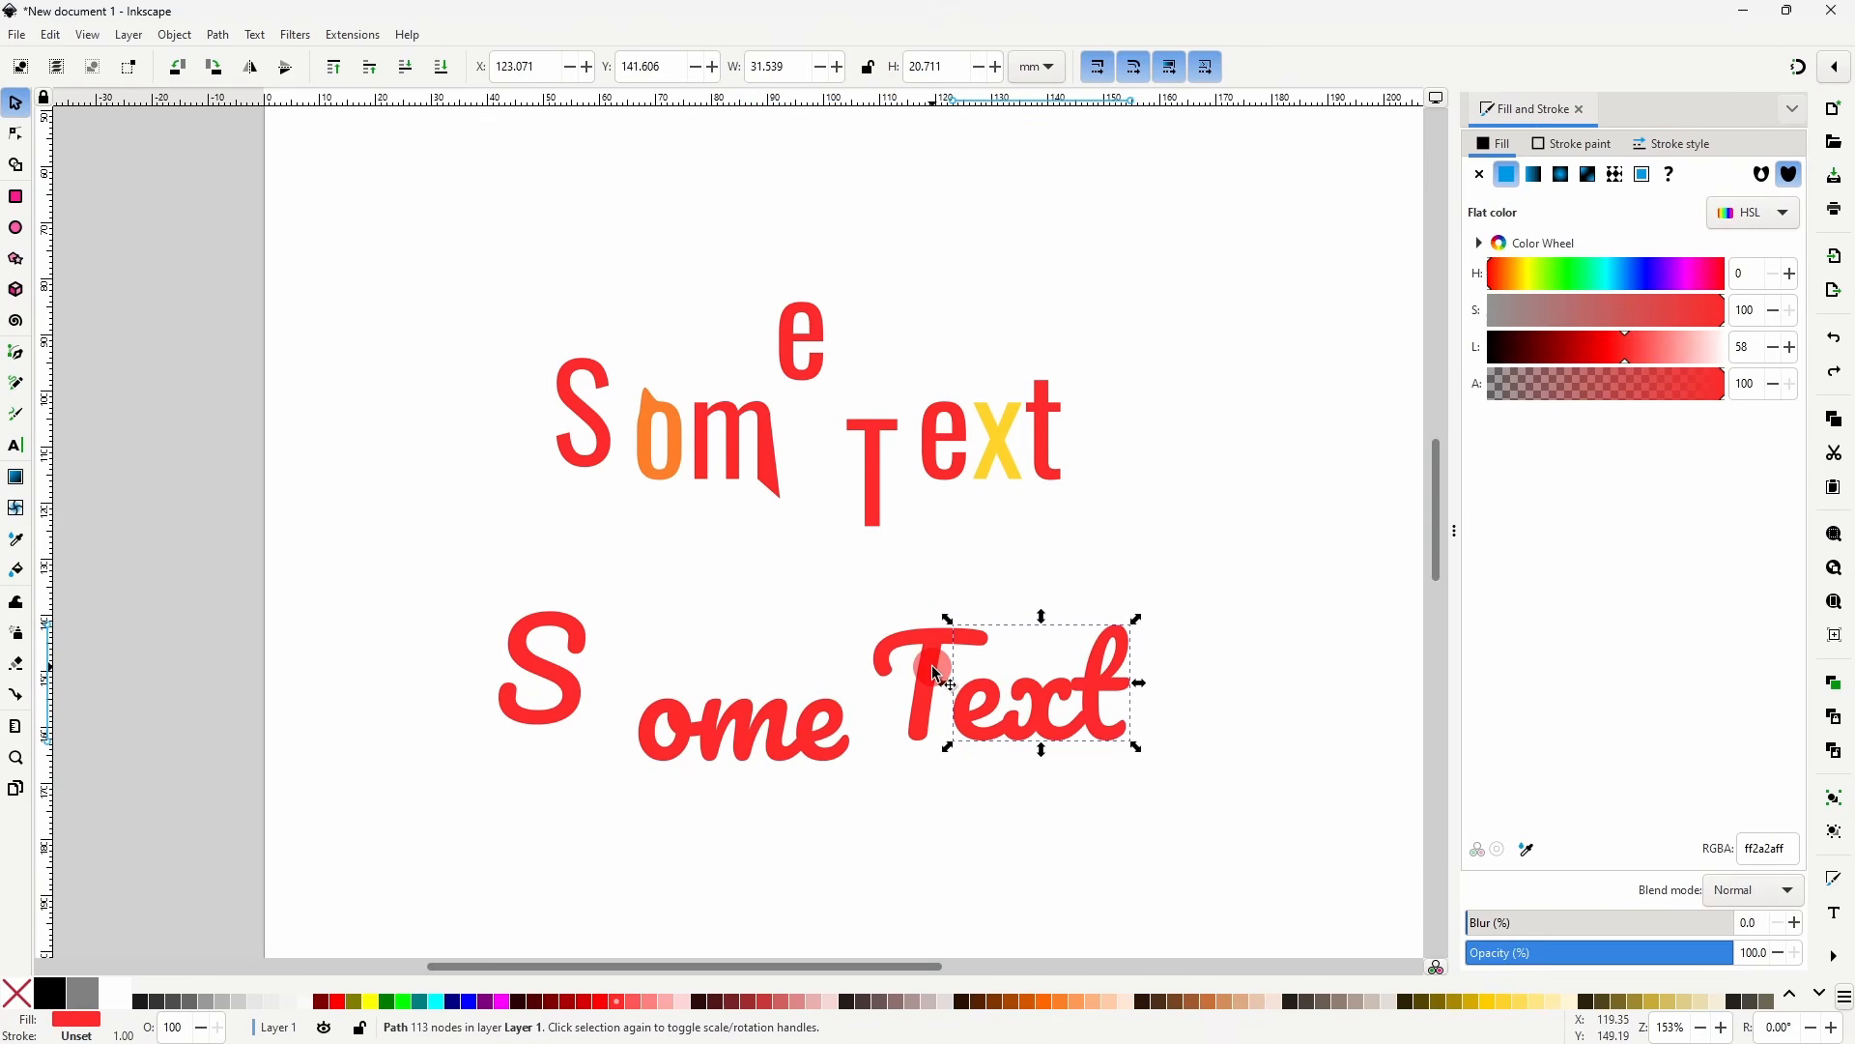
pyautogui.hotkey('ctrl', 'z')
pyautogui.click(930, 664)
pyautogui.hotkey('ctrl', 'z')
pyautogui.click(930, 663)
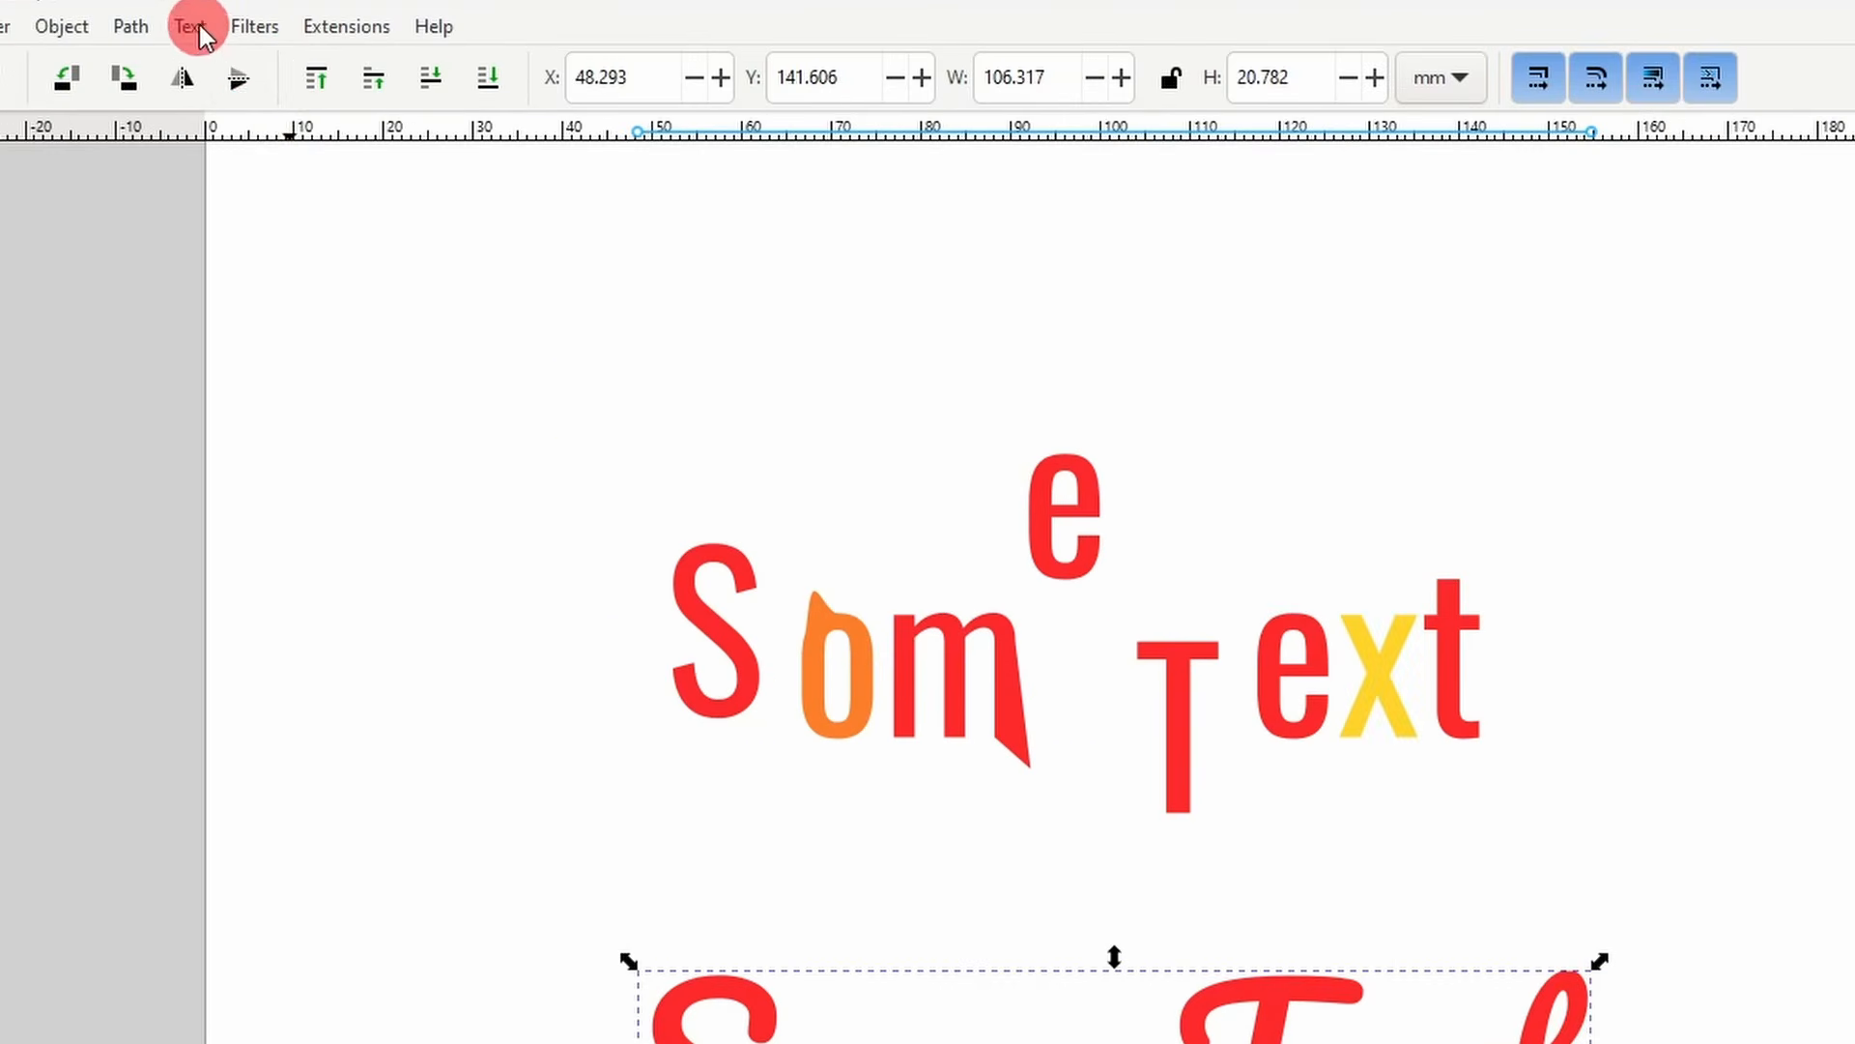
# - Break the lower text into single letters with Text to Glyphs, convert them to paths and deselect
pyautogui.click(199, 26)
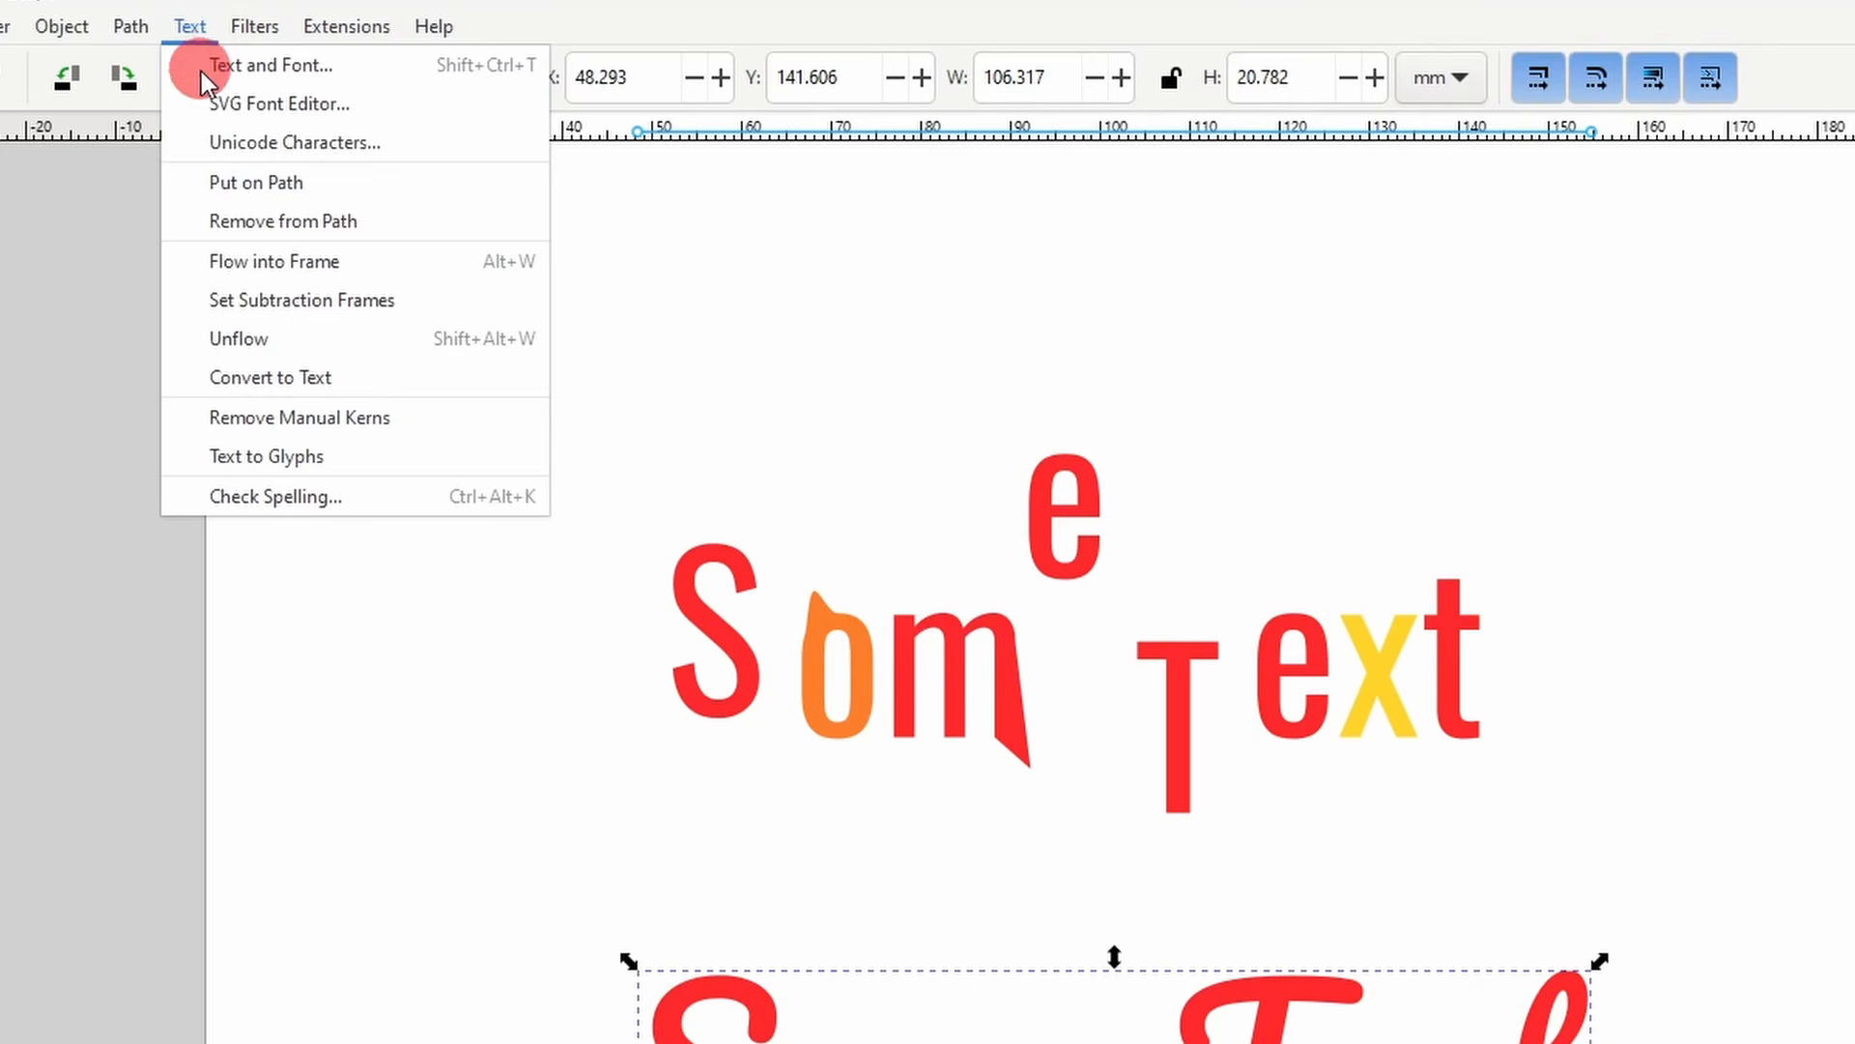
pyautogui.click(344, 455)
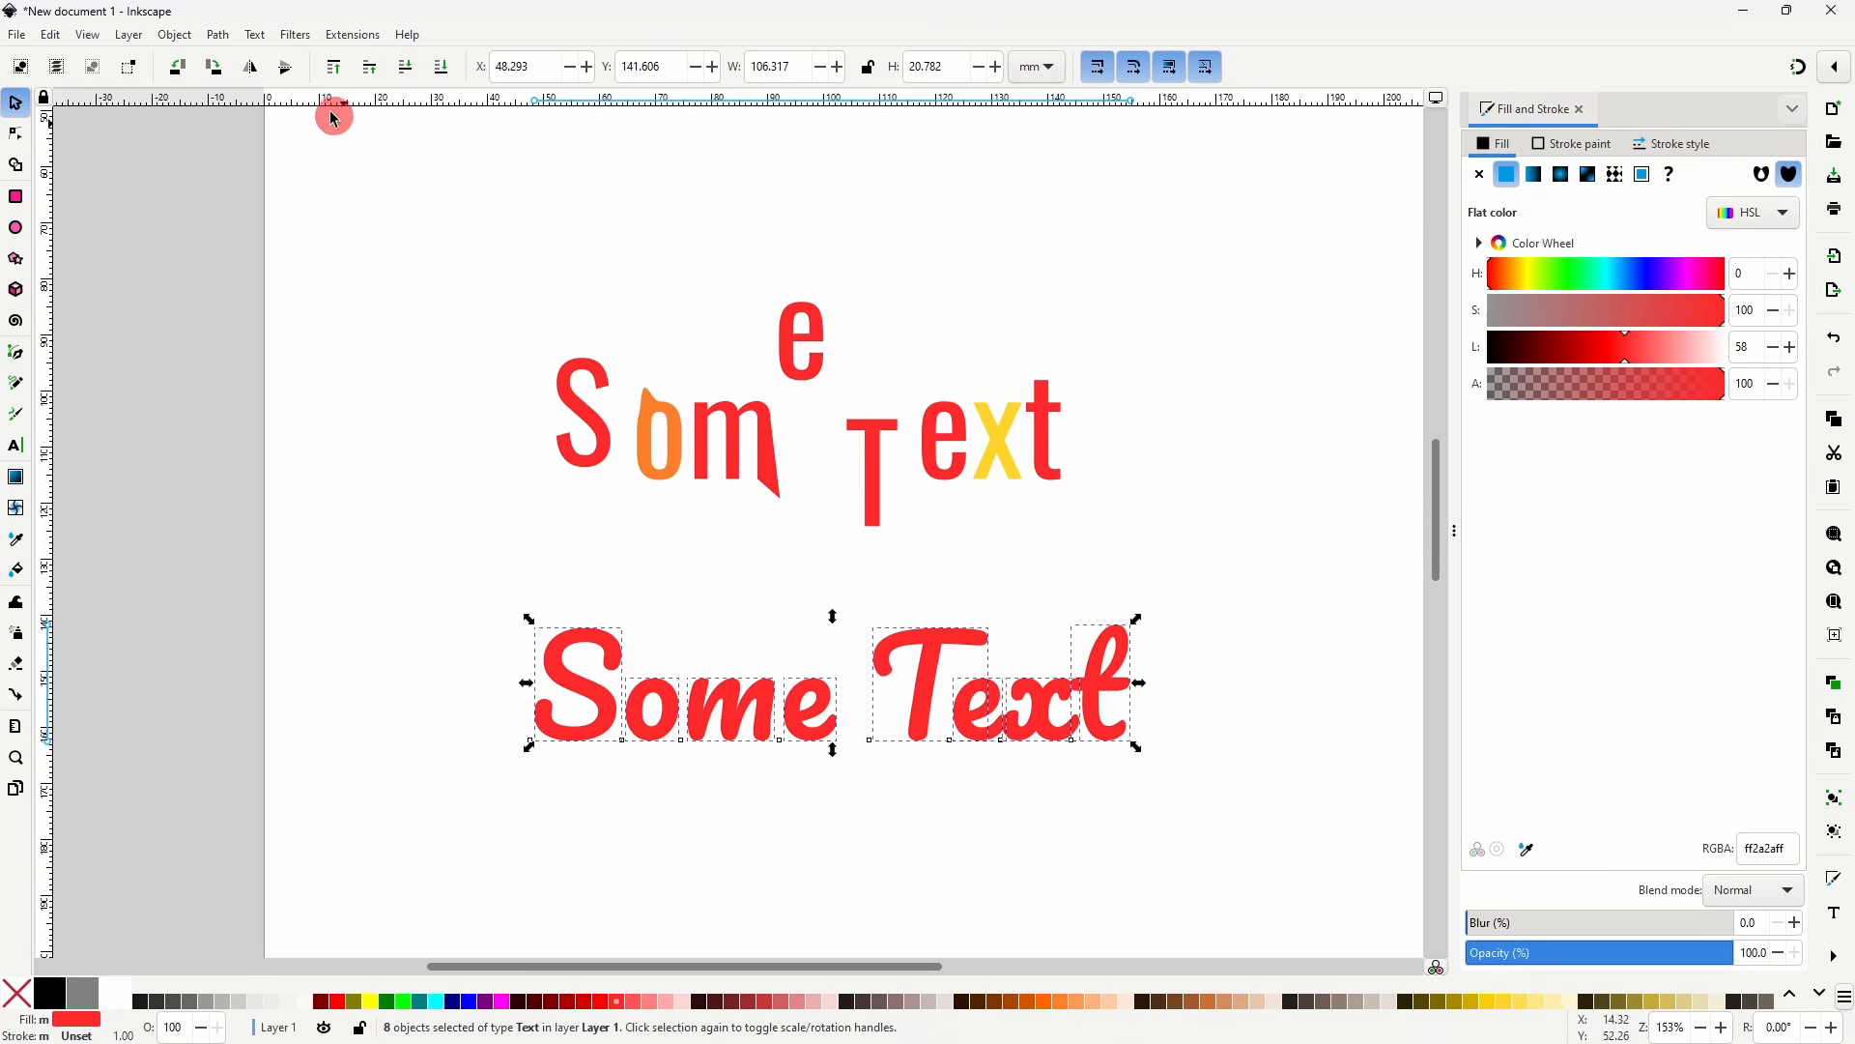
pyautogui.click(219, 35)
pyautogui.click(253, 59)
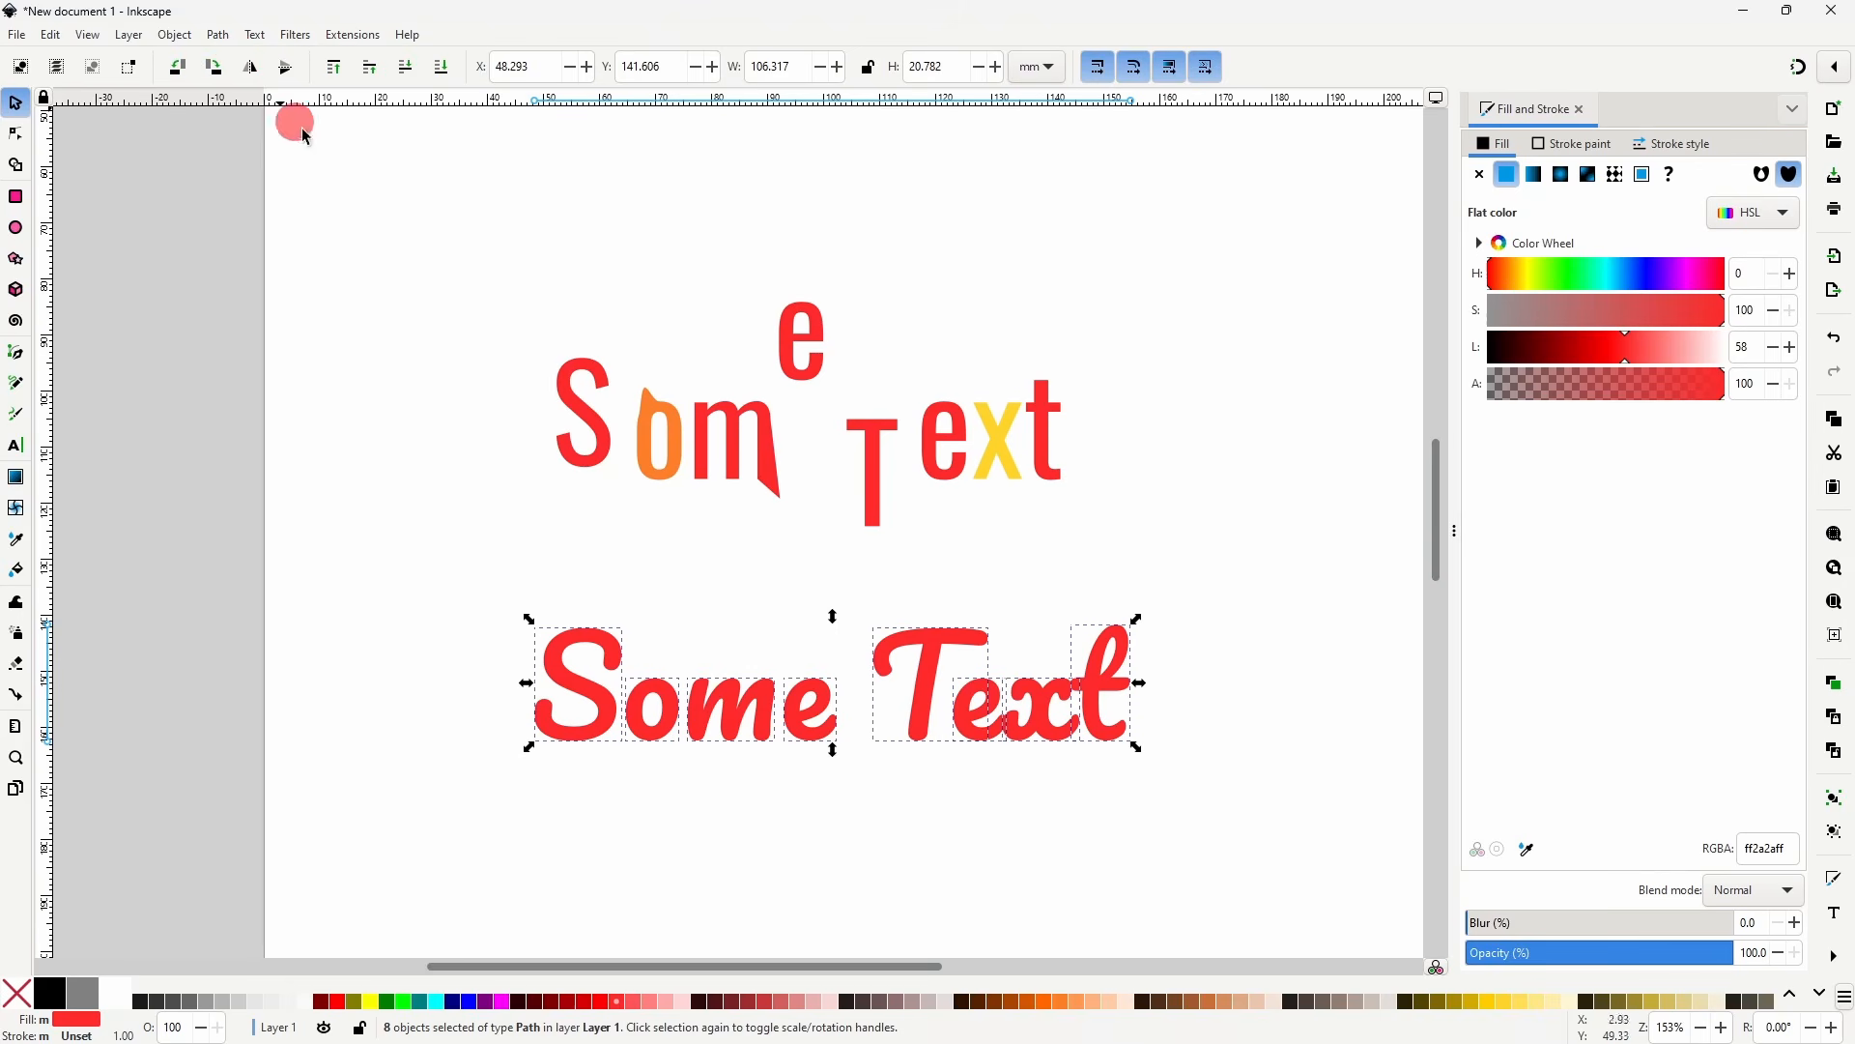
pyautogui.click(868, 628)
# - Move the lower text's T, second e, x and m individually out of the text line
pyautogui.moveTo(931, 650); pyautogui.dragTo(908, 622)
pyautogui.moveTo(970, 717); pyautogui.dragTo(951, 740)
pyautogui.moveTo(993, 739); pyautogui.dragTo(1123, 809)
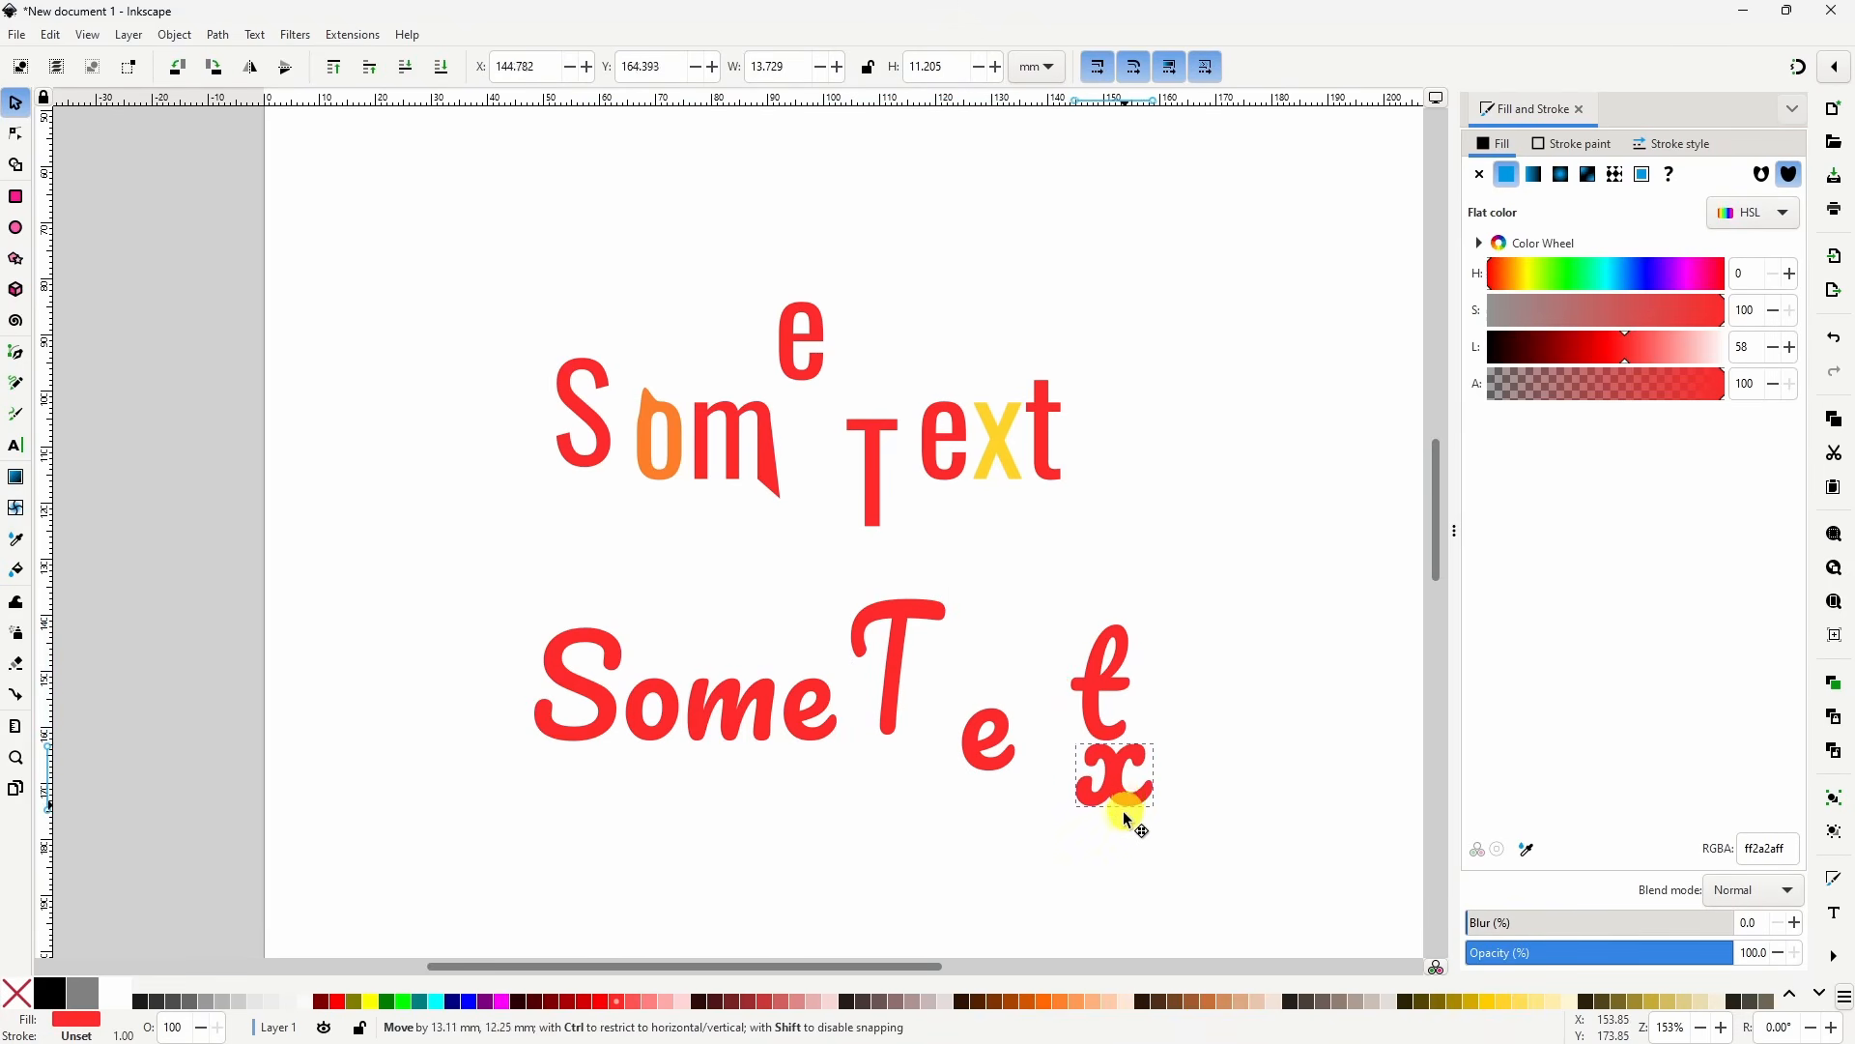
pyautogui.moveTo(759, 723); pyautogui.dragTo(751, 765)
pyautogui.click(762, 665)
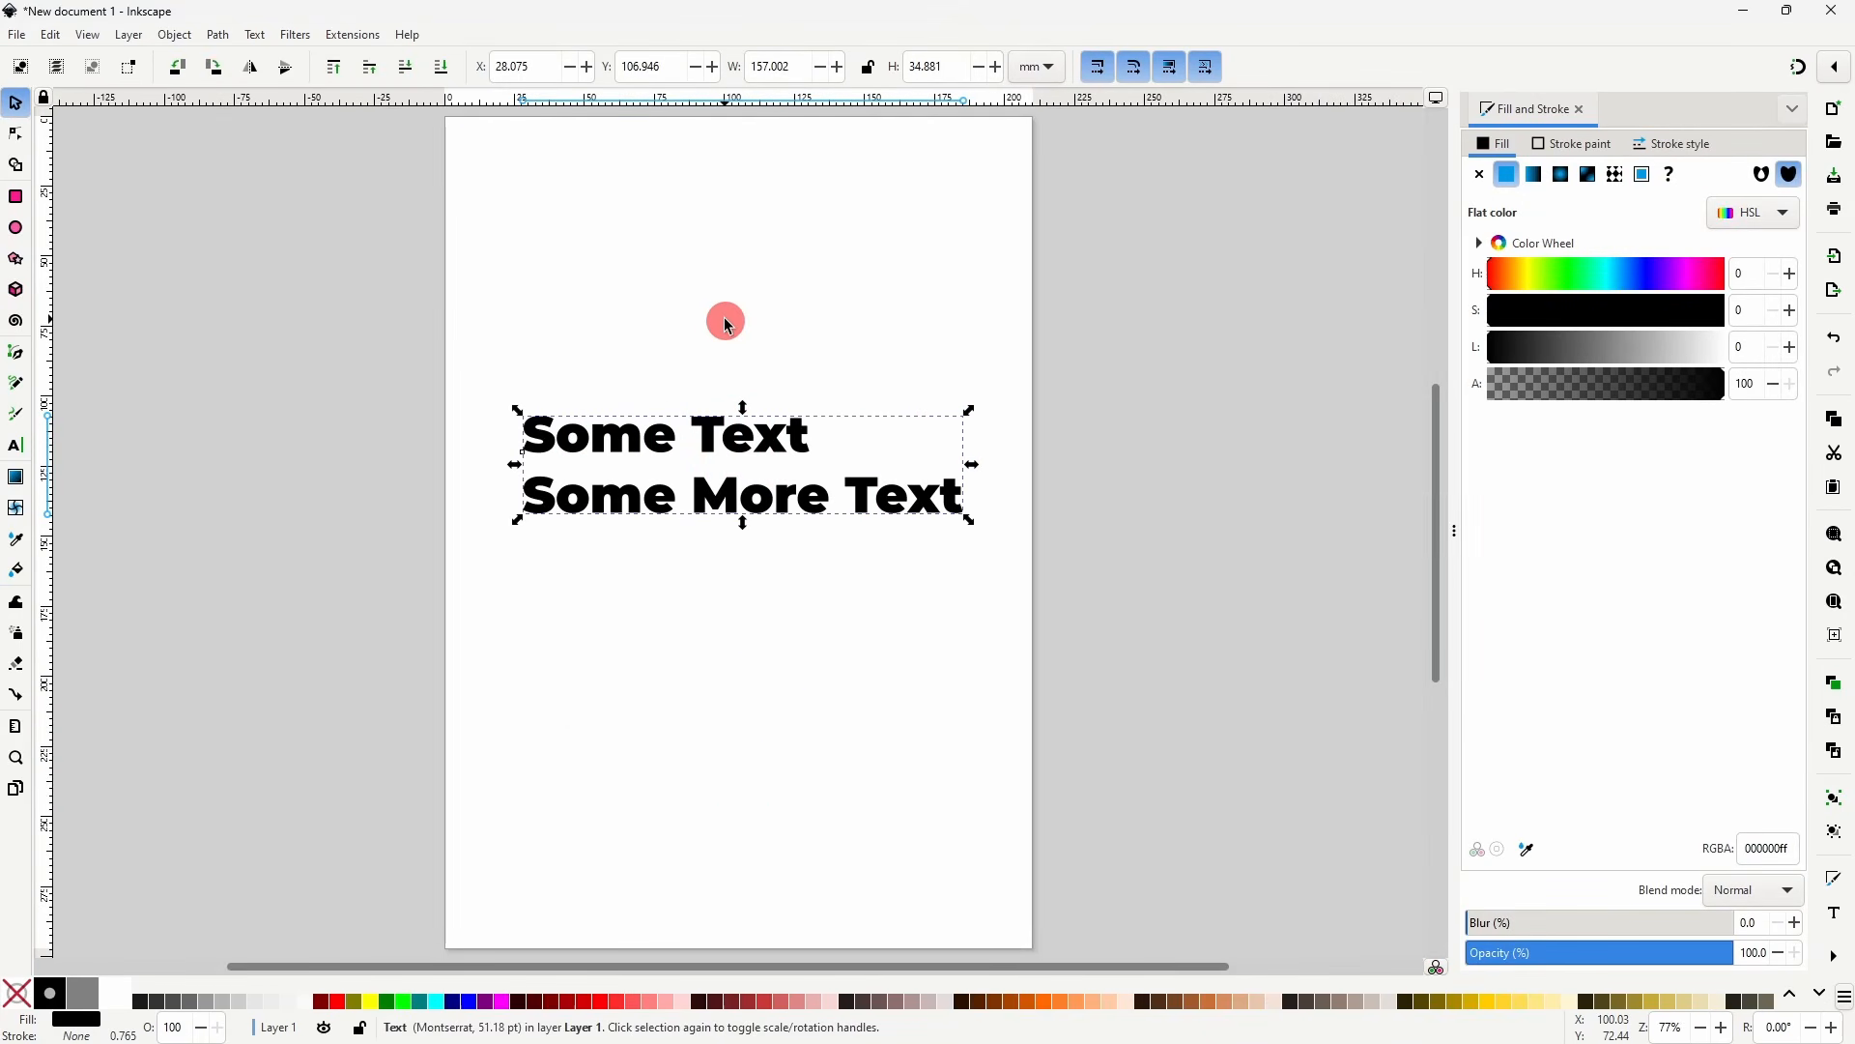
# - Convert the two-line text to a path group and move the whole group slightly up and right
pyautogui.click(214, 36)
pyautogui.click(249, 60)
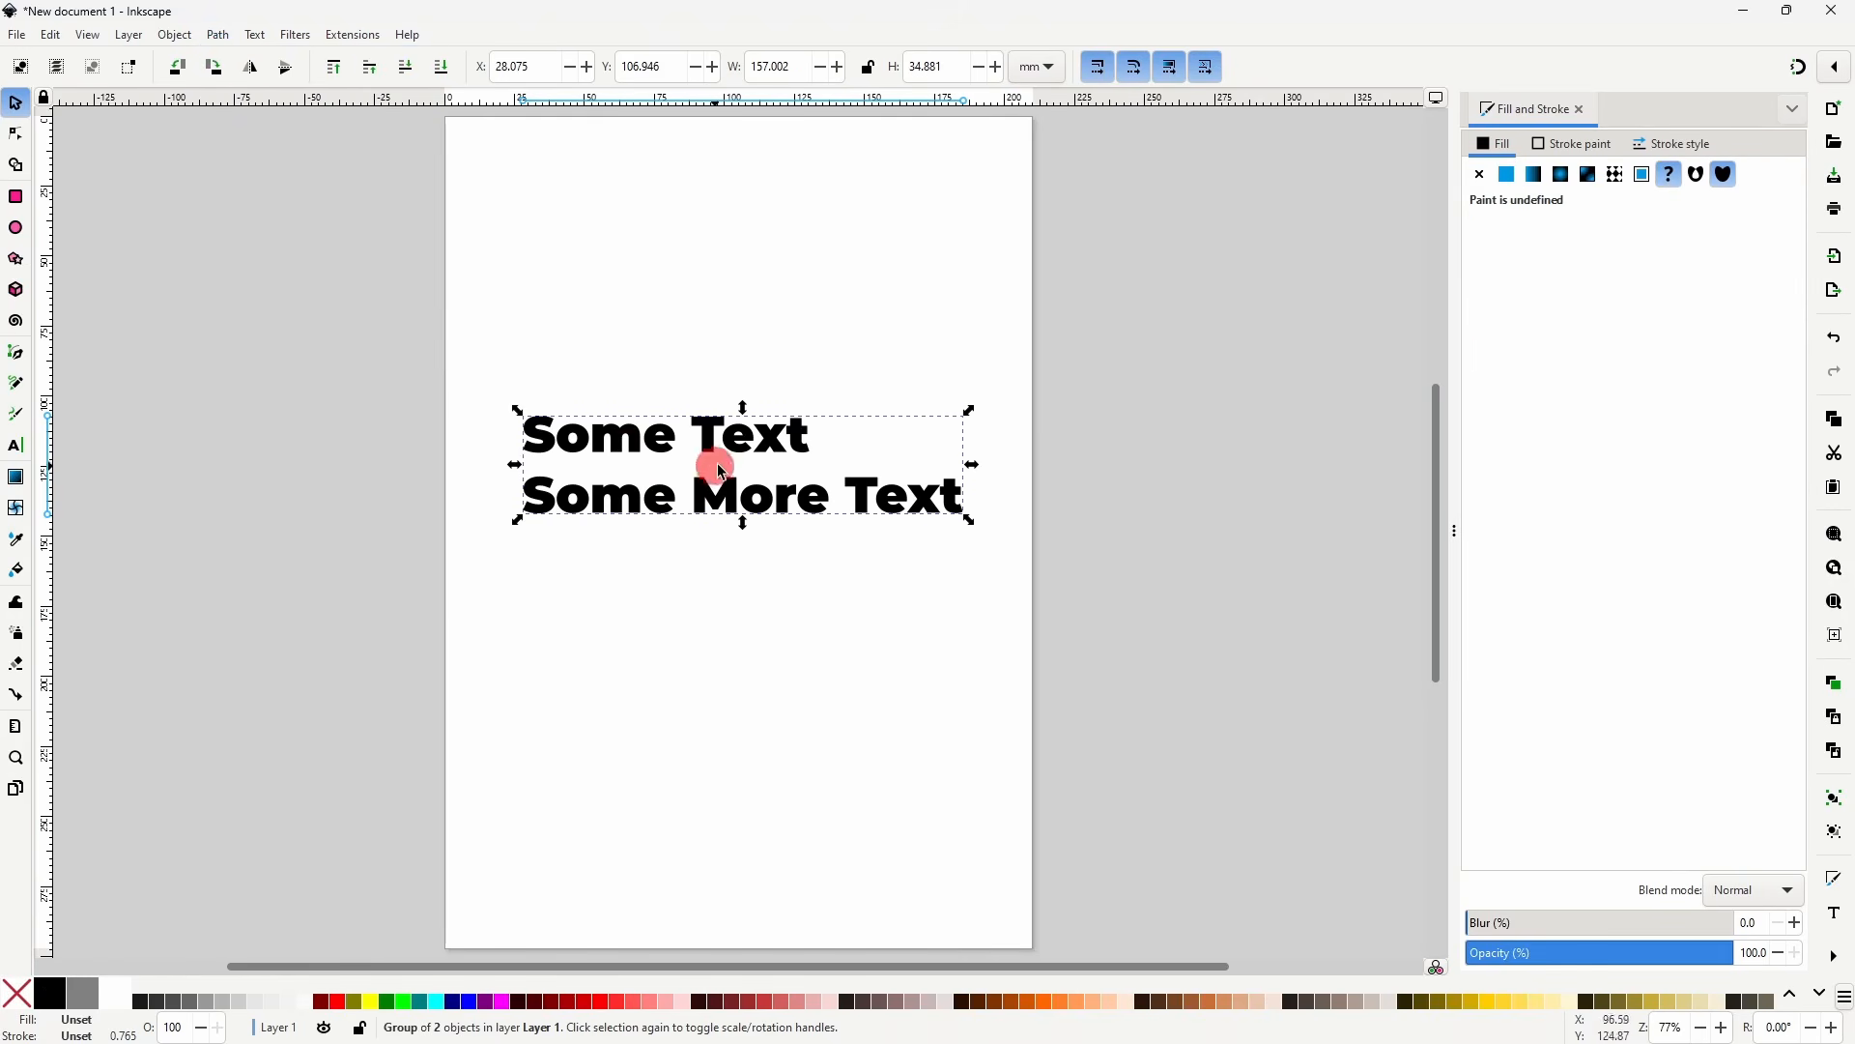
pyautogui.moveTo(764, 435); pyautogui.dragTo(769, 429)
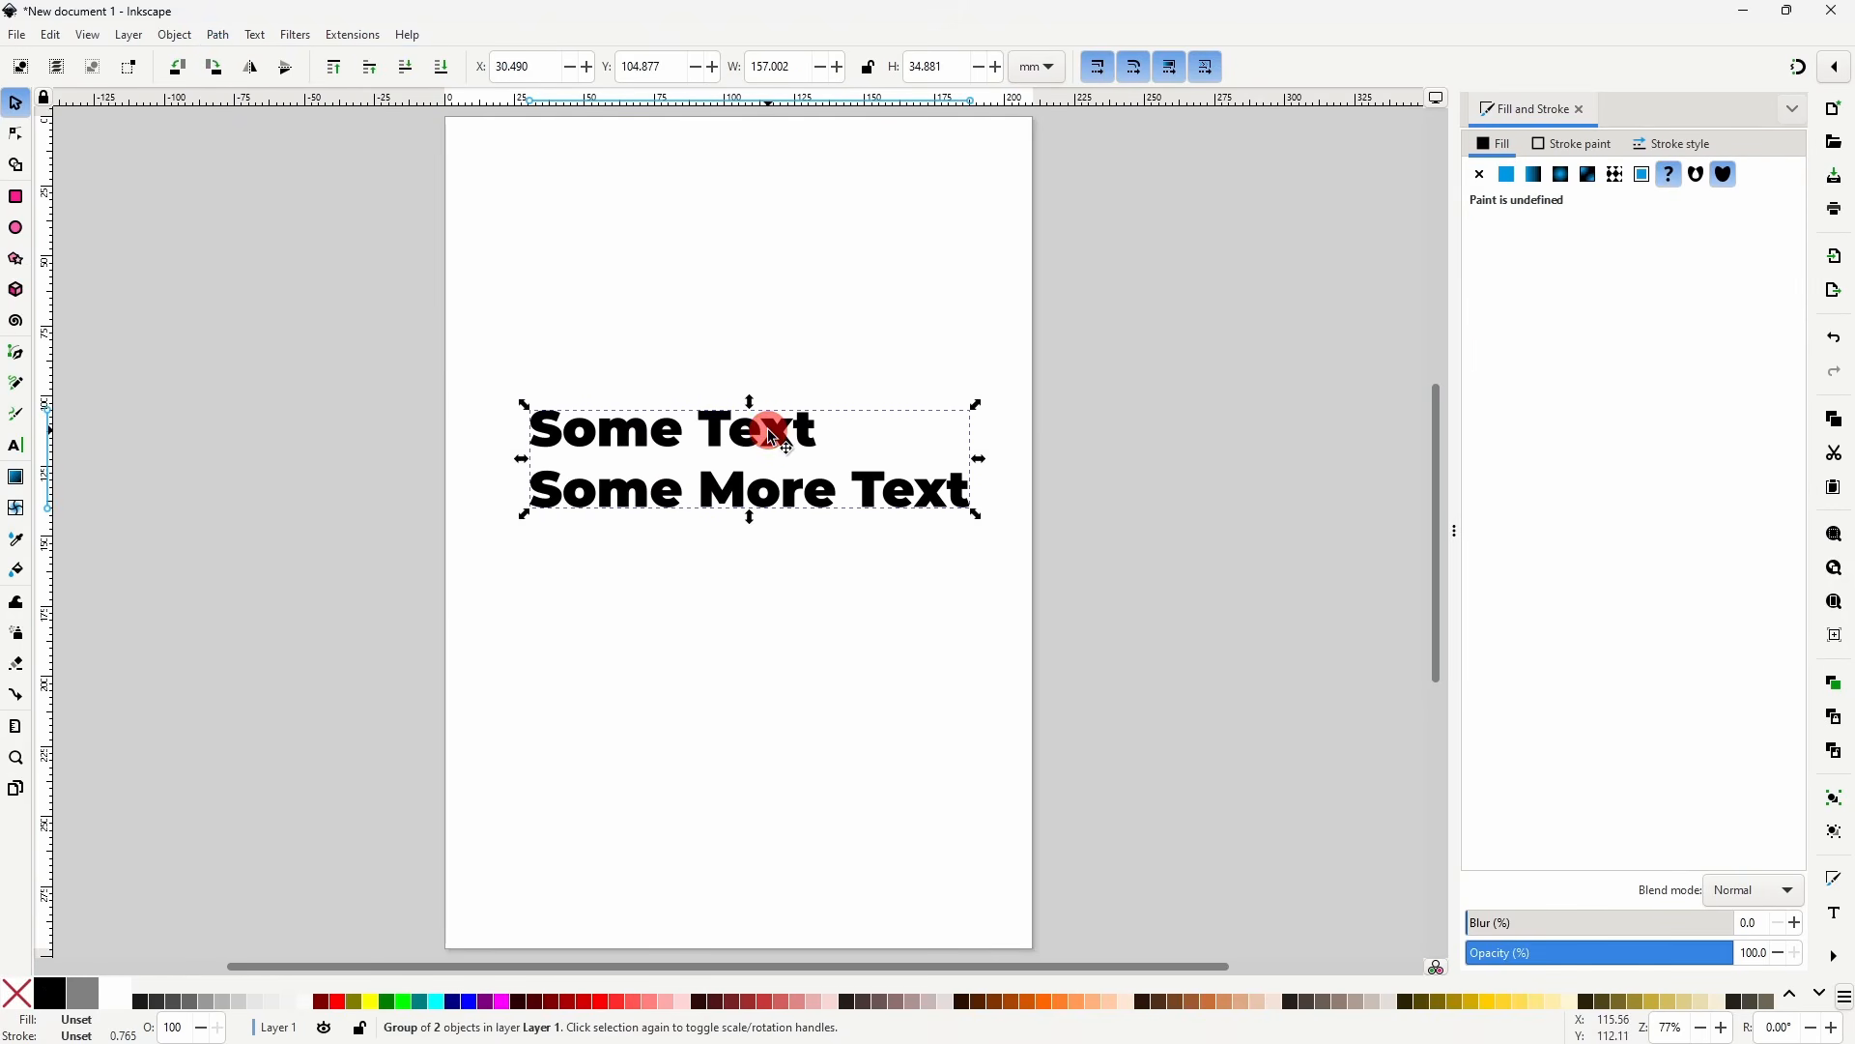
# - Ungroup the converted two-line text and move the first line up and the second line down
pyautogui.rightClick(770, 431)
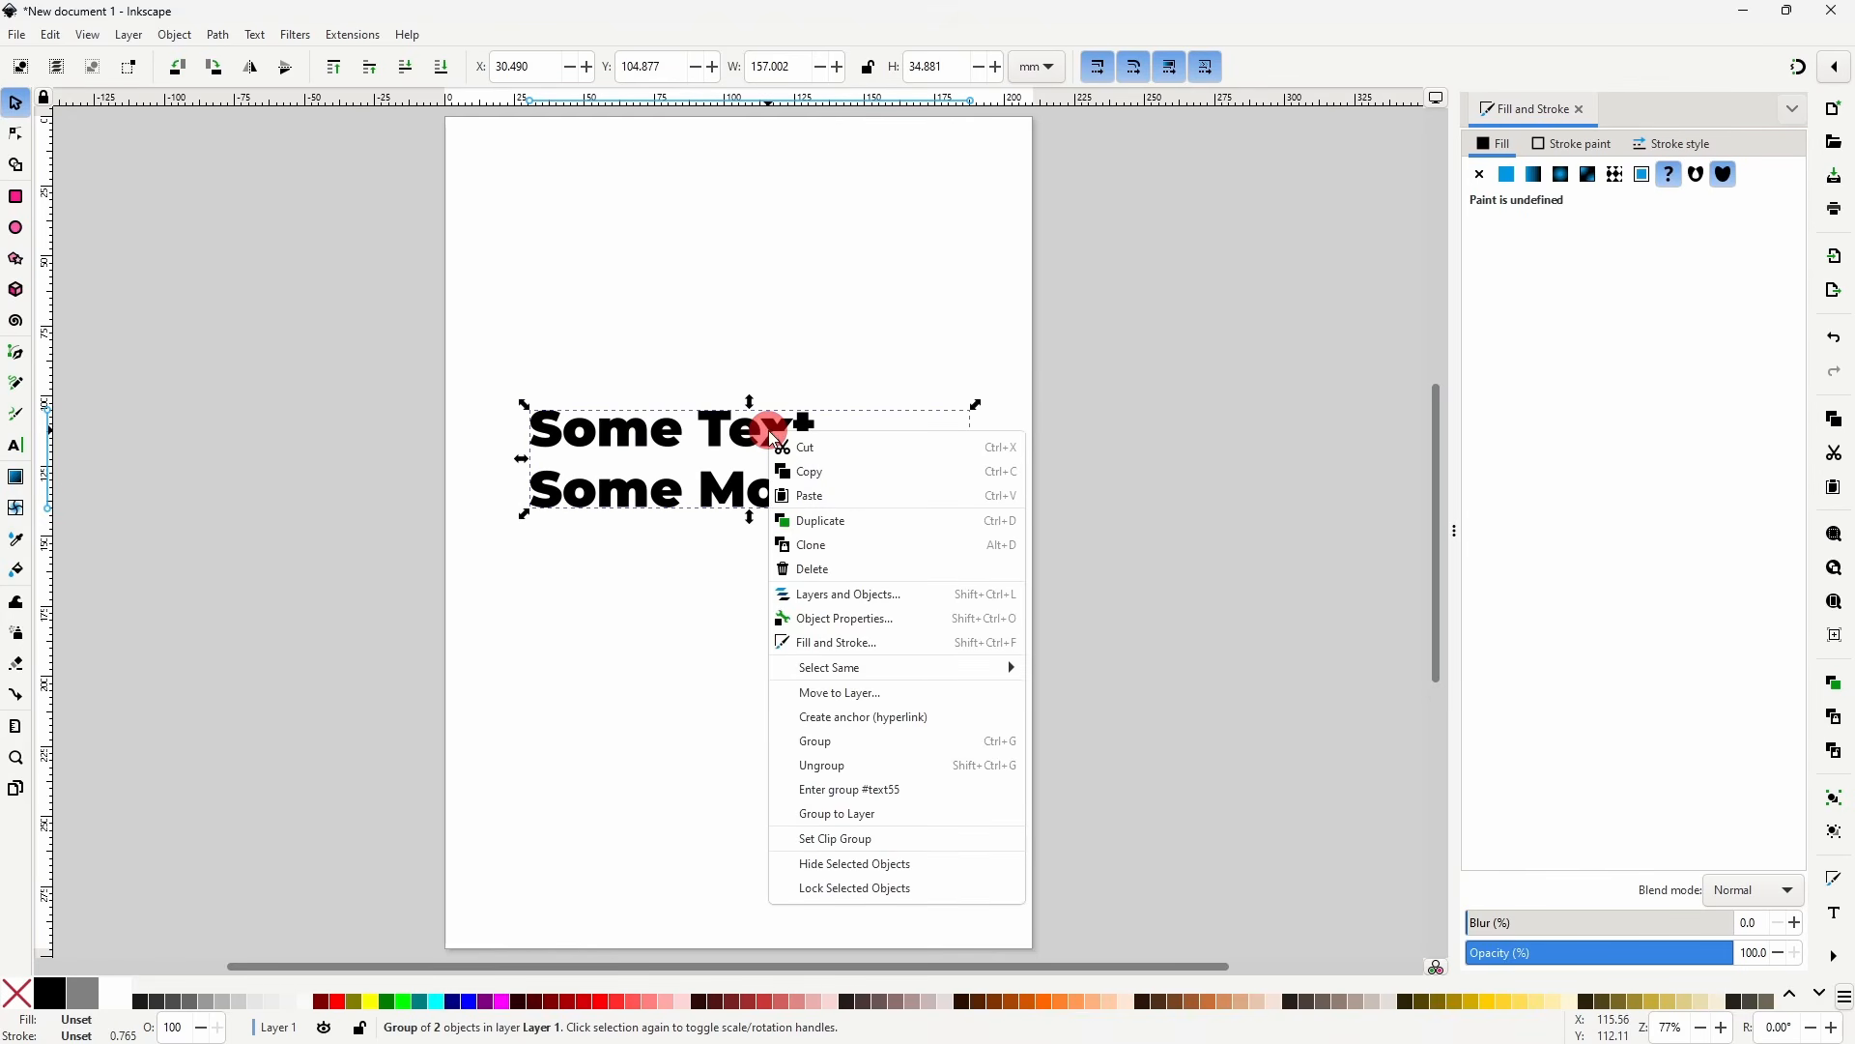
pyautogui.click(823, 765)
pyautogui.click(829, 596)
pyautogui.moveTo(774, 427); pyautogui.dragTo(773, 387)
pyautogui.moveTo(783, 522); pyautogui.dragTo(772, 539)
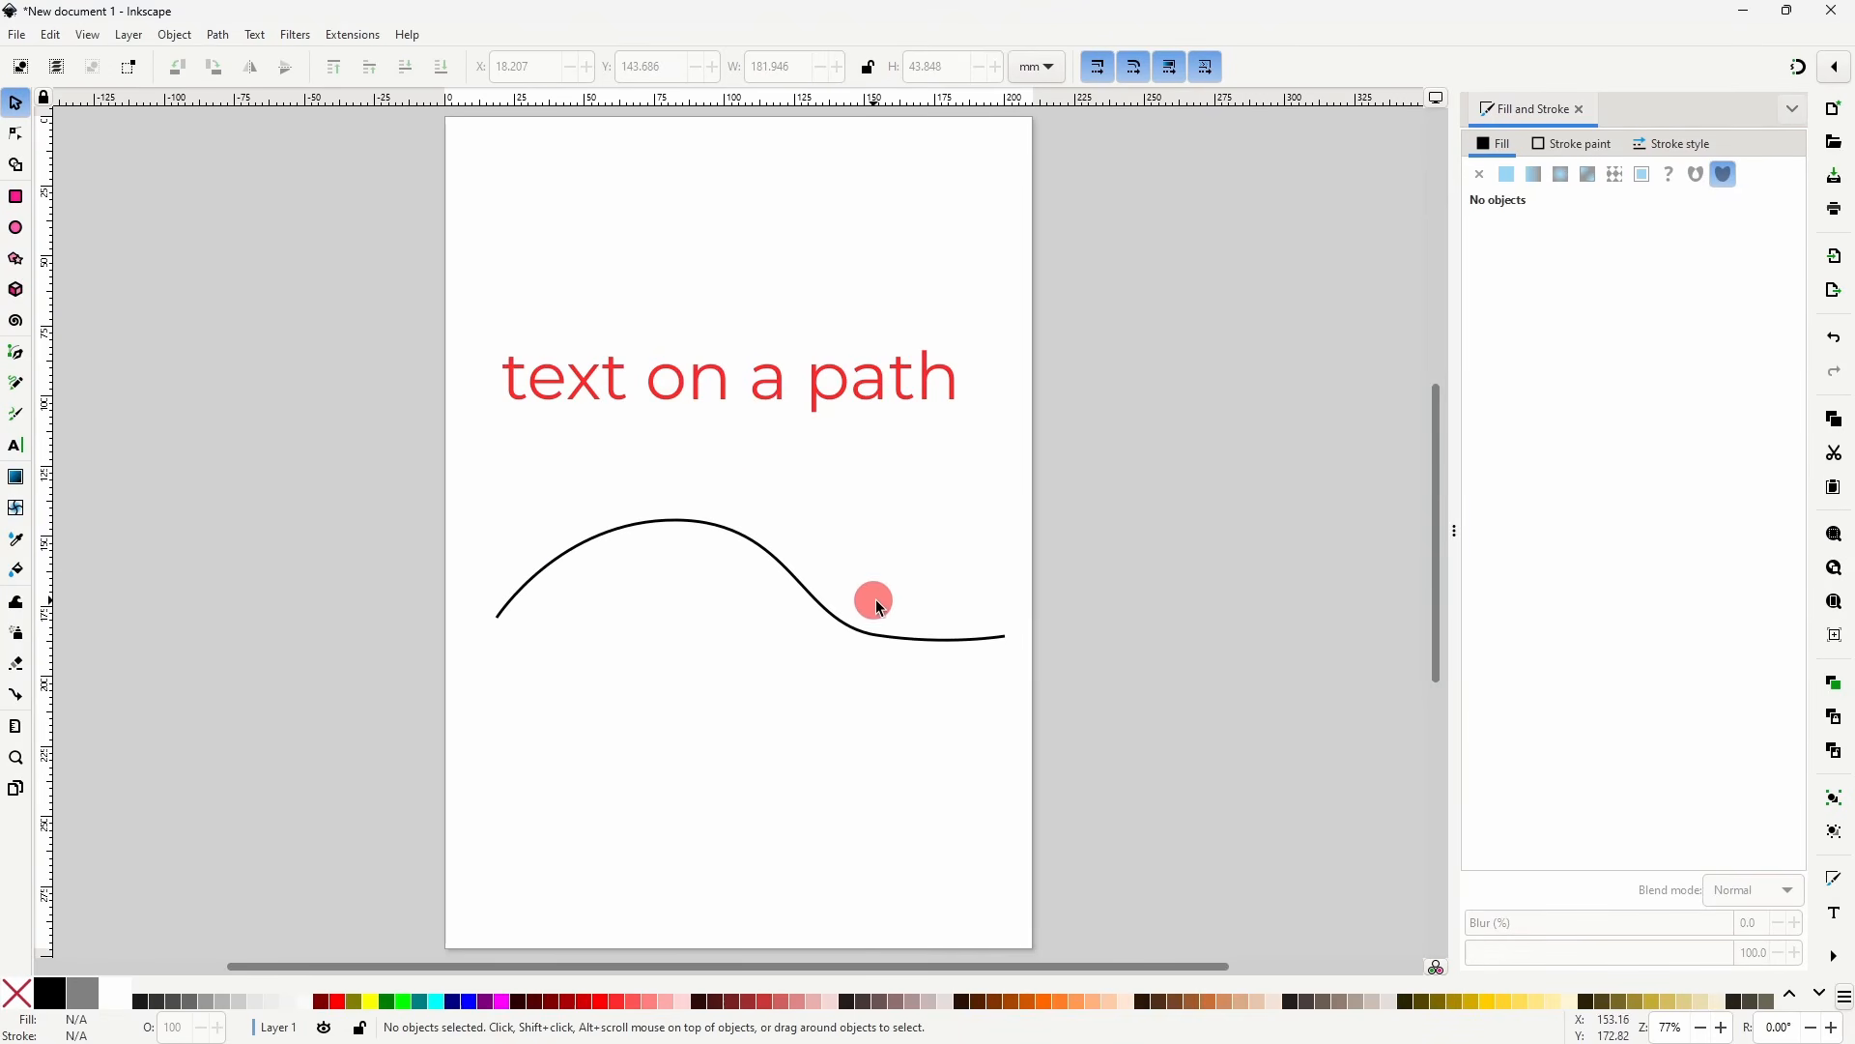
# - Select the red "text on a path" text with the curved line, put it on the path and deselect
pyautogui.moveTo(478, 300); pyautogui.dragTo(1027, 700)
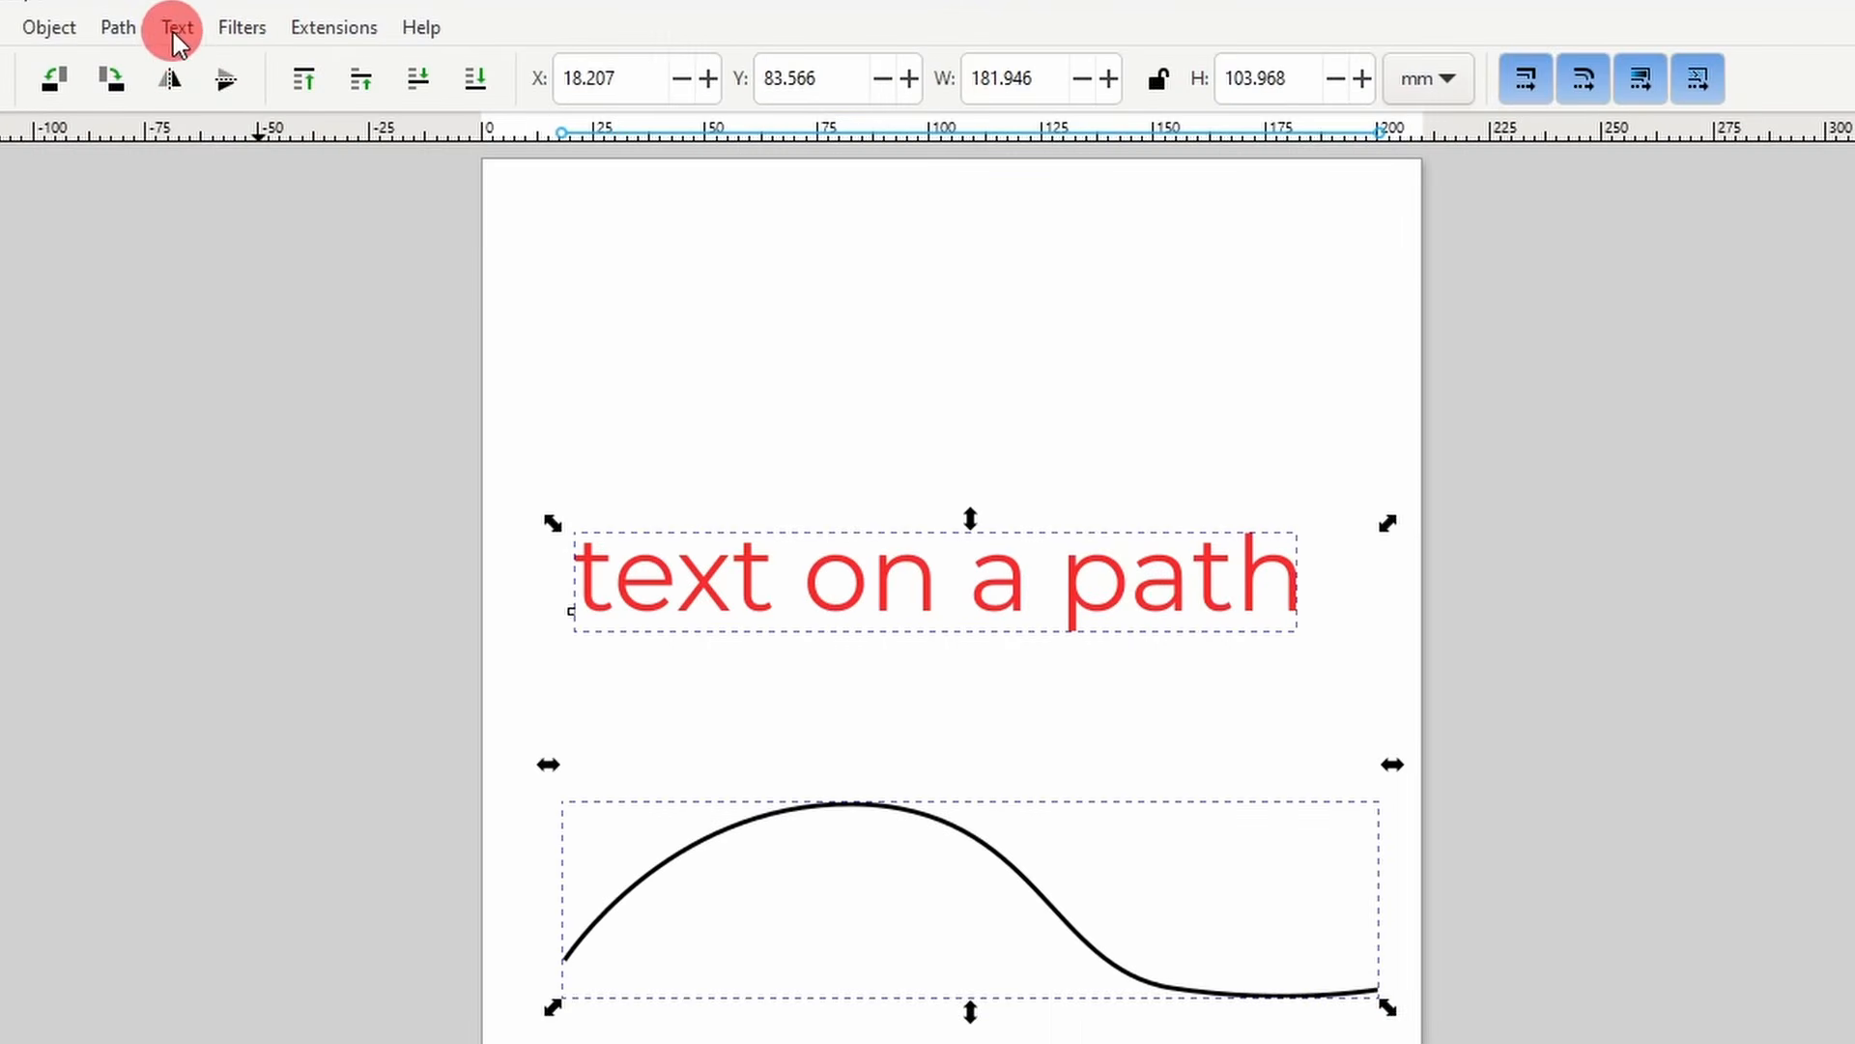
pyautogui.click(173, 29)
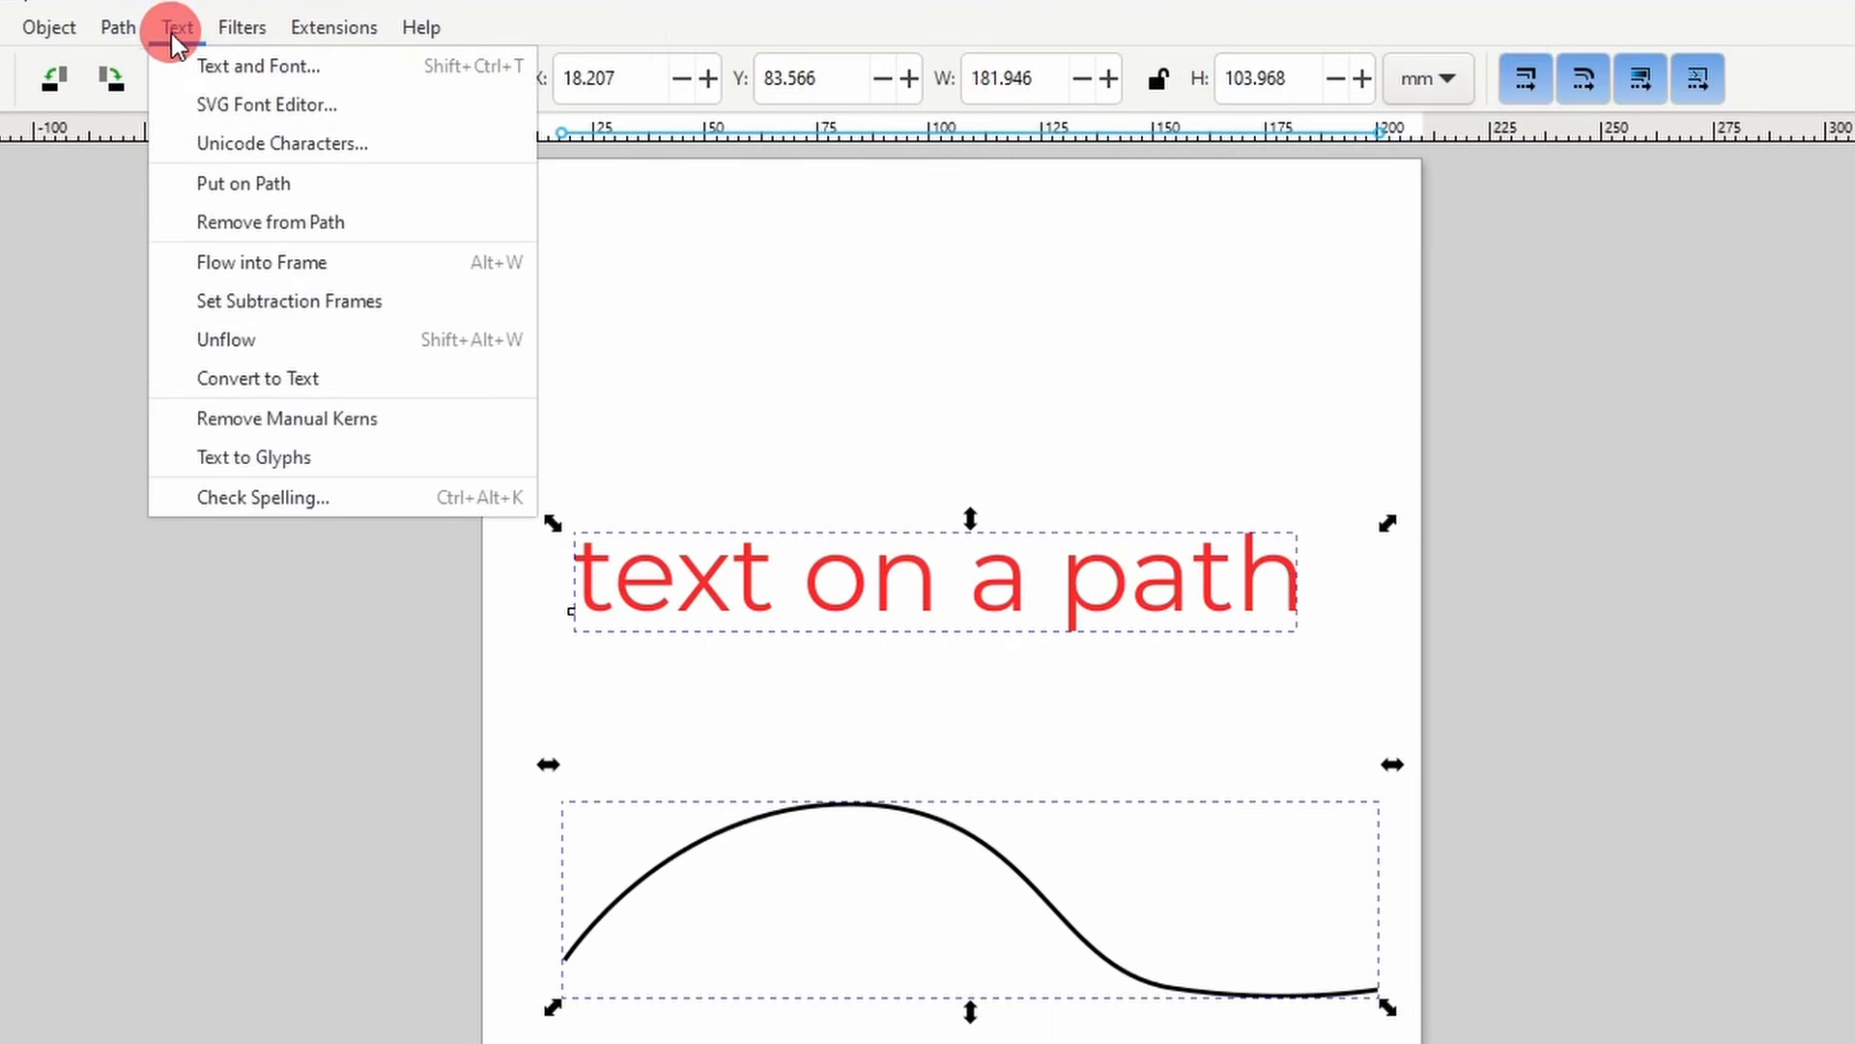
pyautogui.click(336, 182)
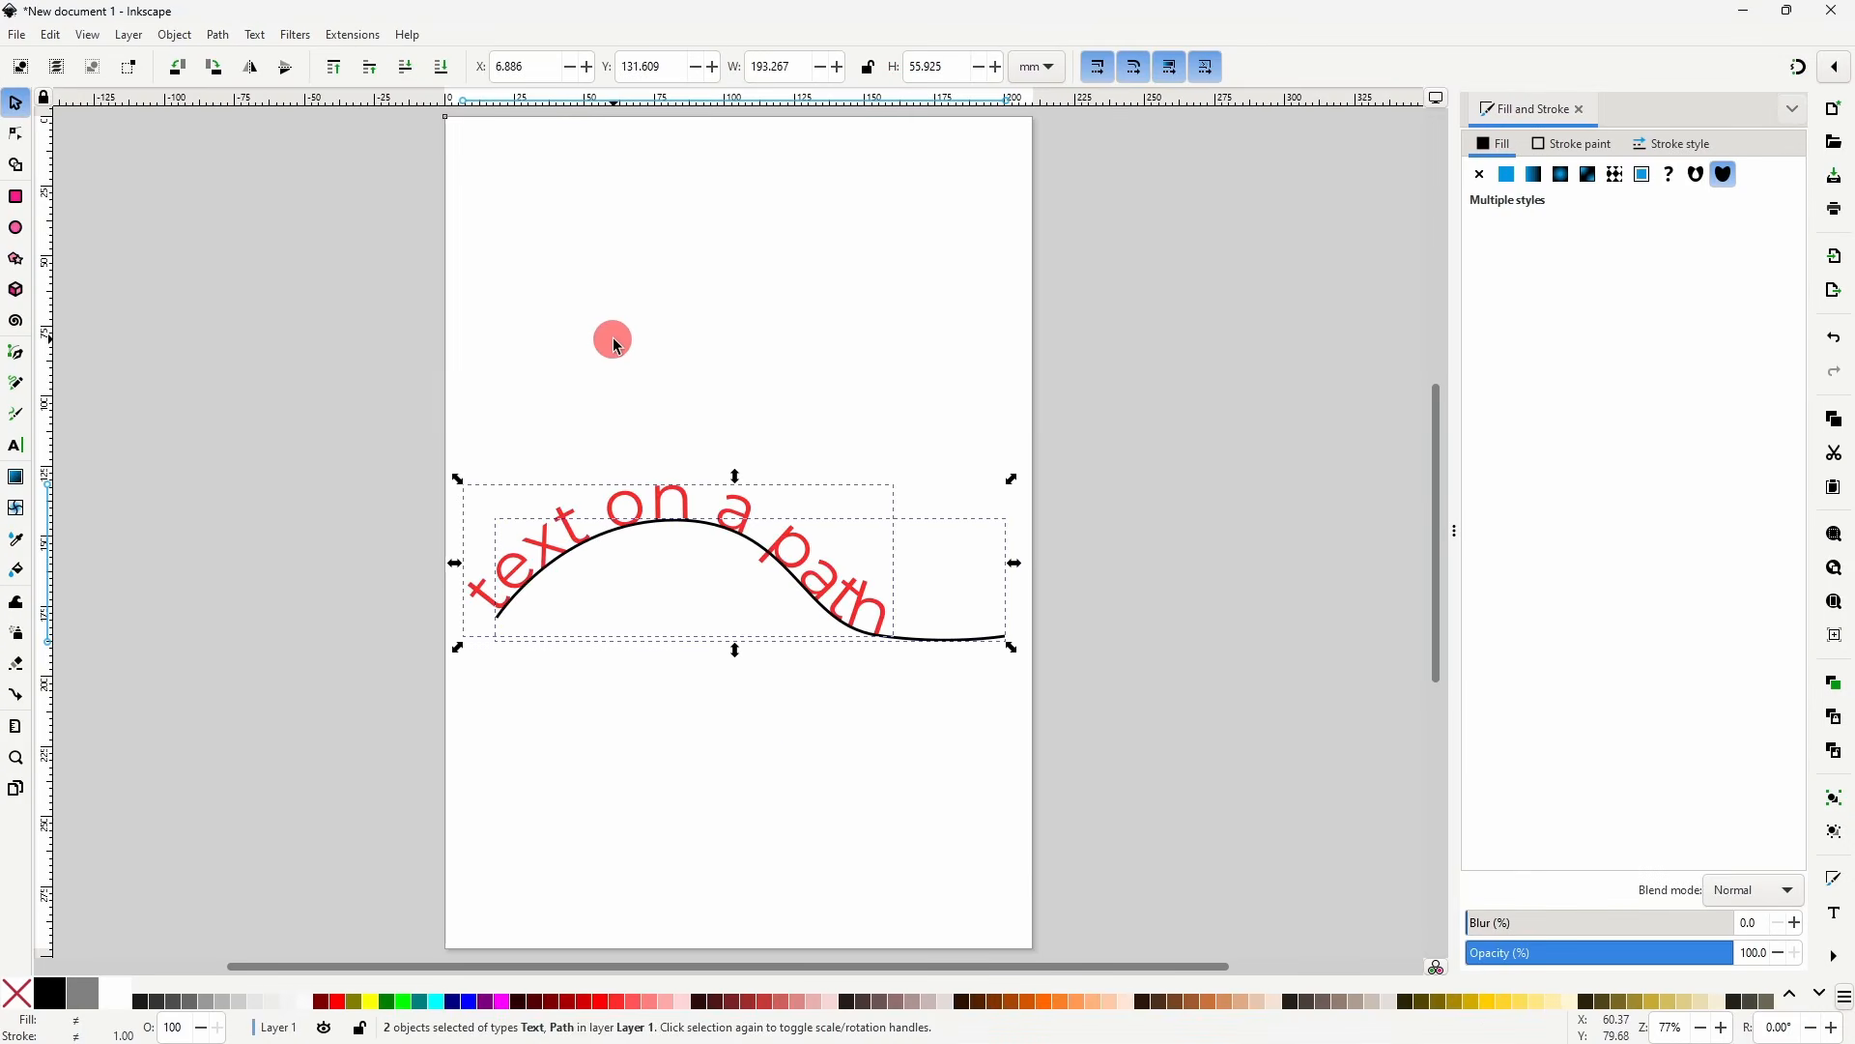
pyautogui.click(802, 425)
# - Move the curved path up about 30 mm and reshape it by shifting its two middle nodes slightly downward
pyautogui.moveTo(954, 643); pyautogui.dragTo(965, 556)
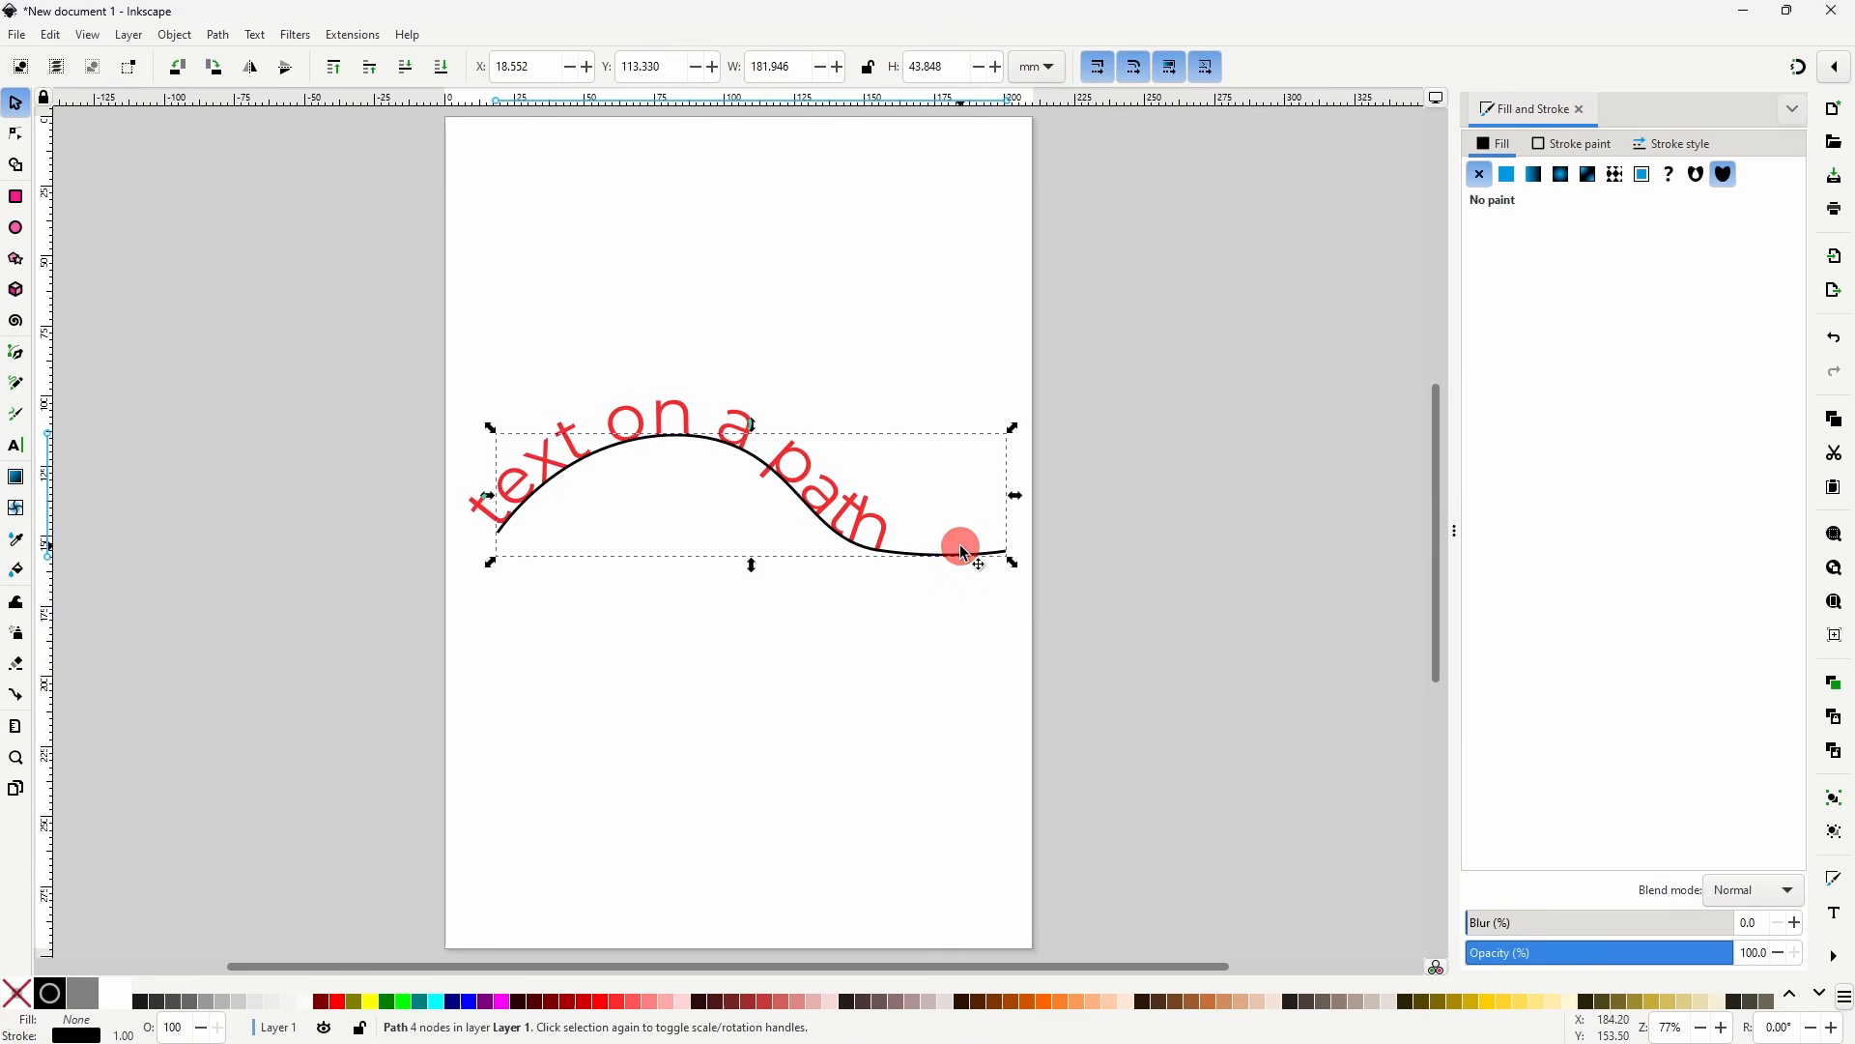
pyautogui.click(15, 137)
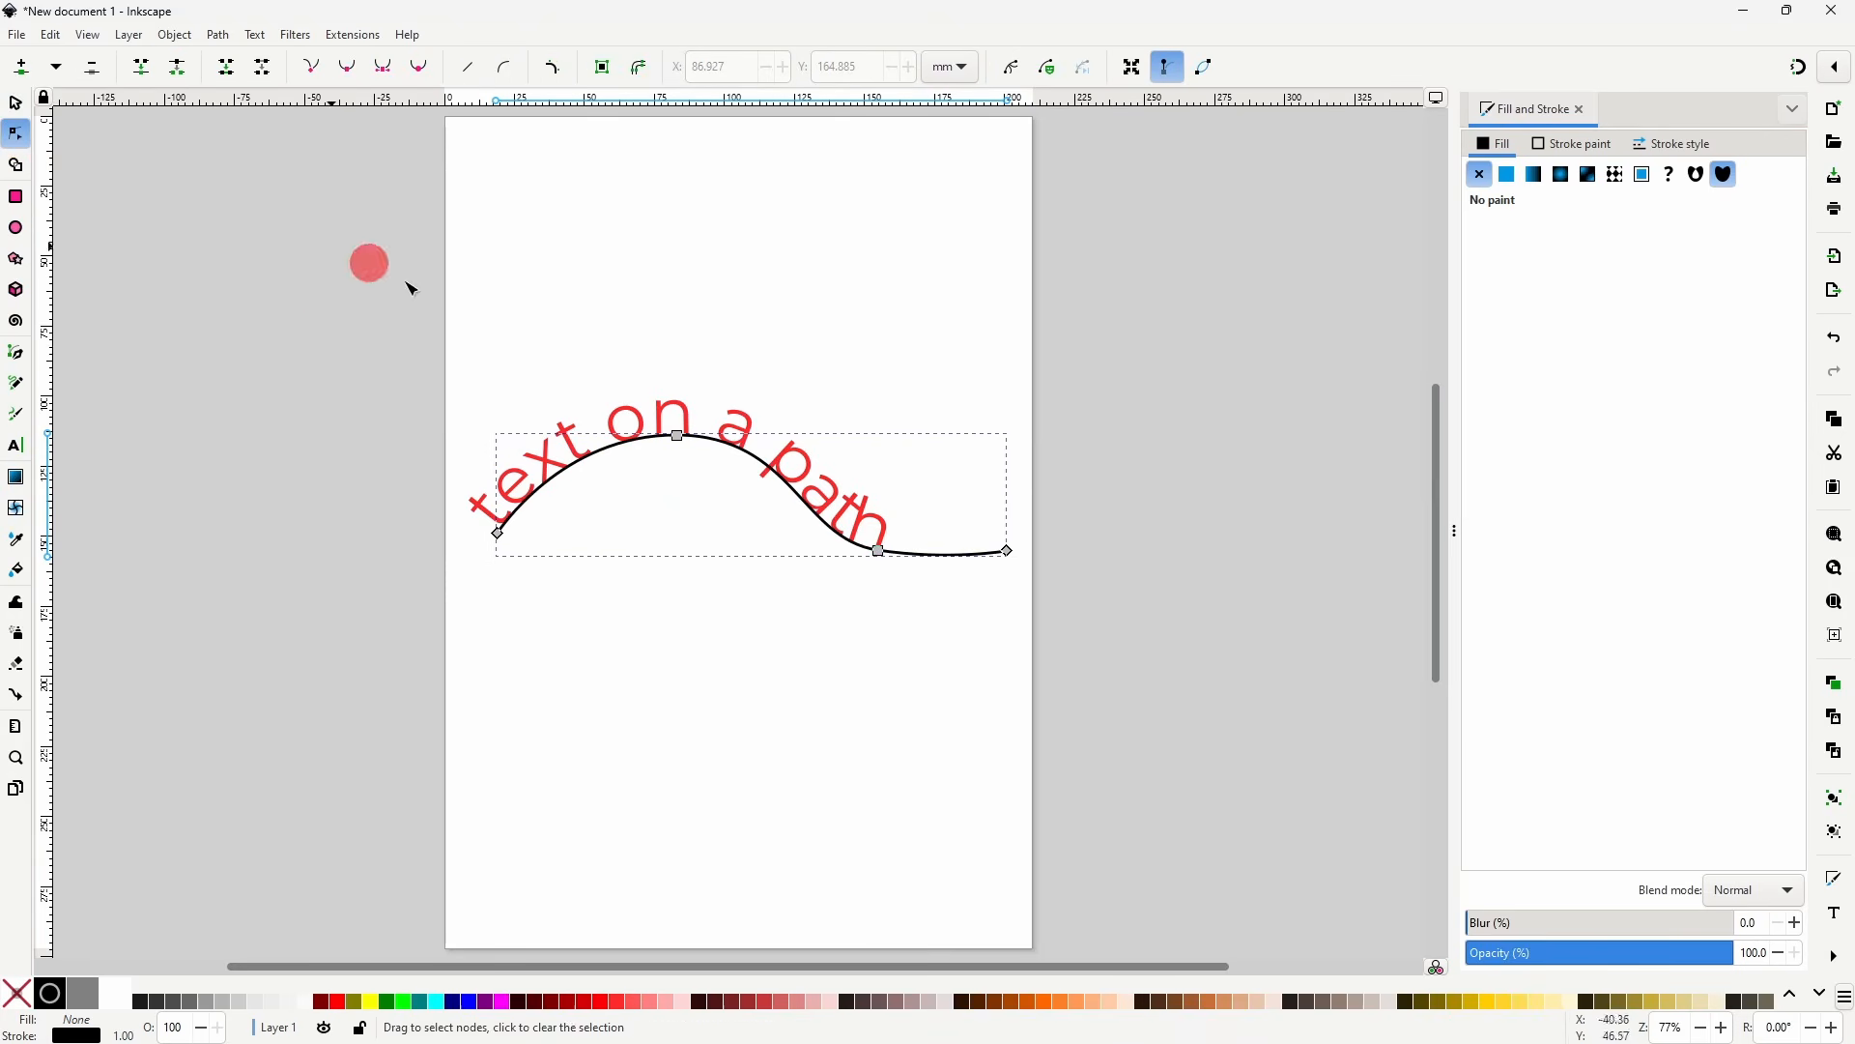
pyautogui.moveTo(868, 550); pyautogui.dragTo(908, 592)
pyautogui.moveTo(693, 443)
pyautogui.mouseDown()
pyautogui.moveTo(663, 373)
pyautogui.moveTo(685, 456)
pyautogui.mouseUp()
# - Replace the wording of the text on the curve with "slshdfhd lwehrildsh"
pyautogui.click(702, 425)
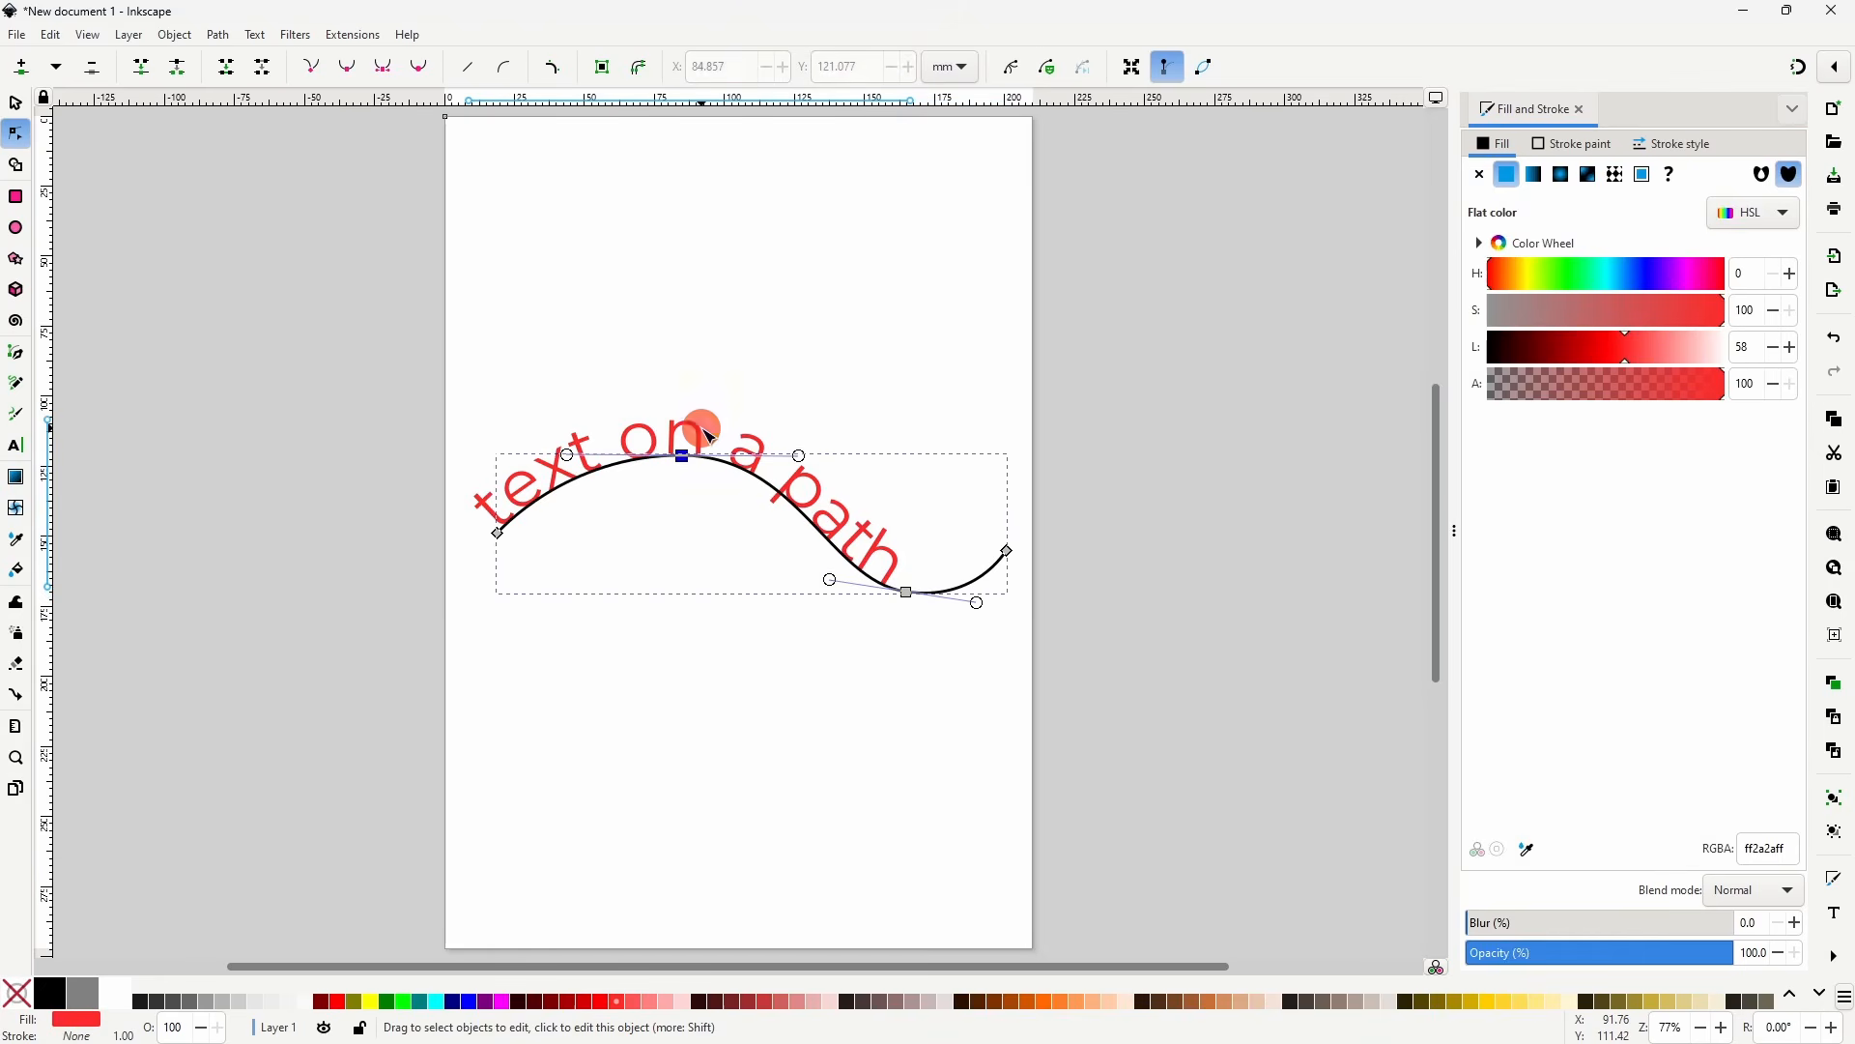
pyautogui.click(16, 447)
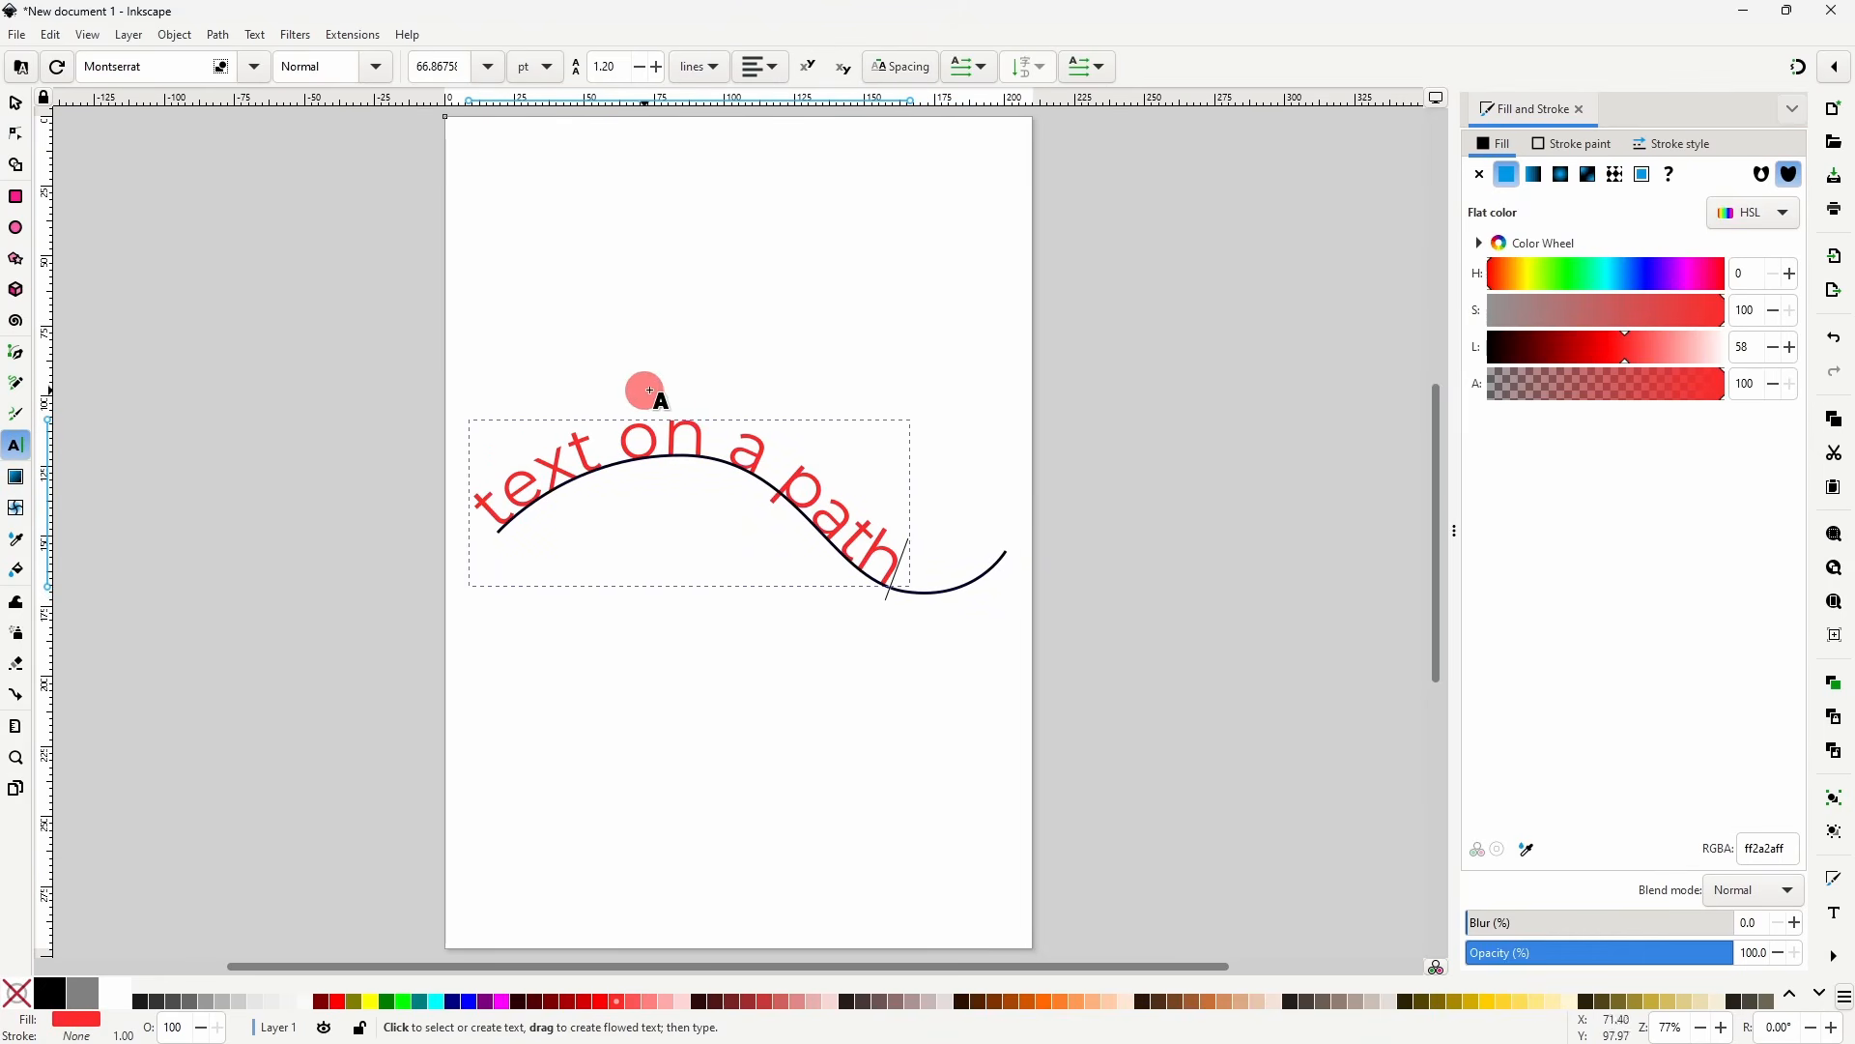
pyautogui.hotkey('ctrl', 'a')
pyautogui.write('Slshdfhd lwehrilds')
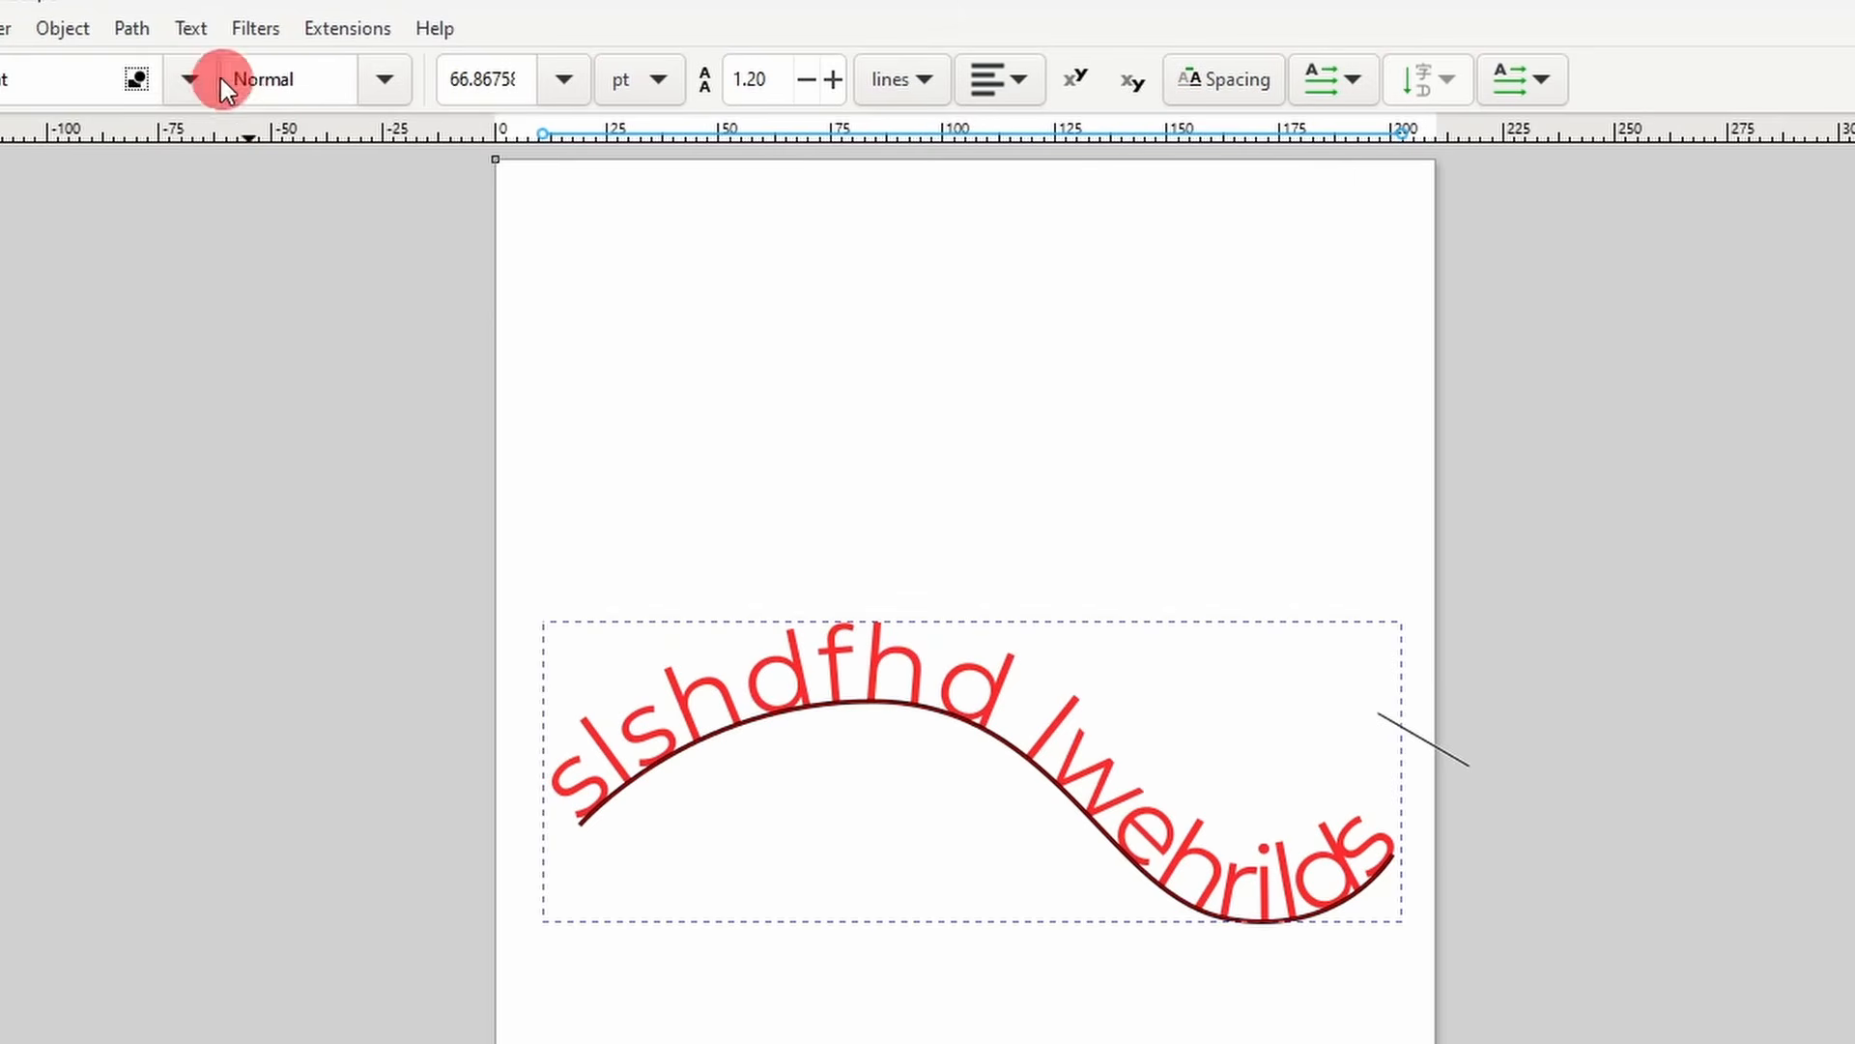
# - Detach the text from the curved path with Remove from Path
pyautogui.click(255, 35)
pyautogui.click(354, 225)
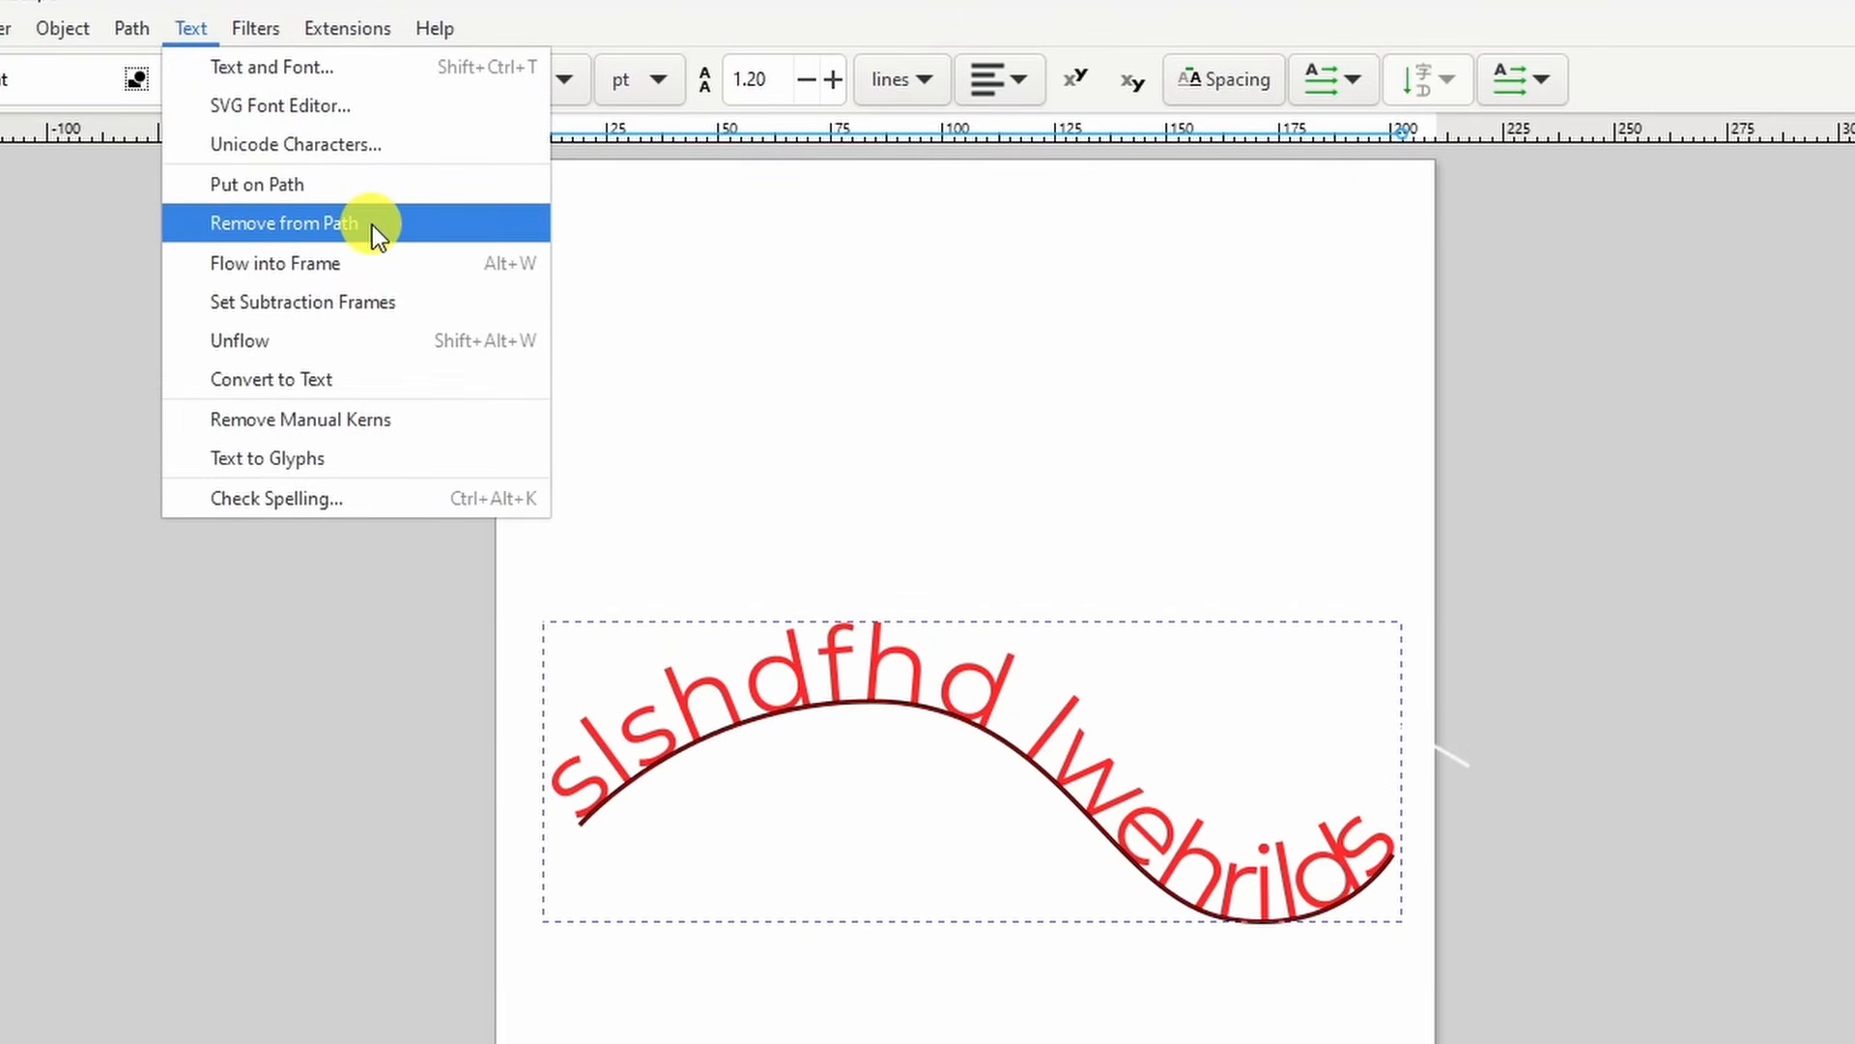
pyautogui.click(373, 225)
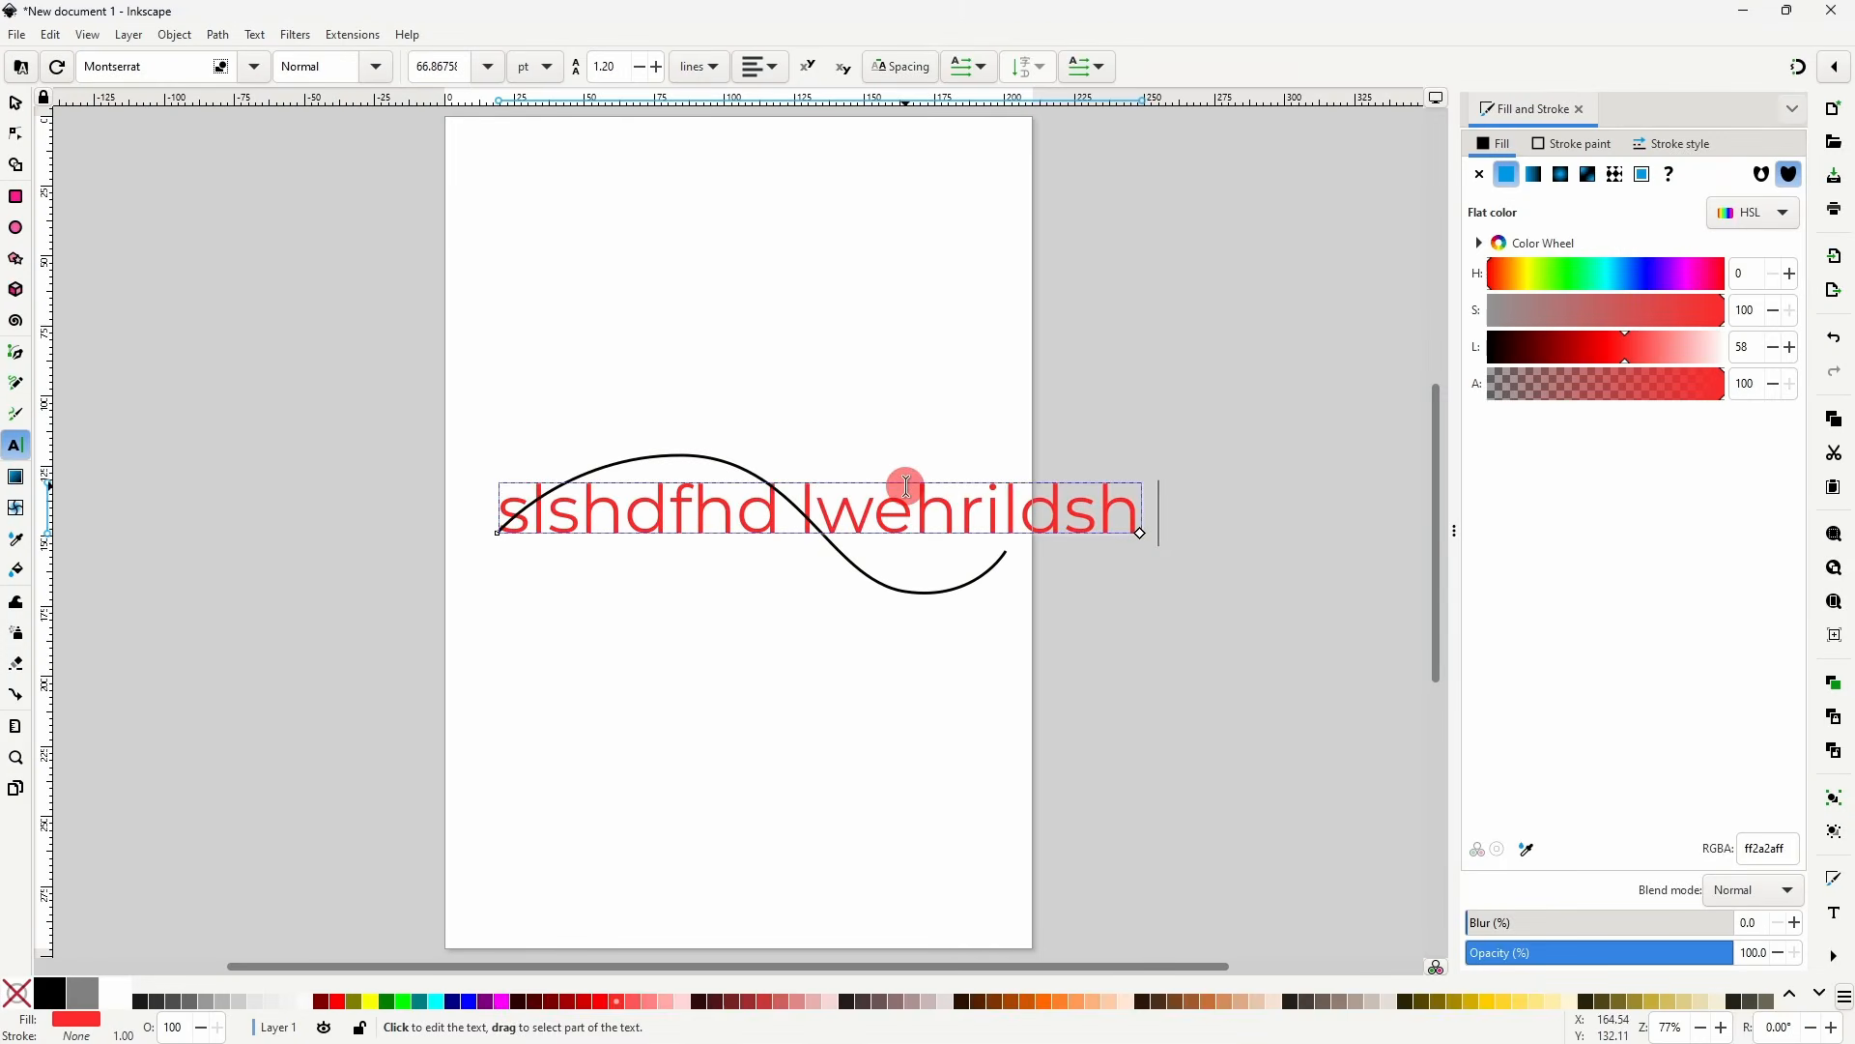
# - Undo the text's removal from the curve and convert the curved text to a path with Object to Path
pyautogui.hotkey('ctrl', 'z')
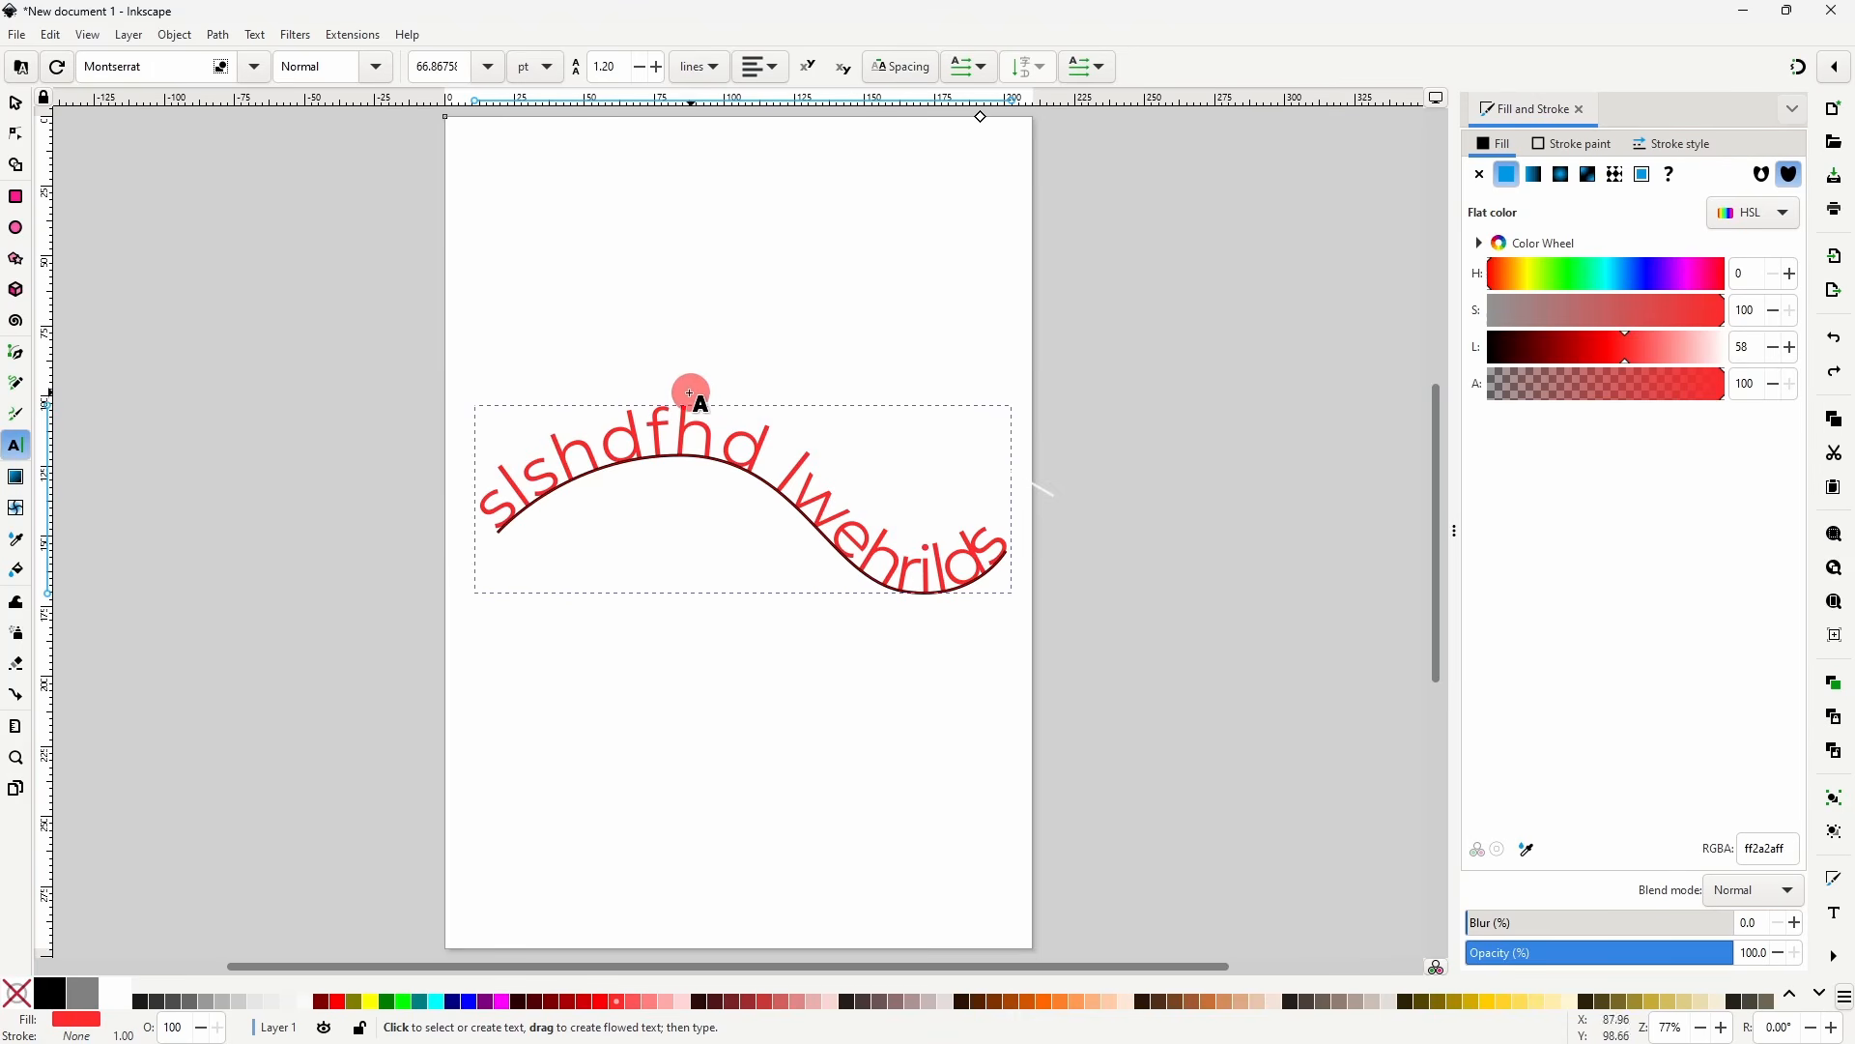
pyautogui.click(219, 35)
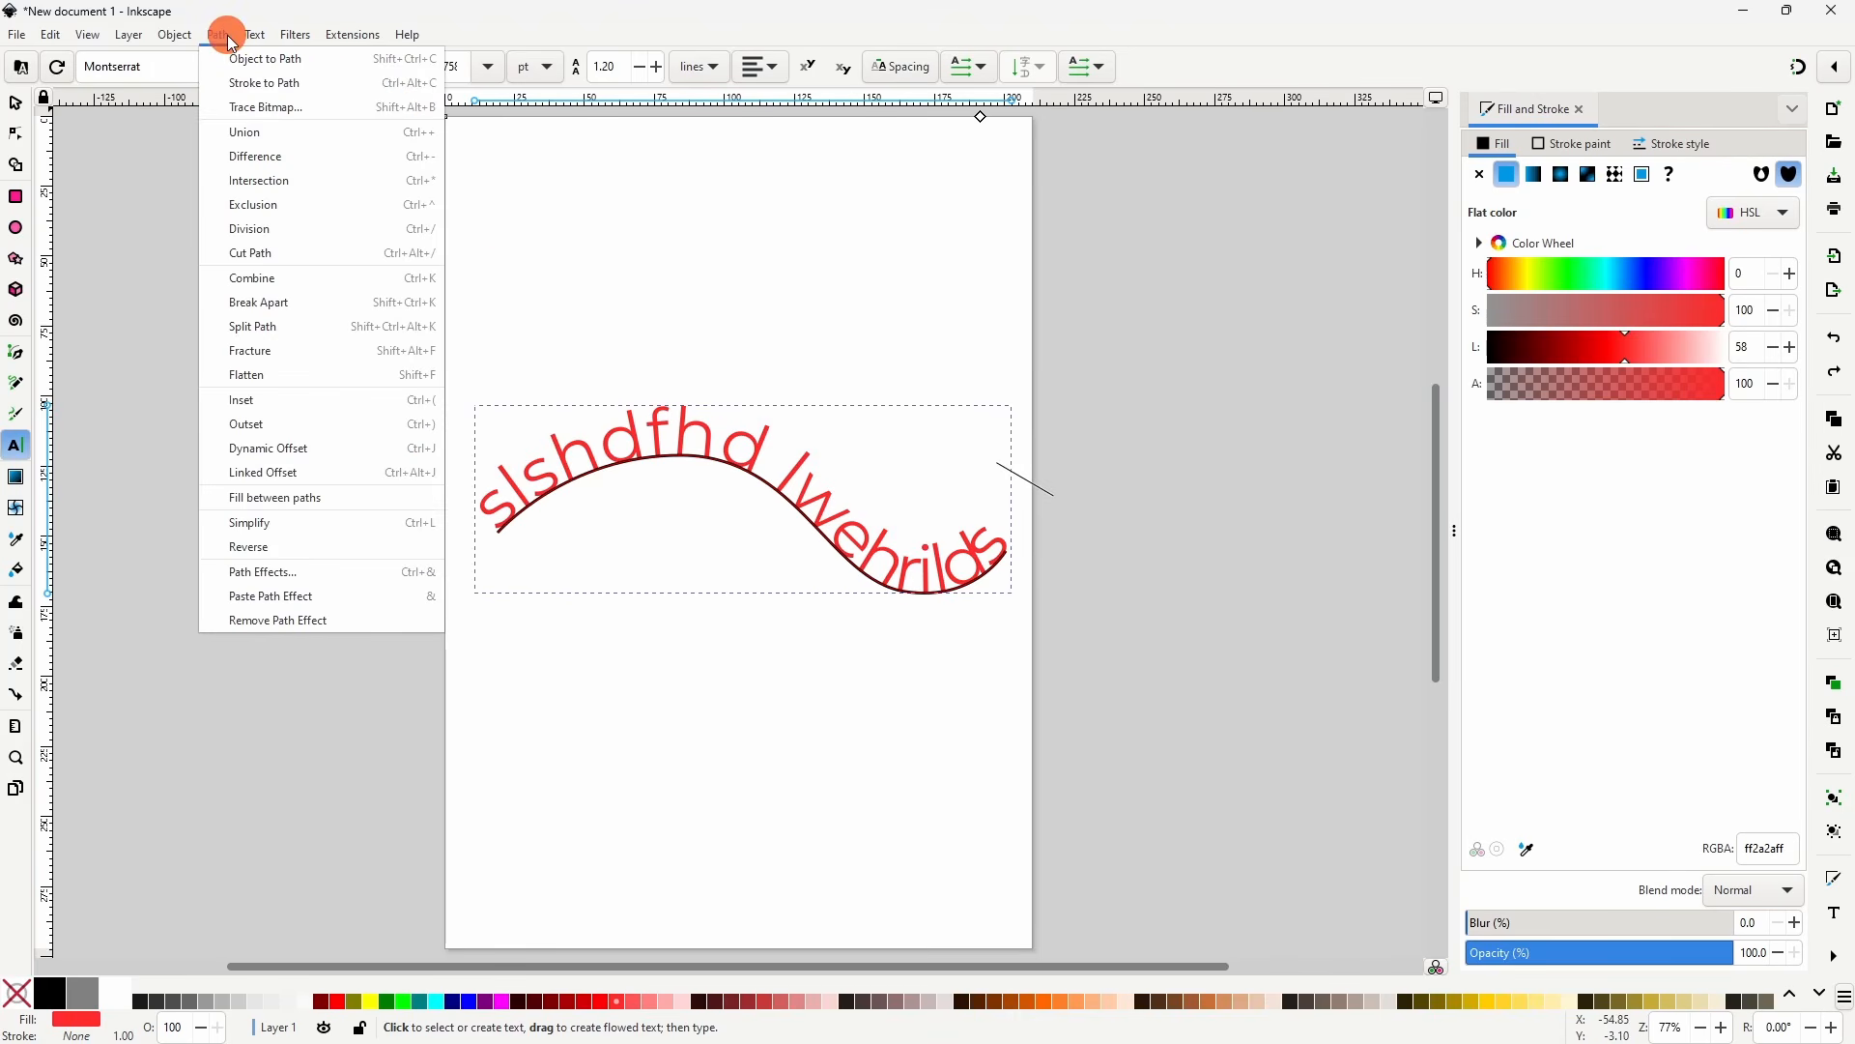
pyautogui.click(274, 62)
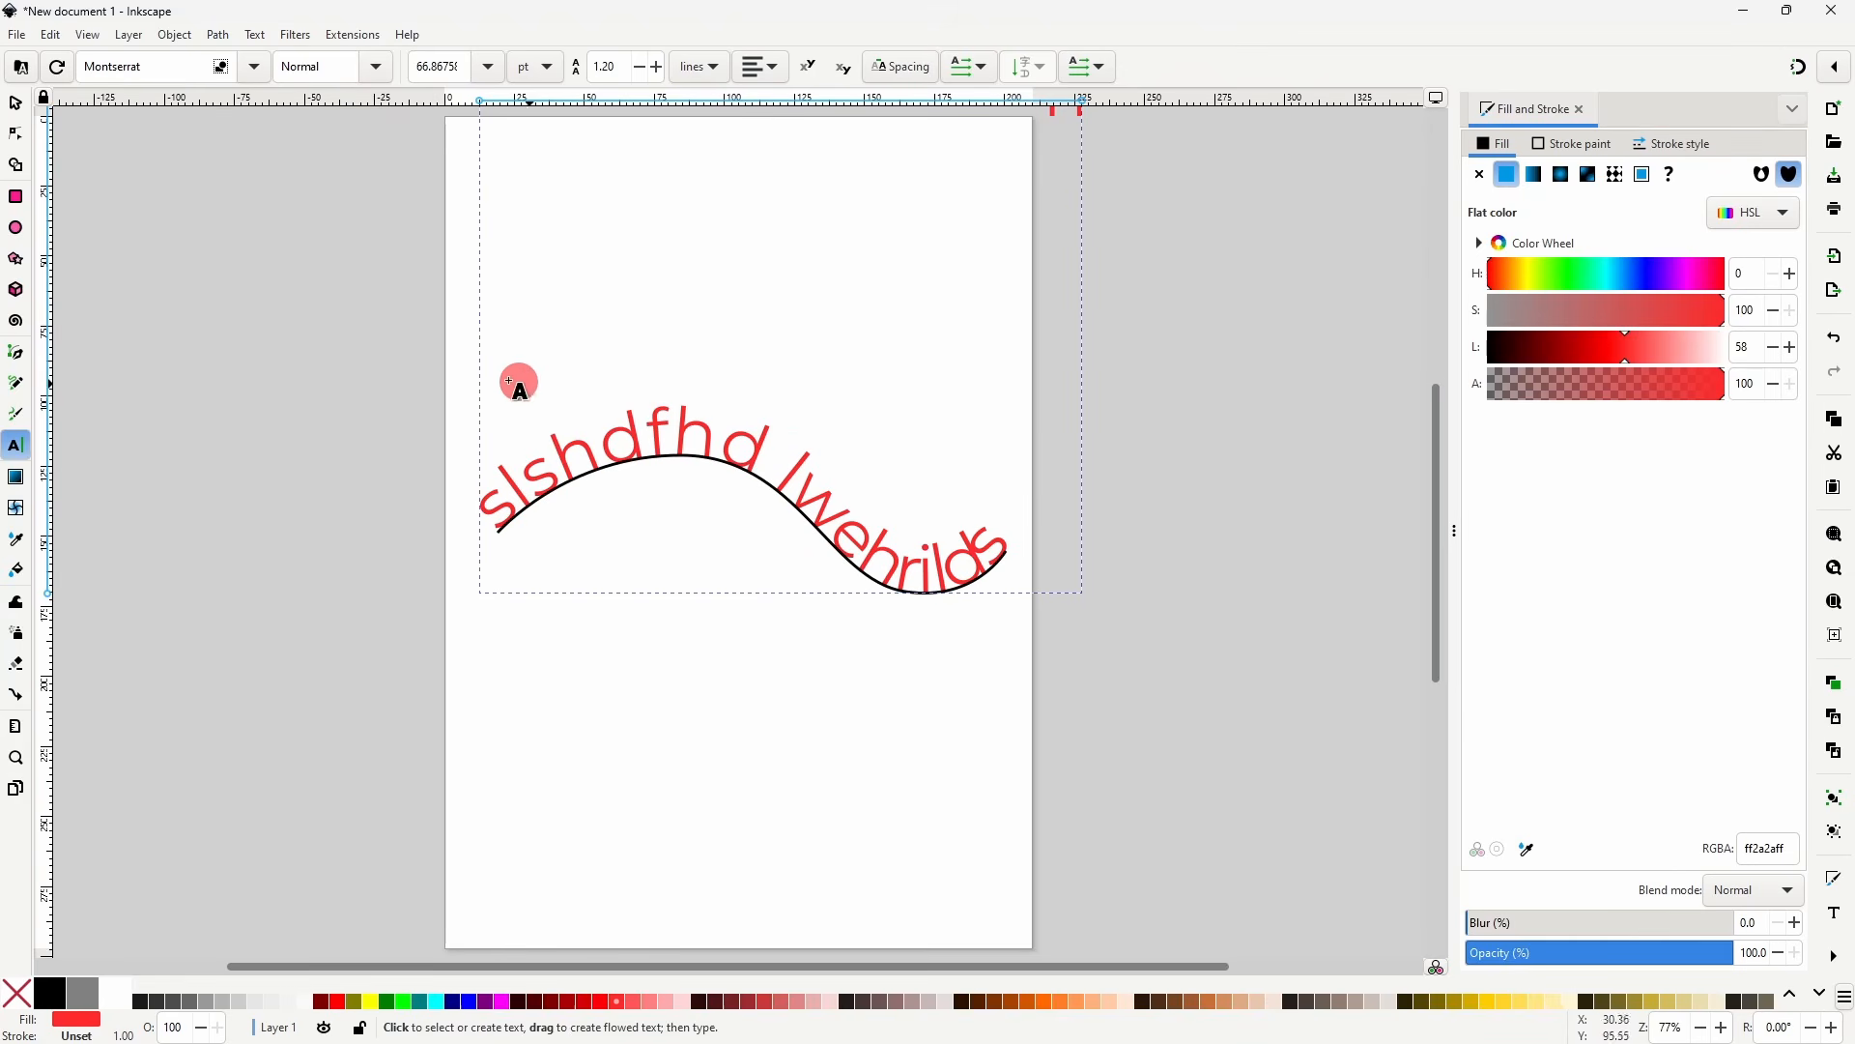
# - Select the black curved line, move it away from the converted letters and delete it
pyautogui.click(16, 104)
pyautogui.click(770, 497)
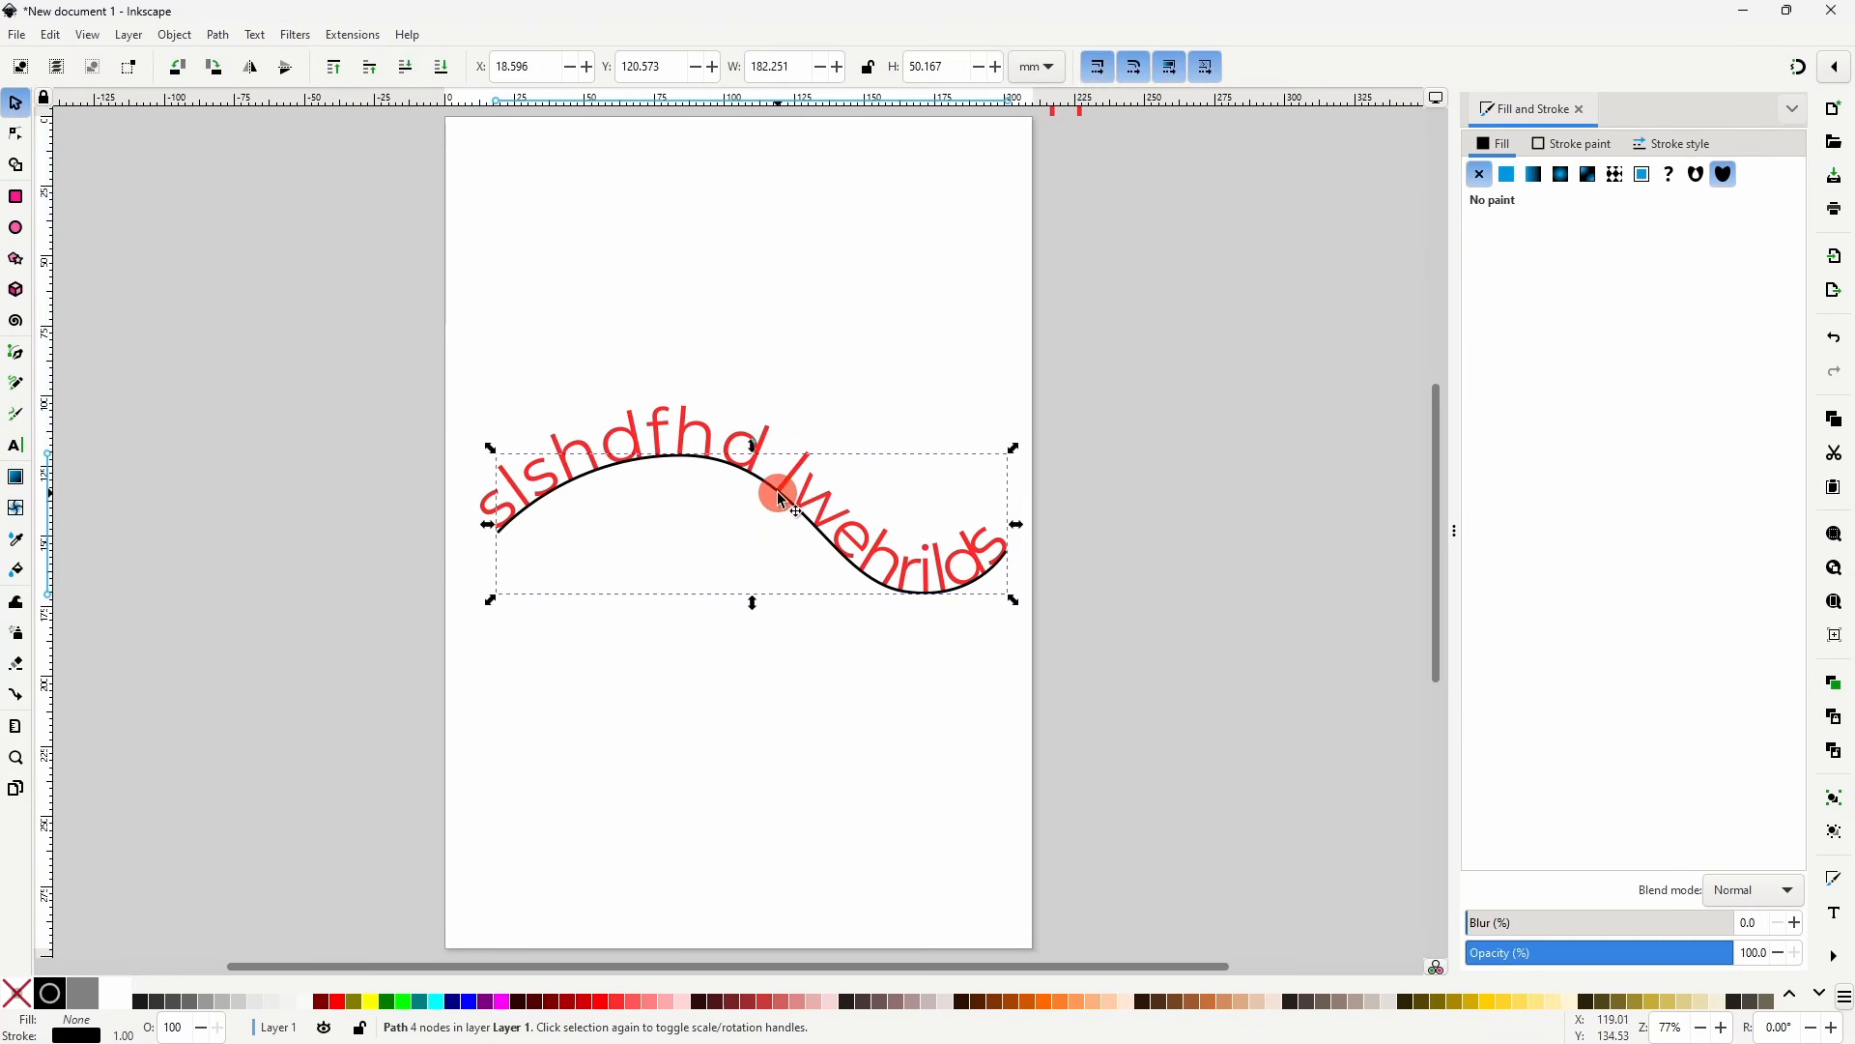
pyautogui.moveTo(779, 497); pyautogui.dragTo(754, 648)
pyautogui.press('Delete')
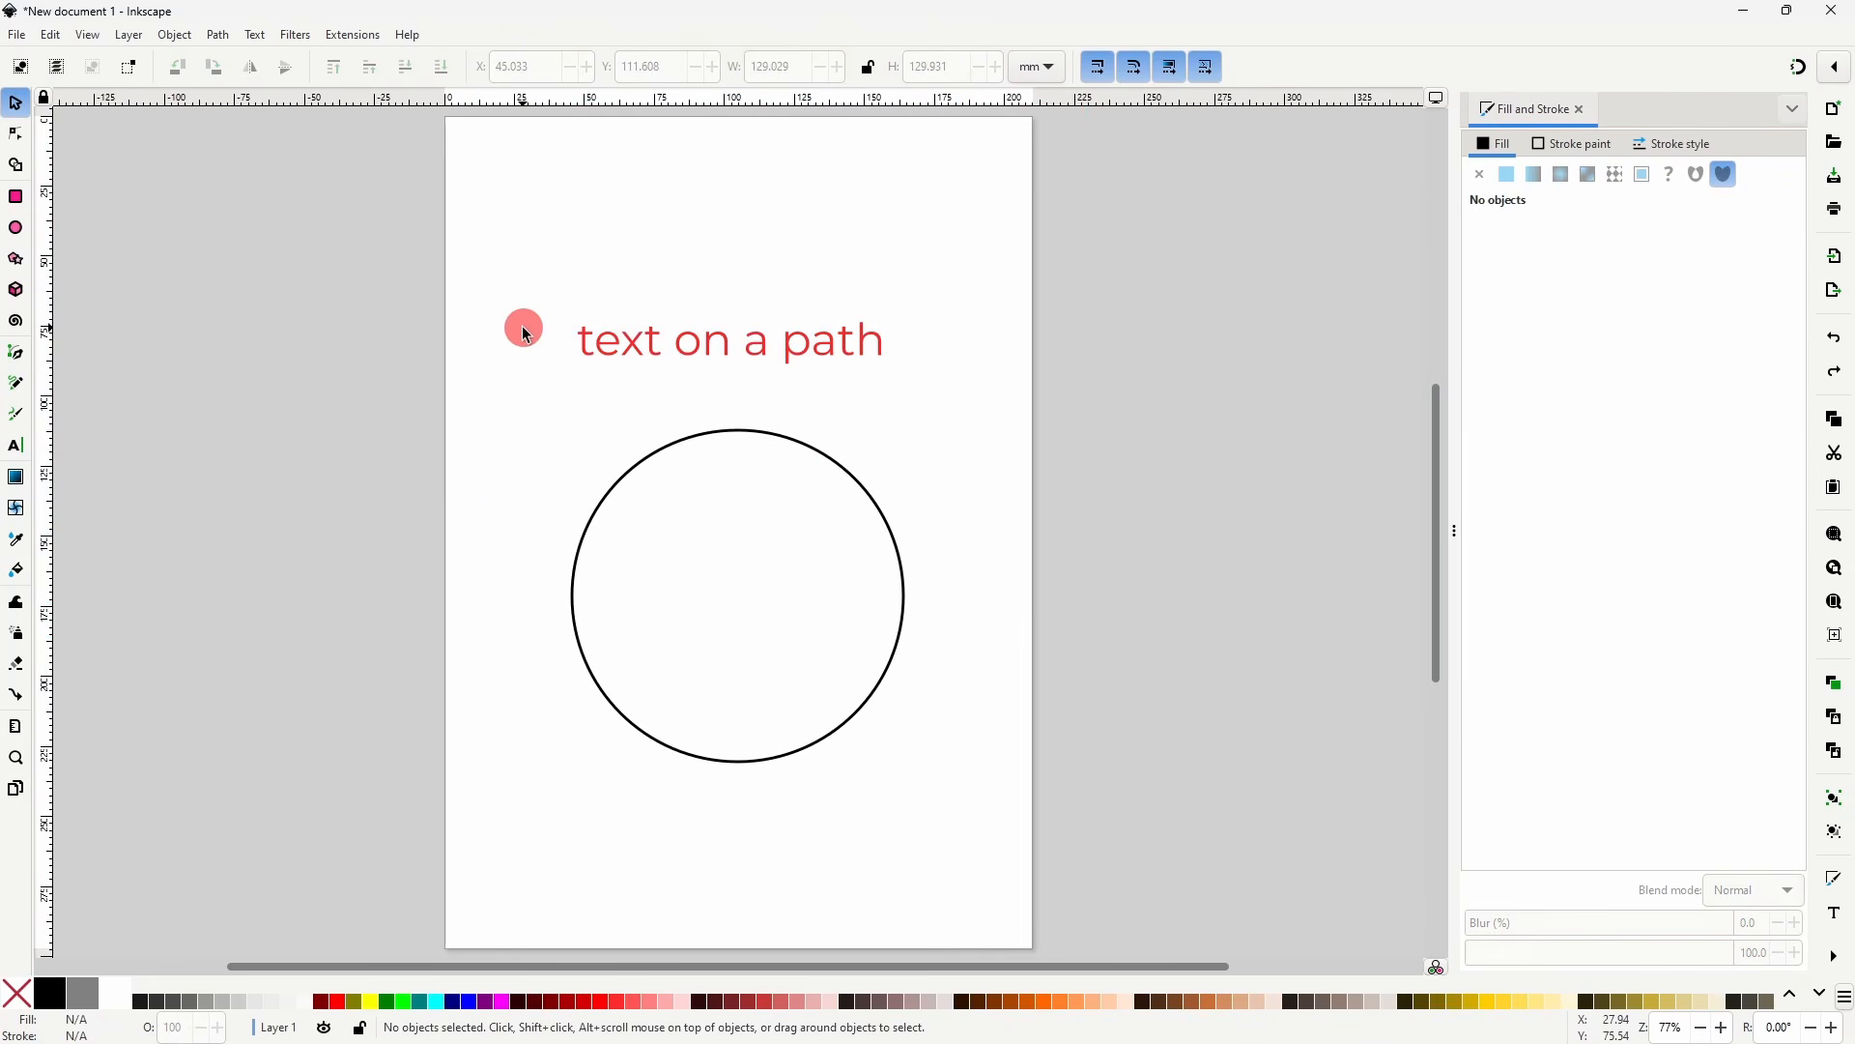
# - Select the red "text on a path" text together with the circle and put the text on the circle
pyautogui.moveTo(528, 259); pyautogui.dragTo(999, 819)
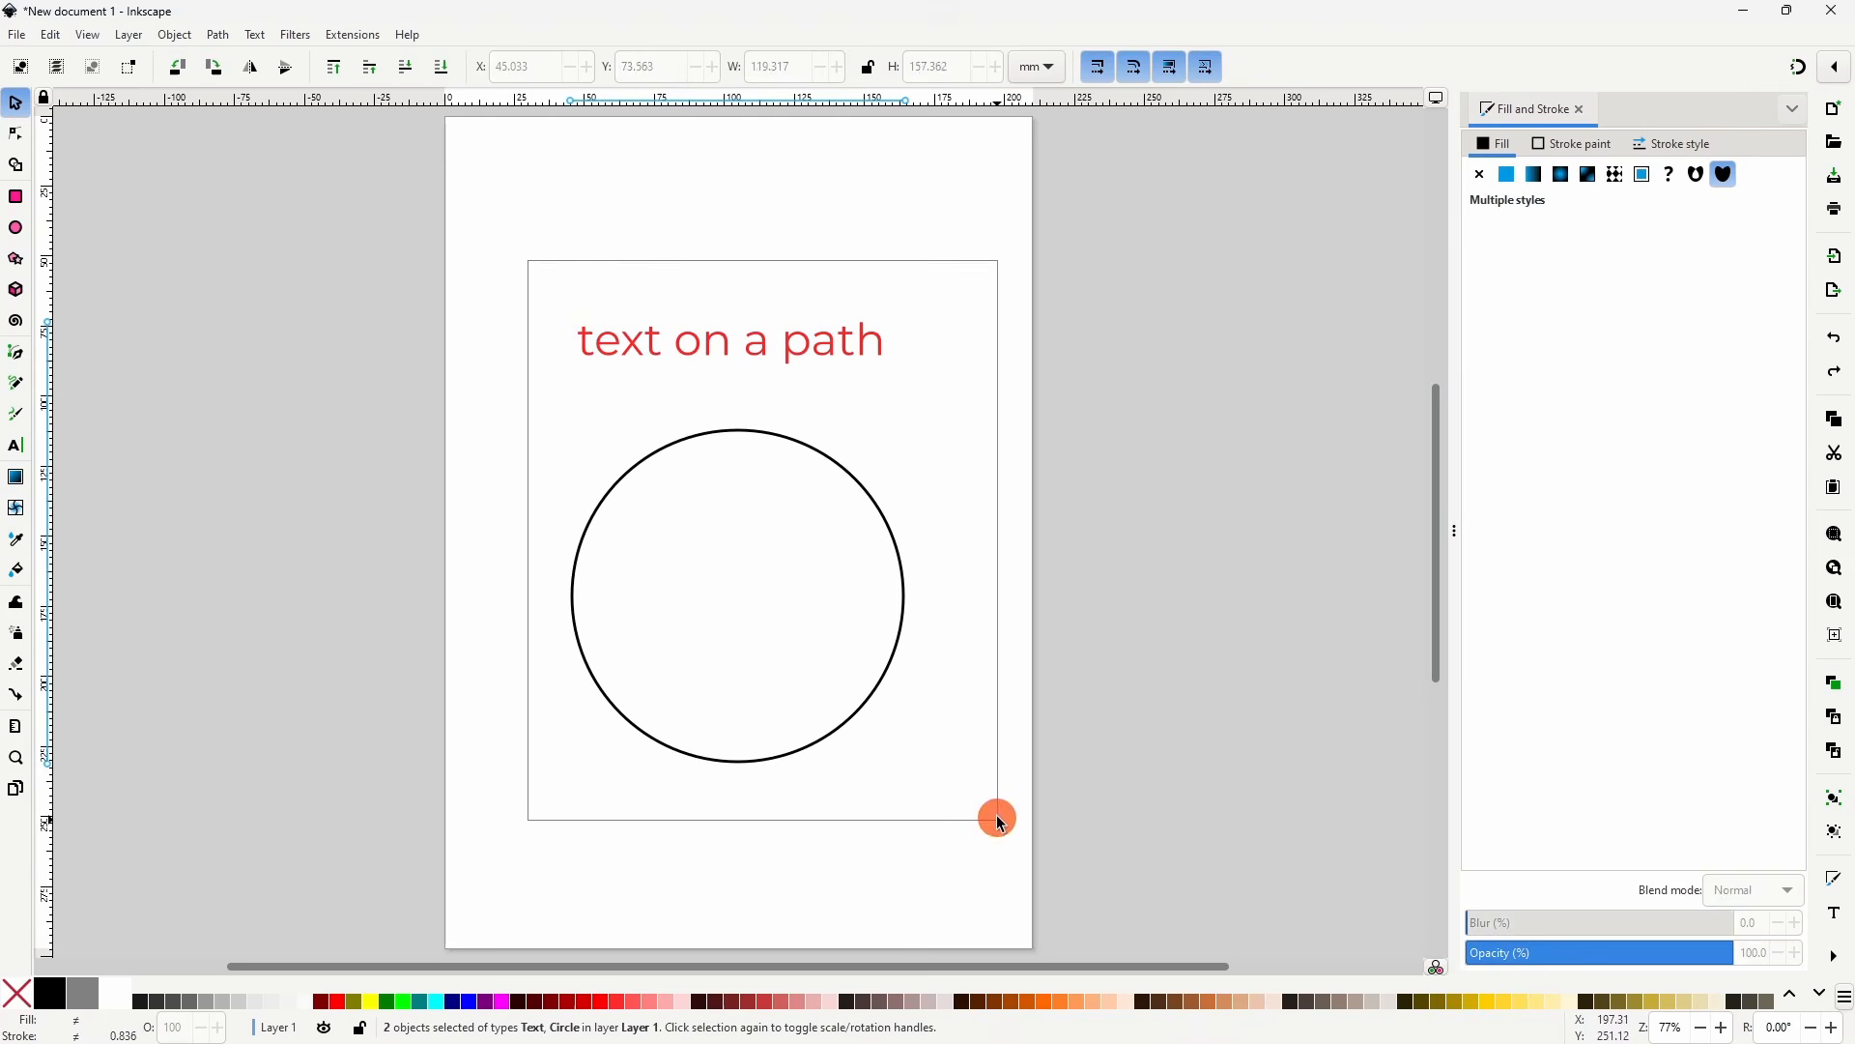
pyautogui.click(255, 36)
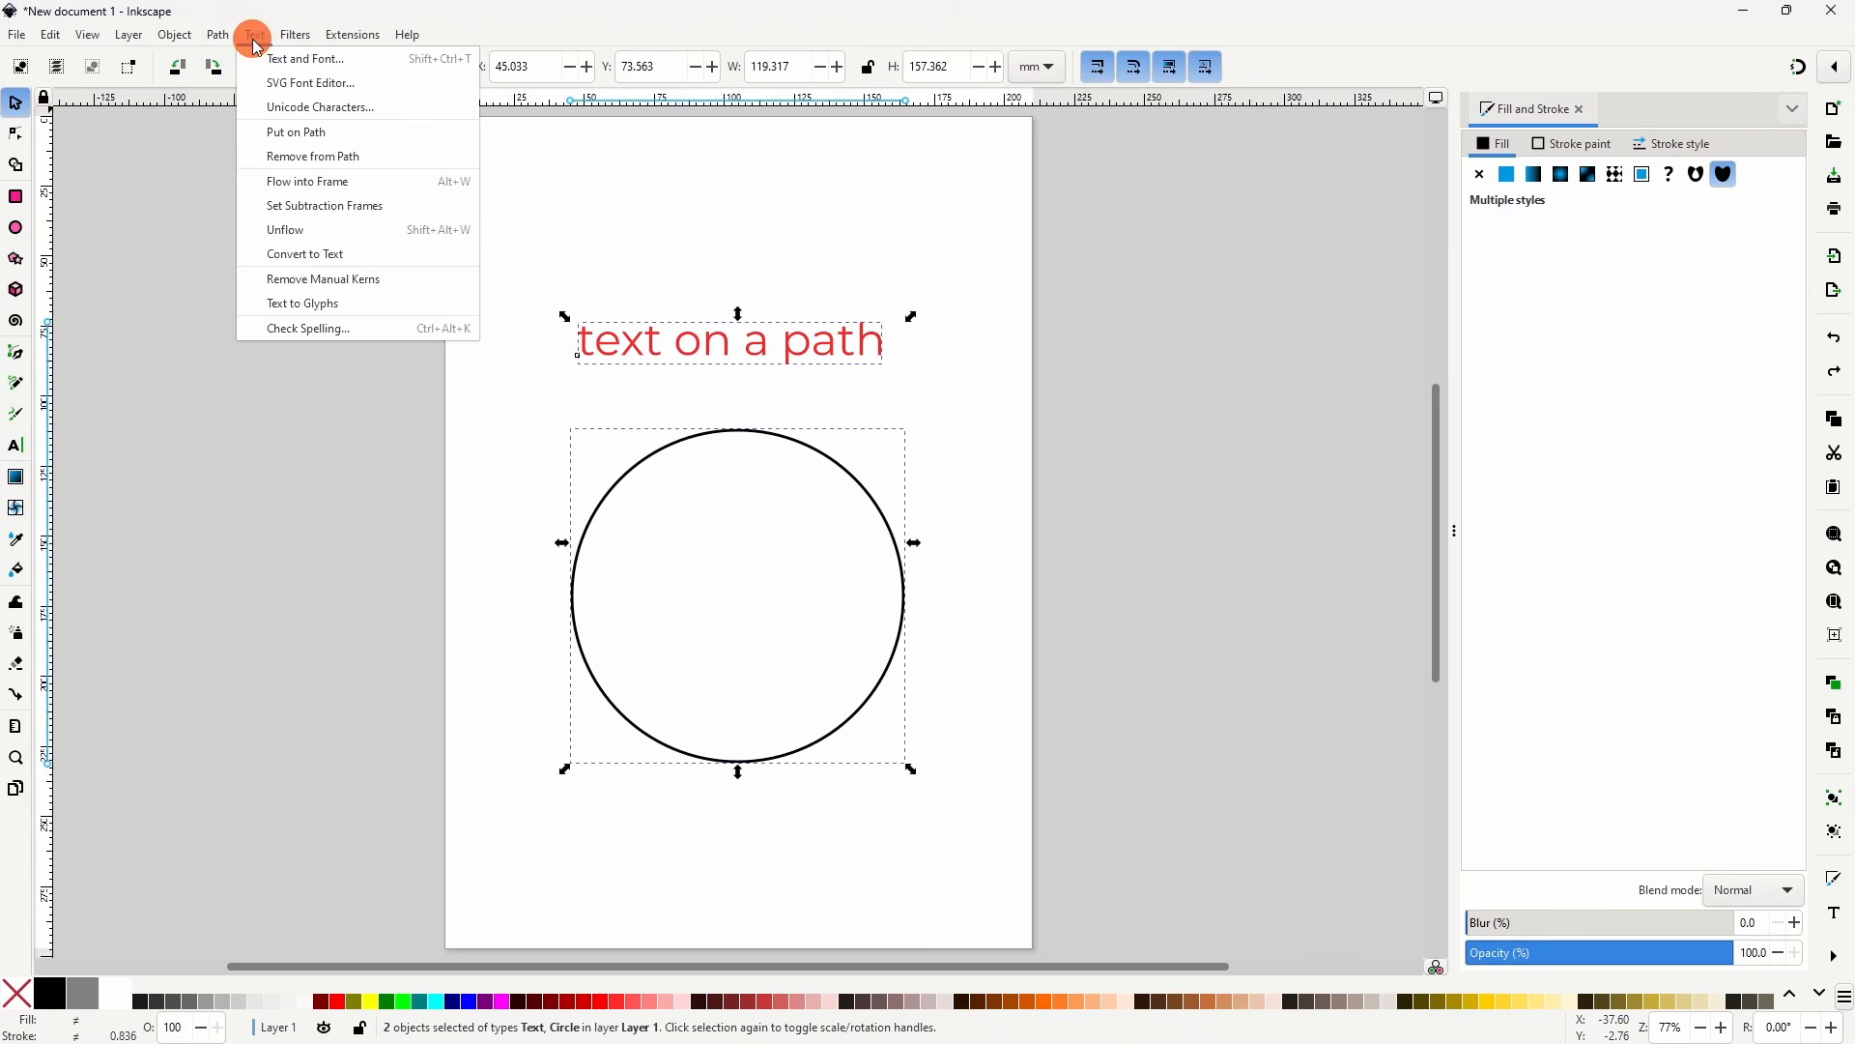
pyautogui.click(330, 133)
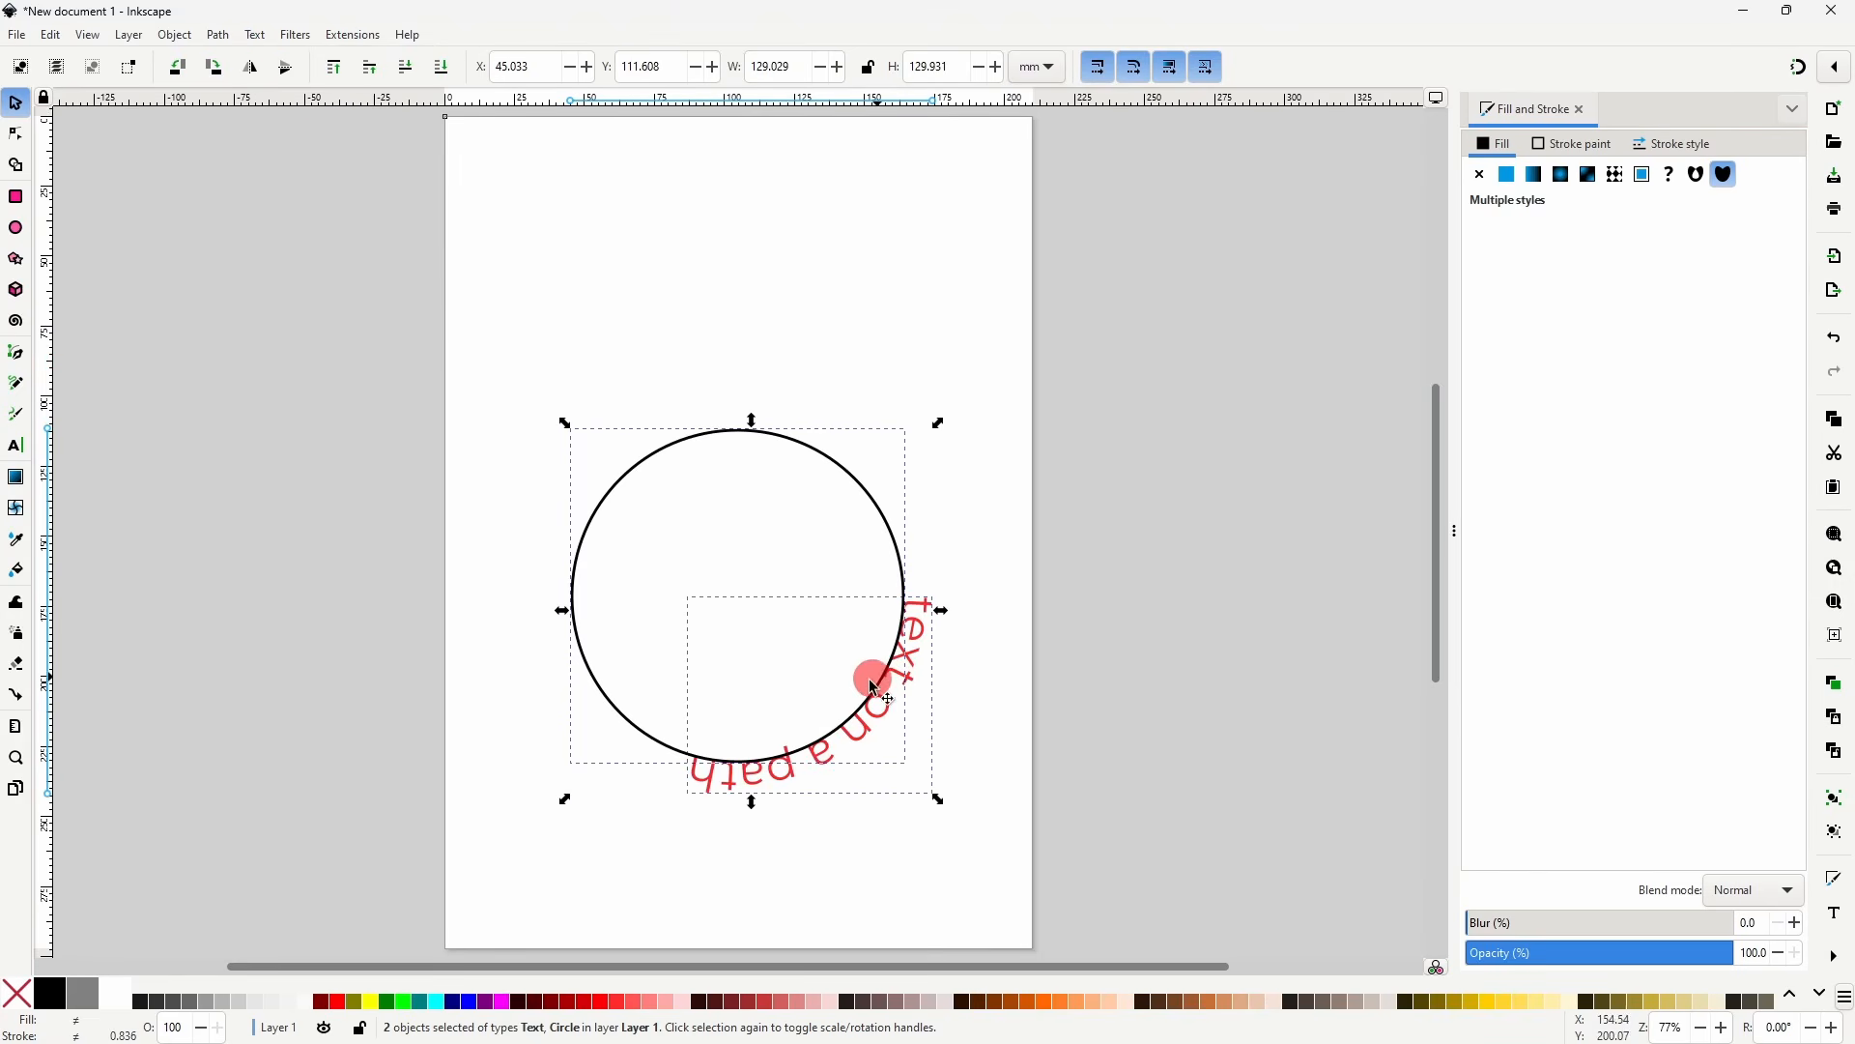
# - Rotate the circle counter-clockwise to bring the text onto its upper arc, and deselect it
pyautogui.click(863, 481)
pyautogui.click(867, 493)
pyautogui.moveTo(909, 763); pyautogui.dragTo(762, 381)
pyautogui.click(869, 327)
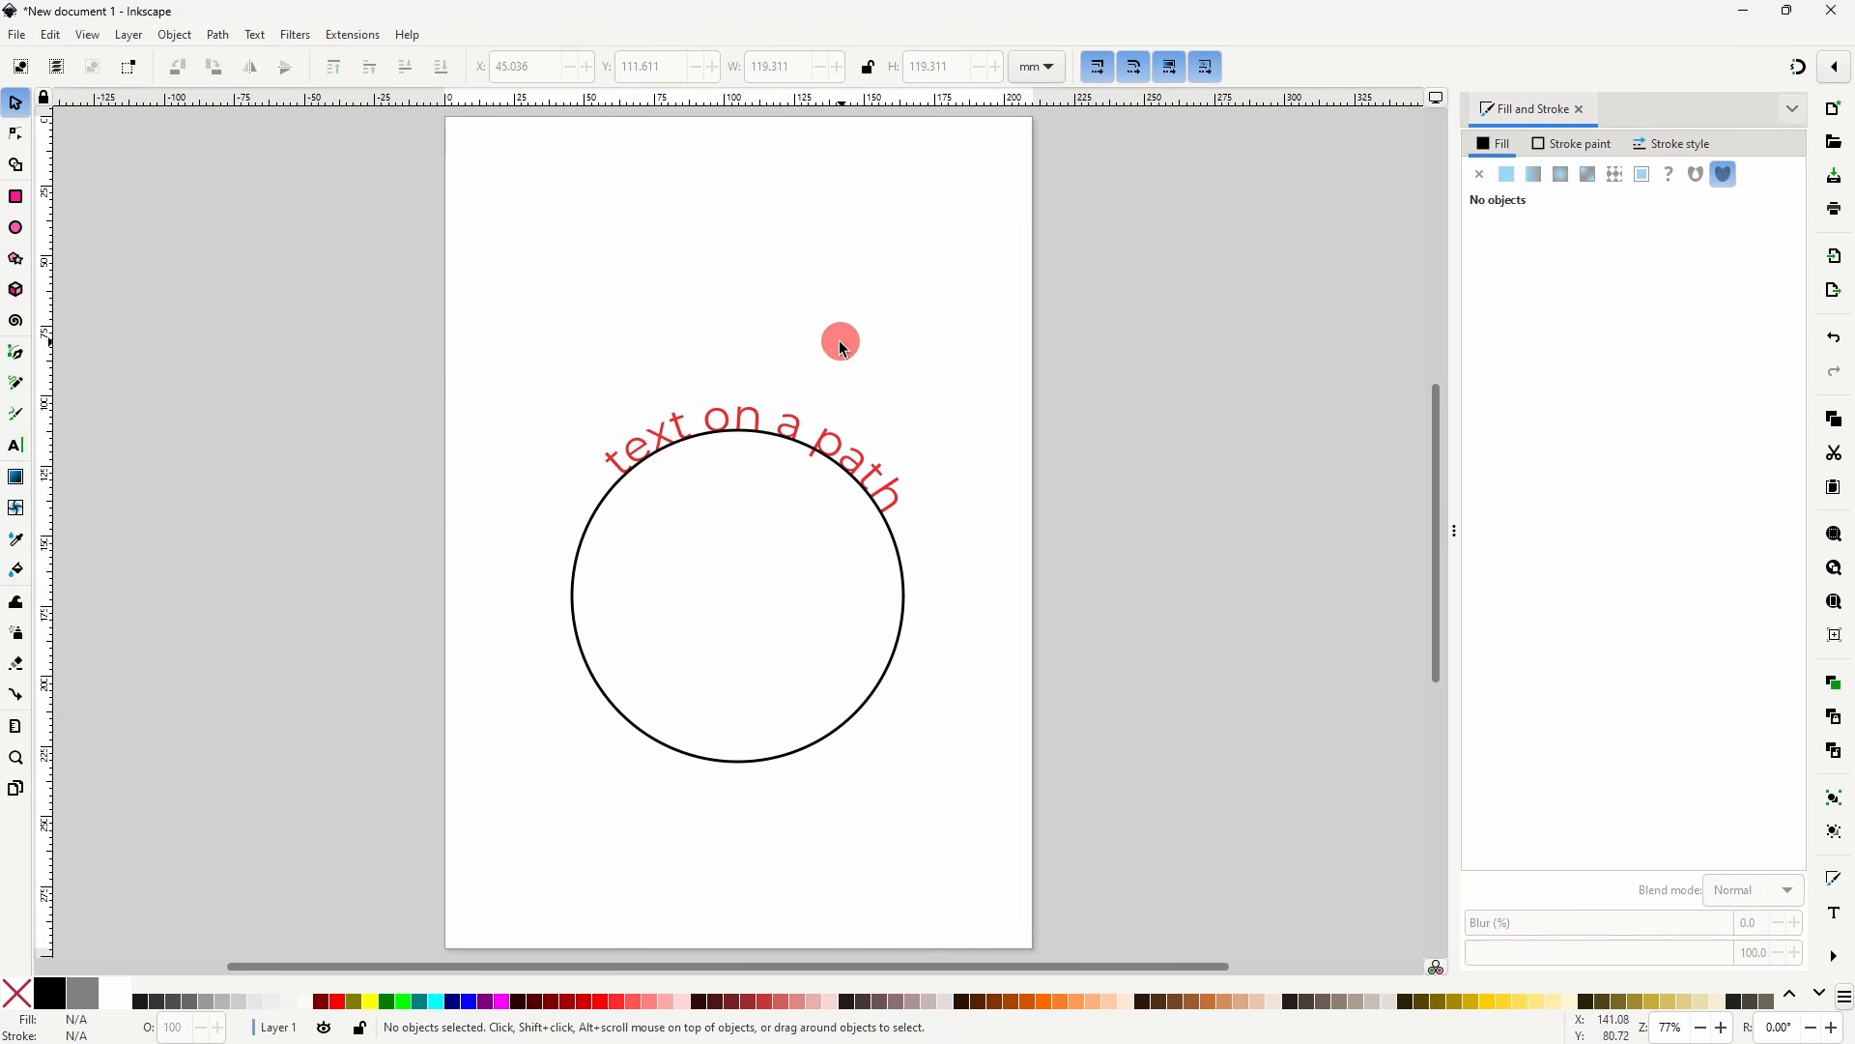
# - Detach the red text from the circle with Remove from Path
pyautogui.click(837, 437)
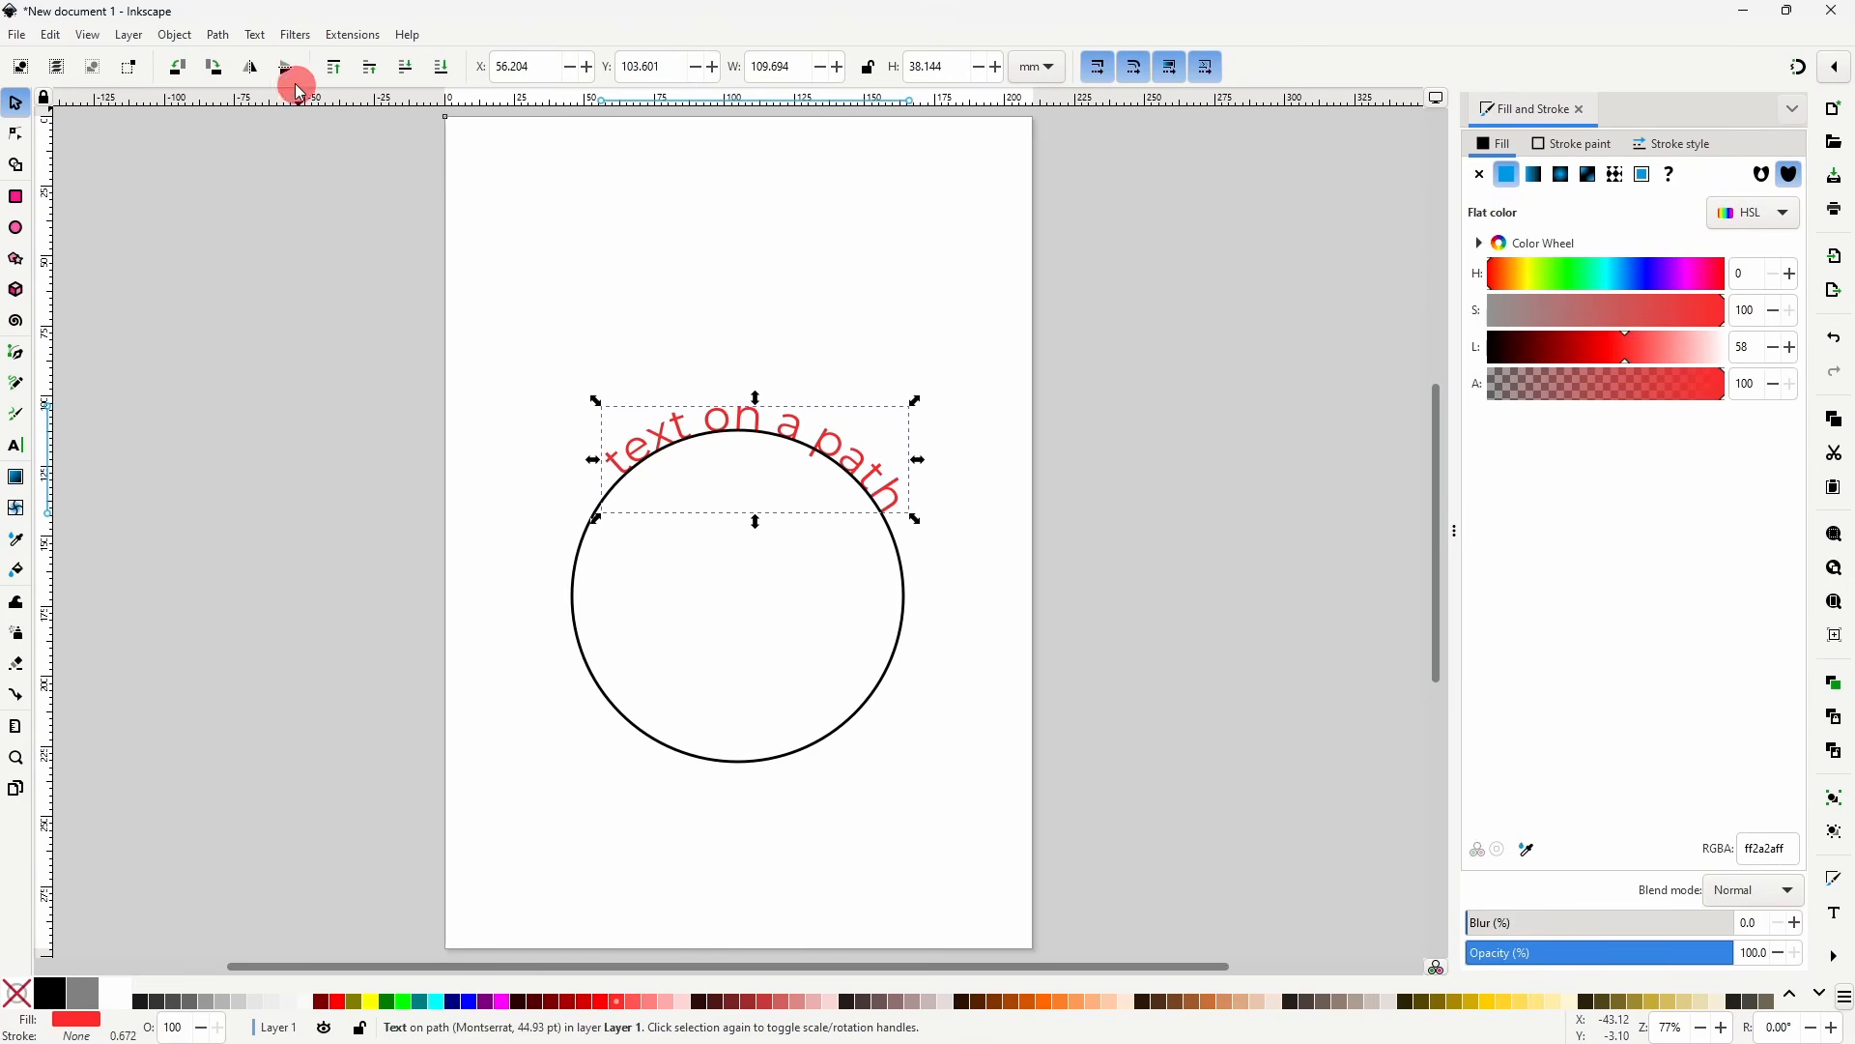
pyautogui.click(256, 35)
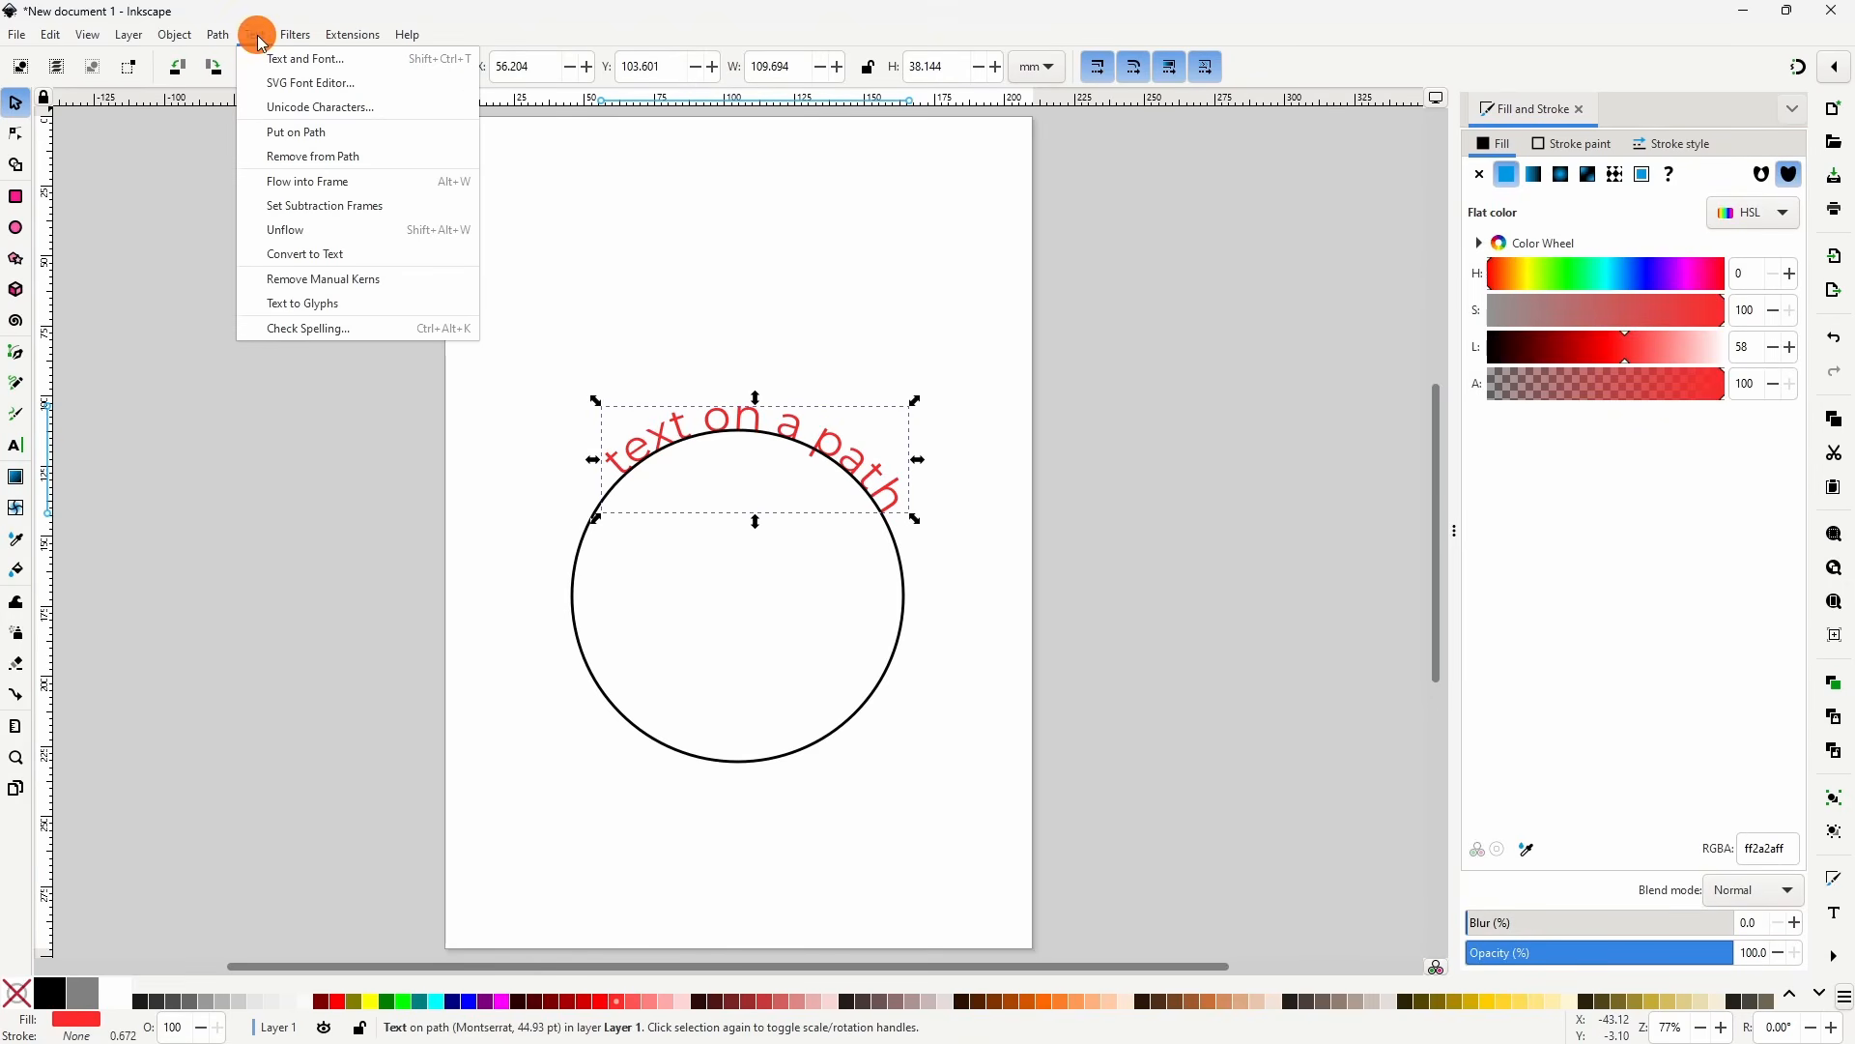
pyautogui.click(353, 170)
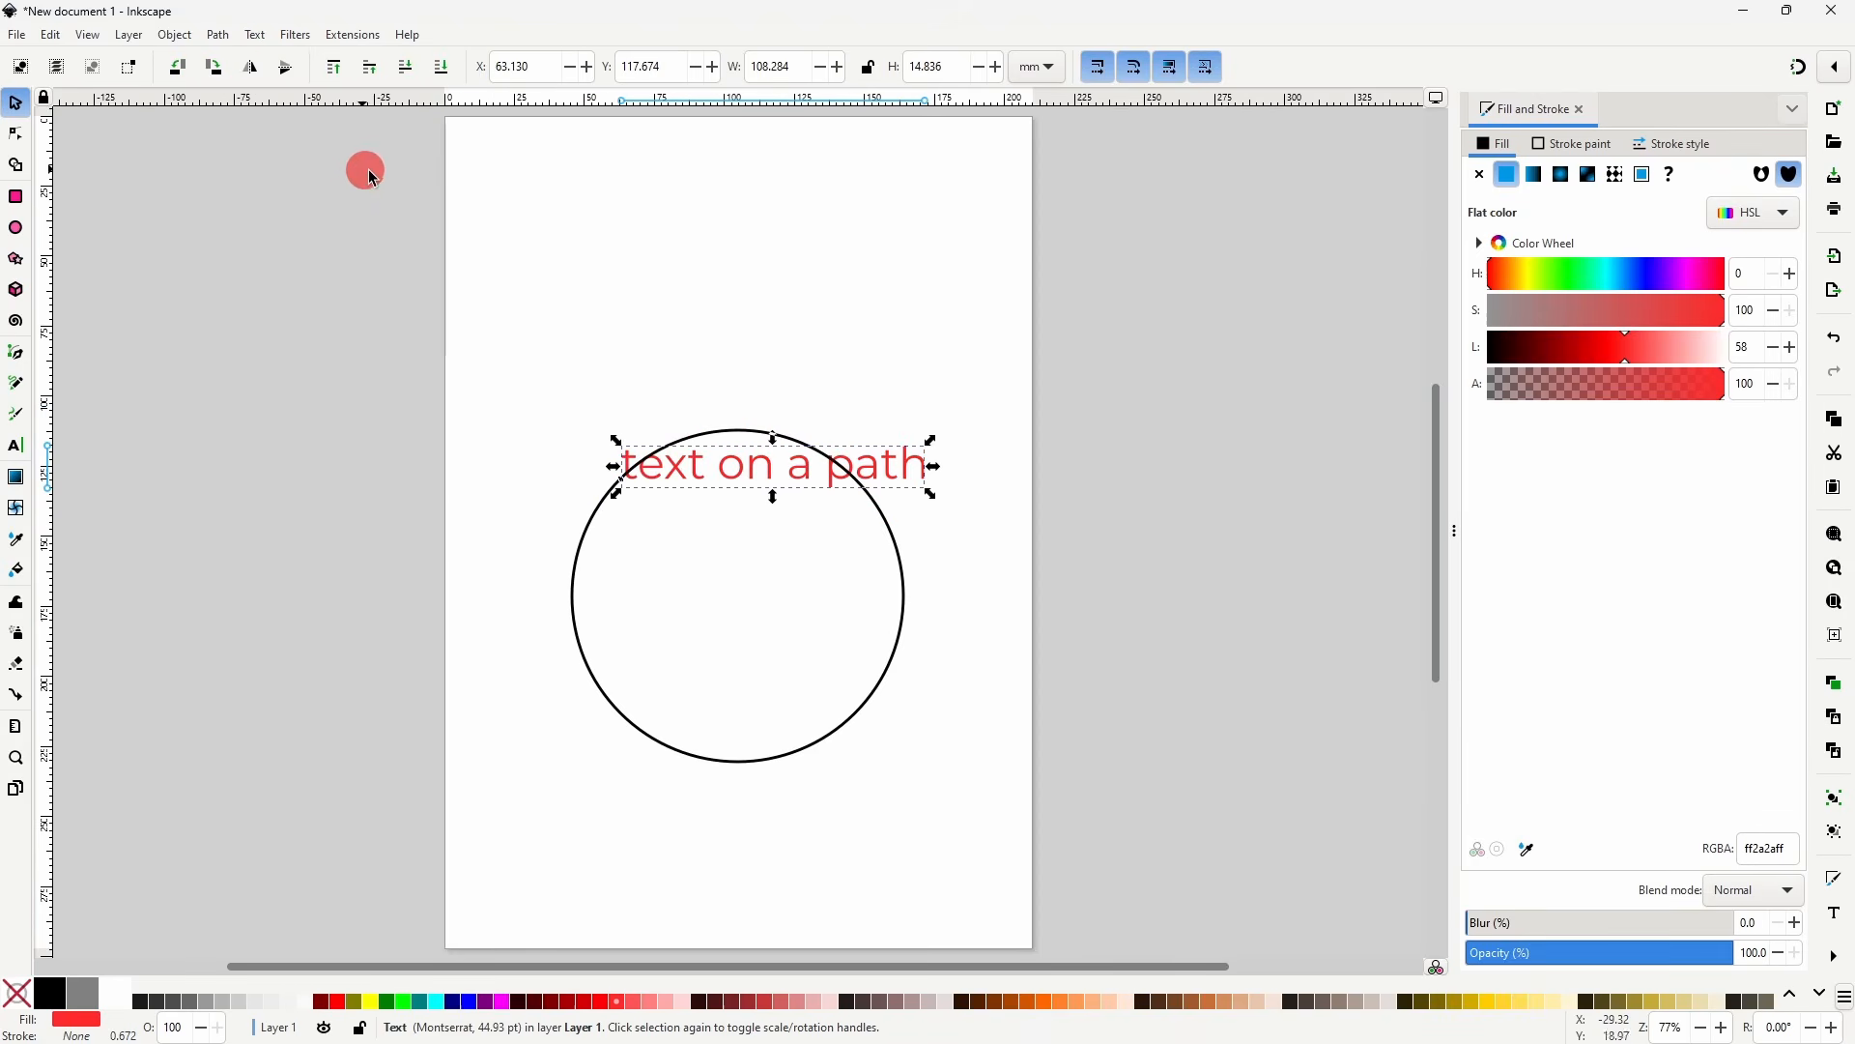
# - Centre-align the red text and put it back on the circle with Put on Path
pyautogui.click(17, 446)
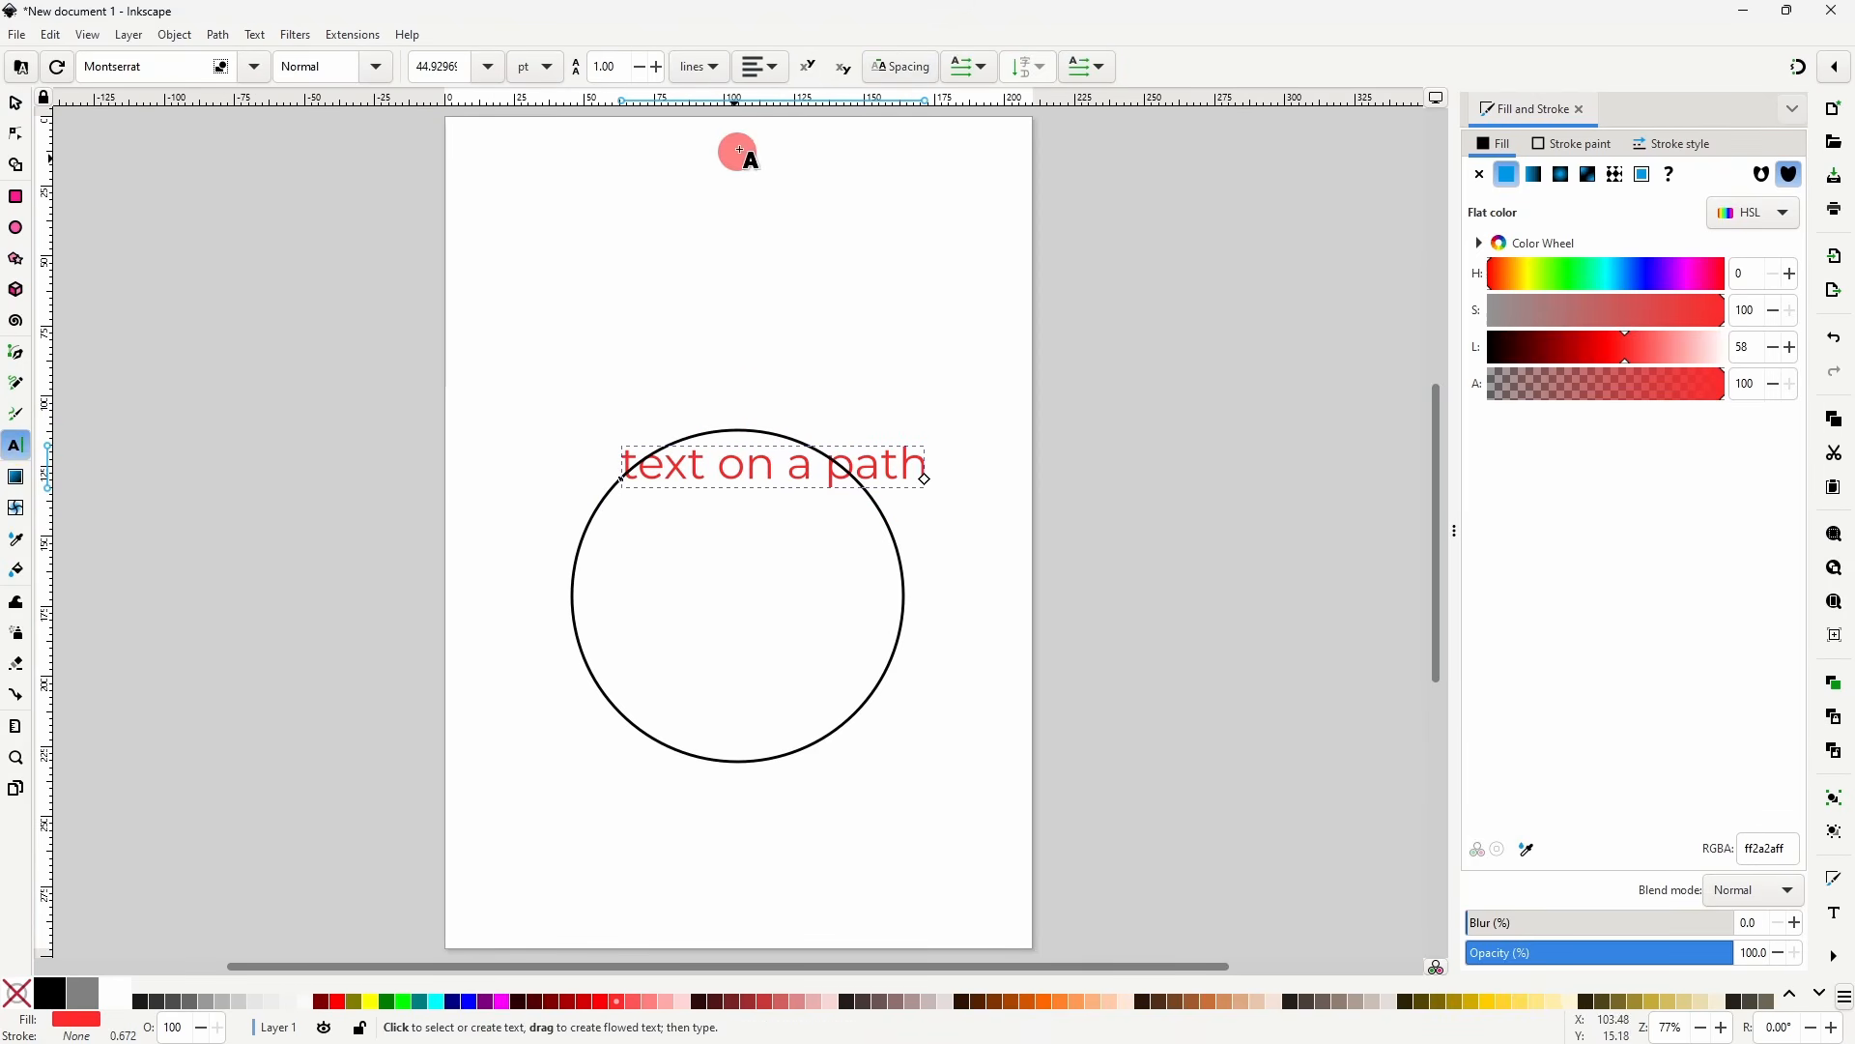
pyautogui.click(769, 97)
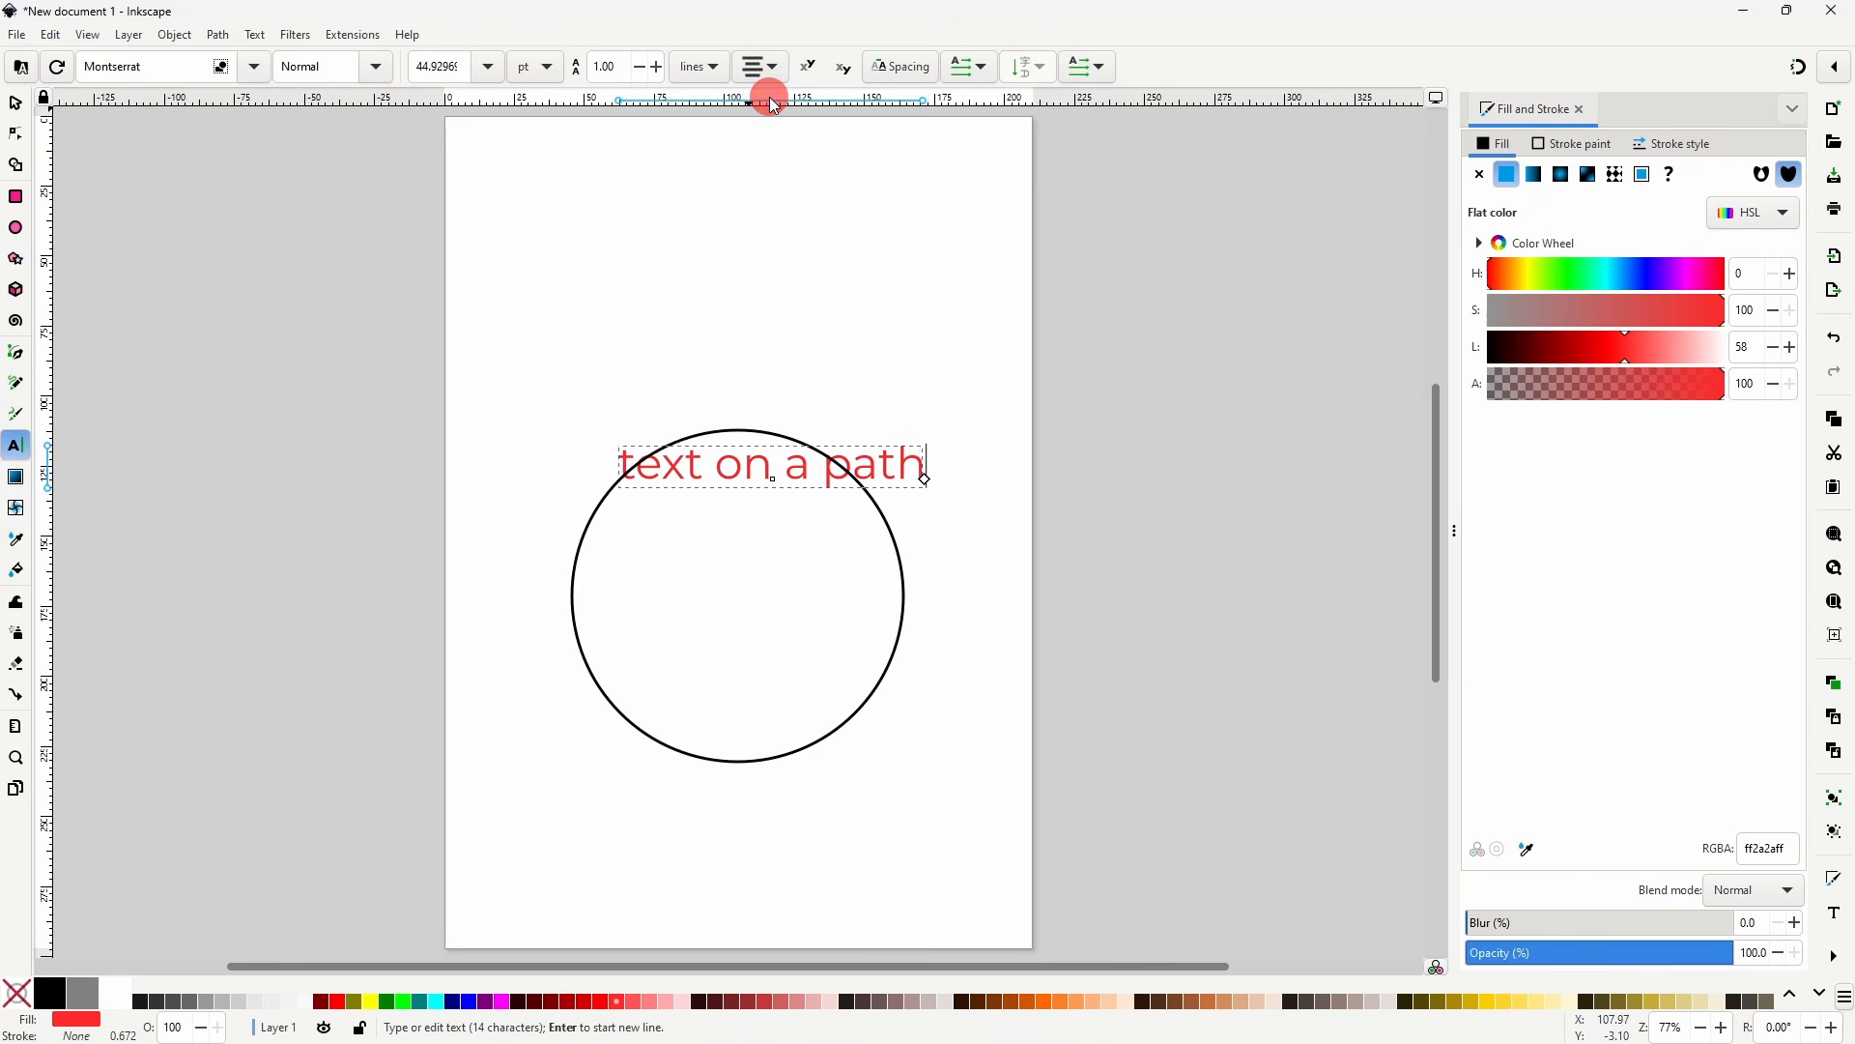
pyautogui.click(15, 103)
pyautogui.moveTo(503, 326); pyautogui.dragTo(978, 799)
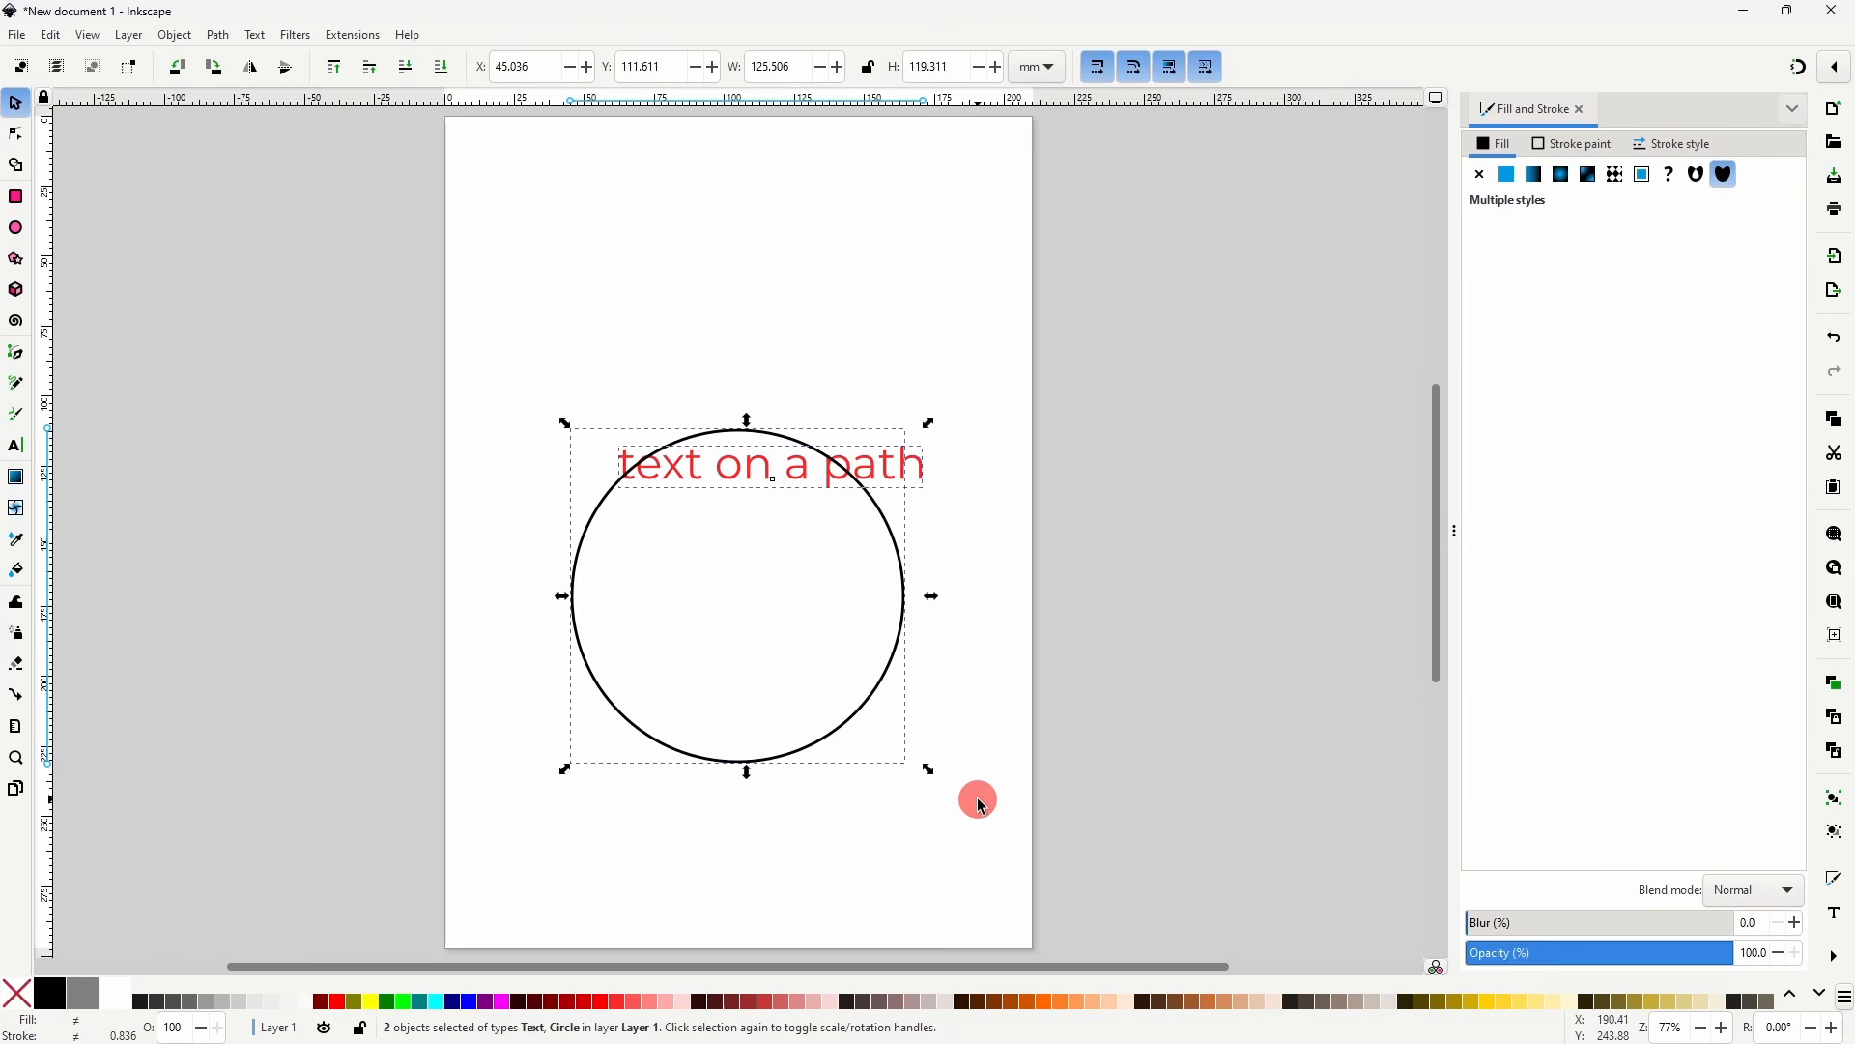
pyautogui.click(256, 35)
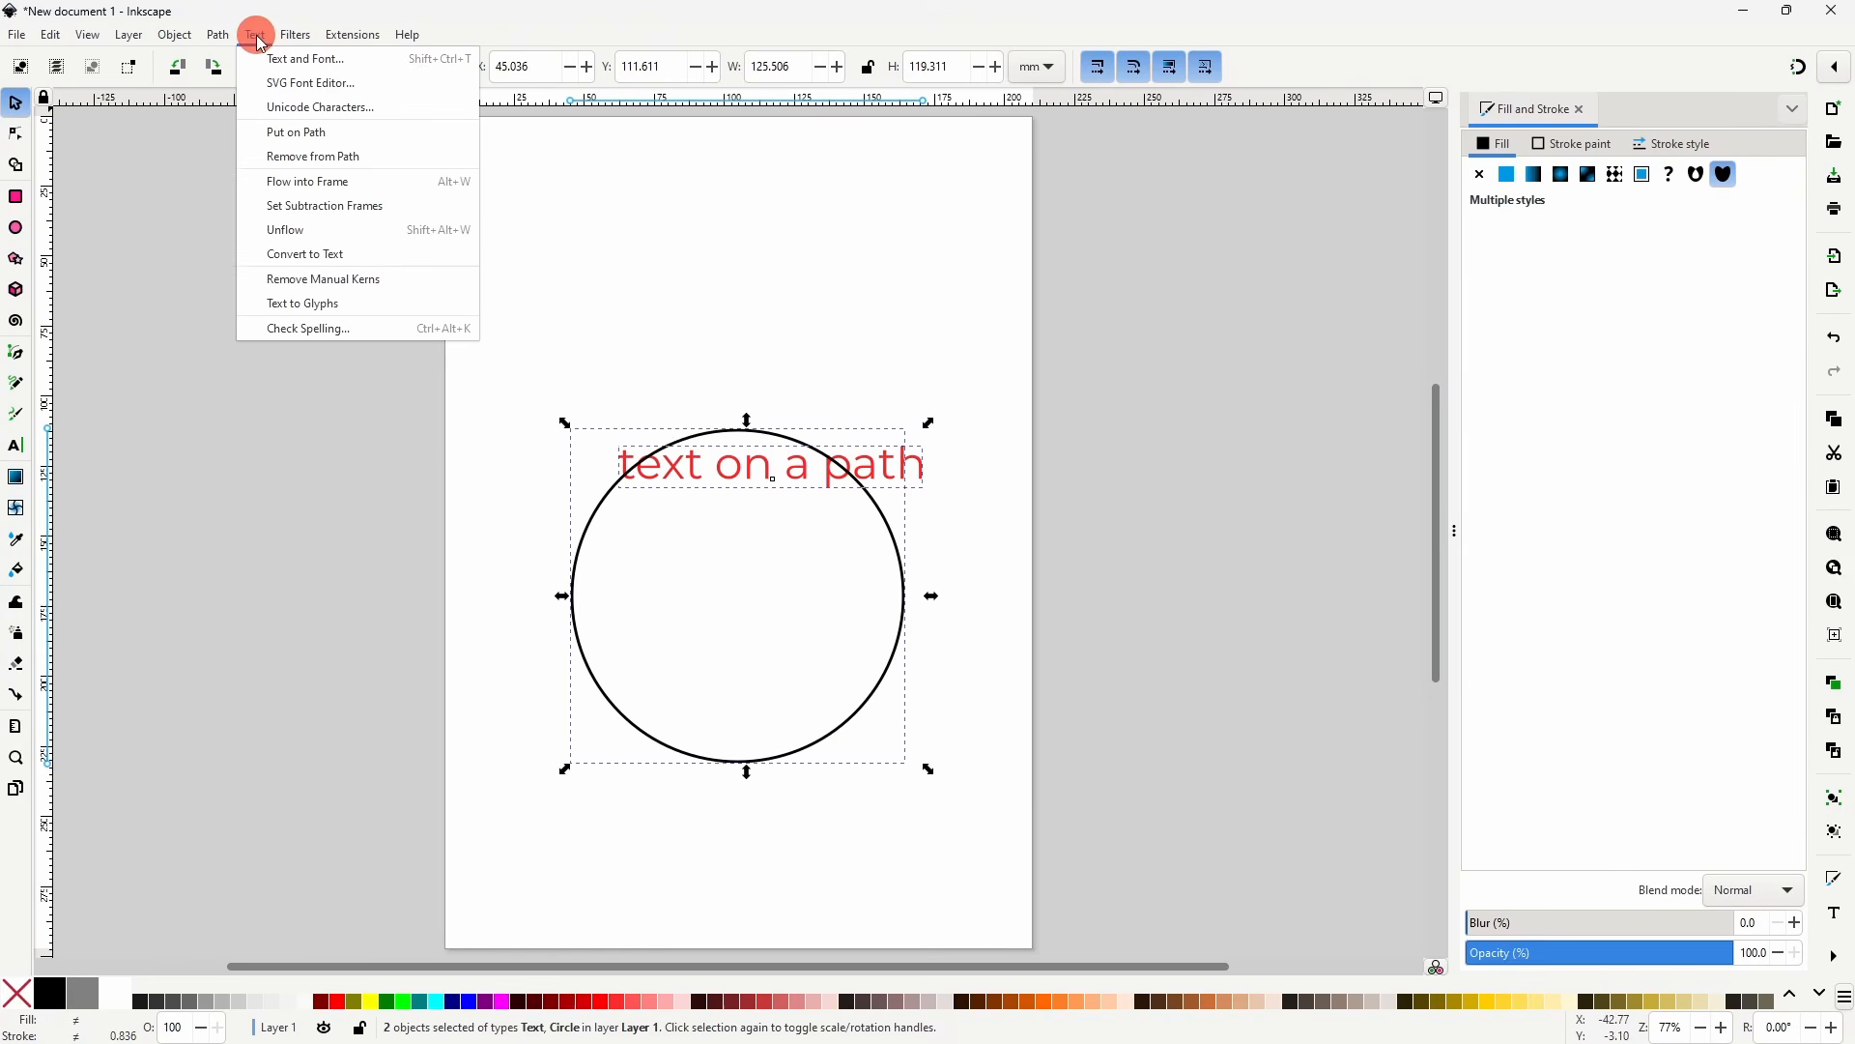
pyautogui.click(333, 132)
# - Rotate the circle to centre the text over its top and flip it vertically to place the text inside the lower arc
pyautogui.click(863, 475)
pyautogui.click(863, 478)
pyautogui.moveTo(911, 422); pyautogui.dragTo(573, 590)
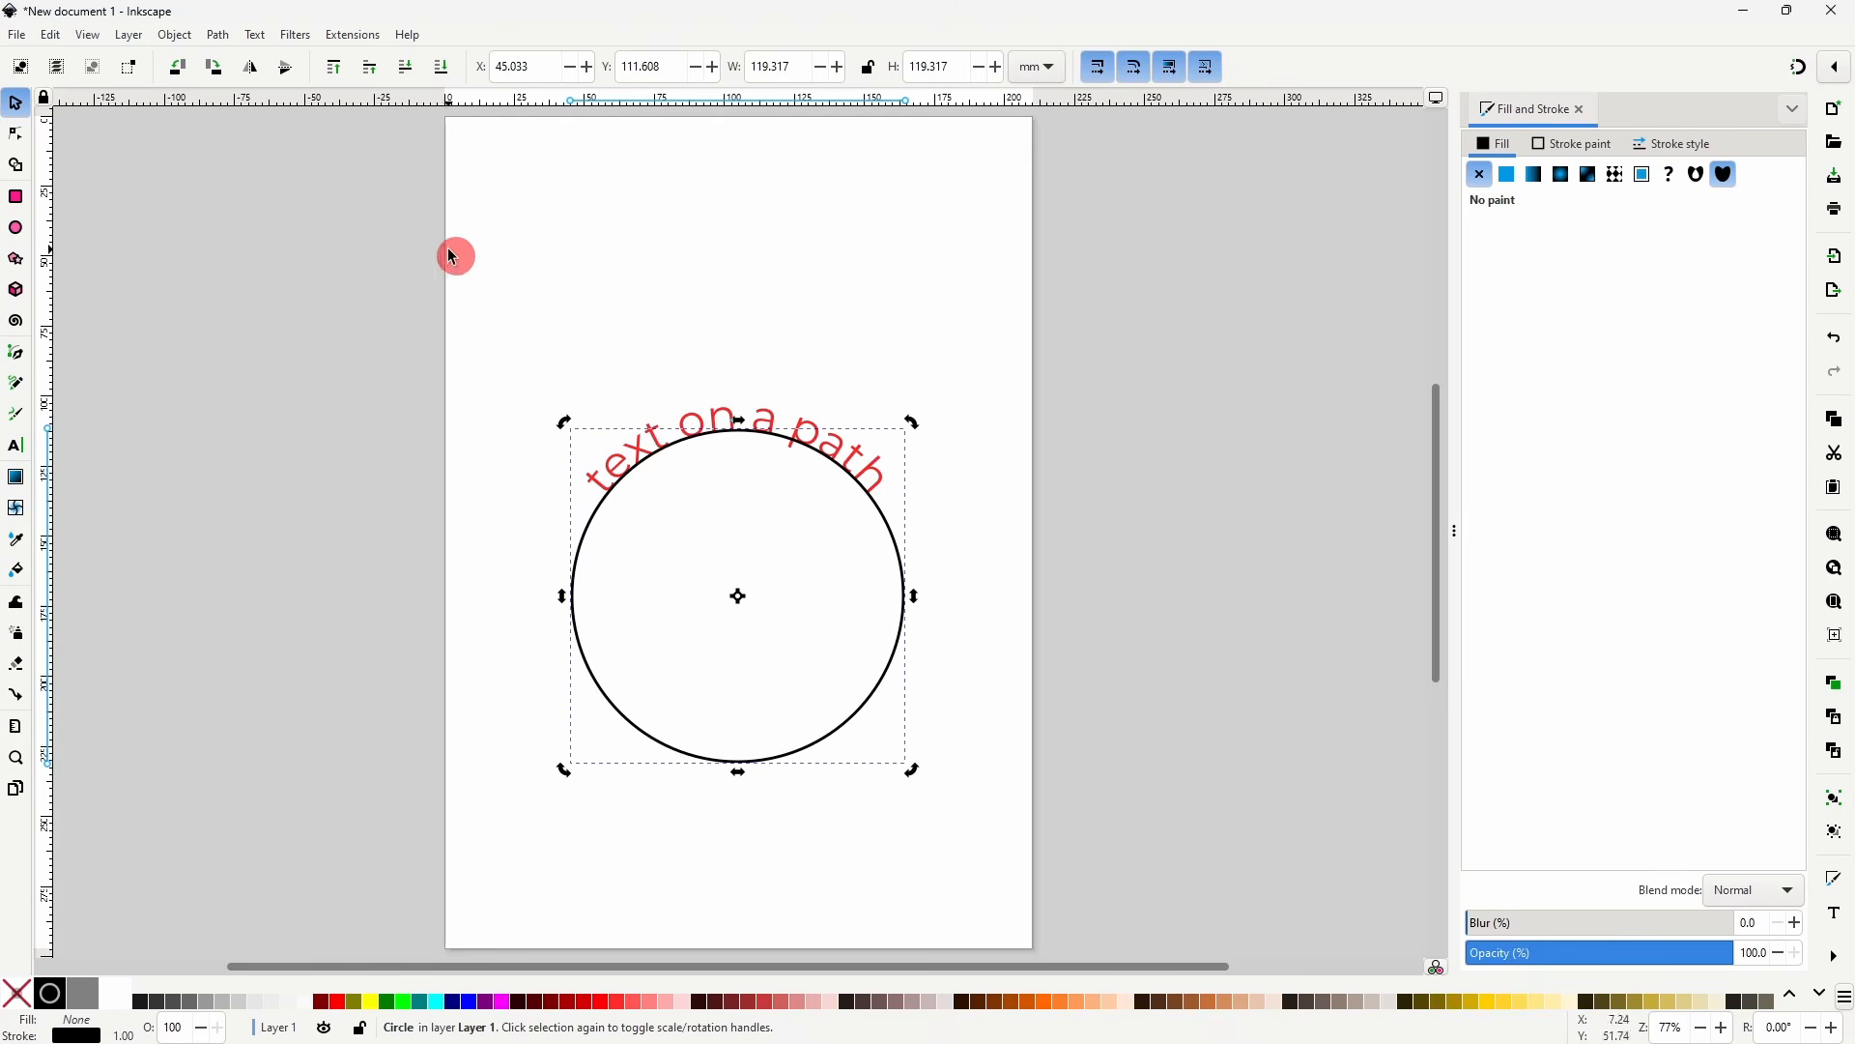
pyautogui.click(288, 70)
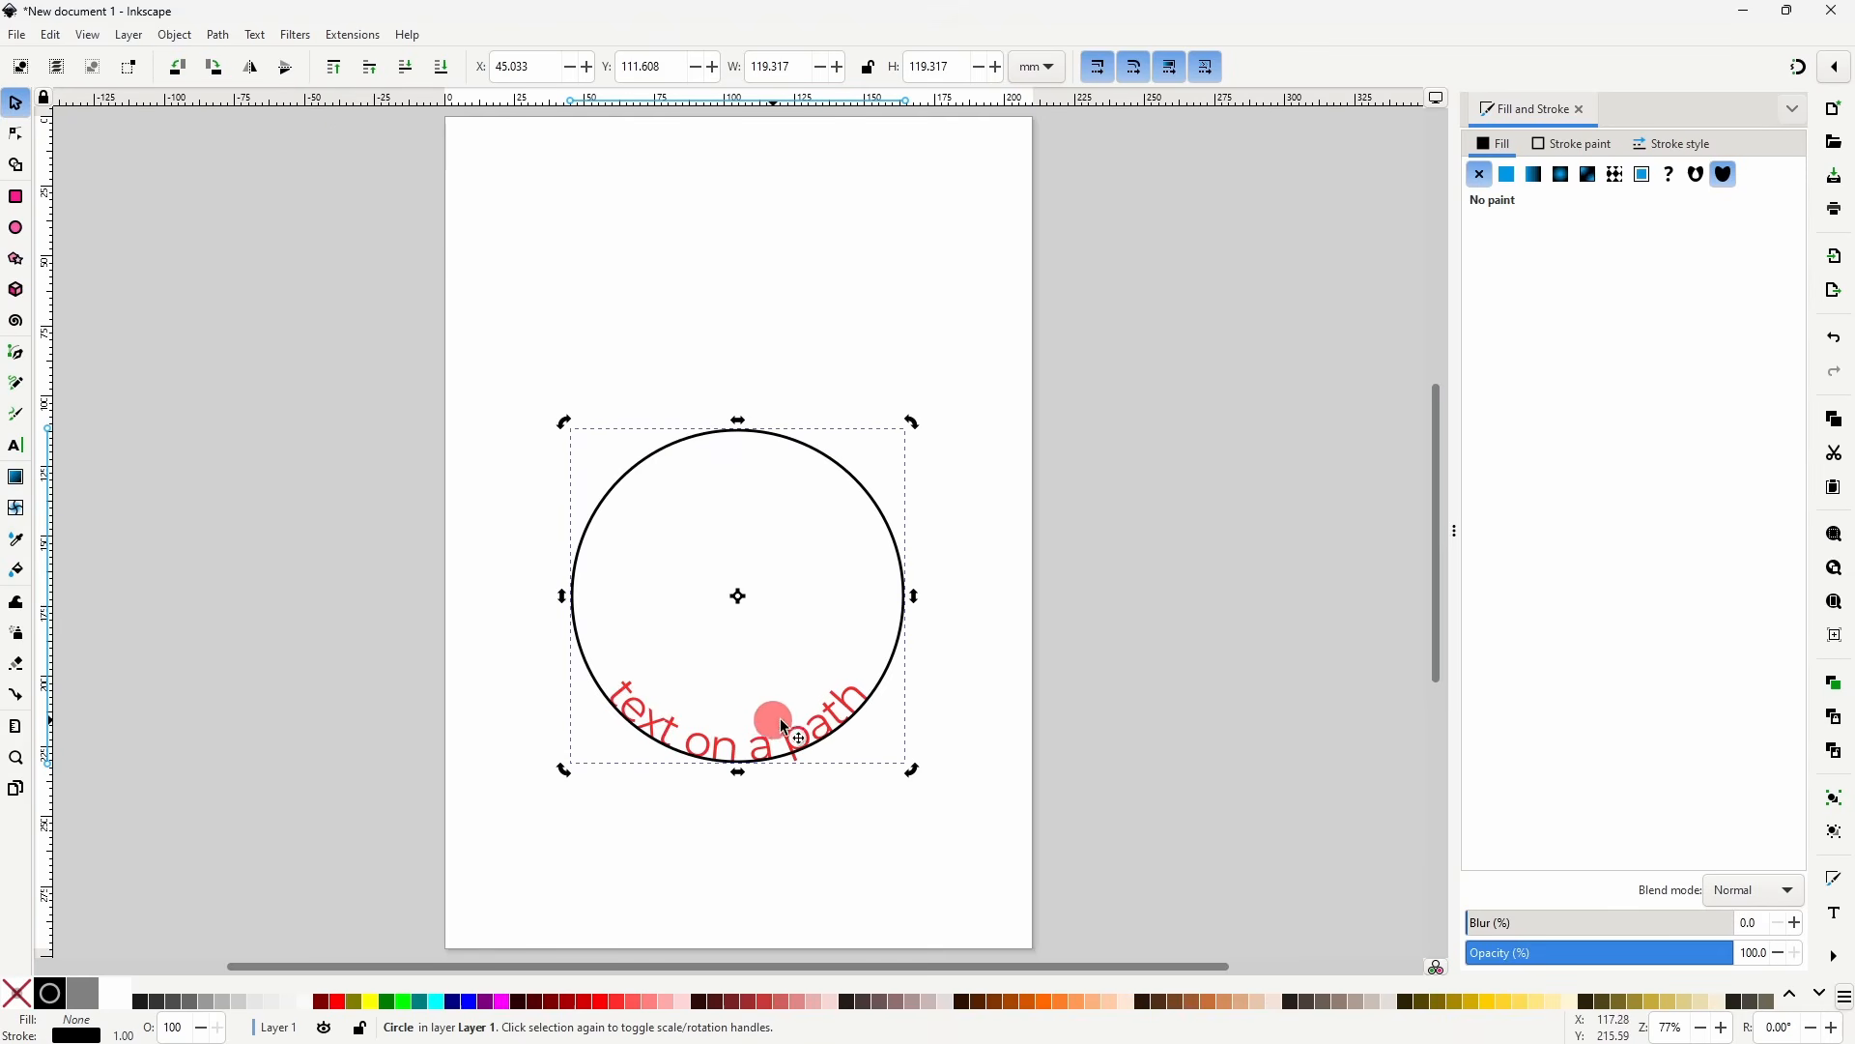
# - Set the letter spacing of the text on the circle to 10 px
pyautogui.click(714, 741)
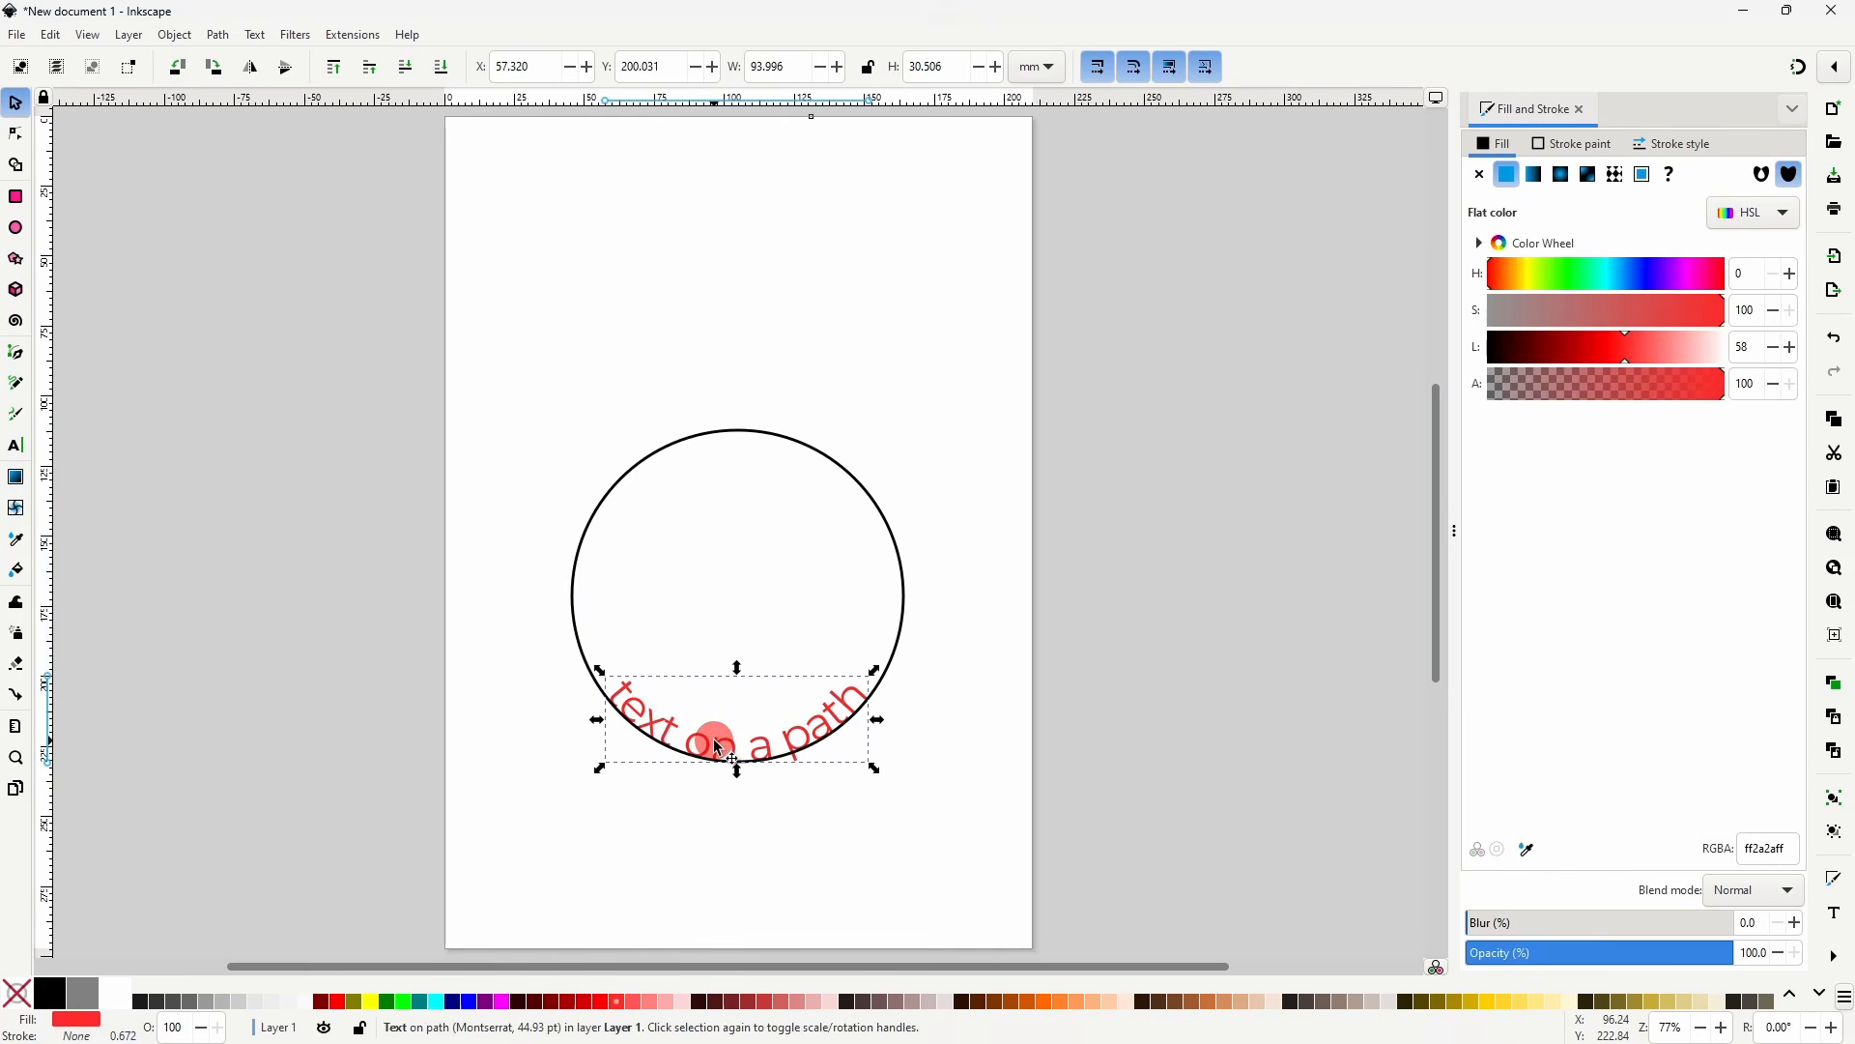
pyautogui.click(16, 446)
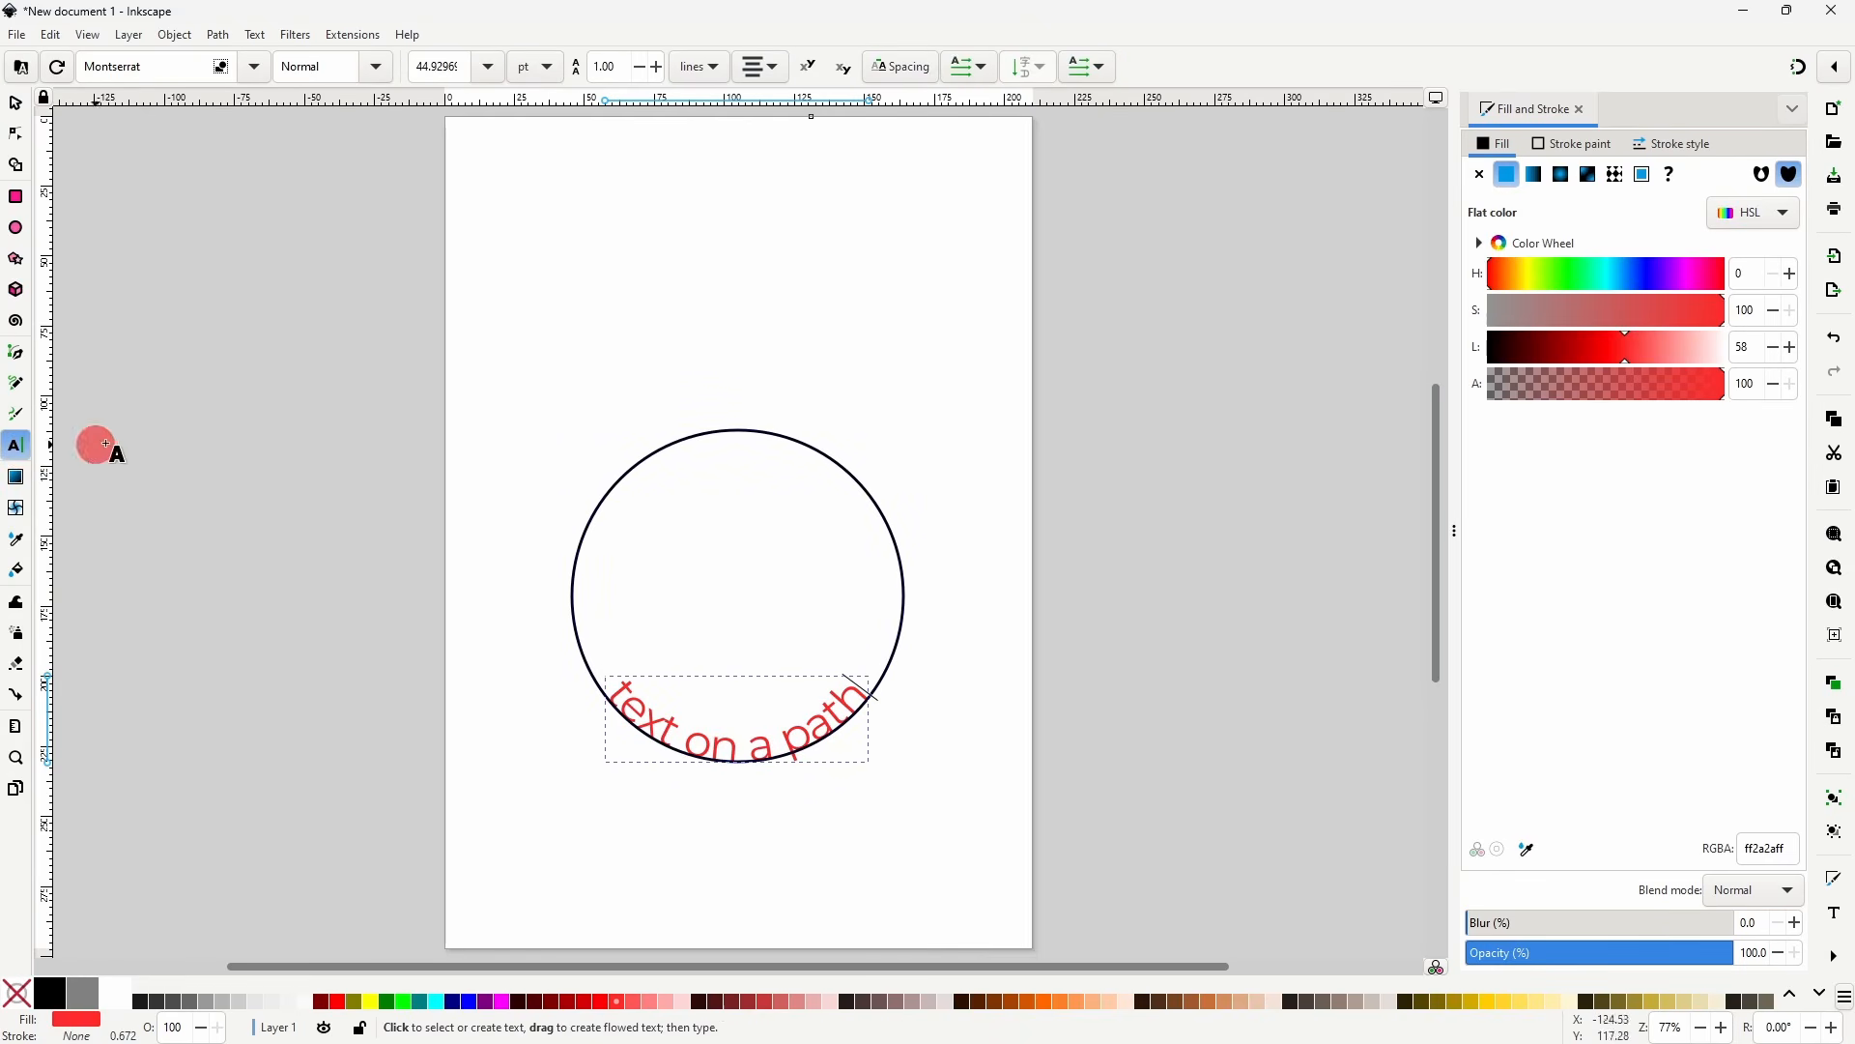
pyautogui.click(895, 70)
pyautogui.doubleClick(807, 121)
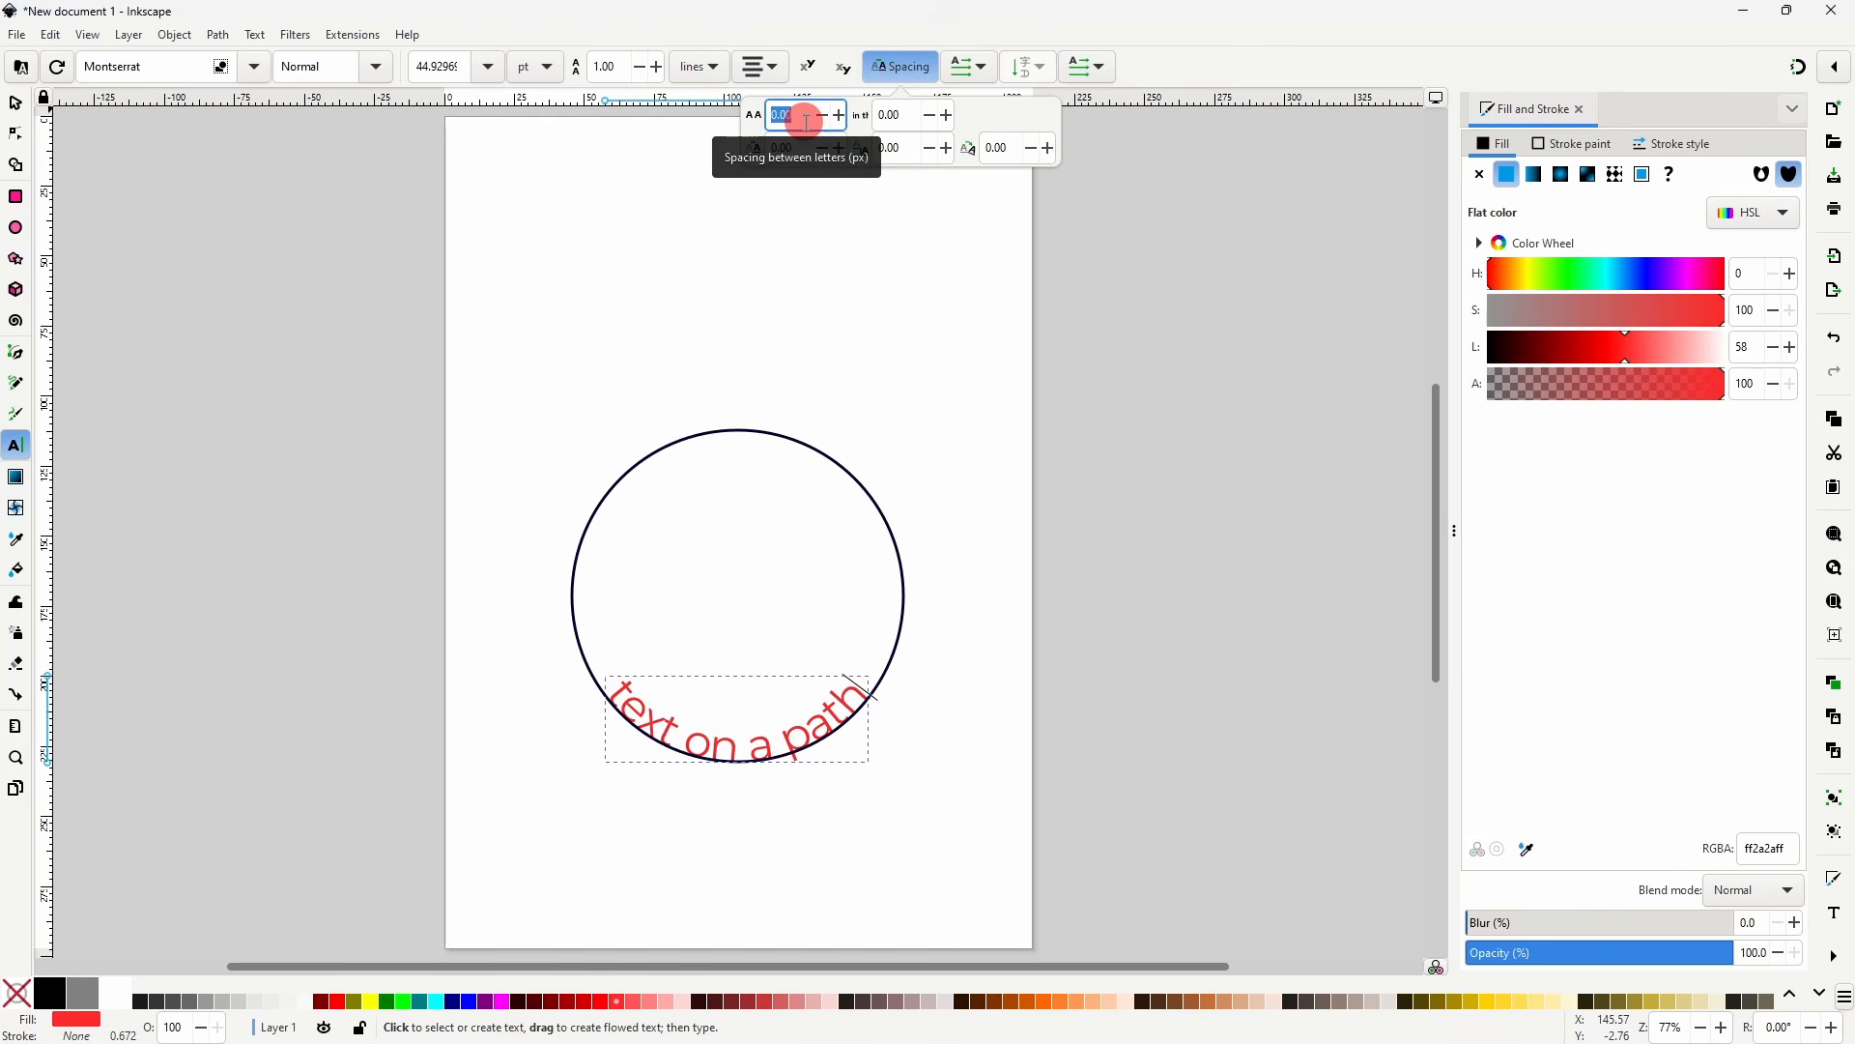
pyautogui.write('10')
pyautogui.press('Return')
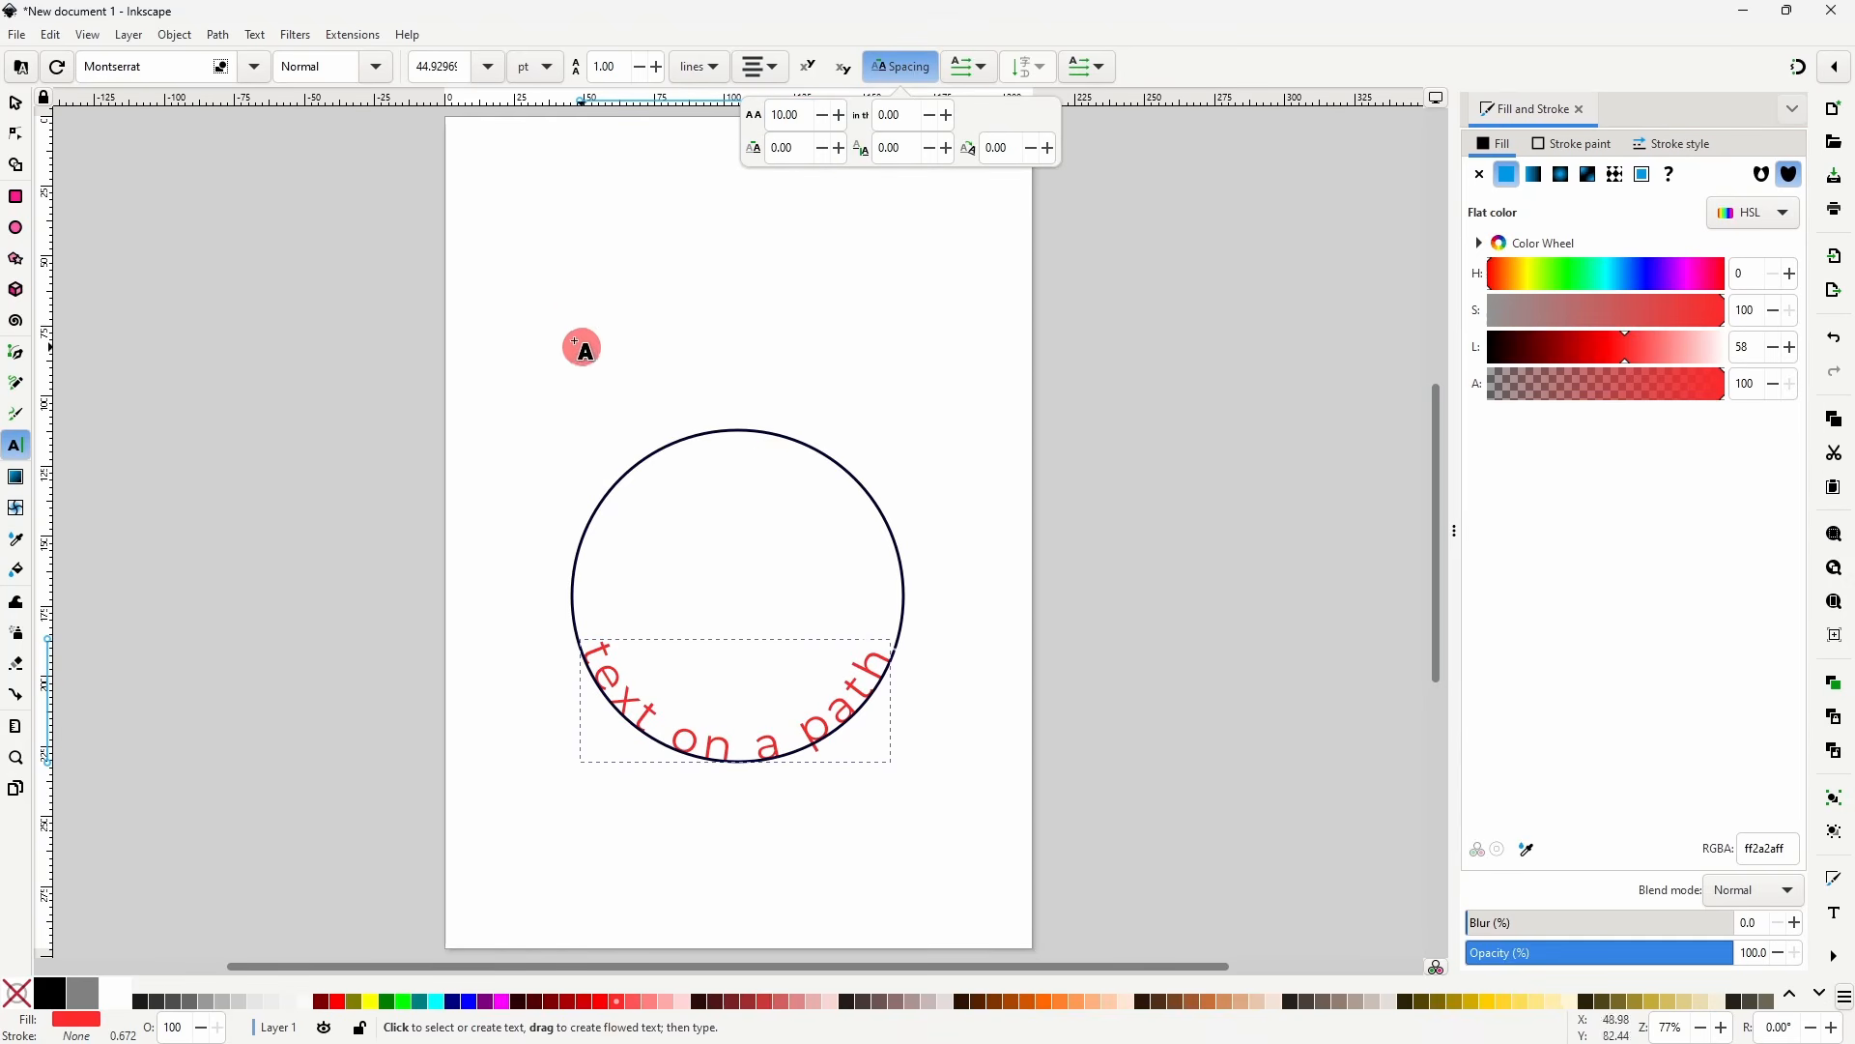
# - Convert the widely spaced text on the circle to a path with Object to Path
pyautogui.click(221, 36)
pyautogui.click(232, 58)
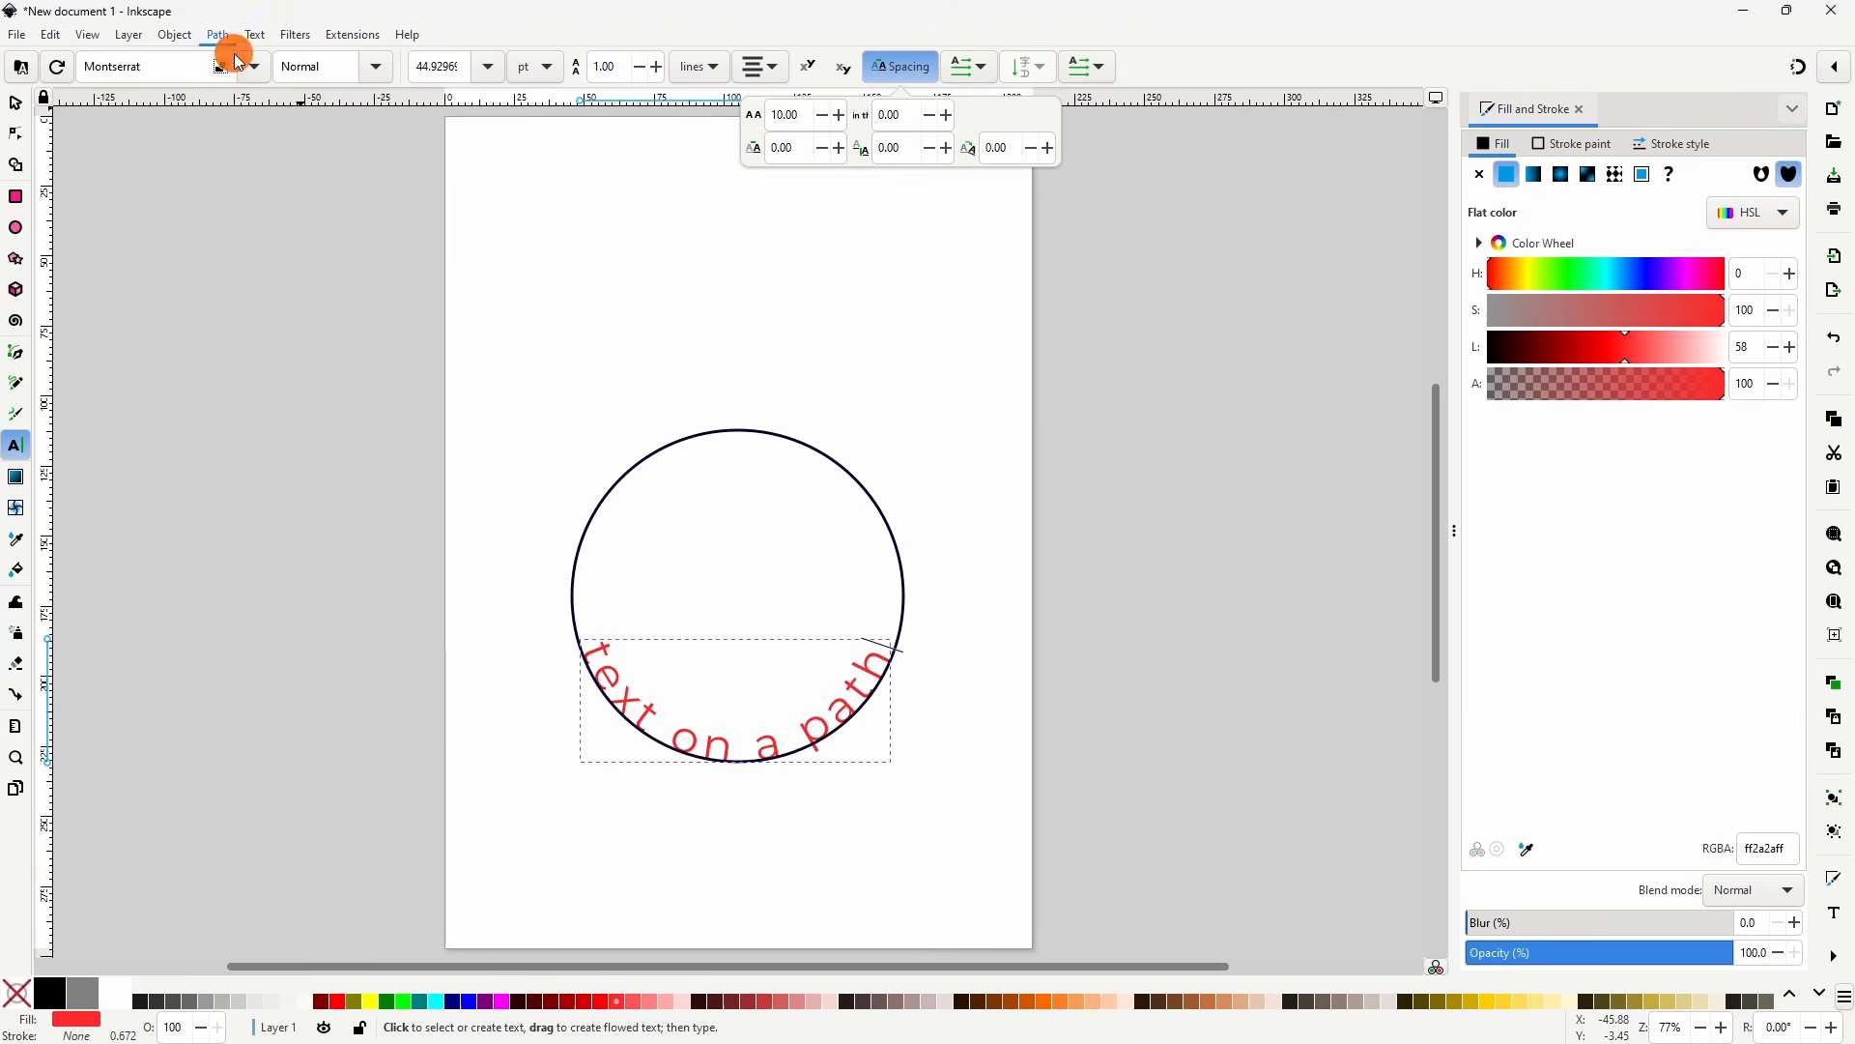
pyautogui.click(15, 103)
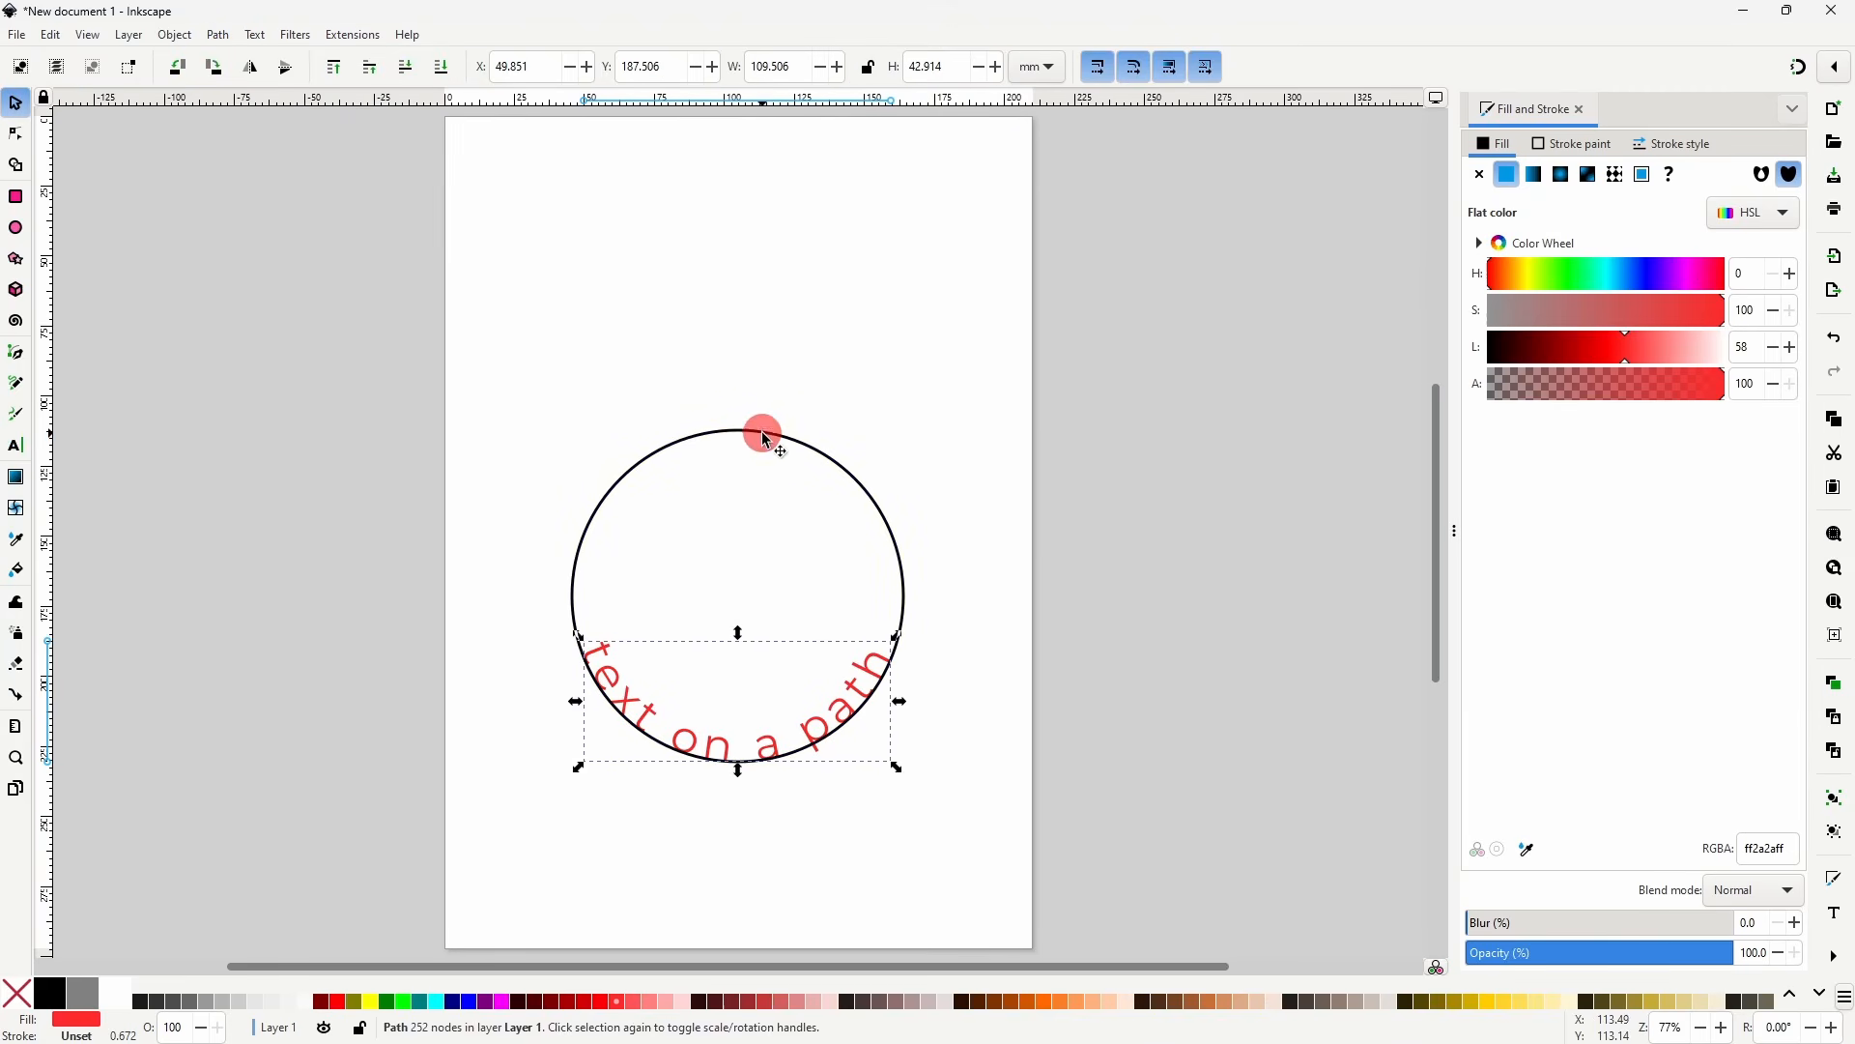
# - Delete the circle, move the converted curved text up the page and deselect it
pyautogui.click(760, 431)
pyautogui.press('Delete')
pyautogui.moveTo(820, 715); pyautogui.dragTo(823, 560)
pyautogui.click(879, 386)
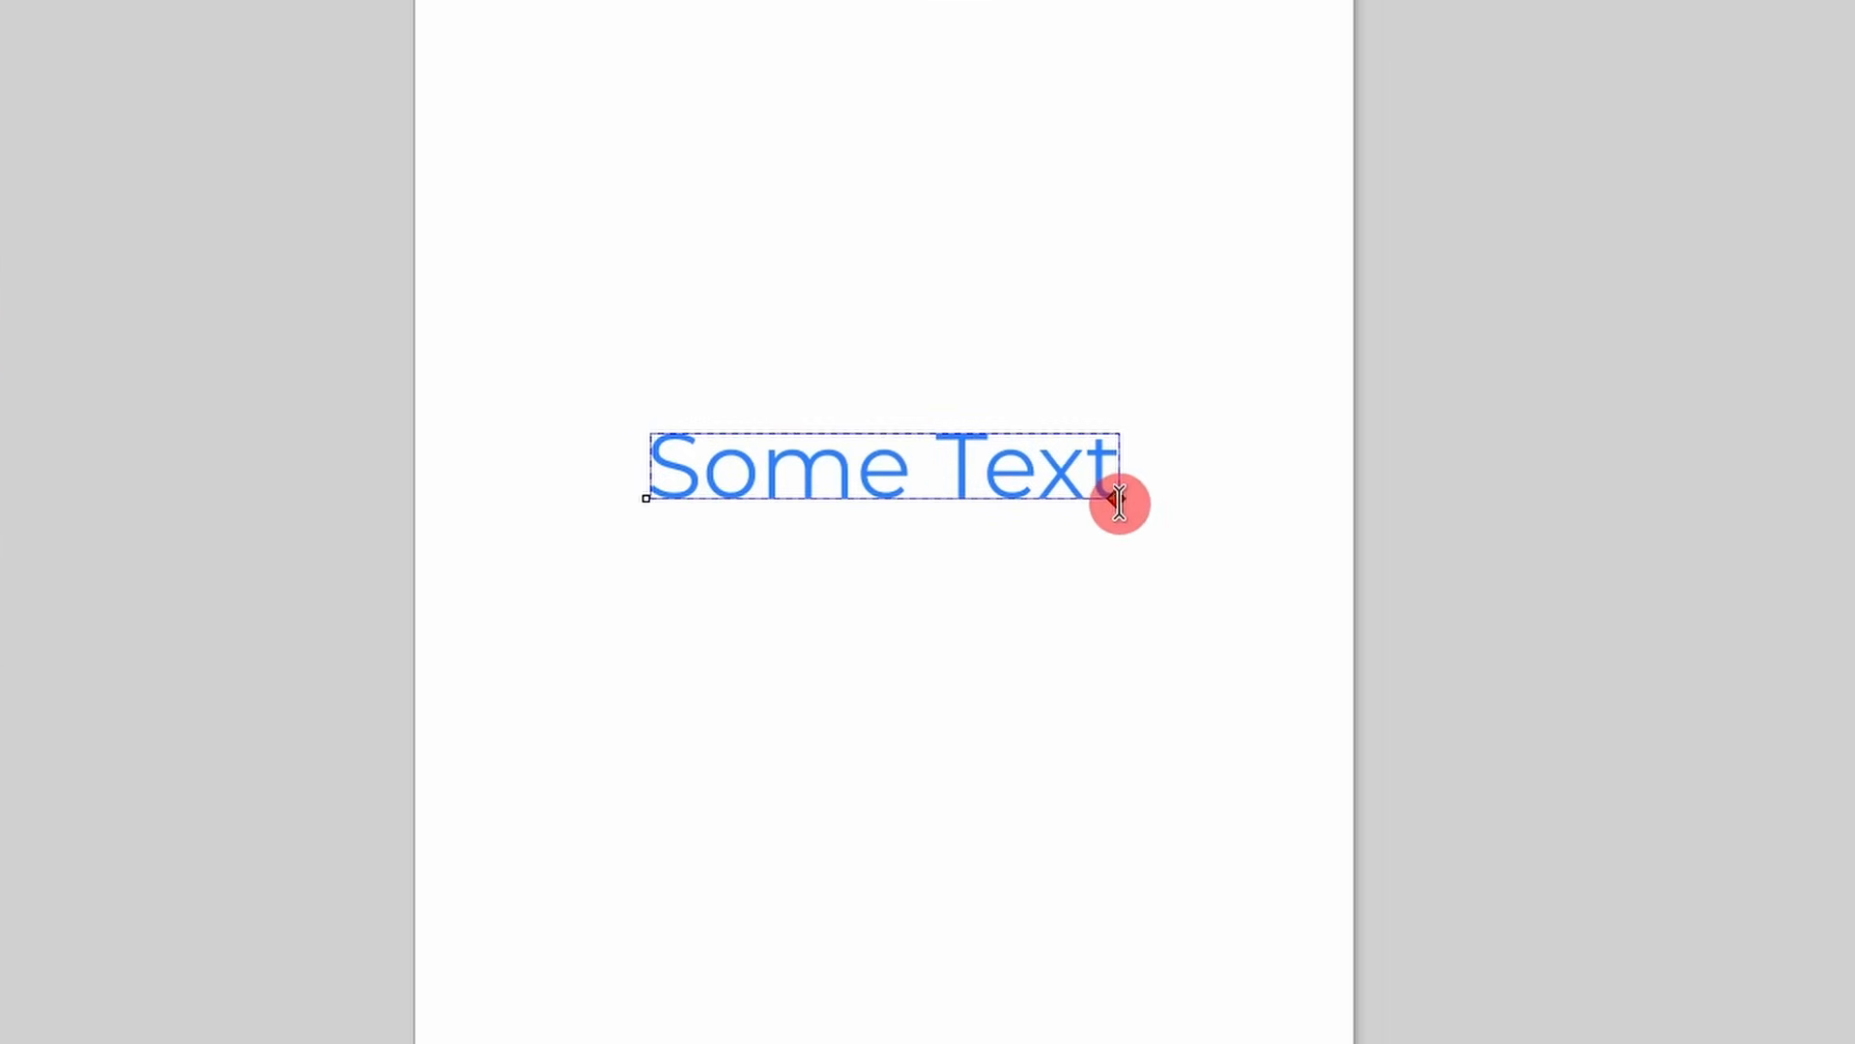
# - Narrow the wrap width of the blue "Some Text" so it breaks onto two lines, and append "djd ehd lelej d e"
pyautogui.click(1120, 501)
pyautogui.moveTo(1117, 499); pyautogui.dragTo(1076, 571)
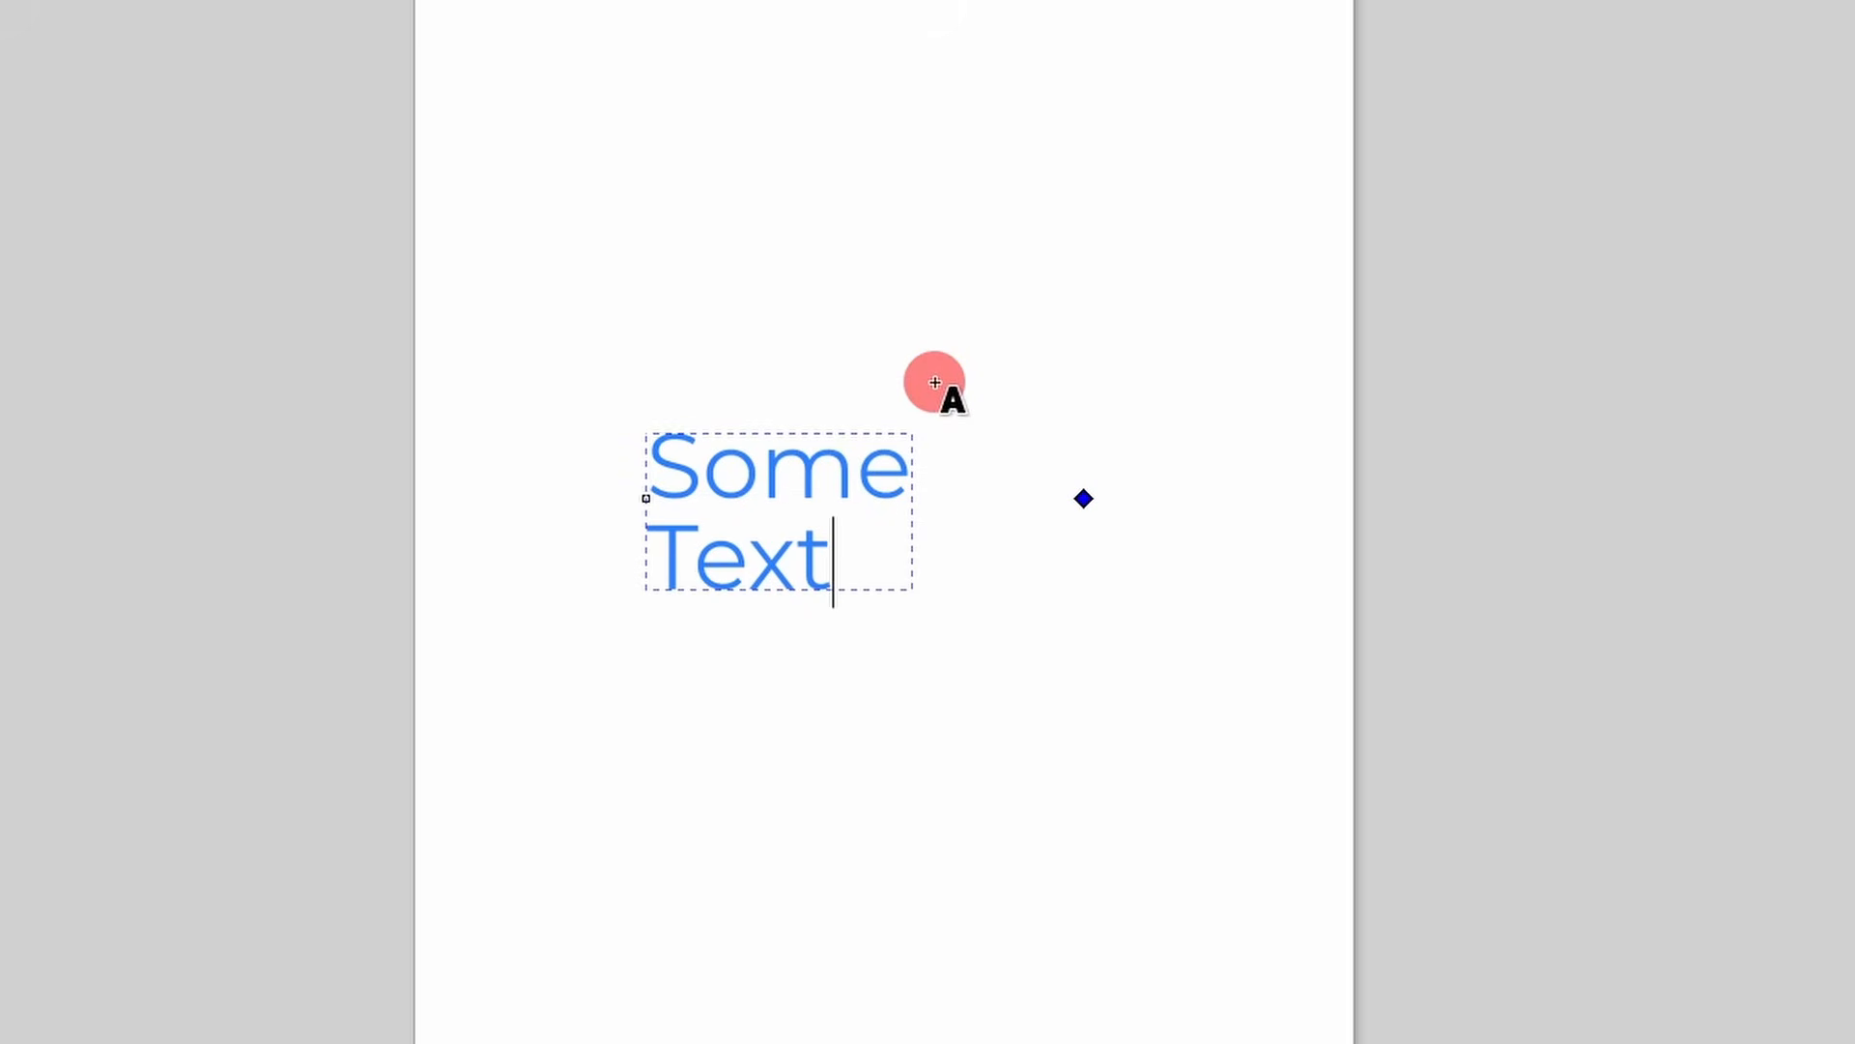
pyautogui.write('jd ehd ')
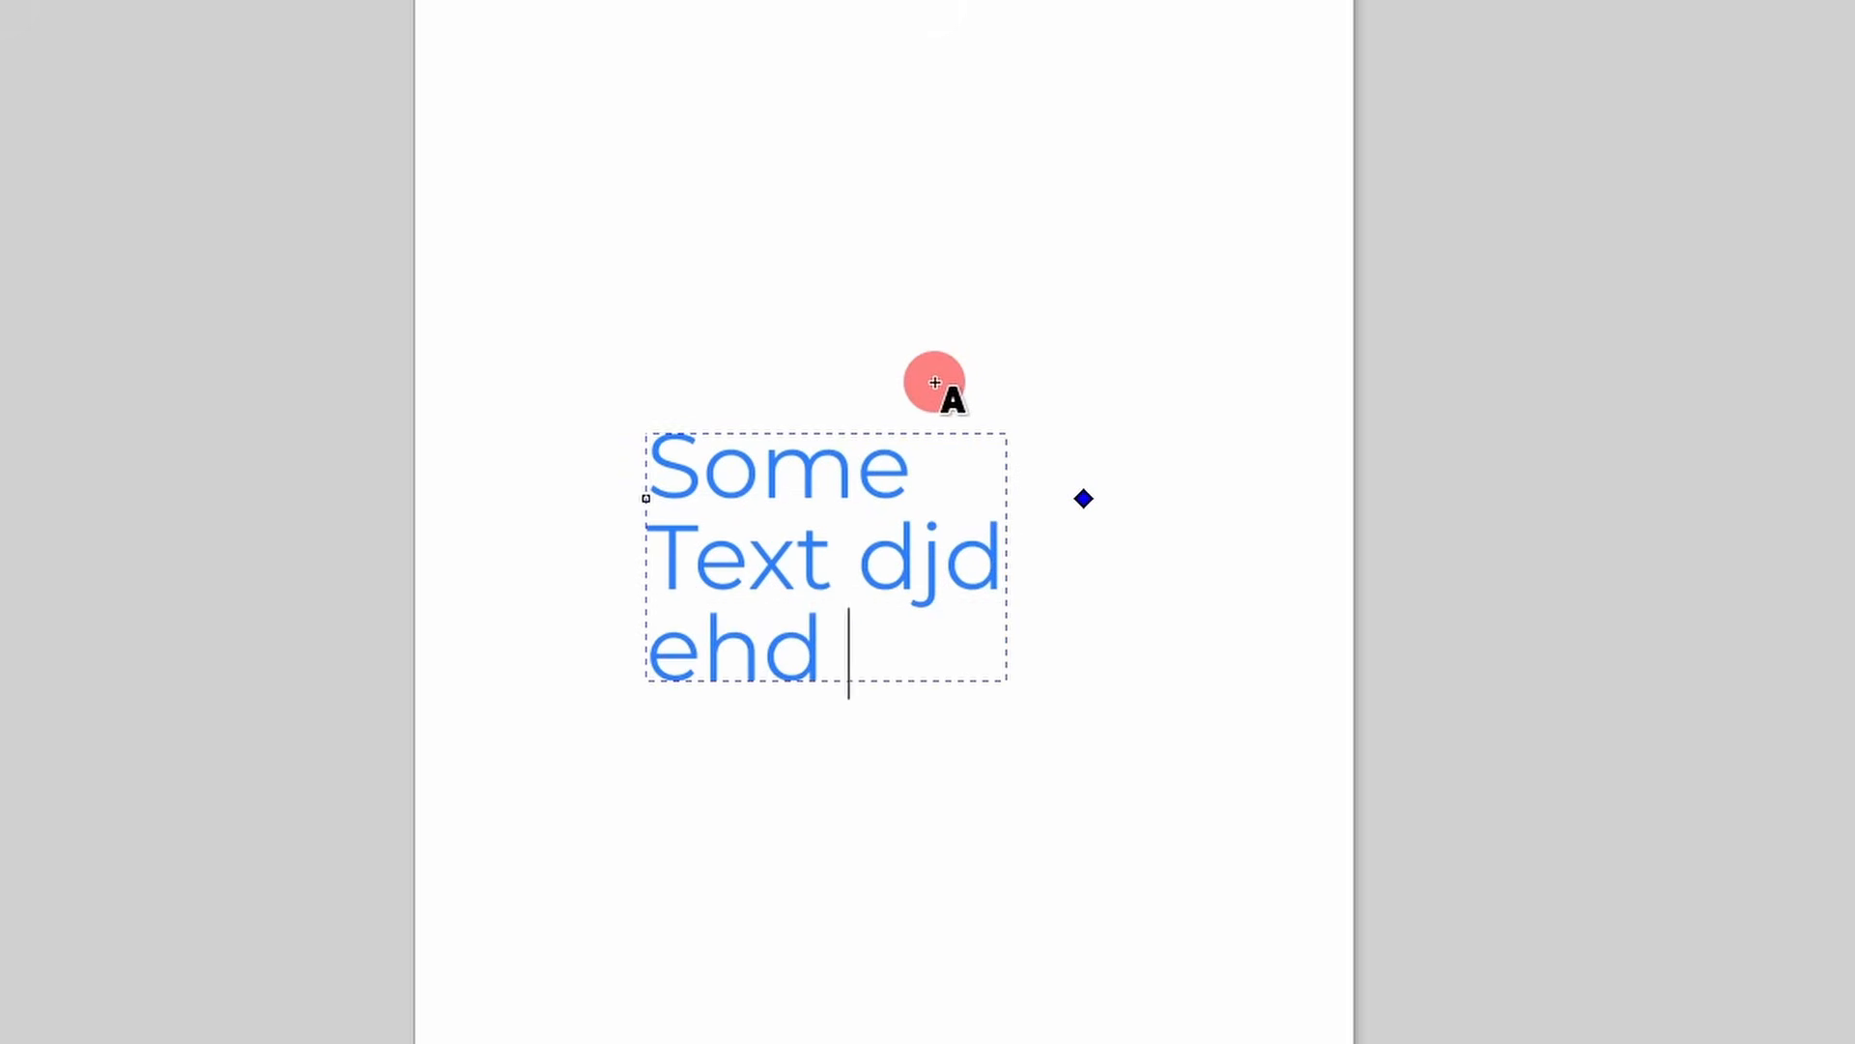
pyautogui.write('lelej d e')
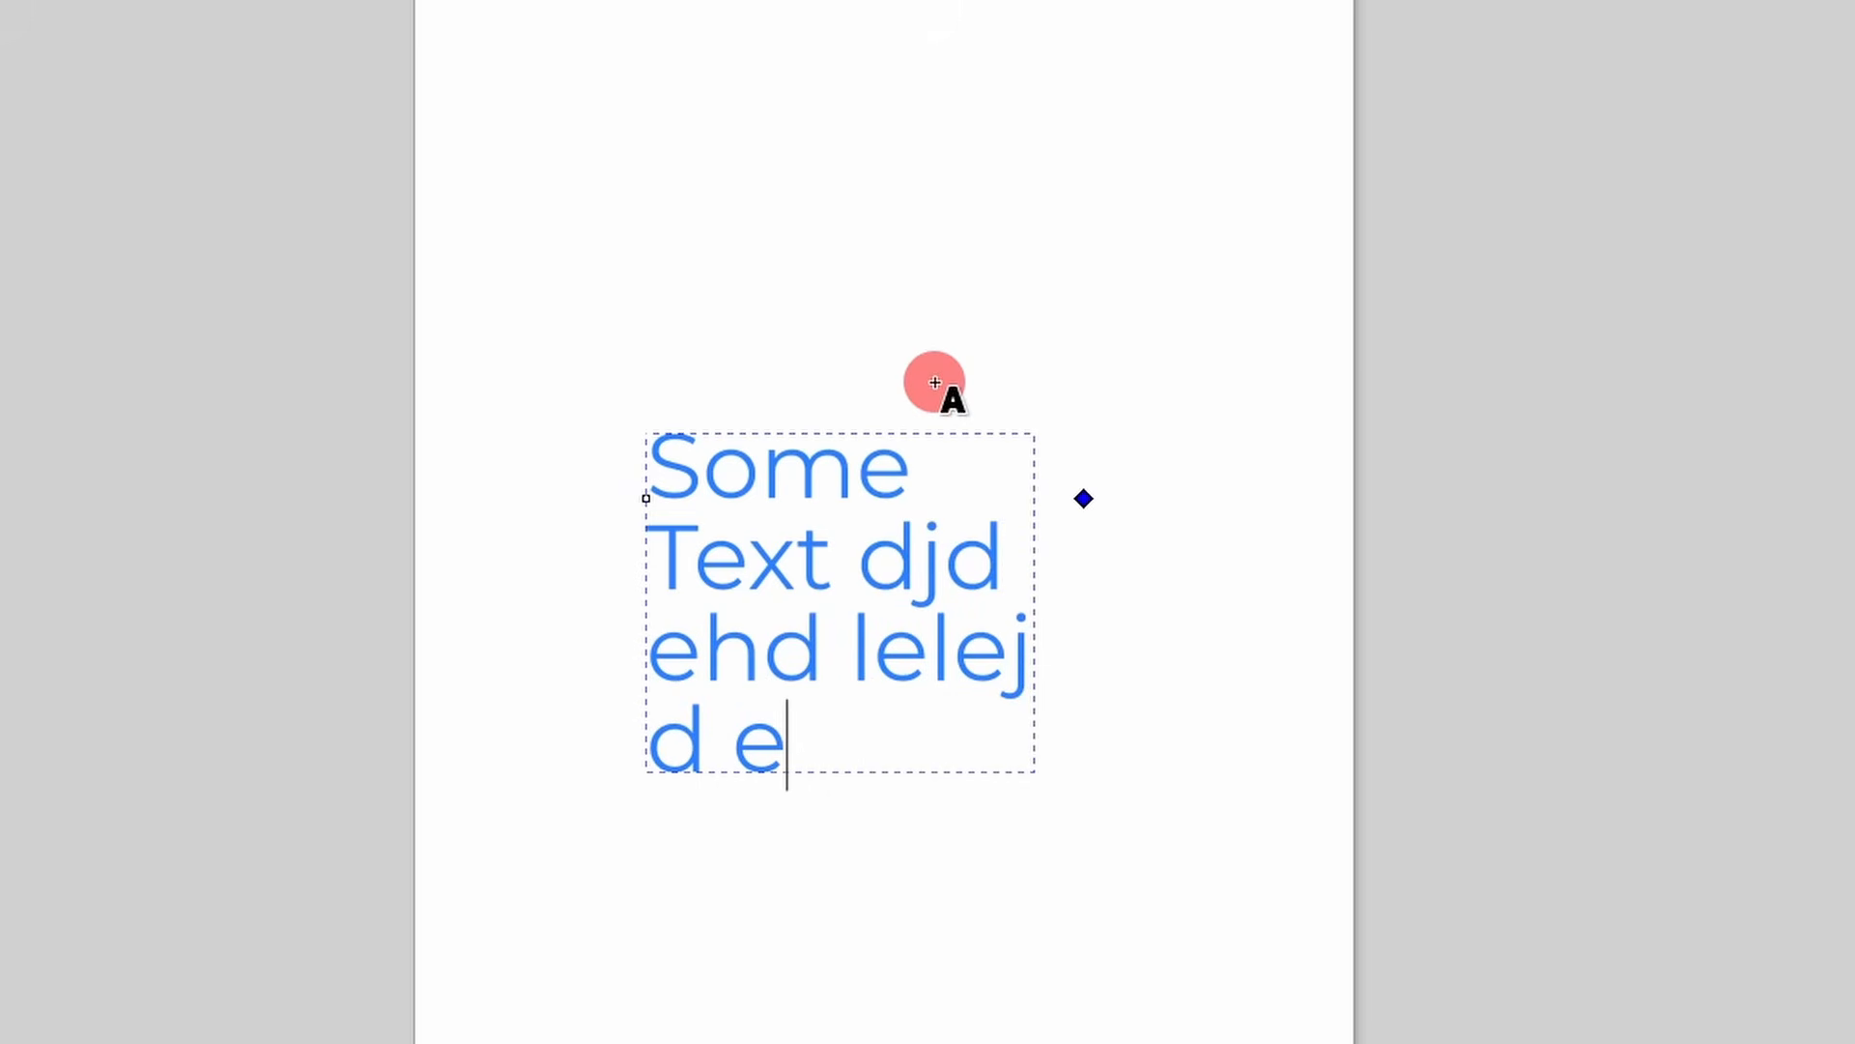
# - Create a flowed text frame about 125 mm wide and 58 mm high above the existing text and enter "sflelhsf ehrlh dlh"
pyautogui.moveTo(571, 72); pyautogui.dragTo(725, 222)
pyautogui.moveTo(725, 340); pyautogui.dragTo(1131, 449)
pyautogui.write('S')
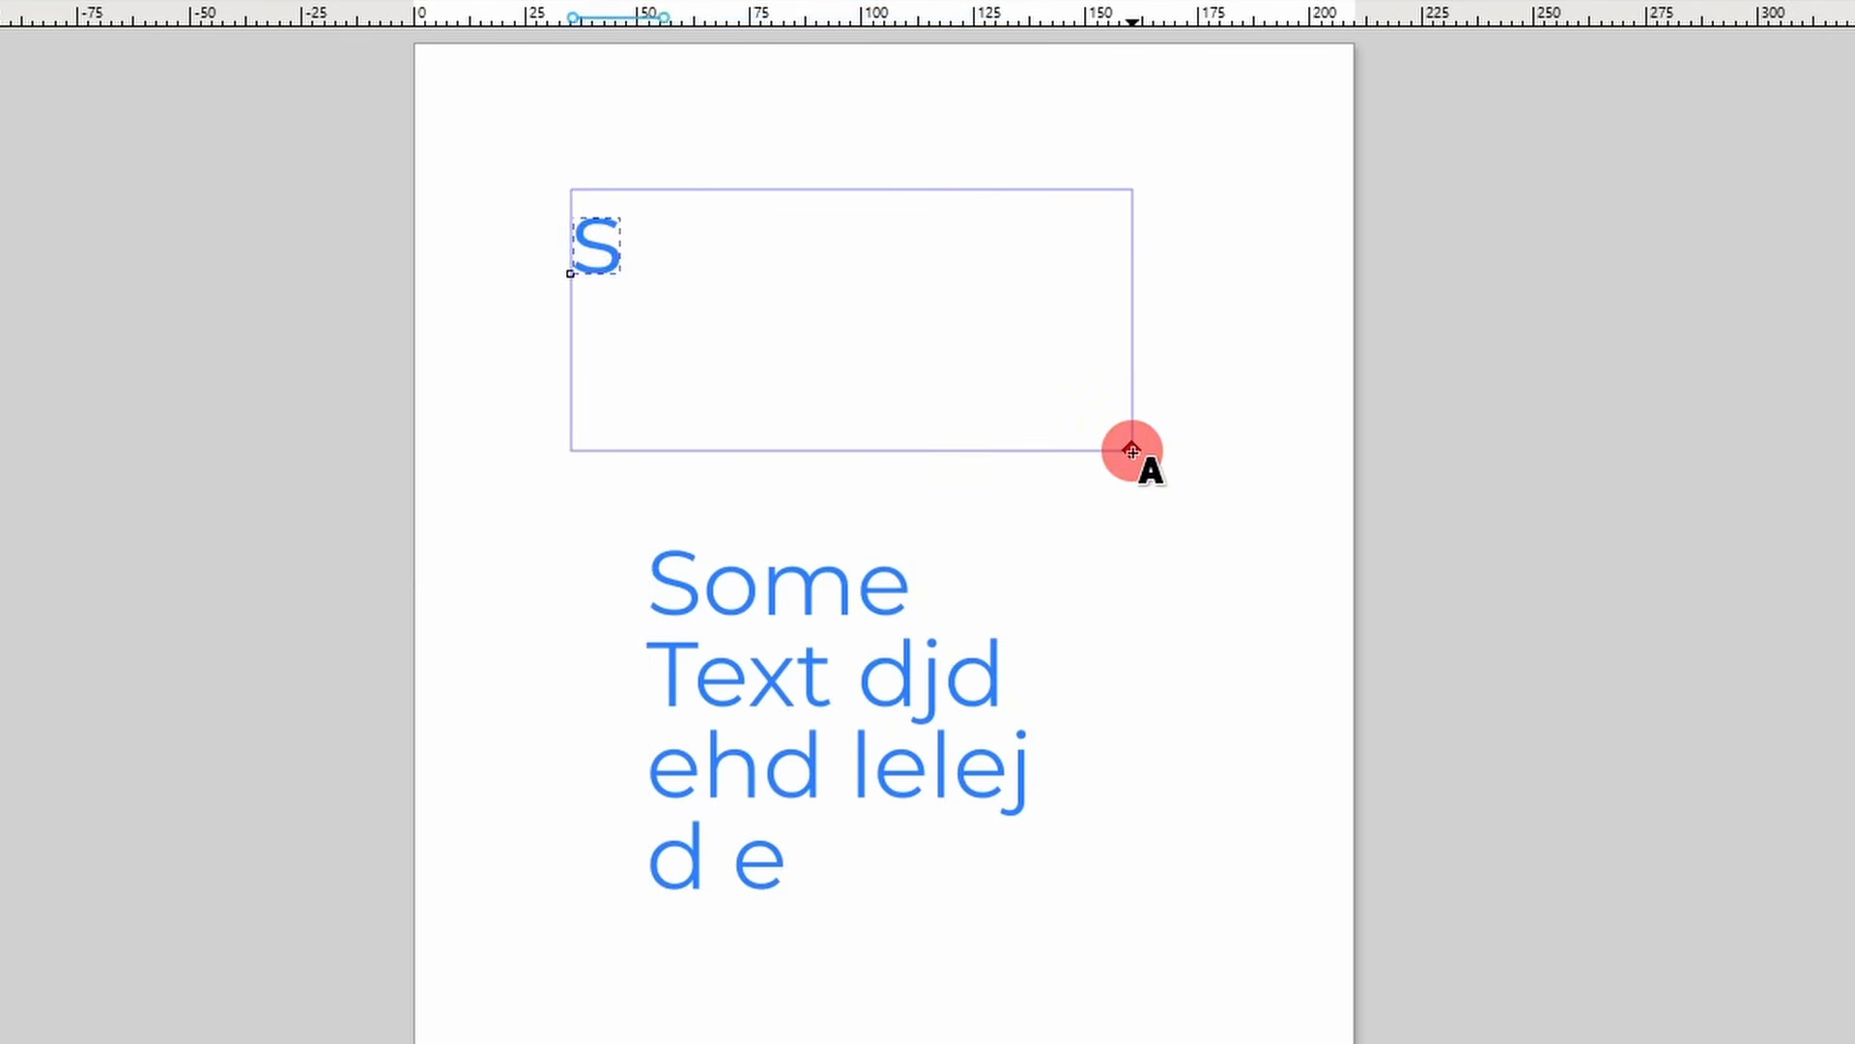
pyautogui.write('flelhsf ehrlh')
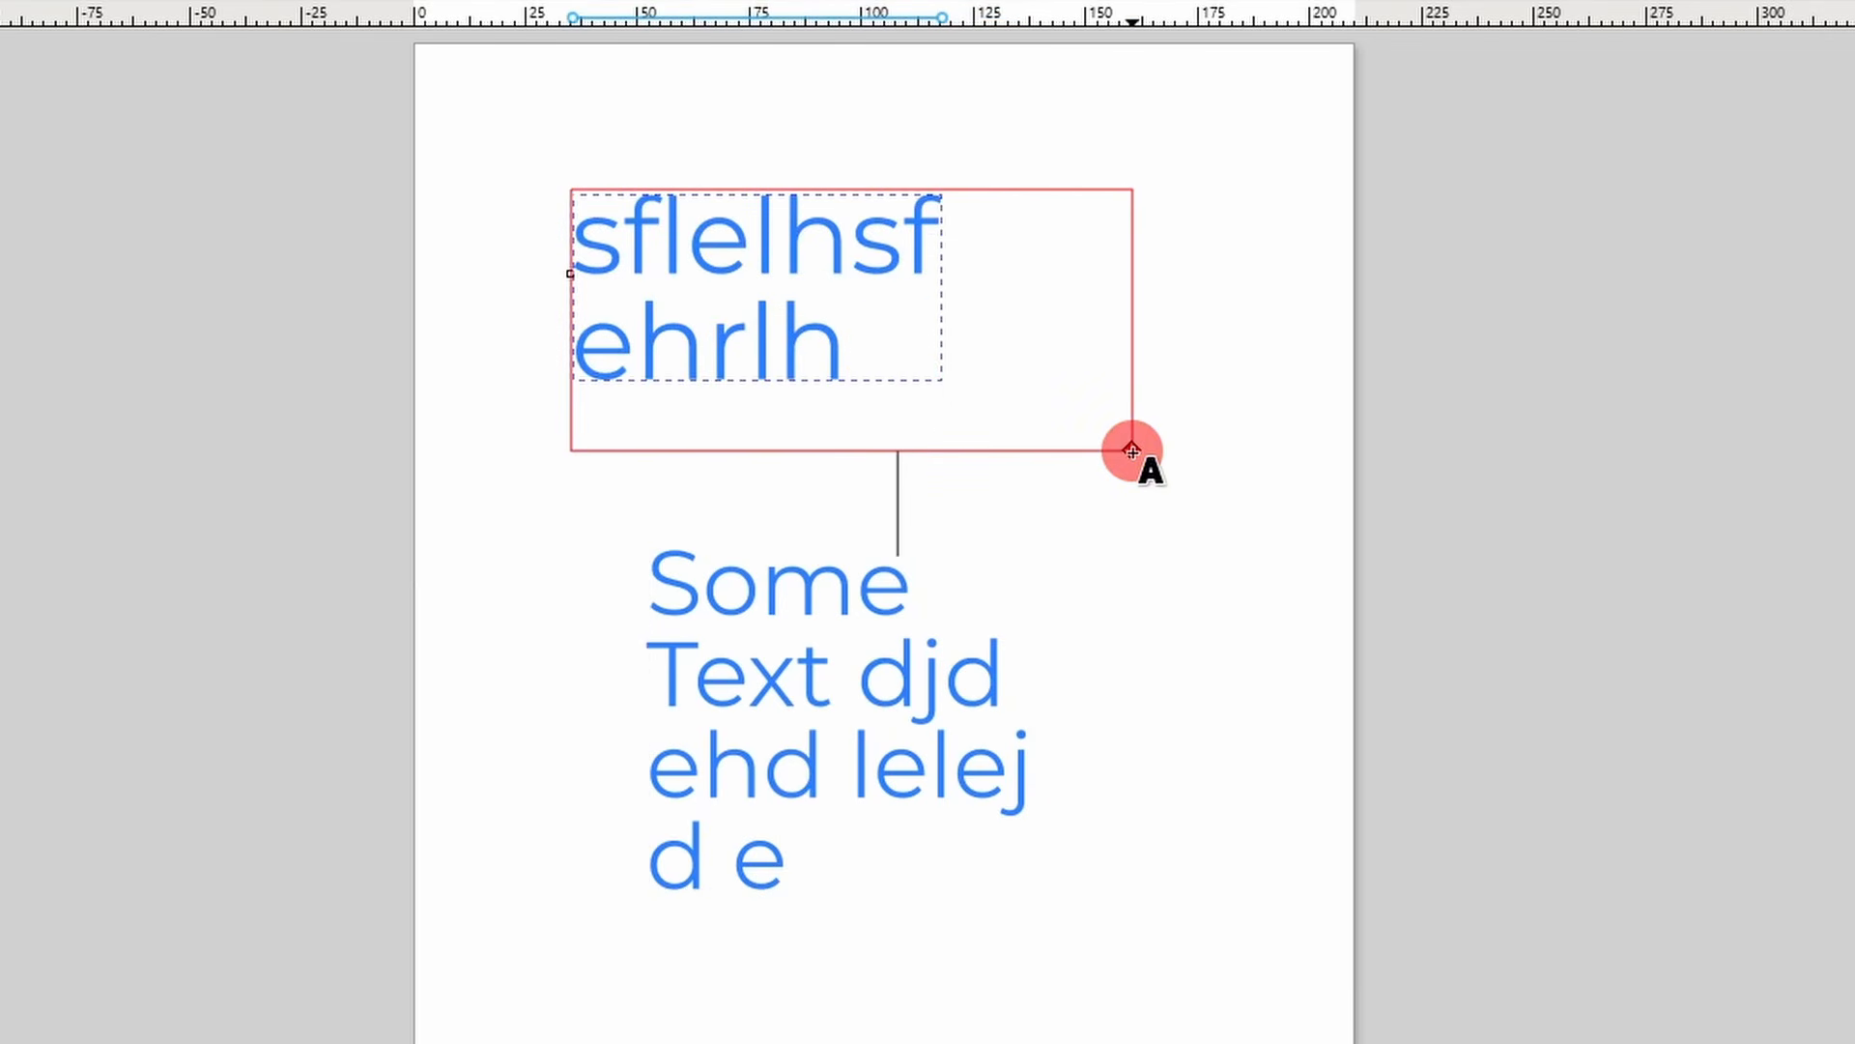
pyautogui.write(' dlh')
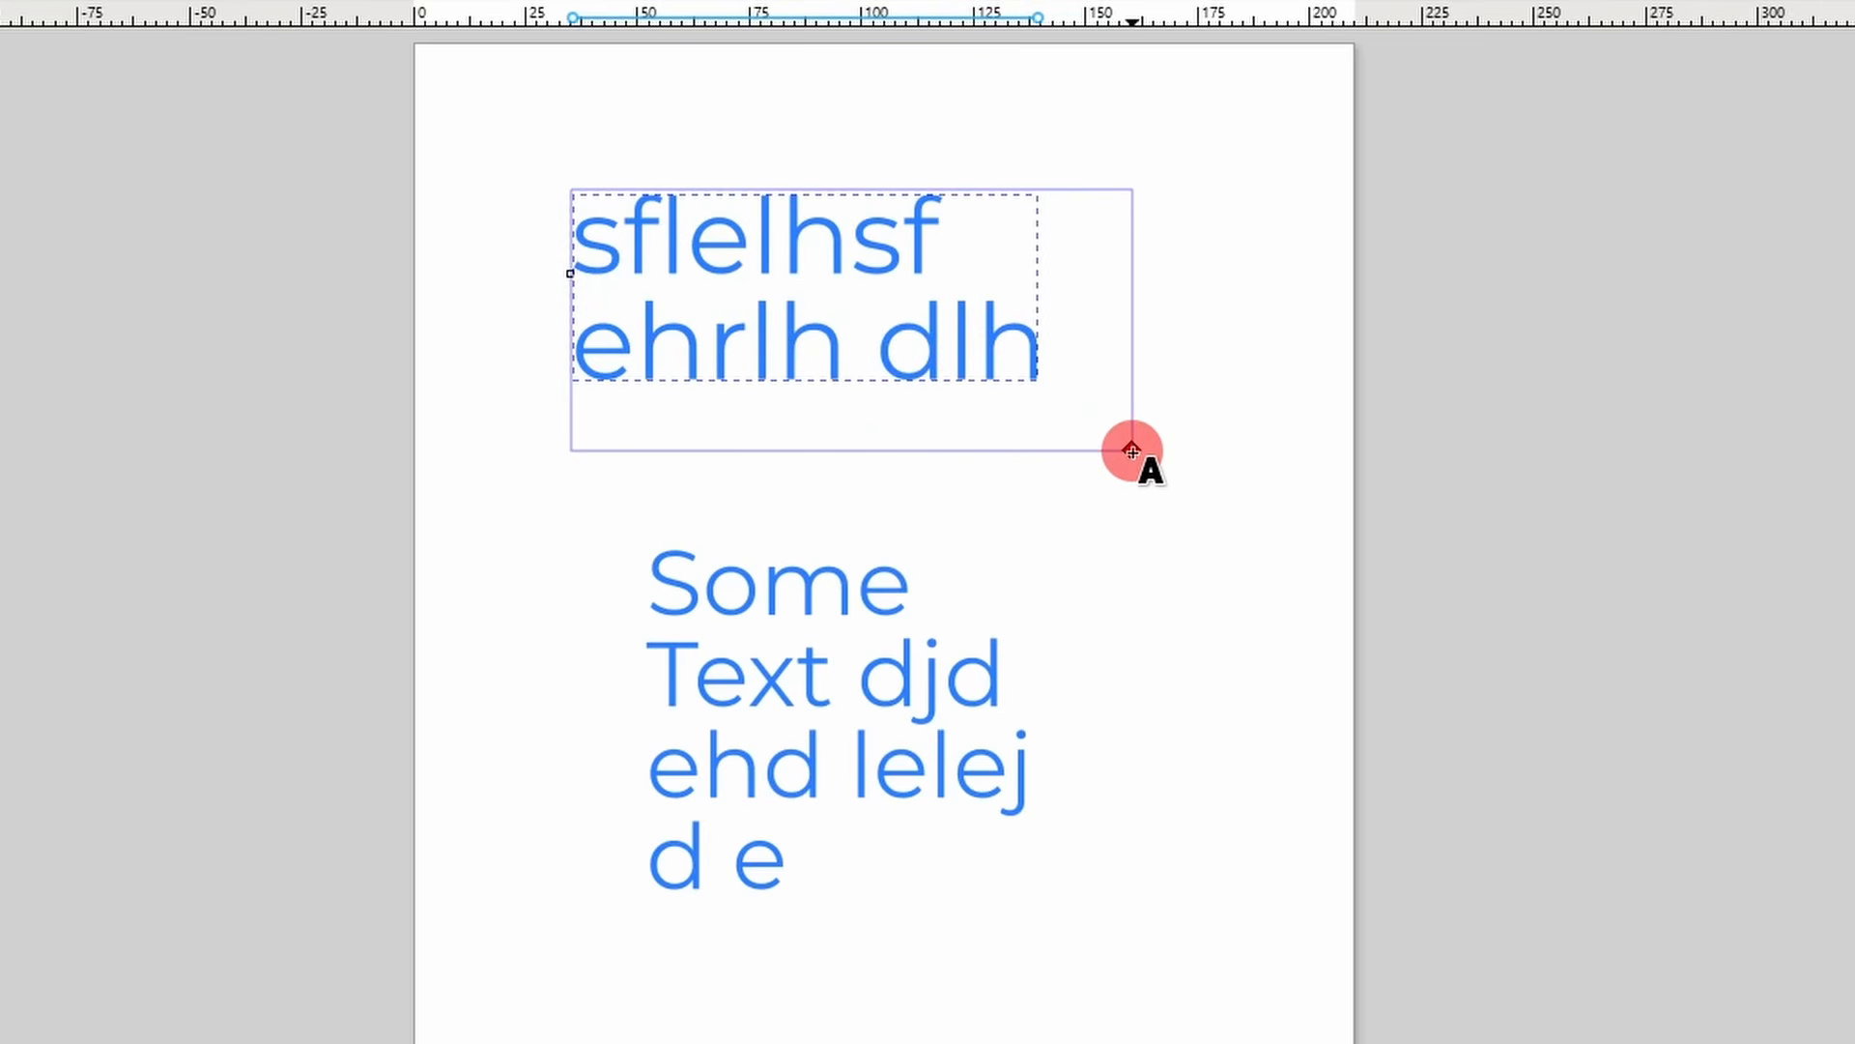
# - Reopen the framed "sflelhsf ehrlh dlh" text for editing, resize its frame and adjust the frame's padding
pyautogui.click(1231, 307)
pyautogui.click(1008, 345)
pyautogui.moveTo(1131, 451); pyautogui.dragTo(1107, 348)
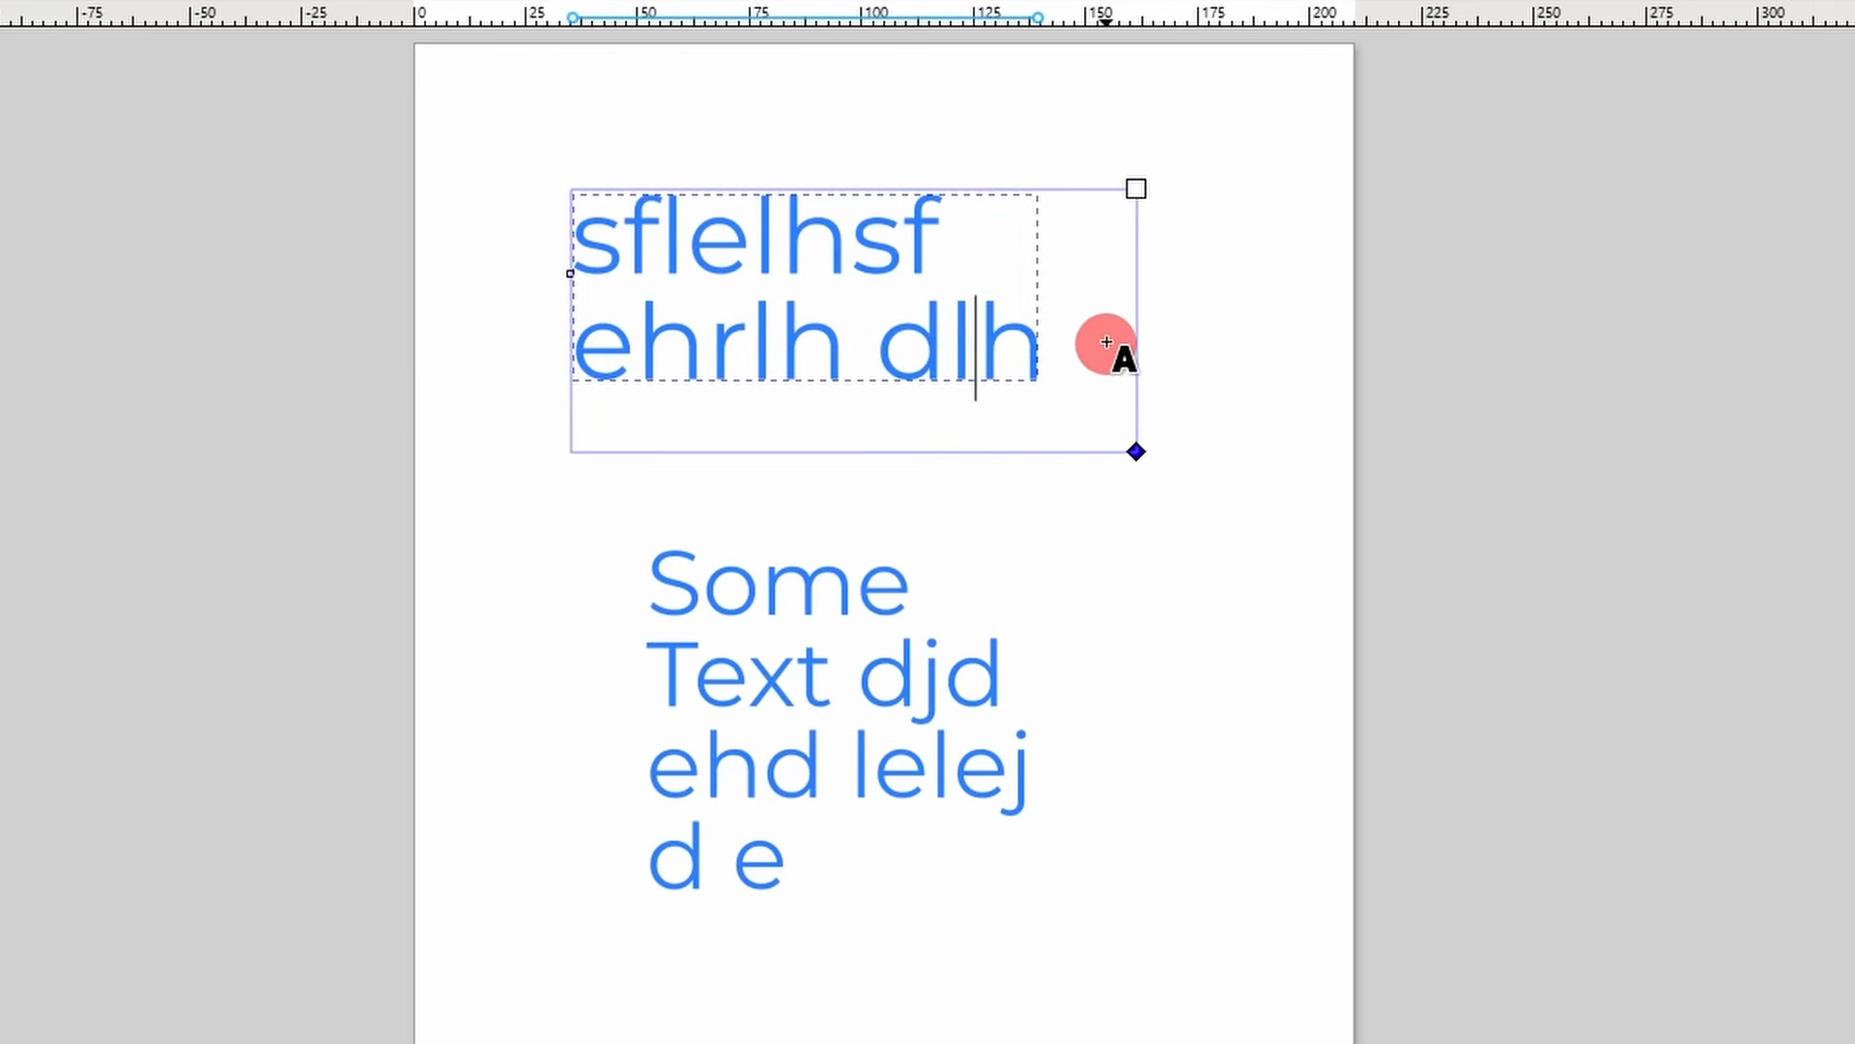
pyautogui.click(1137, 189)
pyautogui.moveTo(1135, 189); pyautogui.dragTo(1093, 207)
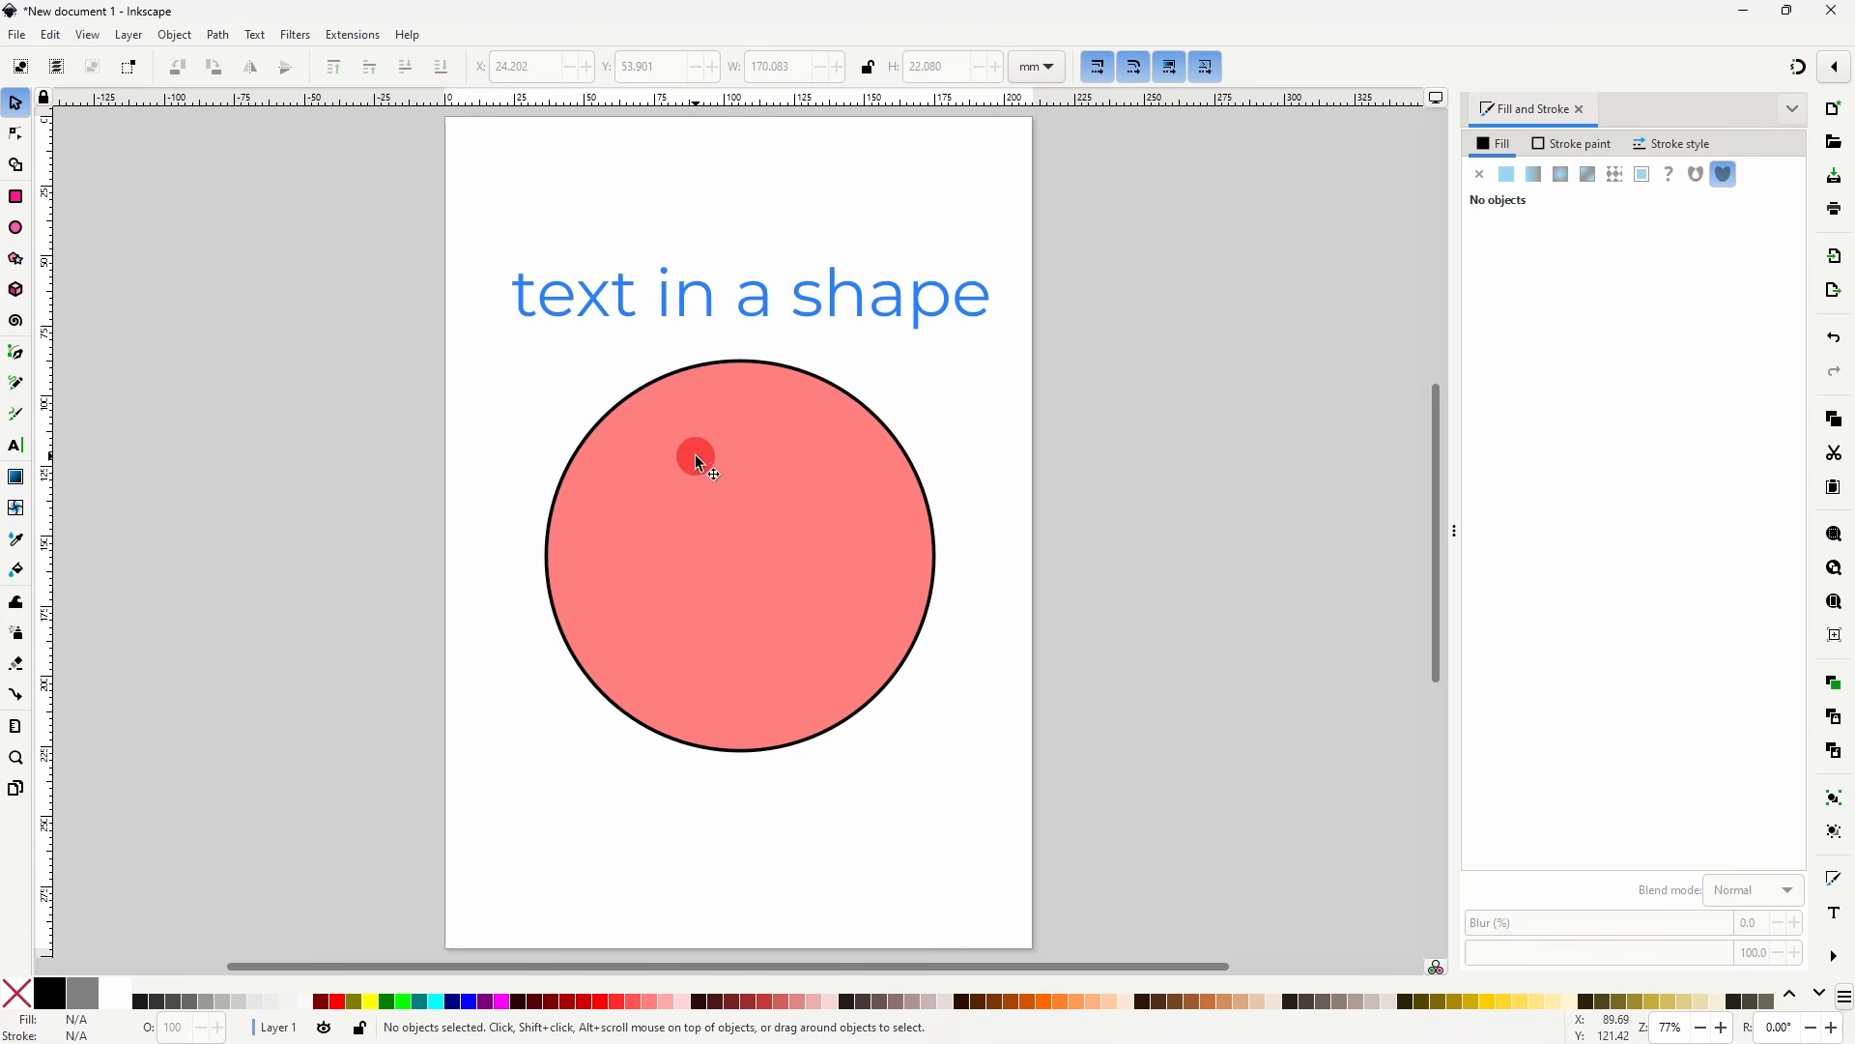
# - Flow the blue "text in a shape" text into the pink circle as its frame
pyautogui.click(626, 311)
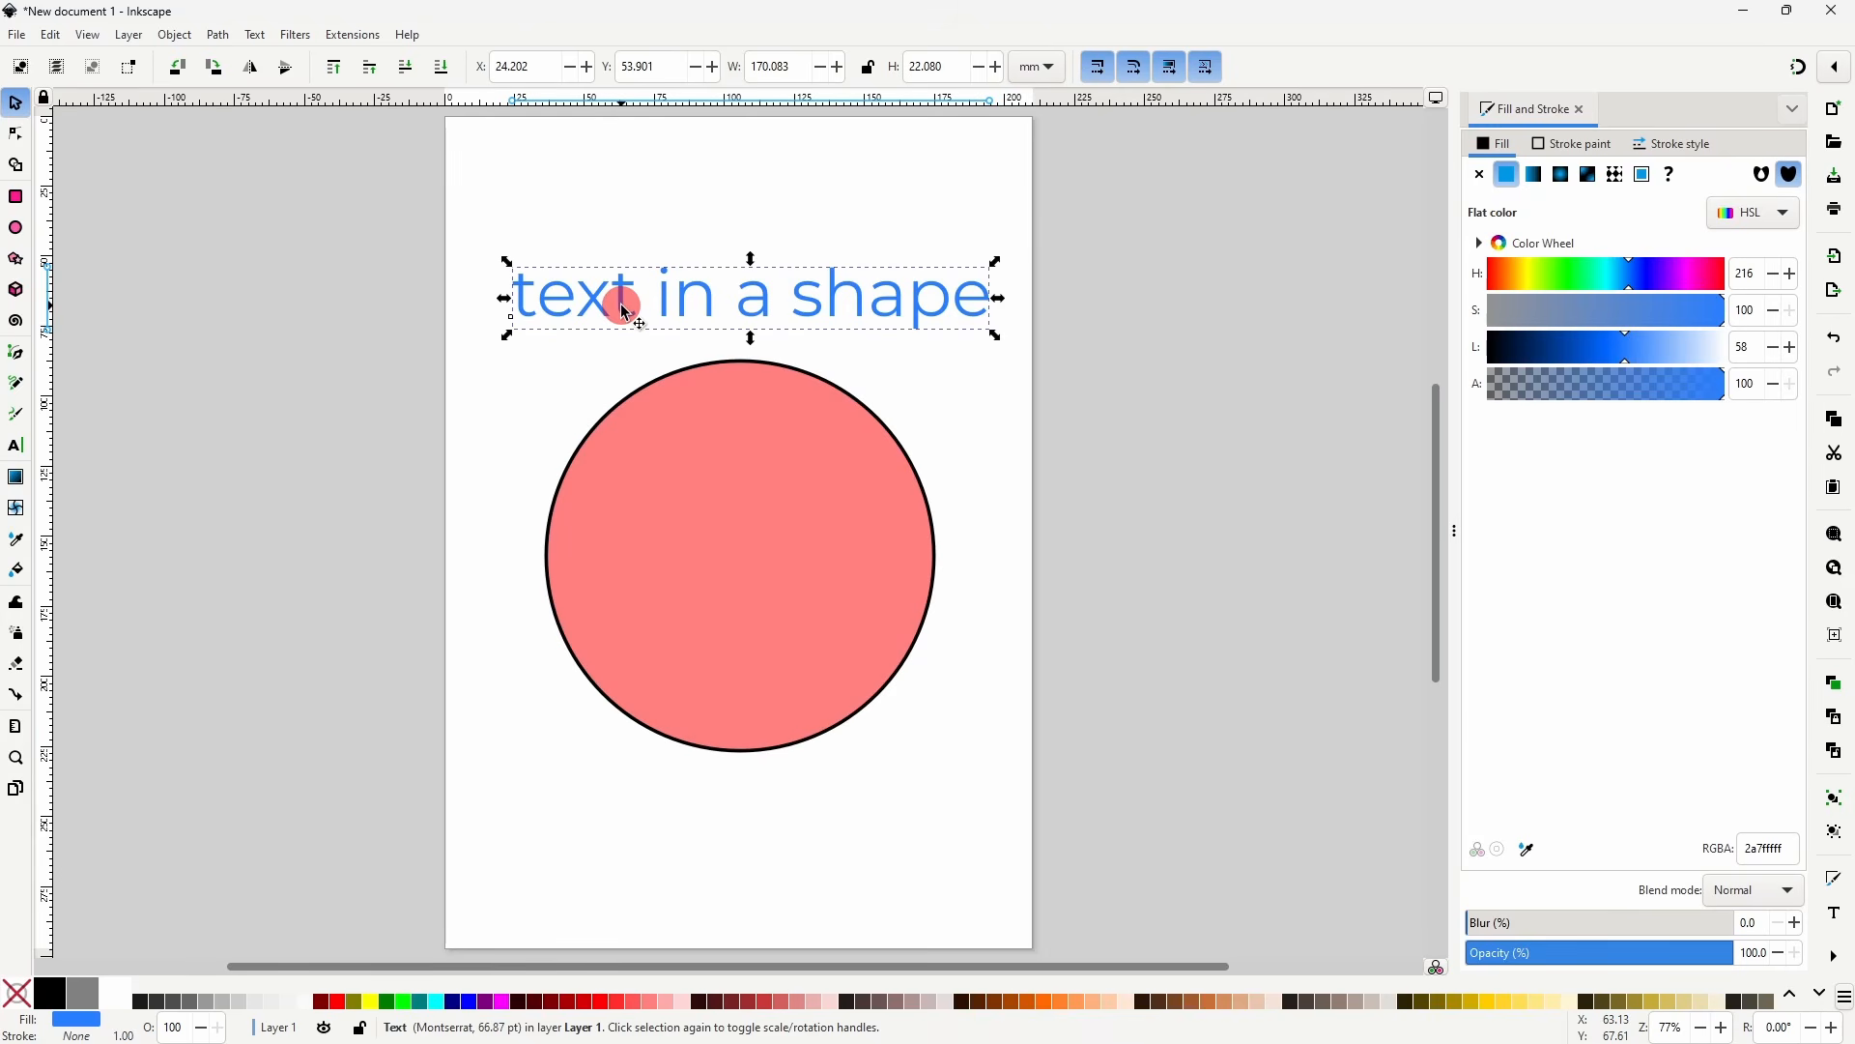
pyautogui.moveTo(469, 203); pyautogui.dragTo(1028, 774)
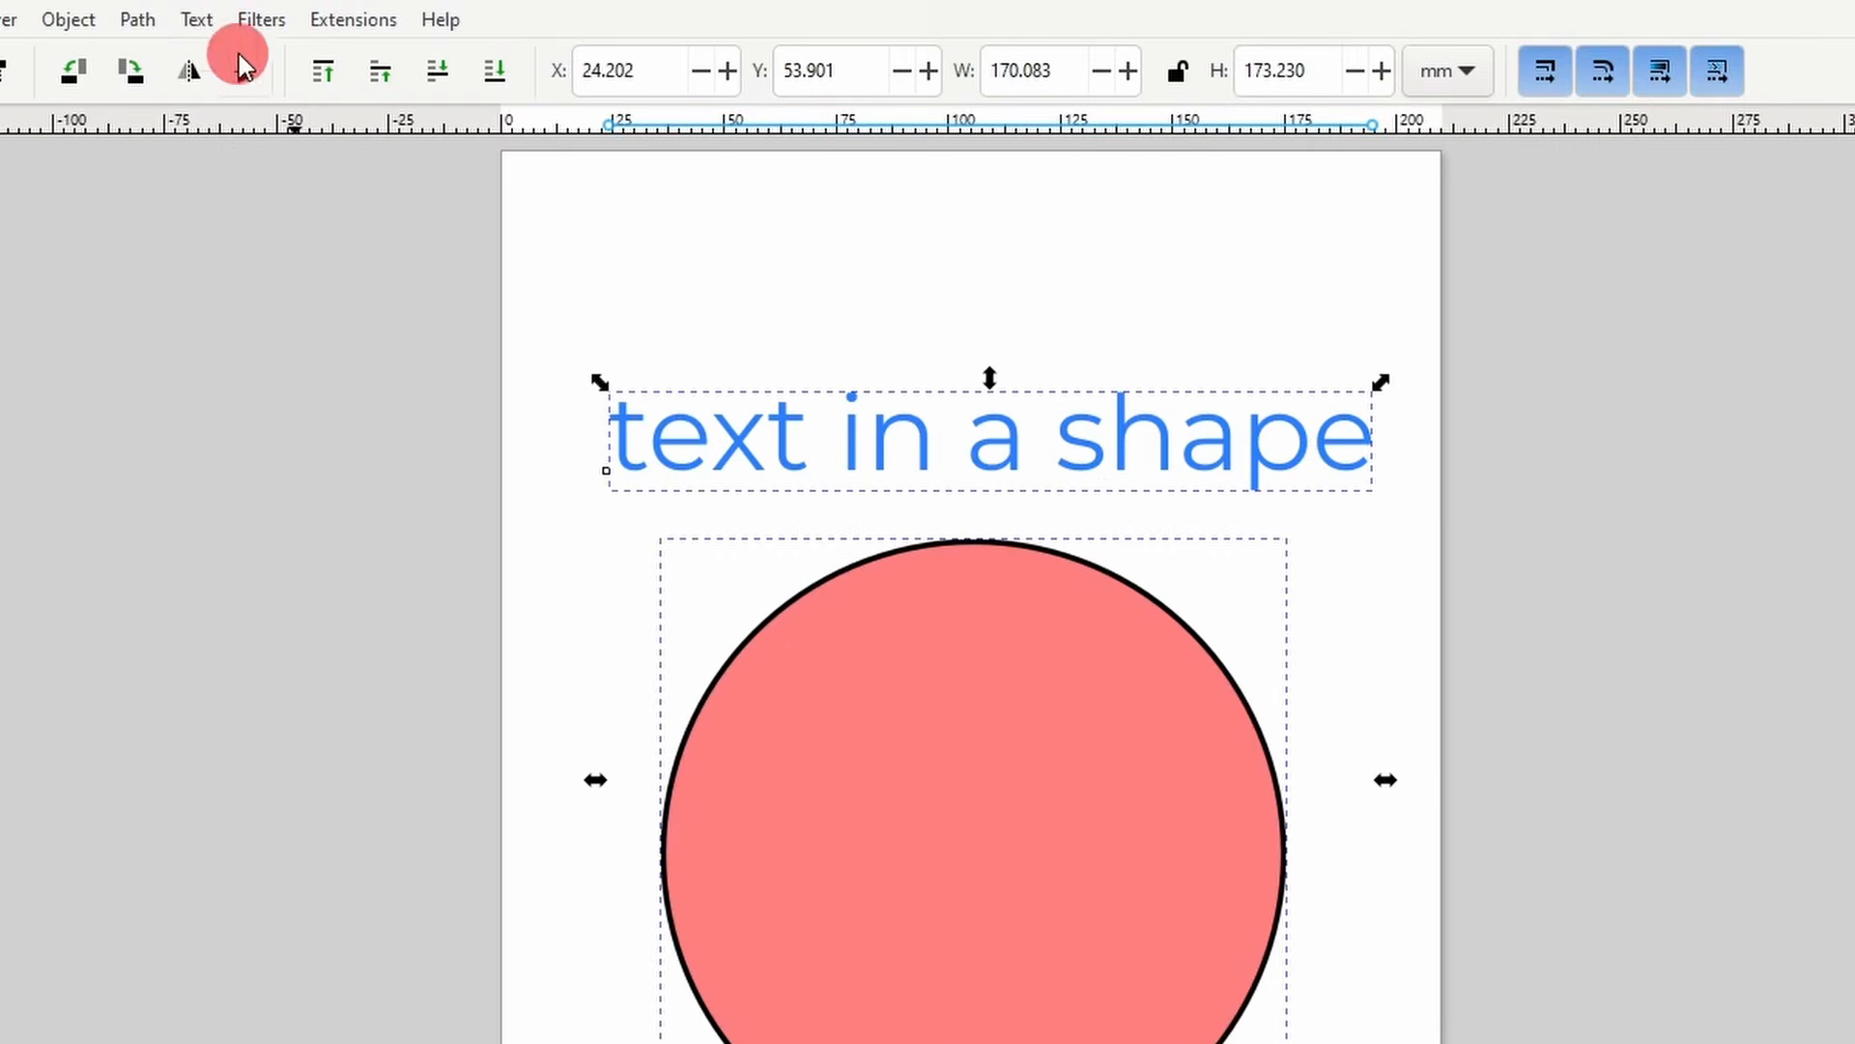
pyautogui.click(255, 34)
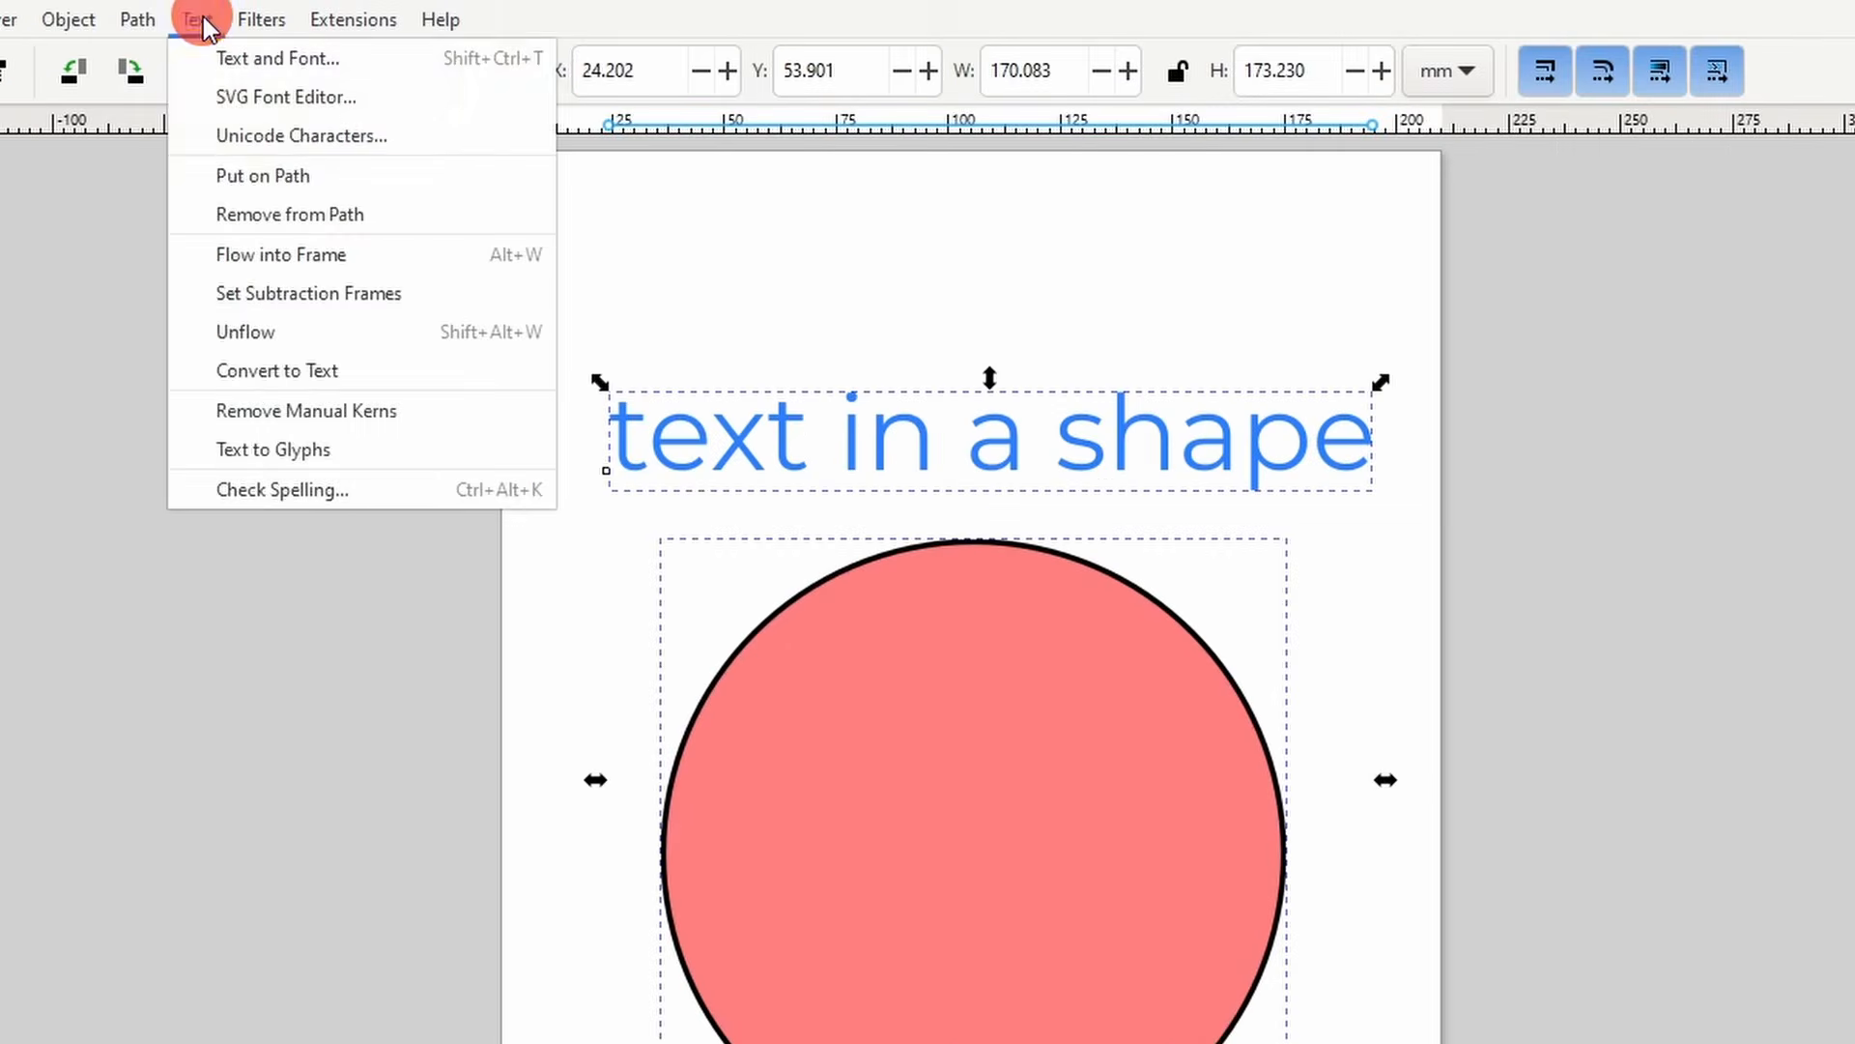
pyautogui.click(350, 257)
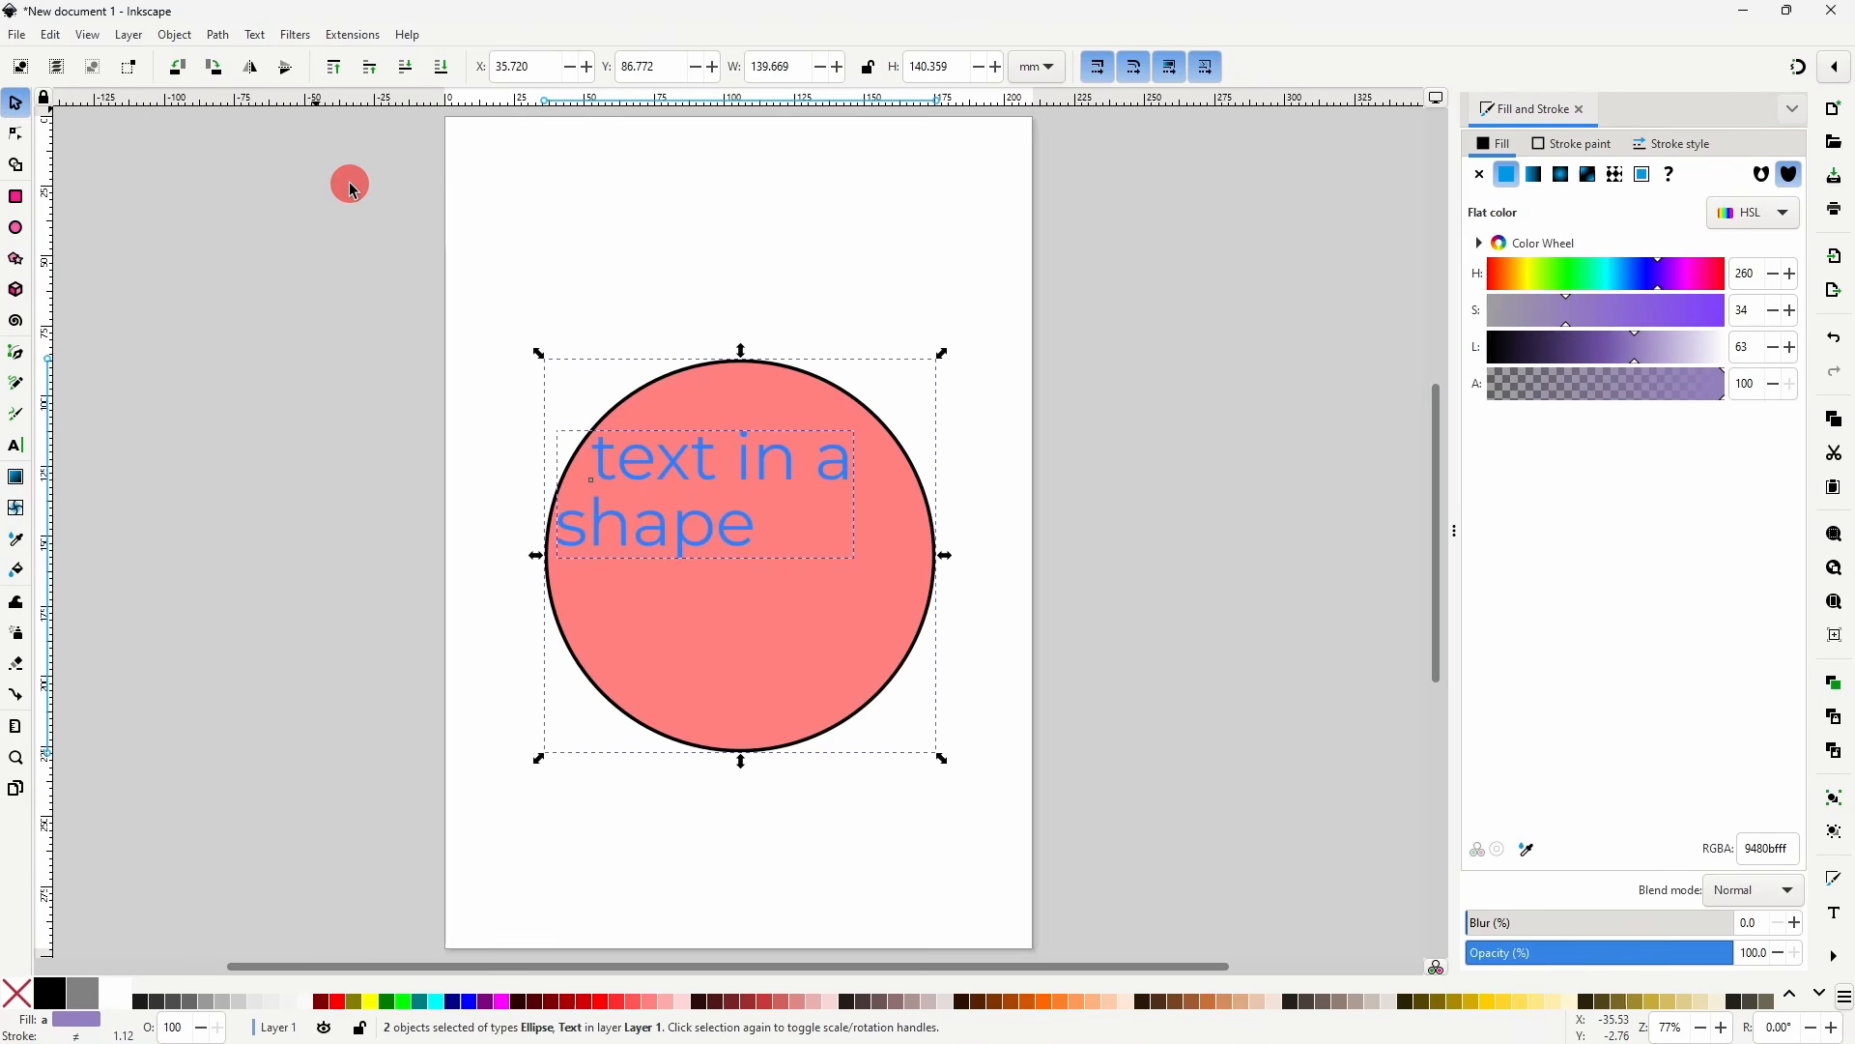
# - Move the pink circle slightly up the page and scale it down to about 118 mm wide
pyautogui.click(843, 283)
pyautogui.moveTo(787, 391); pyautogui.dragTo(786, 350)
pyautogui.moveTo(941, 718); pyautogui.dragTo(879, 665)
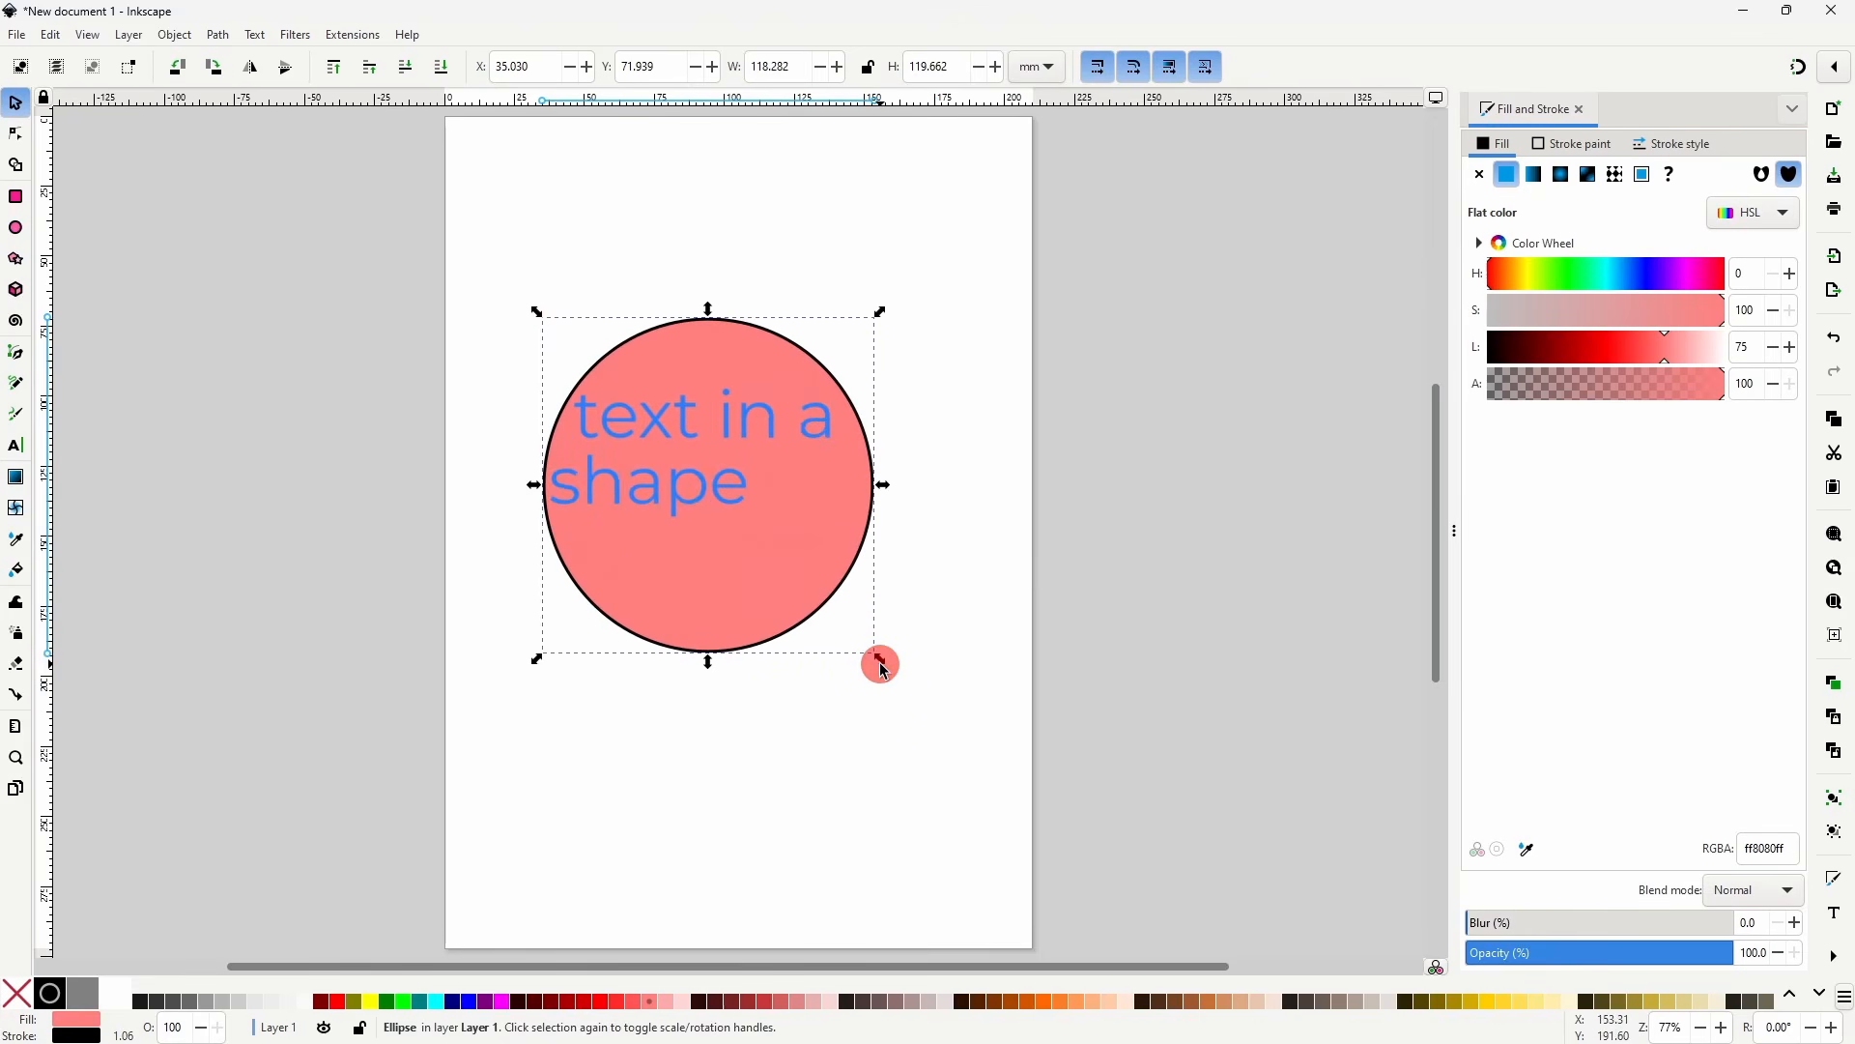
# - Append "de dfjler d" to the text inside the circle
pyautogui.click(712, 480)
pyautogui.doubleClick(715, 483)
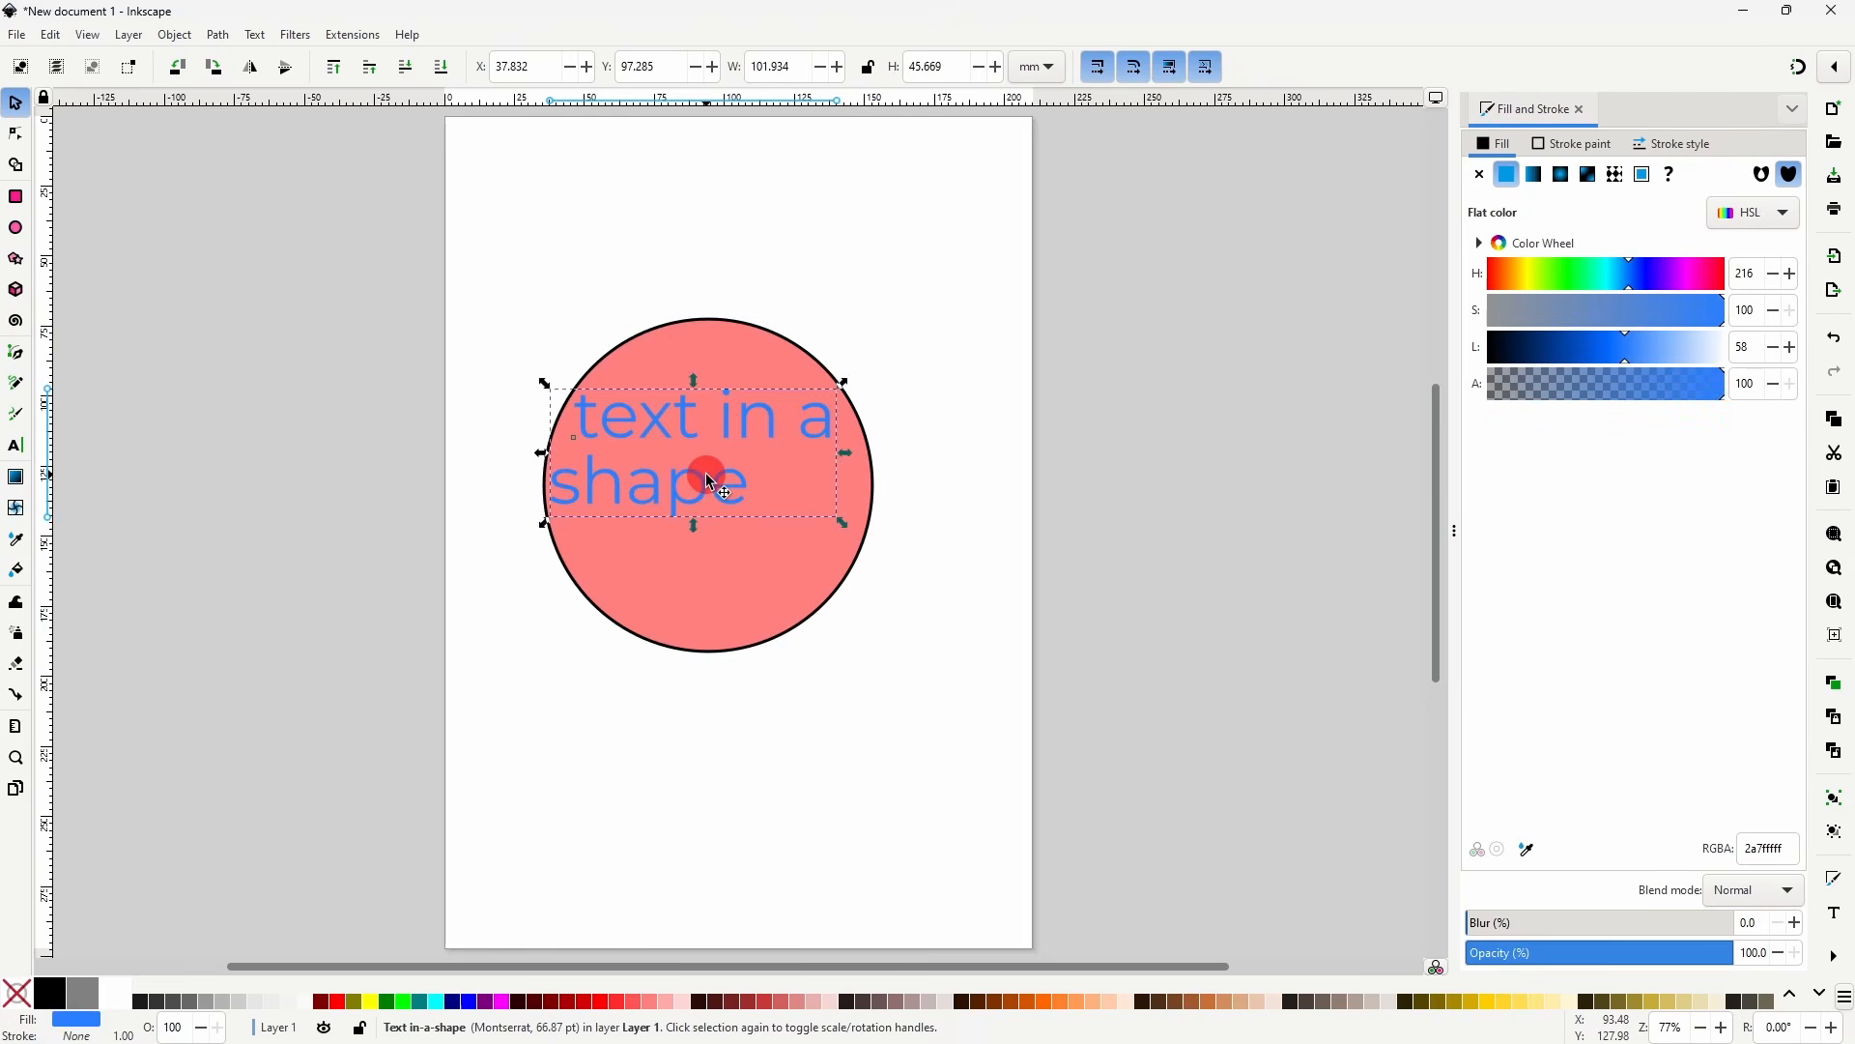
pyautogui.click(759, 493)
pyautogui.write('de dfjler d')
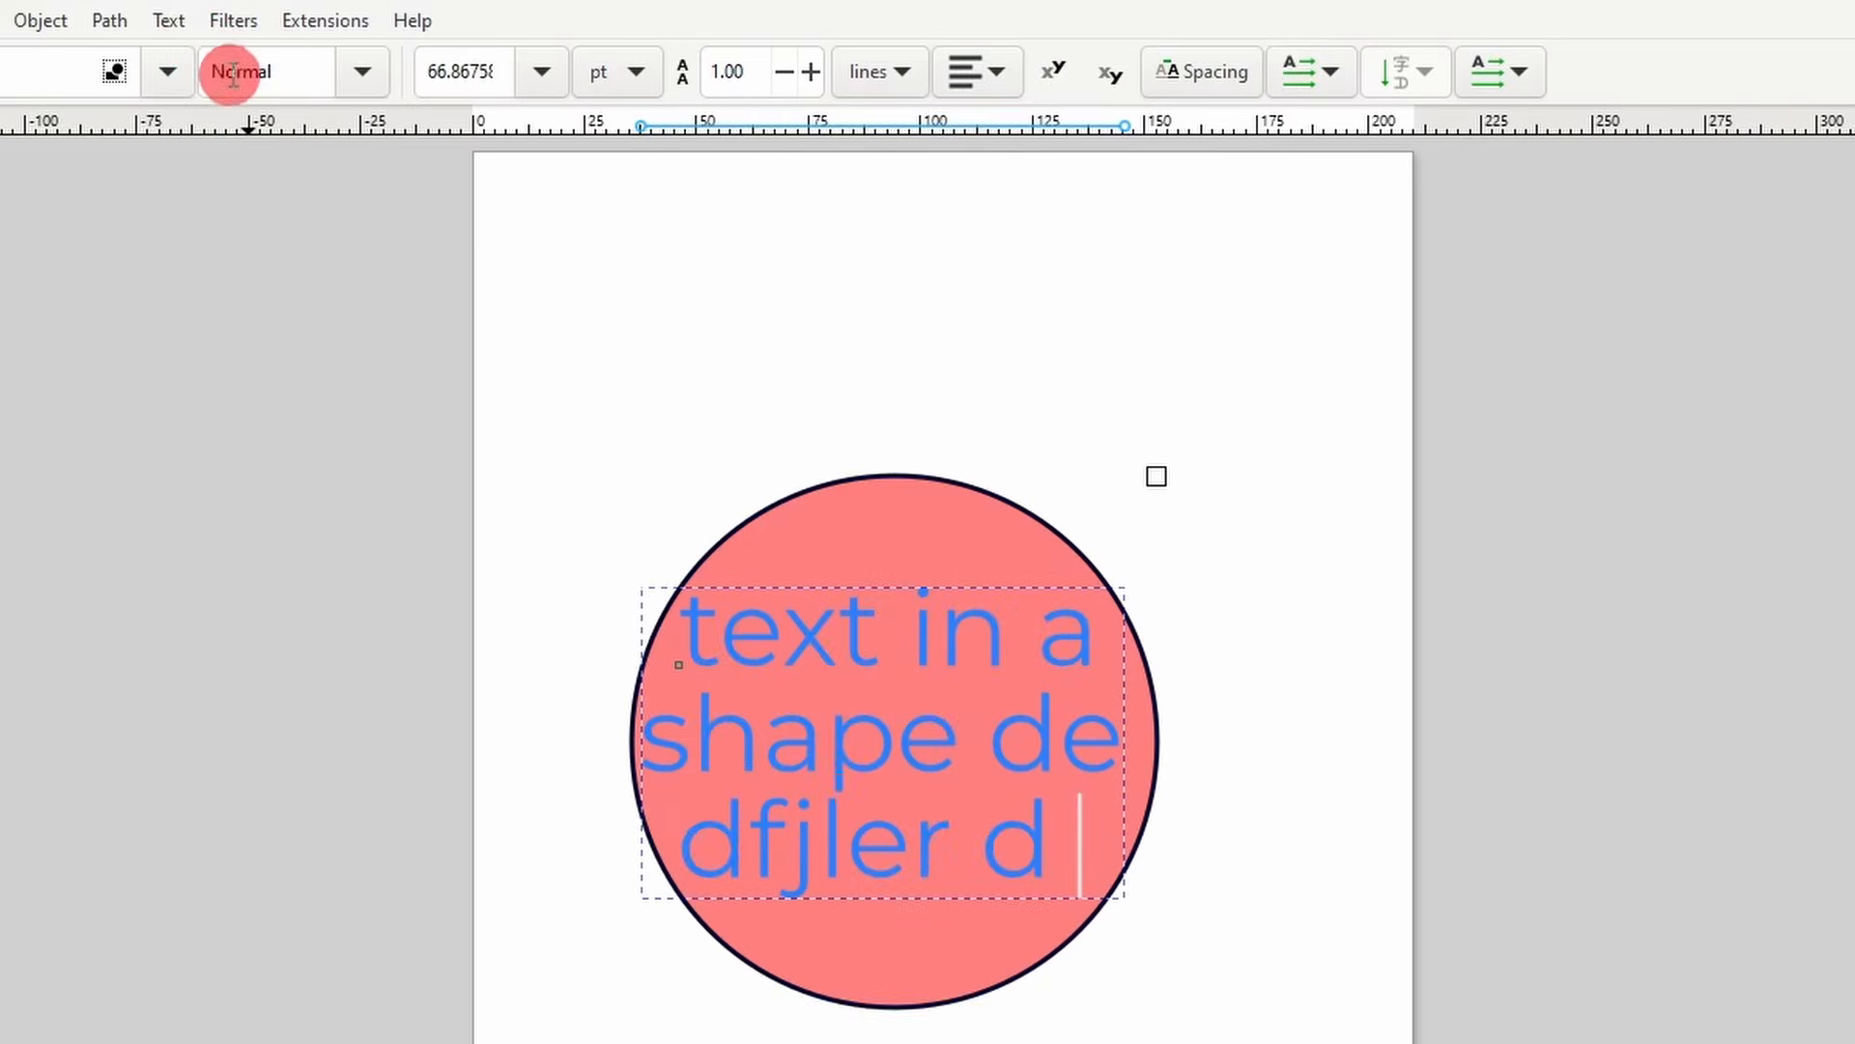
# - Unflow the text from the circle and undo the unflow
pyautogui.click(255, 35)
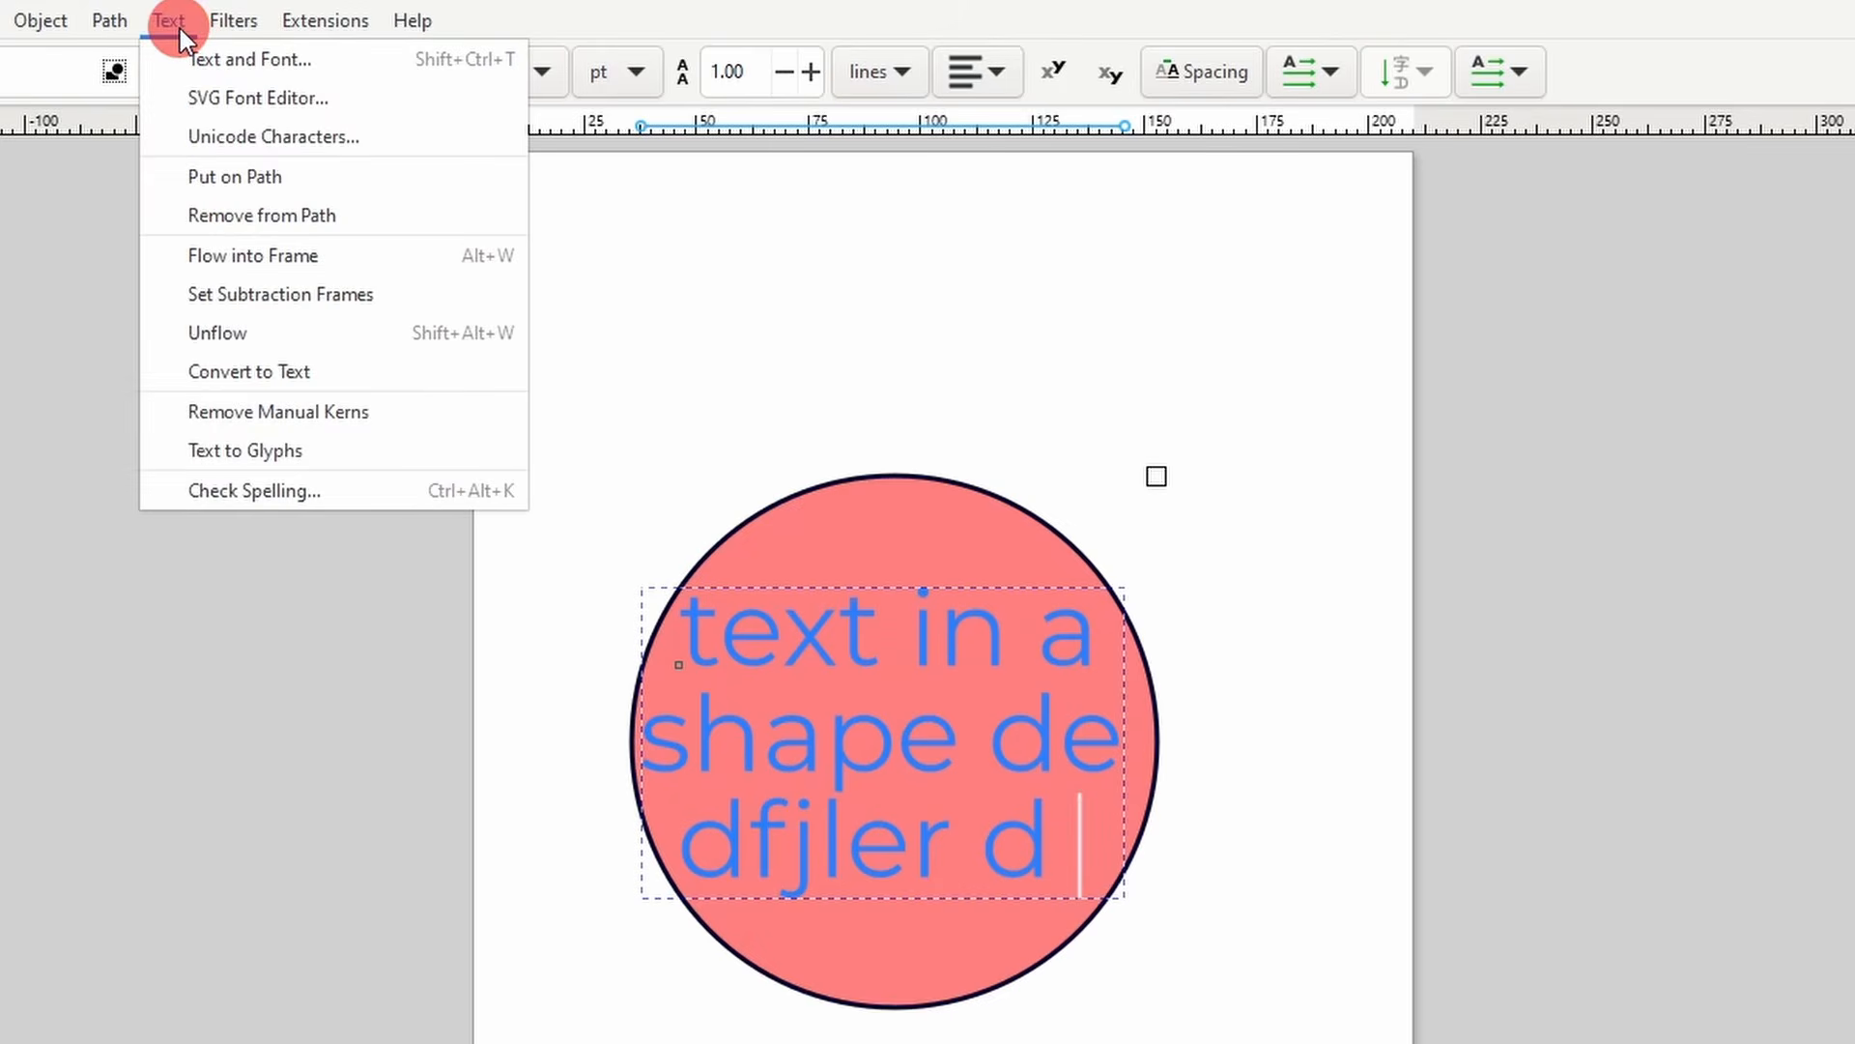
pyautogui.click(272, 332)
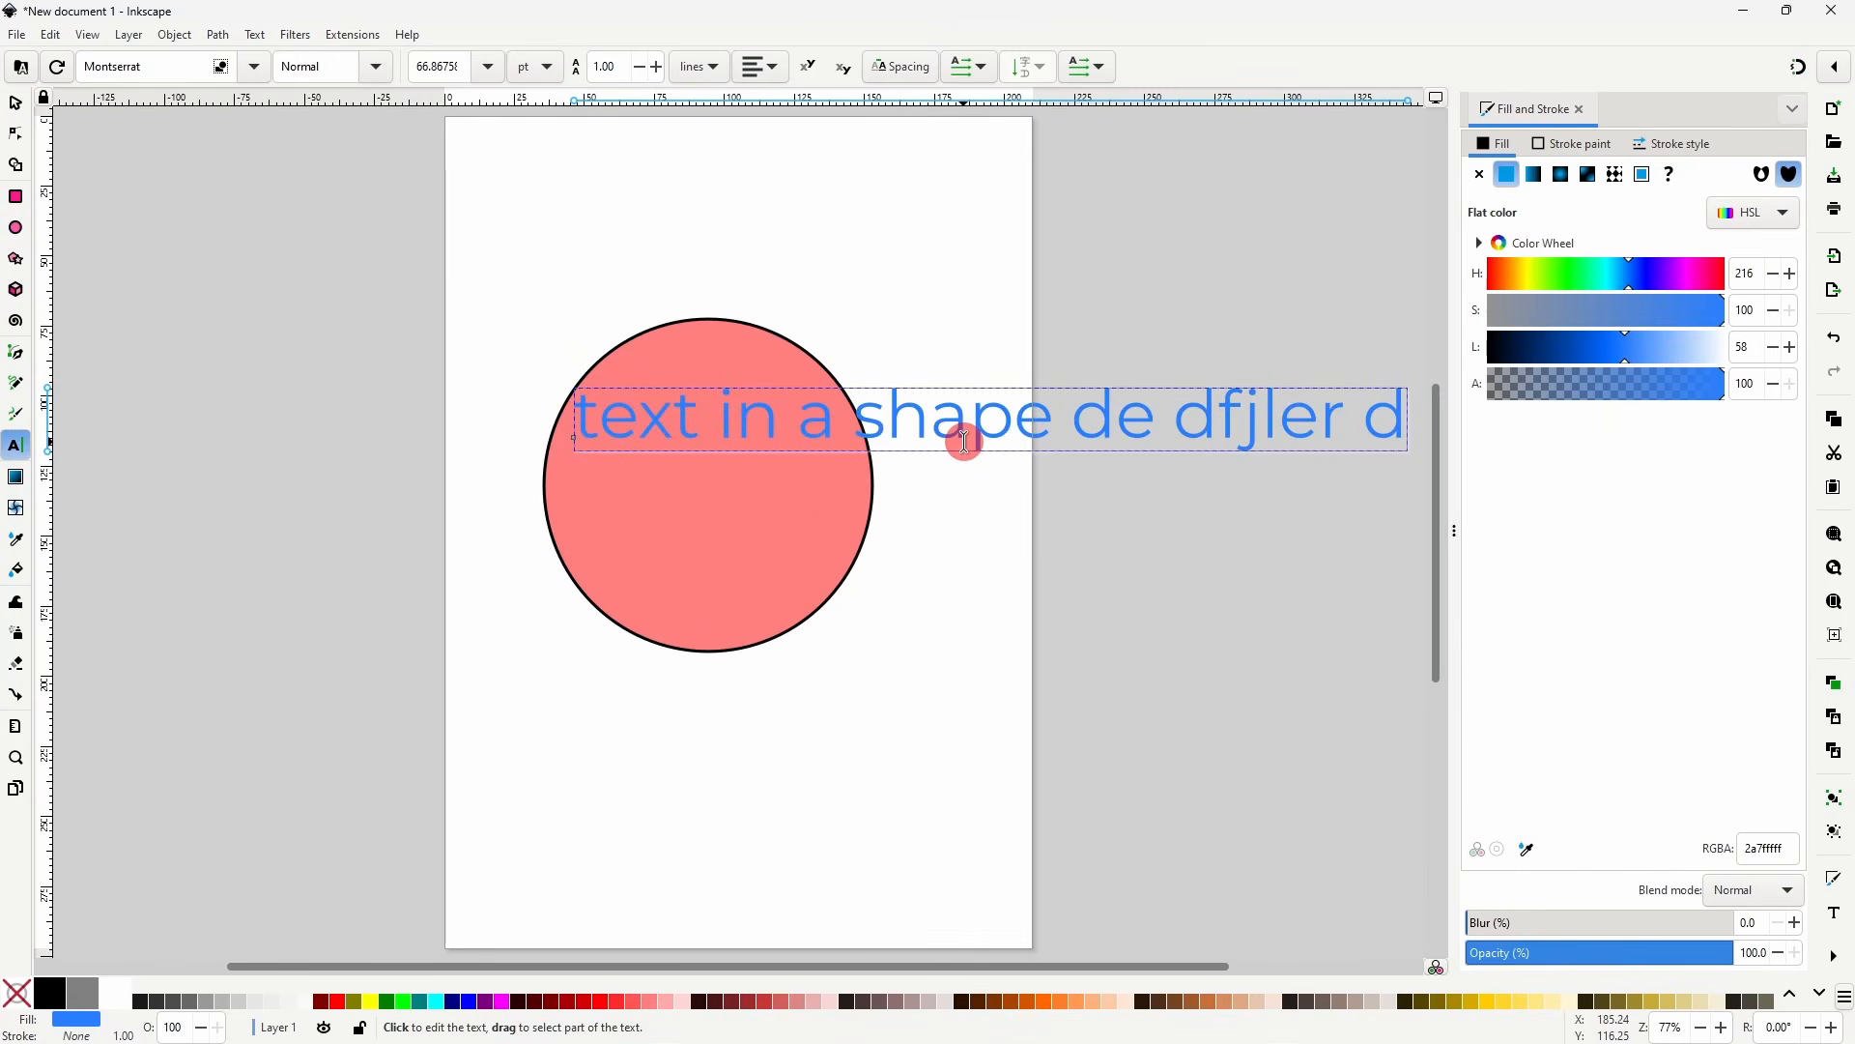
pyautogui.hotkey('ctrl', 'z')
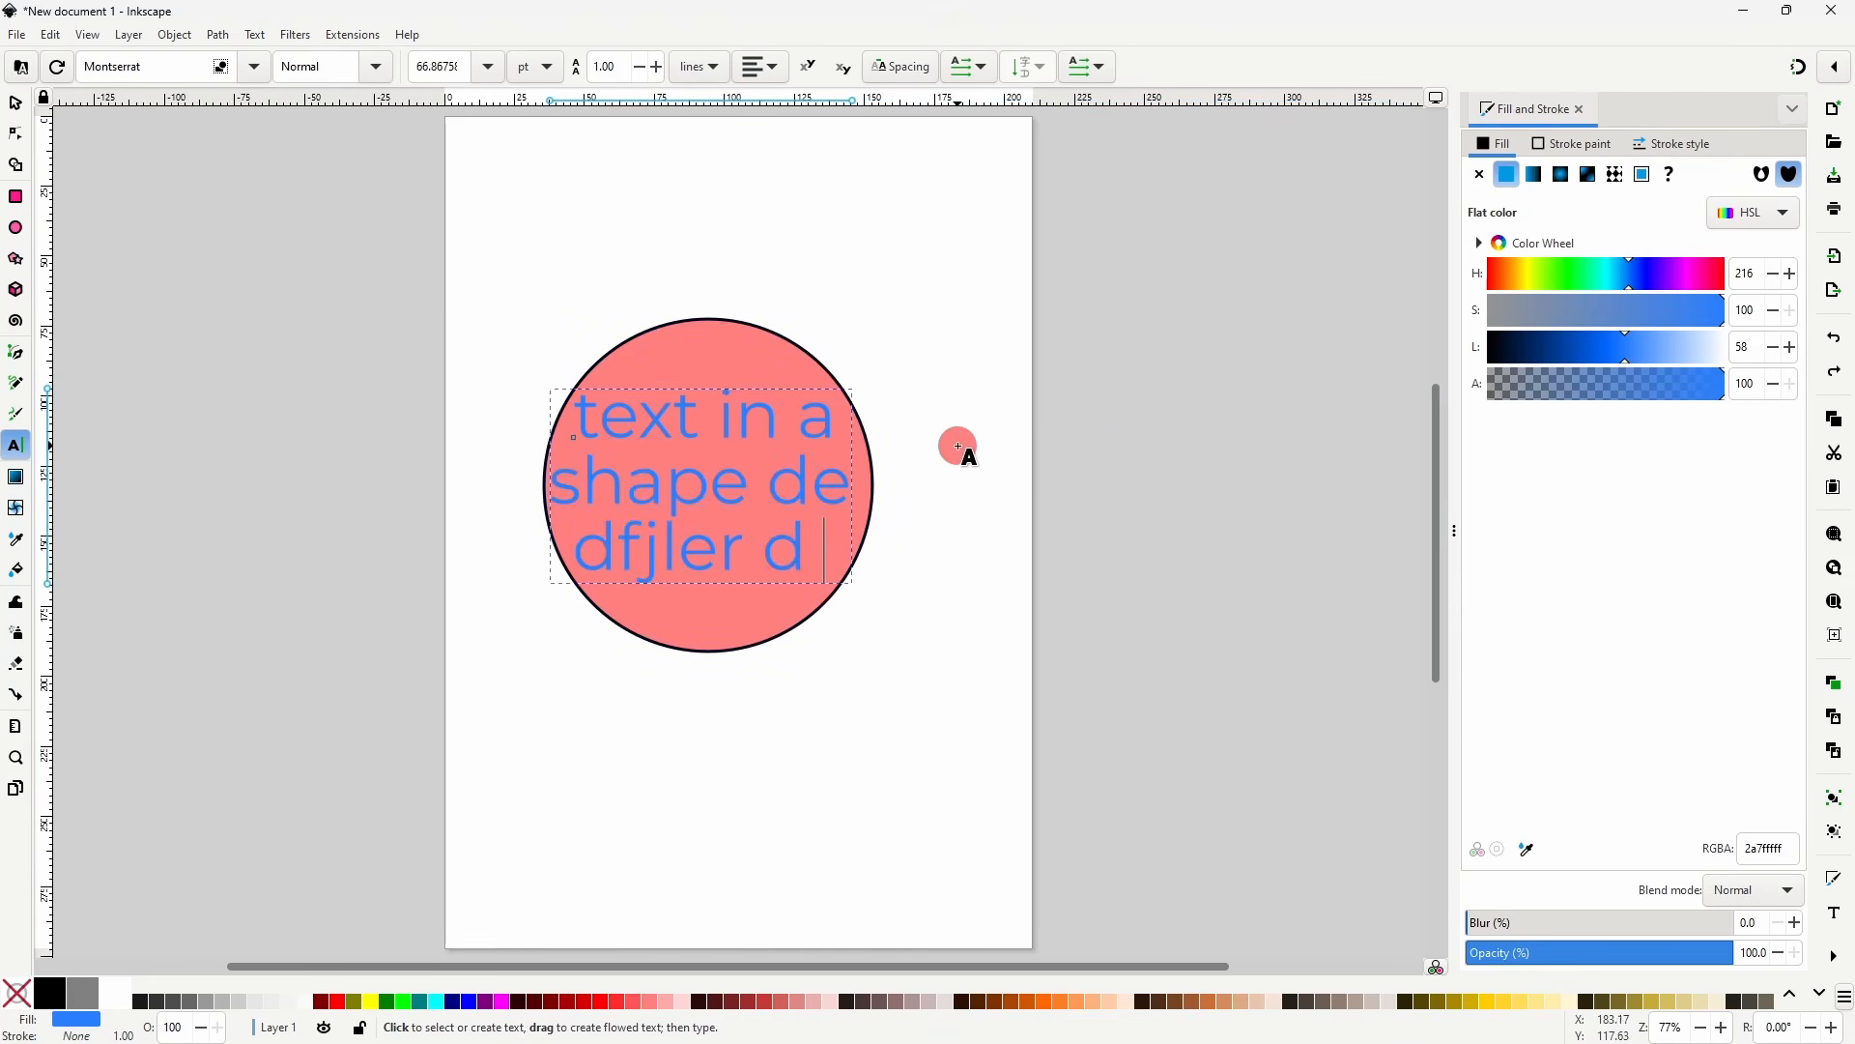
# - Convert the text in the circle to a path and delete the pink circle around it
pyautogui.click(220, 35)
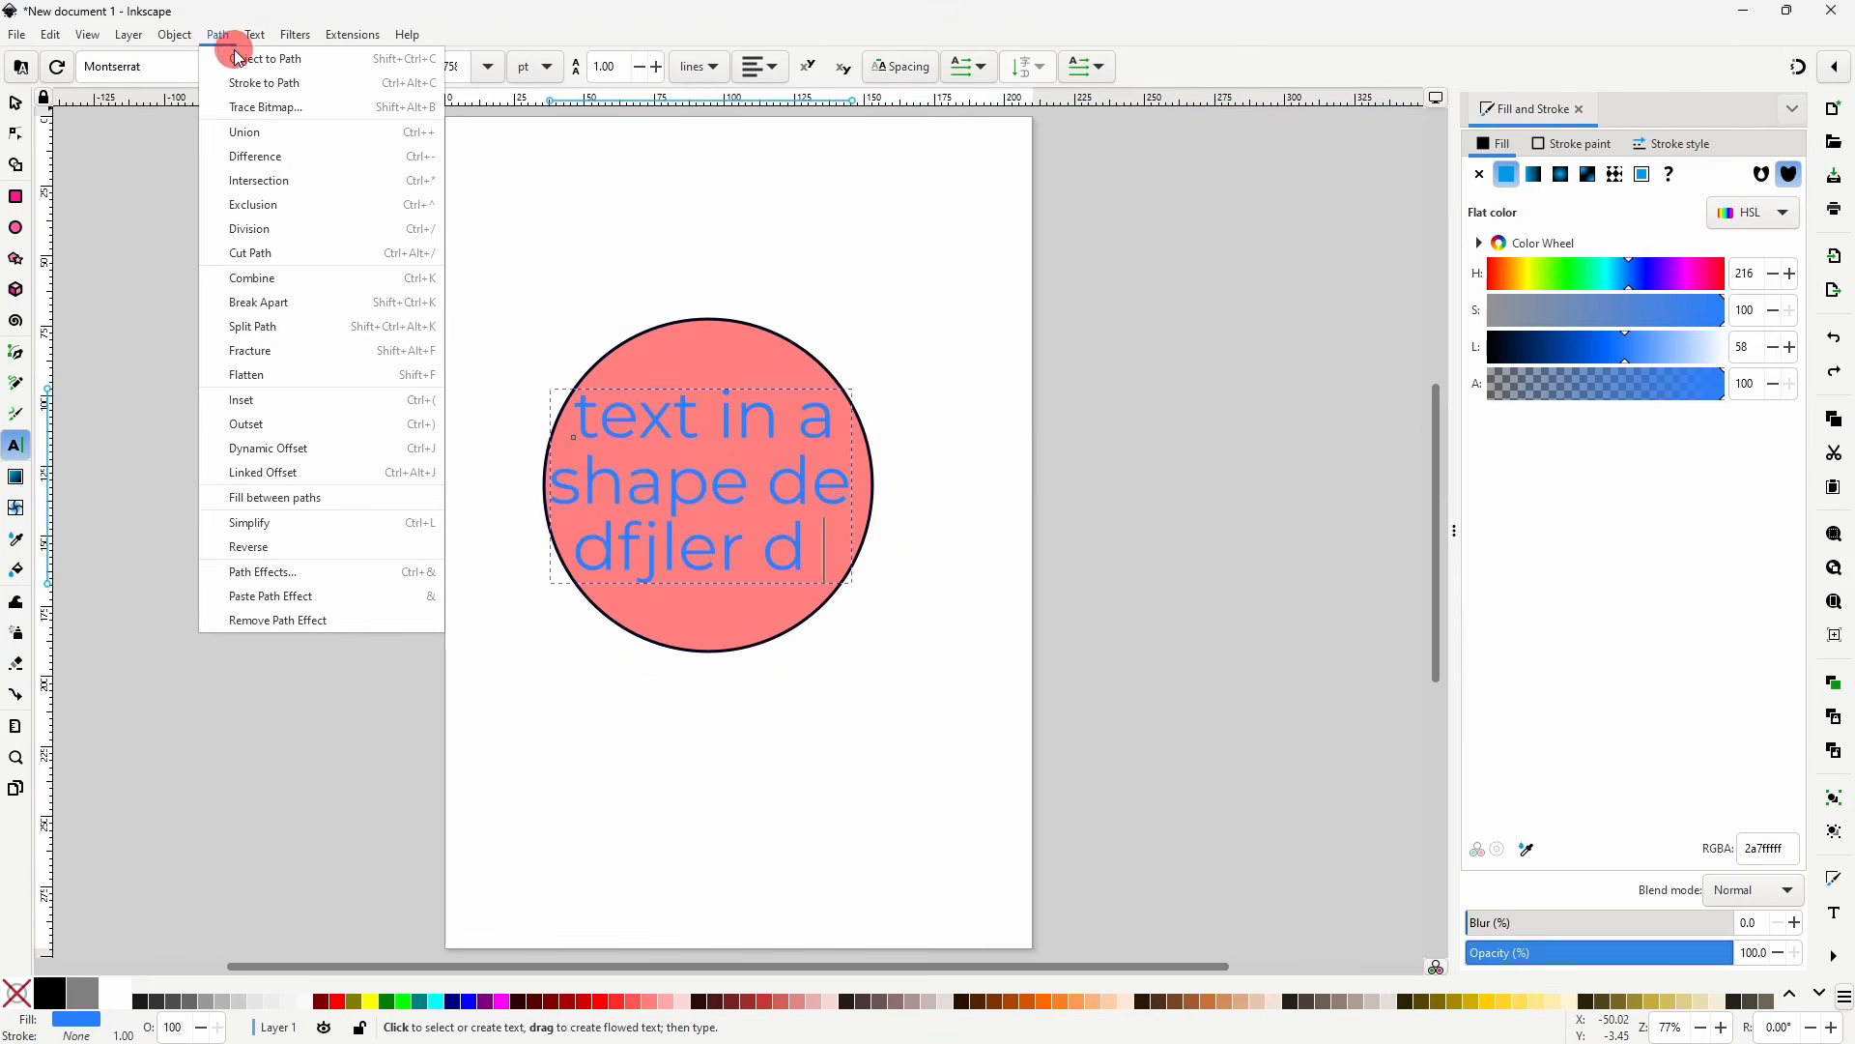
pyautogui.click(261, 60)
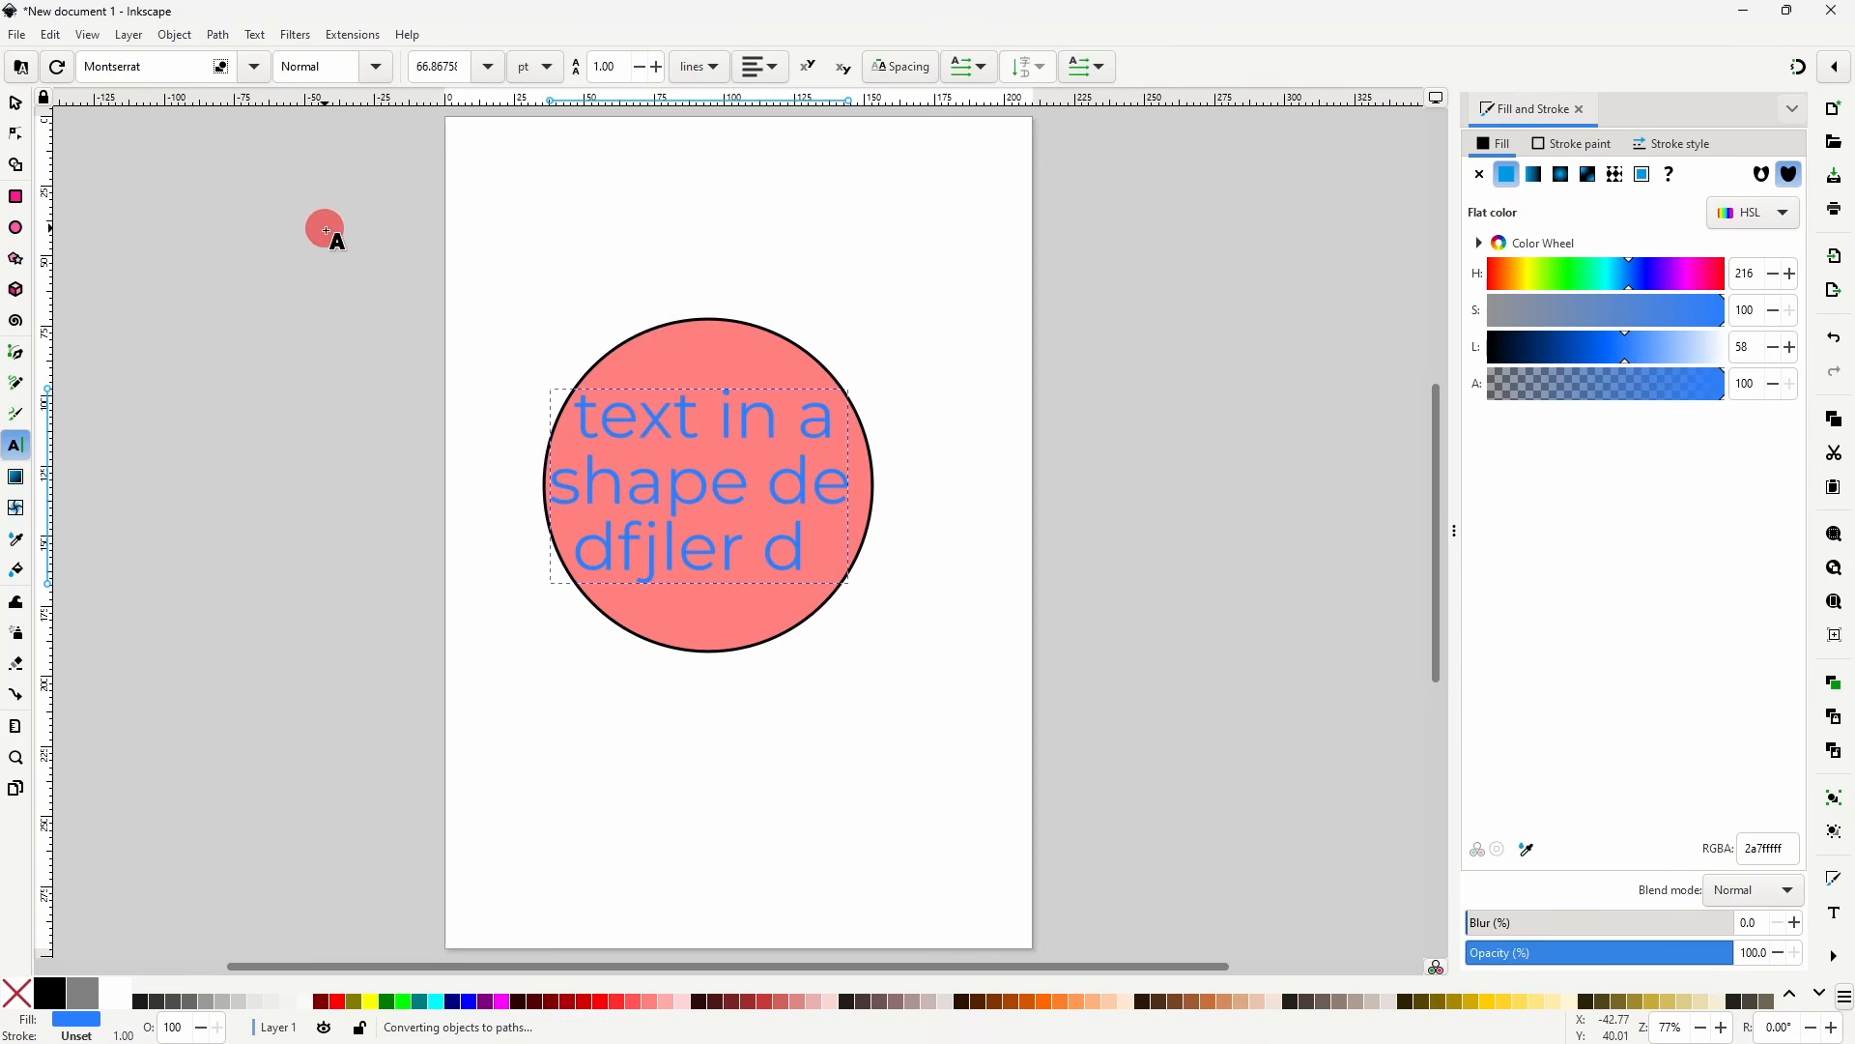
pyautogui.click(19, 102)
pyautogui.click(749, 346)
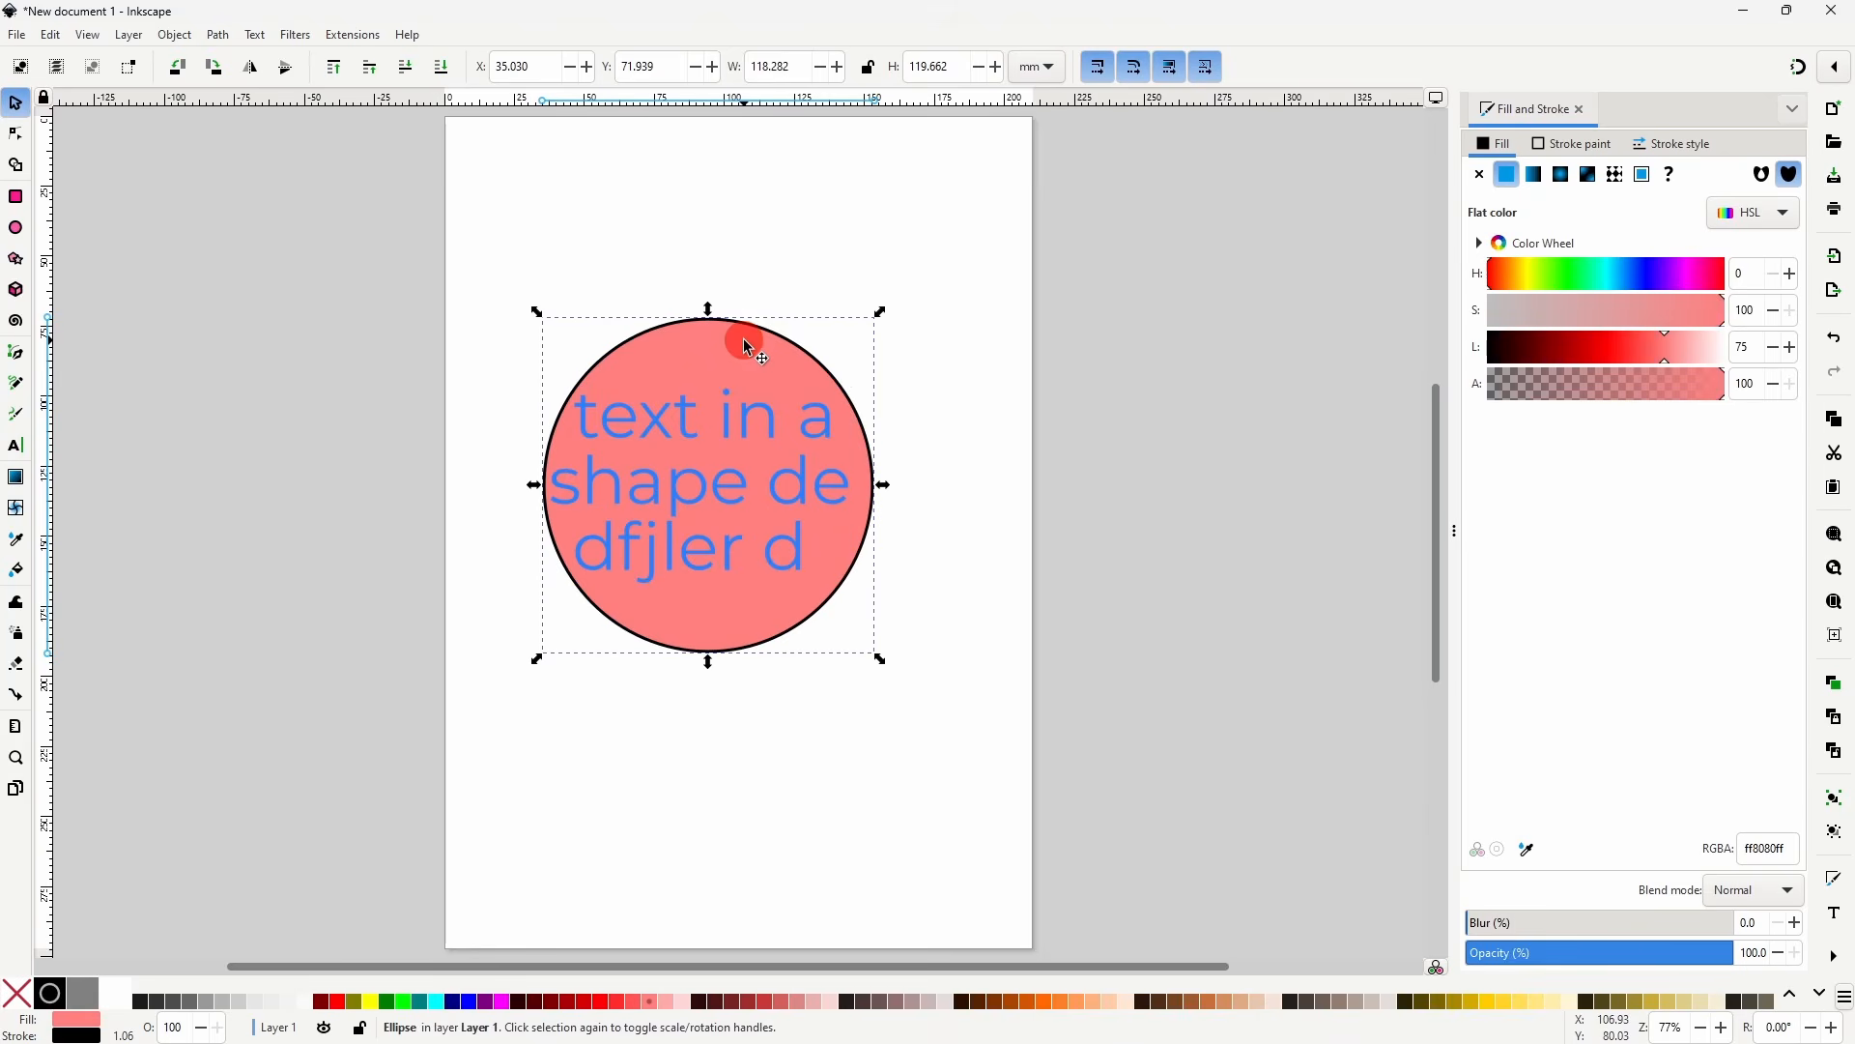
pyautogui.press('Delete')
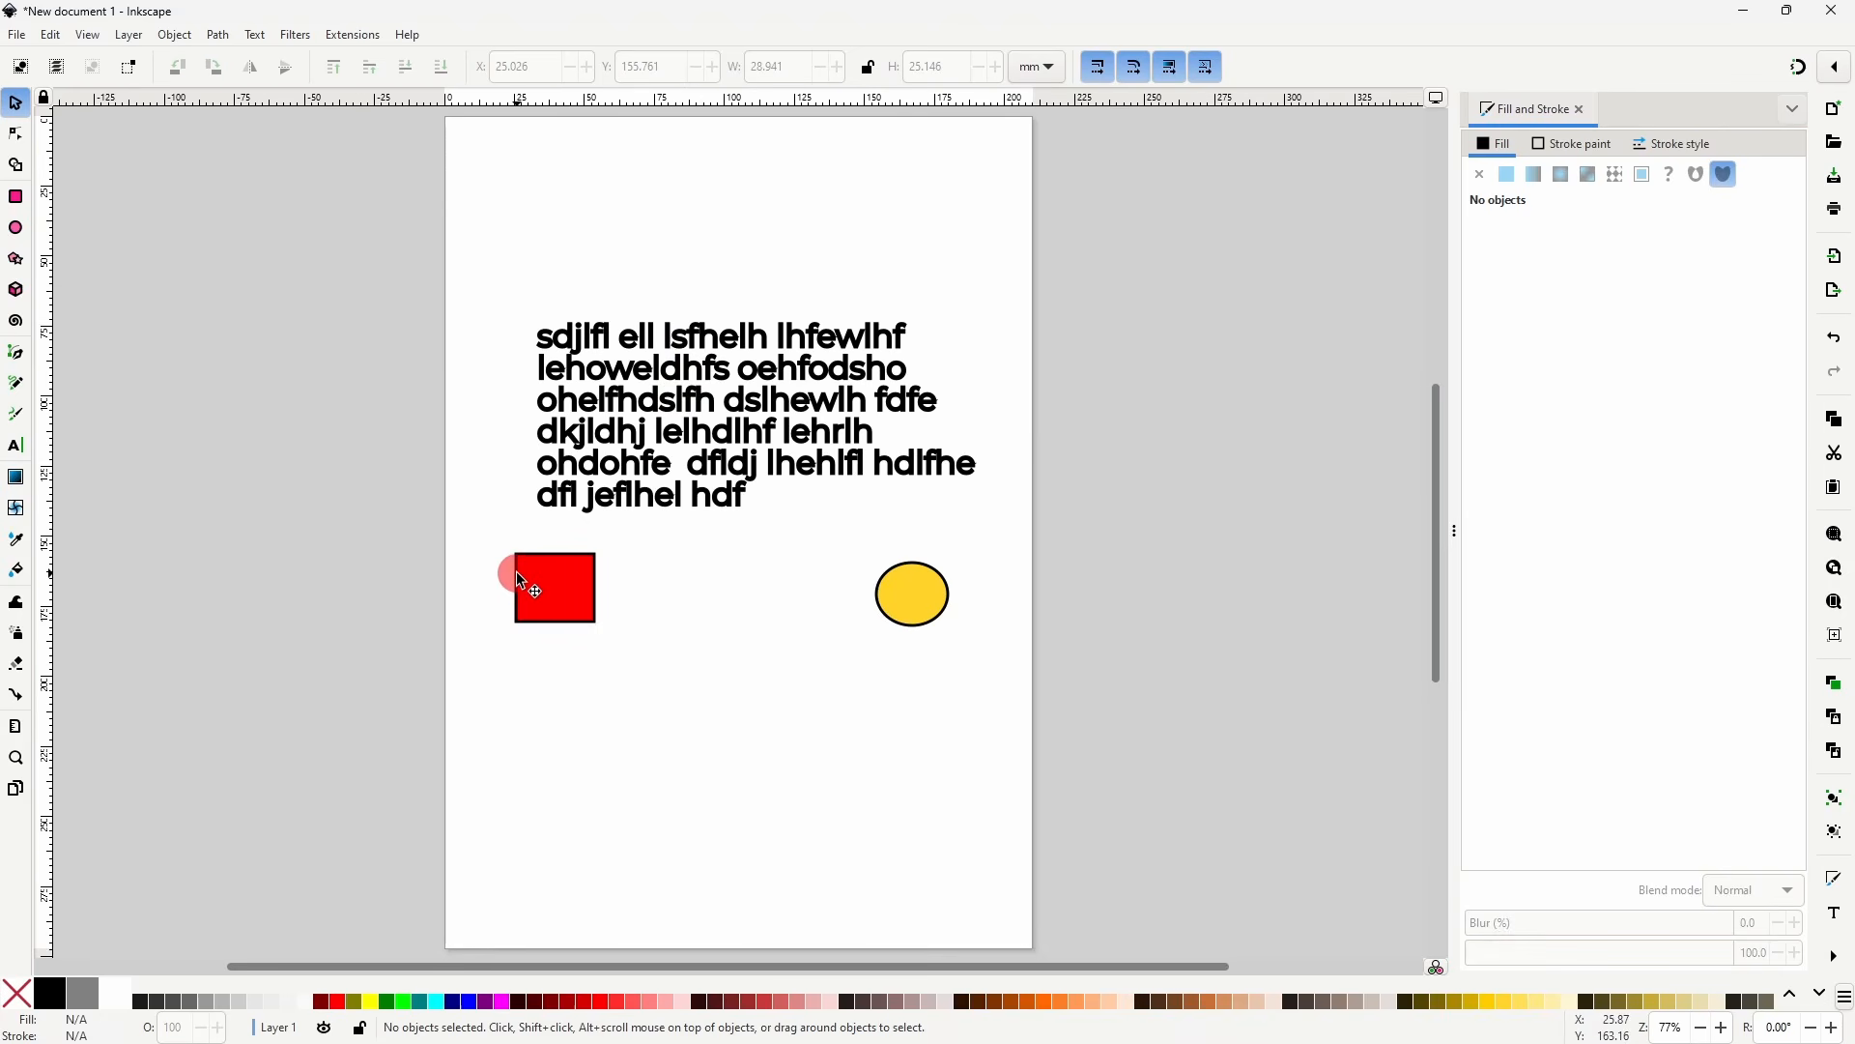
# - Set the red rectangle as a subtraction frame for the black paragraph and move it into the middle of the text
pyautogui.click(601, 442)
pyautogui.keyDown('shift'); pyautogui.click(538, 599); pyautogui.keyUp('shift')
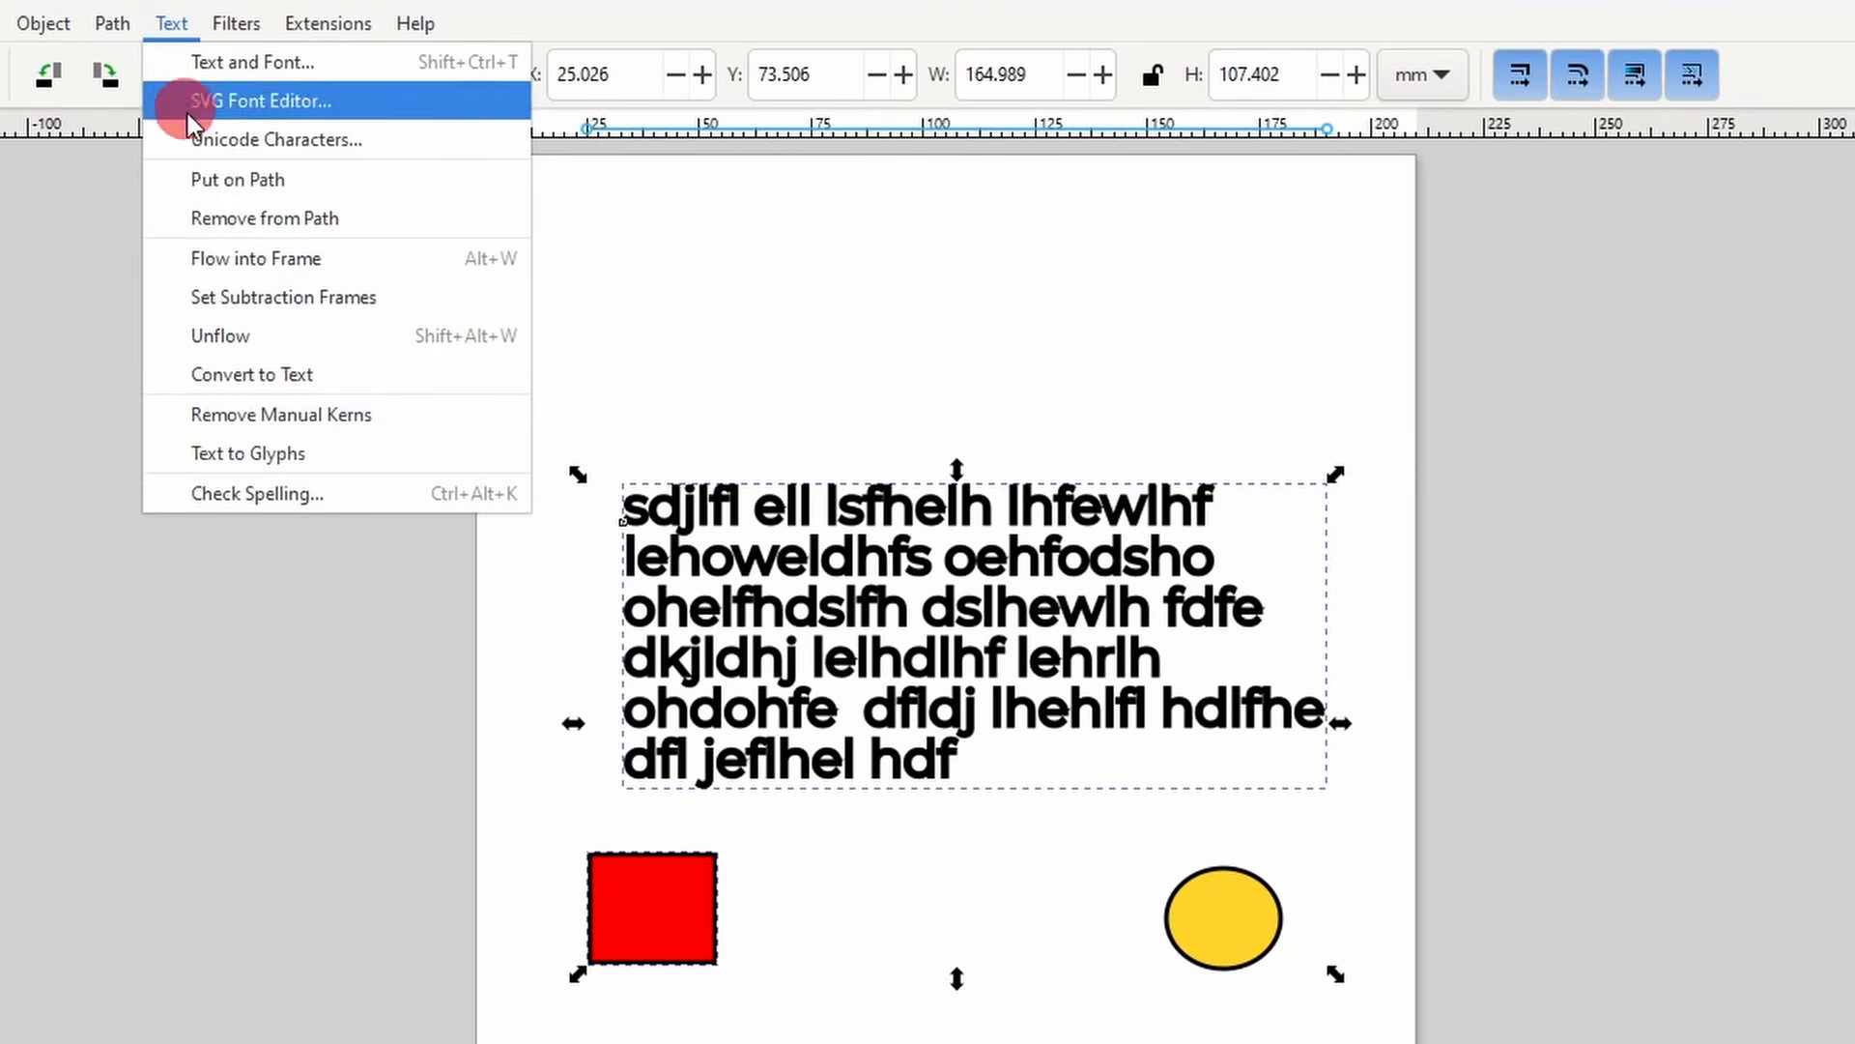
pyautogui.click(341, 299)
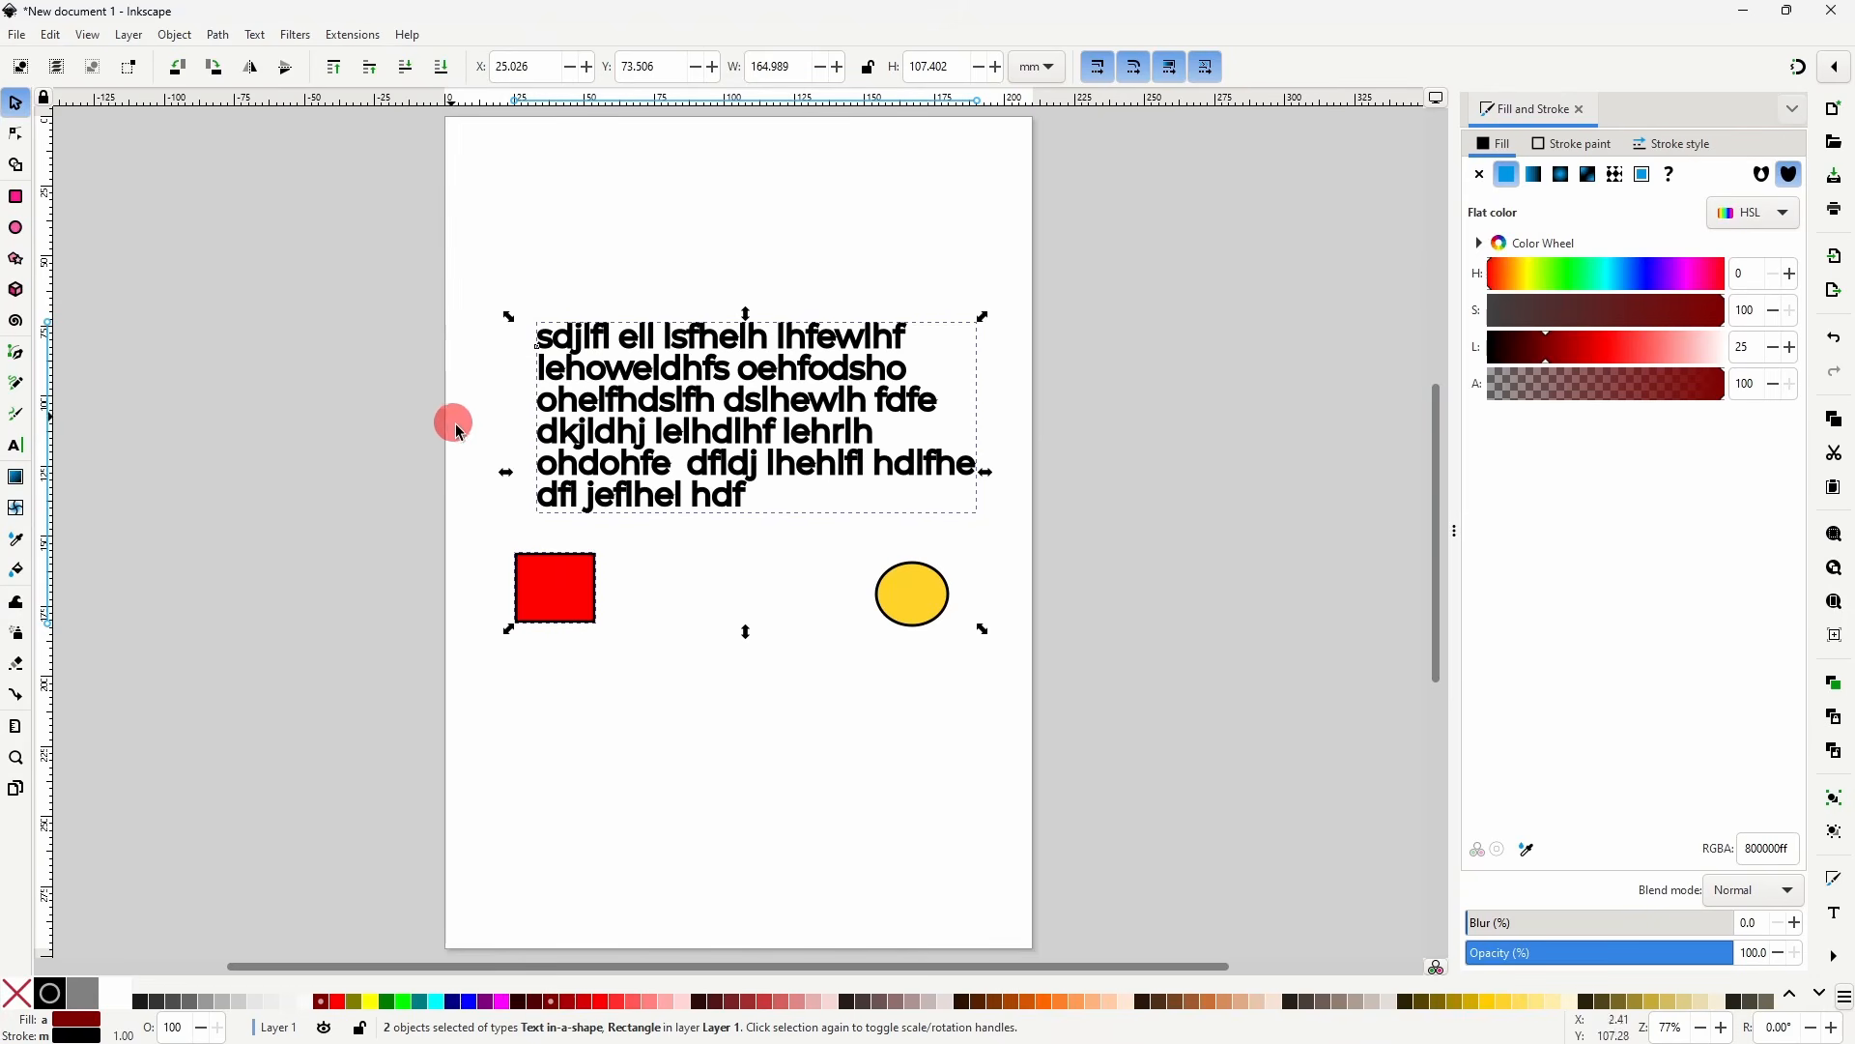
pyautogui.click(483, 423)
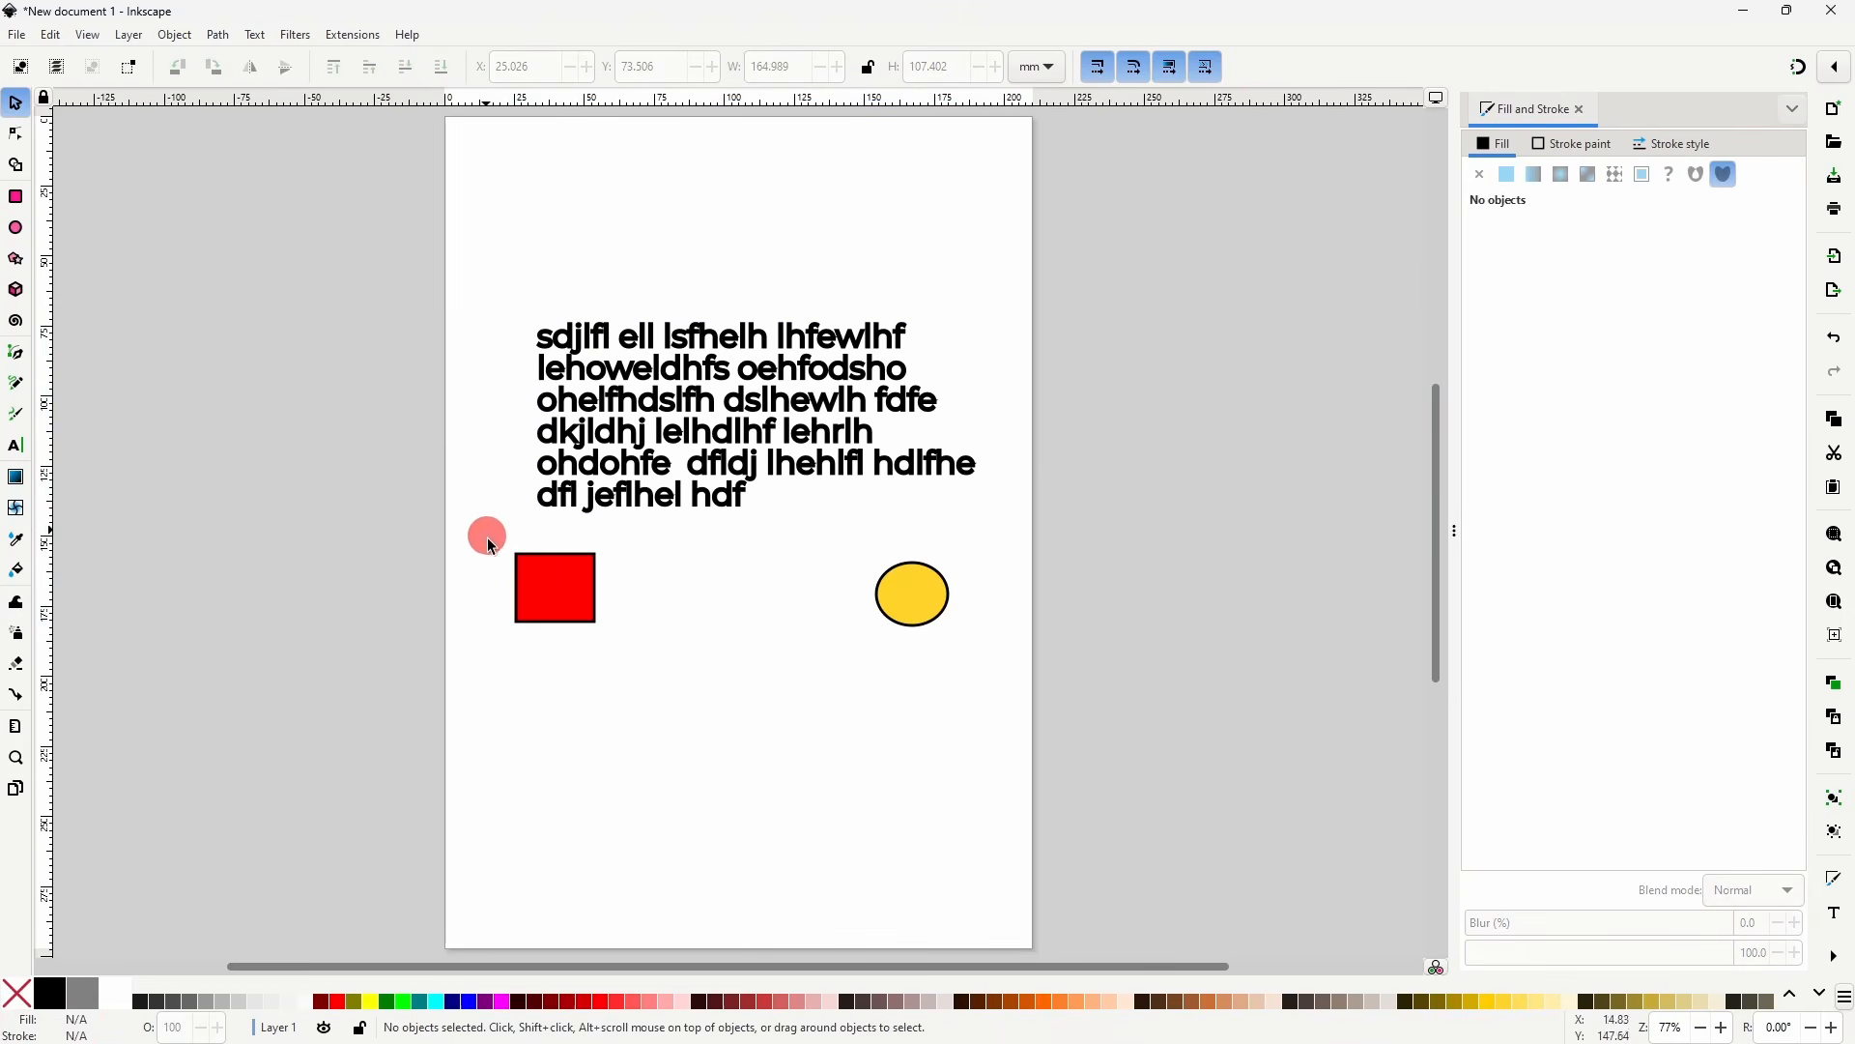
pyautogui.moveTo(541, 600); pyautogui.dragTo(700, 436)
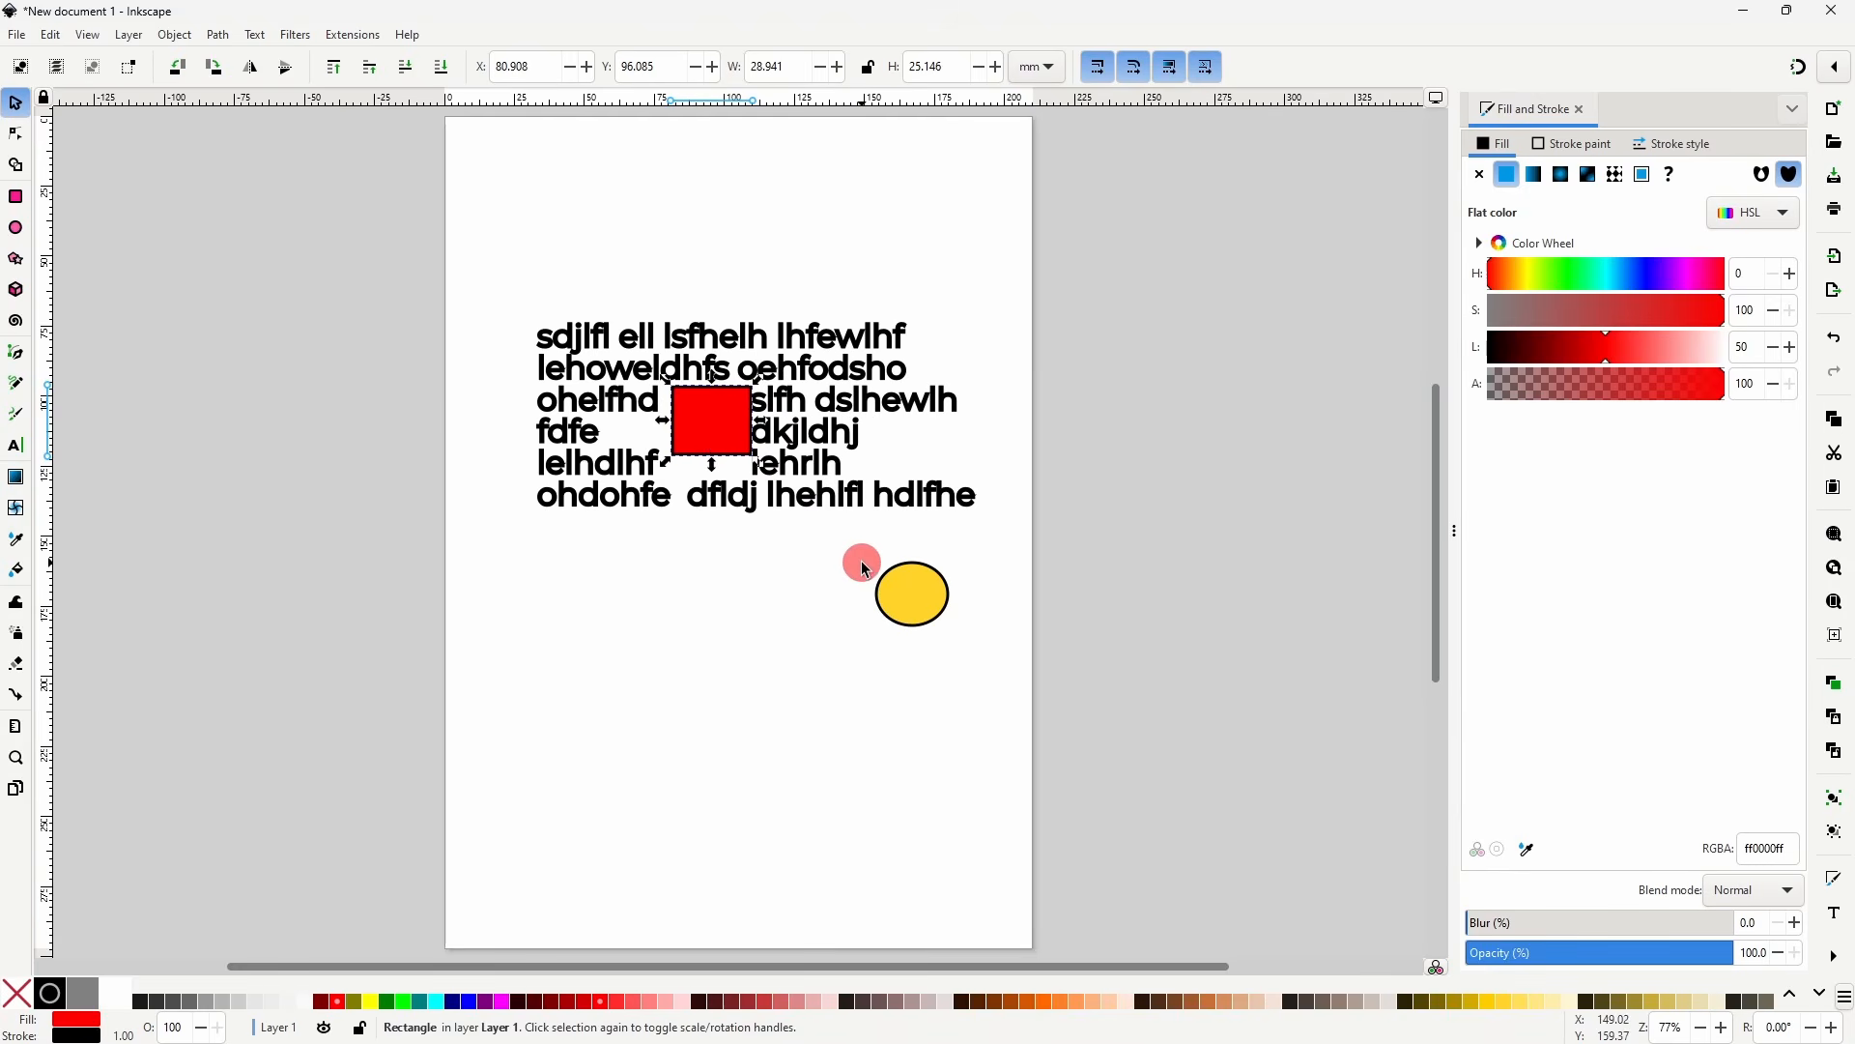
# - Set the yellow ellipse as a subtraction frame for the paragraph too, and move it into the text beside the red rectangle
pyautogui.moveTo(499, 272); pyautogui.dragTo(1012, 651)
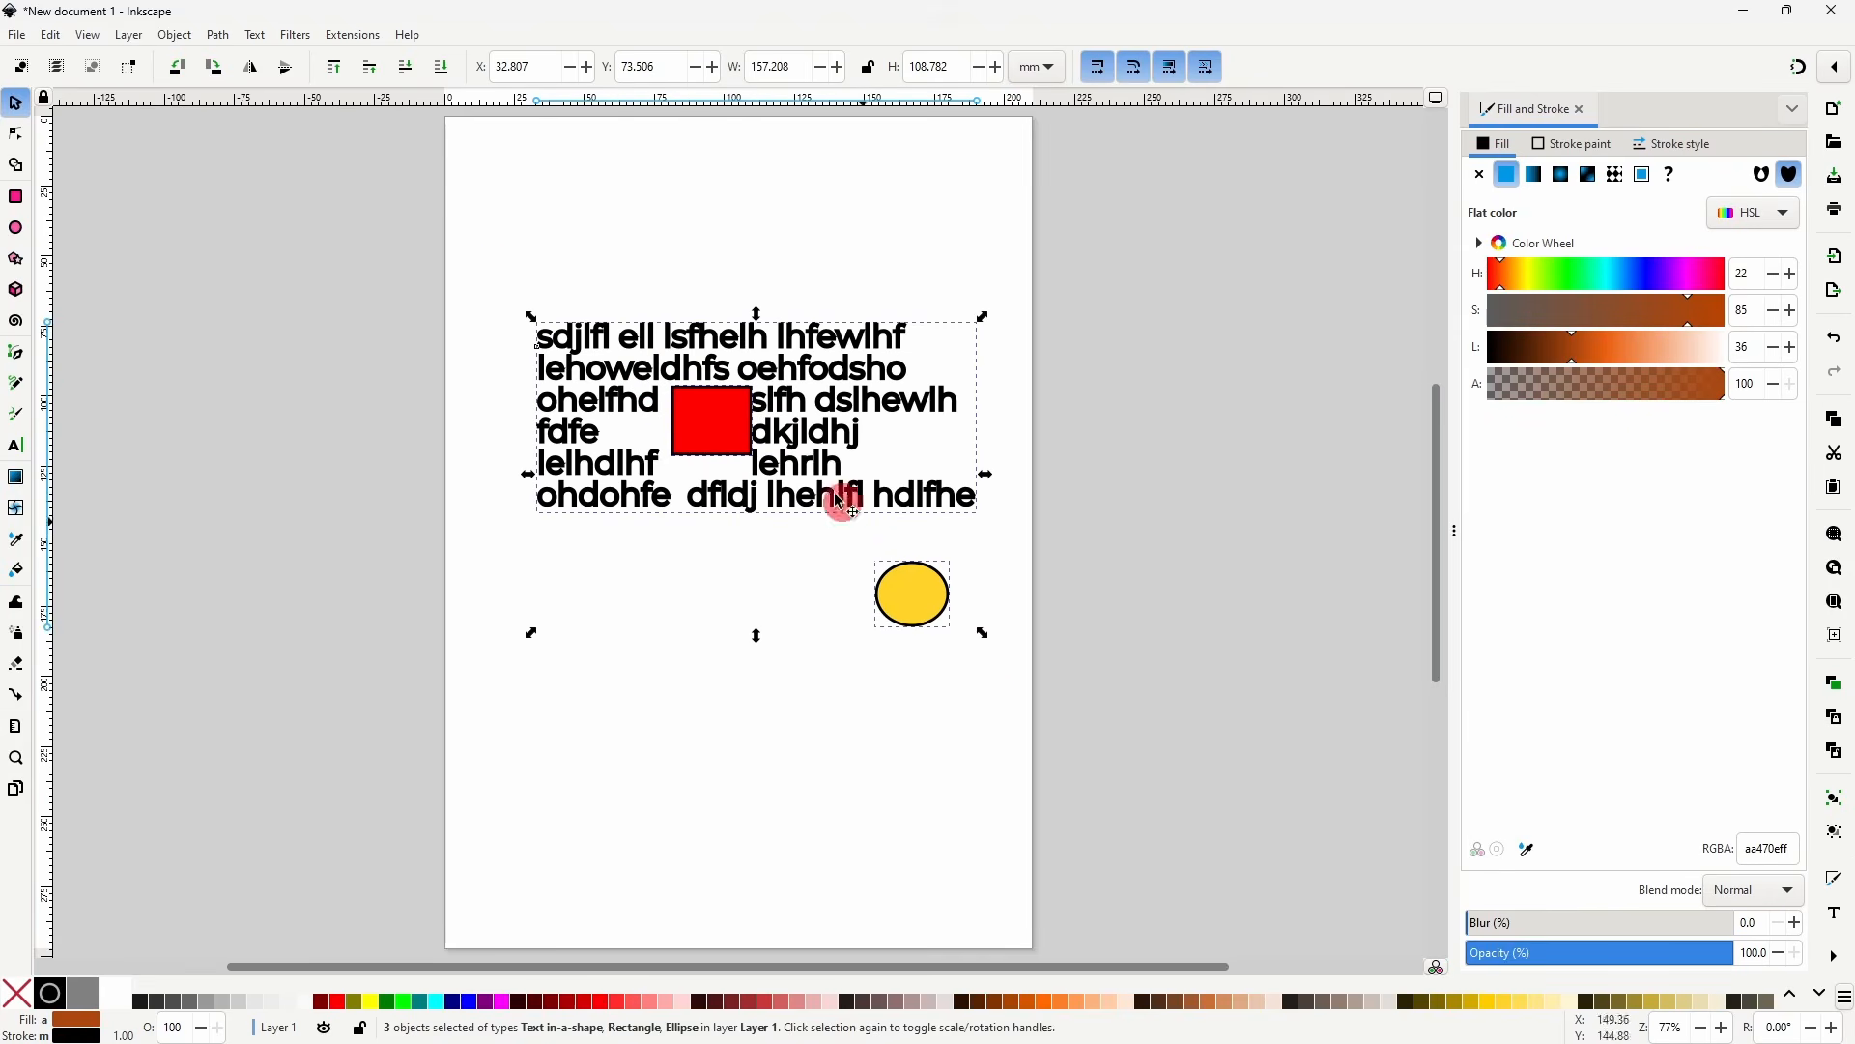
pyautogui.click(257, 36)
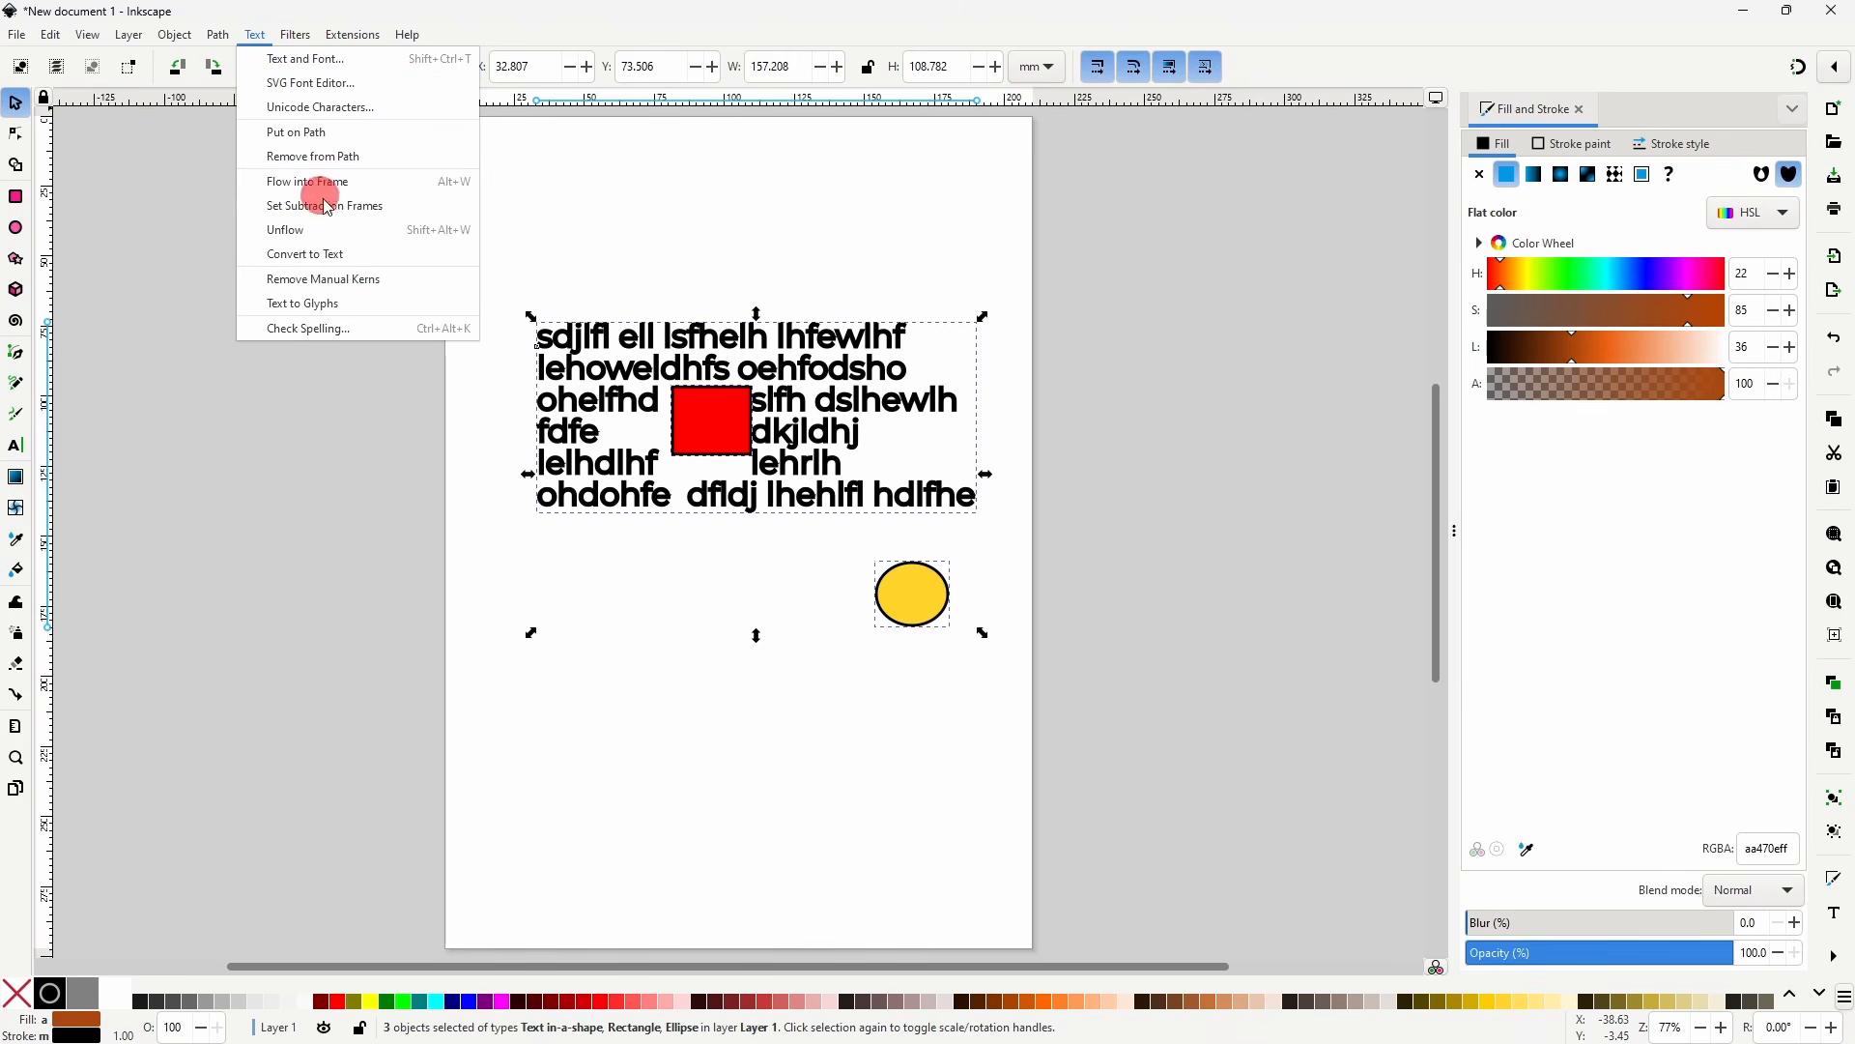
pyautogui.click(364, 205)
pyautogui.click(771, 738)
pyautogui.moveTo(920, 608); pyautogui.dragTo(642, 429)
pyautogui.moveTo(802, 410); pyautogui.dragTo(787, 400)
pyautogui.click(736, 270)
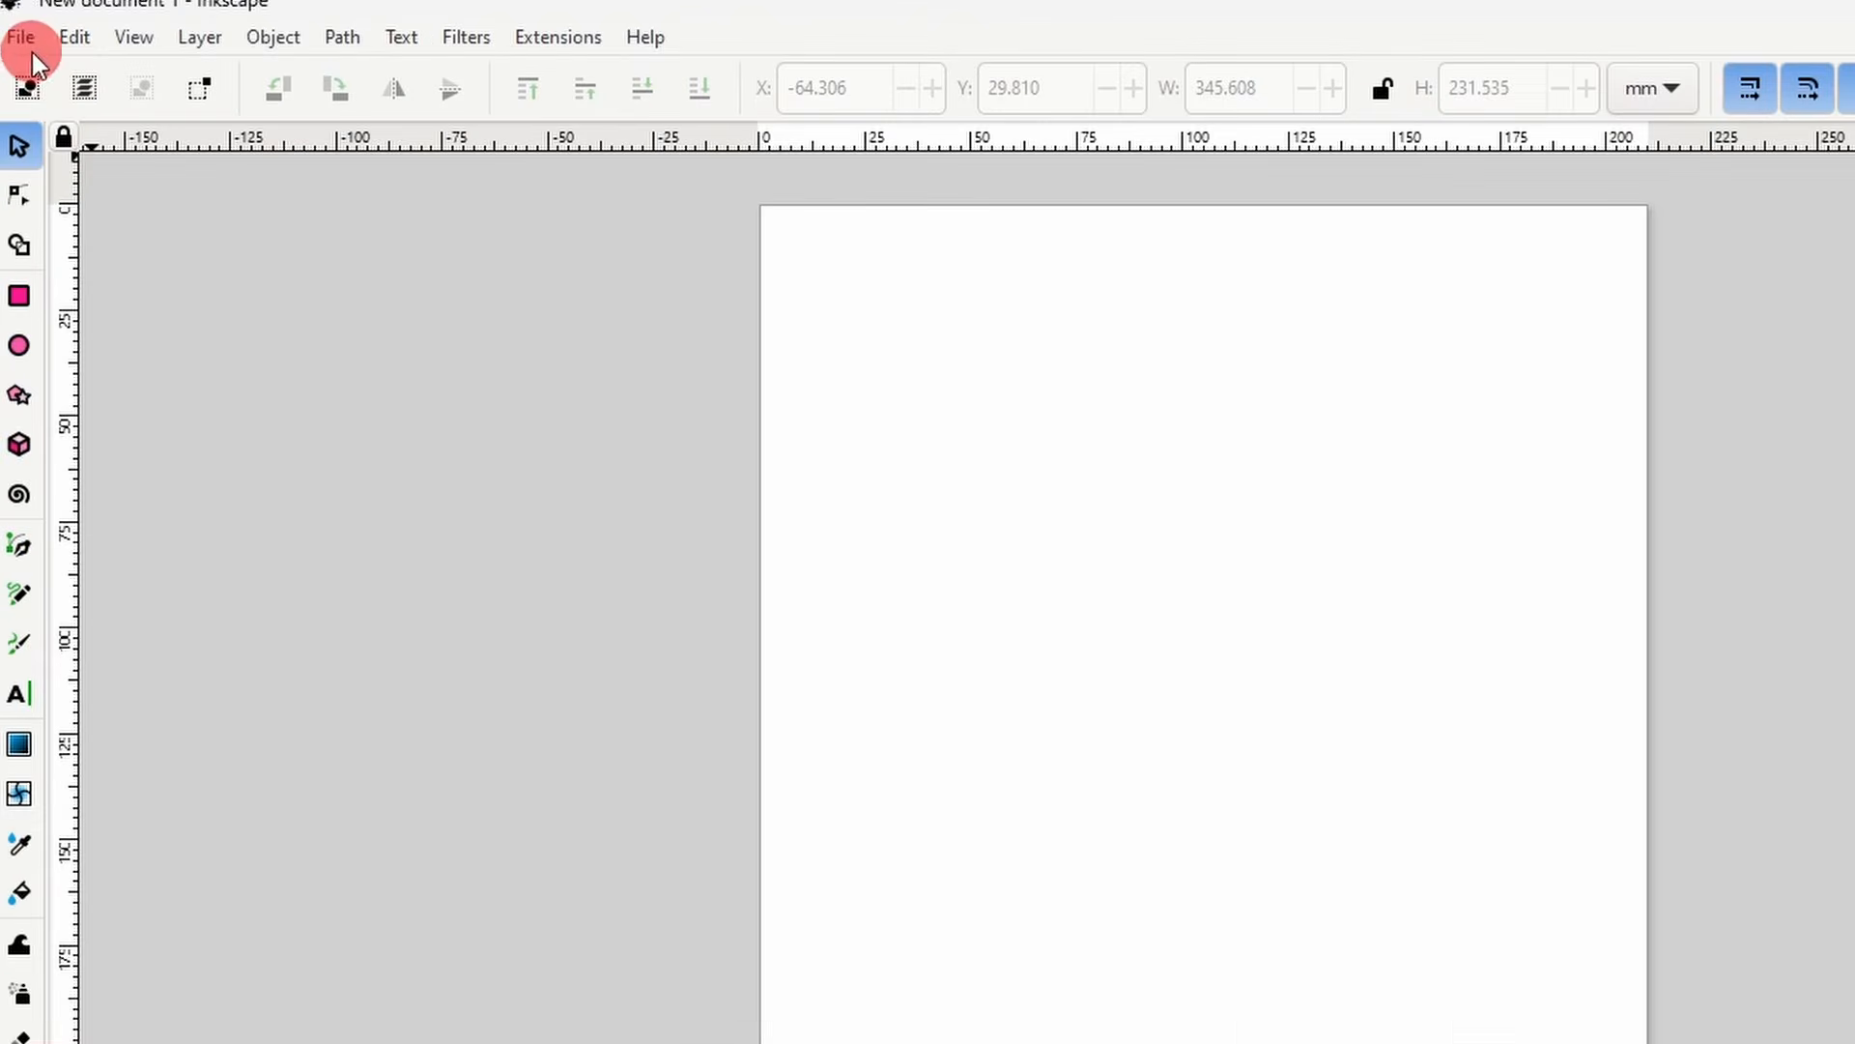
# - Import the "deer" image as an embedded picture with the DPI from file and rendering mode None (auto)
pyautogui.click(17, 37)
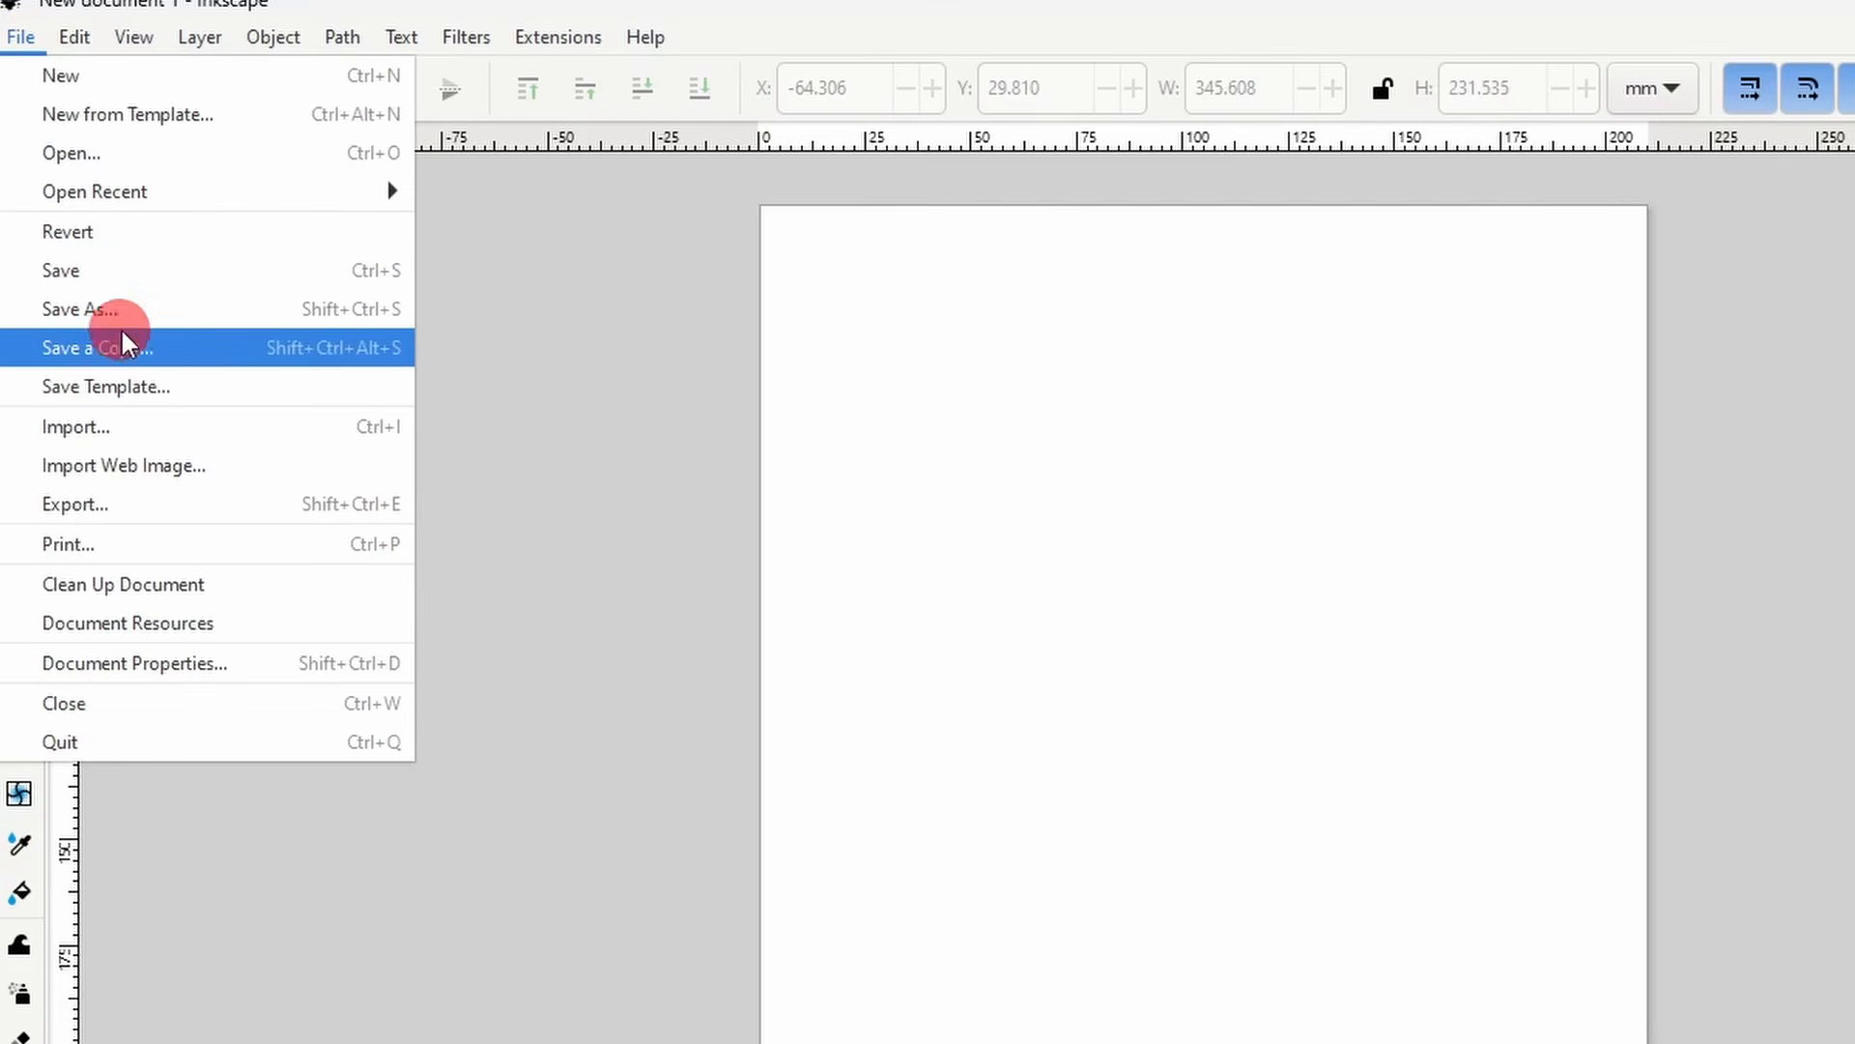
pyautogui.click(171, 425)
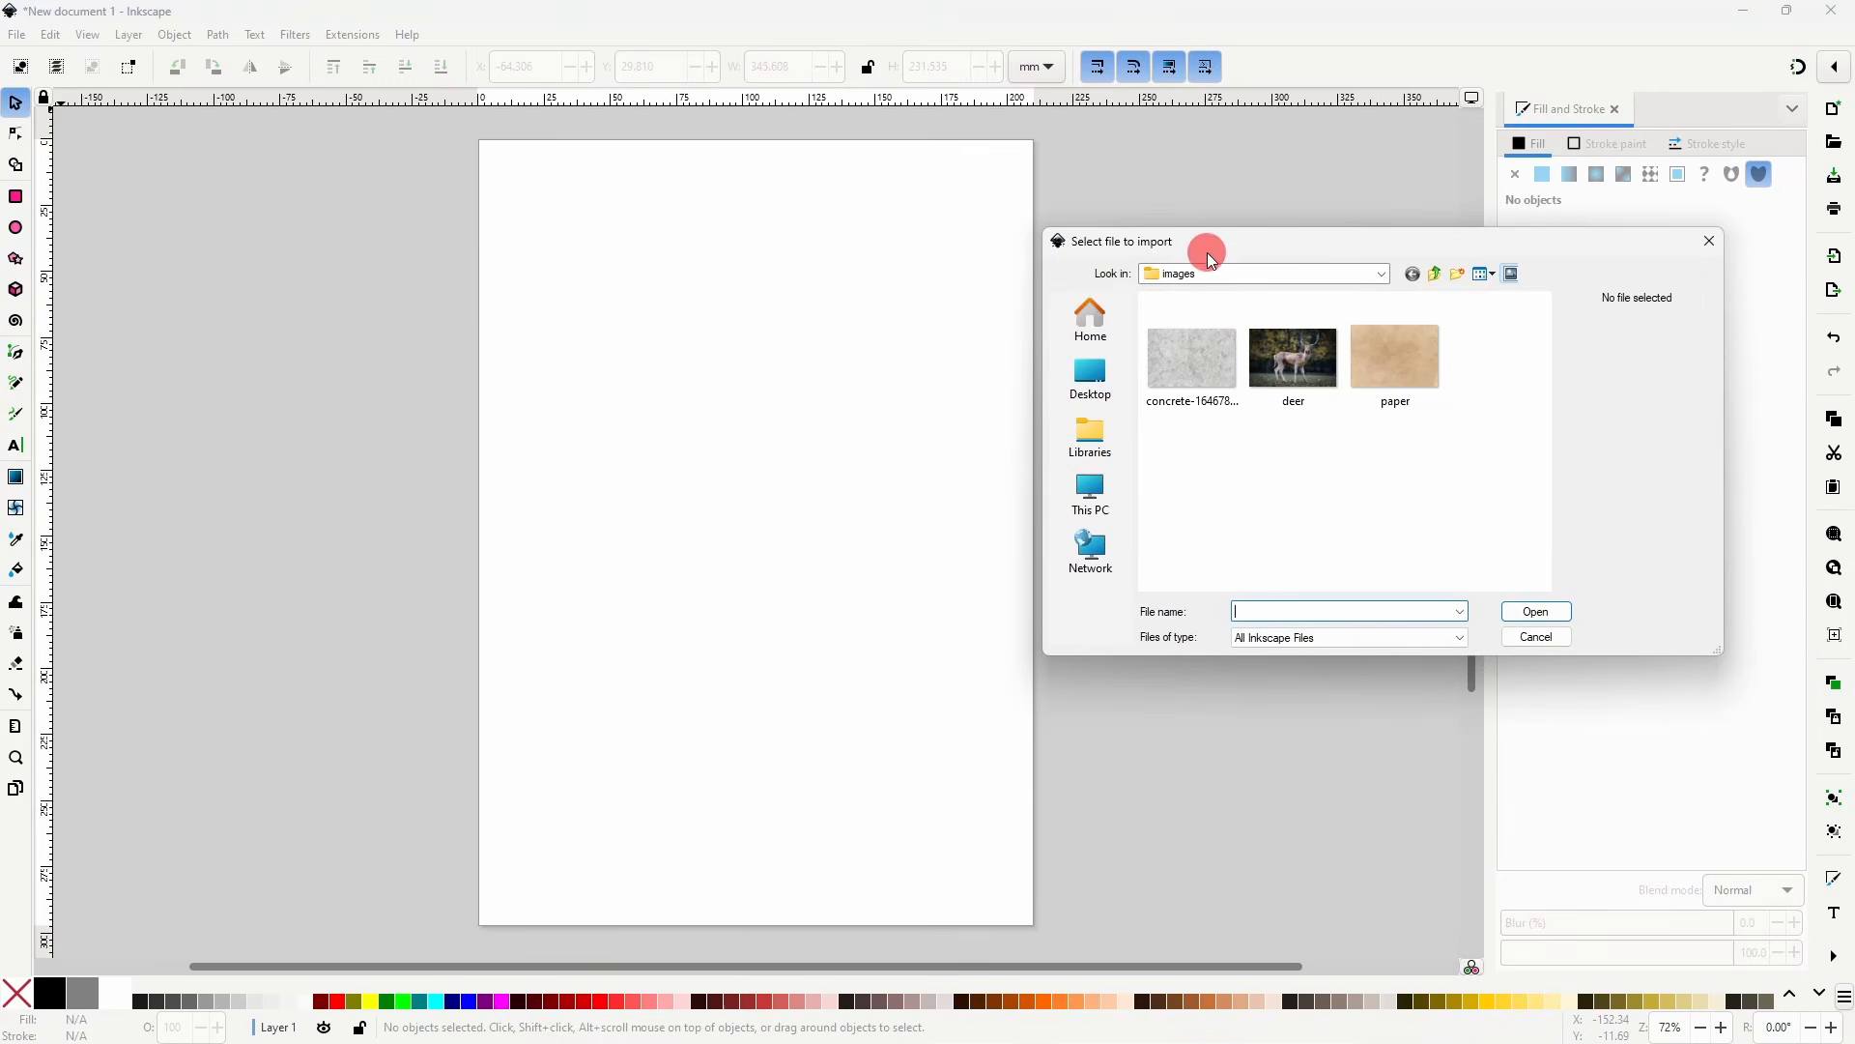
pyautogui.moveTo(1213, 259); pyautogui.dragTo(680, 225)
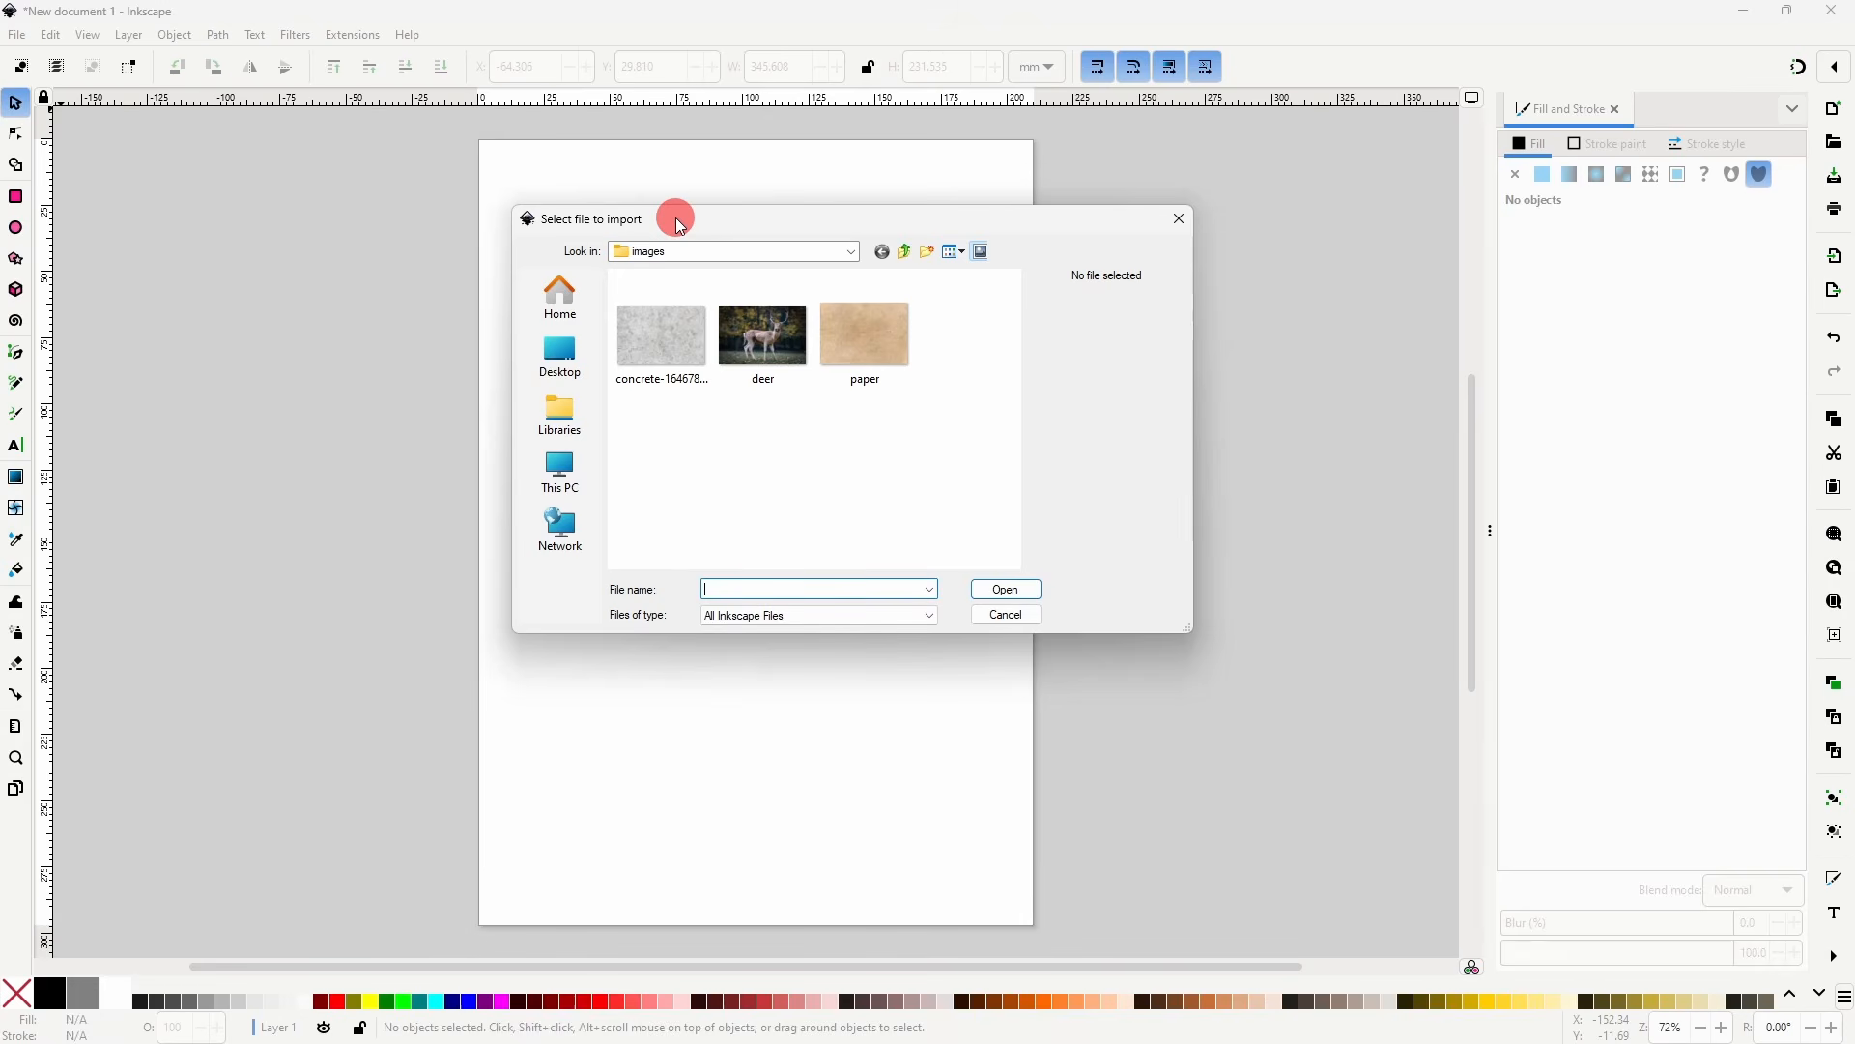
pyautogui.click(762, 340)
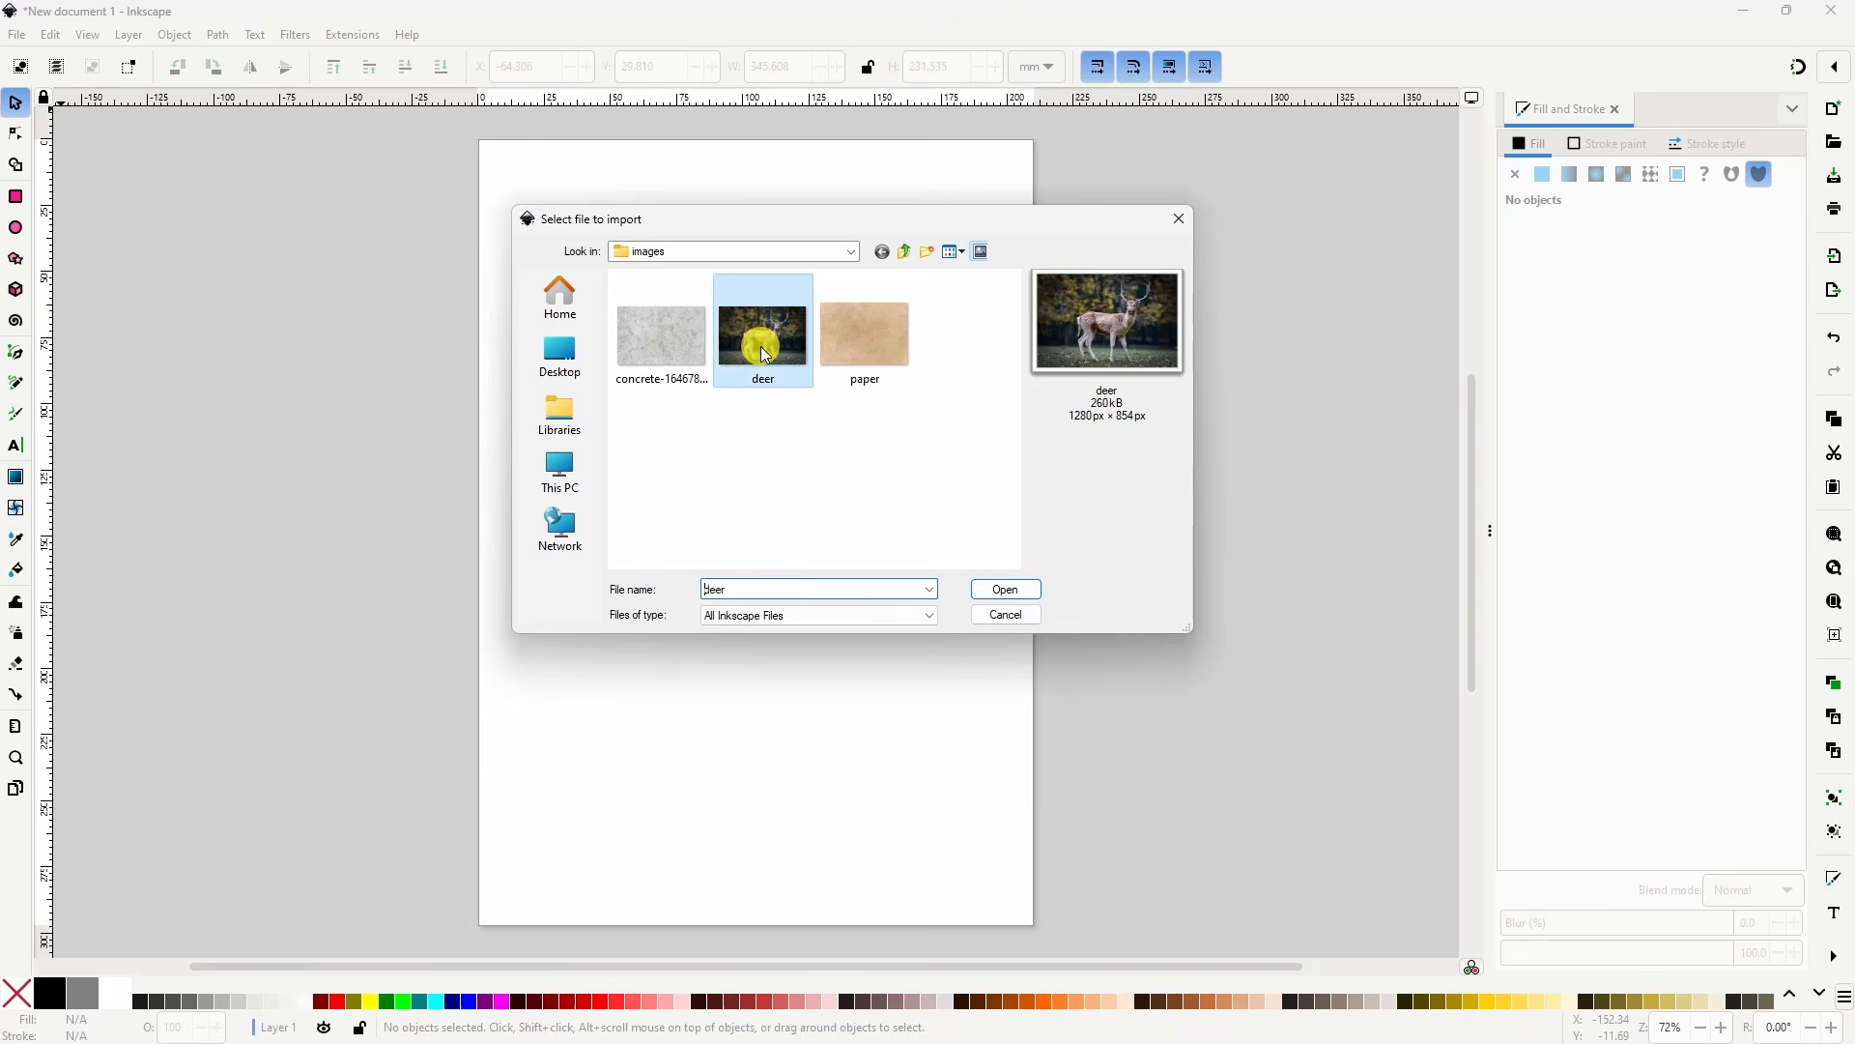
pyautogui.click(1005, 591)
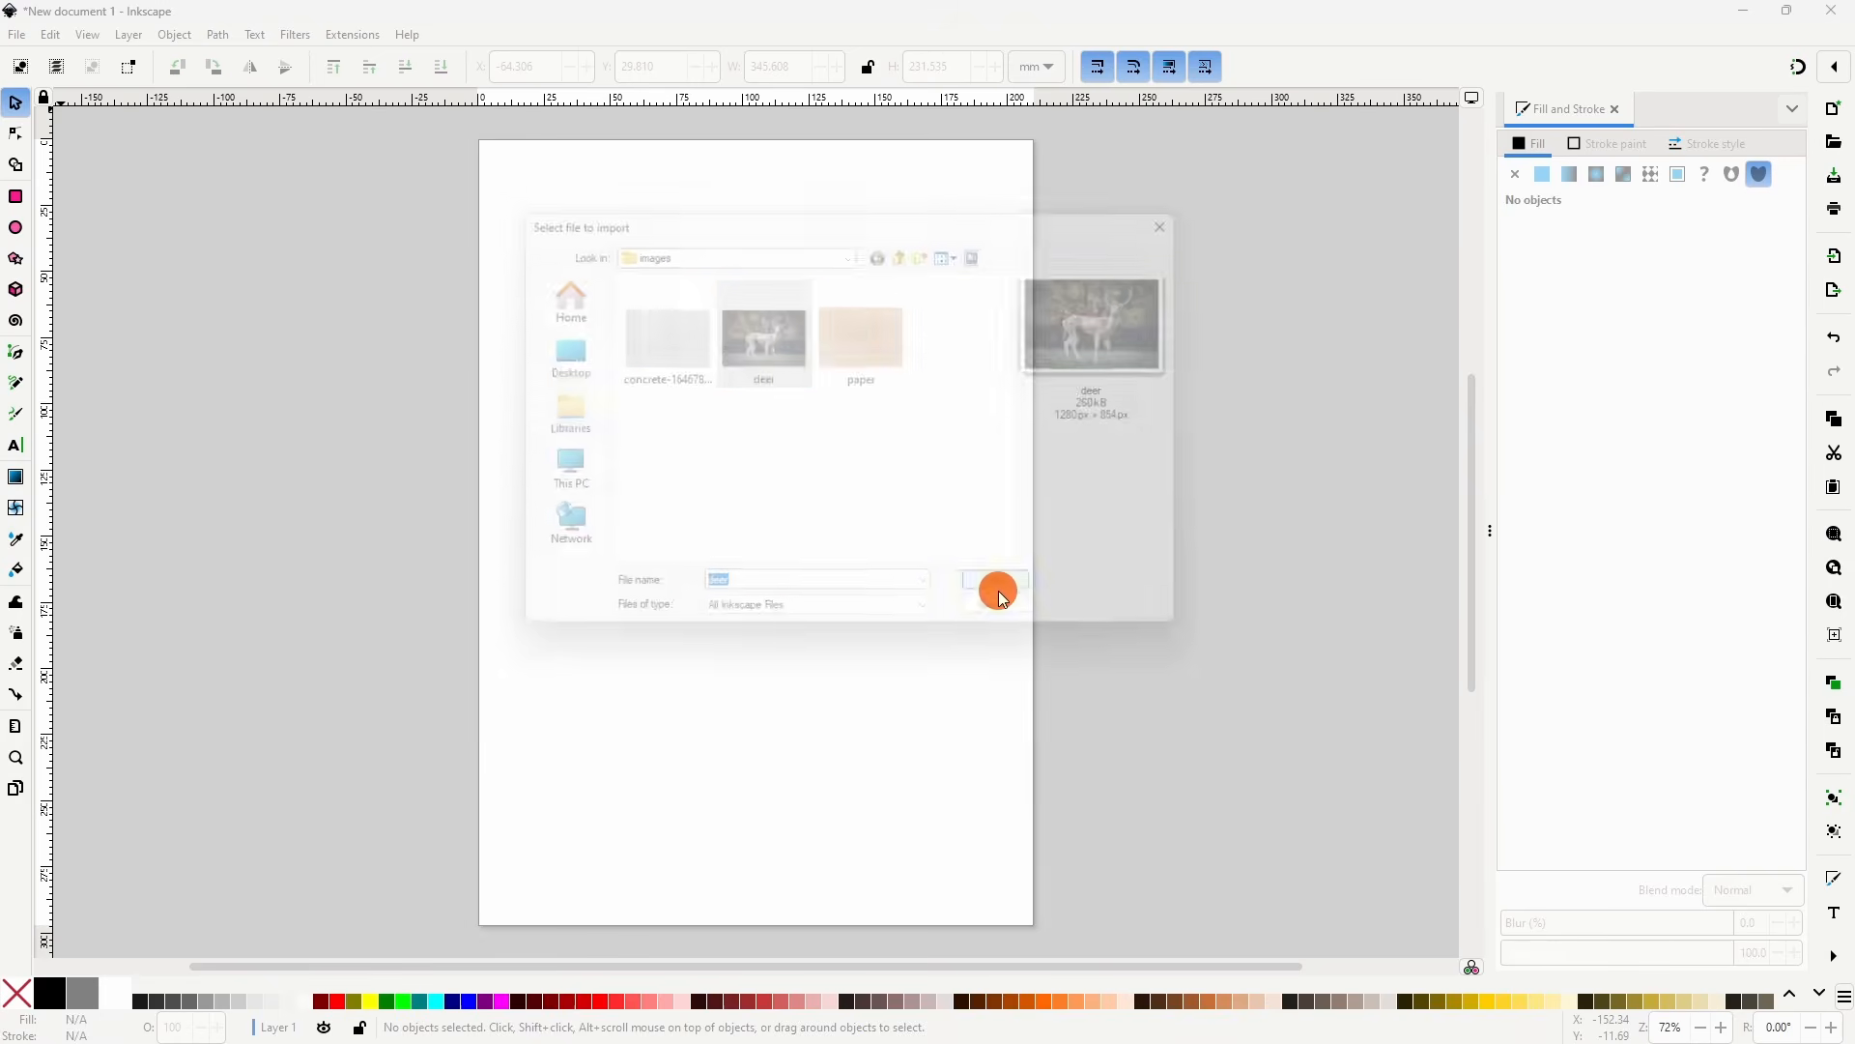
pyautogui.moveTo(291, 146); pyautogui.dragTo(750, 221)
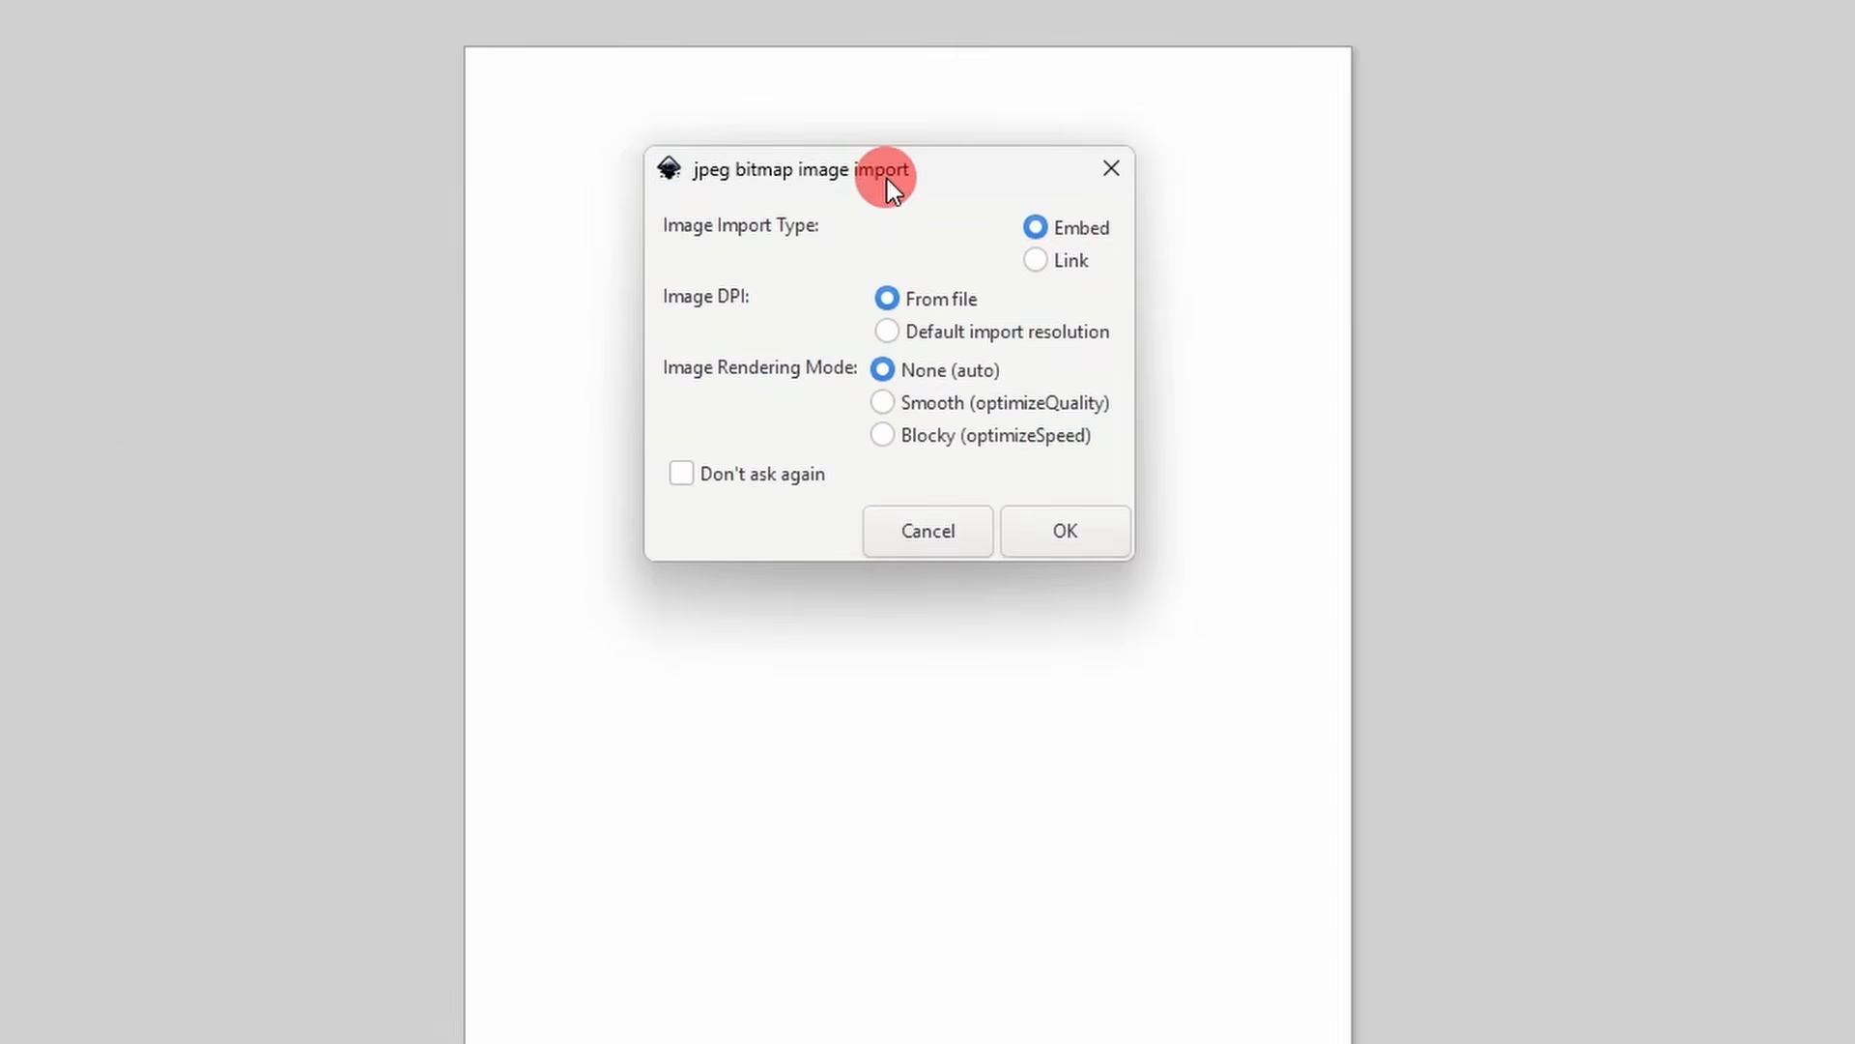
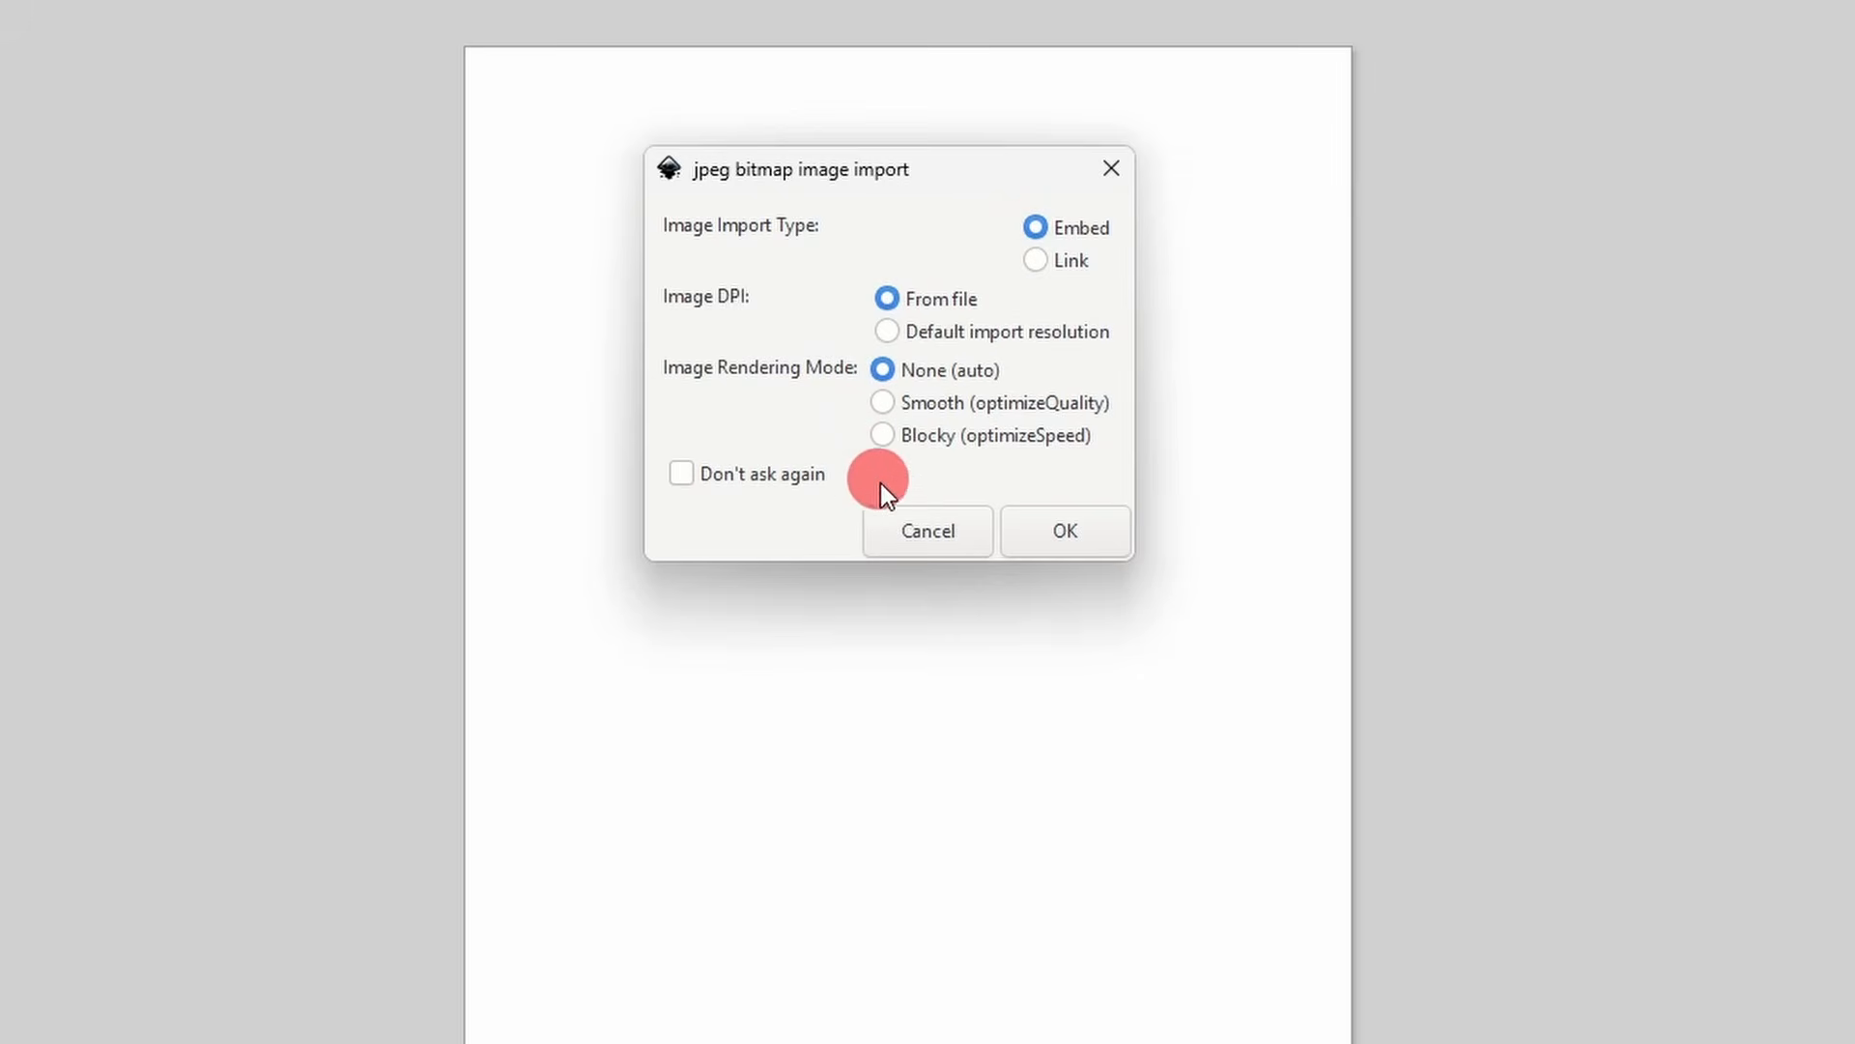
pyautogui.click(1065, 532)
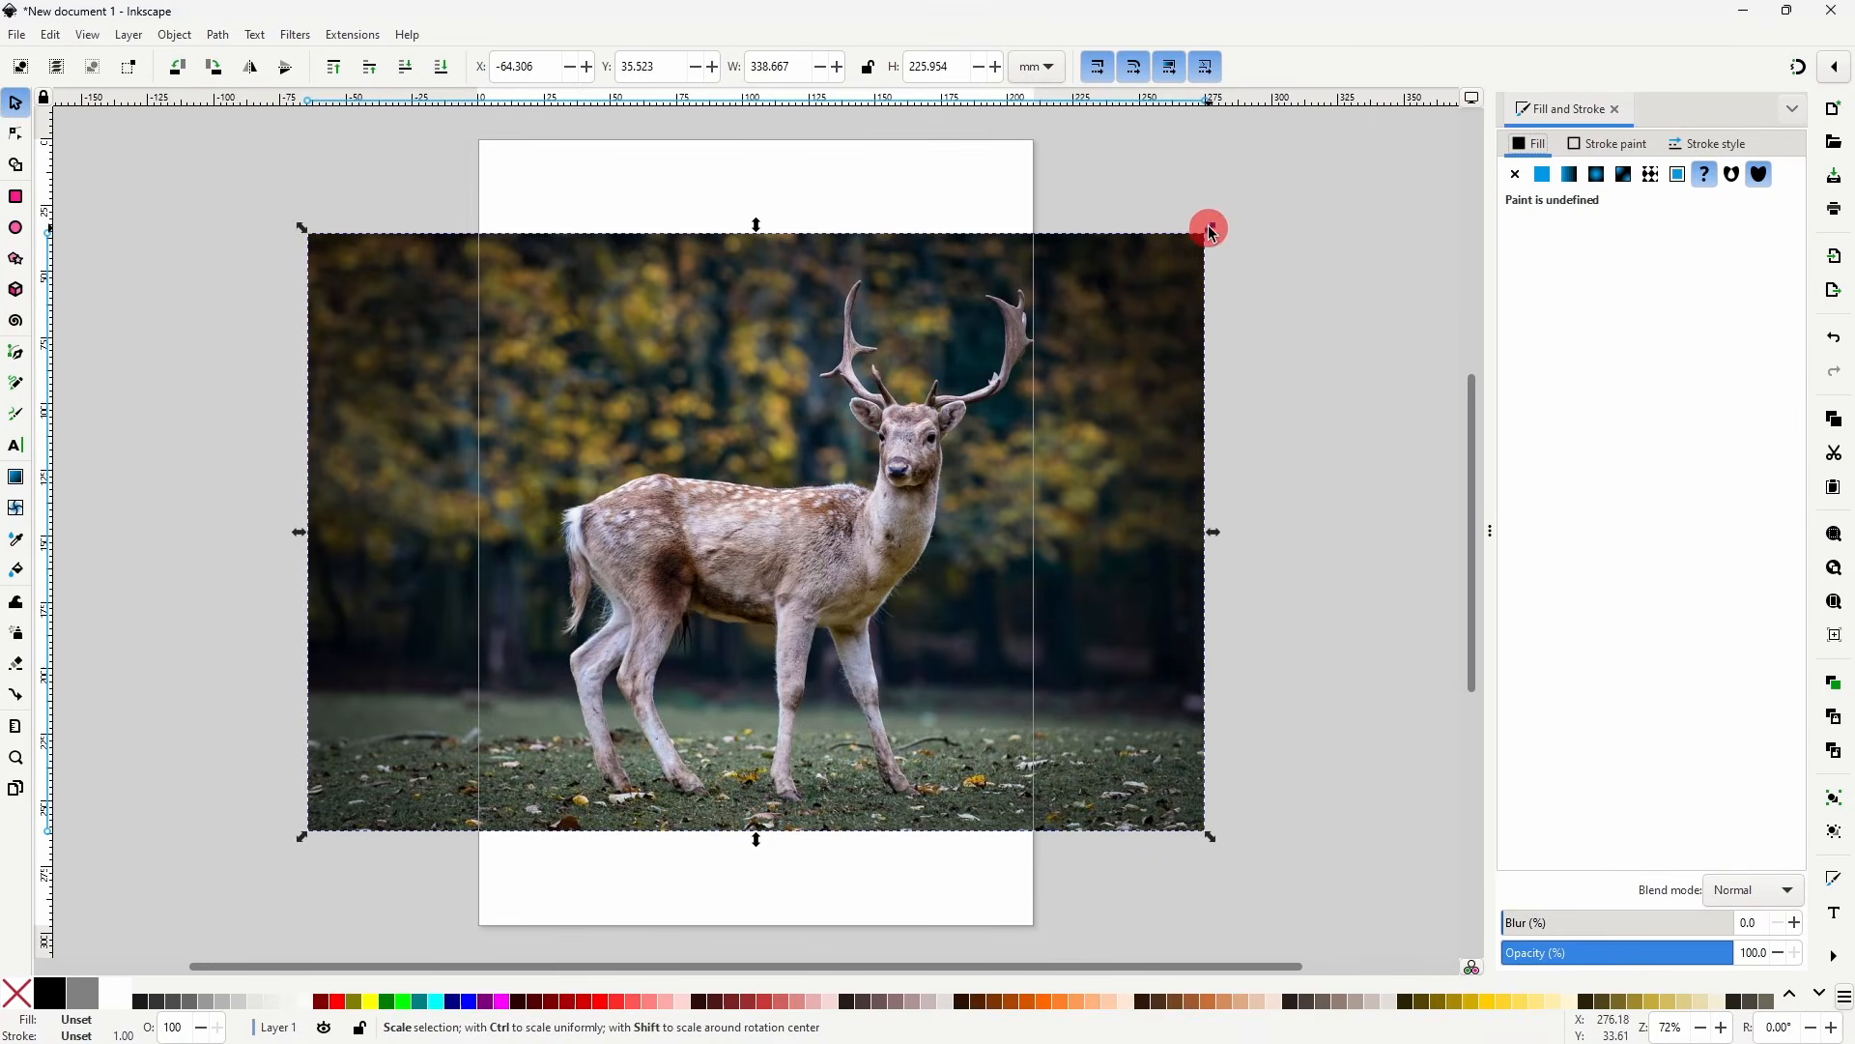
# - Scale the deer photo down to about 179 mm wide within the page and lower its opacity to 55.8%
pyautogui.moveTo(1379, 208); pyautogui.dragTo(1314, 249)
pyautogui.moveTo(1154, 257); pyautogui.dragTo(996, 329)
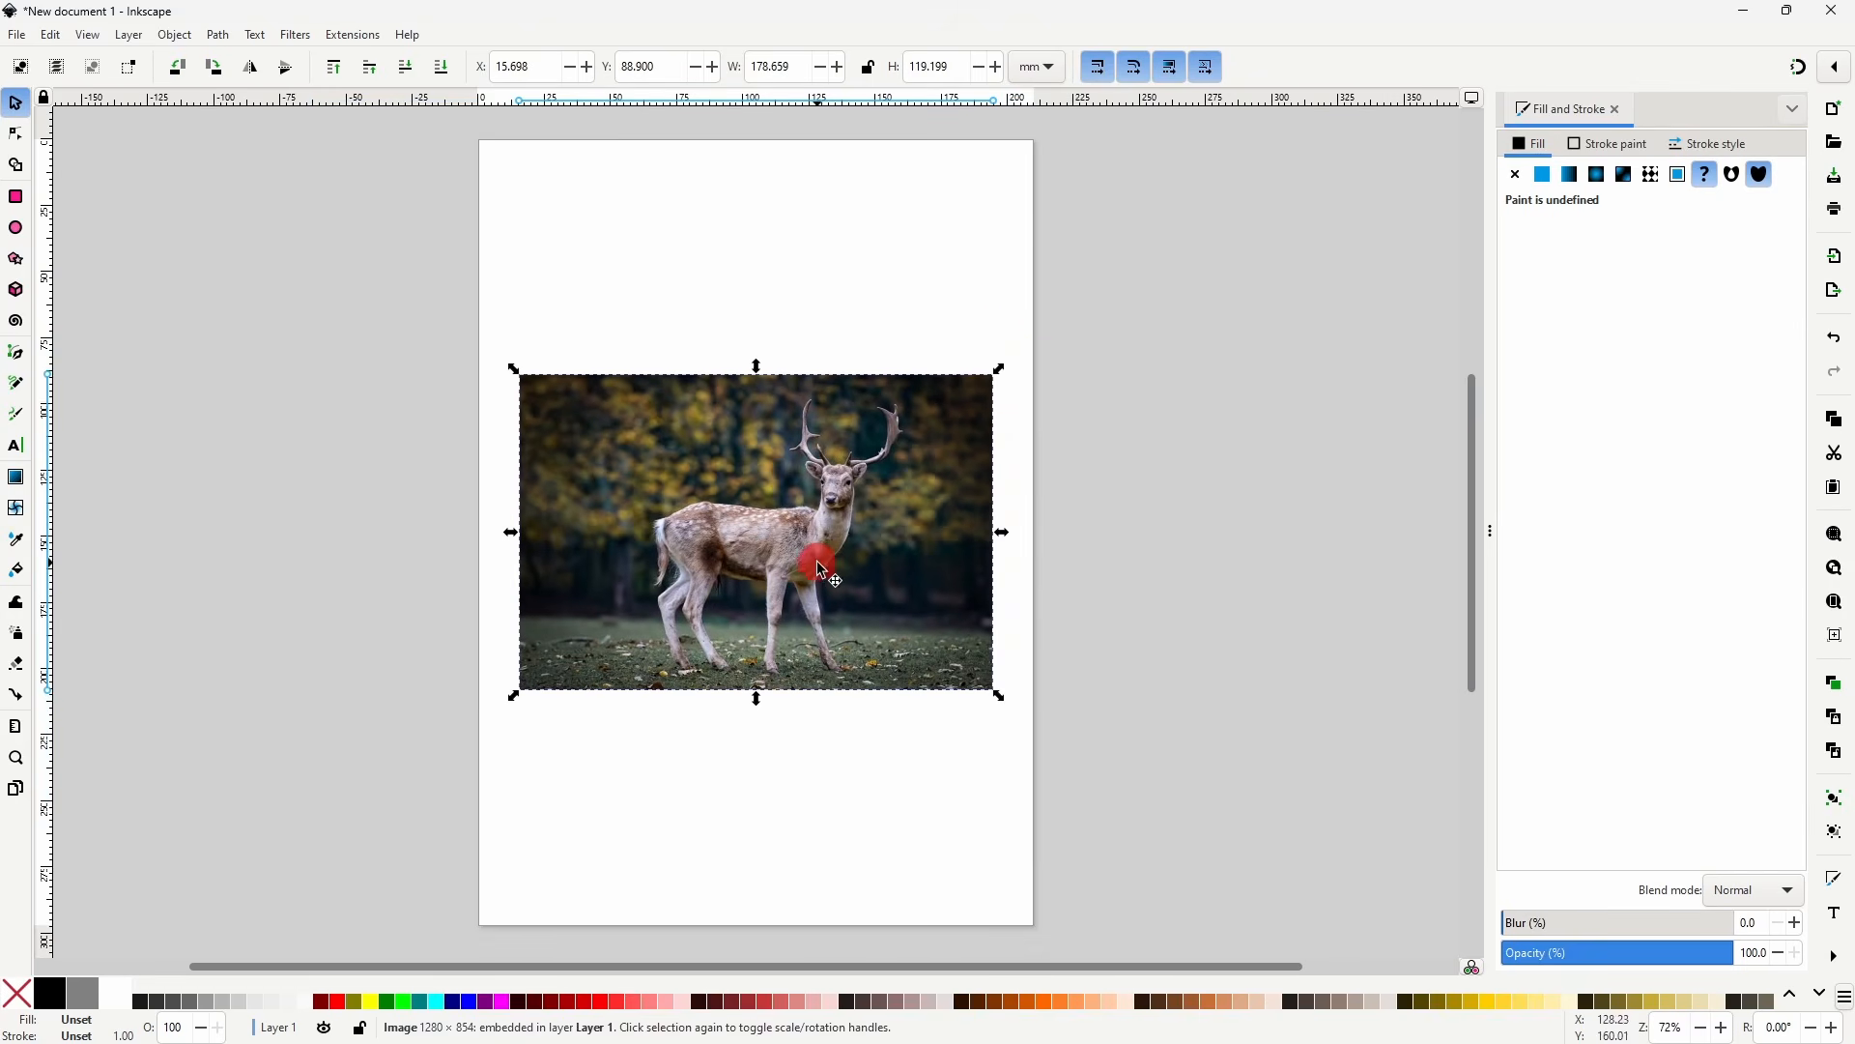
pyautogui.keyDown('ctrl'); pyautogui.scroll(3, 823, 571); pyautogui.keyUp('ctrl')
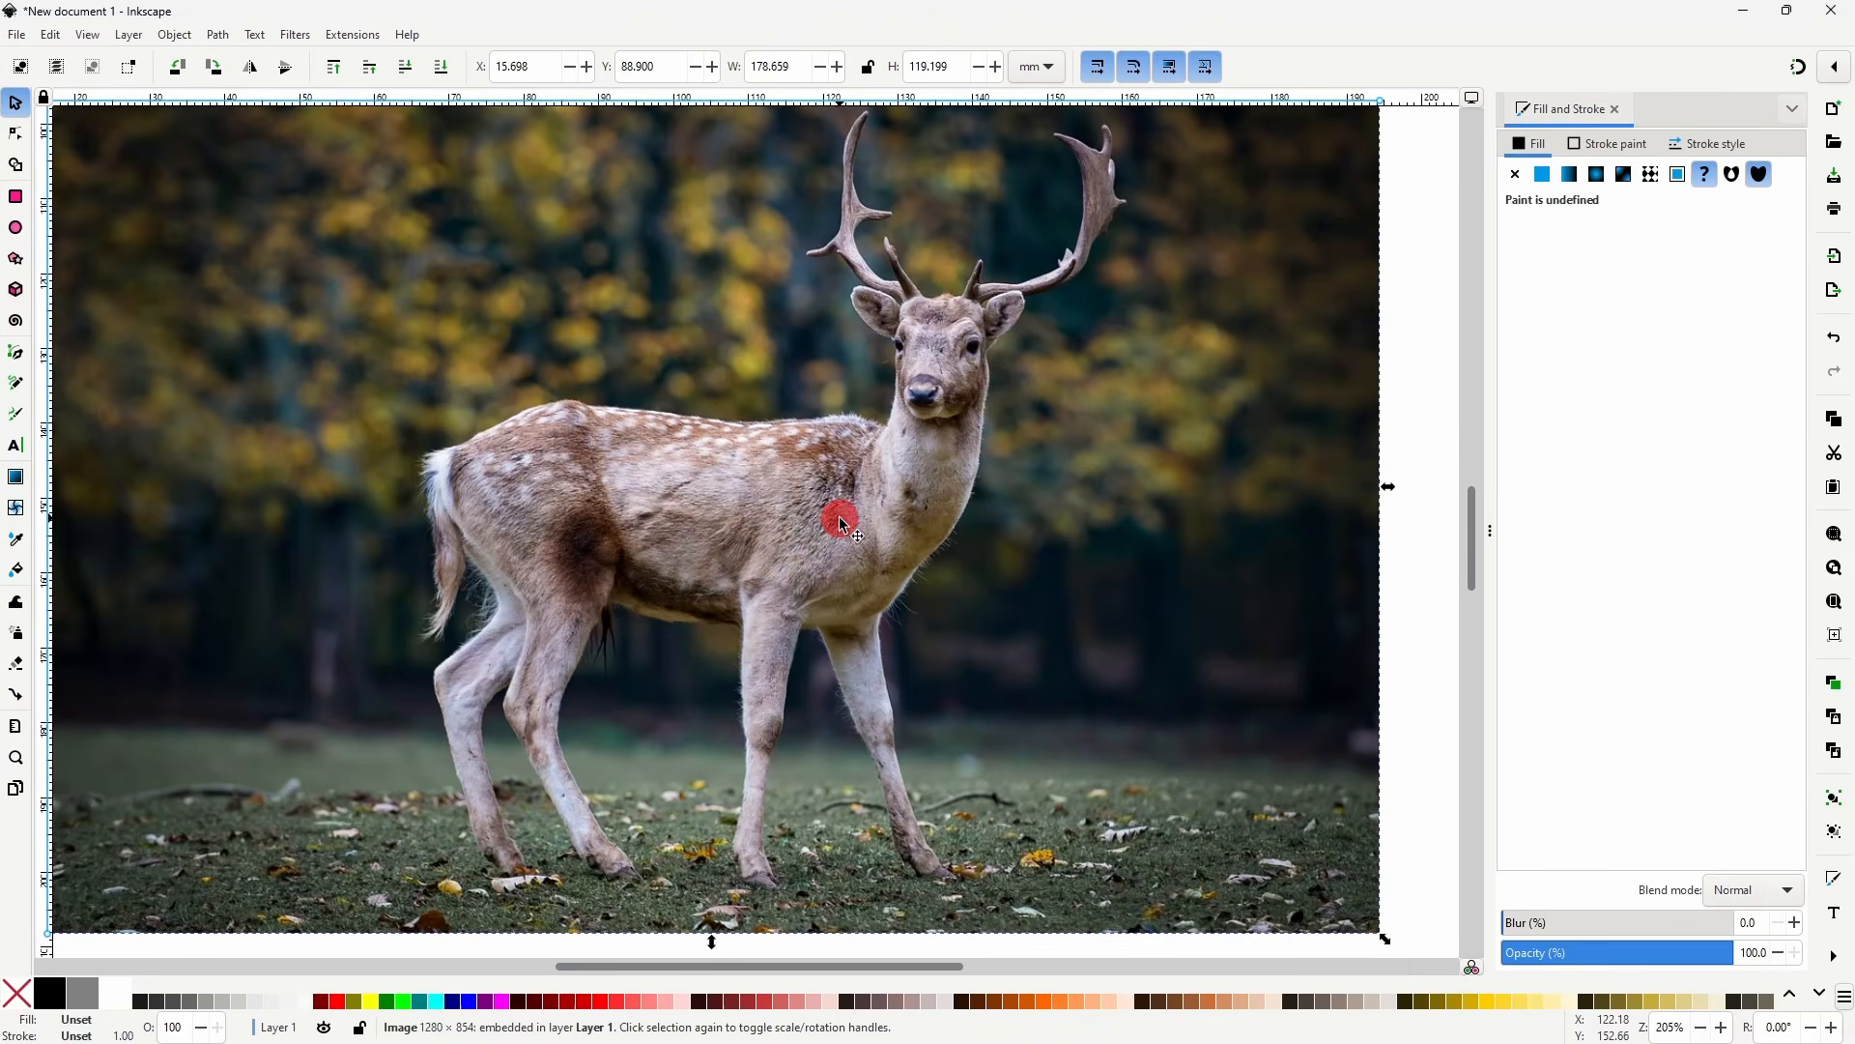
pyautogui.moveTo(839, 519); pyautogui.dragTo(828, 556)
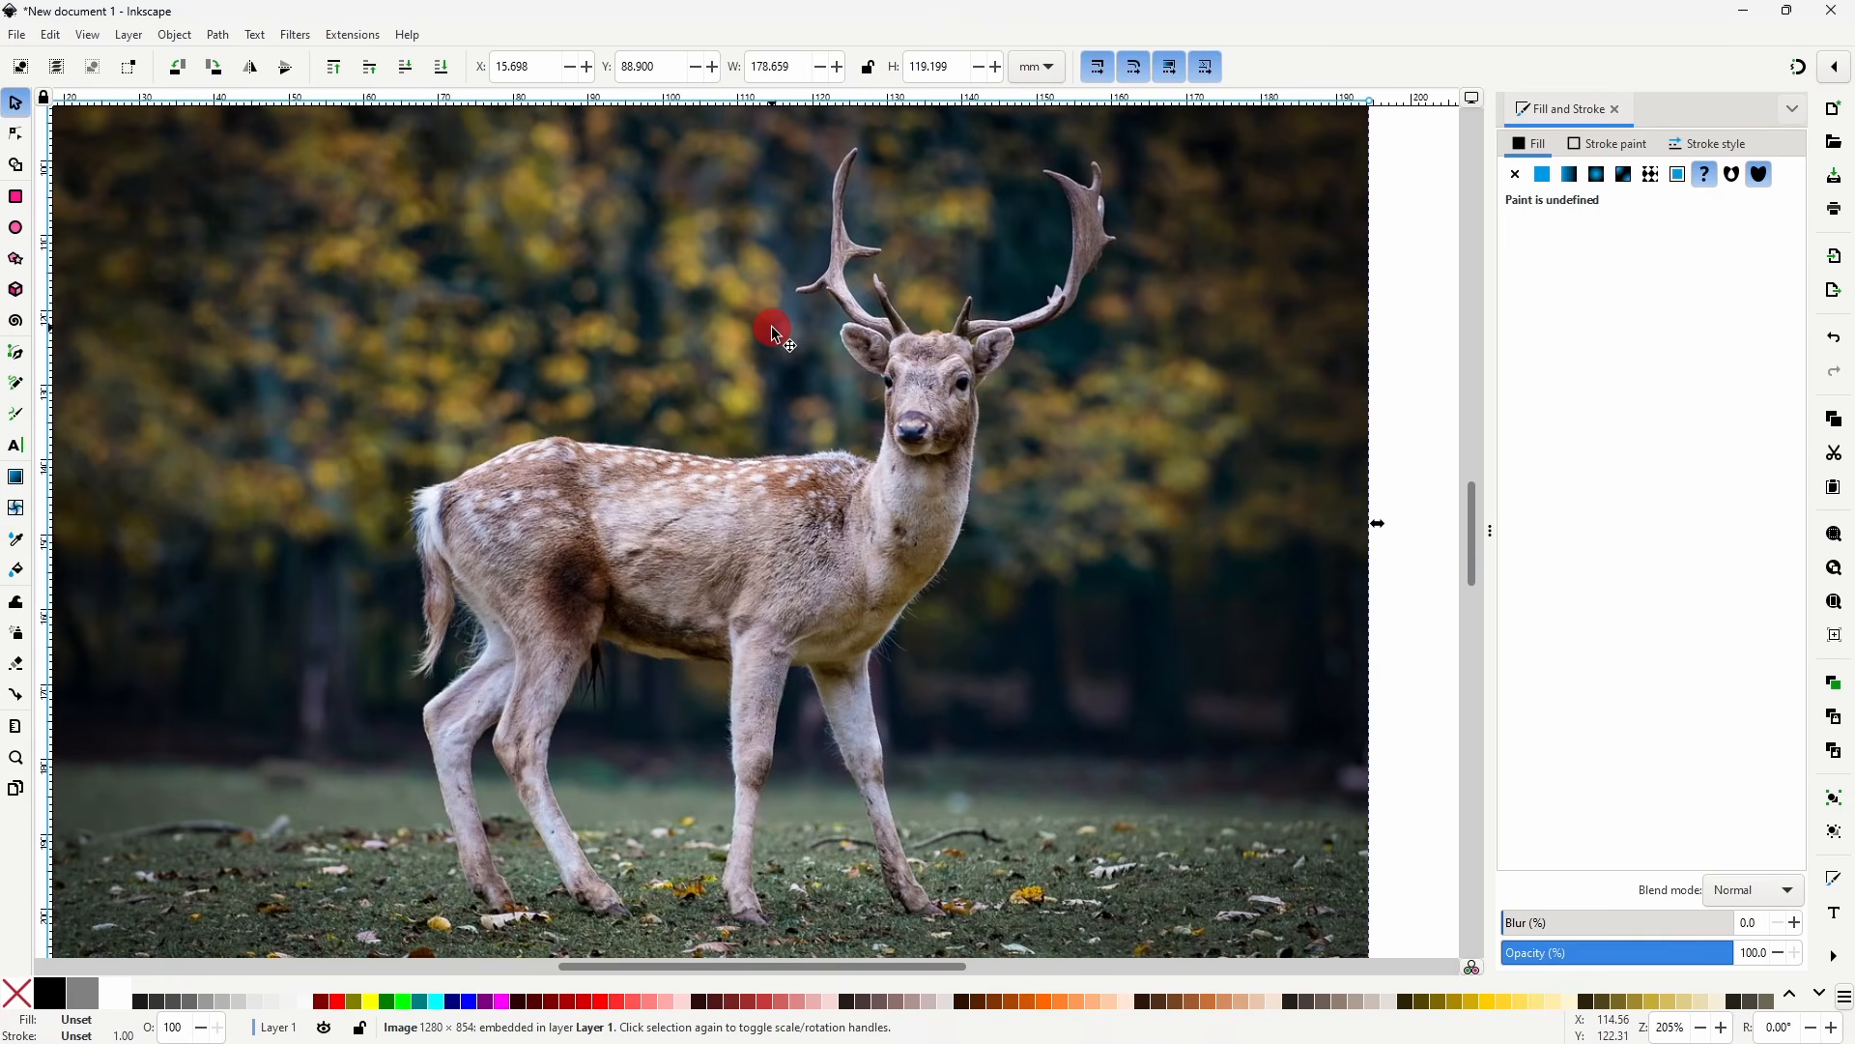
pyautogui.click(1652, 954)
pyautogui.click(1632, 955)
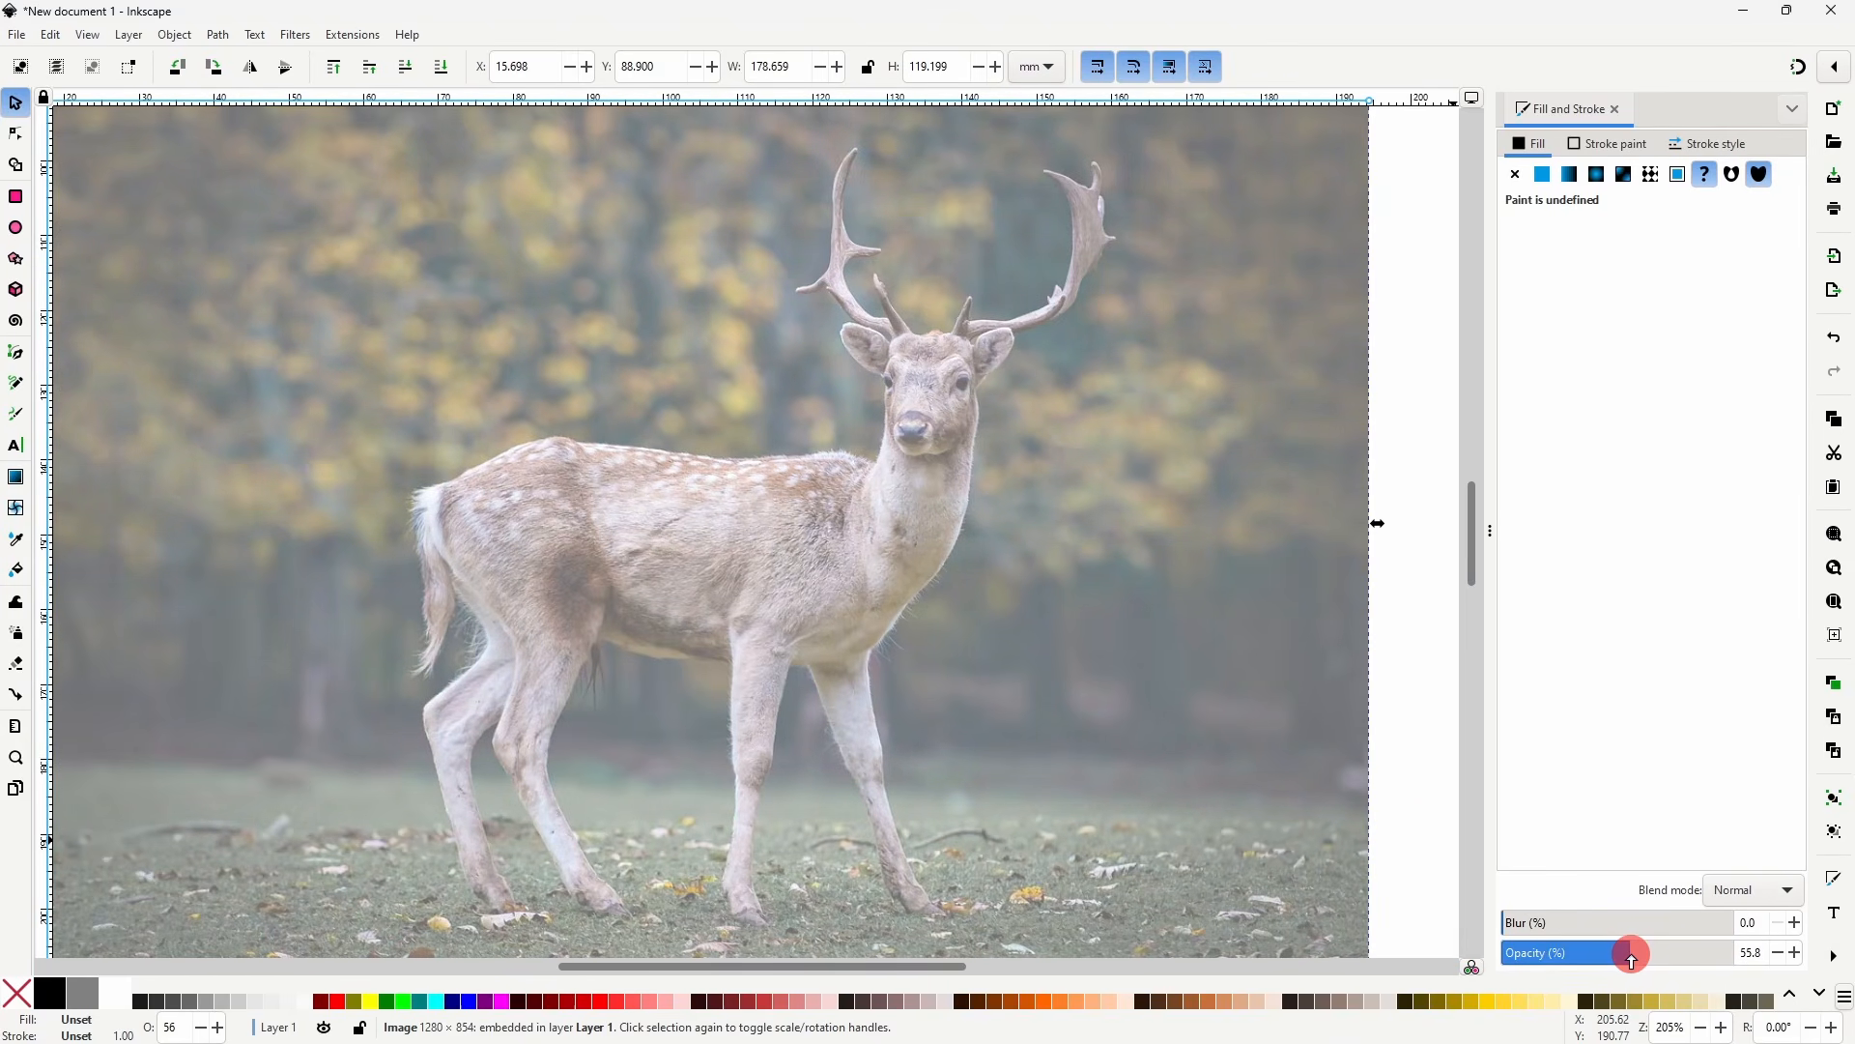
pyautogui.click(15, 352)
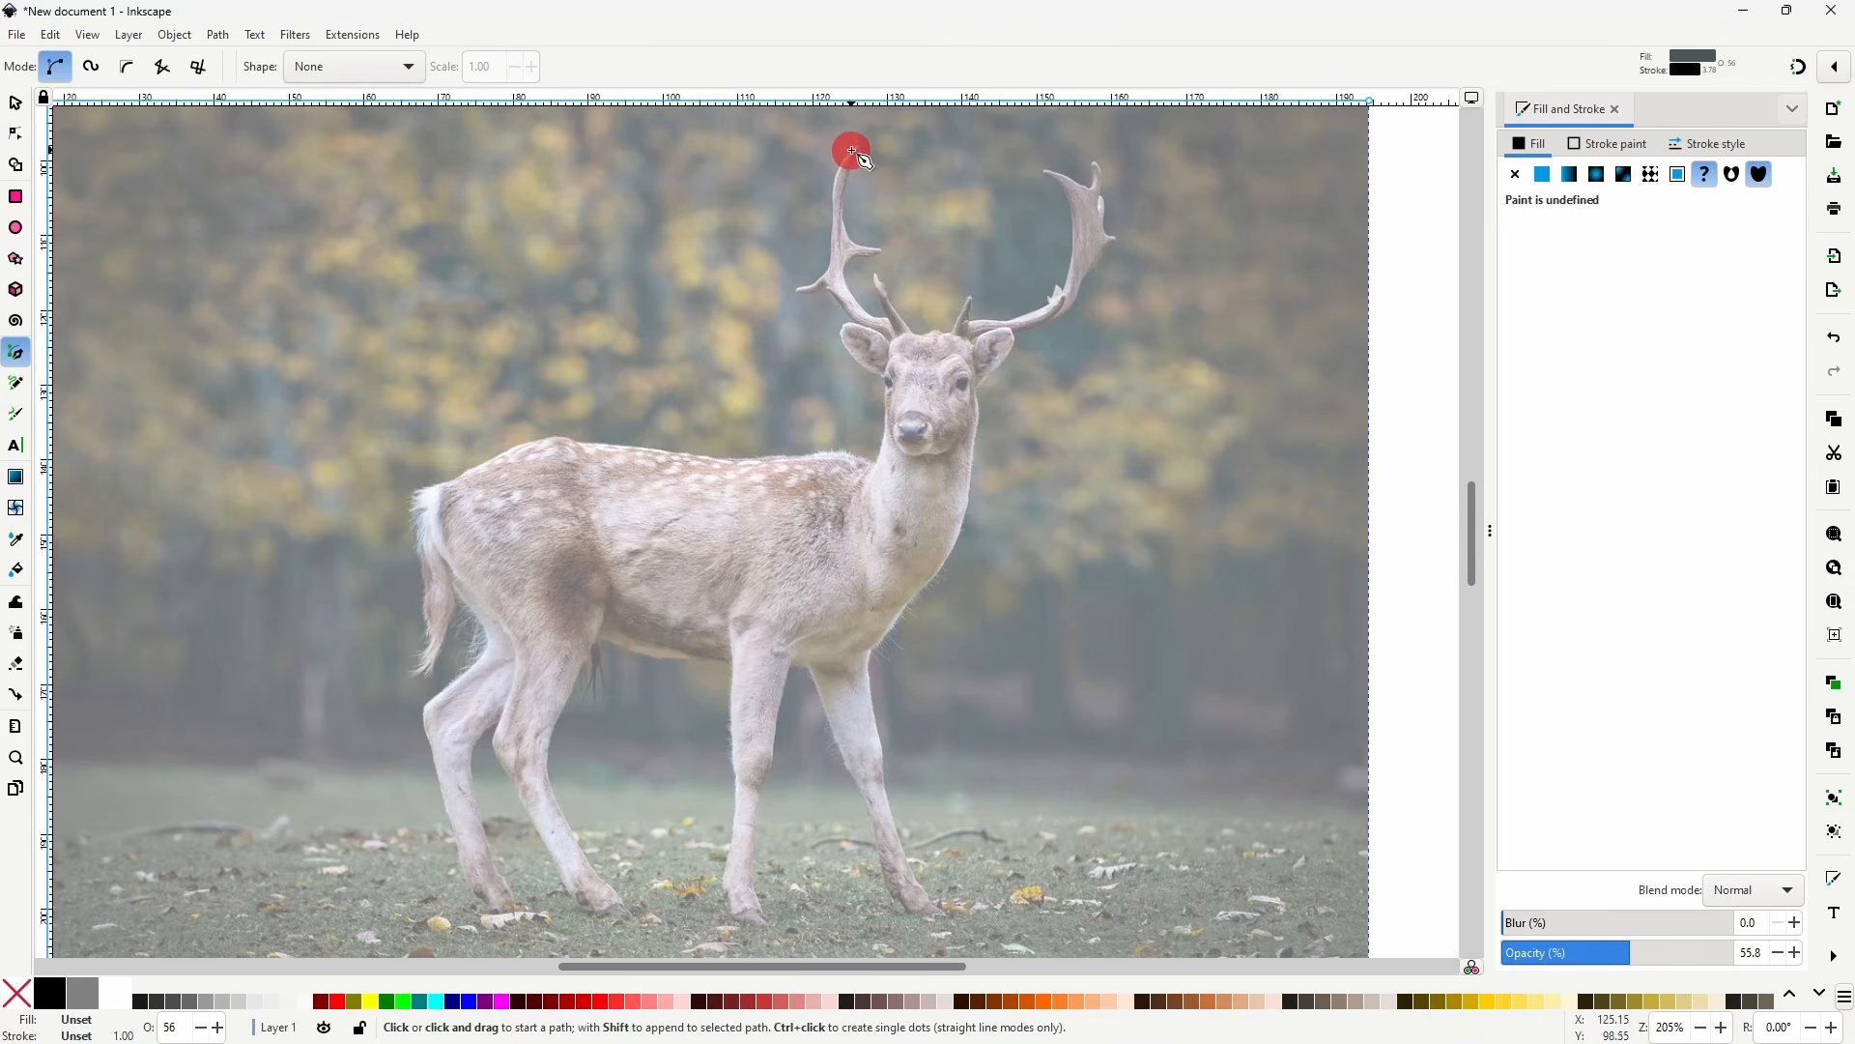
pyautogui.click(858, 149)
pyautogui.moveTo(835, 171); pyautogui.dragTo(832, 221)
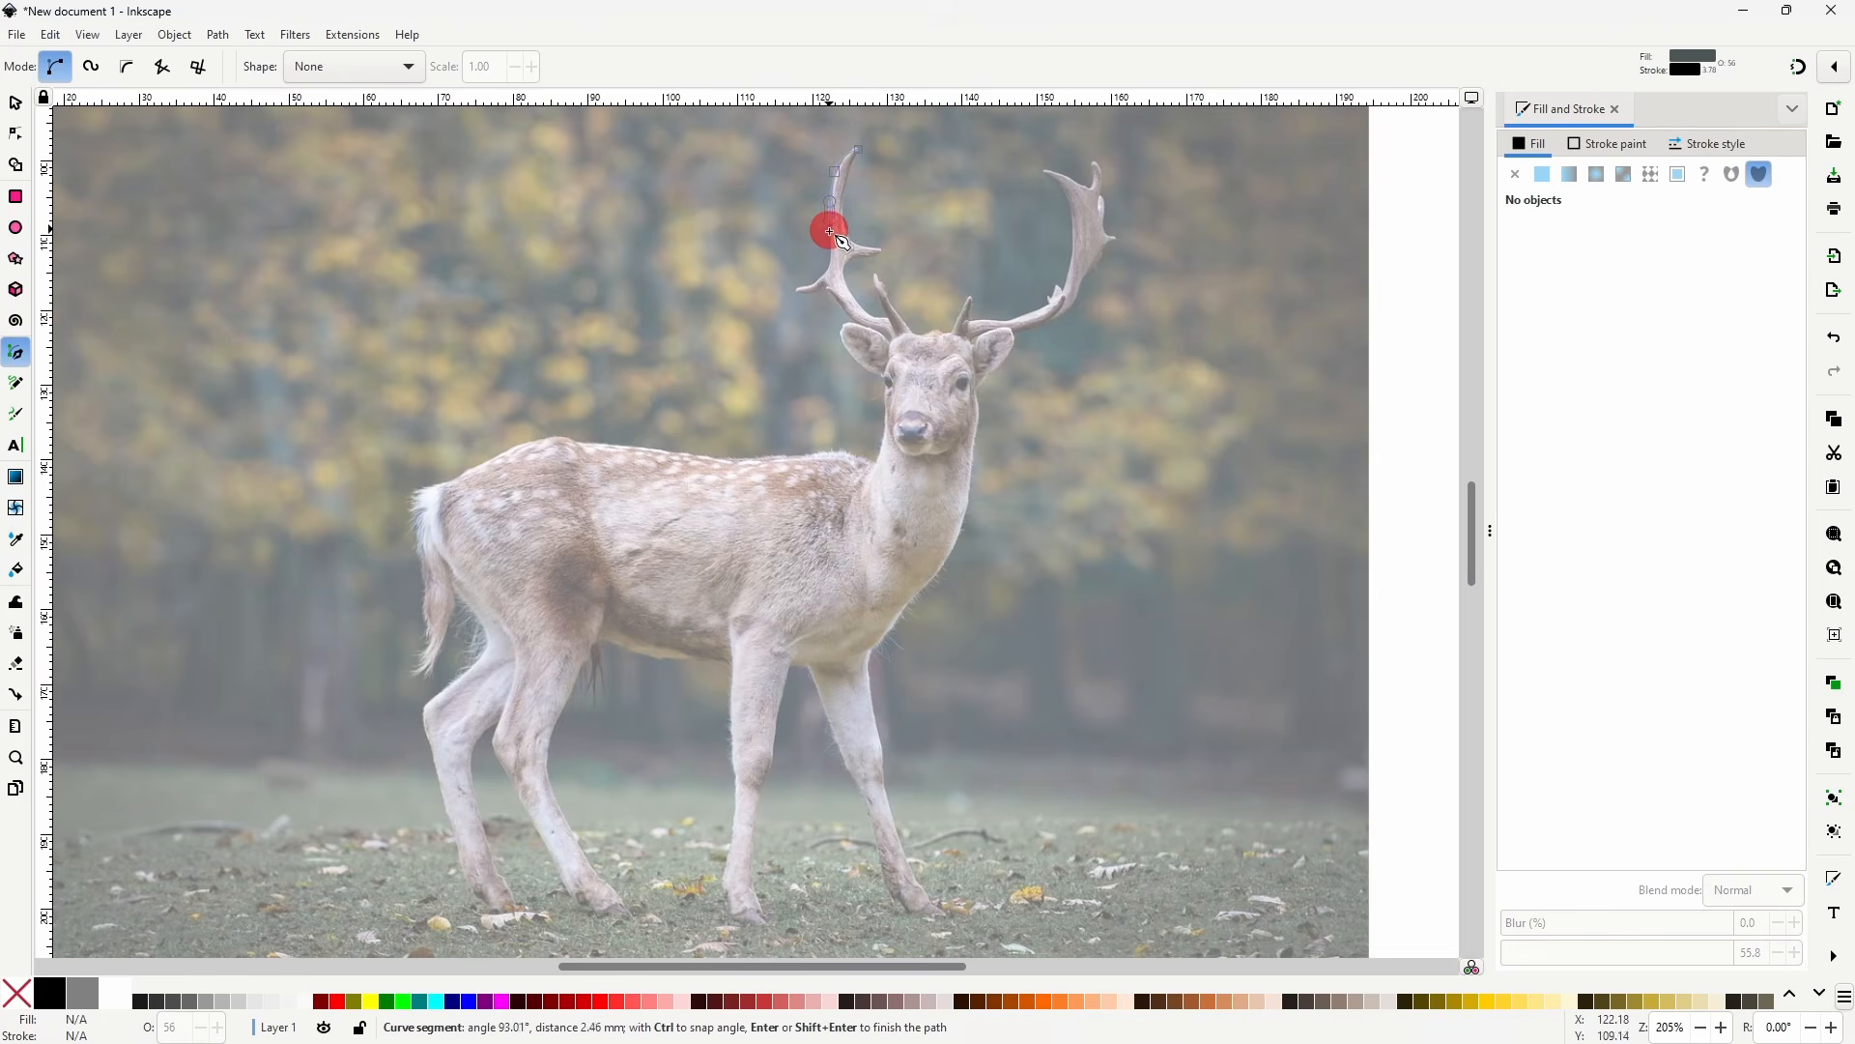
pyautogui.click(832, 240)
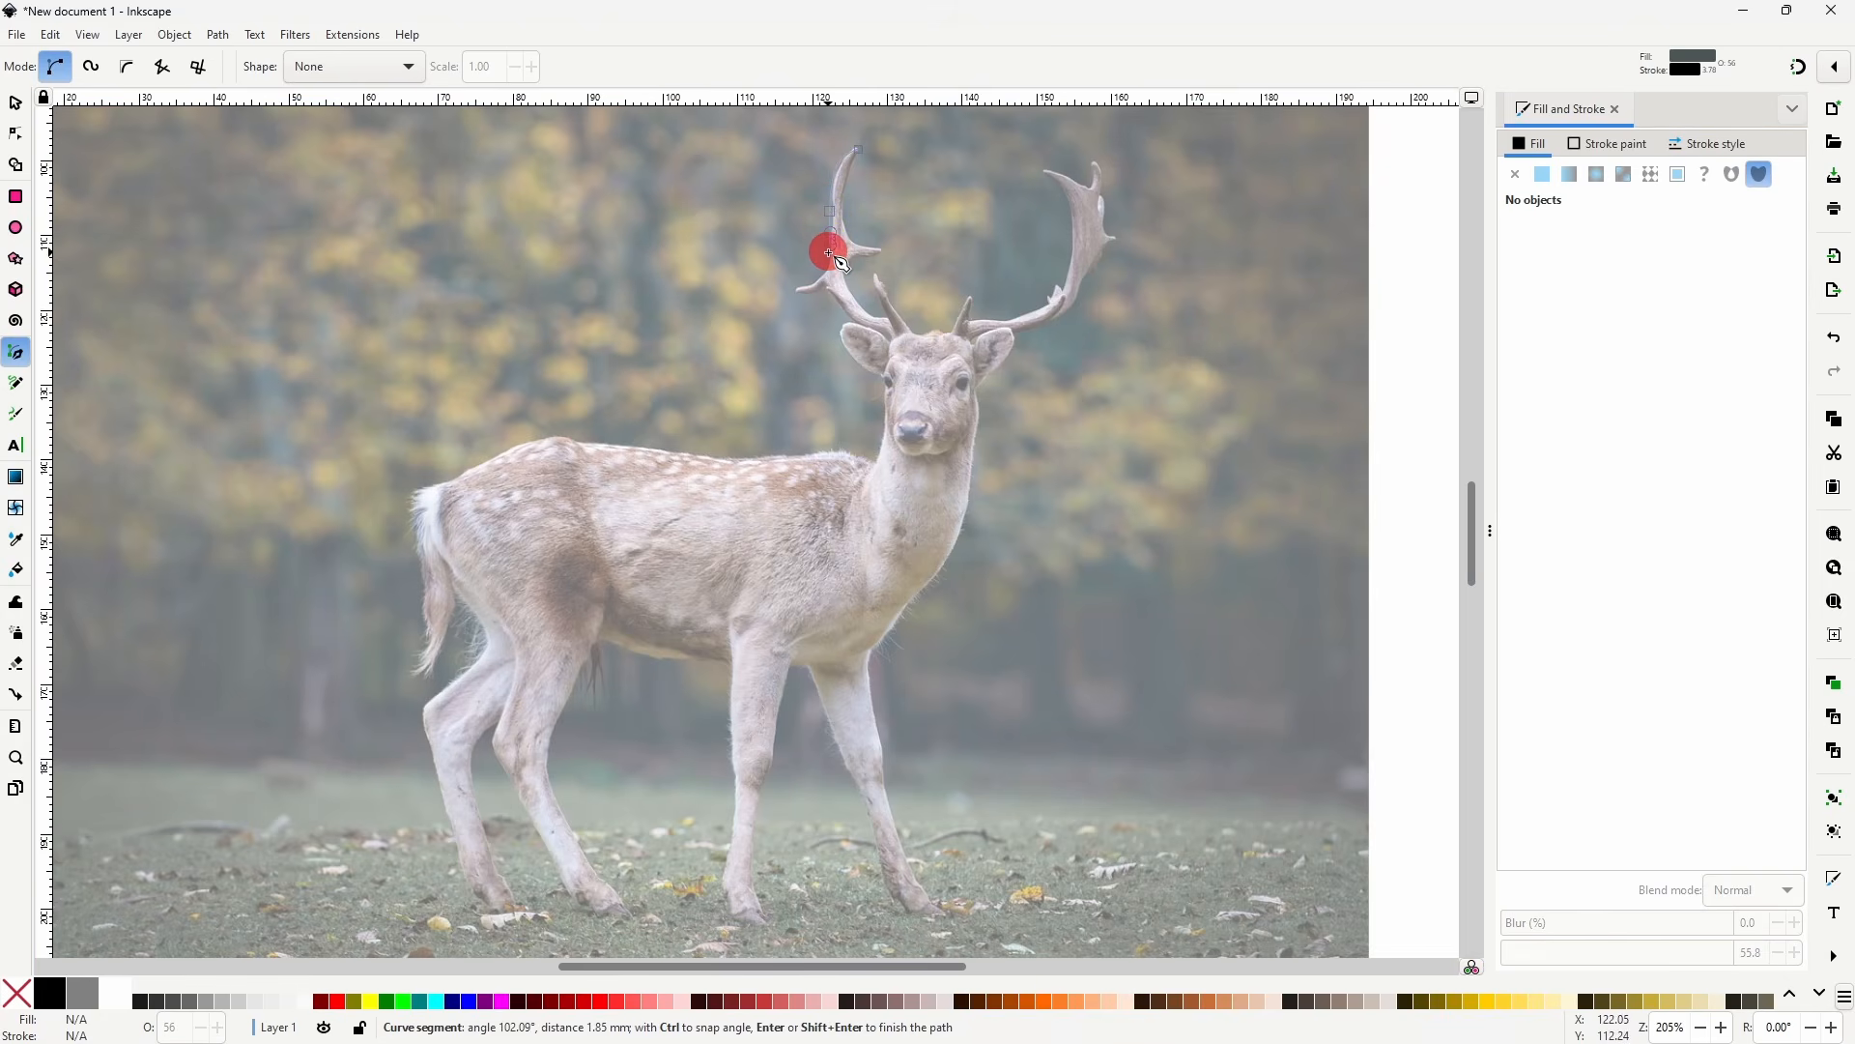
pyautogui.press('Return')
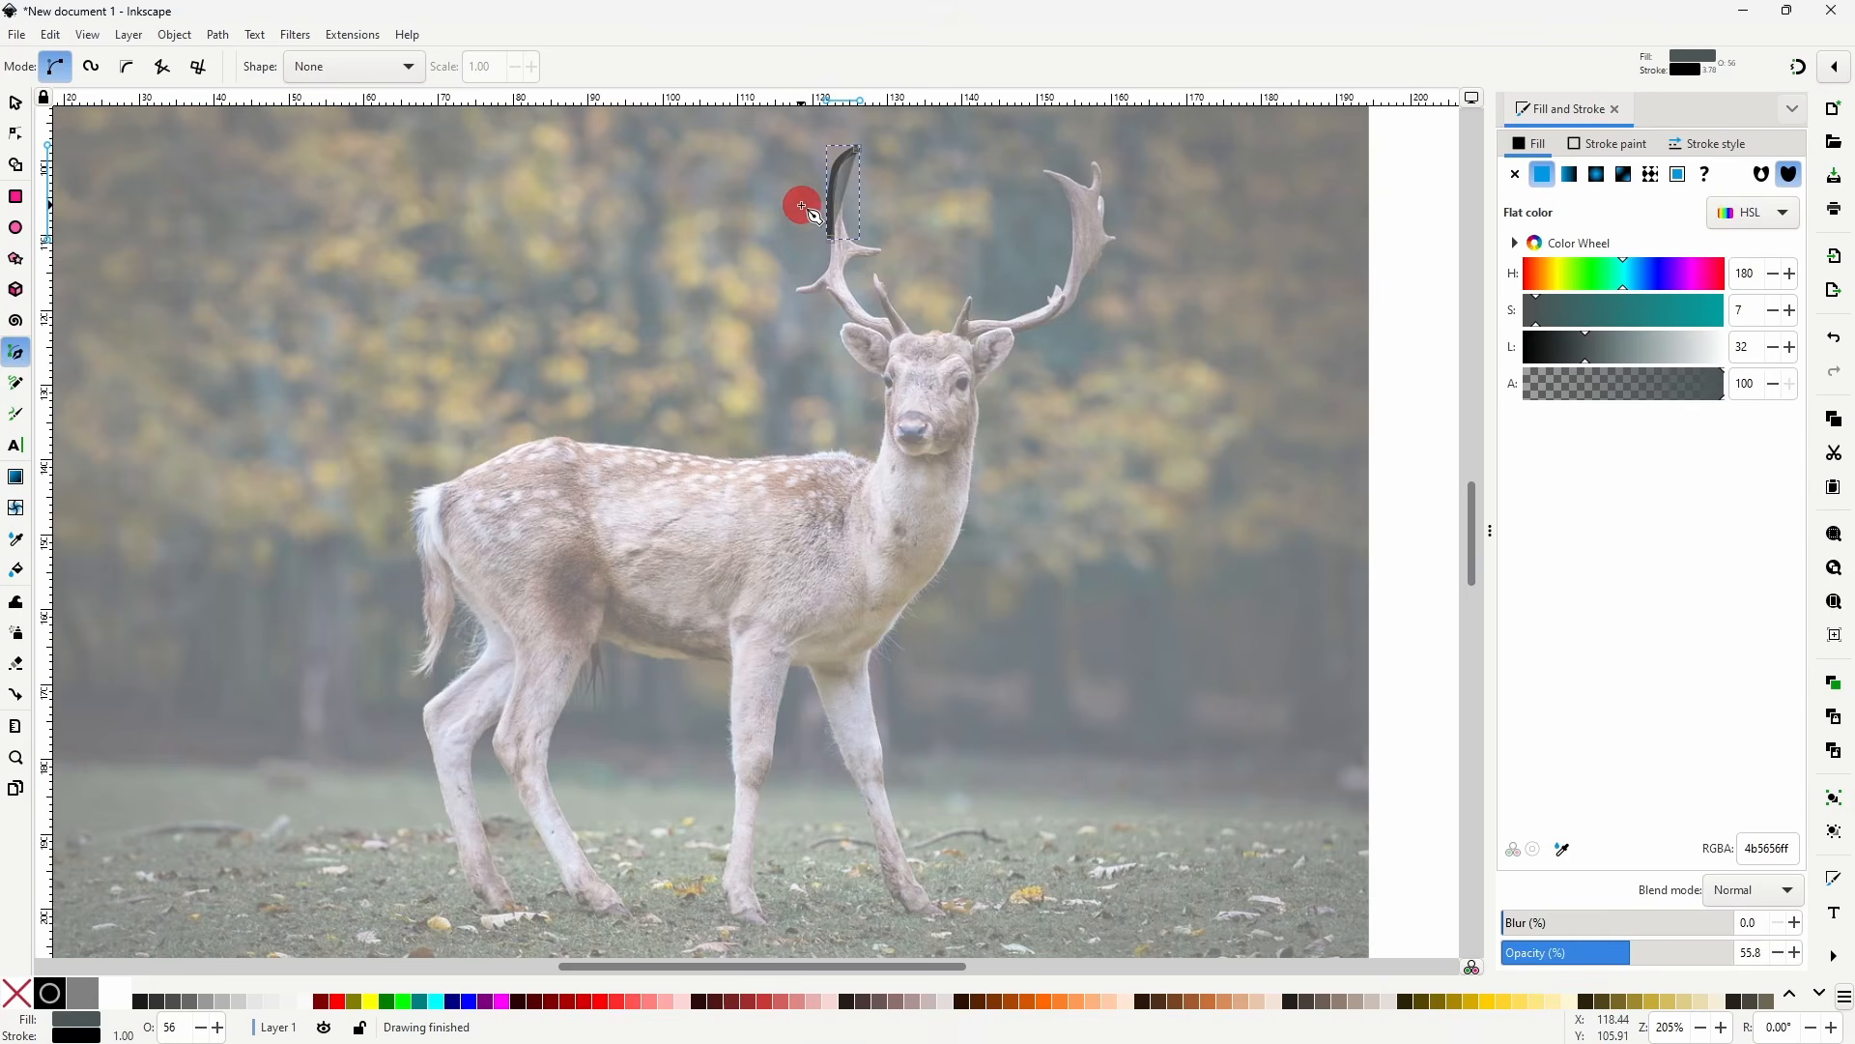
pyautogui.press('Delete')
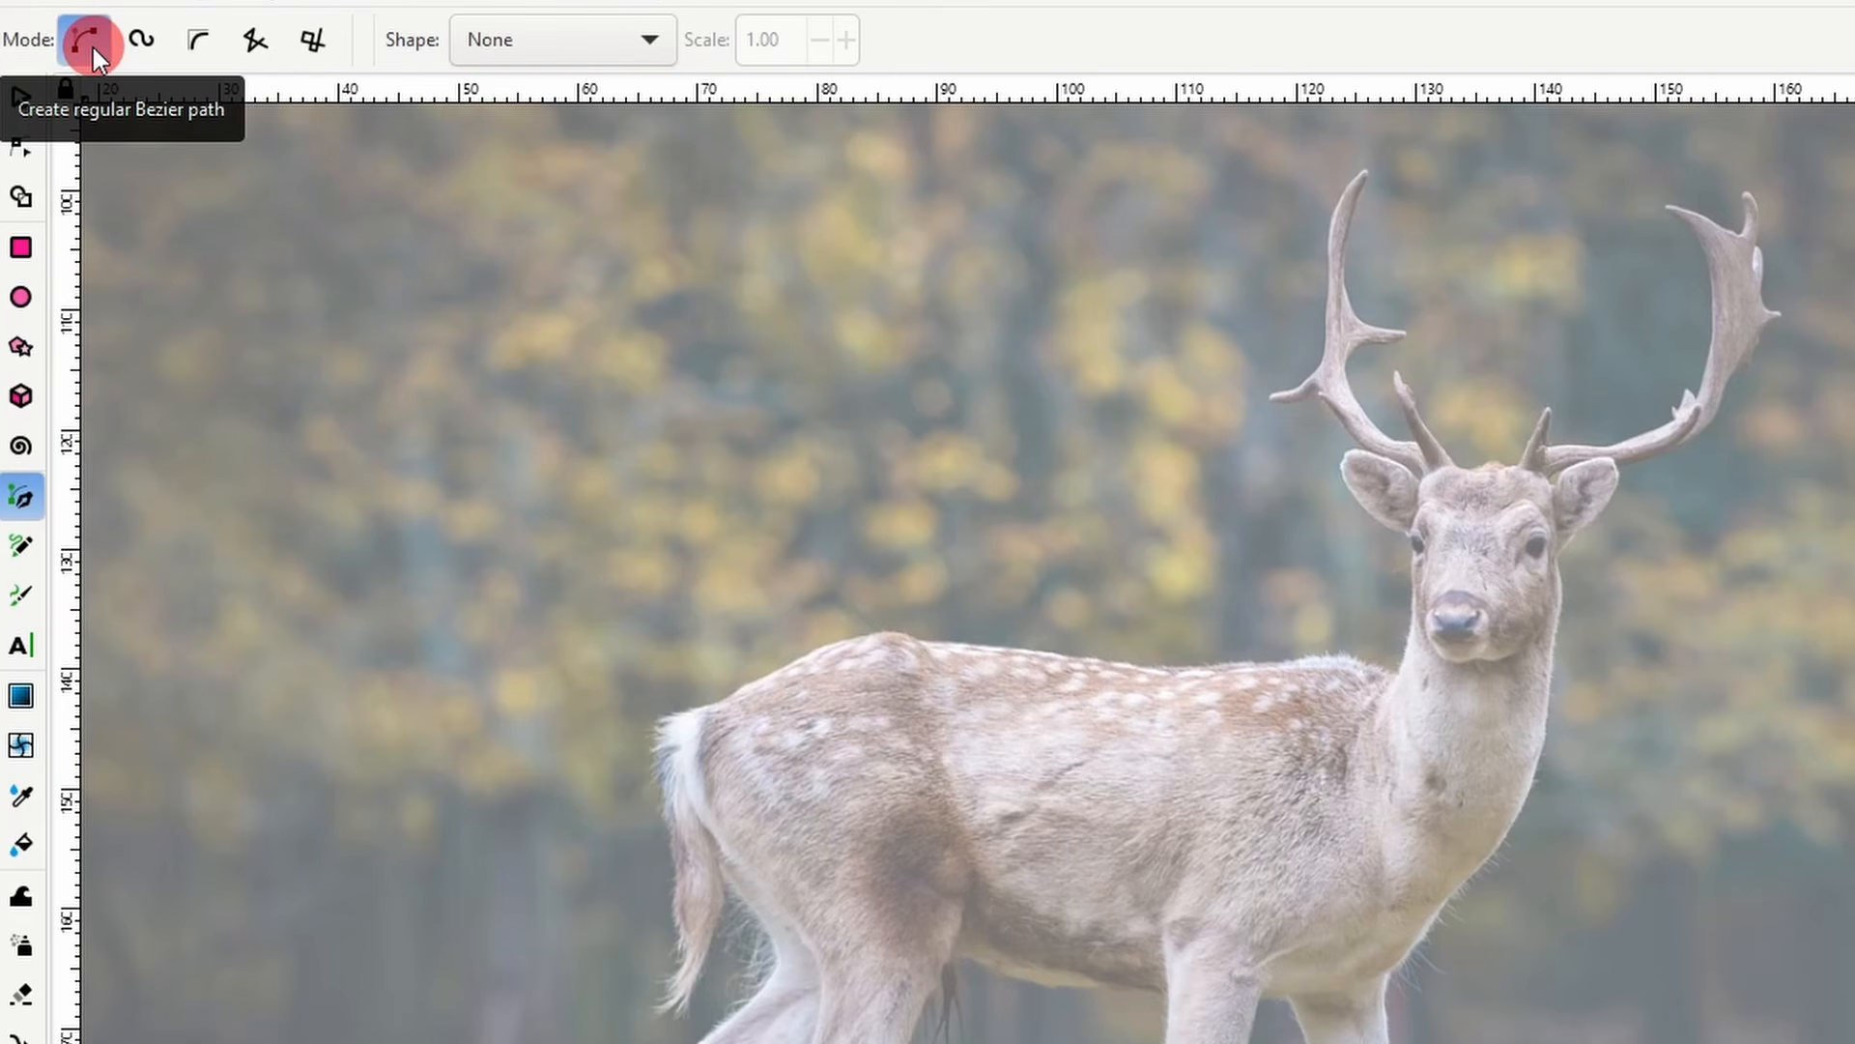
# - Trace the deer's whole outline, from the antler tip around the body, as one closed path with the Pen tool in BSpline mode
pyautogui.click(195, 46)
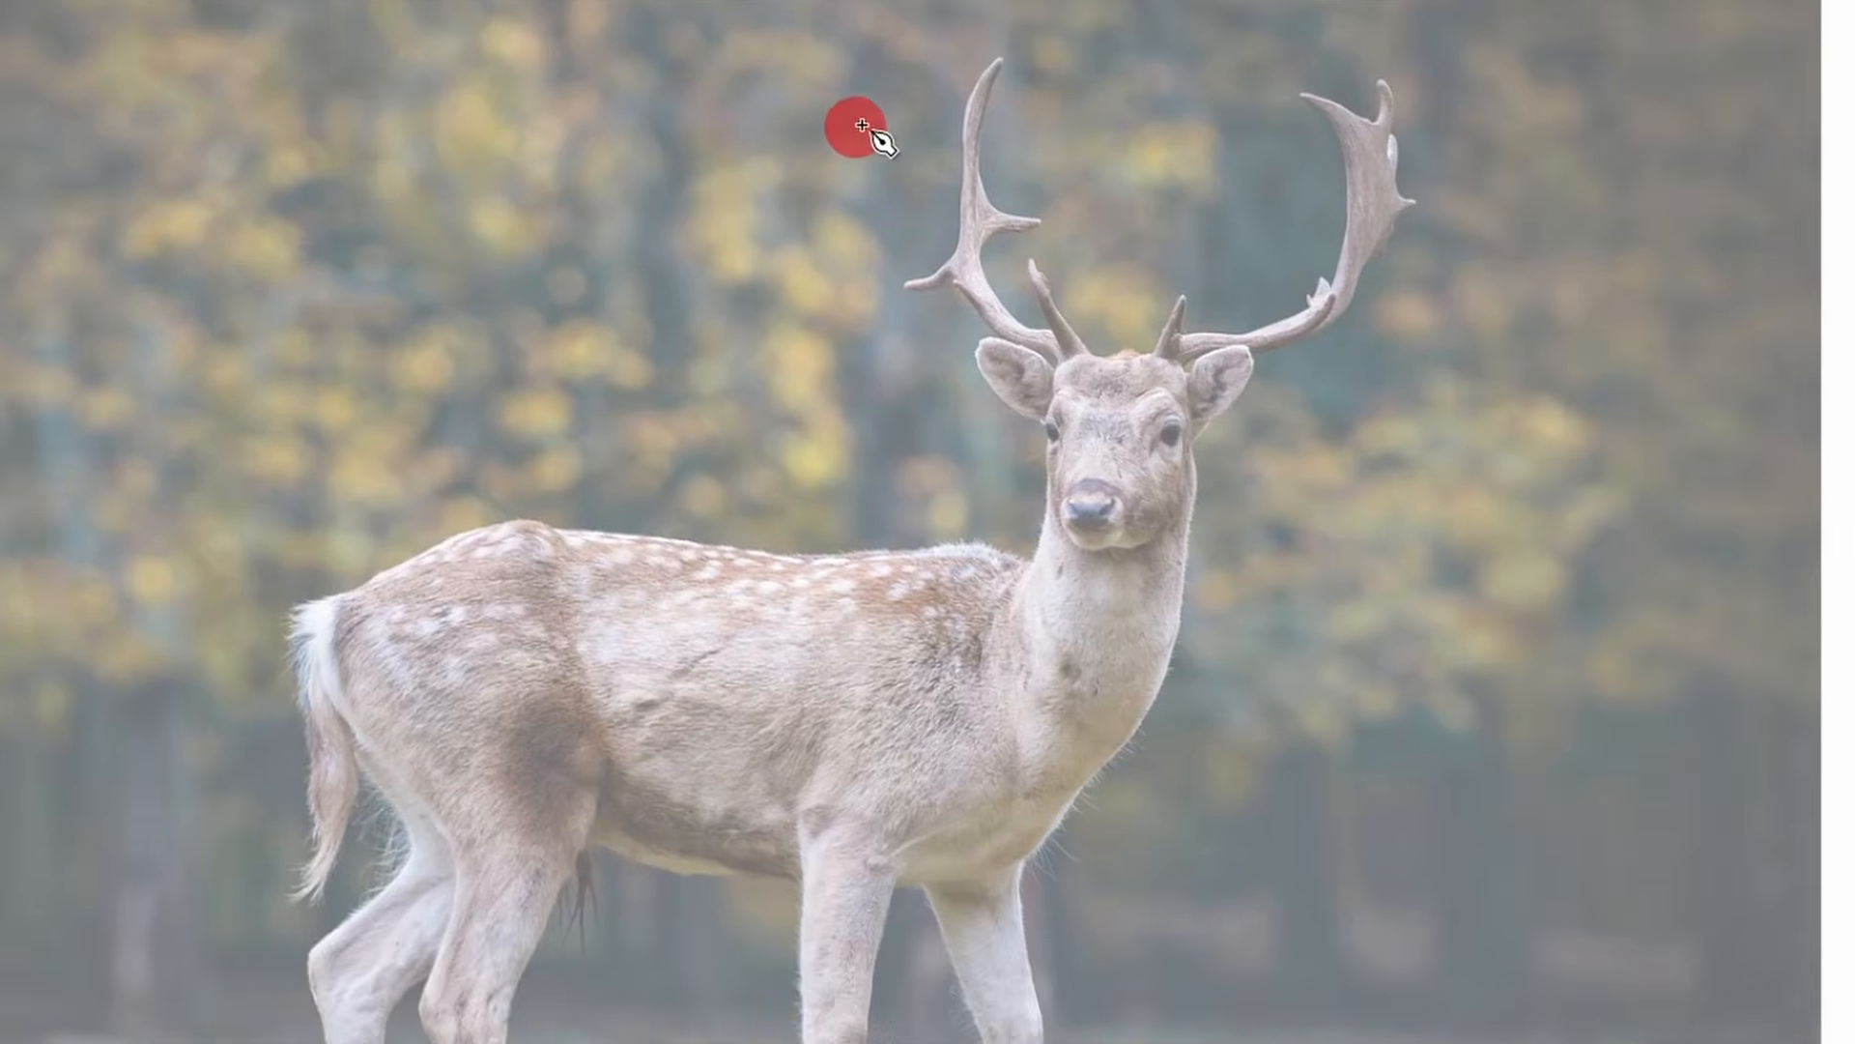
pyautogui.click(981, 72)
pyautogui.click(970, 95)
pyautogui.scroll(3, 971, 94)
pyautogui.moveTo(972, 94); pyautogui.dragTo(969, 185)
pyautogui.click(947, 266)
pyautogui.click(946, 311)
pyautogui.click(949, 365)
pyautogui.click(951, 418)
pyautogui.moveTo(951, 420); pyautogui.dragTo(1018, 422)
pyautogui.click(1009, 574)
pyautogui.click(959, 679)
pyautogui.click(930, 693)
pyautogui.click(953, 728)
pyautogui.click(1101, 857)
pyautogui.click(1072, 986)
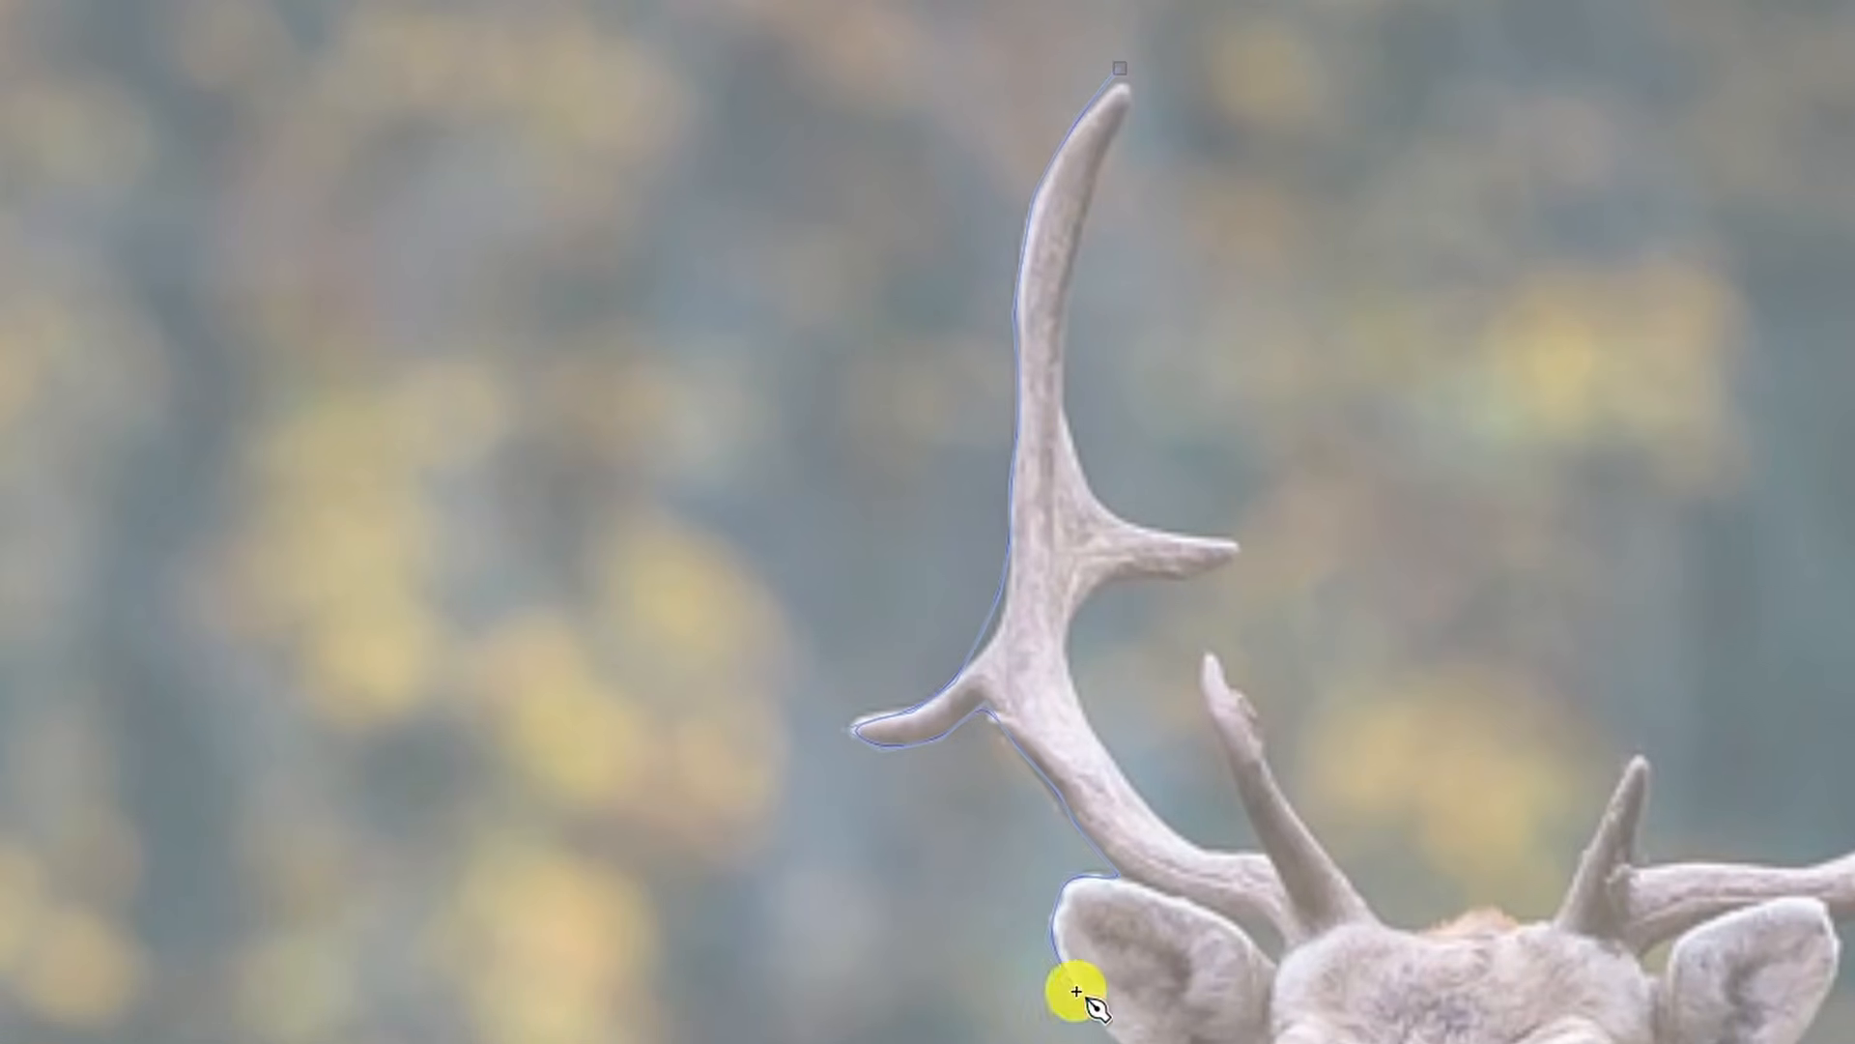
pyautogui.scroll(-1, 1160, 966)
pyautogui.click(1333, 478)
pyautogui.click(1339, 599)
pyautogui.click(1314, 759)
pyautogui.click(1220, 731)
pyautogui.click(1007, 737)
pyautogui.click(770, 739)
pyautogui.click(604, 713)
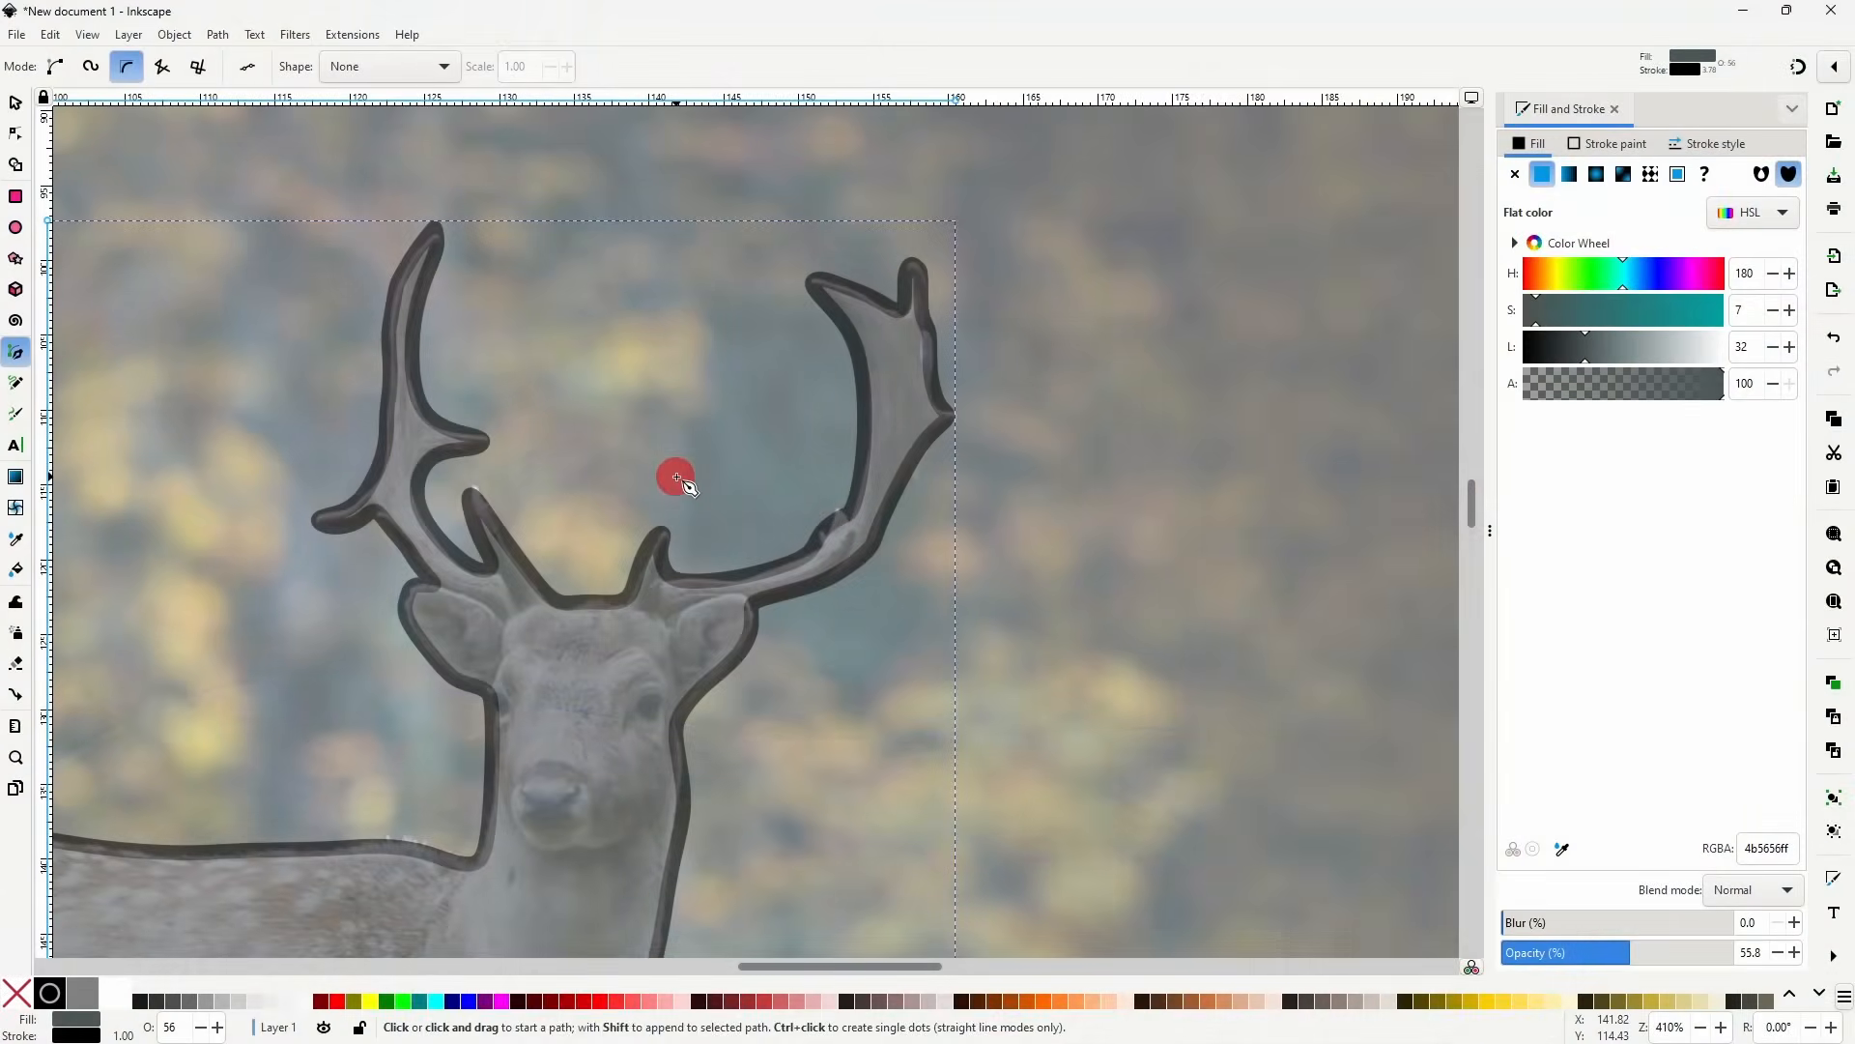
# - Return the Pen tool to regular Bezier mode and raise the deer silhouette's opacity to 100%
pyautogui.scroll(-5, 676, 478)
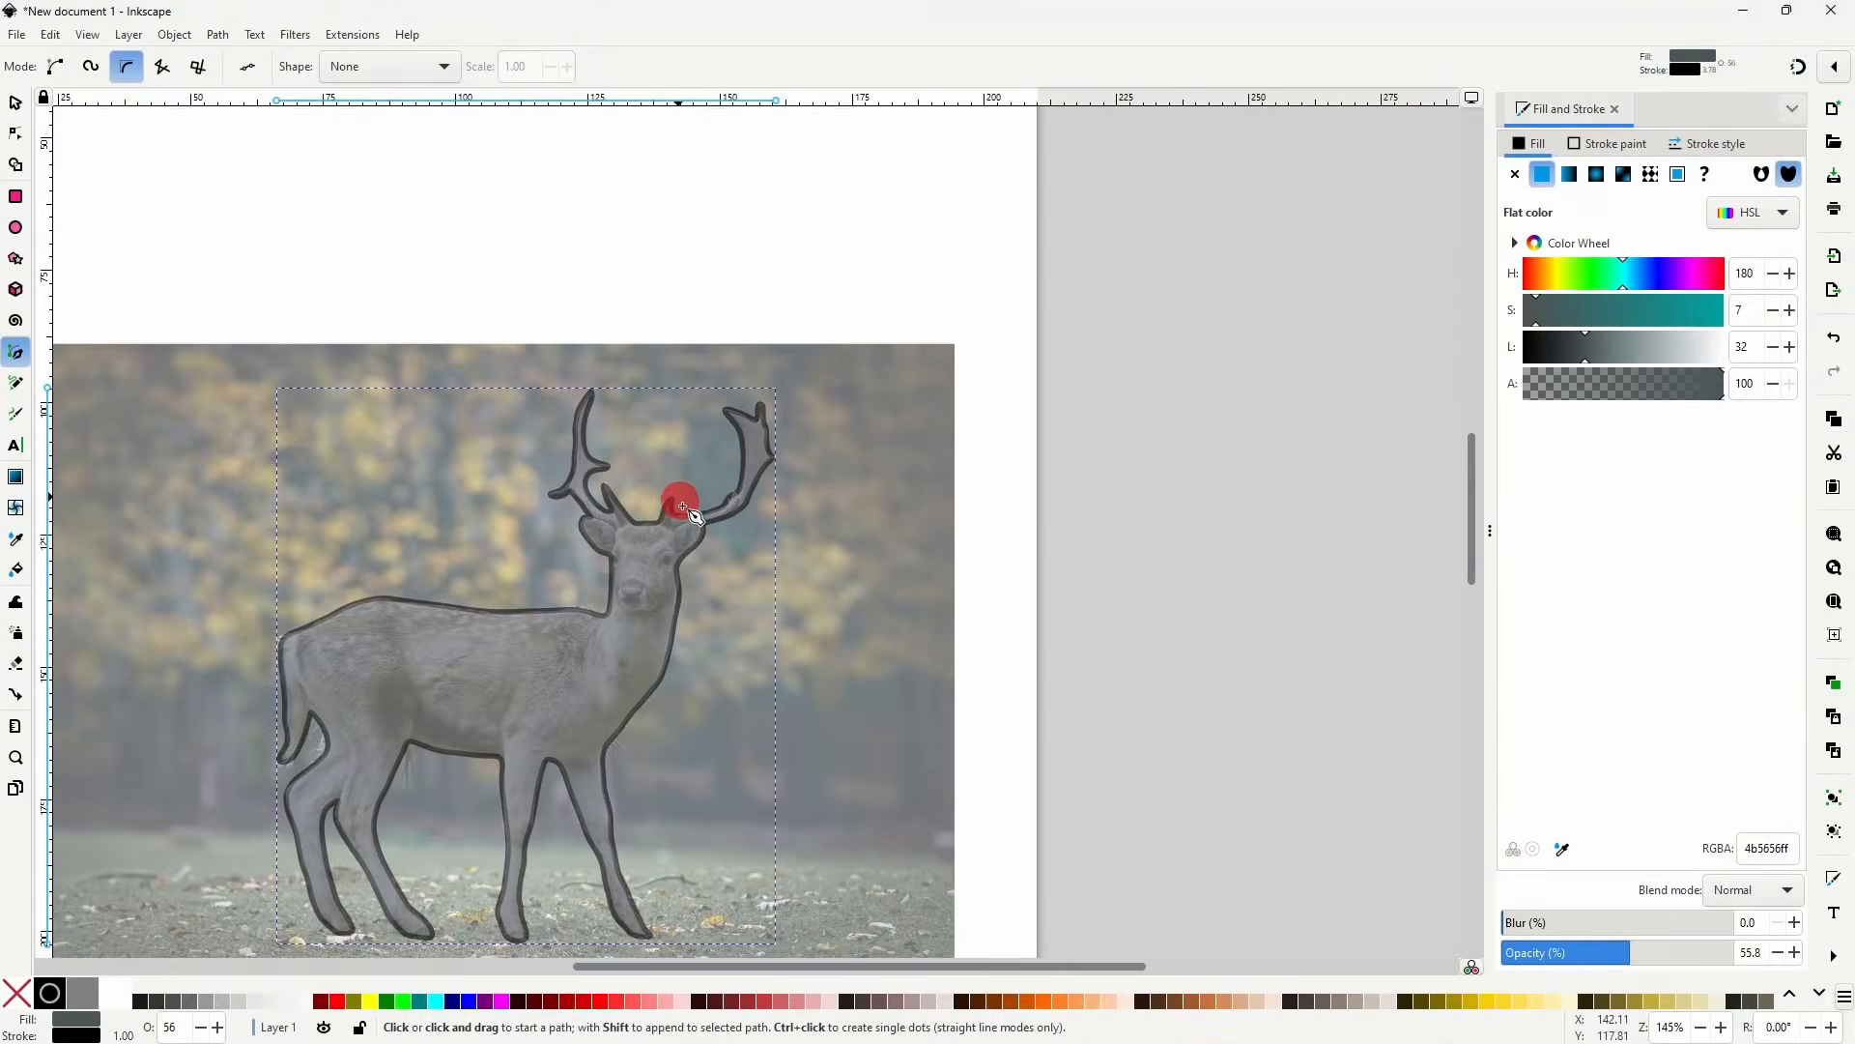
pyautogui.moveTo(669, 559); pyautogui.dragTo(715, 463)
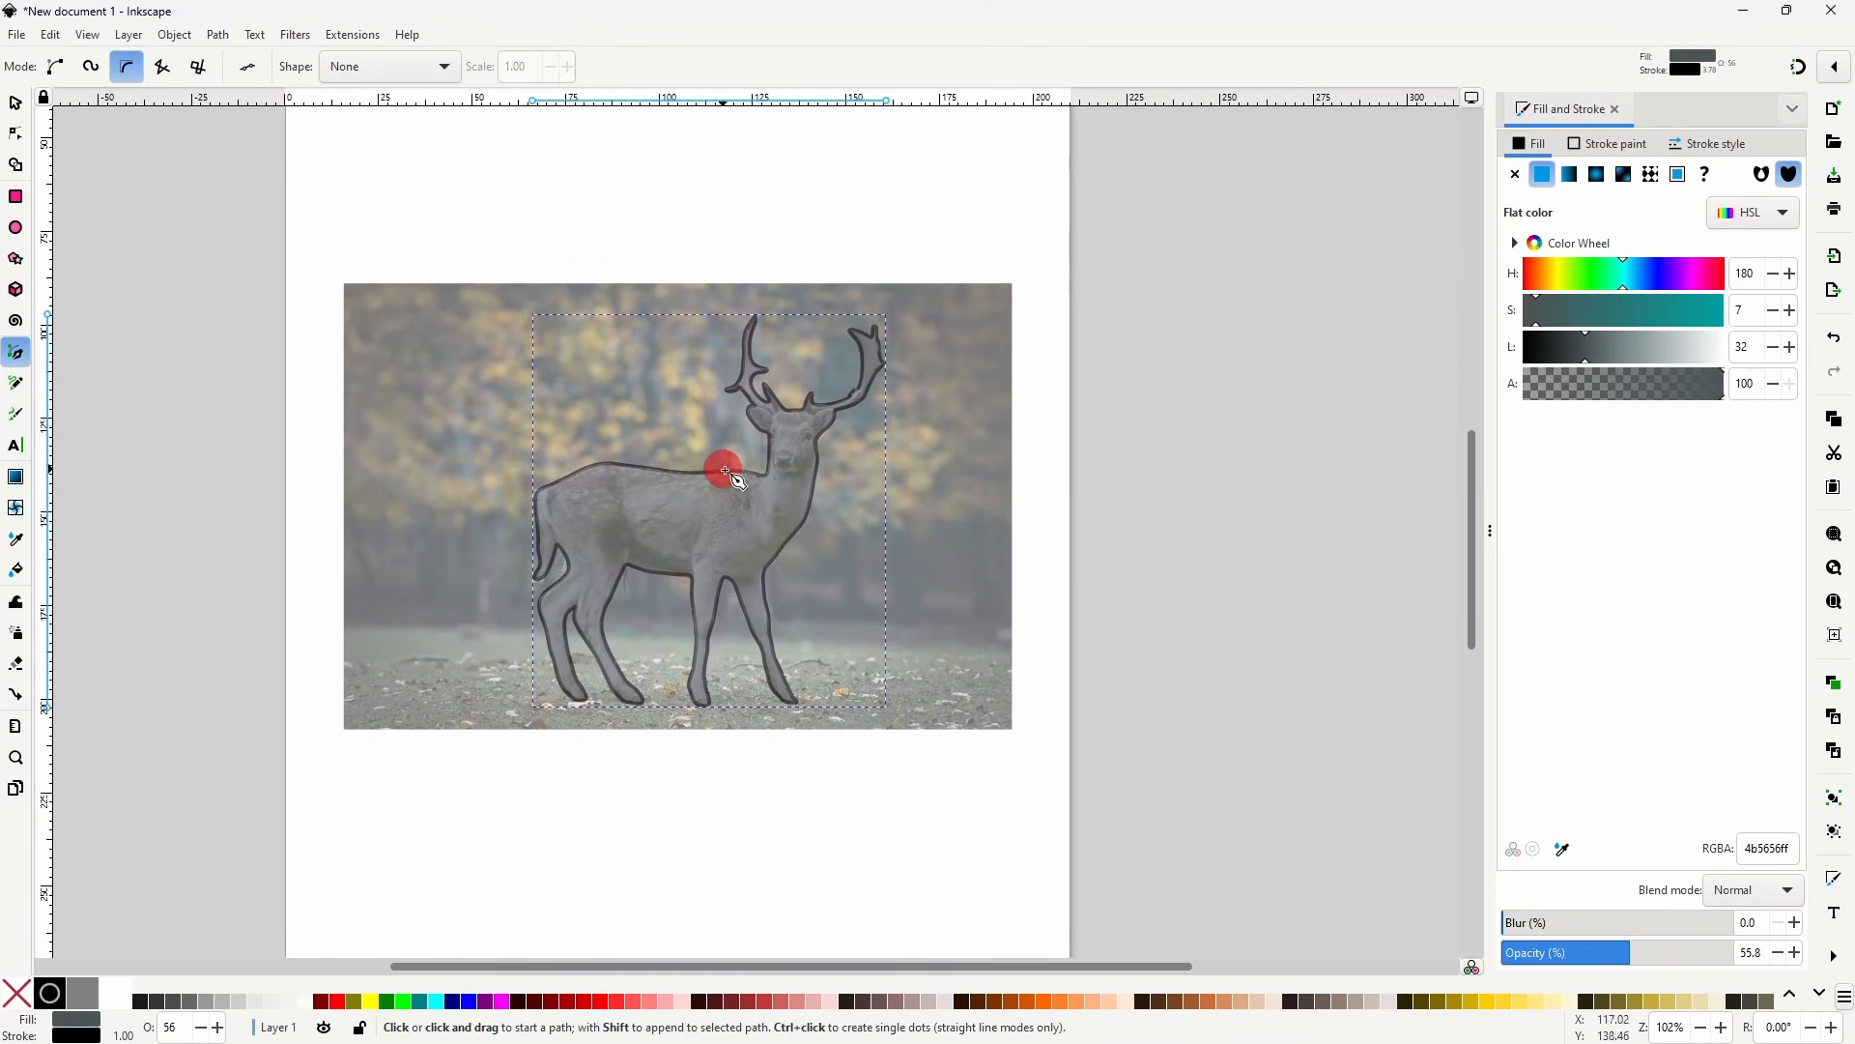
pyautogui.scroll(1, 705, 462)
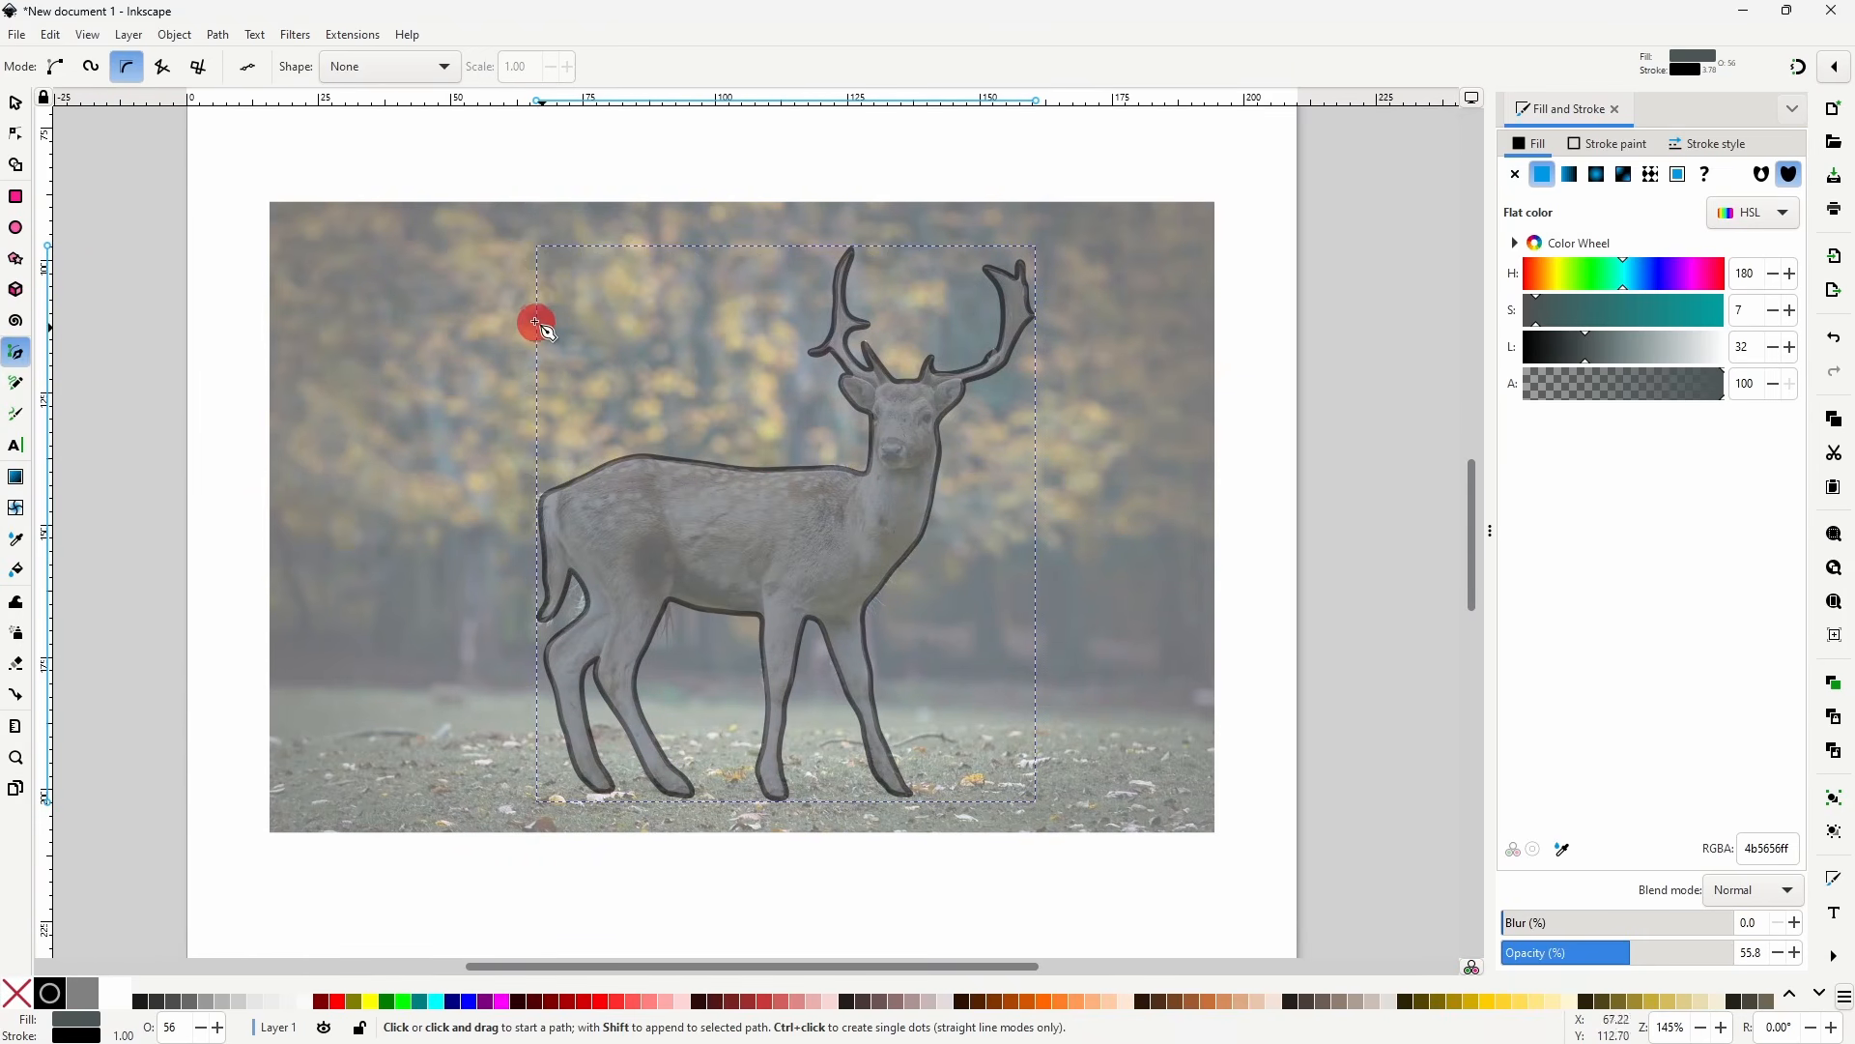
pyautogui.click(55, 67)
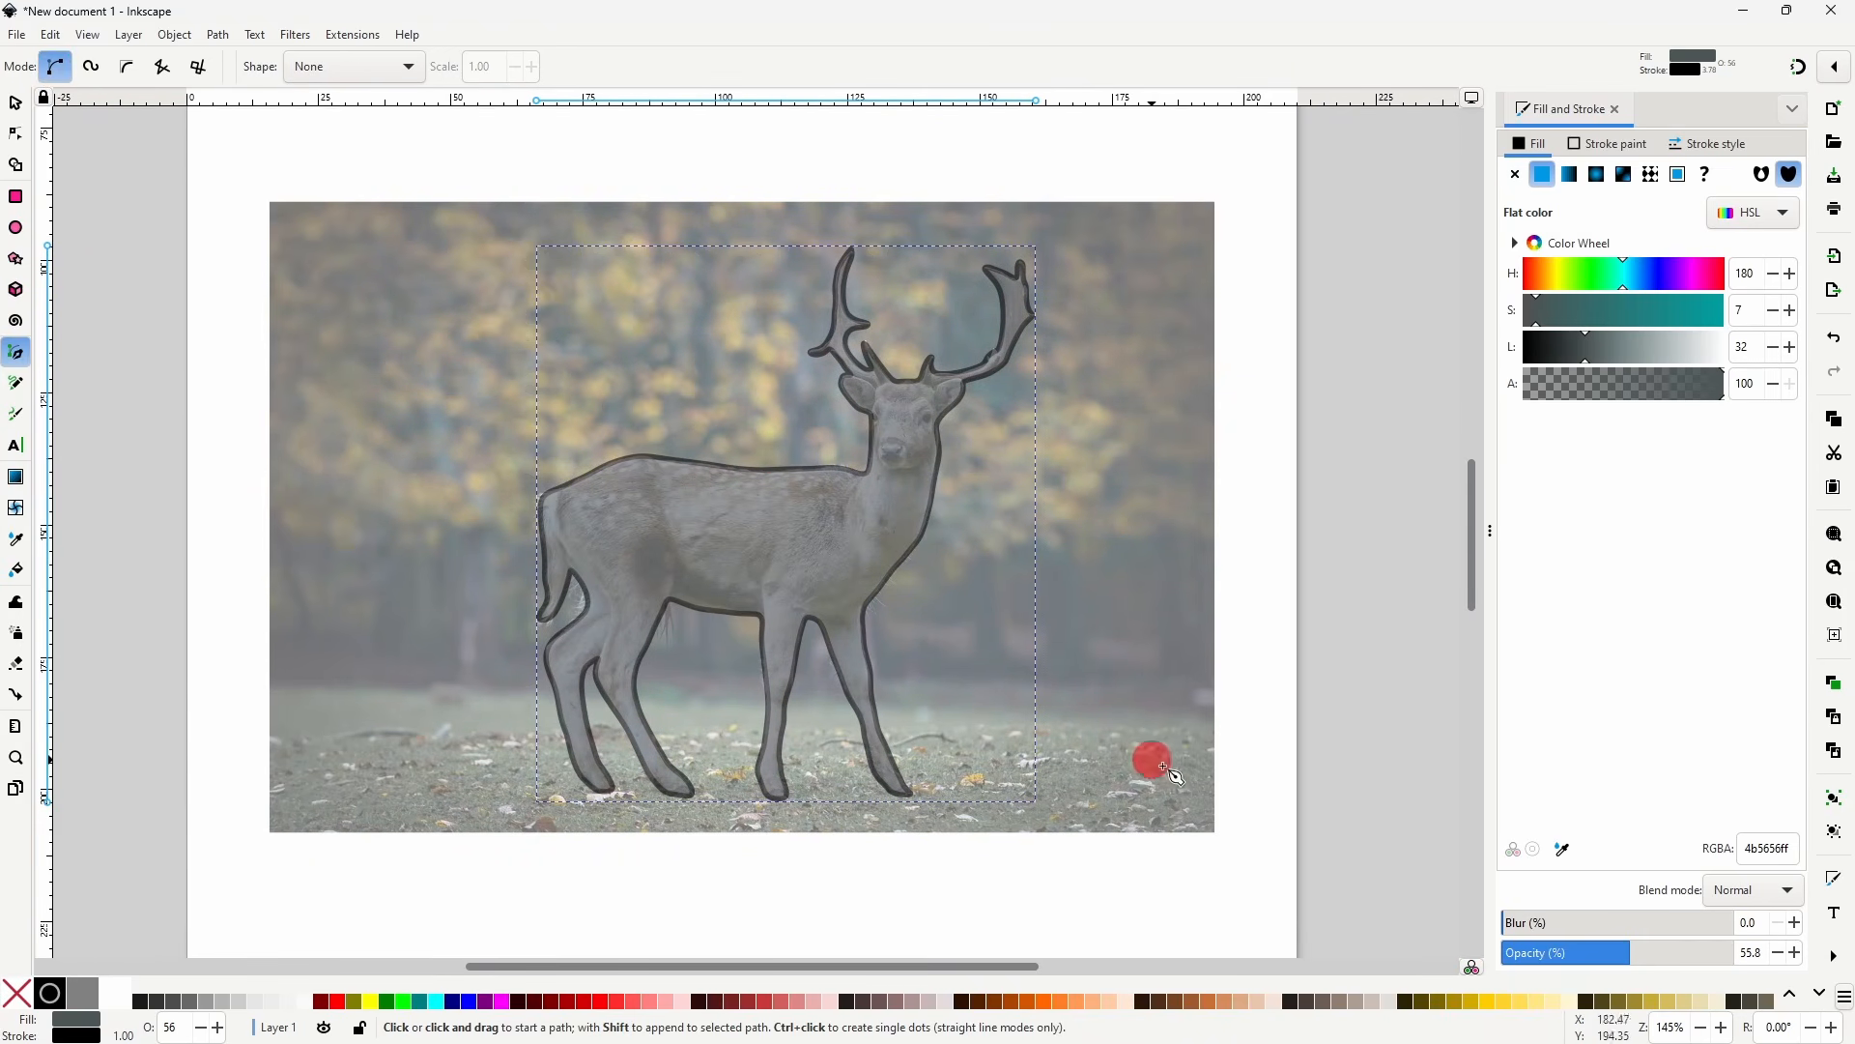
pyautogui.click(1676, 955)
pyautogui.moveTo(1686, 962); pyautogui.dragTo(1786, 957)
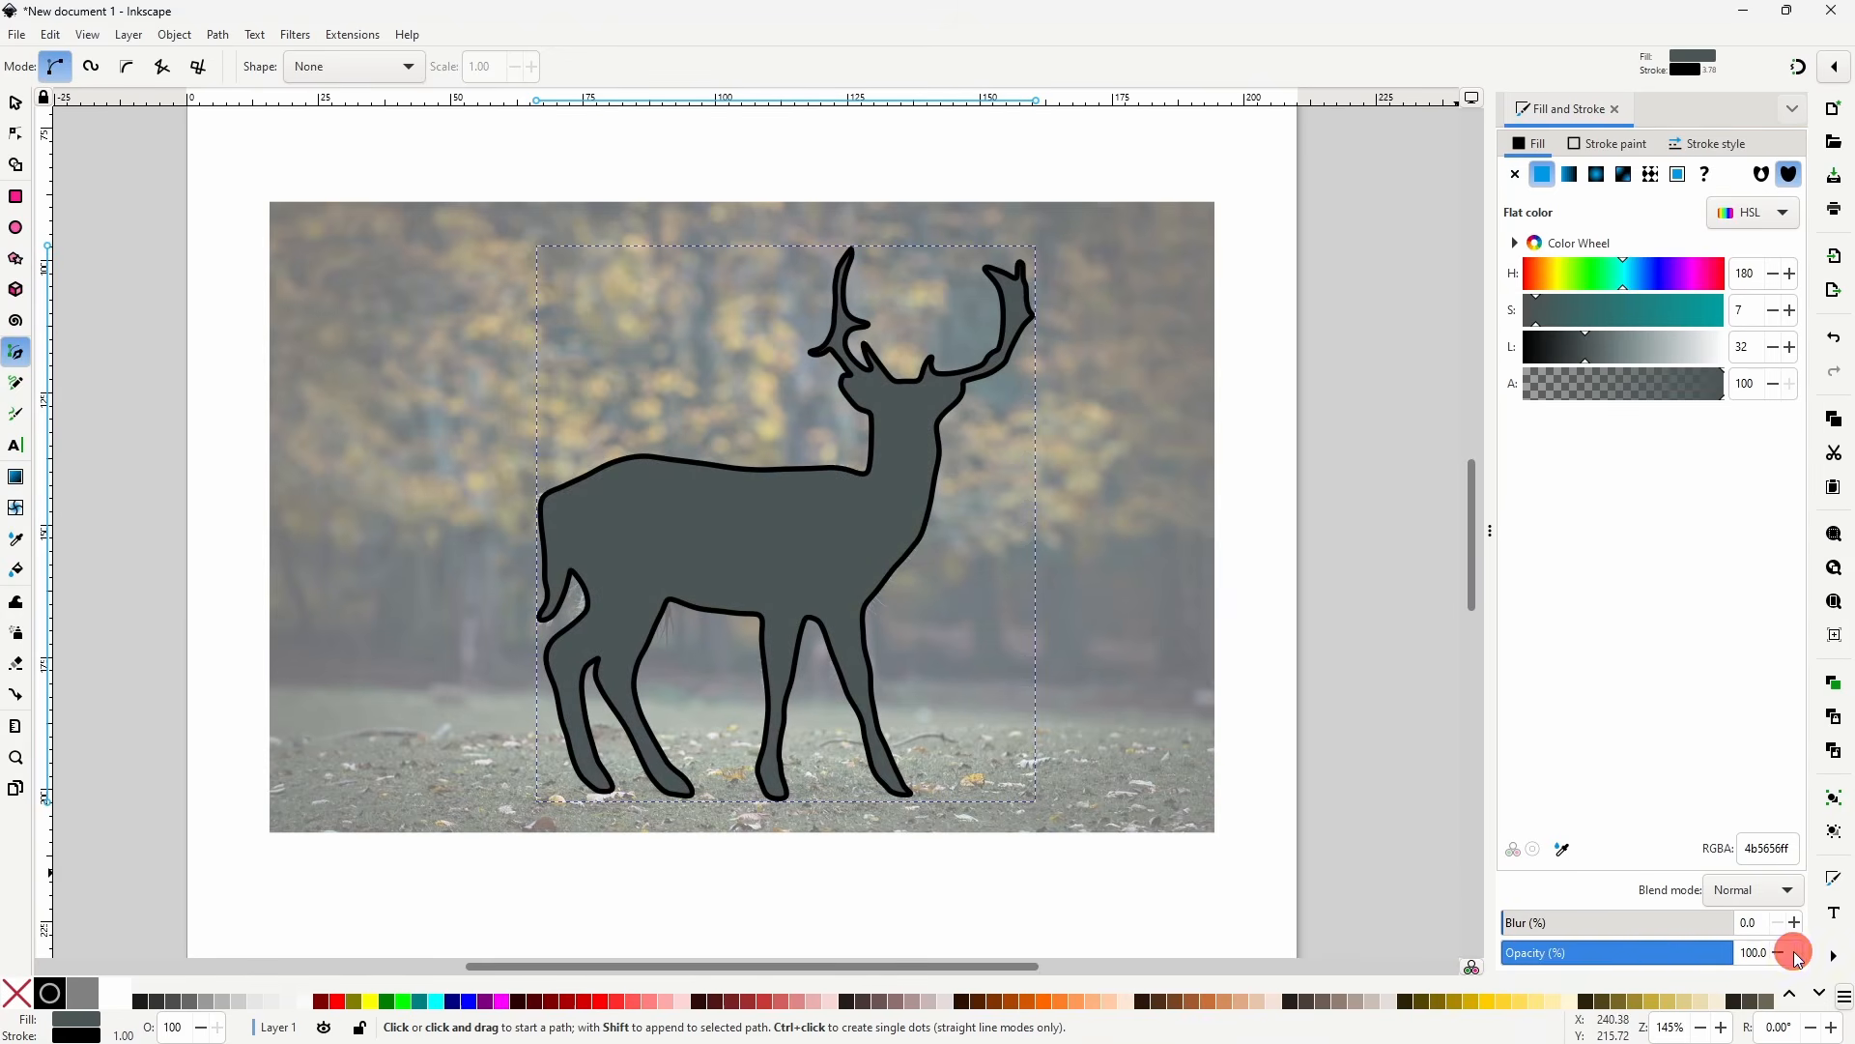
# - Give the deer silhouette a flat dark blue fill with saturation 61 and remove its stroke
pyautogui.click(1589, 274)
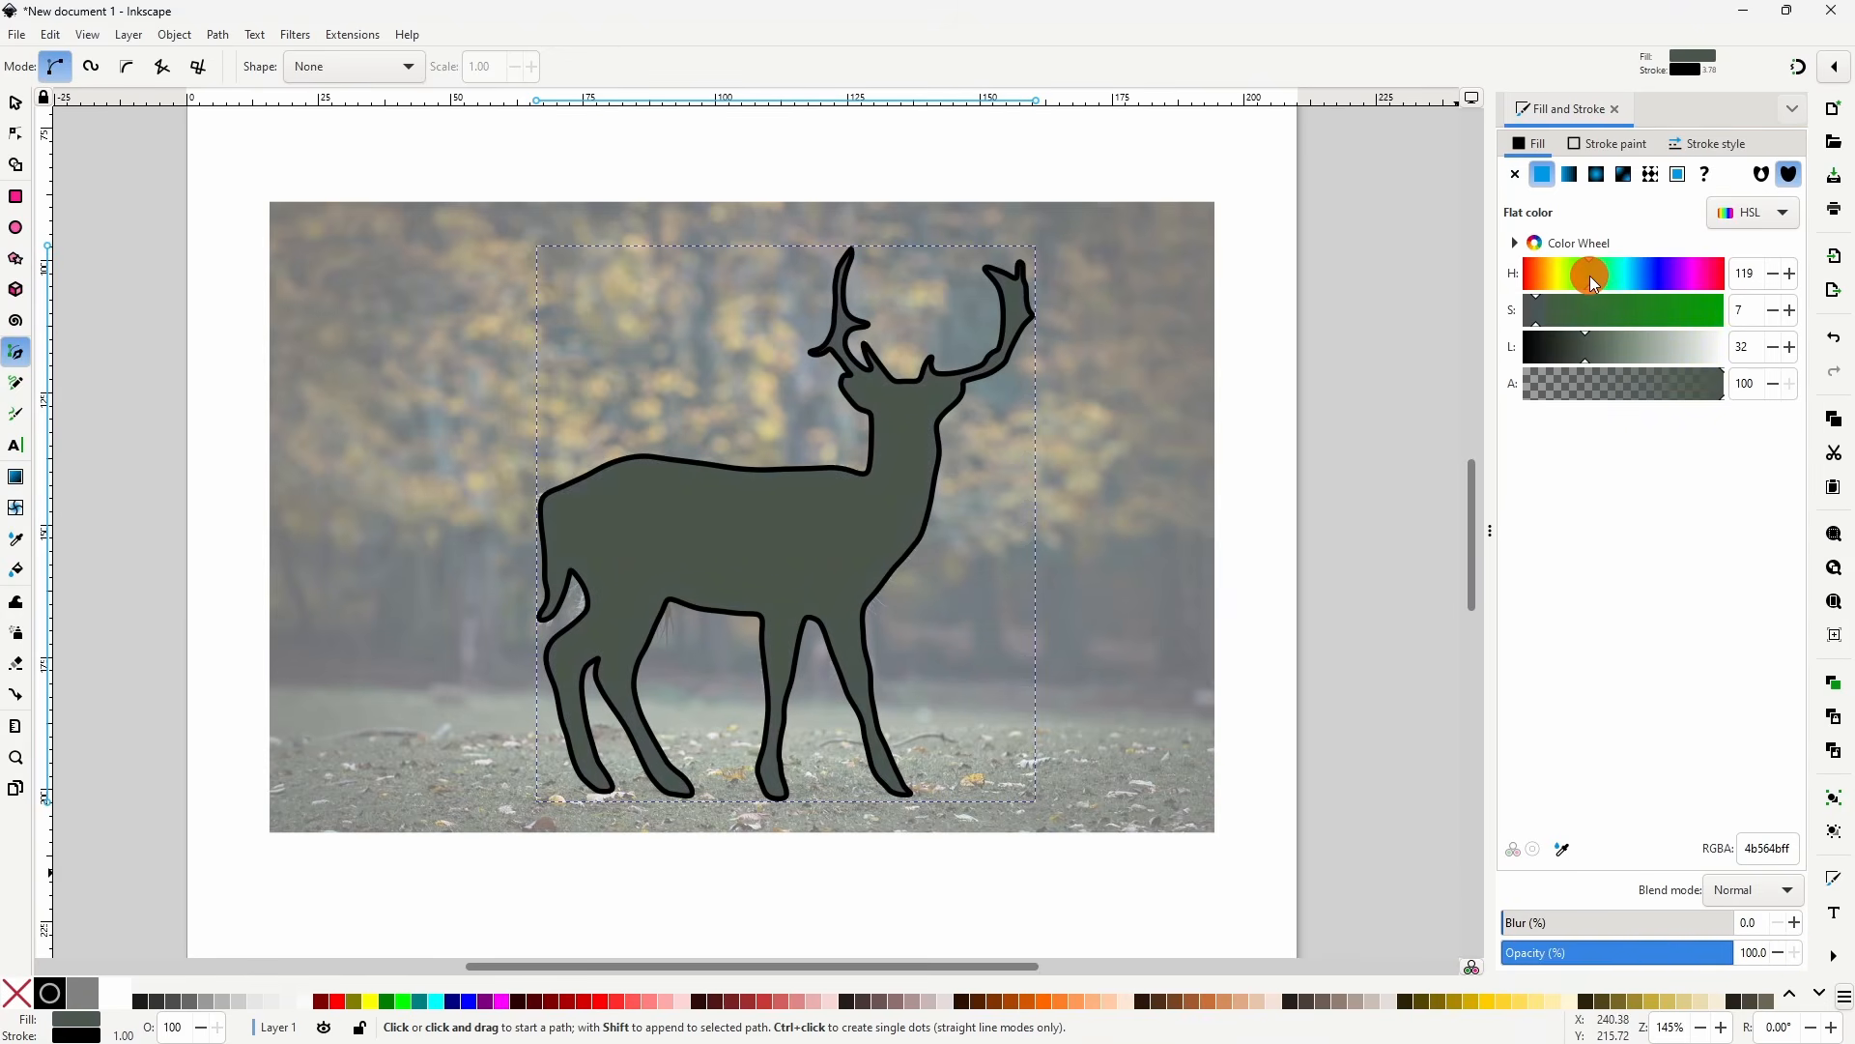
pyautogui.click(1647, 311)
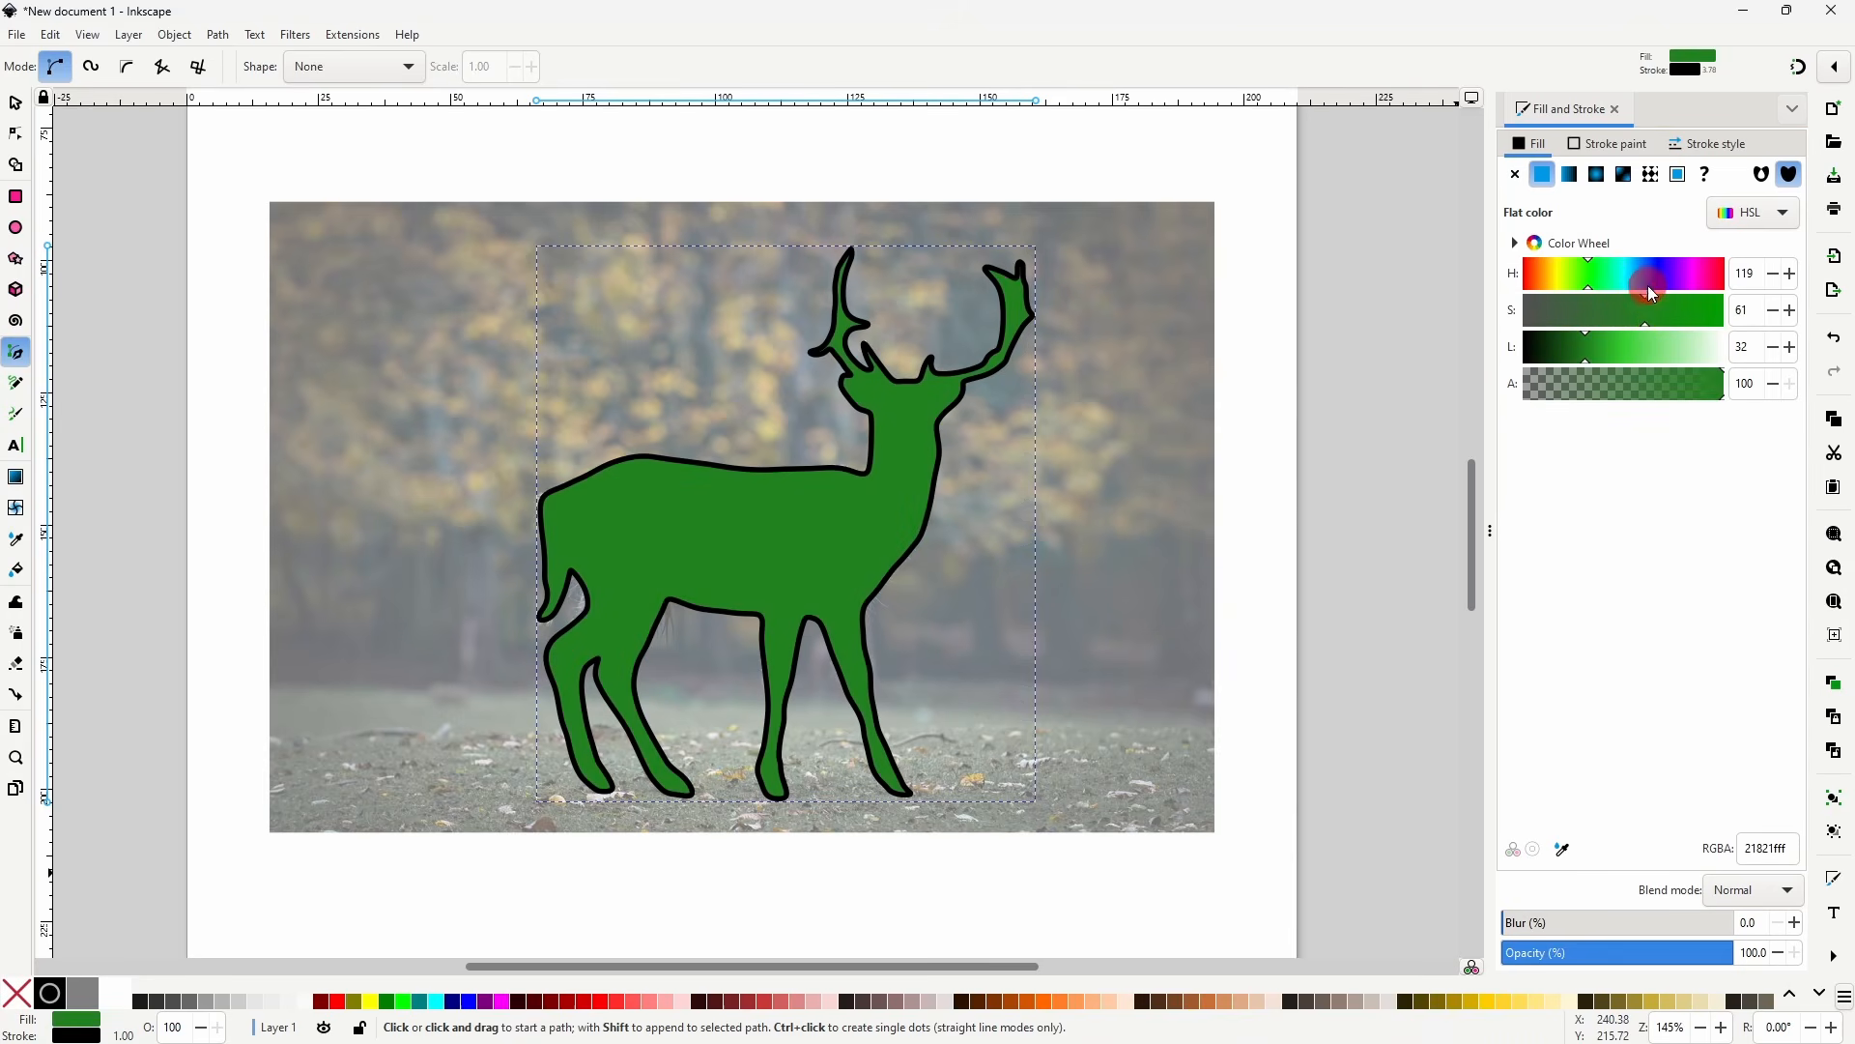
pyautogui.click(1662, 276)
pyautogui.click(1607, 145)
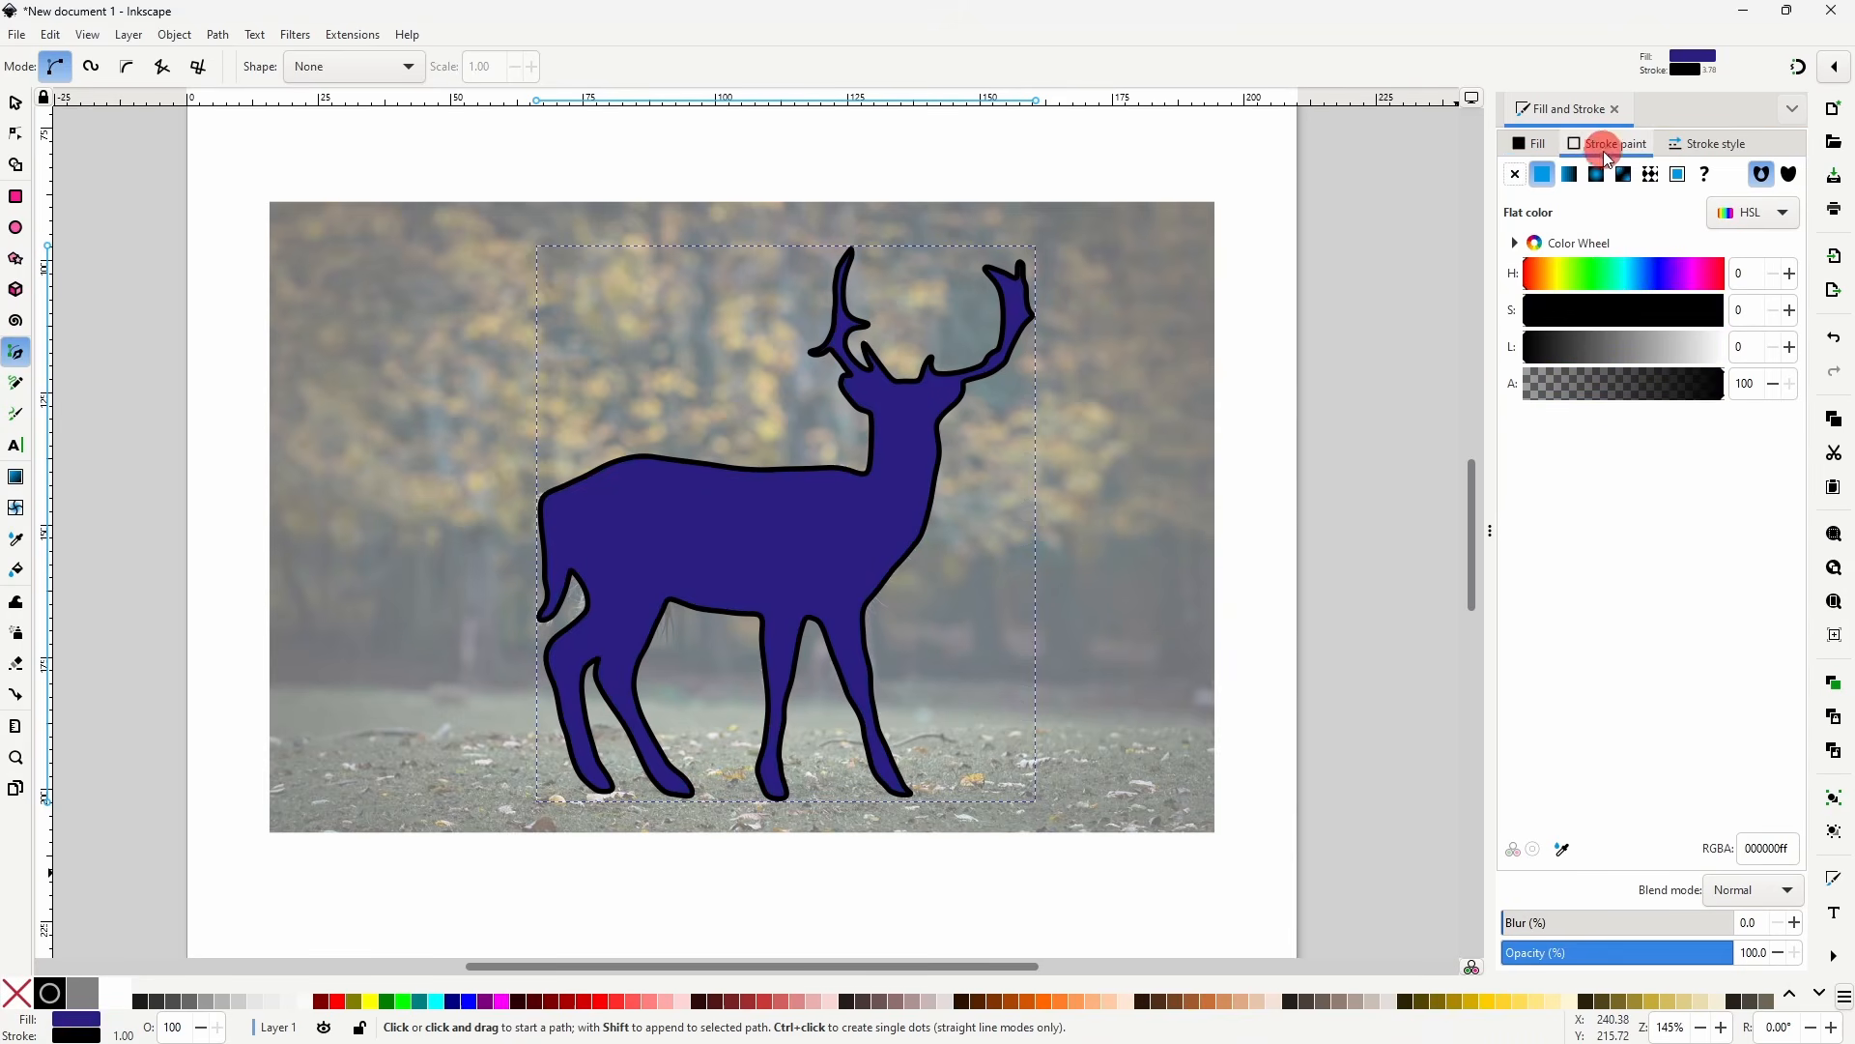
pyautogui.click(1518, 175)
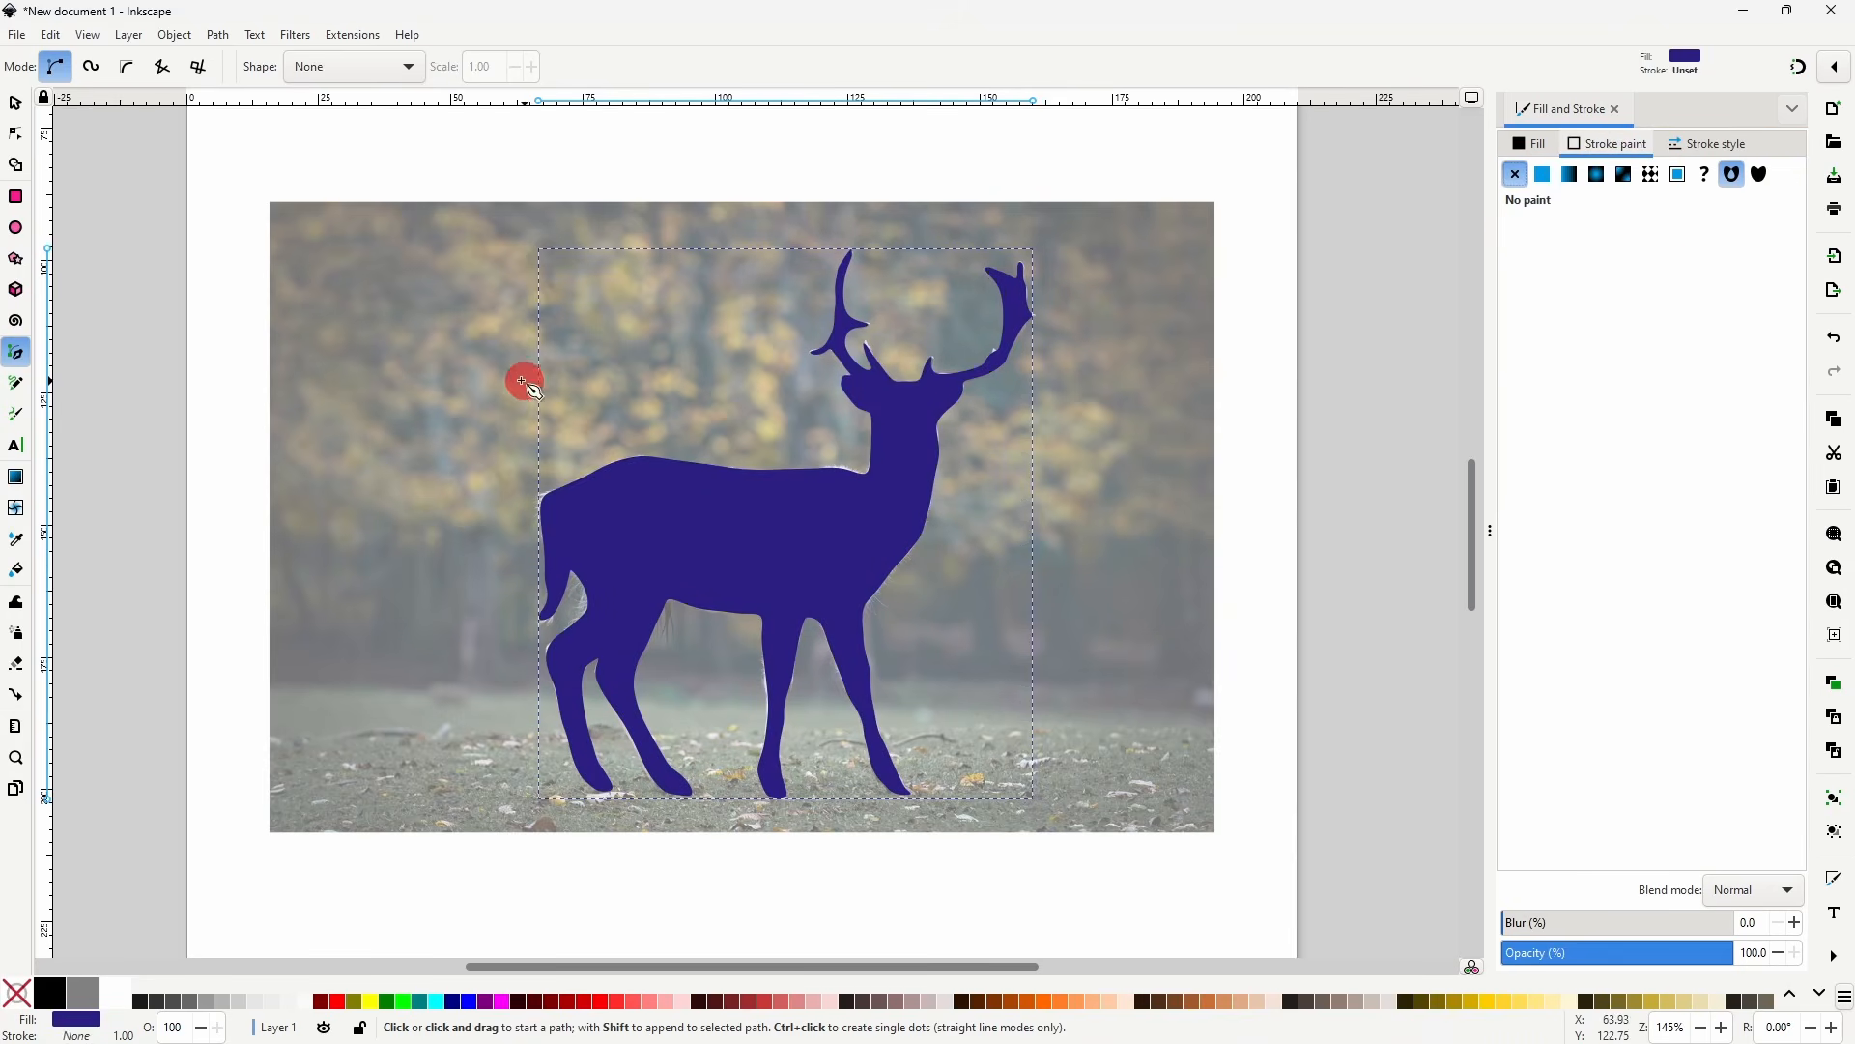
# - Delete the deer photo behind the blue silhouette and deselect everything
pyautogui.click(16, 104)
pyautogui.click(470, 346)
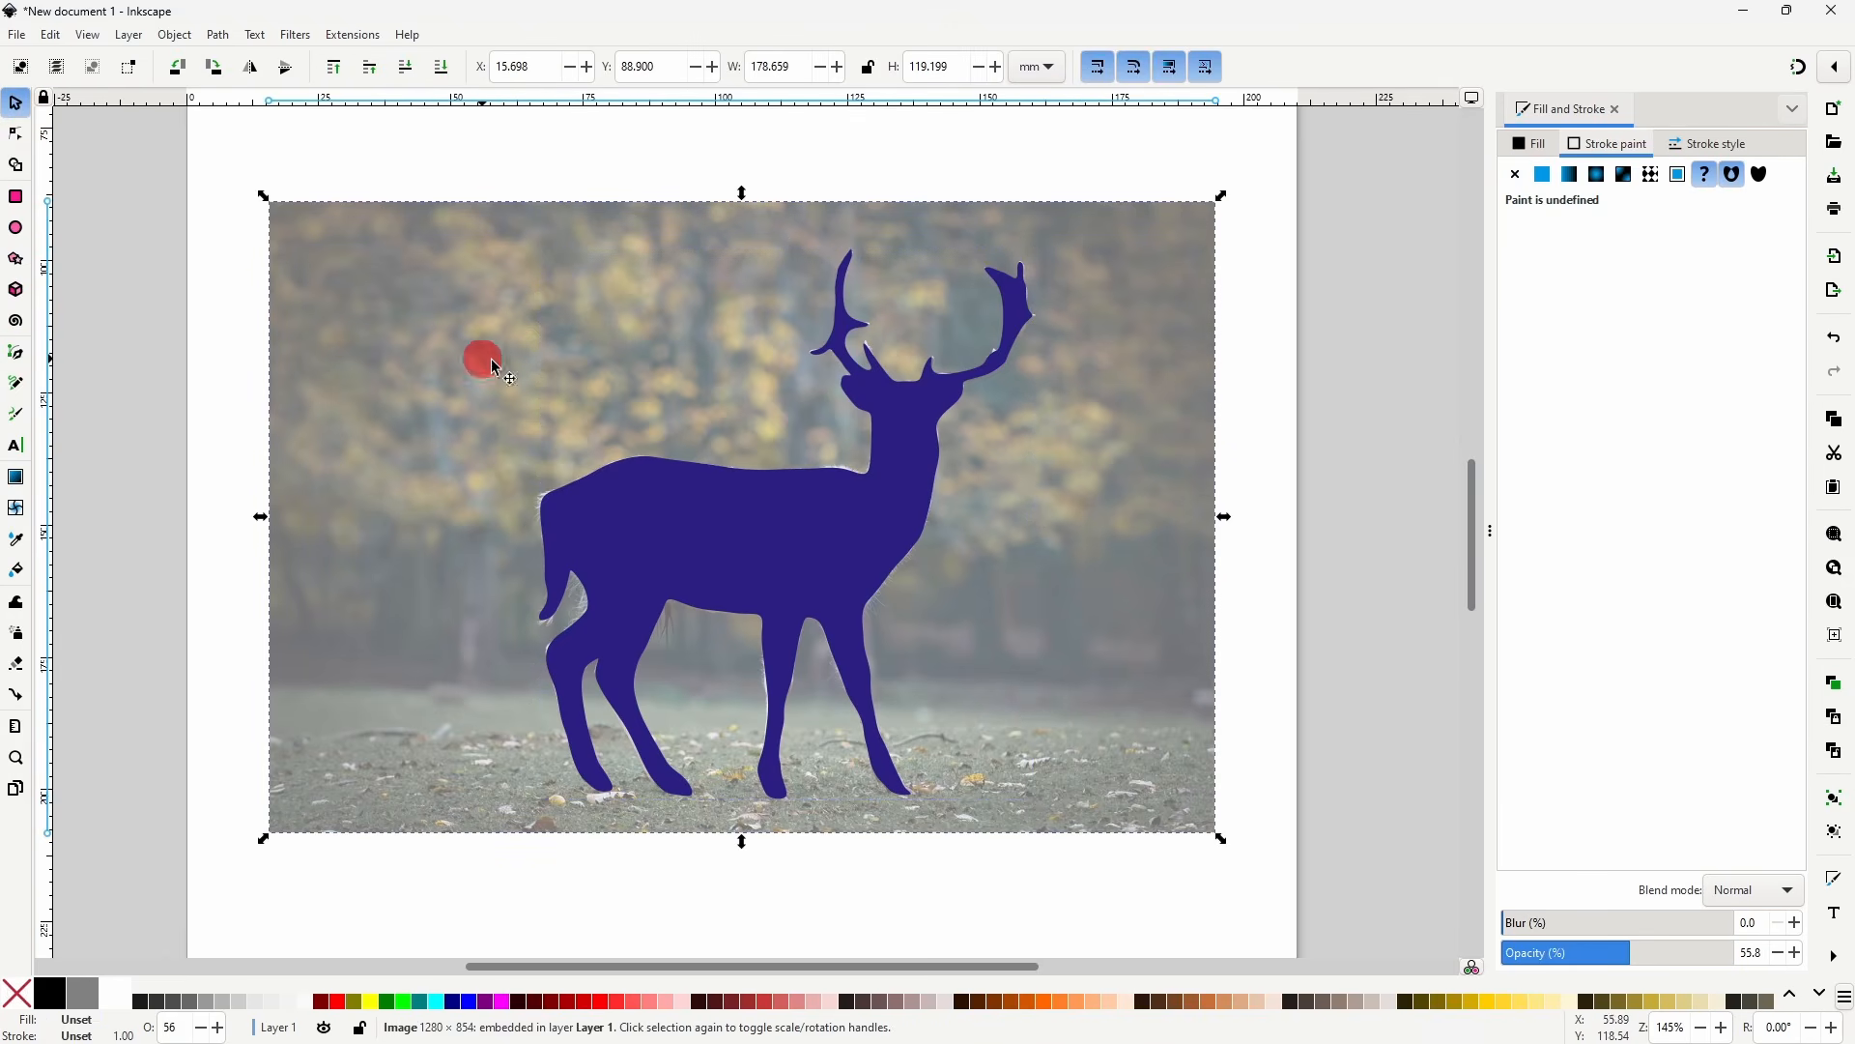
pyautogui.press('Delete')
pyautogui.moveTo(769, 527); pyautogui.dragTo(779, 526)
pyautogui.click(1144, 462)
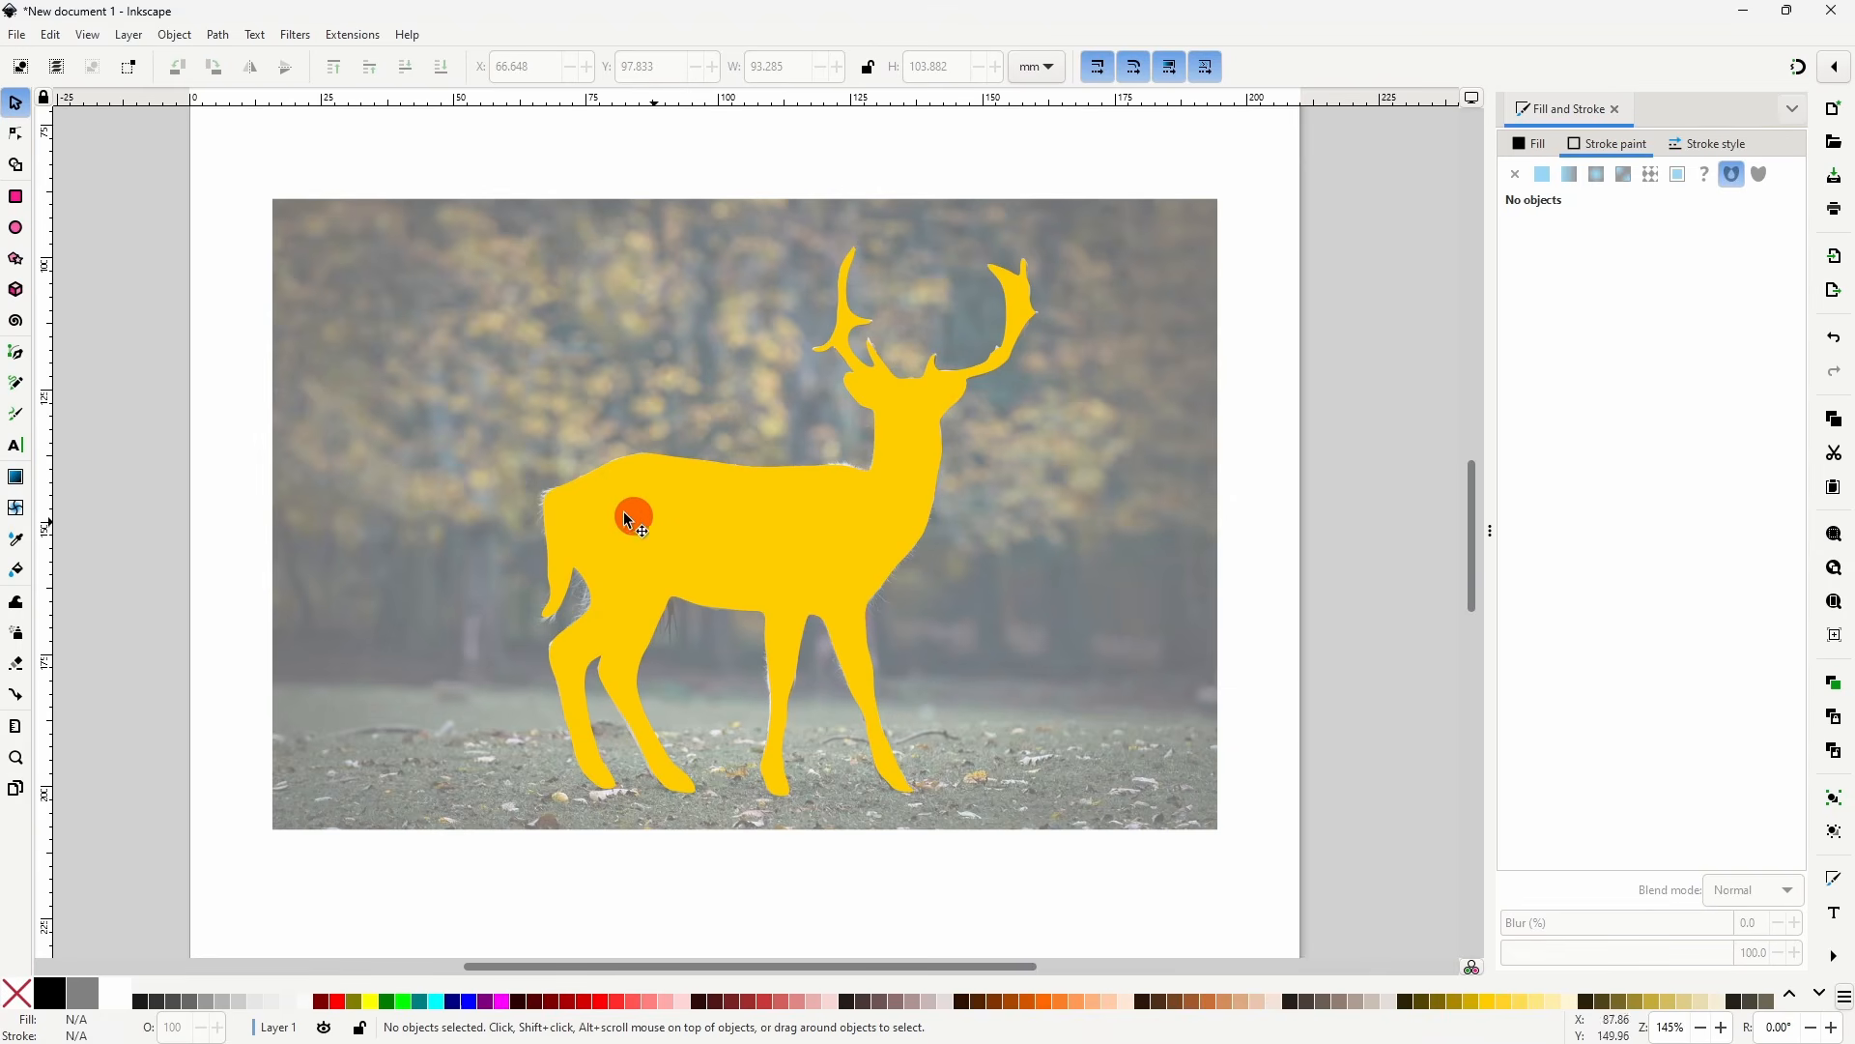
# - Select the yellow silhouette together with the deer photo and clip the photo to the silhouette with Set Clip
pyautogui.moveTo(225, 136); pyautogui.dragTo(1269, 874)
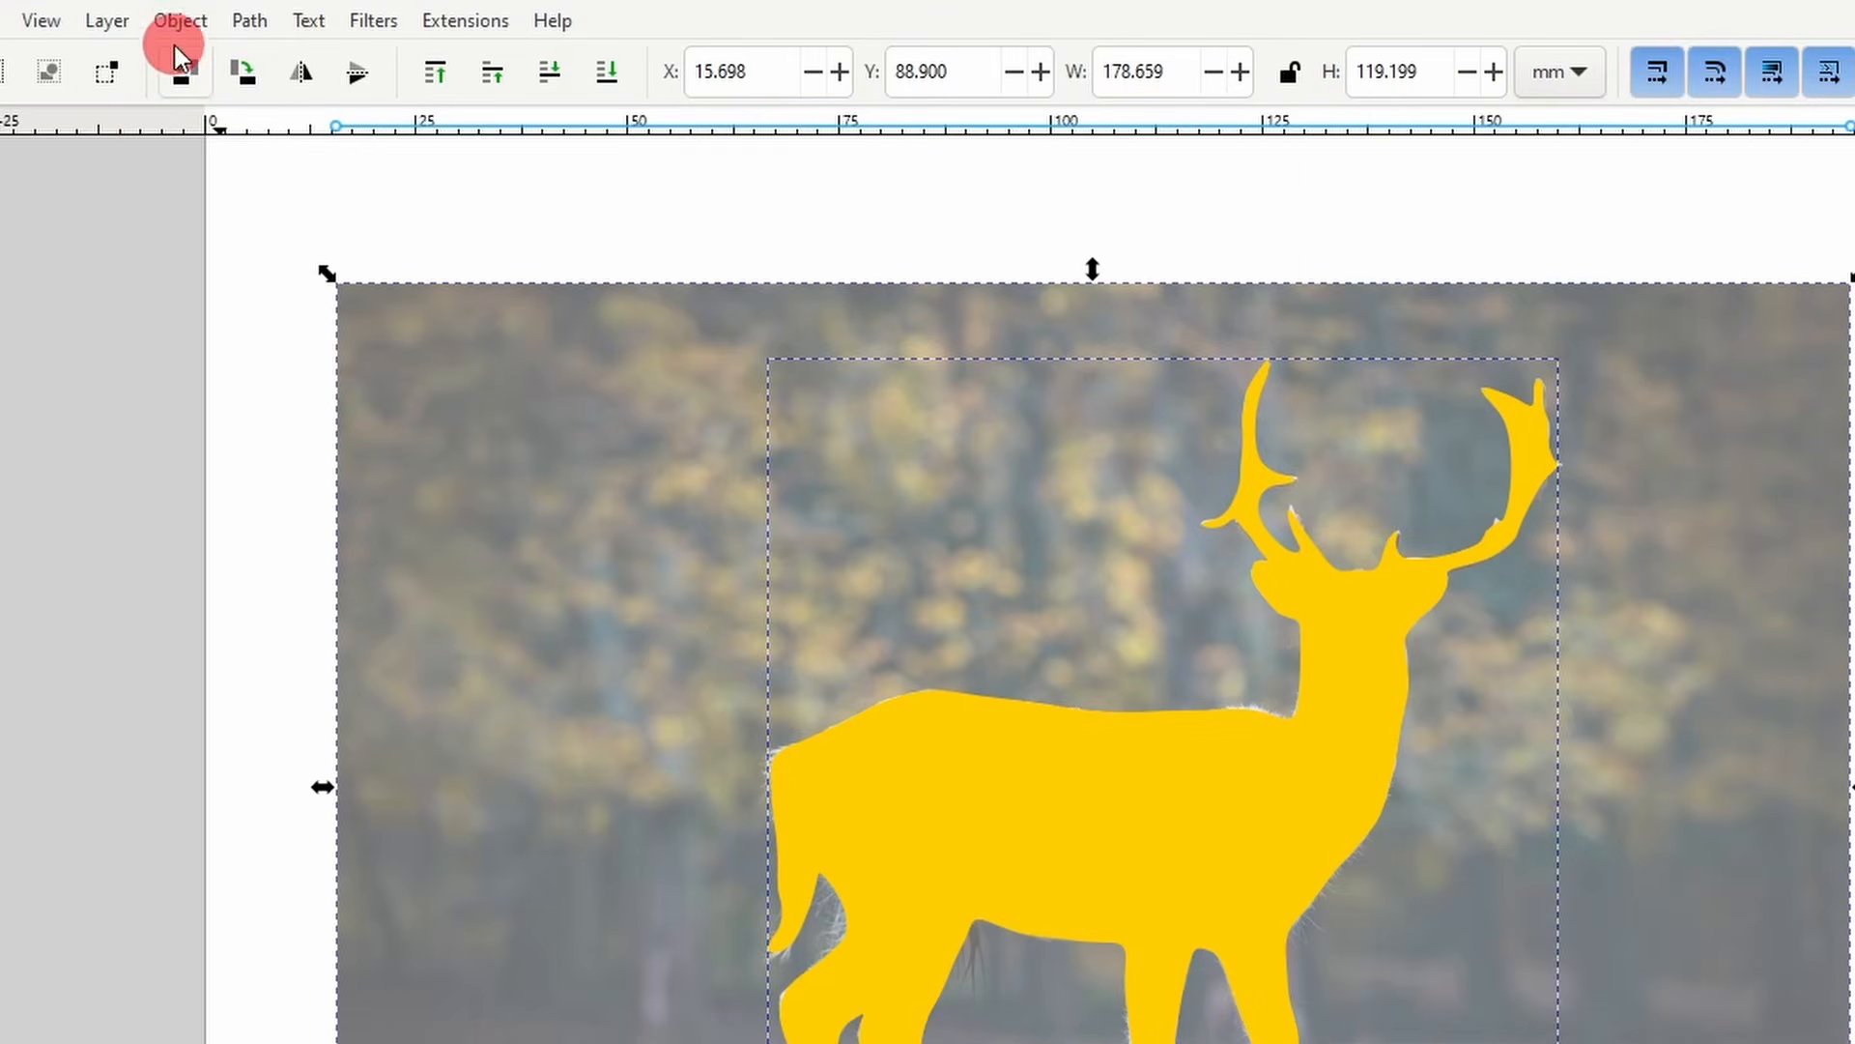
pyautogui.click(175, 35)
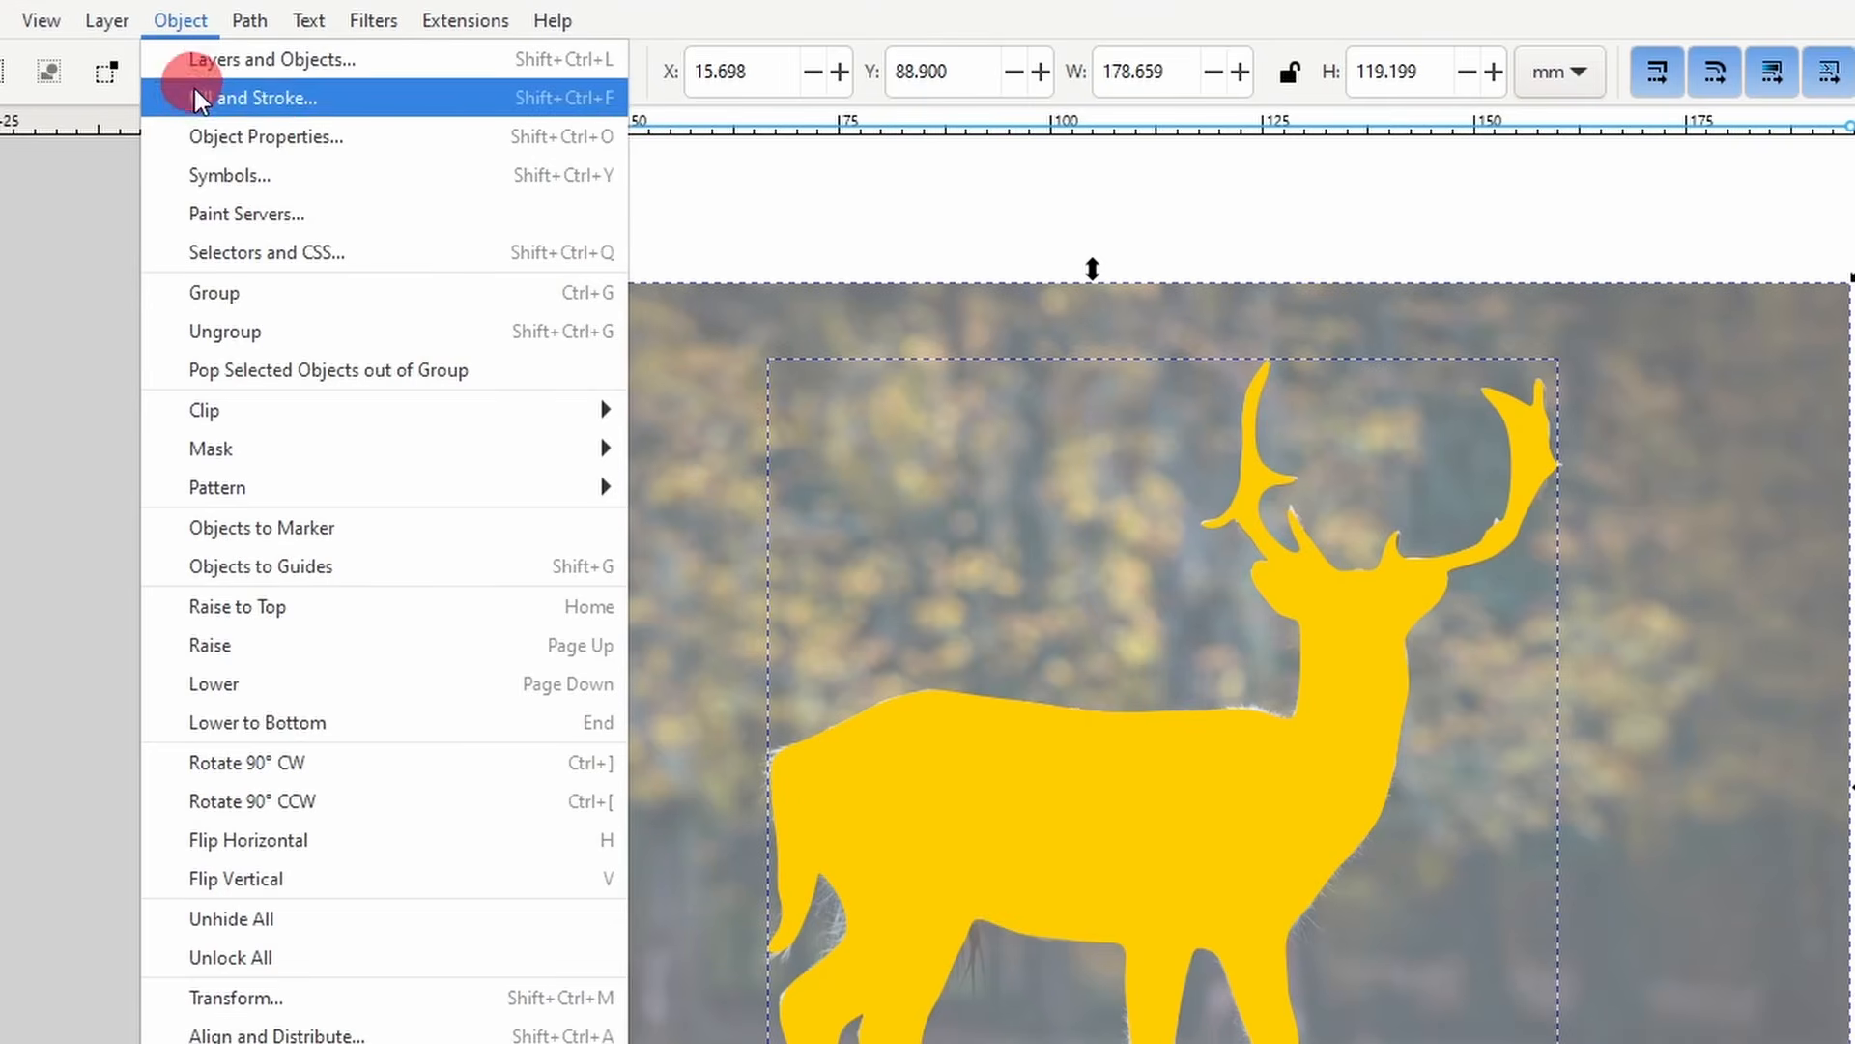
pyautogui.moveTo(327, 404)
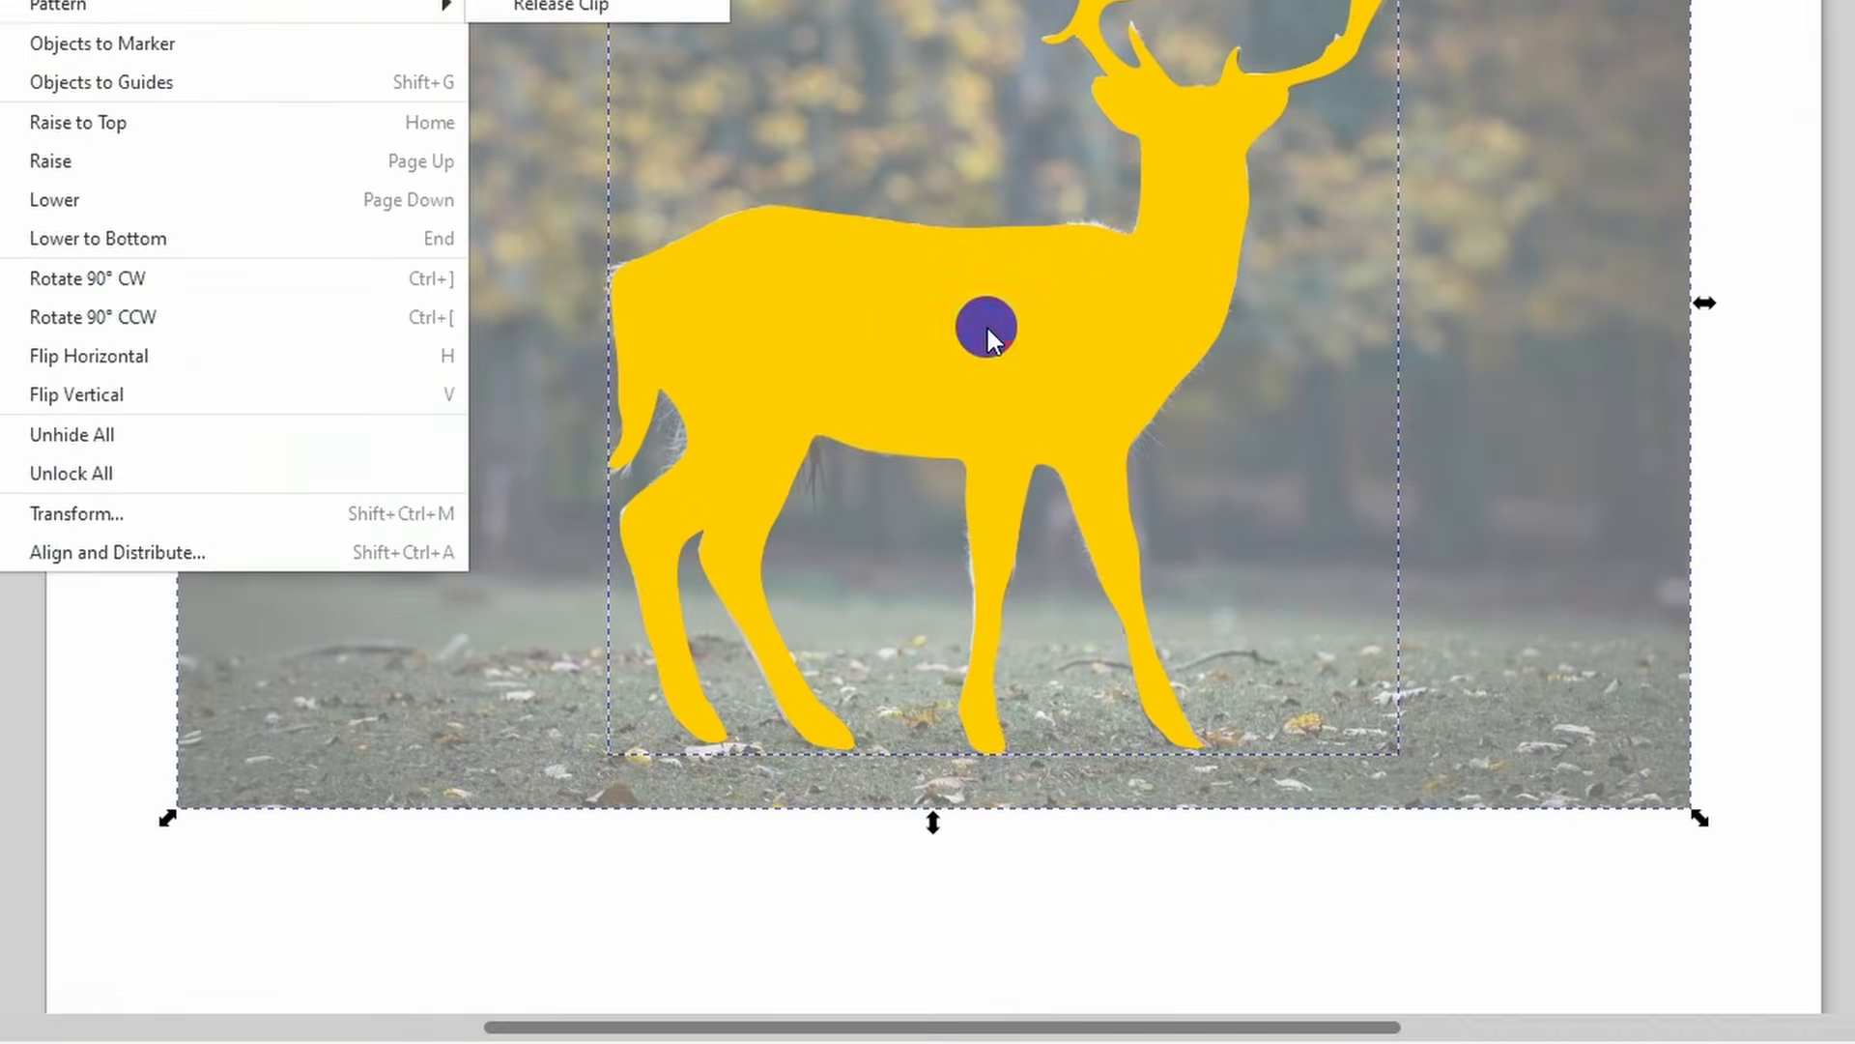
pyautogui.rightClick(988, 325)
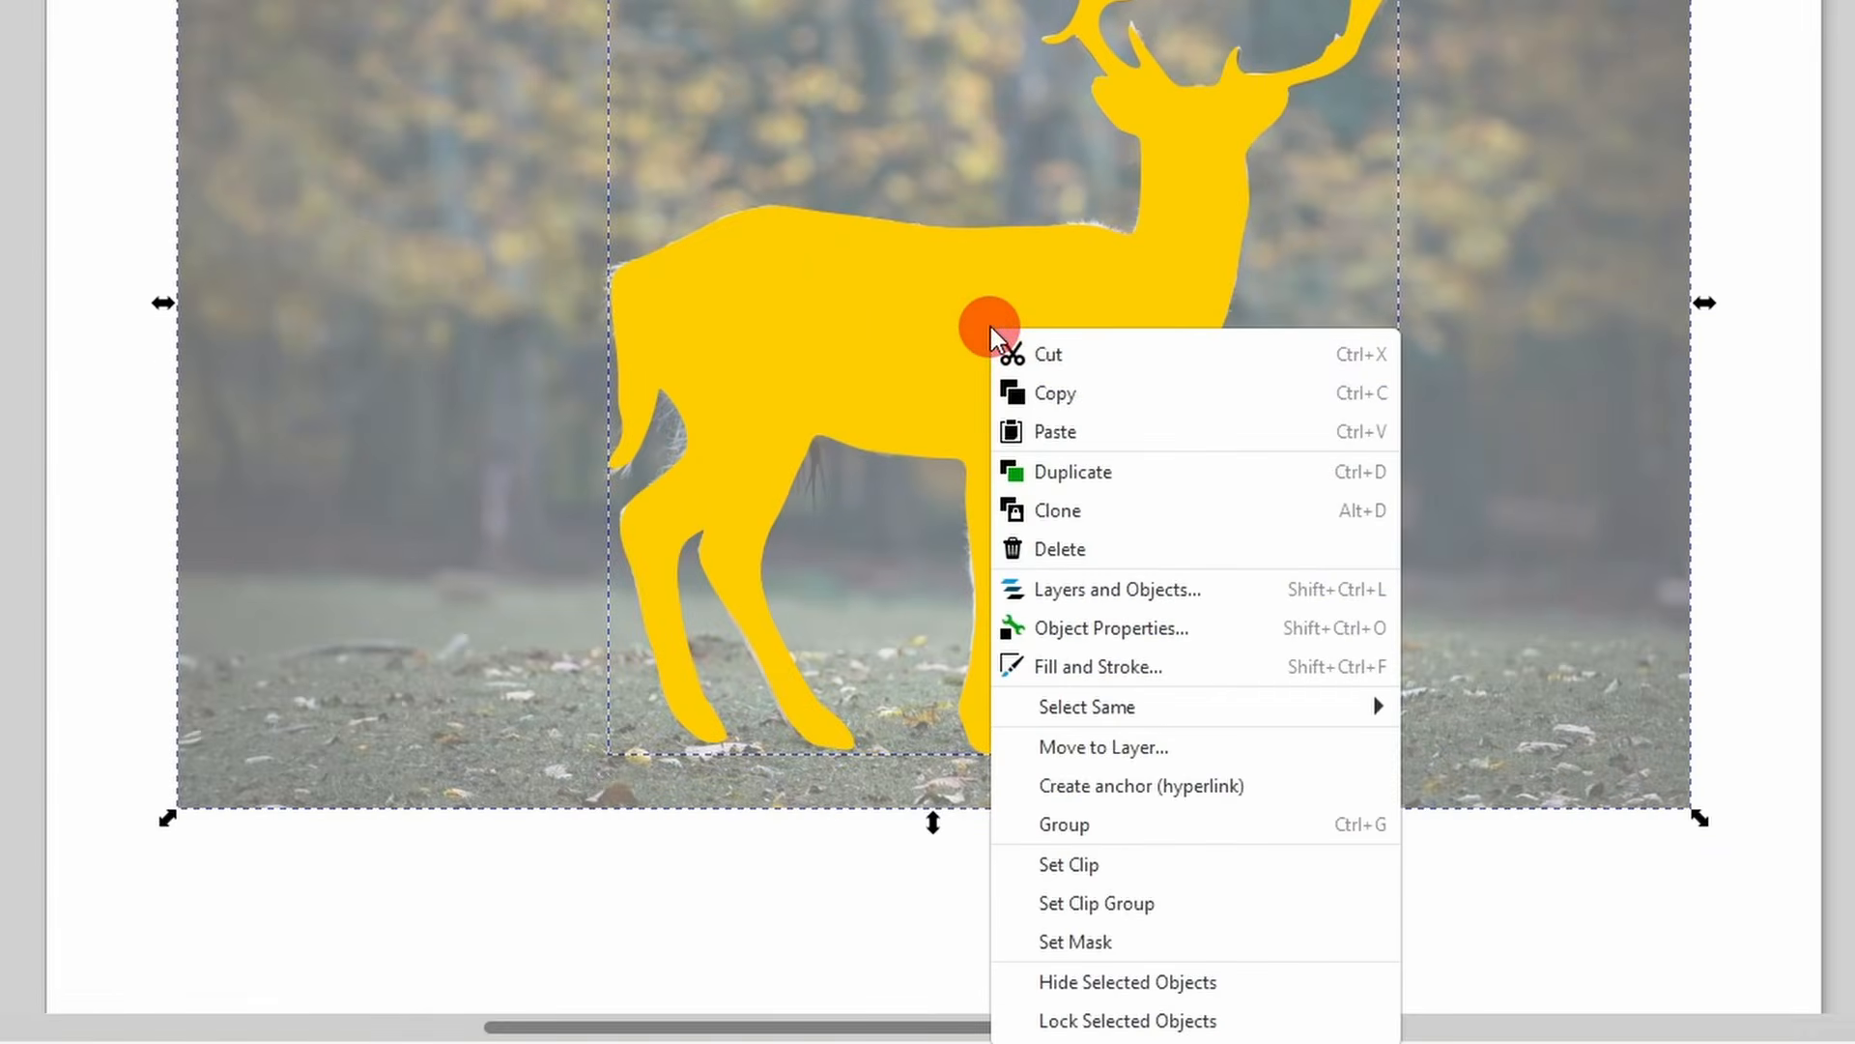
pyautogui.click(1063, 866)
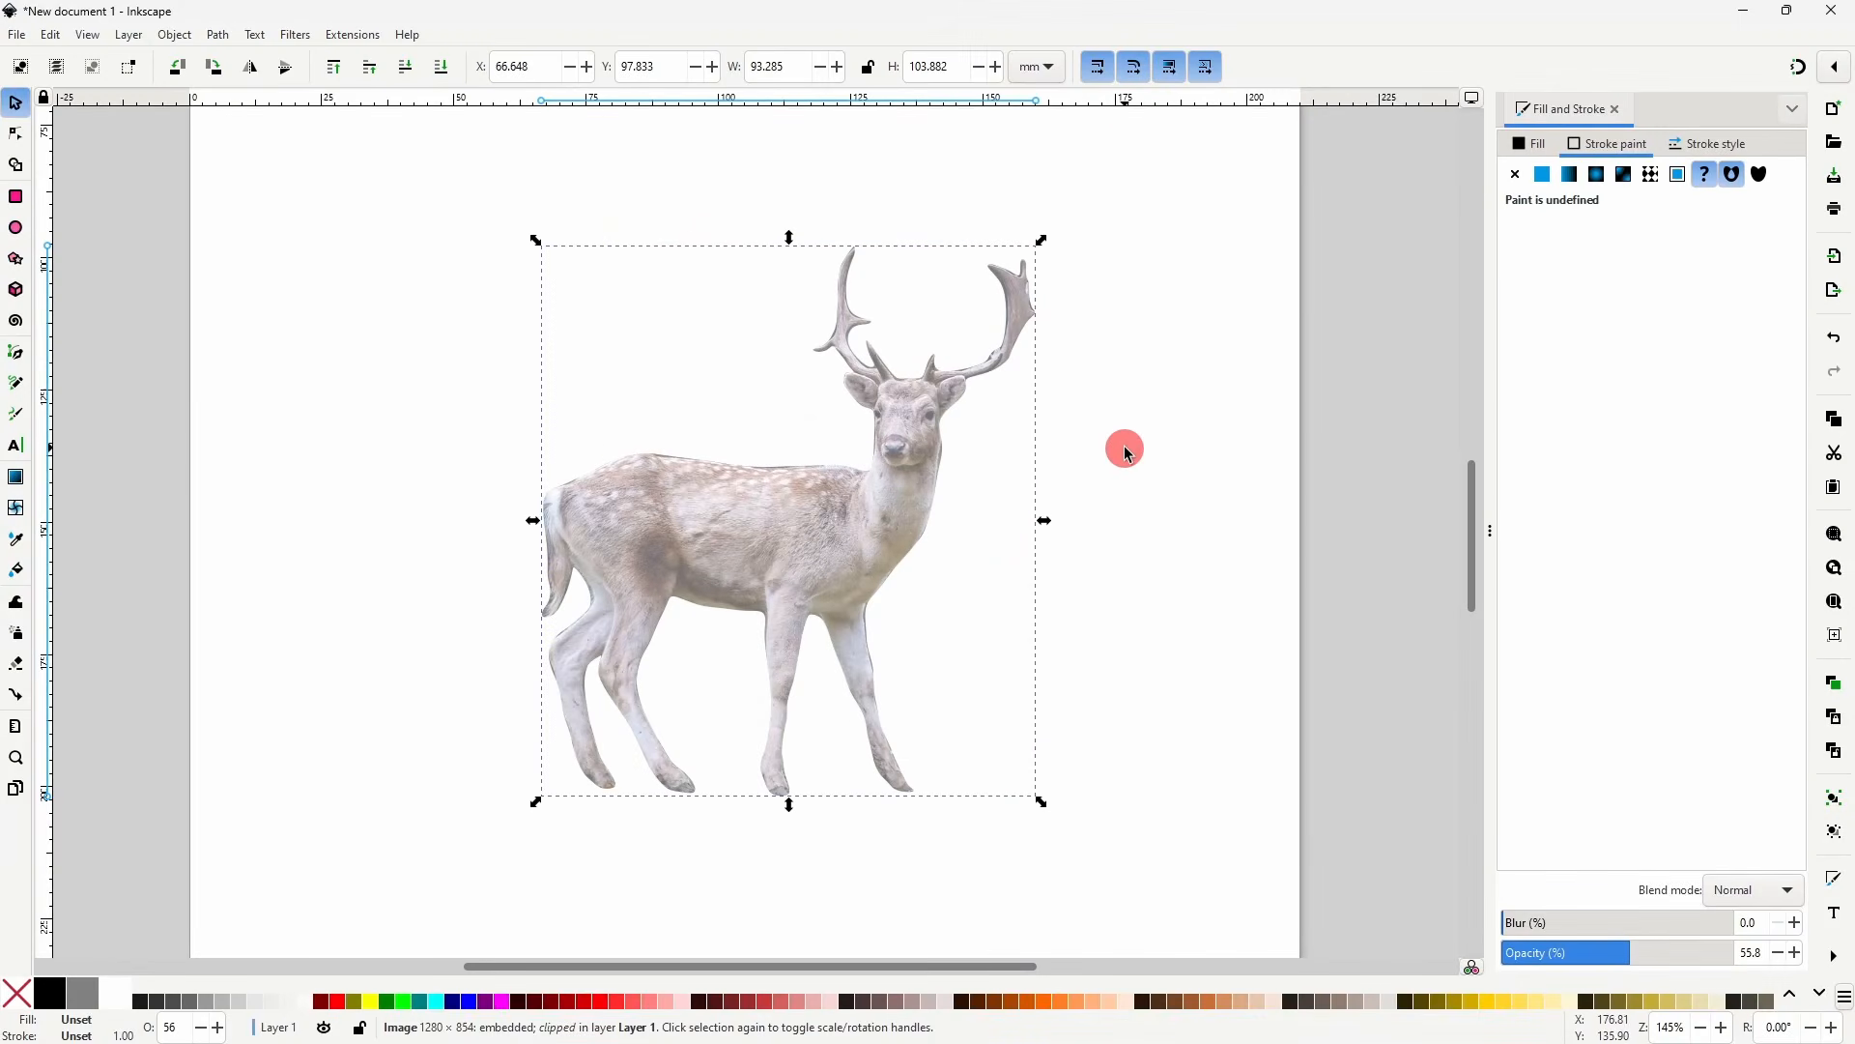
# - Scale the clipped deer down to about 82 mm wide and reposition it on the page
pyautogui.moveTo(883, 499)
pyautogui.mouseDown()
pyautogui.moveTo(817, 491)
pyautogui.moveTo(869, 490)
pyautogui.mouseUp()
pyautogui.moveTo(1028, 232); pyautogui.dragTo(1001, 279)
pyautogui.click(957, 396)
pyautogui.moveTo(834, 584); pyautogui.dragTo(883, 537)
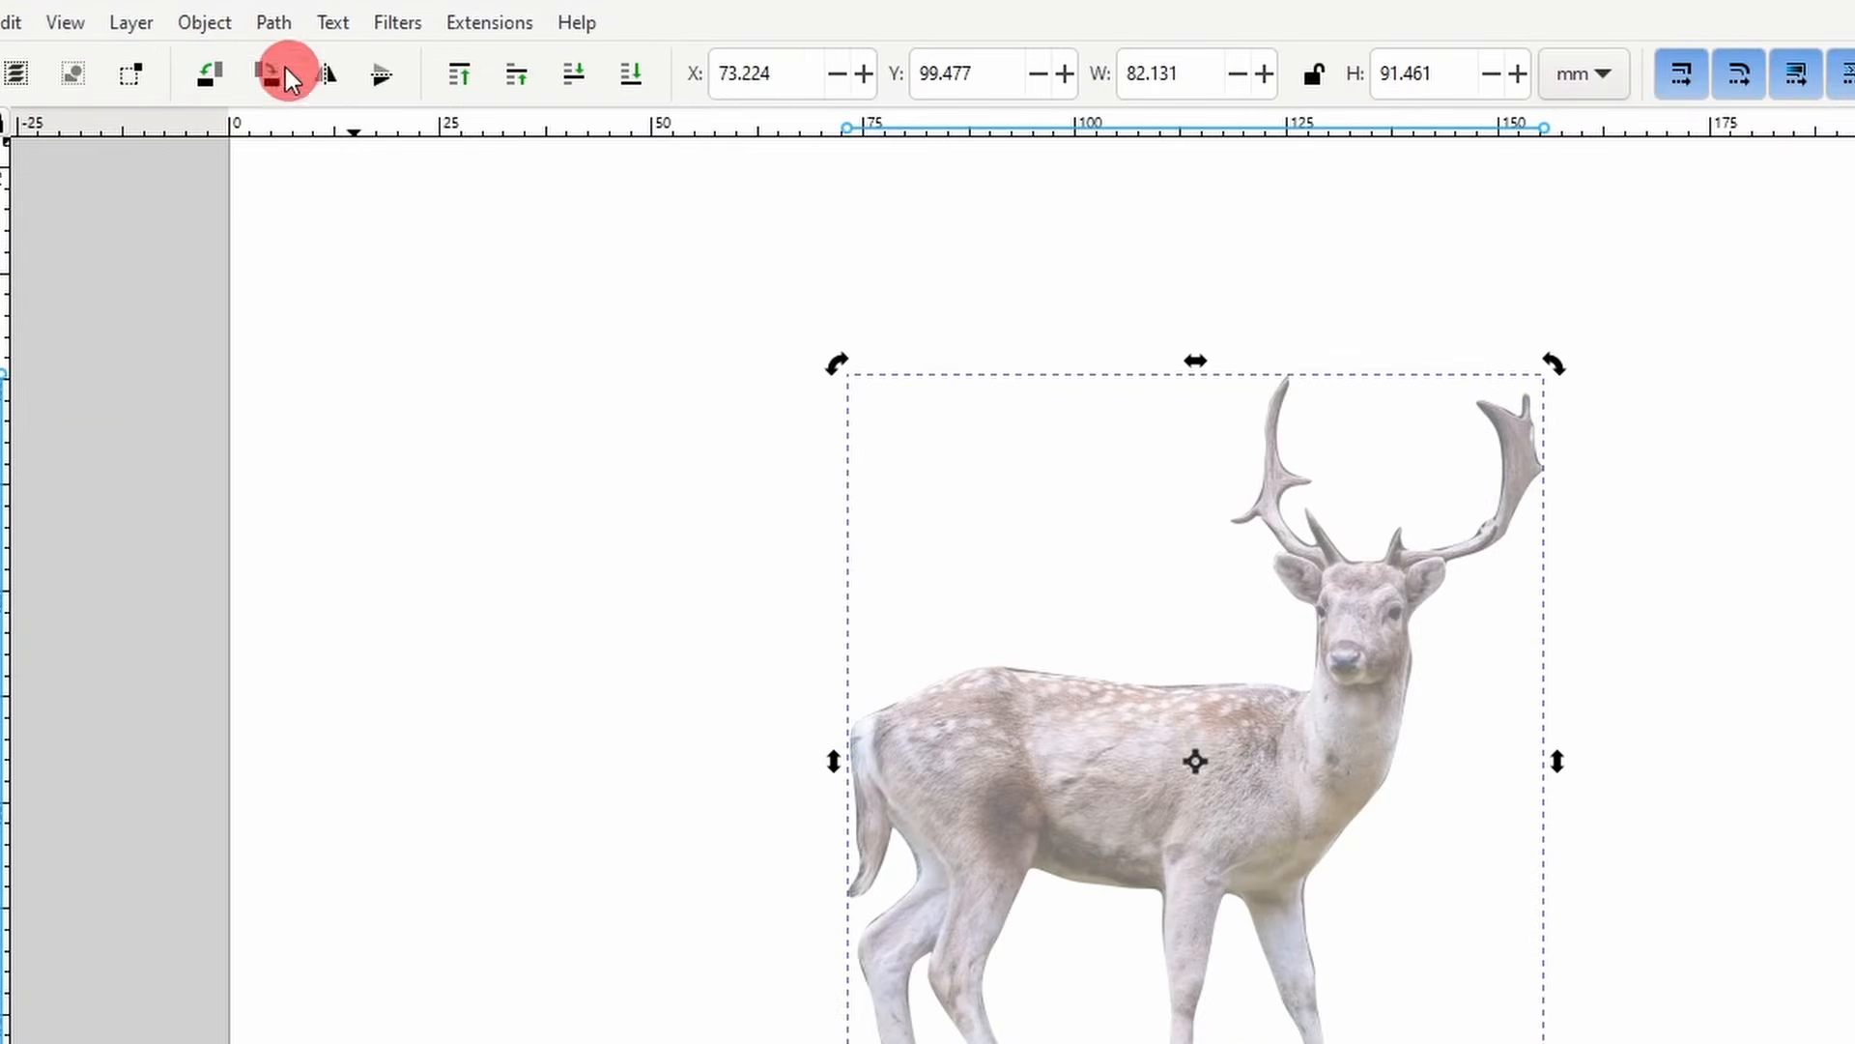
# - Release the clip from the deer photo
pyautogui.click(205, 19)
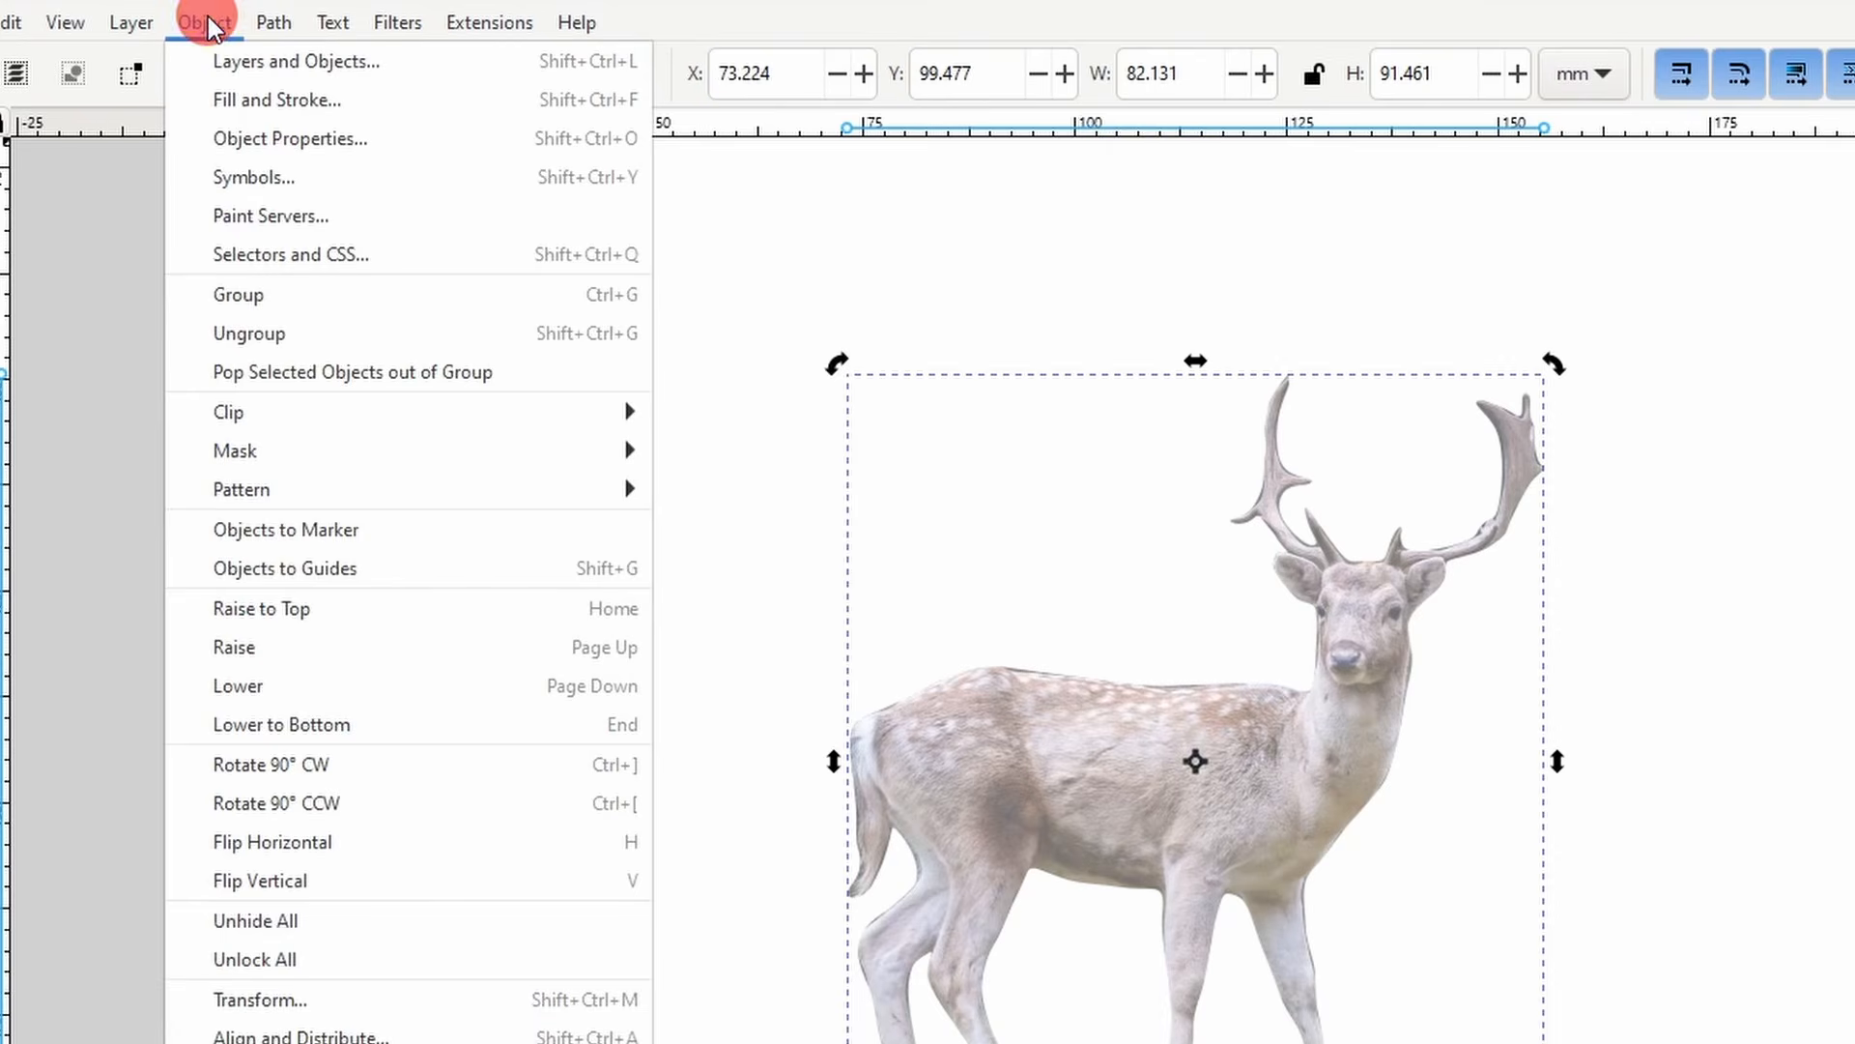
pyautogui.moveTo(522, 420)
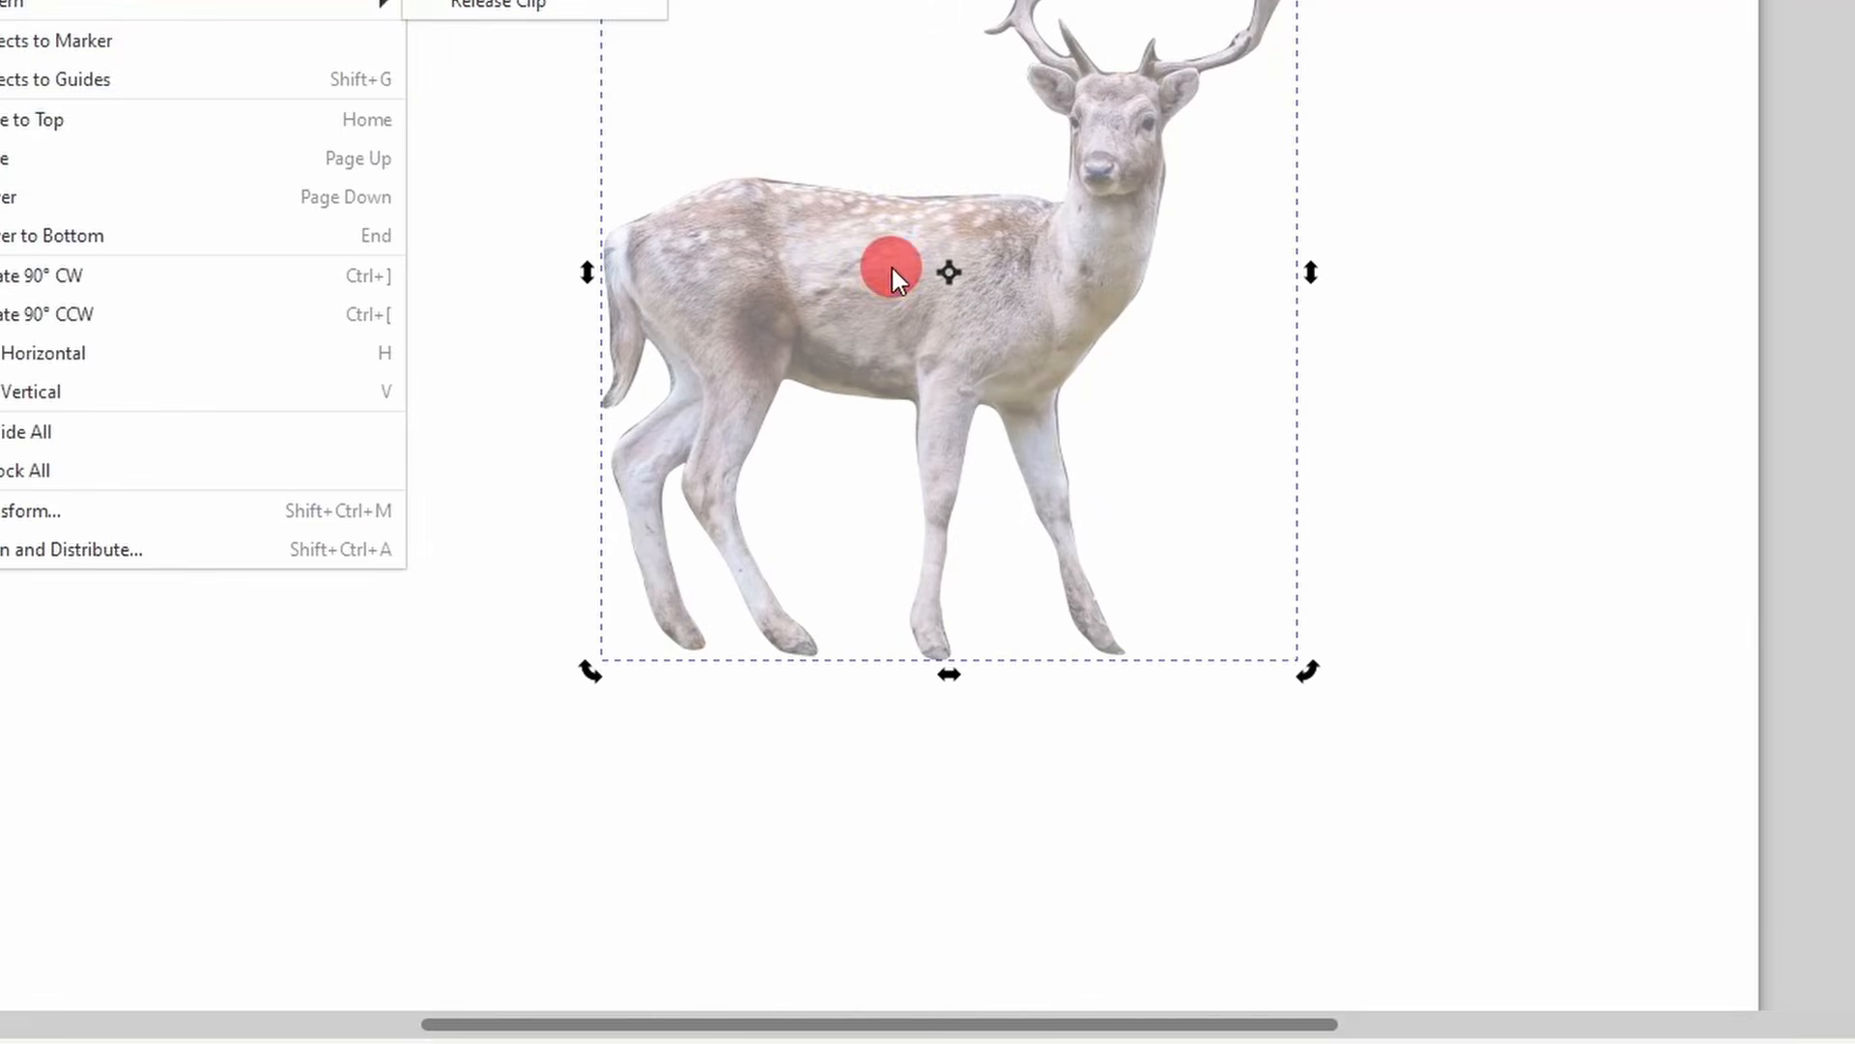
pyautogui.click(891, 269)
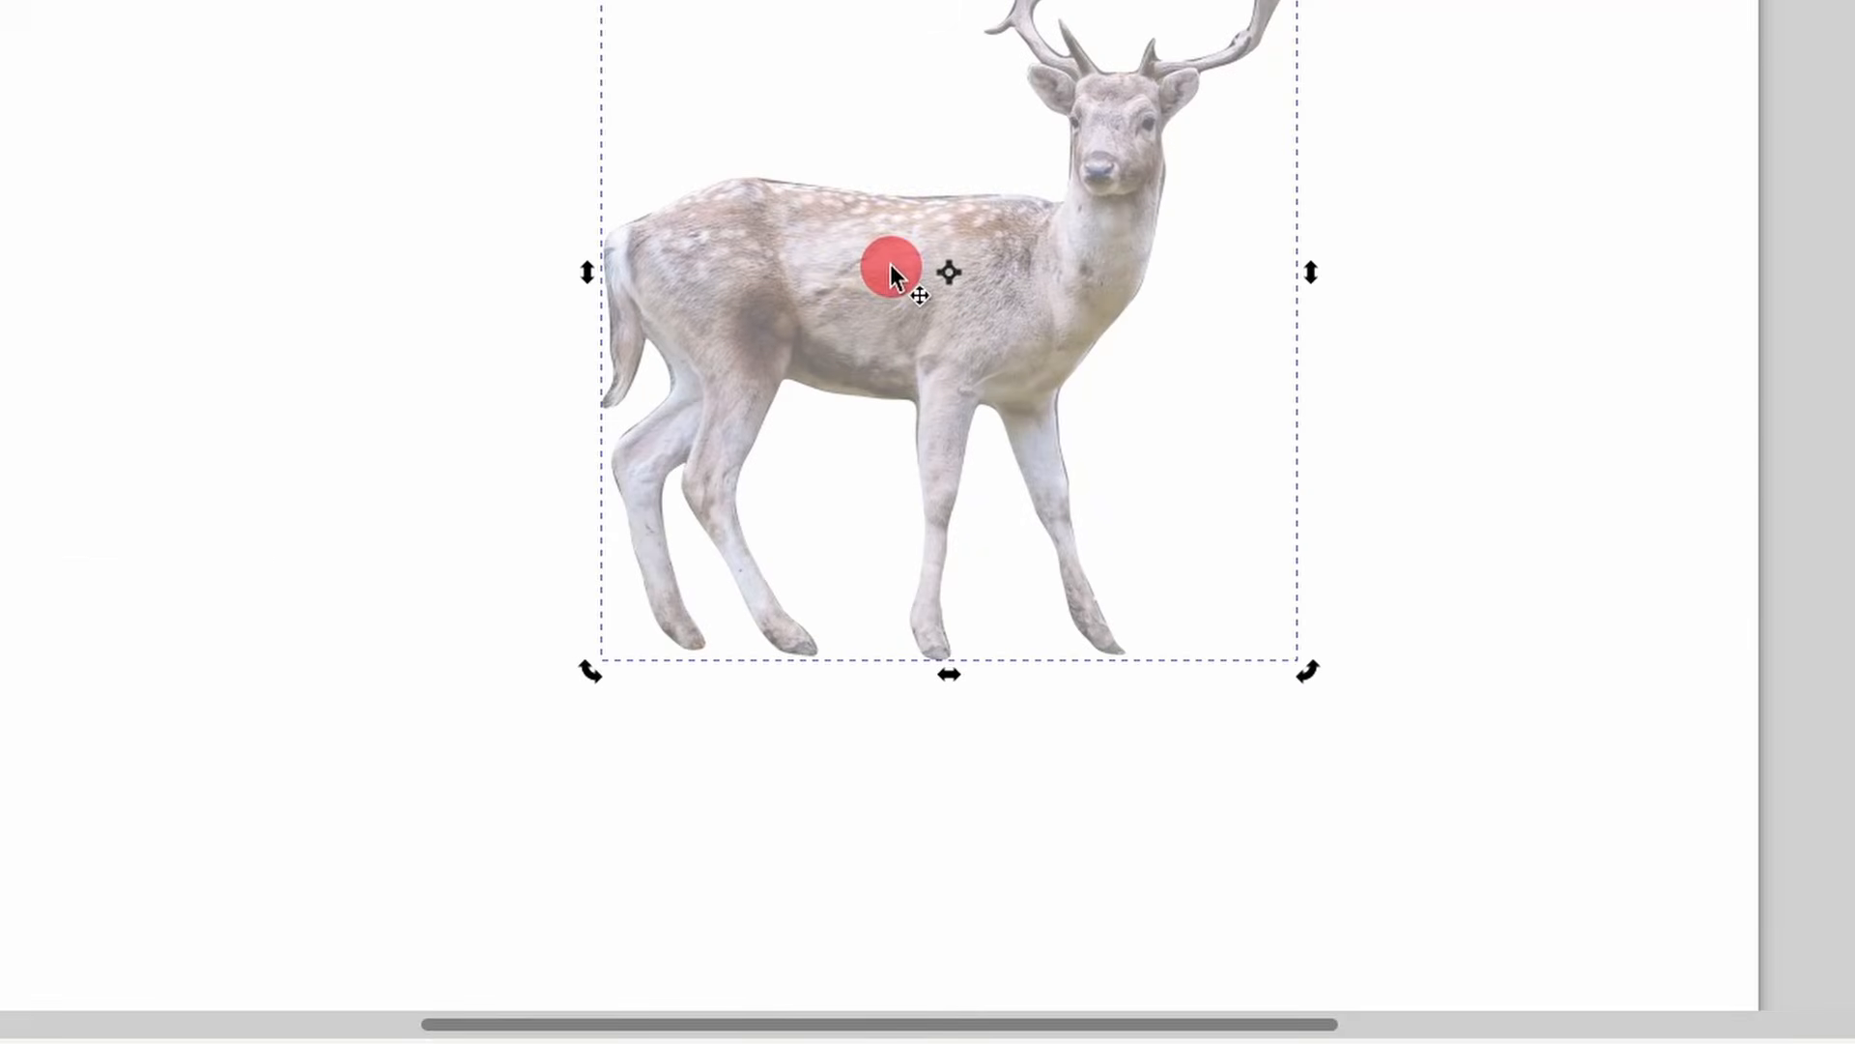
pyautogui.rightClick(891, 268)
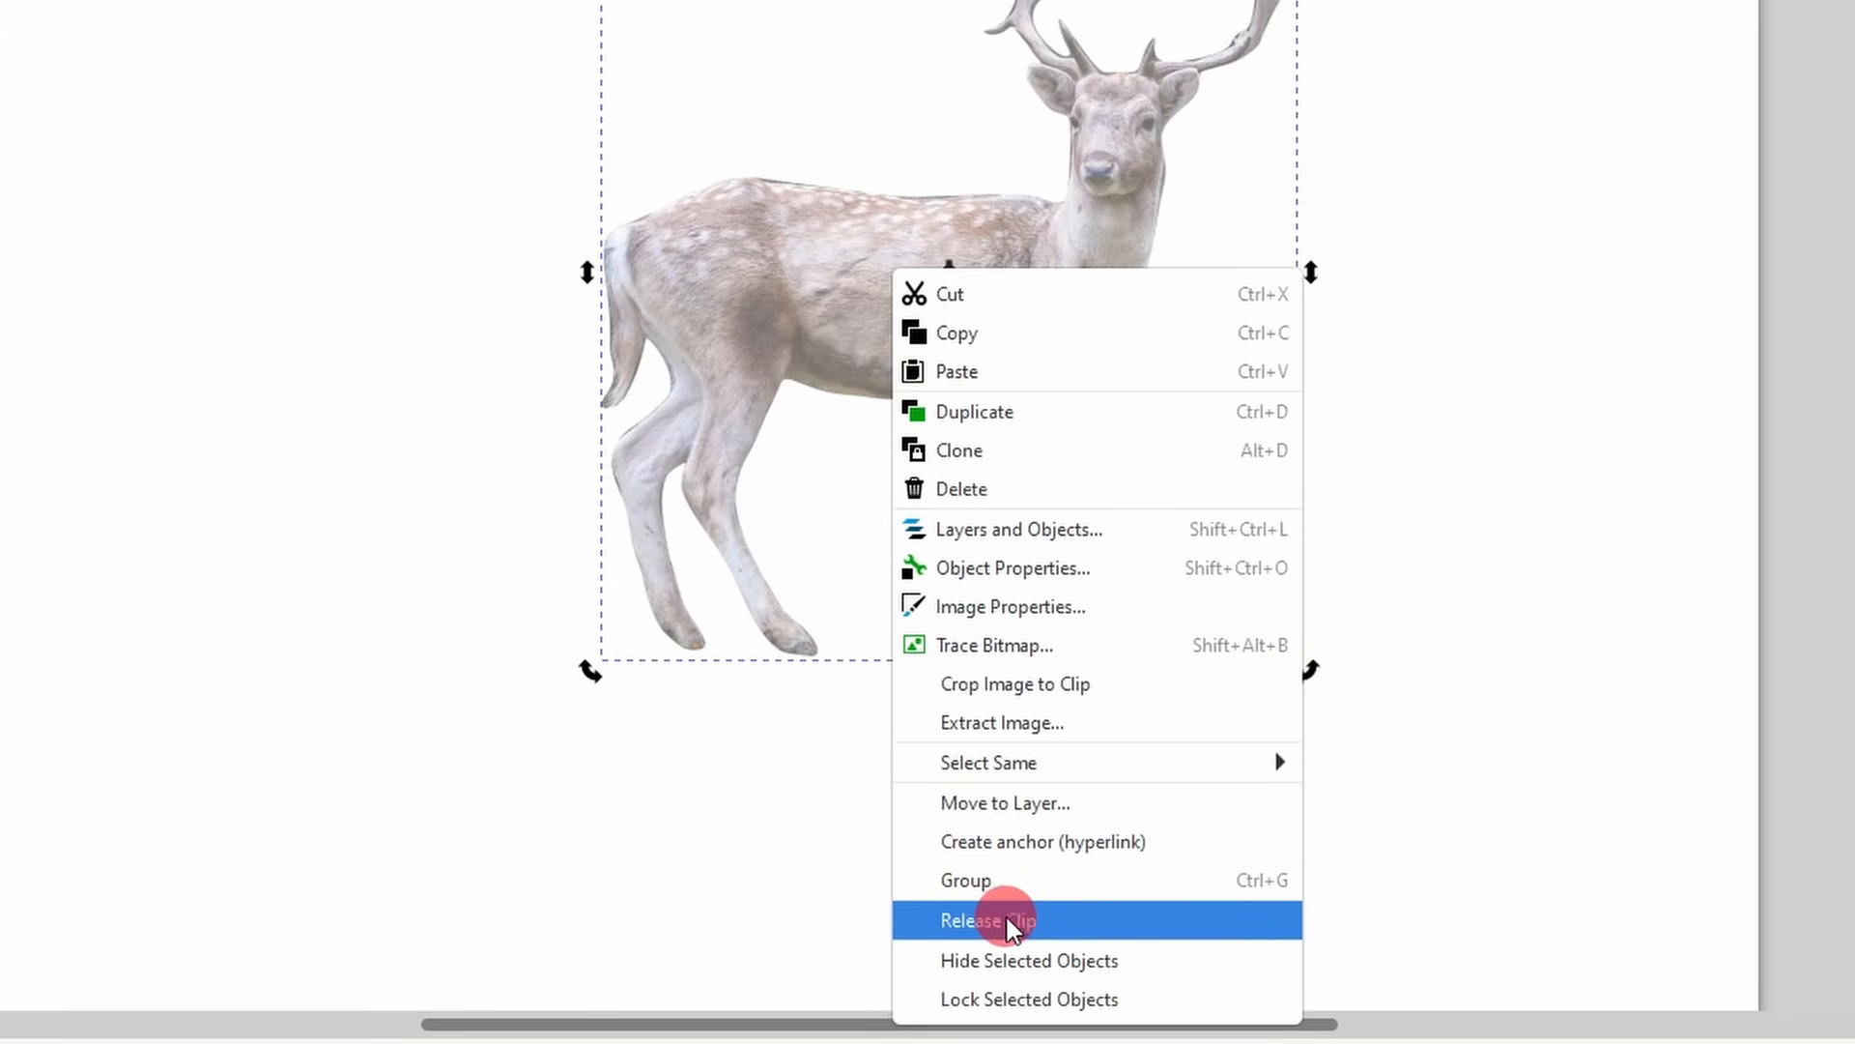
pyautogui.click(1041, 920)
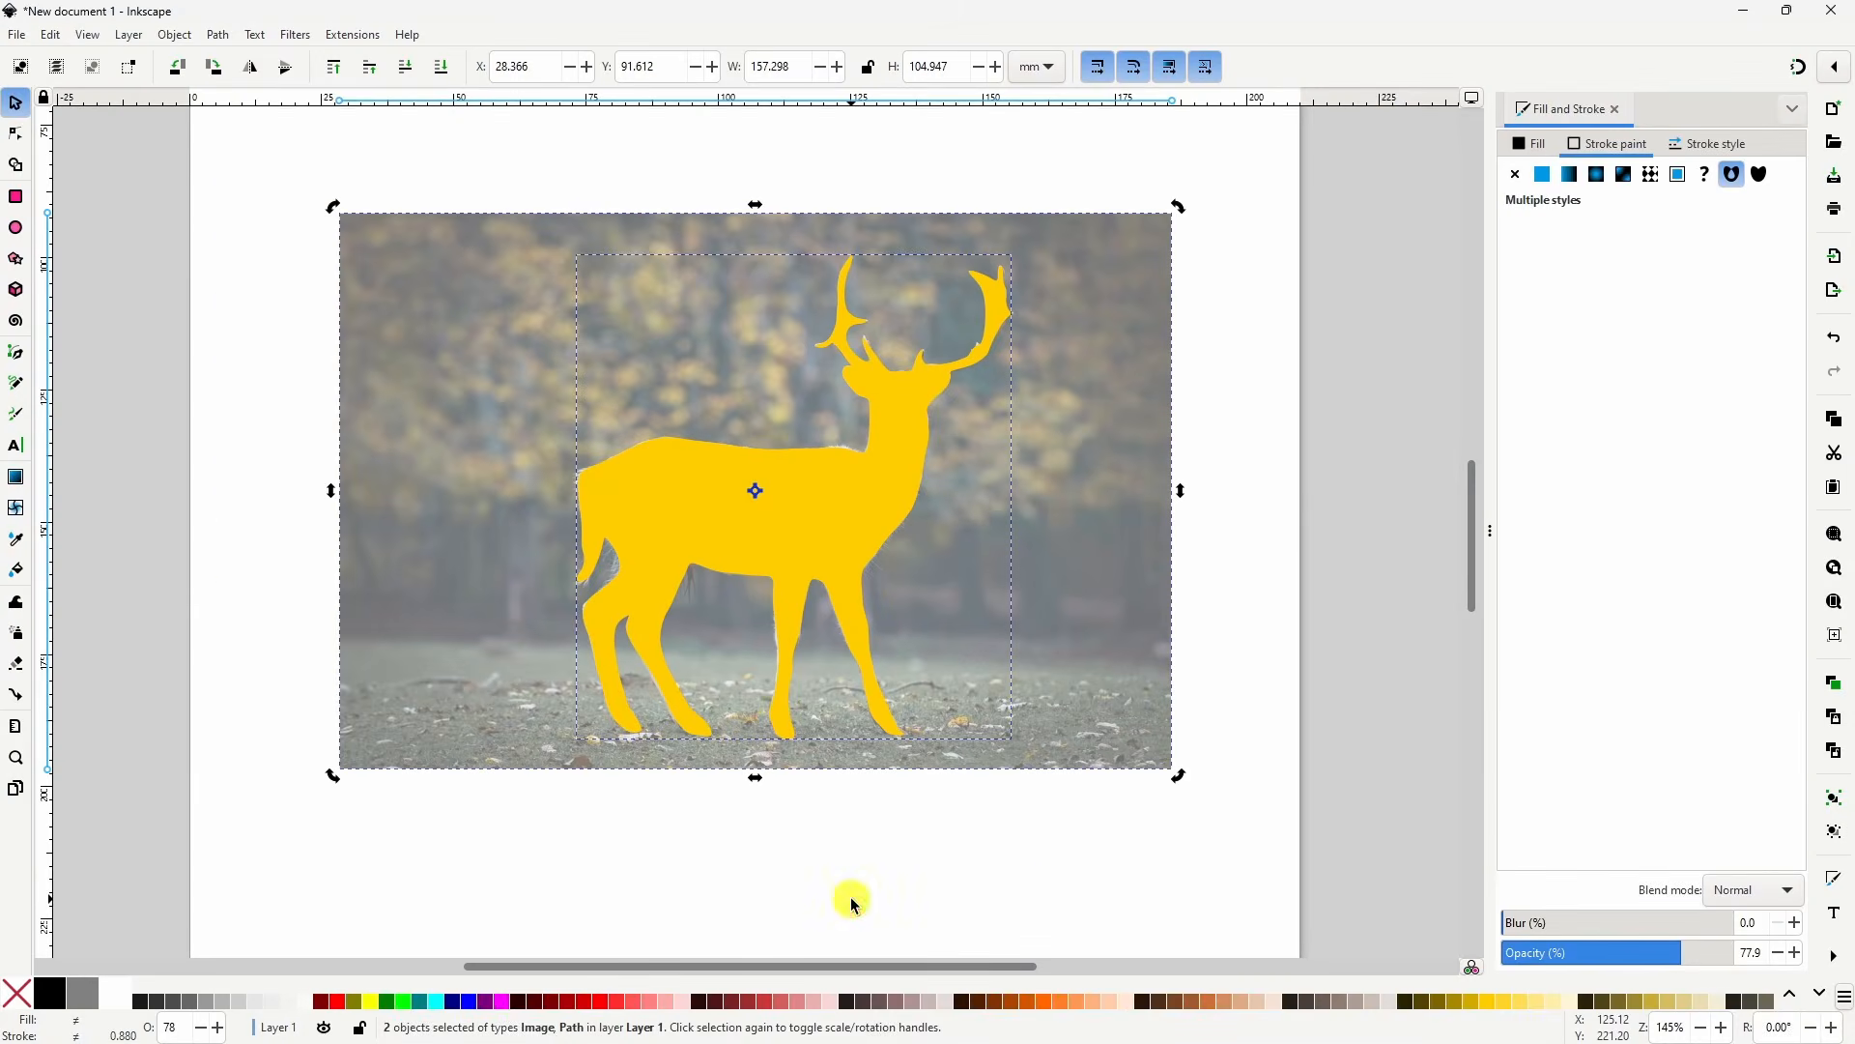
# - Try moving the yellow silhouette off the deer in the photo and undo the move
pyautogui.click(851, 896)
pyautogui.moveTo(860, 493); pyautogui.dragTo(1005, 611)
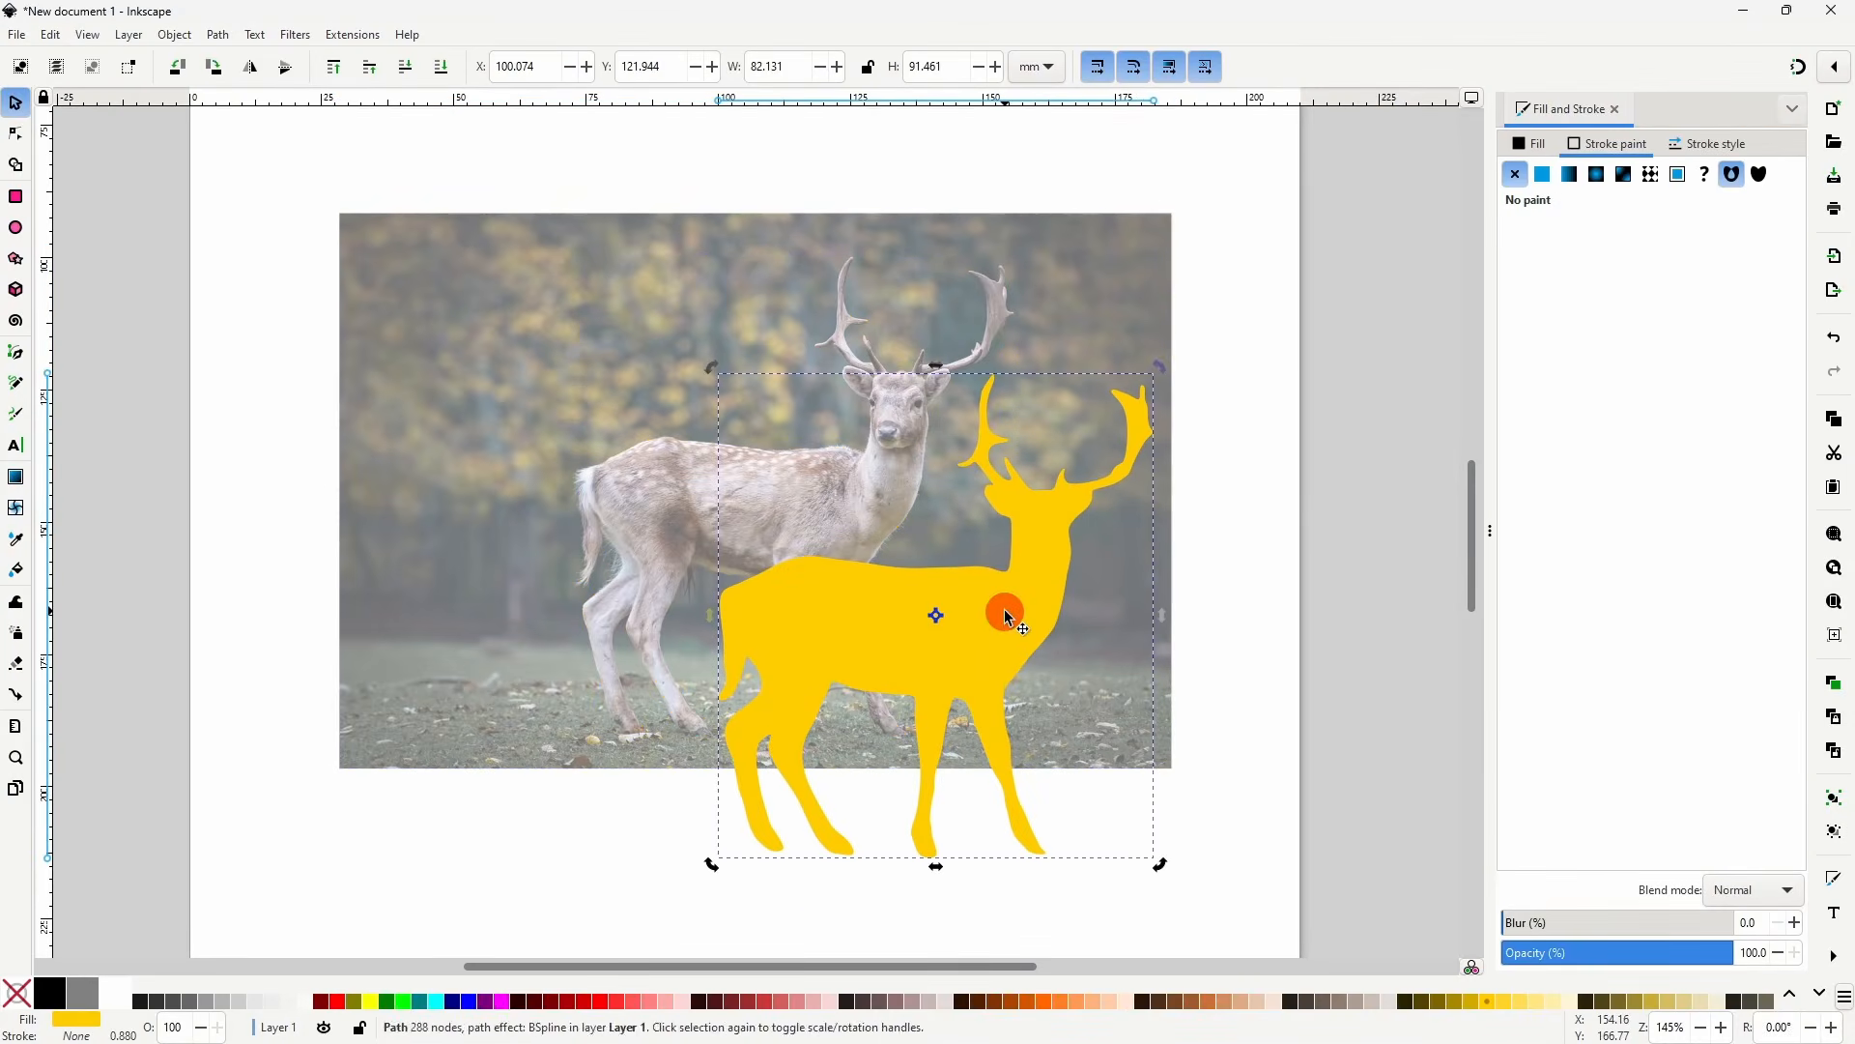
pyautogui.hotkey('ctrl', 'z')
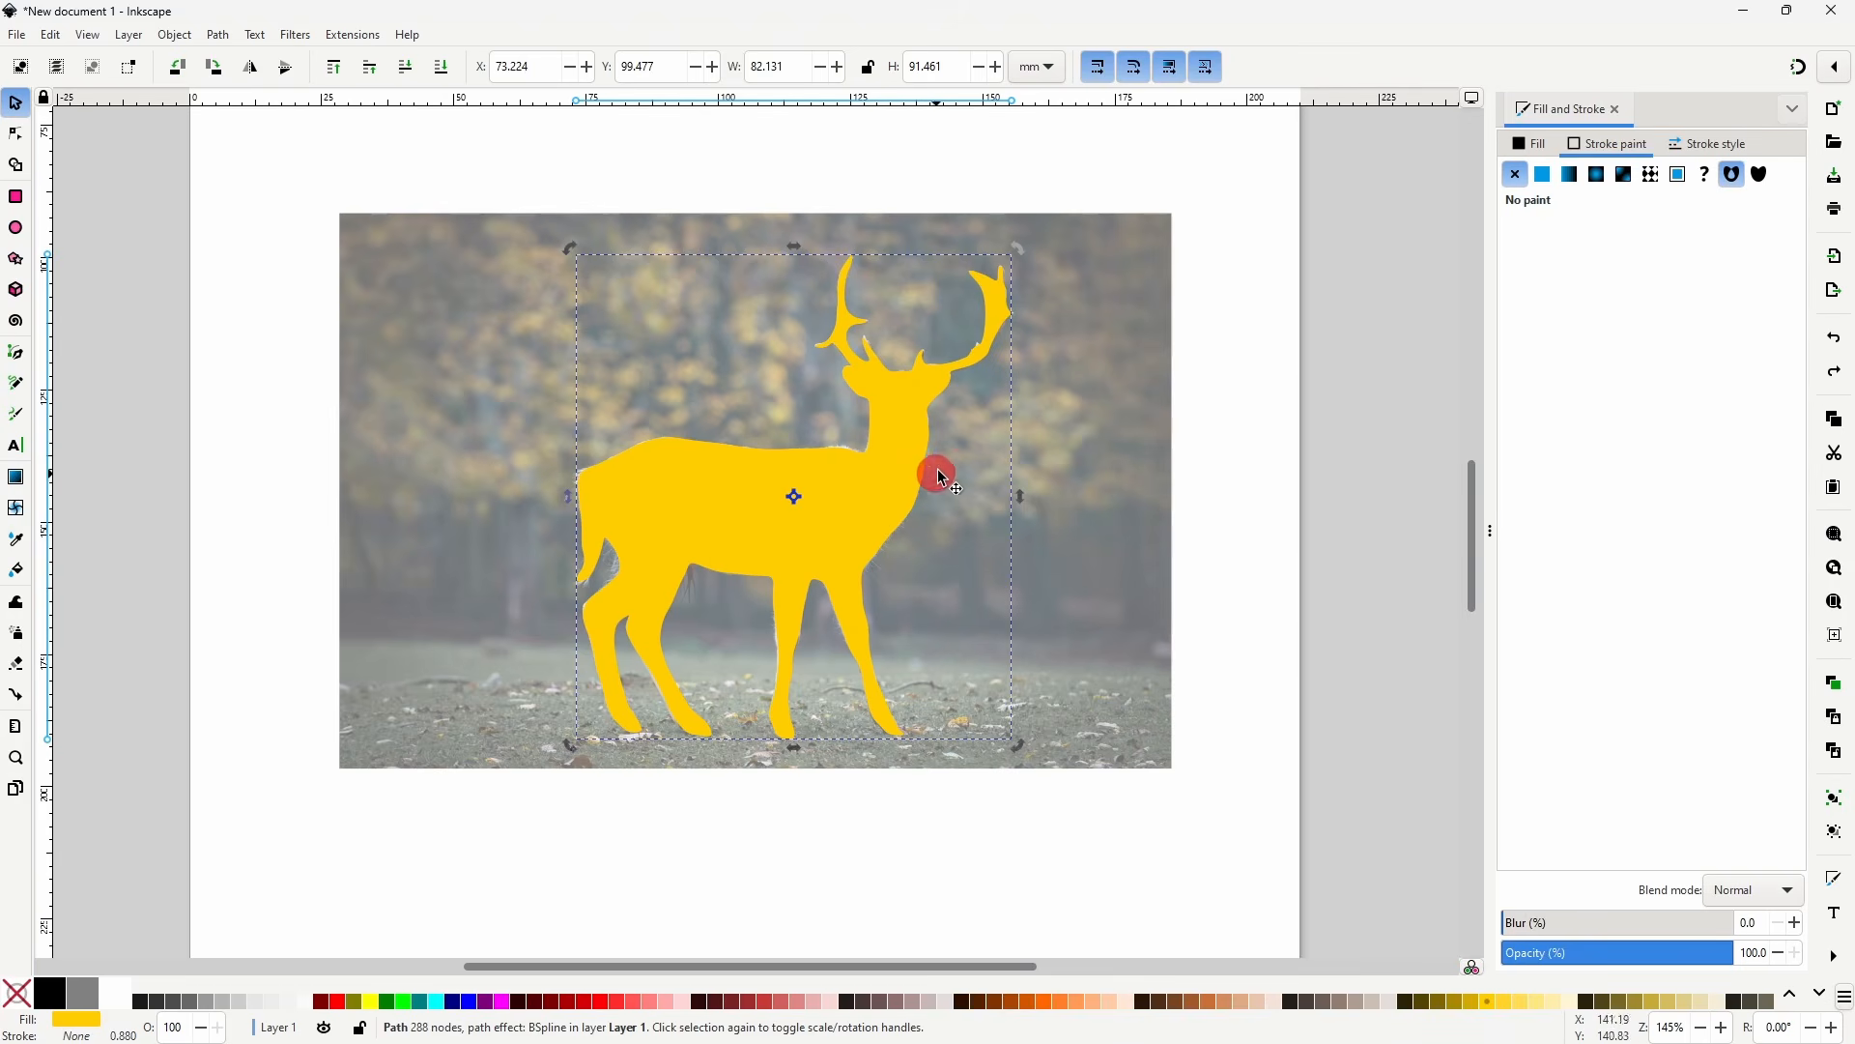
# - Fill the silhouette with a linear gradient running from black at the tail to opaque white at the head
pyautogui.click(1528, 146)
pyautogui.moveTo(1627, 345); pyautogui.dragTo(1520, 348)
pyautogui.click(1552, 283)
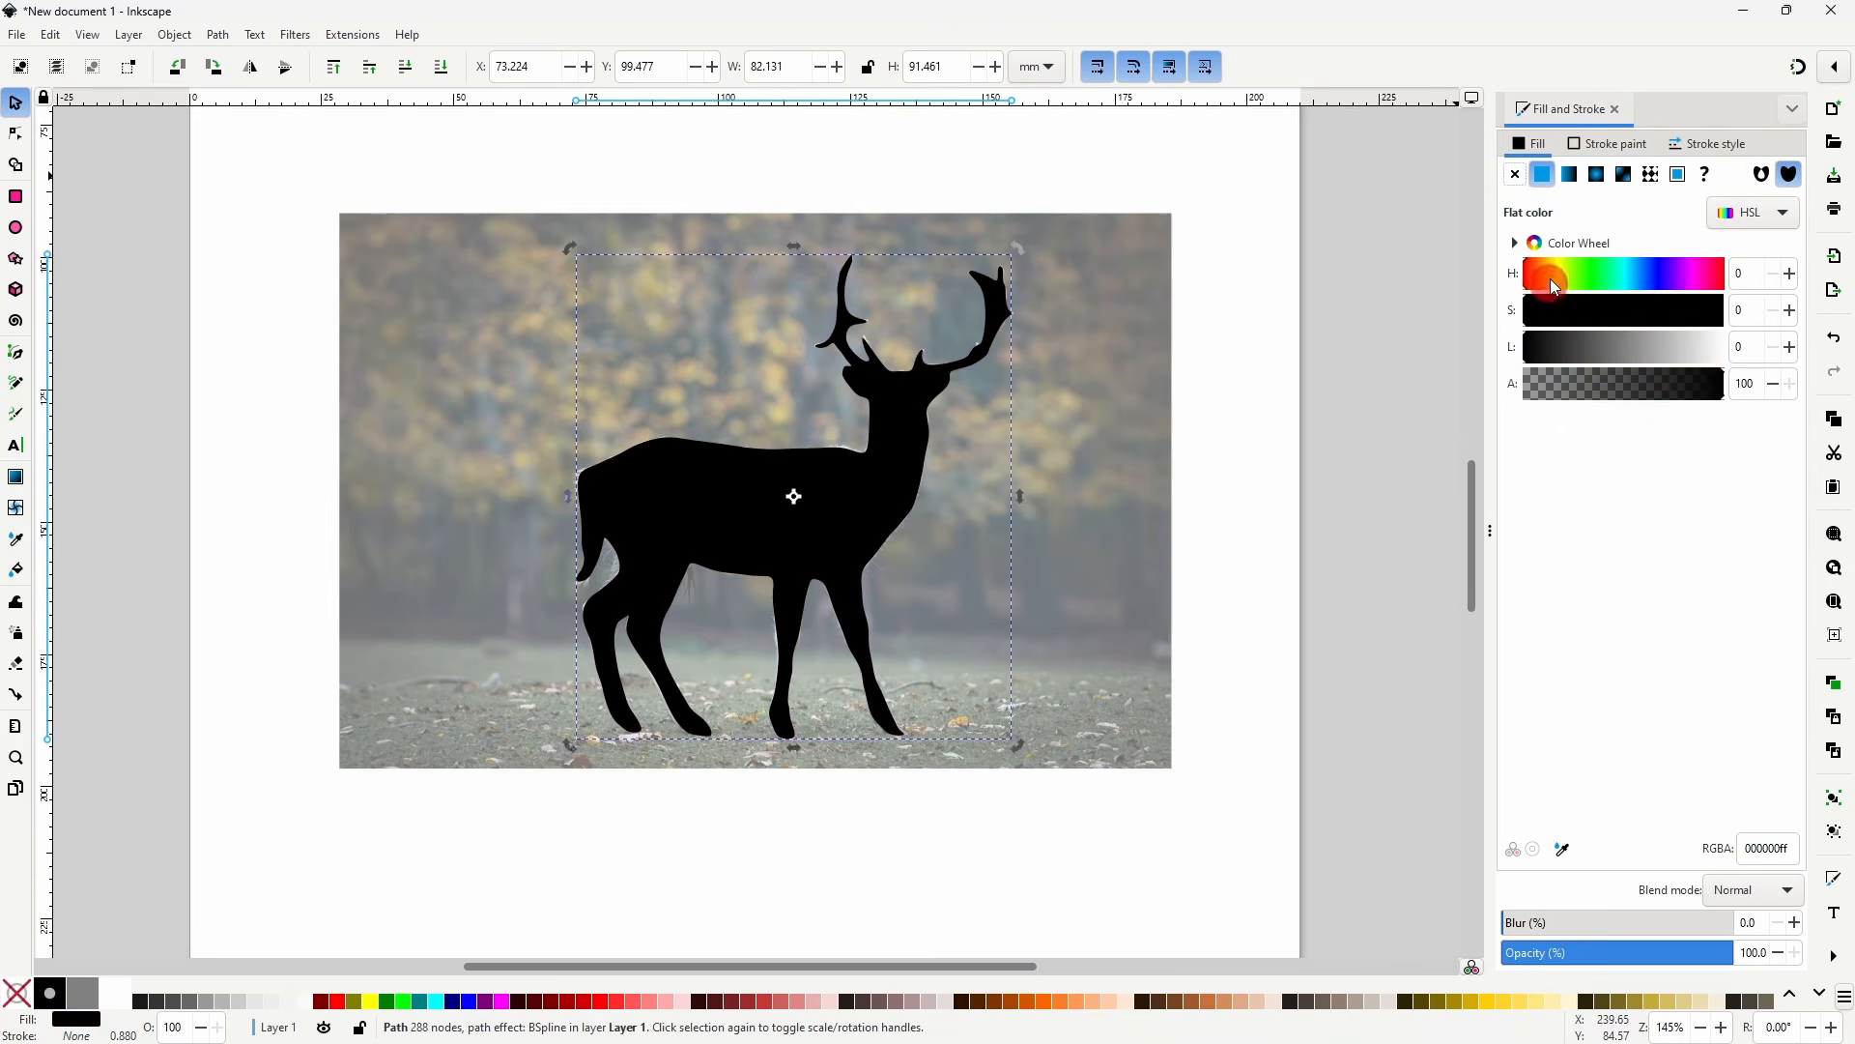
pyautogui.click(1570, 174)
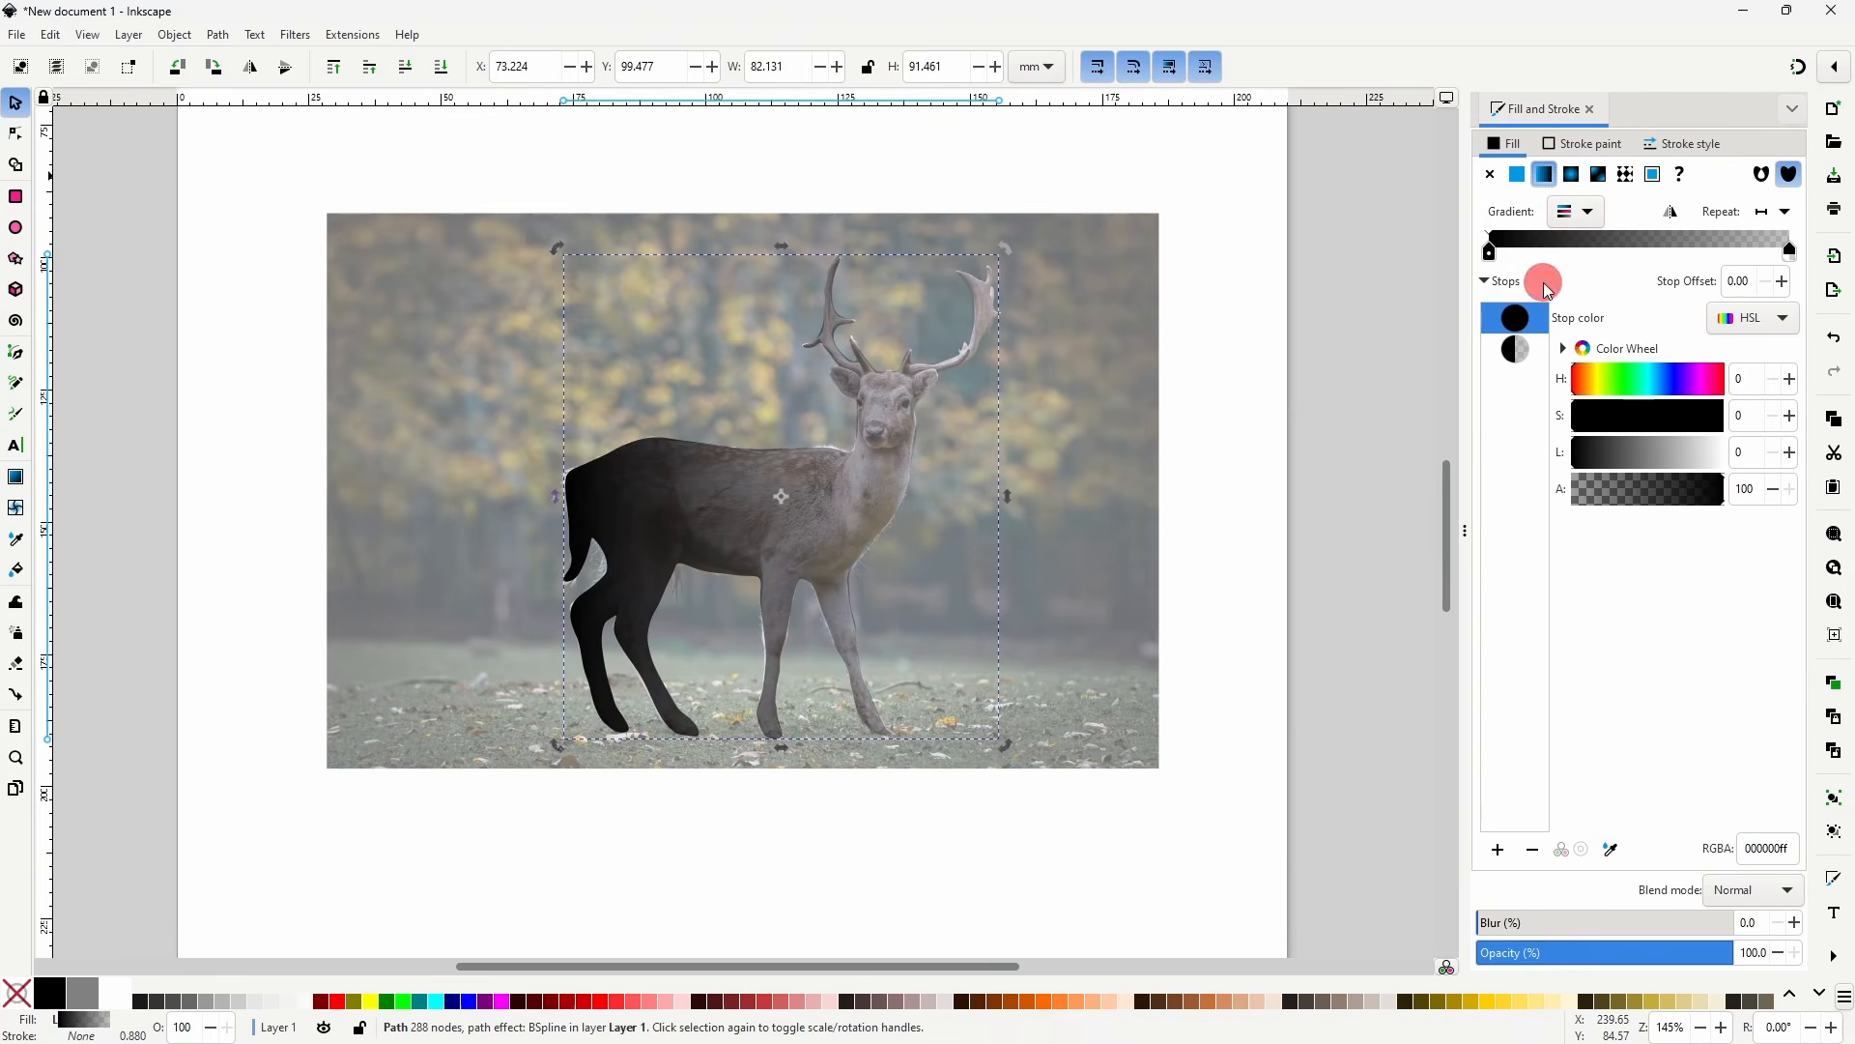
pyautogui.click(1521, 350)
pyautogui.moveTo(1591, 489); pyautogui.dragTo(1751, 452)
# - Mask the deer photo with the gradient silhouette and shift the masked deer slightly on the page
pyautogui.moveTo(278, 165); pyautogui.dragTo(1214, 799)
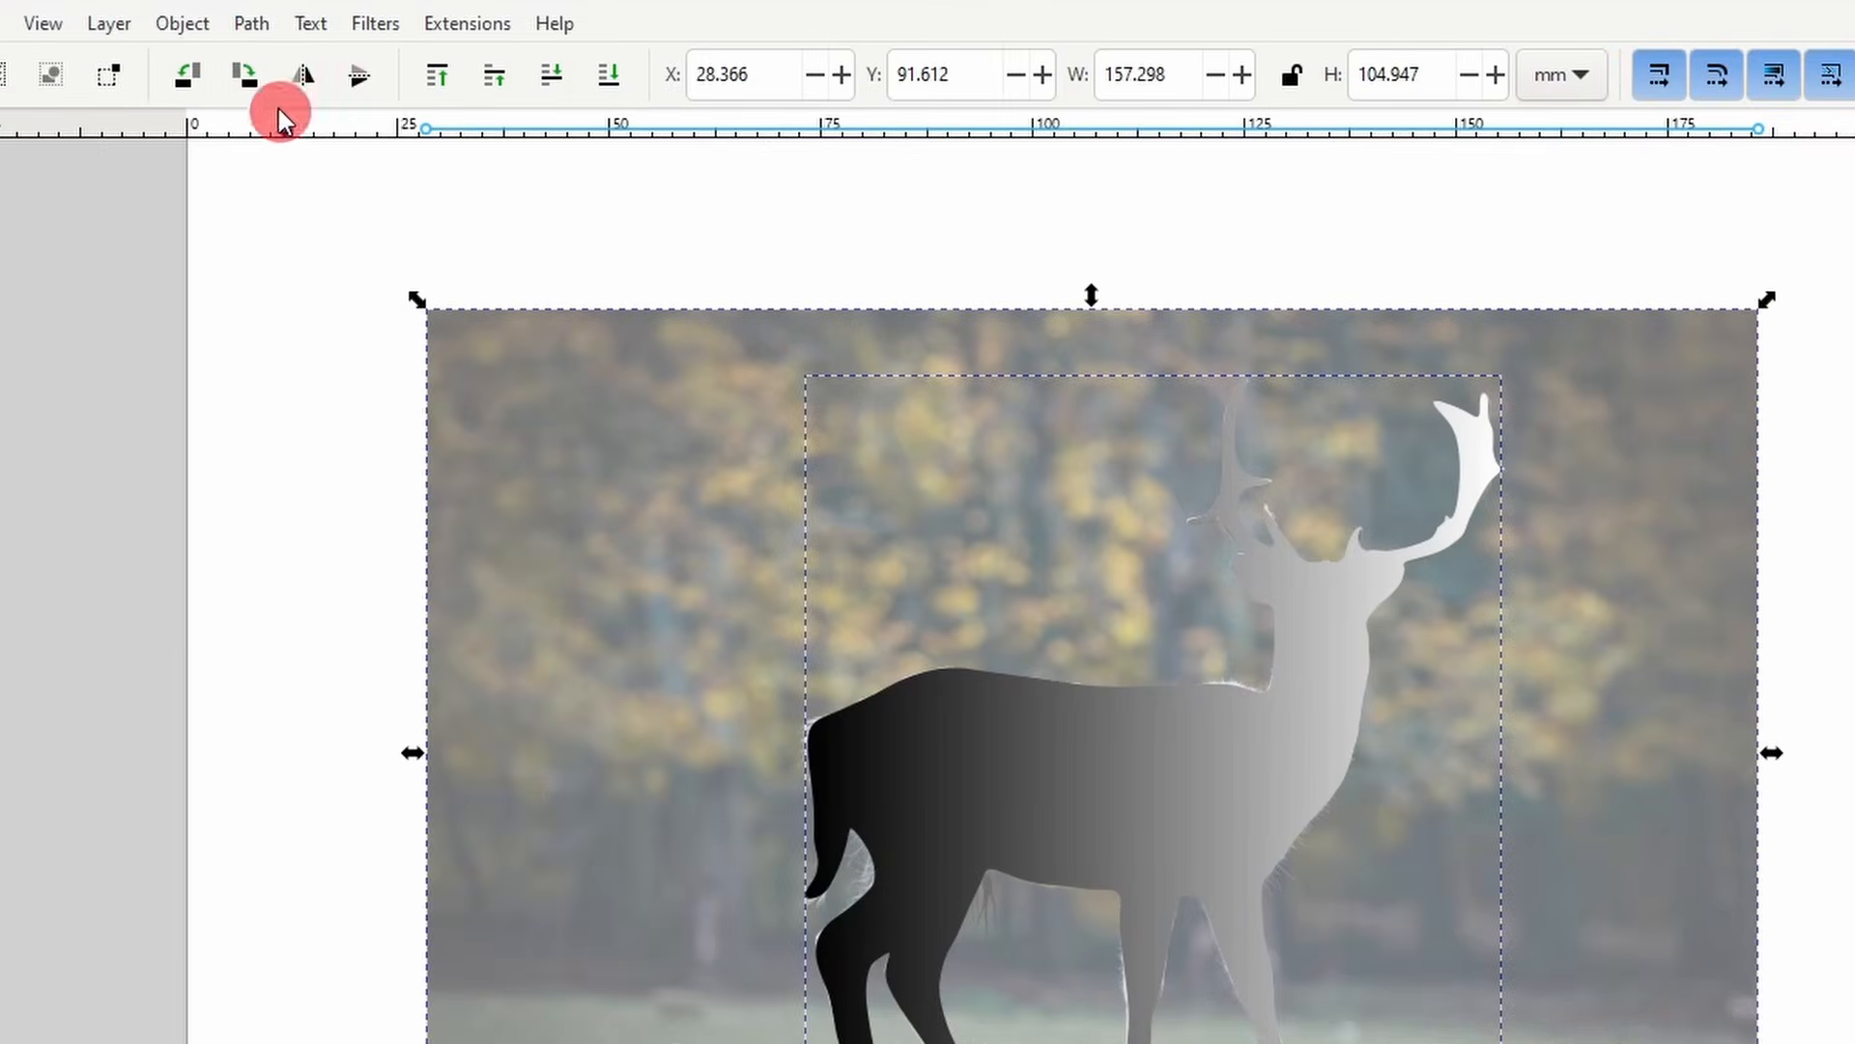
pyautogui.moveTo(200, 21); pyautogui.dragTo(639, 447)
pyautogui.click(765, 451)
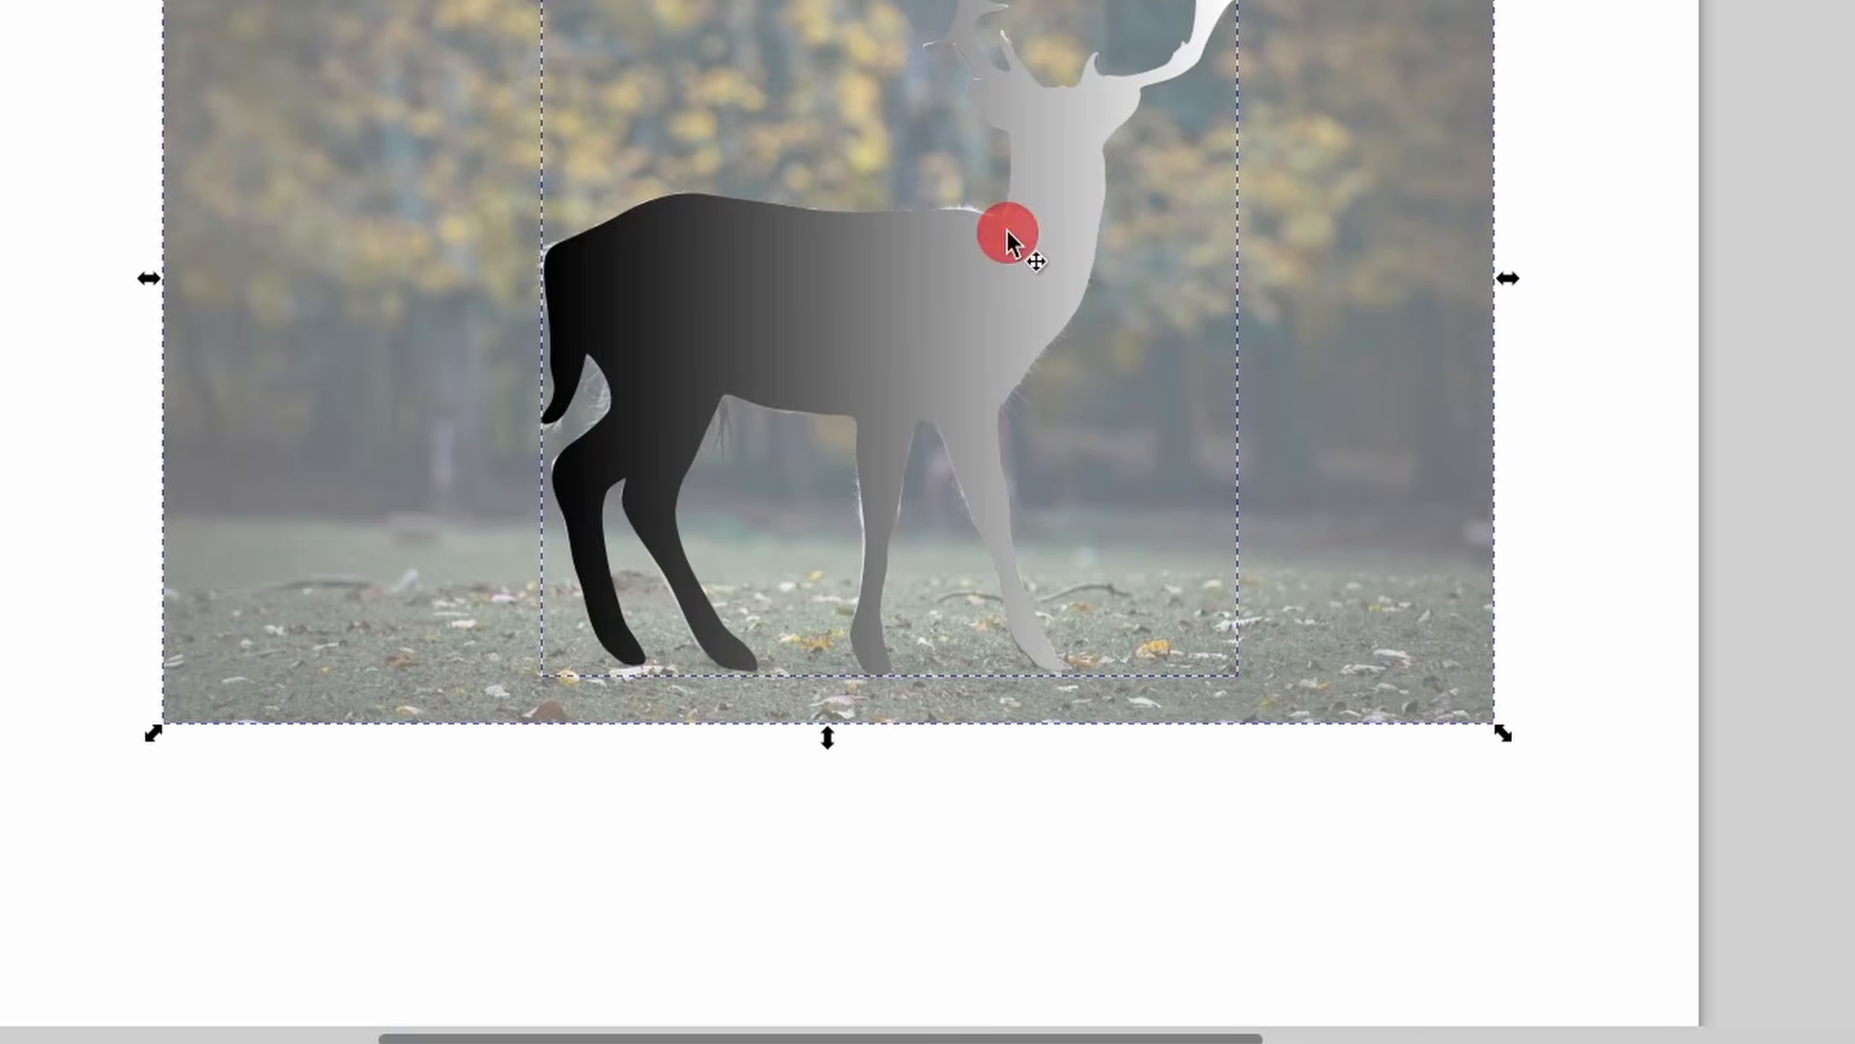
pyautogui.rightClick(1007, 230)
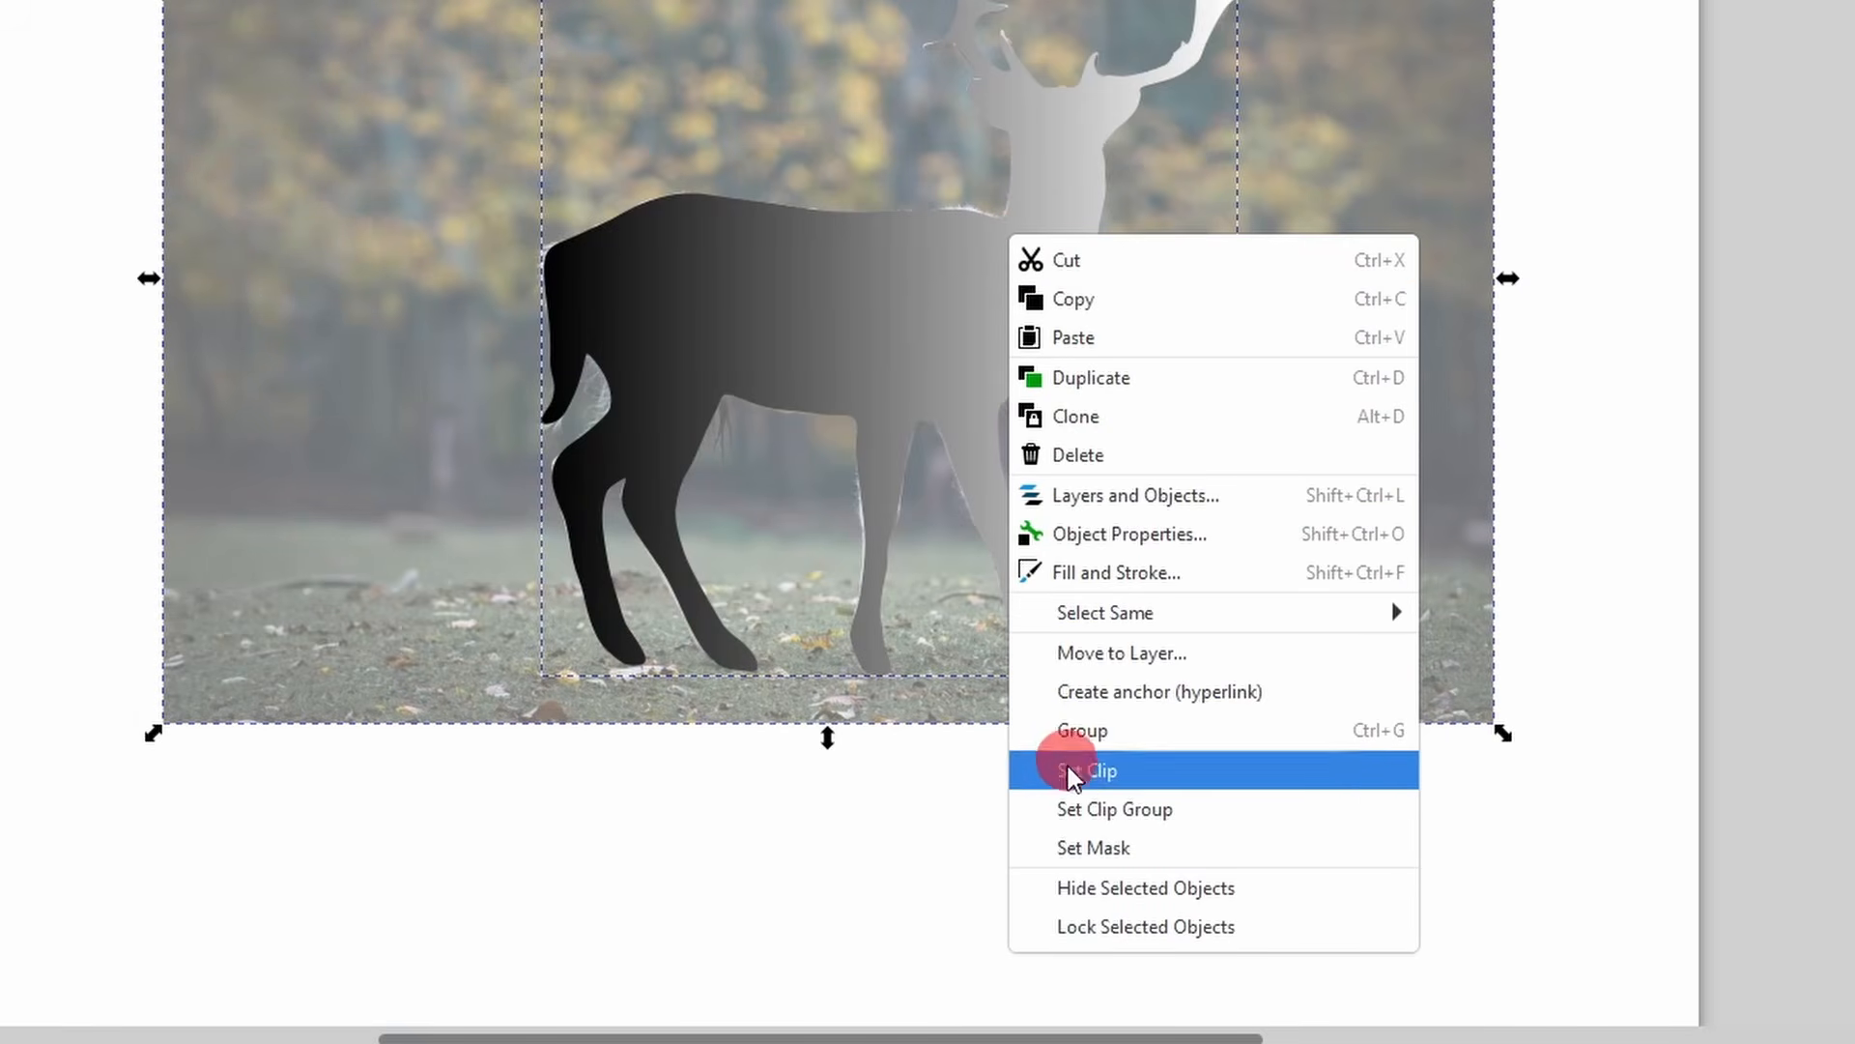
pyautogui.click(1157, 855)
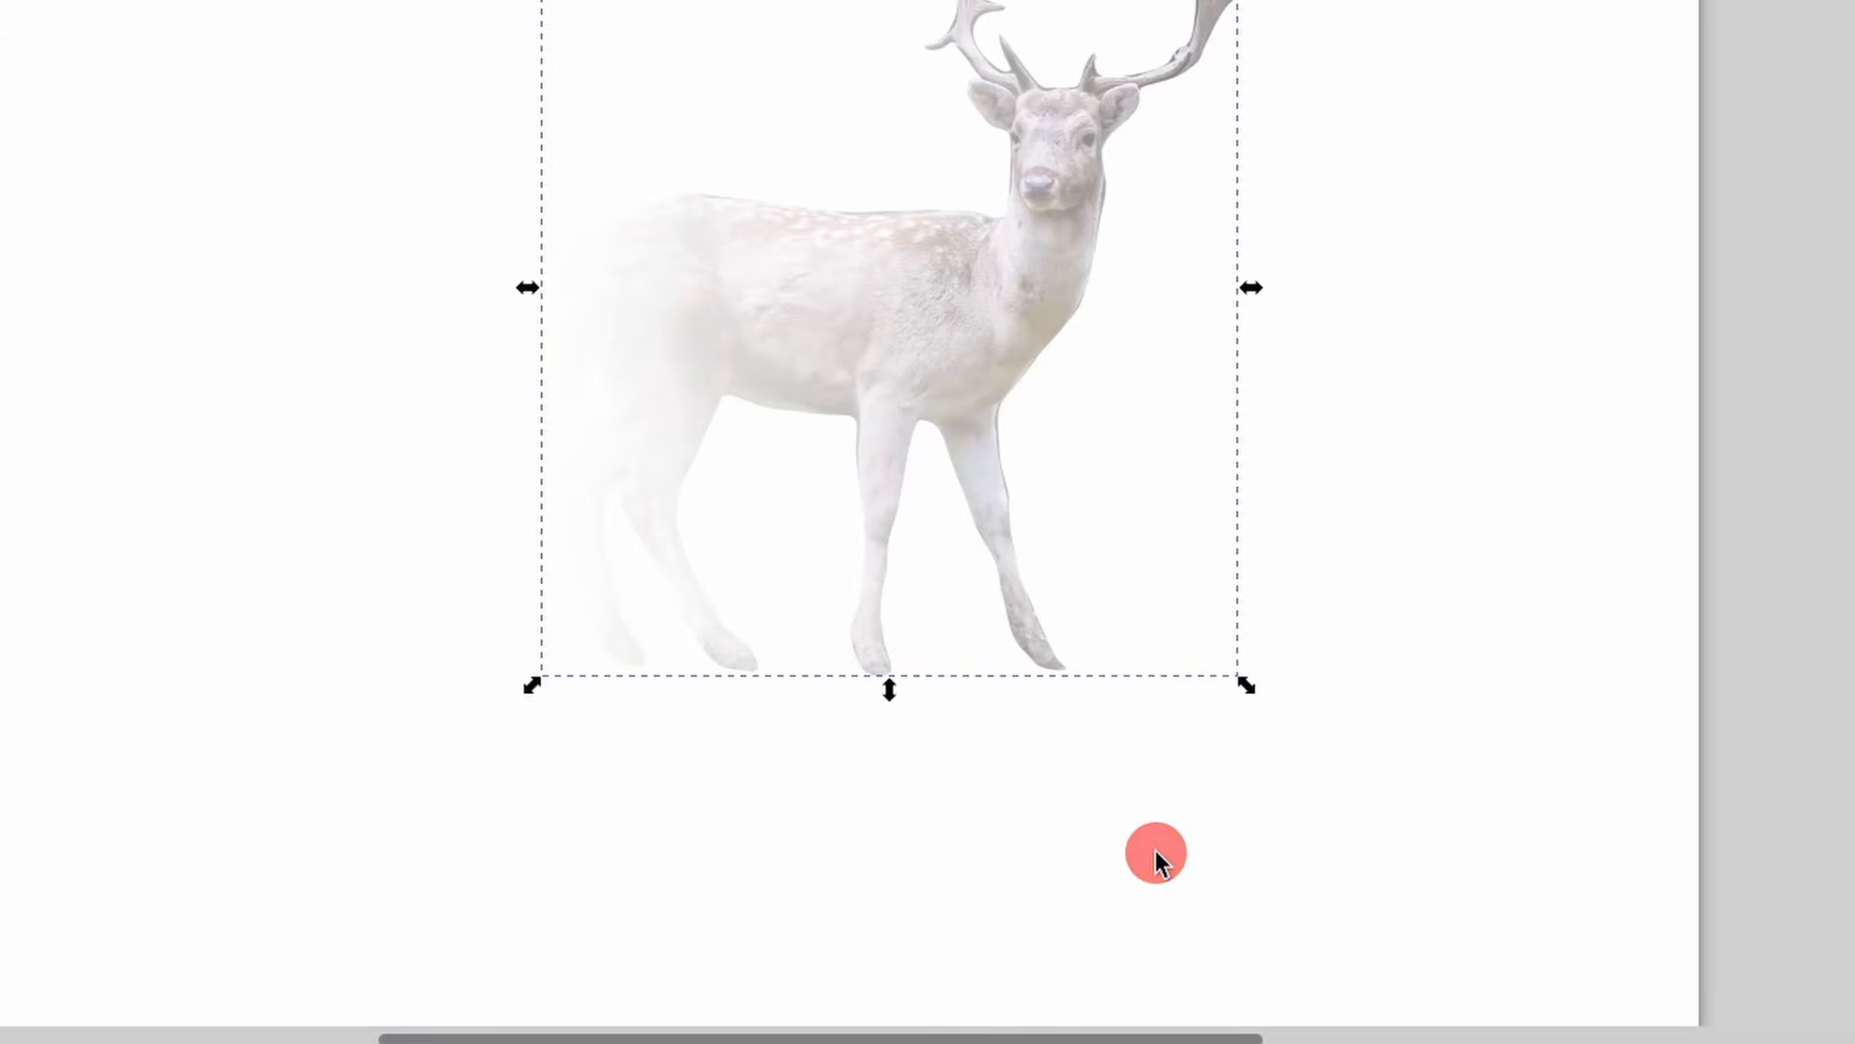
pyautogui.click(1047, 688)
pyautogui.moveTo(773, 549); pyautogui.dragTo(785, 495)
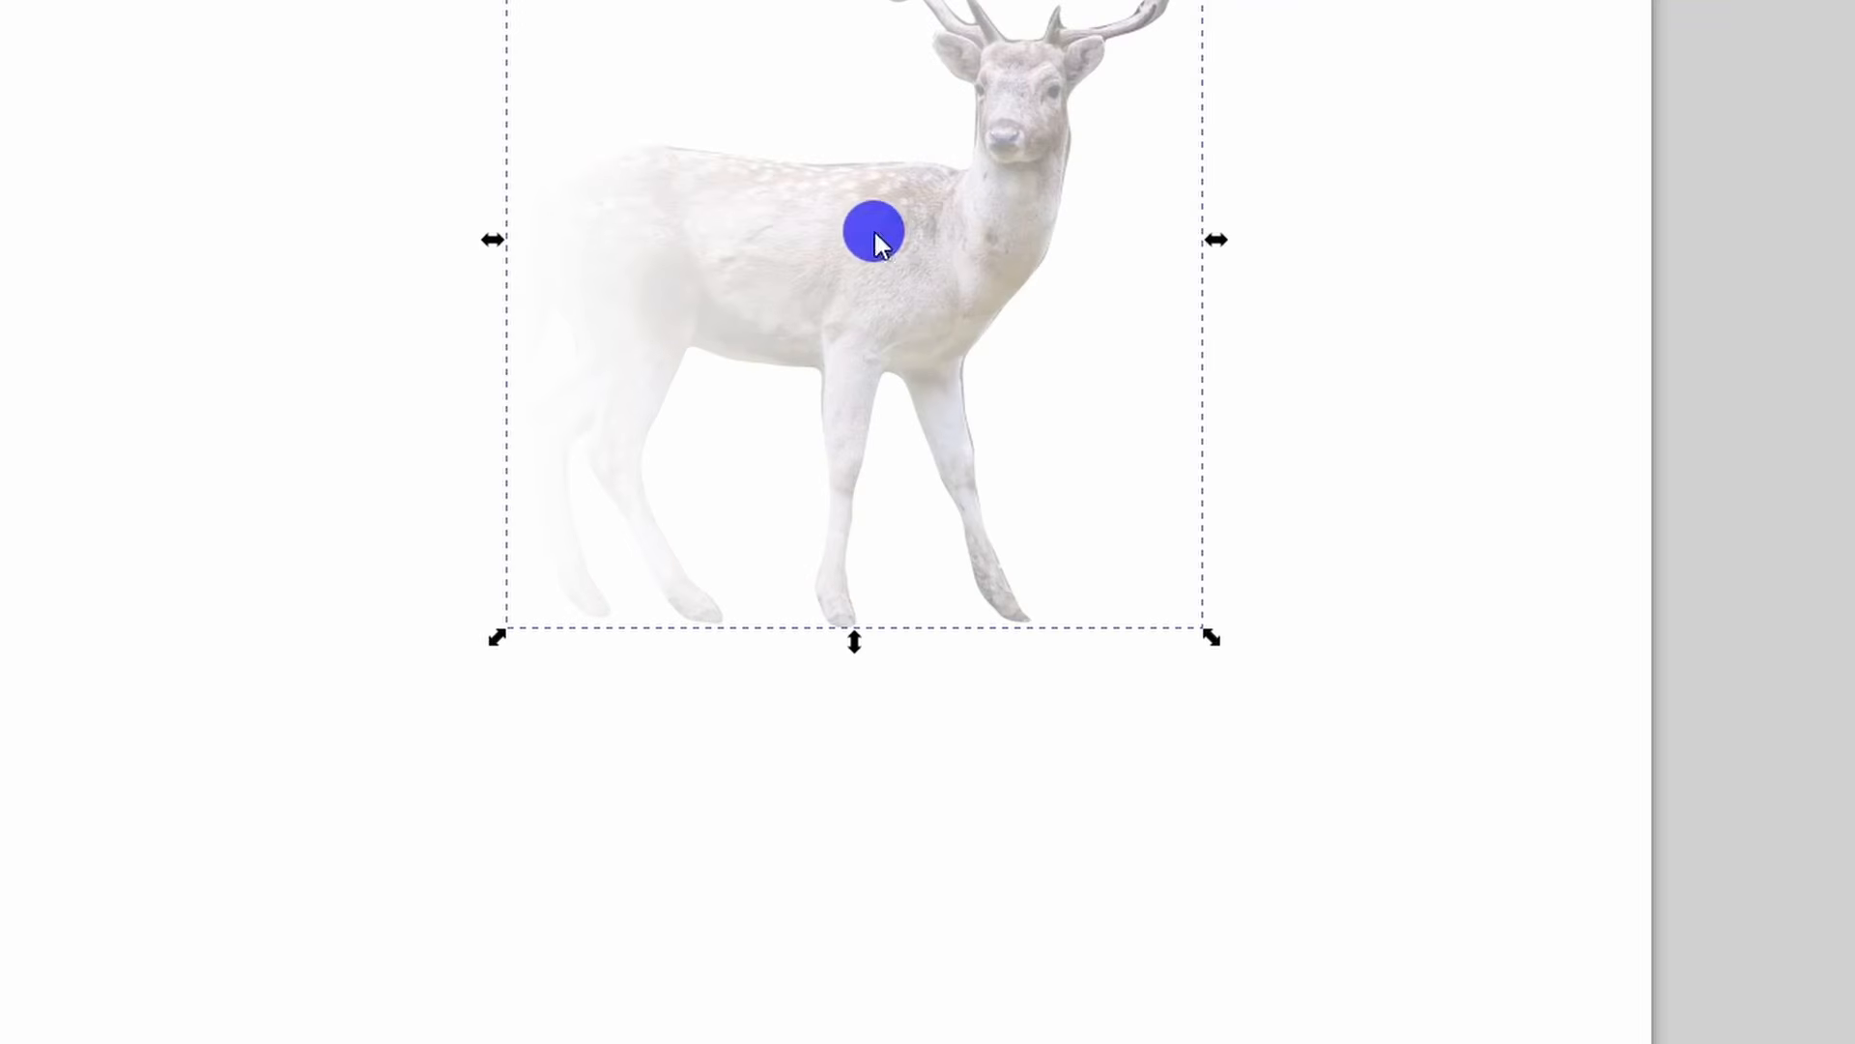
# - Release the mask from the deer photo and position the scaled-down silhouette, about 58 mm wide, within the orange rectangle
pyautogui.rightClick(876, 237)
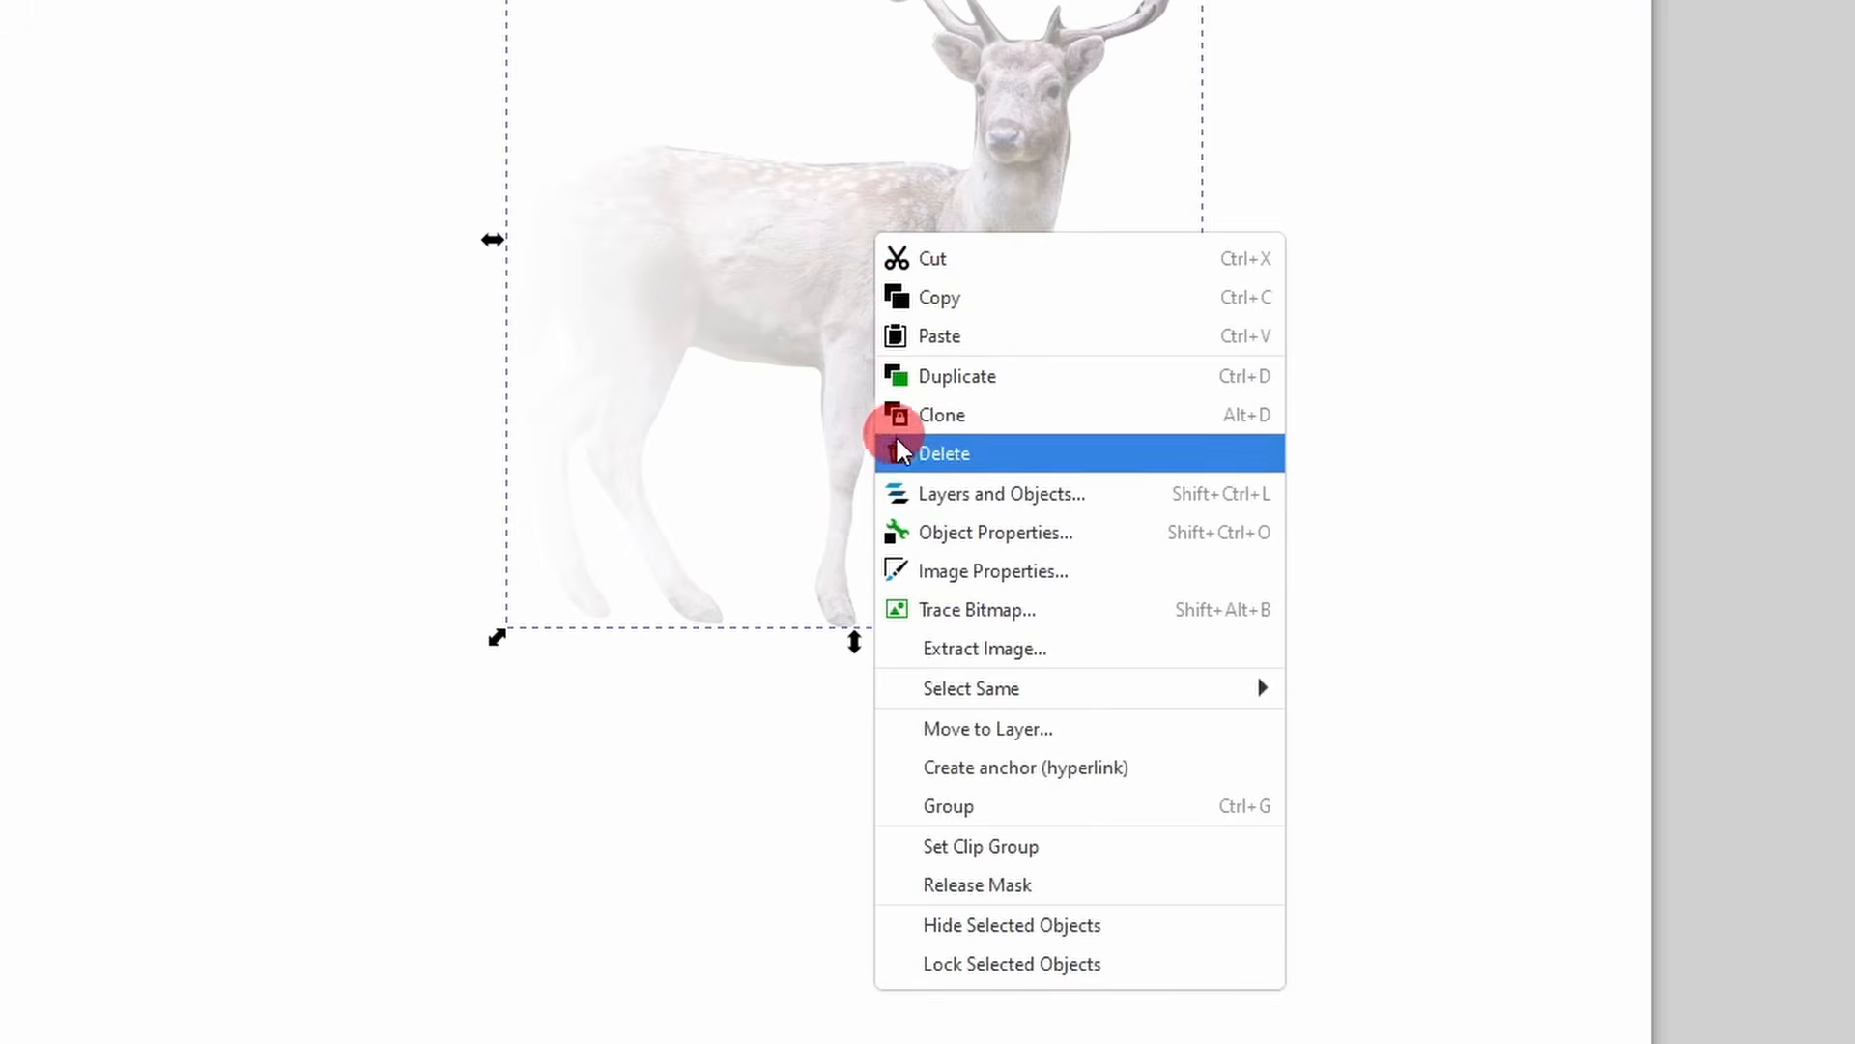
pyautogui.click(1036, 884)
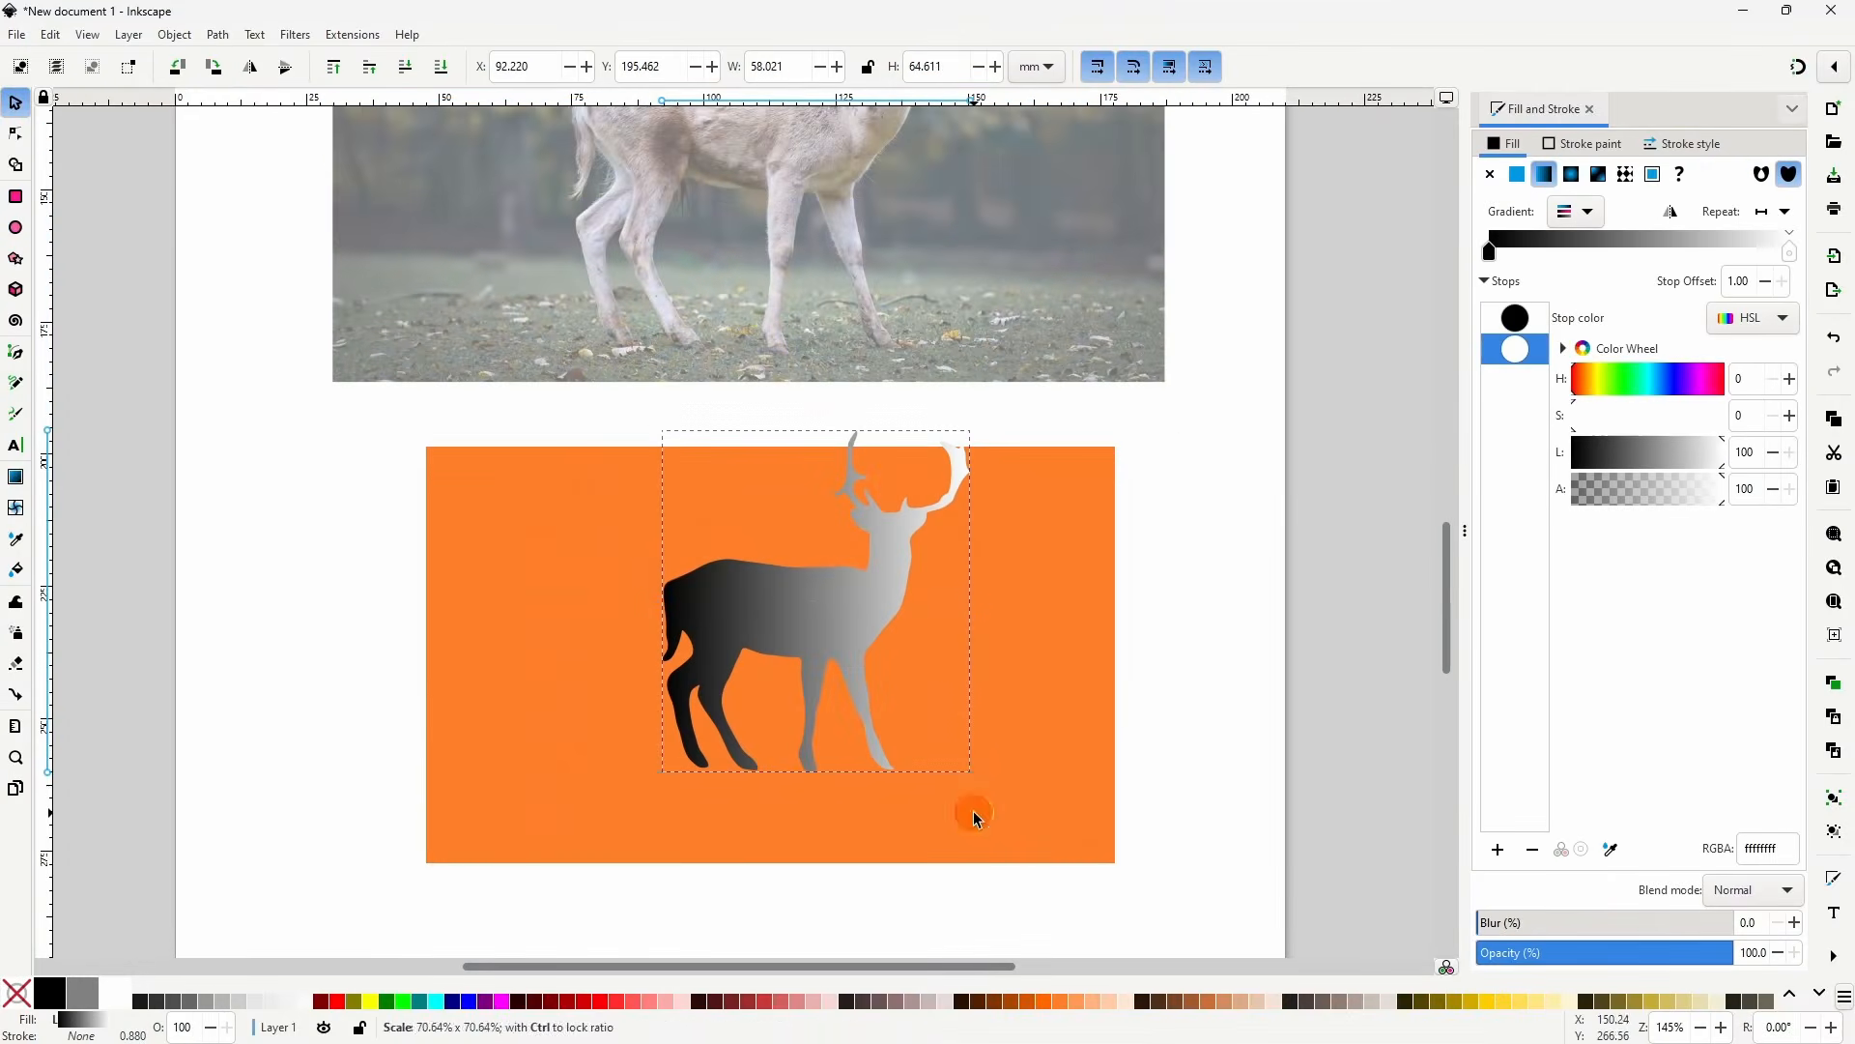
pyautogui.moveTo(844, 625); pyautogui.dragTo(836, 666)
# - Try clipping the orange rectangle to the gradient deer silhouette and undo the clip
pyautogui.moveTo(375, 417)
pyautogui.mouseDown()
pyautogui.moveTo(1120, 899)
pyautogui.moveTo(1172, 891)
pyautogui.mouseUp()
pyautogui.rightClick(1066, 828)
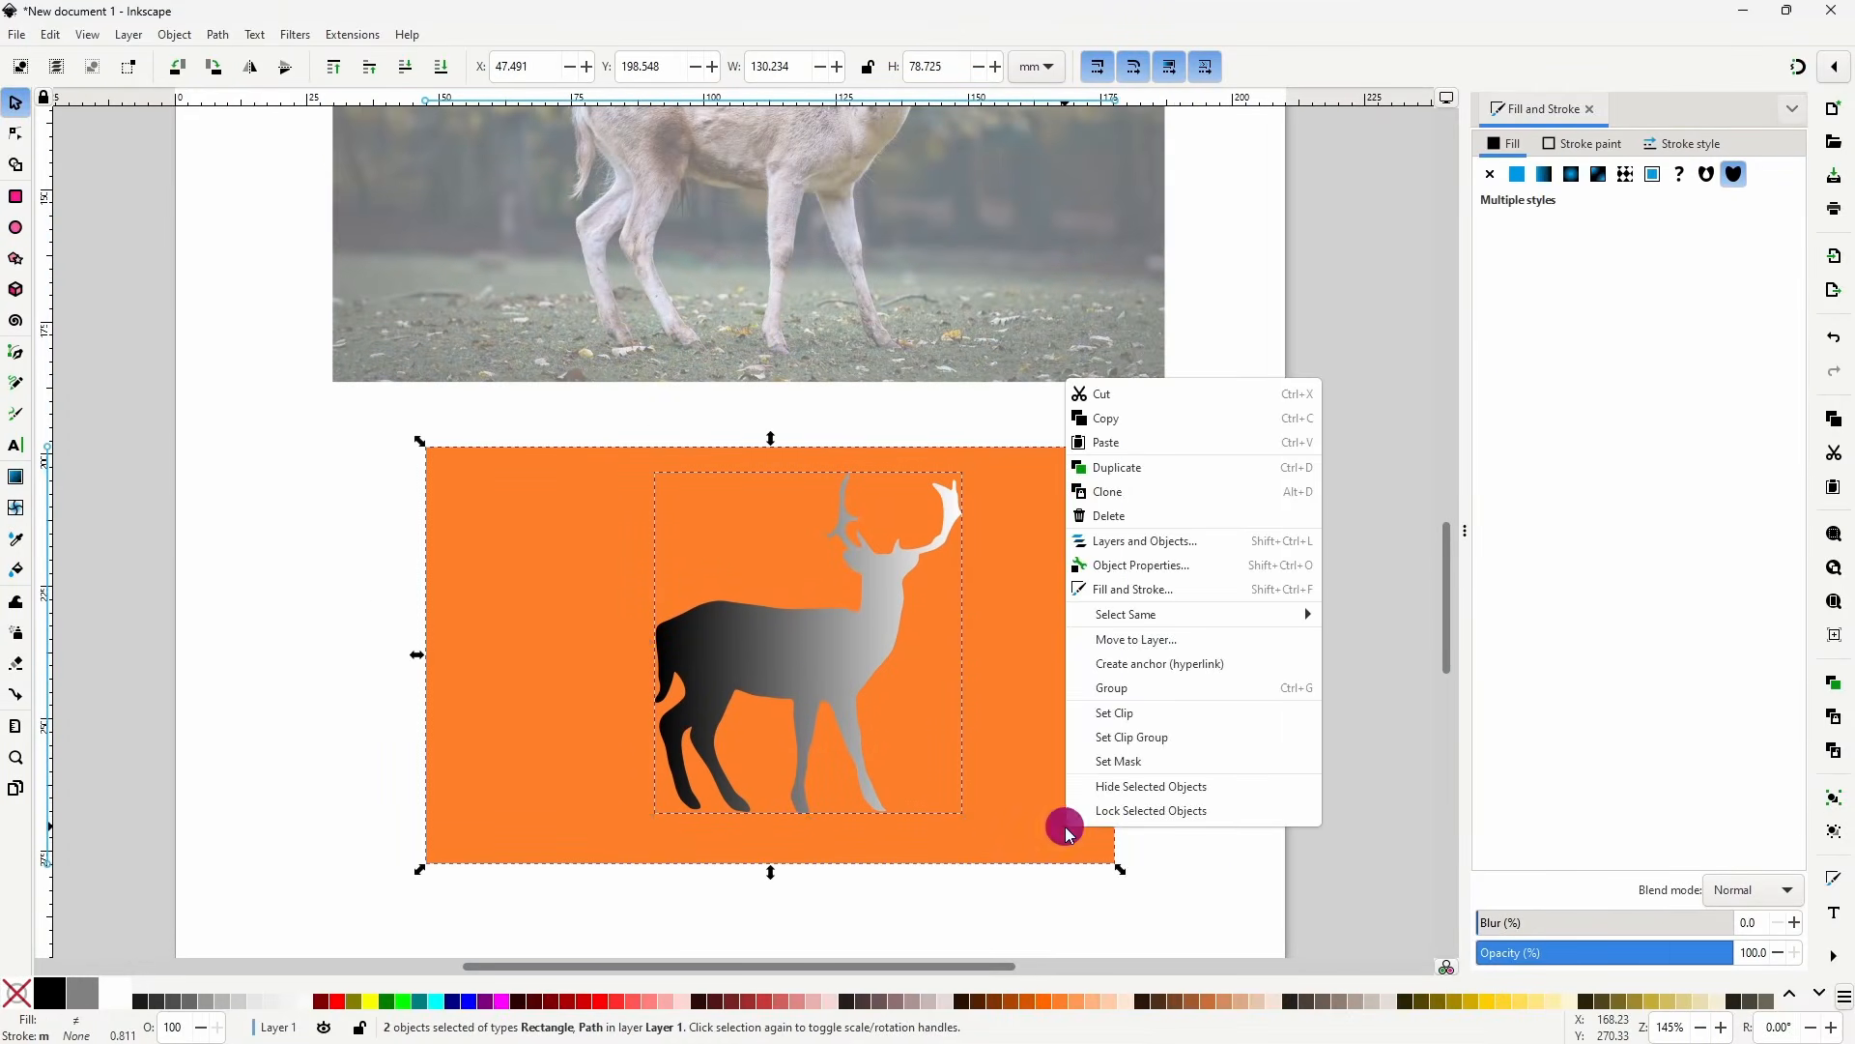
pyautogui.click(1121, 716)
pyautogui.hotkey('ctrl', 'z')
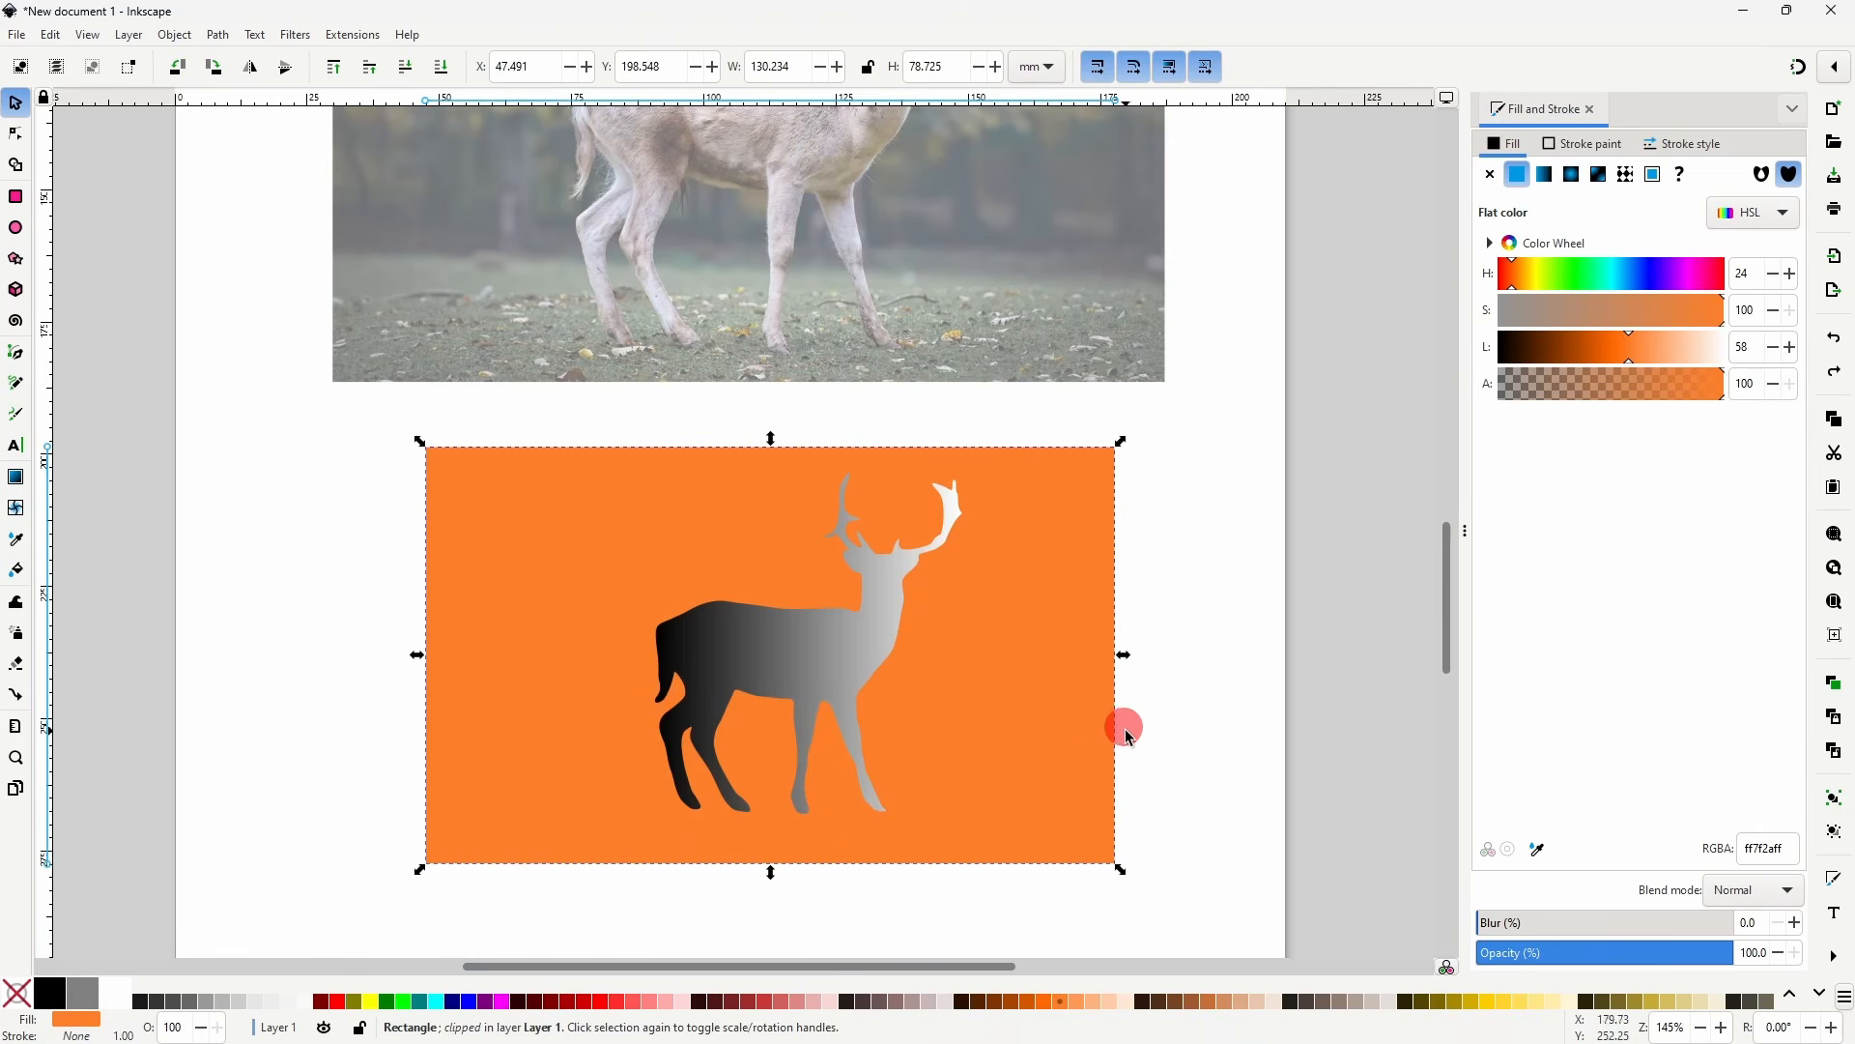
# - Mask the orange rectangle with the gradient deer silhouette and deselect the result
pyautogui.moveTo(1147, 900); pyautogui.dragTo(352, 415)
pyautogui.rightClick(621, 543)
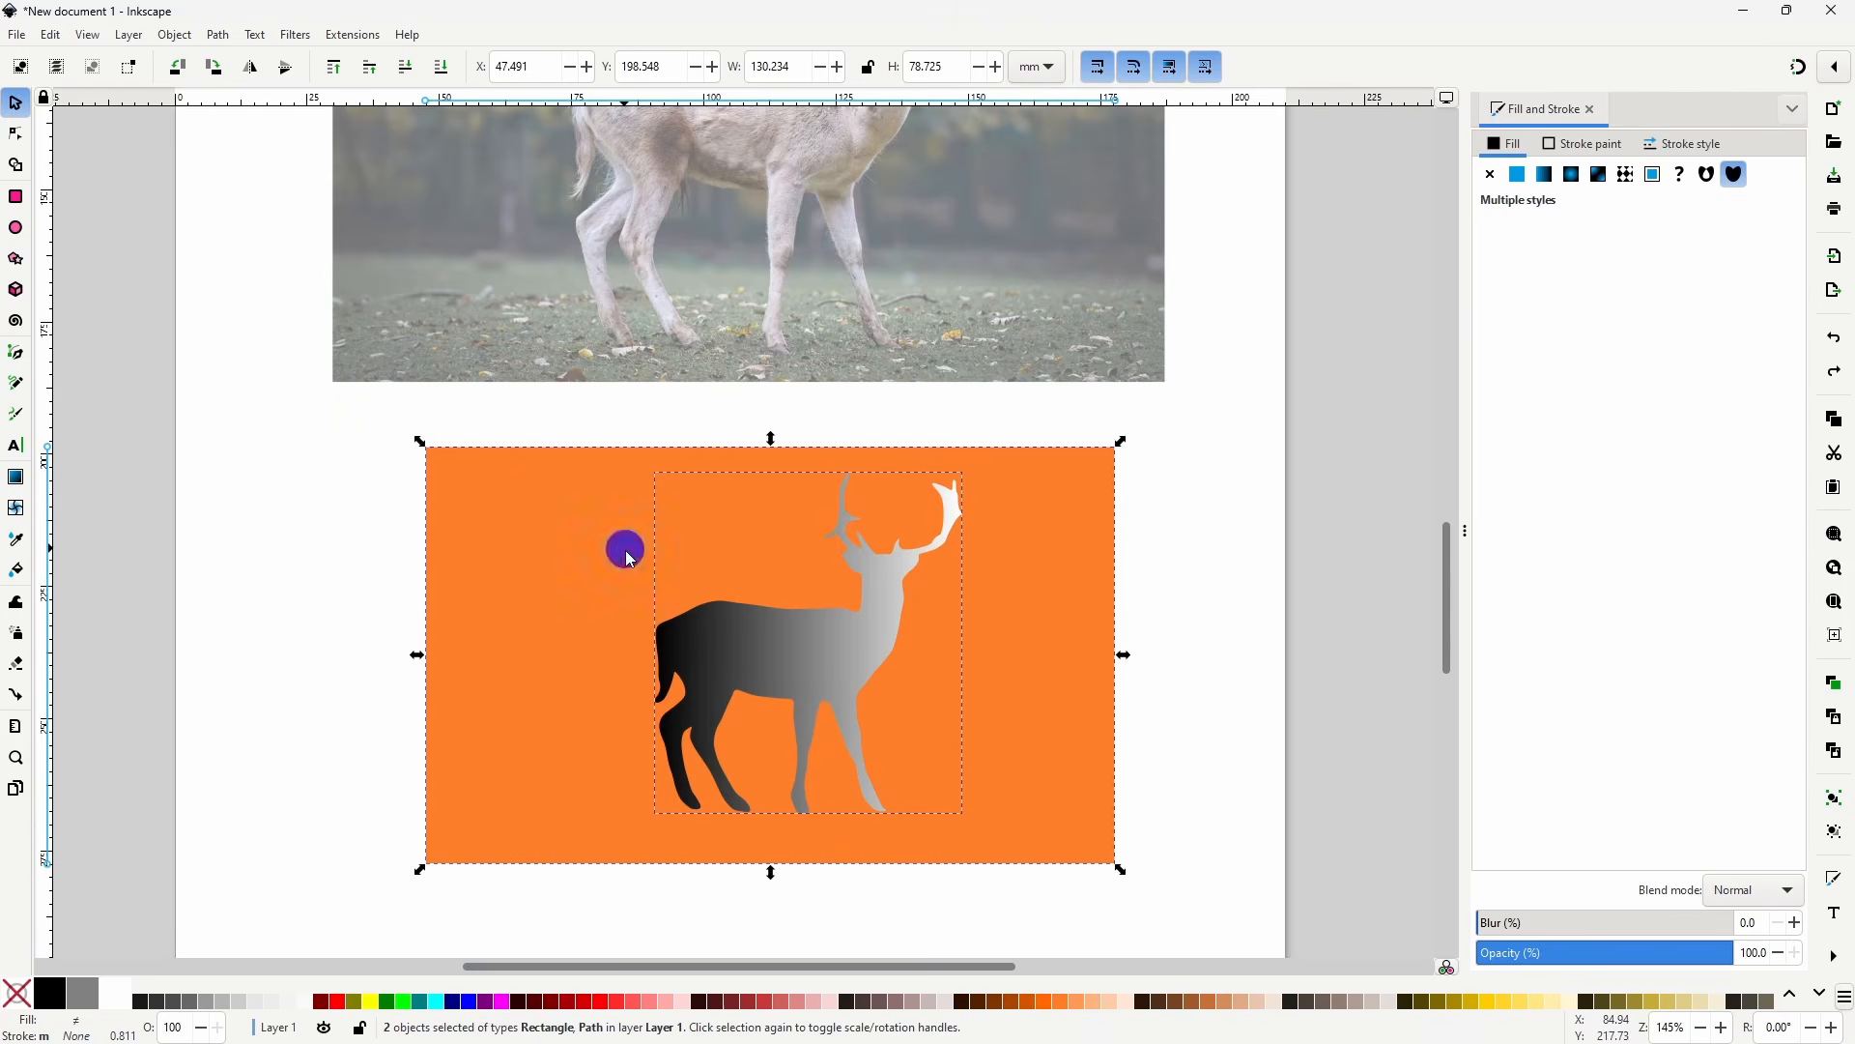
pyautogui.click(692, 502)
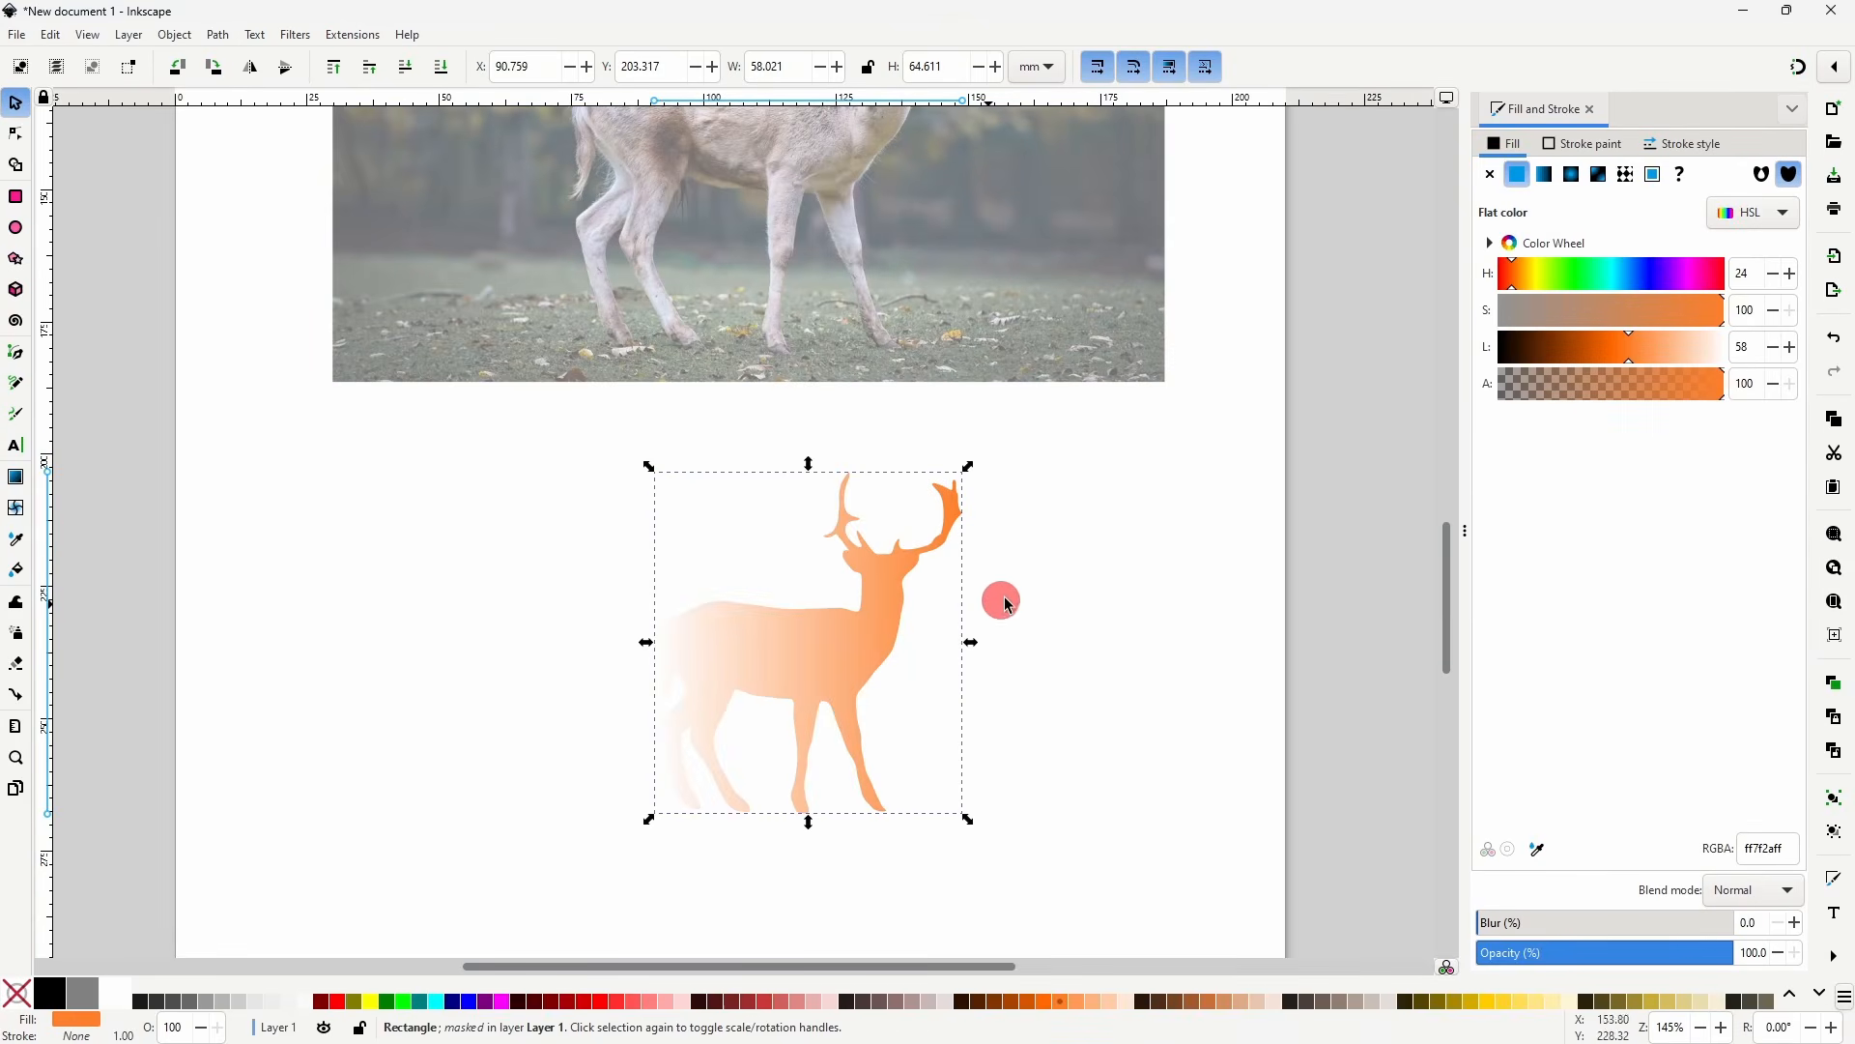
pyautogui.click(1125, 545)
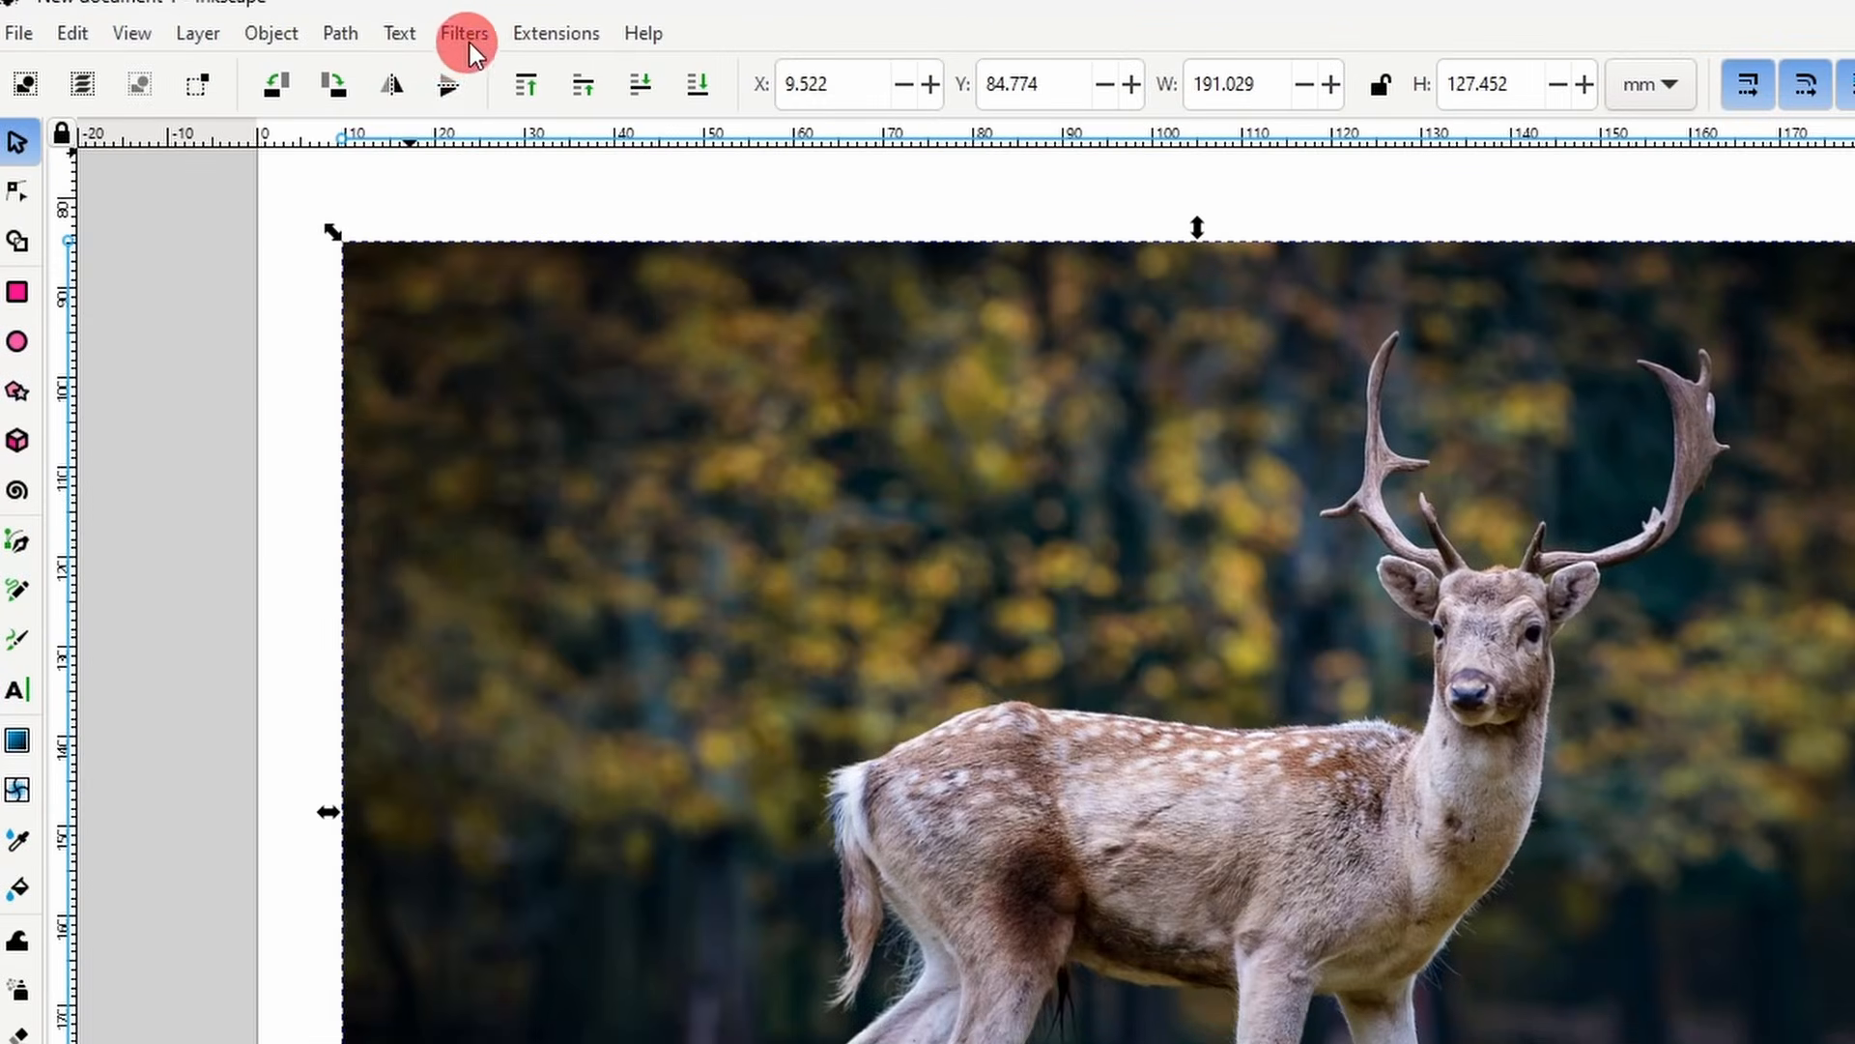
# - Apply the Button bevel filter to the deer photo
pyautogui.click(296, 36)
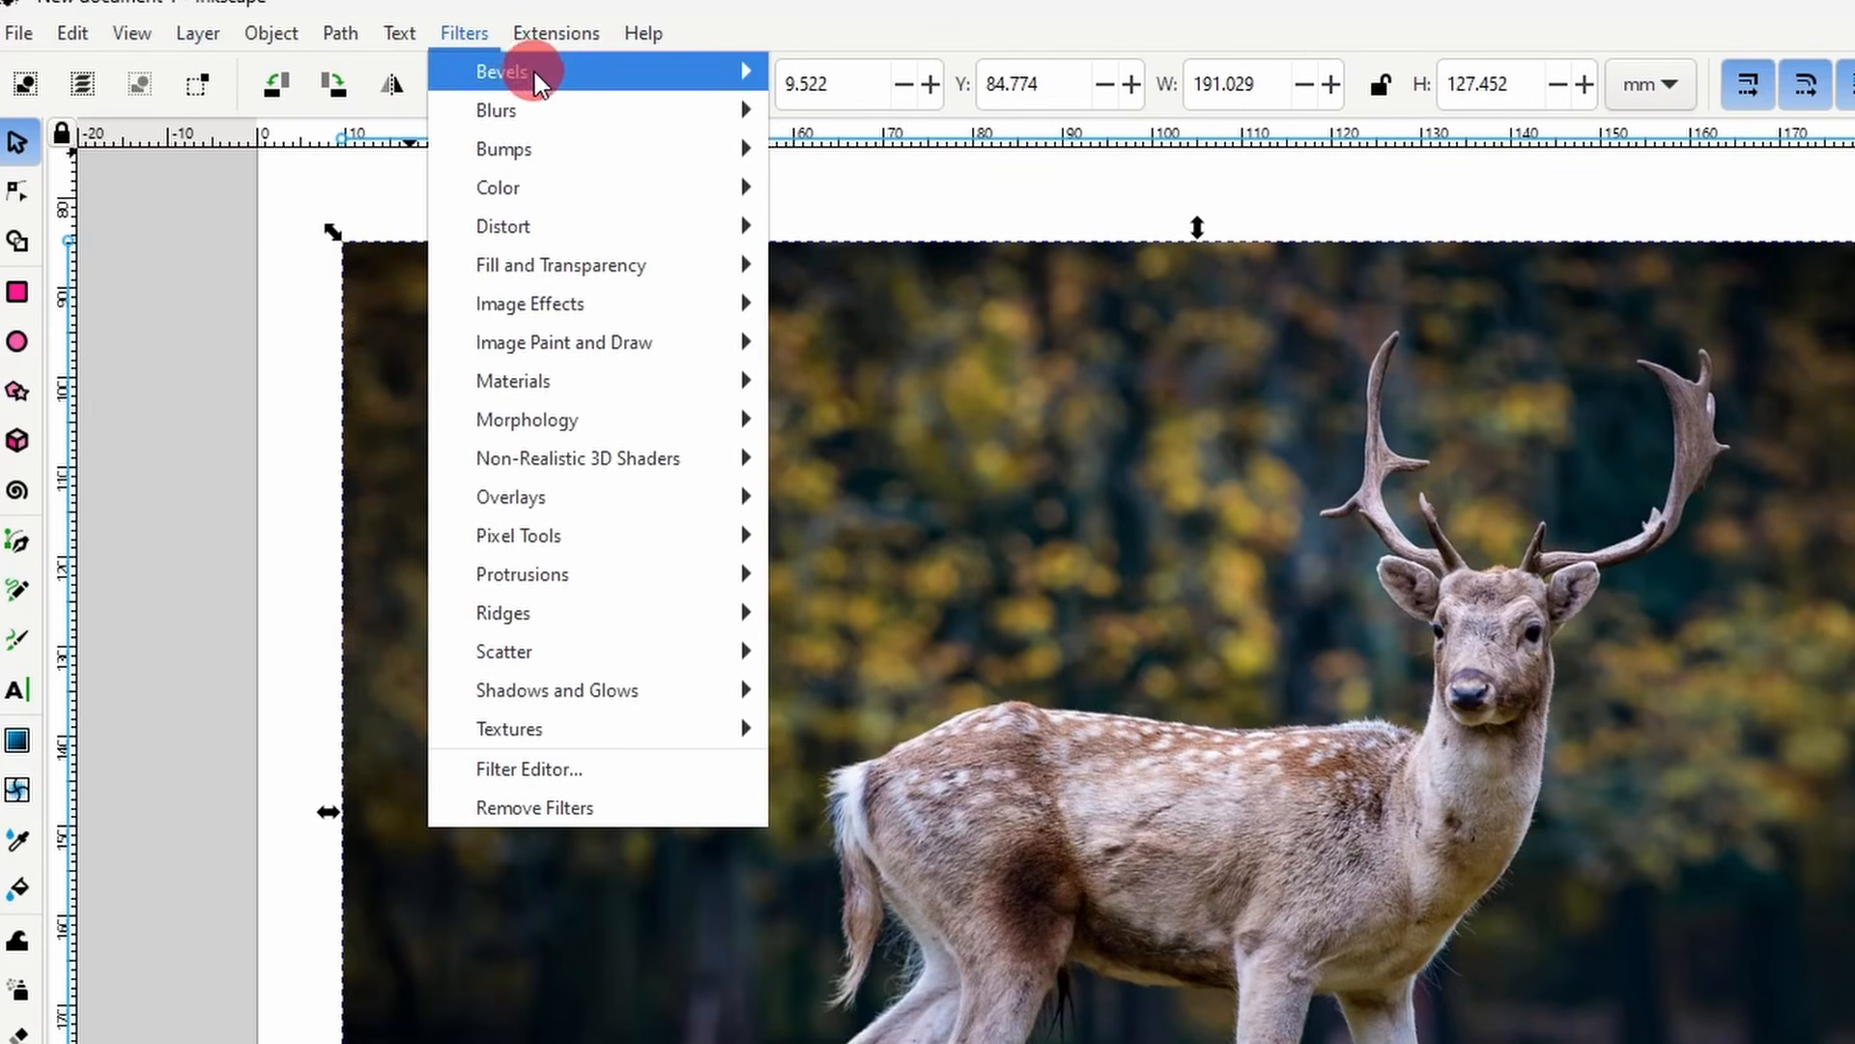
pyautogui.moveTo(535, 71)
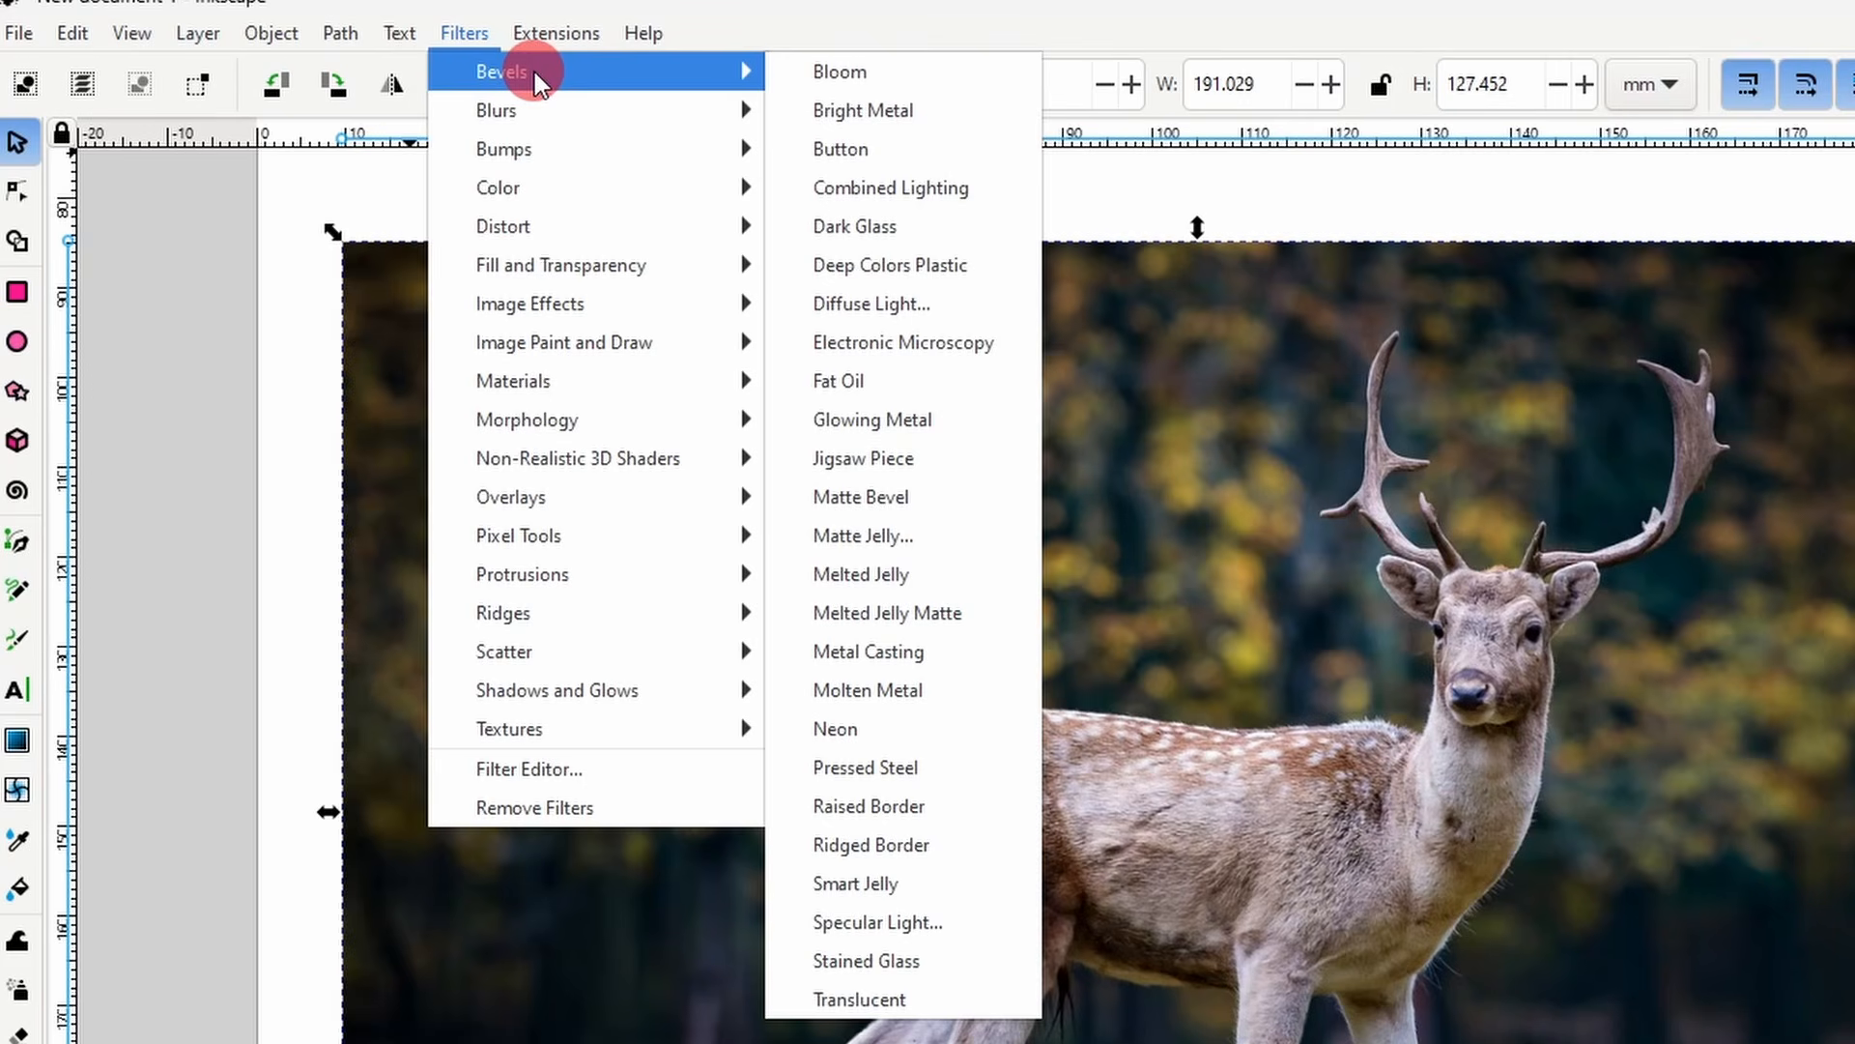
pyautogui.click(860, 149)
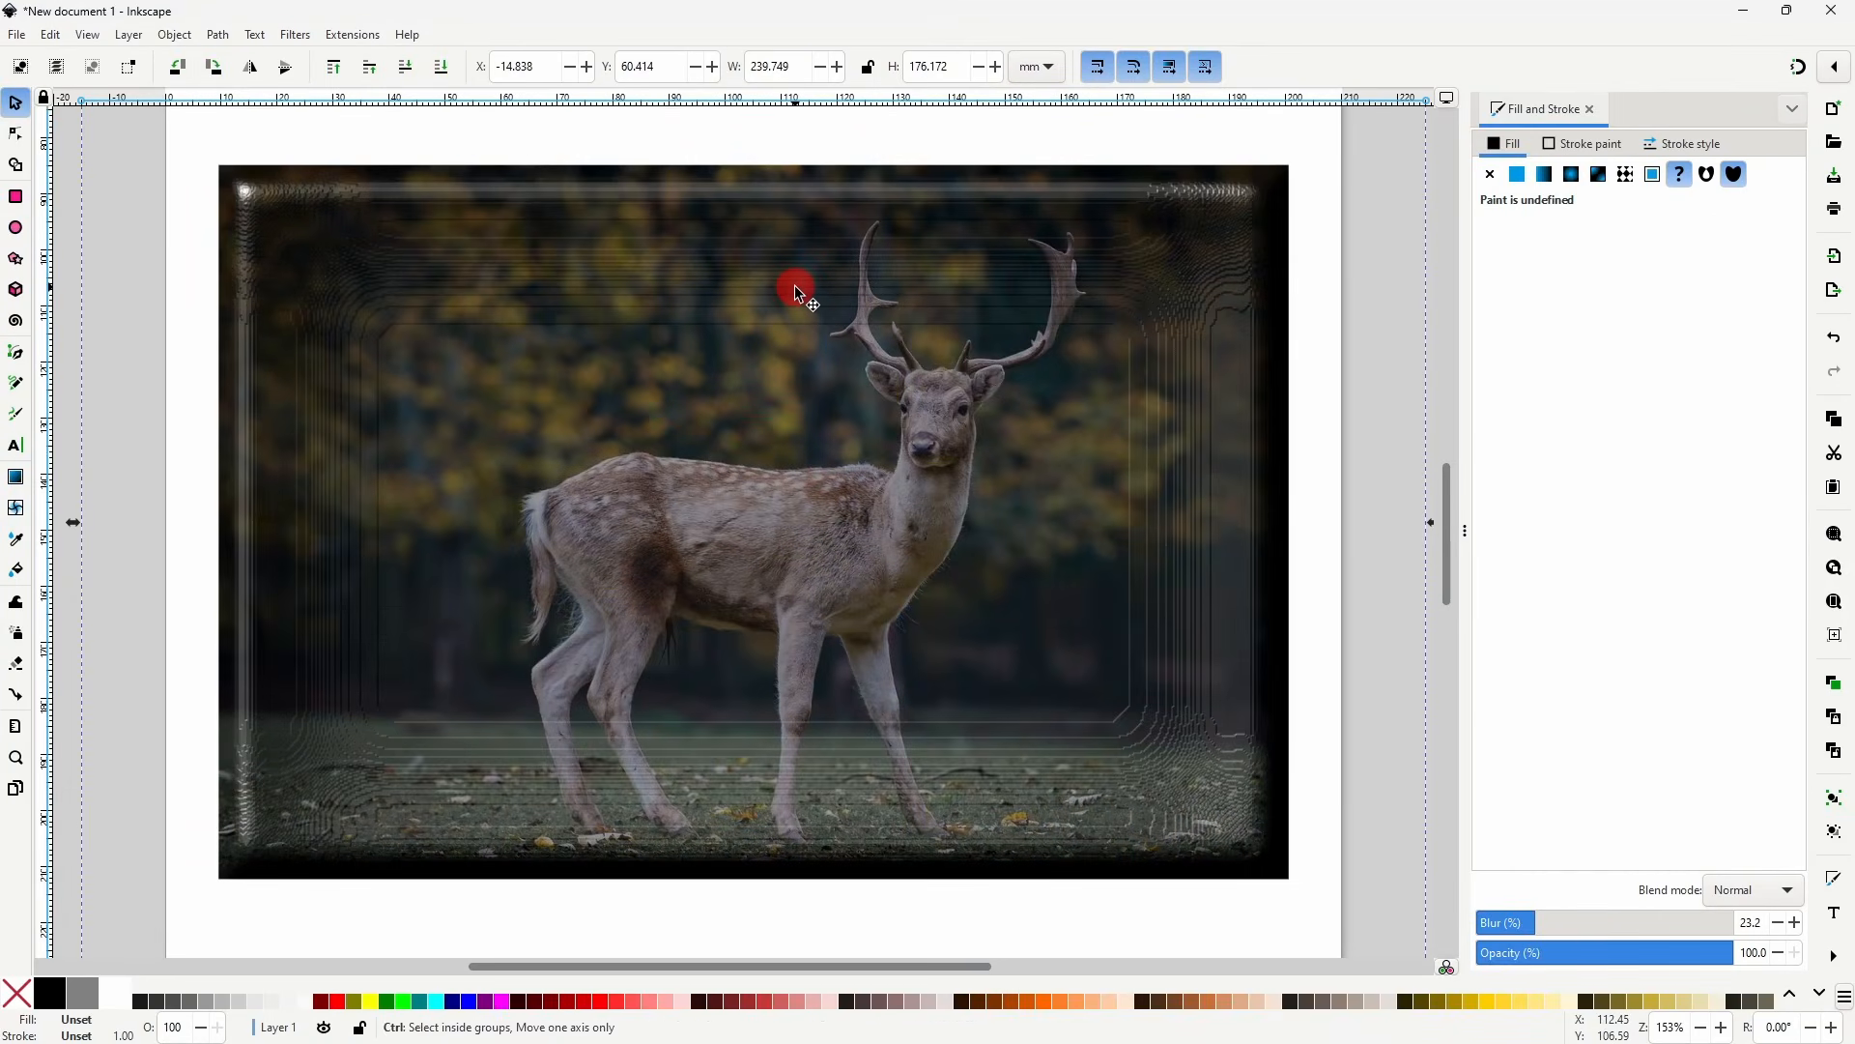
# - Undo the last filter applied to the deer image
pyautogui.hotkey('ctrl', 'z')
# - Preview the Diffuse Light bevel on the deer image with smoothness 5.0 and light colour c94da7ff, closing it without applying
pyautogui.click(296, 36)
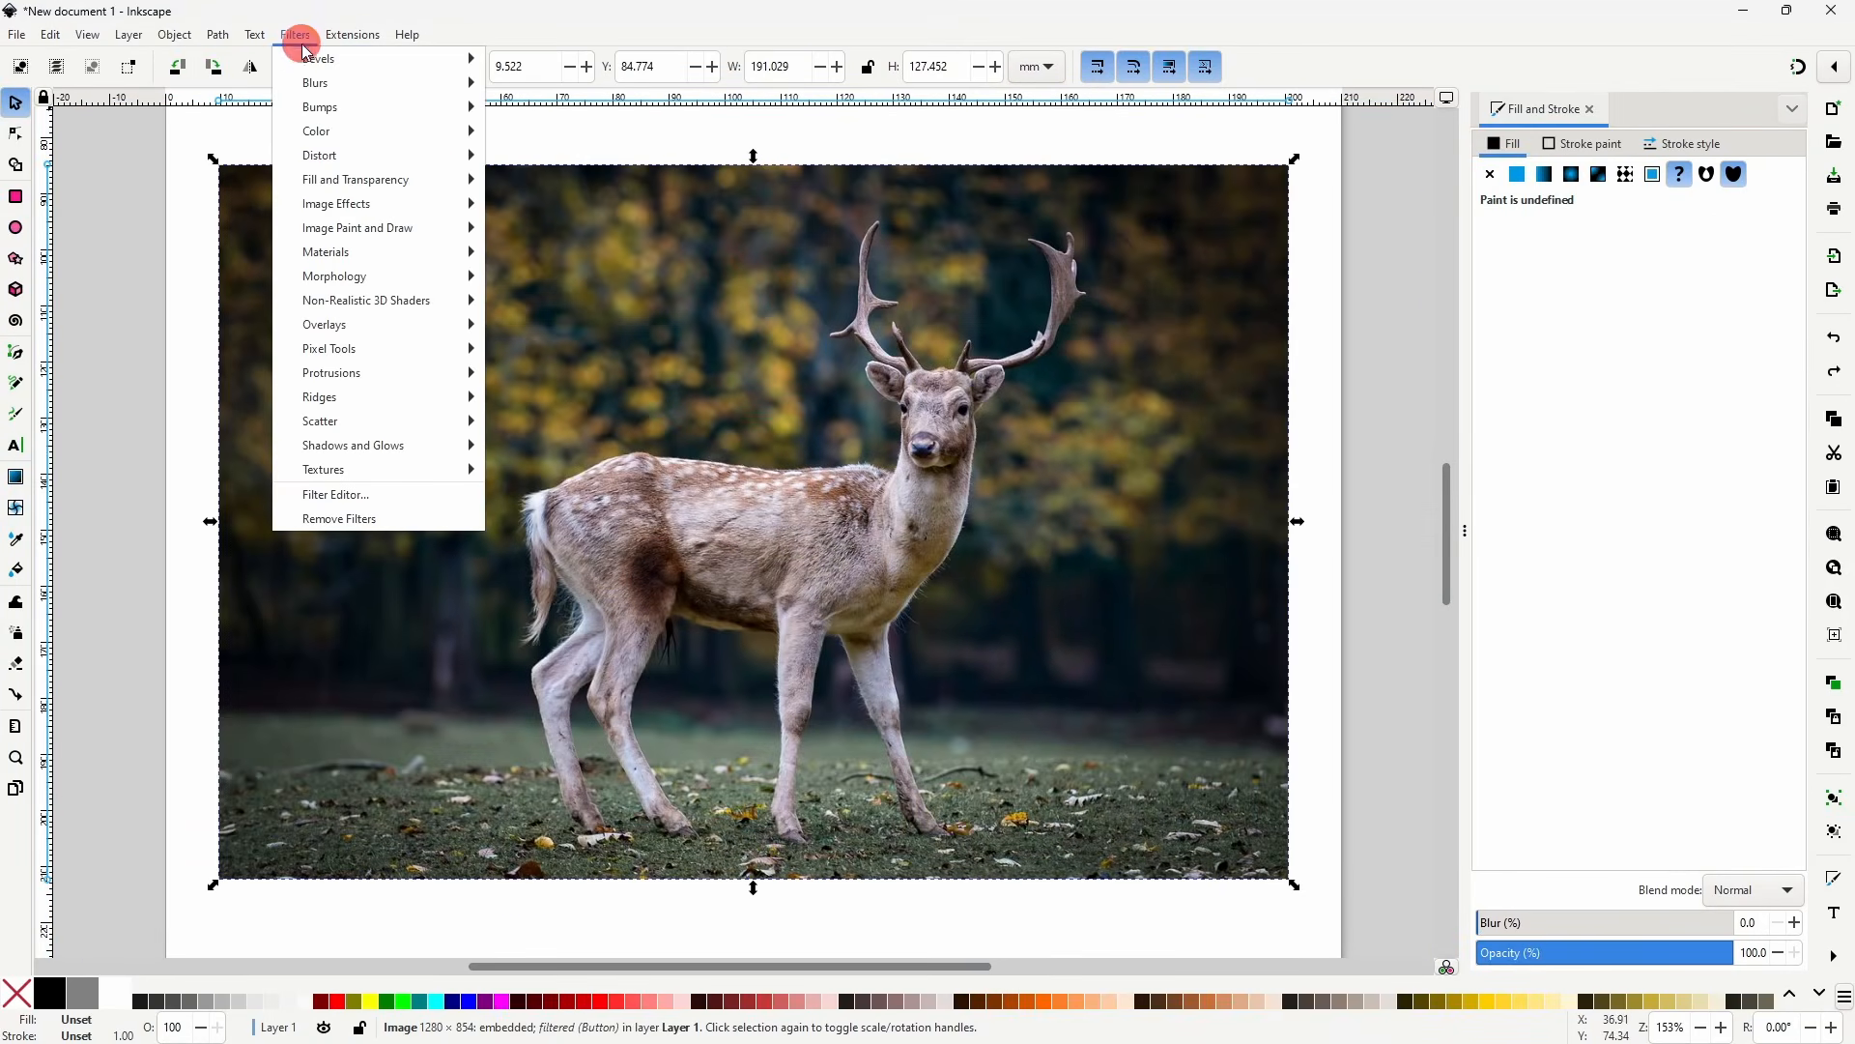
pyautogui.moveTo(307, 56)
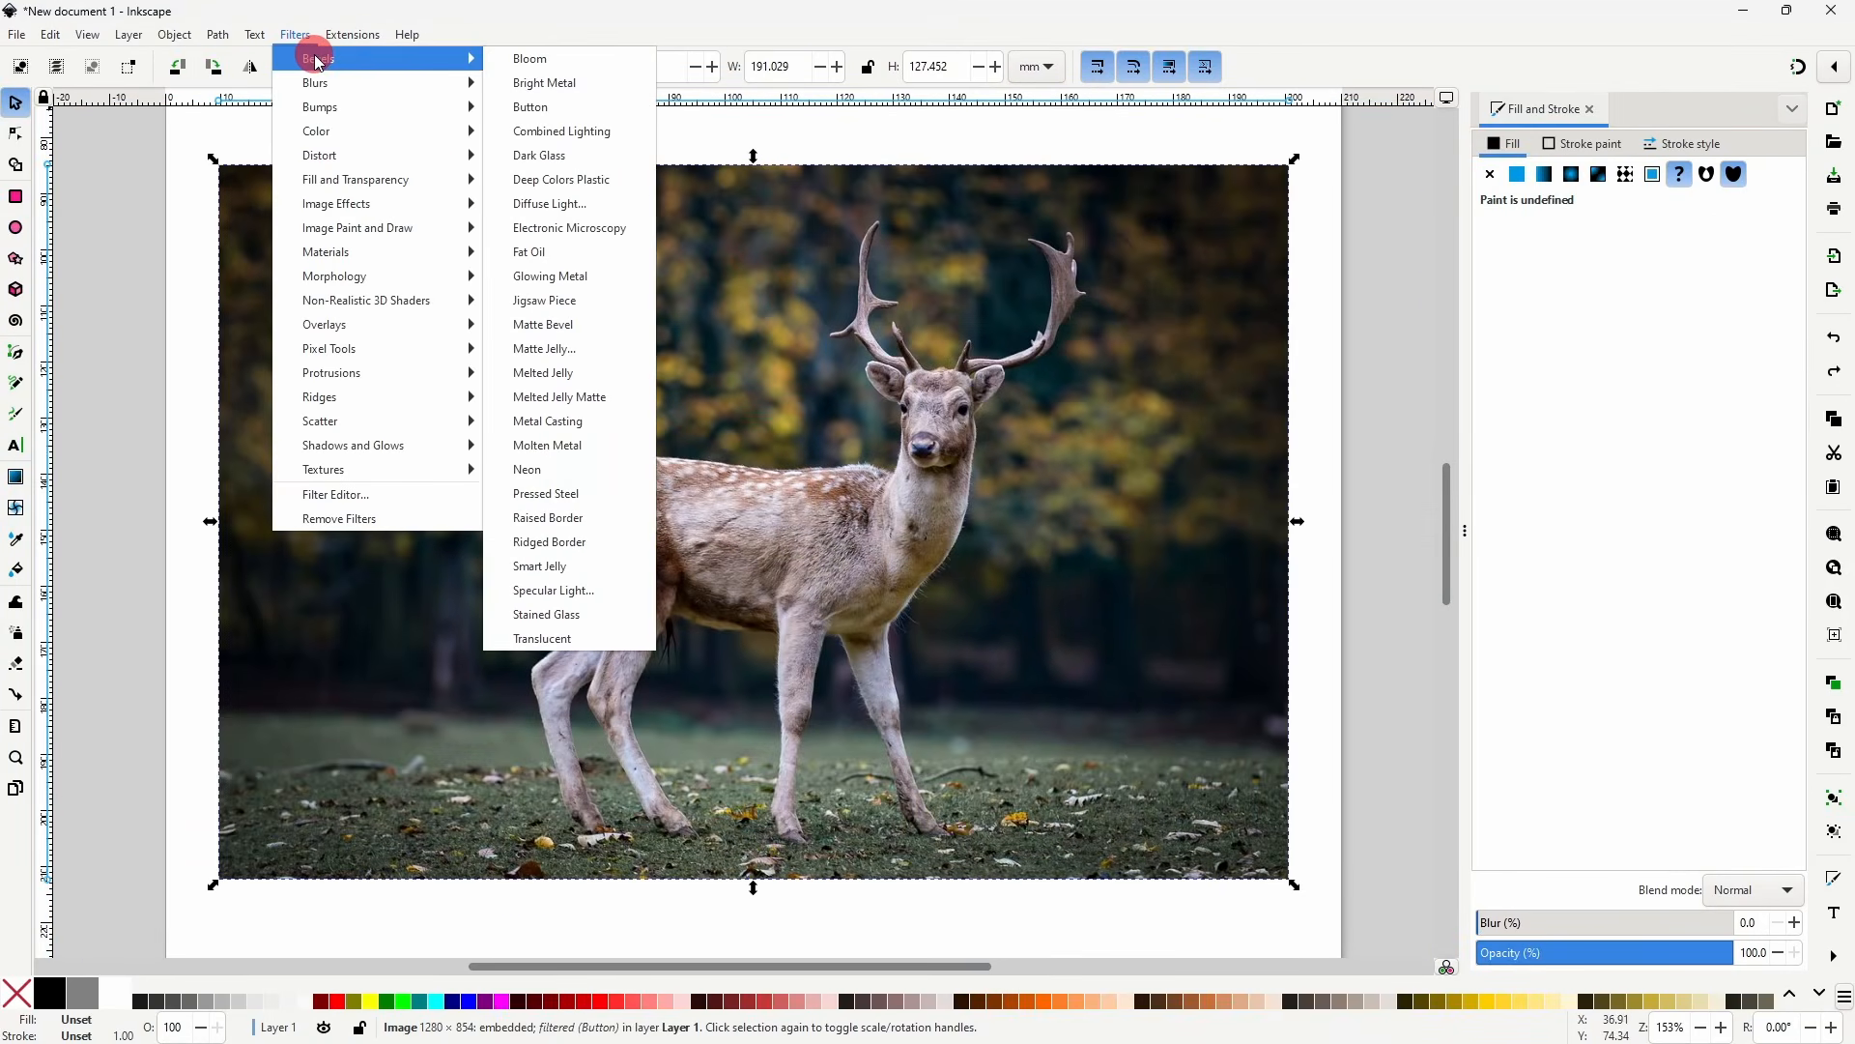
pyautogui.click(583, 205)
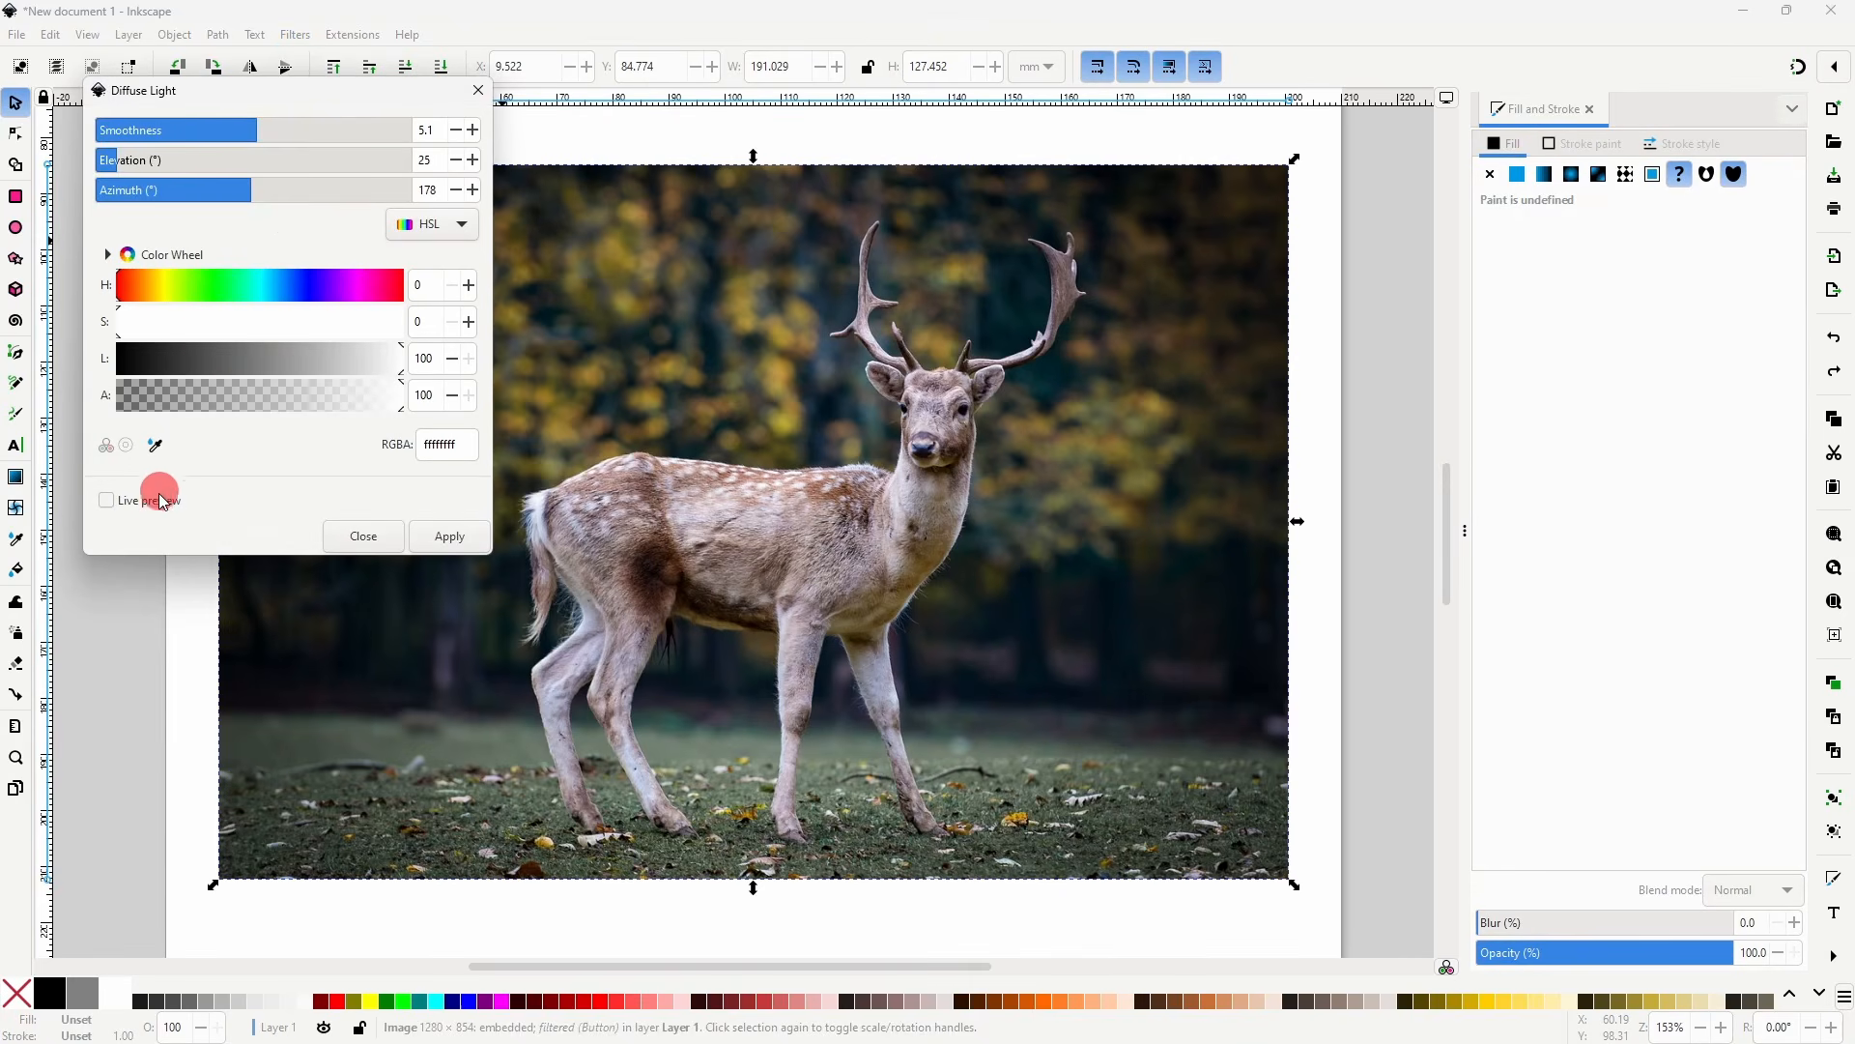
pyautogui.click(157, 497)
pyautogui.moveTo(208, 144); pyautogui.dragTo(256, 132)
pyautogui.moveTo(176, 273); pyautogui.dragTo(272, 357)
pyautogui.moveTo(314, 286); pyautogui.dragTo(372, 302)
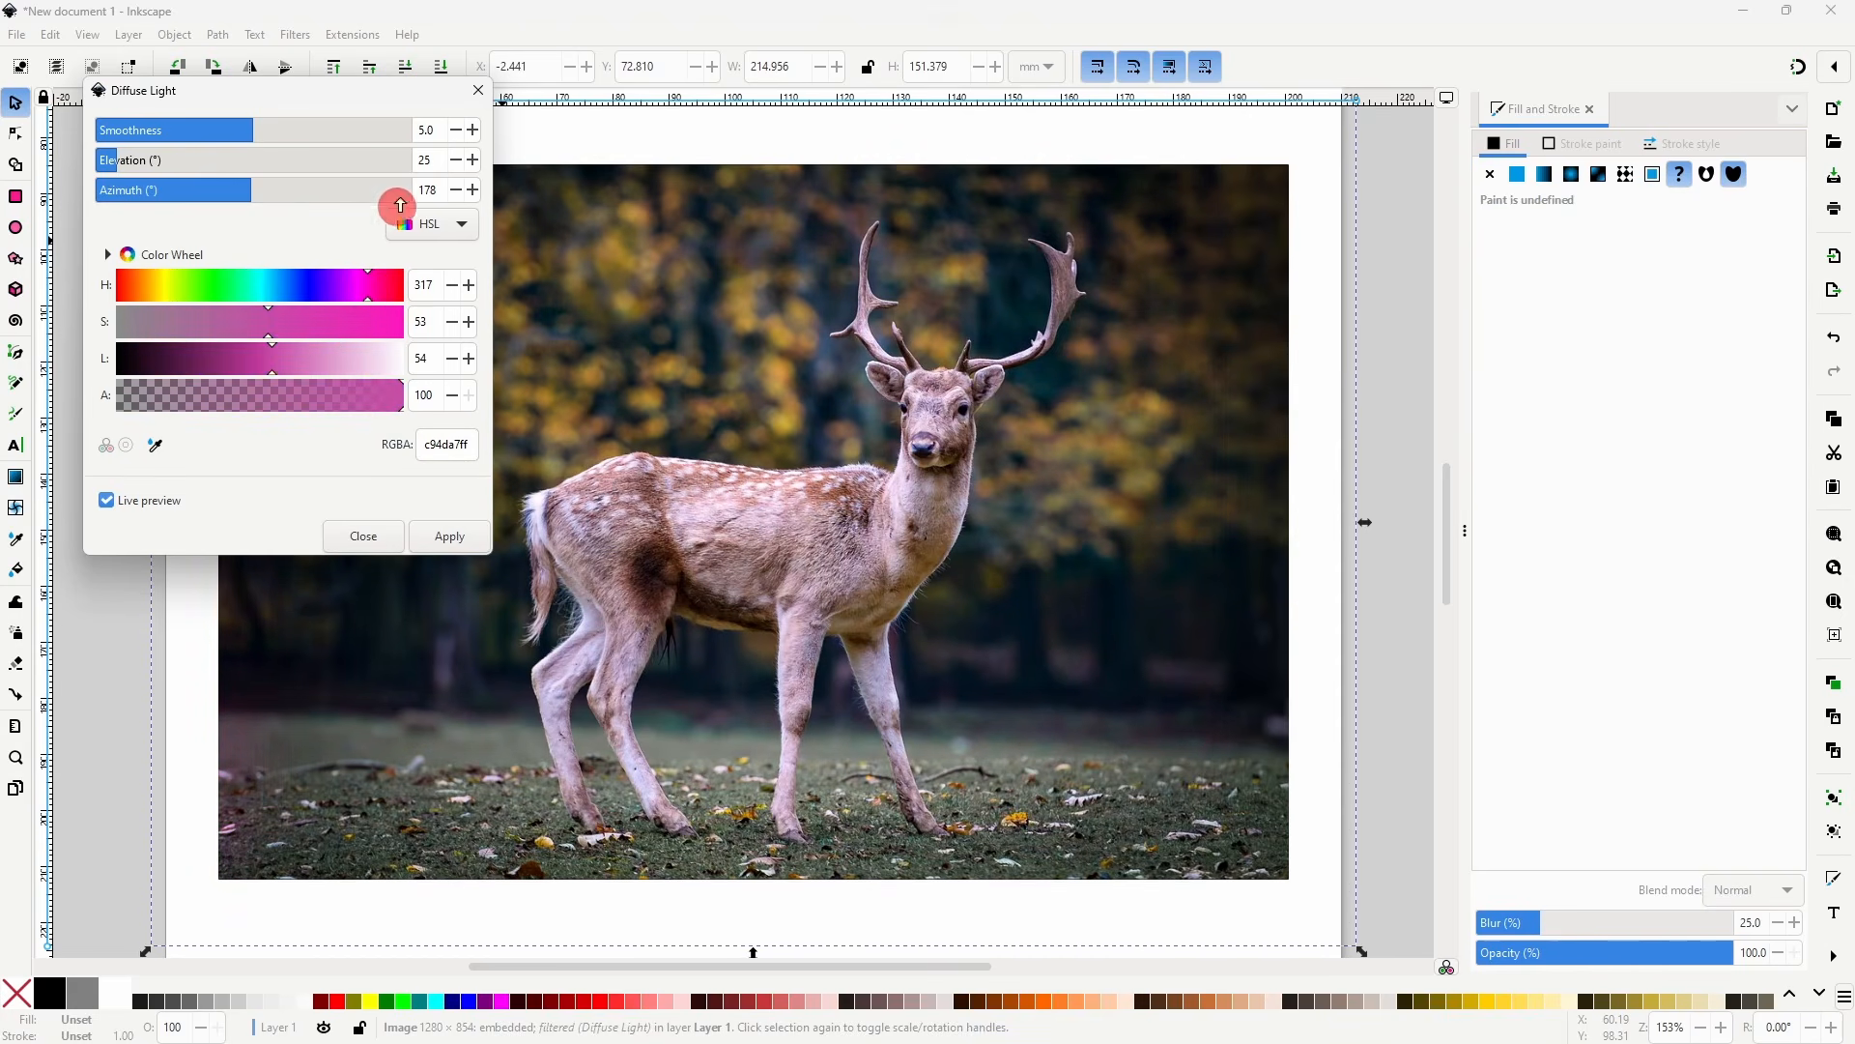
pyautogui.click(478, 90)
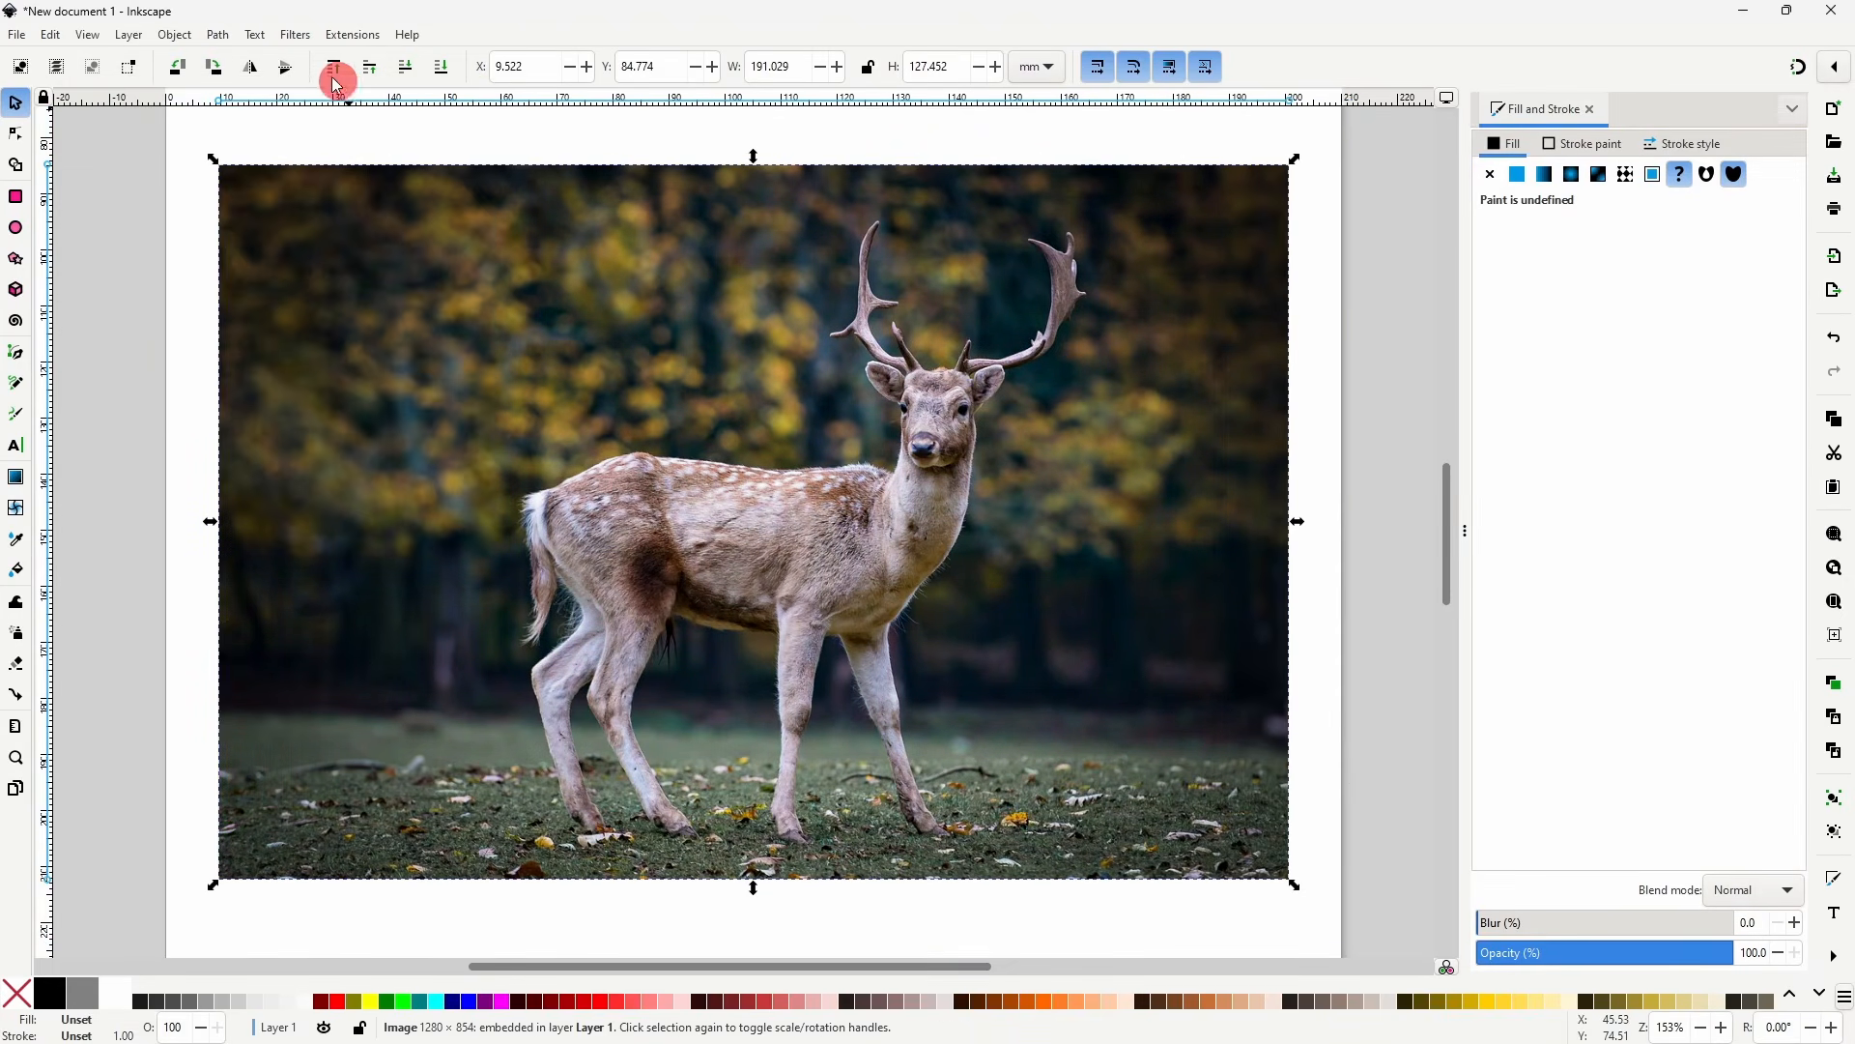
# - Preview the Feather blur on the deer image at strength 5.22, closing it without applying
pyautogui.click(297, 34)
pyautogui.moveTo(326, 87)
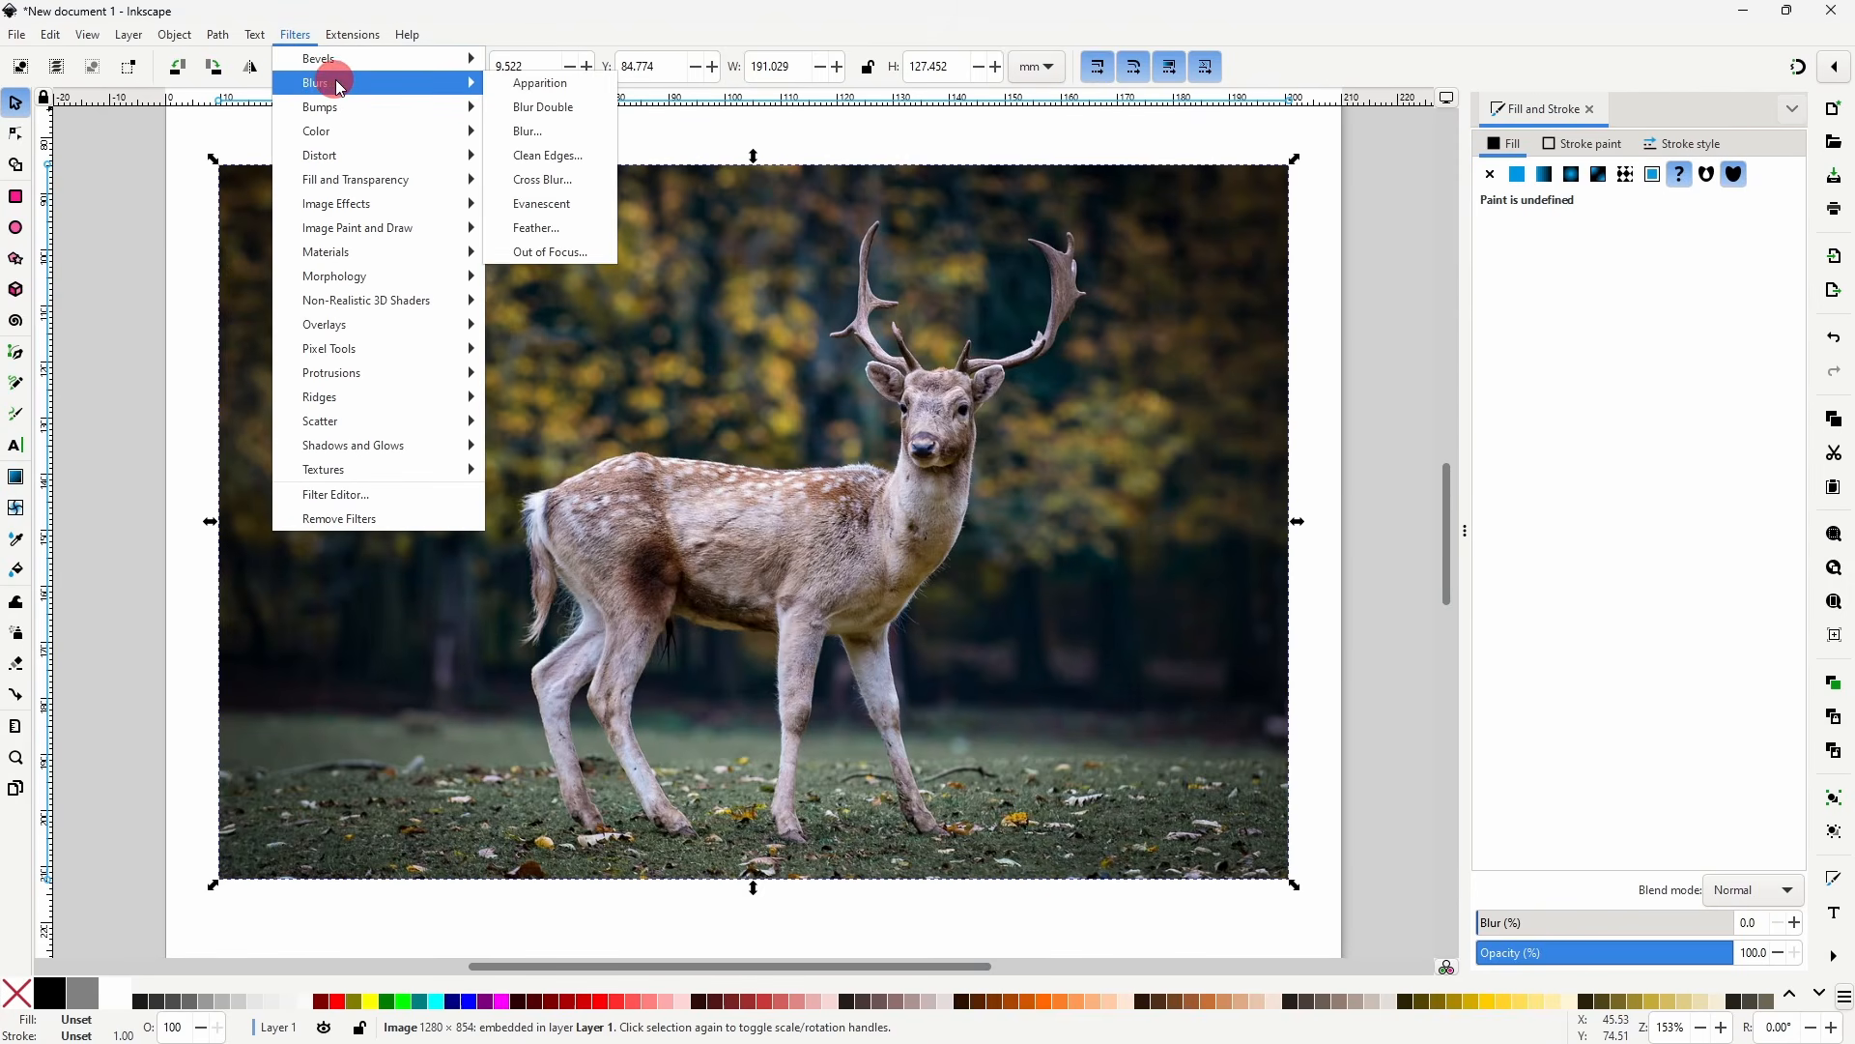
pyautogui.click(555, 228)
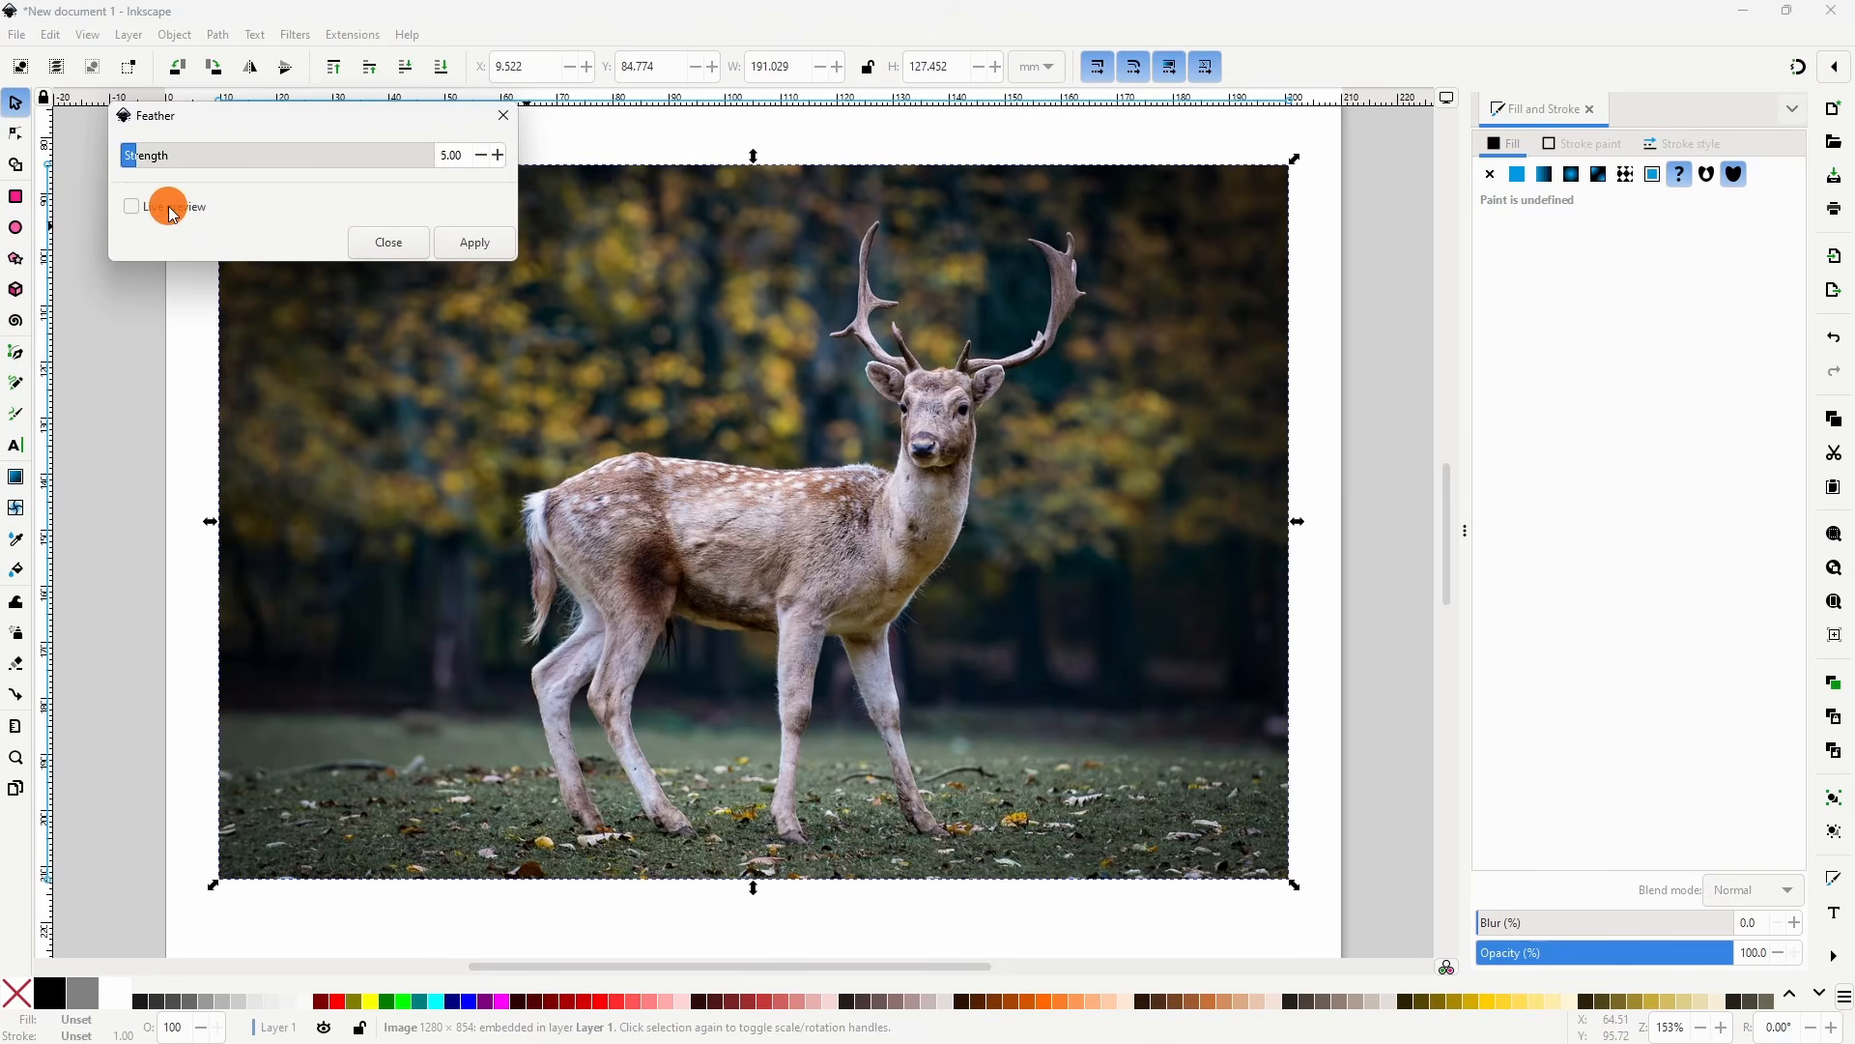
pyautogui.click(172, 214)
pyautogui.moveTo(165, 154)
pyautogui.mouseDown()
pyautogui.moveTo(194, 161)
pyautogui.moveTo(137, 161)
pyautogui.mouseUp()
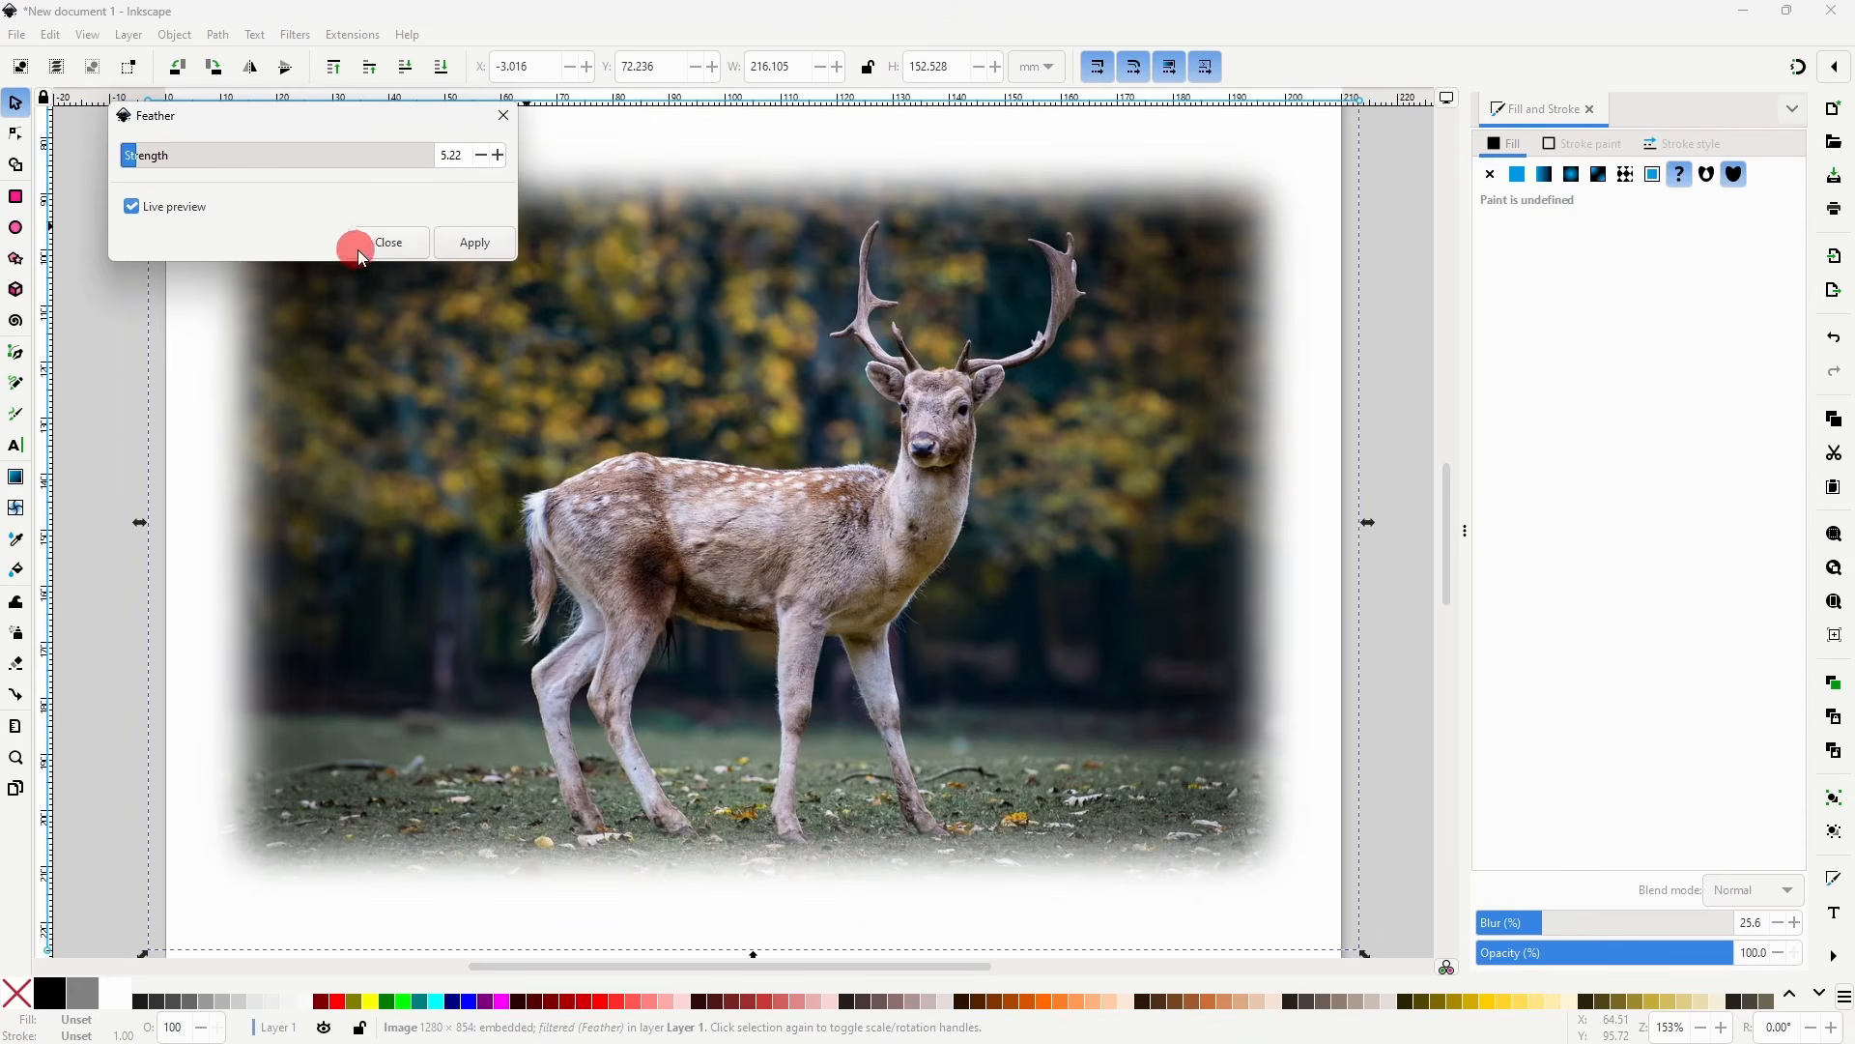
pyautogui.click(375, 247)
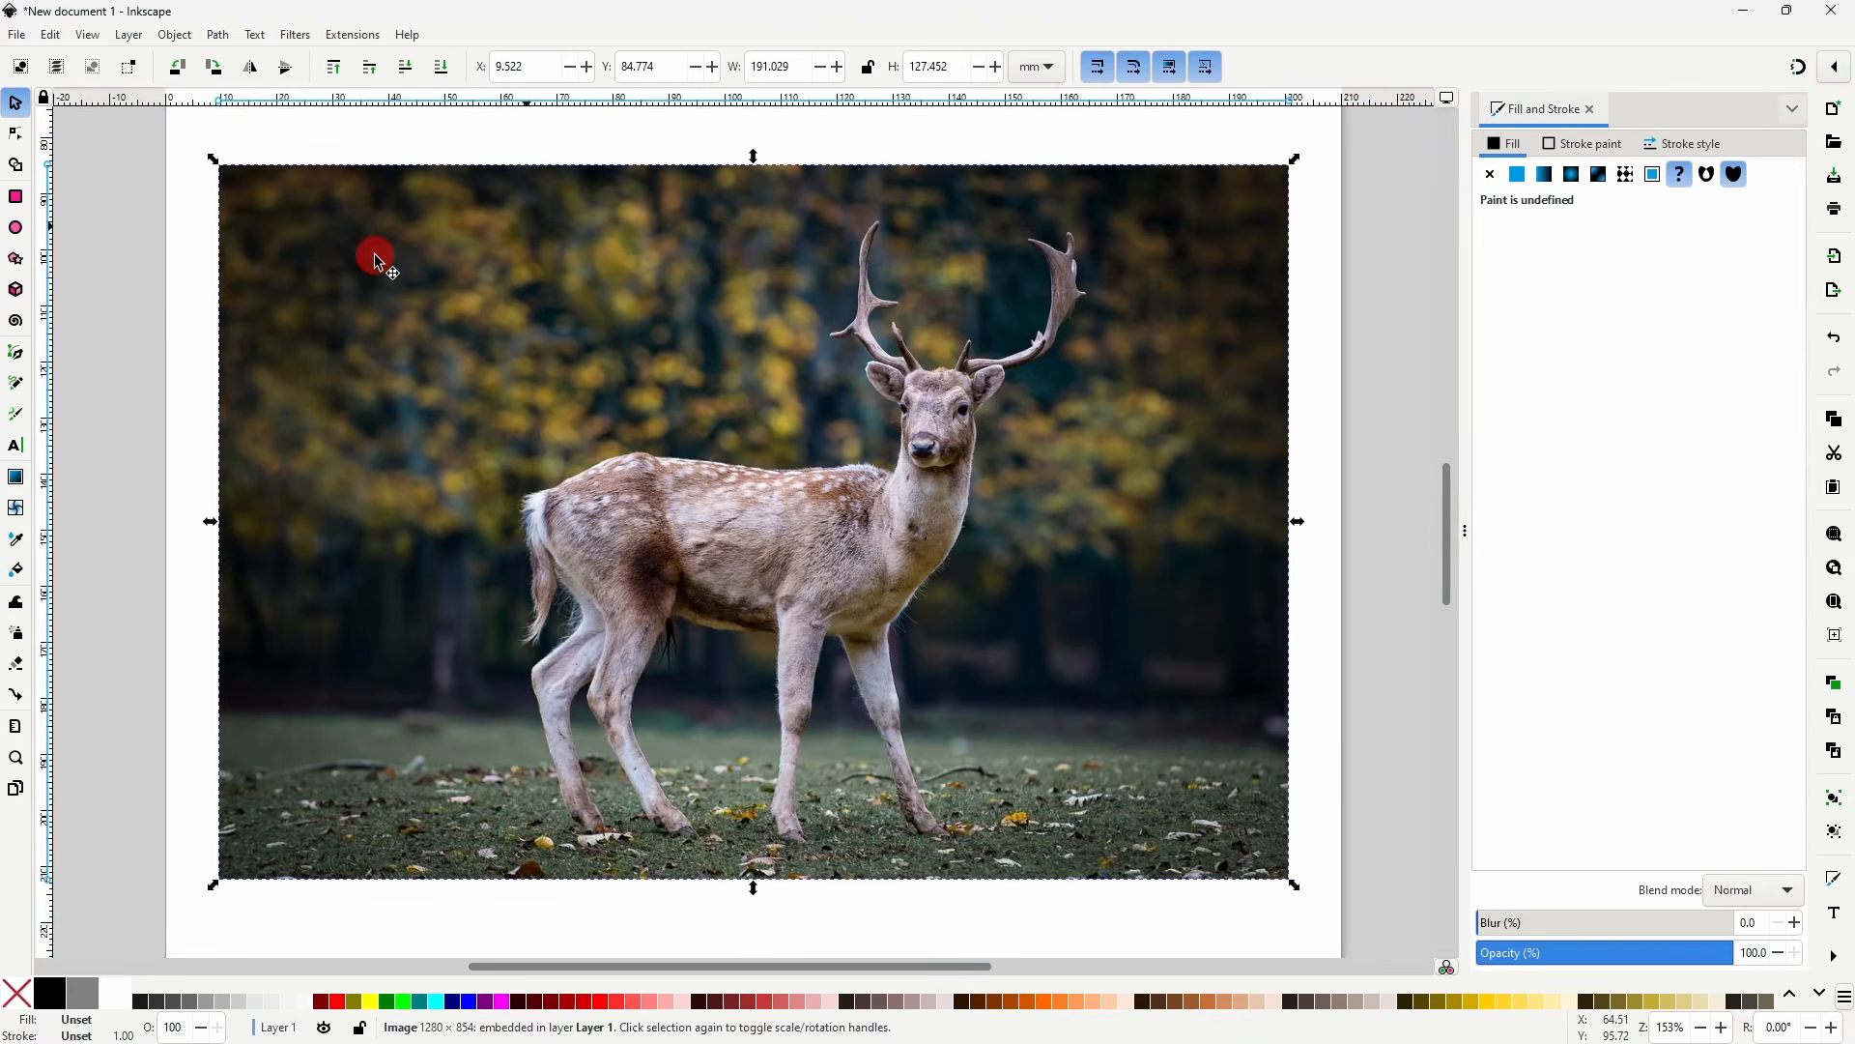
# - Preview the Colorize filter on the deer image with hue 234, lightness 76 and harsh light 1.0, closing it without applying
pyautogui.click(295, 34)
pyautogui.moveTo(411, 133)
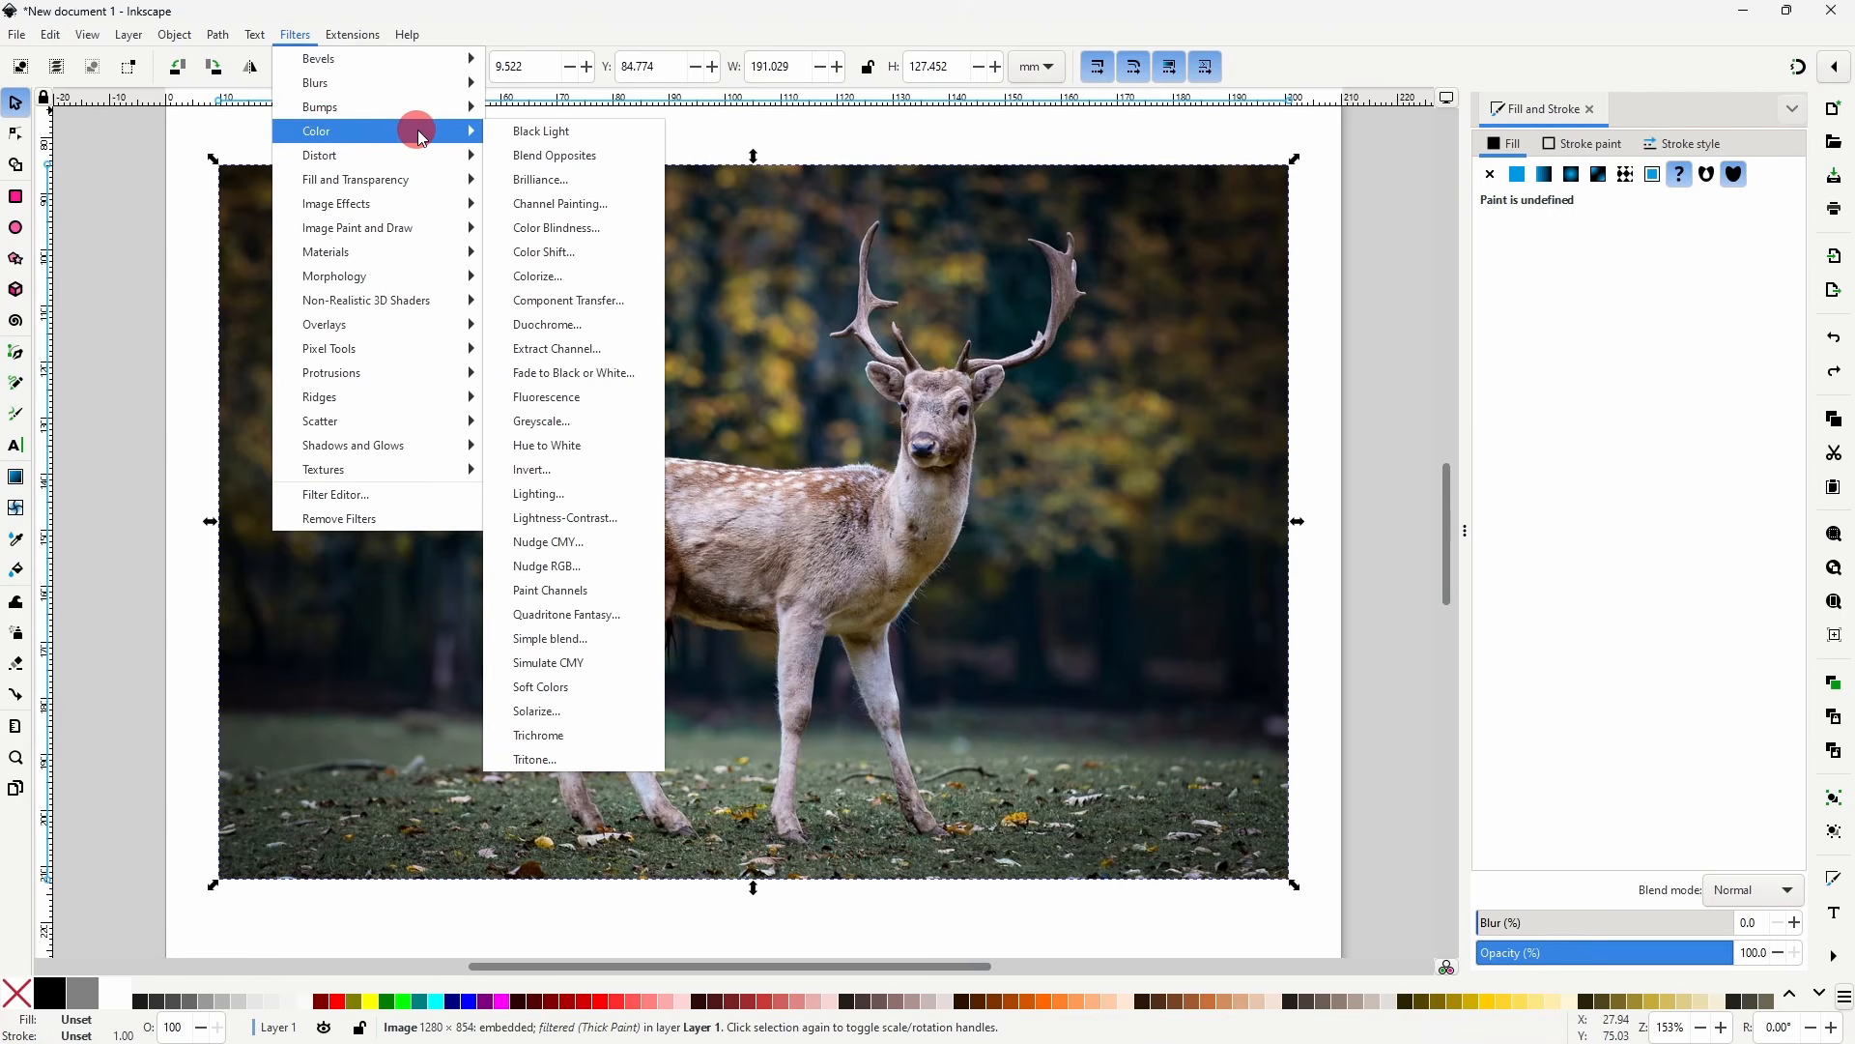
pyautogui.click(572, 278)
pyautogui.click(296, 599)
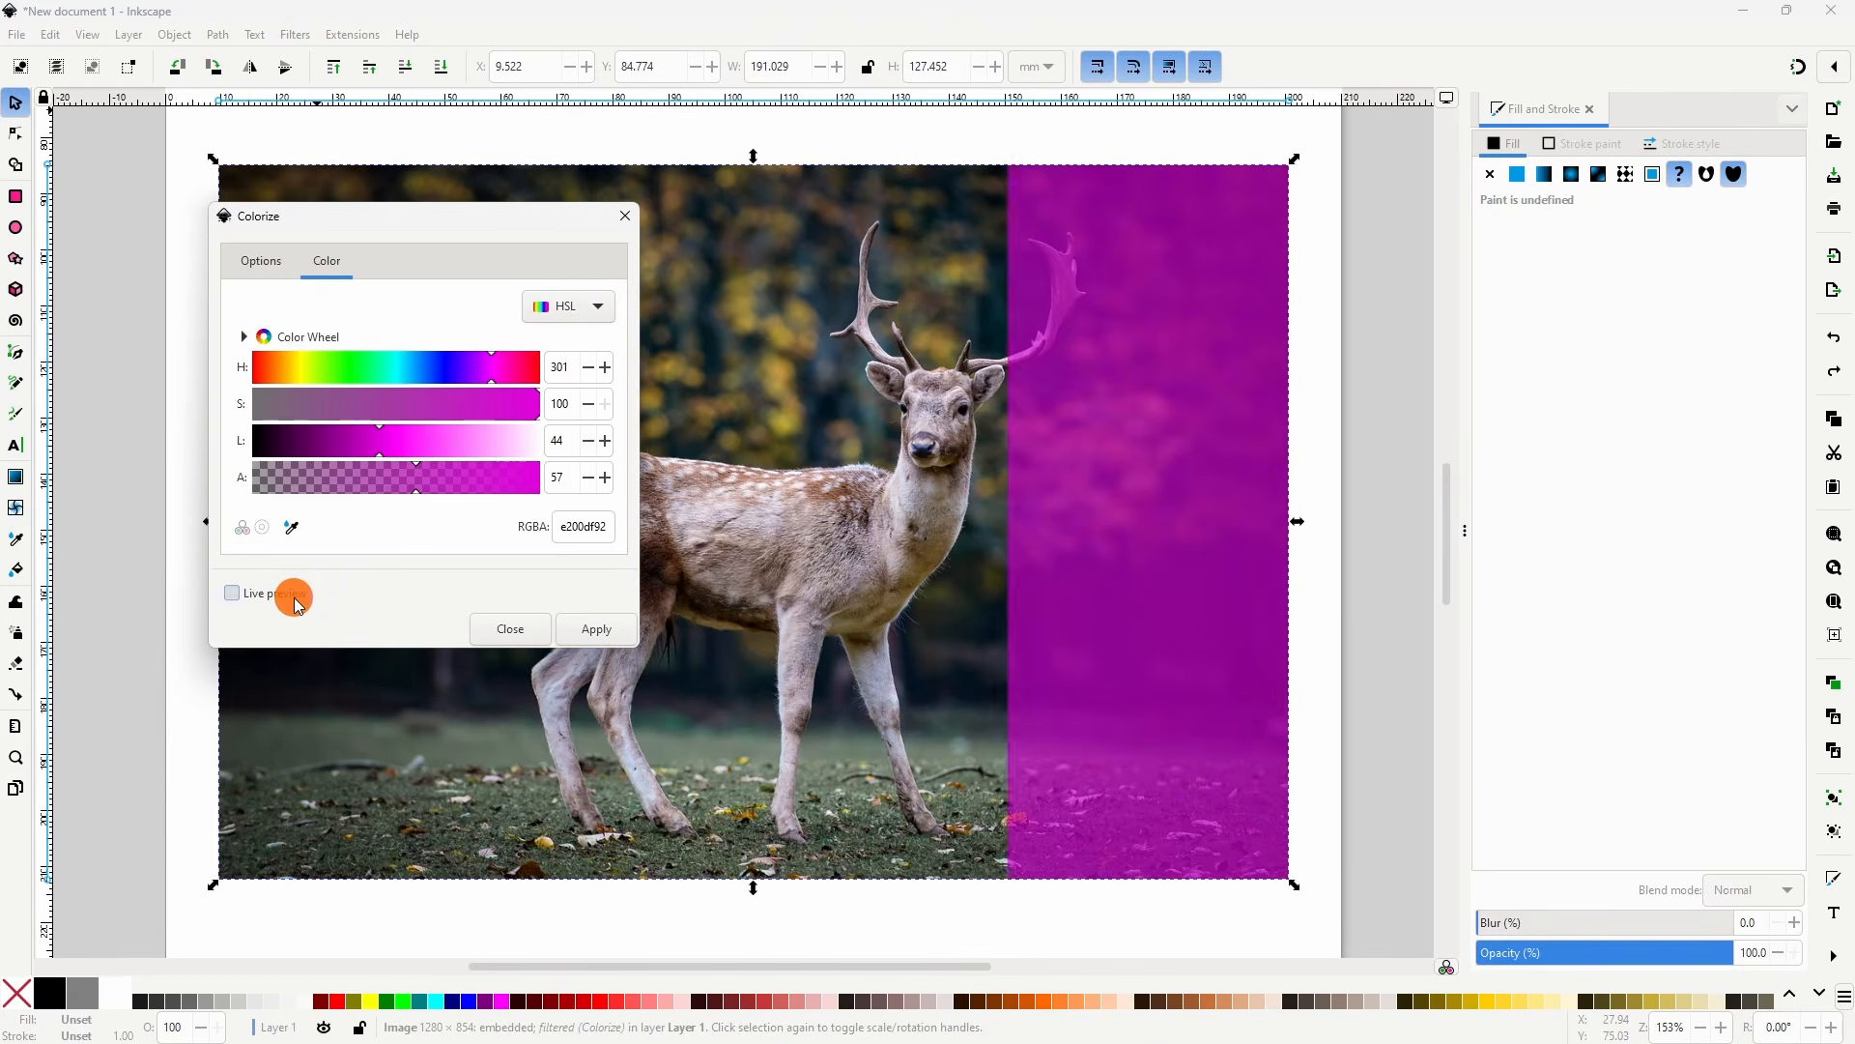
pyautogui.moveTo(477, 365); pyautogui.dragTo(438, 365)
pyautogui.moveTo(447, 440); pyautogui.dragTo(474, 446)
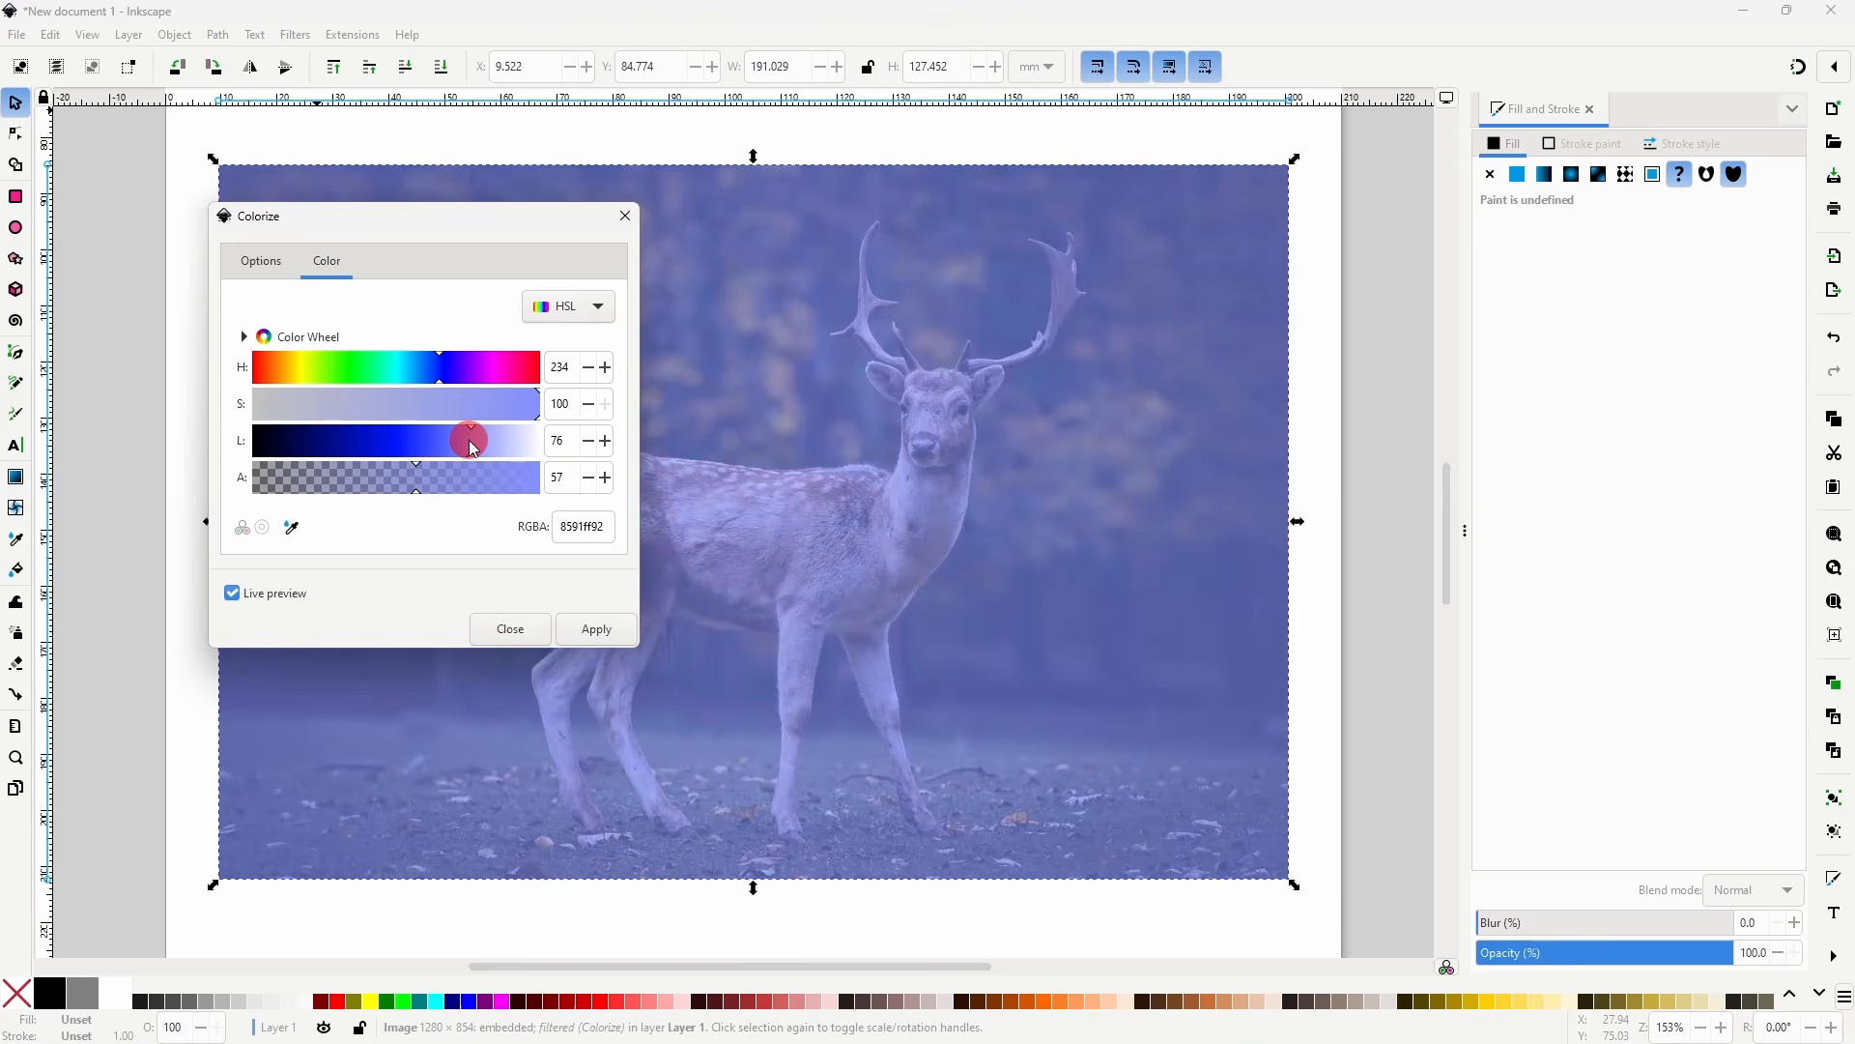
pyautogui.click(255, 274)
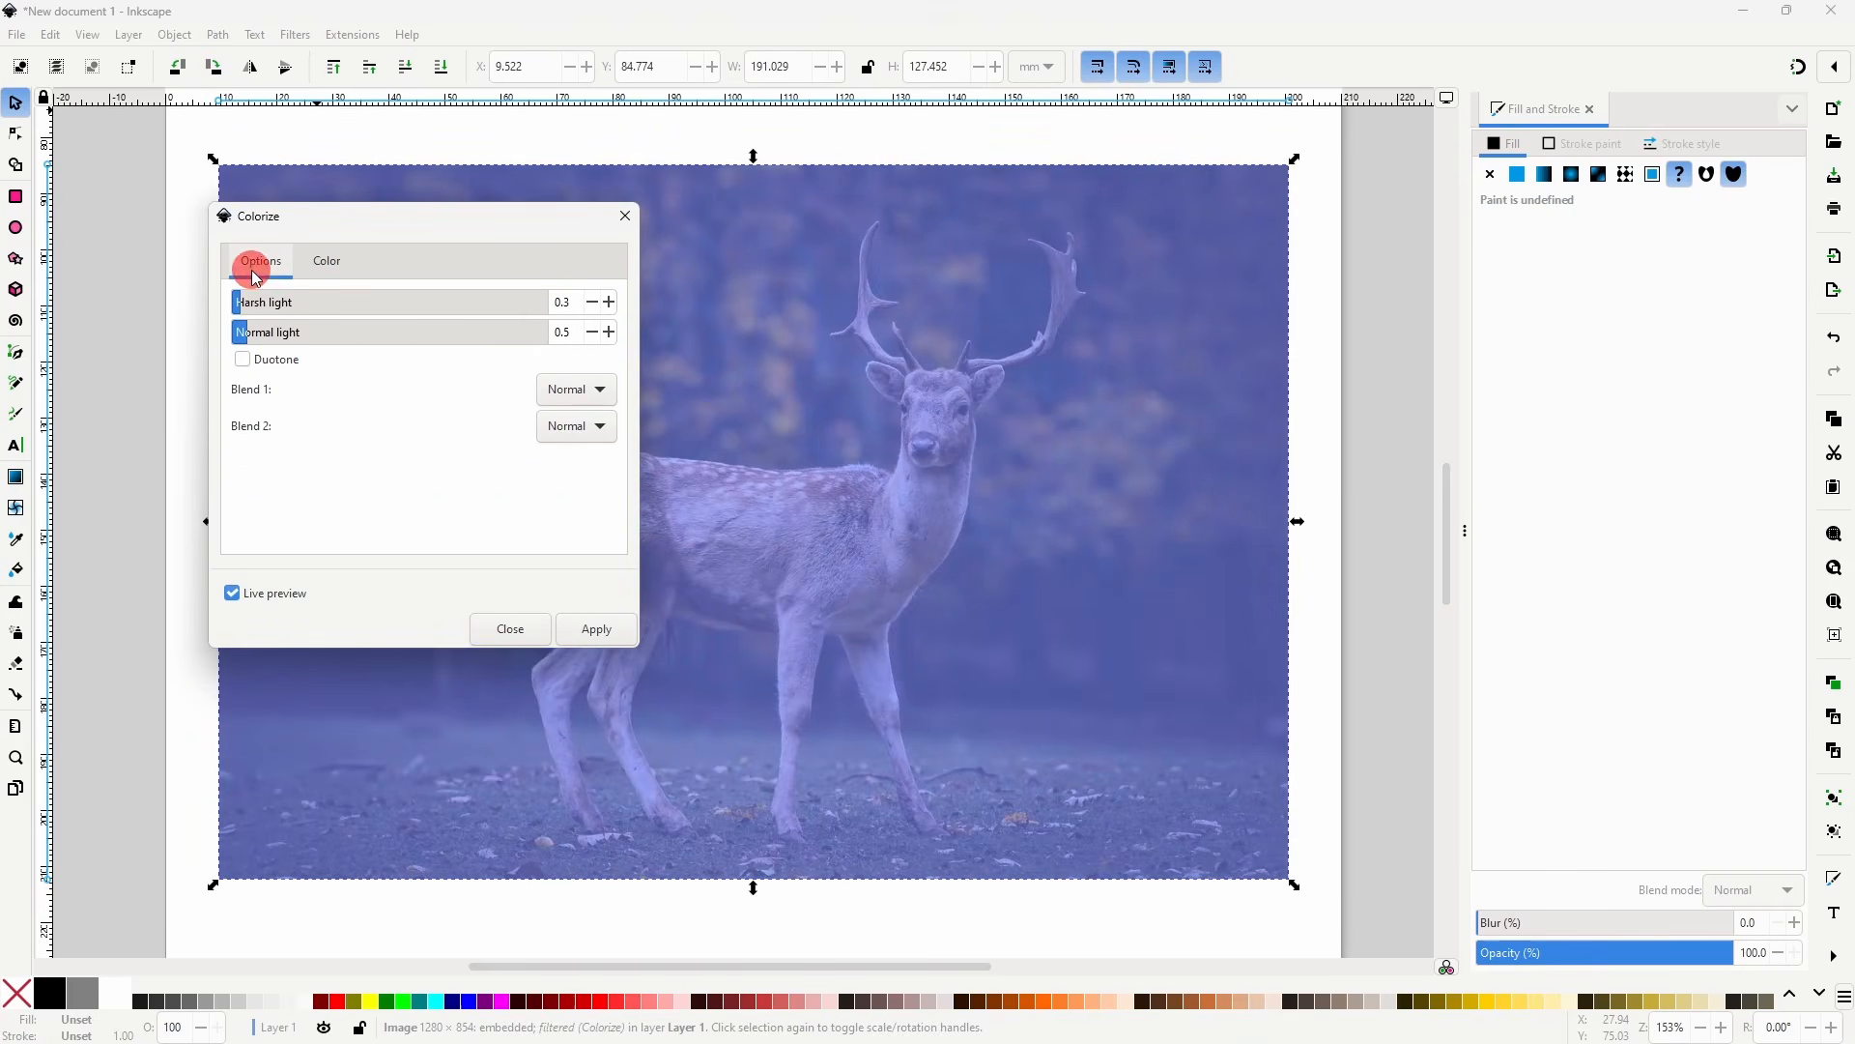
pyautogui.click(258, 302)
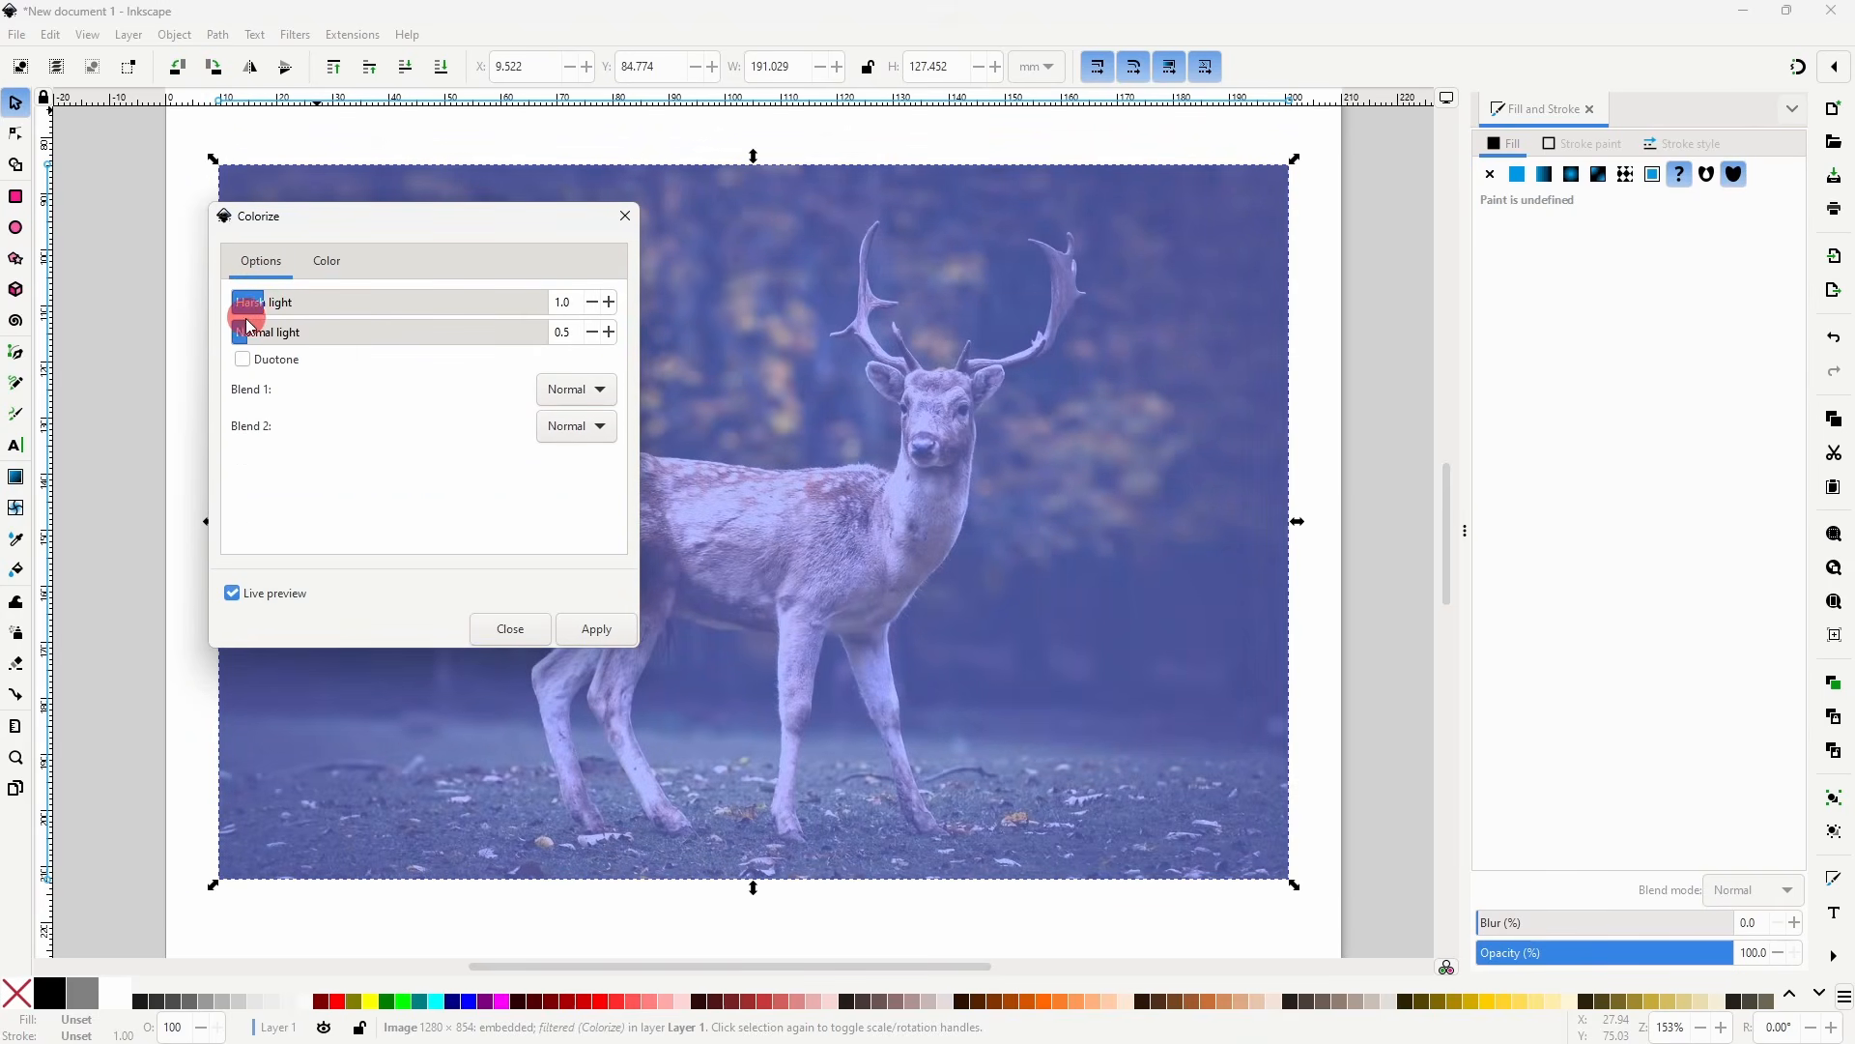
pyautogui.click(625, 216)
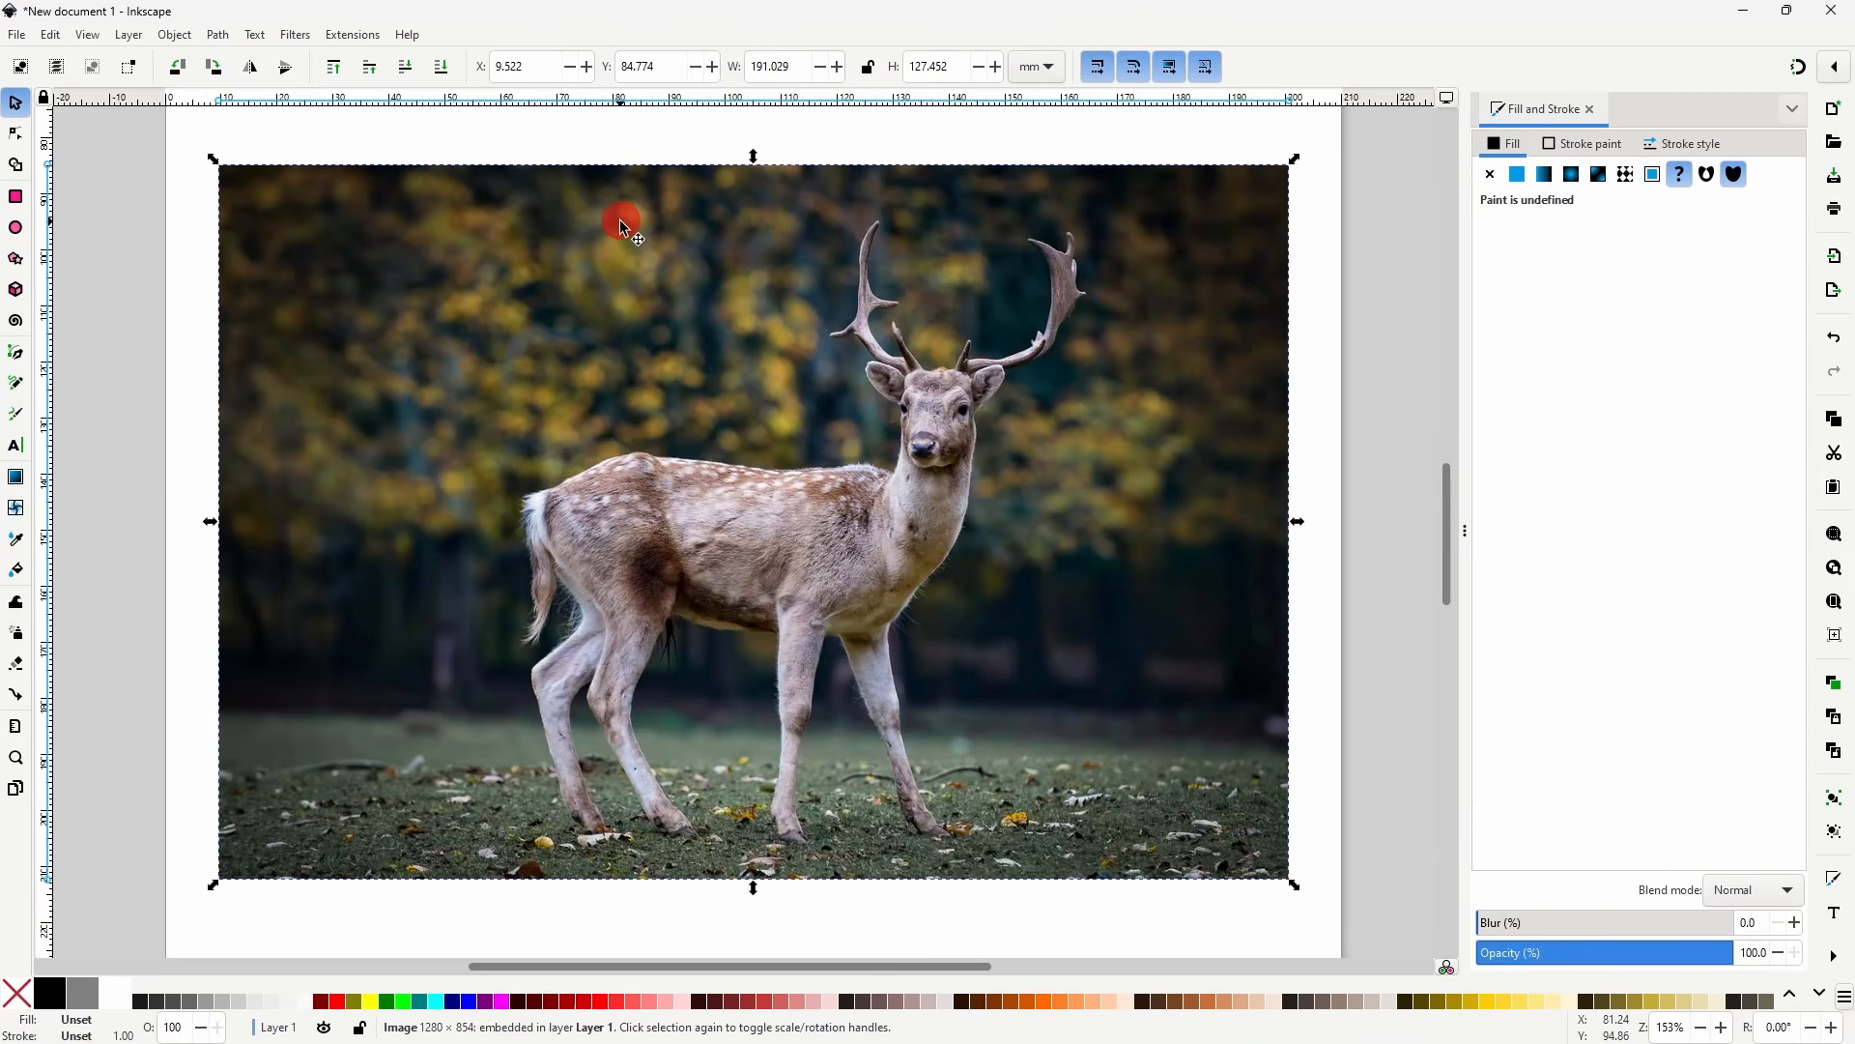
# - Preview the Lightness-Contrast filter on the deer image with lightness 30.22 and contrast 21.50, closing it without applying
pyautogui.click(295, 33)
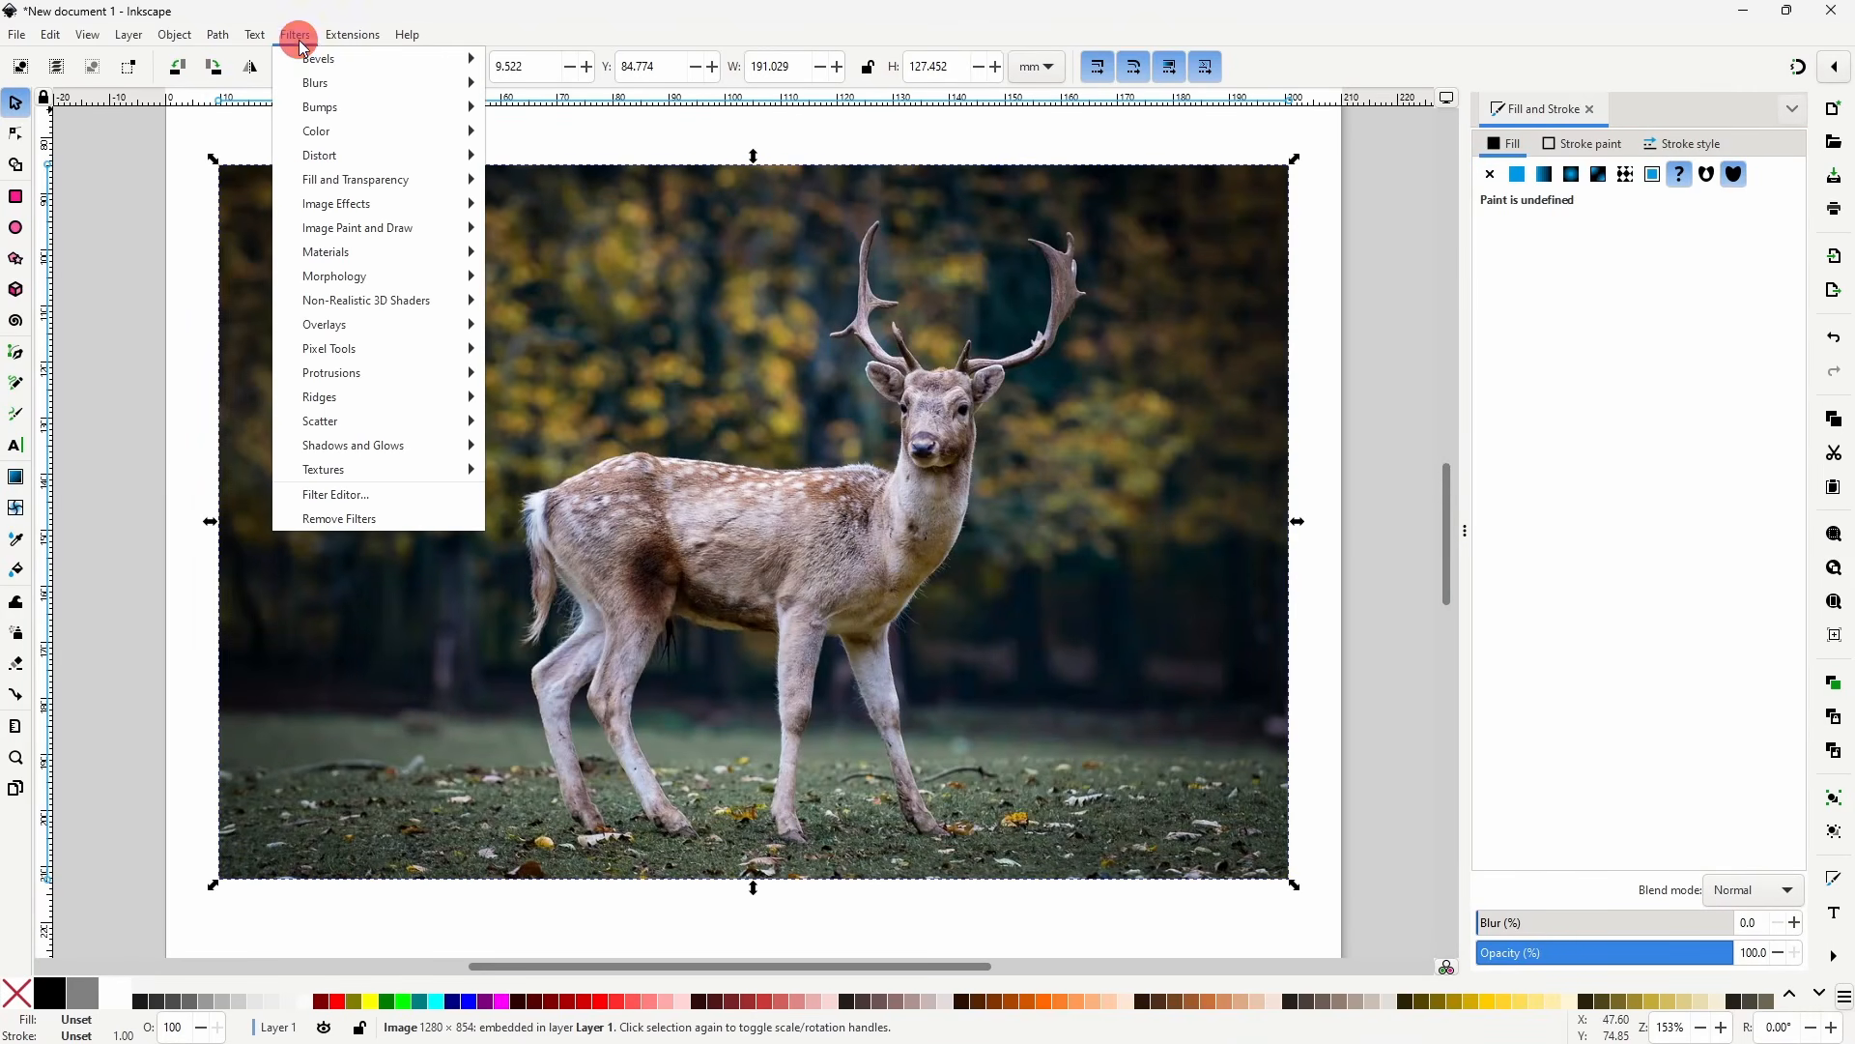
pyautogui.moveTo(310, 130)
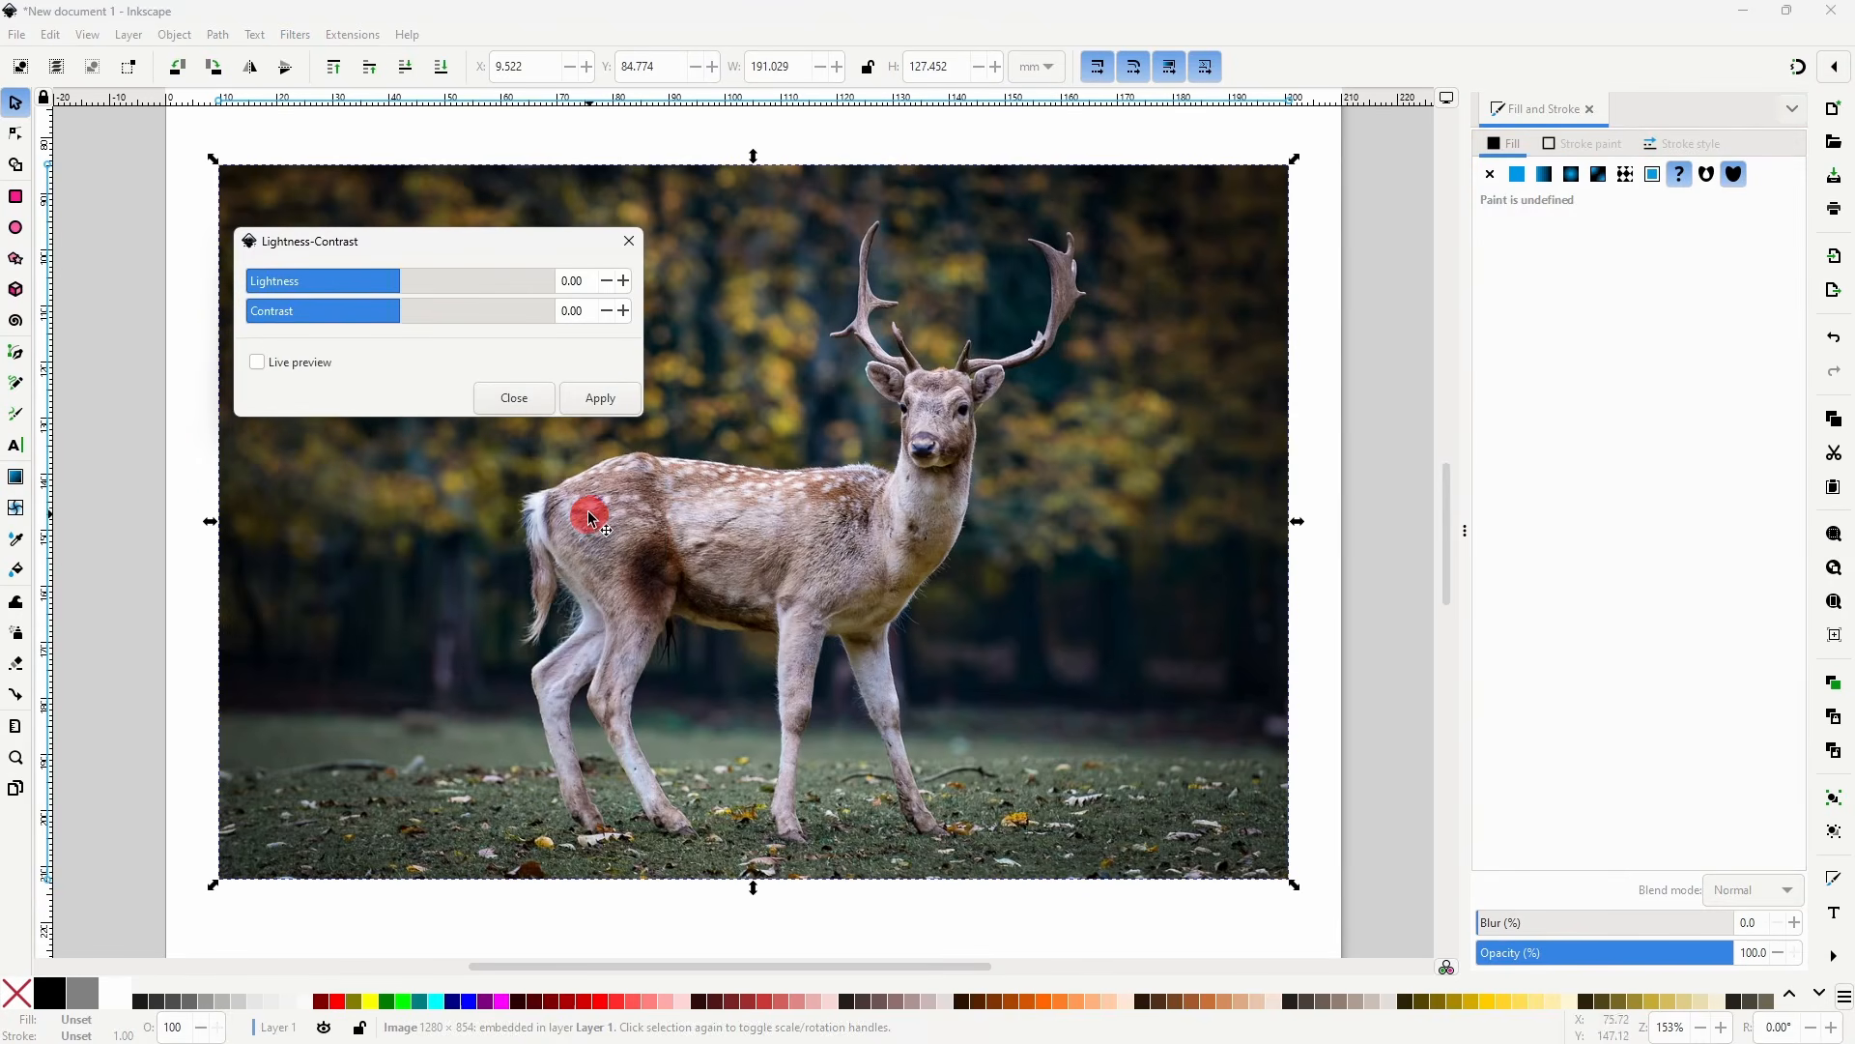
pyautogui.click(331, 360)
pyautogui.moveTo(381, 290); pyautogui.dragTo(459, 283)
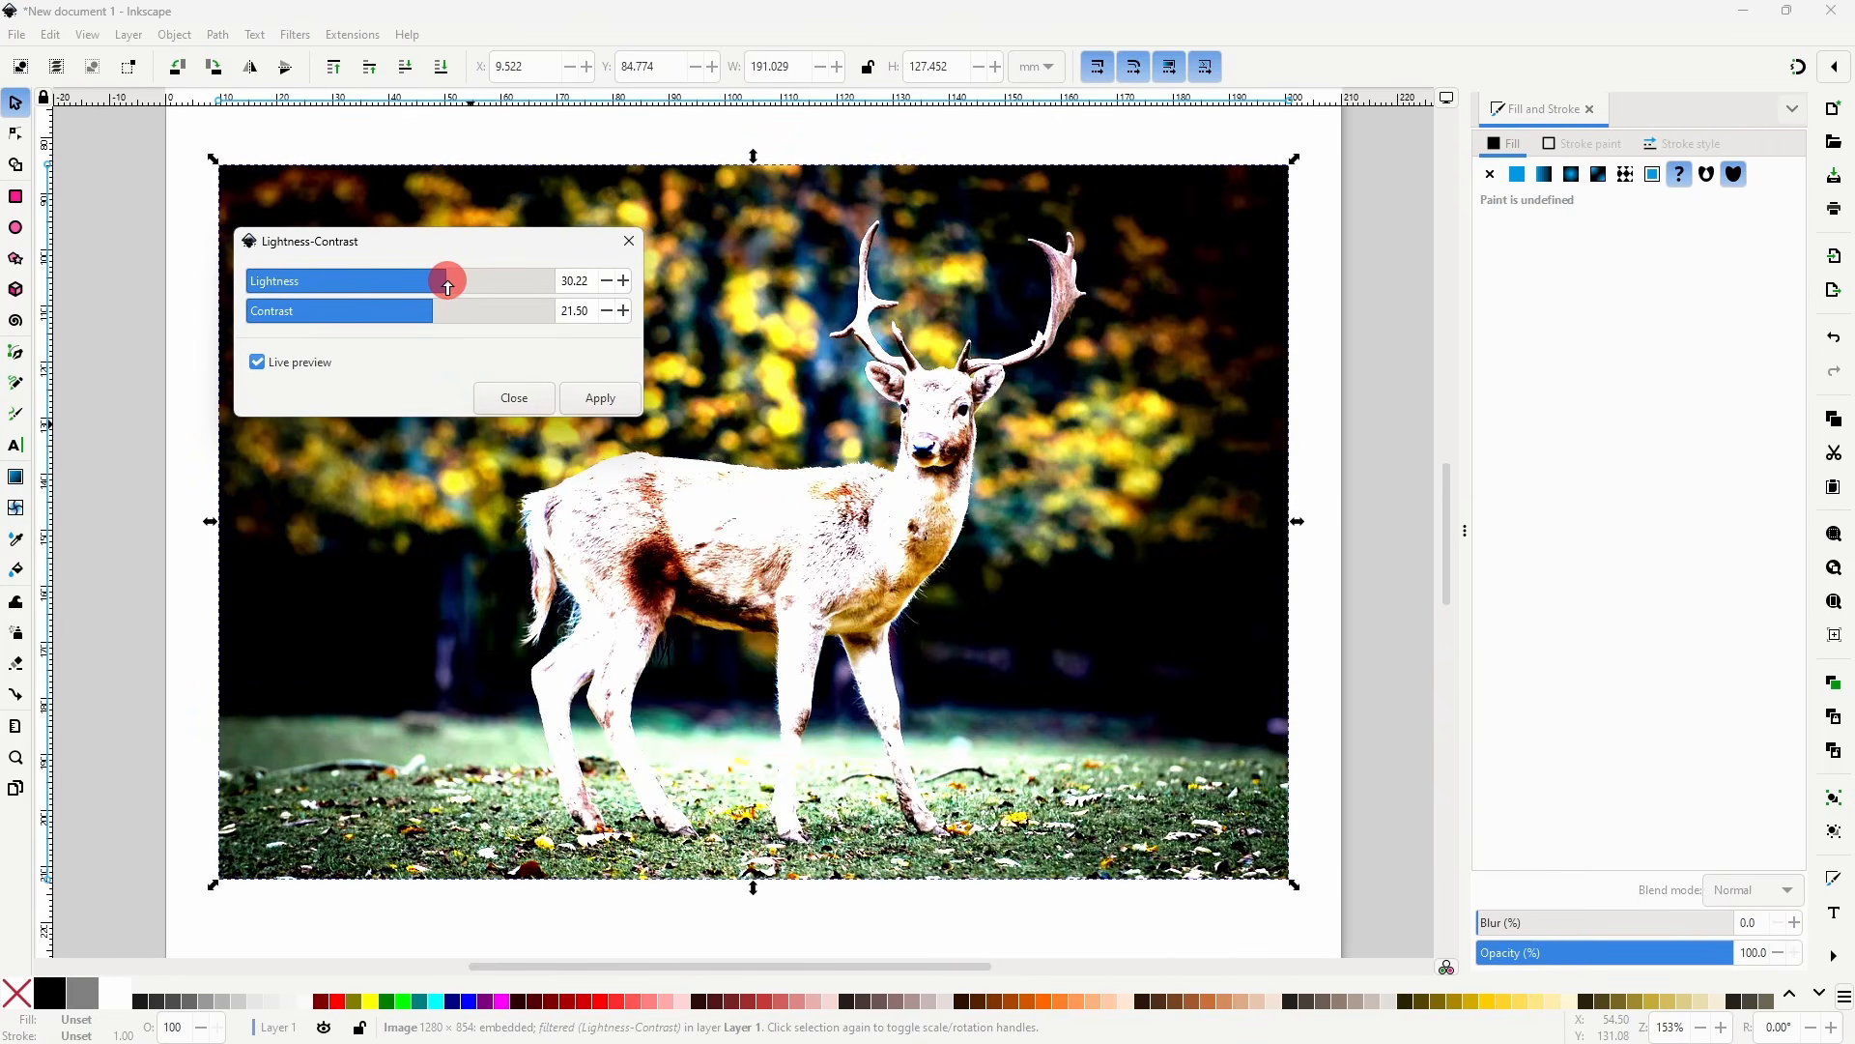
pyautogui.click(504, 397)
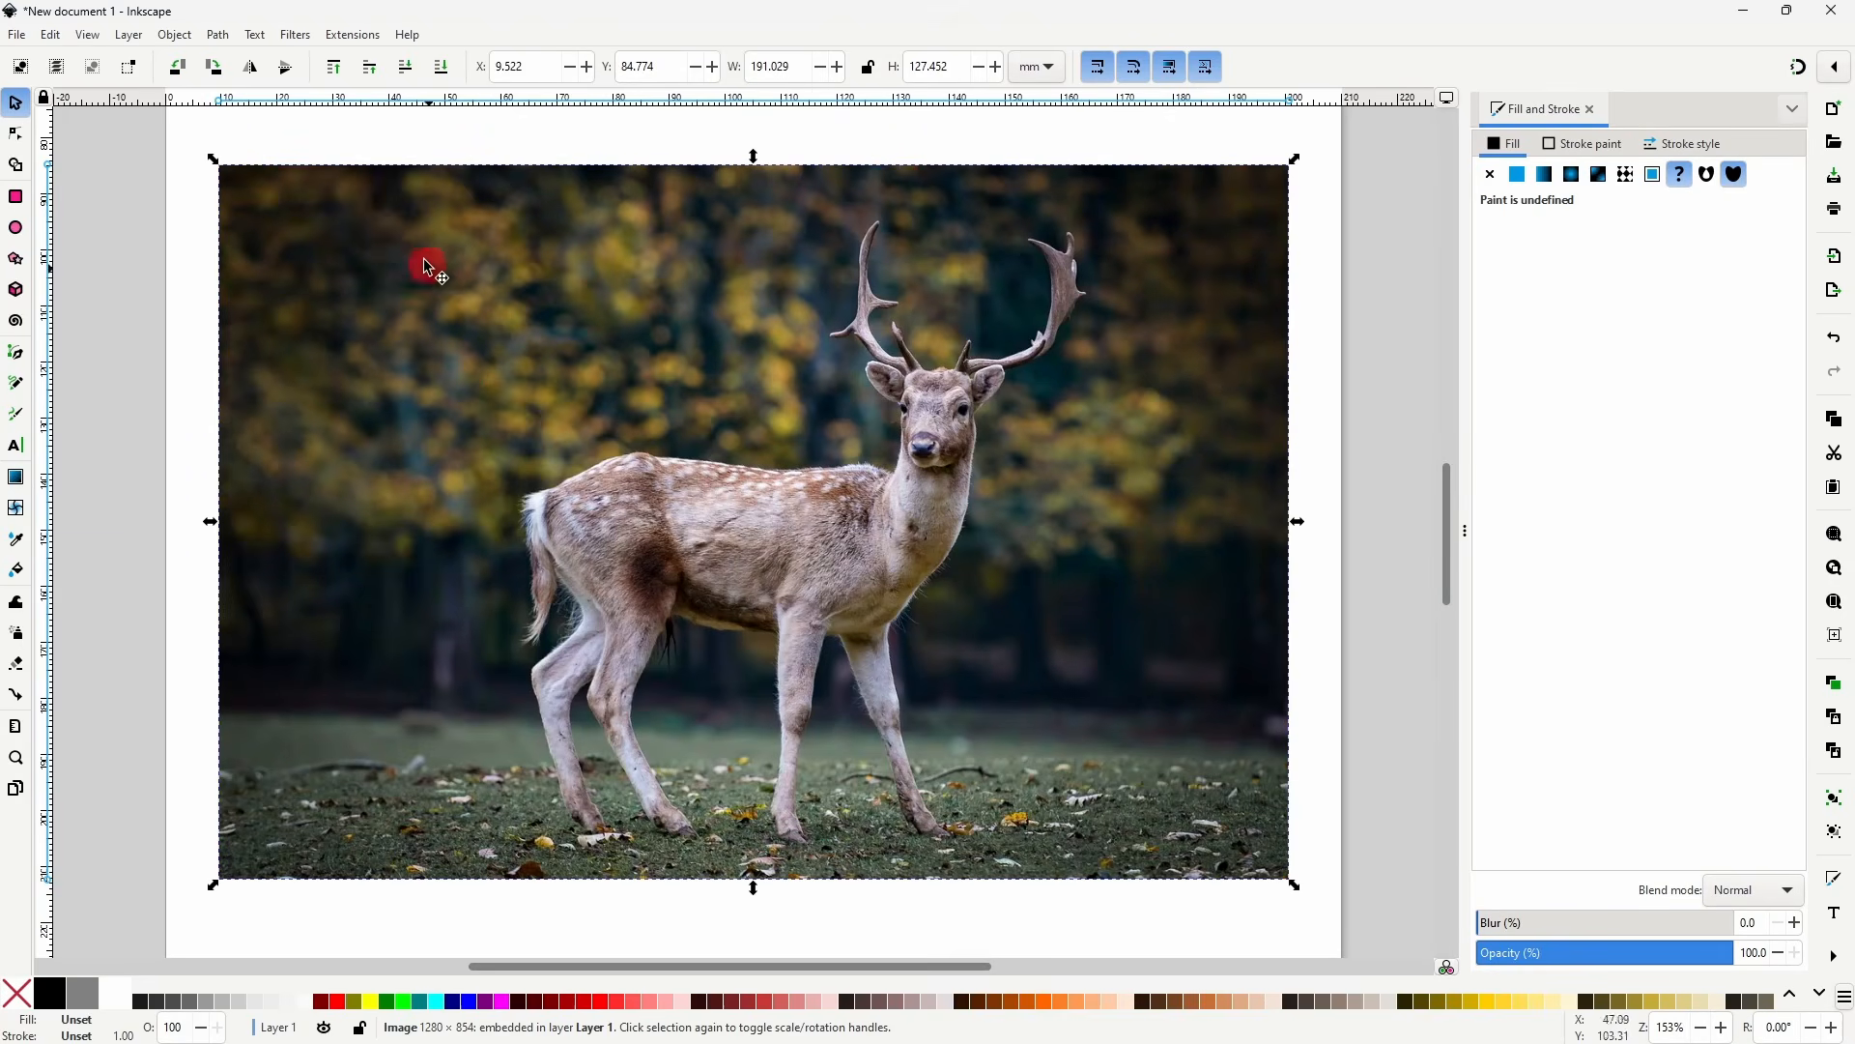
# - Try the Film Grain image effect on the deer image and undo it
pyautogui.click(294, 35)
pyautogui.moveTo(401, 205)
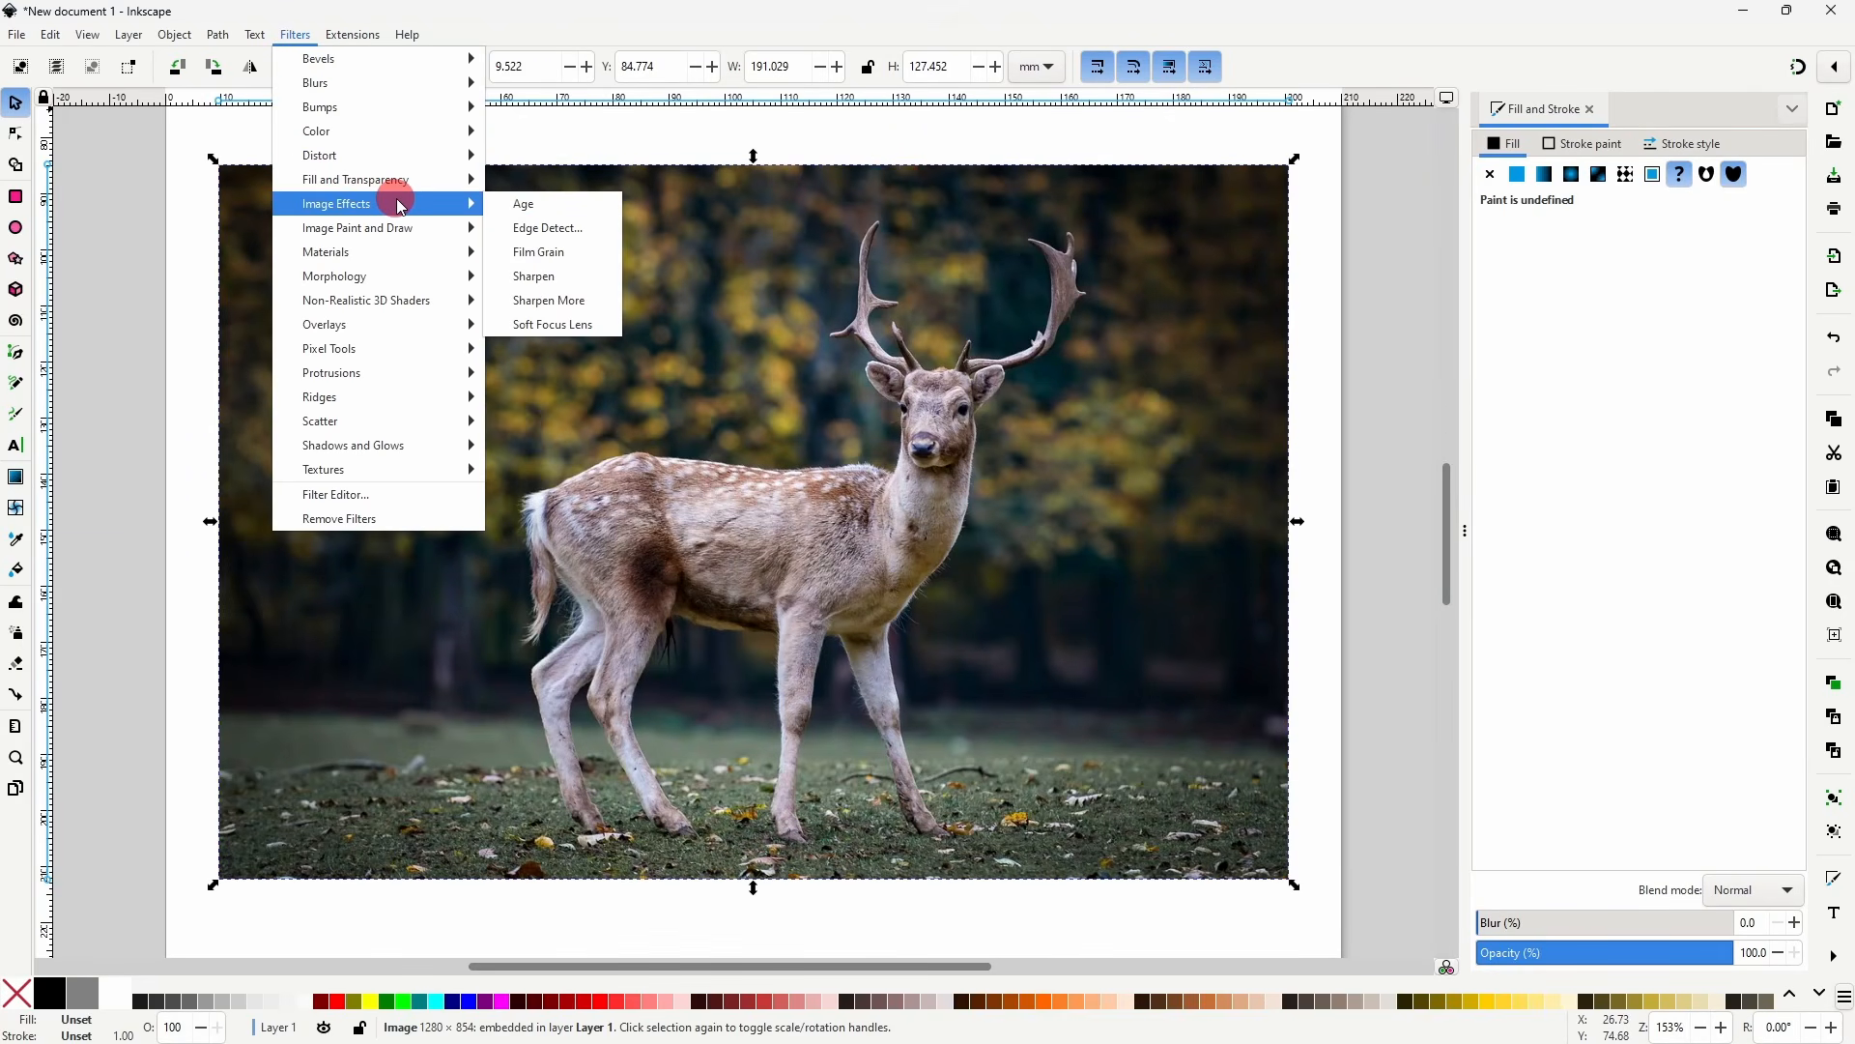
pyautogui.click(537, 249)
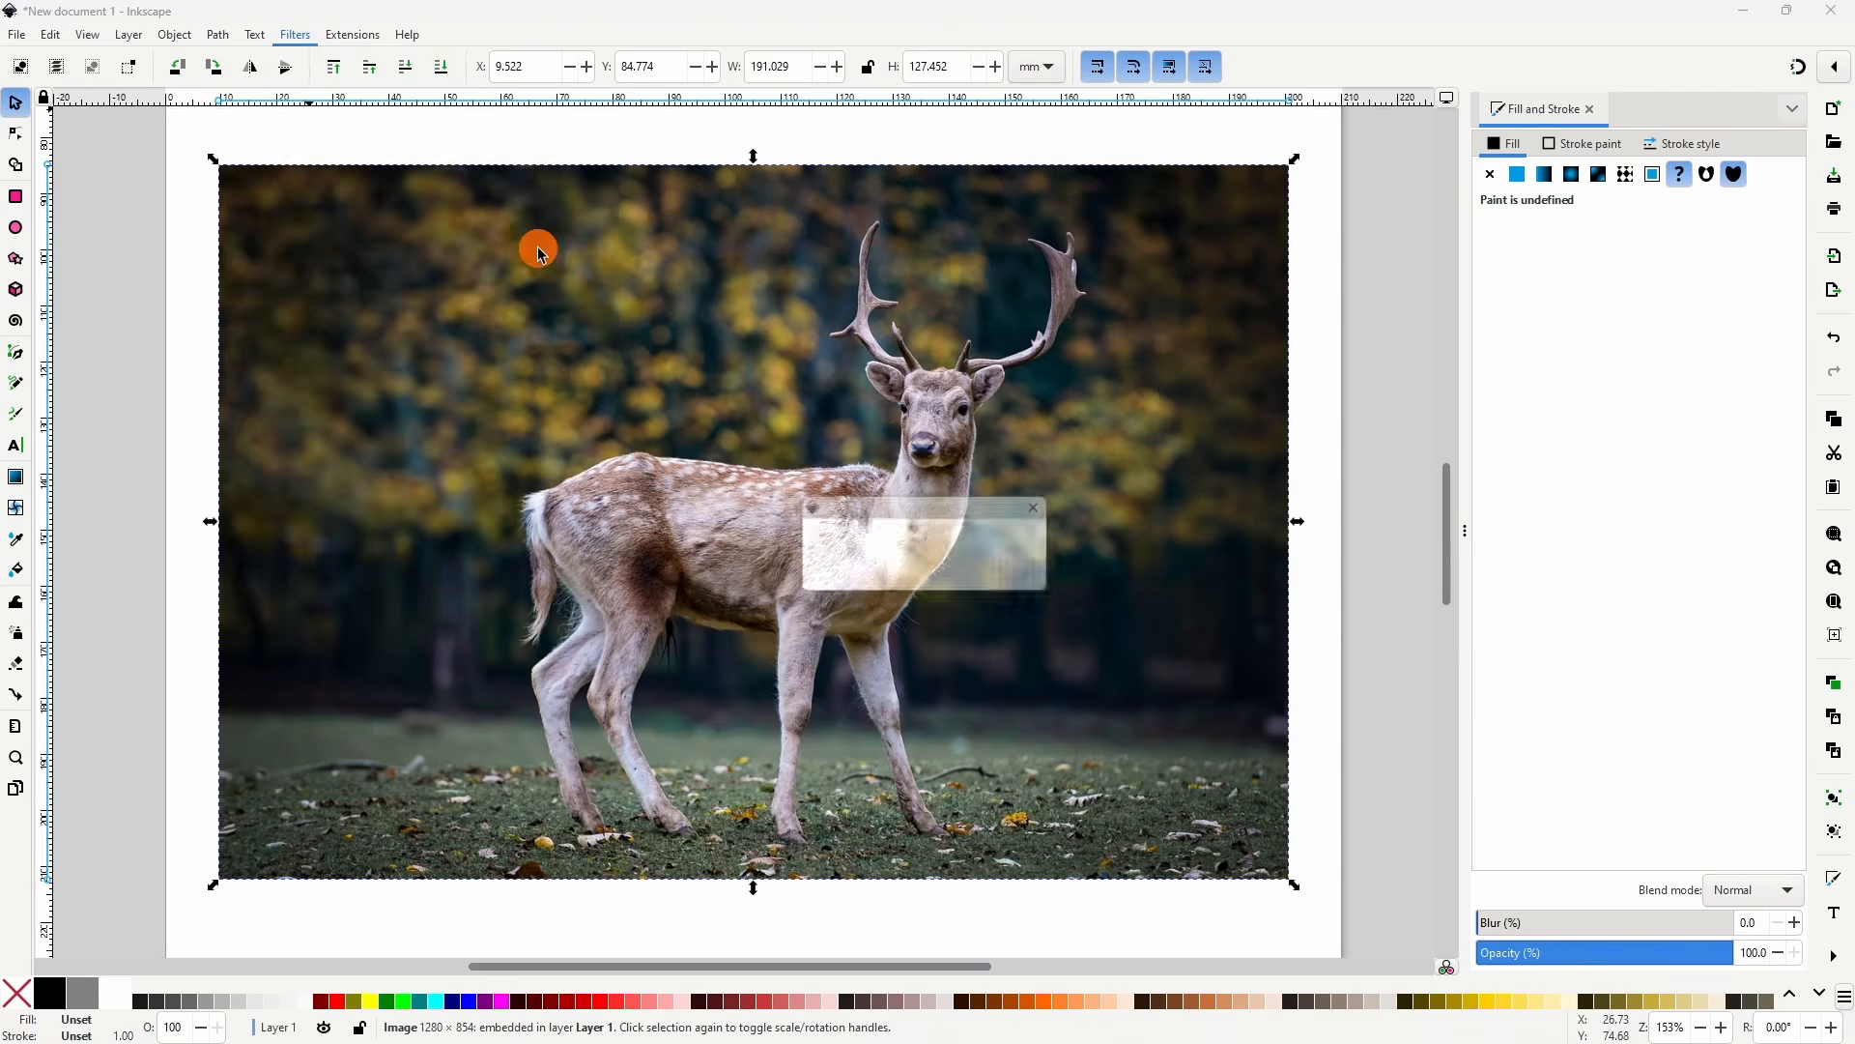
pyautogui.hotkey('ctrl', 'z')
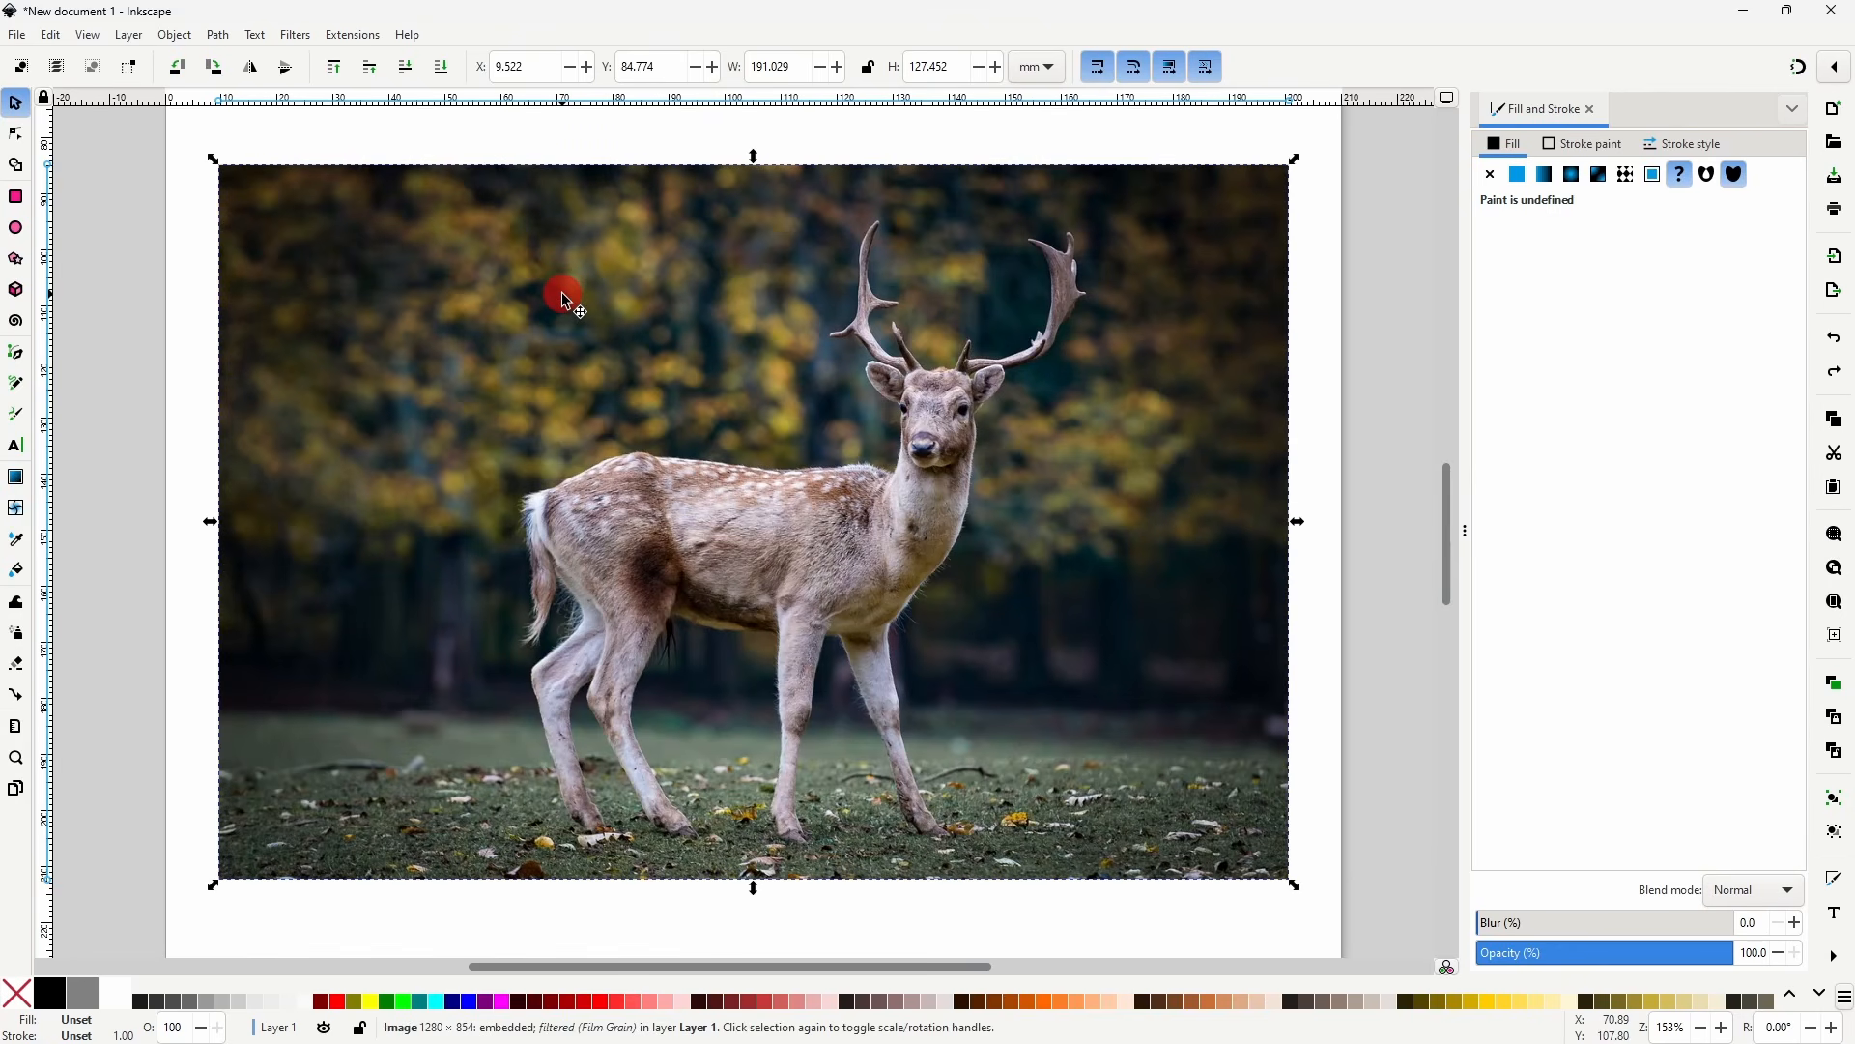
# - Apply the Sharpen More image effect to the deer image
pyautogui.click(295, 35)
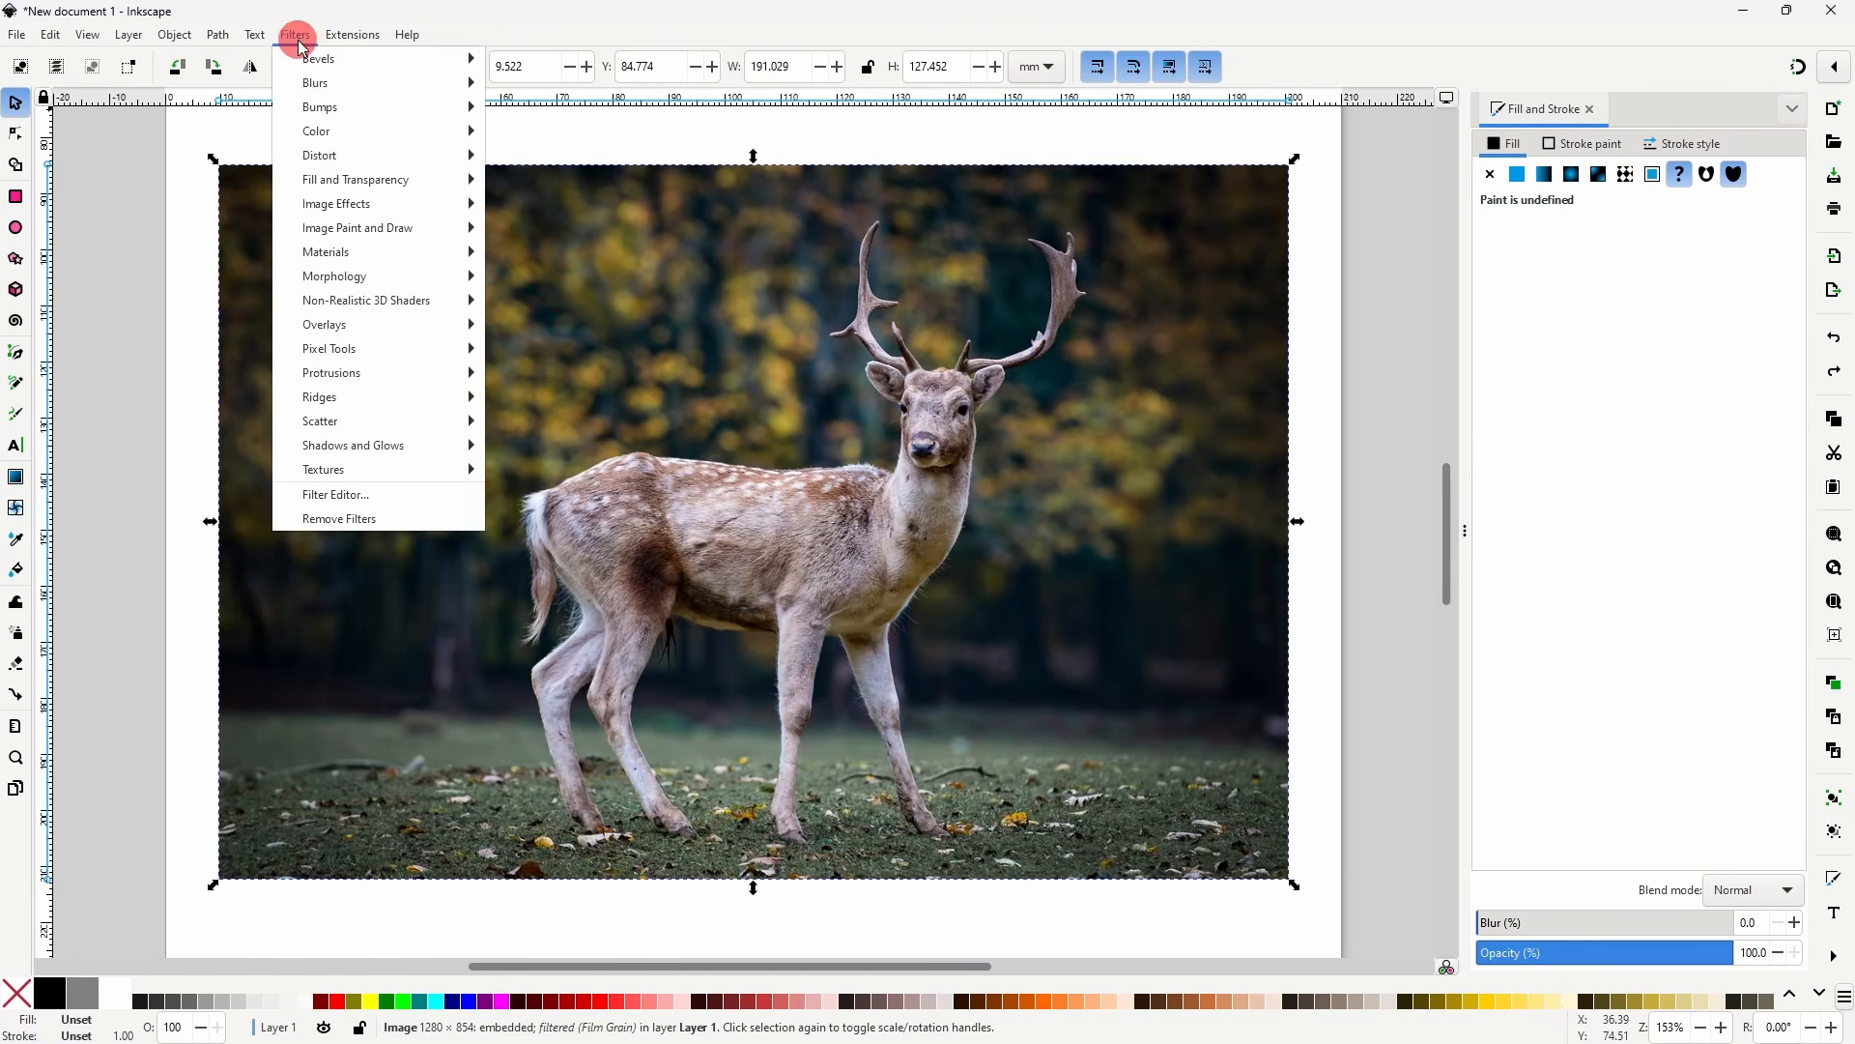
pyautogui.moveTo(386, 204)
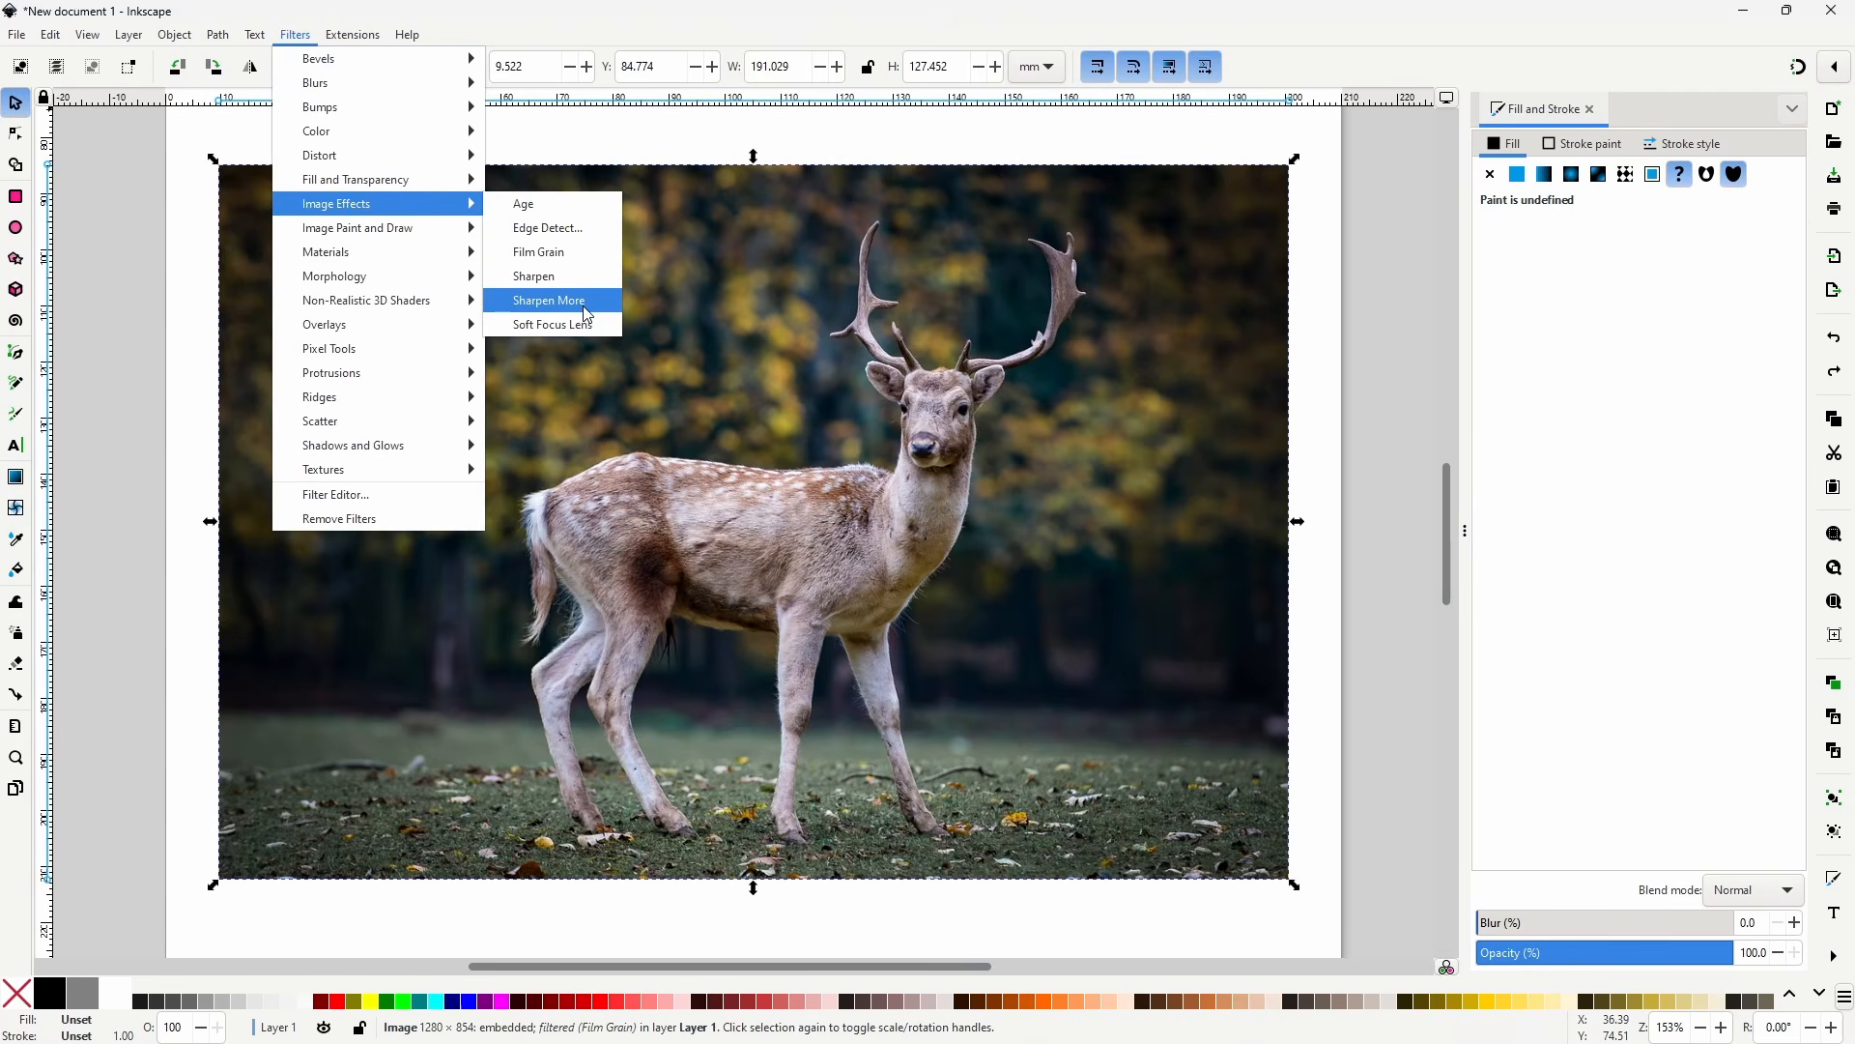
pyautogui.click(548, 300)
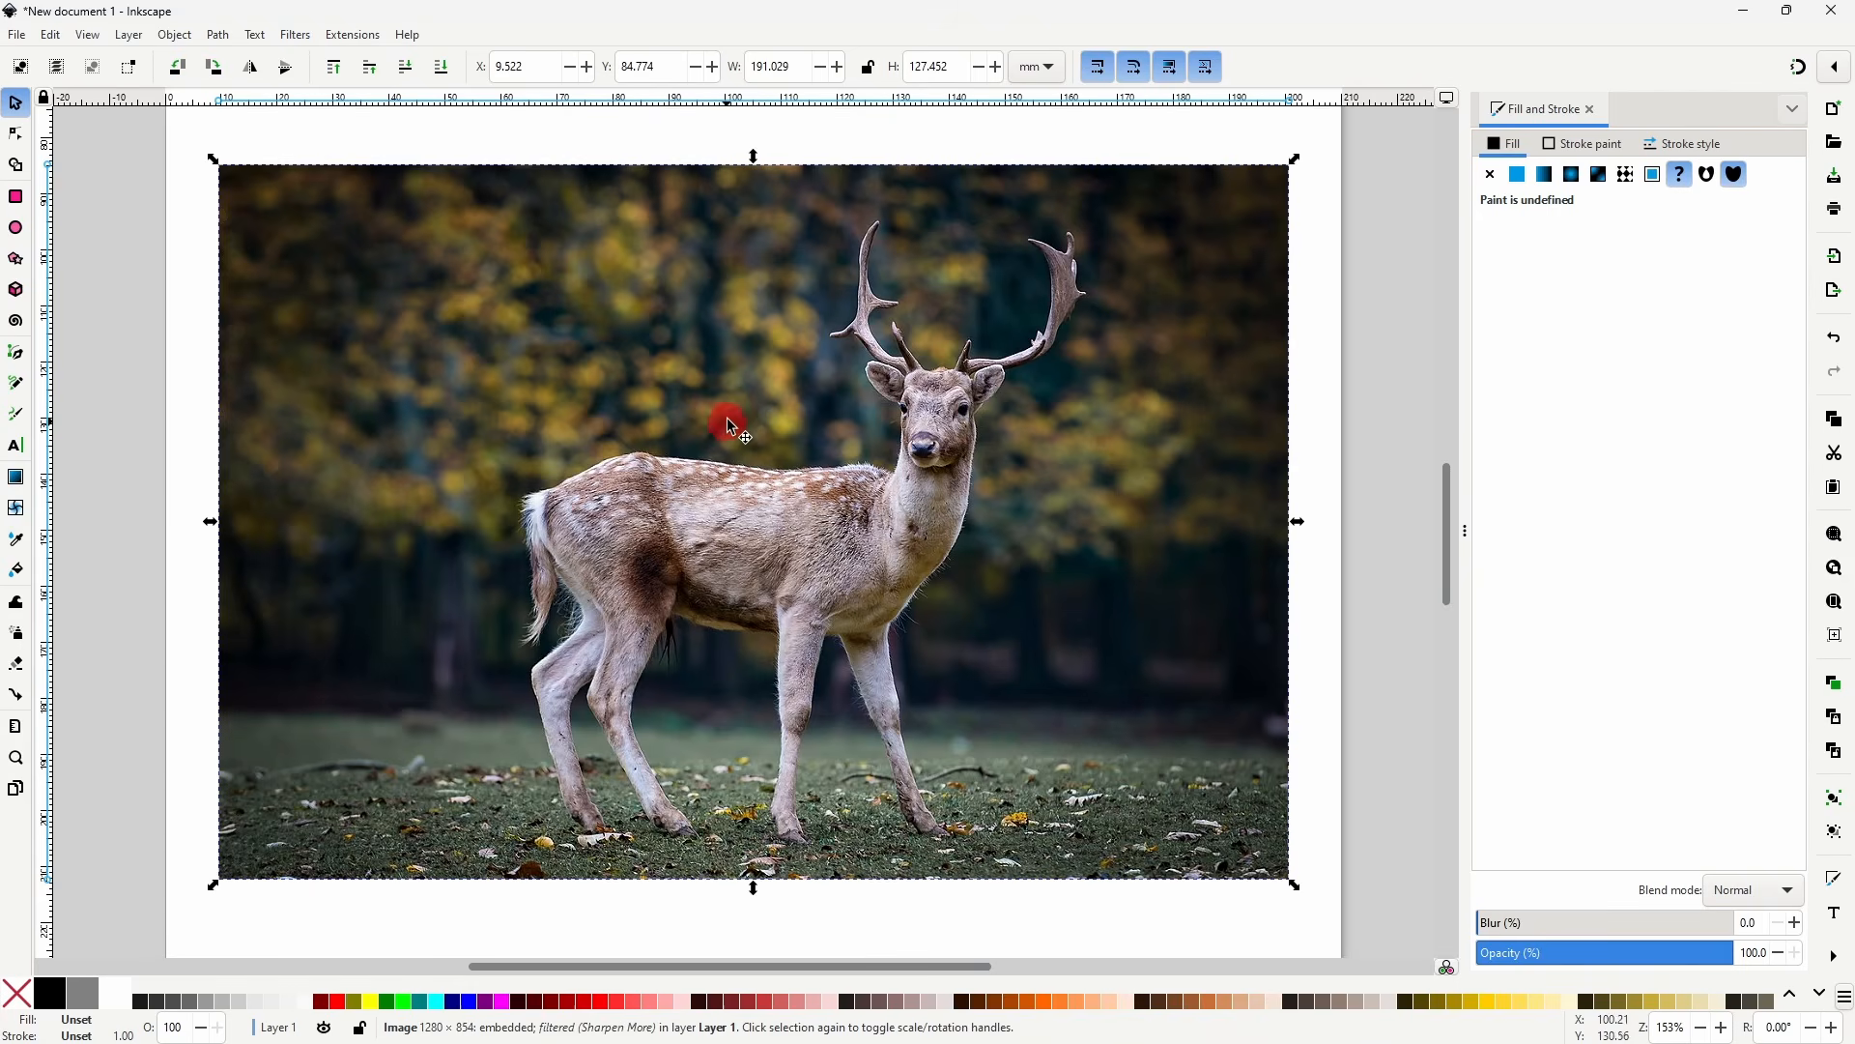
# - Preview the Outline morphology filter on the deer image with an outline colour of hue 59, saturation 43 and lightness 53
pyautogui.click(295, 34)
pyautogui.moveTo(411, 279)
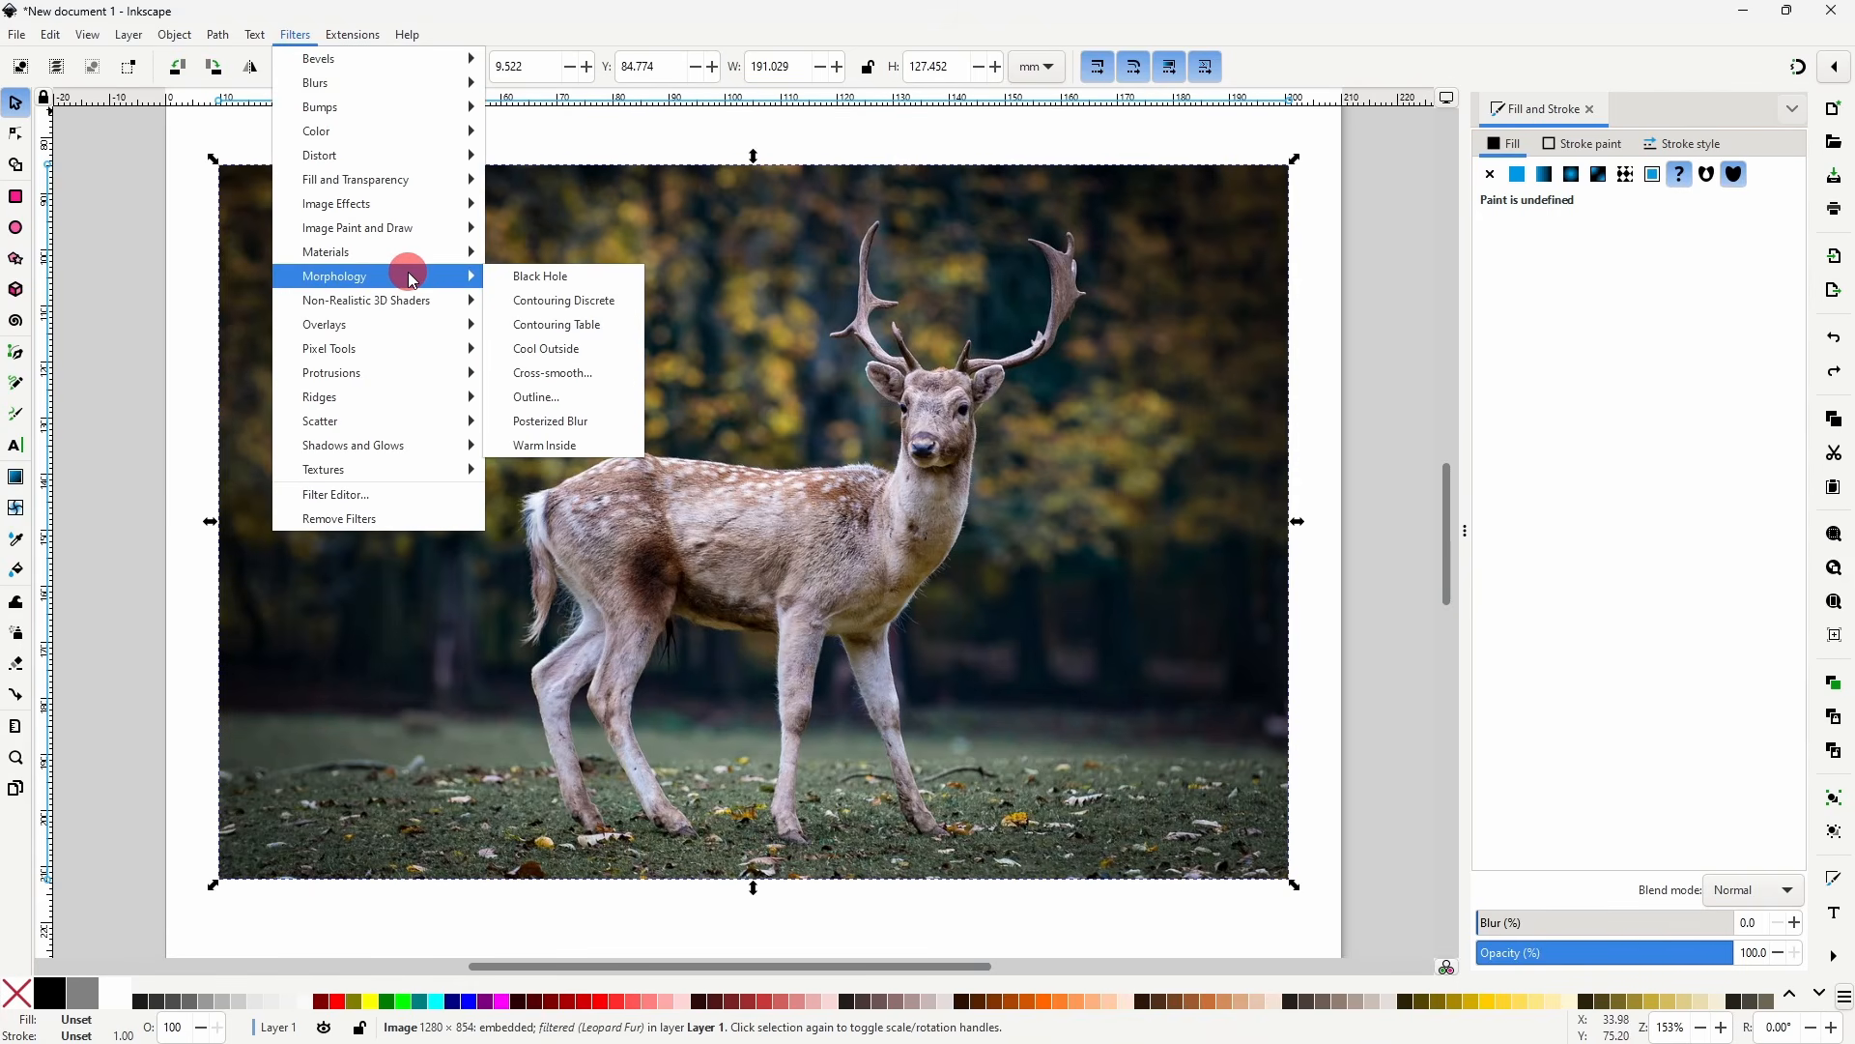
pyautogui.click(546, 397)
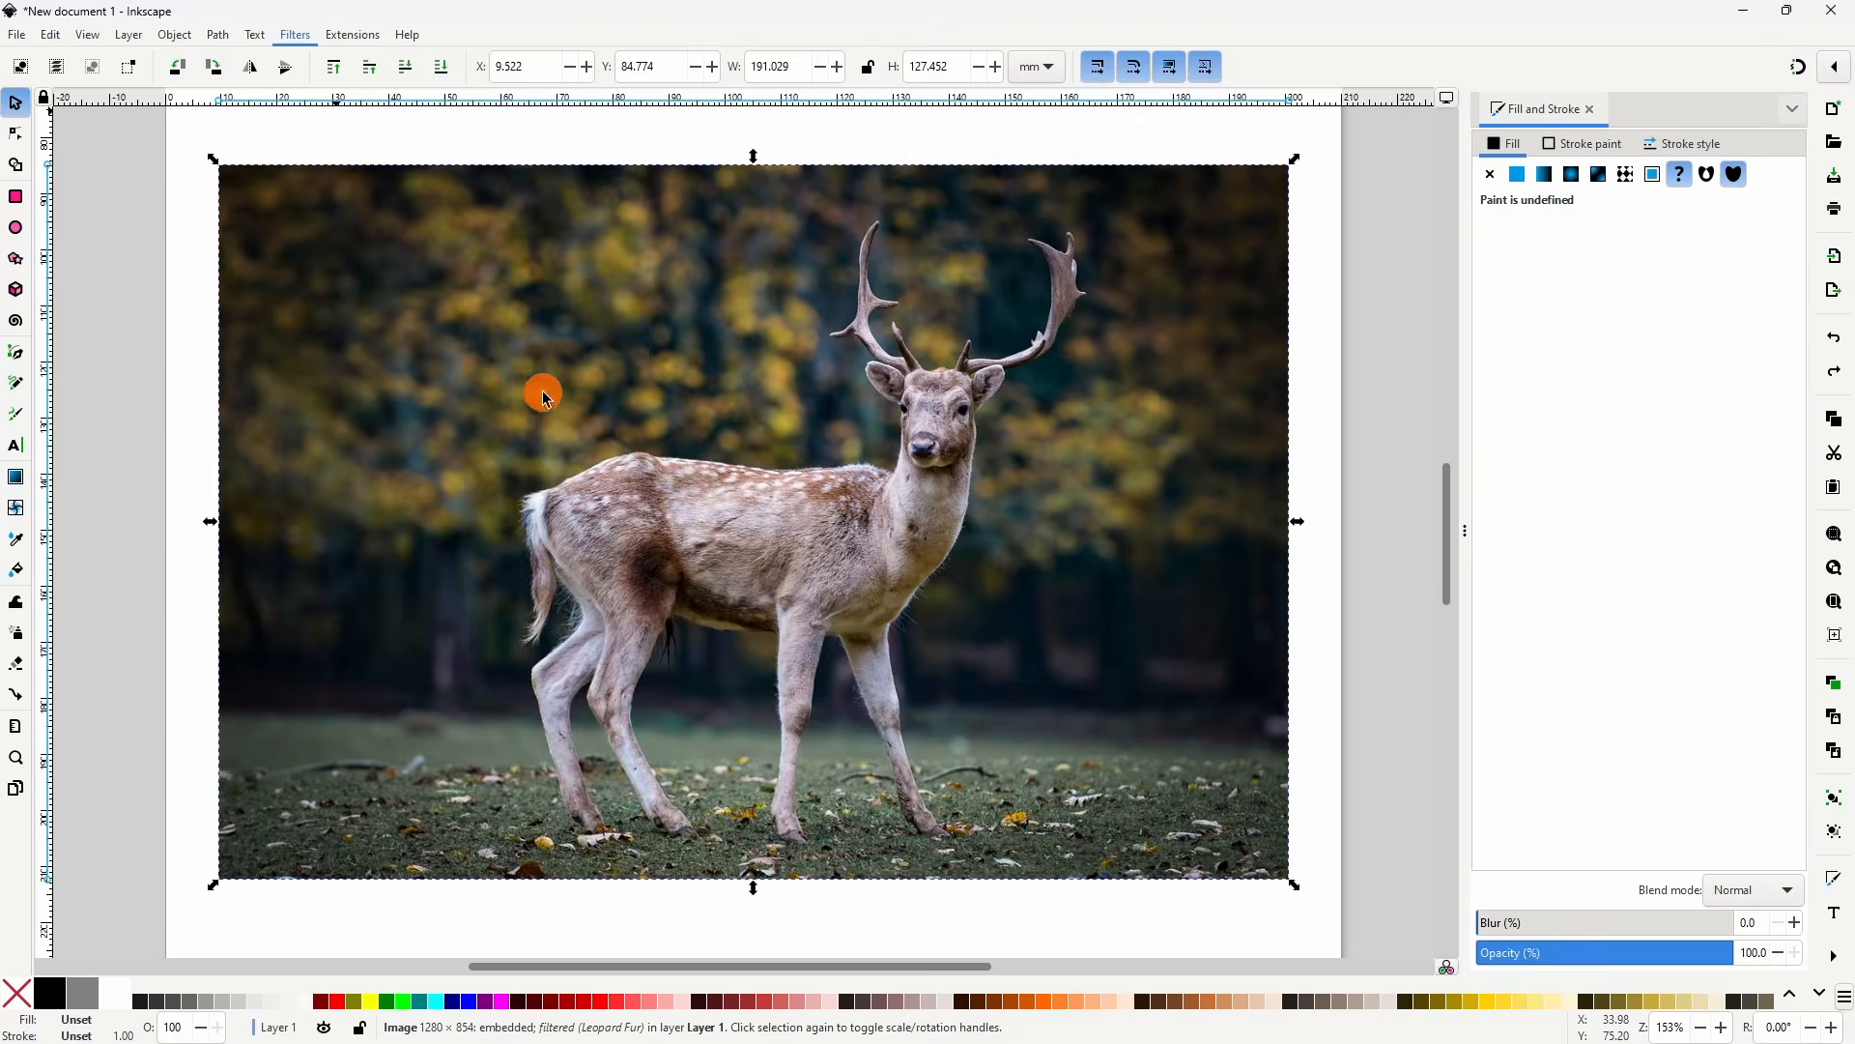
pyautogui.moveTo(444, 245); pyautogui.dragTo(458, 213)
pyautogui.click(283, 677)
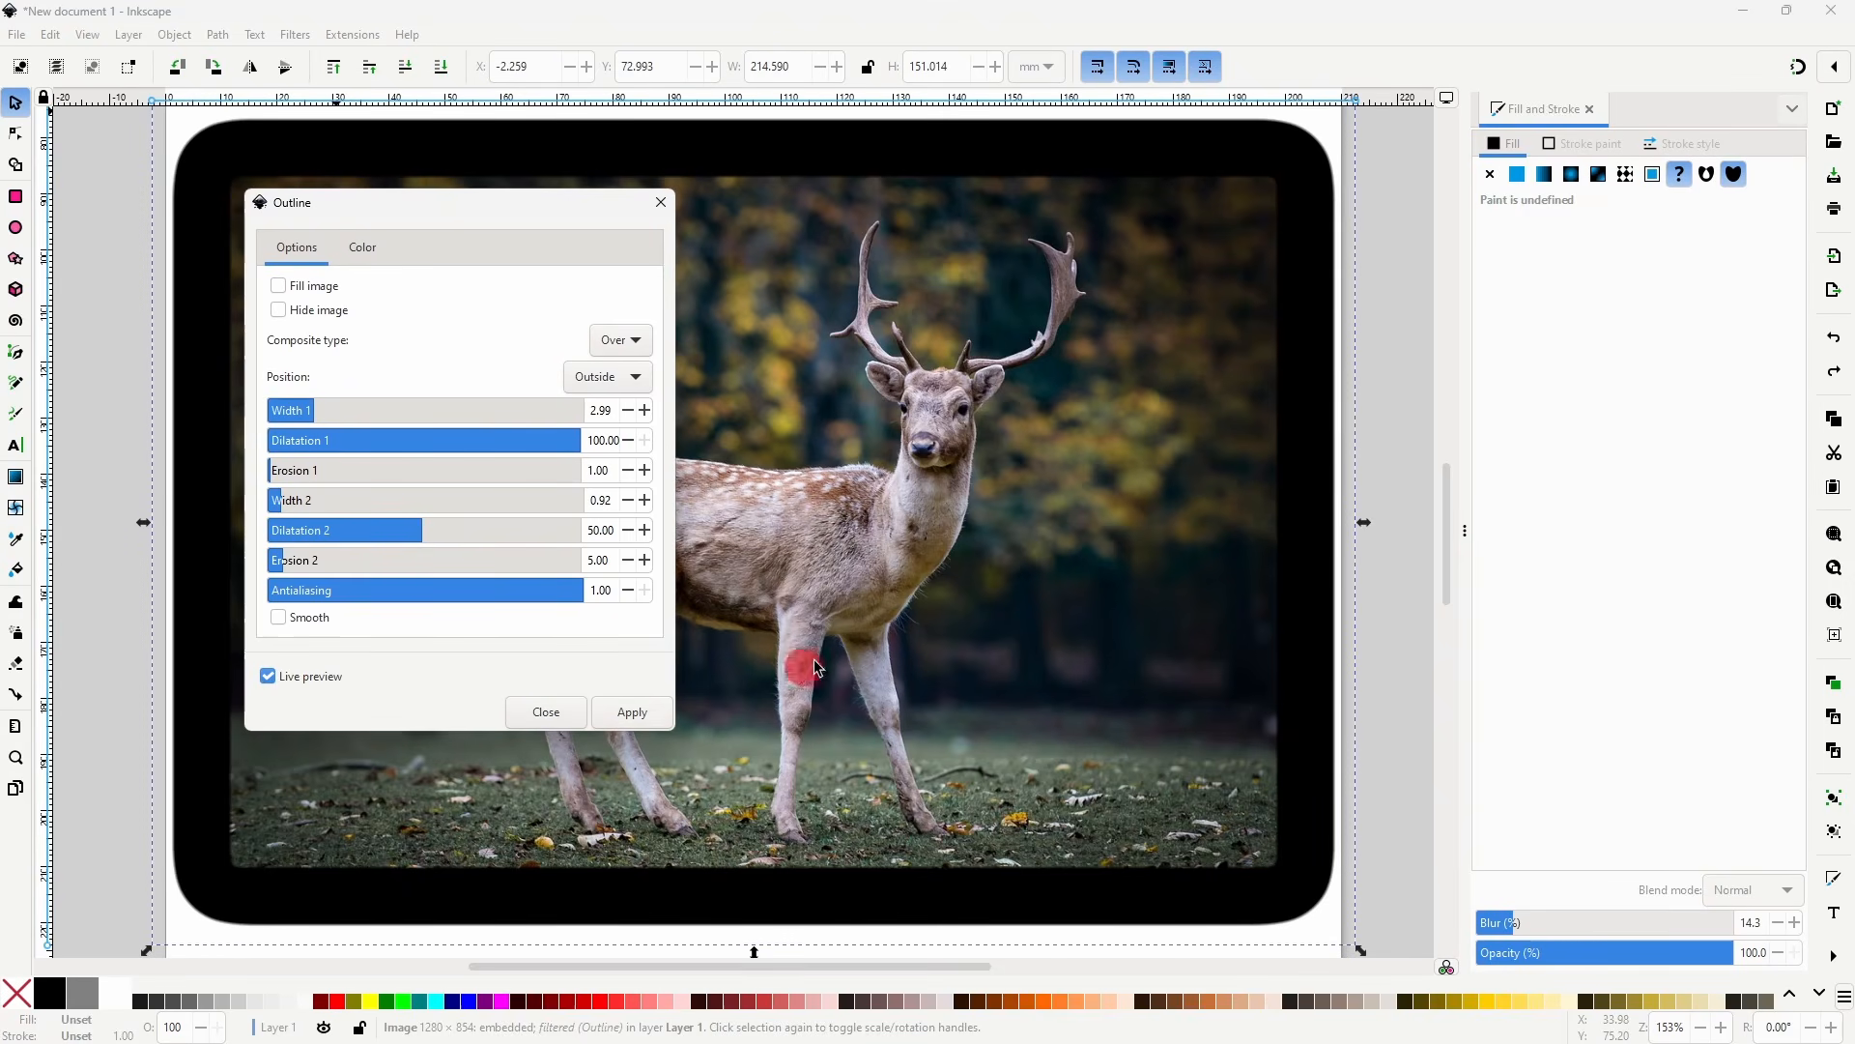
pyautogui.click(357, 248)
pyautogui.click(342, 357)
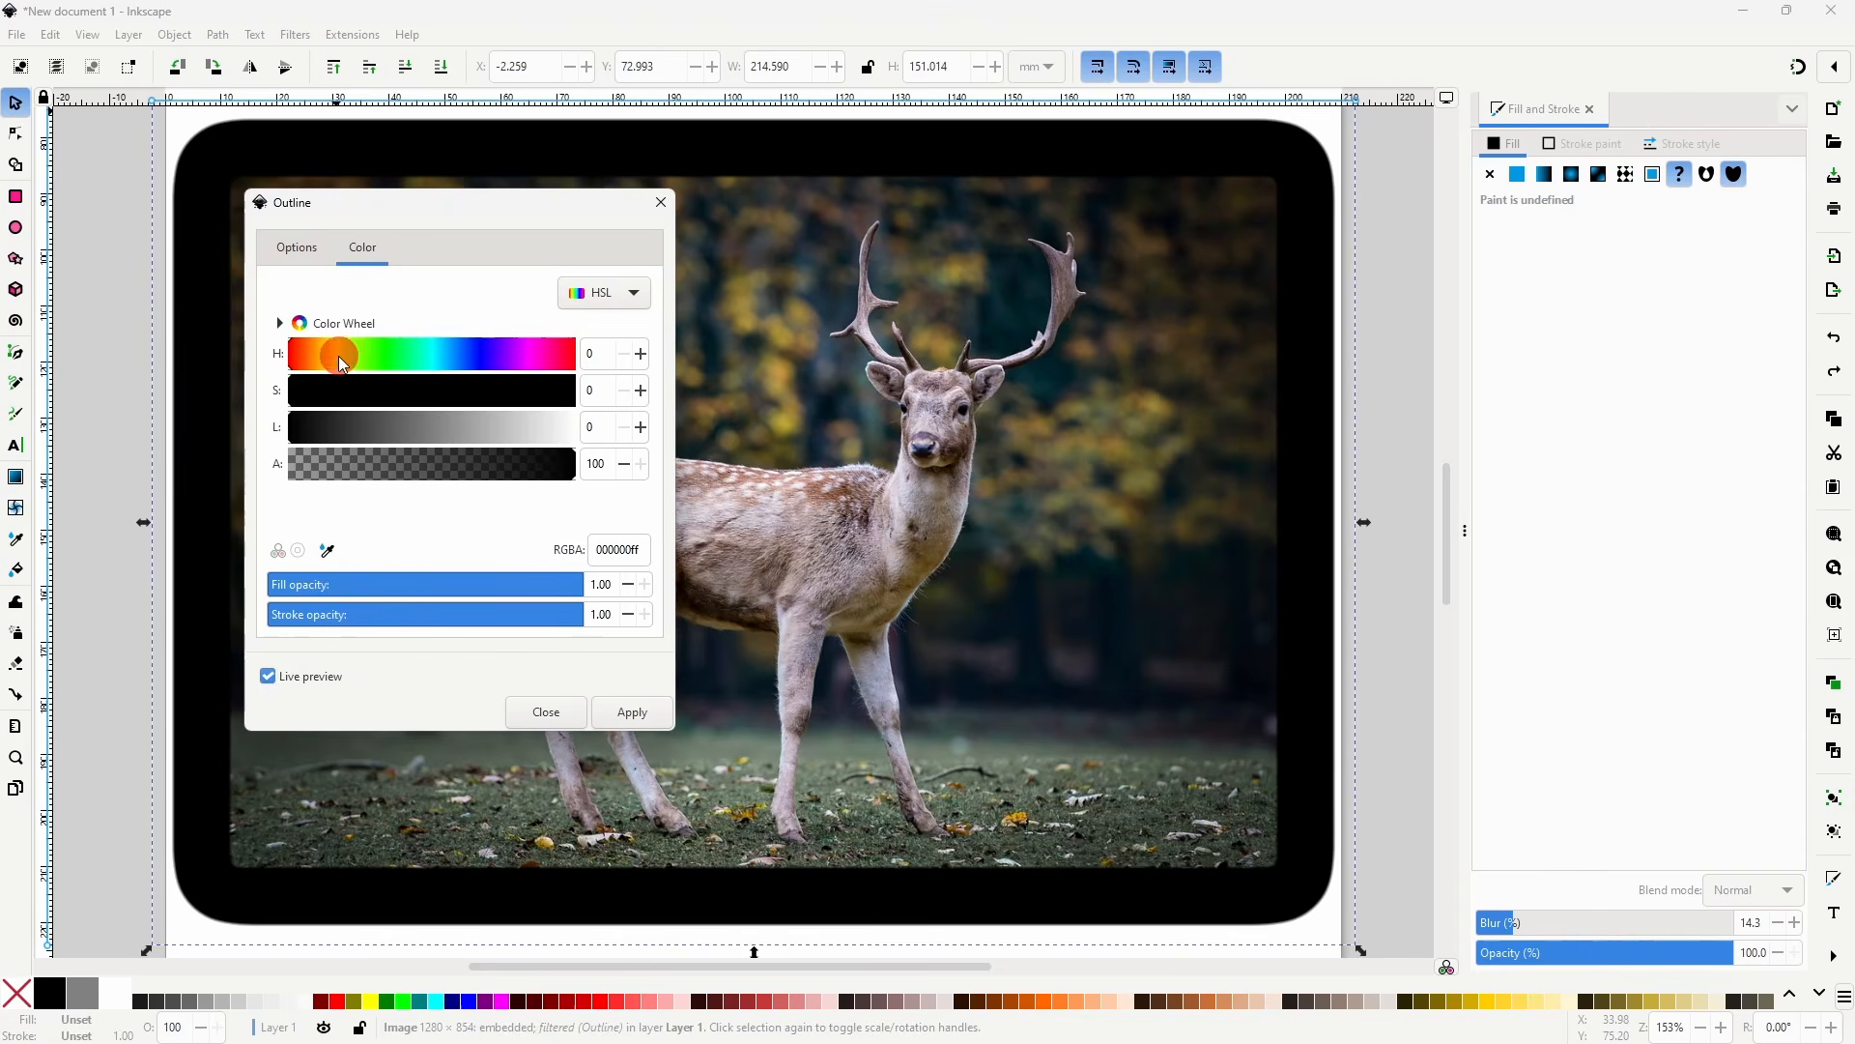
pyautogui.click(411, 391)
pyautogui.click(440, 426)
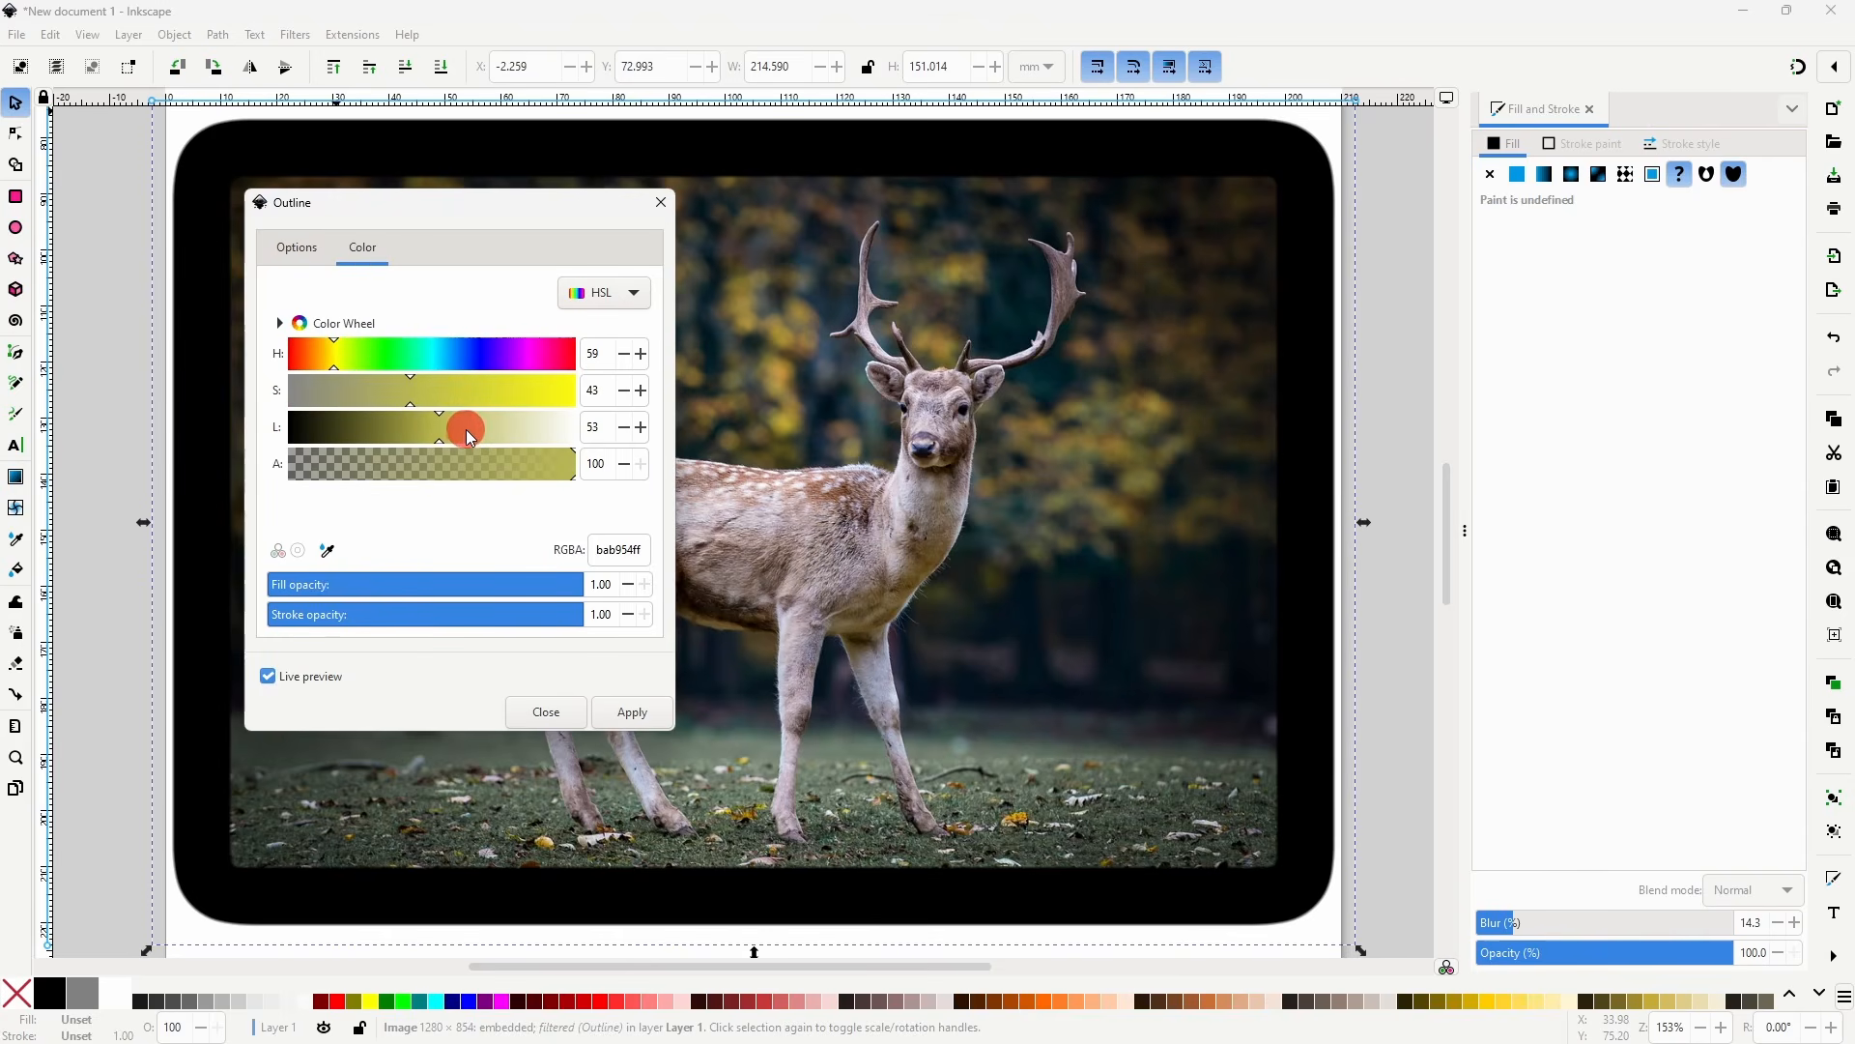
# - Set the outline's Width 1 to 1.53 in the live preview and close the Outline filter without applying it
pyautogui.click(297, 248)
pyautogui.click(303, 413)
pyautogui.moveTo(303, 418); pyautogui.dragTo(291, 418)
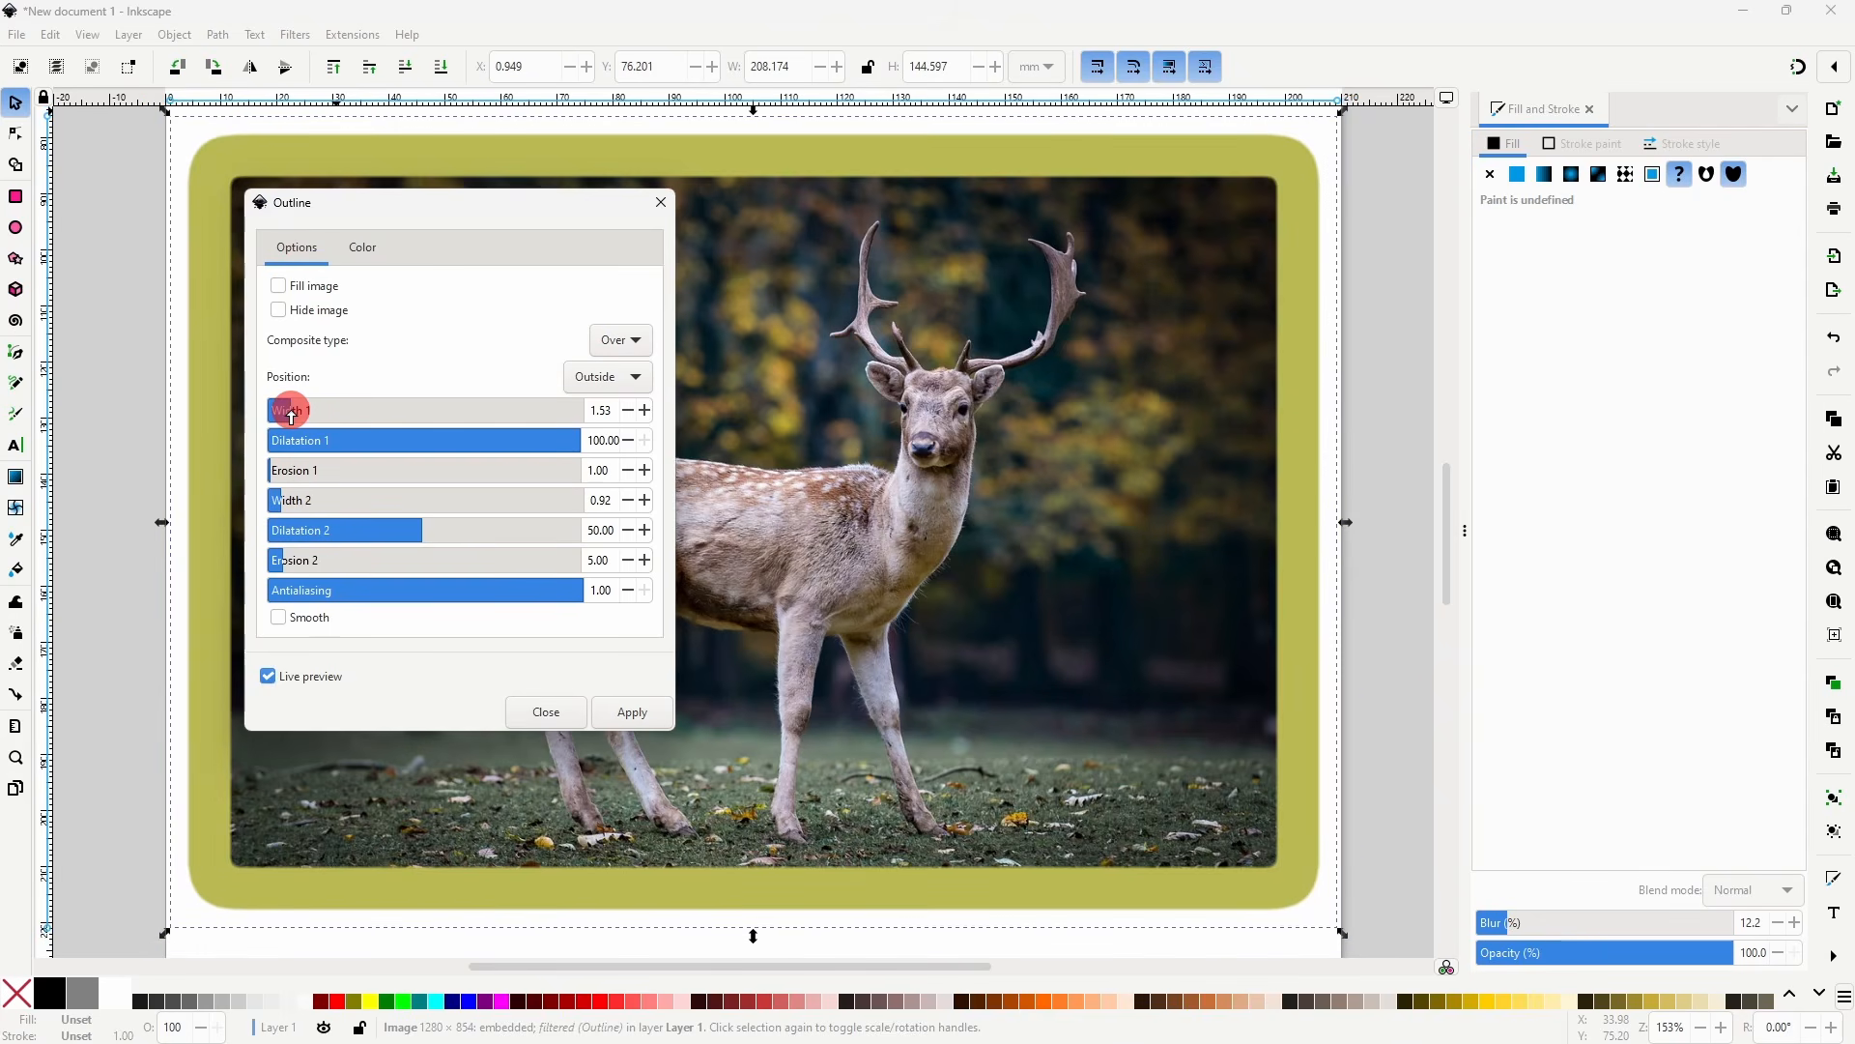
pyautogui.click(544, 715)
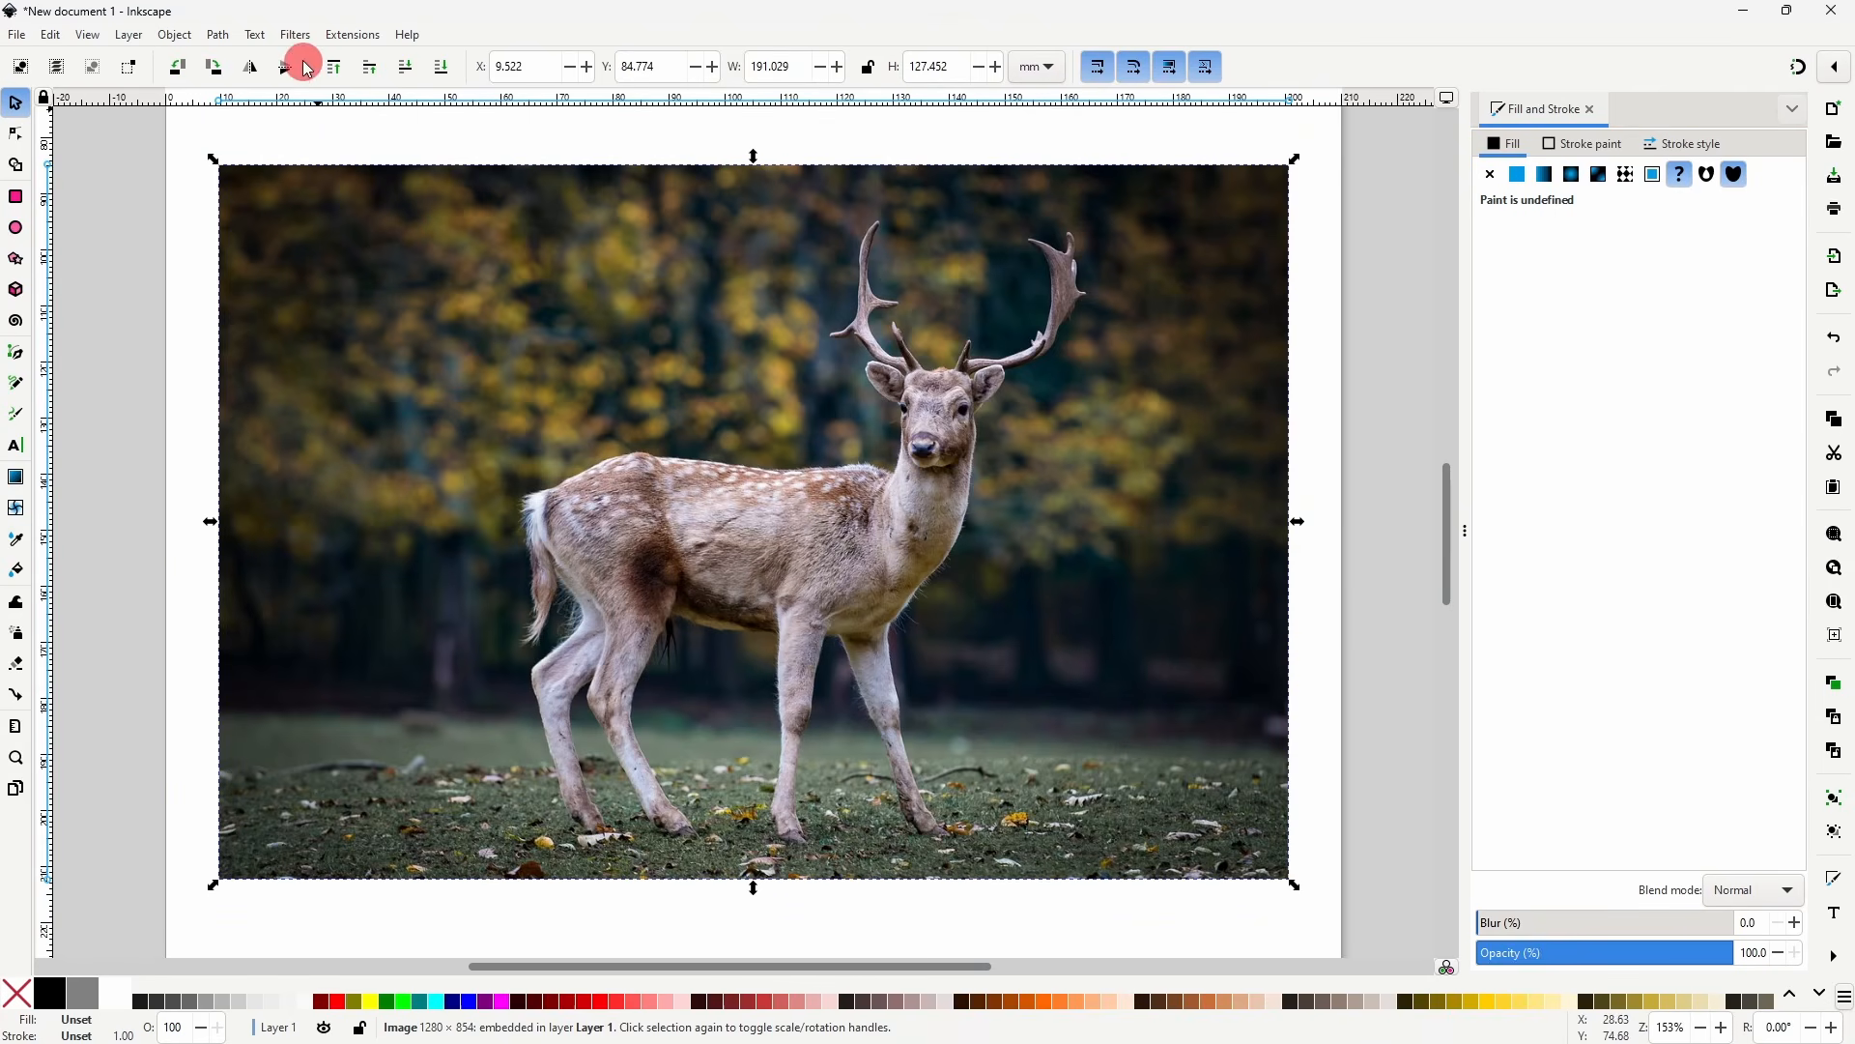
# - Apply the Clouds overlay filter to the deer image
pyautogui.click(295, 35)
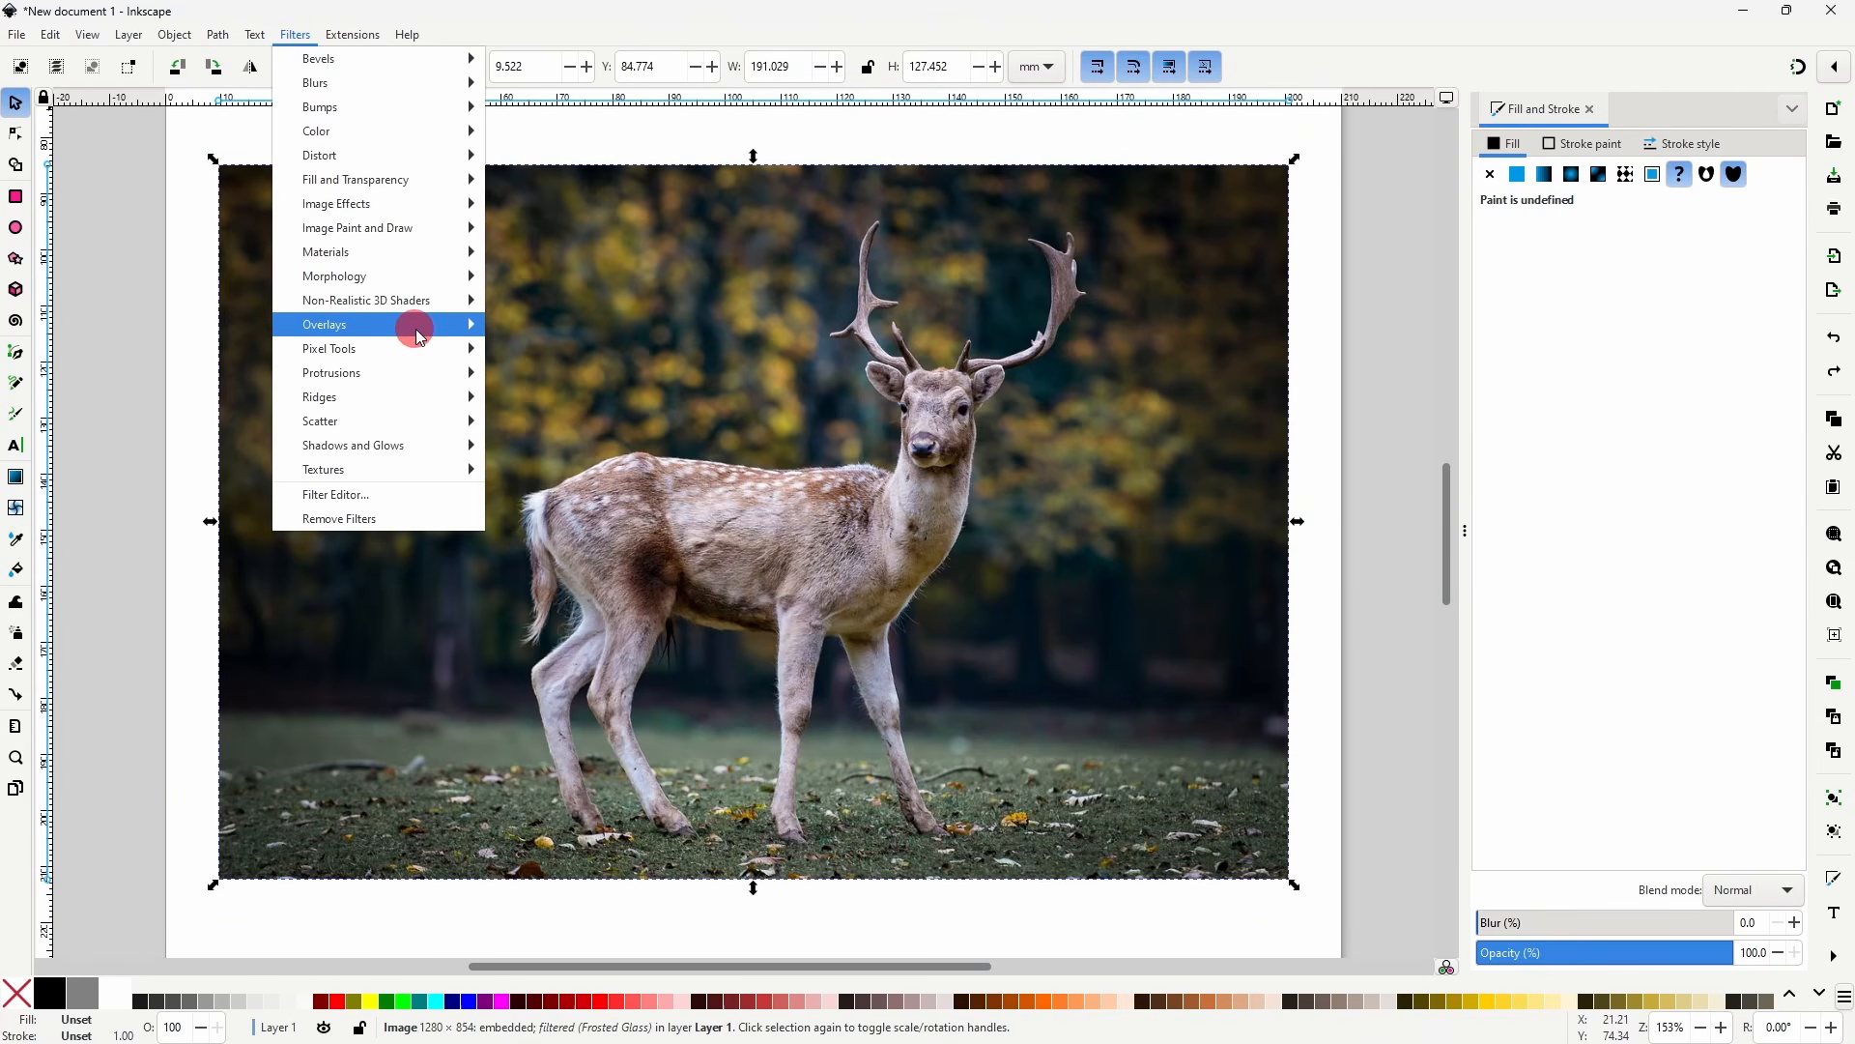
pyautogui.moveTo(420, 337)
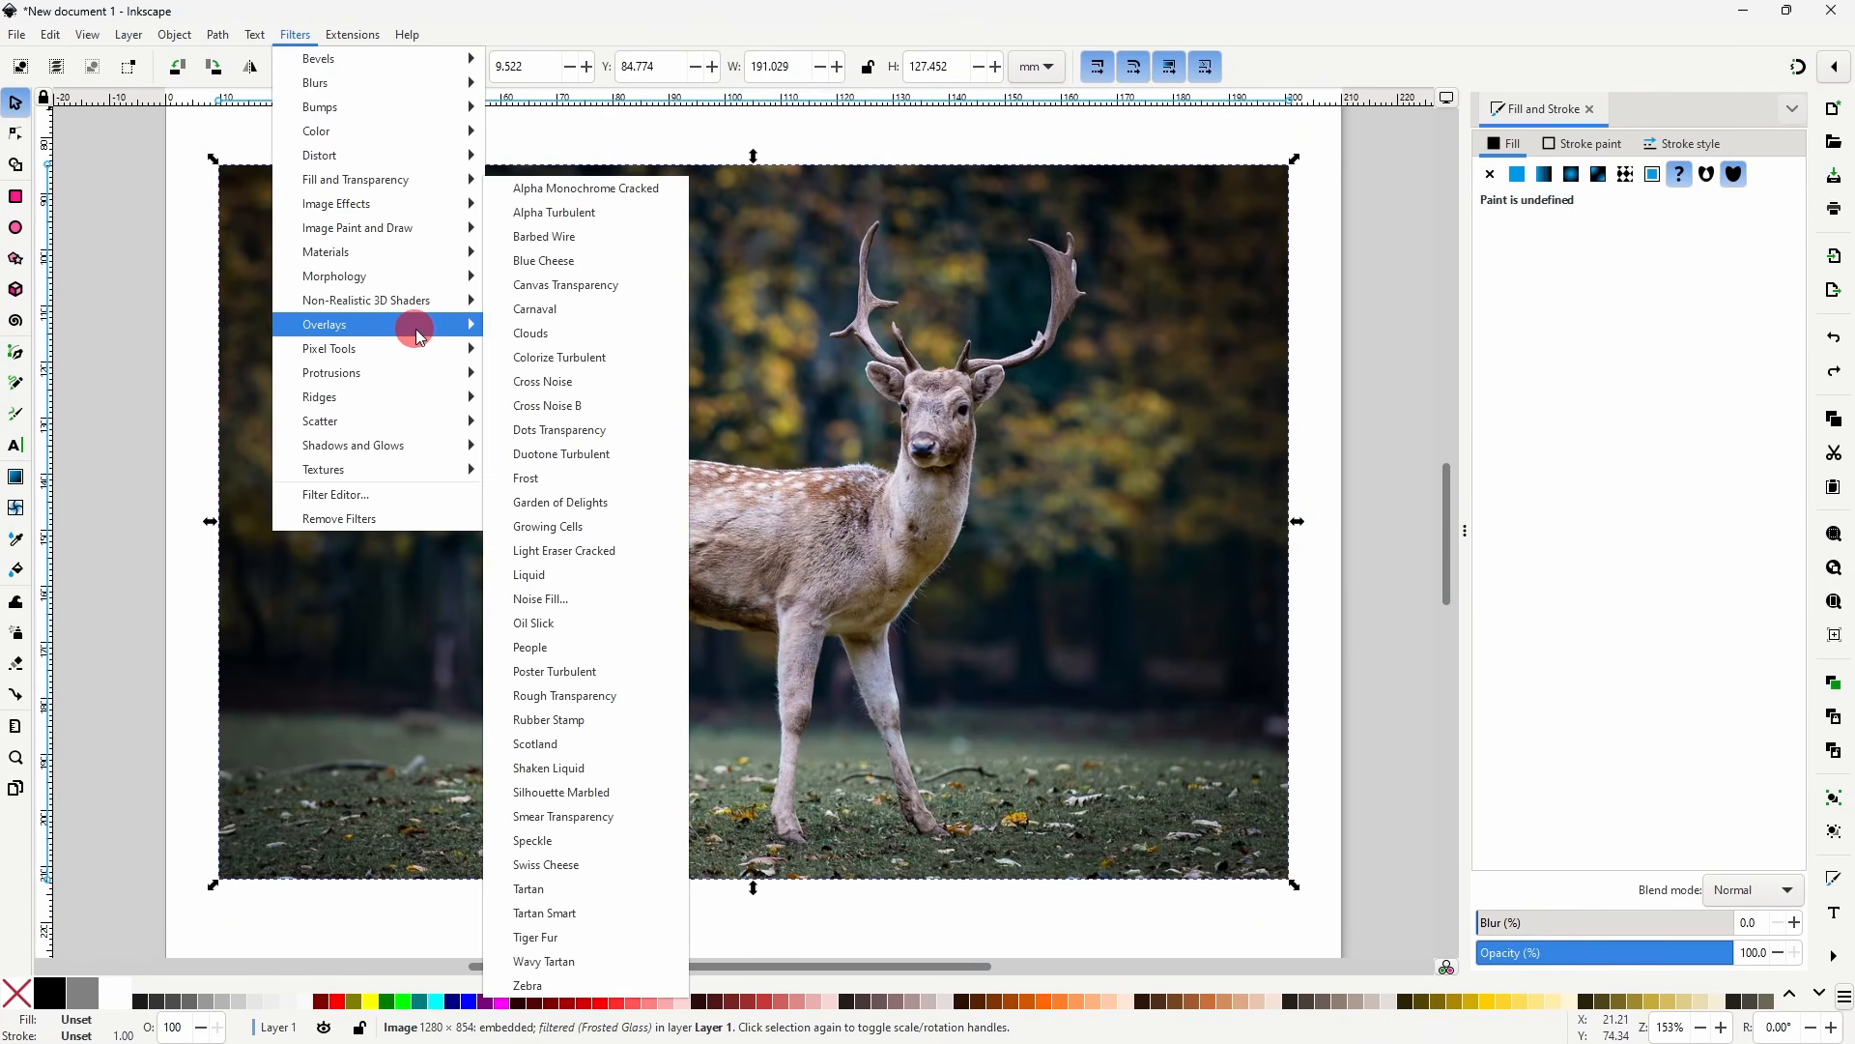
pyautogui.click(531, 332)
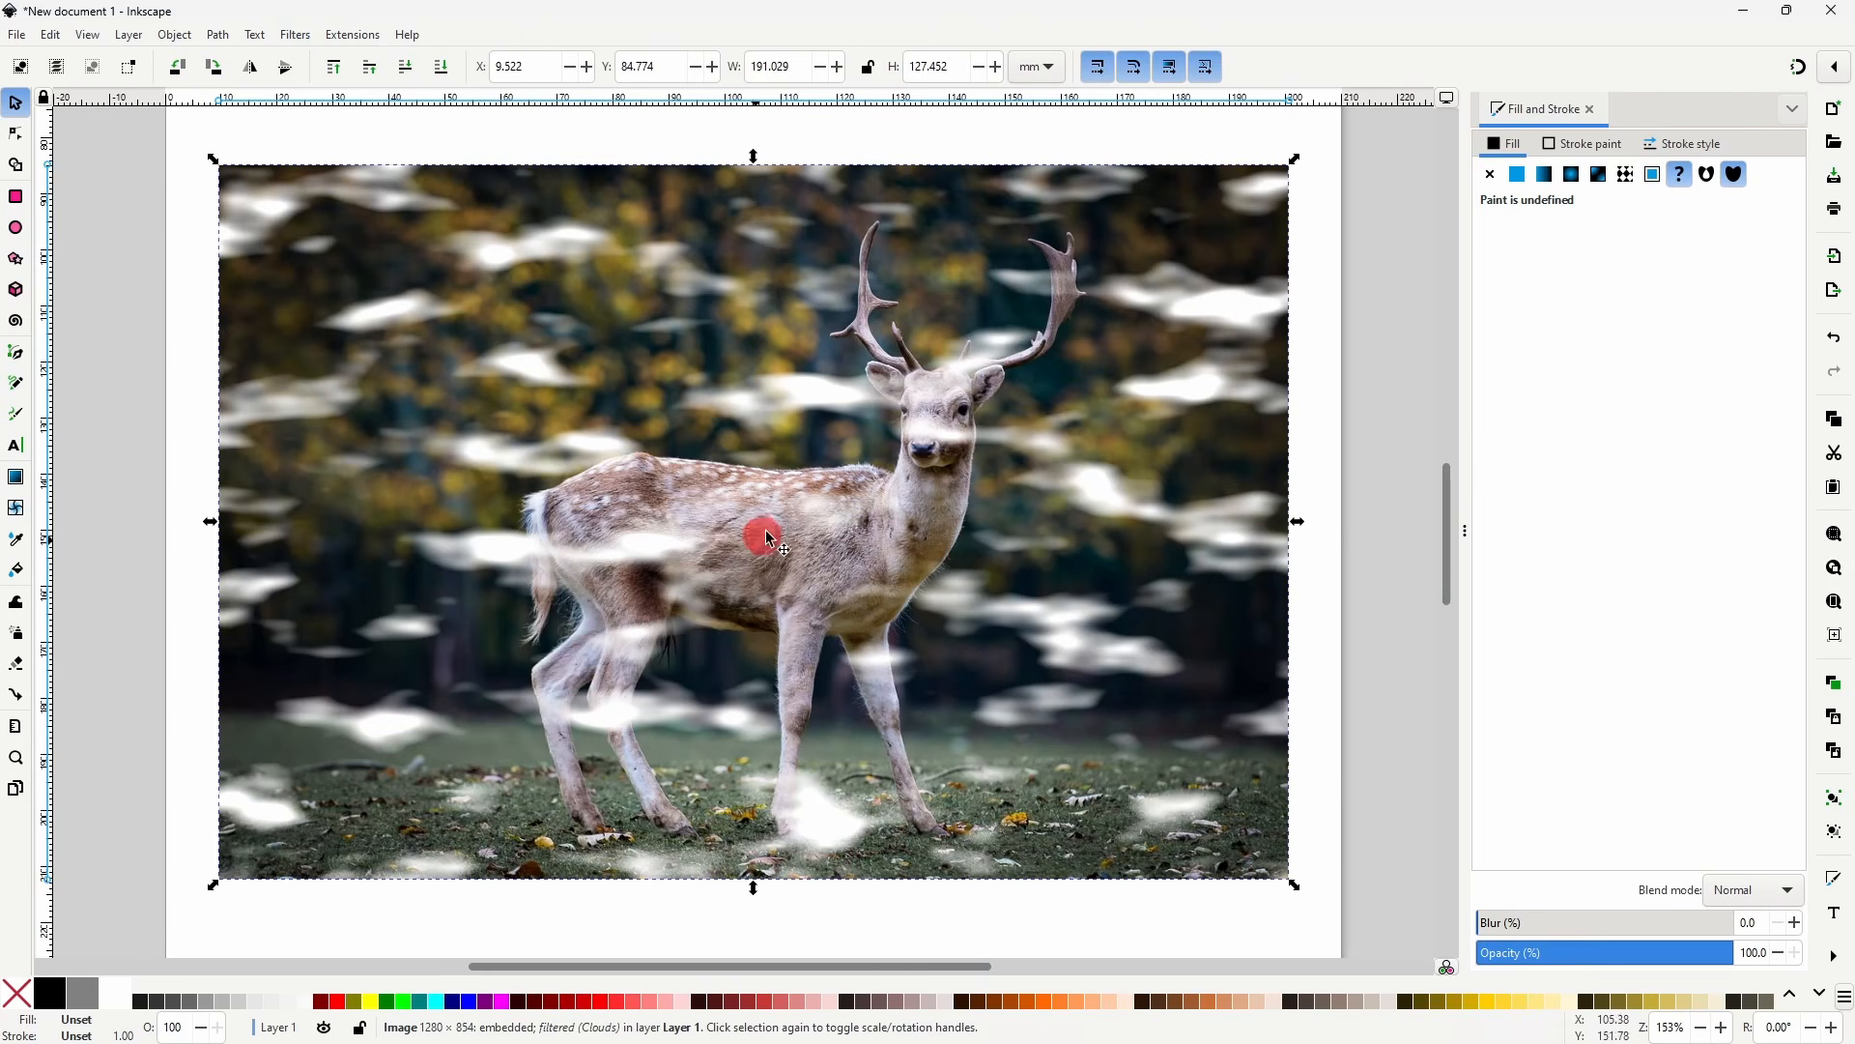
# - Apply the Frost overlay filter to the deer image
pyautogui.click(297, 36)
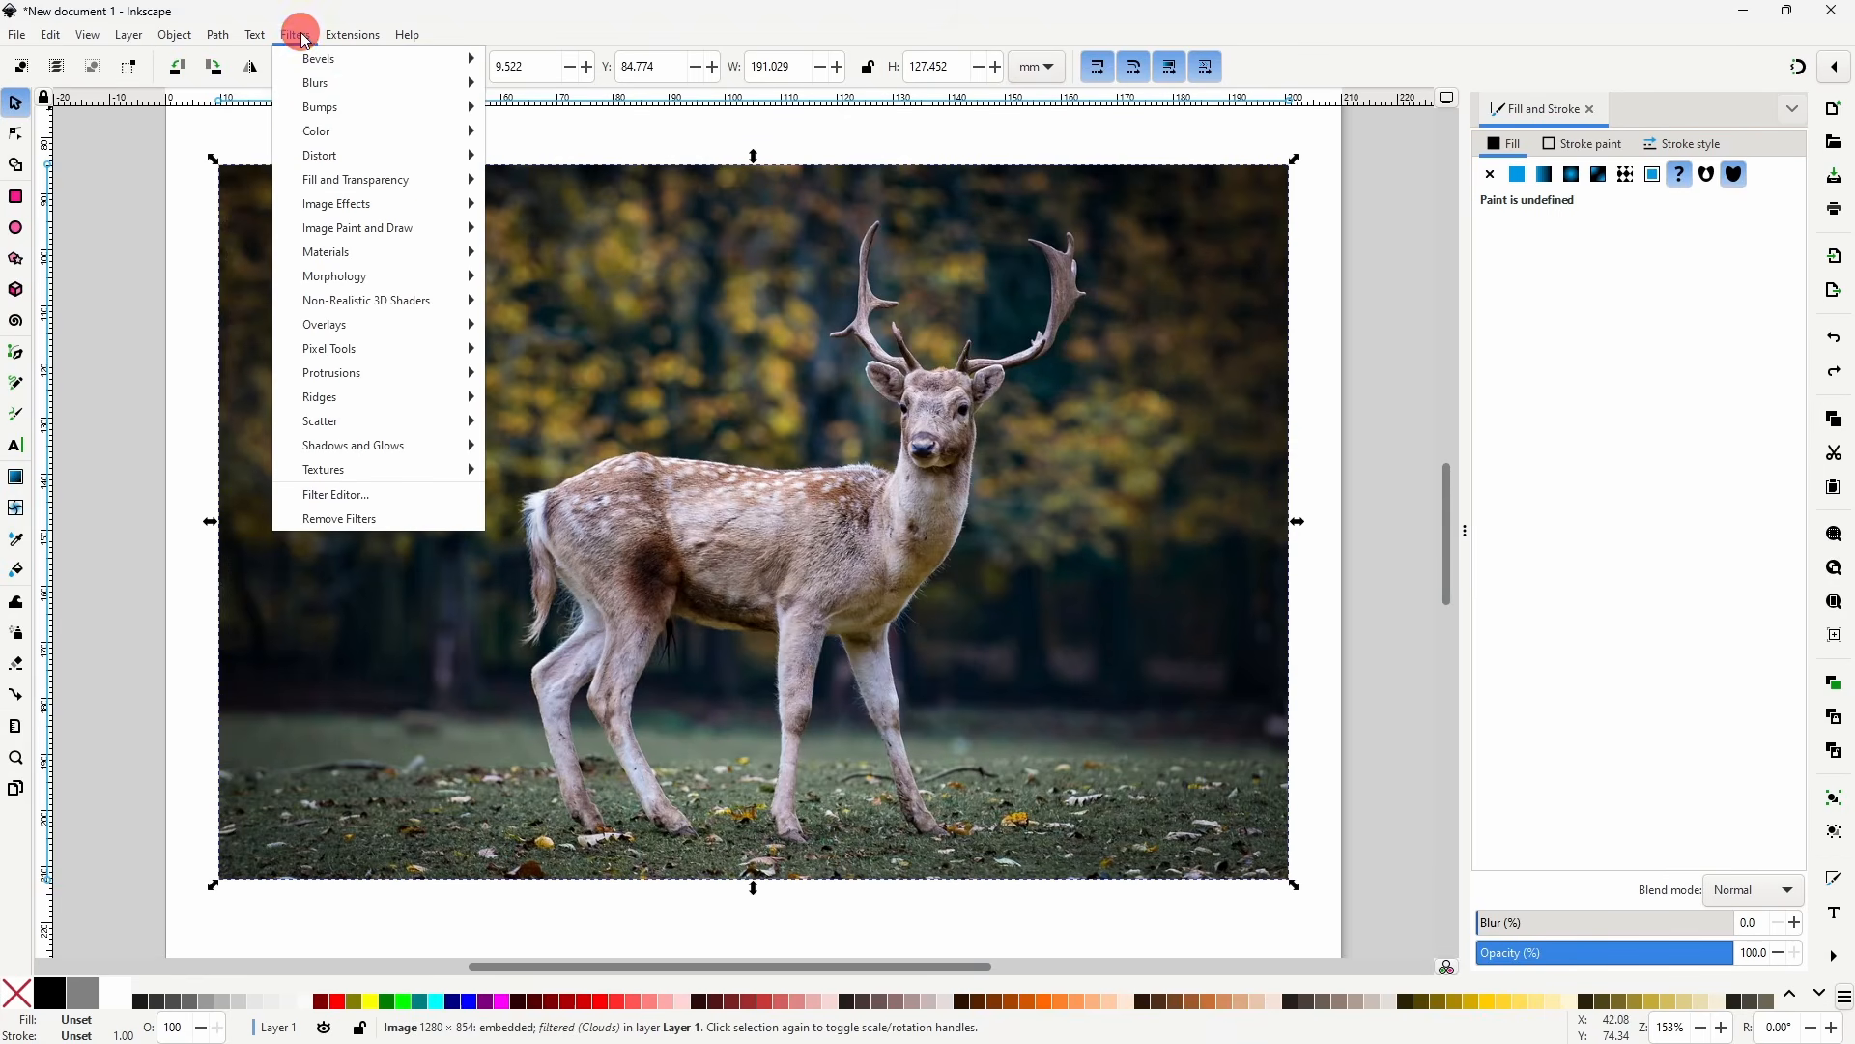
pyautogui.moveTo(372, 336)
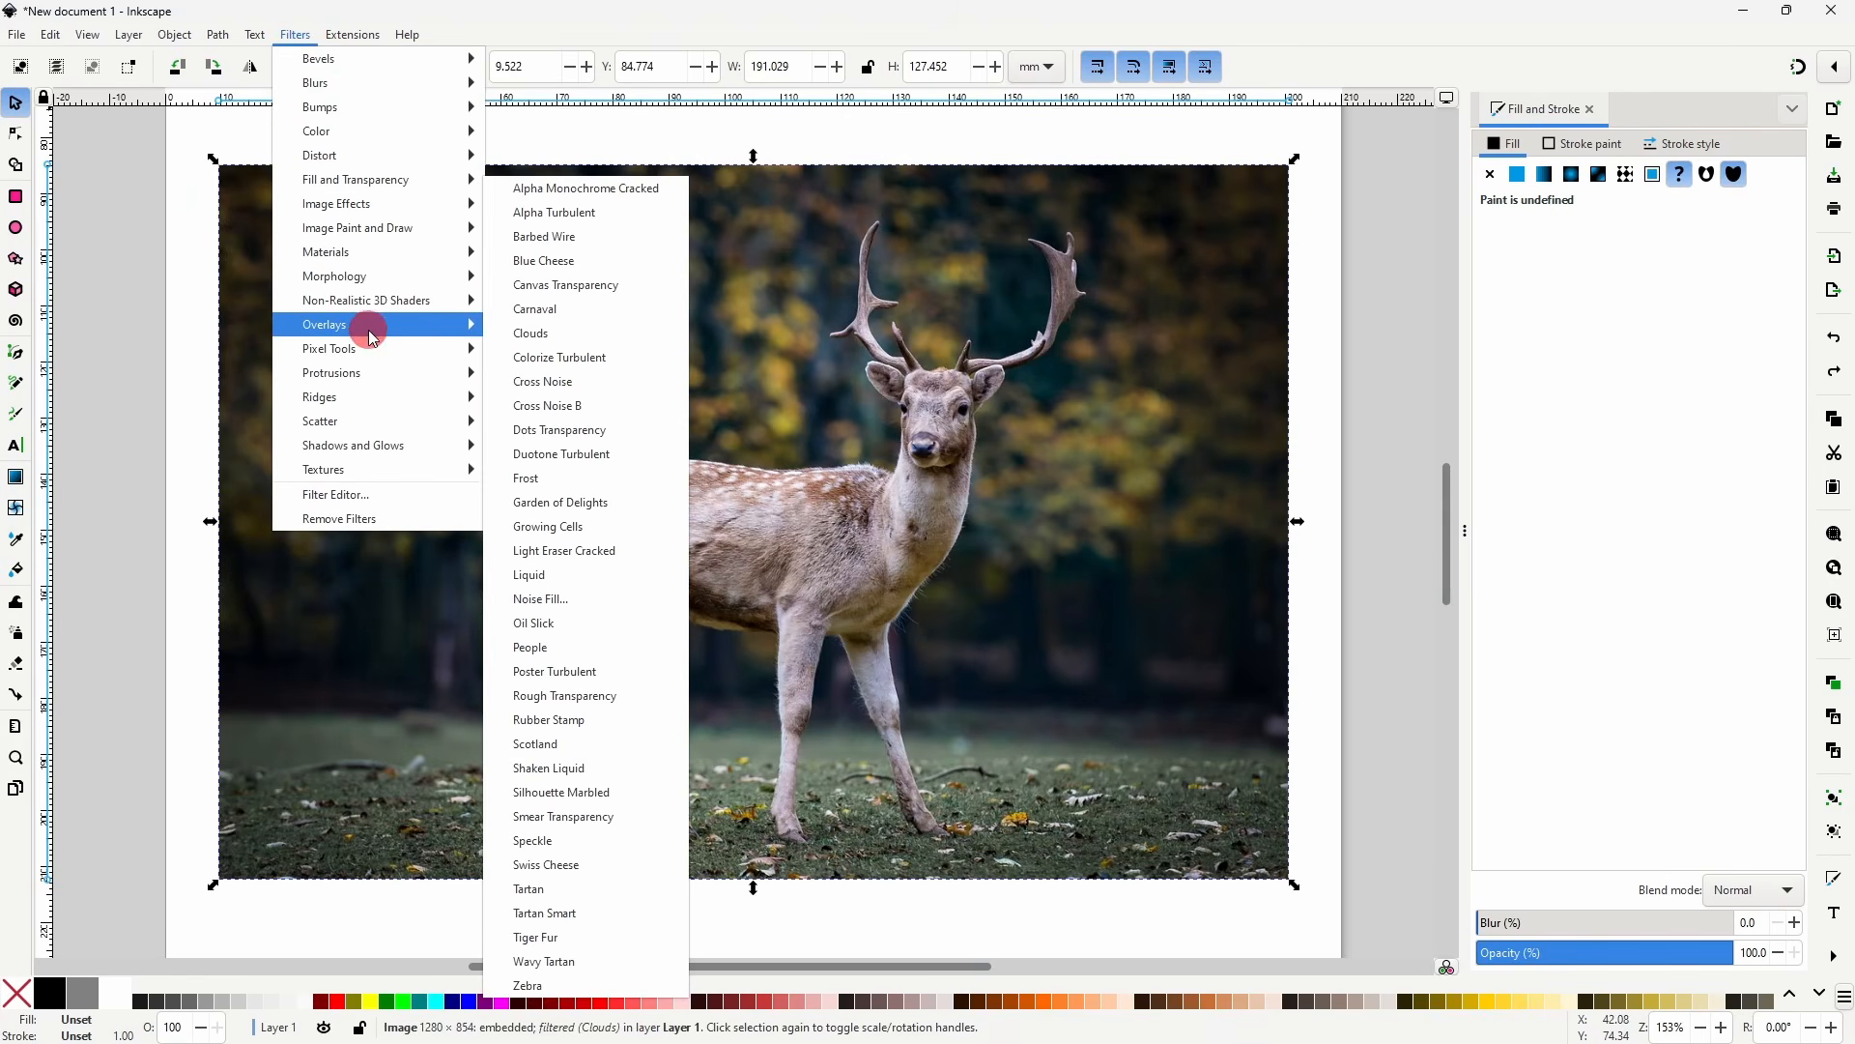
pyautogui.click(571, 480)
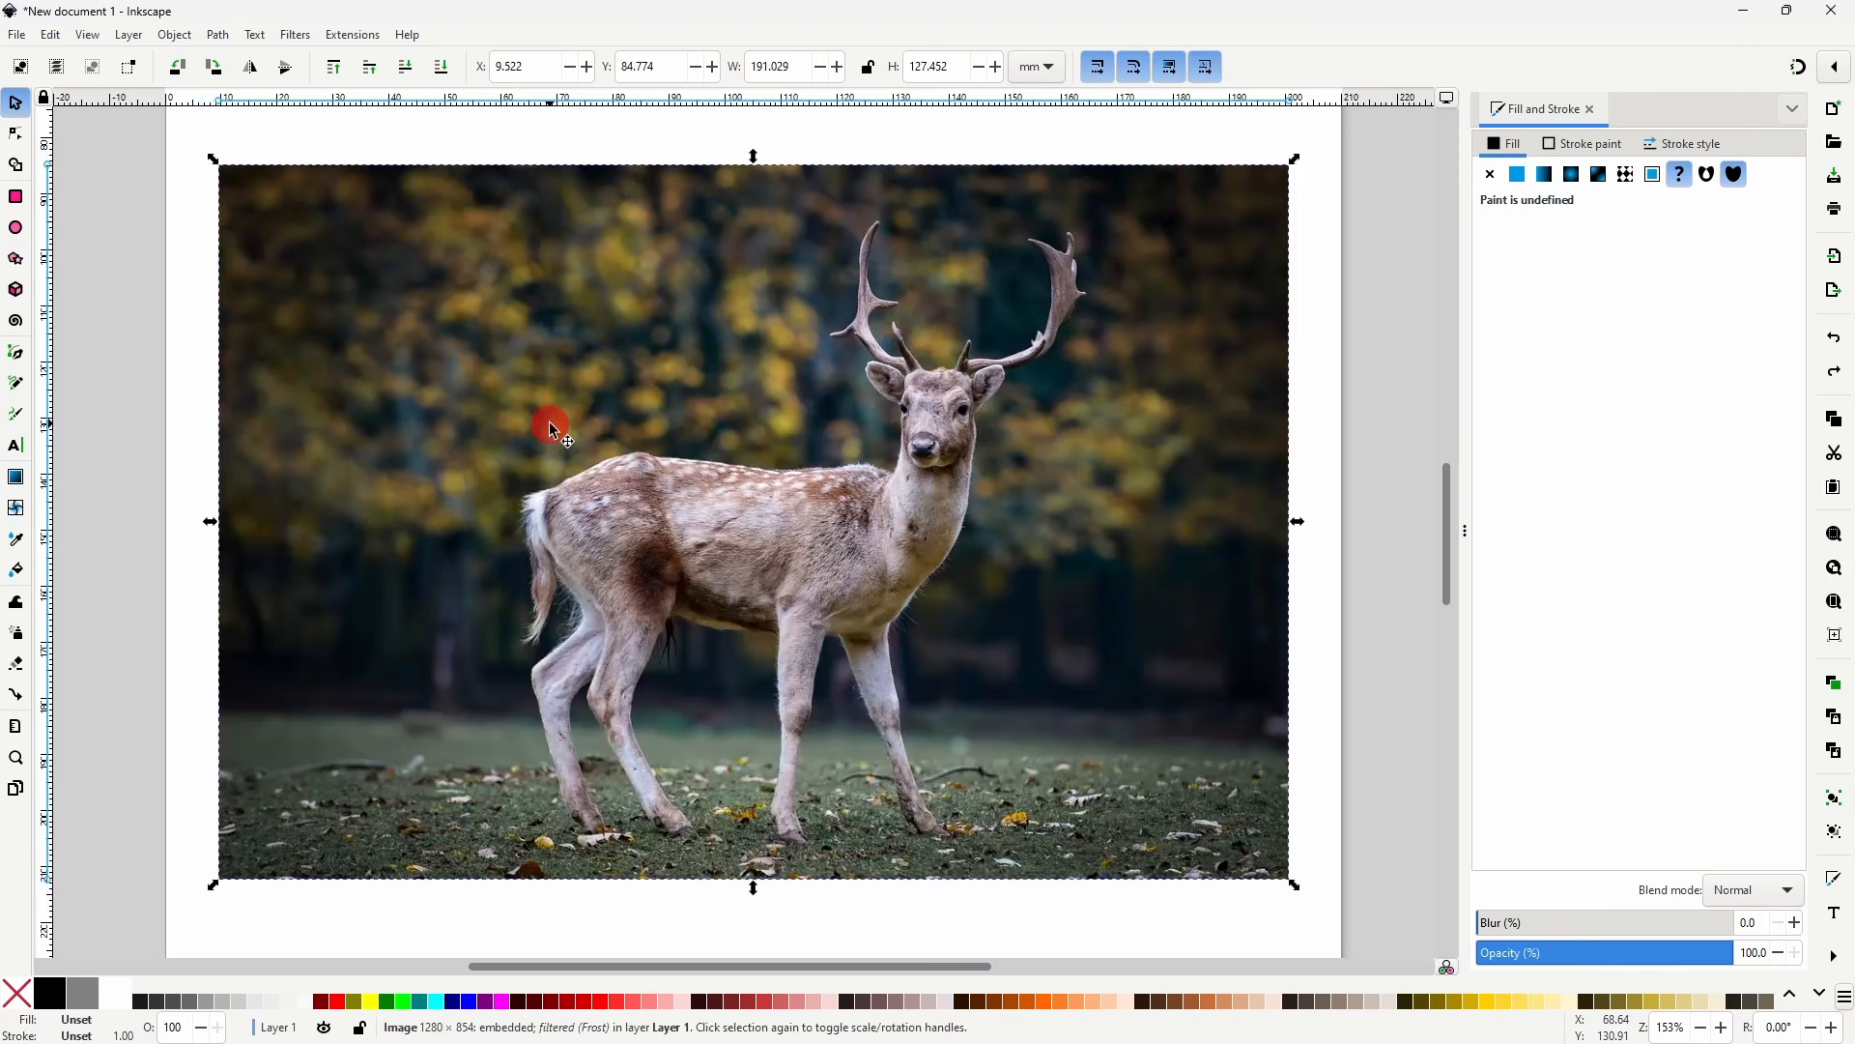
# - Preview the Noise Fill overlay on the deer image with horizontal frequency 13.50, vertical frequency 23.62 and complexity 3
pyautogui.click(295, 35)
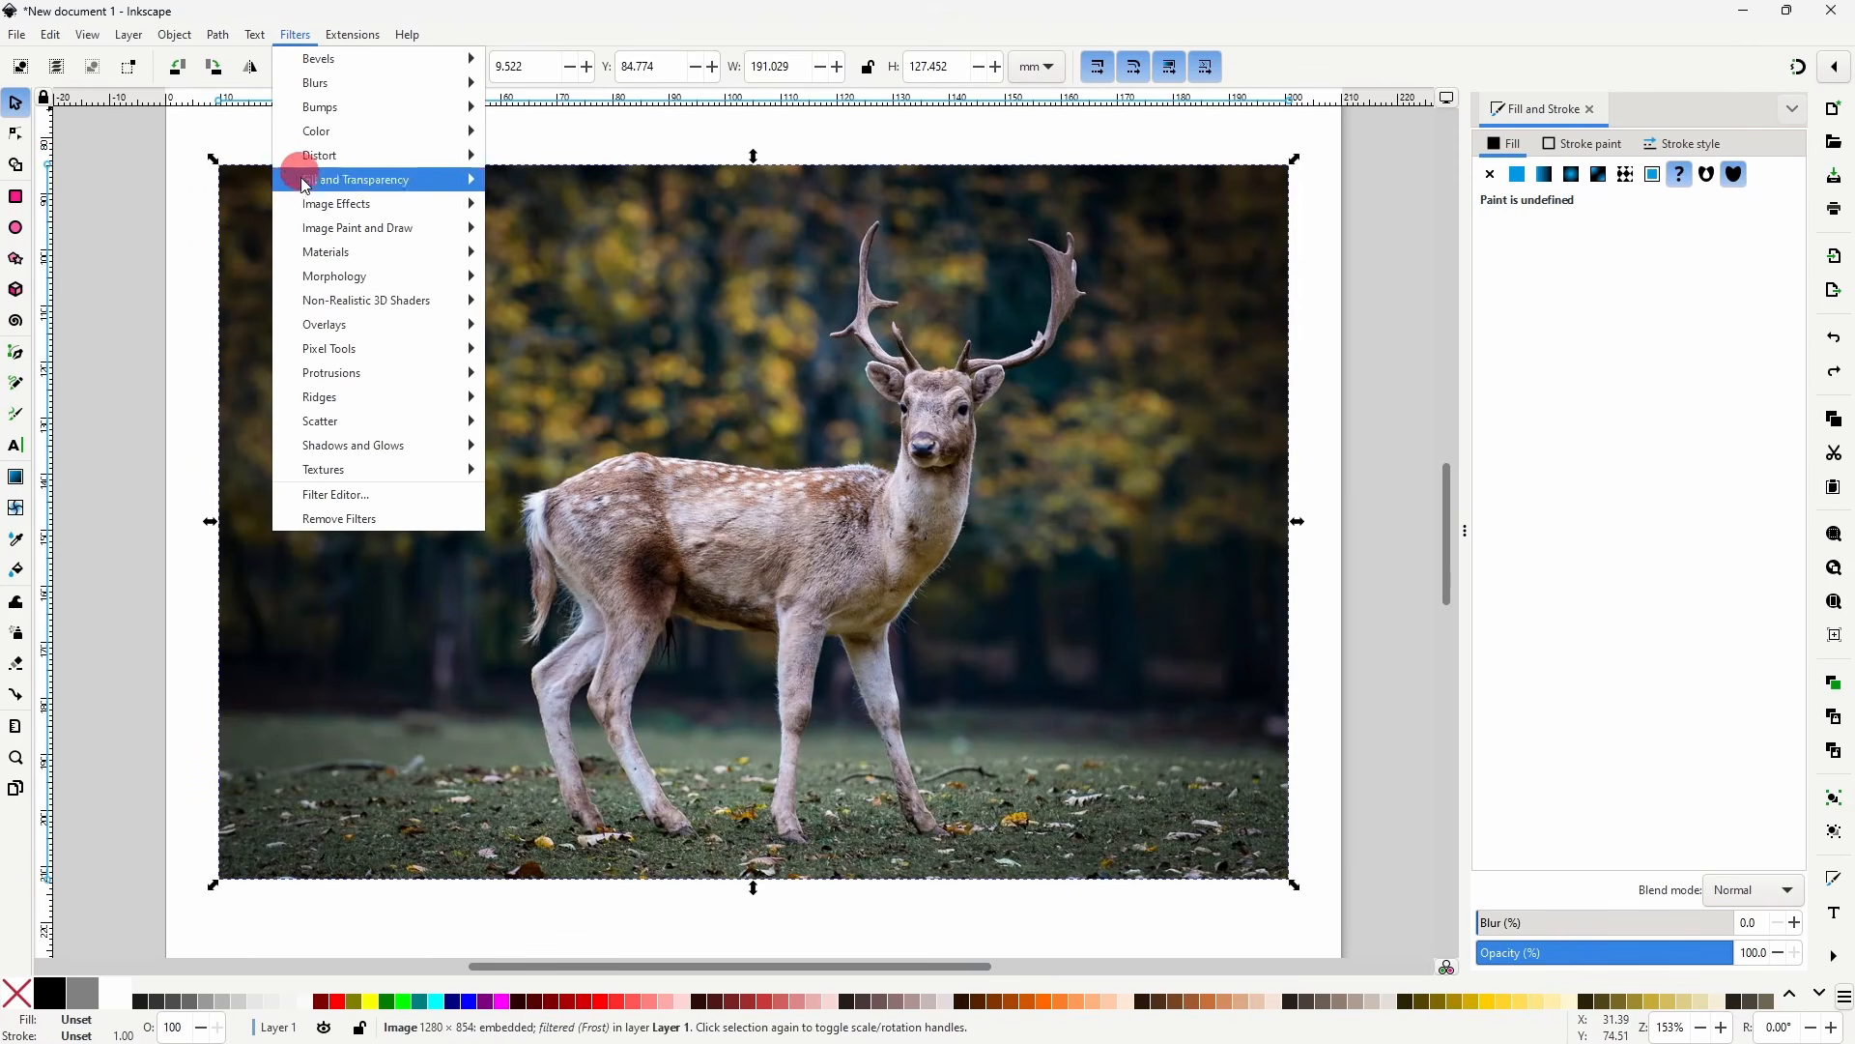
pyautogui.click(339, 324)
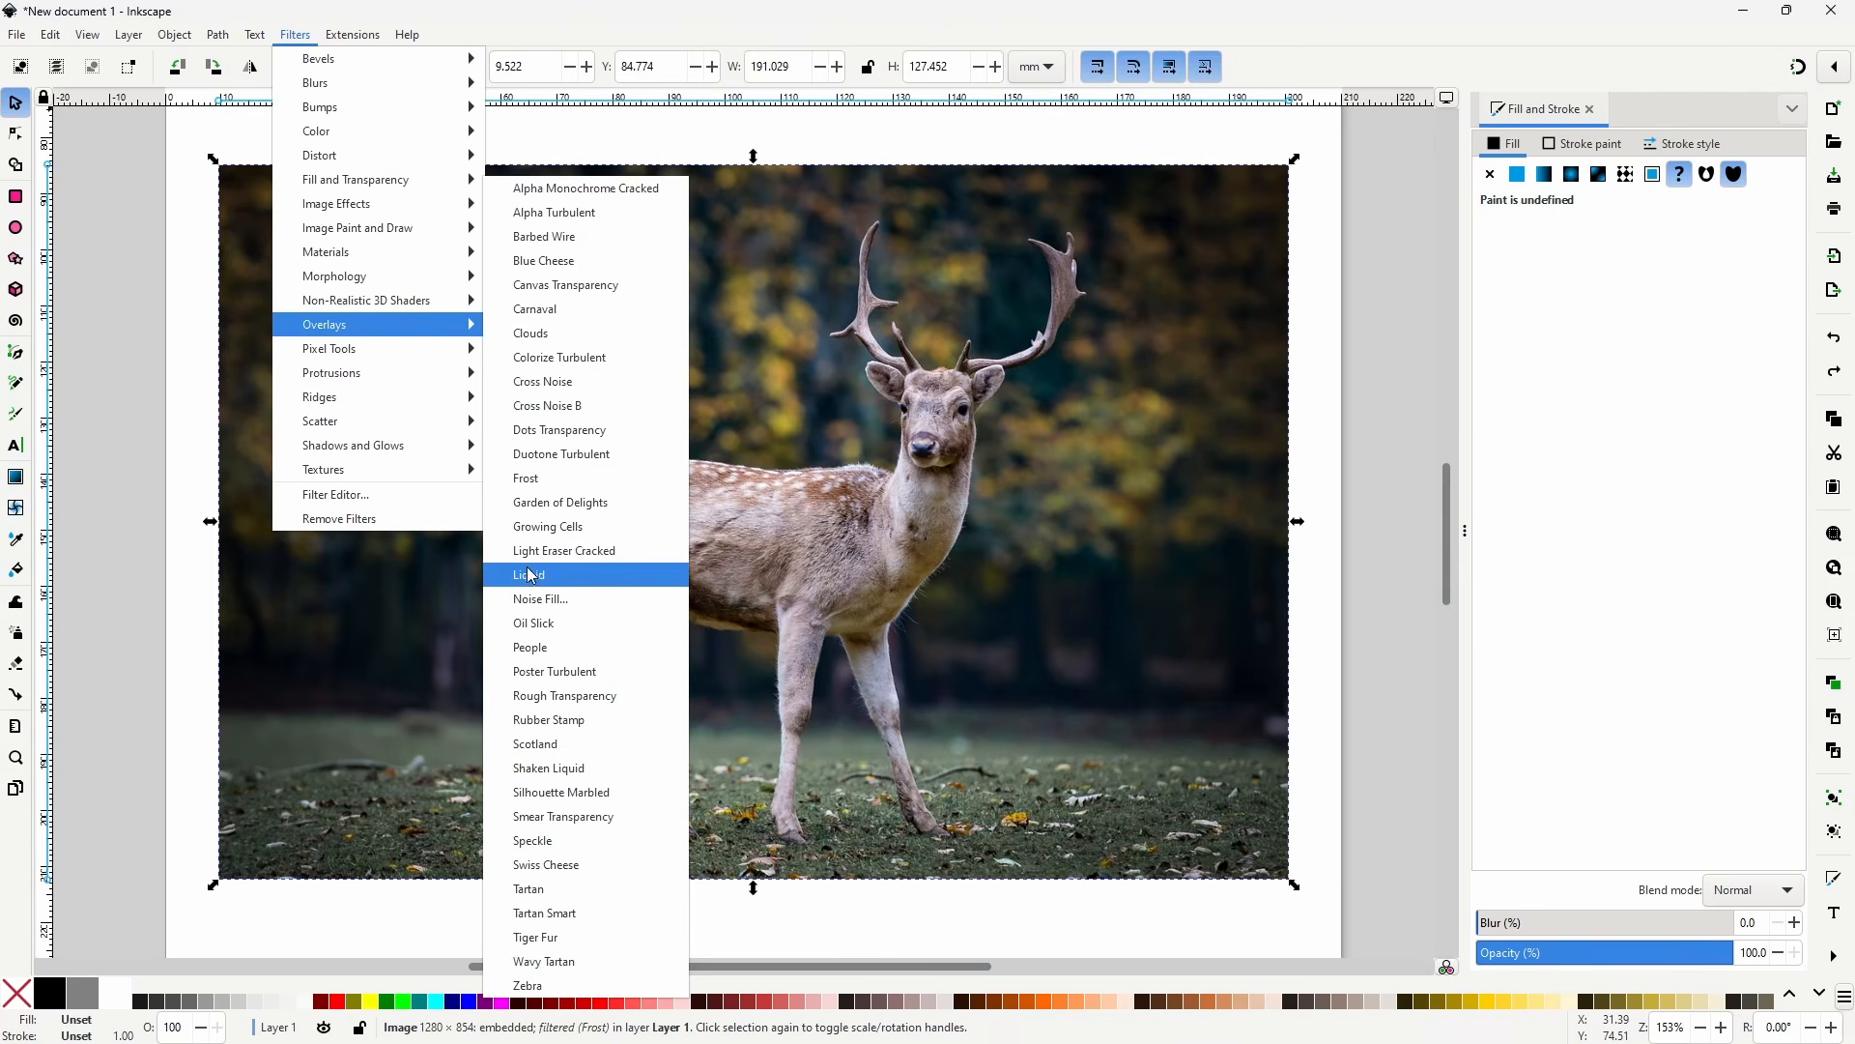
pyautogui.click(559, 599)
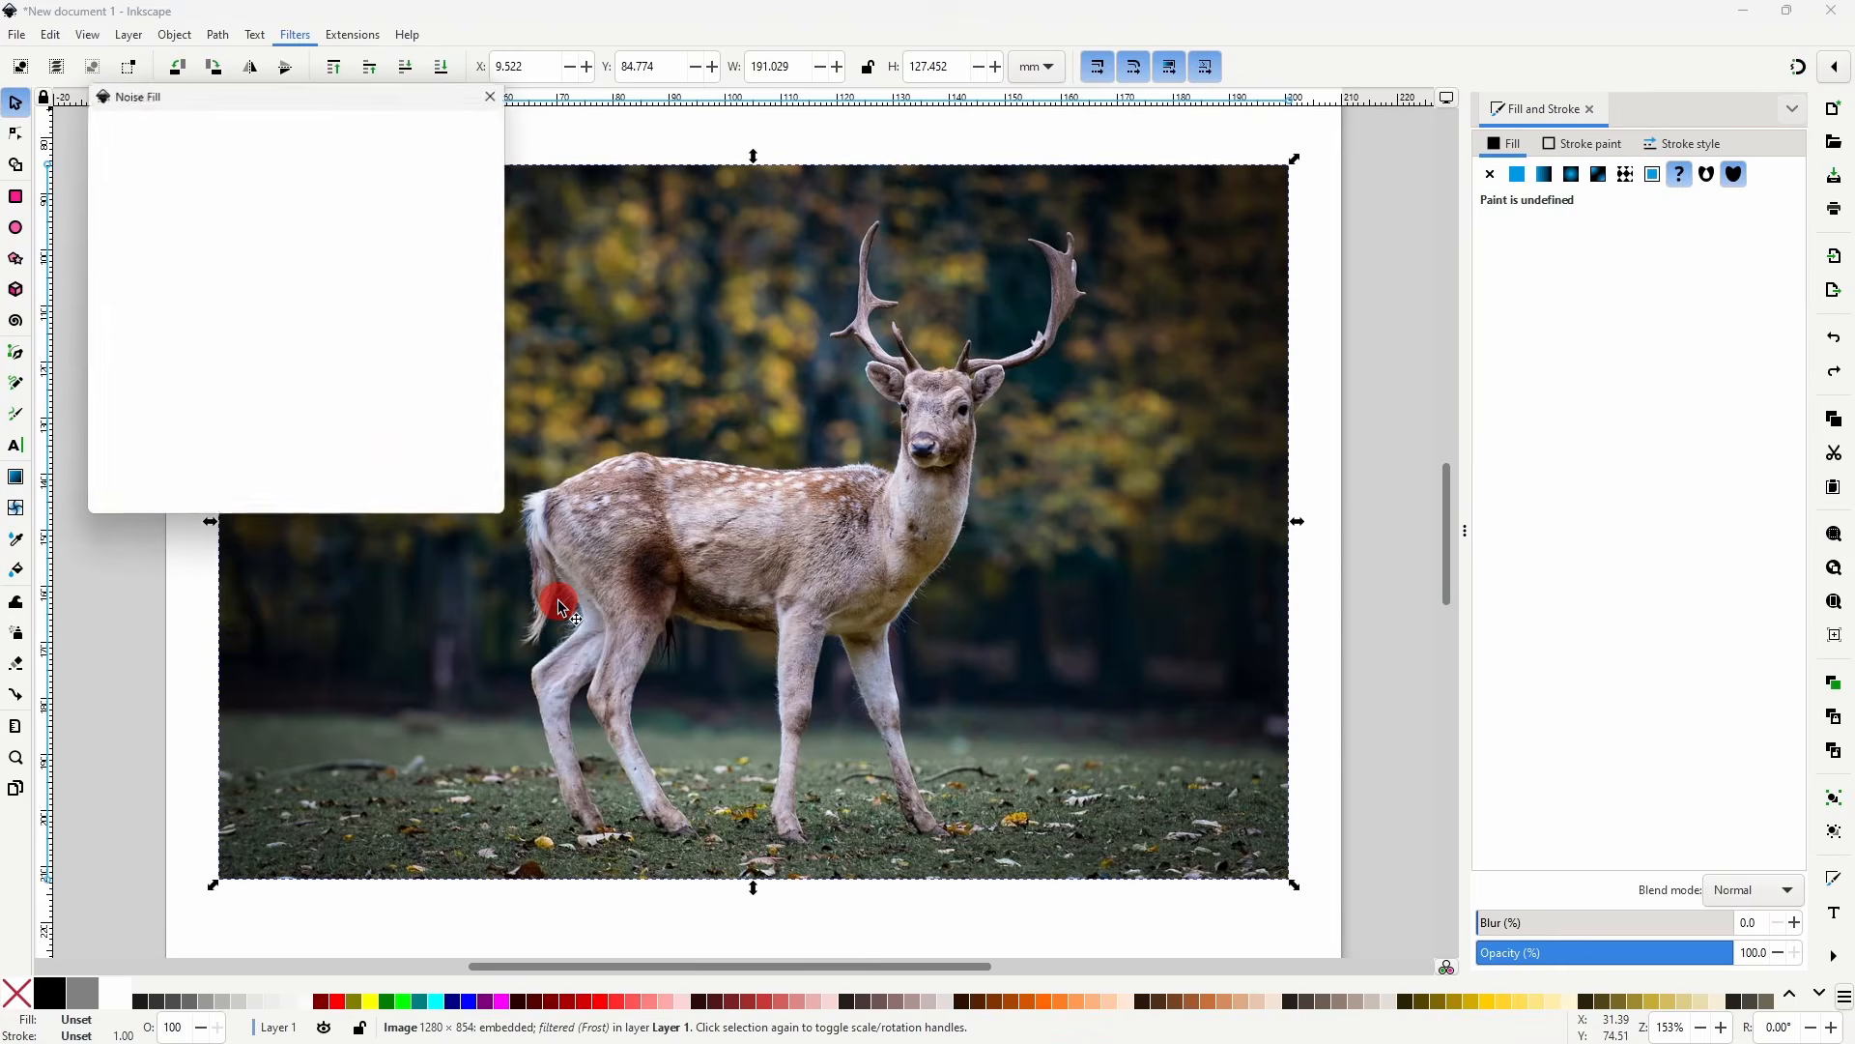
pyautogui.click(107, 468)
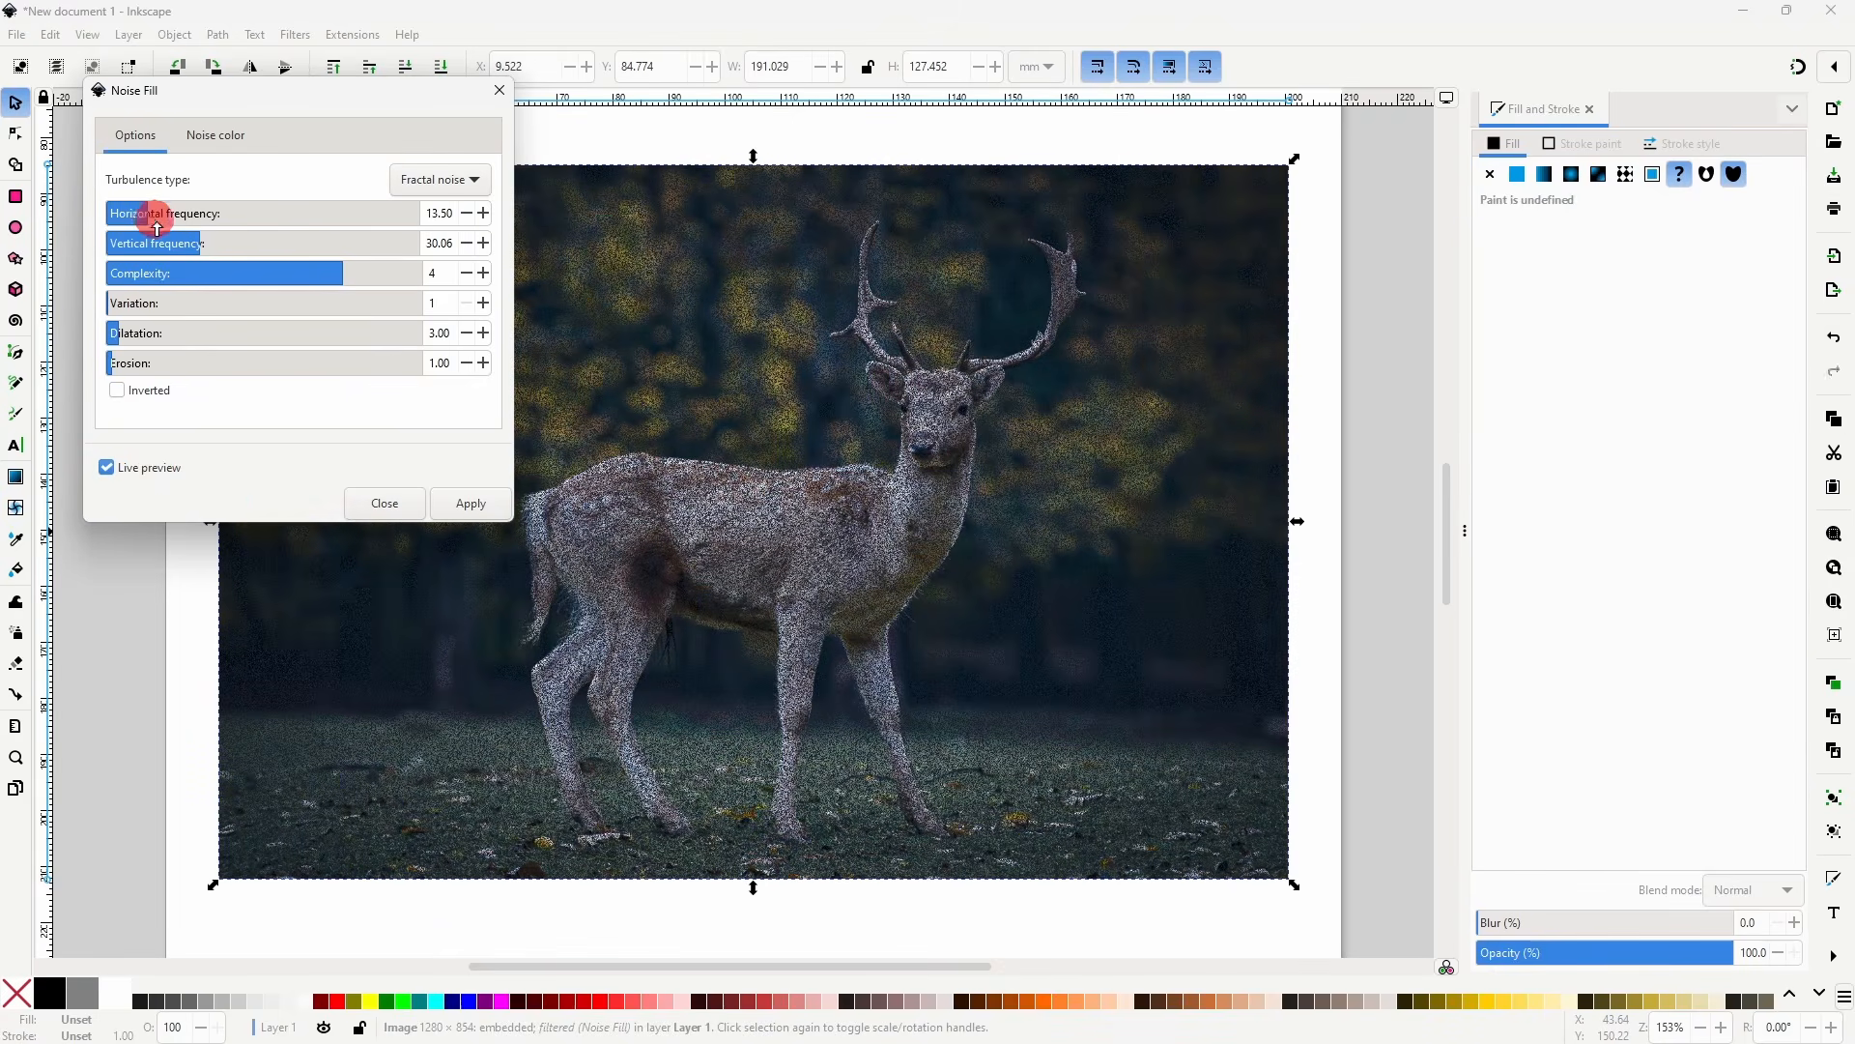
pyautogui.click(180, 244)
pyautogui.click(286, 274)
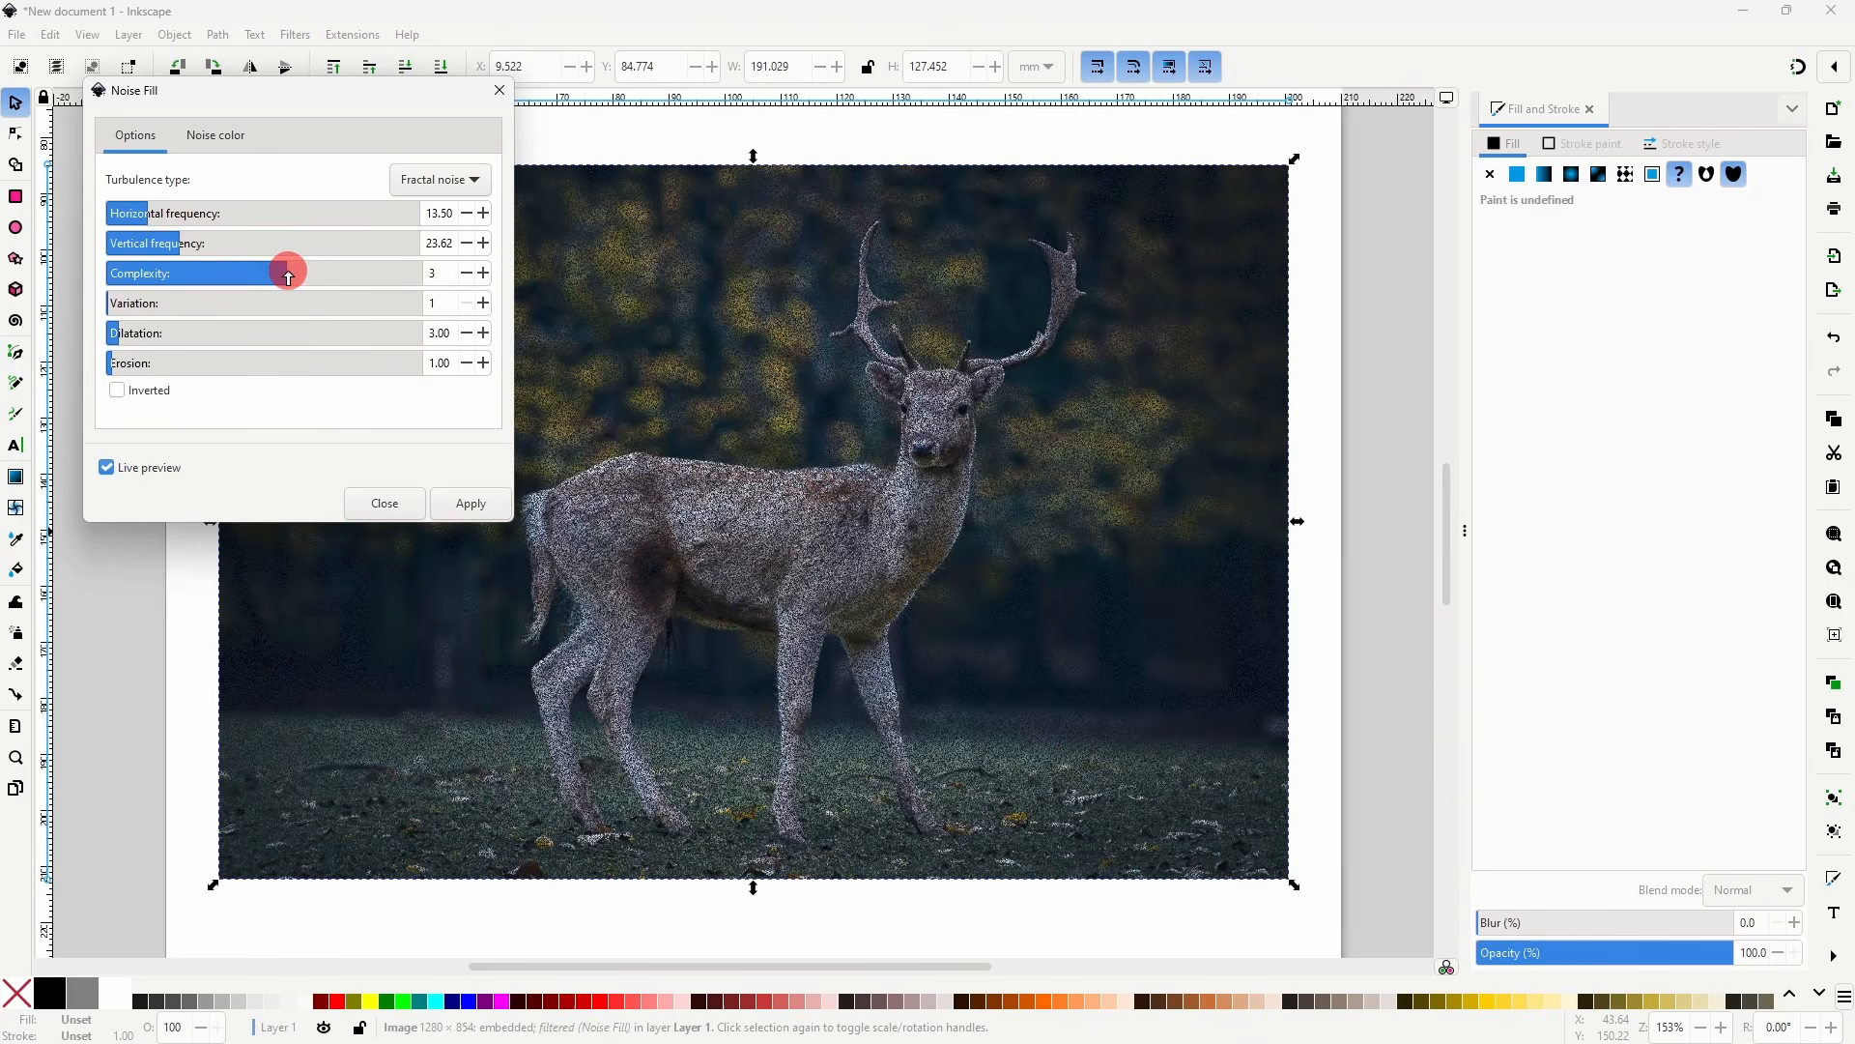
# - Adjust the noise color in the Noise Fill live preview and close the filter without applying it
pyautogui.click(220, 135)
pyautogui.click(222, 315)
pyautogui.moveTo(228, 323)
pyautogui.mouseDown()
pyautogui.moveTo(161, 319)
pyautogui.moveTo(194, 311)
pyautogui.mouseUp()
pyautogui.click(404, 505)
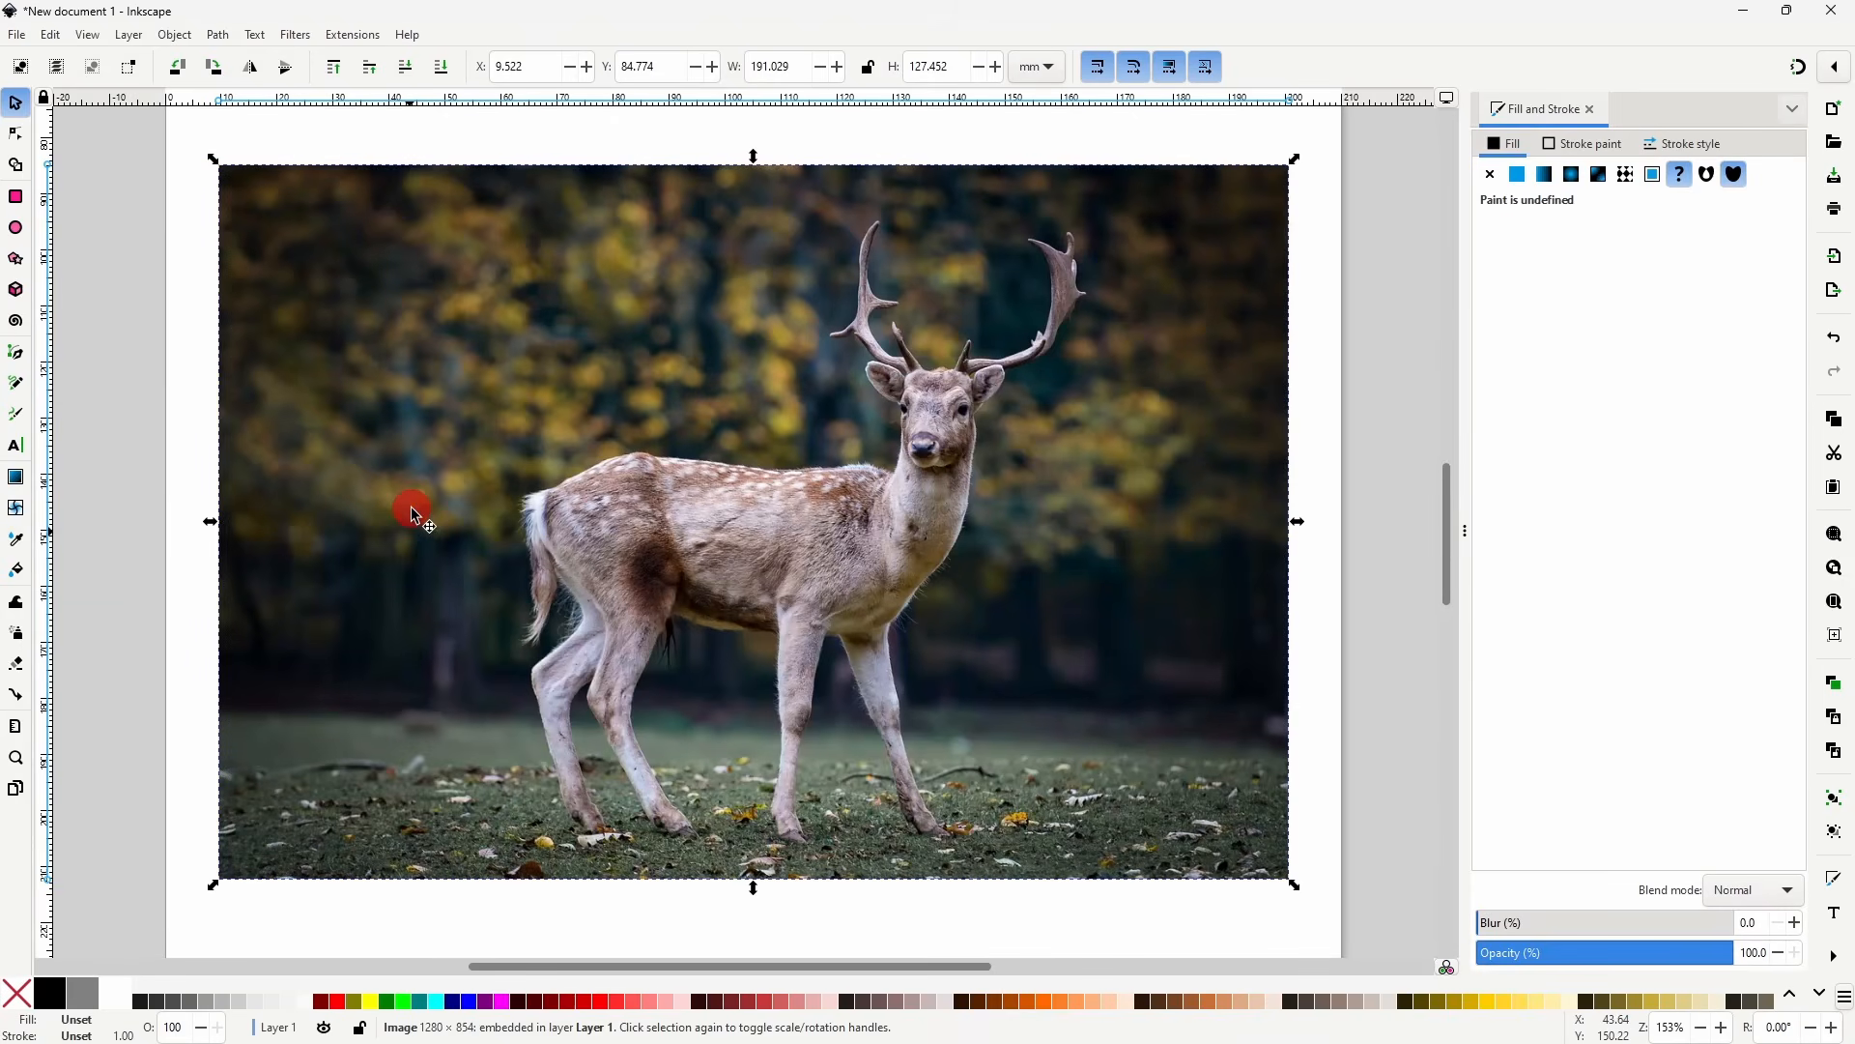
# - Preview the Drop Shadow filter on the deer image with the shadow type set to Inner
pyautogui.click(295, 33)
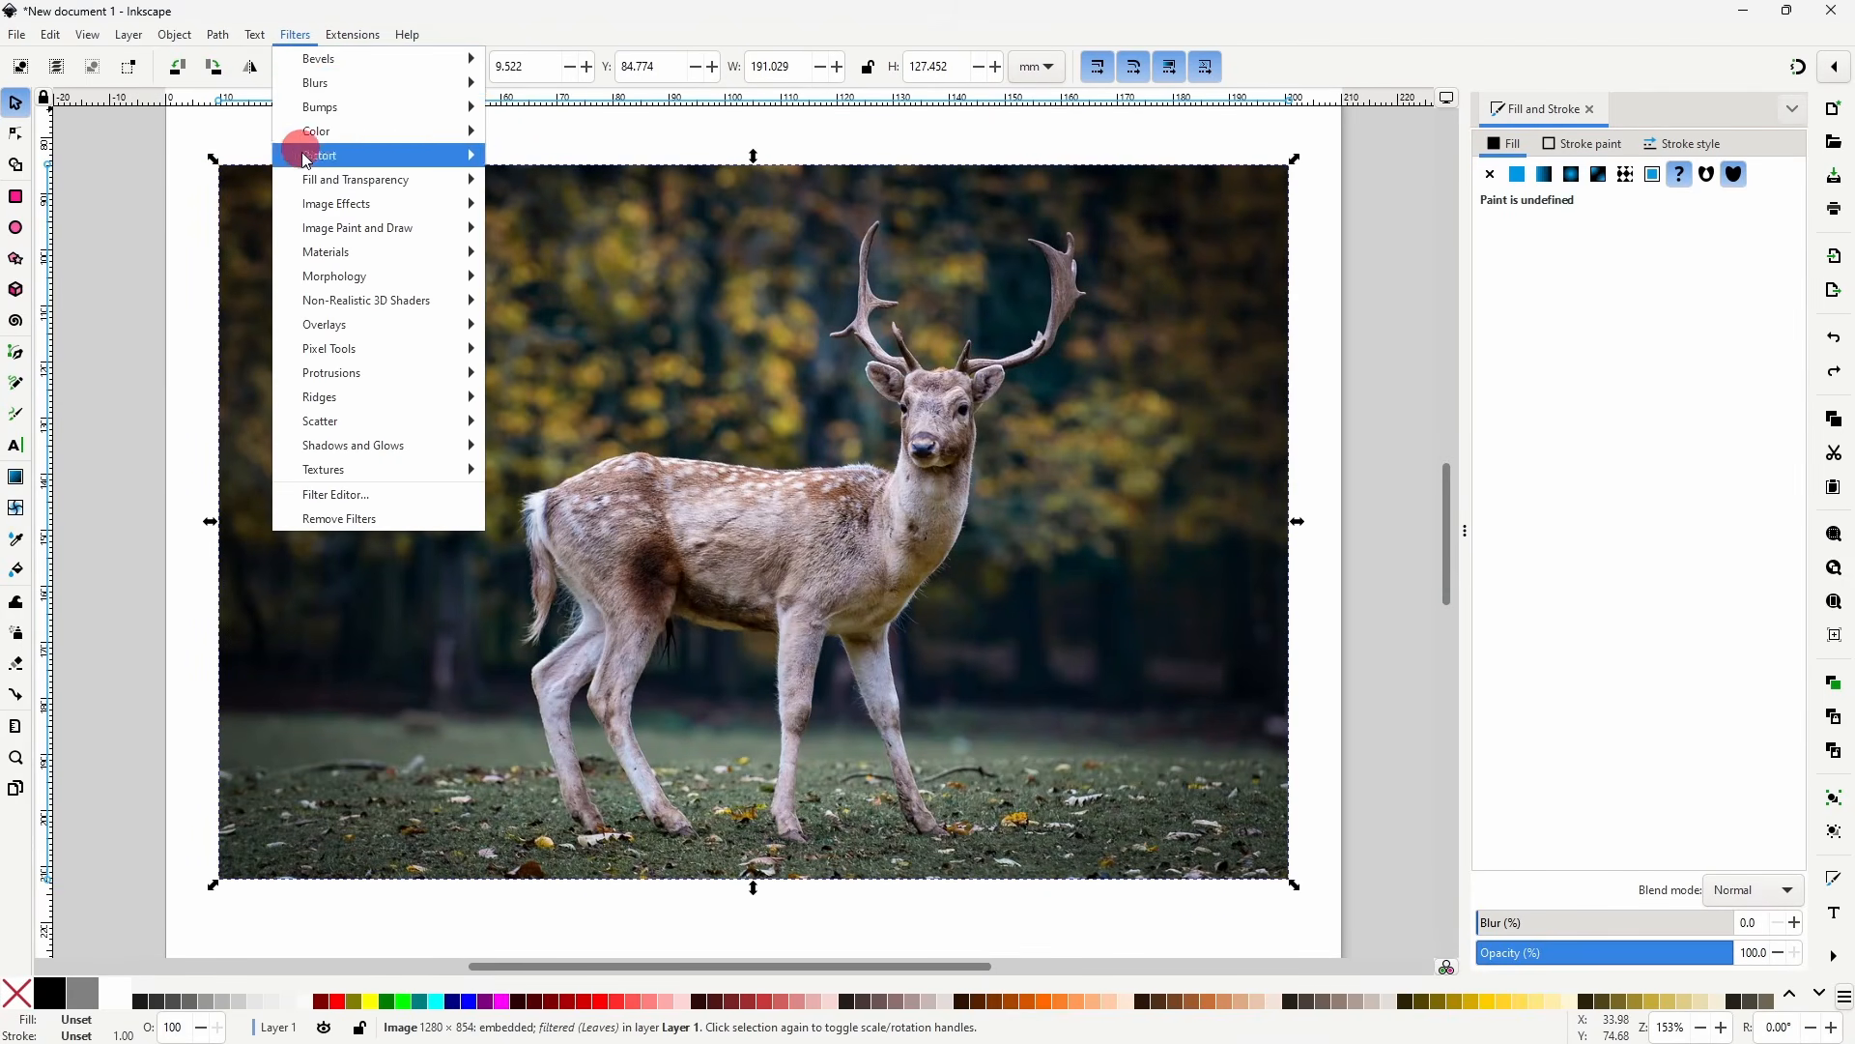
pyautogui.moveTo(385, 441)
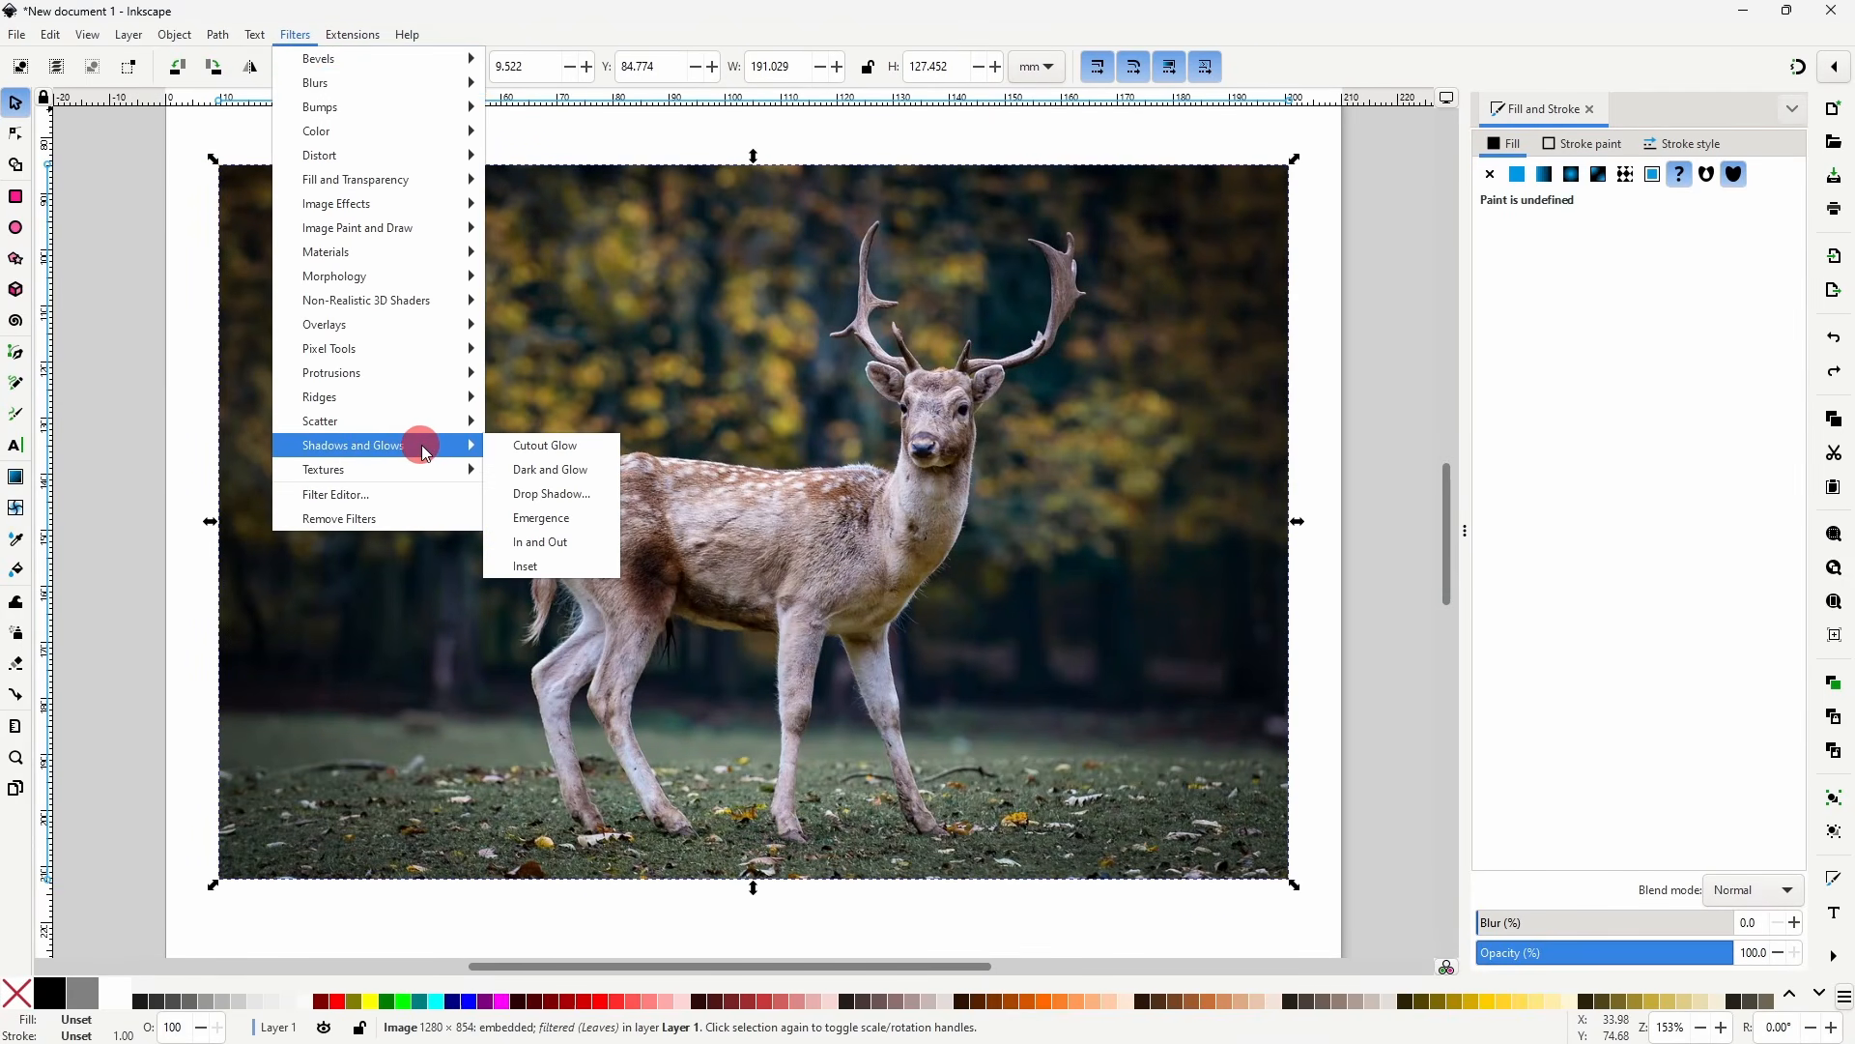
pyautogui.click(551, 494)
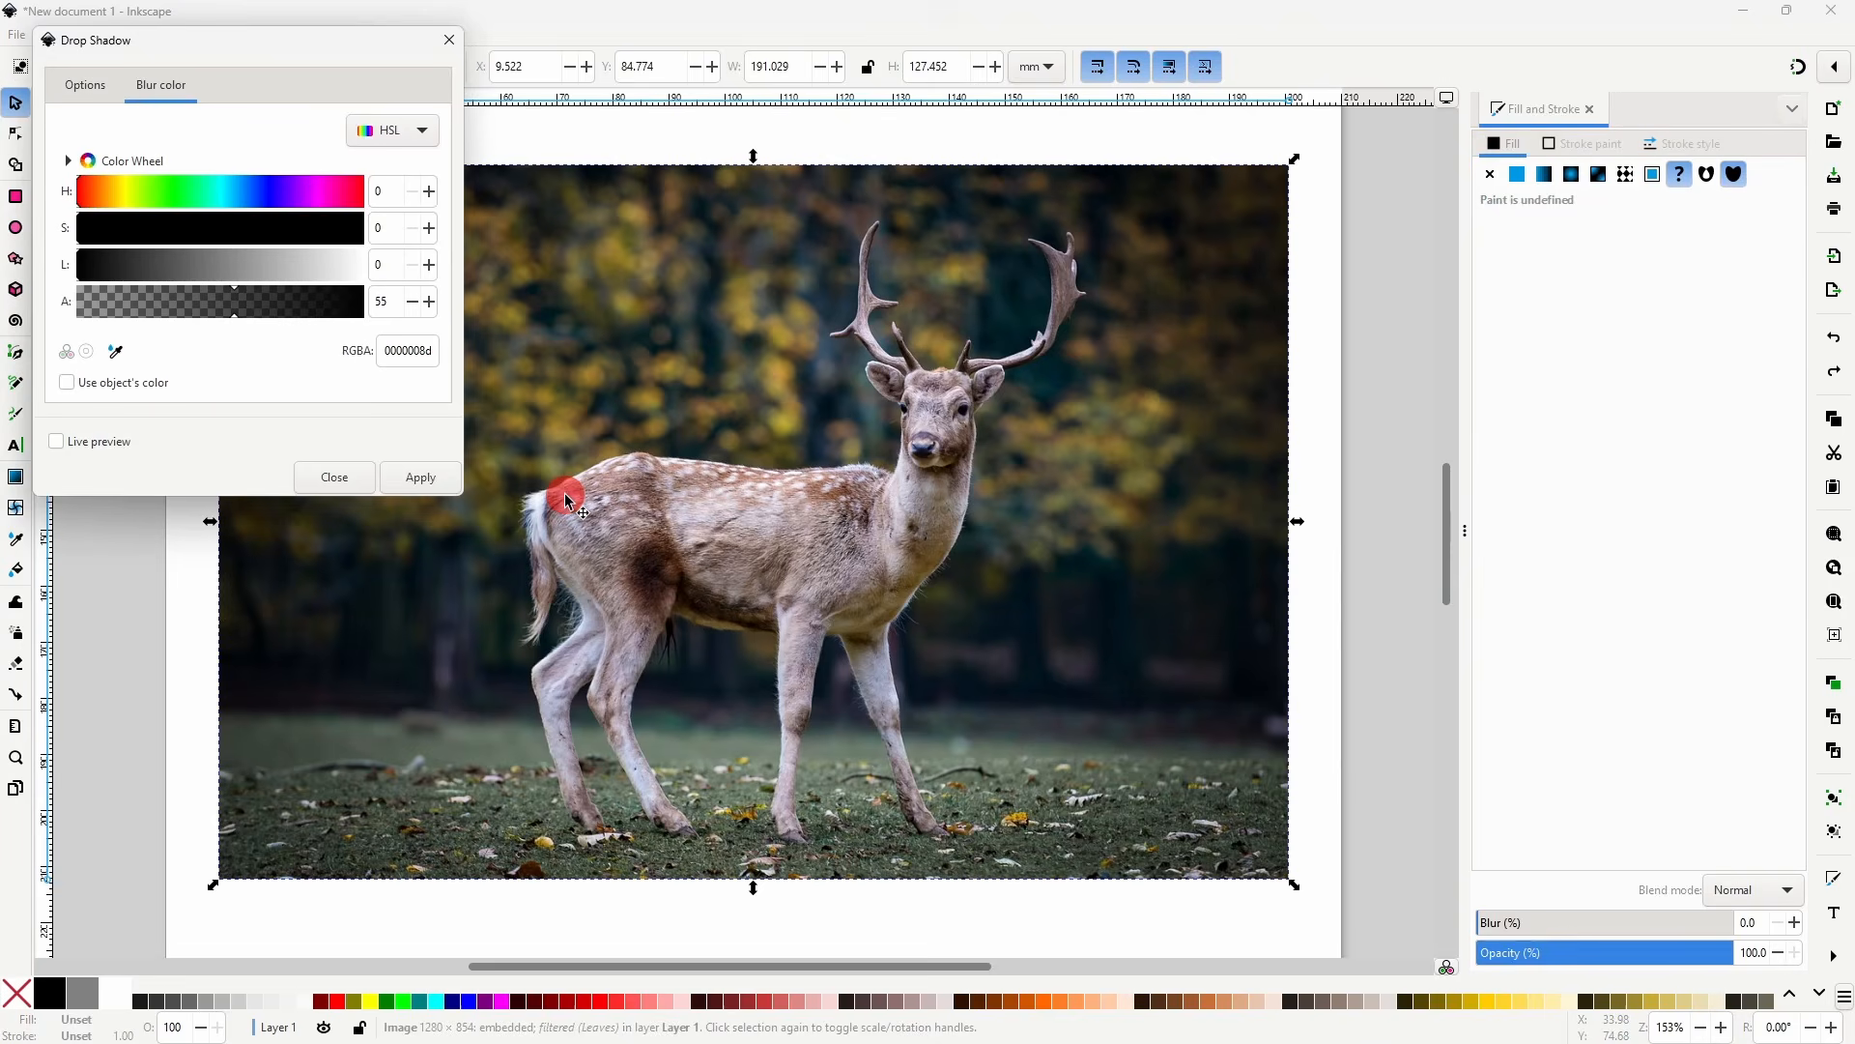
pyautogui.click(96, 440)
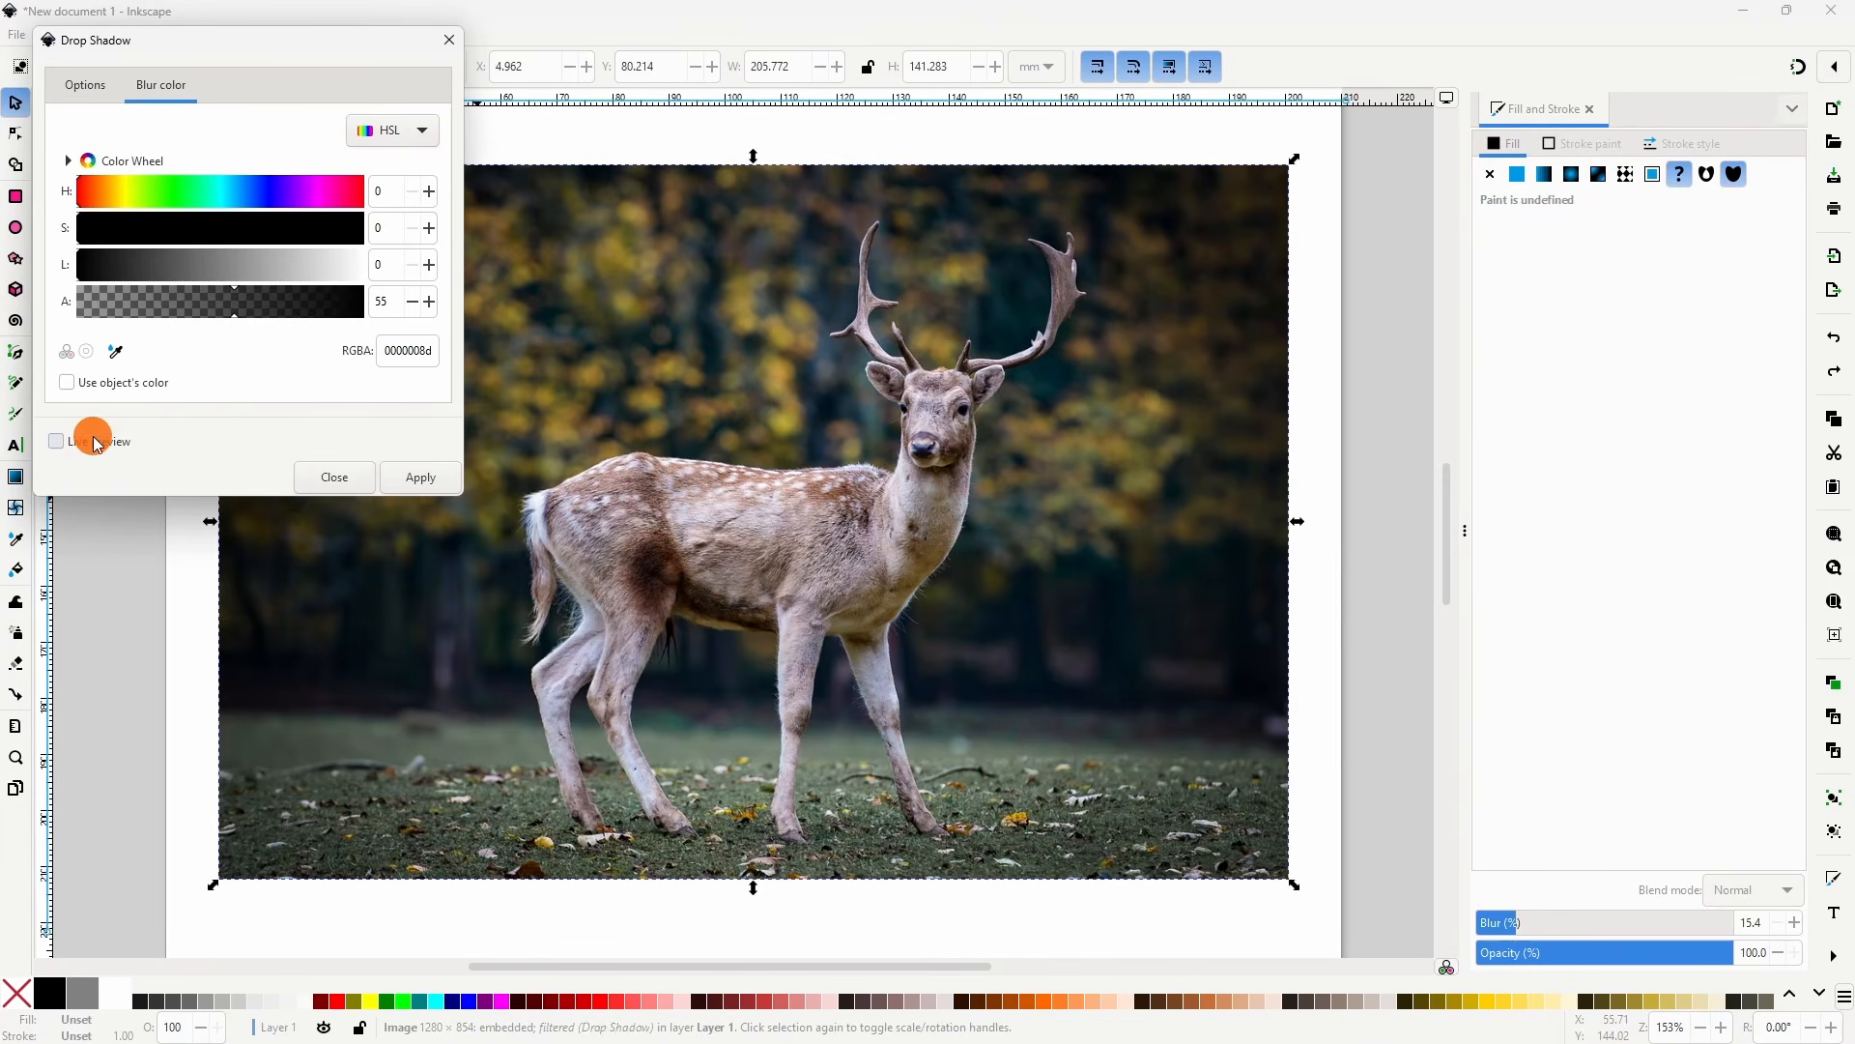
pyautogui.click(97, 84)
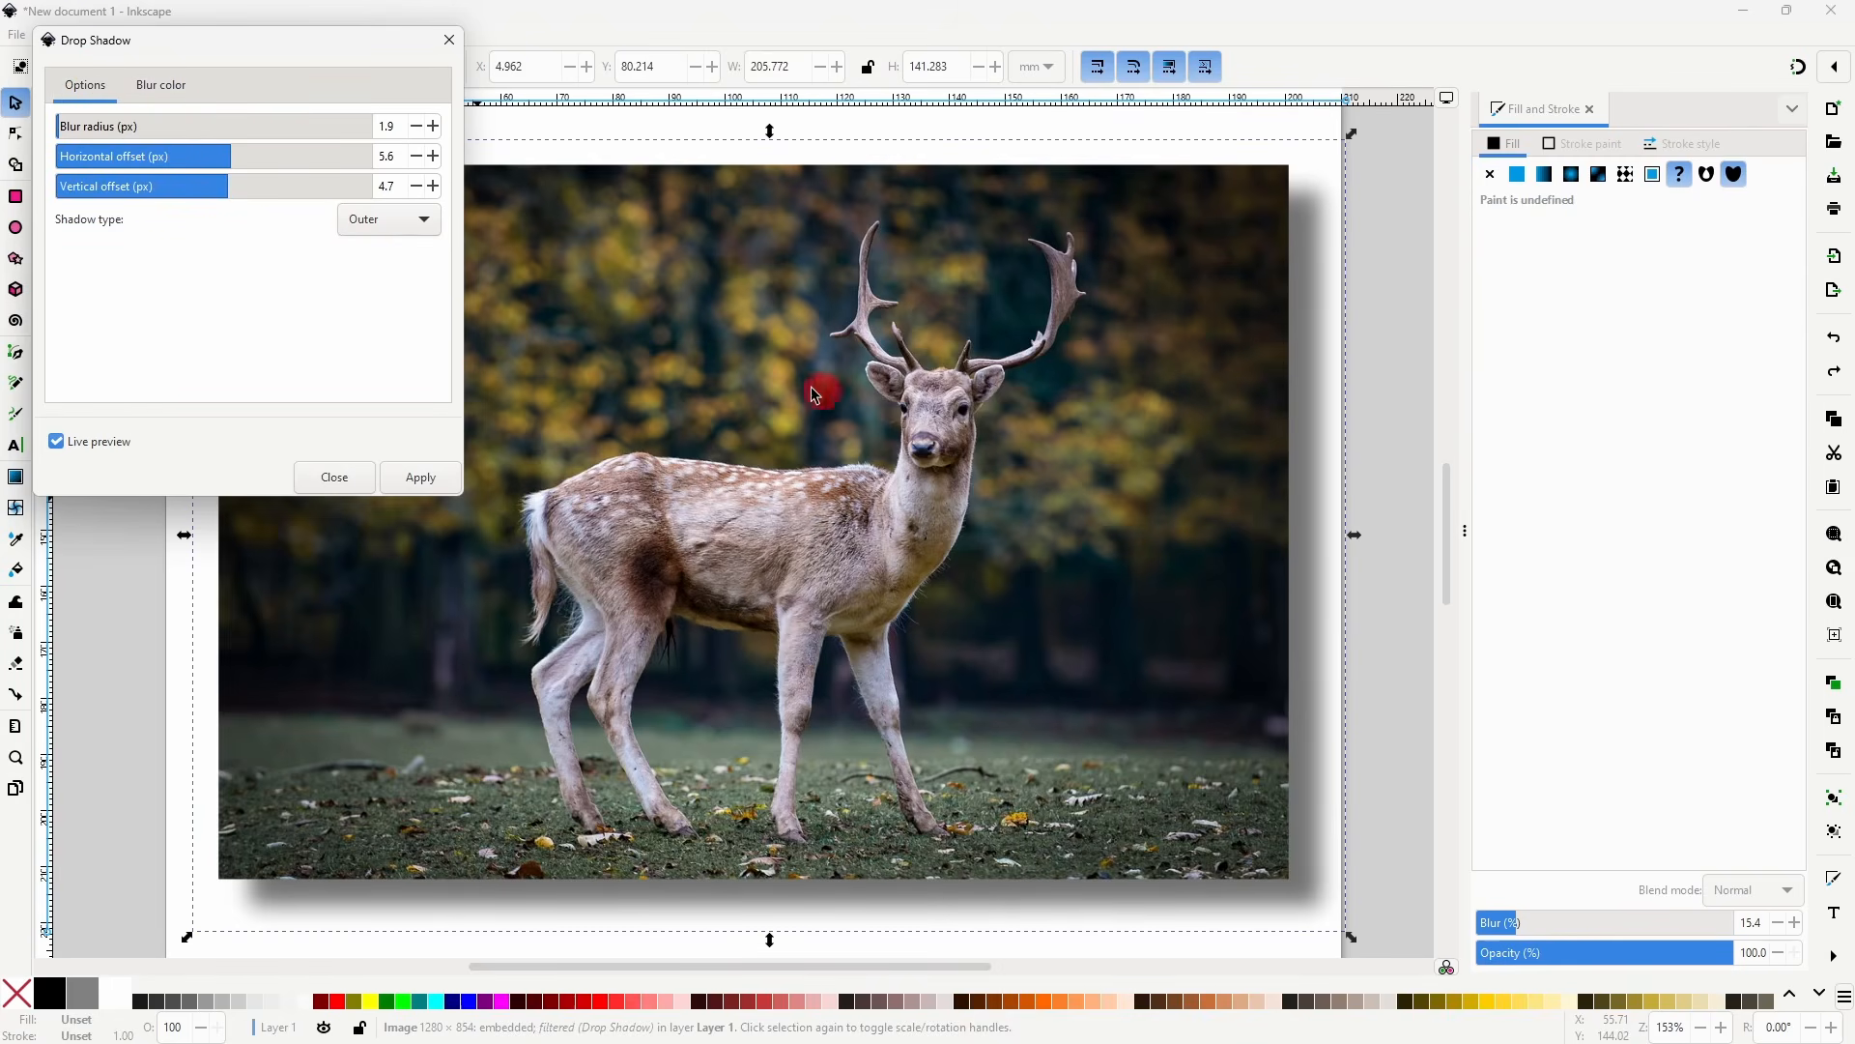
pyautogui.click(406, 218)
pyautogui.click(389, 251)
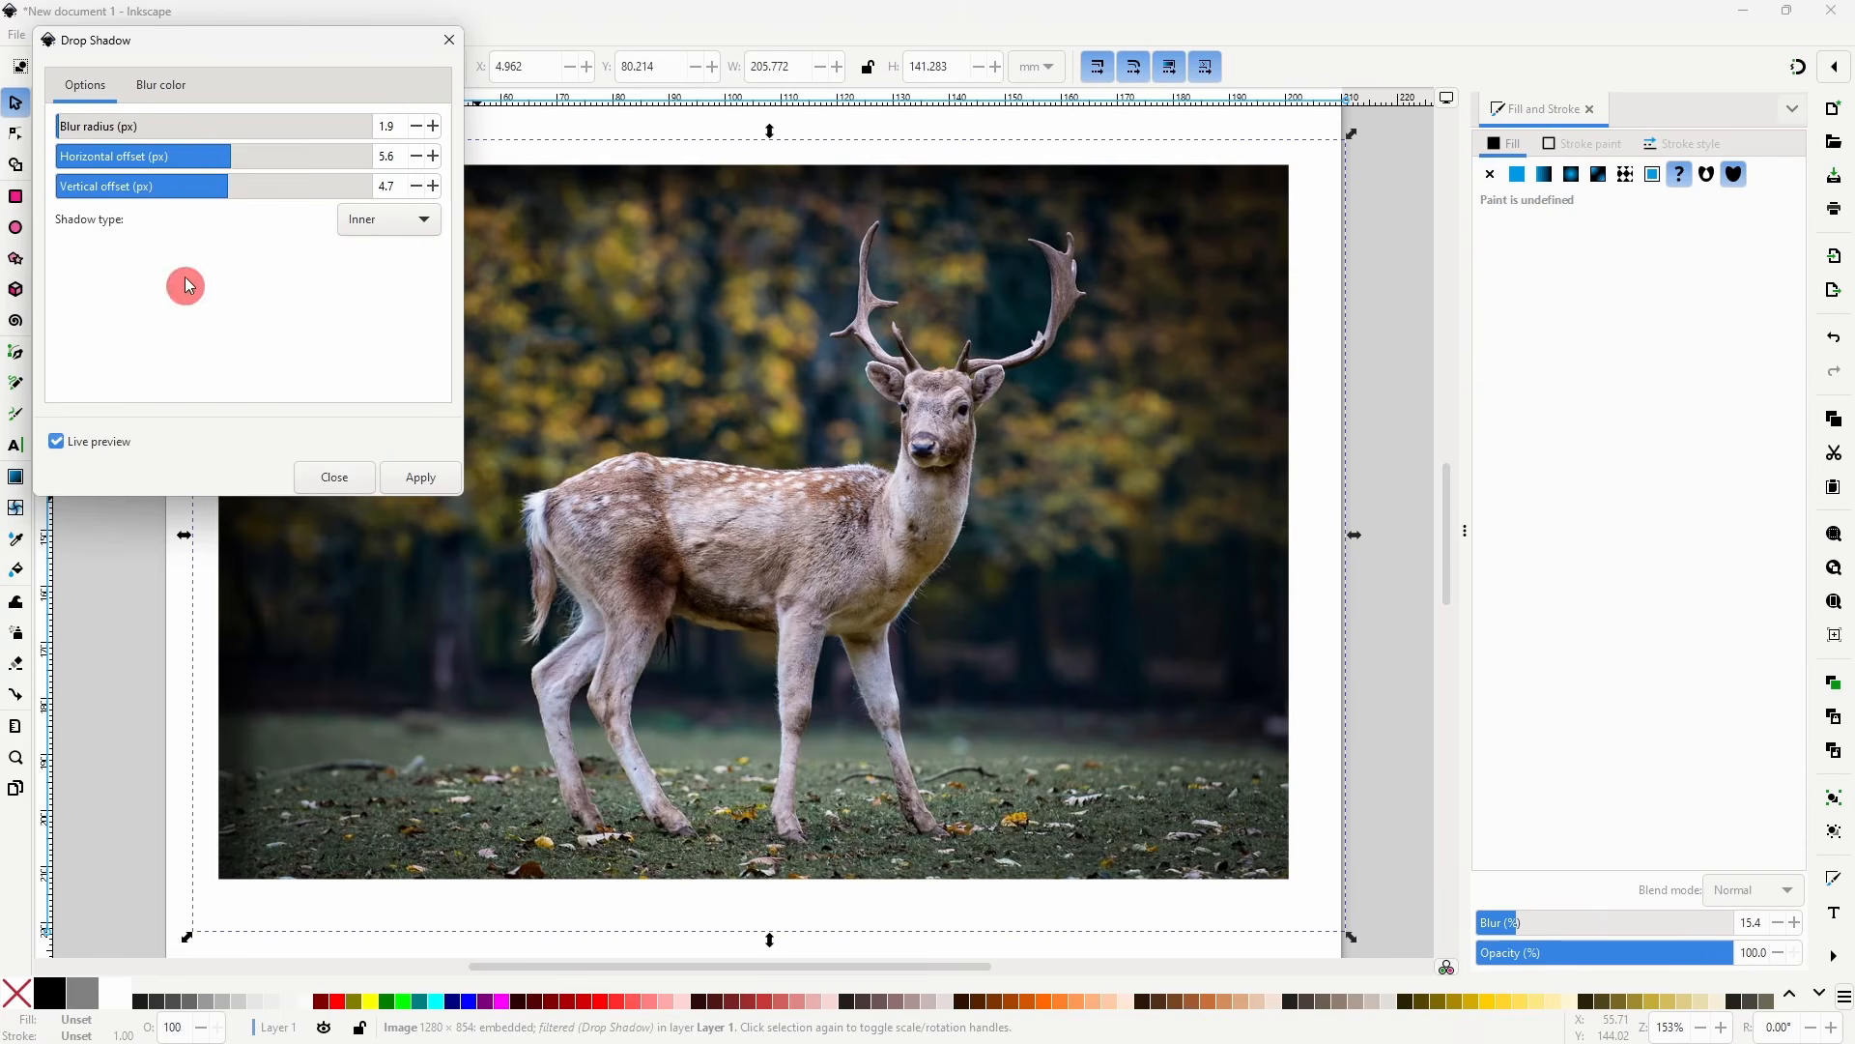
# - Set the previewed shadow's blur color to white at lightness 100 and close Drop Shadow without applying it
pyautogui.click(157, 84)
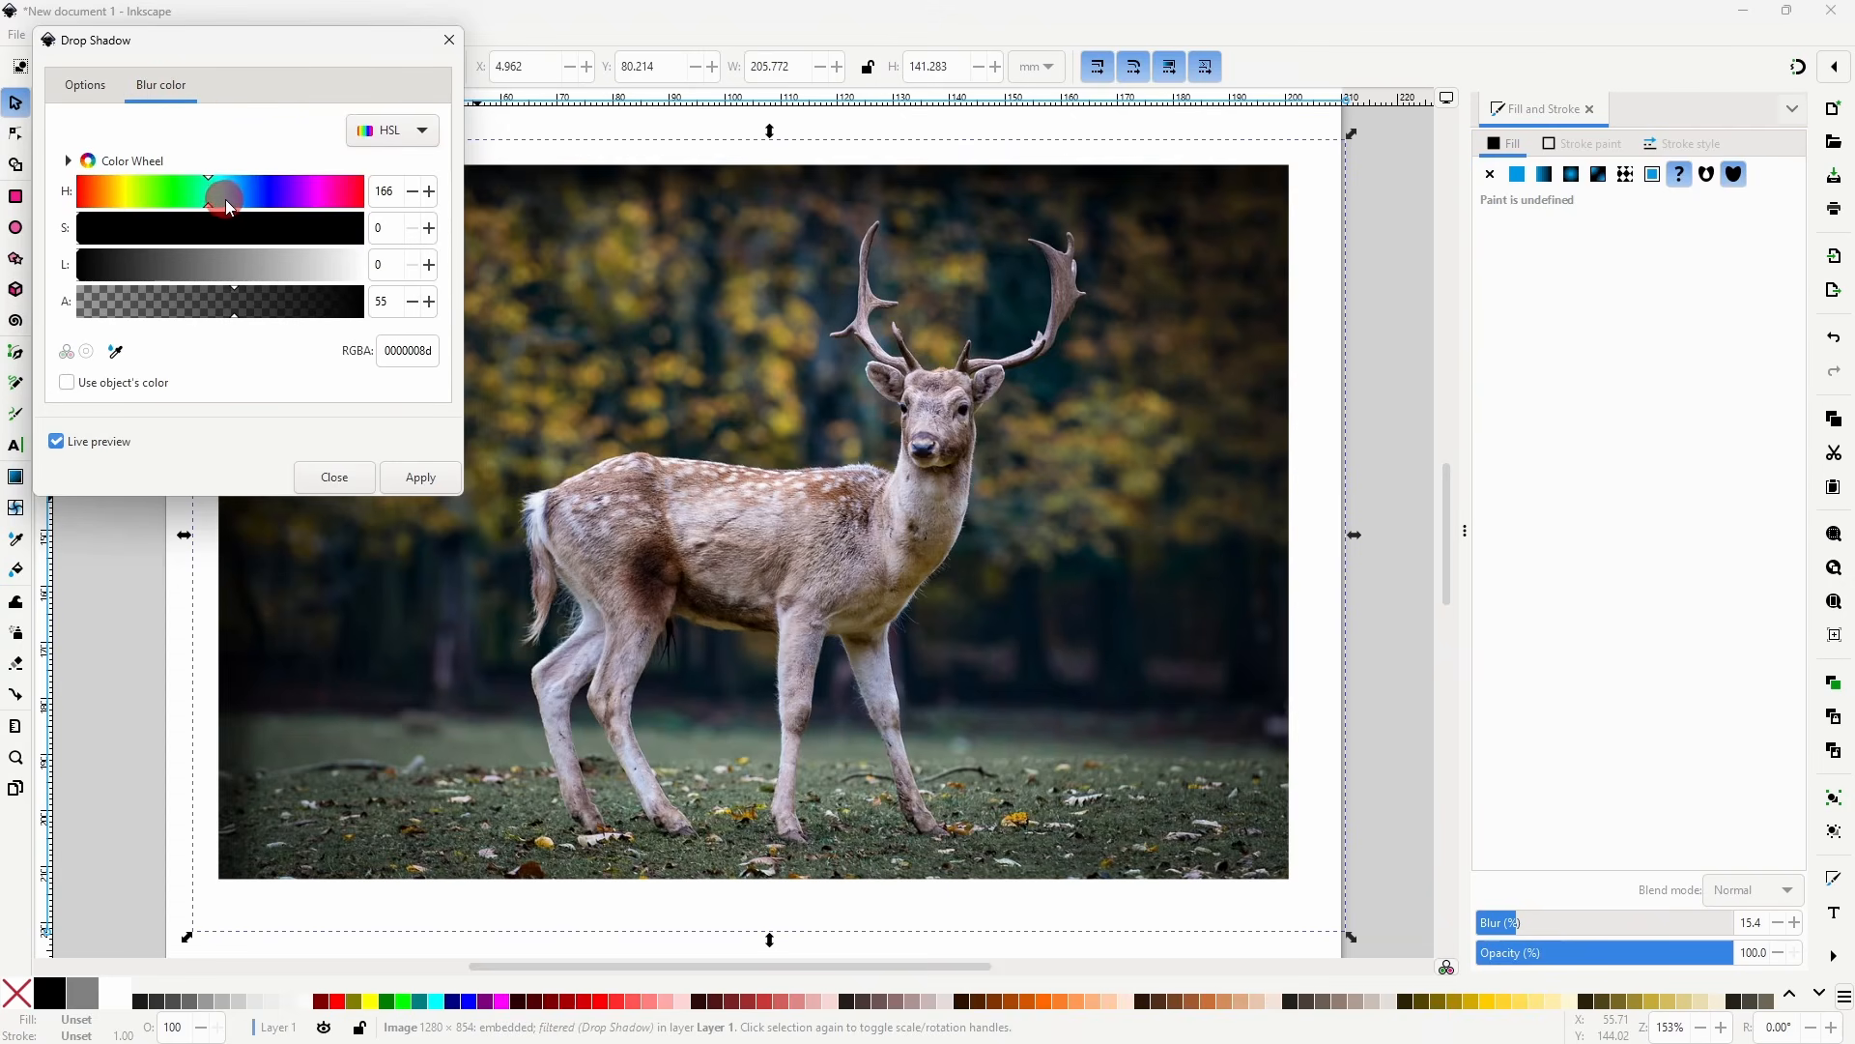
pyautogui.click(217, 228)
pyautogui.click(228, 262)
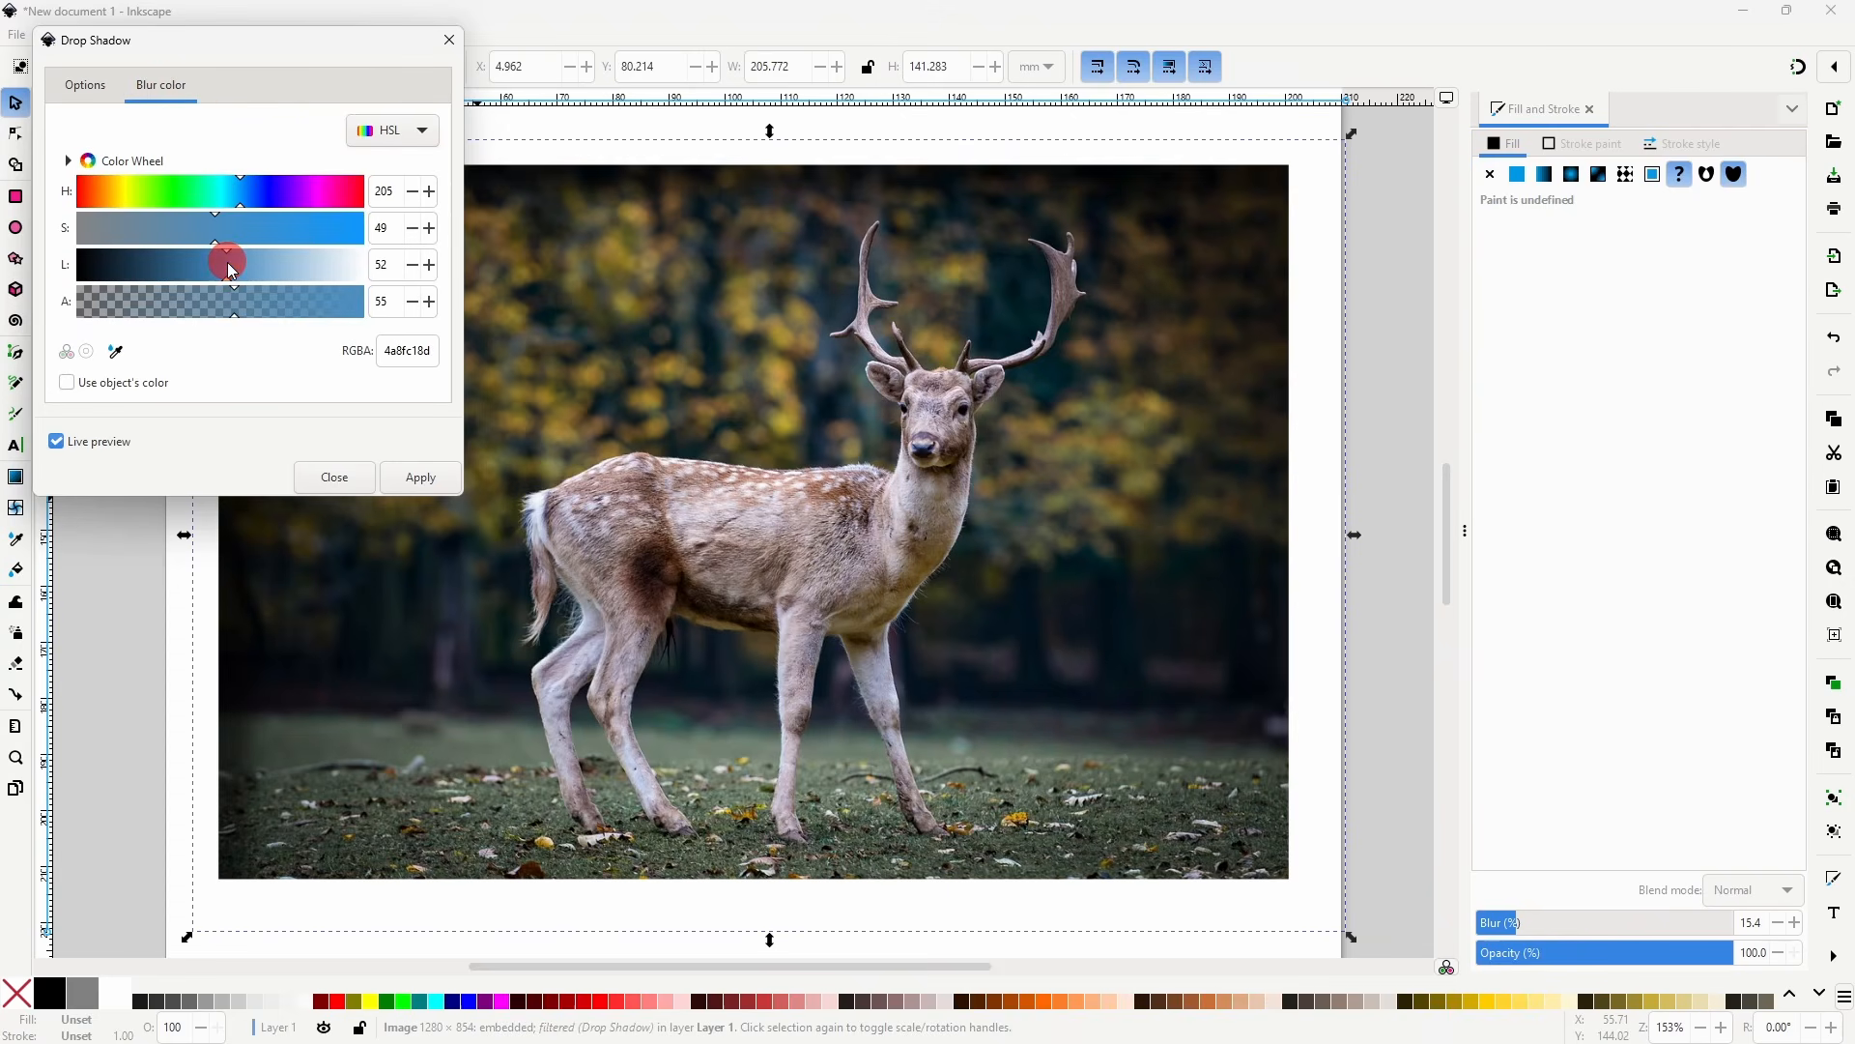
pyautogui.moveTo(240, 265); pyautogui.dragTo(383, 275)
pyautogui.click(353, 478)
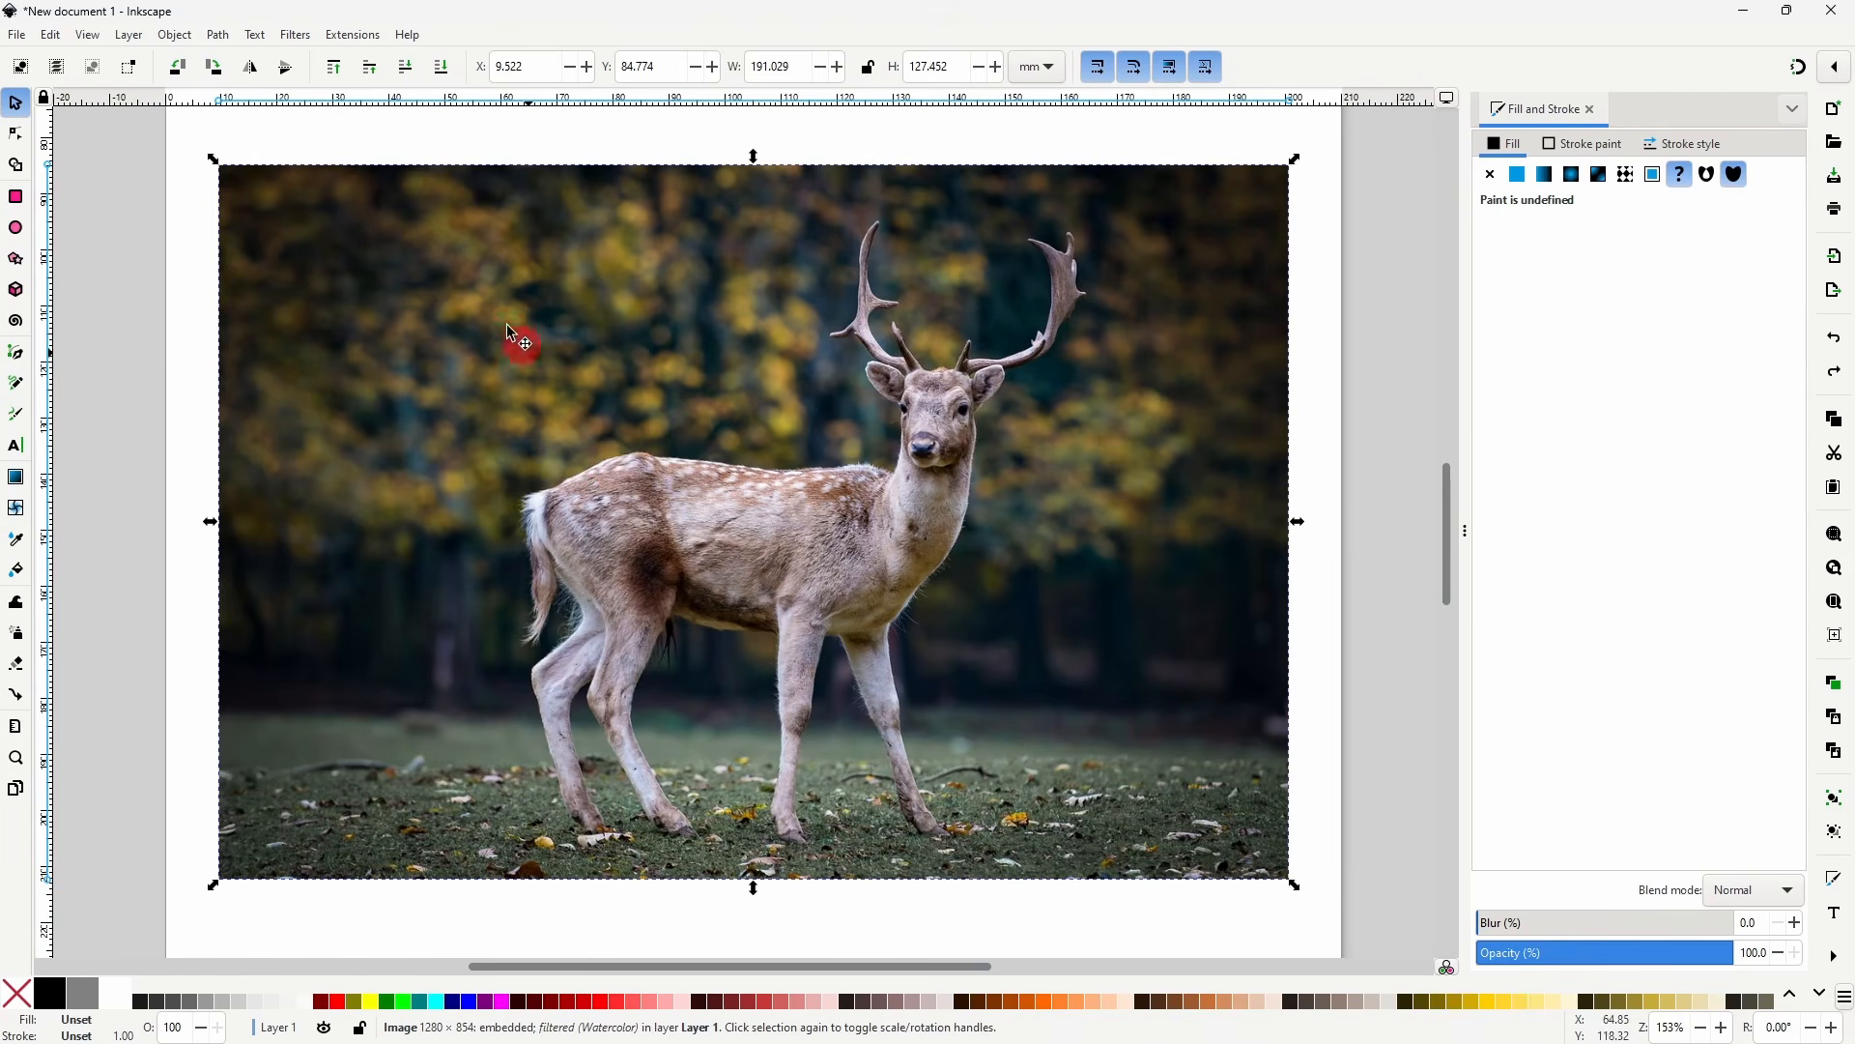
# - Apply the Outline morphology filter to the deer image with its current settings and close its dialog
pyautogui.click(295, 34)
pyautogui.moveTo(435, 275)
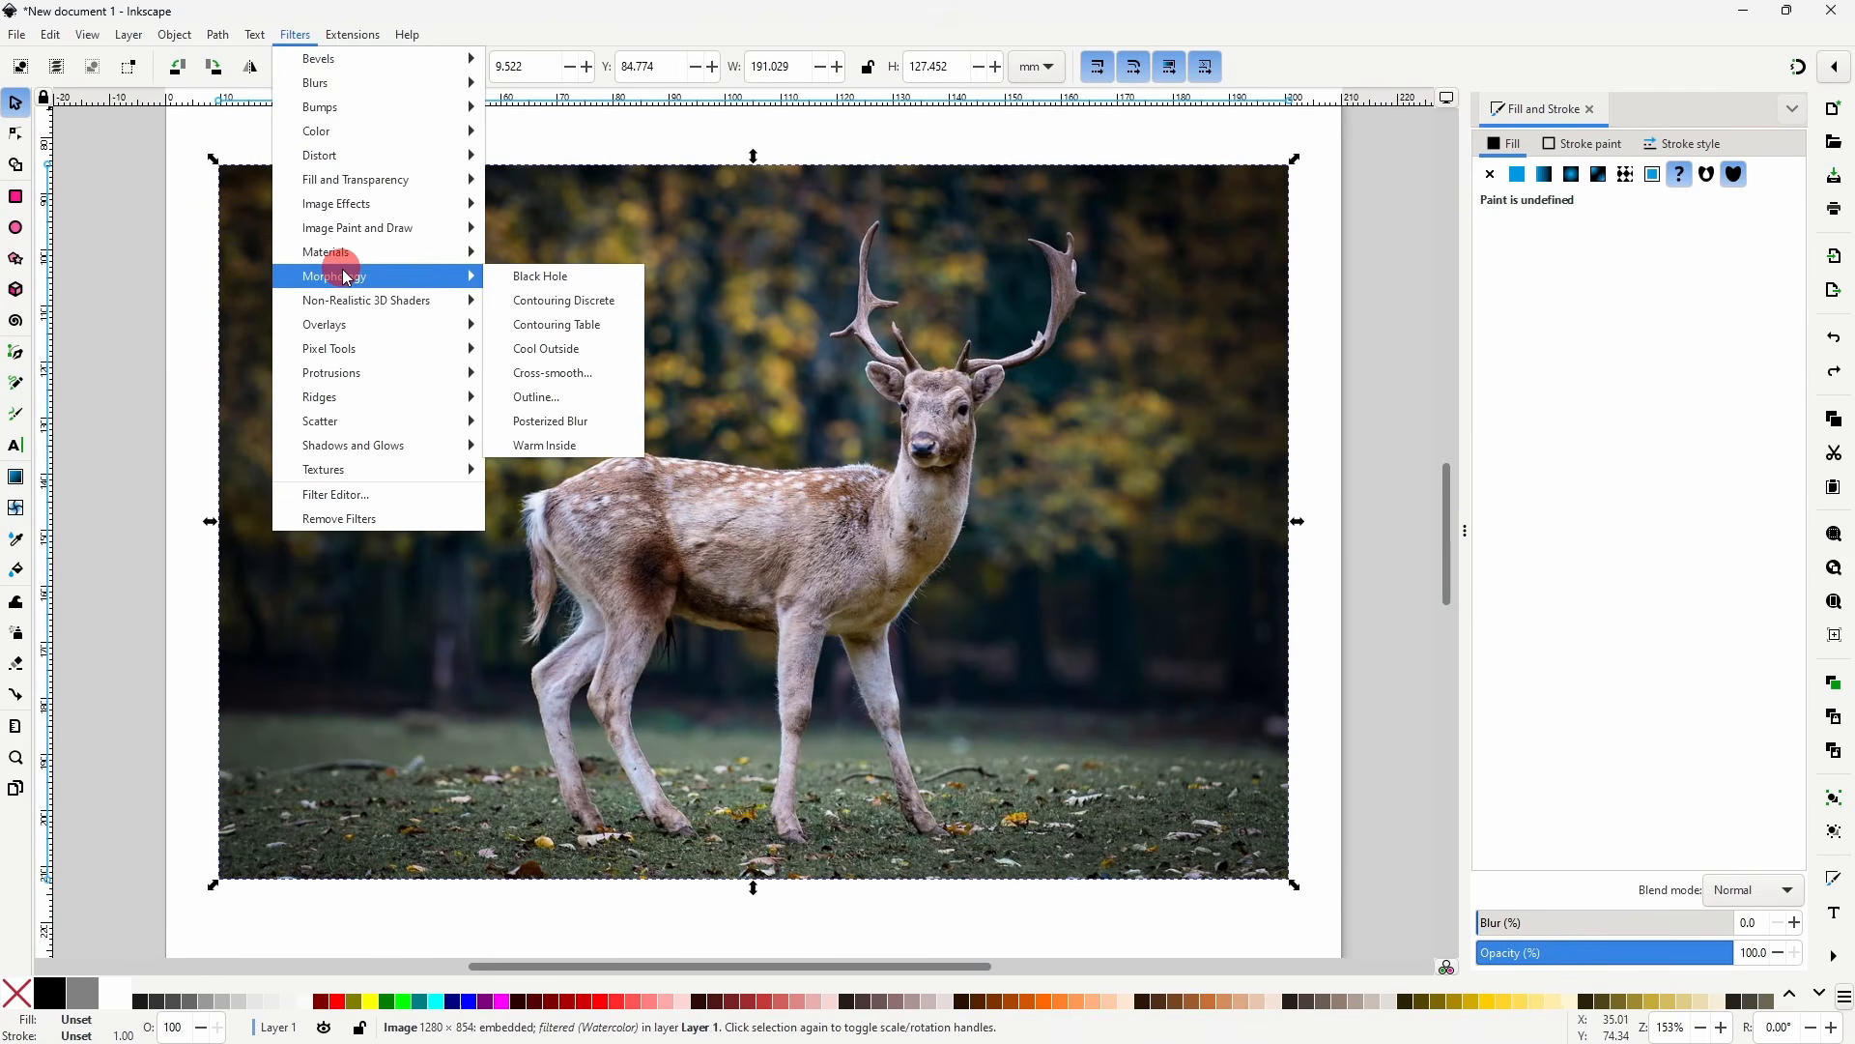
pyautogui.click(558, 399)
pyautogui.click(198, 589)
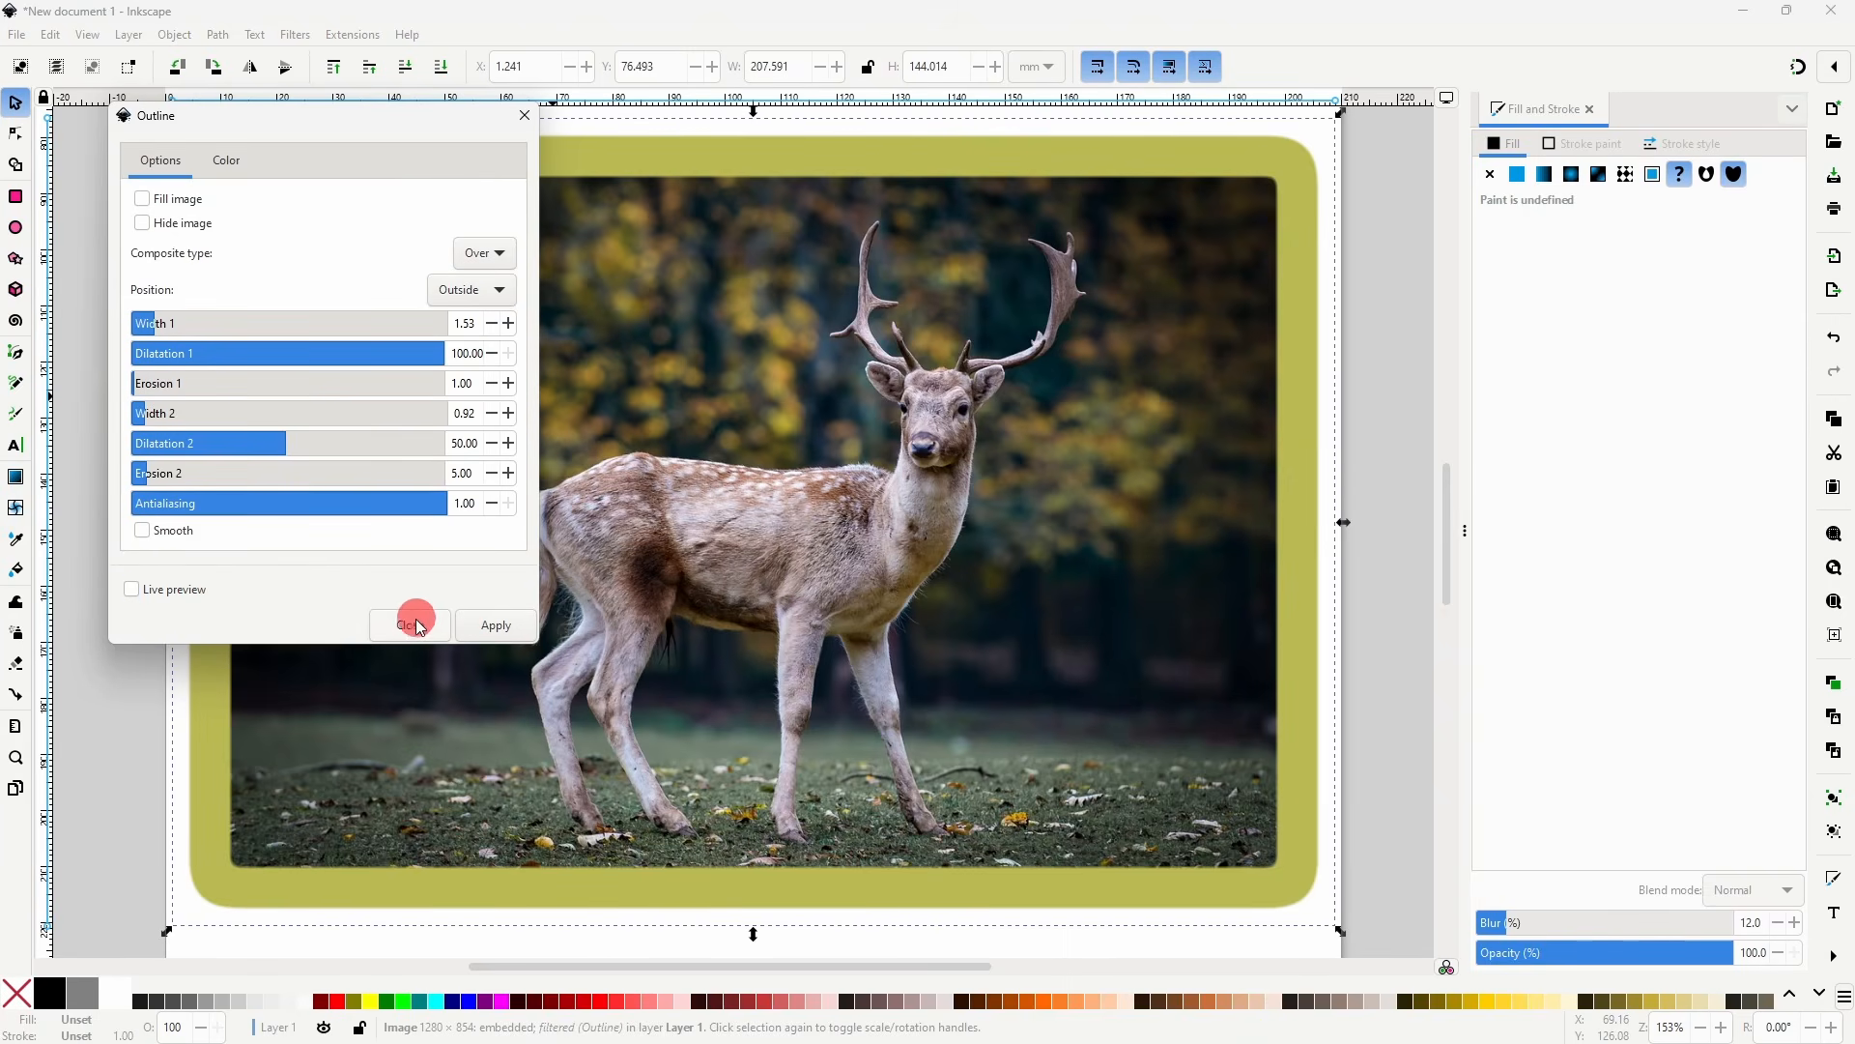
pyautogui.click(410, 624)
# - Preview a Drop Shadow on the outlined deer image with the blur color darkened to black
pyautogui.click(294, 35)
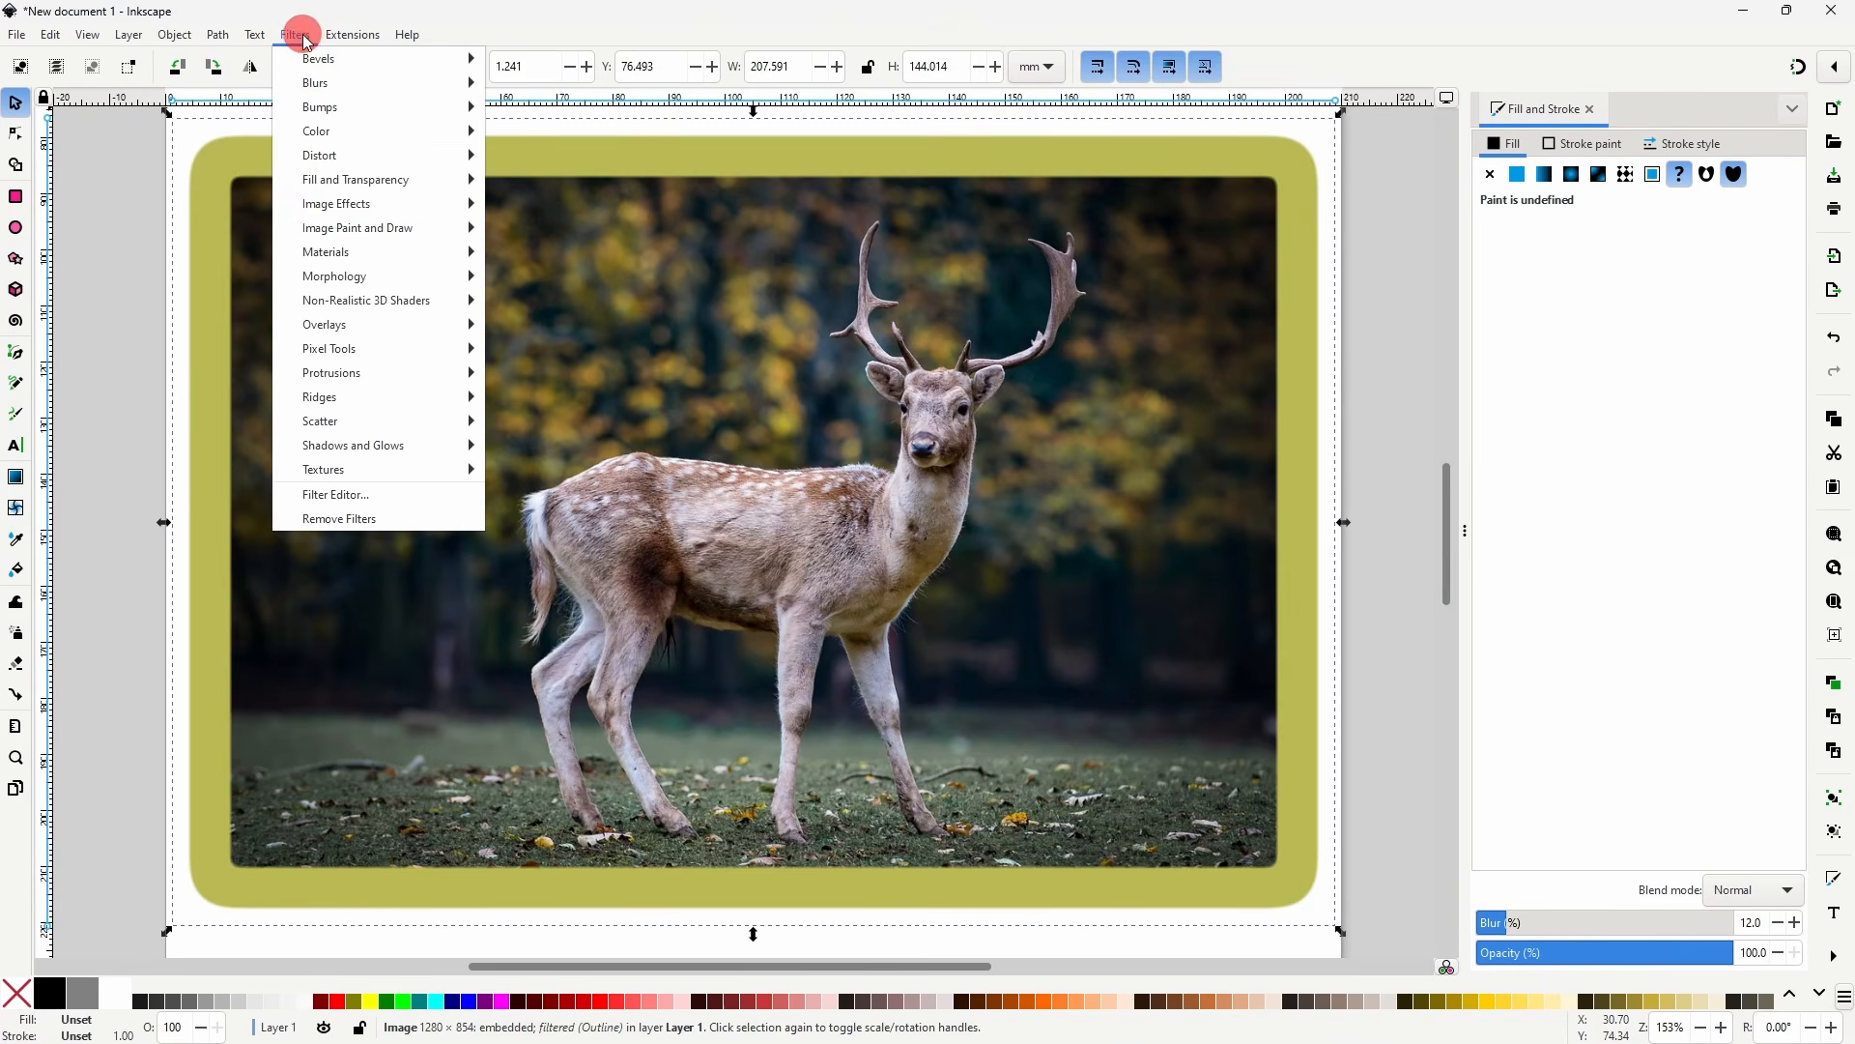
pyautogui.moveTo(375, 451)
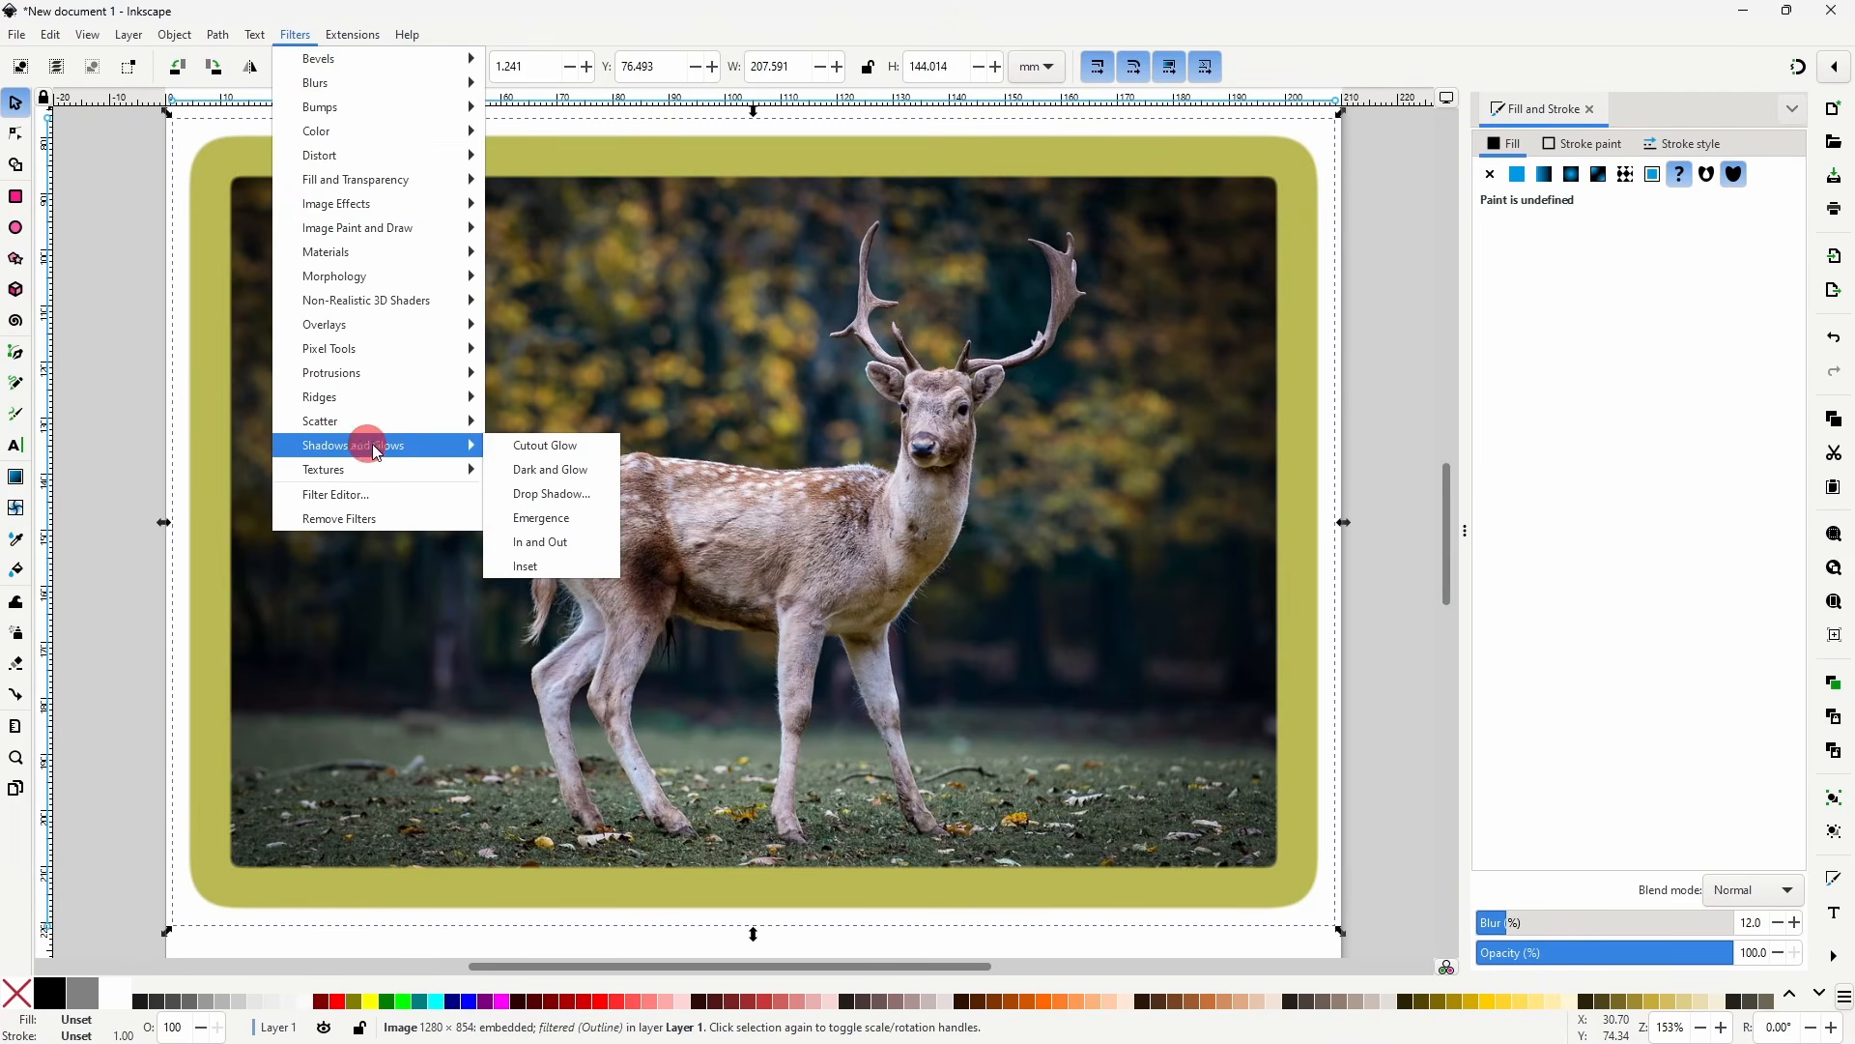
pyautogui.click(551, 491)
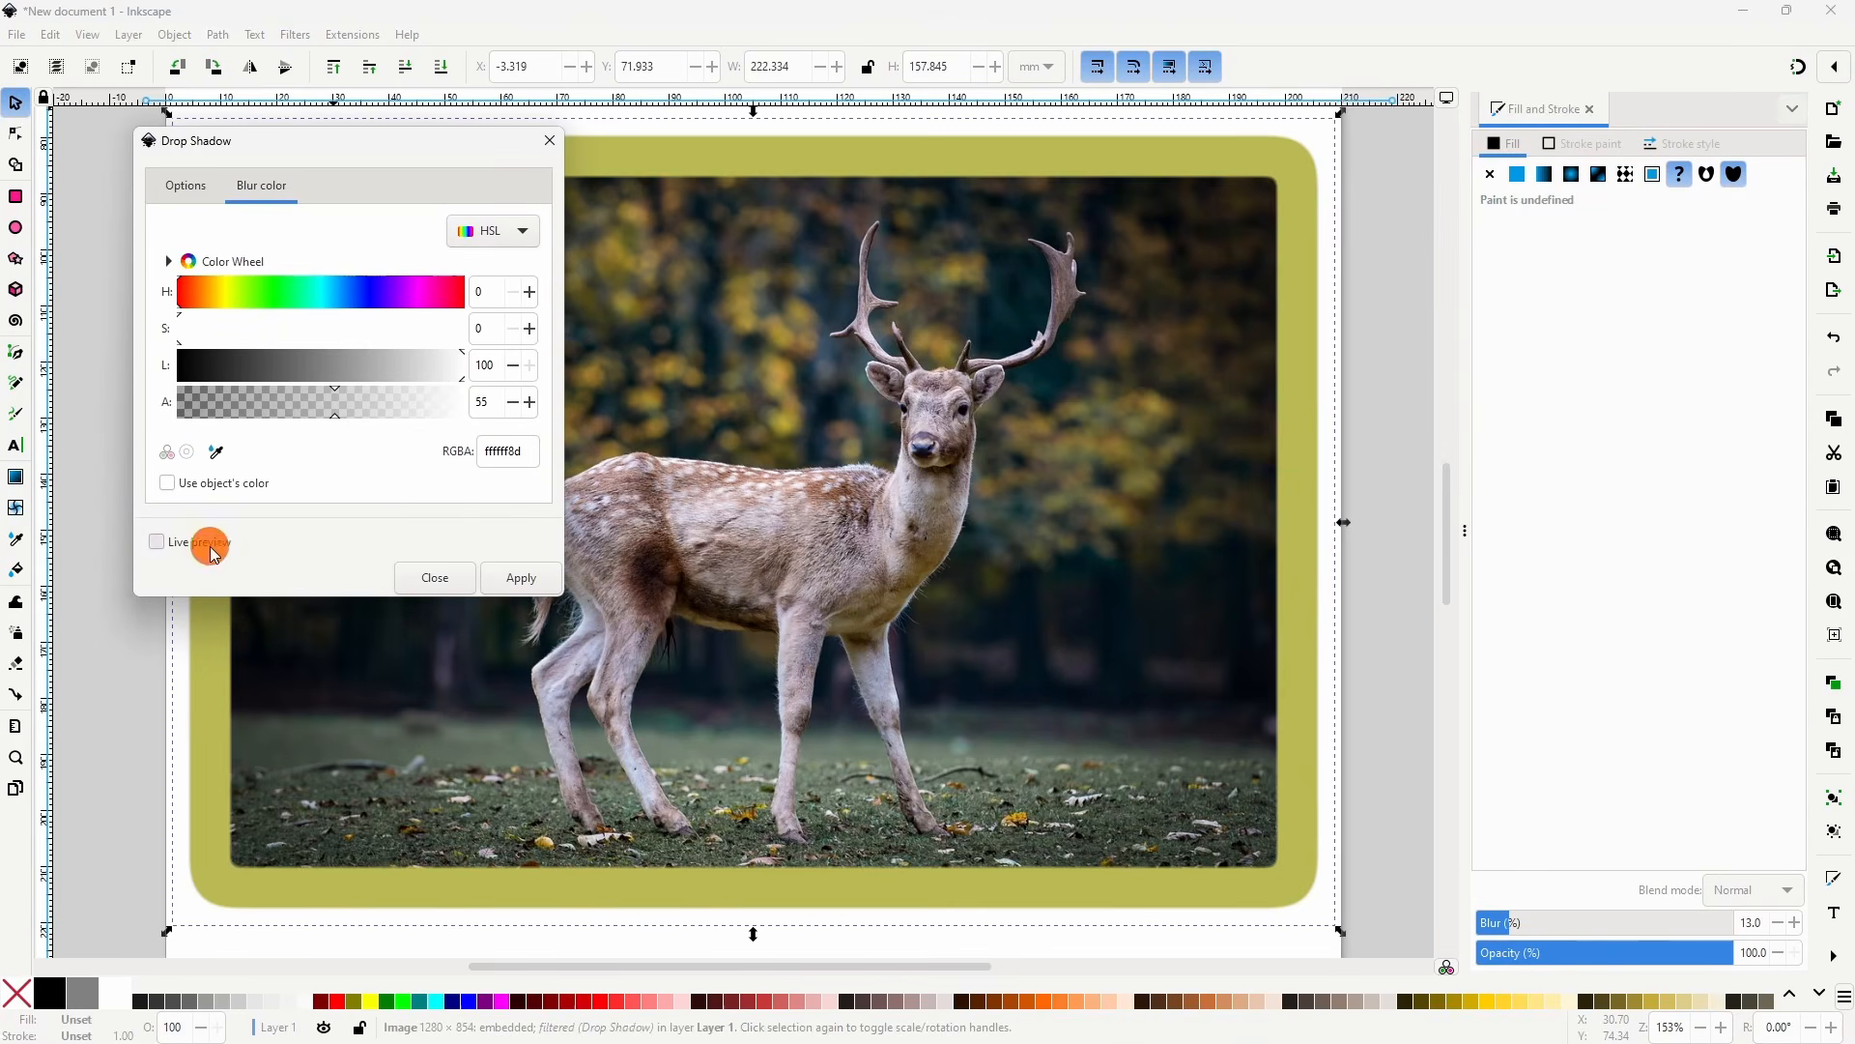
pyautogui.click(203, 542)
pyautogui.moveTo(339, 364); pyautogui.dragTo(177, 364)
# - Set the shadow type to Outer and apply the drop shadow to the outlined deer image
pyautogui.click(180, 187)
pyautogui.click(438, 322)
pyautogui.click(472, 294)
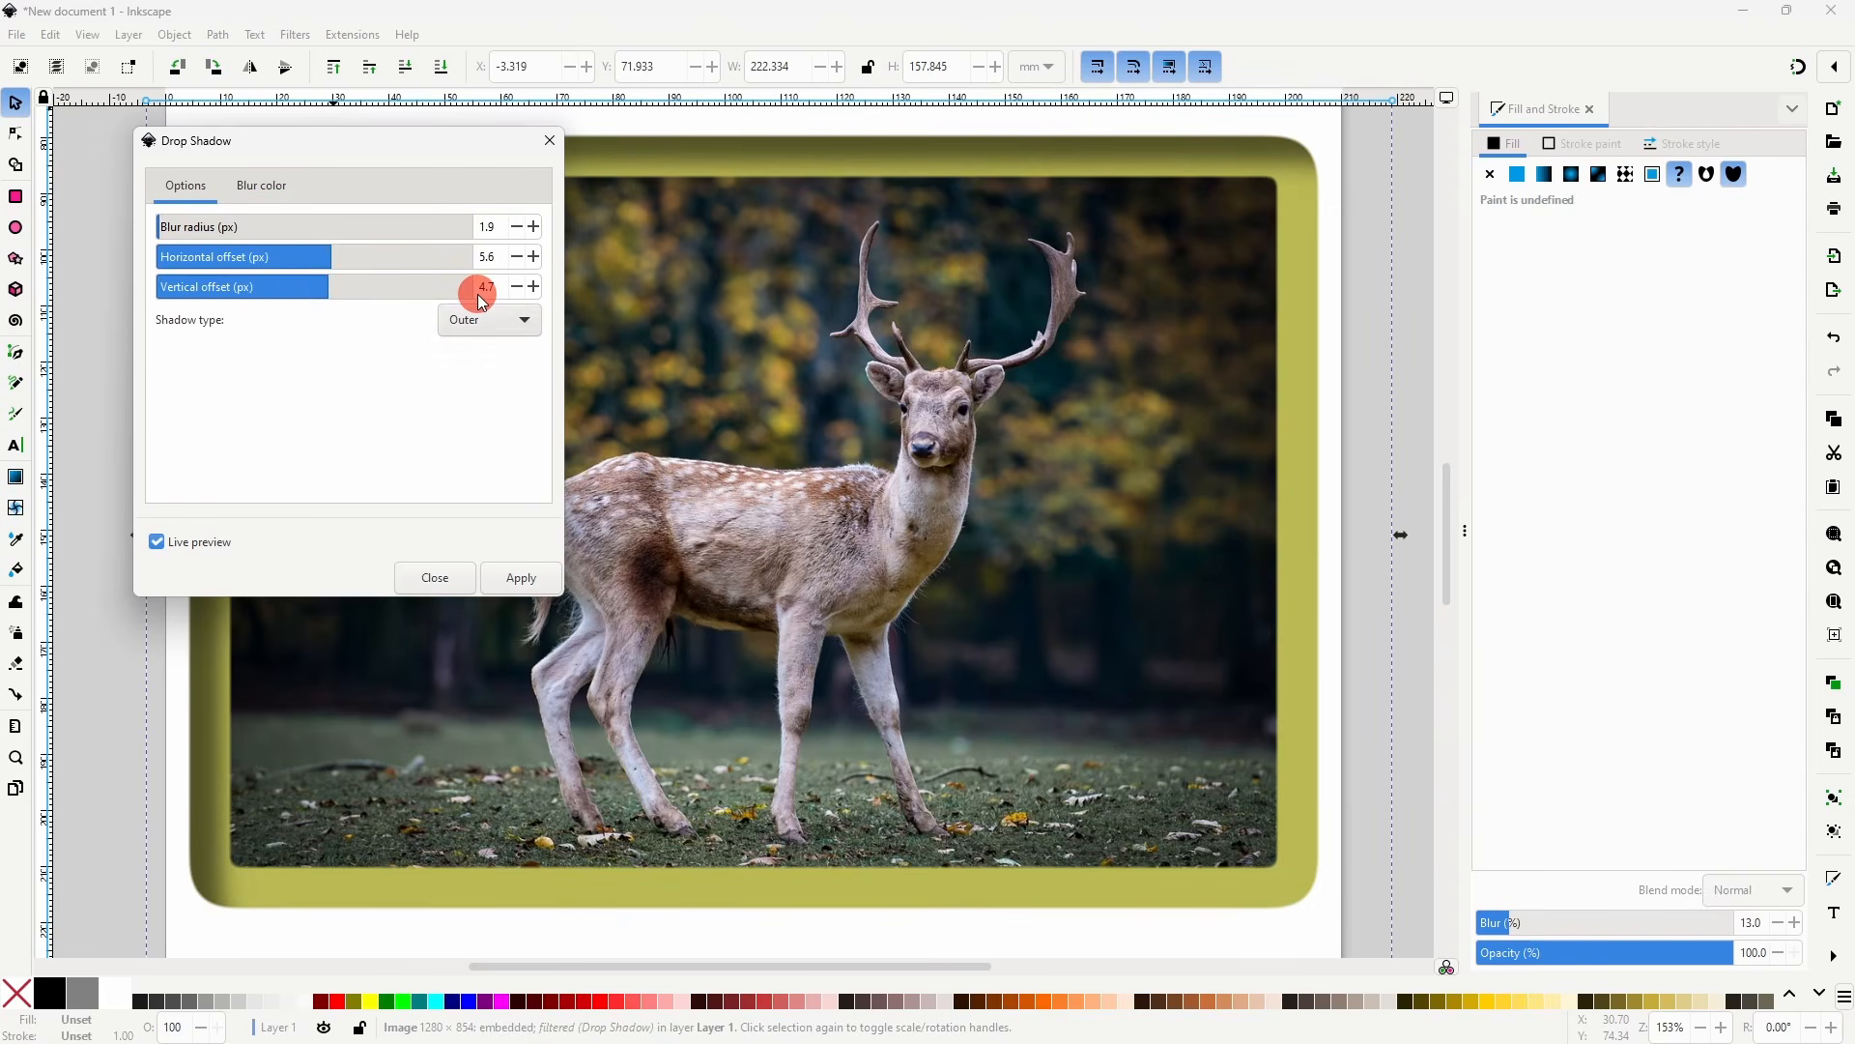
pyautogui.click(519, 575)
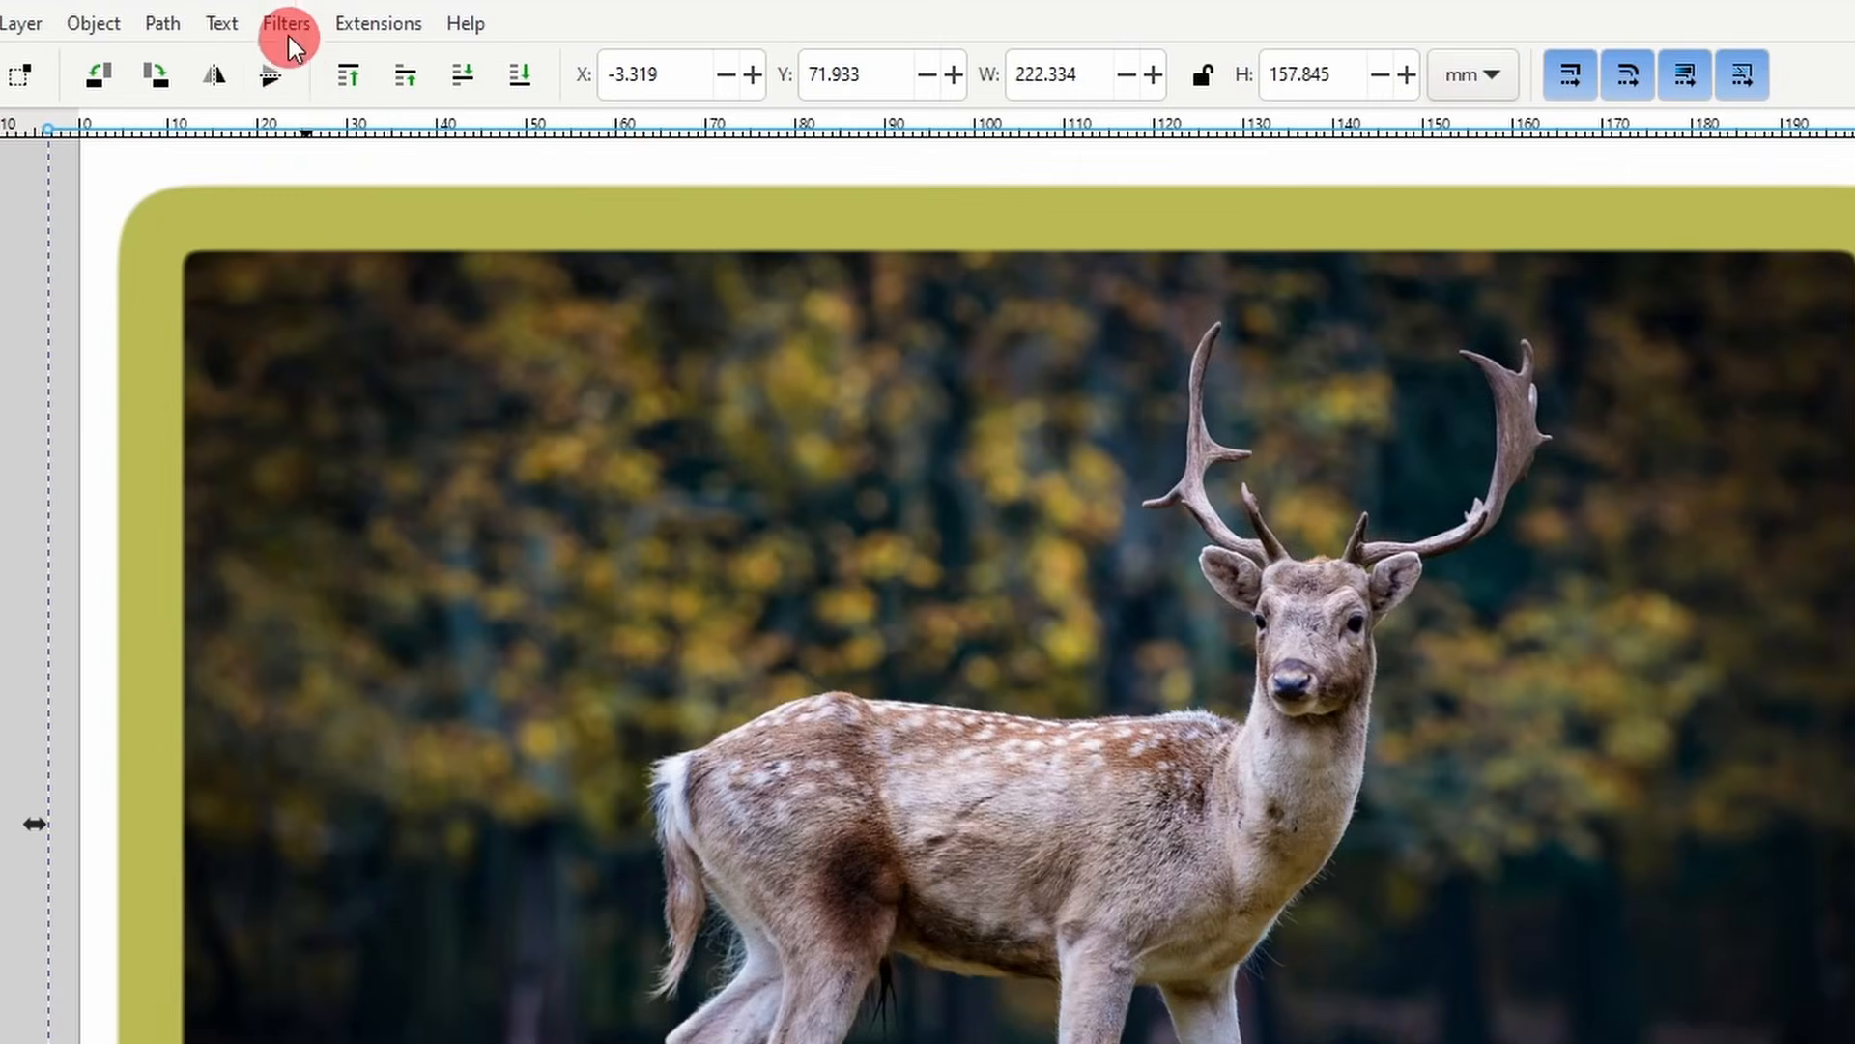
# - Remove all filters from the deer image
pyautogui.click(295, 34)
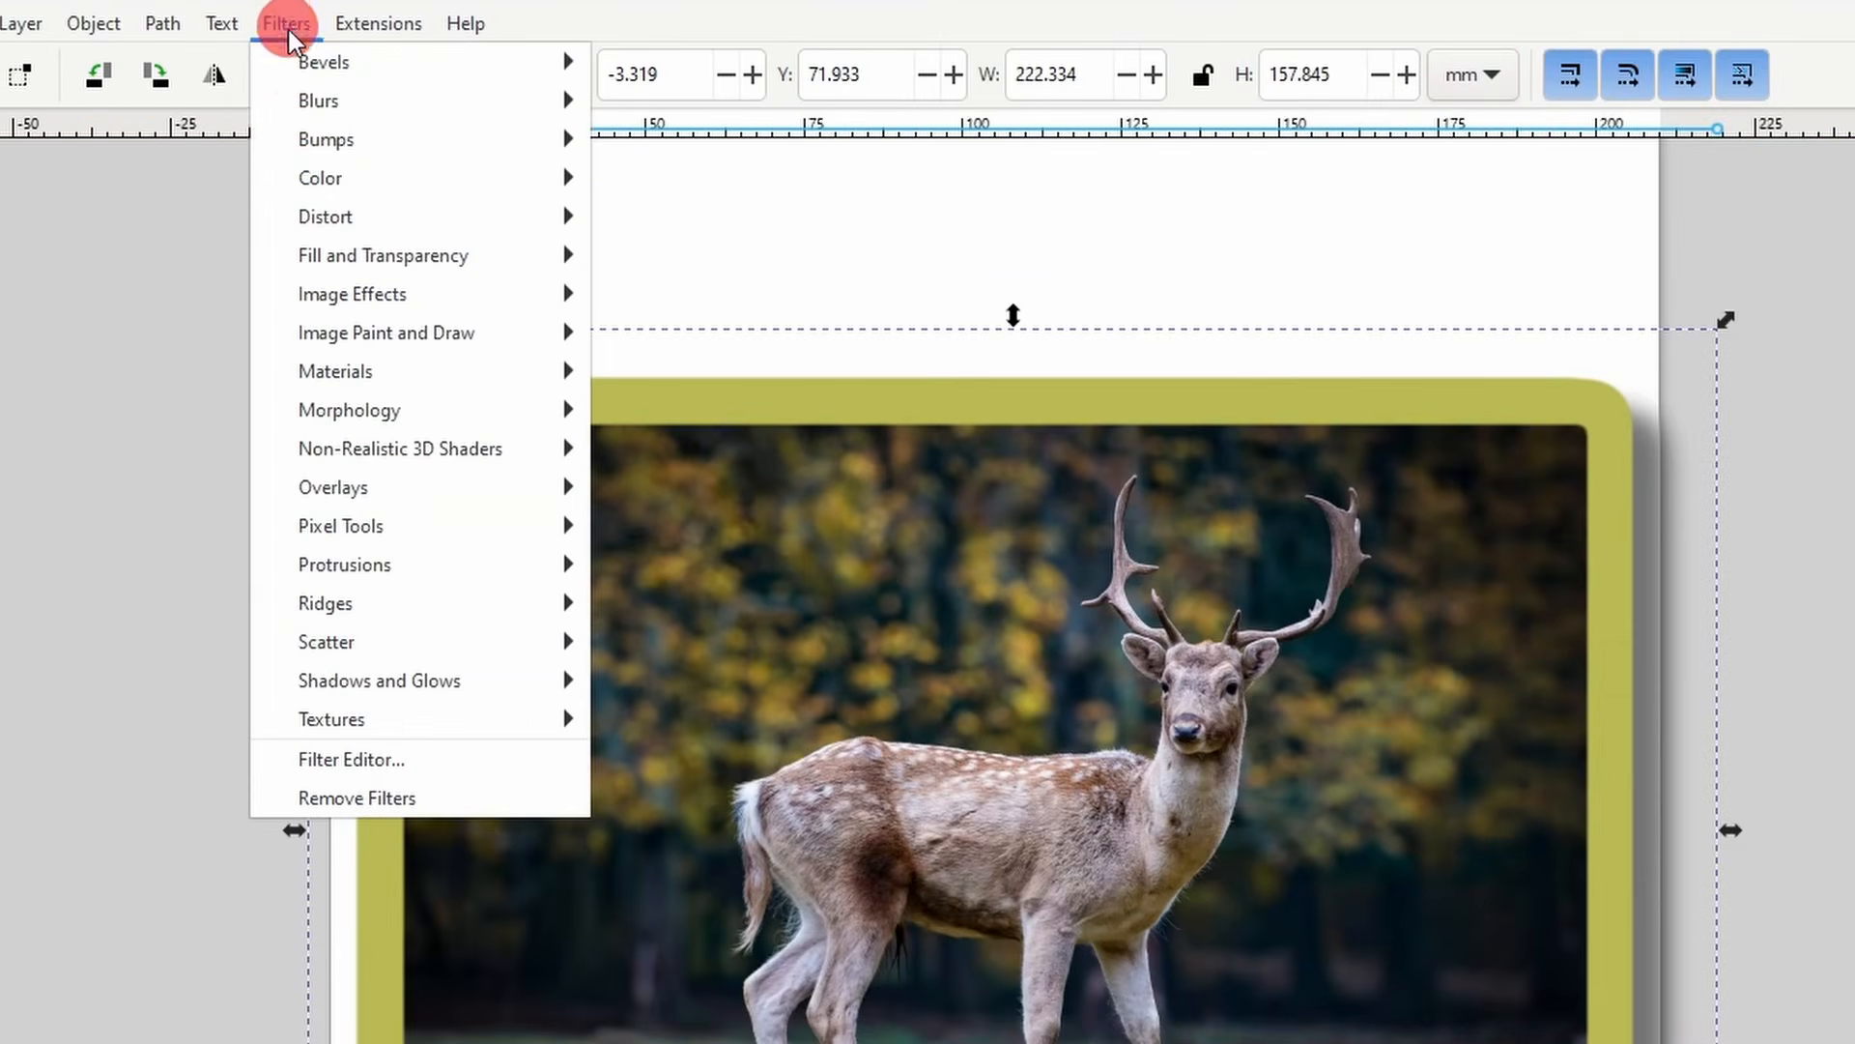
pyautogui.click(483, 803)
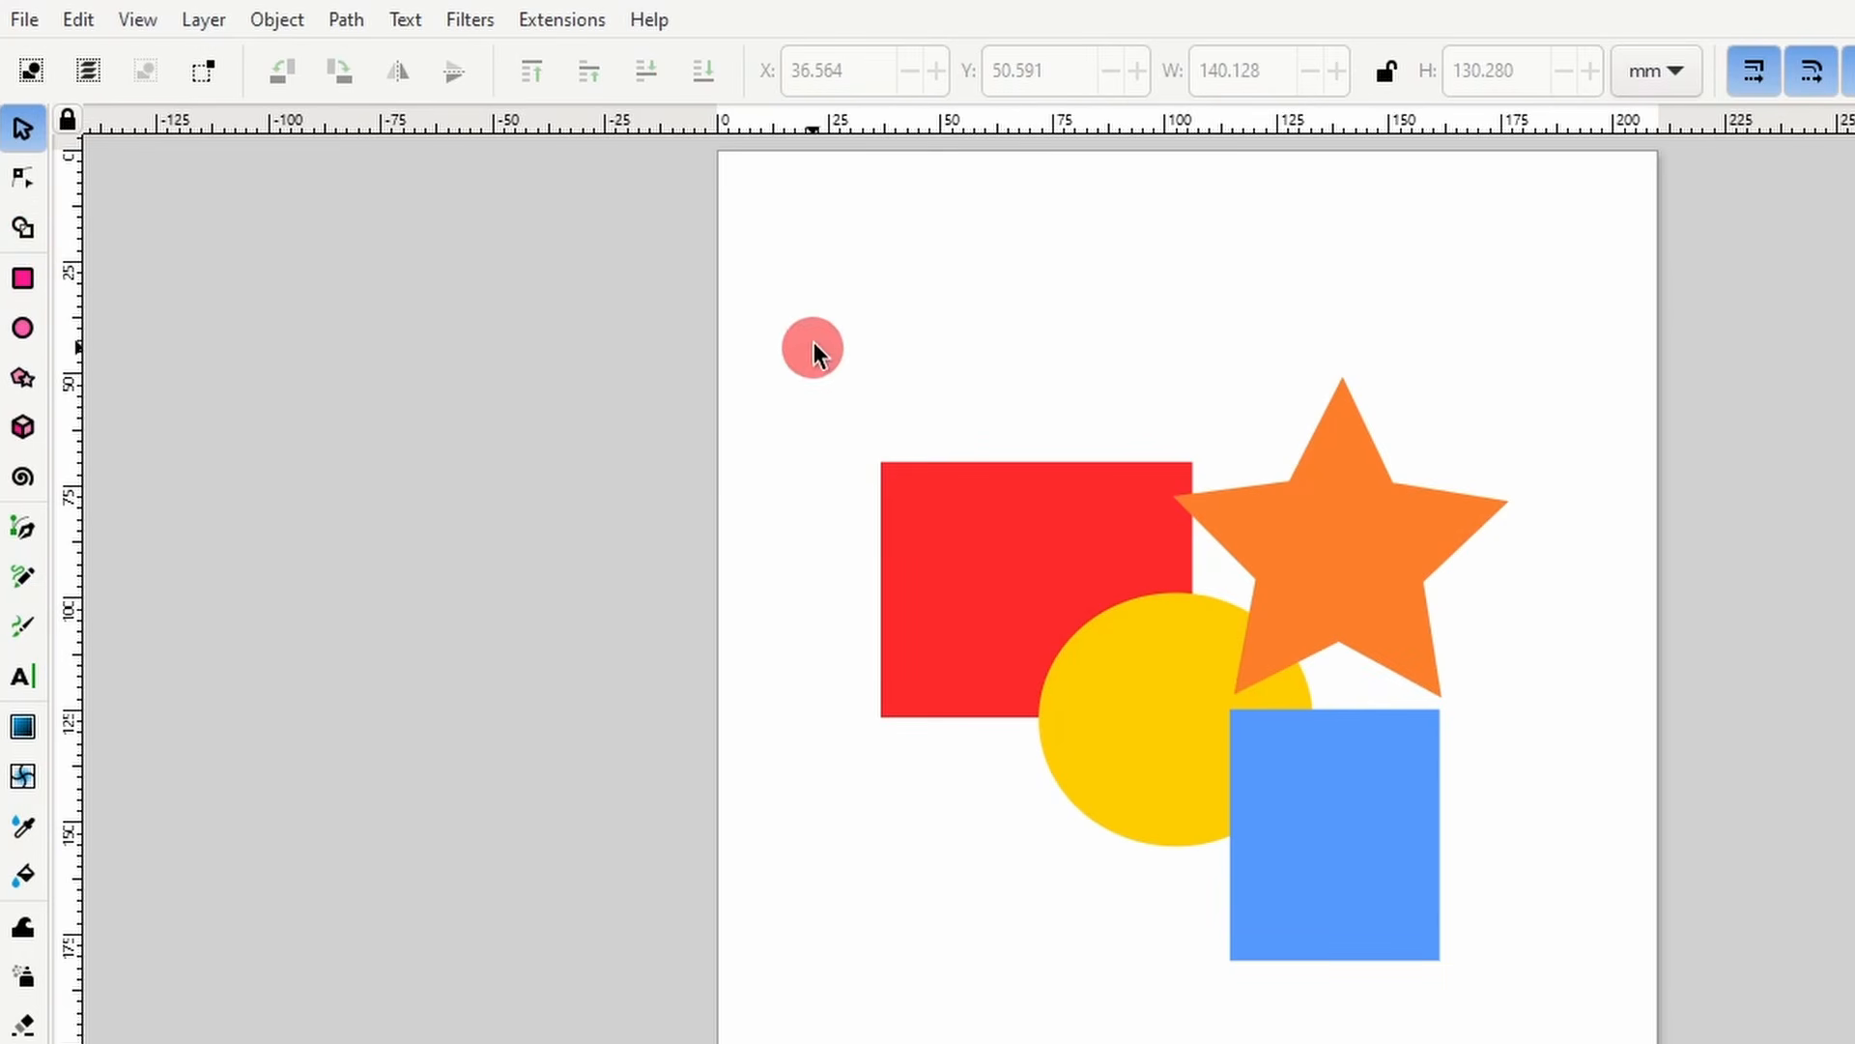
# - Select the four overlapping shapes and use the Shape Builder to add the lower rectangle, circle and star regions, merging the star with its tip
pyautogui.moveTo(879, 478); pyautogui.dragTo(1584, 1039)
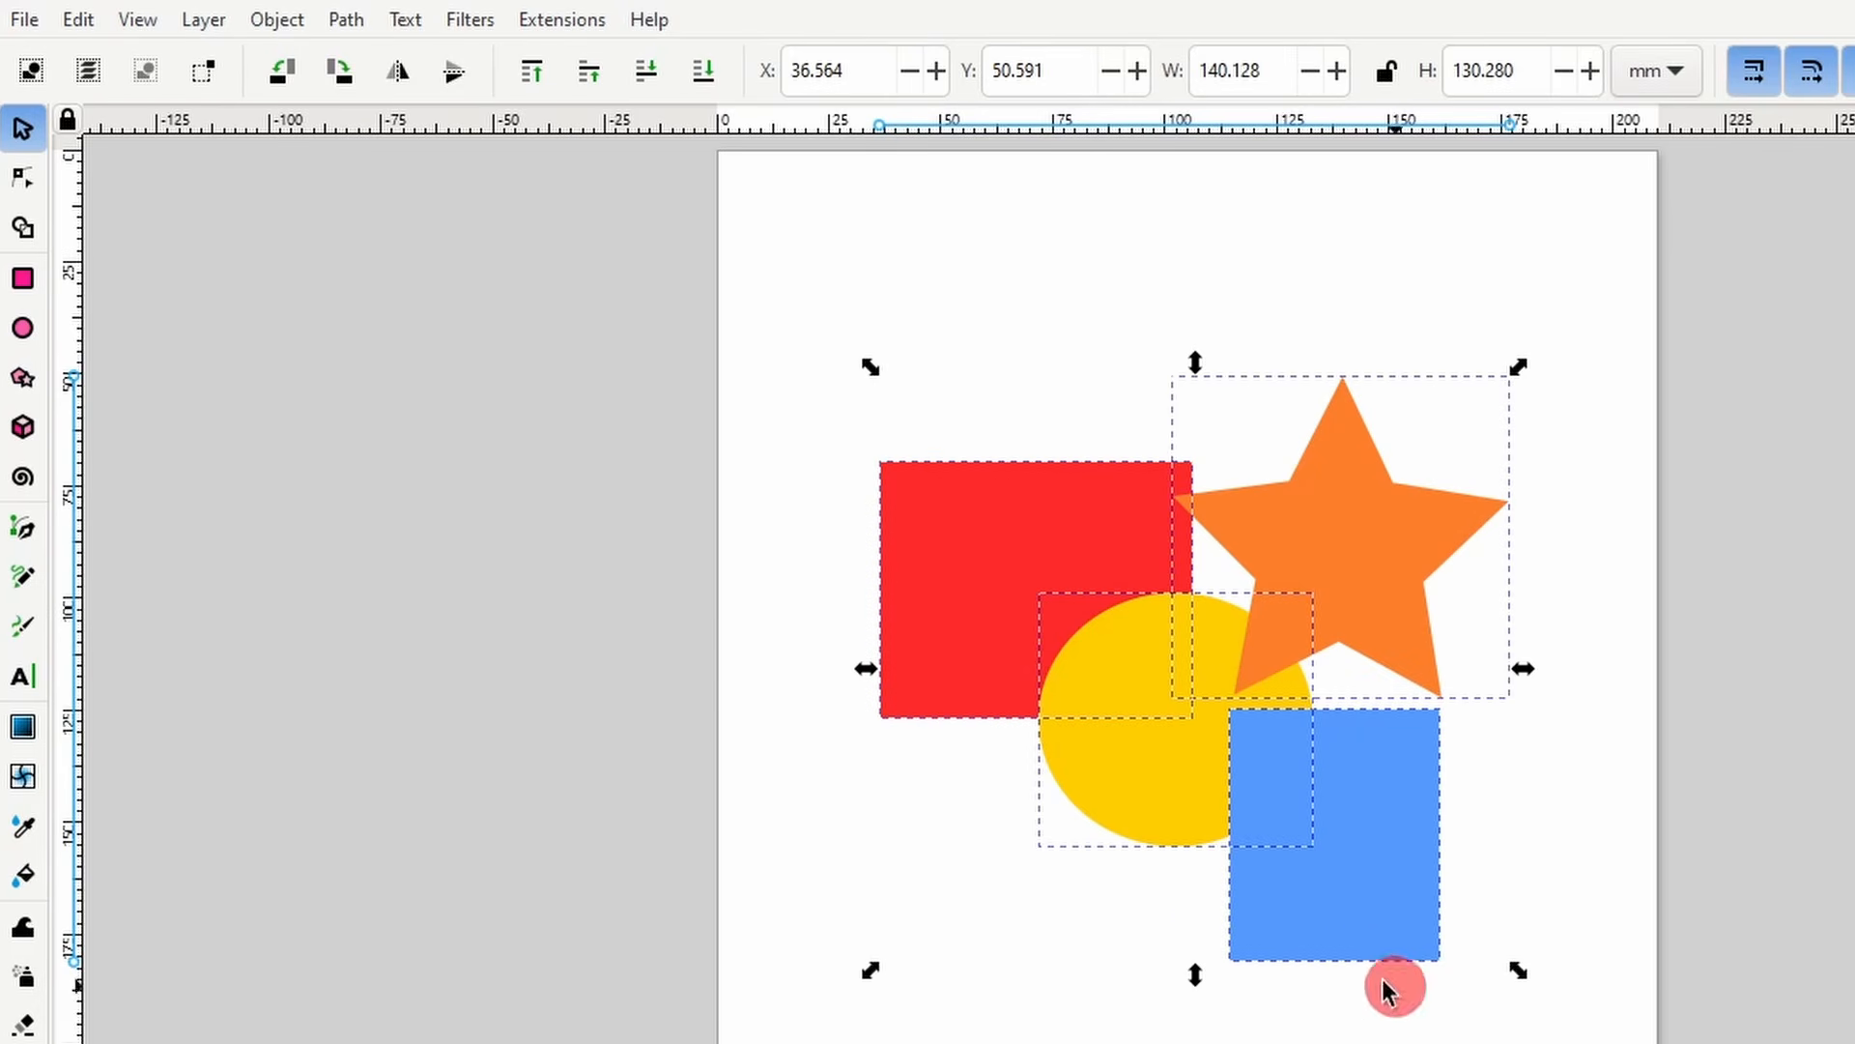
pyautogui.click(23, 228)
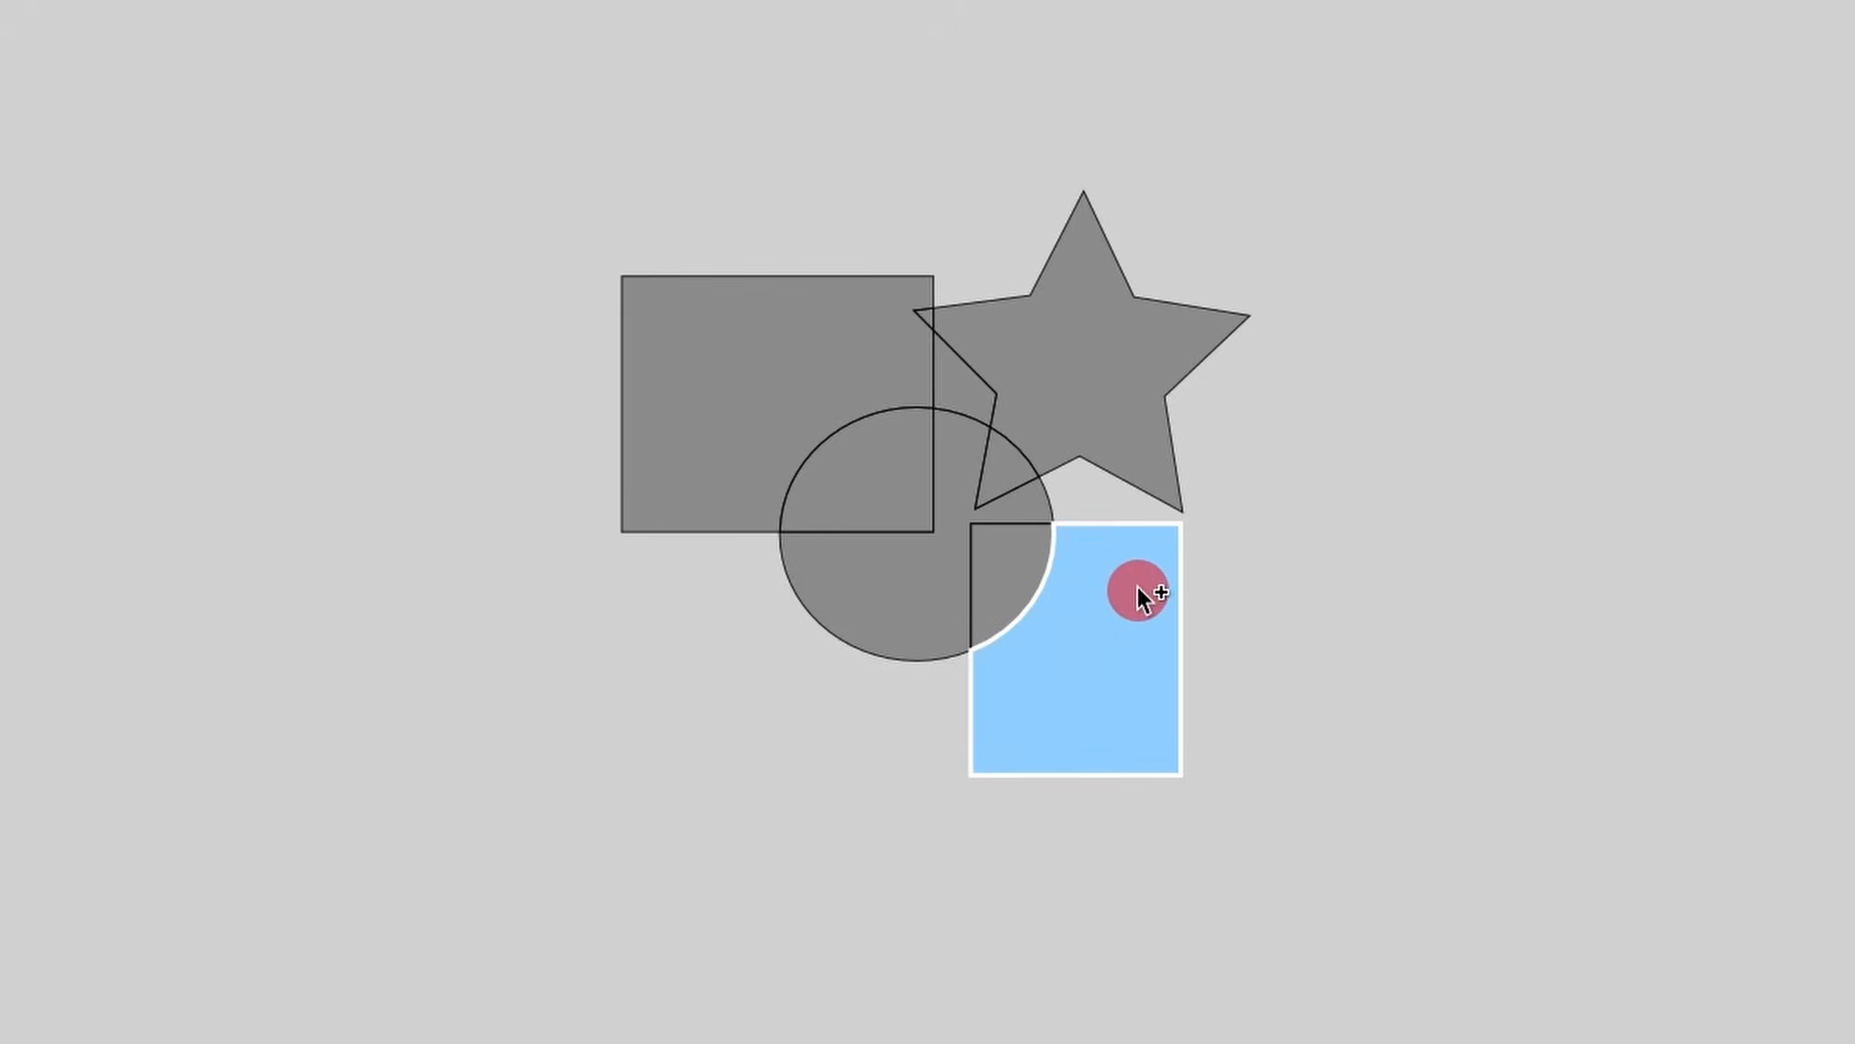
pyautogui.click(1138, 590)
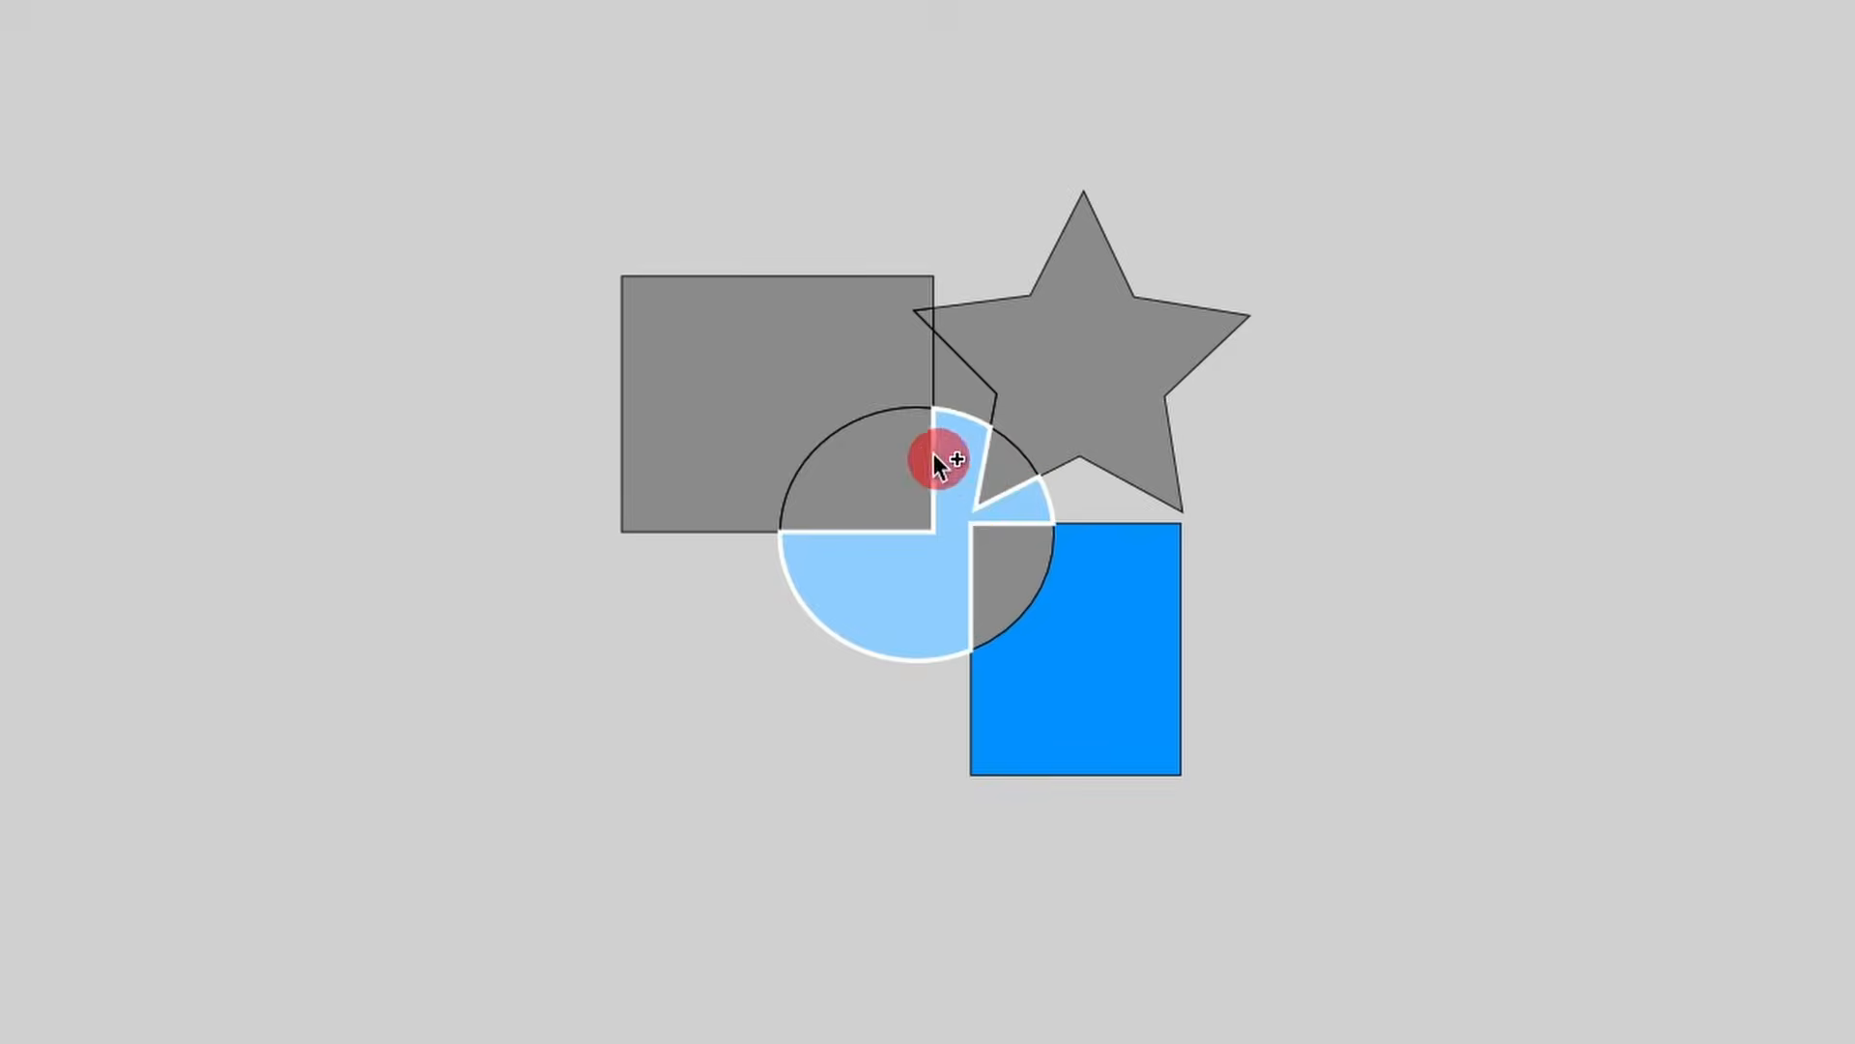
pyautogui.click(858, 478)
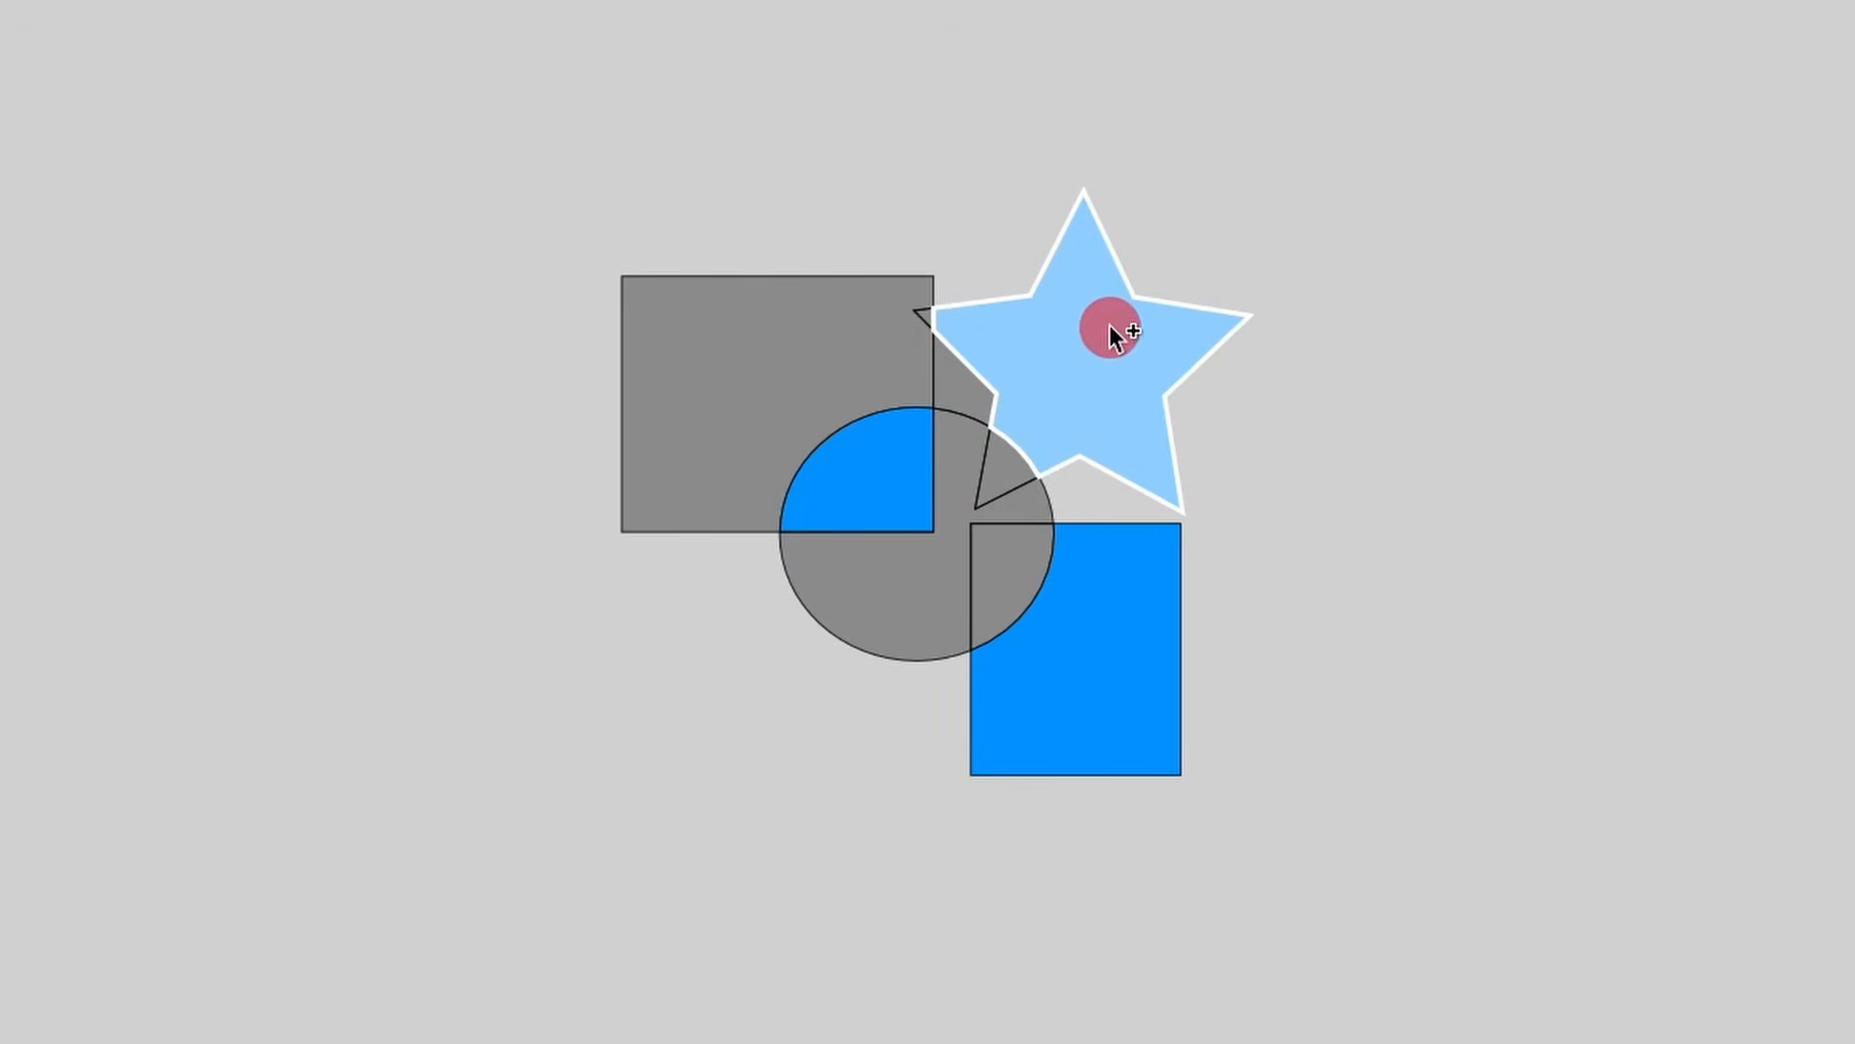
pyautogui.click(1102, 355)
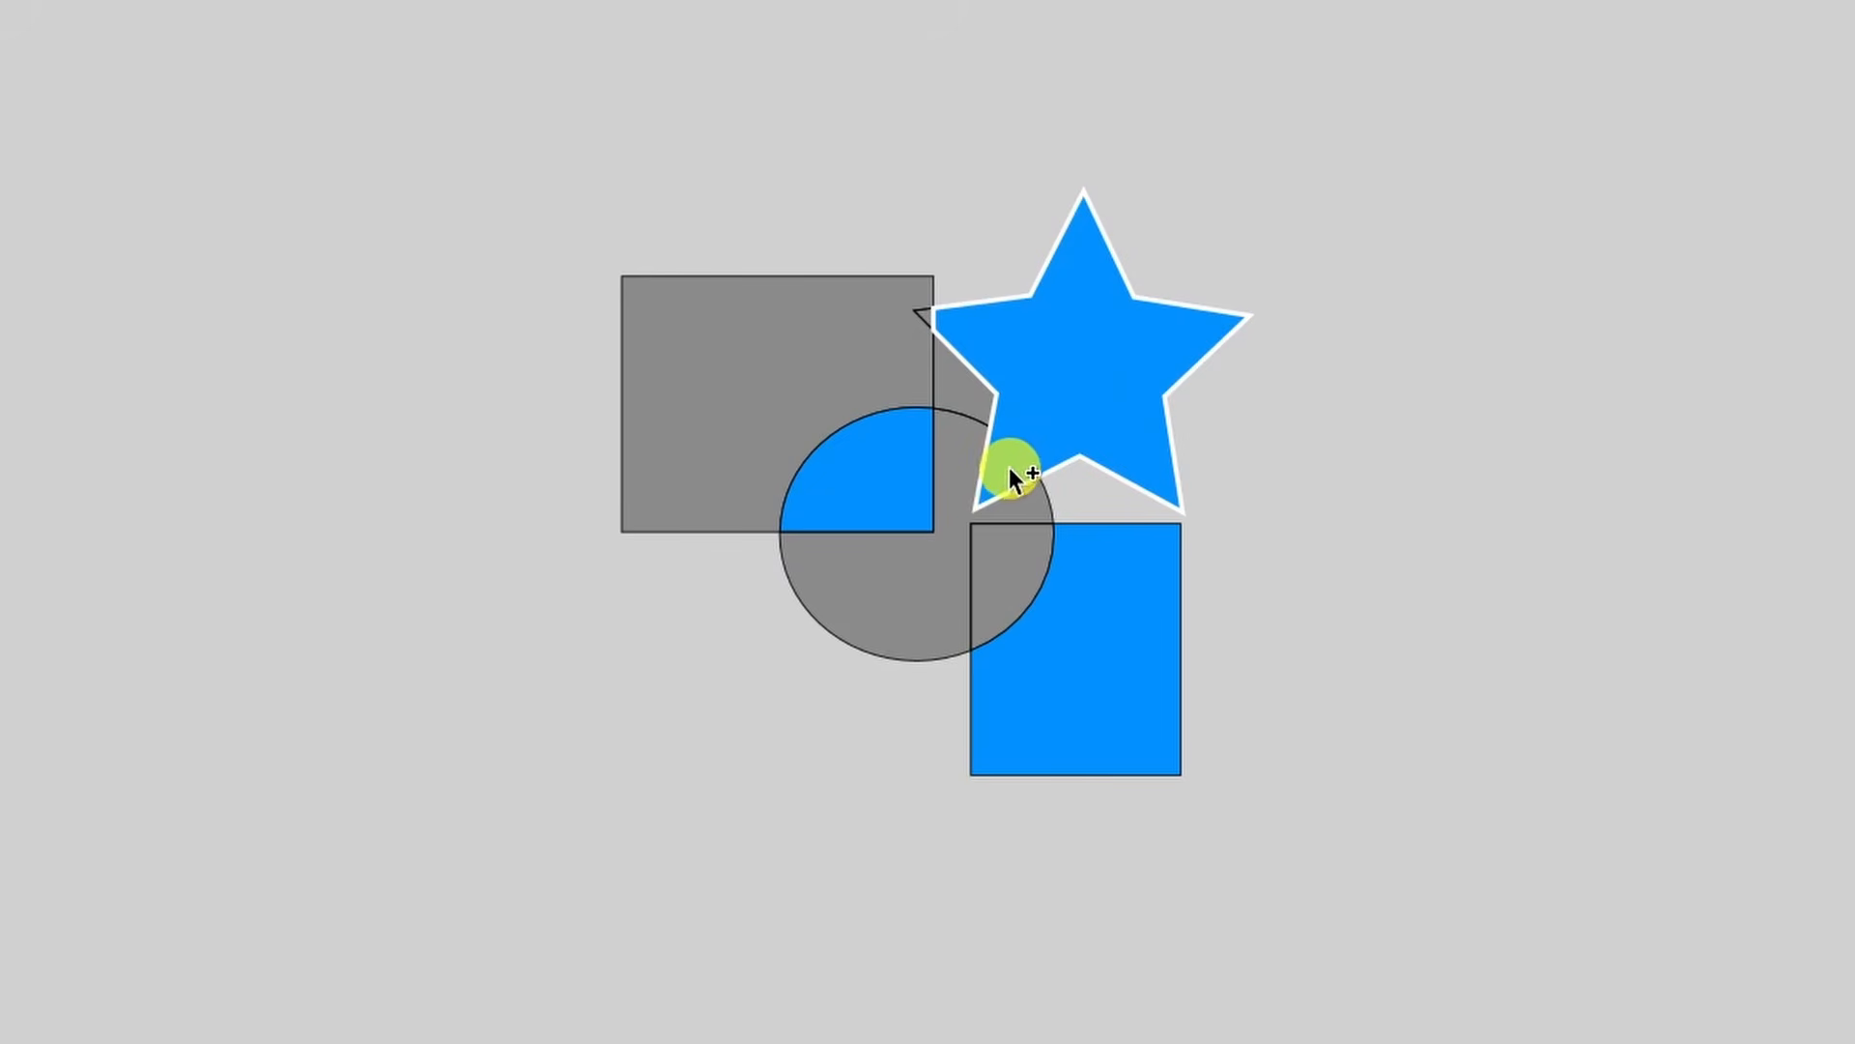
pyautogui.moveTo(986, 495); pyautogui.dragTo(1000, 539)
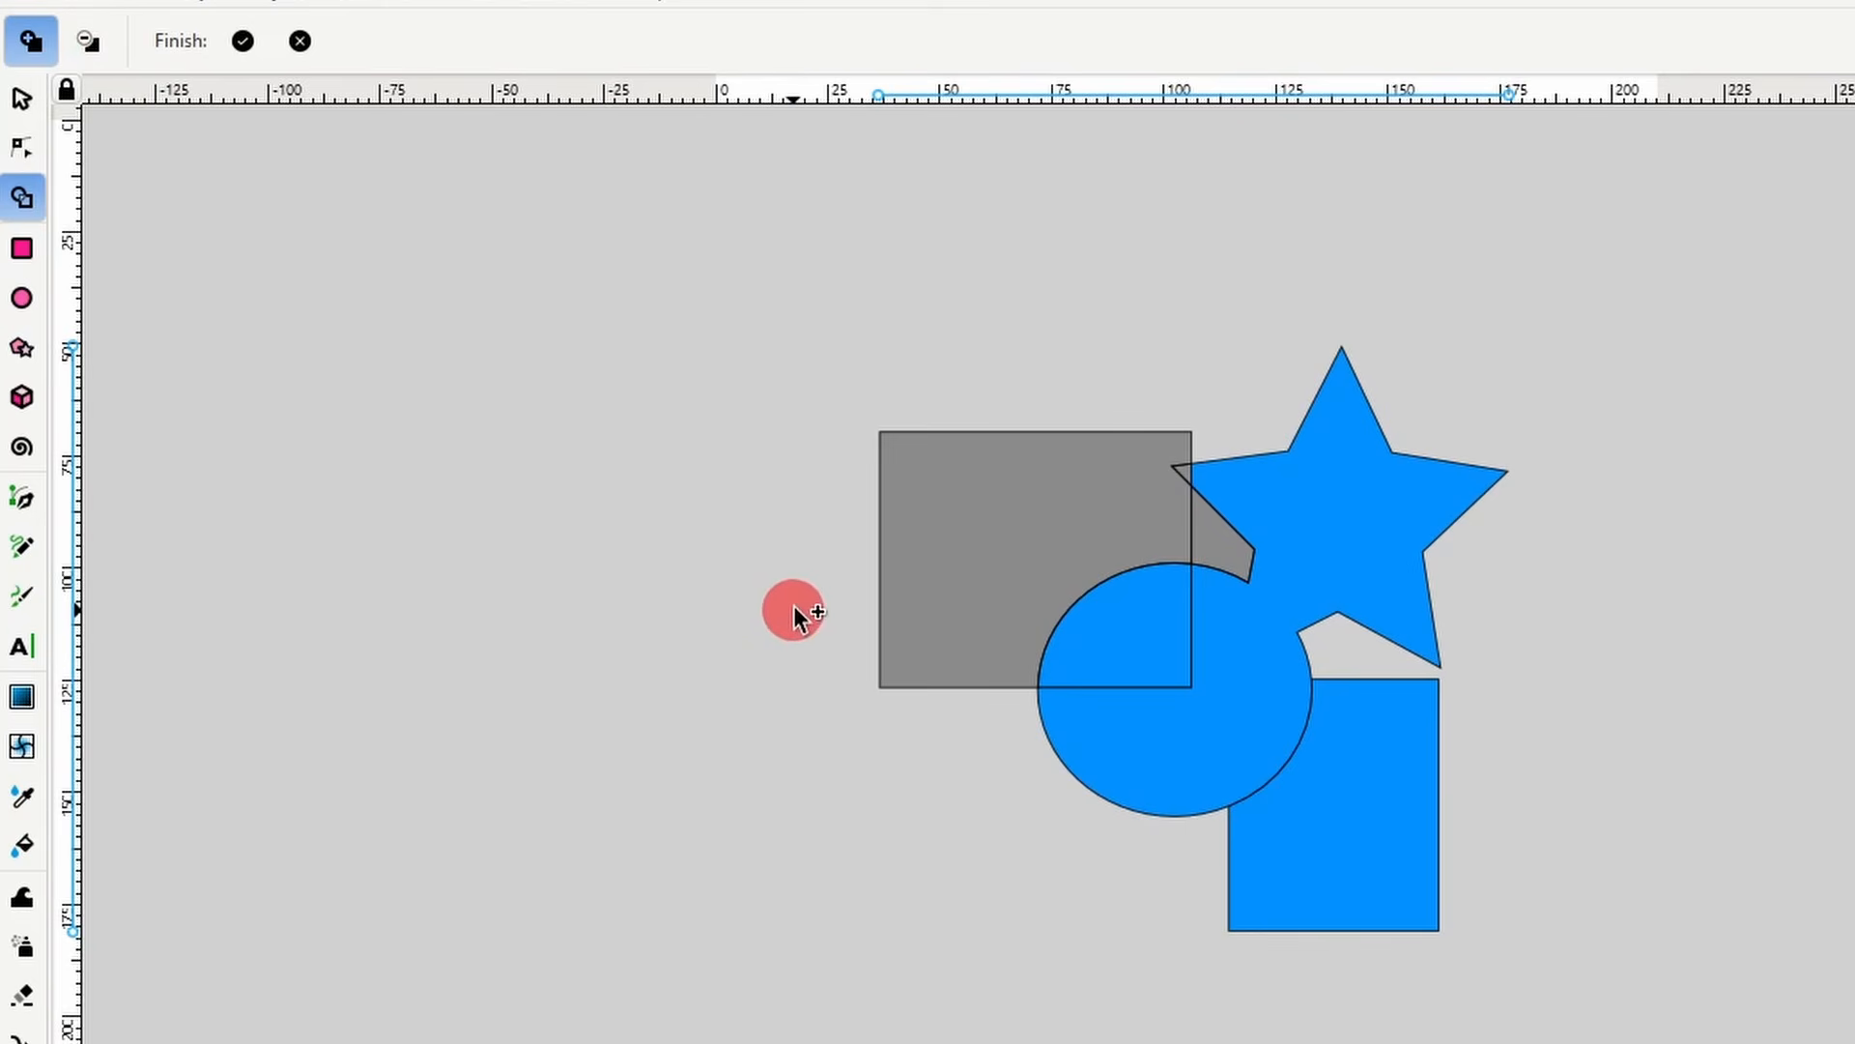
# - Delete the region where the circle overlaps the large rectangle with the Shape Builder
pyautogui.press('shift')
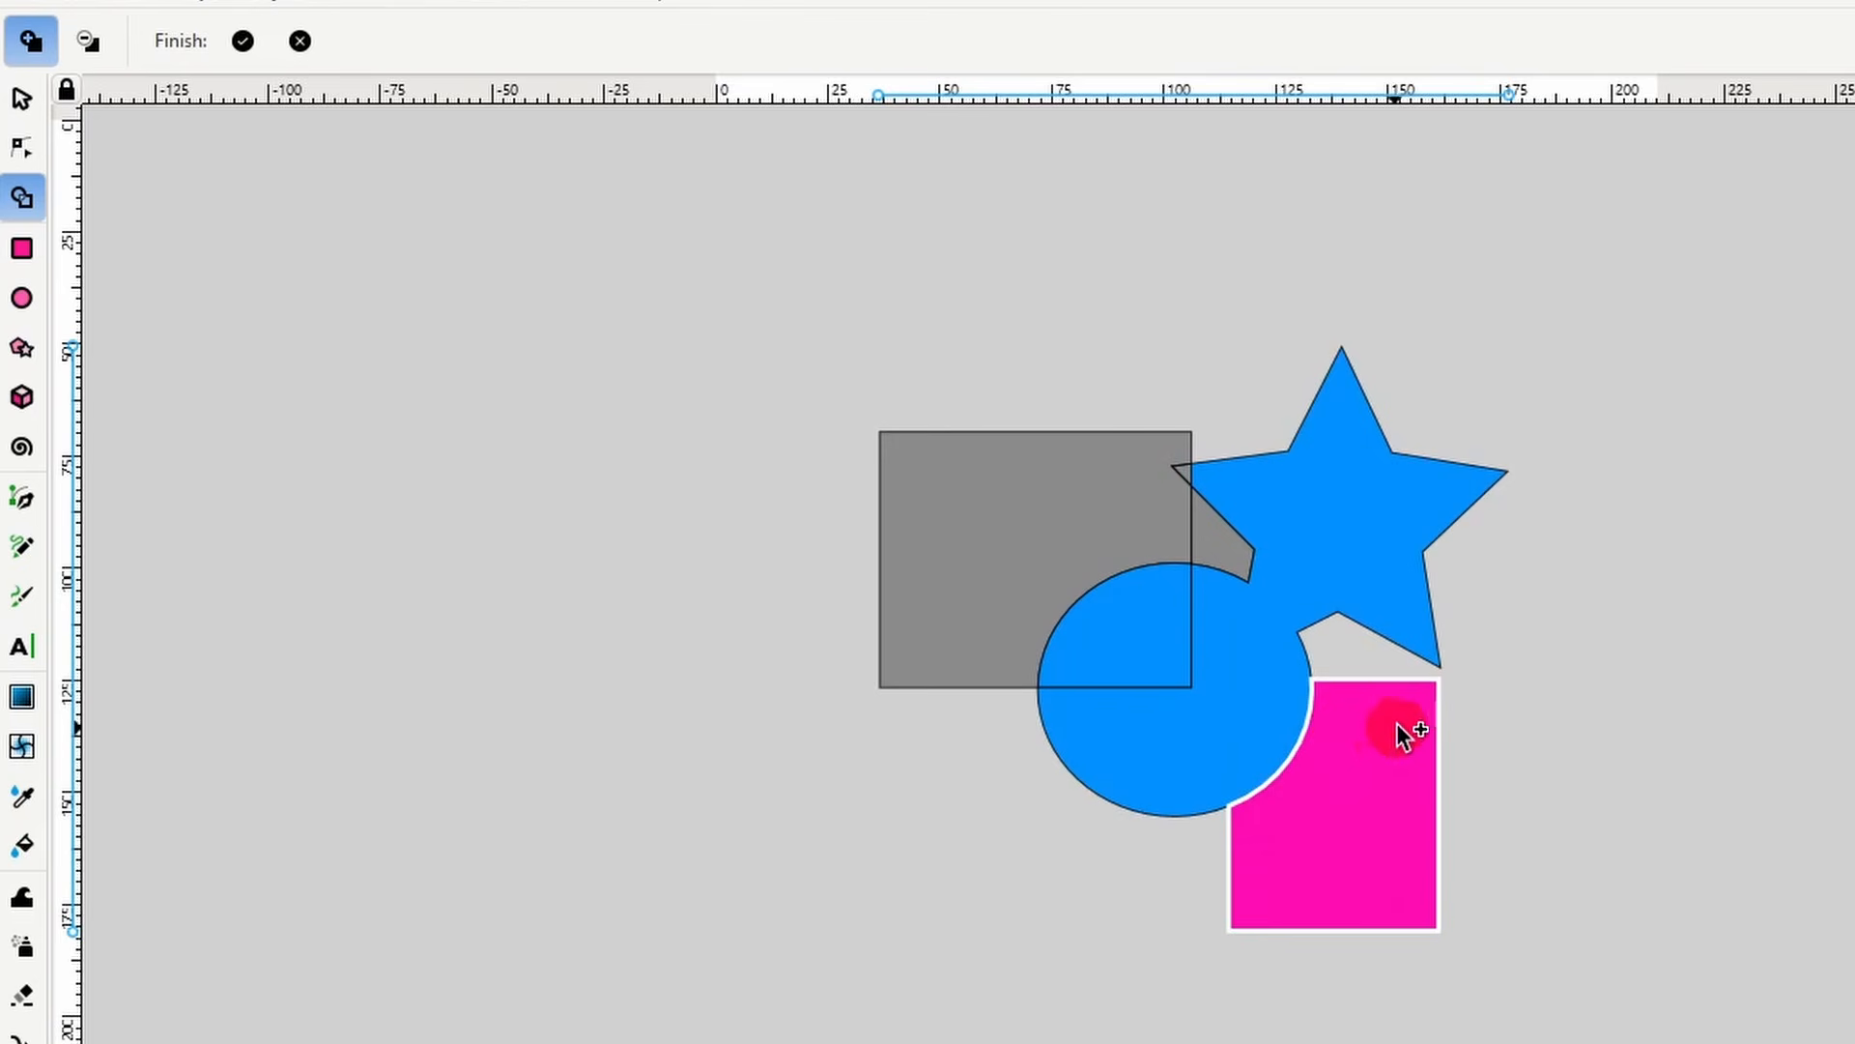
pyautogui.keyDown('shift'); pyautogui.click(1157, 658); pyautogui.keyUp('shift')
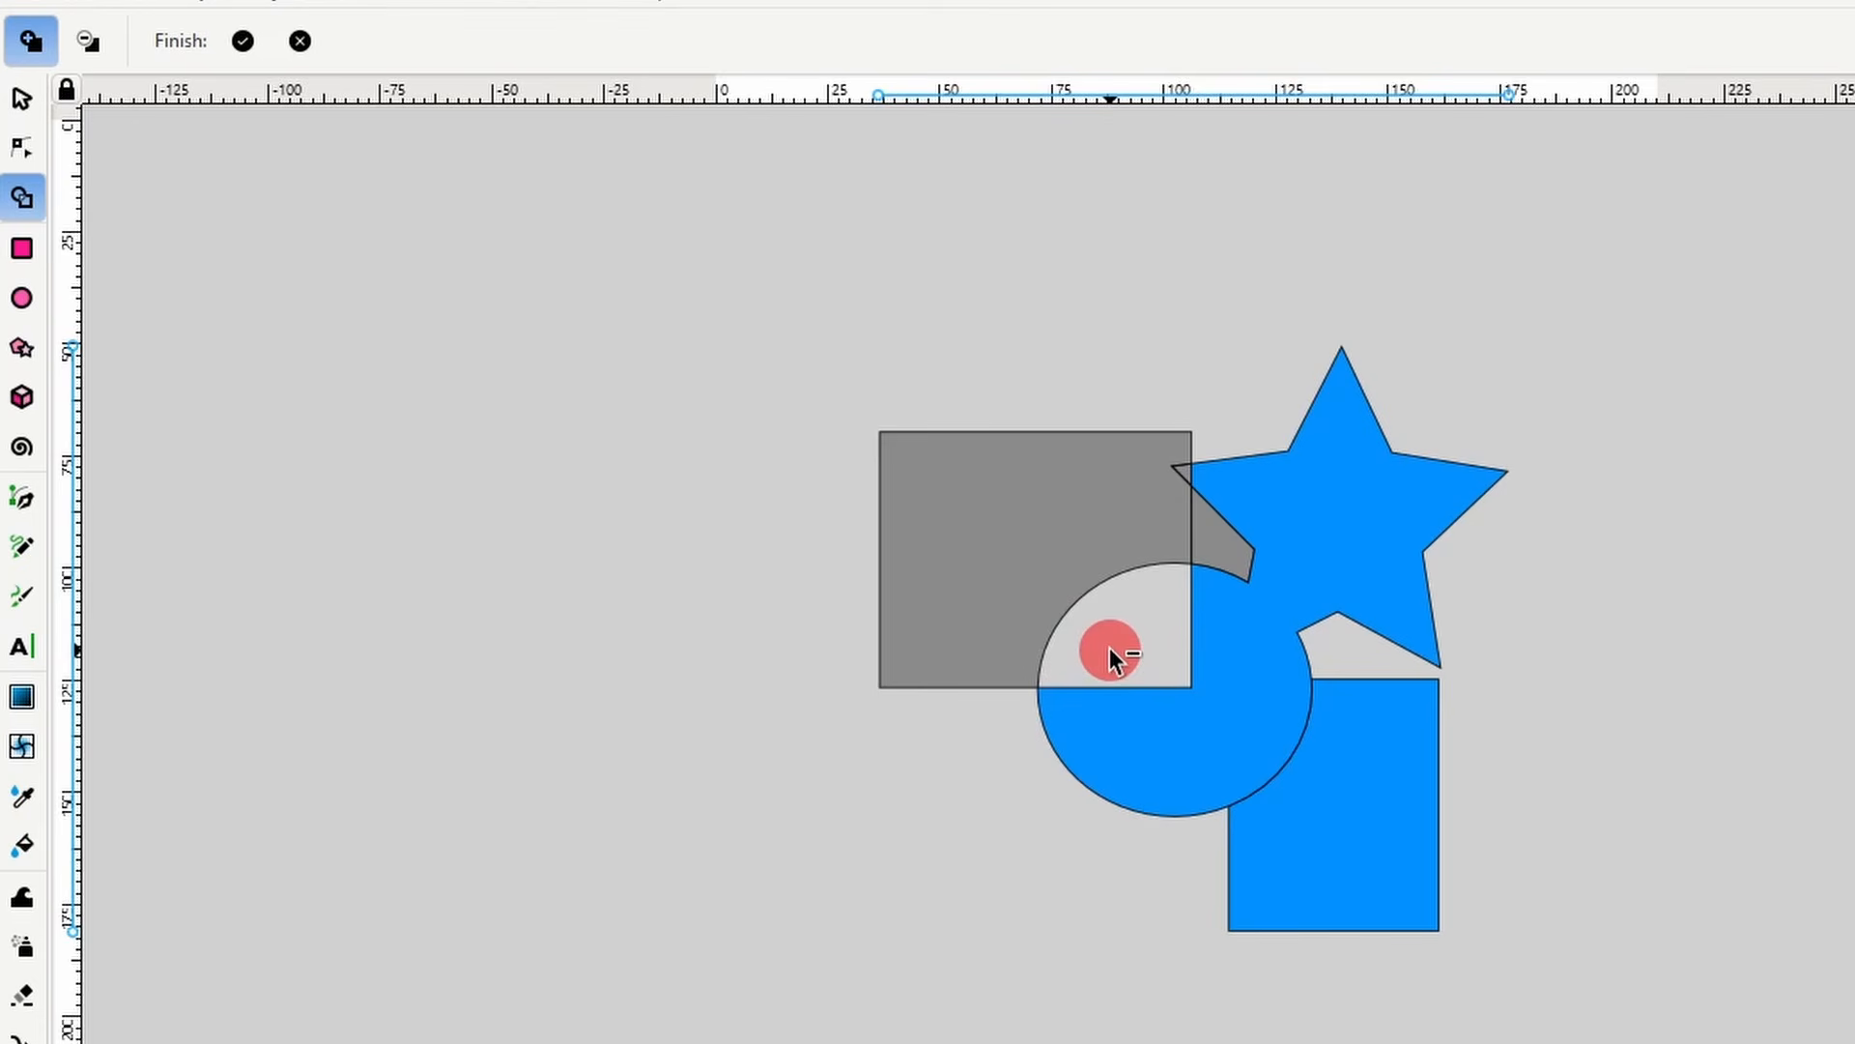
# - Delete the remaining regions of the large rectangle with the Shape Builder and accept the result
pyautogui.moveTo(1102, 516); pyautogui.dragTo(1202, 547)
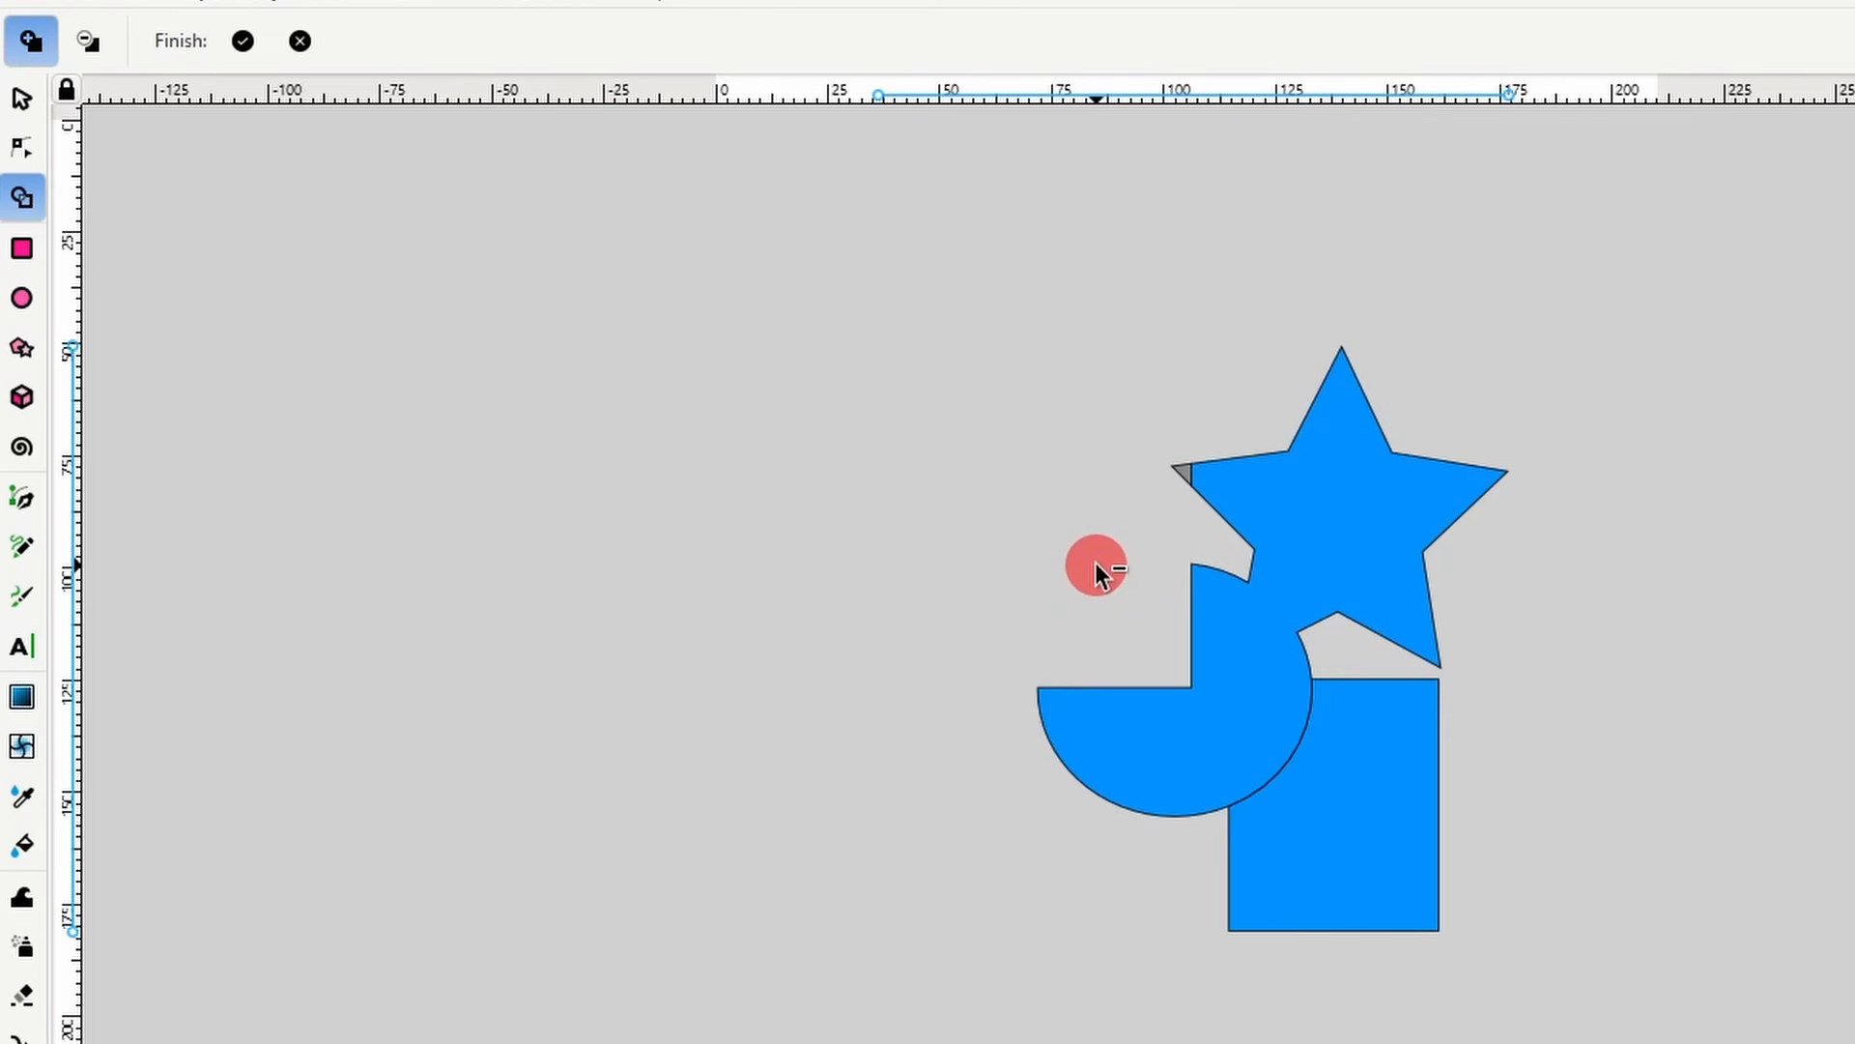
pyautogui.scroll(2, 1277, 474)
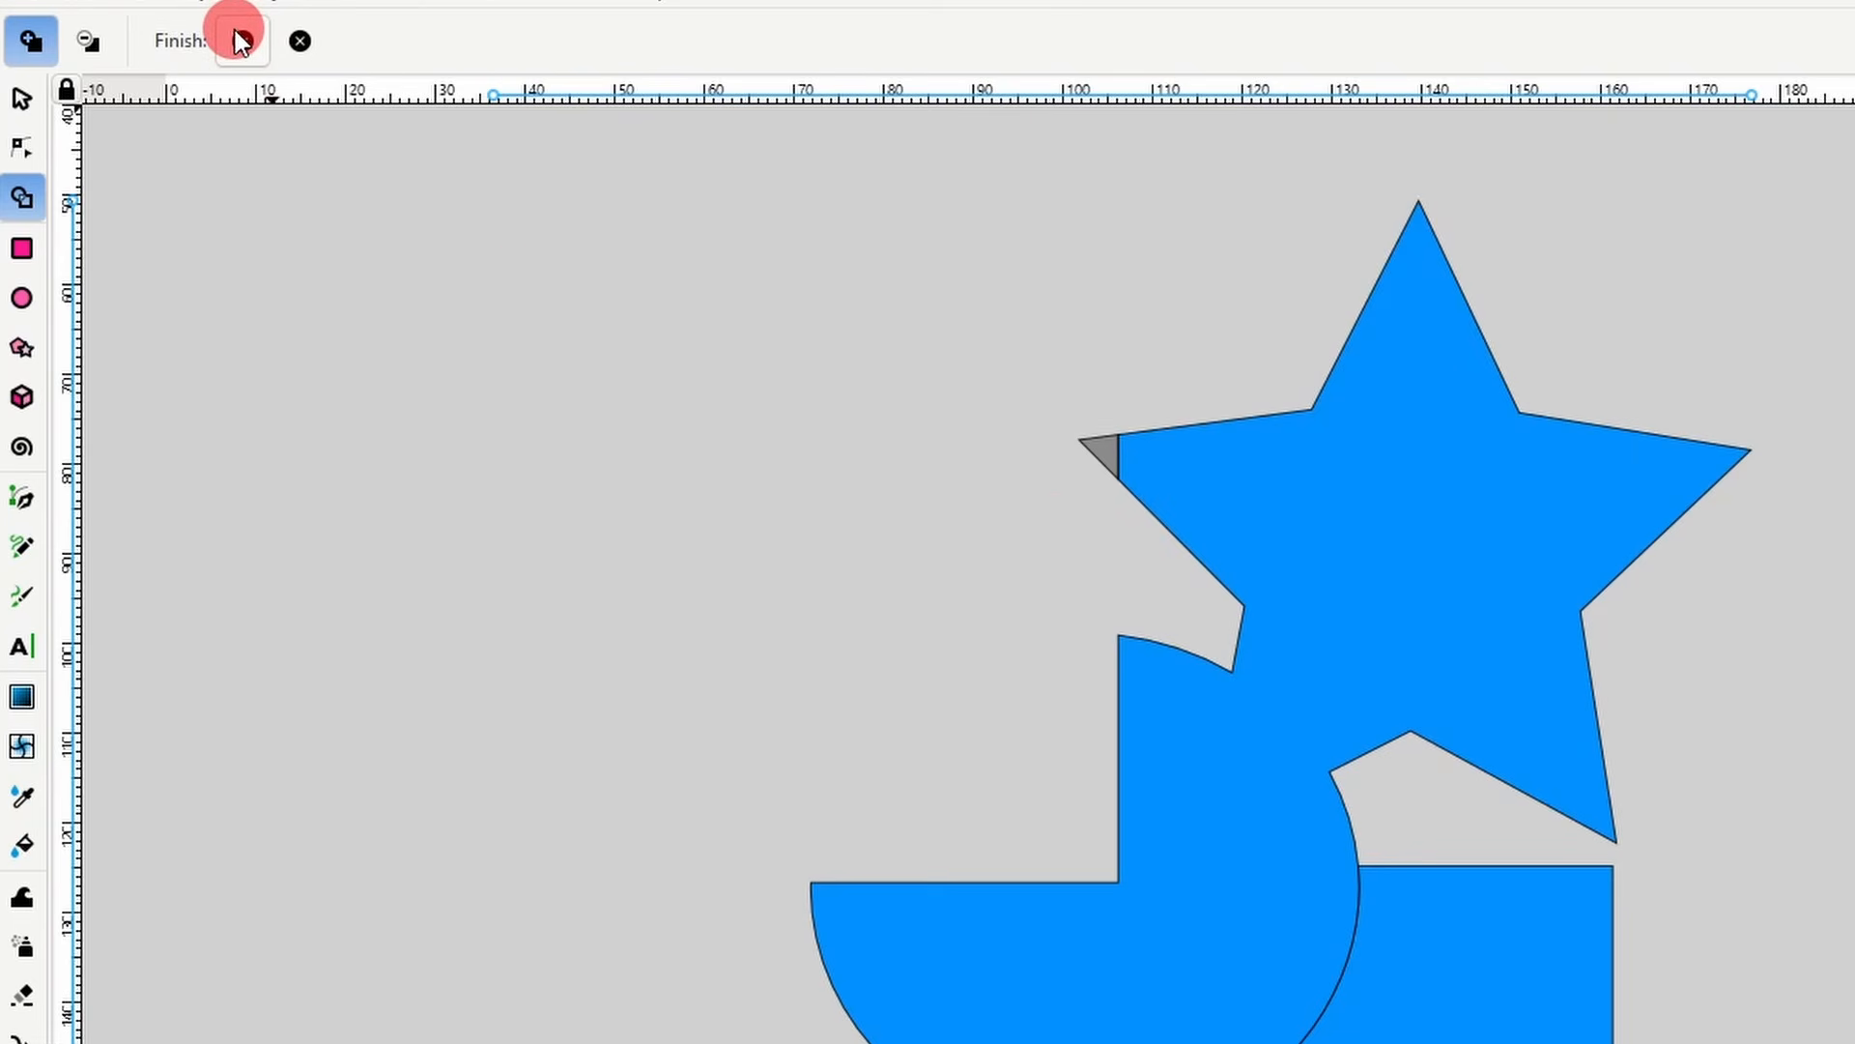
pyautogui.press('Return')
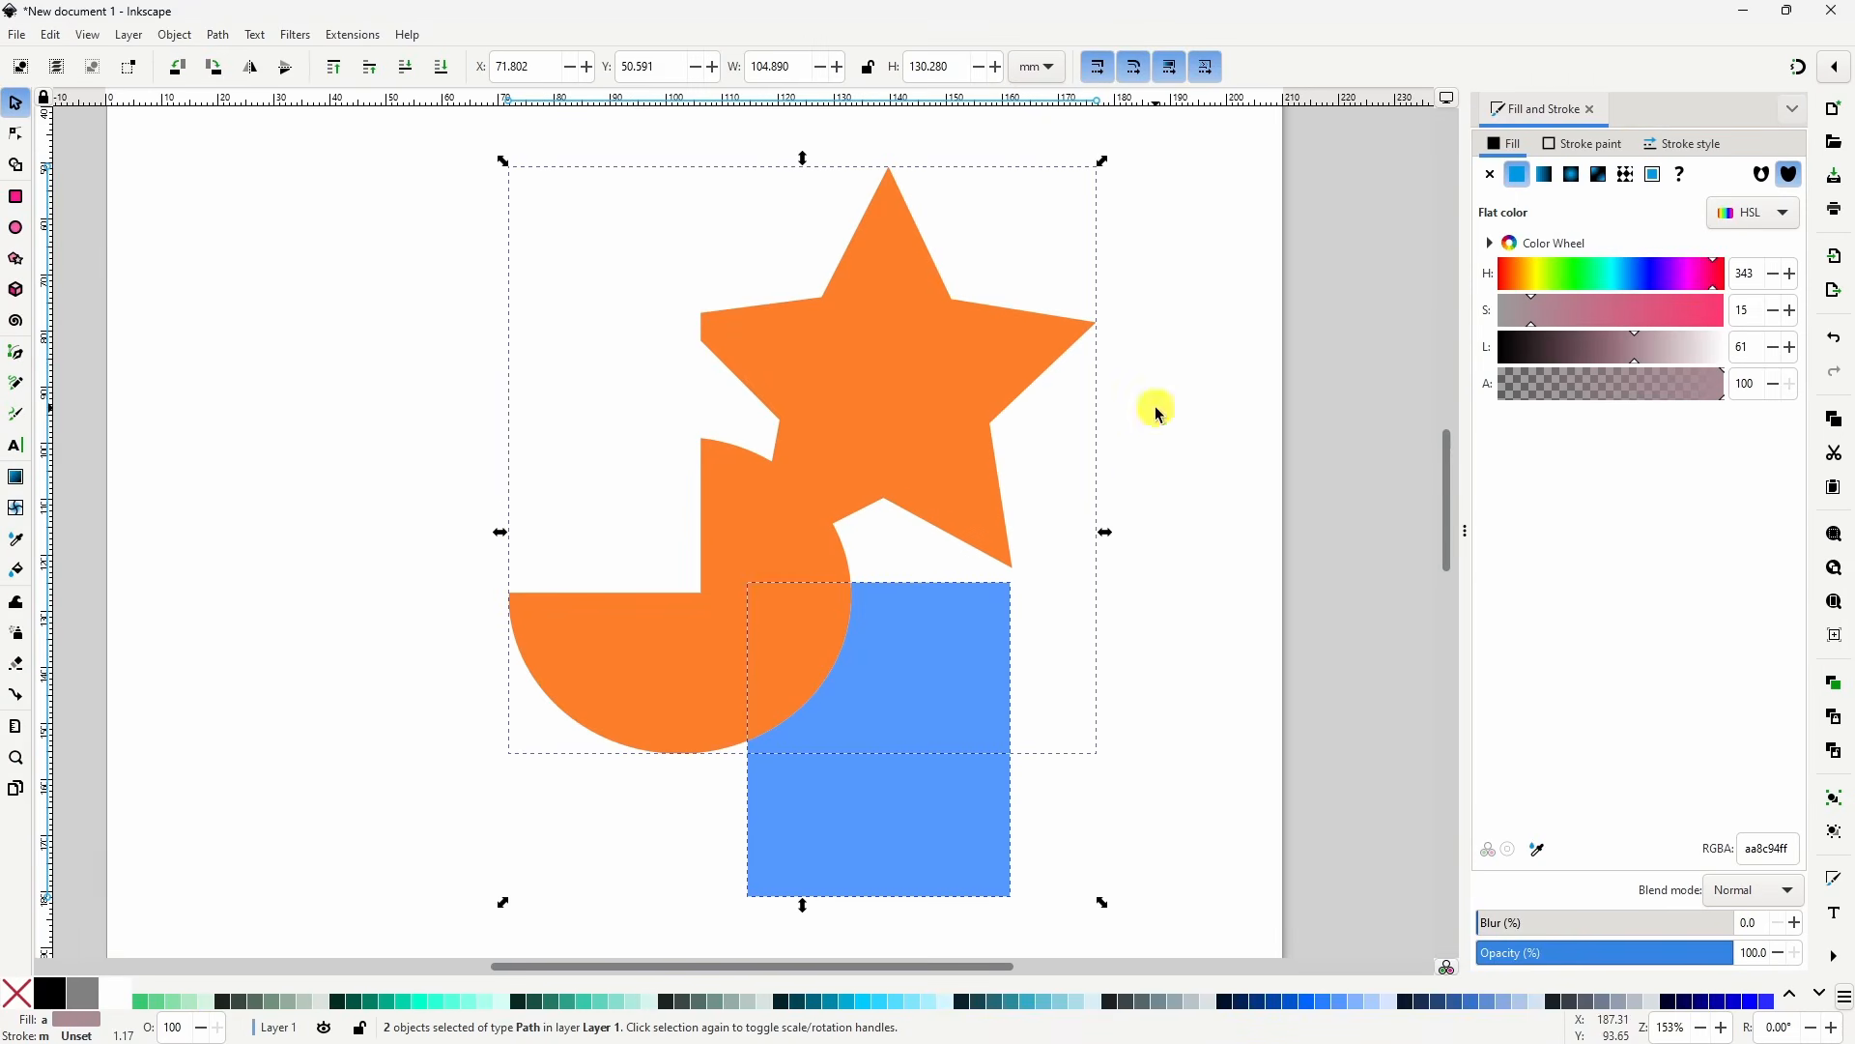
# - Move the blue rectangle piece and the merged orange shape away from each other
pyautogui.click(1153, 412)
pyautogui.moveTo(969, 662); pyautogui.dragTo(1095, 691)
pyautogui.moveTo(948, 481); pyautogui.dragTo(897, 424)
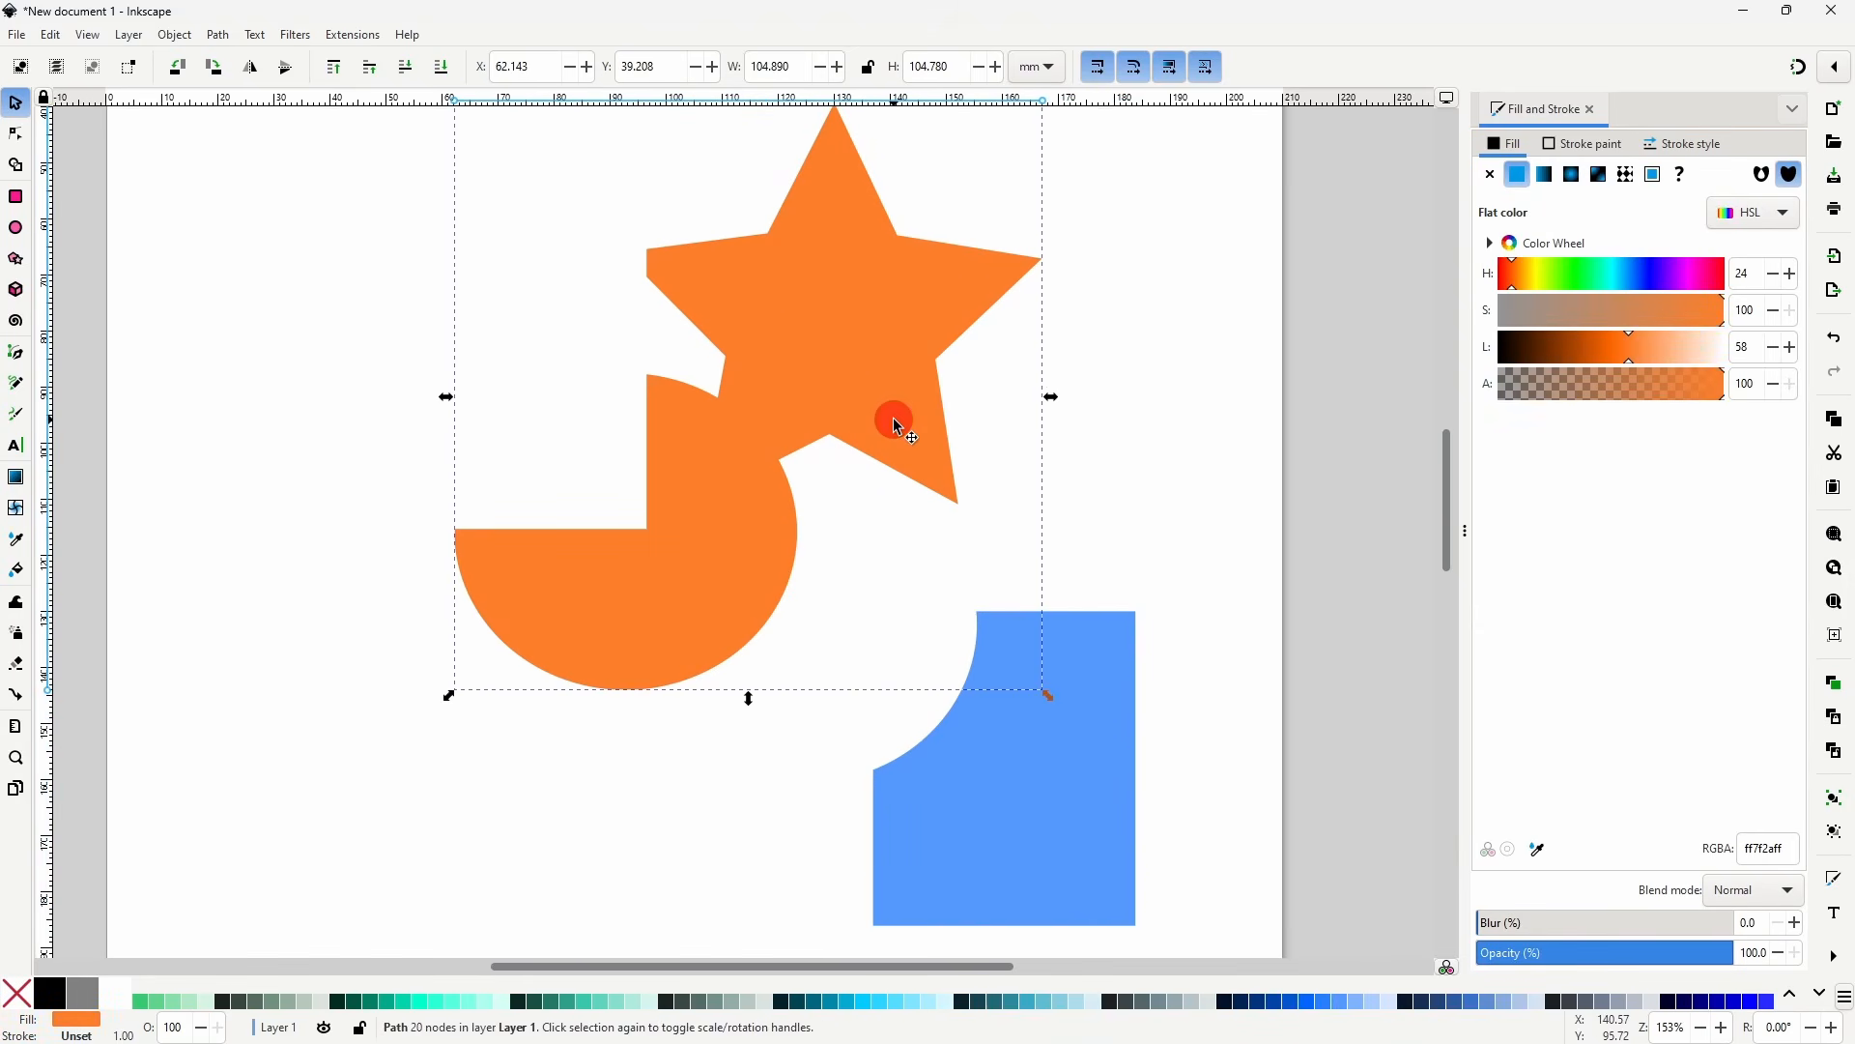
# - Undo the two moves and the Shape Builder operation
pyautogui.hotkey('ctrl', 'z')
pyautogui.hotkey('ctrl', 'z')
pyautogui.hotkey('ctrl', 'z')
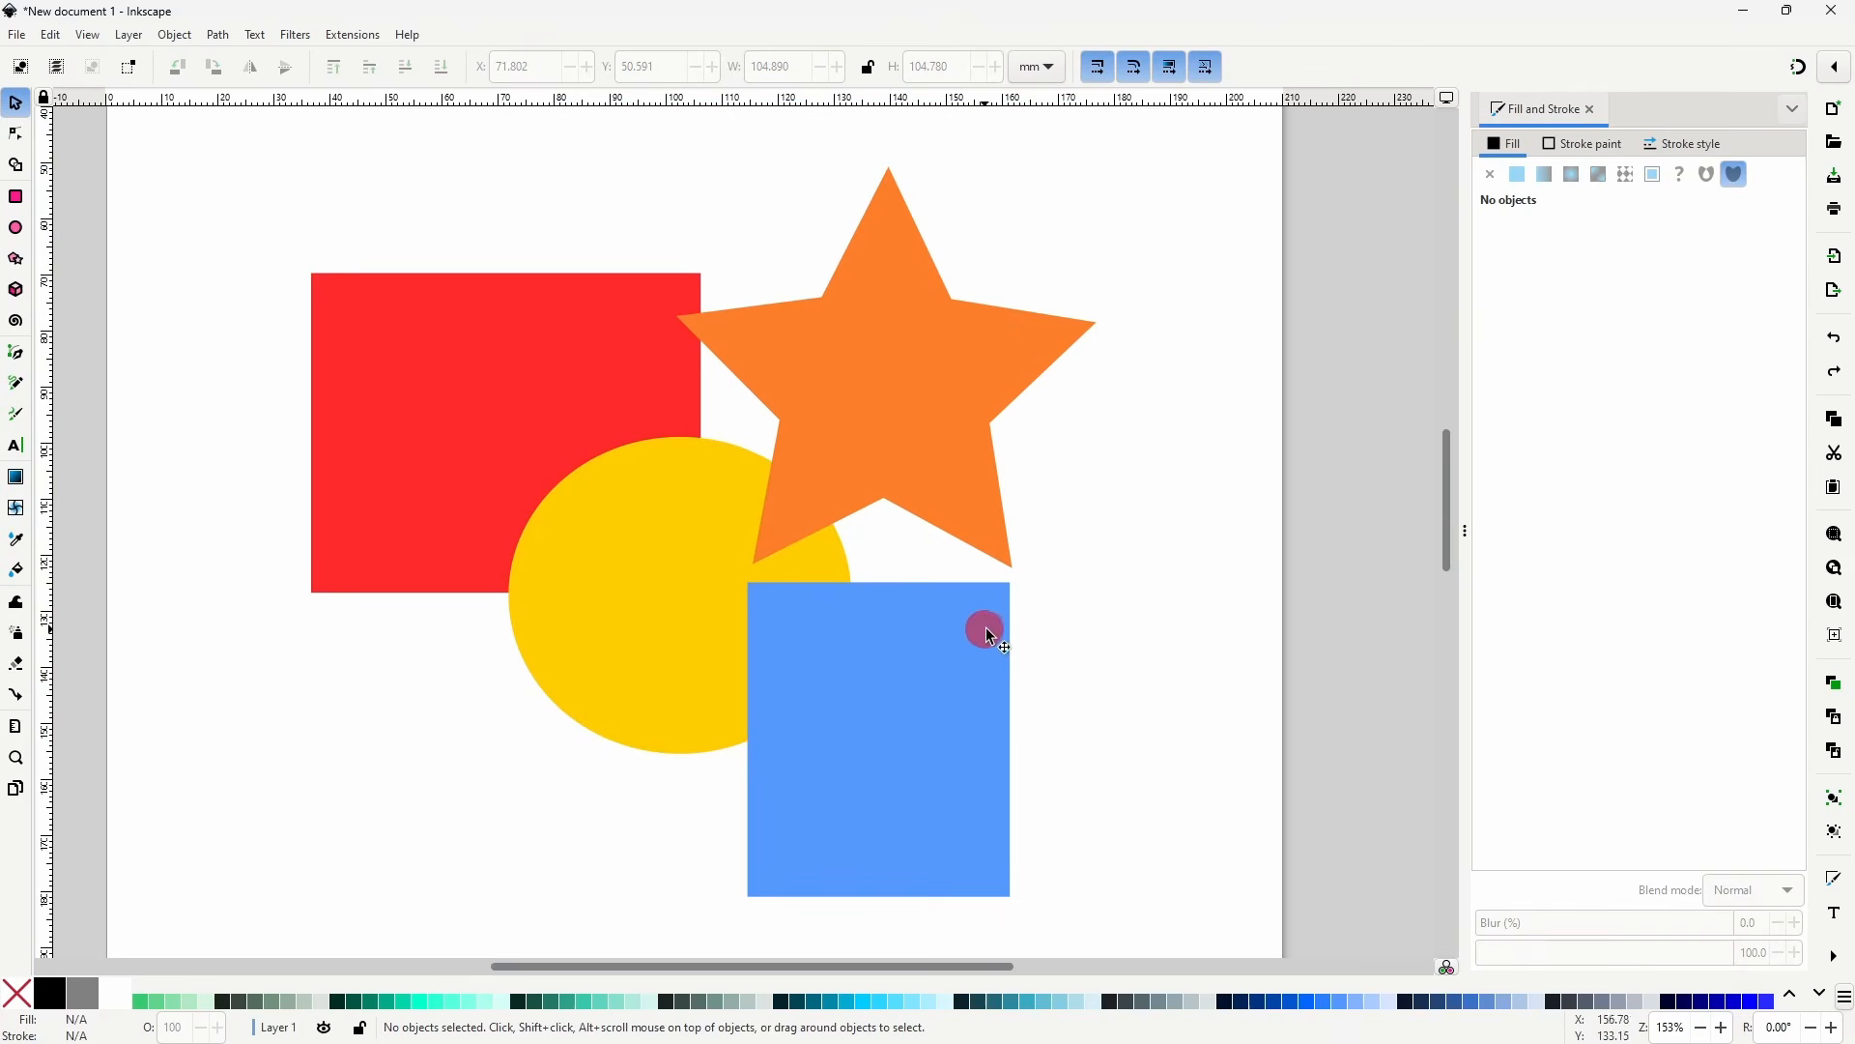
# - Select the four overlapping shapes, unite the circle's regions with the Shape Builder and discard the changes
pyautogui.moveTo(224, 121); pyautogui.dragTo(1090, 703)
pyautogui.scroll(-1, 1209, 910)
pyautogui.click(16, 165)
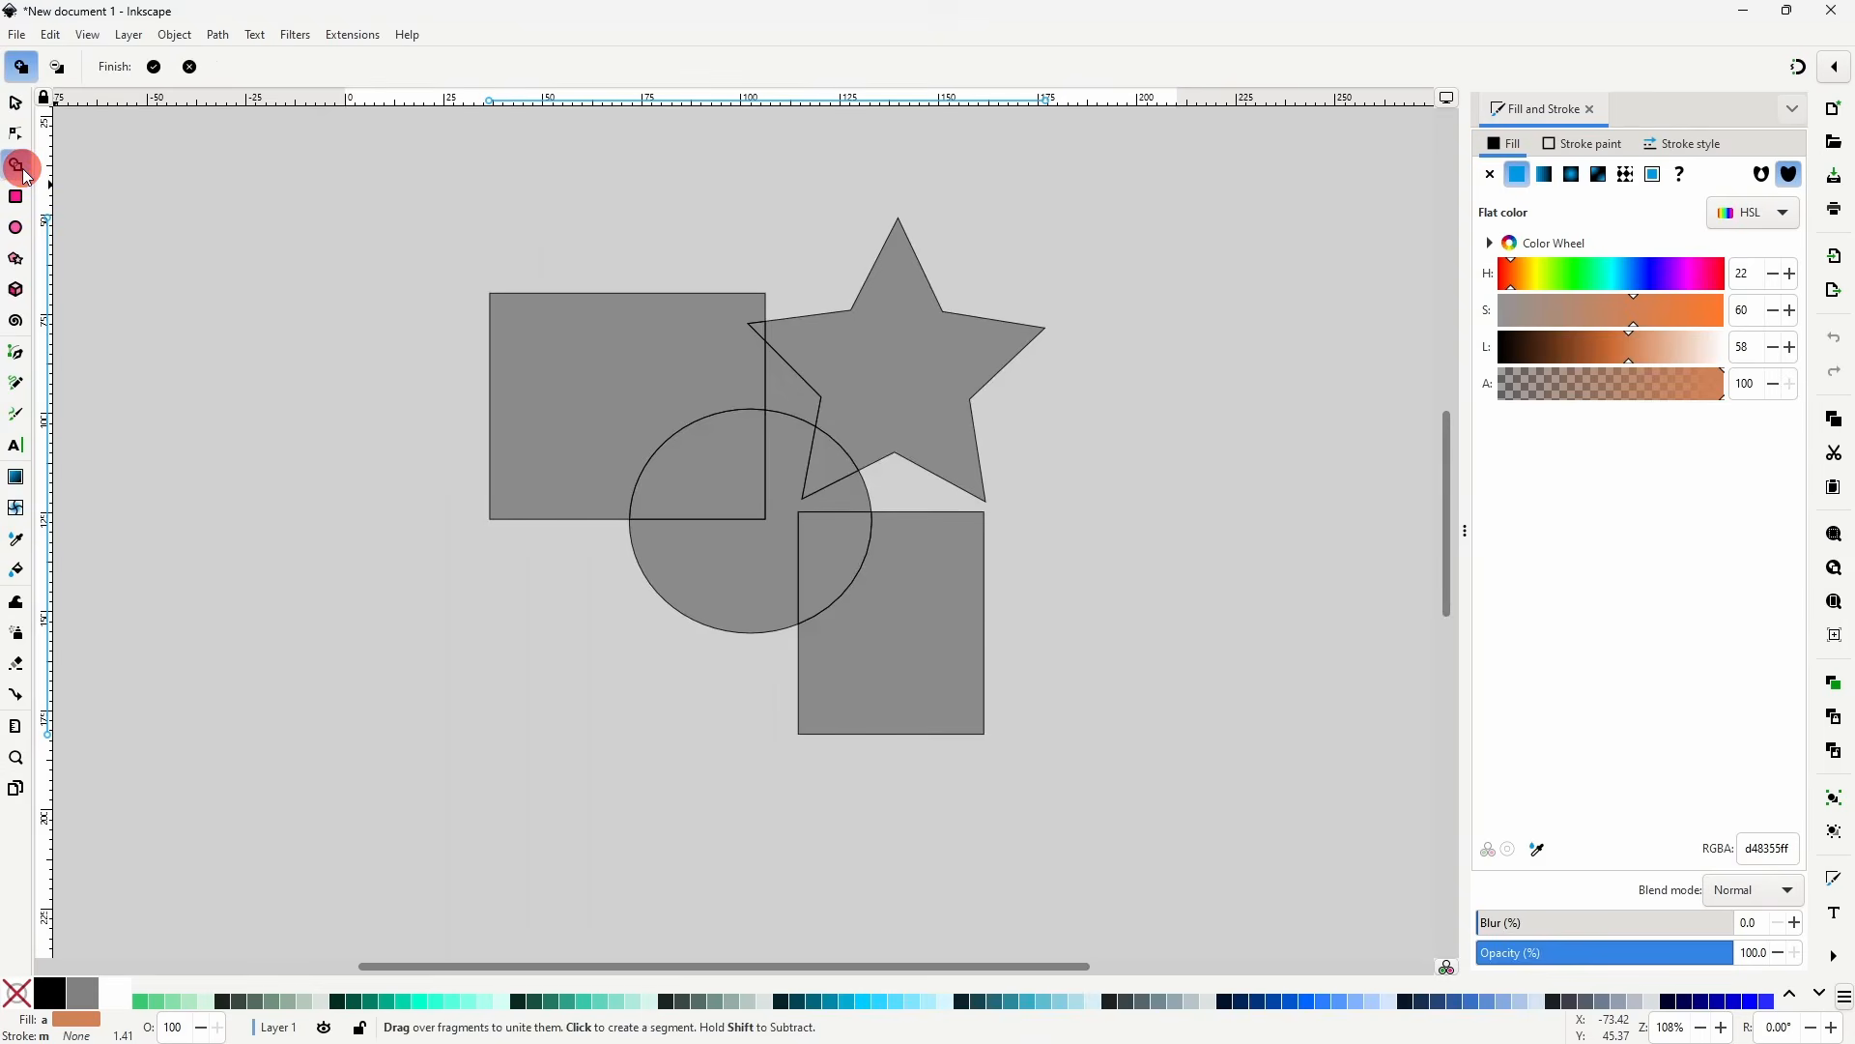
pyautogui.moveTo(665, 451)
pyautogui.mouseDown()
pyautogui.moveTo(728, 488)
pyautogui.moveTo(762, 561)
pyautogui.moveTo(920, 643)
pyautogui.moveTo(850, 559)
pyautogui.moveTo(1015, 566)
pyautogui.mouseUp()
pyautogui.hotkey('ctrl', 'z')
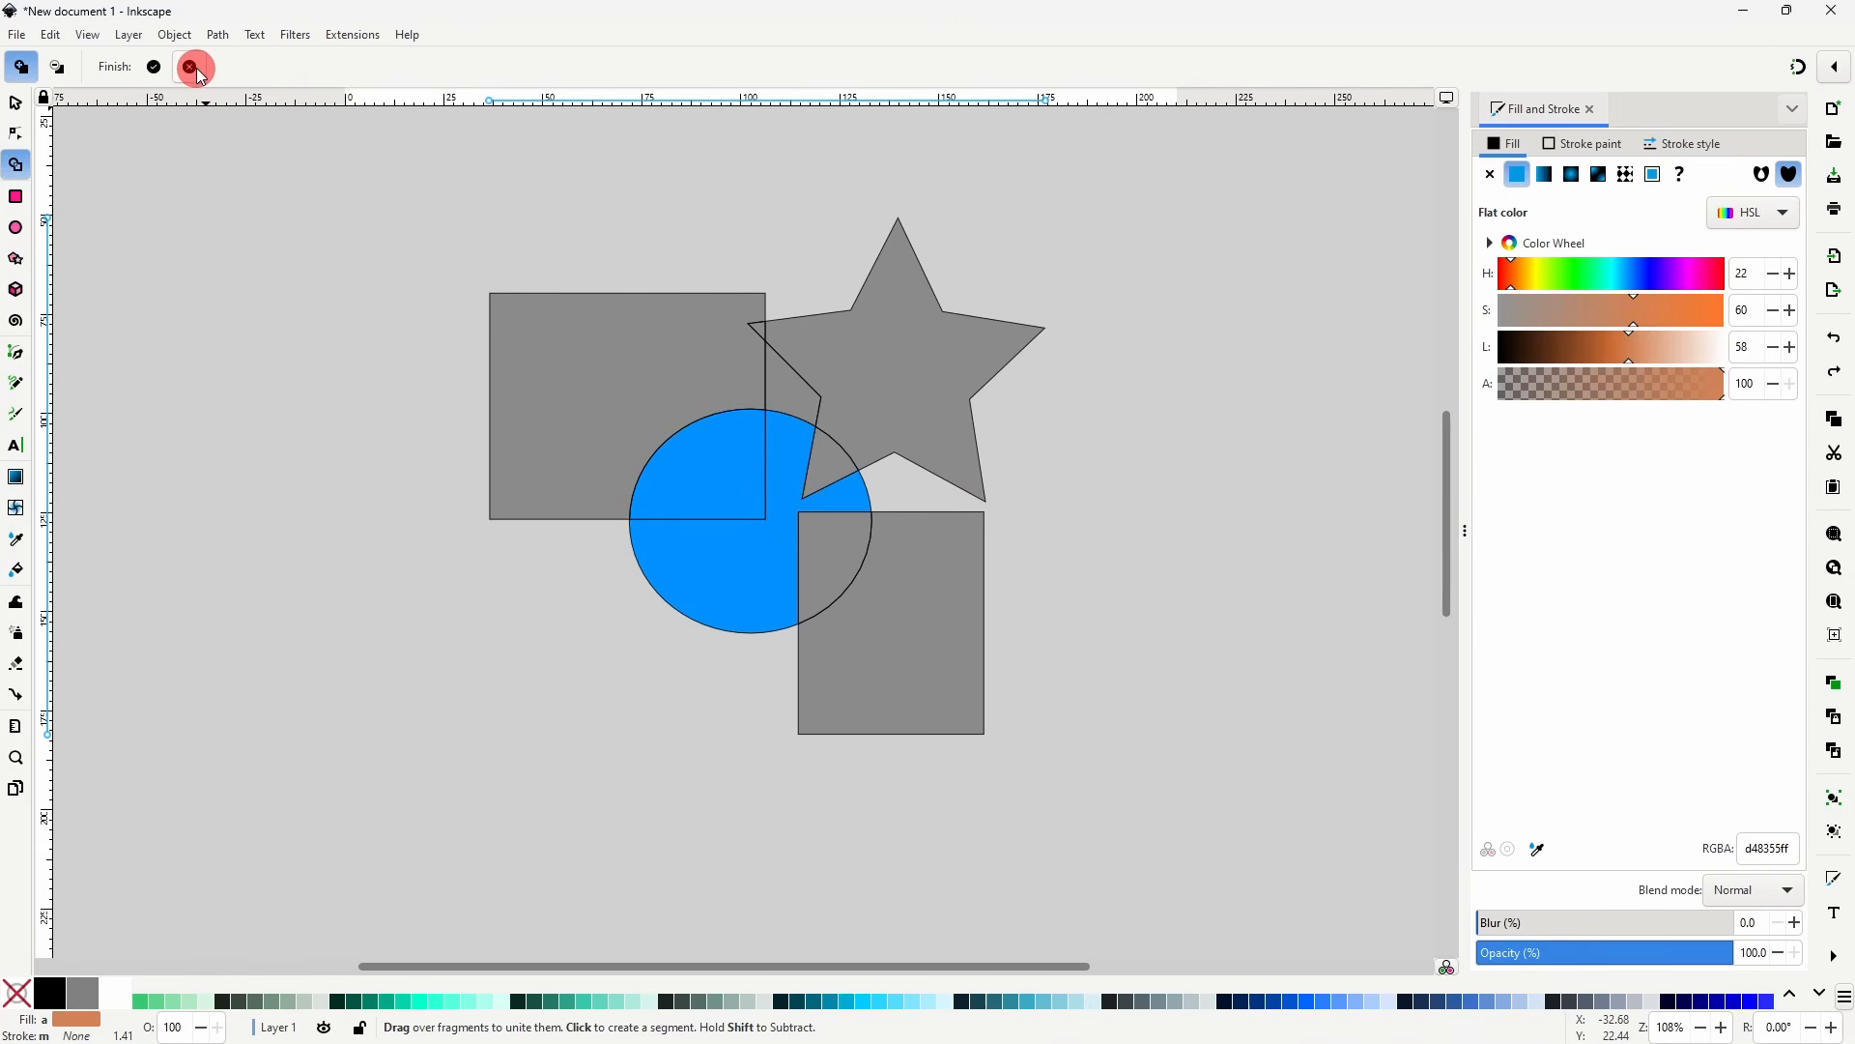
pyautogui.press('Escape')
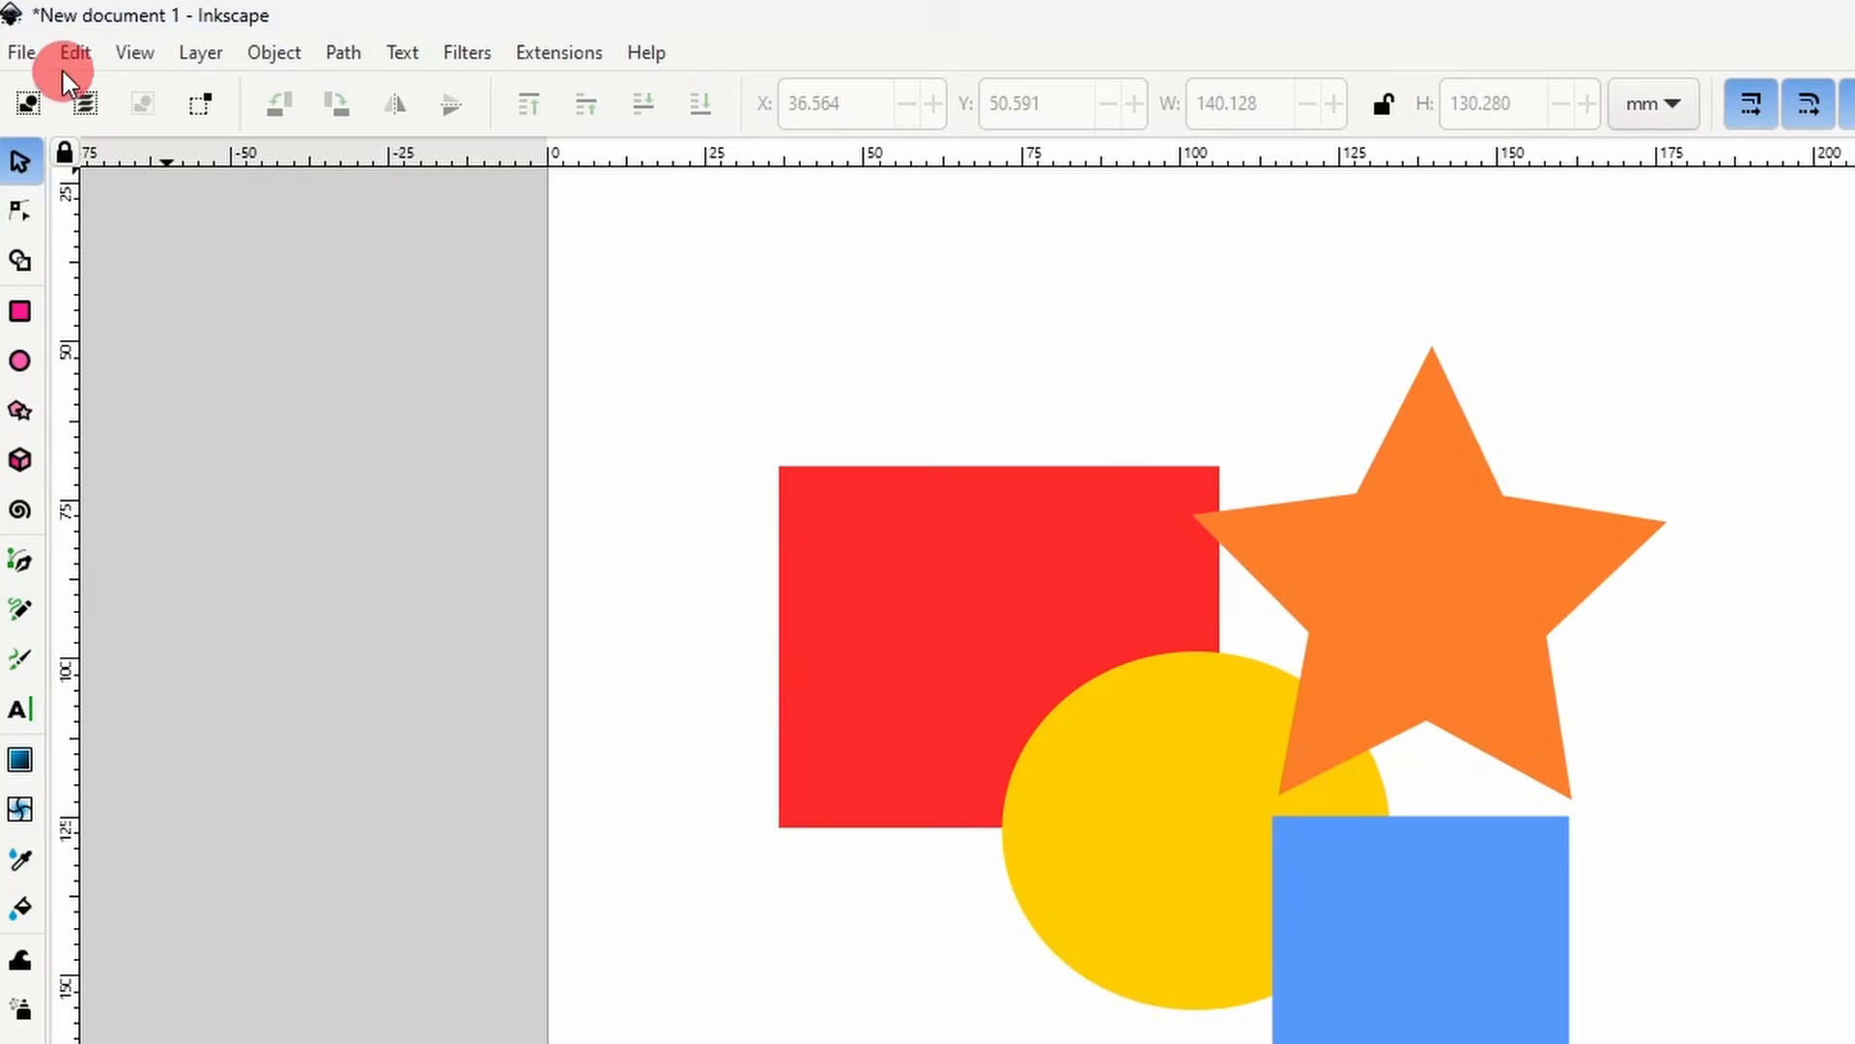
# - Create a new document from the Celtic Knot template in the Shape Builder category
pyautogui.click(26, 35)
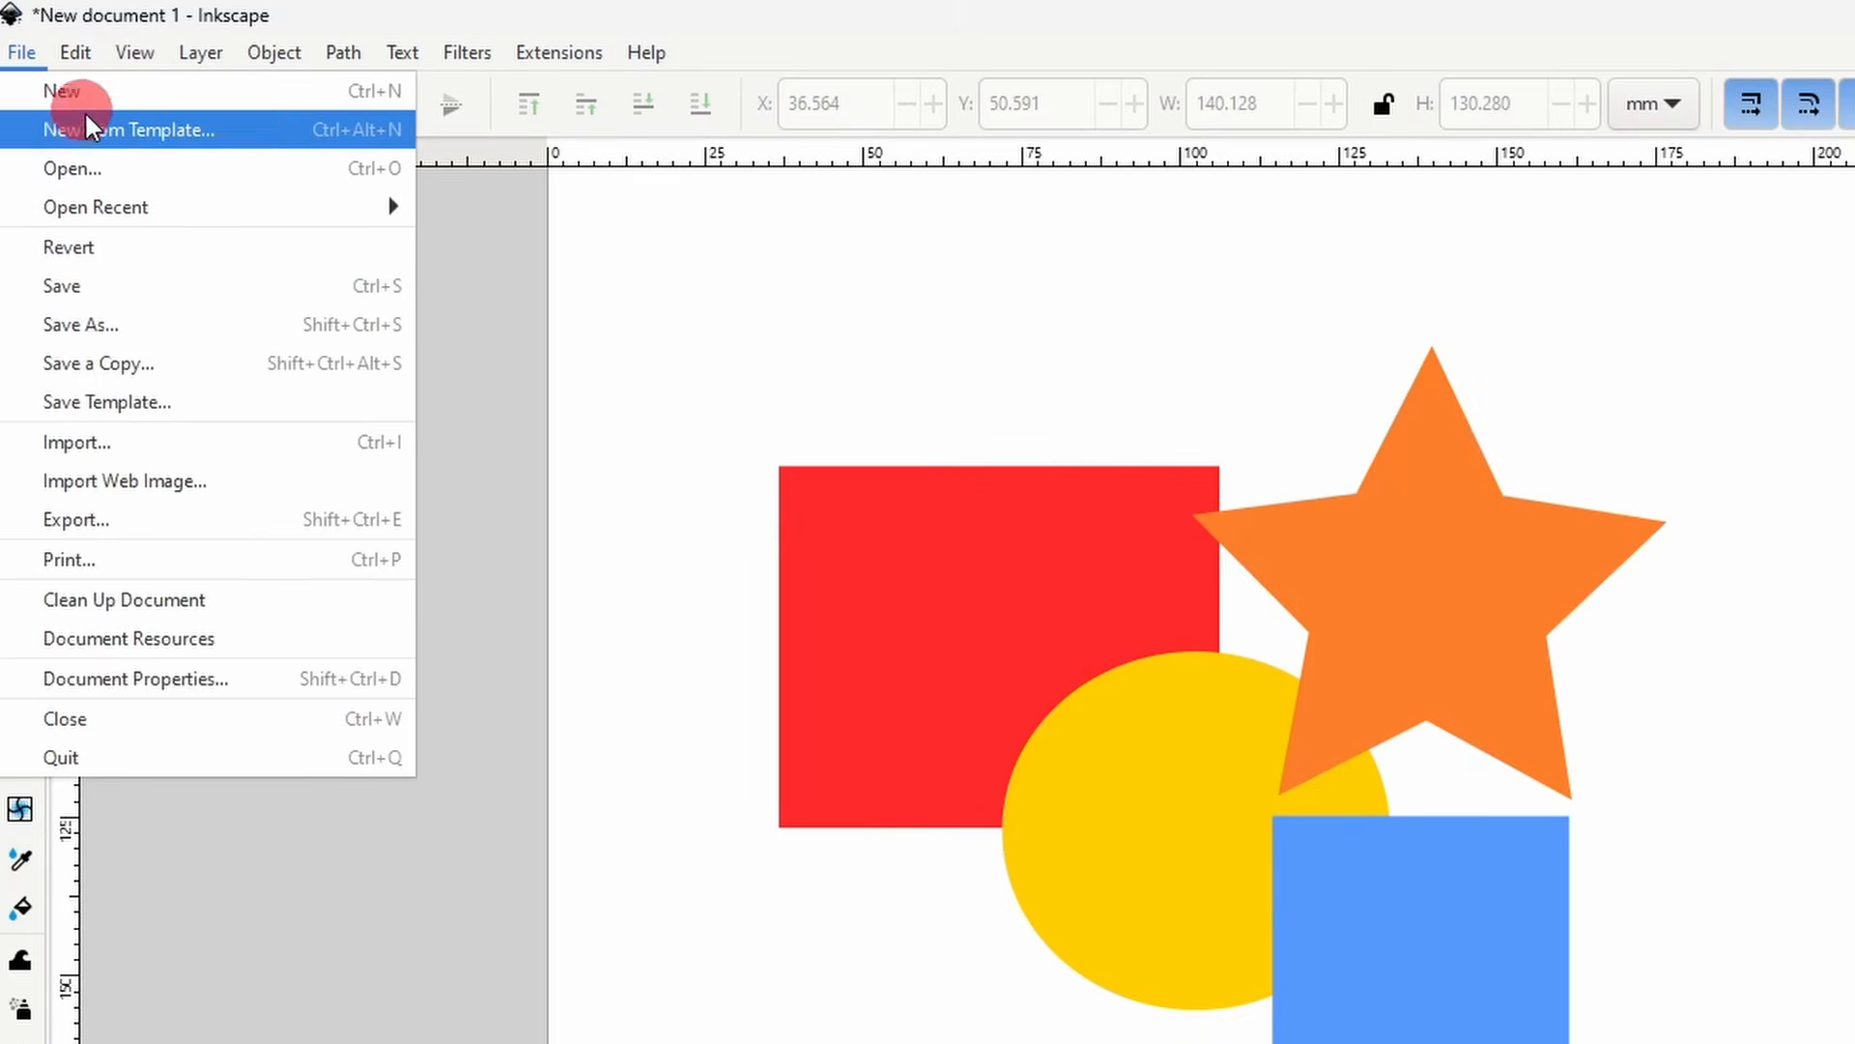
pyautogui.click(263, 136)
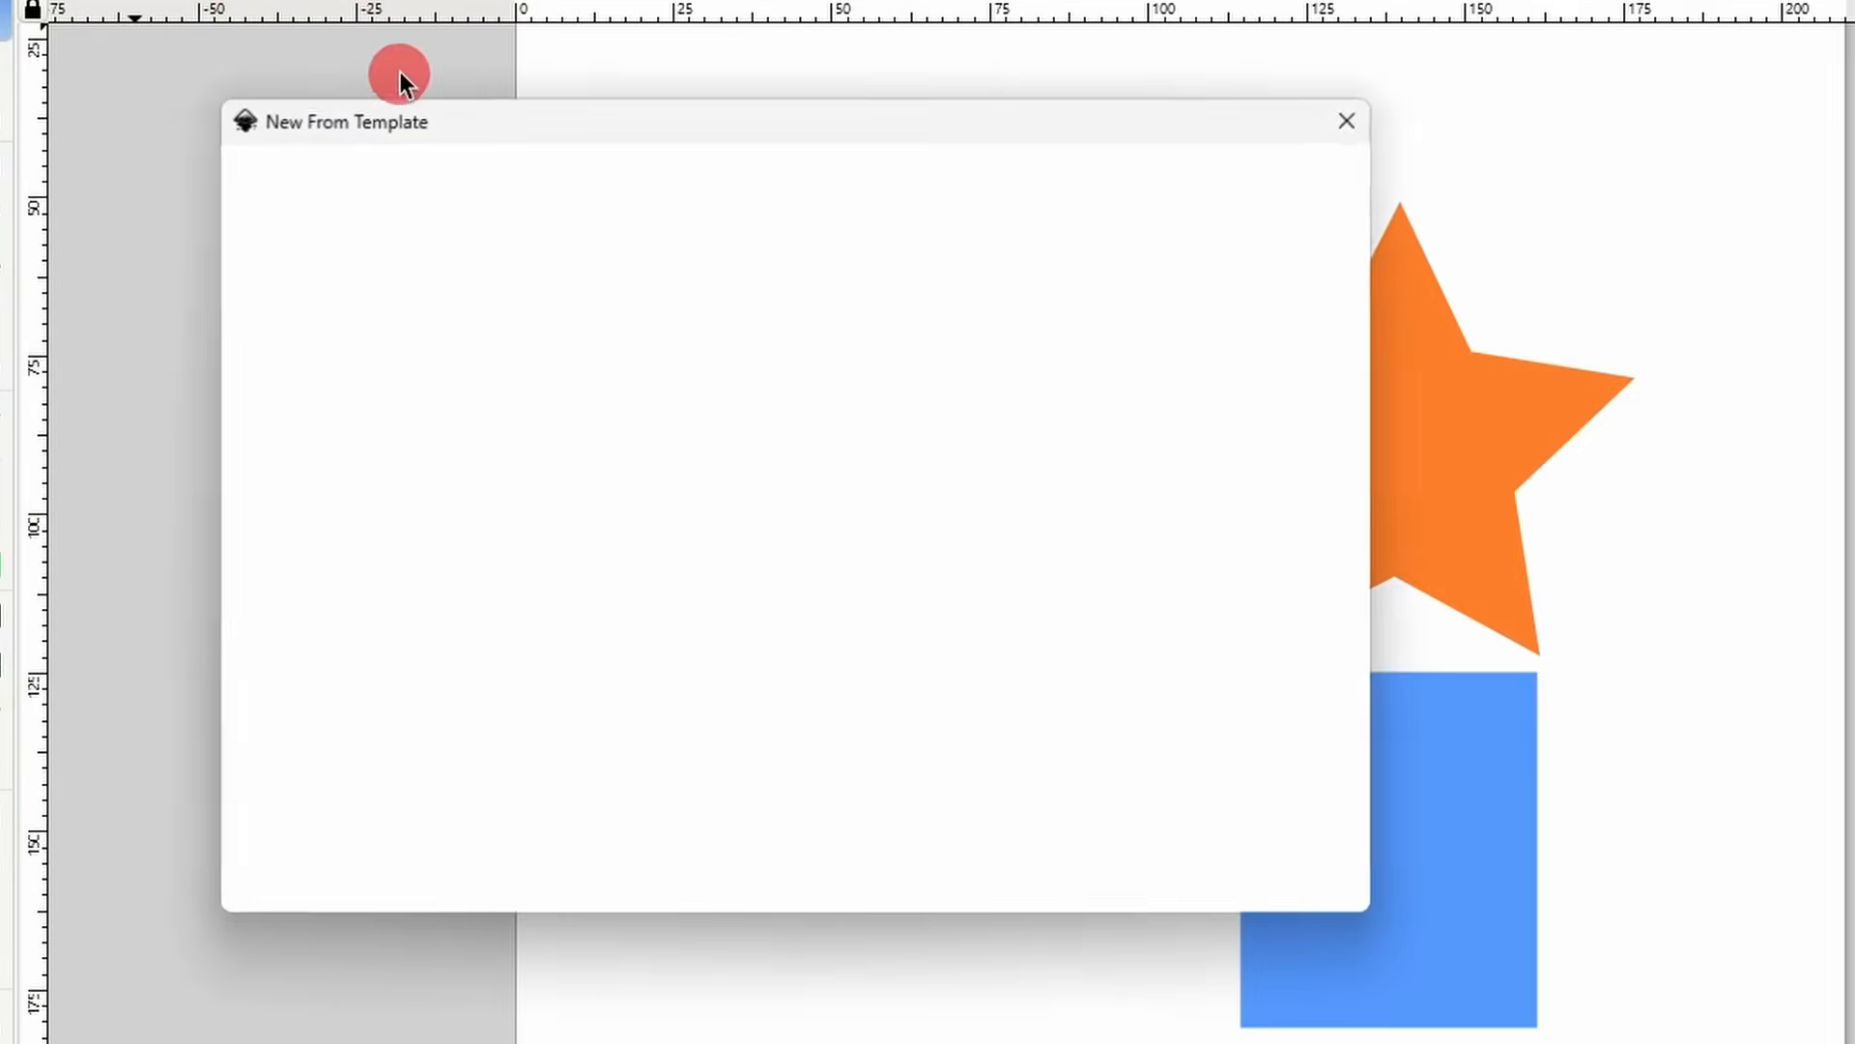
pyautogui.click(694, 166)
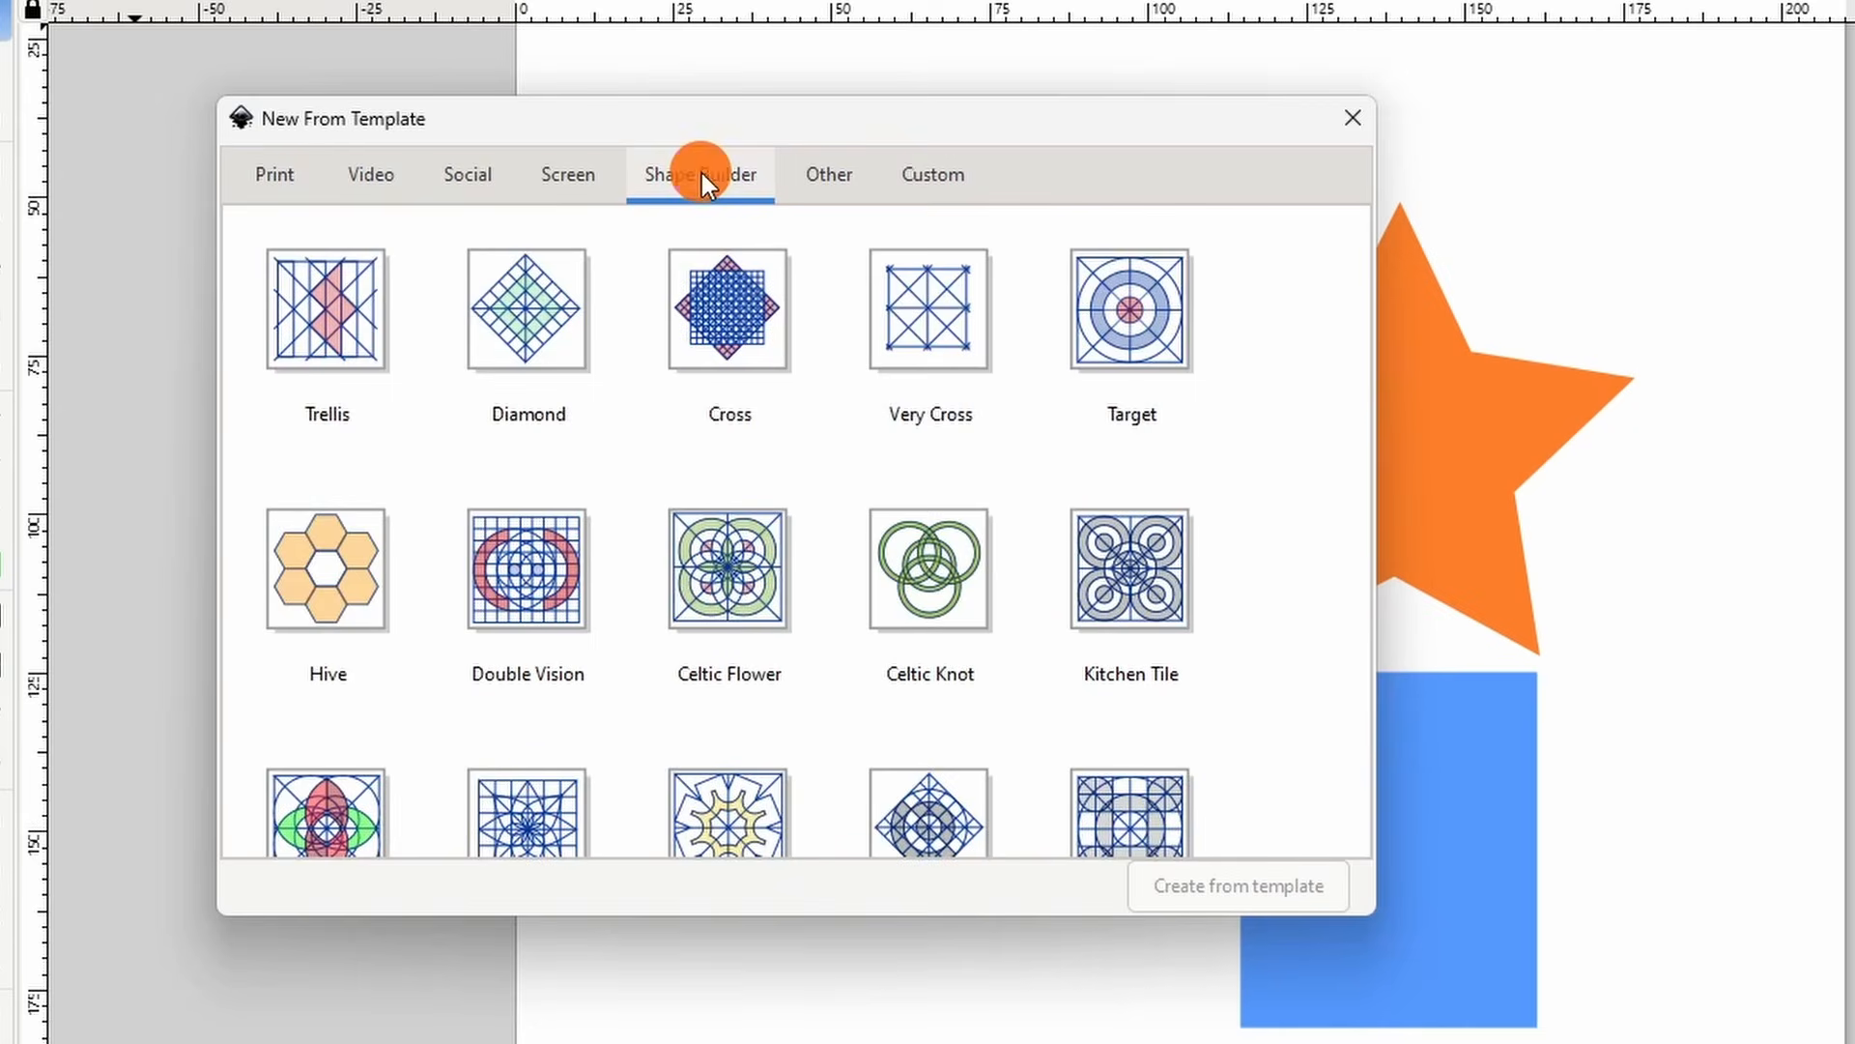
pyautogui.click(947, 578)
pyautogui.click(1293, 893)
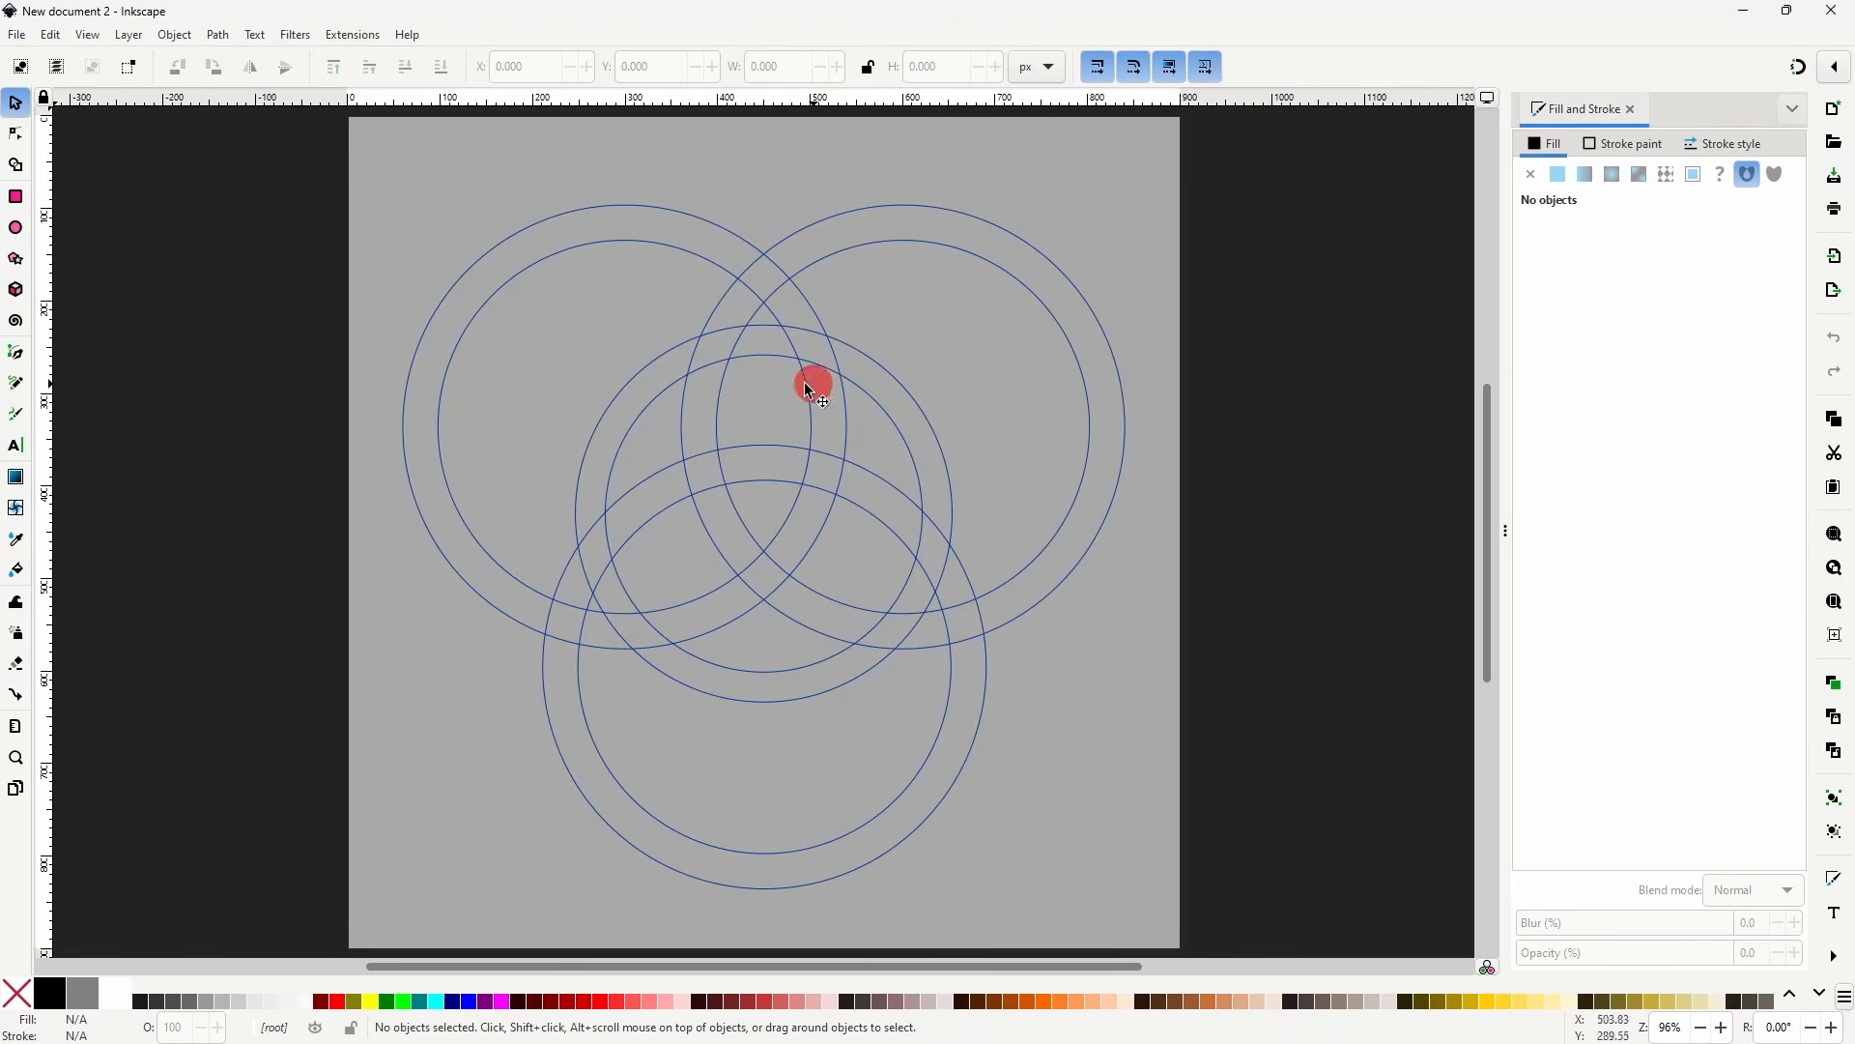
# - Select all the Celtic Knot circles and build ring fragments from them with the Shape Builder
pyautogui.moveTo(359, 142)
pyautogui.mouseDown()
pyautogui.moveTo(386, 193)
pyautogui.moveTo(1111, 812)
pyautogui.moveTo(1201, 936)
pyautogui.moveTo(1169, 916)
pyautogui.mouseUp()
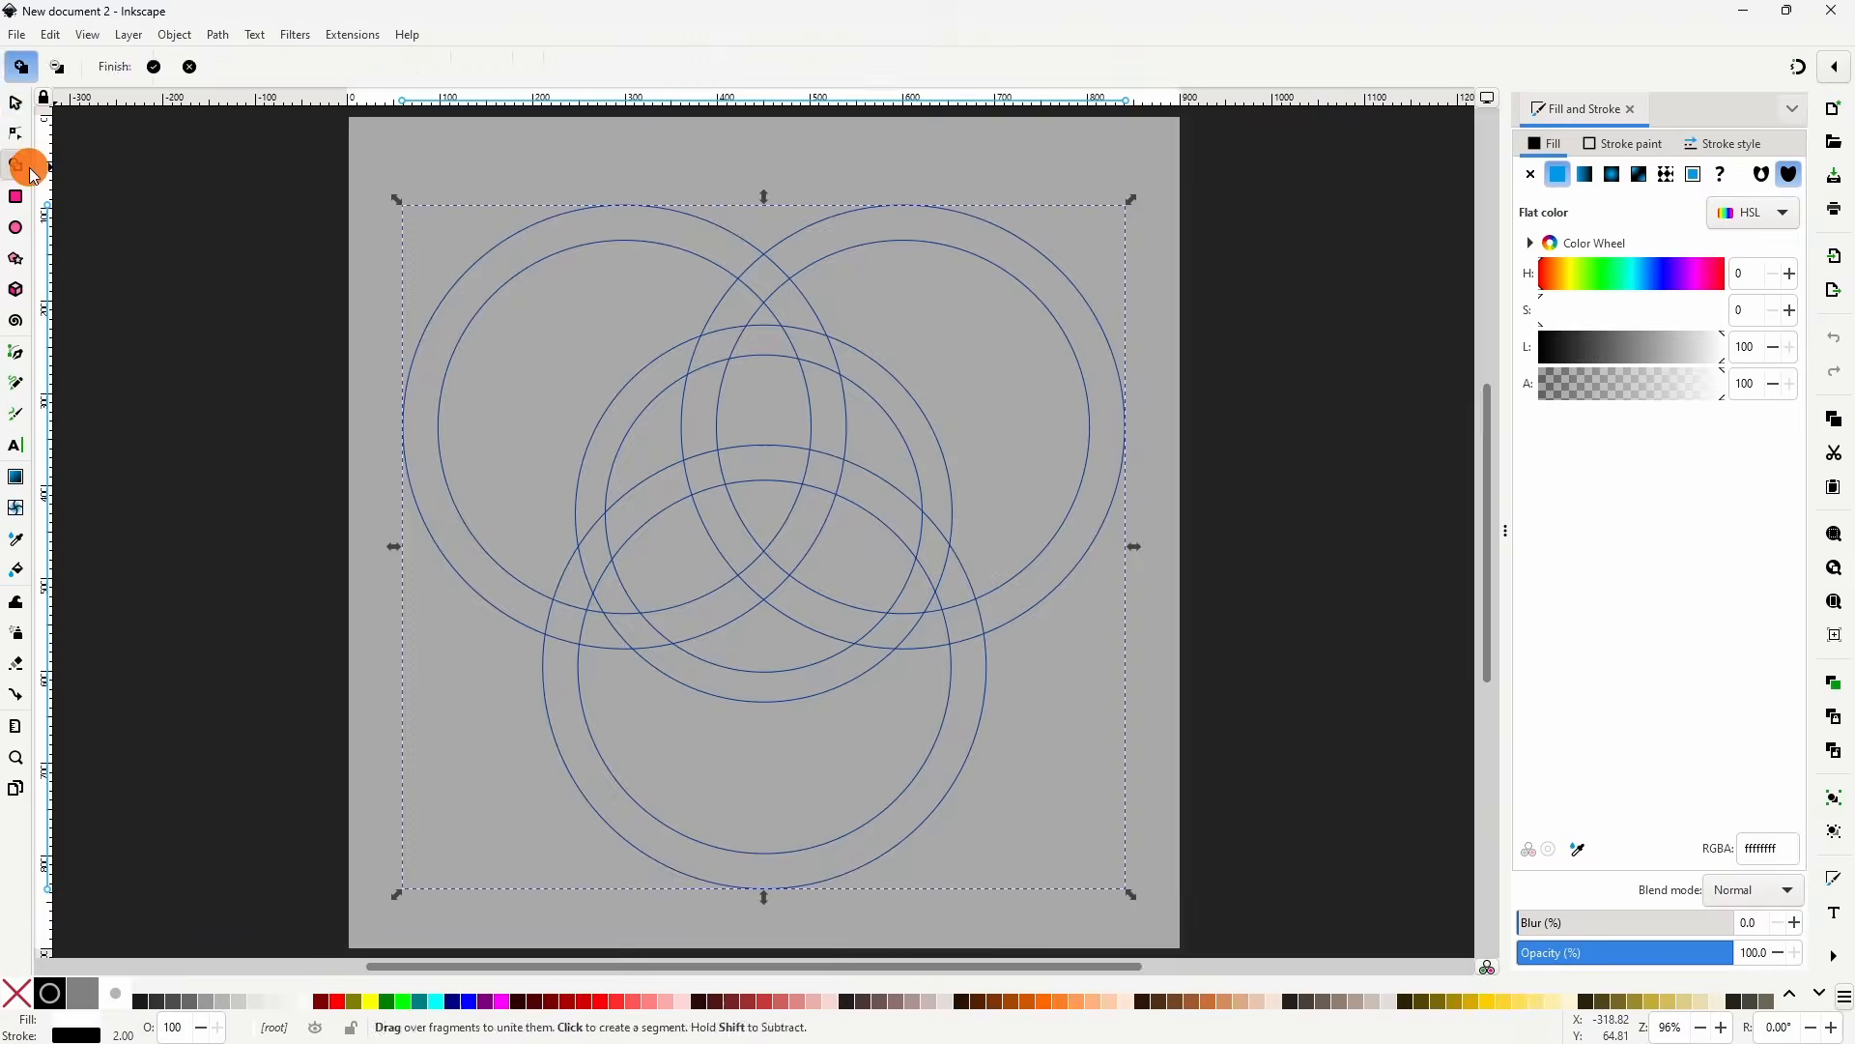
pyautogui.click(15, 166)
pyautogui.click(727, 249)
pyautogui.moveTo(601, 629)
pyautogui.mouseDown()
pyautogui.moveTo(752, 592)
pyautogui.moveTo(822, 455)
pyautogui.moveTo(821, 344)
pyautogui.moveTo(769, 274)
pyautogui.moveTo(720, 349)
pyautogui.moveTo(716, 484)
pyautogui.moveTo(806, 610)
pyautogui.moveTo(942, 633)
pyautogui.mouseUp()
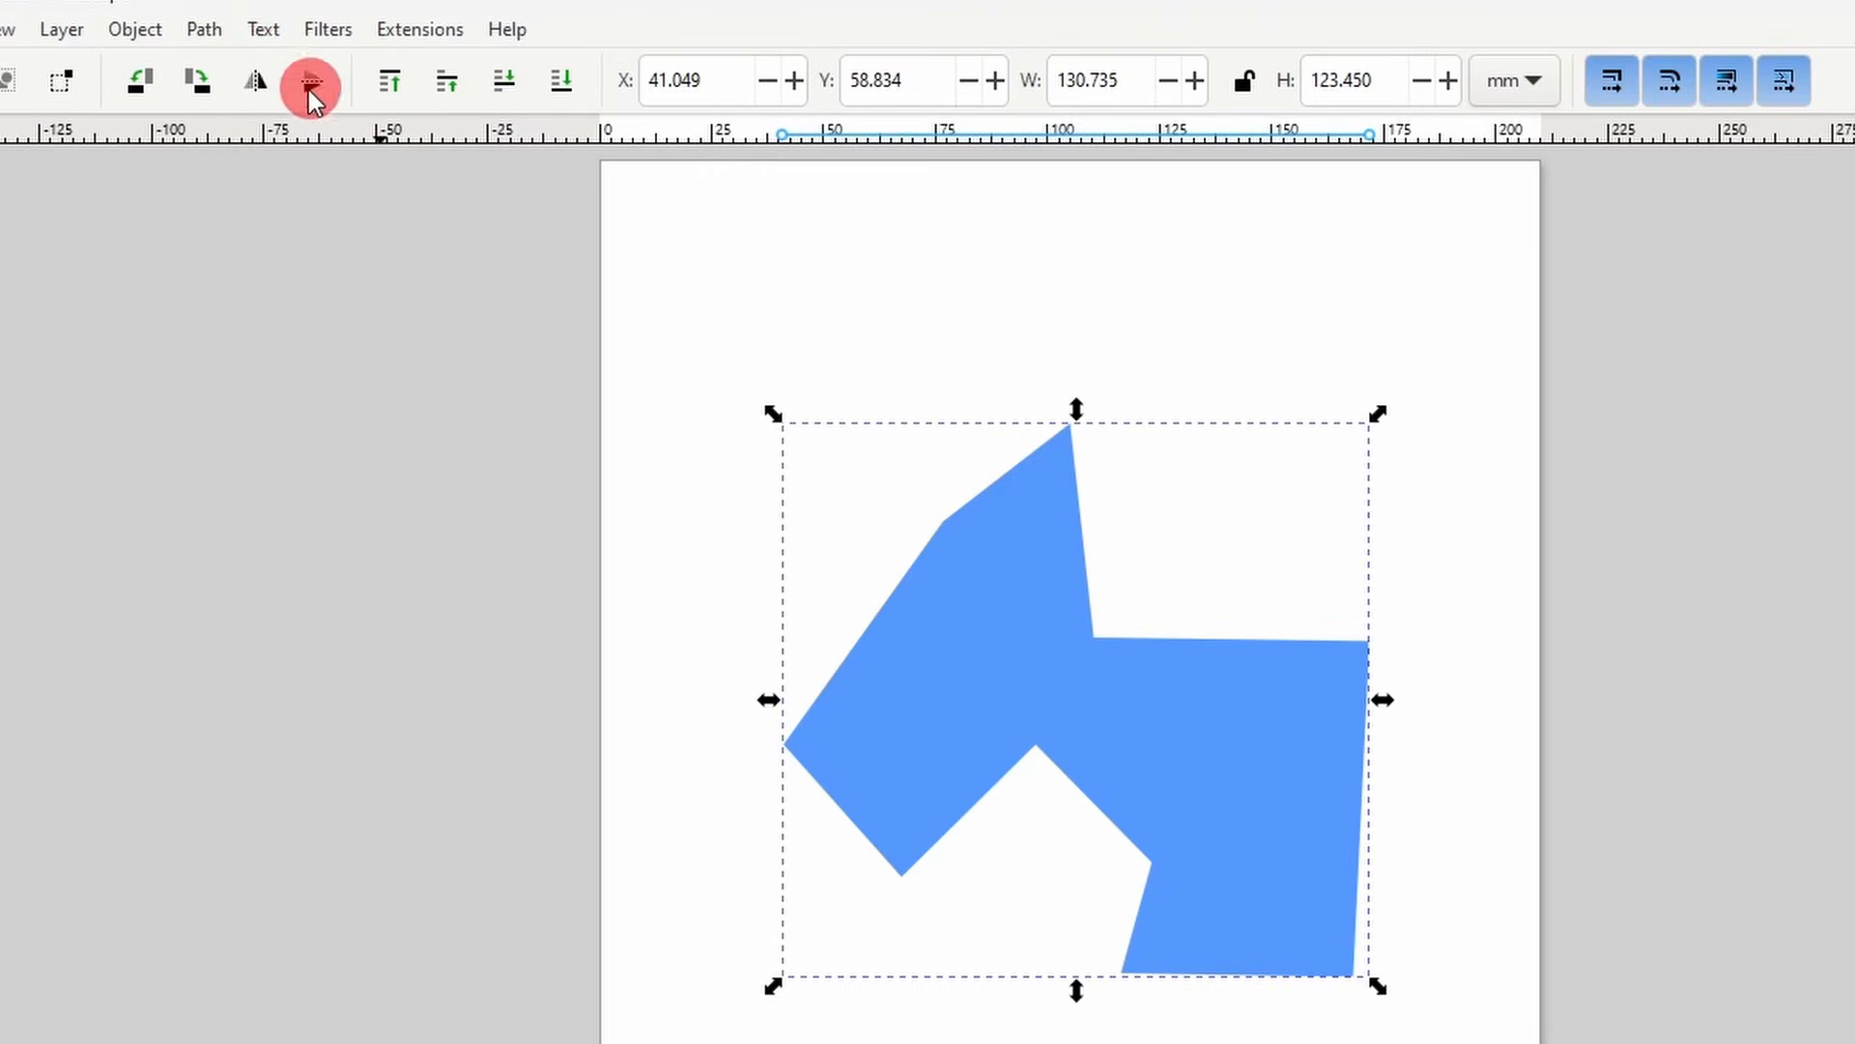
# - Show the available live path effects and add the Corners effect to the blue polygon with the Node tool
pyautogui.click(218, 35)
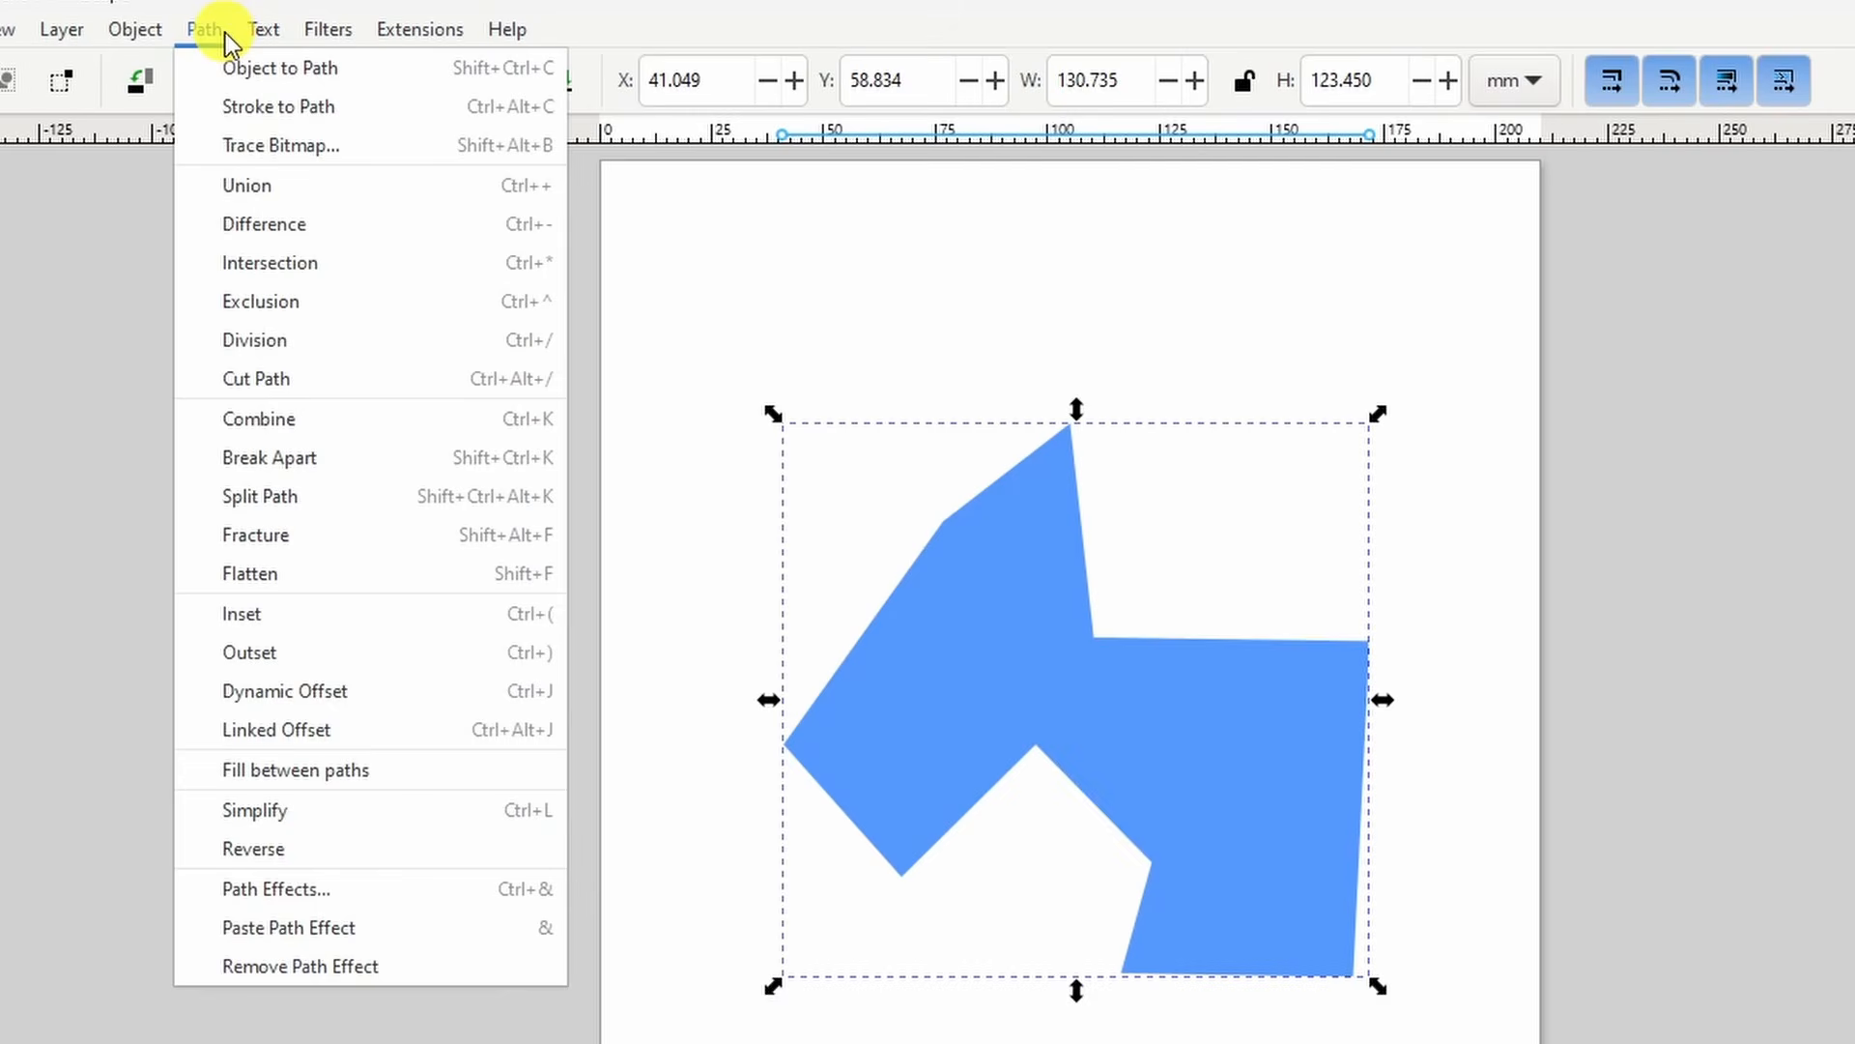
pyautogui.click(350, 891)
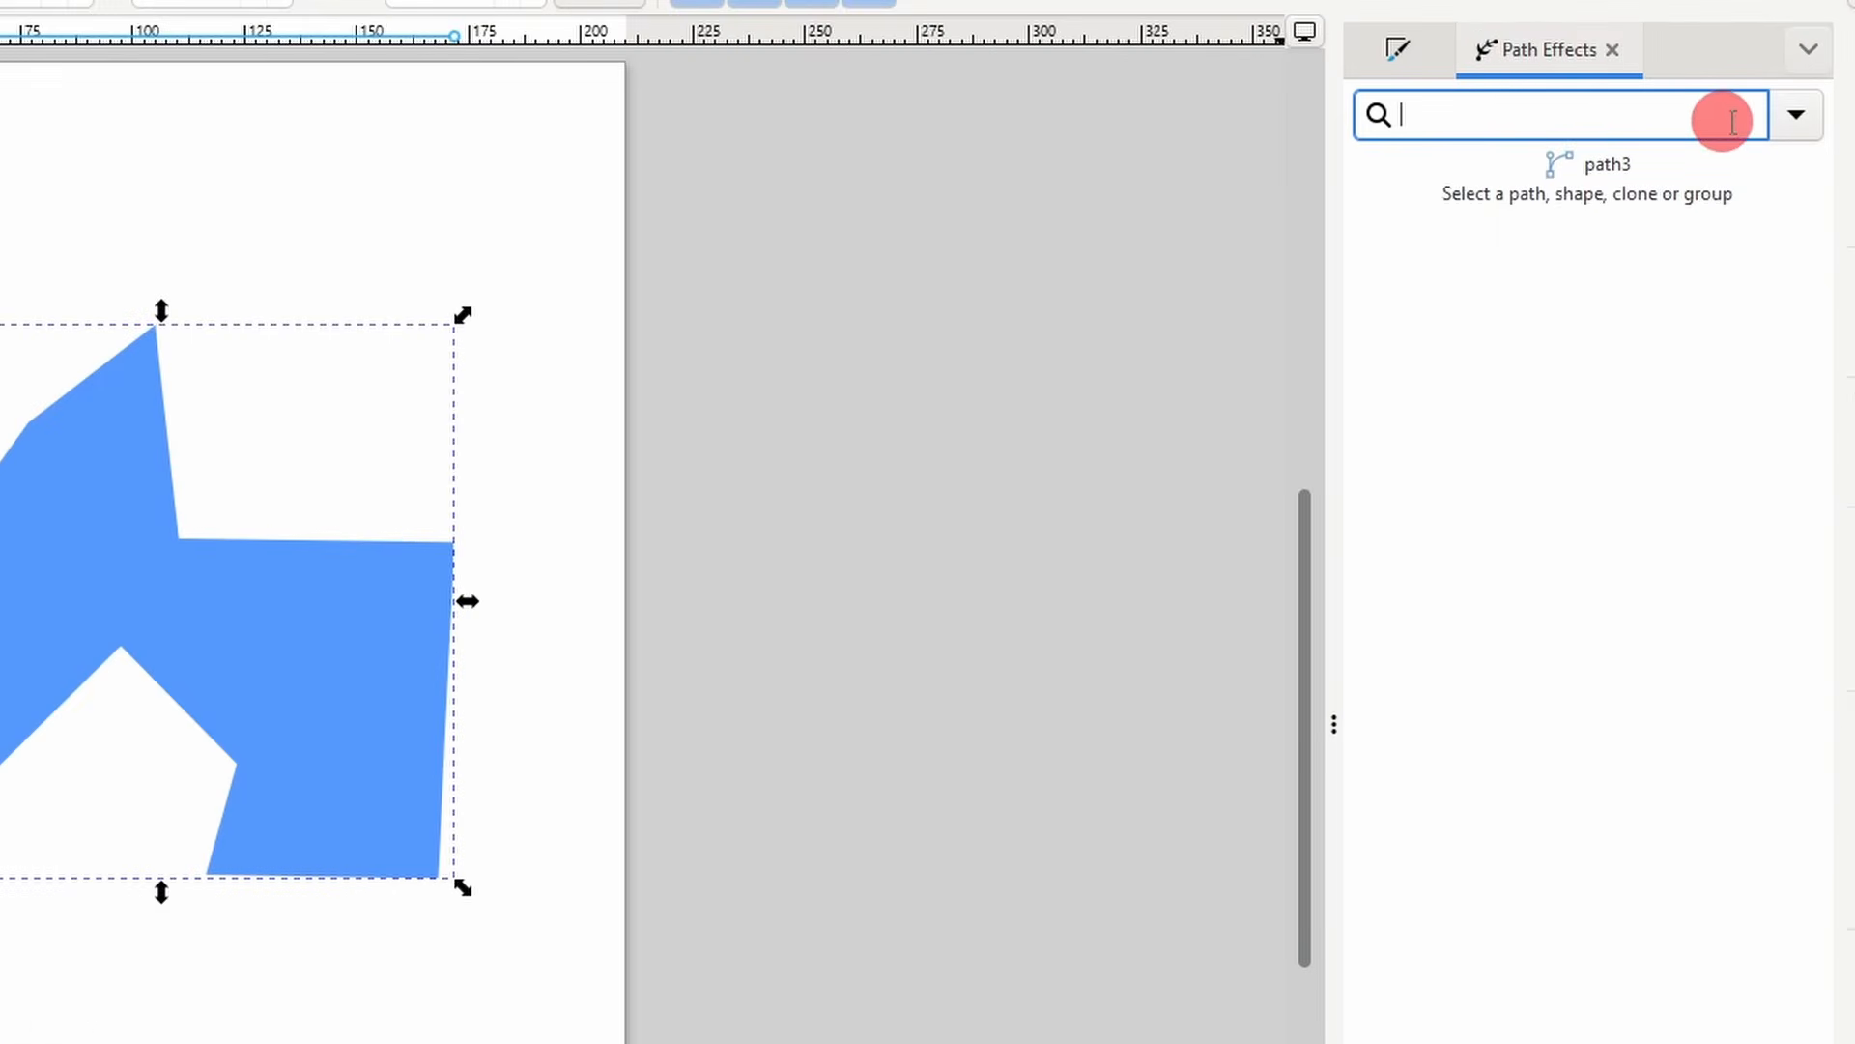
pyautogui.click(1794, 122)
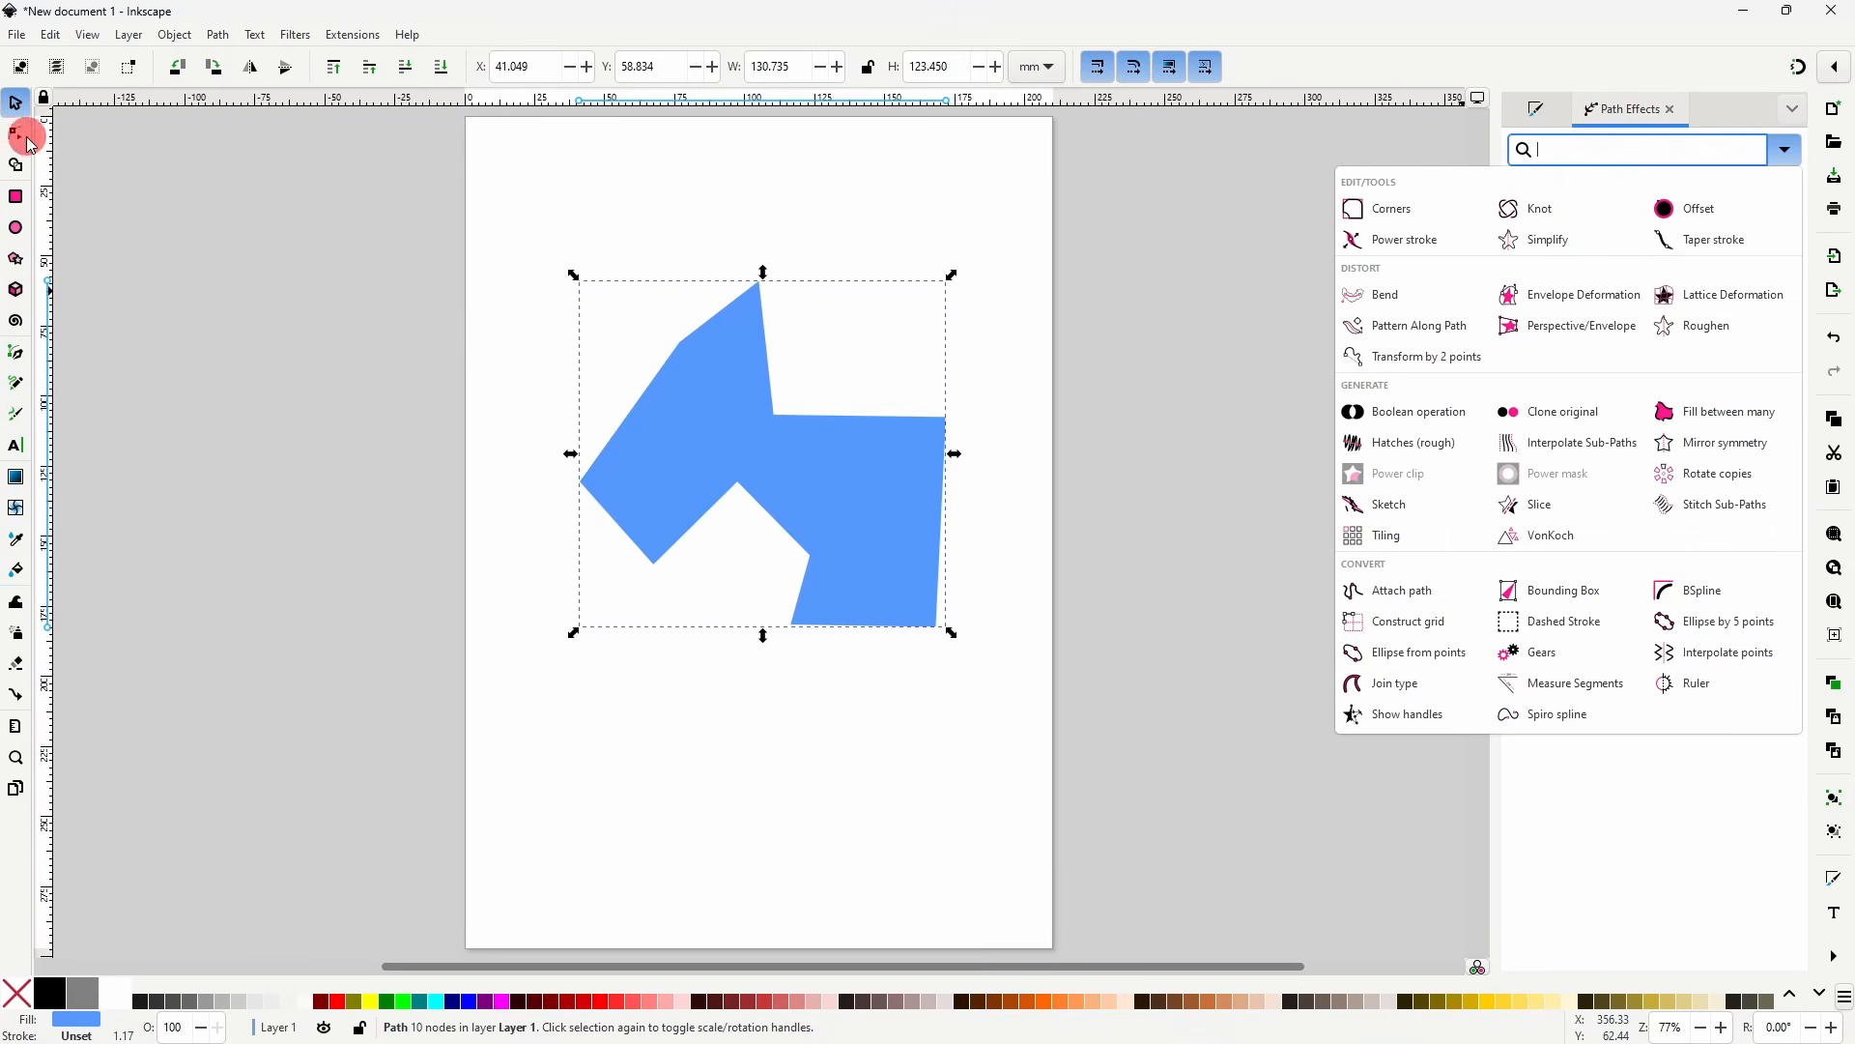
pyautogui.click(27, 138)
pyautogui.click(17, 131)
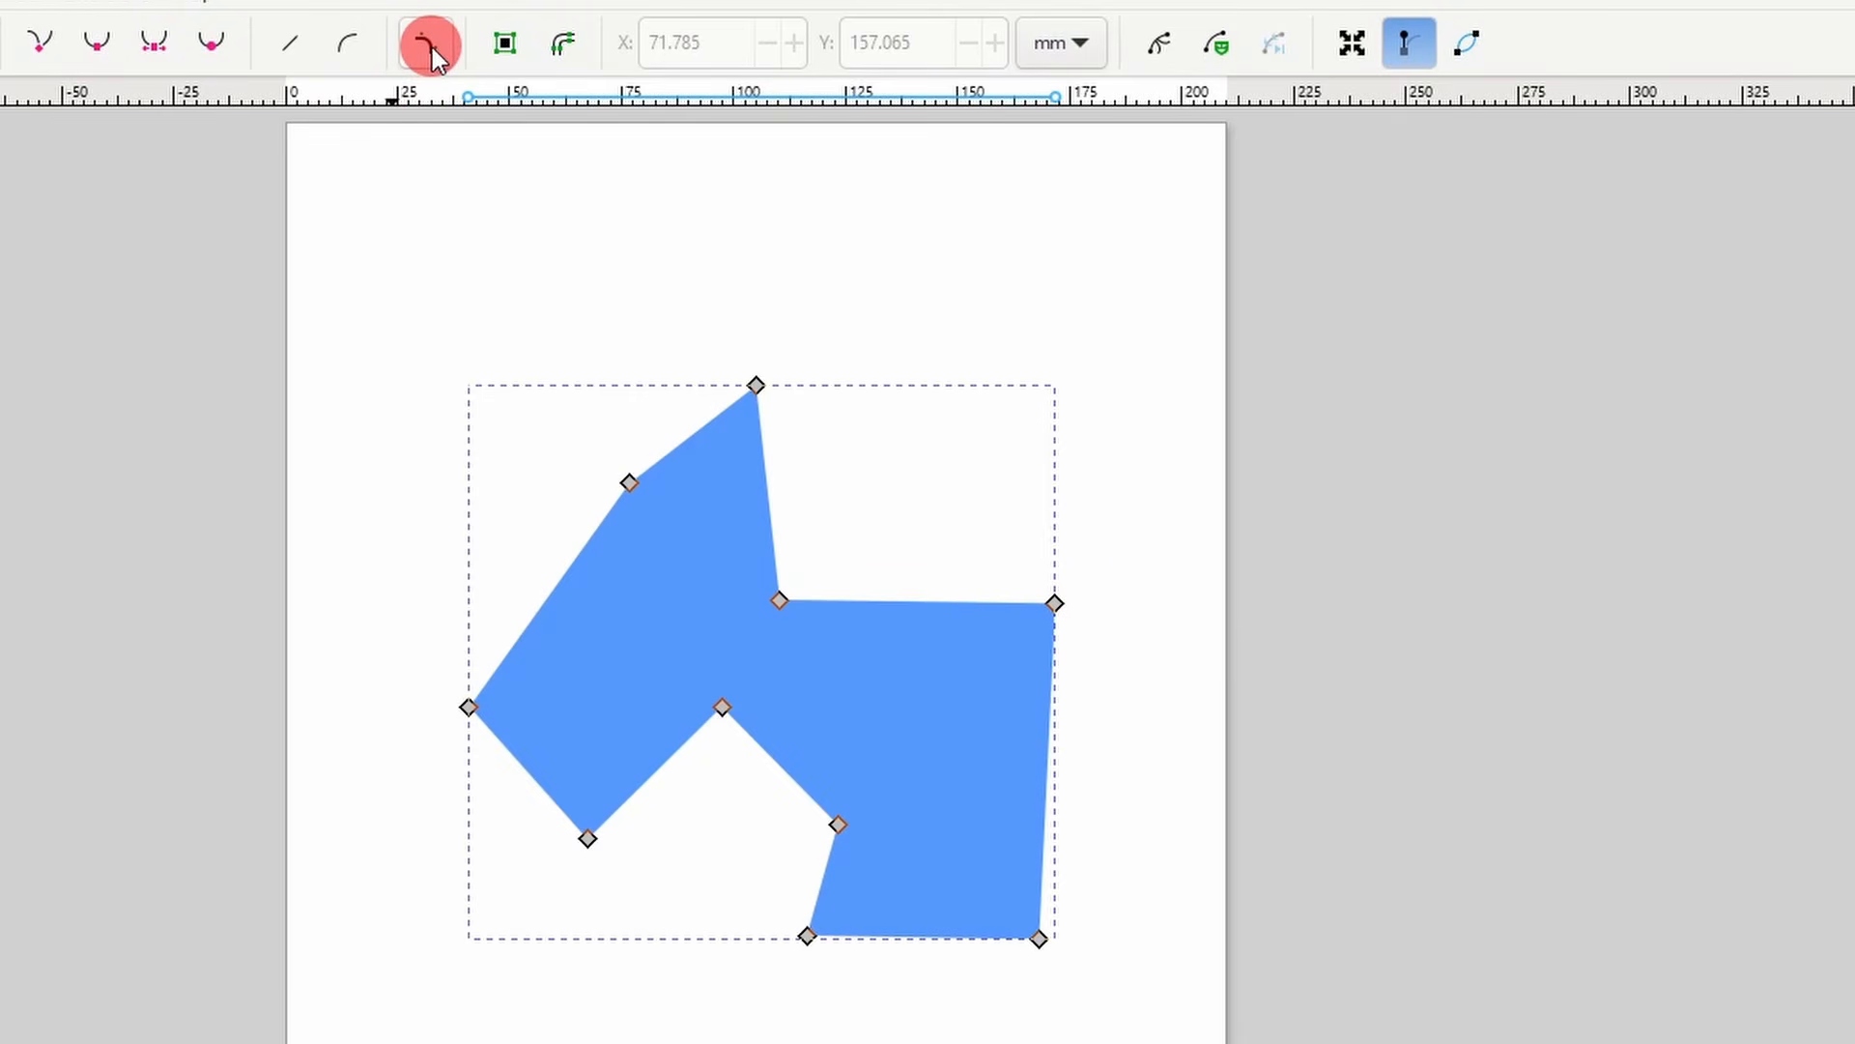
pyautogui.click(432, 49)
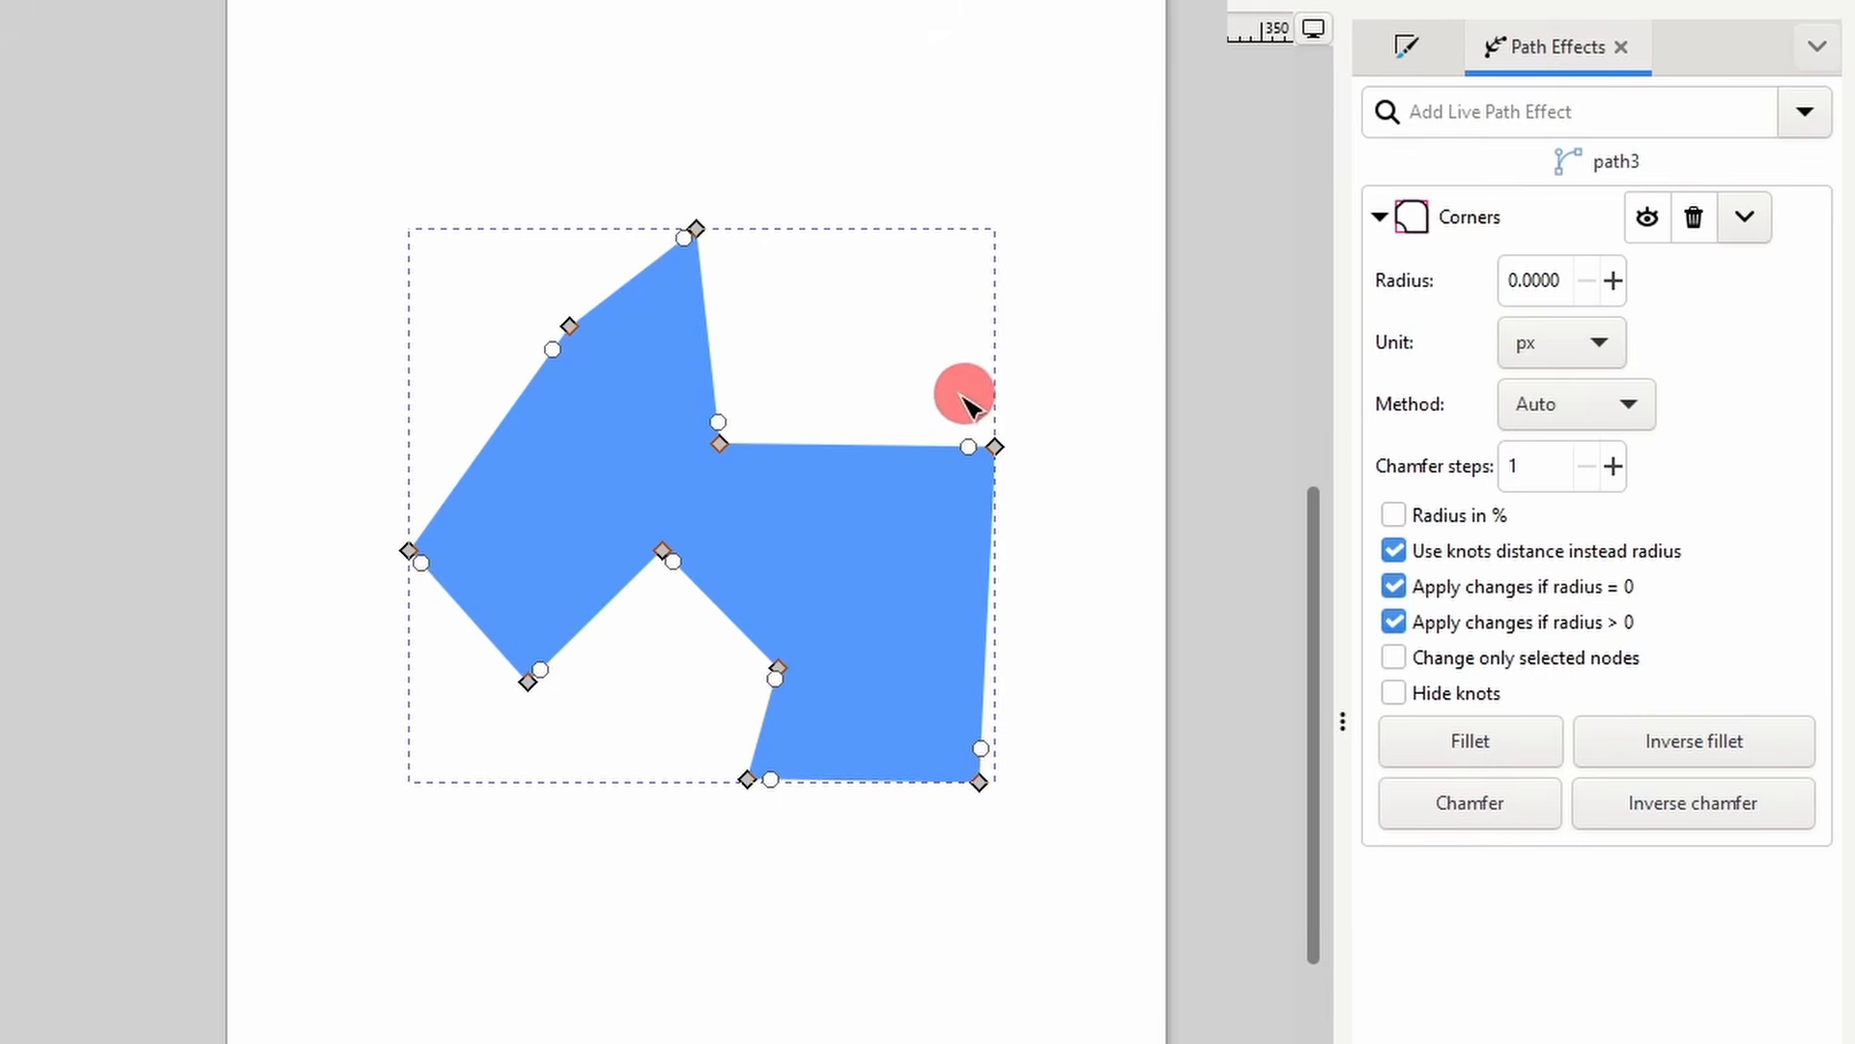
# - Round the blue polygon's right shoulder, left shoulder and top tip freehand with their corner knots
pyautogui.moveTo(970, 442); pyautogui.dragTo(904, 454)
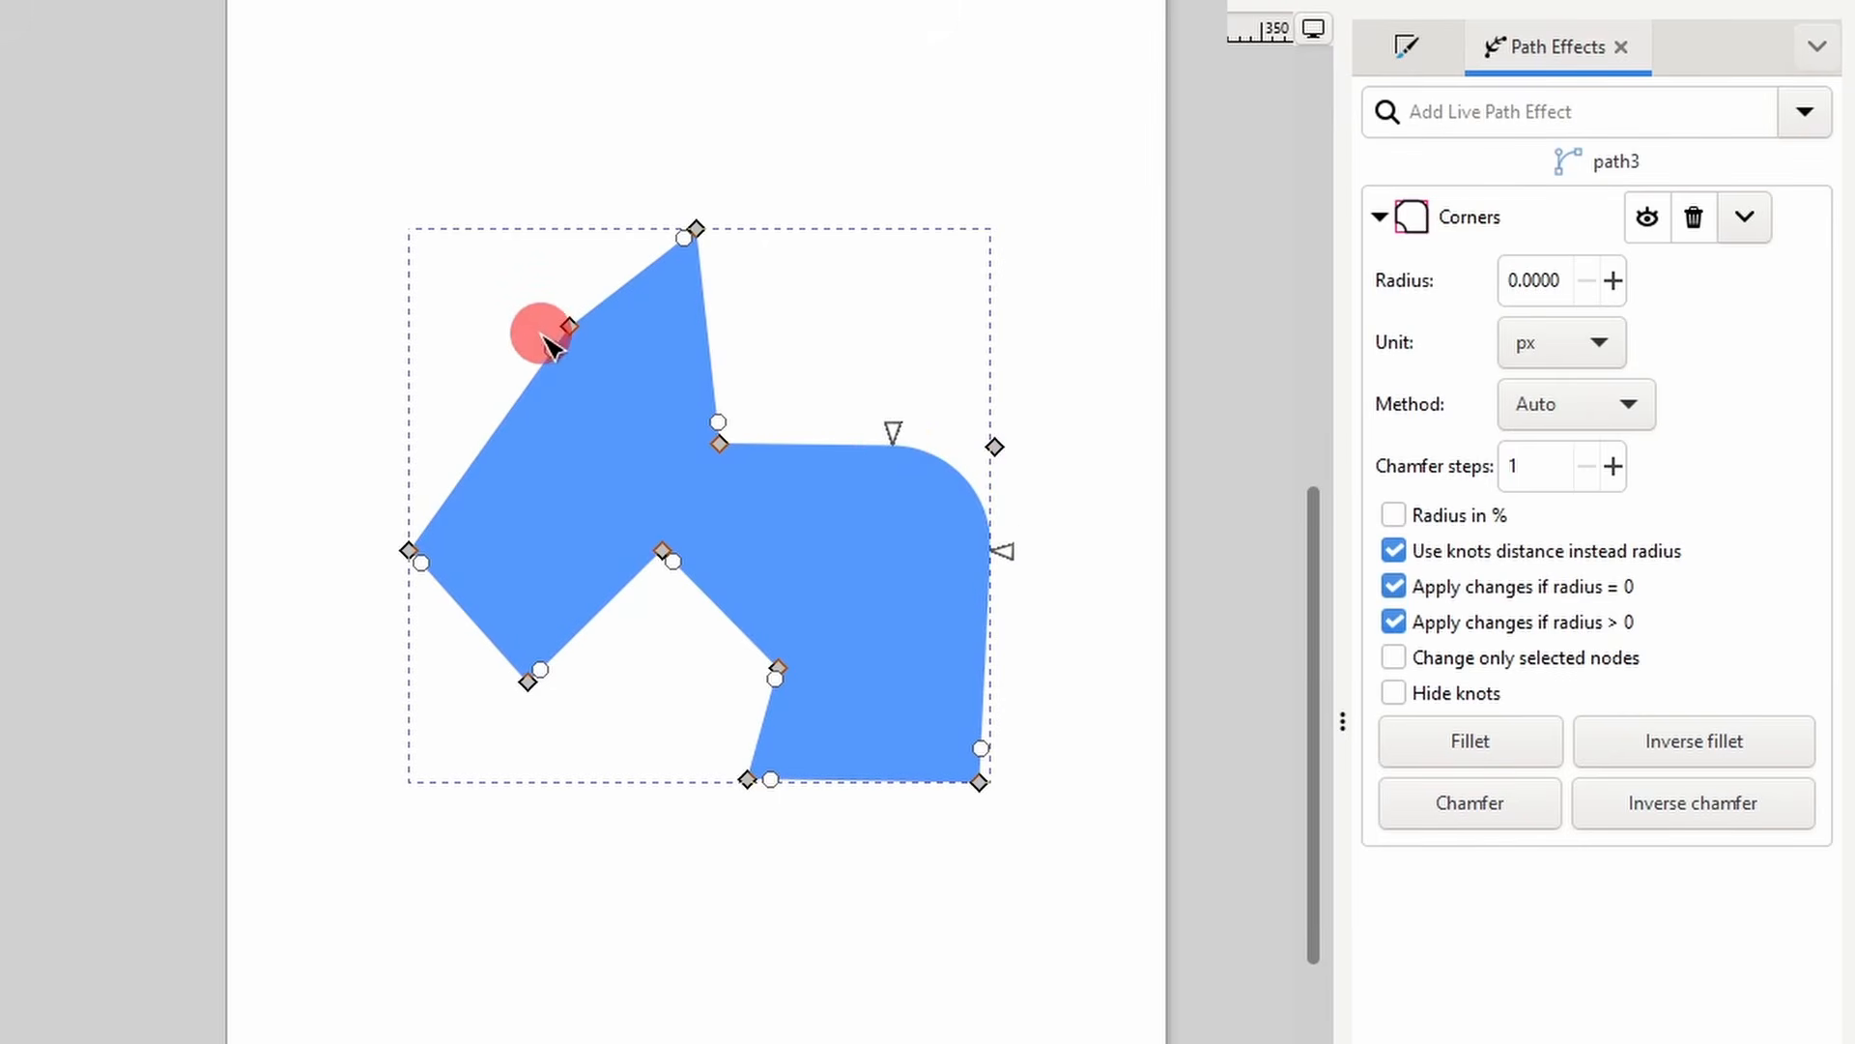
pyautogui.moveTo(561, 344); pyautogui.dragTo(522, 410)
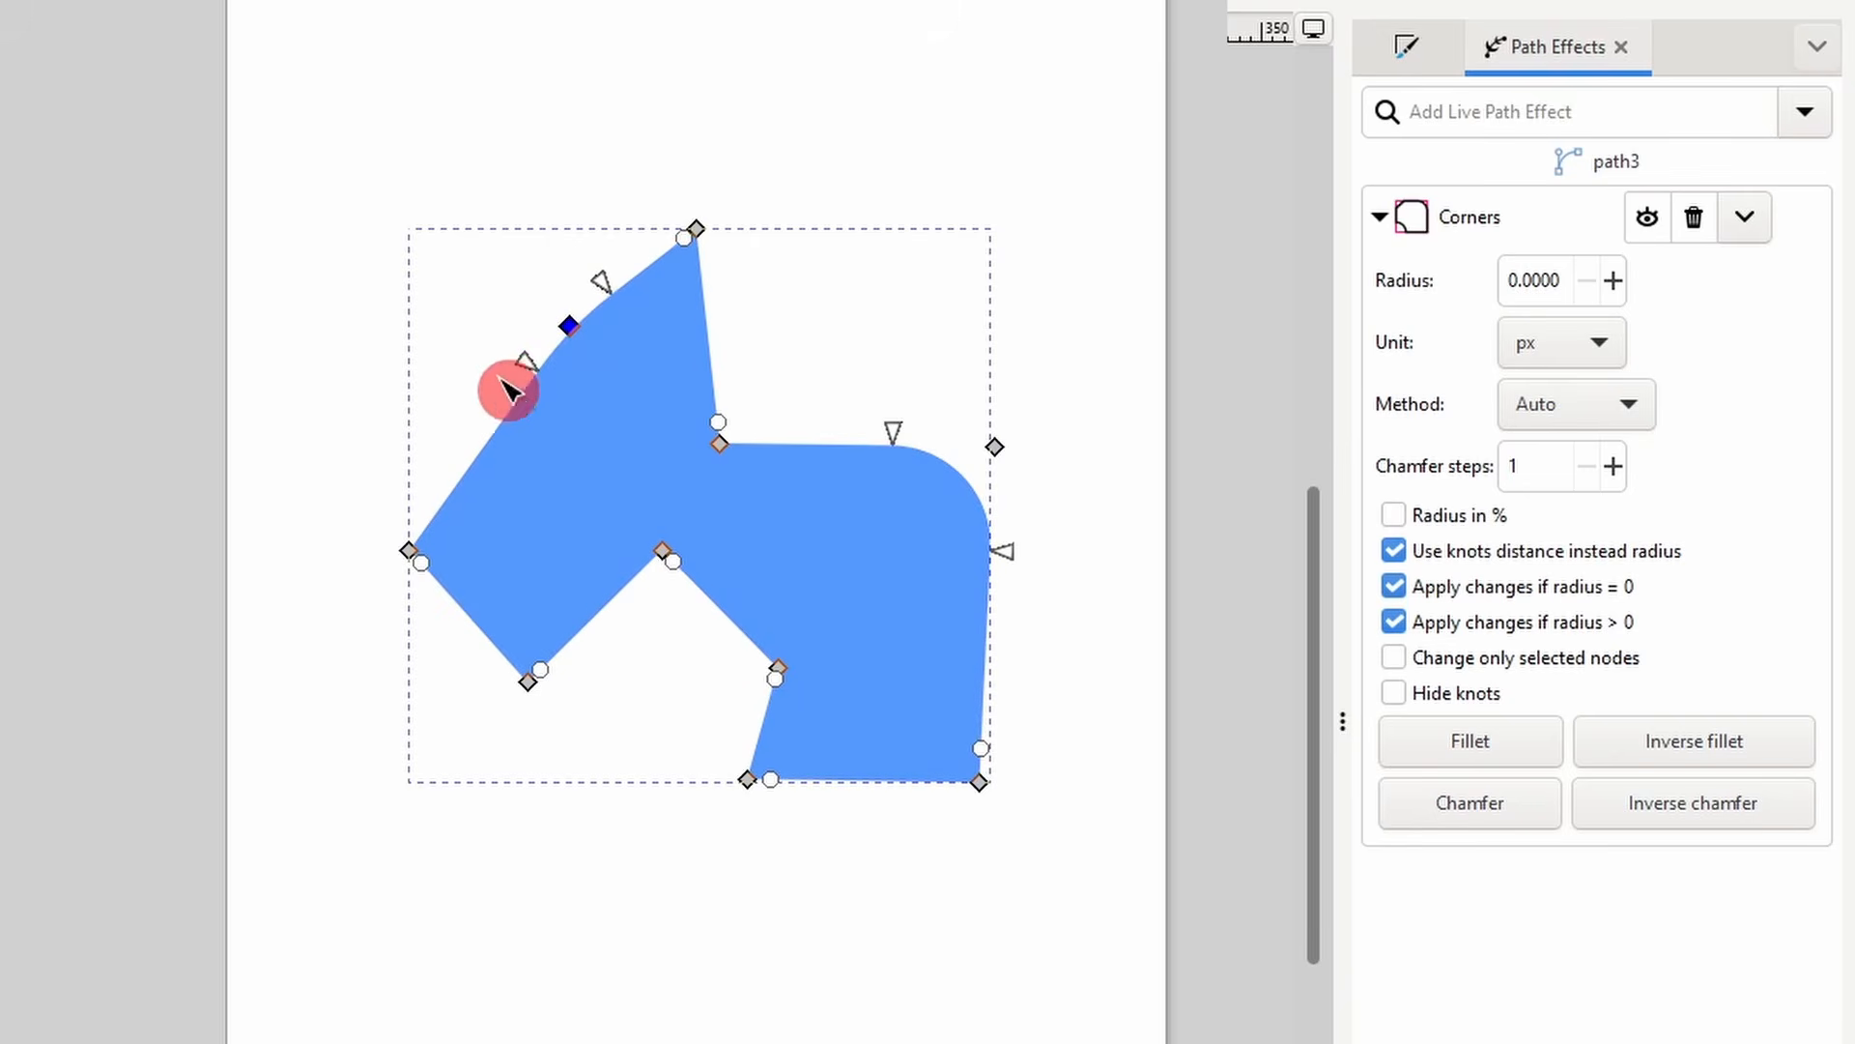
pyautogui.moveTo(693, 239); pyautogui.dragTo(679, 290)
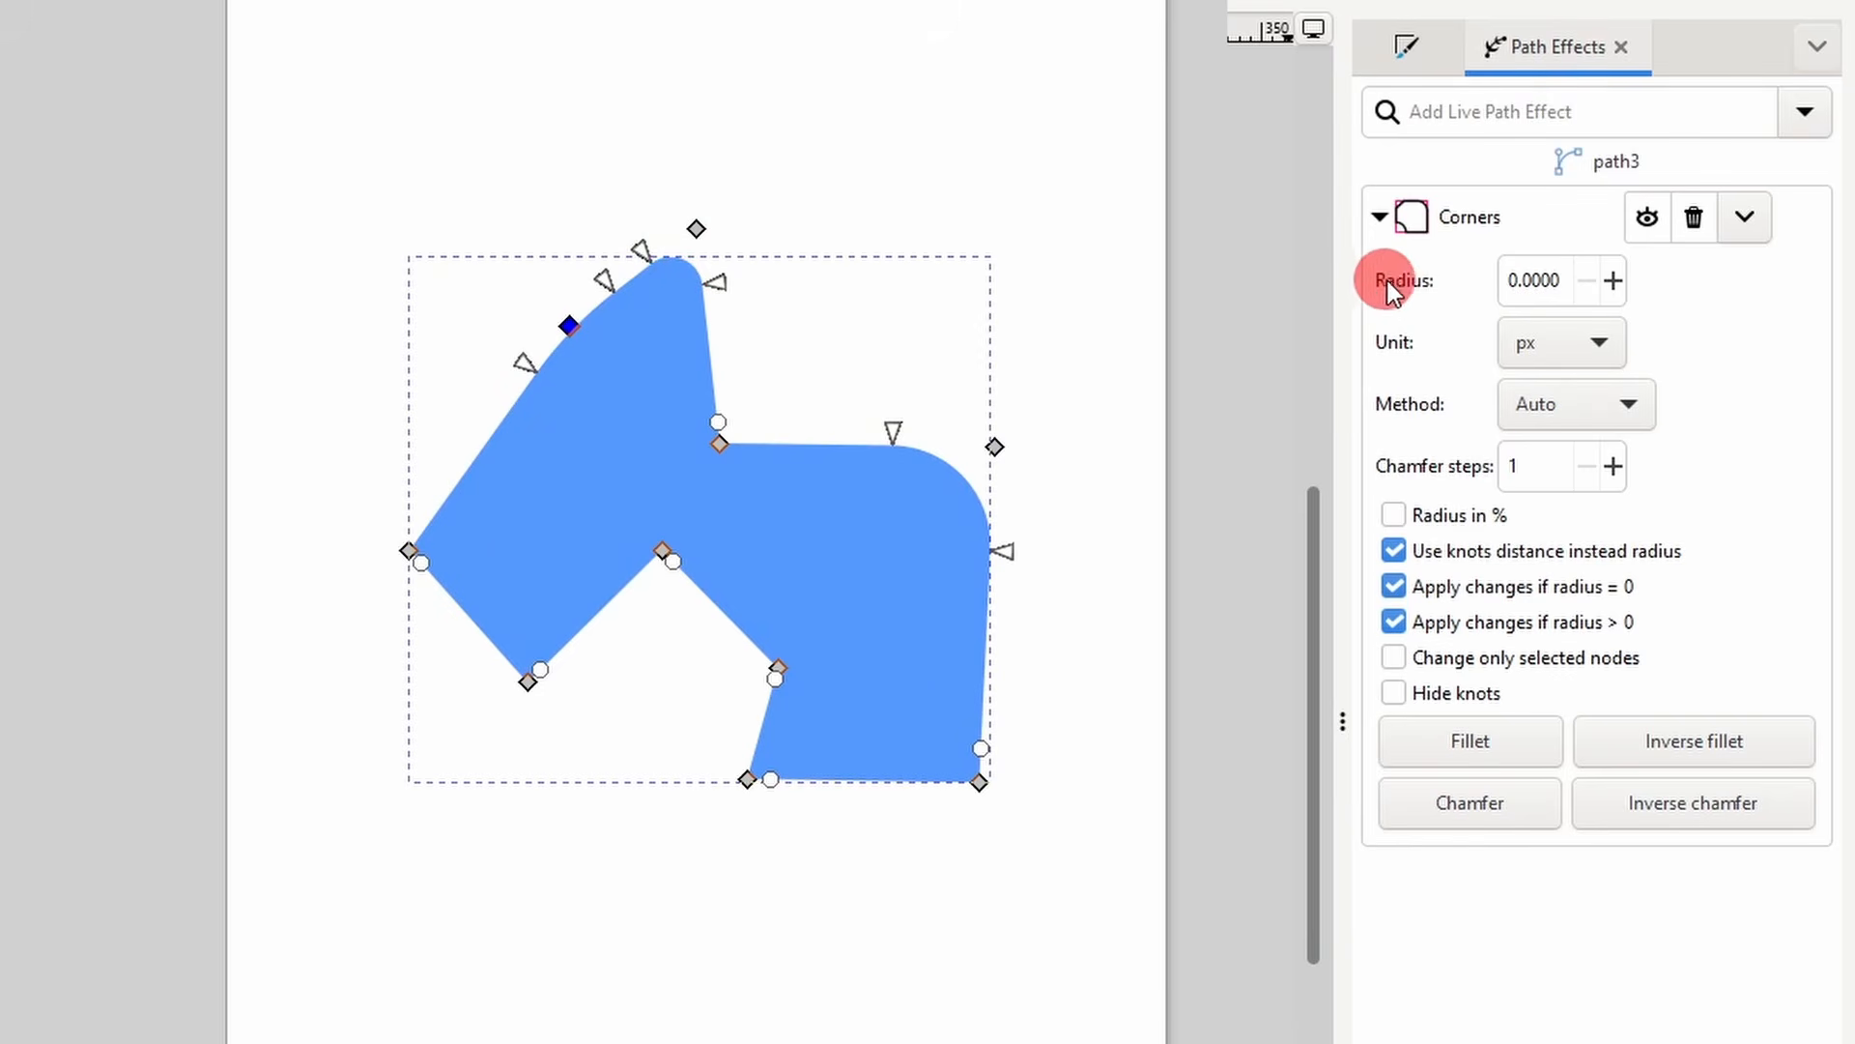
# - Set the Corners effect radius to 37 px for the whole polygon
pyautogui.click(1554, 283)
pyautogui.scroll(1, 1564, 281)
pyautogui.scroll(20, 1564, 281)
pyautogui.scroll(9, 1565, 281)
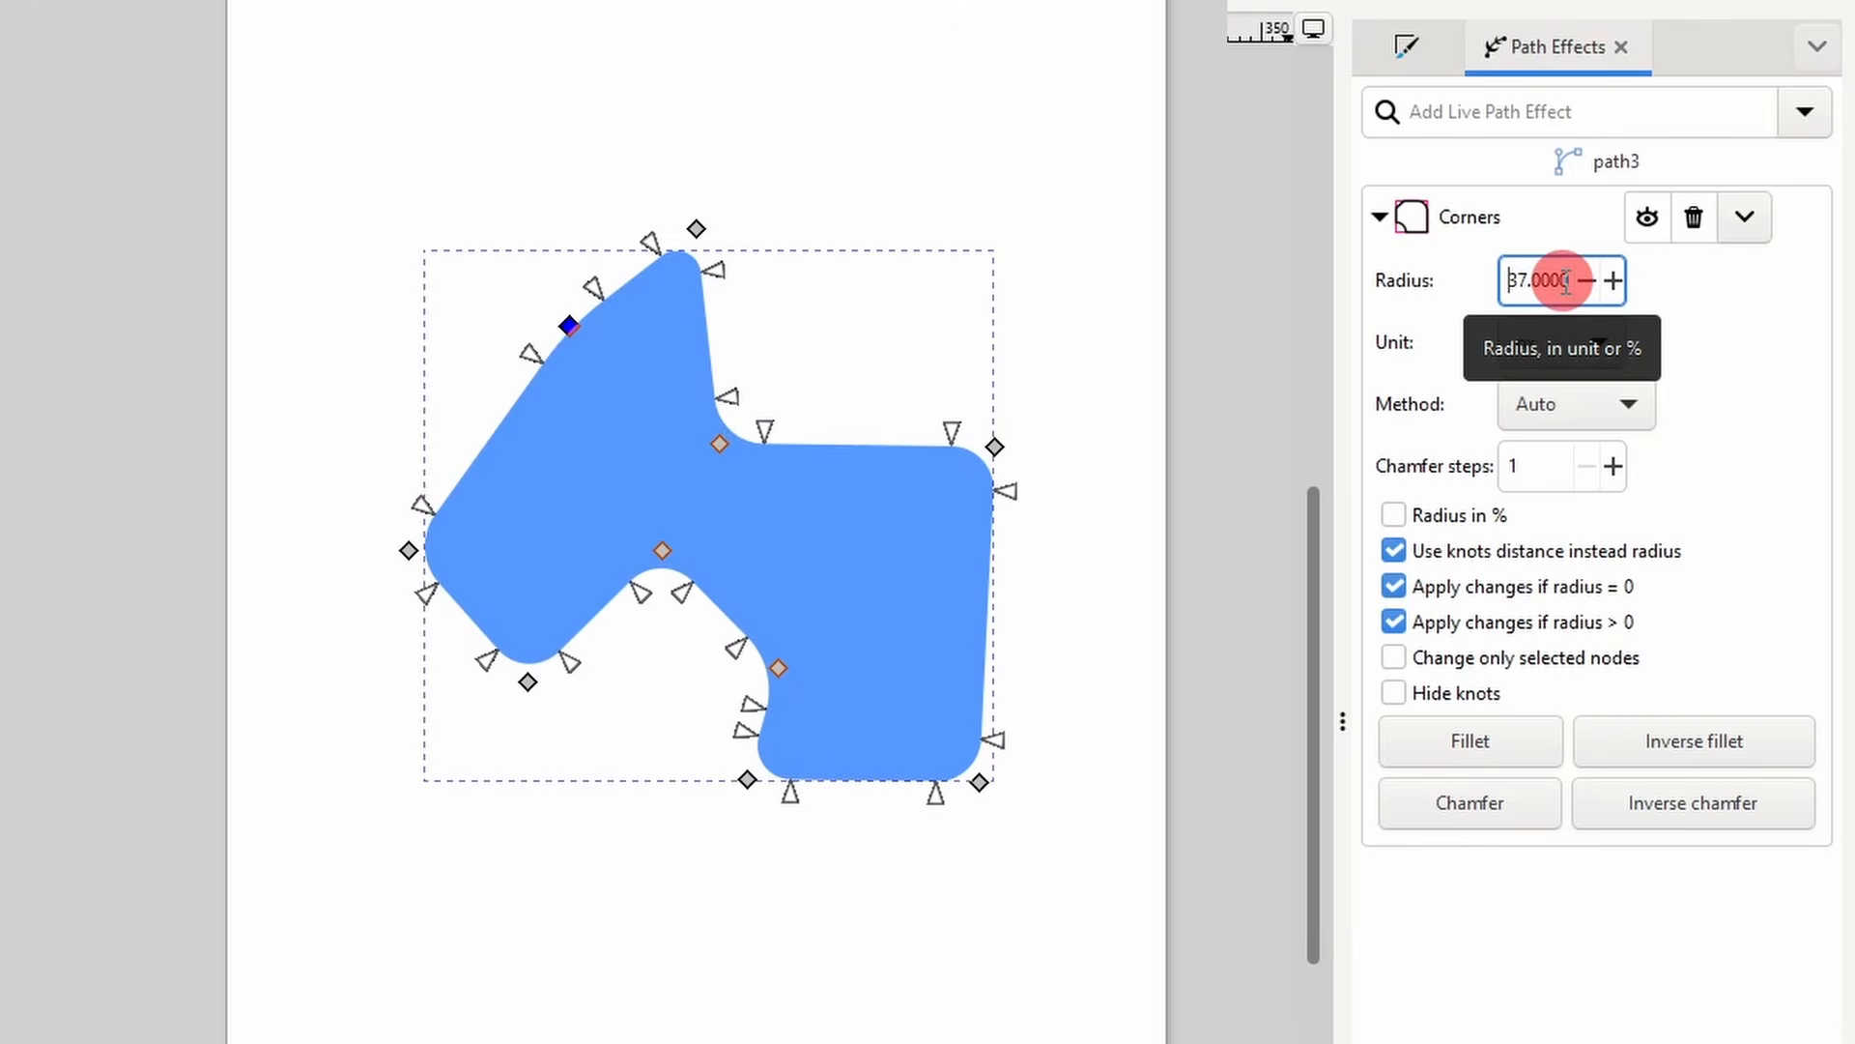
# - Select the polygon's three lower-left nodes, restrict changes to selected nodes and set their corner radius to 31 px
pyautogui.moveTo(366, 470); pyautogui.dragTo(715, 752)
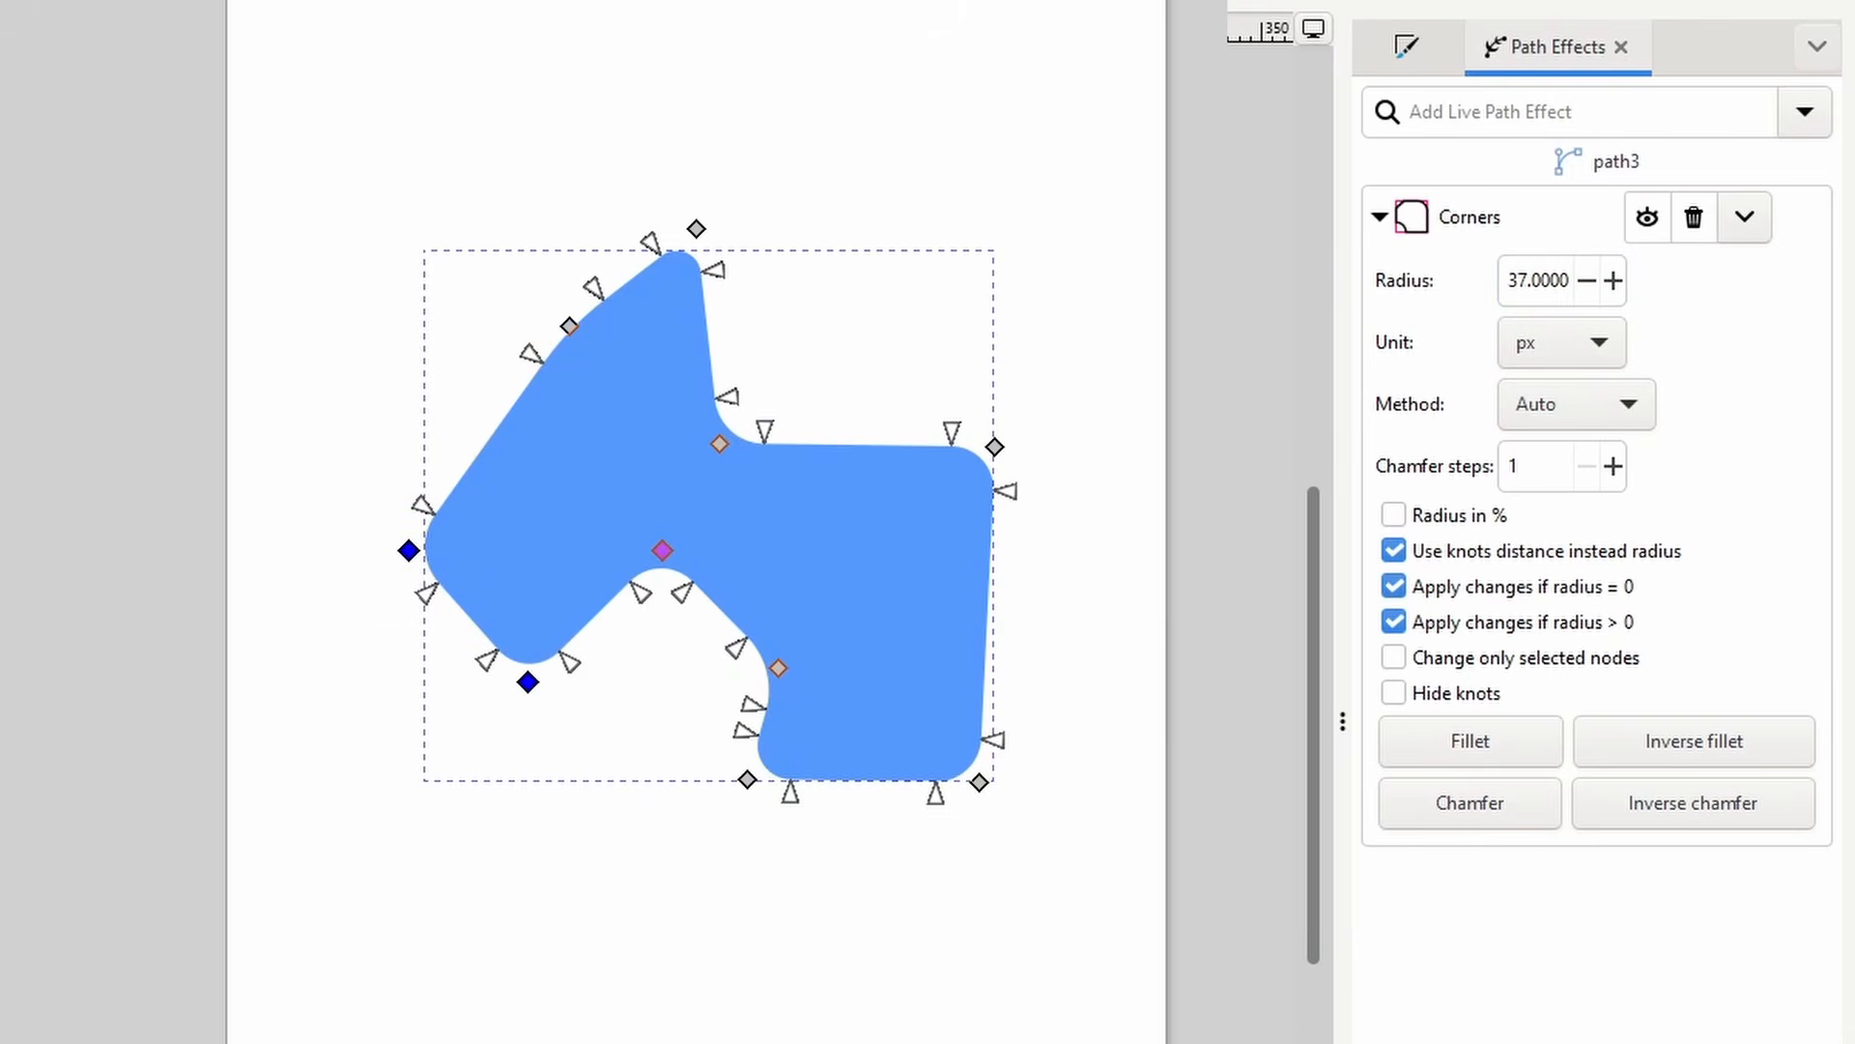
pyautogui.click(1387, 661)
pyautogui.tripleClick(1544, 280)
pyautogui.write('40')
pyautogui.press('Return')
pyautogui.scroll(6, 1550, 282)
pyautogui.scroll(-9, 1549, 282)
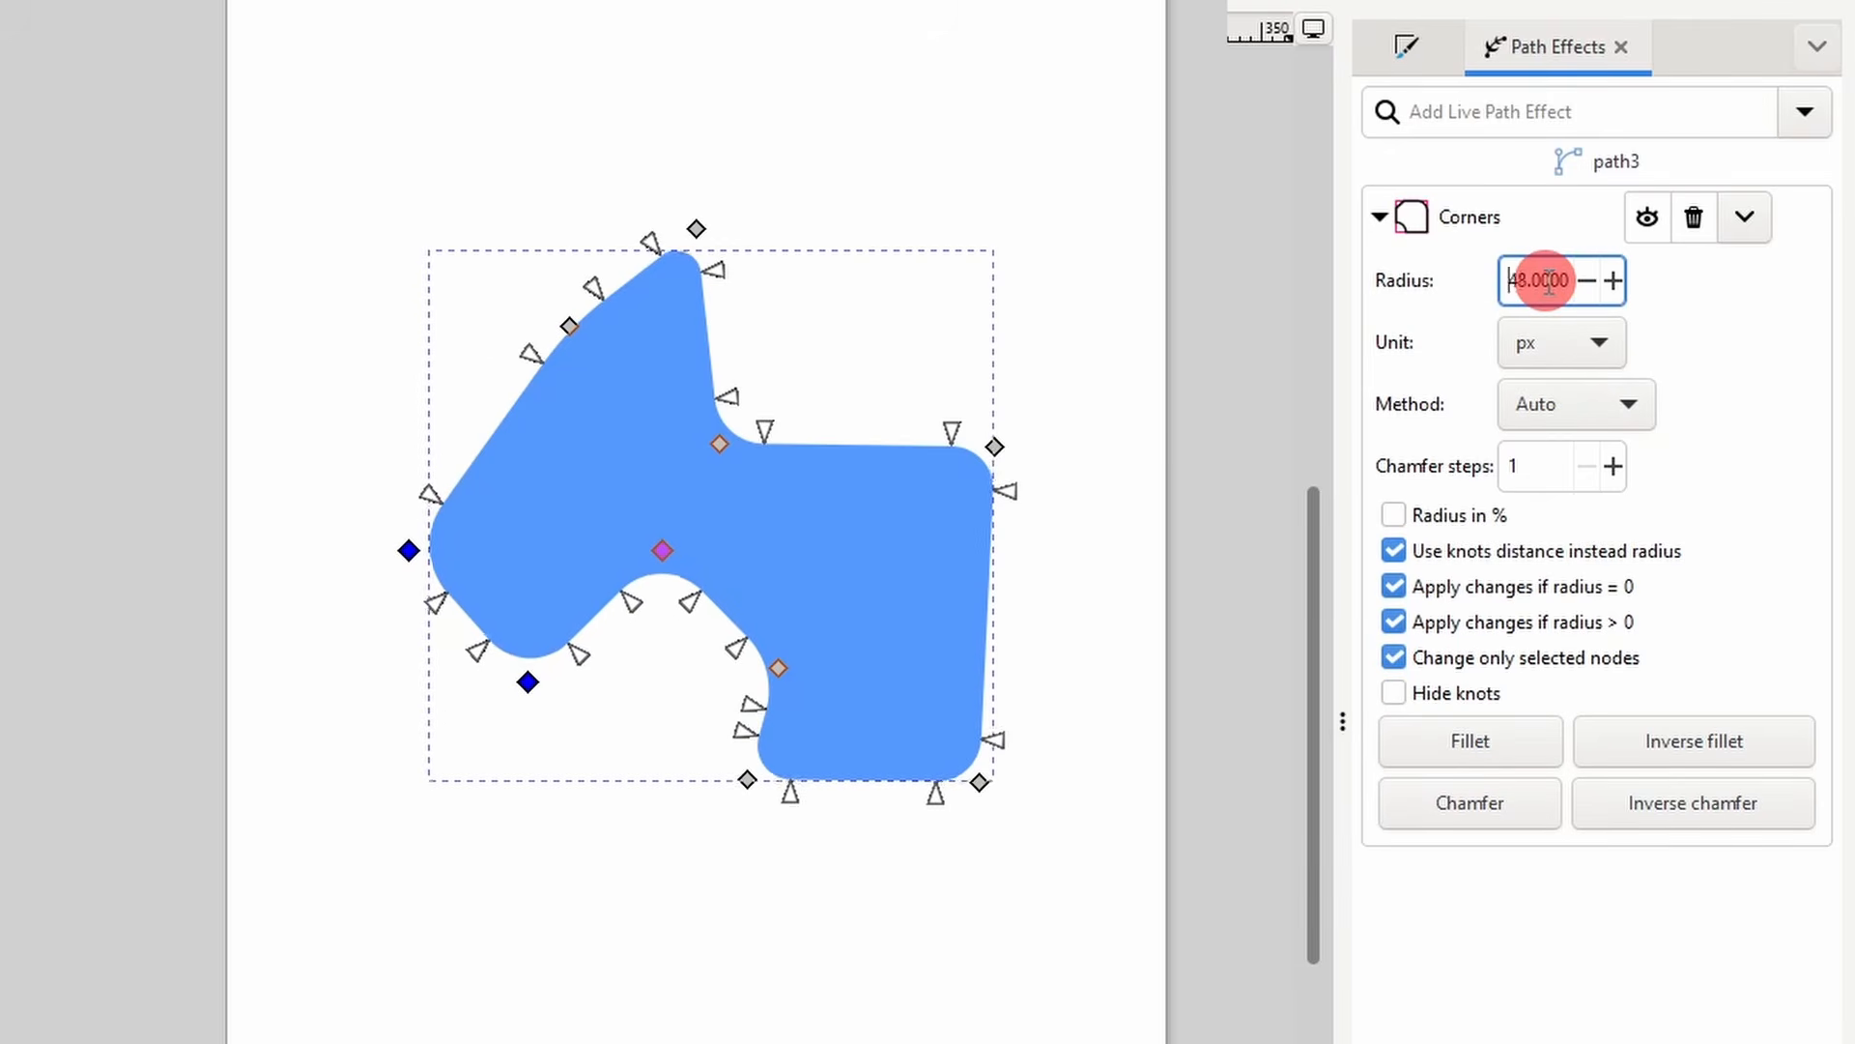
pyautogui.scroll(-6, 1549, 282)
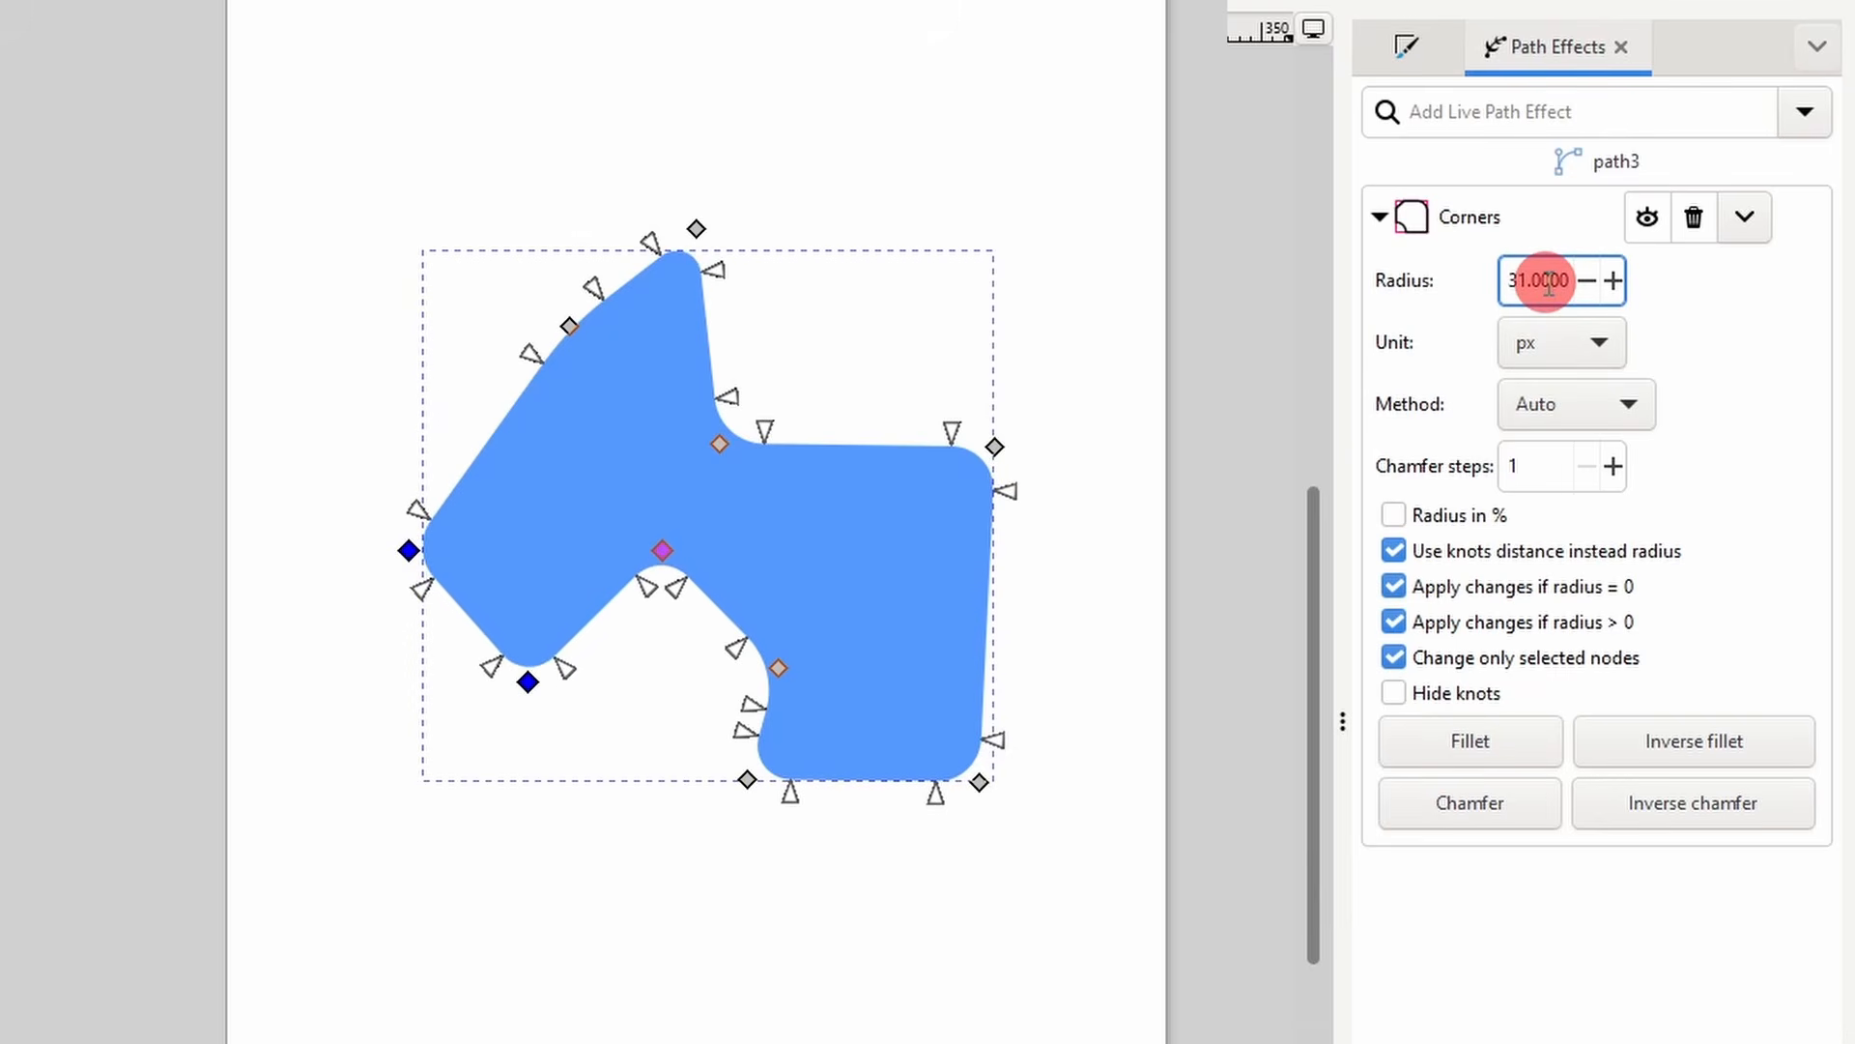
# - Switch the polygon's right shoulder corner to a chamfer and back to a fillet using its knot
pyautogui.press('ctrl')
pyautogui.keyDown('ctrl'); pyautogui.click(951, 429); pyautogui.keyUp('ctrl')
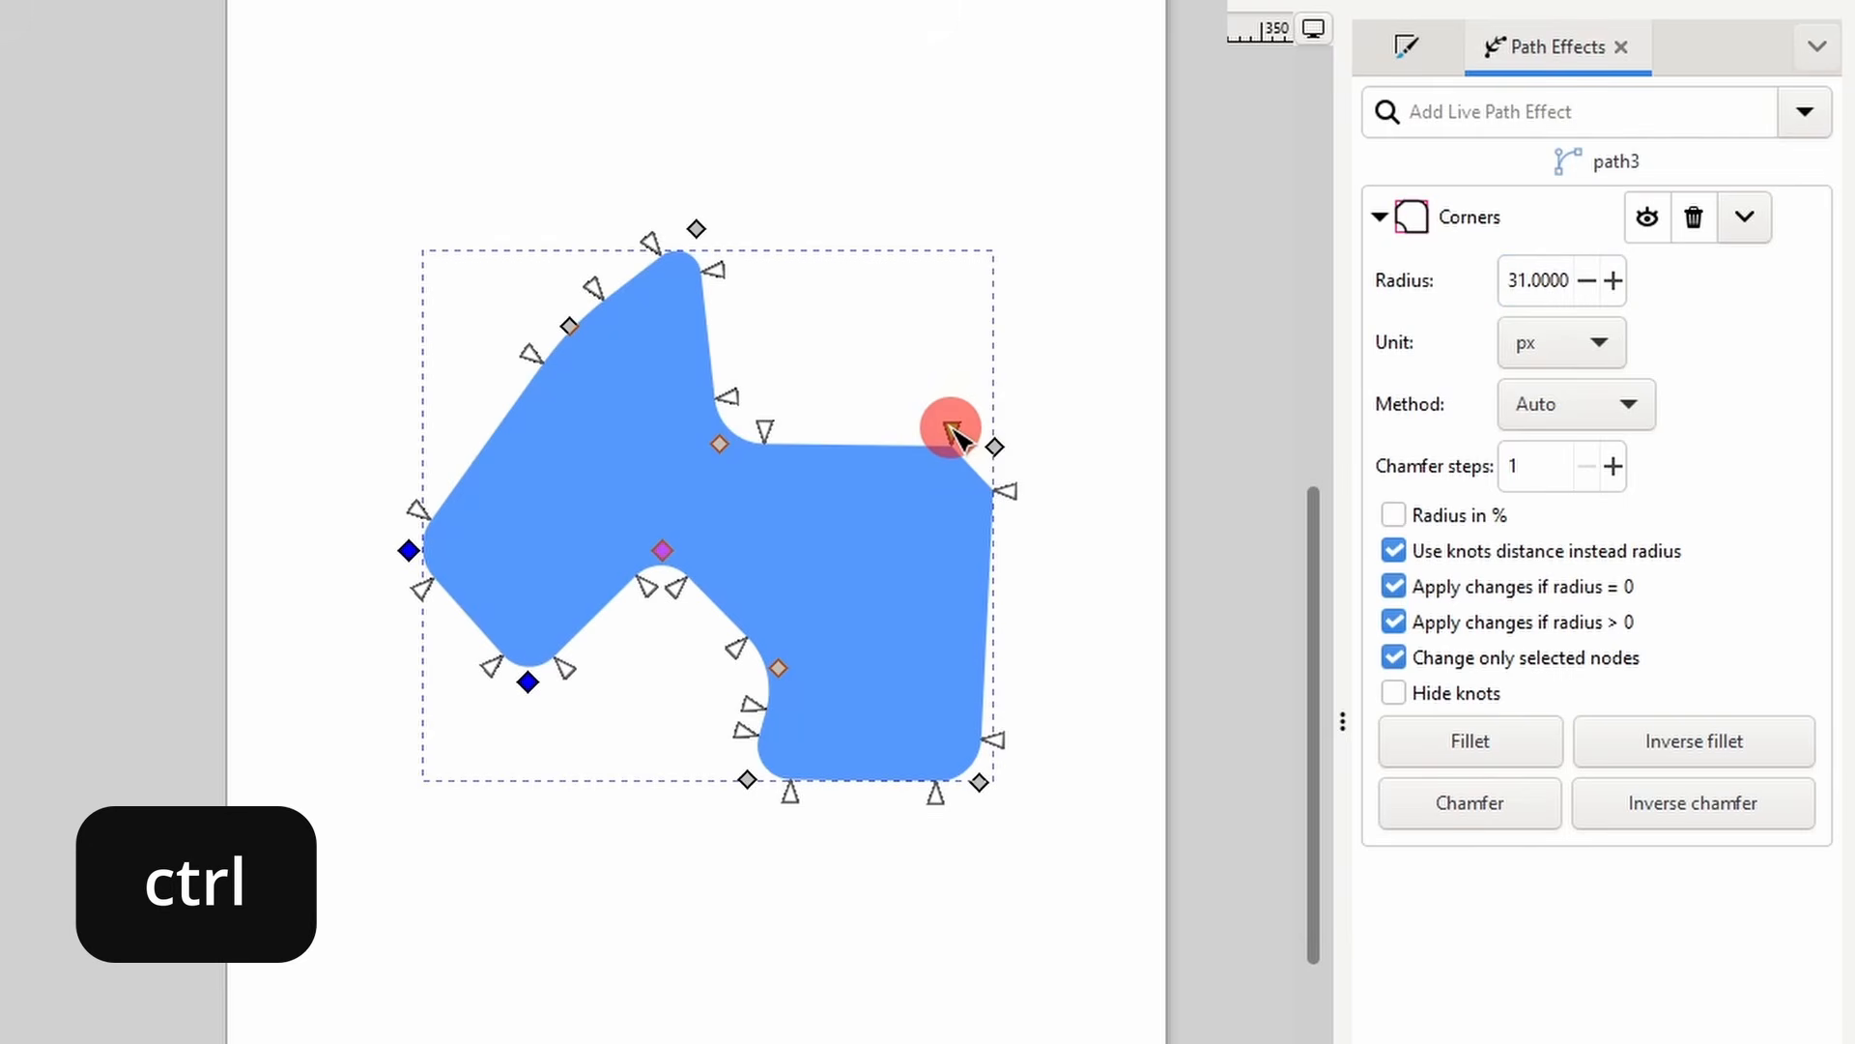
pyautogui.keyDown('ctrl'); pyautogui.click(951, 429); pyautogui.keyUp('ctrl')
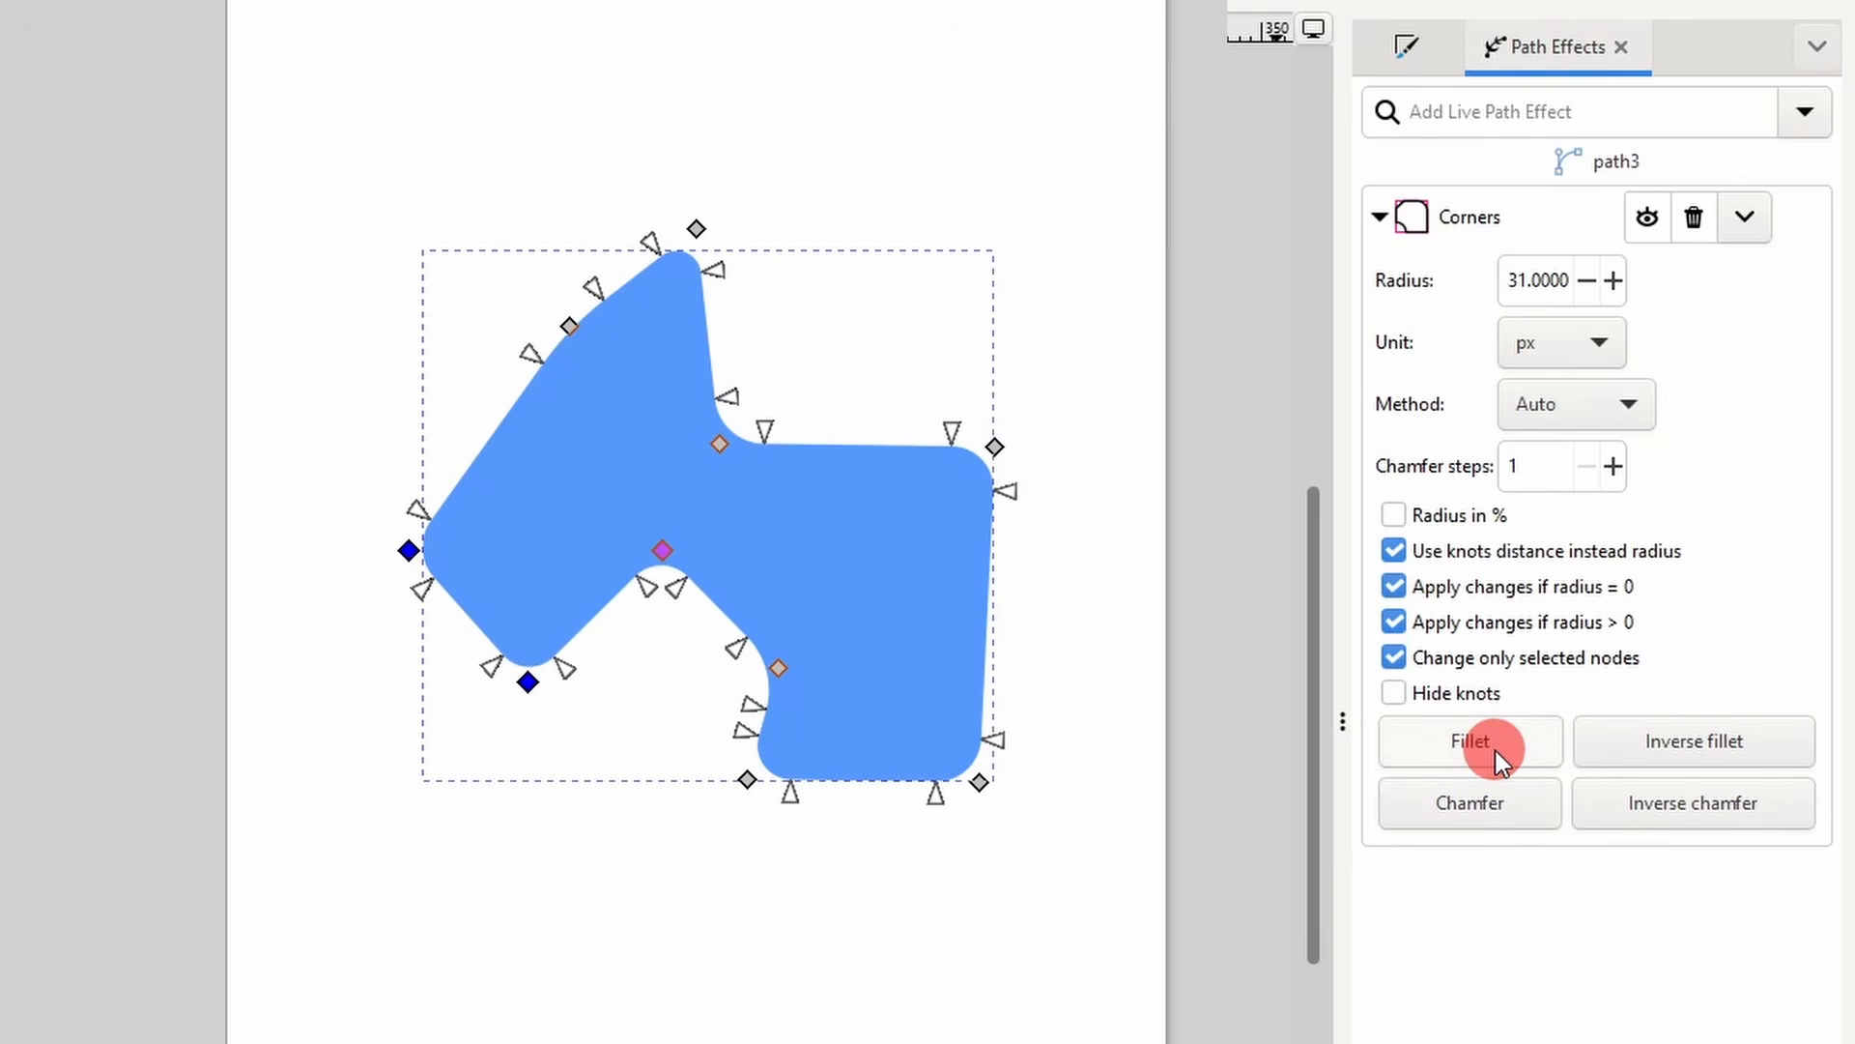
# - Try an inverse fillet on the three selected corners, followed by a chamfer with 3 chamfer steps
pyautogui.click(1667, 737)
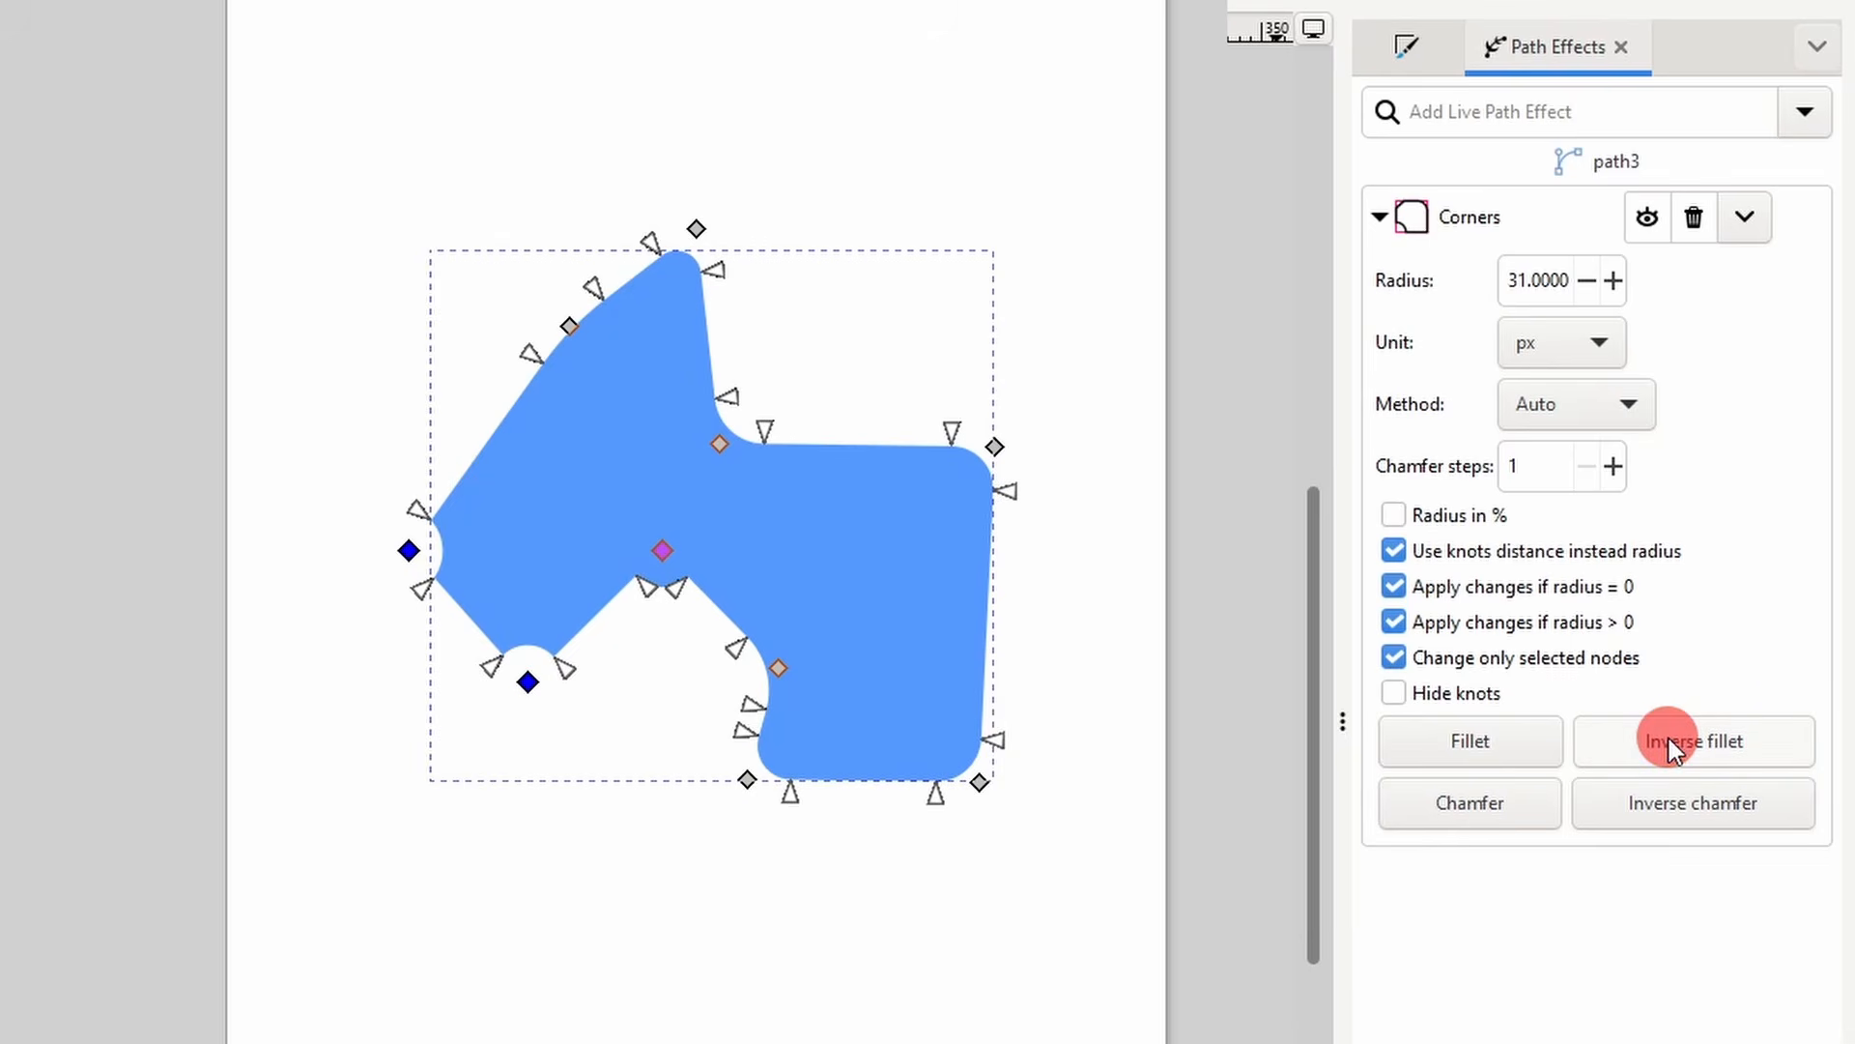
pyautogui.scroll(2, 544, 629)
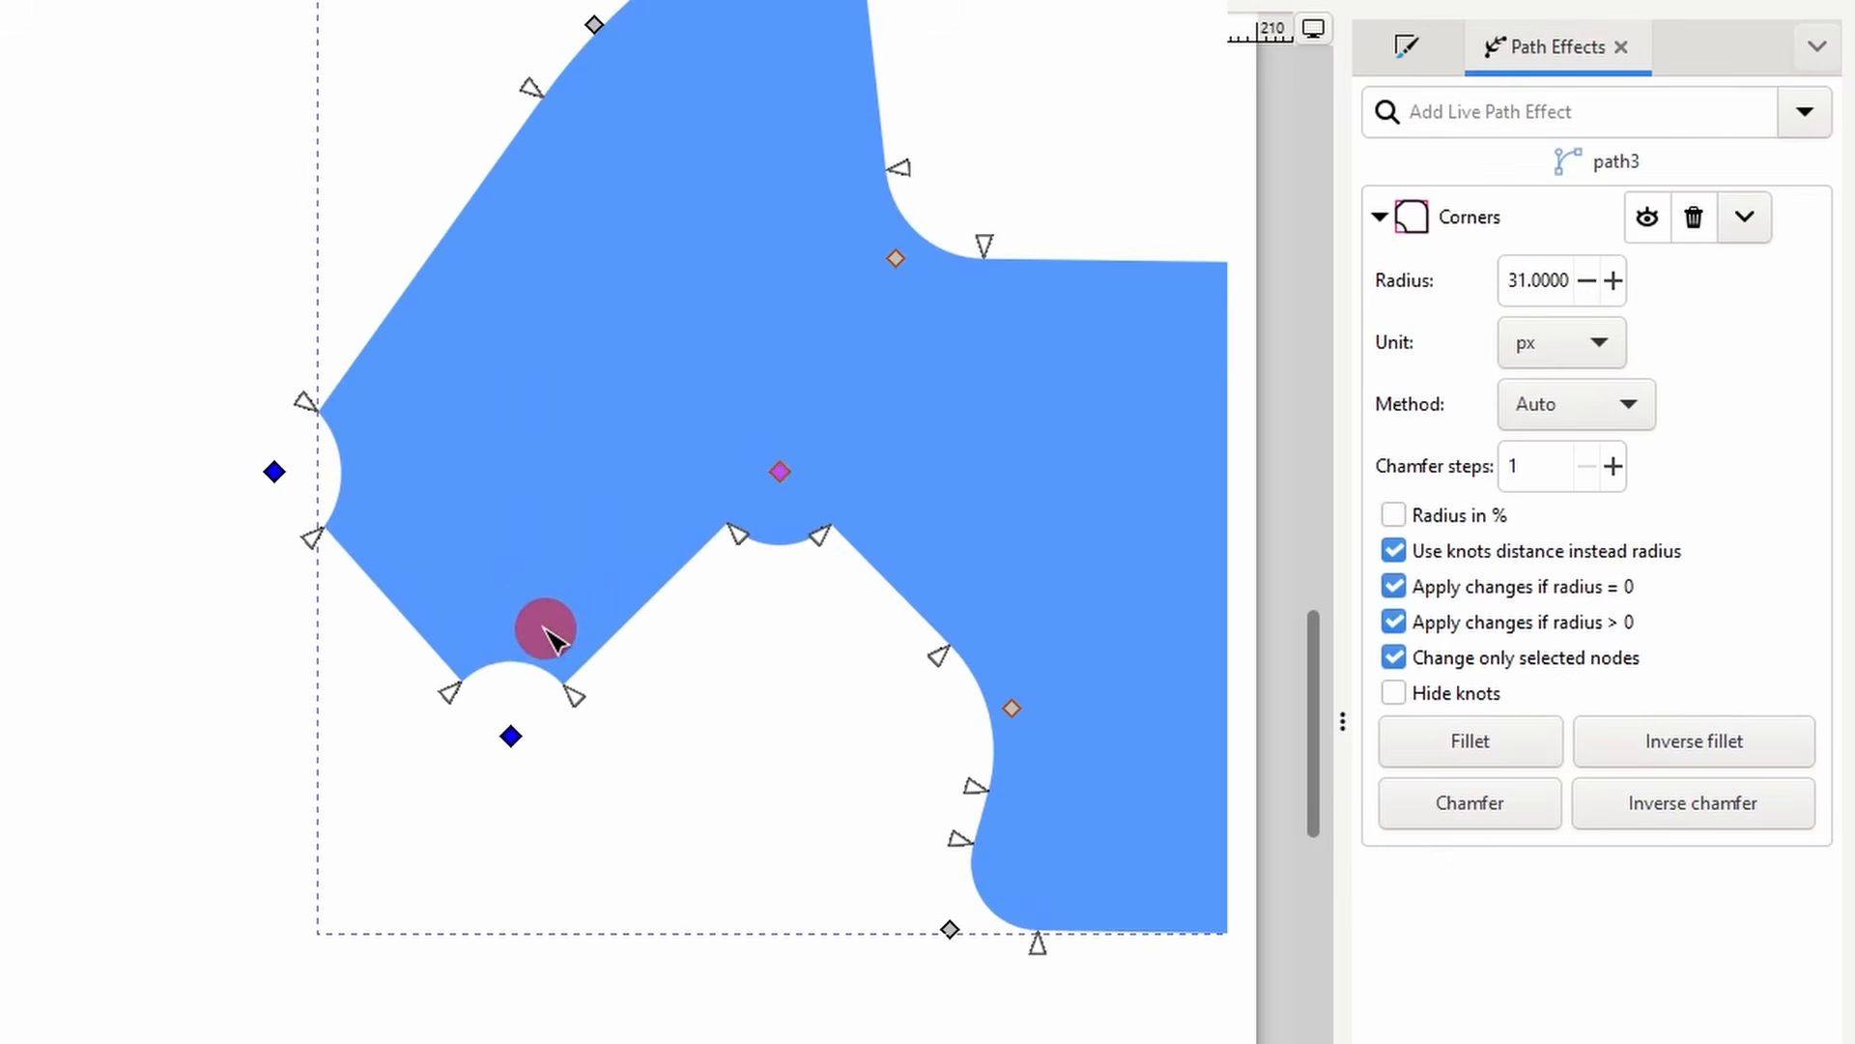
pyautogui.click(1446, 810)
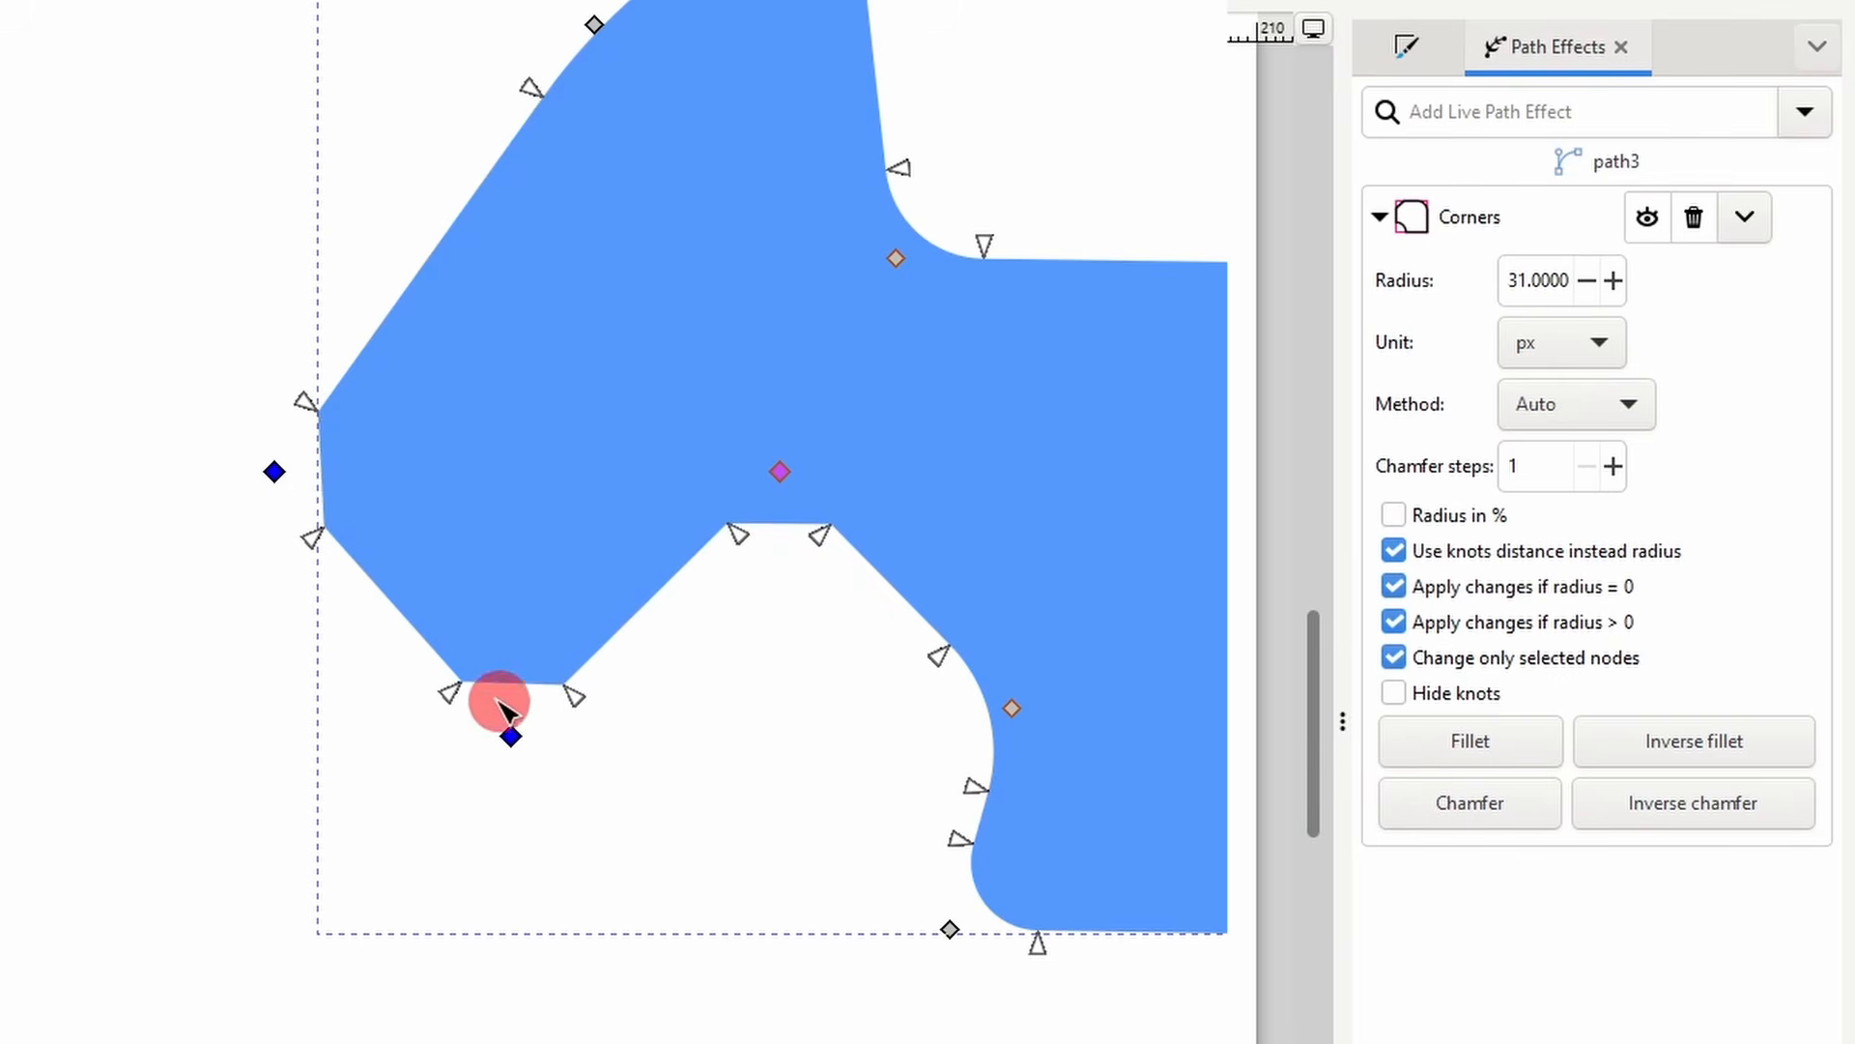
pyautogui.click(1554, 467)
pyautogui.scroll(1, 1555, 467)
pyautogui.scroll(1, 1555, 468)
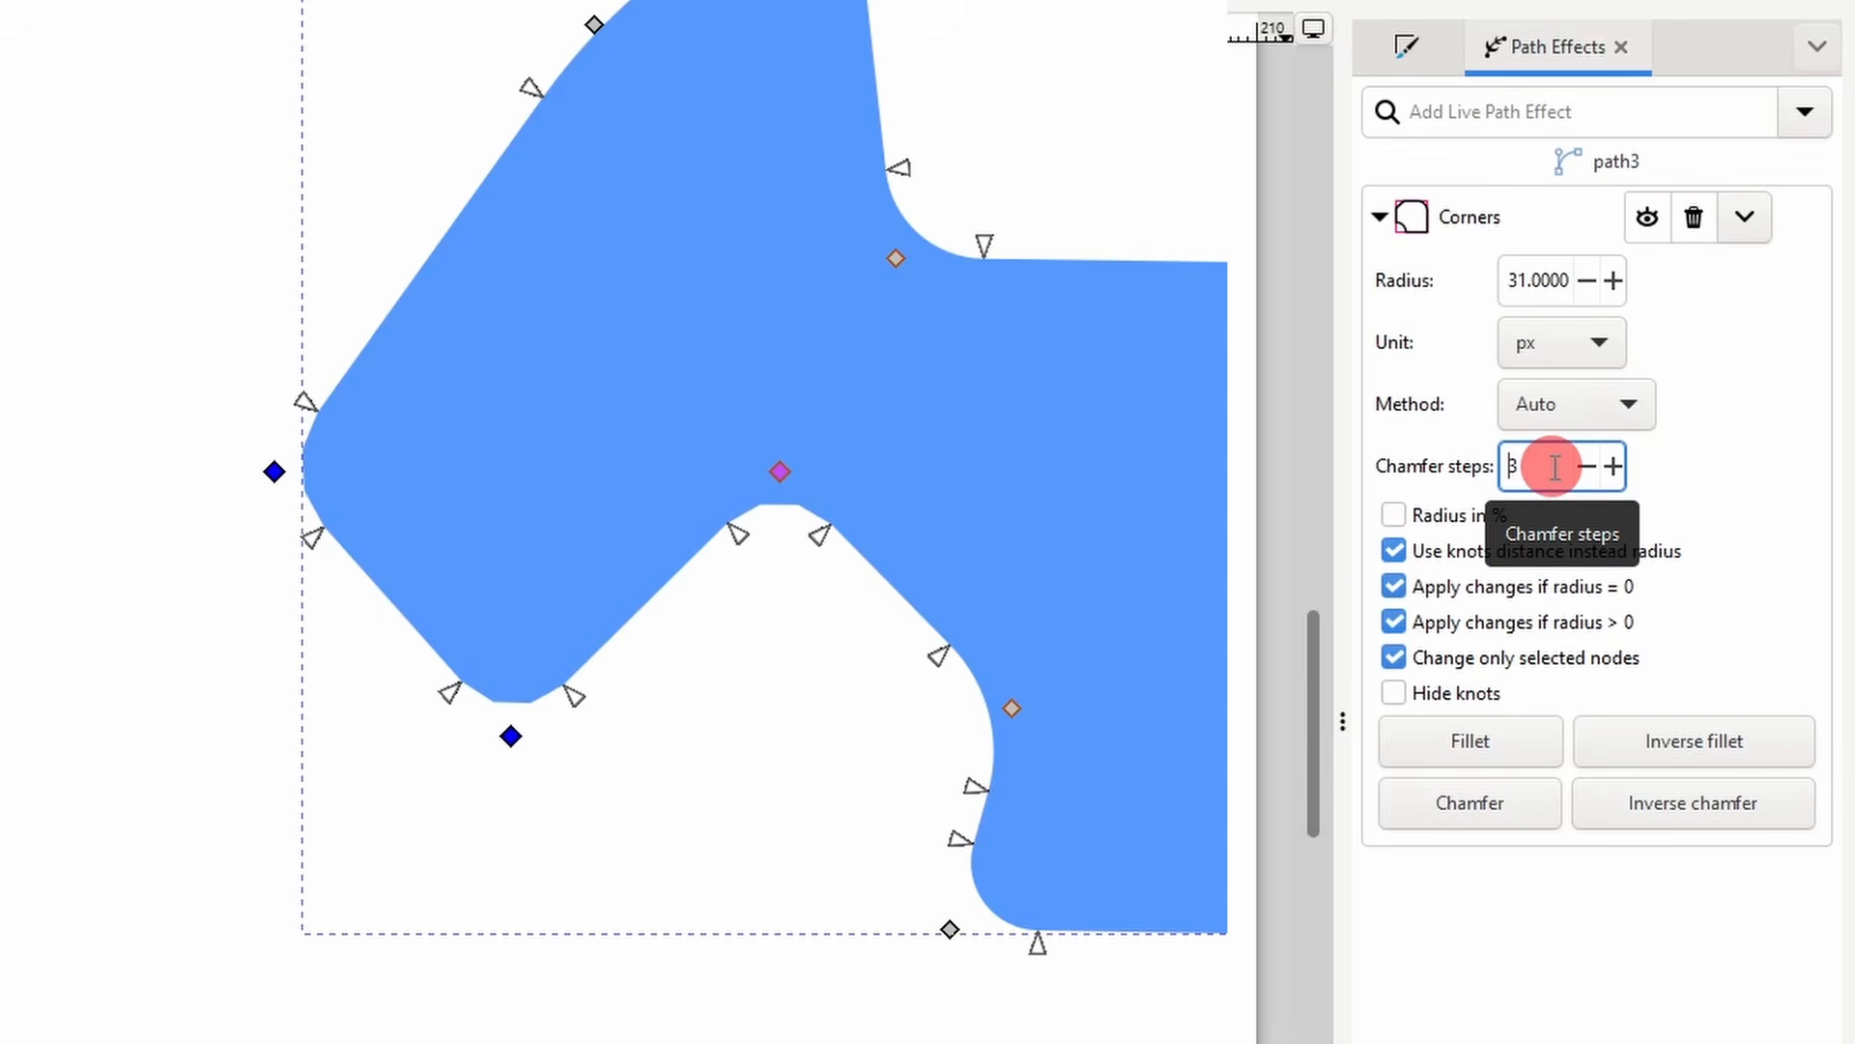
# - Change the three selected corners to an inverse chamfer and adjust the number of chamfer steps
pyautogui.click(1679, 803)
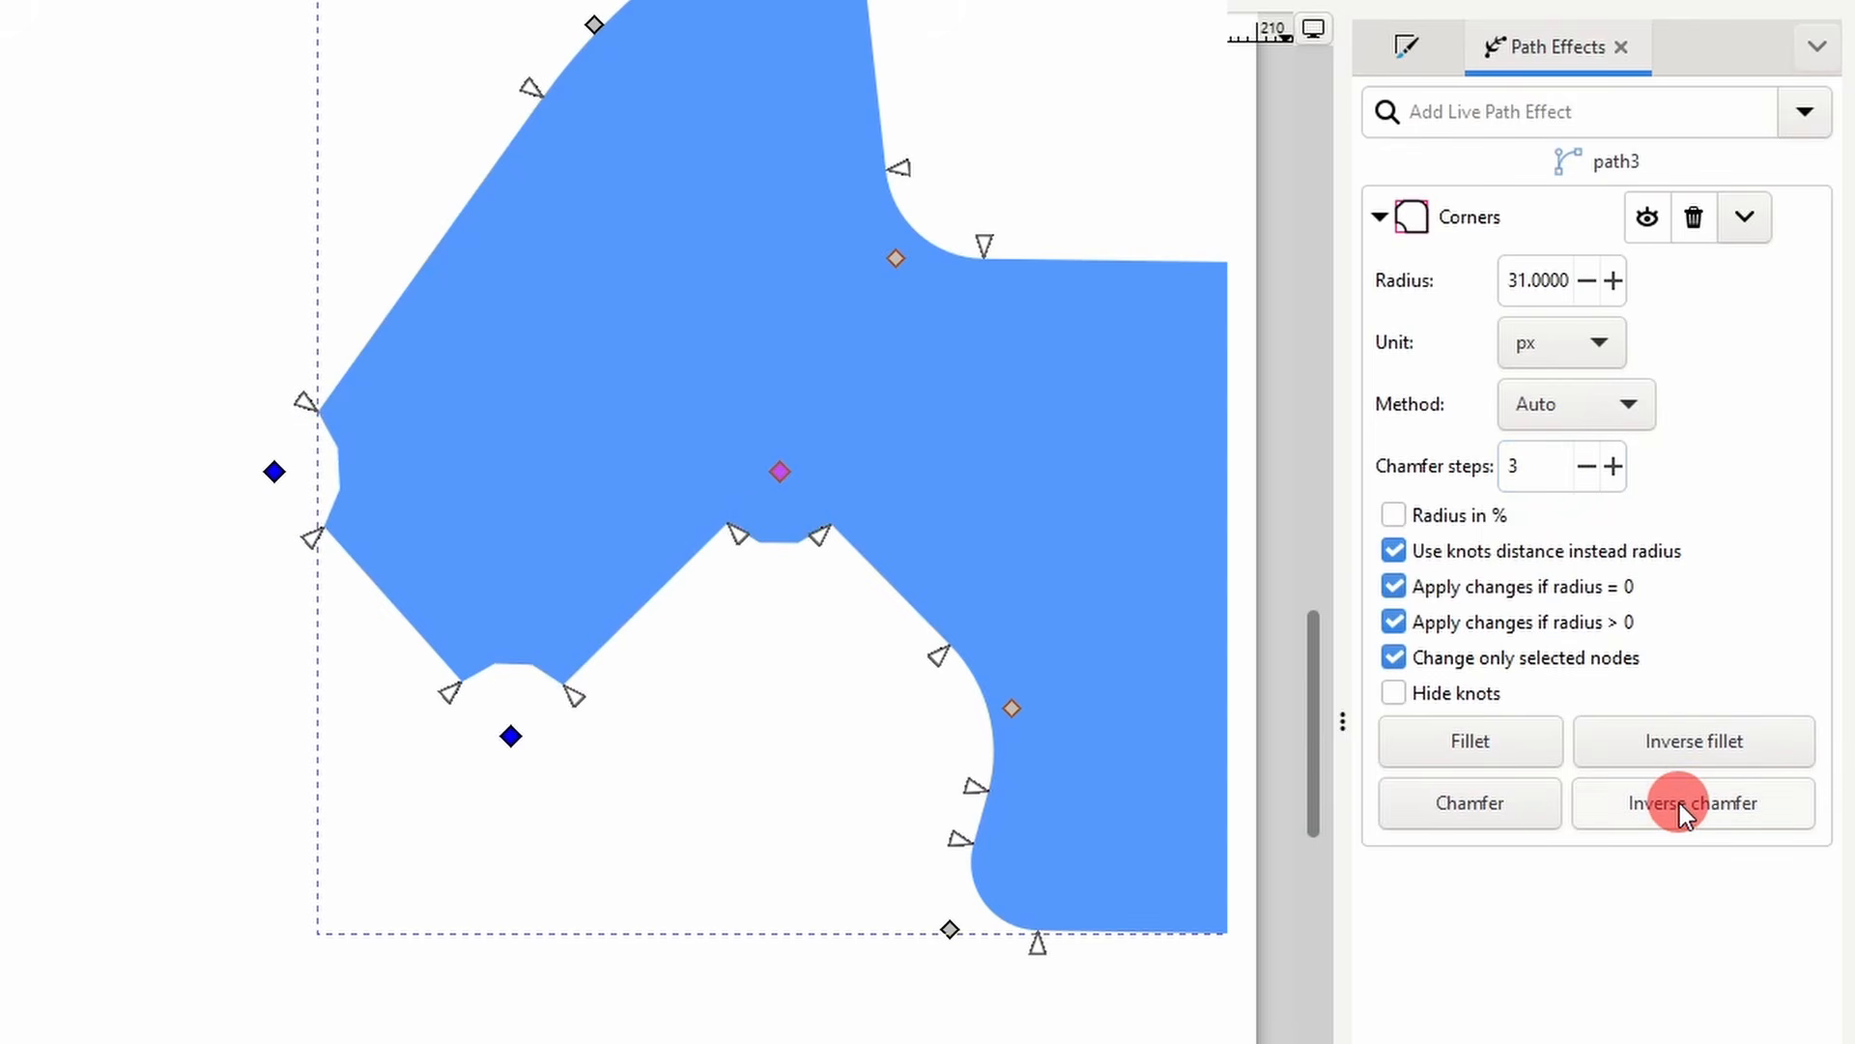
pyautogui.click(1549, 467)
pyautogui.scroll(-1, 1550, 469)
pyautogui.scroll(3, 1550, 468)
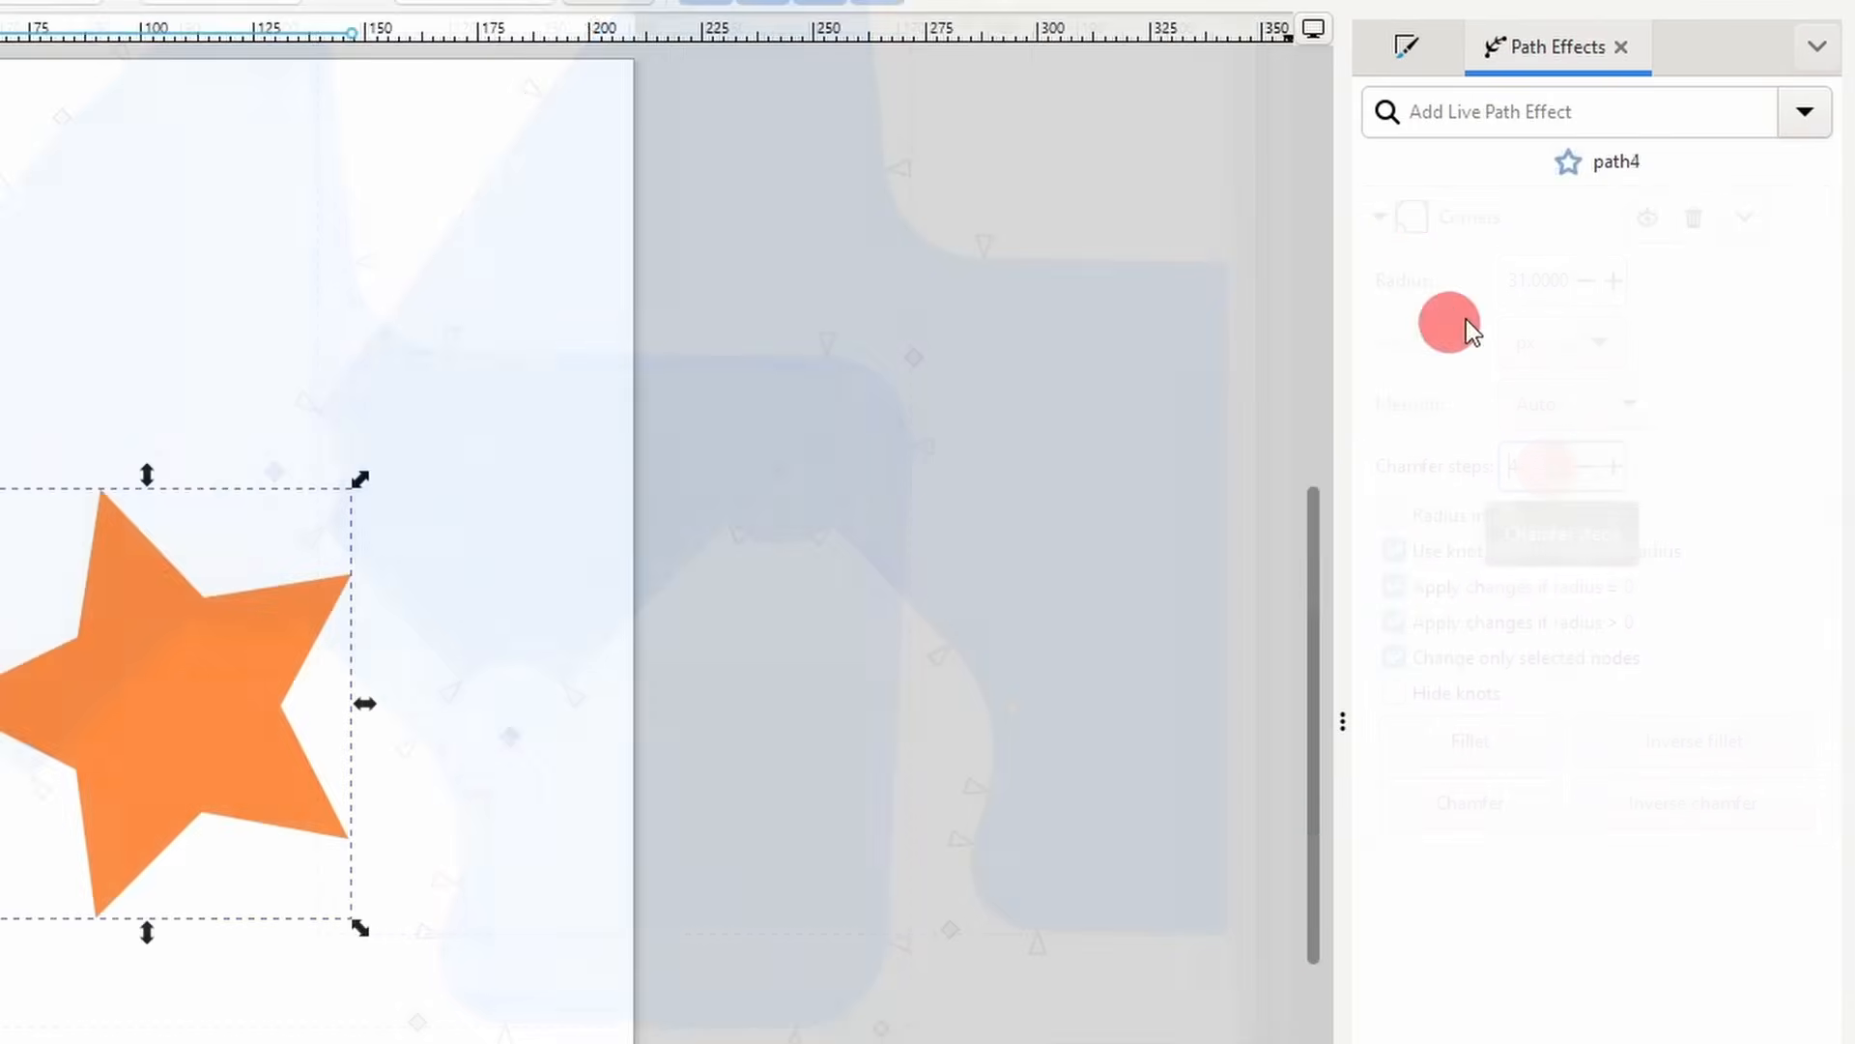
# - Apply the Offset path effect to the orange star and offset its outline outward by about 5.4 mm using its knot
pyautogui.click(1803, 113)
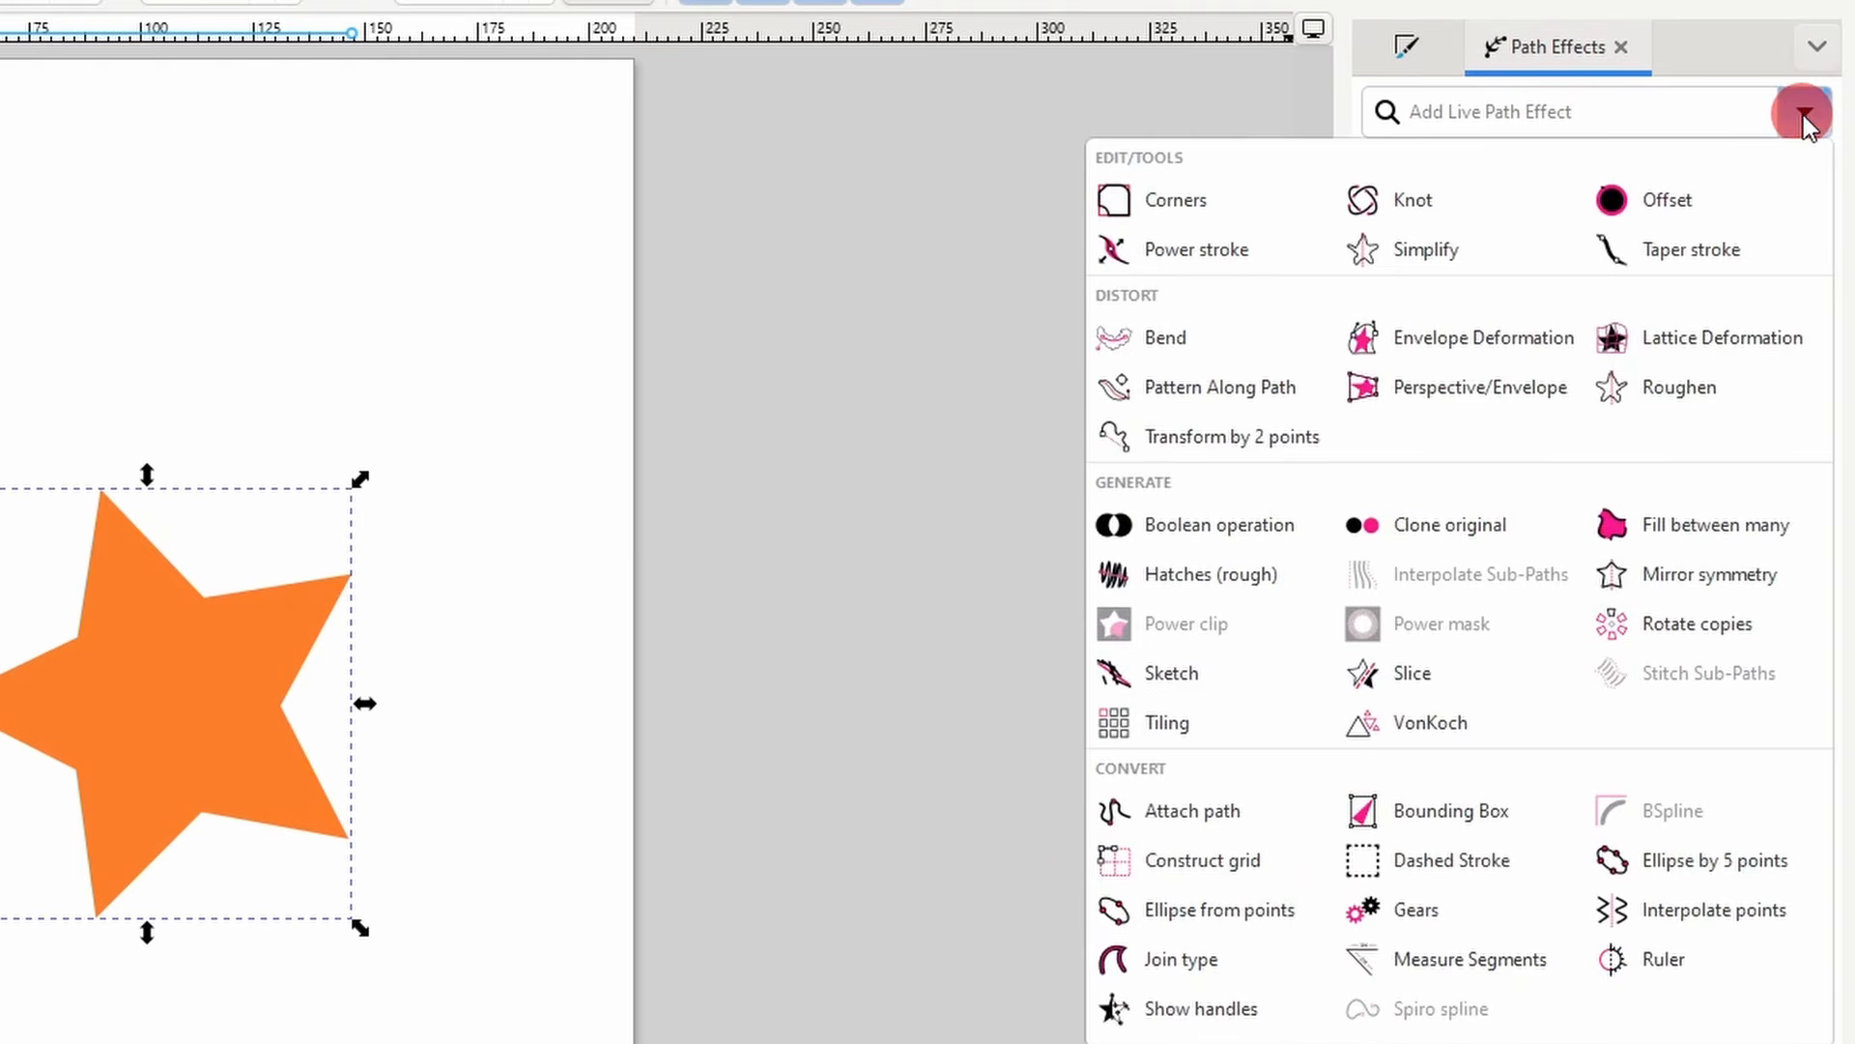
pyautogui.click(1673, 205)
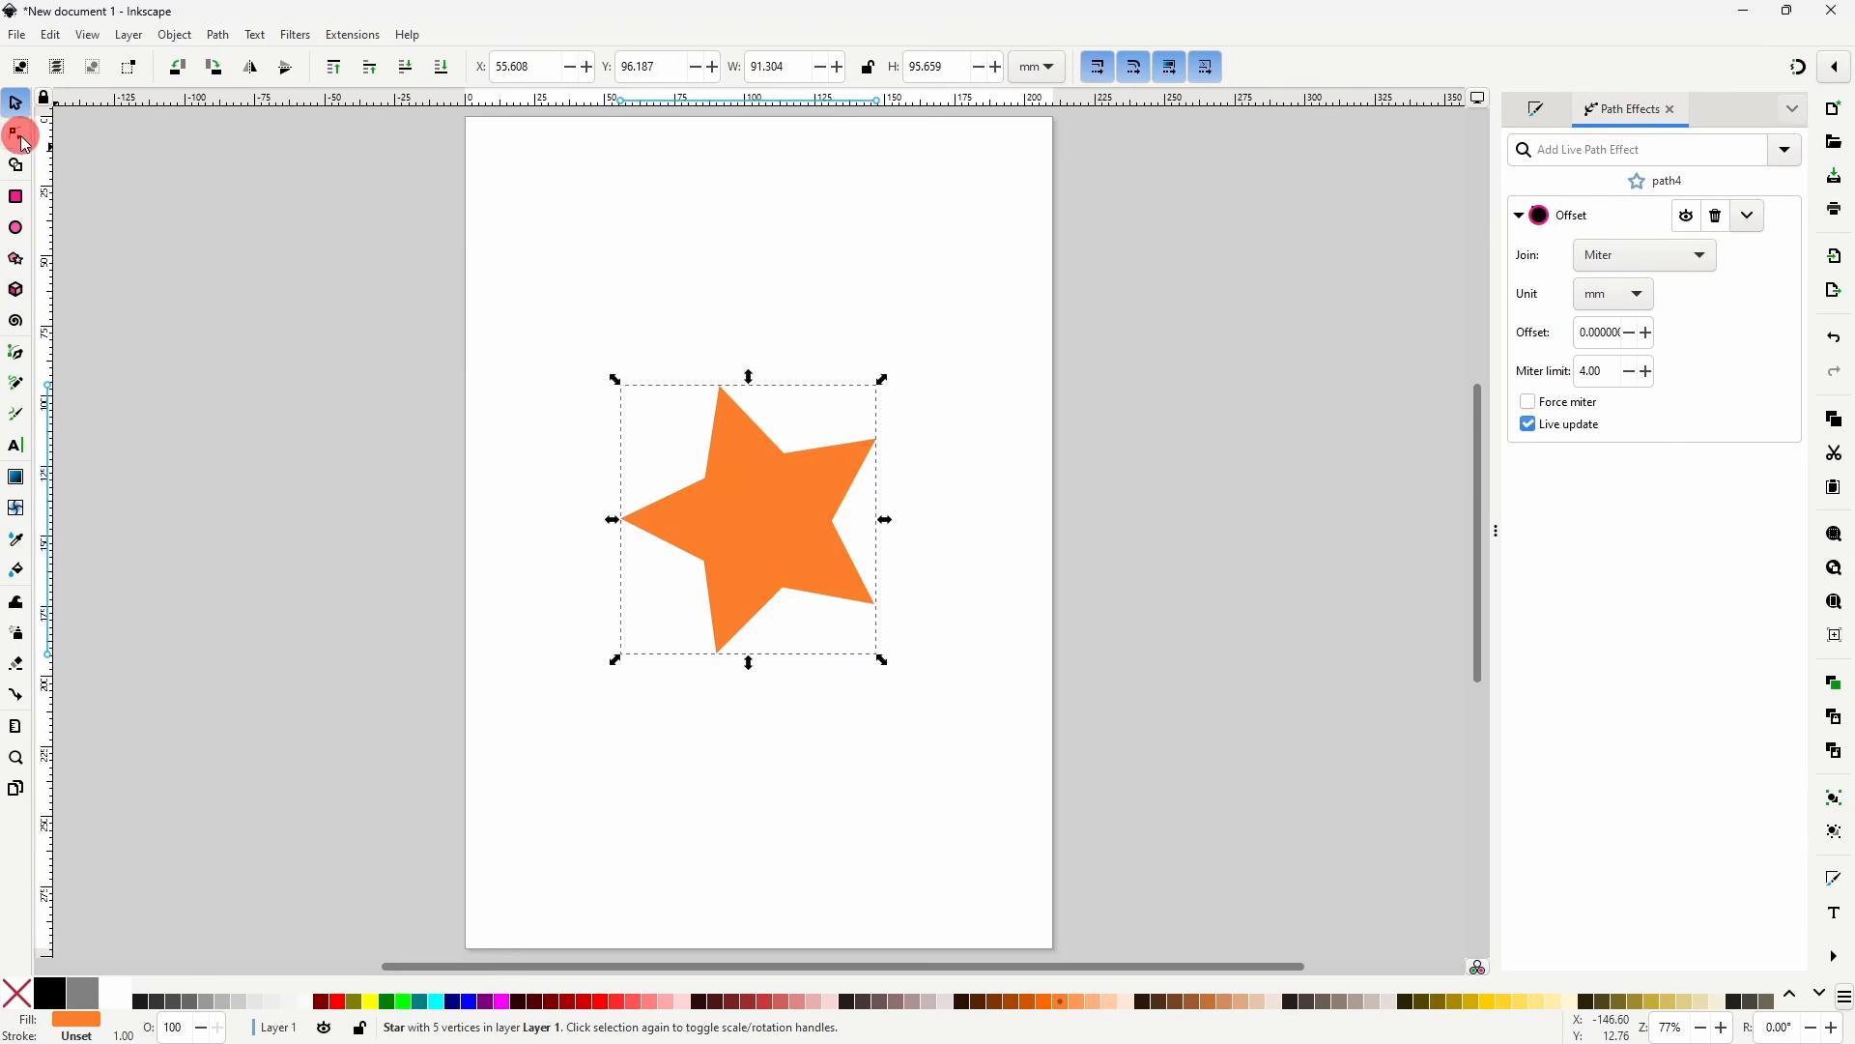
pyautogui.click(17, 135)
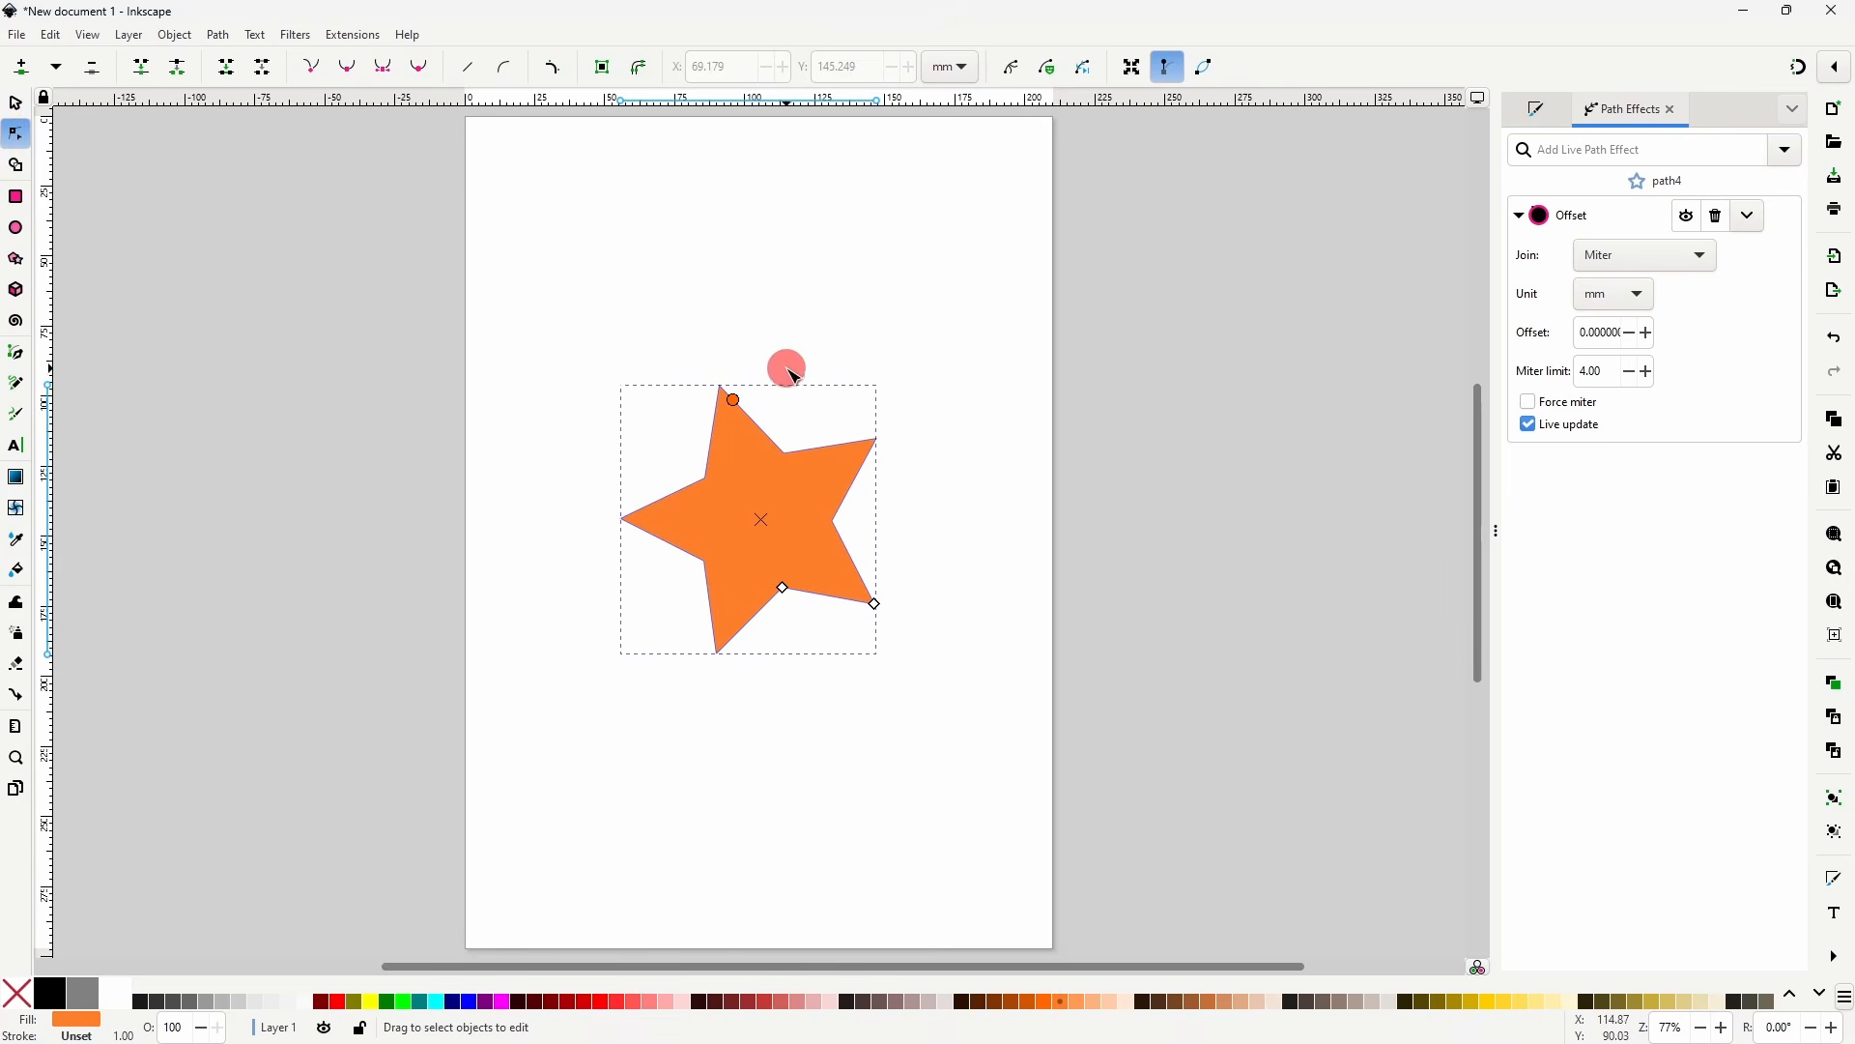
pyautogui.scroll(2, 791, 377)
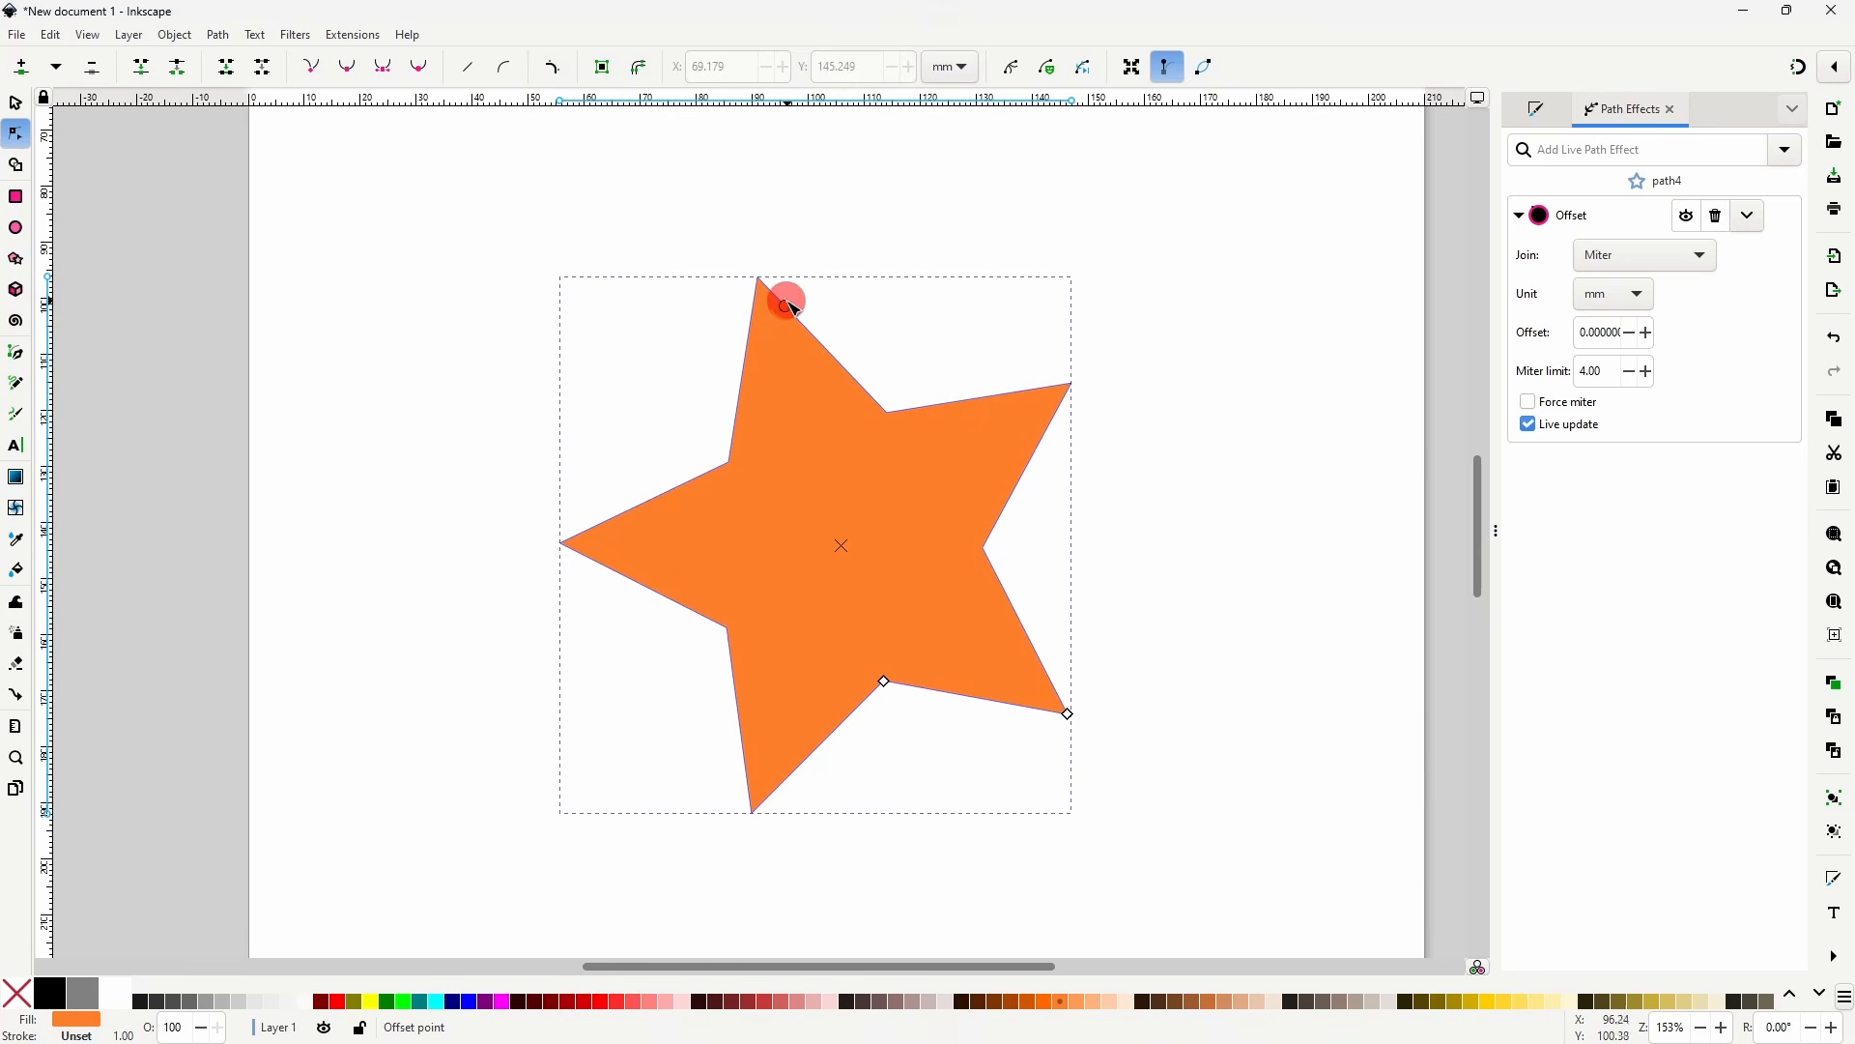
pyautogui.moveTo(791, 311)
pyautogui.mouseDown()
pyautogui.moveTo(808, 261)
pyautogui.moveTo(779, 352)
pyautogui.moveTo(801, 279)
pyautogui.mouseUp()
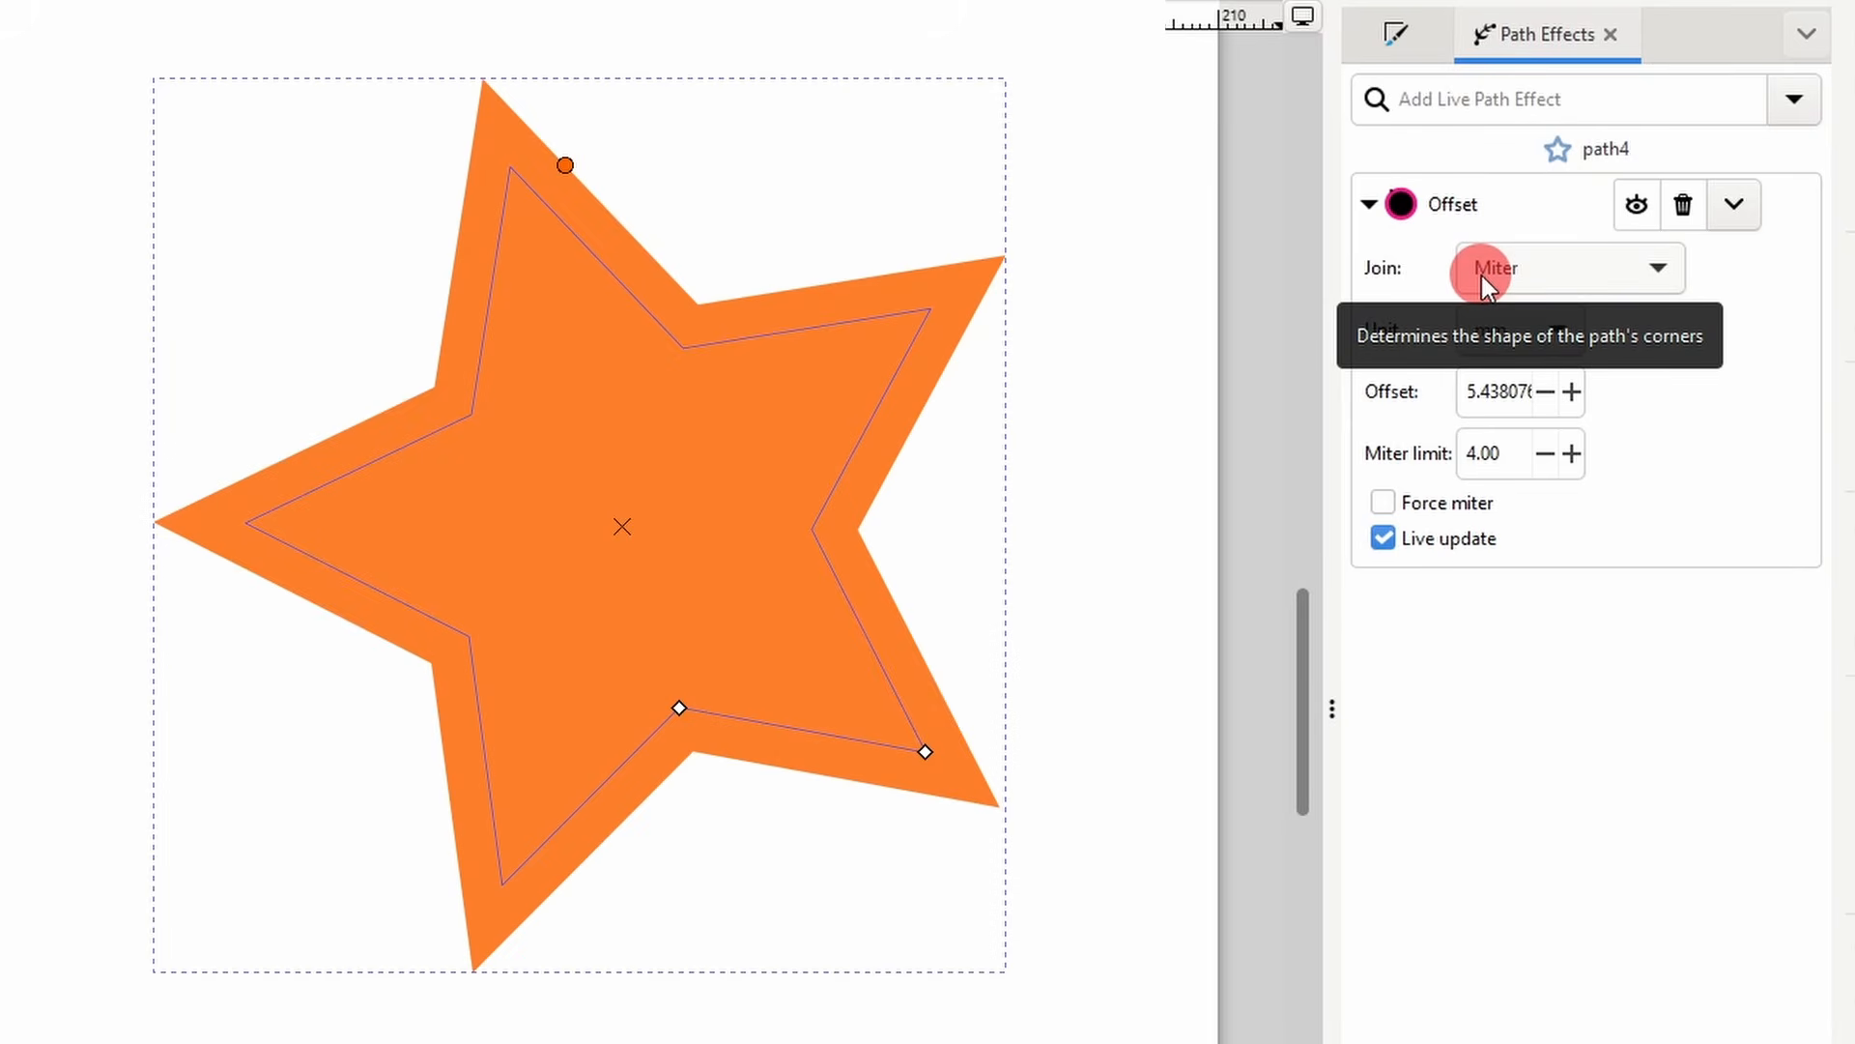
# - Try the Beveled join on the star's offset corners and switch the join to Rounded
pyautogui.click(1481, 276)
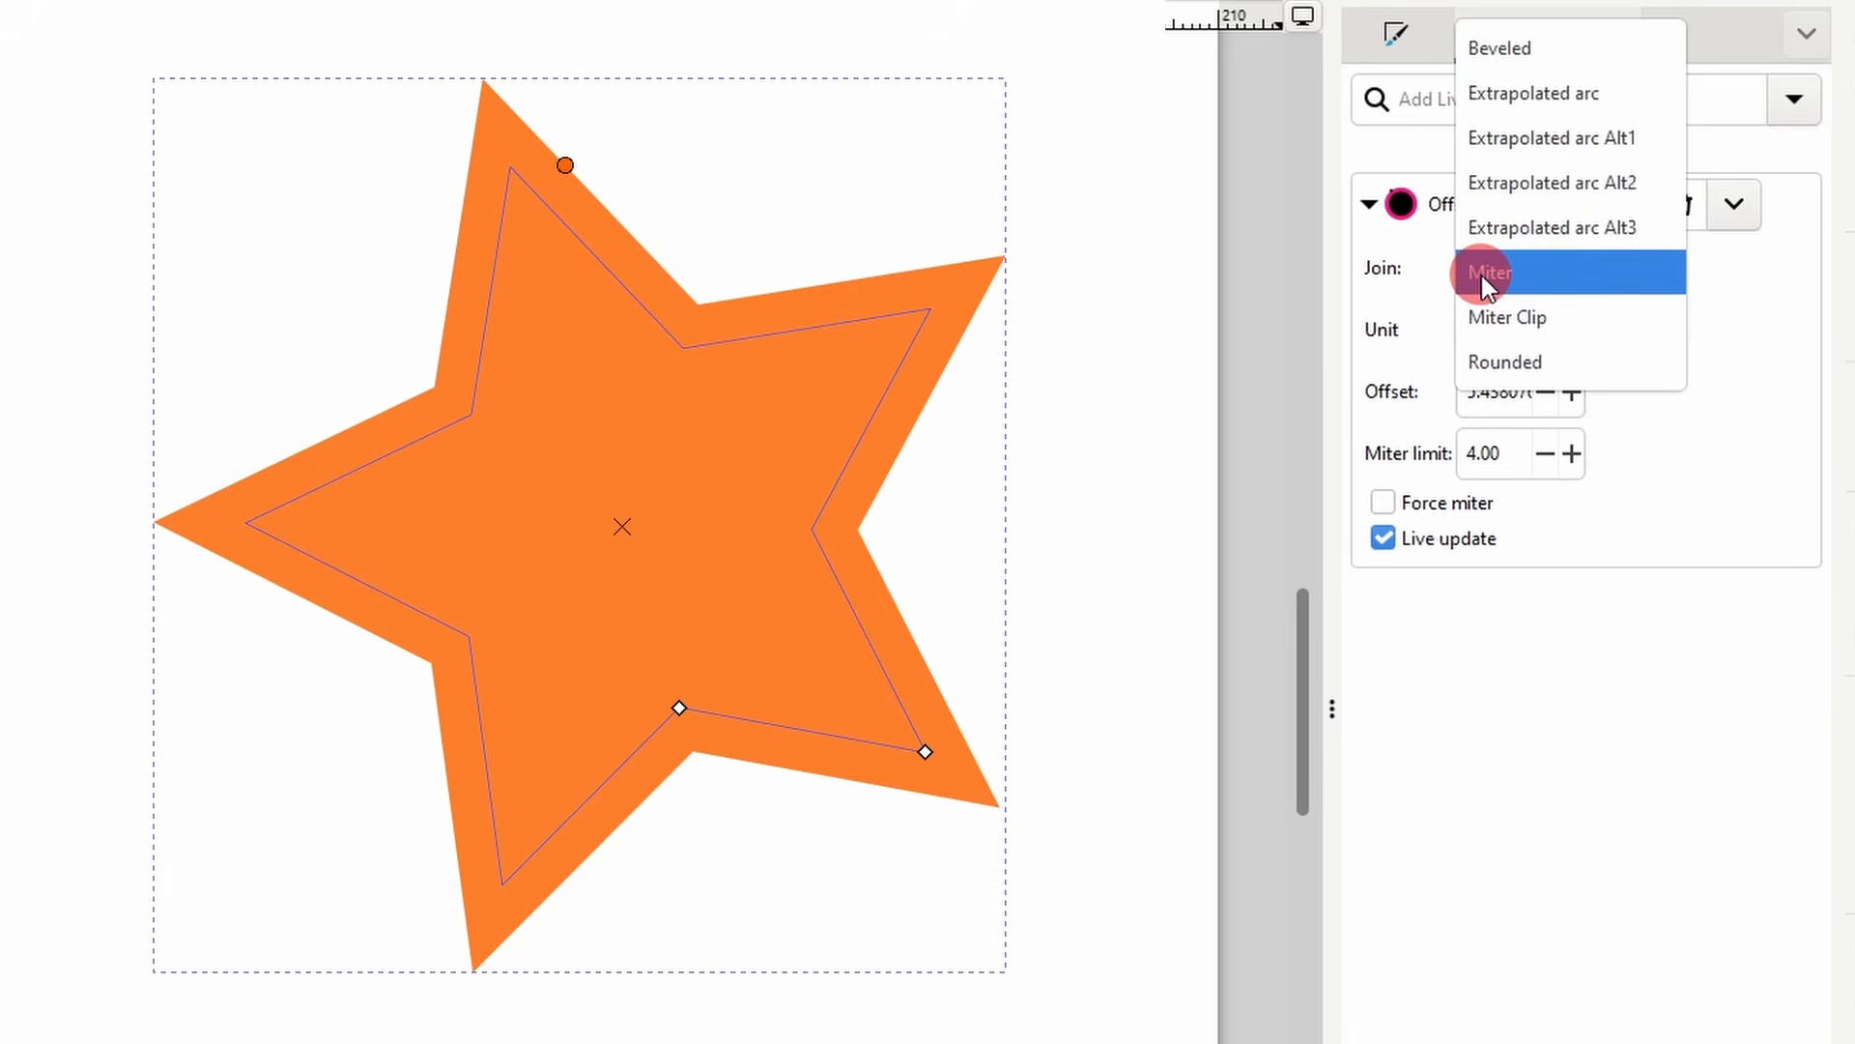
pyautogui.click(1534, 48)
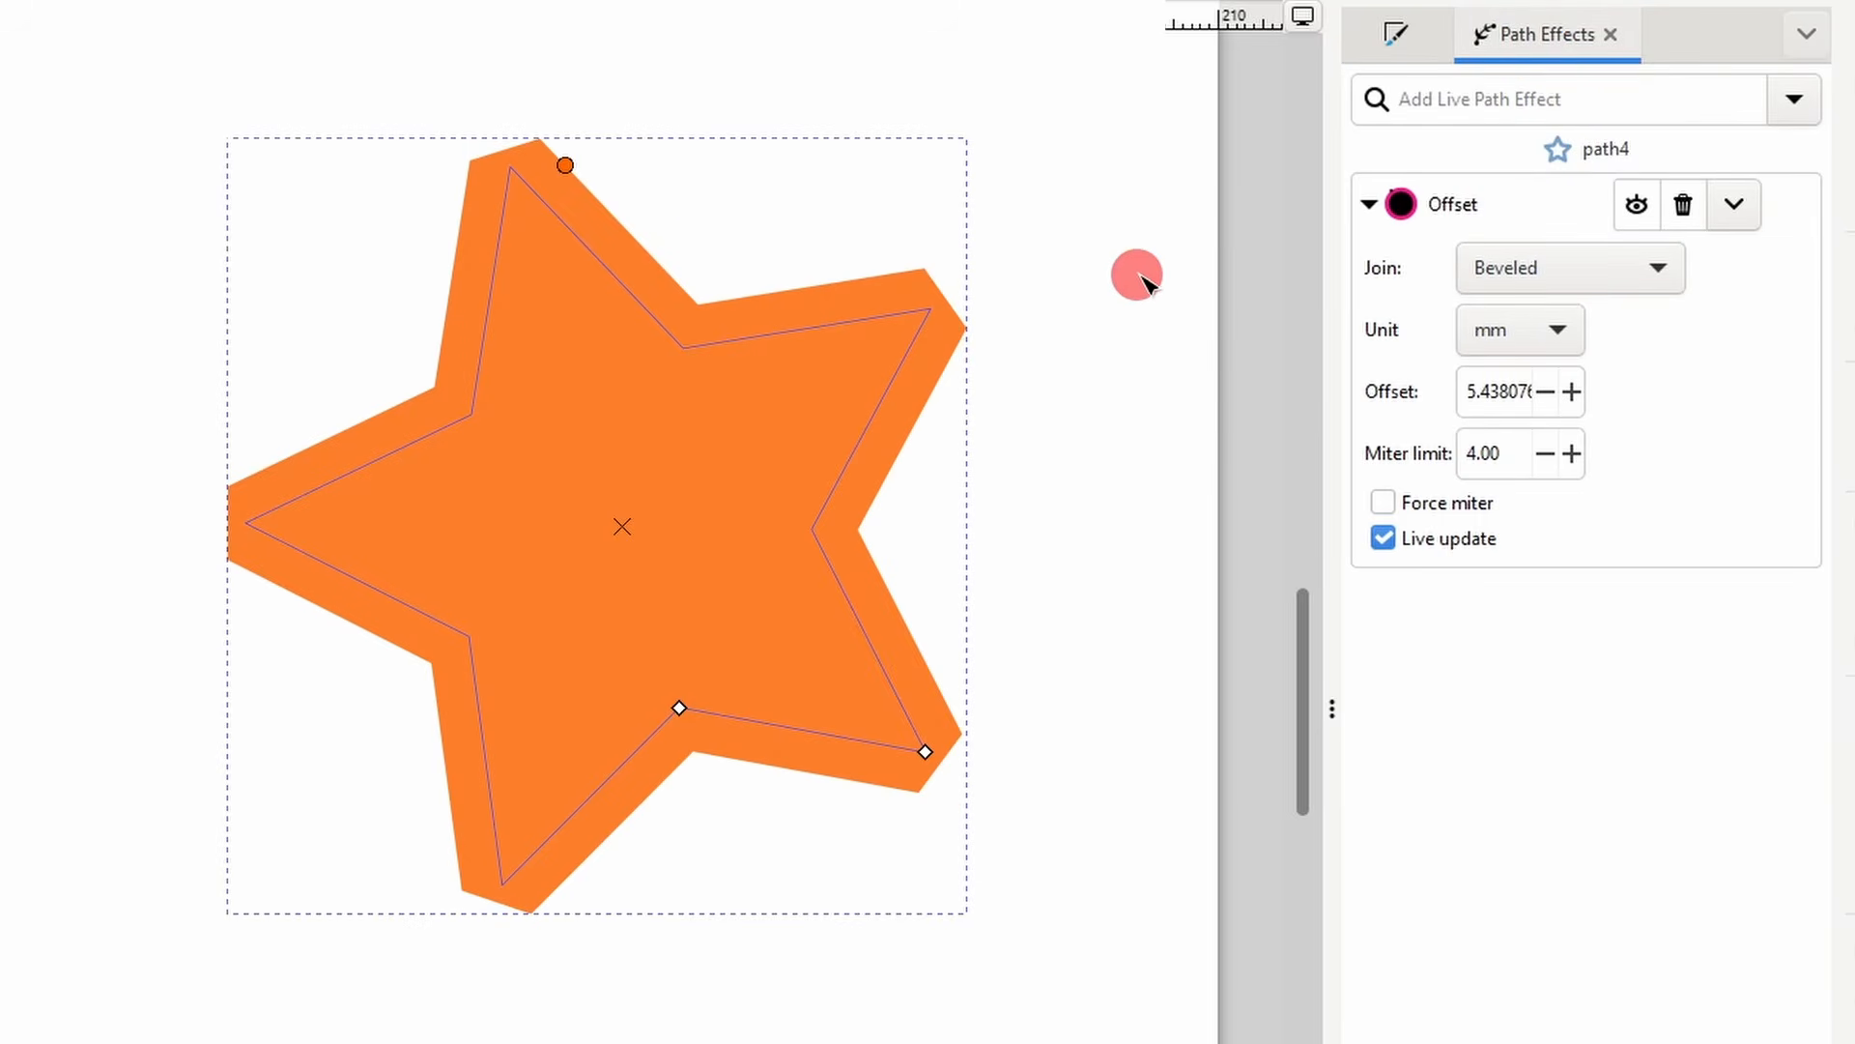
pyautogui.click(1556, 280)
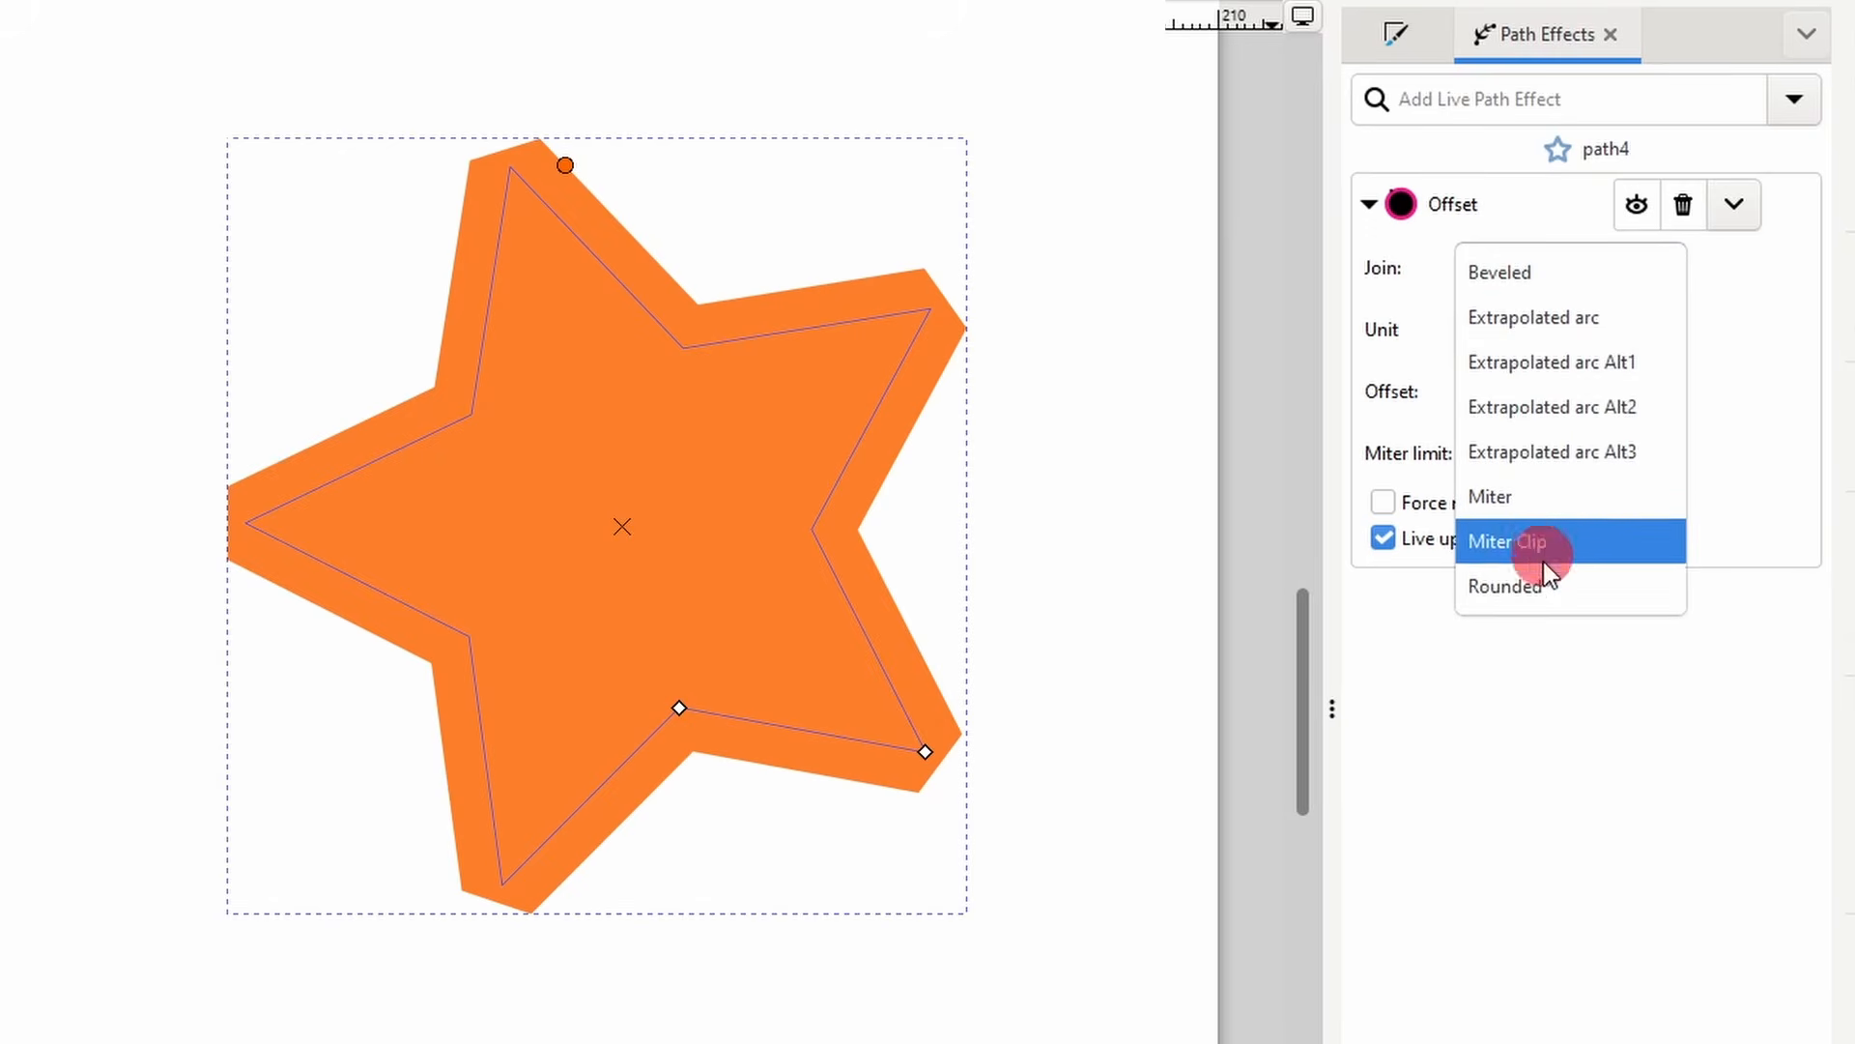
pyautogui.click(1547, 588)
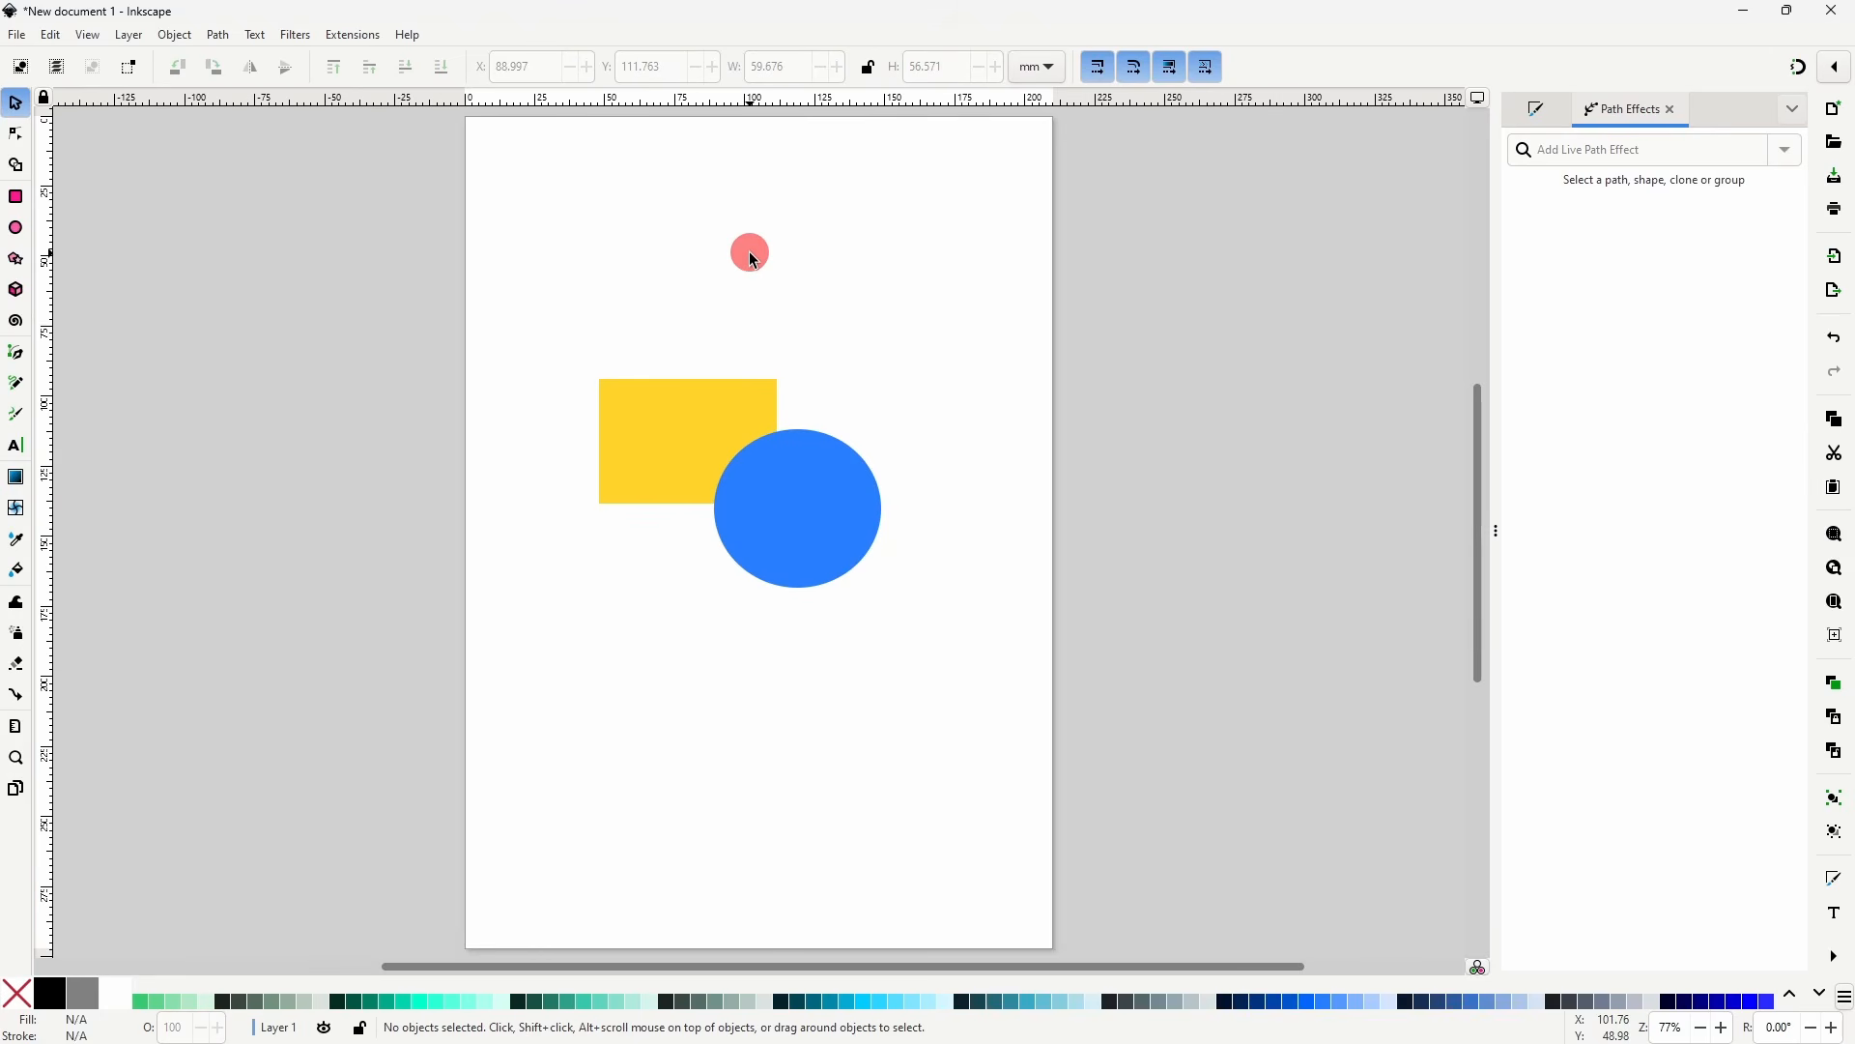
# - Duplicate the yellow rectangle and blue circle together and unite the copies into one path with Union
pyautogui.moveTo(554, 291); pyautogui.dragTo(936, 613)
pyautogui.rightClick(823, 528)
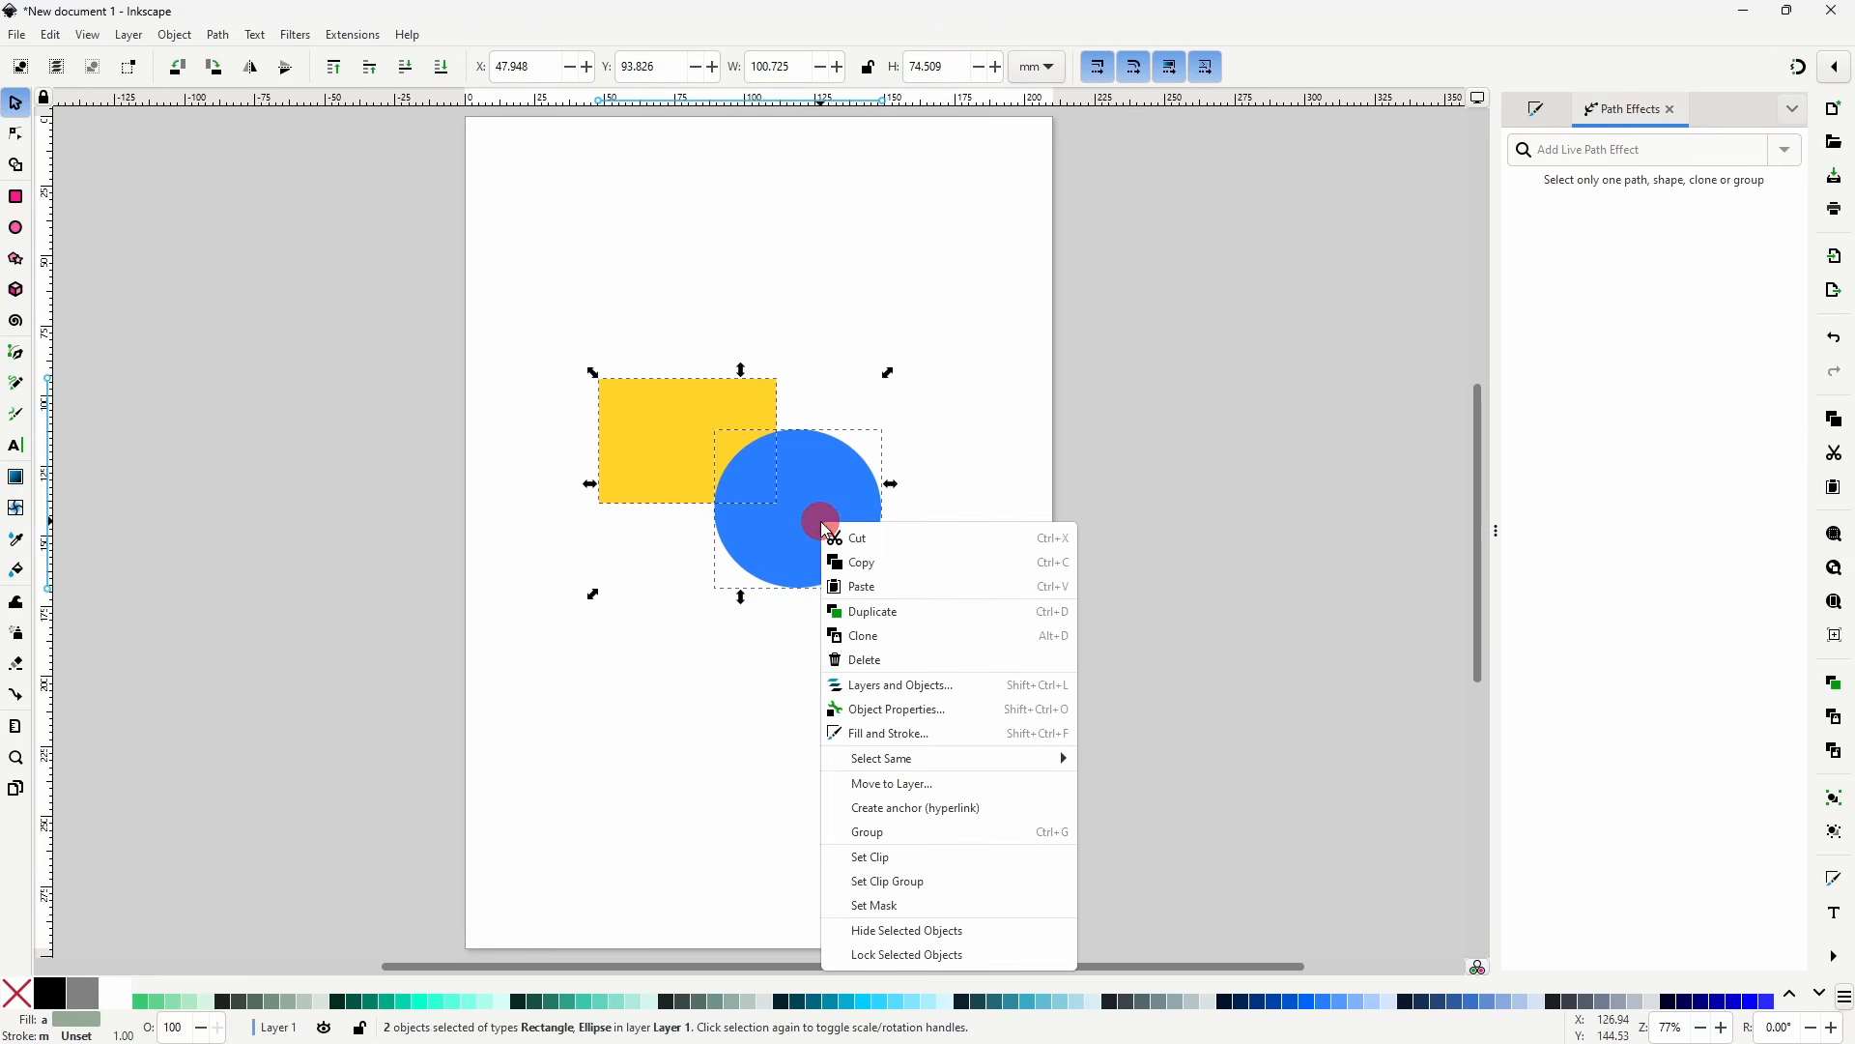
pyautogui.click(891, 614)
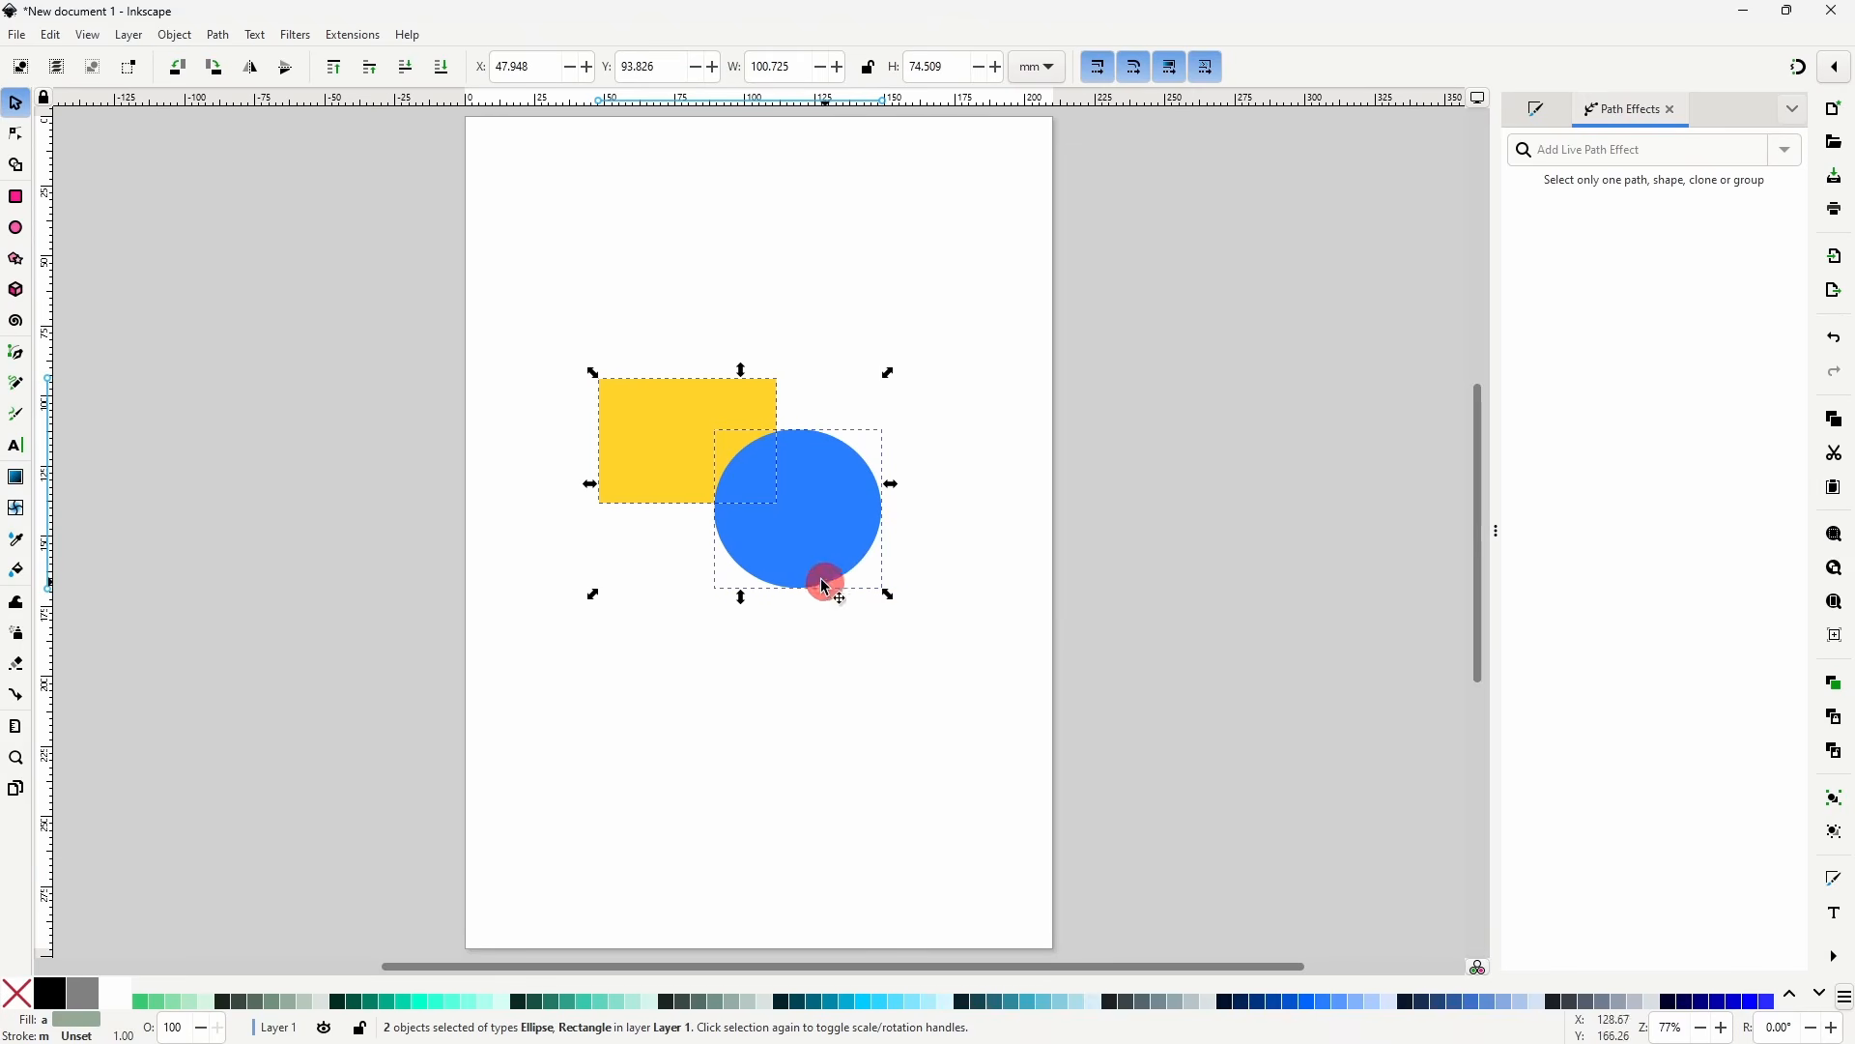
pyautogui.click(216, 36)
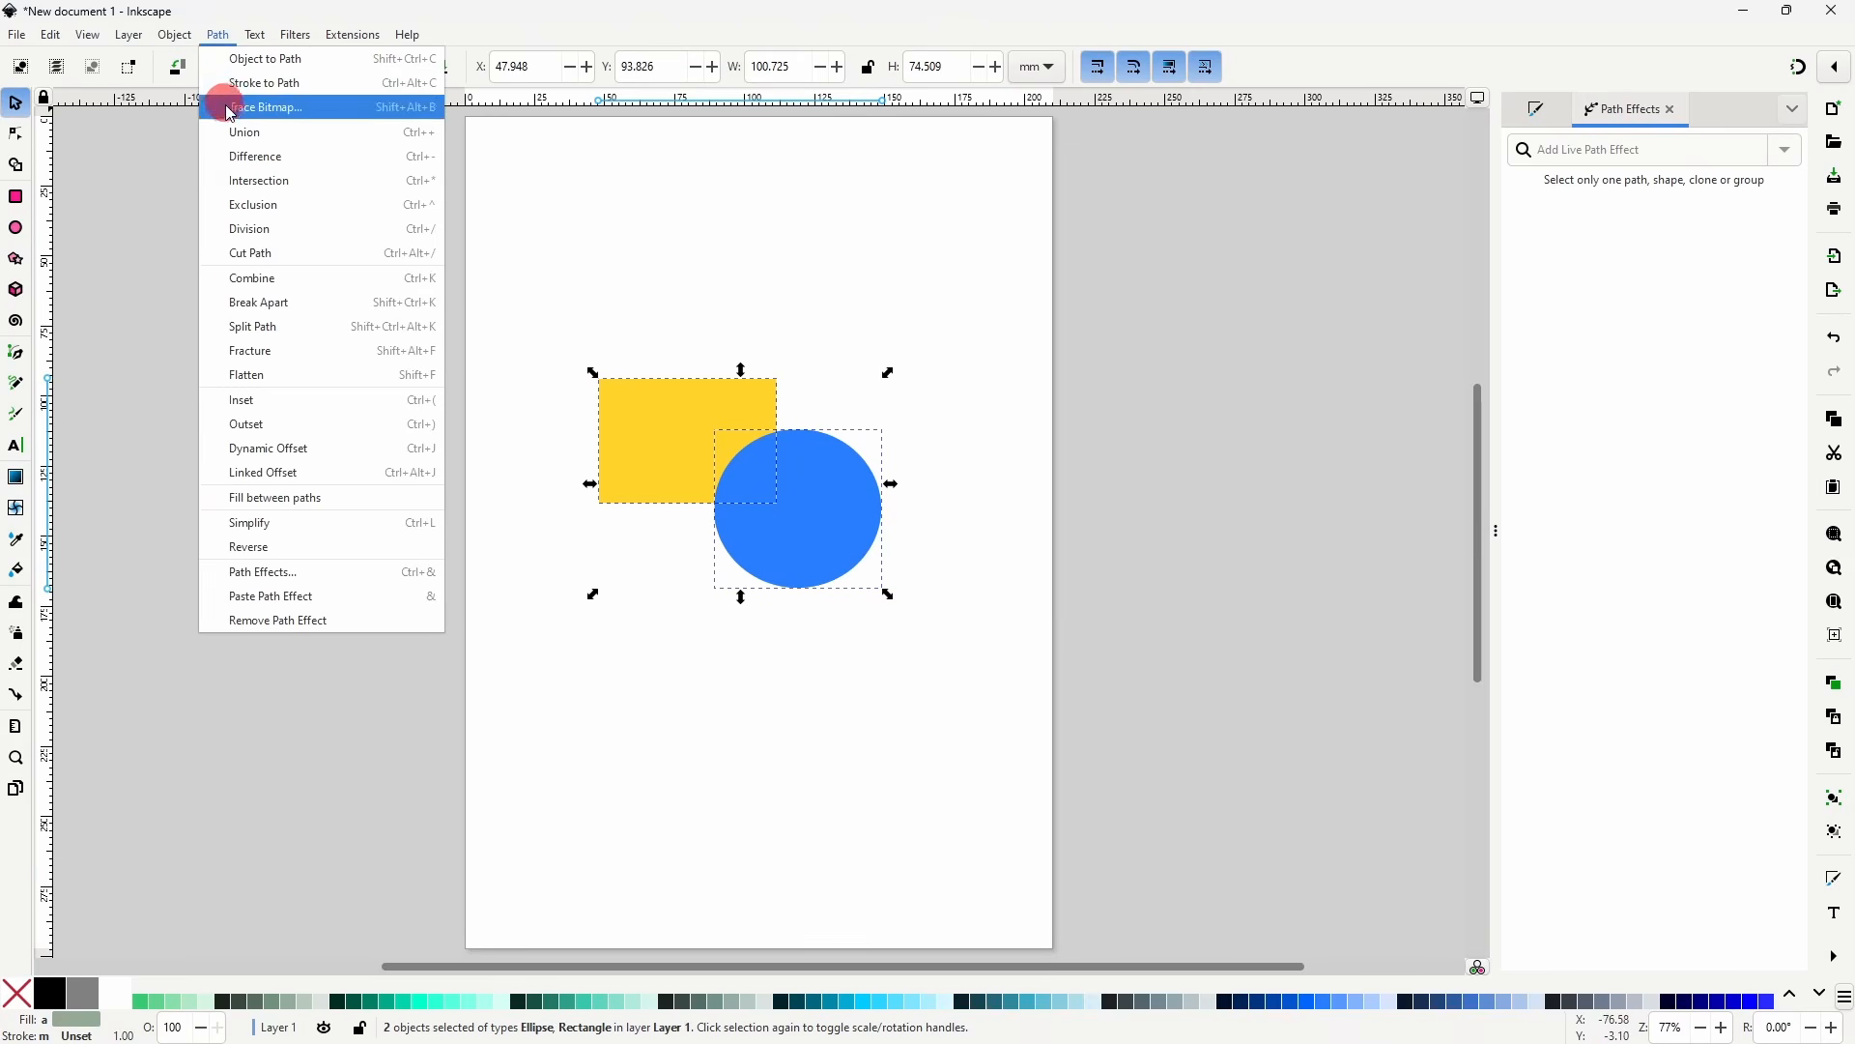
pyautogui.click(251, 136)
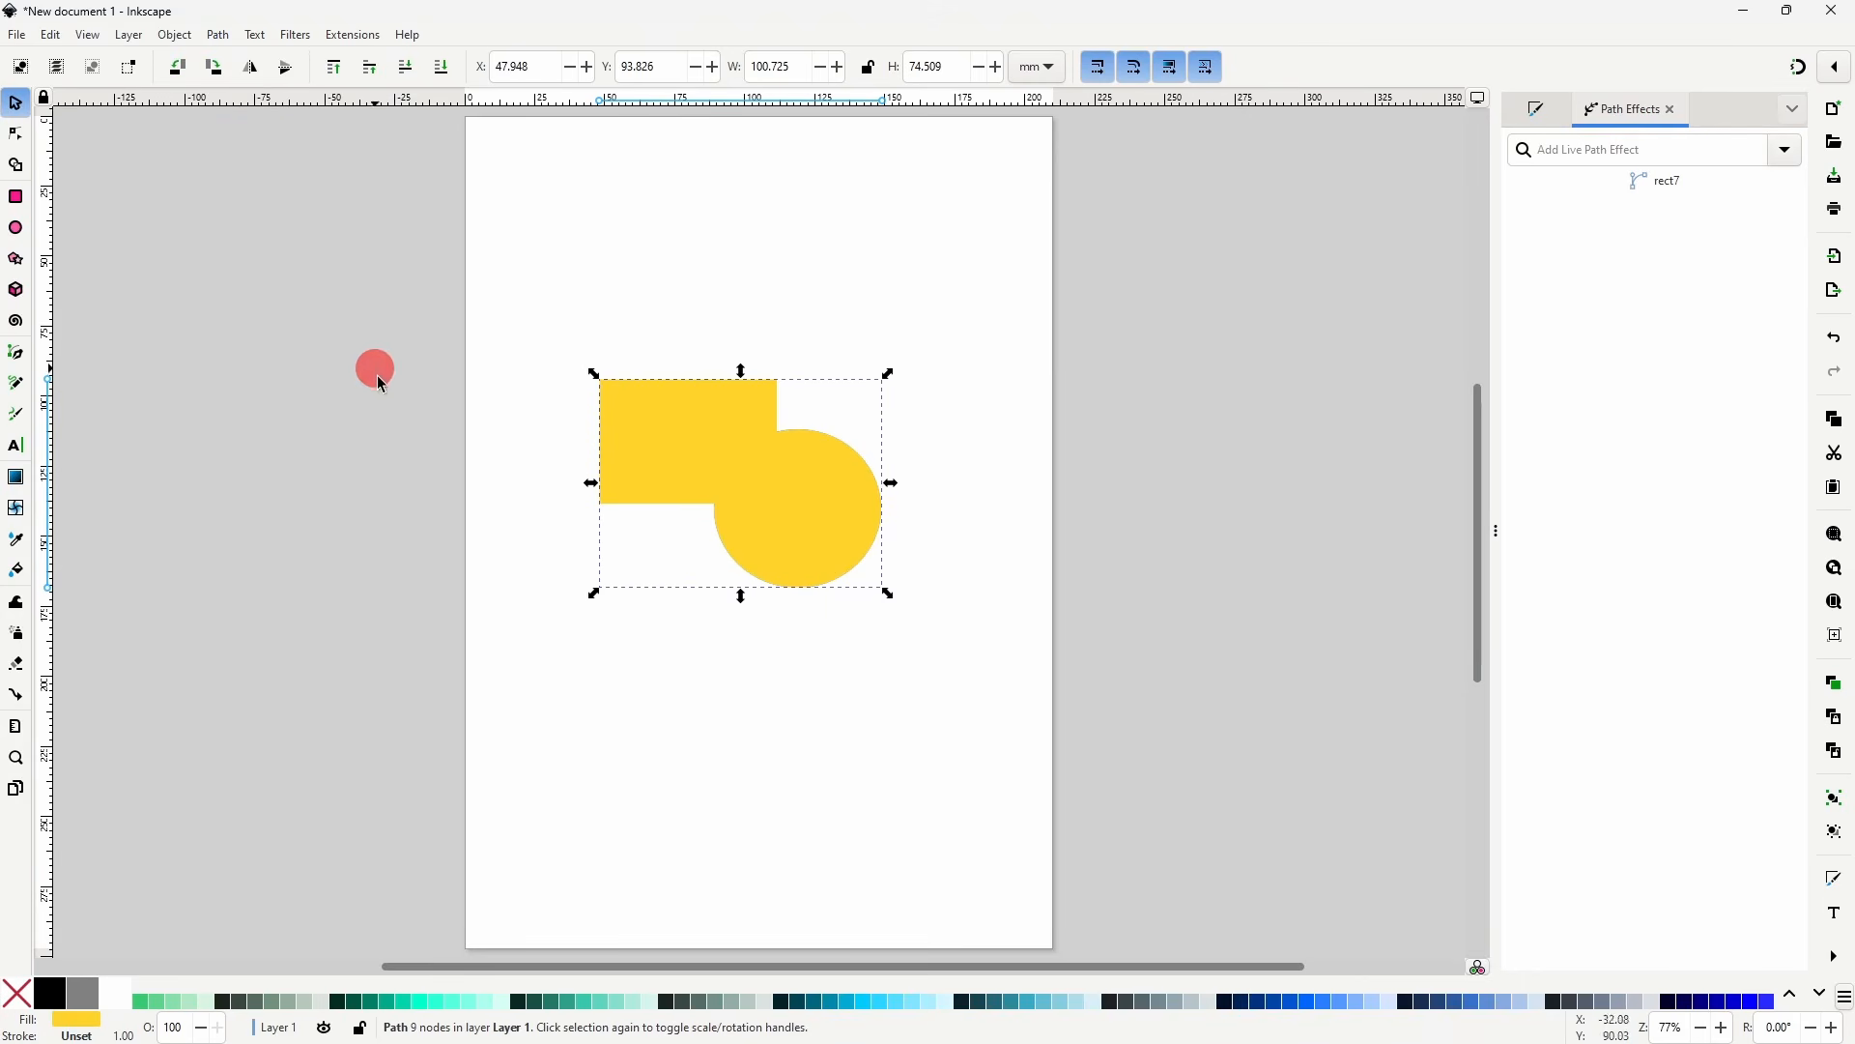
# - Fill the united path red and lower it behind the original rectangle and circle
pyautogui.click(1798, 1001)
pyautogui.click(1798, 1001)
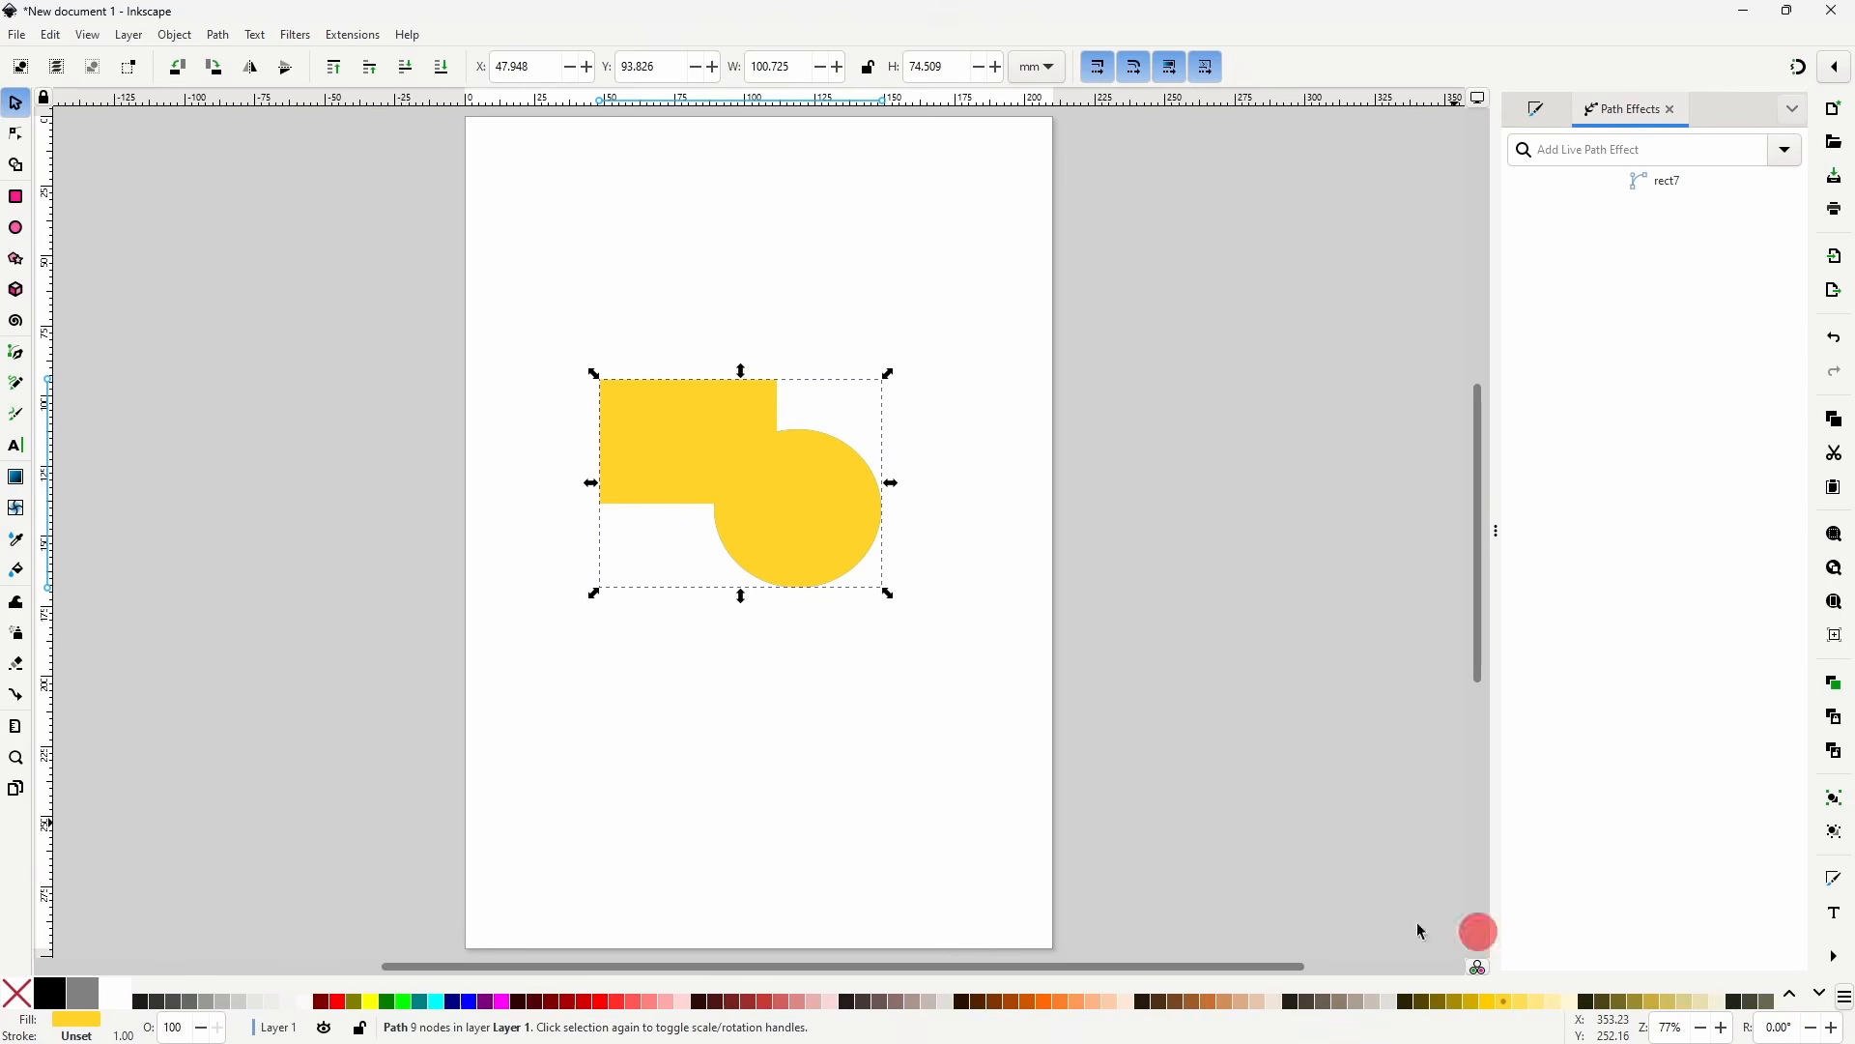
pyautogui.click(604, 1002)
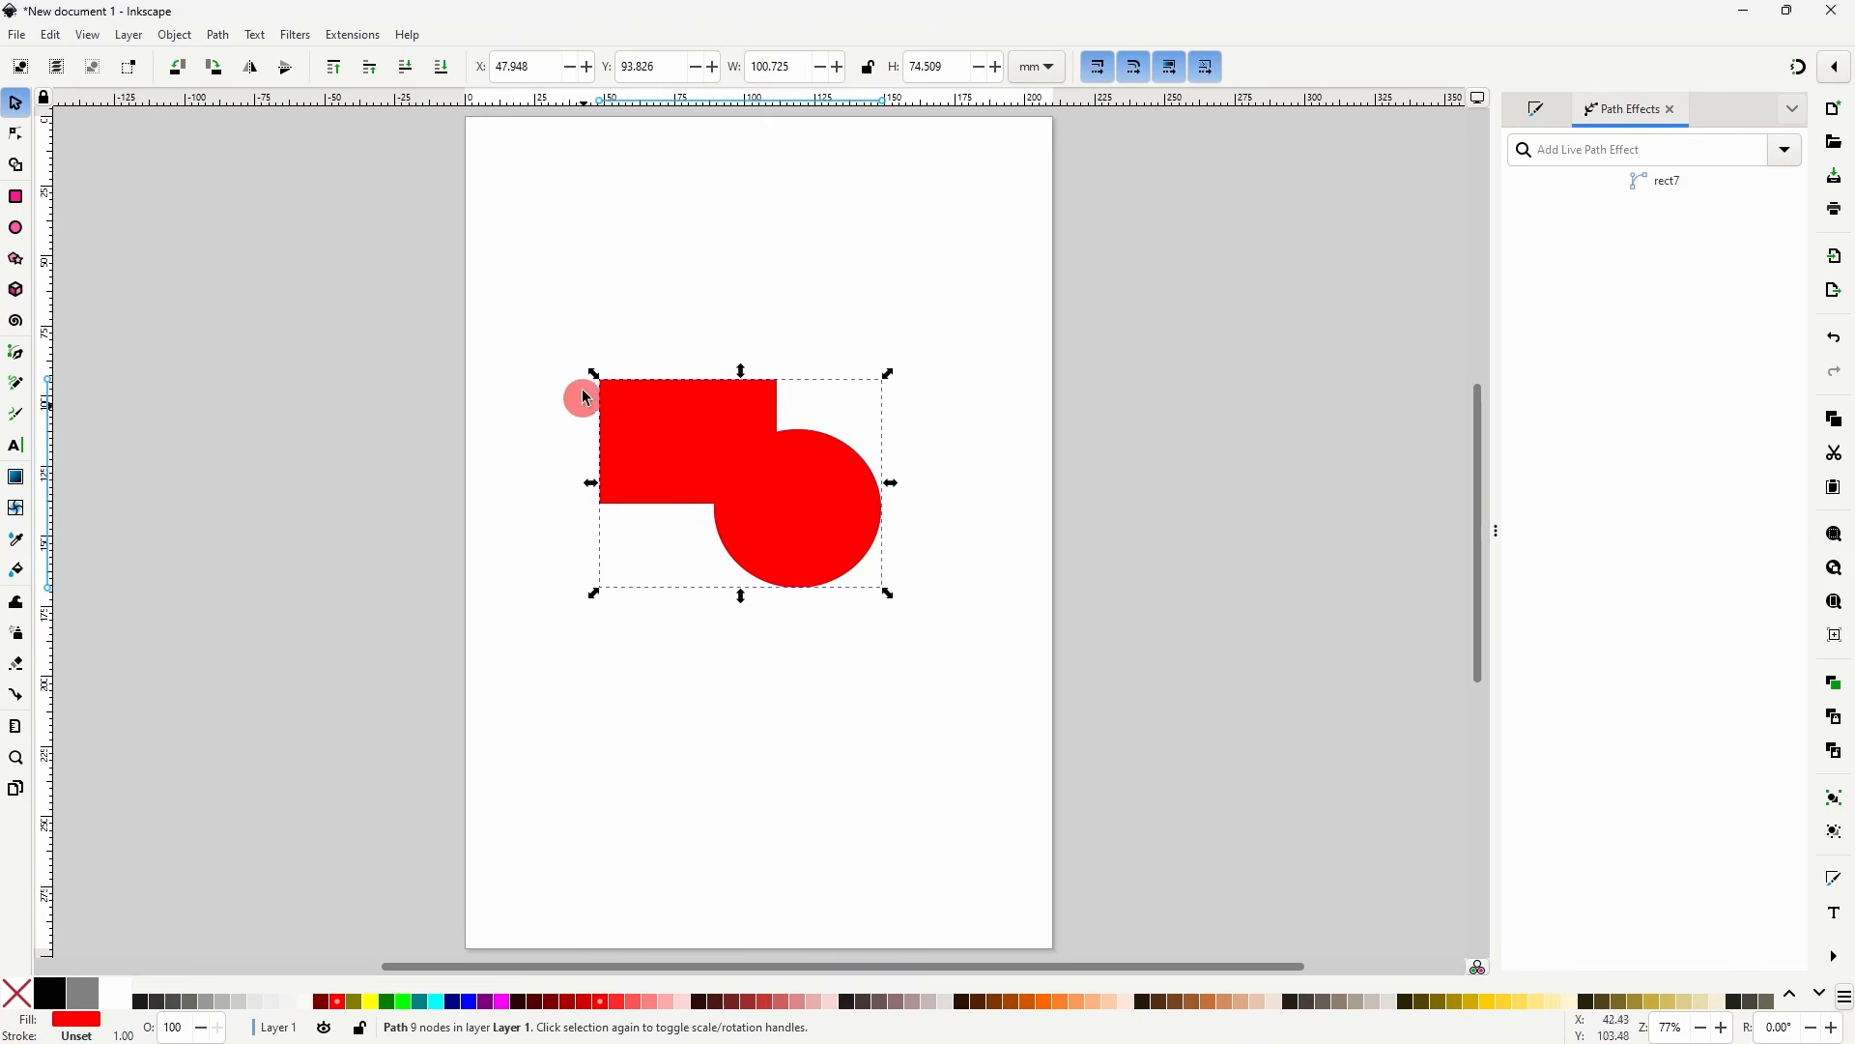
pyautogui.hotkey('ctrl', 'z')
pyautogui.hotkey('ctrl', 'z')
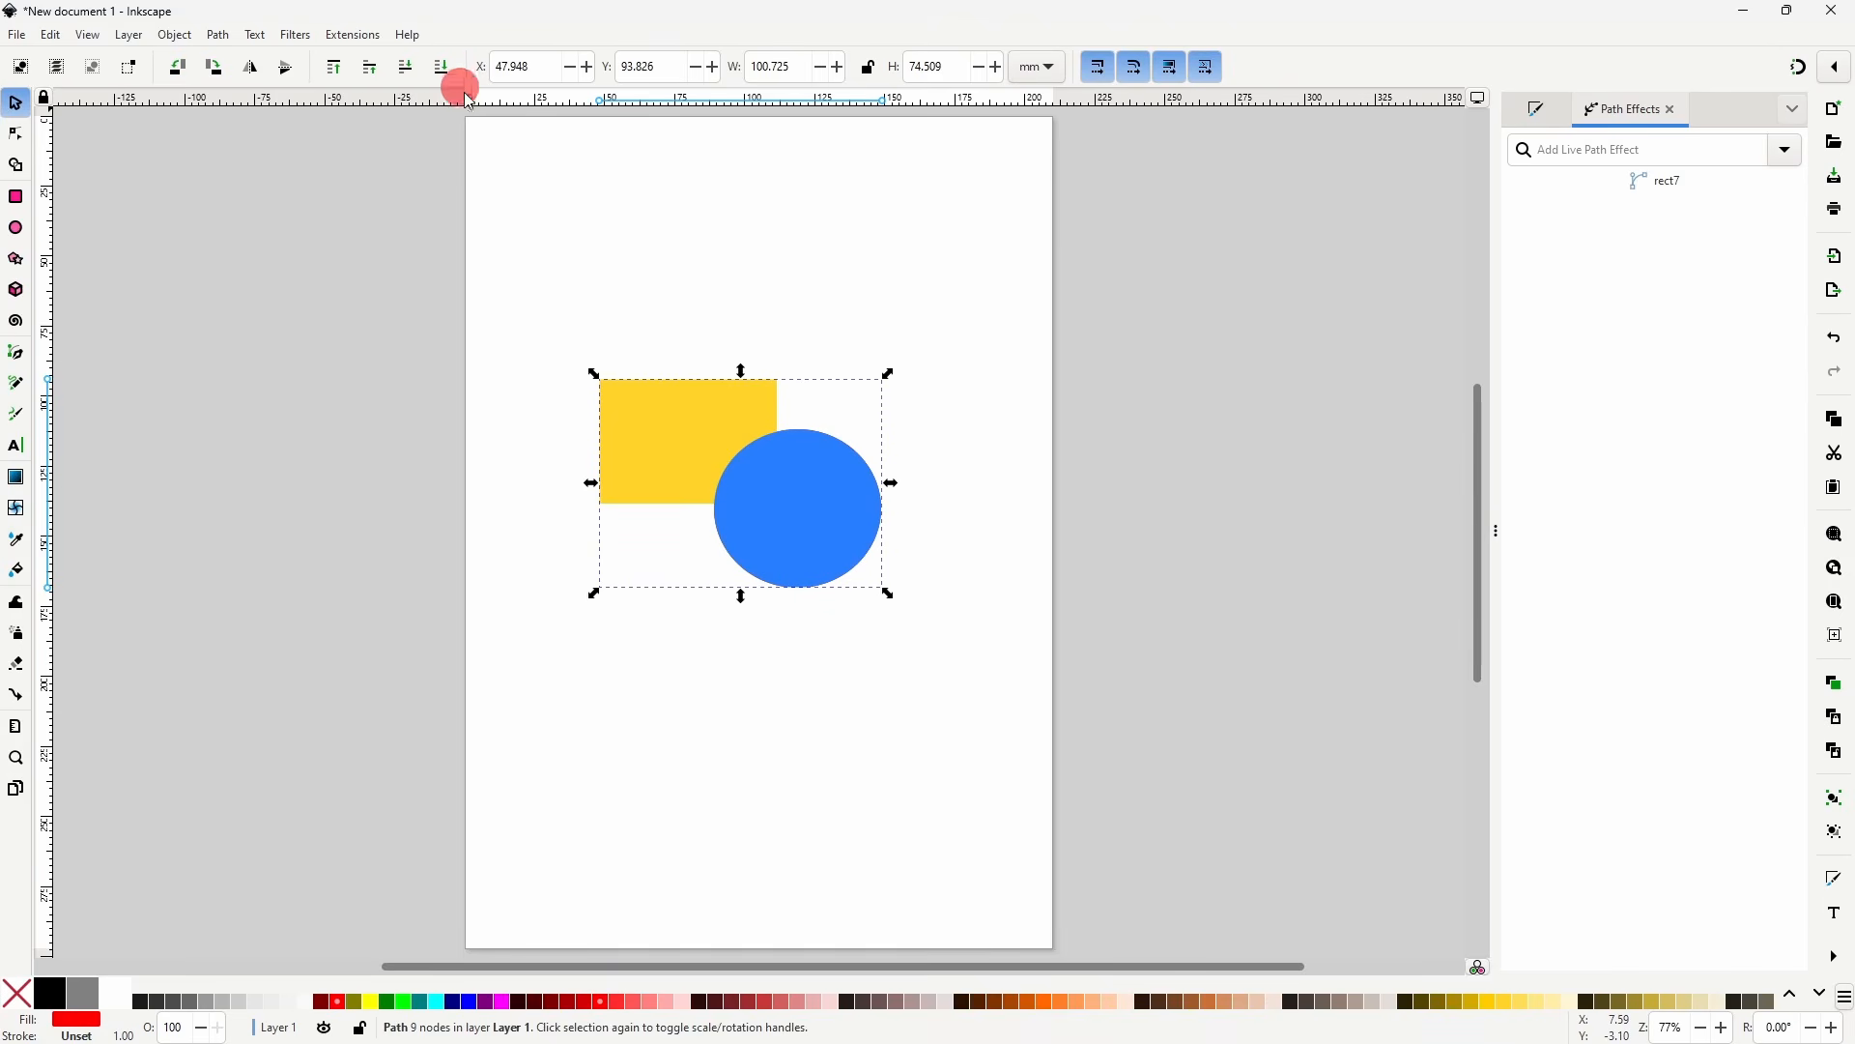
# - Apply the Offset path effect to the red path and offset it outward by about 5.2 mm as a border
pyautogui.click(1790, 155)
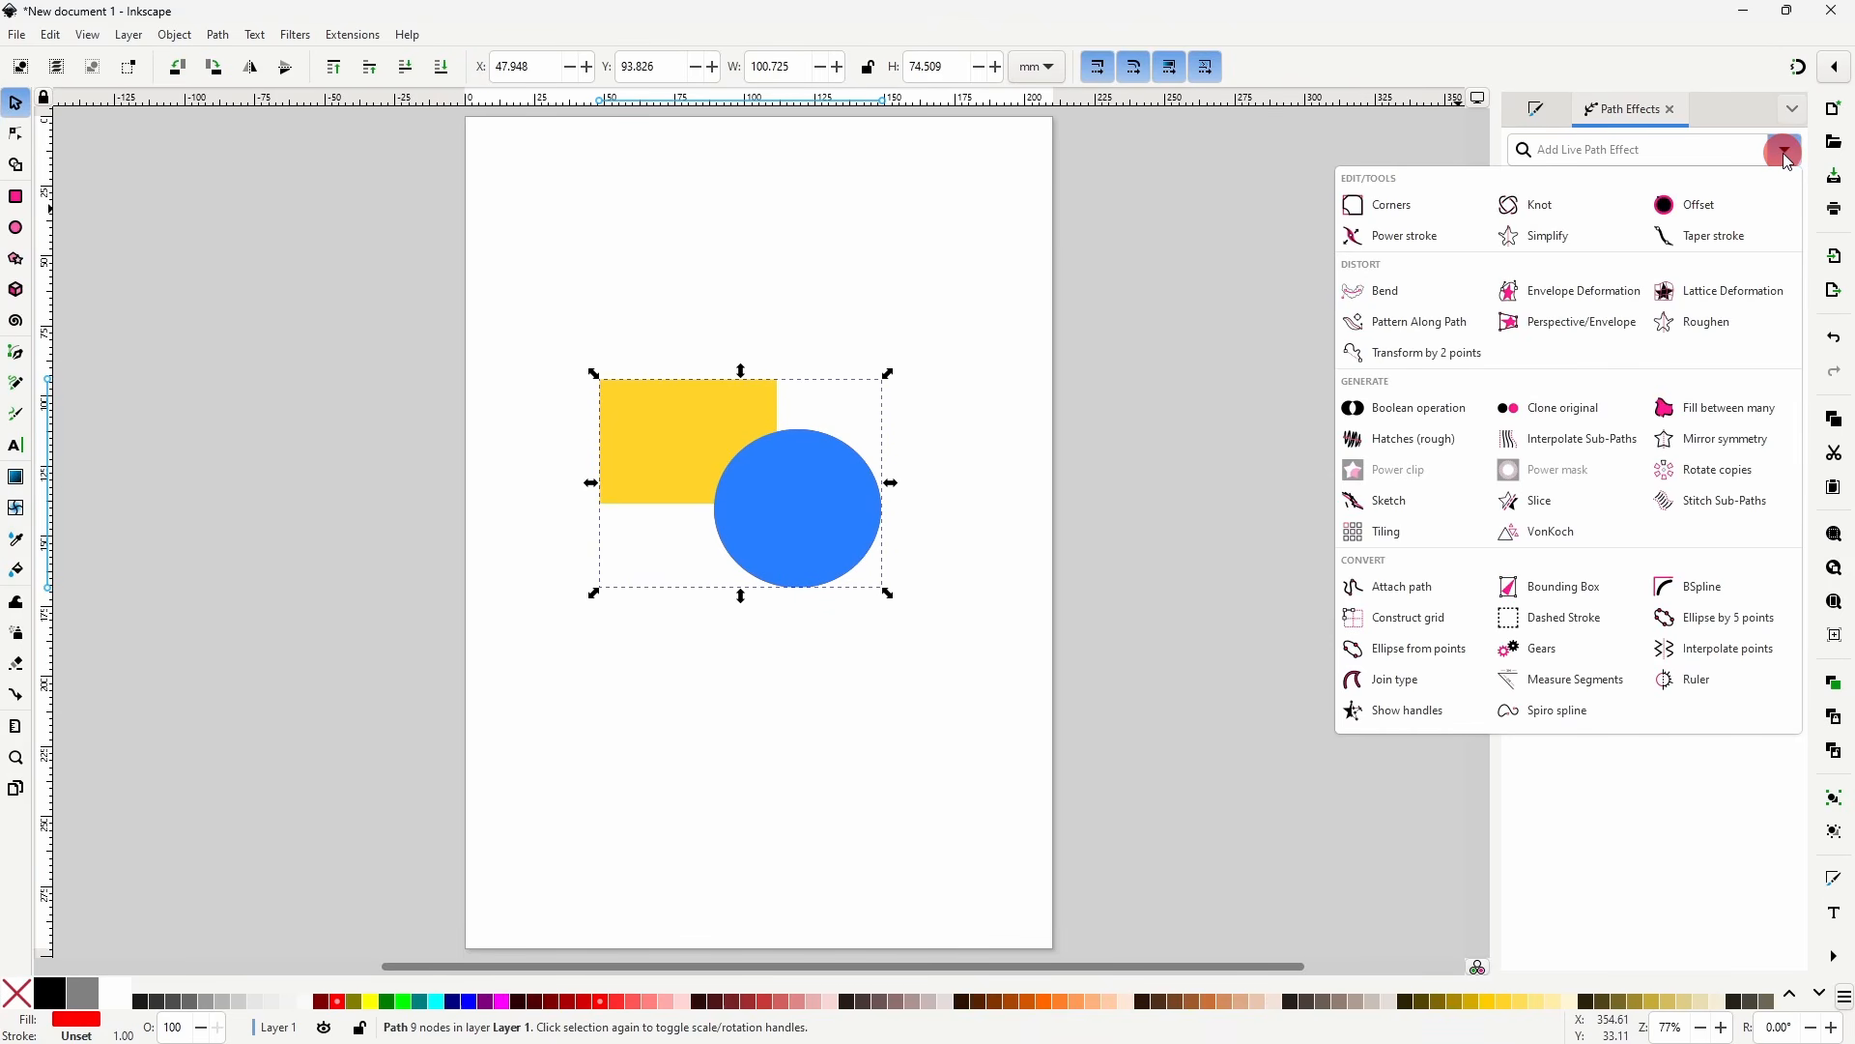
pyautogui.click(1720, 202)
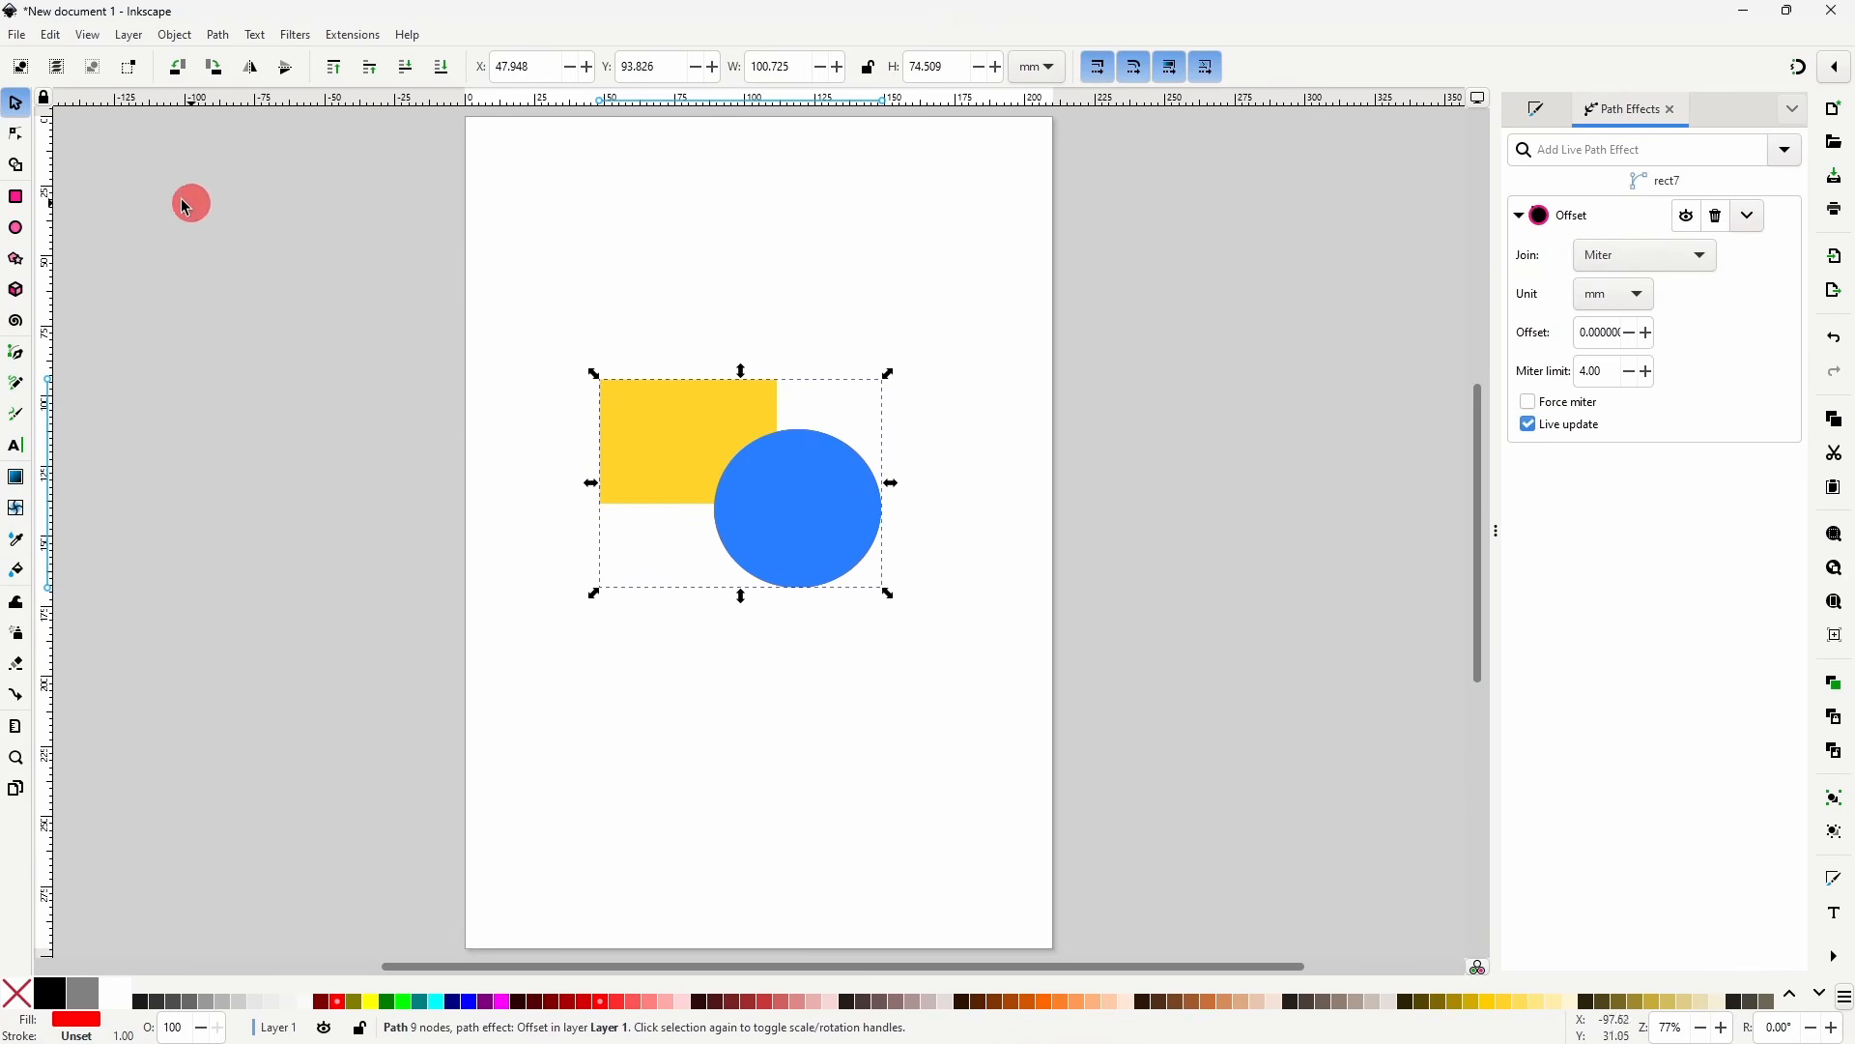
pyautogui.click(15, 134)
pyautogui.moveTo(742, 379)
pyautogui.mouseDown()
pyautogui.moveTo(740, 356)
pyautogui.moveTo(750, 368)
pyautogui.mouseUp()
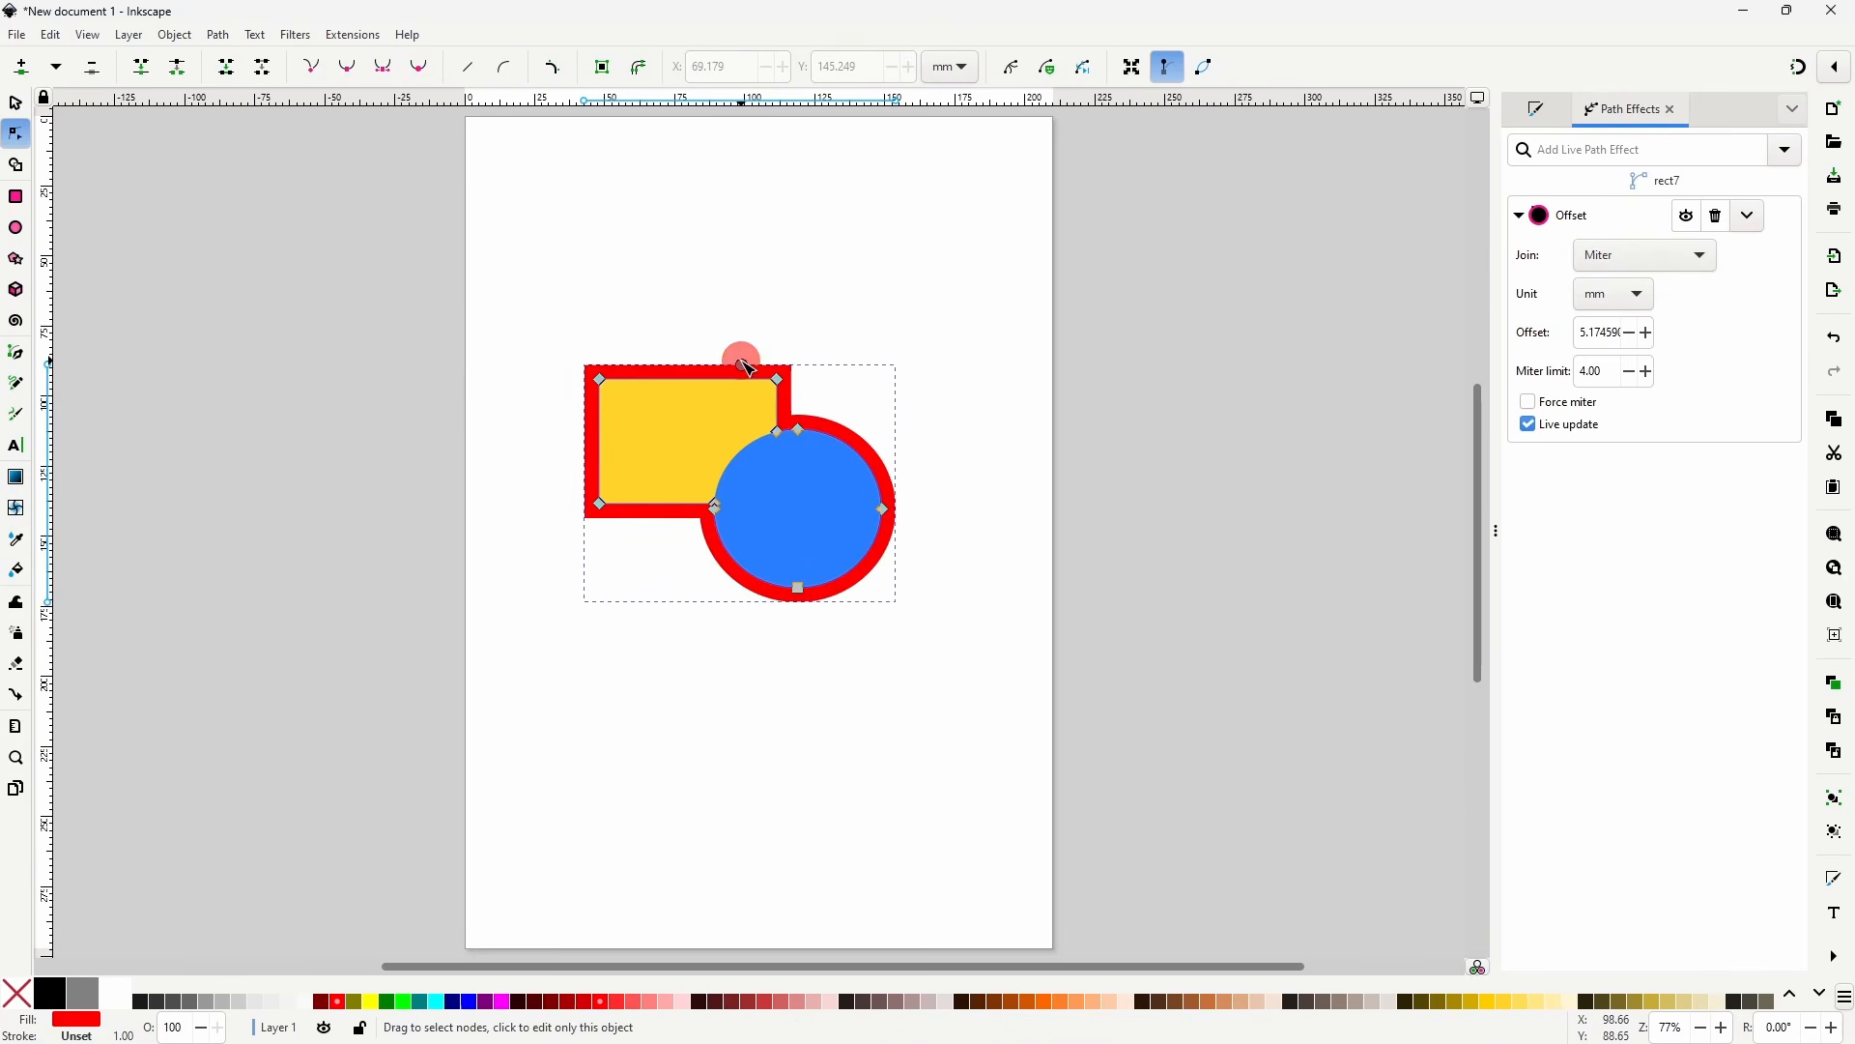
pyautogui.click(711, 303)
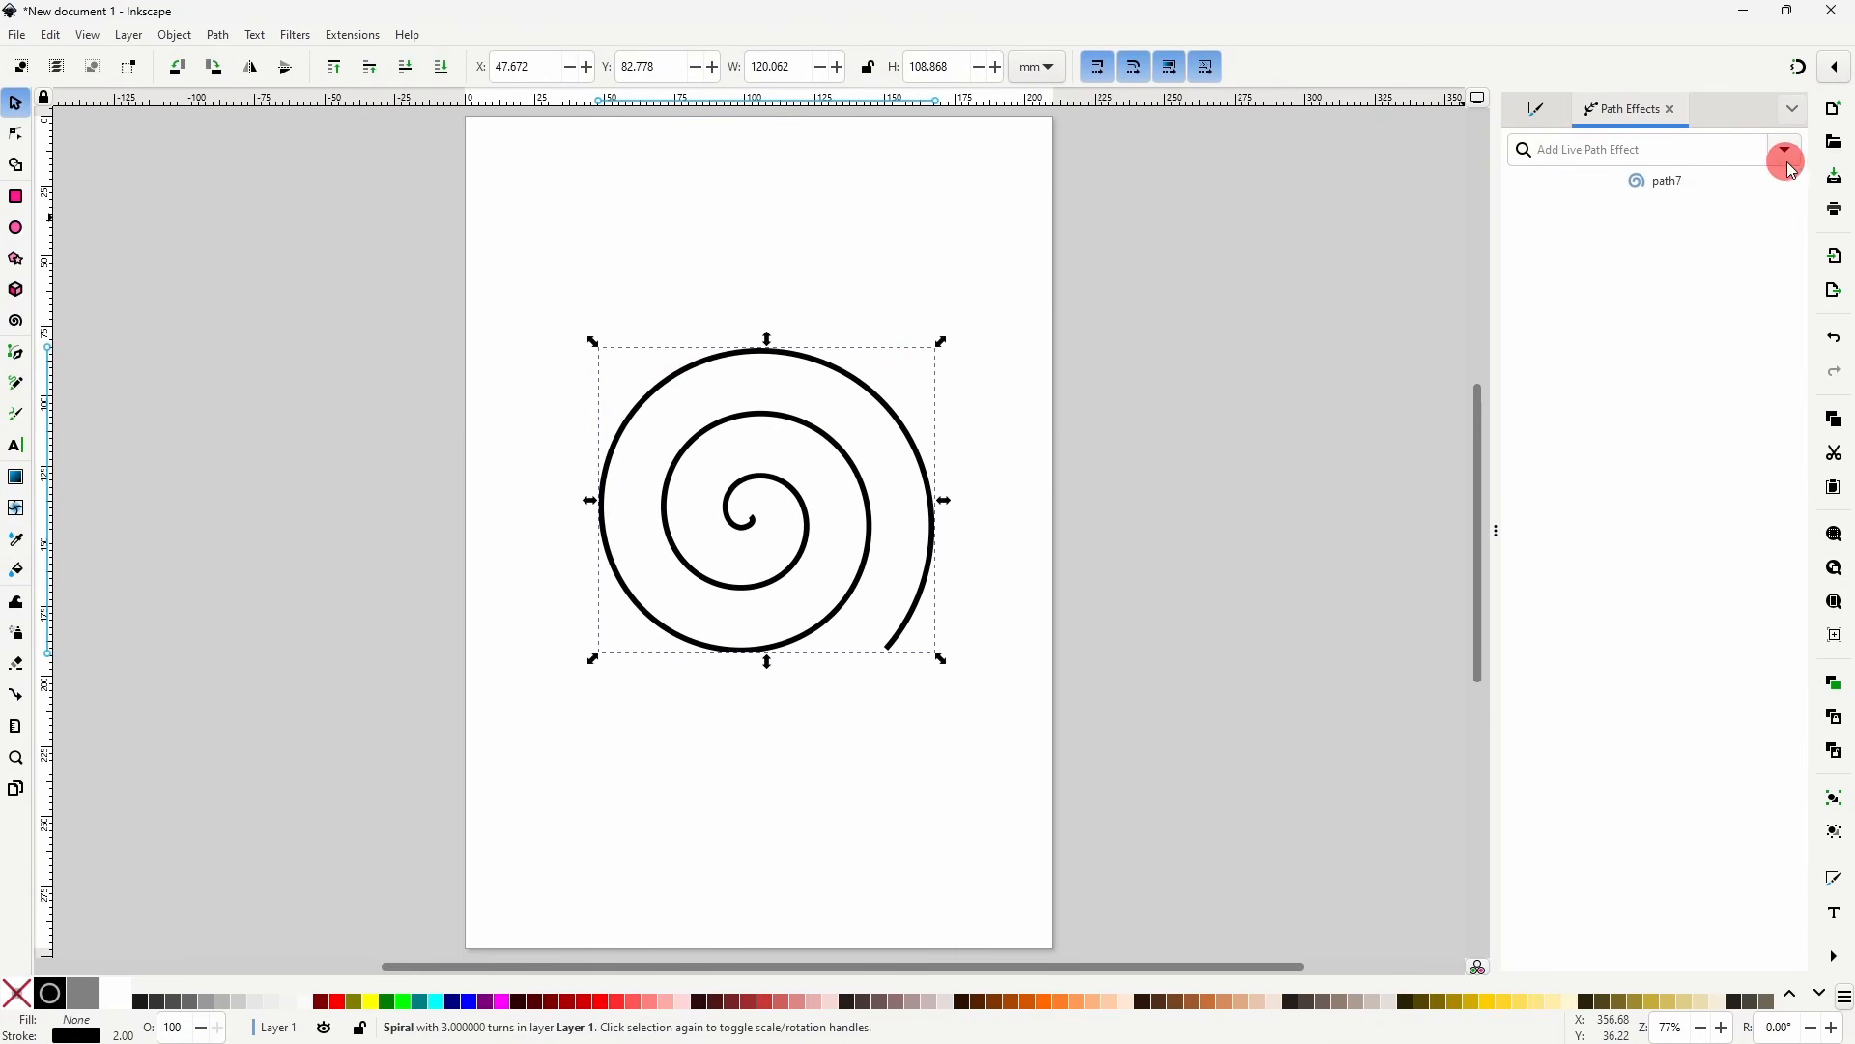
# - Apply the Power stroke path effect to the spiral
pyautogui.click(1789, 158)
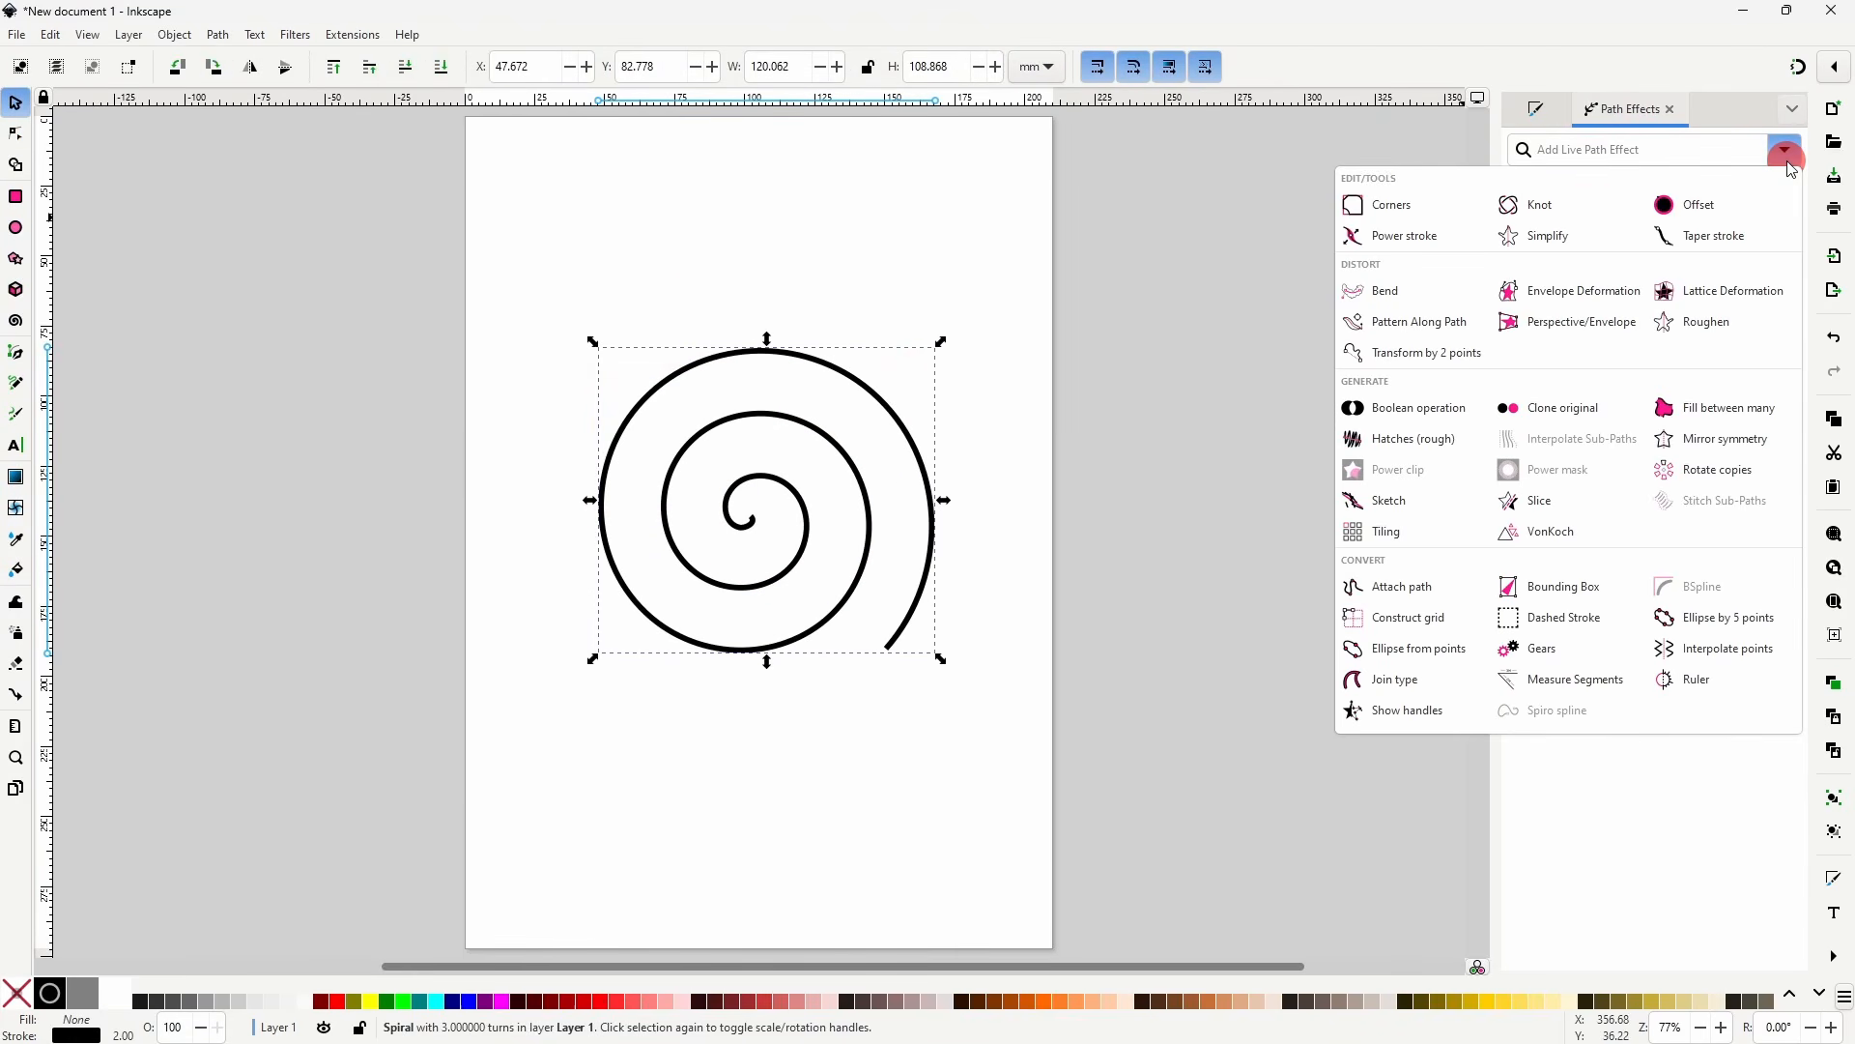
pyautogui.click(1397, 238)
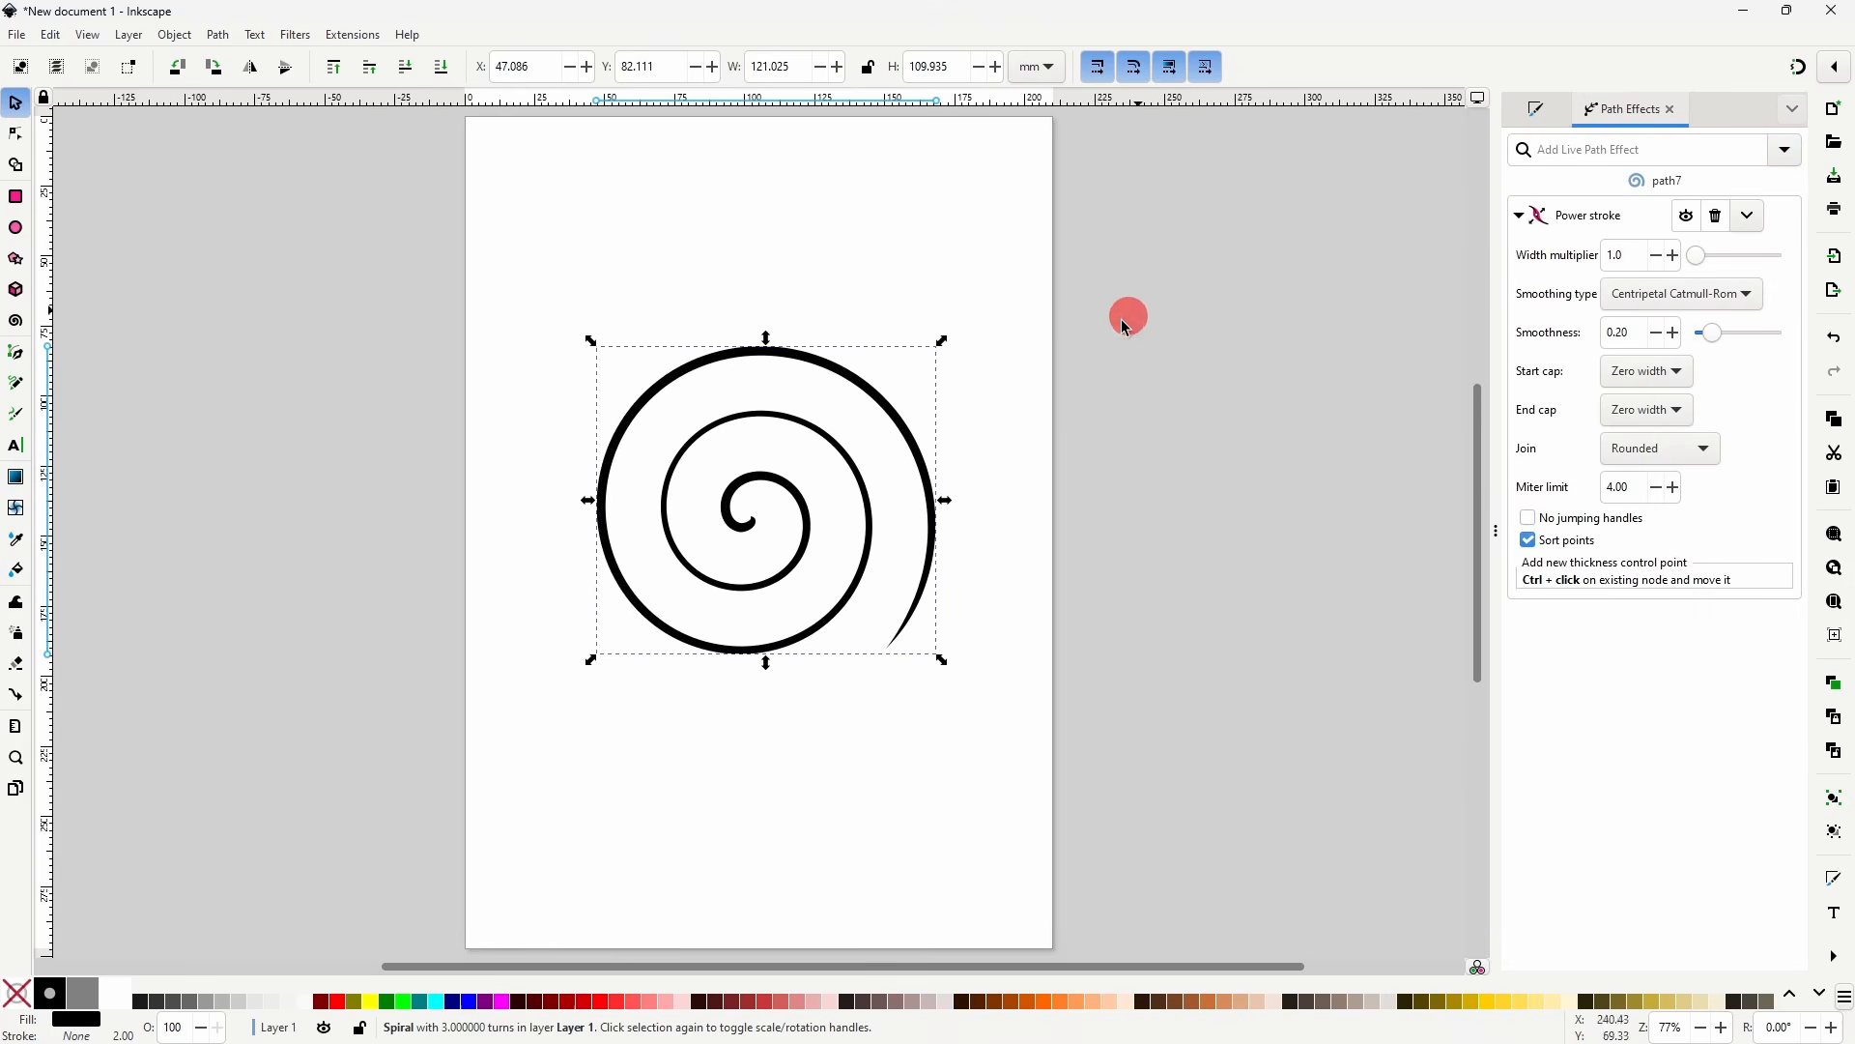
pyautogui.scroll(4, 832, 555)
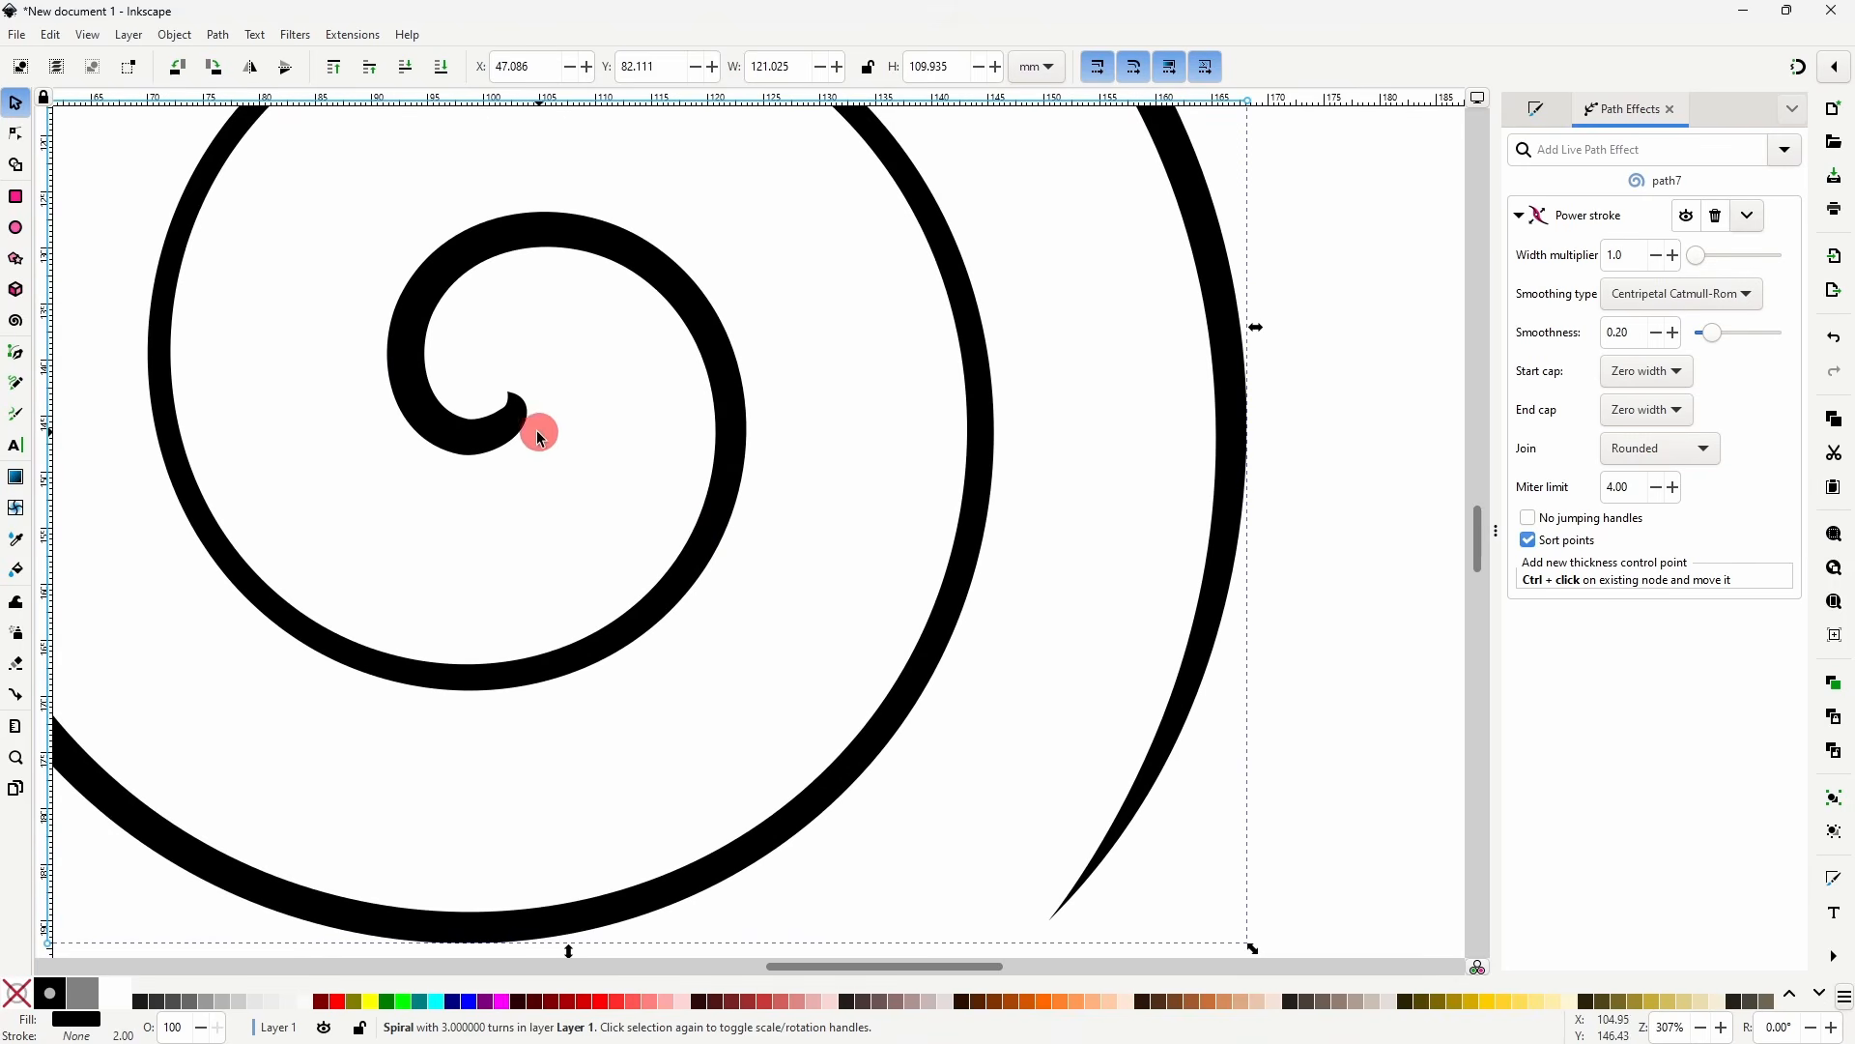
pyautogui.moveTo(1016, 849); pyautogui.dragTo(1119, 732)
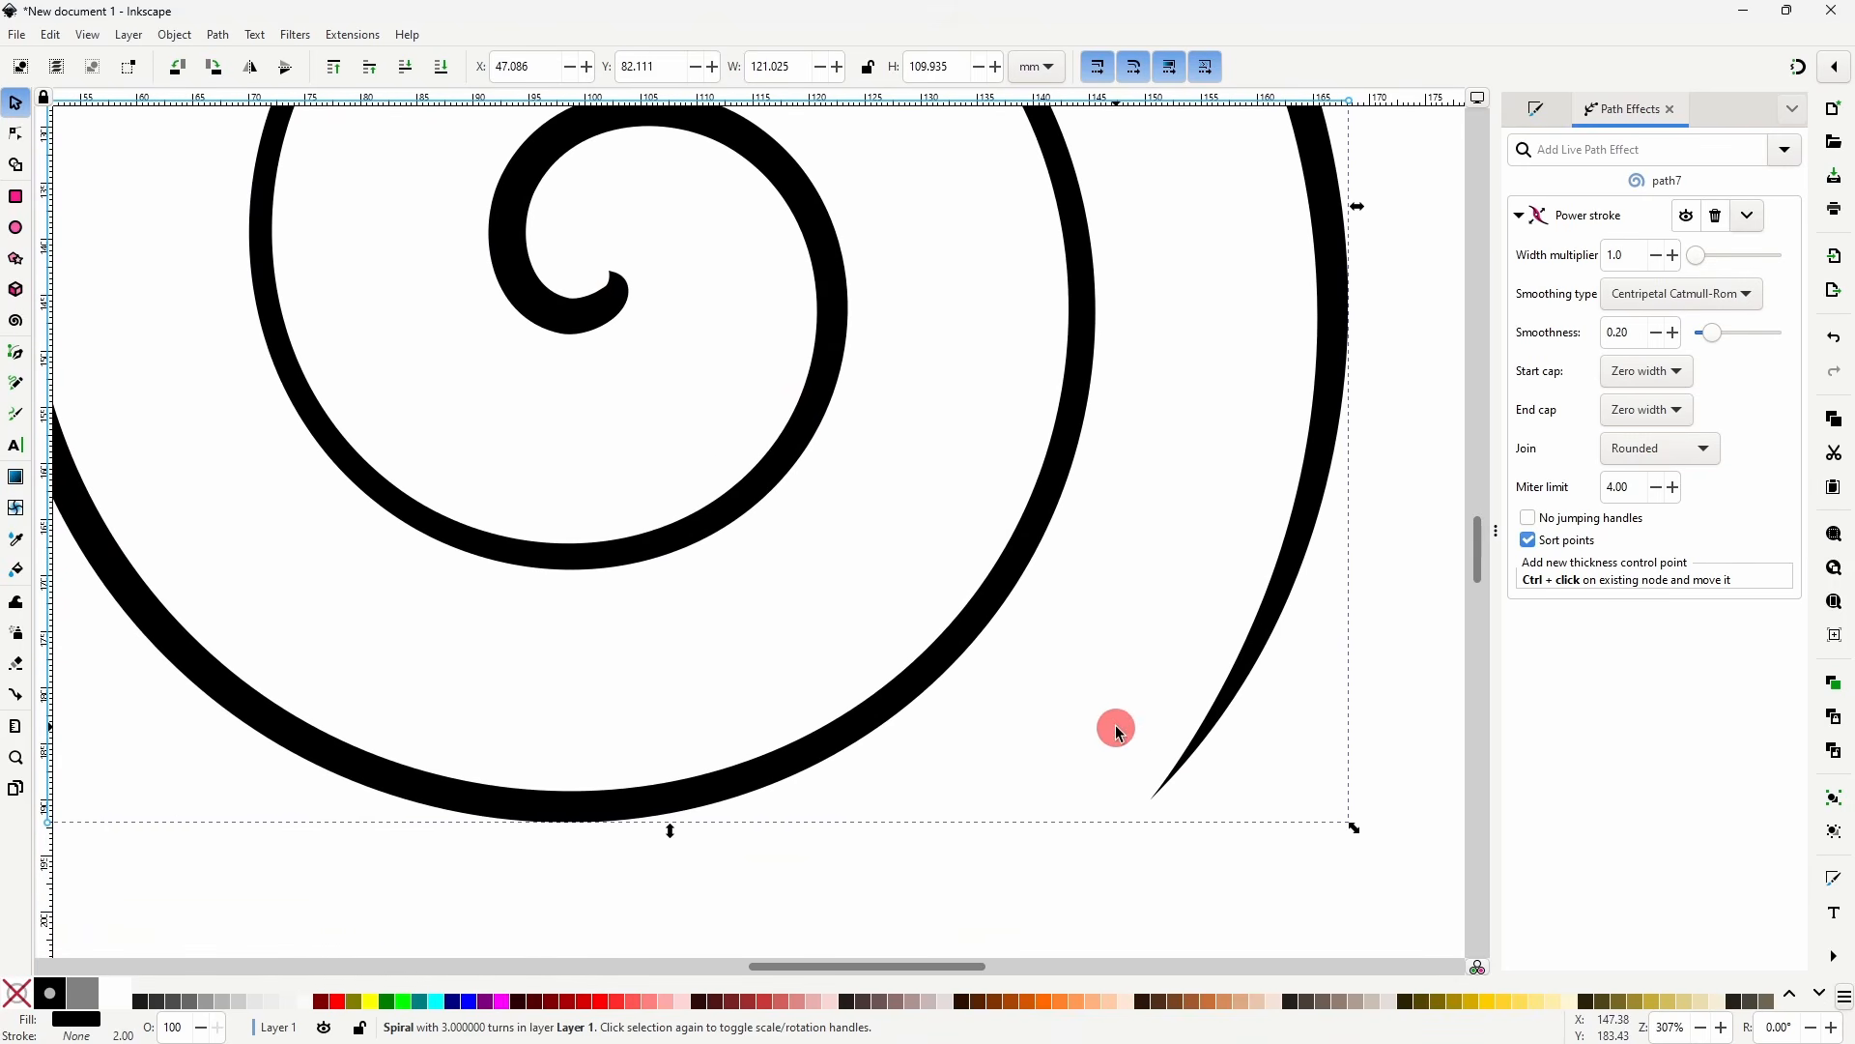
# - Adjust the spiral's three stroke width control points to thicken its middle and outer end and thin its centre
pyautogui.click(29, 139)
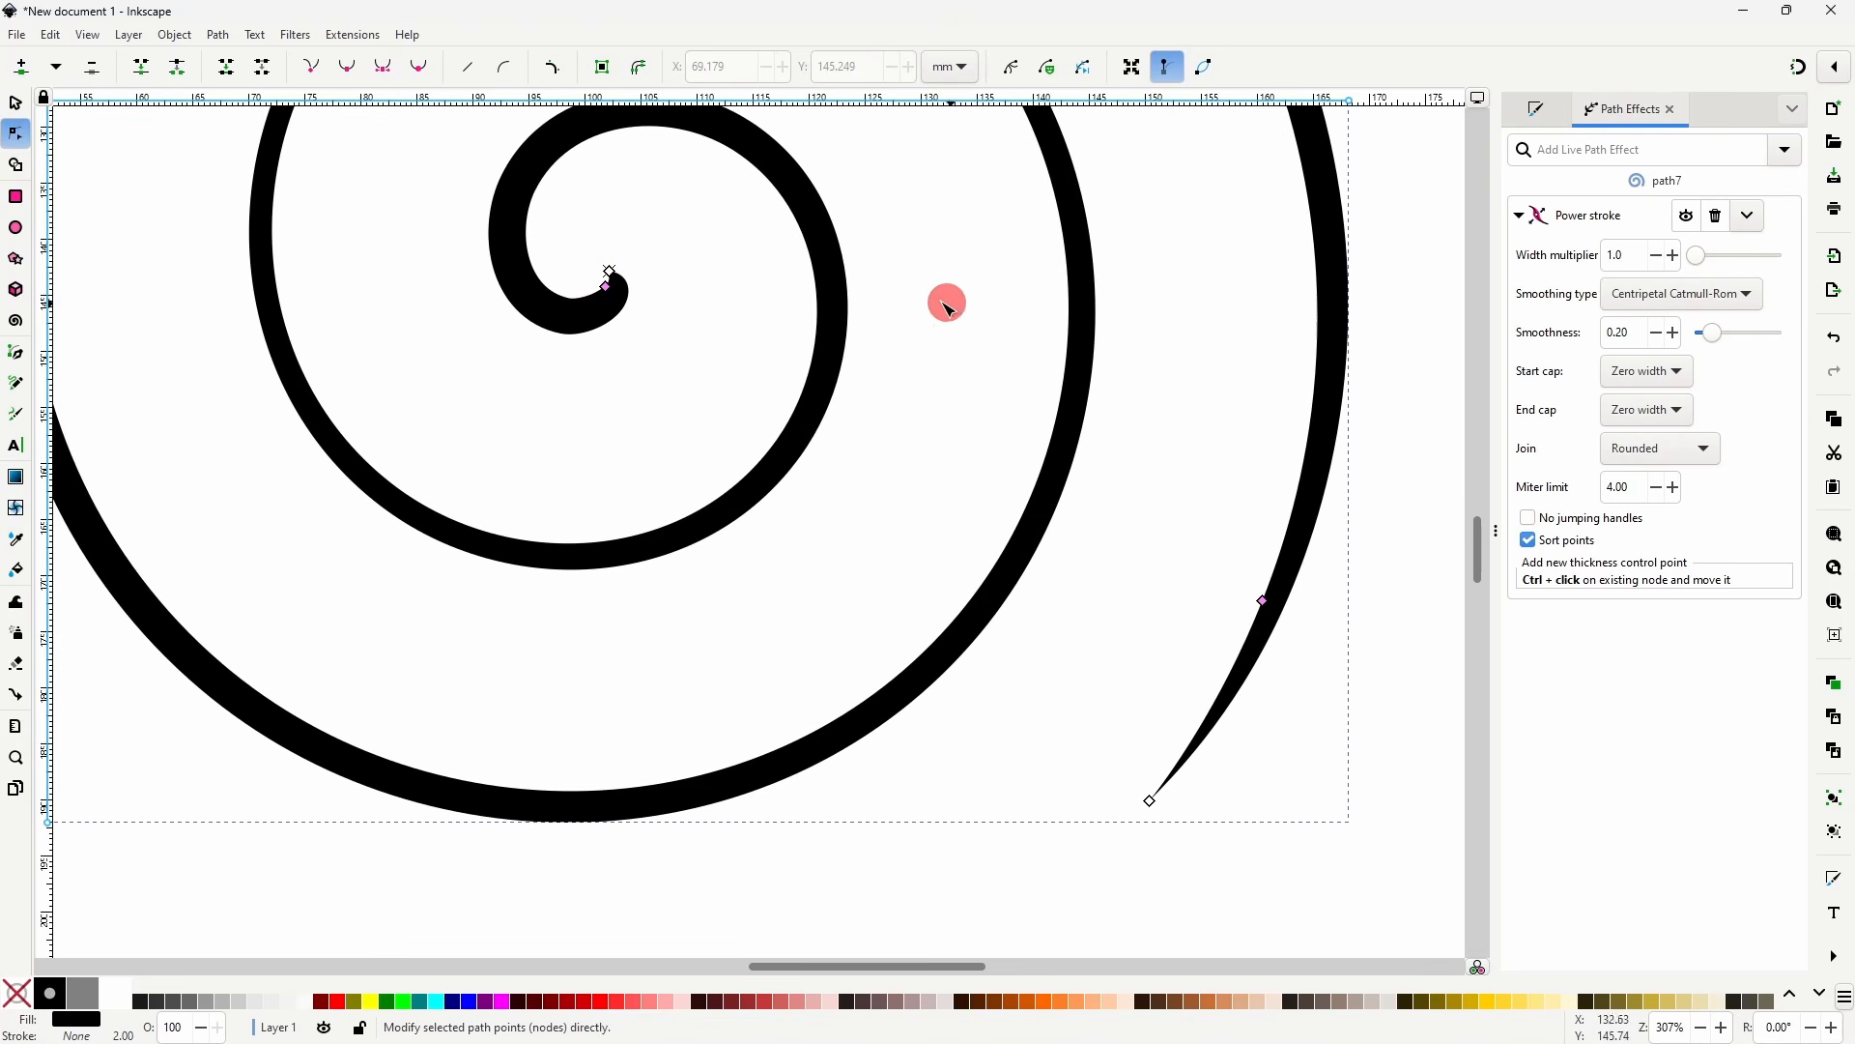
pyautogui.moveTo(937, 310); pyautogui.dragTo(1021, 467)
pyautogui.scroll(-1, 1025, 464)
pyautogui.moveTo(863, 401); pyautogui.dragTo(831, 354)
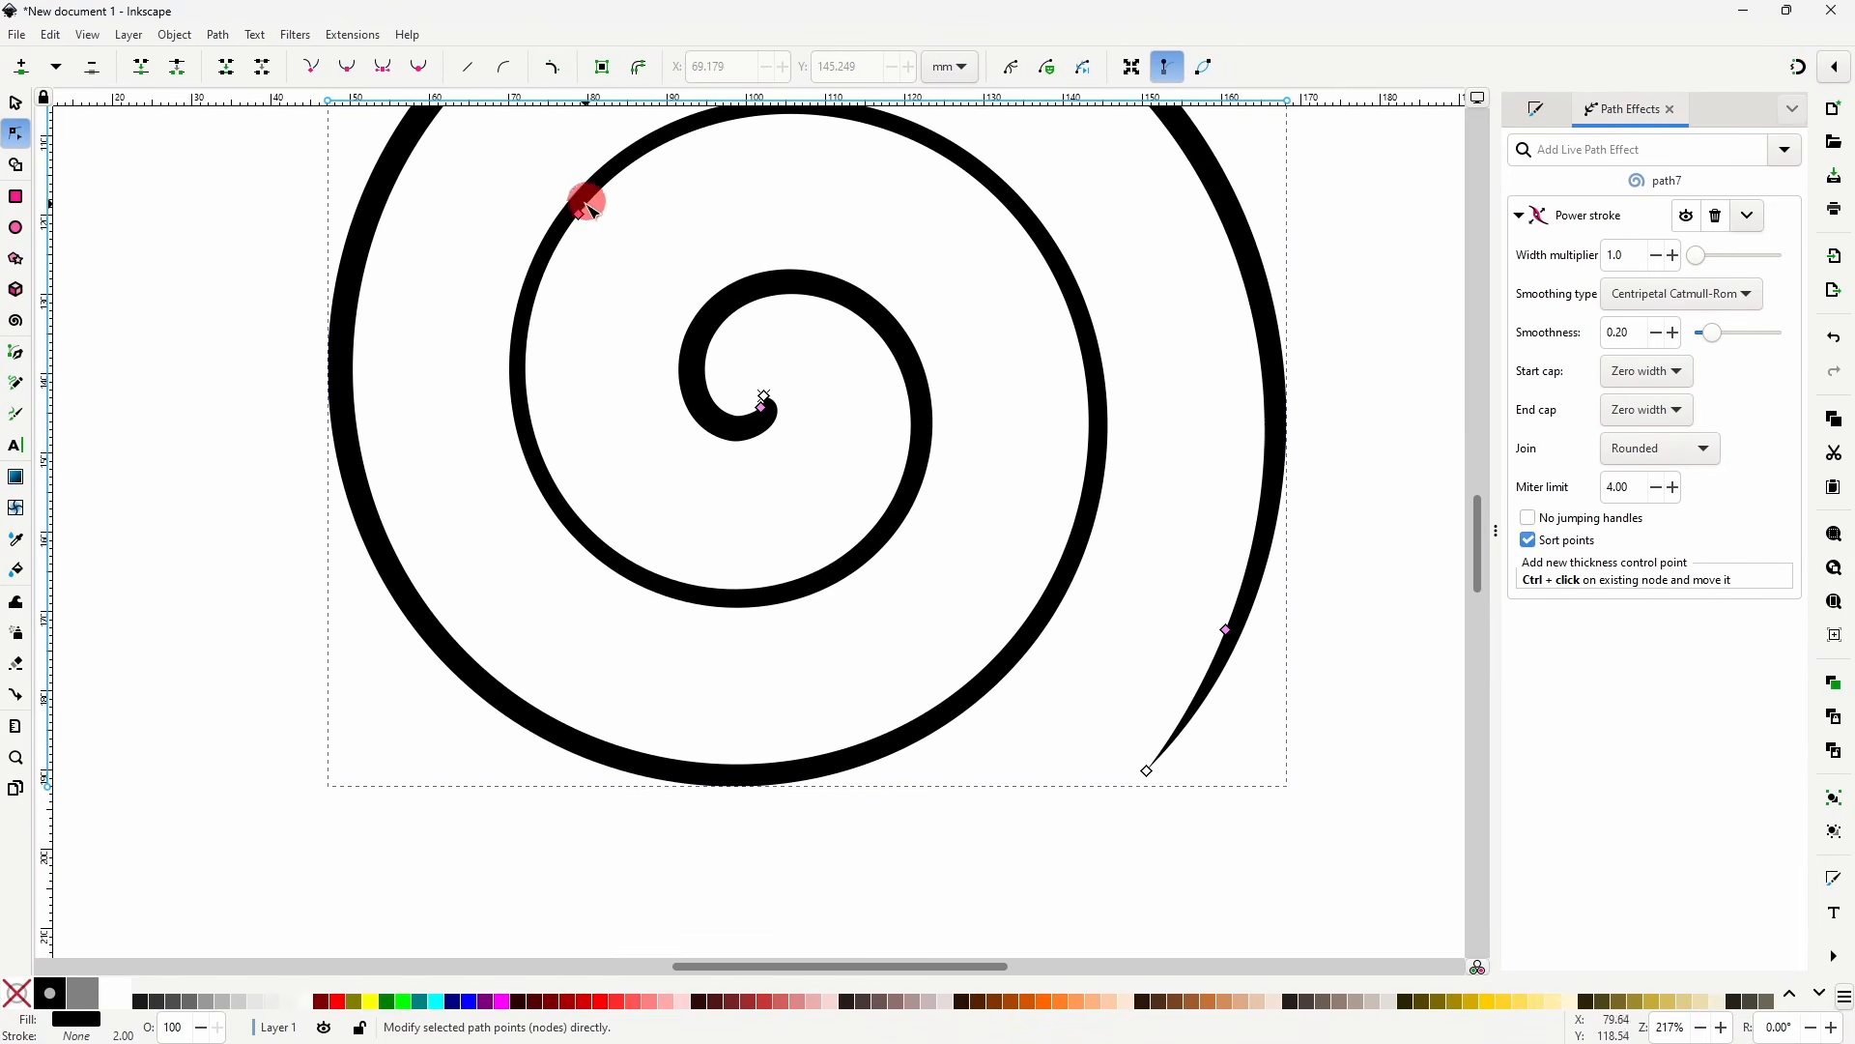
pyautogui.moveTo(788, 243); pyautogui.dragTo(772, 321)
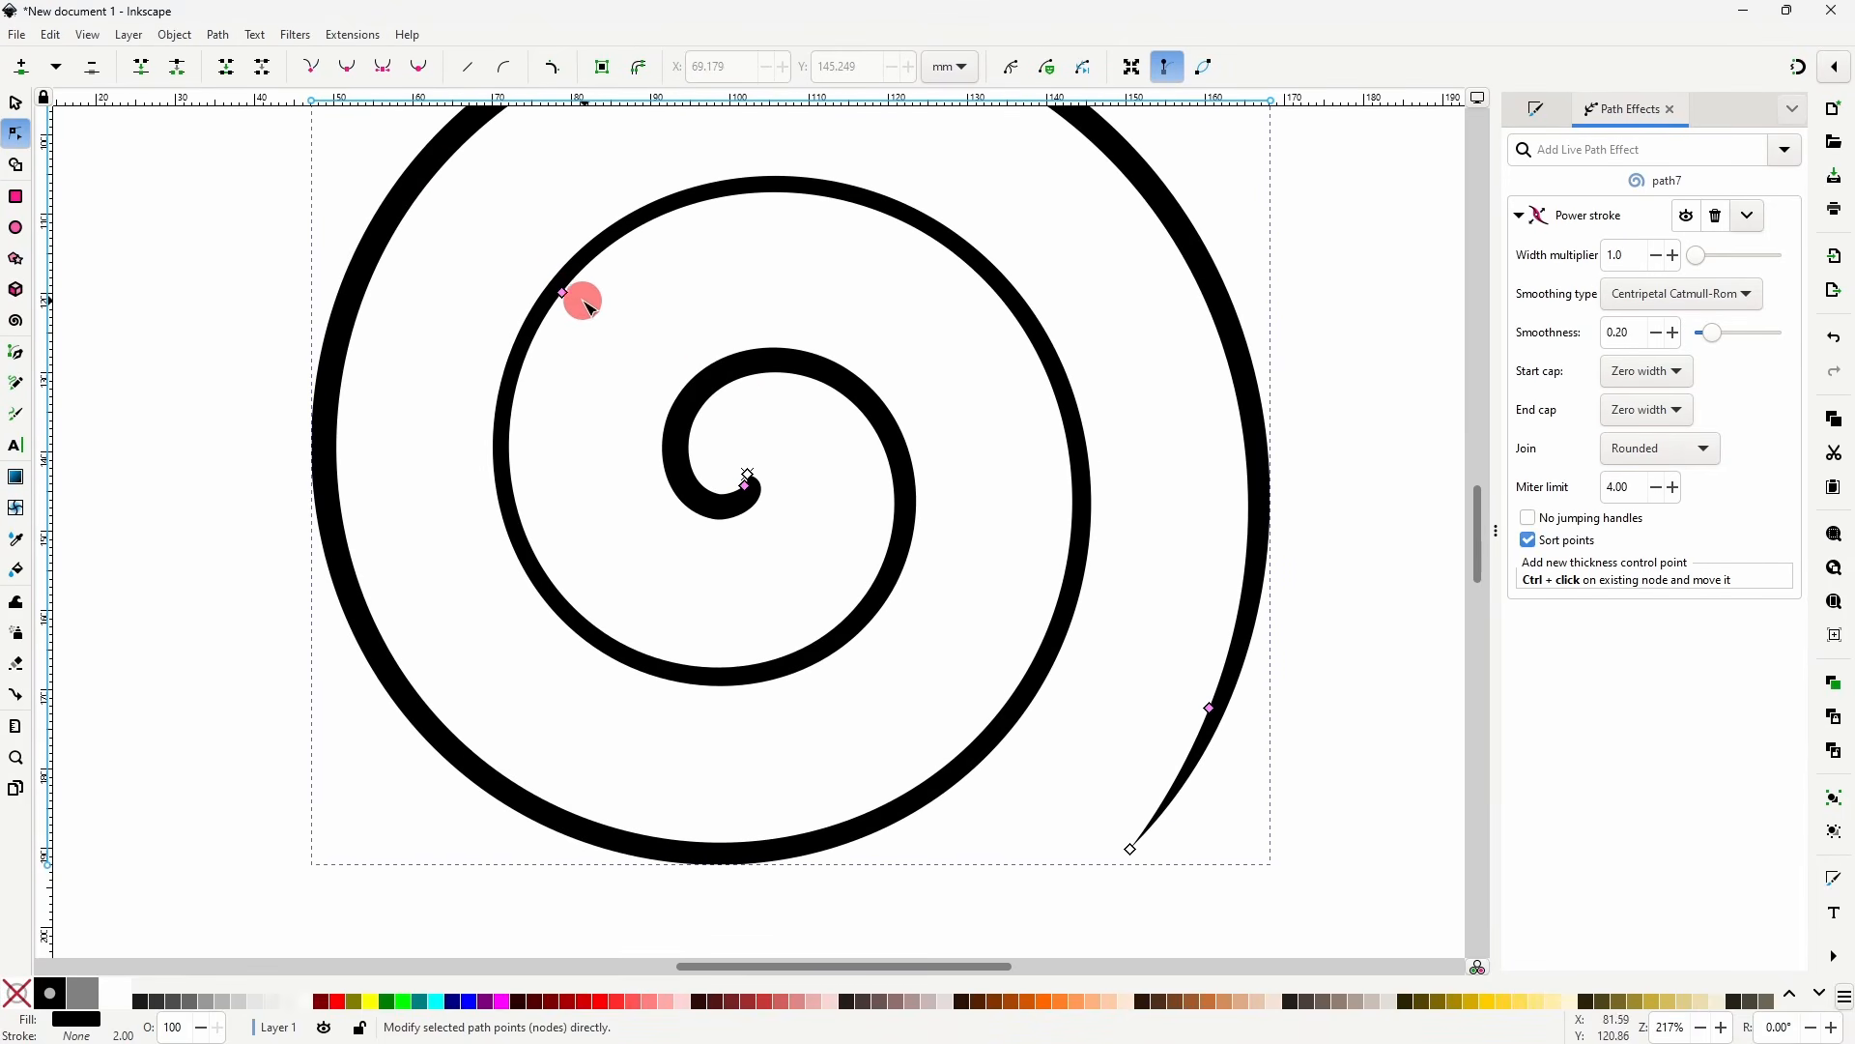
pyautogui.moveTo(565, 293)
pyautogui.mouseDown()
pyautogui.moveTo(611, 279)
pyautogui.moveTo(601, 266)
pyautogui.mouseUp()
pyautogui.moveTo(745, 489)
pyautogui.mouseDown()
pyautogui.moveTo(751, 504)
pyautogui.moveTo(723, 503)
pyautogui.mouseUp()
pyautogui.moveTo(1195, 716)
pyautogui.mouseDown()
pyautogui.moveTo(1204, 682)
pyautogui.moveTo(1198, 720)
pyautogui.mouseUp()
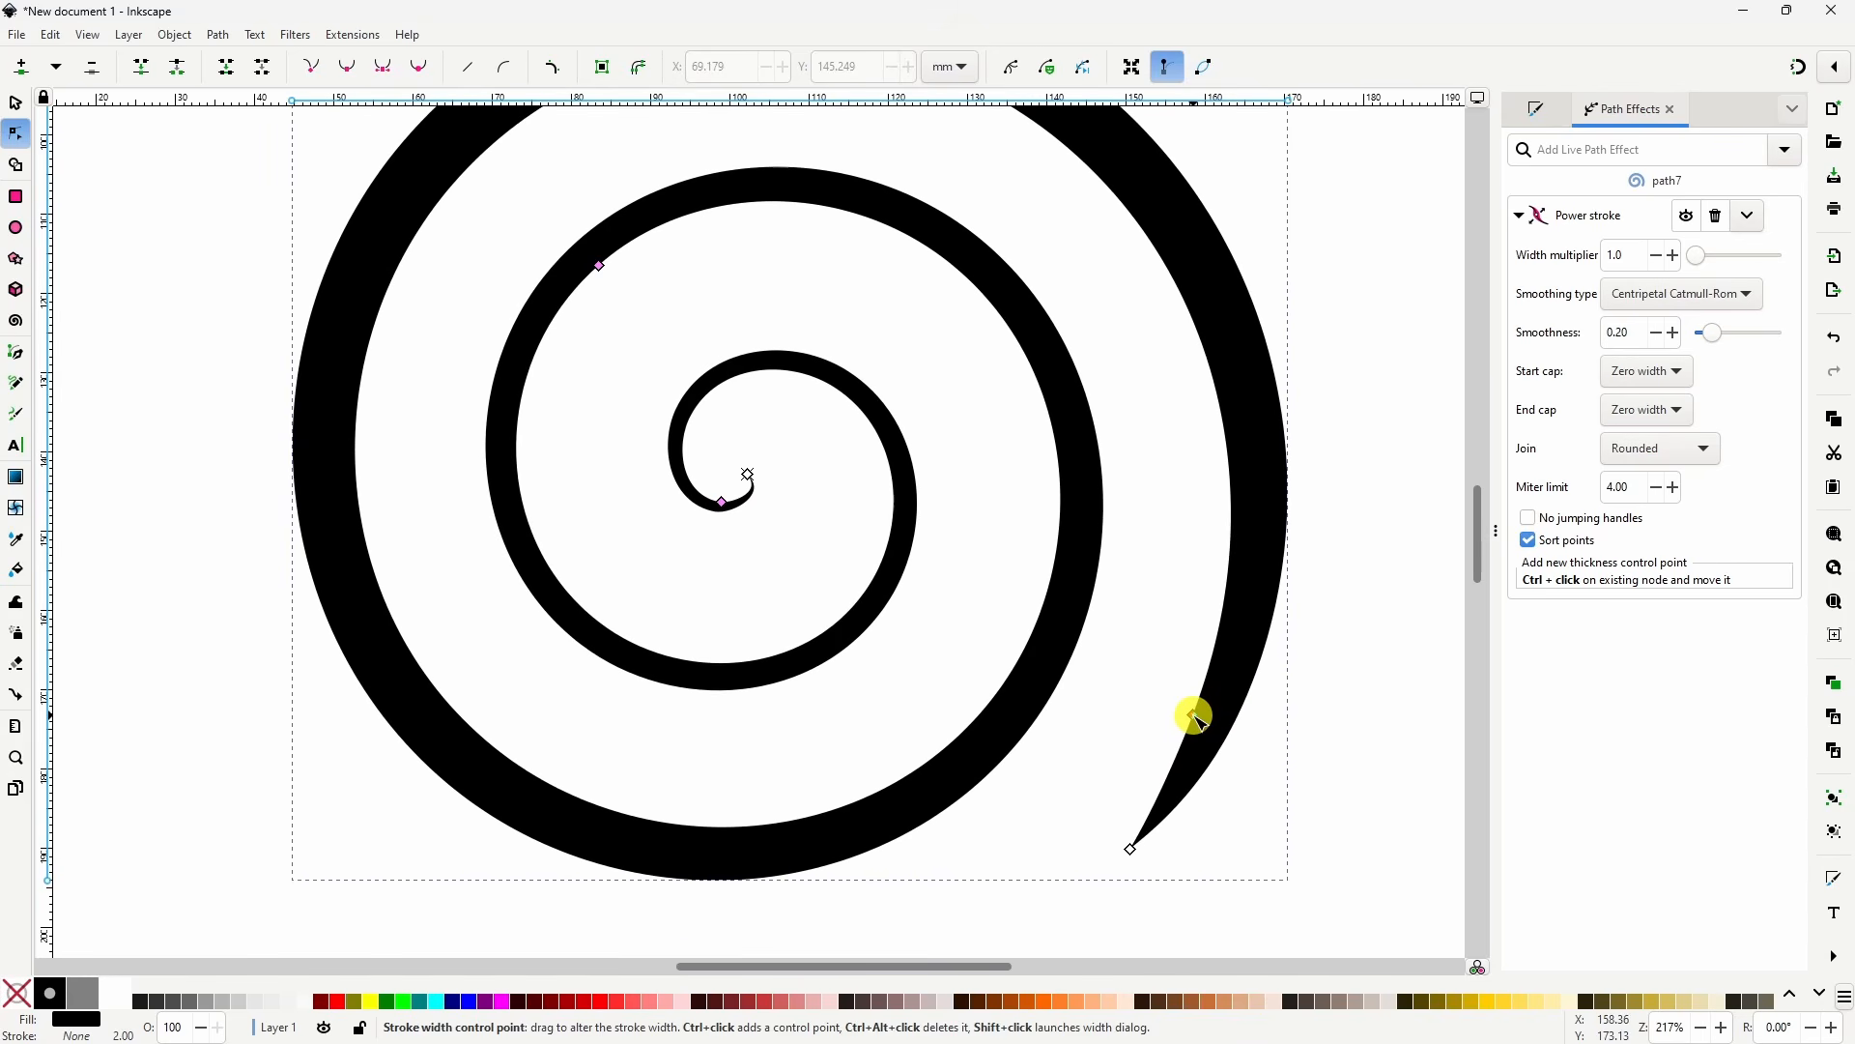
# - Add a stroke width control point near the spiral's outer end, move it farther up the curve and delete it
pyautogui.keyDown('ctrl'); pyautogui.click(1194, 717); pyautogui.keyUp('ctrl')
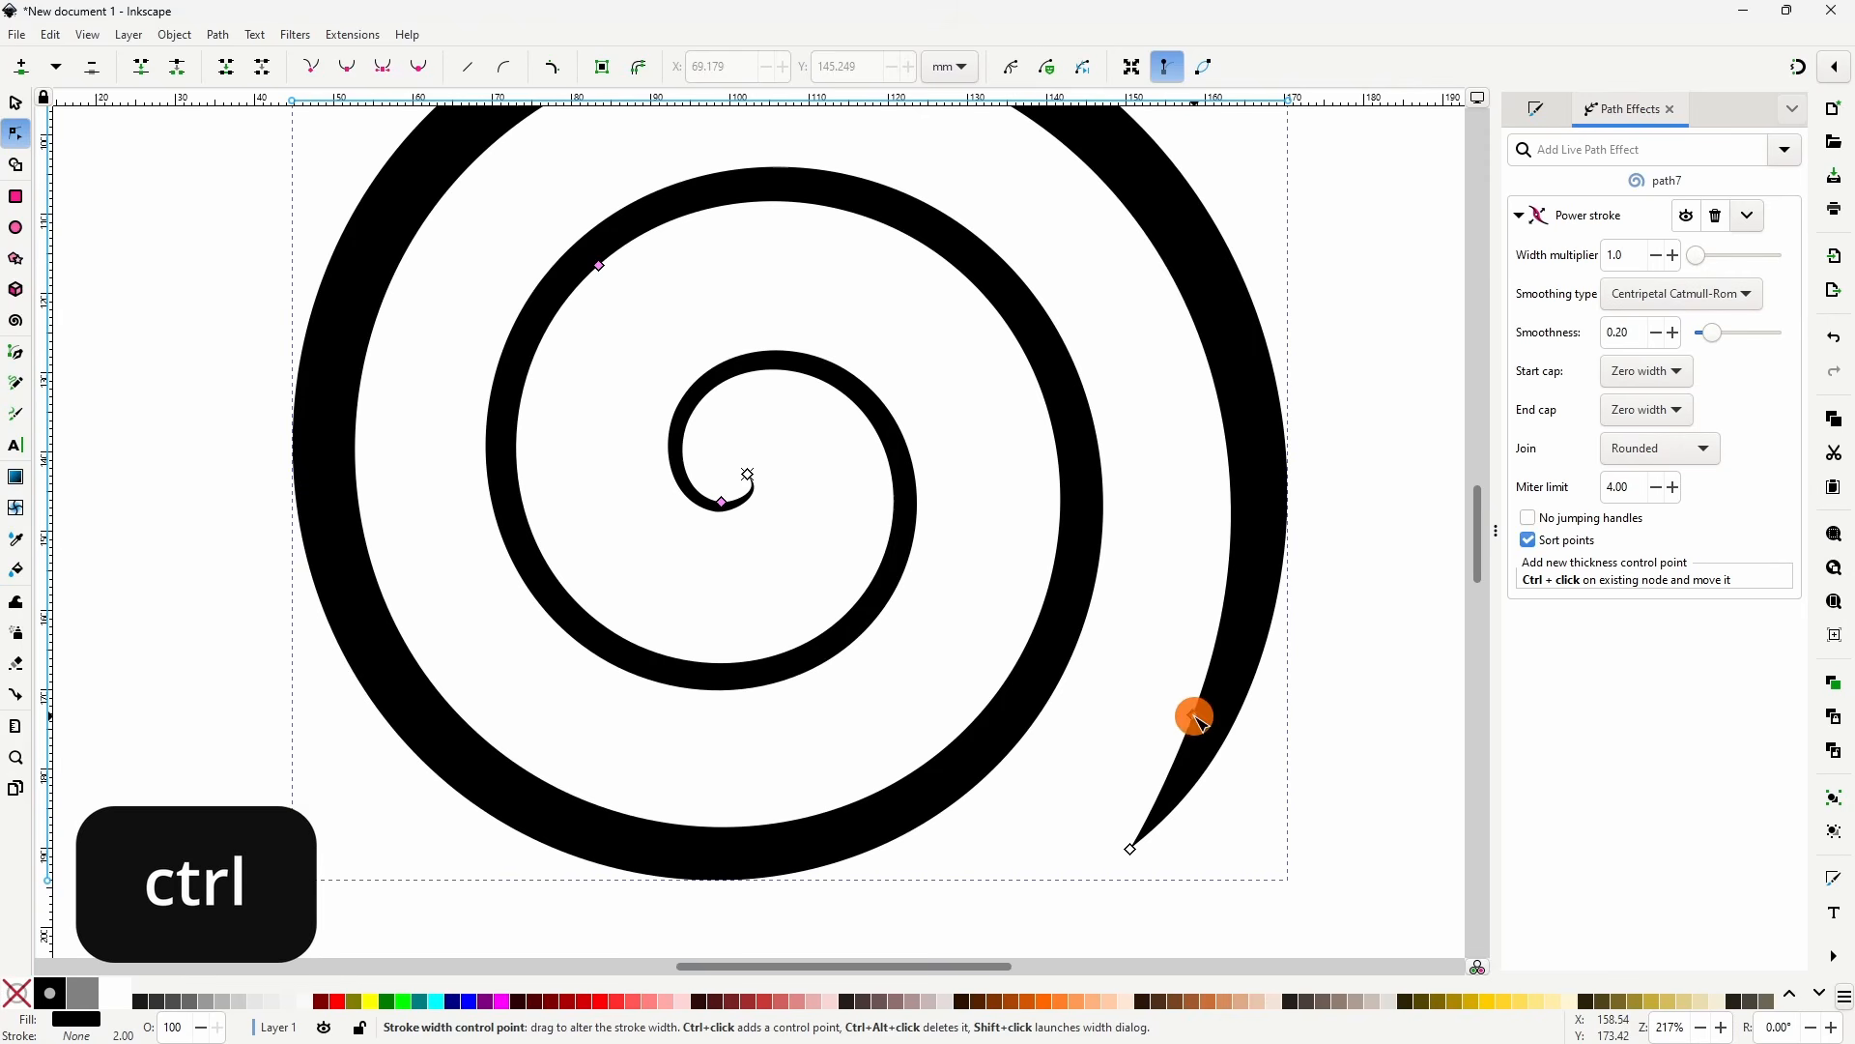
pyautogui.moveTo(1196, 723); pyautogui.dragTo(1243, 599)
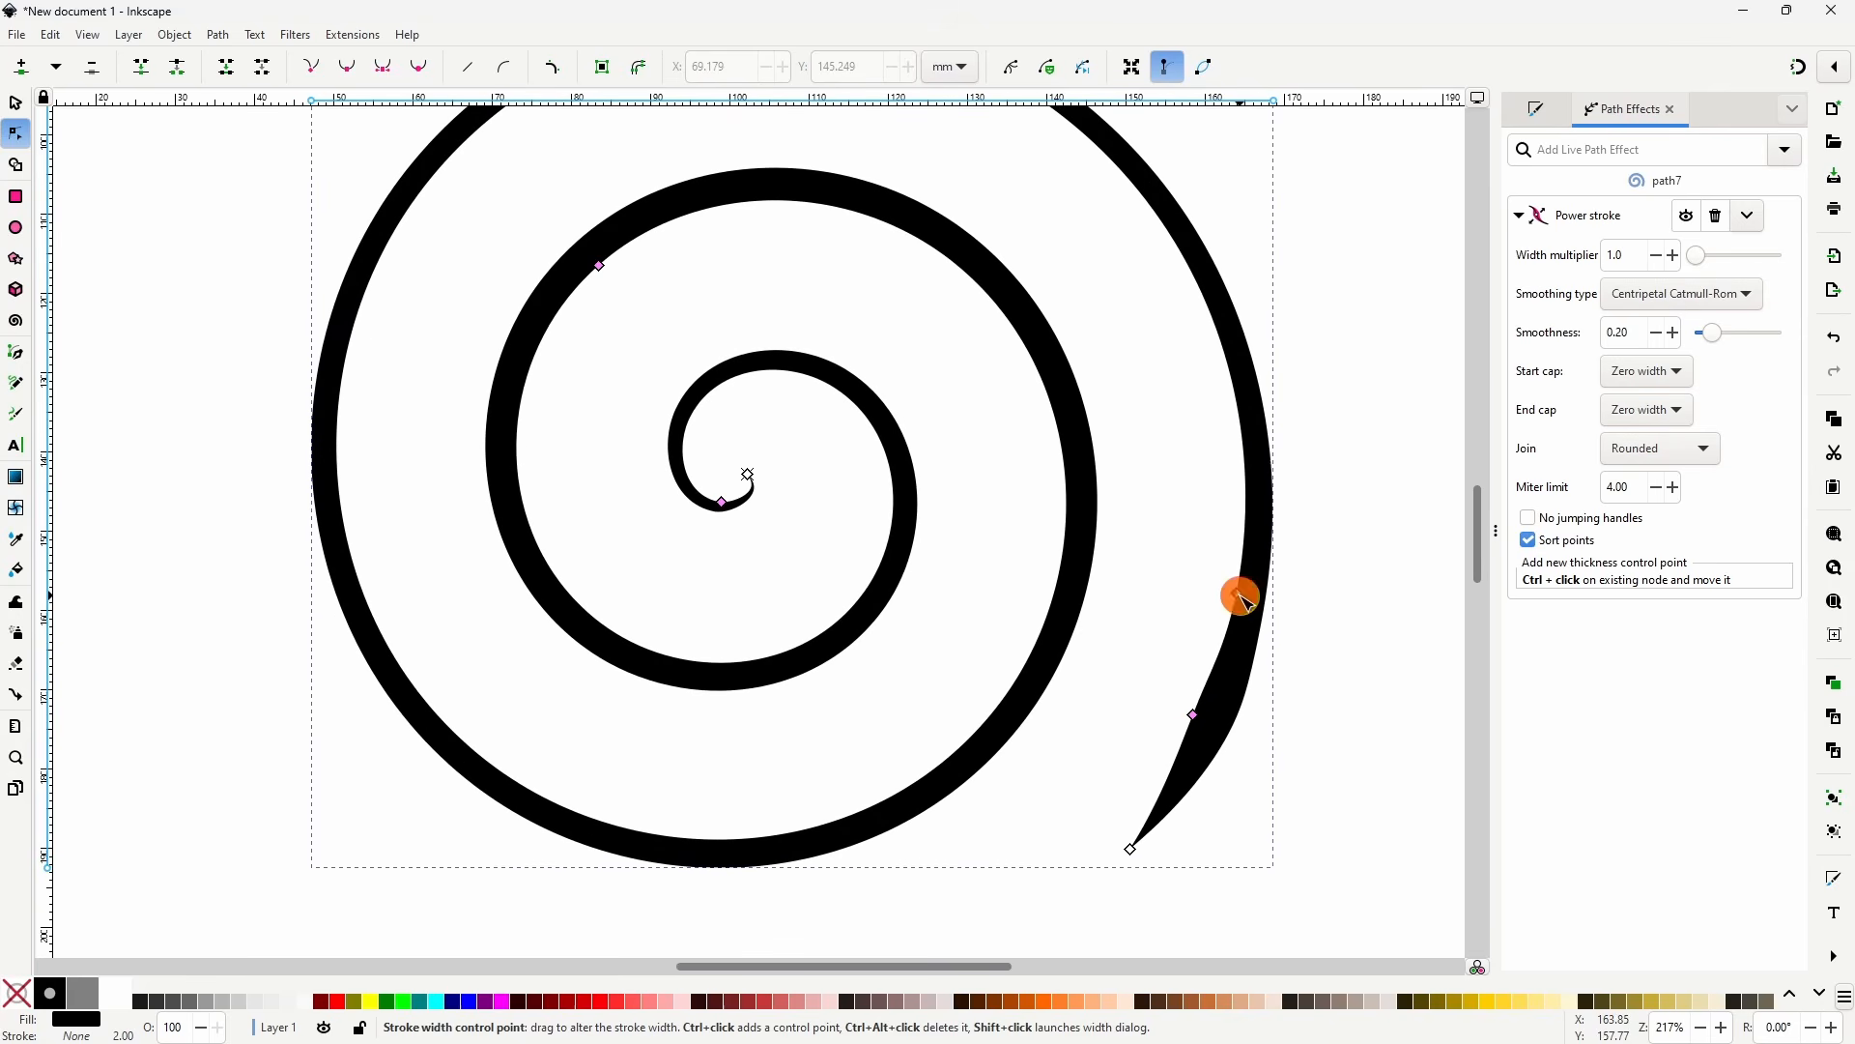
pyautogui.keyDown('ctrl'); pyautogui.keyDown('alt'); pyautogui.click(1222, 591); pyautogui.keyUp('alt'); pyautogui.keyUp('ctrl')
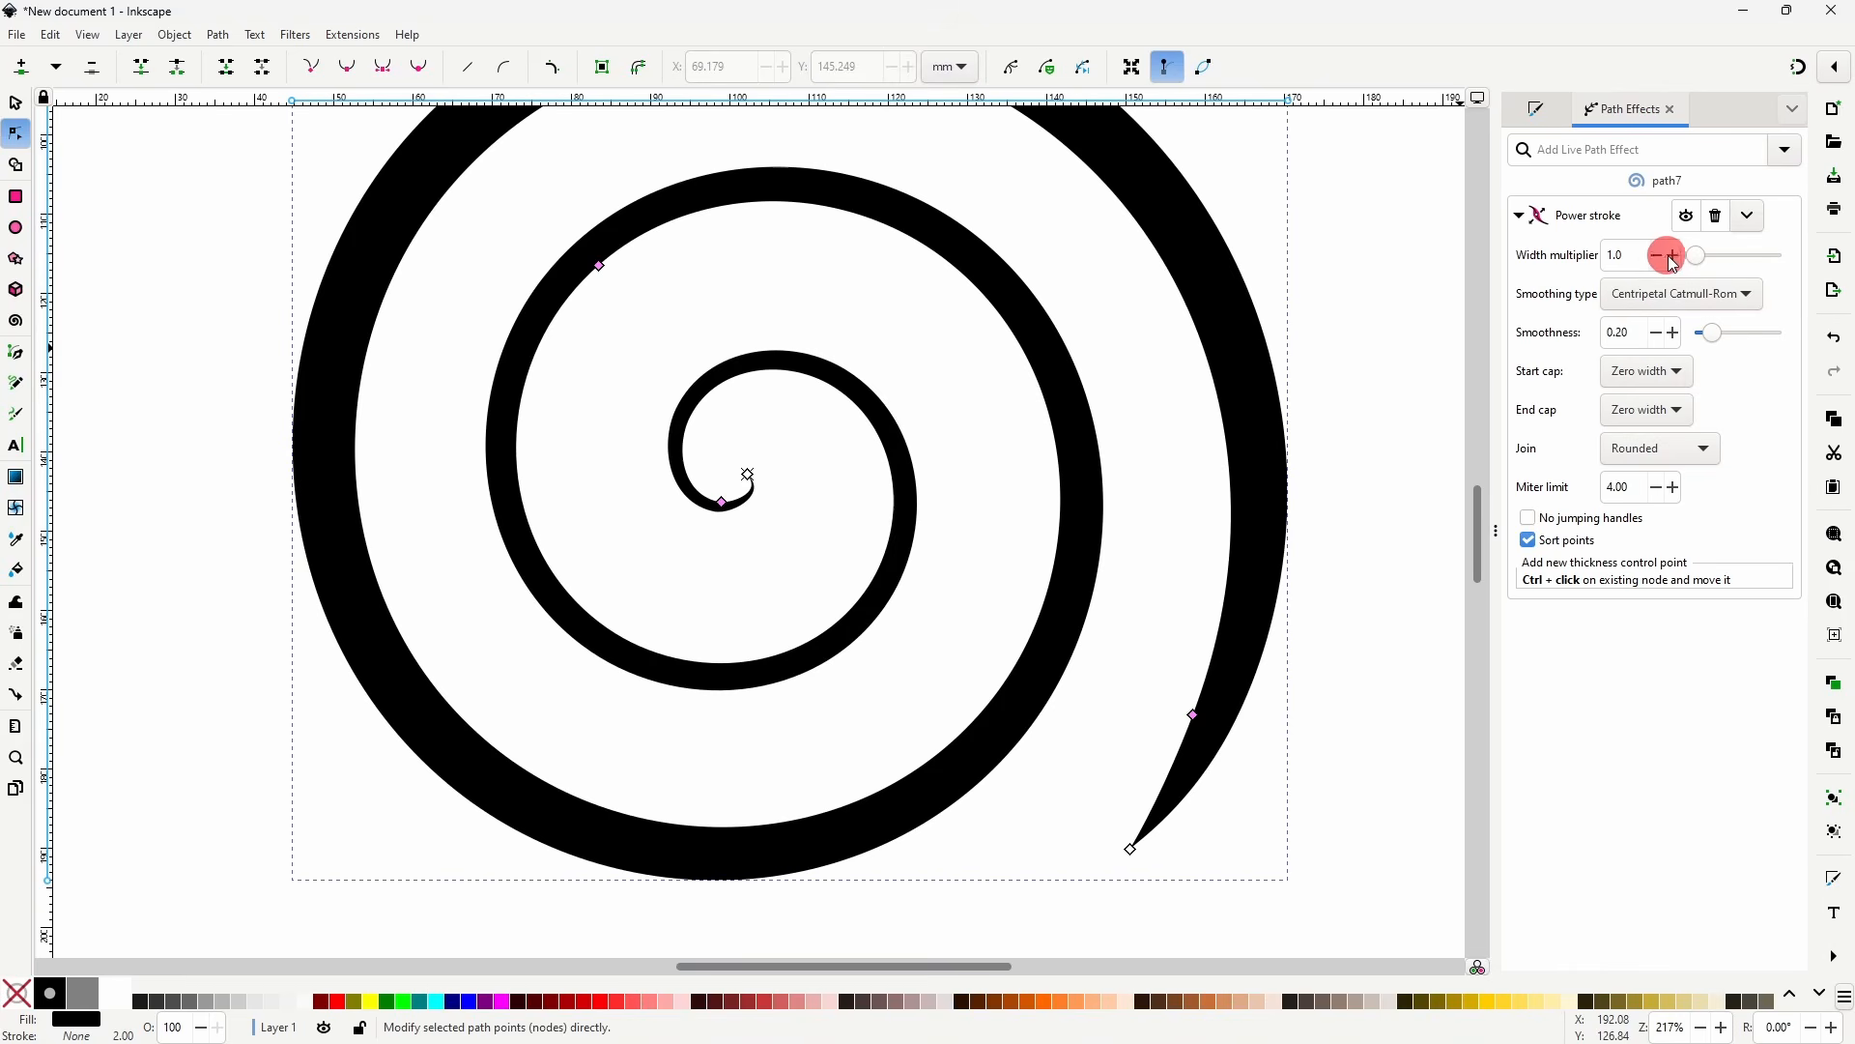
# - Set the power stroke's width multiplier to 1.2 and change the smoothing type through CubicBezierFit and CubicBezierJohan to CubicBezierSmooth
pyautogui.moveTo(1707, 257); pyautogui.dragTo(1712, 268)
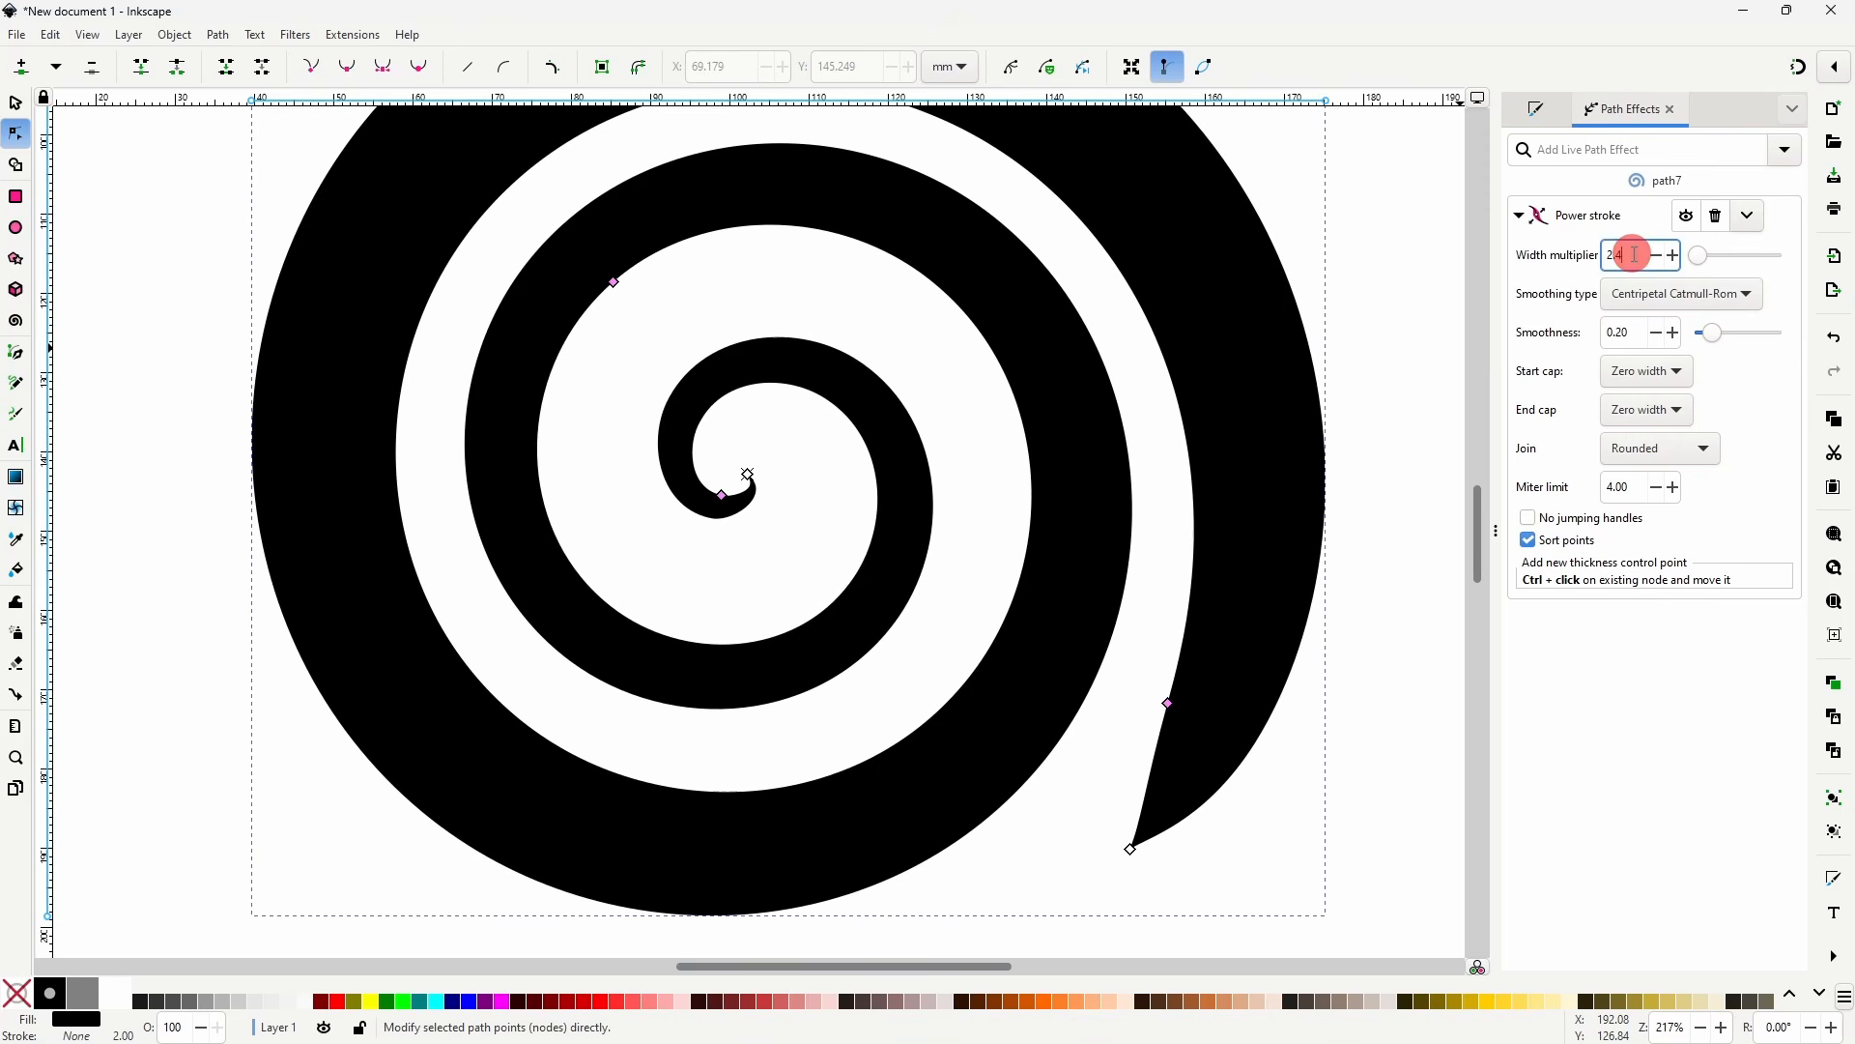
pyautogui.scroll(-12, 1636, 255)
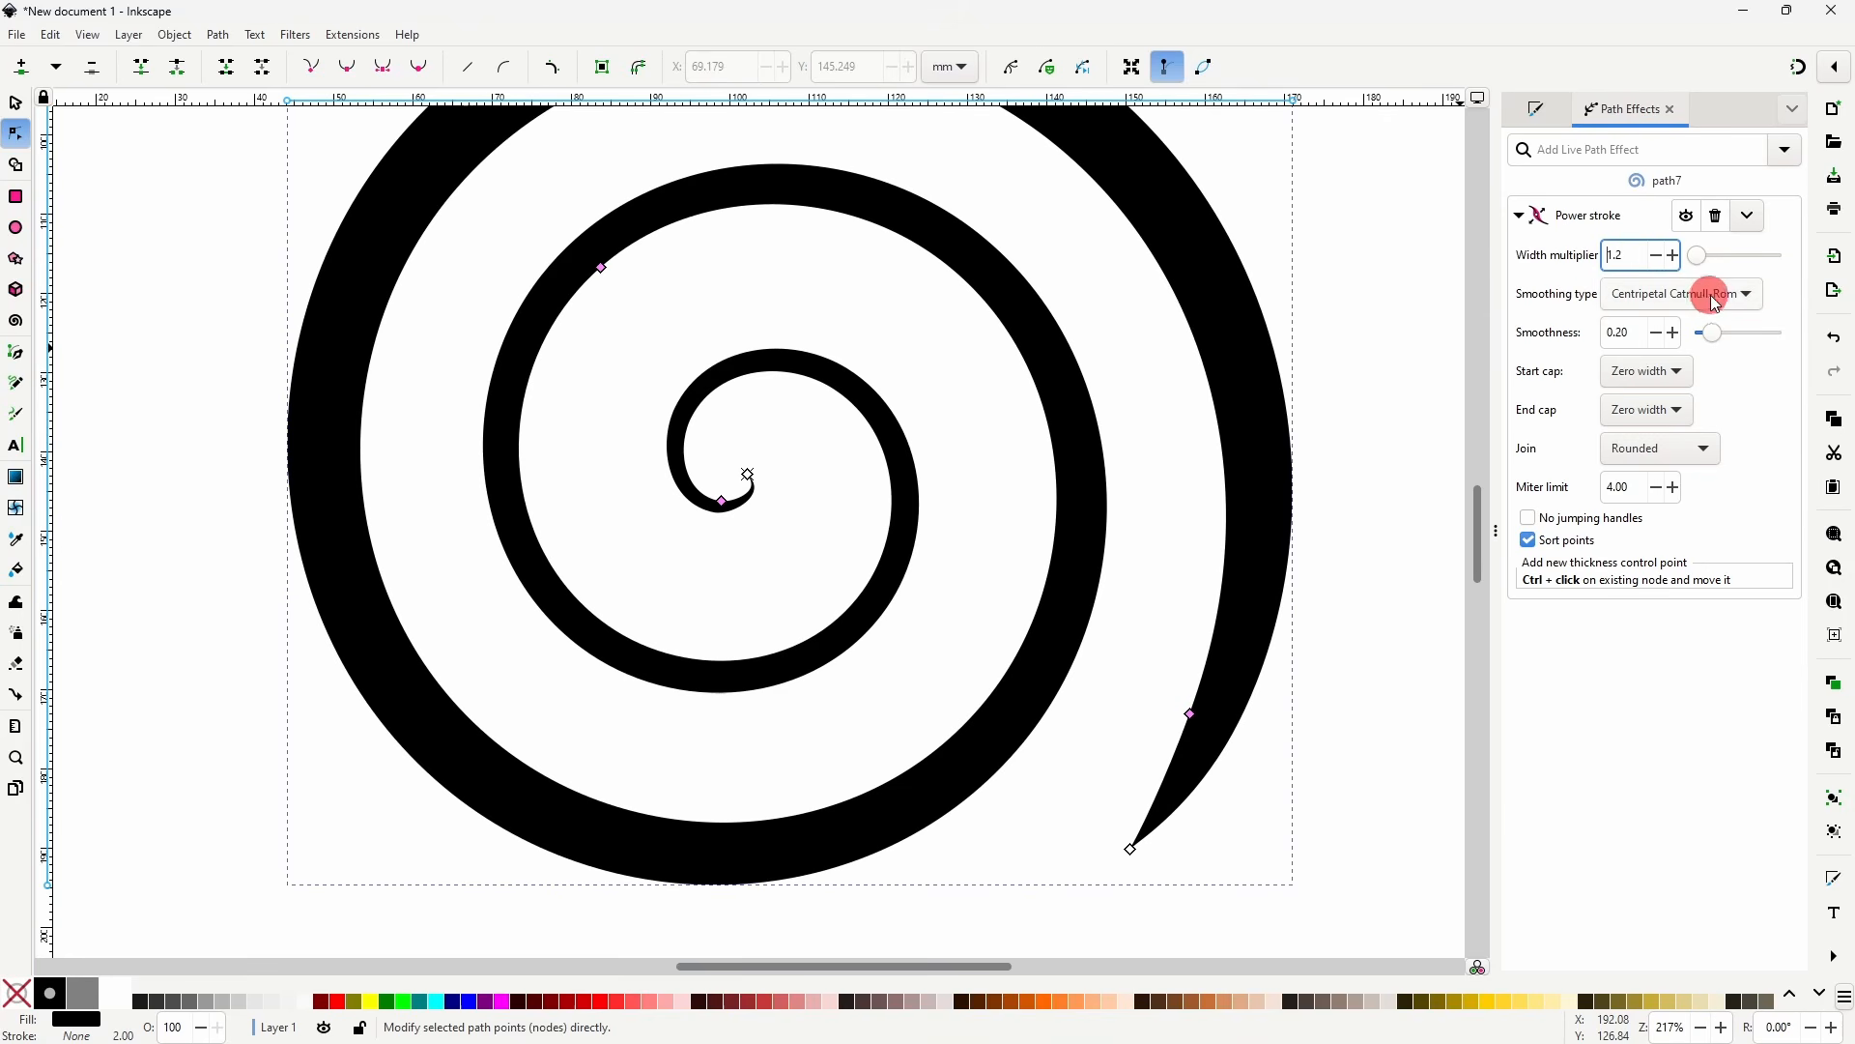
pyautogui.click(1716, 300)
pyautogui.click(1681, 332)
pyautogui.click(1686, 296)
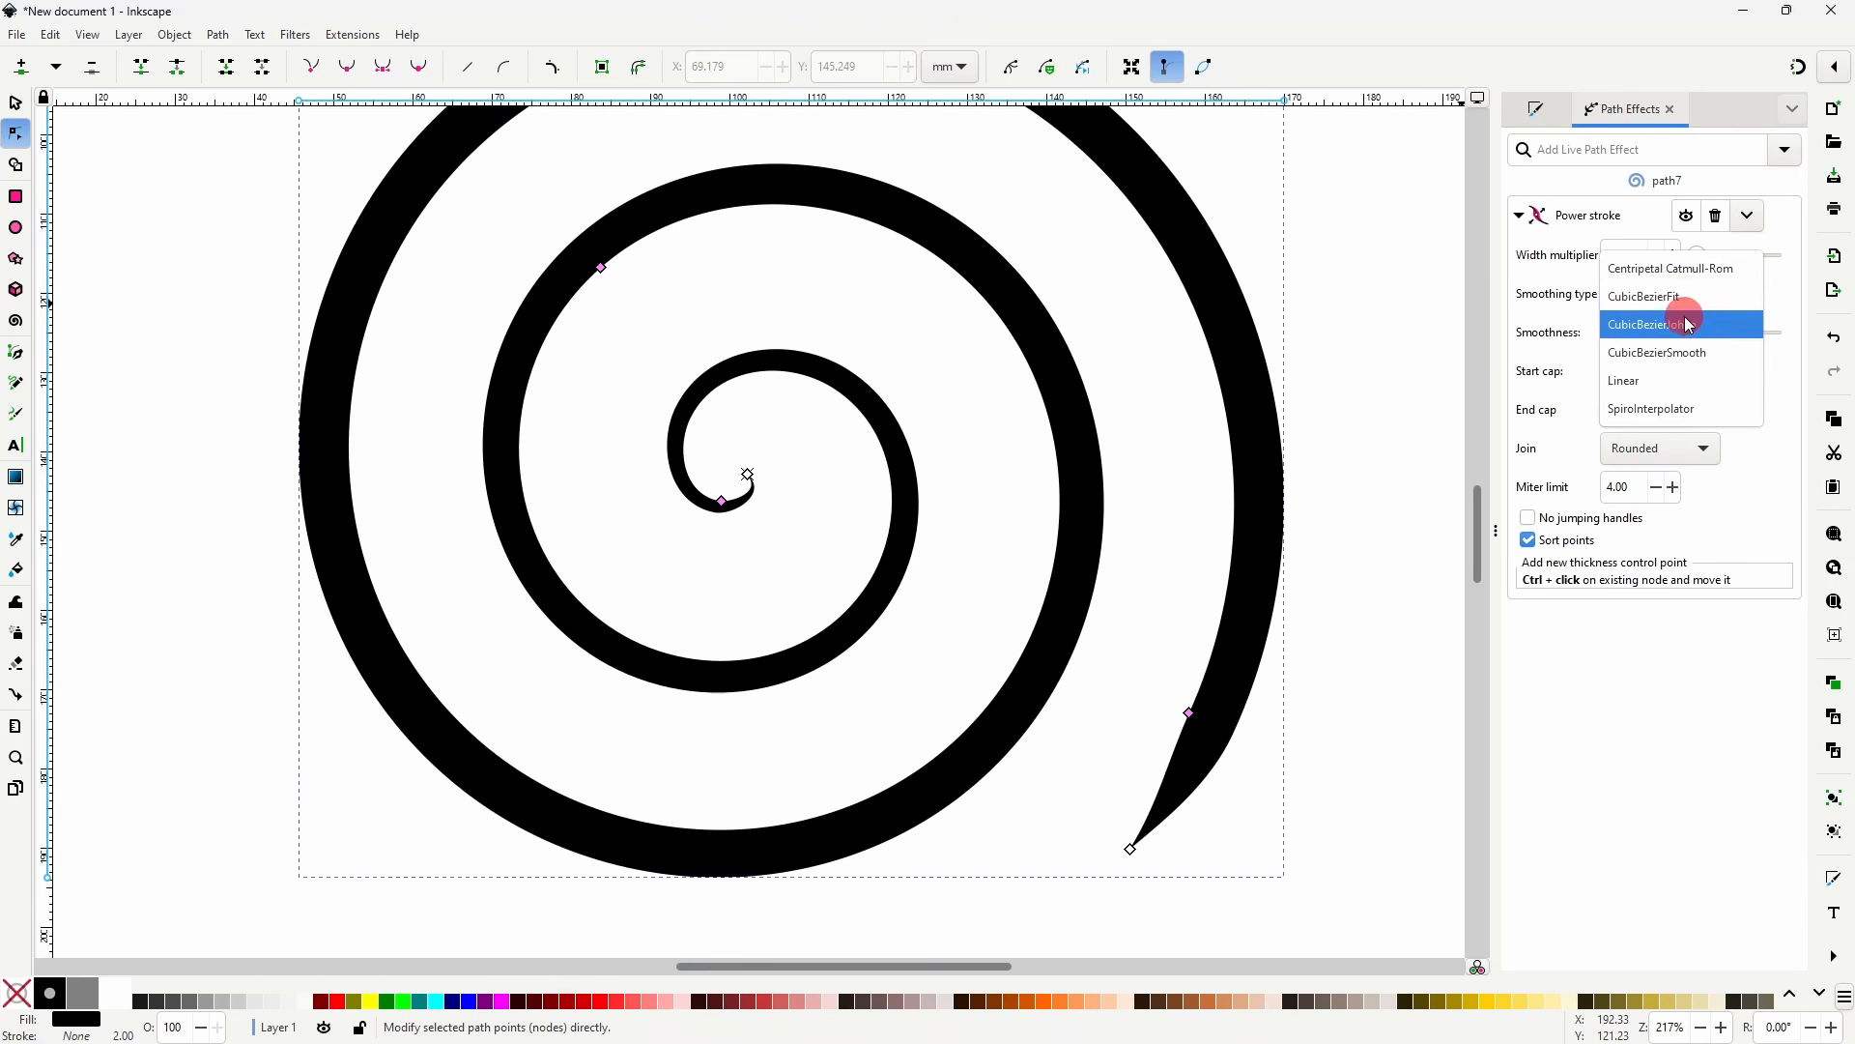
pyautogui.click(1689, 325)
pyautogui.click(1703, 295)
pyautogui.click(1704, 325)
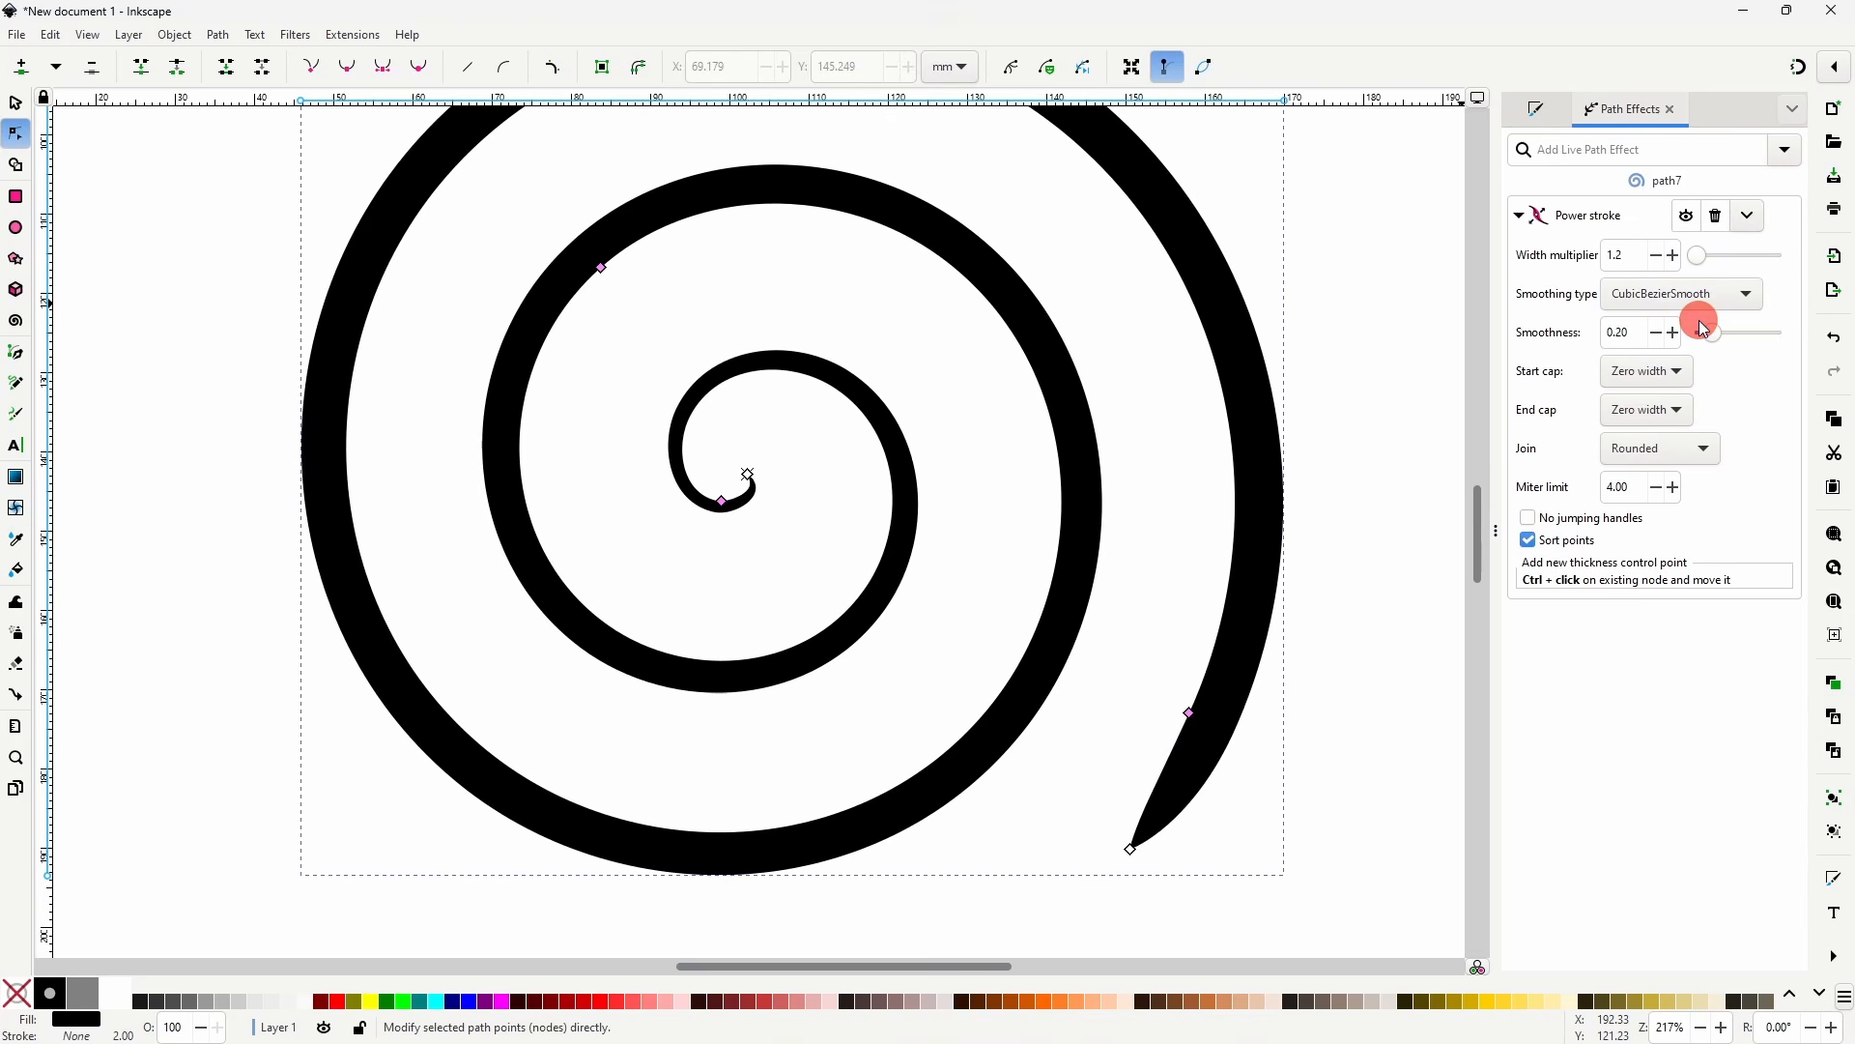
# - Set the power stroke's smoothing type to Centripetal Catmull-Rom and both its start and end caps to Butt
pyautogui.click(1703, 307)
pyautogui.click(1684, 217)
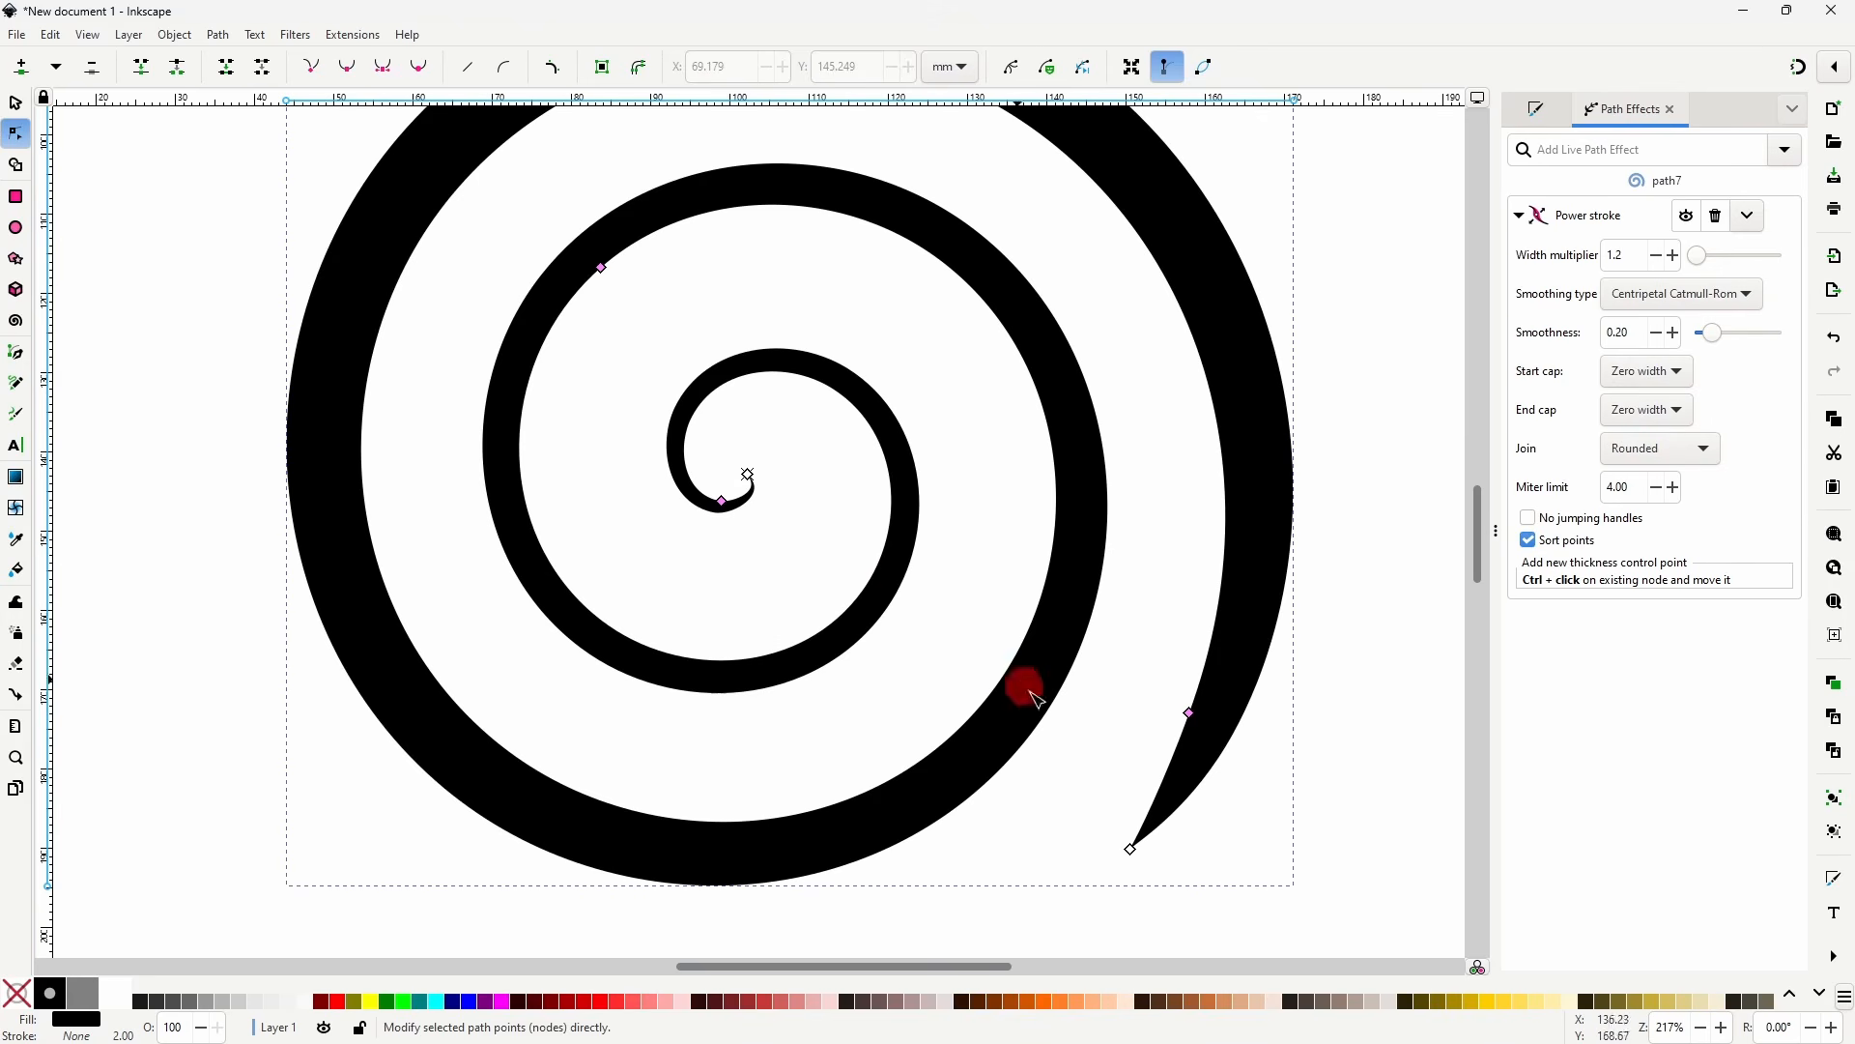
pyautogui.click(1637, 379)
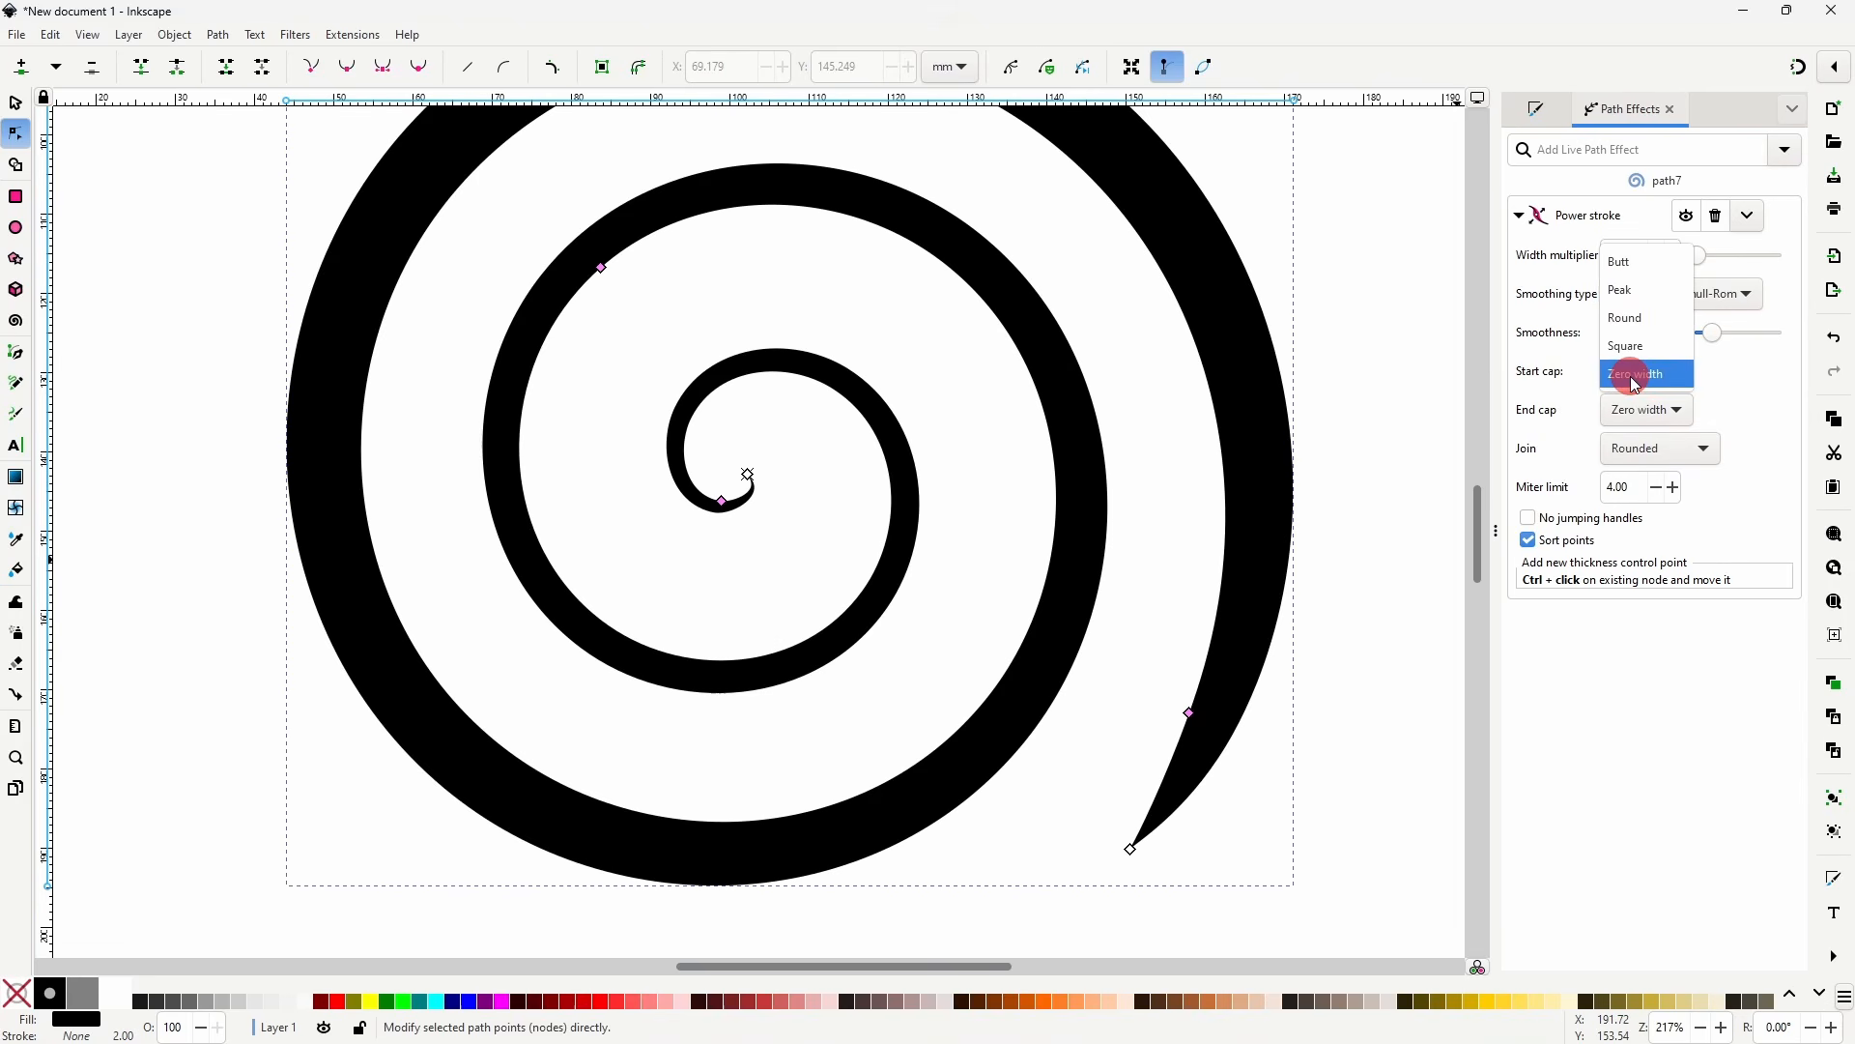
pyautogui.click(1628, 257)
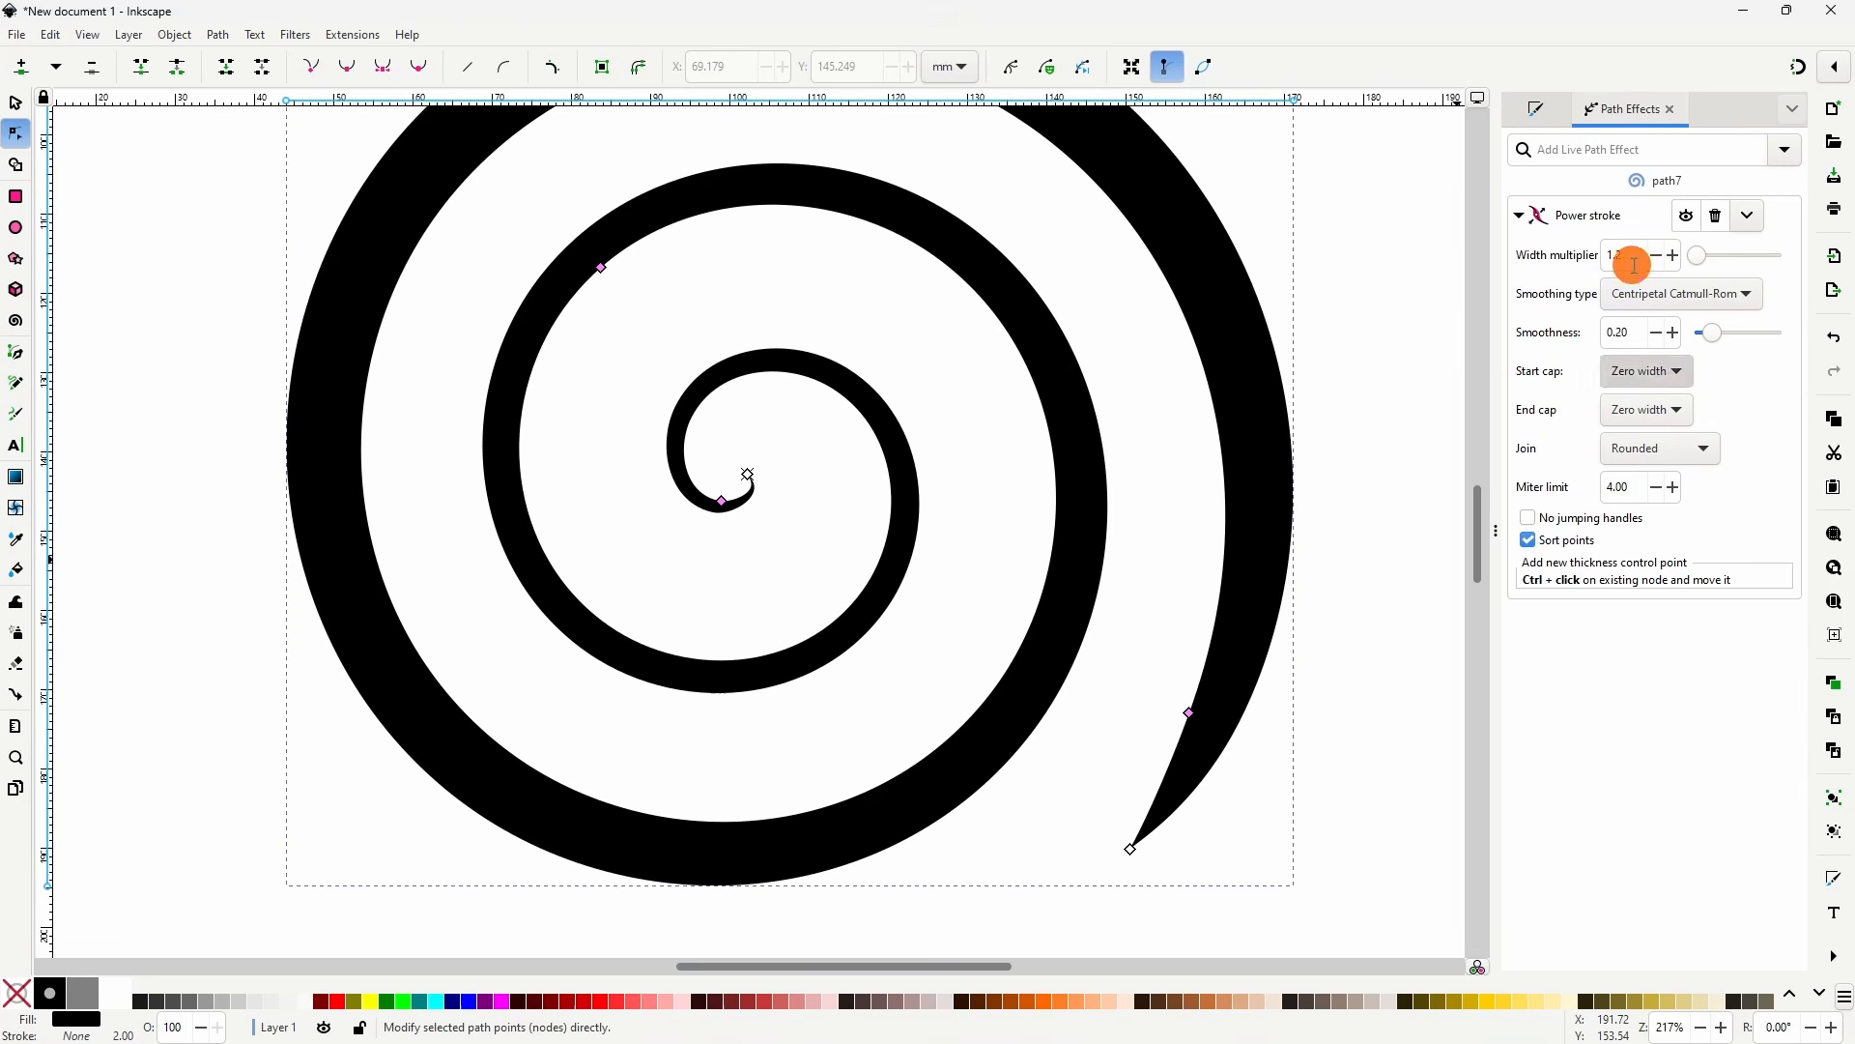
pyautogui.click(1642, 410)
pyautogui.click(1640, 301)
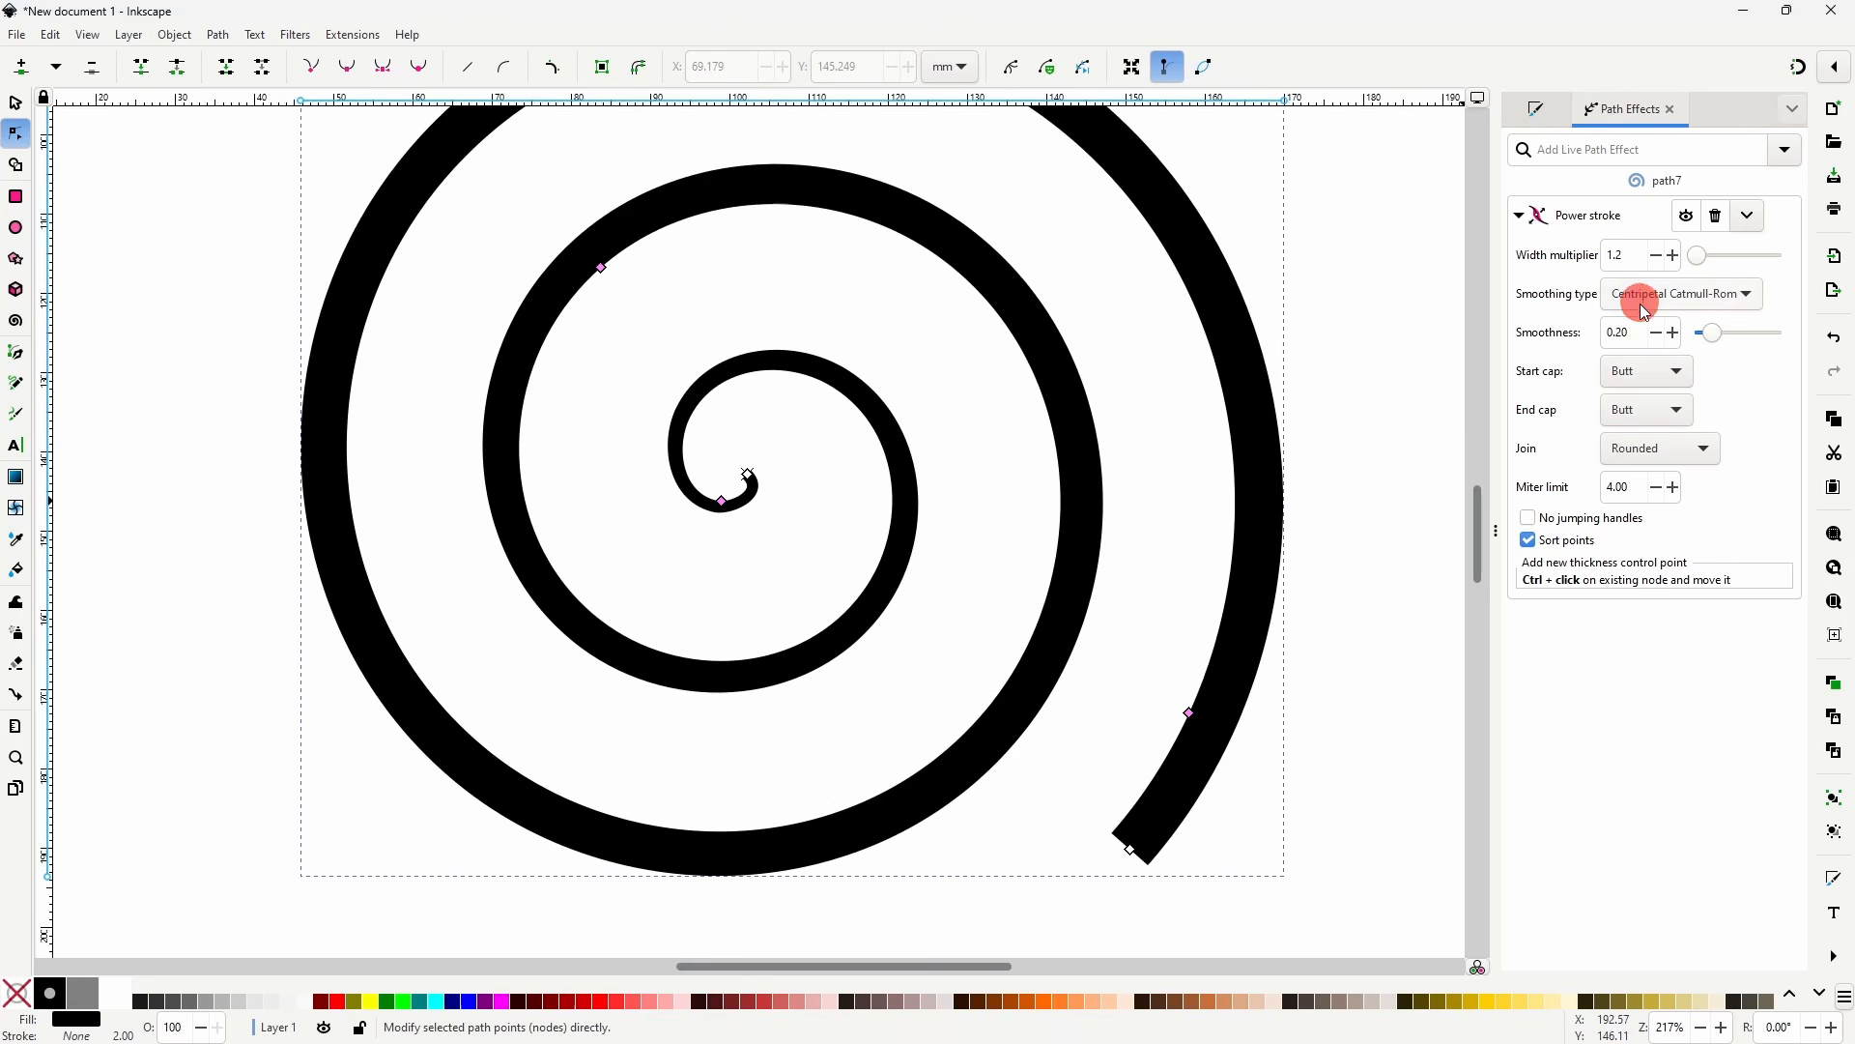
# - Try other end cap options on the spiral's power stroke
pyautogui.click(1672, 422)
pyautogui.click(1652, 414)
pyautogui.click(1670, 418)
pyautogui.click(1656, 468)
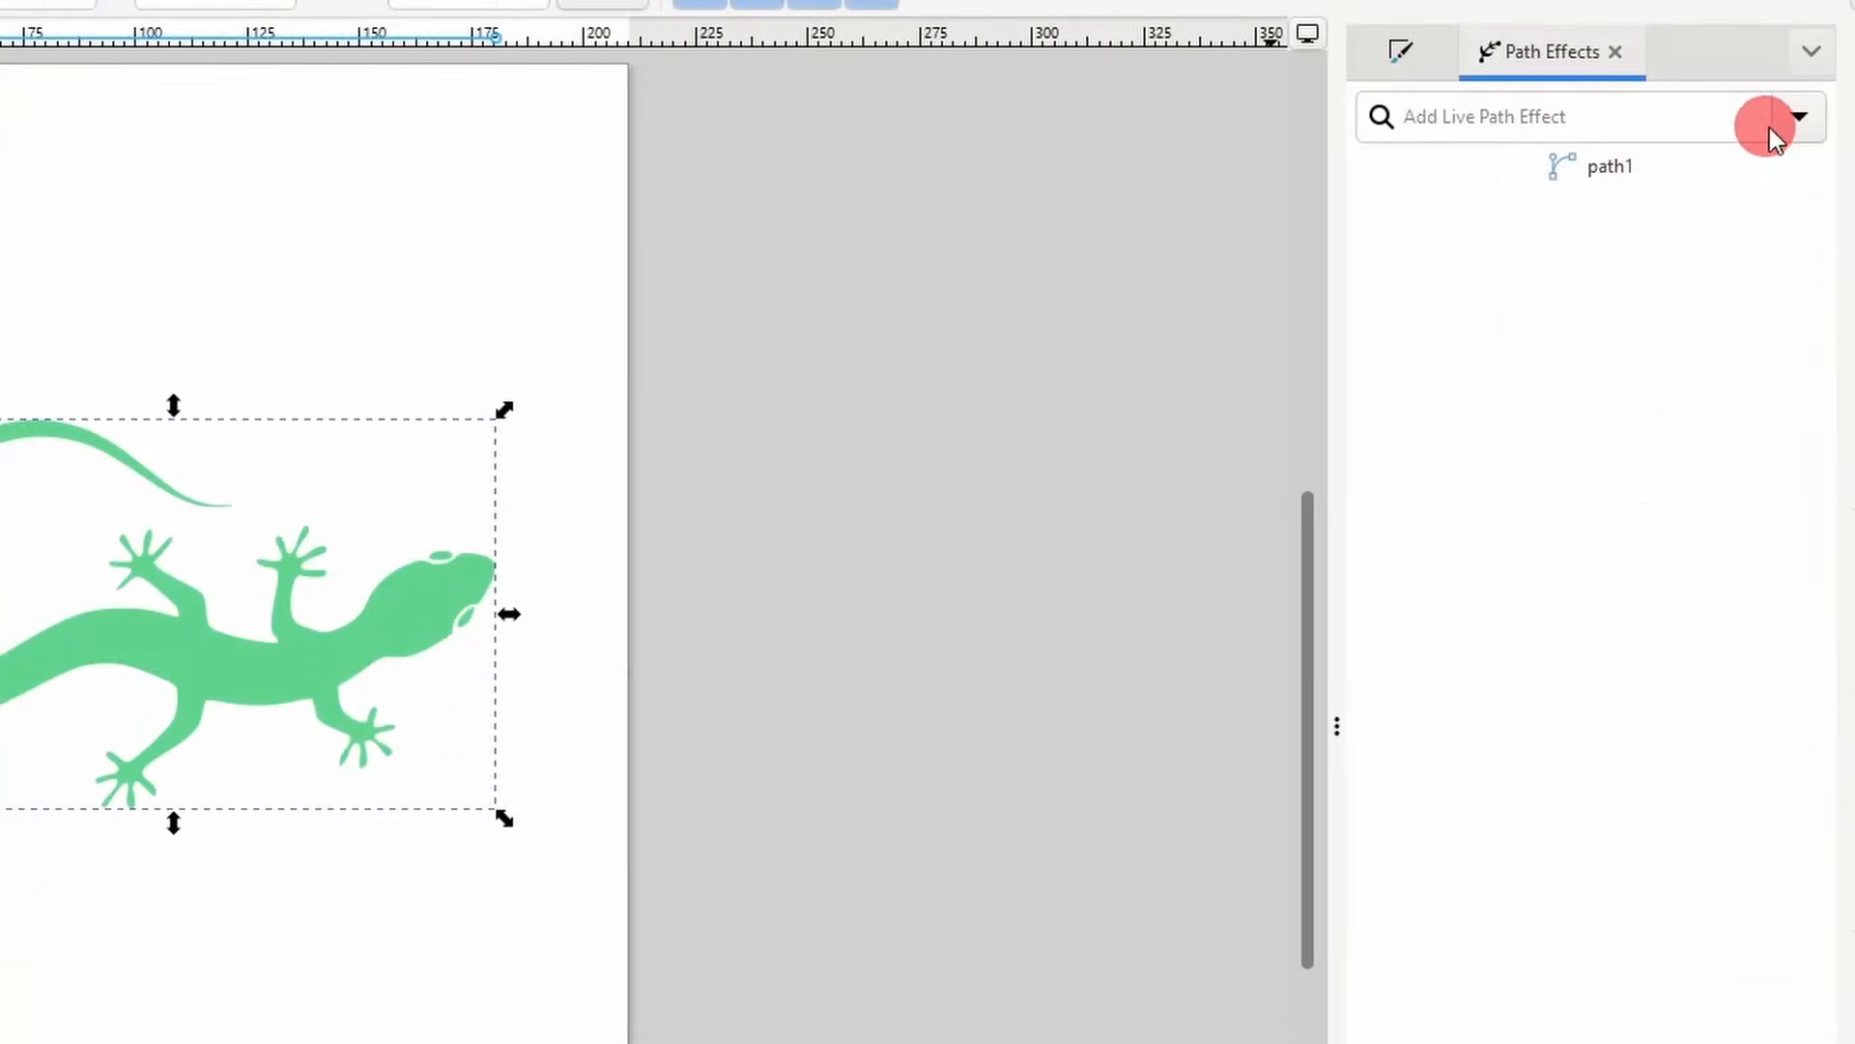
# - Apply the Bend path effect to the green lizard and start editing its bend path on the canvas
pyautogui.click(1776, 123)
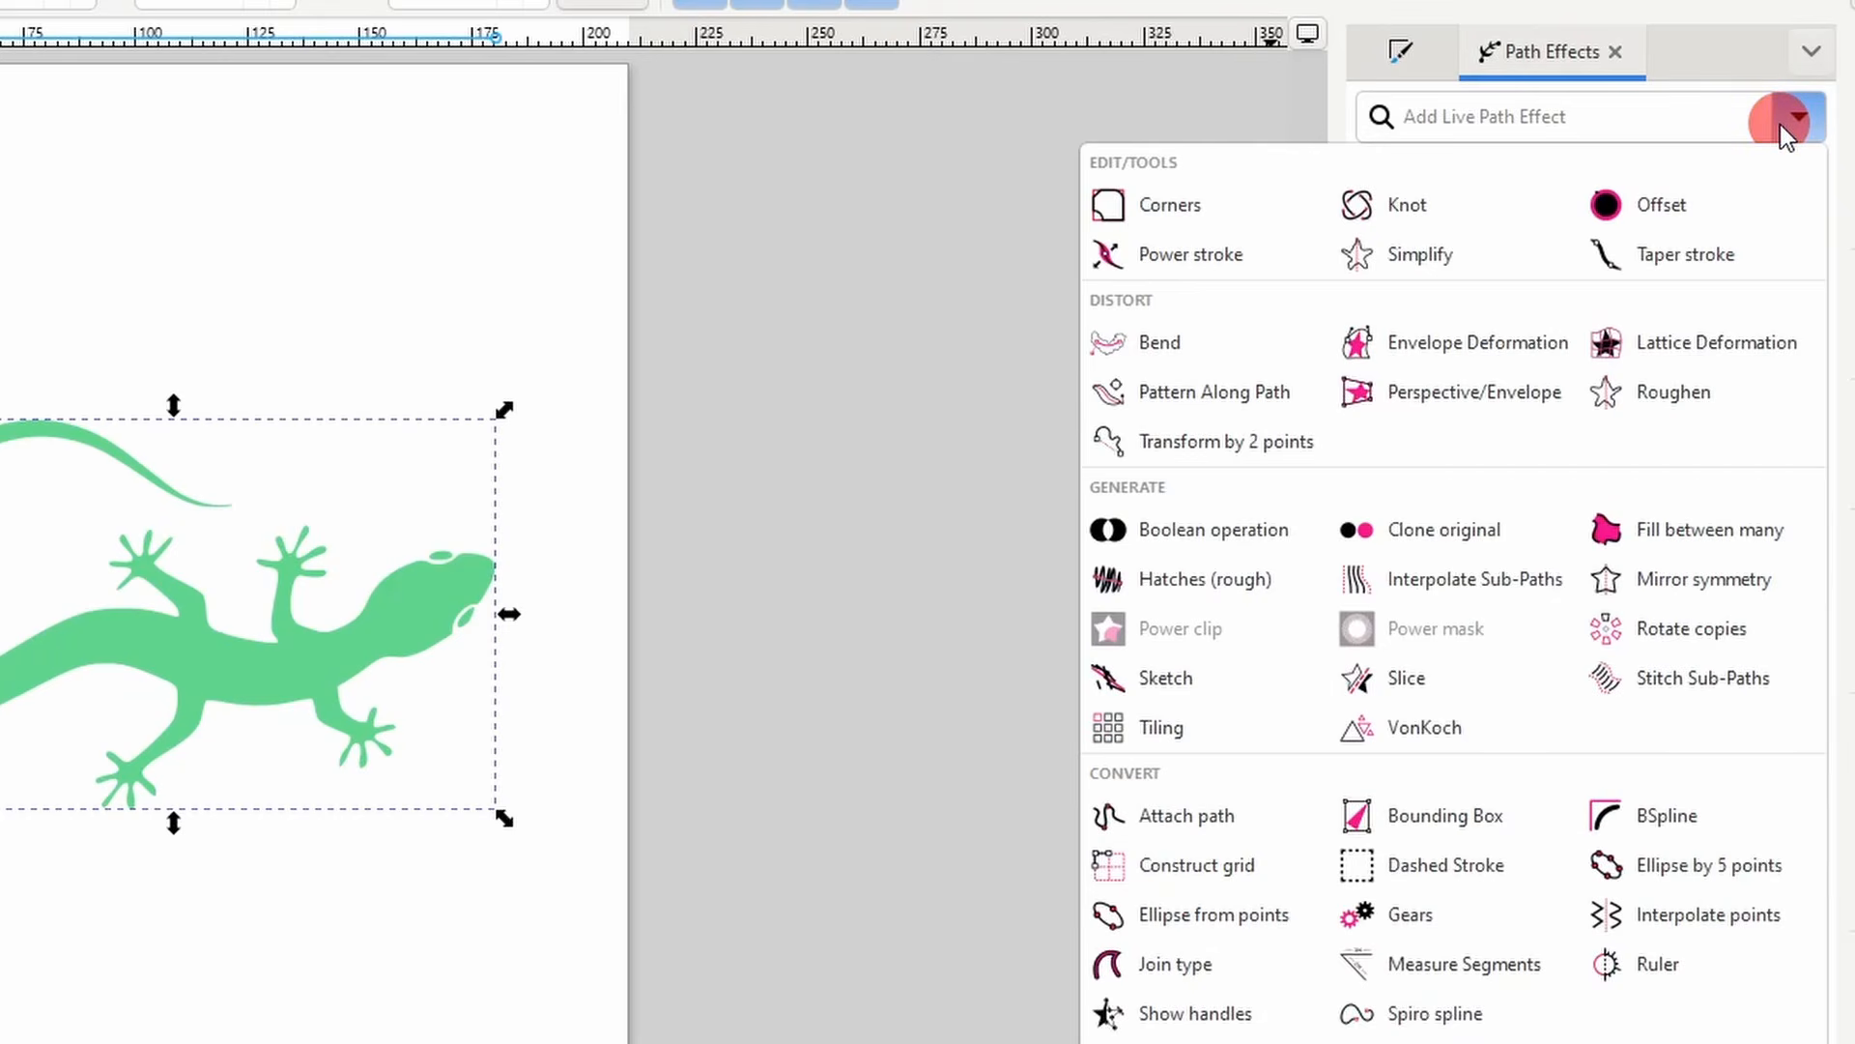
pyautogui.click(1131, 344)
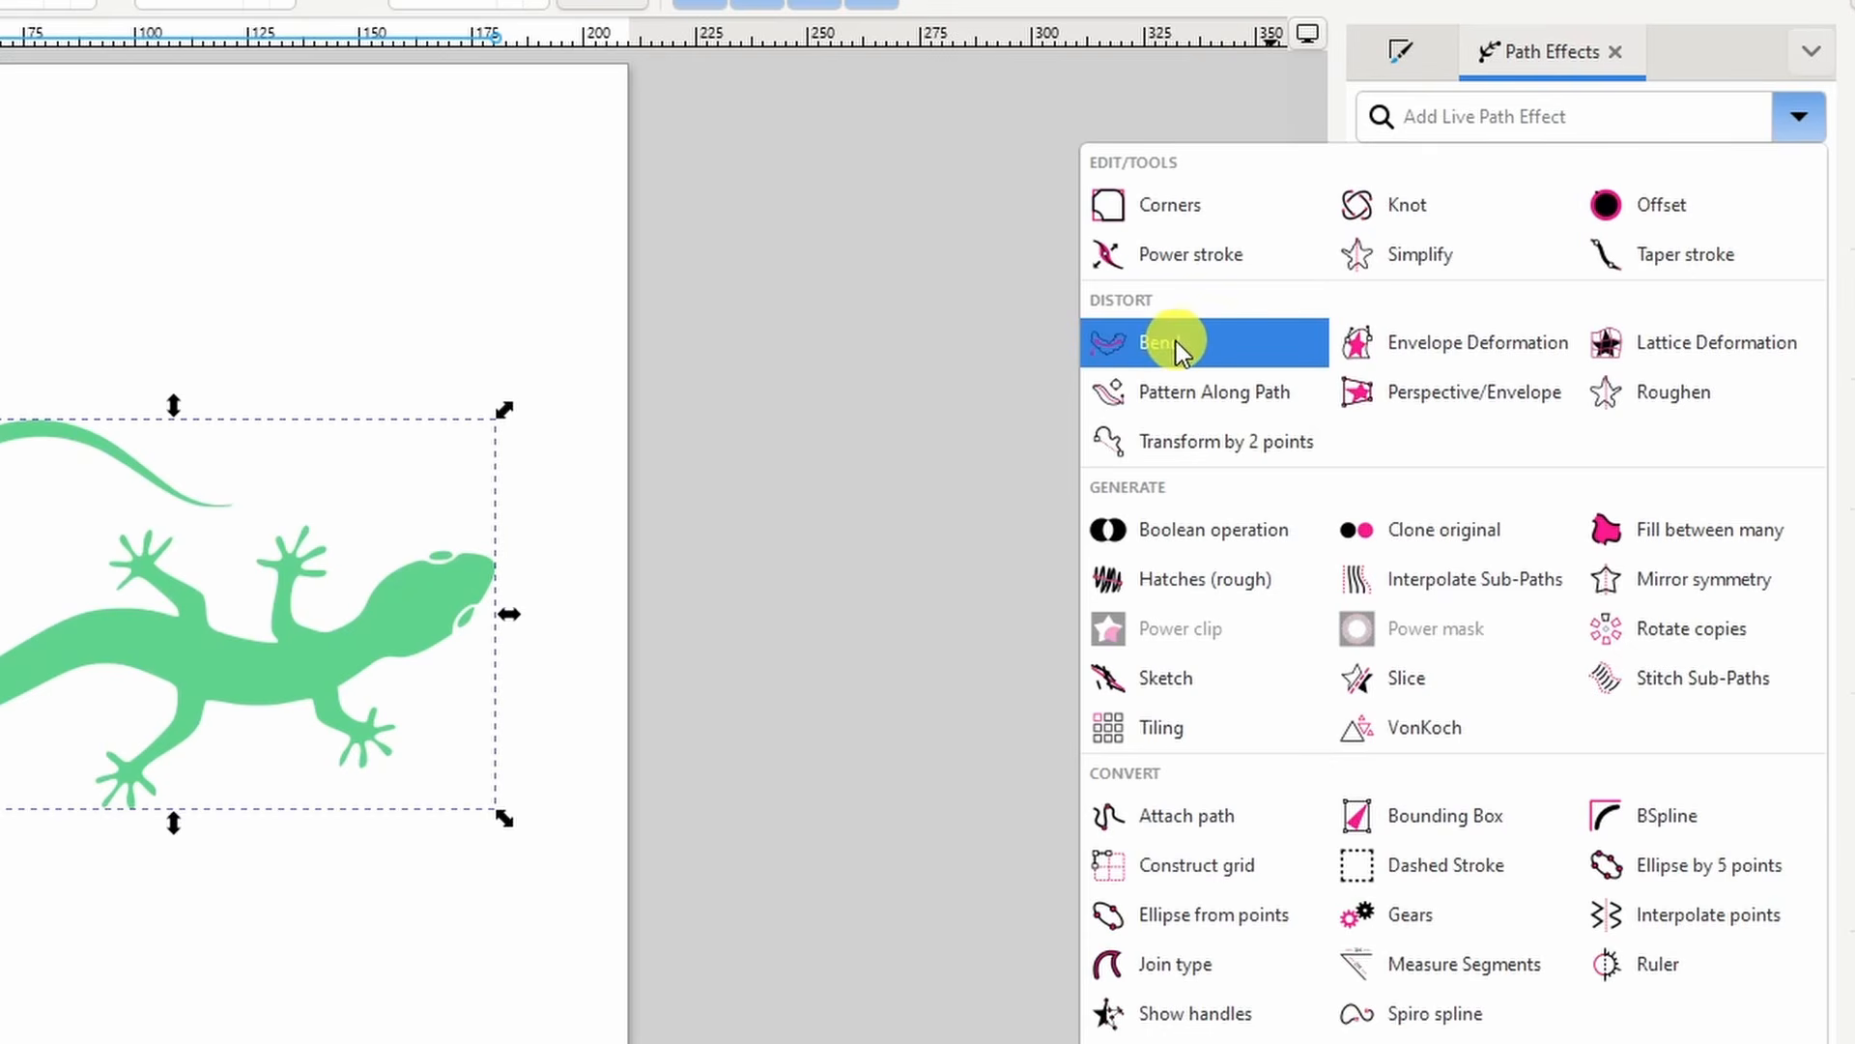
pyautogui.click(1175, 340)
pyautogui.click(1522, 288)
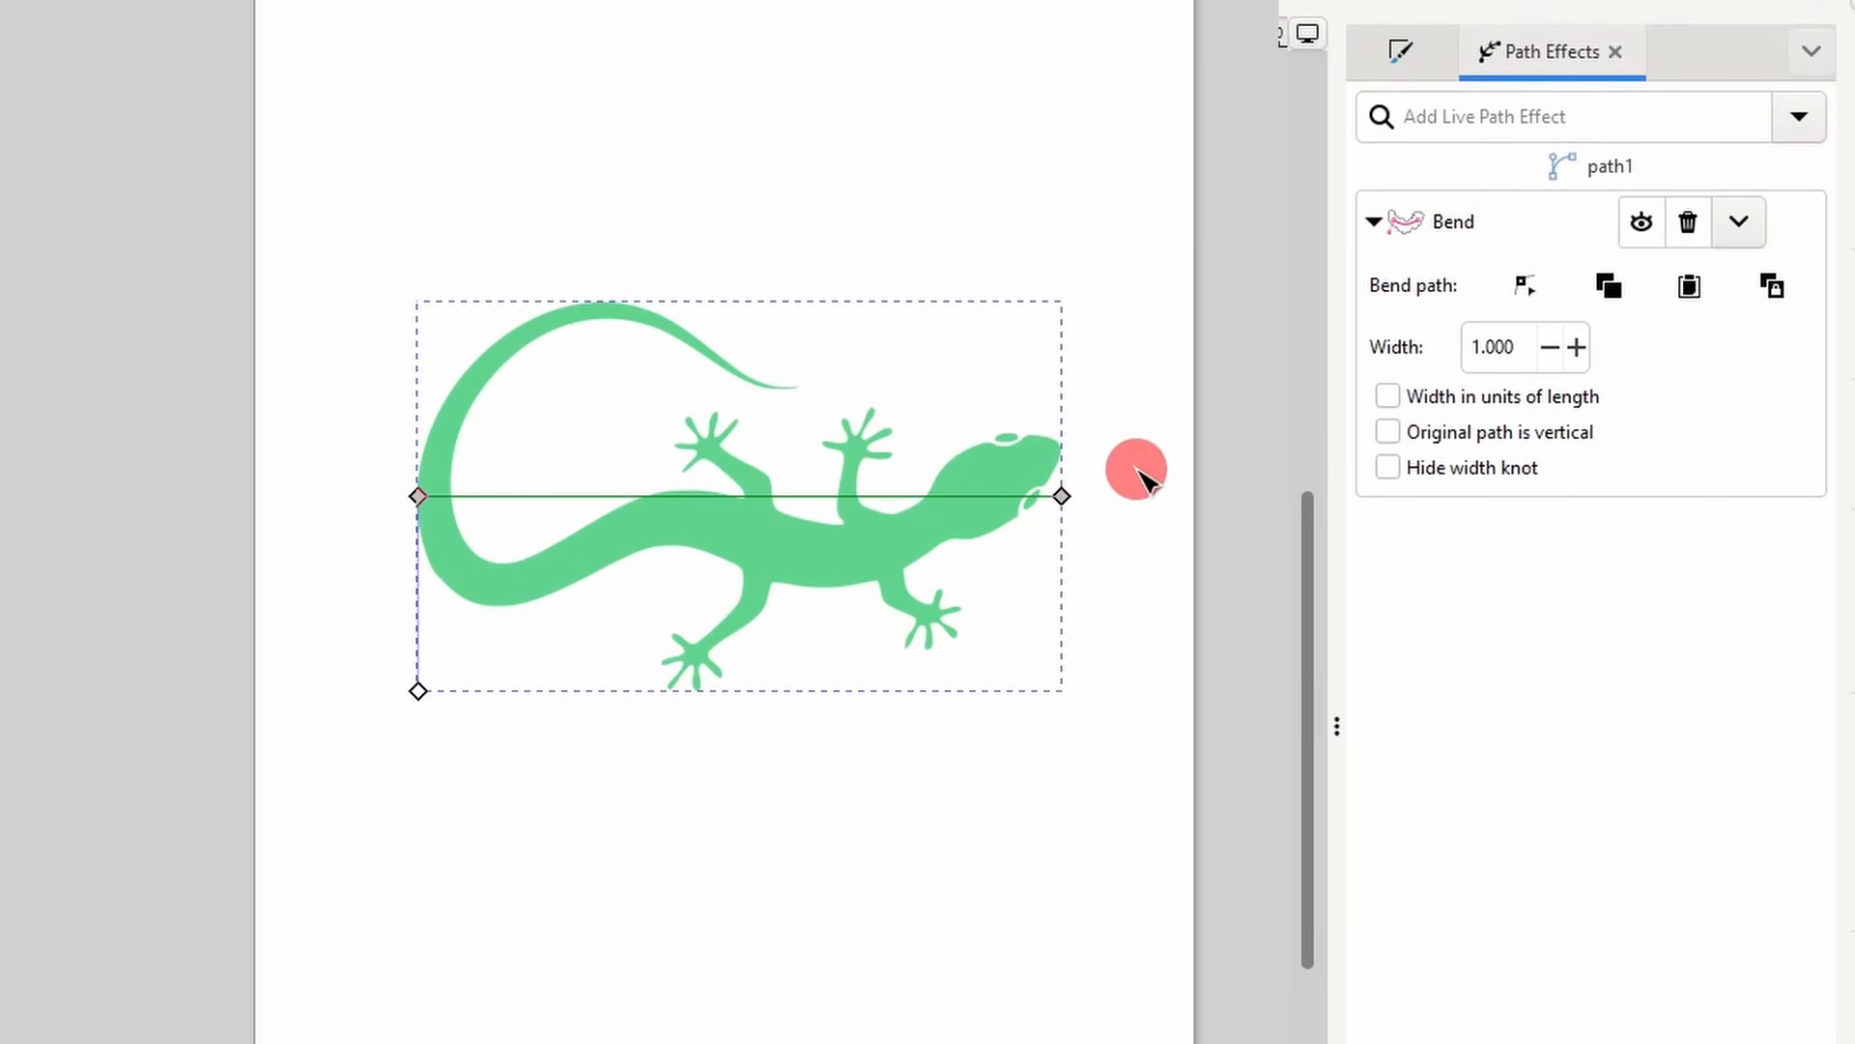
# - Arch the middle of the lizard's bend path upward and move both of its end nodes slightly outward
pyautogui.moveTo(817, 497)
pyautogui.mouseDown()
pyautogui.moveTo(783, 450)
pyautogui.moveTo(781, 392)
pyautogui.moveTo(795, 610)
pyautogui.moveTo(778, 396)
pyautogui.mouseUp()
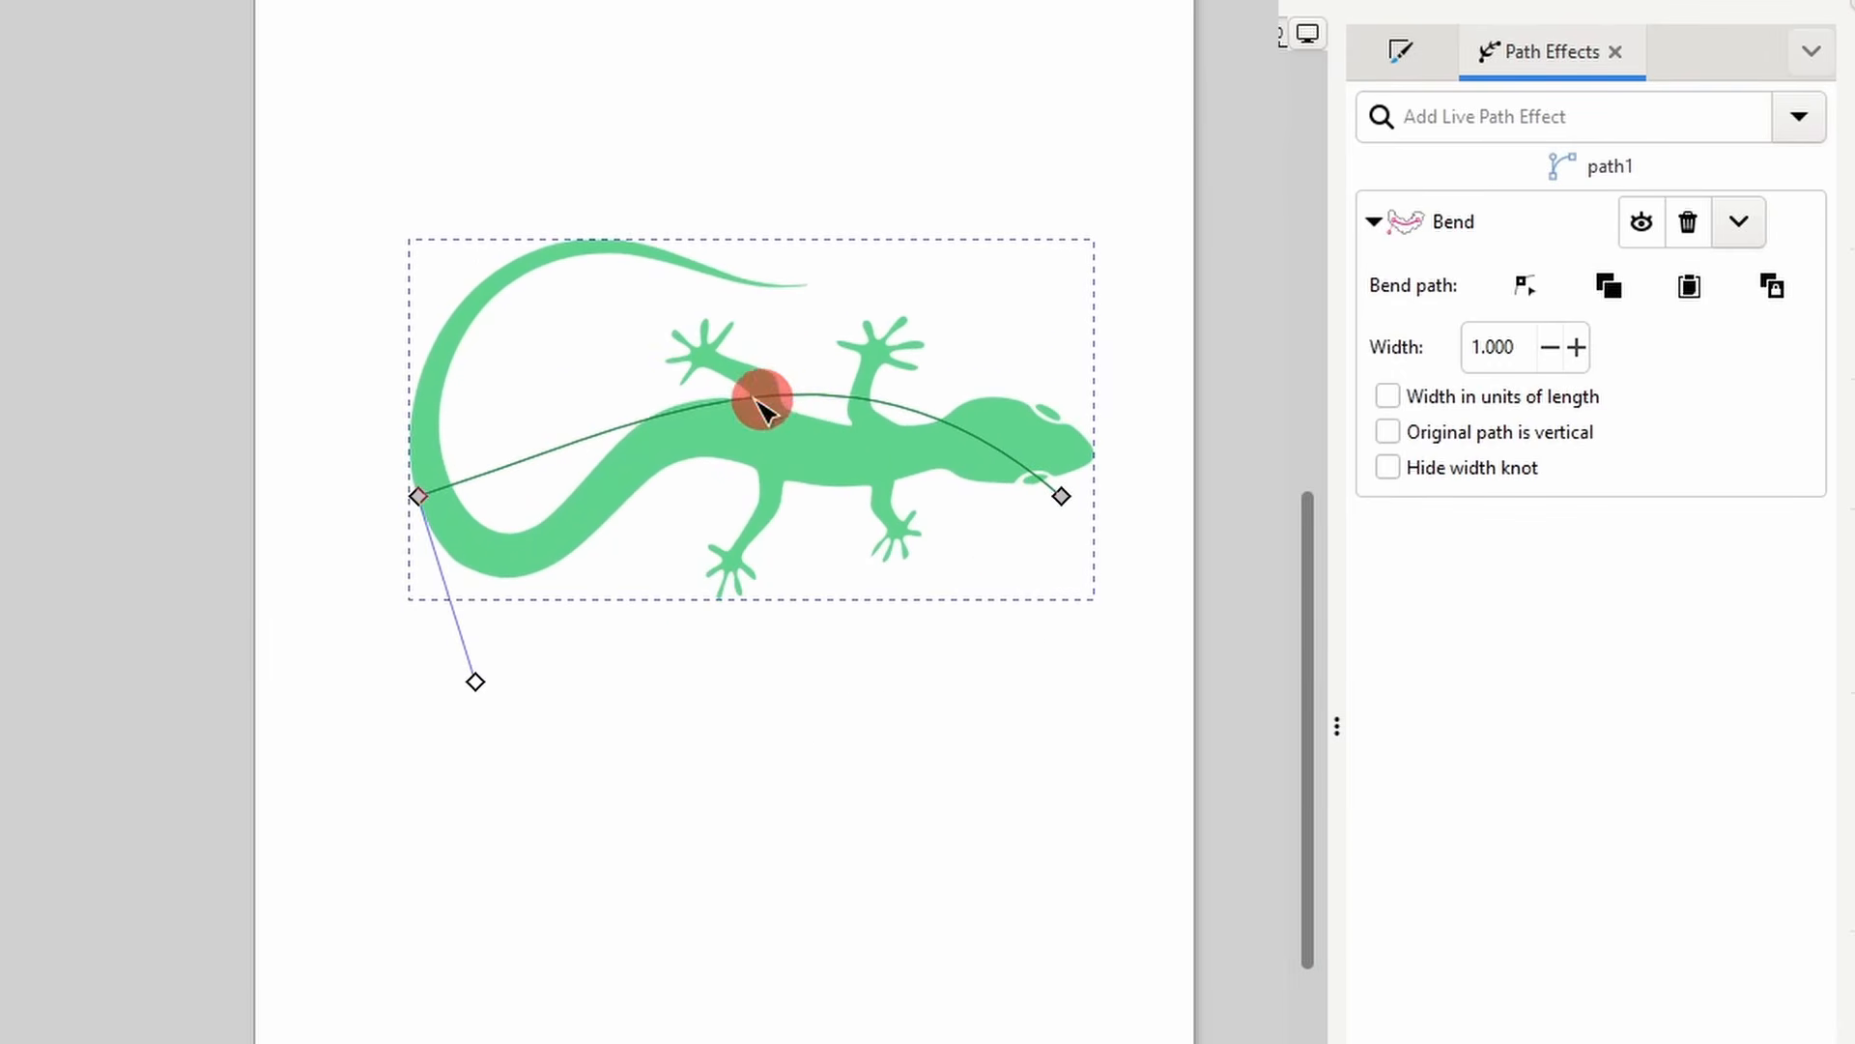
pyautogui.moveTo(425, 503); pyautogui.dragTo(405, 544)
pyautogui.click(1060, 496)
pyautogui.moveTo(1064, 493)
pyautogui.mouseDown()
pyautogui.moveTo(1089, 522)
pyautogui.moveTo(1076, 494)
pyautogui.mouseUp()
# - Add a middle node to the bend path, lower it and adjust its handles to give the lizard a wavy body
pyautogui.moveTo(856, 304)
pyautogui.mouseDown()
pyautogui.moveTo(813, 268)
pyautogui.moveTo(837, 286)
pyautogui.mouseUp()
pyautogui.moveTo(637, 480)
pyautogui.mouseDown()
pyautogui.moveTo(531, 344)
pyautogui.moveTo(627, 534)
pyautogui.moveTo(614, 505)
pyautogui.mouseUp()
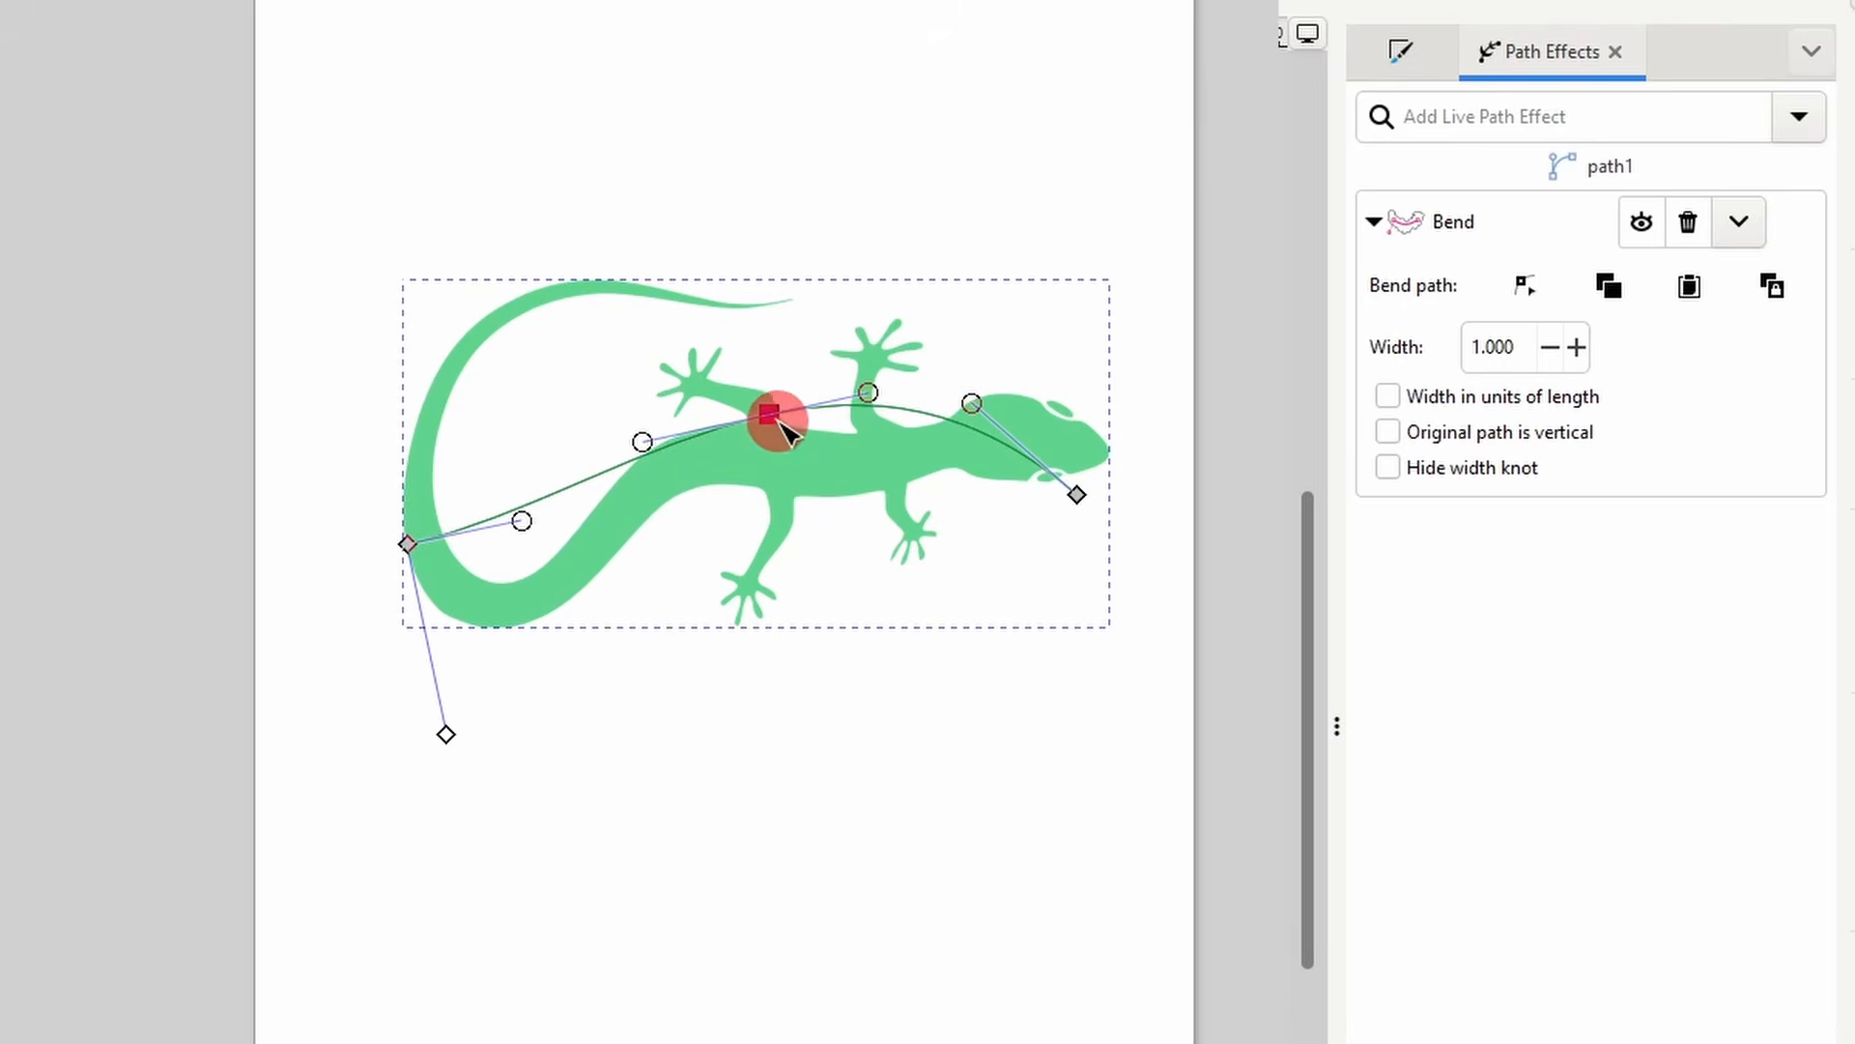
pyautogui.moveTo(782, 411); pyautogui.dragTo(871, 472)
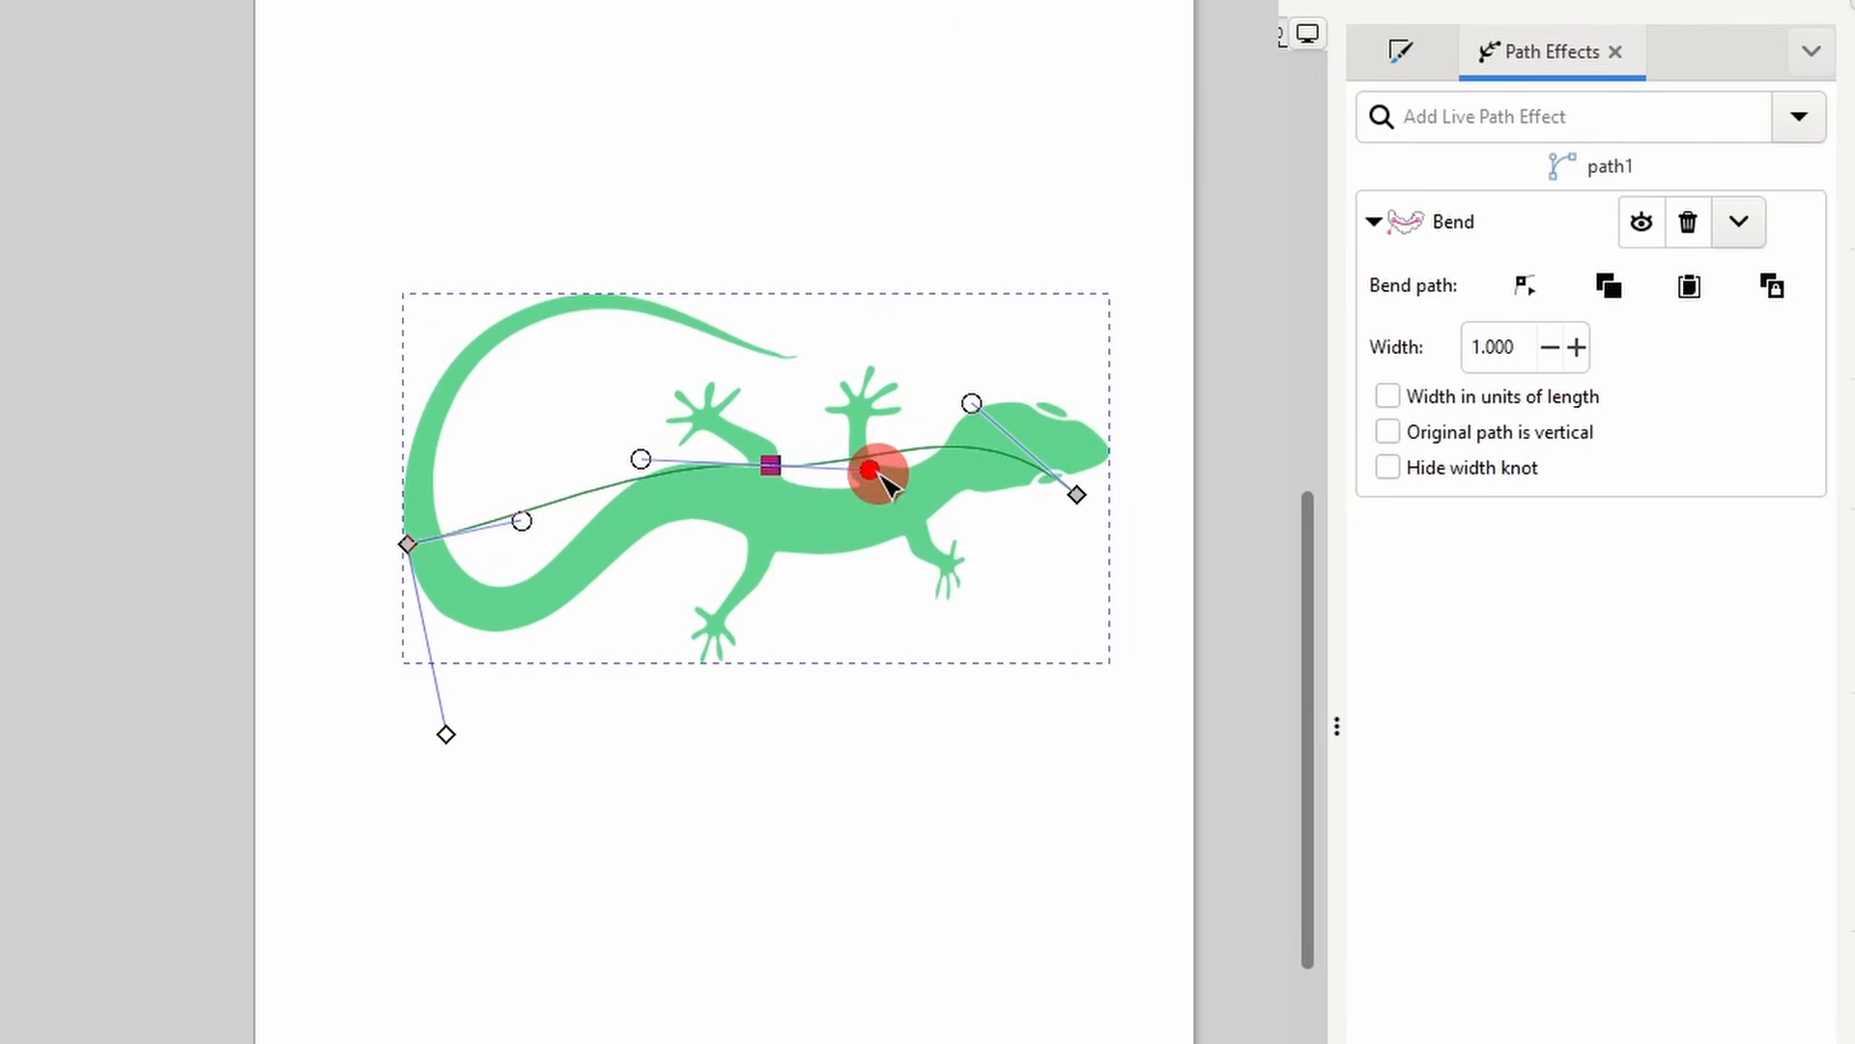
# - Widen the bent lizard to about 1.14 with the bend's width handle and vary the width value further
pyautogui.moveTo(448, 738)
pyautogui.mouseDown()
pyautogui.moveTo(464, 790)
pyautogui.moveTo(451, 694)
pyautogui.moveTo(470, 763)
pyautogui.mouseUp()
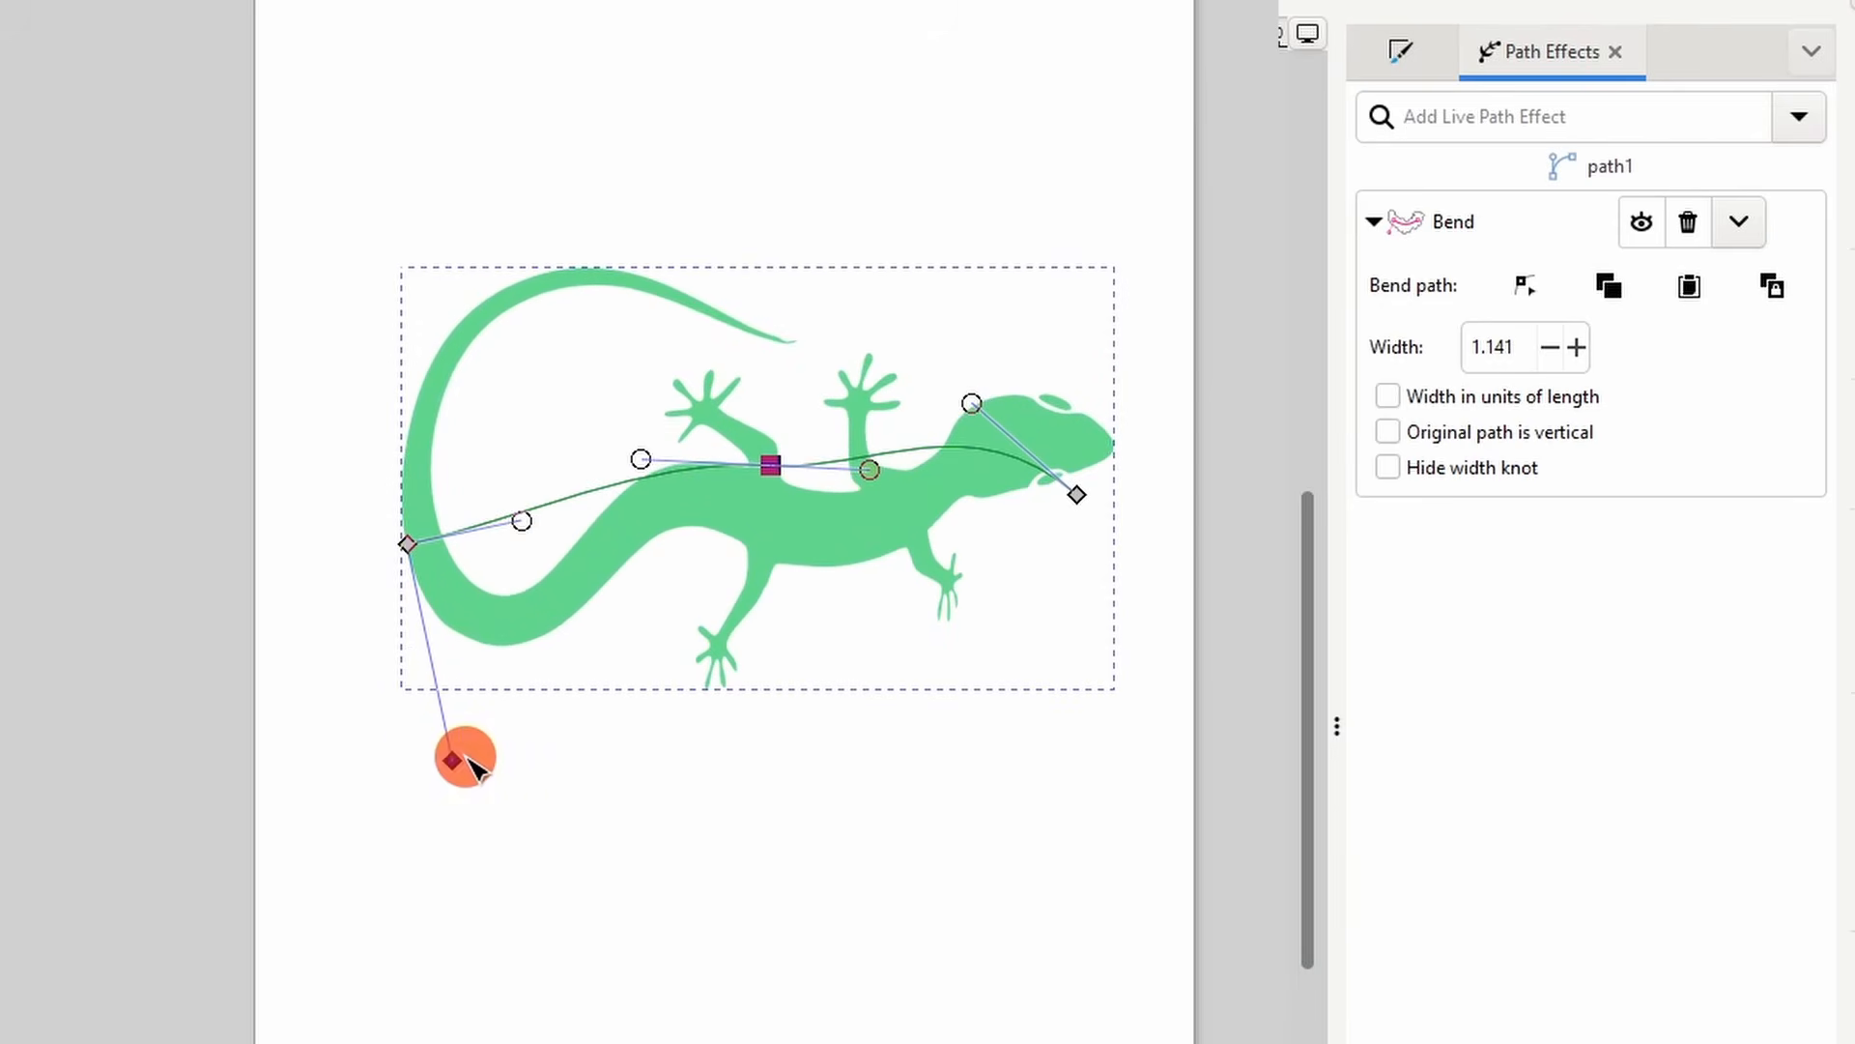
pyautogui.click(1525, 354)
pyautogui.scroll(13, 1529, 353)
pyautogui.scroll(-5, 1528, 353)
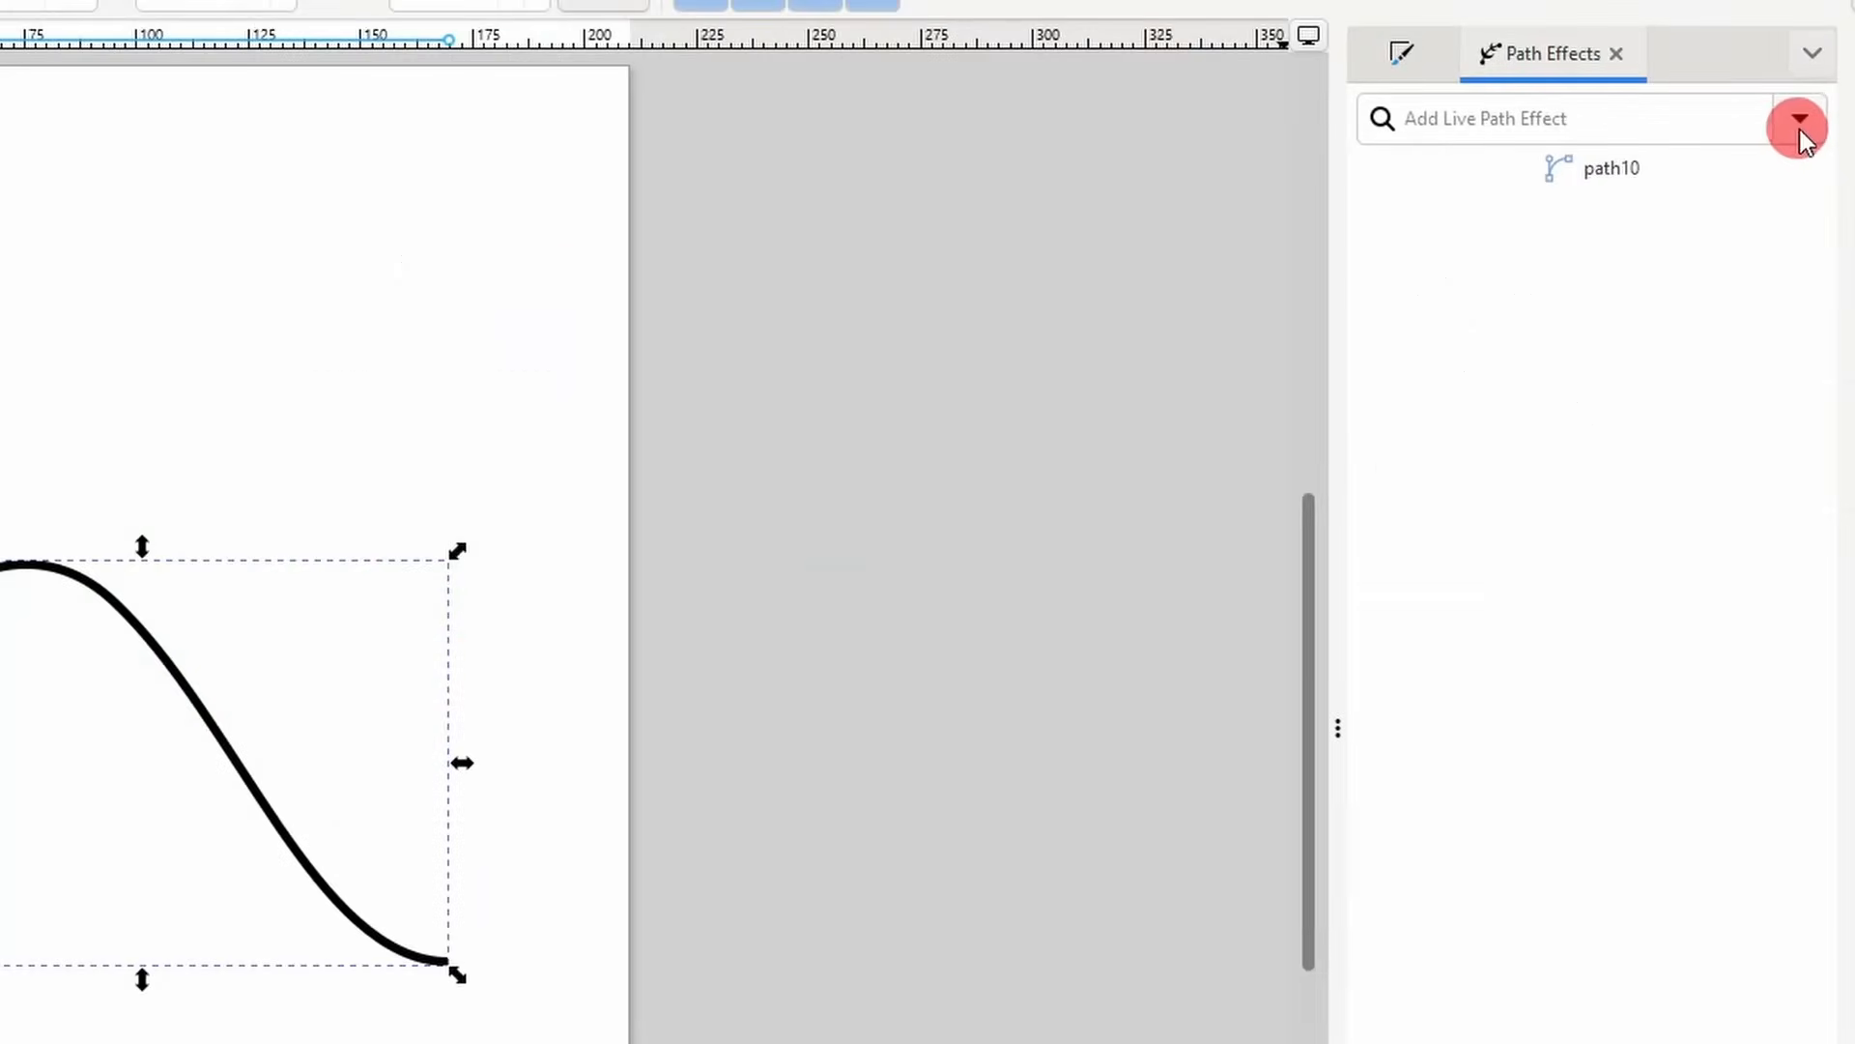
# - Copy the small green lizard above the black curve for use as a pattern
pyautogui.click(1799, 124)
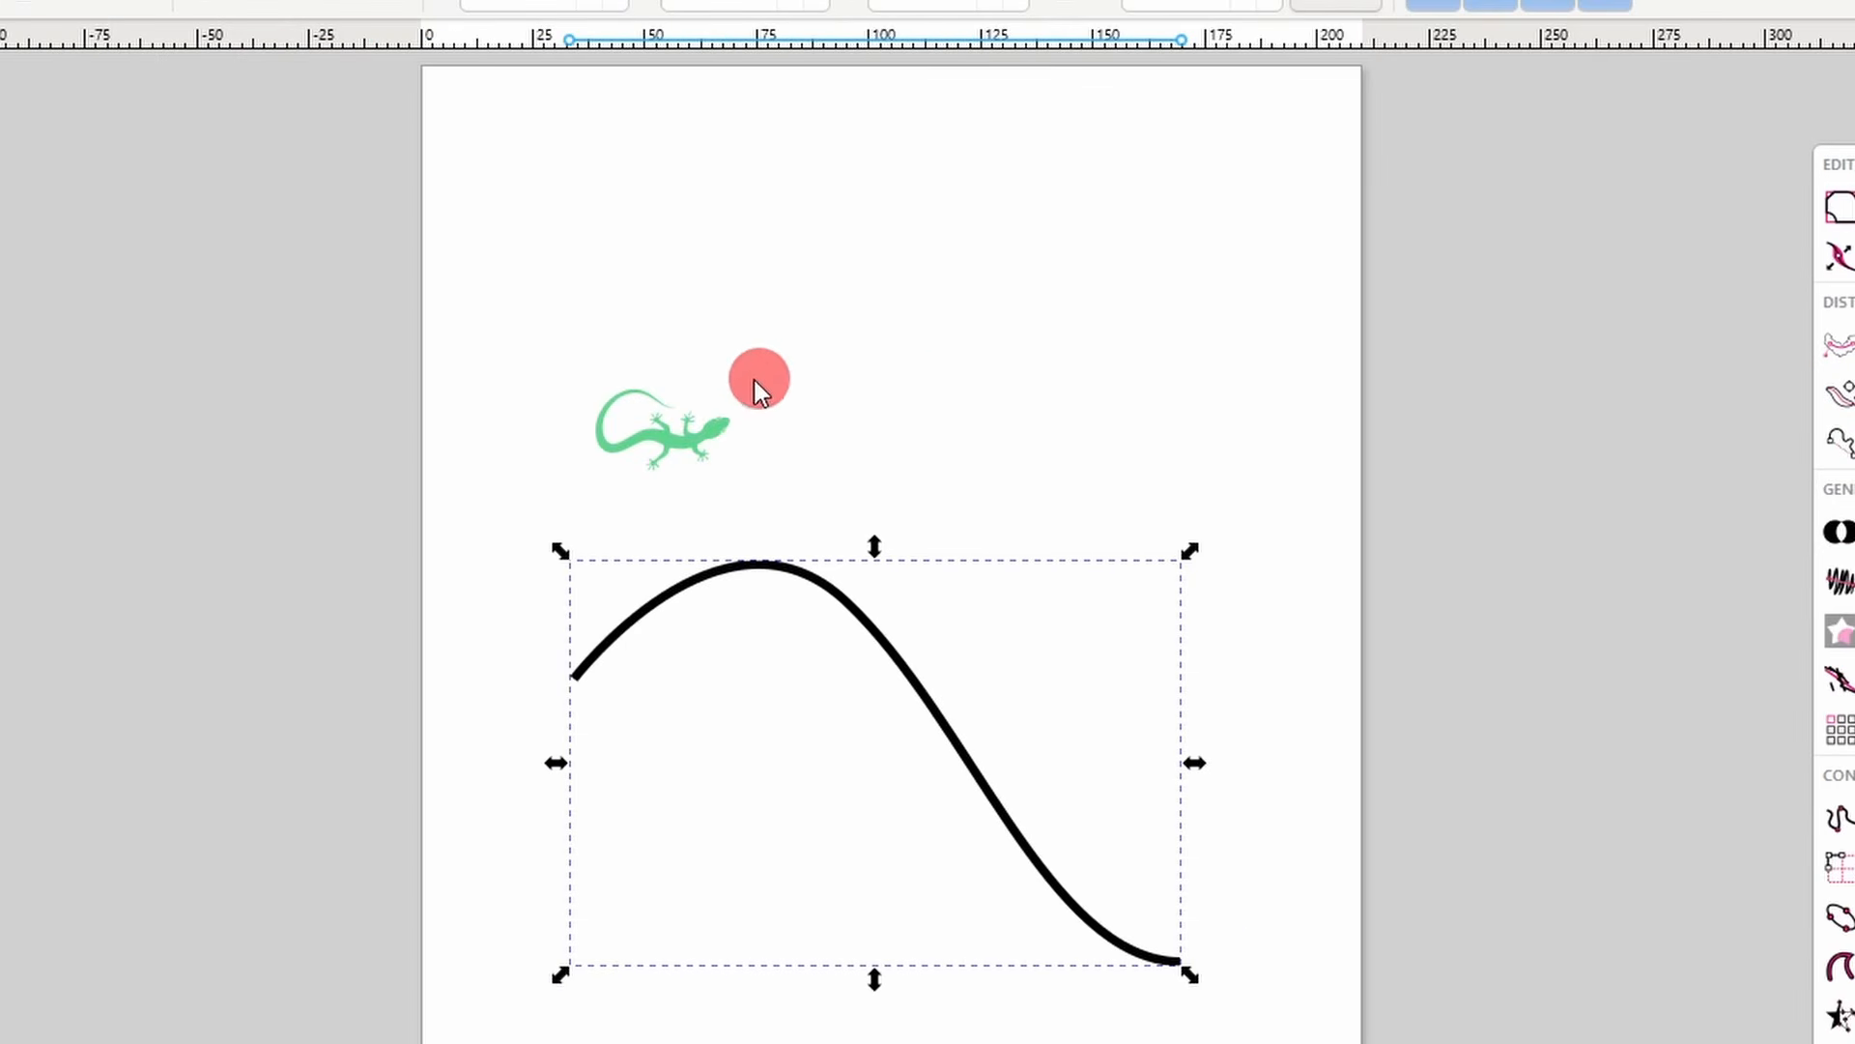
pyautogui.click(683, 439)
pyautogui.rightClick(682, 440)
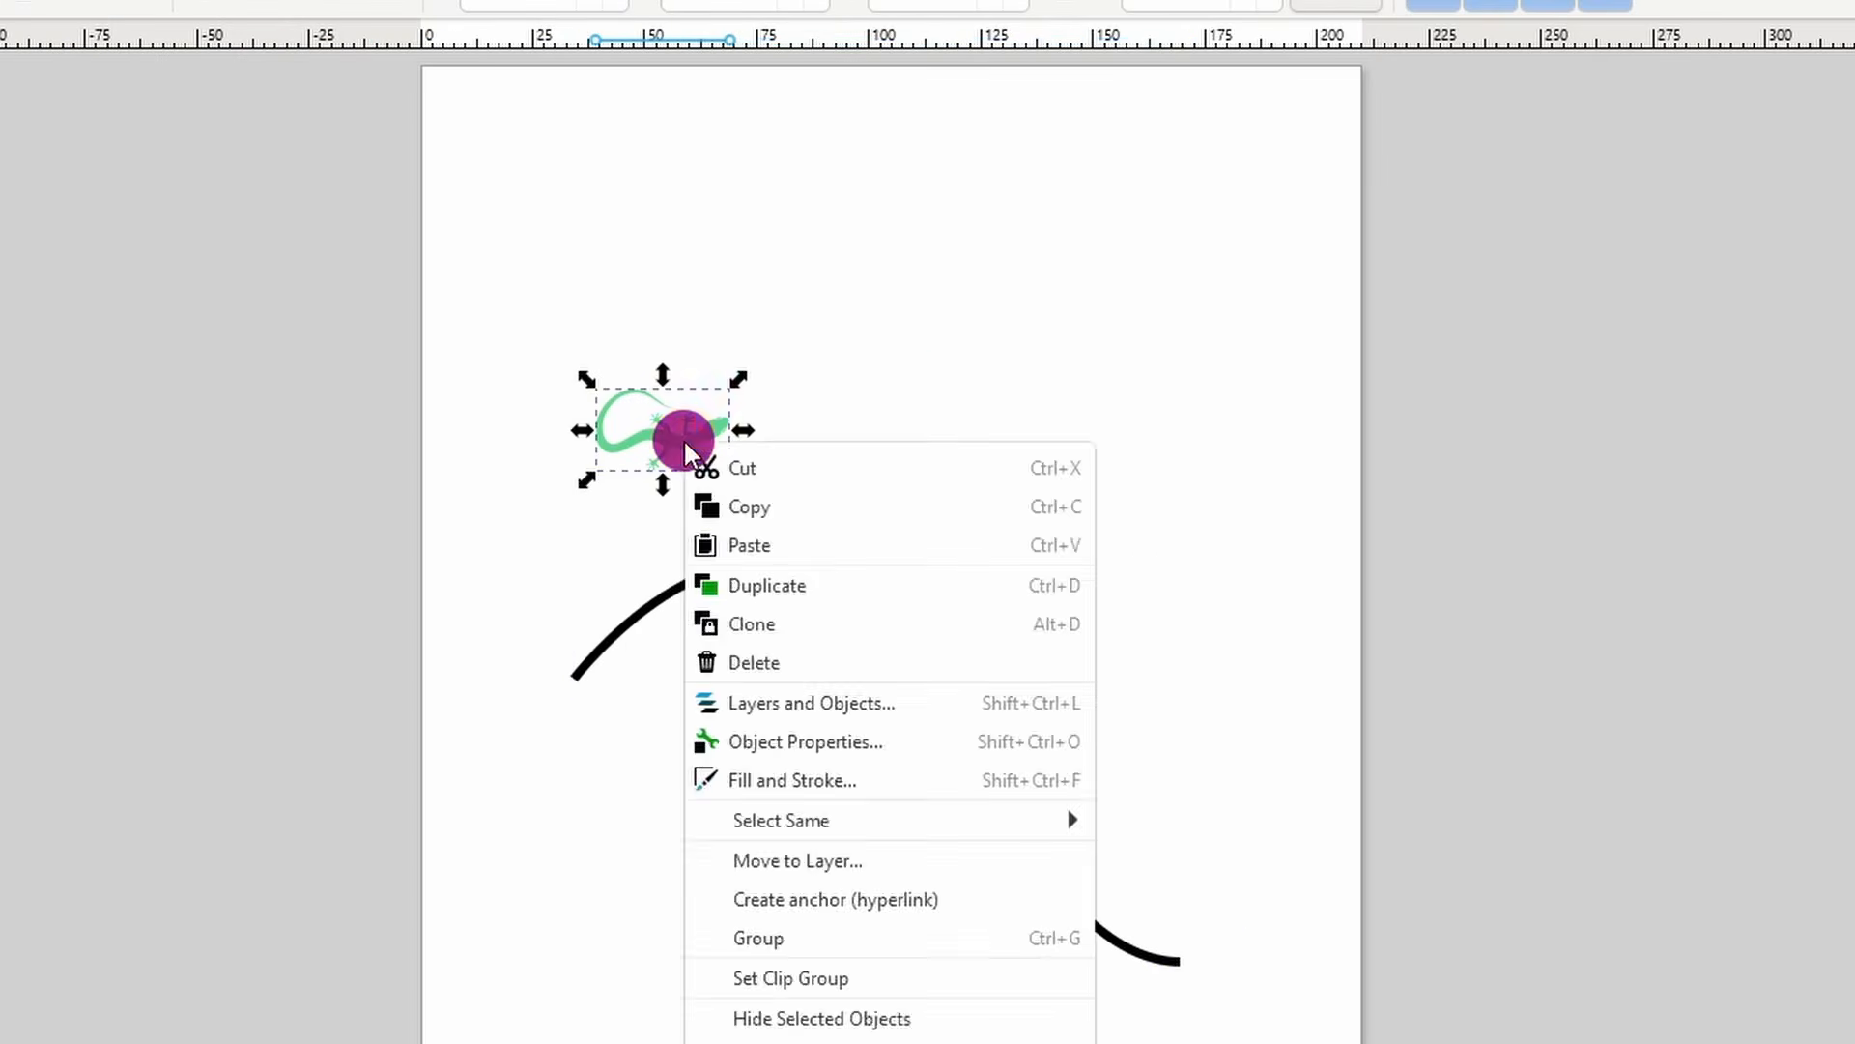
pyautogui.click(826, 506)
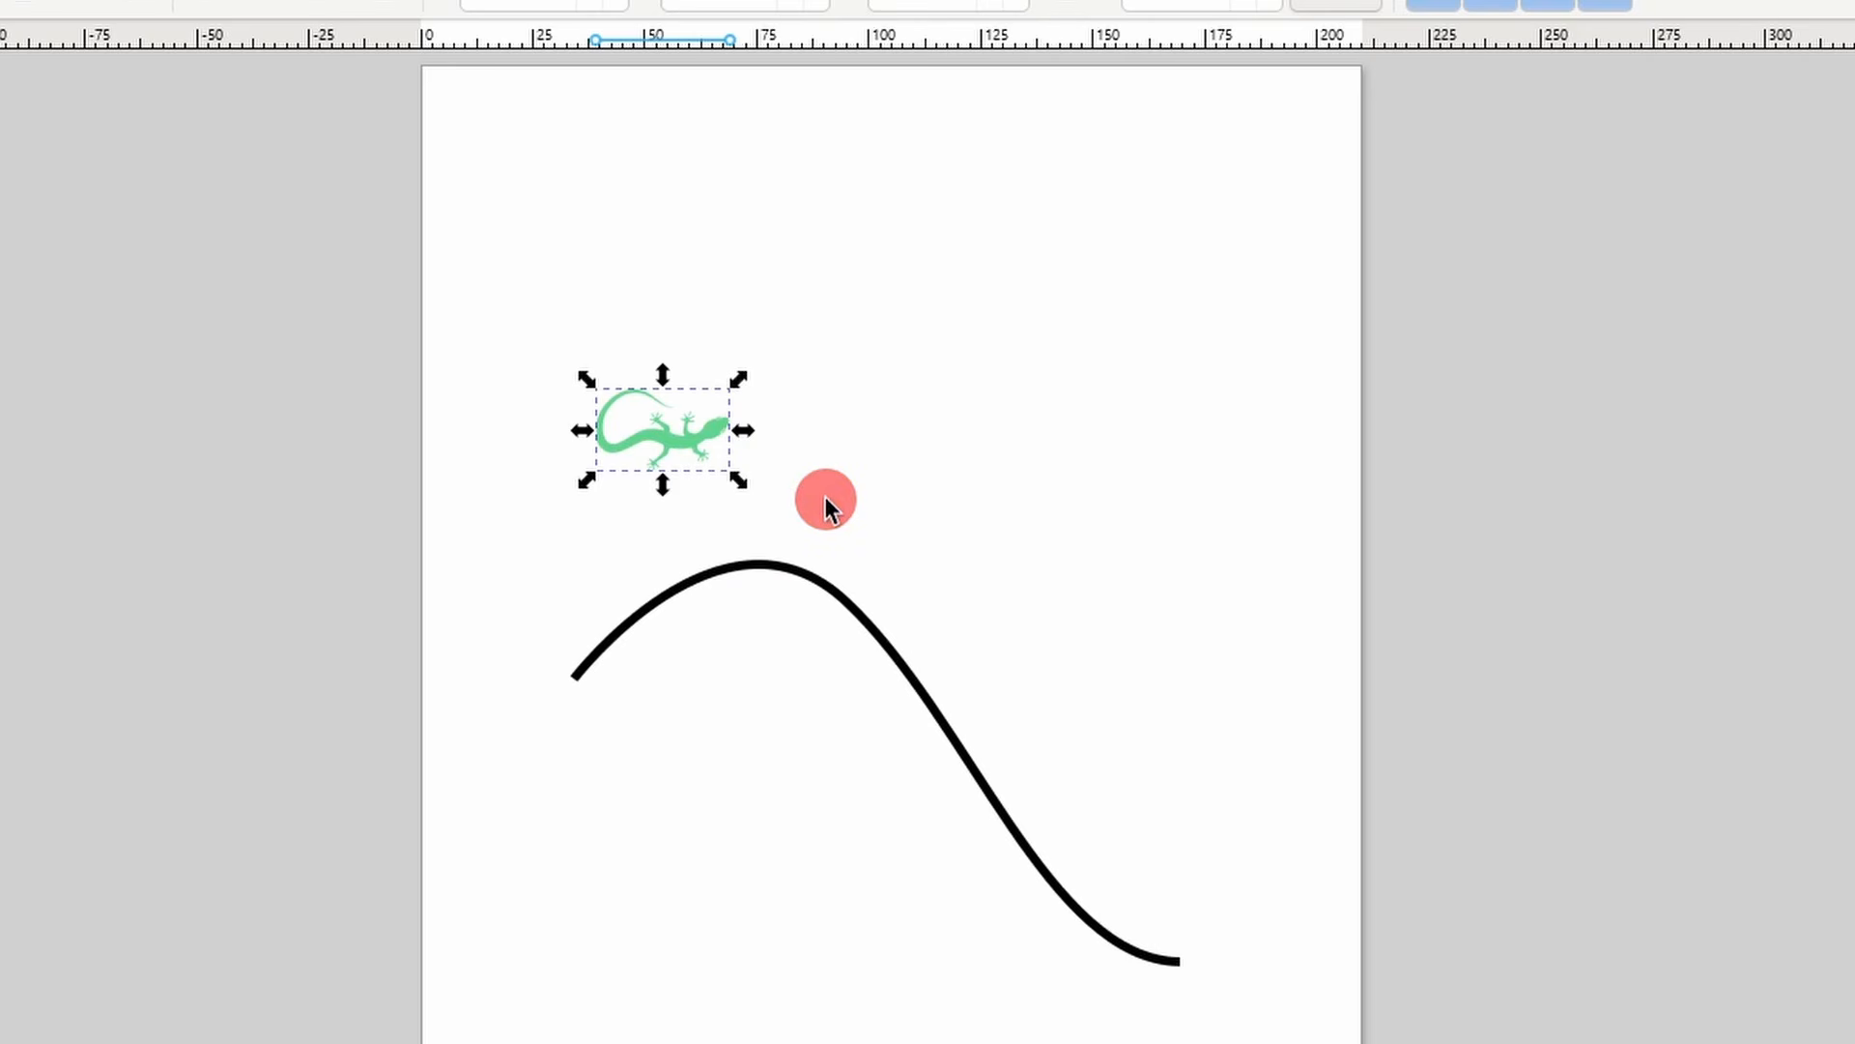
# - Apply the Pattern Along Path effect to the black curve and link the copied lizard as its pattern source
pyautogui.click(898, 669)
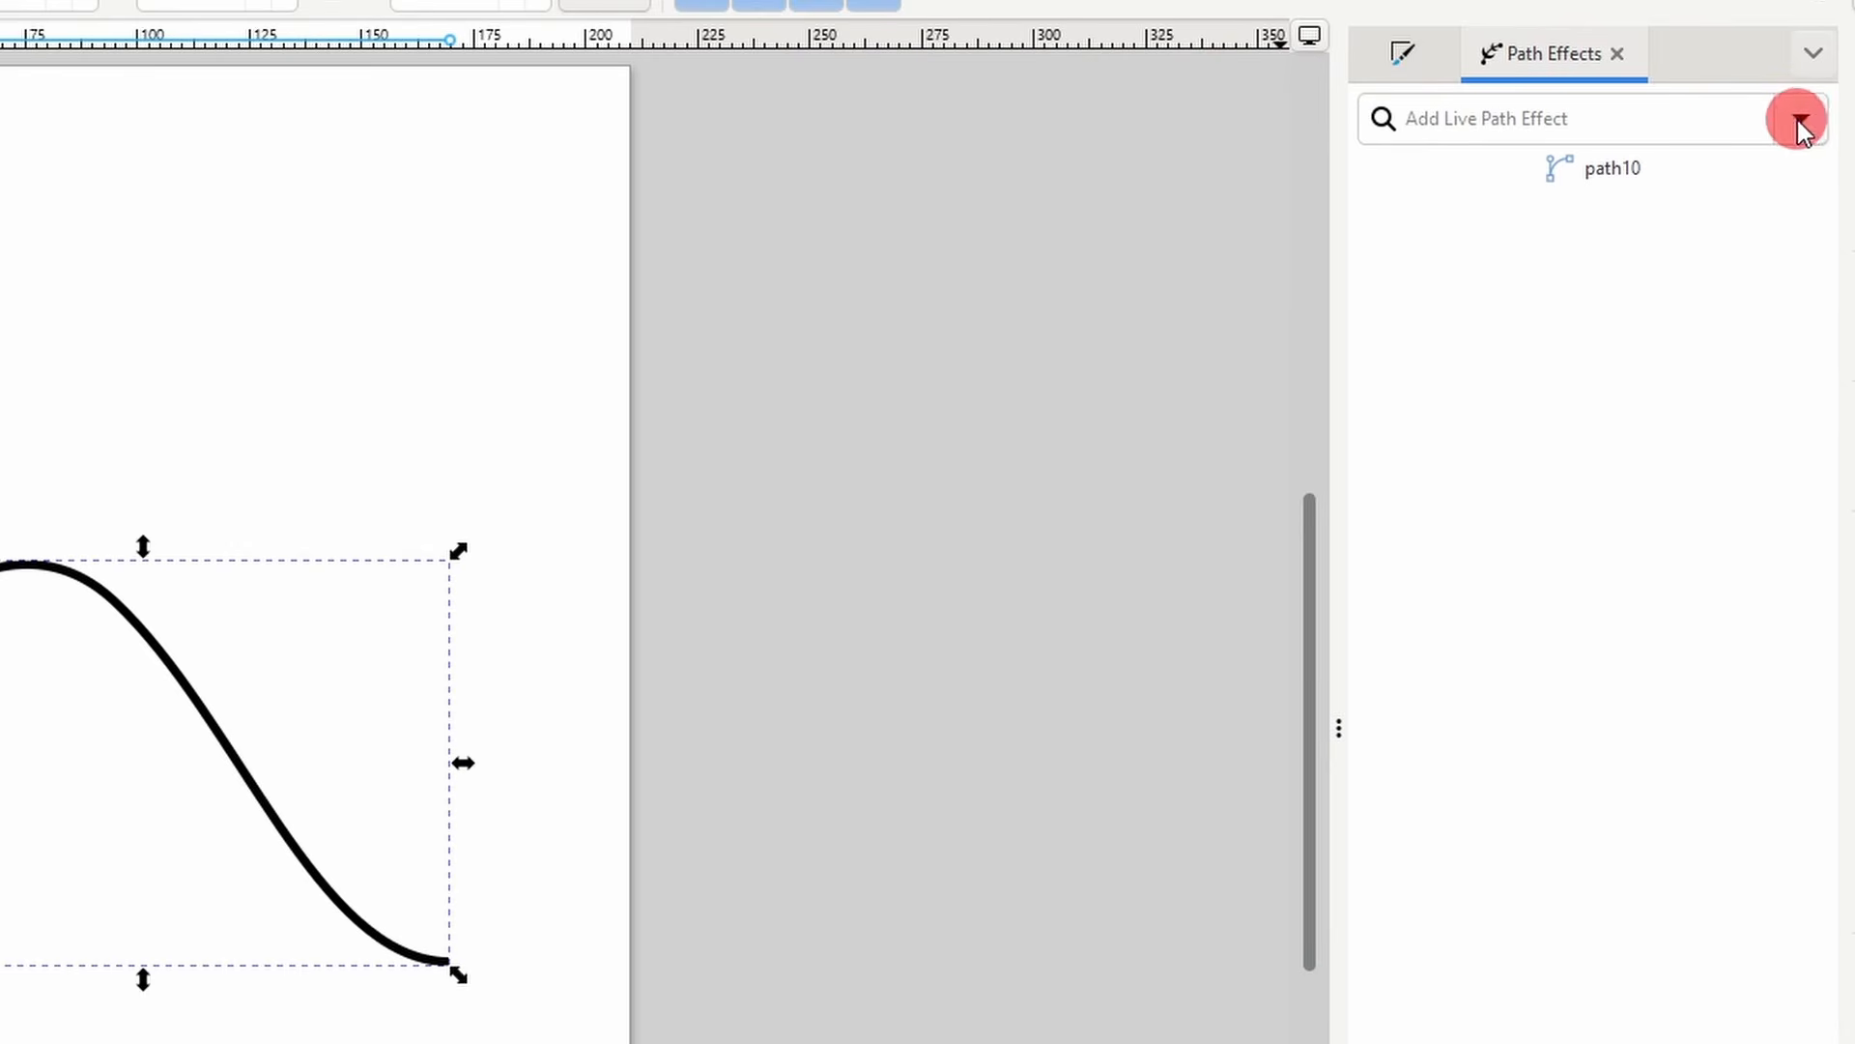
pyautogui.click(1800, 120)
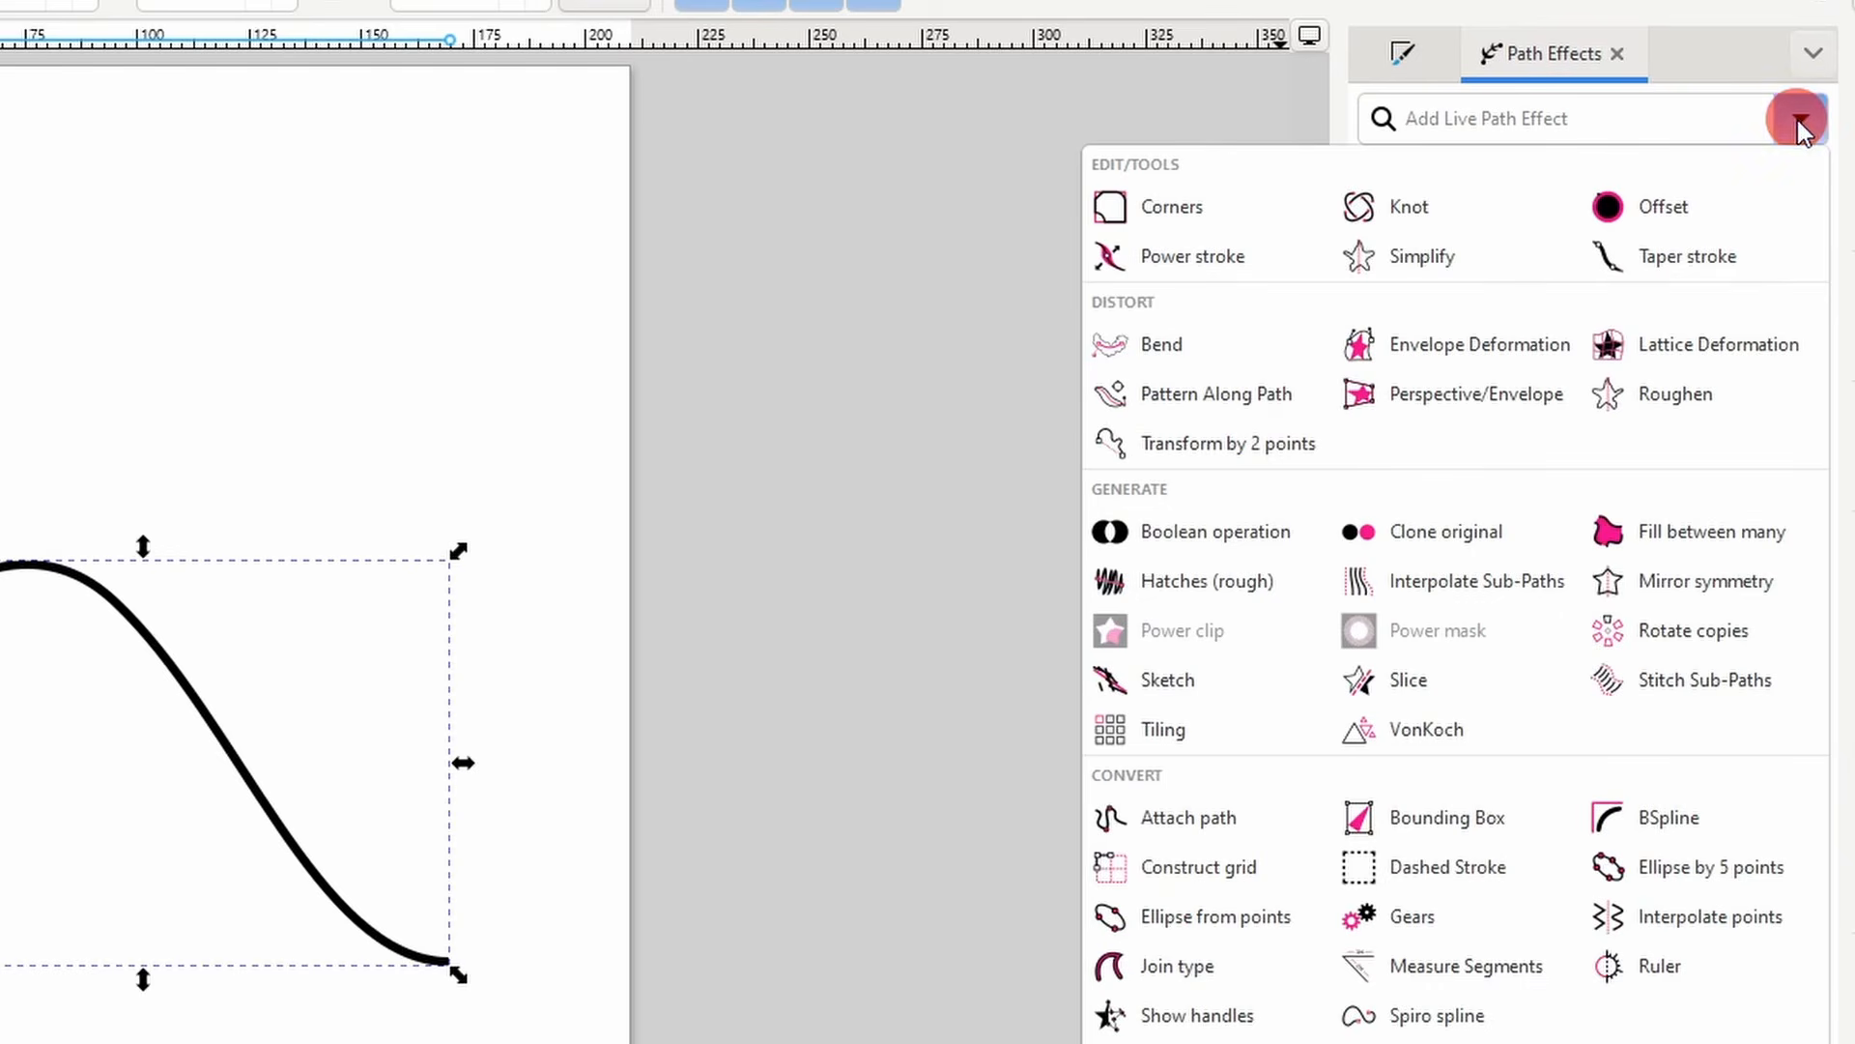
pyautogui.click(1231, 391)
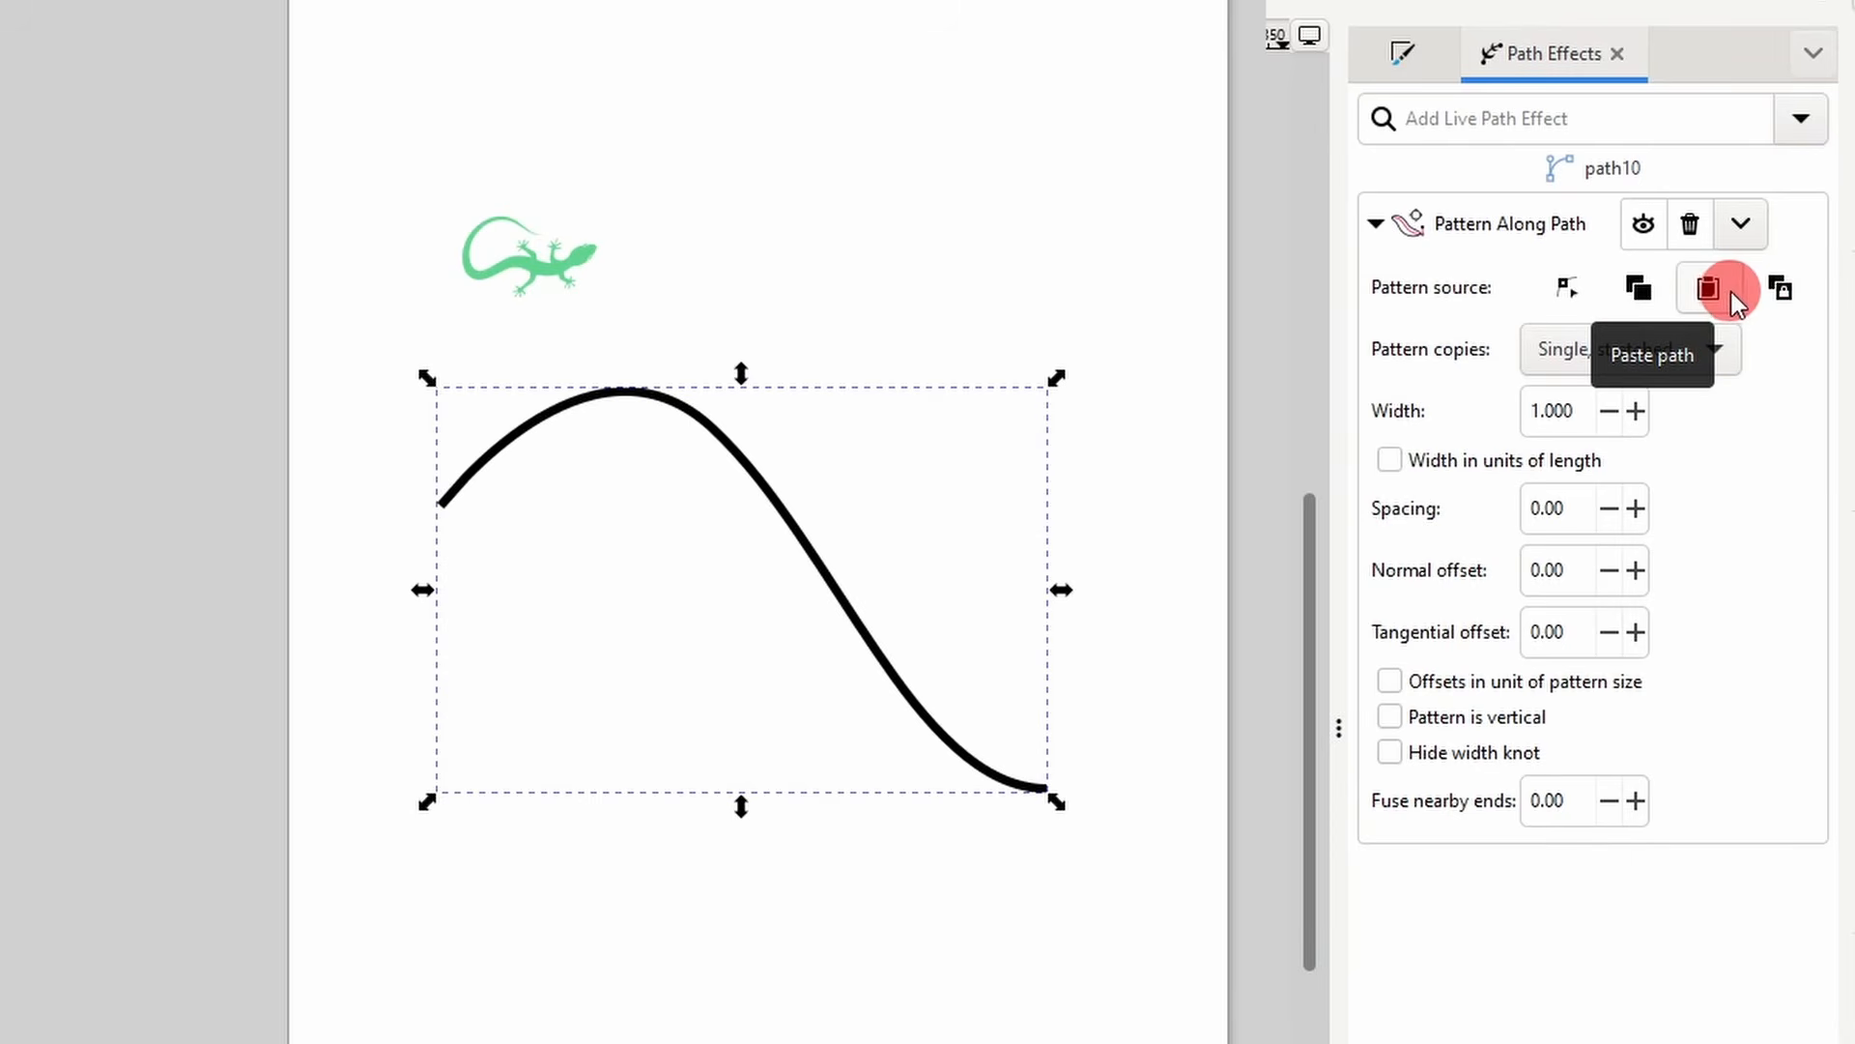
pyautogui.click(1782, 292)
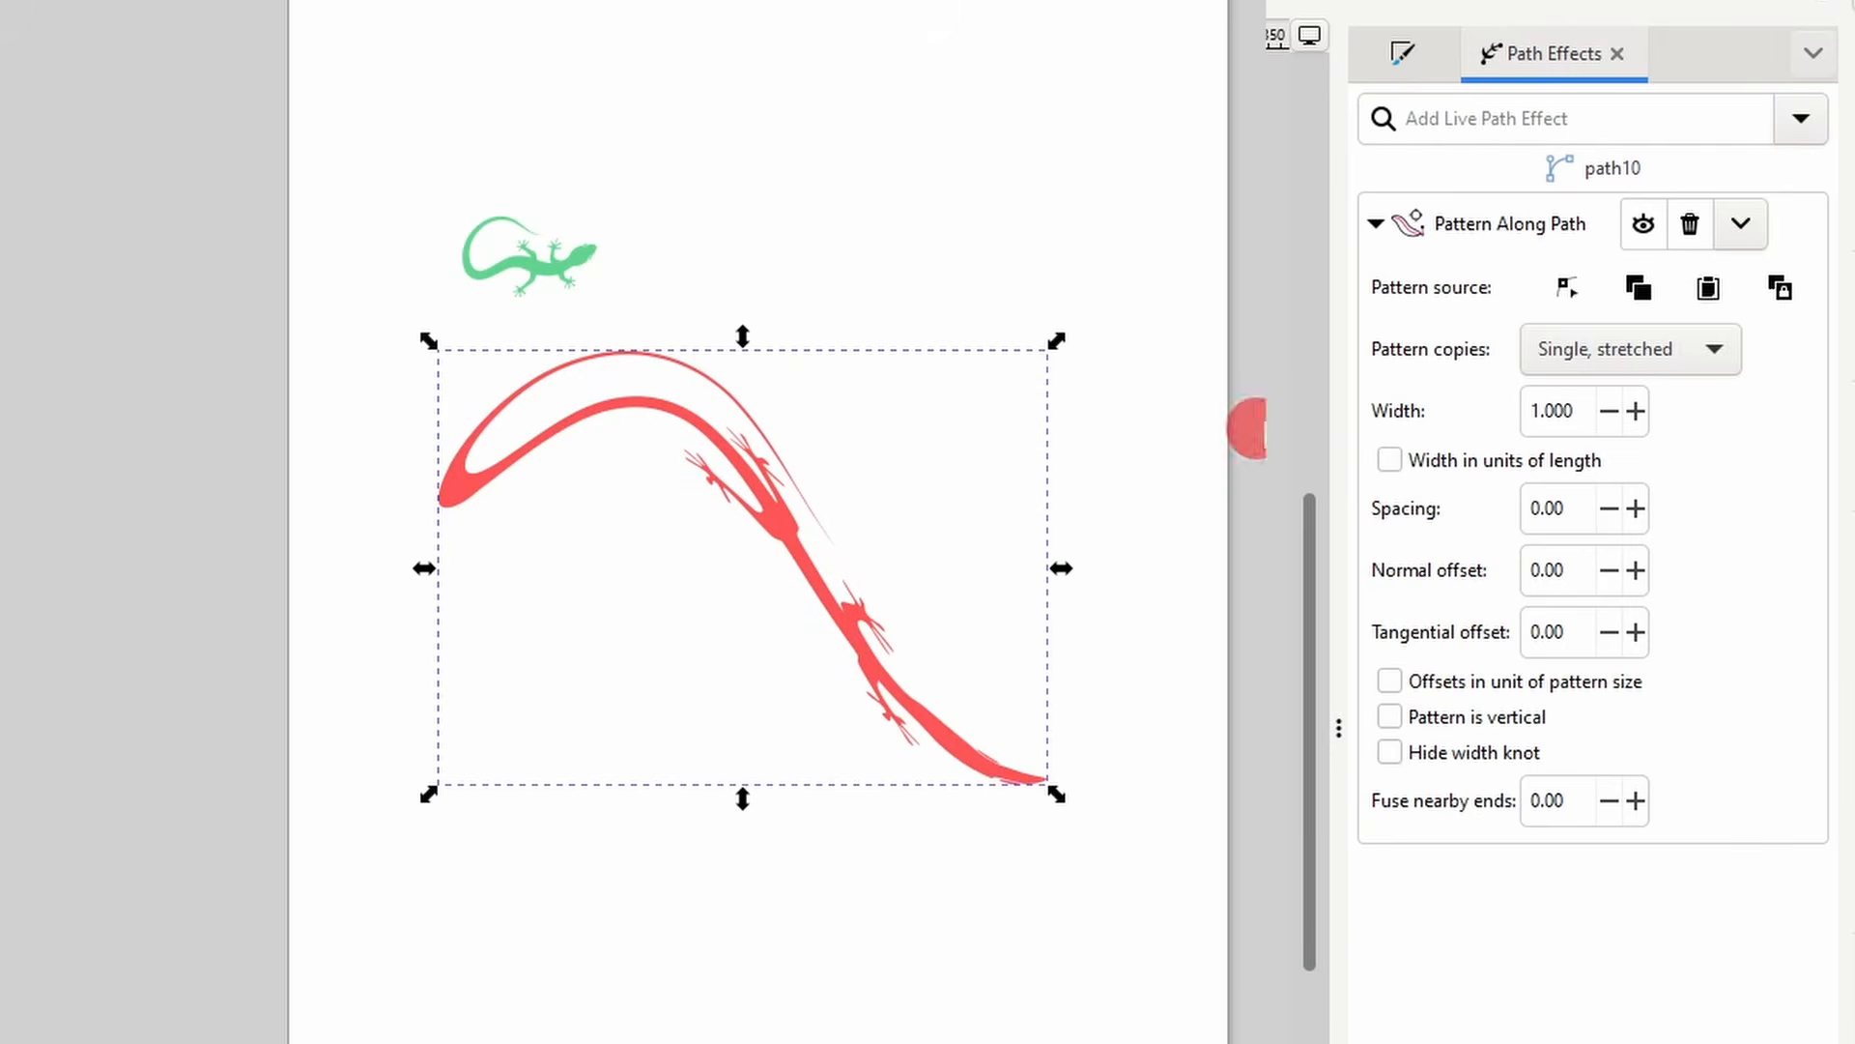
# - Change the pattern copies through Single and Repeated to Repeated, stretched
pyautogui.click(1631, 354)
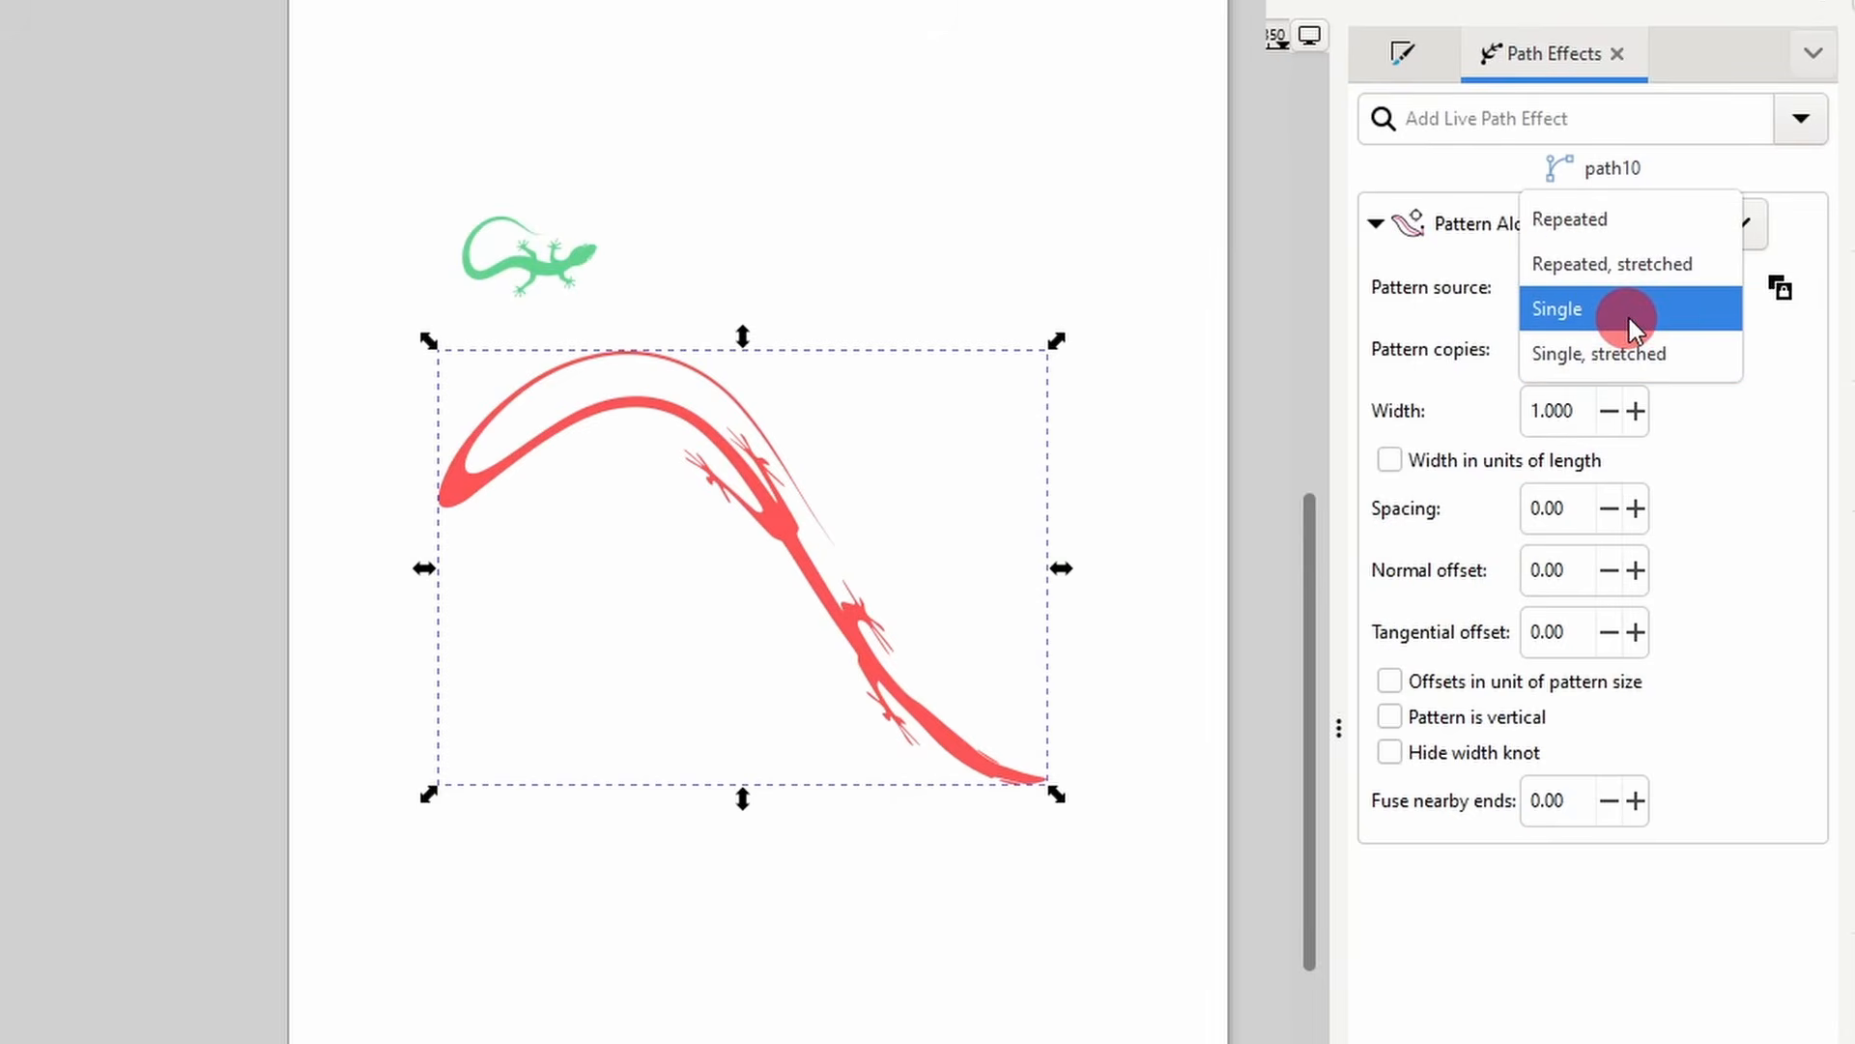
pyautogui.click(1629, 313)
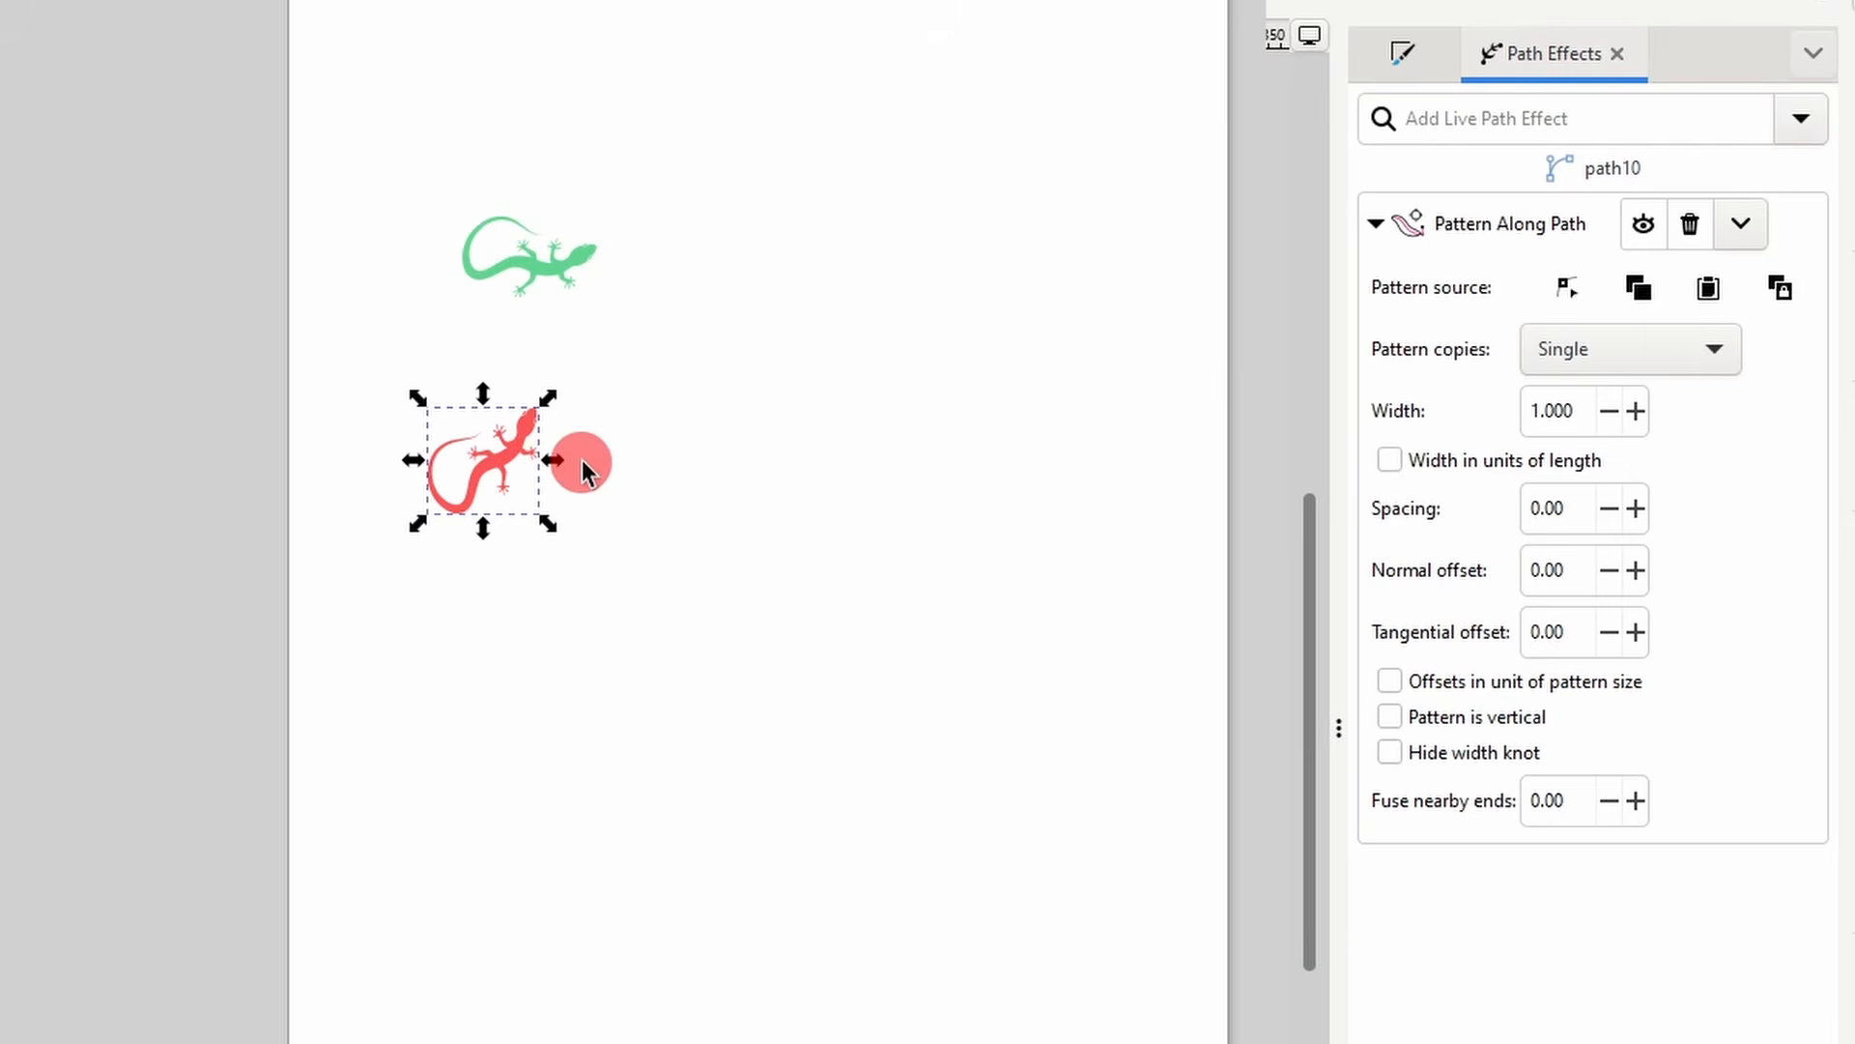
pyautogui.click(1591, 358)
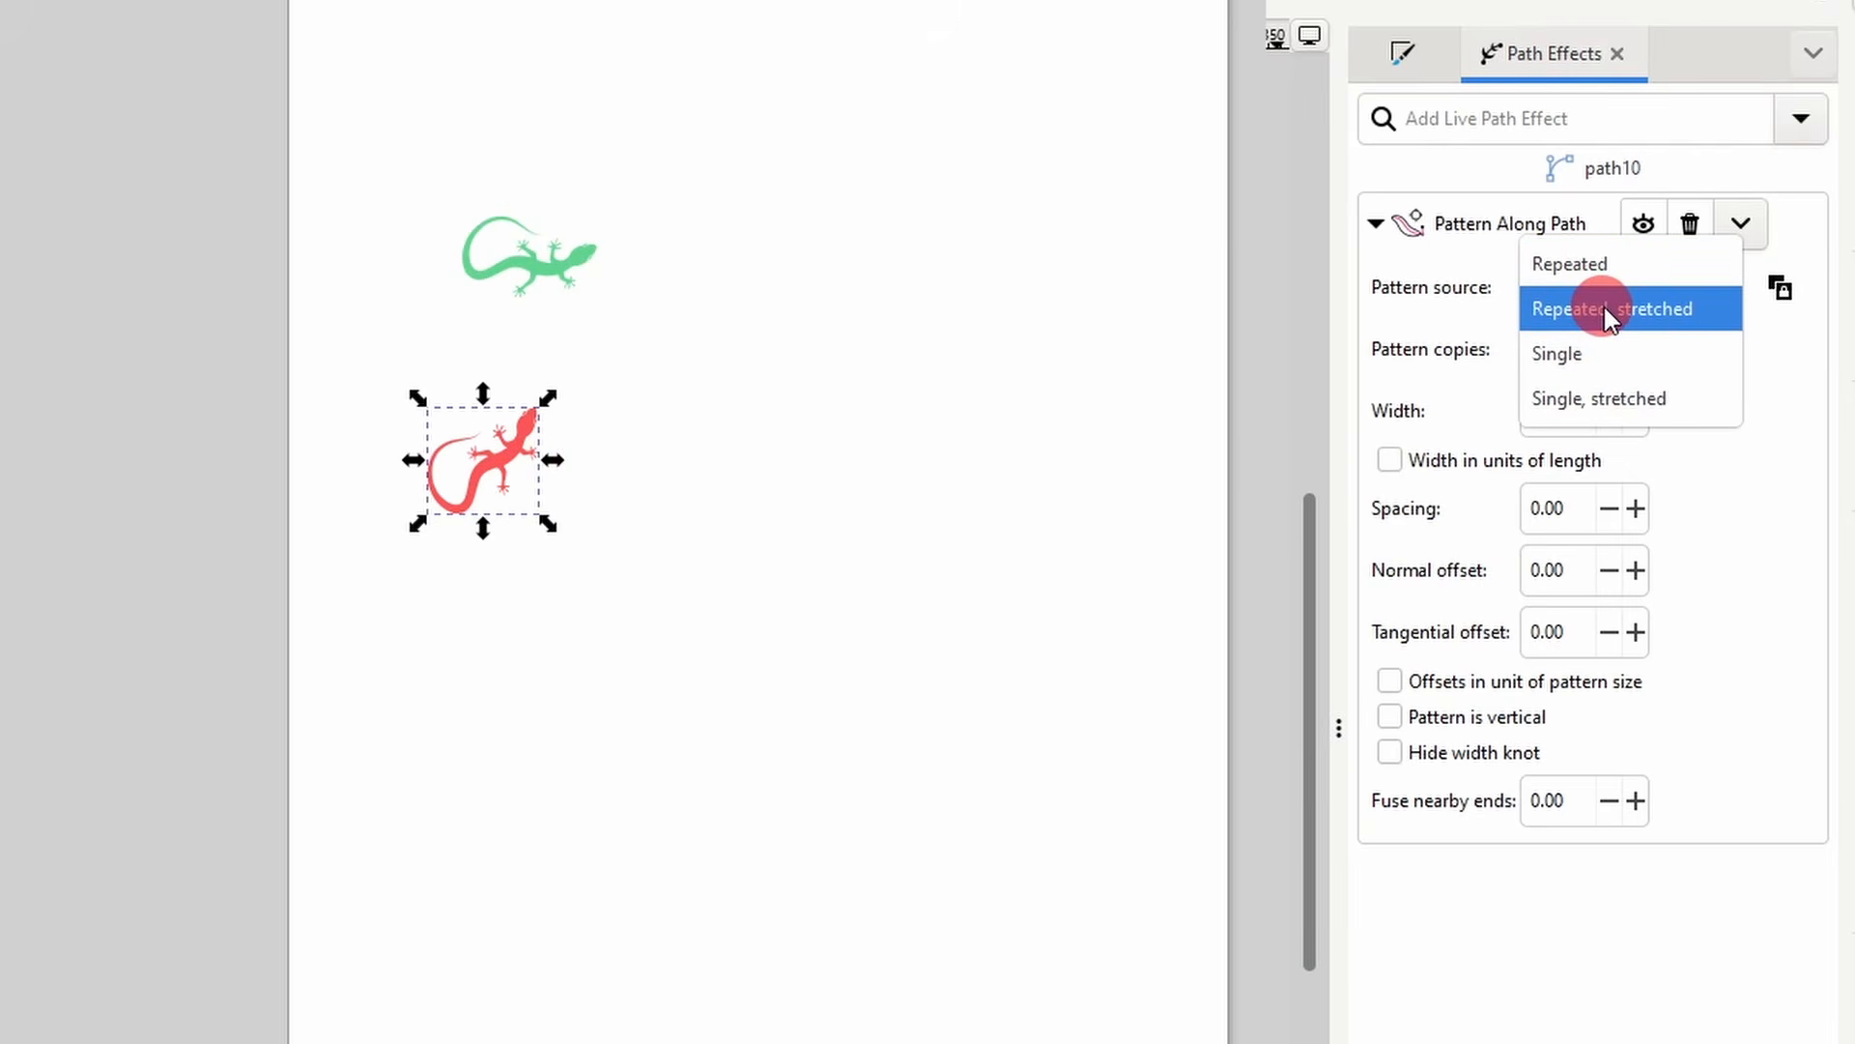
pyautogui.click(1604, 268)
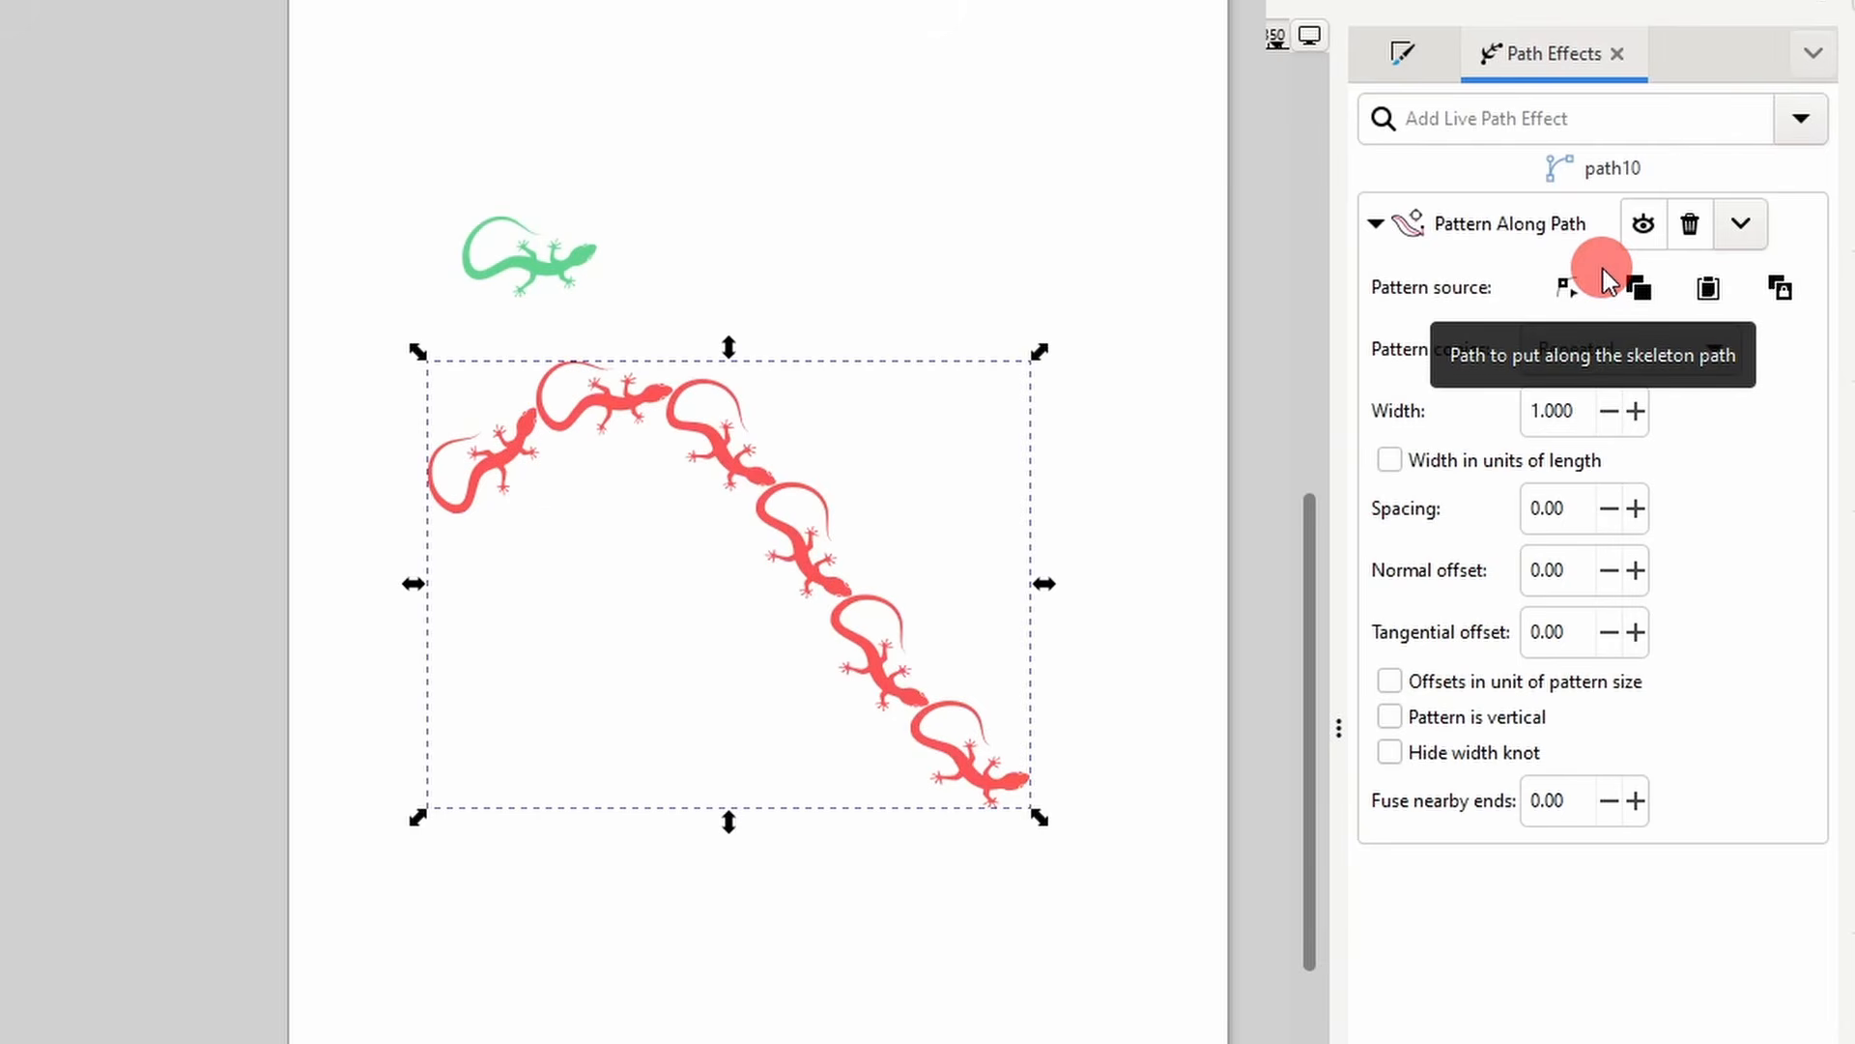
pyautogui.click(1617, 356)
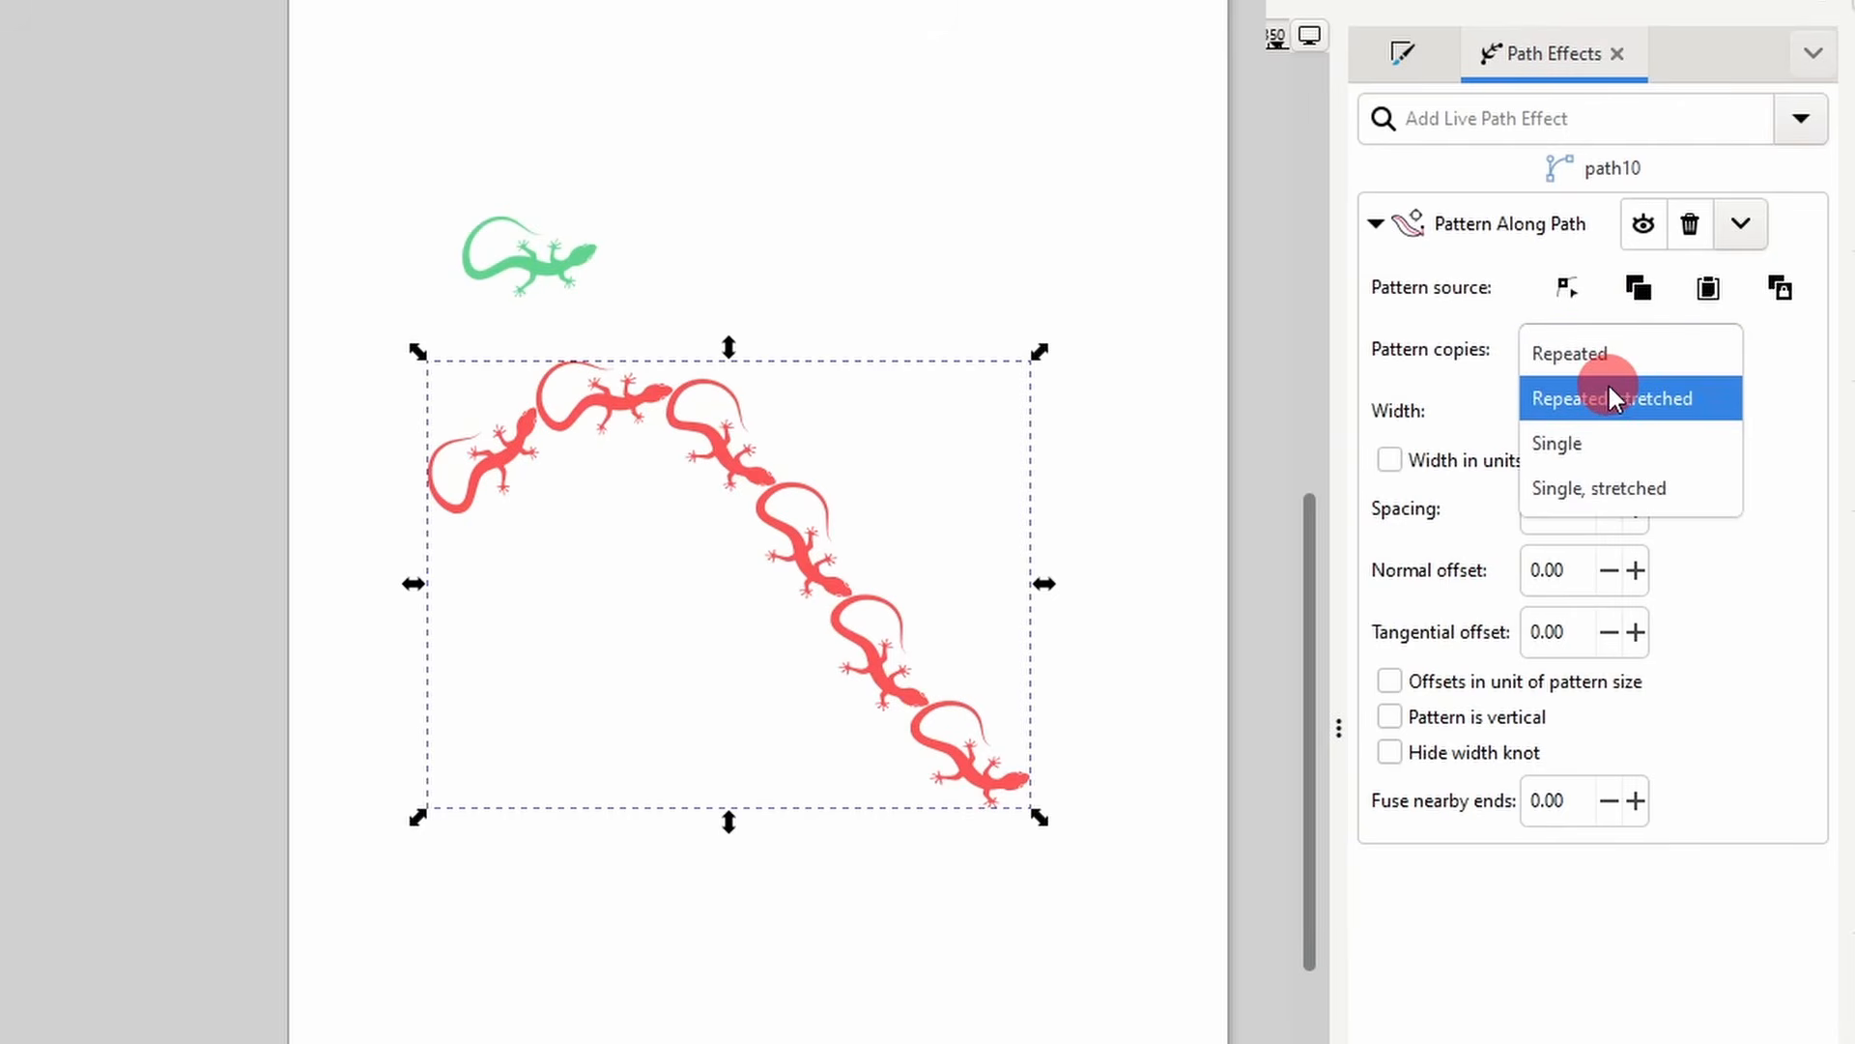
pyautogui.click(1609, 391)
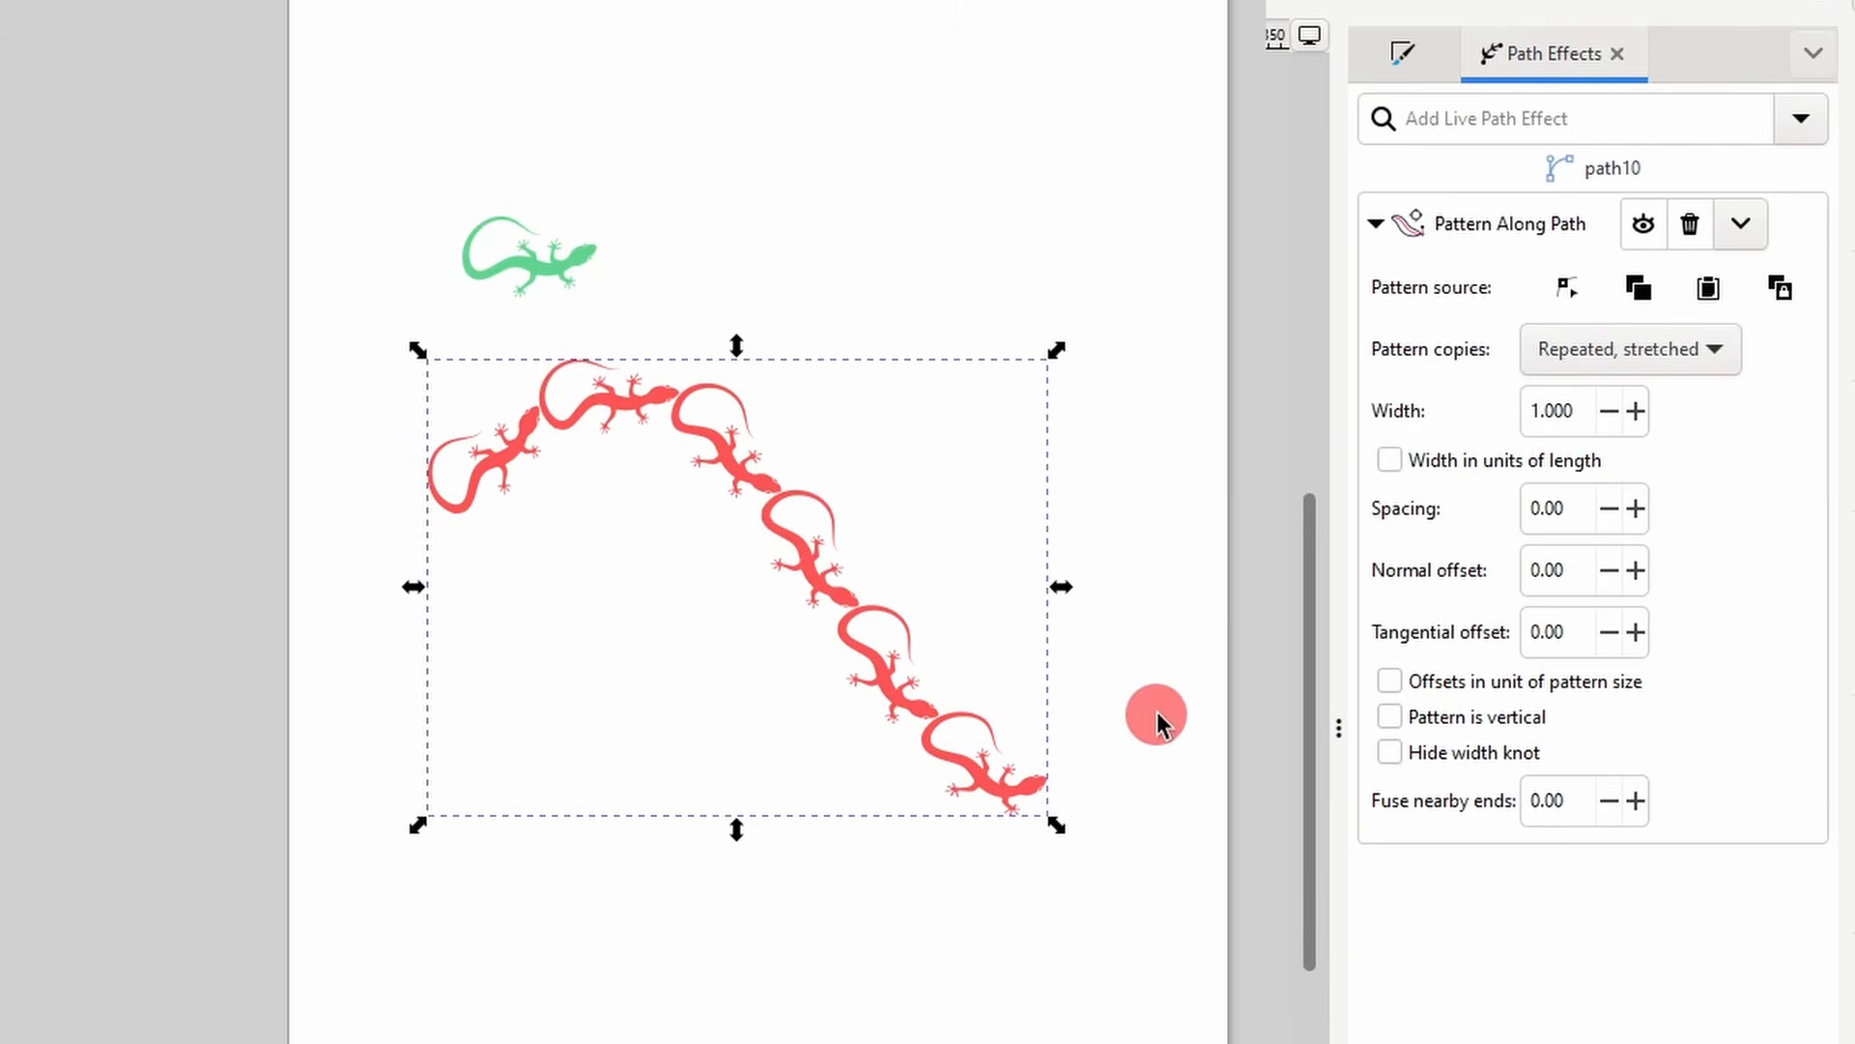
# - Increase the lizard pattern's width to 1.610 and its spacing to 3.20
pyautogui.click(1586, 414)
pyautogui.scroll(3, 1585, 414)
pyautogui.scroll(20, 1586, 414)
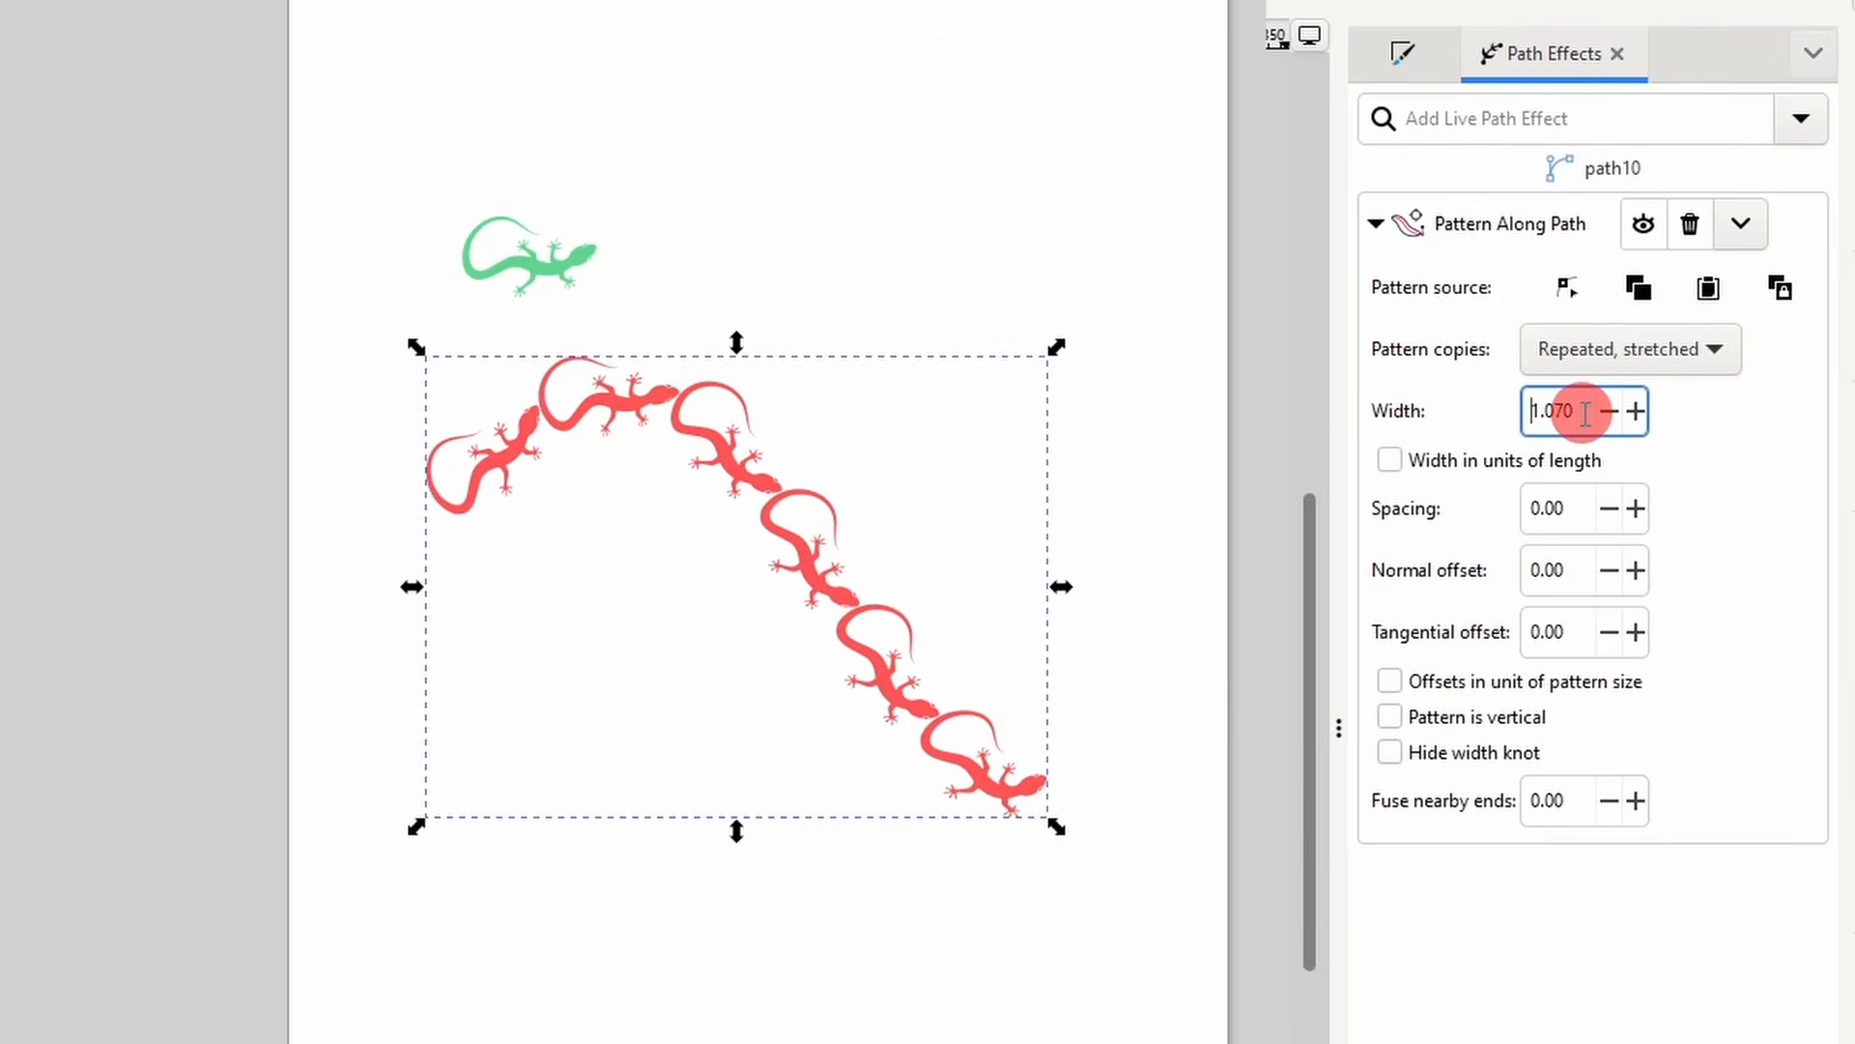
pyautogui.scroll(20, 1586, 414)
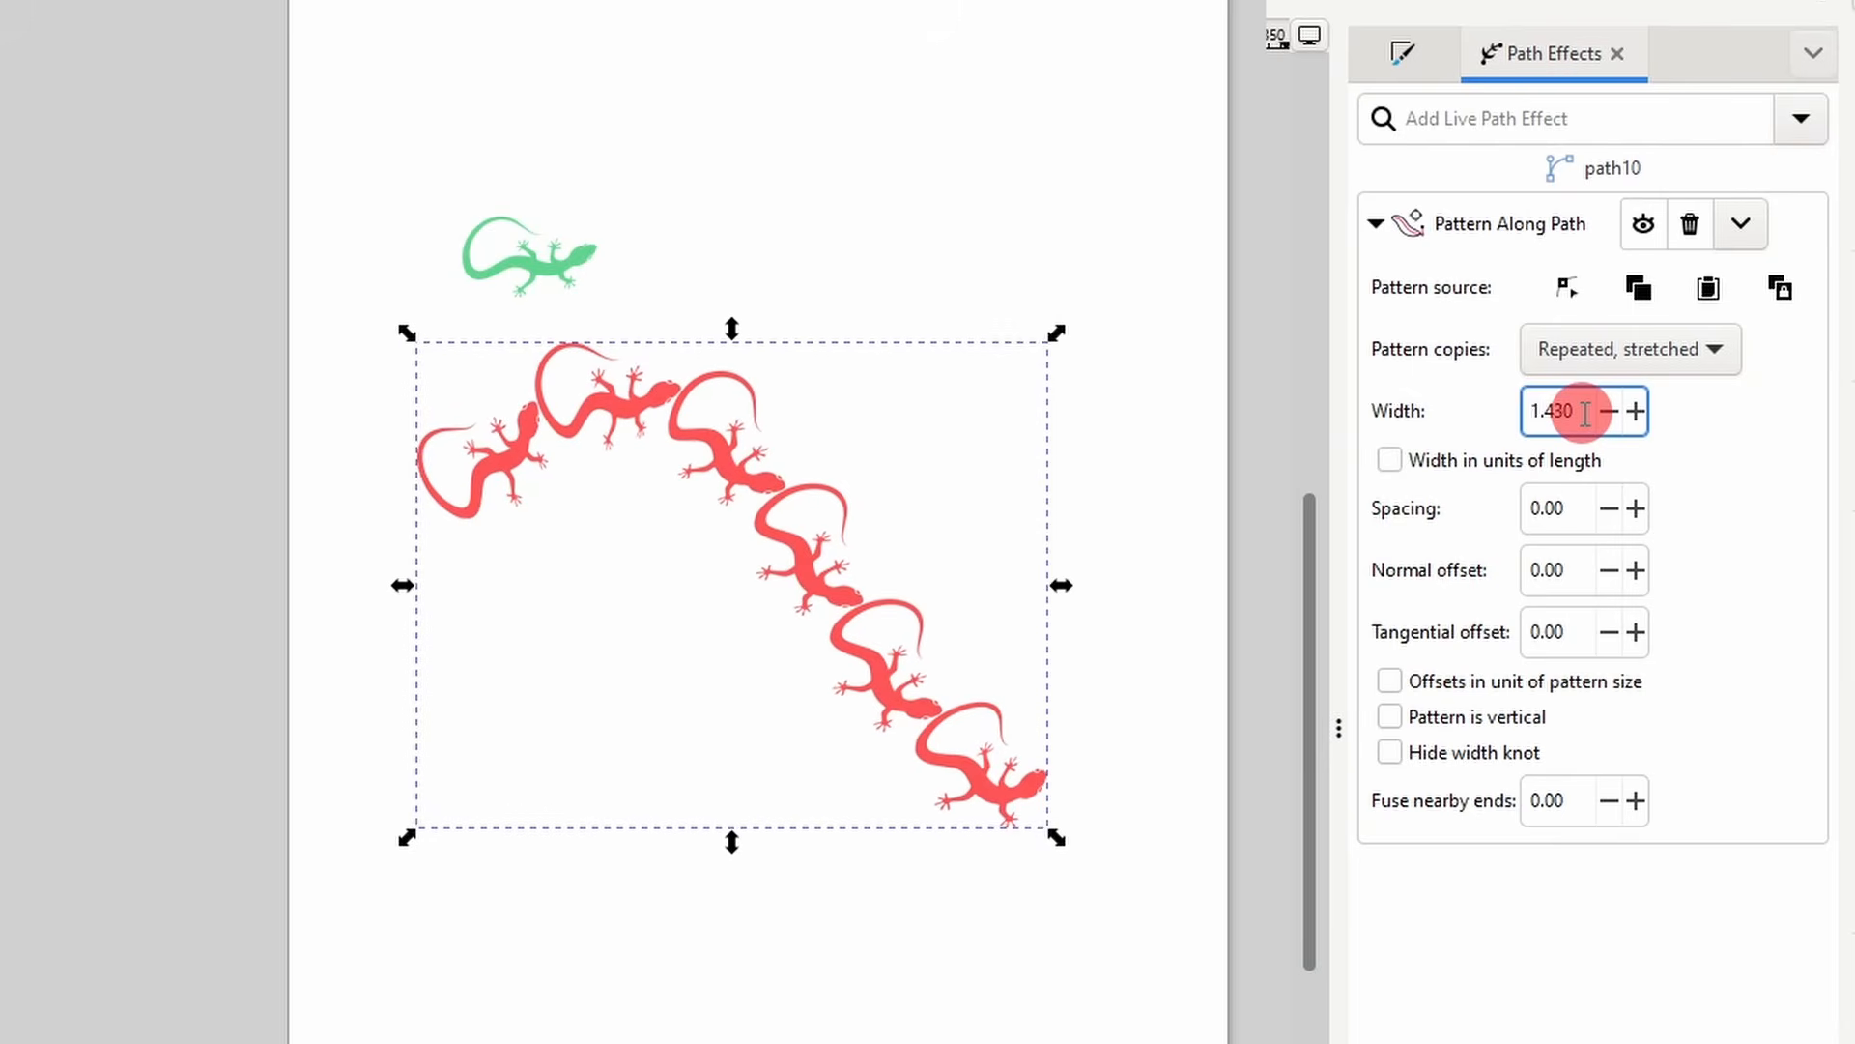
pyautogui.click(1583, 520)
pyautogui.scroll(18, 1584, 522)
pyautogui.scroll(14, 1584, 522)
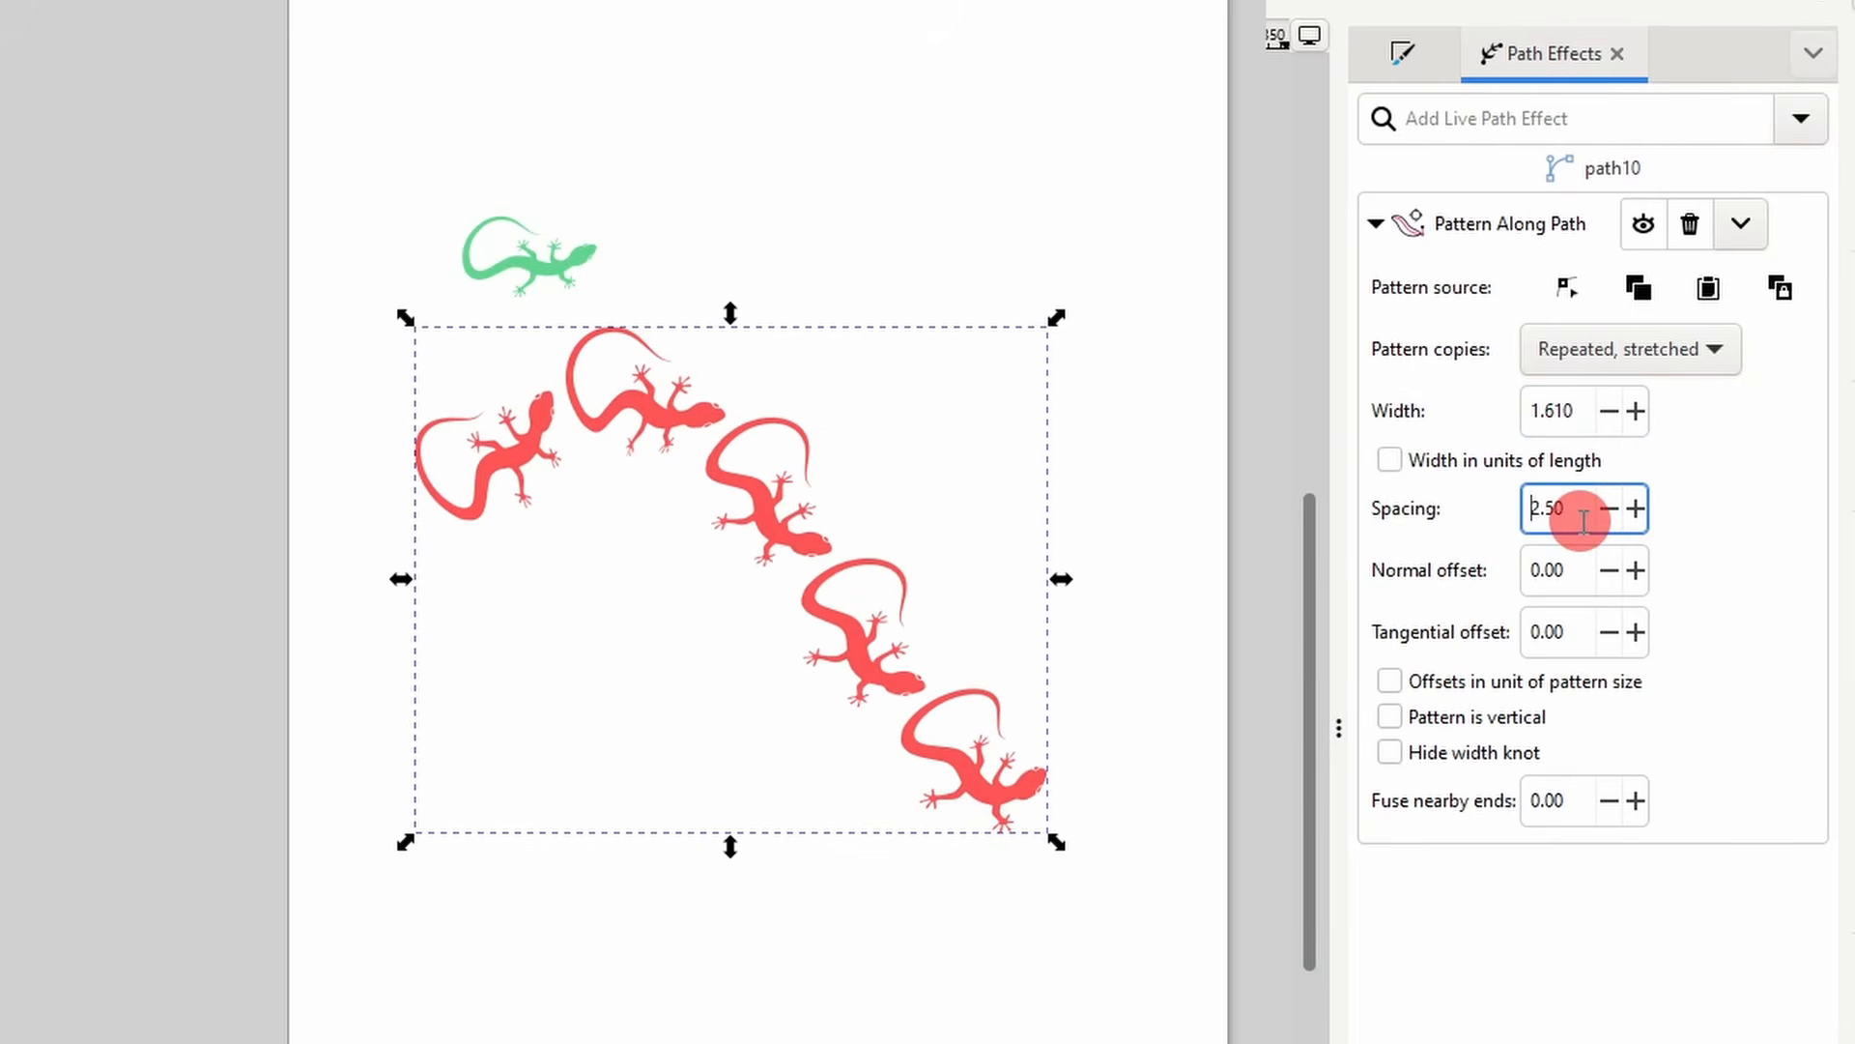
# - Set the pattern's normal offset to 0.70 and its tangential offset to 2.00
pyautogui.click(1578, 583)
pyautogui.scroll(19, 1581, 583)
pyautogui.scroll(-12, 1585, 583)
pyautogui.click(1581, 631)
pyautogui.scroll(1, 1582, 631)
pyautogui.scroll(19, 1582, 631)
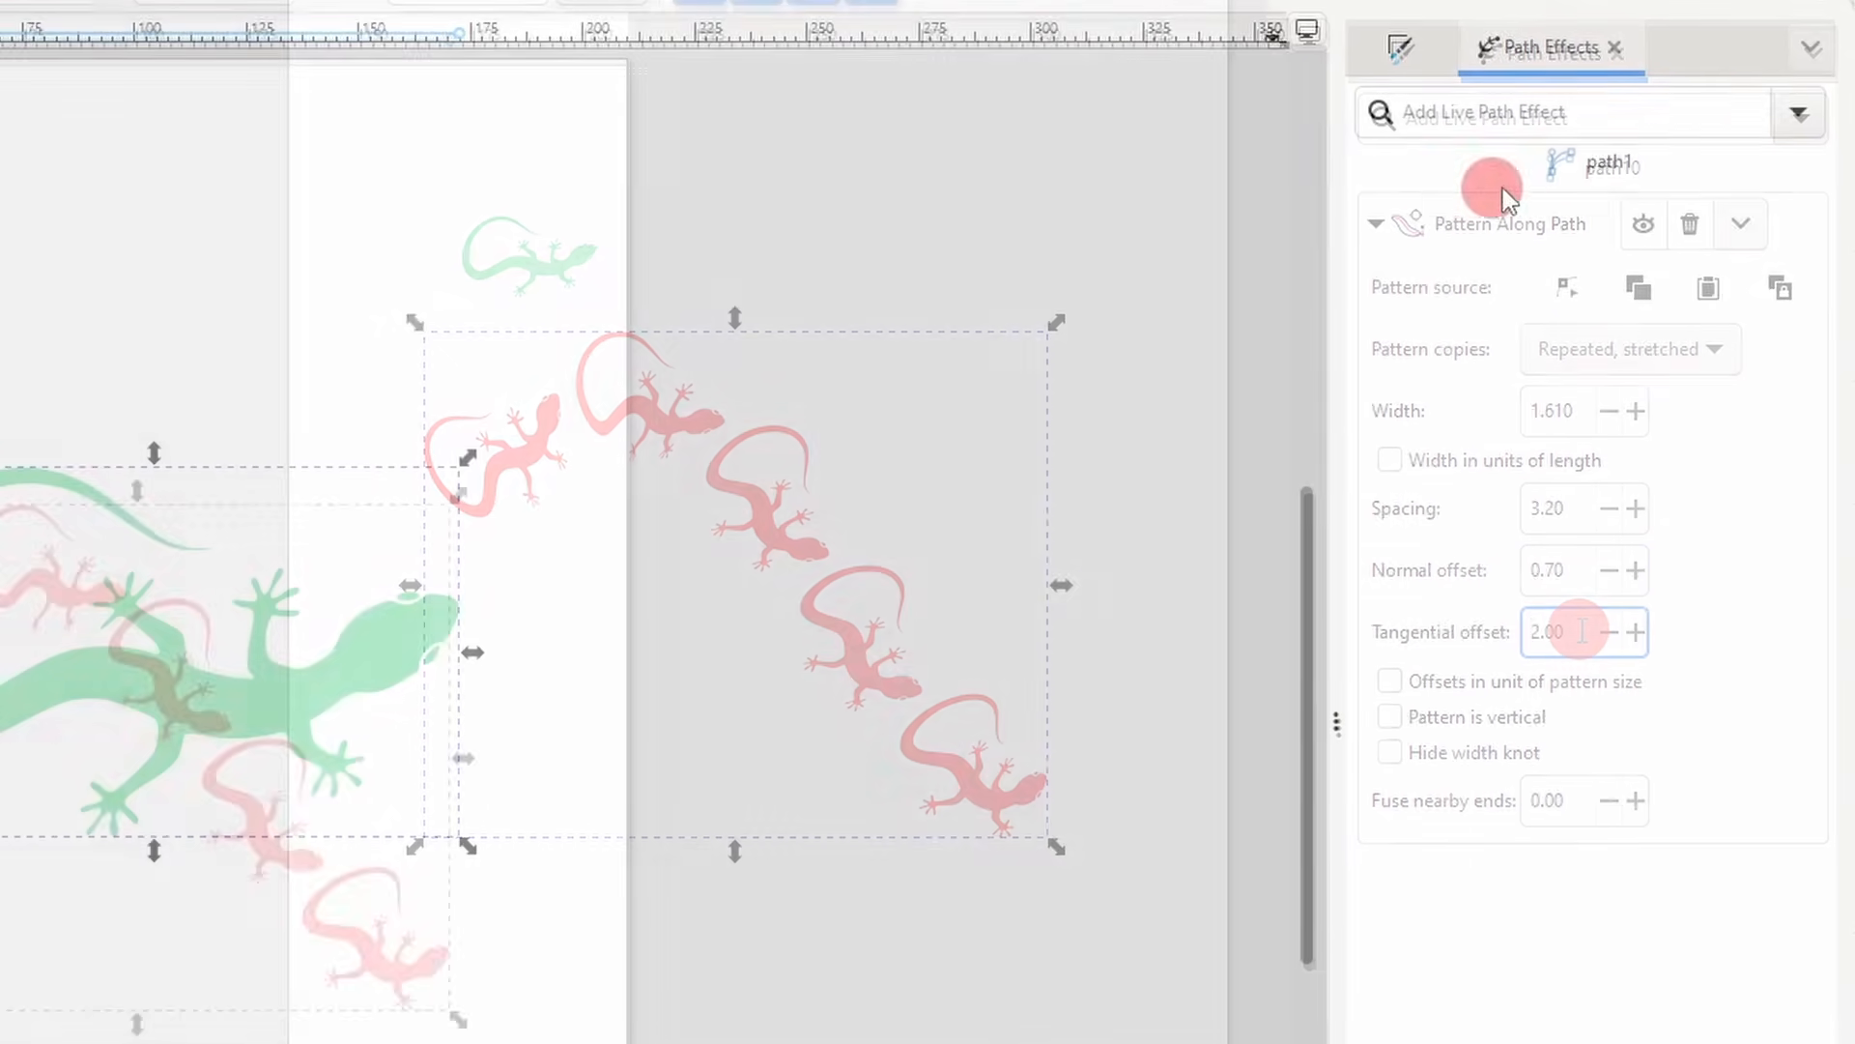
# - Apply the Perspective/Envelope path effect to the green lizard and show its corner handles for node editing
pyautogui.click(1796, 124)
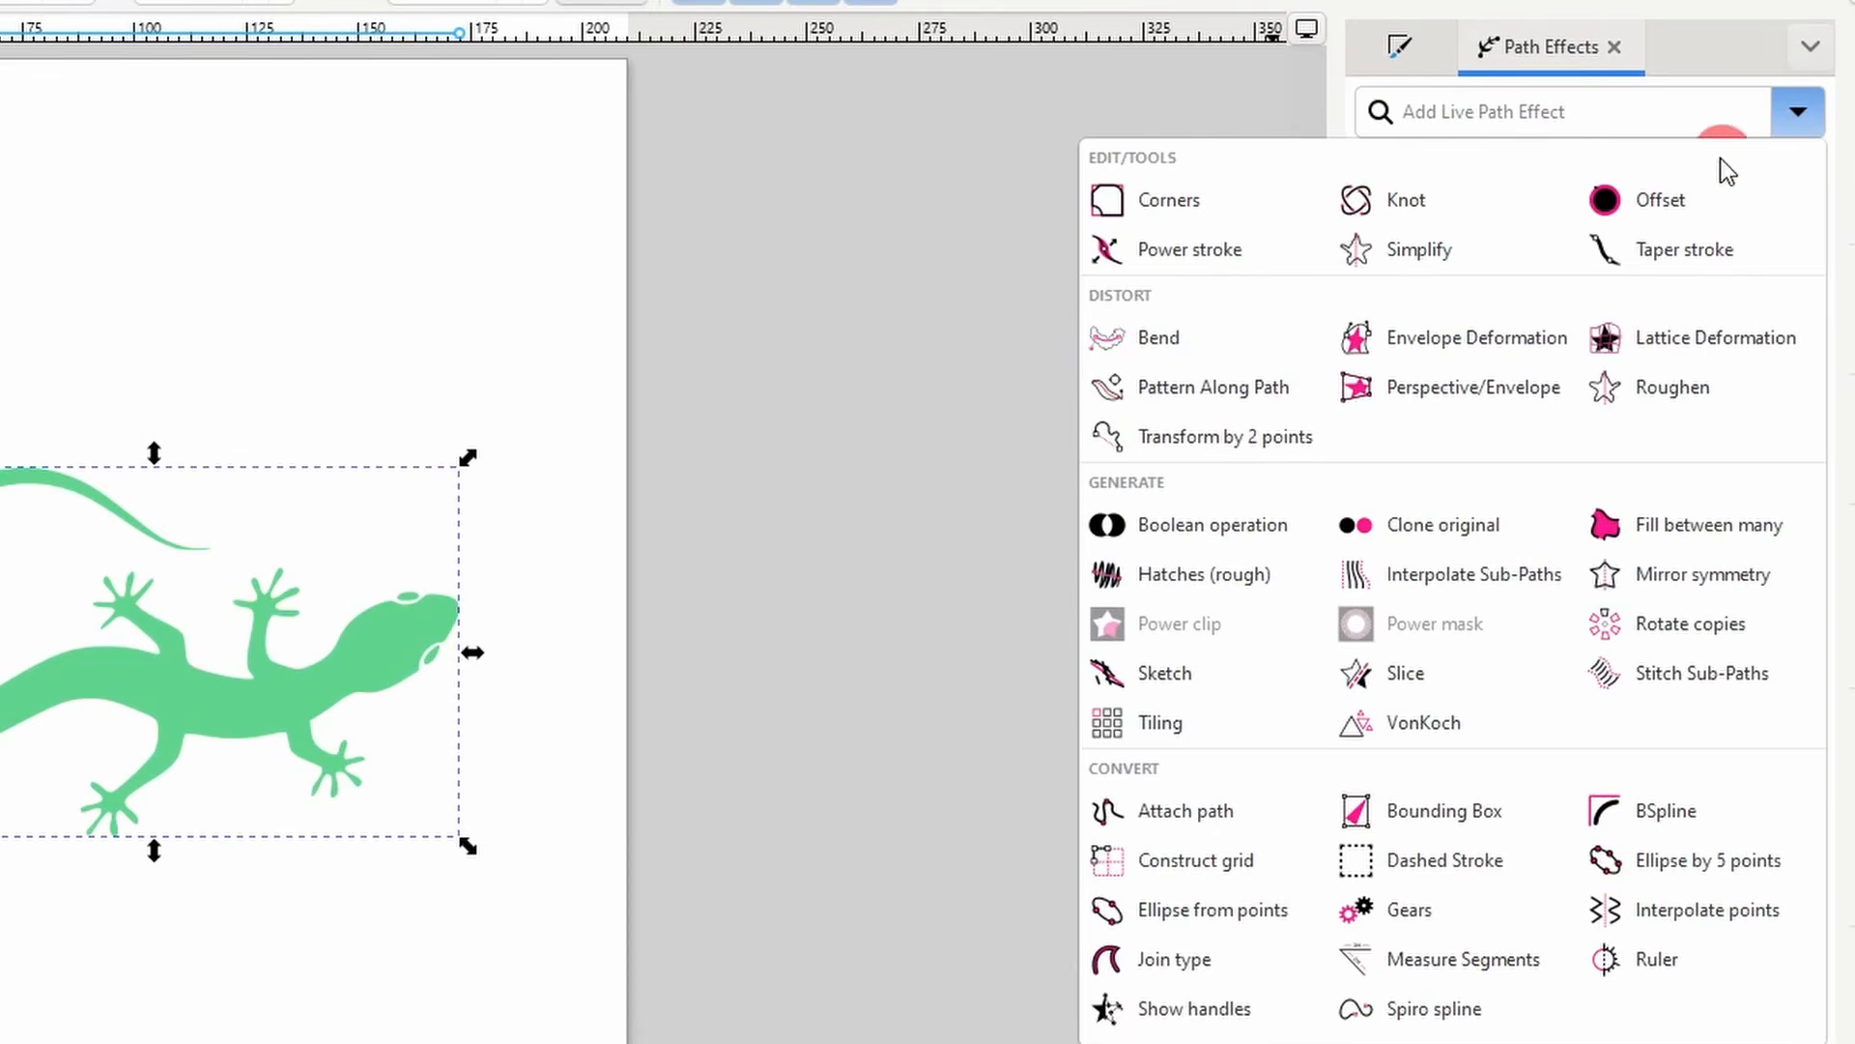
pyautogui.click(1516, 391)
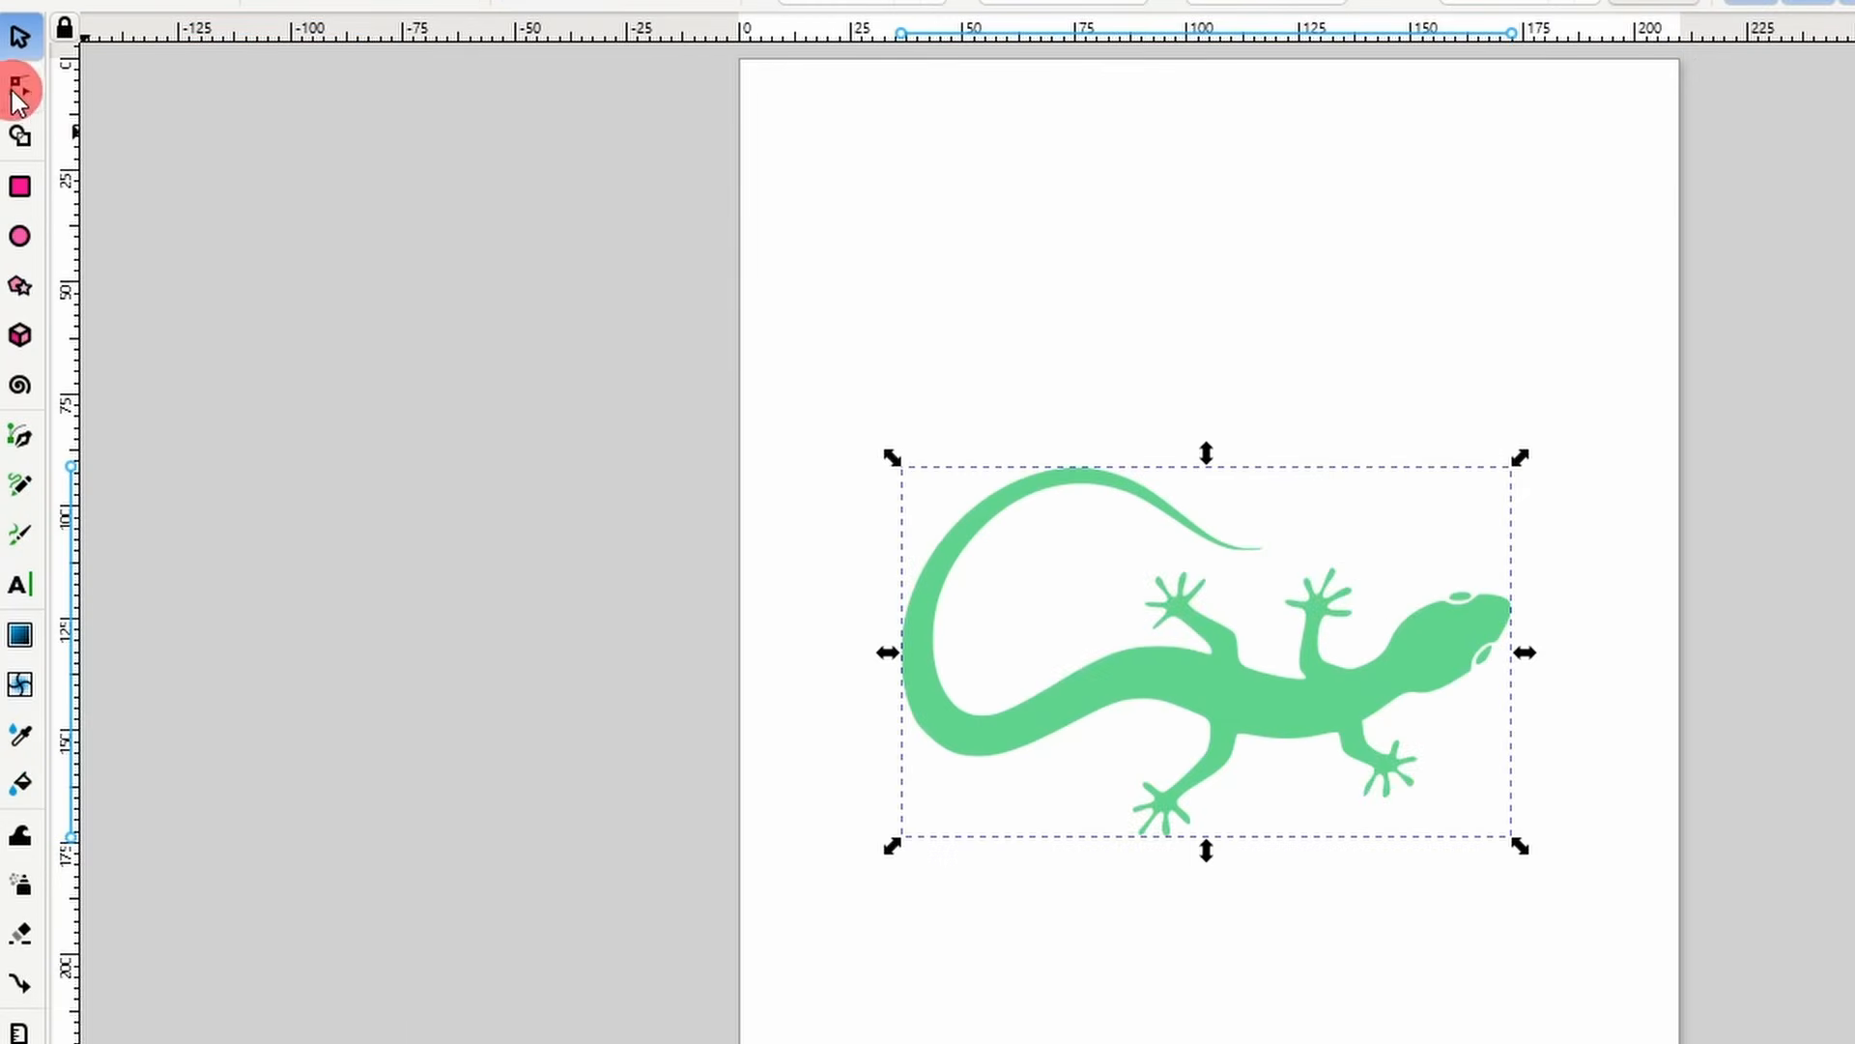
pyautogui.click(17, 92)
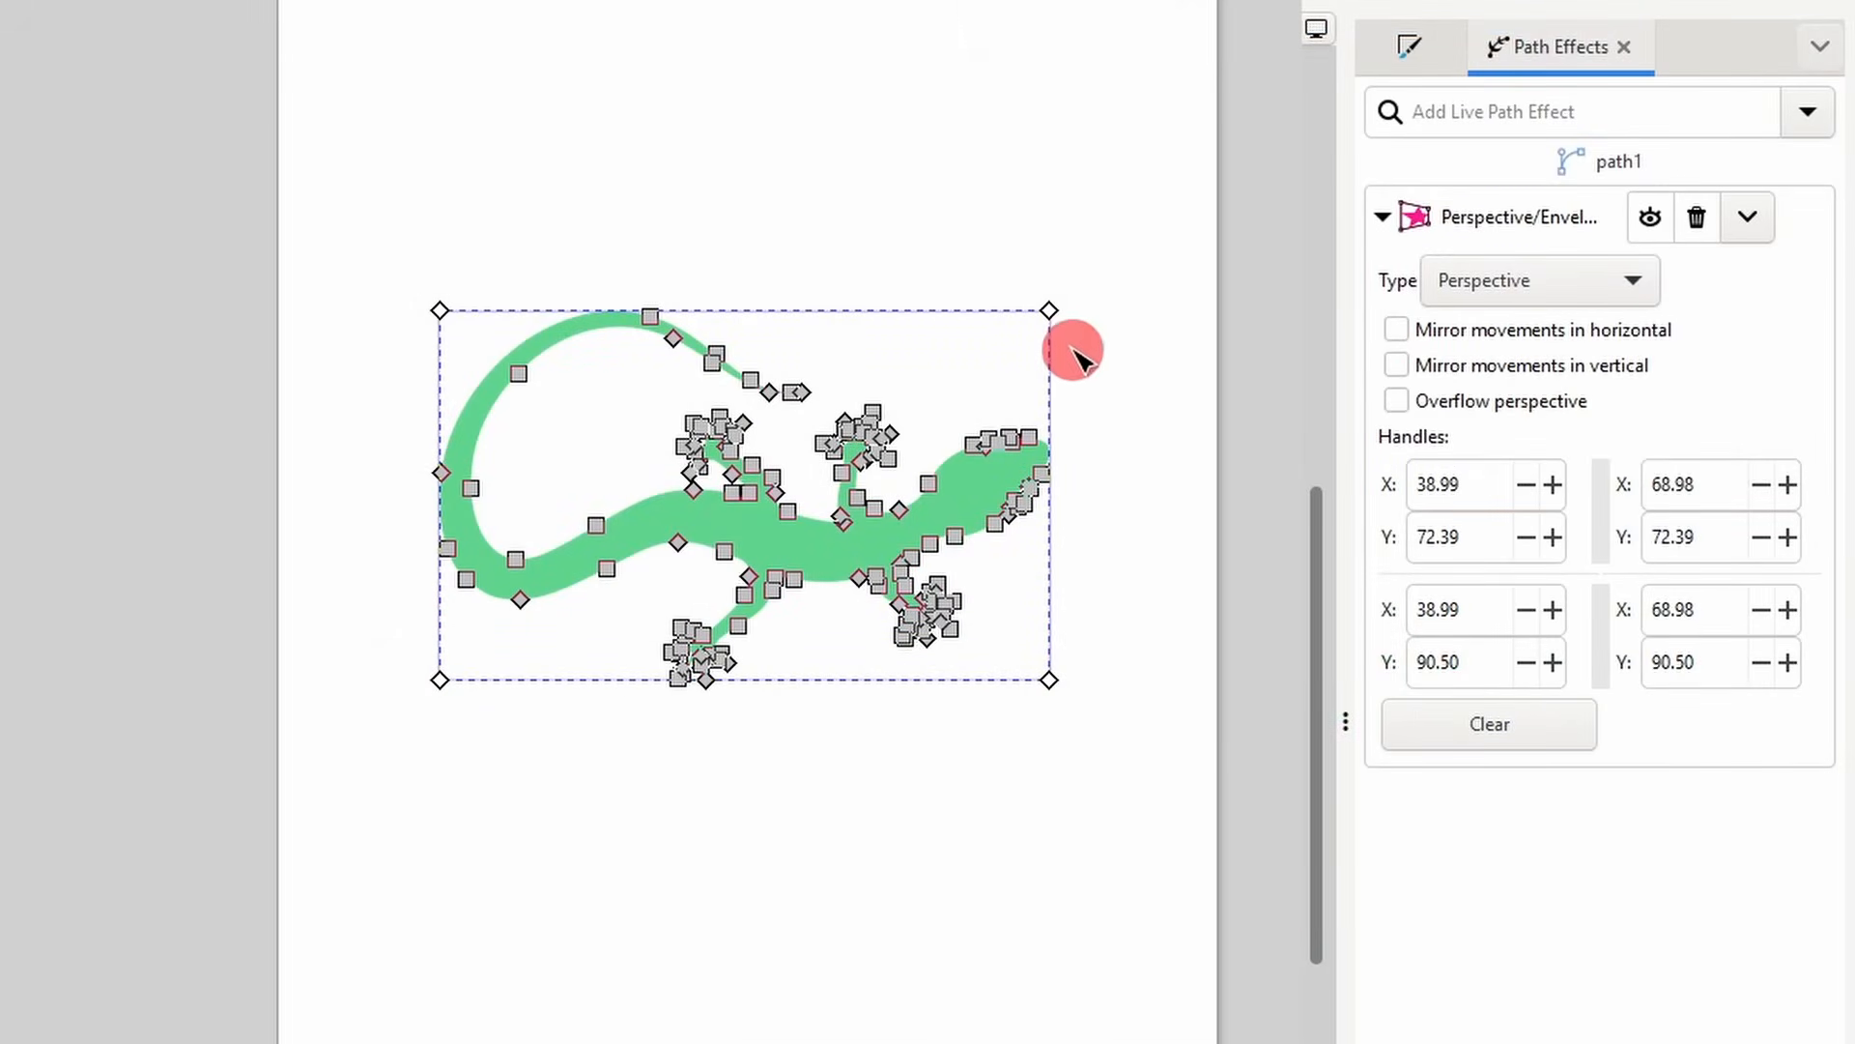
# - Distort the lizard in perspective by moving the envelope's head-side corners outward and its tail-side corners inward
pyautogui.moveTo(1051, 310); pyautogui.dragTo(1100, 256)
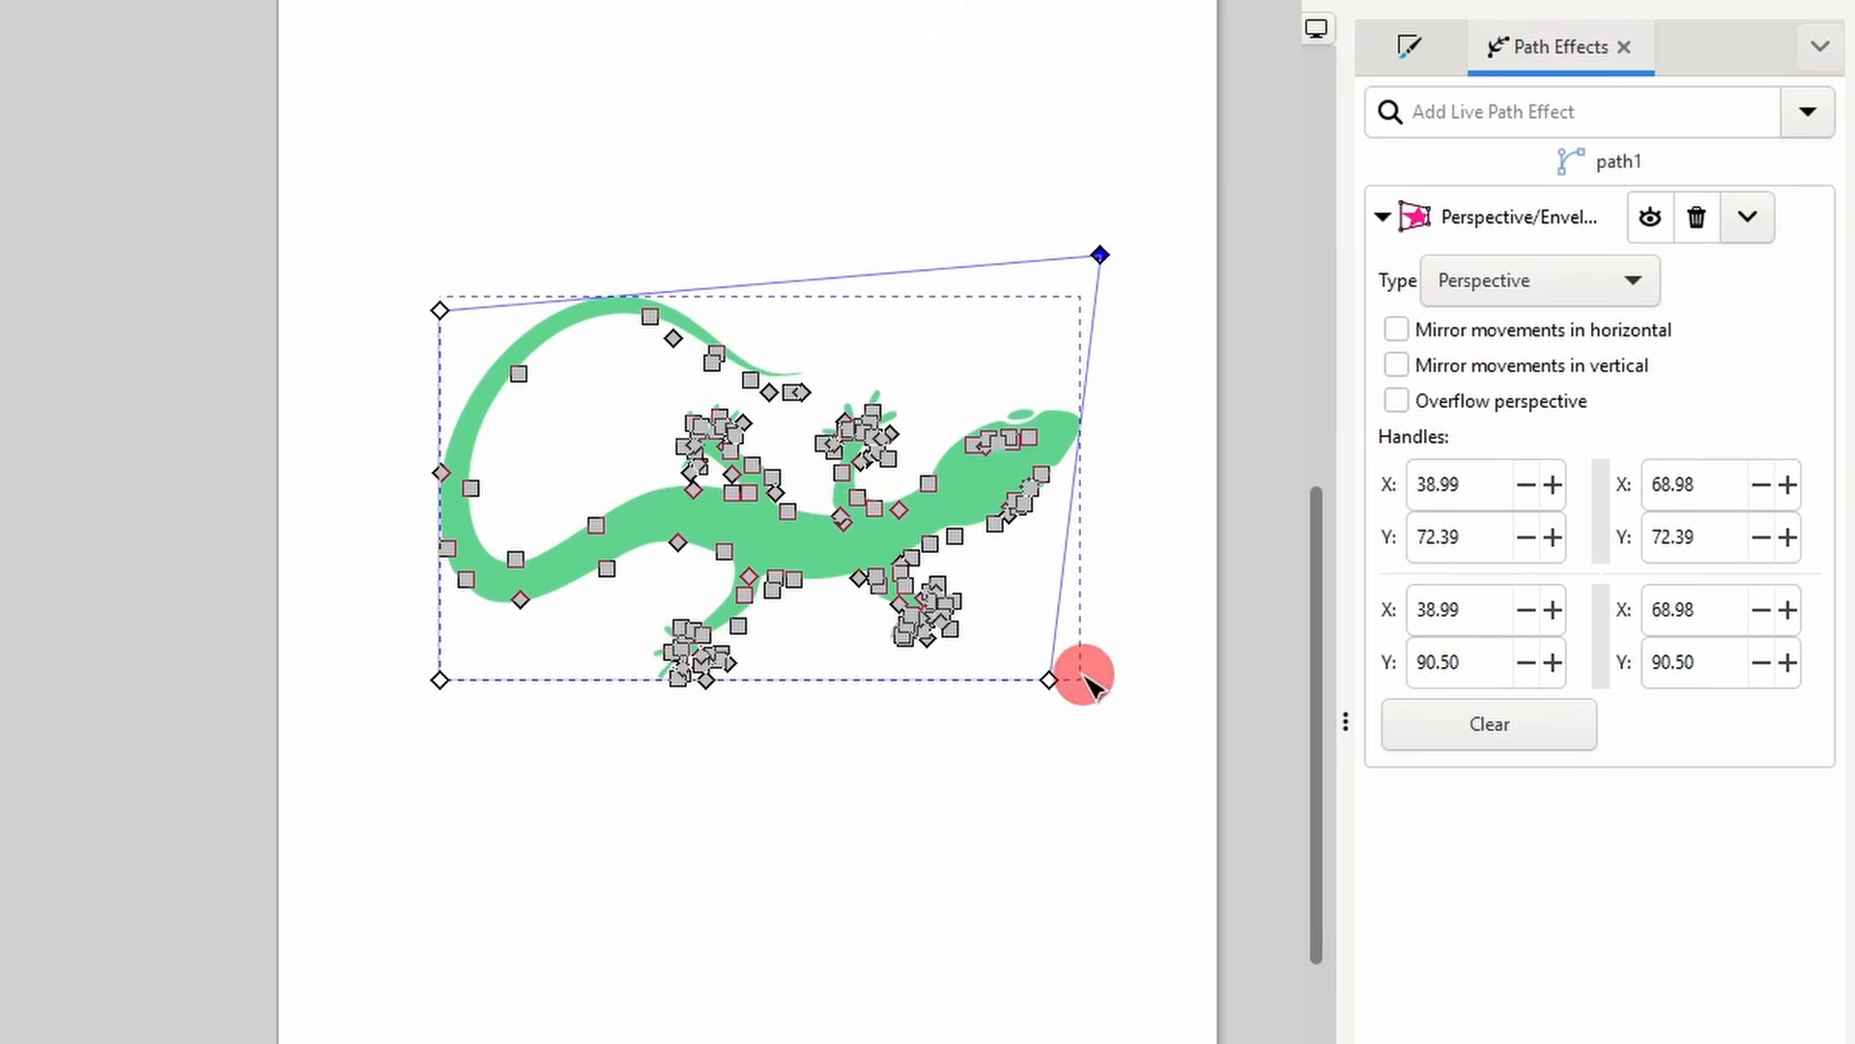
pyautogui.moveTo(1051, 678); pyautogui.dragTo(1111, 734)
pyautogui.moveTo(440, 310); pyautogui.dragTo(455, 381)
pyautogui.moveTo(442, 682); pyautogui.dragTo(471, 648)
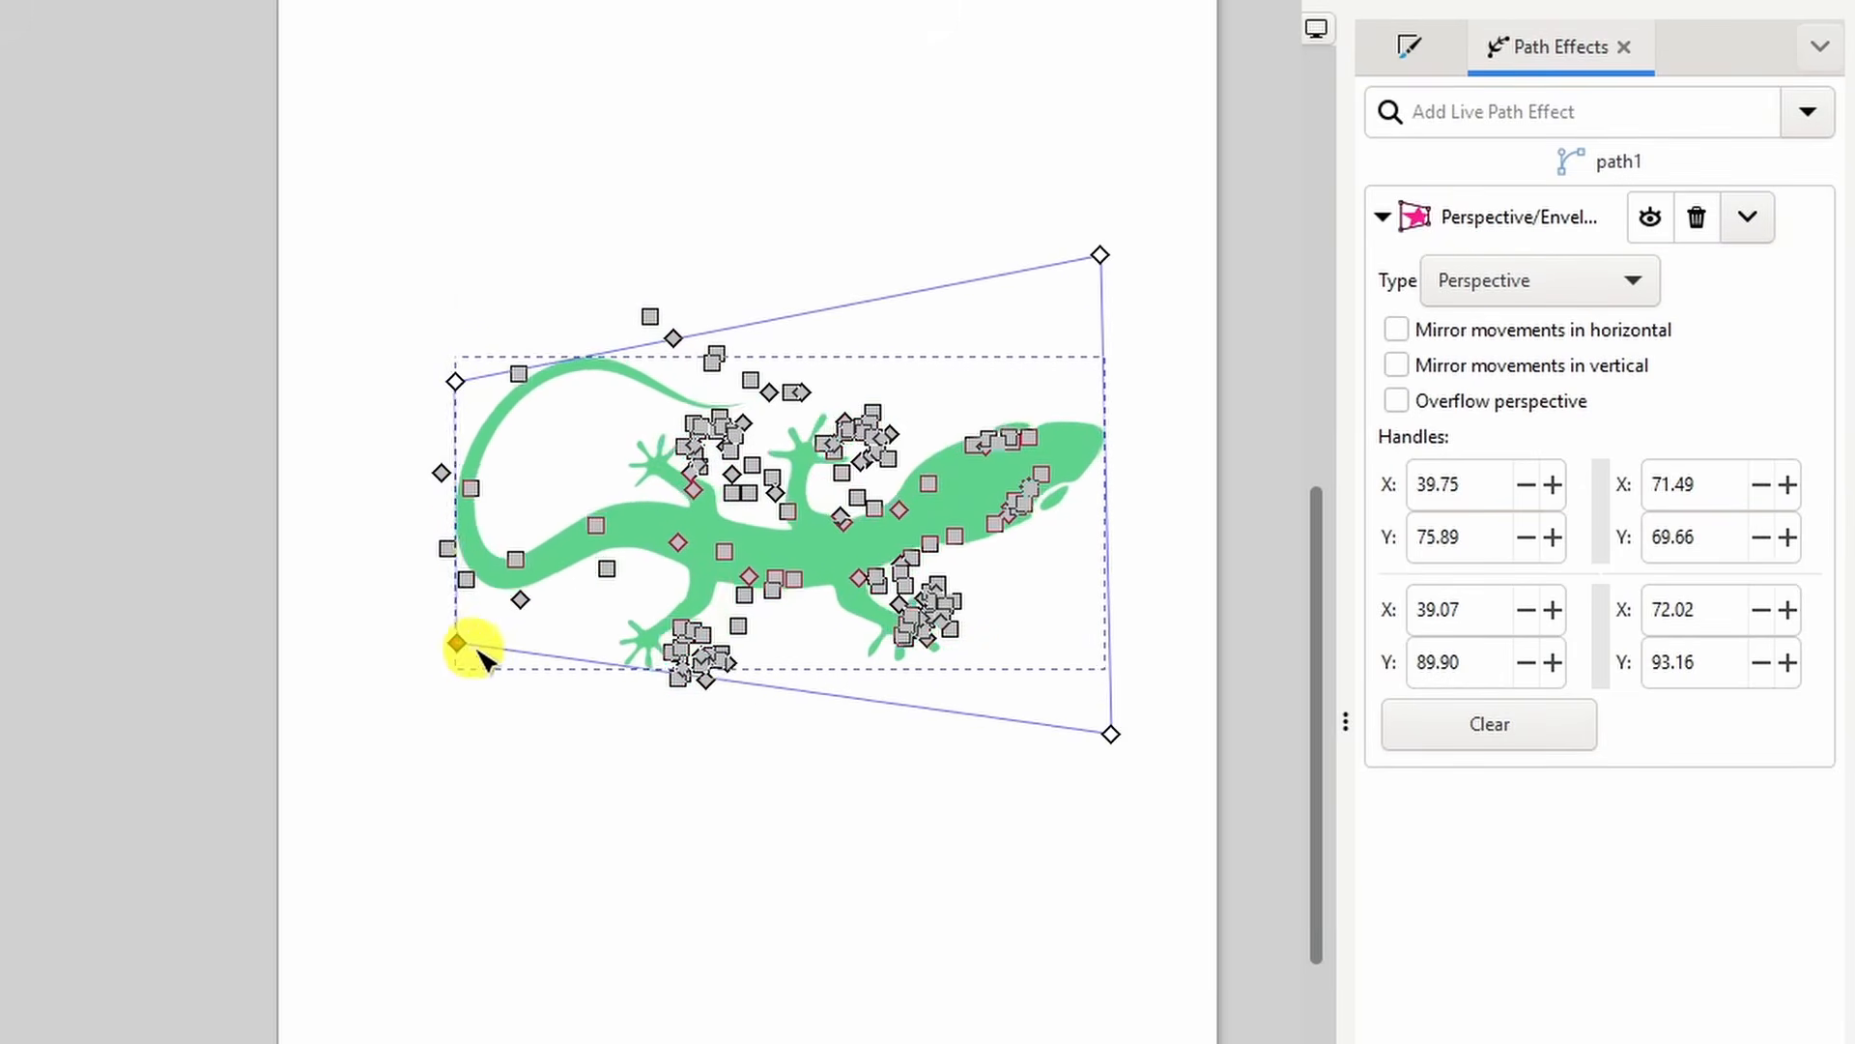
# - Align the envelope's lower tail-side corner vertically with the upper one, deselect the lizard to check it, and reselect it
pyautogui.click(455, 650)
pyautogui.click(1188, 355)
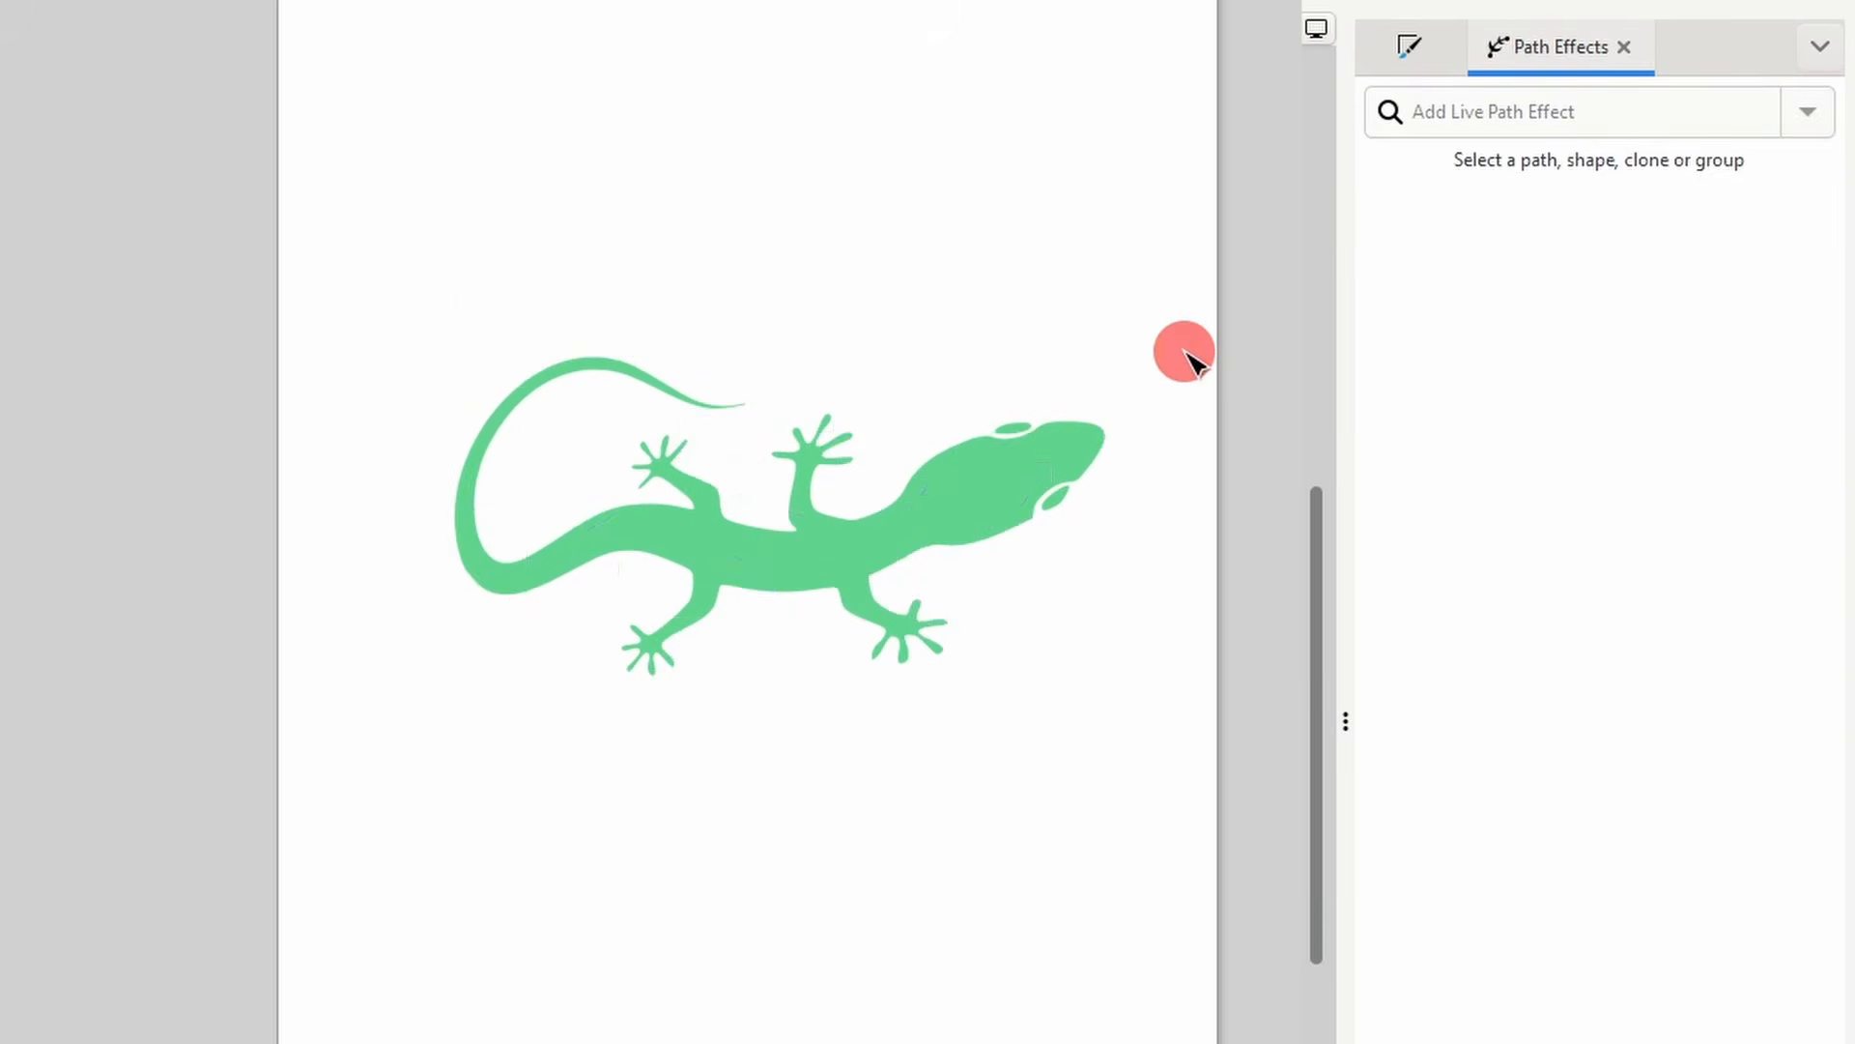
pyautogui.click(1064, 472)
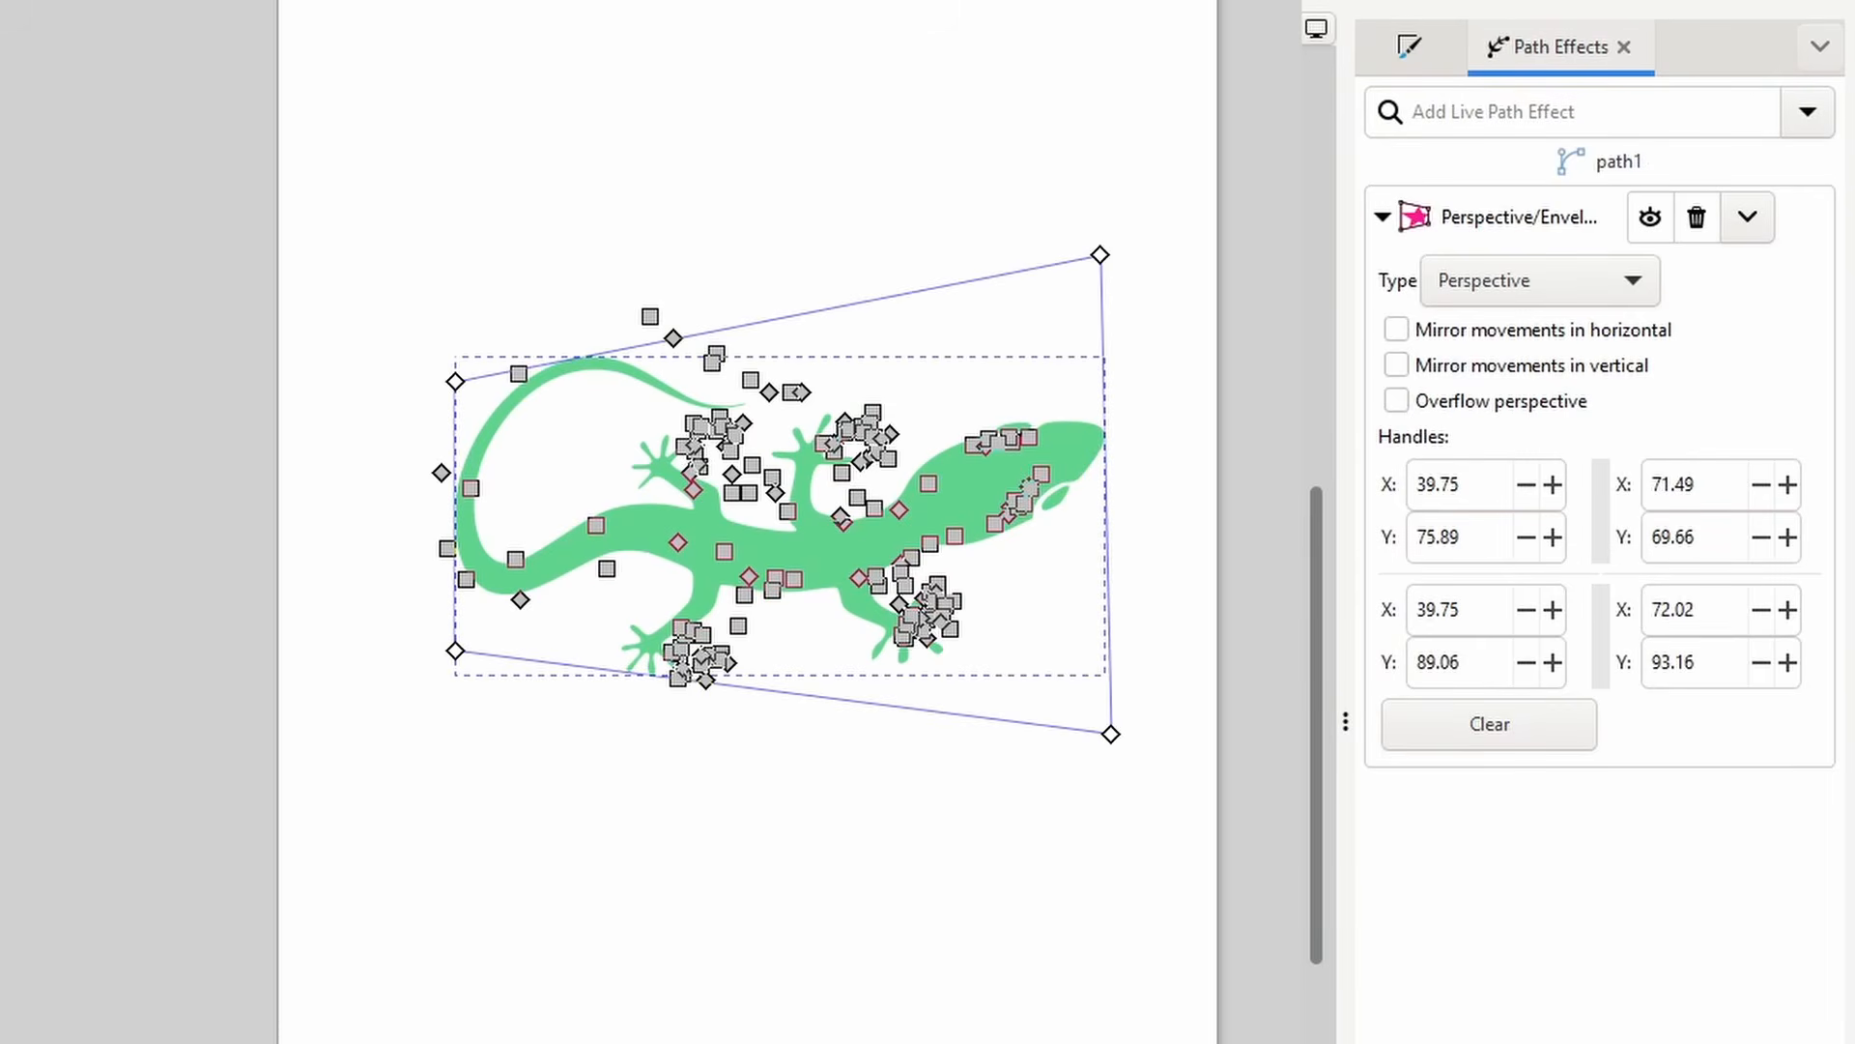
# - Turn on mirrored movements in horizontal and vertical, and enlarge the lizard's envelope symmetrically from its upper head-side corner
pyautogui.click(1405, 328)
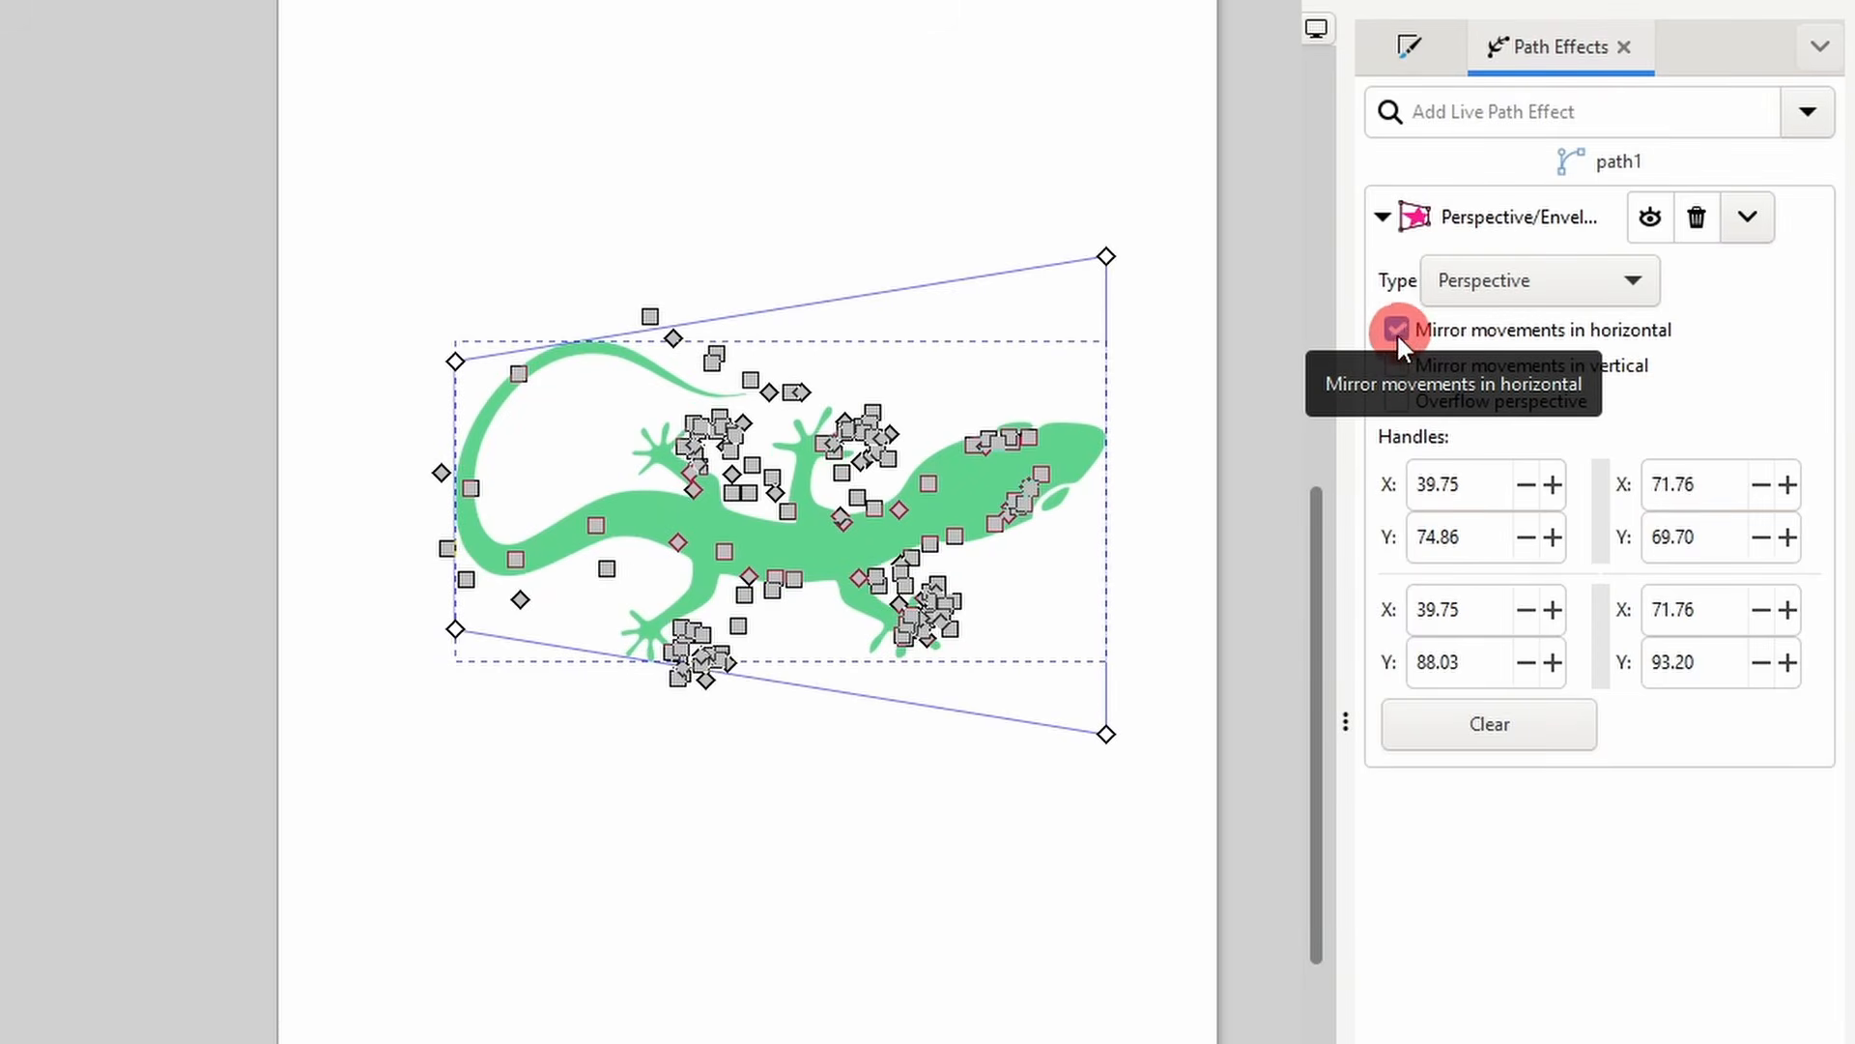
pyautogui.click(1399, 372)
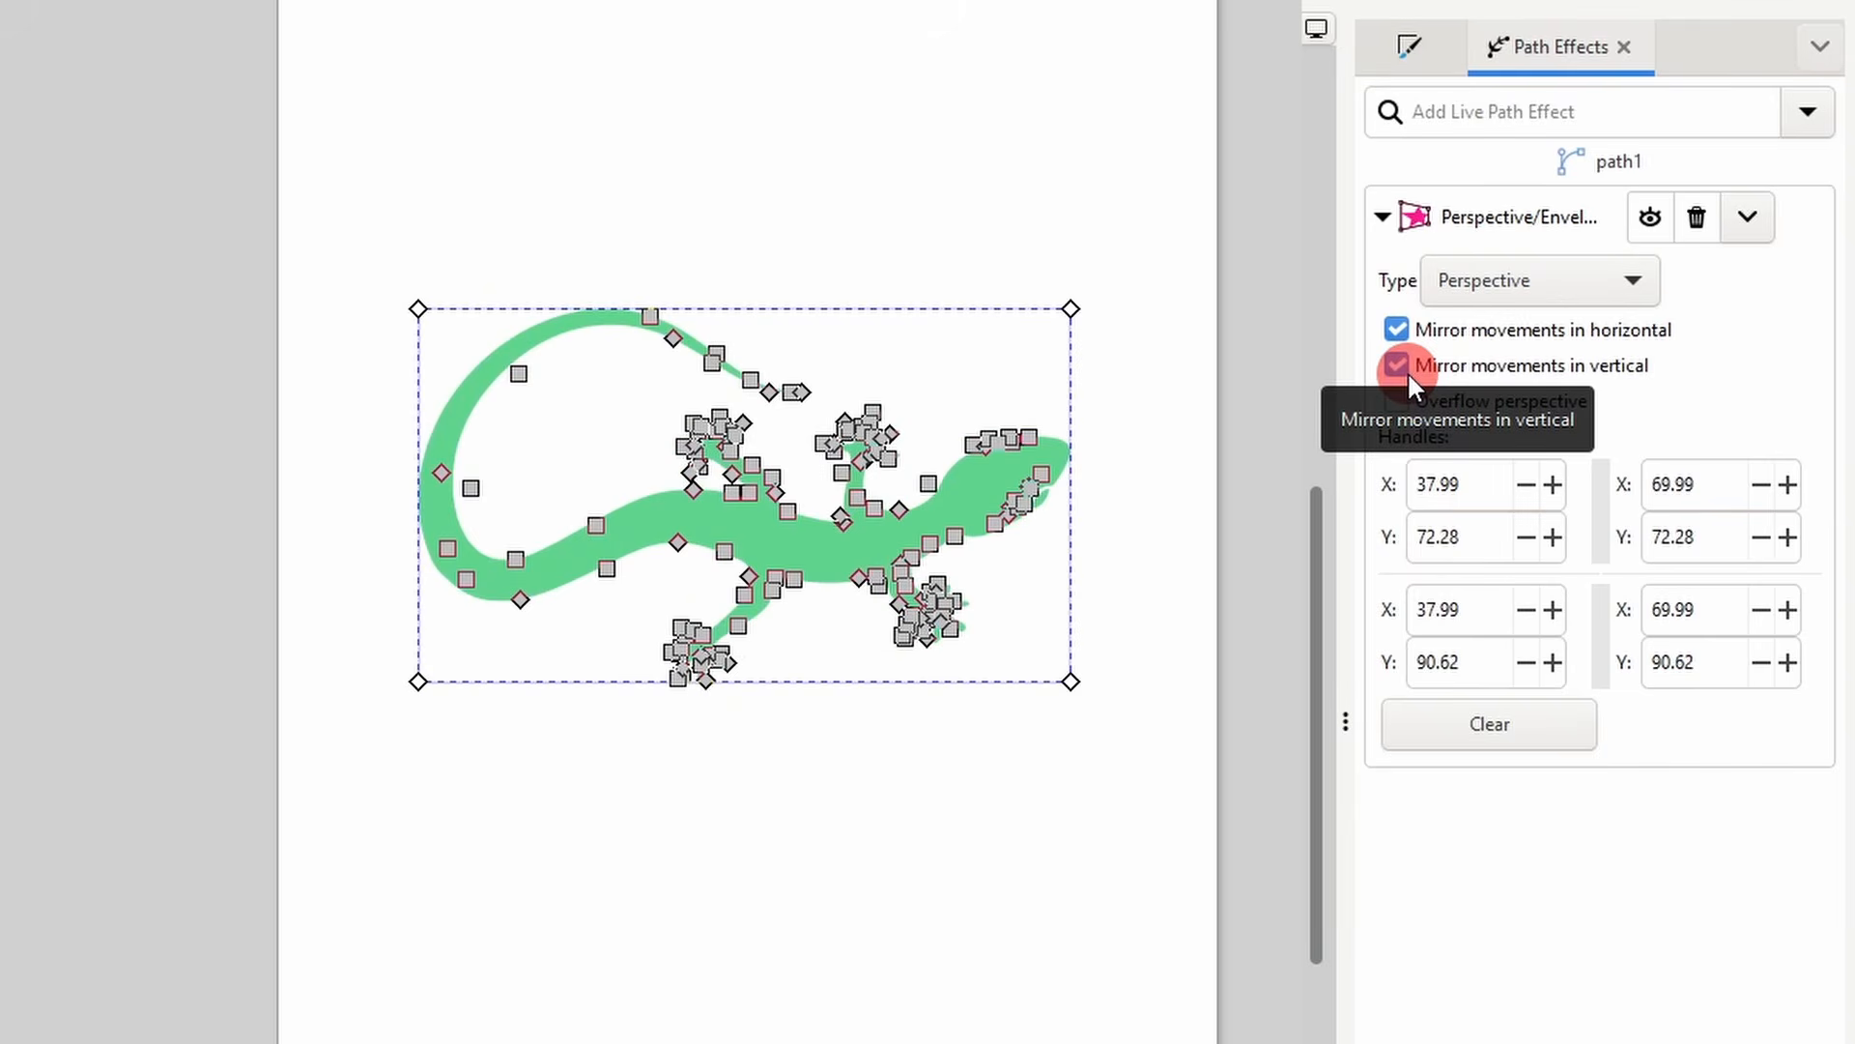
pyautogui.moveTo(1073, 309)
pyautogui.mouseDown()
pyautogui.moveTo(1089, 187)
pyautogui.moveTo(1102, 298)
pyautogui.mouseUp()
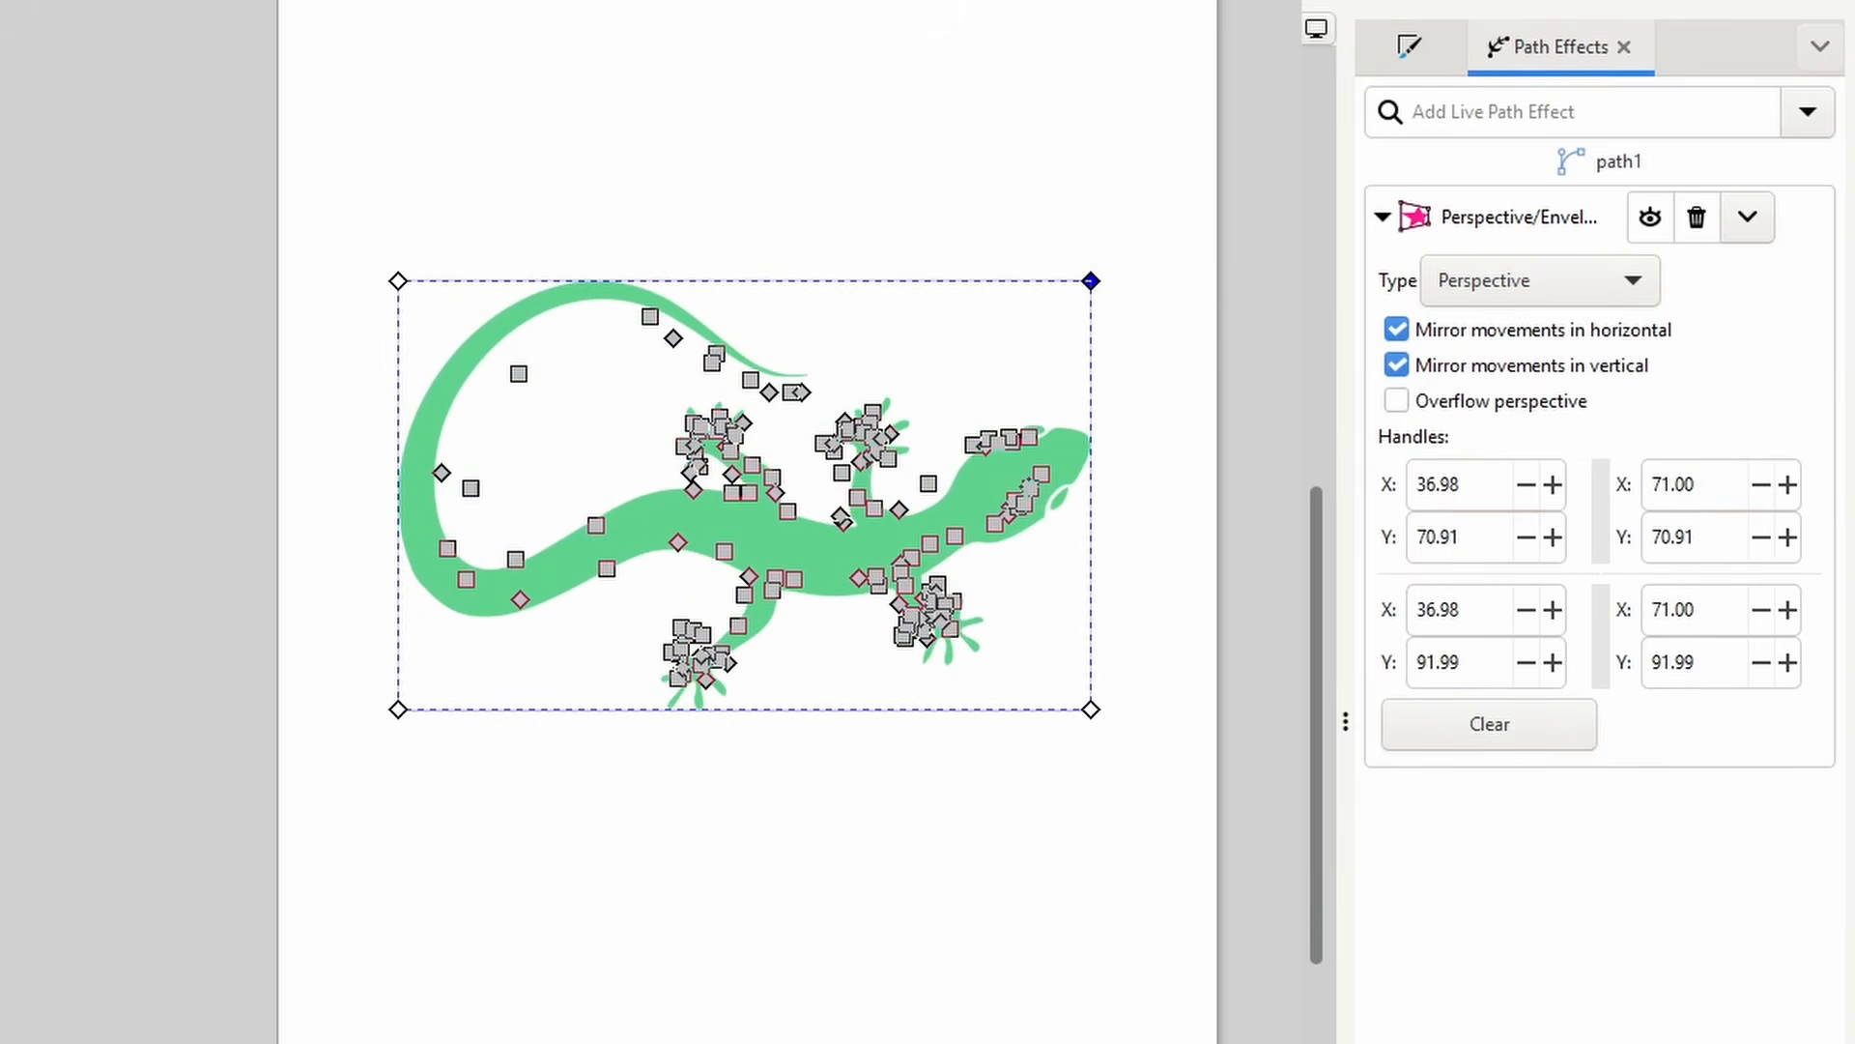
# - Turn off both mirrored movement options and switch the effect type to Envelope deformation
pyautogui.click(1407, 333)
pyautogui.click(1517, 301)
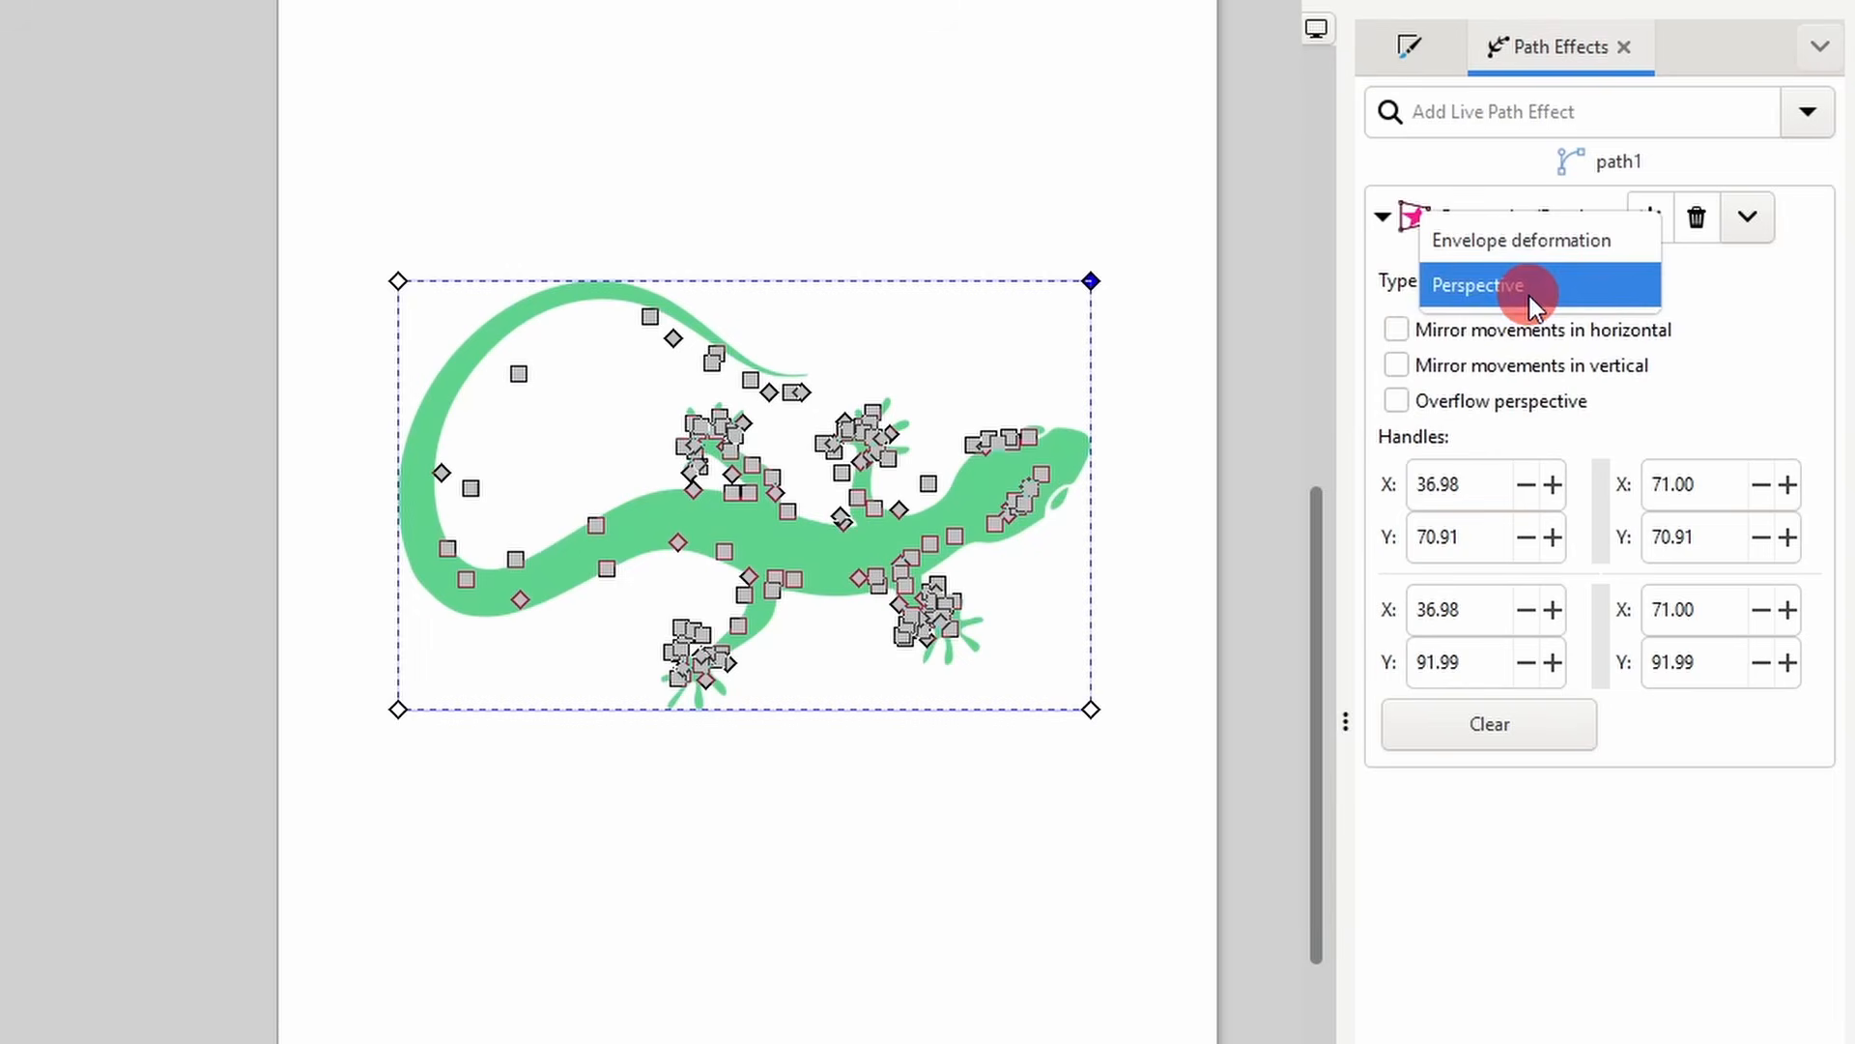
pyautogui.click(1521, 247)
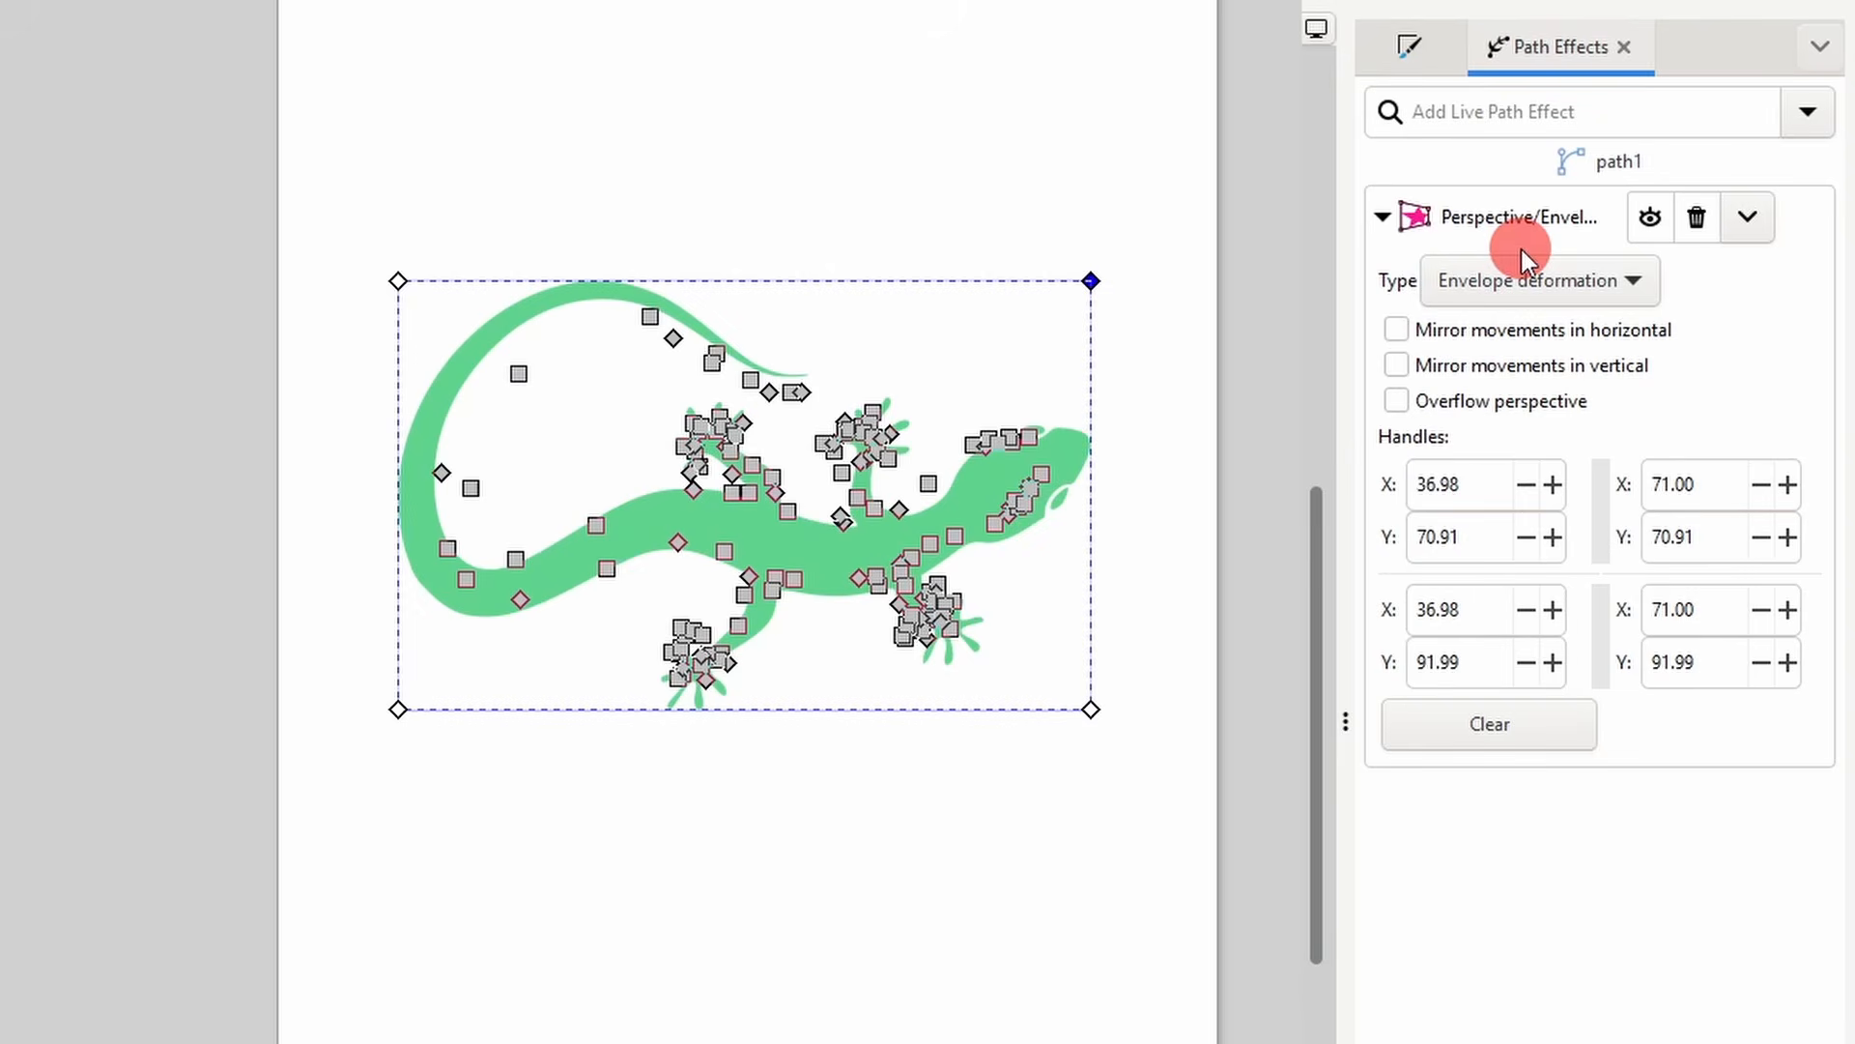
# - Deform the lizard by moving the upper head-side envelope corner slightly outward and the upper tail-side corner up and inward
pyautogui.click(1112, 281)
pyautogui.moveTo(1095, 283)
pyautogui.mouseDown()
pyautogui.moveTo(1069, 356)
pyautogui.moveTo(1053, 319)
pyautogui.moveTo(1118, 292)
pyautogui.mouseUp()
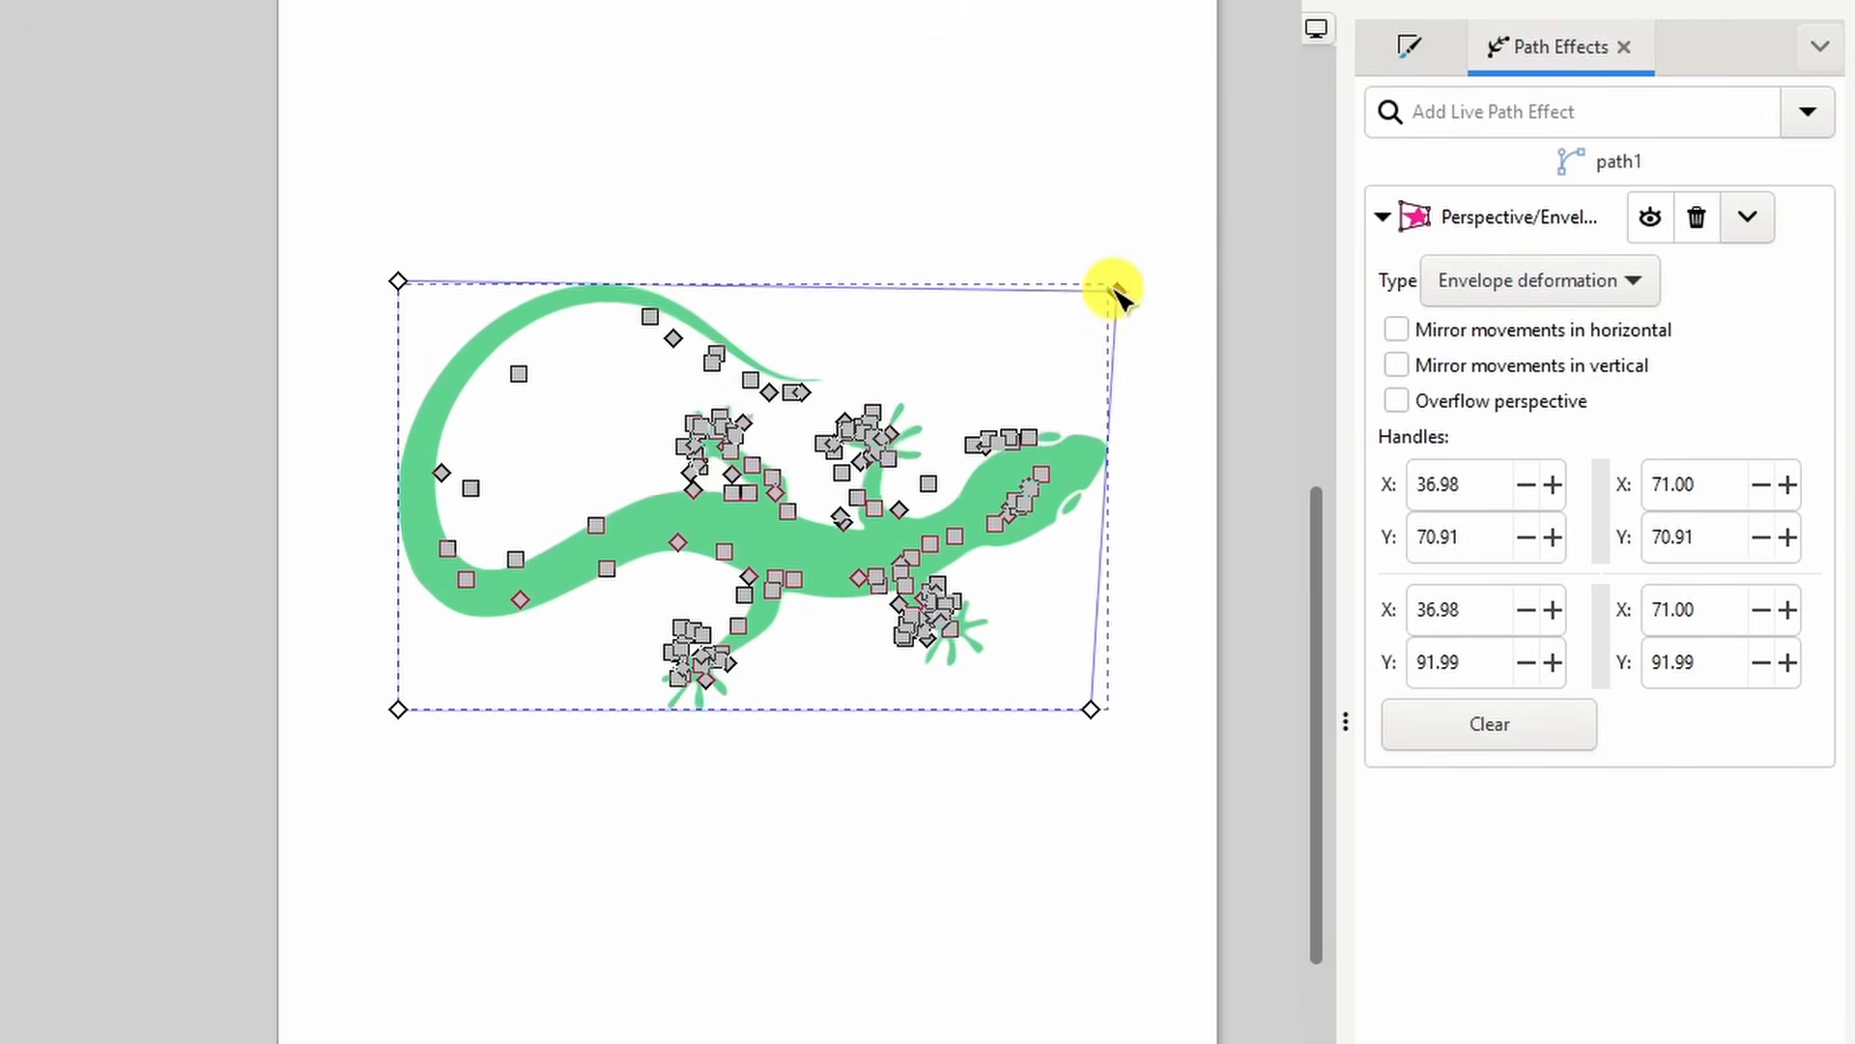
pyautogui.moveTo(397, 281); pyautogui.dragTo(490, 210)
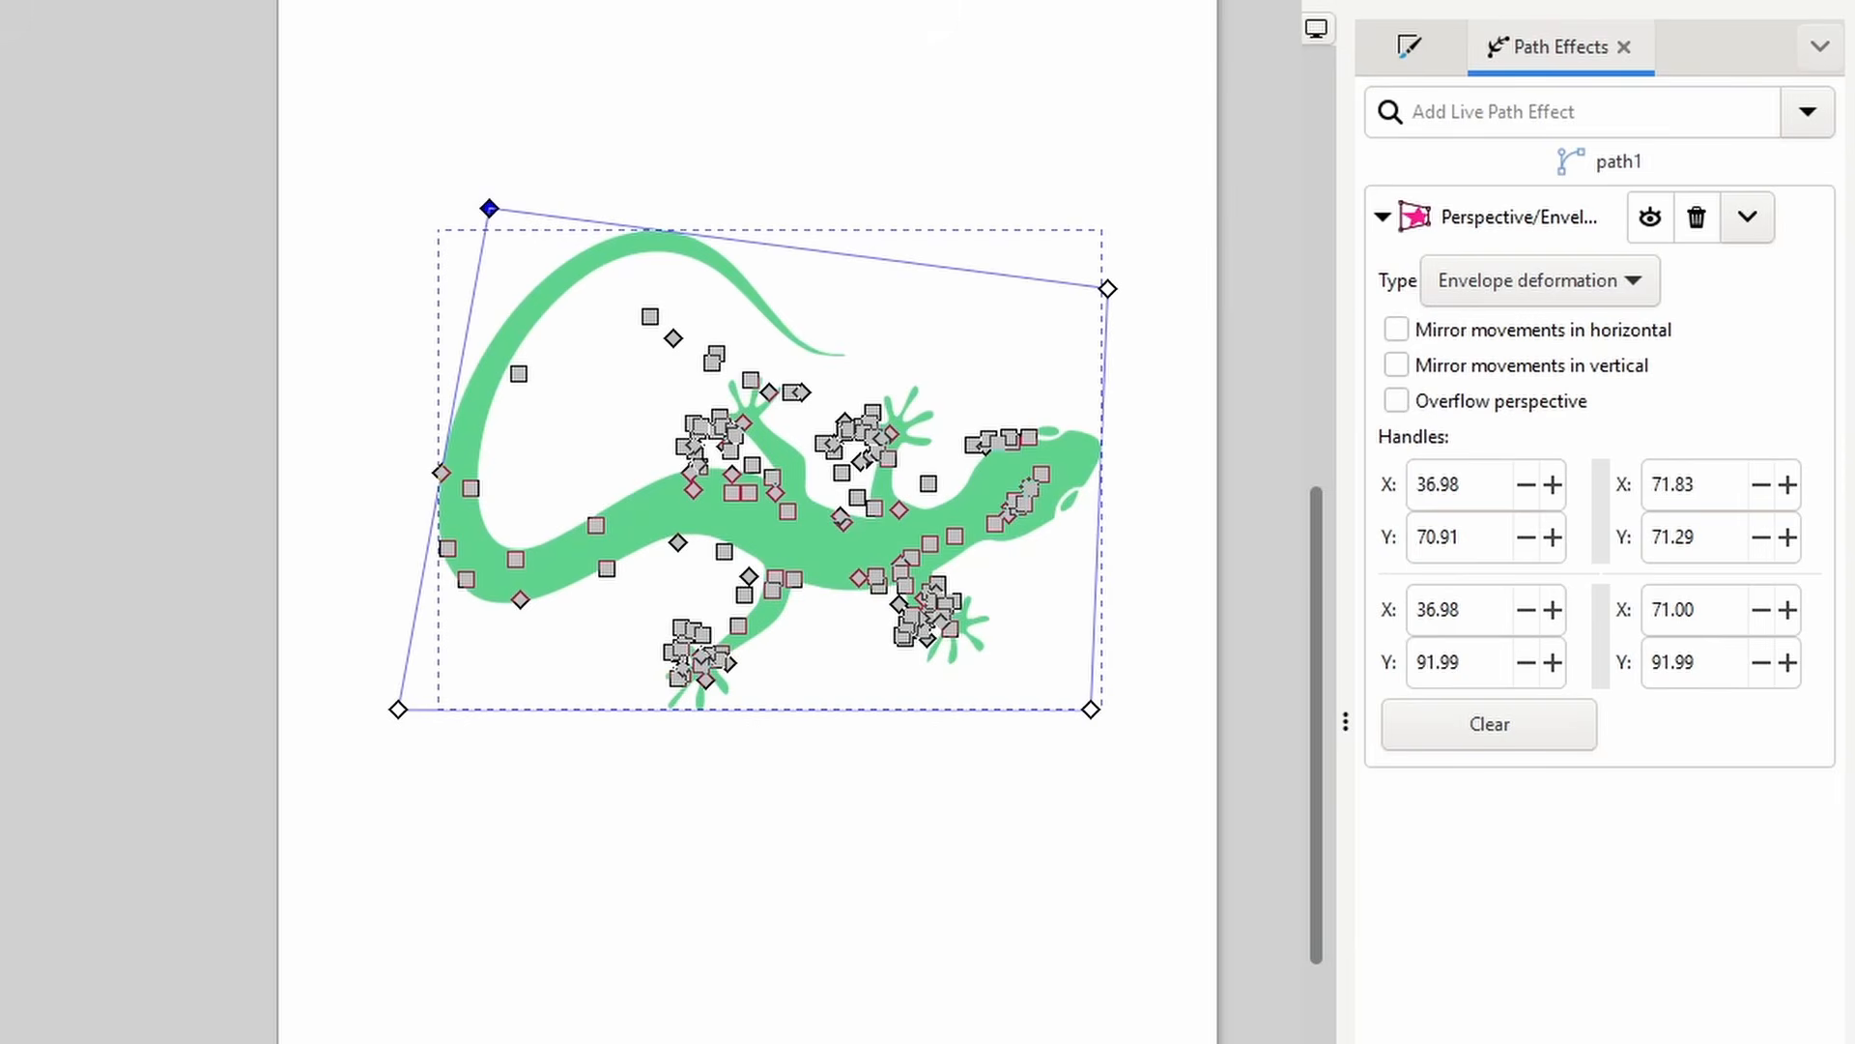
# - Mirror movements in horizontal and pull the lower head-side corner inward; mirror in vertical too and move the upper head-side corner outward
pyautogui.click(1396, 330)
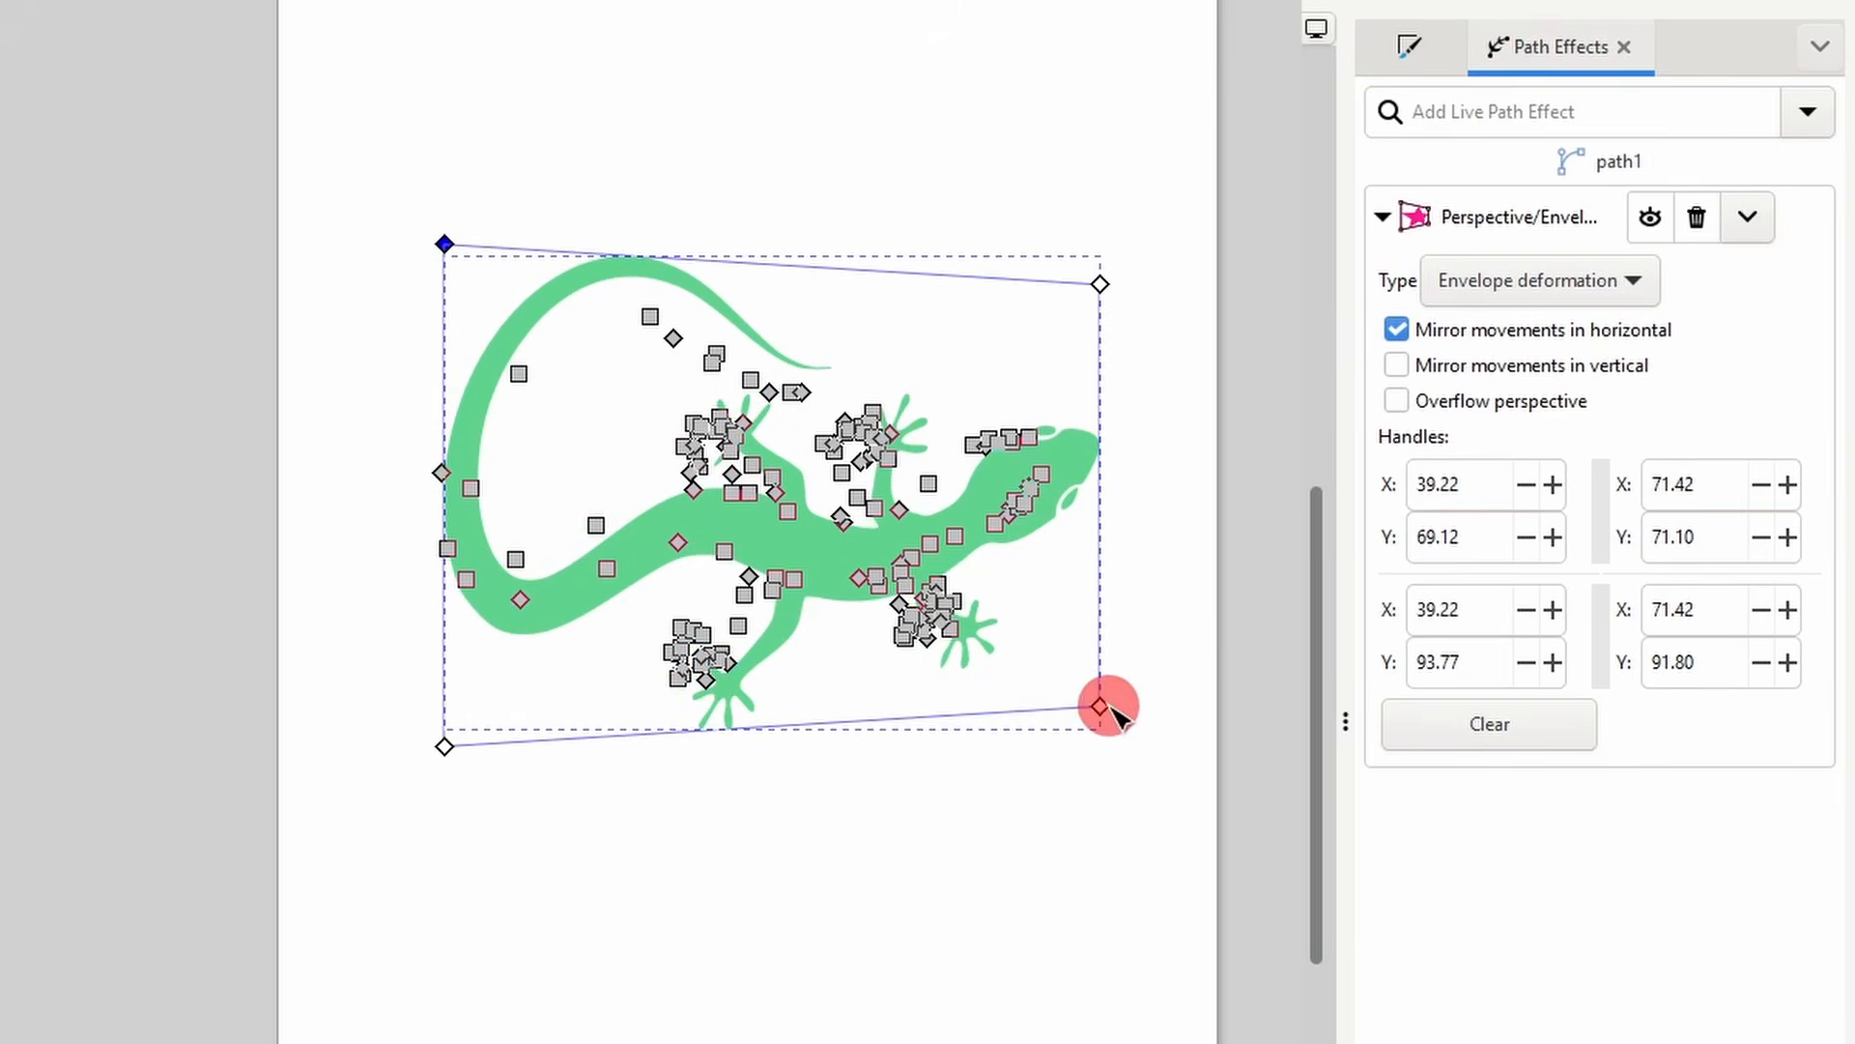
pyautogui.moveTo(1098, 710); pyautogui.dragTo(1043, 717)
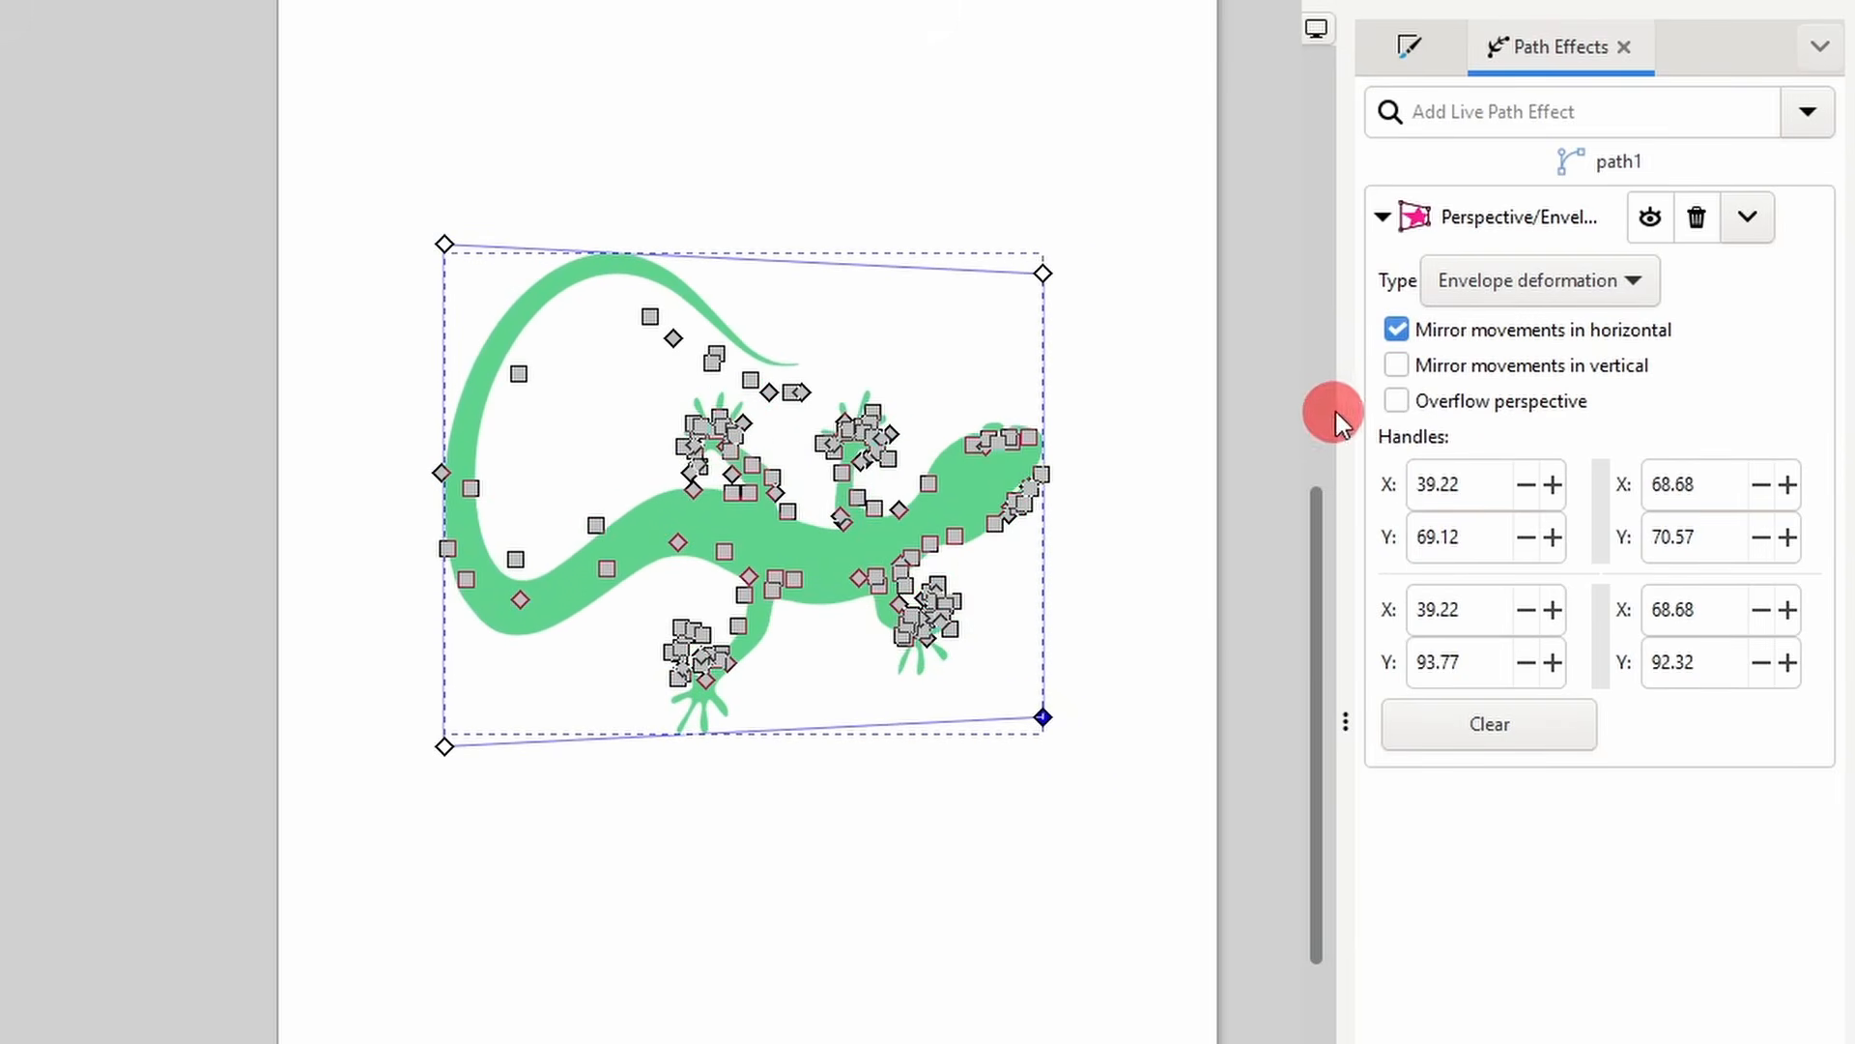
pyautogui.click(1406, 367)
pyautogui.moveTo(1044, 259); pyautogui.dragTo(1095, 250)
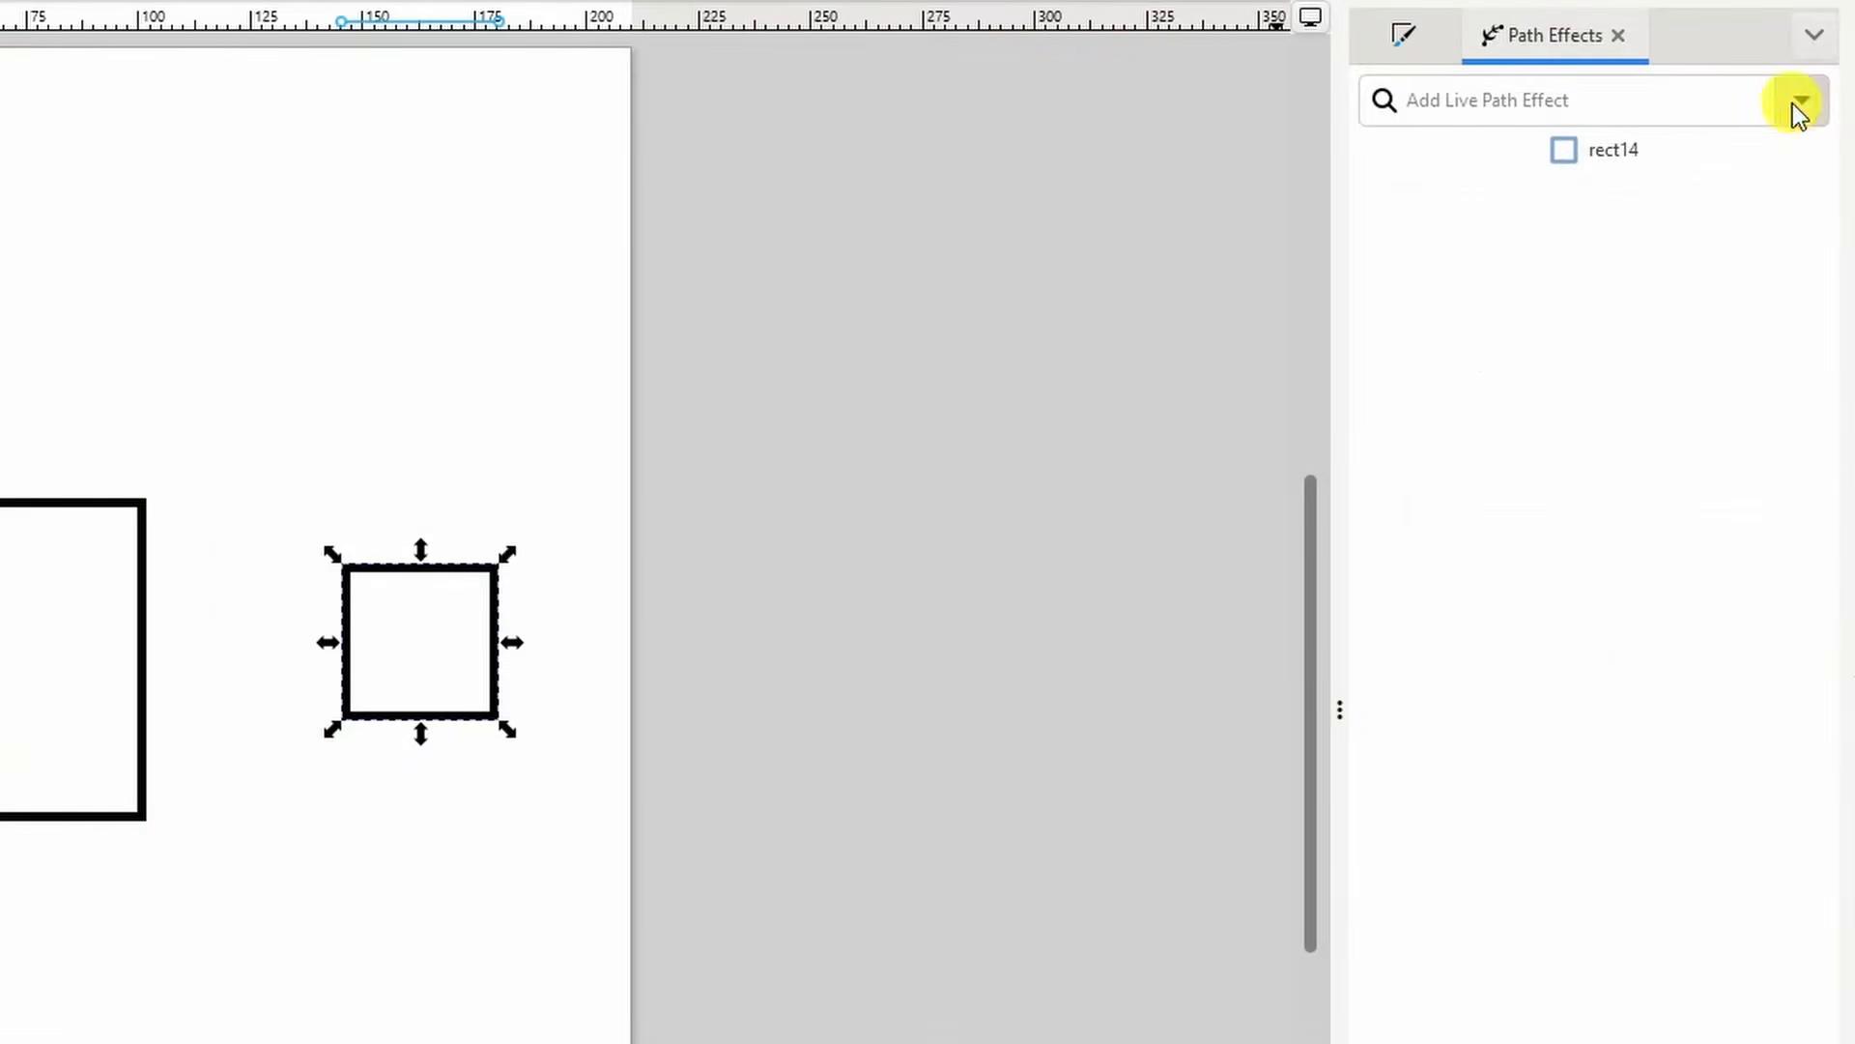
# - Combine the large and small black squares into one path and shift it slightly on the page
pyautogui.click(1800, 104)
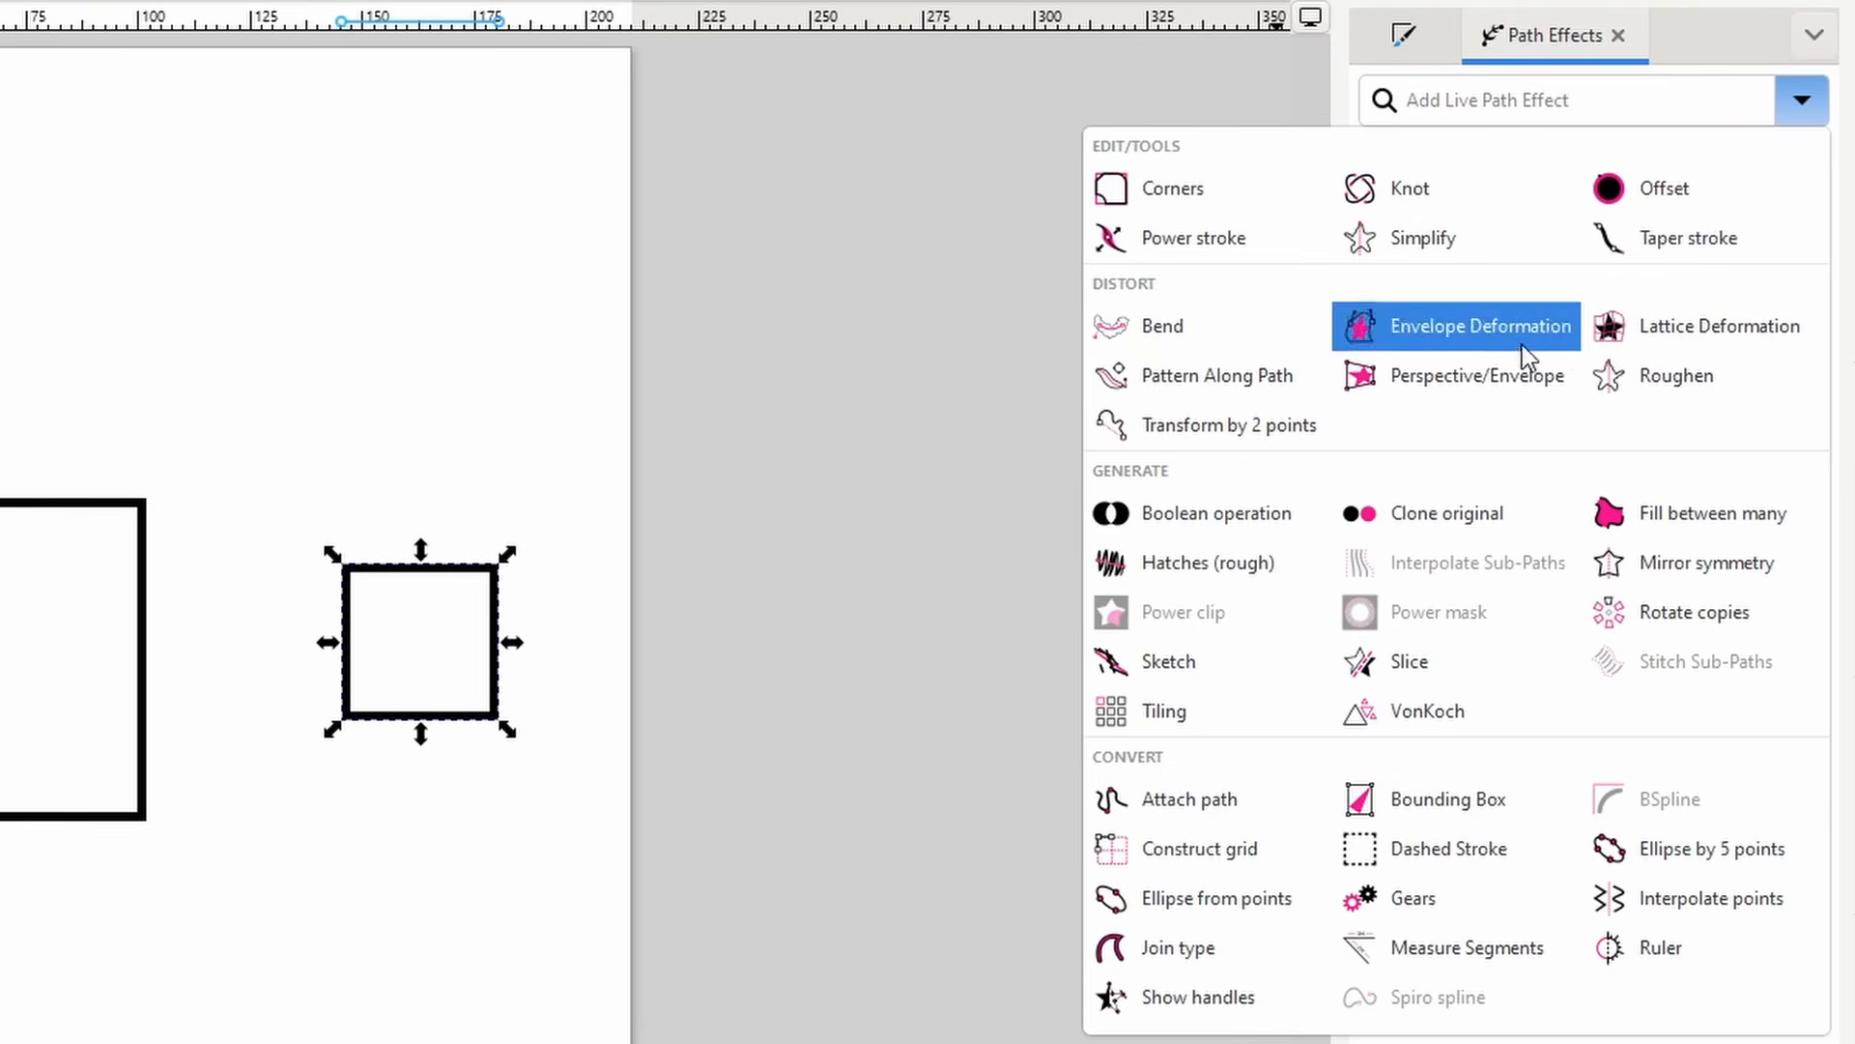
pyautogui.moveTo(1452, 561)
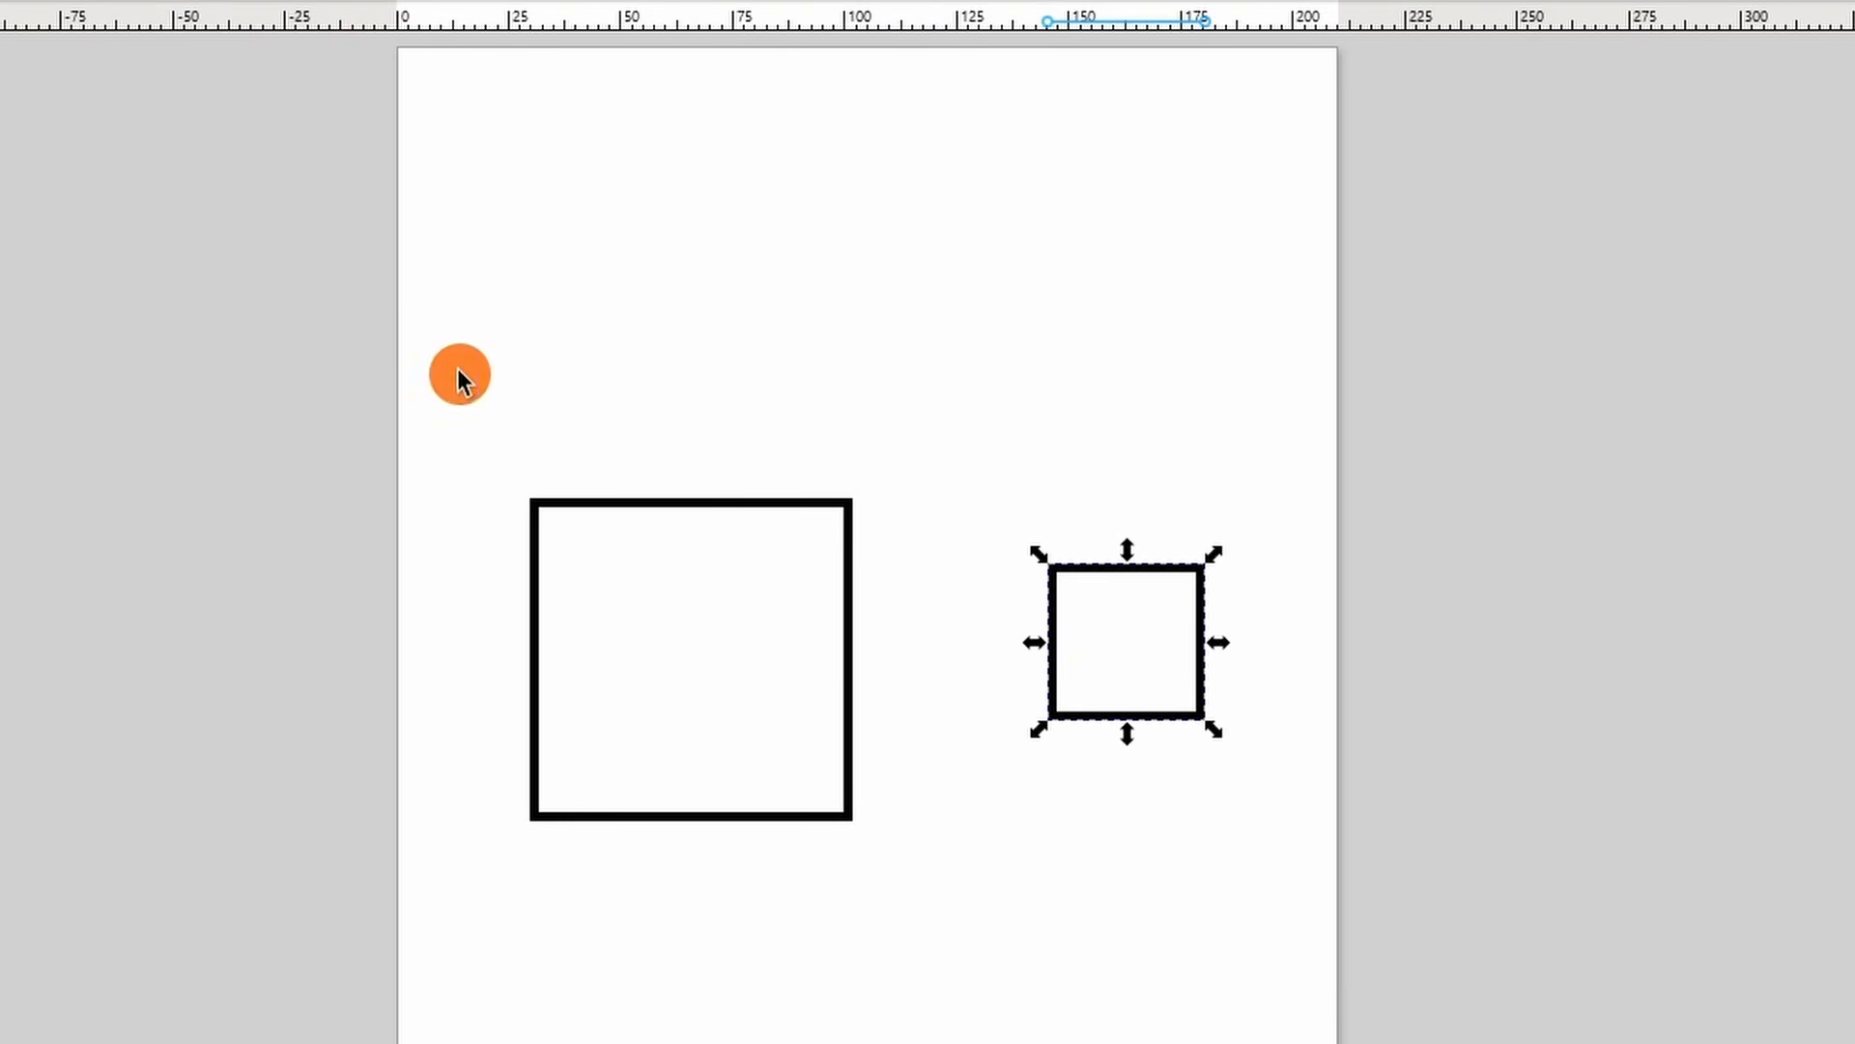
pyautogui.moveTo(453, 358); pyautogui.dragTo(1302, 897)
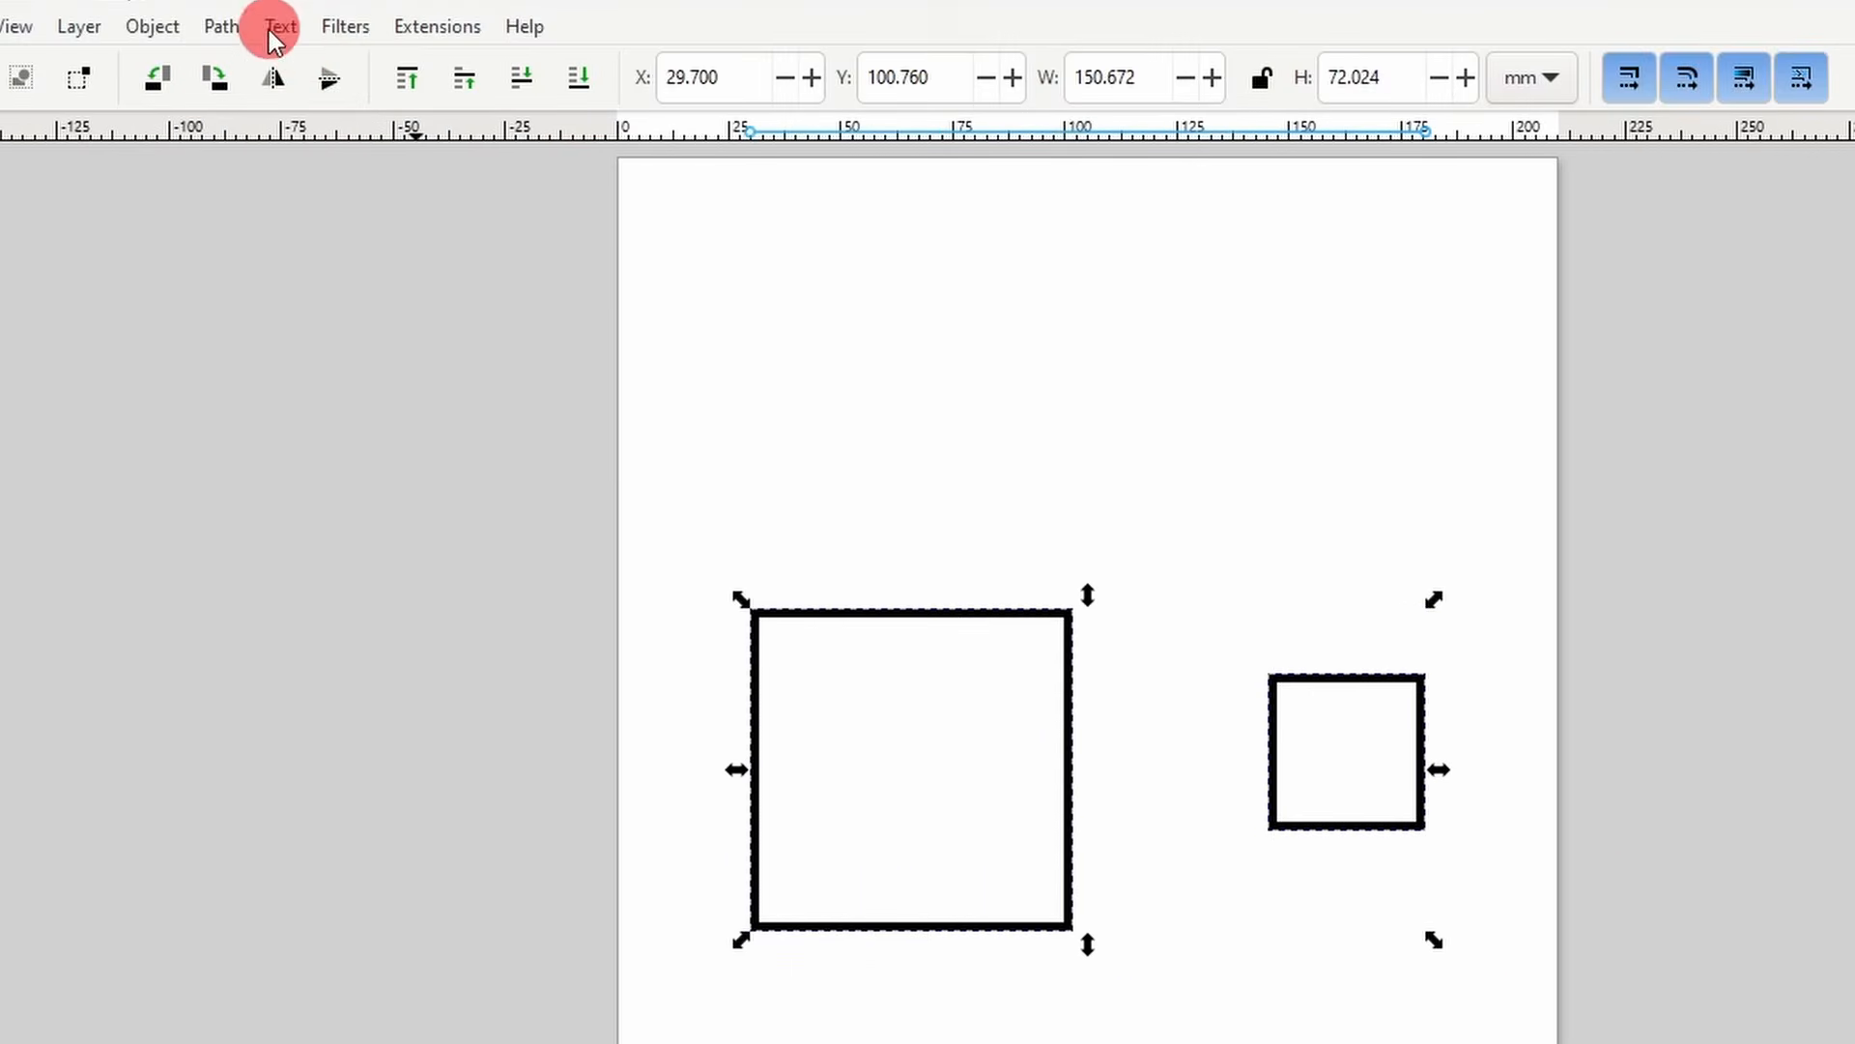
pyautogui.click(218, 35)
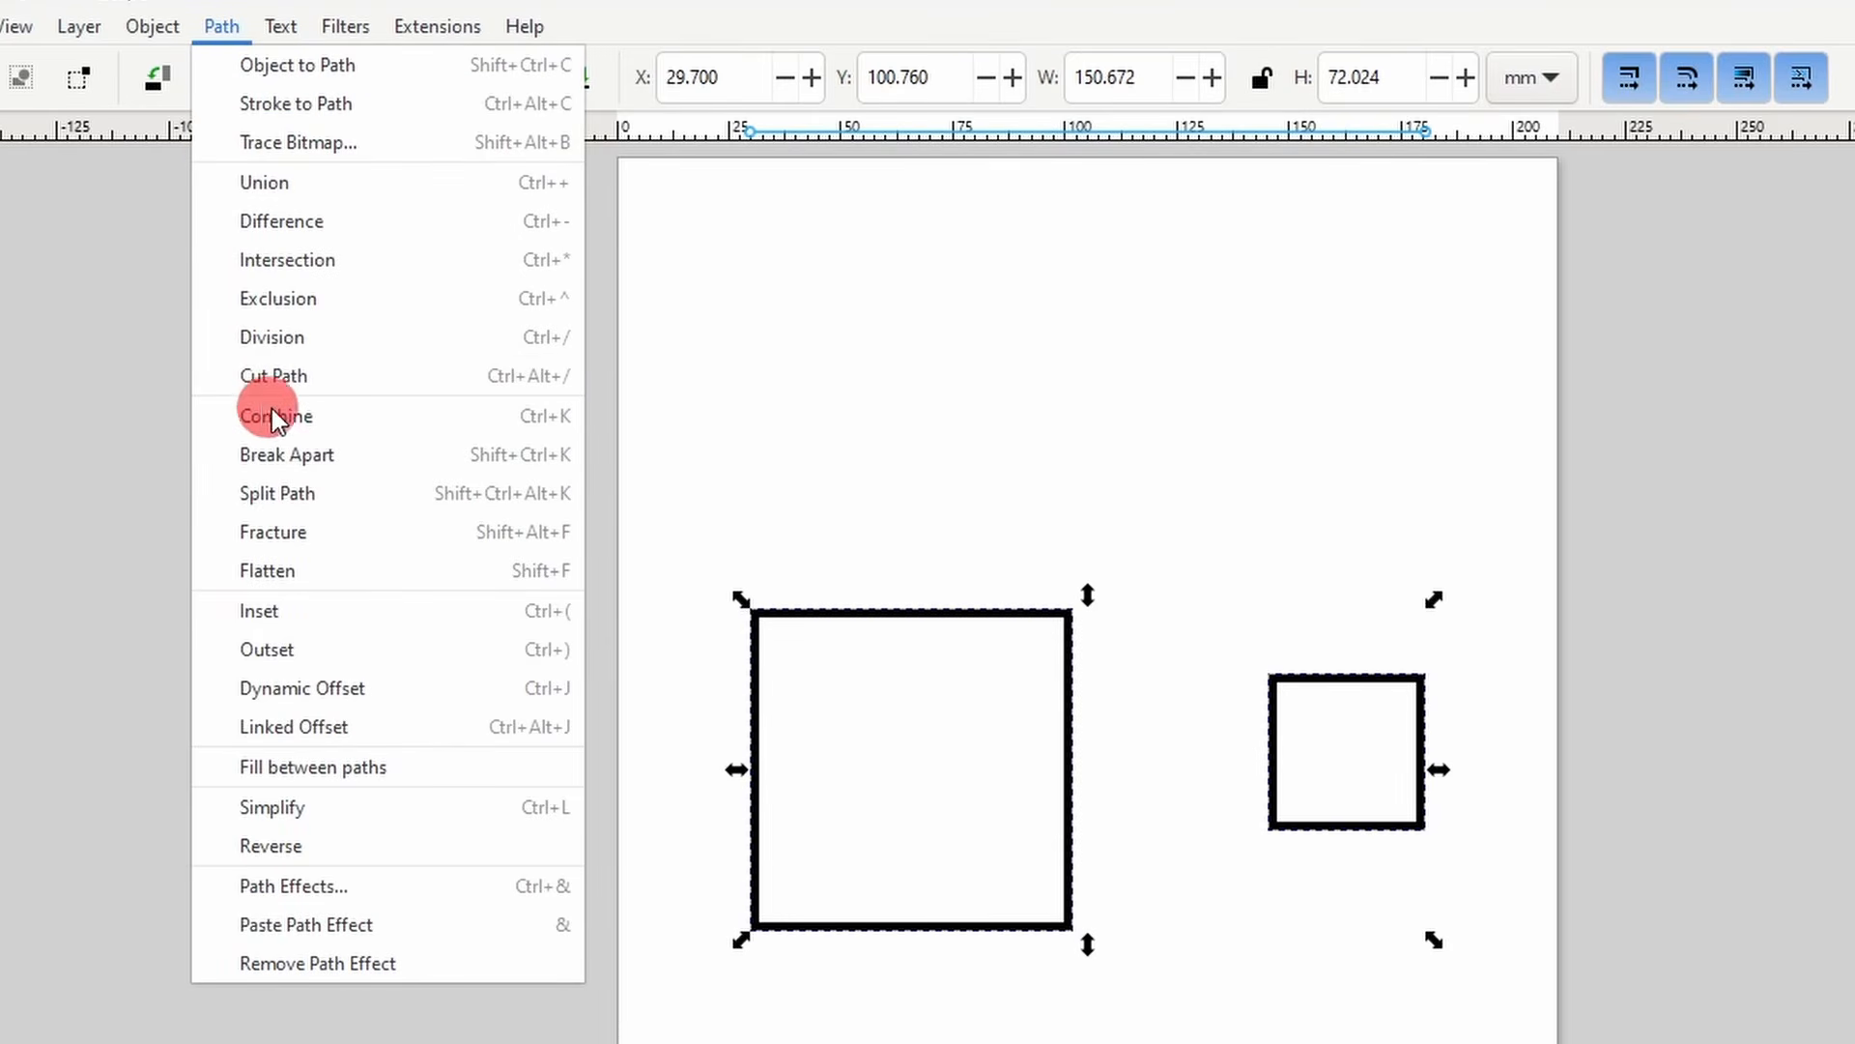
pyautogui.click(410, 419)
pyautogui.moveTo(883, 512); pyautogui.dragTo(868, 494)
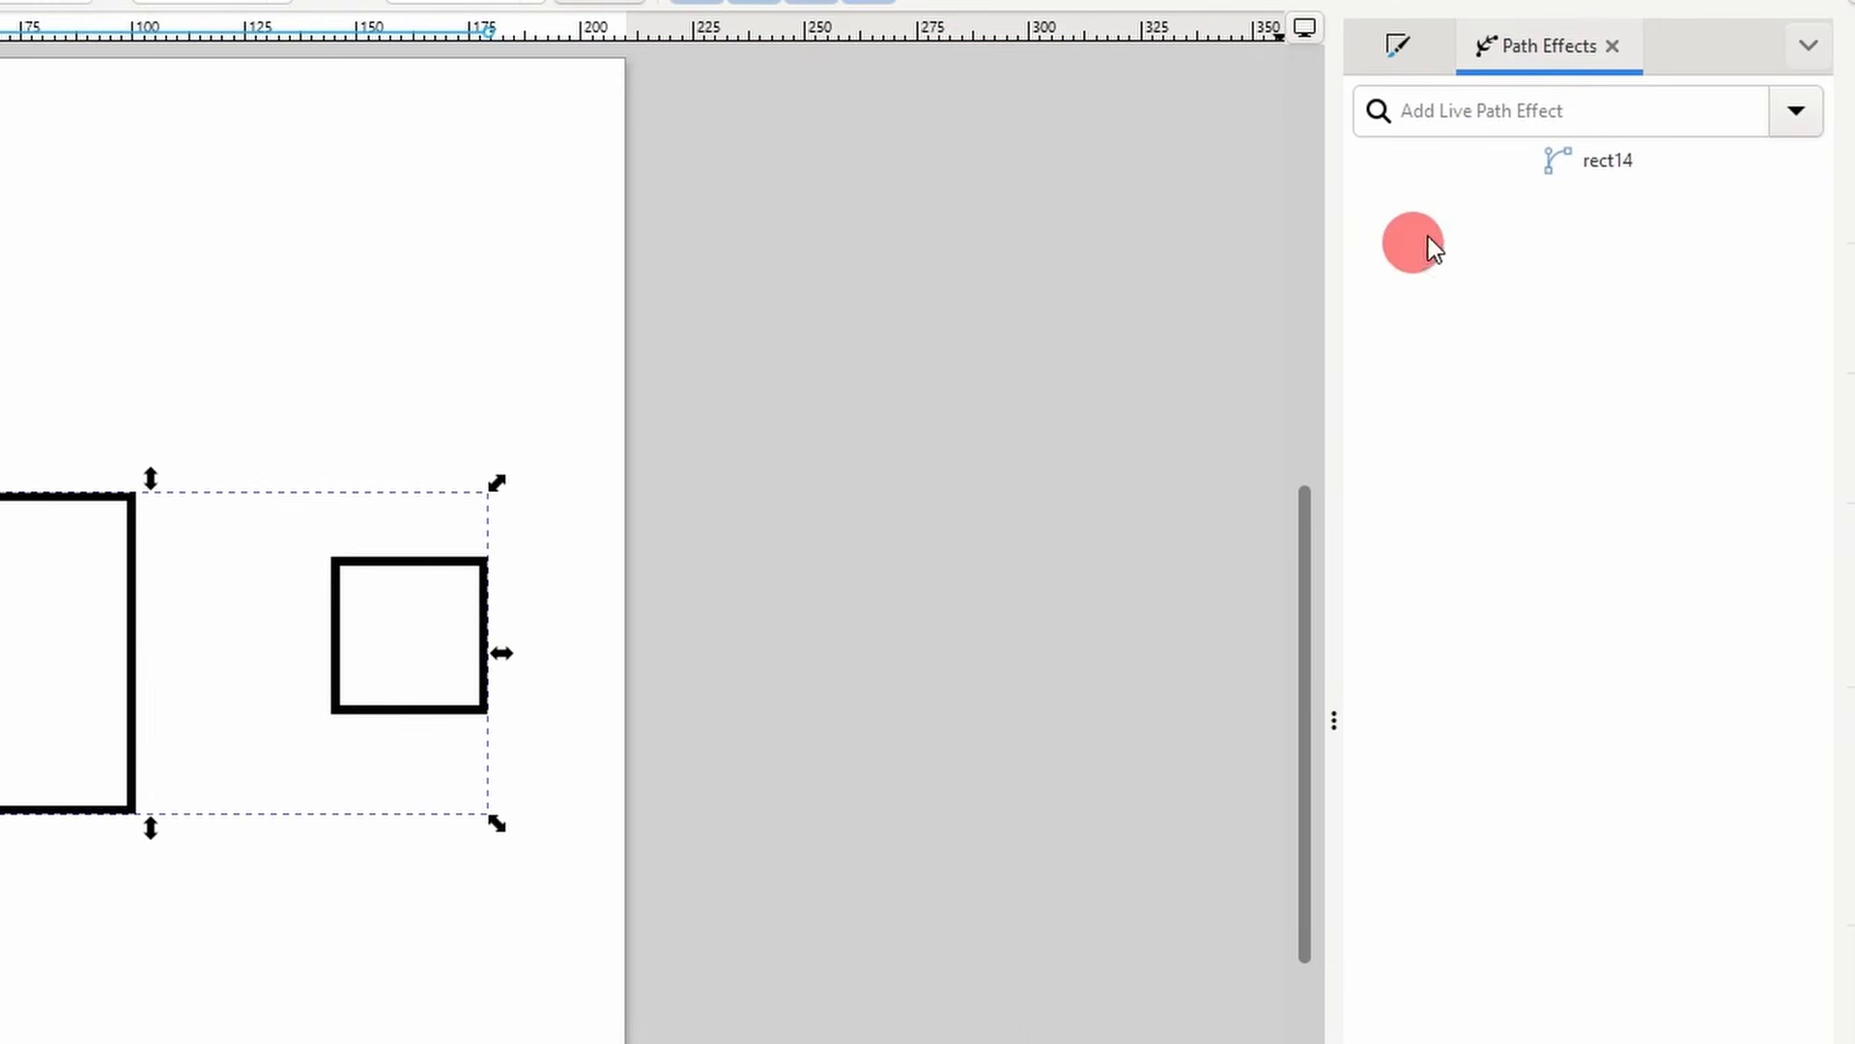
# - Apply the Interpolate Sub-Paths effect to the combined squares and set its steps to 7
pyautogui.click(1789, 112)
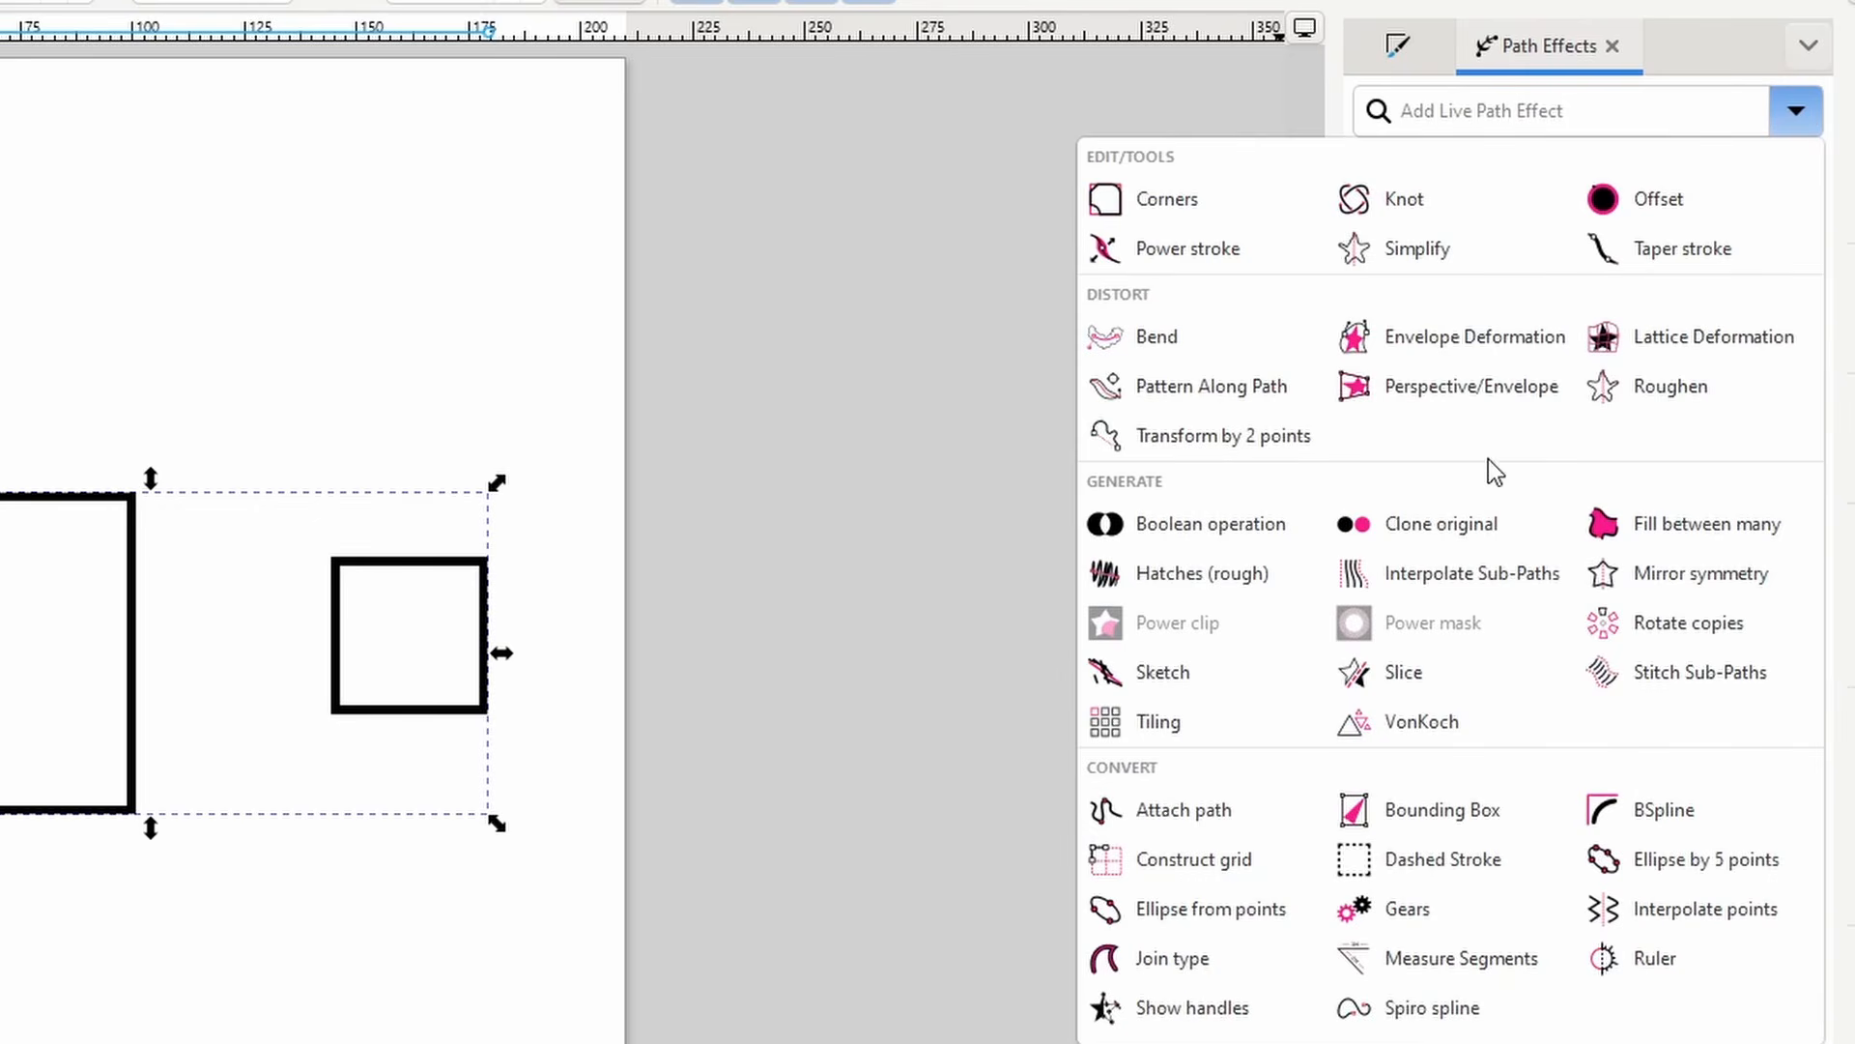
pyautogui.click(1467, 572)
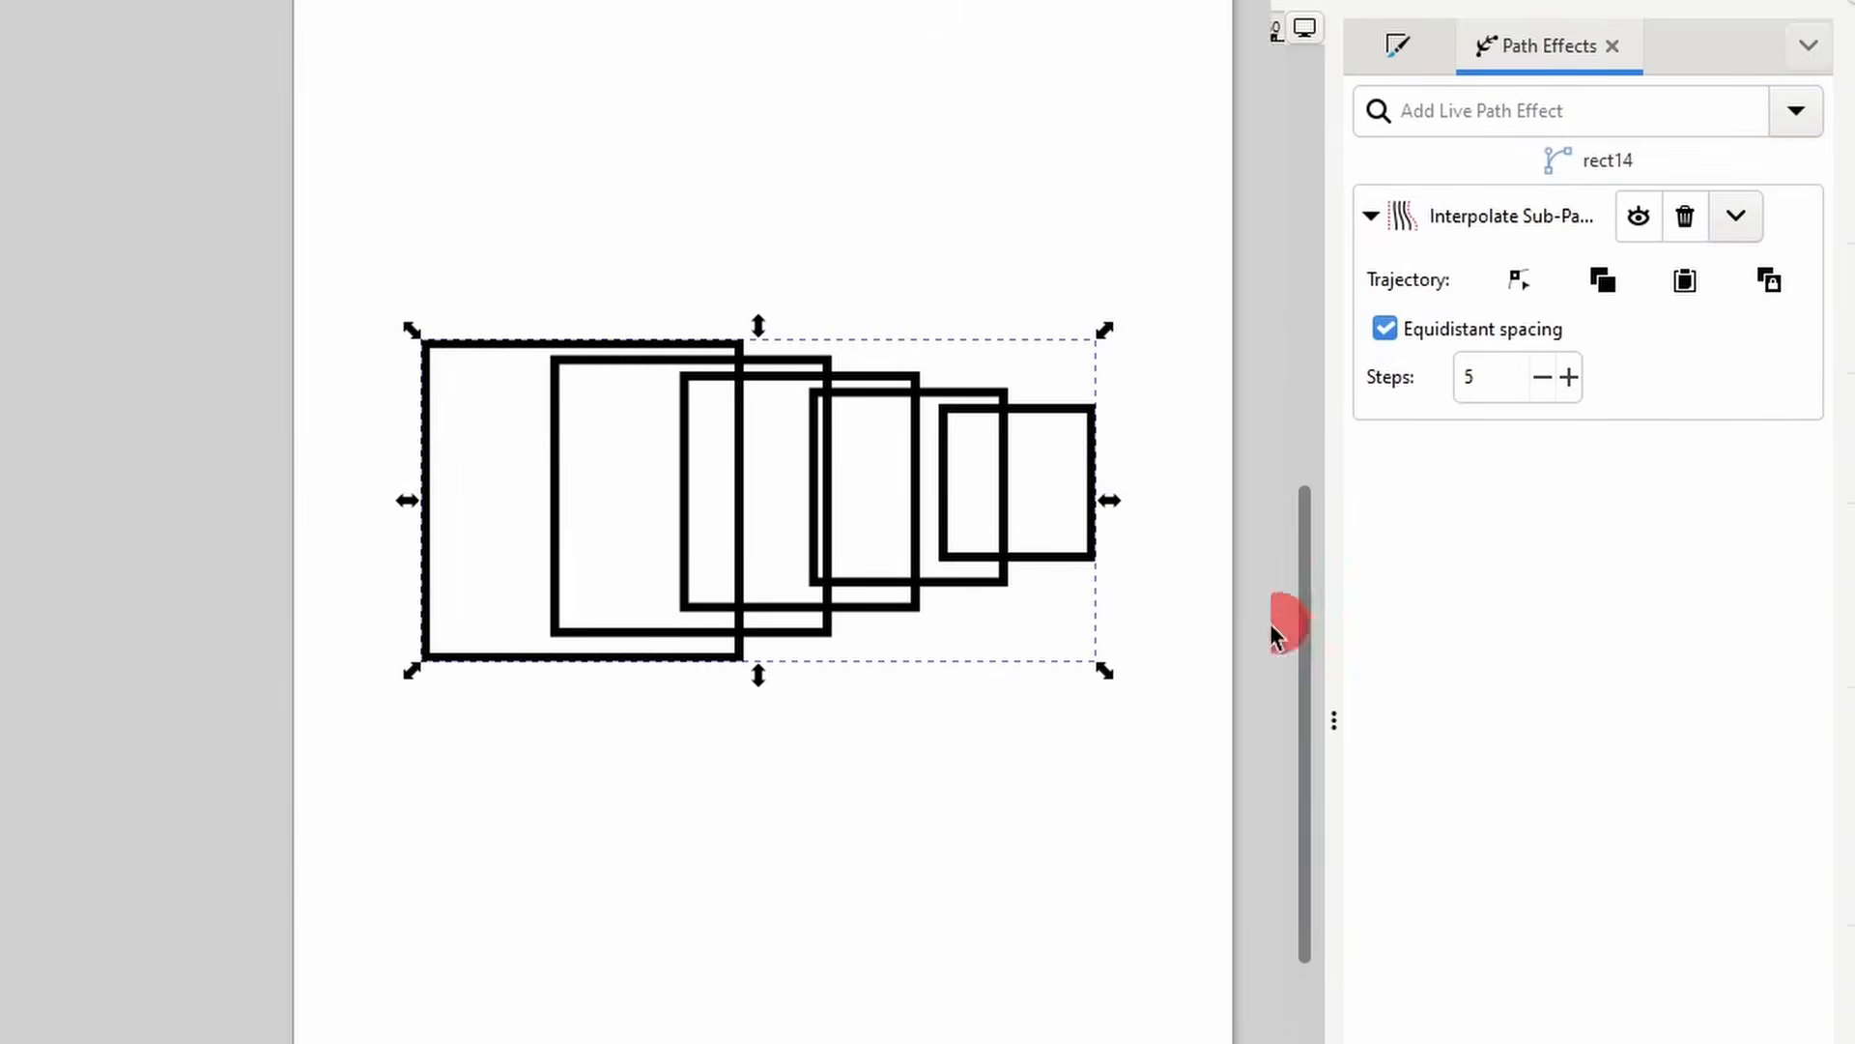
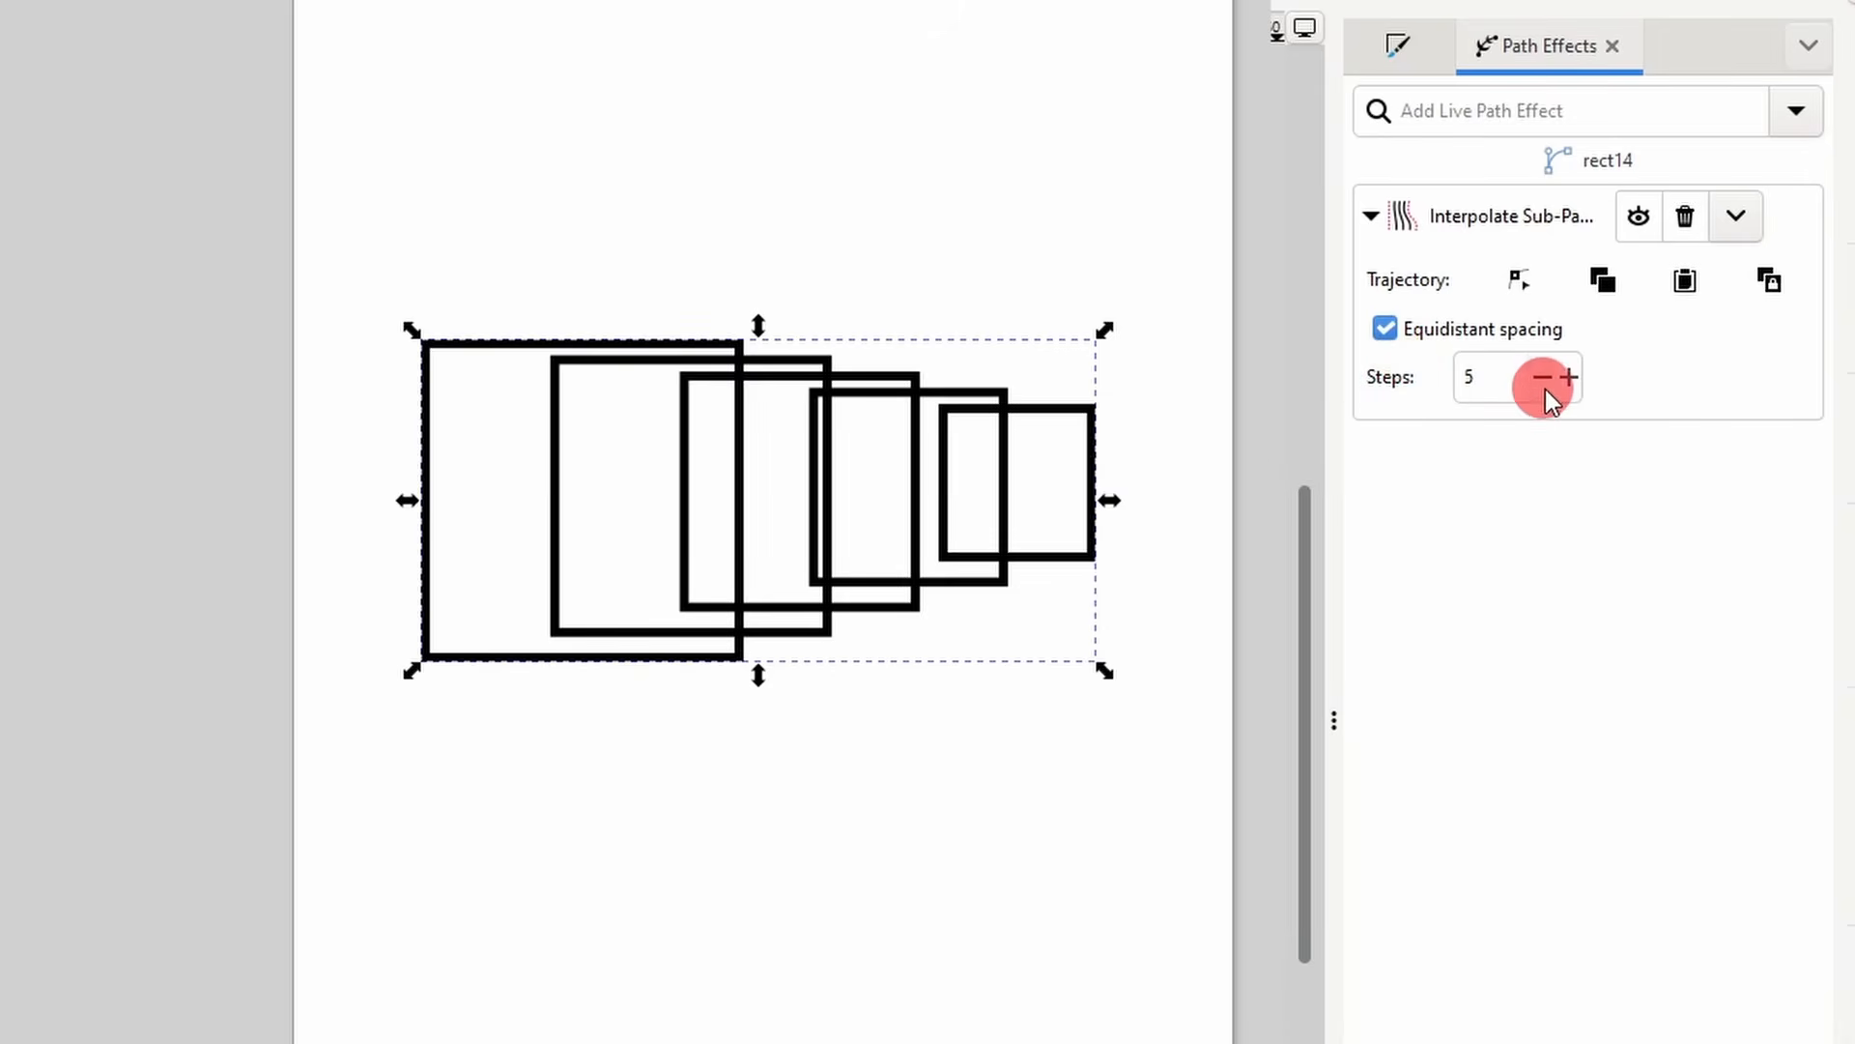
pyautogui.click(1546, 375)
pyautogui.click(1545, 375)
pyautogui.click(1568, 373)
pyautogui.click(1569, 373)
pyautogui.click(1569, 373)
pyautogui.click(1568, 373)
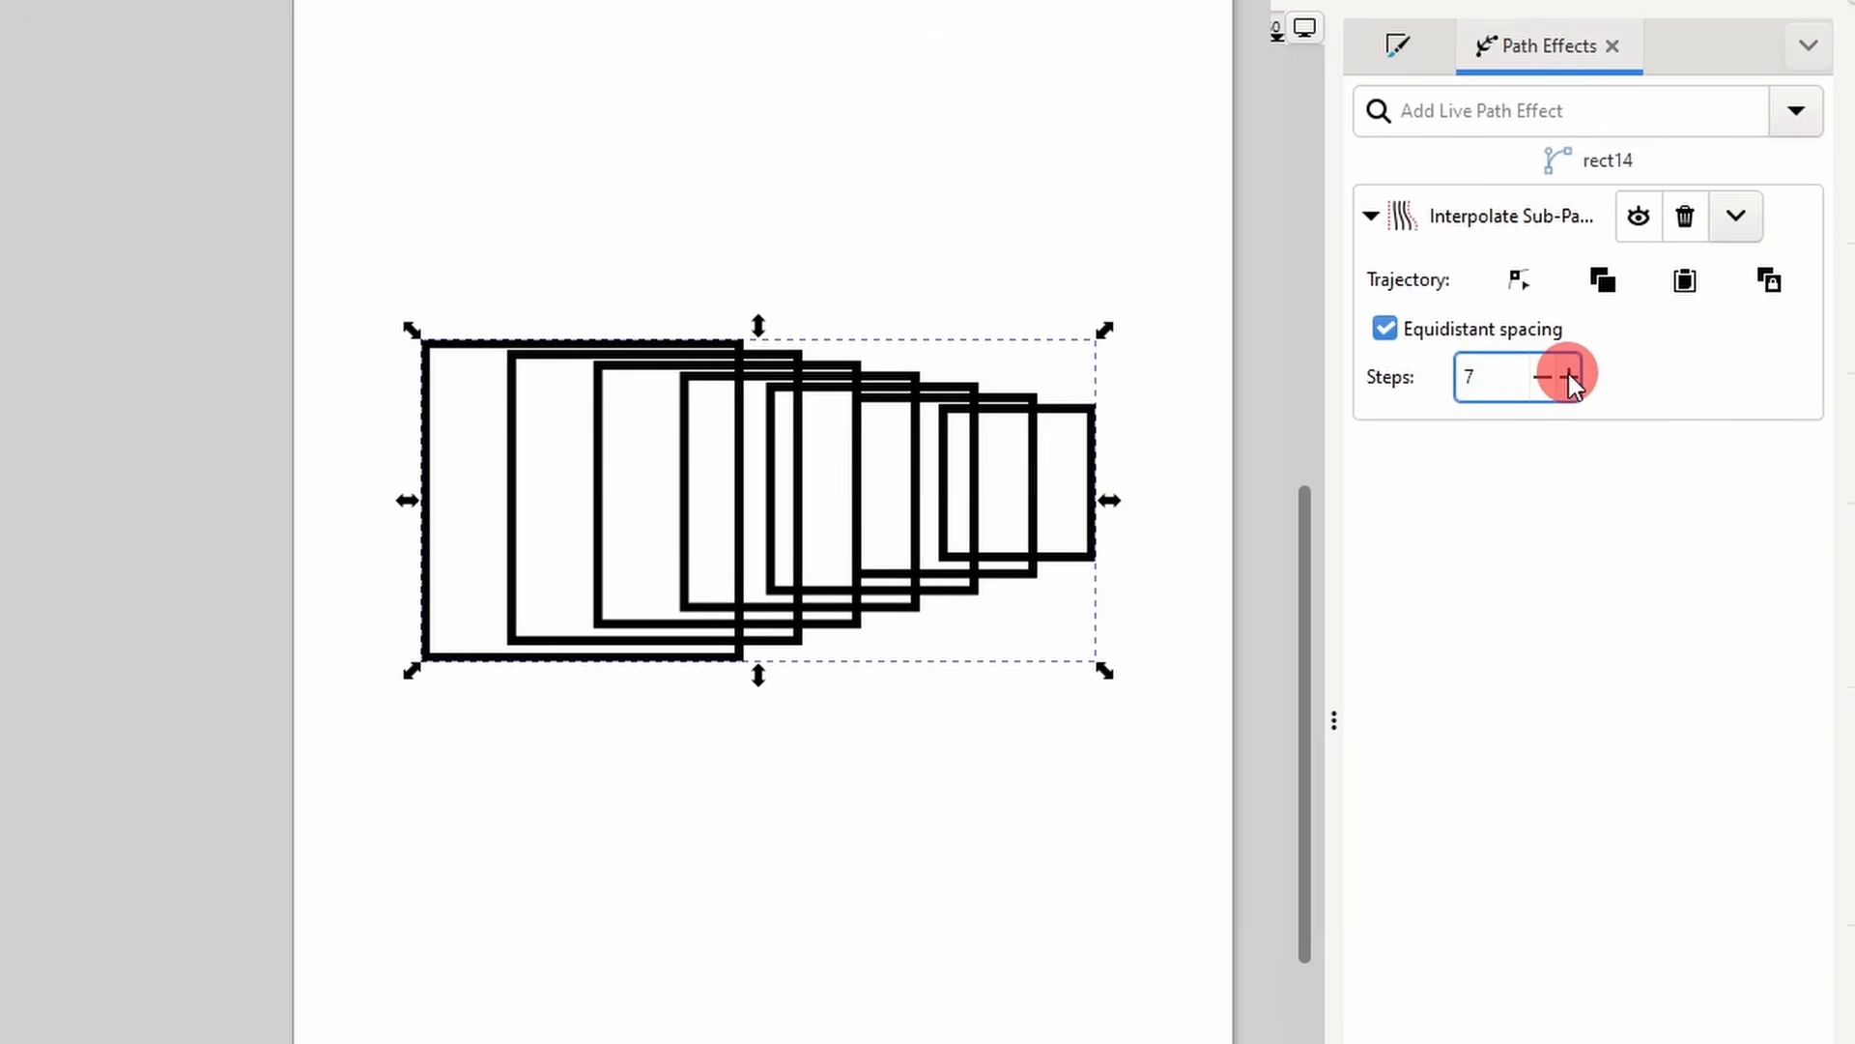
# - Reshape the interpolated squares by lowering the large square's upper outer node and the small square's lower outer node
pyautogui.press('n')
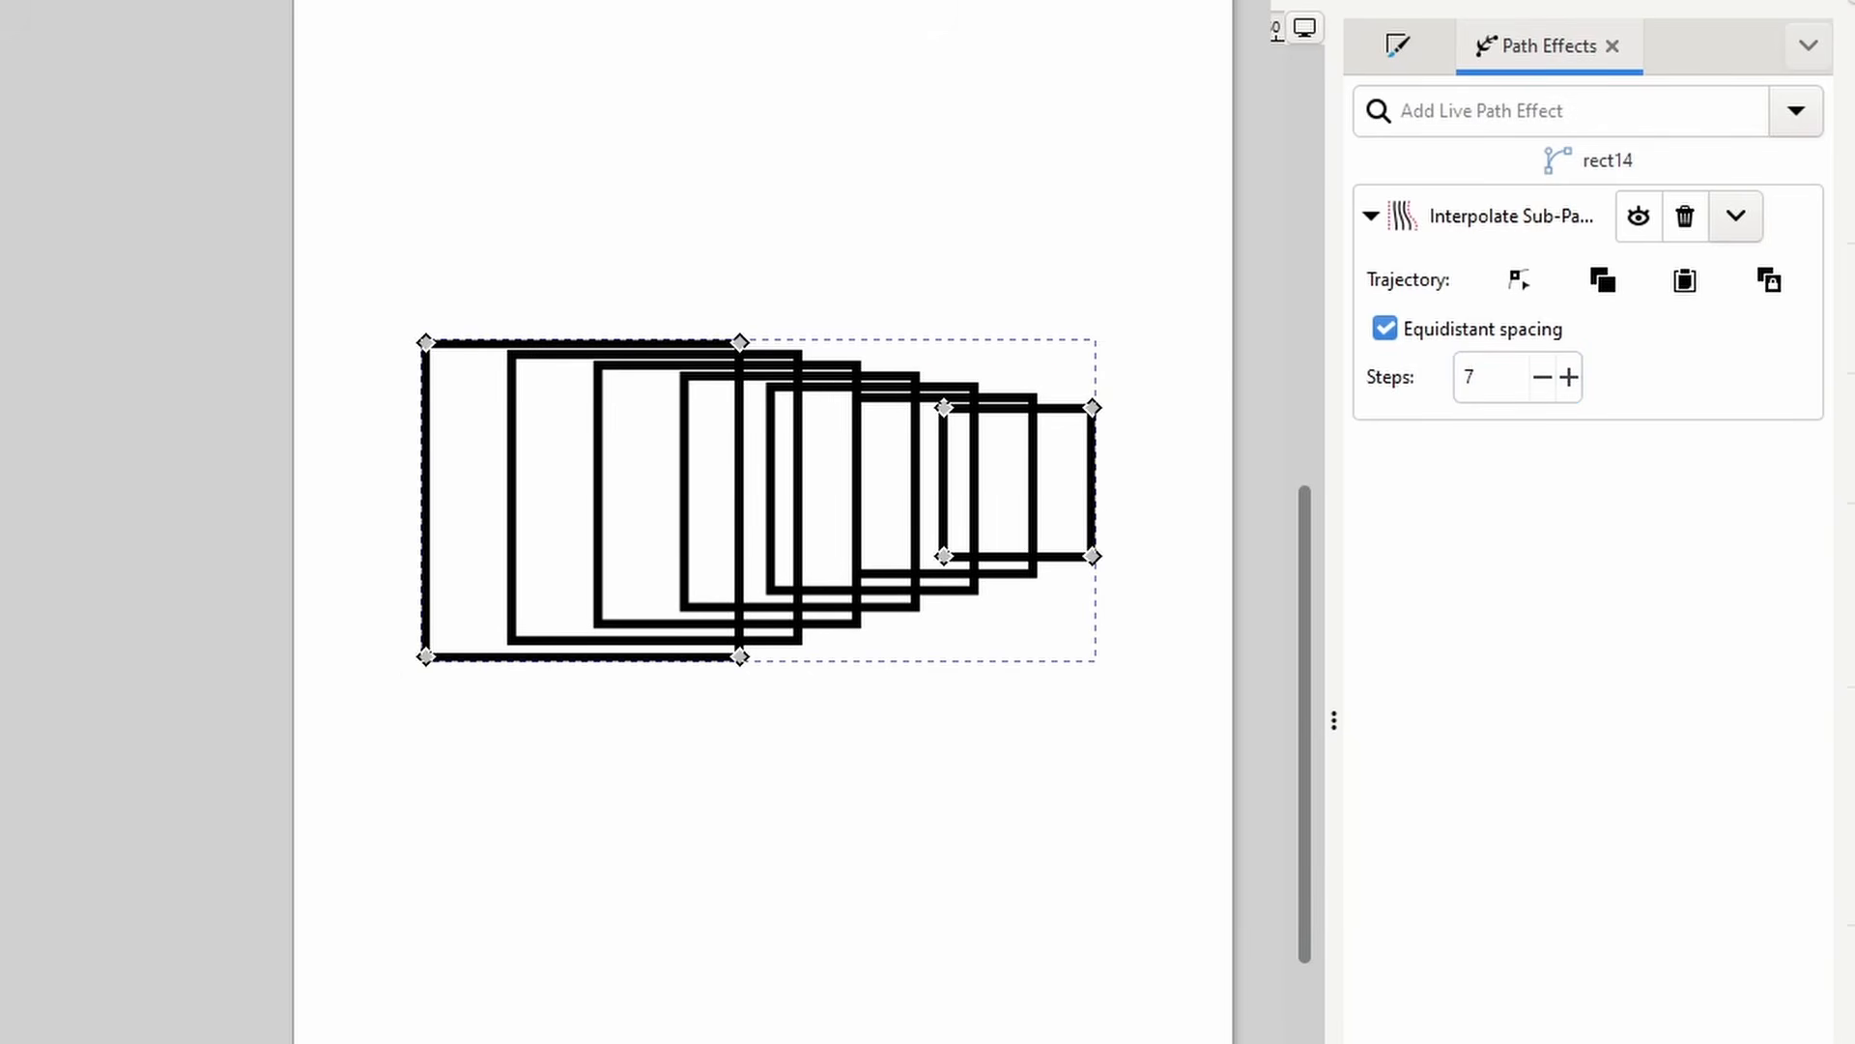
pyautogui.moveTo(426, 342); pyautogui.dragTo(423, 420)
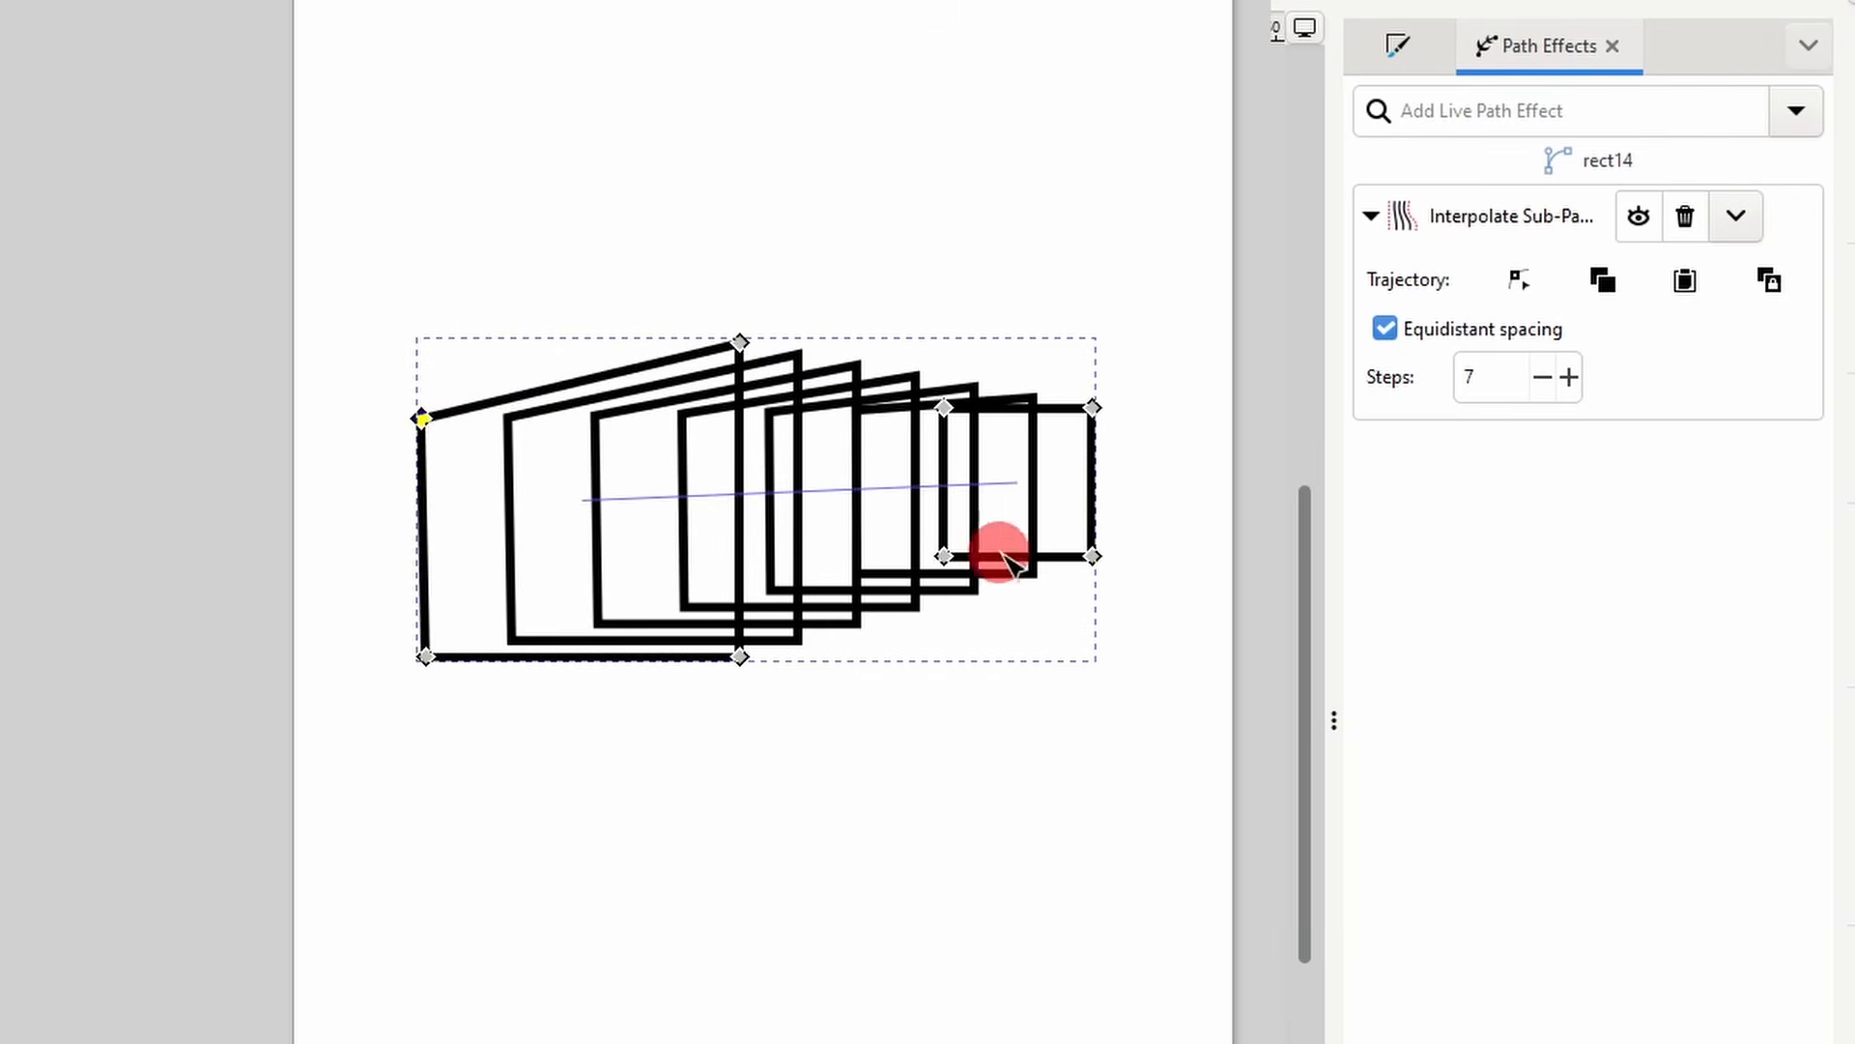
pyautogui.moveTo(1090, 559); pyautogui.dragTo(1101, 614)
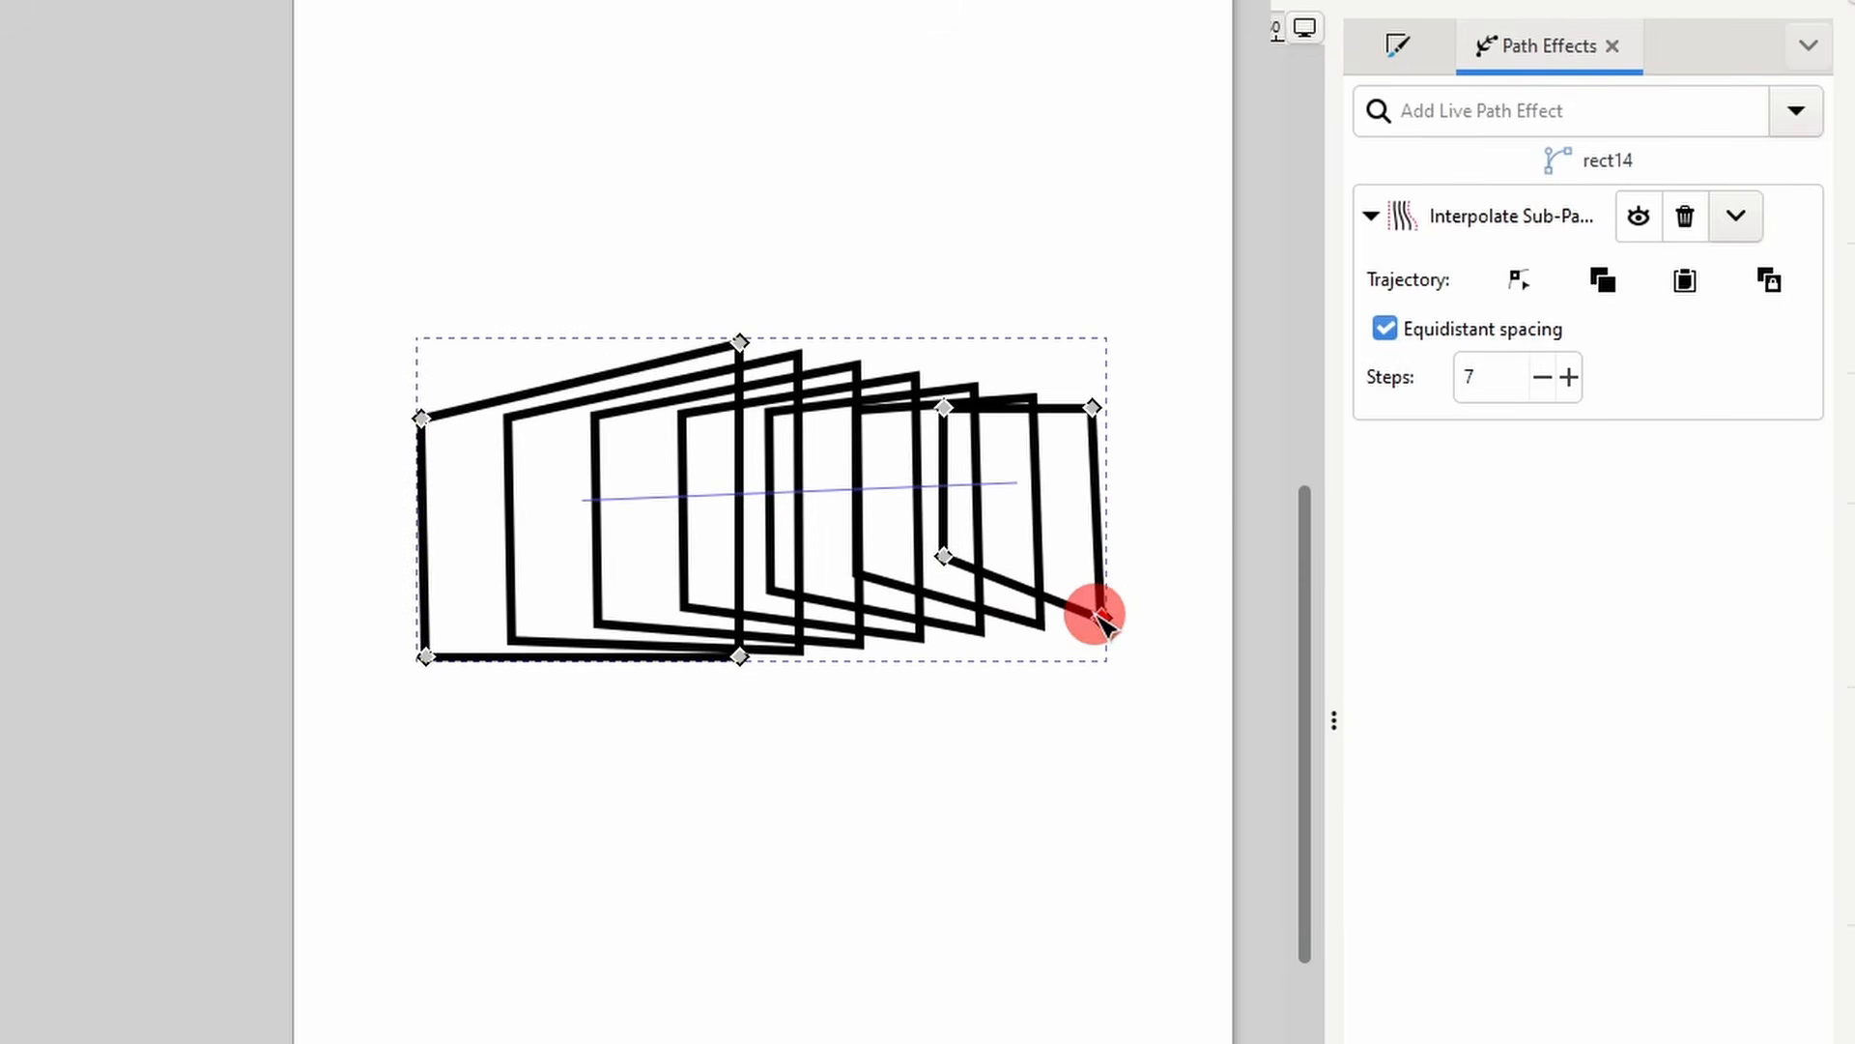
# - Edit the interpolation trajectory on the canvas: bend it into a deep downward curve and move both of its end nodes outward
pyautogui.click(1534, 273)
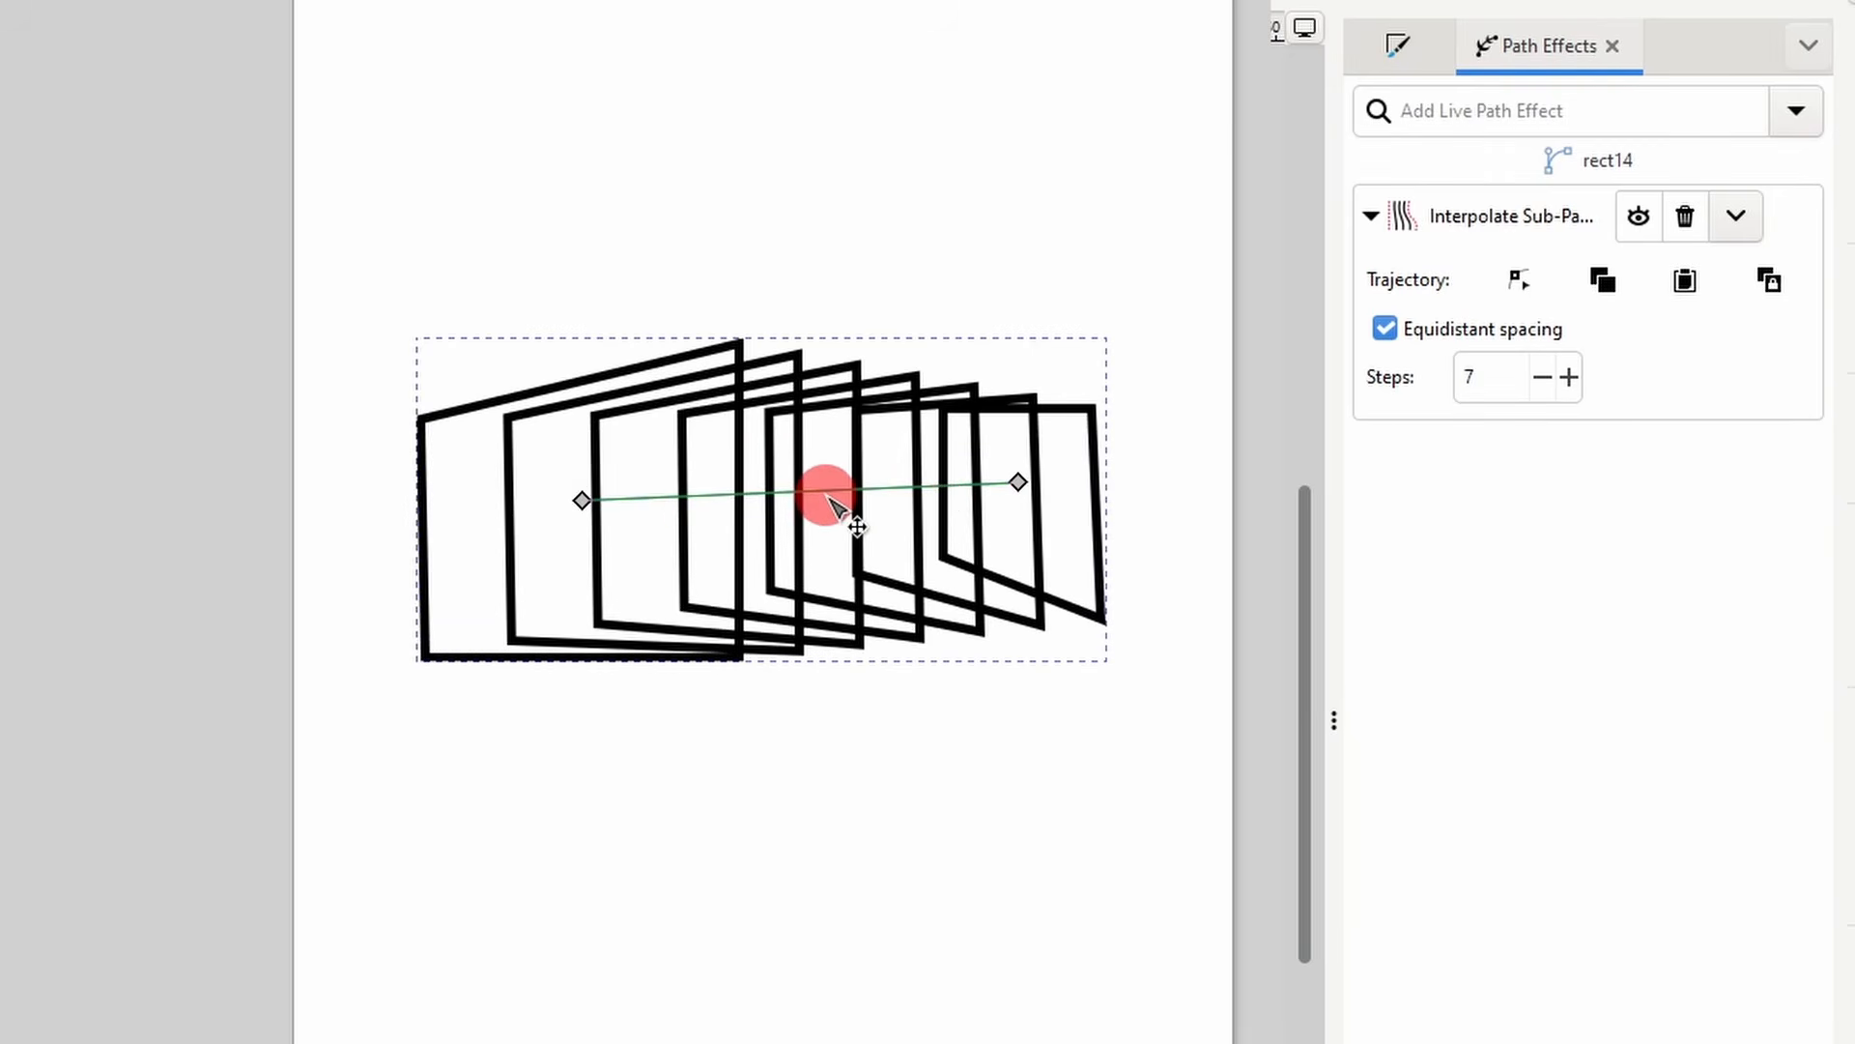
pyautogui.moveTo(831, 495); pyautogui.dragTo(797, 754)
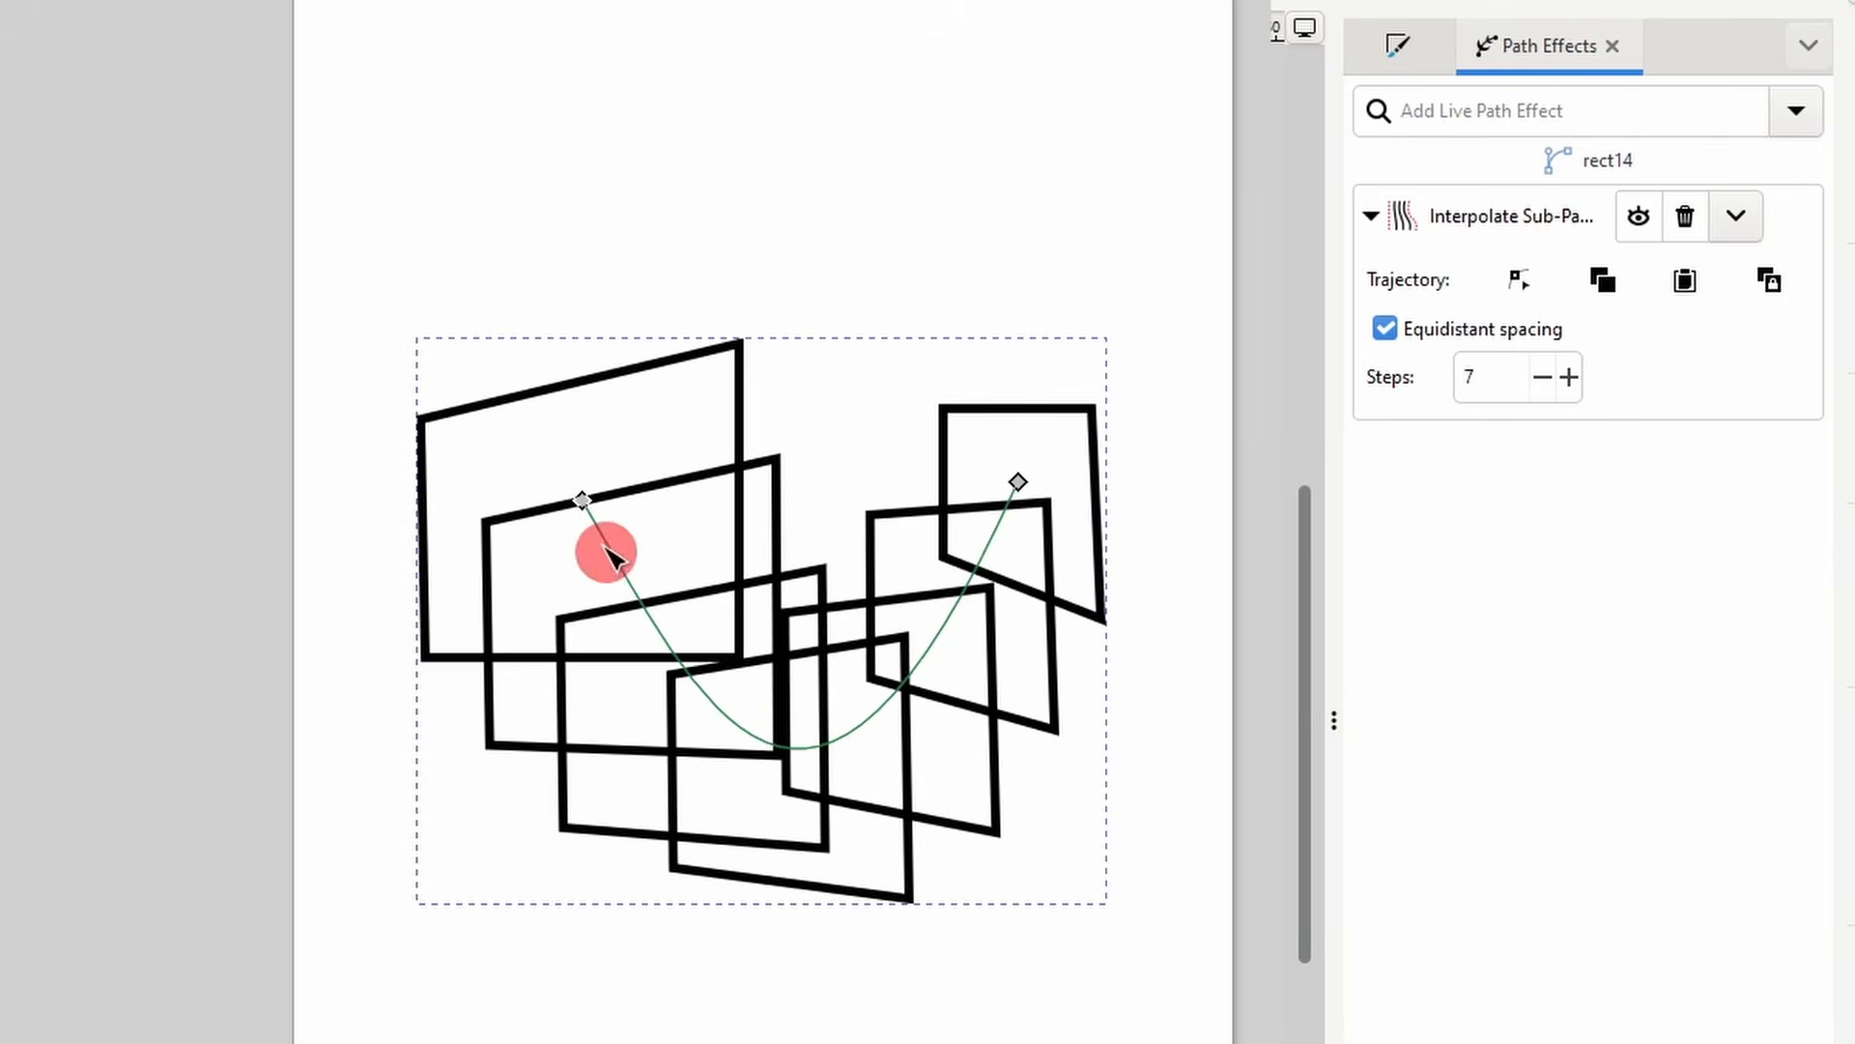
pyautogui.moveTo(582, 500); pyautogui.dragTo(462, 460)
pyautogui.moveTo(1016, 482); pyautogui.dragTo(1067, 517)
pyautogui.moveTo(899, 742); pyautogui.dragTo(804, 1039)
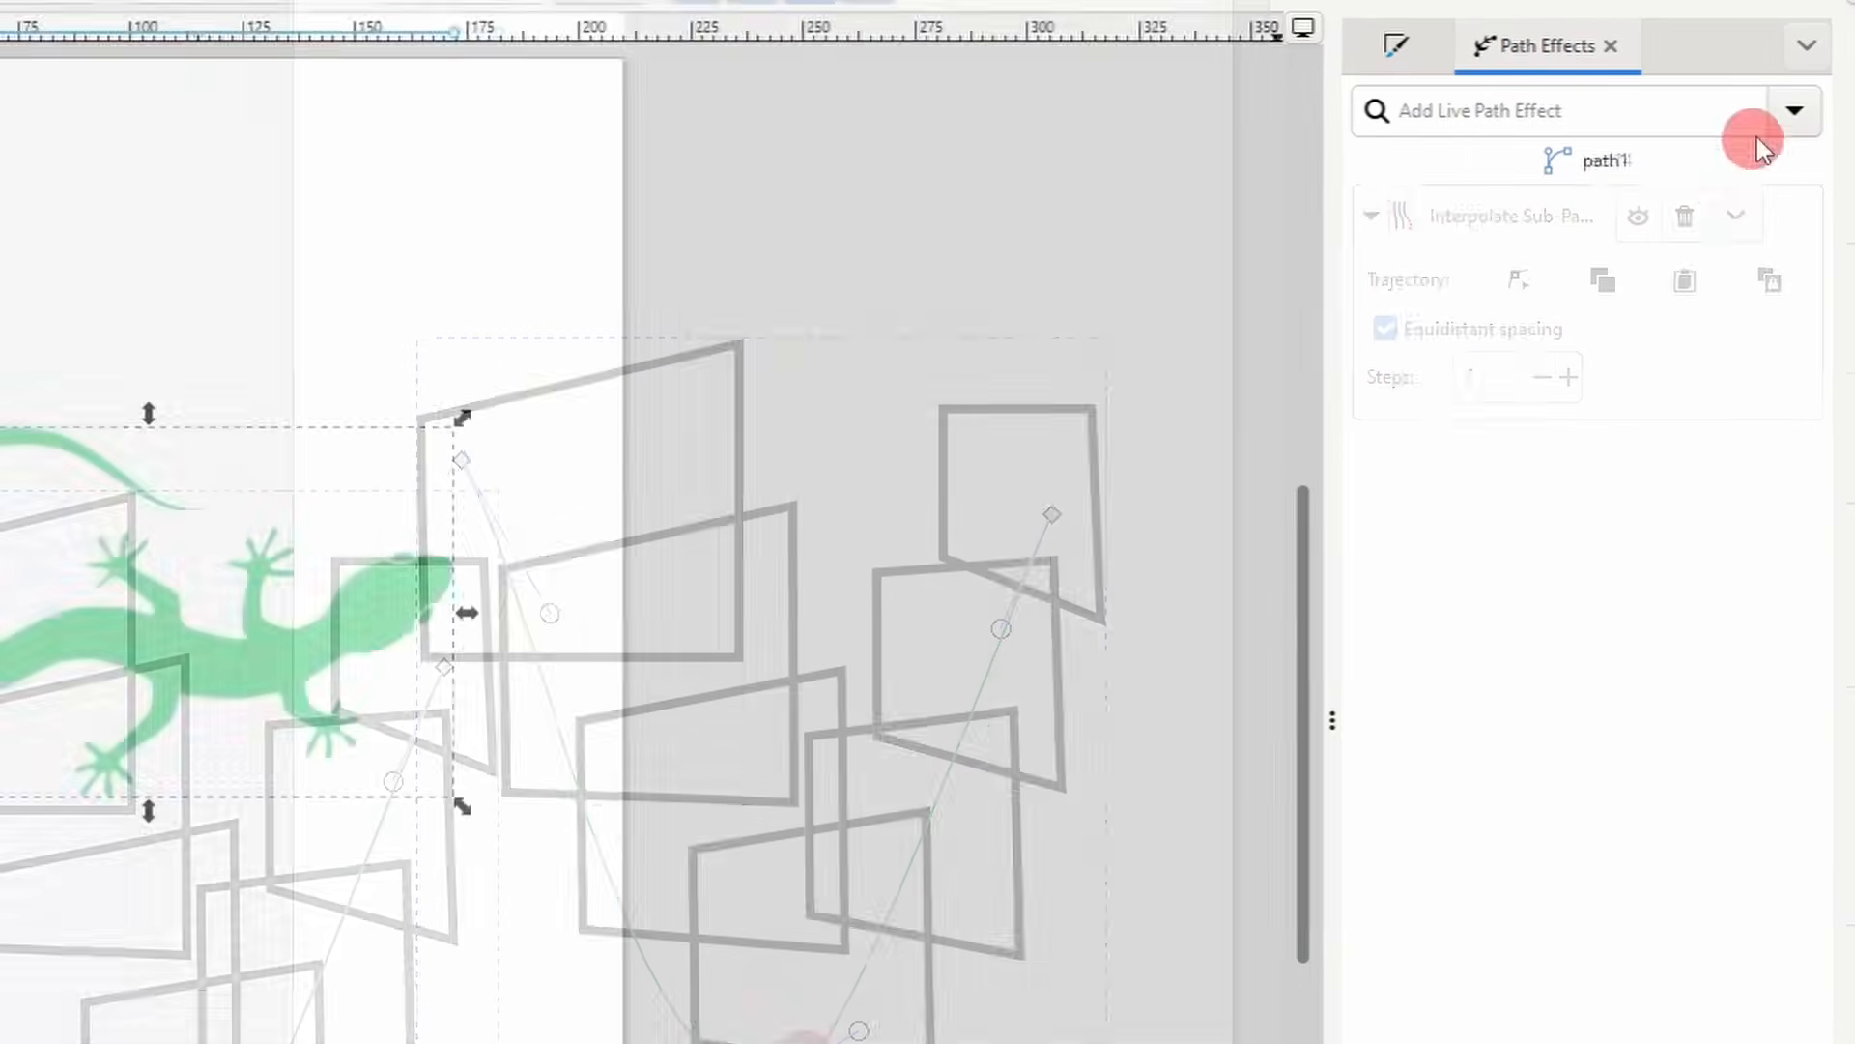
# - Apply the Mirror symmetry path effect to the green lizard and show its mirror line handles for node editing
pyautogui.click(1793, 114)
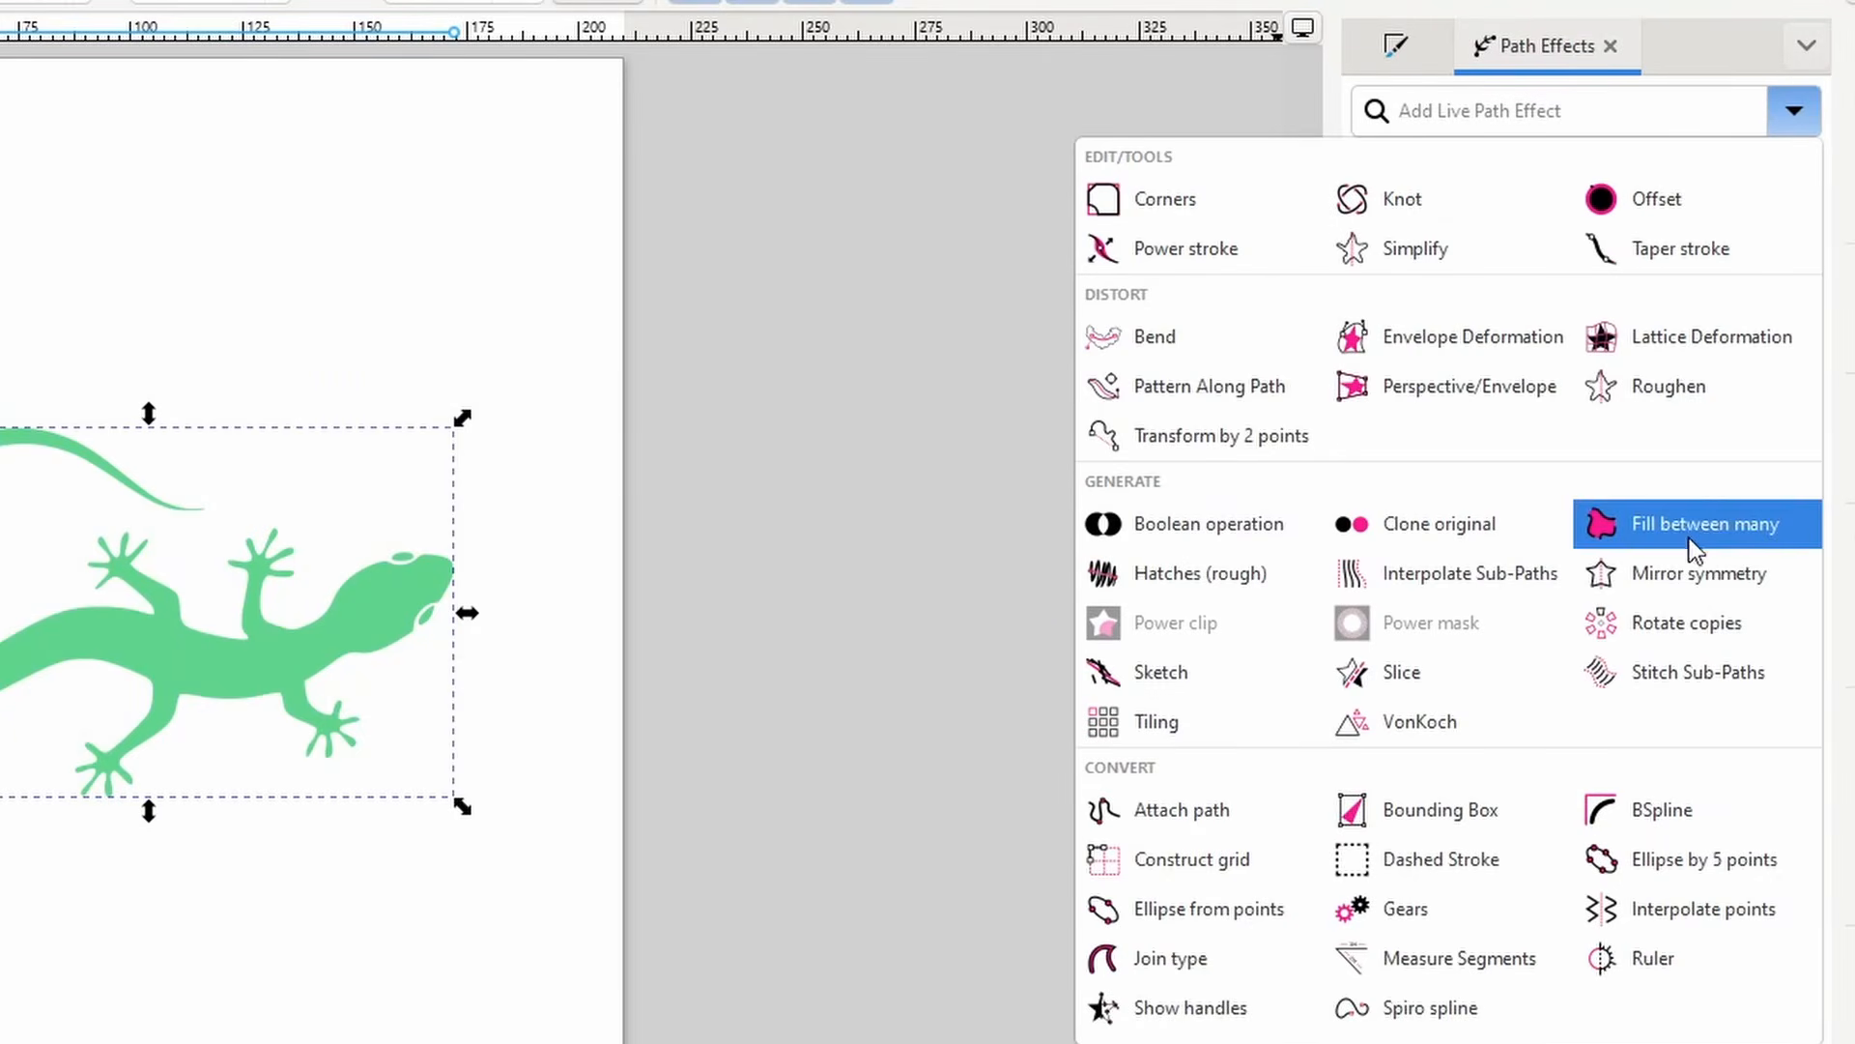
pyautogui.click(1701, 579)
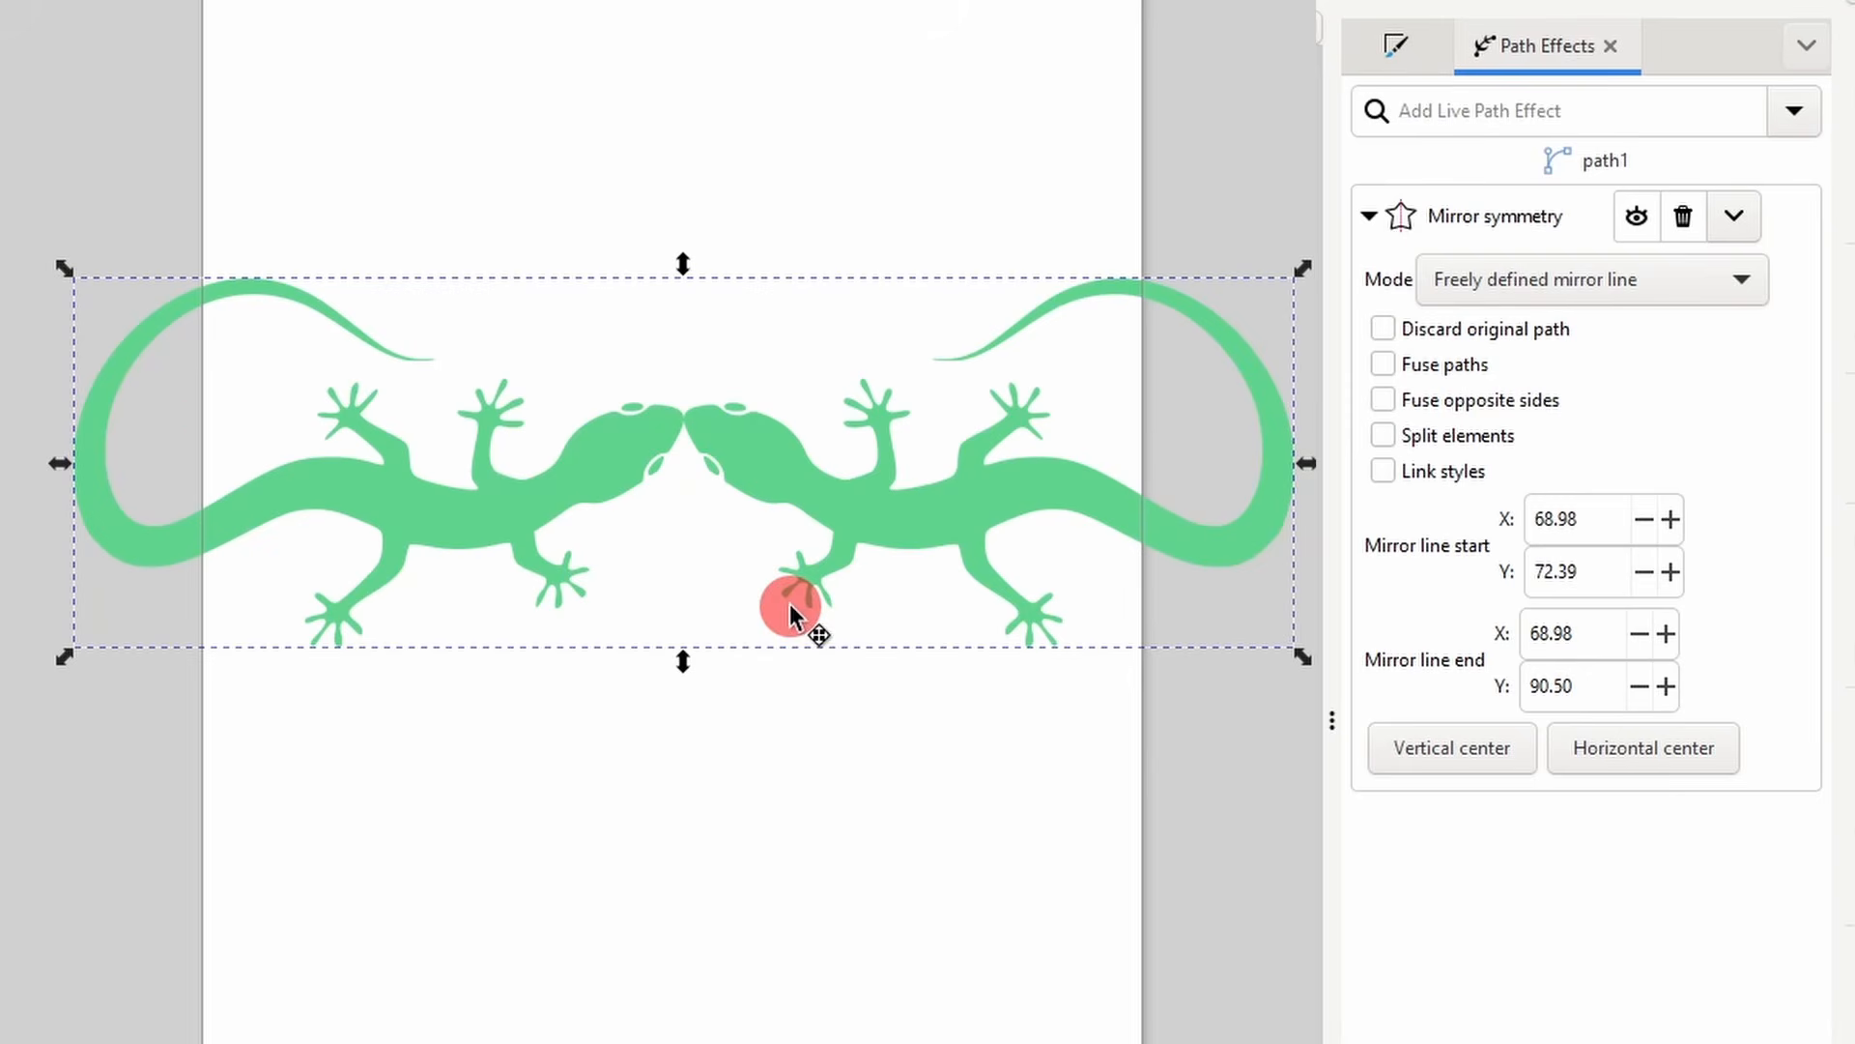
pyautogui.press('n')
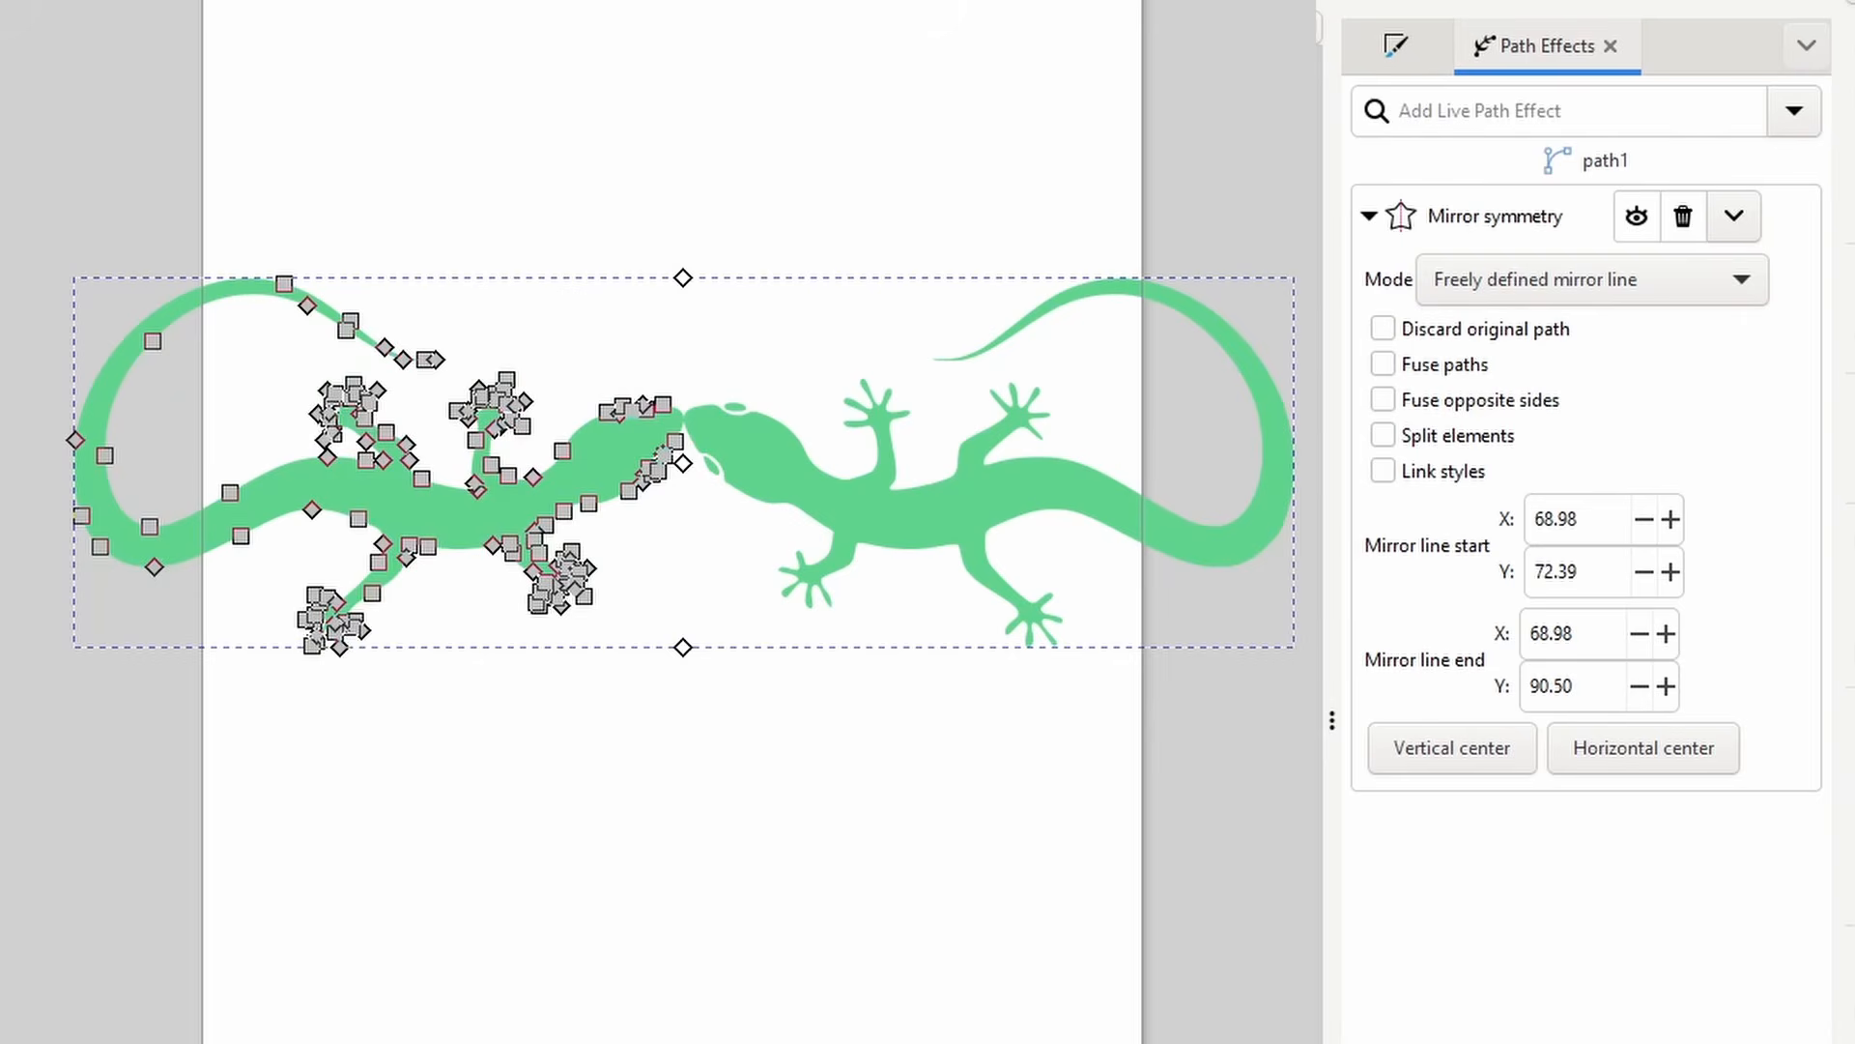
# - Tilt and shift the mirror line so the reflected lizard sits at an angle, separated from the original
pyautogui.moveTo(686, 278); pyautogui.dragTo(767, 259)
pyautogui.moveTo(741, 466)
pyautogui.mouseDown()
pyautogui.moveTo(599, 474)
pyautogui.moveTo(735, 498)
pyautogui.mouseUp()
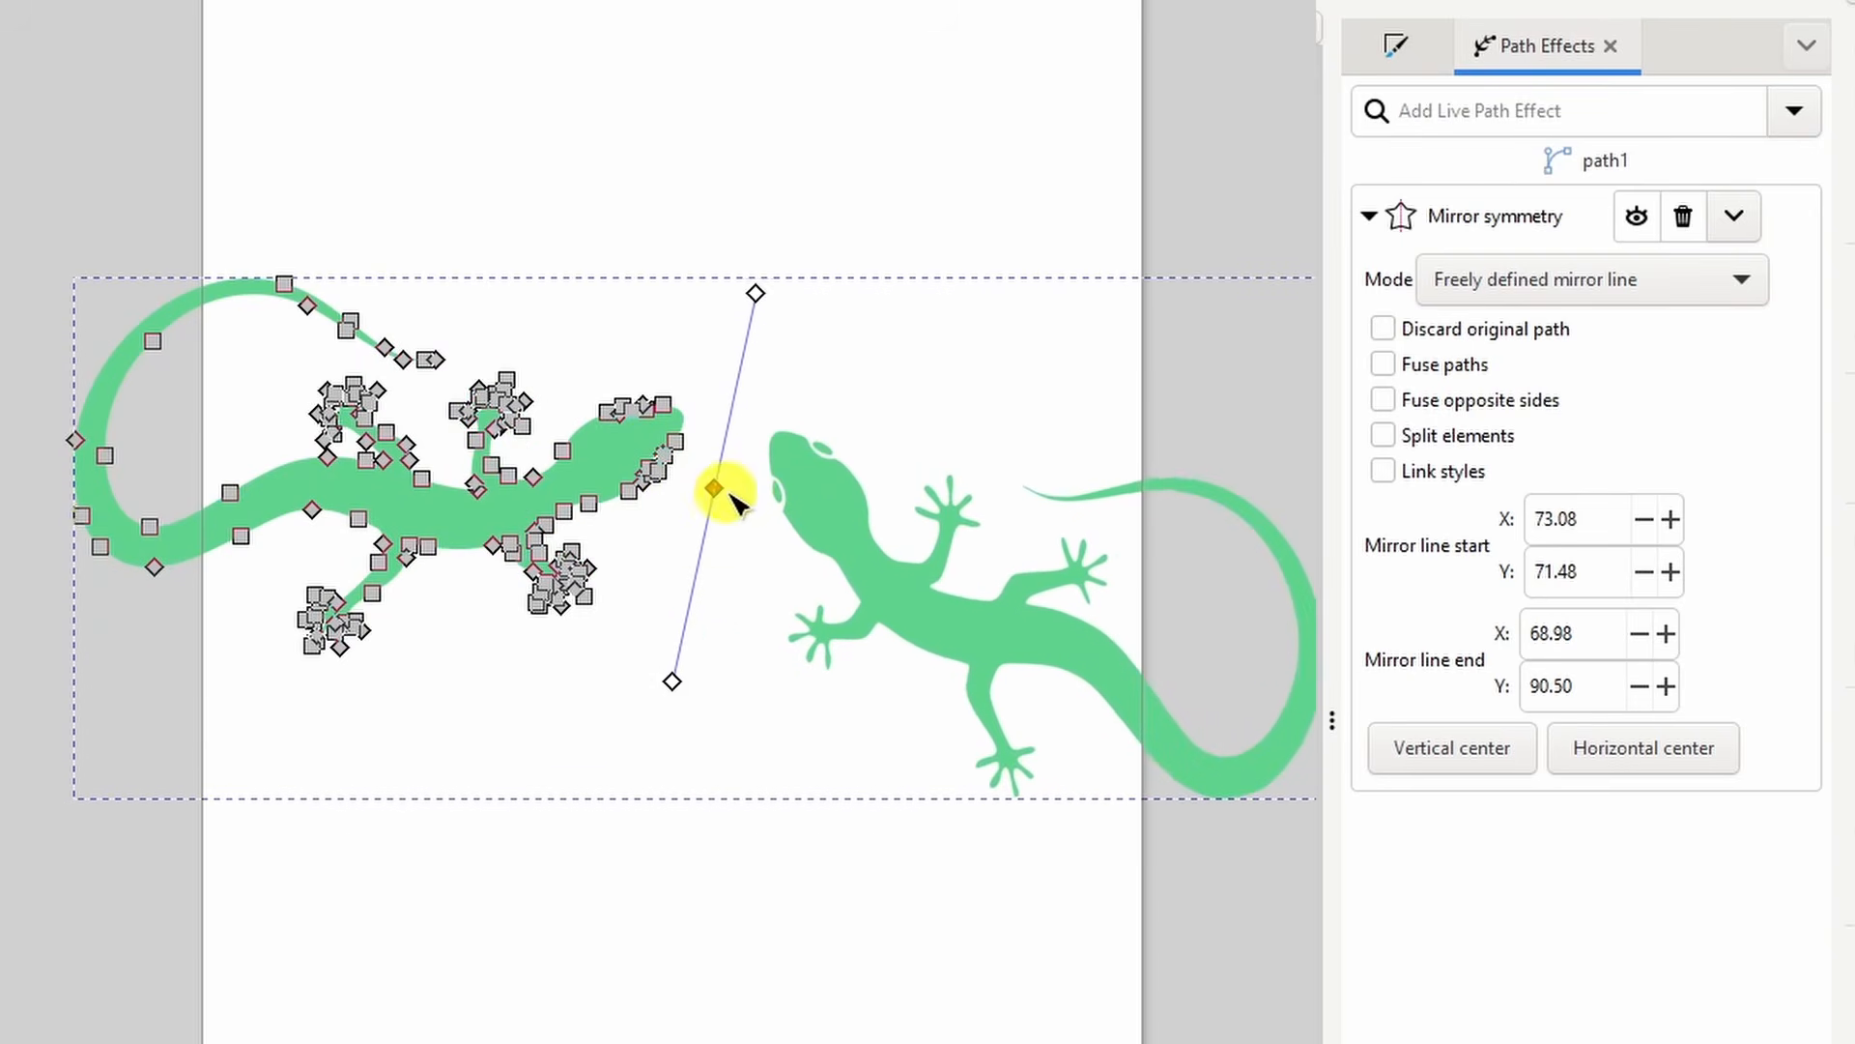
pyautogui.moveTo(679, 685); pyautogui.dragTo(614, 762)
# - Select the nodes at the original lizard's tail tip and move them slightly upward
pyautogui.moveTo(238, 223); pyautogui.dragTo(468, 373)
pyautogui.moveTo(281, 281)
pyautogui.mouseDown()
pyautogui.moveTo(277, 236)
pyautogui.moveTo(217, 172)
pyautogui.moveTo(170, 186)
pyautogui.moveTo(298, 290)
pyautogui.moveTo(340, 377)
pyautogui.moveTo(329, 454)
pyautogui.moveTo(274, 212)
pyautogui.moveTo(281, 257)
pyautogui.mouseUp()
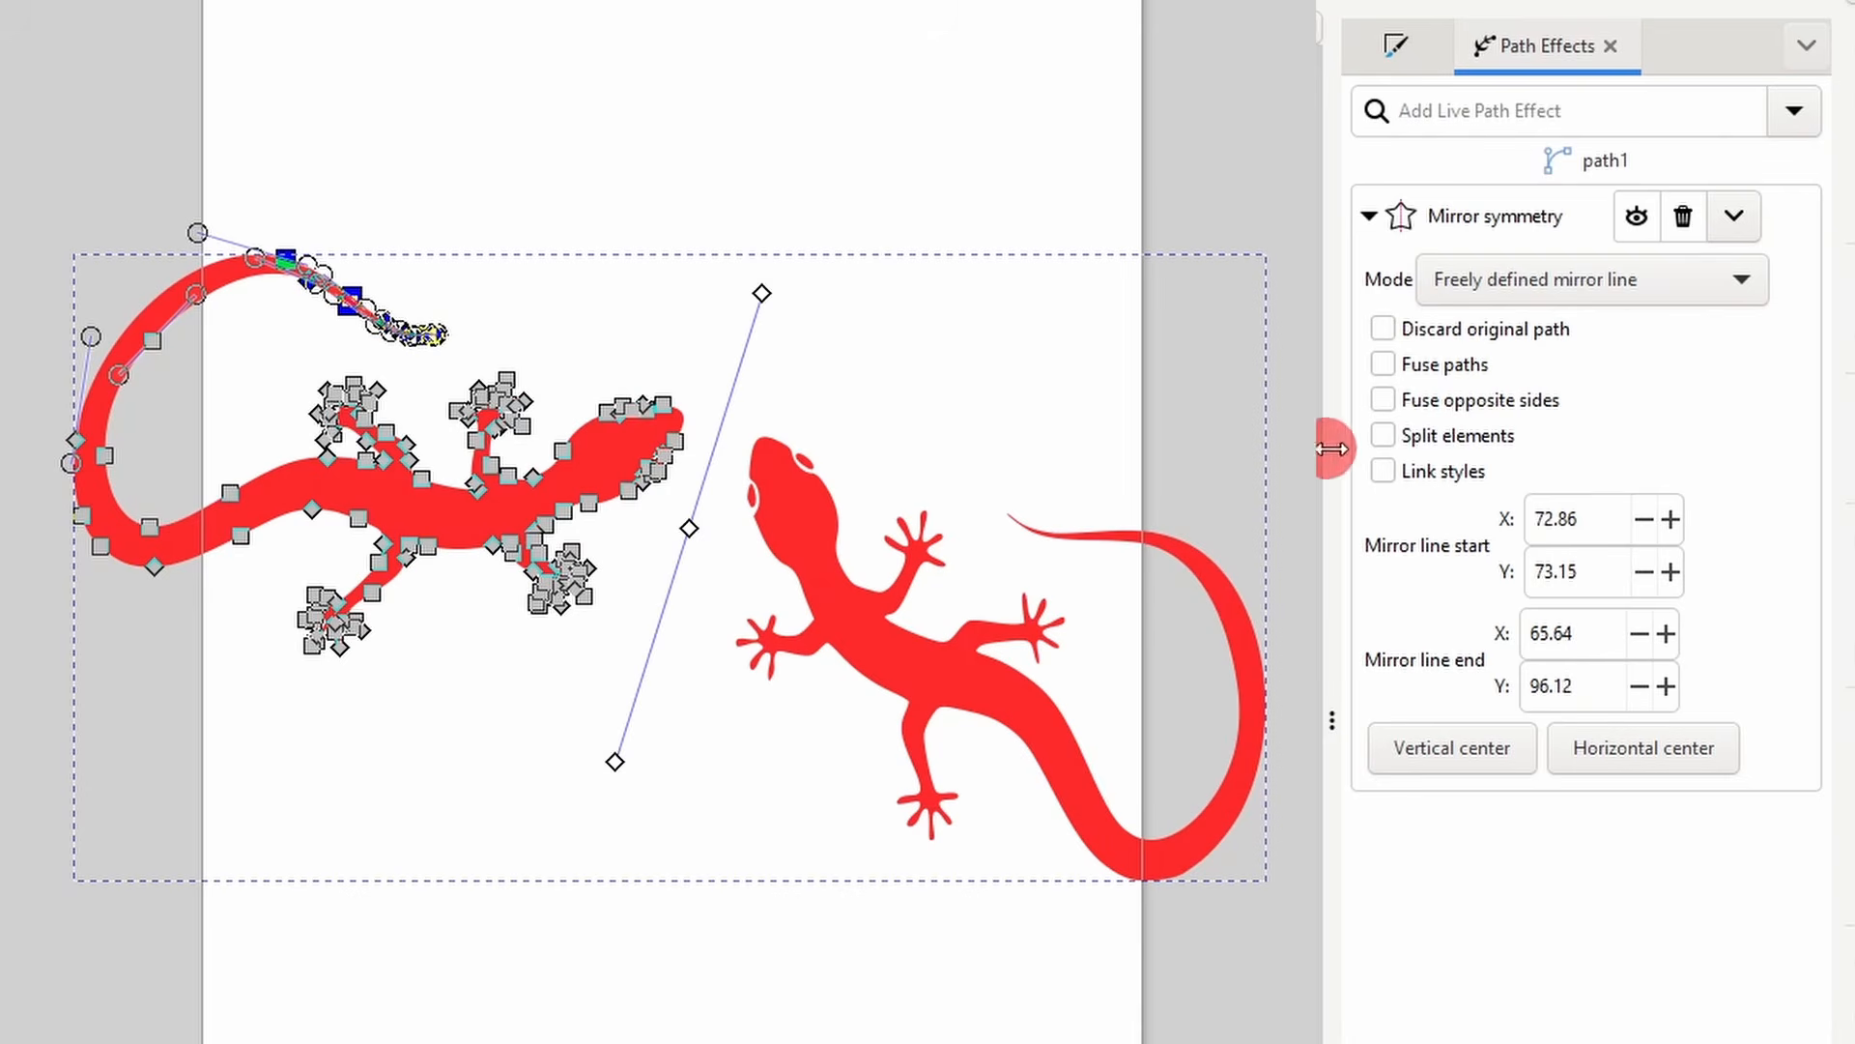
# - Turn on Split elements for the mirror symmetry, select the mirrored lizard as its own object, and deselect it
pyautogui.click(1389, 437)
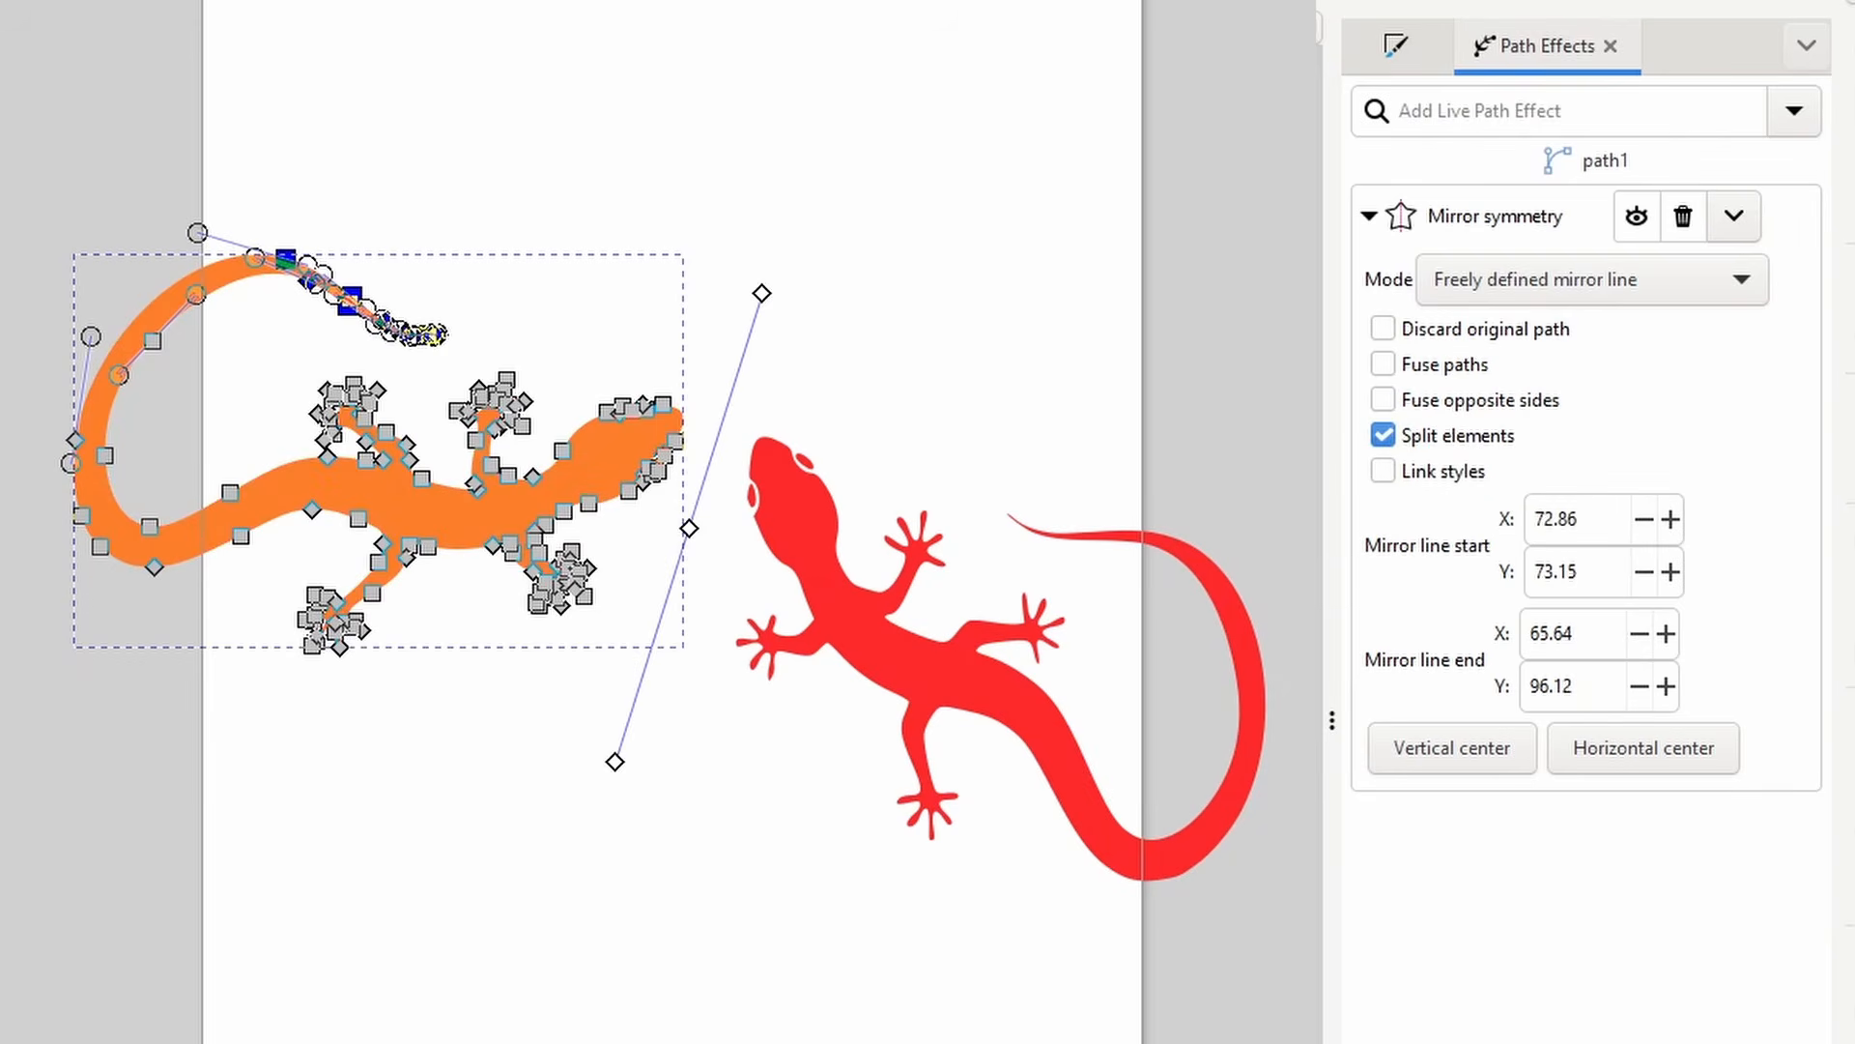
pyautogui.click(1029, 720)
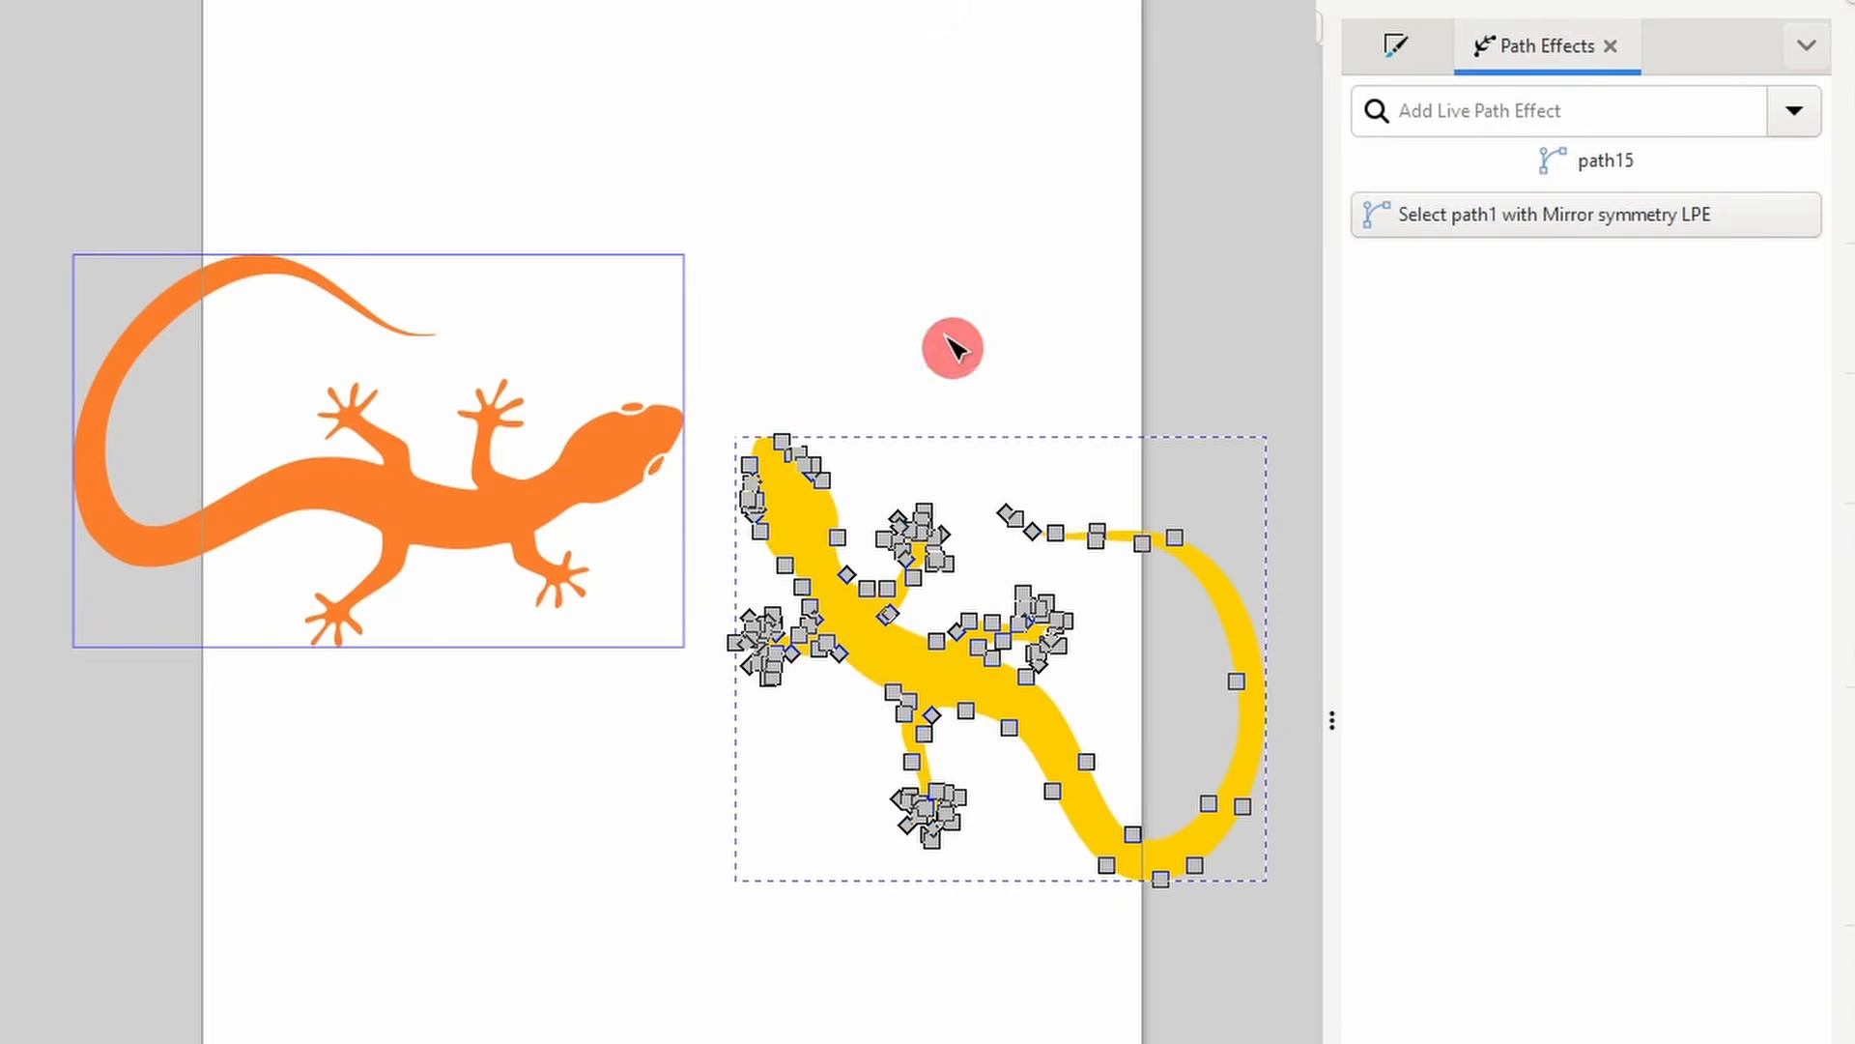
pyautogui.click(966, 372)
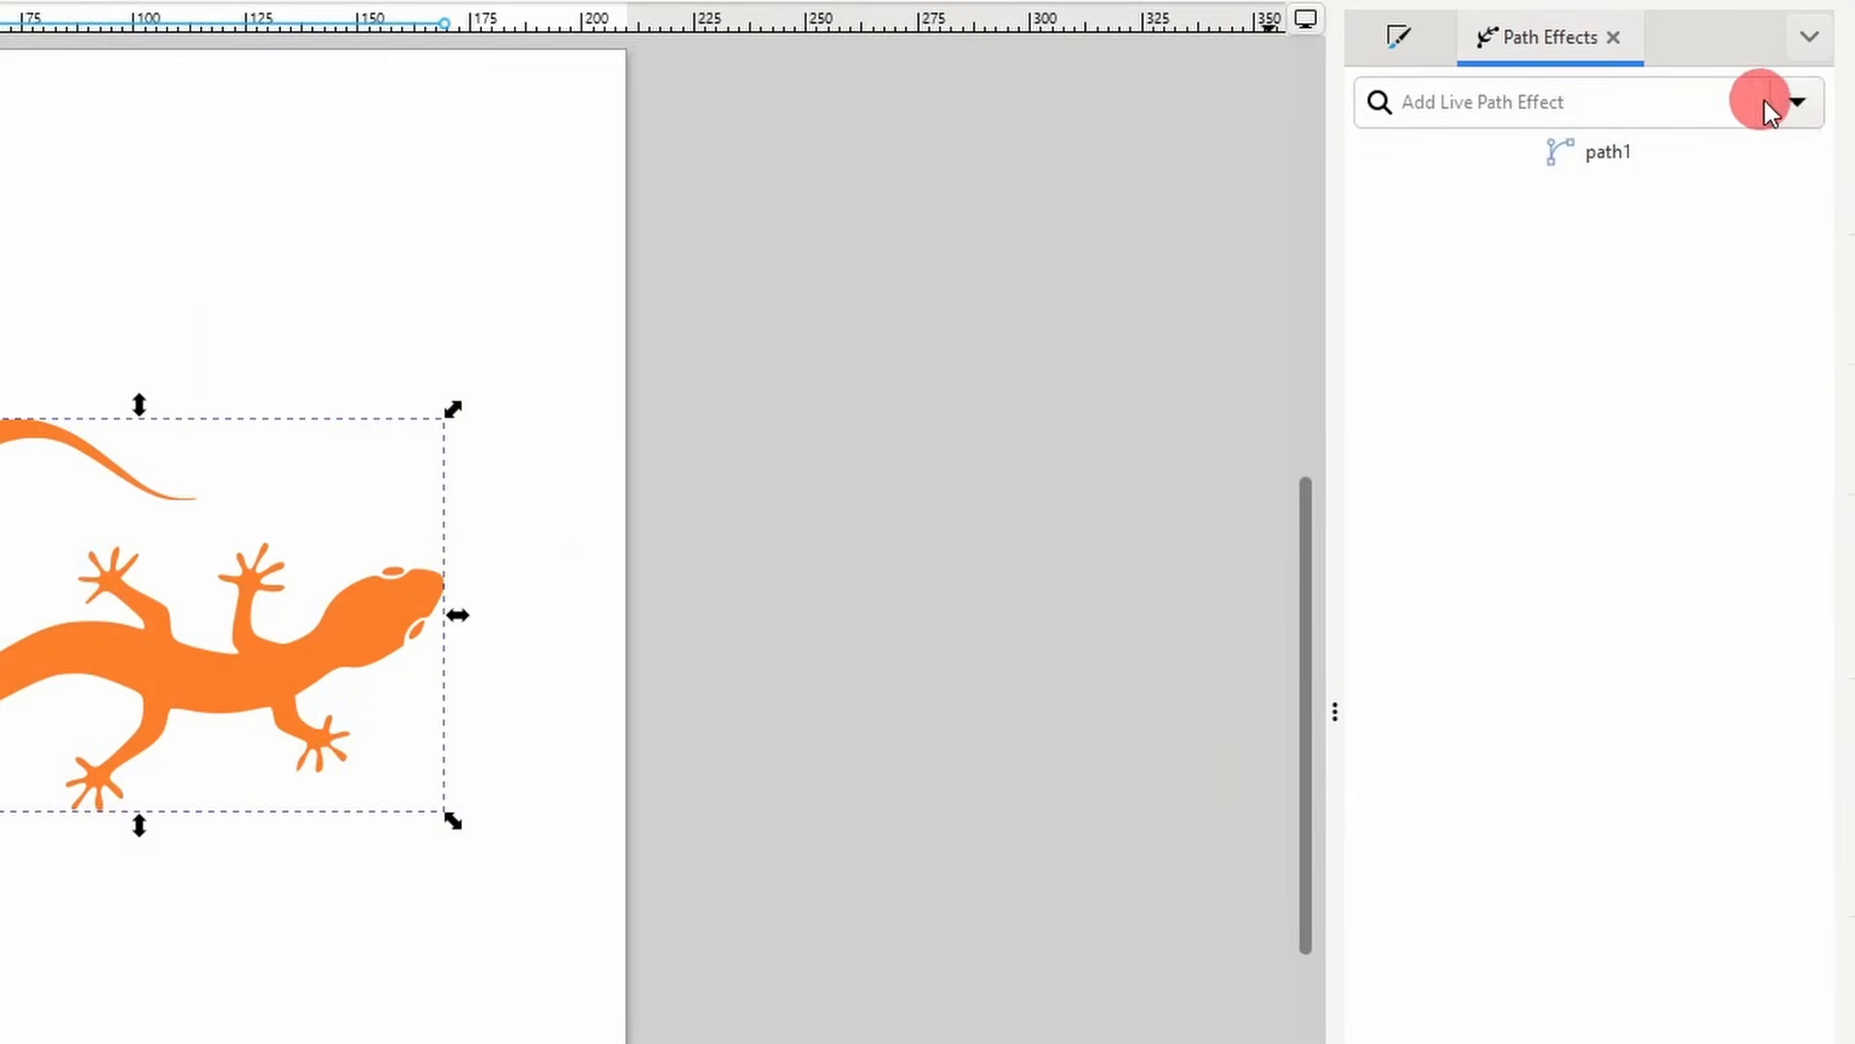
# - Apply the Slice path effect to the orange lizard and move the tail half and head half apart
pyautogui.click(1796, 101)
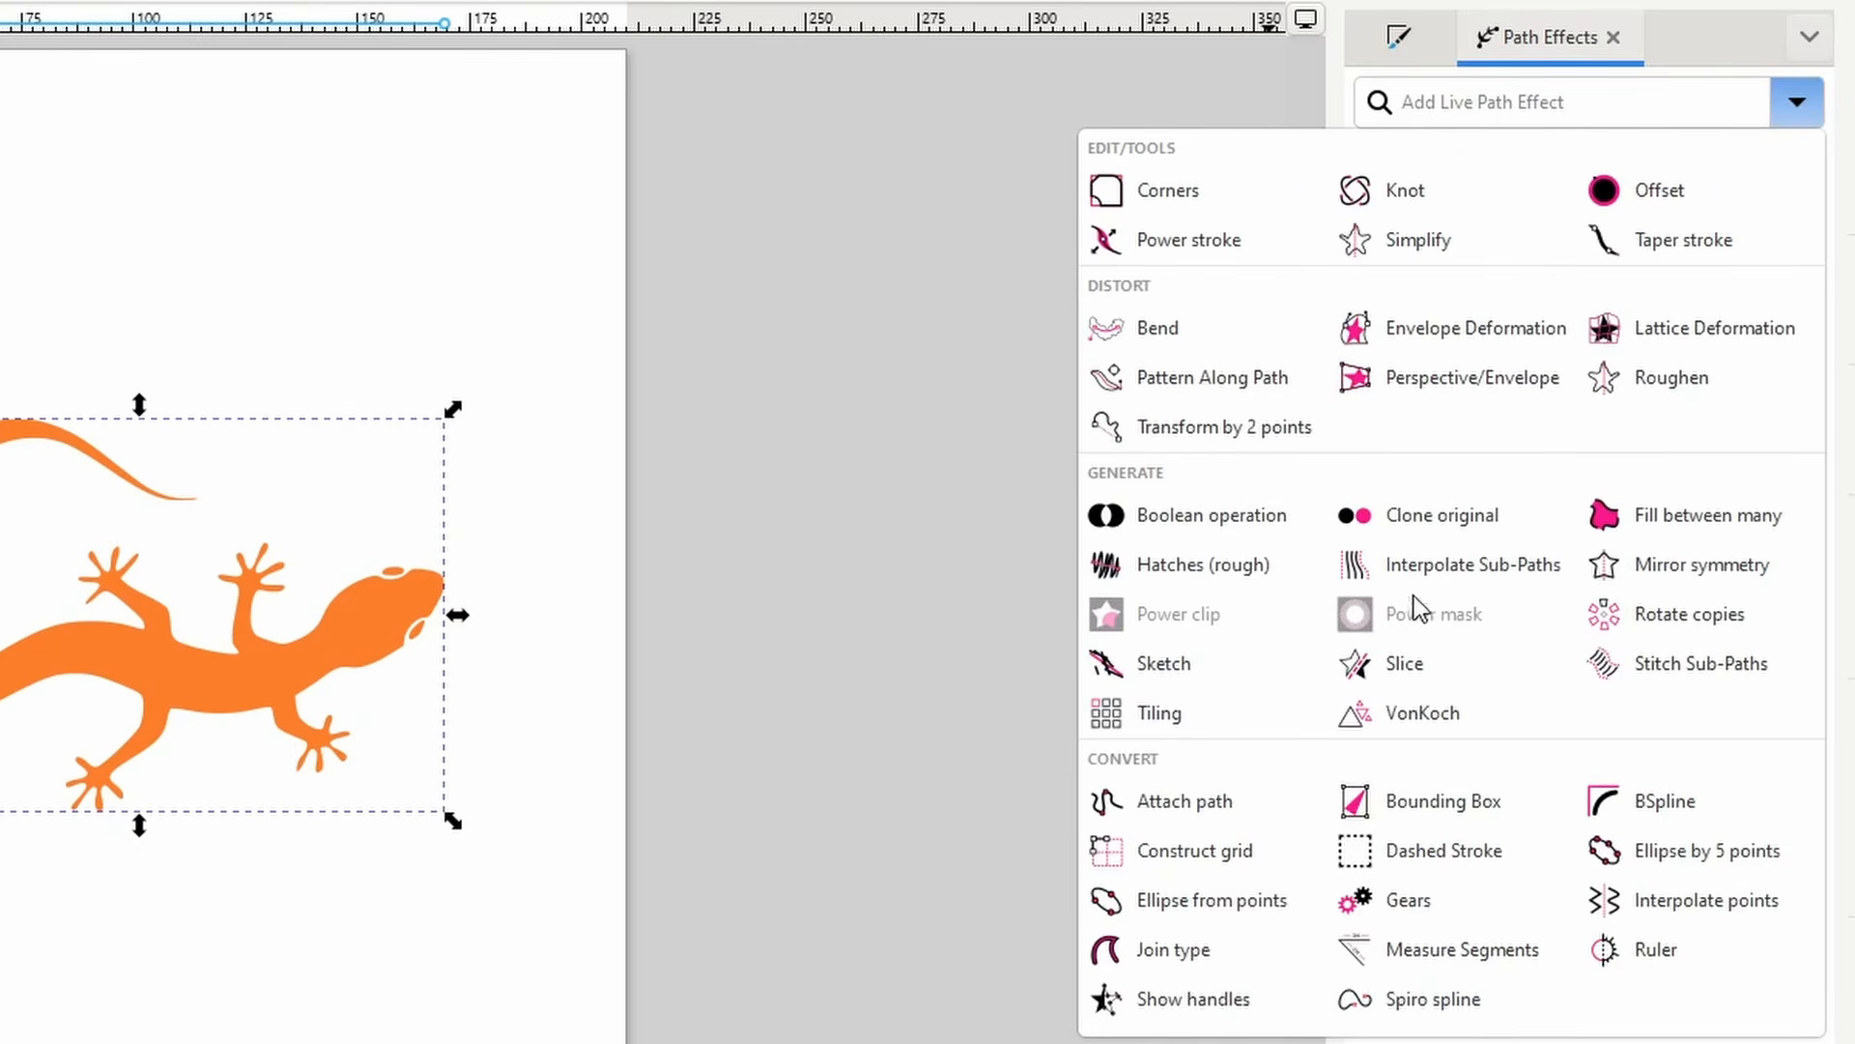
pyautogui.click(1424, 665)
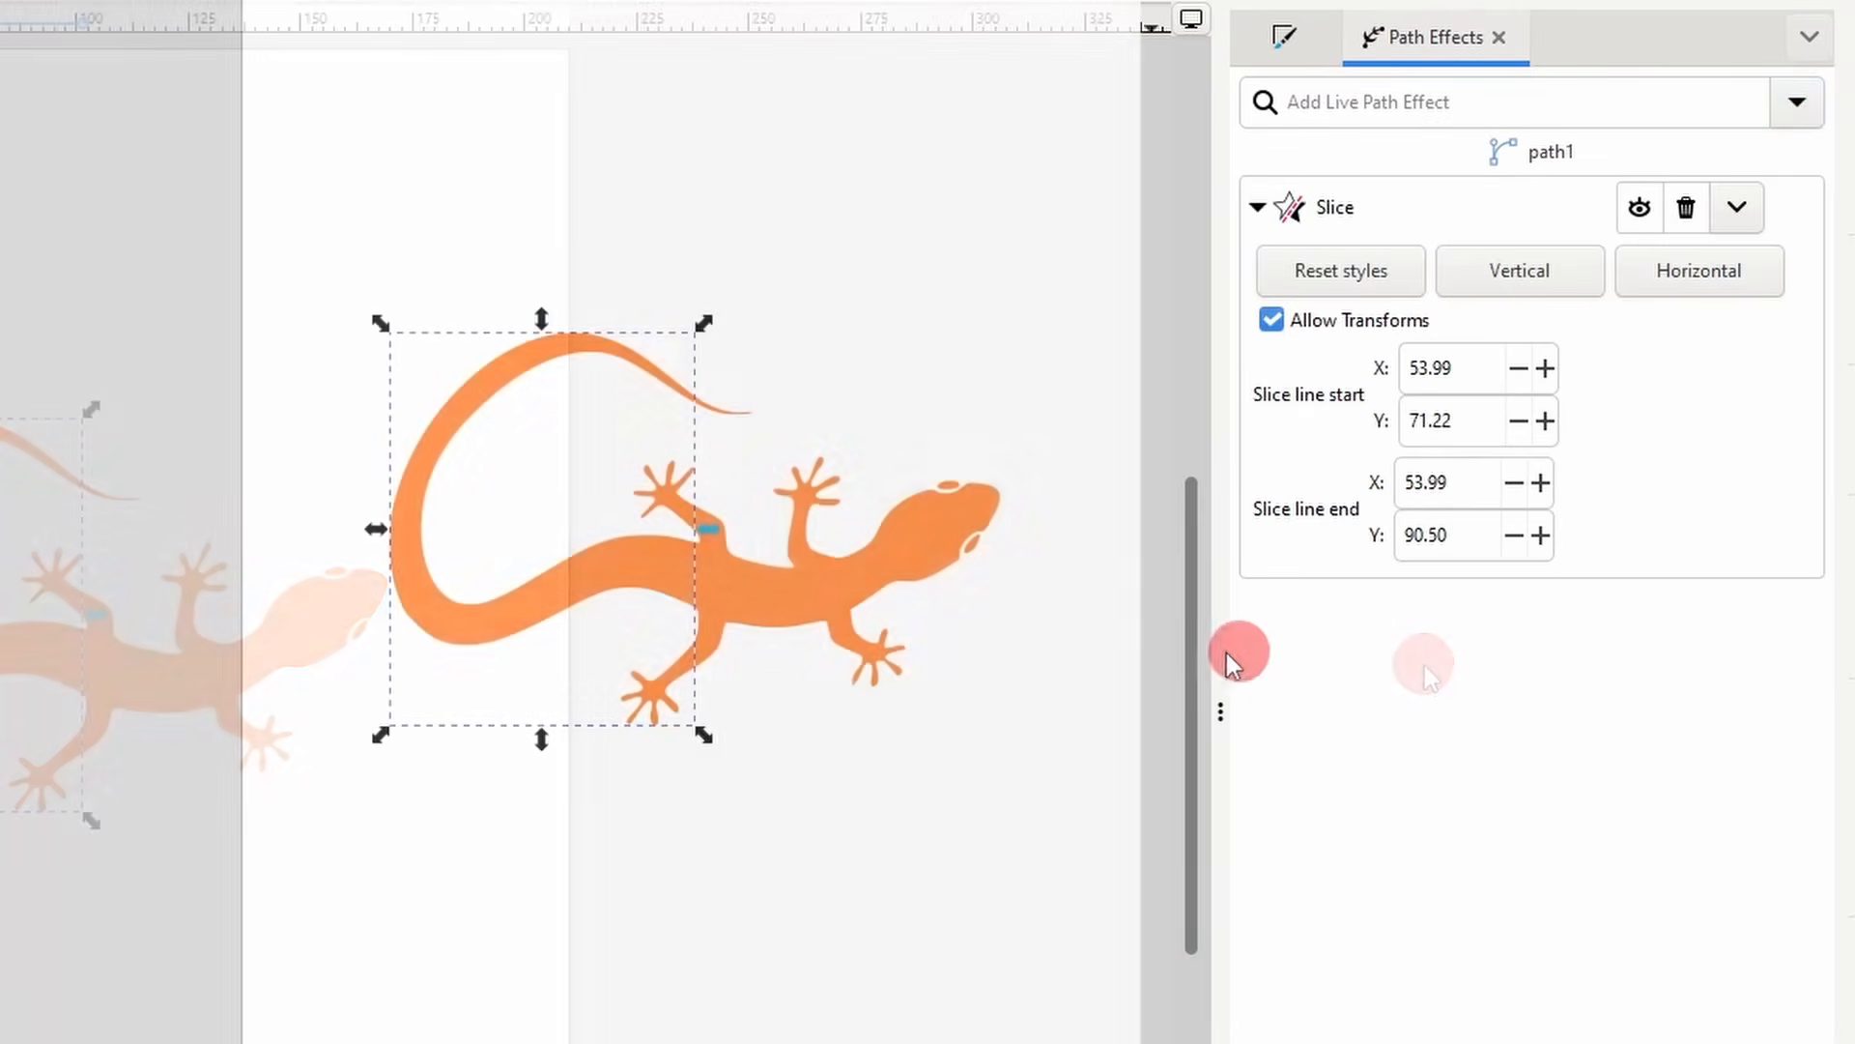
pyautogui.moveTo(651, 571); pyautogui.dragTo(565, 579)
pyautogui.moveTo(763, 604); pyautogui.dragTo(838, 594)
pyautogui.moveTo(628, 572); pyautogui.dragTo(658, 570)
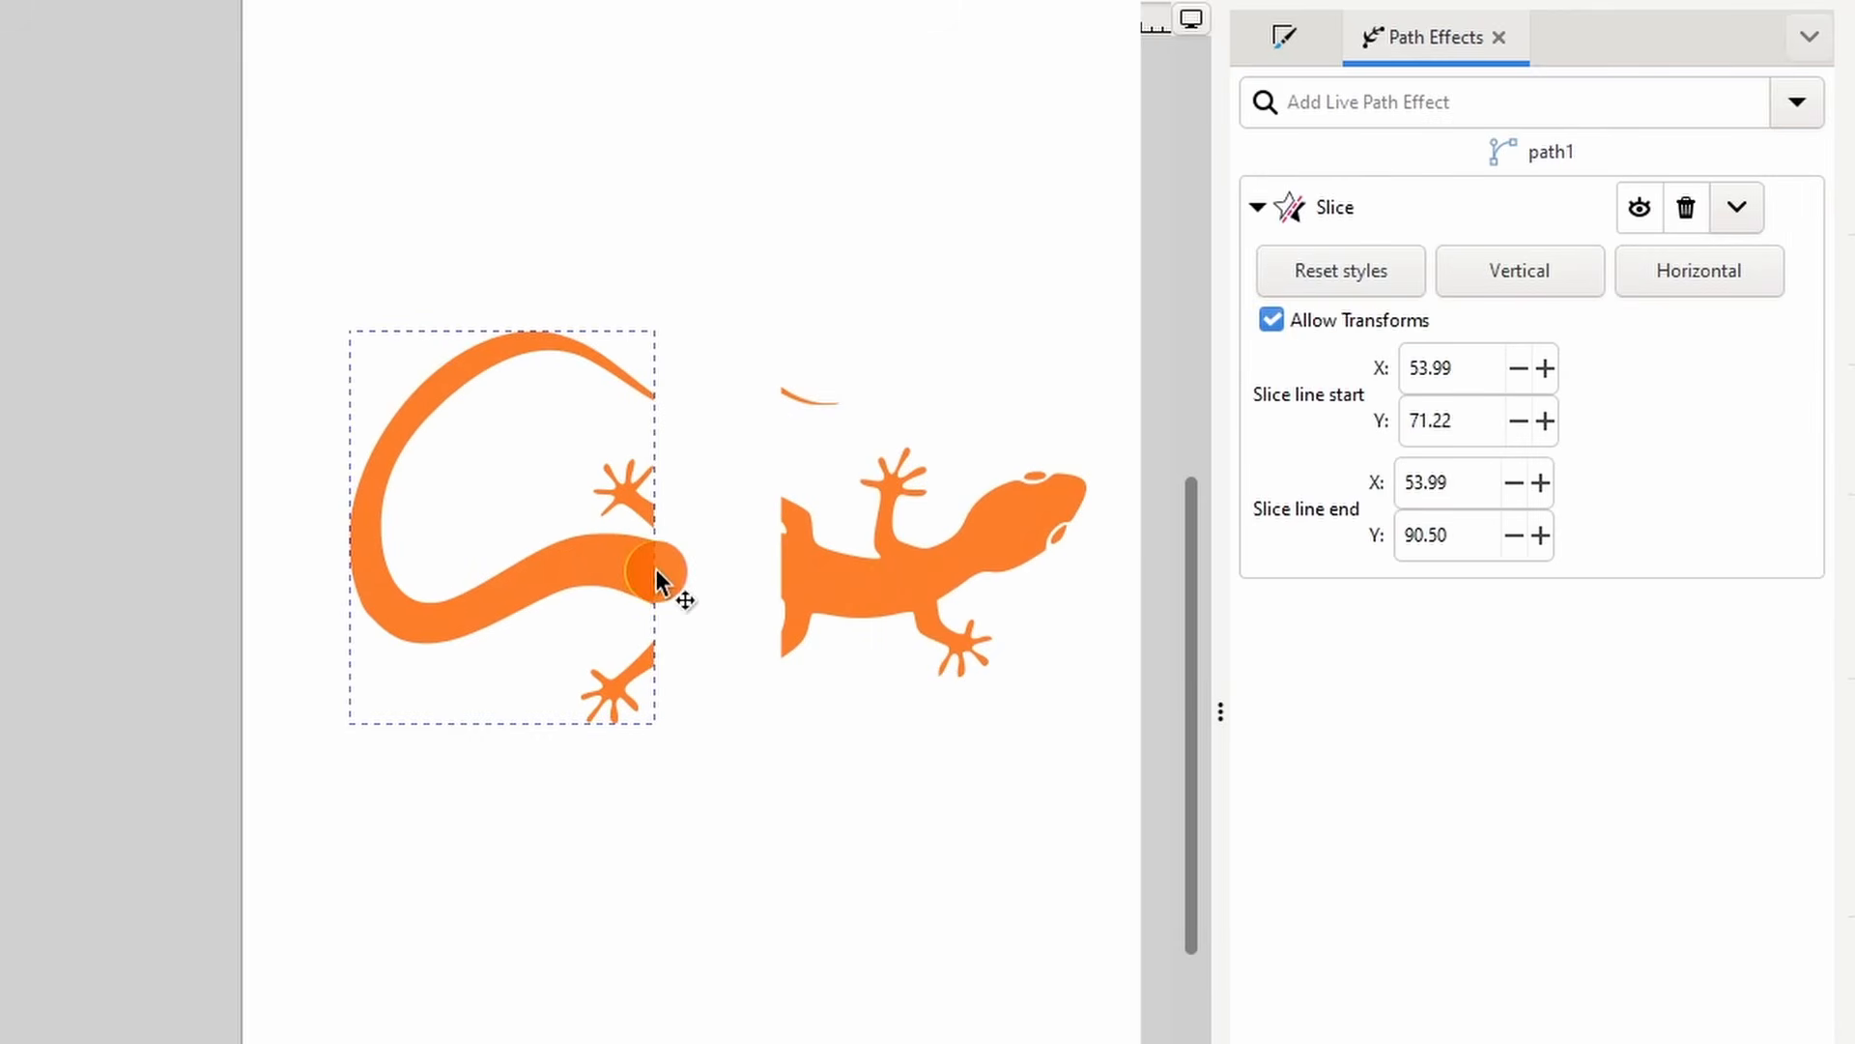
# - Shift the slice line sideways and tilt it so the cut runs diagonally across the orange lizard, then deselect it
pyautogui.press('n')
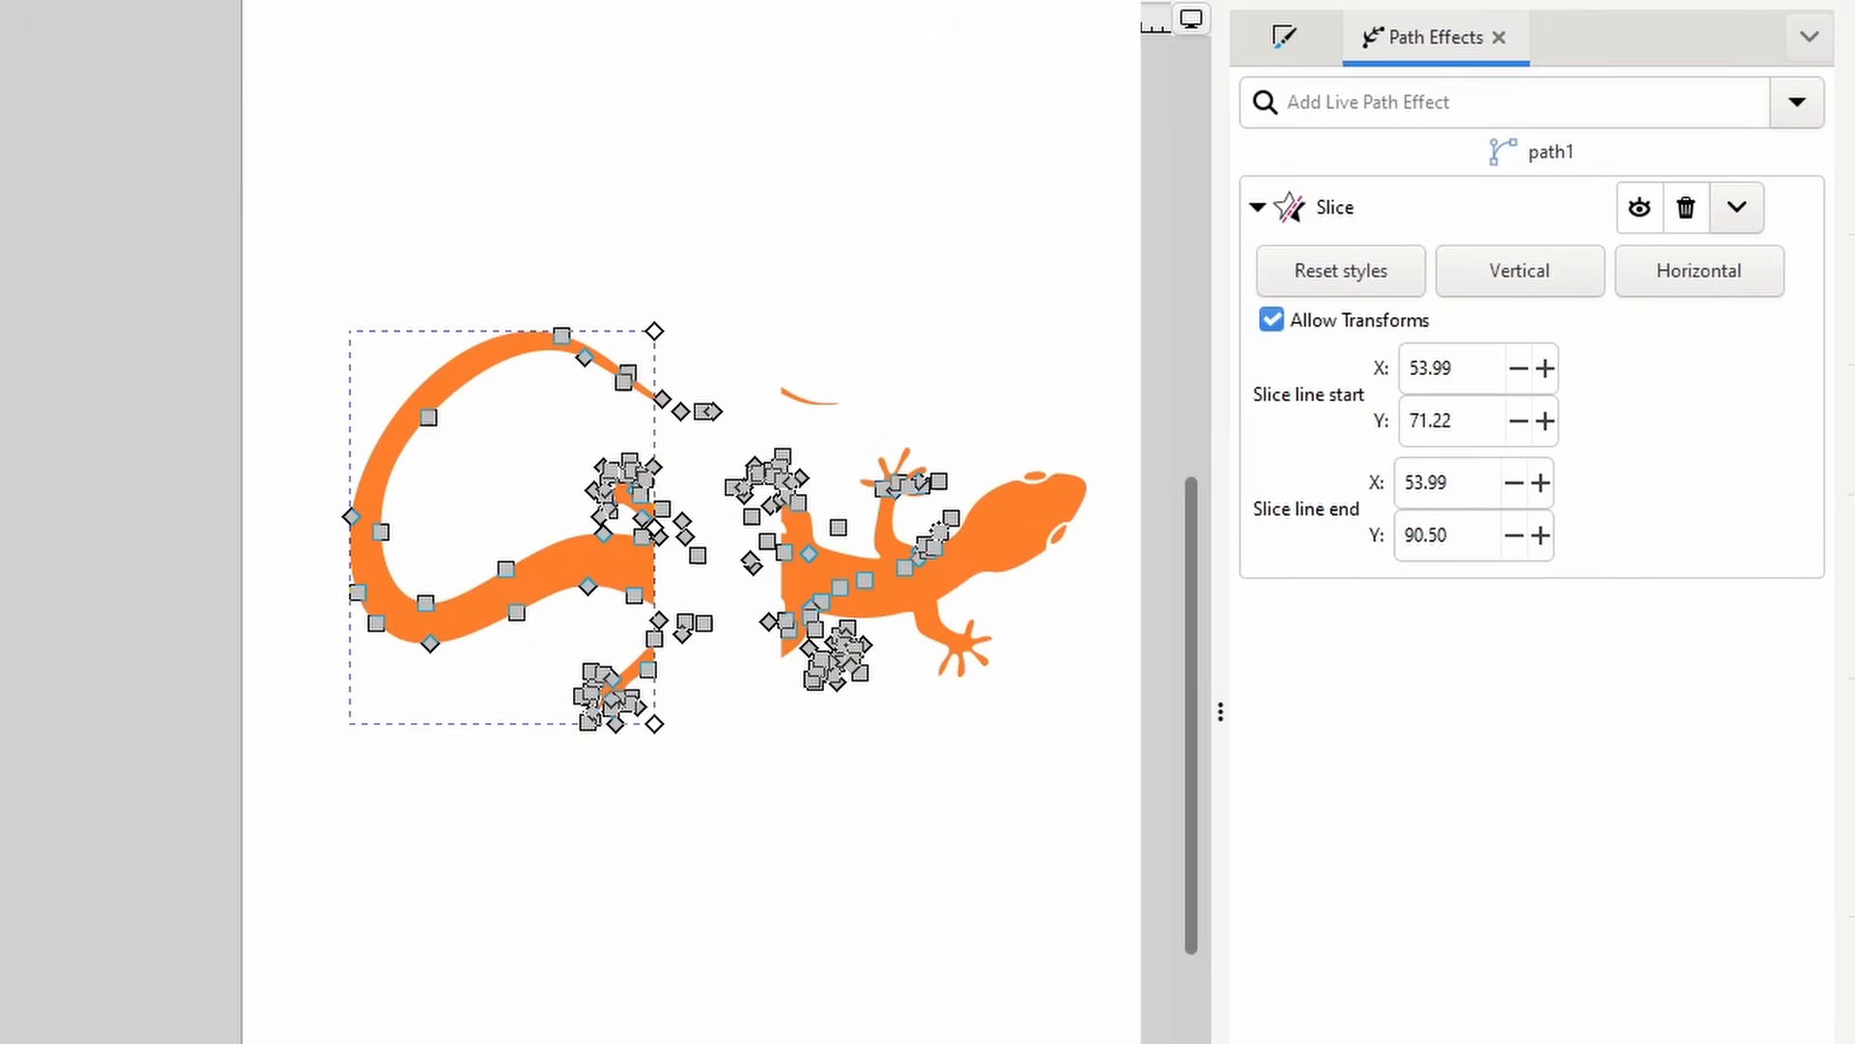
pyautogui.moveTo(657, 529); pyautogui.dragTo(708, 531)
pyautogui.click(707, 337)
pyautogui.moveTo(708, 338); pyautogui.dragTo(507, 245)
pyautogui.moveTo(720, 739); pyautogui.dragTo(903, 853)
pyautogui.click(953, 201)
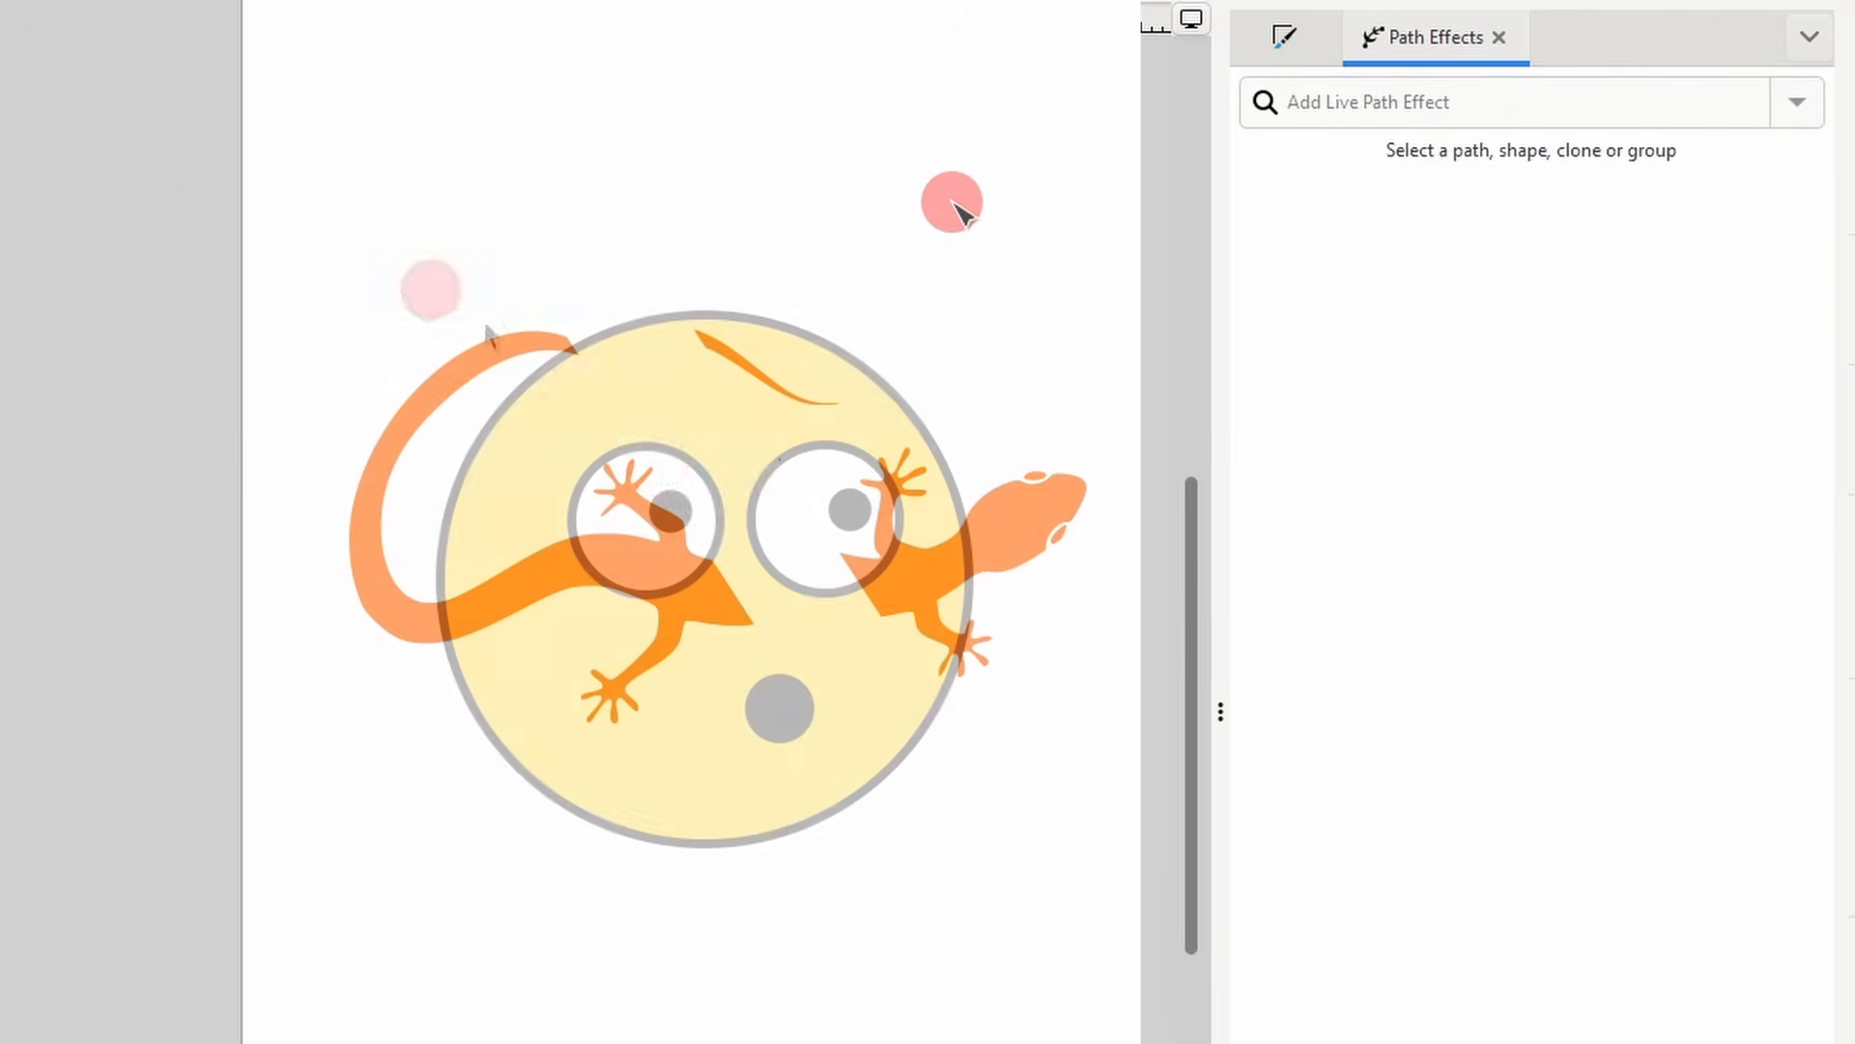
# - Slice the yellow smiley group with the Slice path effect and pull its two halves slightly apart
pyautogui.click(693, 497)
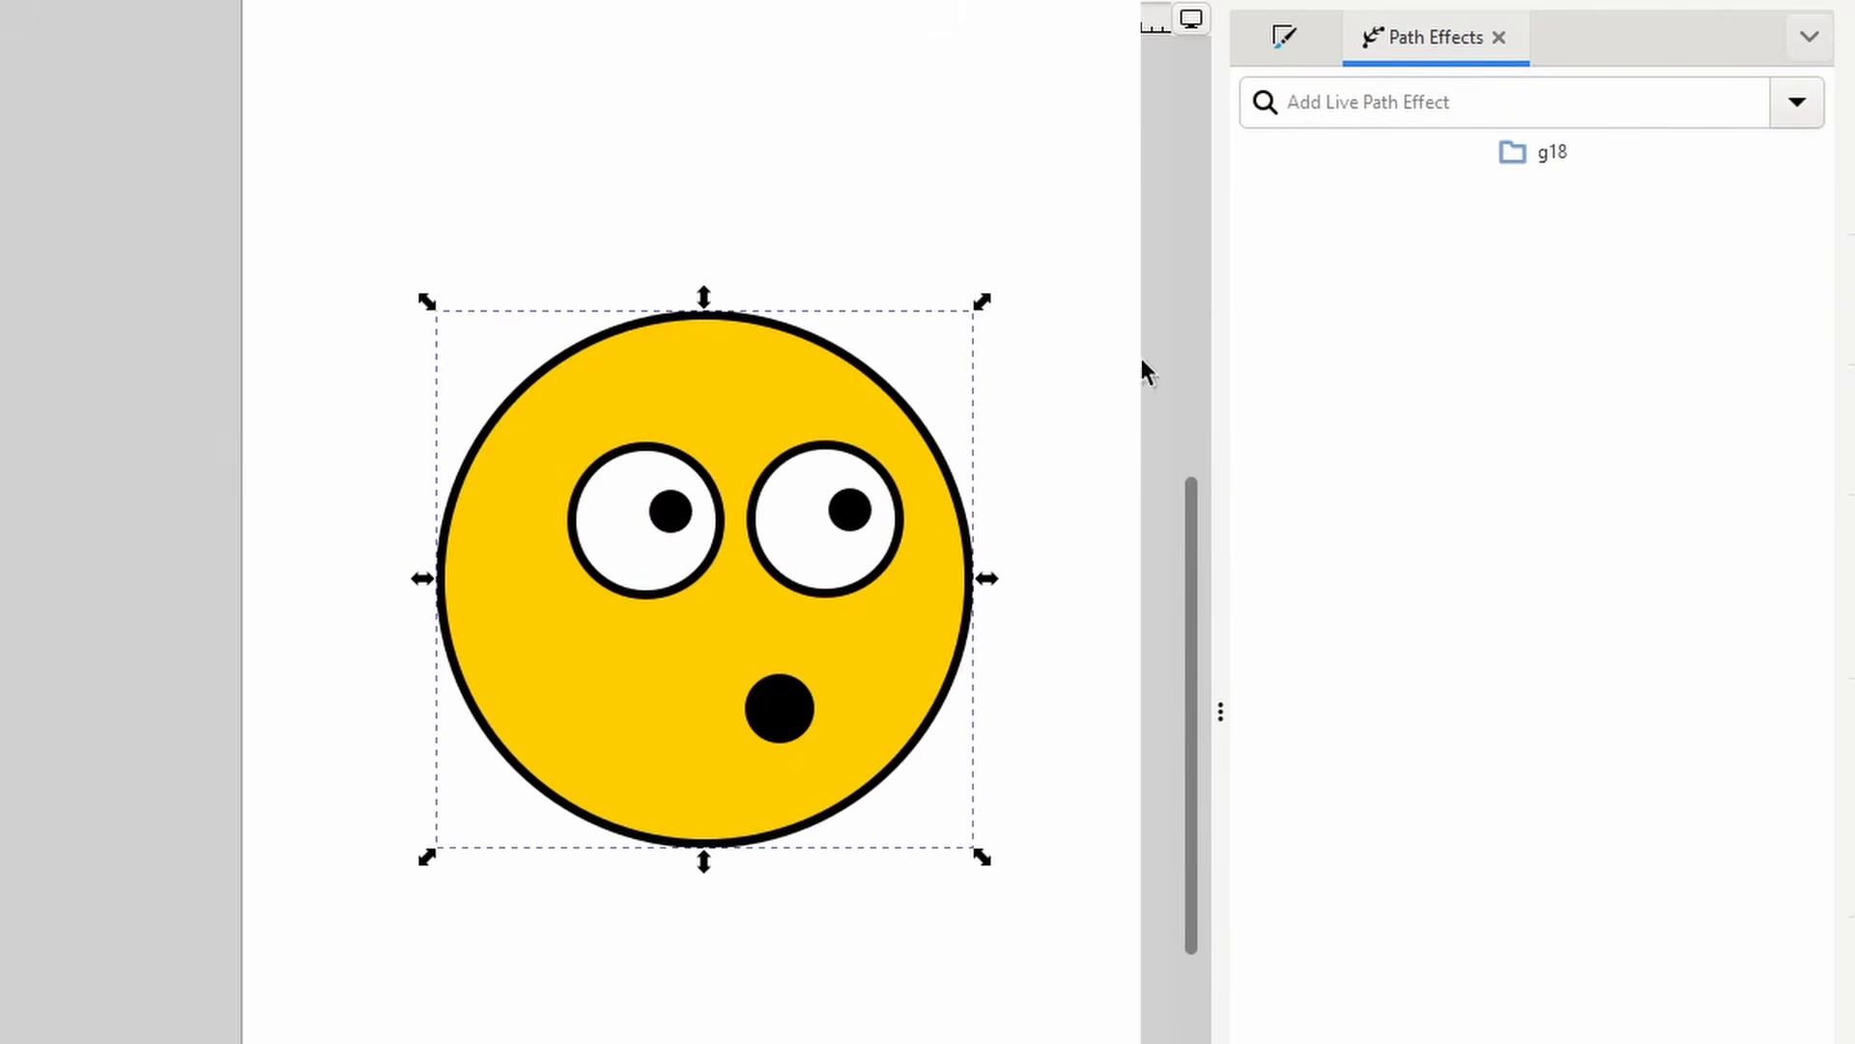
pyautogui.click(1797, 114)
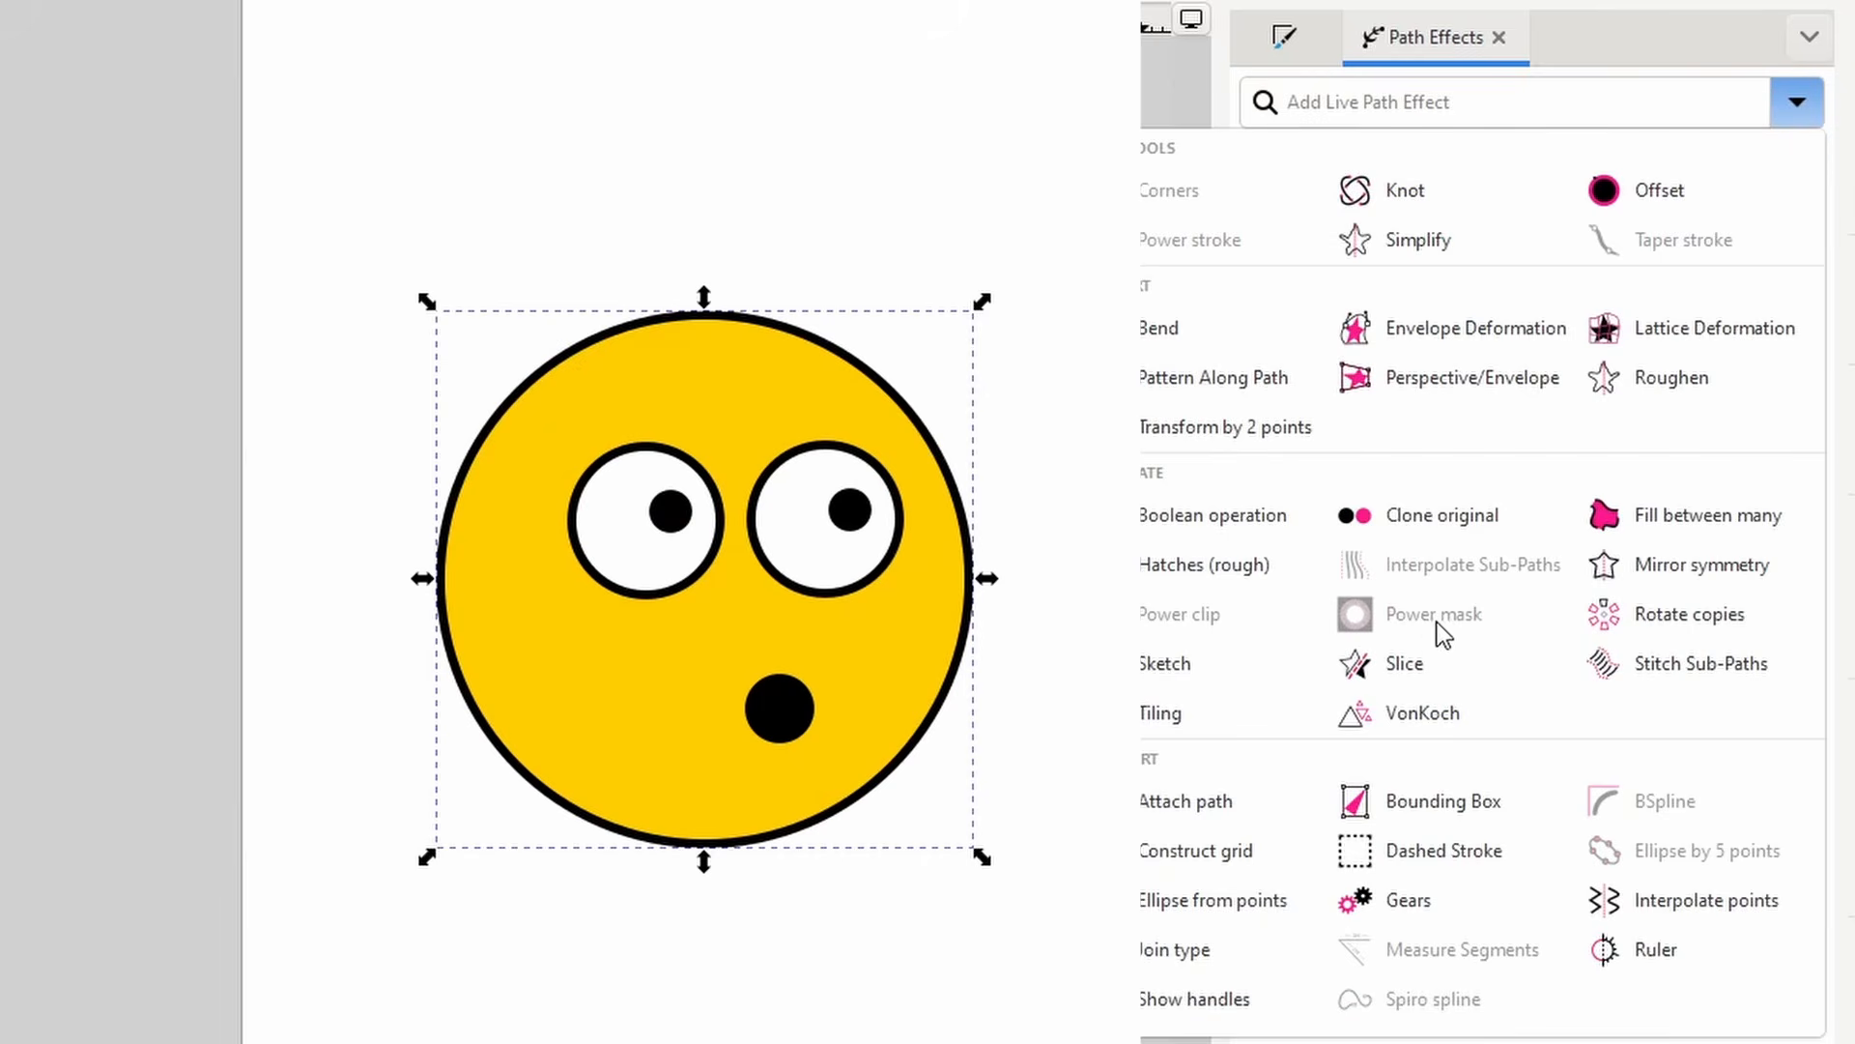
pyautogui.click(1417, 665)
pyautogui.moveTo(825, 585); pyautogui.dragTo(887, 592)
pyautogui.moveTo(619, 607); pyautogui.dragTo(576, 623)
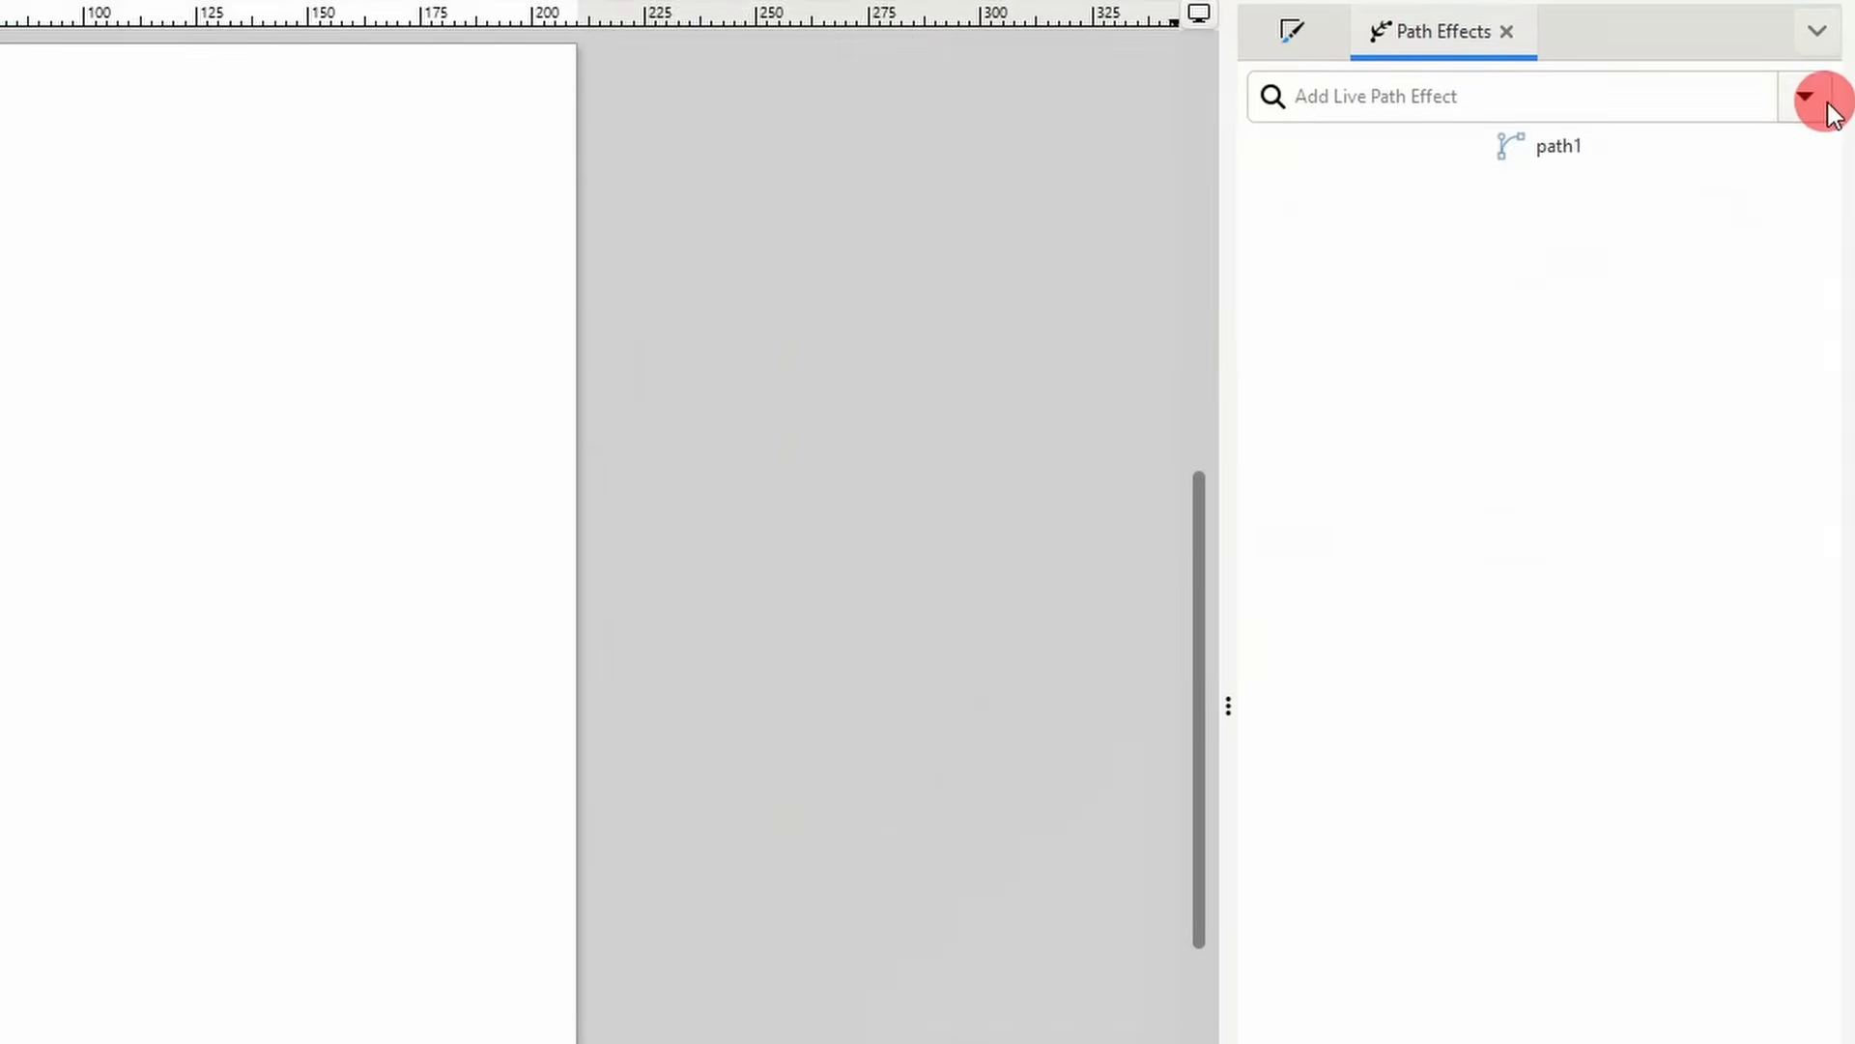
# - Apply the Tiling path effect to the green lizard and try mirroring modes, settling on the third one in the second row
pyautogui.click(1829, 106)
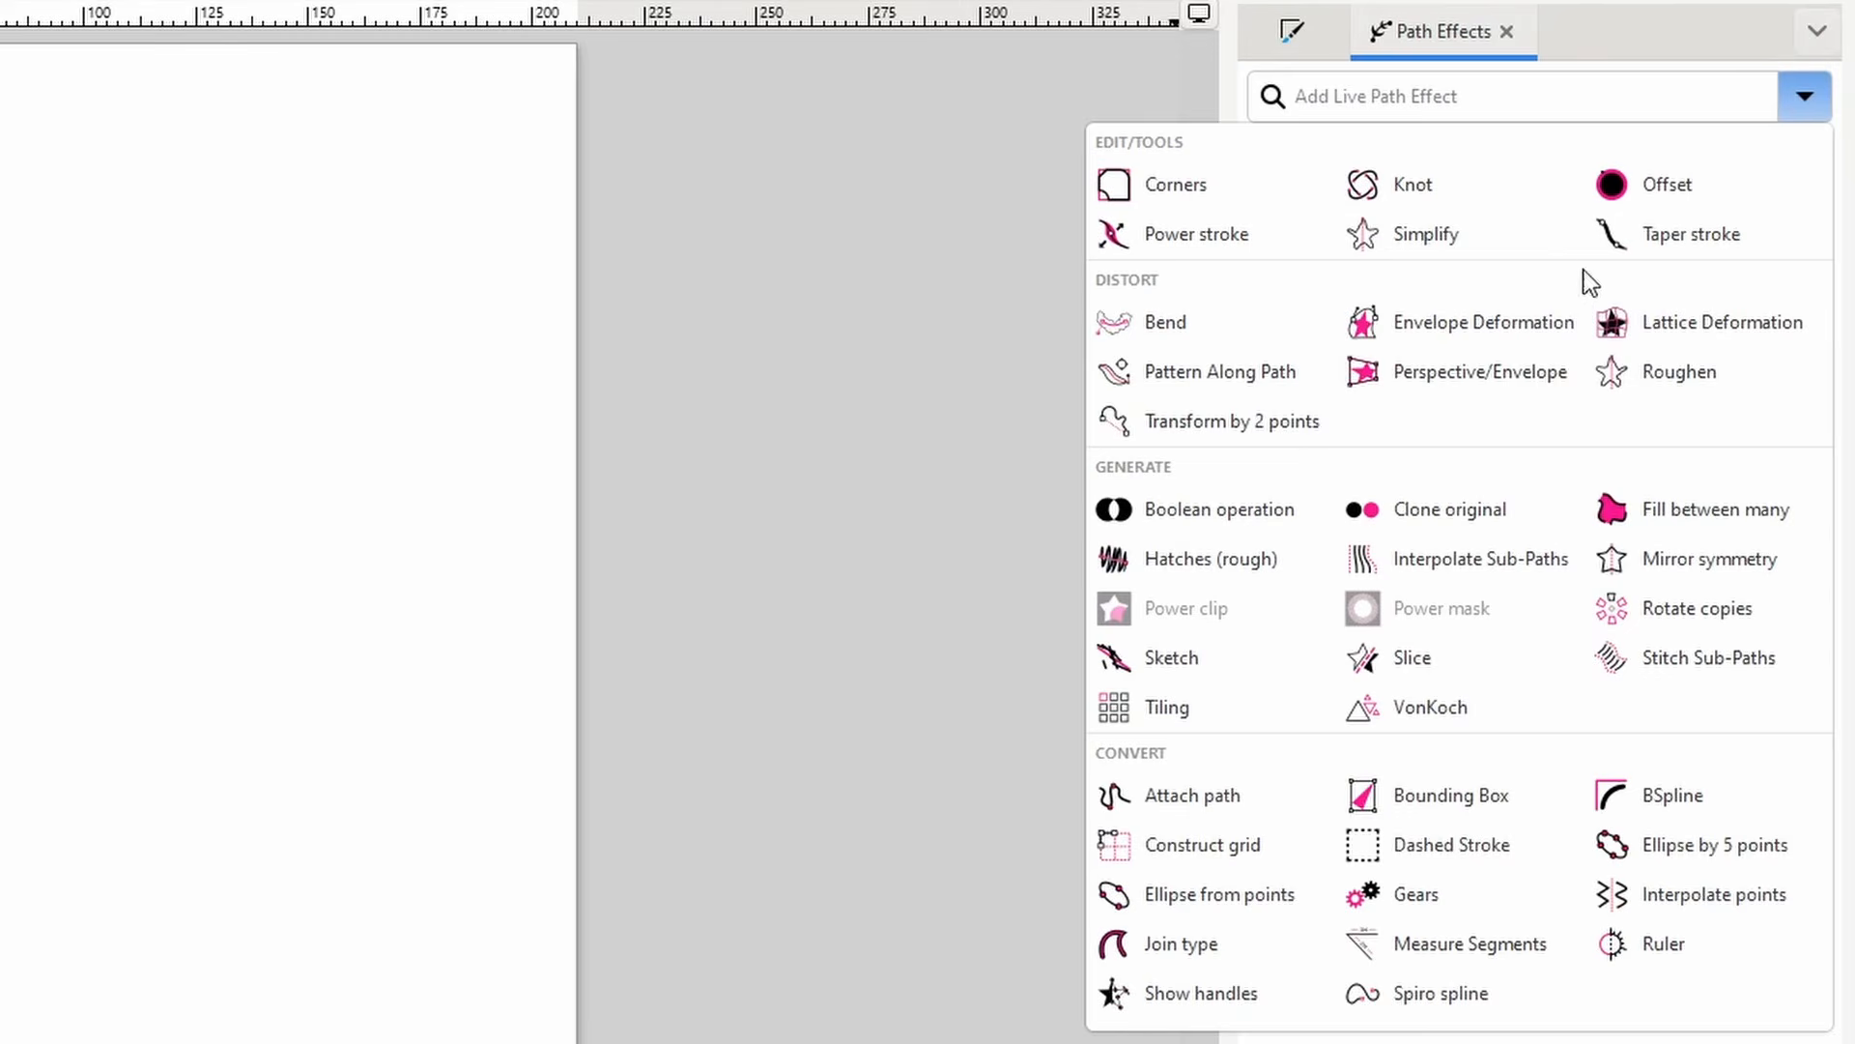
pyautogui.click(1195, 717)
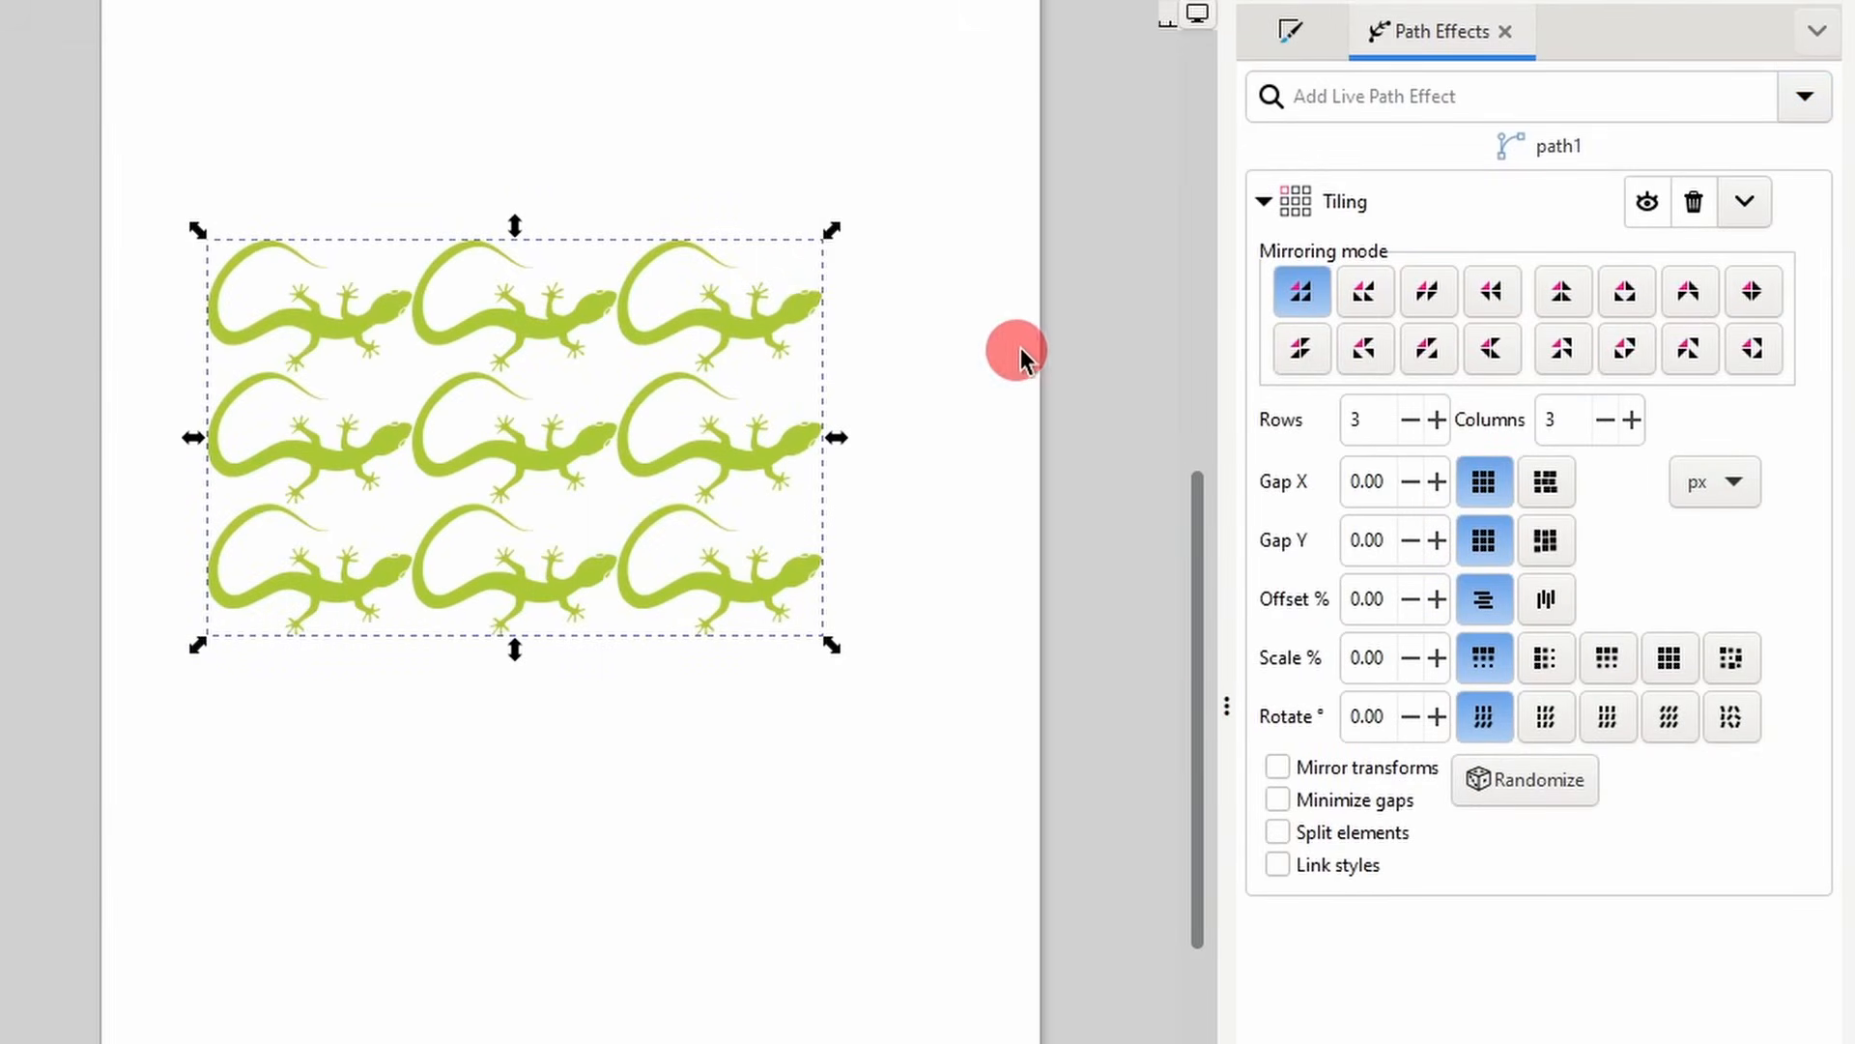
pyautogui.click(1365, 297)
pyautogui.click(1420, 287)
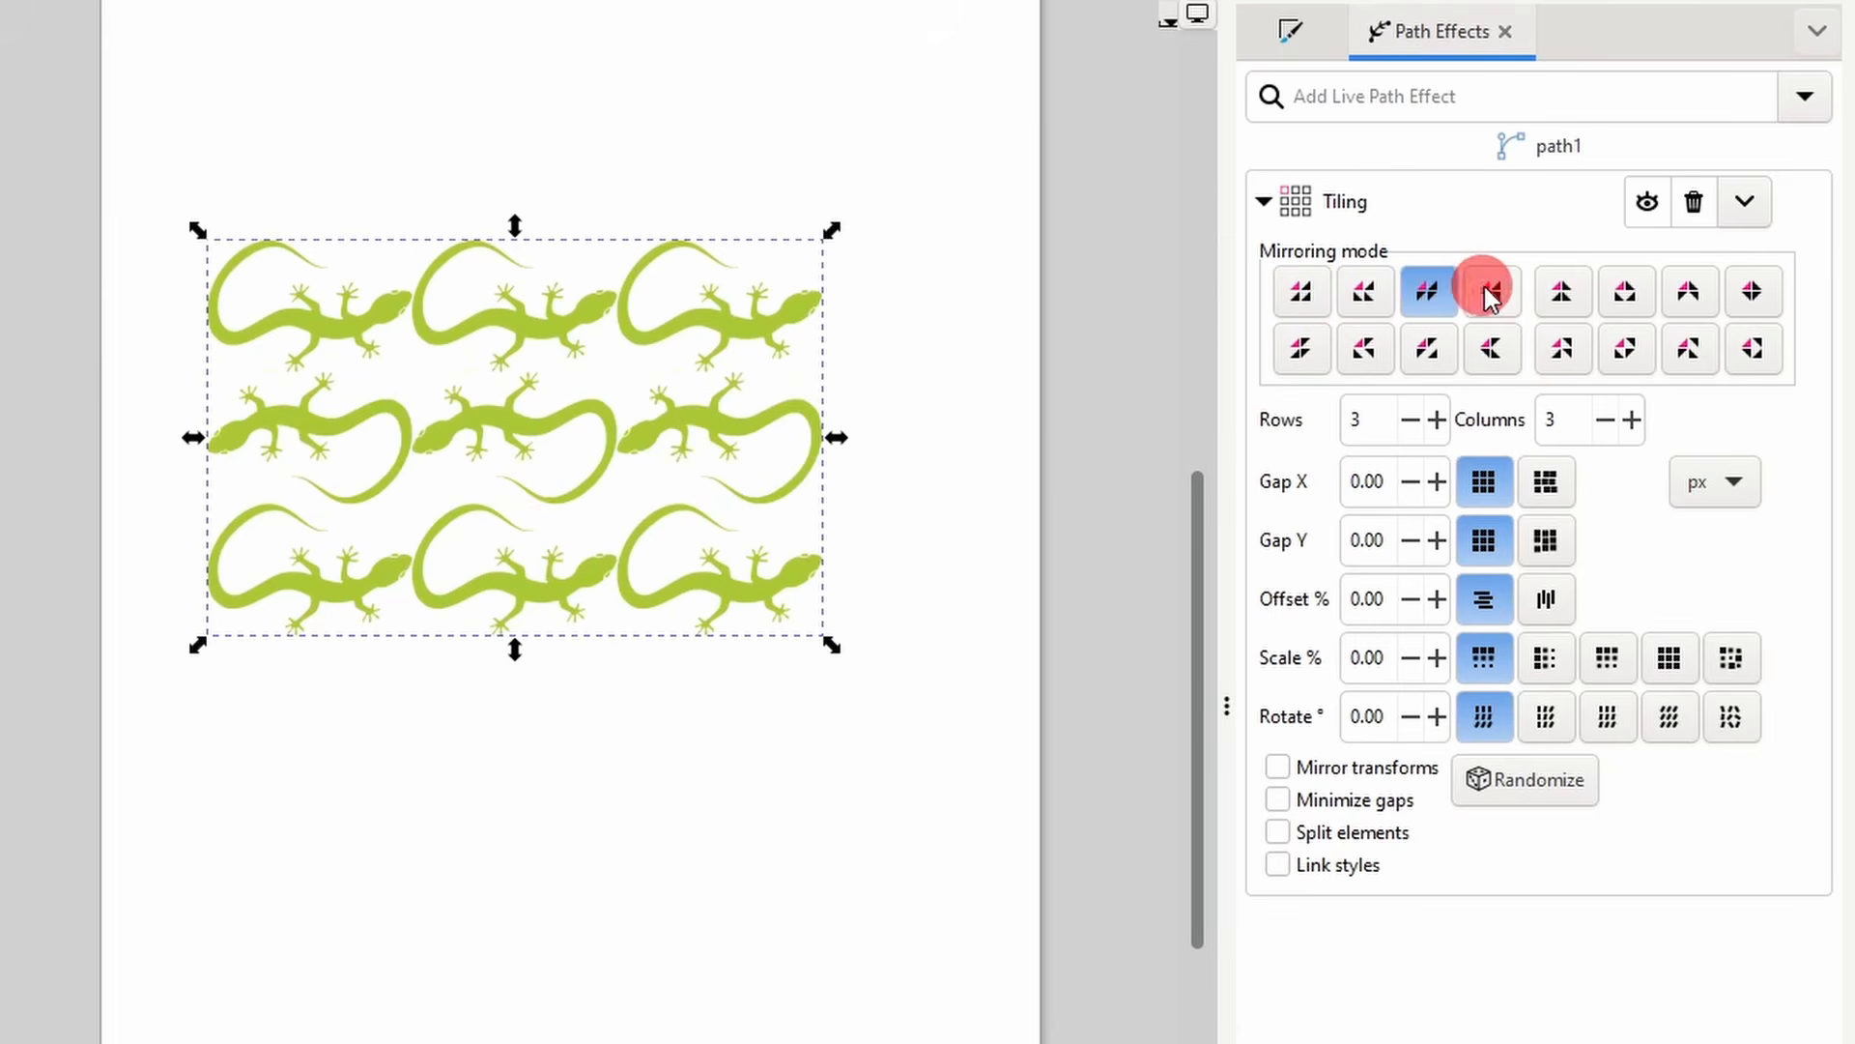
pyautogui.click(1491, 290)
pyautogui.click(1429, 350)
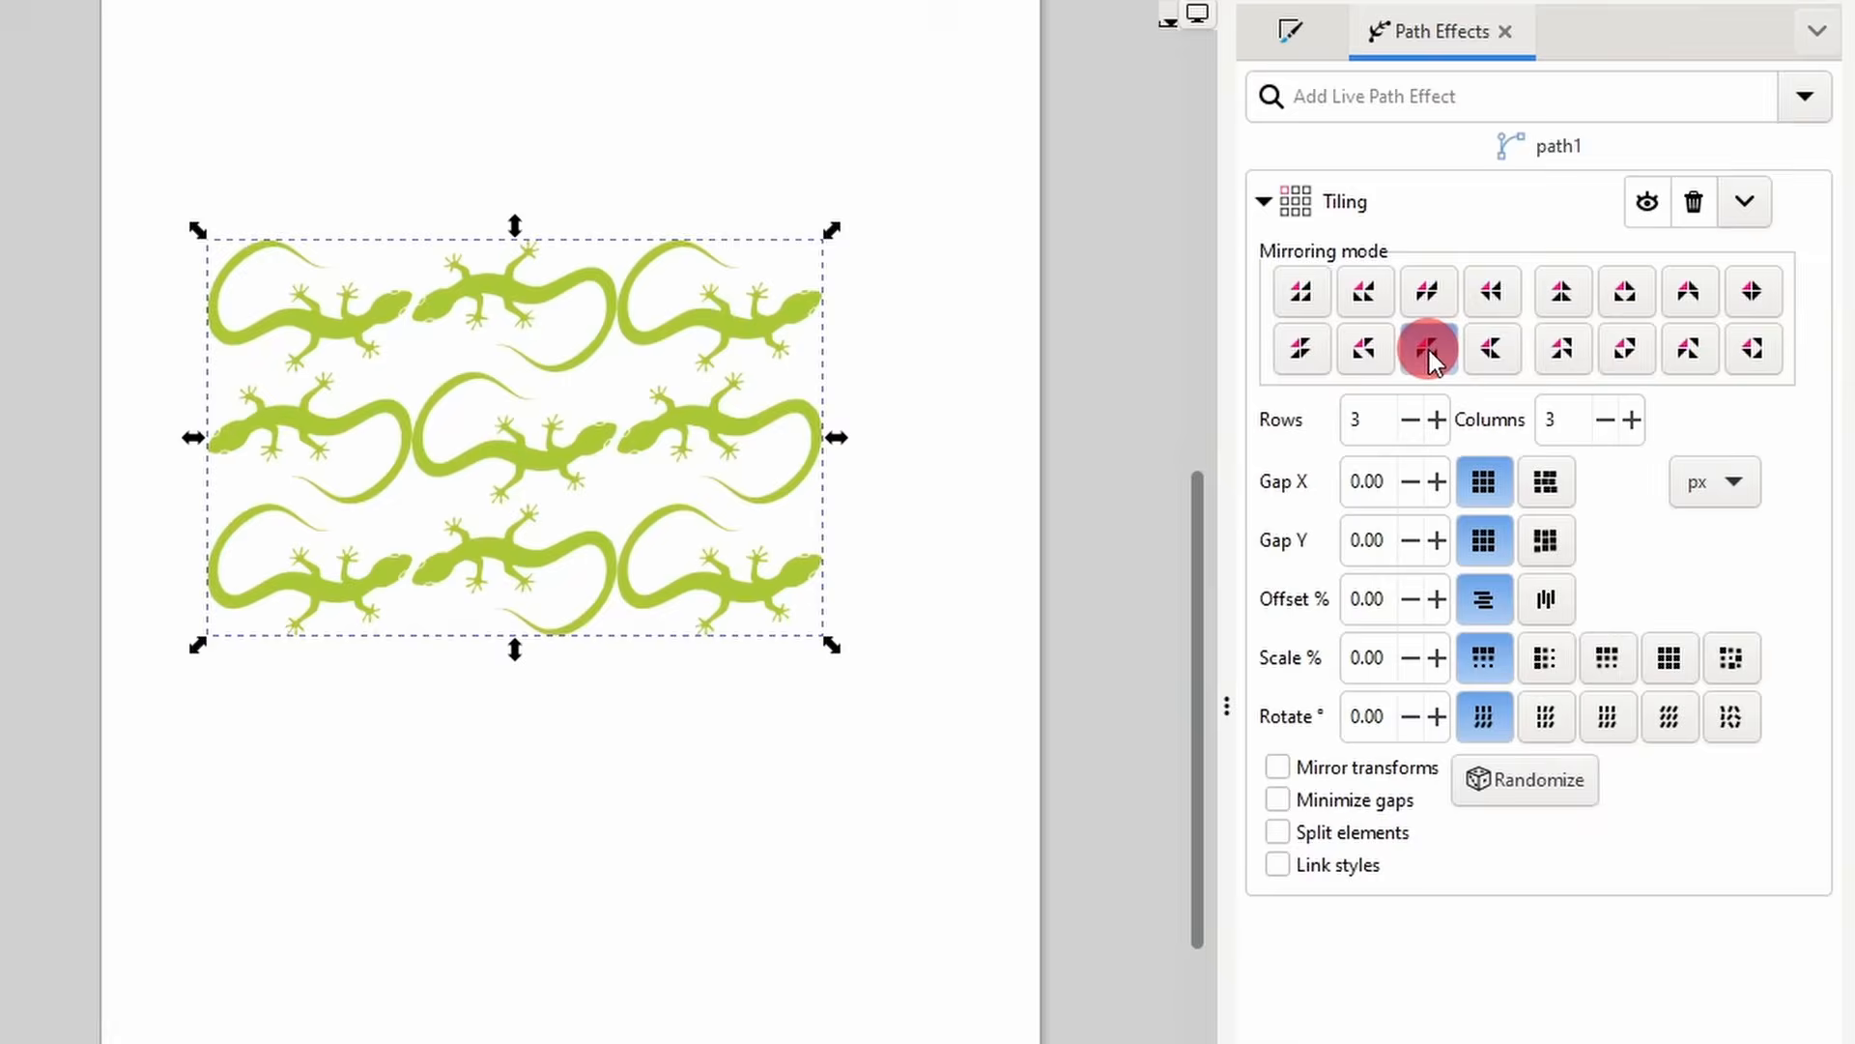
# - Set the lizard tiling to 5 rows and 4 columns
pyautogui.scroll(2, 1395, 420)
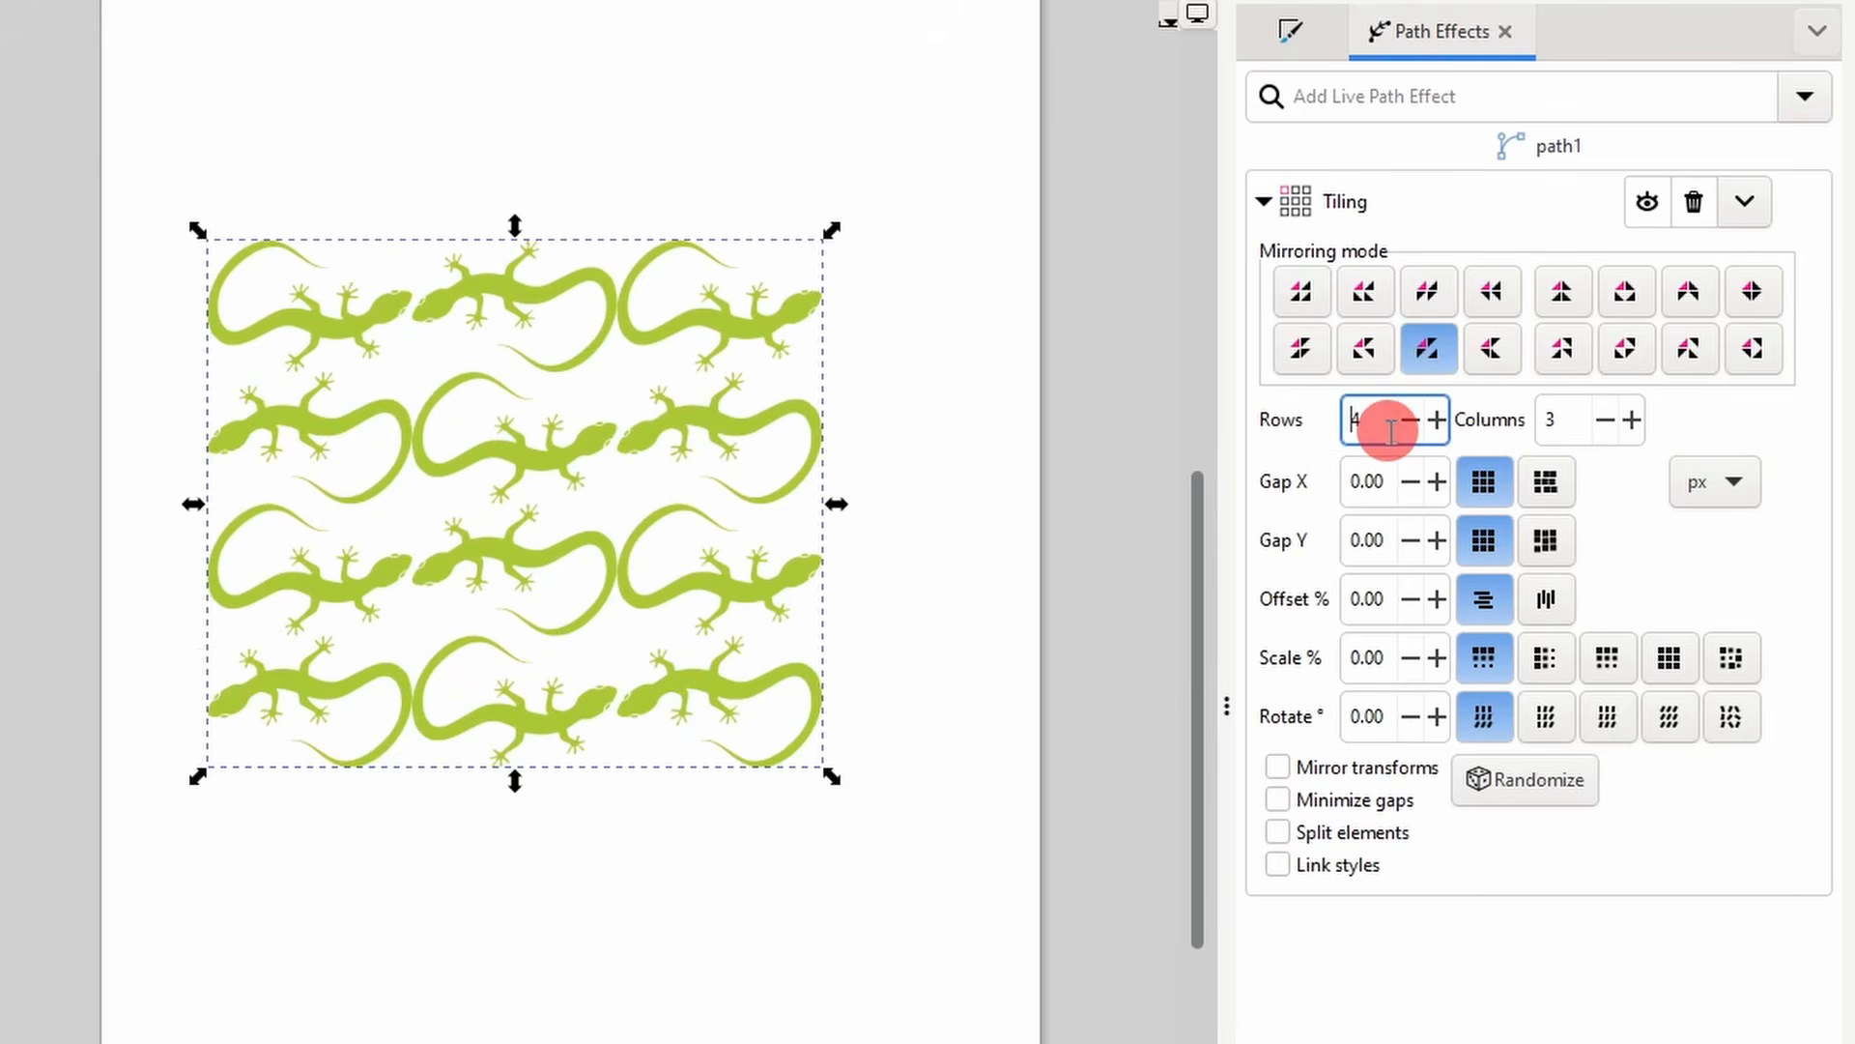
pyautogui.click(1564, 419)
pyautogui.scroll(1, 1566, 421)
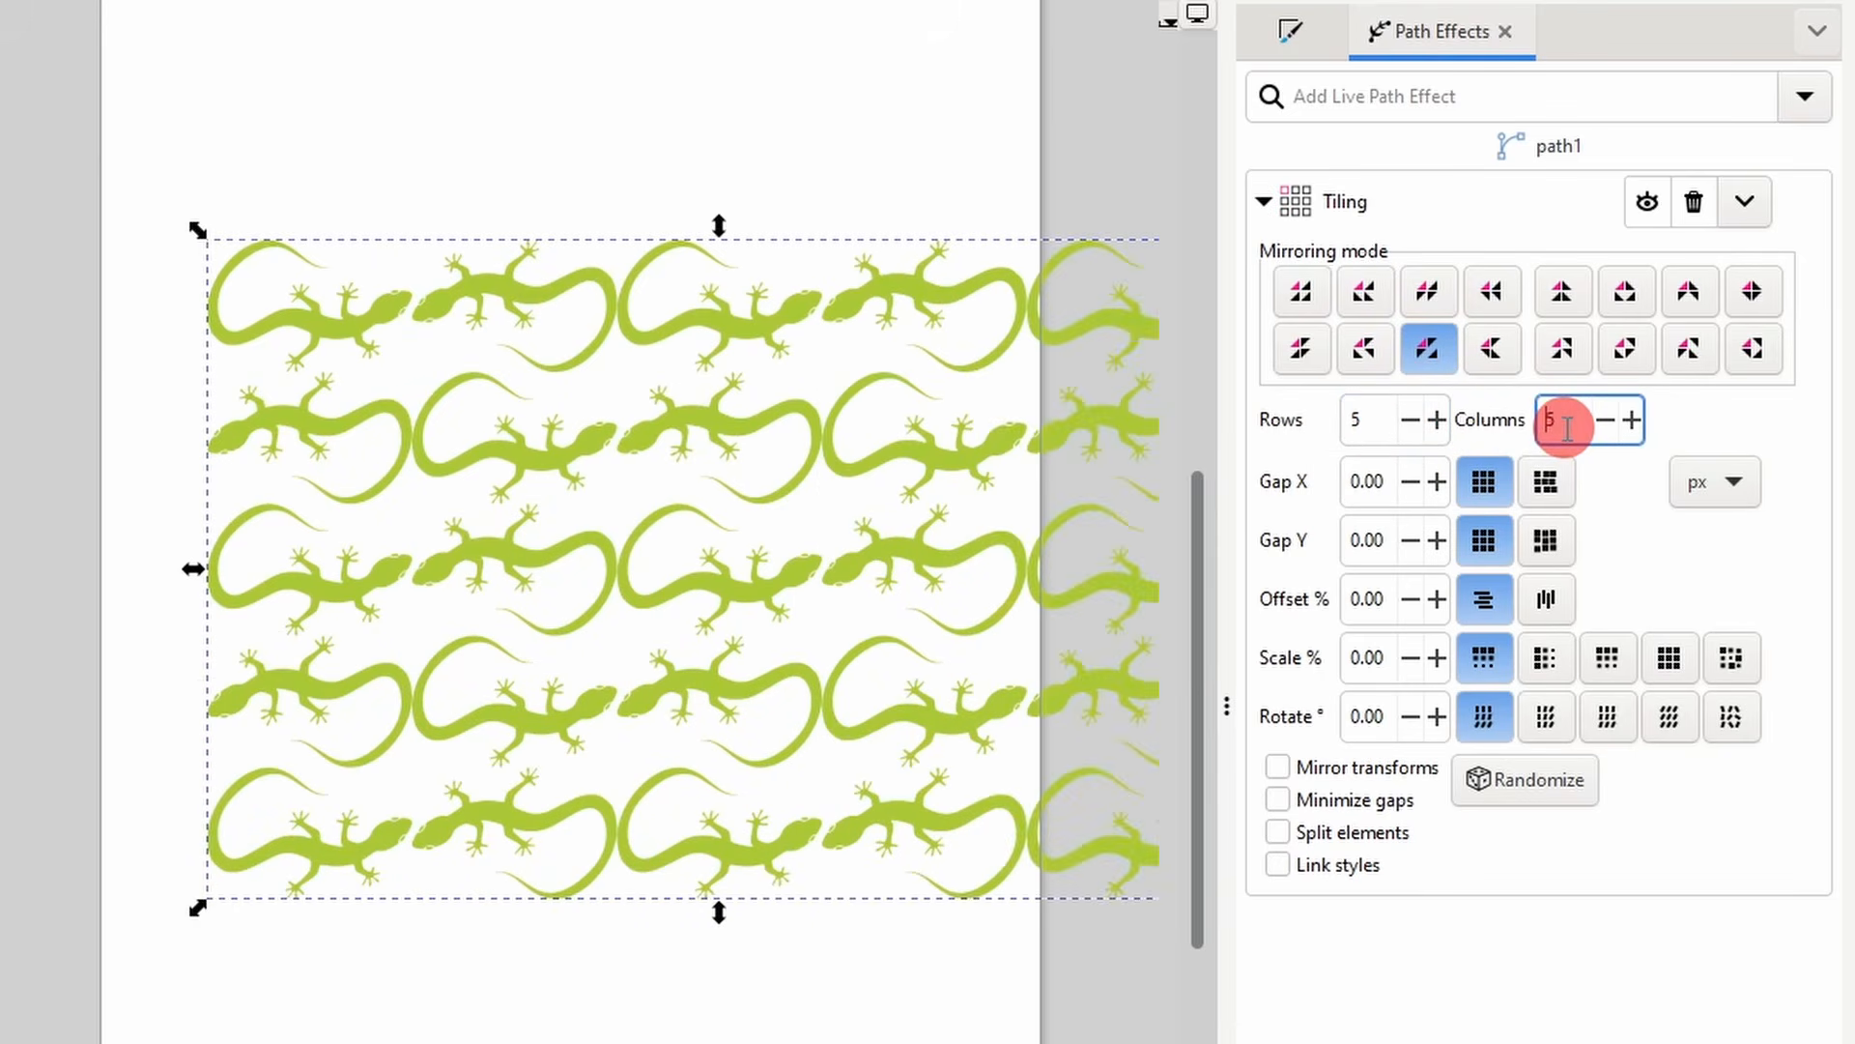
# - Set the tiling gaps to -3 px in X and 9 px in Y
pyautogui.click(1389, 480)
pyautogui.scroll(4, 1392, 480)
pyautogui.scroll(-7, 1390, 480)
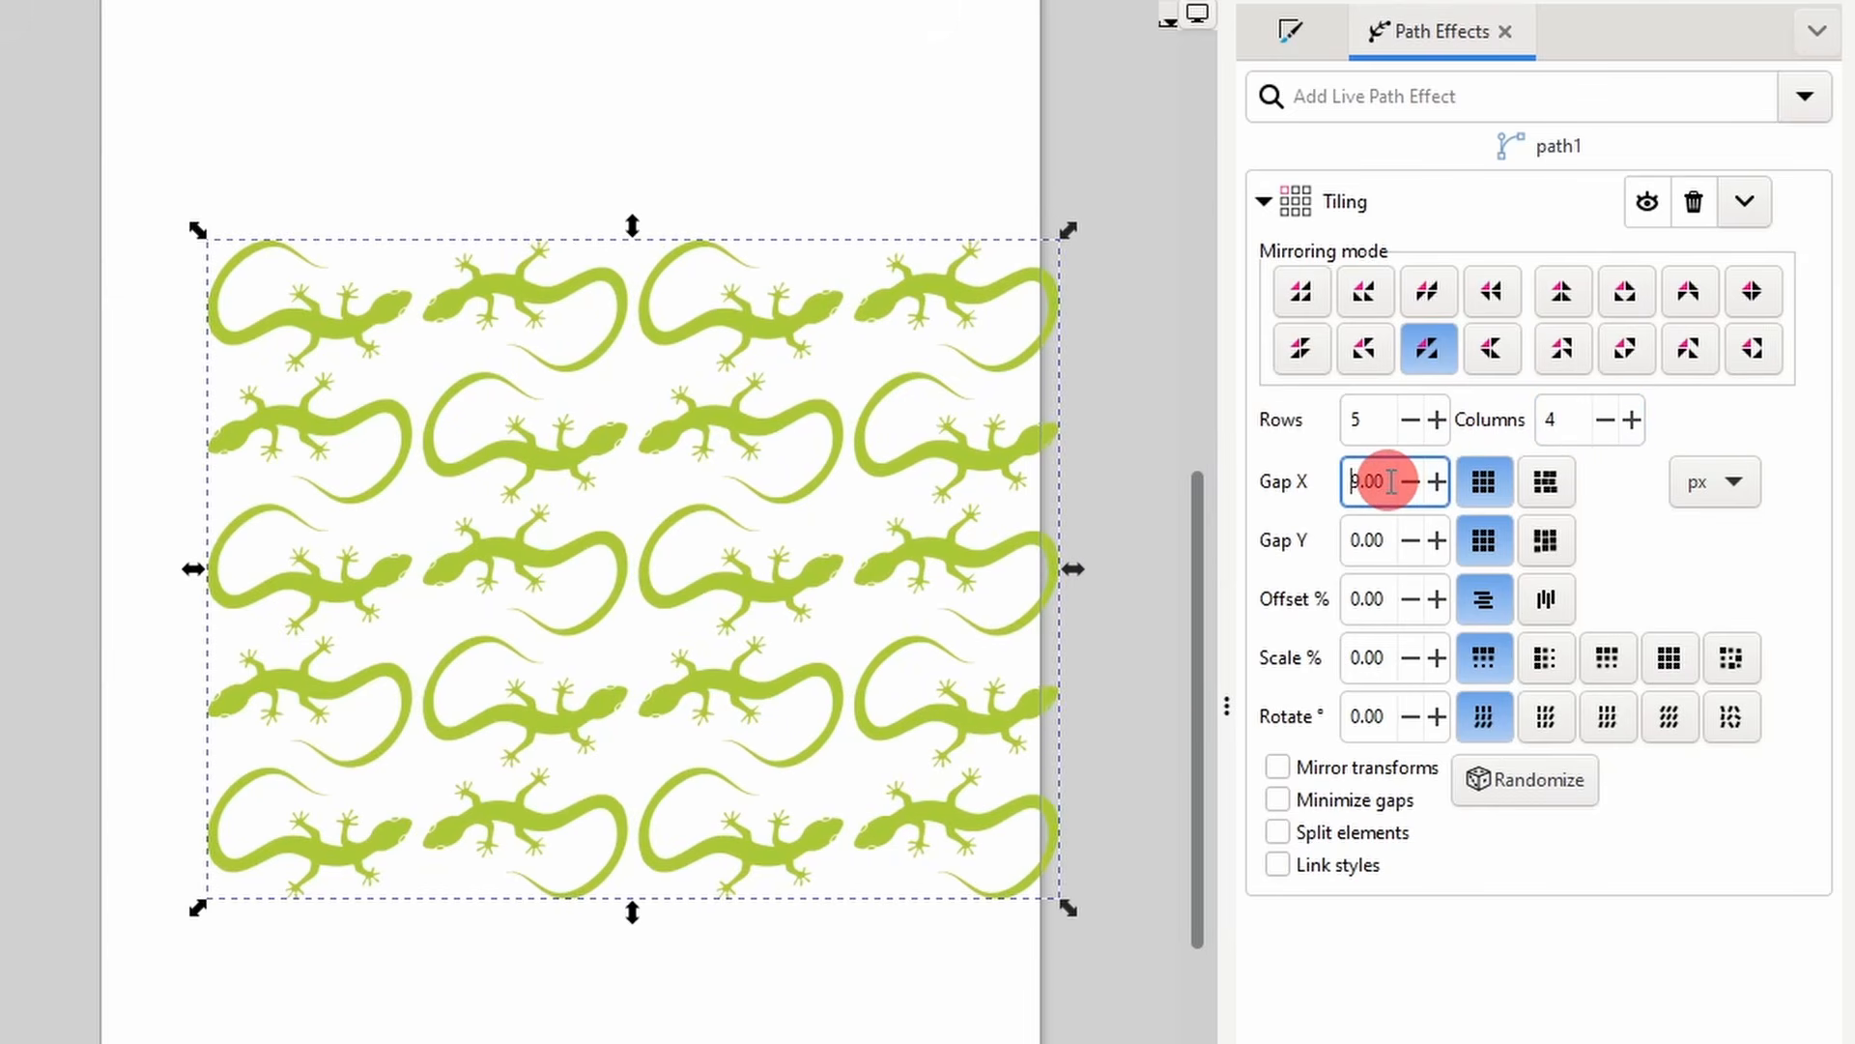
pyautogui.click(1390, 542)
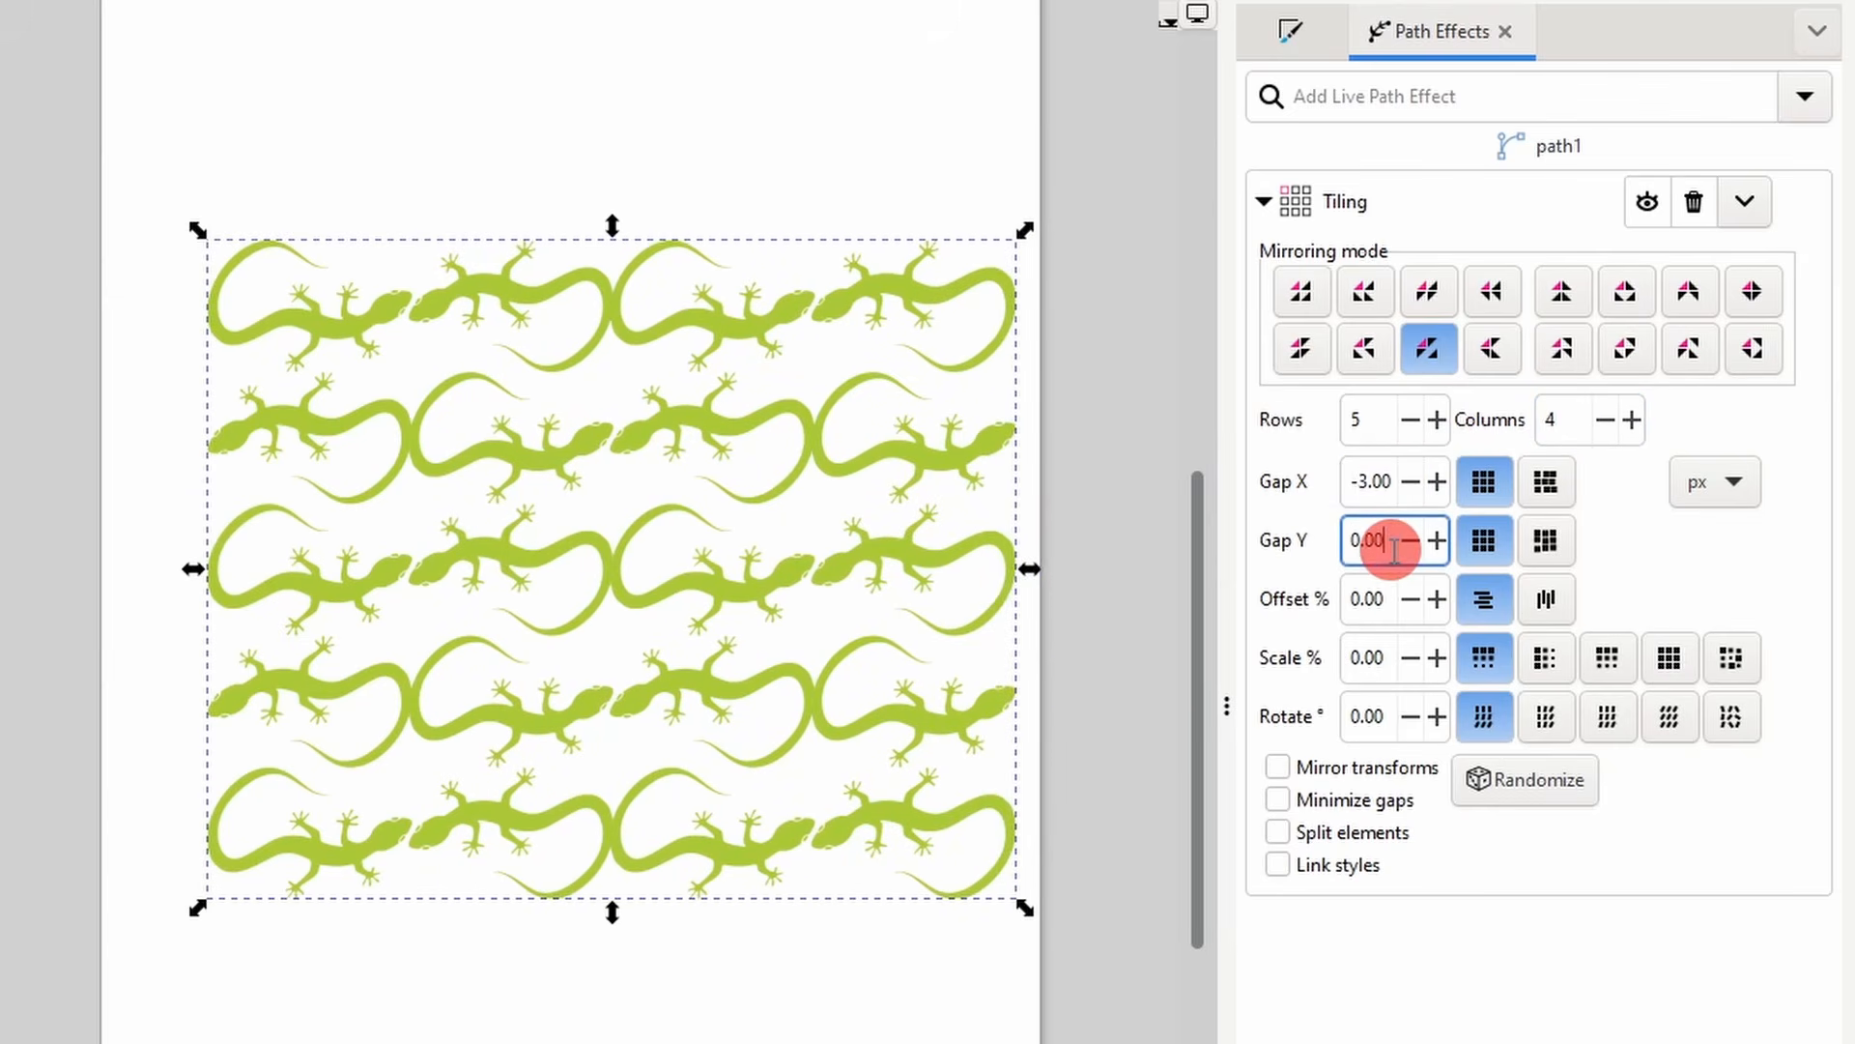
pyautogui.scroll(4, 1392, 546)
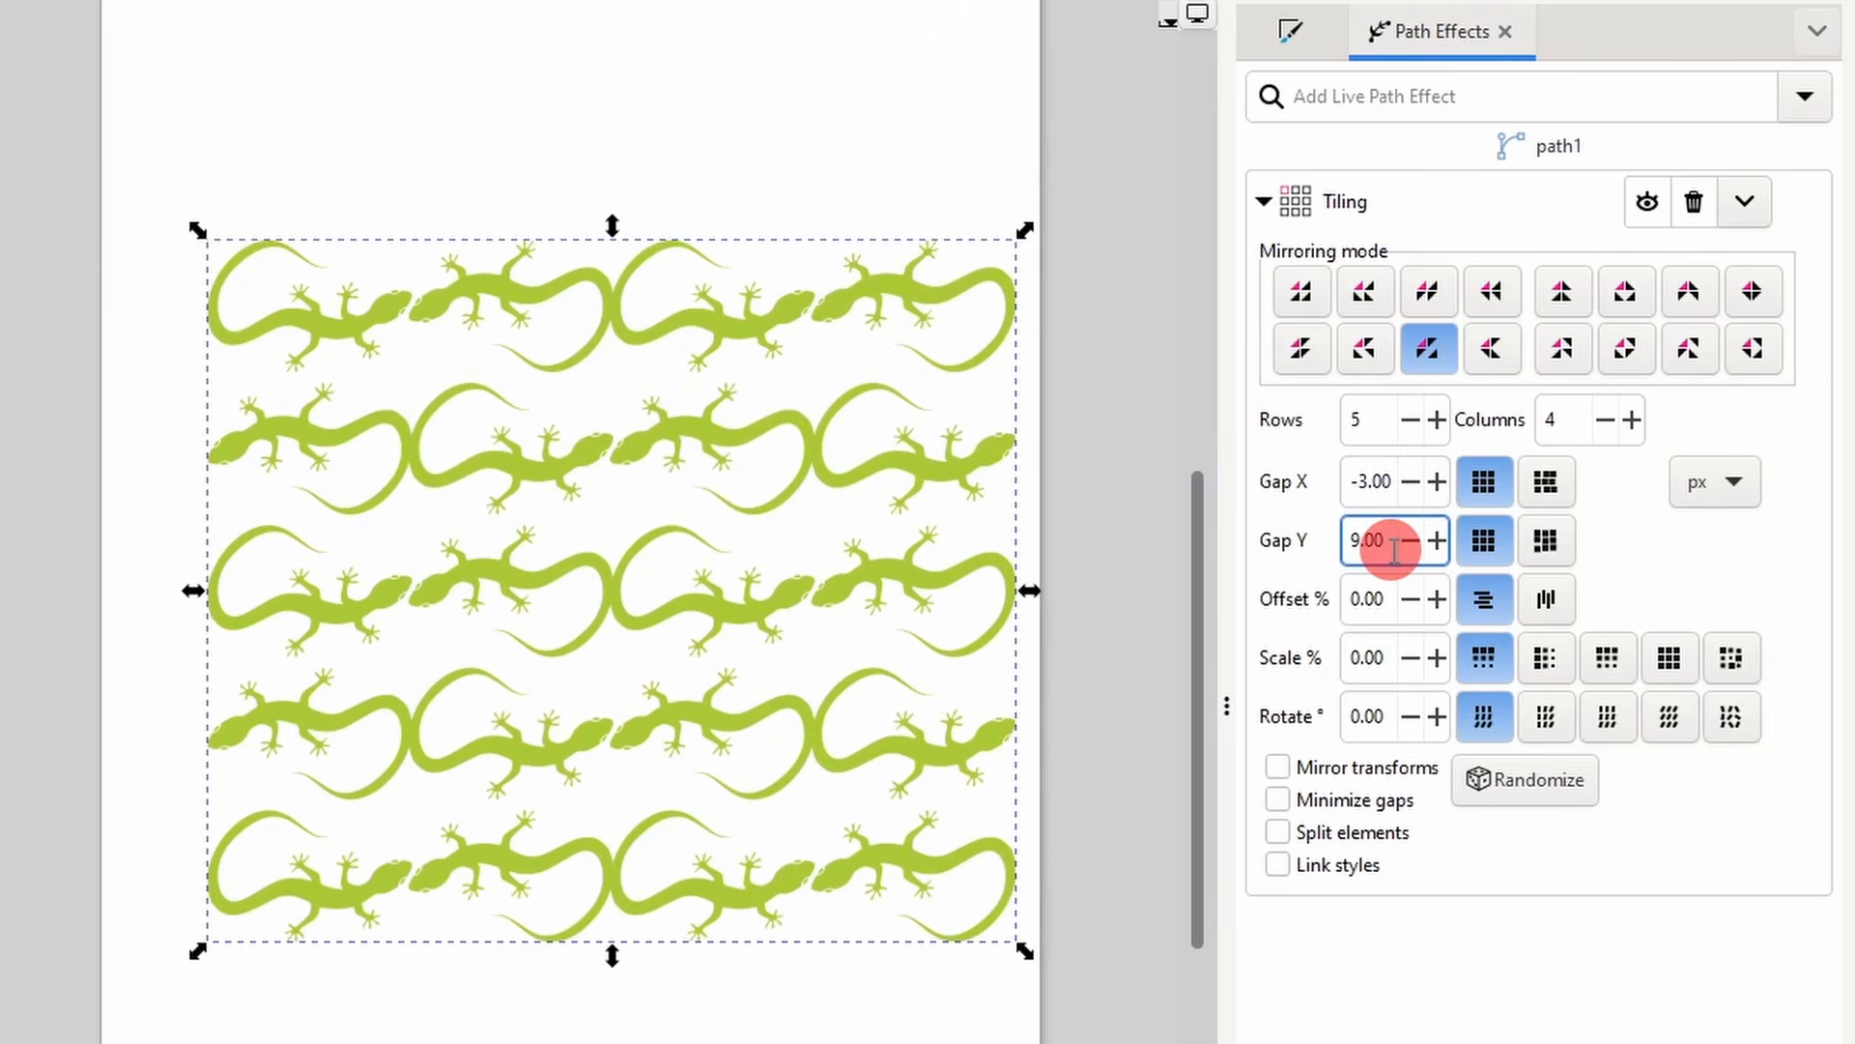
# - Set the tiling offset to 16 %, try offsetting the columns instead, and return to offsetting the rows
pyautogui.click(1394, 599)
pyautogui.scroll(3, 1396, 600)
pyautogui.scroll(13, 1397, 599)
pyautogui.click(1396, 658)
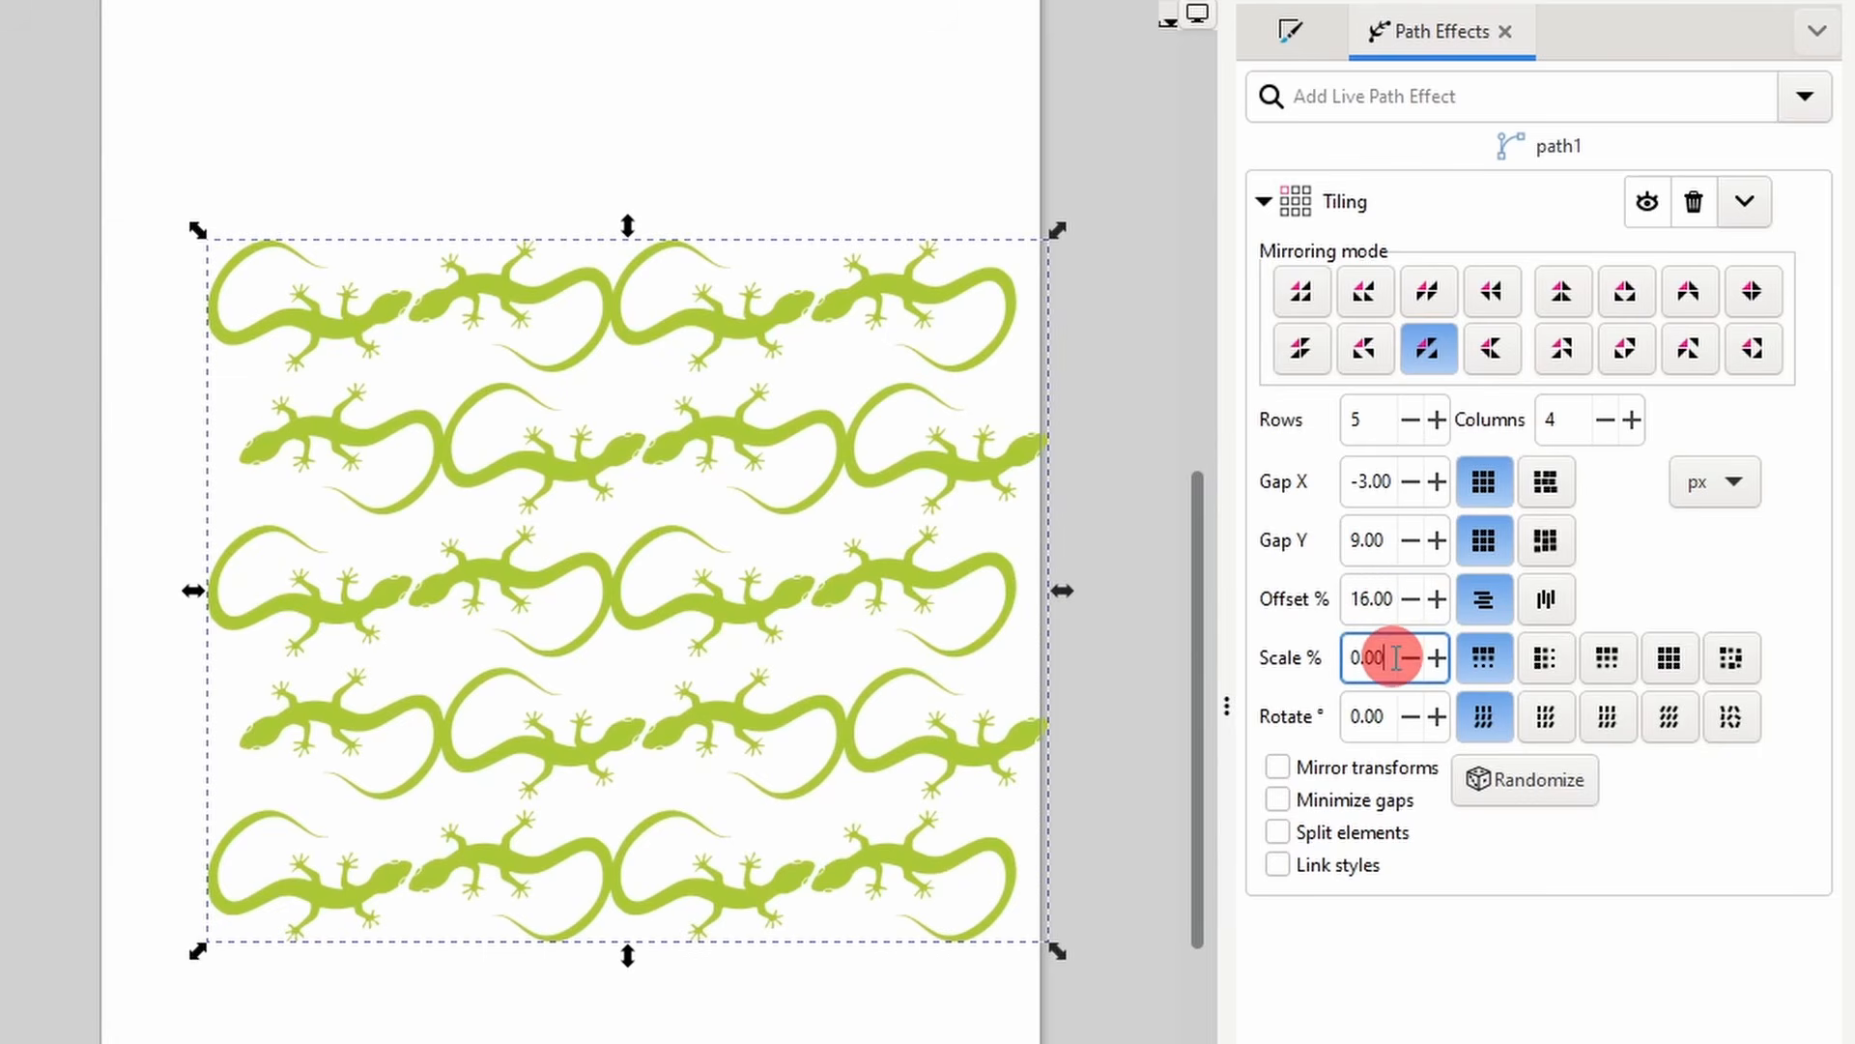
pyautogui.click(1396, 600)
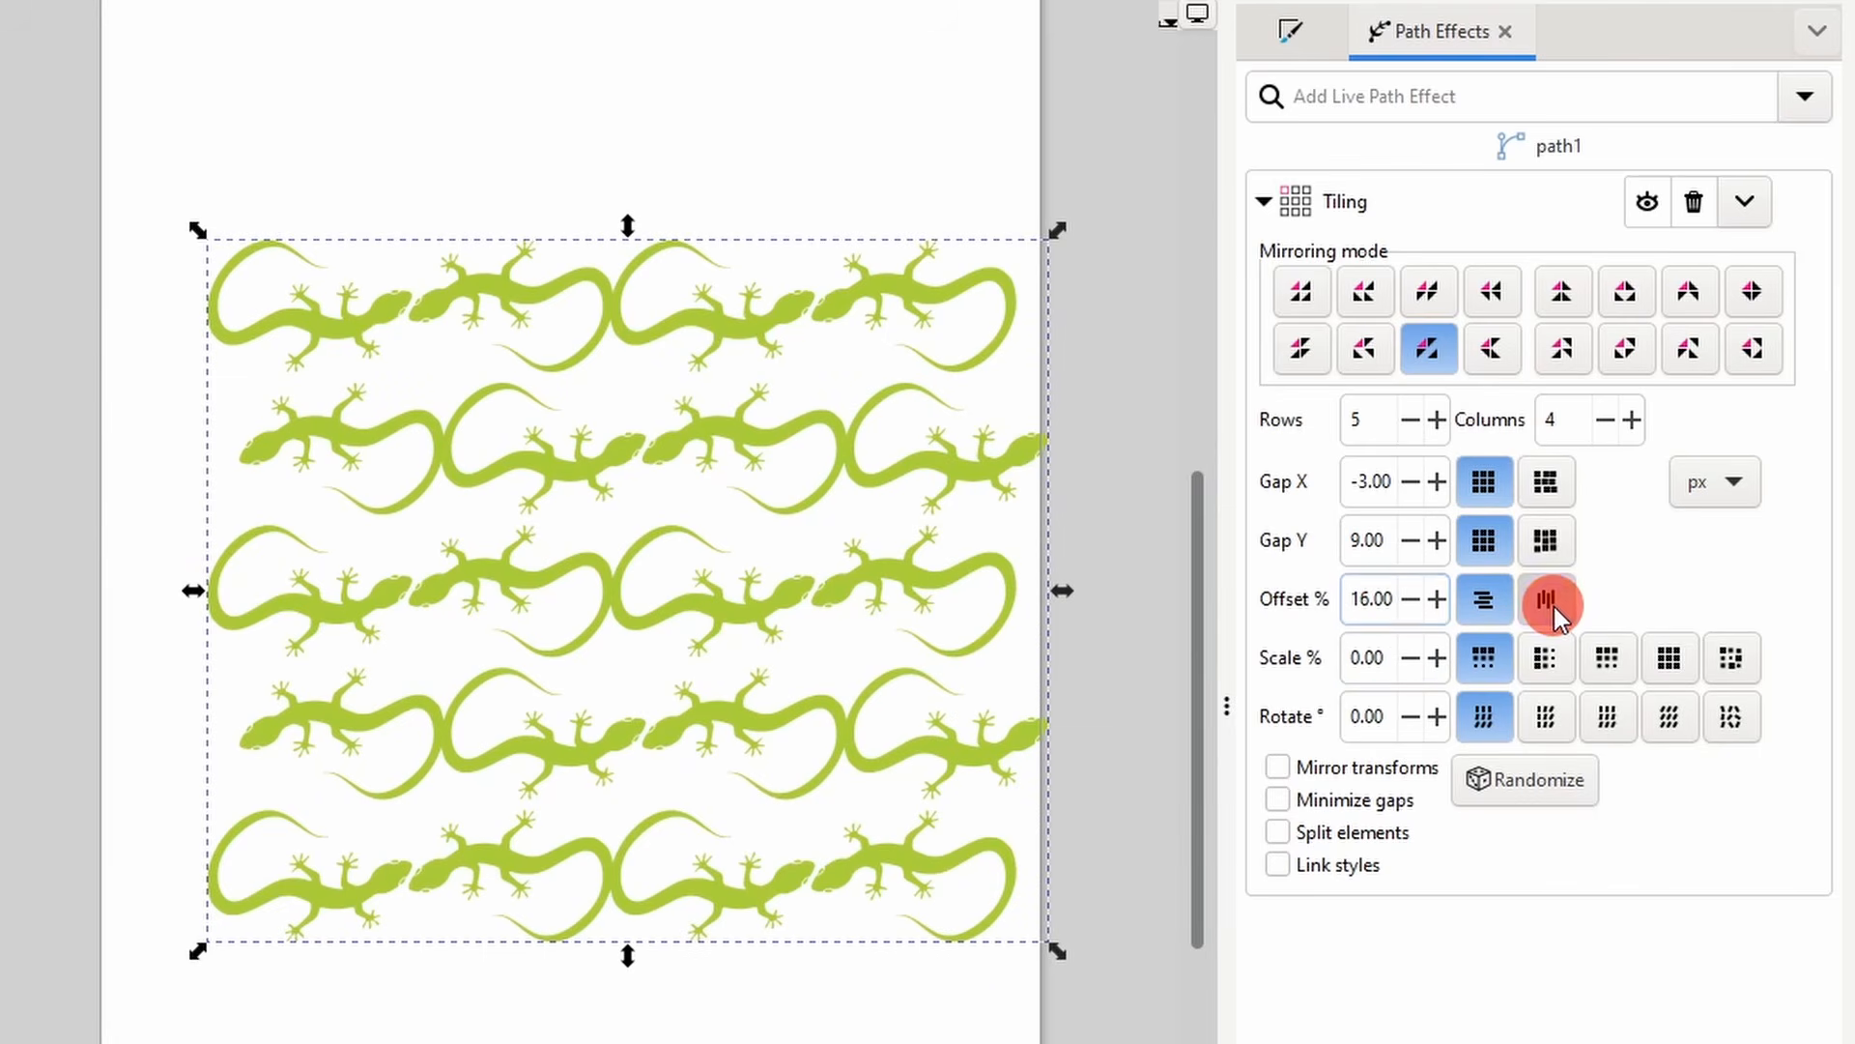
pyautogui.click(1552, 605)
pyautogui.click(1493, 599)
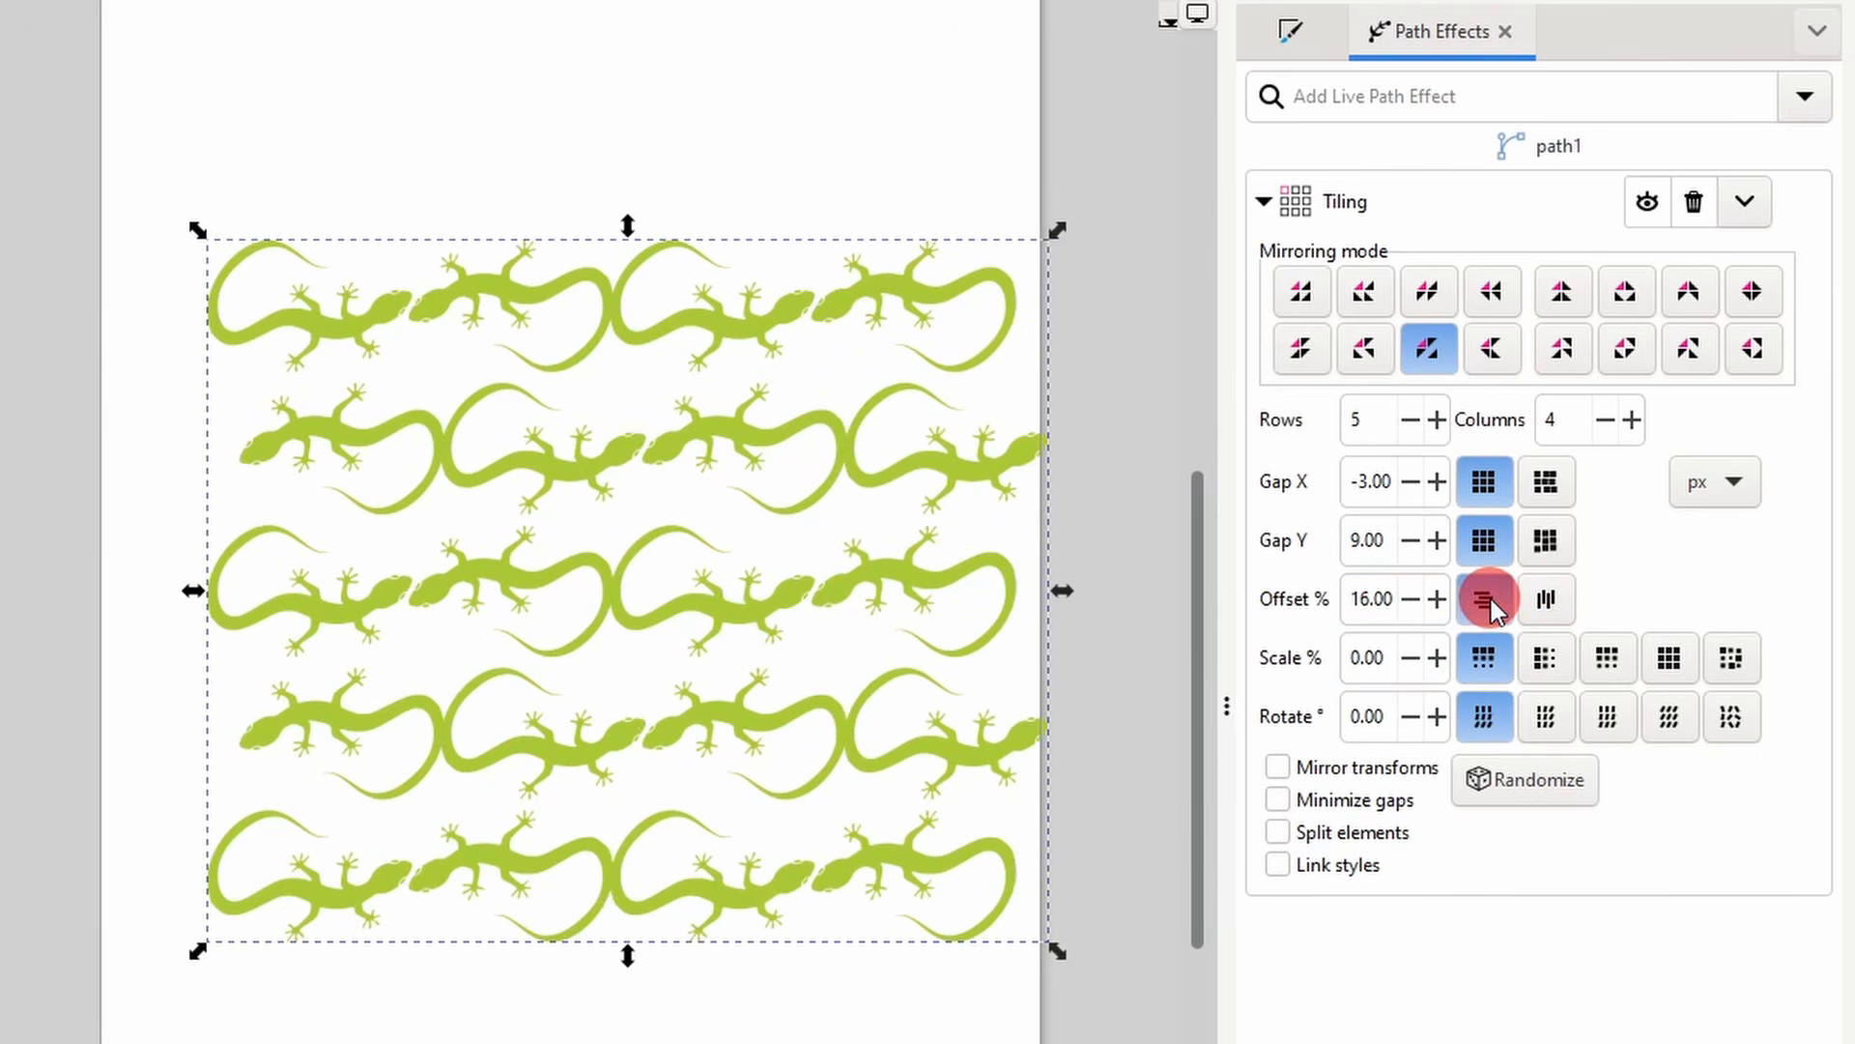
# - Try the tile scaling modes at -2 %, choose the fifth mode, and set the scale to 3 %
pyautogui.click(1401, 664)
pyautogui.click(1401, 664)
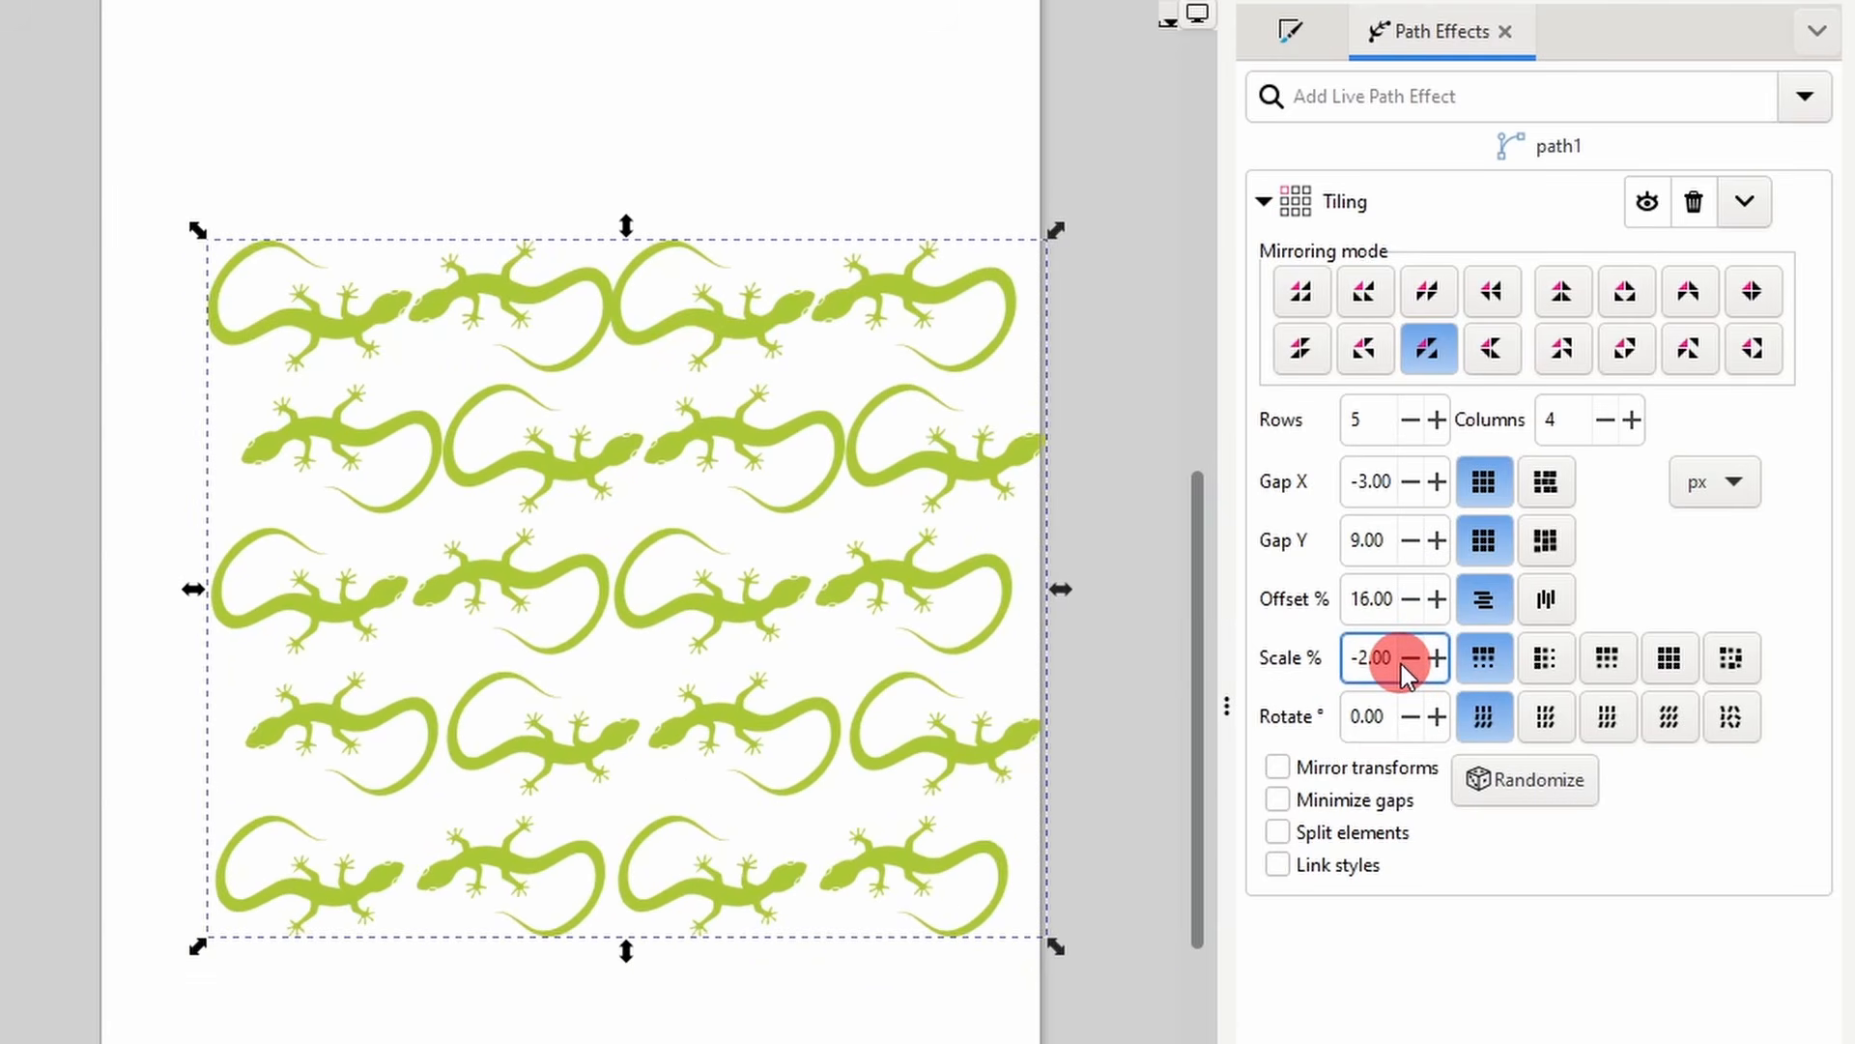
pyautogui.click(1544, 658)
pyautogui.click(1608, 659)
pyautogui.click(1666, 658)
pyautogui.click(1729, 658)
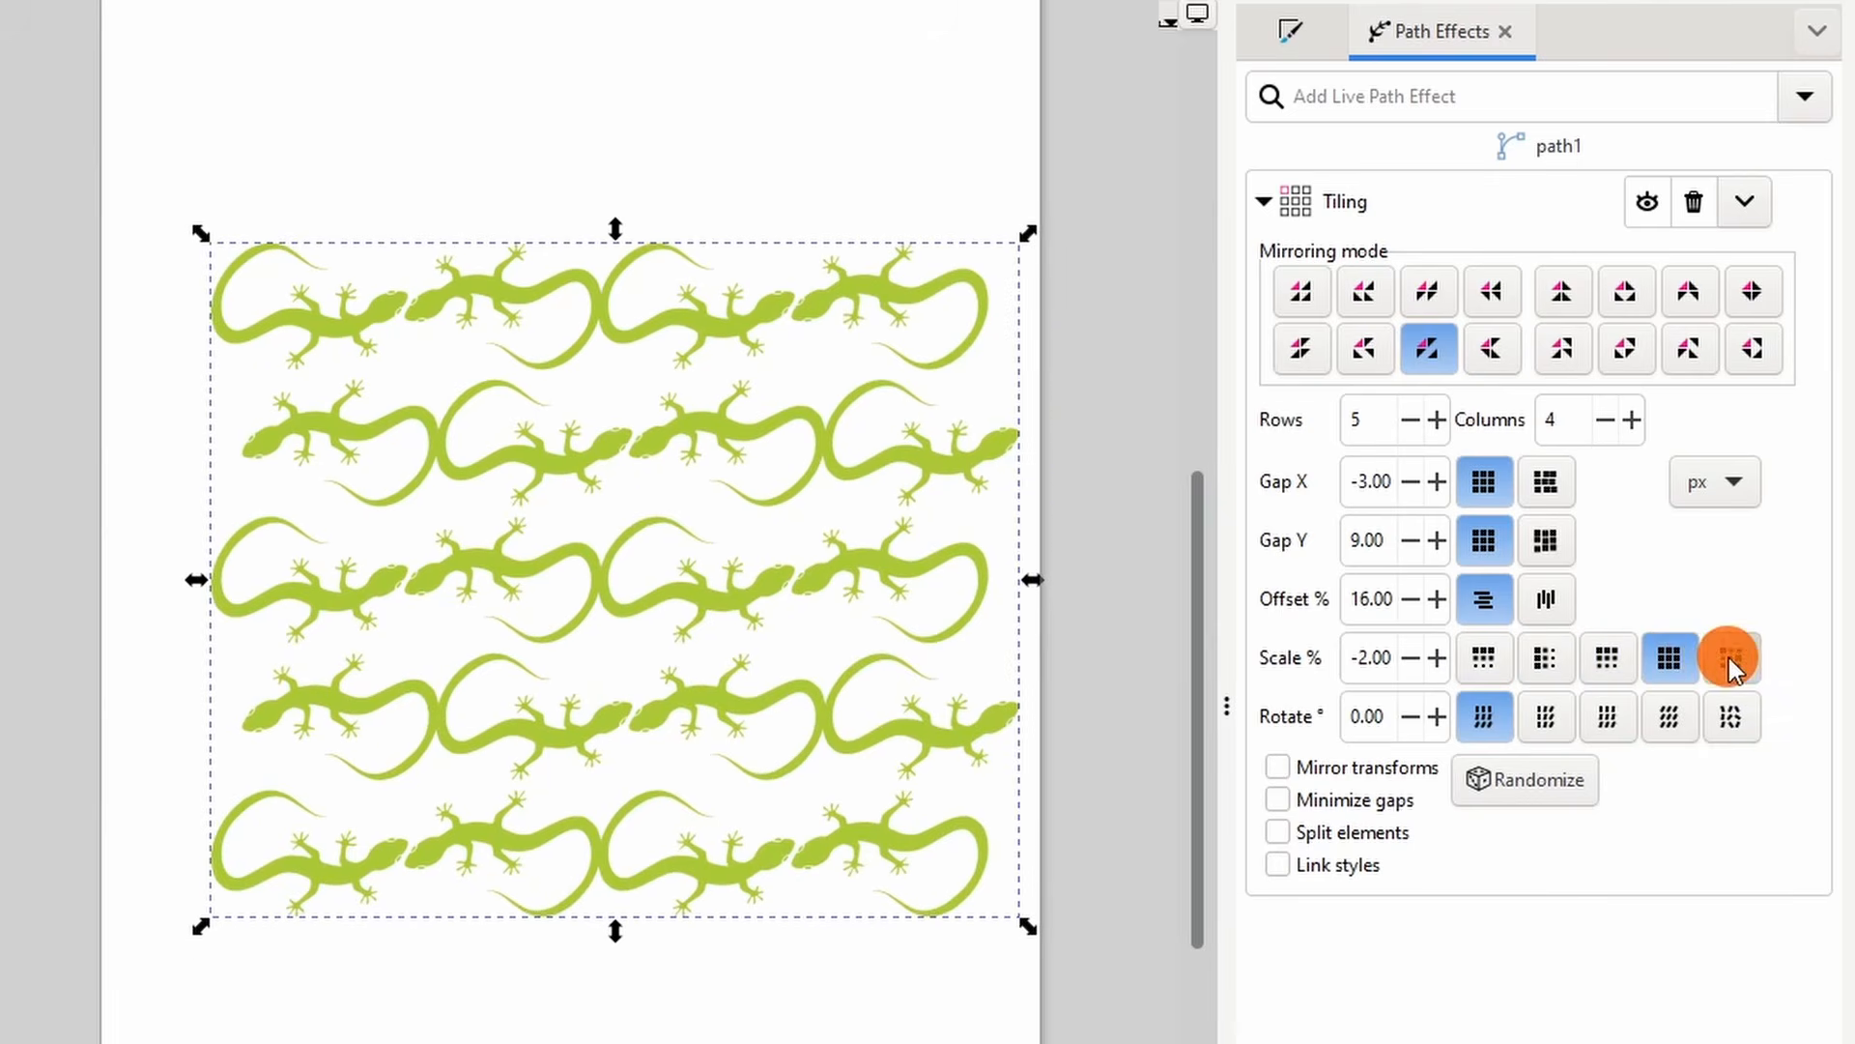
pyautogui.click(1393, 664)
pyautogui.scroll(5, 1392, 664)
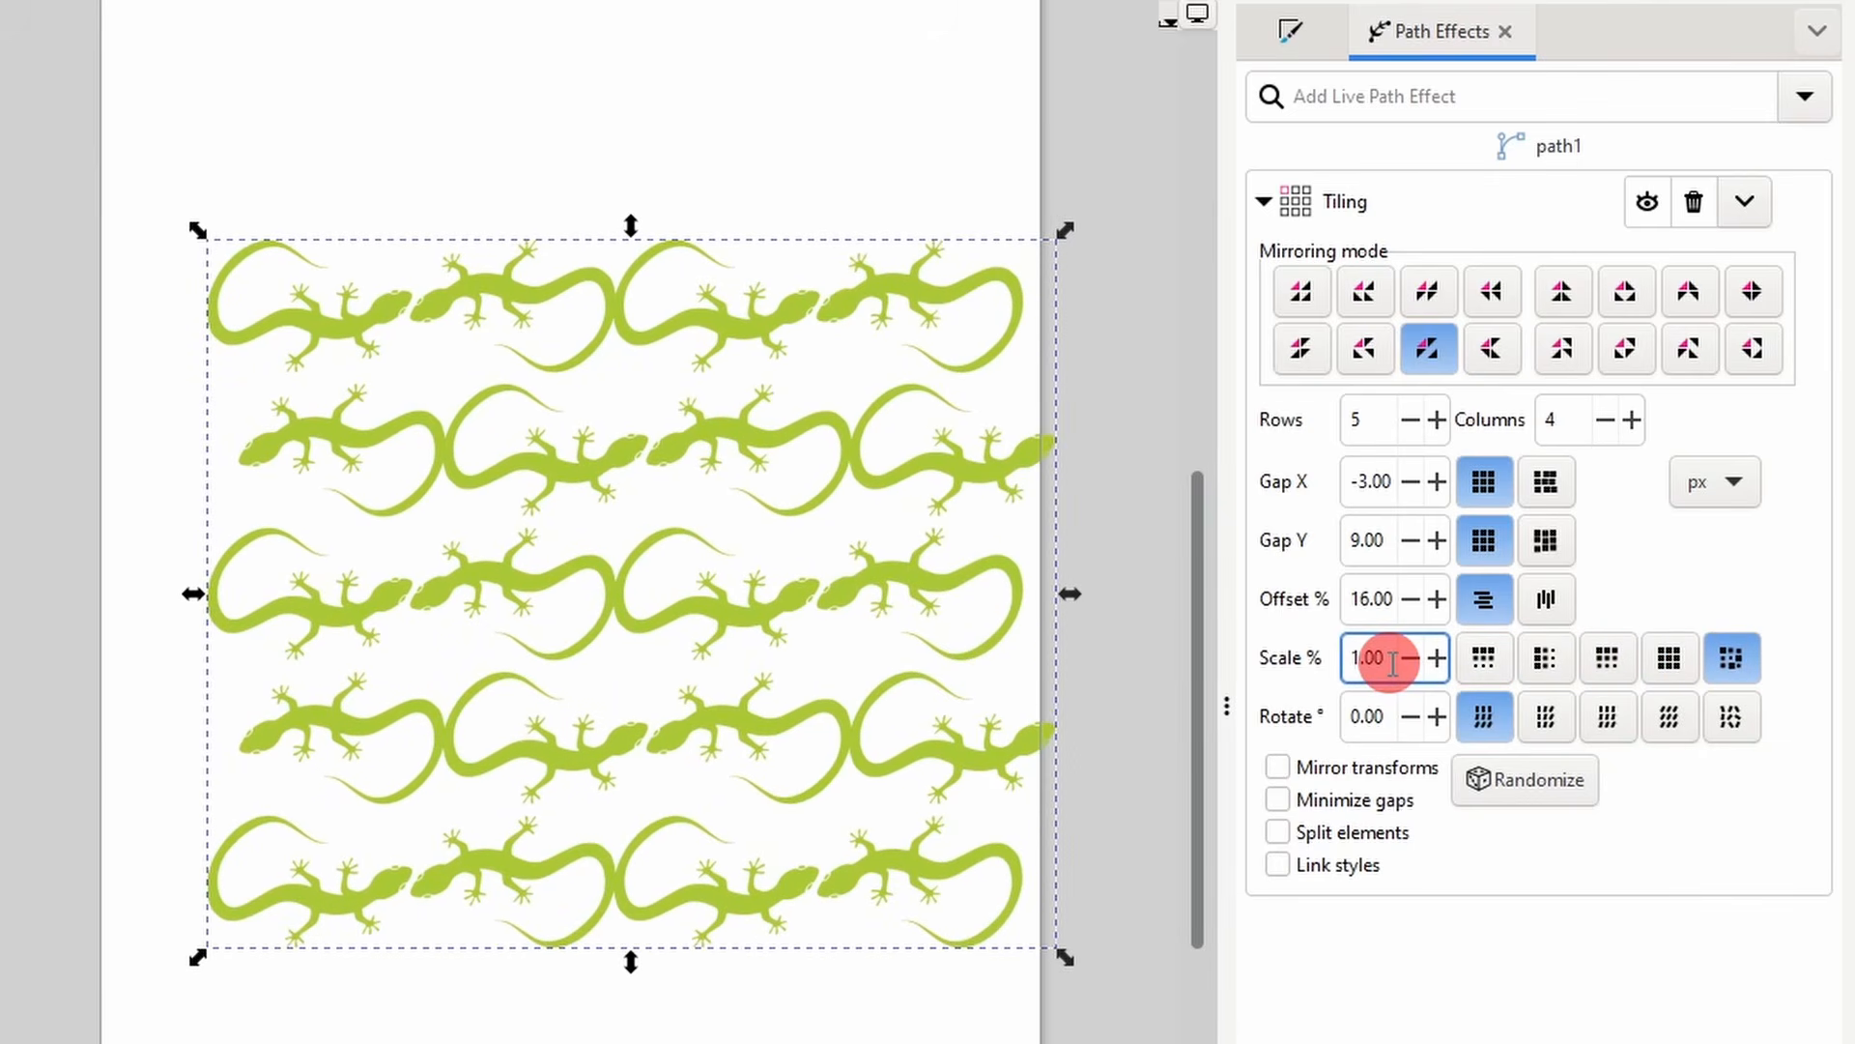
# - Set the tile rotation to 10° and try the rotation modes, ending on the fifth one
pyautogui.click(1393, 716)
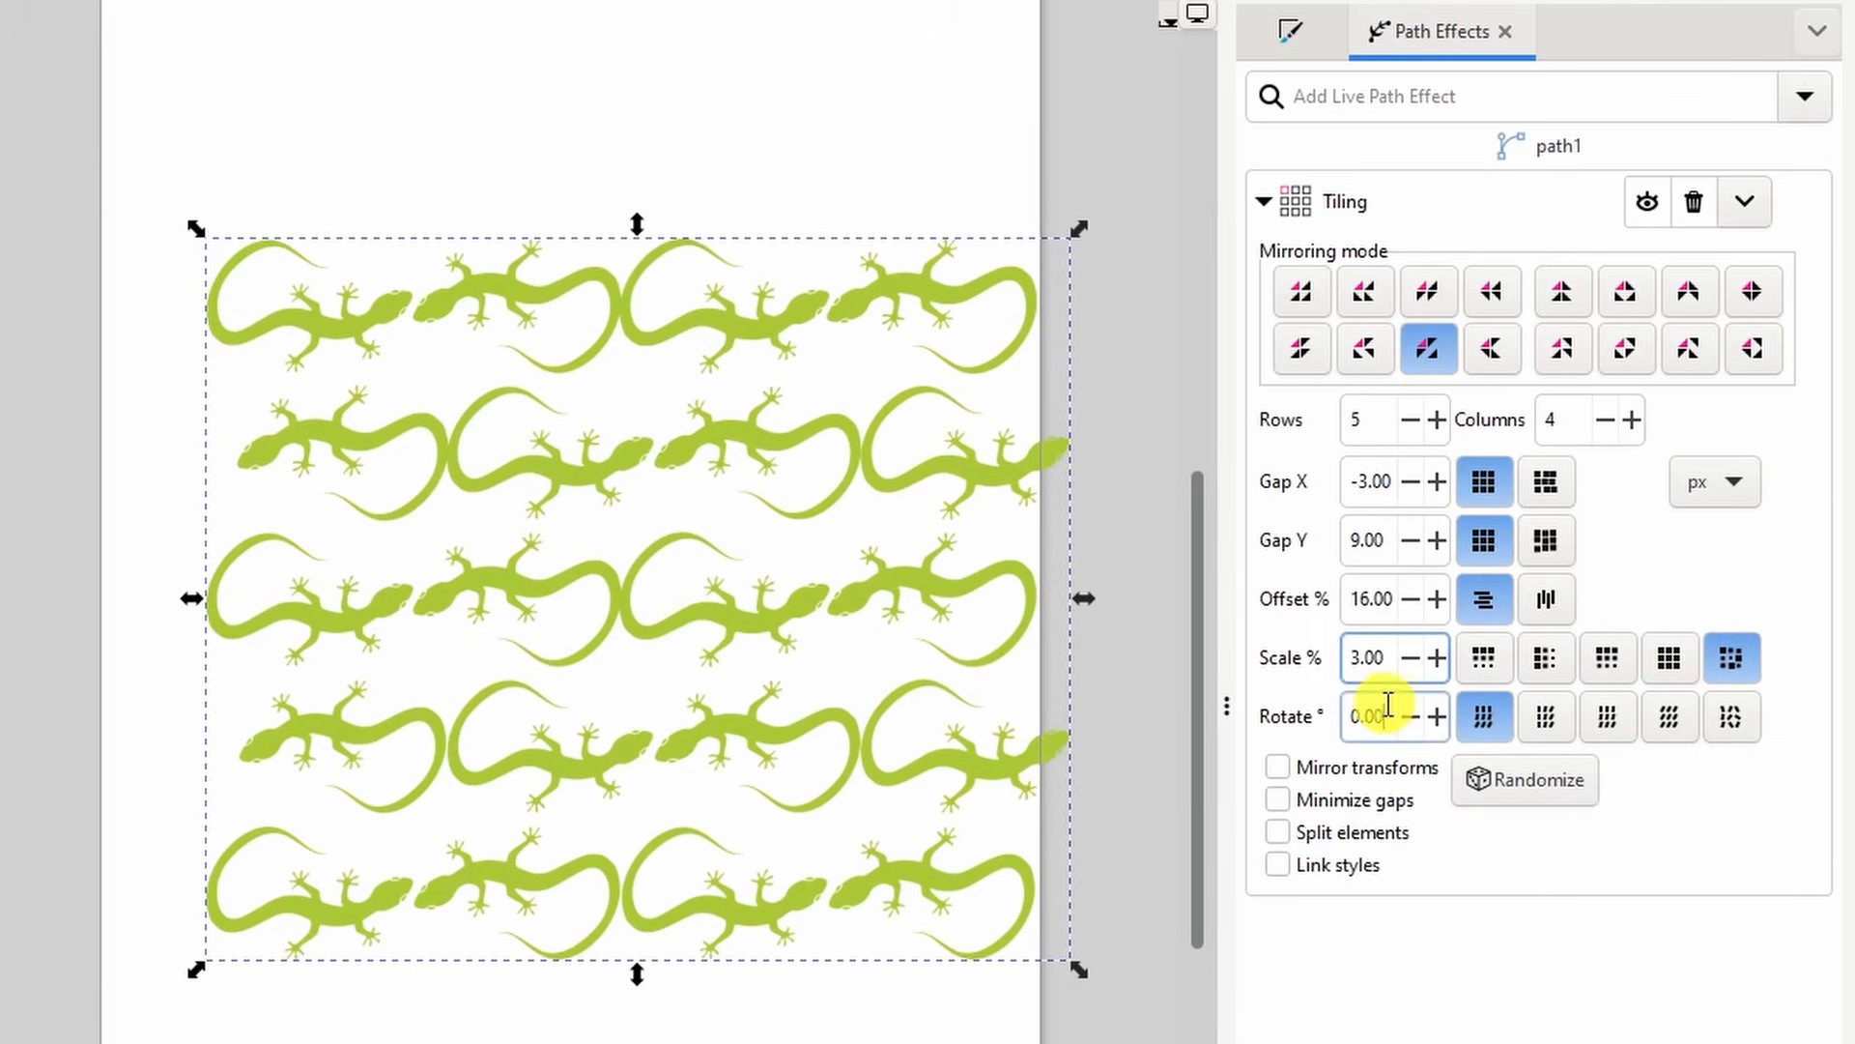
pyautogui.scroll(9, 1394, 716)
pyautogui.scroll(1, 1394, 716)
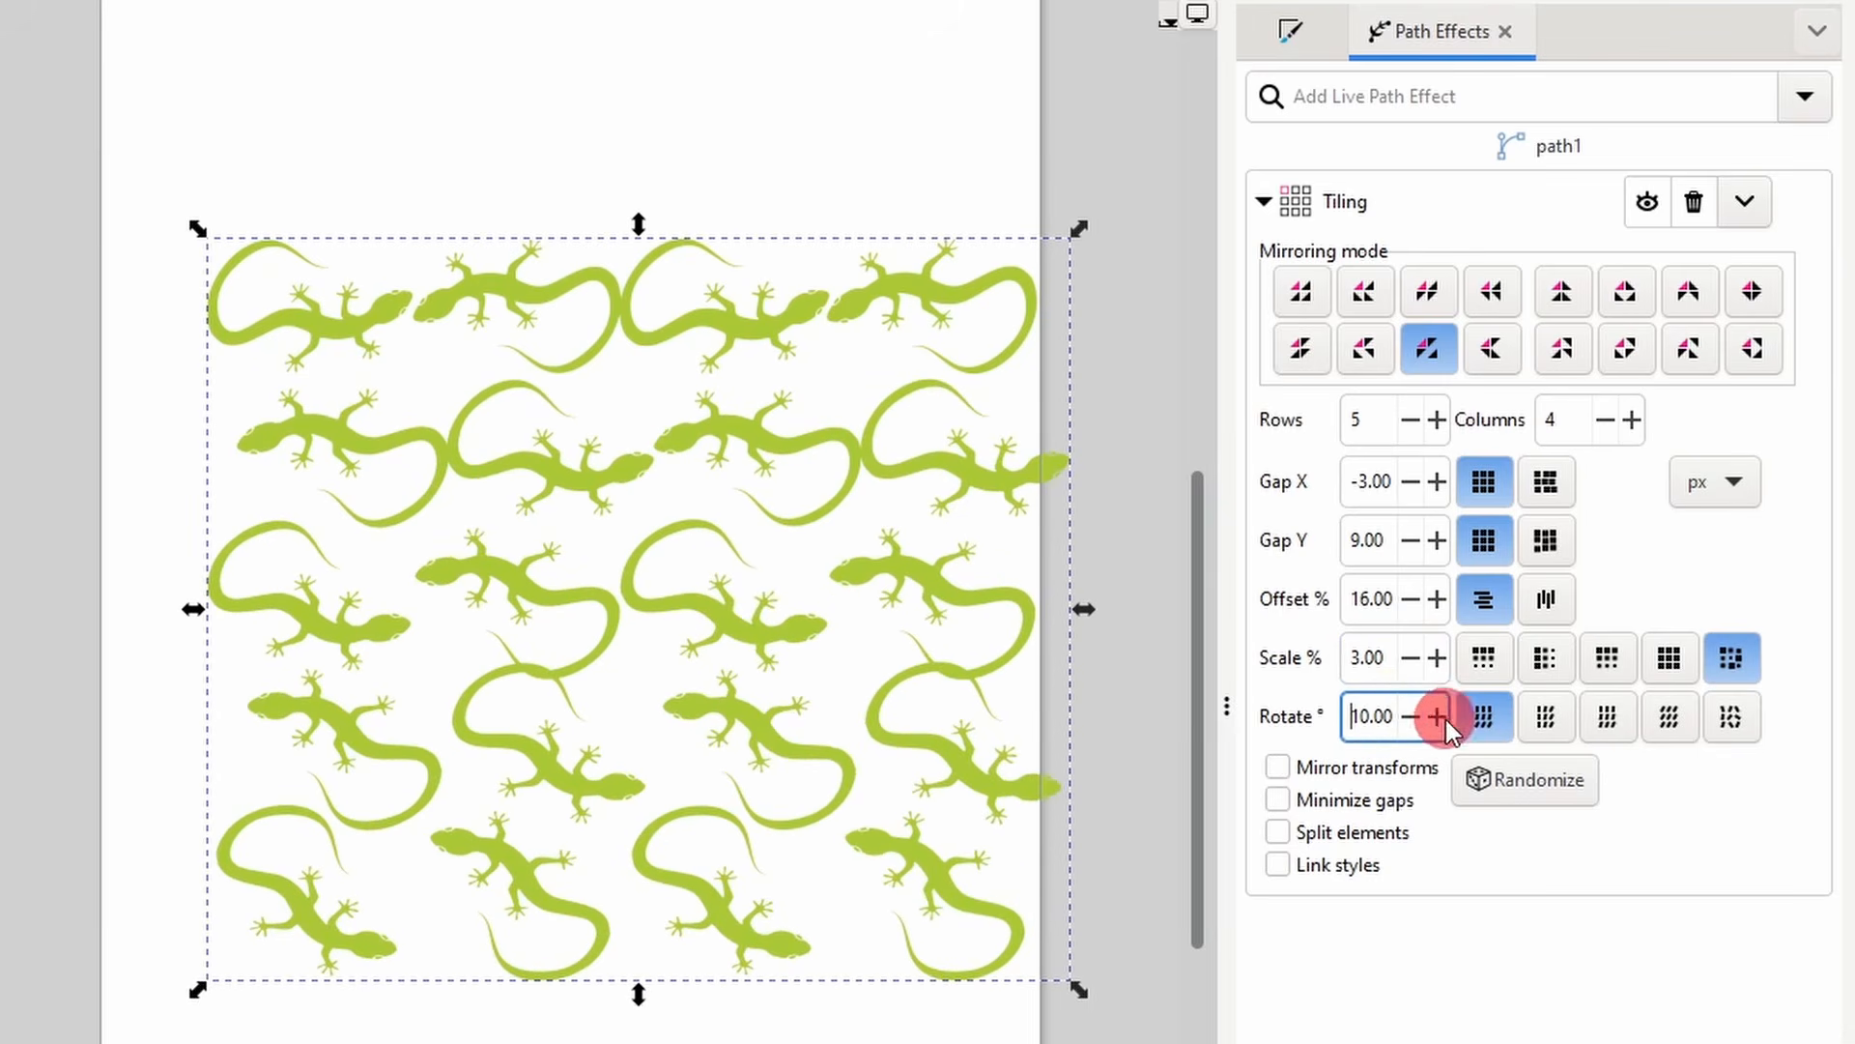
pyautogui.click(1596, 723)
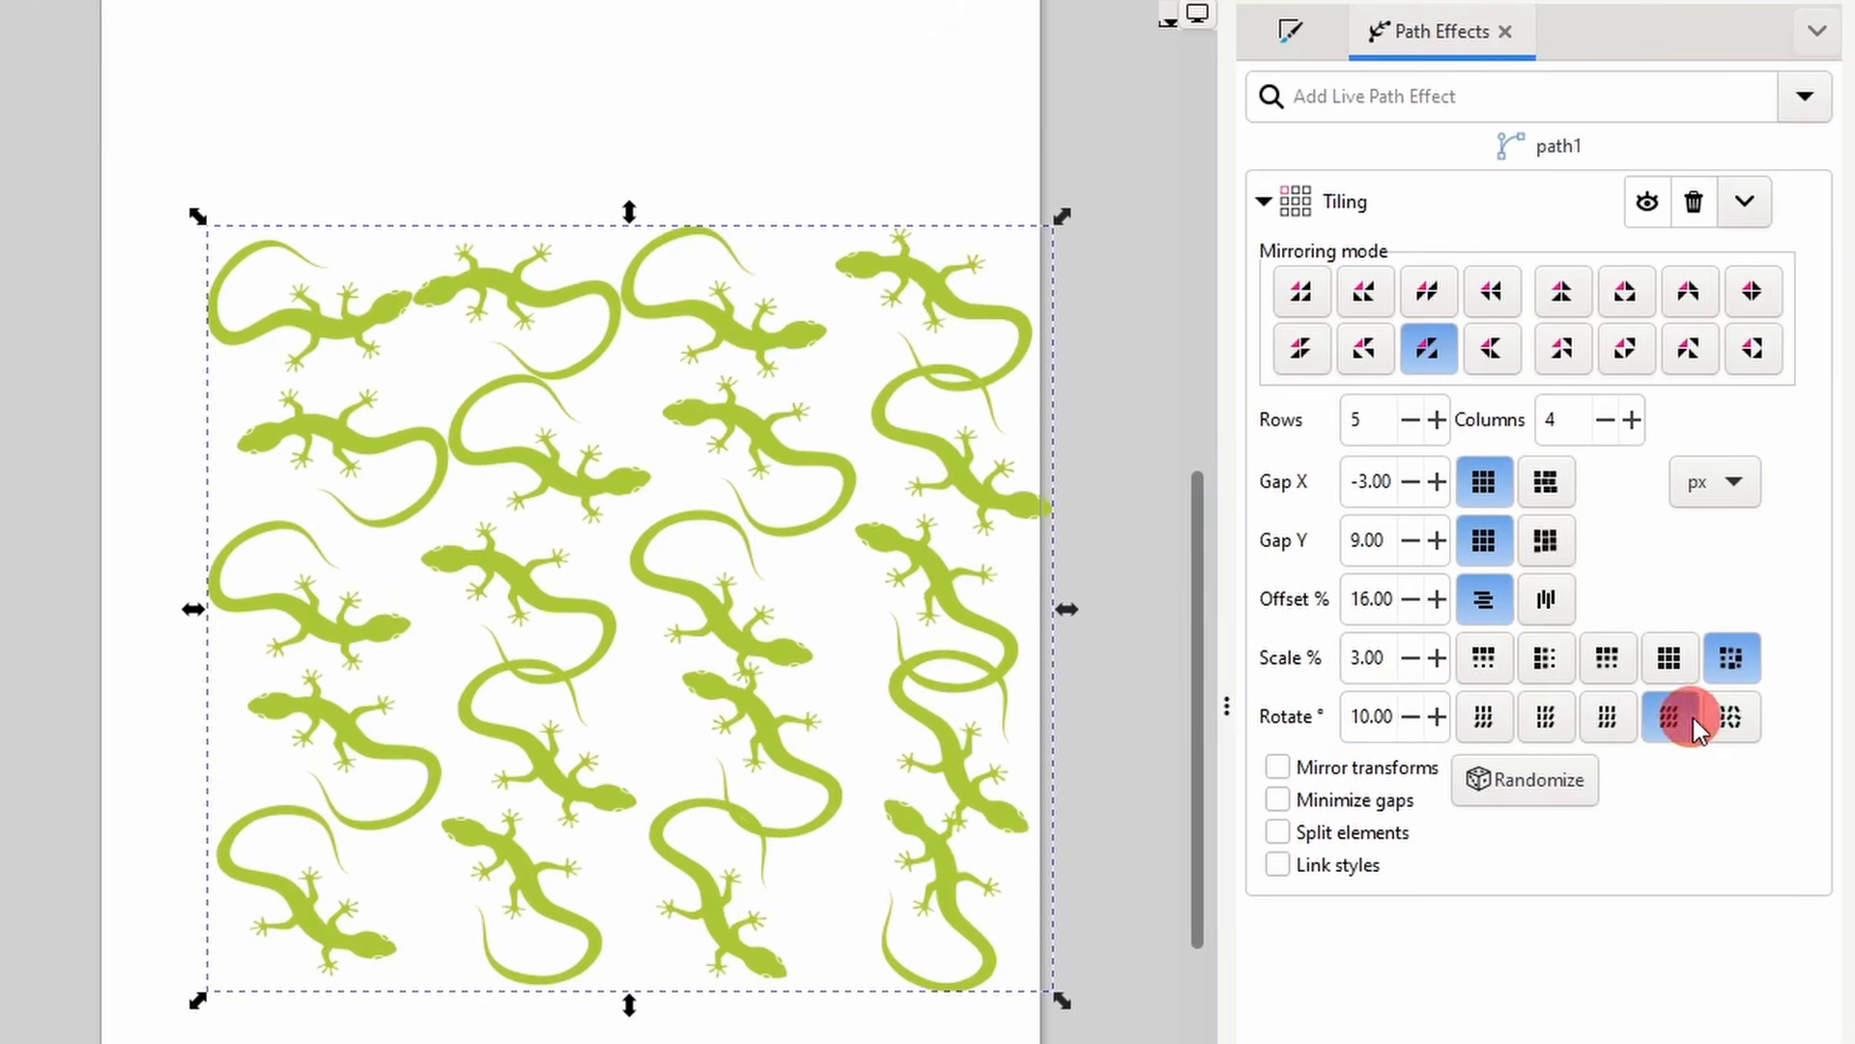
pyautogui.click(1691, 717)
pyautogui.click(1724, 726)
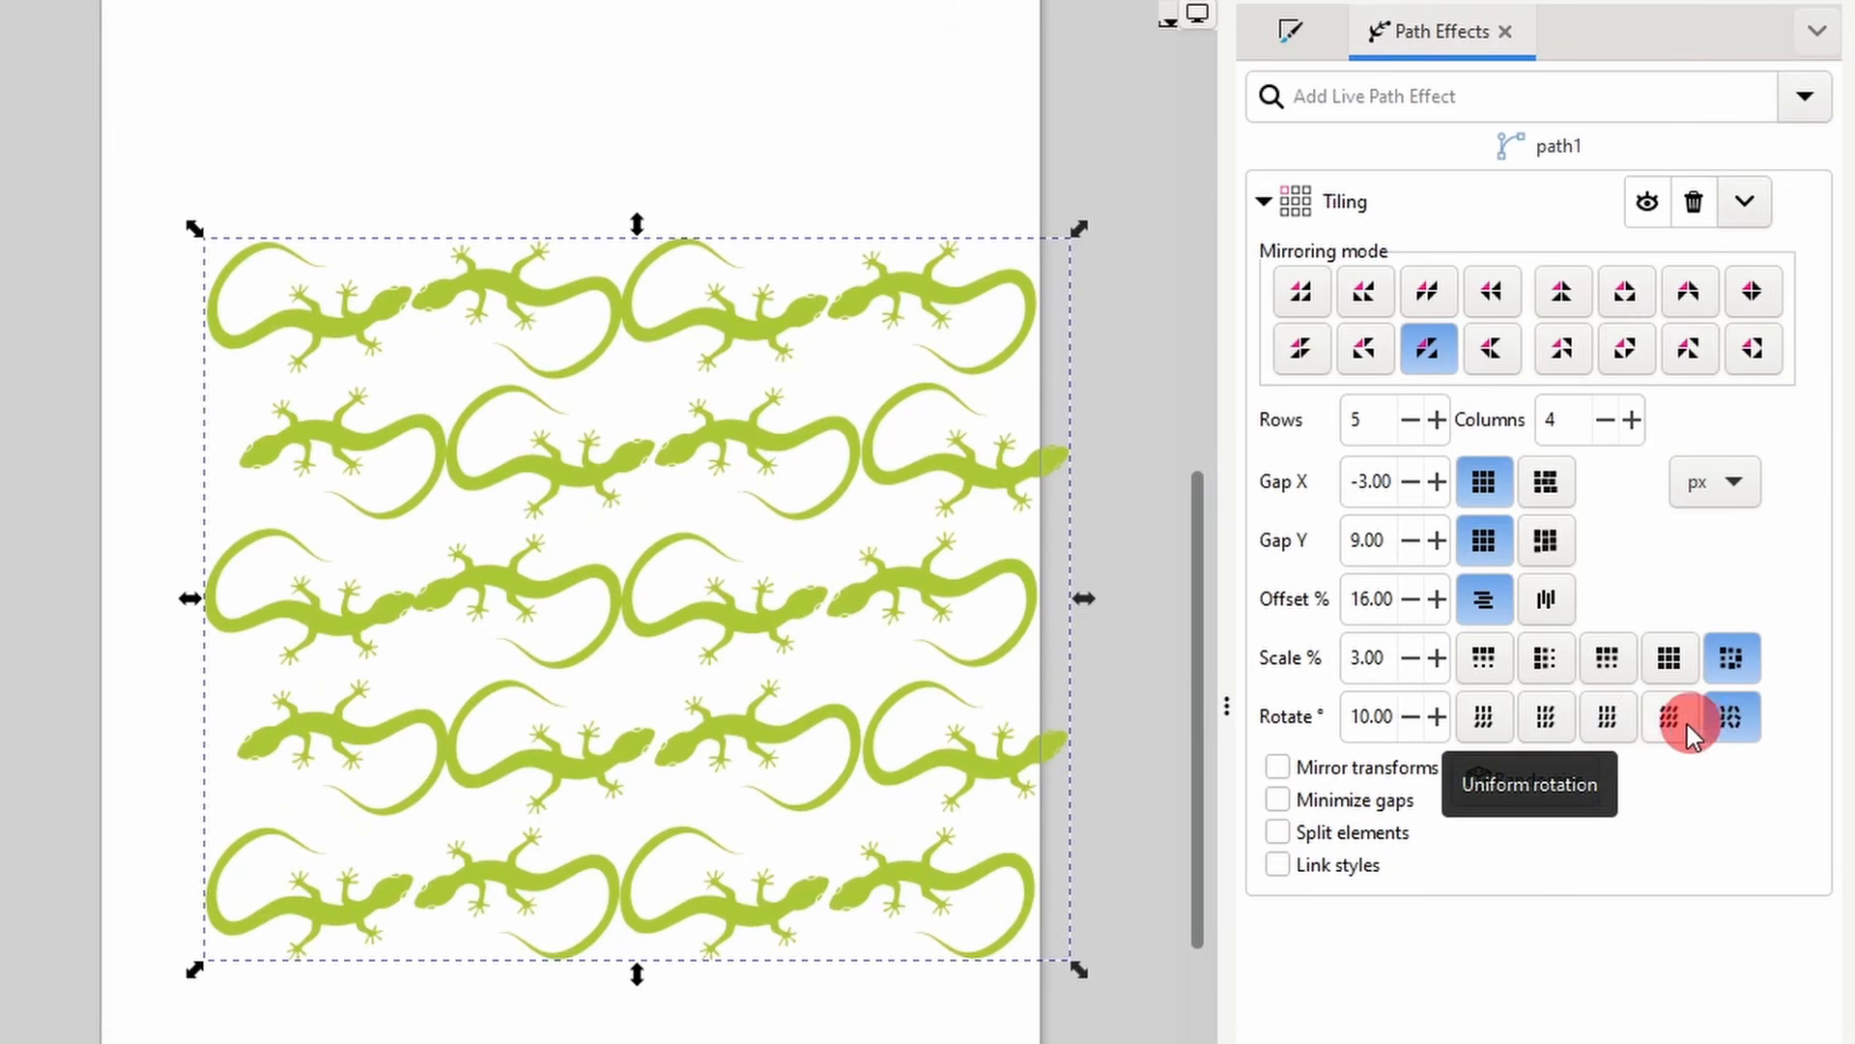
# - Turn on Split elements for the tiling, recolor the last lizard in the second row orange, and select another tile individually
pyautogui.click(1357, 833)
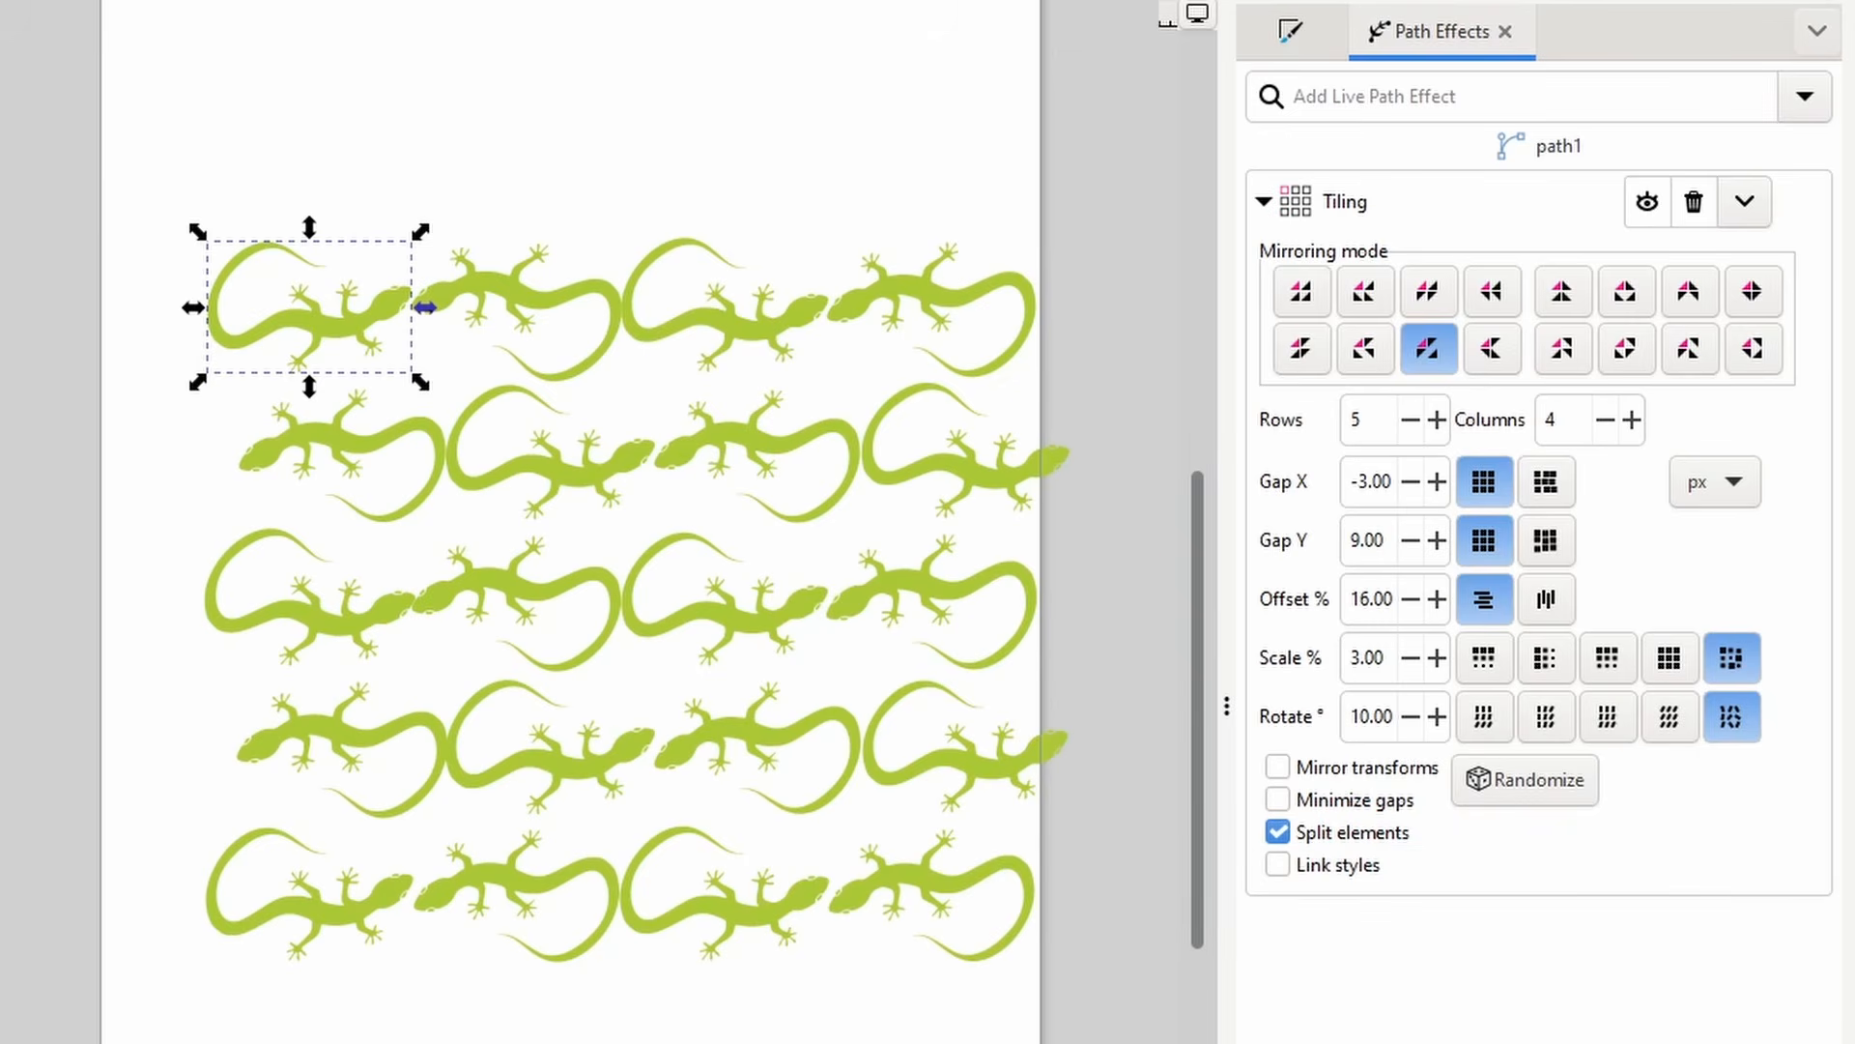
pyautogui.click(919, 464)
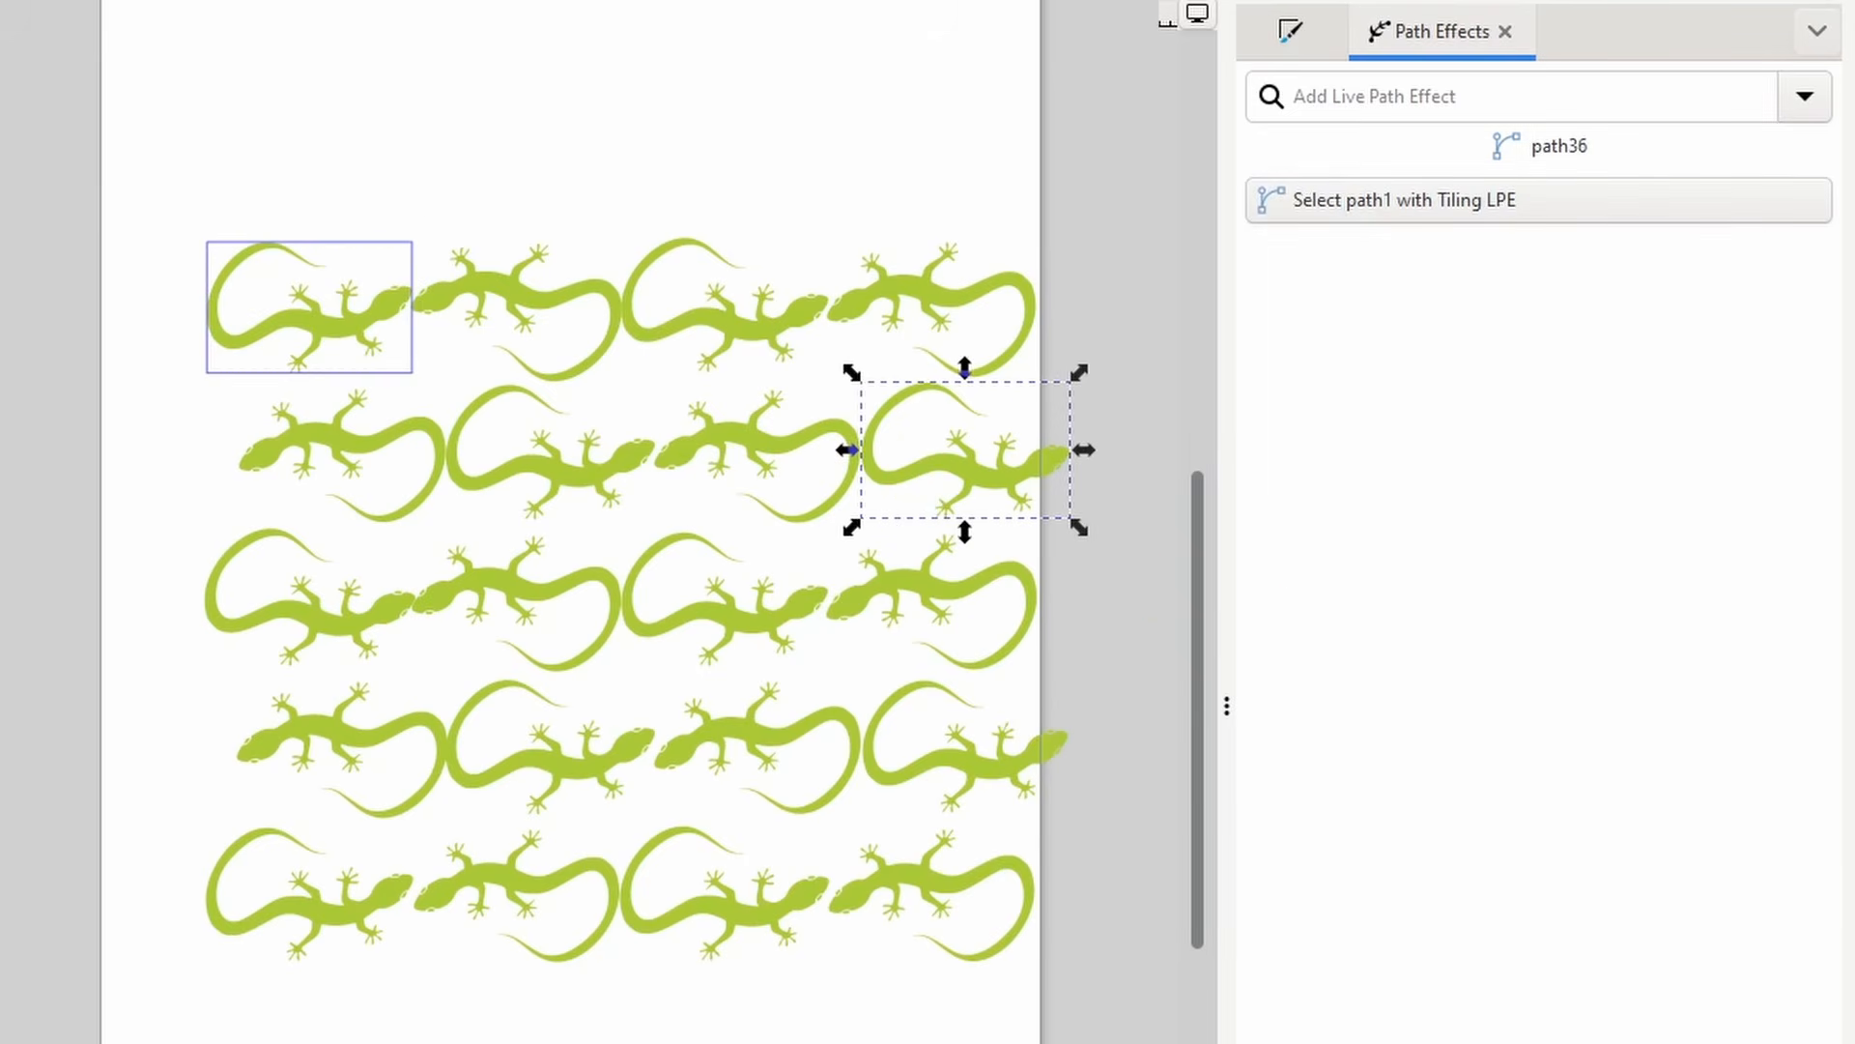
pyautogui.click(563, 593)
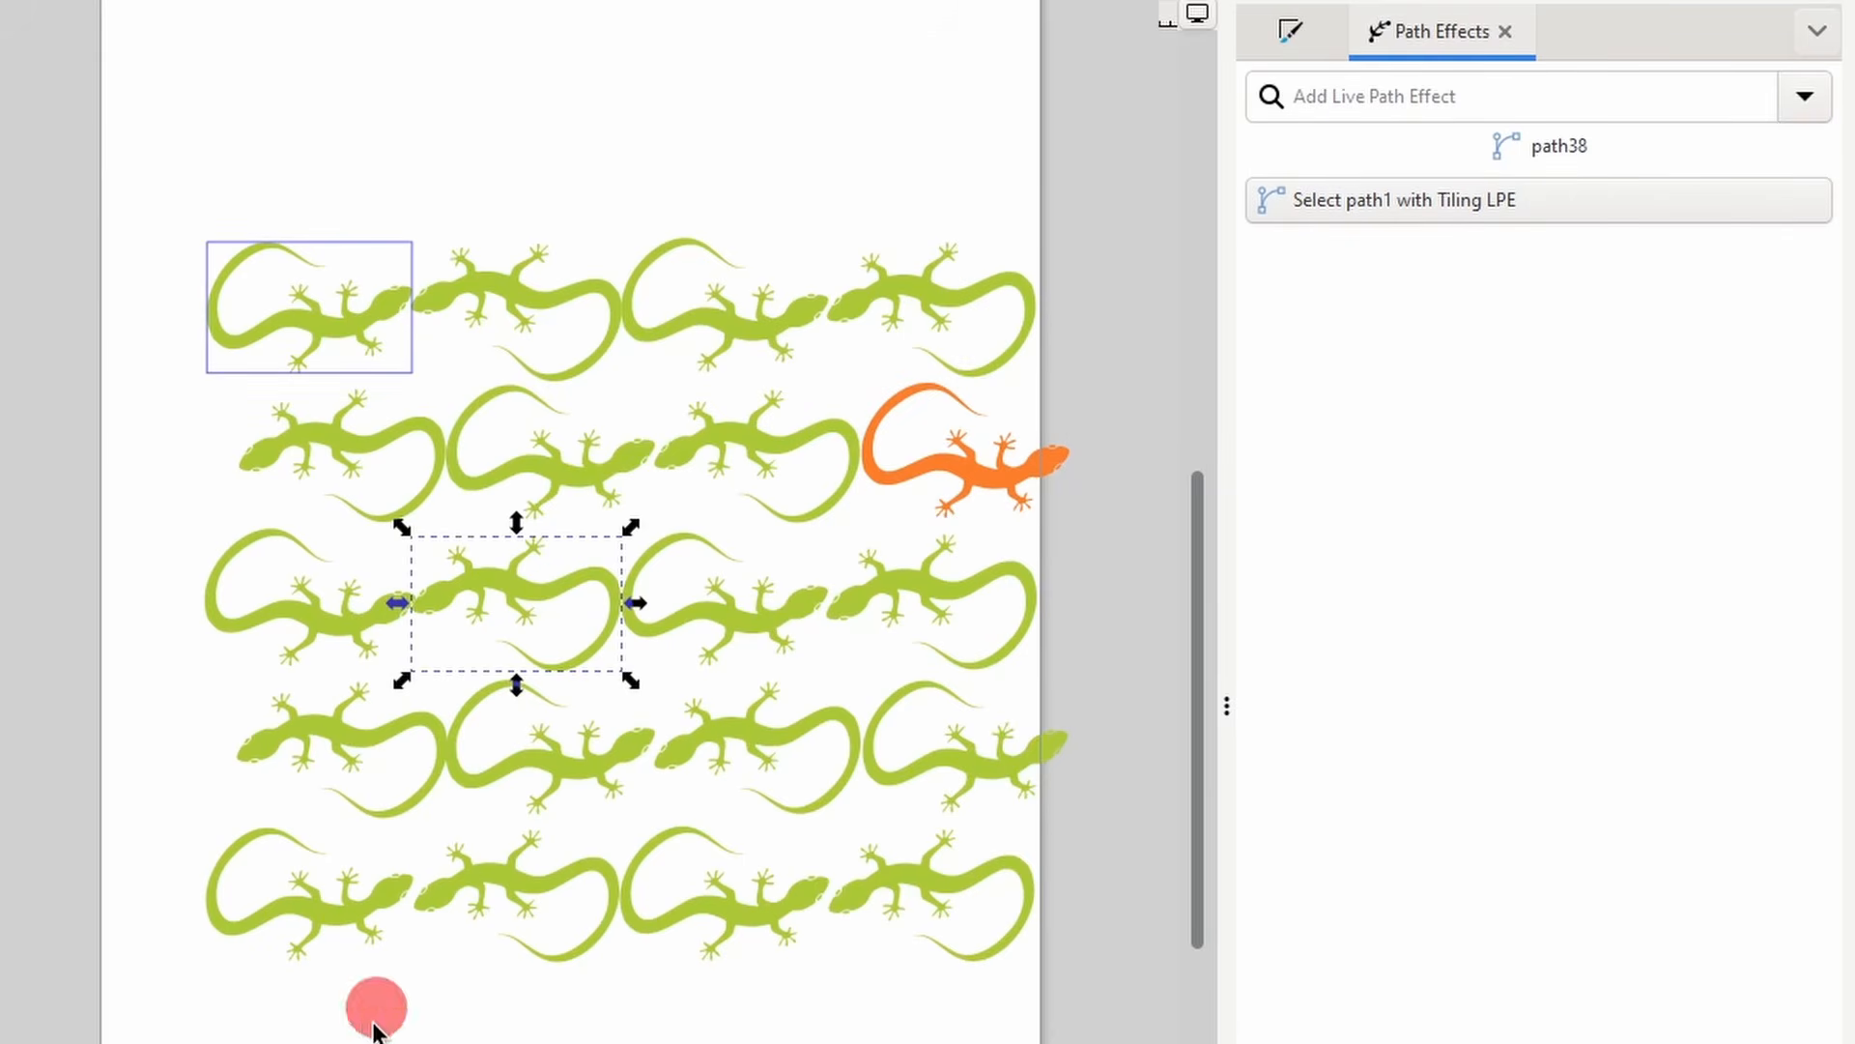
pyautogui.click(1139, 589)
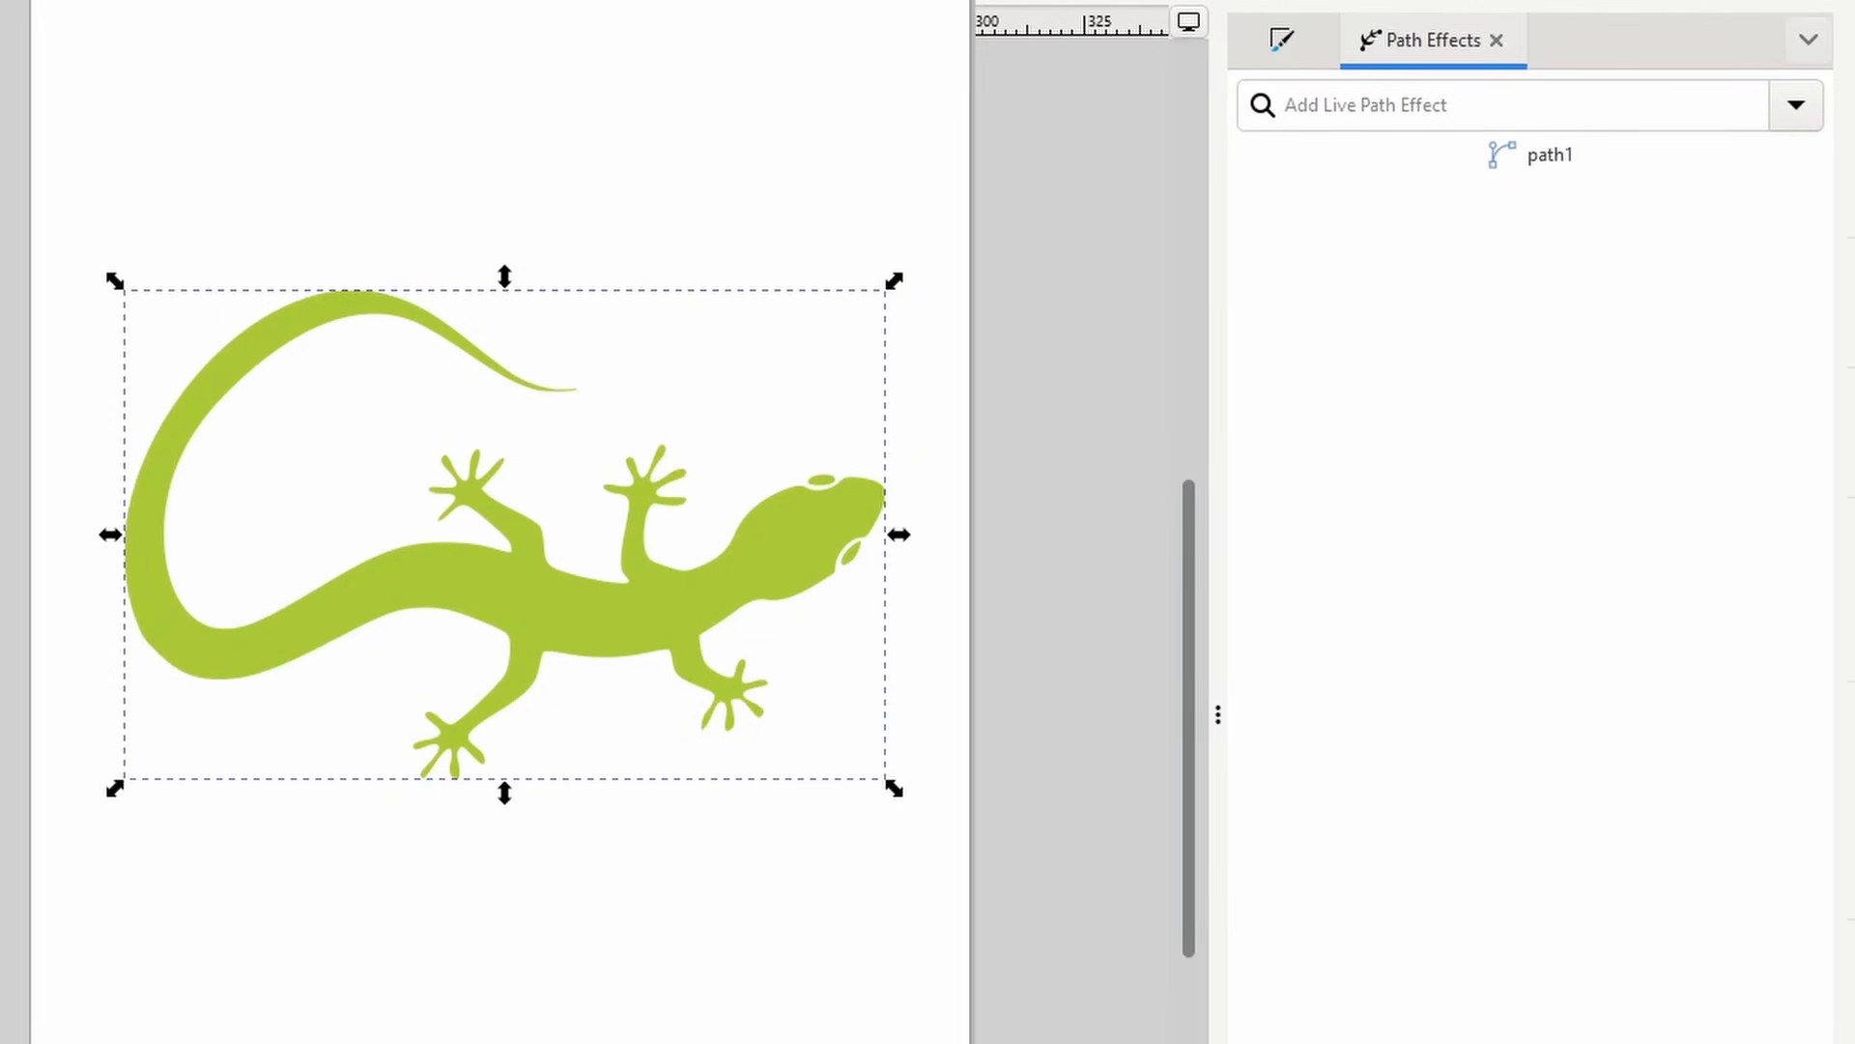
# - Apply the Bend path effect to the single green lizard and curve the middle of its bend path slightly downward
pyautogui.click(1795, 105)
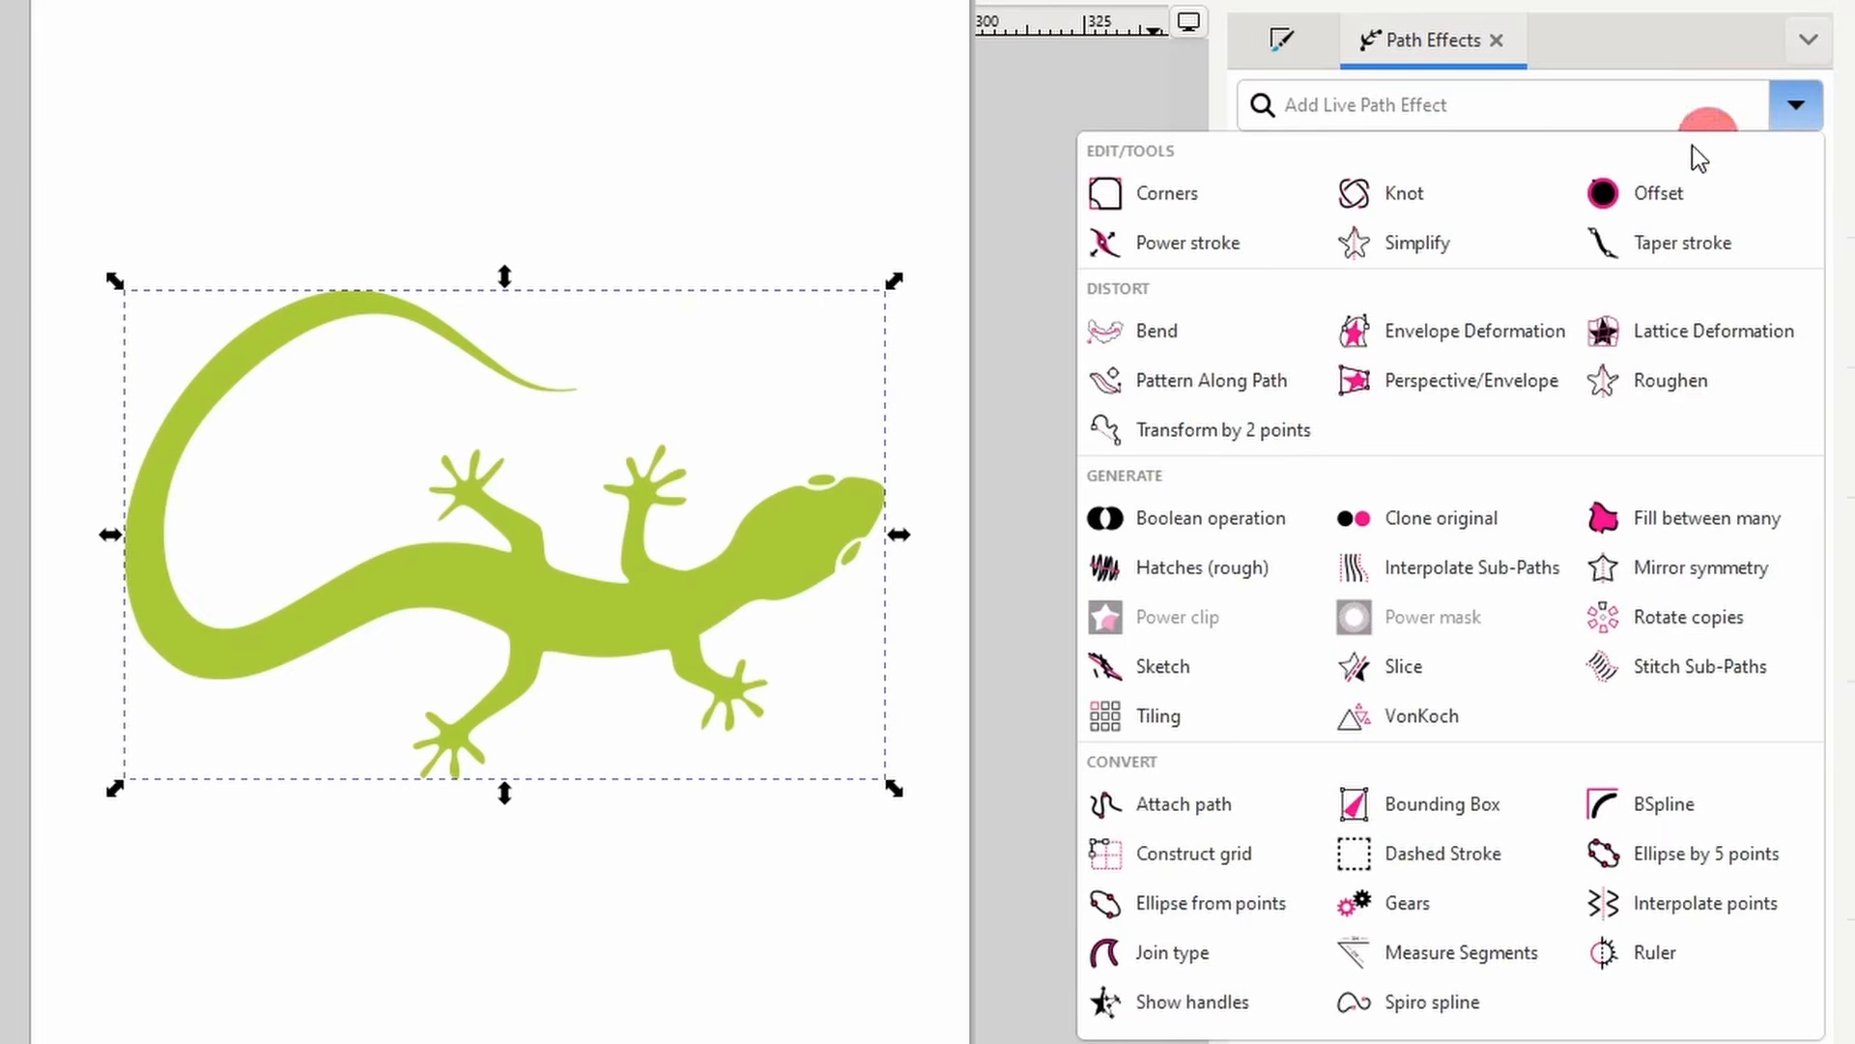
pyautogui.click(1159, 332)
pyautogui.click(1441, 274)
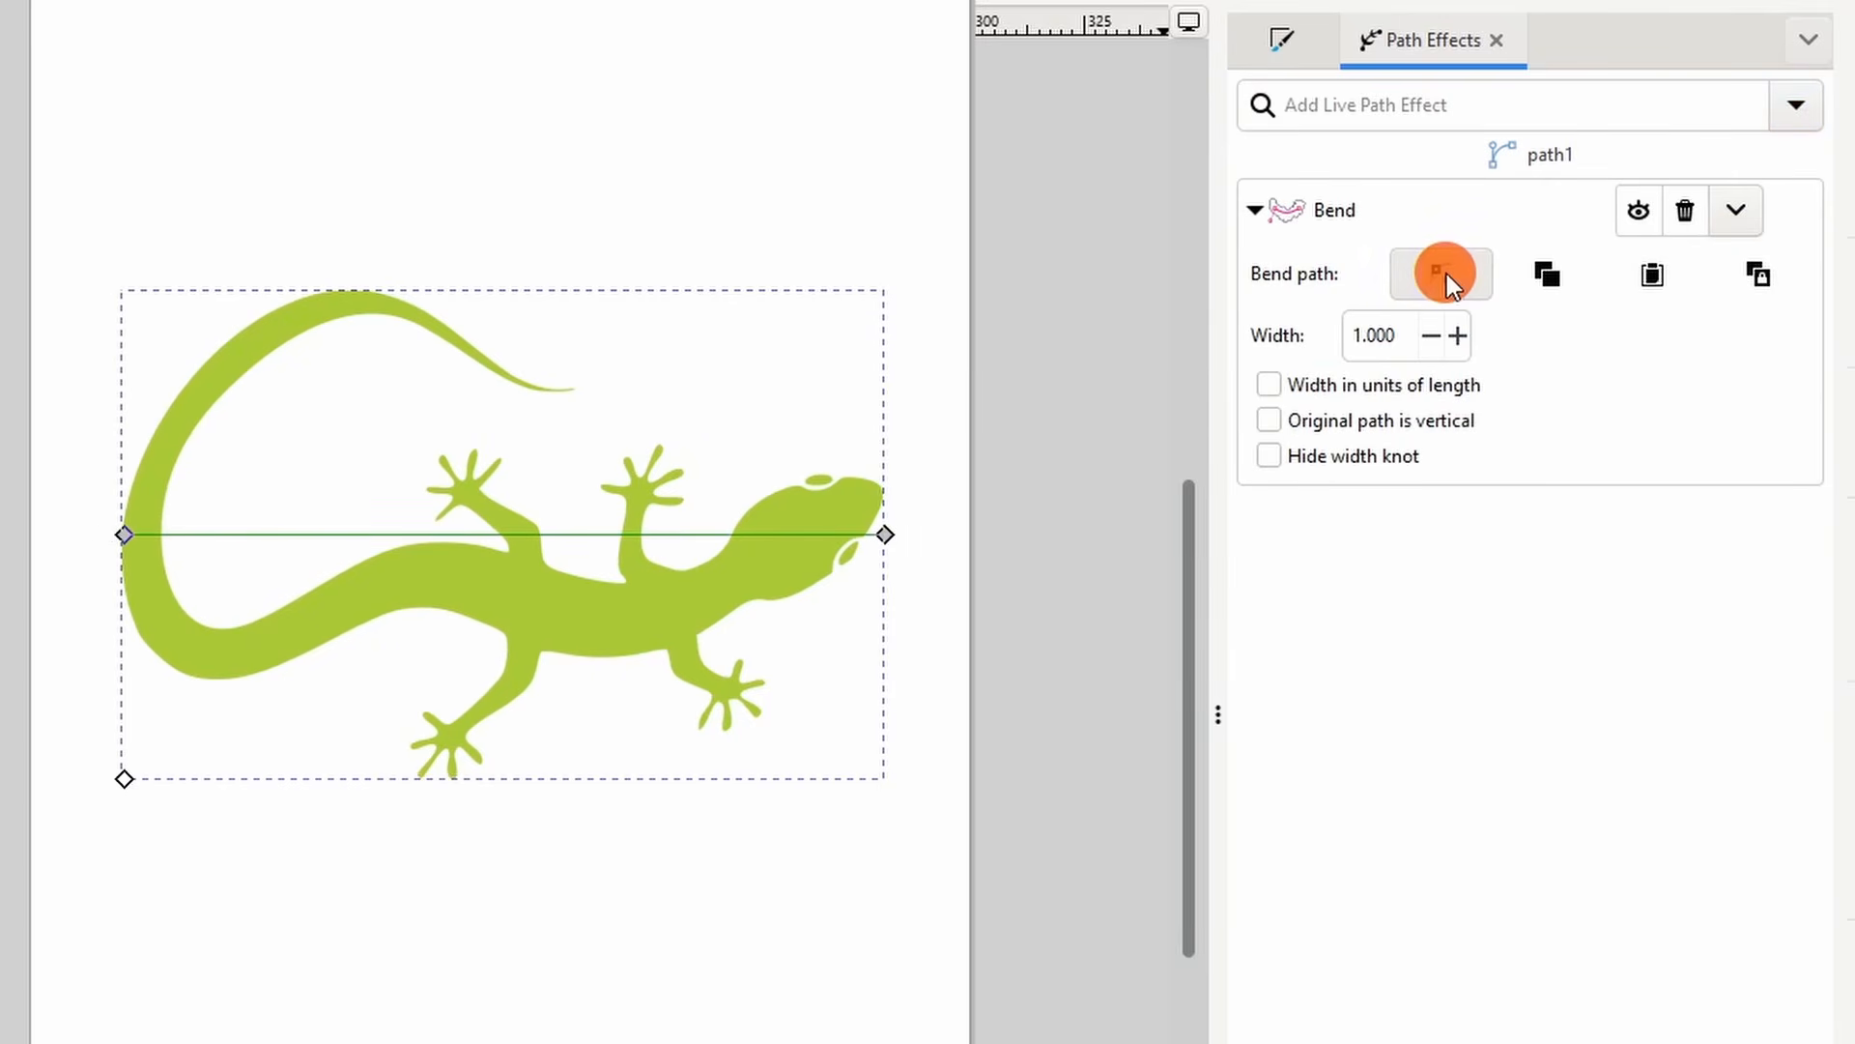
pyautogui.moveTo(553, 535); pyautogui.dragTo(546, 591)
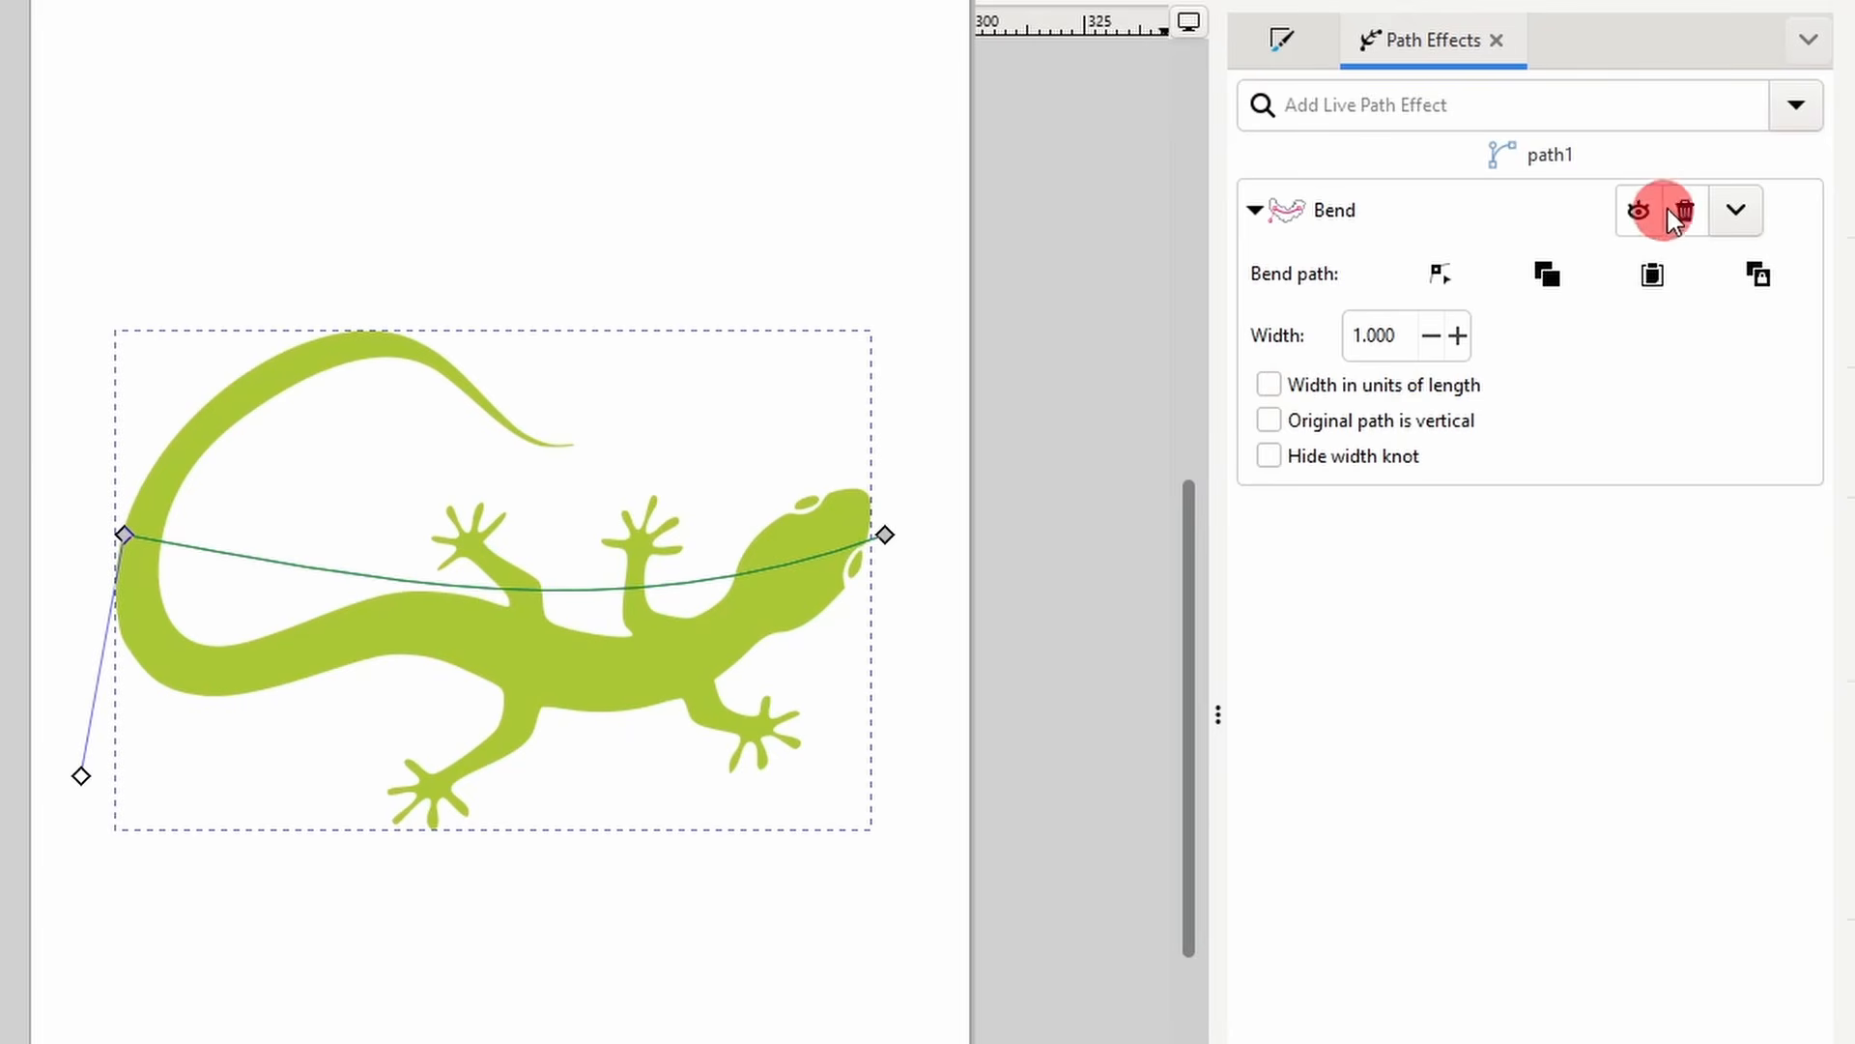
# - Add the Offset path effect on top of the lizard's Bend and expand its outline by about 2.66 mm
pyautogui.click(1799, 106)
pyautogui.click(1662, 200)
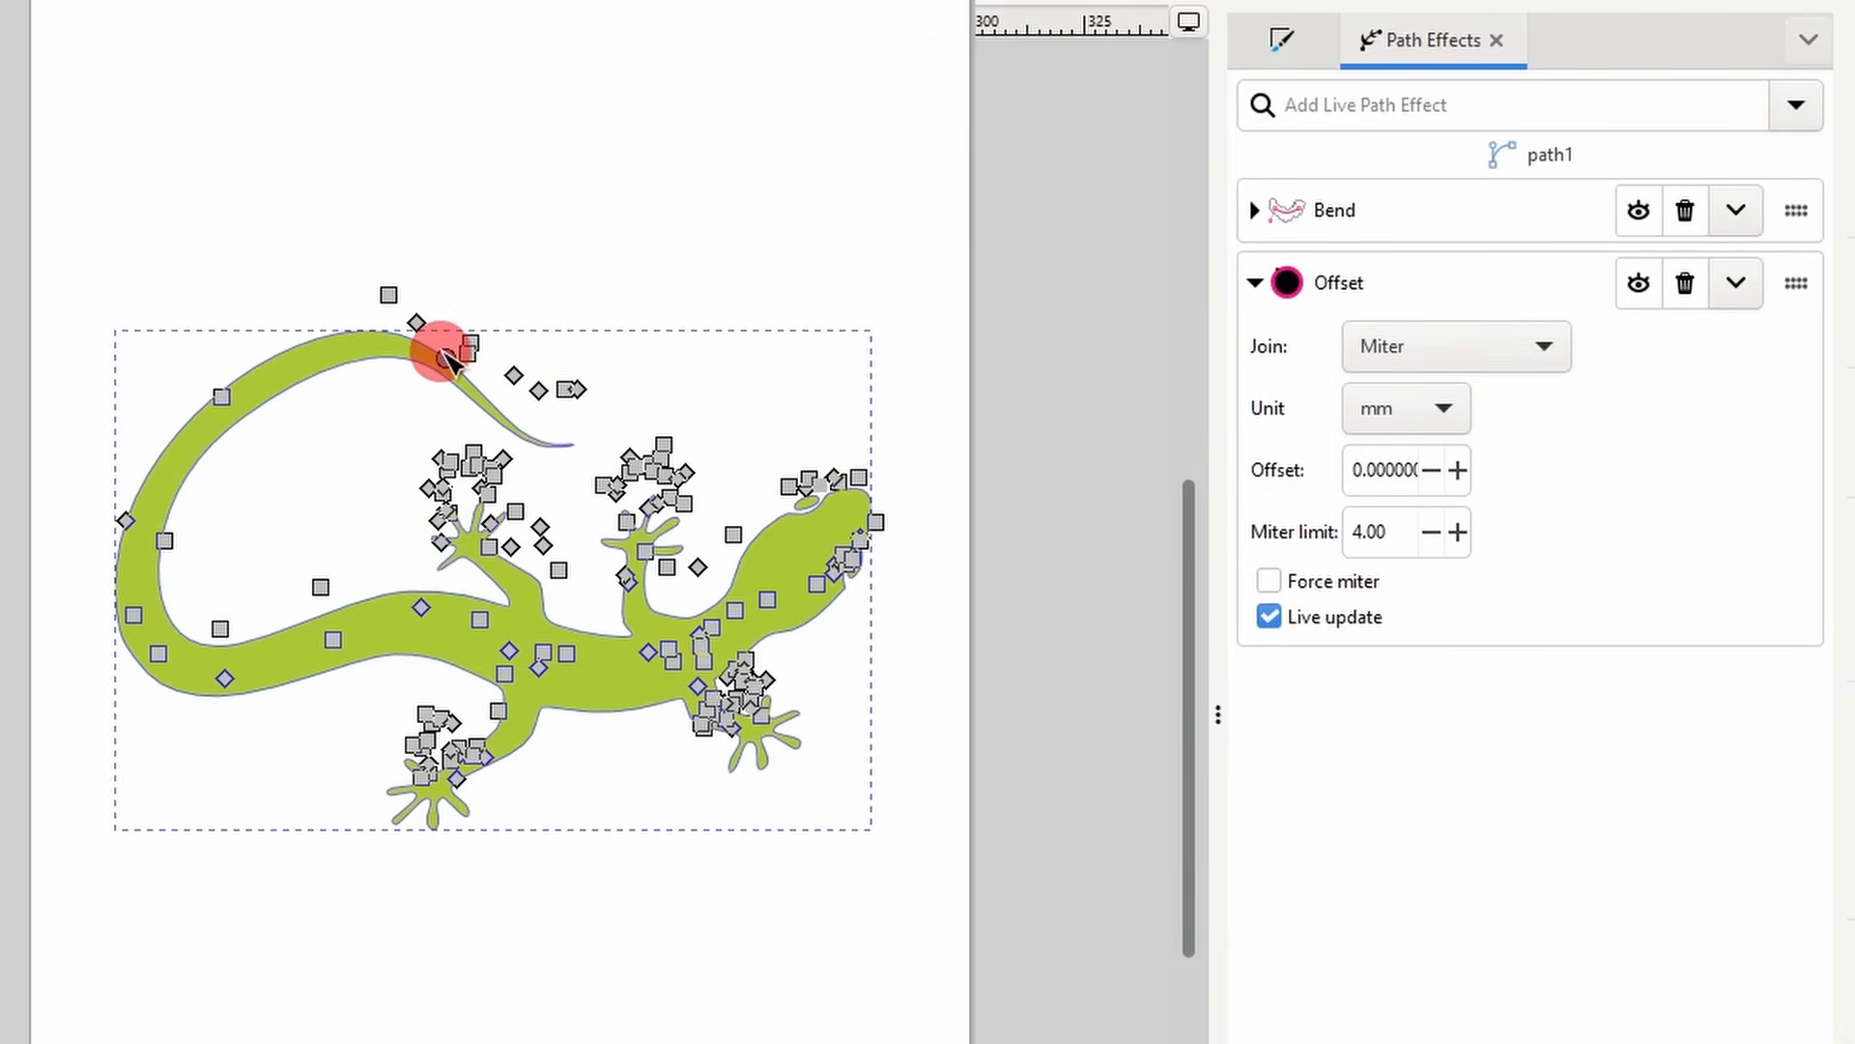
pyautogui.moveTo(447, 365)
pyautogui.mouseDown()
pyautogui.moveTo(443, 324)
pyautogui.moveTo(445, 345)
pyautogui.mouseUp()
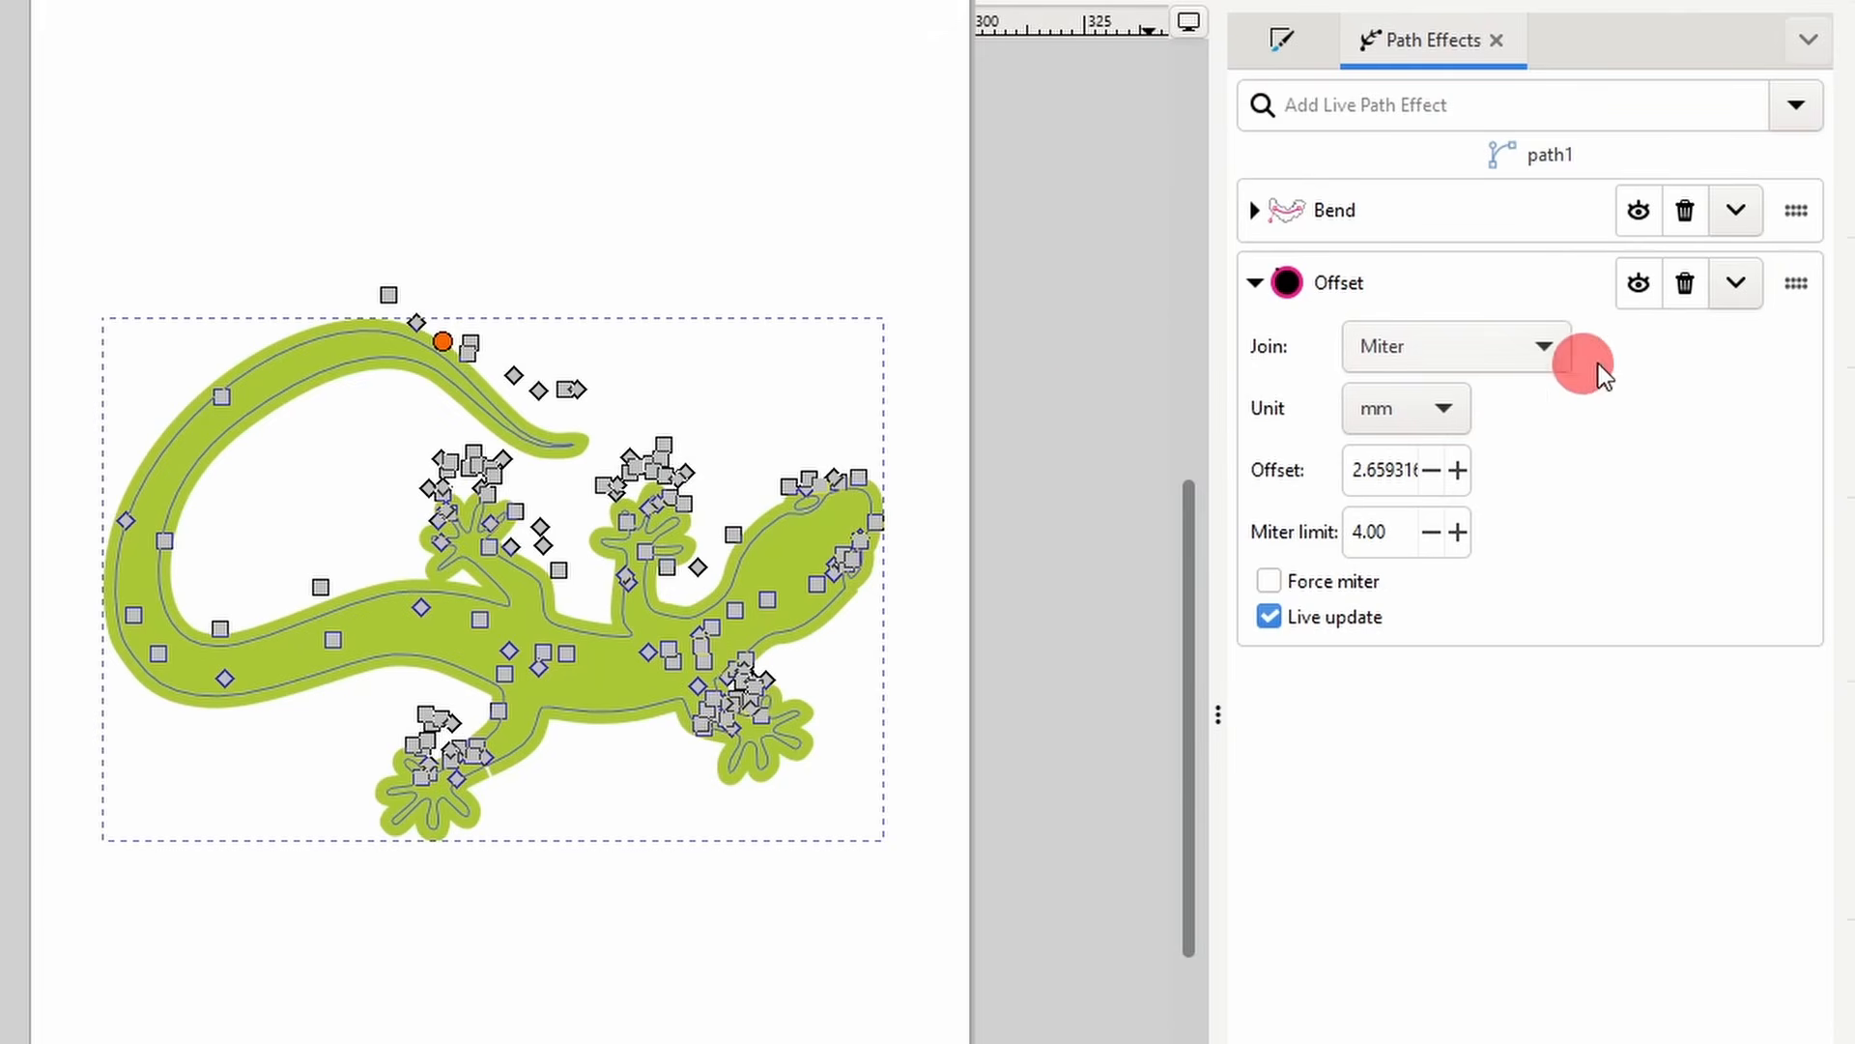
pyautogui.moveTo(1795, 283); pyautogui.dragTo(1824, 650)
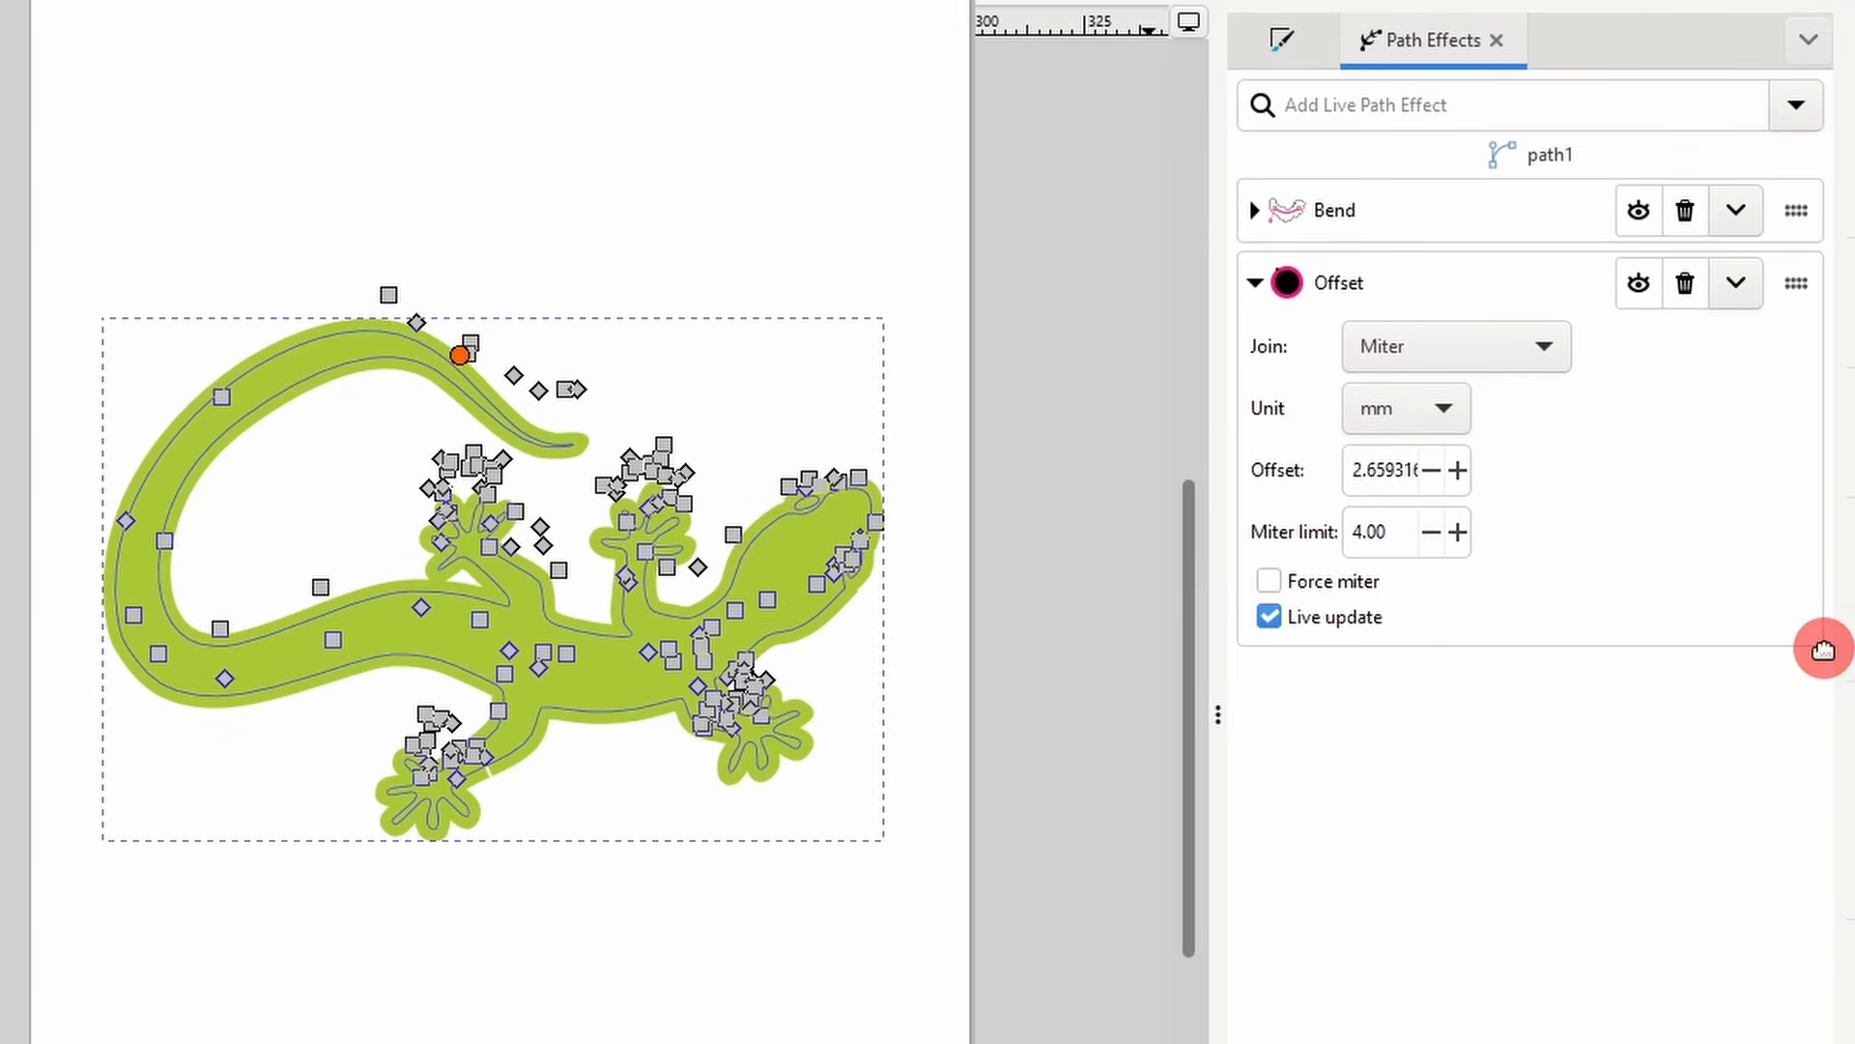
# - Toggle the visibility of the Offset and Bend effects individually, and remove the Bend effect from the lizard
pyautogui.click(1639, 278)
pyautogui.click(1636, 269)
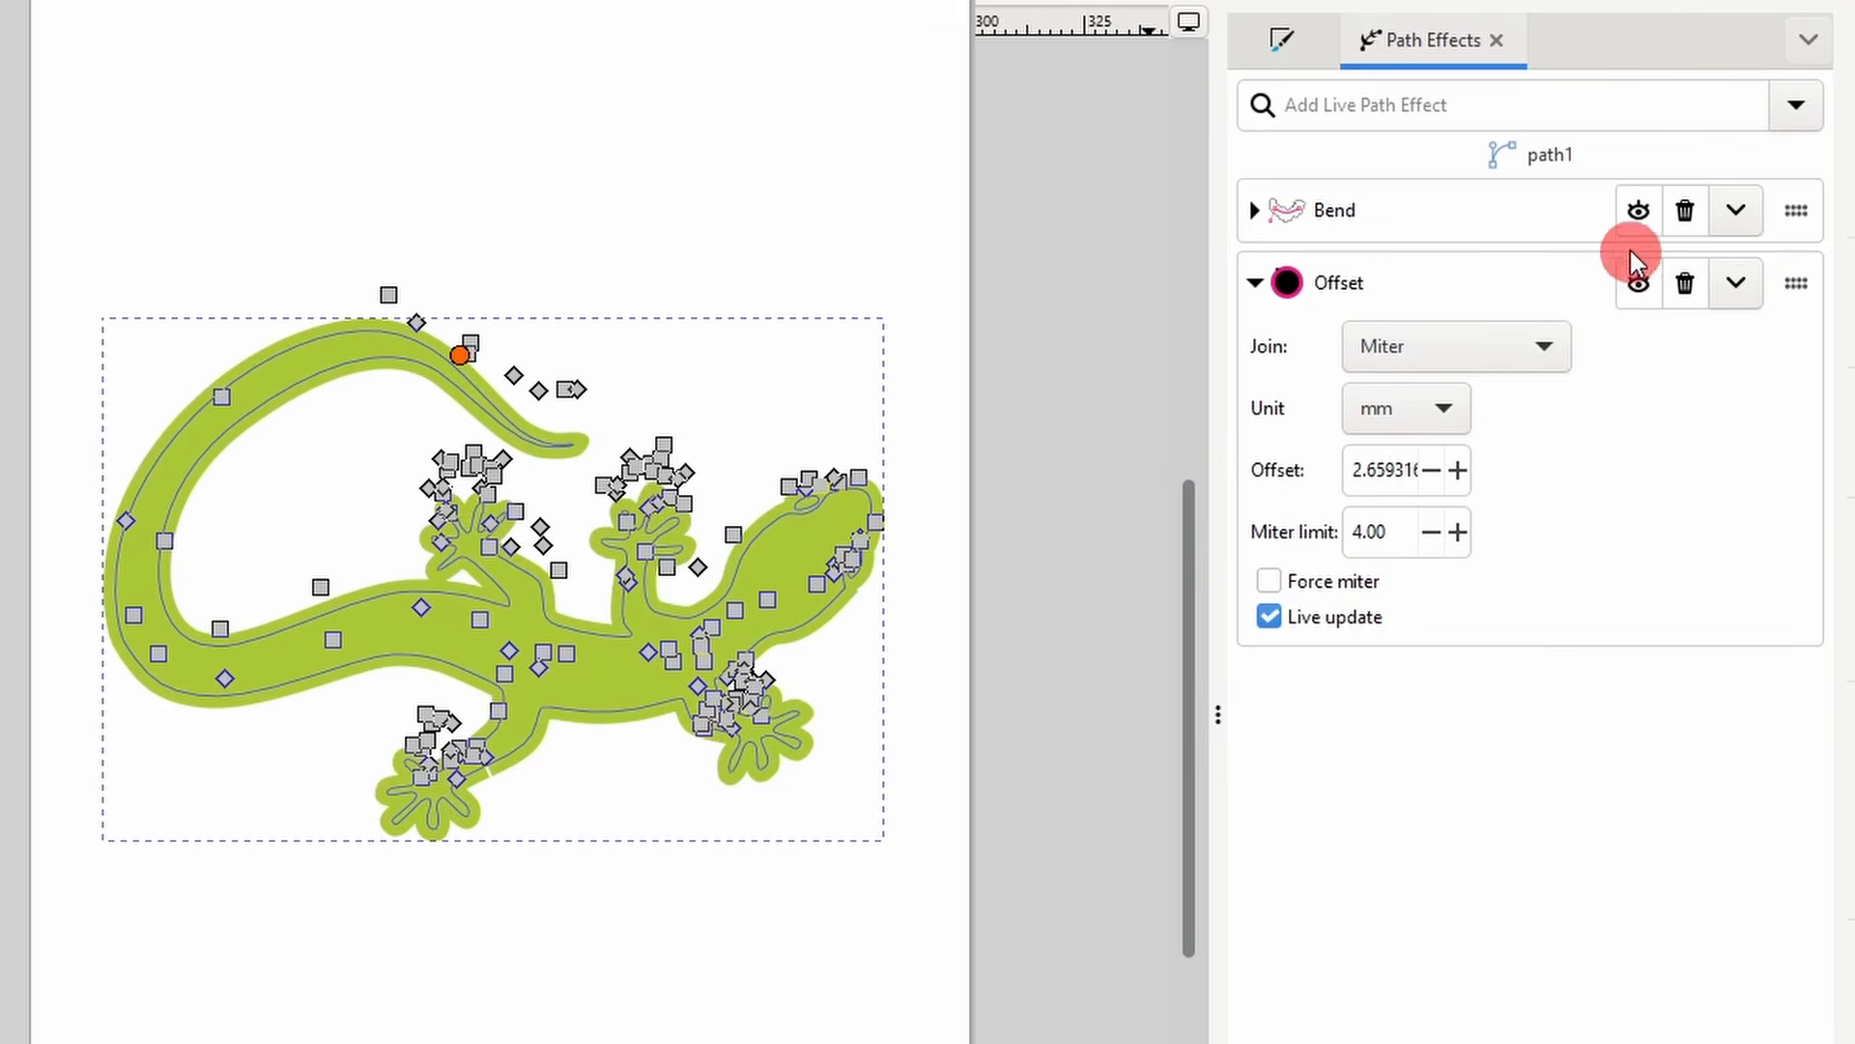
pyautogui.click(1635, 217)
pyautogui.click(1634, 220)
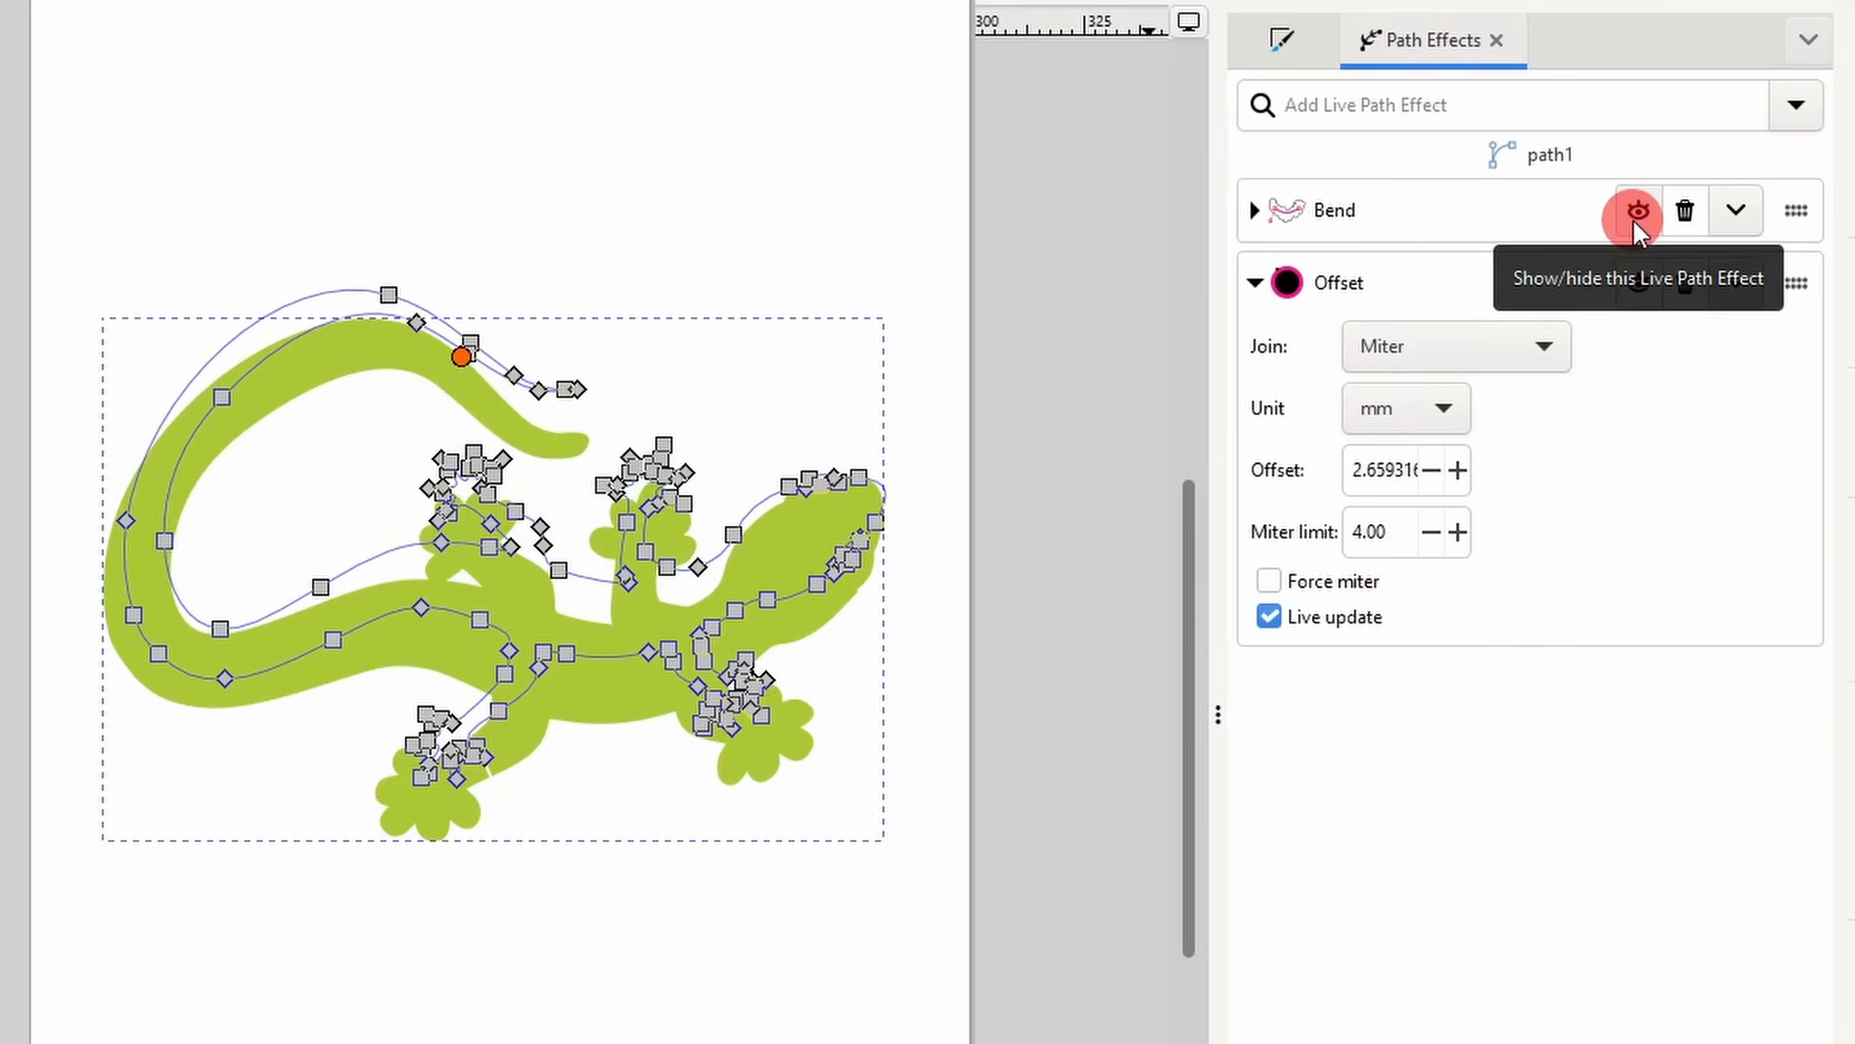
pyautogui.click(1685, 213)
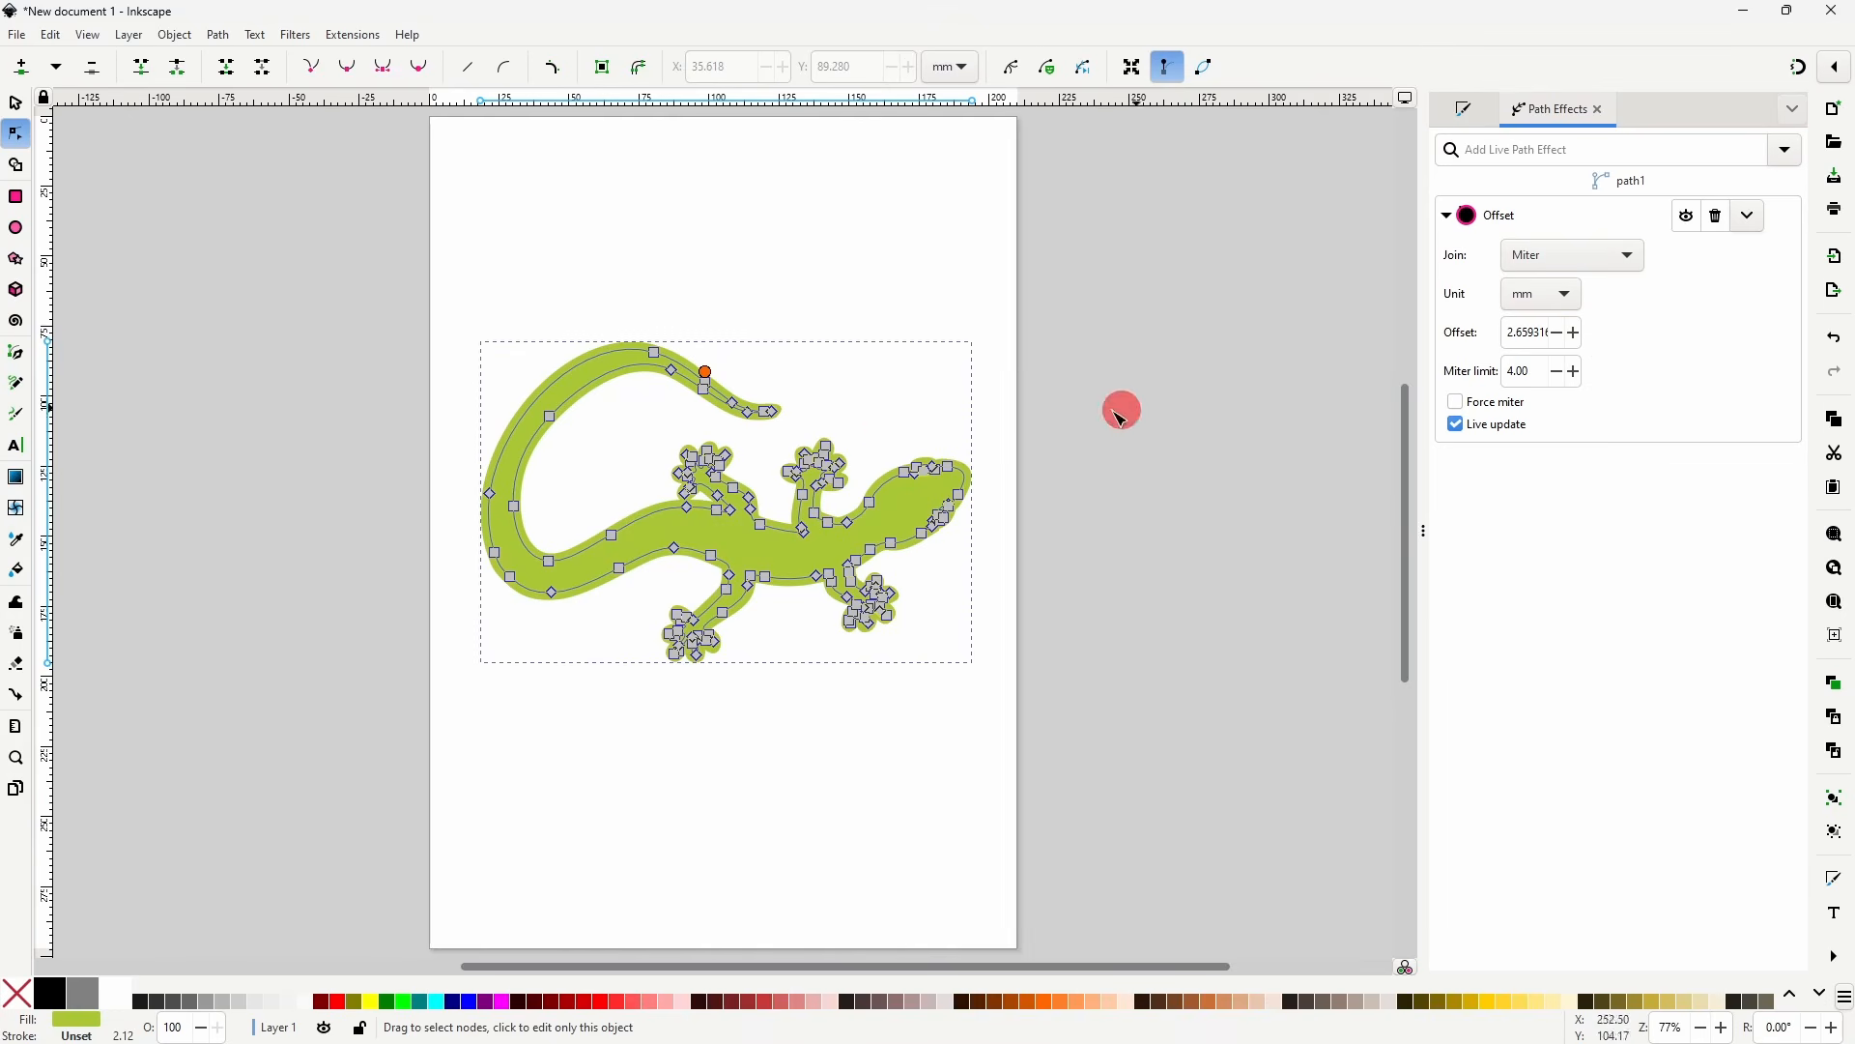
# - Convert the offset lizard to a plain path and pull a node near the tail tip slightly outward
pyautogui.click(222, 35)
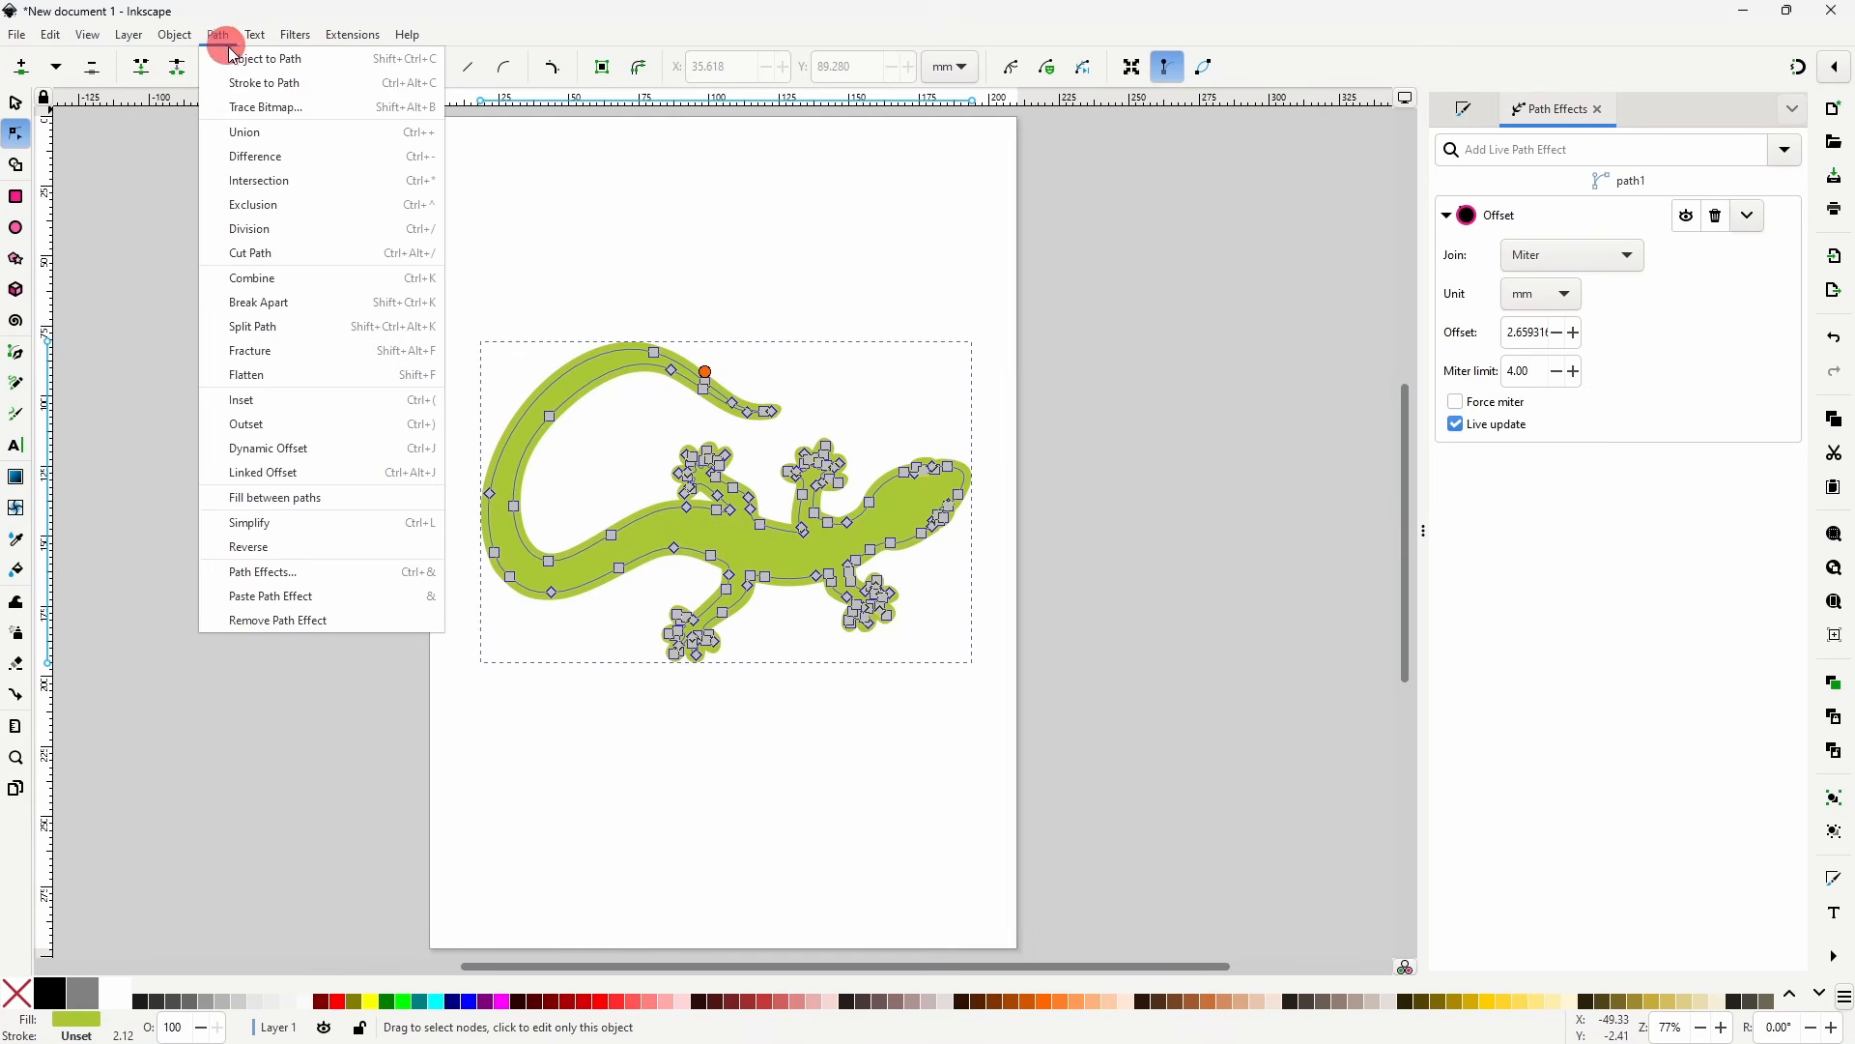
pyautogui.click(241, 58)
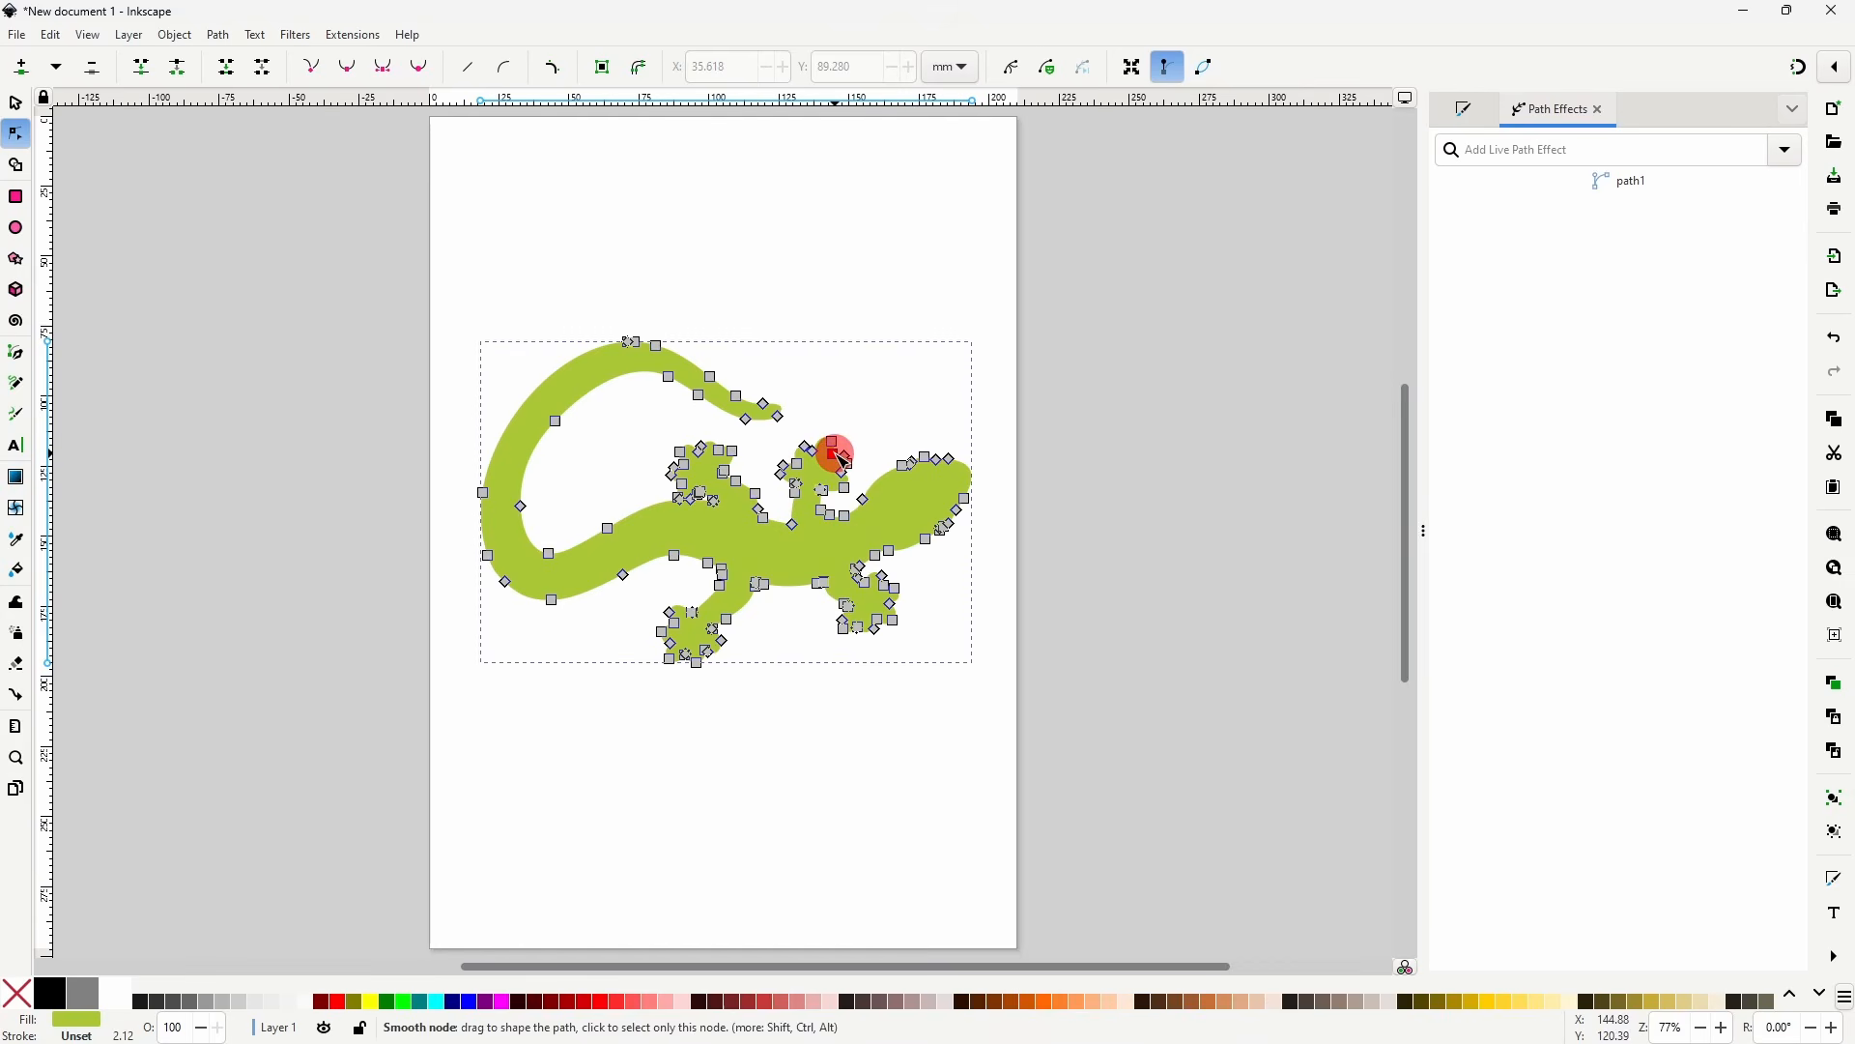
pyautogui.moveTo(842, 459); pyautogui.dragTo(749, 385)
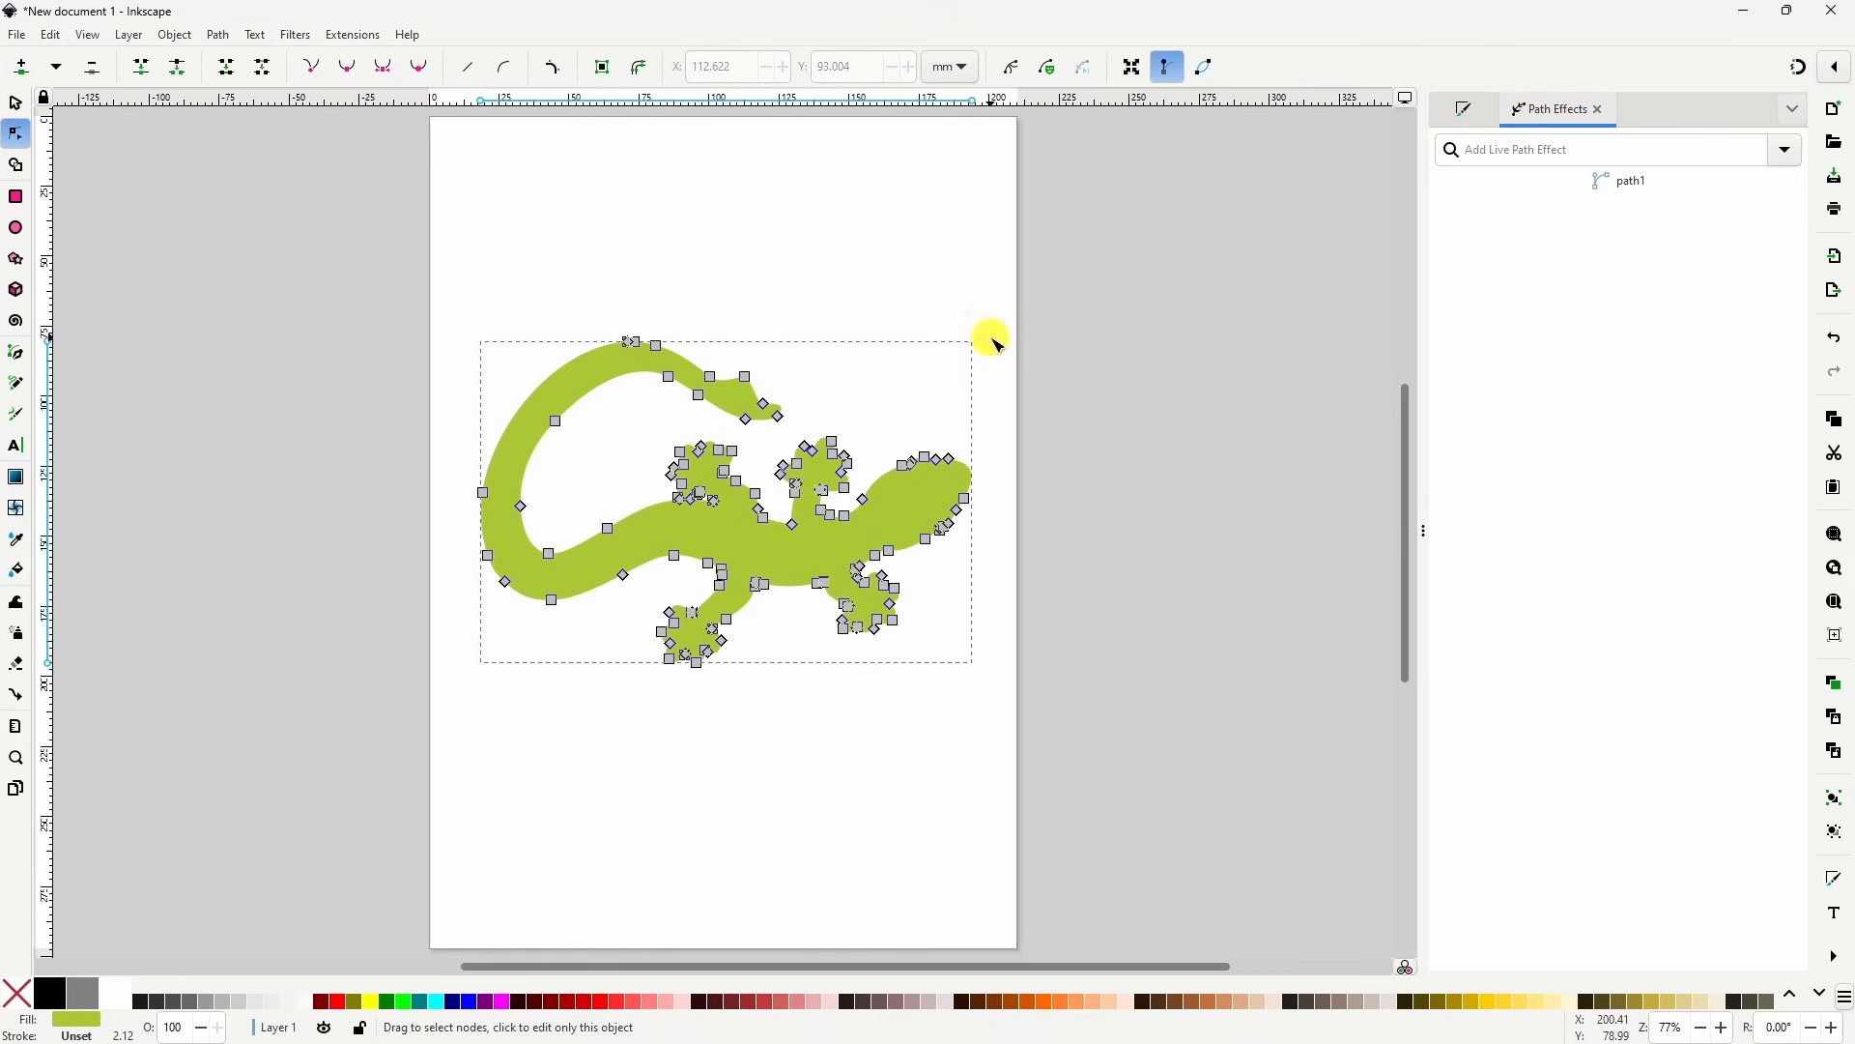
pyautogui.click(991, 338)
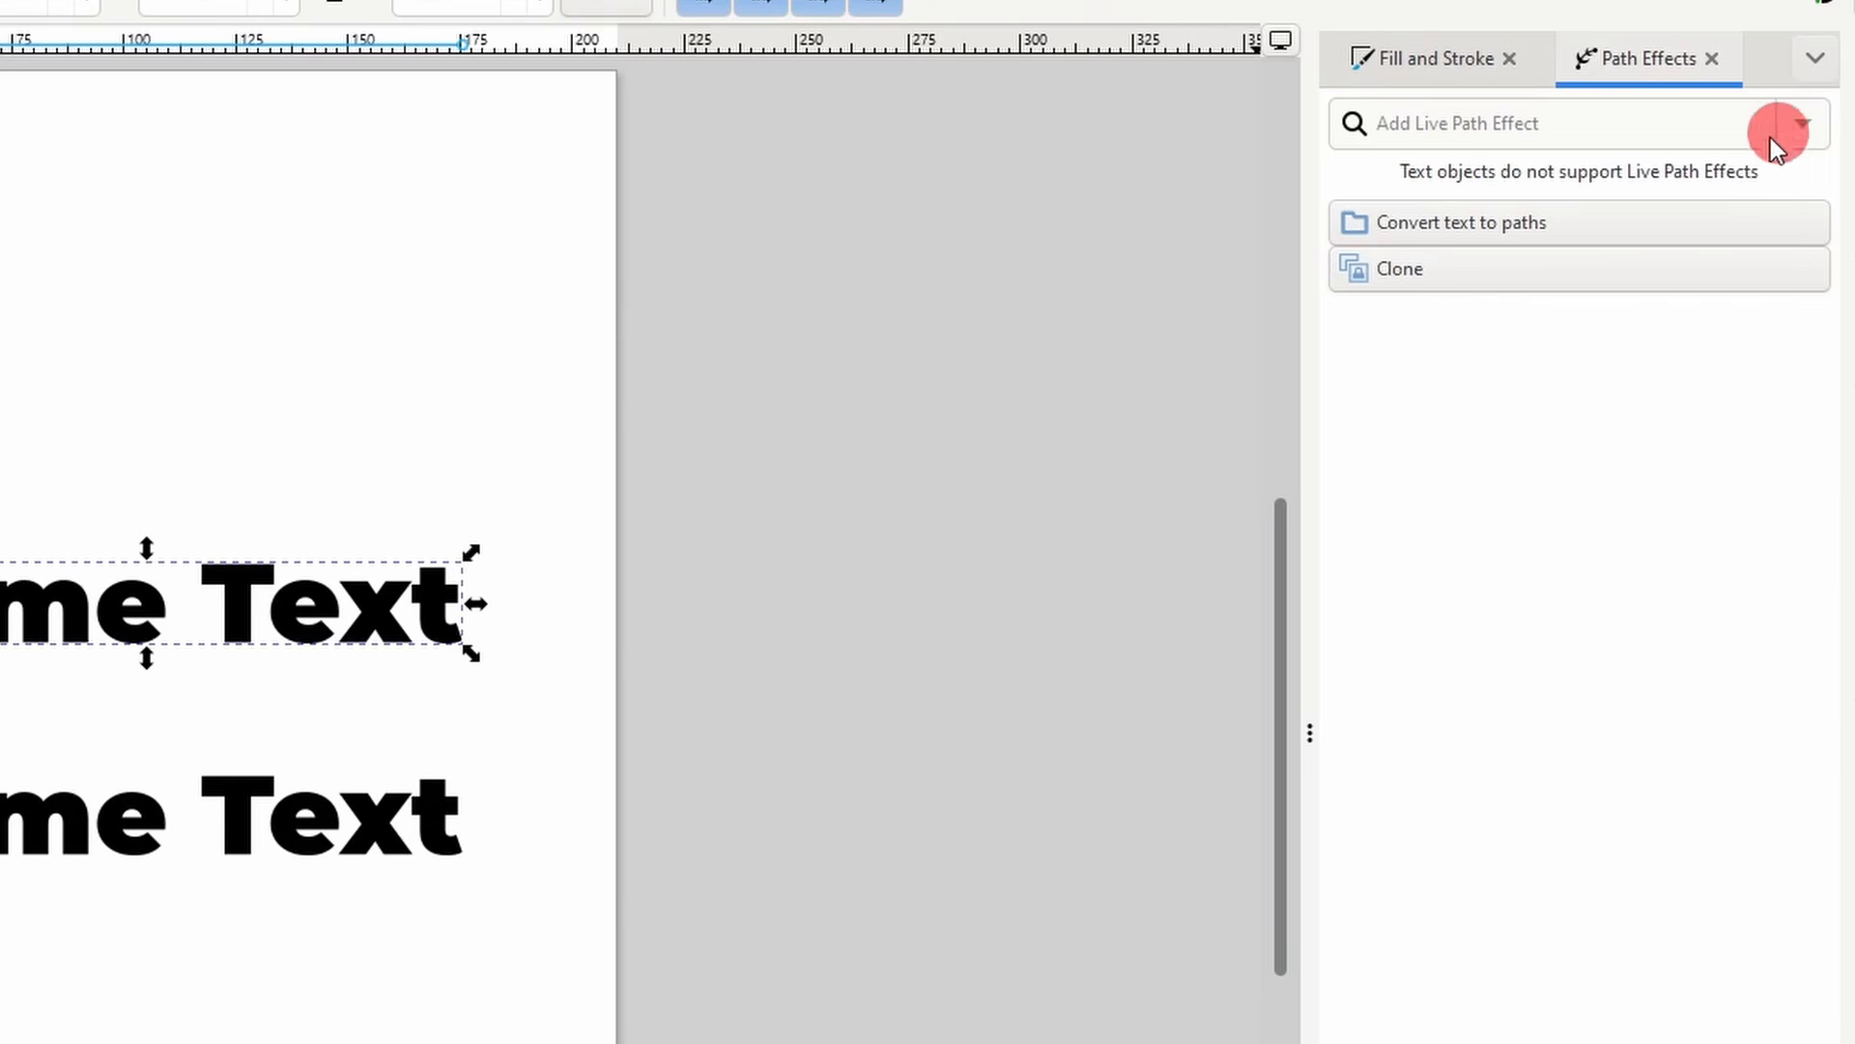
# - Convert the upper "Some Text" to paths and arch it upward with the Bend path effect
pyautogui.click(1477, 220)
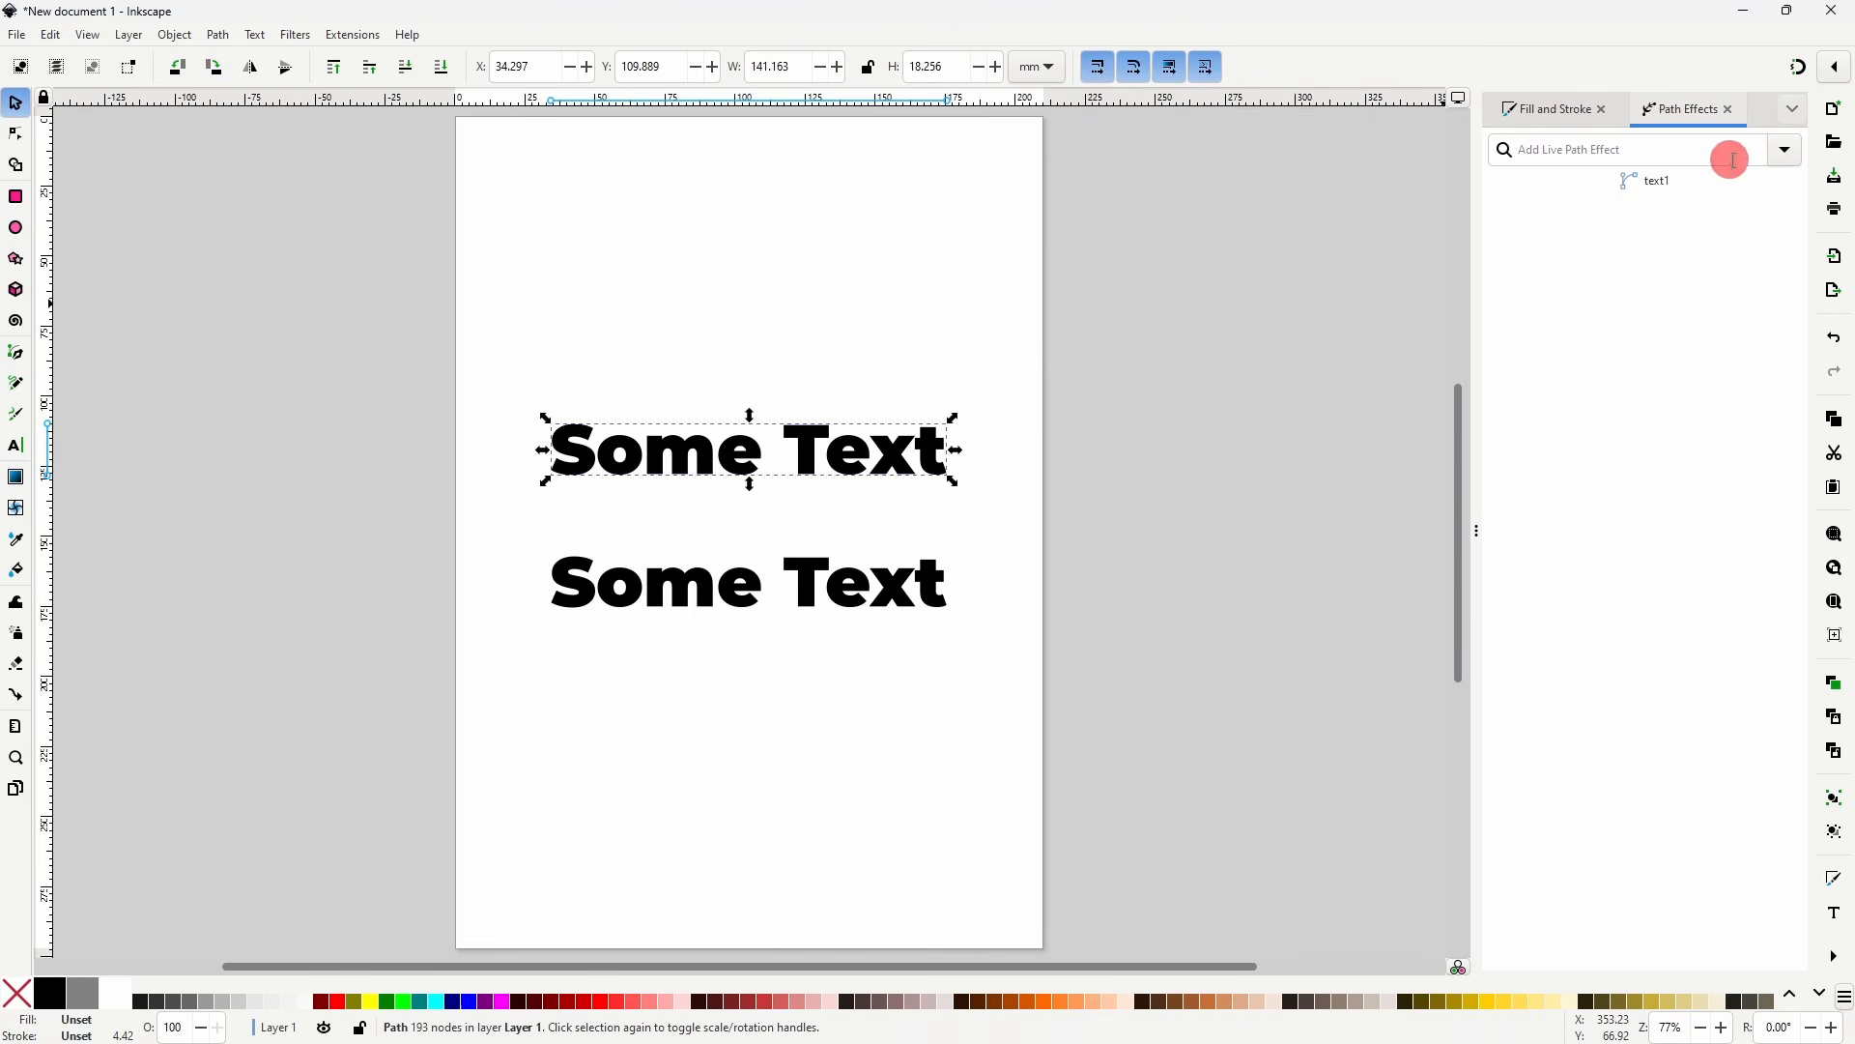
pyautogui.click(1778, 151)
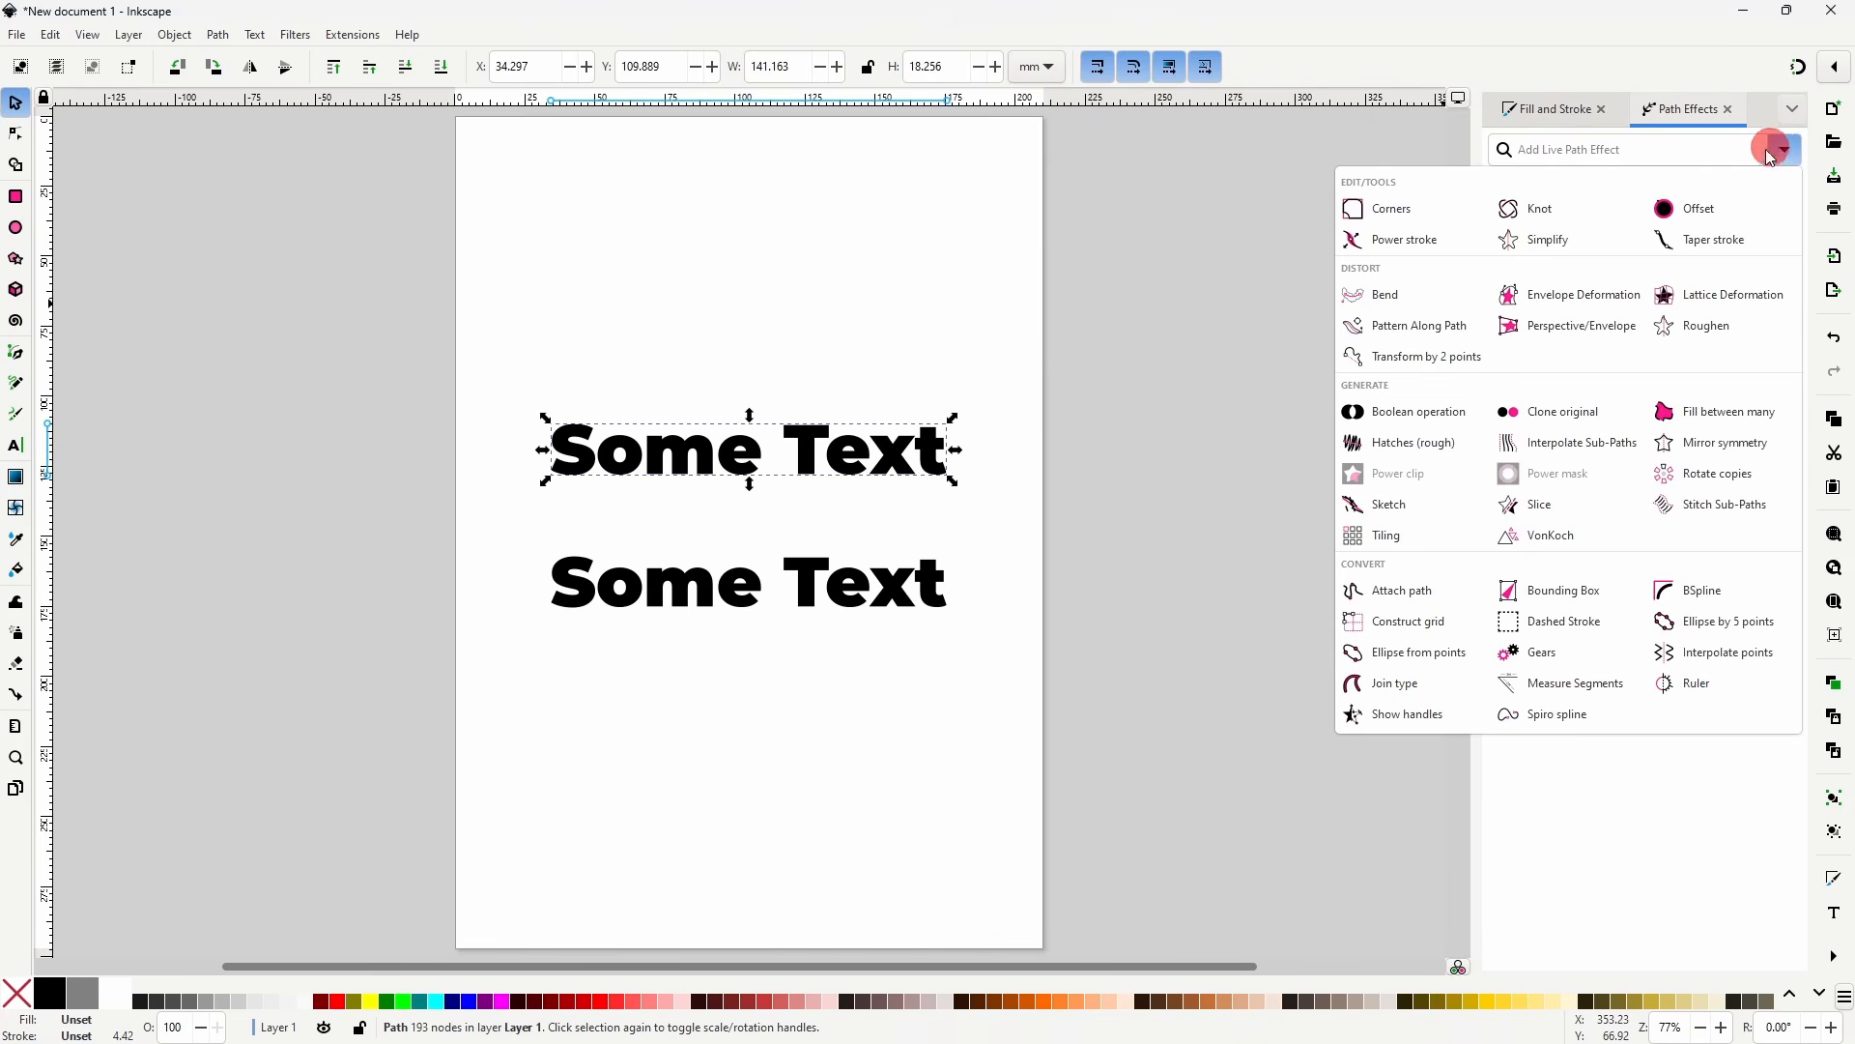
pyautogui.click(1428, 293)
pyautogui.click(1616, 263)
pyautogui.click(796, 439)
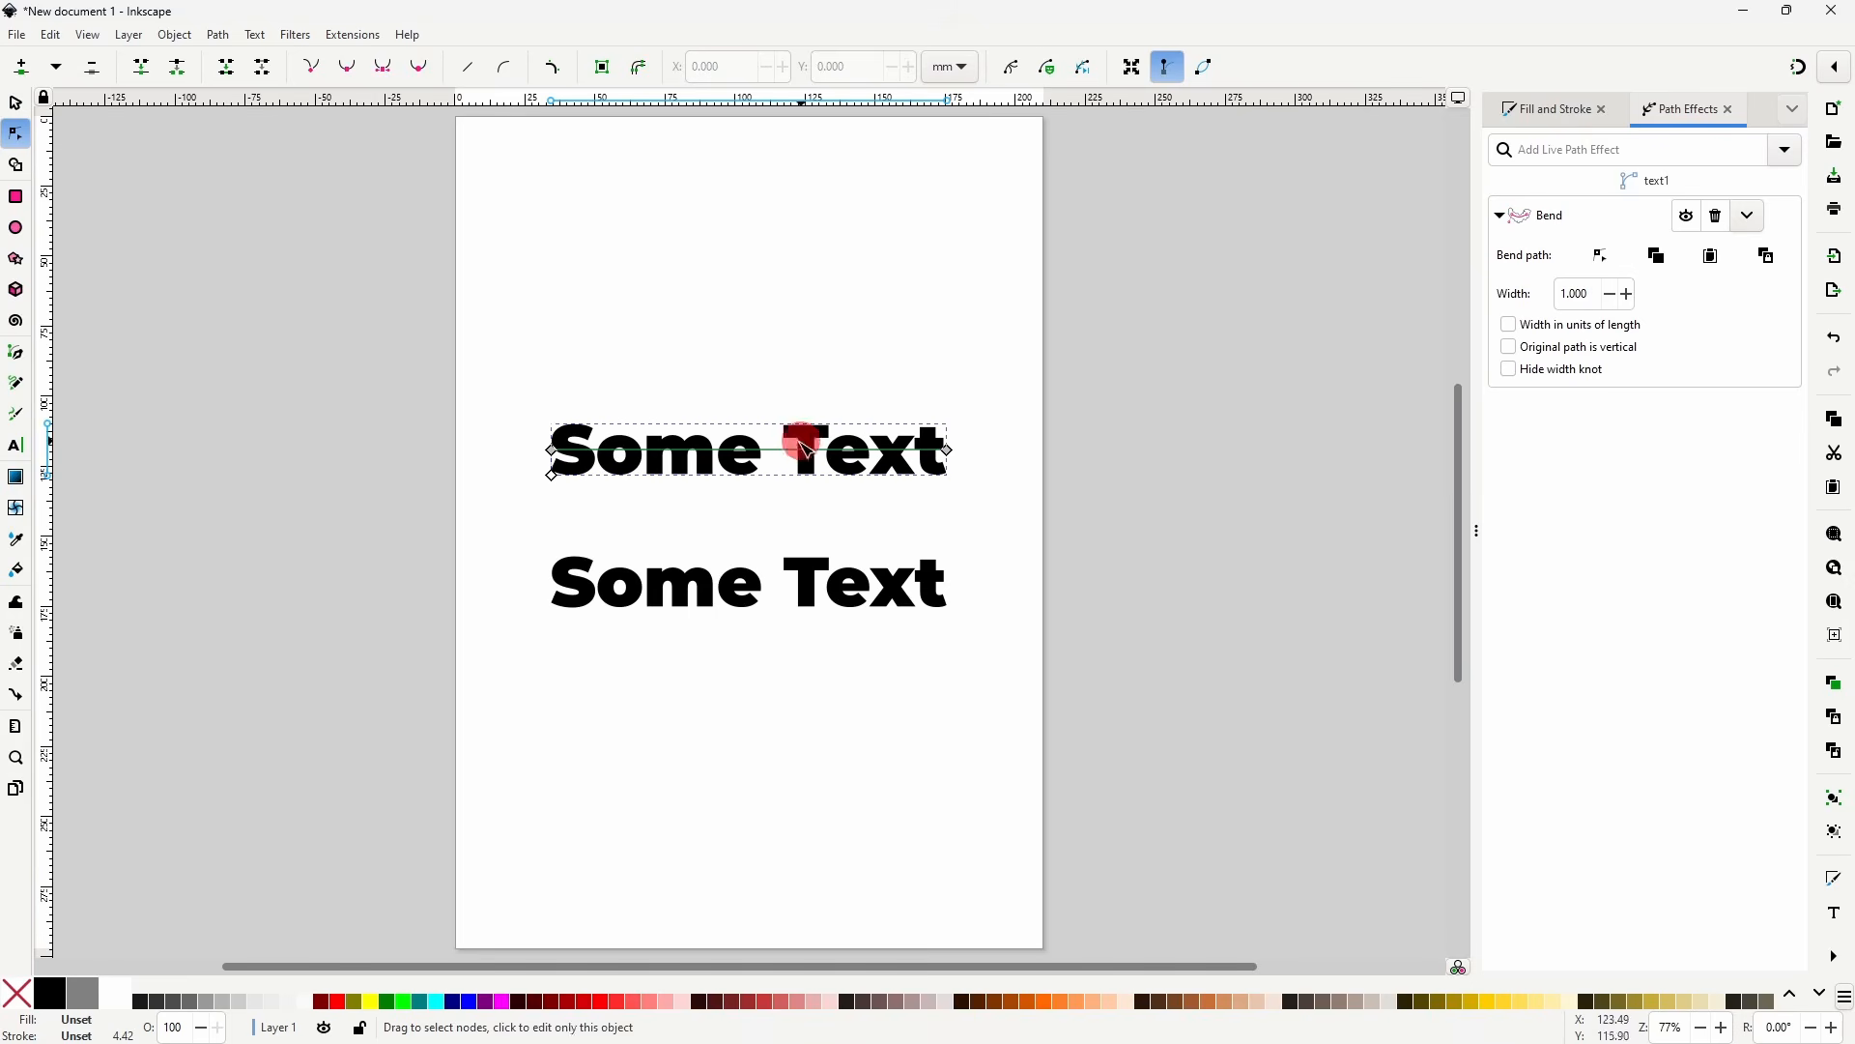
pyautogui.moveTo(757, 452); pyautogui.dragTo(733, 410)
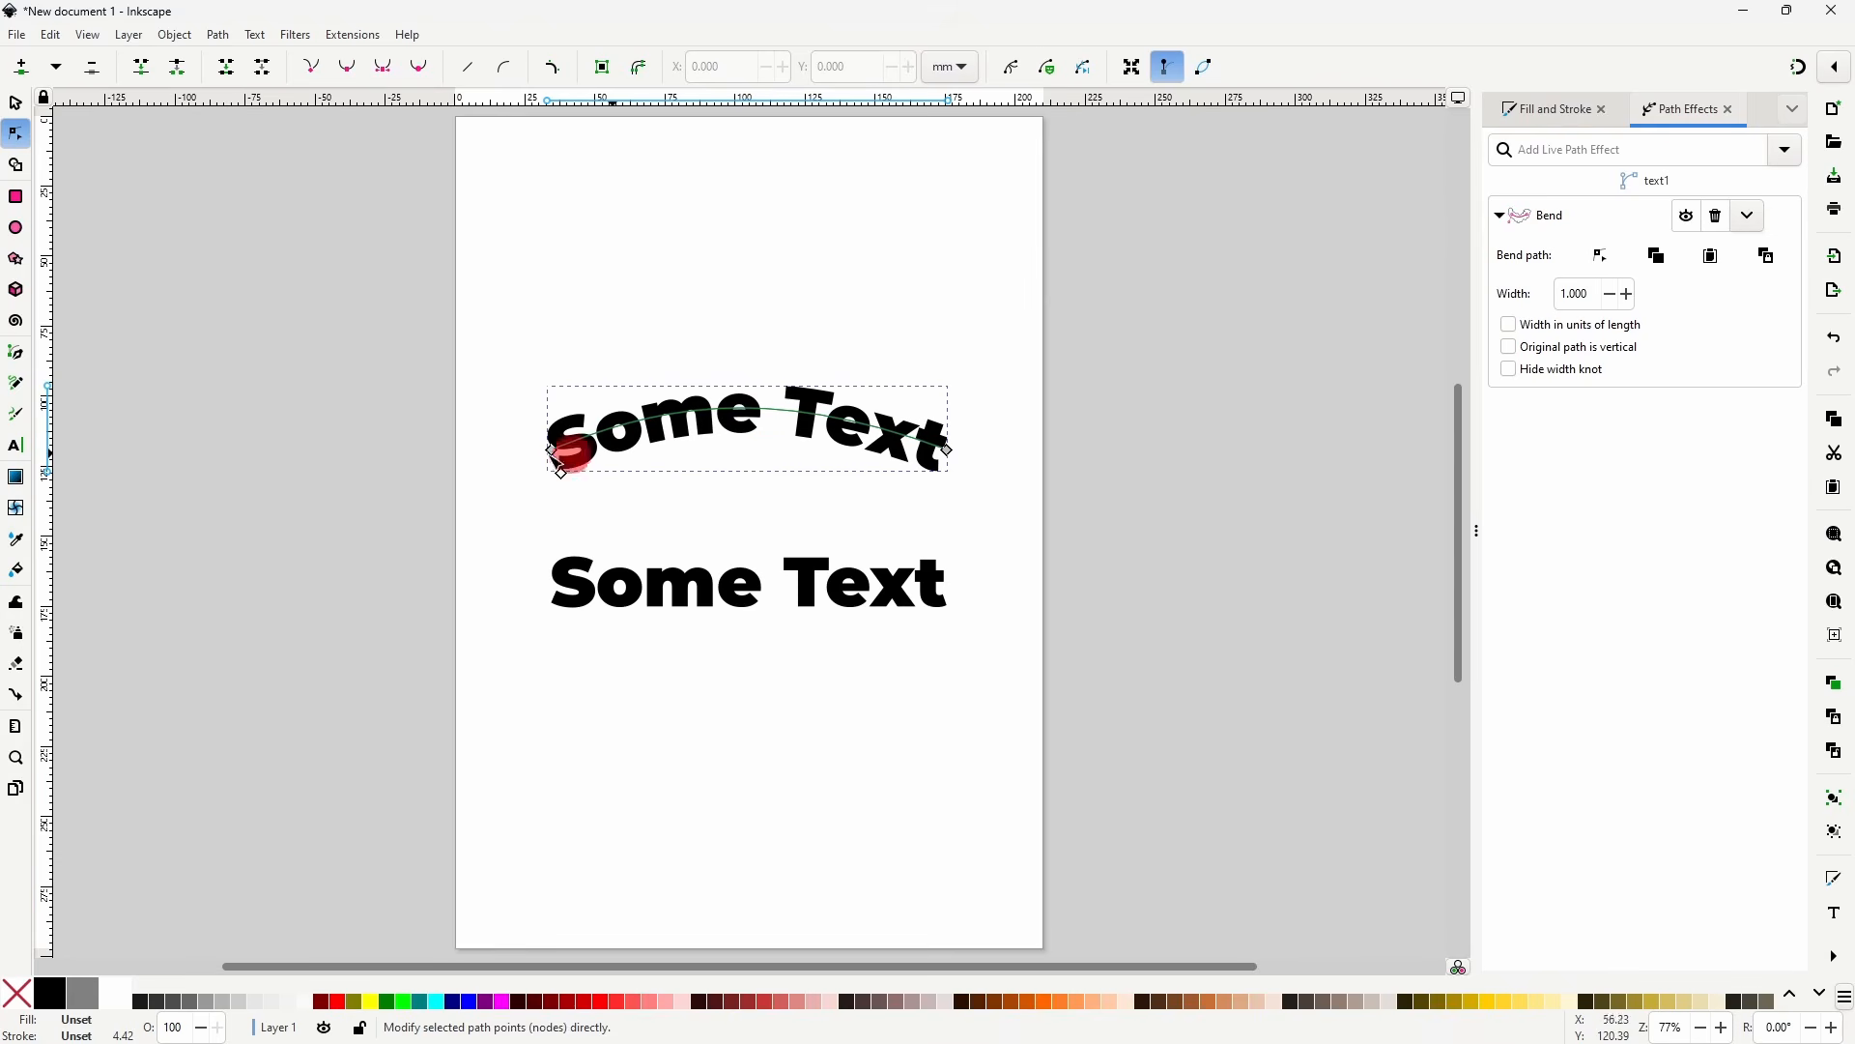
# - Try to edit the wording of the bent text with the Text tool
pyautogui.click(16, 446)
pyautogui.click(731, 418)
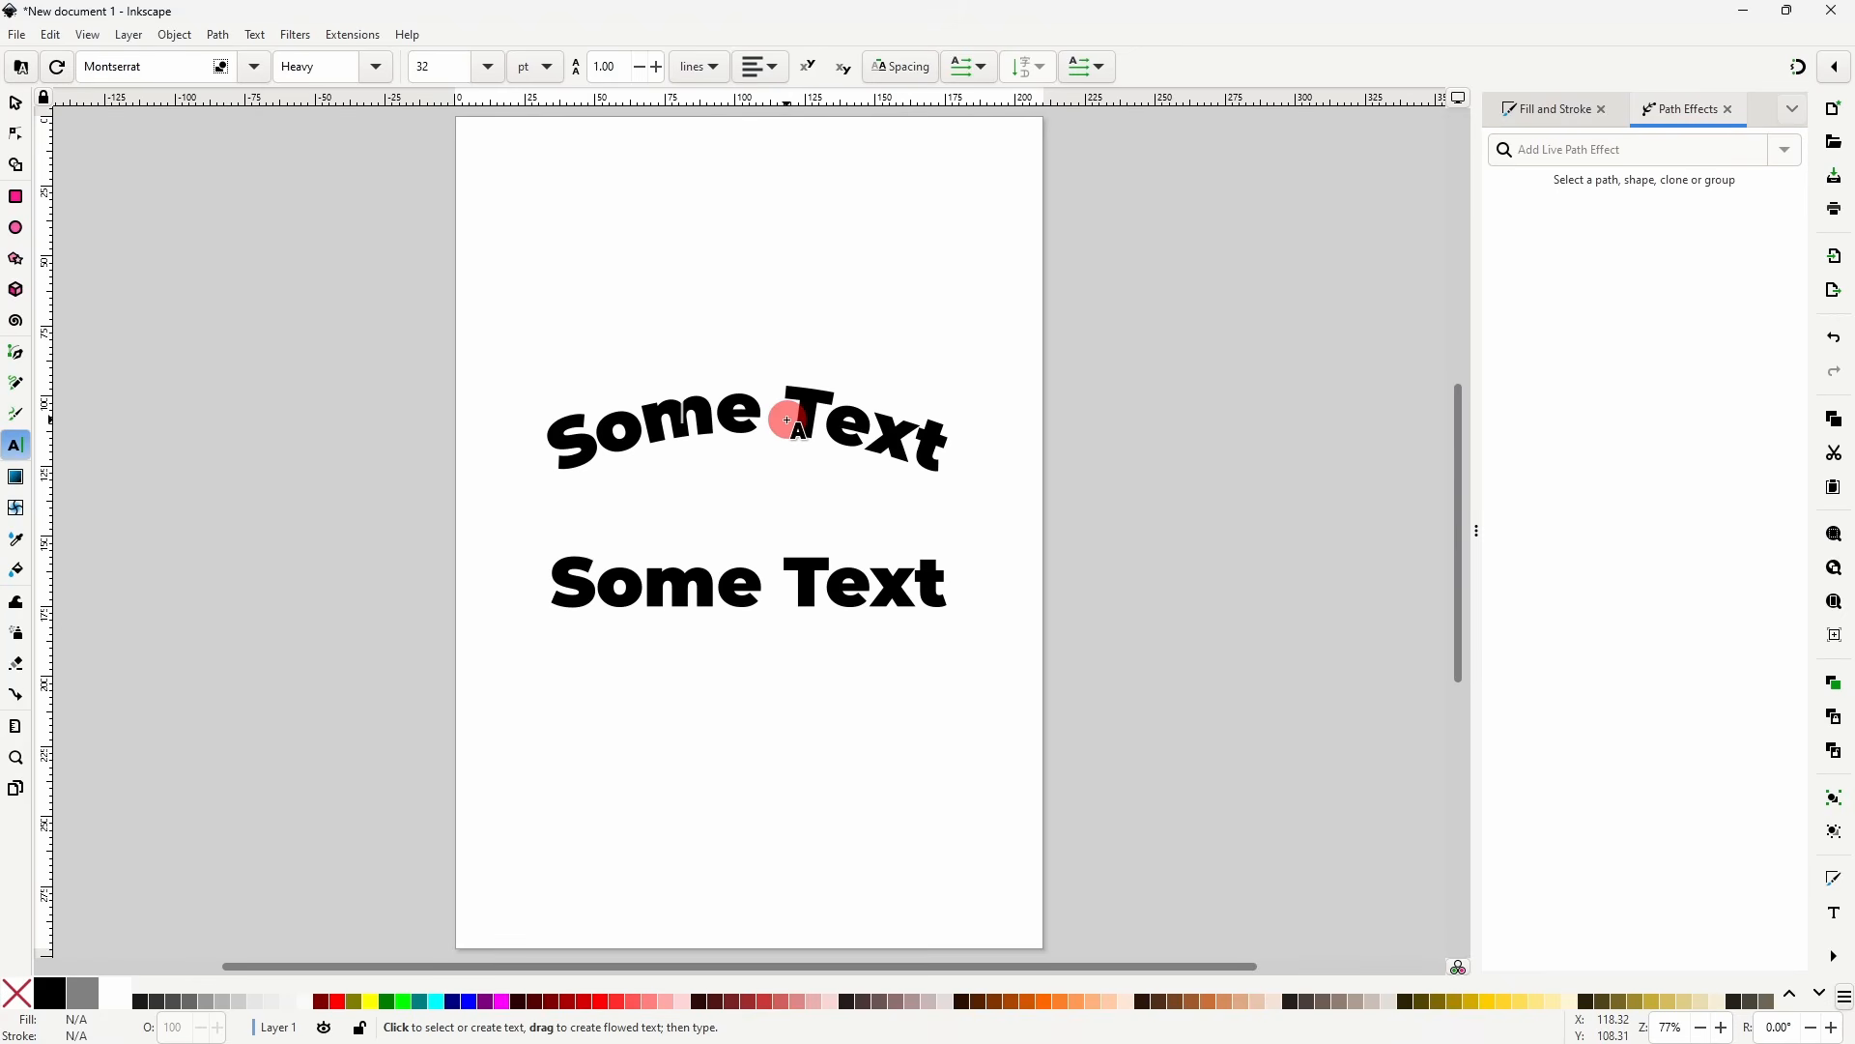
pyautogui.click(15, 104)
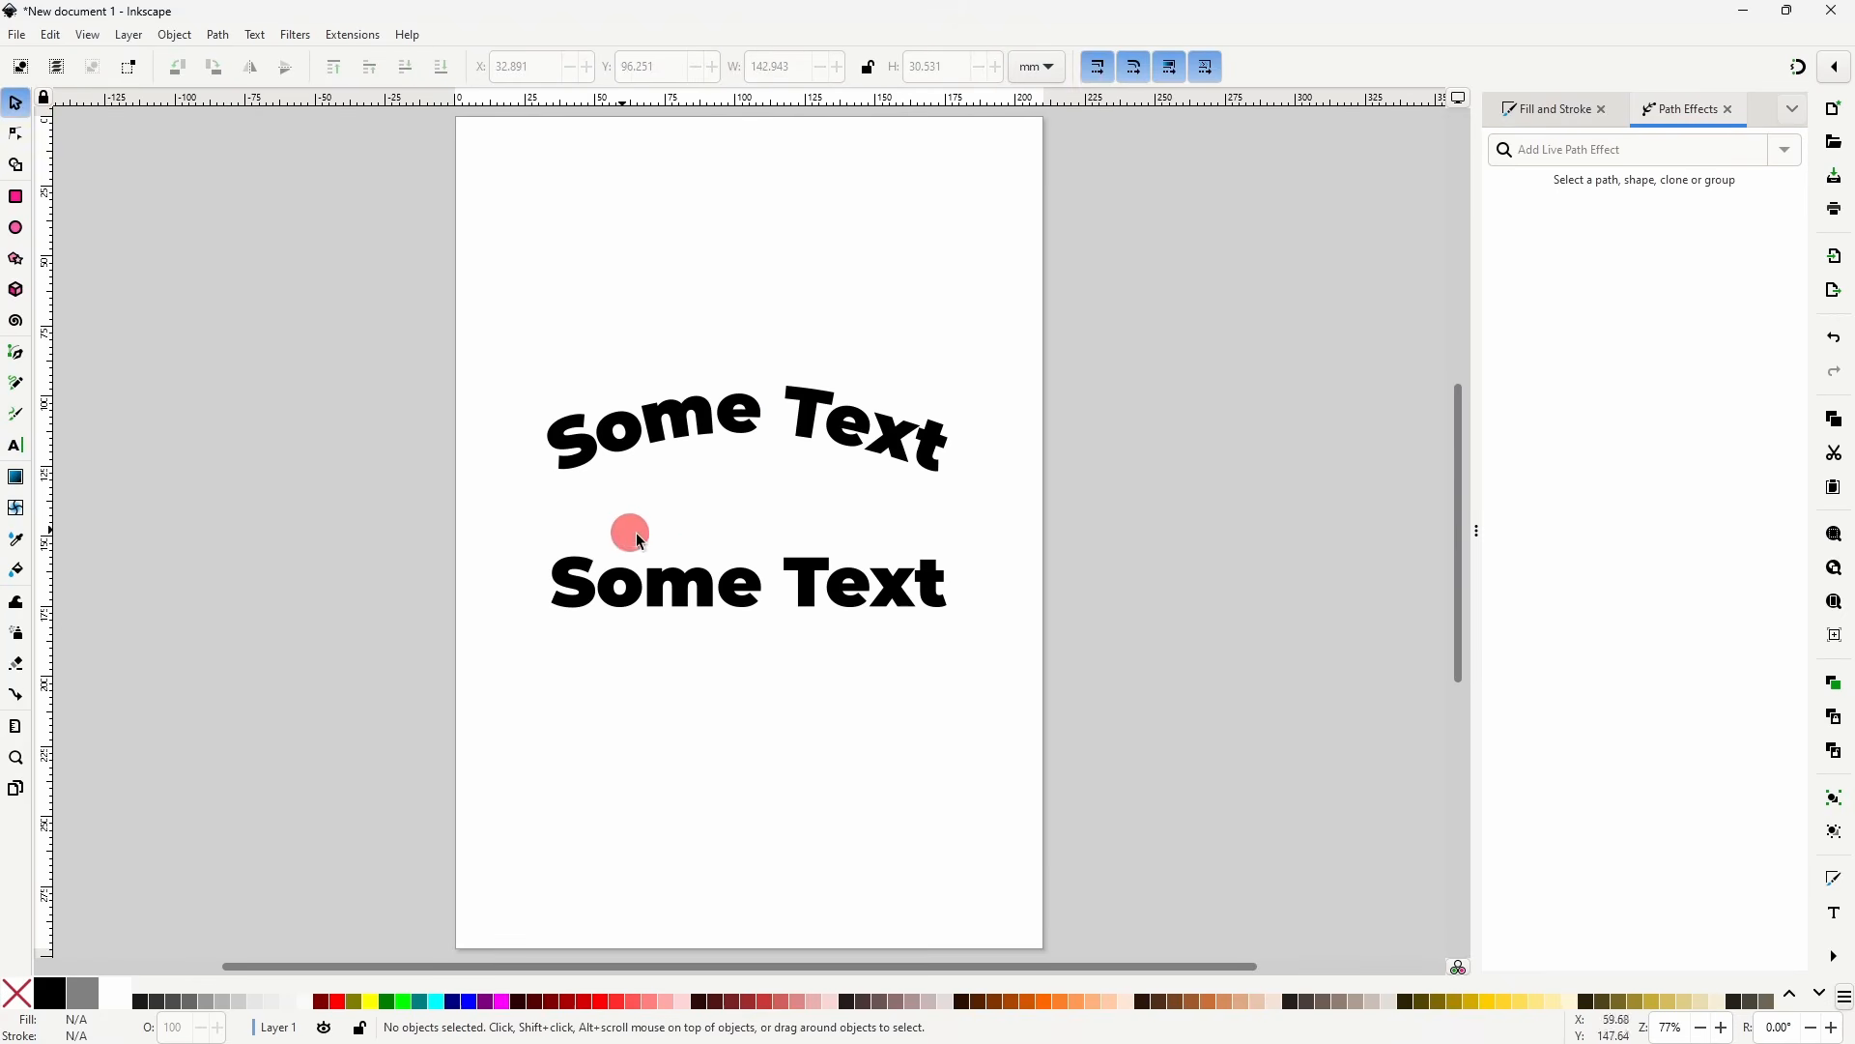
# - Clone the lower "Some Text" for path effects and move the clone directly below the original
pyautogui.click(795, 577)
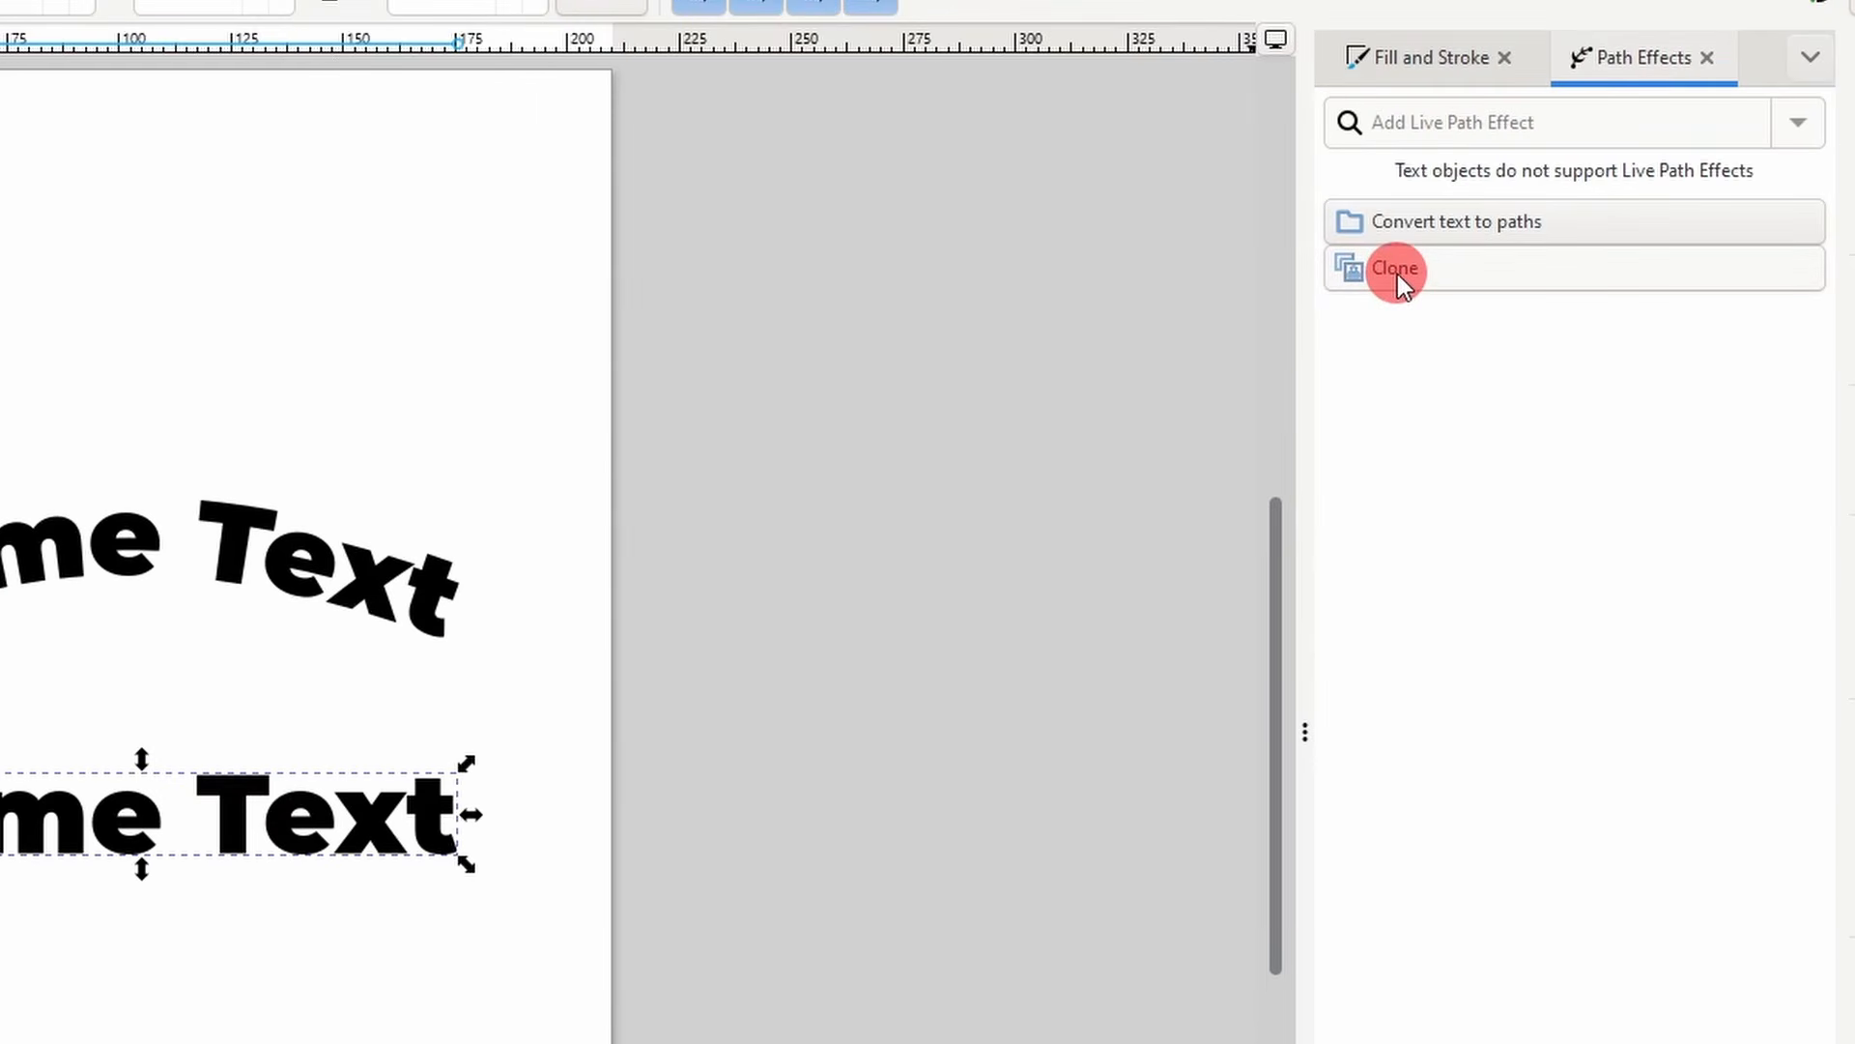
pyautogui.click(1397, 274)
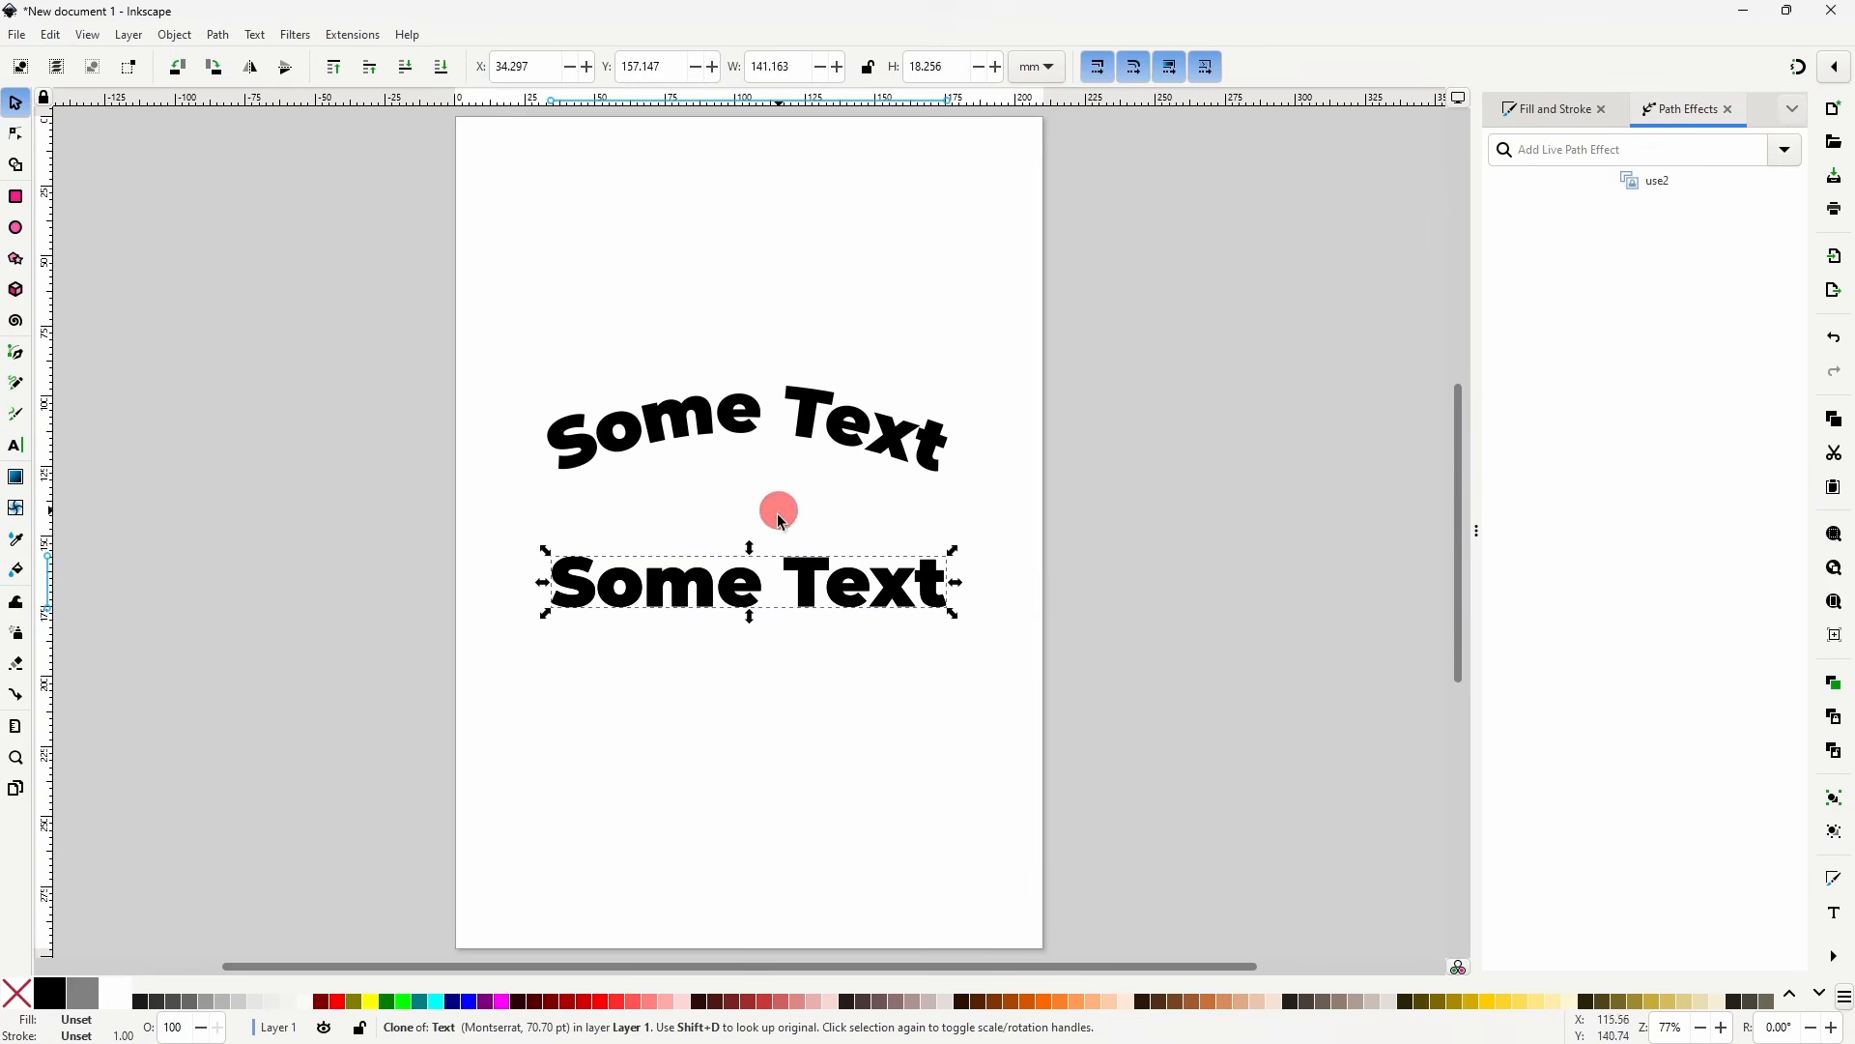
pyautogui.moveTo(799, 576); pyautogui.dragTo(812, 650)
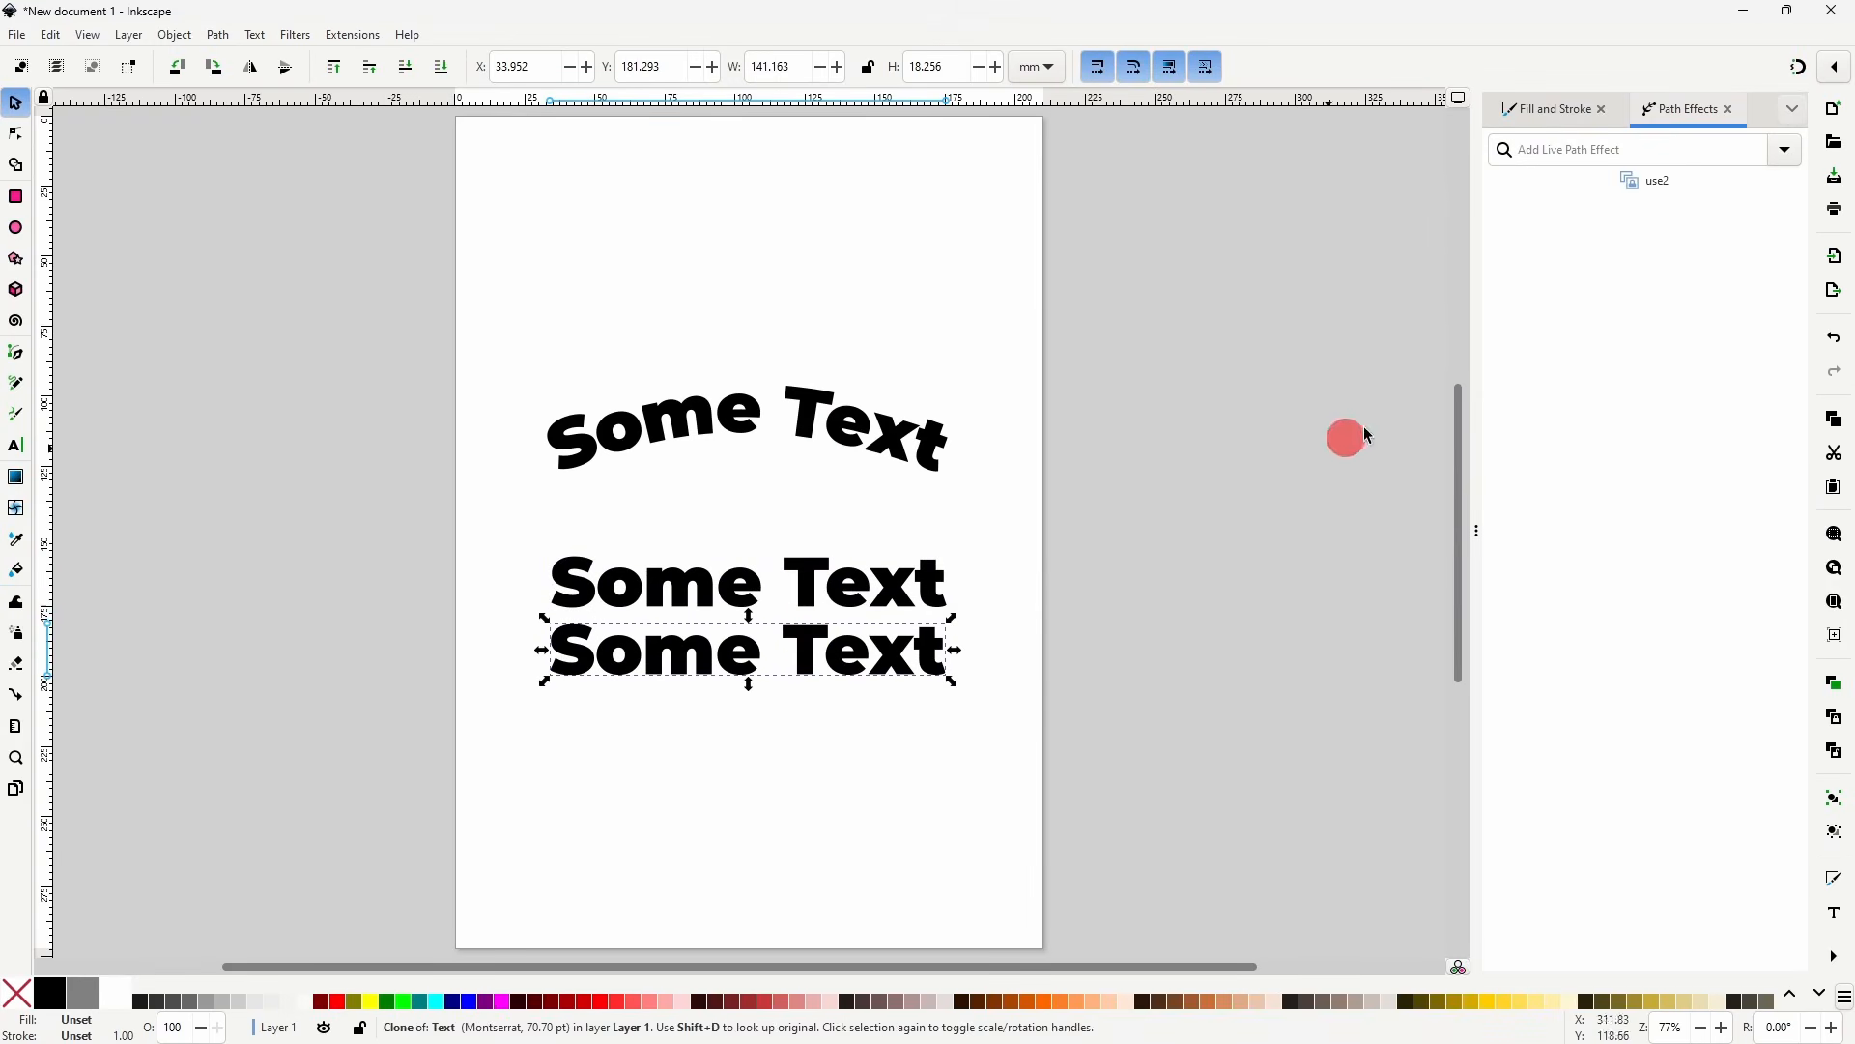
# - Apply the Perspective/Envelope path effect to the text clone and pull its lower-left corner downward
pyautogui.click(1788, 157)
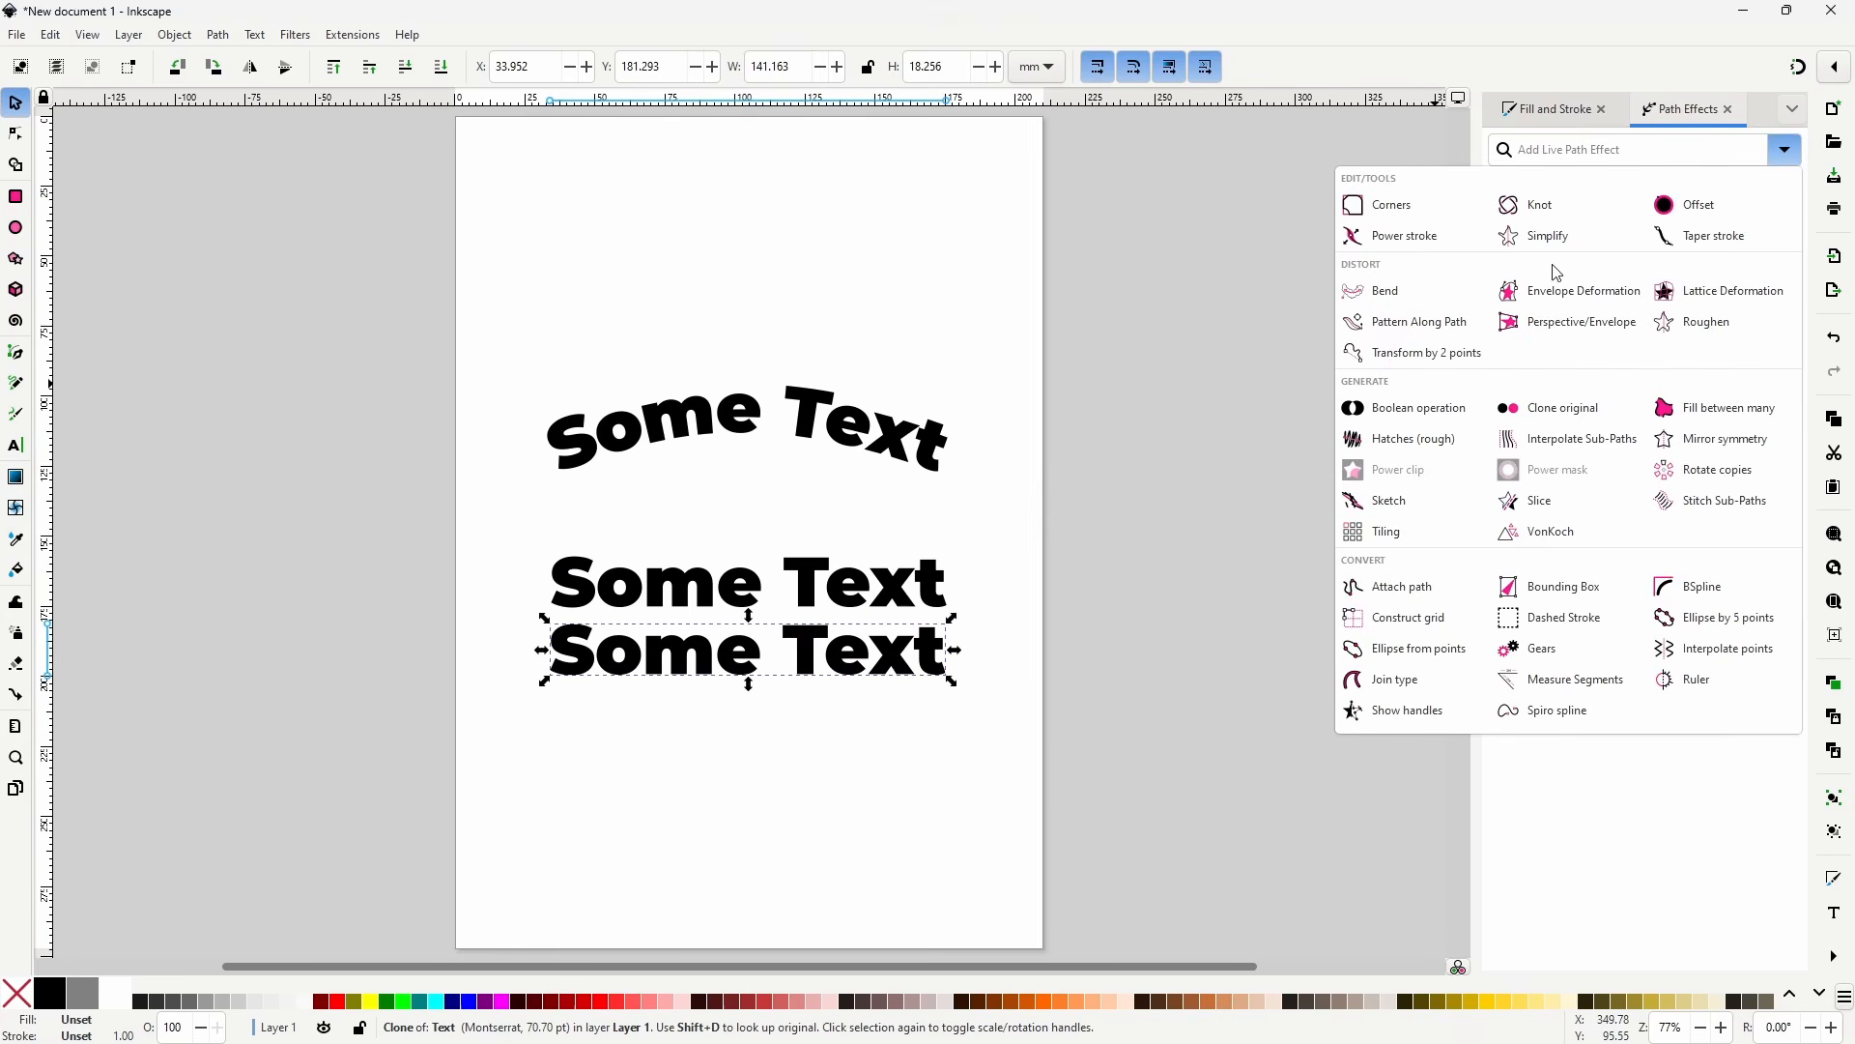
pyautogui.click(1565, 324)
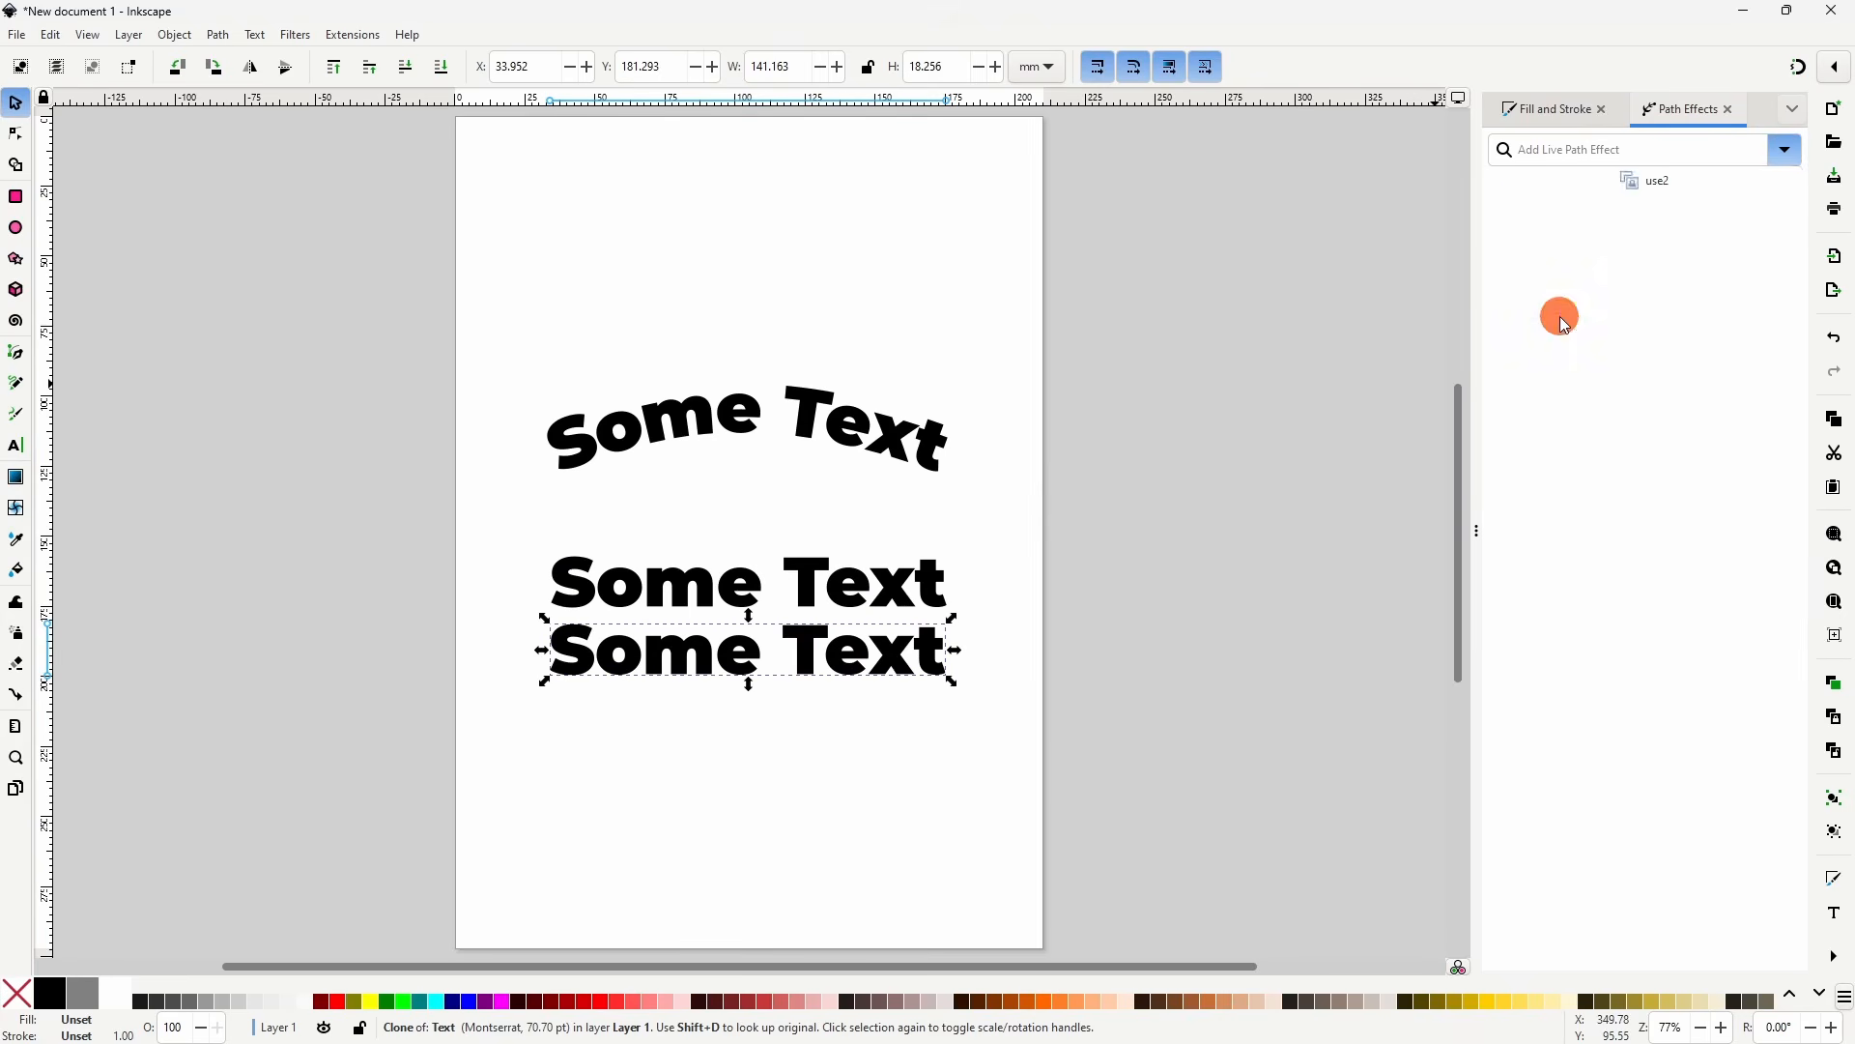
pyautogui.click(15, 133)
pyautogui.moveTo(547, 655); pyautogui.dragTo(549, 705)
pyautogui.click(995, 677)
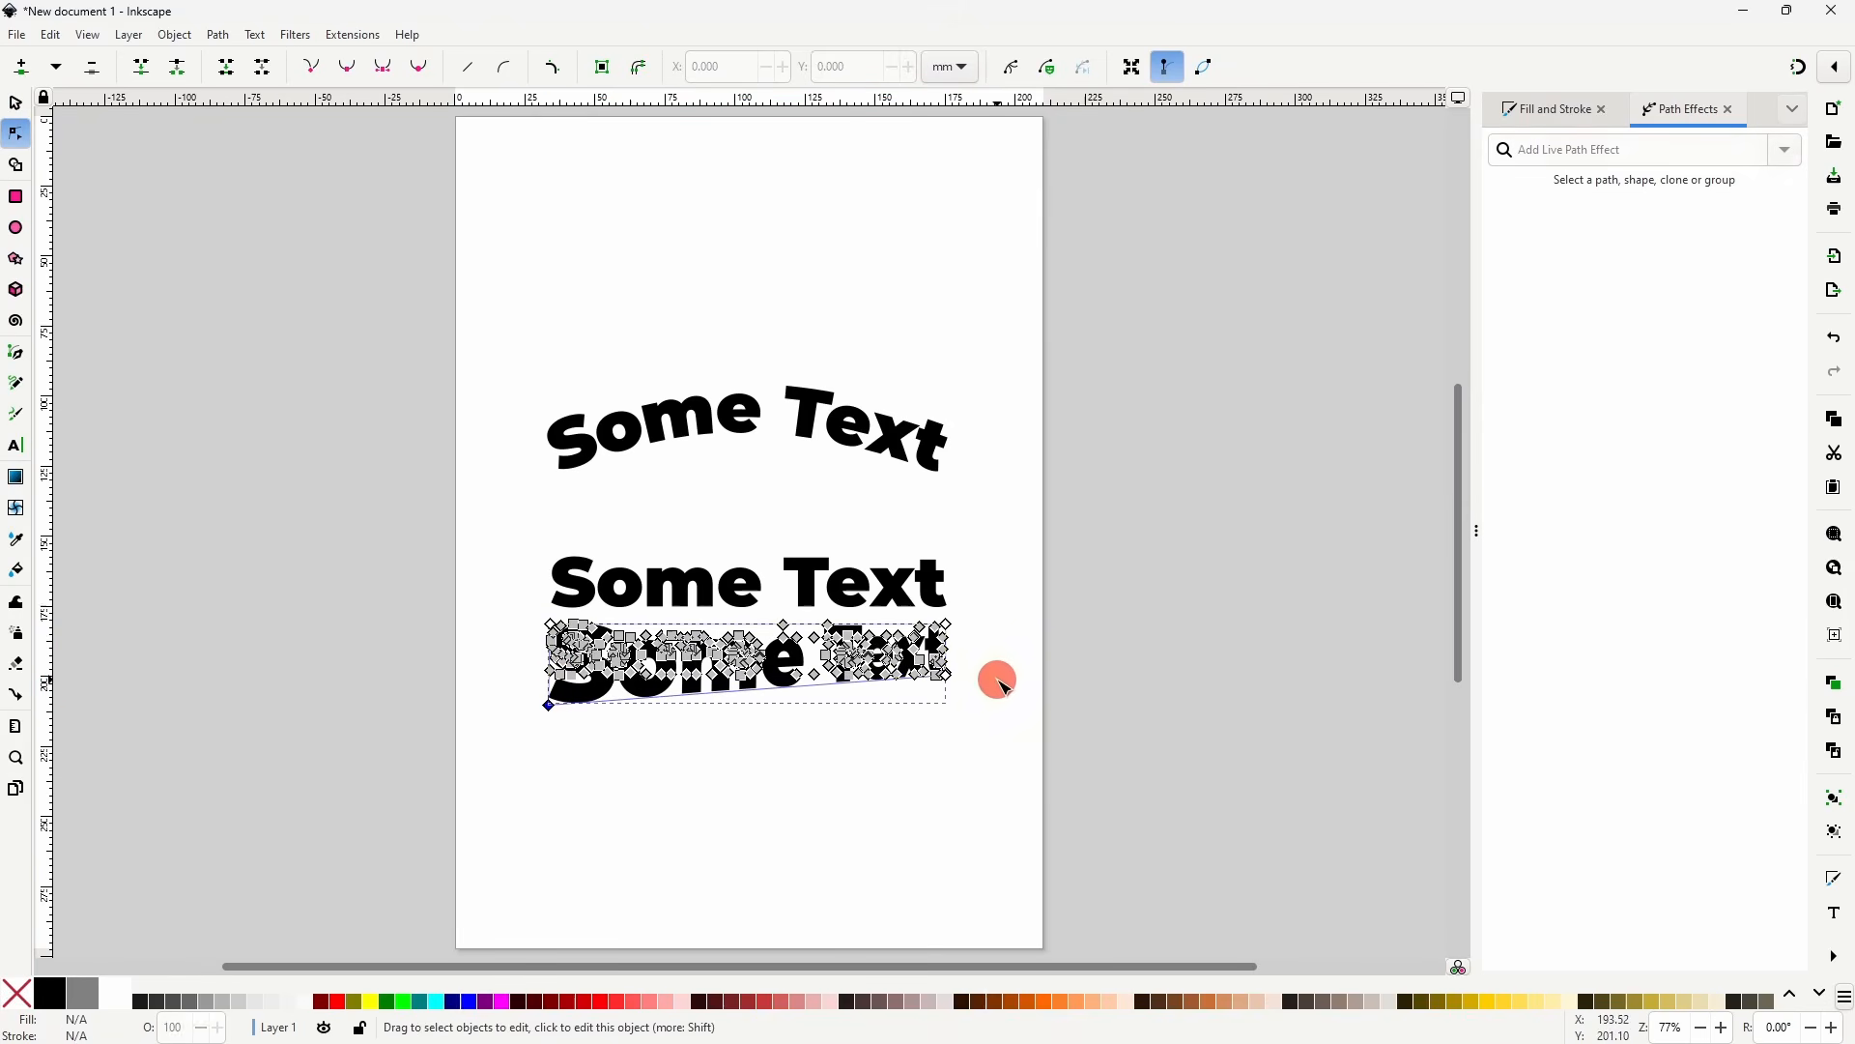
# - Replace the wording of the original text above the clone with "Hello There!"
pyautogui.click(926, 583)
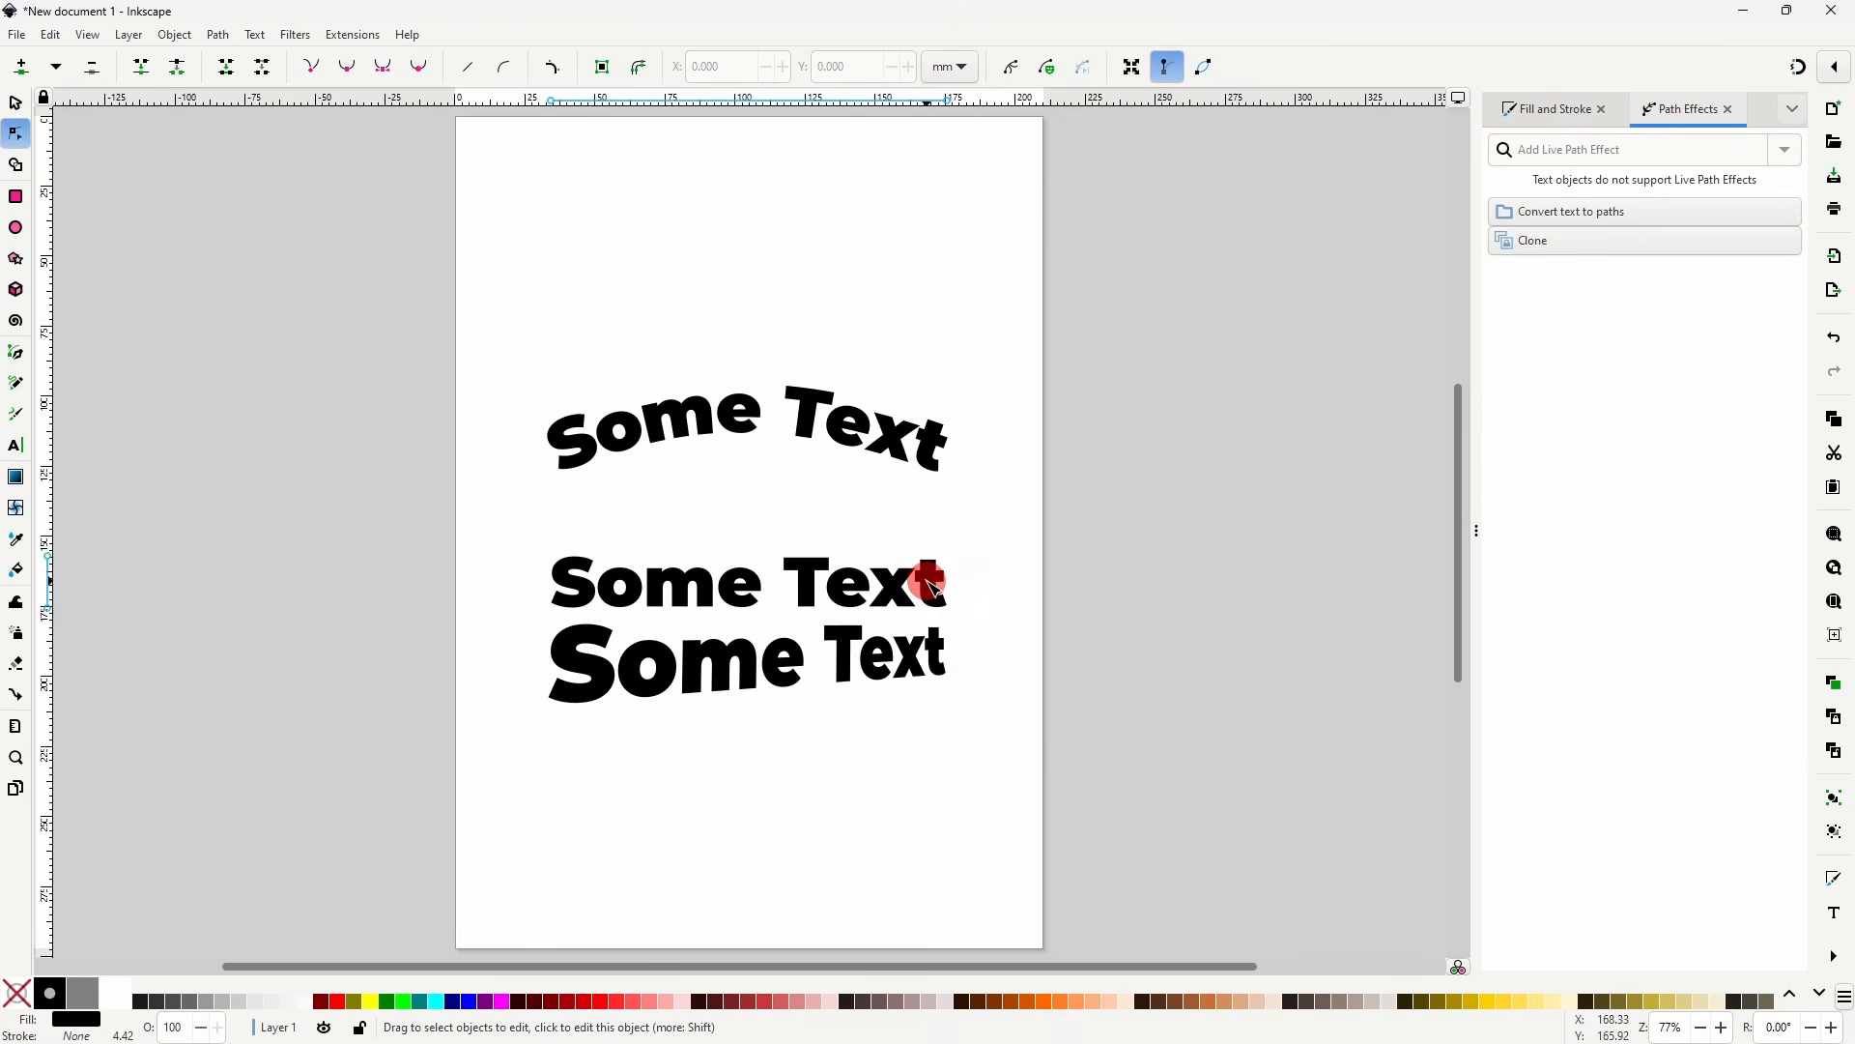
pyautogui.click(16, 446)
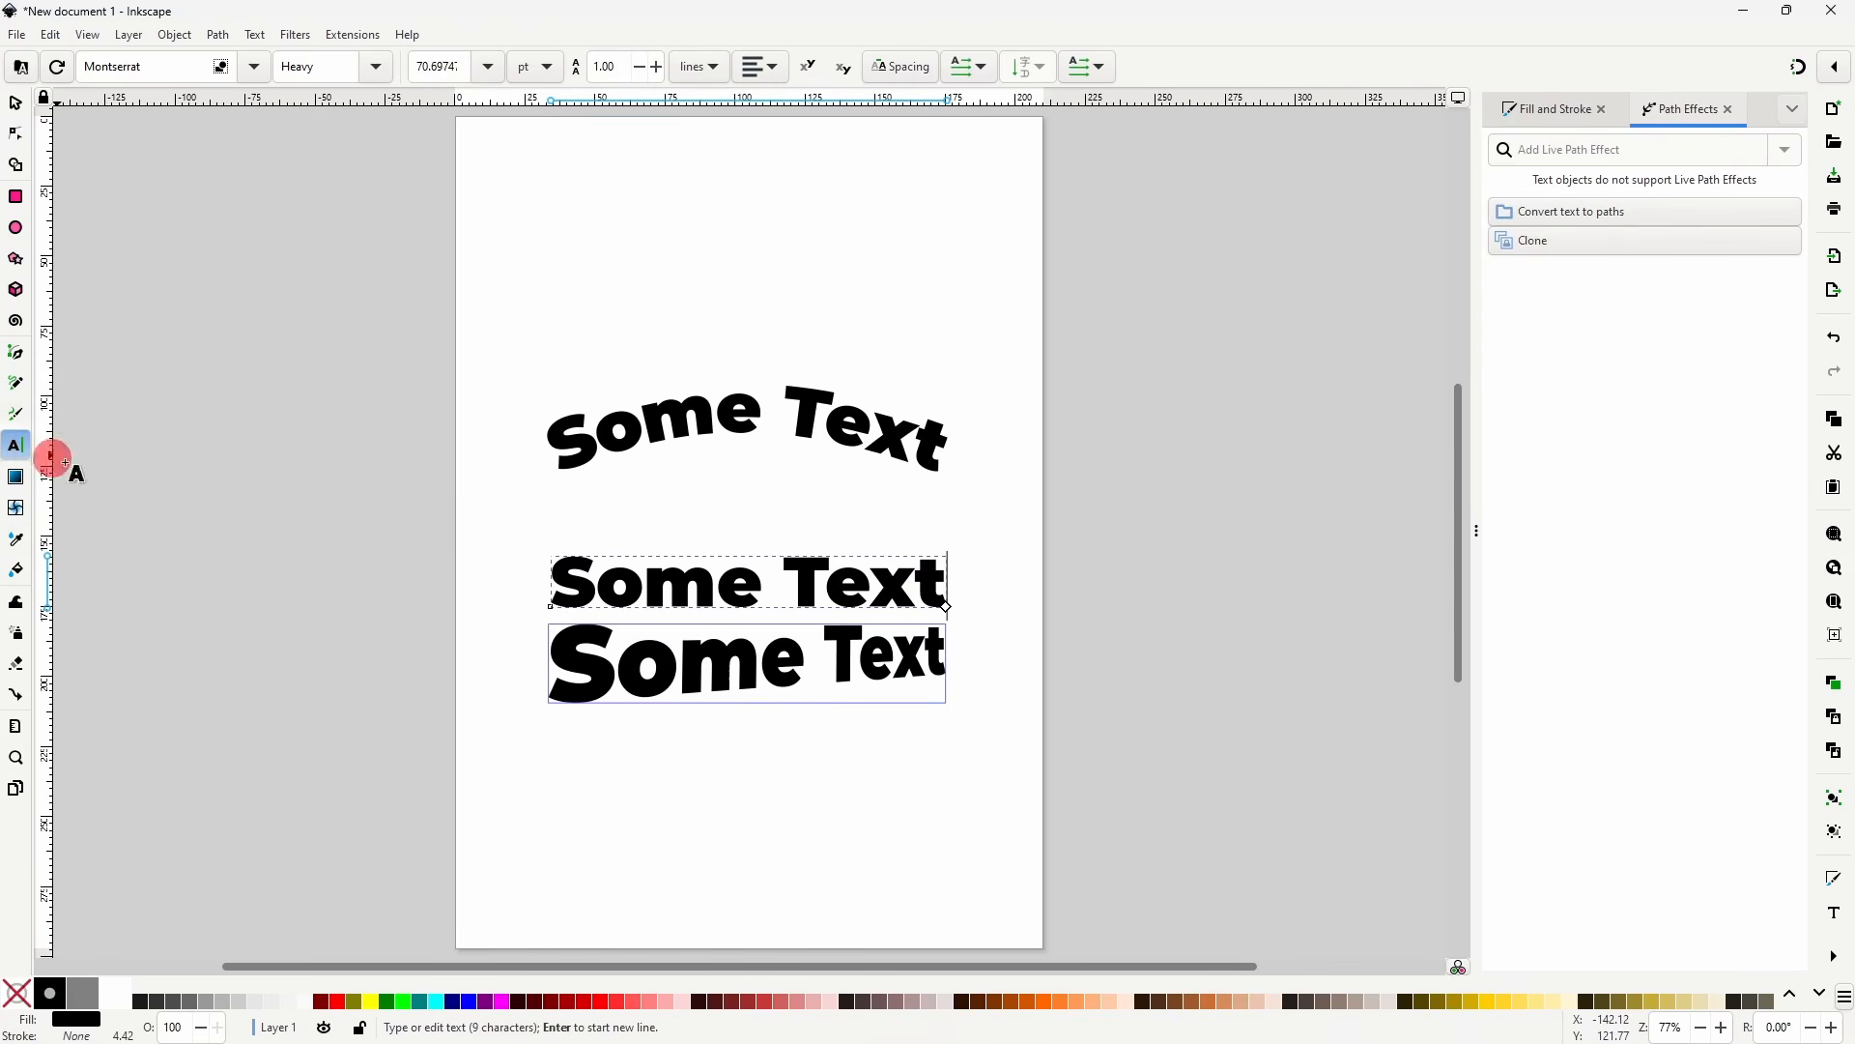
pyautogui.hotkey('ctrl', 'a')
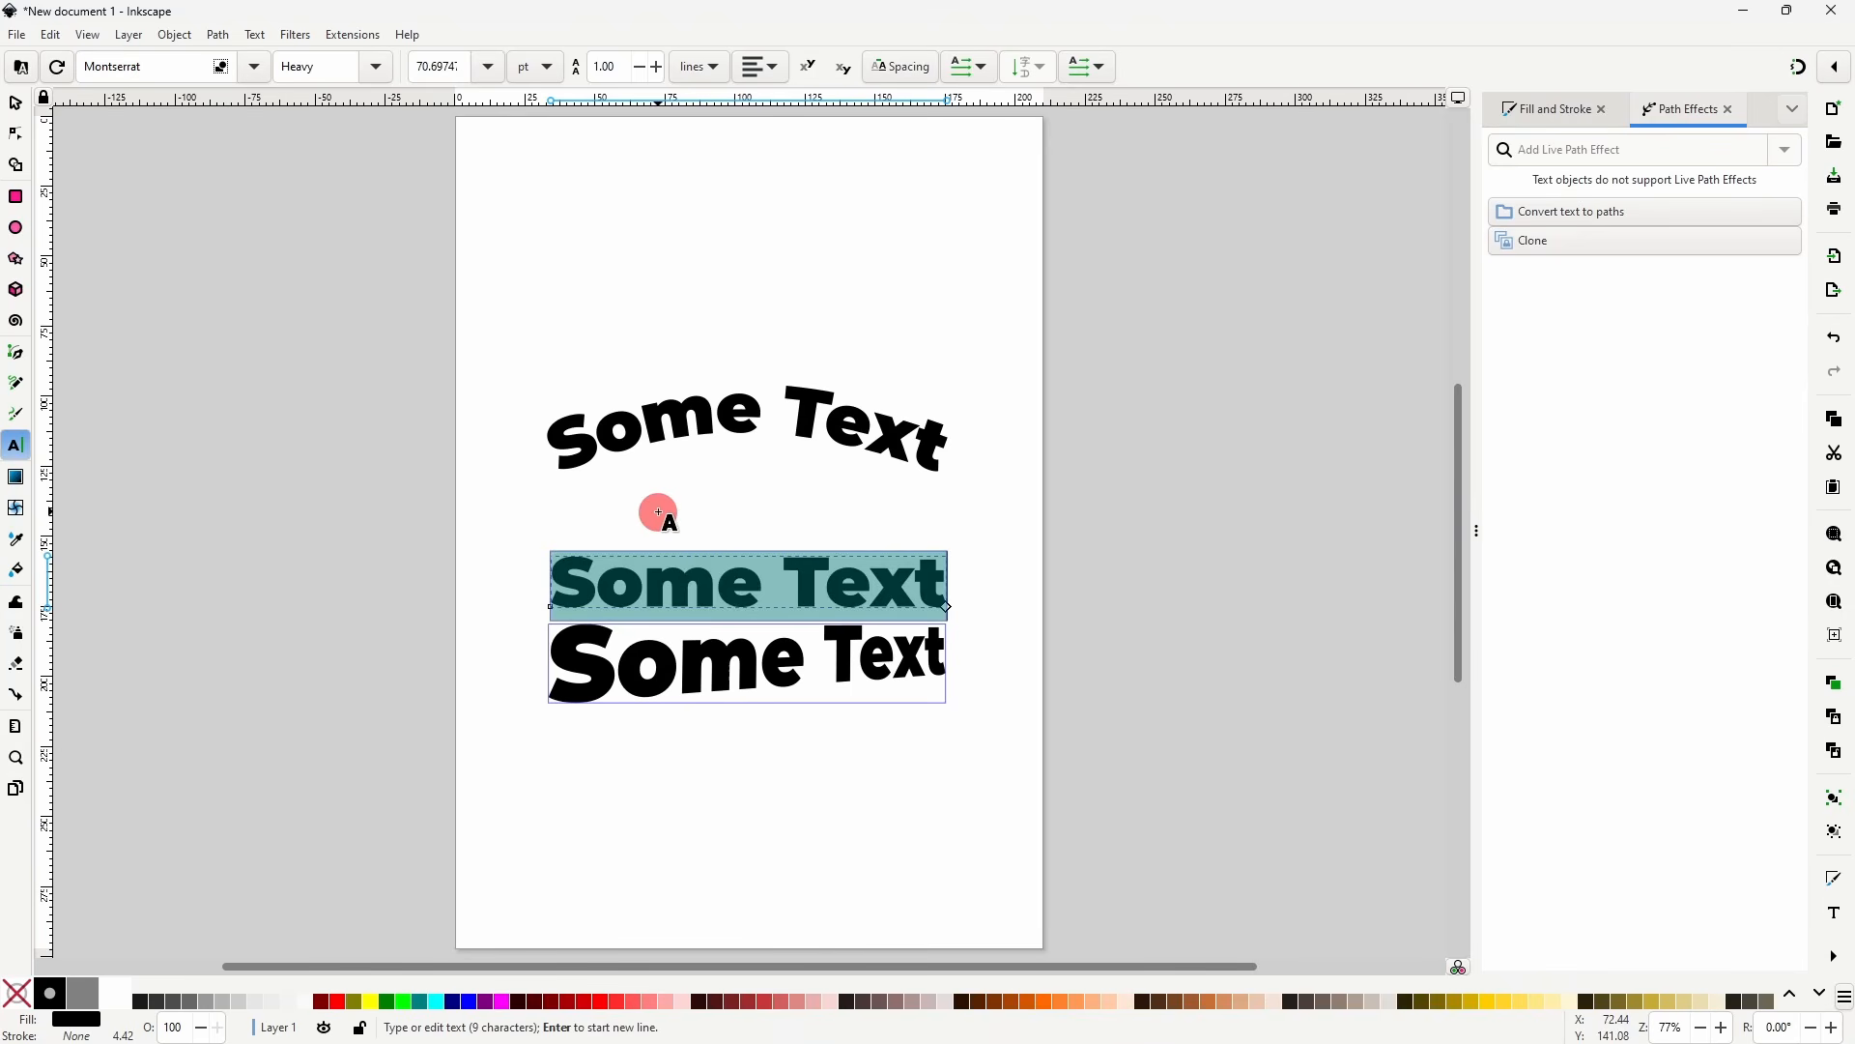
pyautogui.write('Hello There!')
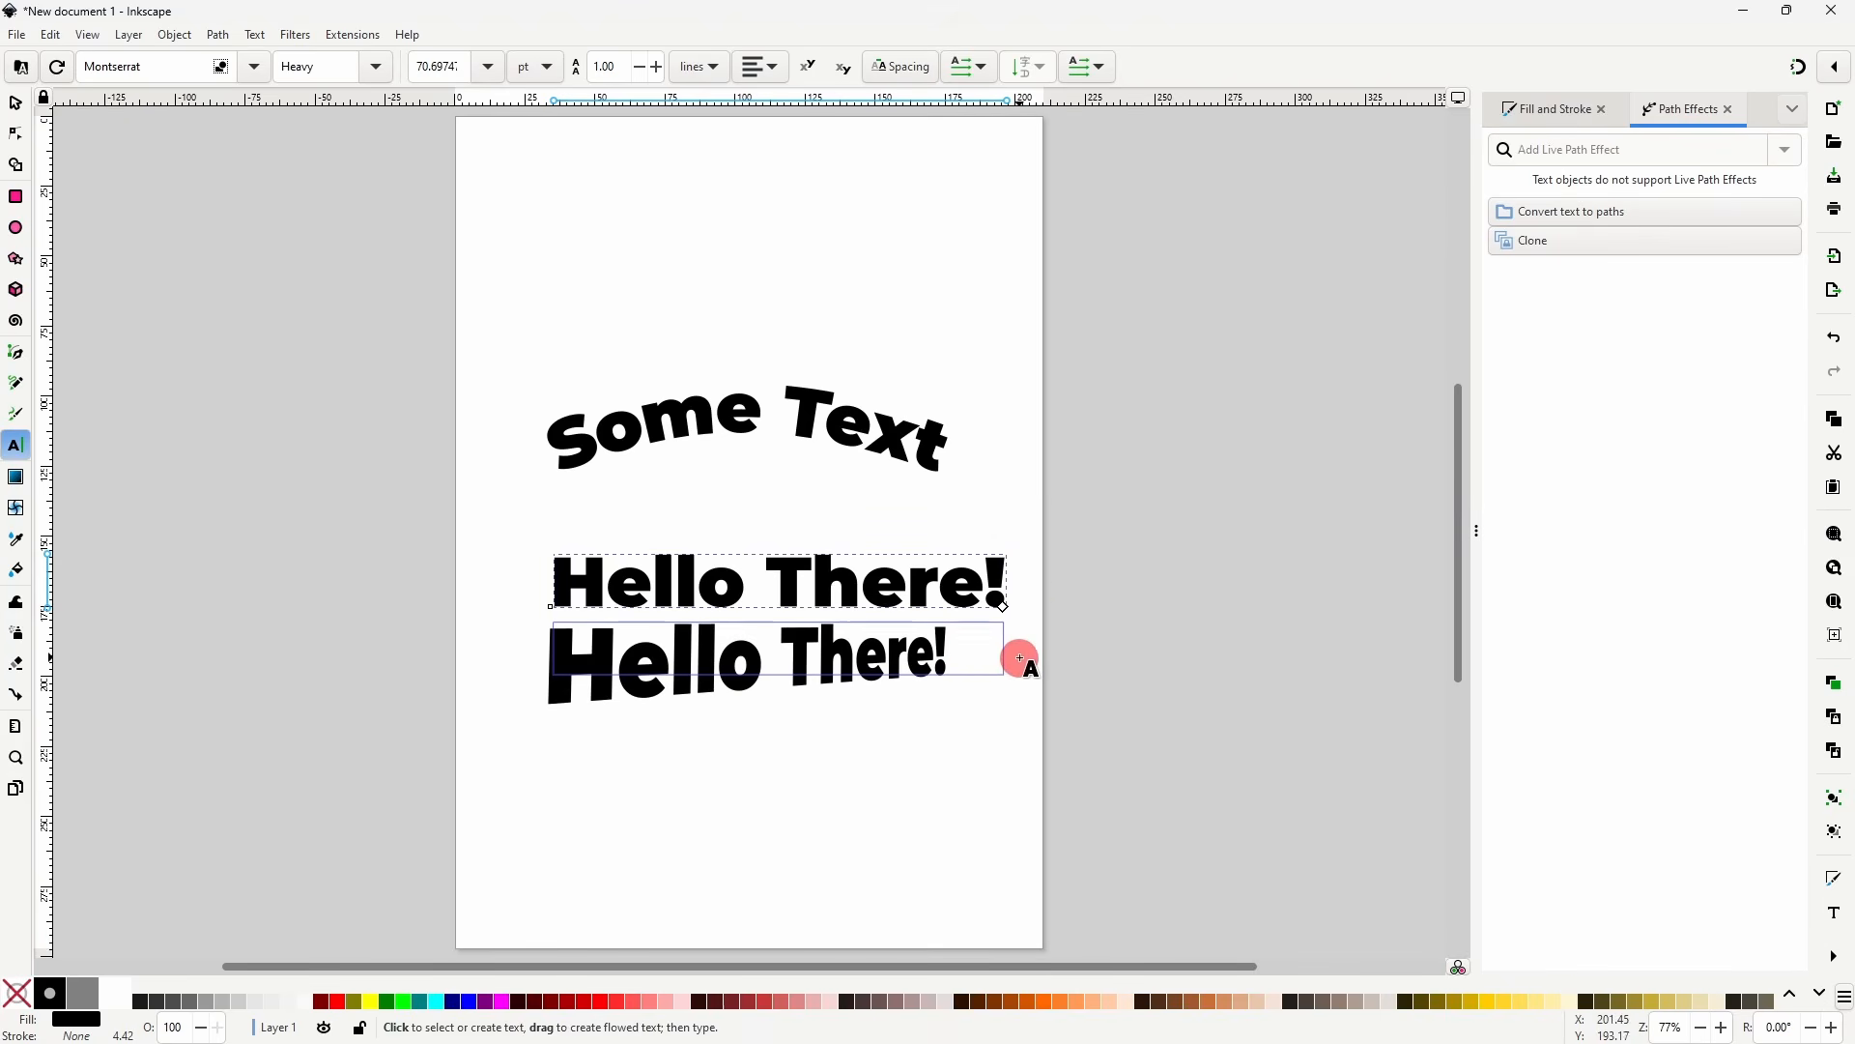
pyautogui.press('BackSpace')
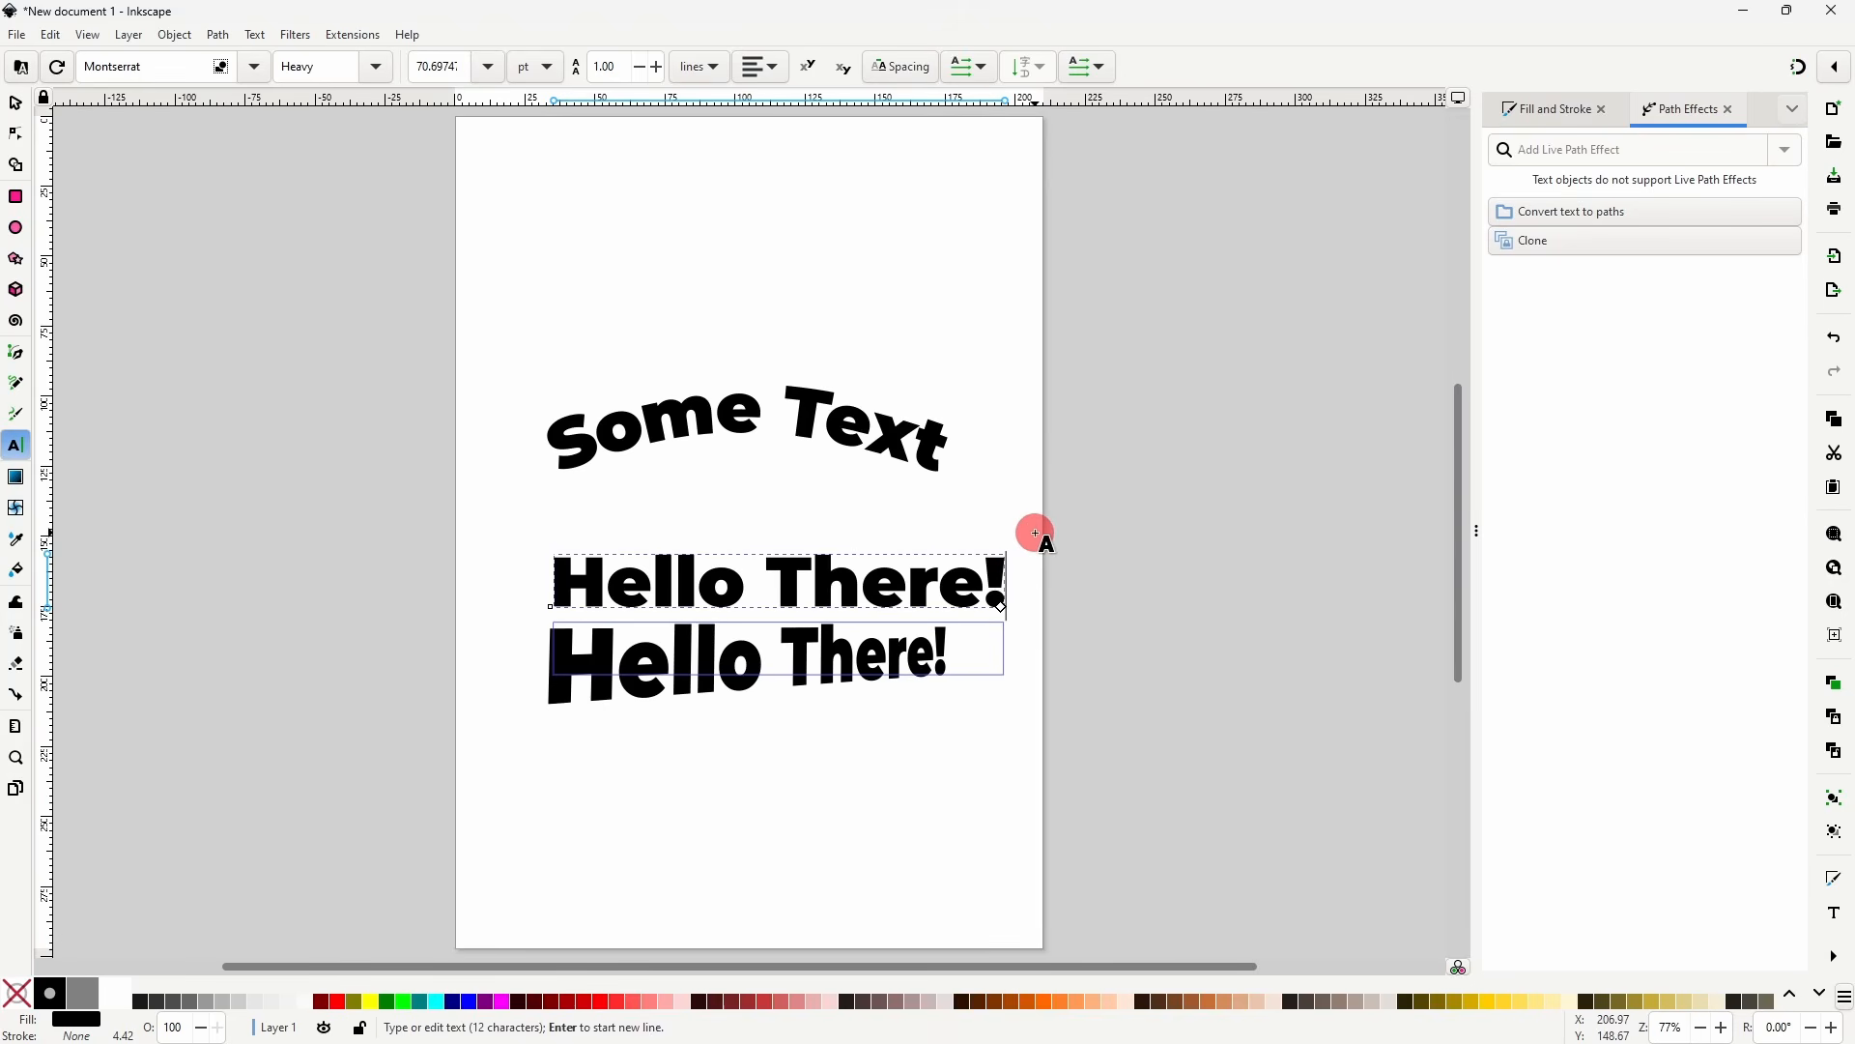
# - Expand the clone's Clone original effect settings and fill the original "Hello There!" text with red
pyautogui.click(15, 102)
pyautogui.click(839, 655)
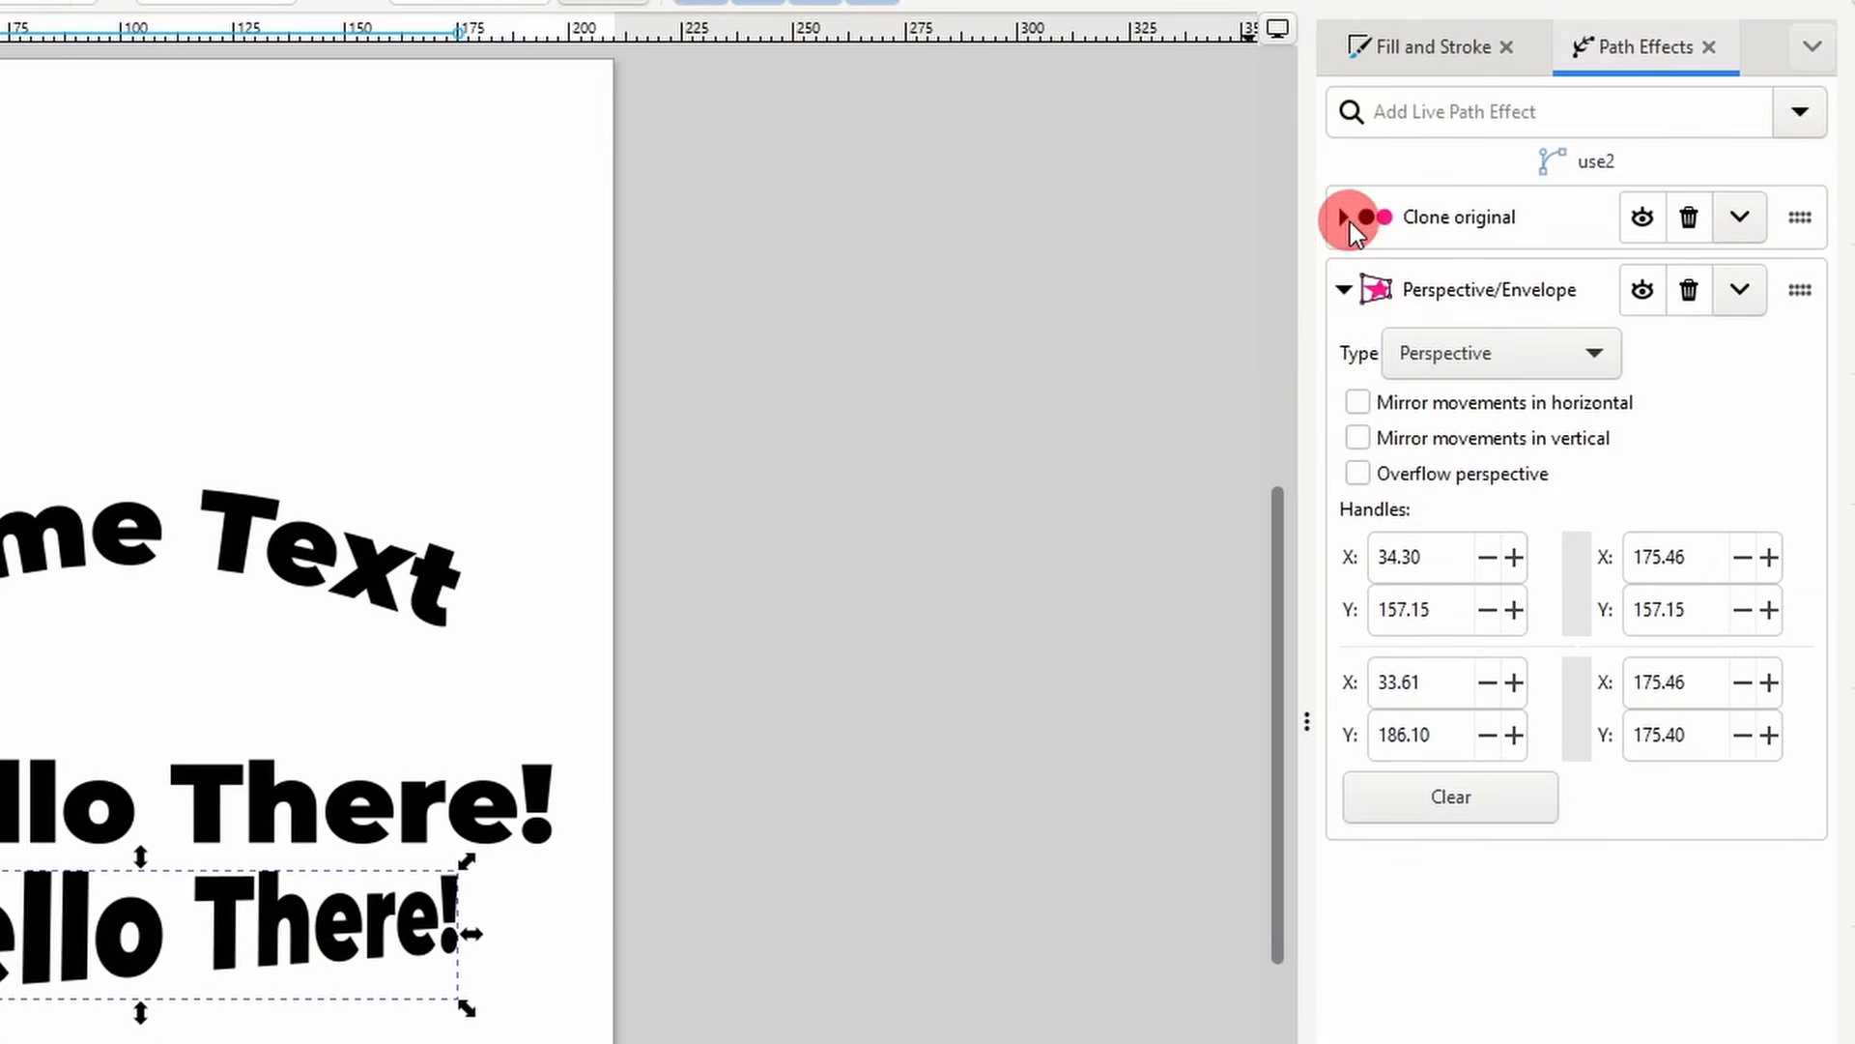
pyautogui.click(1344, 217)
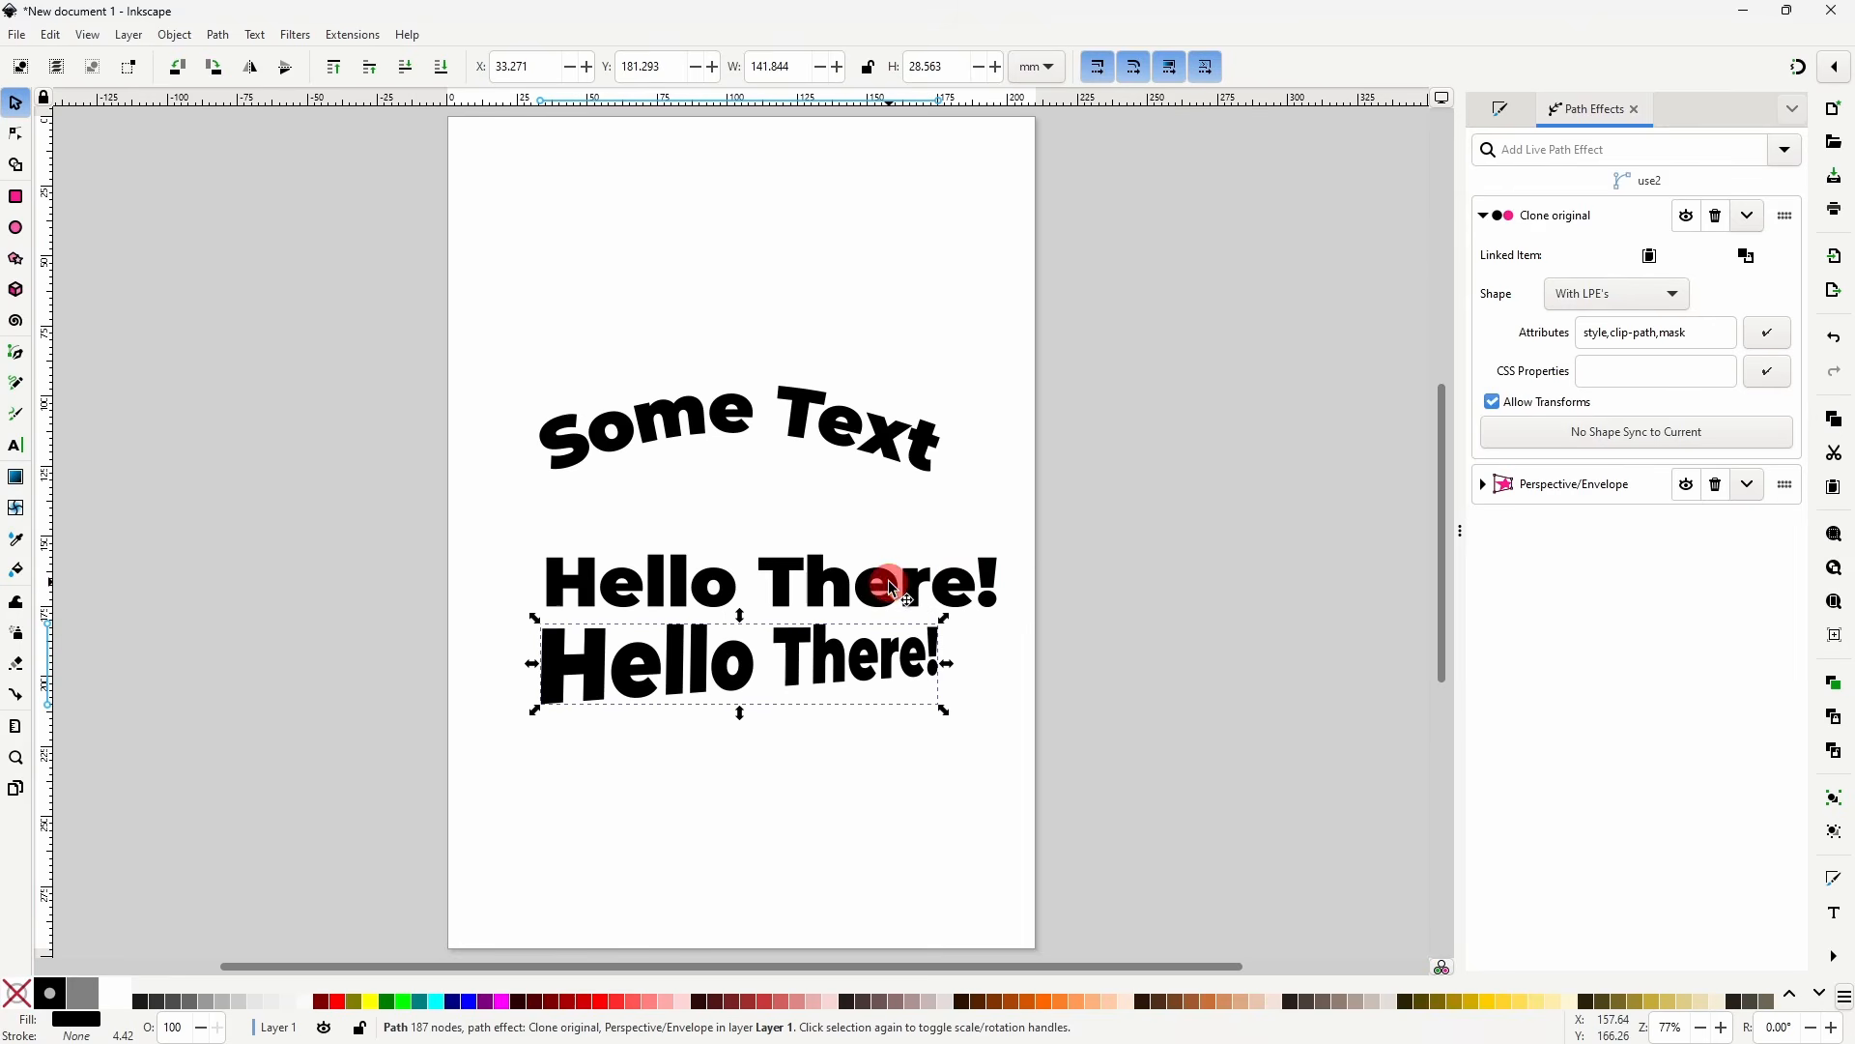
pyautogui.click(359, 805)
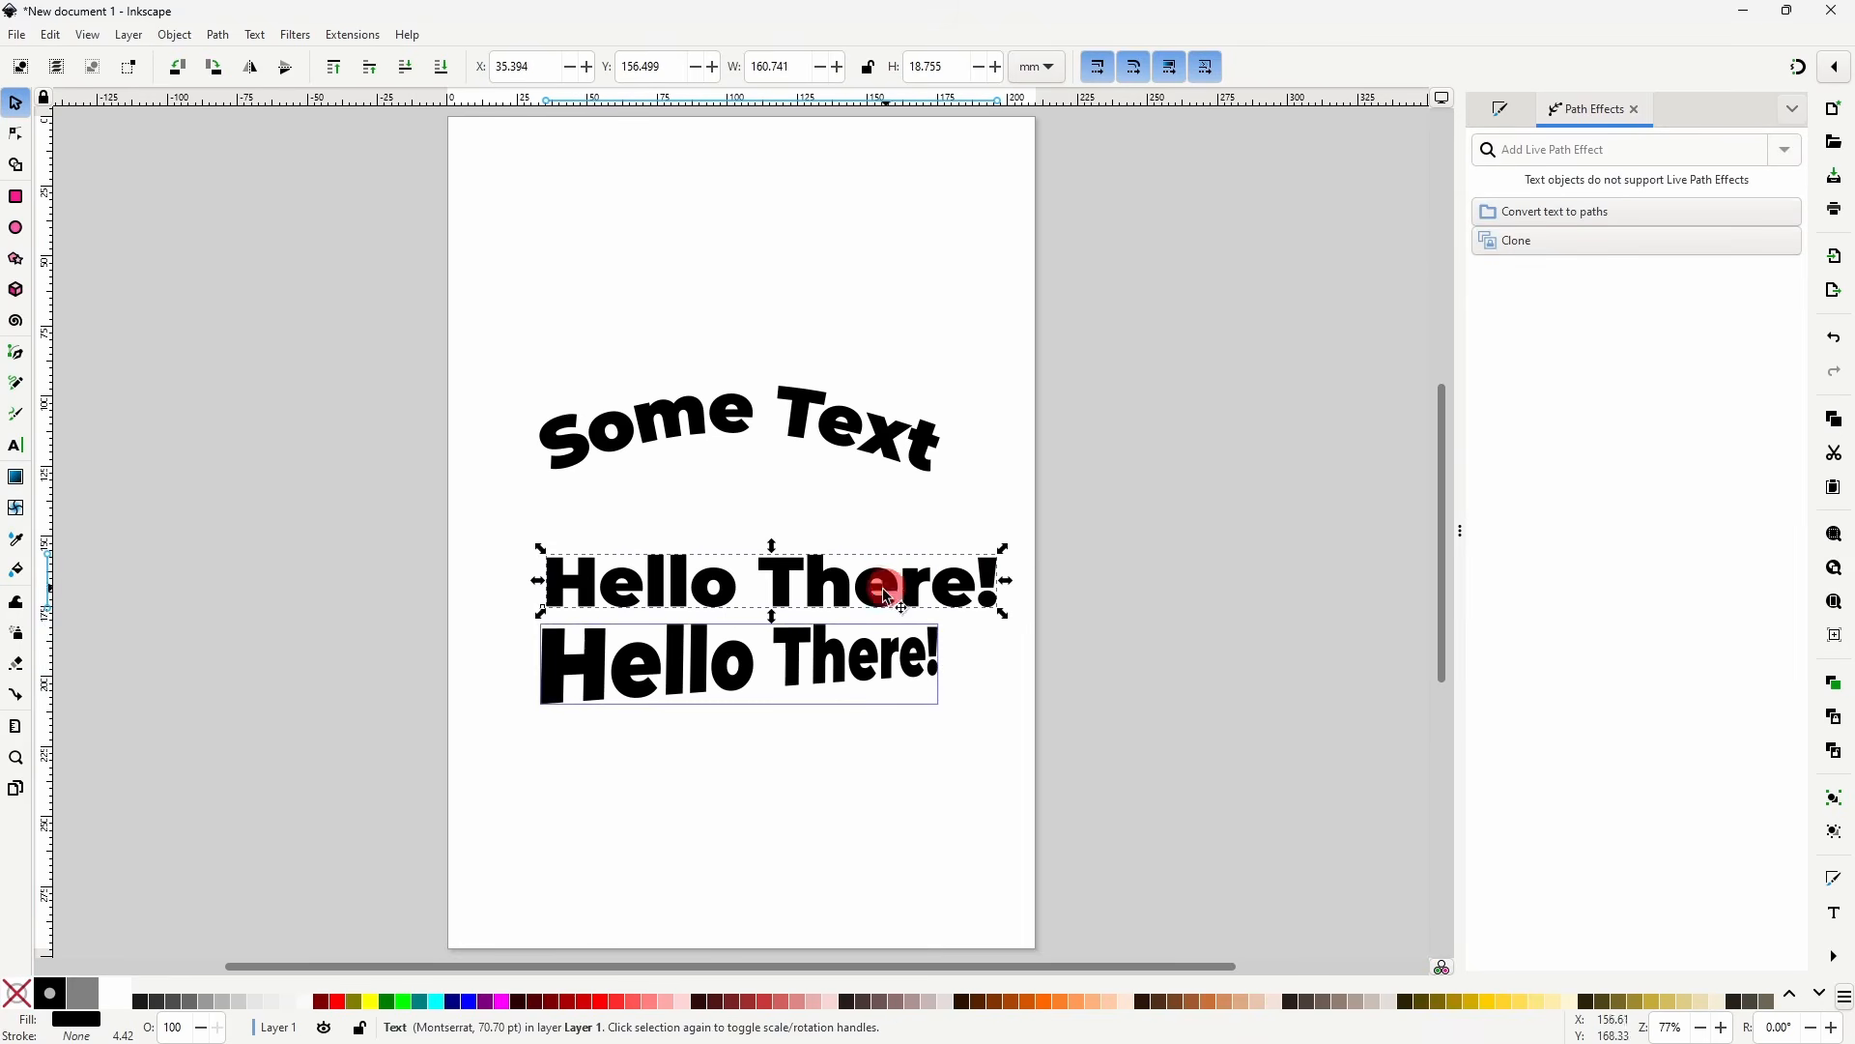
pyautogui.click(621, 1001)
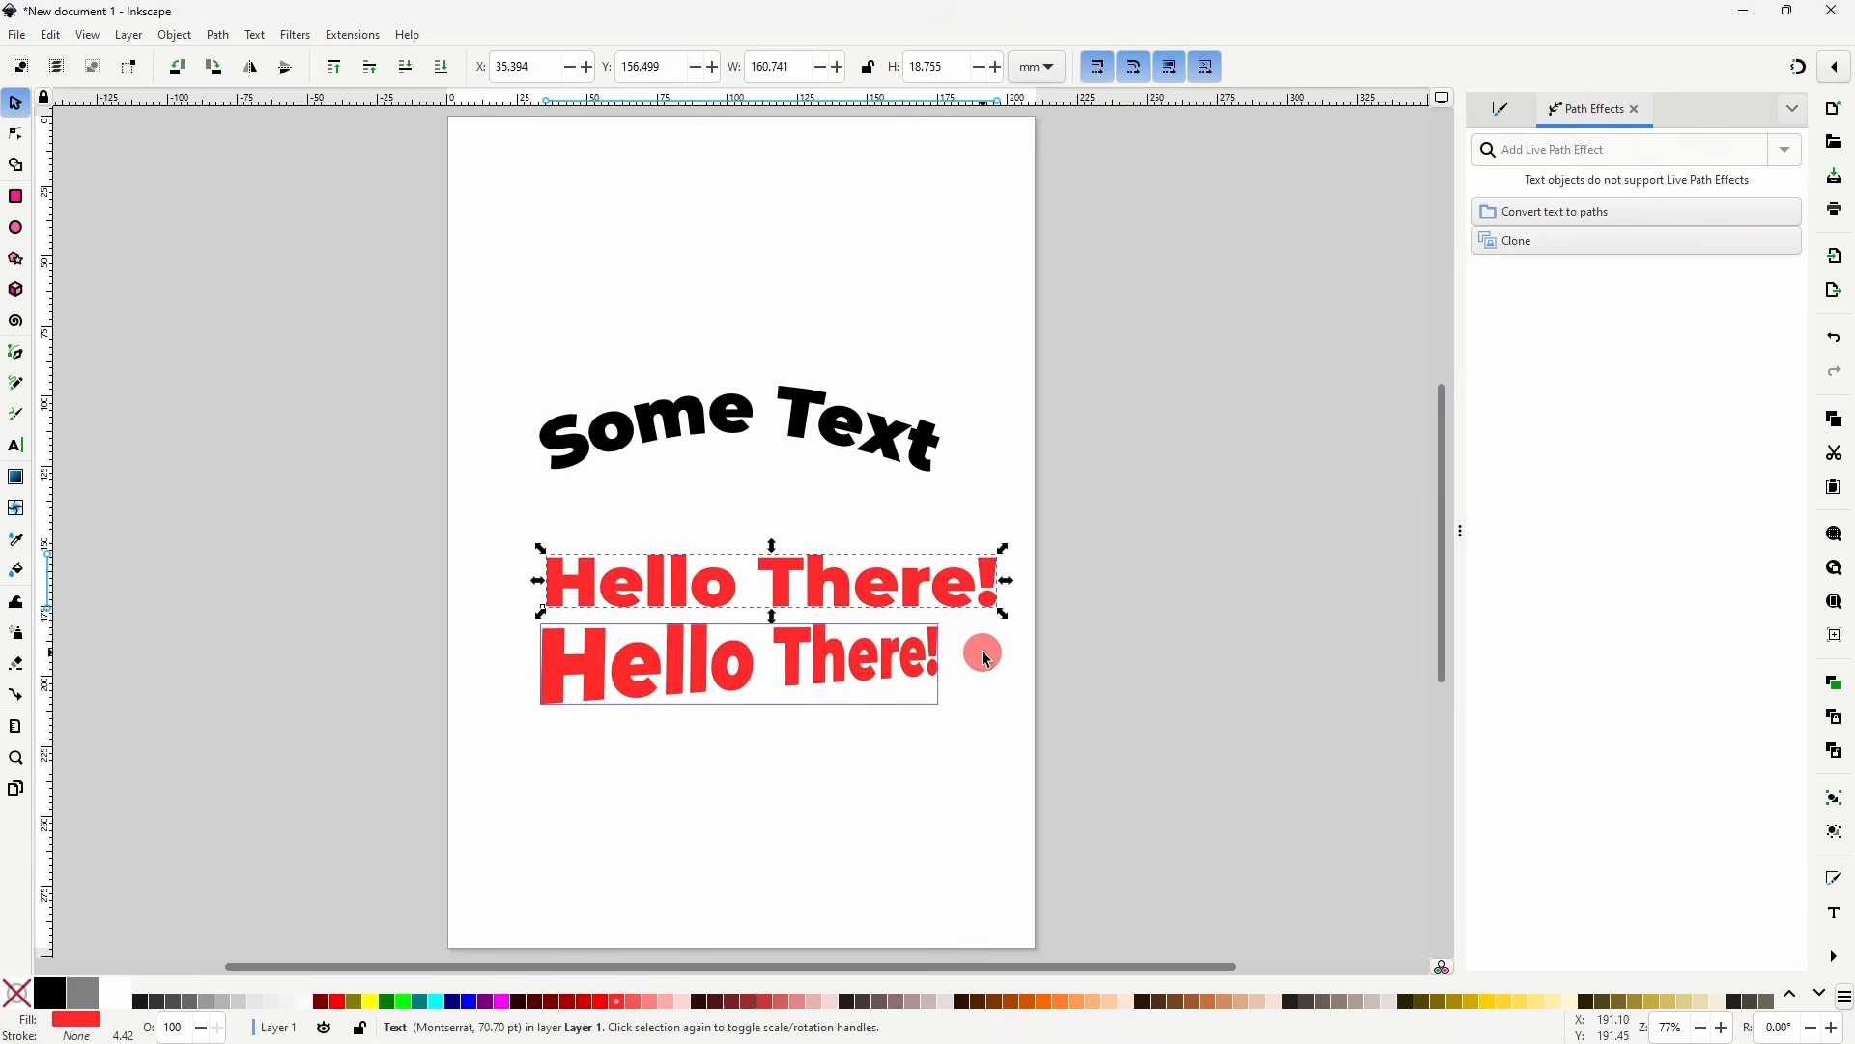
# - Remove "style" from the clone's Clone original attributes, leaving "clip-path,mask", and reselect the original text
pyautogui.click(889, 665)
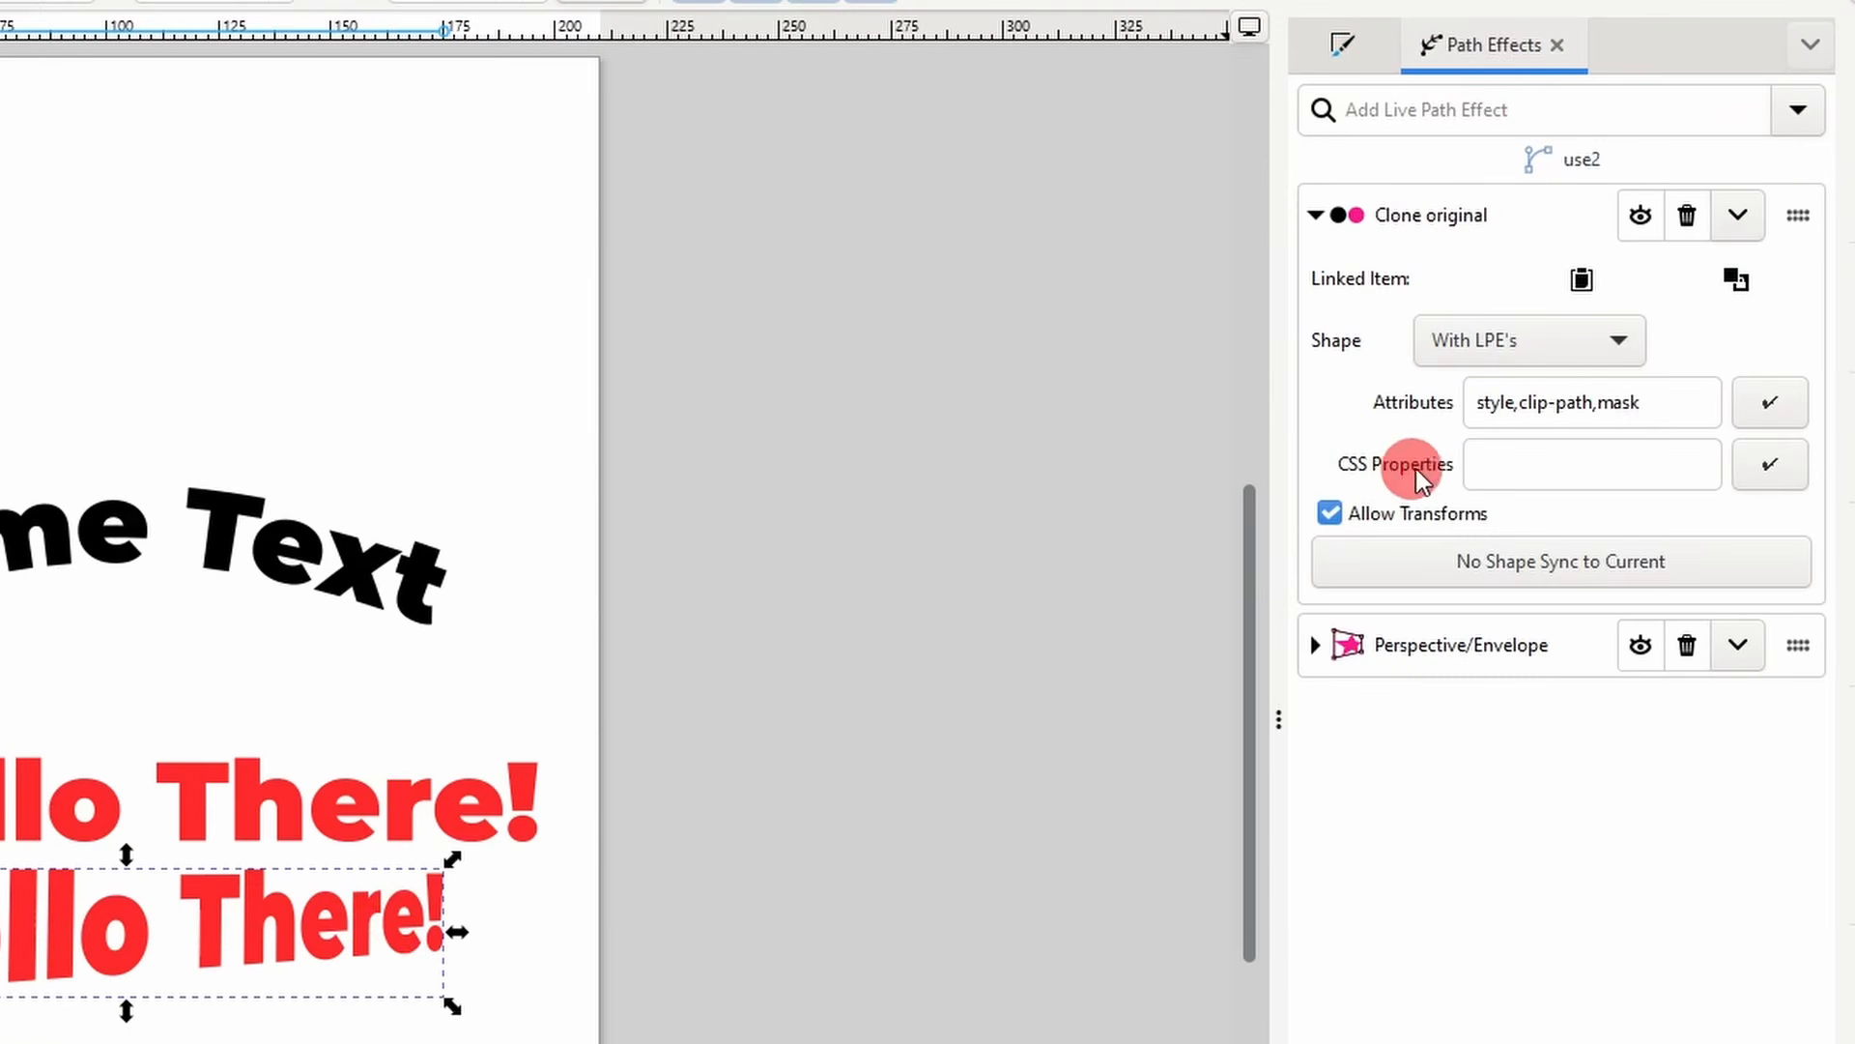
pyautogui.moveTo(1477, 406); pyautogui.dragTo(1519, 404)
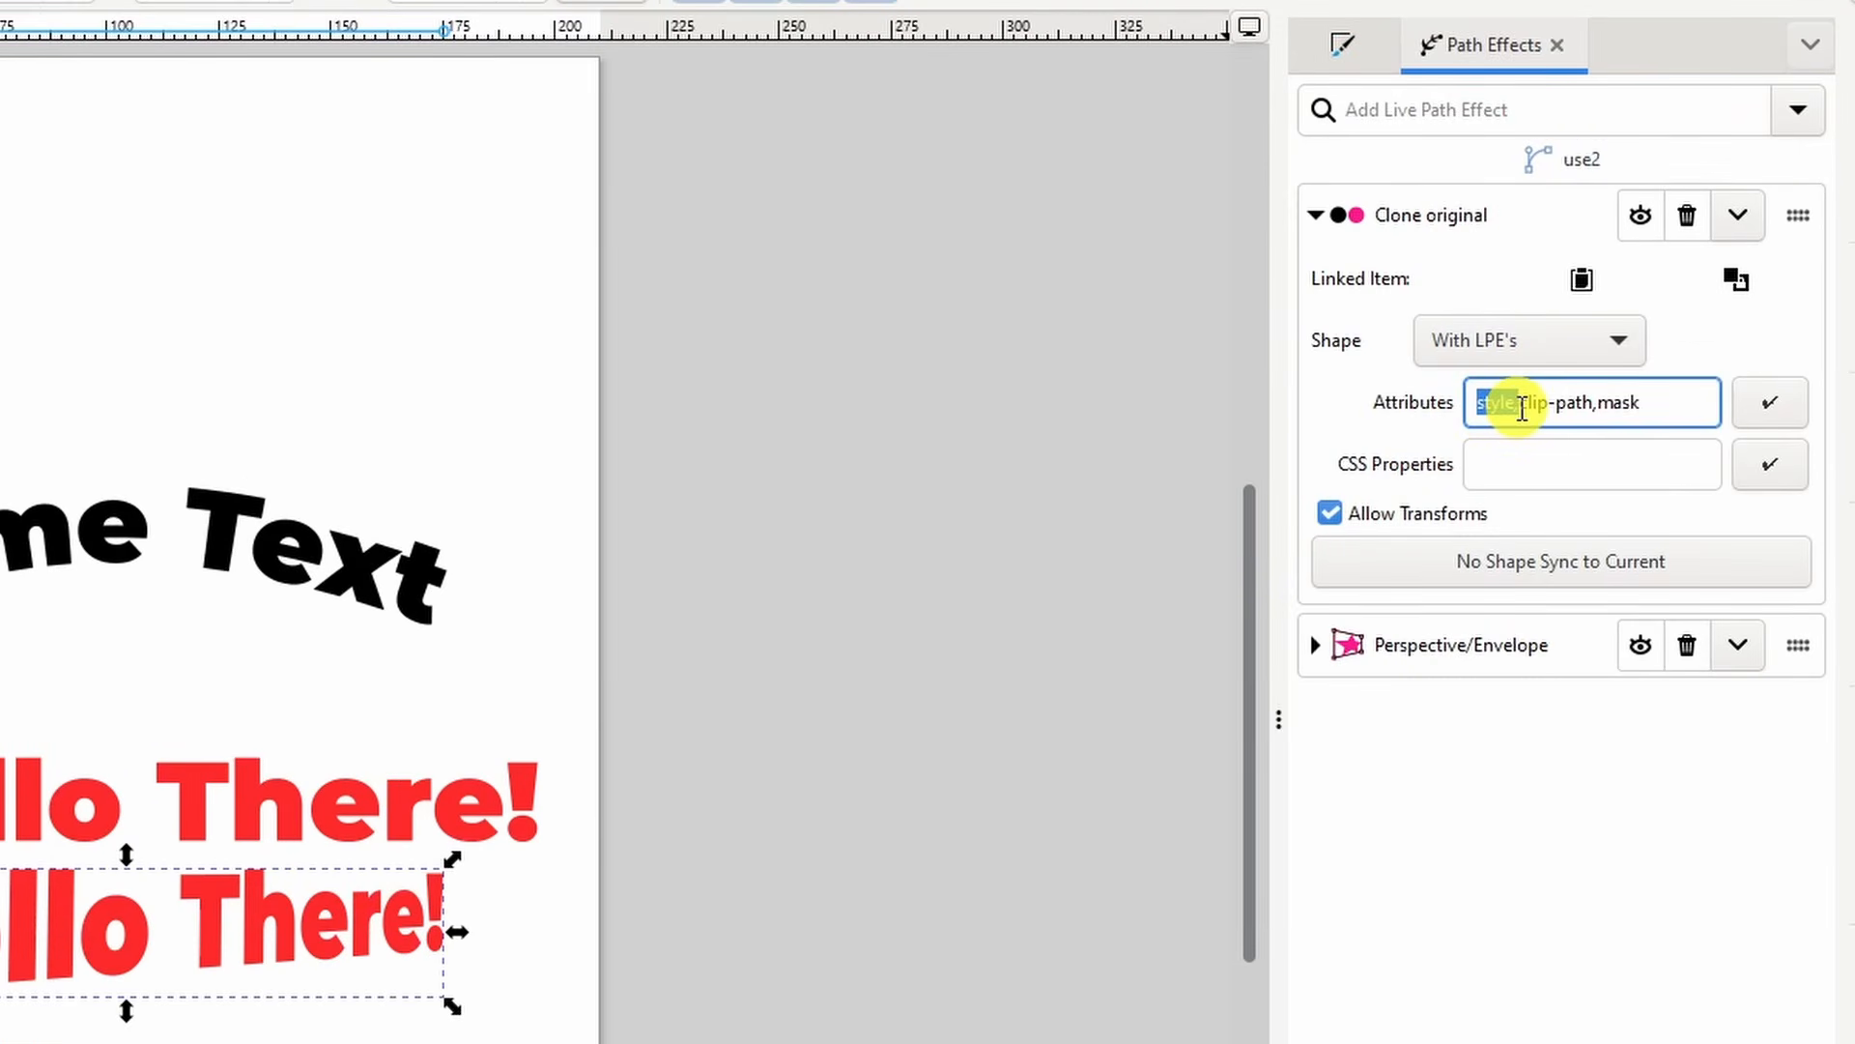
pyautogui.press('BackSpace')
pyautogui.press('Return')
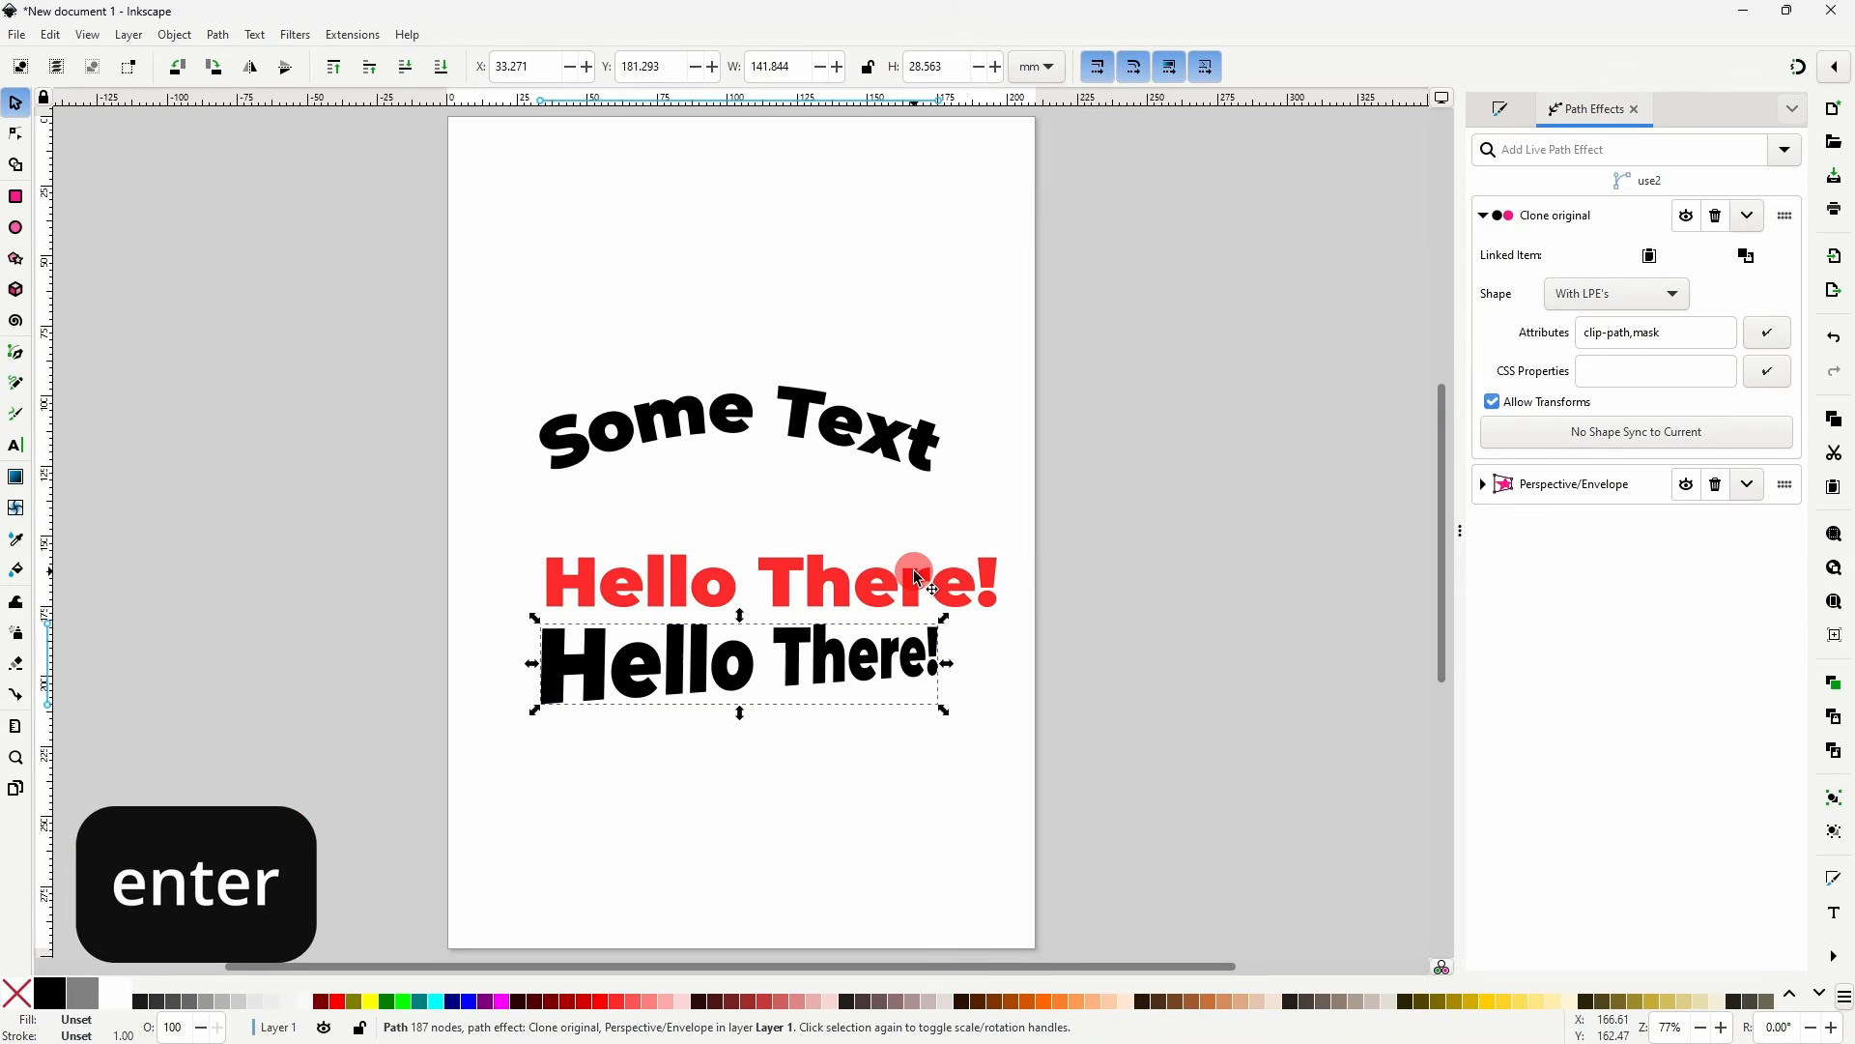
pyautogui.click(407, 787)
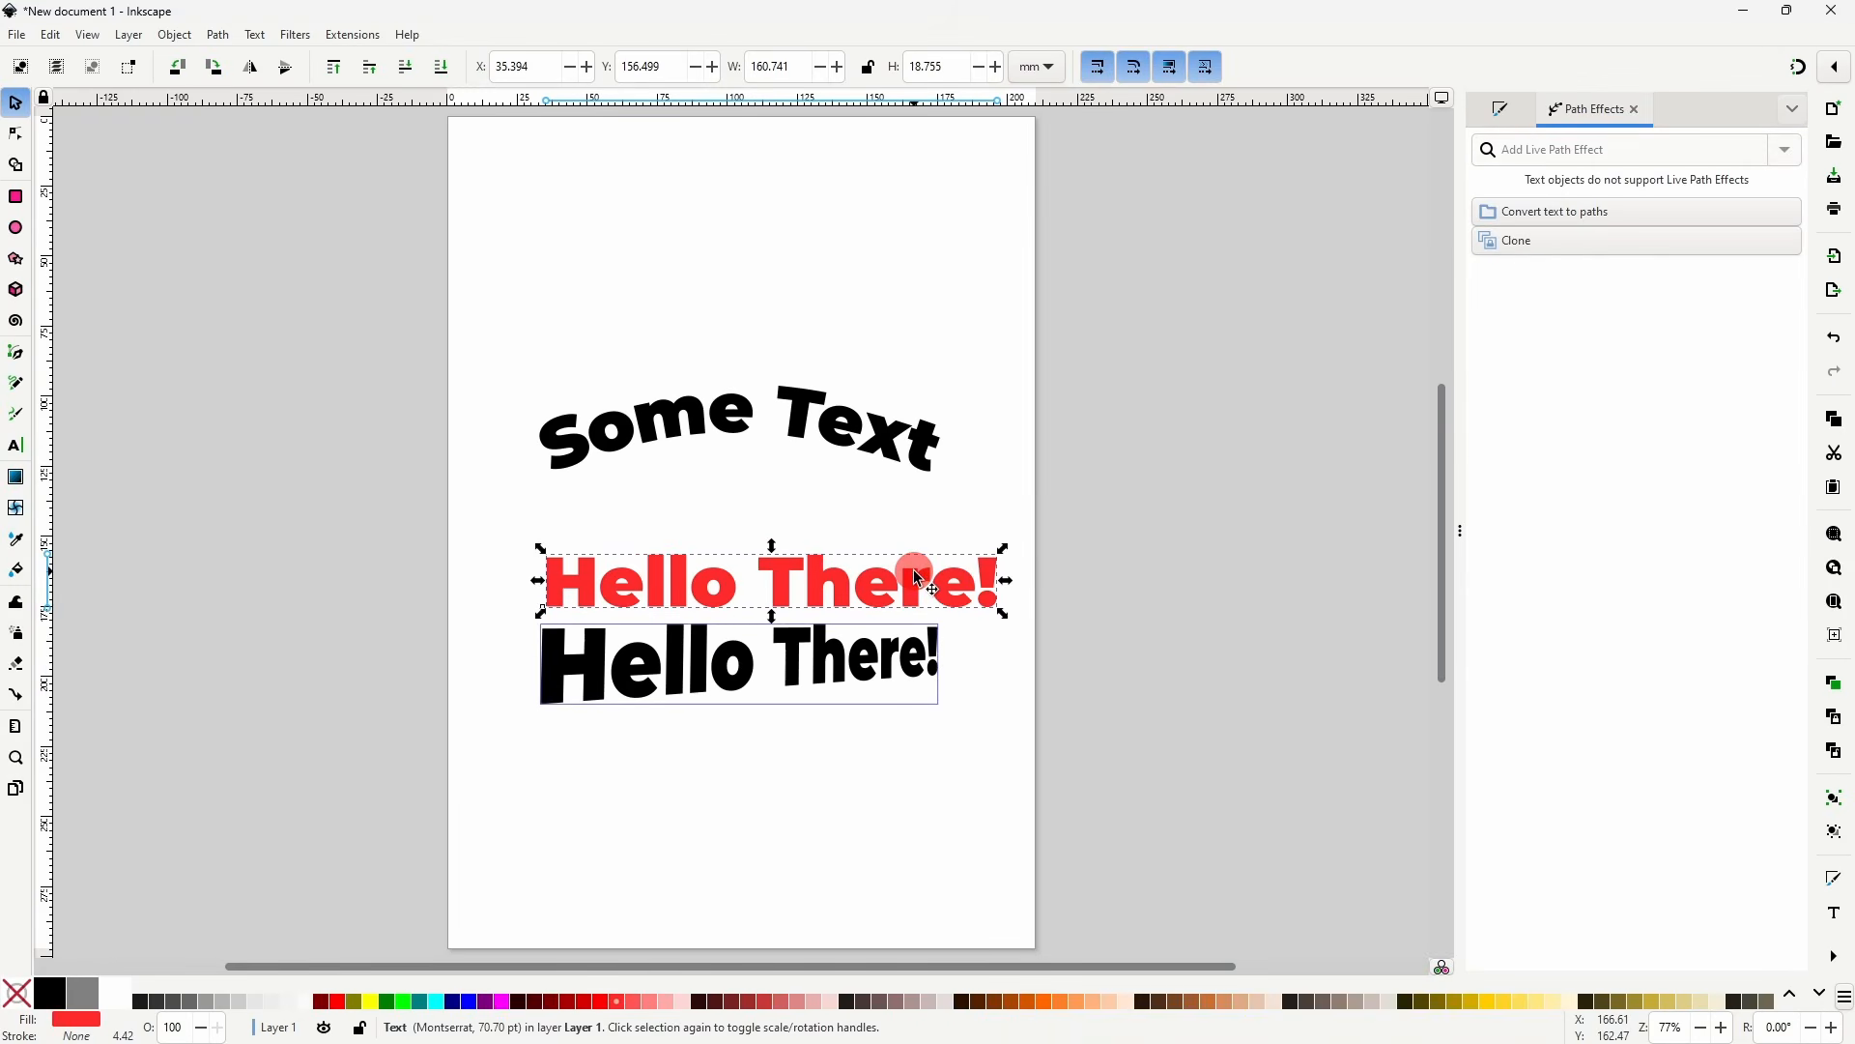
# - Fill the original "Hello There!" text with yellow (#FFD42A) and the warped clone below it with a muted red
pyautogui.click(1513, 1007)
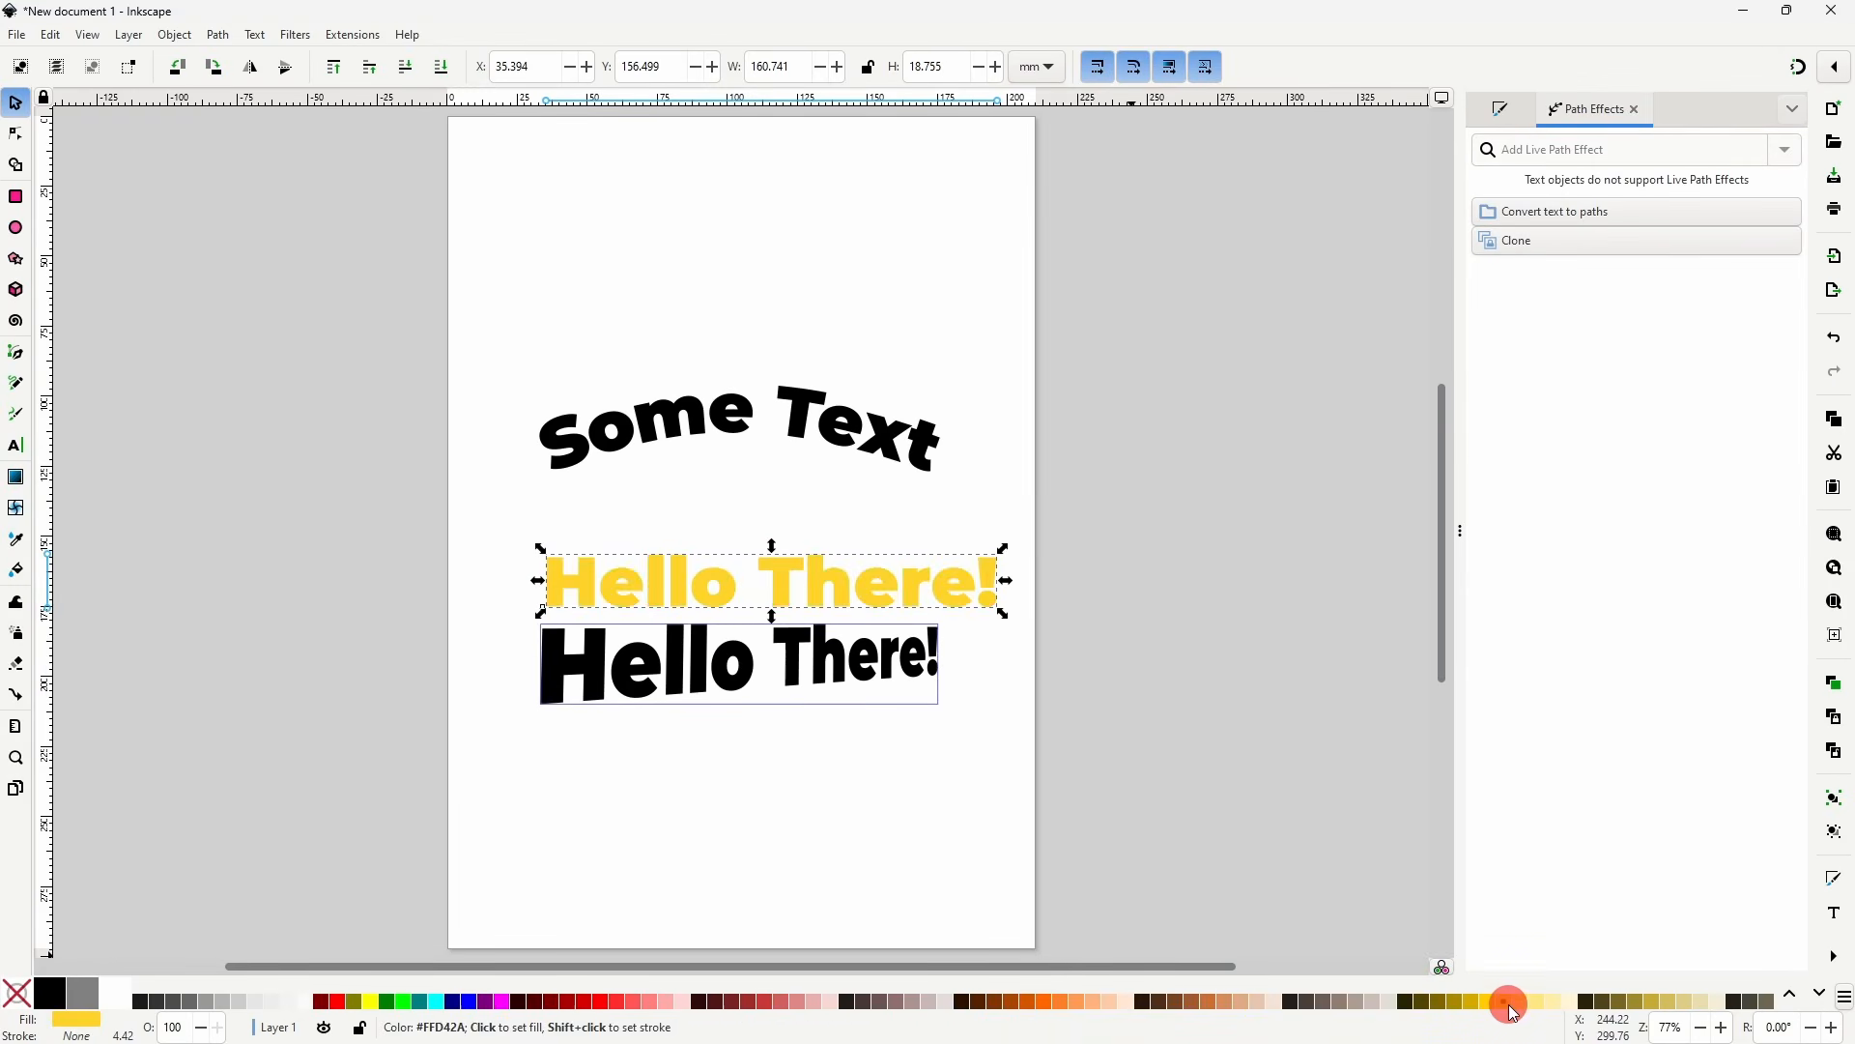
pyautogui.click(830, 667)
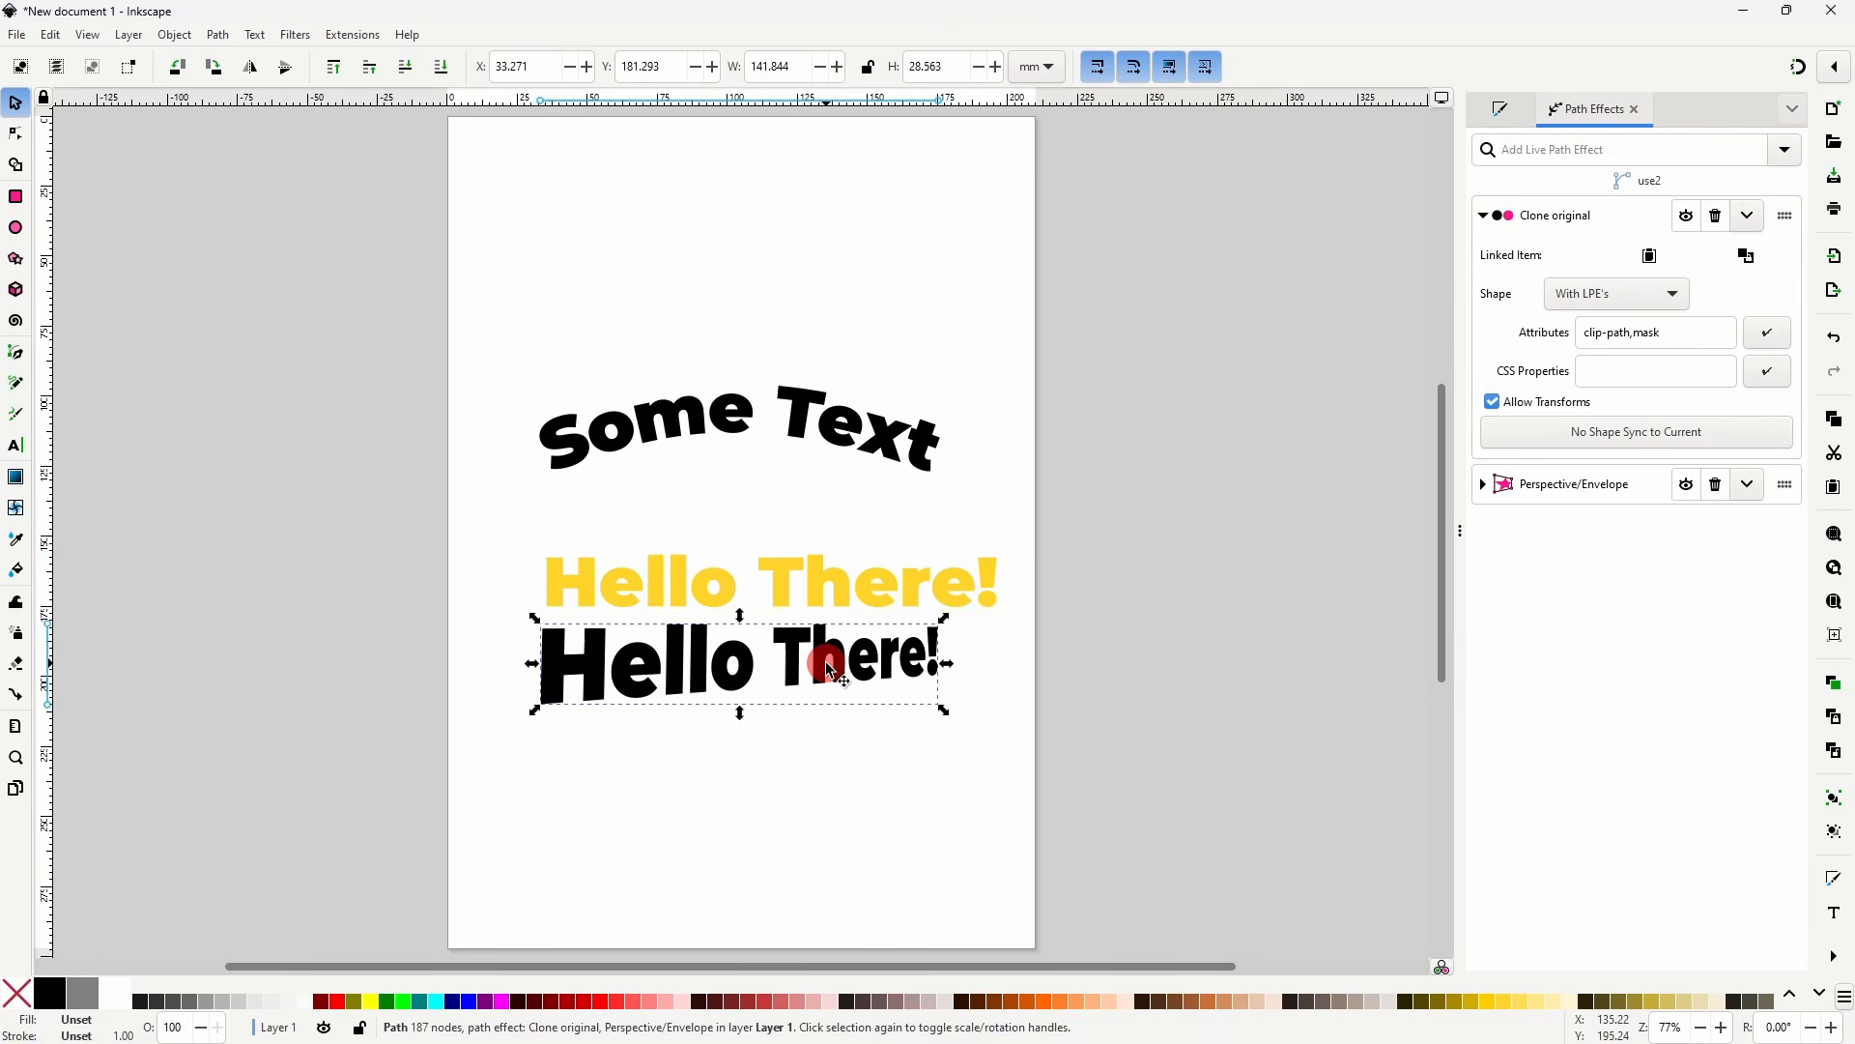
pyautogui.click(786, 1003)
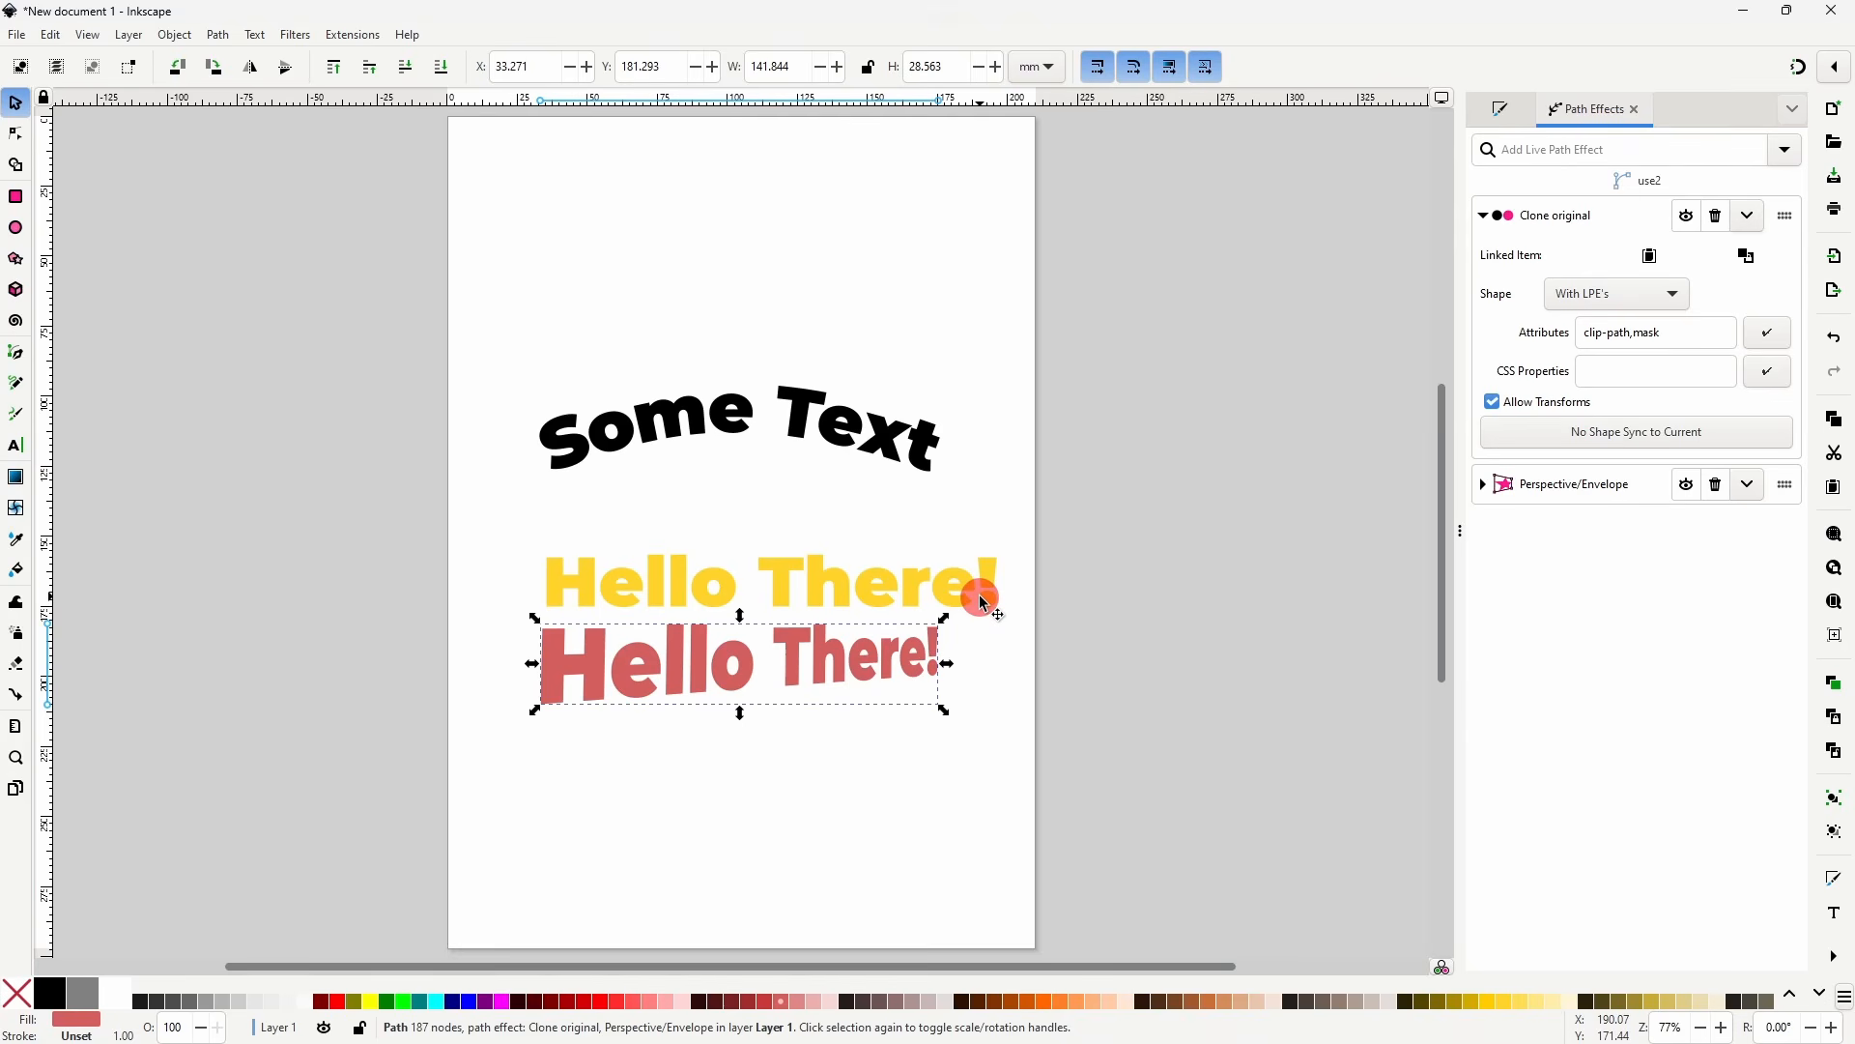
# - Duplicate the muted-red warped clone, fill the duplicate with black and lower it beneath the red one
pyautogui.rightClick(897, 648)
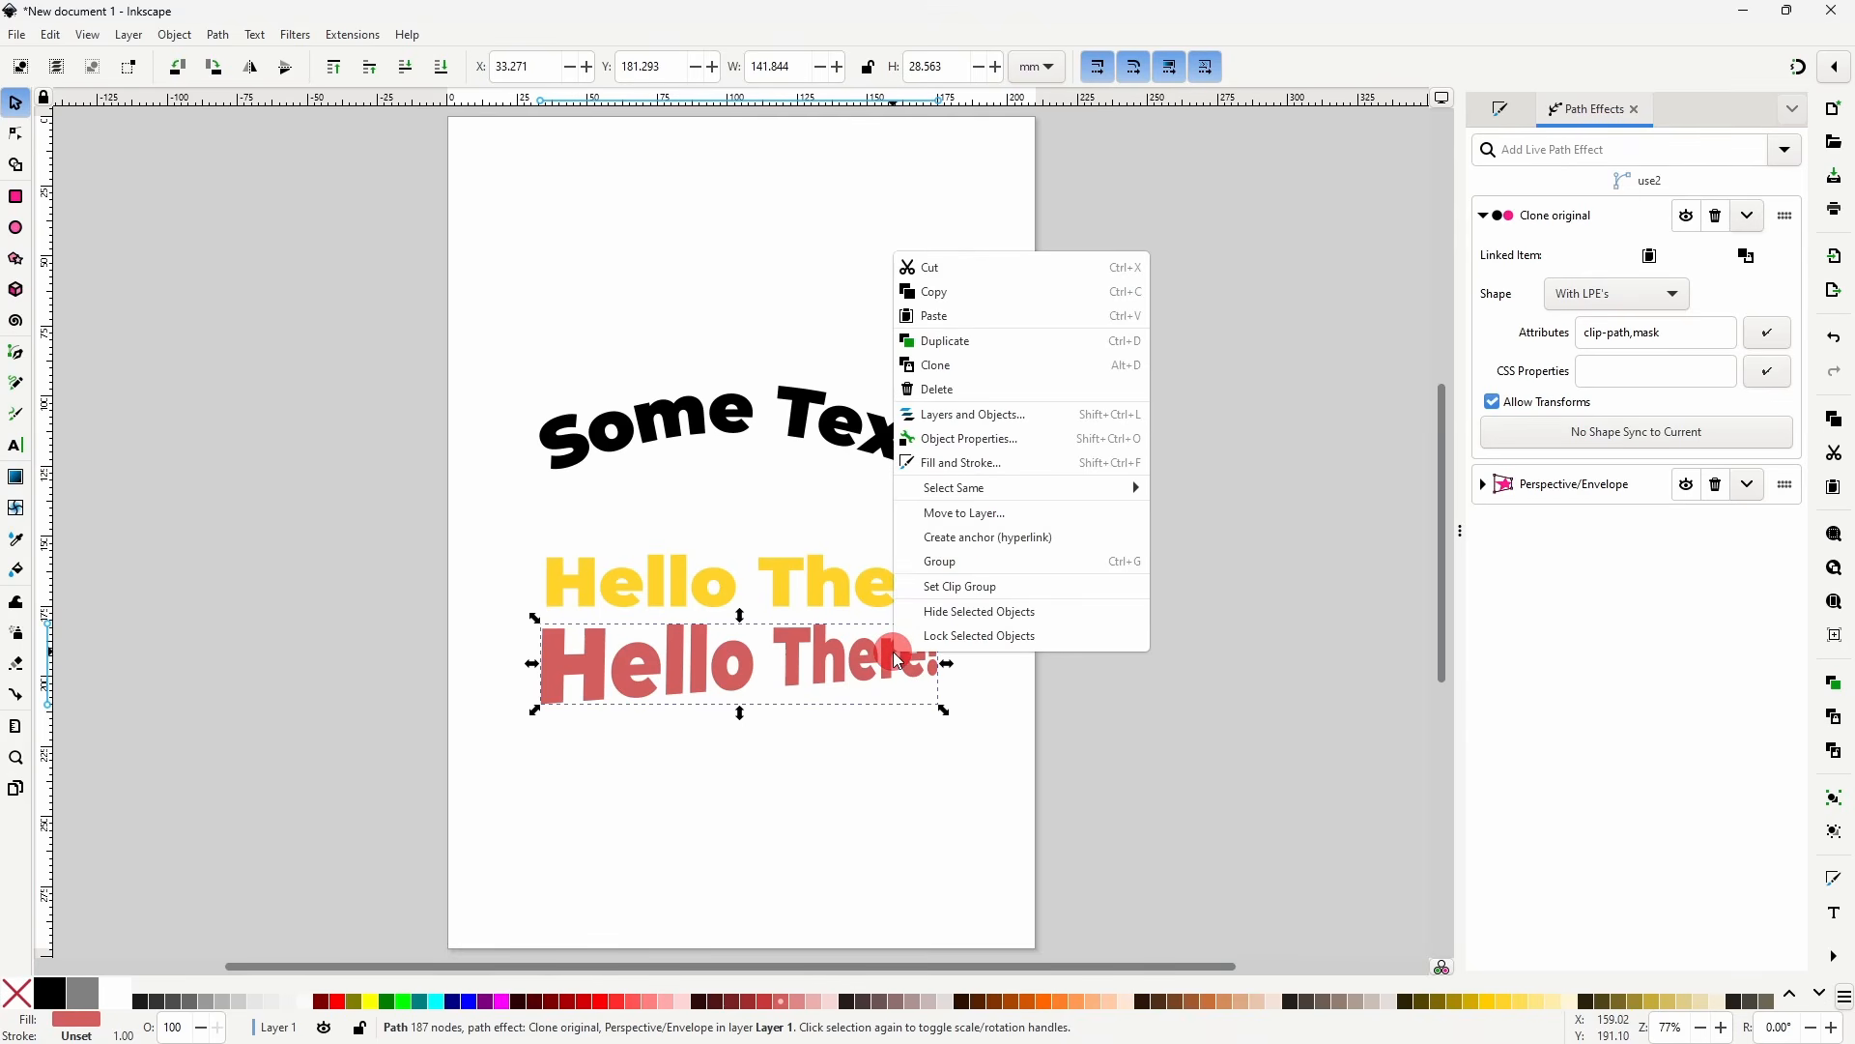
pyautogui.click(986, 340)
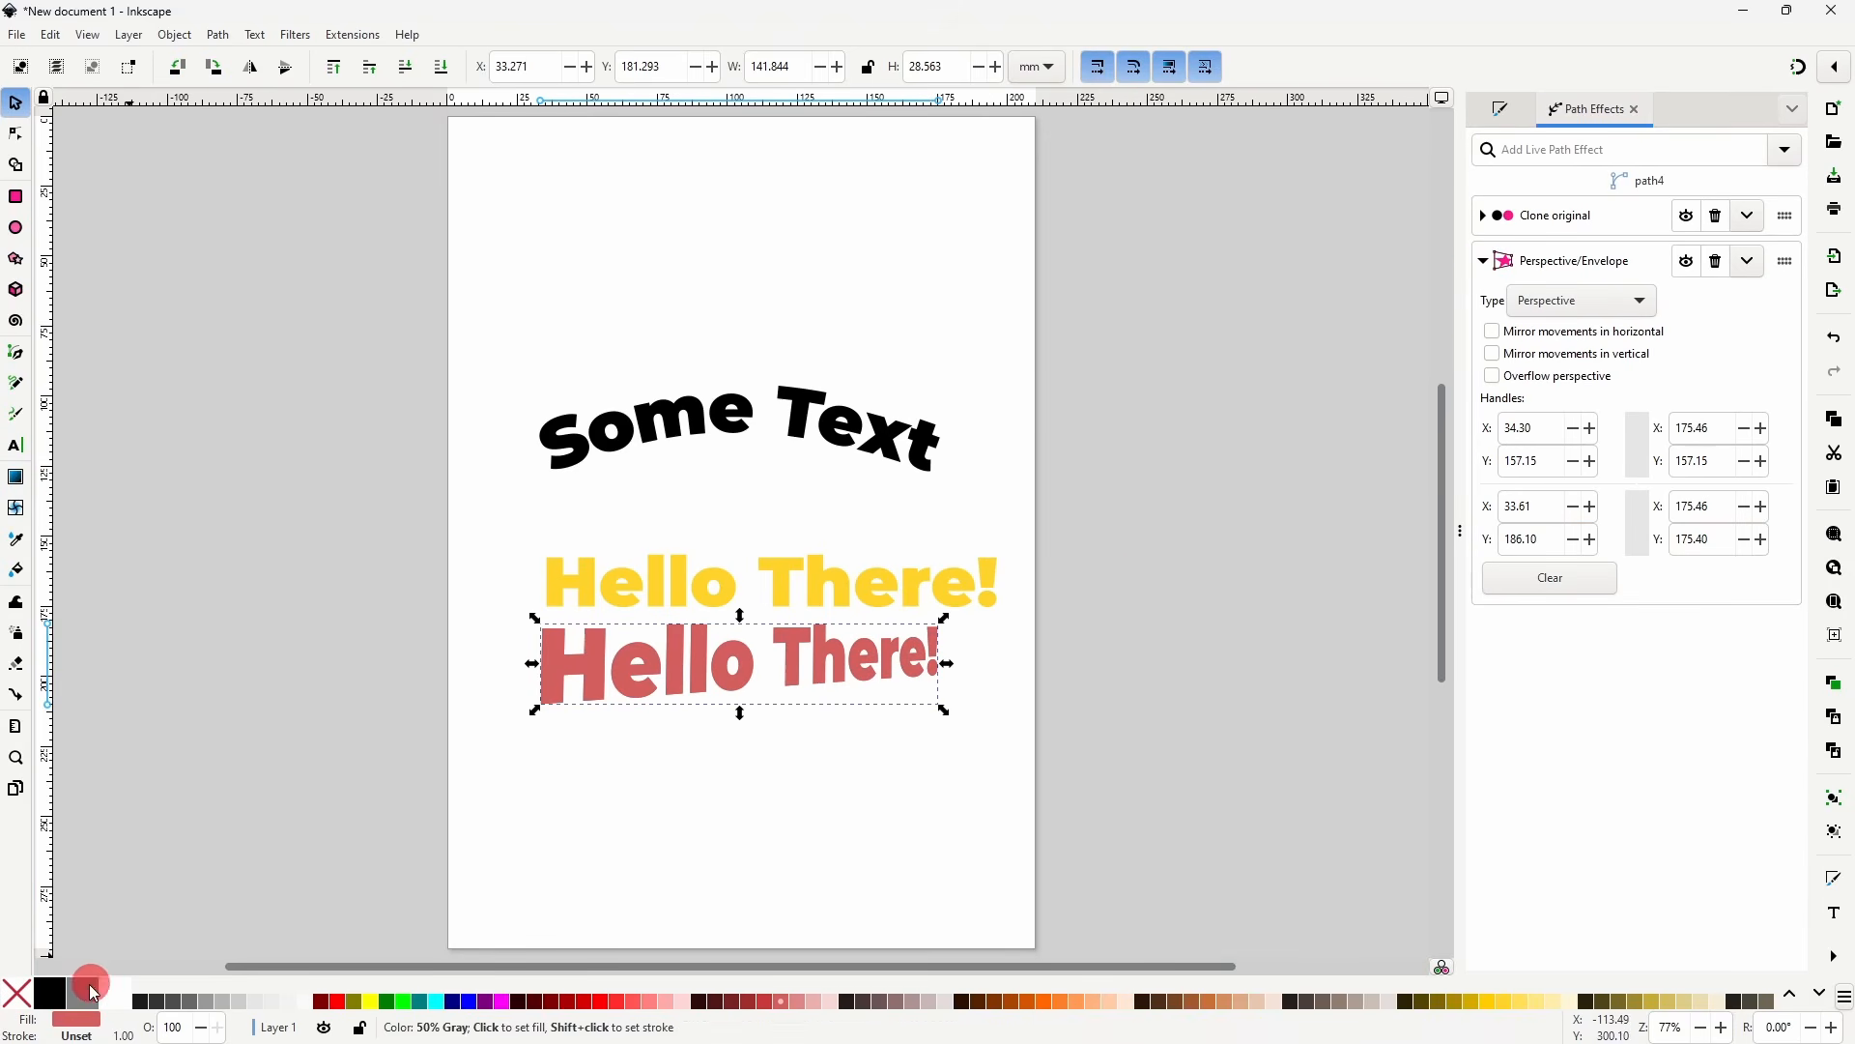
pyautogui.click(60, 997)
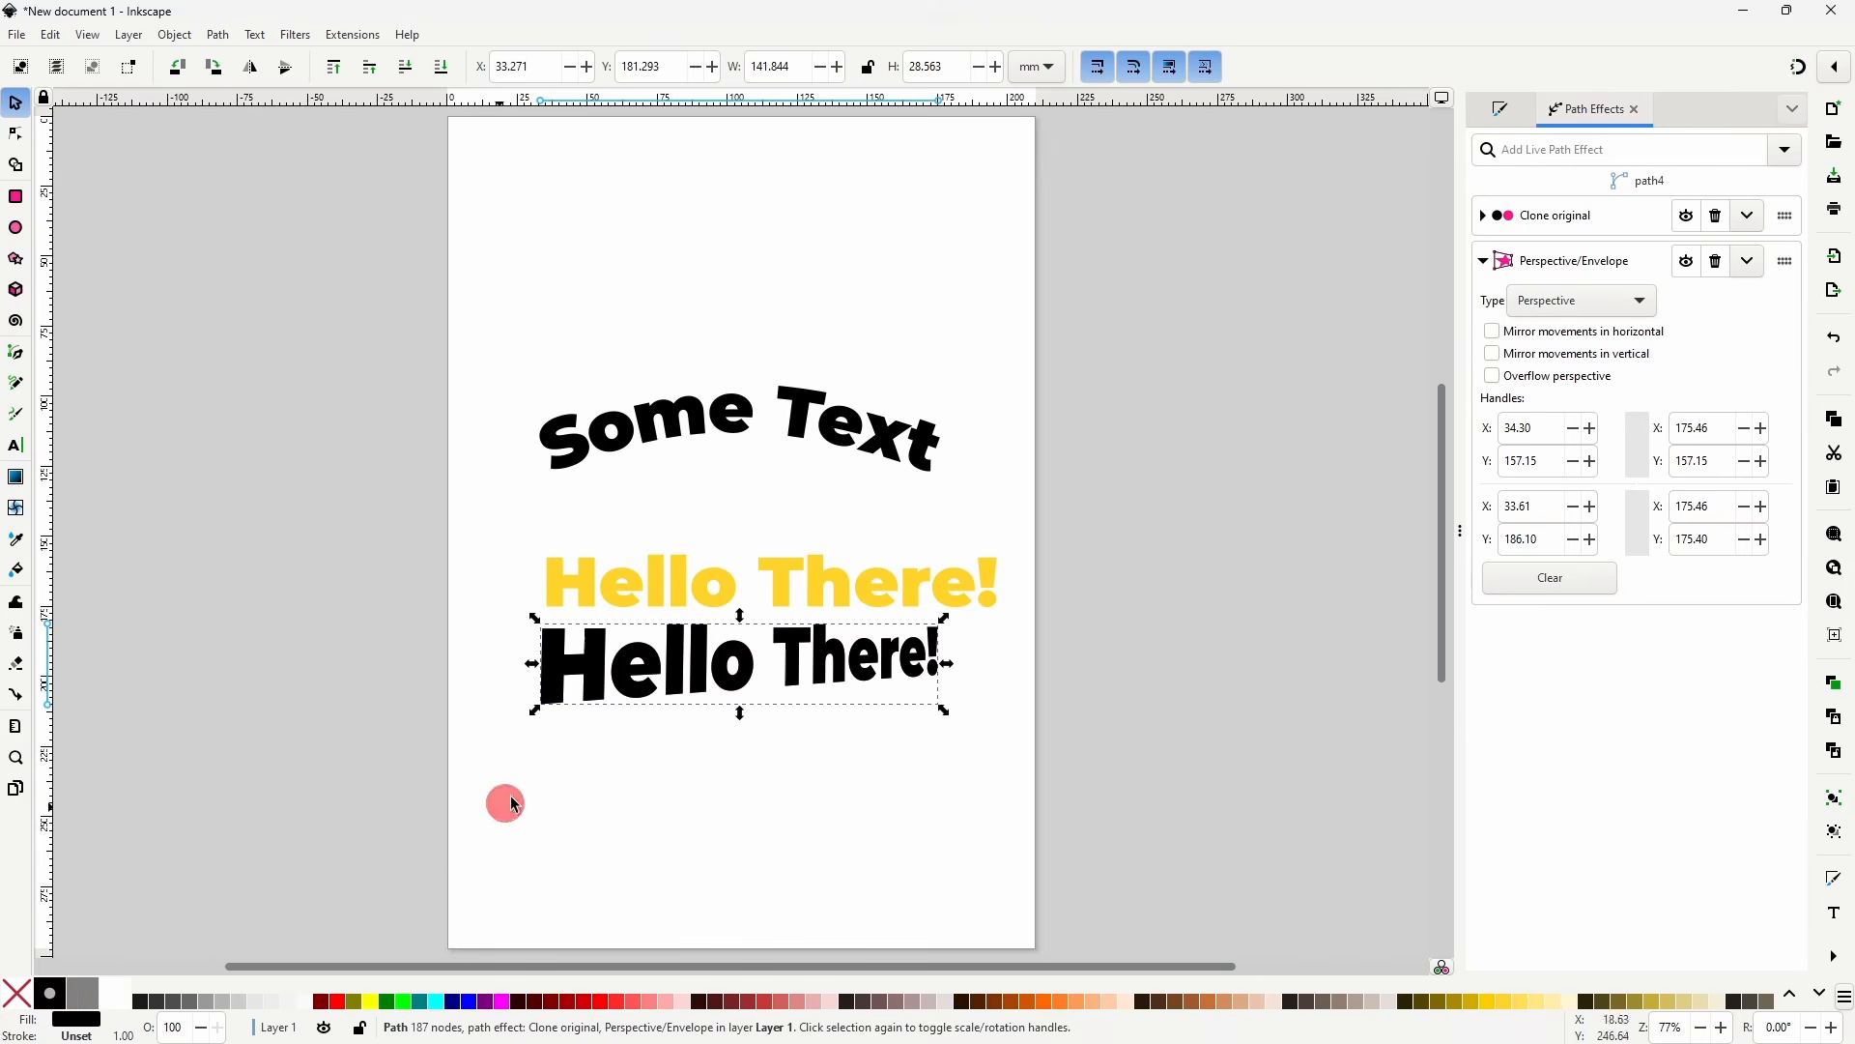
pyautogui.hotkey('ctrl', 'z')
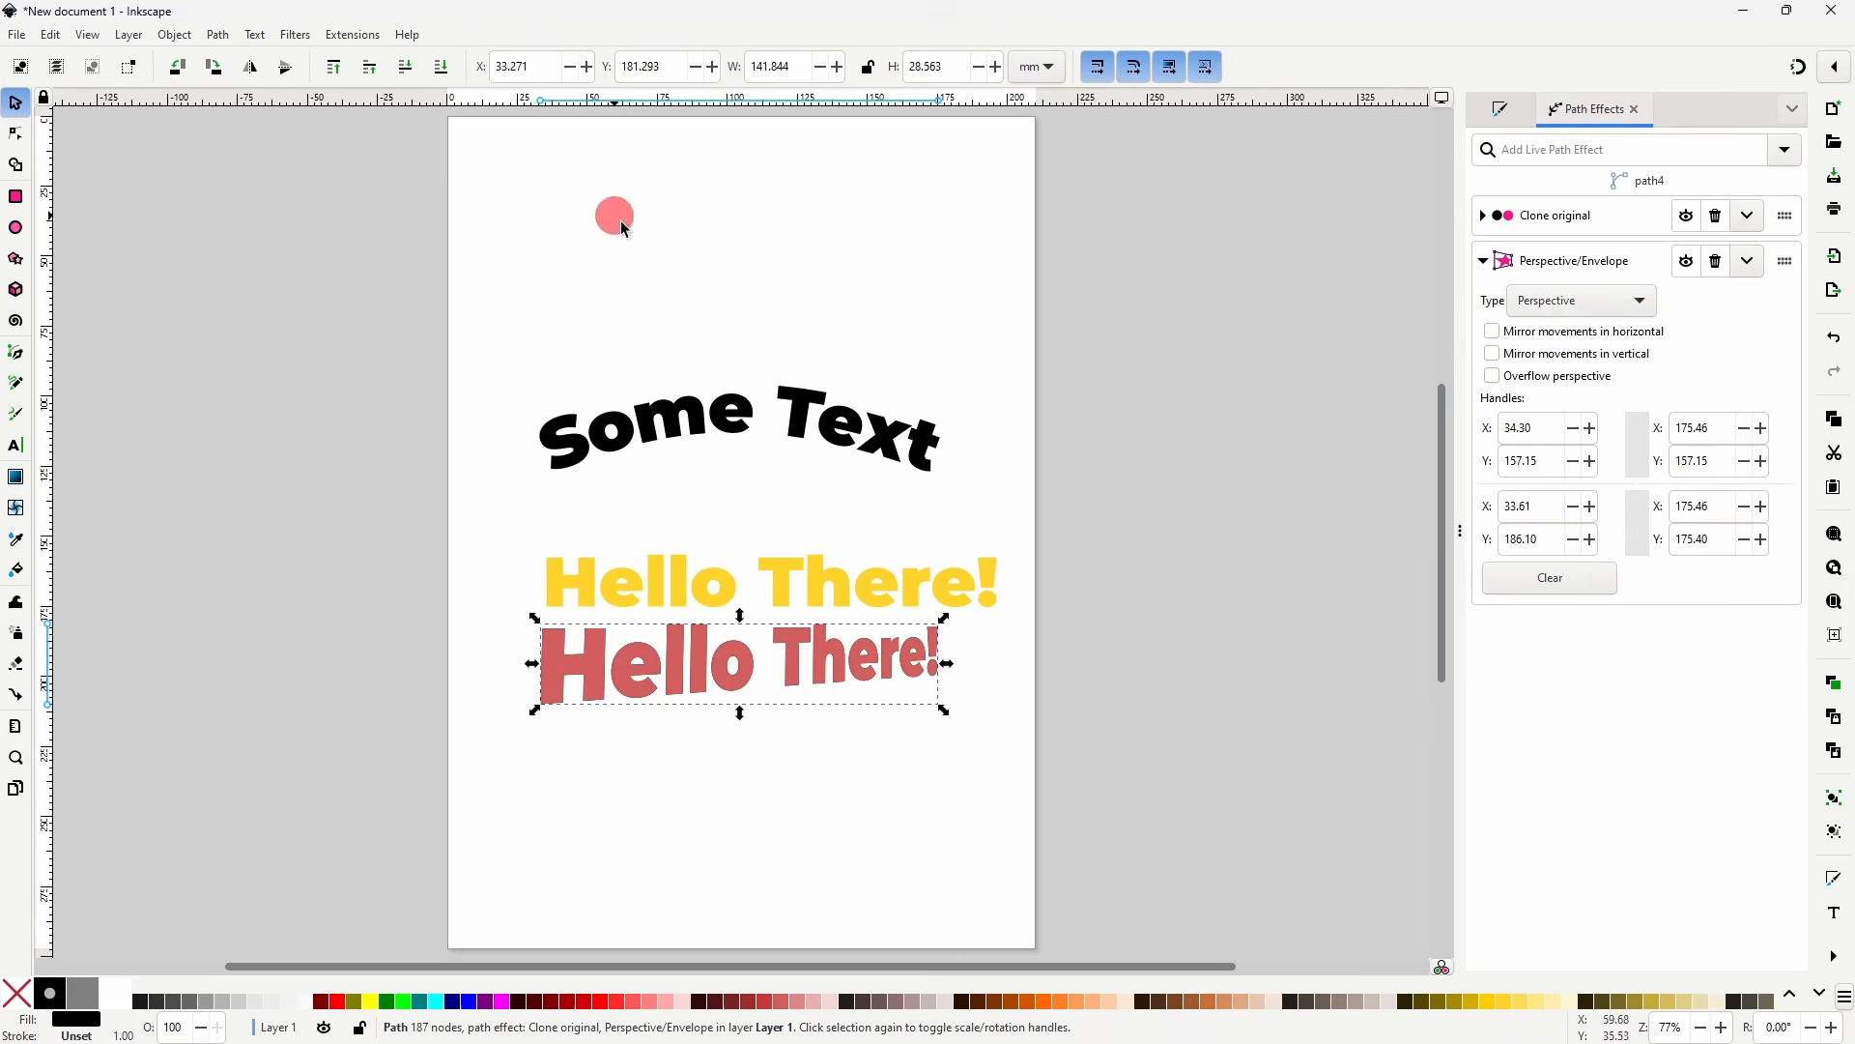
# - Apply the Offset path effect to the black duplicate and expand it slightly outward as an outline around the red text
pyautogui.click(1783, 151)
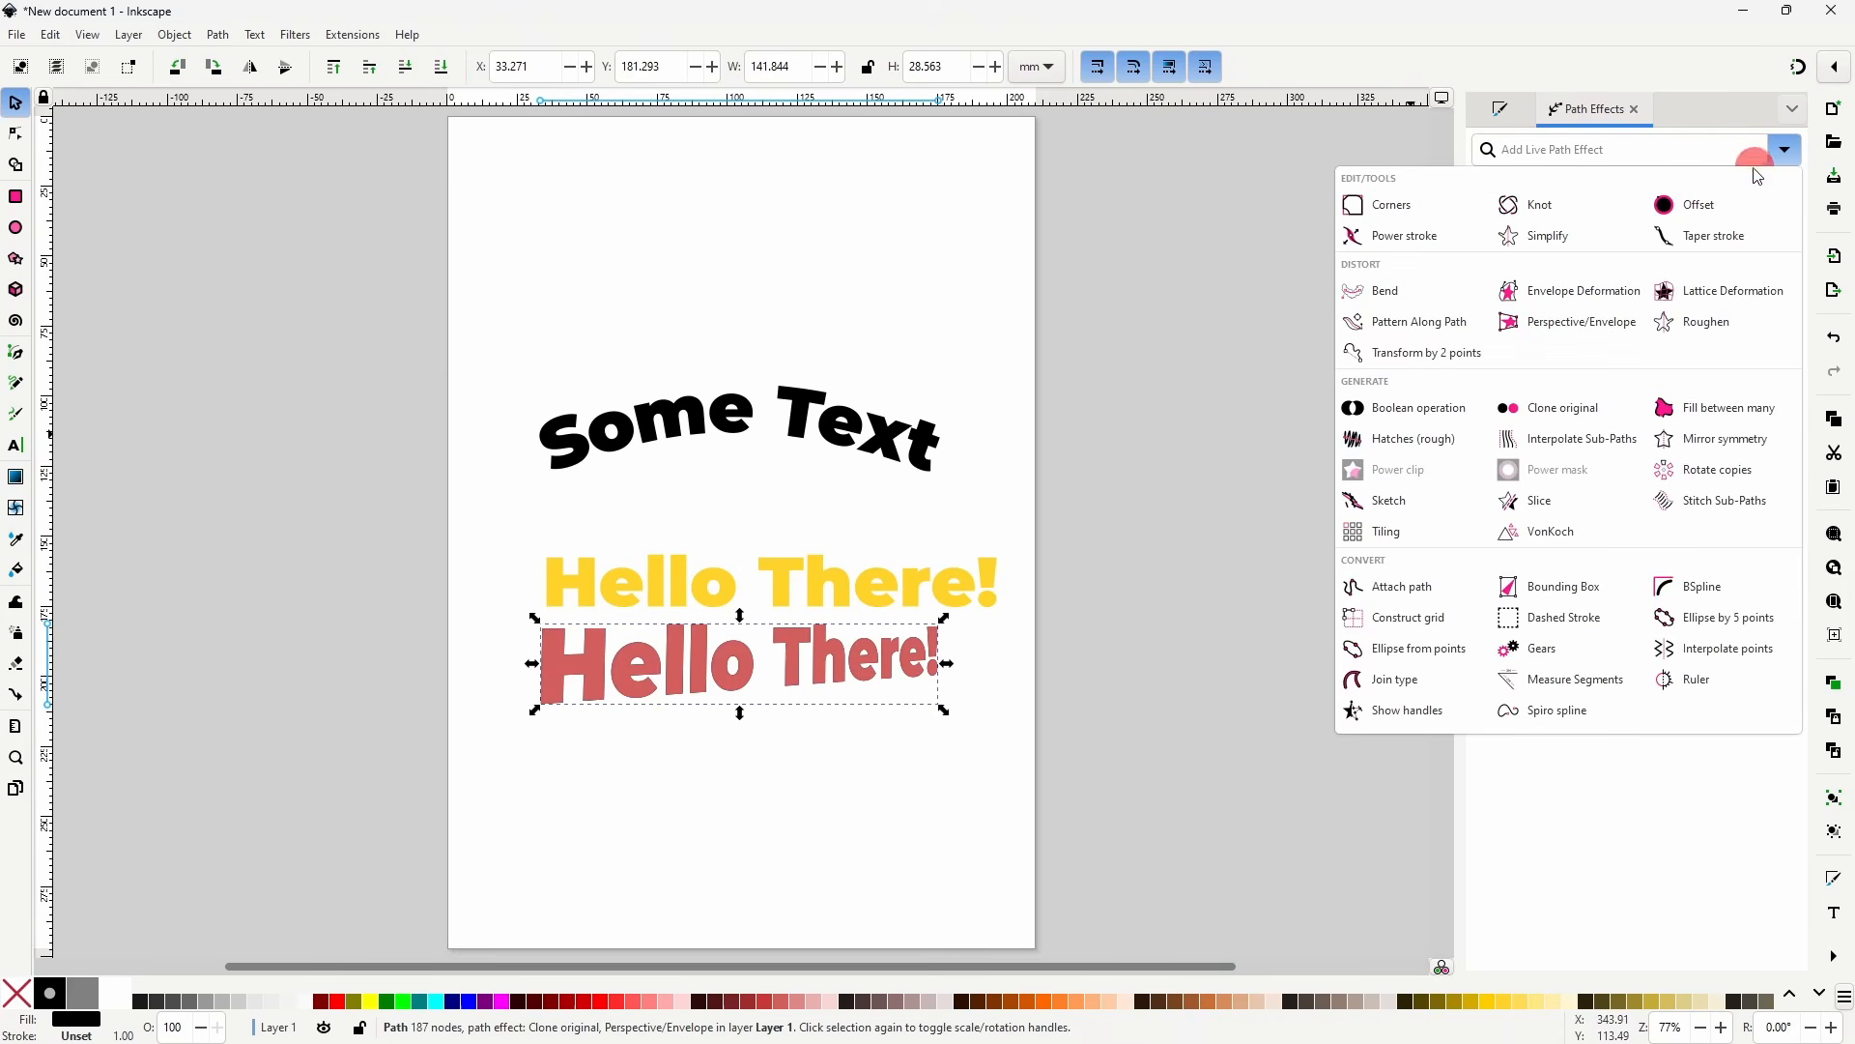
pyautogui.click(1709, 203)
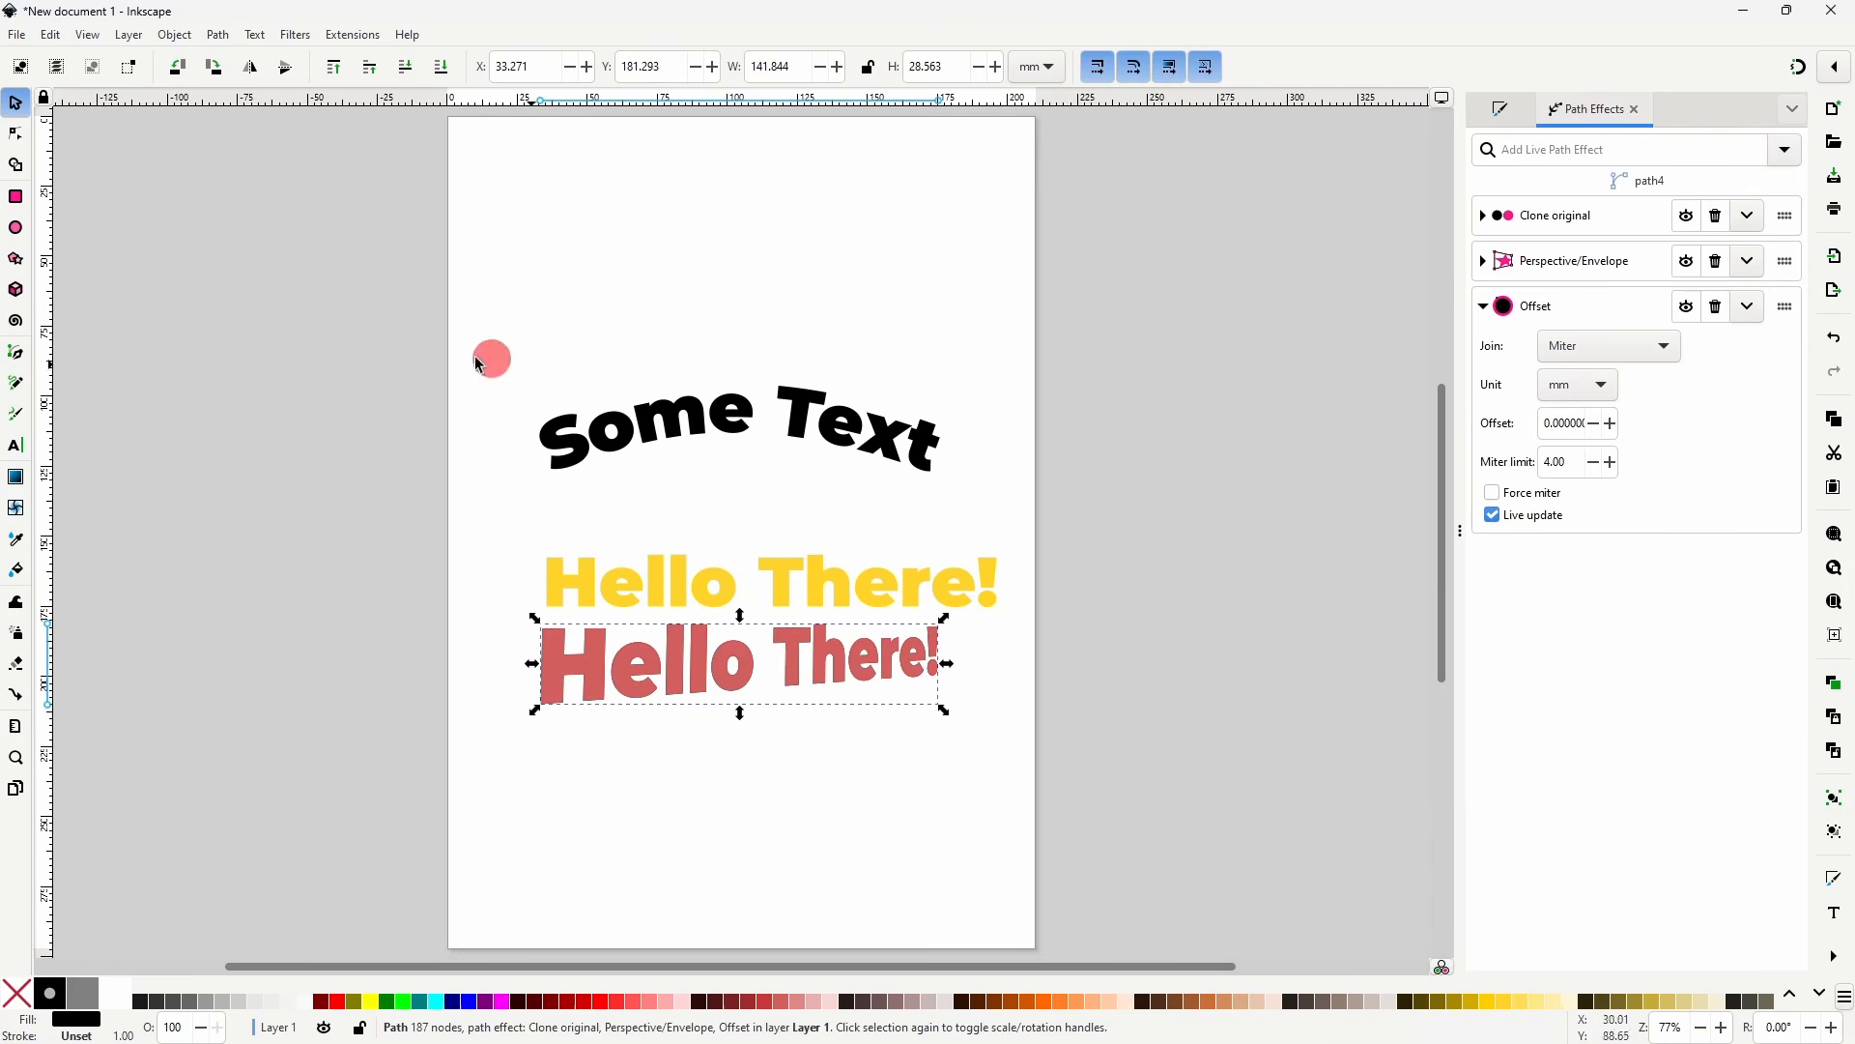
pyautogui.click(15, 133)
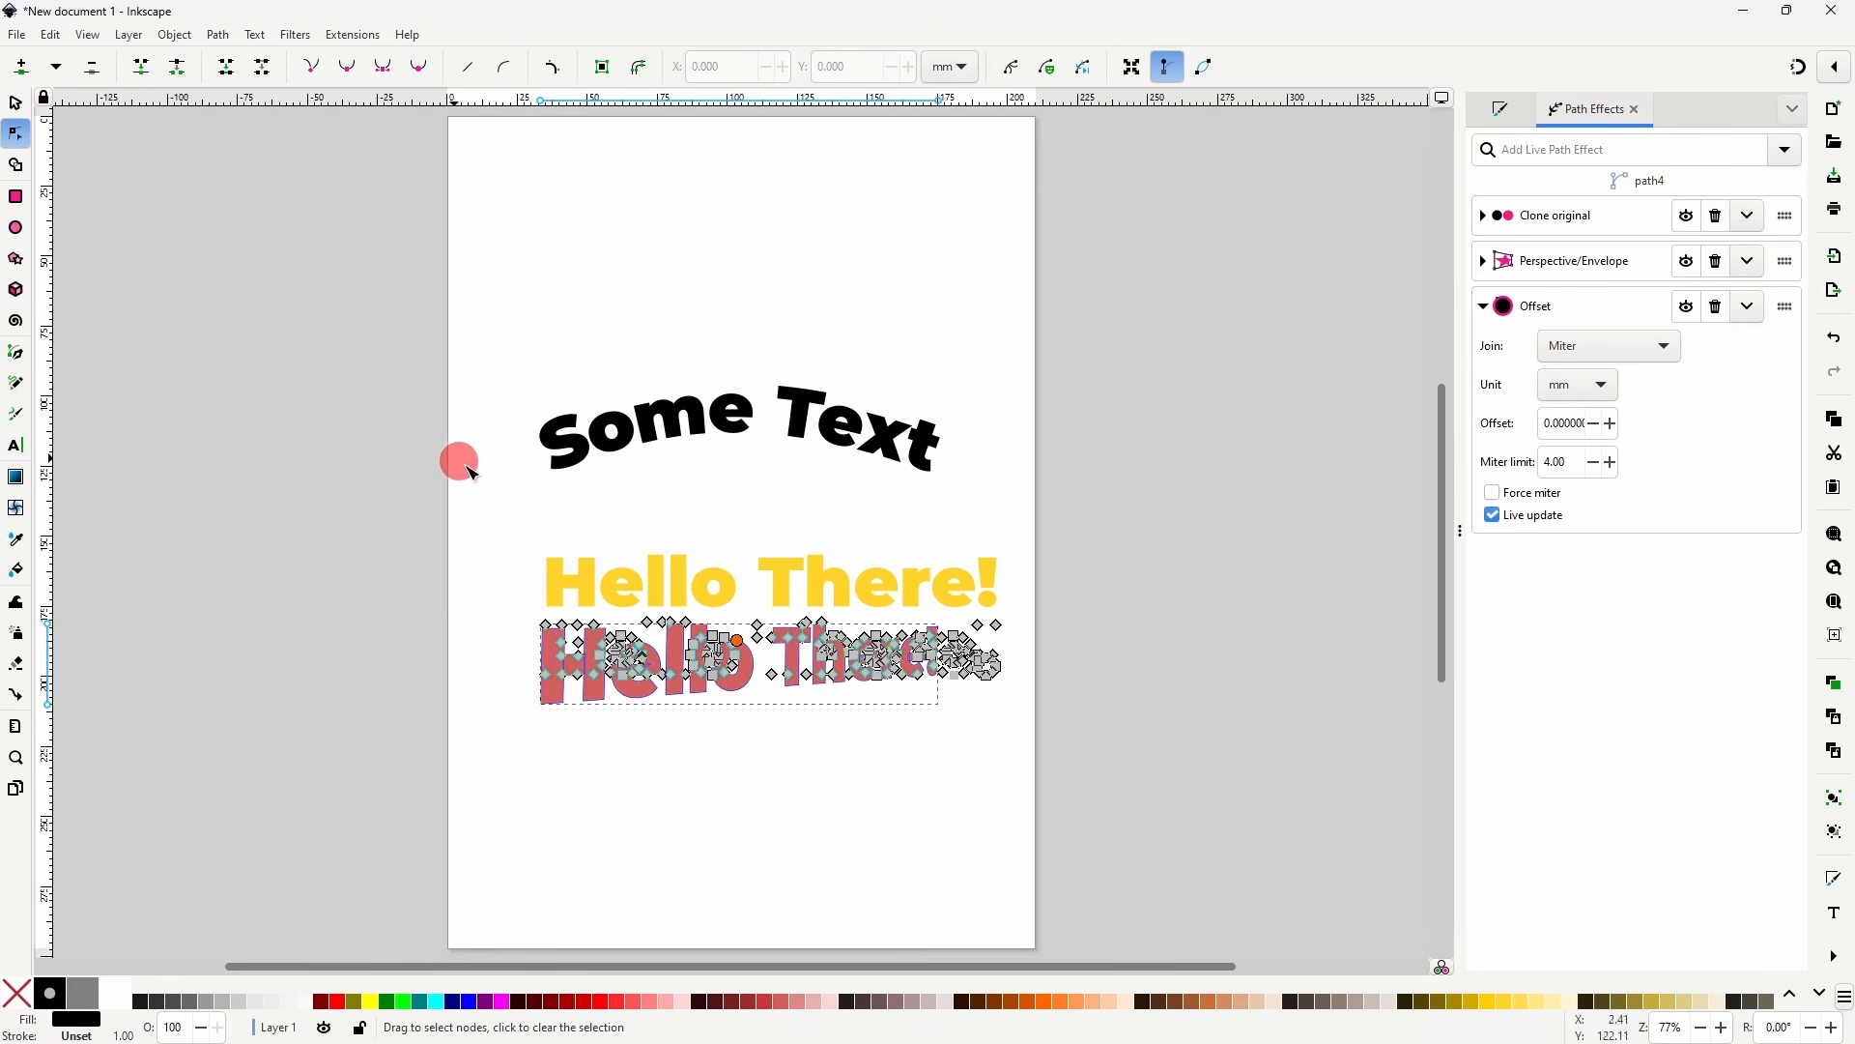
pyautogui.moveTo(746, 645); pyautogui.dragTo(752, 641)
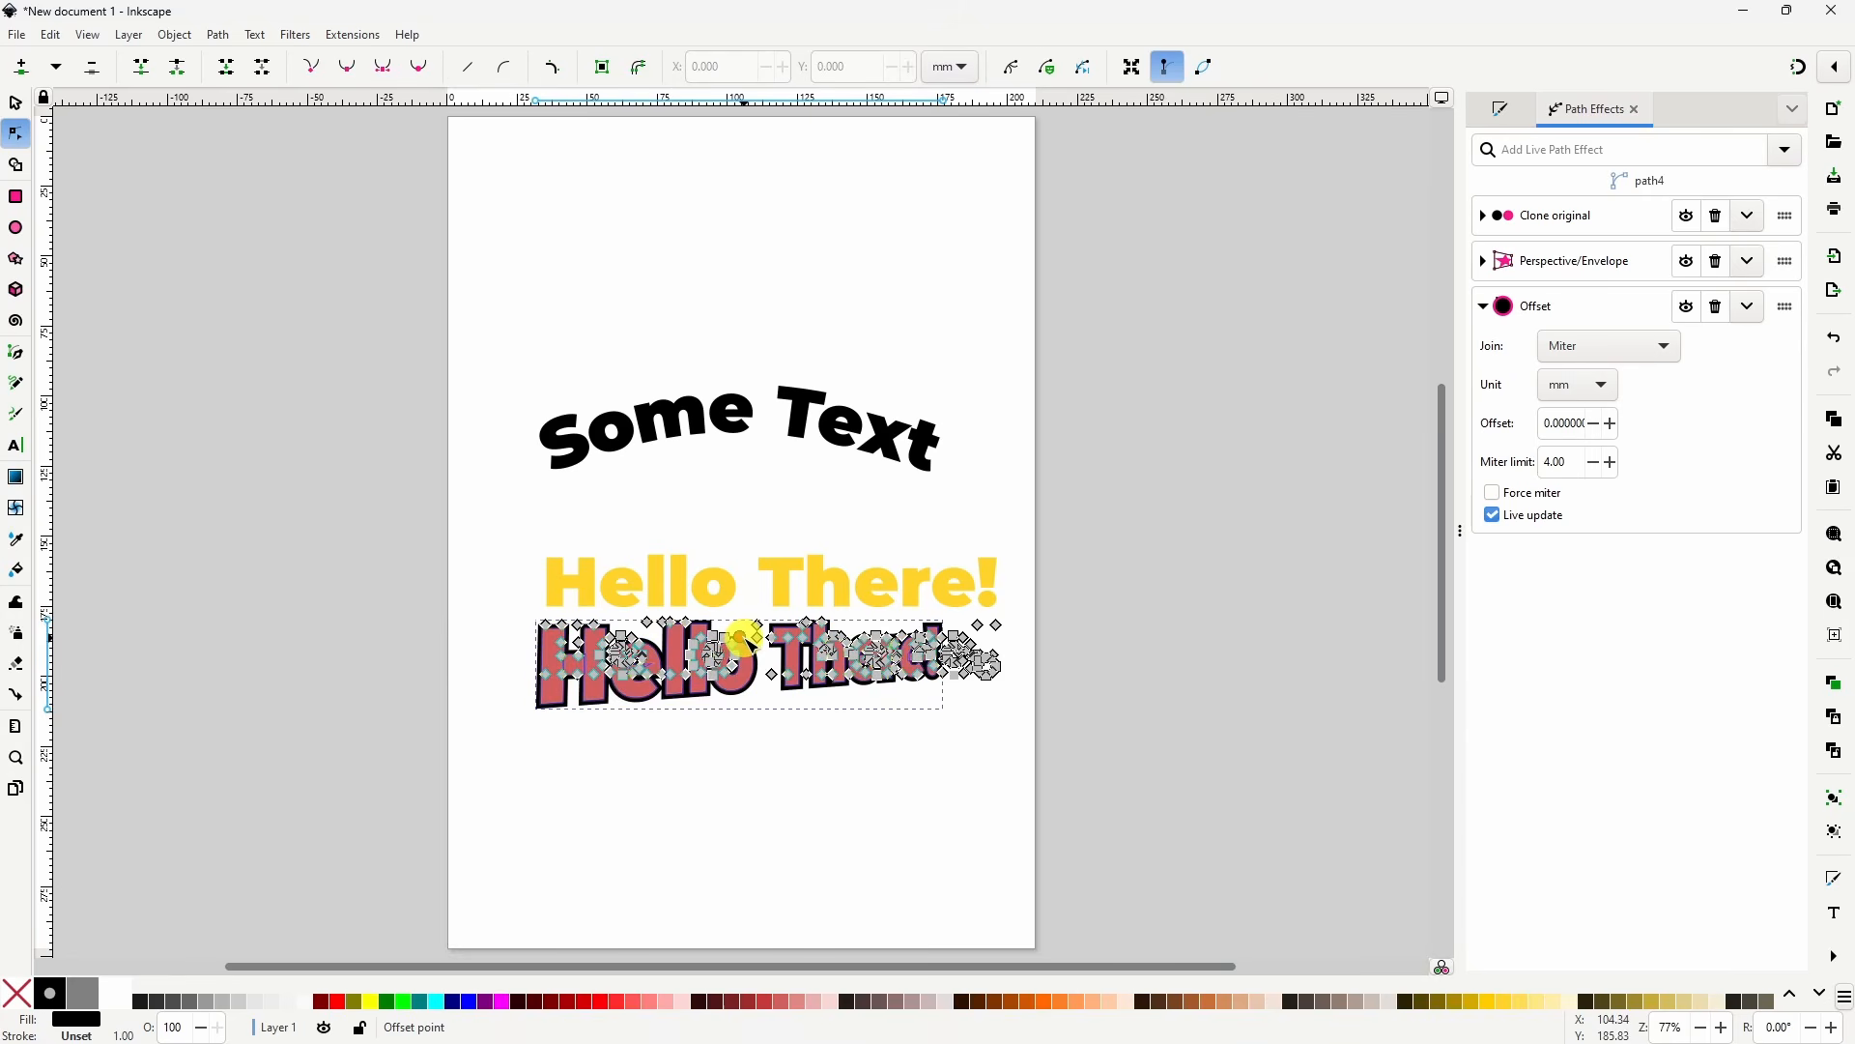
pyautogui.click(875, 754)
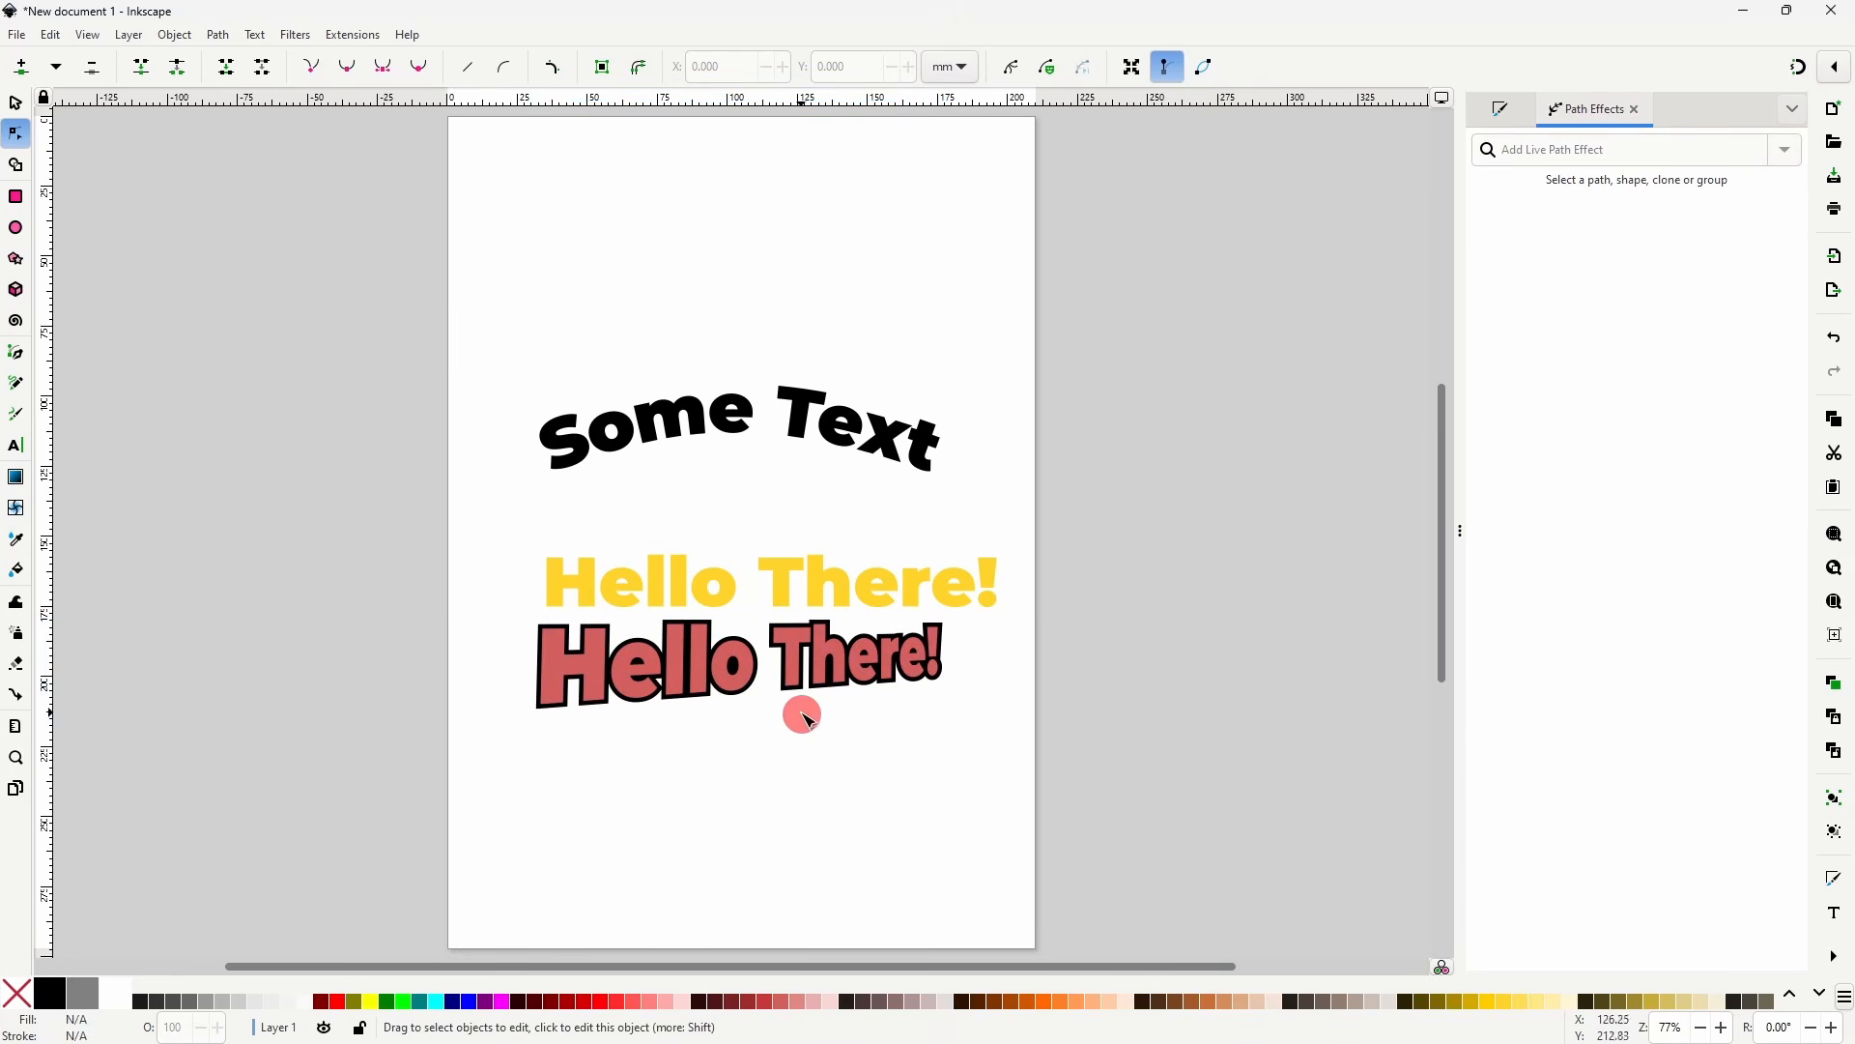
# - Change the font style of the yellow original "Hello There!" text to Medium
pyautogui.click(796, 586)
pyautogui.press('t')
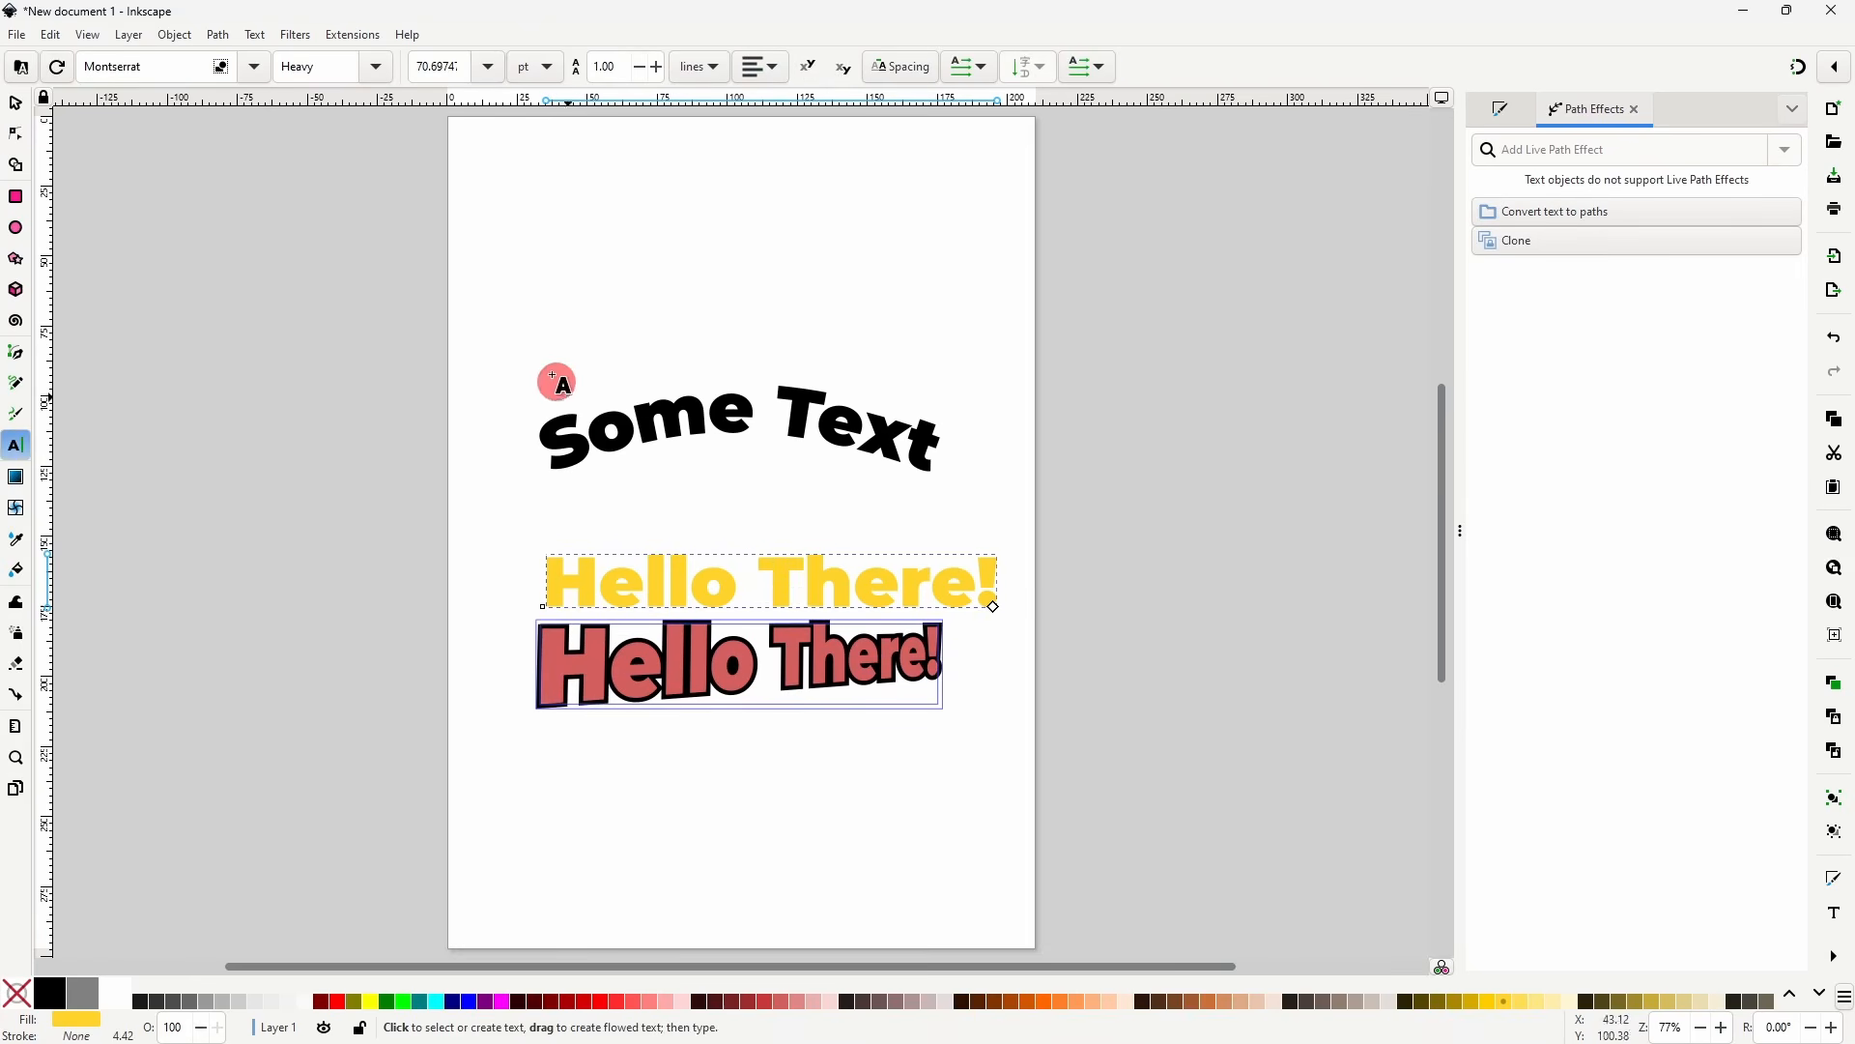
pyautogui.click(376, 68)
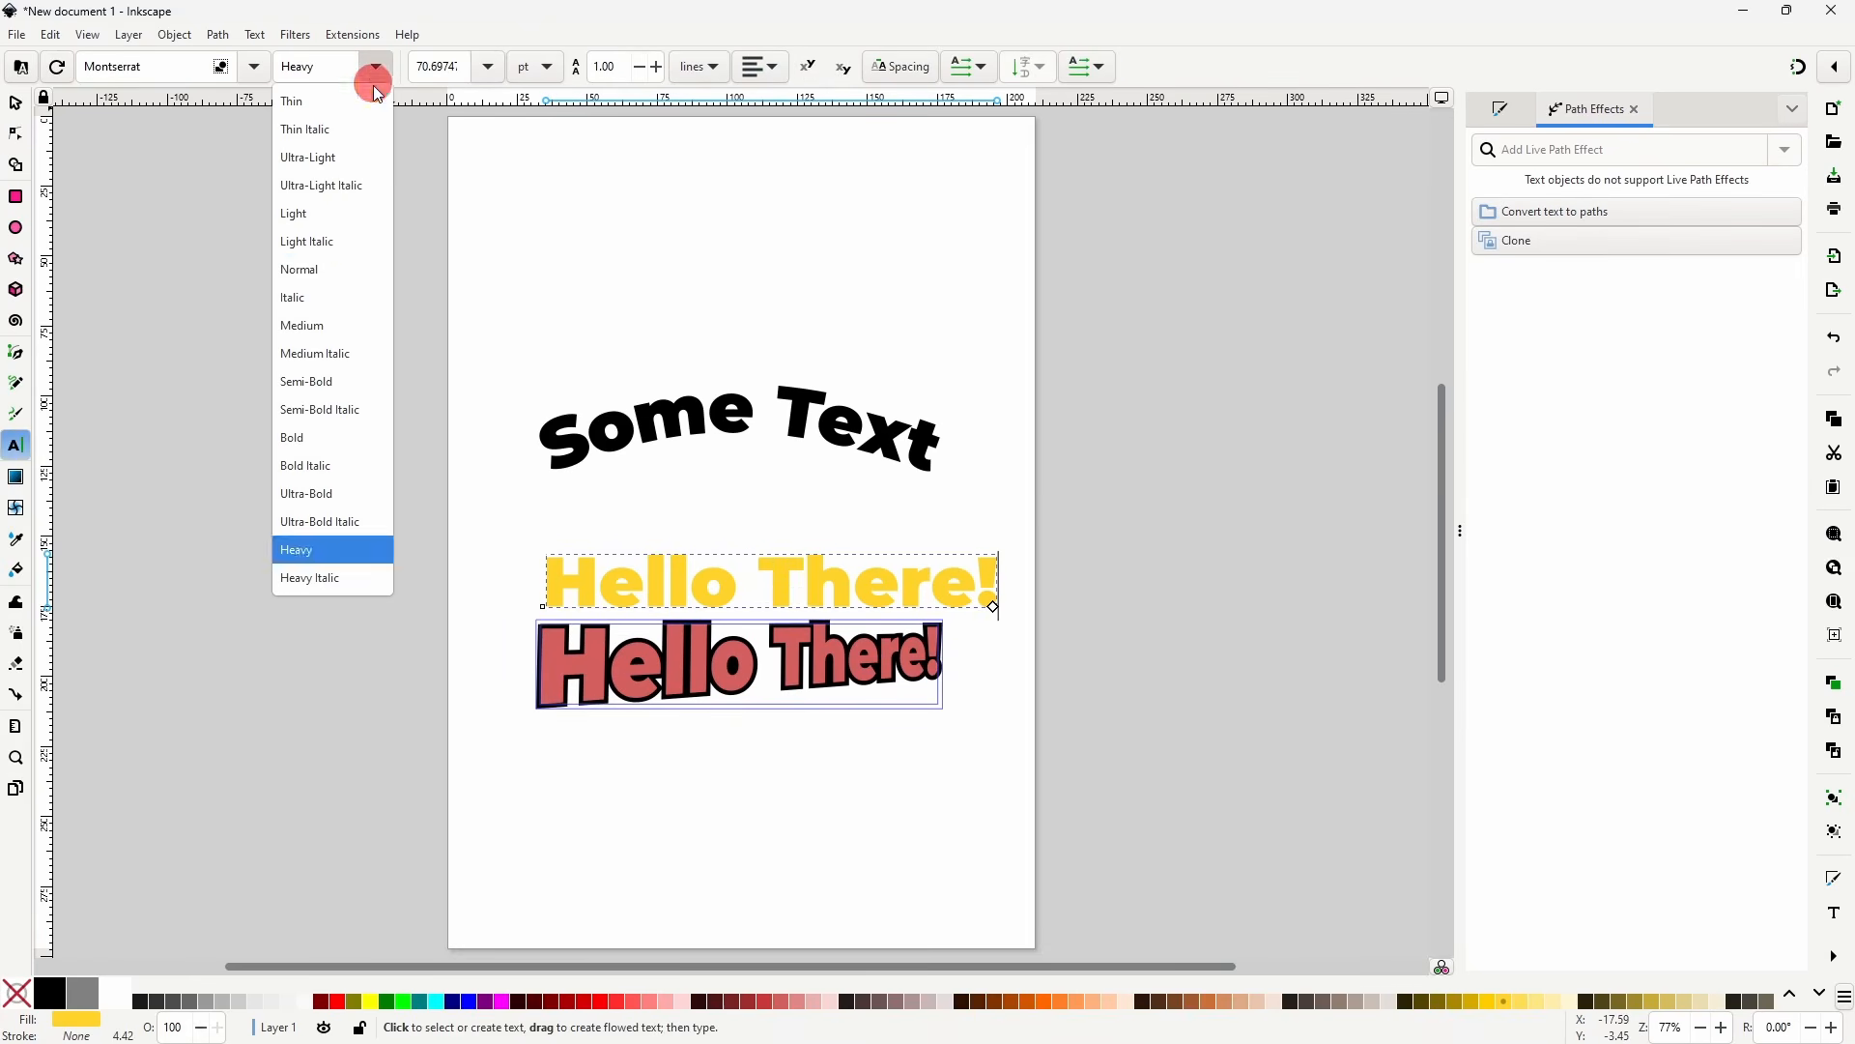
pyautogui.click(336, 326)
pyautogui.click(930, 596)
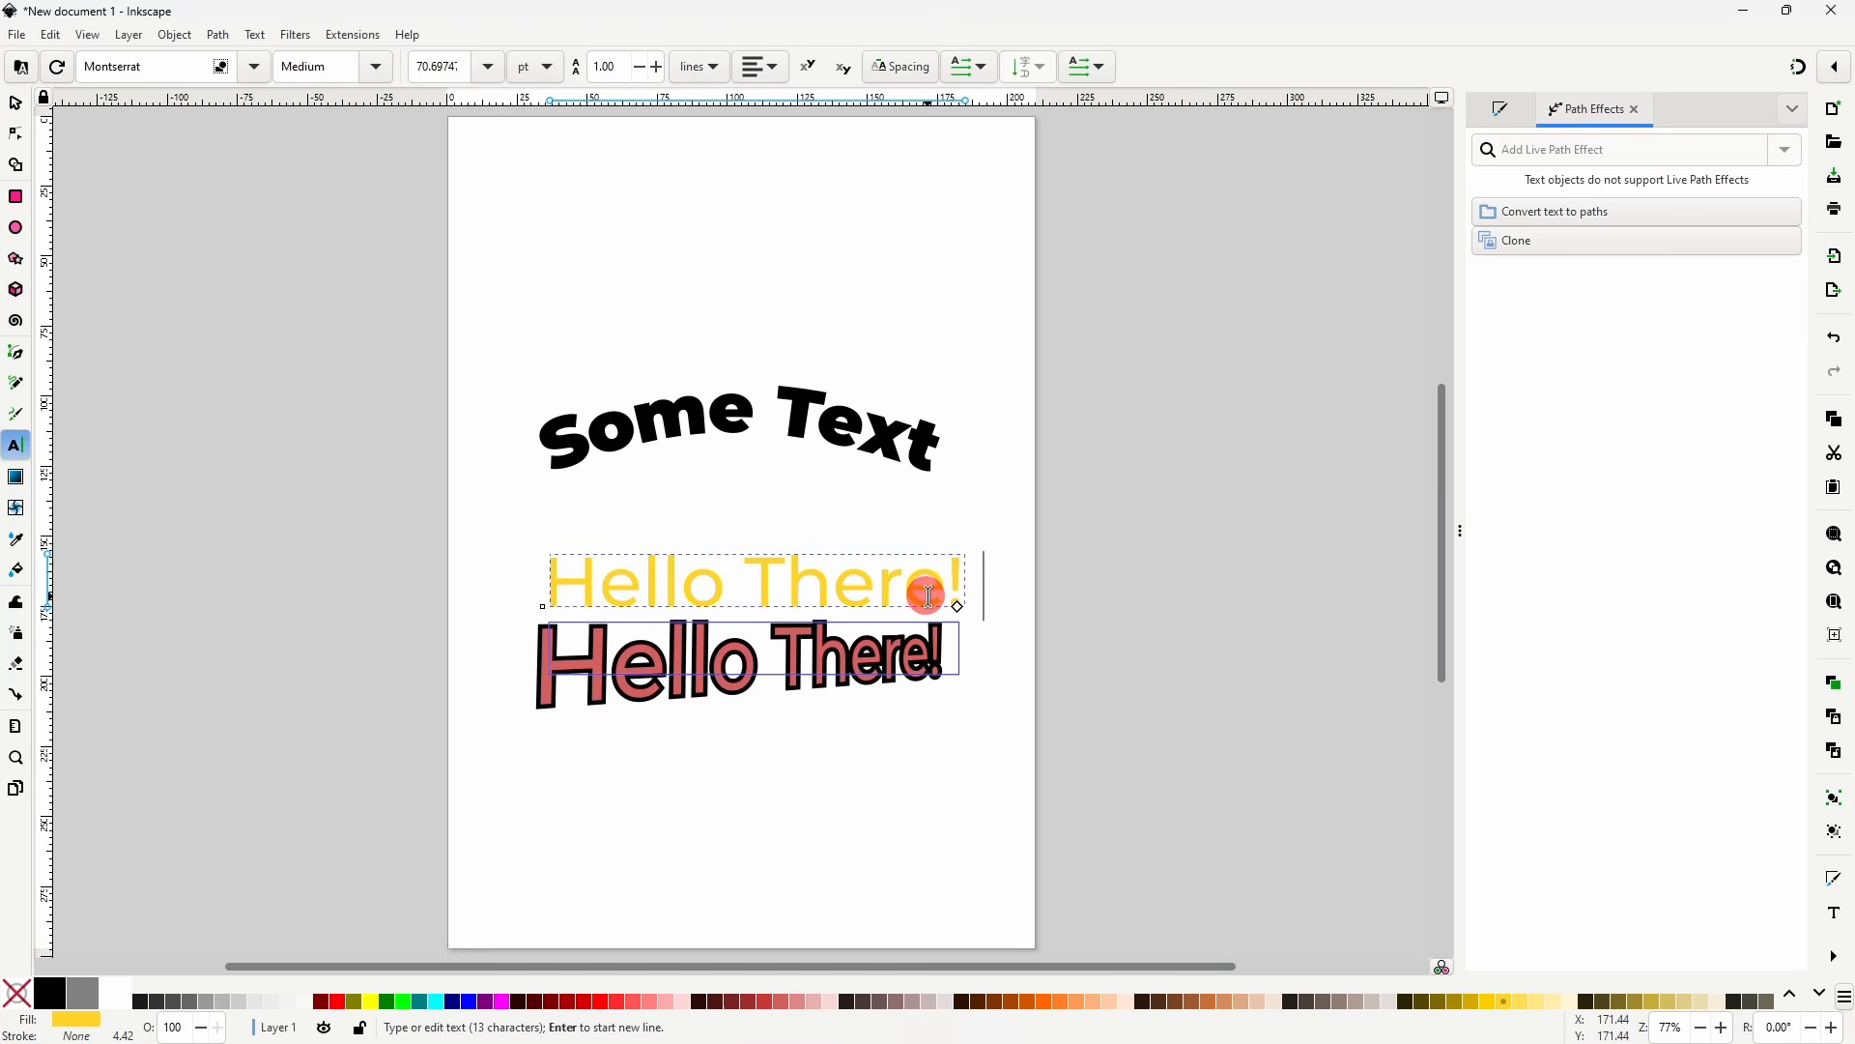
pyautogui.click(993, 588)
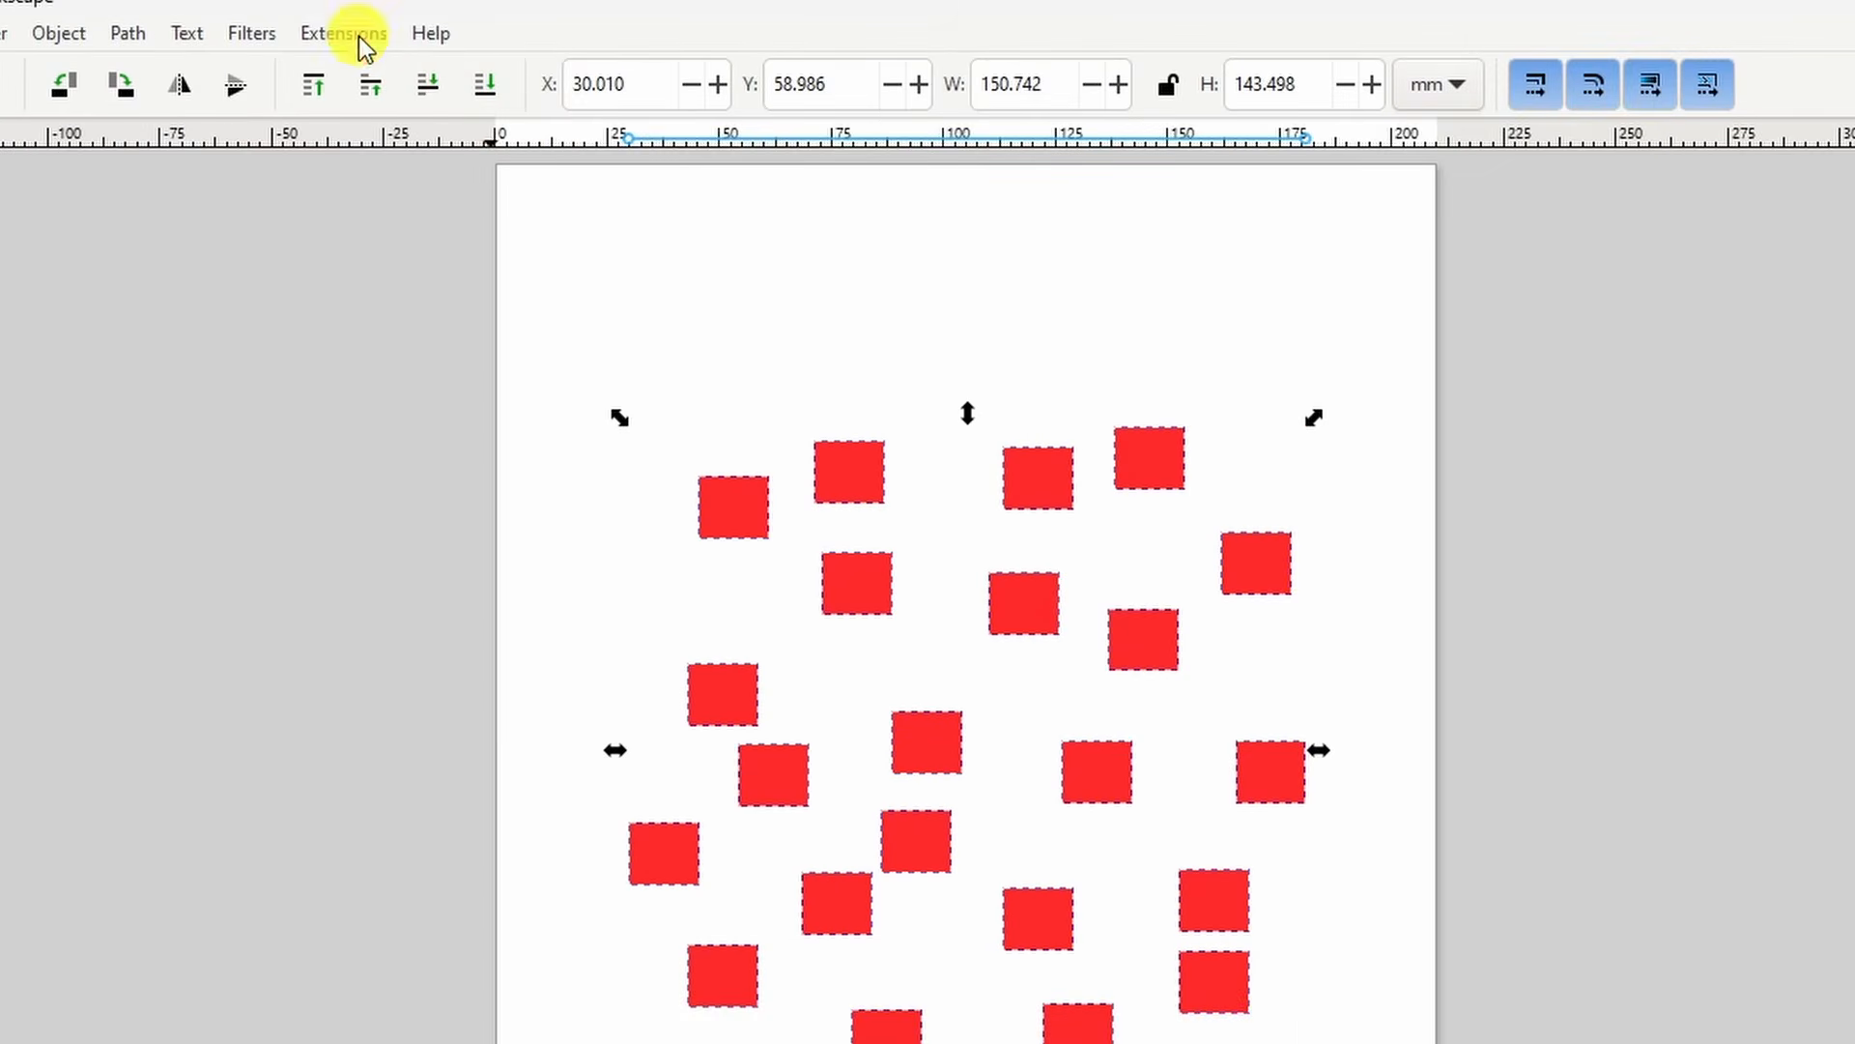
# - Start the Randomize color extension on the selected red squares with live preview on, keeping its dialog clear of the artwork
pyautogui.click(348, 34)
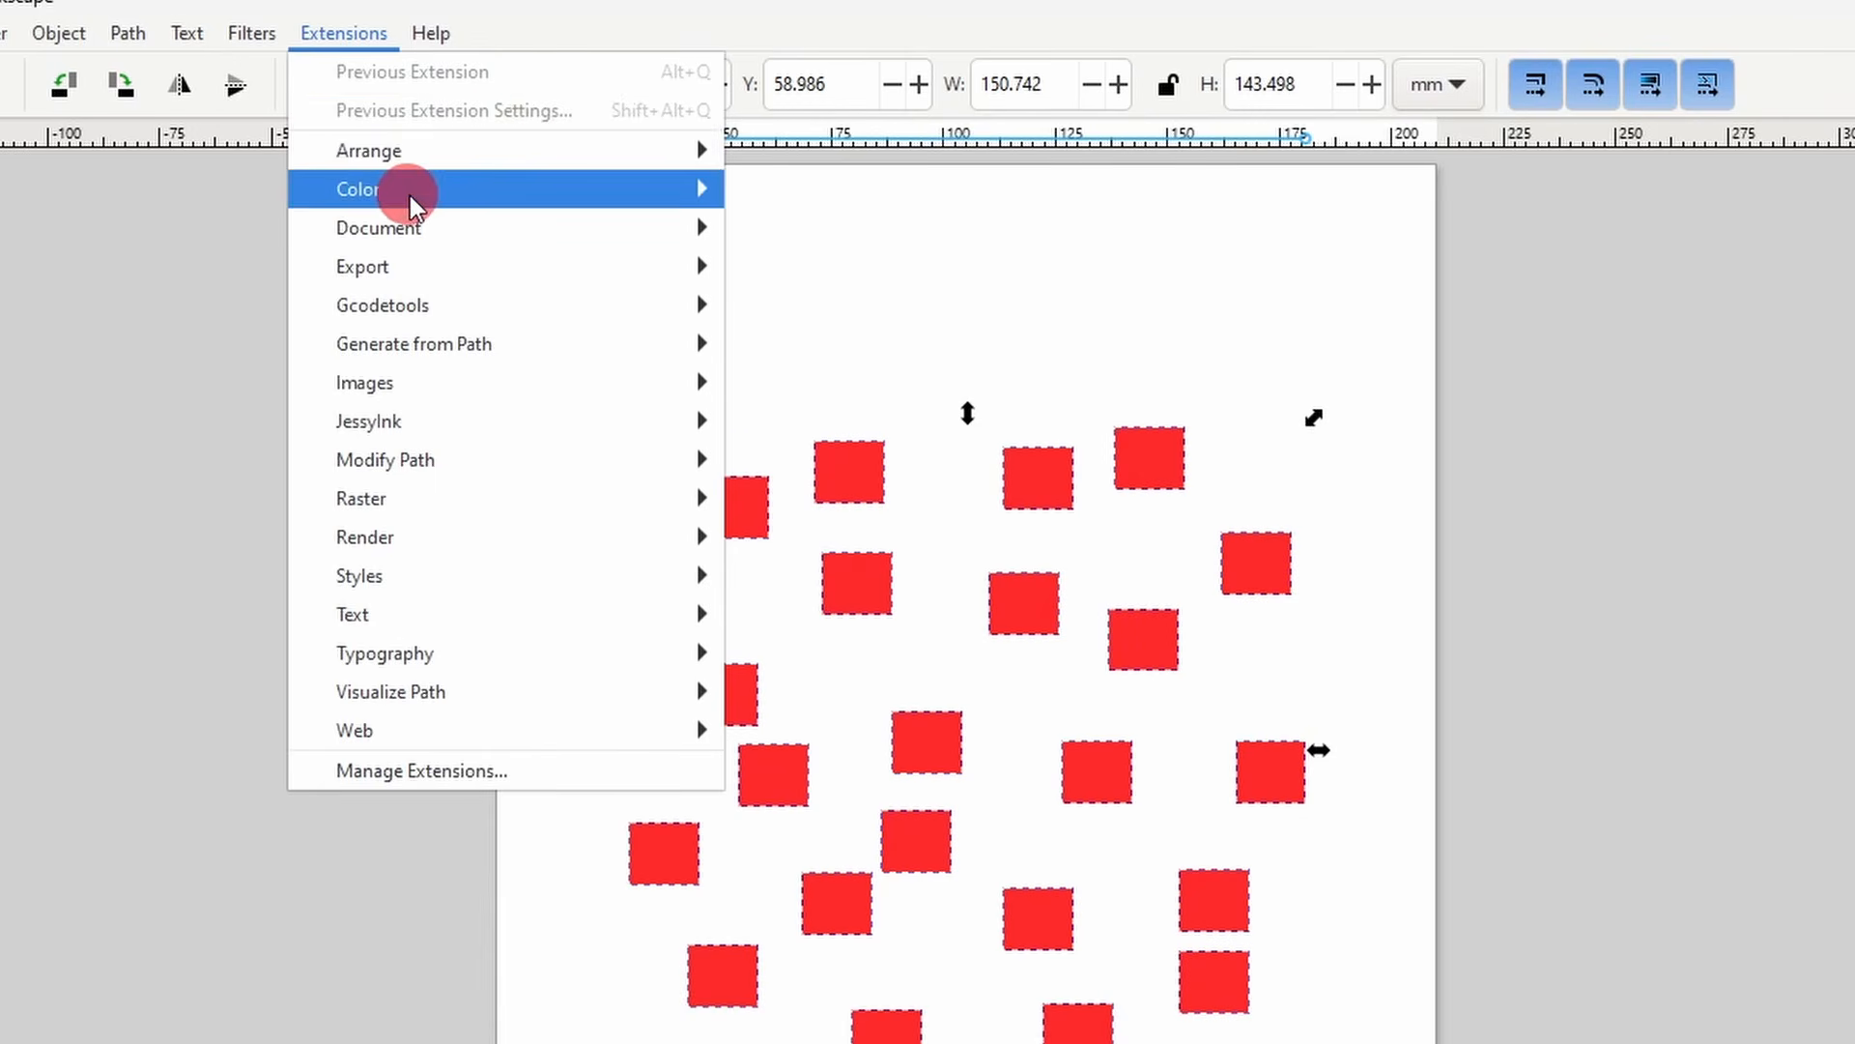
pyautogui.moveTo(522, 193)
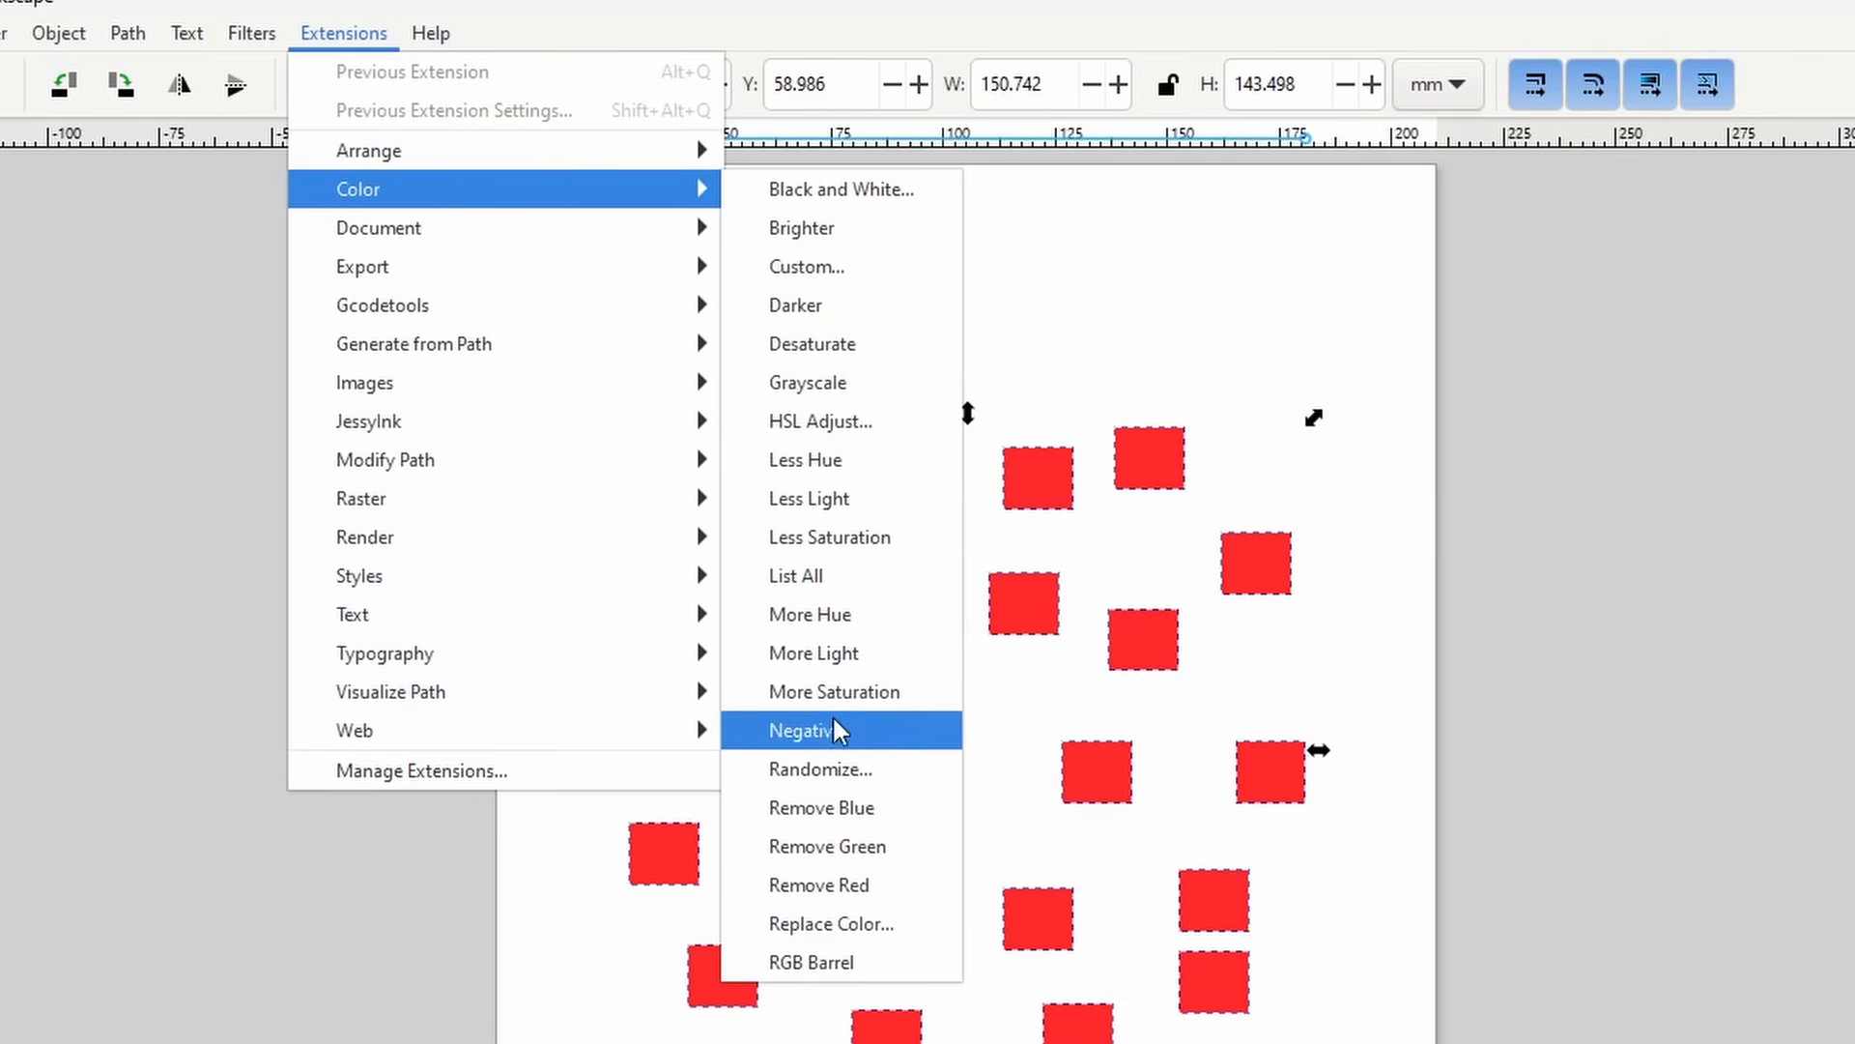
pyautogui.click(853, 771)
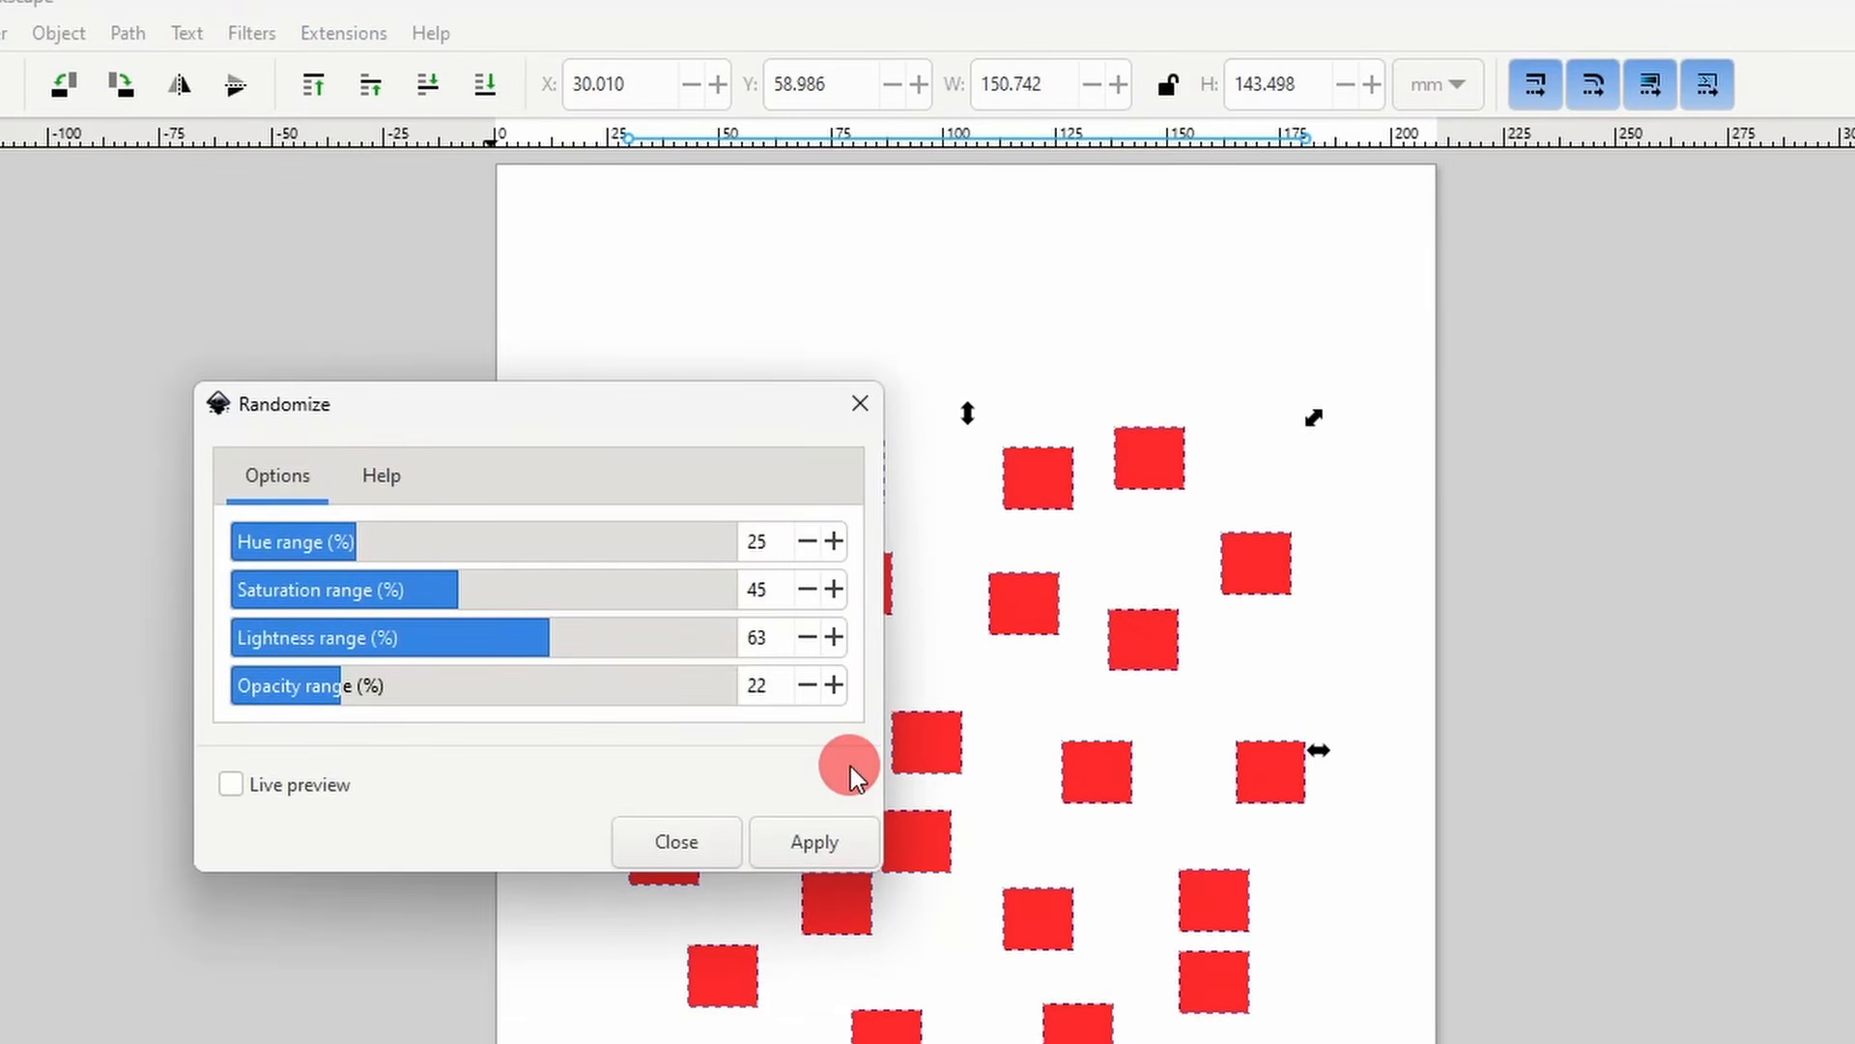
pyautogui.moveTo(564, 394); pyautogui.dragTo(1523, 104)
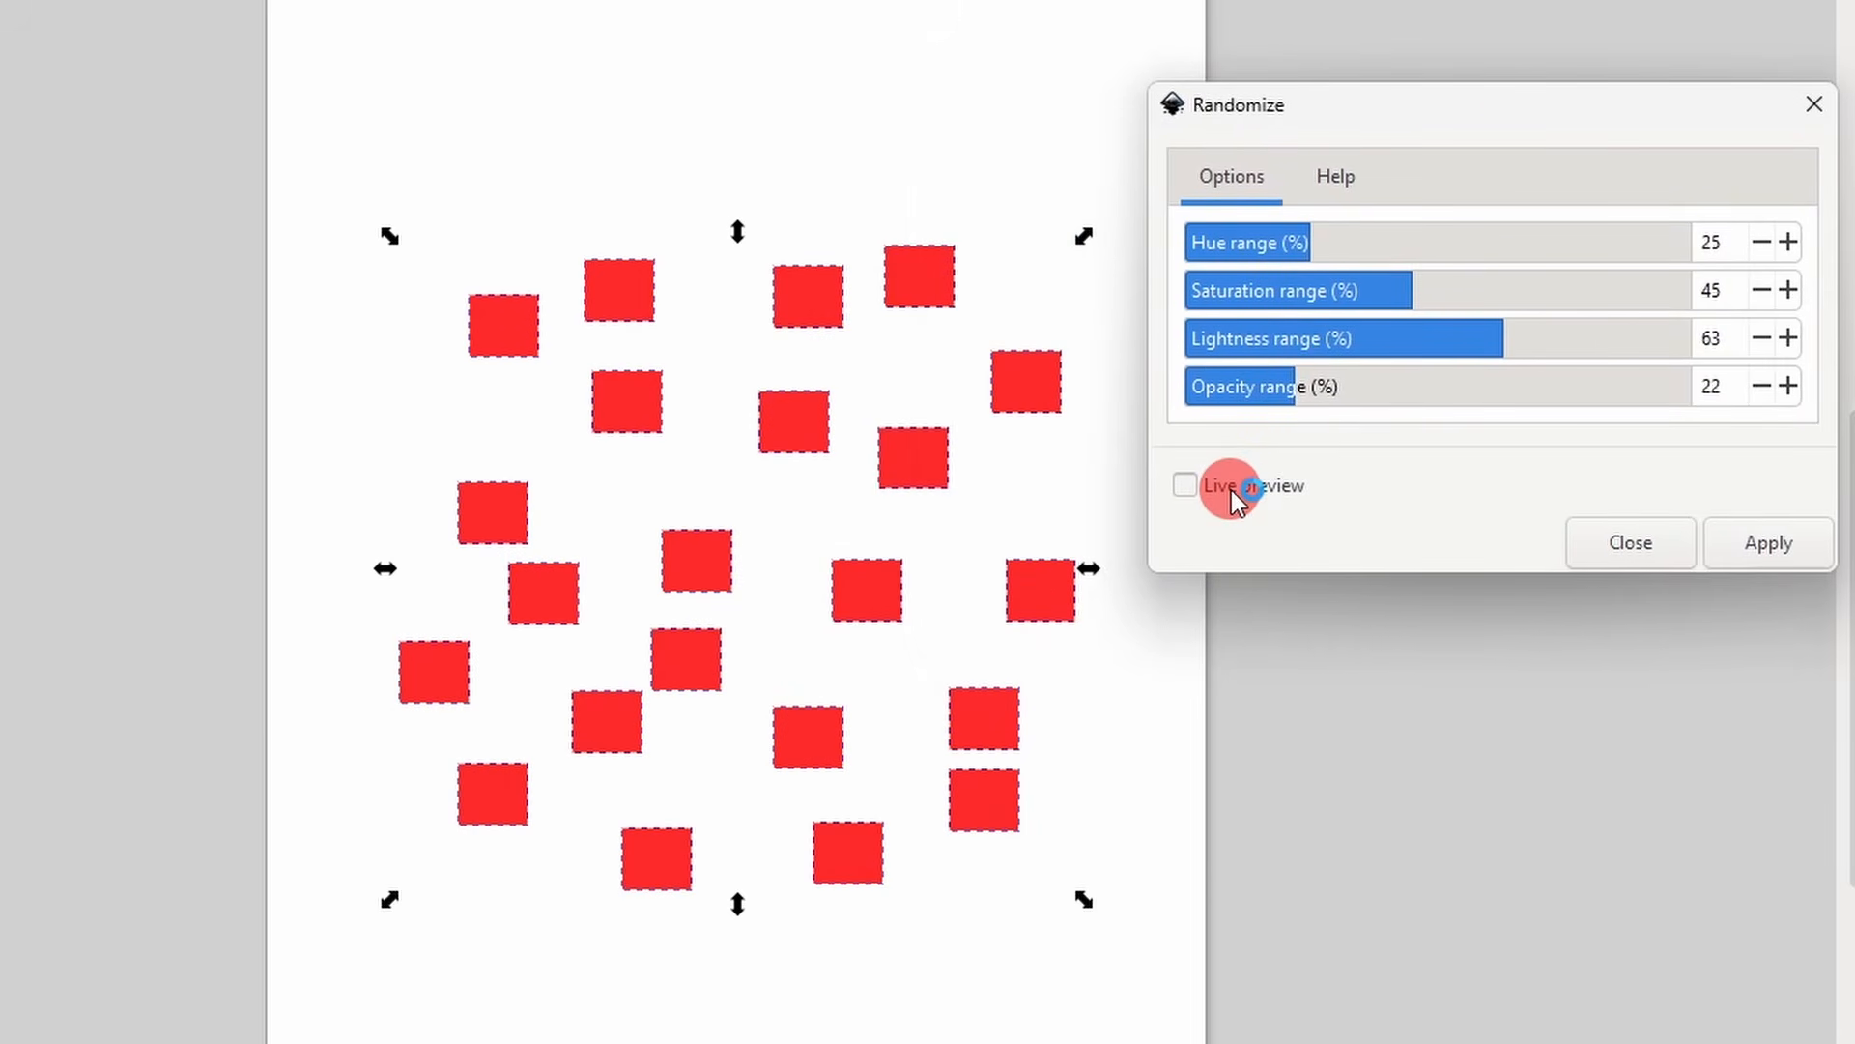
pyautogui.click(1231, 490)
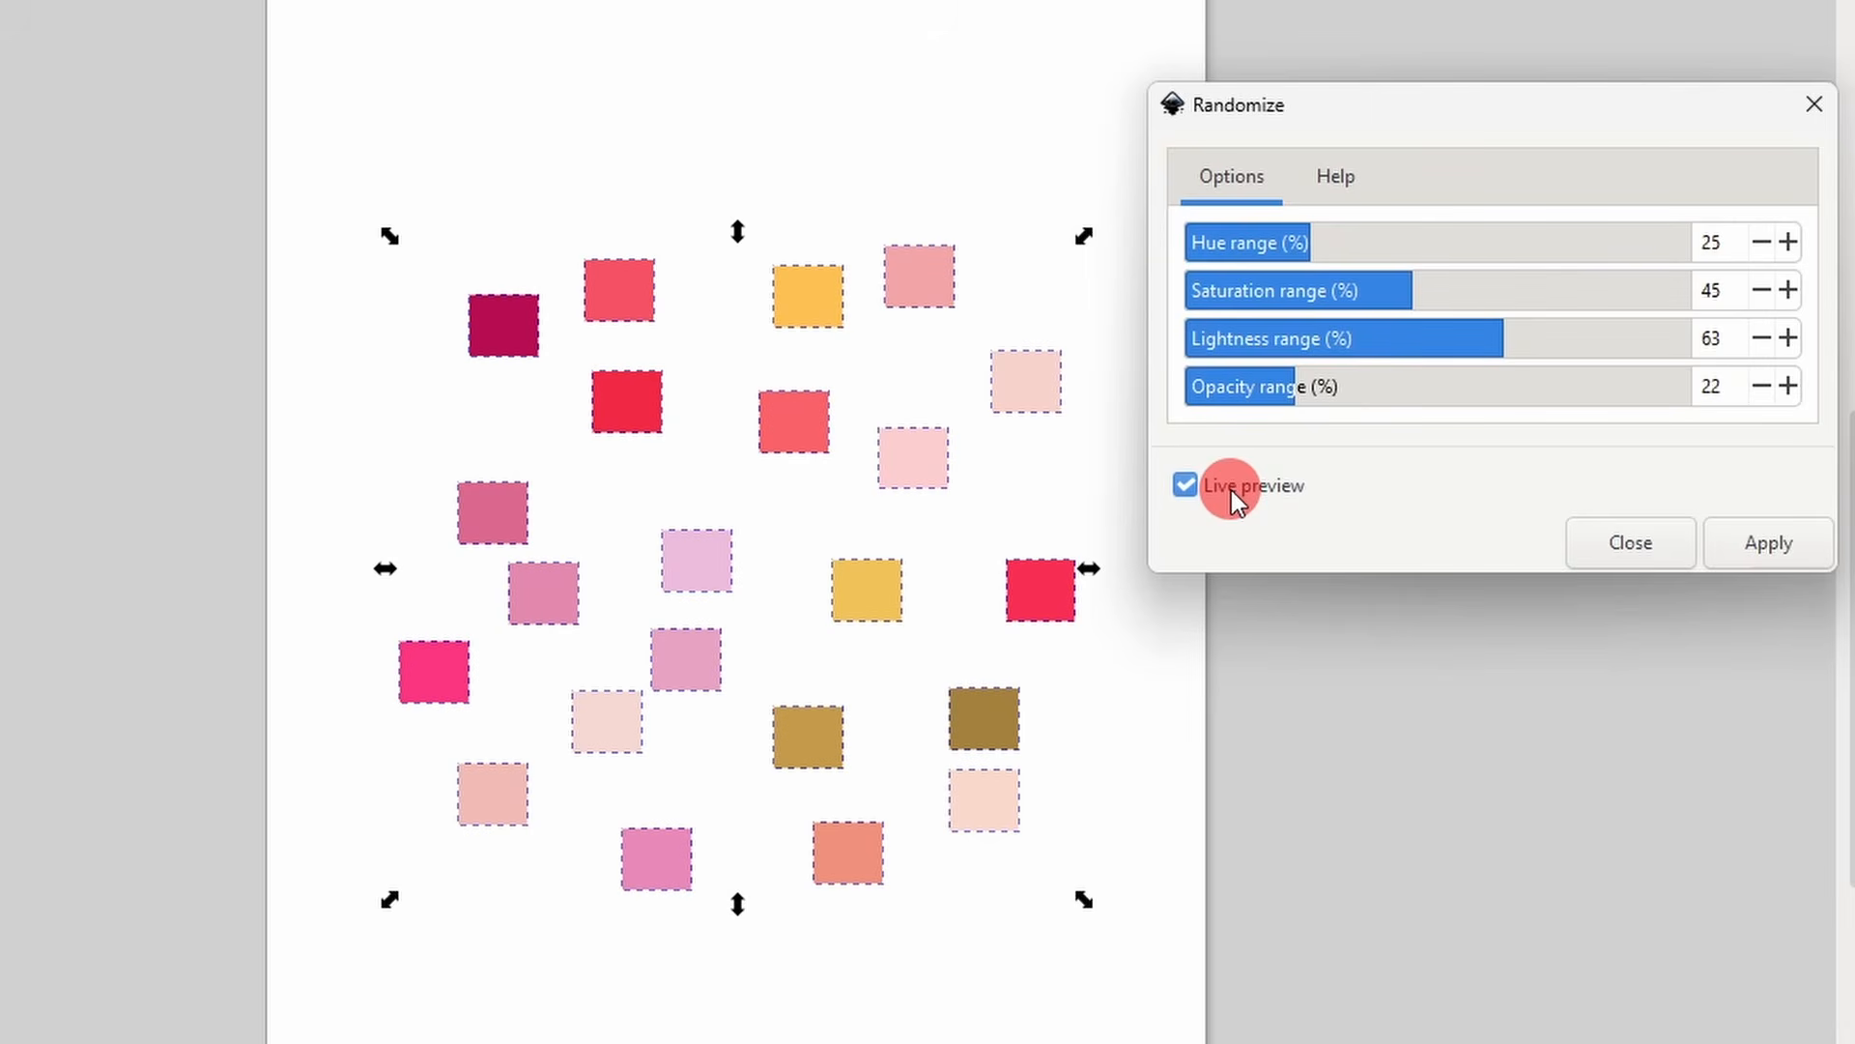
# - Set the Randomize hue range to 53% and the saturation range to 27%
pyautogui.click(1279, 241)
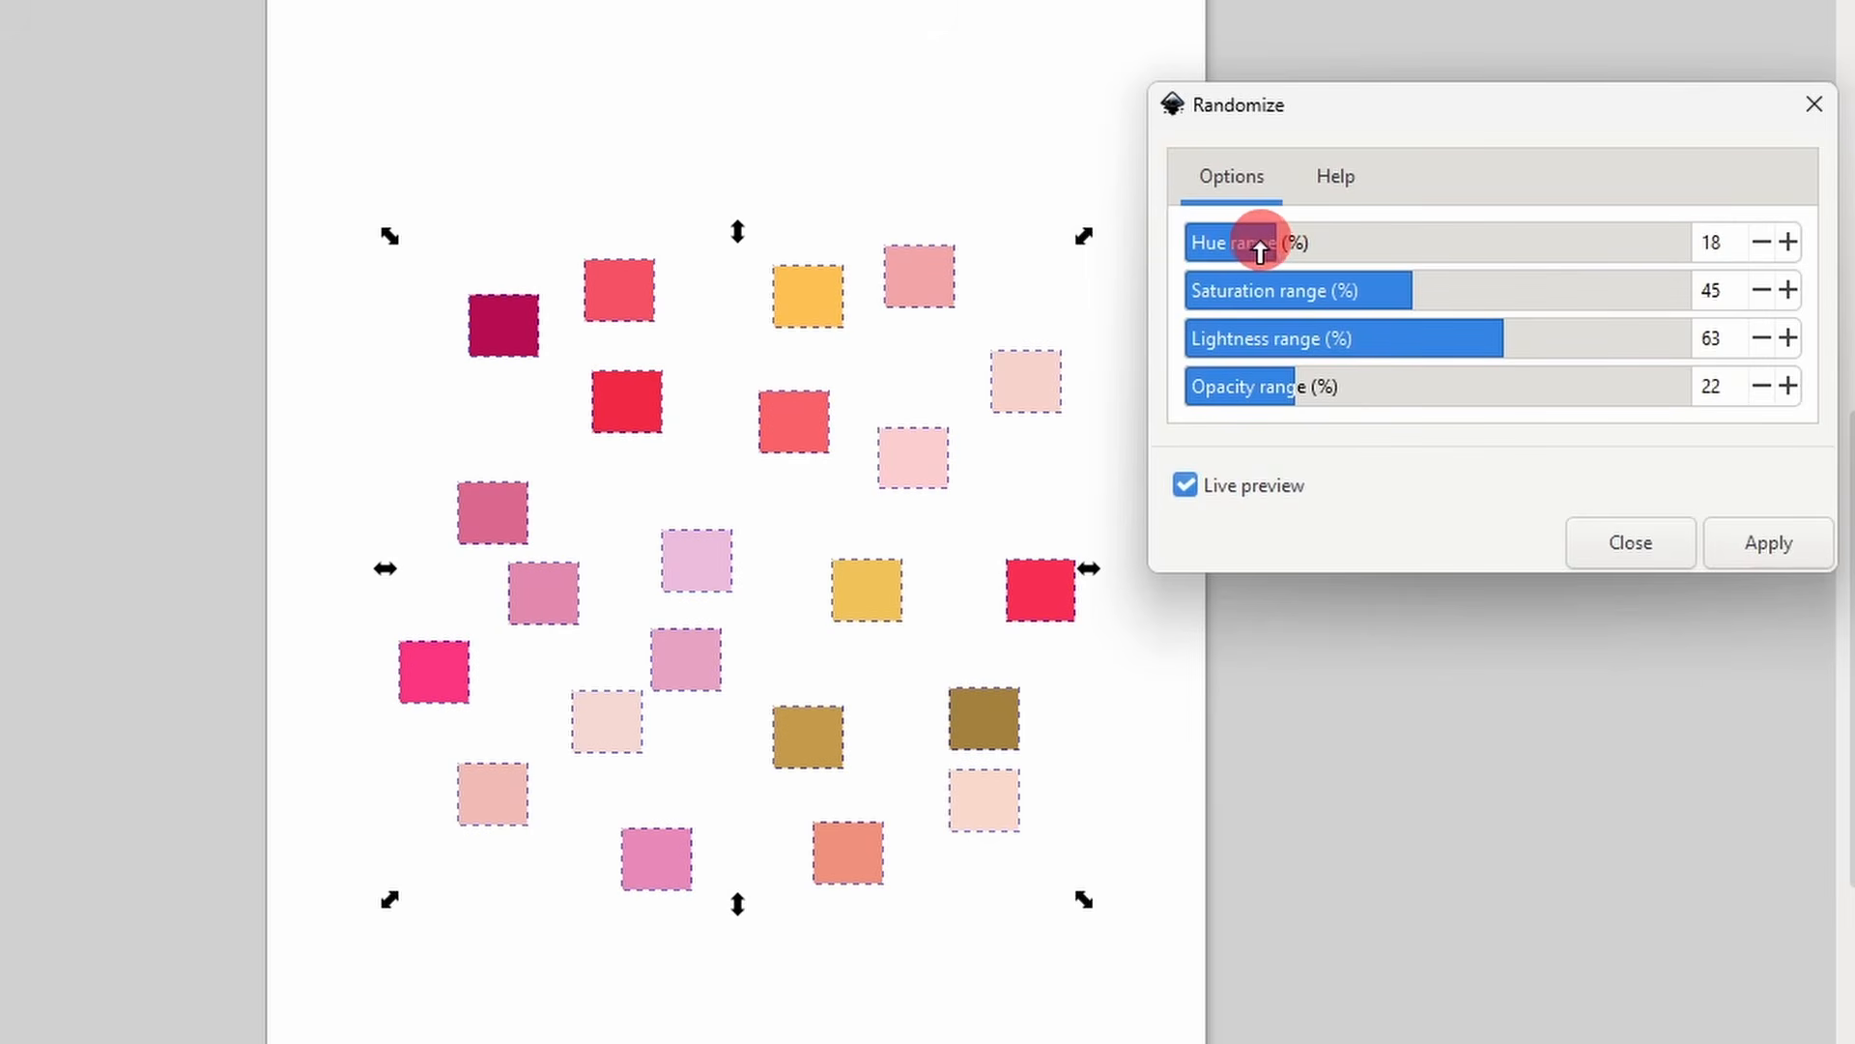
pyautogui.click(1401, 241)
pyautogui.click(1452, 244)
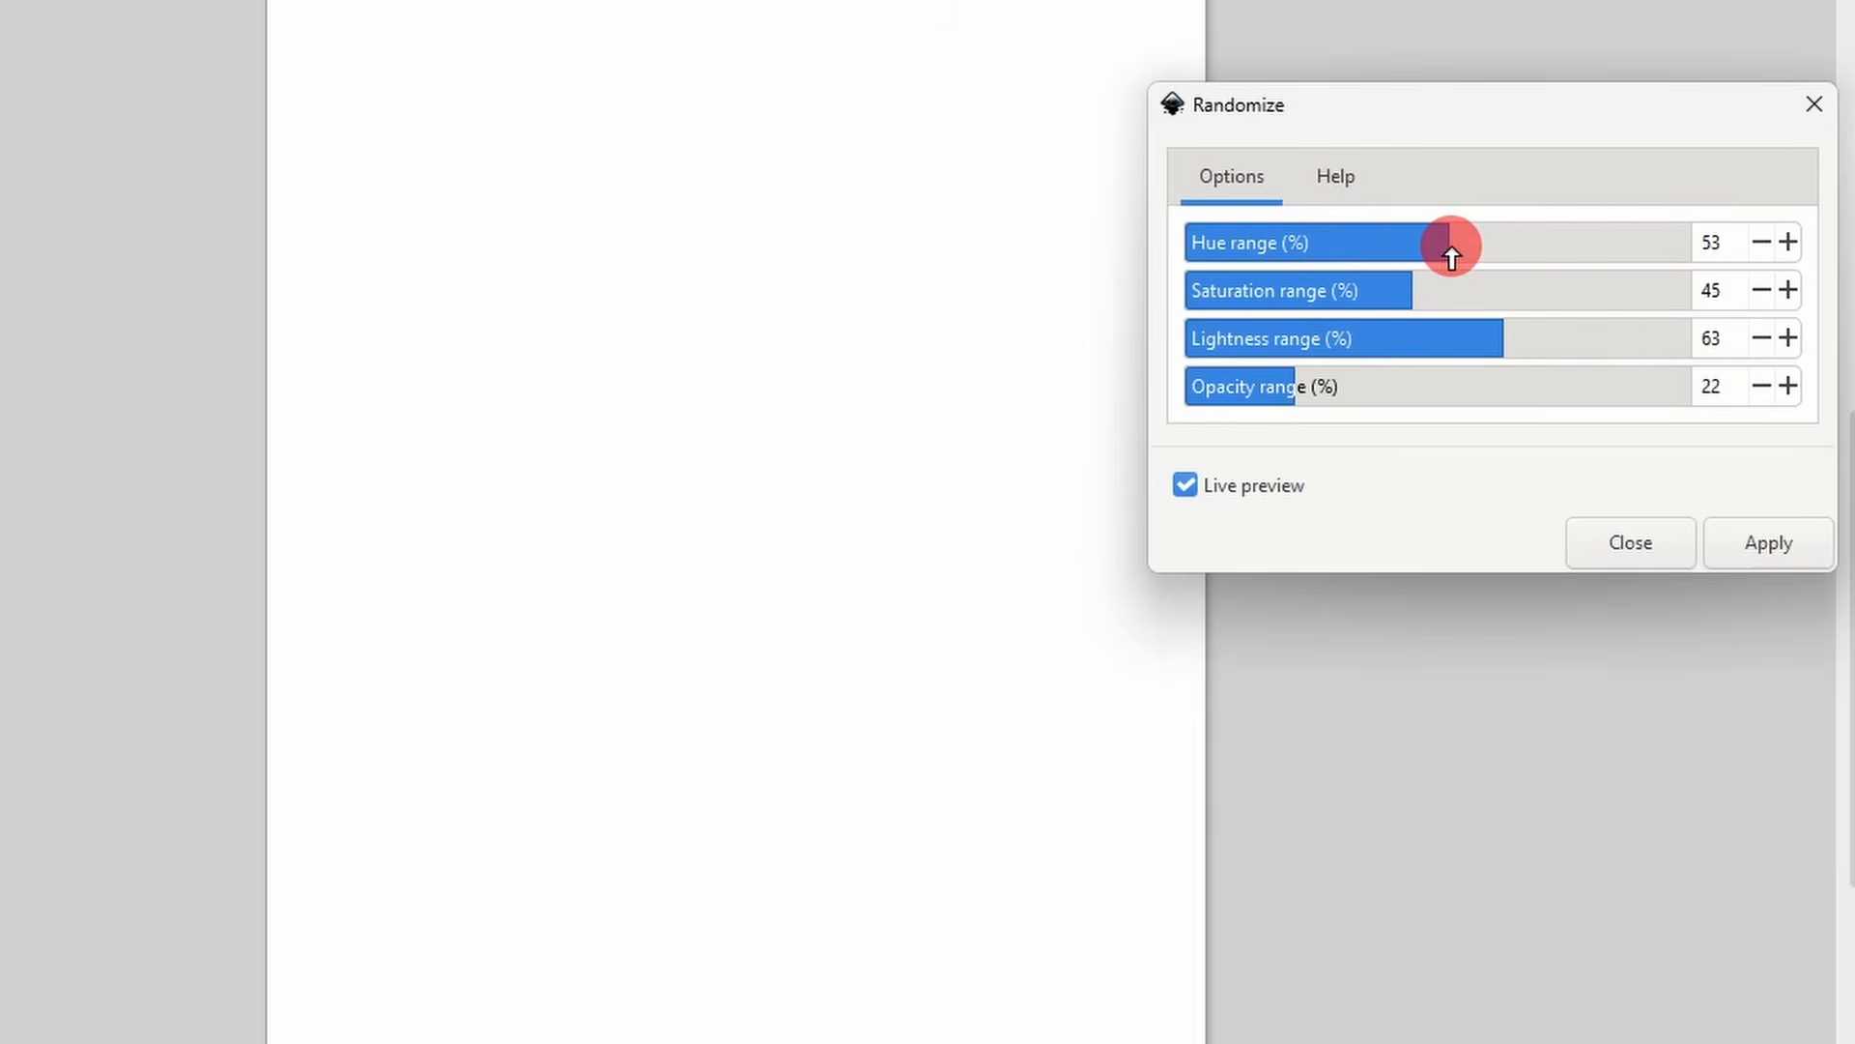
pyautogui.click(1360, 290)
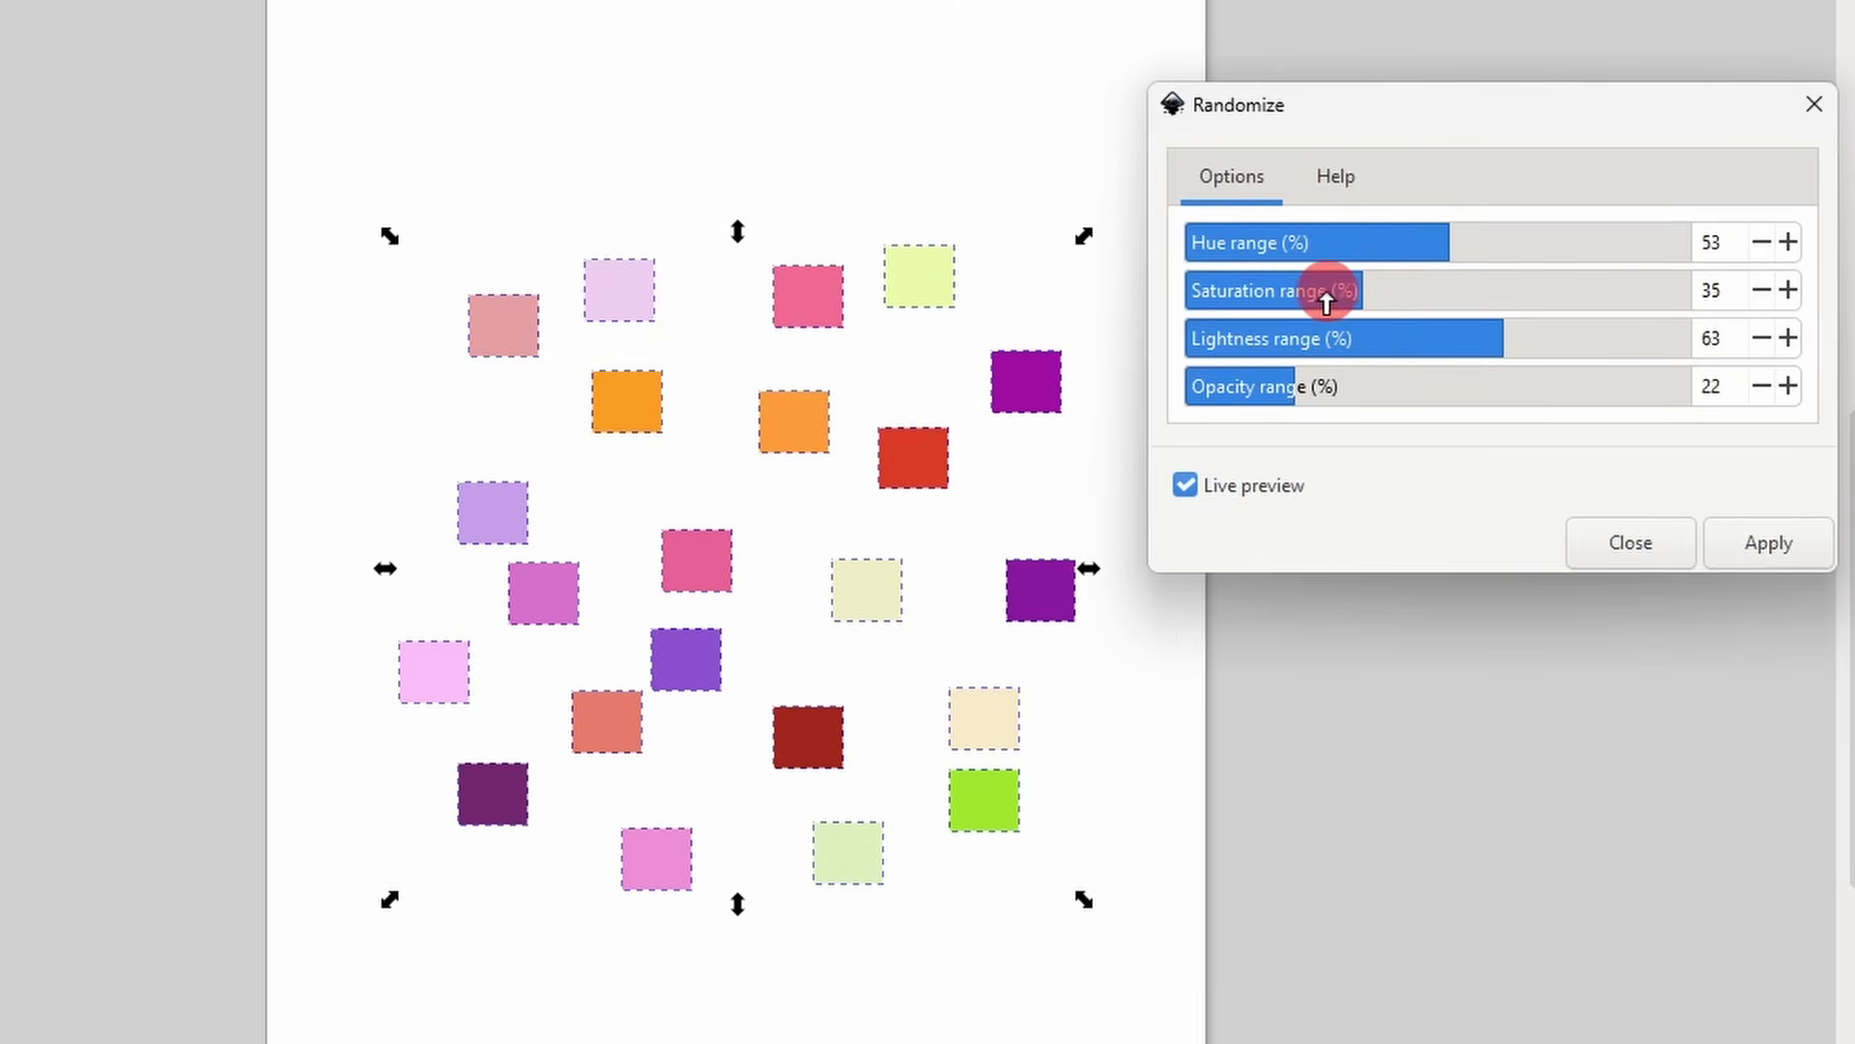
pyautogui.click(1324, 292)
# - Set the Randomize lightness range to 87% and the opacity range to 32%
pyautogui.click(1412, 338)
pyautogui.click(1623, 340)
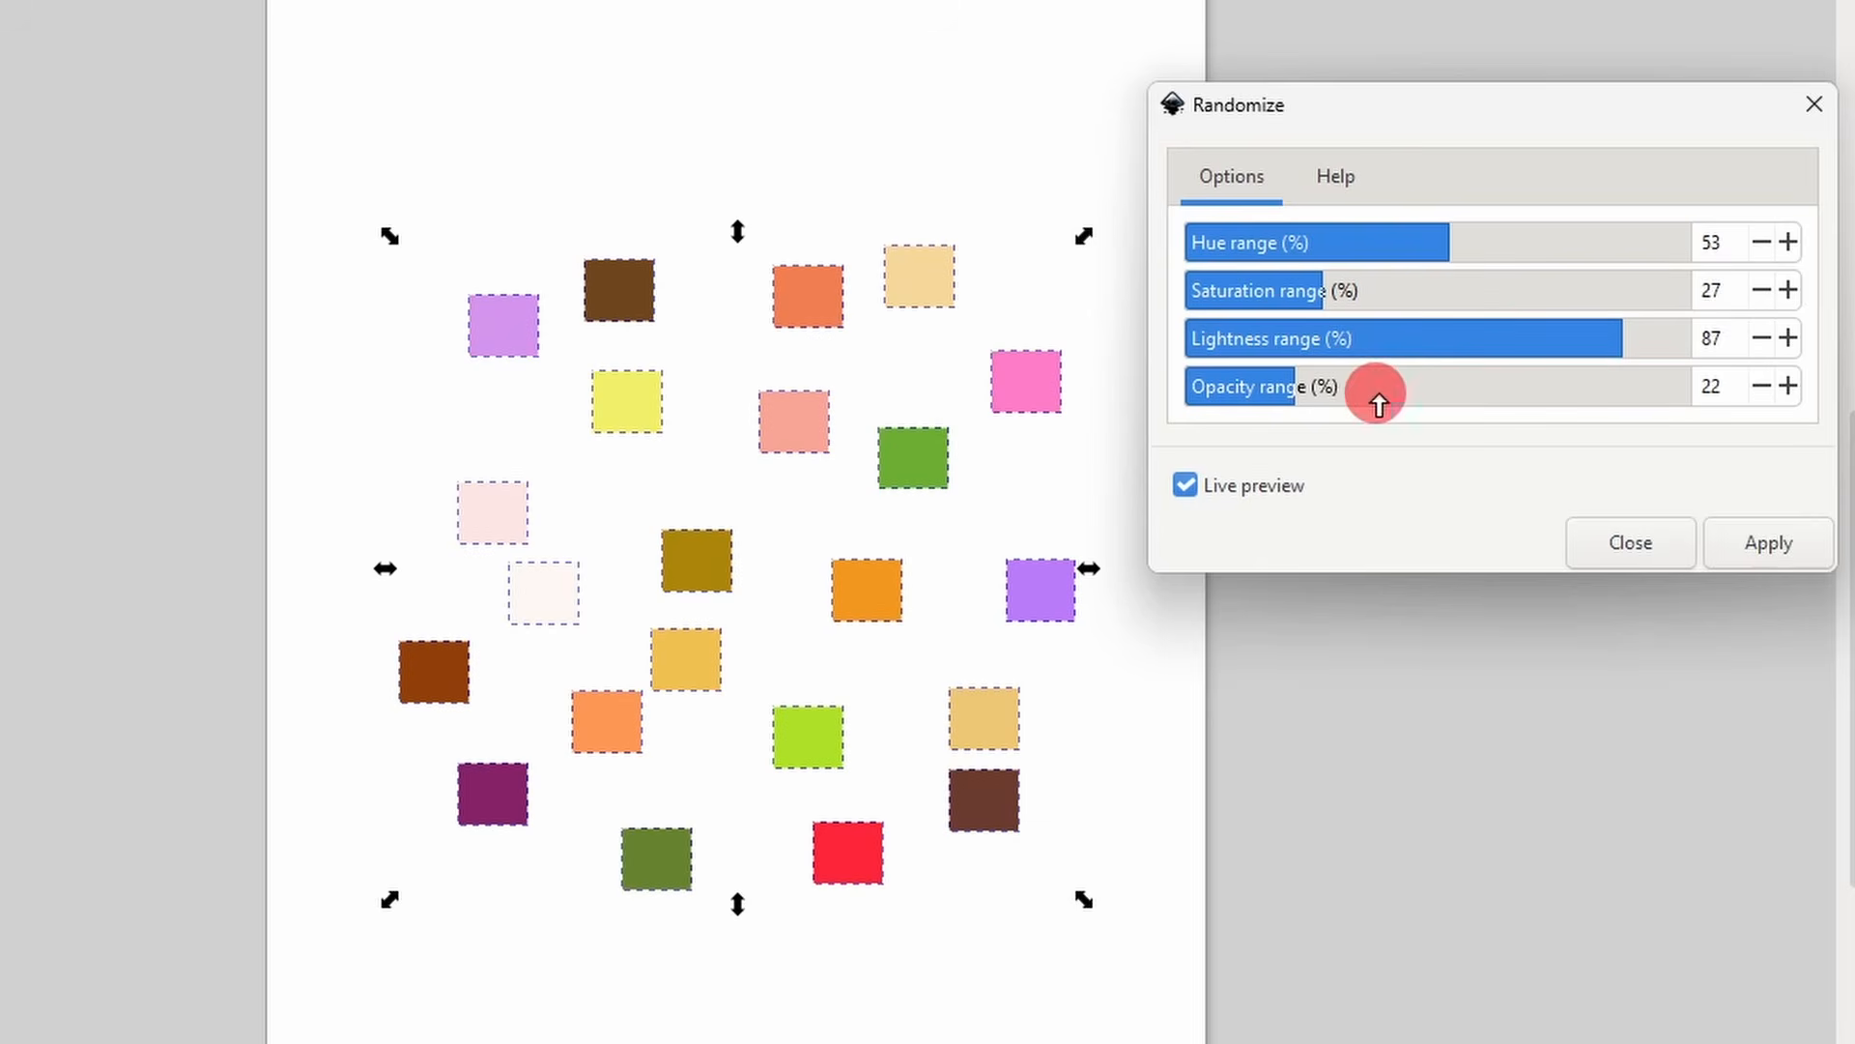
pyautogui.click(1417, 388)
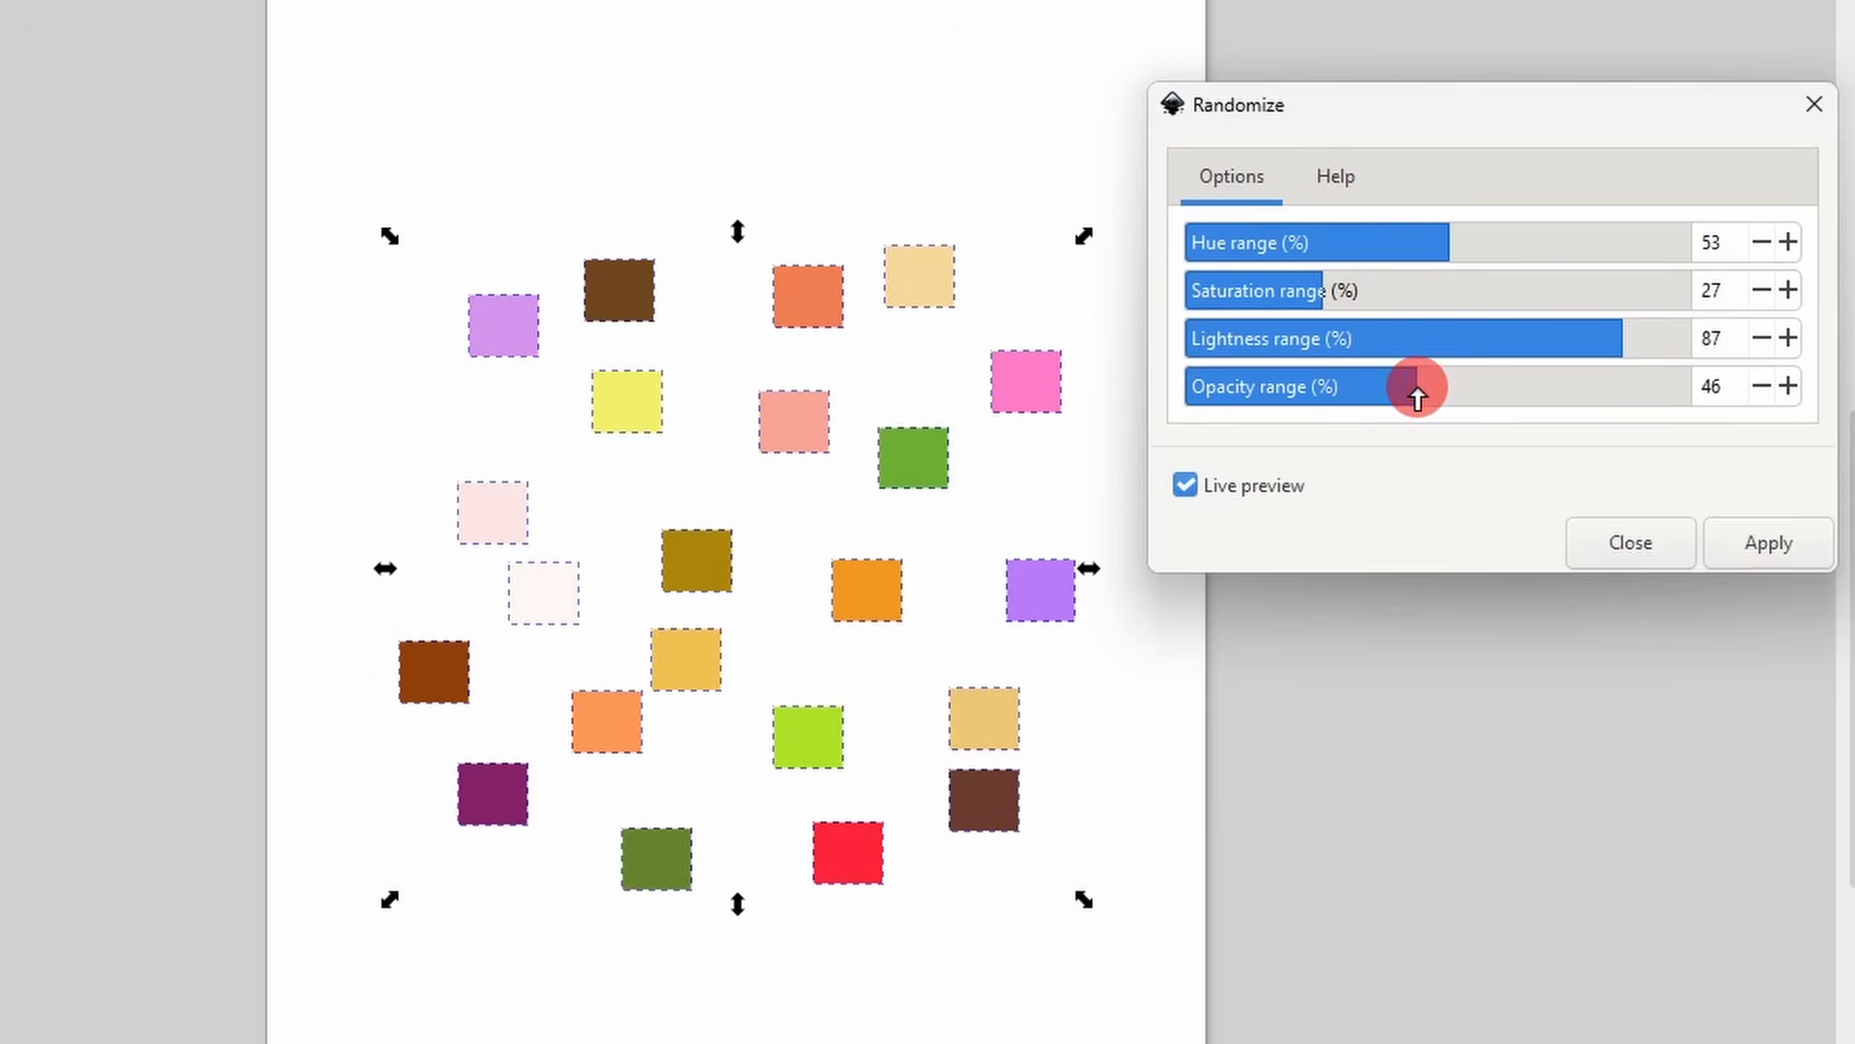
pyautogui.click(1490, 391)
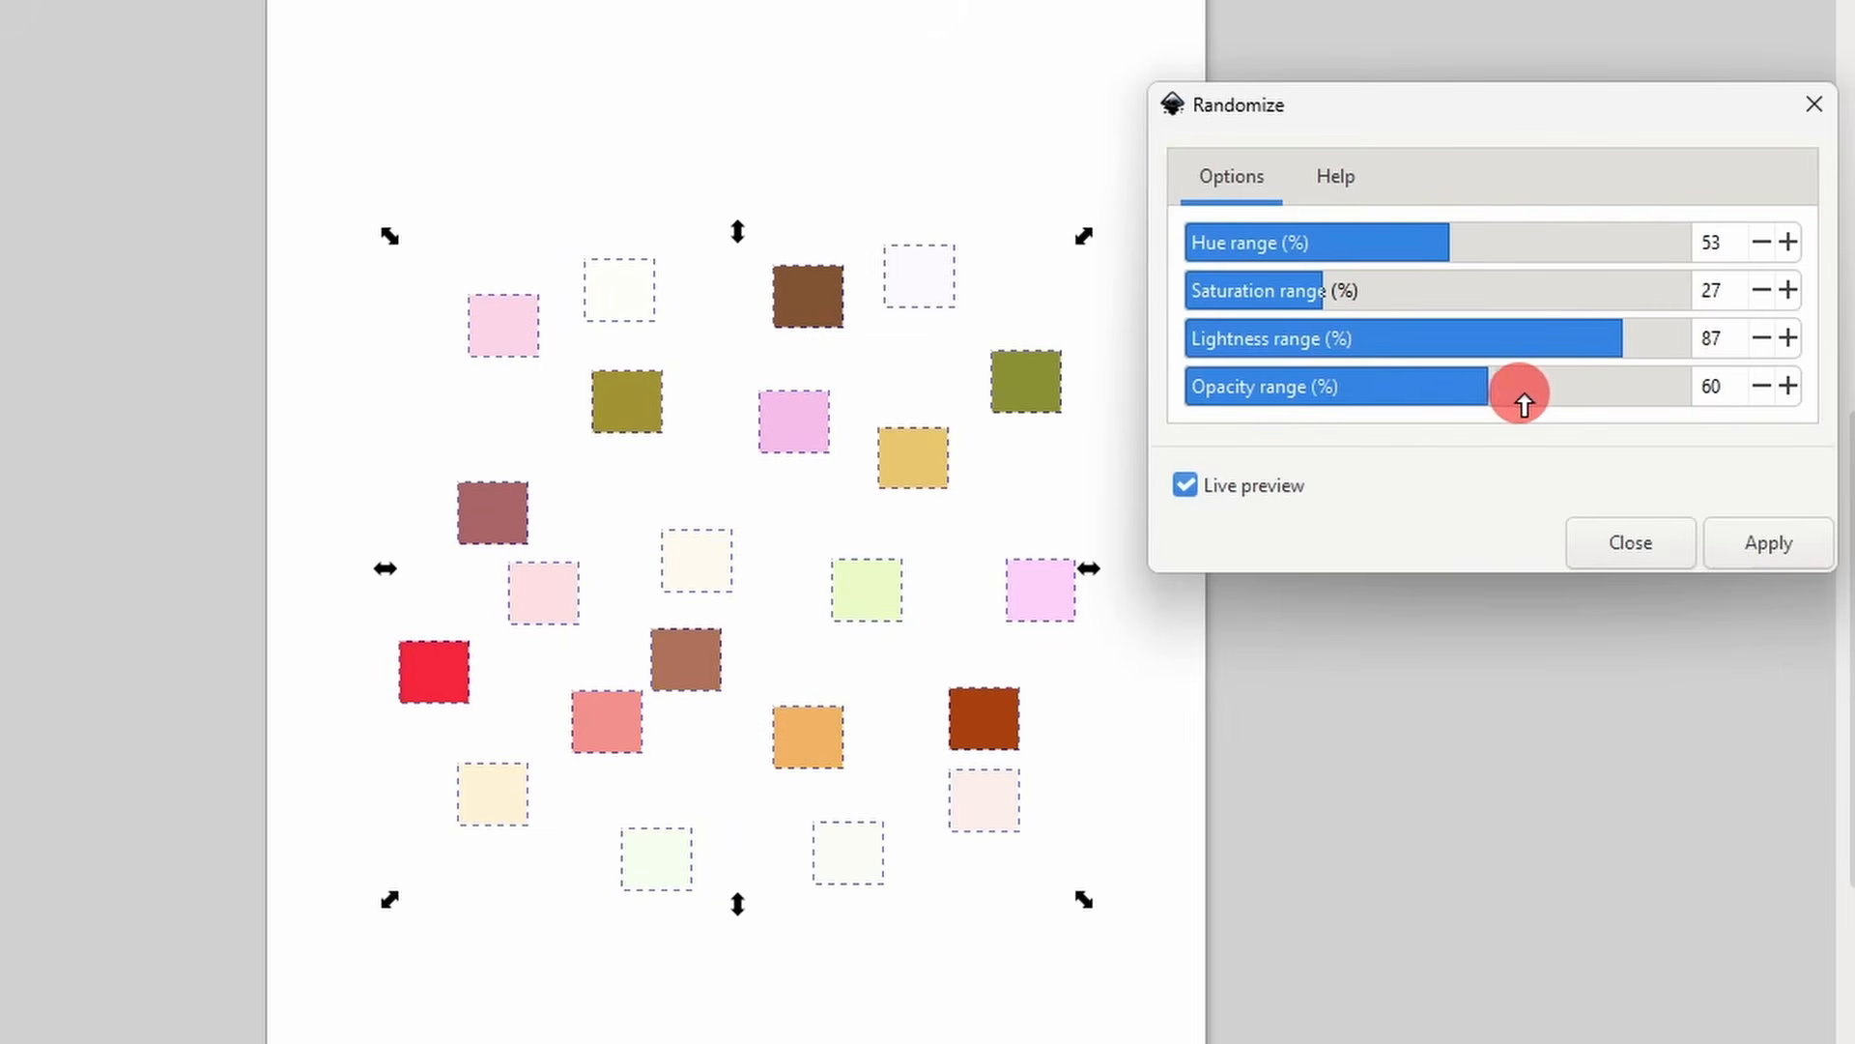
pyautogui.click(1348, 396)
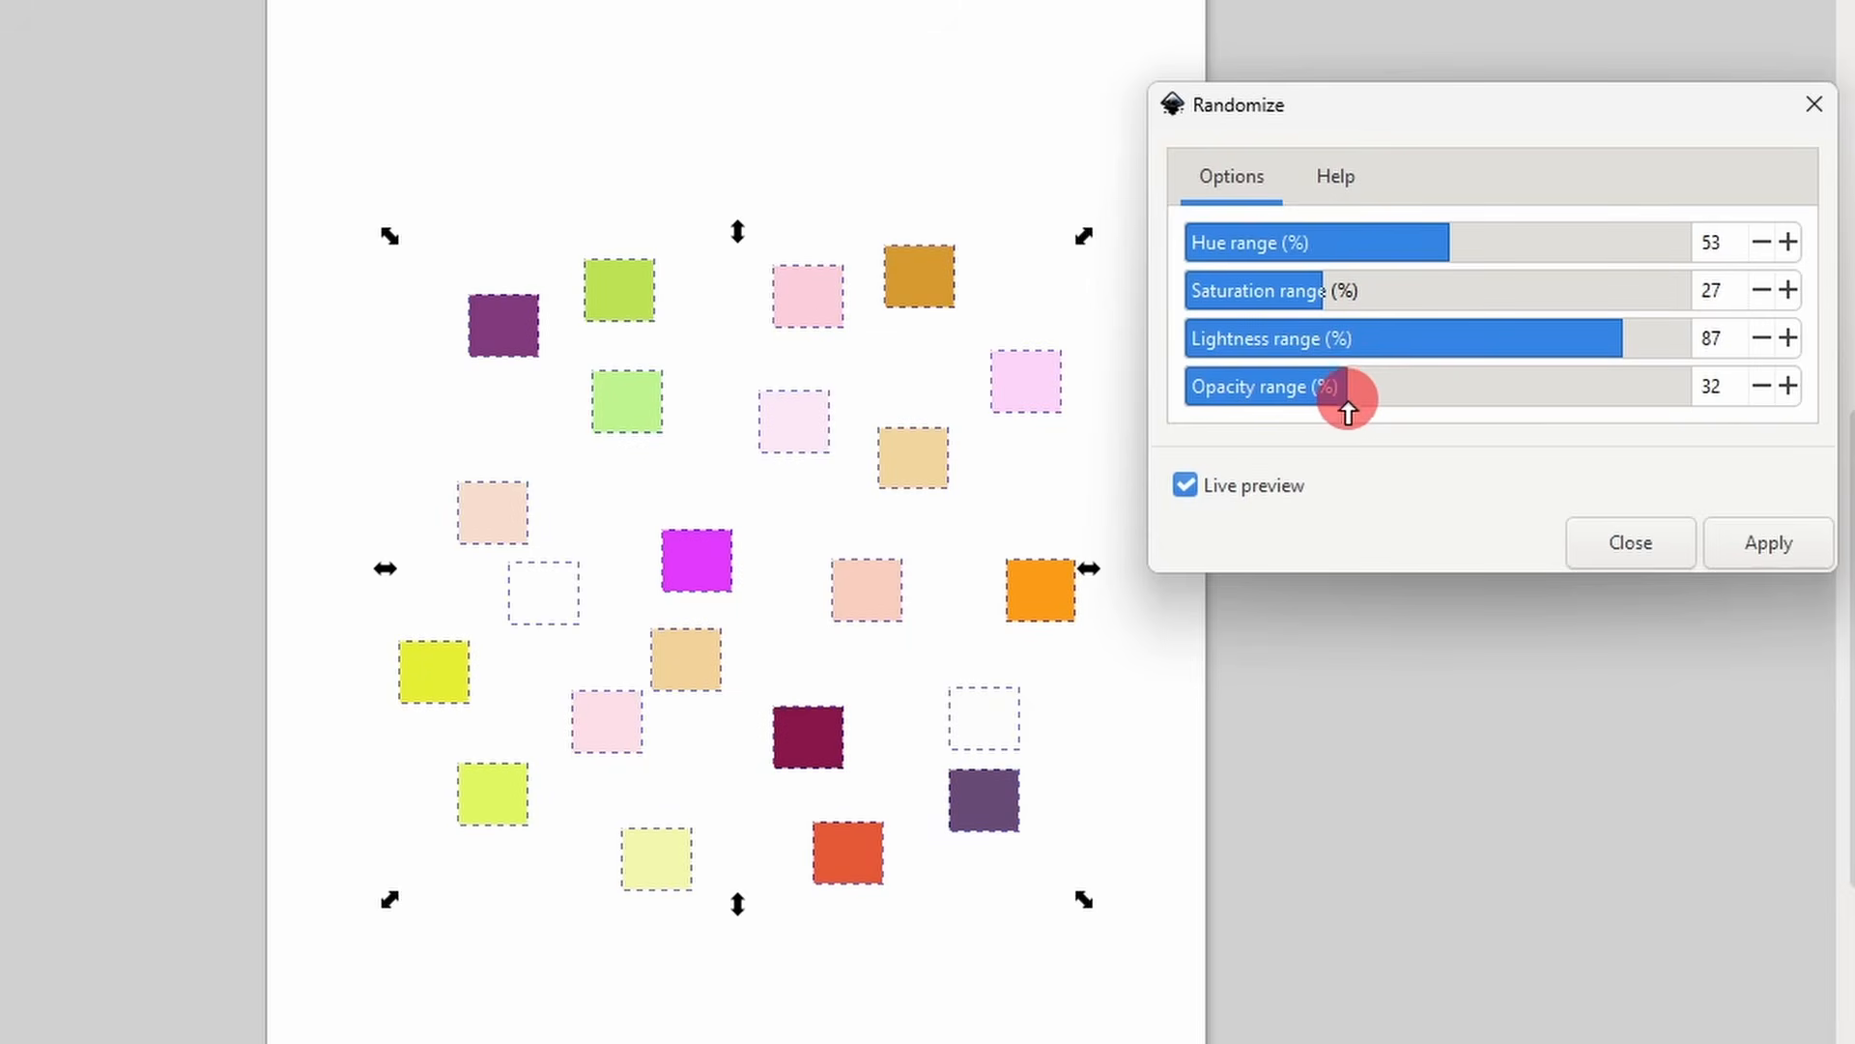
# - Apply the randomized colors to the squares and close the Randomize dialog
pyautogui.click(1616, 540)
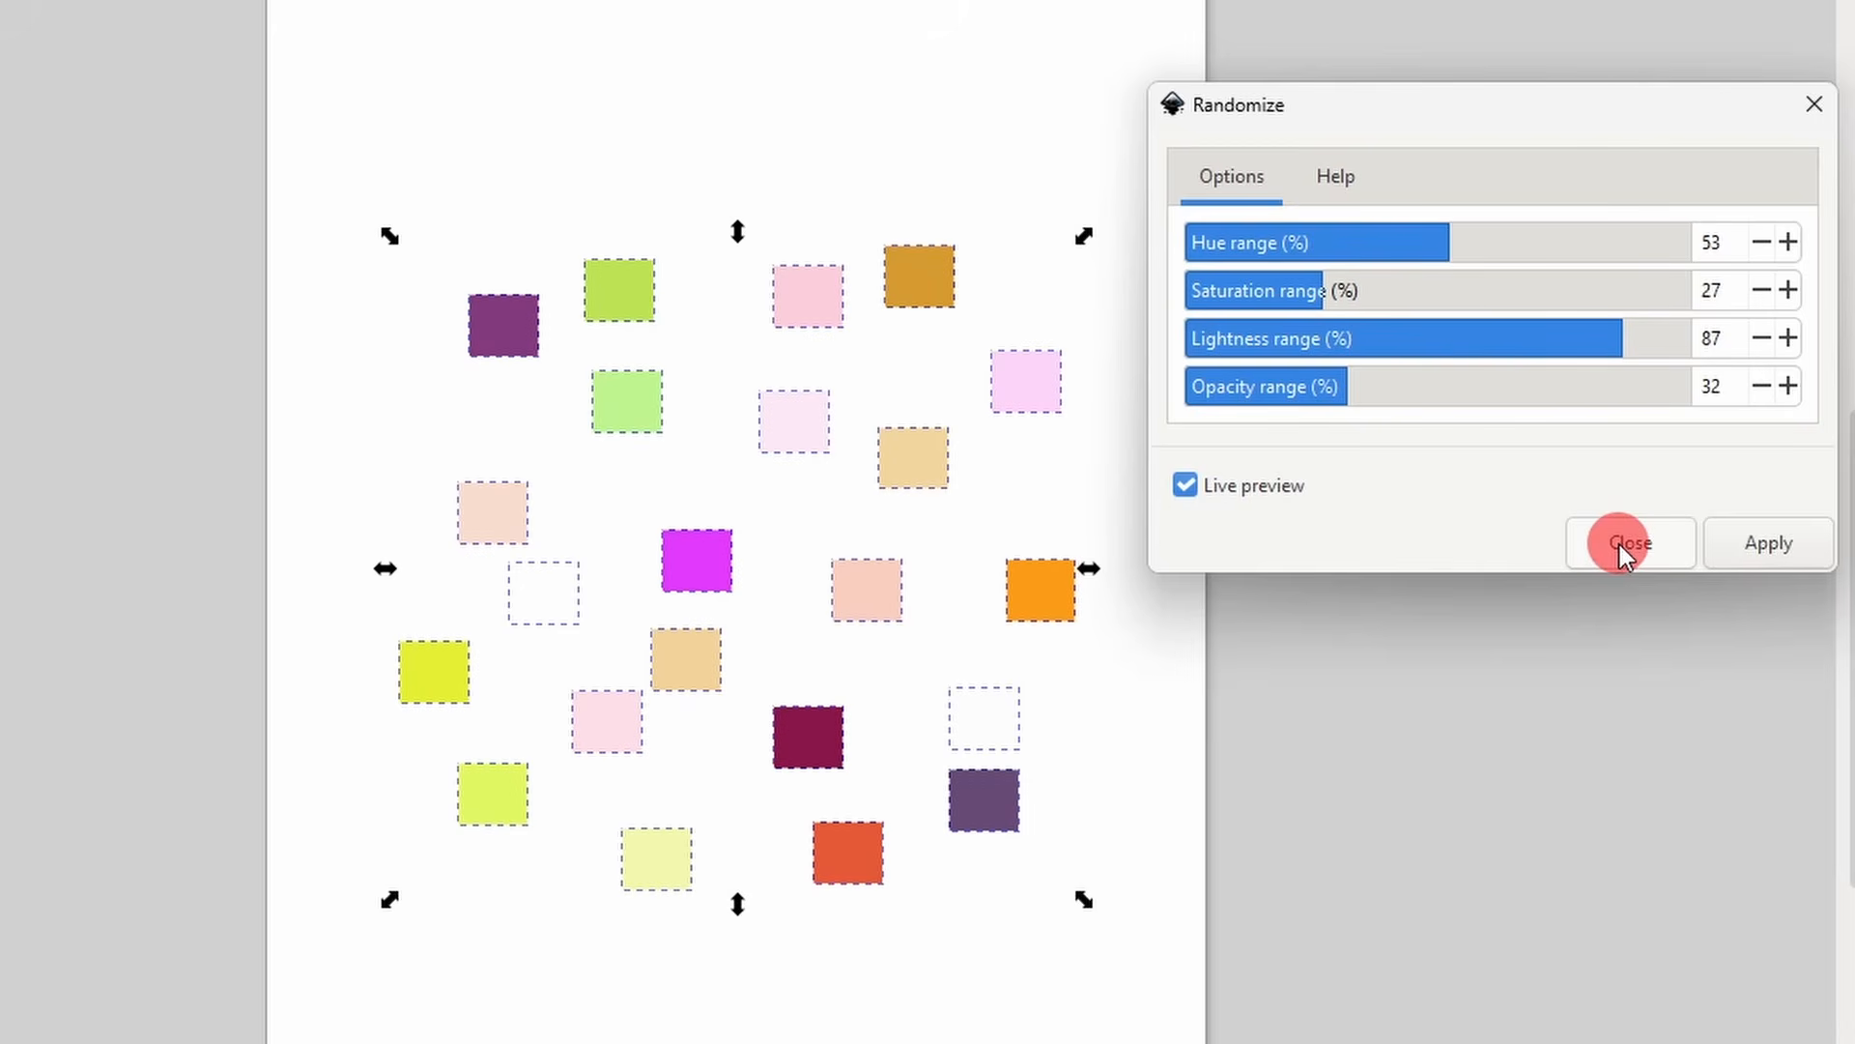
pyautogui.click(1797, 542)
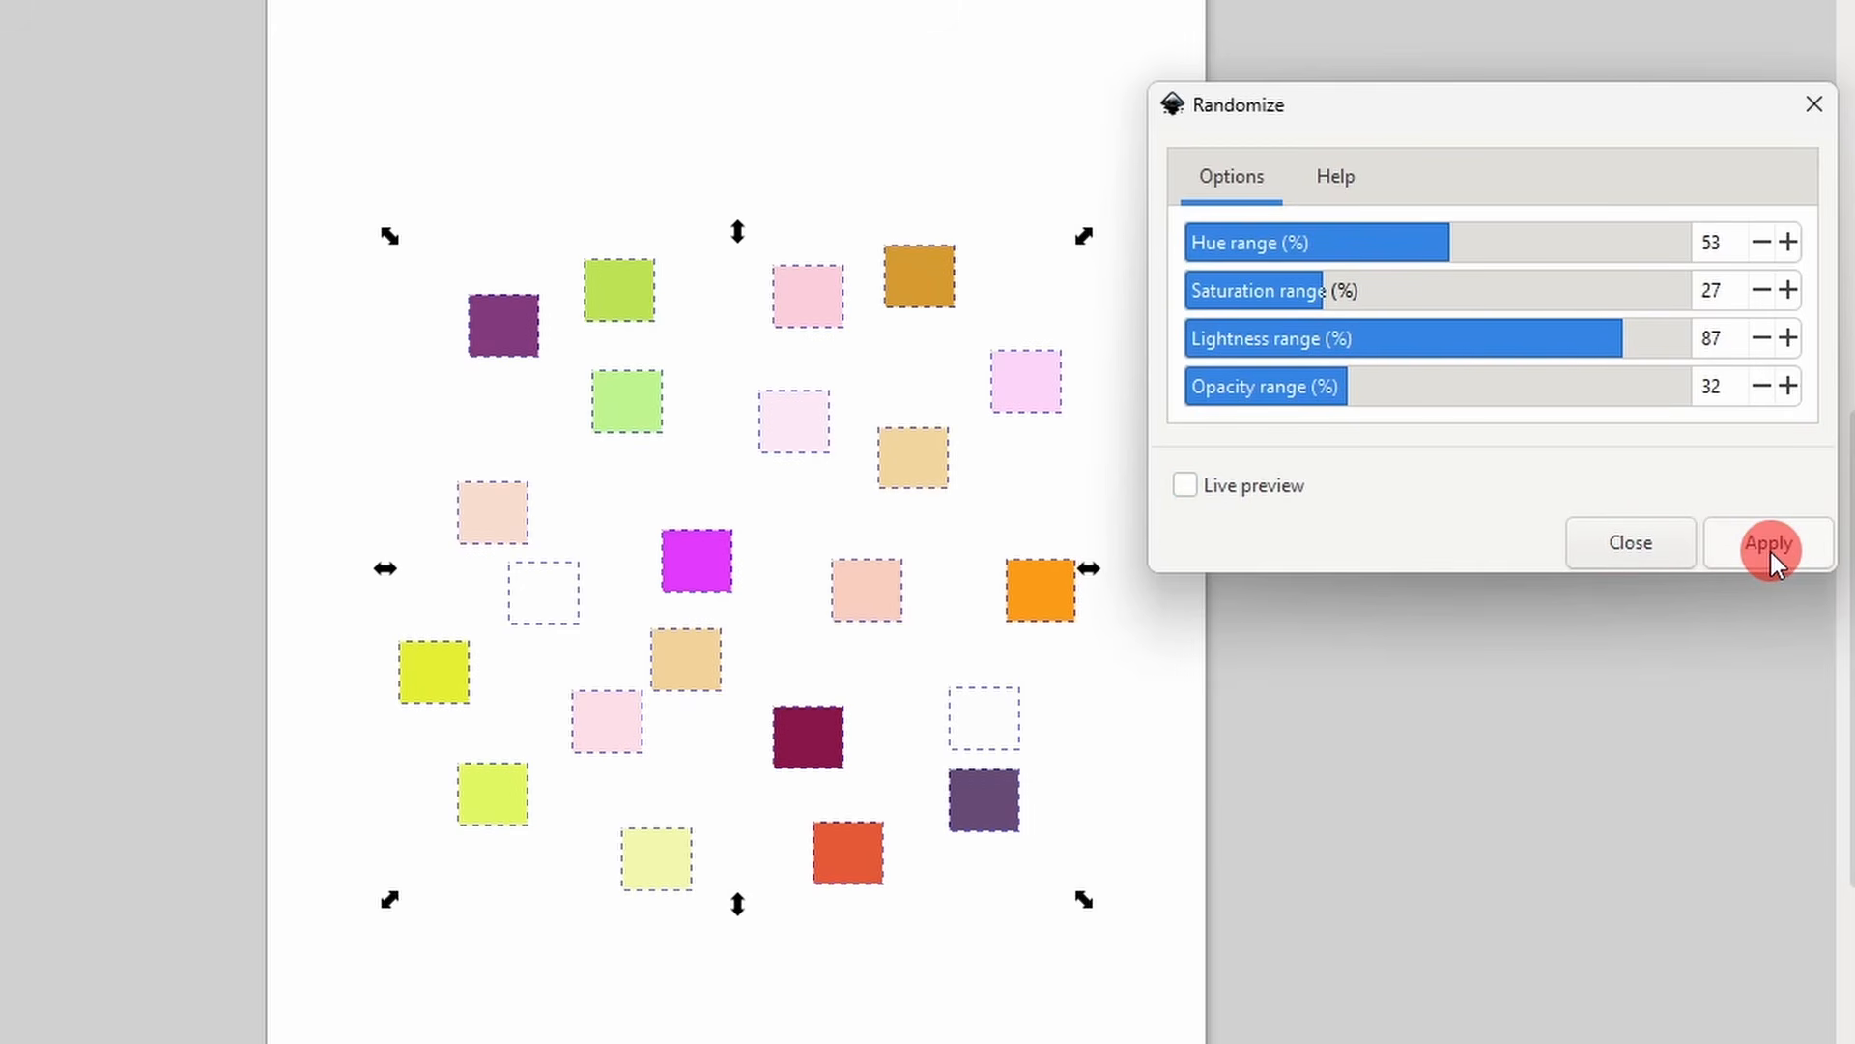
pyautogui.click(1814, 104)
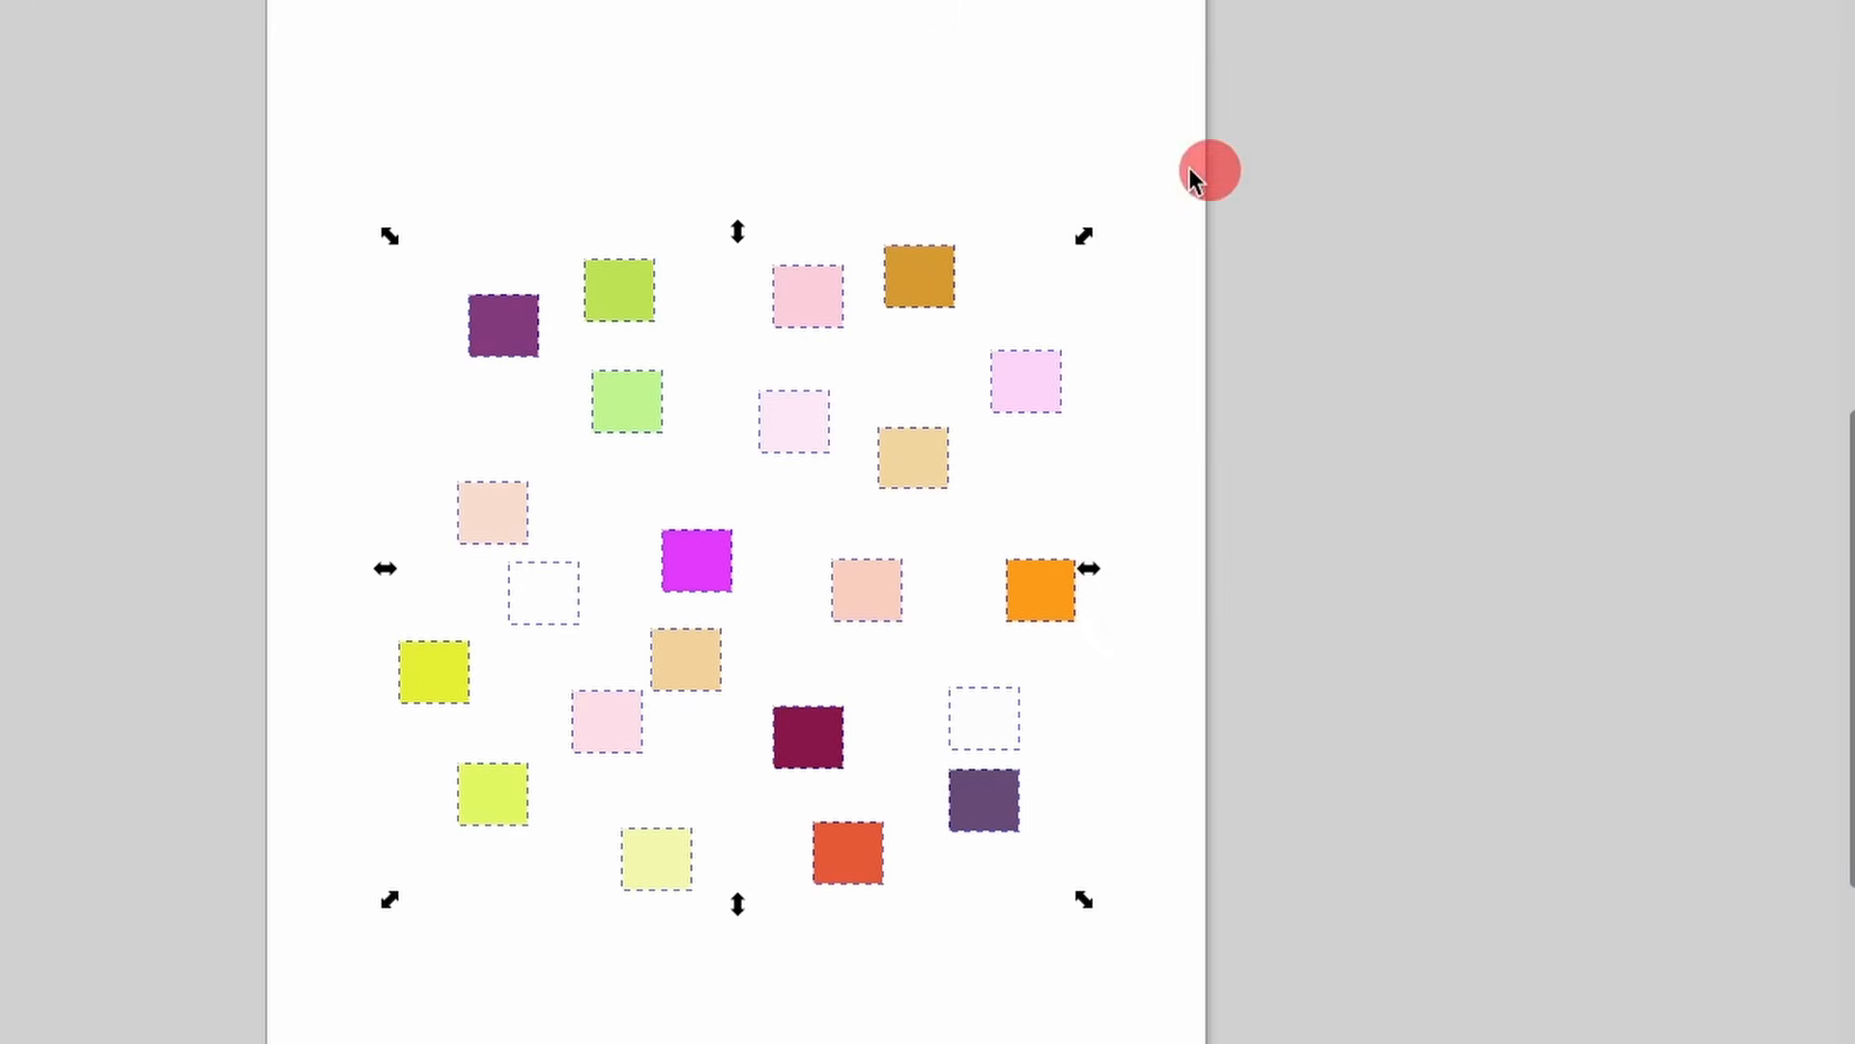
pyautogui.click(376, 404)
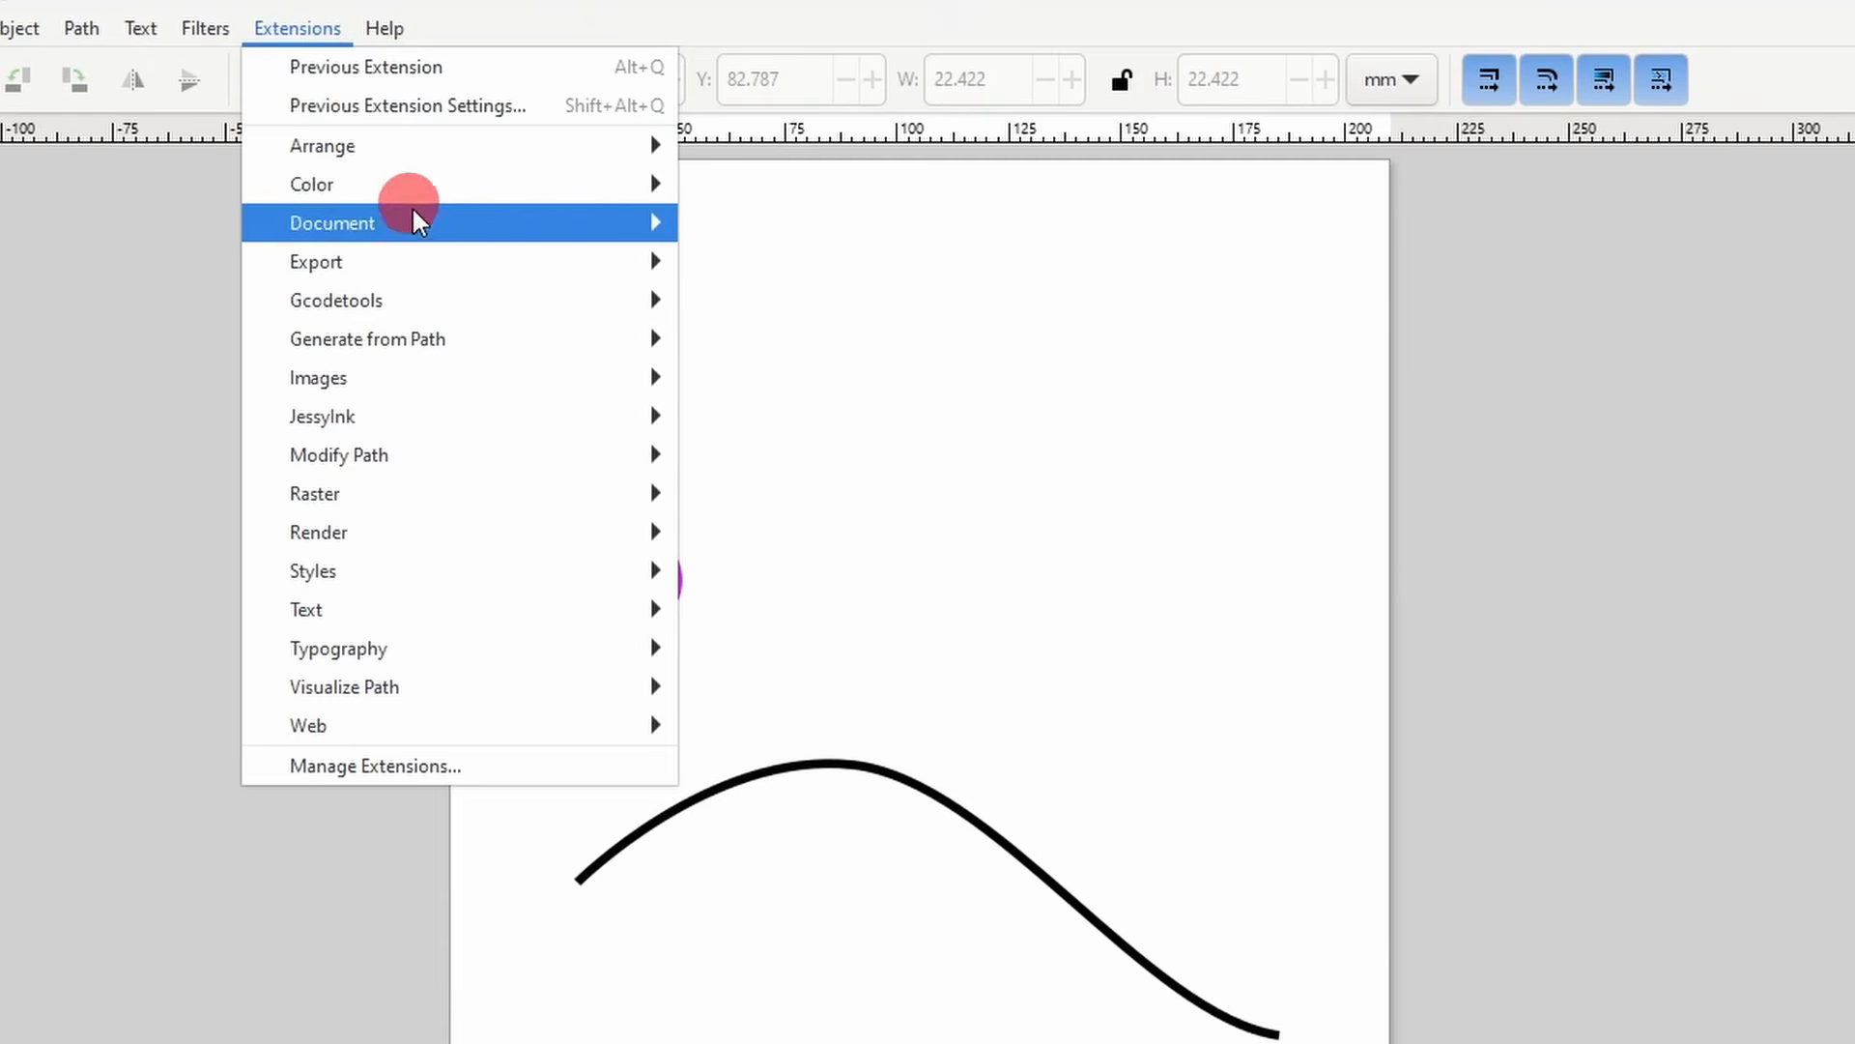
pyautogui.moveTo(503, 338)
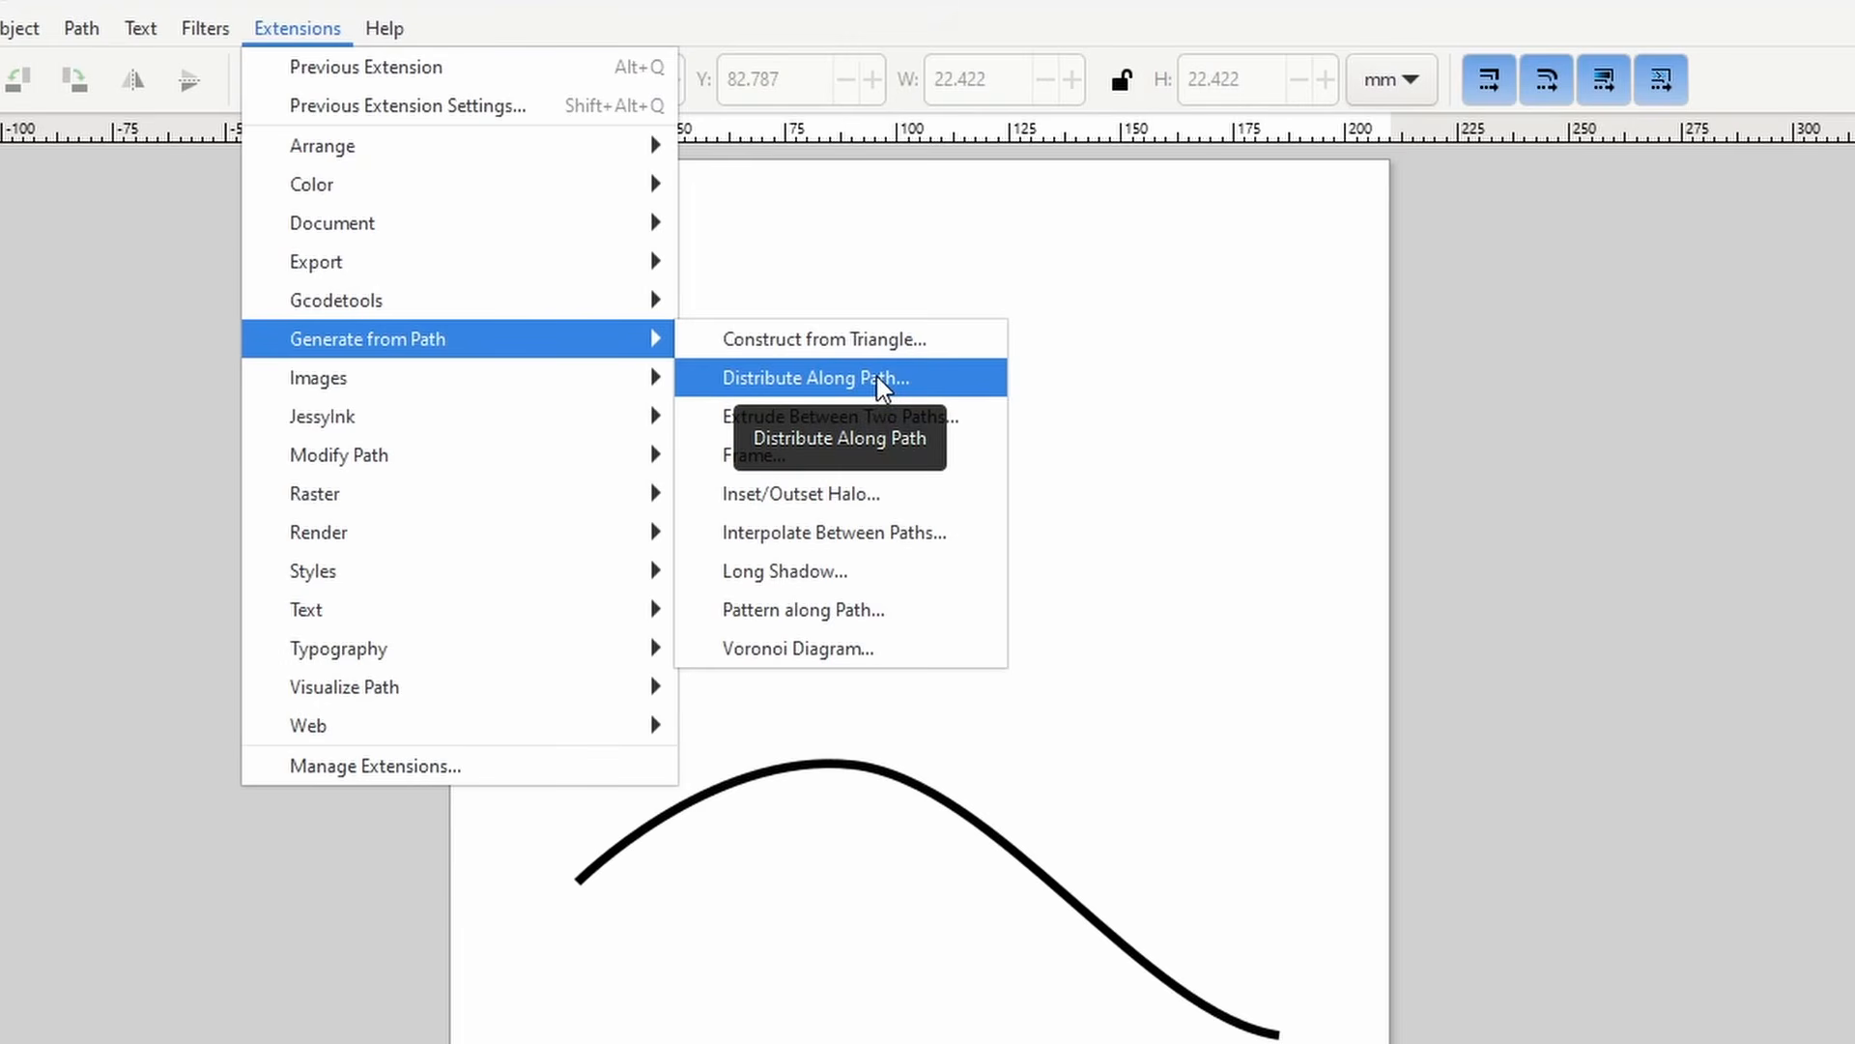
pyautogui.click(872, 282)
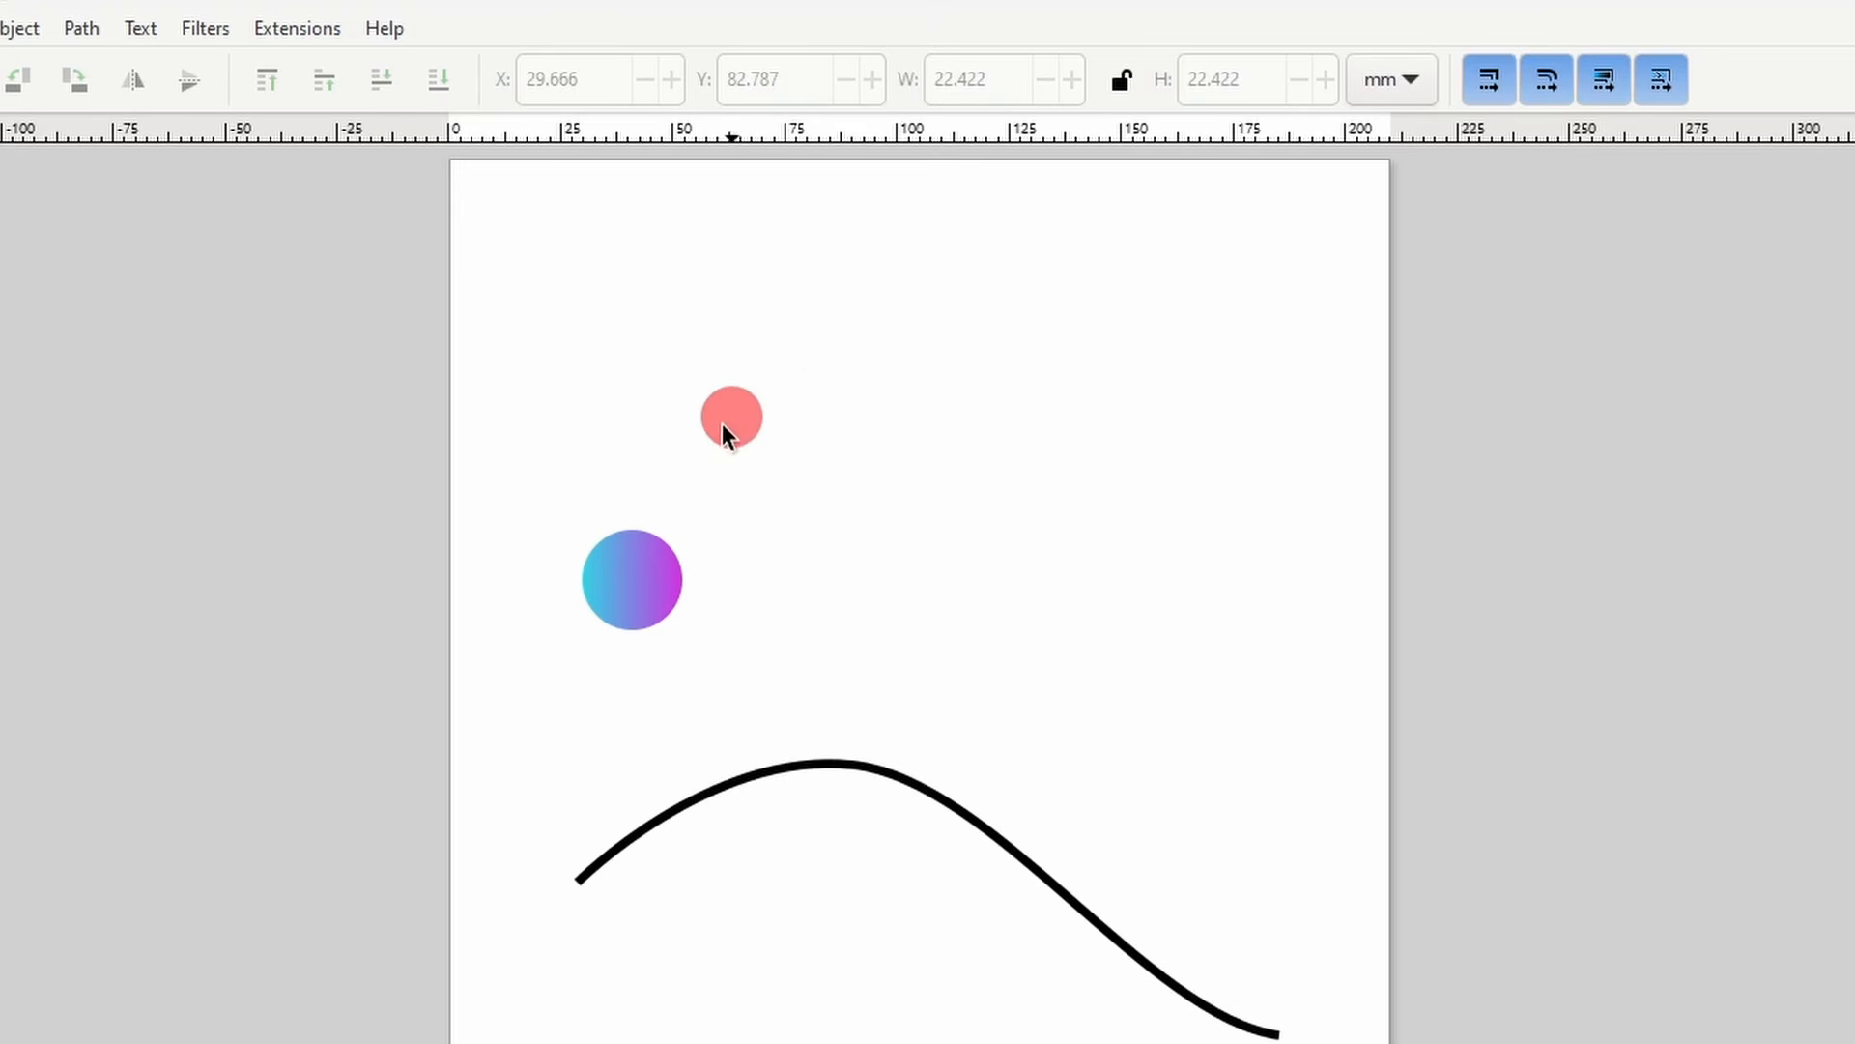
# - Move the gradient circle slightly closer to the black curve, to about Y 88.3 mm, and select both objects
pyautogui.click(649, 580)
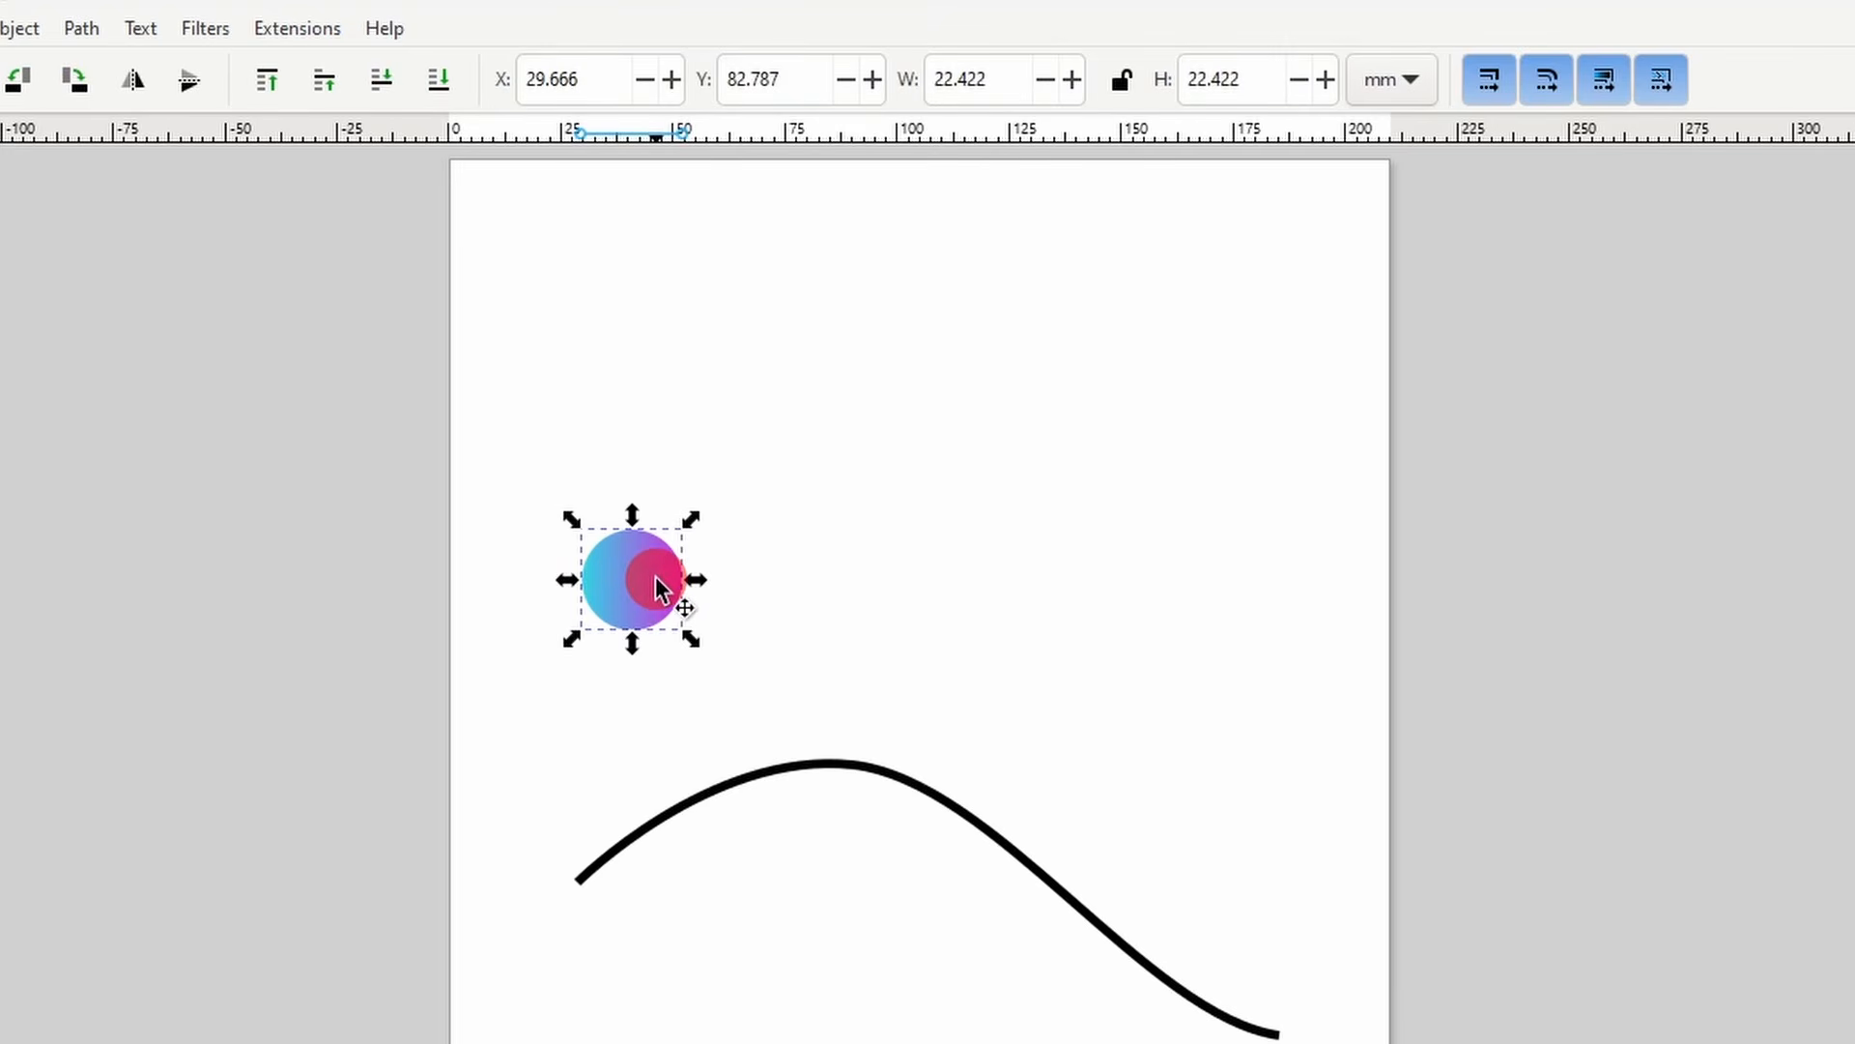
pyautogui.moveTo(655, 580); pyautogui.dragTo(686, 612)
pyautogui.moveTo(538, 485); pyautogui.dragTo(1329, 1043)
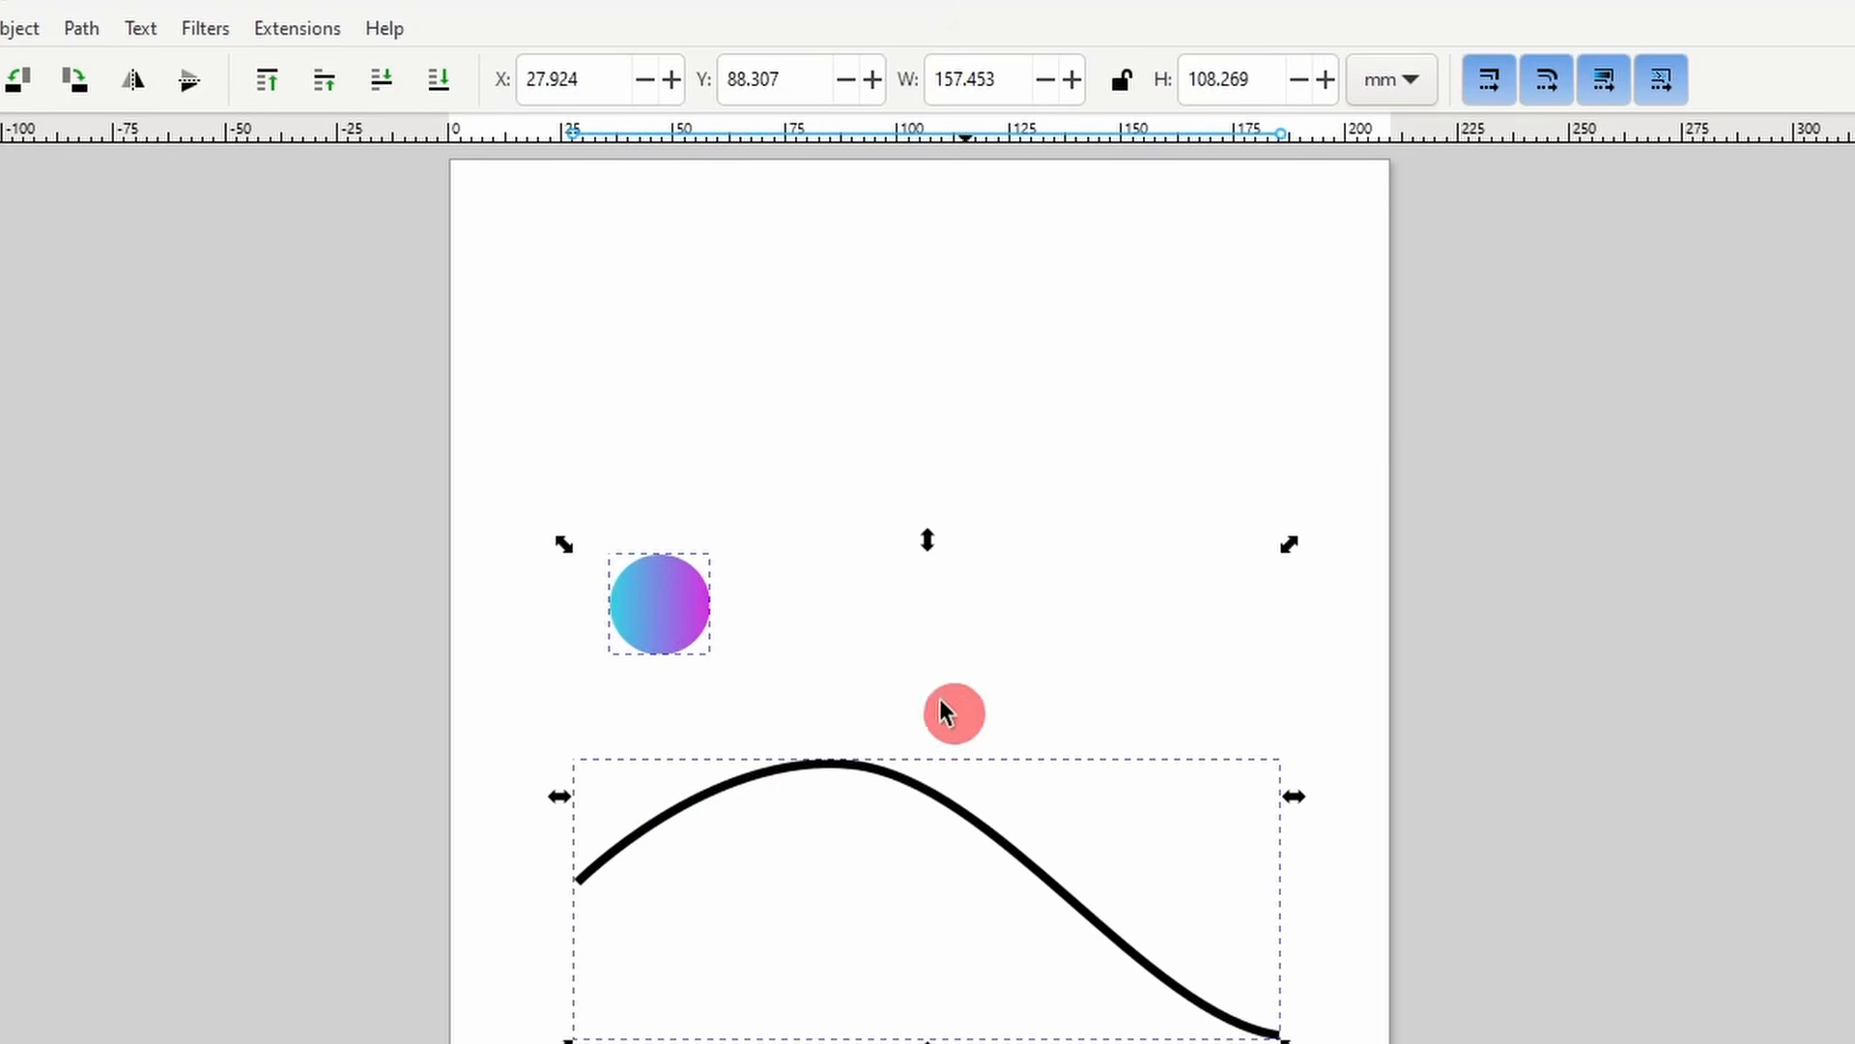
# - Start the Distribute Along Path extension on the selected circle and curve, keeping its dialog clear of the artwork
pyautogui.click(325, 27)
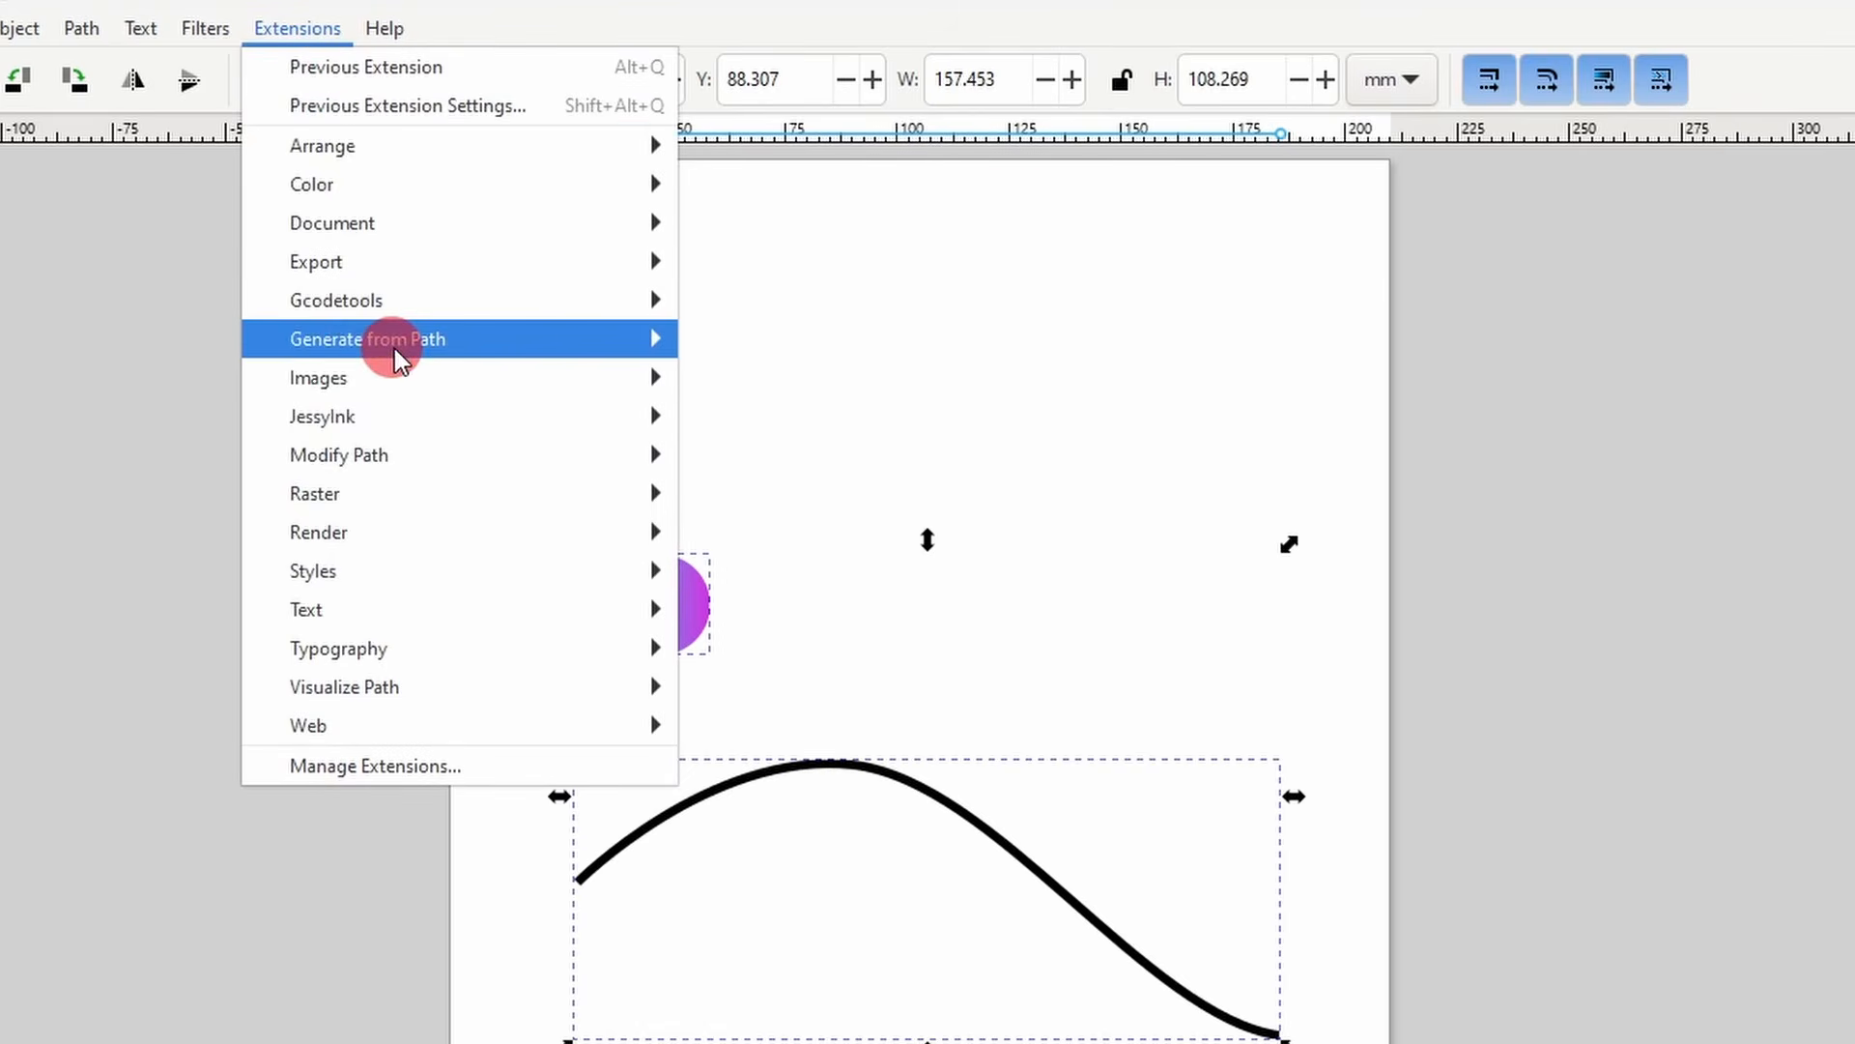
pyautogui.moveTo(386, 342)
pyautogui.click(809, 381)
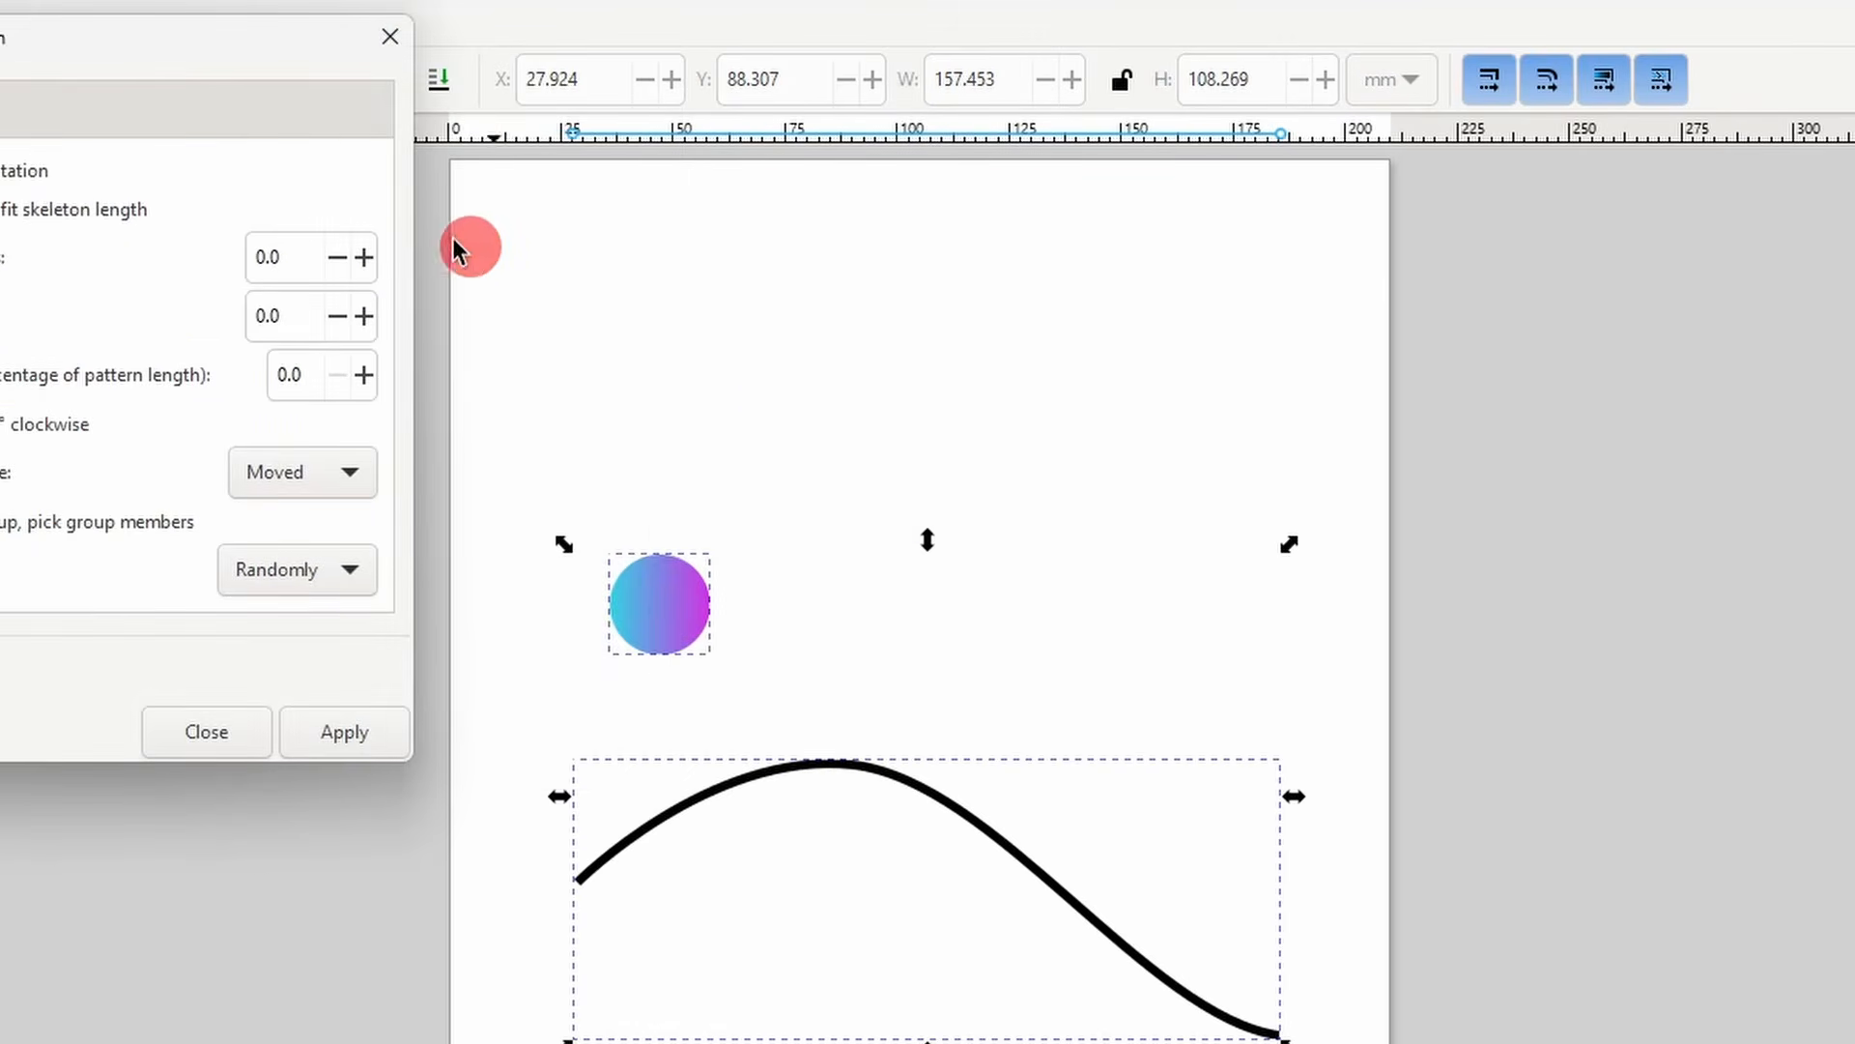
pyautogui.moveTo(94, 58); pyautogui.dragTo(1533, 211)
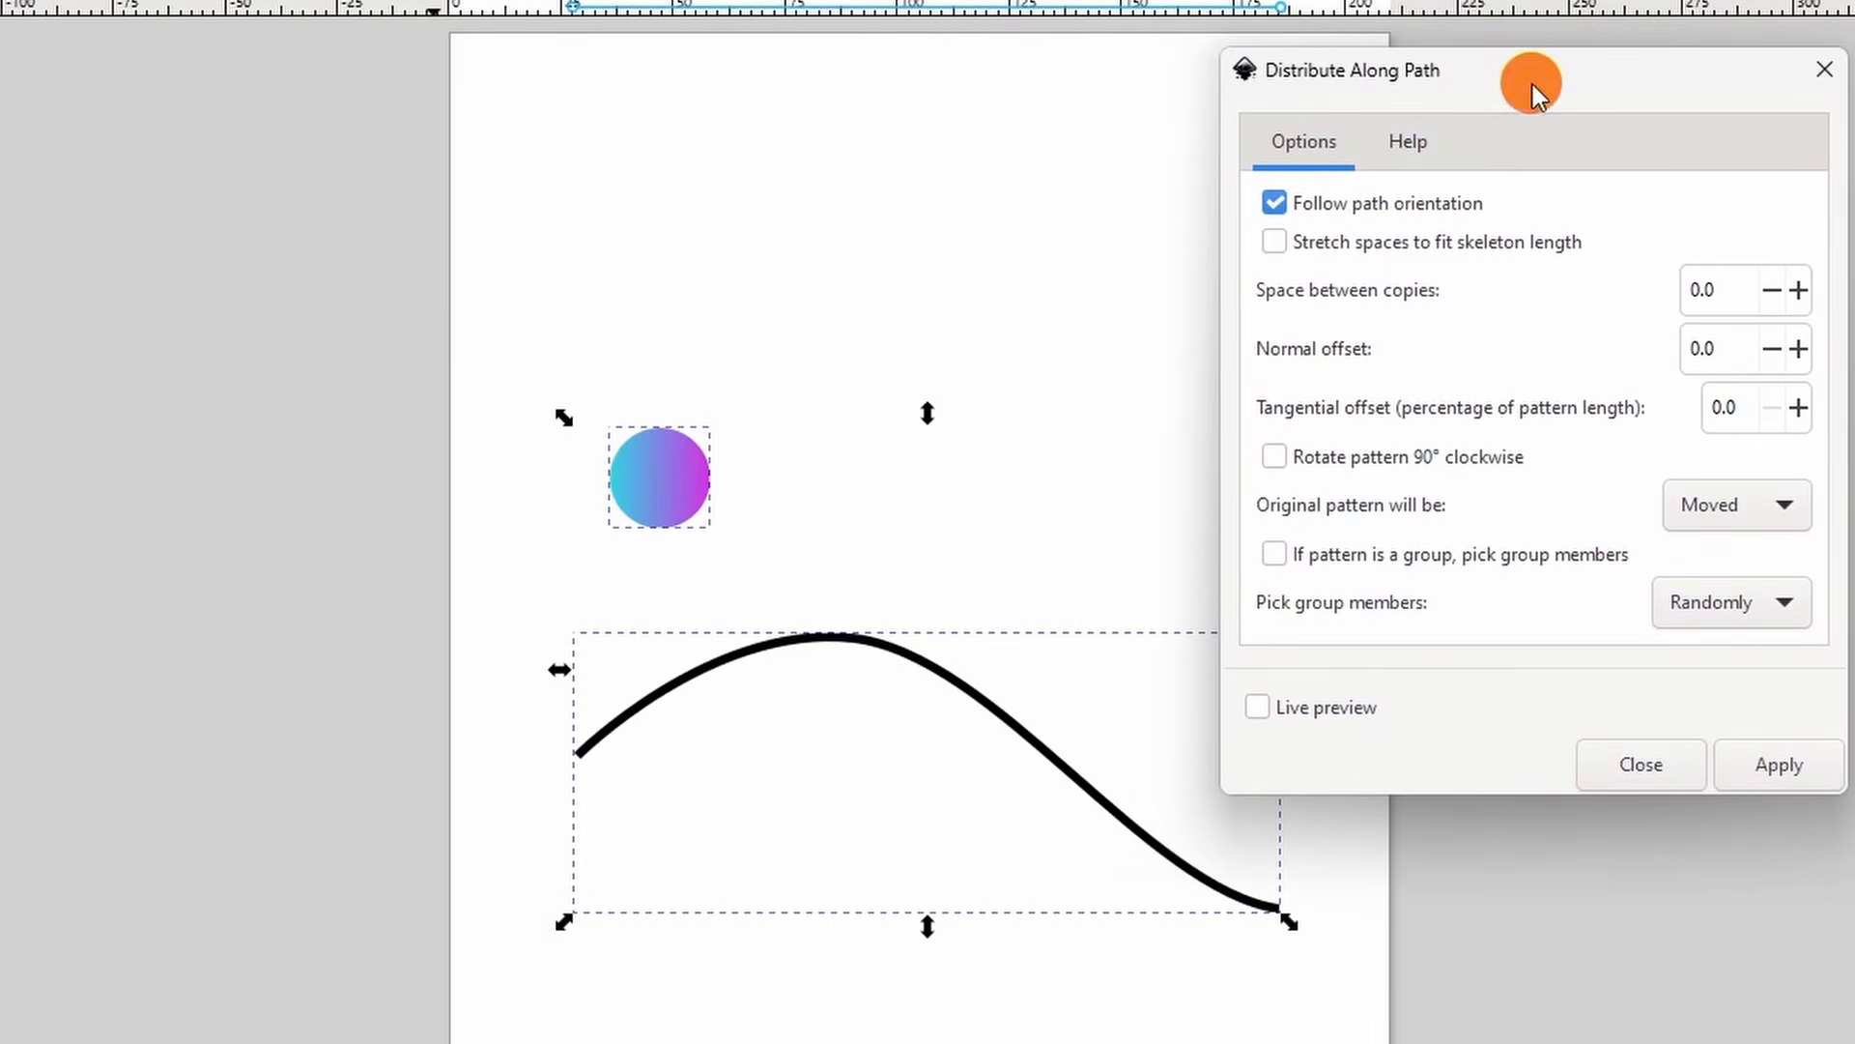
# - Preview the circle distribution live with Follow path orientation off and Stretch spaces to fit skeleton length on
pyautogui.click(1318, 704)
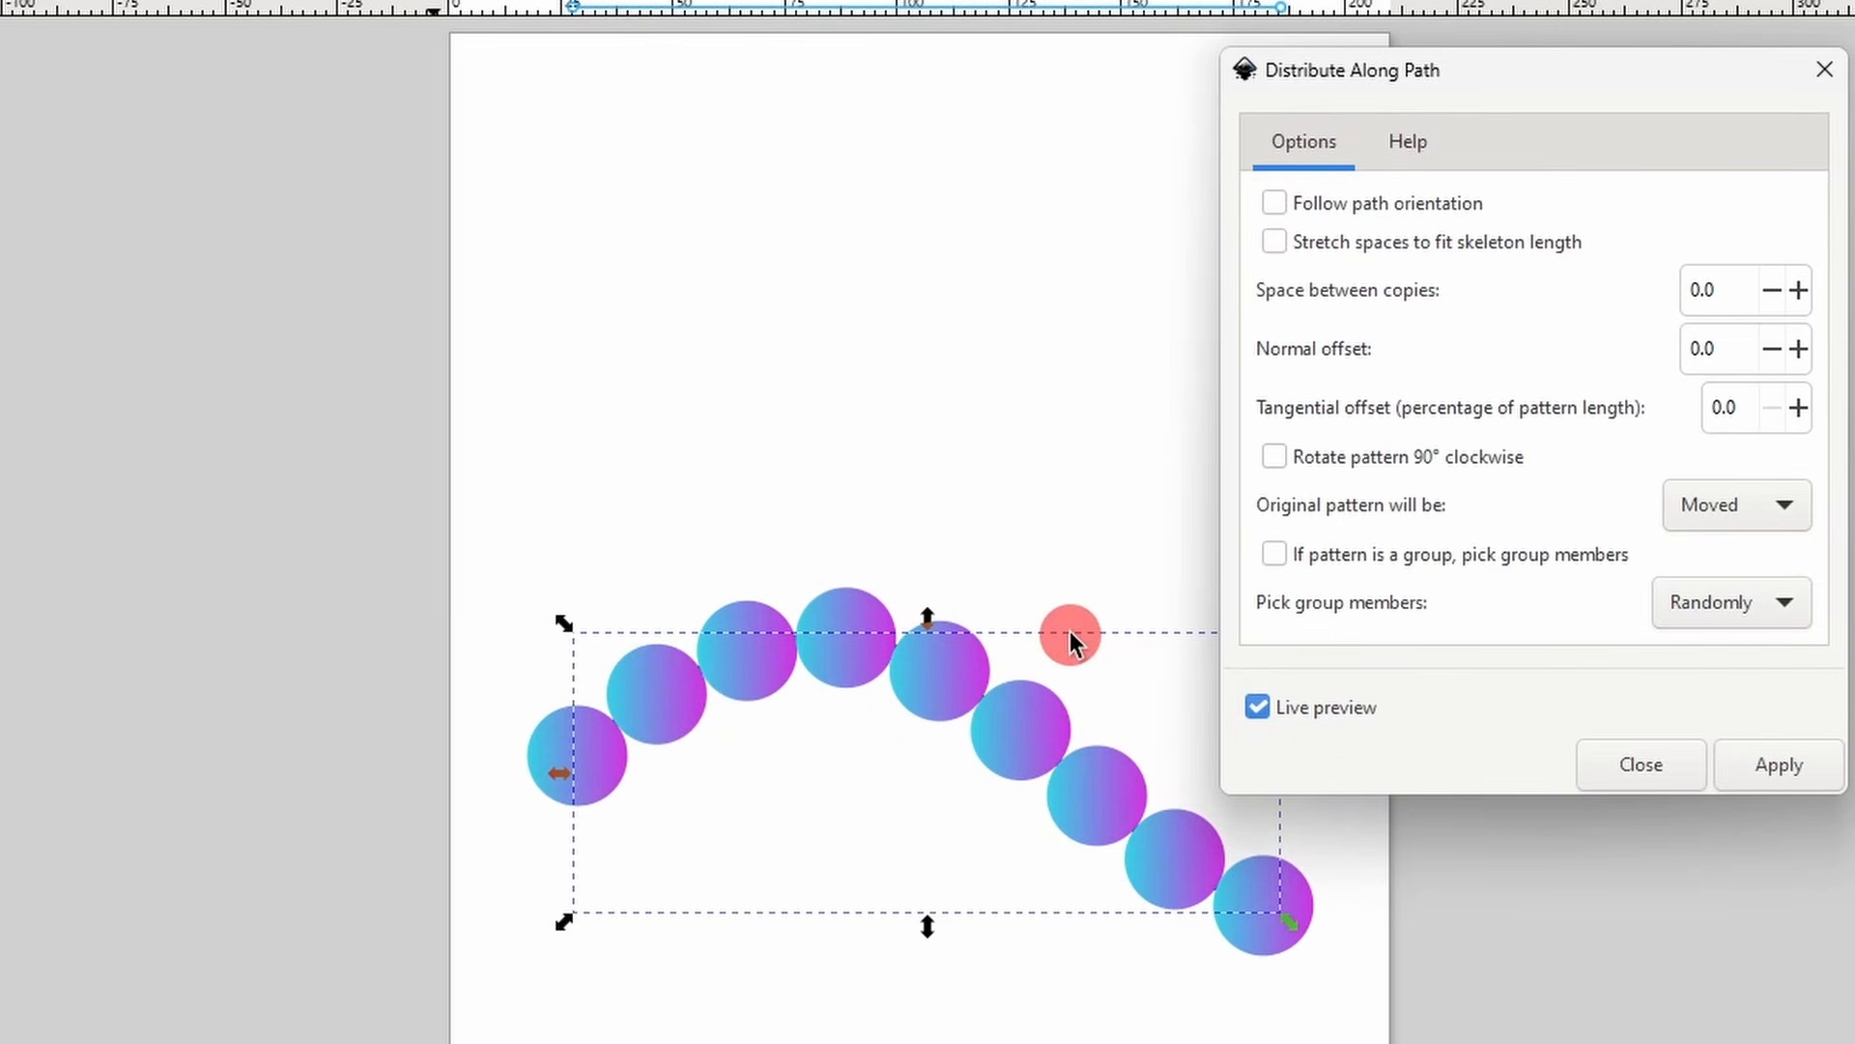
pyautogui.click(1276, 240)
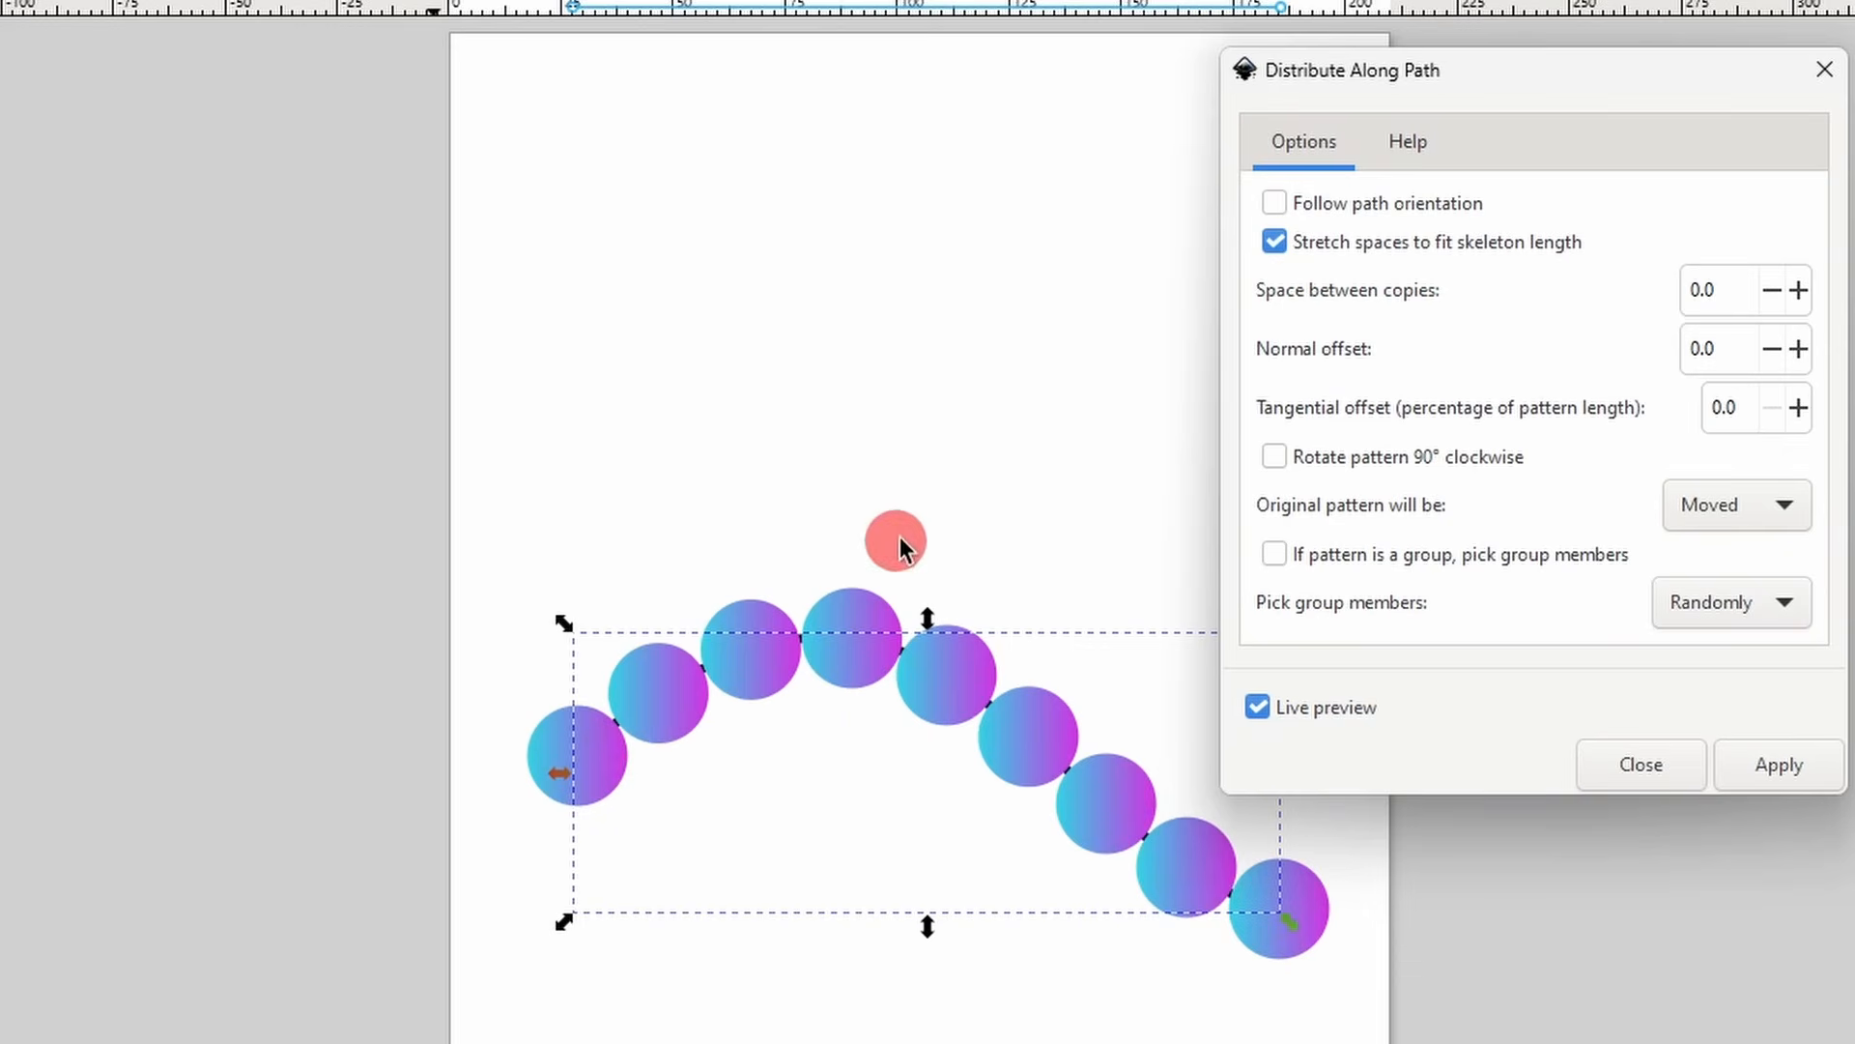
# - Turn off stretching spaces to fit the skeleton length and set the space between copies to -20.0
pyautogui.click(1290, 242)
pyautogui.click(1754, 295)
pyautogui.scroll(4, 1754, 295)
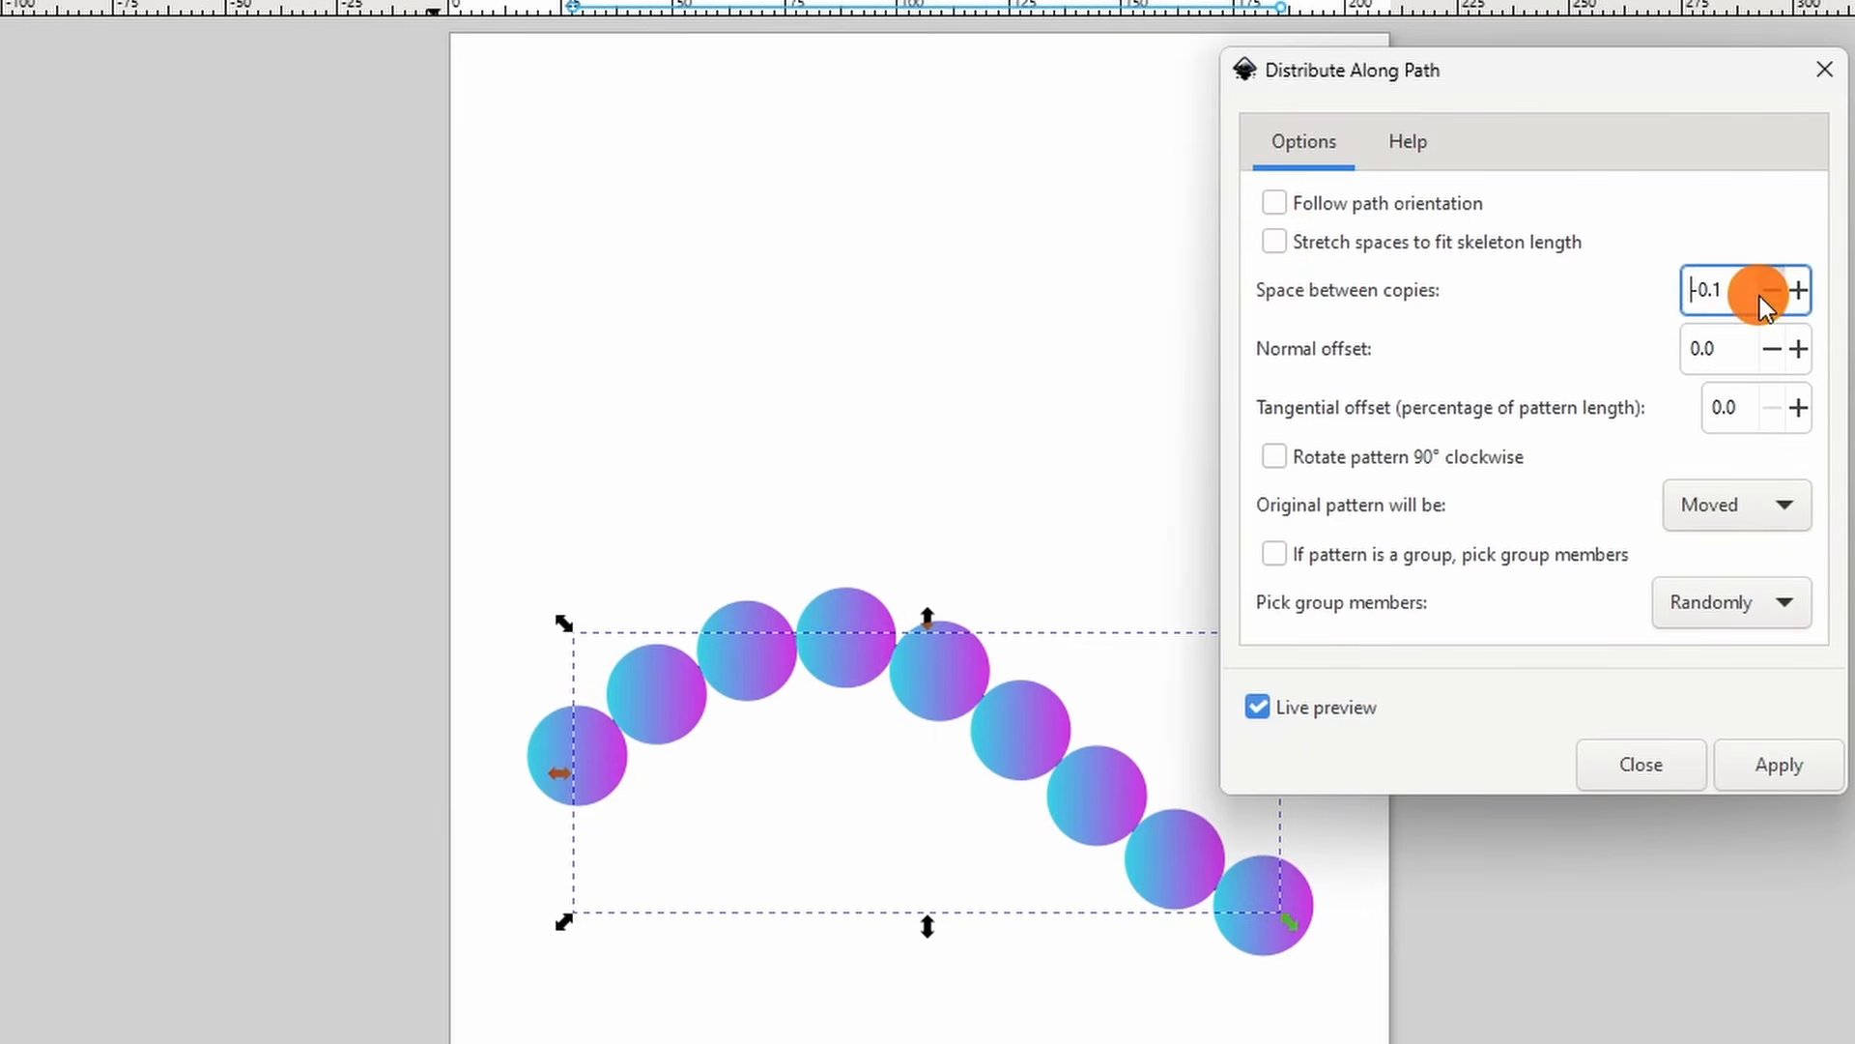
pyautogui.scroll(20, 1748, 295)
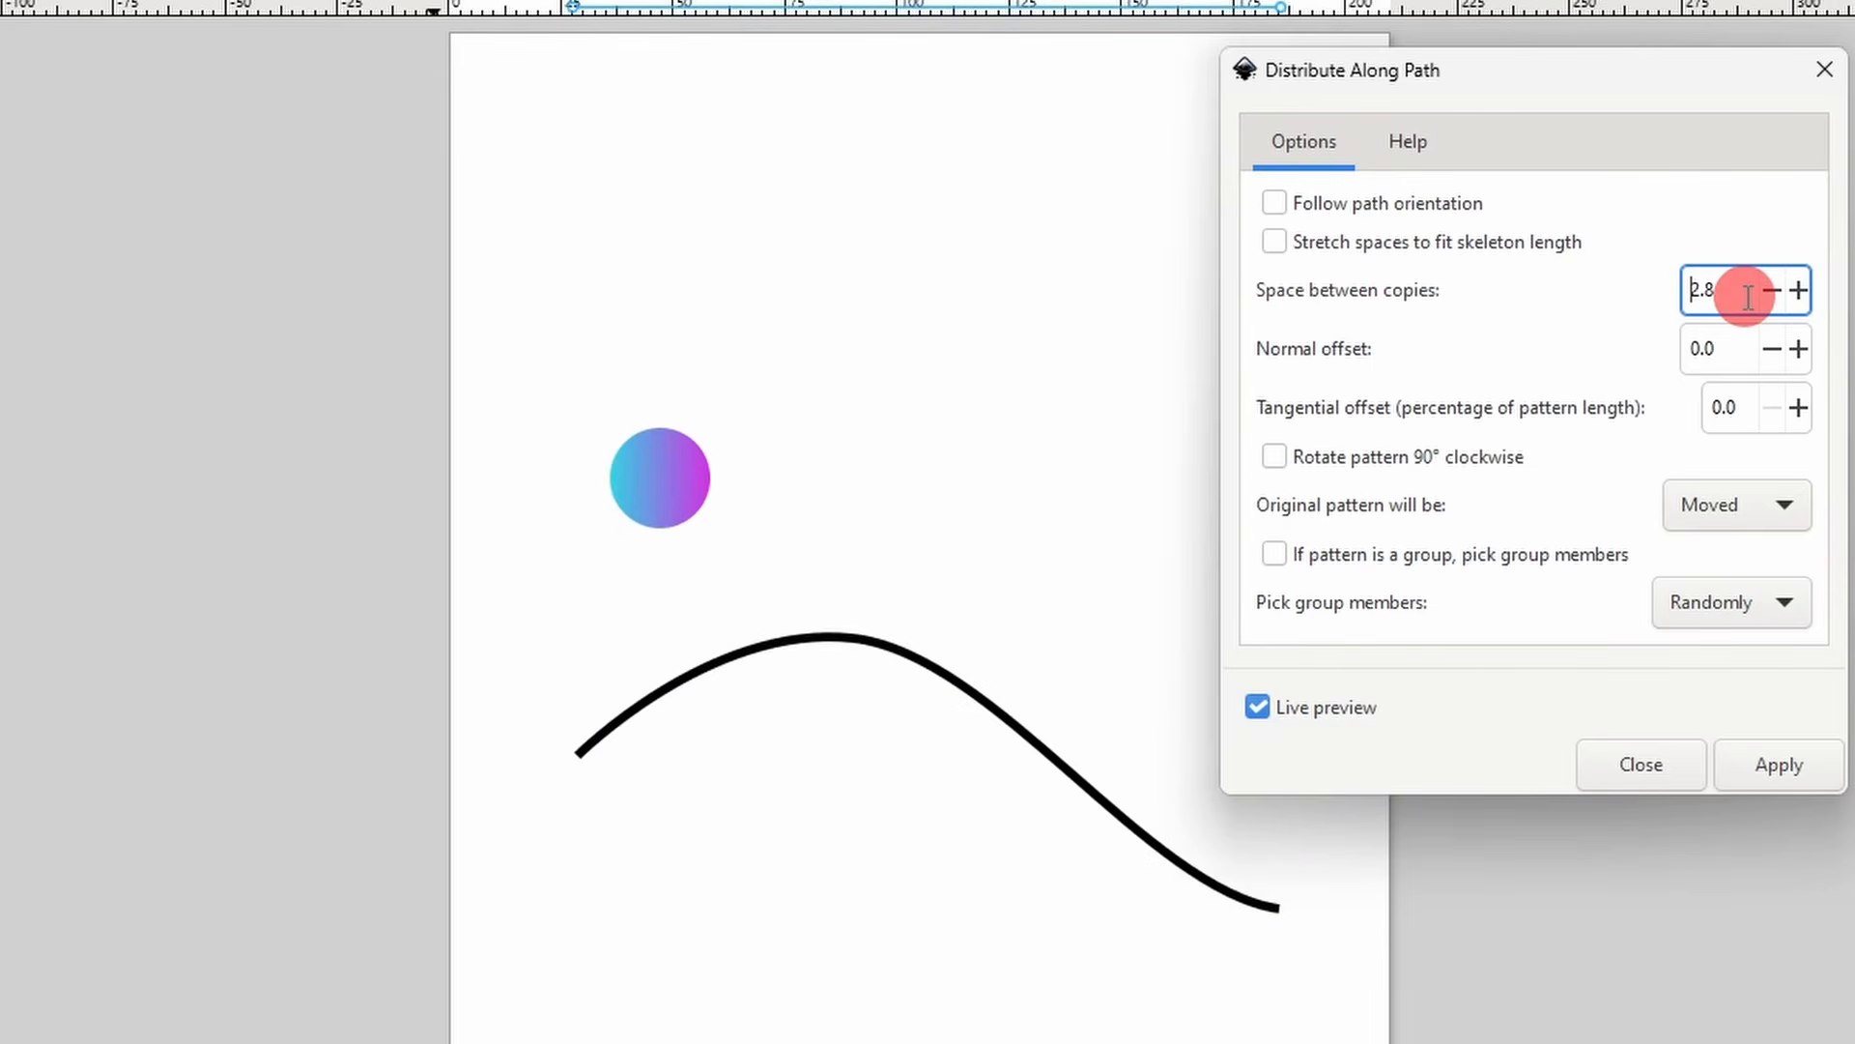
pyautogui.doubleClick(1743, 297)
pyautogui.write('-20')
pyautogui.press('Return')
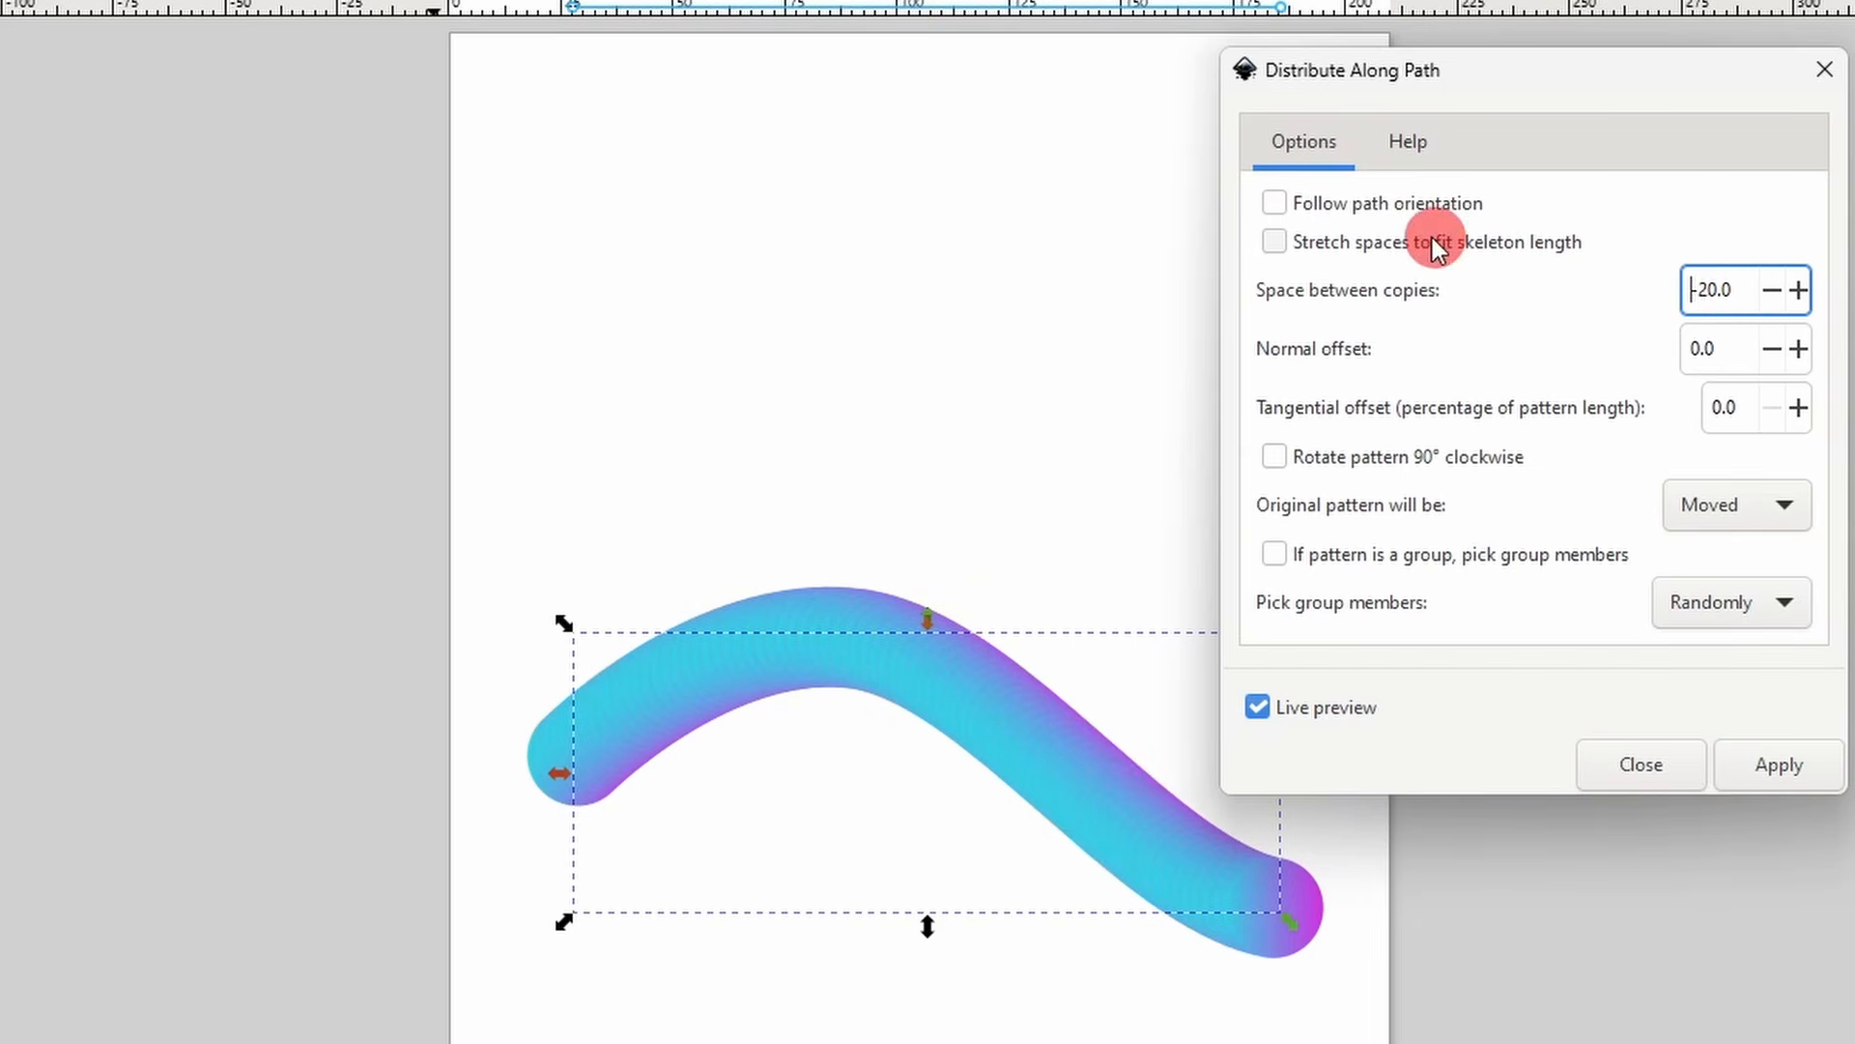
# - Try making the circle copies follow the path orientation, and turn that option off again
pyautogui.click(1339, 211)
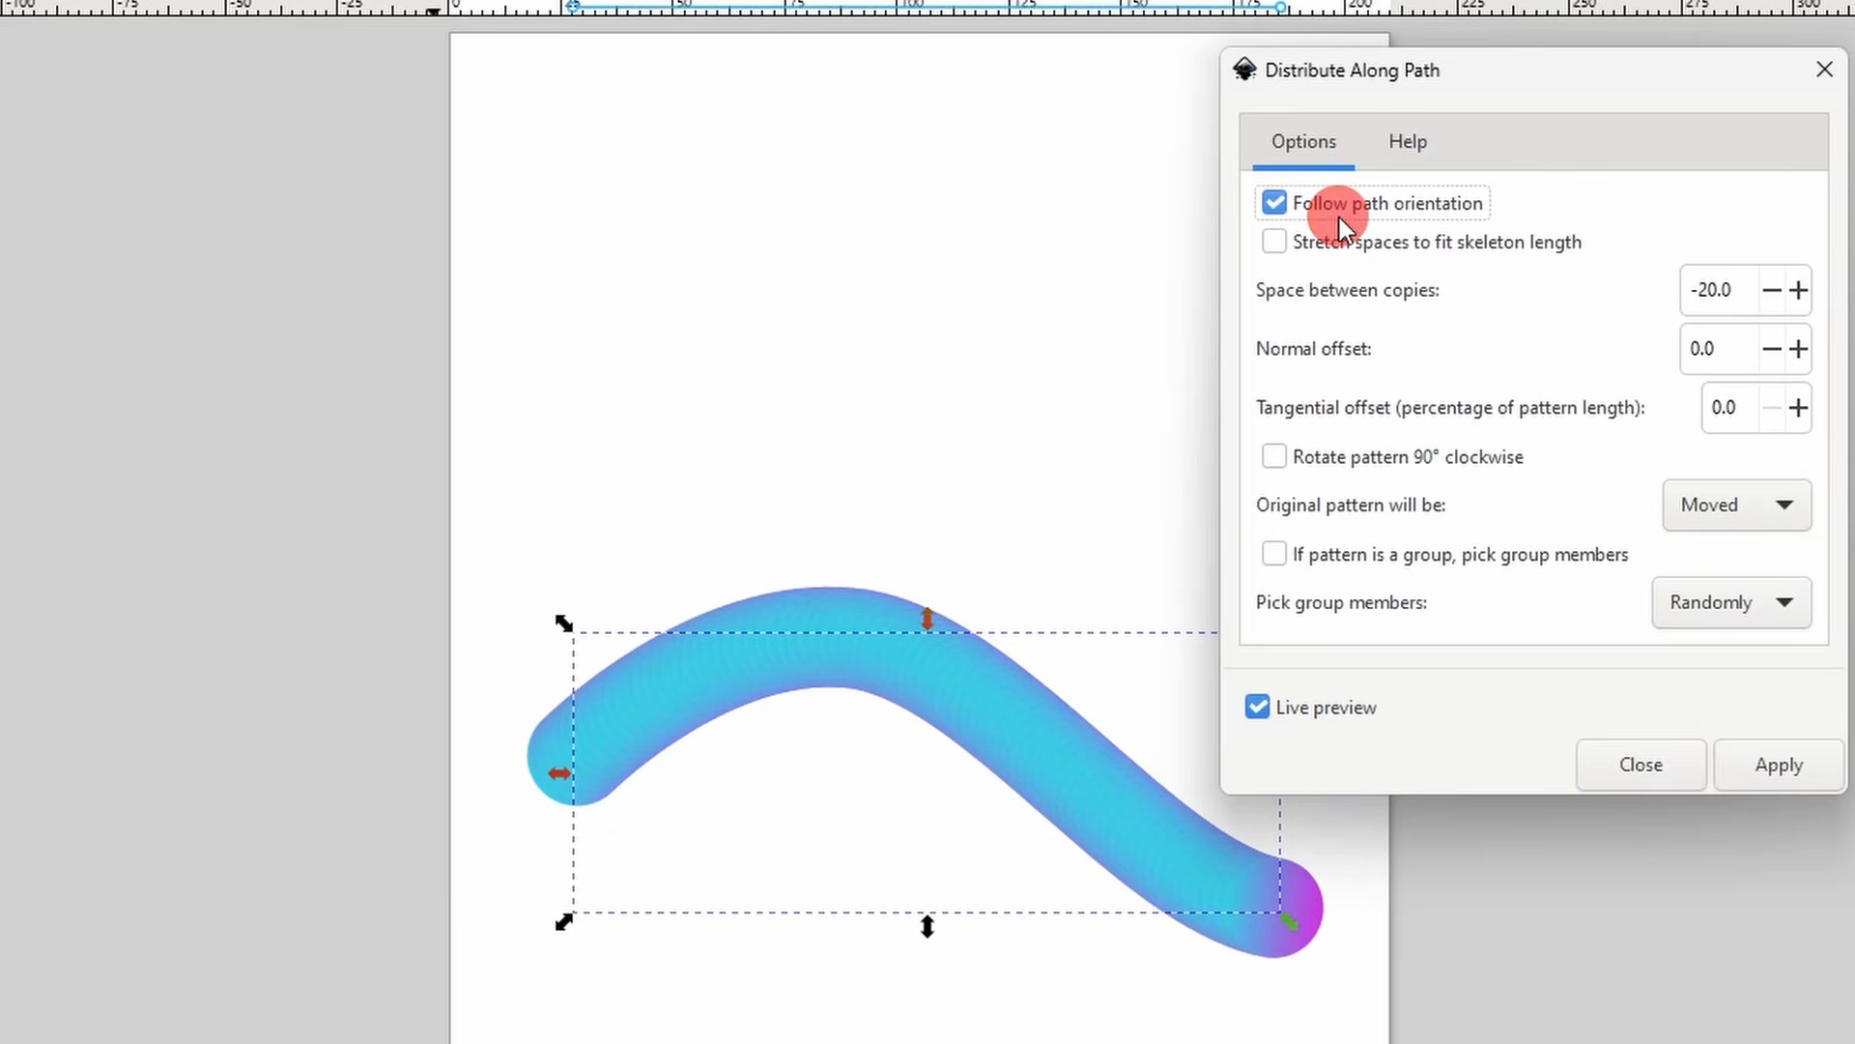
pyautogui.click(1339, 218)
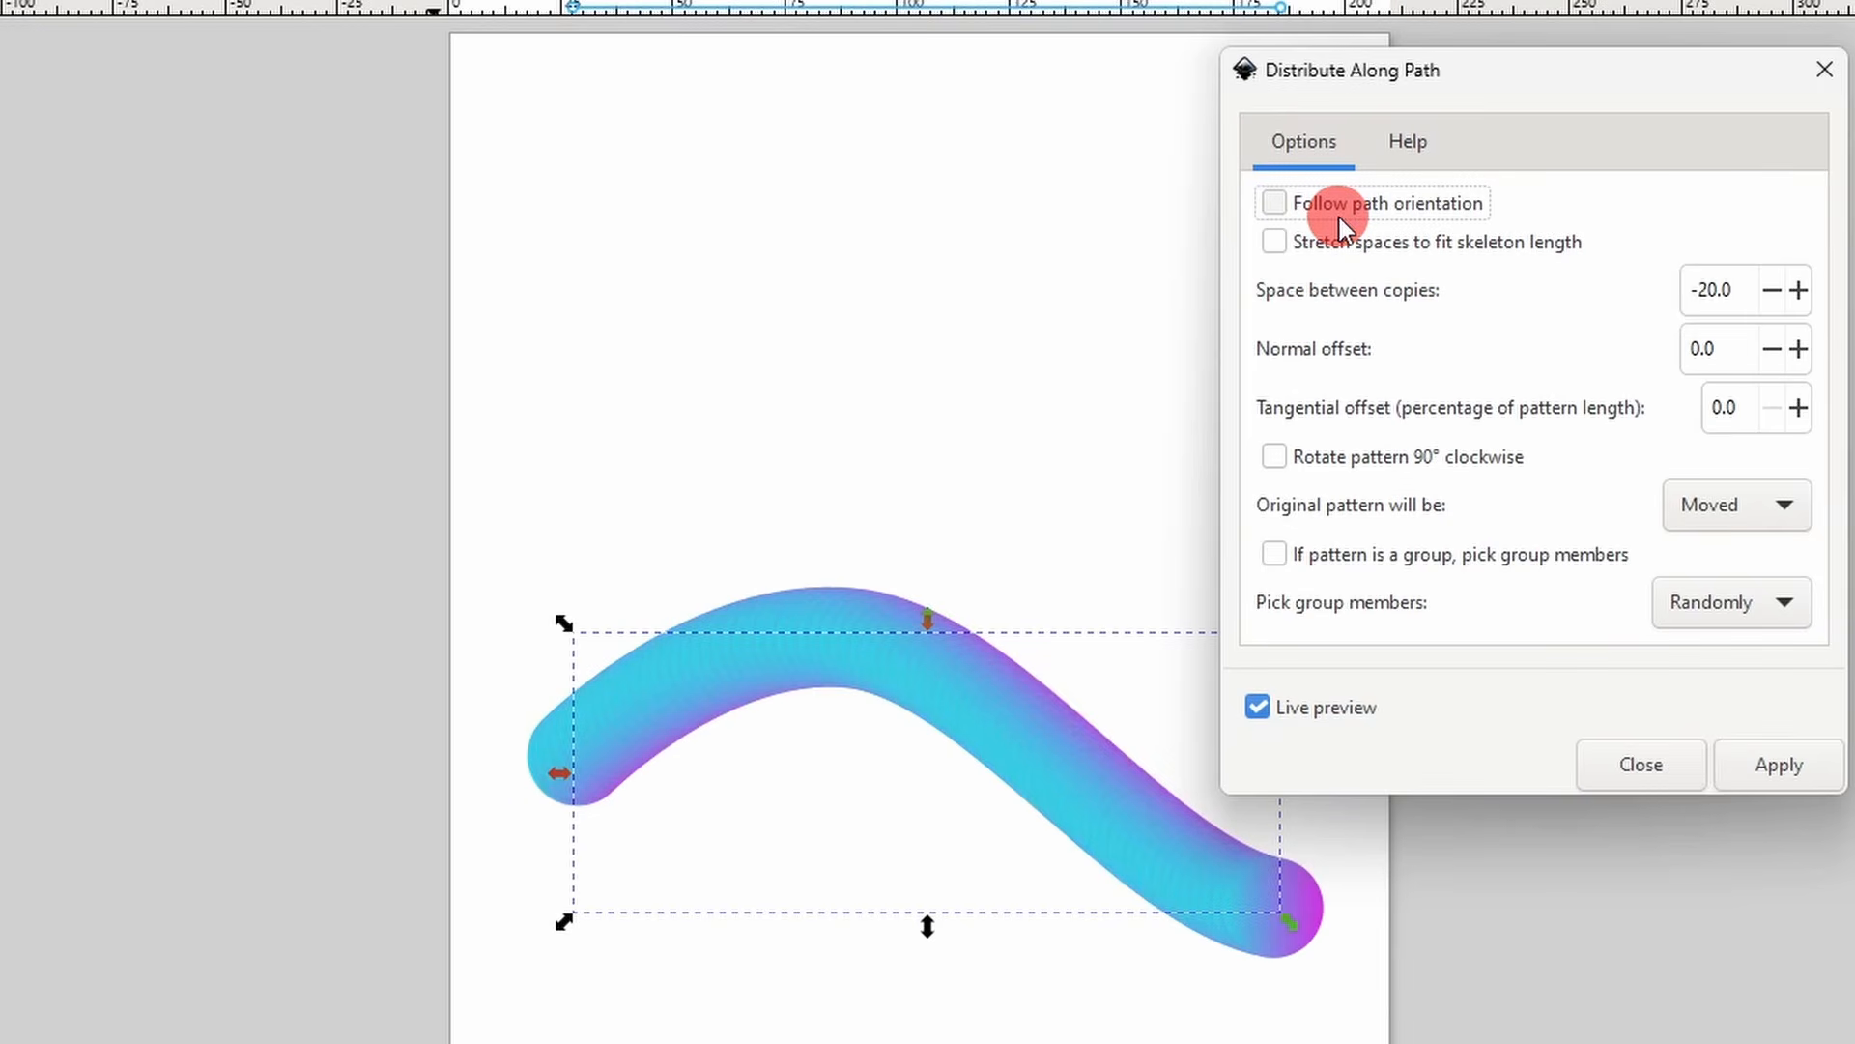
# - Set the normal offset and the tangential offset of the distributed circles to 10.0 each
pyautogui.click(1728, 356)
pyautogui.scroll(10, 1731, 356)
pyautogui.doubleClick(1733, 356)
pyautogui.write('10.0')
pyautogui.press('Return')
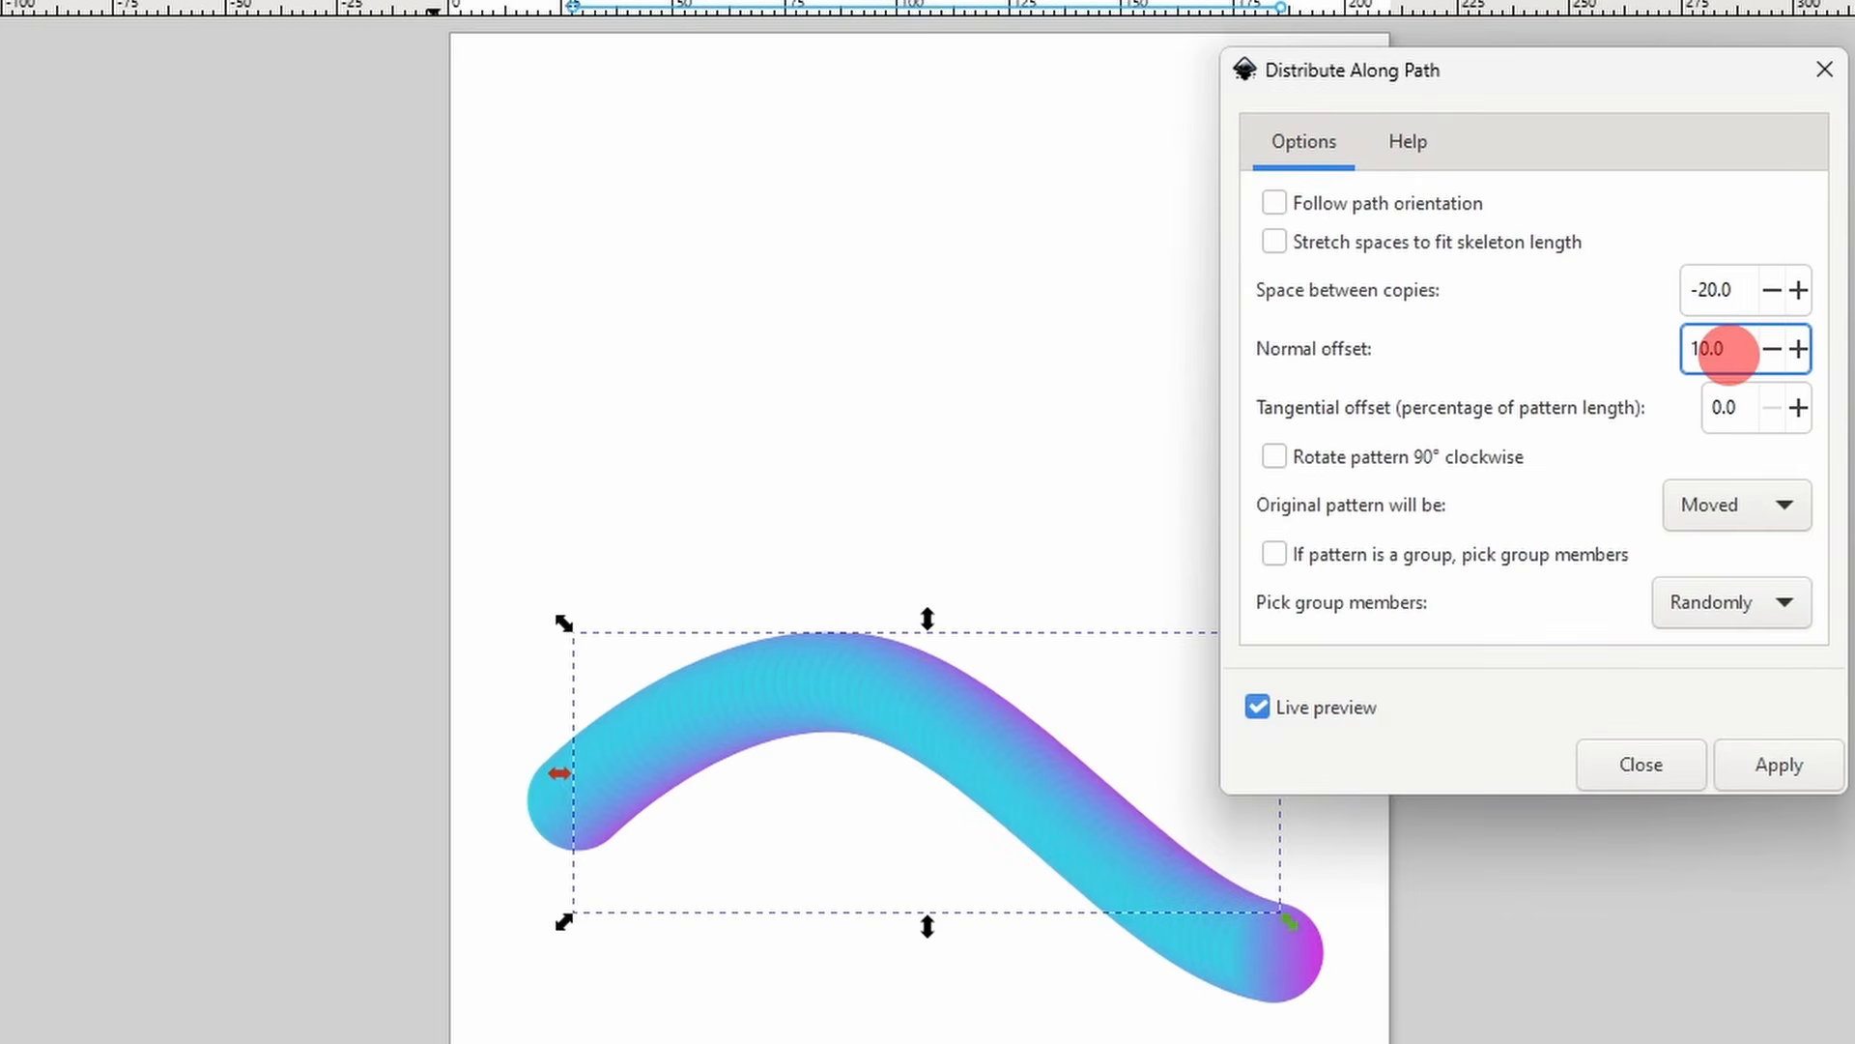
pyautogui.doubleClick(1748, 408)
pyautogui.write('10.0')
pyautogui.press('Return')
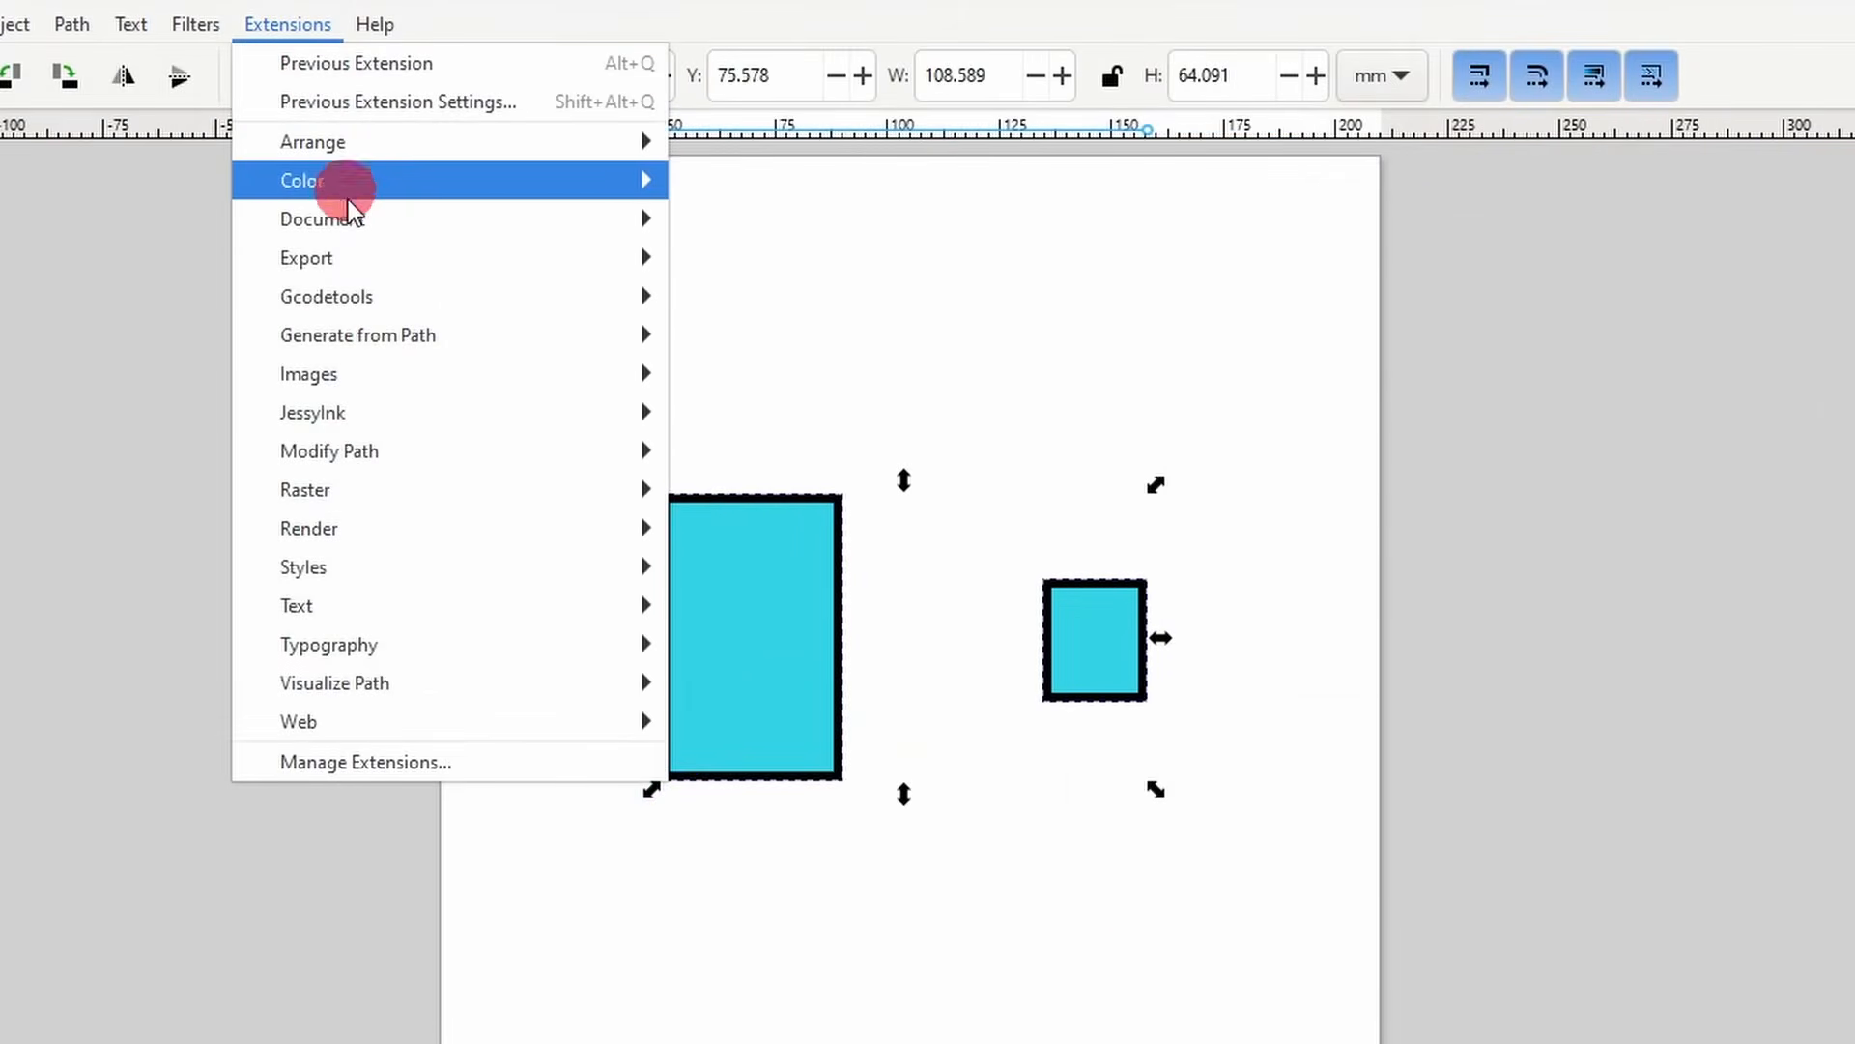
# - Apply Extrude Between Two Paths to the two selected rectangles in Polygons mode with live preview on
pyautogui.moveTo(438, 333)
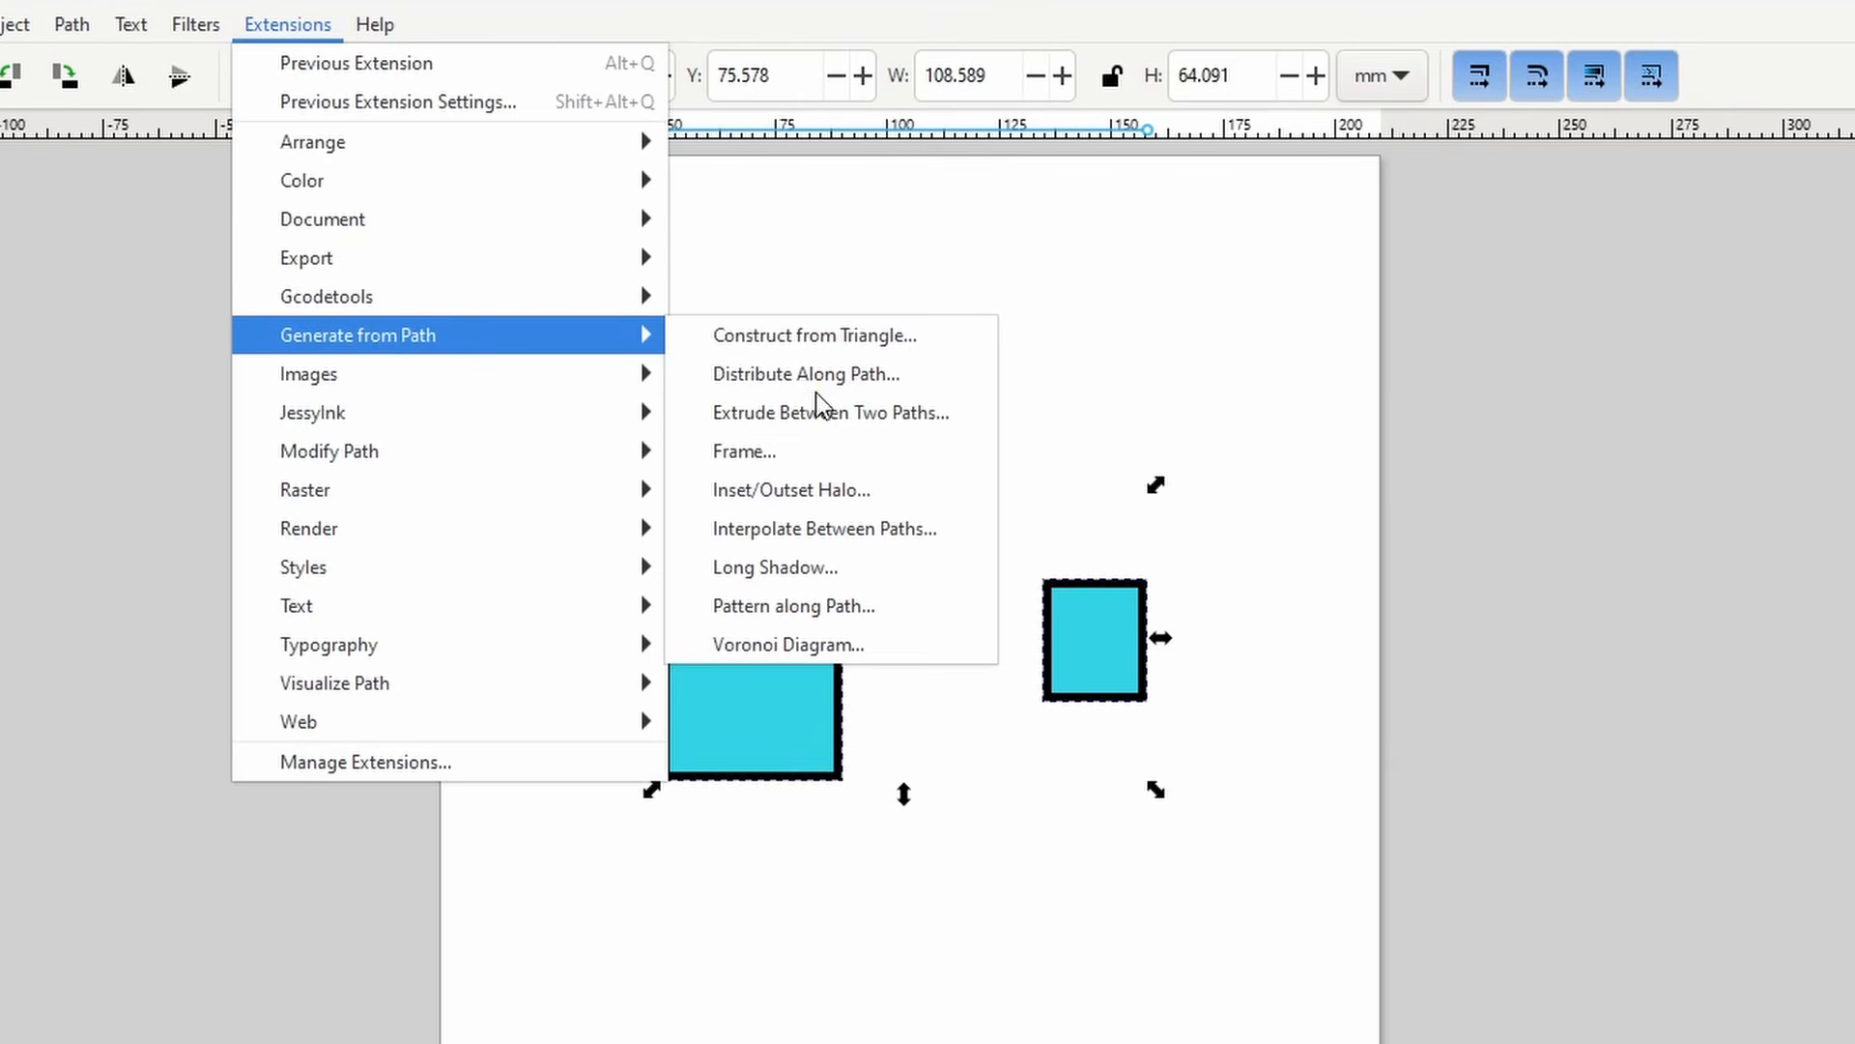
pyautogui.click(854, 412)
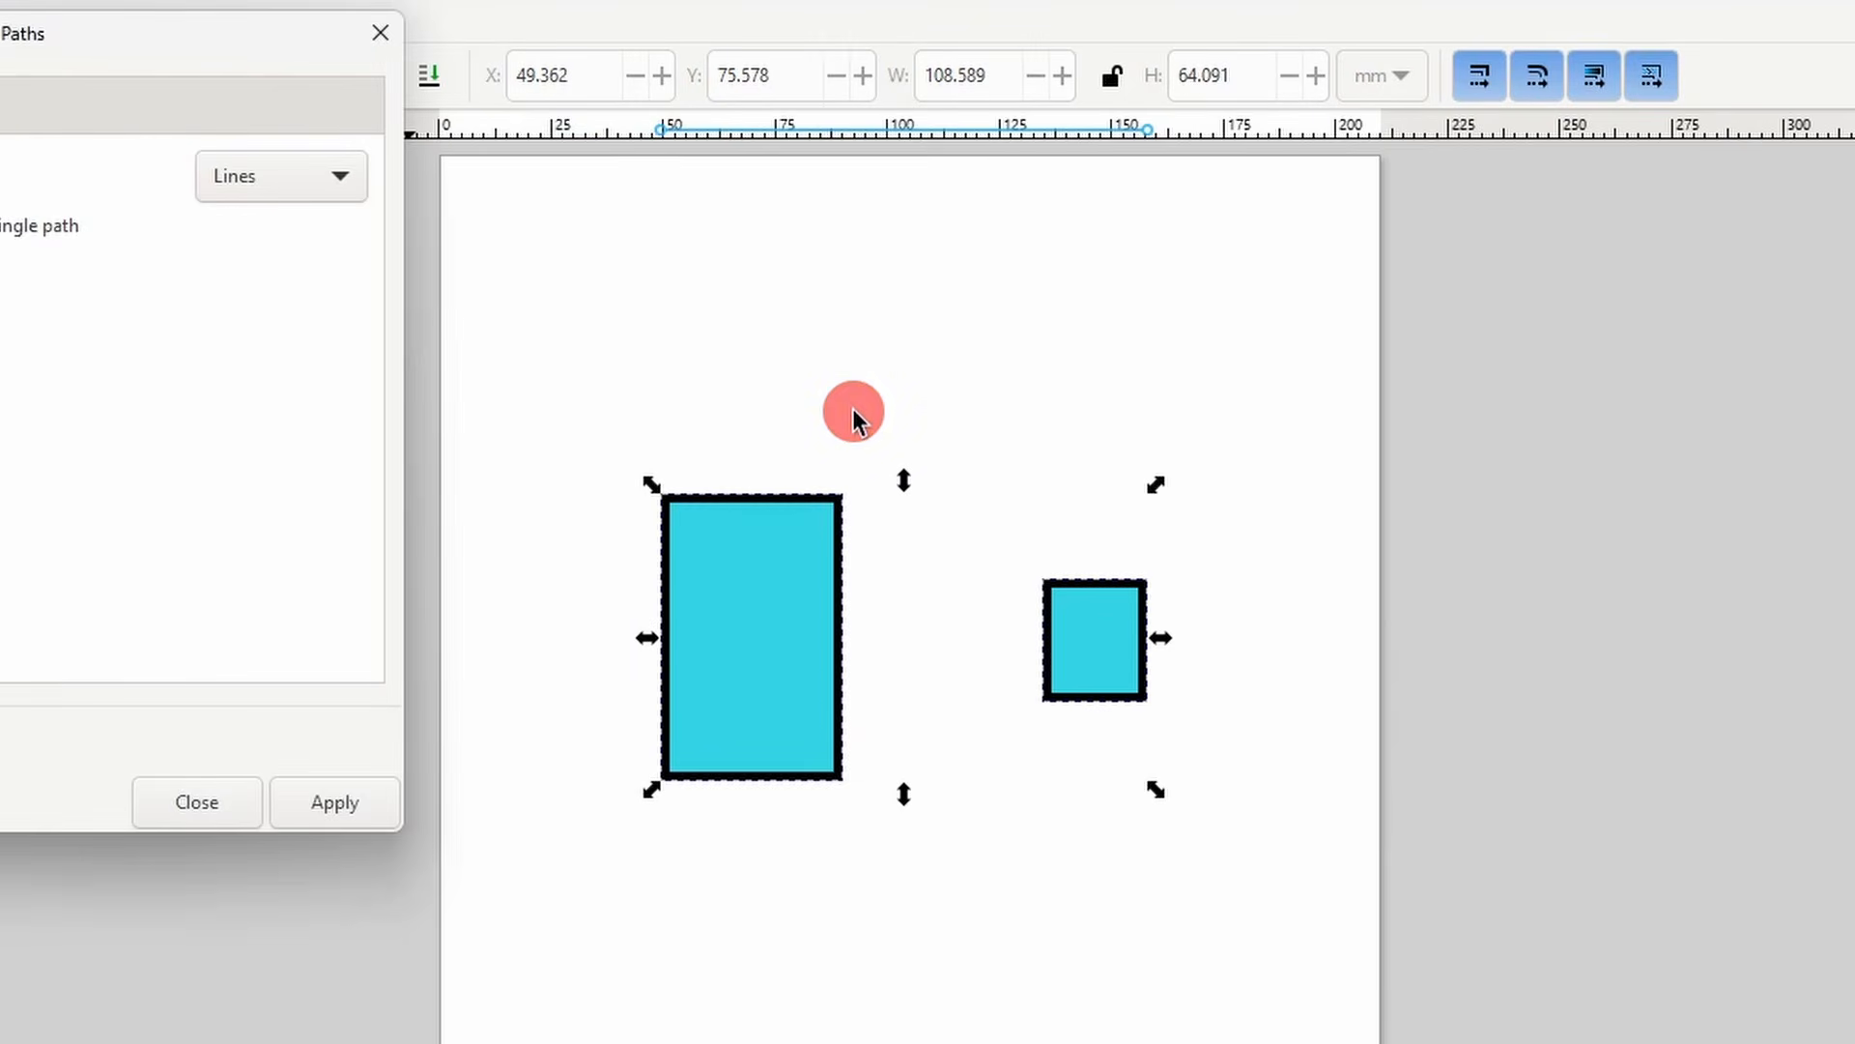
pyautogui.moveTo(9, 41); pyautogui.dragTo(1495, 202)
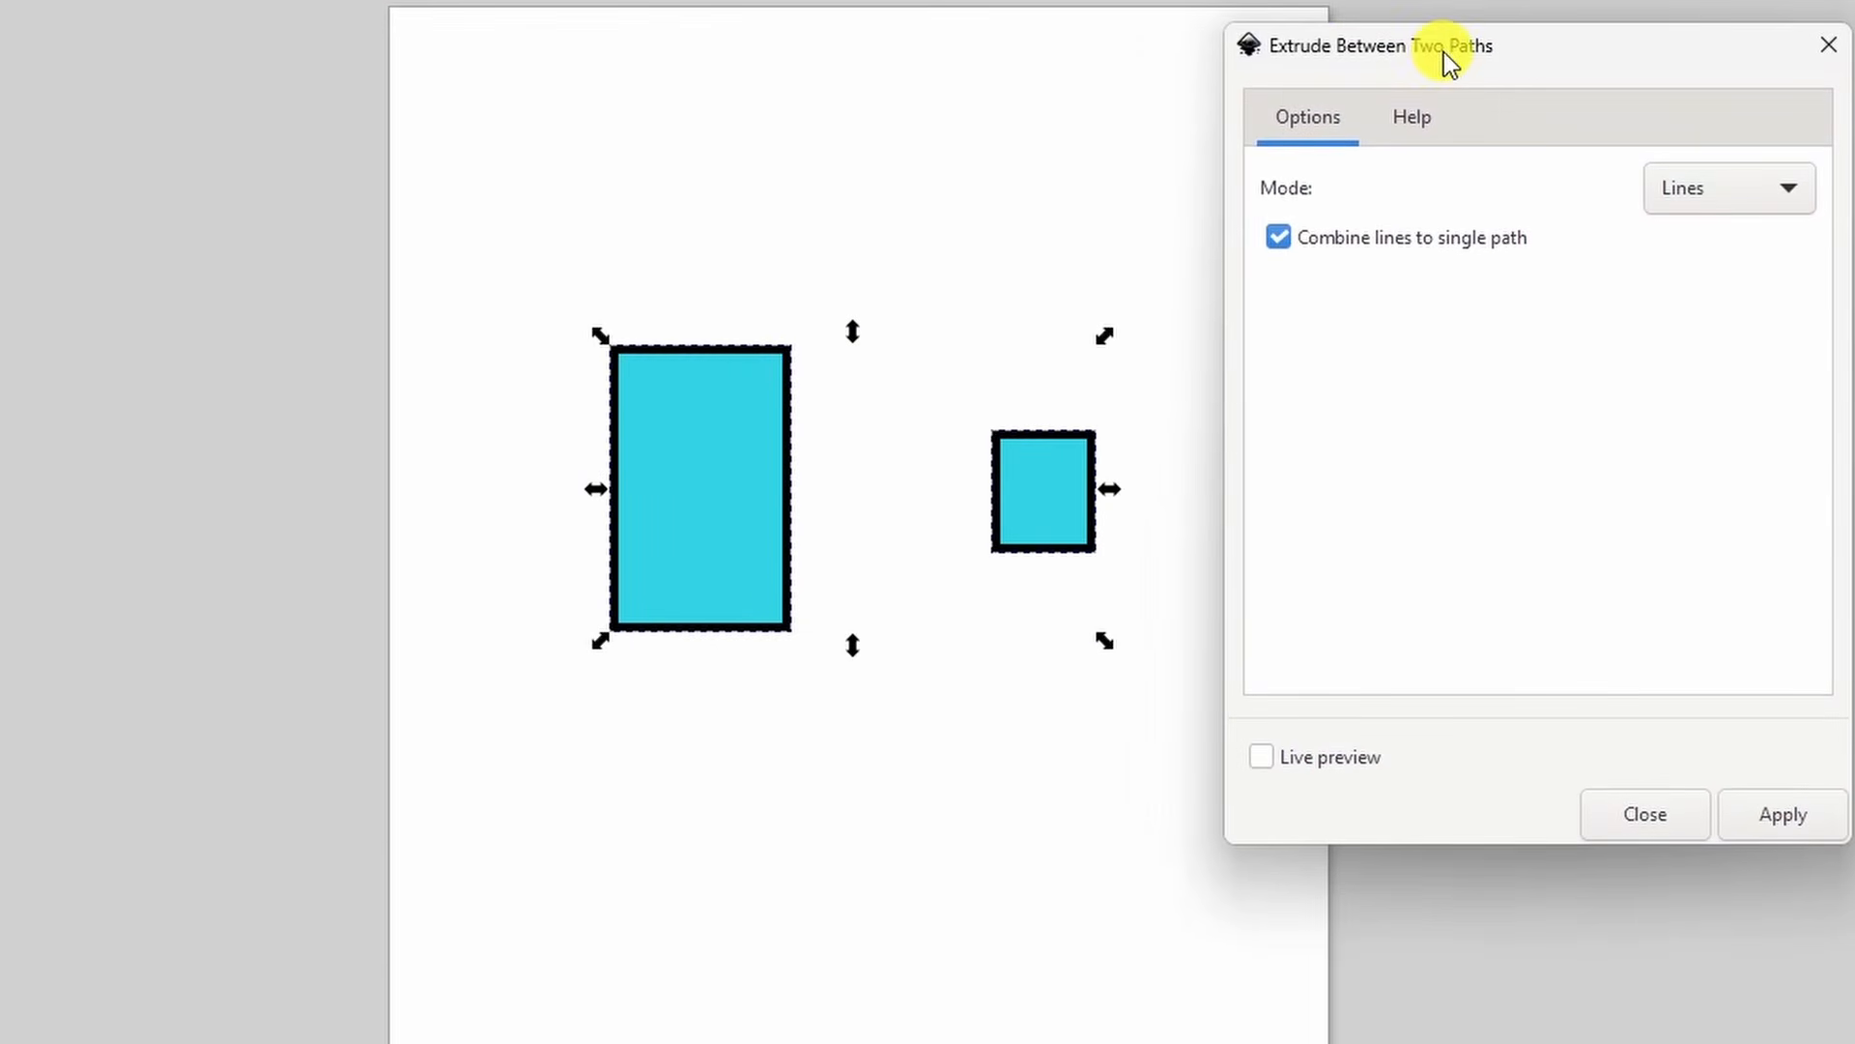
pyautogui.click(1335, 757)
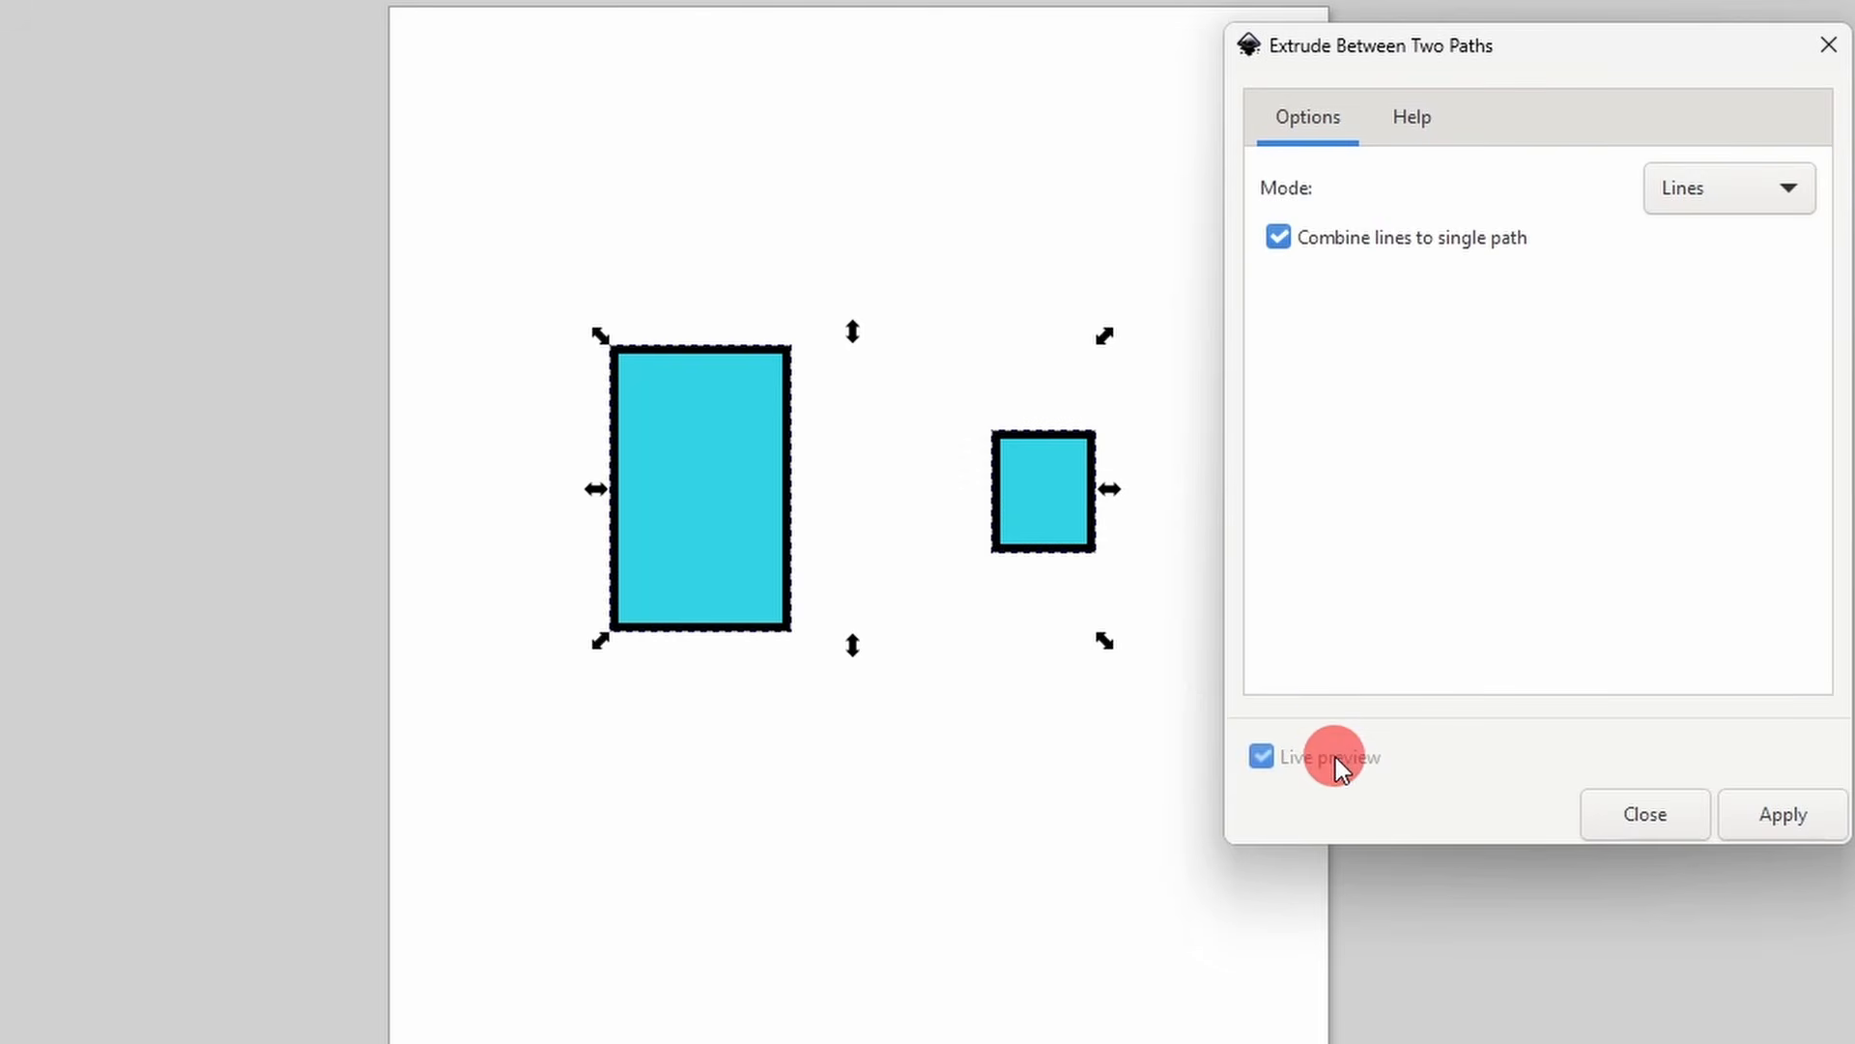
pyautogui.click(1728, 194)
pyautogui.click(1732, 235)
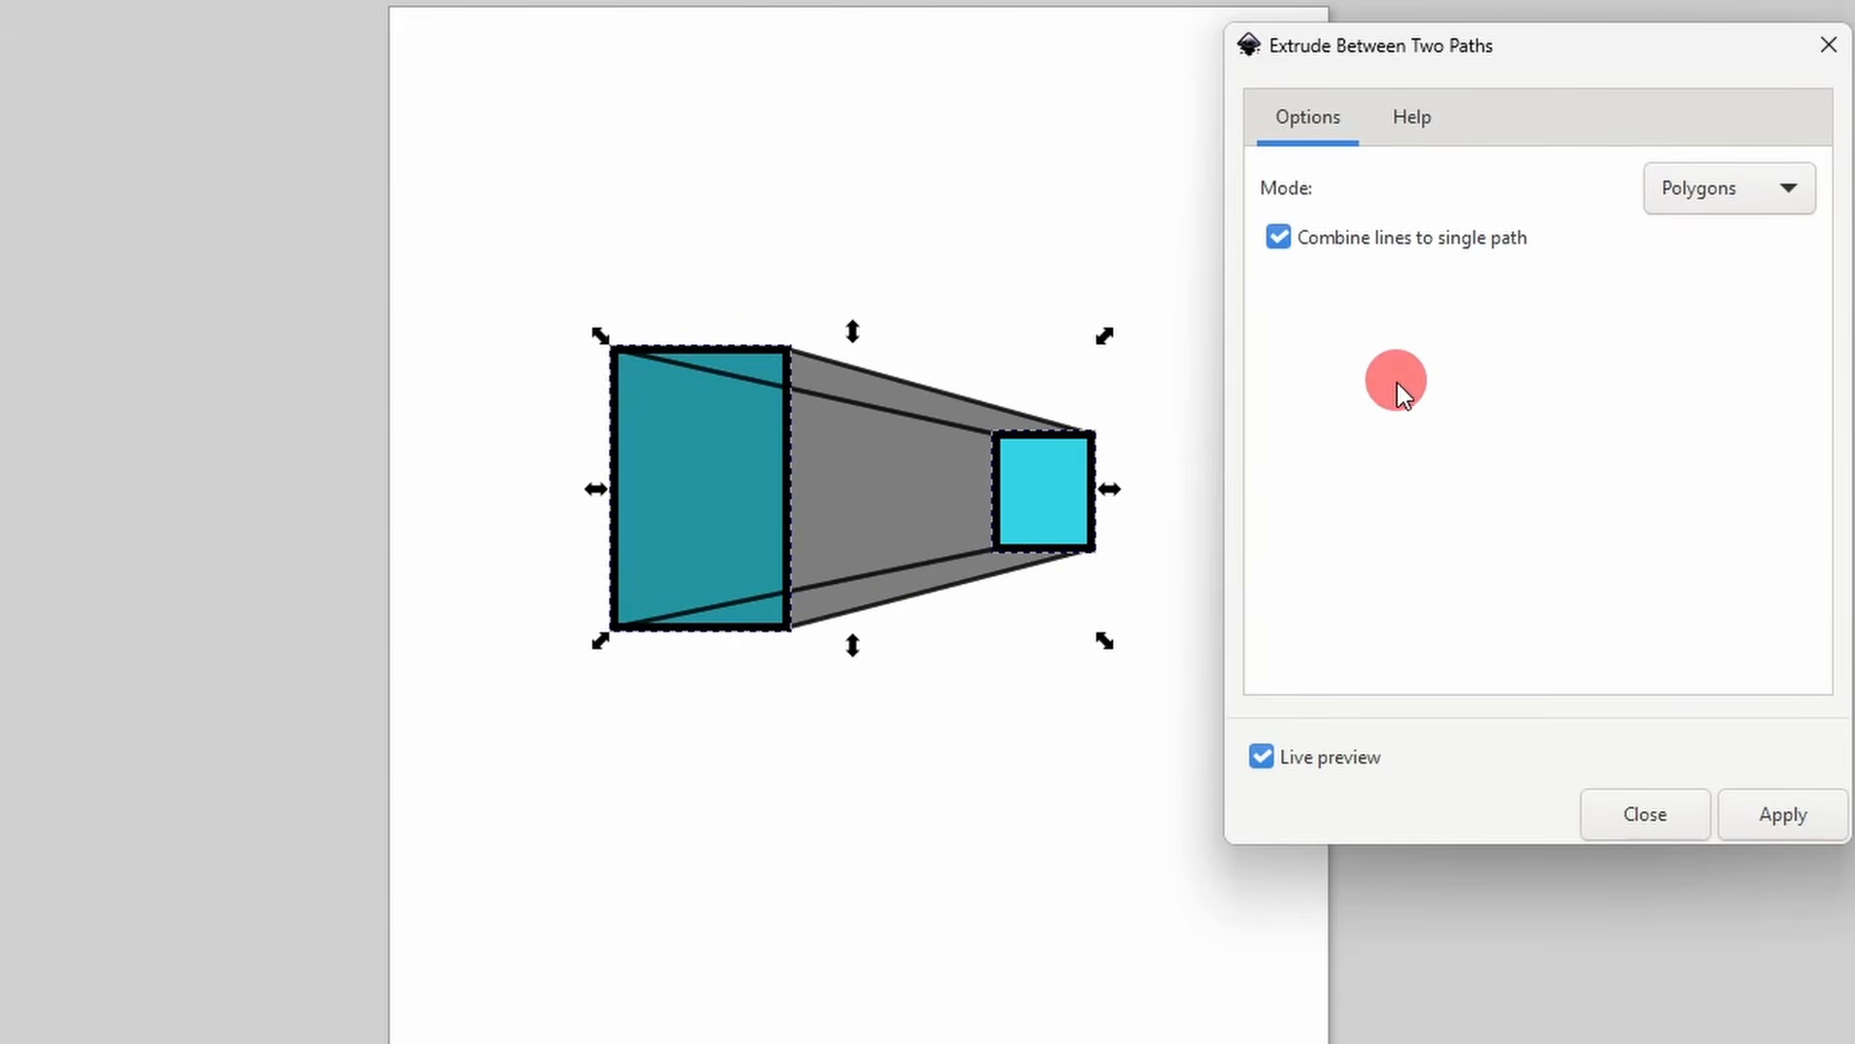
pyautogui.click(1799, 815)
pyautogui.click(1647, 812)
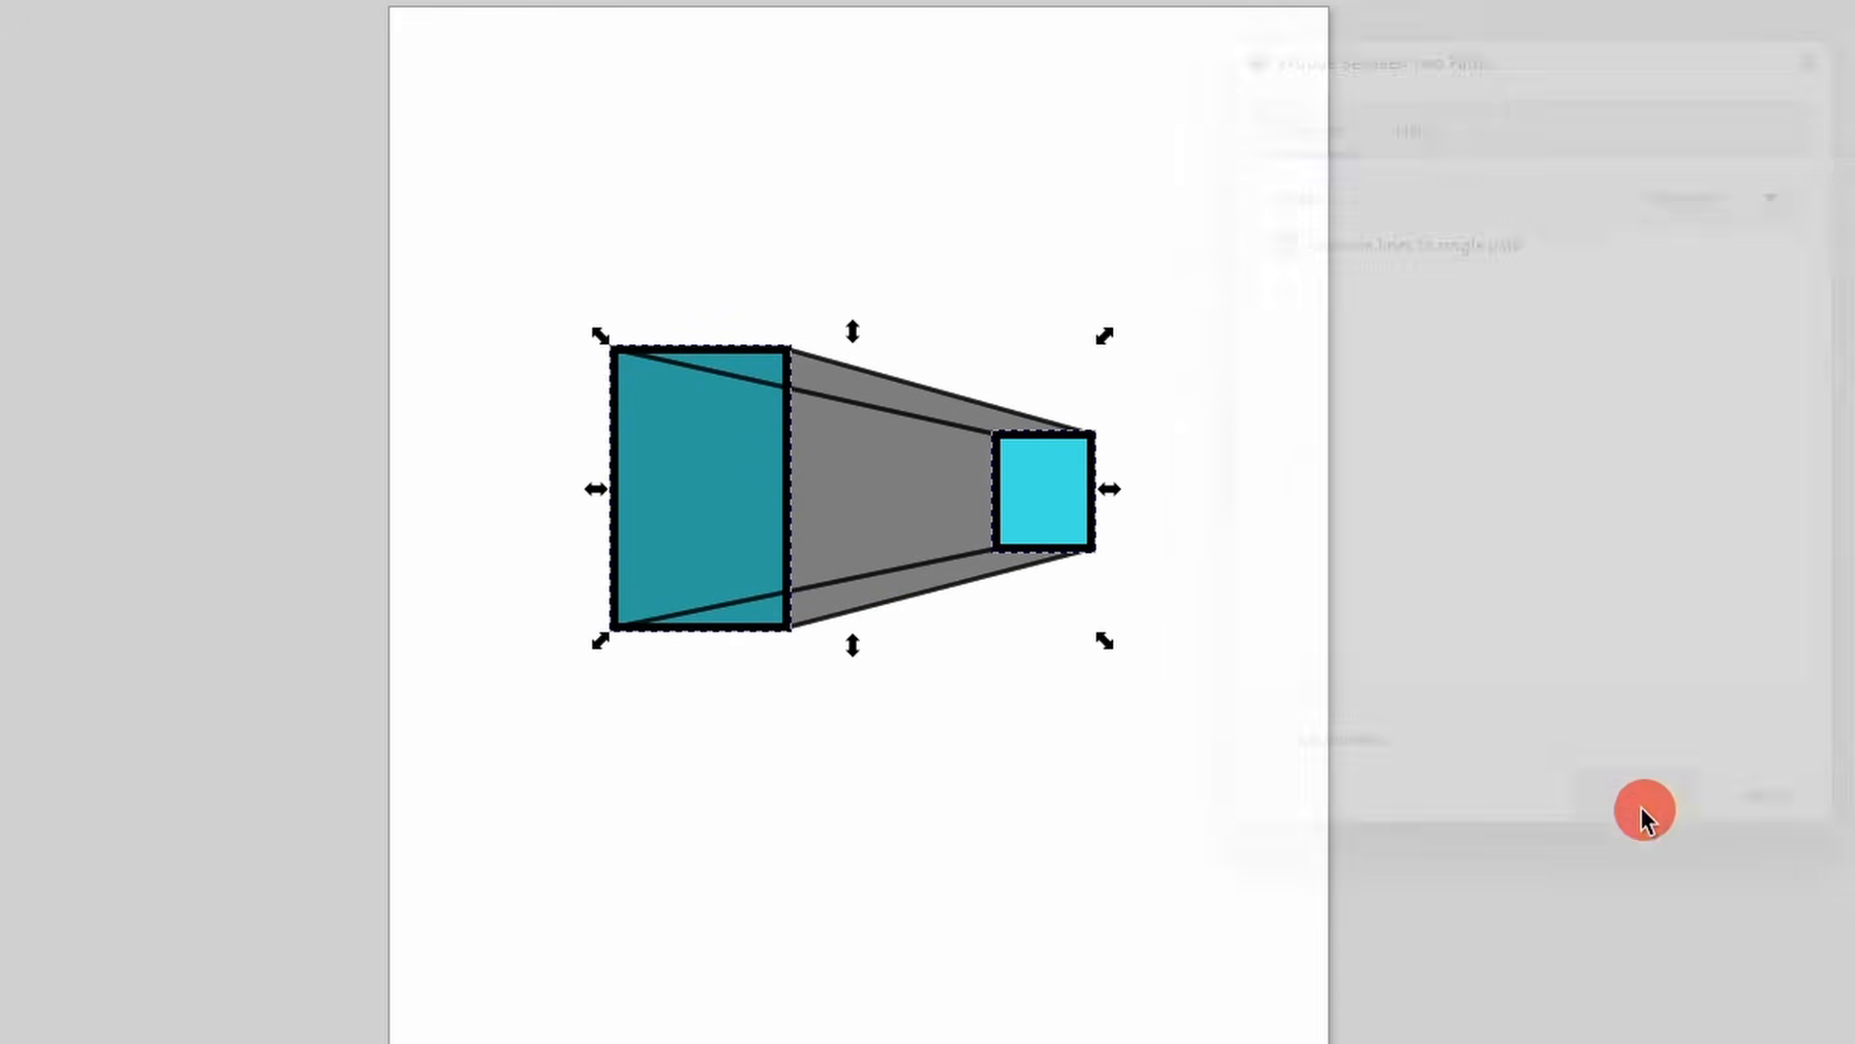
# - Move the extruded polygon group away from the two rectangles and undo the move
pyautogui.click(1017, 230)
pyautogui.moveTo(894, 450); pyautogui.dragTo(983, 611)
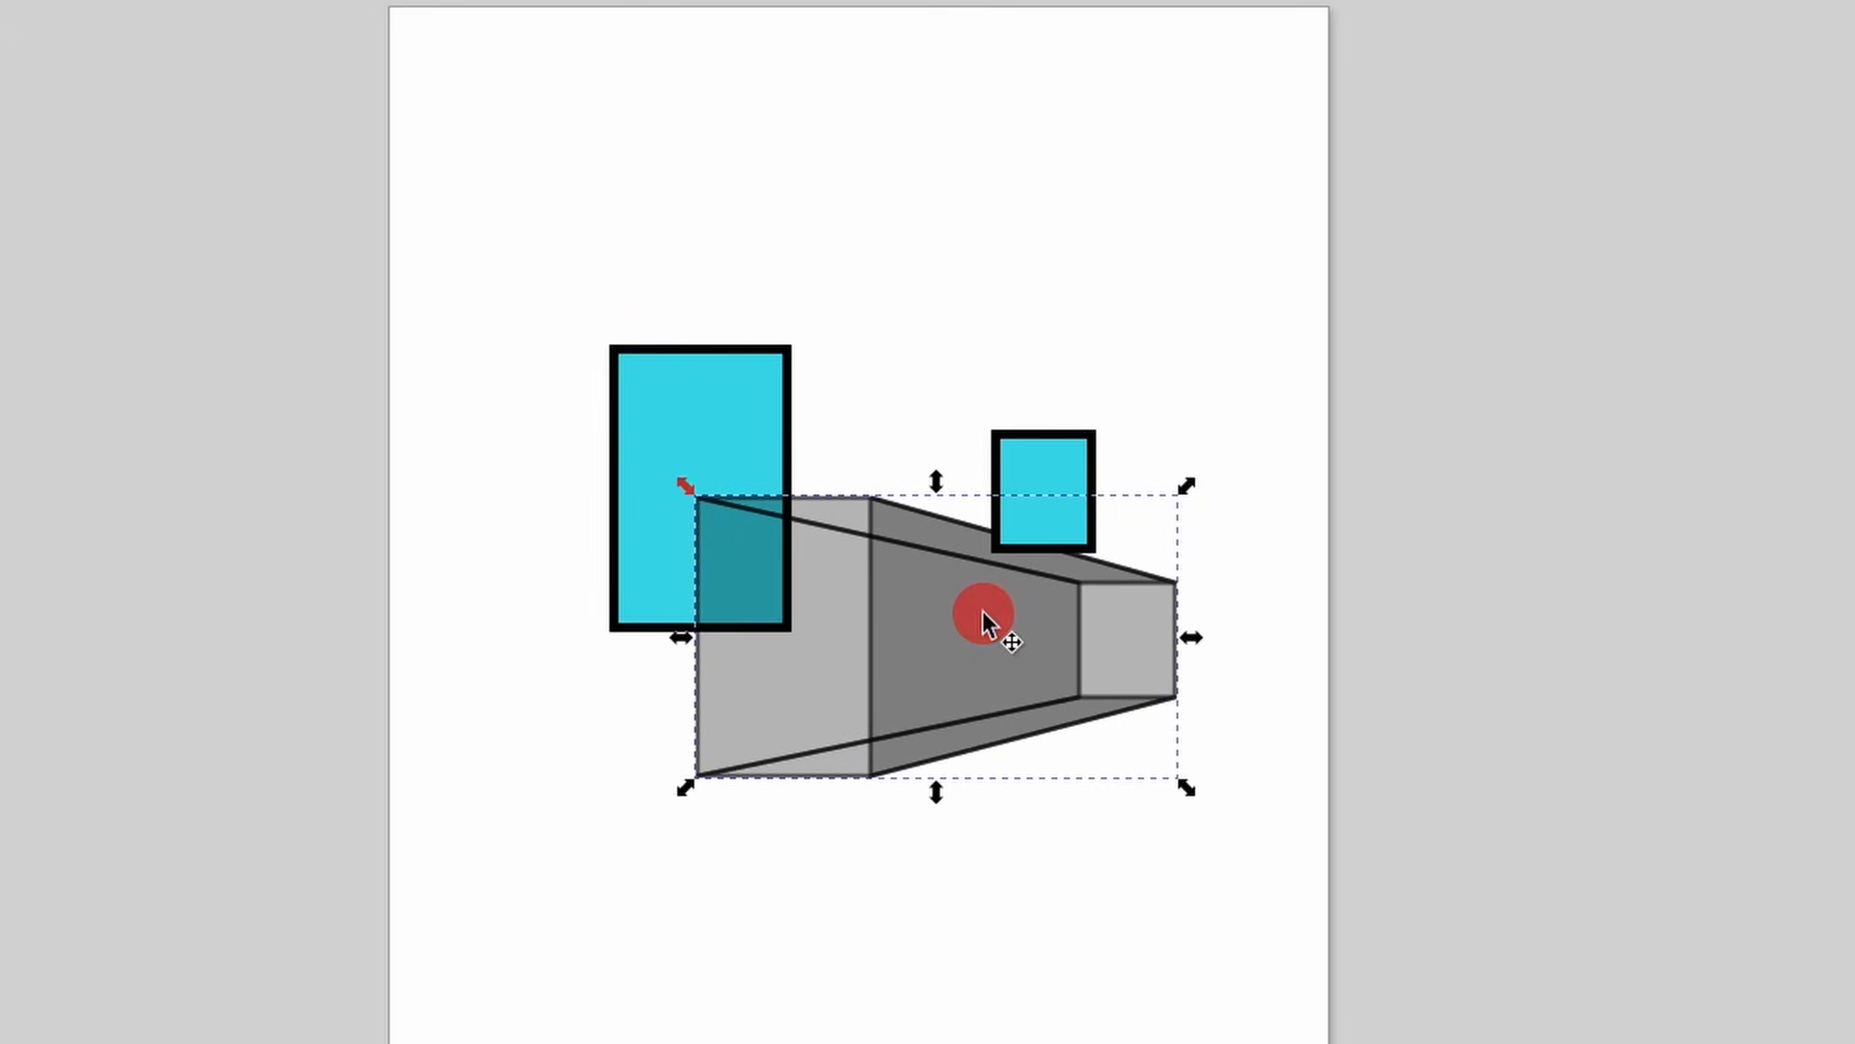
pyautogui.hotkey('ctrl', 'z')
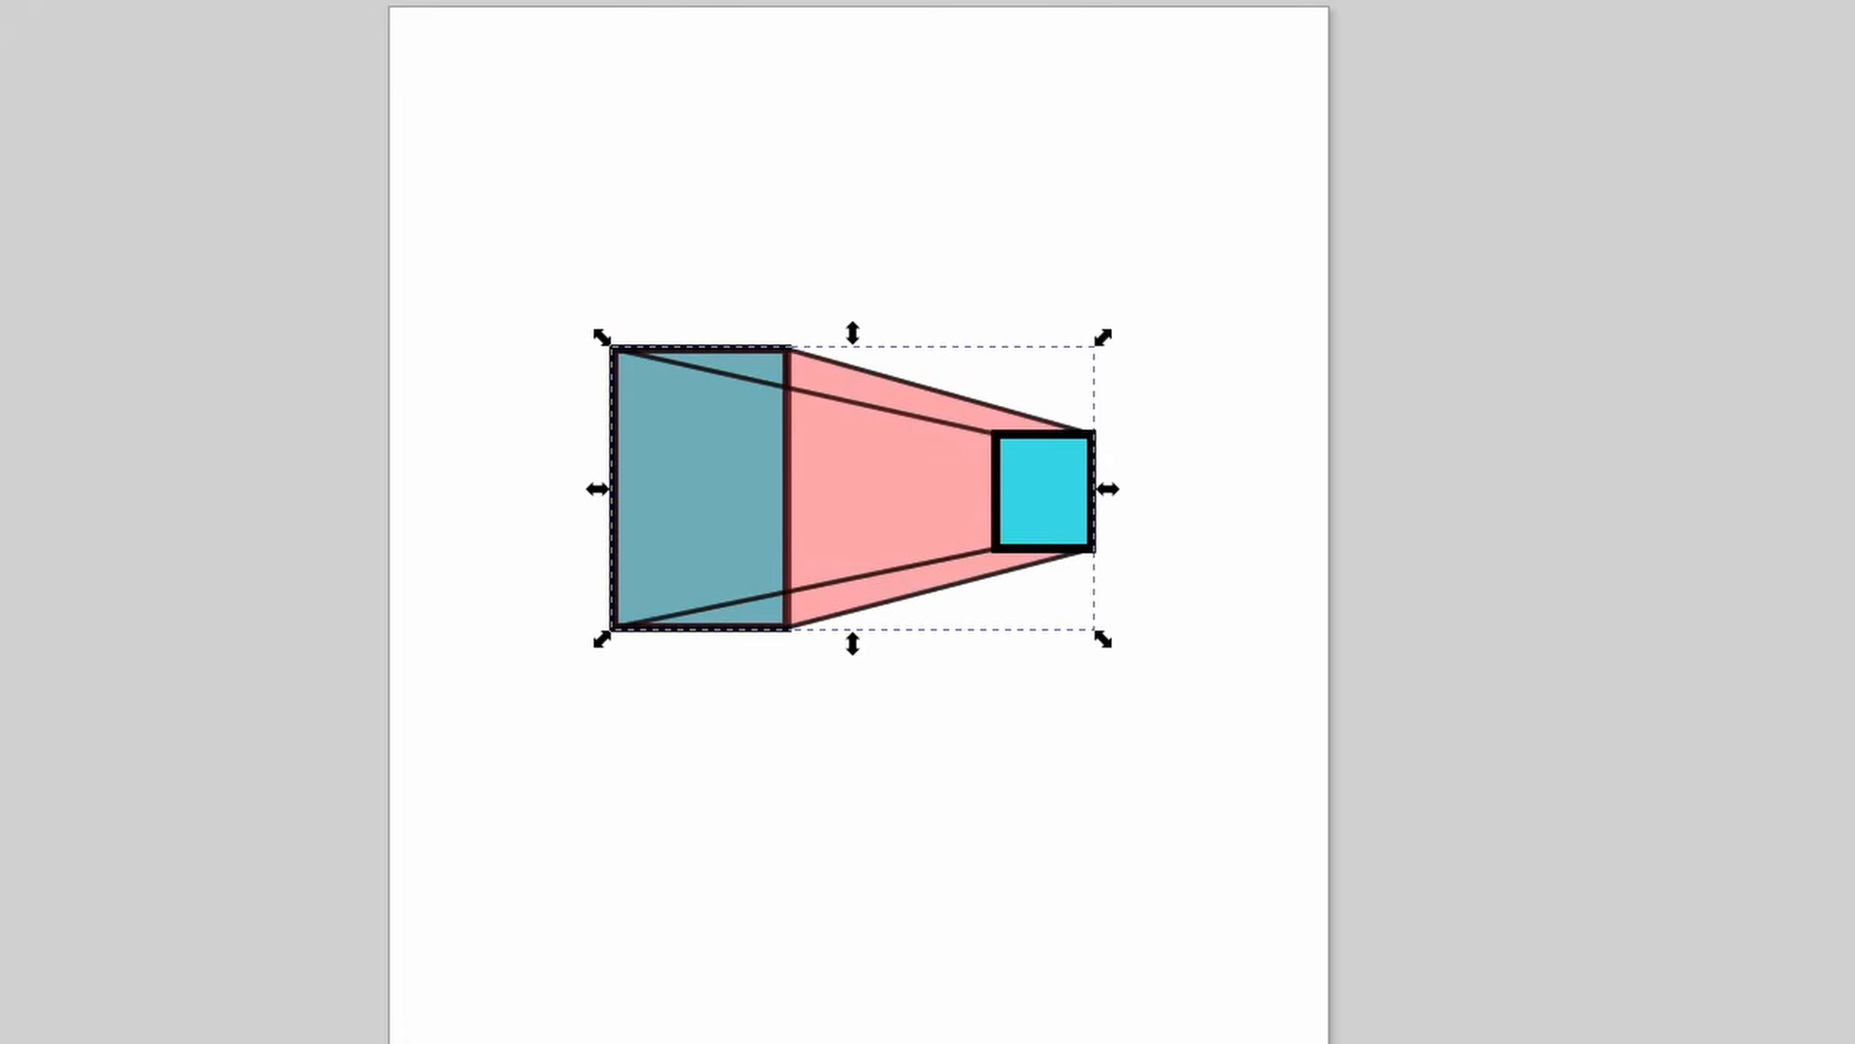
# - Ungroup the extrusion and move three of its polygon faces apart from one another
pyautogui.rightClick(871, 473)
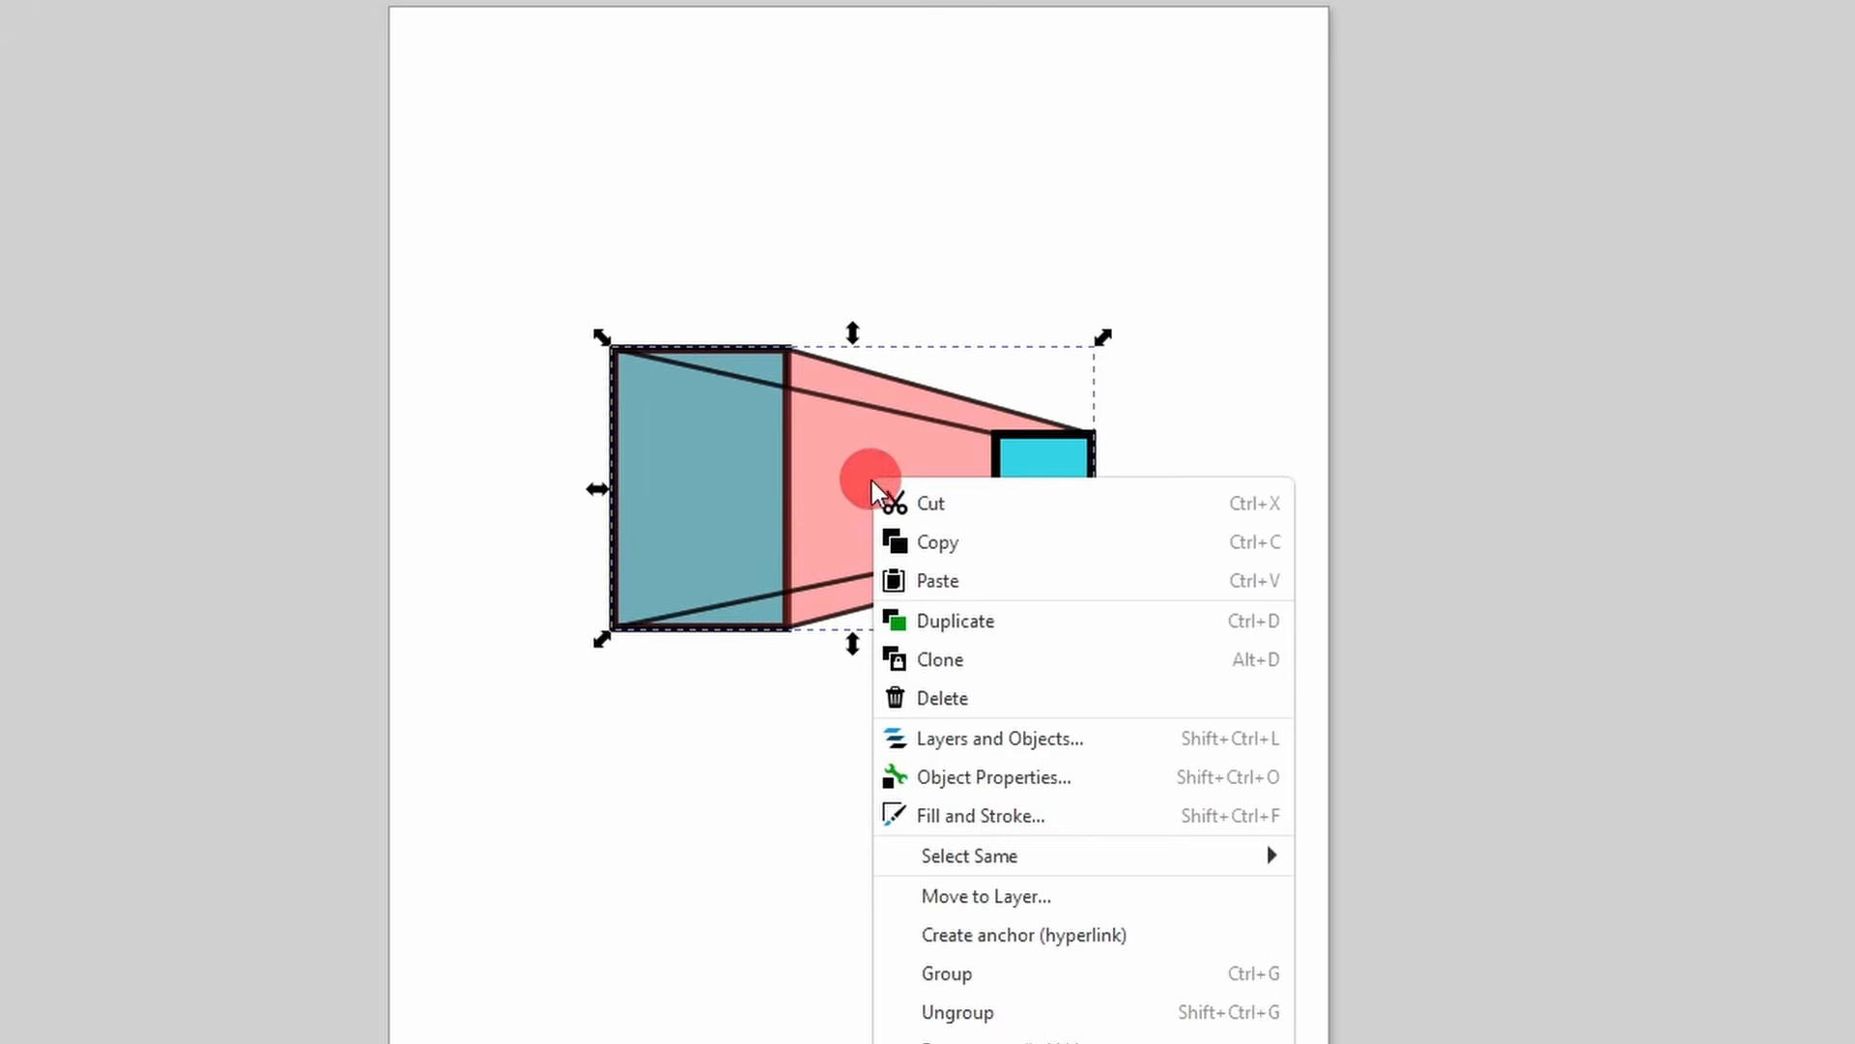
pyautogui.click(961, 1003)
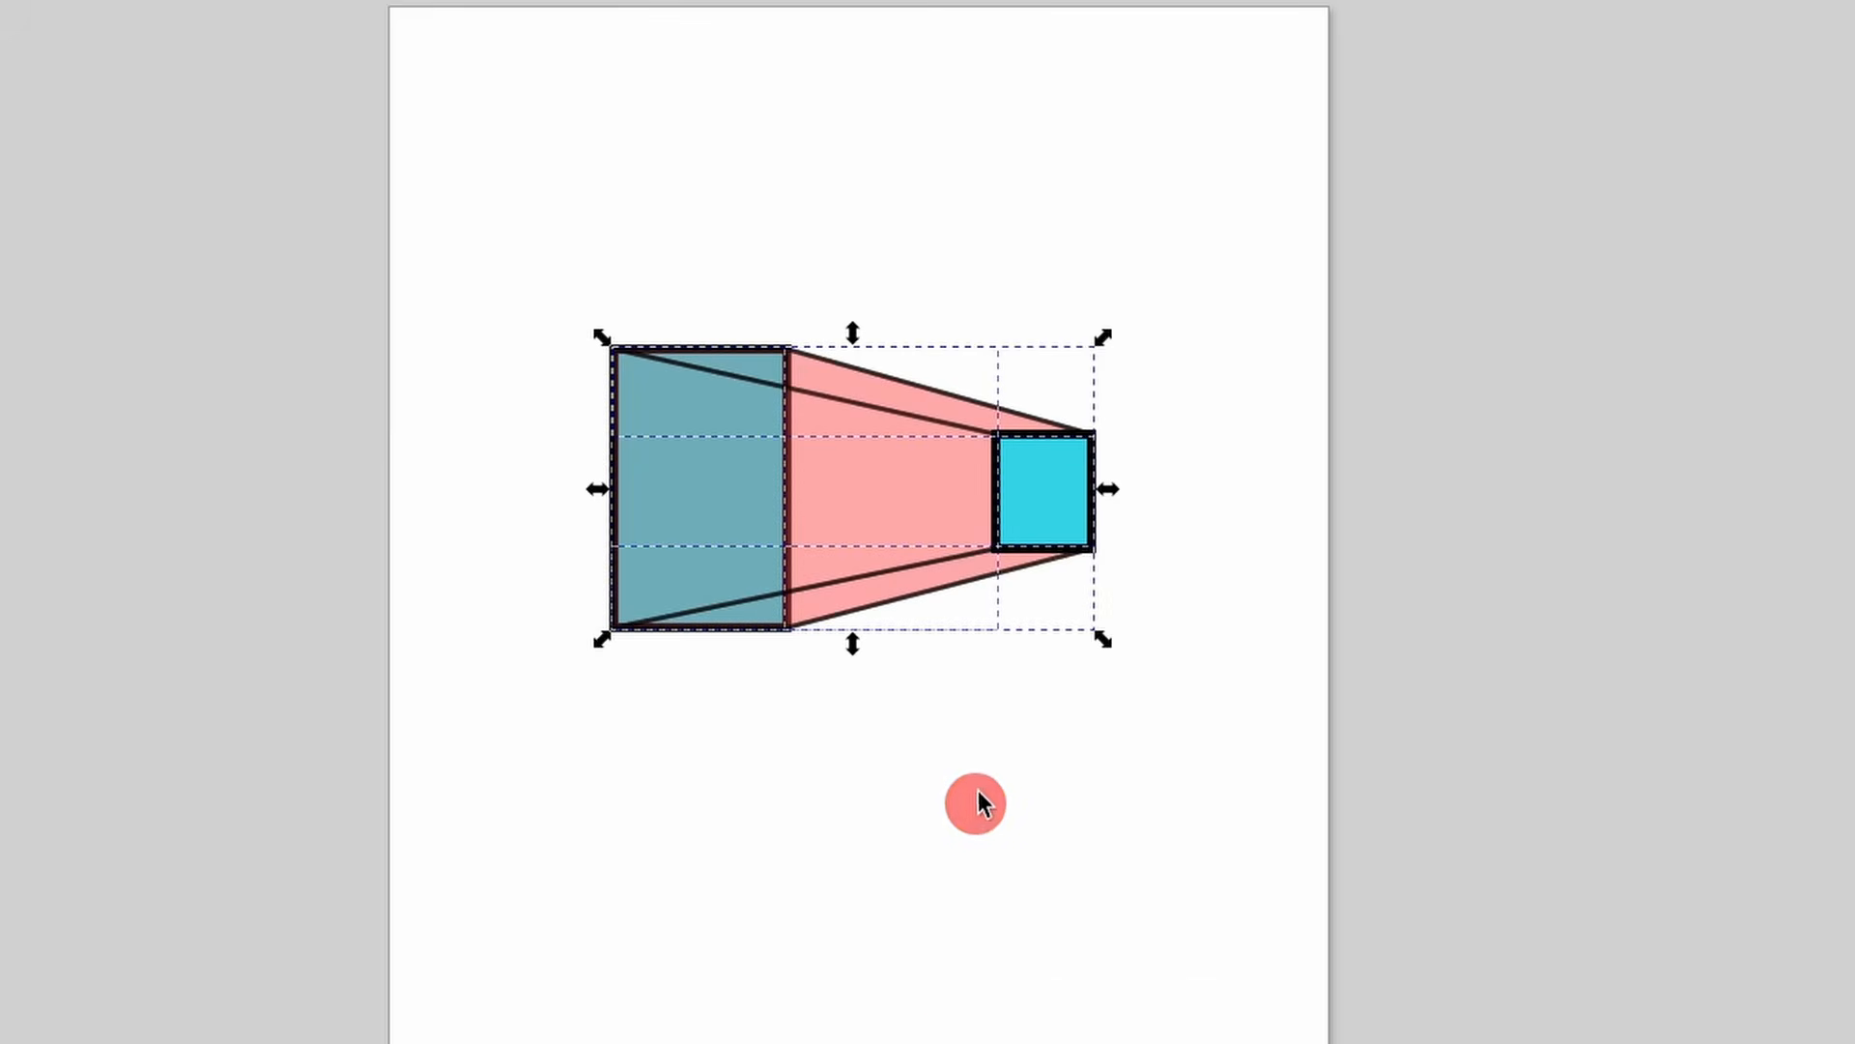
pyautogui.click(1204, 437)
pyautogui.click(931, 433)
pyautogui.click(932, 397)
pyautogui.moveTo(993, 406); pyautogui.dragTo(1044, 329)
pyautogui.moveTo(919, 462); pyautogui.dragTo(879, 665)
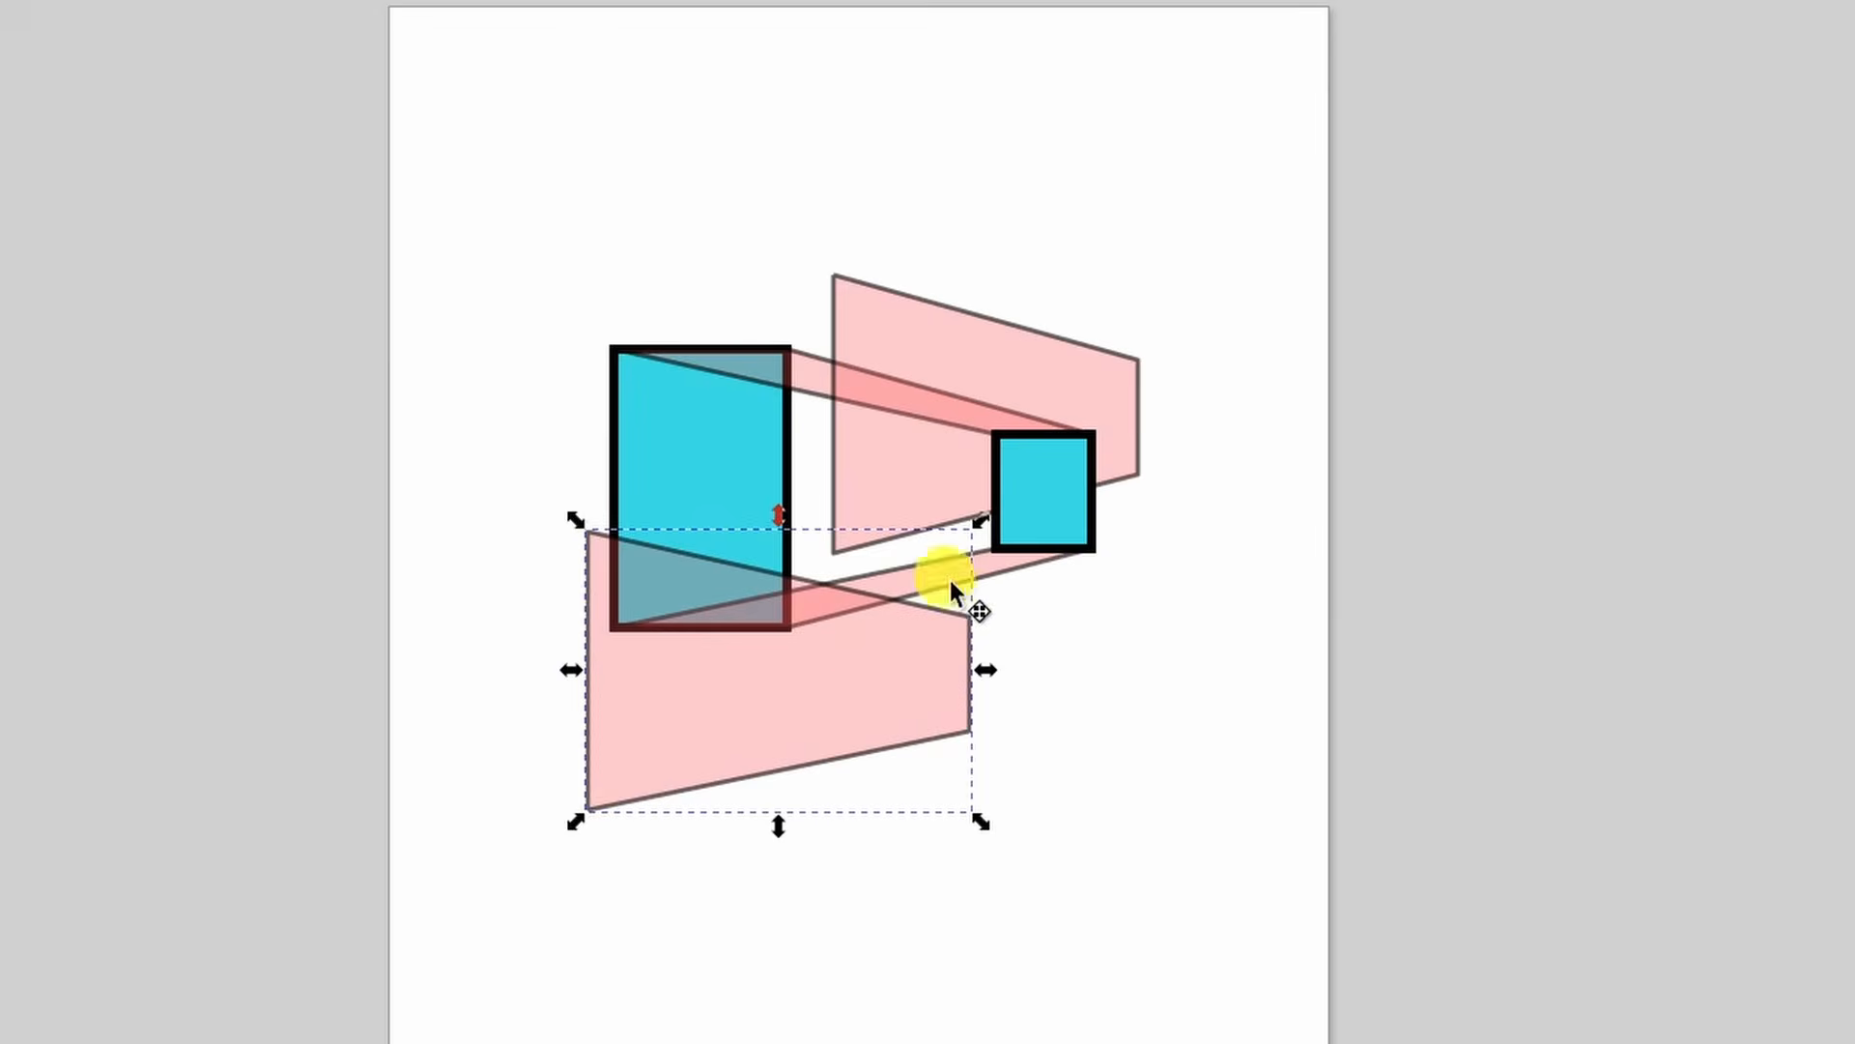
pyautogui.moveTo(940, 570); pyautogui.dragTo(1018, 650)
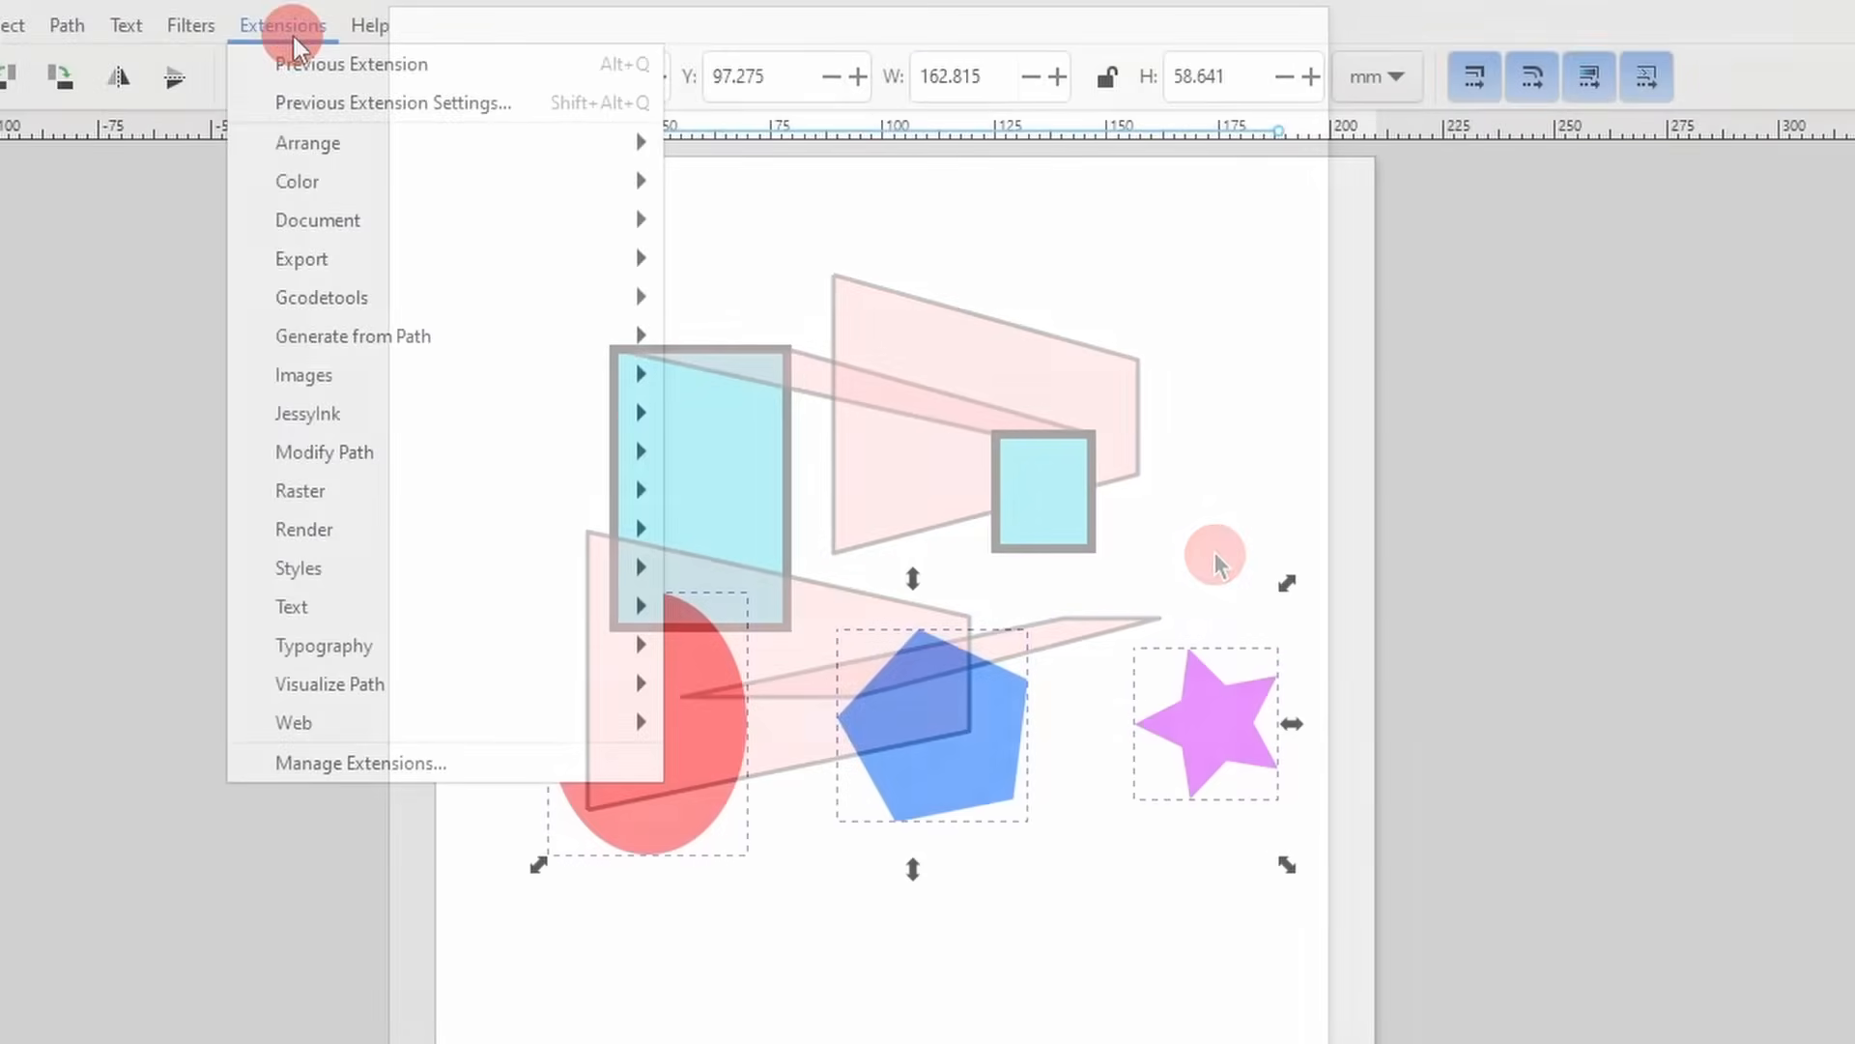
# - Convert the selected ellipse, pentagon and star to paths
pyautogui.moveTo(471, 349)
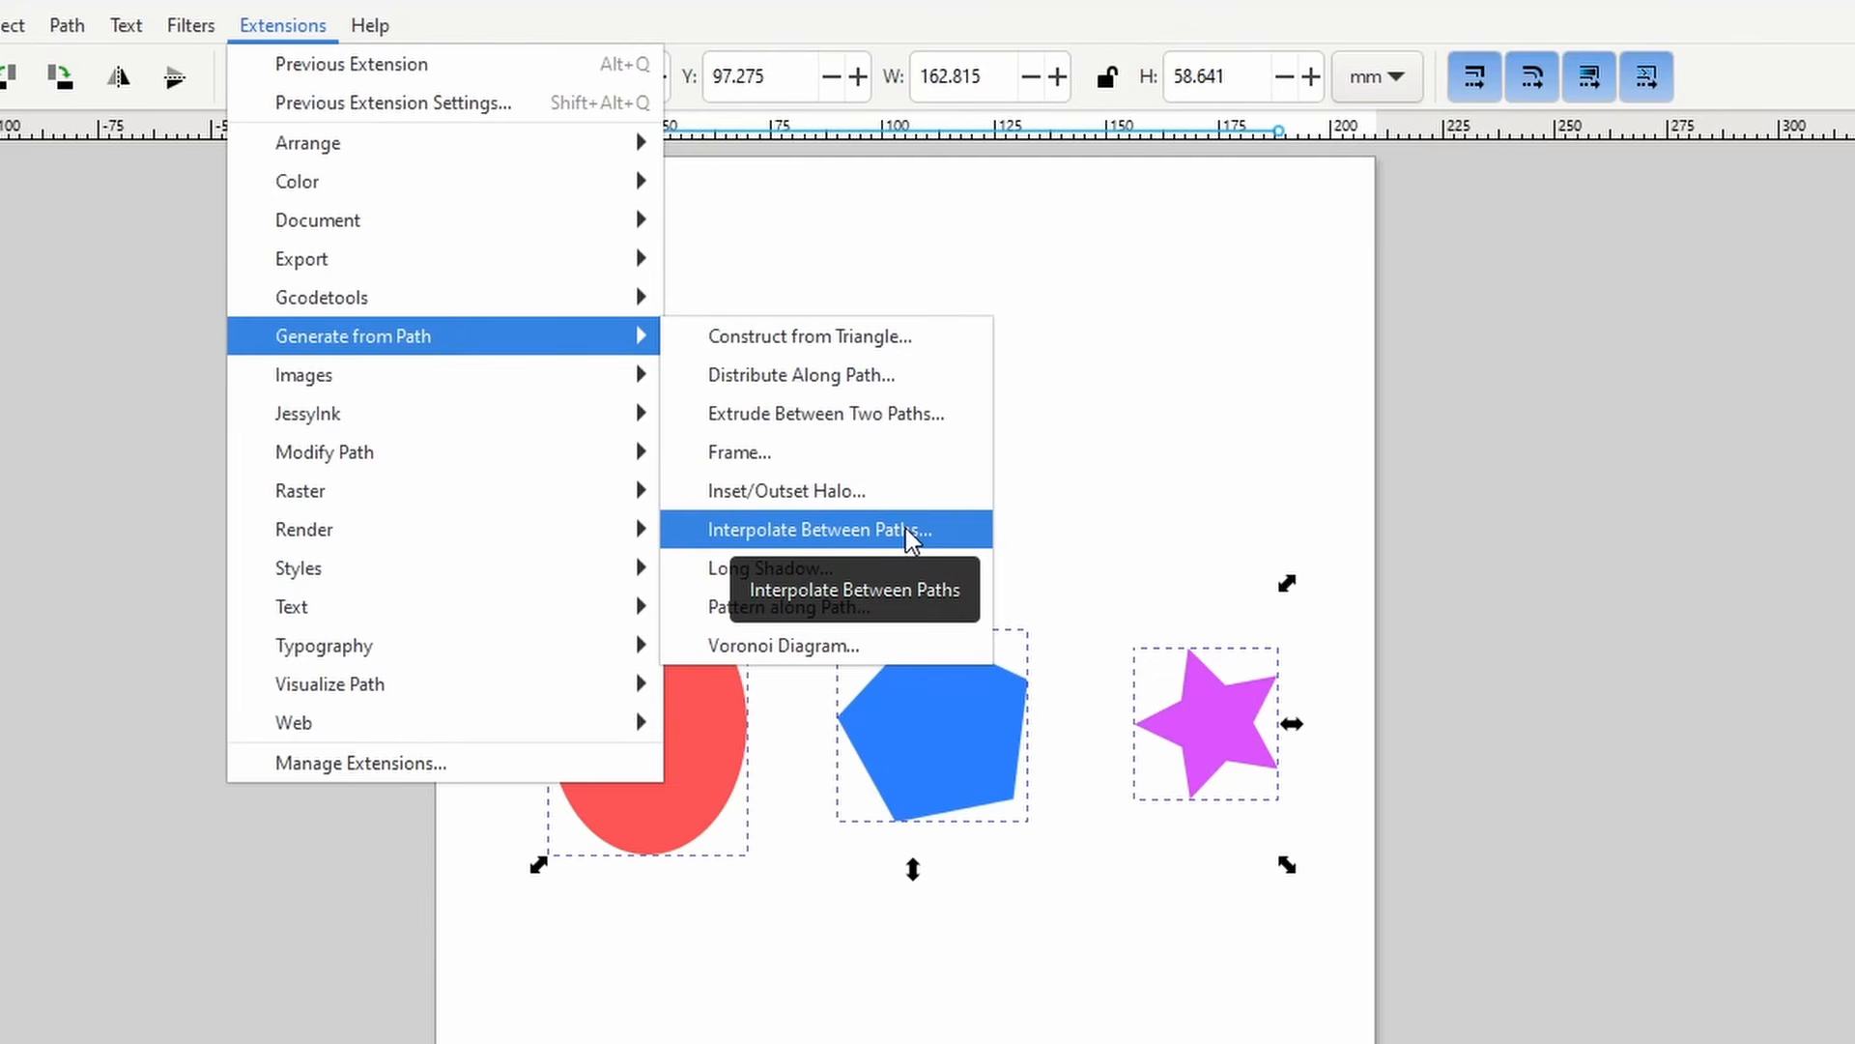
pyautogui.click(1247, 423)
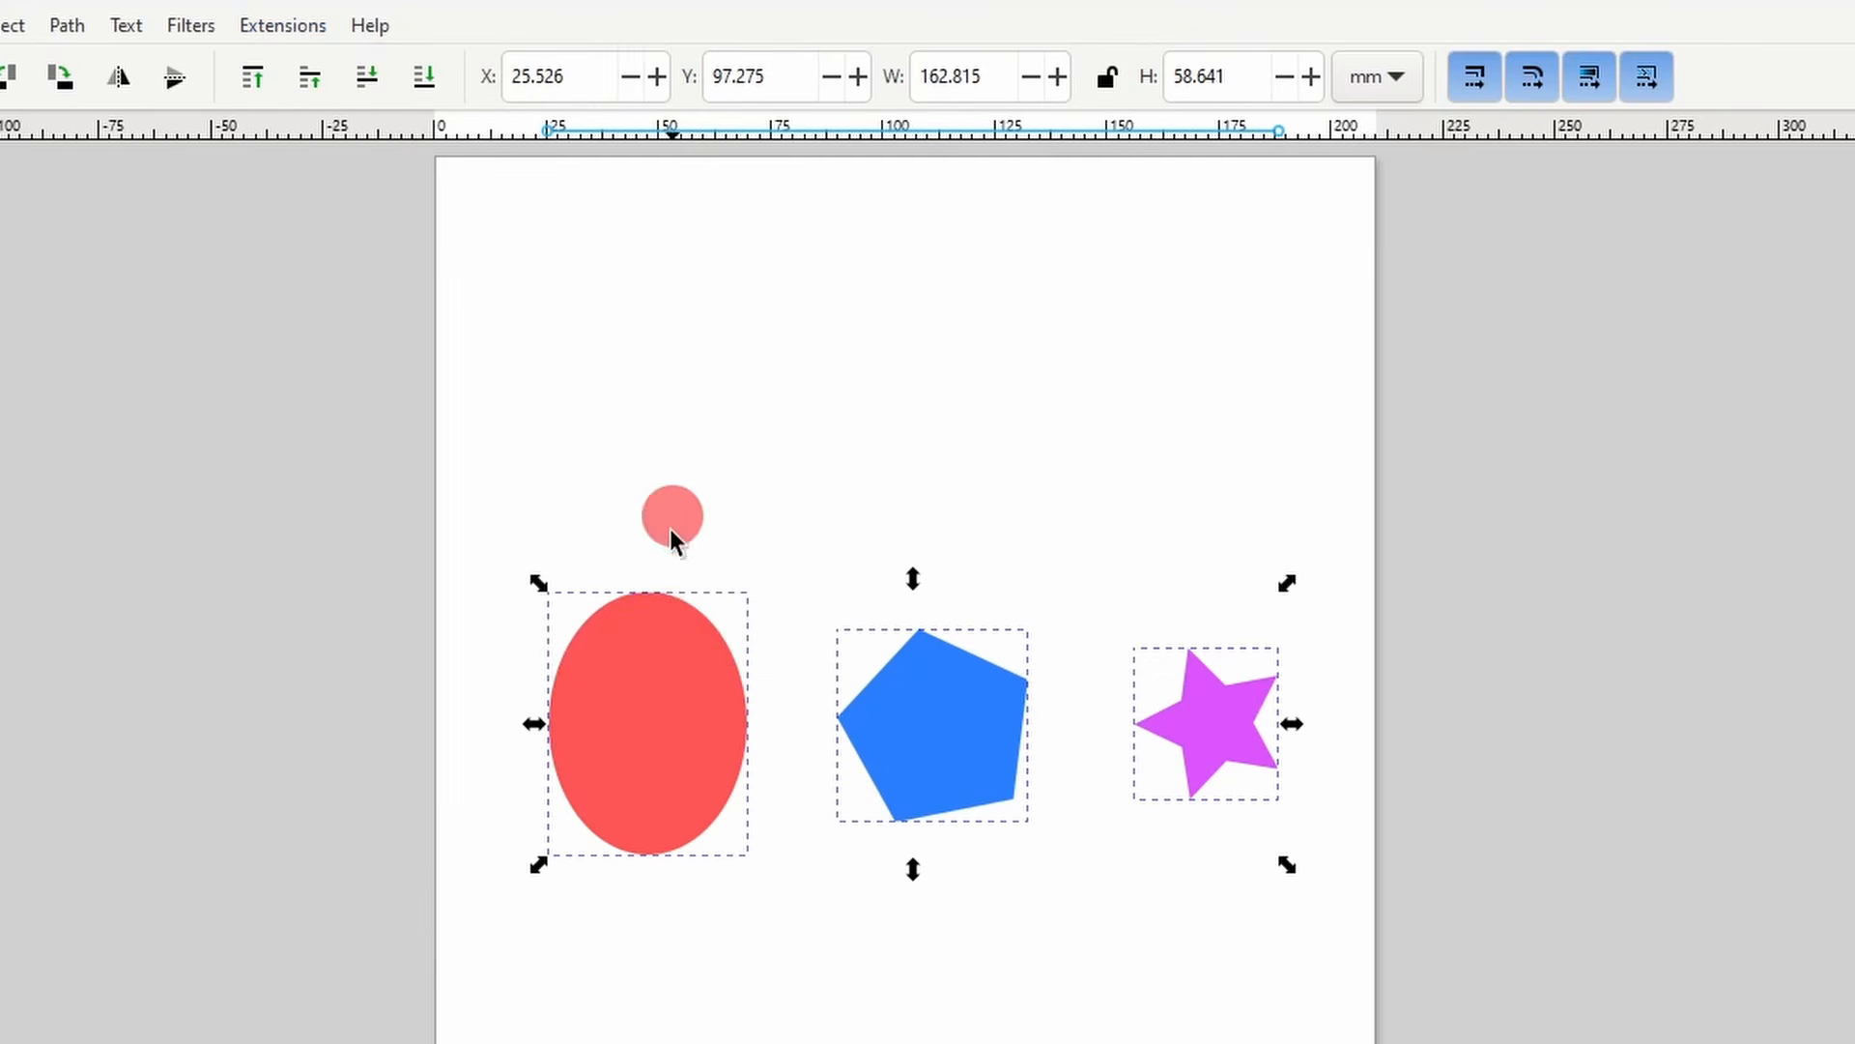
pyautogui.click(79, 34)
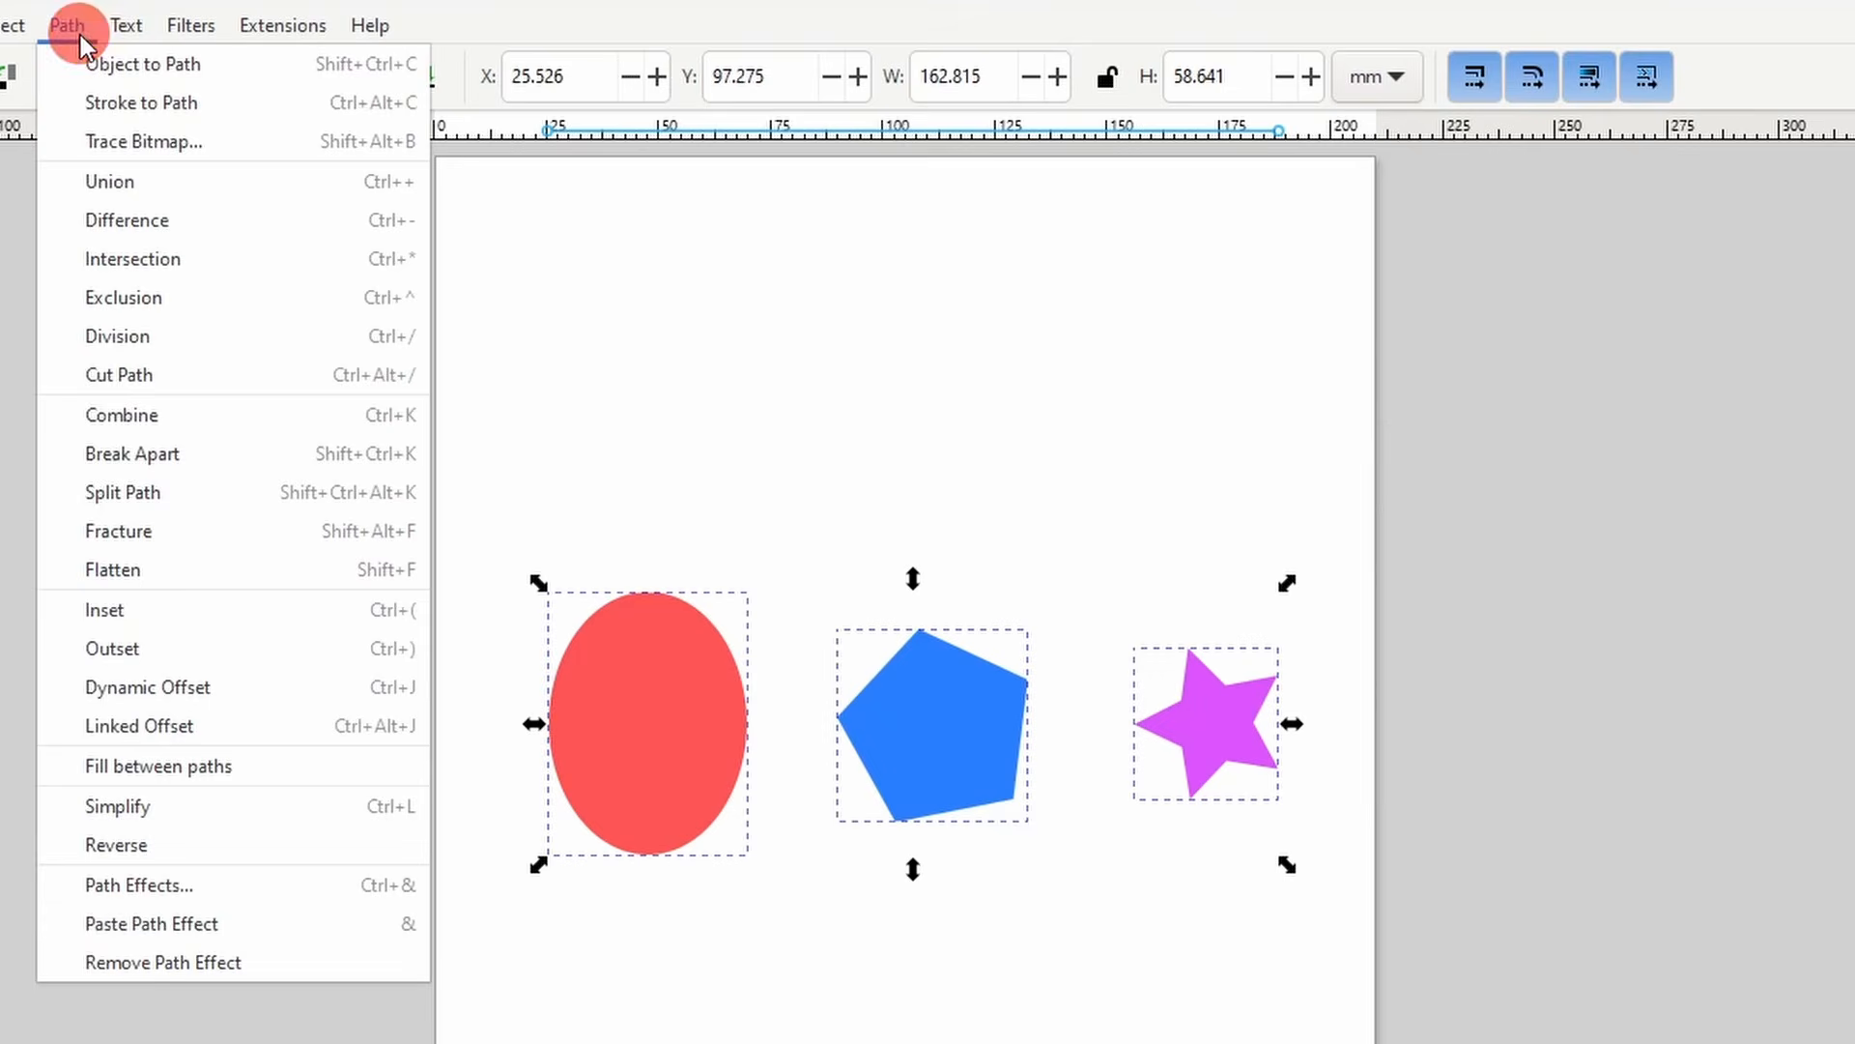
pyautogui.click(147, 70)
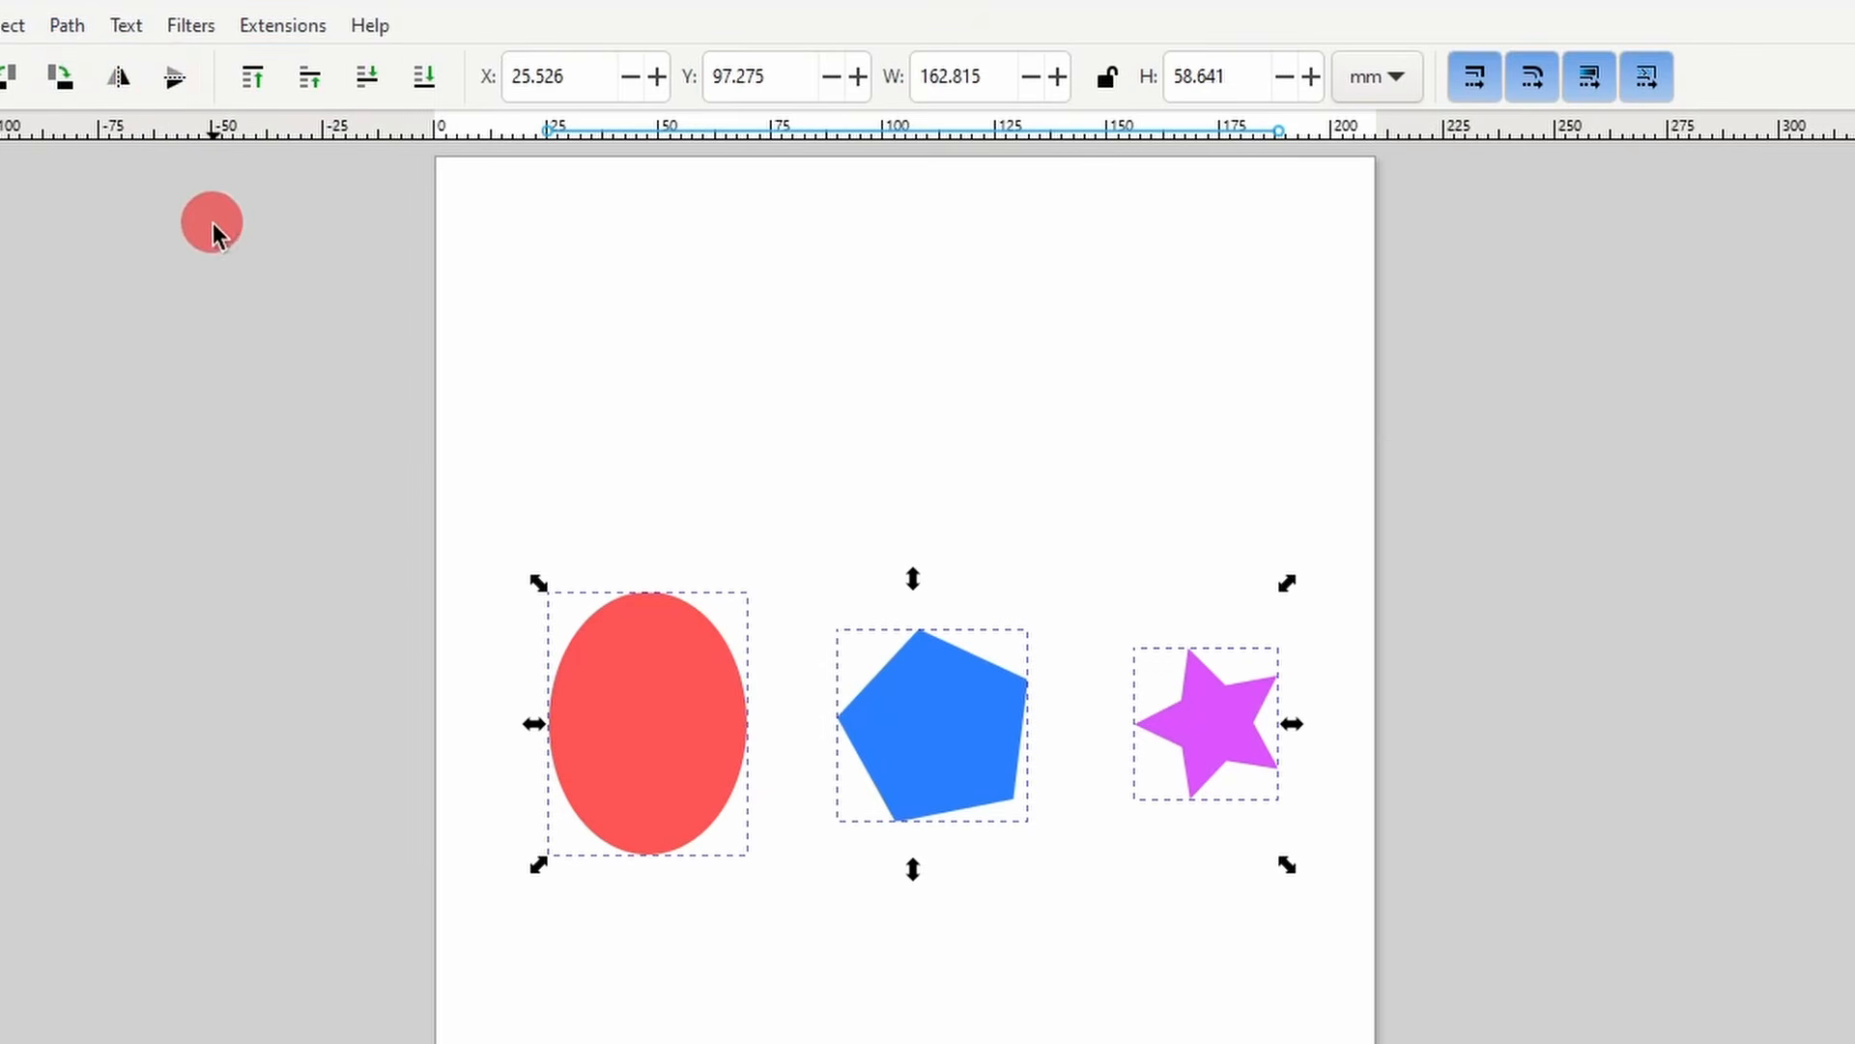
# - Open Interpolate Between Paths for the three shapes and turn on its live preview
pyautogui.click(282, 26)
pyautogui.moveTo(328, 333)
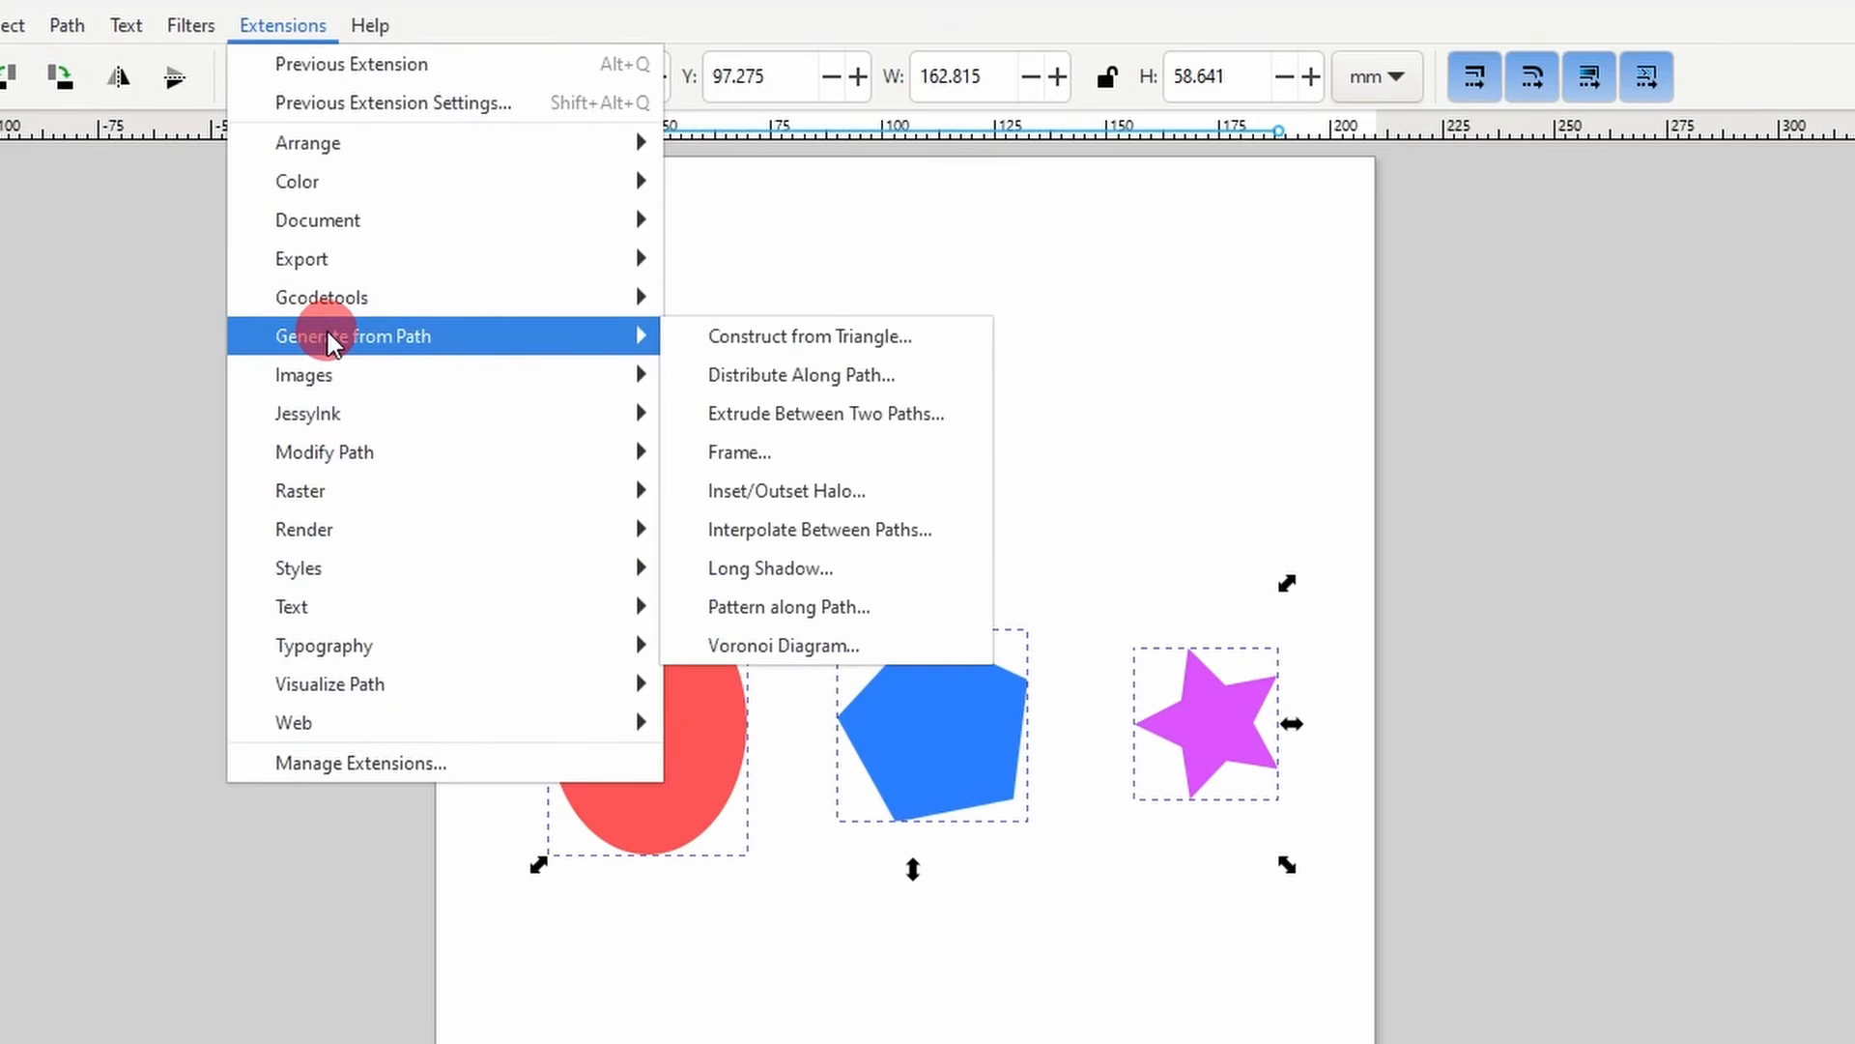
pyautogui.click(844, 528)
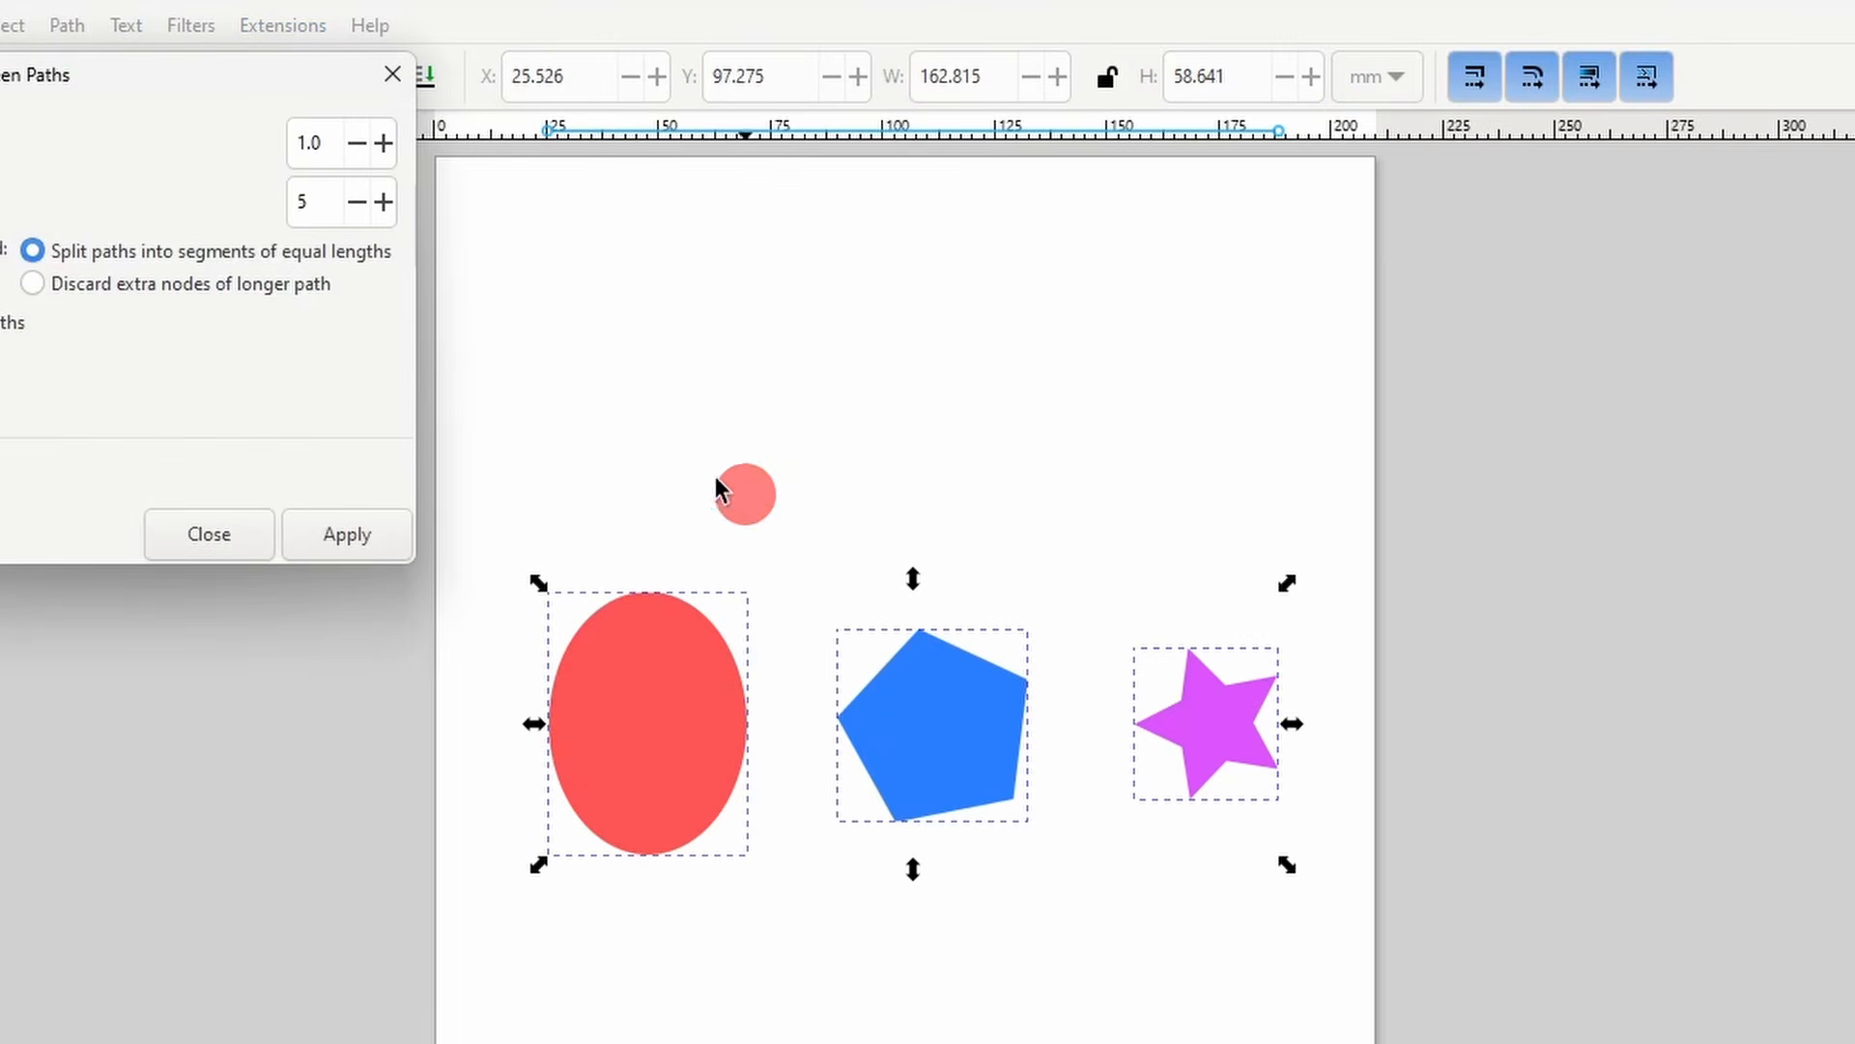
pyautogui.moveTo(0, 79); pyautogui.dragTo(1508, 240)
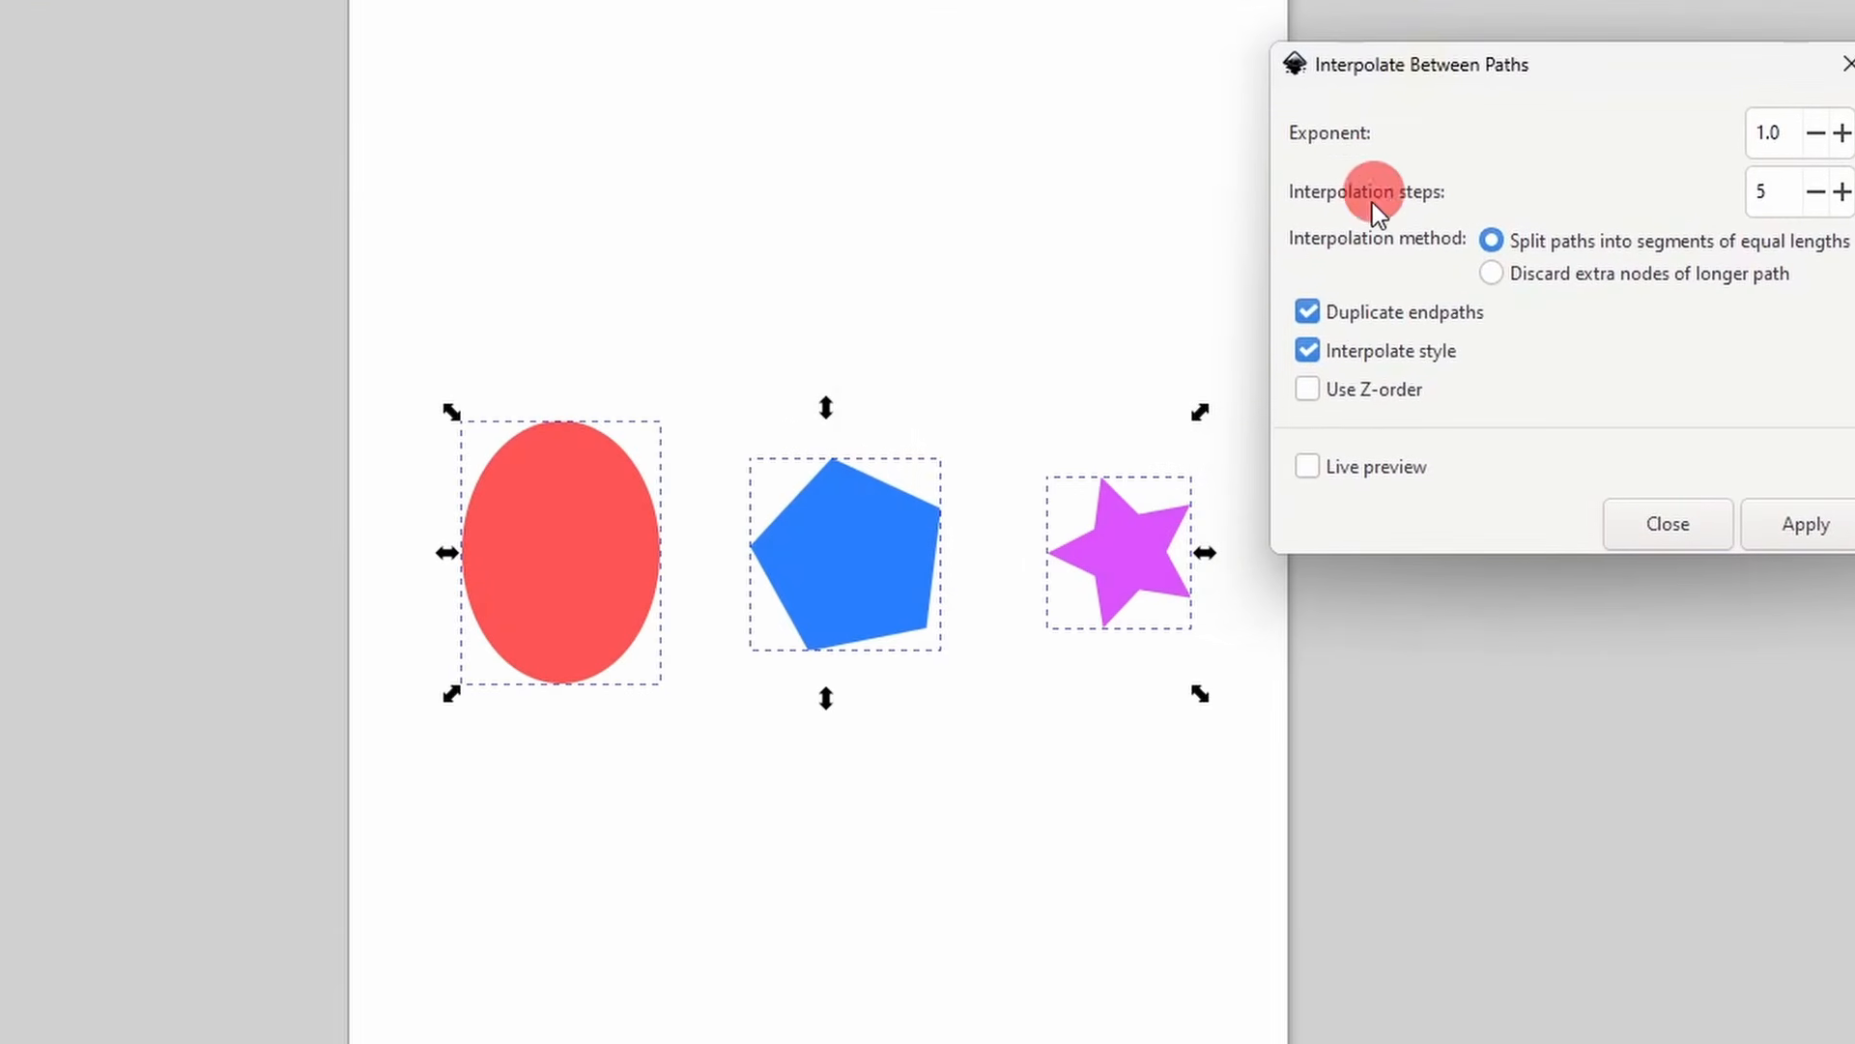
pyautogui.click(1306, 469)
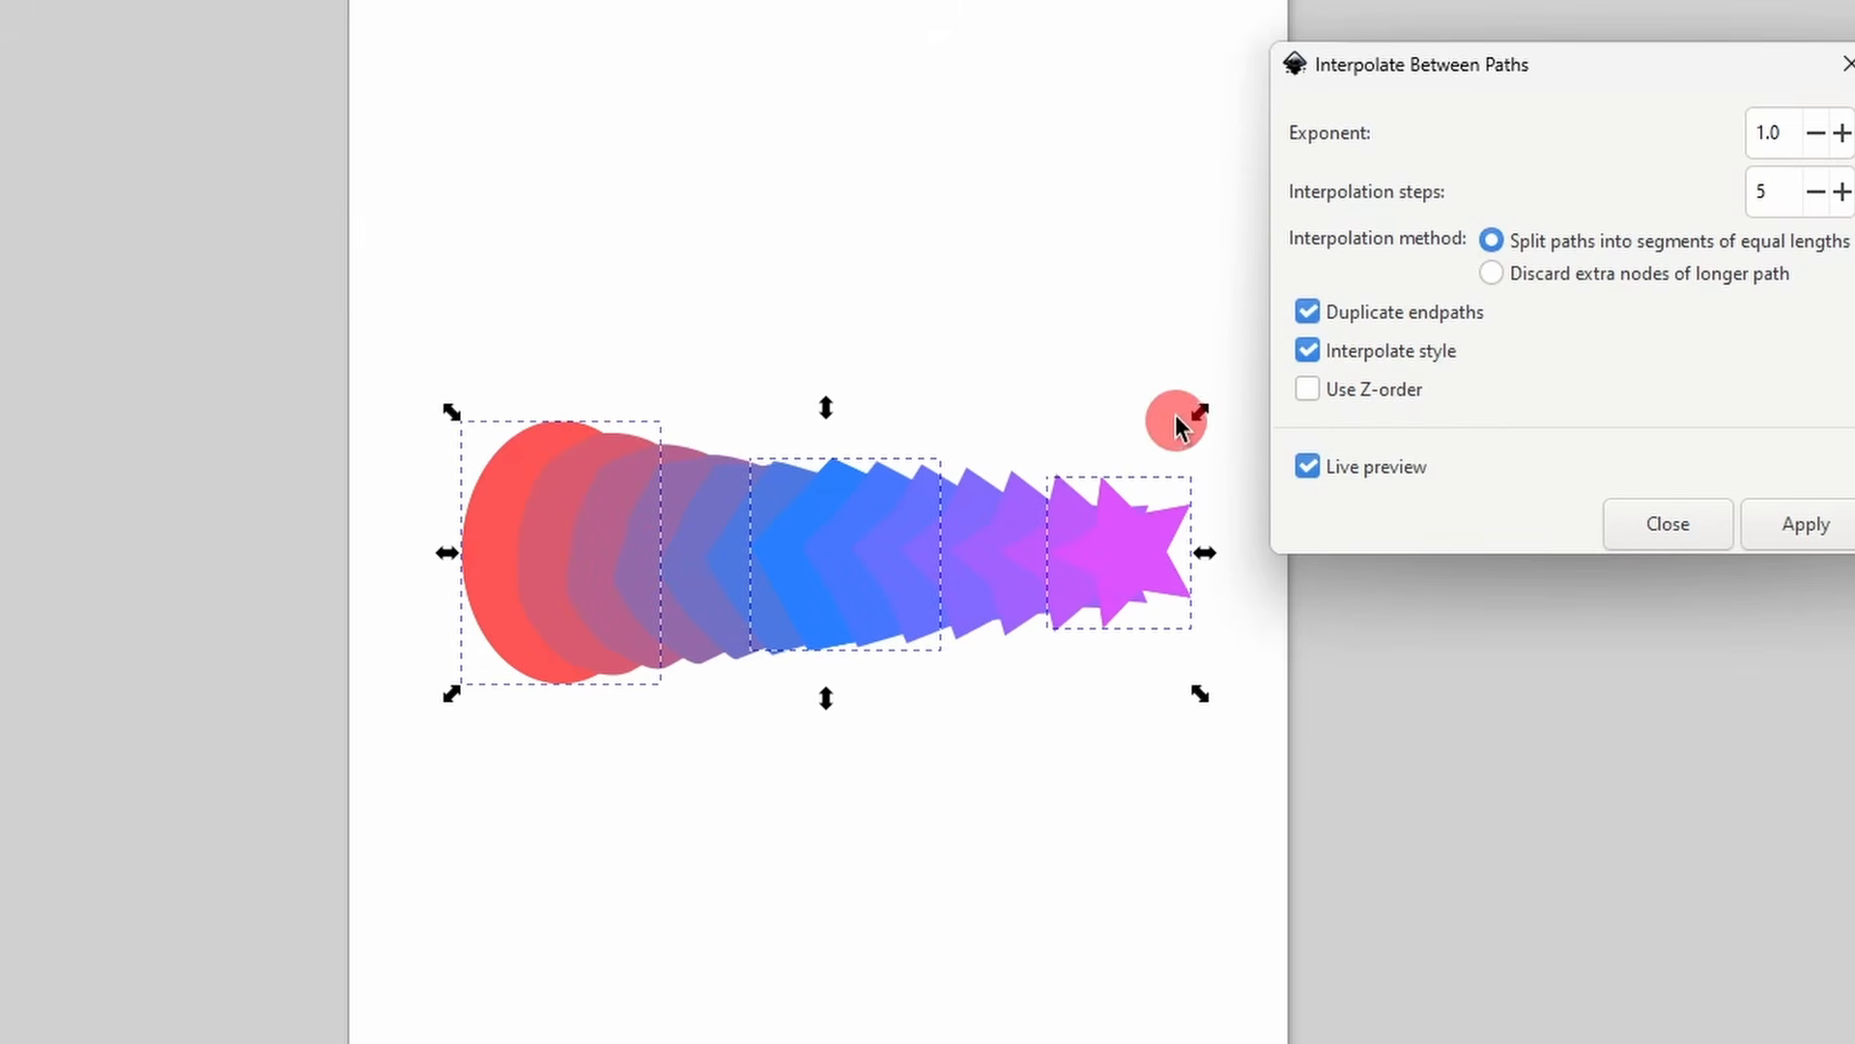
# - Reduce the interpolation steps to 2, and raise them to 6
pyautogui.click(1817, 192)
pyautogui.click(1816, 193)
pyautogui.click(1817, 192)
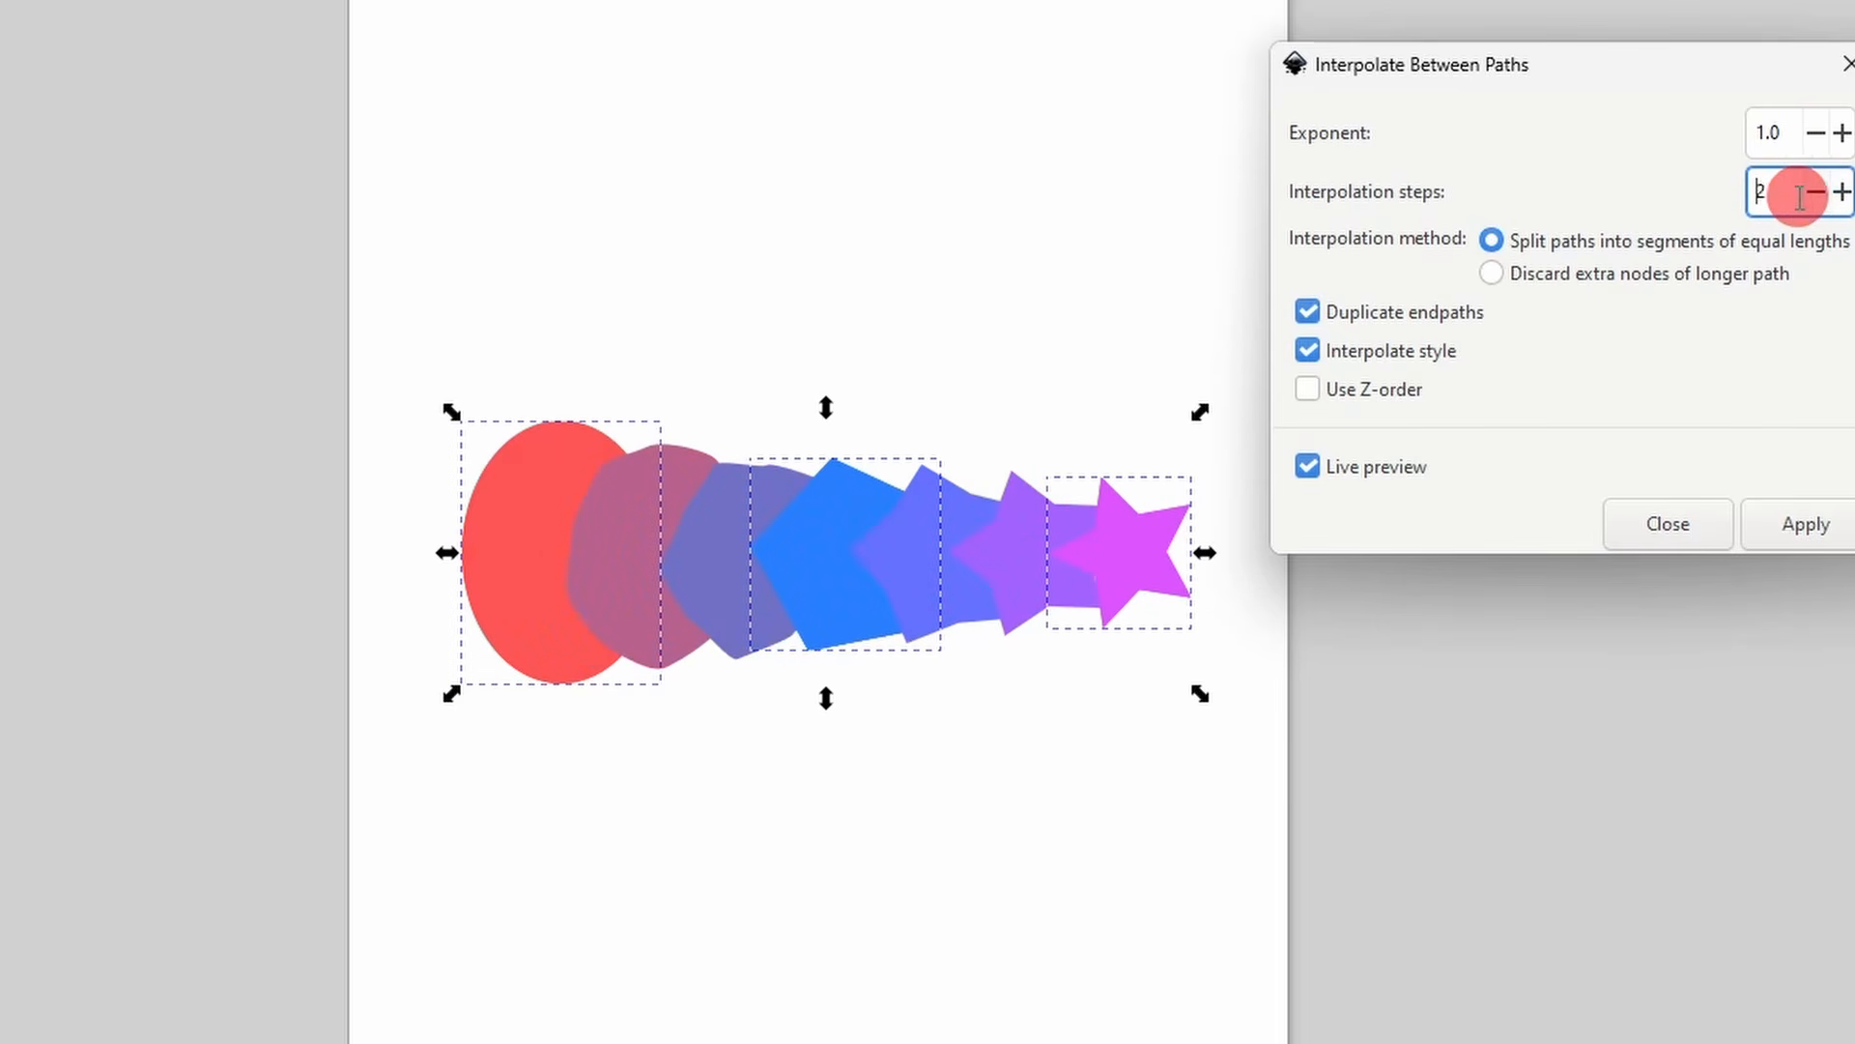
pyautogui.doubleClick(1787, 191)
pyautogui.write('6')
pyautogui.click(1788, 130)
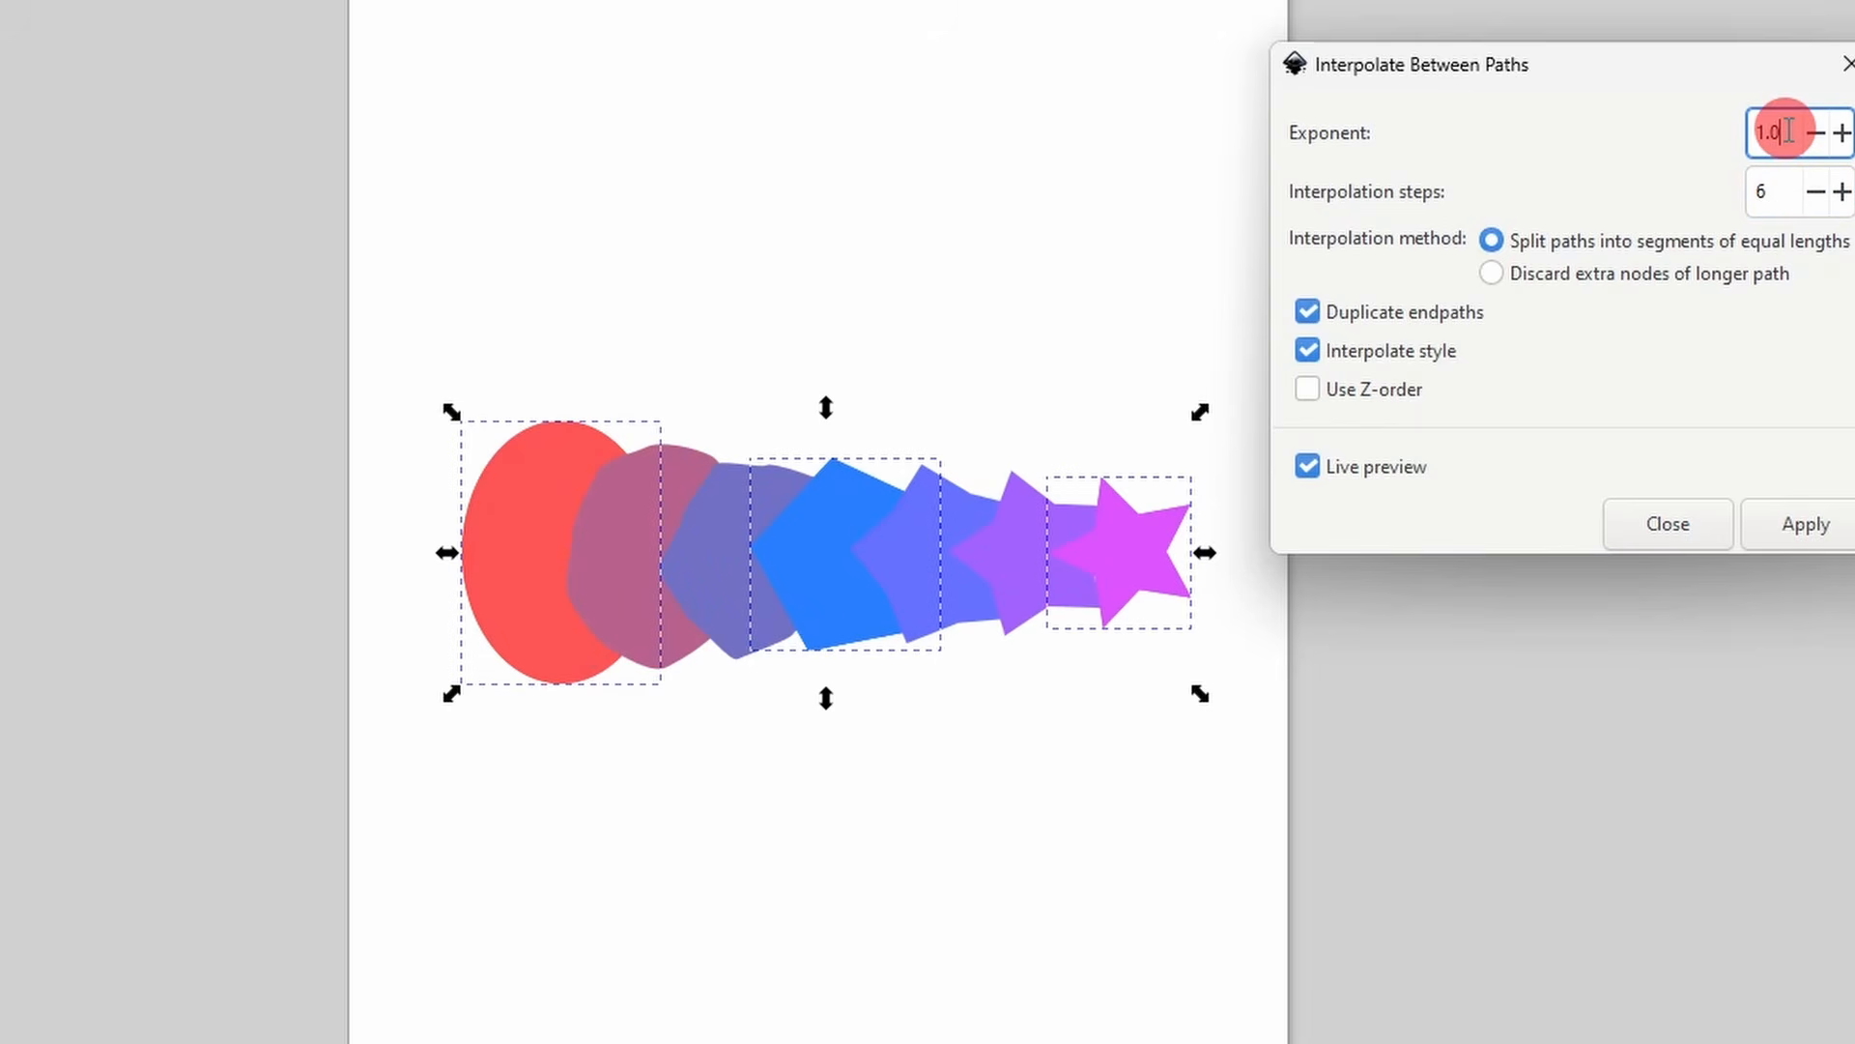
# - Compare the two interpolation methods, keep splitting paths into segments of equal lengths, and switch off Interpolate style
pyautogui.click(1493, 242)
pyautogui.click(1505, 274)
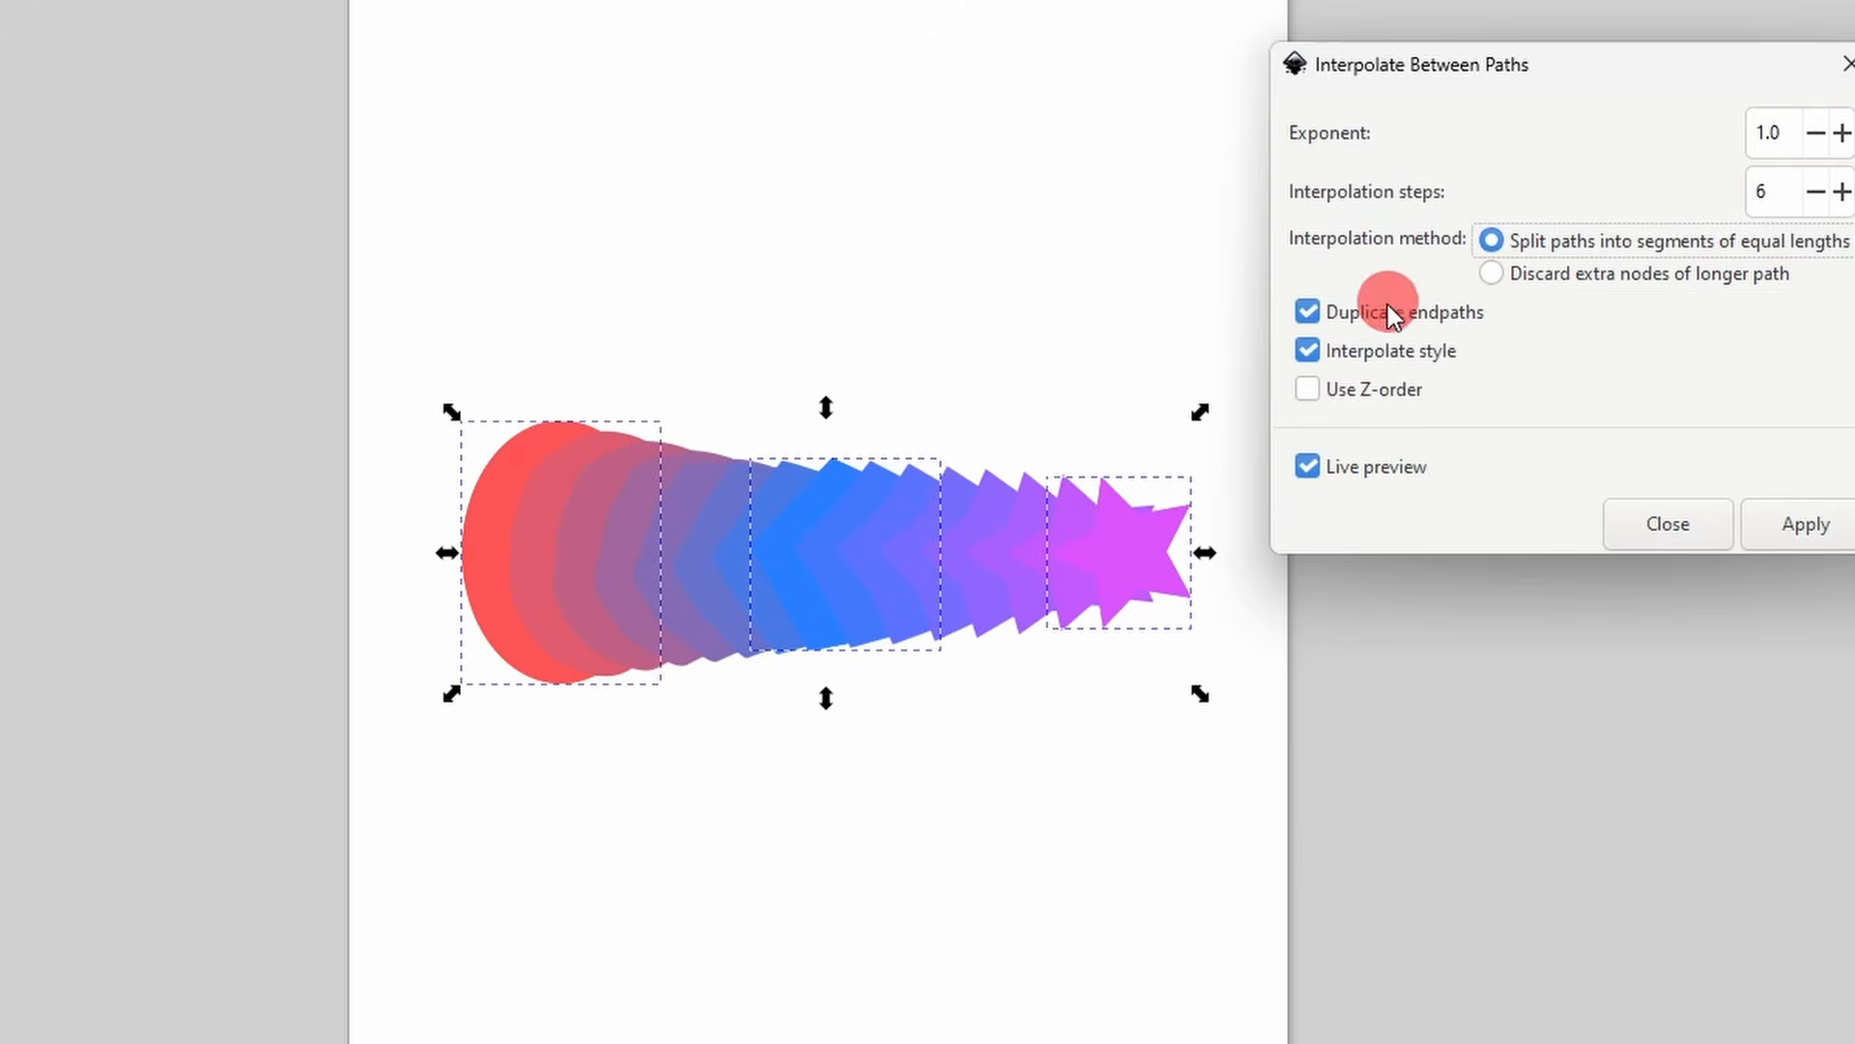
pyautogui.click(1313, 351)
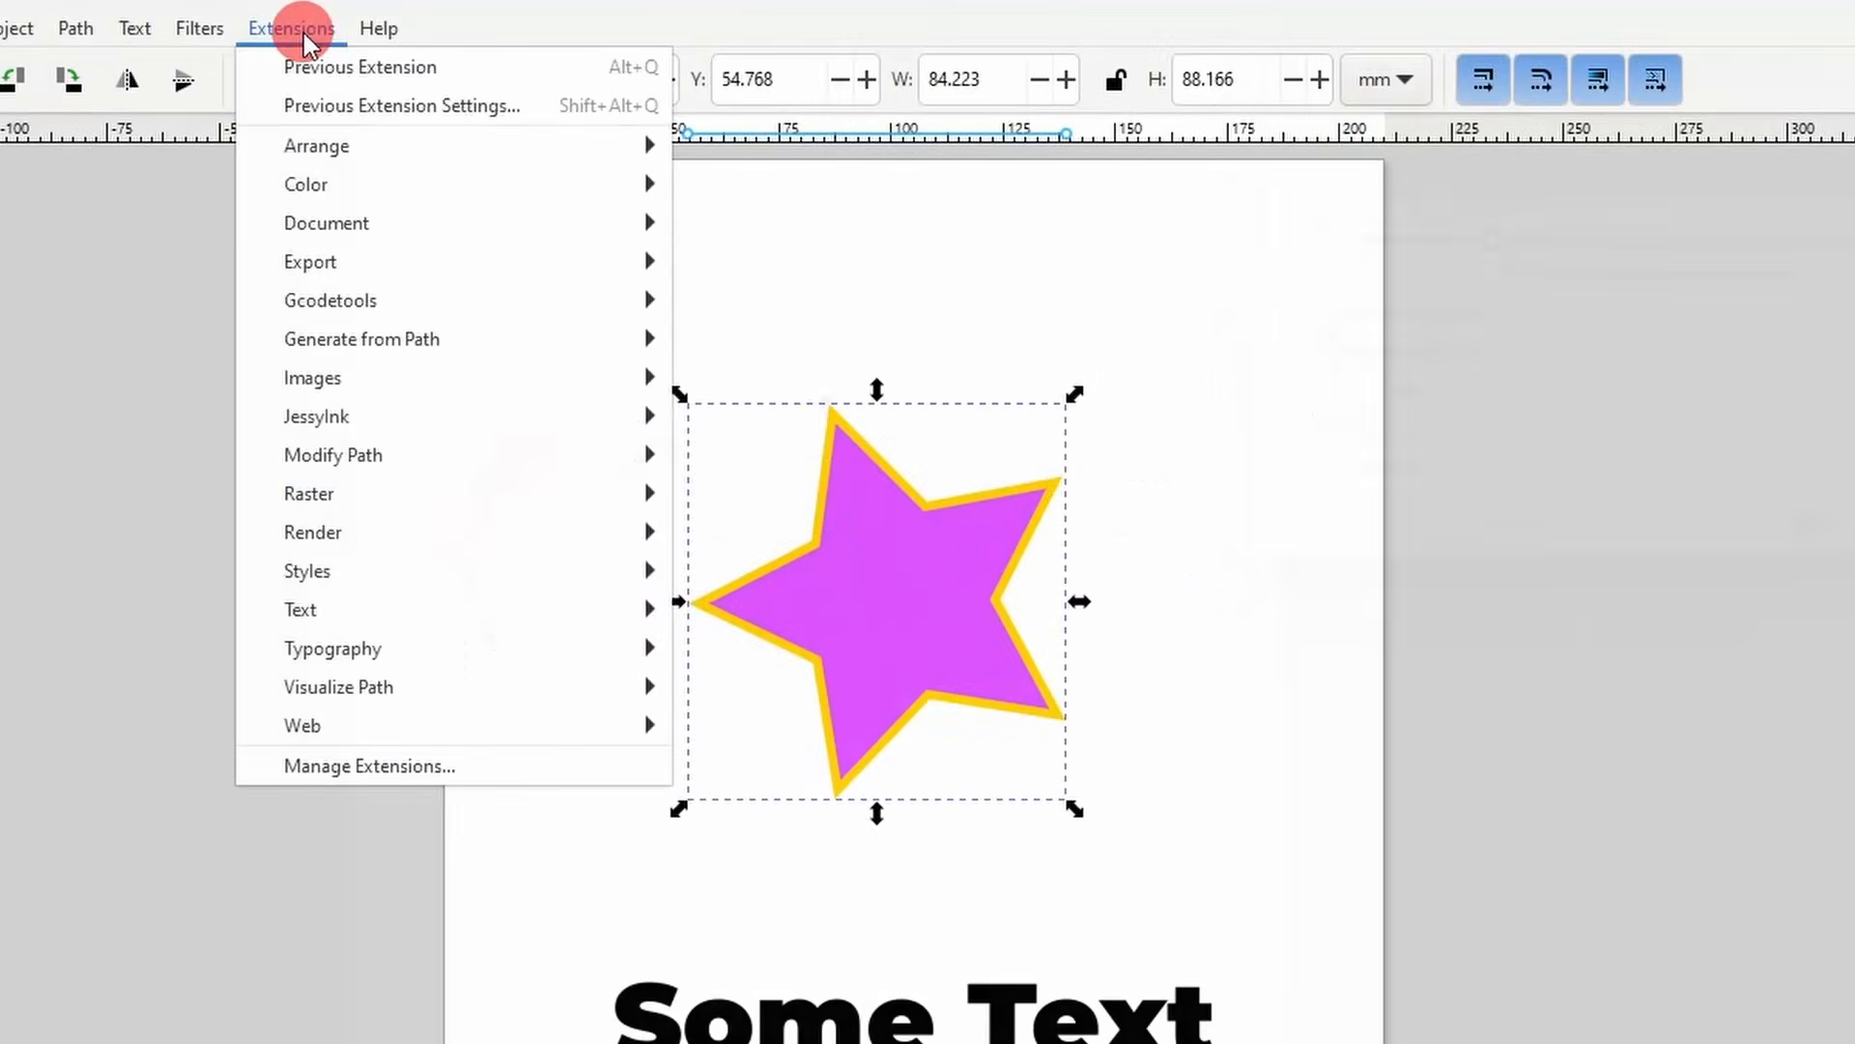
# - Open the Long Shadow extension for the selected star and turn on its live preview
pyautogui.moveTo(401, 343)
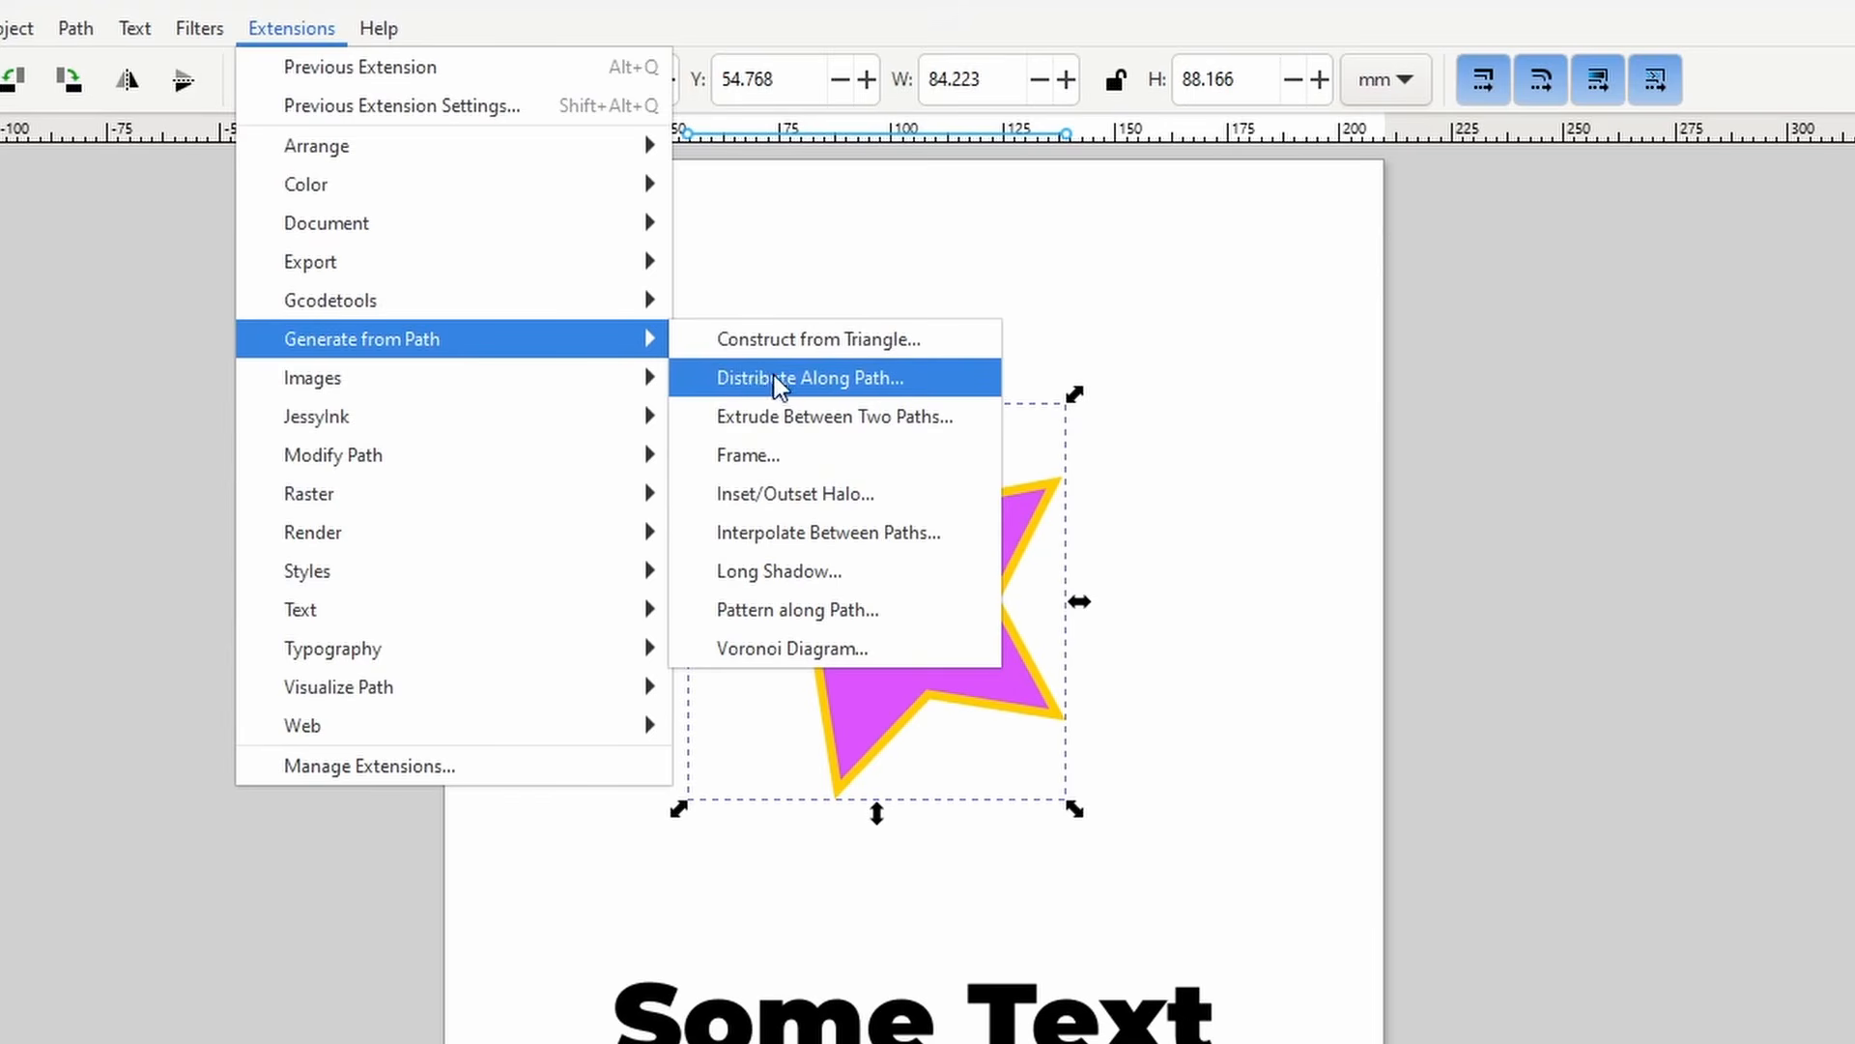
pyautogui.click(850, 572)
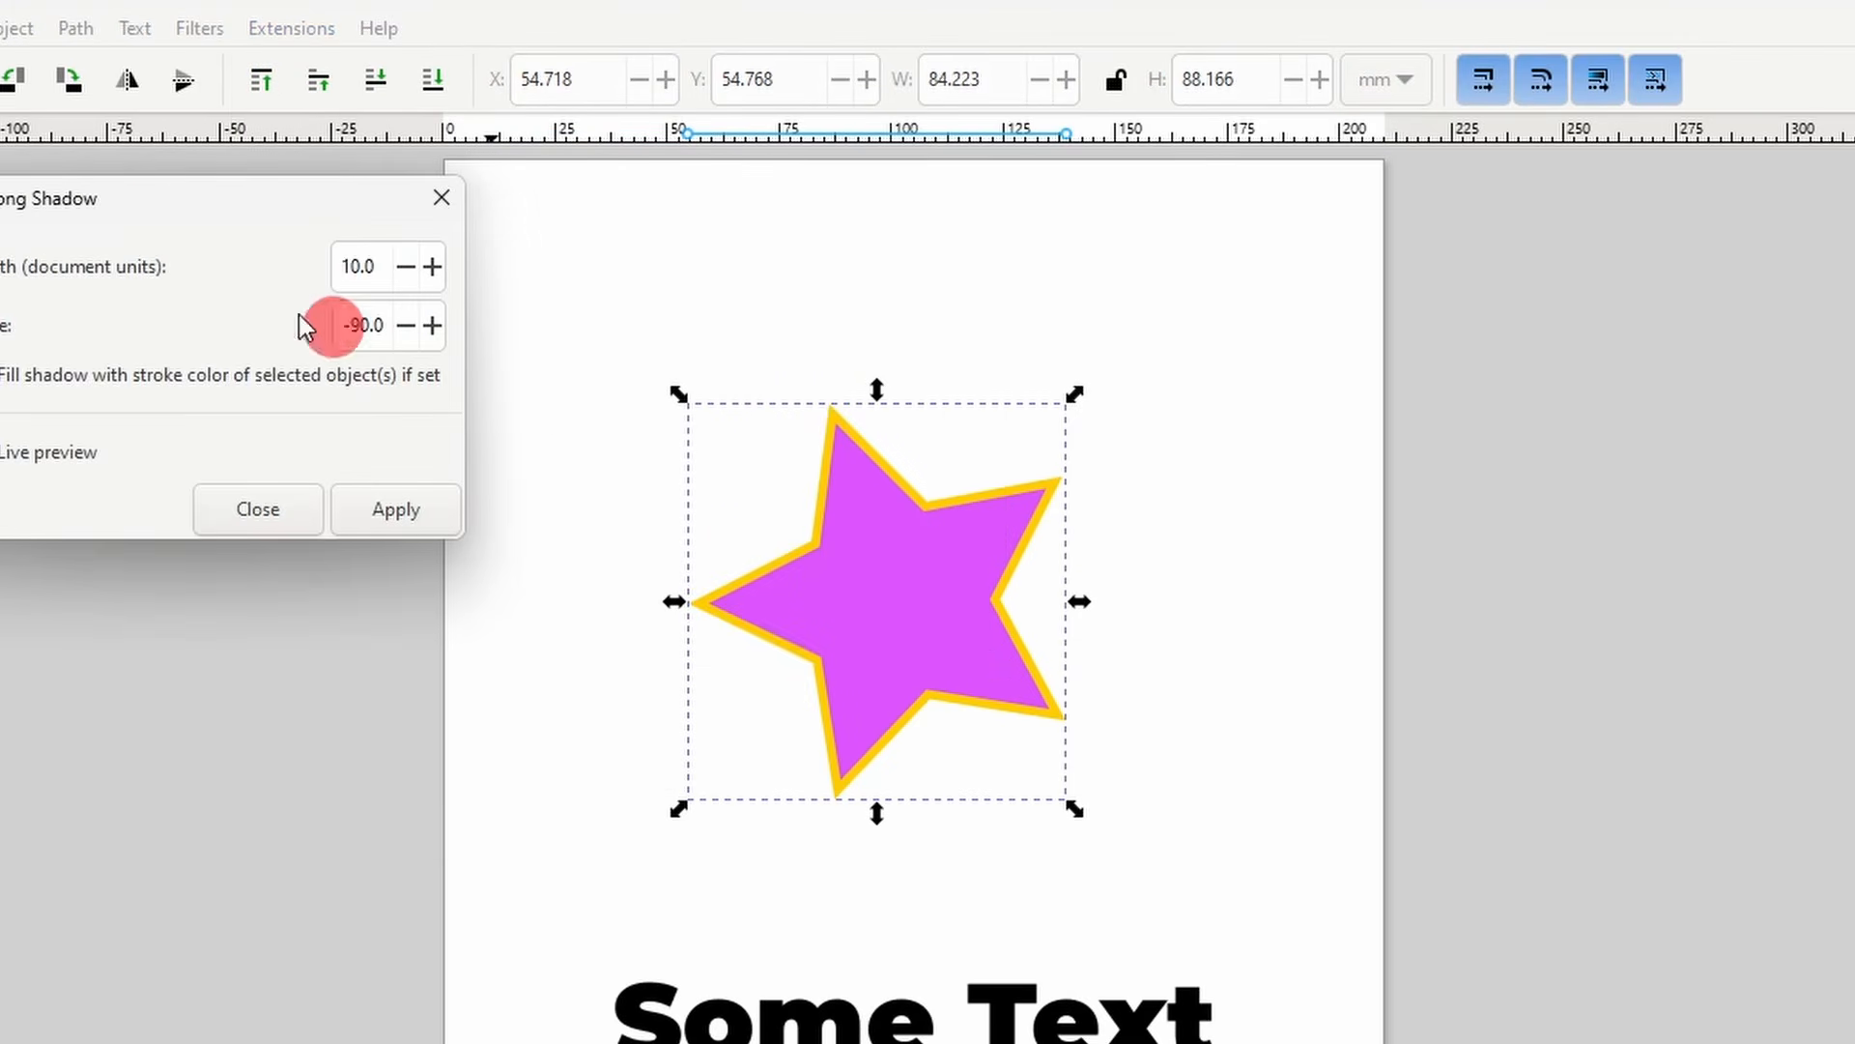
pyautogui.moveTo(43, 192); pyautogui.dragTo(1416, 287)
pyautogui.moveTo(1322, 116); pyautogui.dragTo(1328, 116)
pyautogui.click(1303, 368)
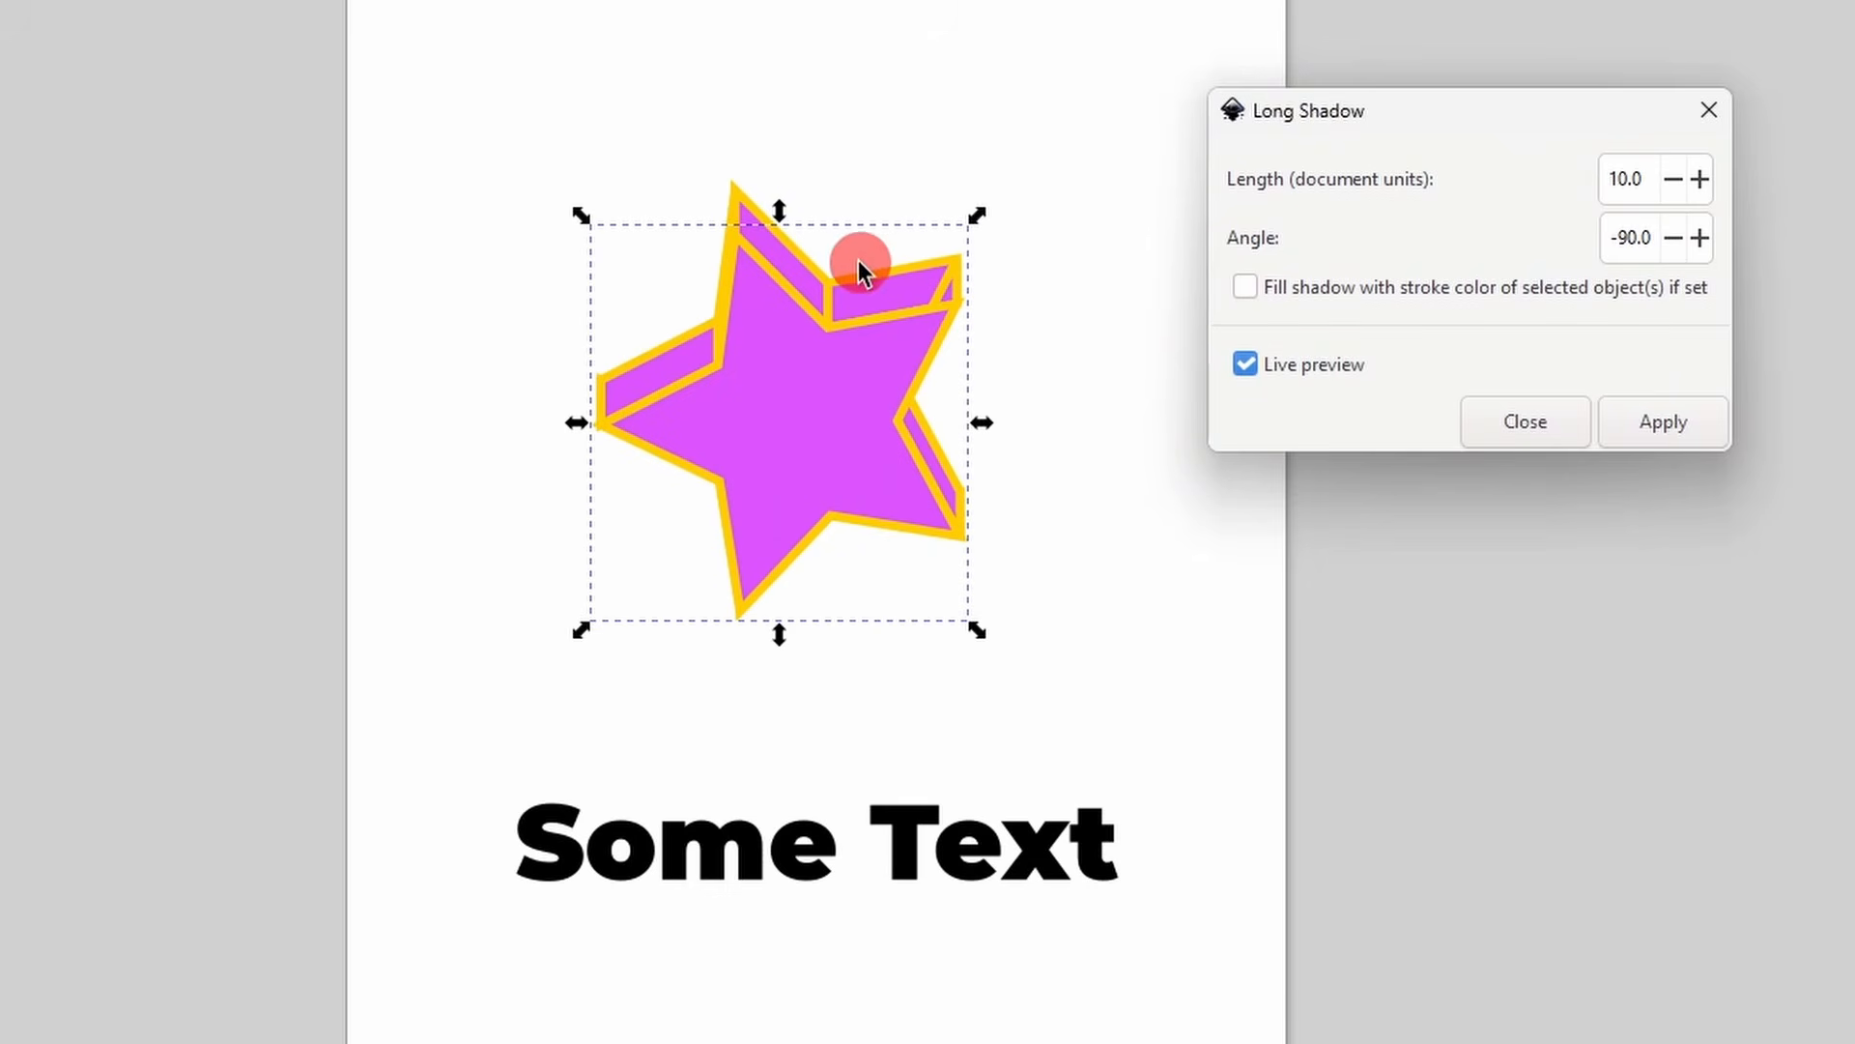
# - Set the star's long shadow to a length of 15 and an angle of 45
pyautogui.doubleClick(1653, 178)
pyautogui.write('15')
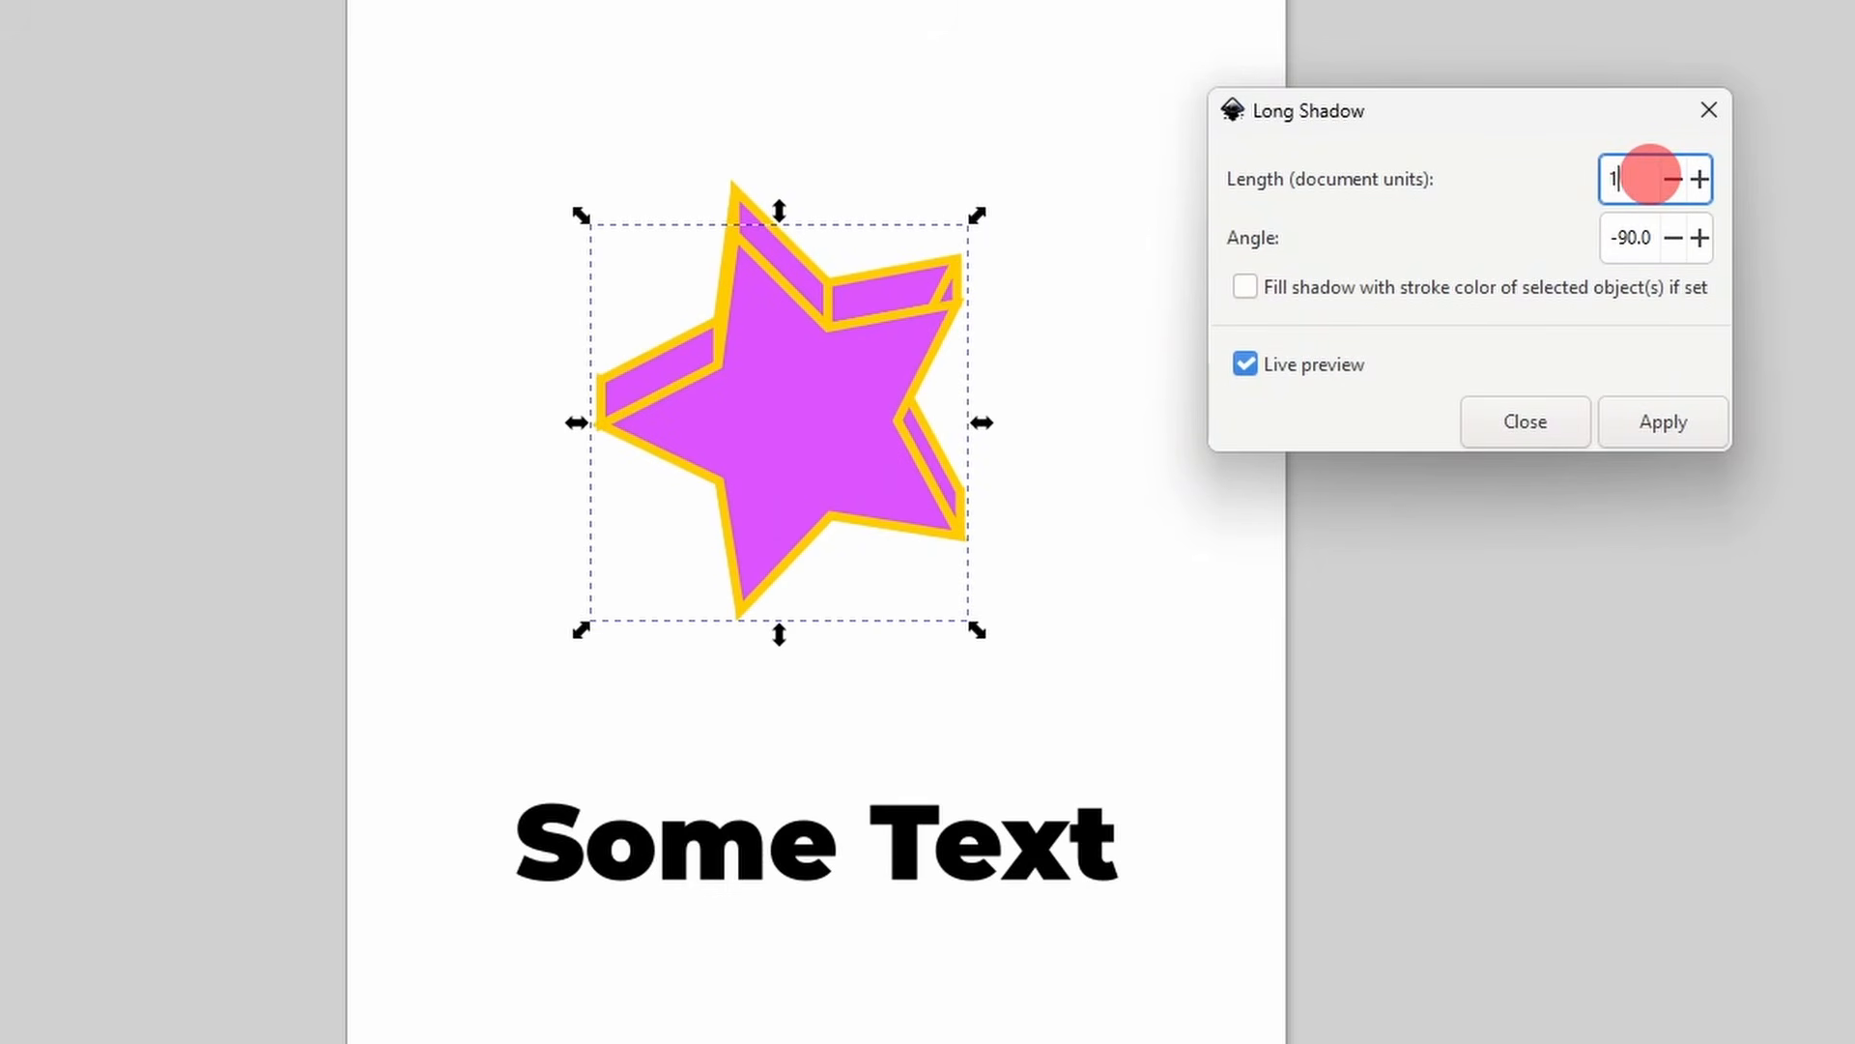
pyautogui.click(1642, 236)
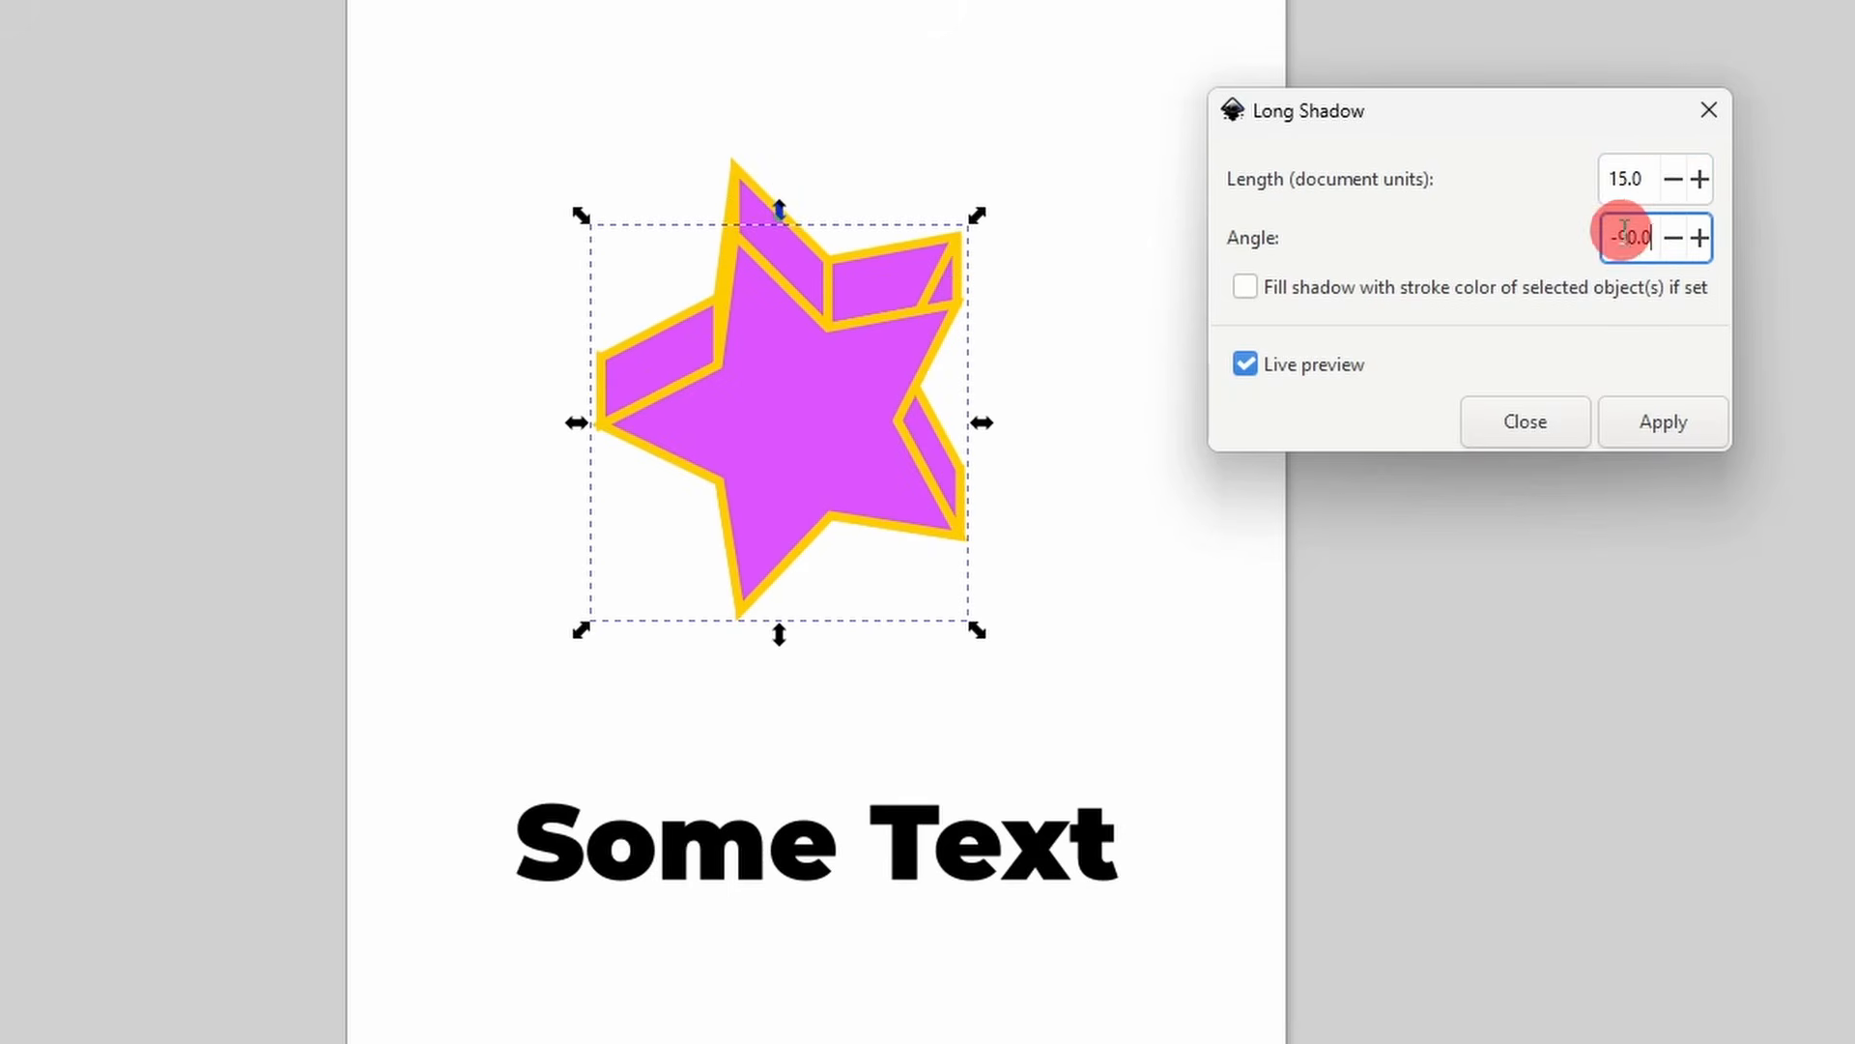
pyautogui.doubleClick(1653, 238)
pyautogui.write('45')
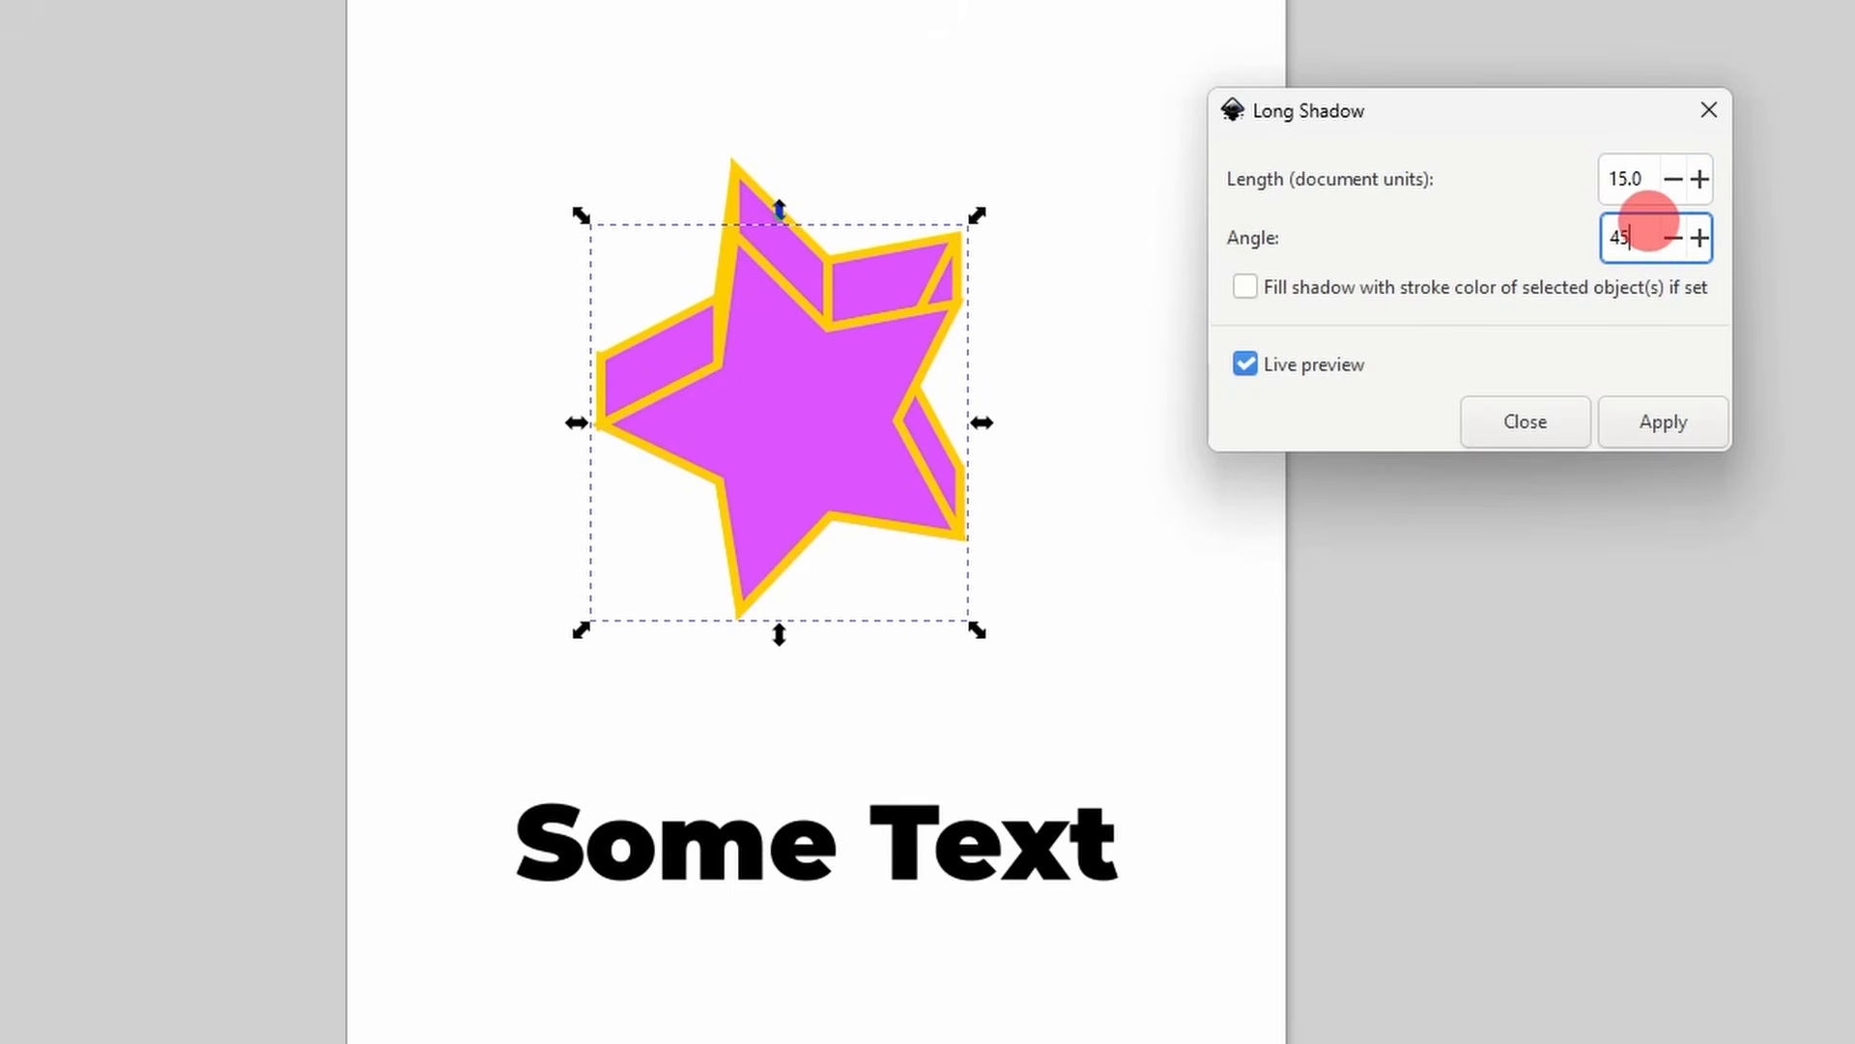
pyautogui.click(1656, 182)
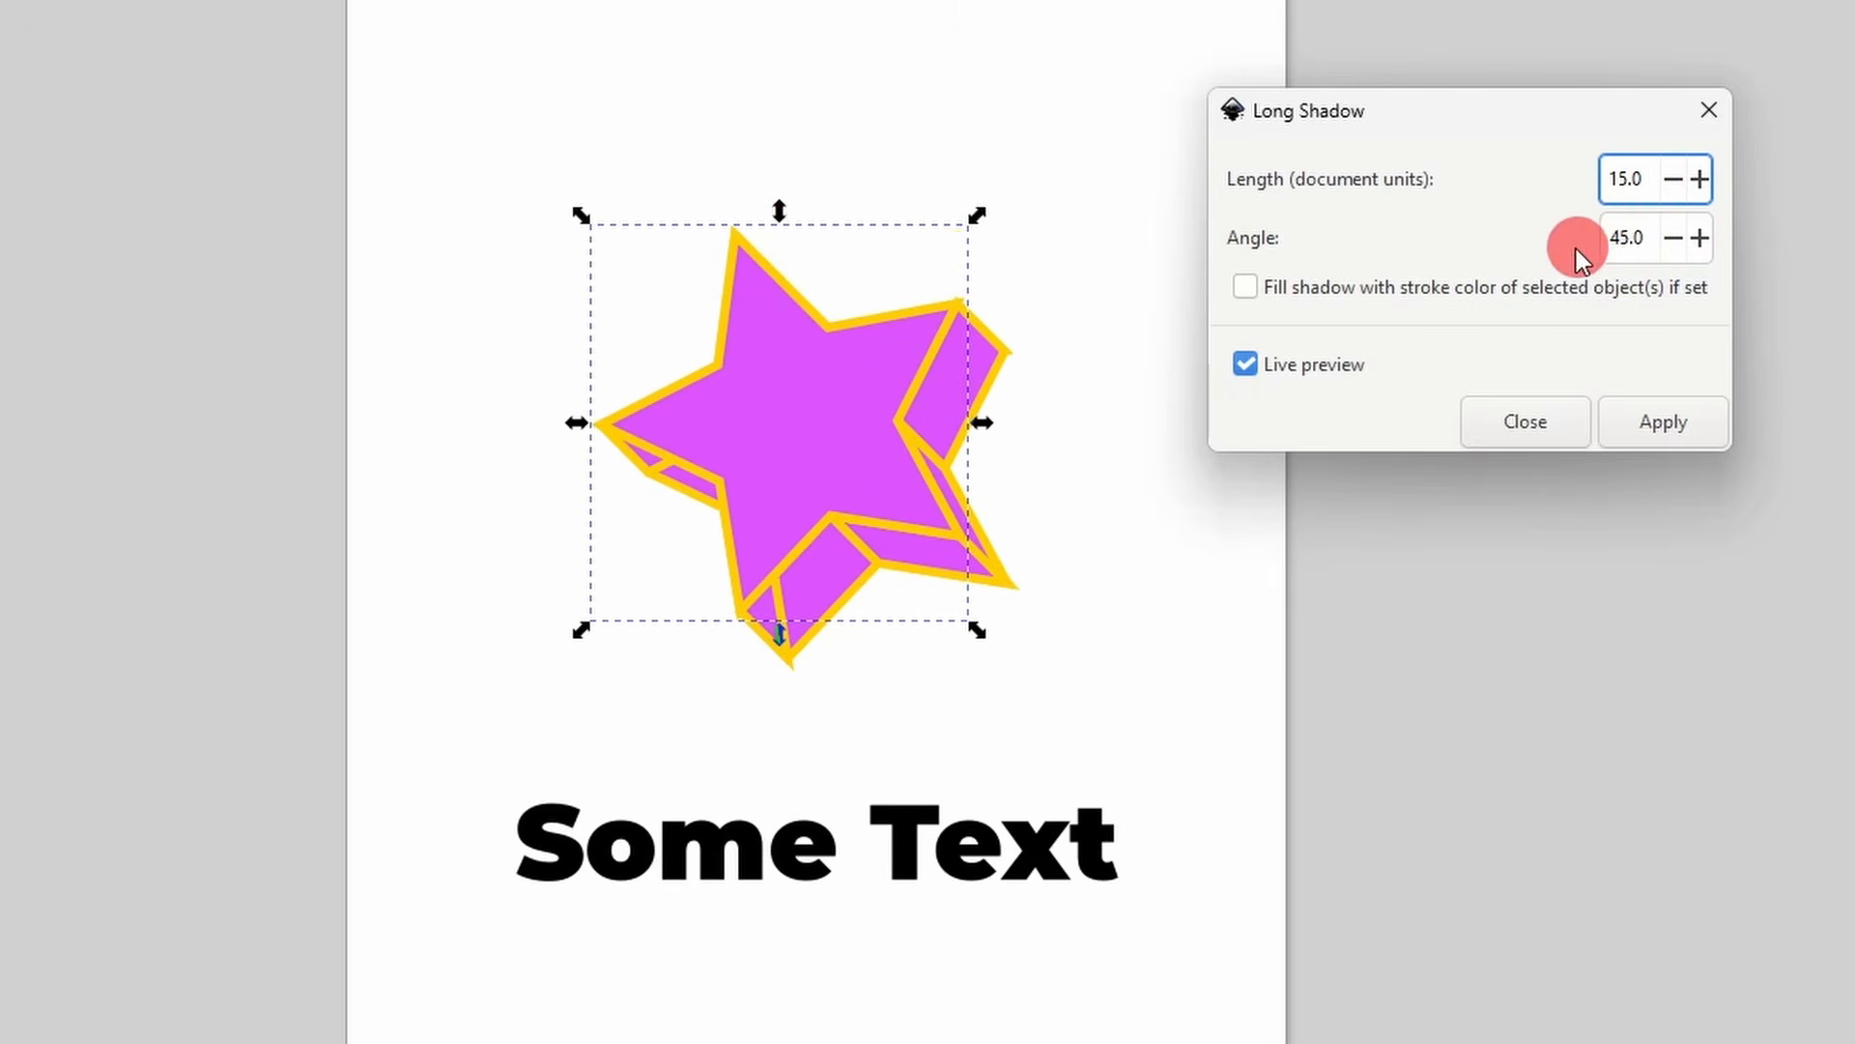
# - Fill the shadow with the star's stroke color, apply the Long Shadow, and close its dialog
pyautogui.click(1247, 287)
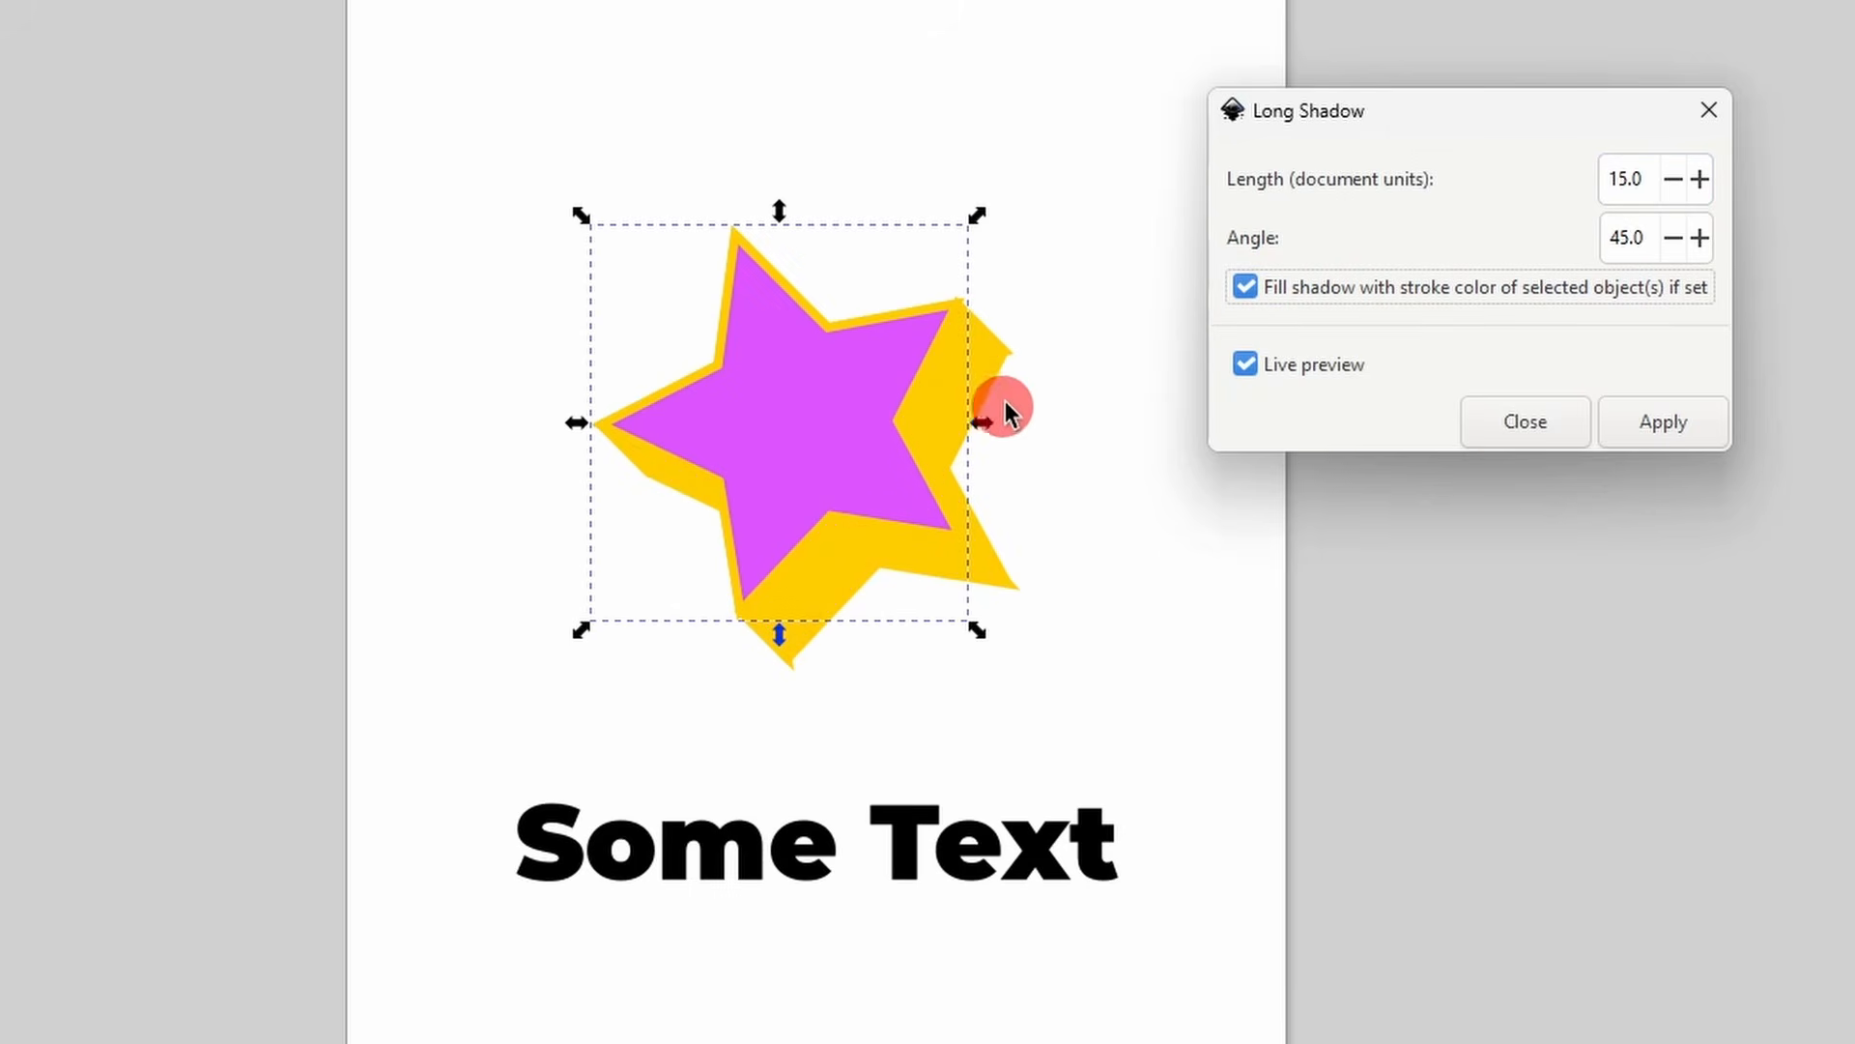
pyautogui.click(1662, 416)
pyautogui.click(1527, 422)
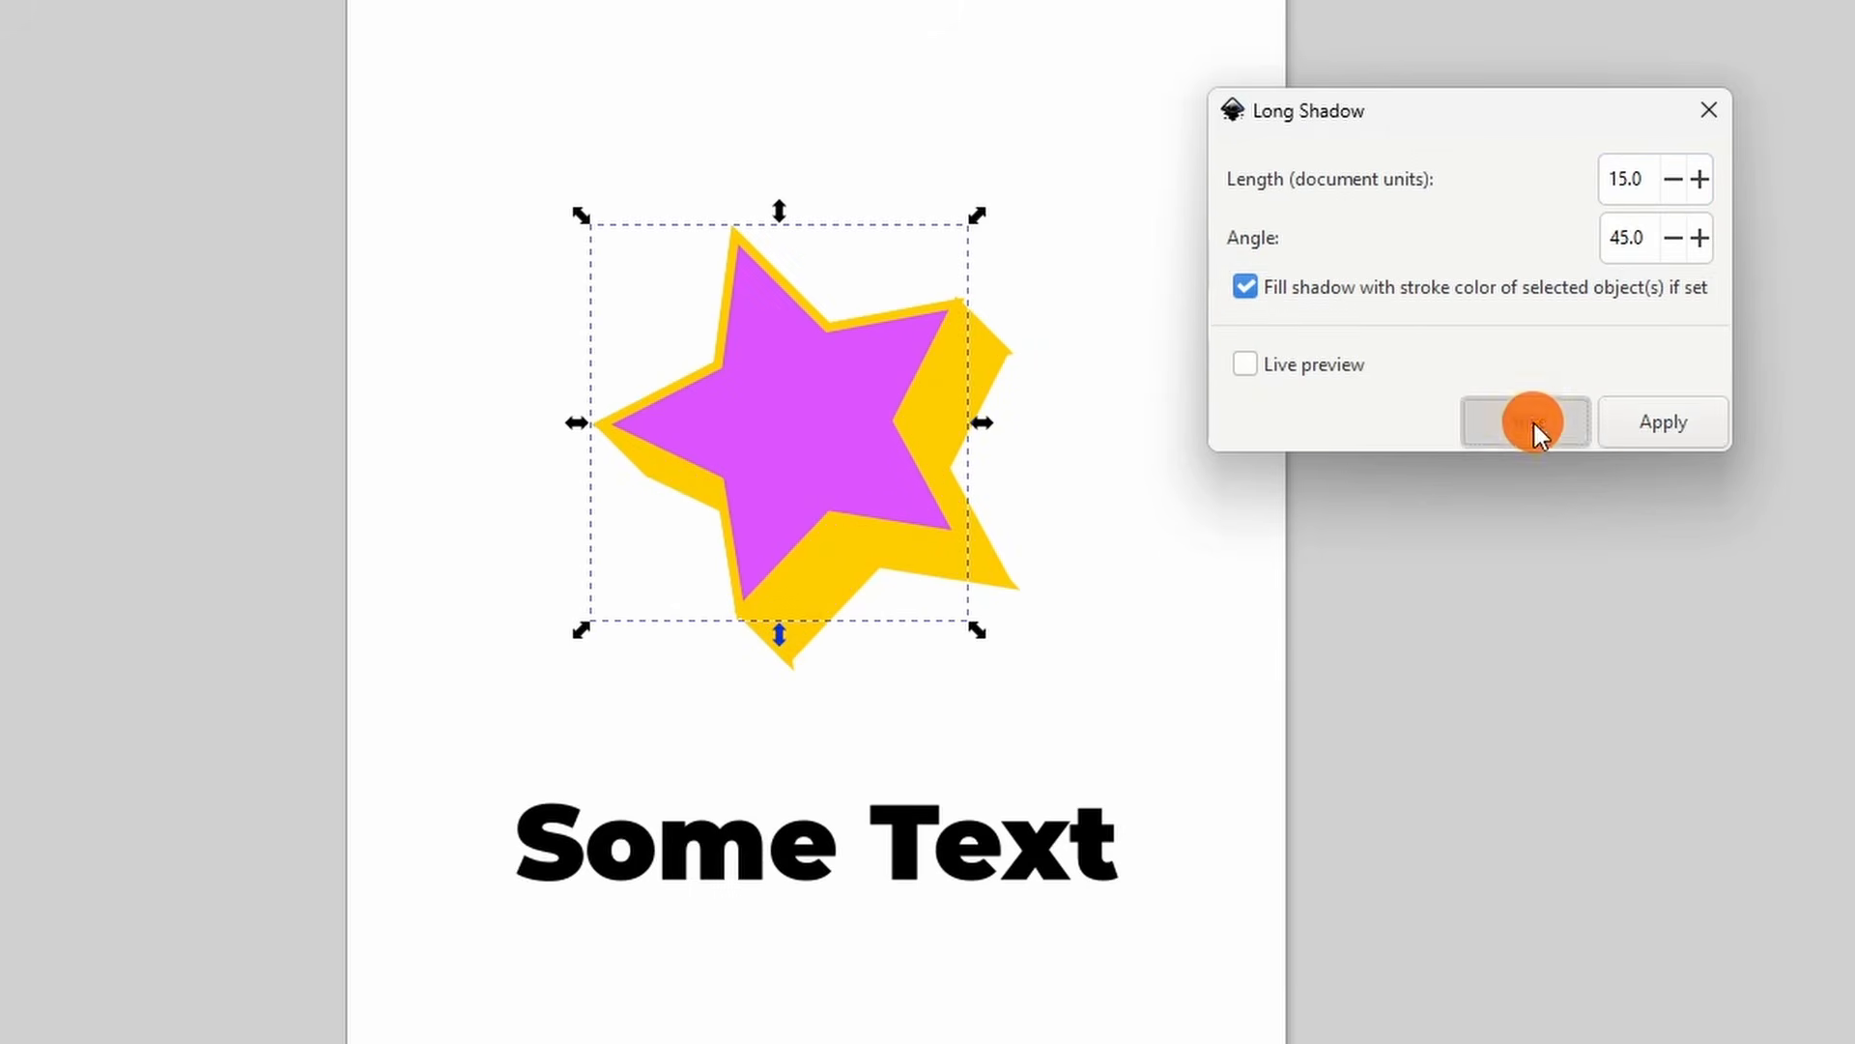
# - Convert "Some Text" to a path and reapply the previous Long Shadow extension to it
pyautogui.click(1086, 848)
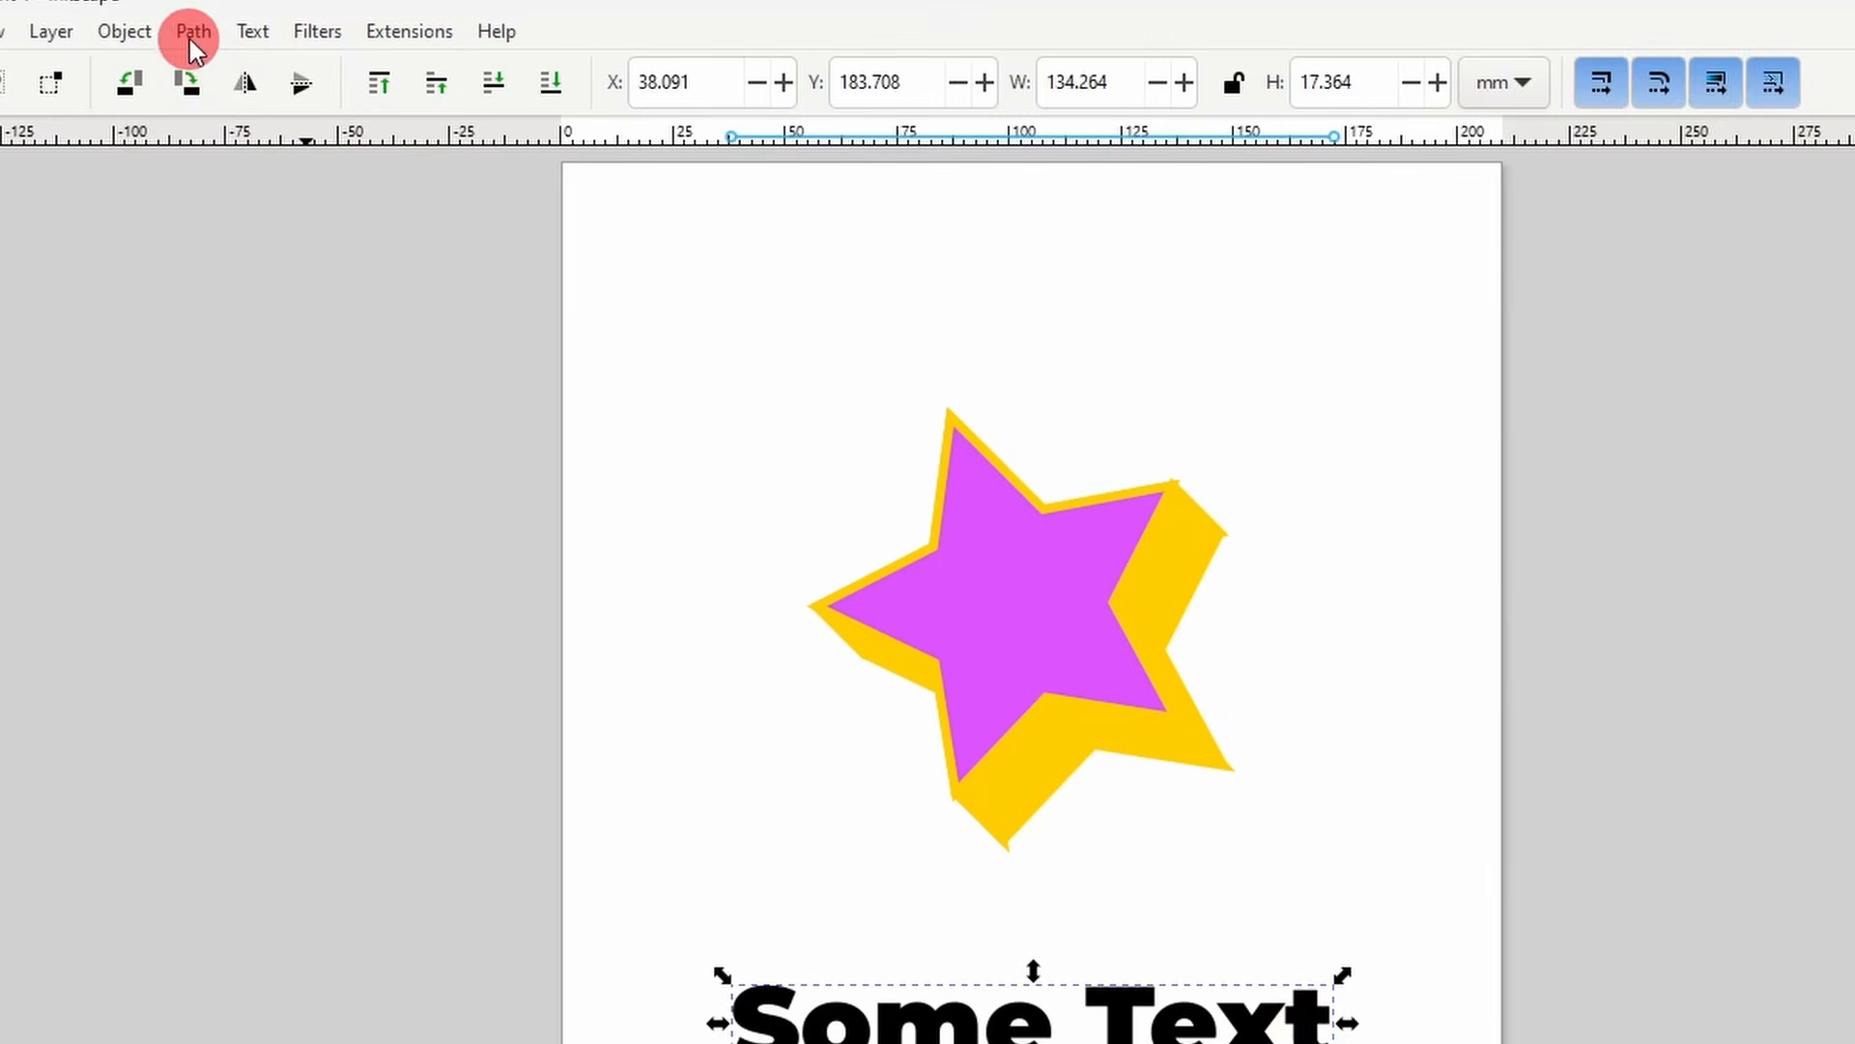
pyautogui.click(190, 31)
pyautogui.click(230, 67)
pyautogui.click(398, 32)
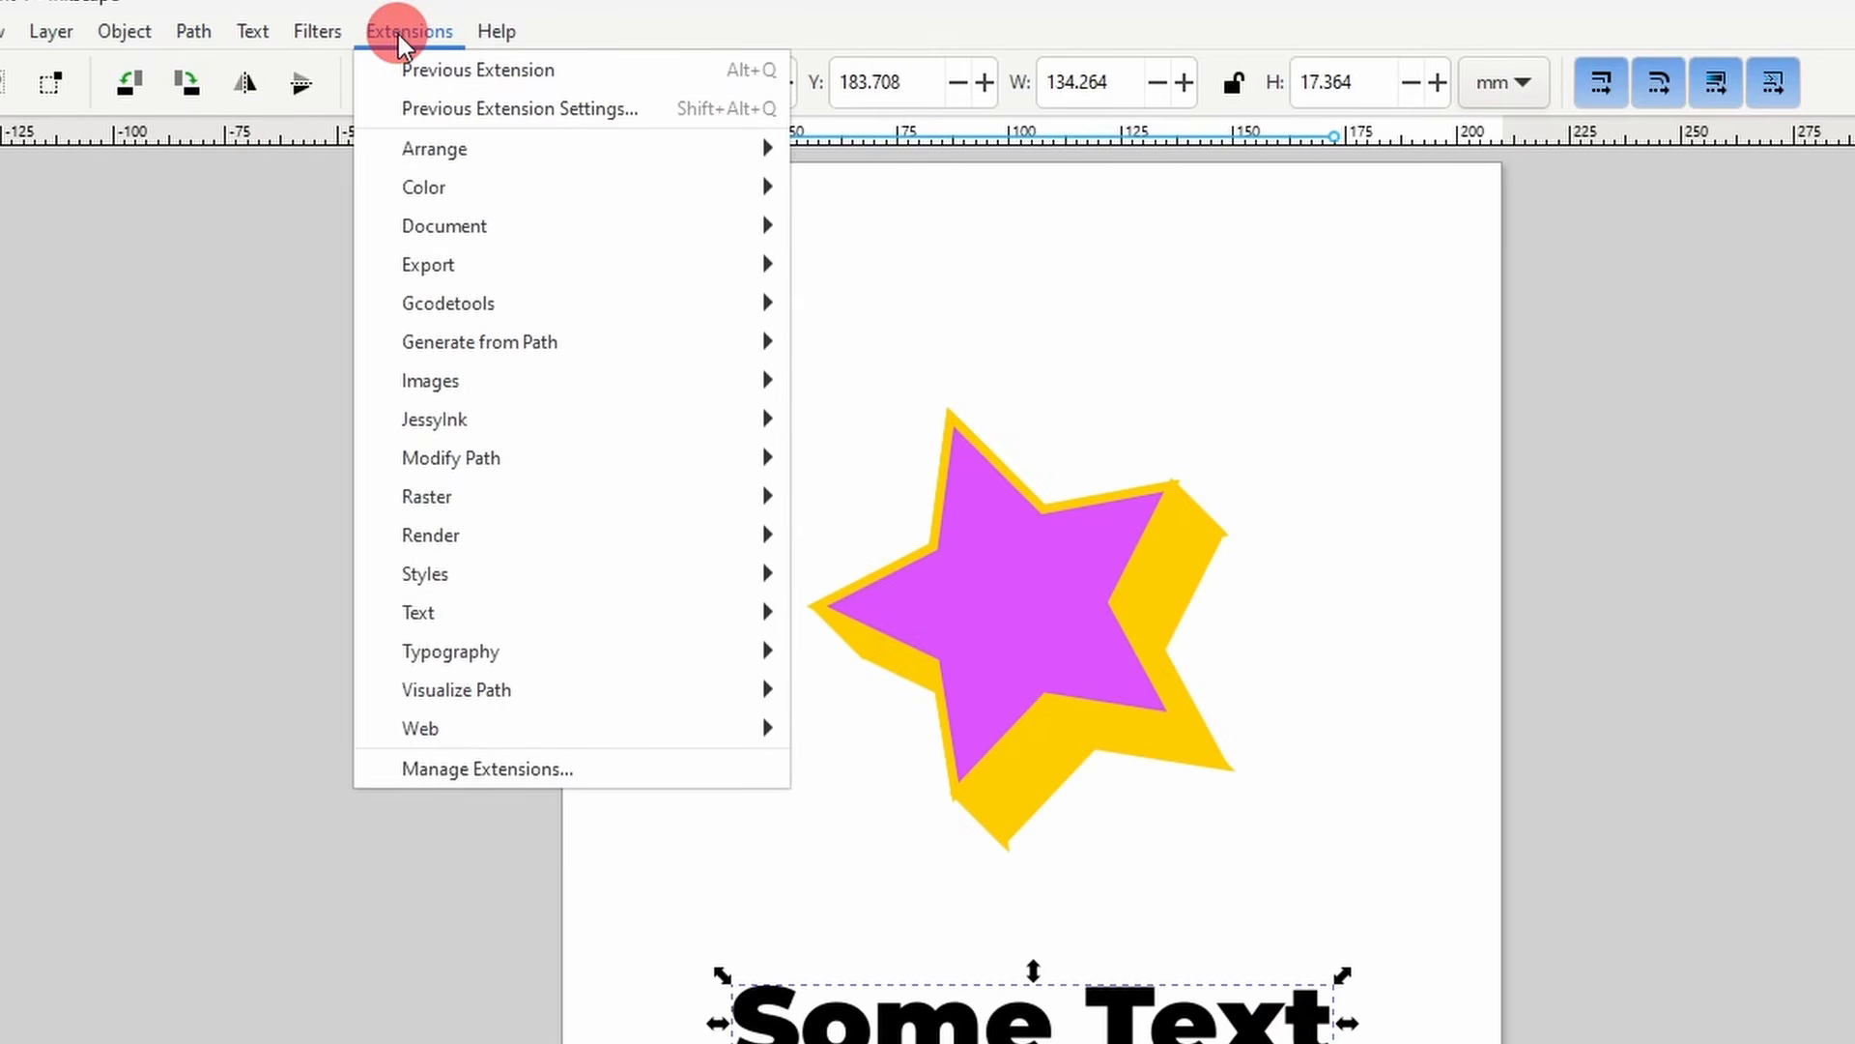
pyautogui.click(512, 75)
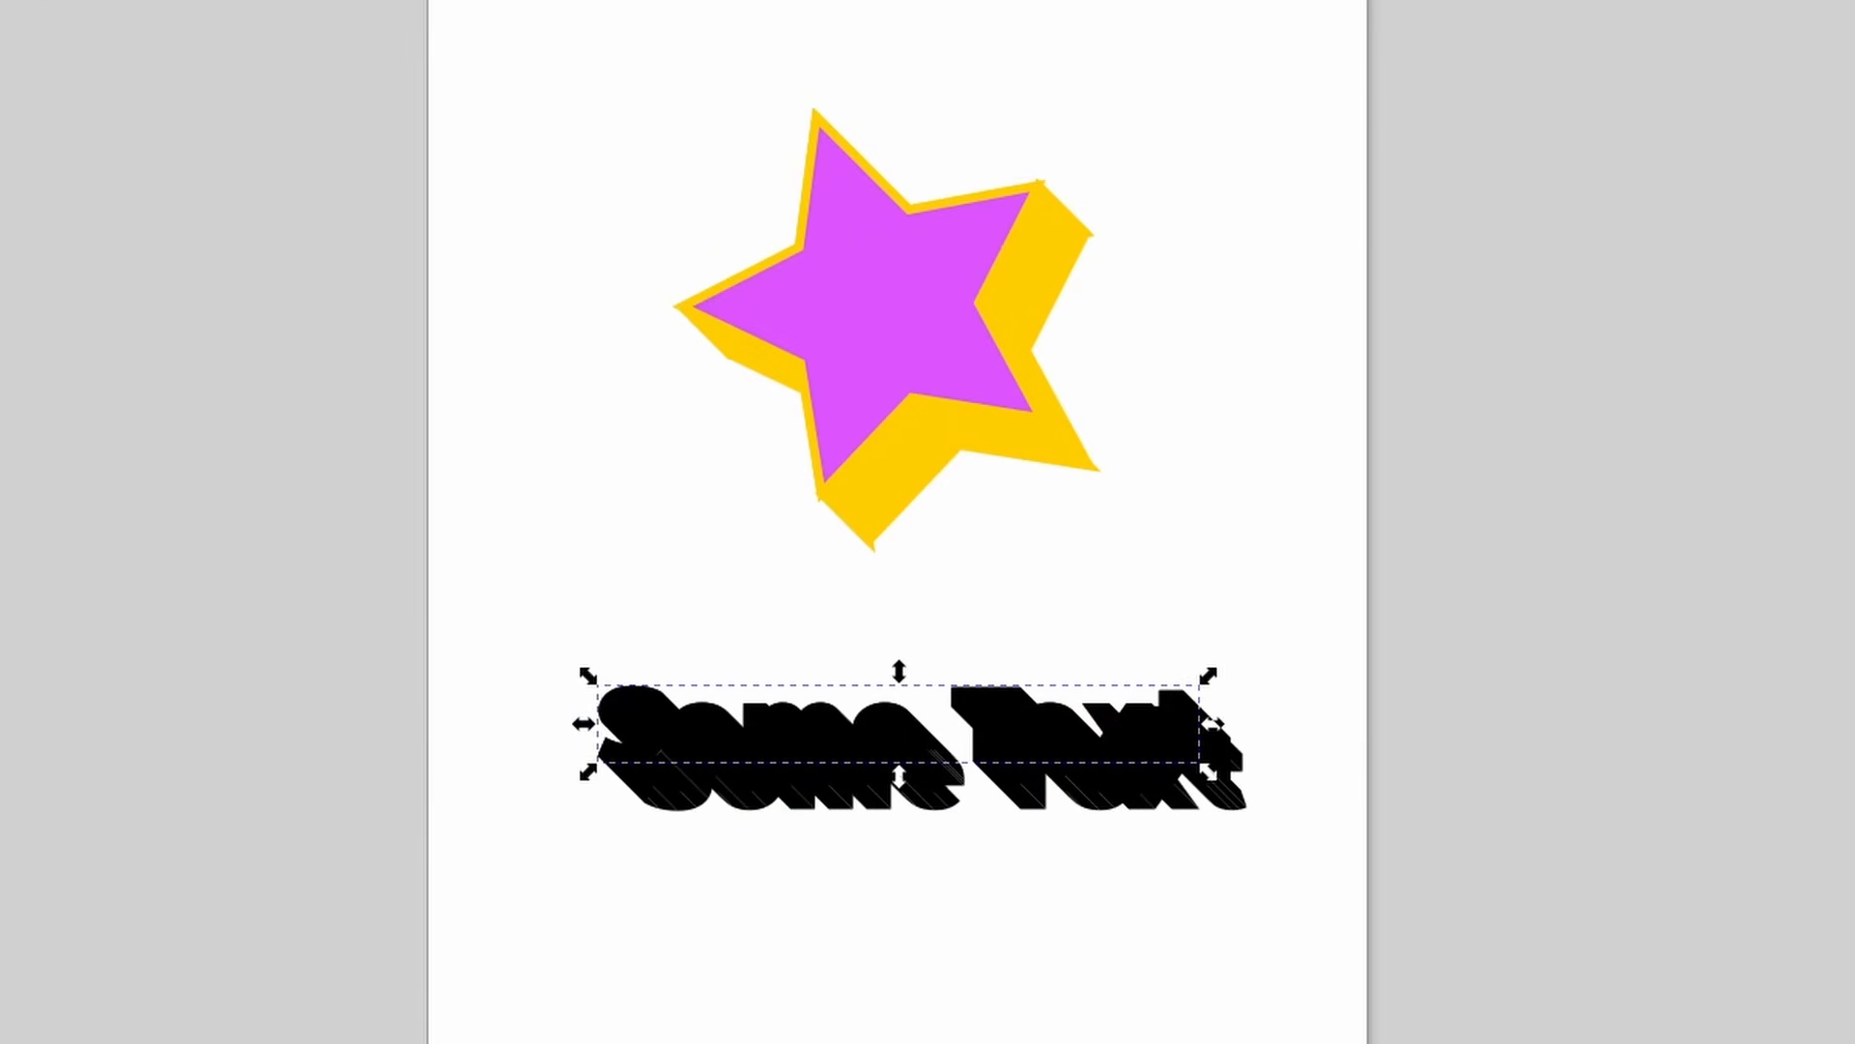
# - Fill the lettering of "Some Text" with red and move the text together with its shadow
pyautogui.click(1291, 529)
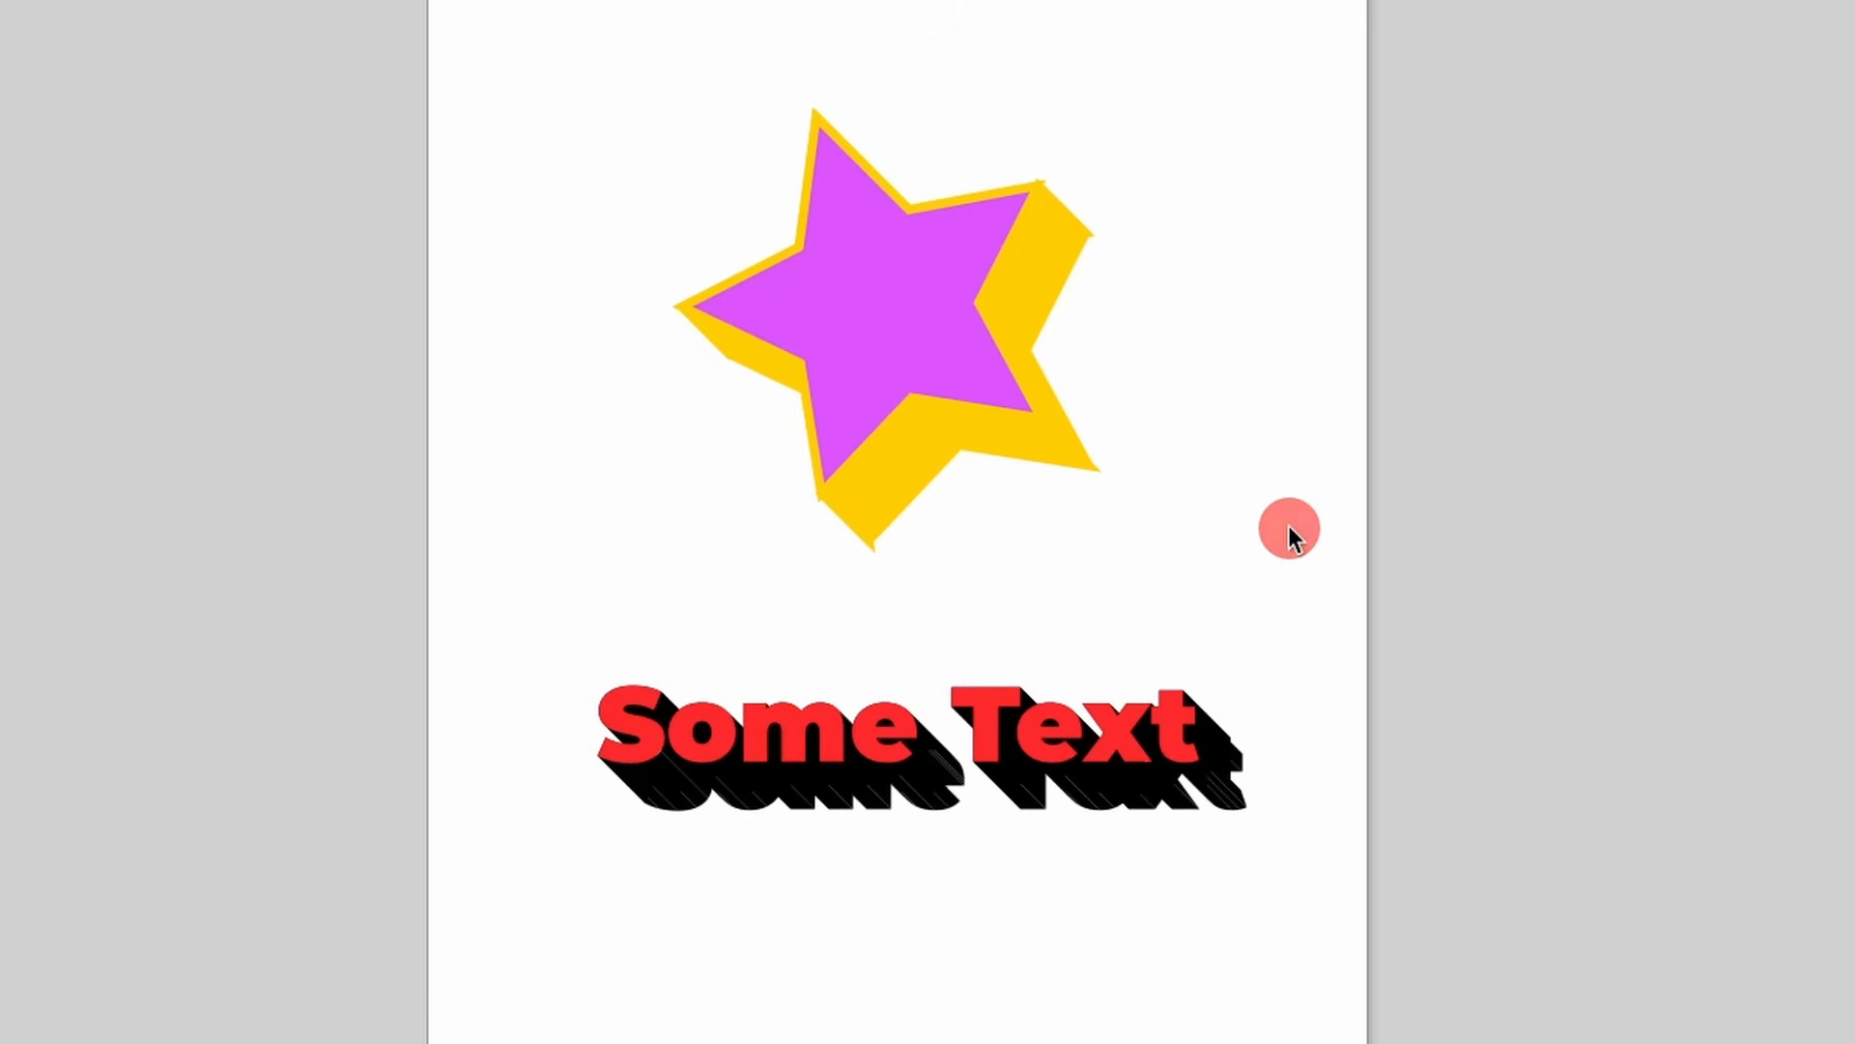
pyautogui.click(1173, 746)
pyautogui.moveTo(1174, 746)
pyautogui.mouseDown()
pyautogui.moveTo(1195, 749)
pyautogui.moveTo(1168, 735)
pyautogui.mouseUp()
pyautogui.rightClick(1168, 732)
pyautogui.click(1261, 446)
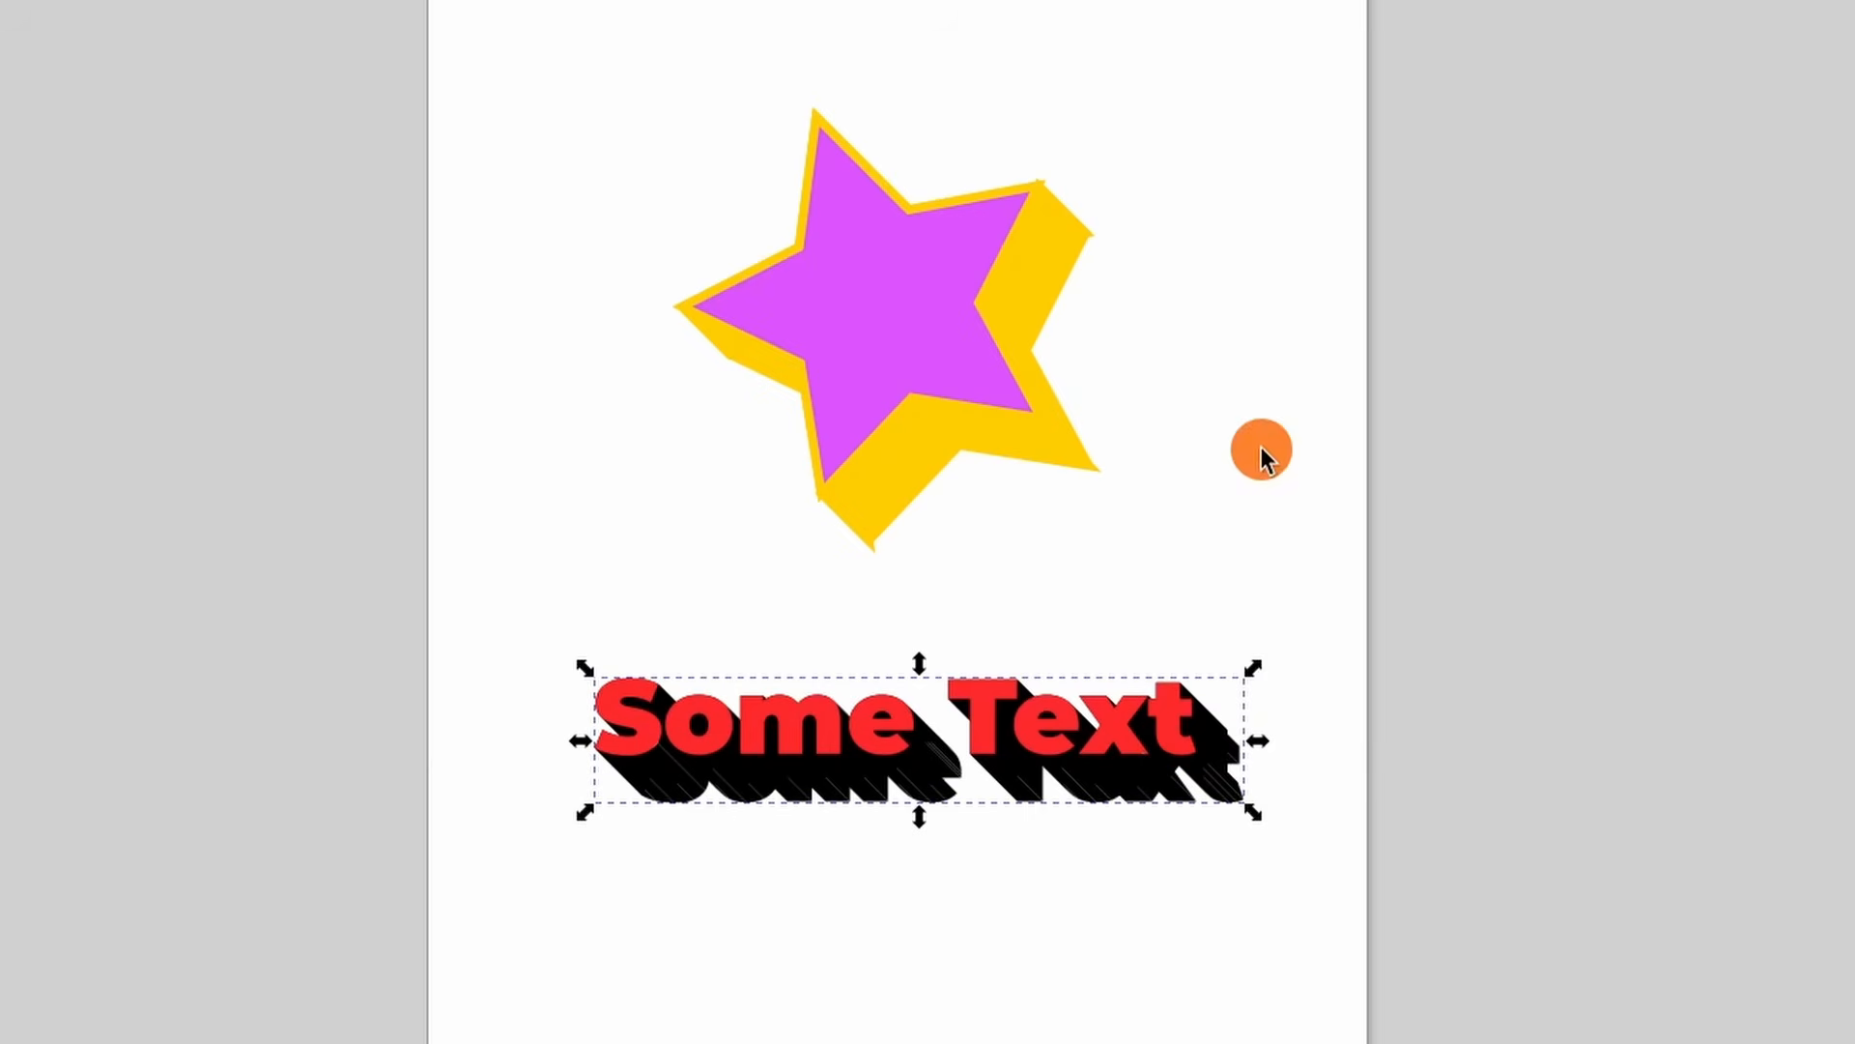
pyautogui.click(1177, 569)
pyautogui.moveTo(1172, 724); pyautogui.dragTo(1195, 903)
pyautogui.click(1148, 758)
pyautogui.moveTo(1148, 758); pyautogui.dragTo(1138, 731)
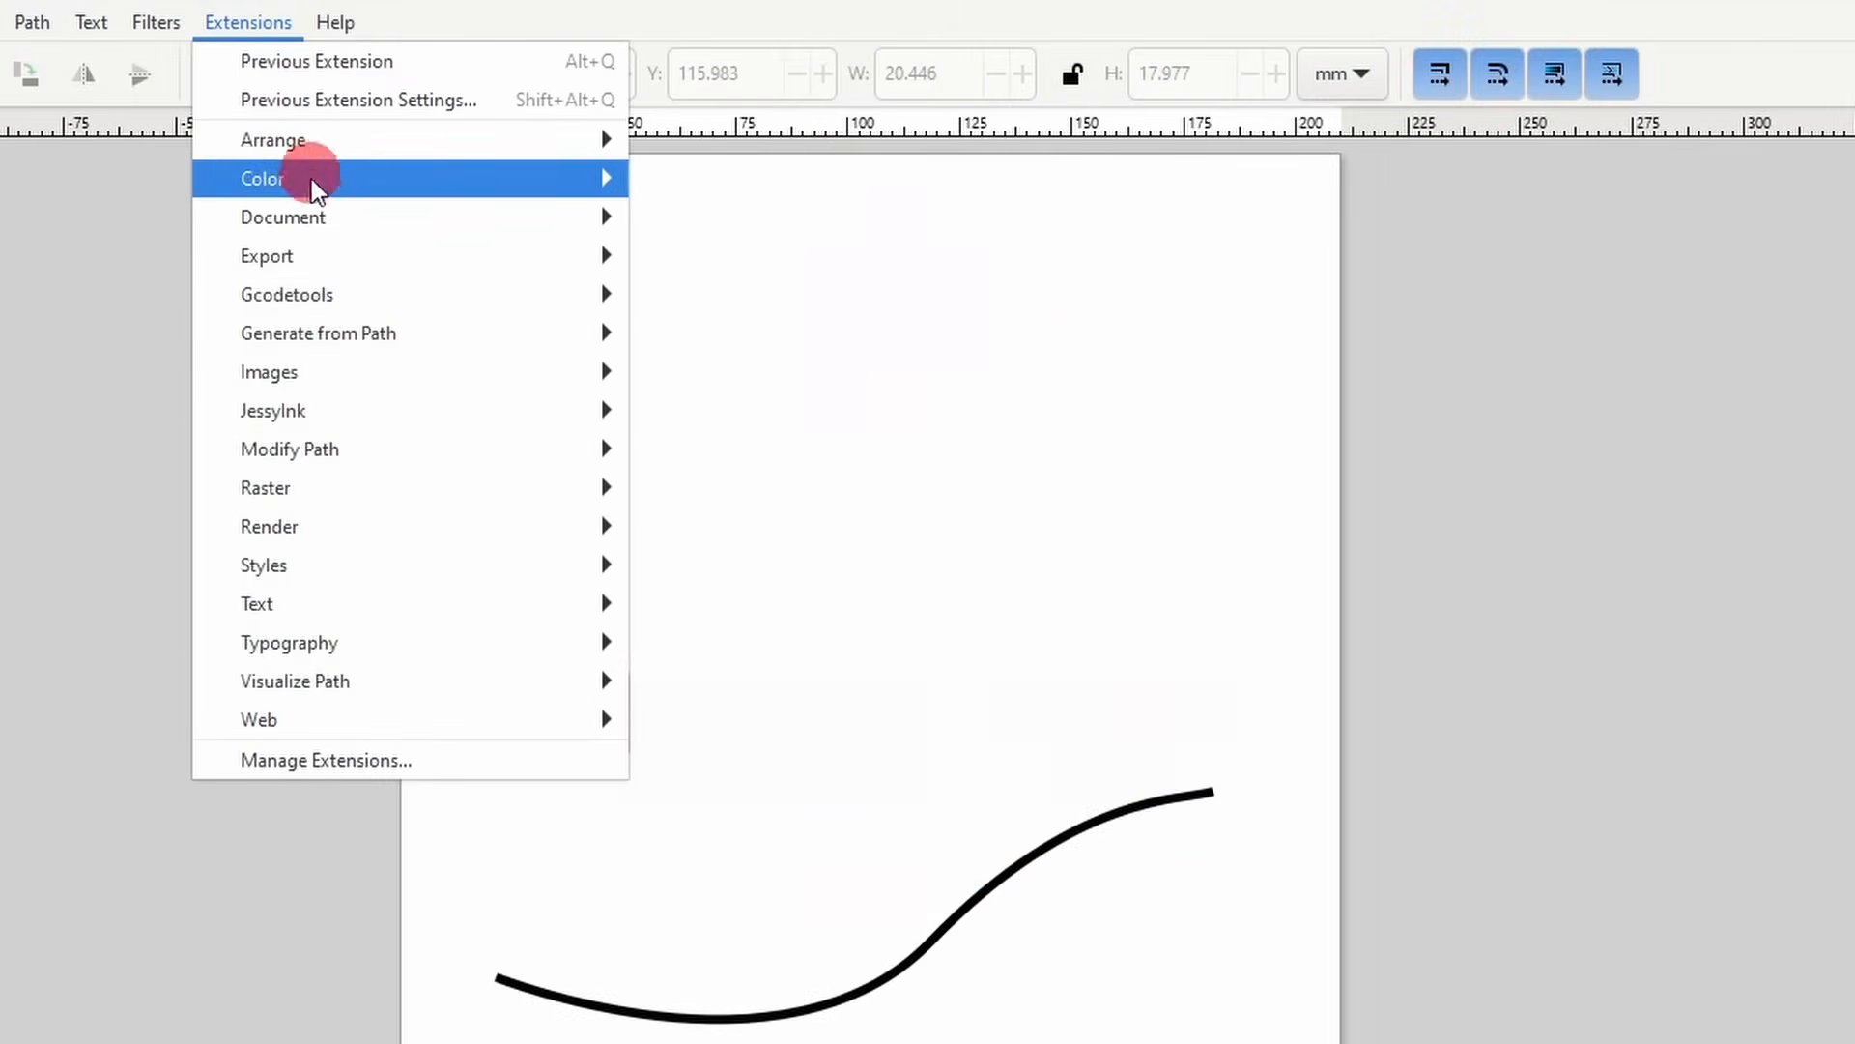
# - Move the red star tile closer to the curved line and select both objects
pyautogui.moveTo(522, 343)
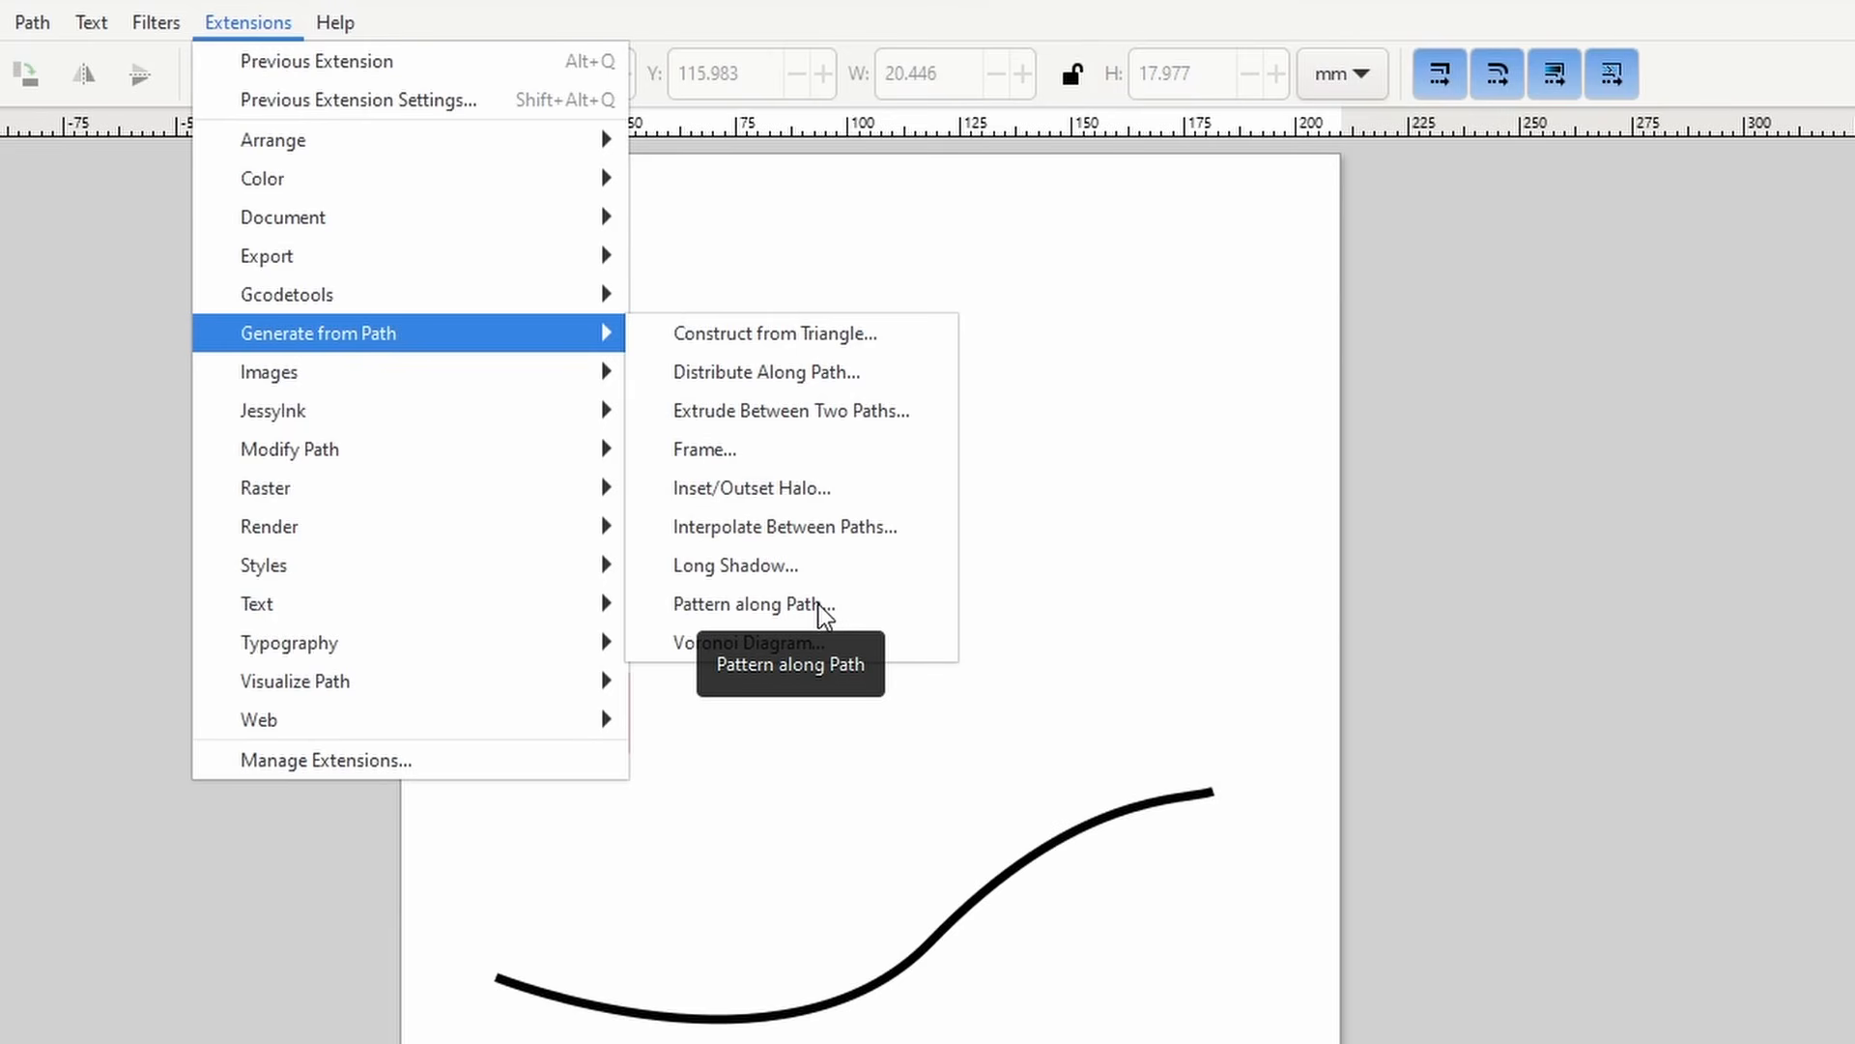
pyautogui.click(1102, 605)
pyautogui.click(627, 701)
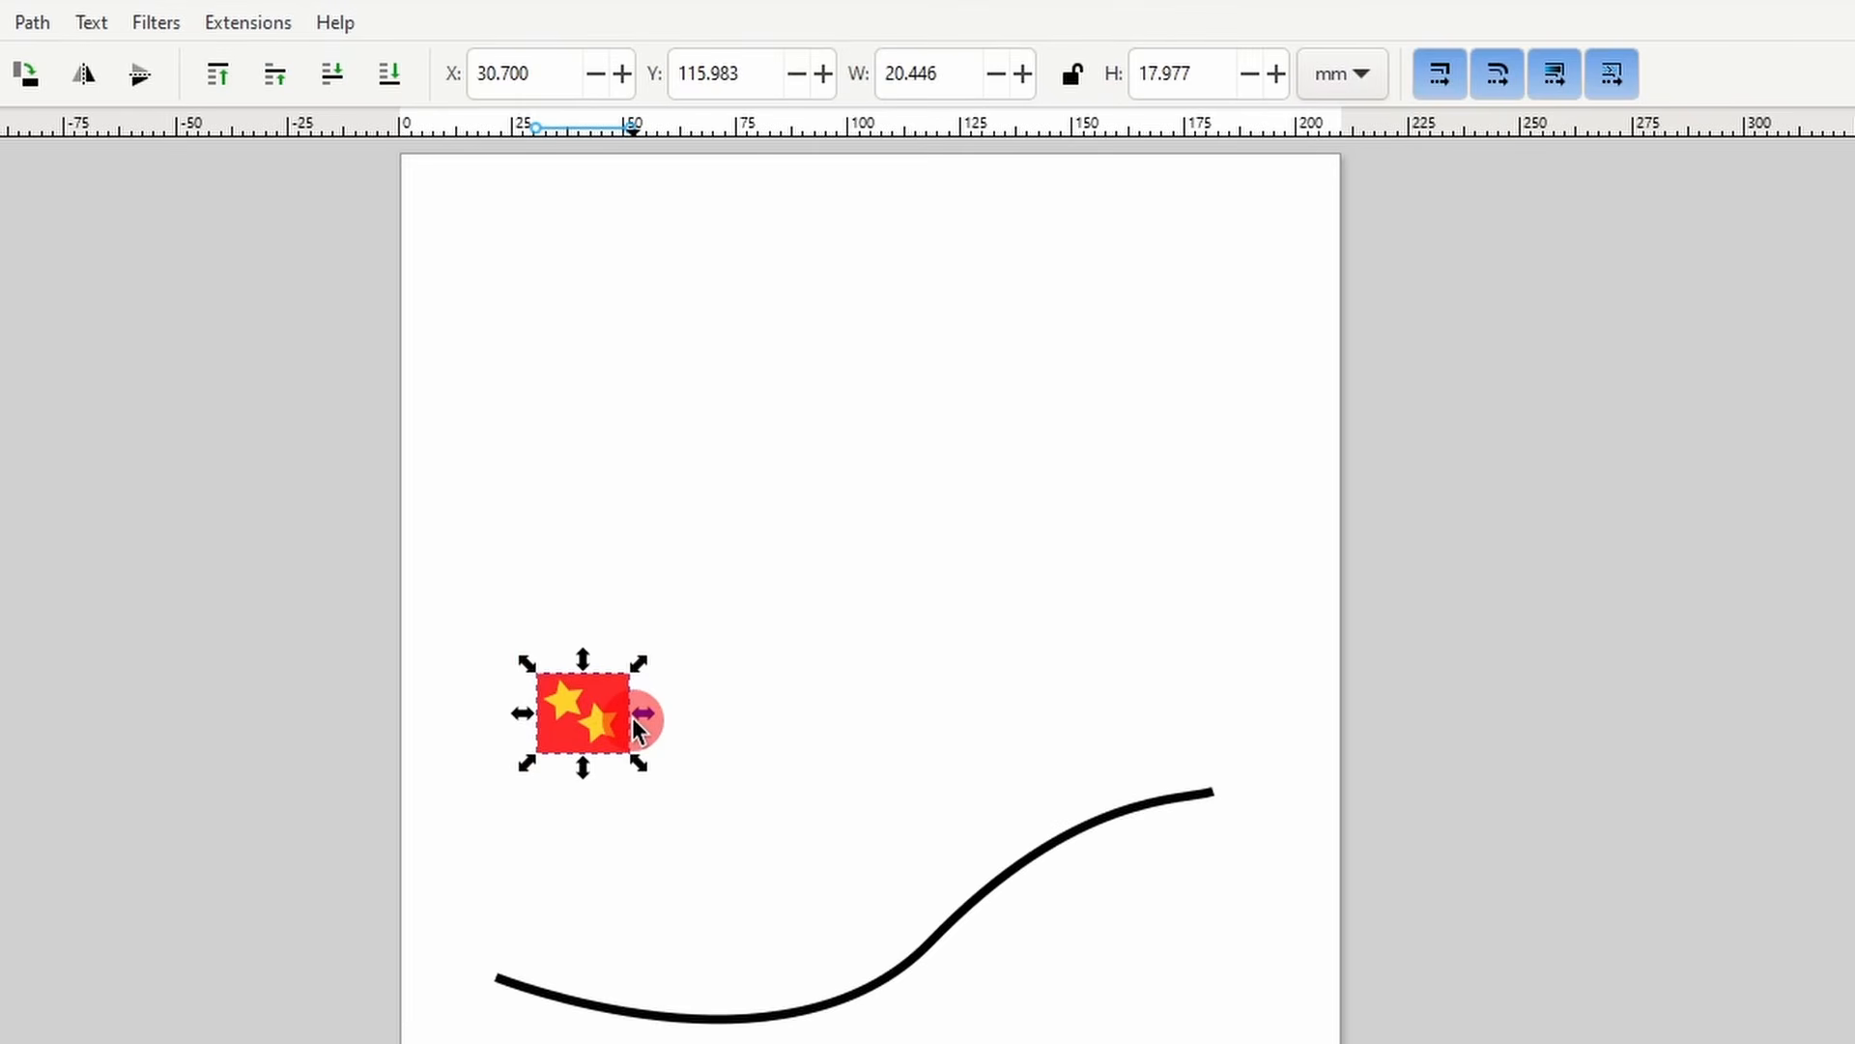
pyautogui.moveTo(593, 726); pyautogui.dragTo(634, 798)
pyautogui.moveTo(479, 585); pyautogui.dragTo(1299, 1038)
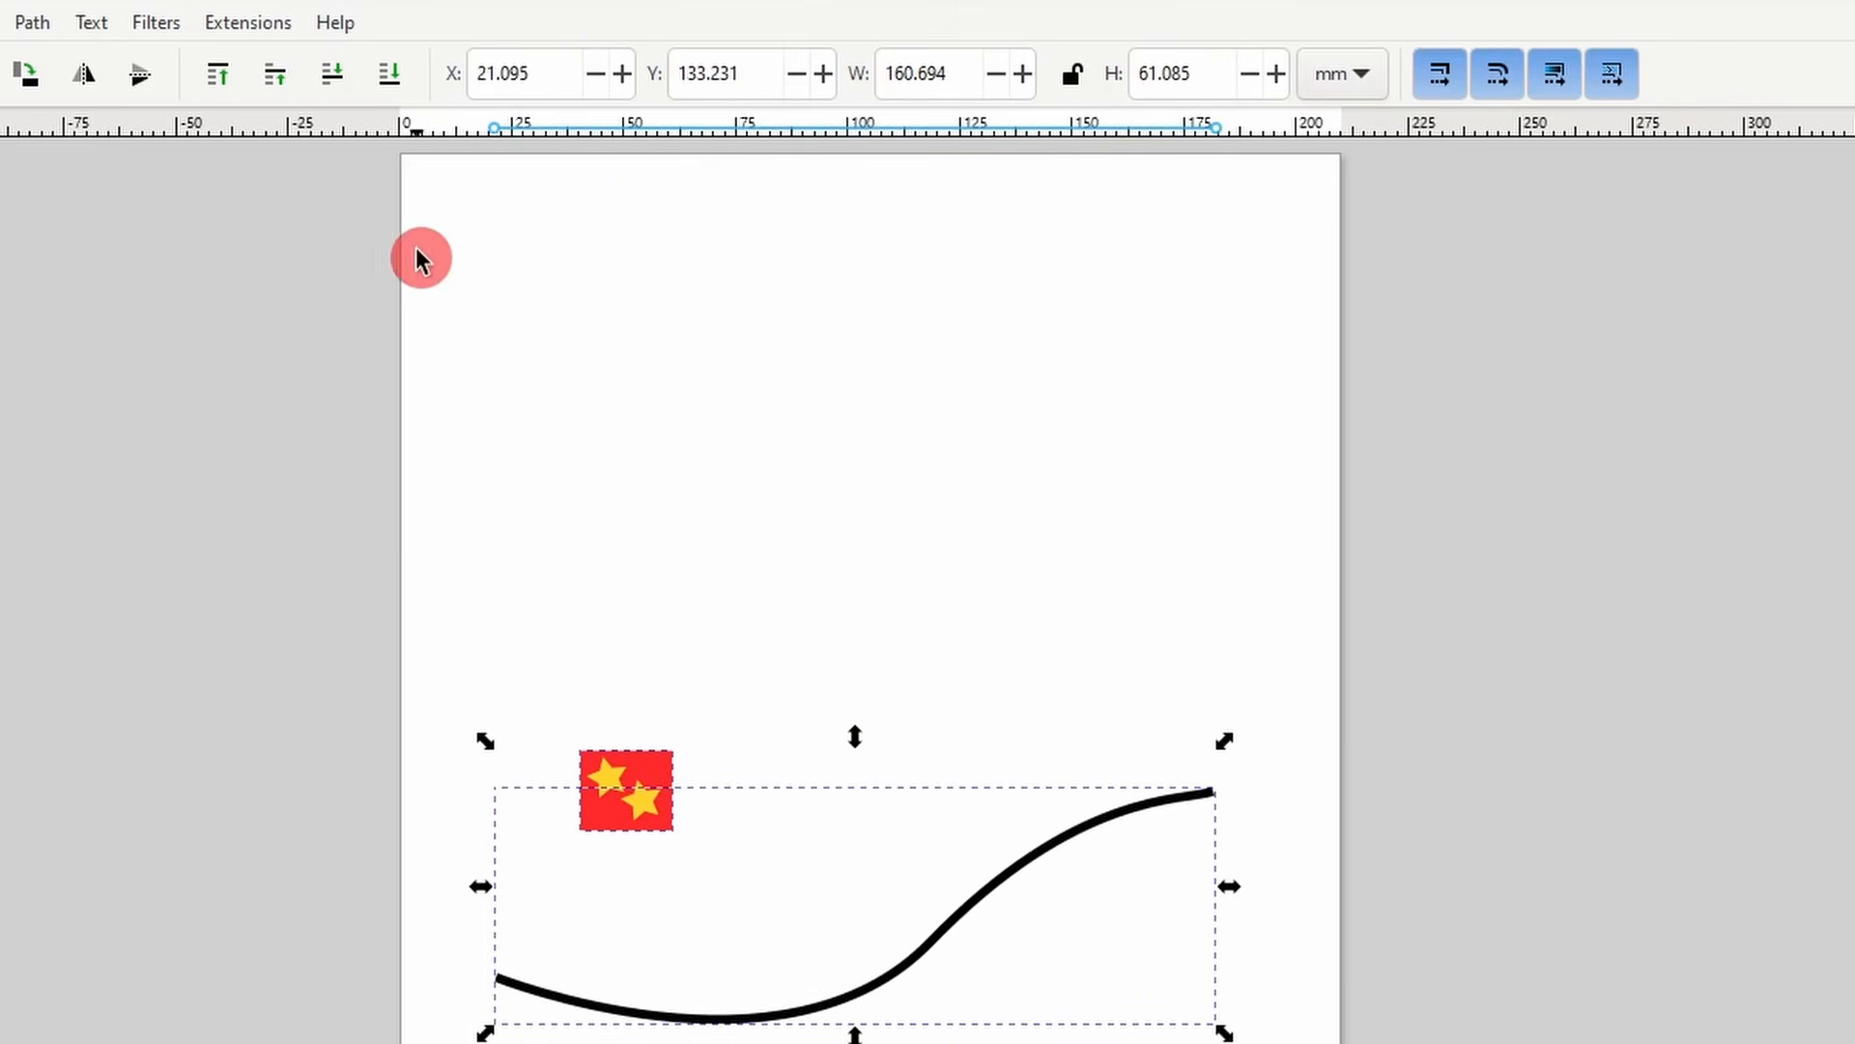
# - Open Pattern along Path for the selected tile and curve and turn on its live preview
pyautogui.click(253, 22)
pyautogui.moveTo(332, 339)
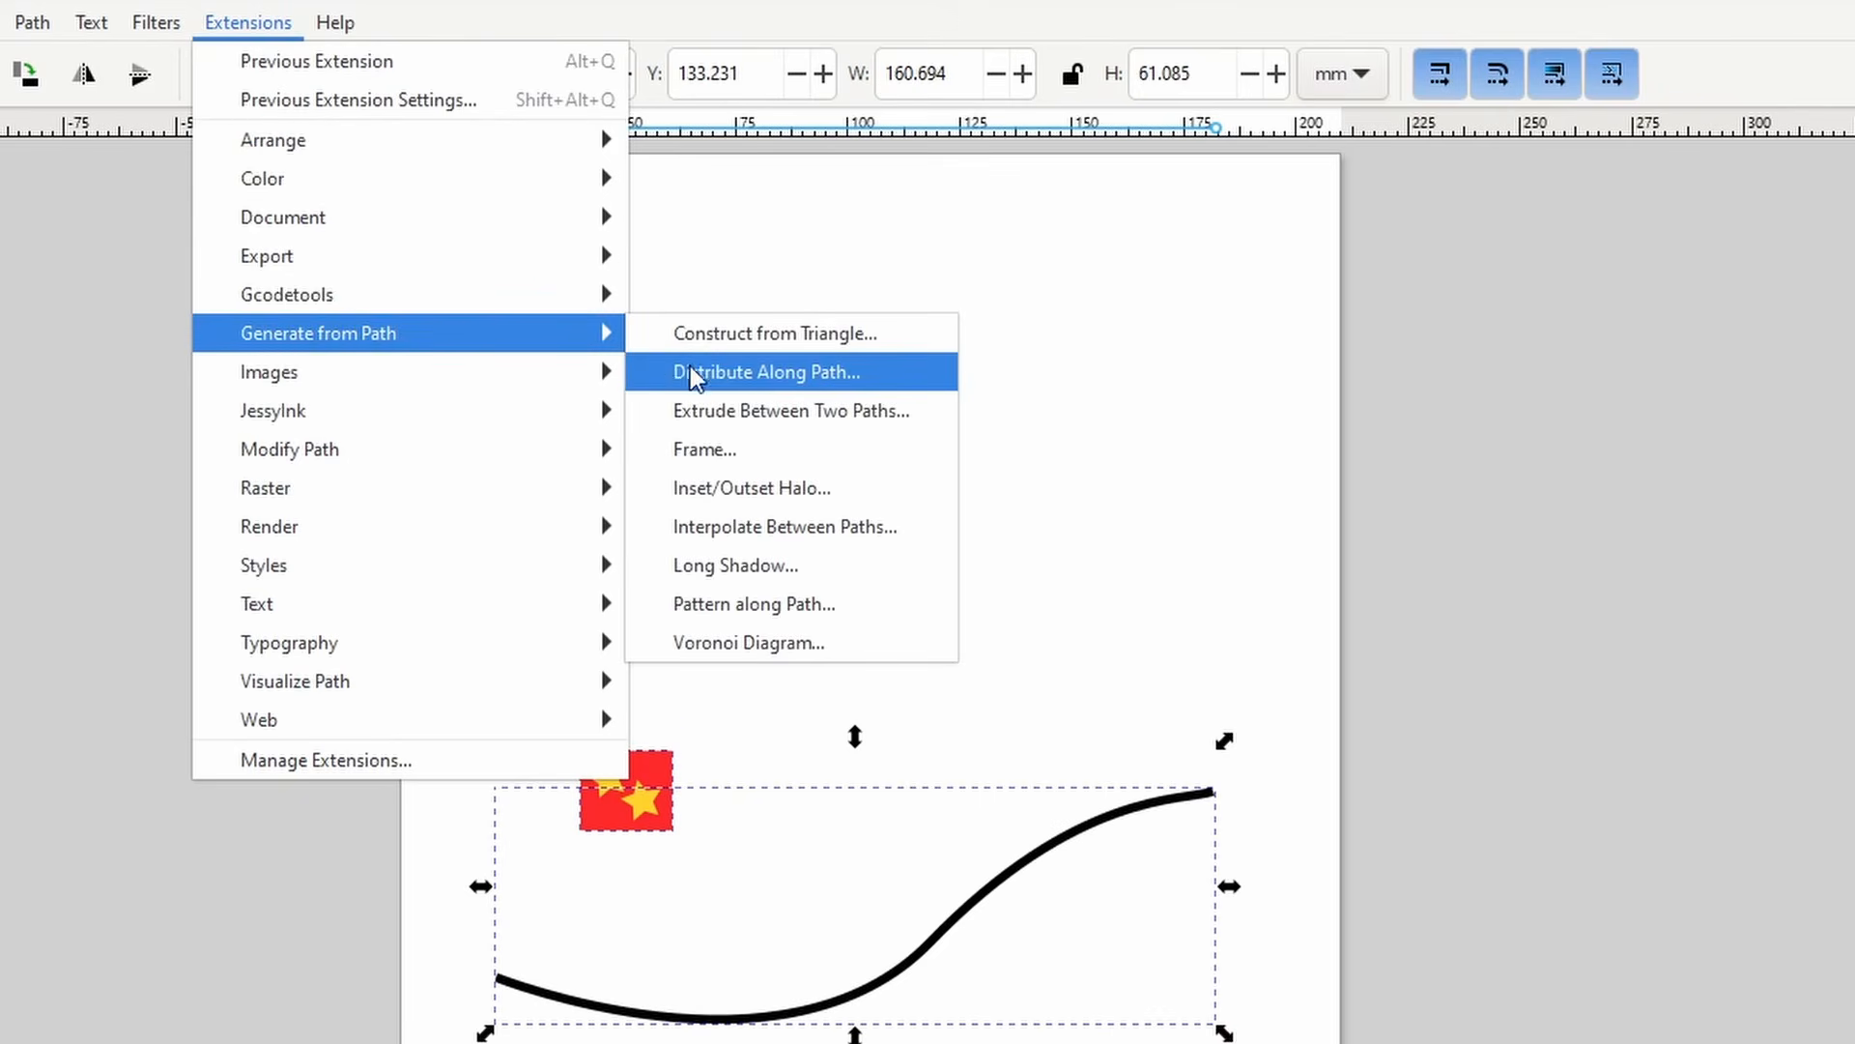
pyautogui.click(781, 603)
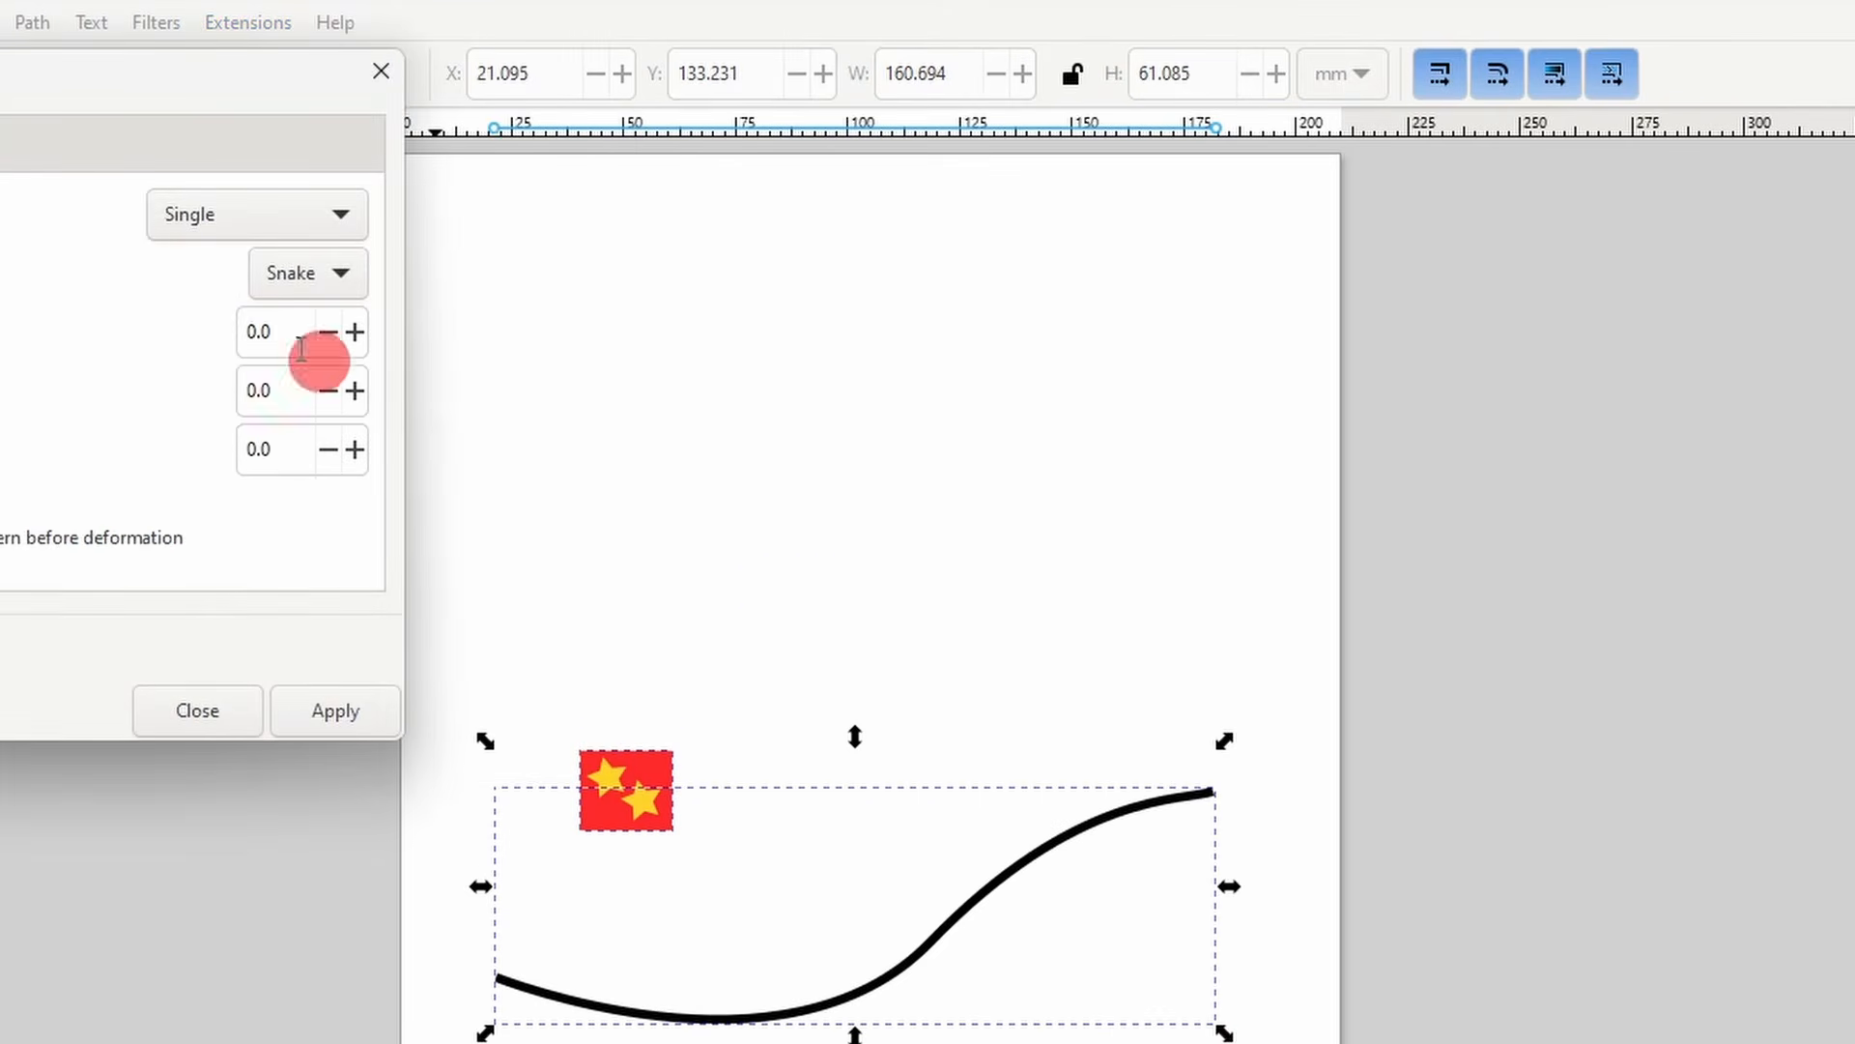
pyautogui.moveTo(2, 92); pyautogui.dragTo(1424, 277)
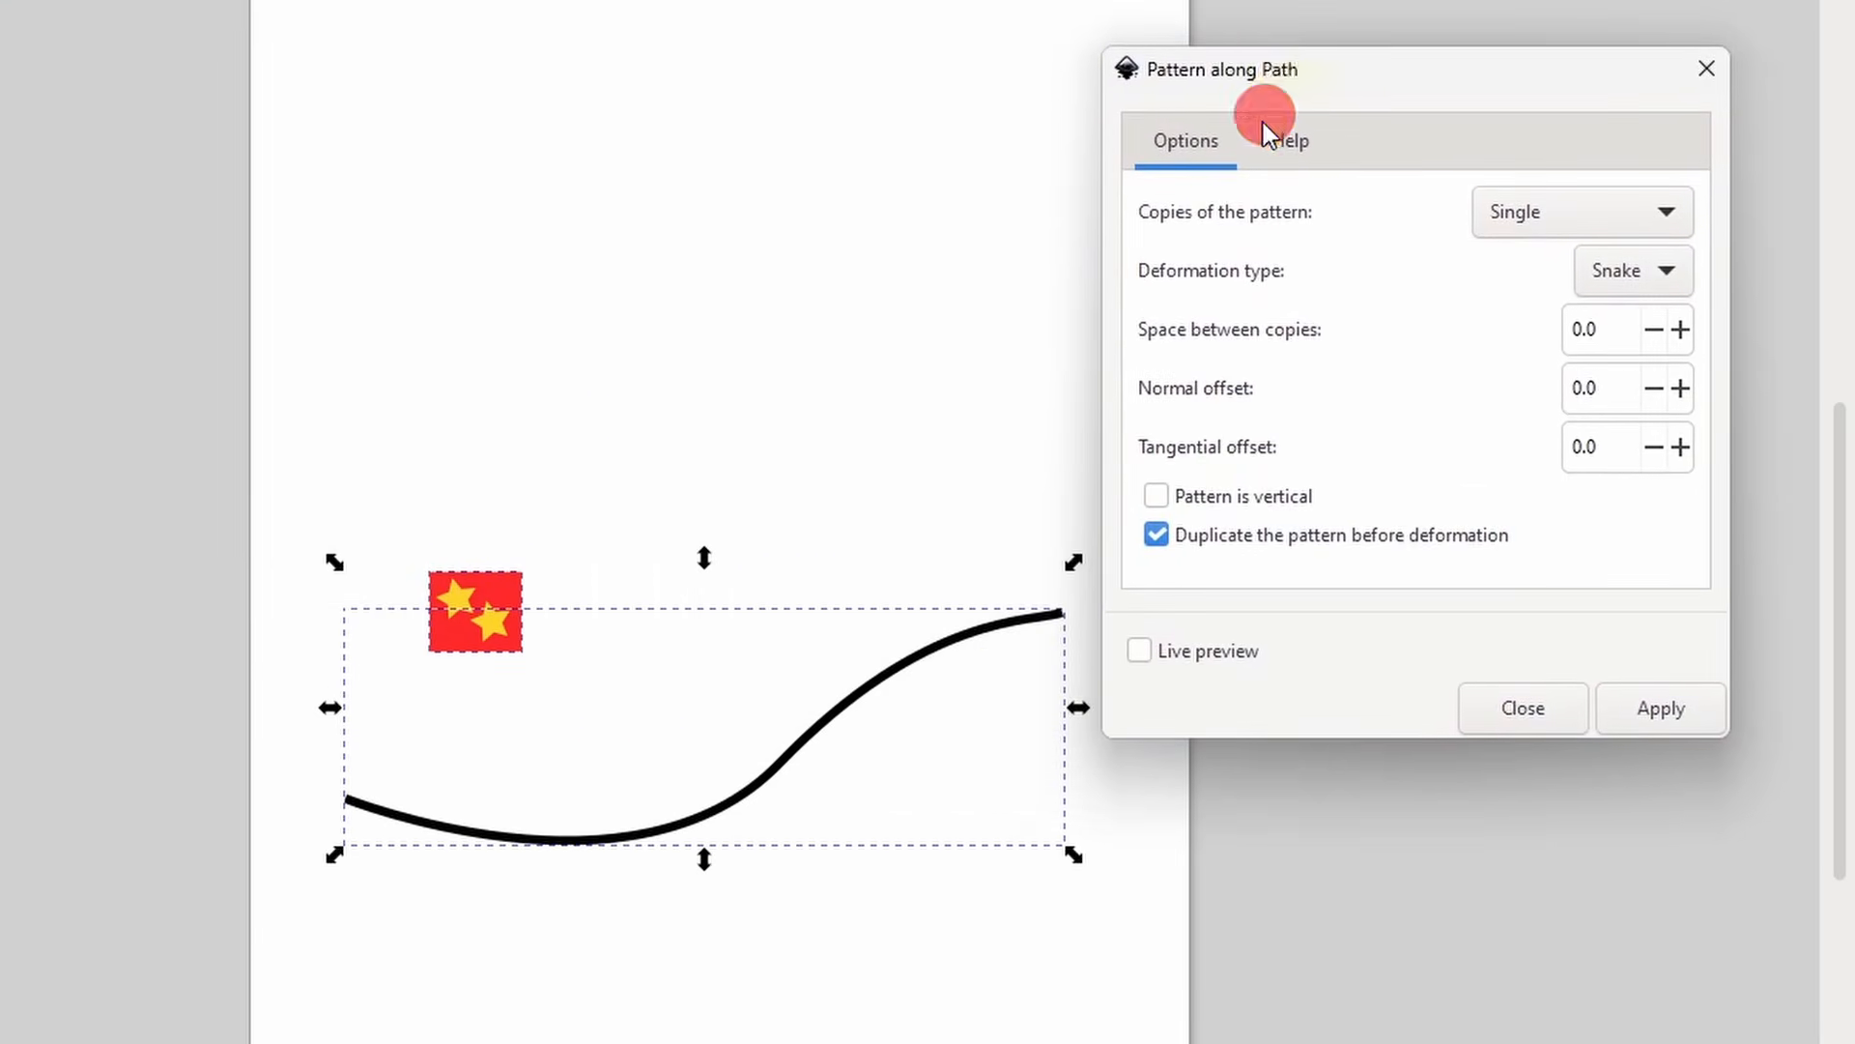
pyautogui.click(1188, 655)
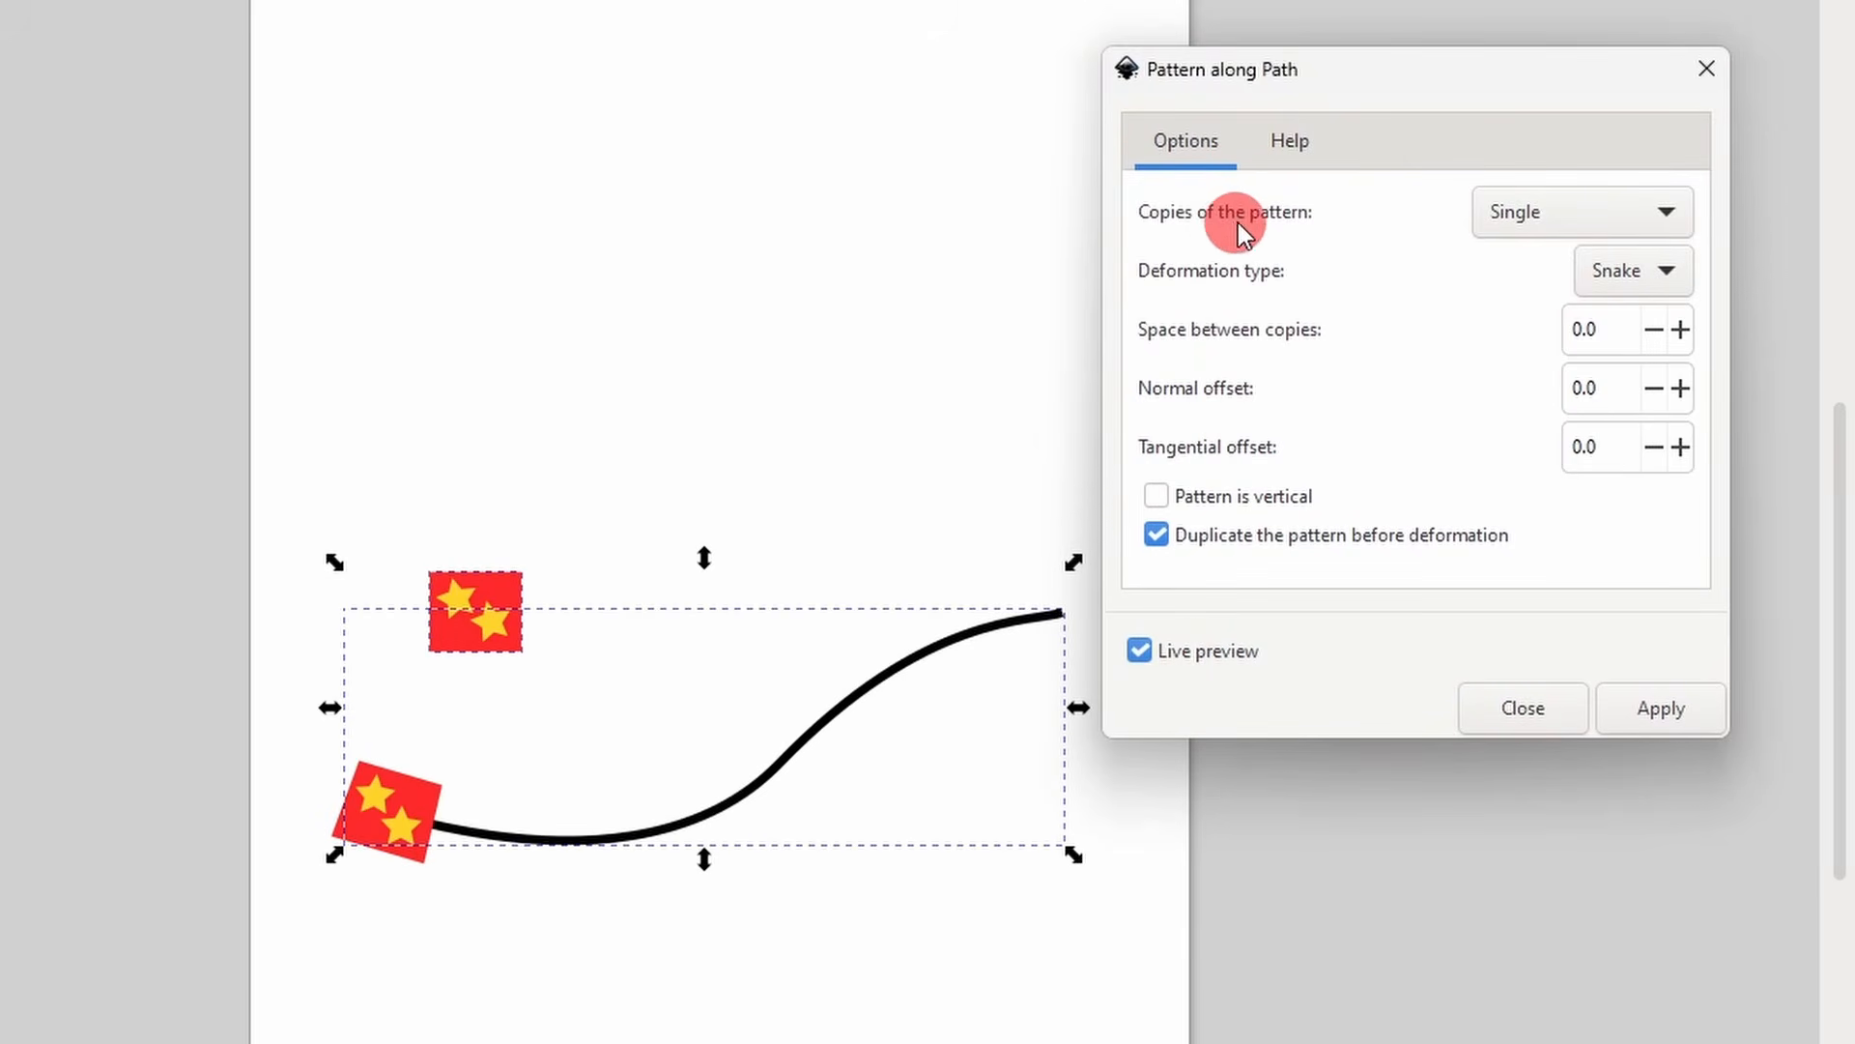
# - Preview single stretched copies, and set the pattern to Repeated, stretched with the Ribbon deformation type
pyautogui.click(1580, 211)
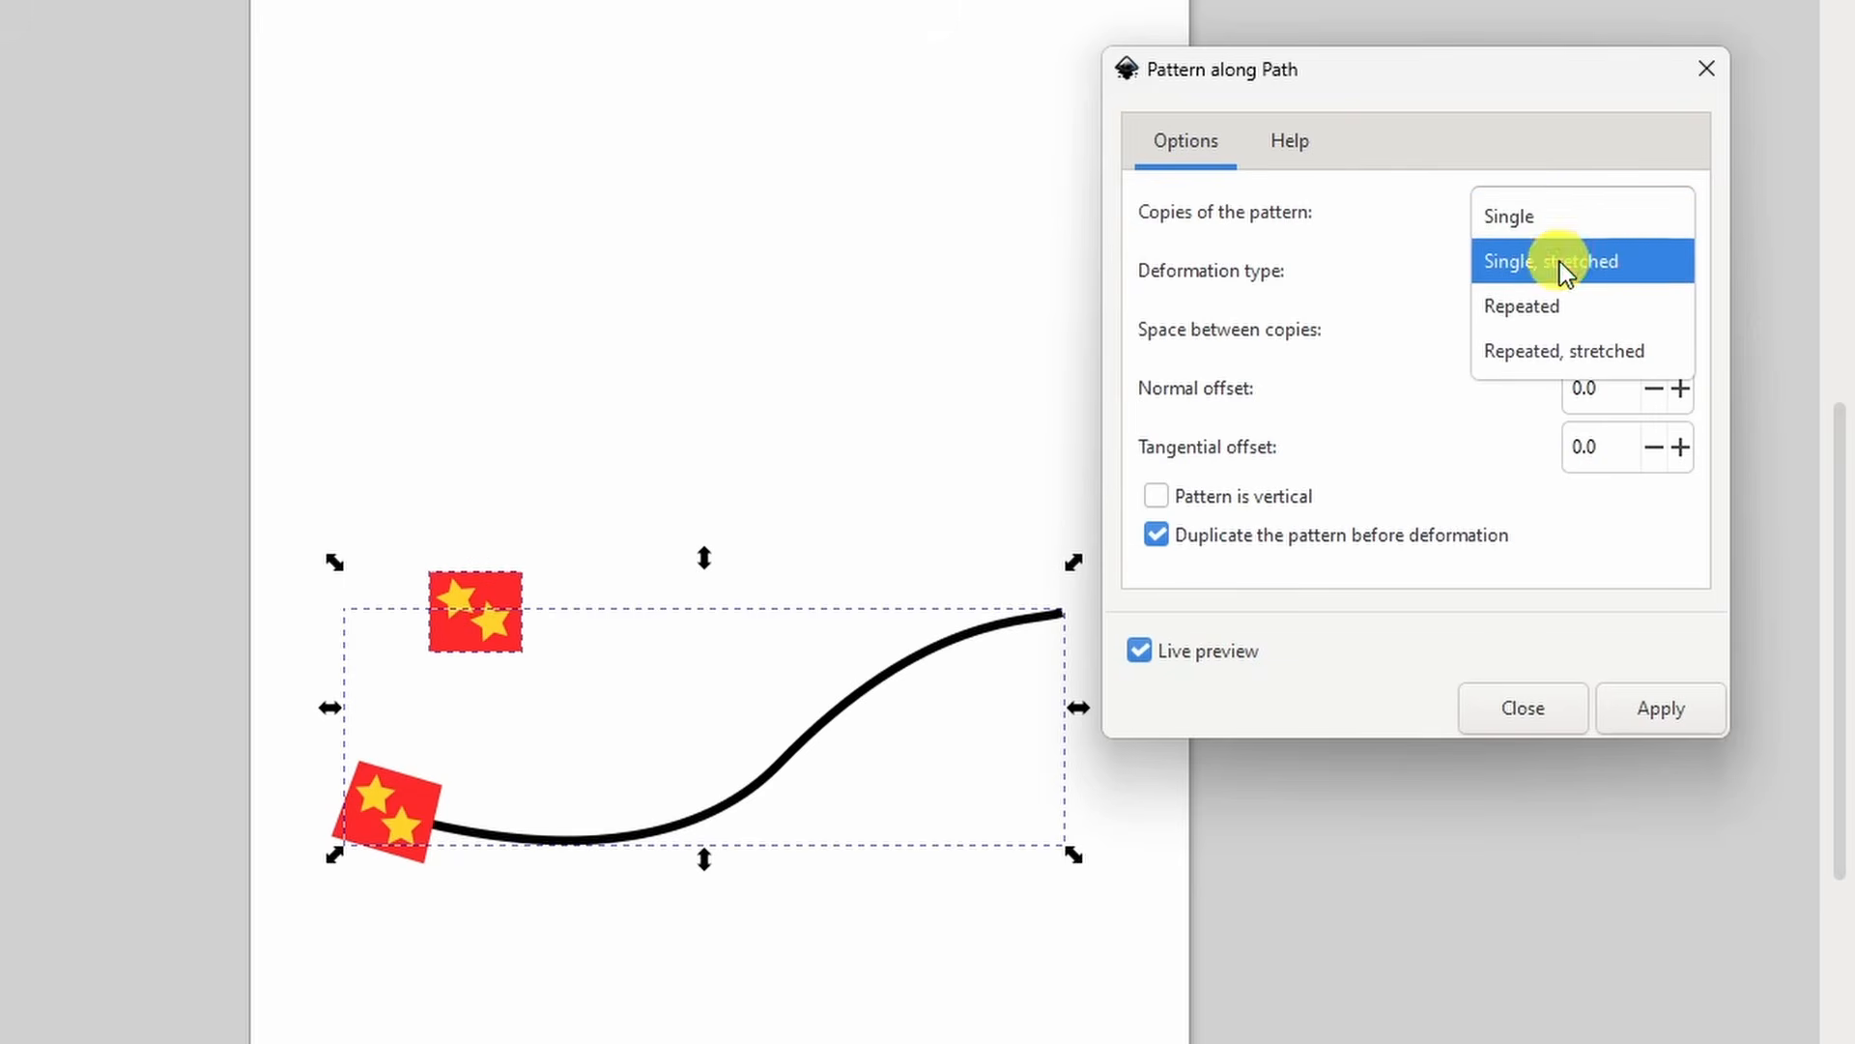
pyautogui.click(1560, 261)
pyautogui.click(1559, 211)
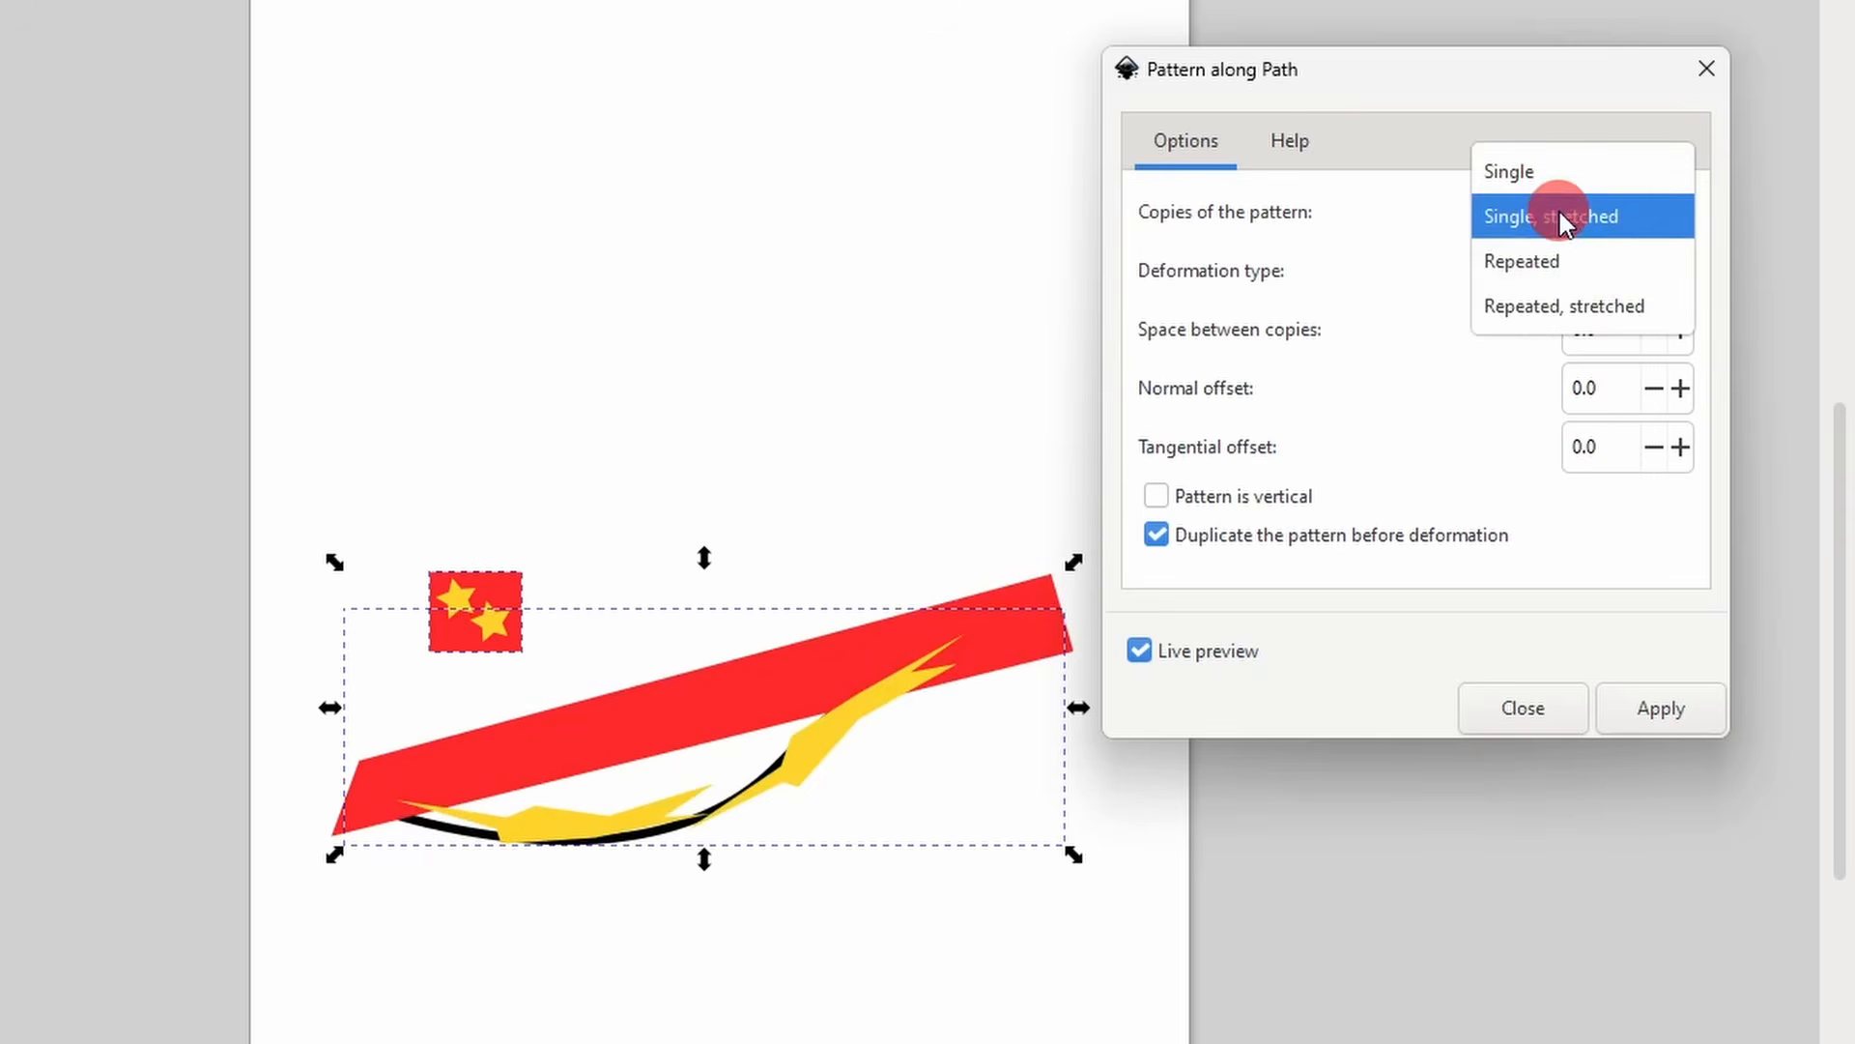
pyautogui.click(1546, 299)
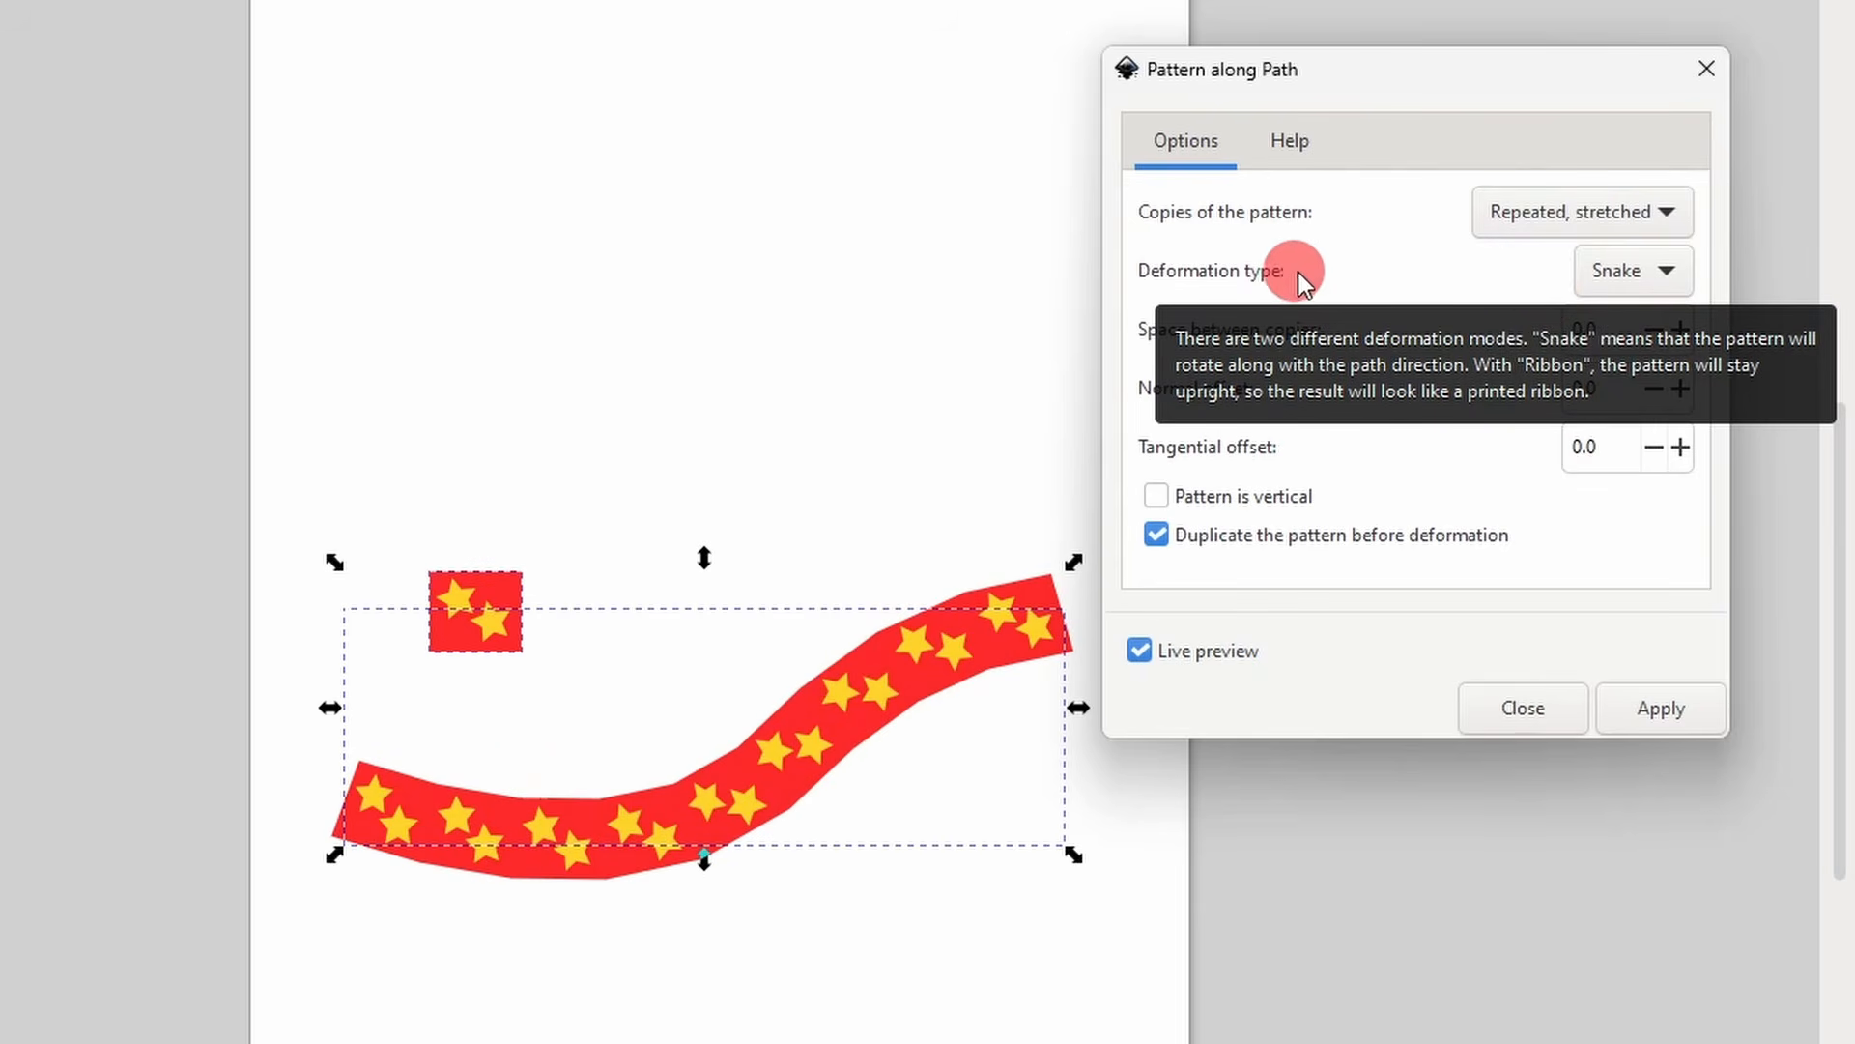
pyautogui.click(1639, 280)
pyautogui.click(1607, 317)
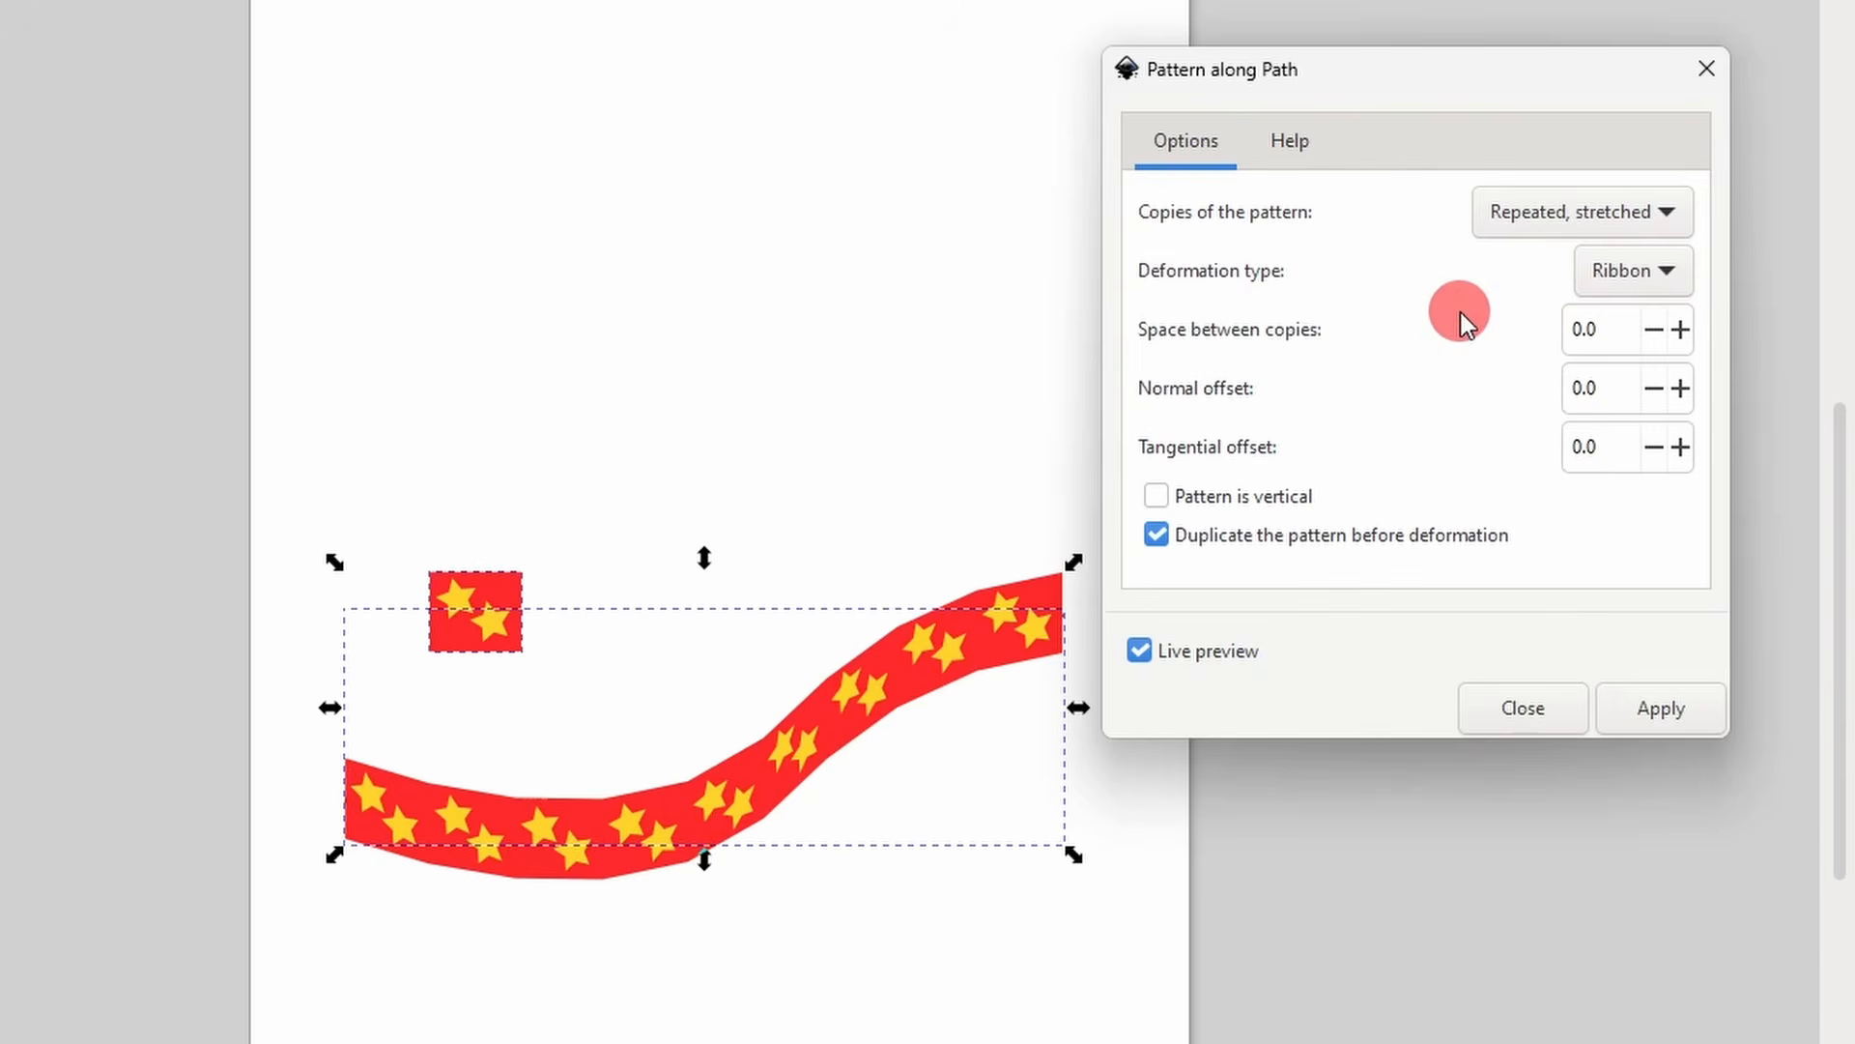
# - Raise the space between the pattern copies to 1.0
pyautogui.scroll(4, 1614, 330)
pyautogui.scroll(6, 1616, 329)
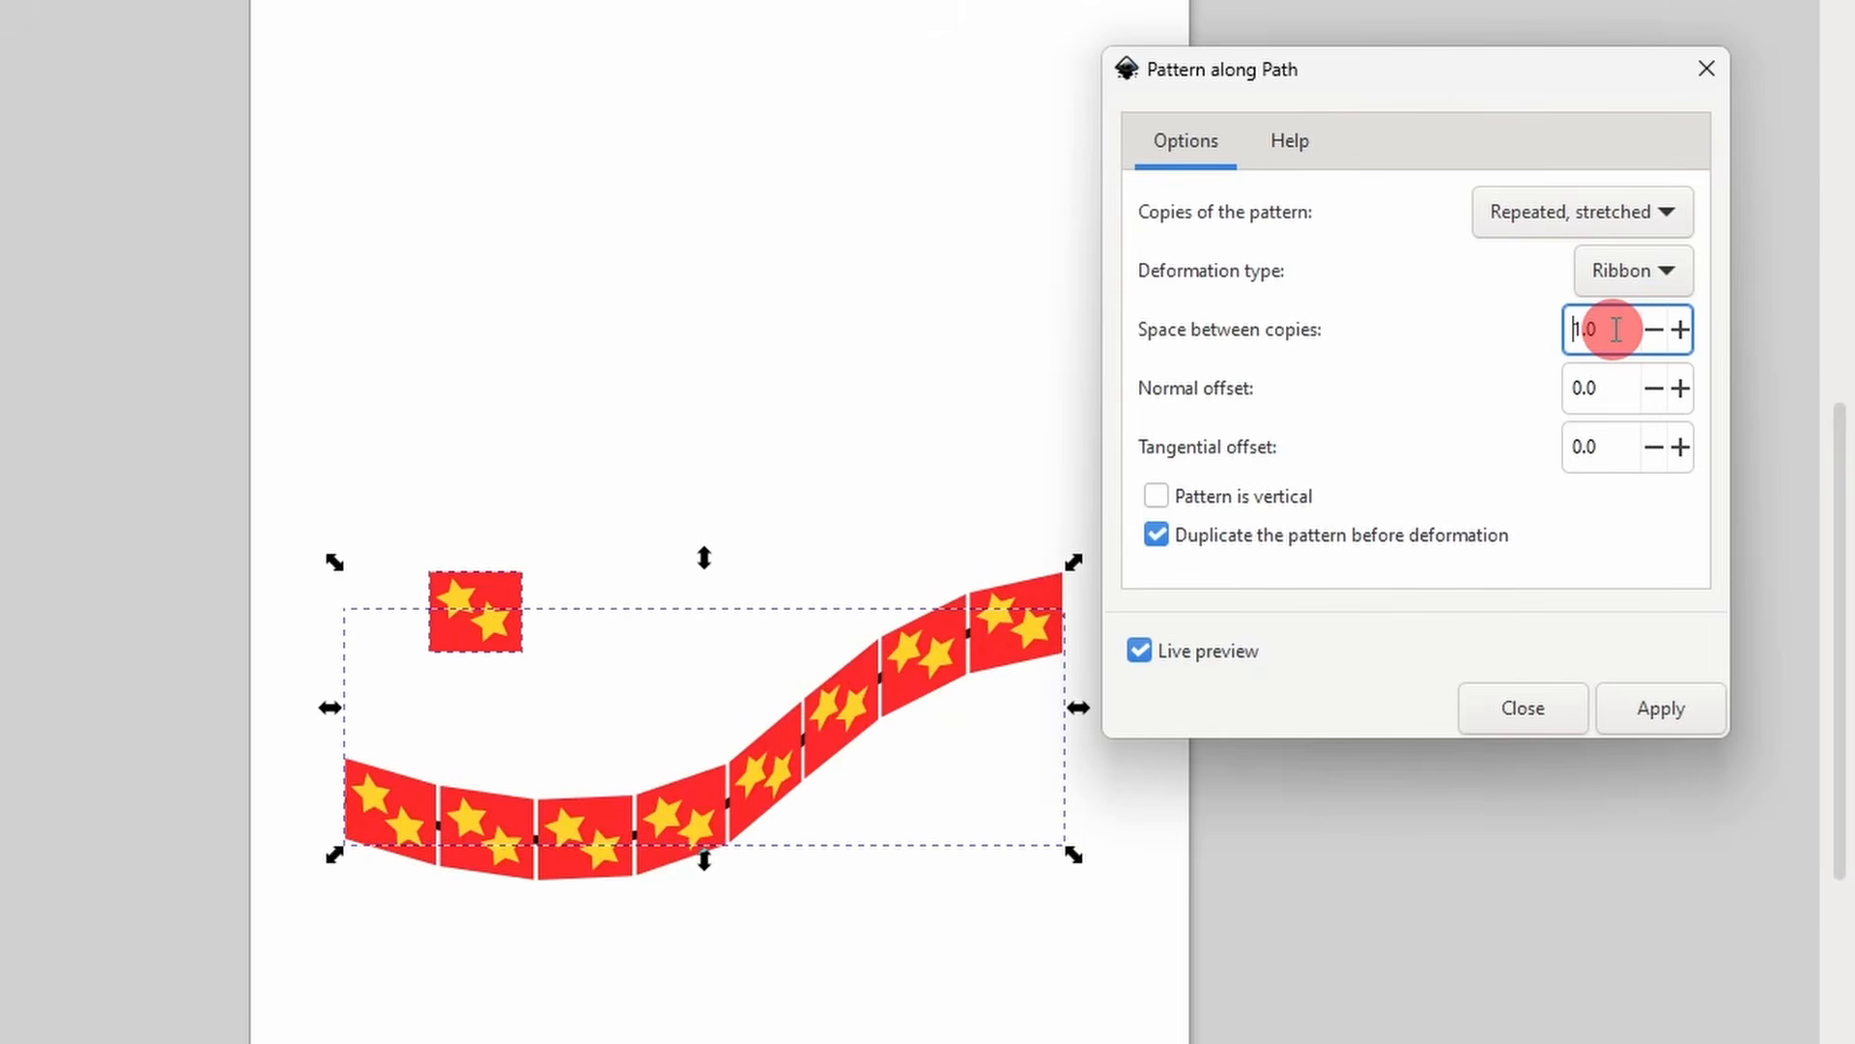
pyautogui.scroll(5, 1621, 385)
pyautogui.scroll(4, 1620, 385)
pyautogui.scroll(2, 1621, 446)
pyautogui.scroll(3, 1621, 446)
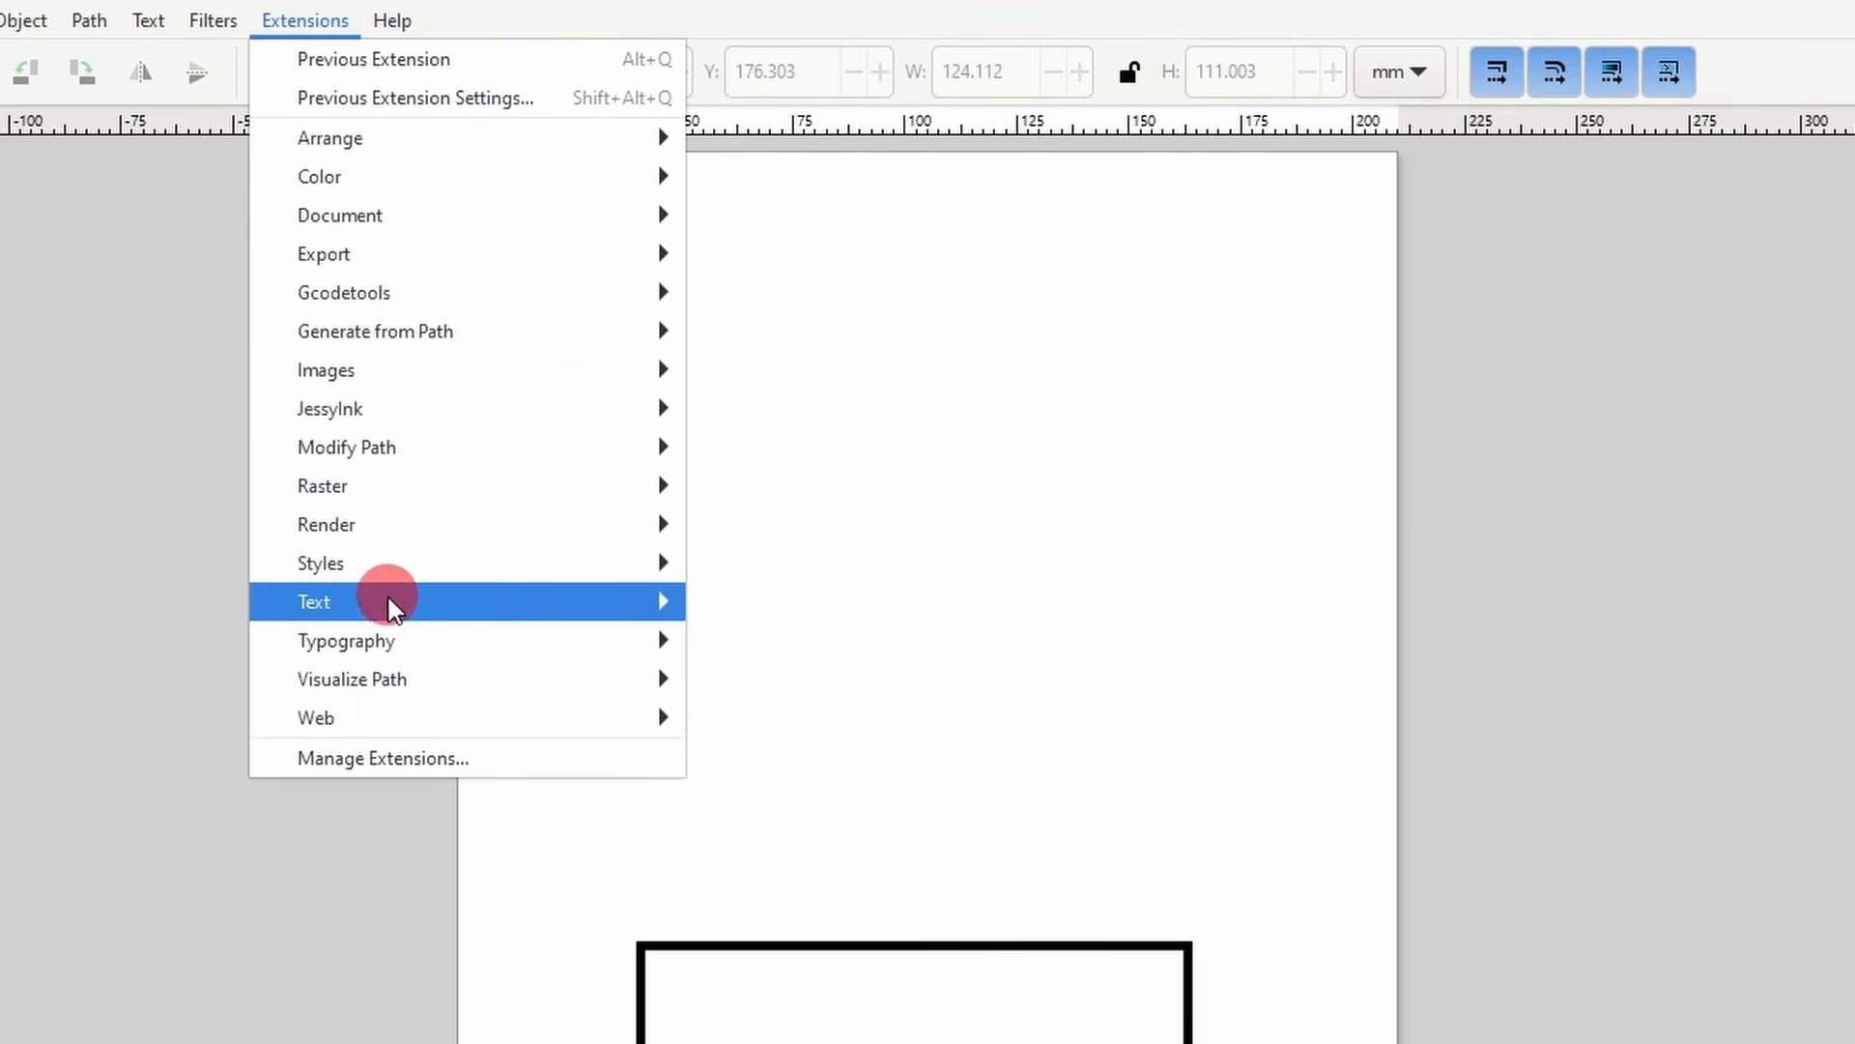
# - Open the Lorem Ipsum text extension and turn on its live preview
pyautogui.moveTo(396, 613)
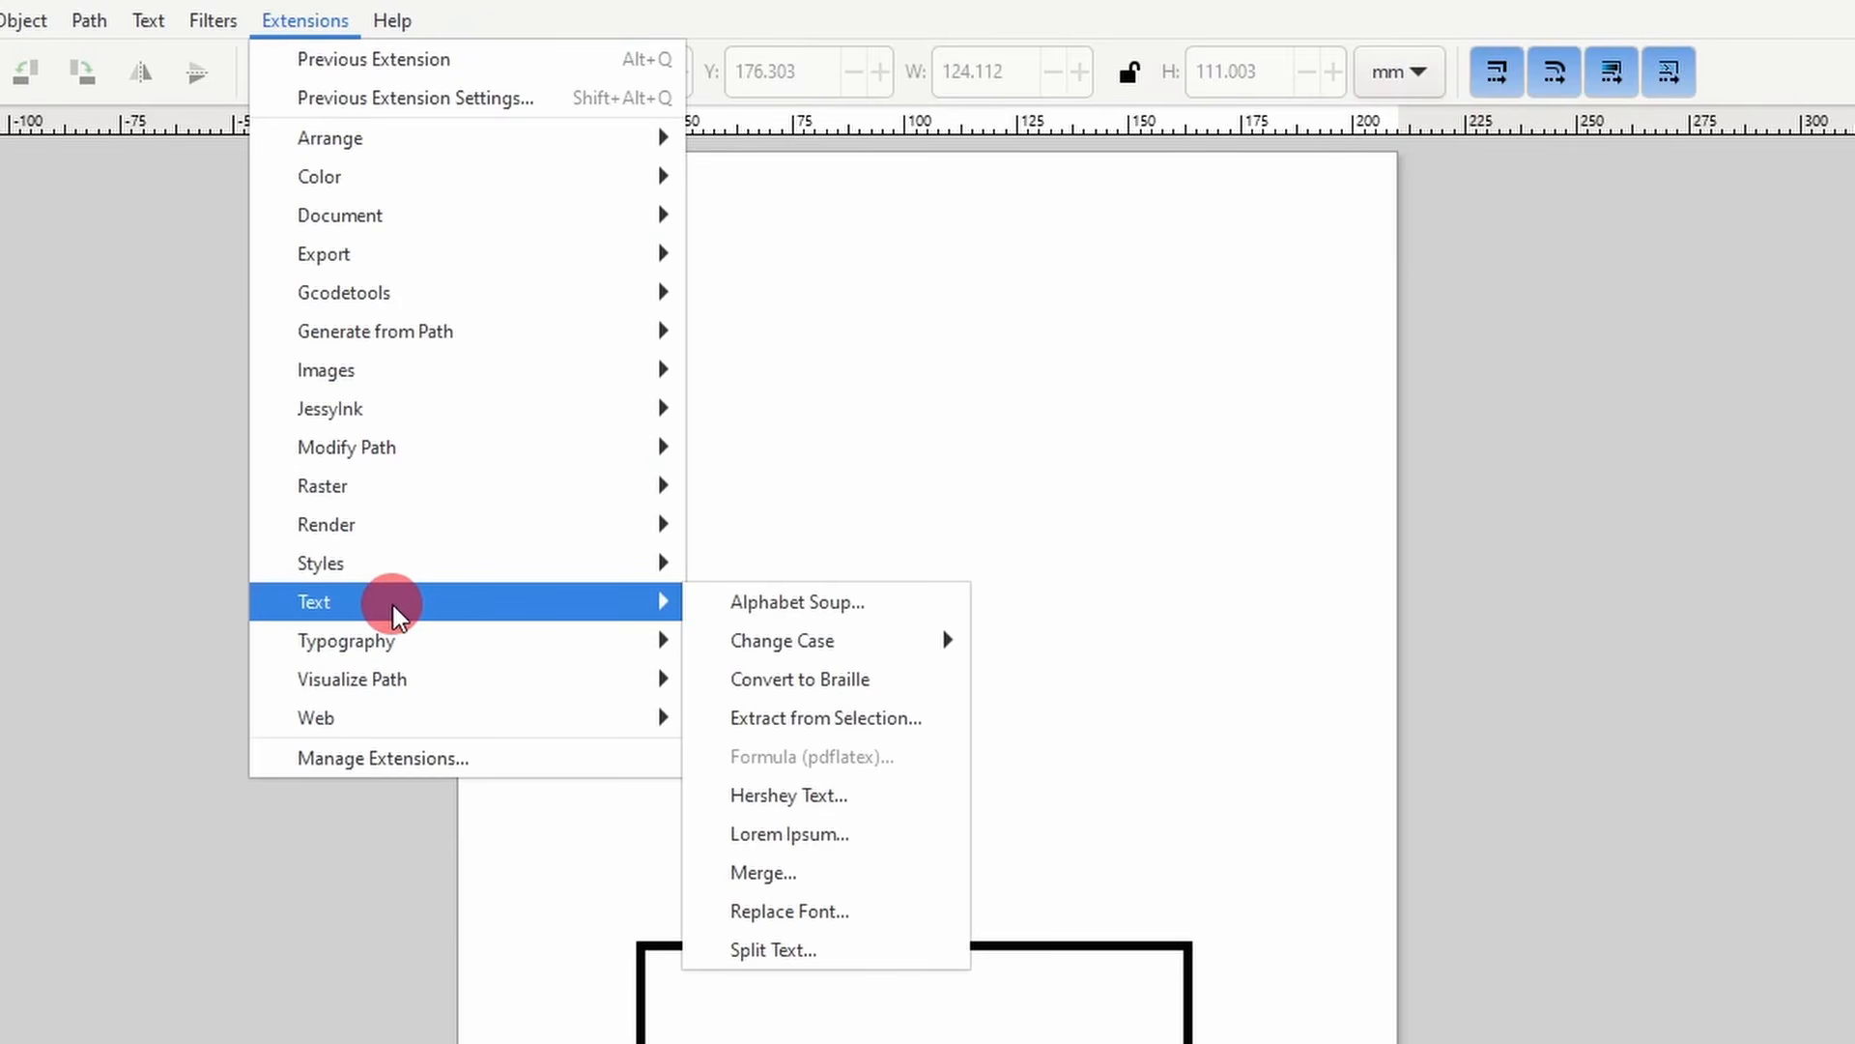
pyautogui.click(867, 829)
pyautogui.moveTo(37, 124); pyautogui.dragTo(1457, 333)
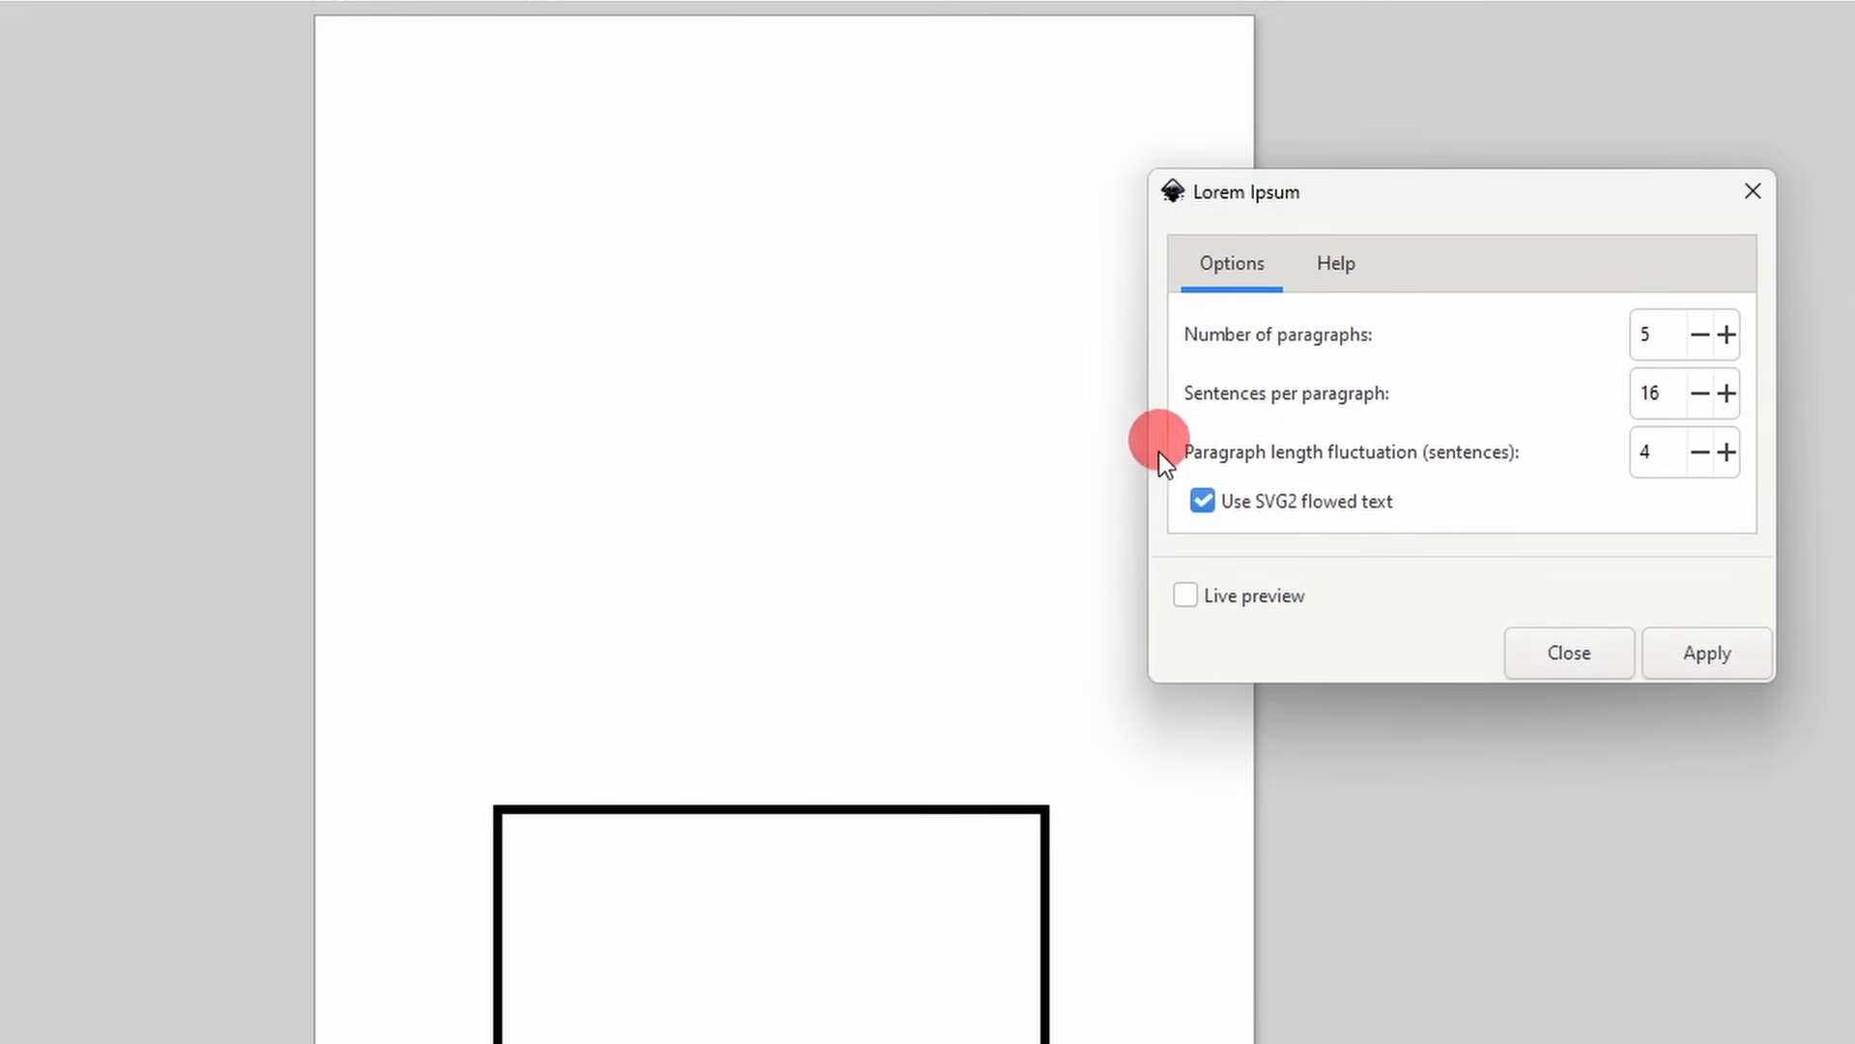
pyautogui.click(1227, 607)
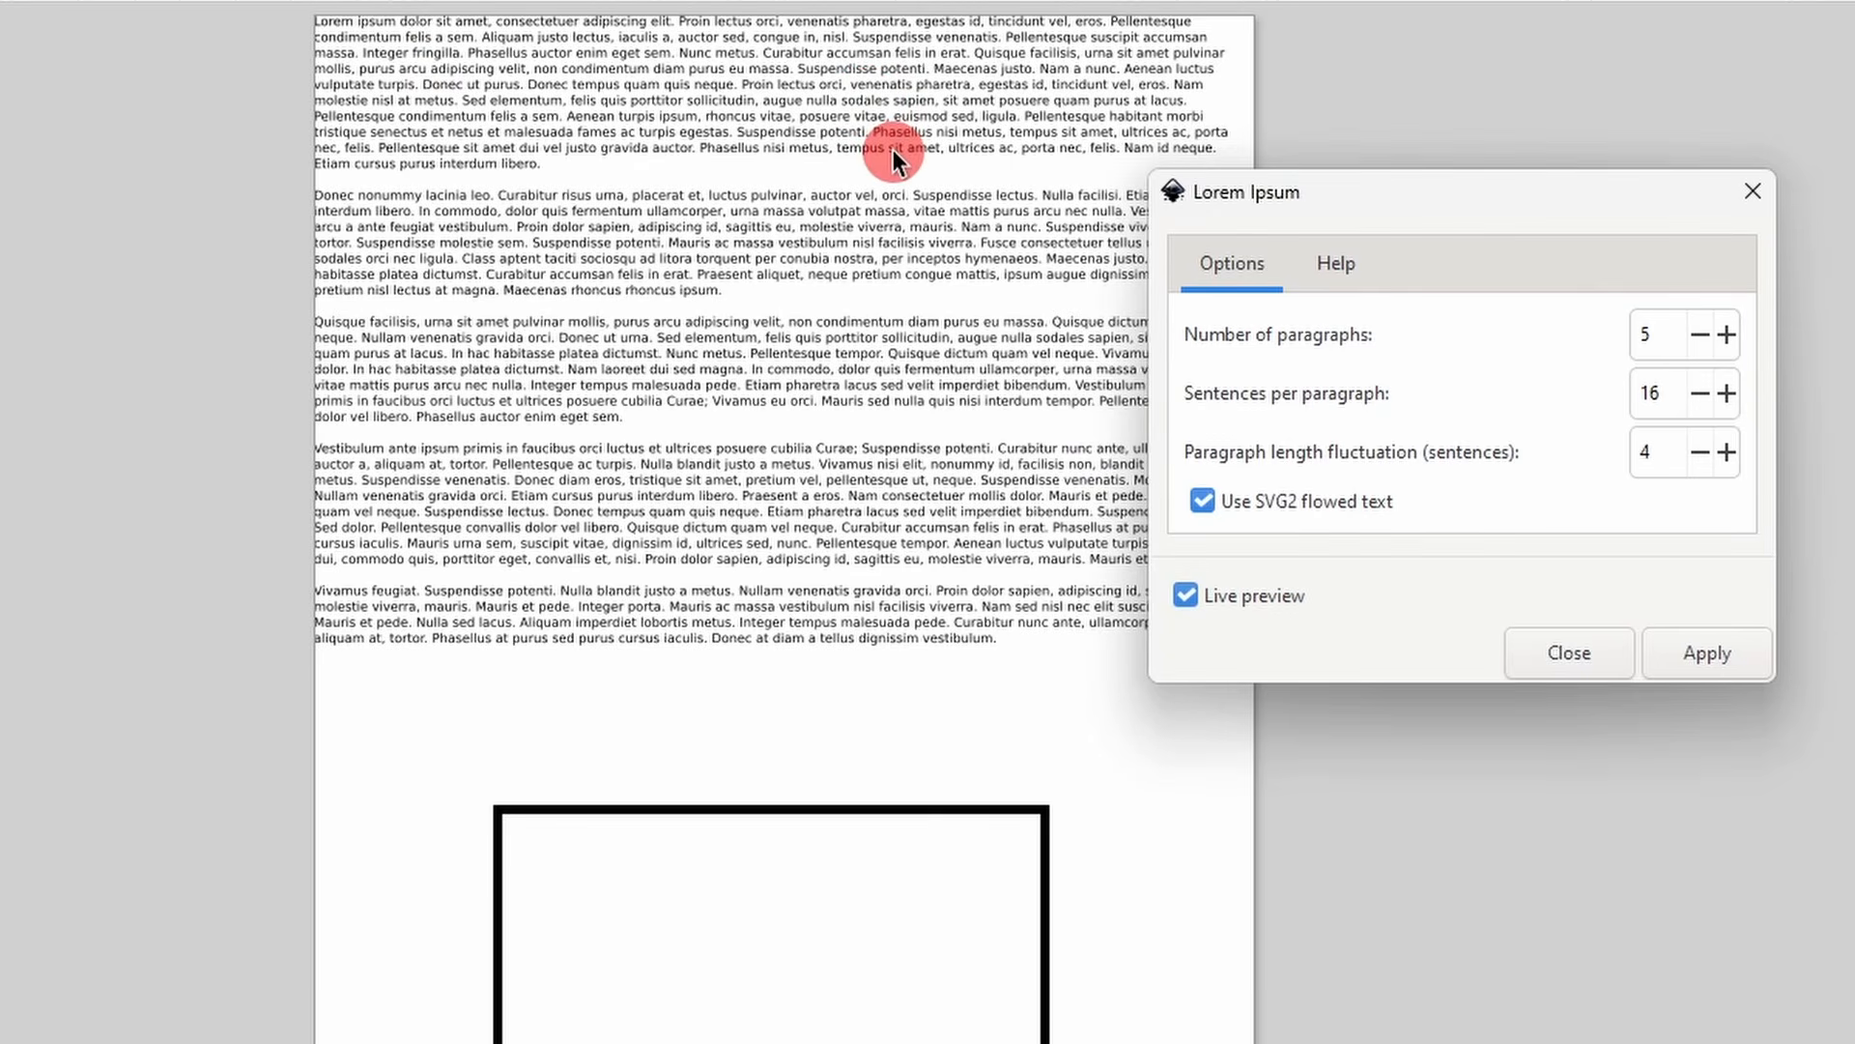
# - Set the placeholder text to 4 paragraphs, 15 sentences per paragraph, and a paragraph length fluctuation of 3 sentences
pyautogui.click(1701, 336)
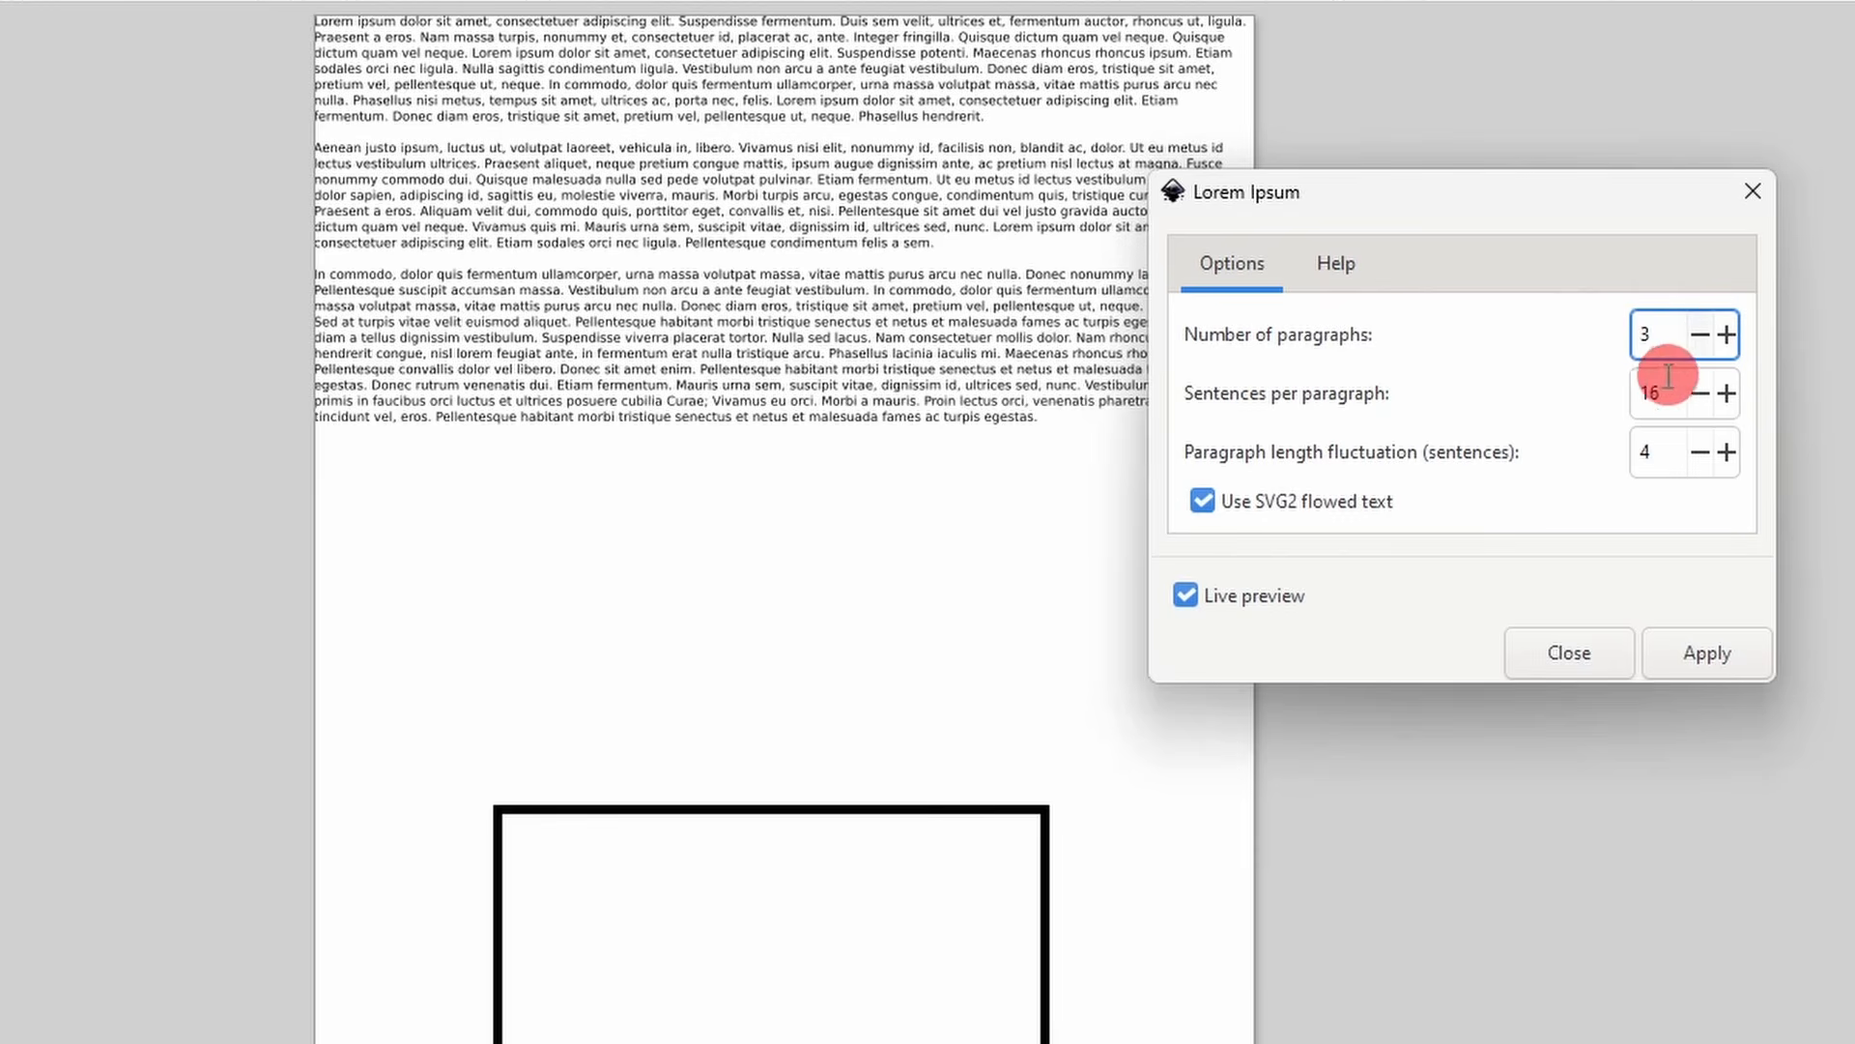
pyautogui.click(1700, 395)
pyautogui.click(1705, 400)
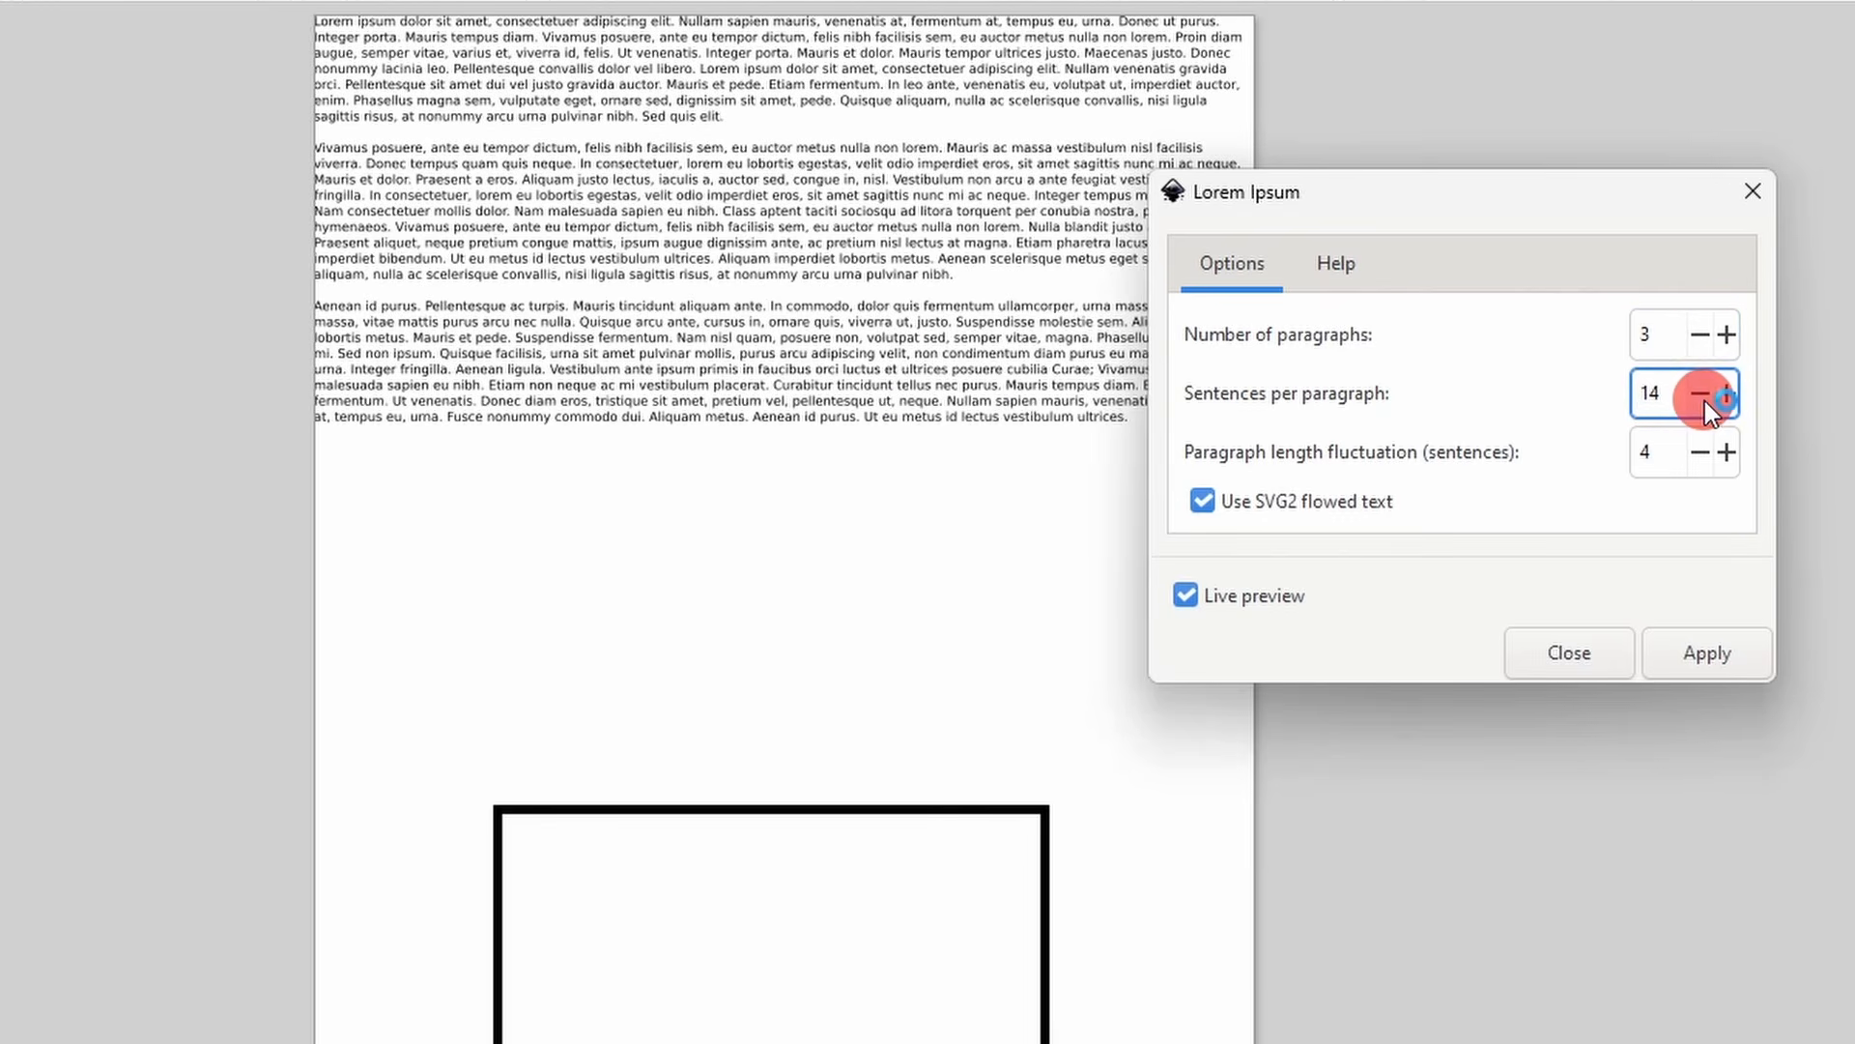
pyautogui.click(1704, 400)
pyautogui.click(1729, 398)
pyautogui.click(1731, 398)
pyautogui.click(1729, 332)
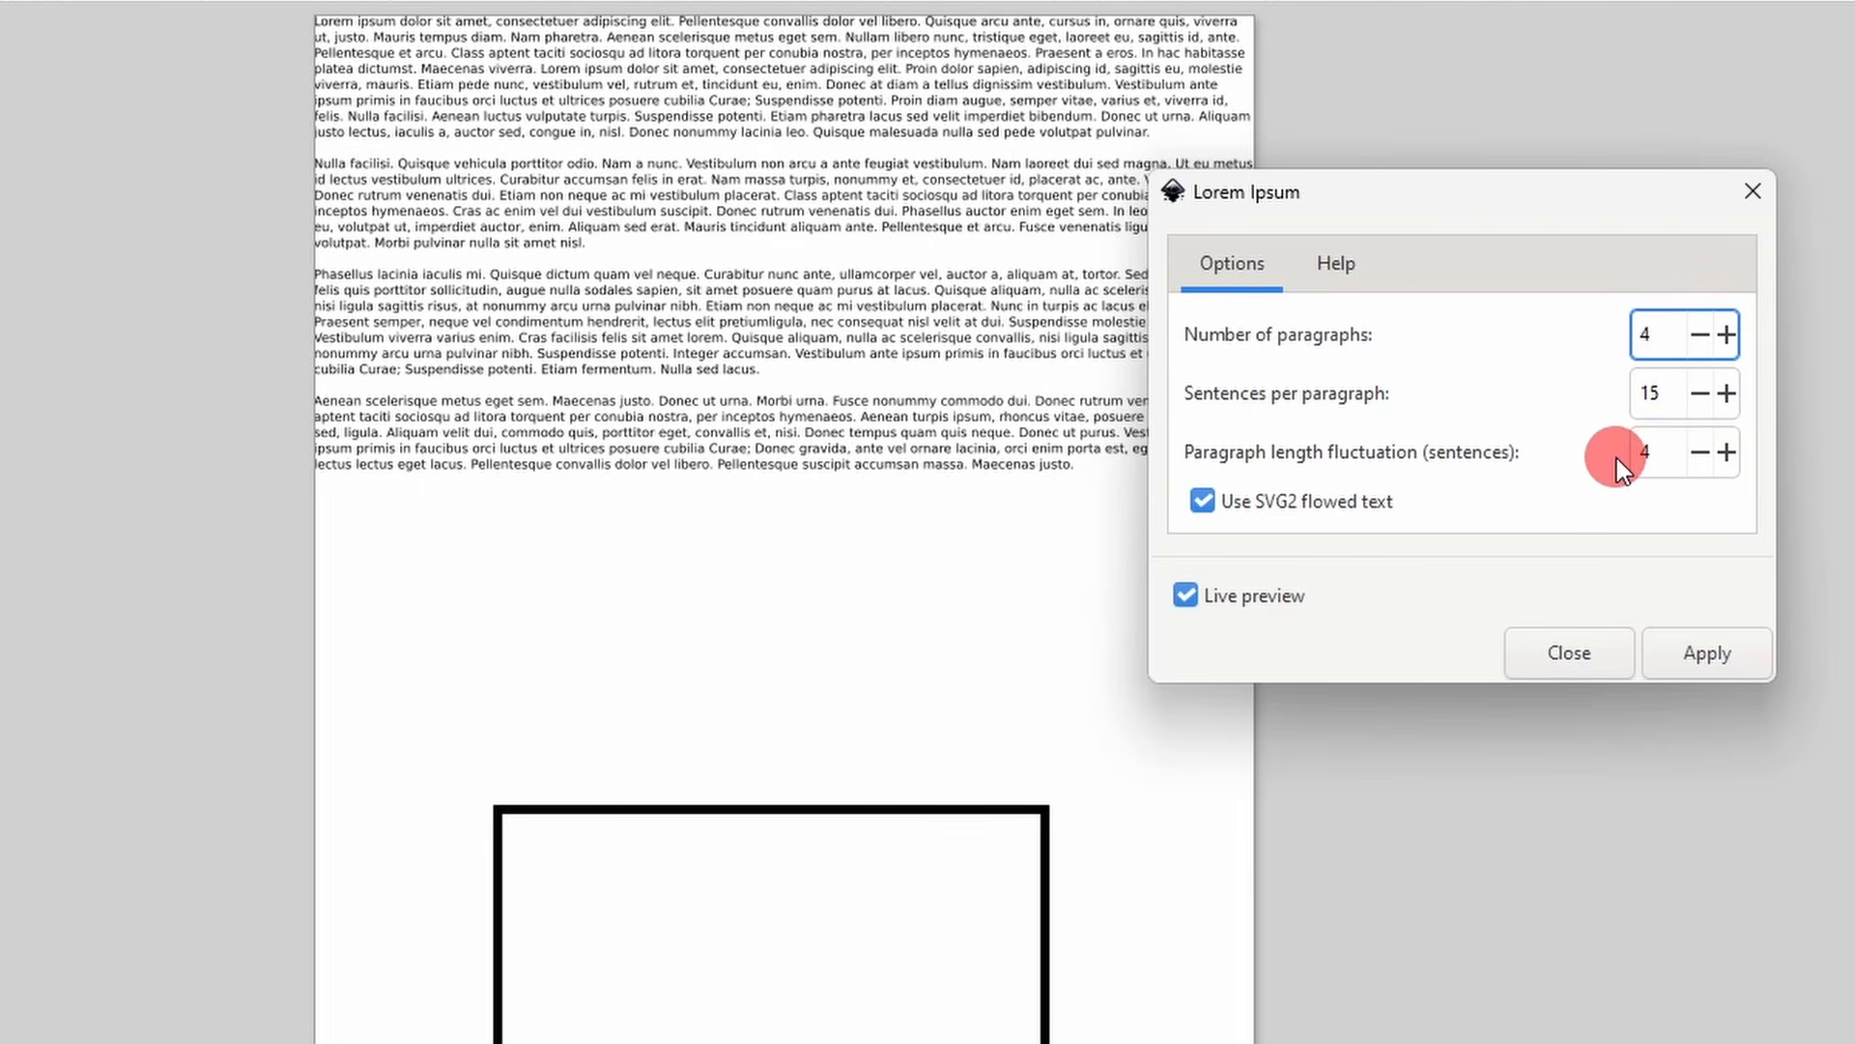
pyautogui.click(1701, 454)
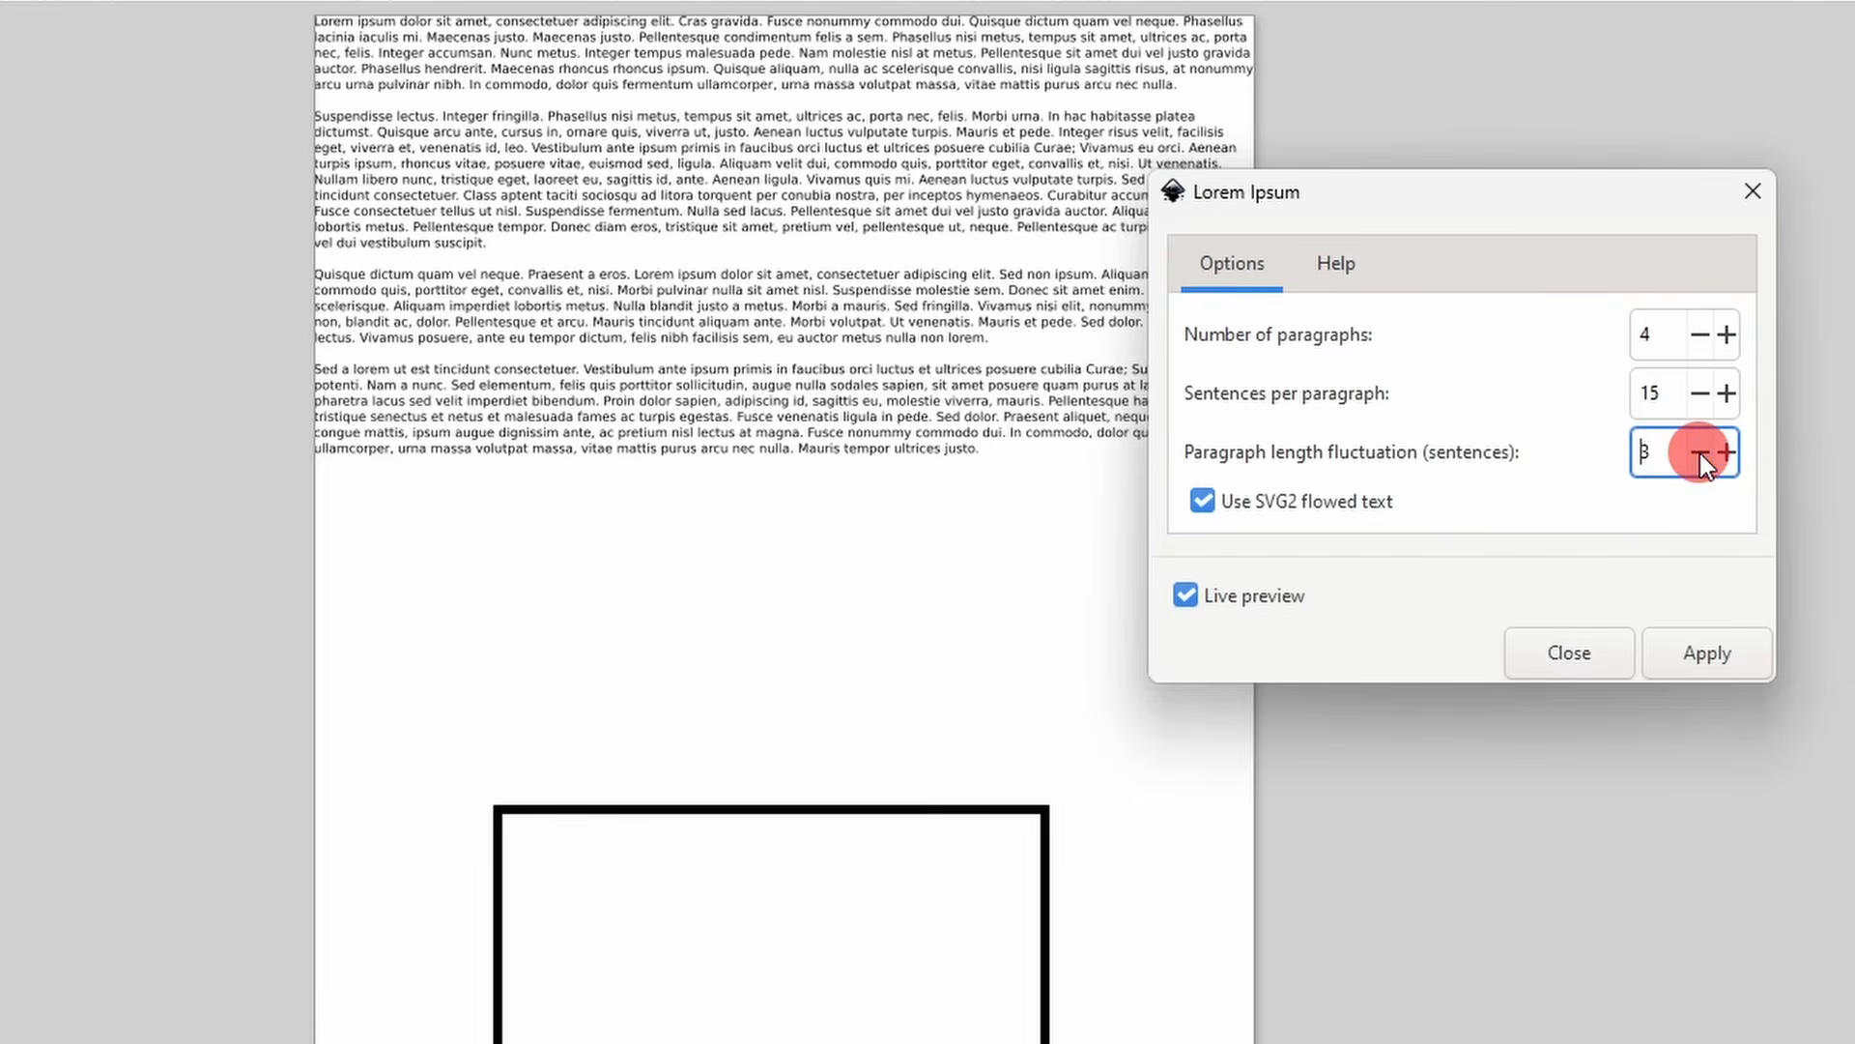
# - Set the paragraph length fluctuation to 5 sentences, apply the Lorem Ipsum text and close the extension
pyautogui.click(1734, 452)
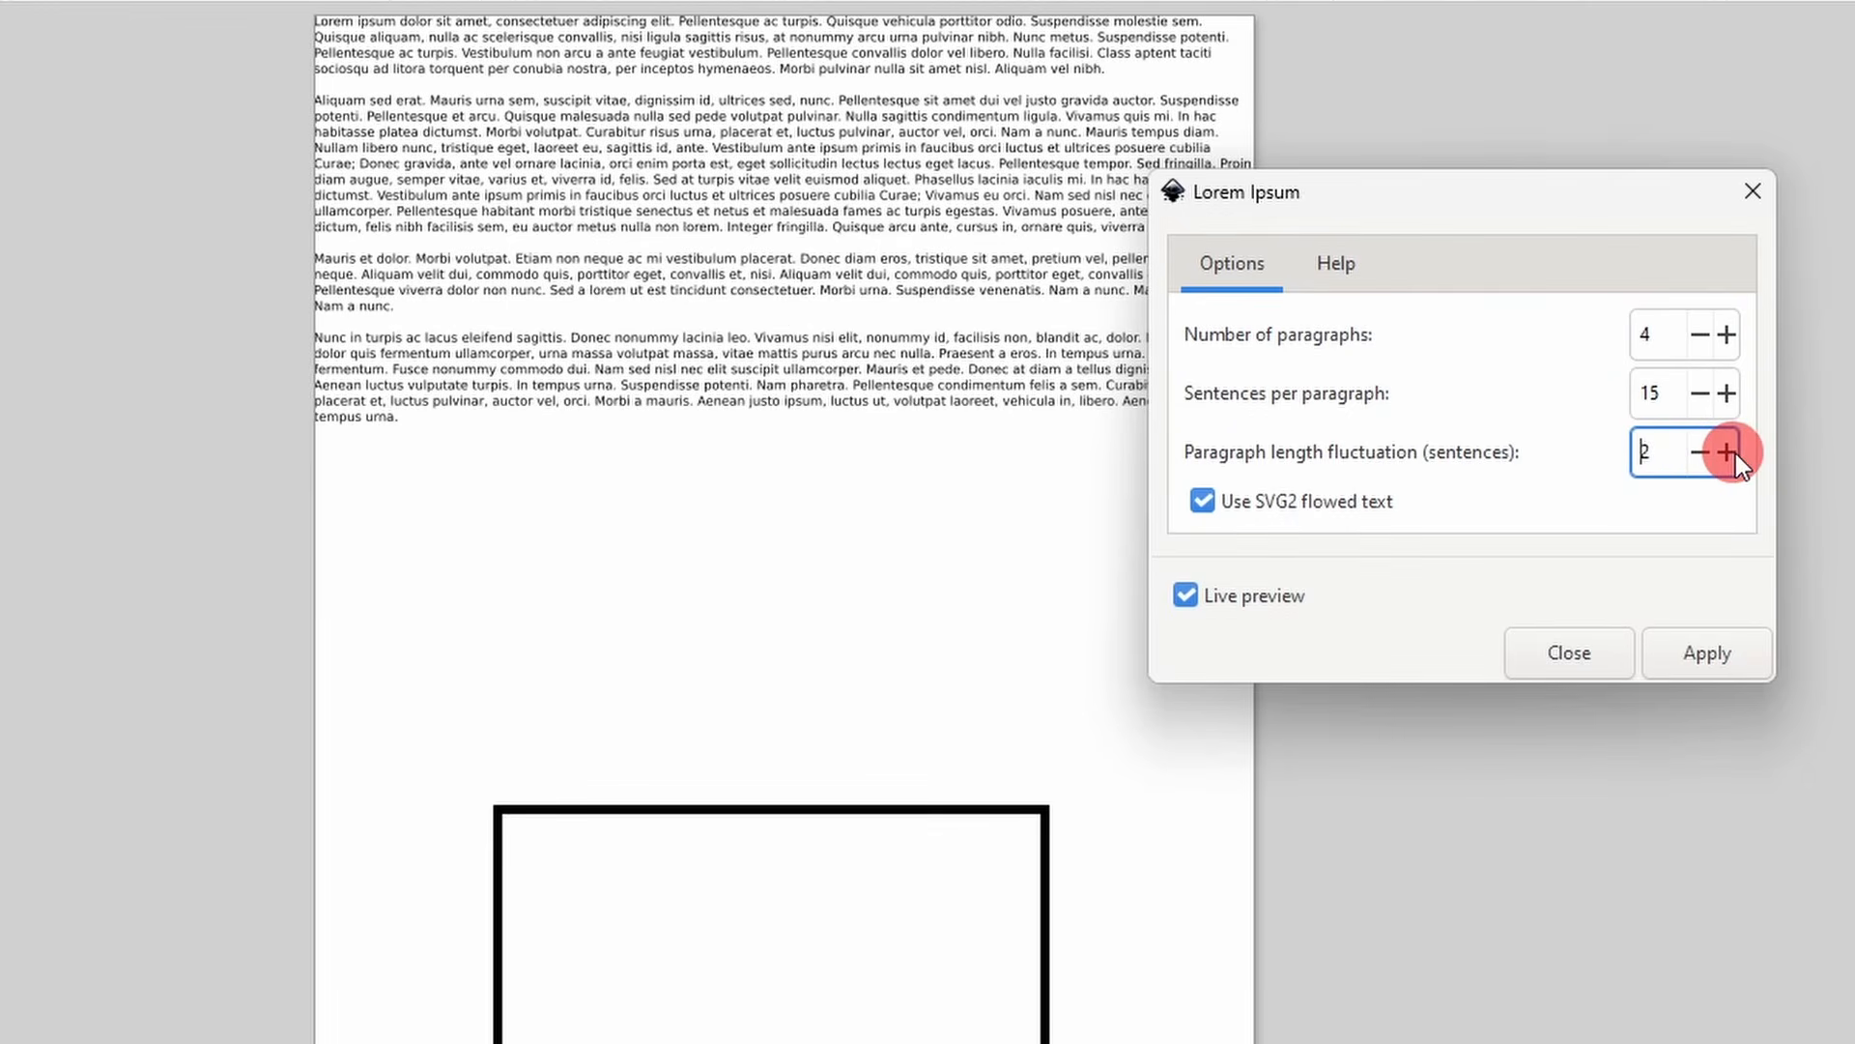
pyautogui.click(1735, 453)
pyautogui.click(1728, 452)
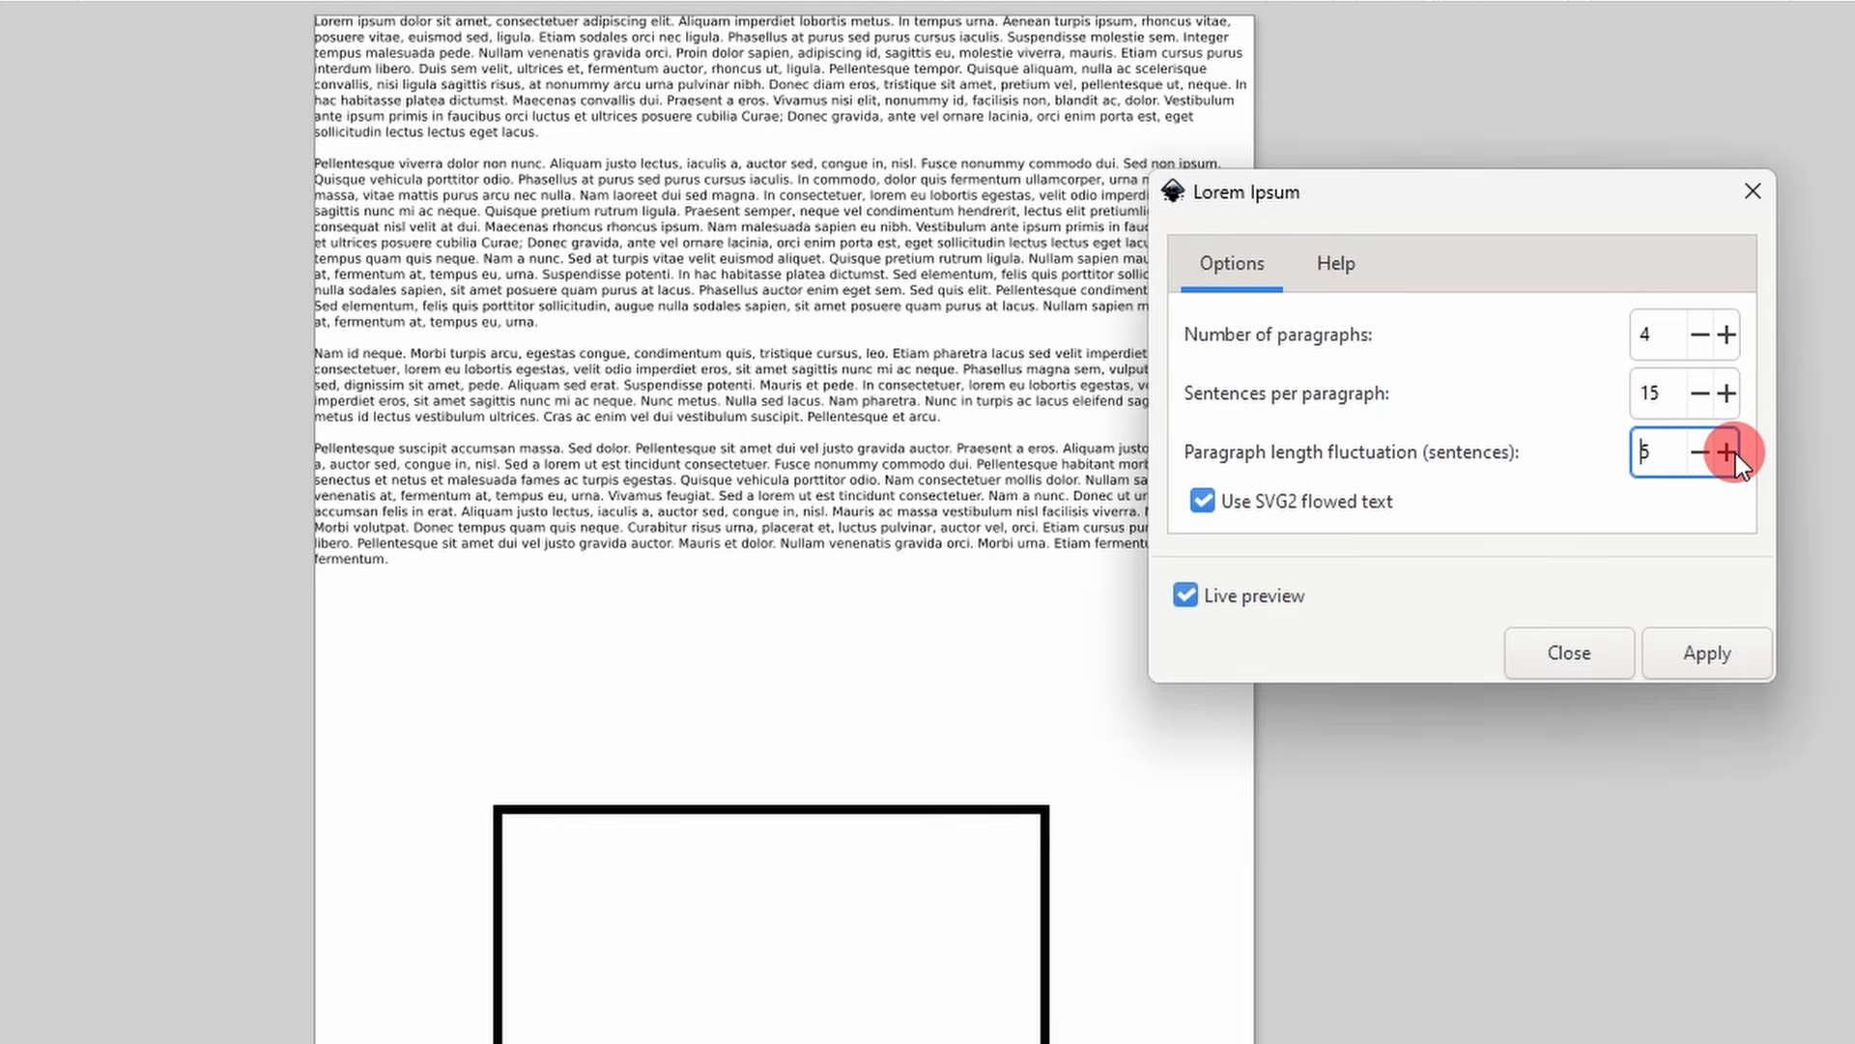
pyautogui.click(1714, 649)
pyautogui.click(1525, 651)
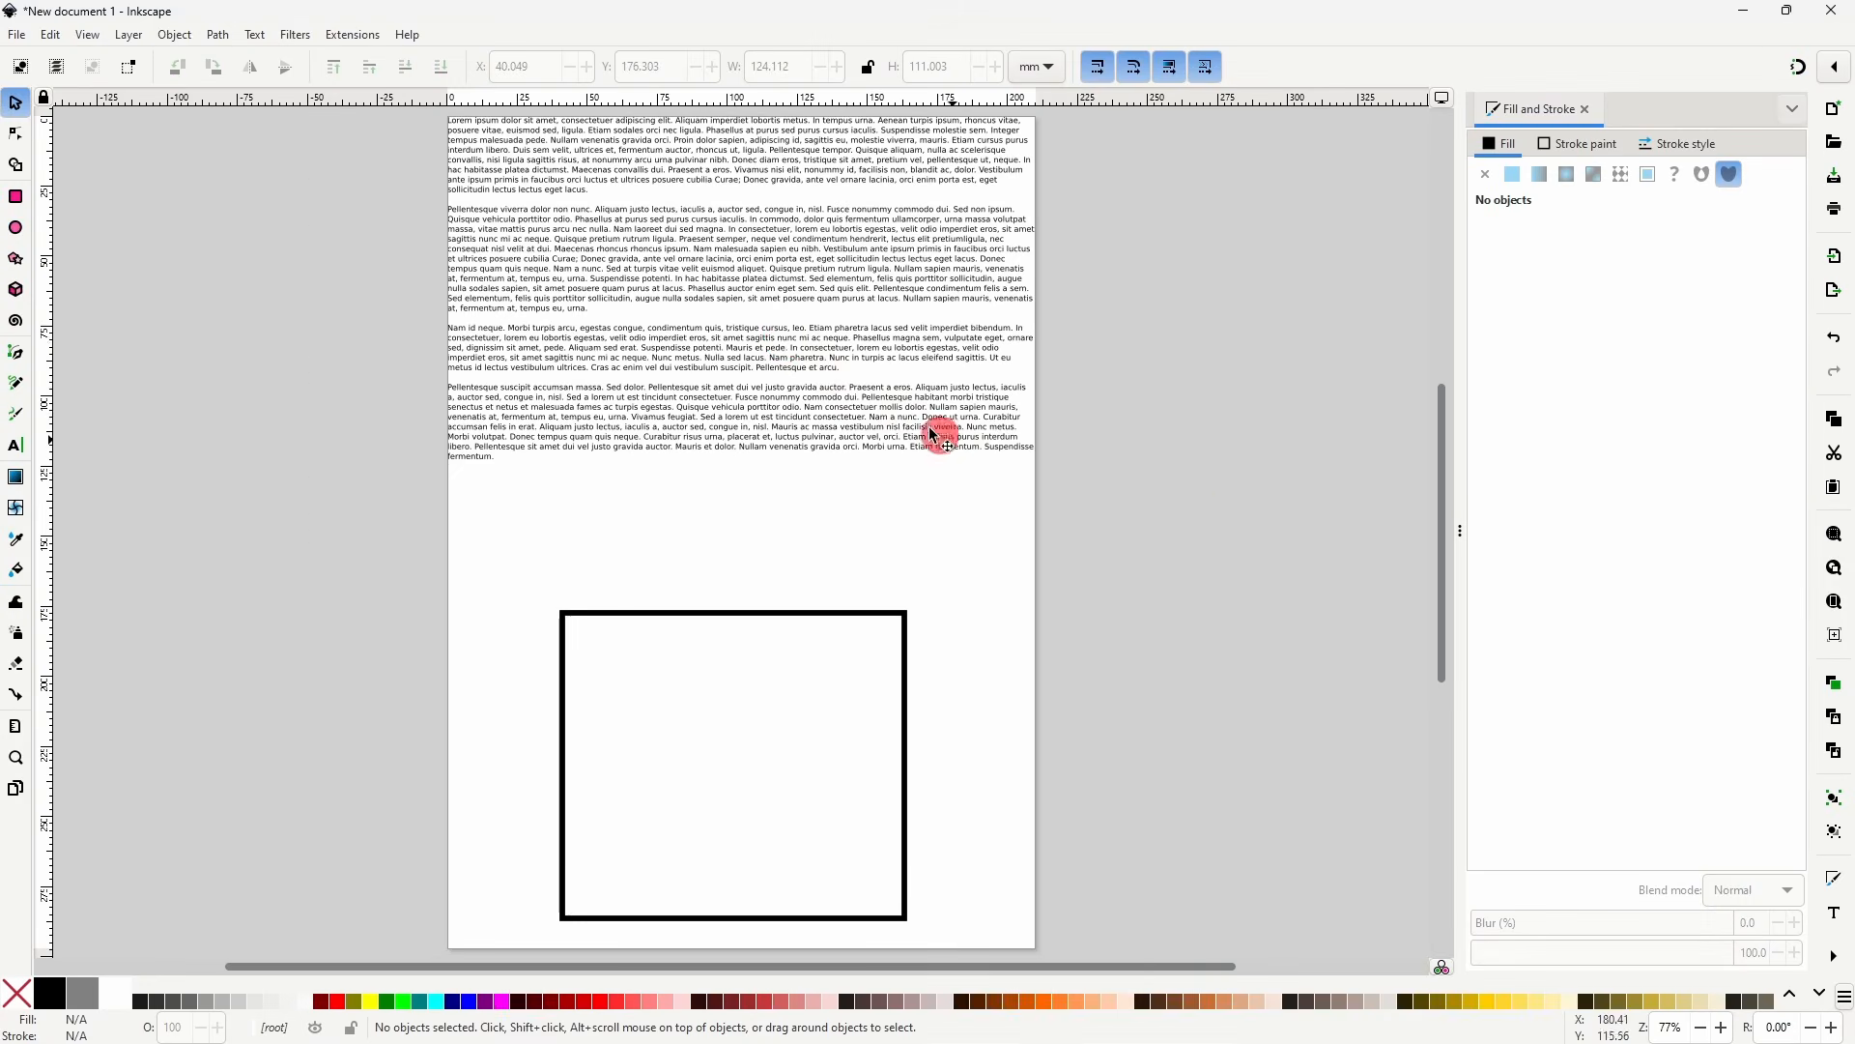
# - Move the placeholder text slightly down and right on the page, and format it as Arial Bold at 12 pt
pyautogui.click(740, 256)
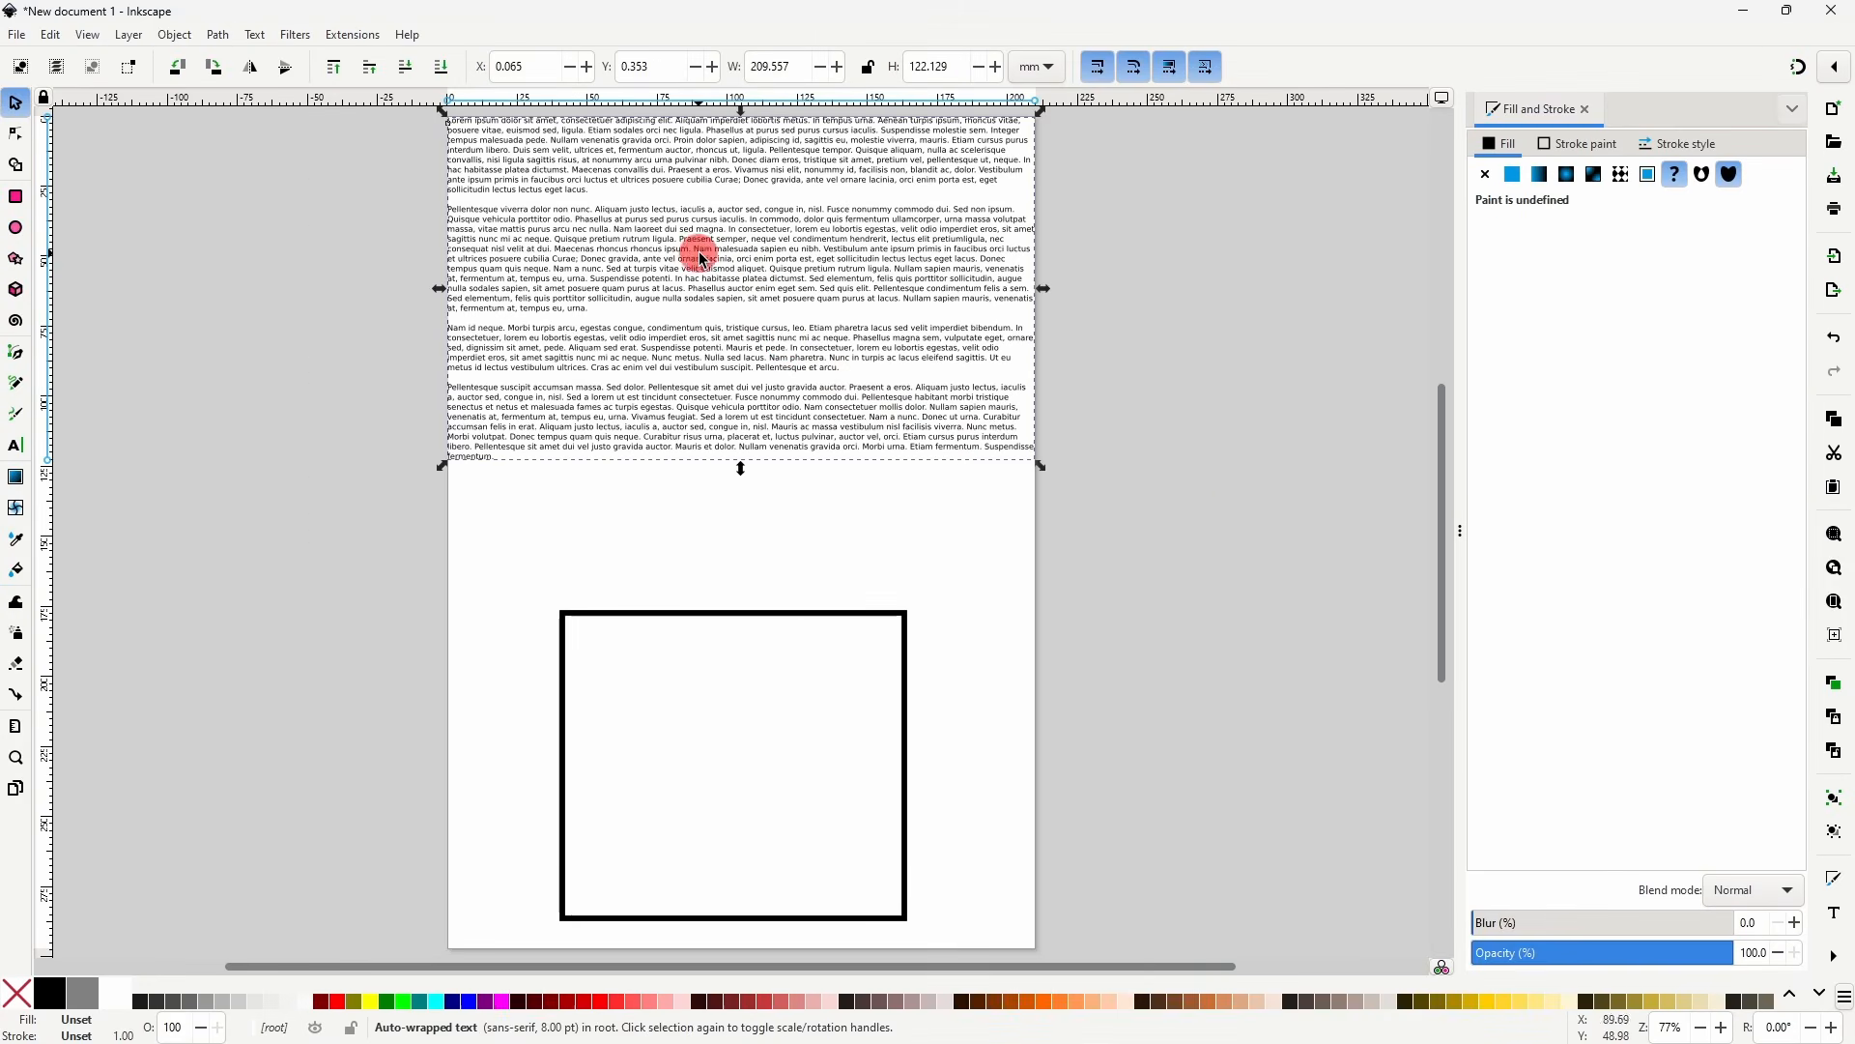
pyautogui.moveTo(726, 290); pyautogui.dragTo(742, 332)
pyautogui.click(16, 446)
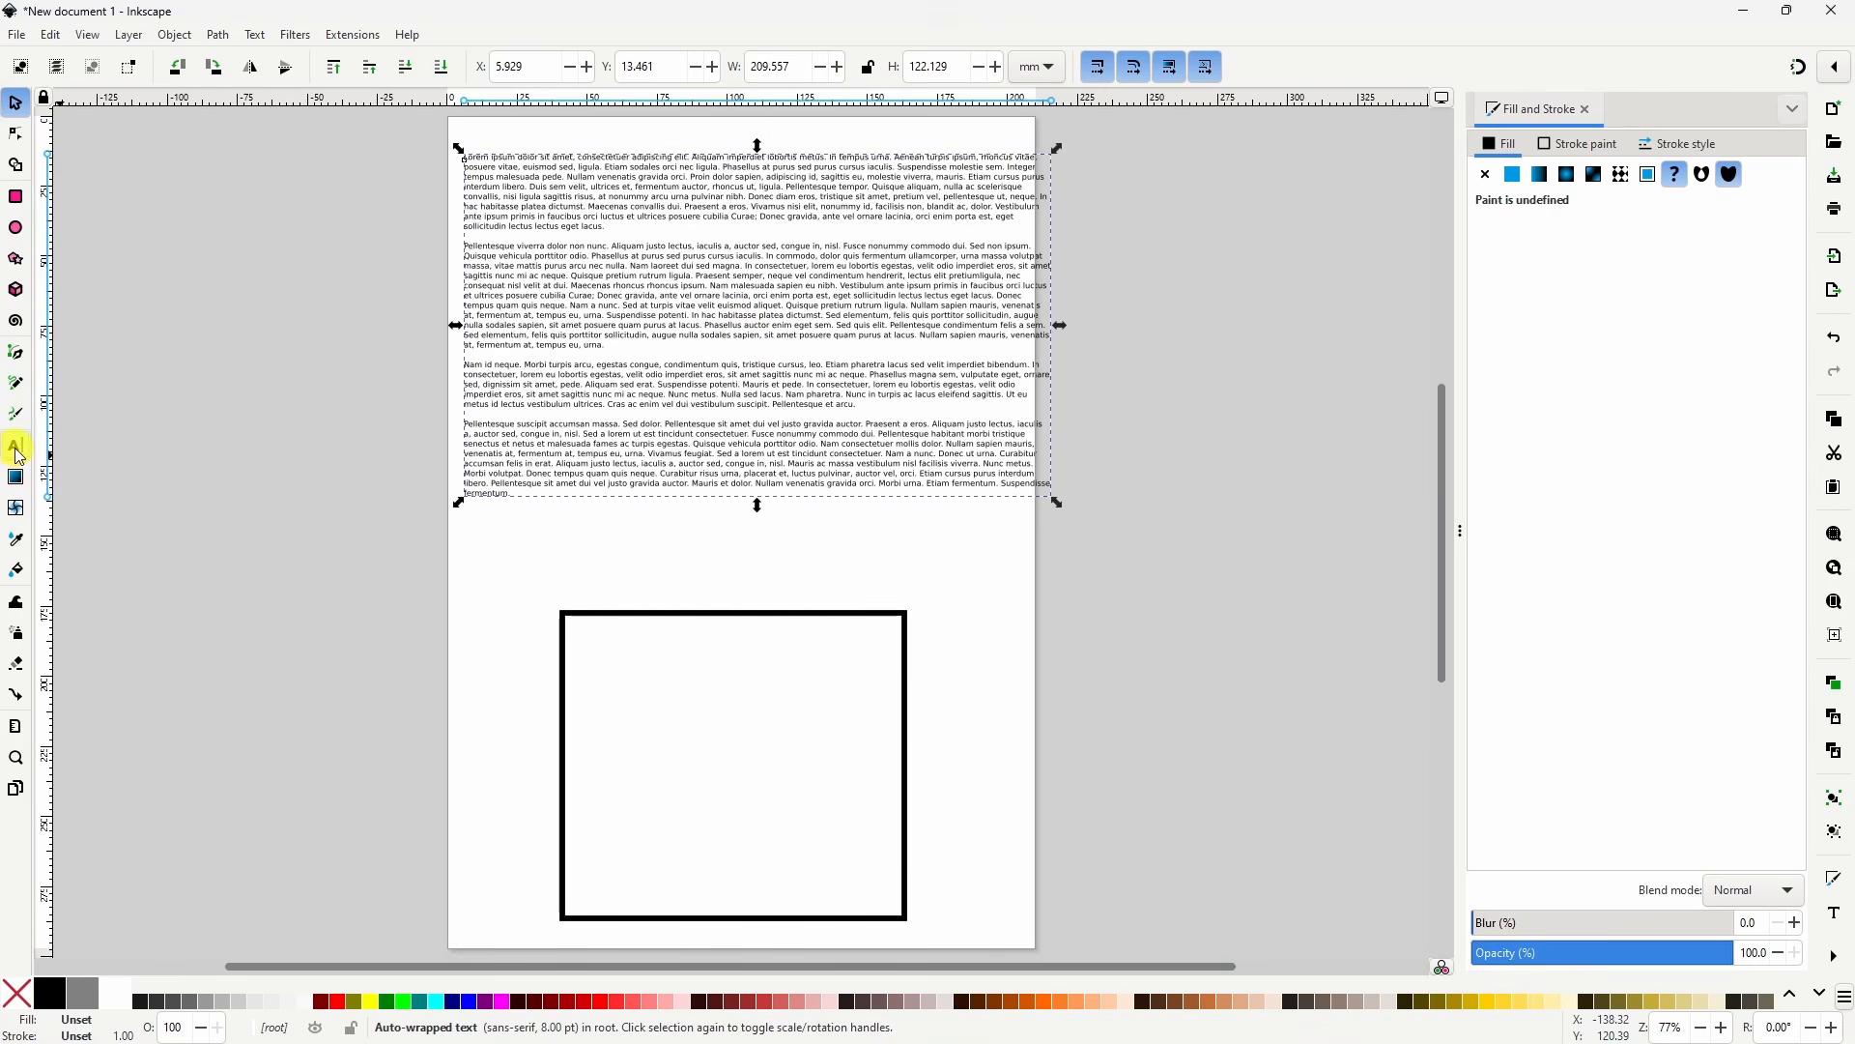
pyautogui.click(250, 68)
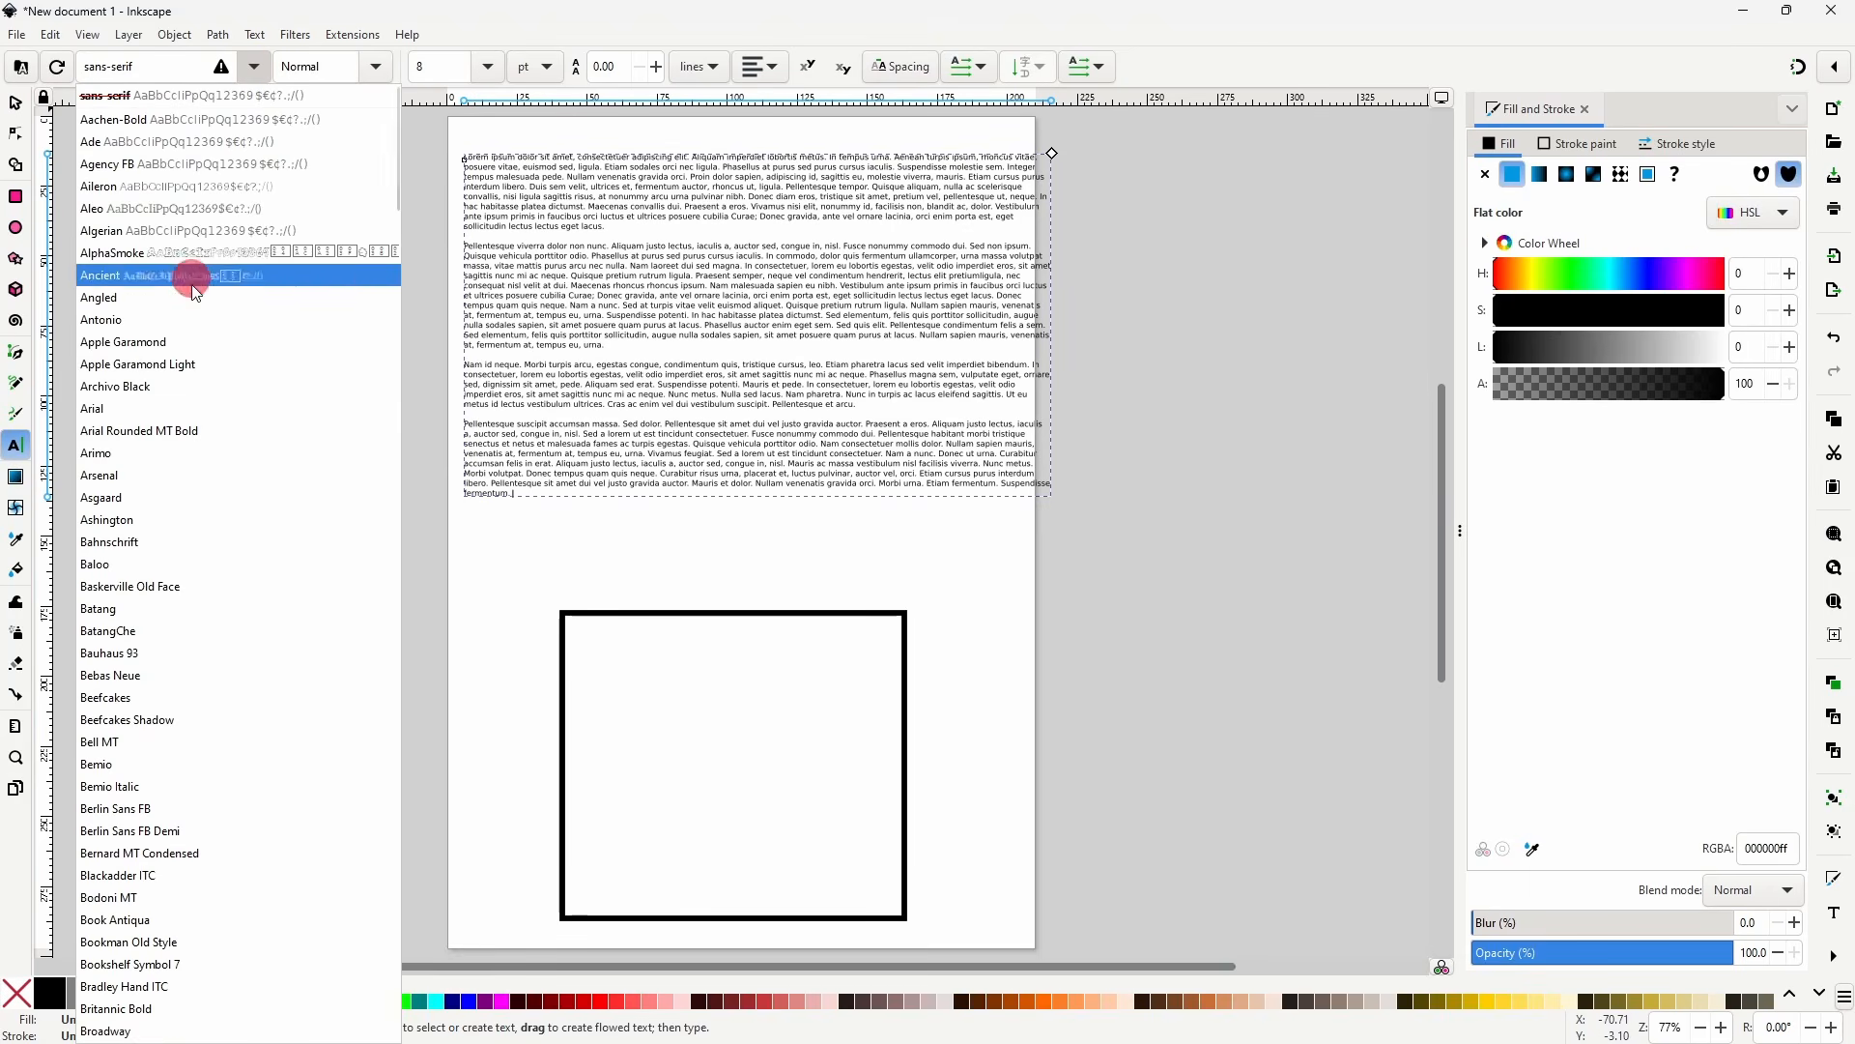
pyautogui.click(225, 406)
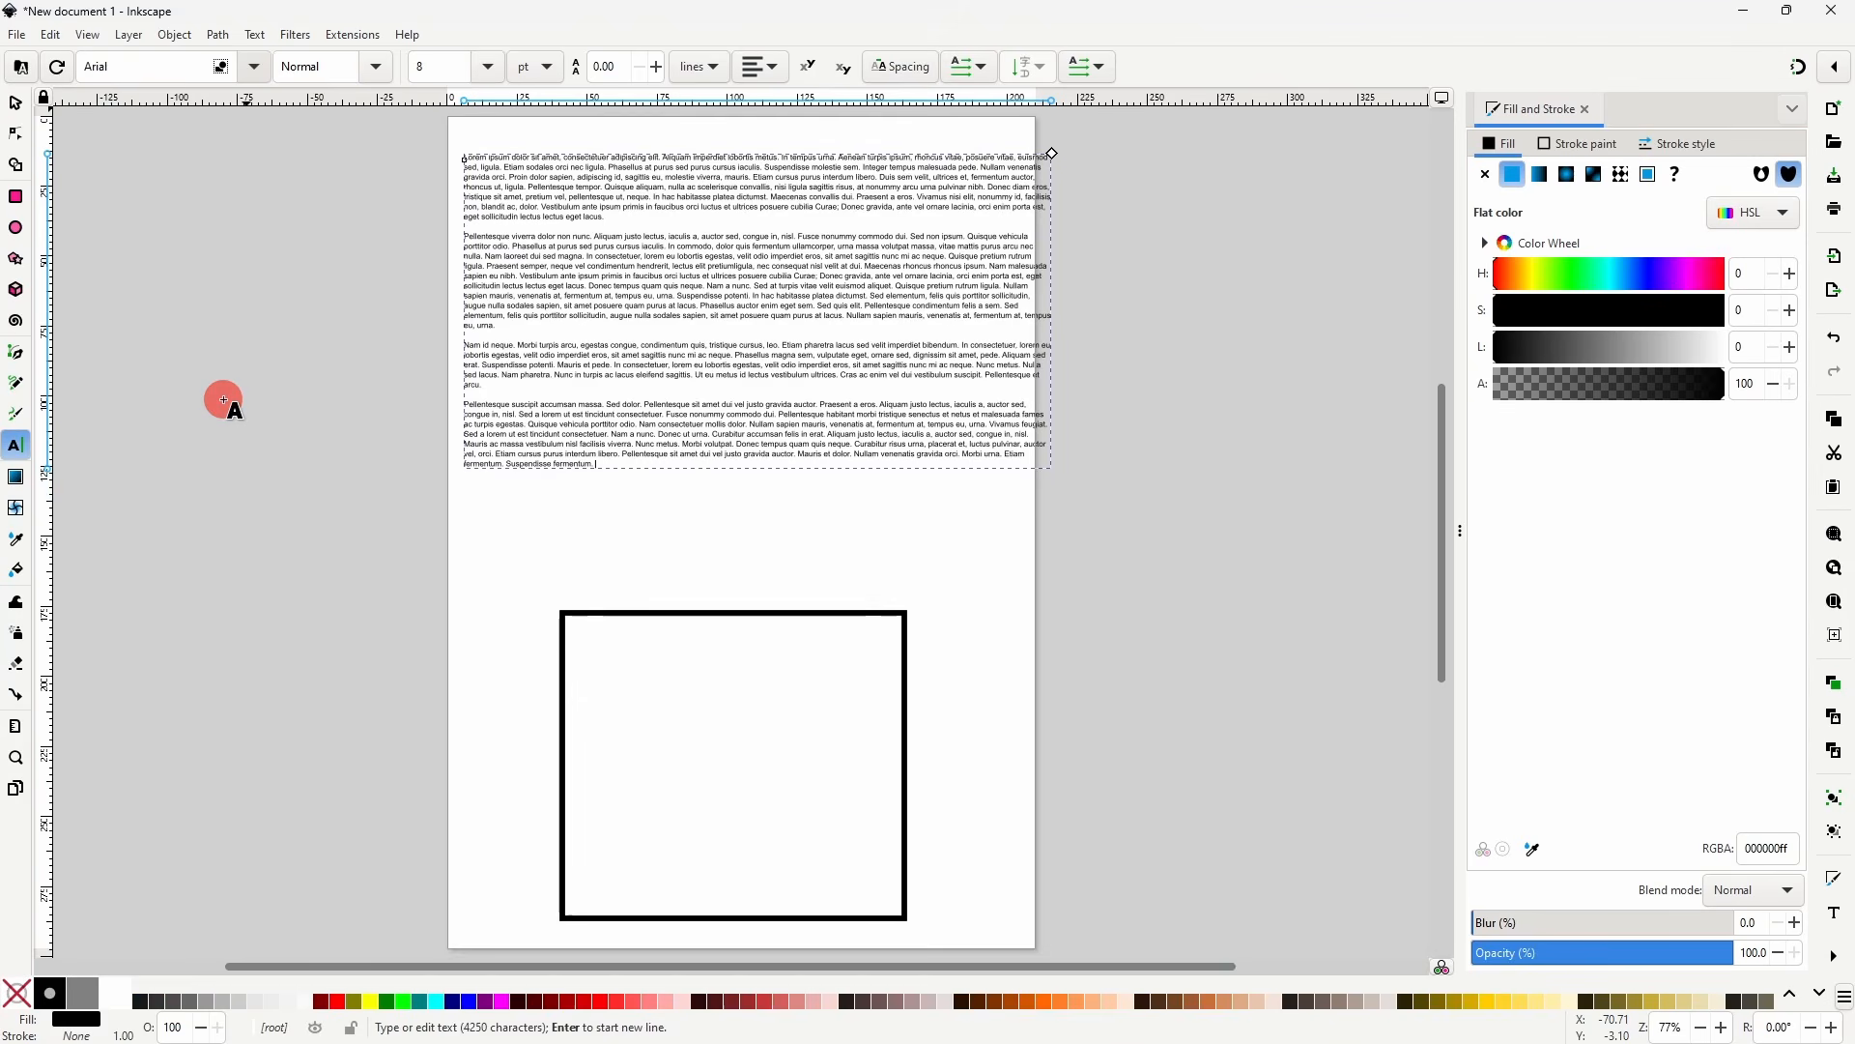
pyautogui.click(367, 64)
pyautogui.click(358, 242)
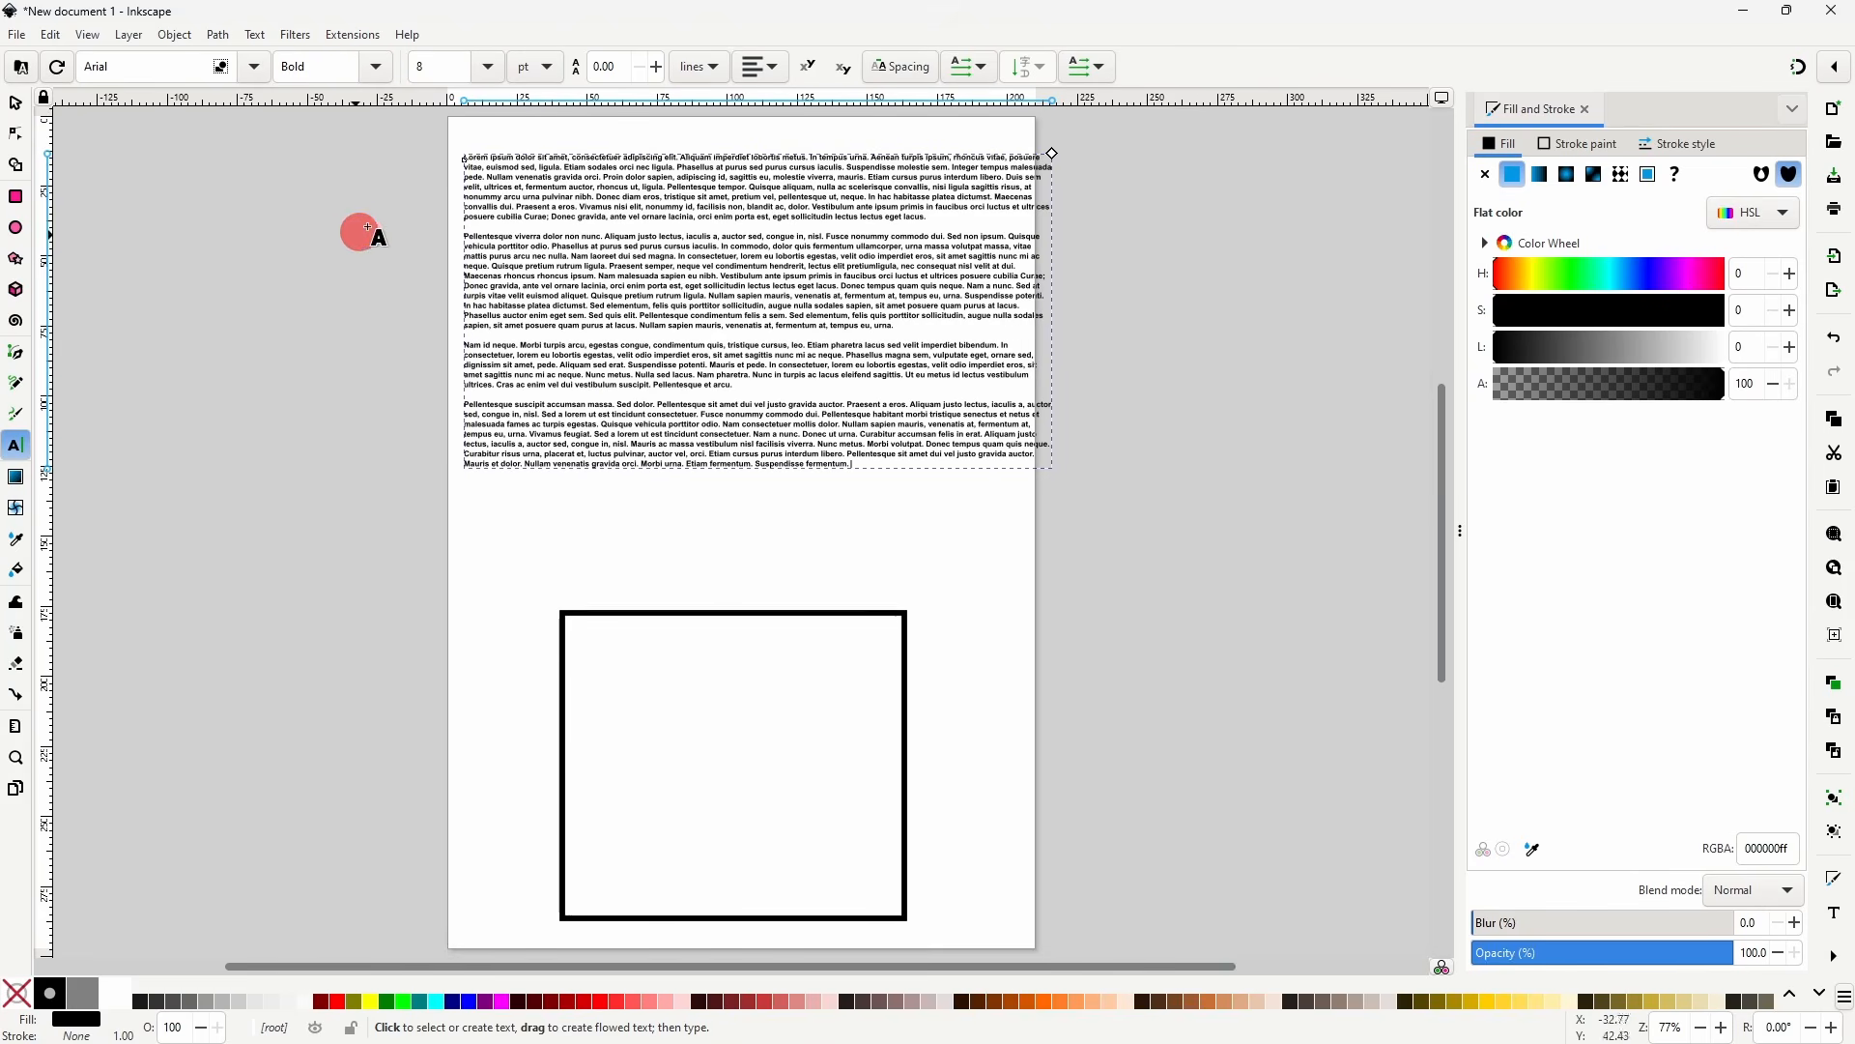
pyautogui.click(487, 66)
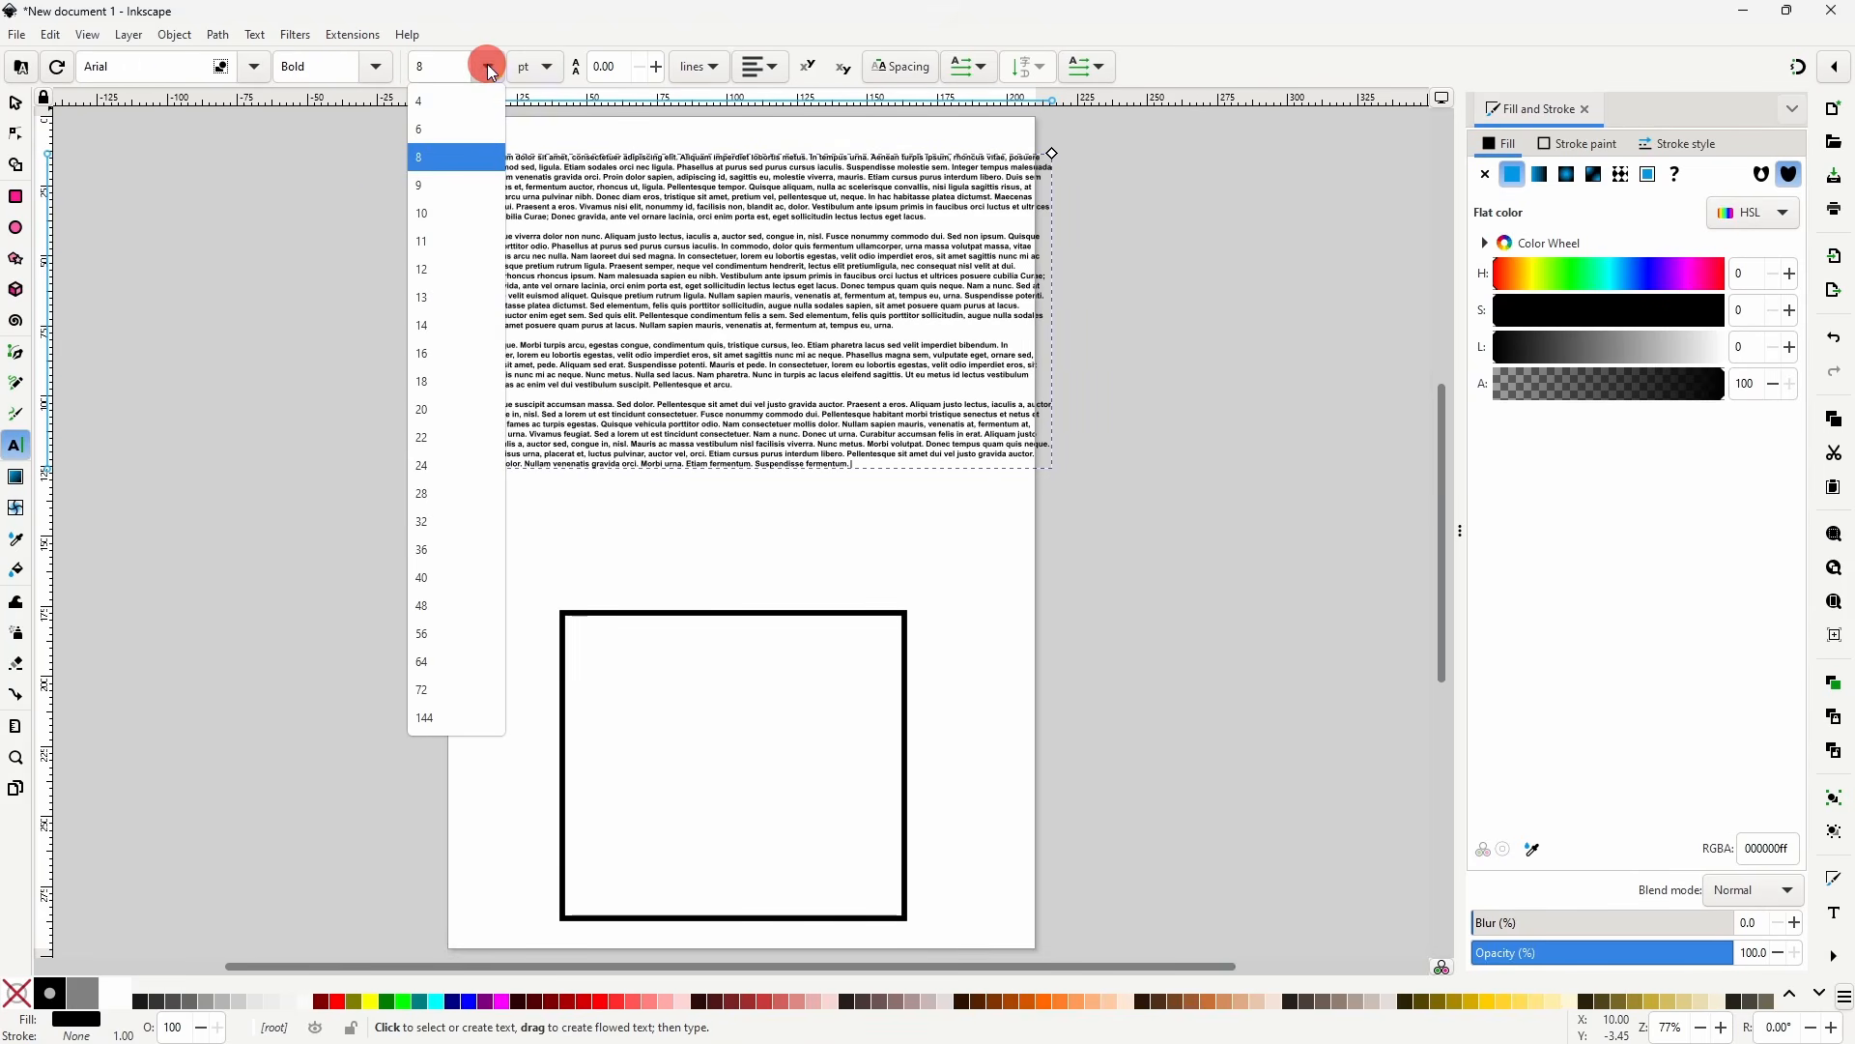
pyautogui.click(455, 269)
# - Delete the placeholder text and move the black-outlined rectangle up to the page's middle, at about Y 96 mm
pyautogui.click(15, 103)
pyautogui.click(506, 339)
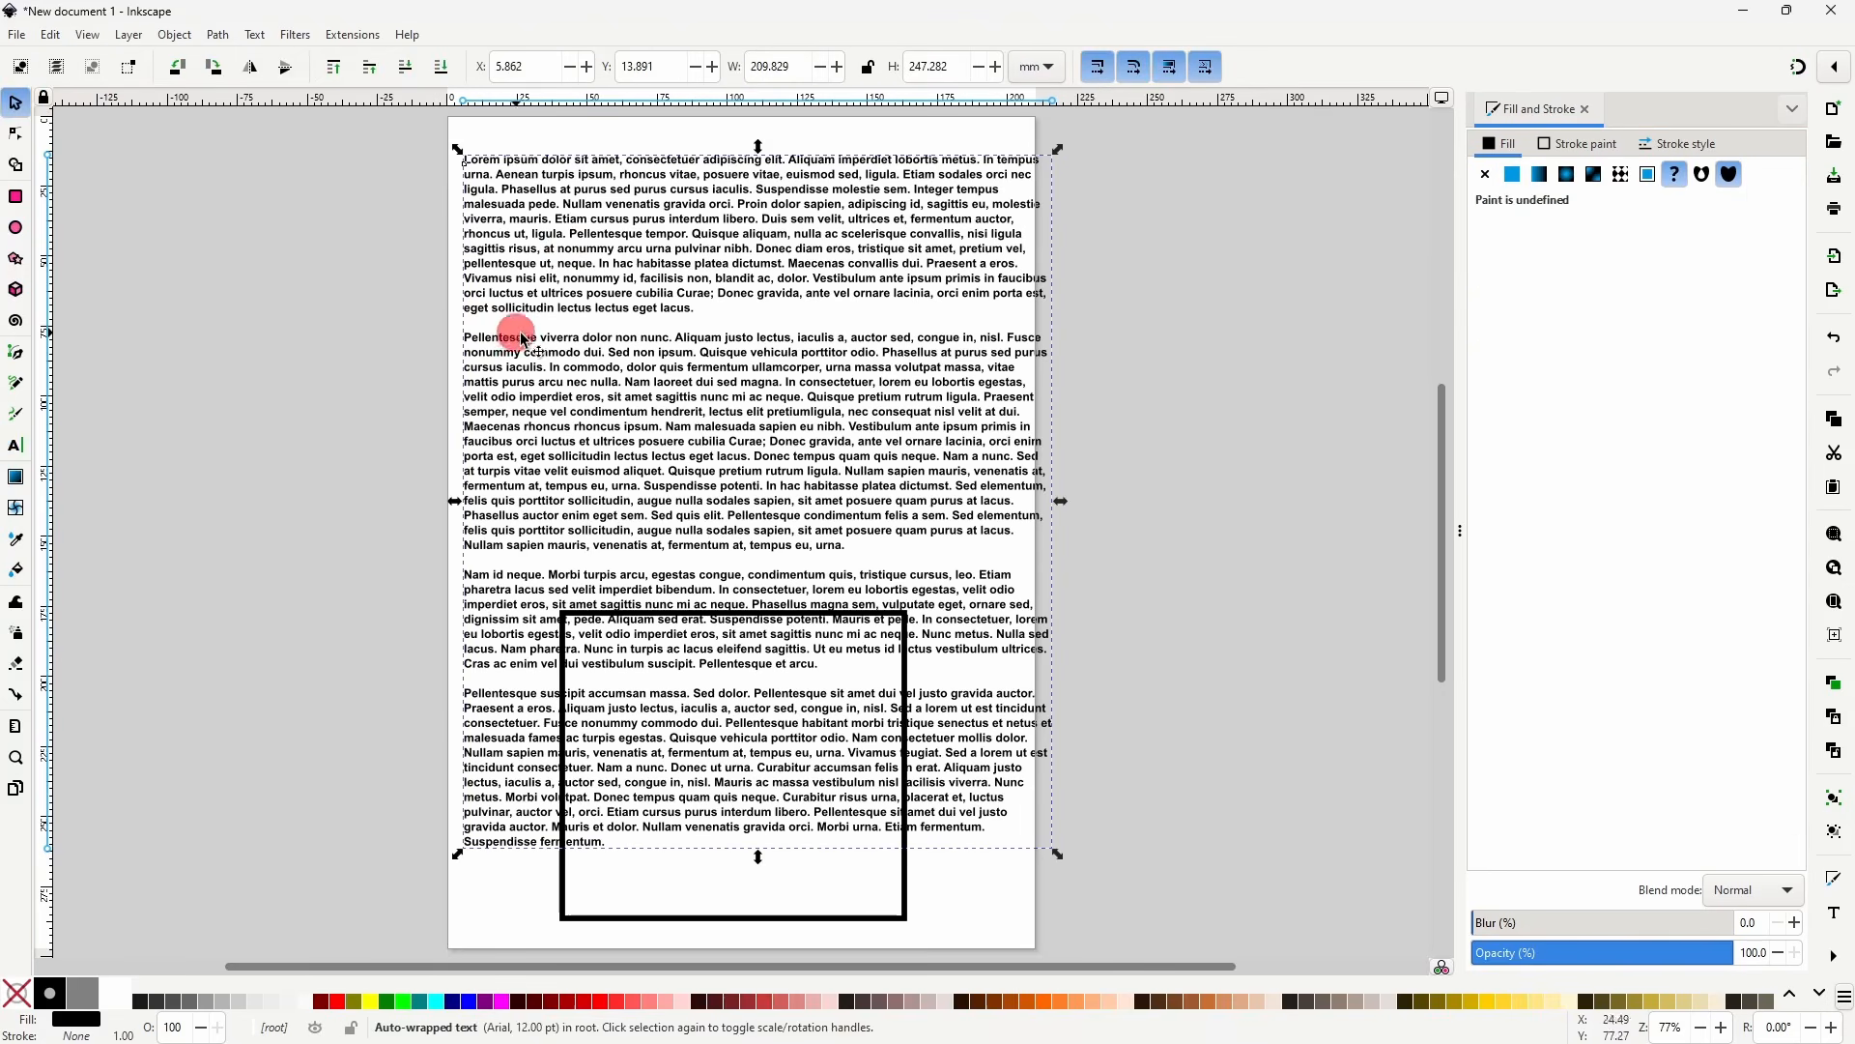
pyautogui.press('Delete')
pyautogui.click(694, 619)
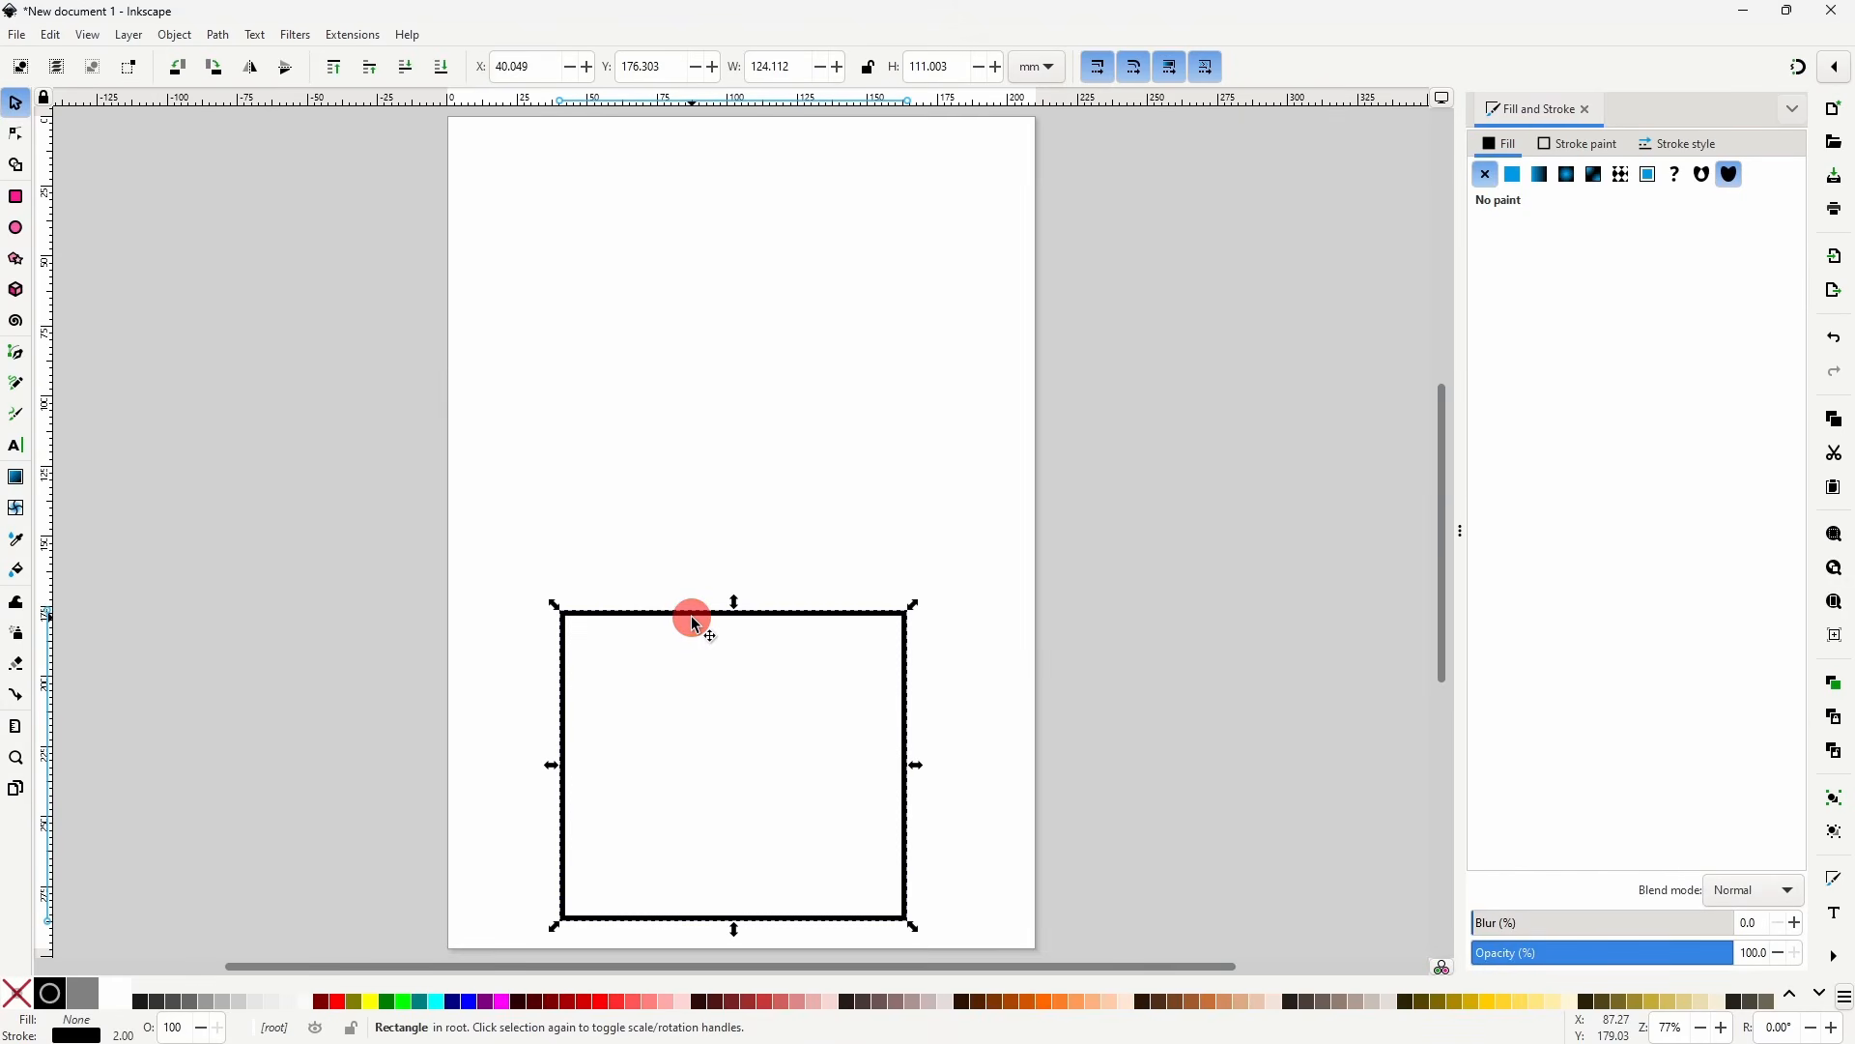
pyautogui.moveTo(694, 619); pyautogui.dragTo(694, 379)
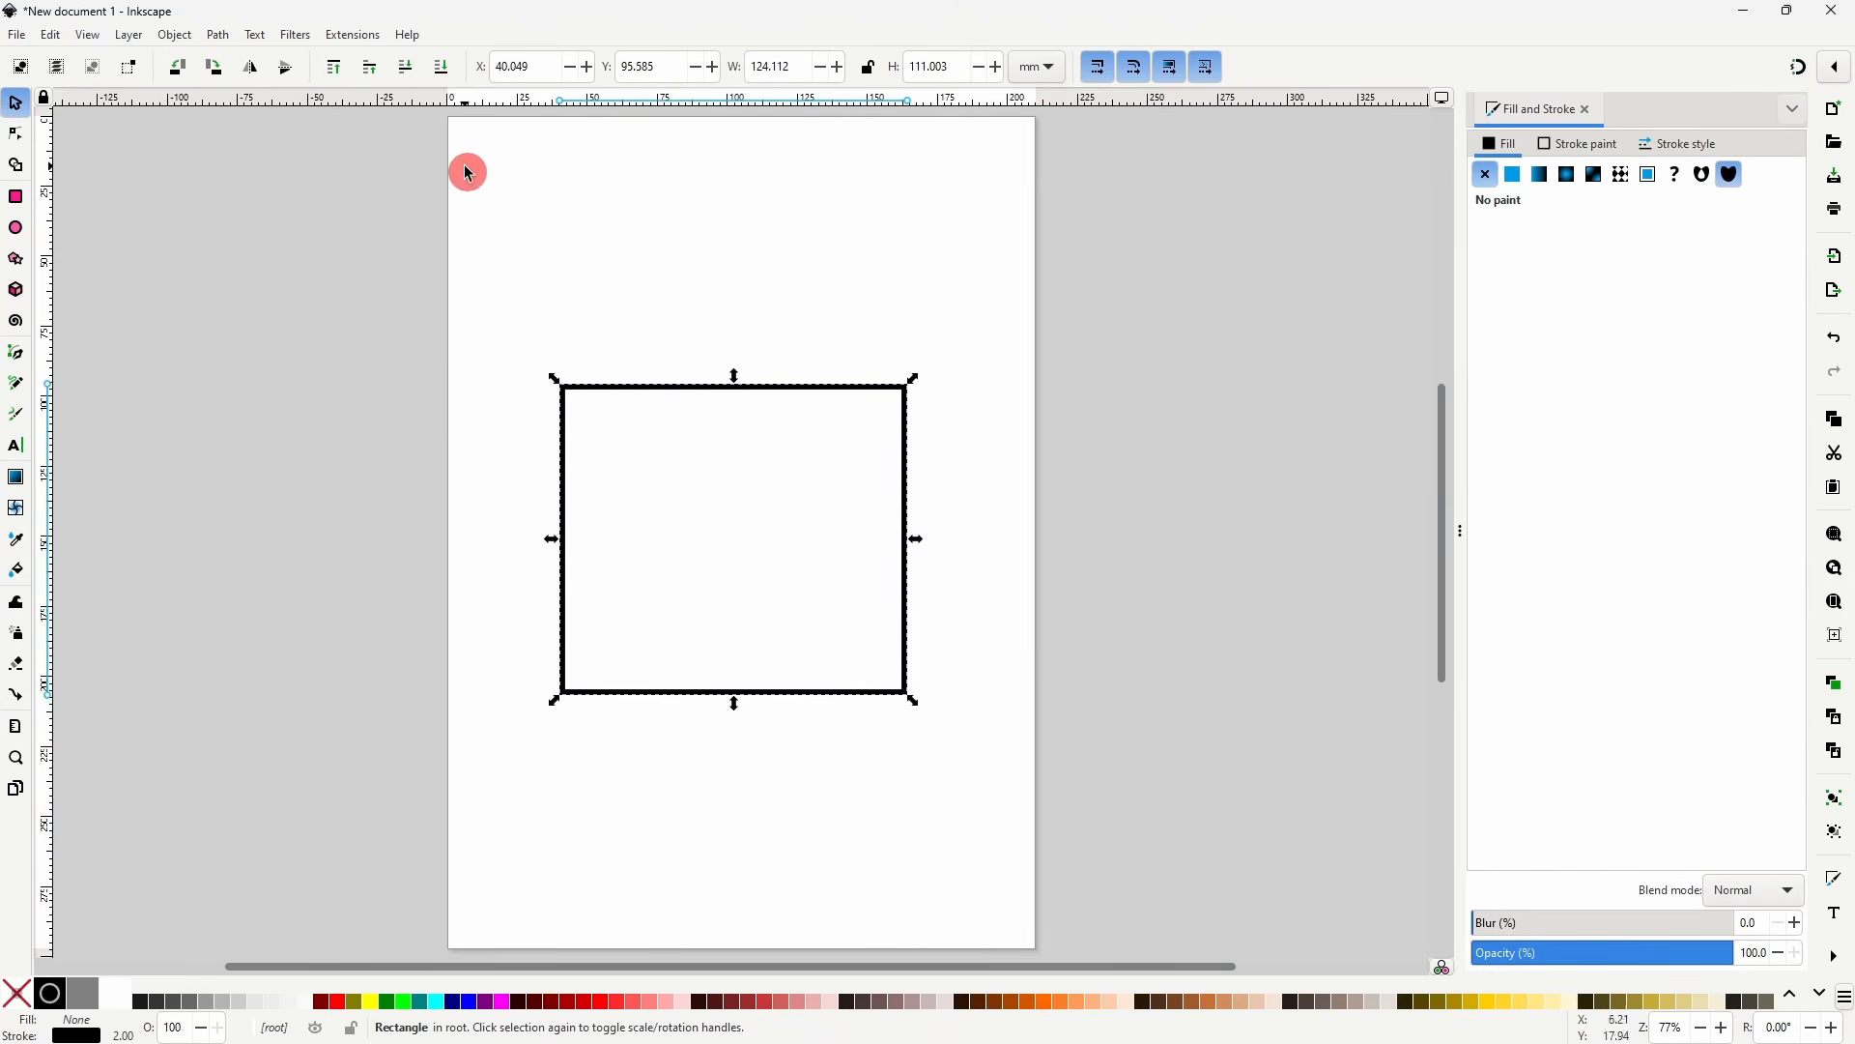
# - Fill the selected rectangle with placeholder text by rerunning the Lorem Ipsum extension
pyautogui.click(356, 35)
pyautogui.click(367, 59)
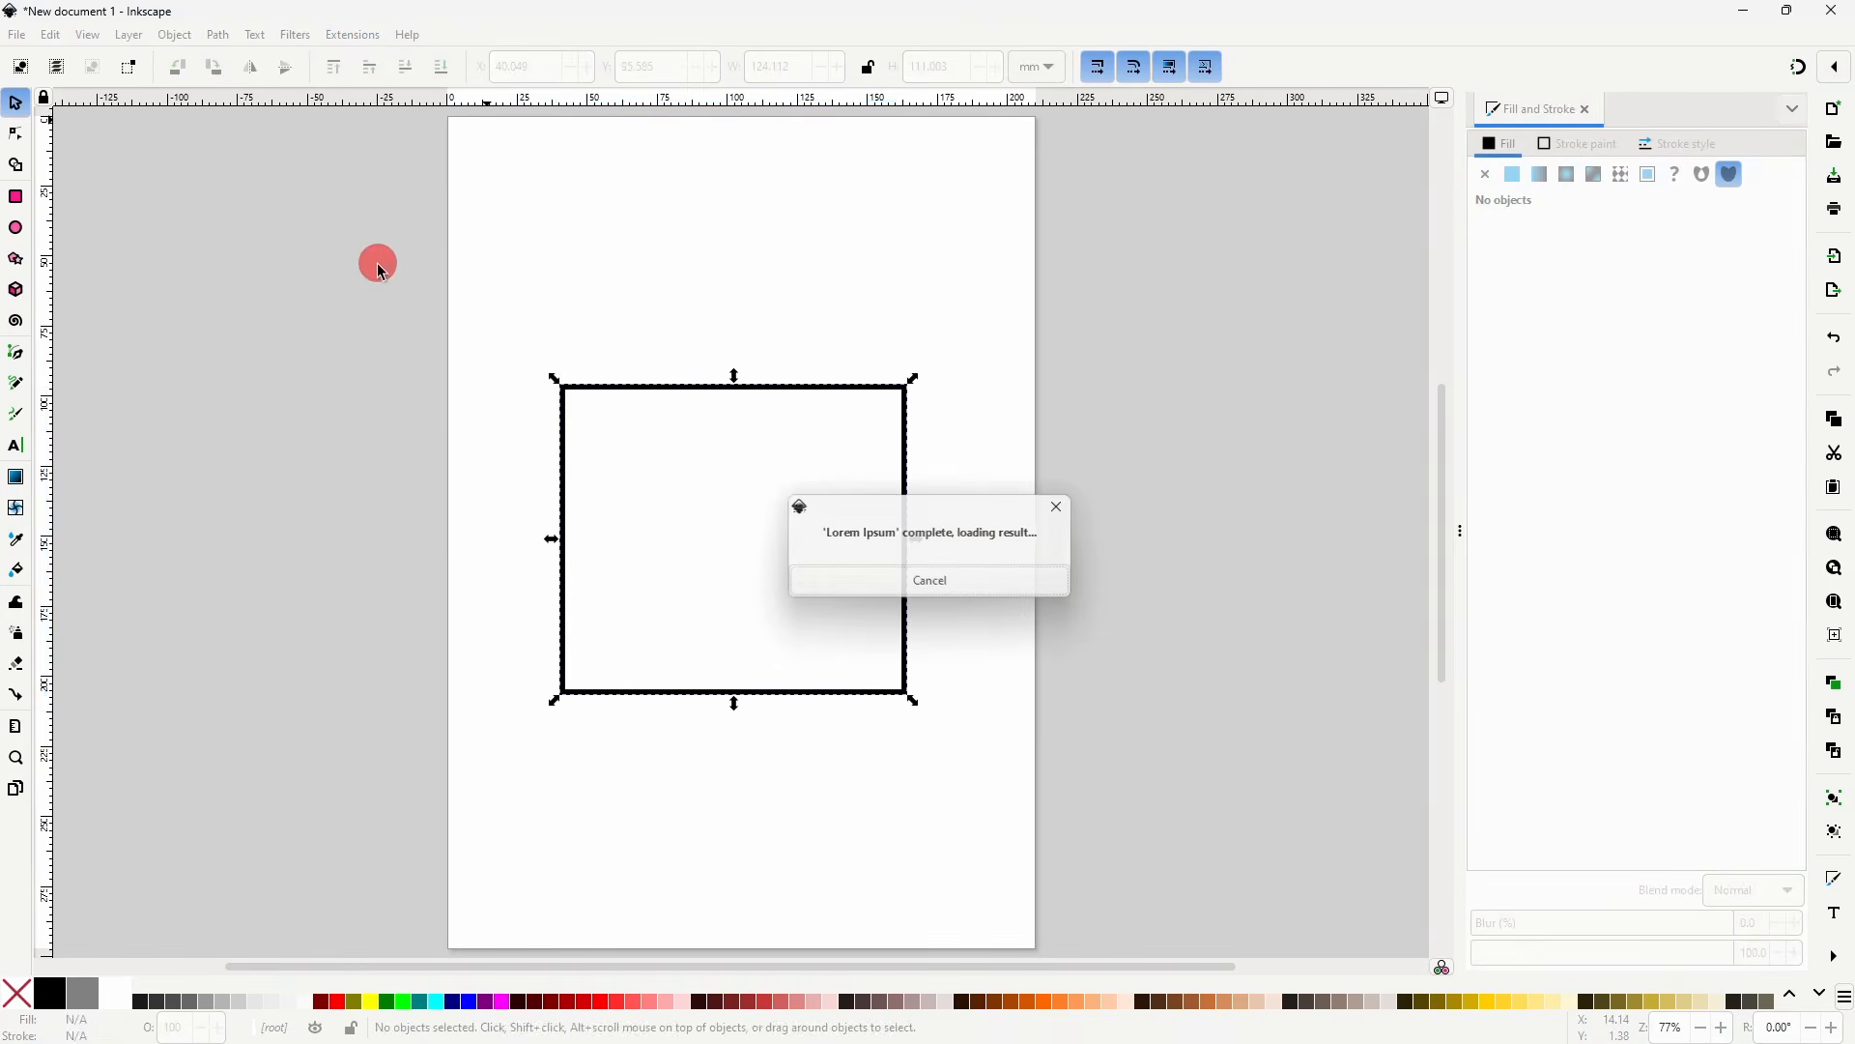
pyautogui.click(766, 310)
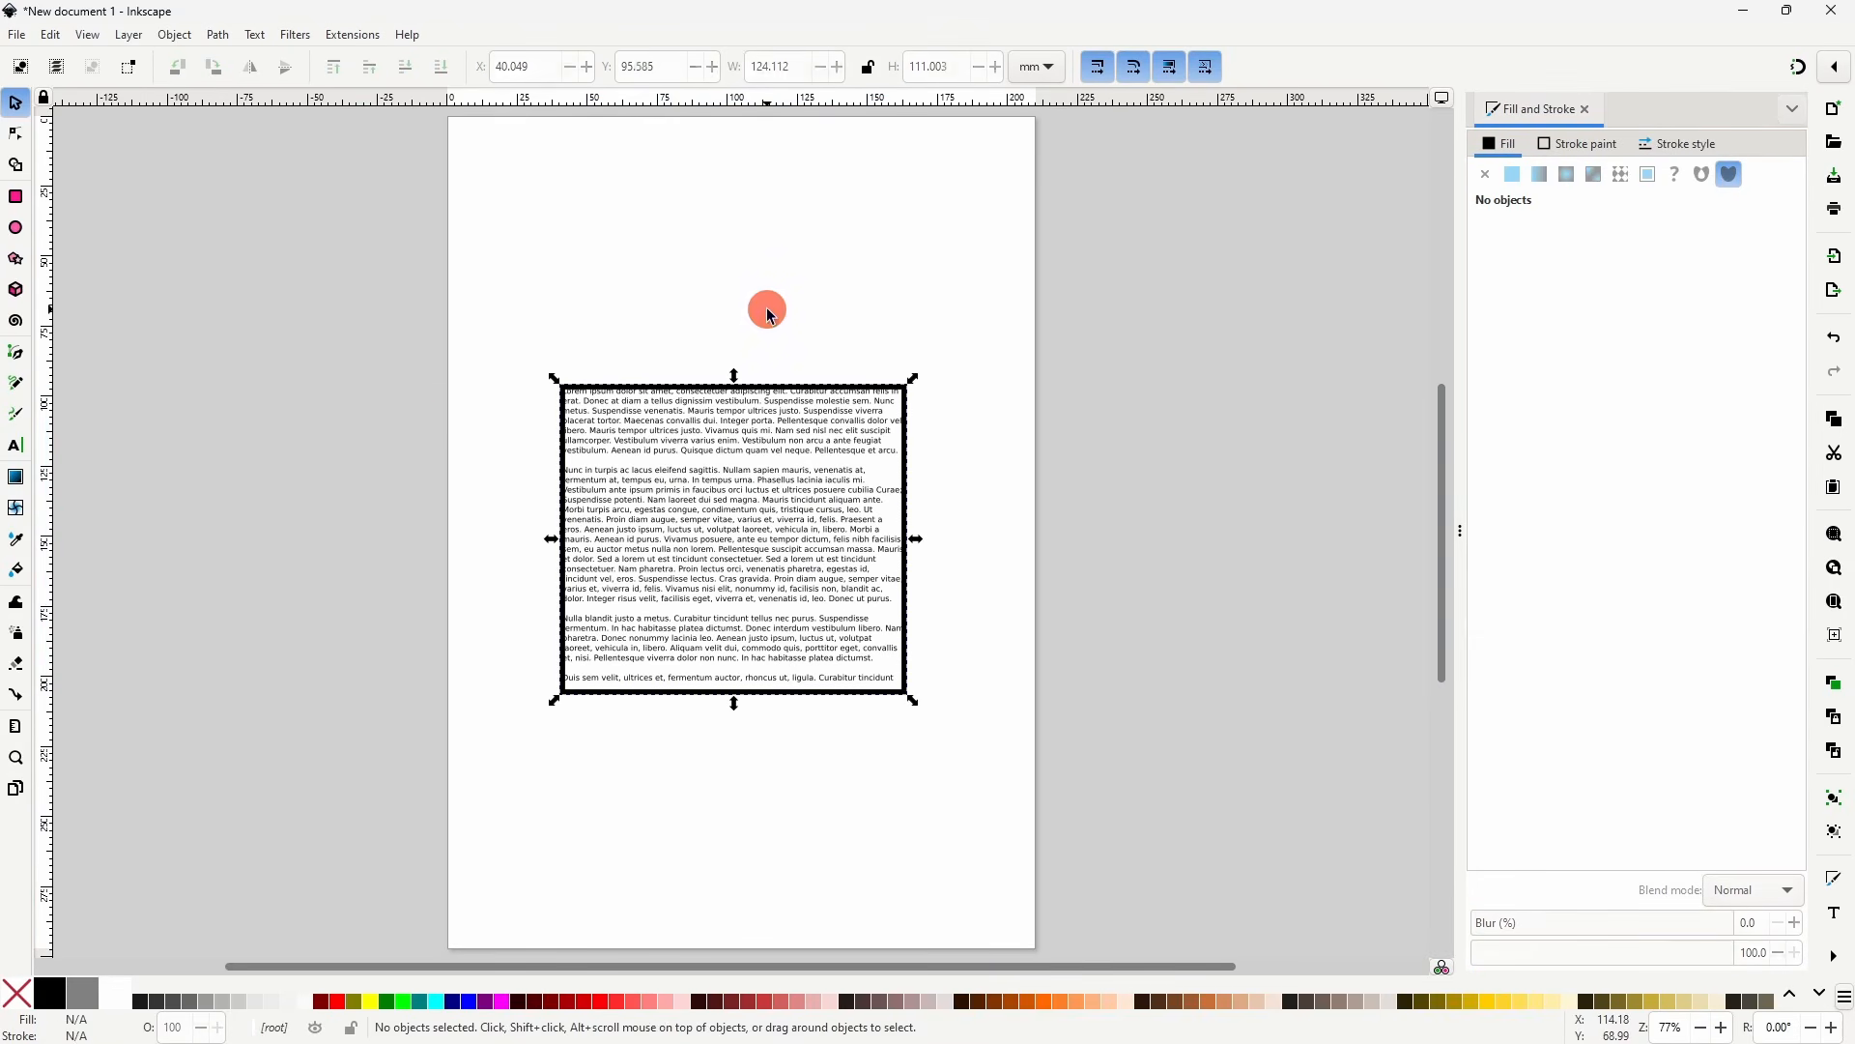
pyautogui.moveTo(811, 369)
pyautogui.mouseDown()
pyautogui.moveTo(788, 282)
pyautogui.moveTo(850, 426)
pyautogui.moveTo(820, 385)
pyautogui.mouseUp()
pyautogui.click(903, 306)
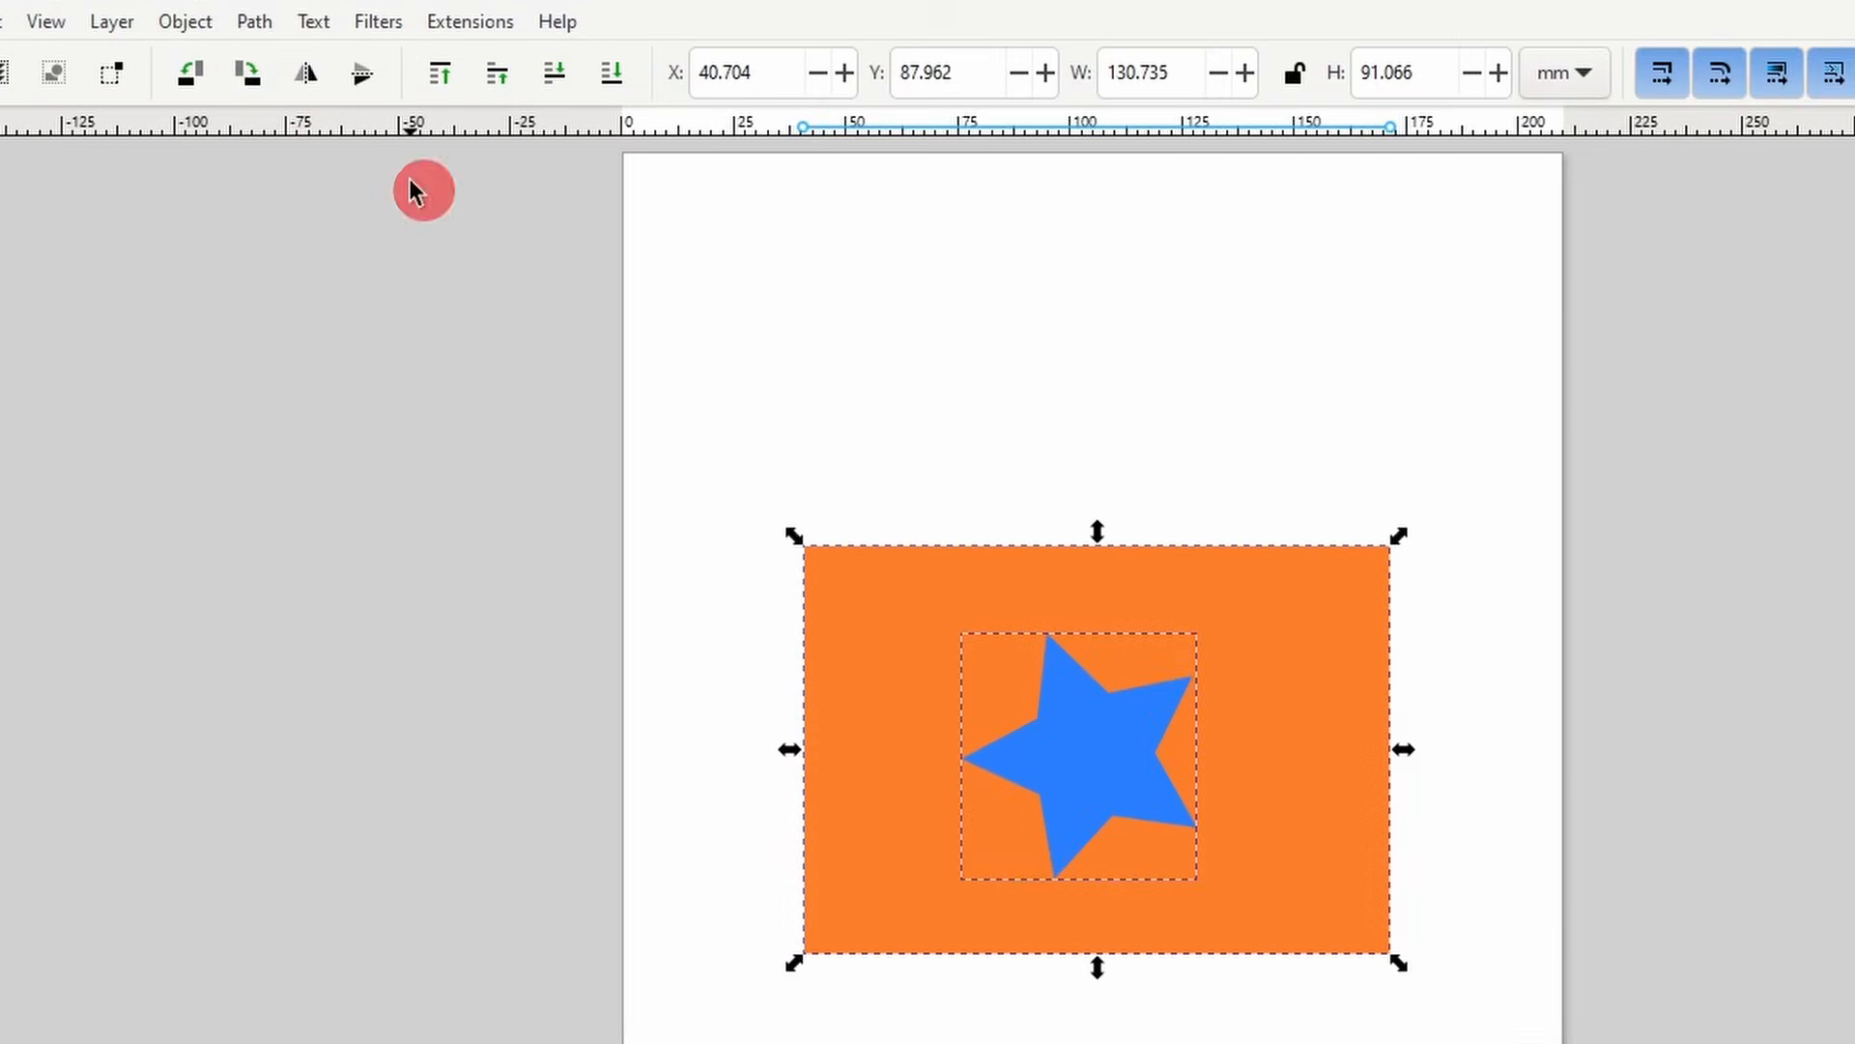
# - Apply an inverse clip to cut the blue star out of the orange rectangle, and shift the clipped rectangle slightly
pyautogui.click(175, 35)
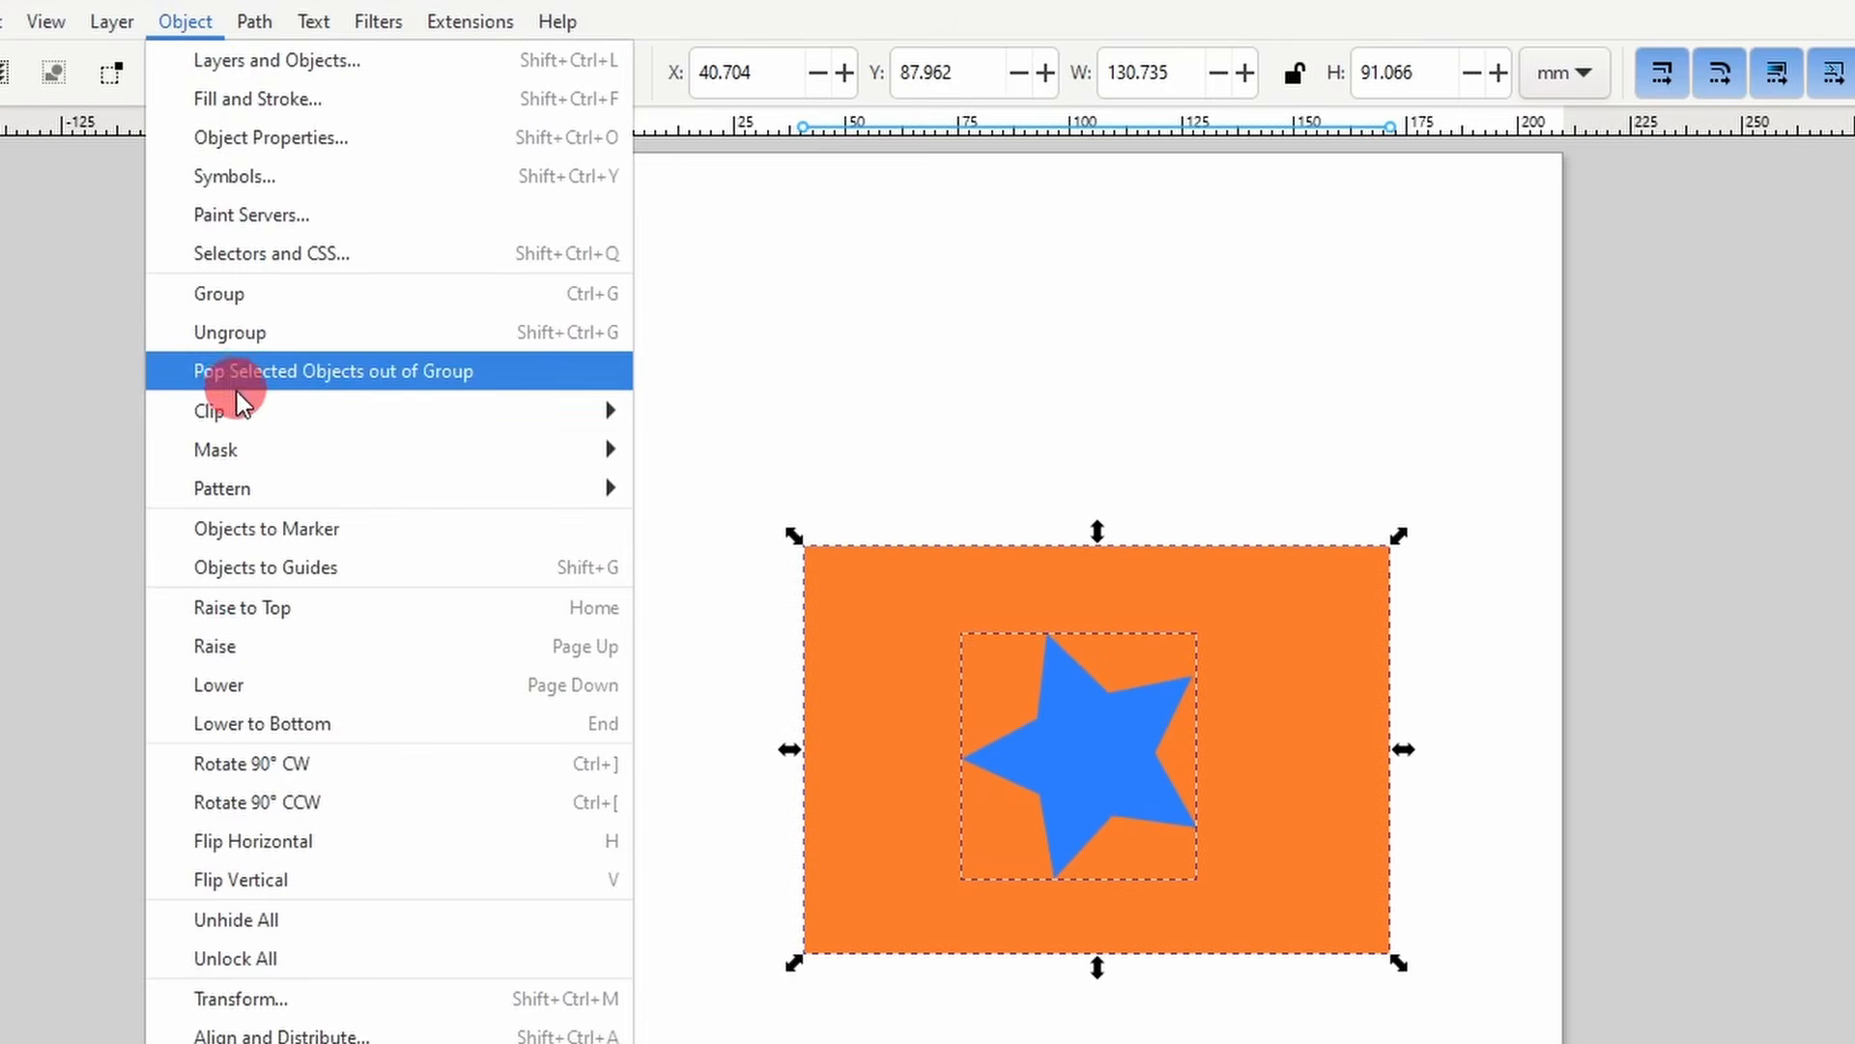
pyautogui.moveTo(257, 414)
pyautogui.moveTo(524, 466)
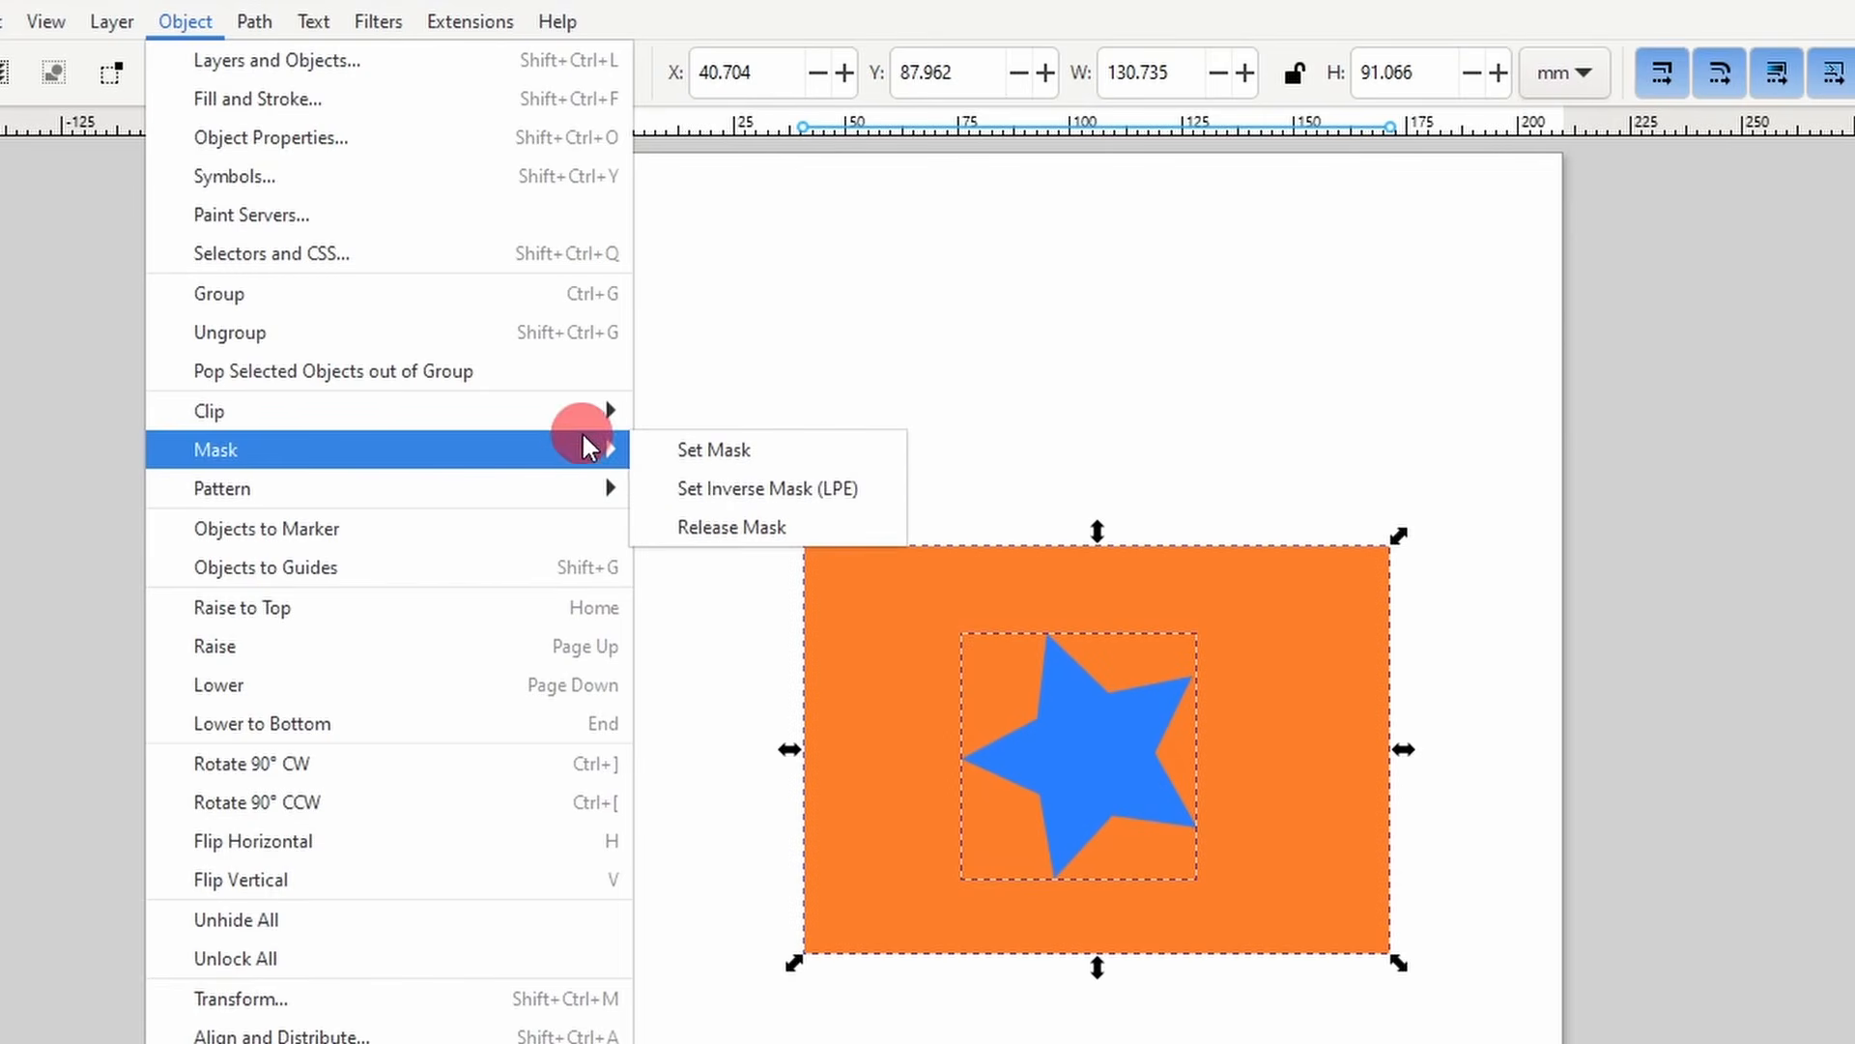
pyautogui.moveTo(586, 416)
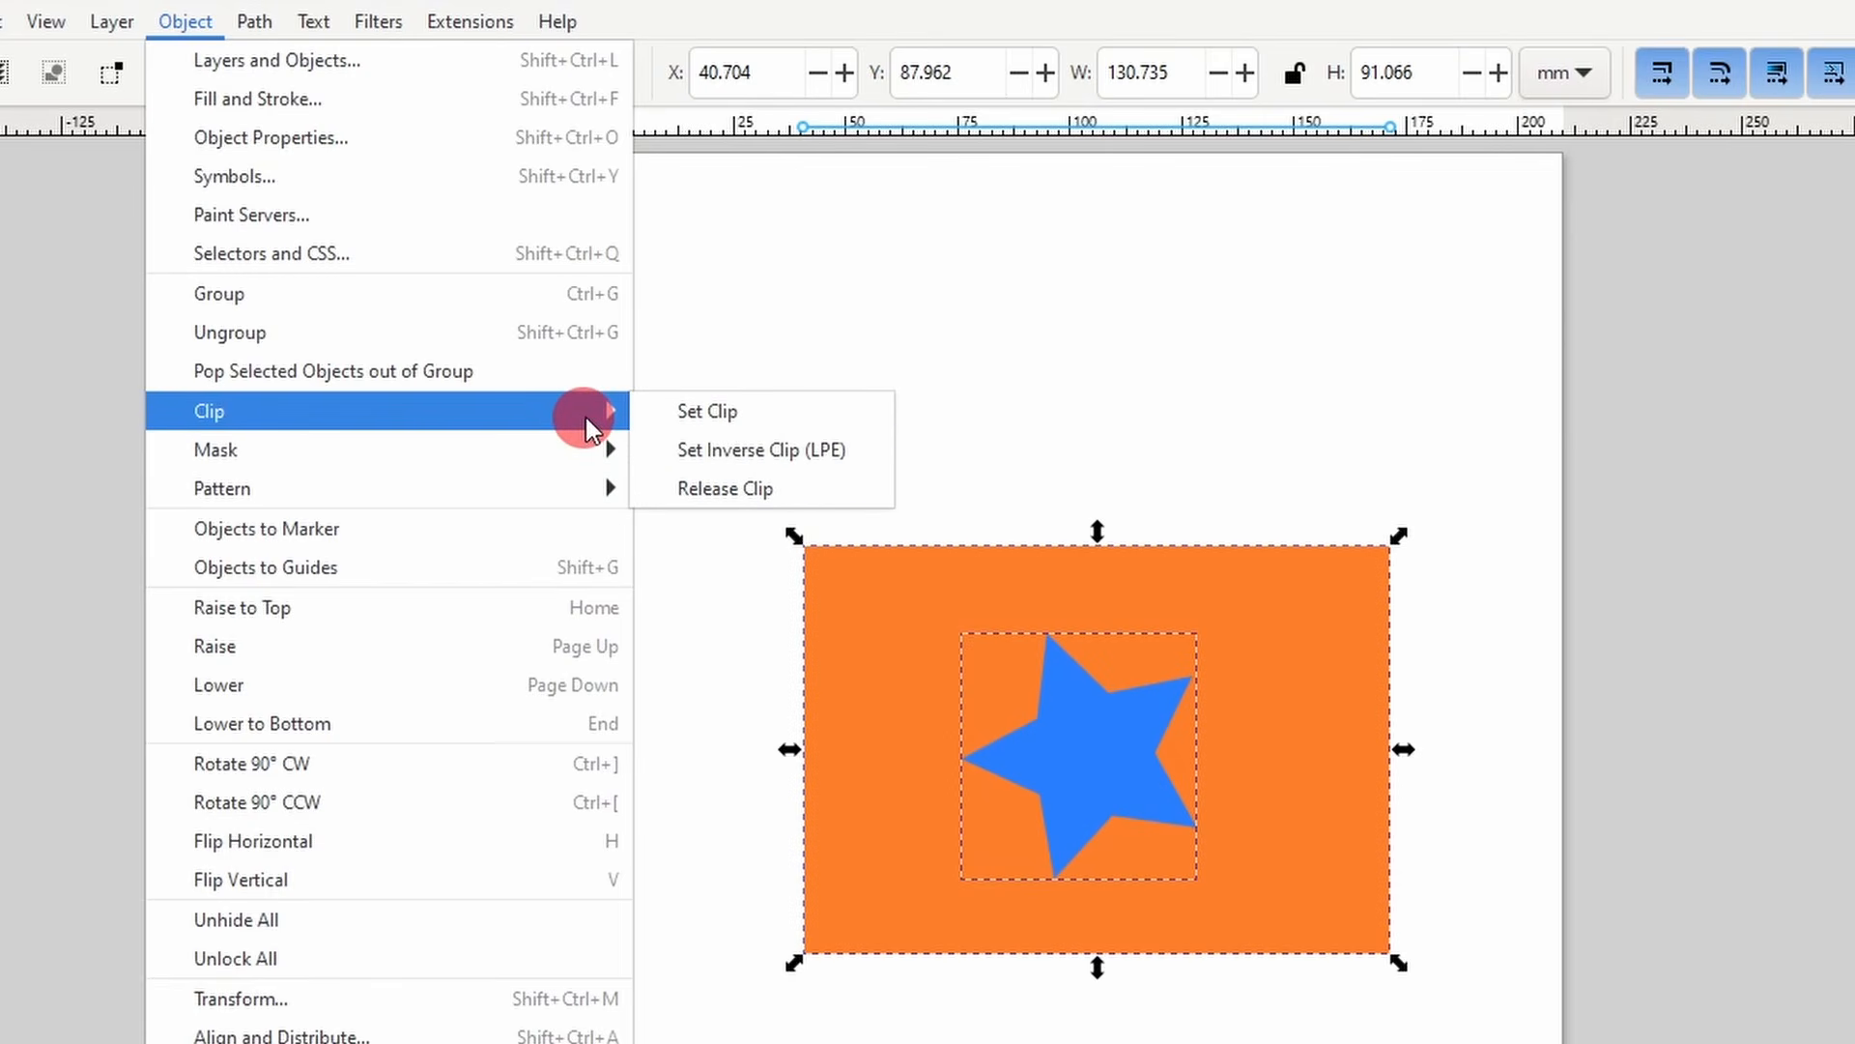
pyautogui.click(692, 450)
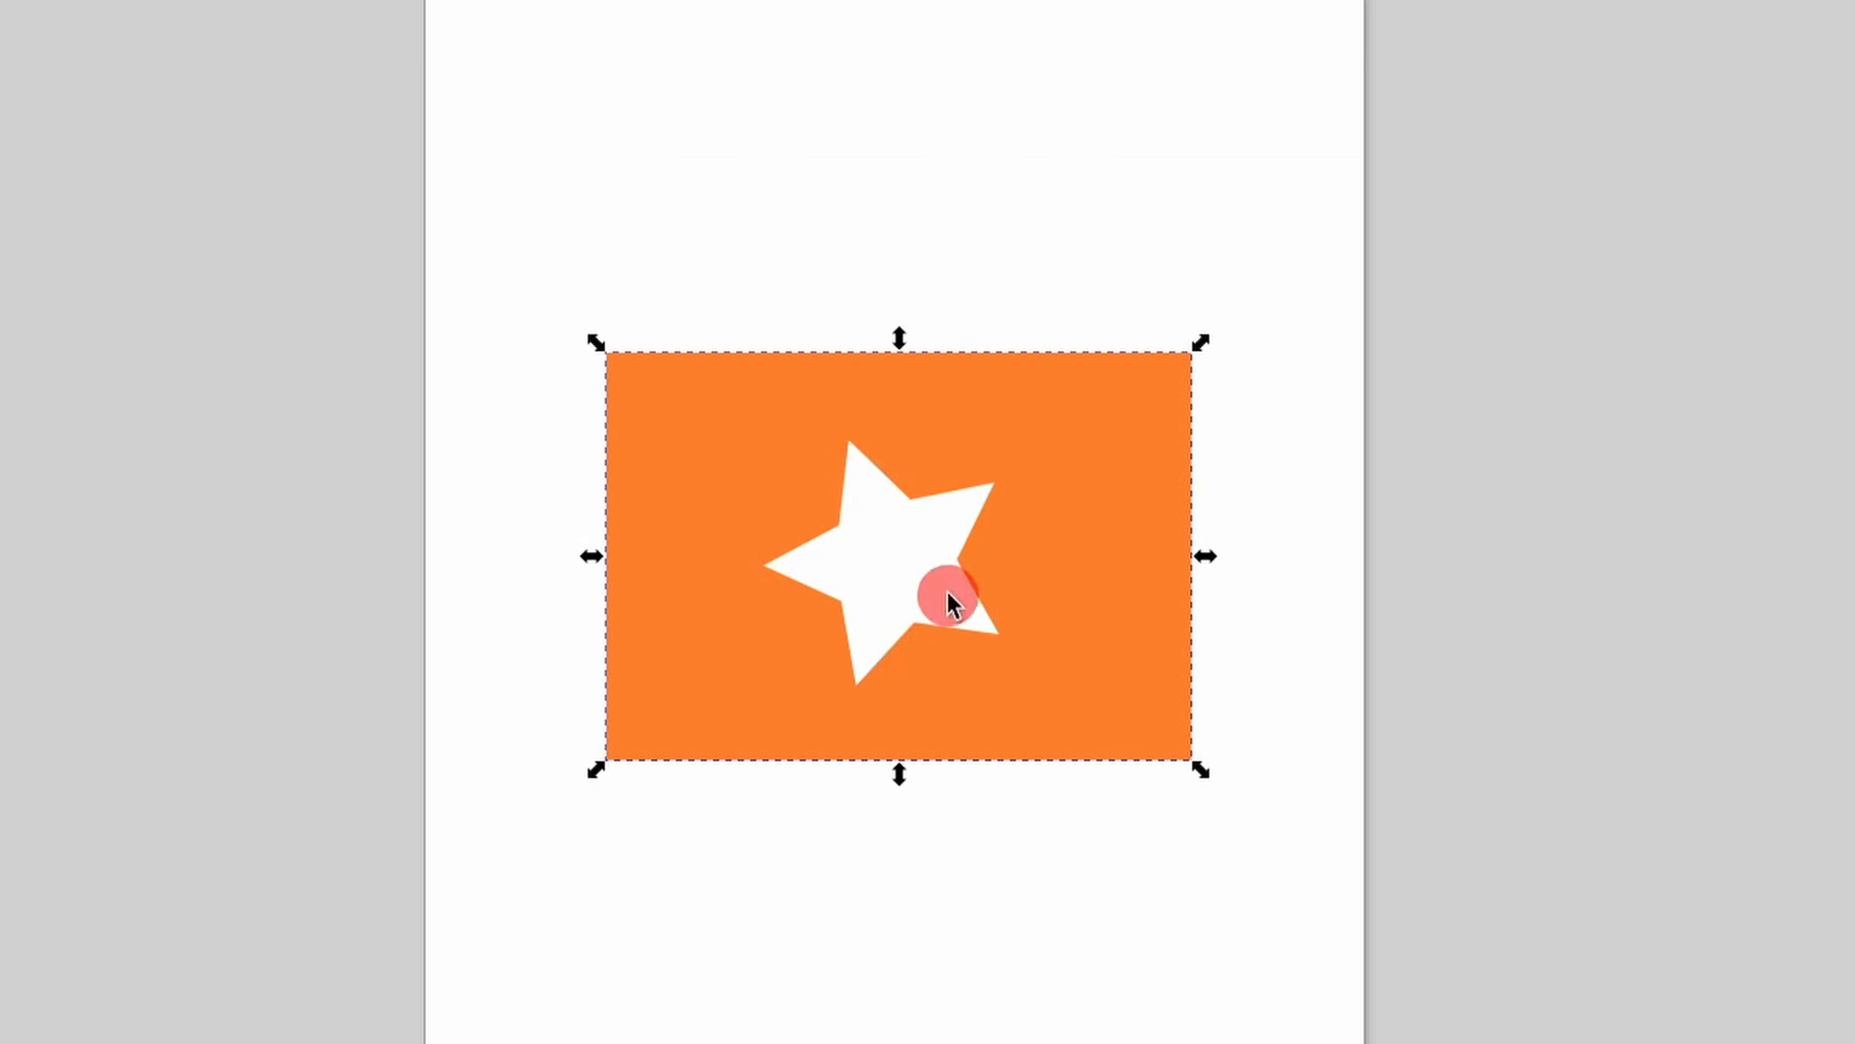
pyautogui.moveTo(1064, 455)
pyautogui.mouseDown()
pyautogui.moveTo(542, 426)
pyautogui.moveTo(934, 465)
pyautogui.moveTo(1034, 447)
pyautogui.mouseUp()
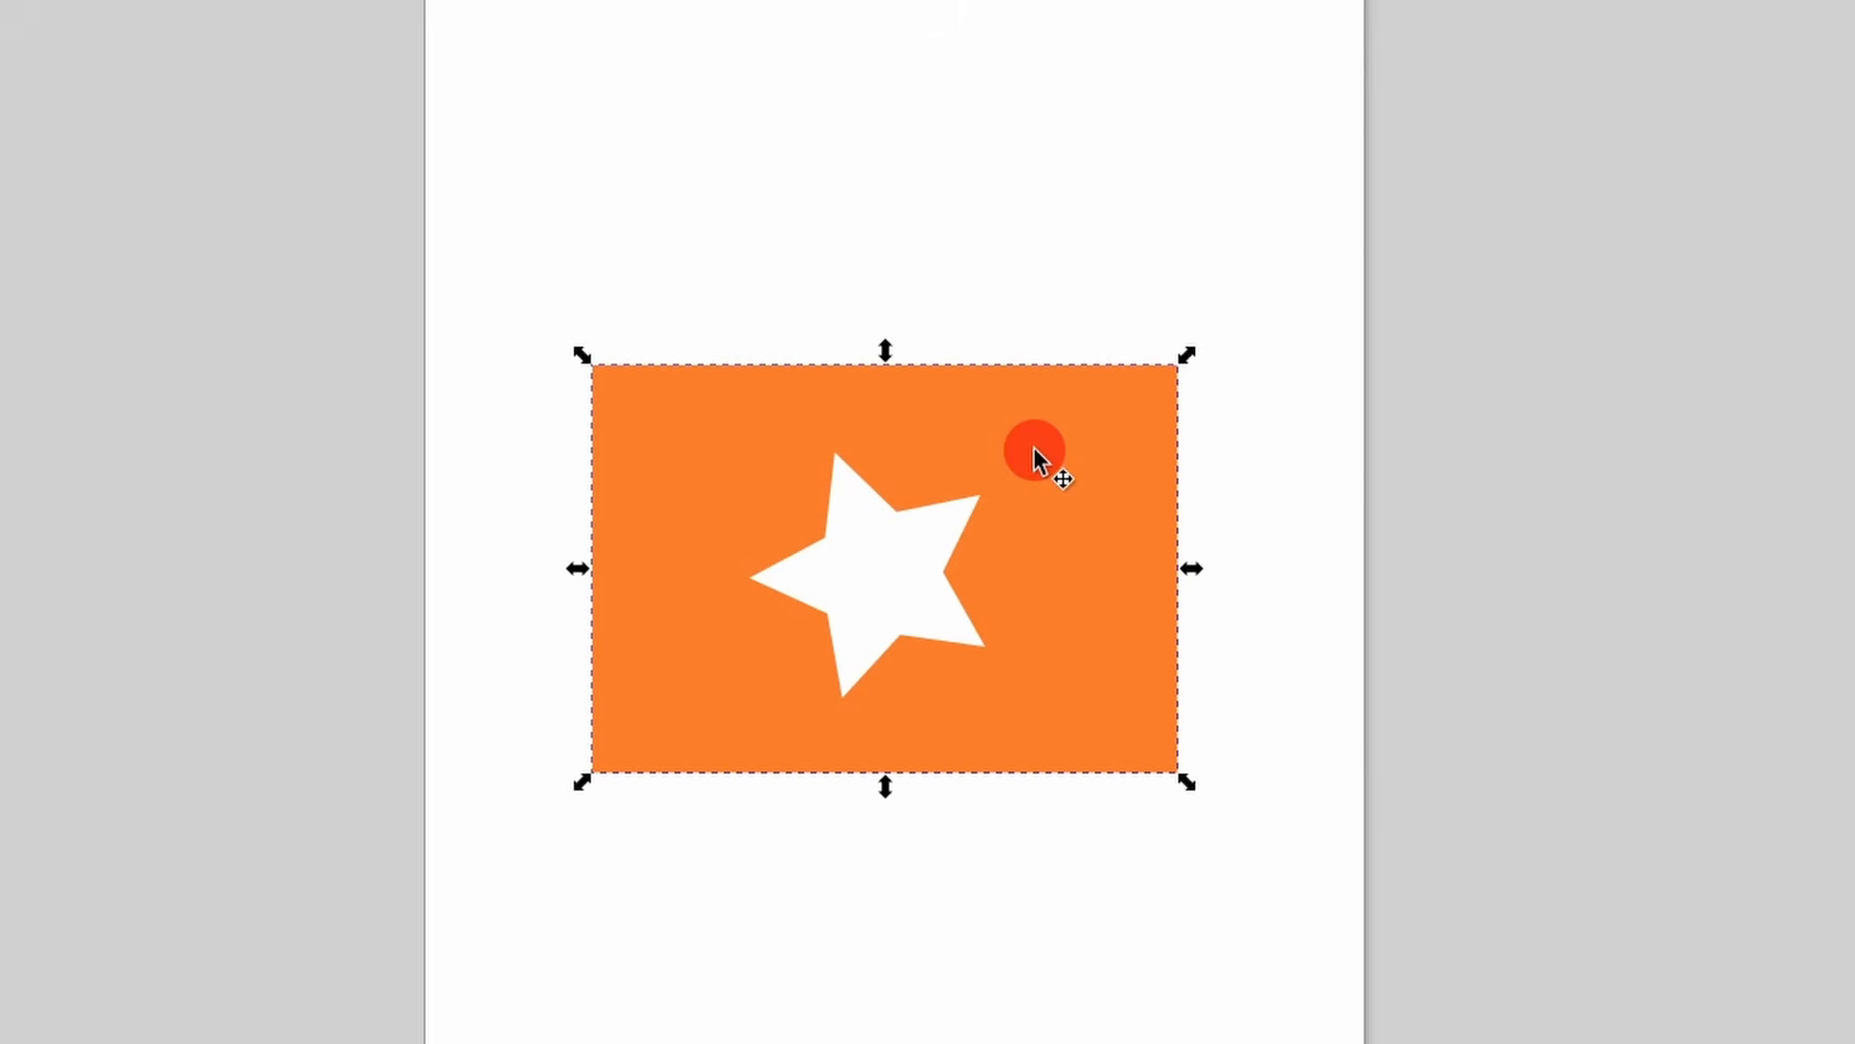
# - Release the clip from the orange rectangle and move the blue star slightly up and right
pyautogui.rightClick(1027, 456)
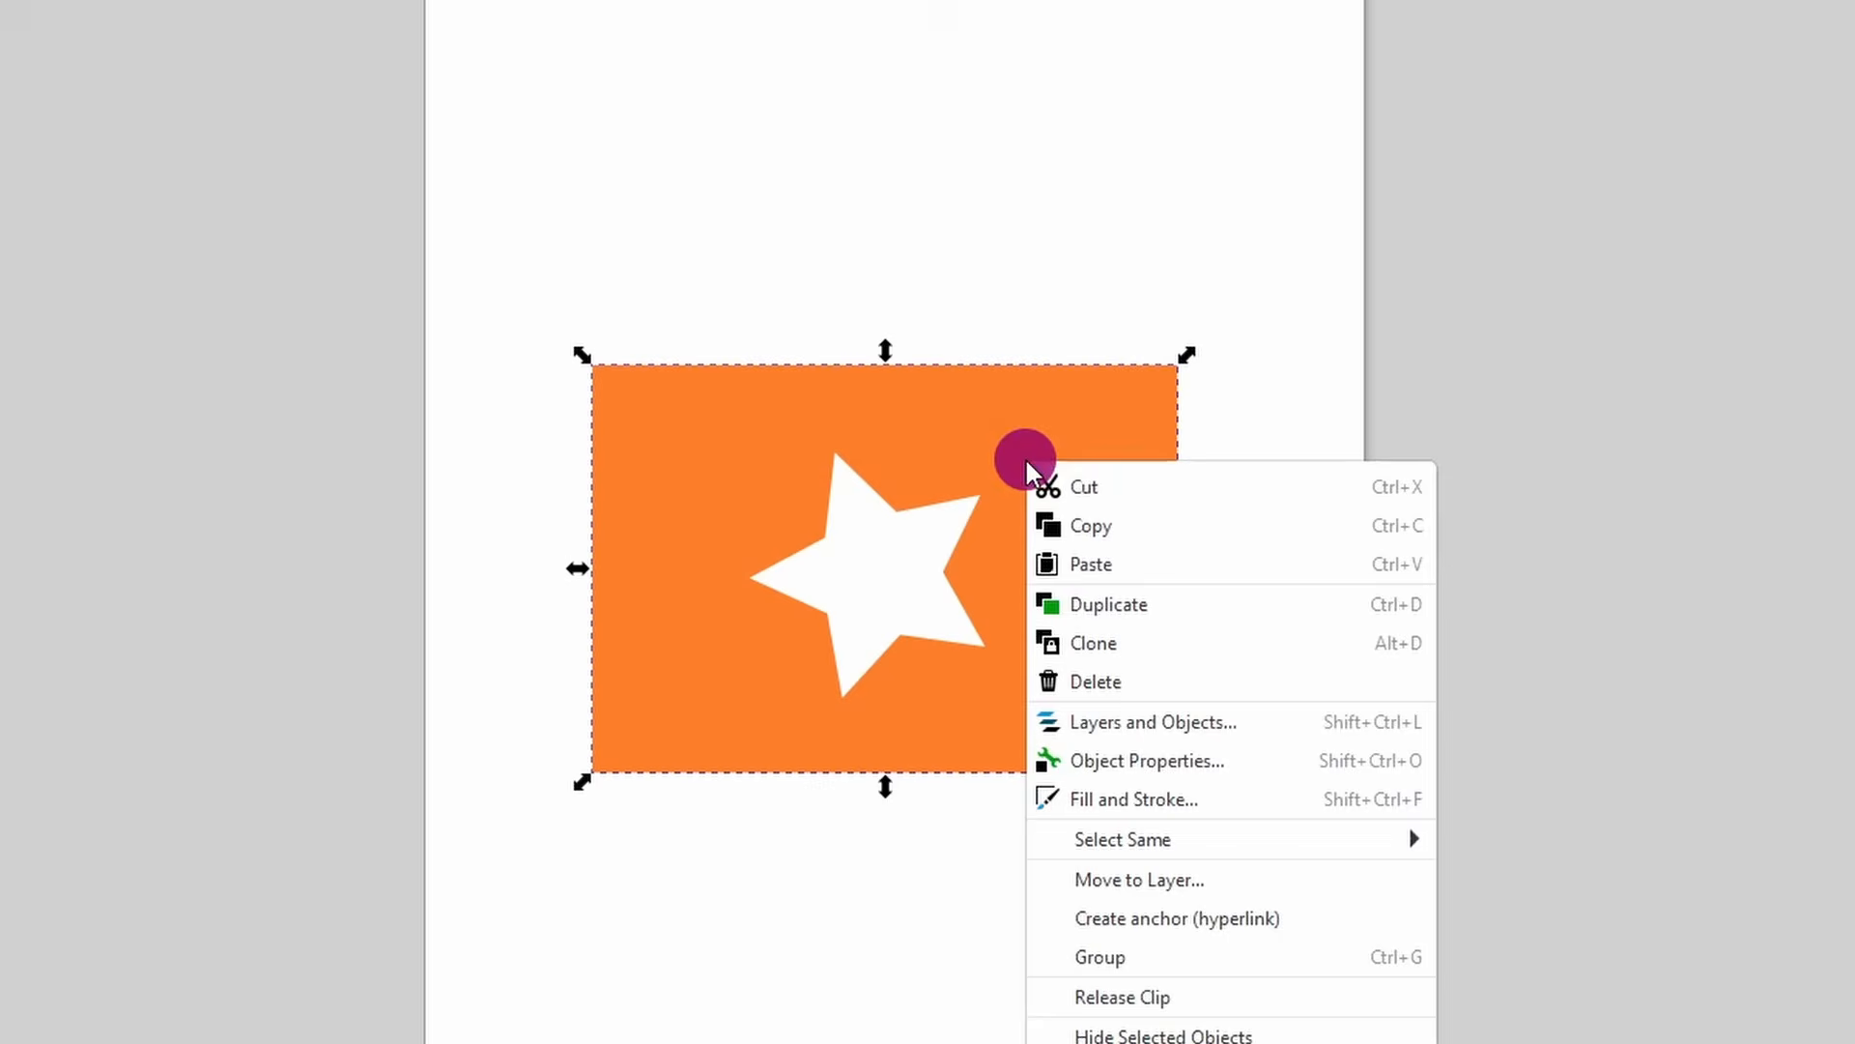
pyautogui.click(1131, 997)
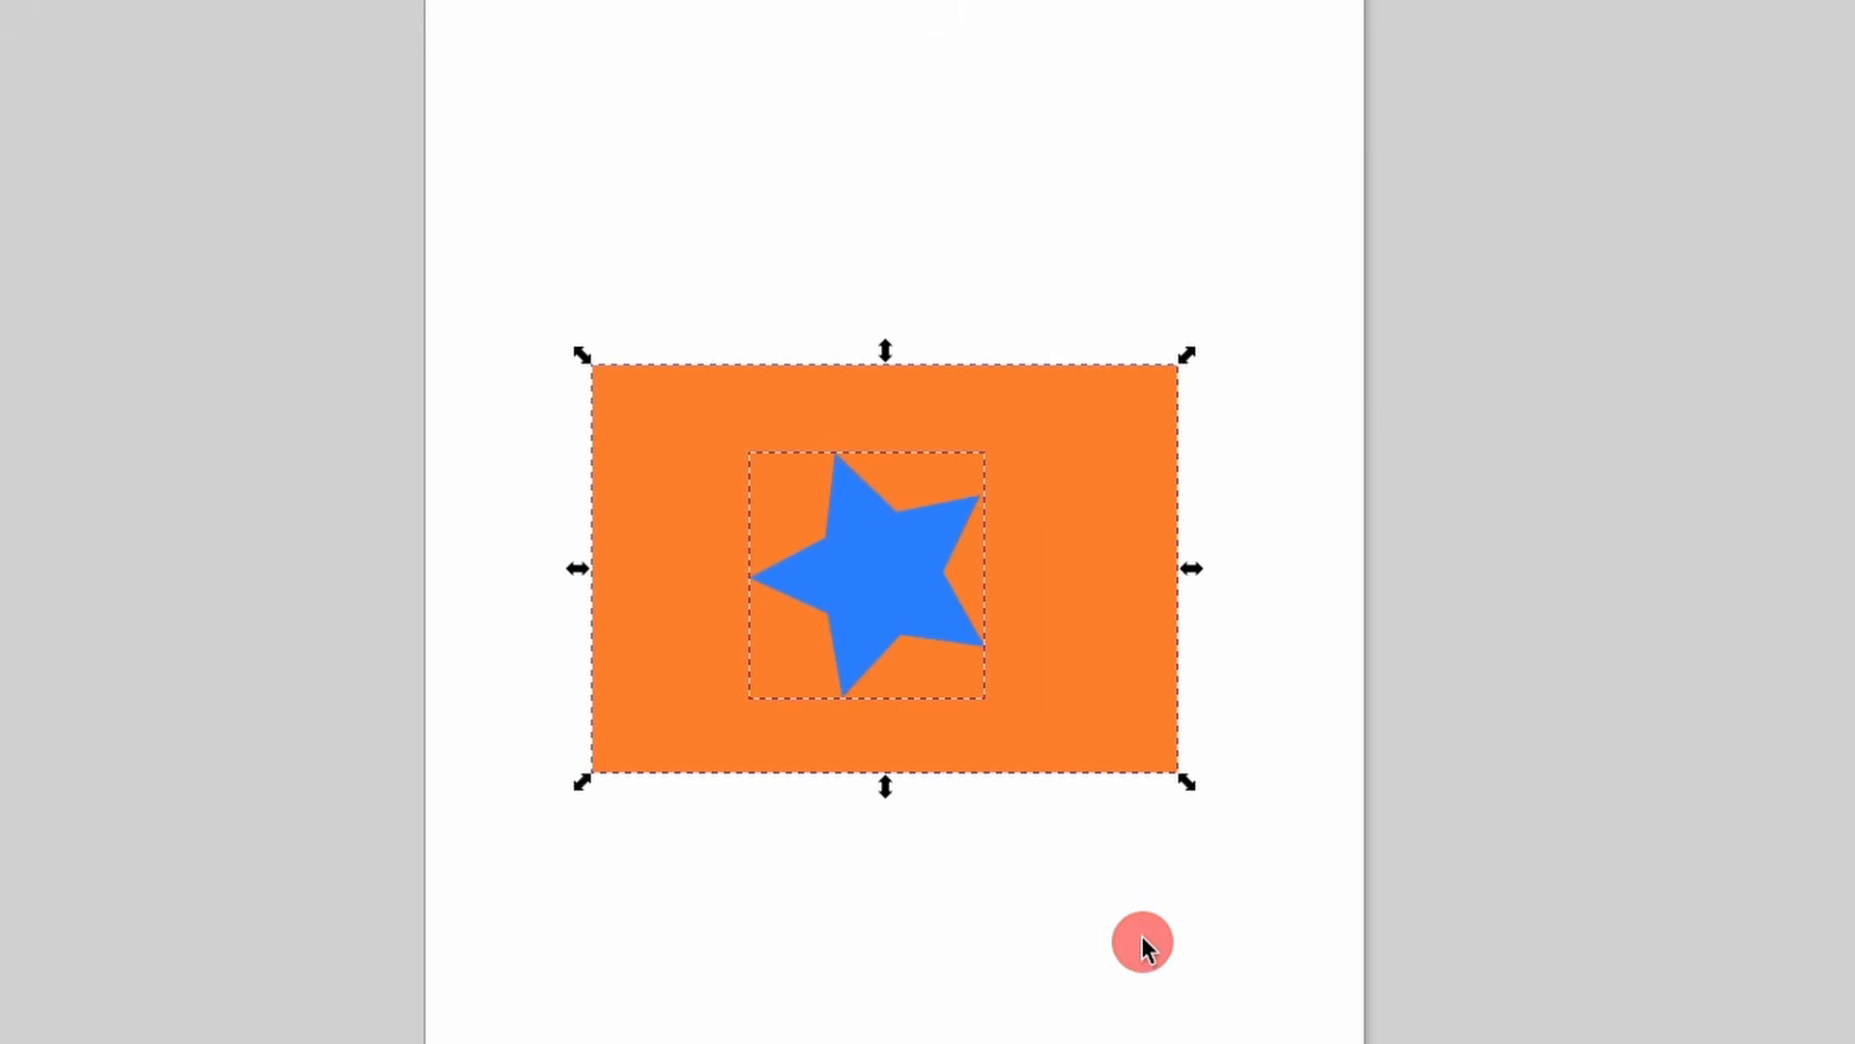
pyautogui.moveTo(898, 578)
pyautogui.mouseDown()
pyautogui.moveTo(1006, 560)
pyautogui.moveTo(918, 558)
pyautogui.mouseUp()
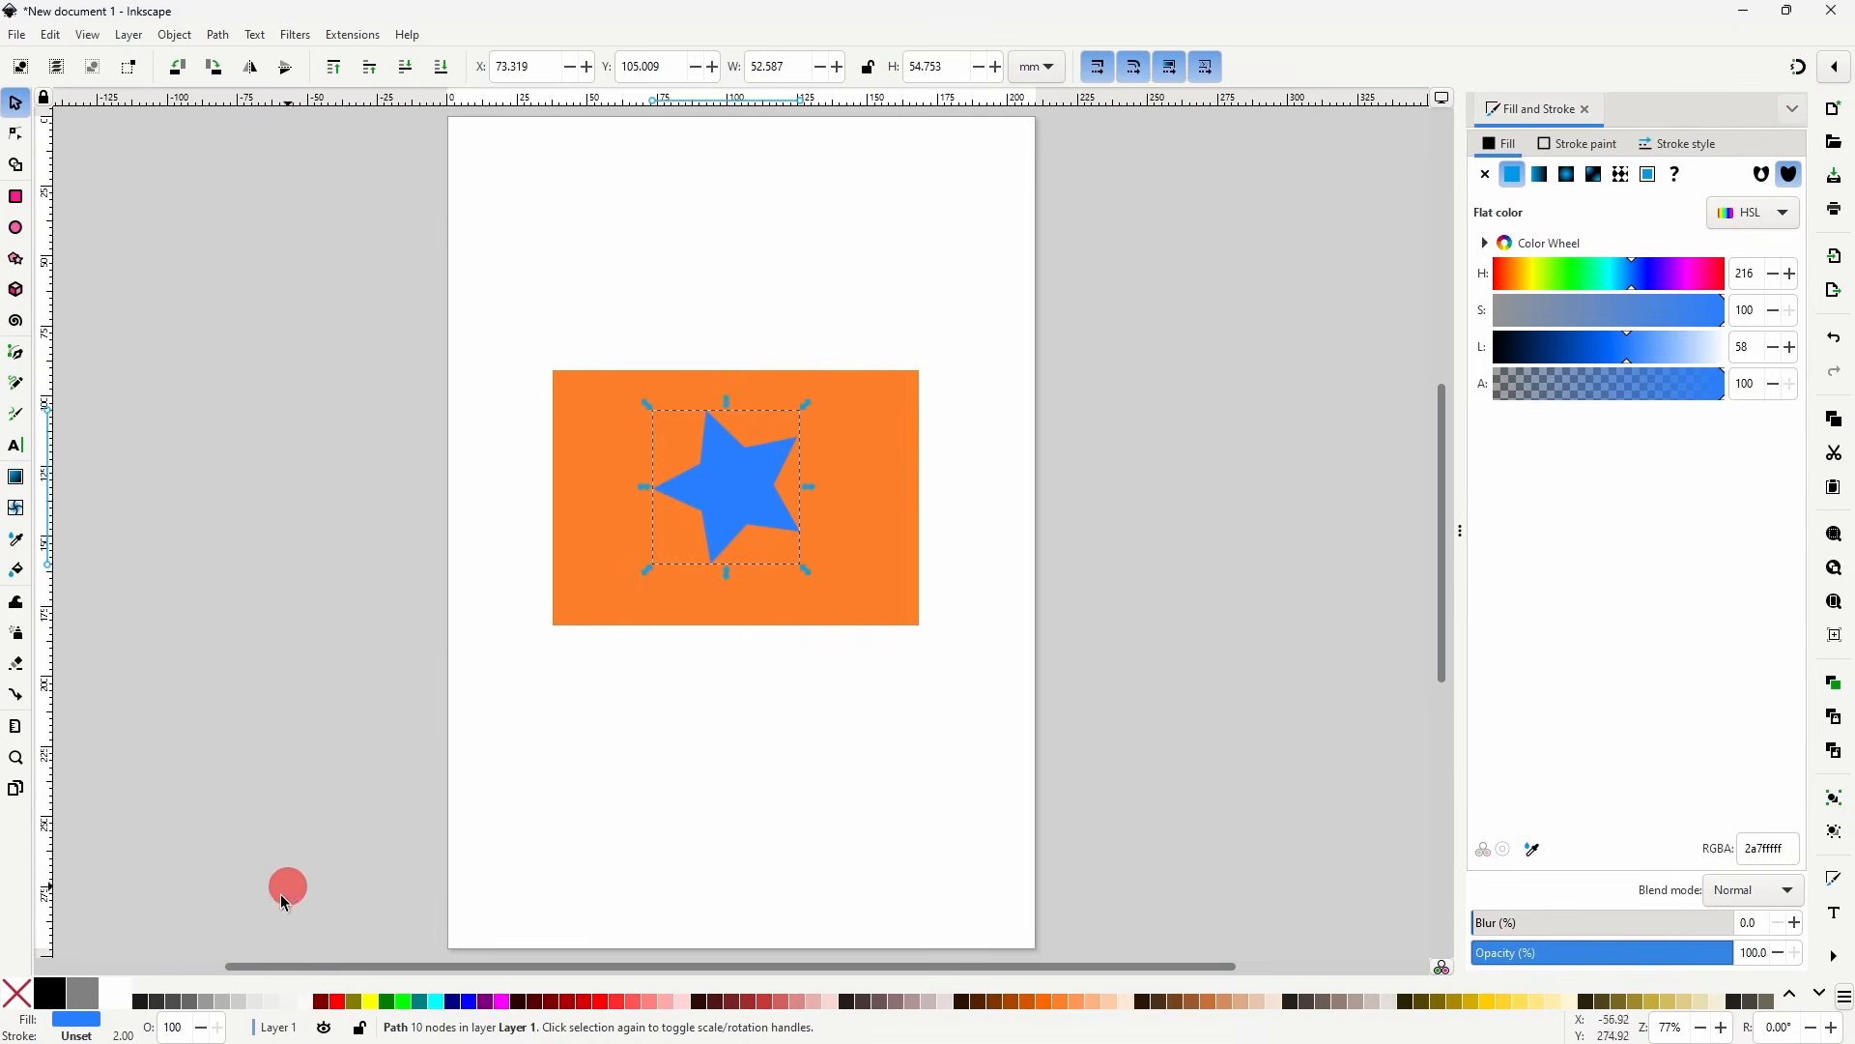
# - Fill the star with dark grey and apply it to the orange rectangle as an inverse mask
pyautogui.click(196, 1005)
pyautogui.moveTo(512, 309); pyautogui.dragTo(904, 627)
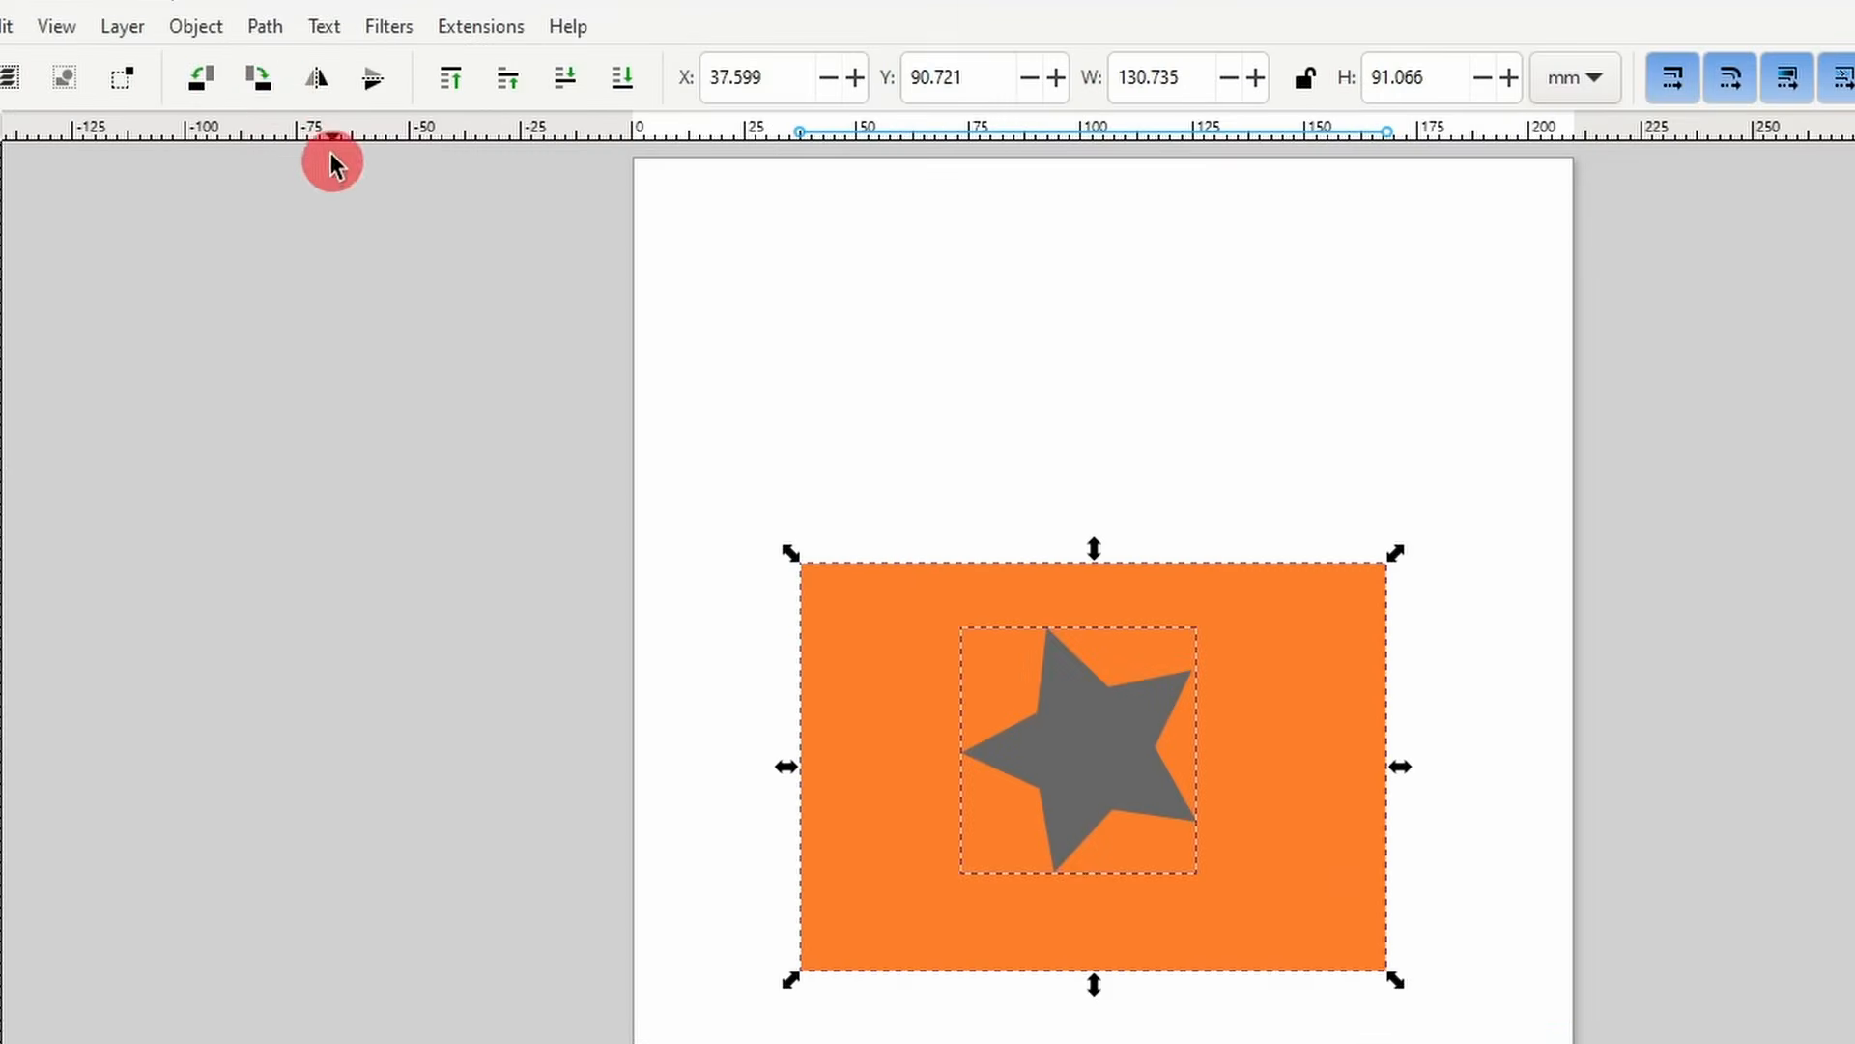
pyautogui.click(177, 36)
pyautogui.moveTo(258, 456)
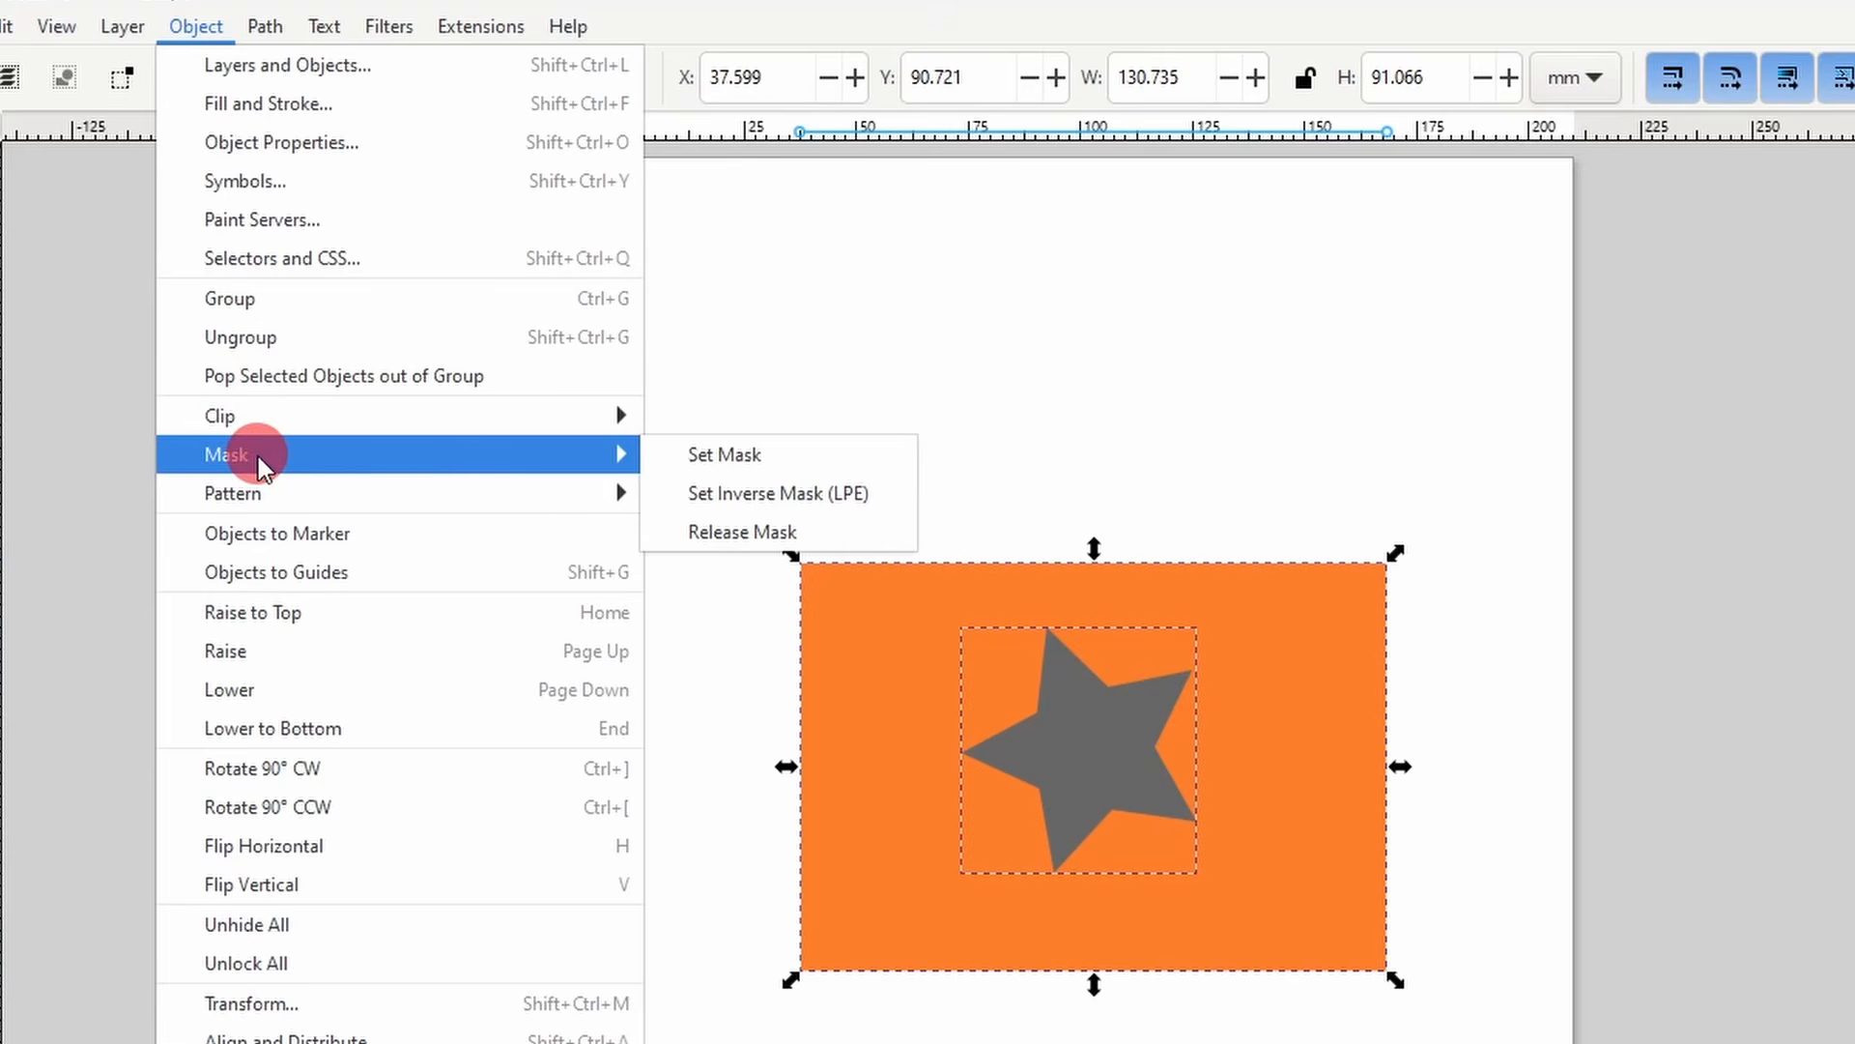
pyautogui.click(827, 497)
# - Move the masked orange rectangle slightly and open its path effects
pyautogui.moveTo(921, 658); pyautogui.dragTo(398, 694)
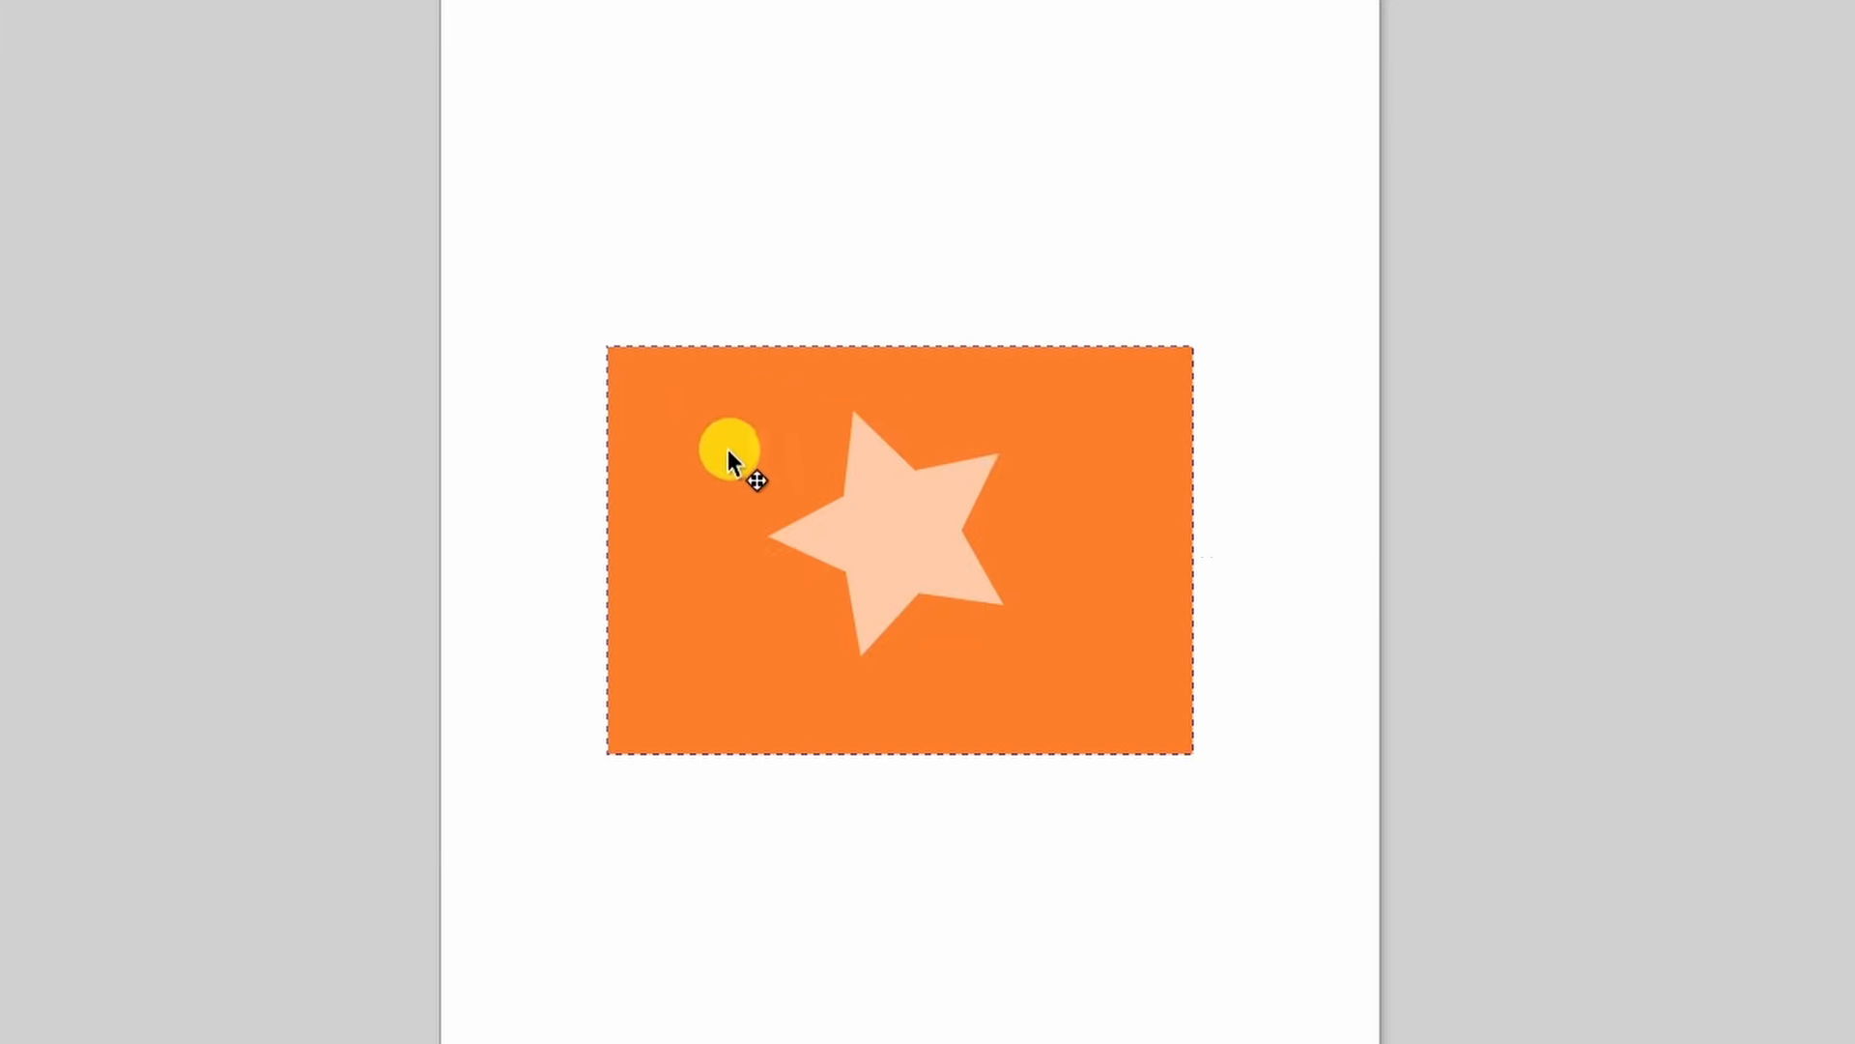
pyautogui.moveTo(205, 475); pyautogui.dragTo(734, 443)
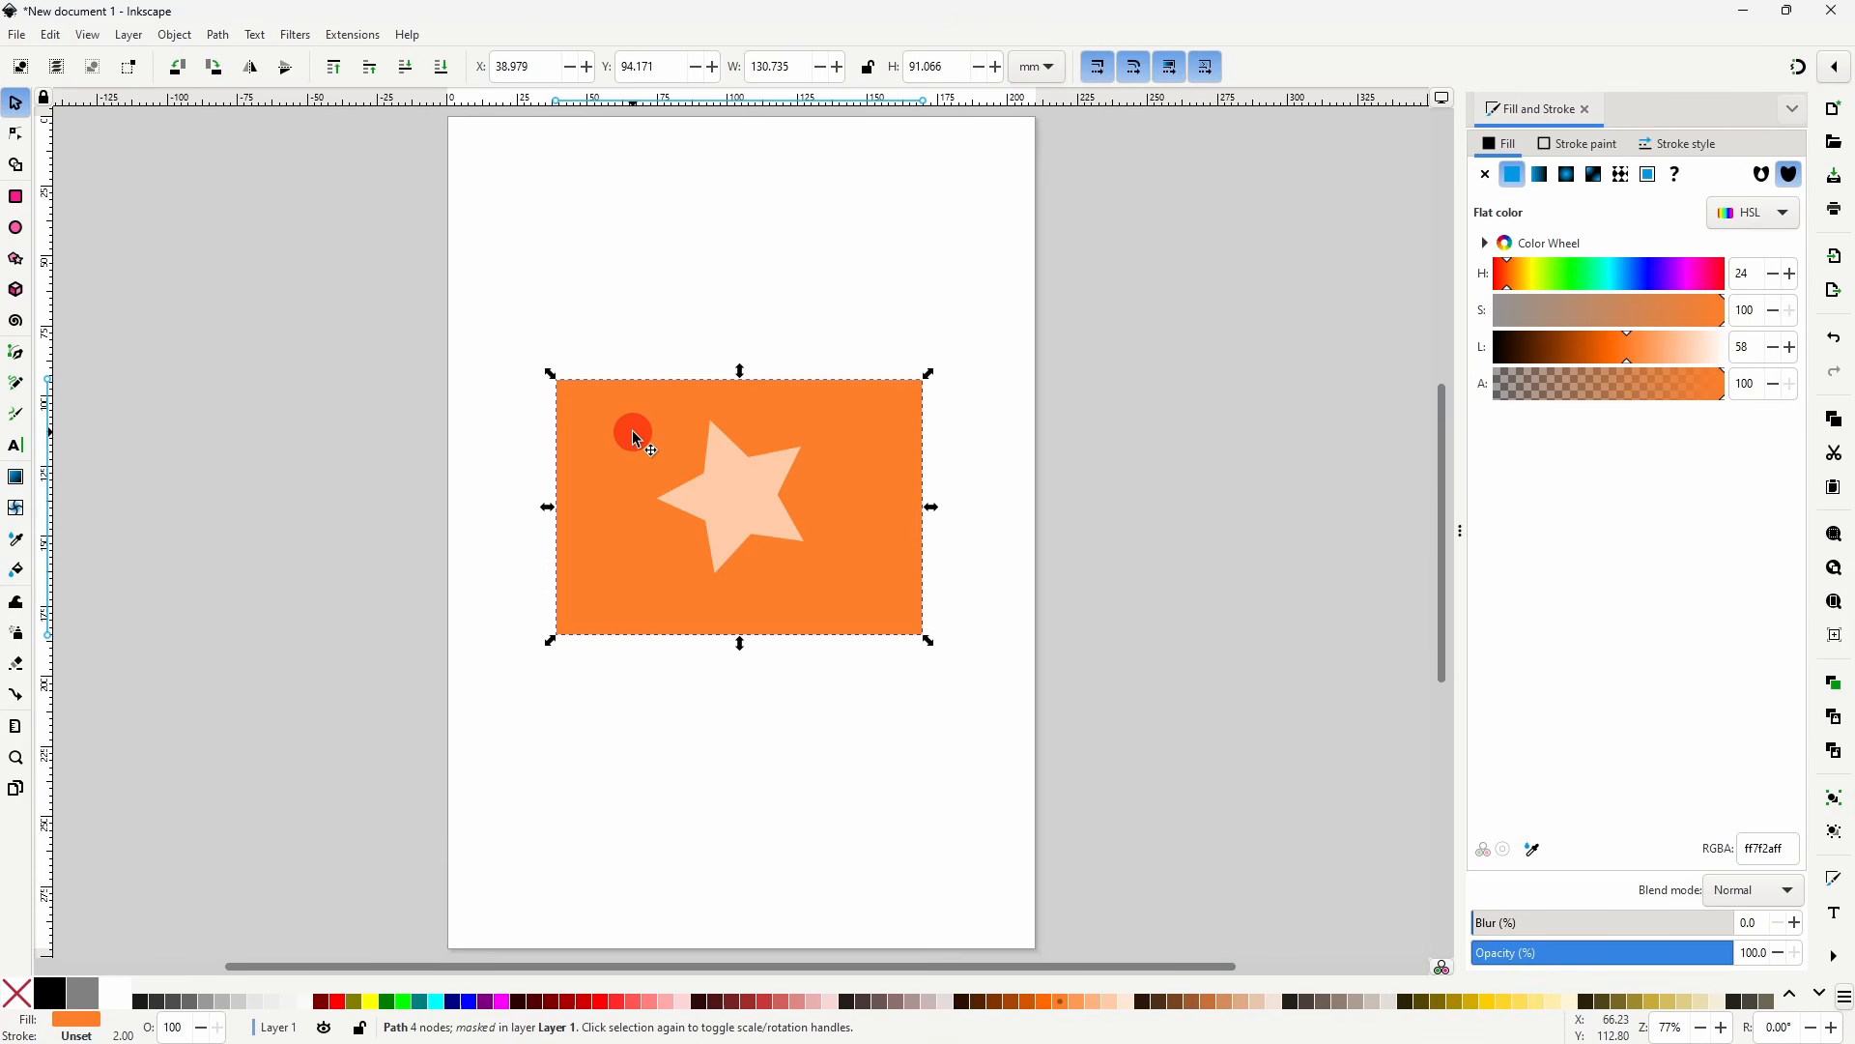
pyautogui.click(216, 36)
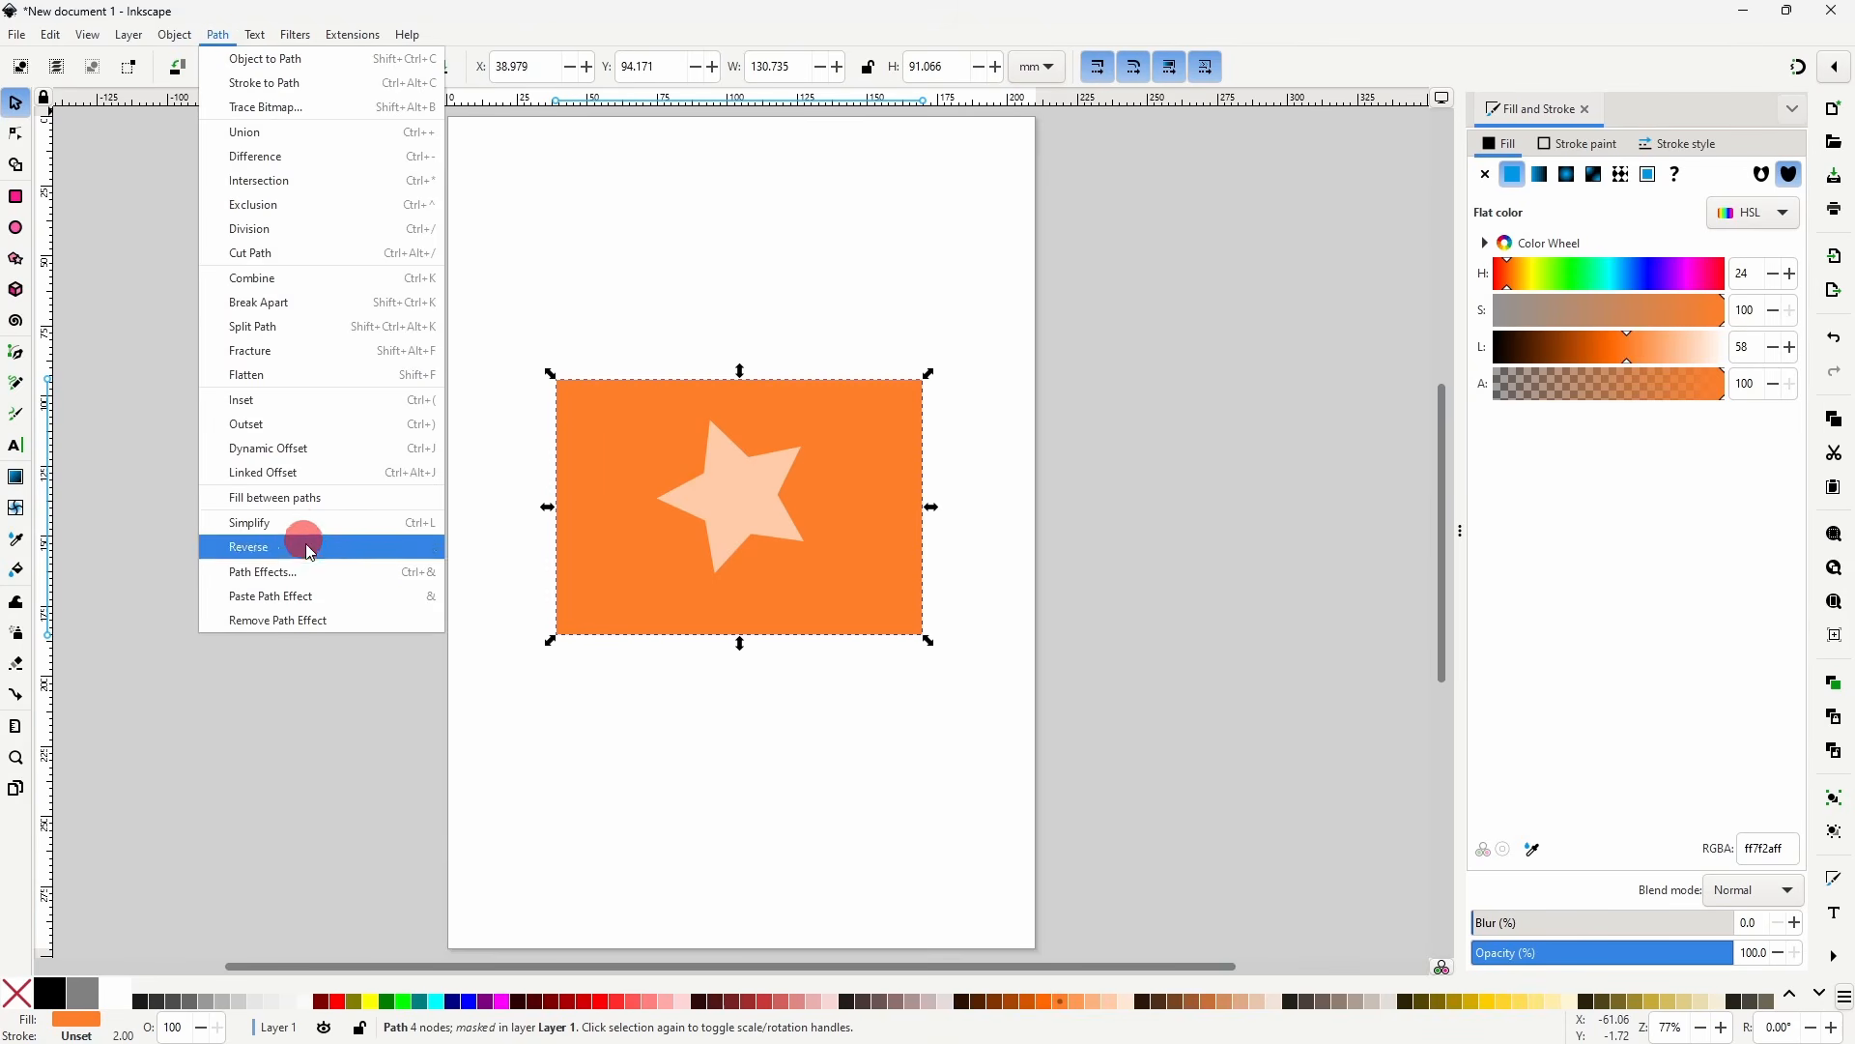
pyautogui.click(319, 572)
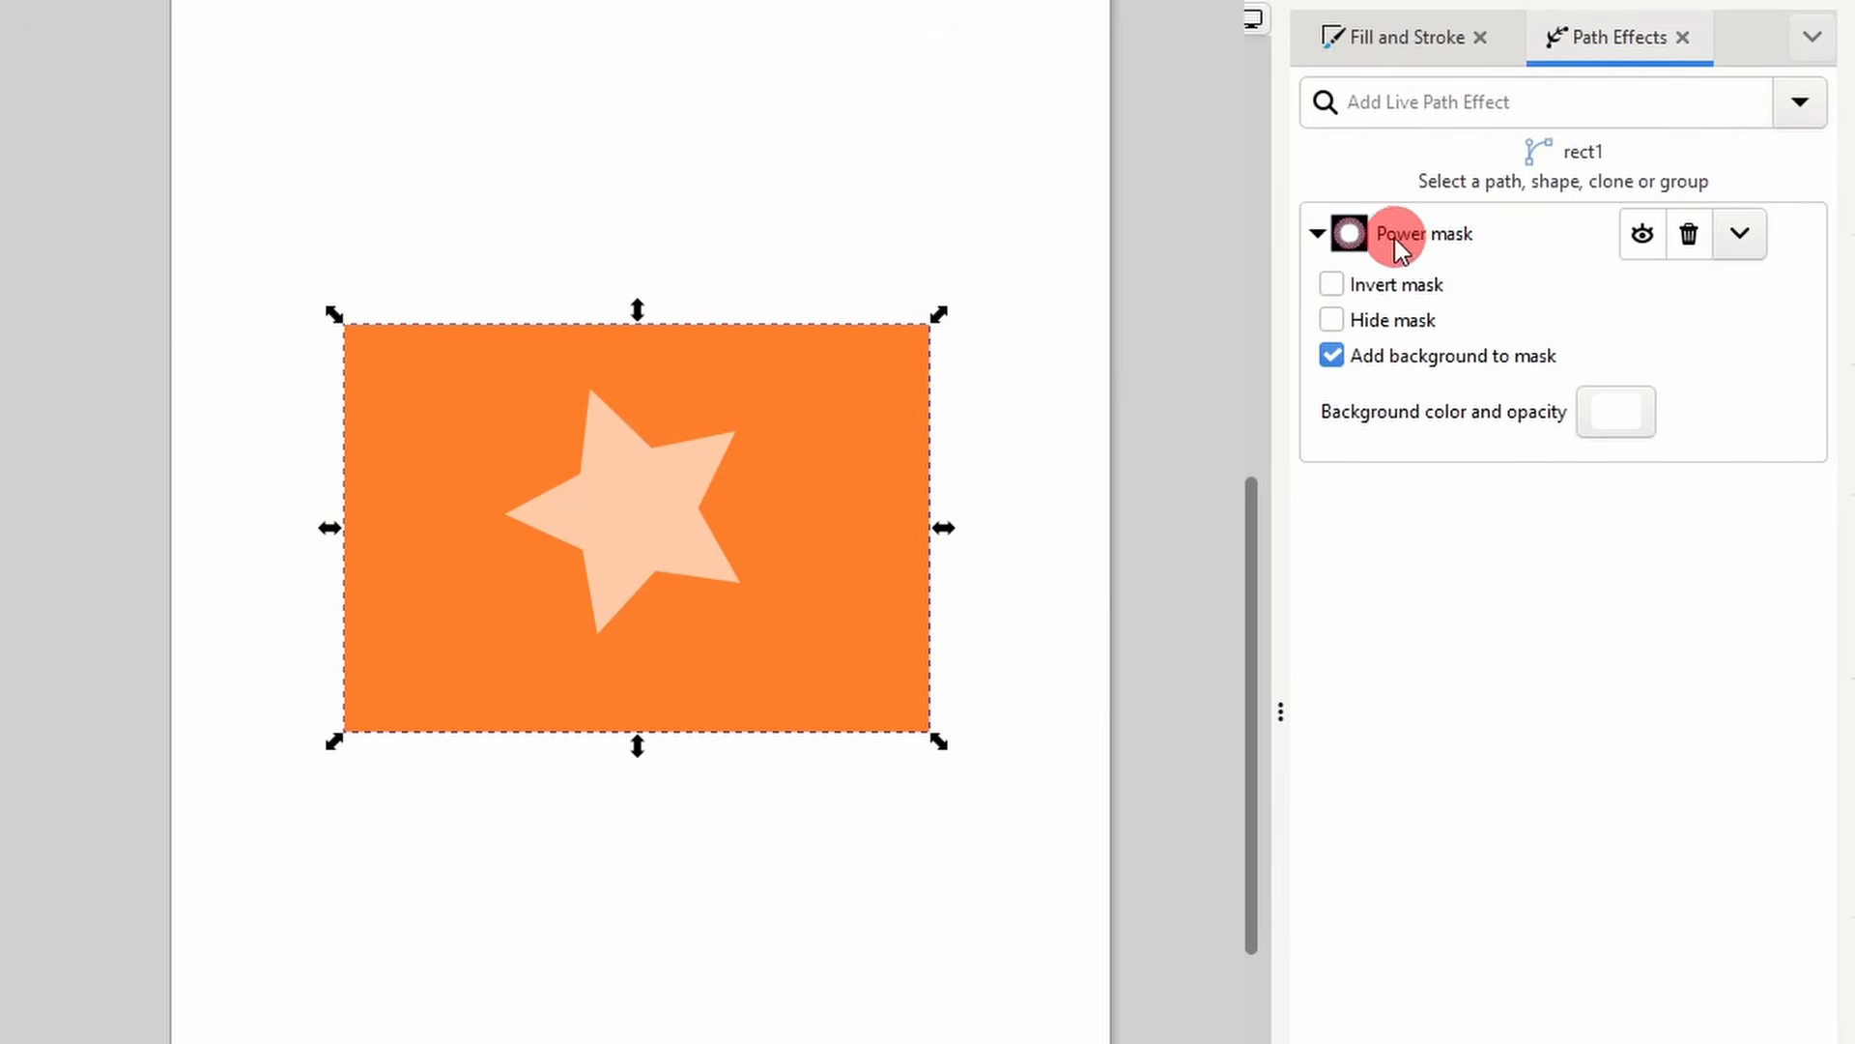
# - Toggle the Power mask options Invert mask, Hide mask and Add background to mask in turn, restoring each one
pyautogui.click(1349, 283)
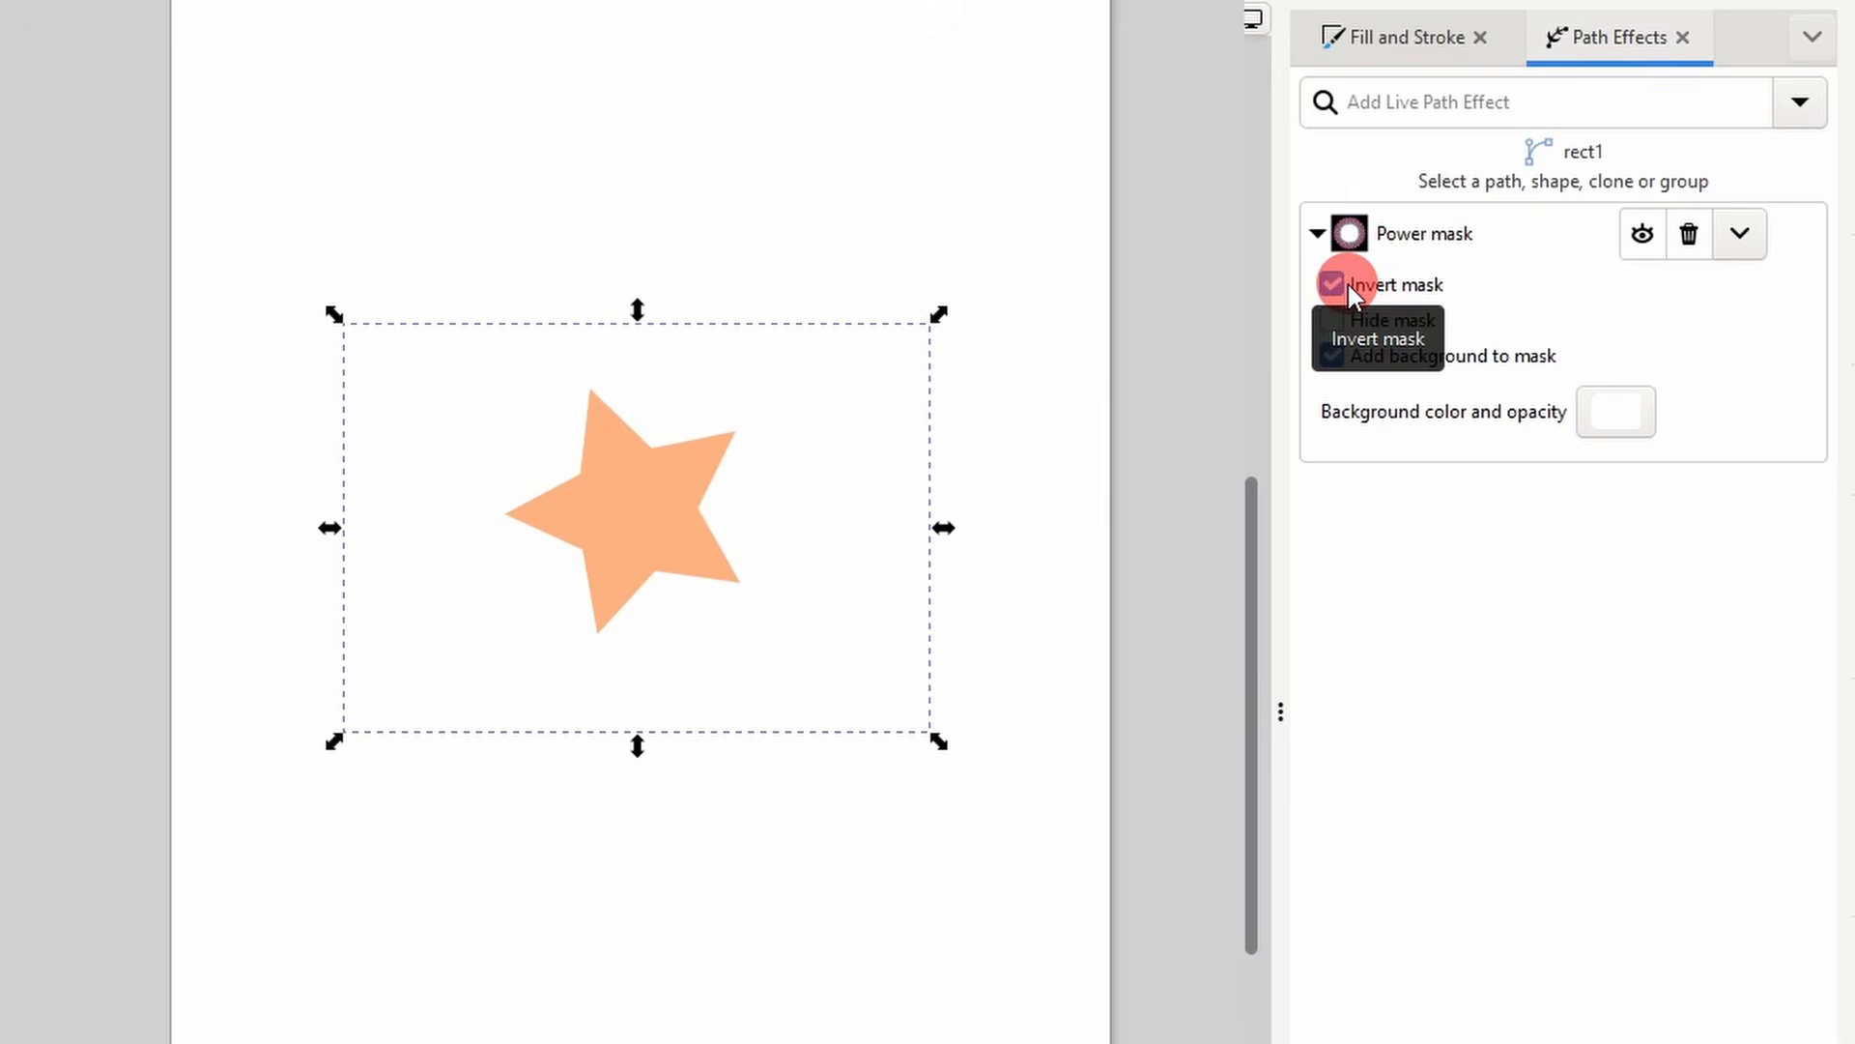
pyautogui.click(1348, 283)
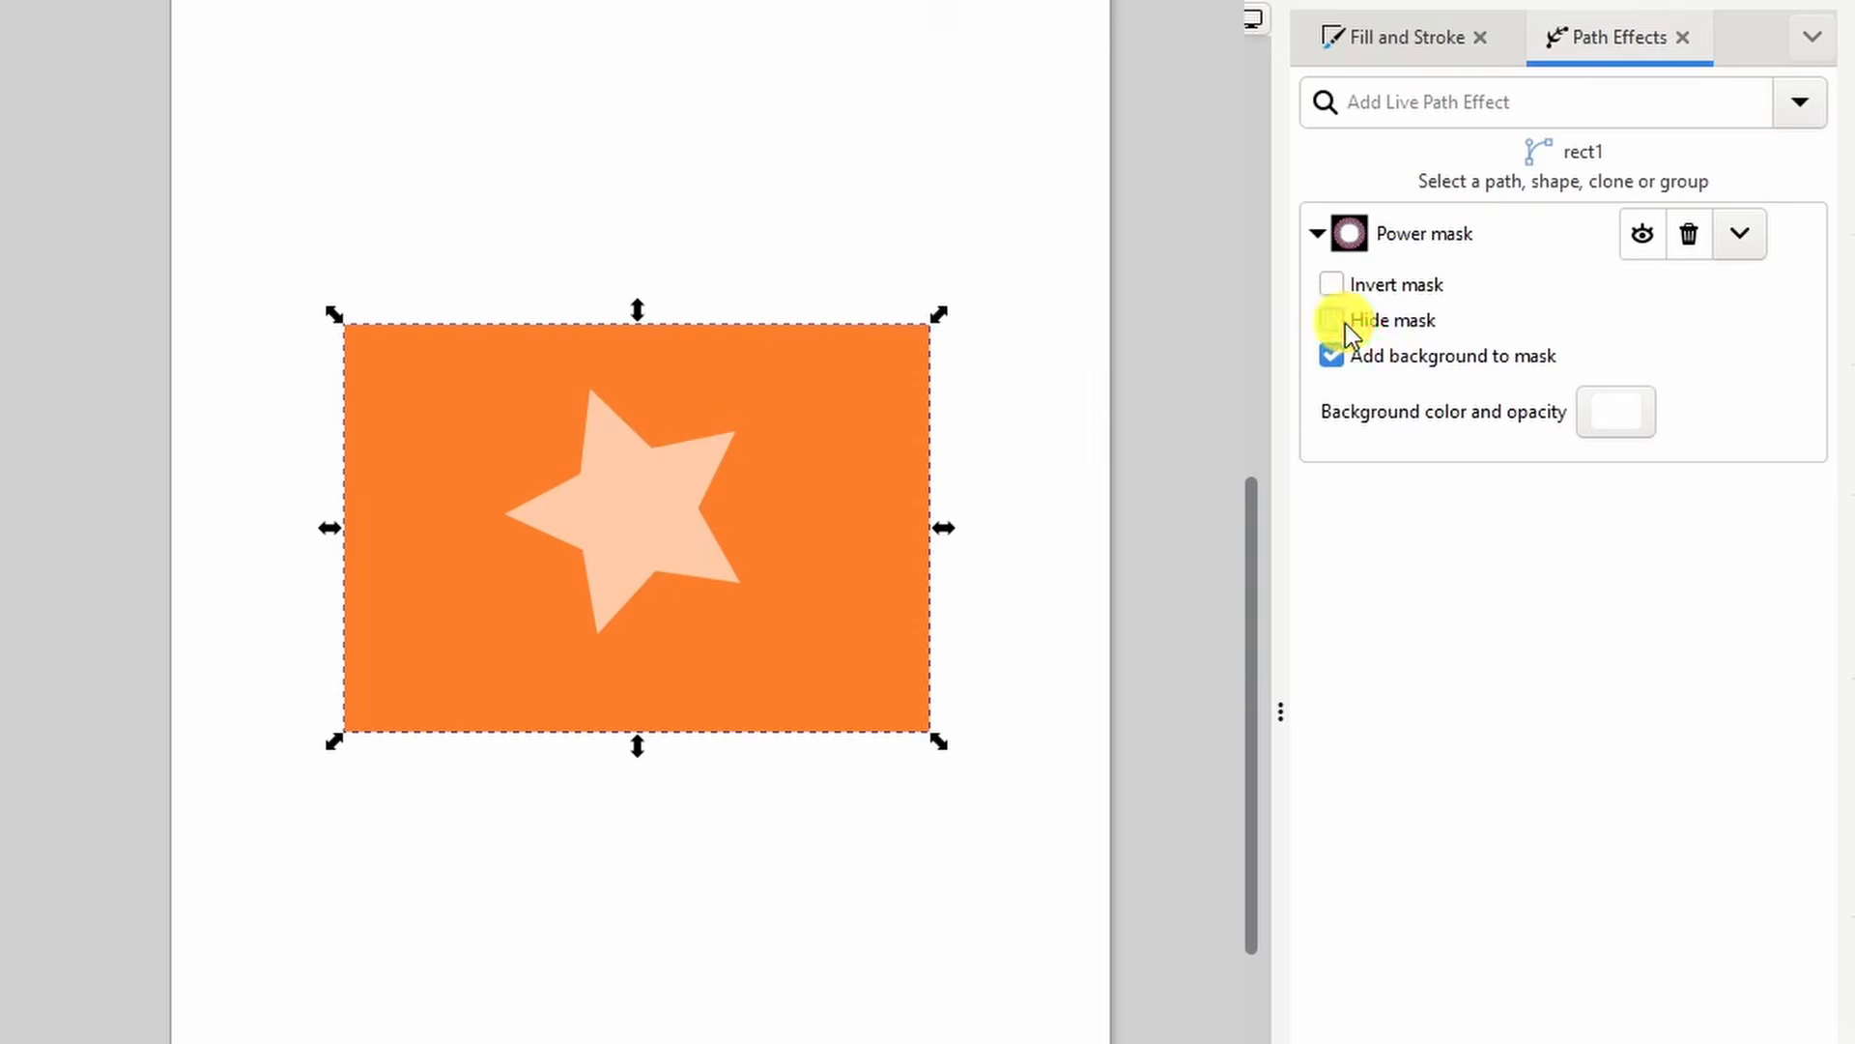
pyautogui.click(1334, 322)
pyautogui.click(1333, 321)
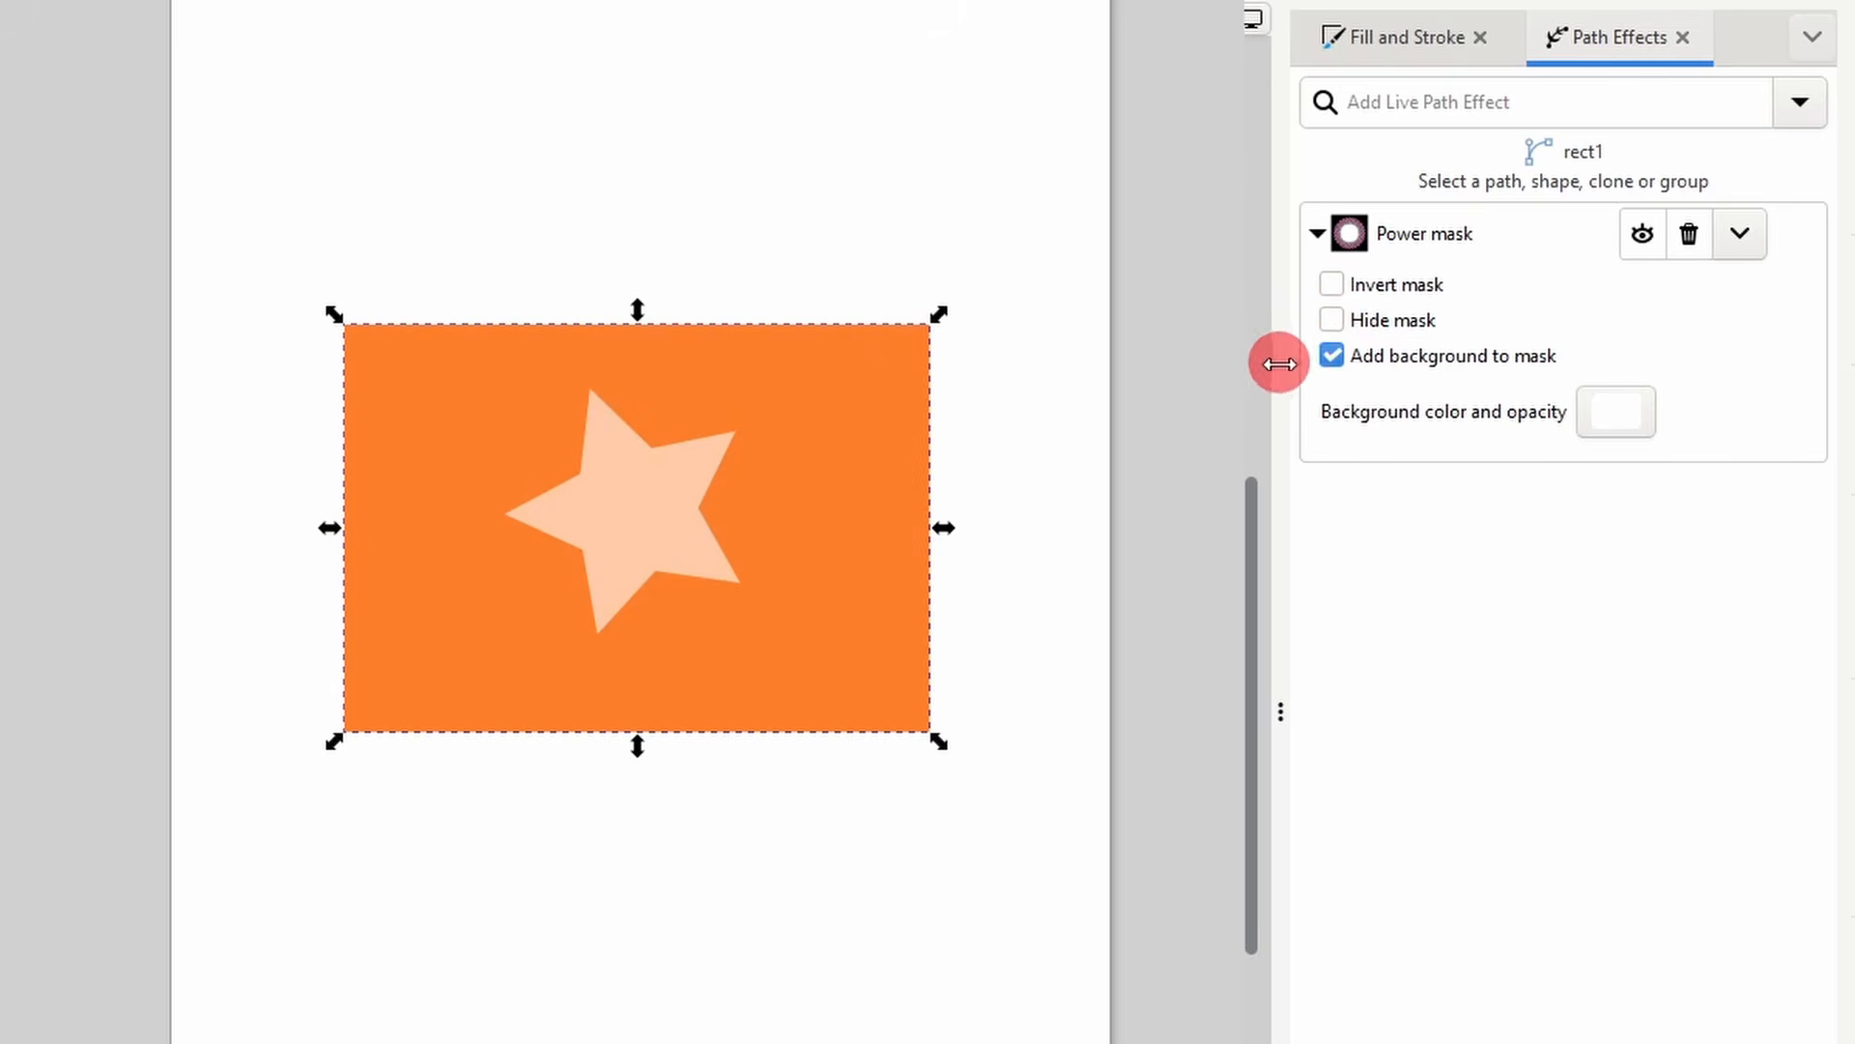
pyautogui.click(1332, 357)
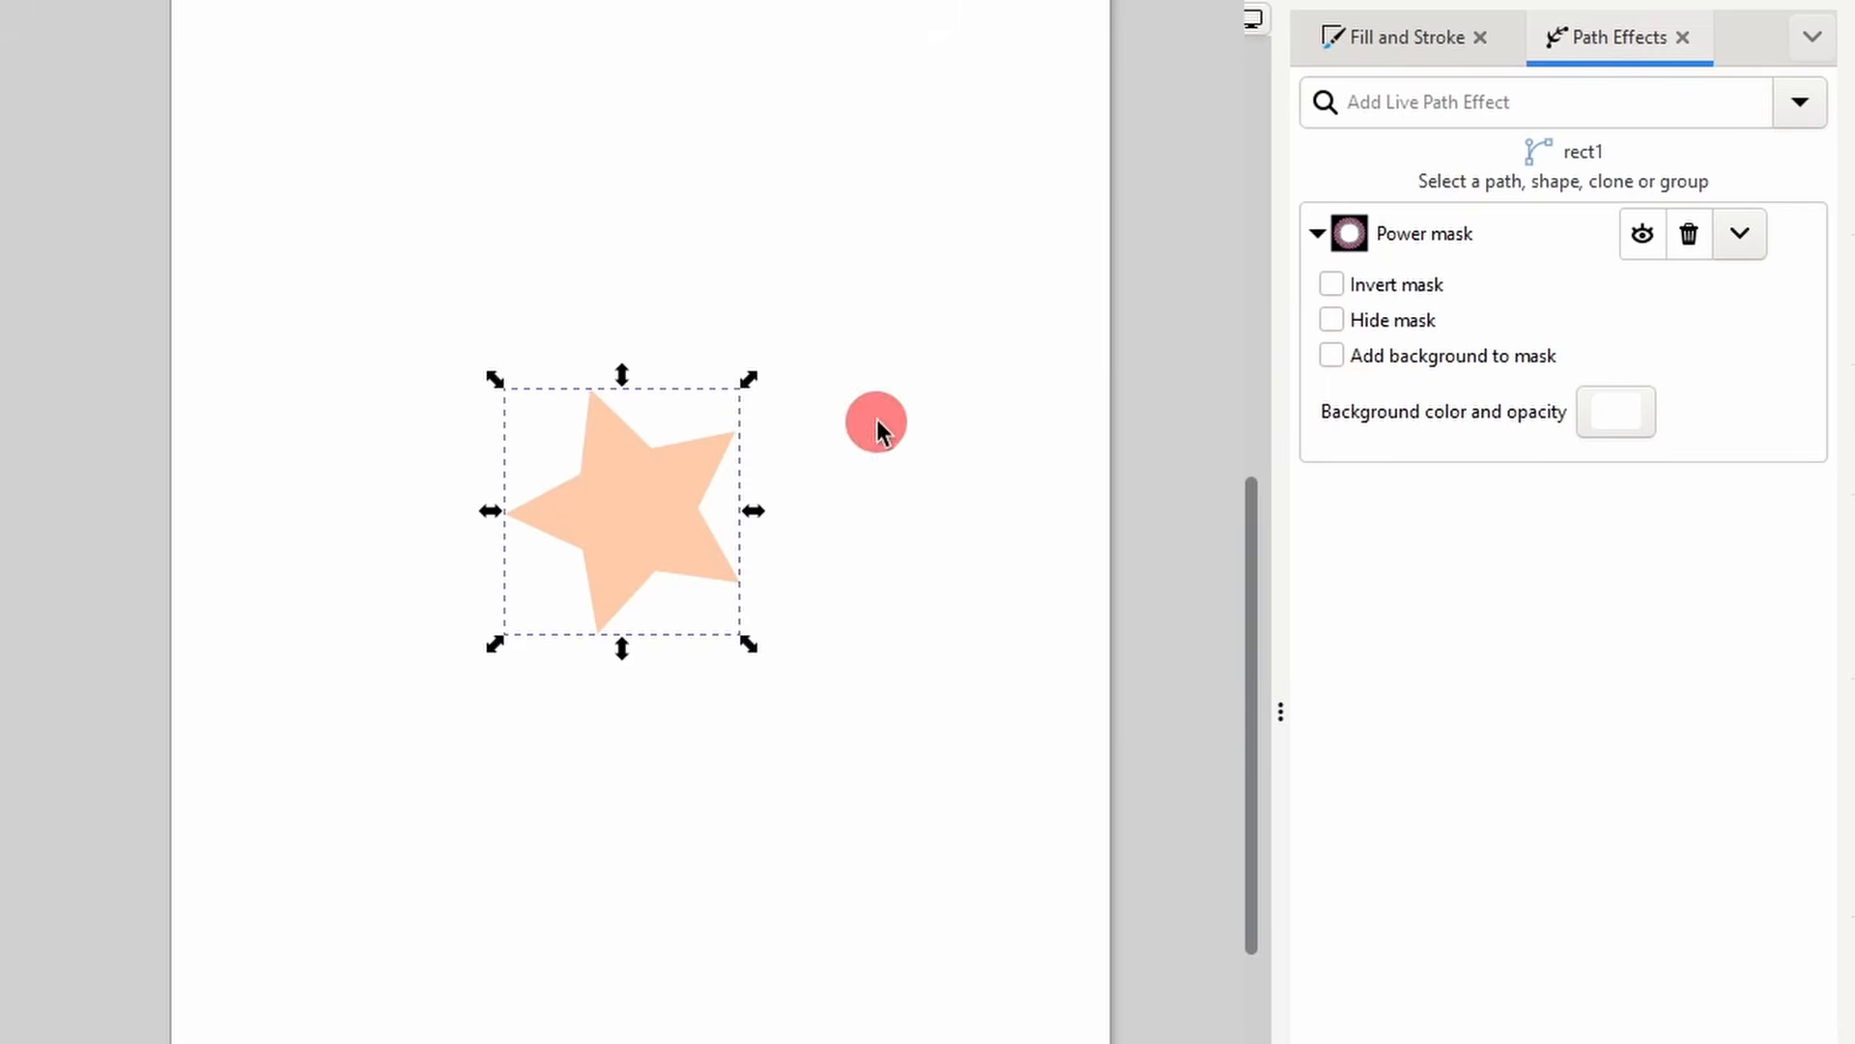
pyautogui.click(1342, 356)
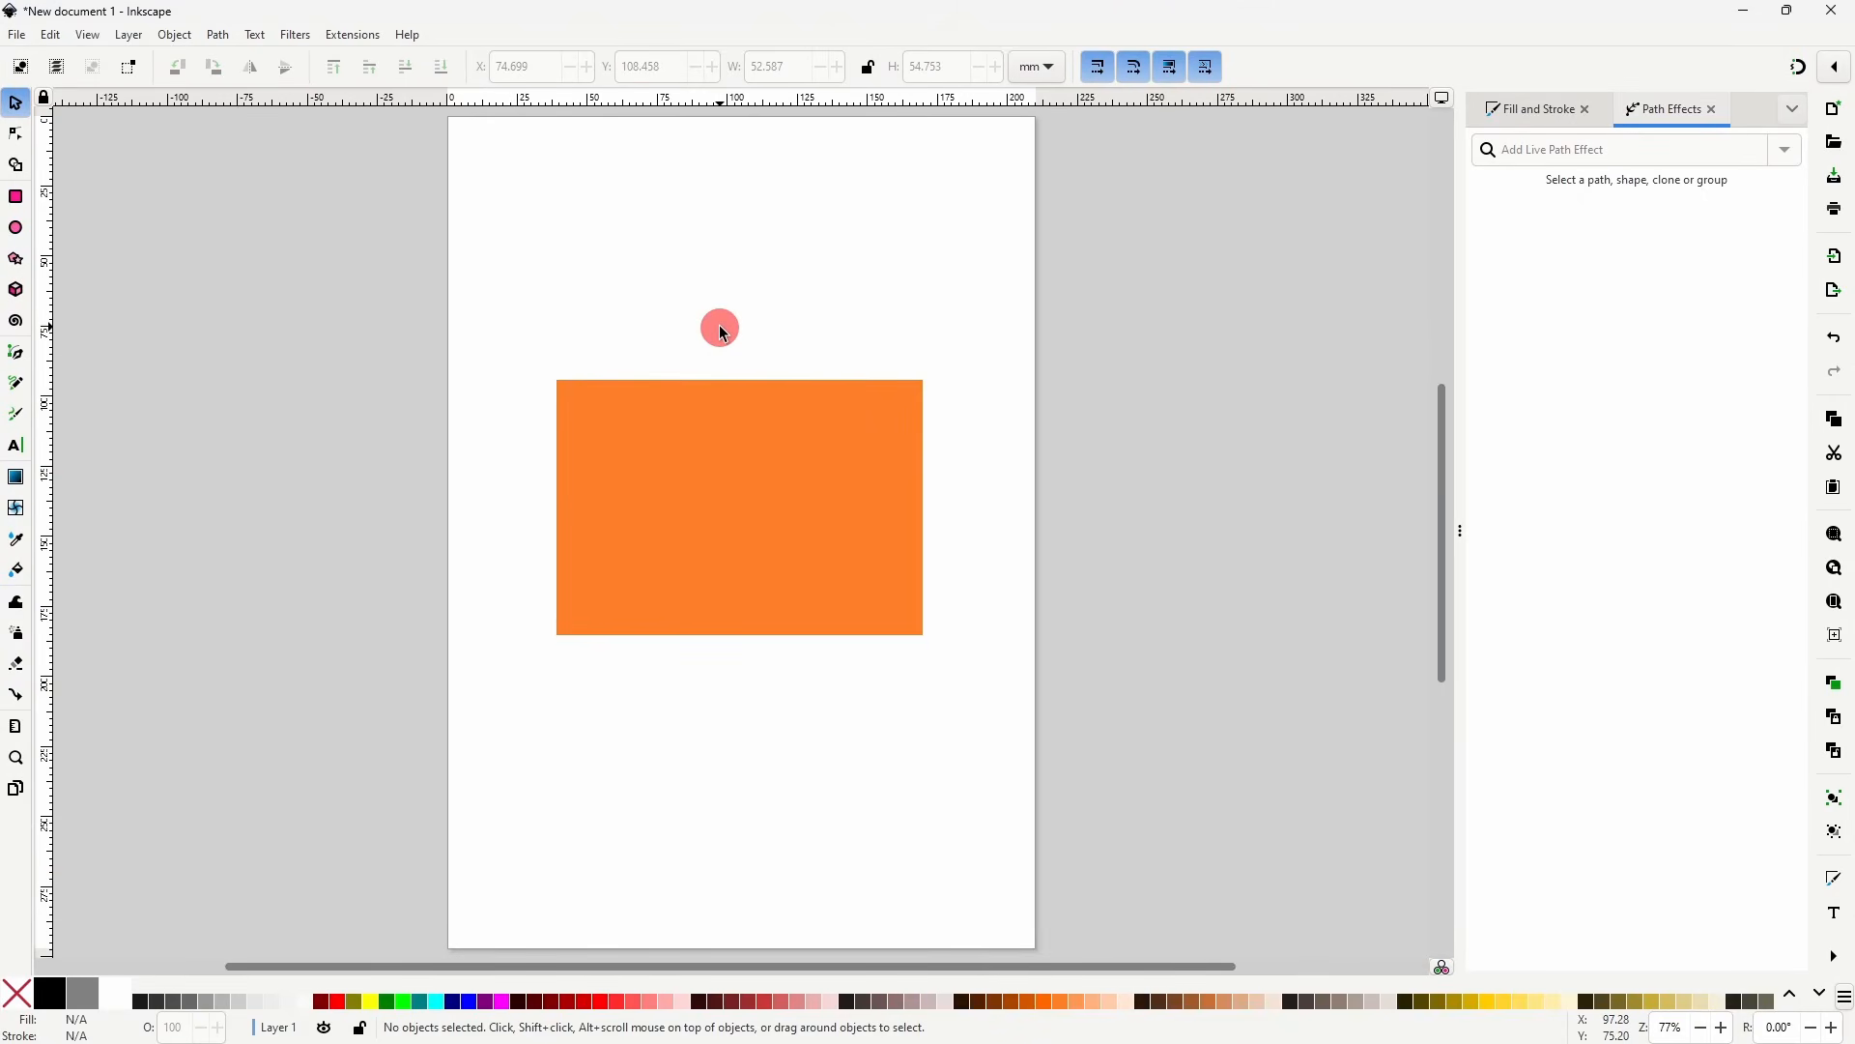
# - Turn the orange rectangle into a clip group and enter that group
pyautogui.rightClick(764, 468)
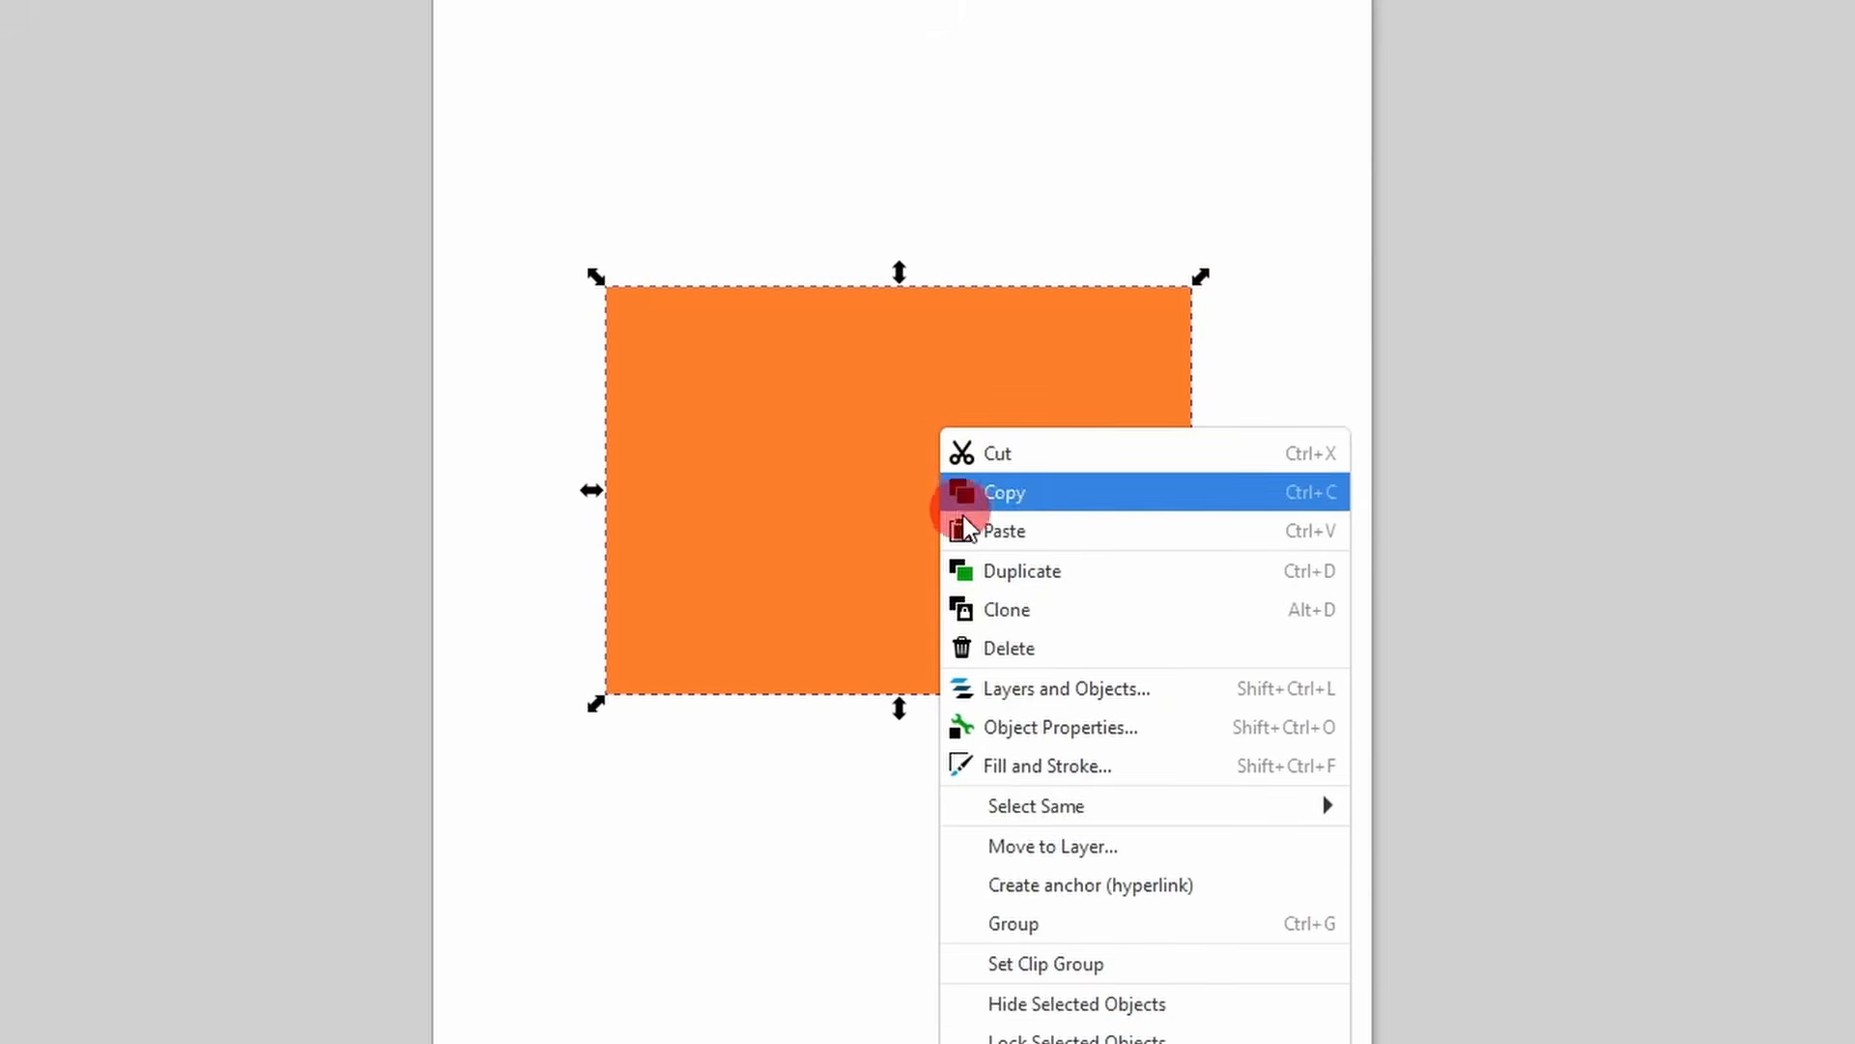
pyautogui.click(1092, 967)
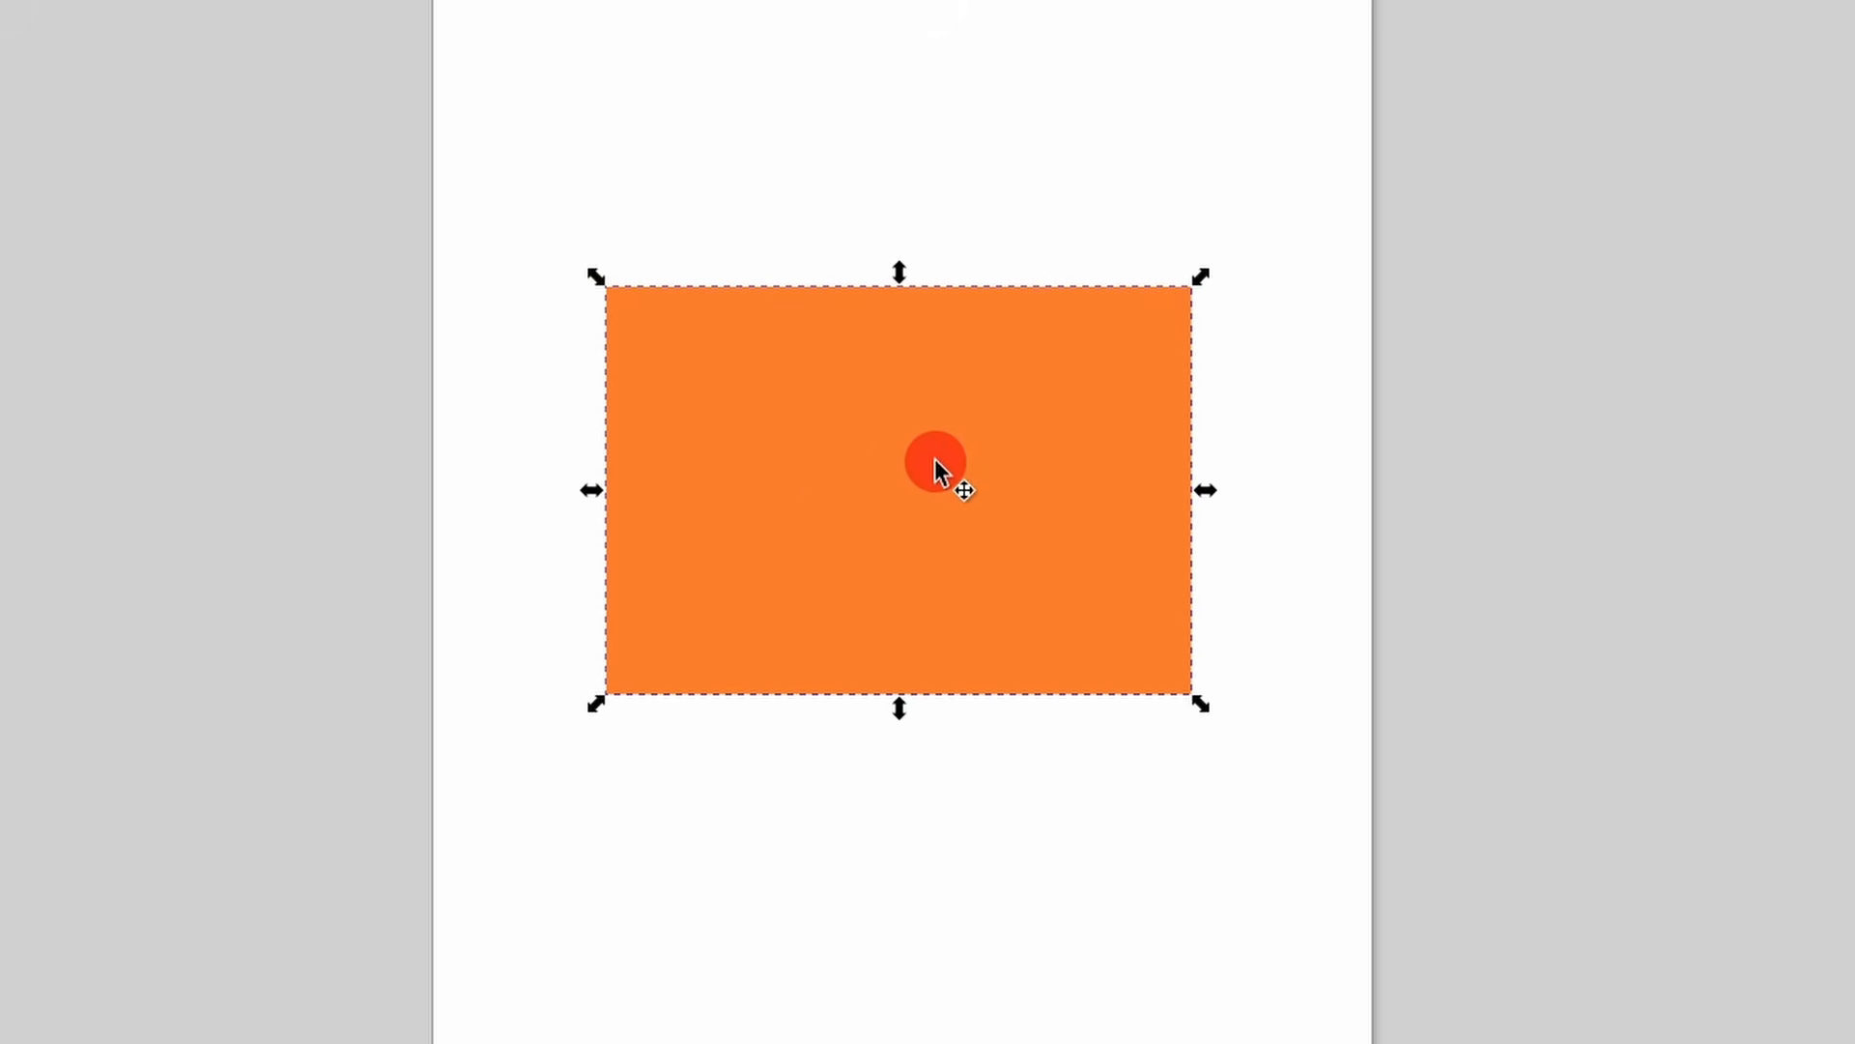
pyautogui.rightClick(937, 463)
pyautogui.click(1053, 1032)
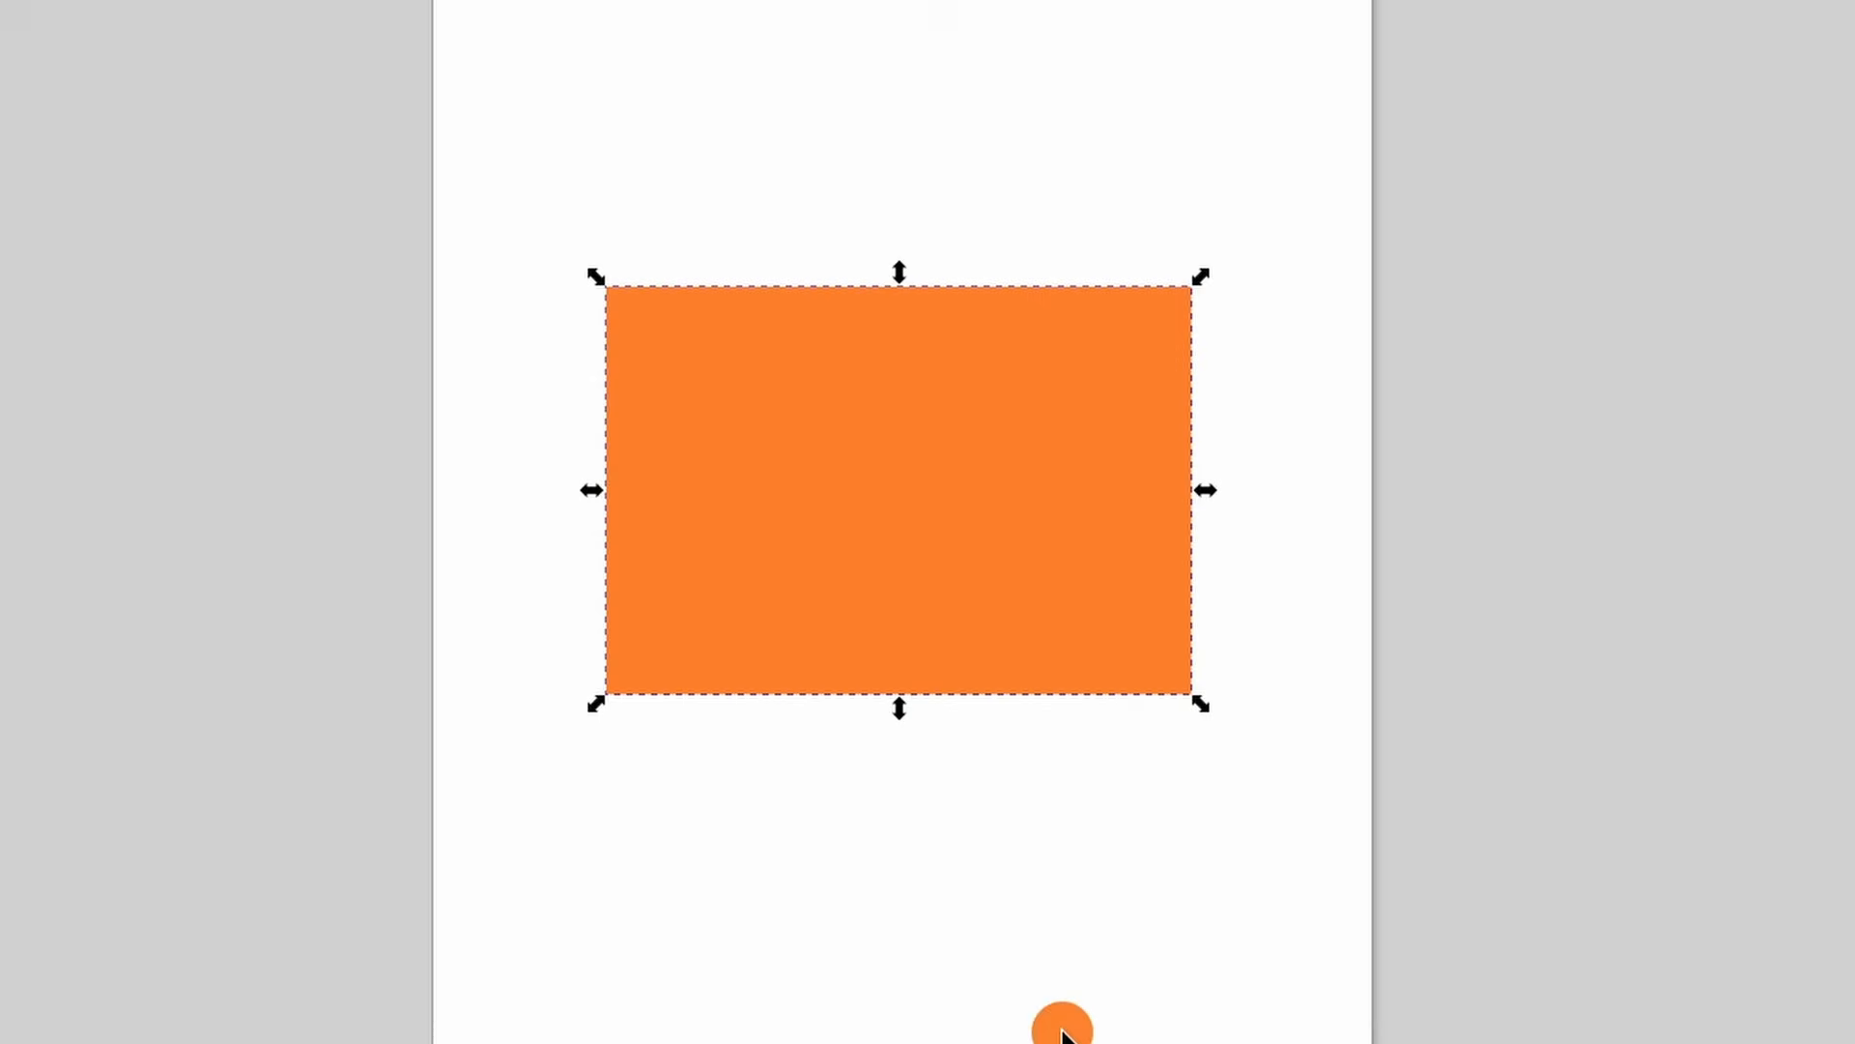
# - Draw a dark grey rectangle across the orange rectangle's left edge inside the clip group and adjust its position
pyautogui.moveTo(741, 497); pyautogui.dragTo(538, 664)
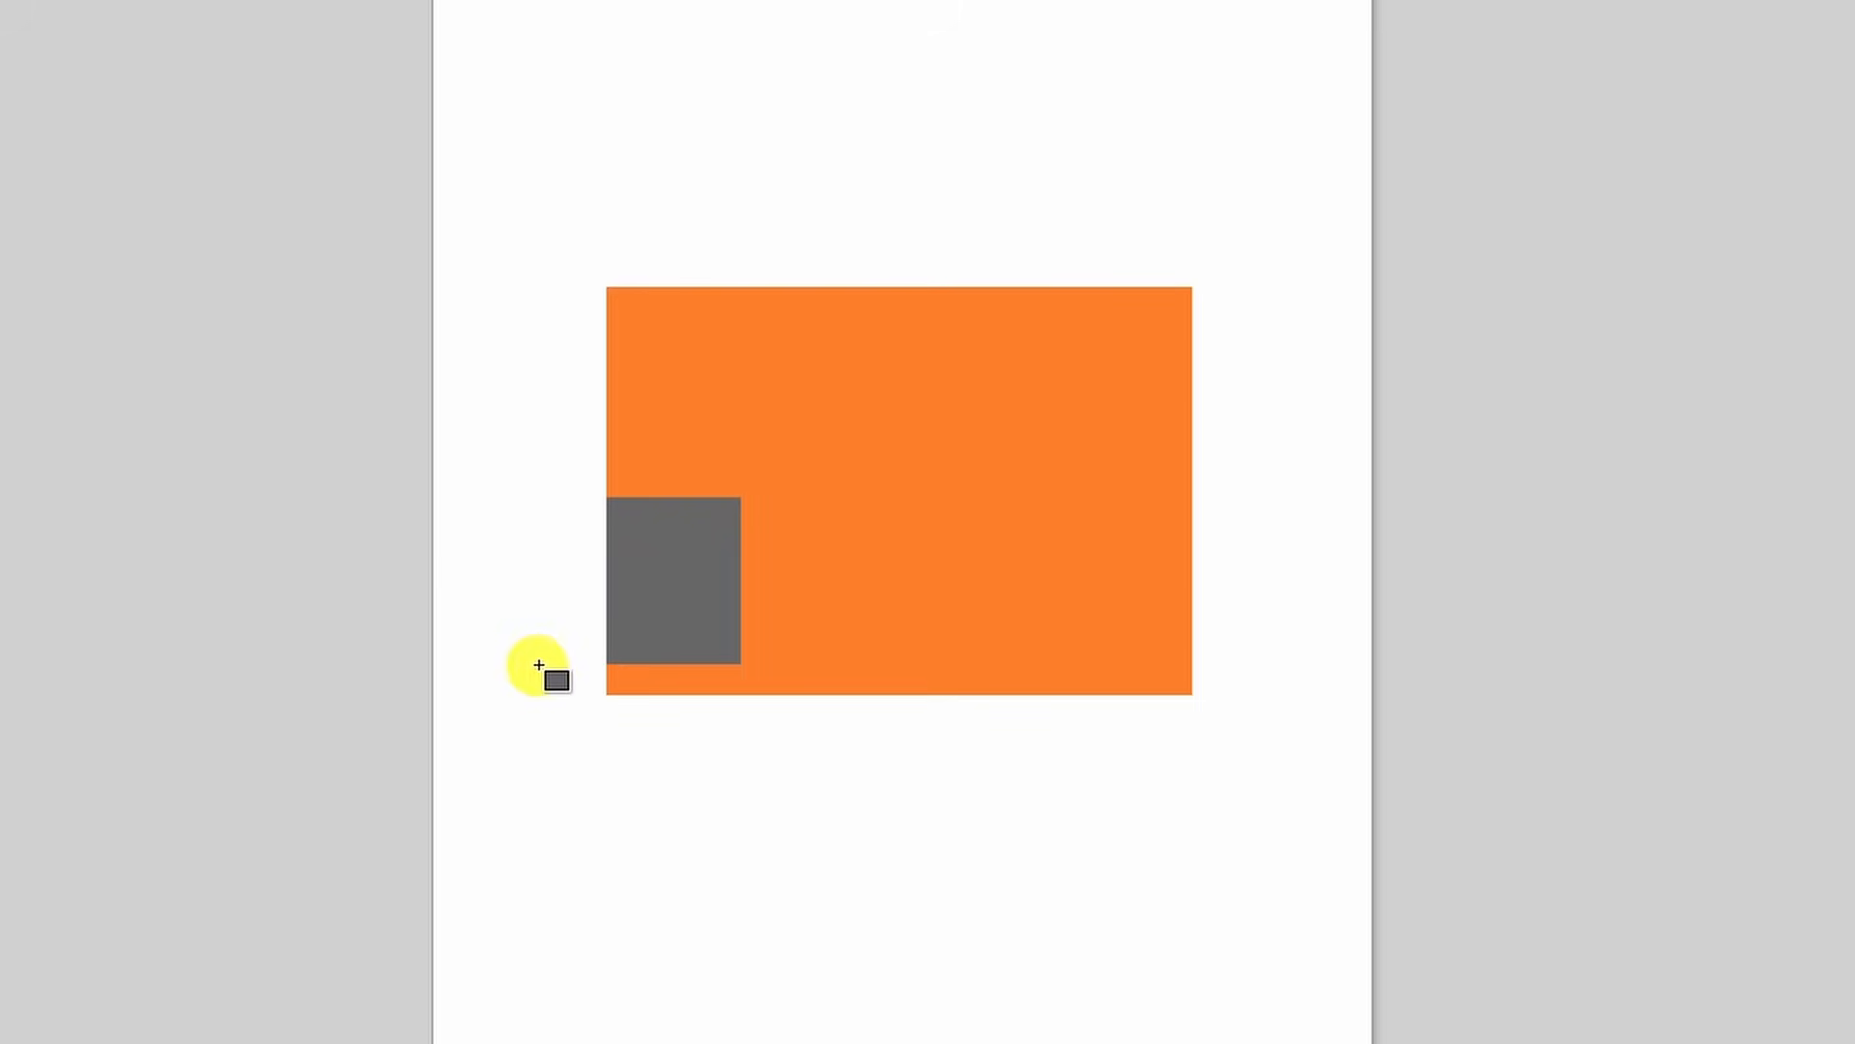
pyautogui.click(857, 401)
pyautogui.press('s')
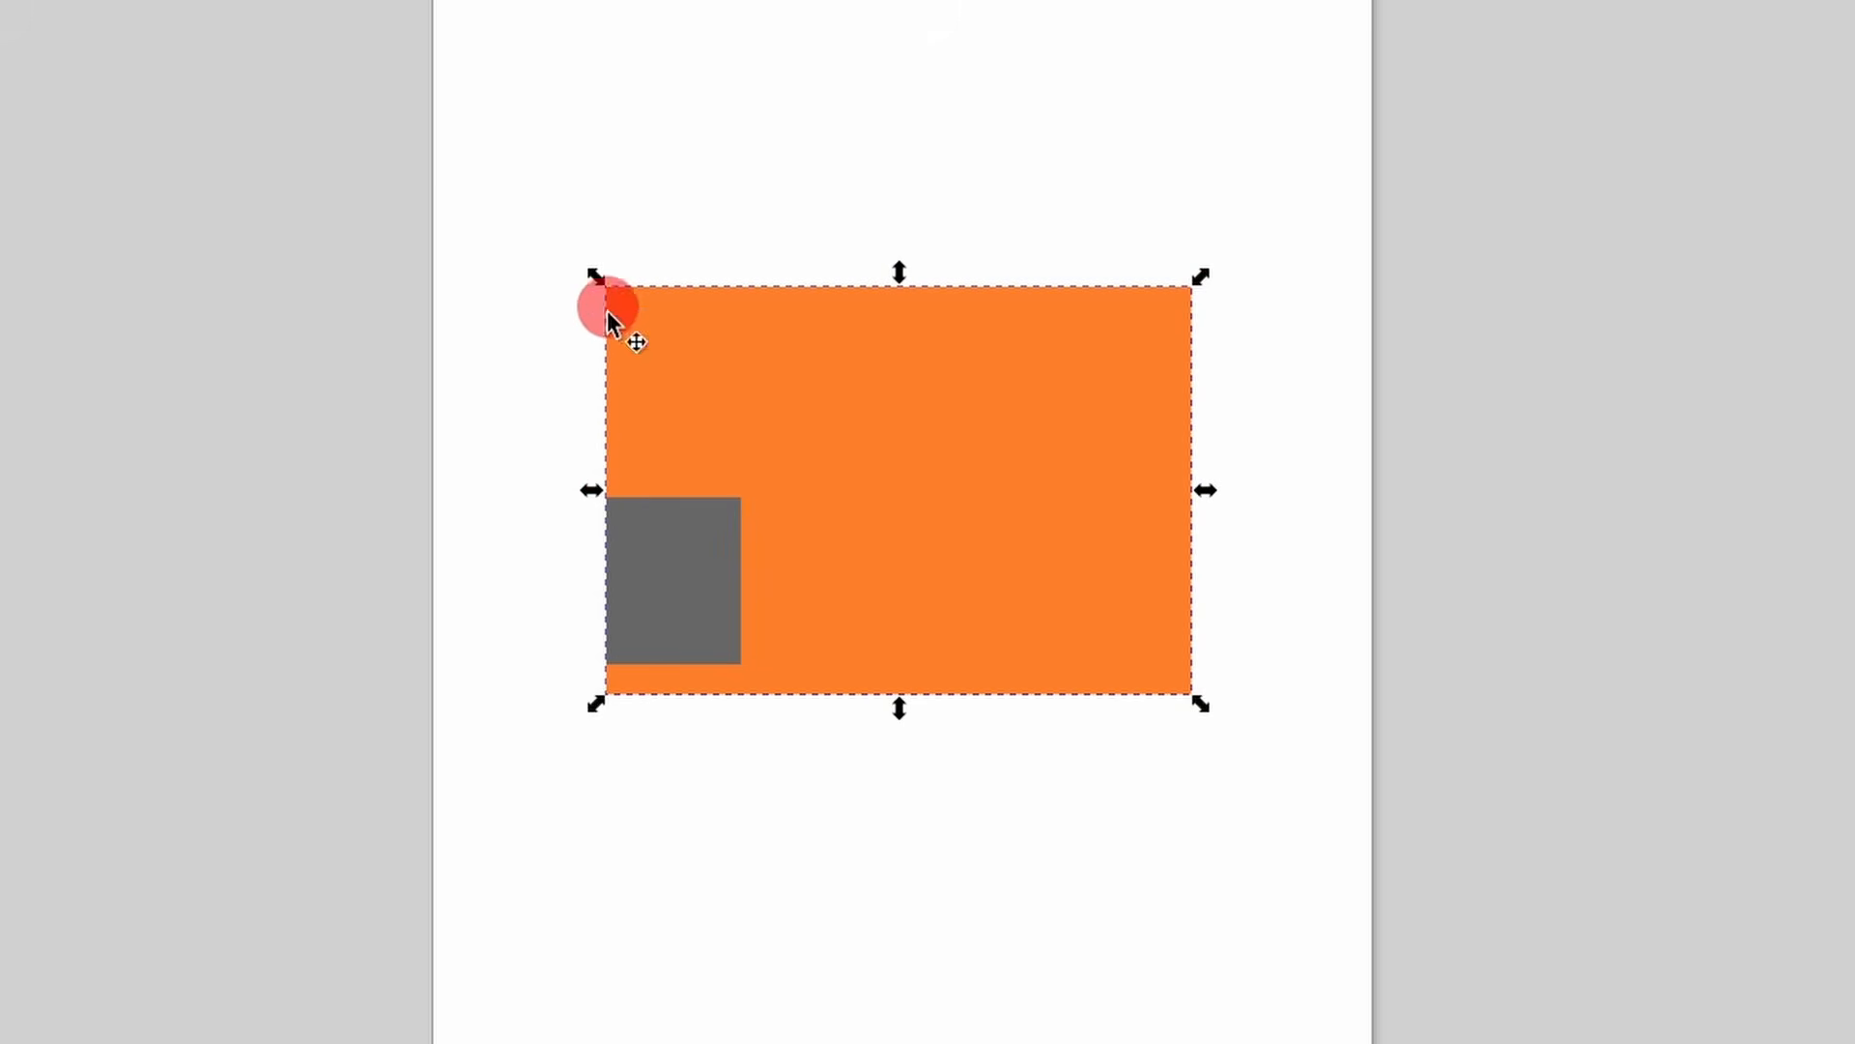
pyautogui.moveTo(606, 499); pyautogui.dragTo(654, 473)
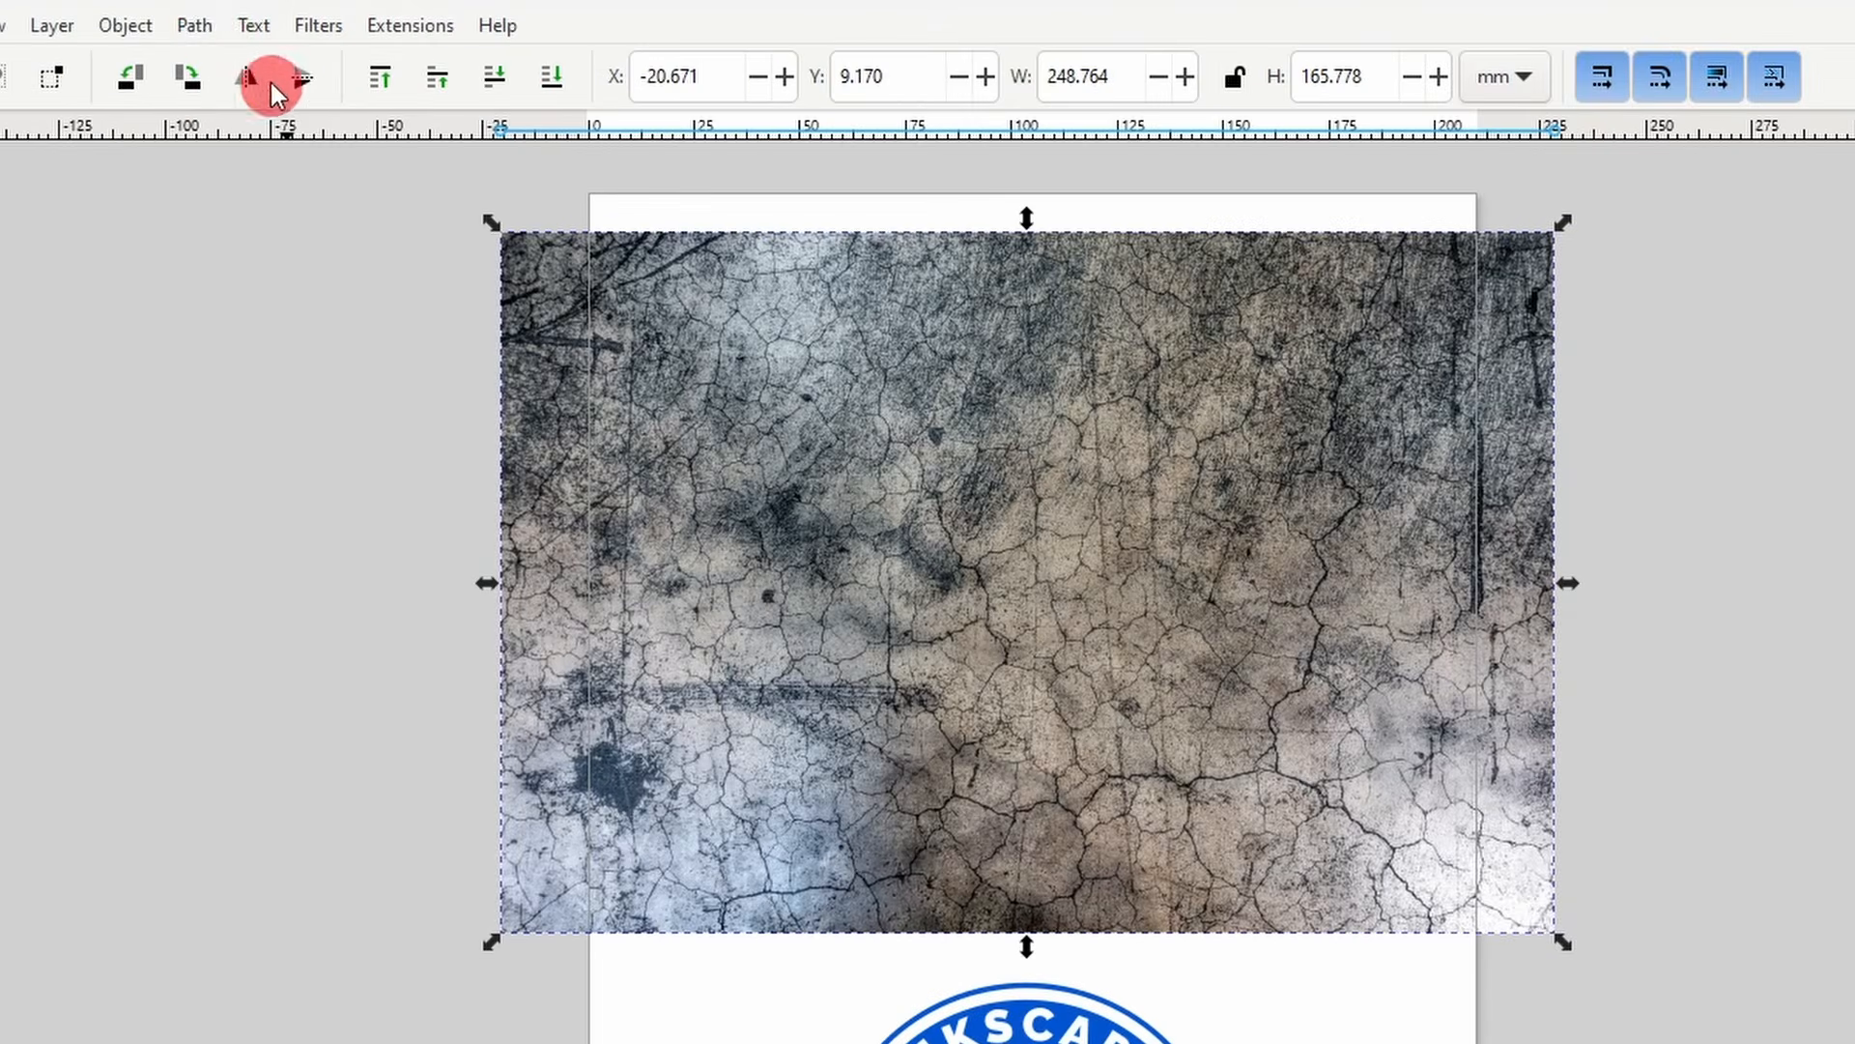
# - Open Trace Bitmap for the cracked texture image above the Inkscape logo
pyautogui.click(219, 34)
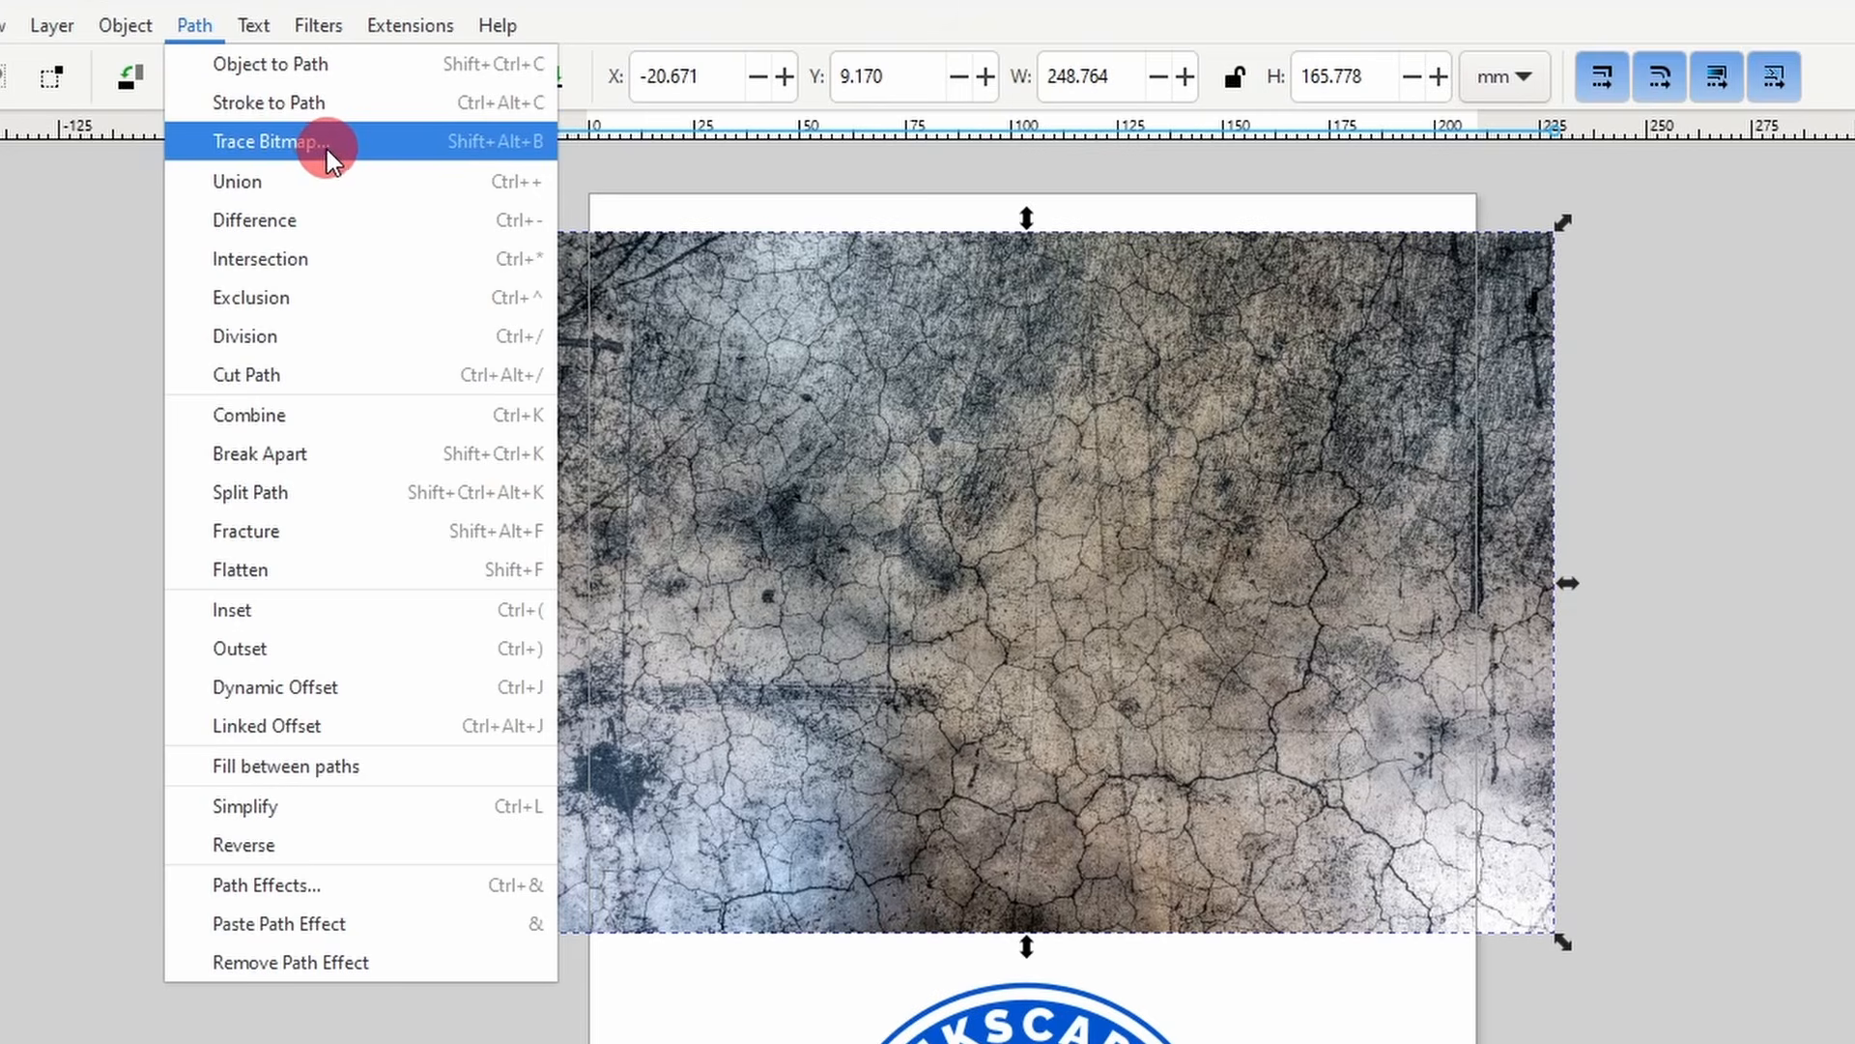
pyautogui.click(1166, 529)
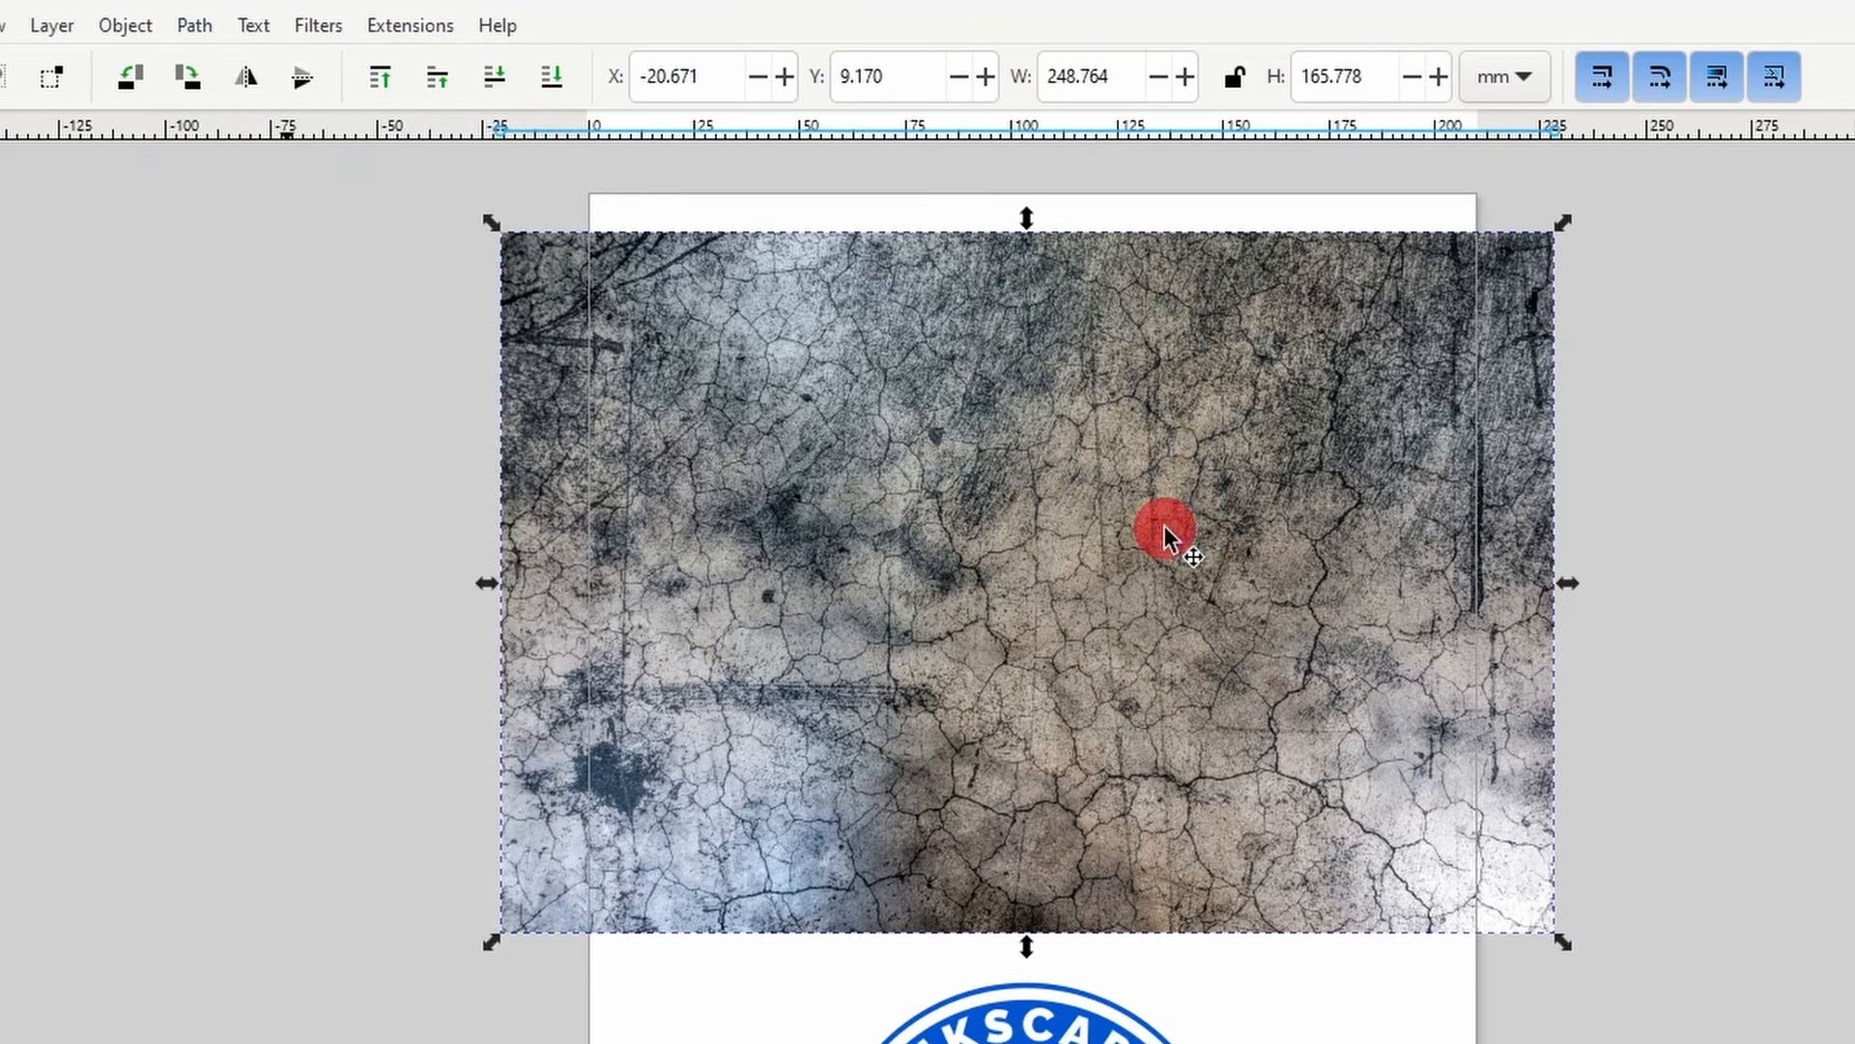
pyautogui.rightClick(1168, 531)
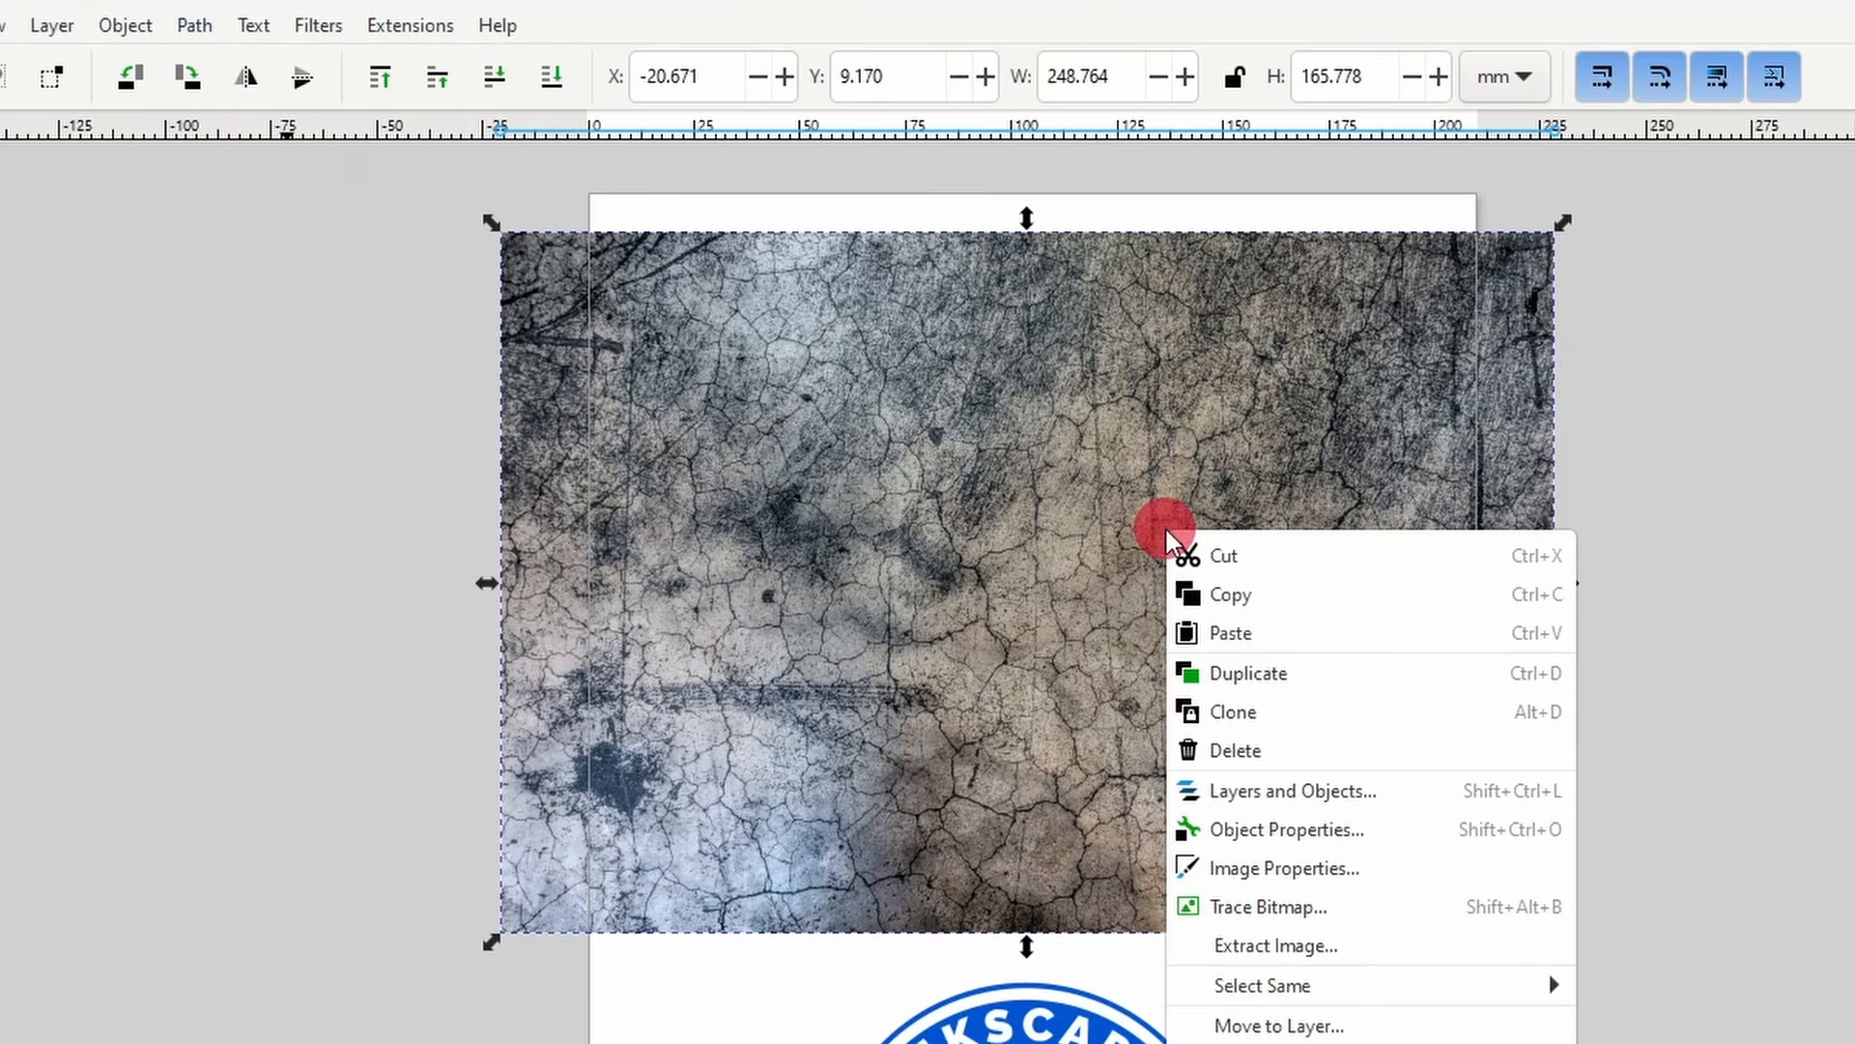
pyautogui.click(1308, 905)
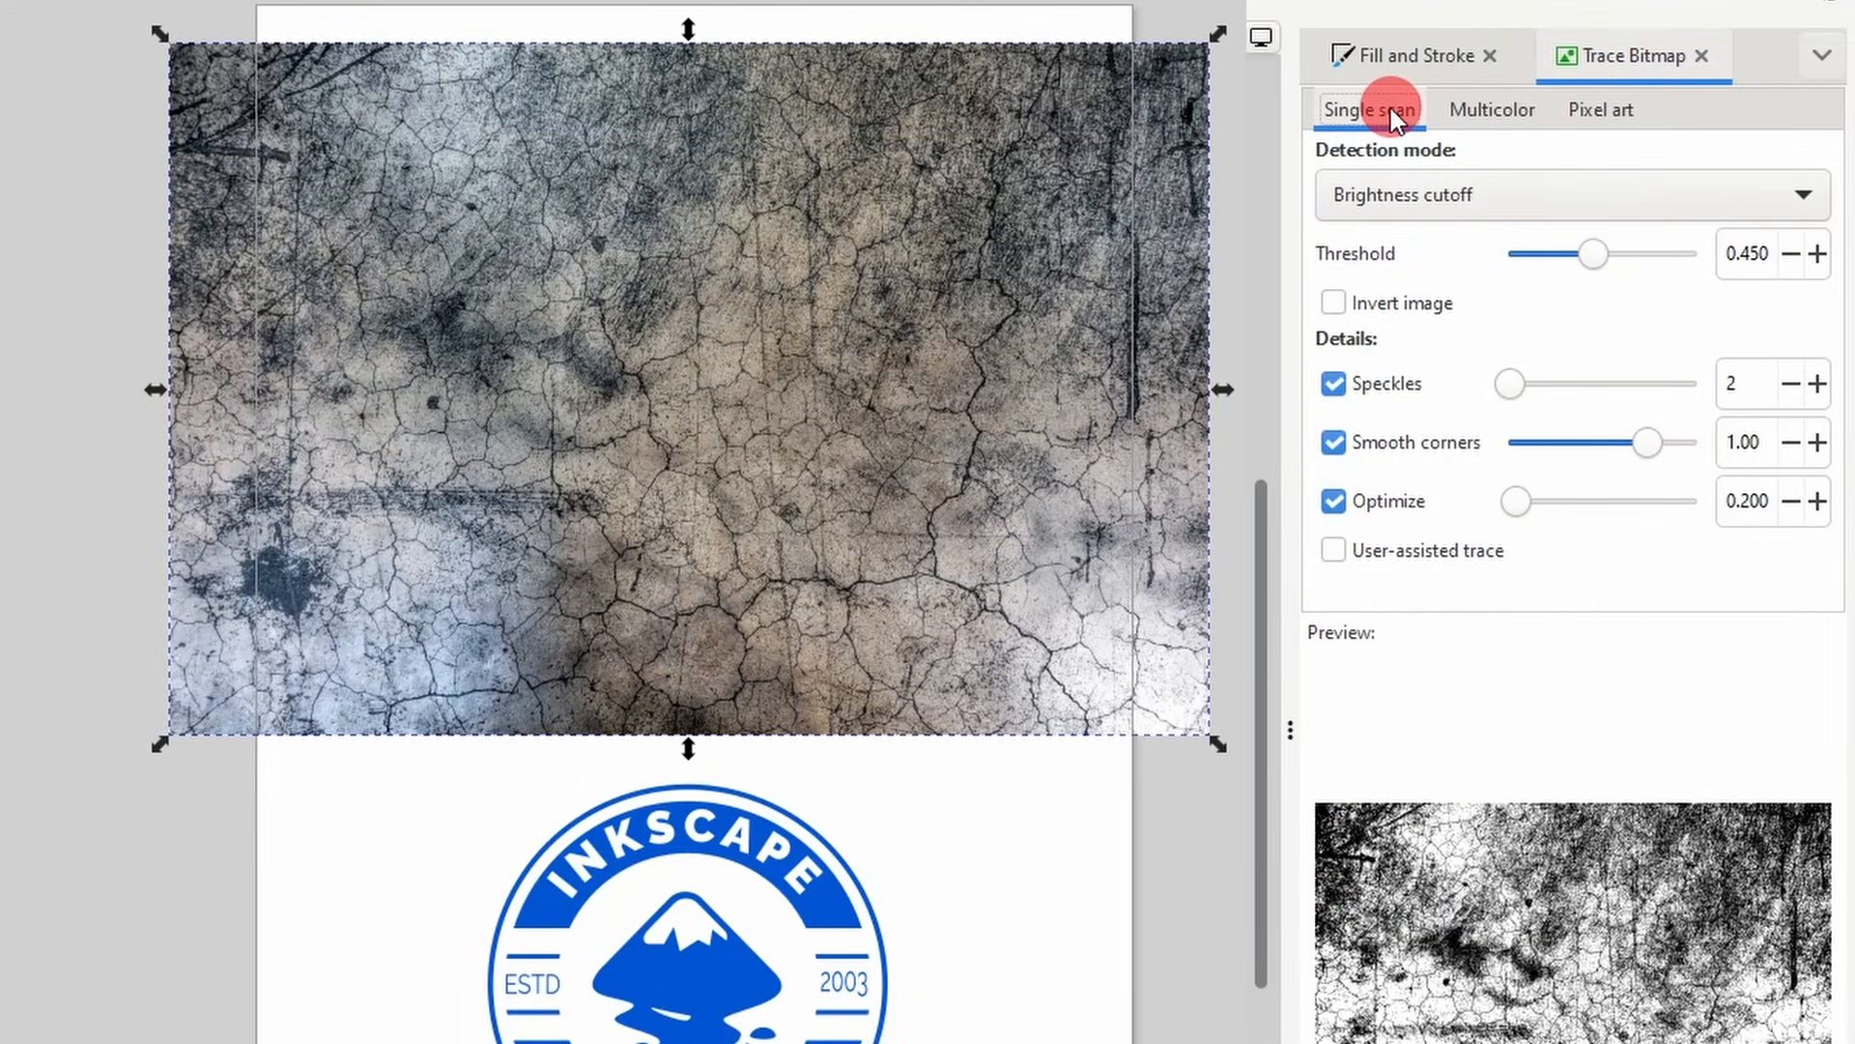
# - Compare the Single scan, Multicolor and Pixel art trace settings and their previews for the texture image
pyautogui.click(1453, 114)
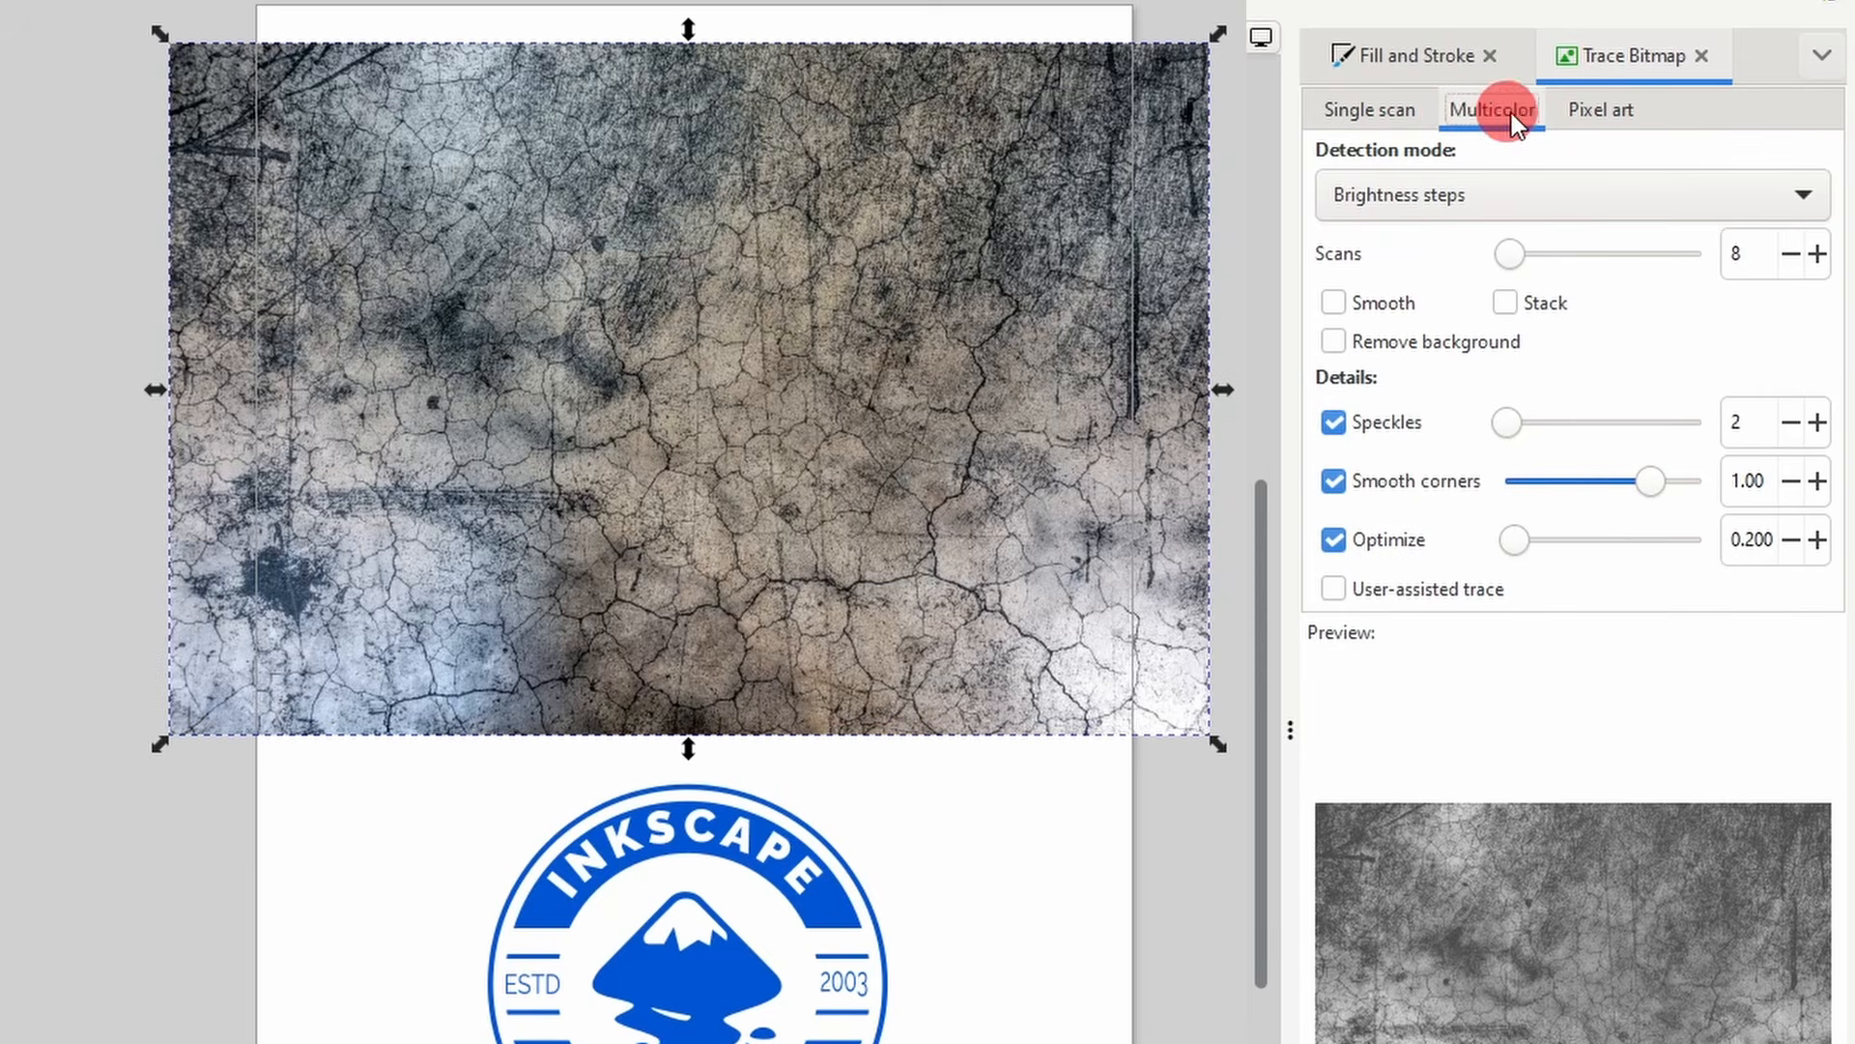
pyautogui.click(1574, 110)
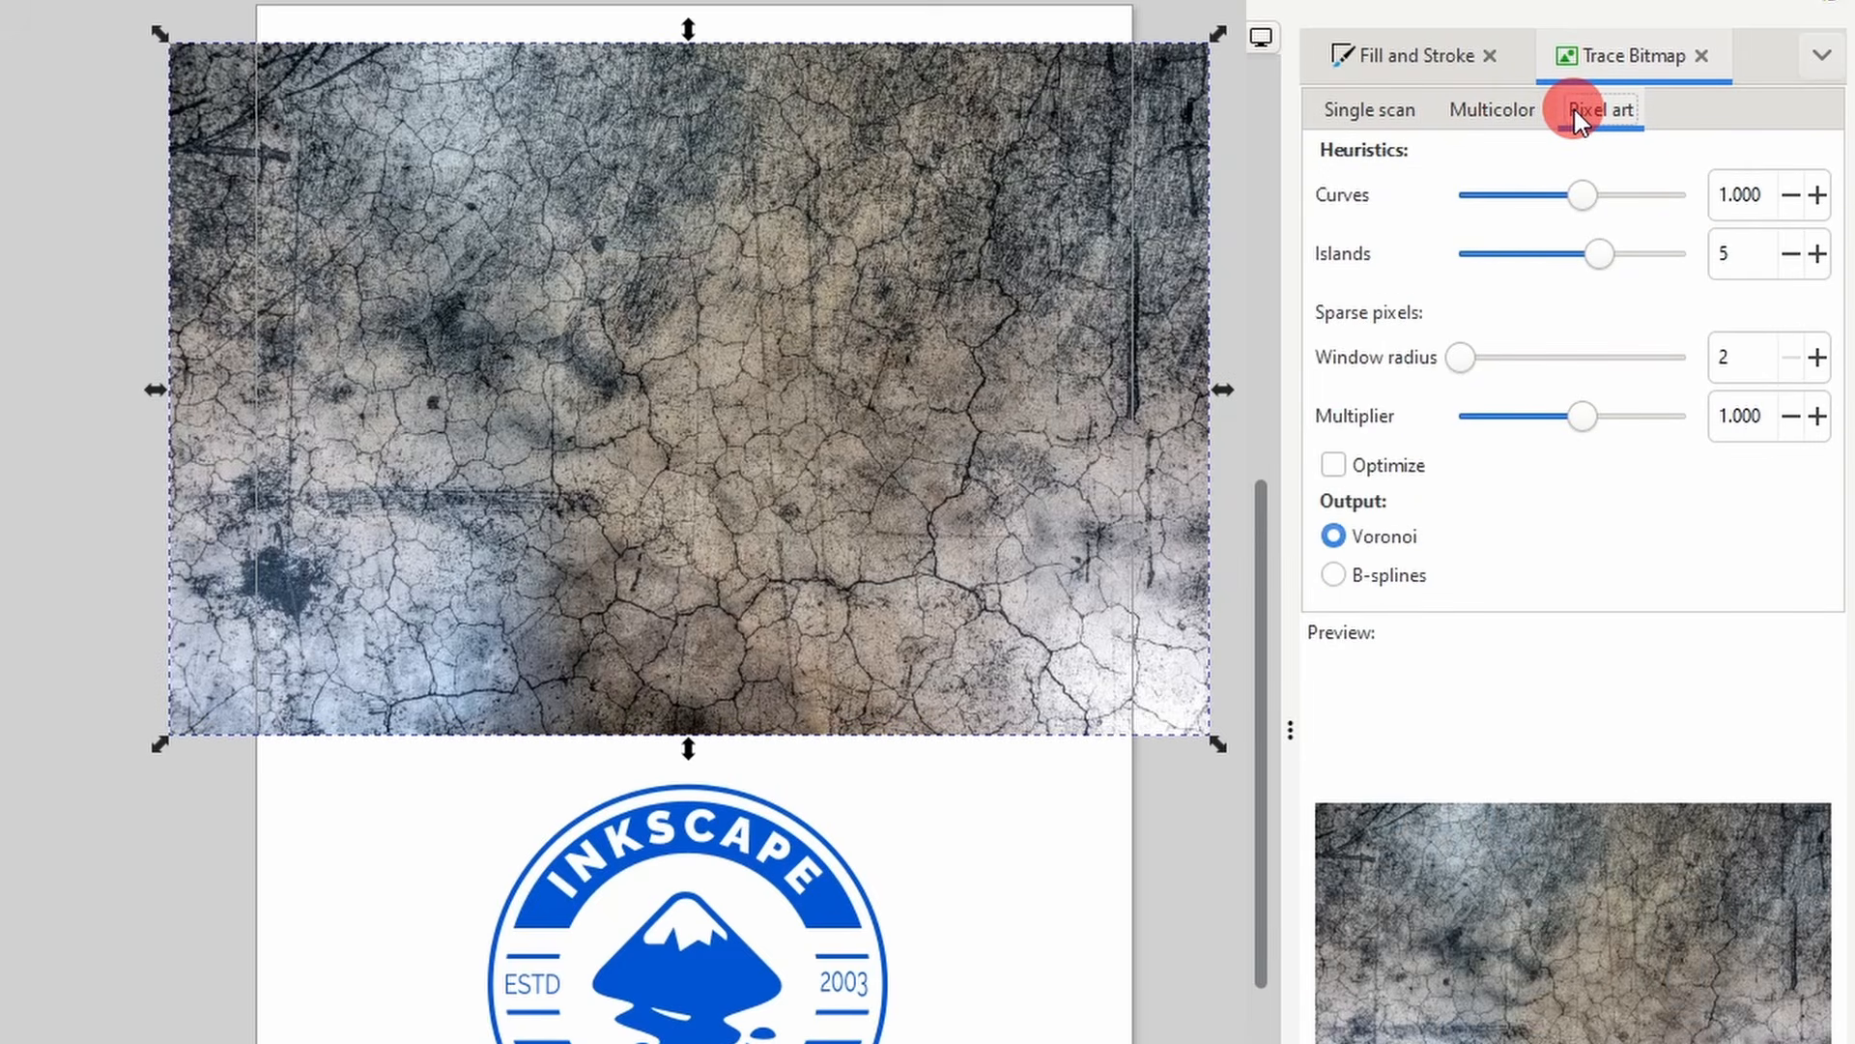
pyautogui.click(1391, 108)
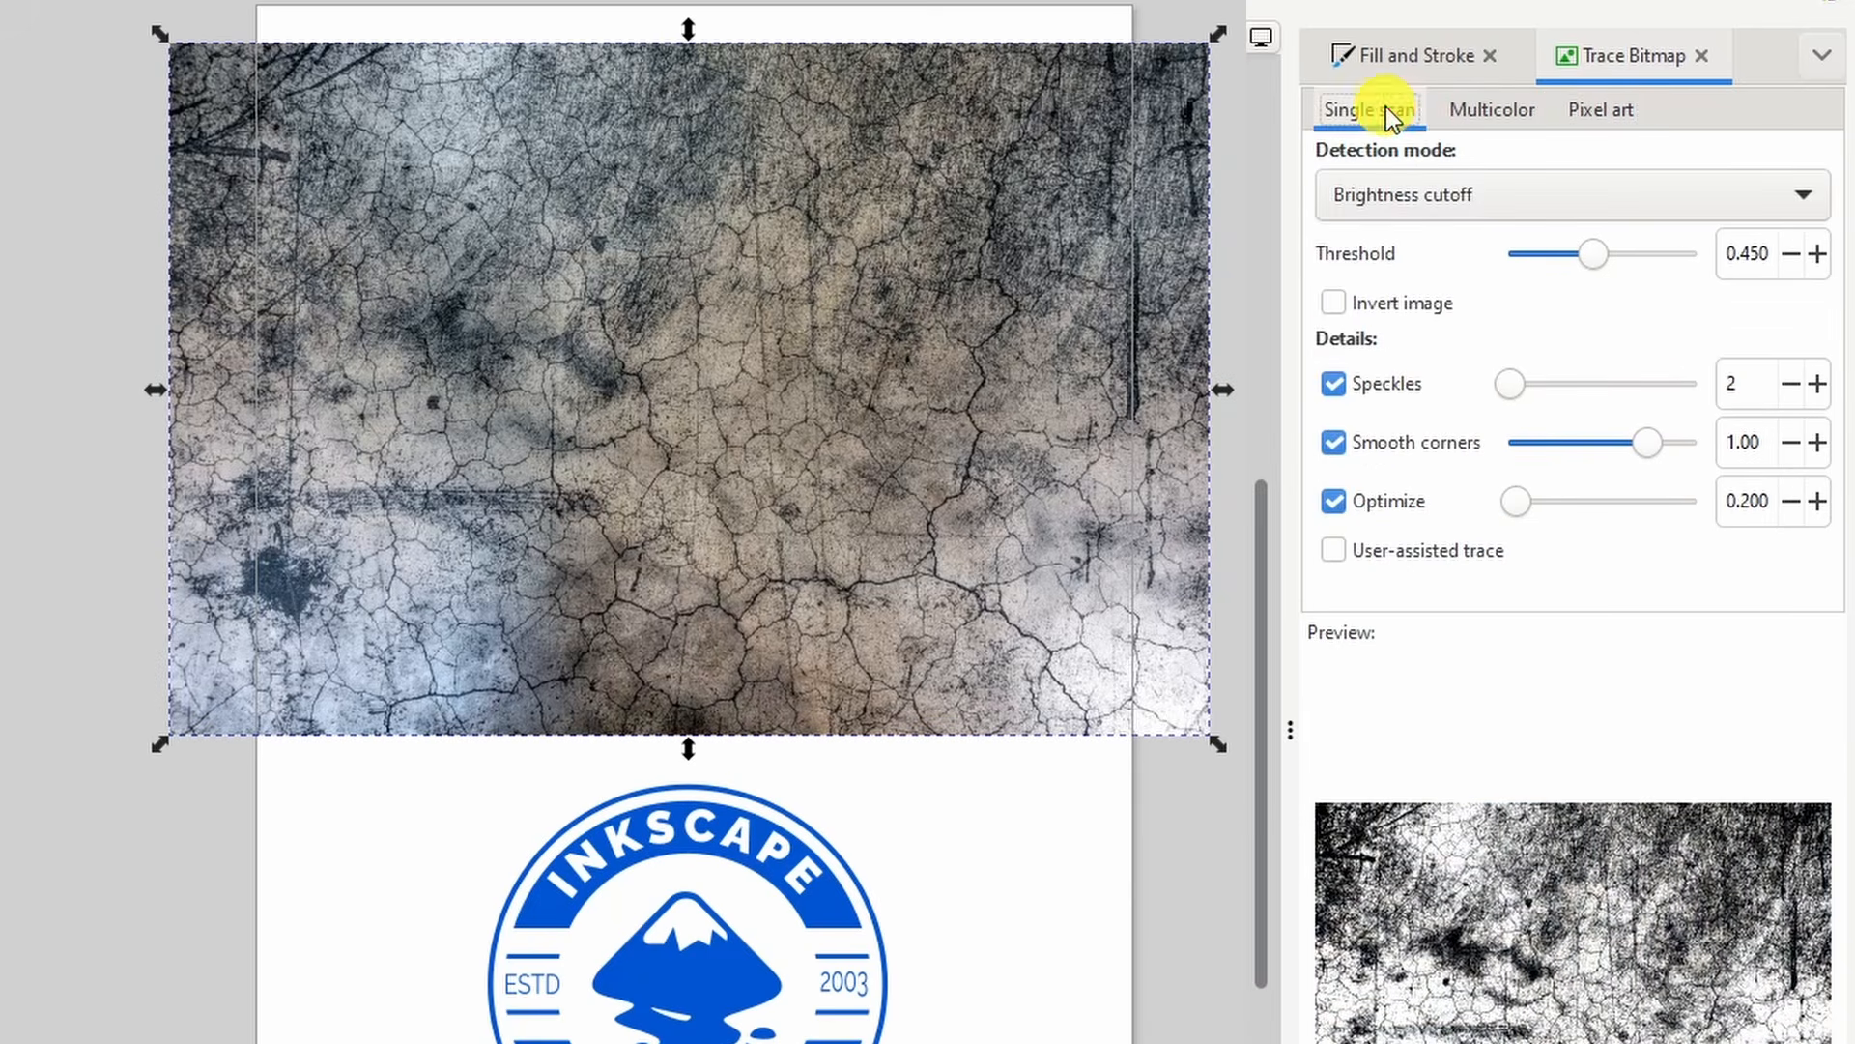
pyautogui.click(1453, 110)
pyautogui.click(1401, 112)
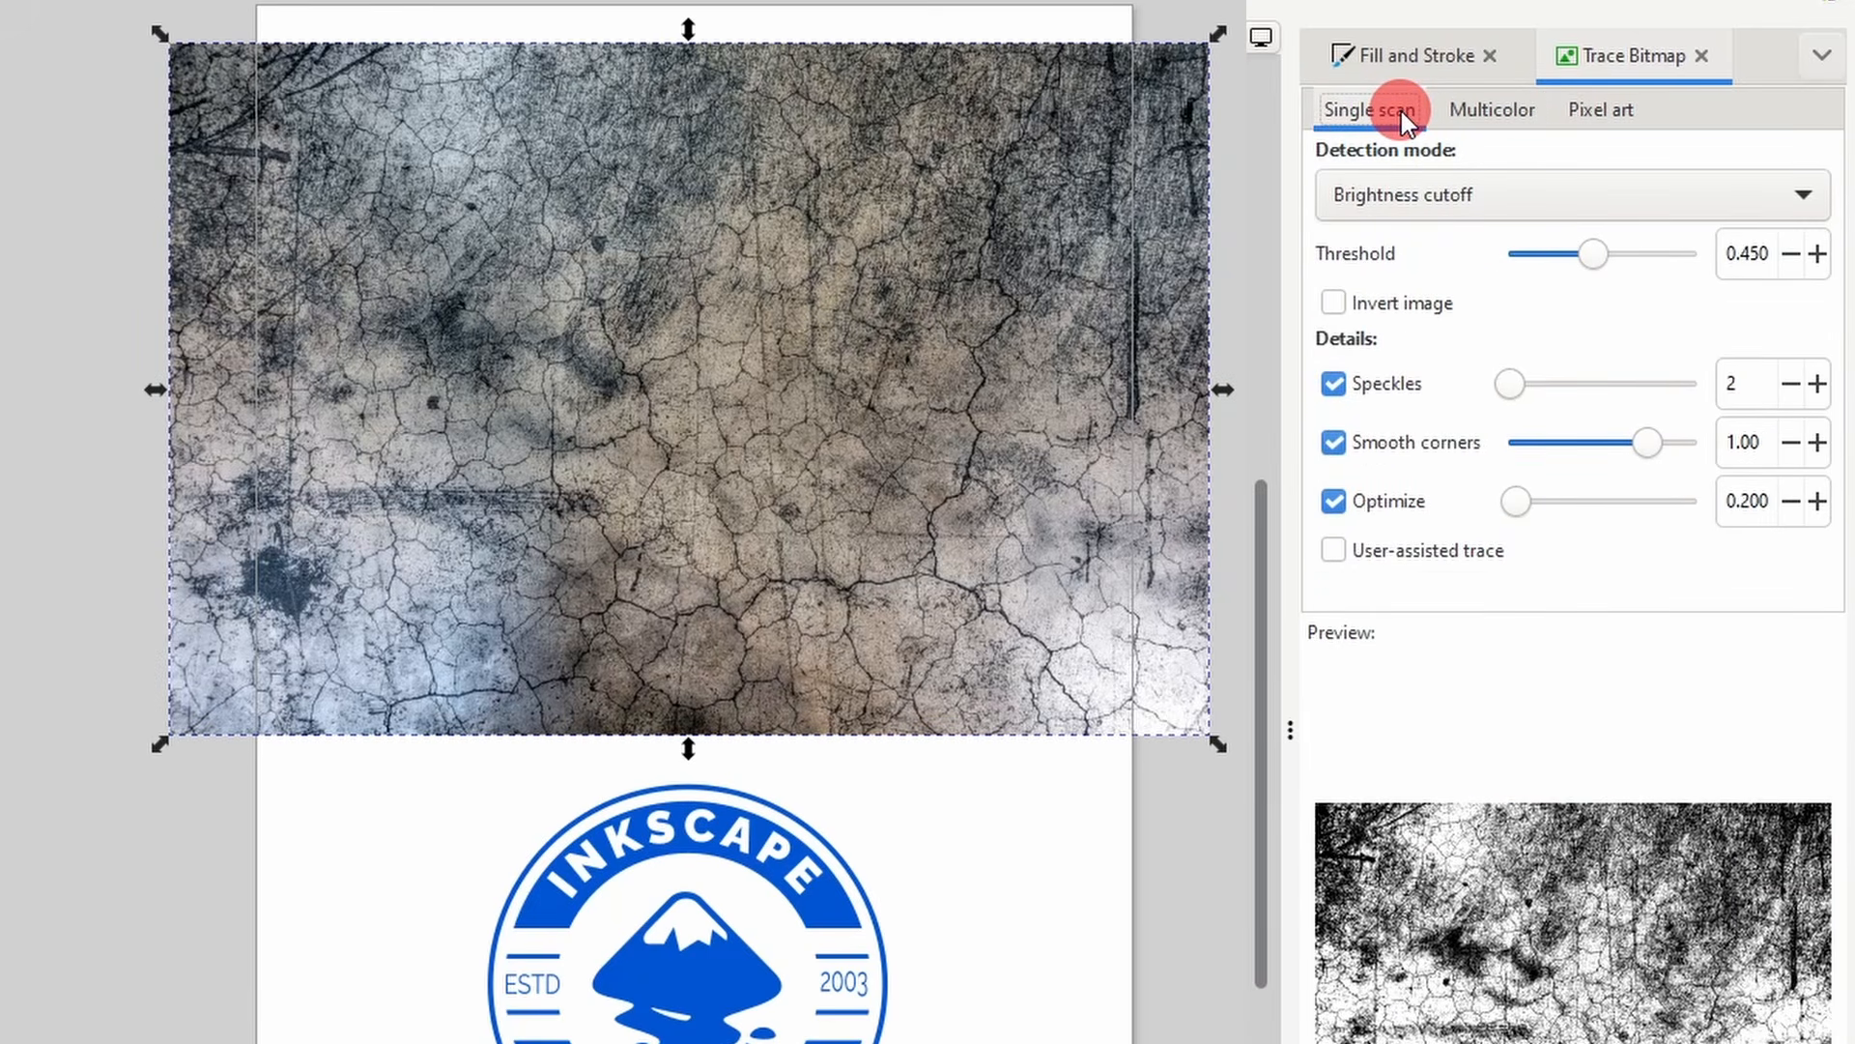
pyautogui.click(1476, 108)
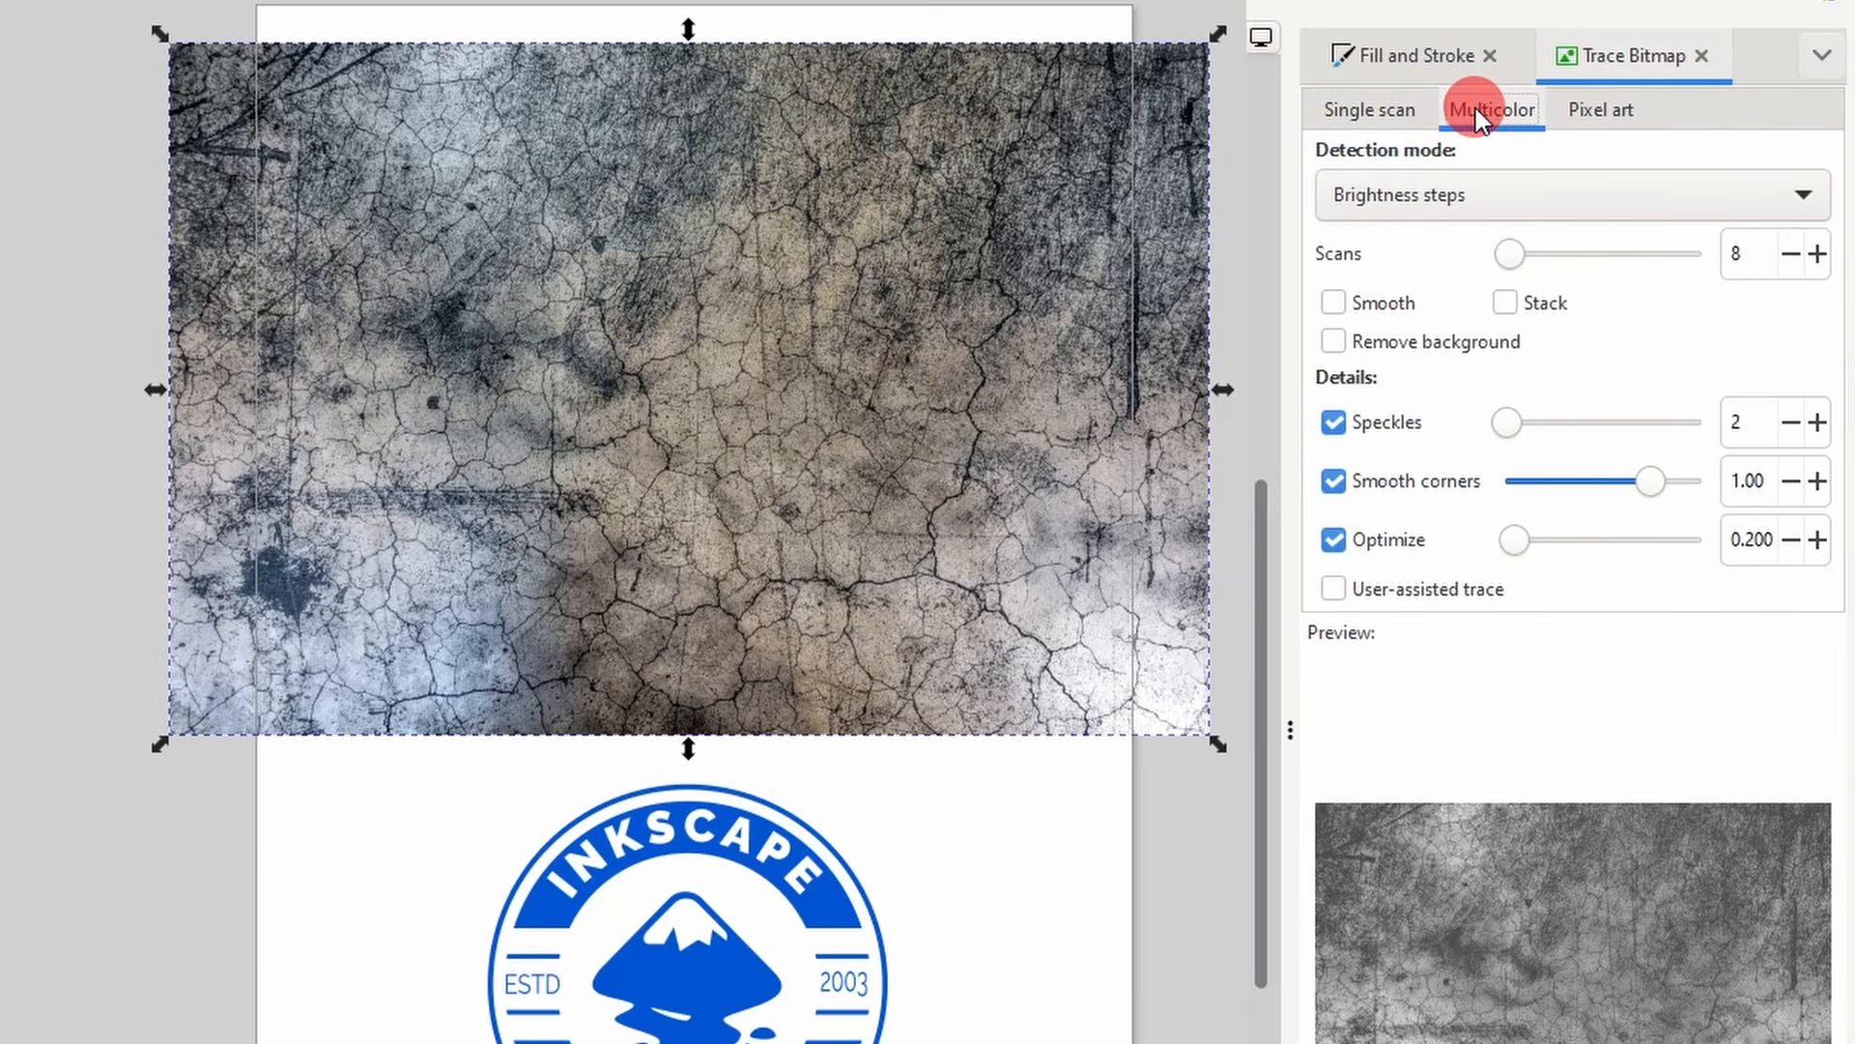
pyautogui.scroll(-3, 1571, 809)
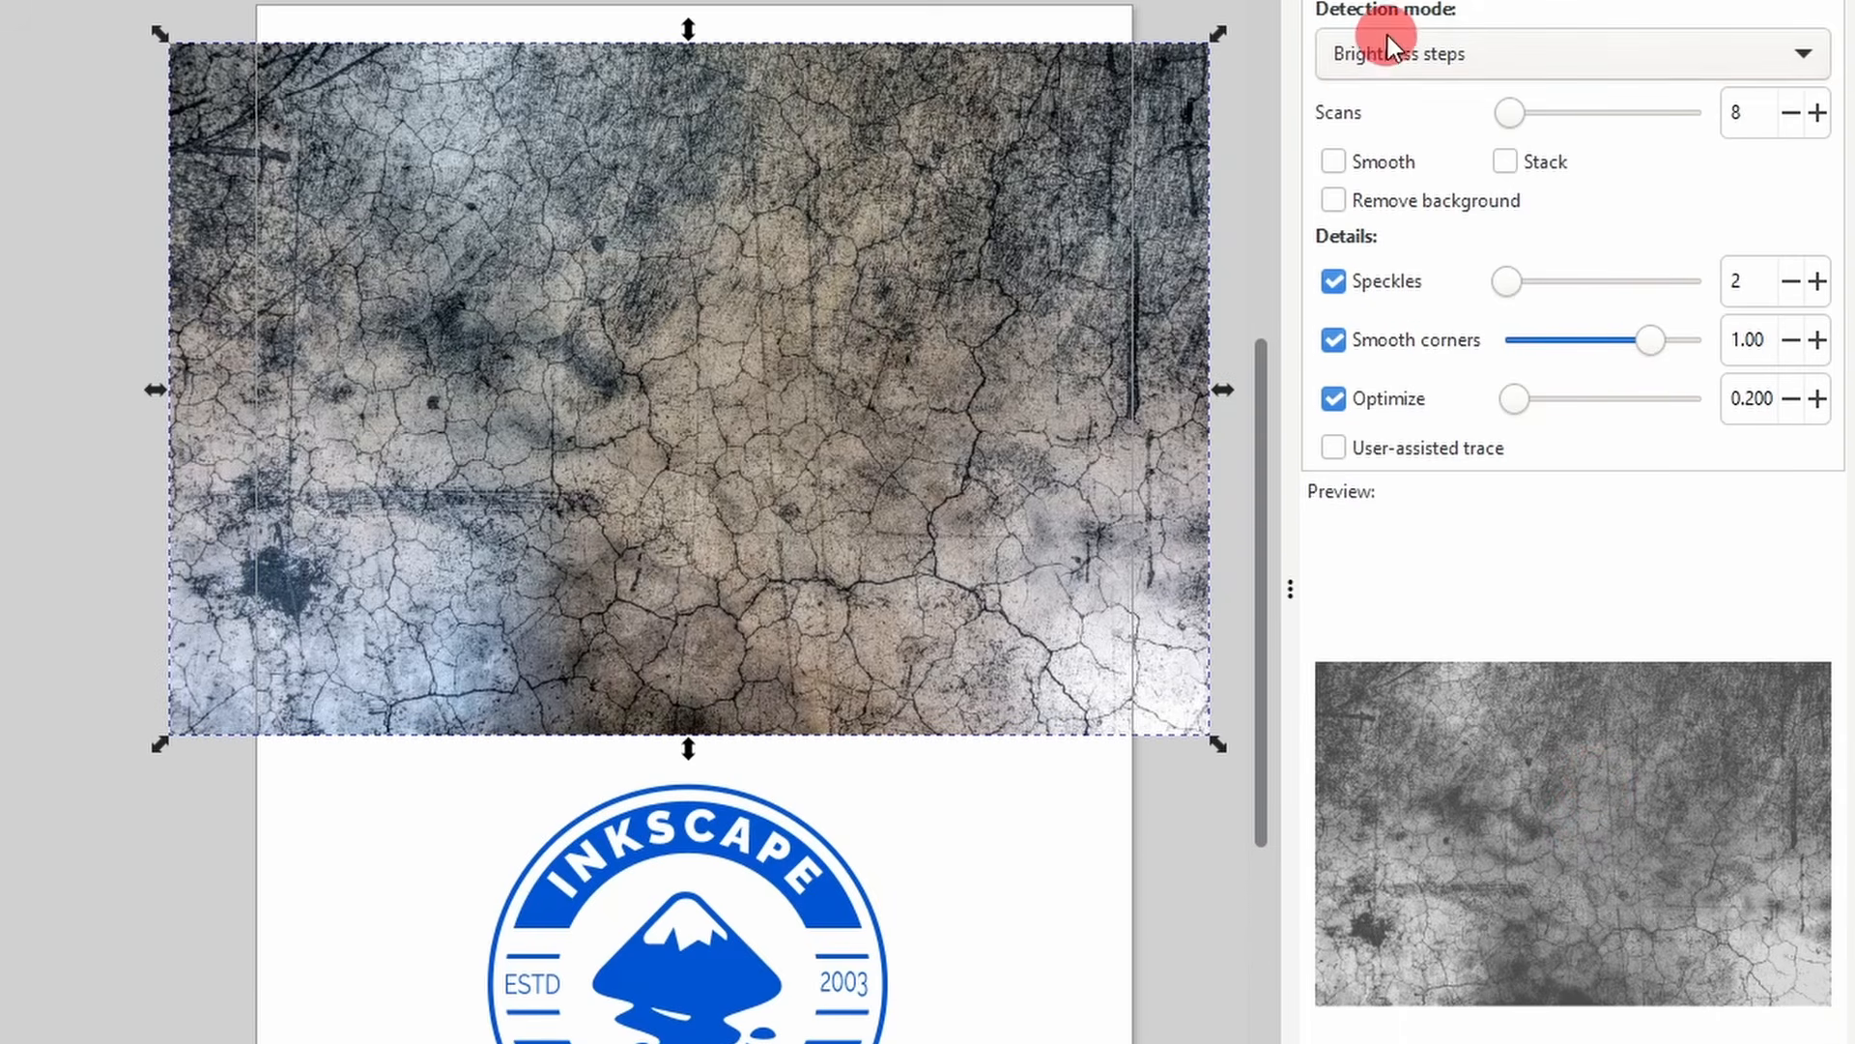
pyautogui.click(1361, 1)
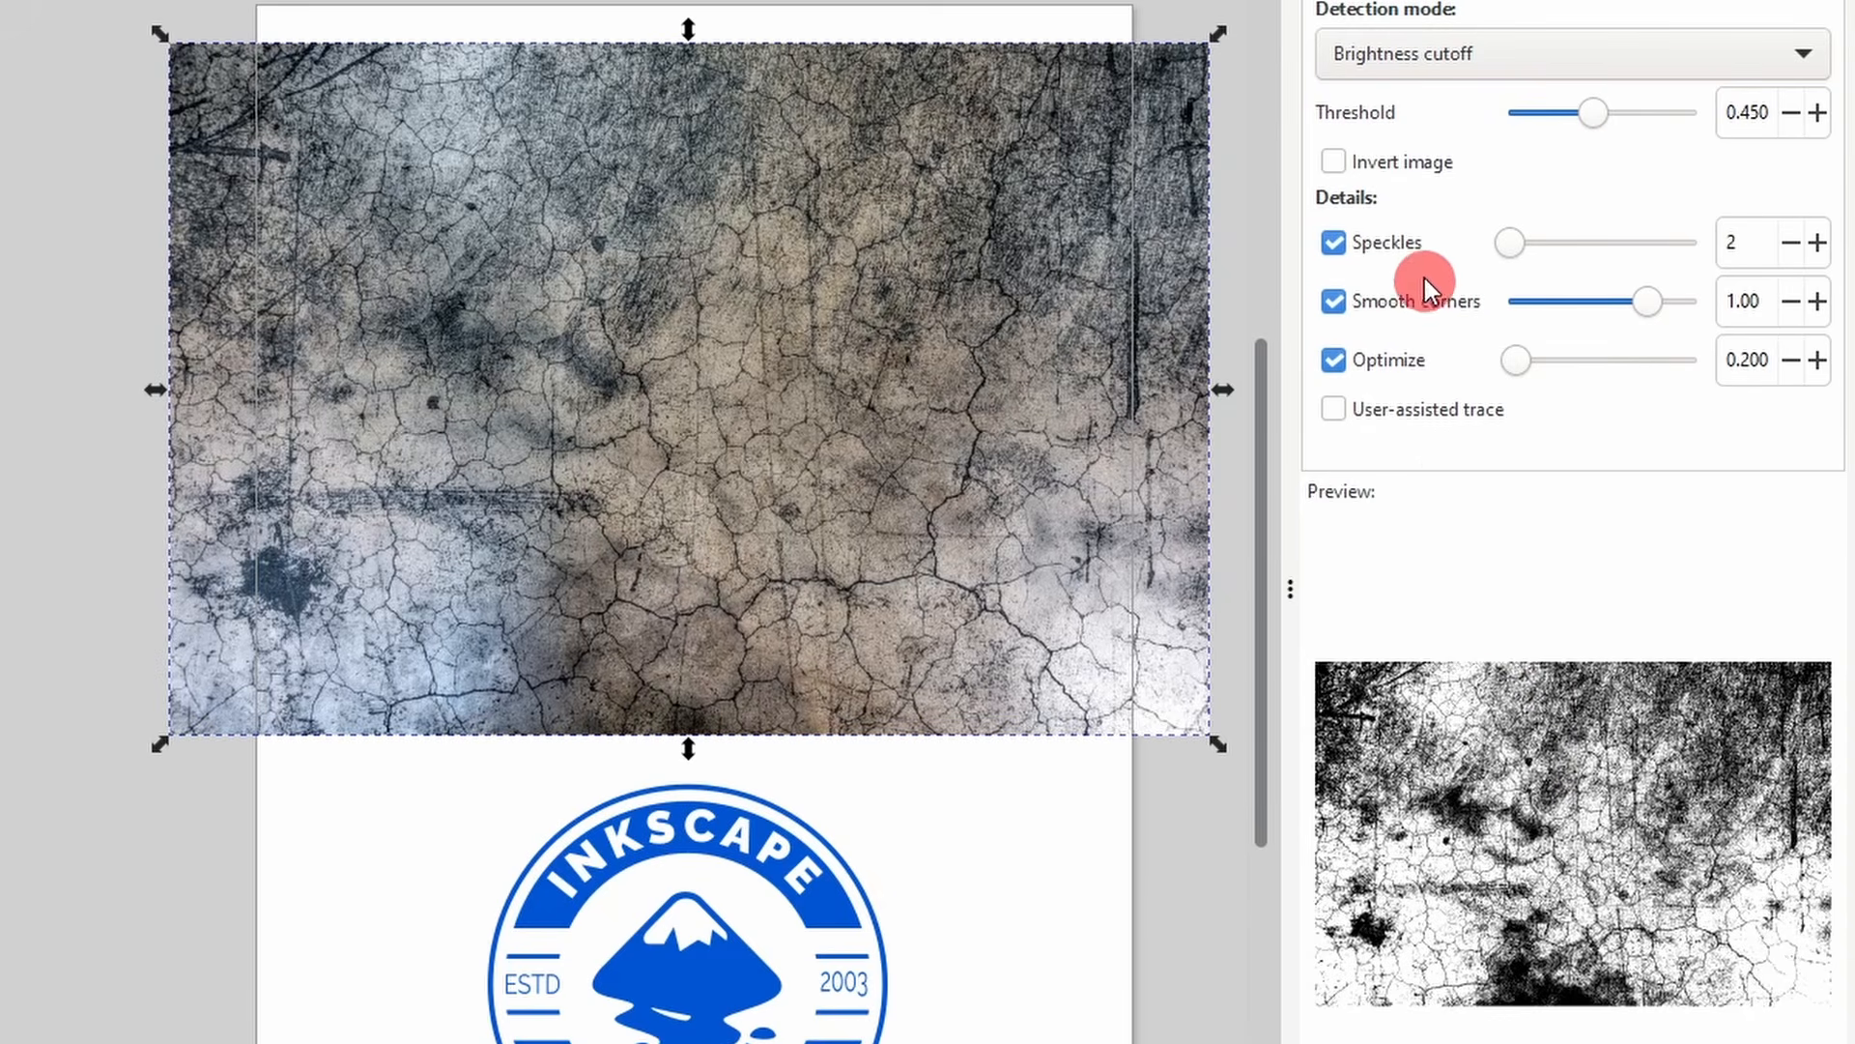
# - Preview the single scan with Edge detection and Color quantization, and restore Brightness cutoff as the detection mode
pyautogui.scroll(3, 1401, 231)
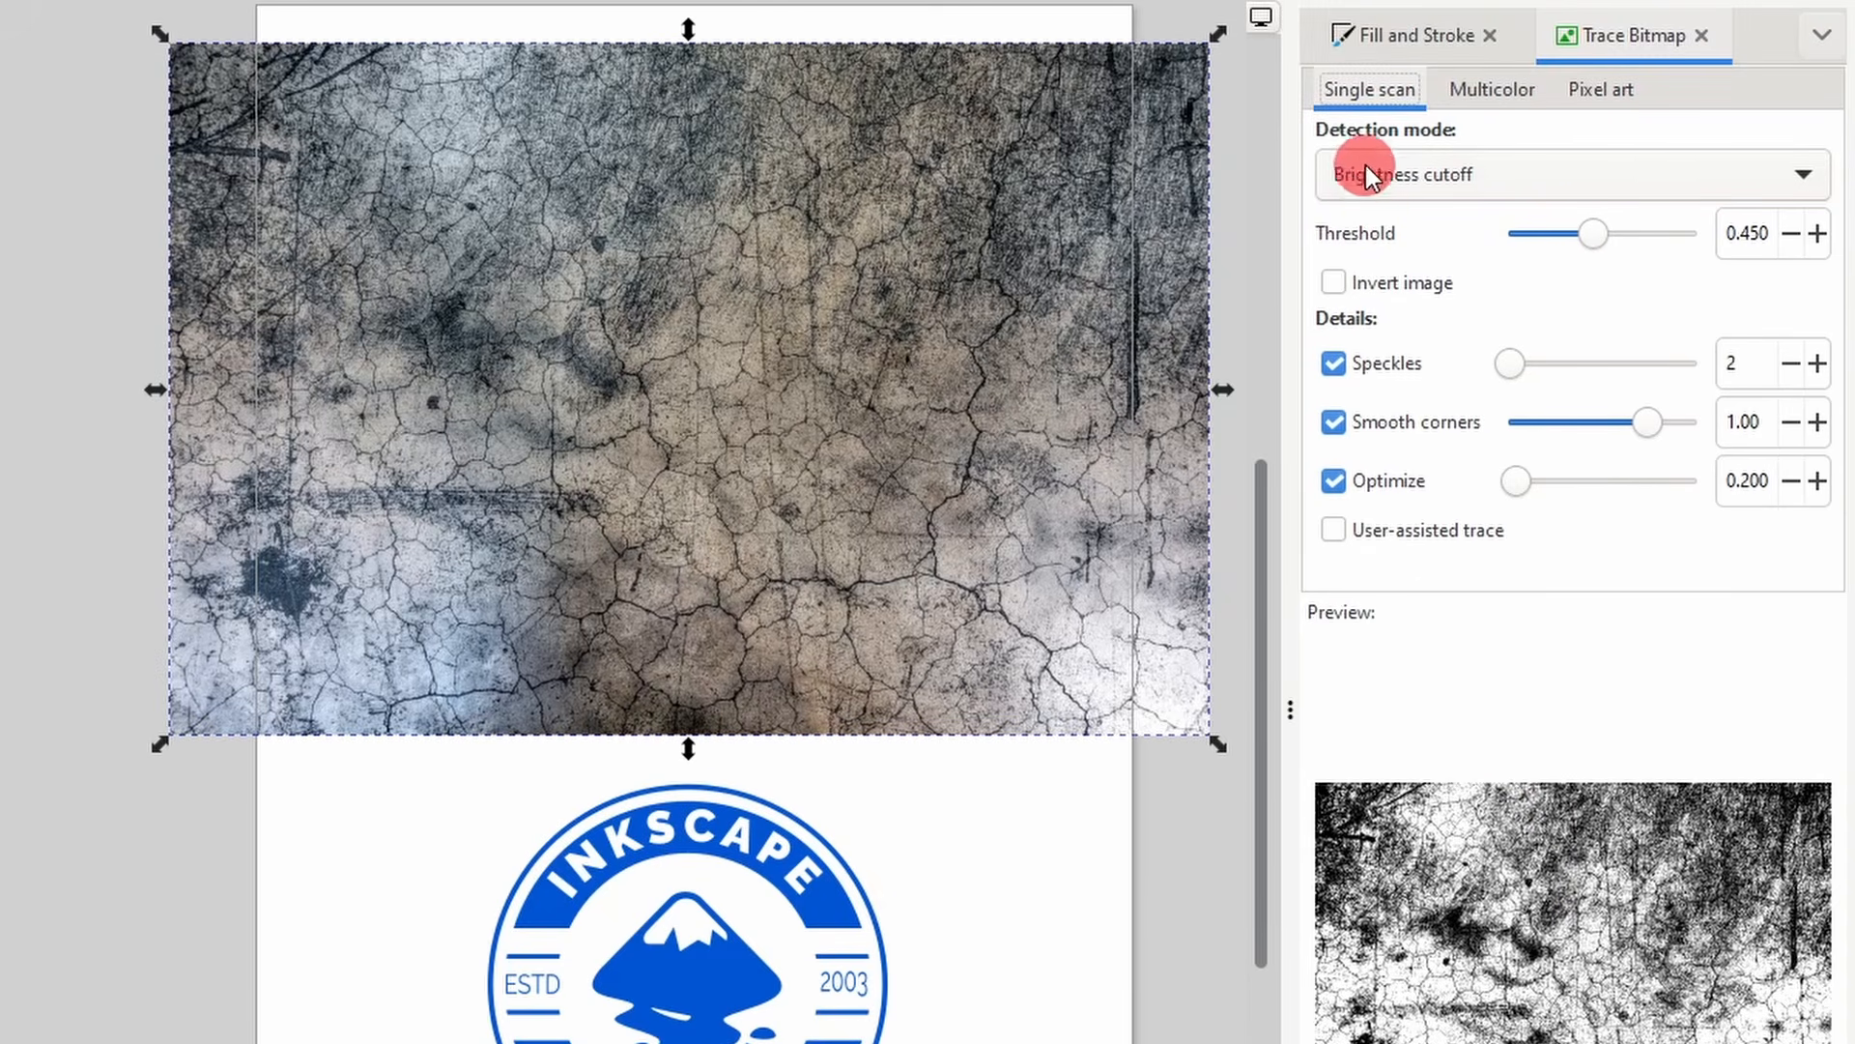
pyautogui.click(1432, 166)
pyautogui.click(1419, 216)
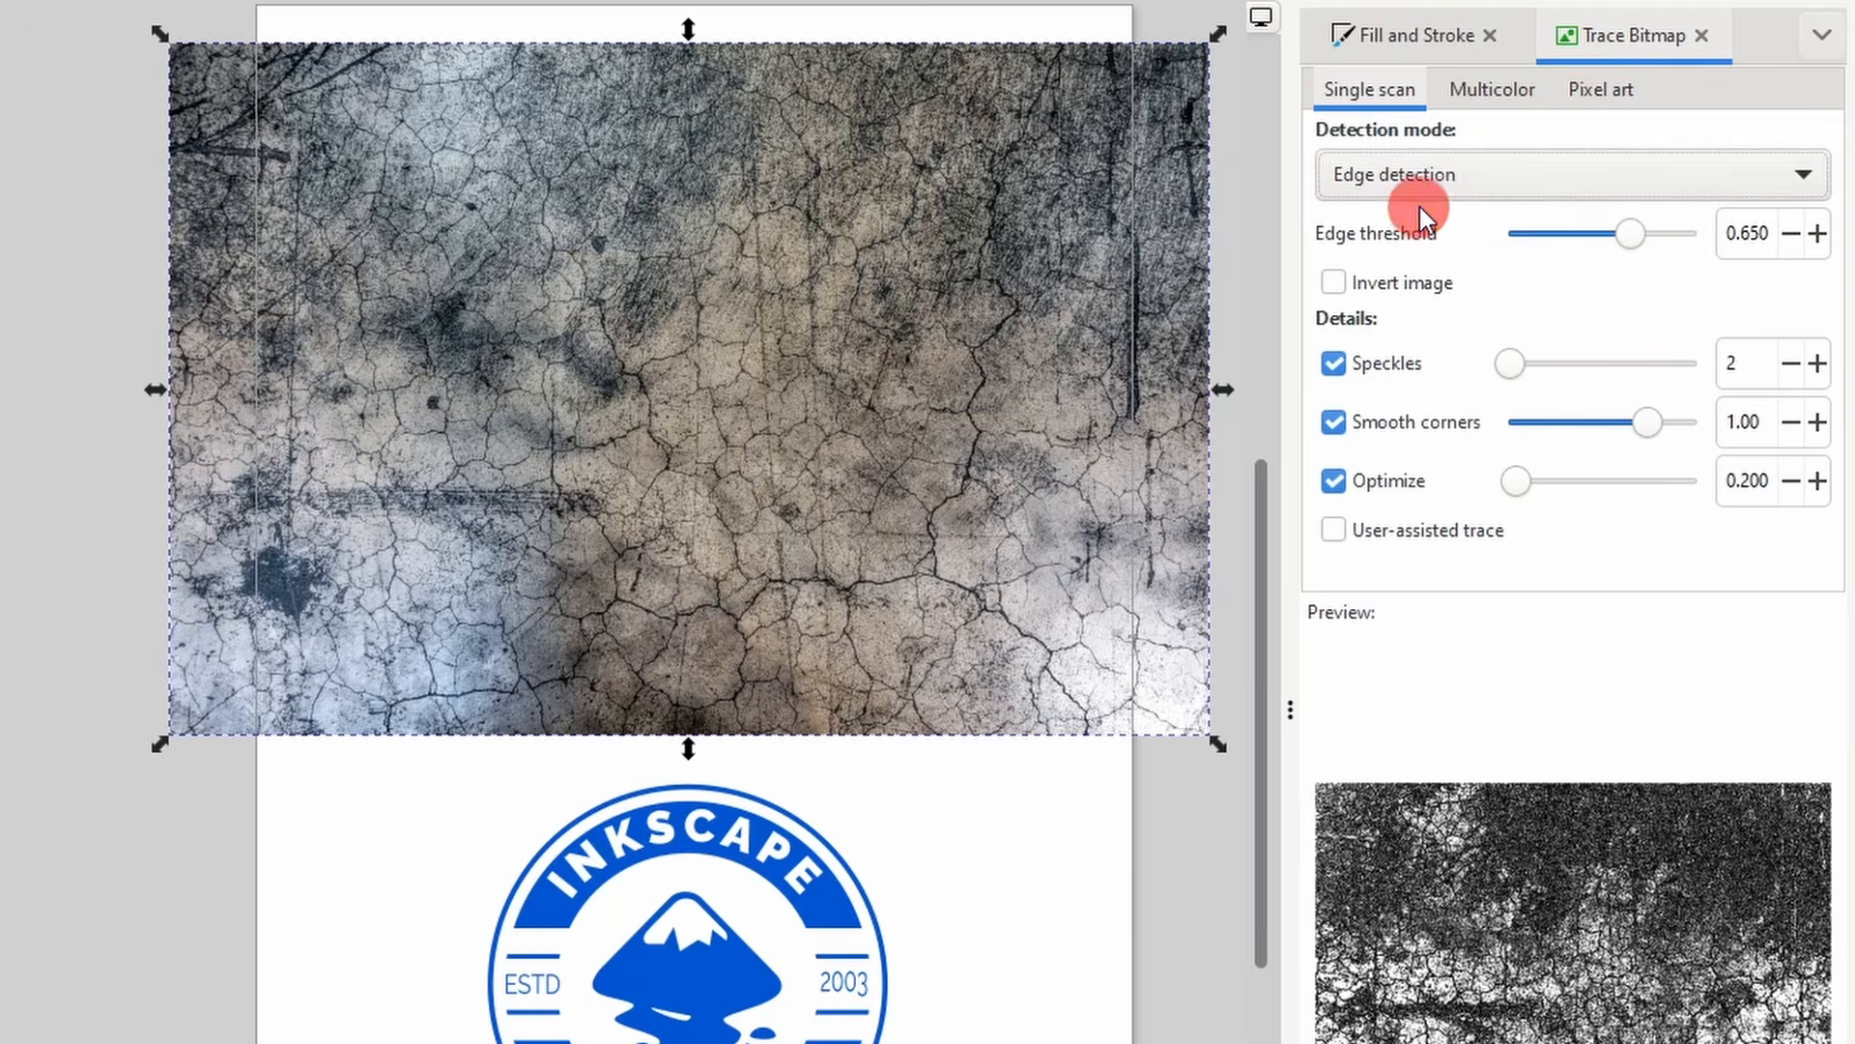
pyautogui.click(1424, 176)
pyautogui.click(1437, 221)
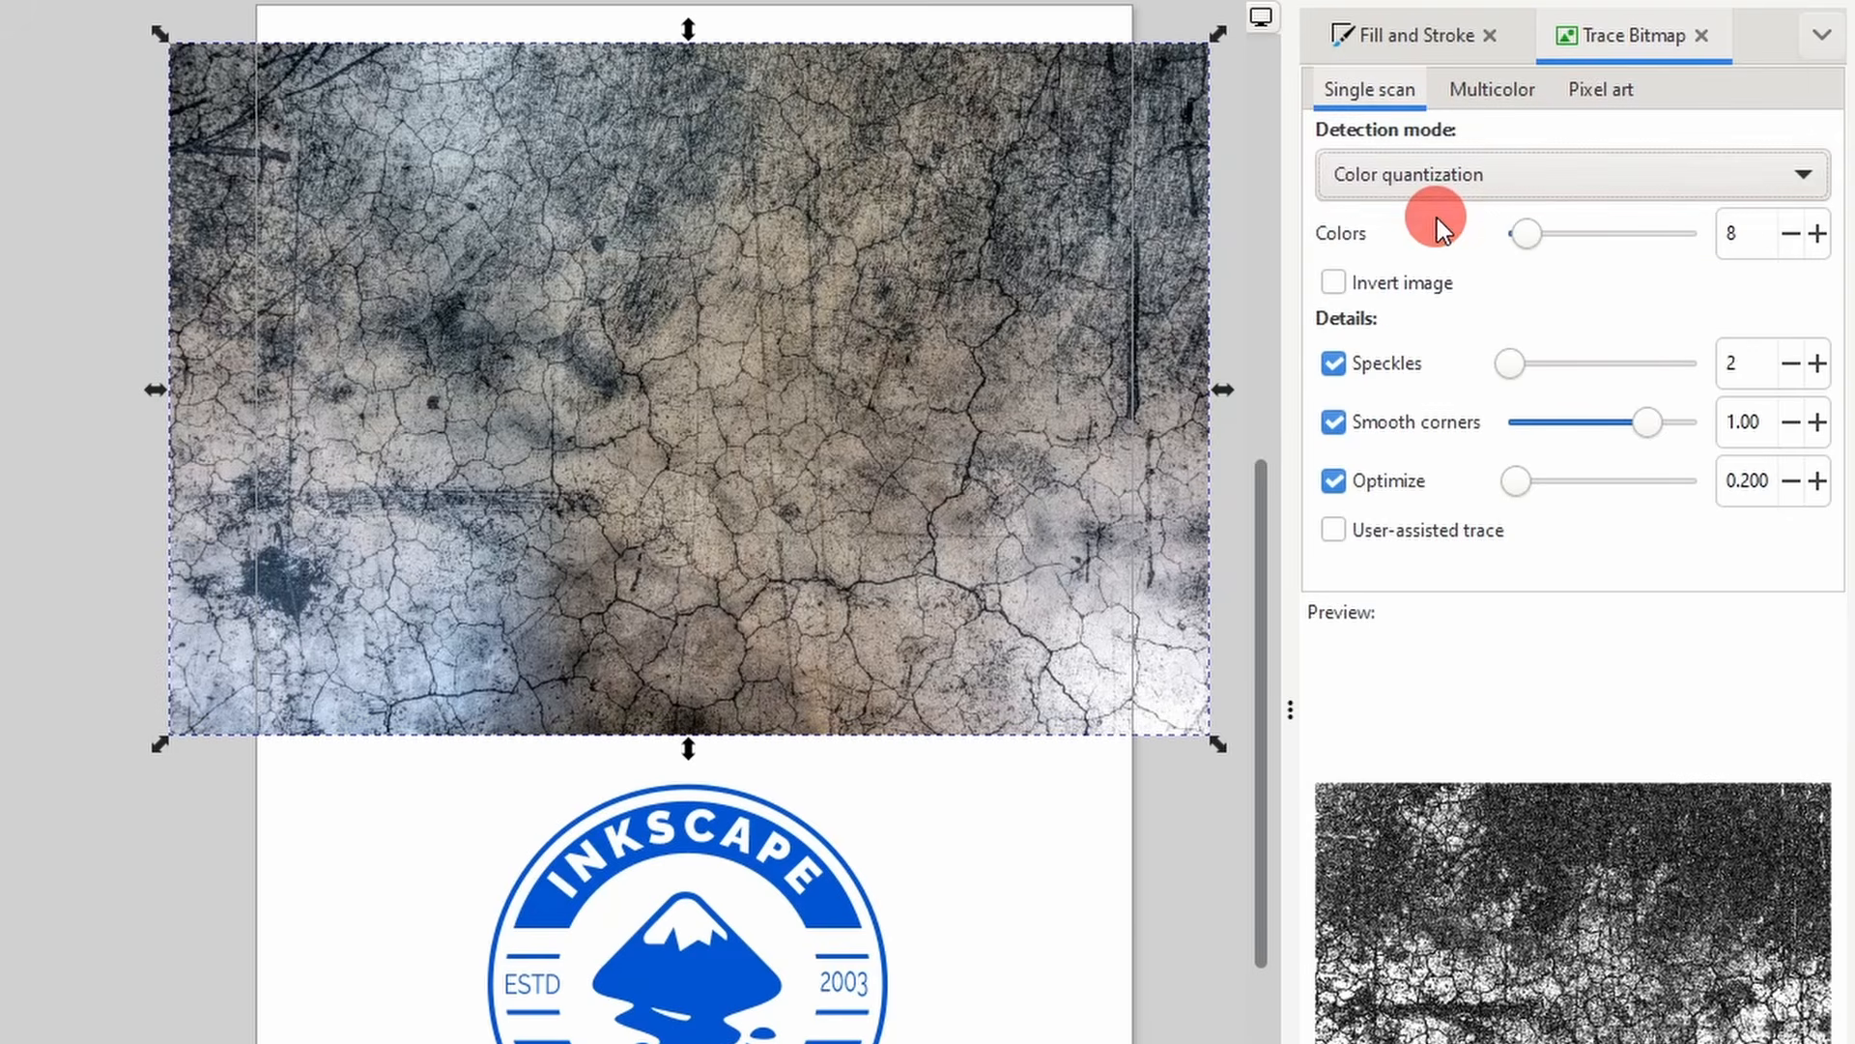
pyautogui.click(1468, 177)
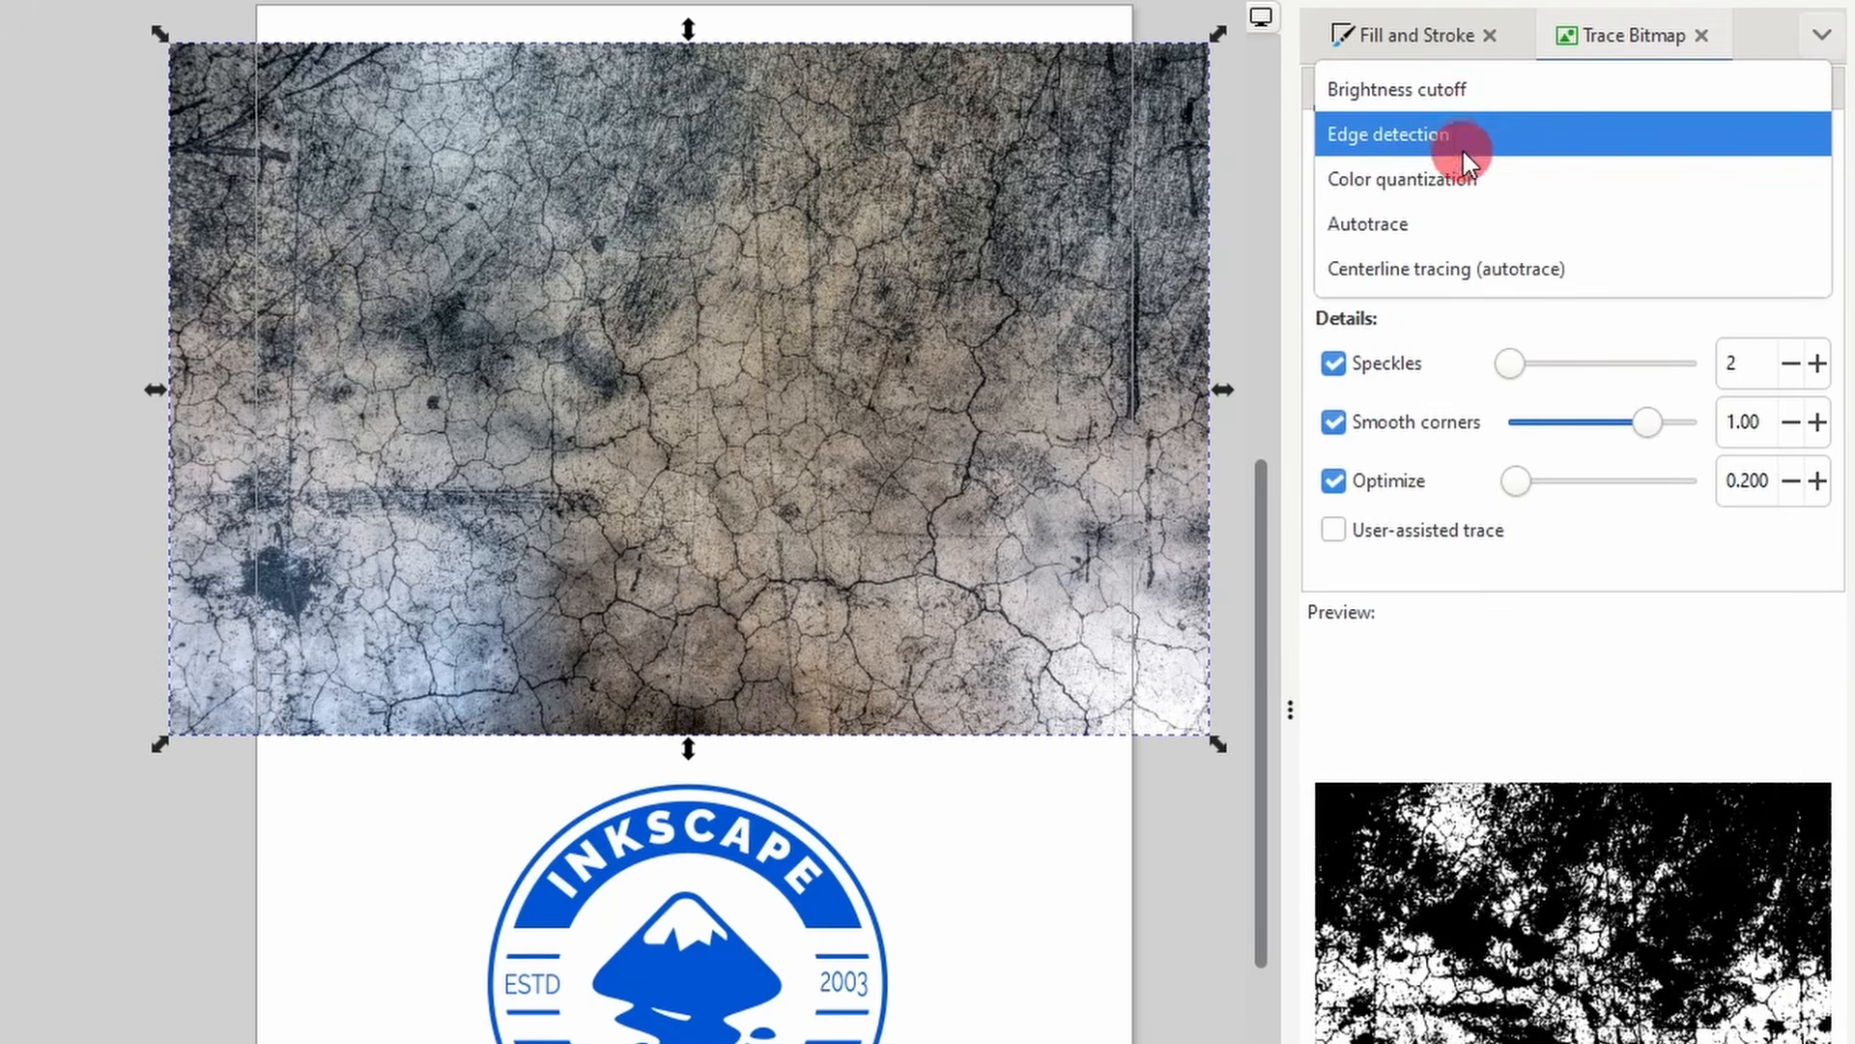
pyautogui.click(1457, 106)
# - Preview the multicolor trace with Colors and Grays, restore Brightness steps, and return to the single scan settings
pyautogui.click(1452, 96)
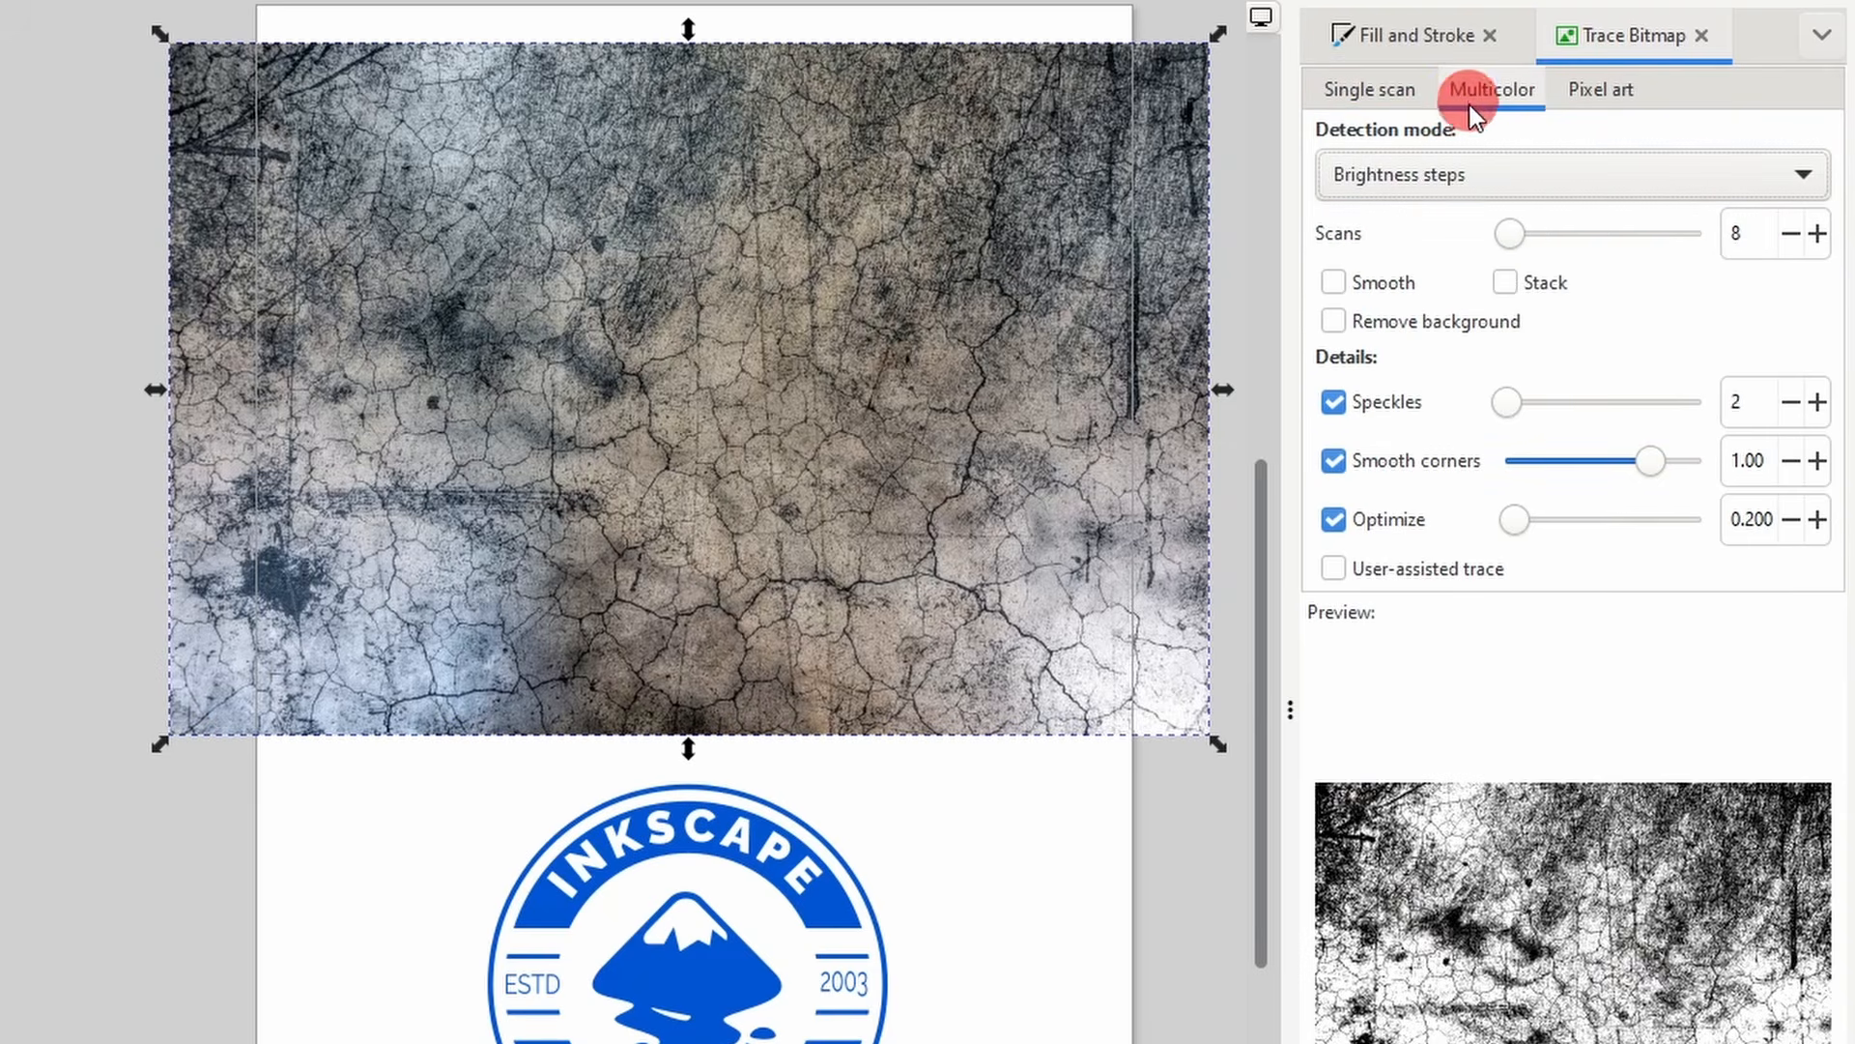
pyautogui.click(1461, 172)
pyautogui.click(1429, 225)
pyautogui.click(1461, 177)
pyautogui.click(1450, 223)
pyautogui.click(1459, 174)
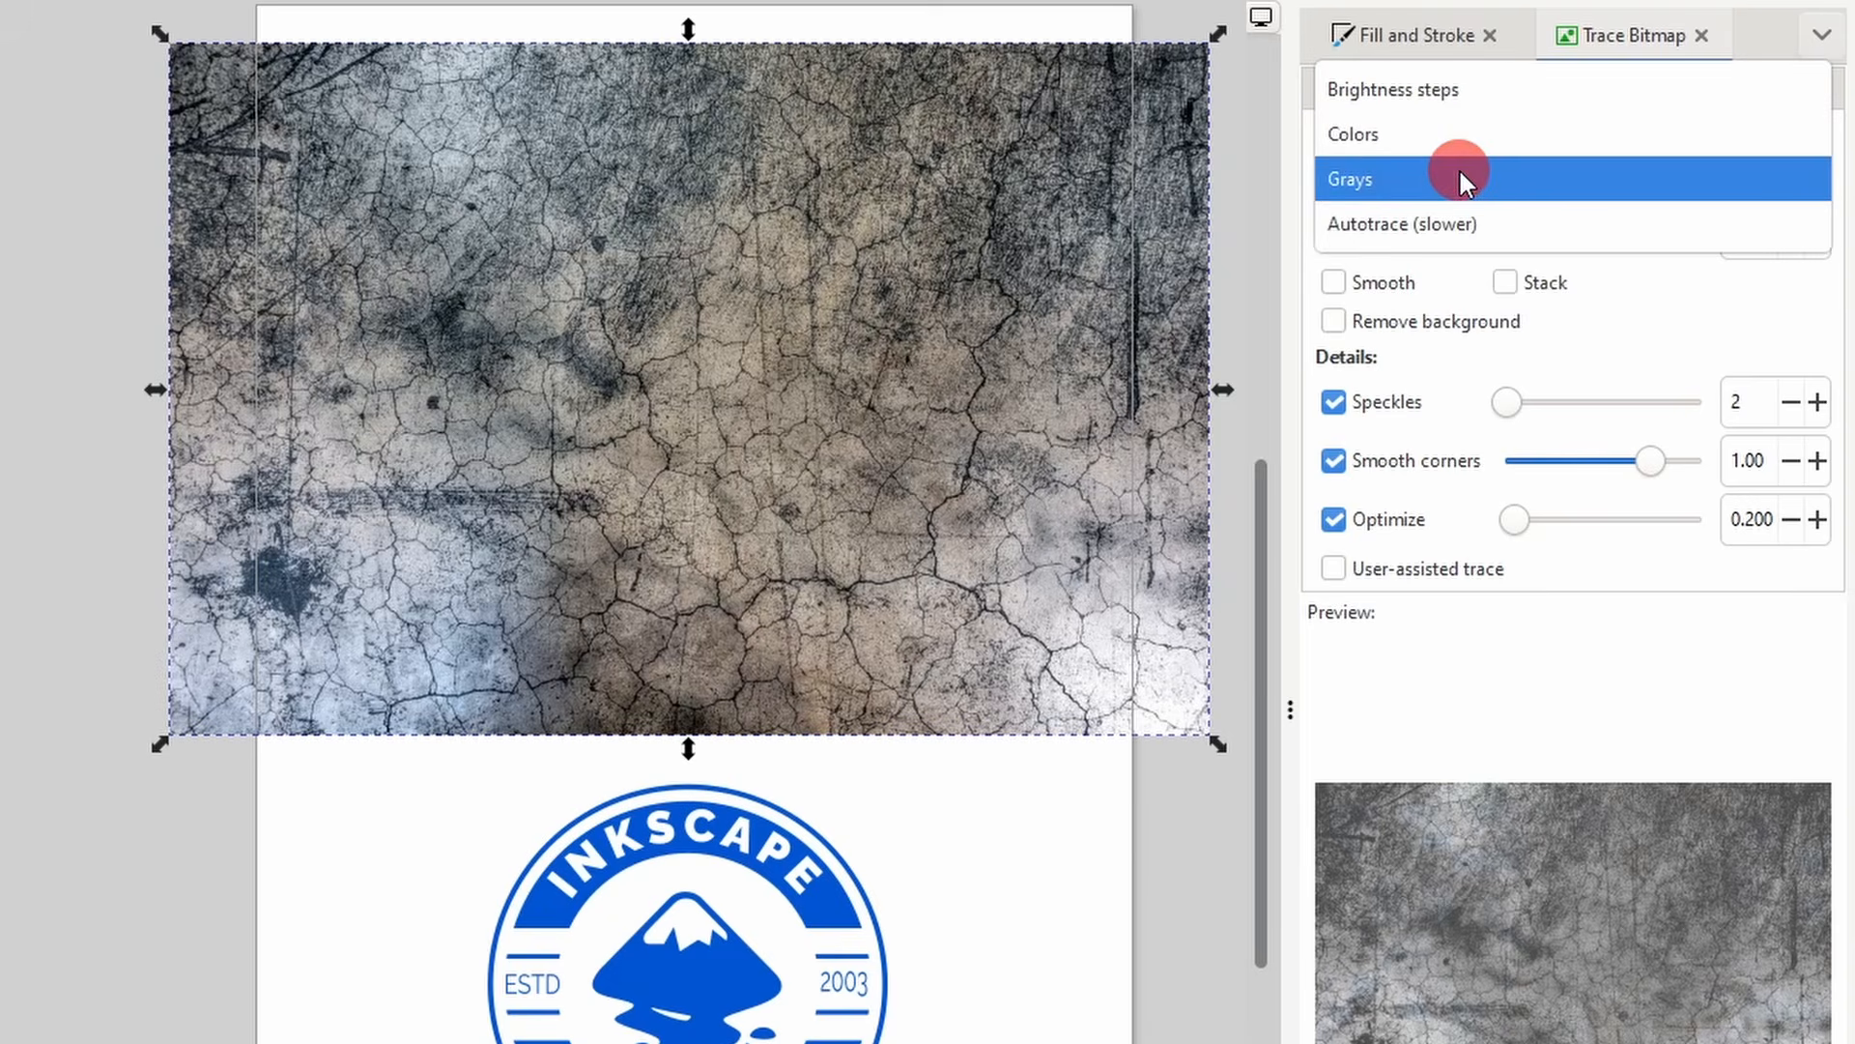
pyautogui.click(1457, 103)
pyautogui.click(1384, 91)
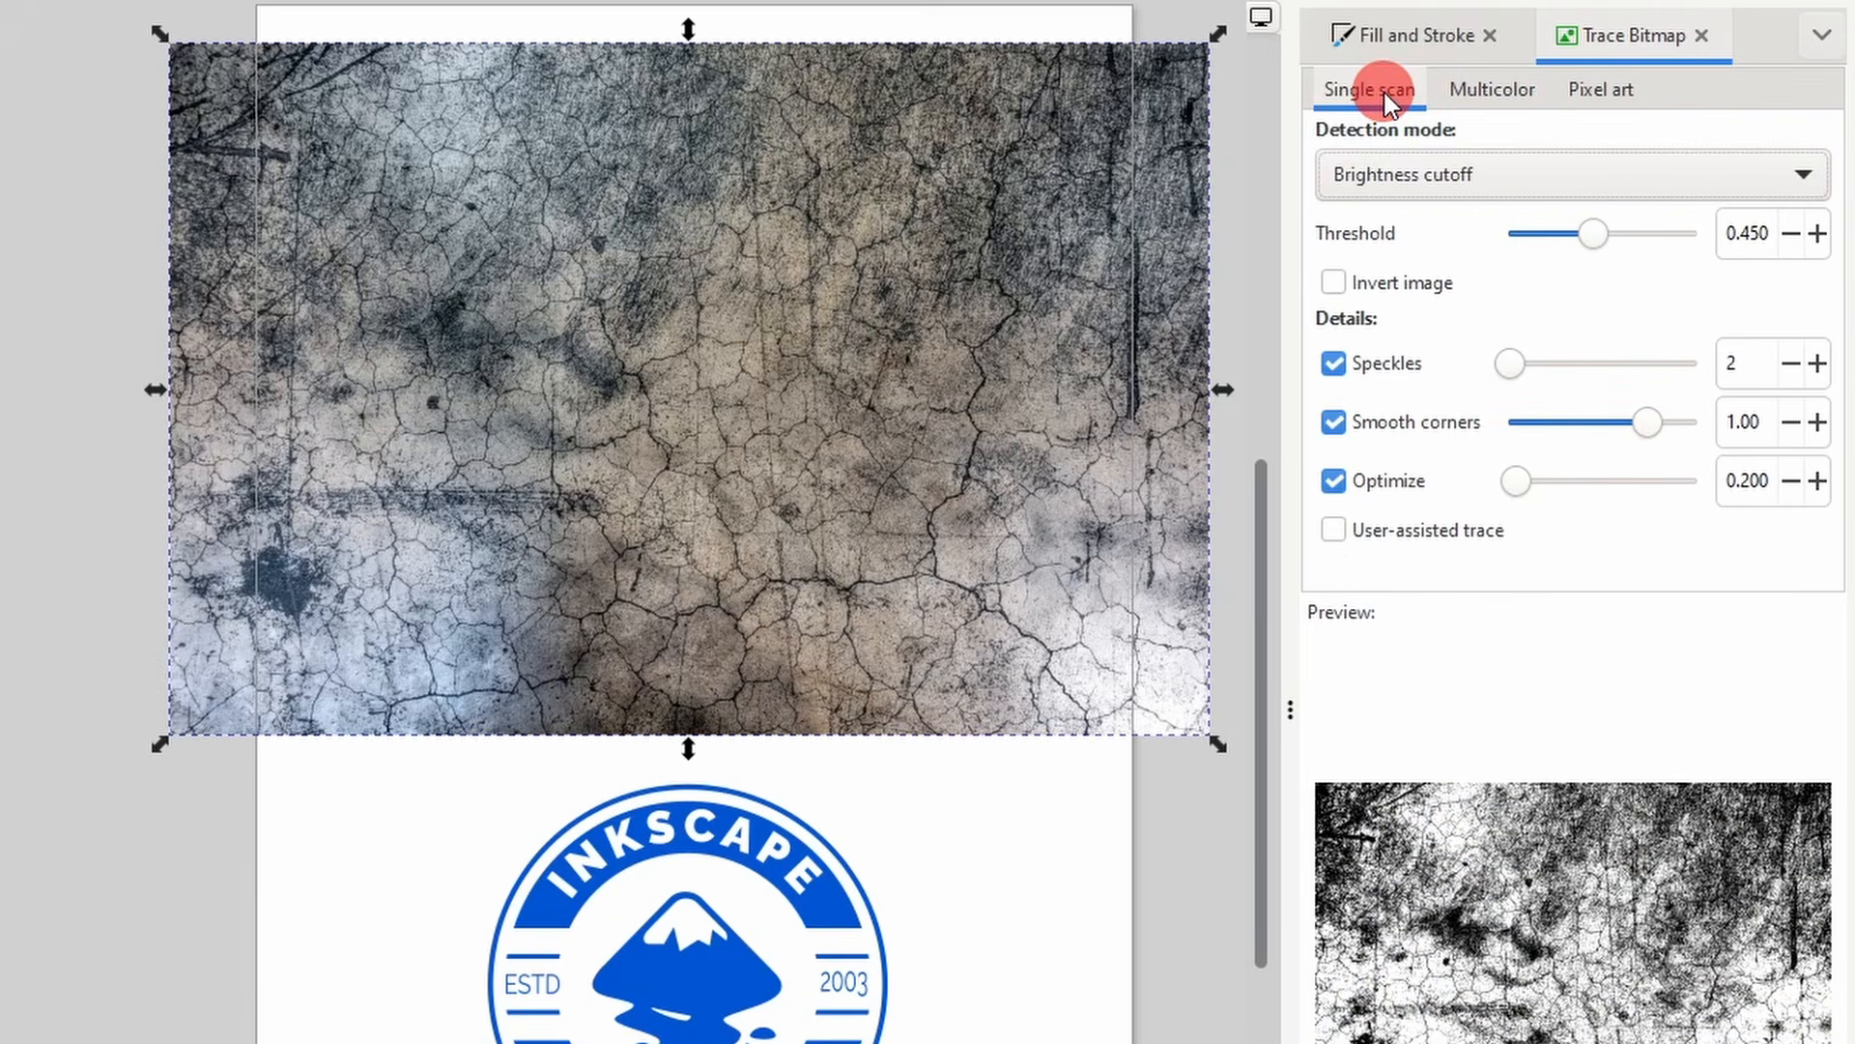
# - Trace the texture image as a single scan with Brightness cutoff at a threshold of 0.093 and Invert image off
pyautogui.scroll(-2, 1539, 906)
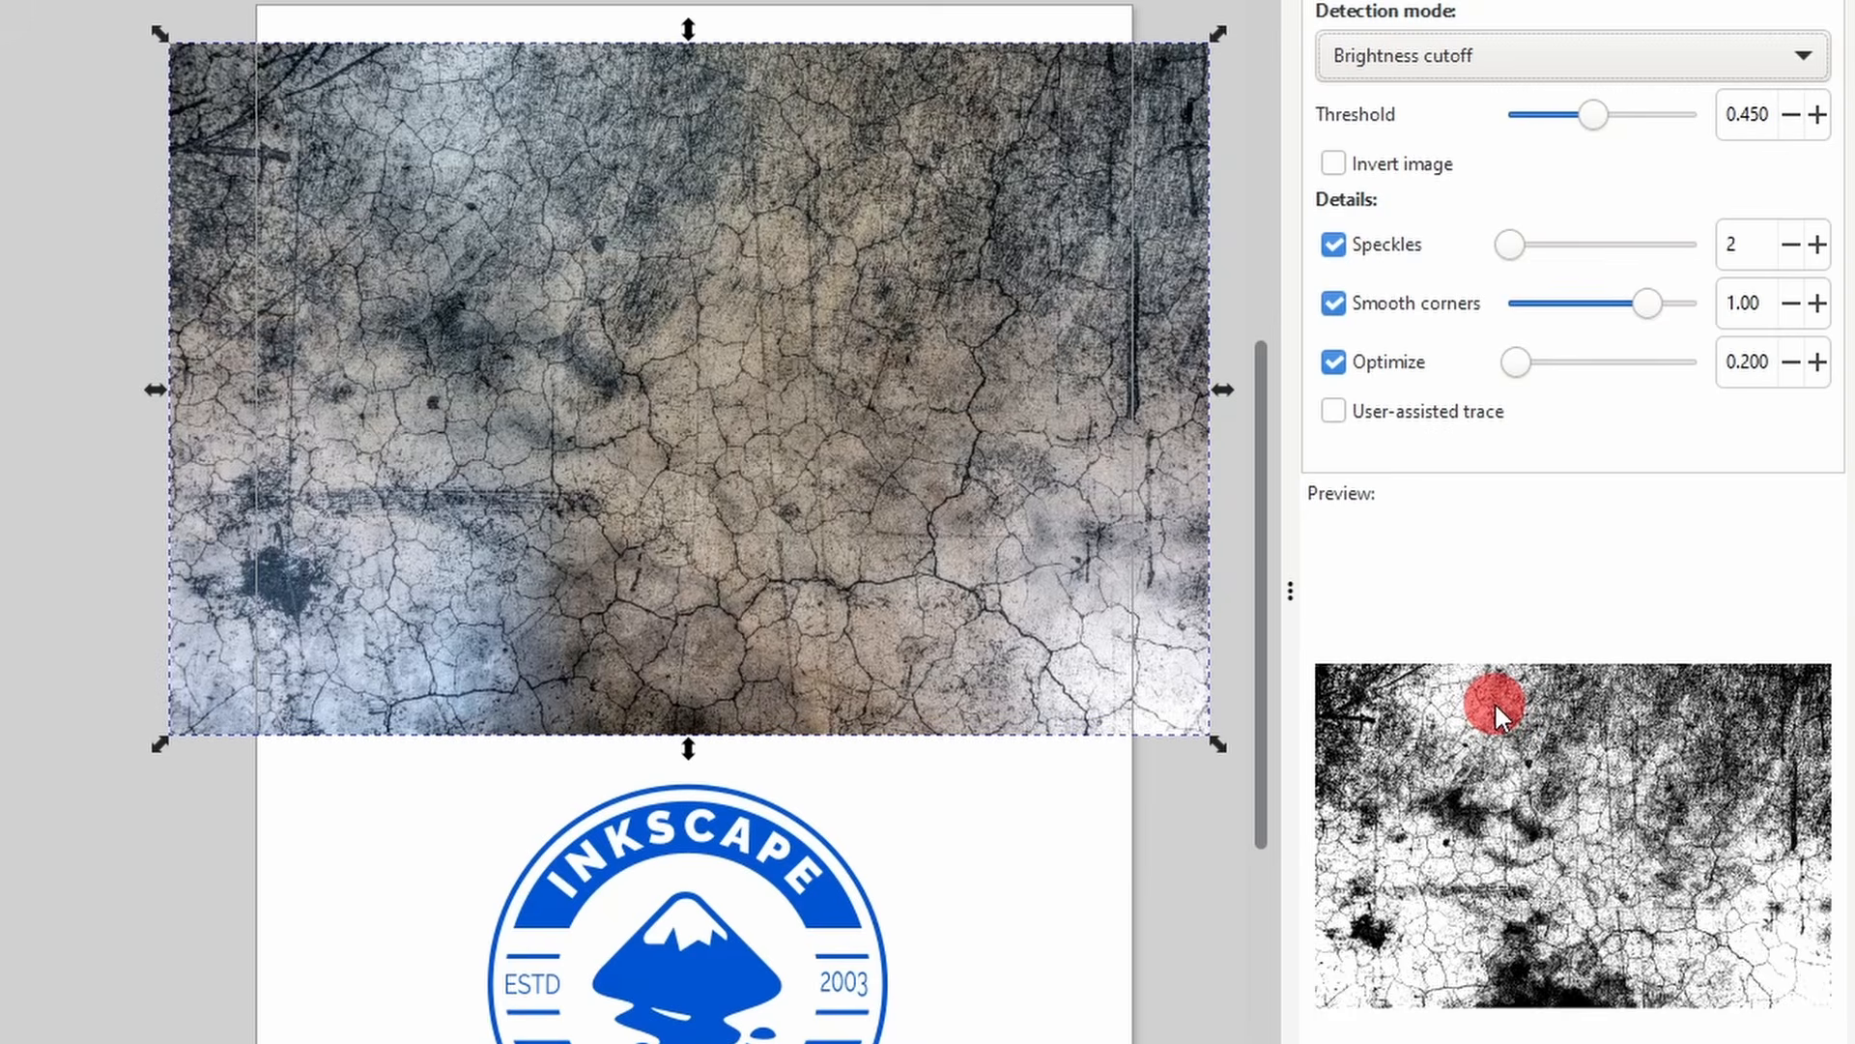
pyautogui.click(1358, 172)
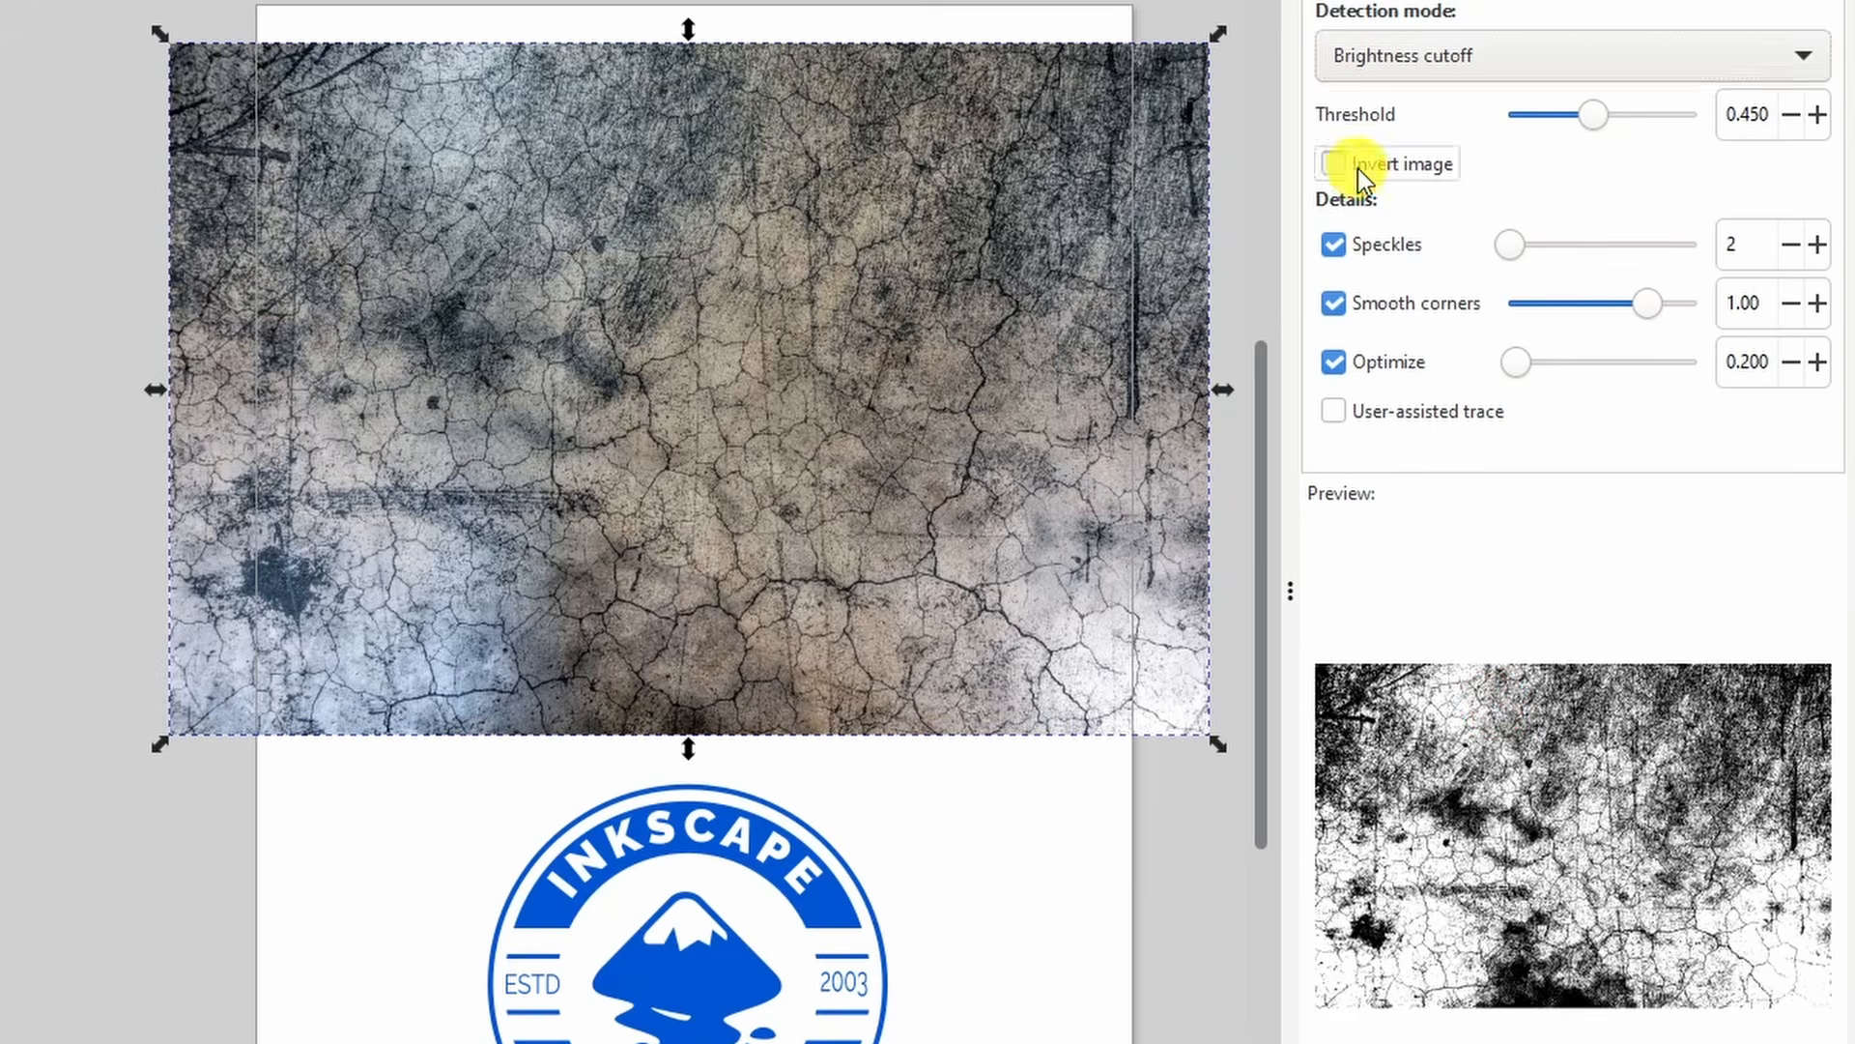
pyautogui.click(1359, 168)
pyautogui.moveTo(1608, 113)
pyautogui.mouseDown()
pyautogui.moveTo(1643, 119)
pyautogui.moveTo(1533, 118)
pyautogui.mouseUp()
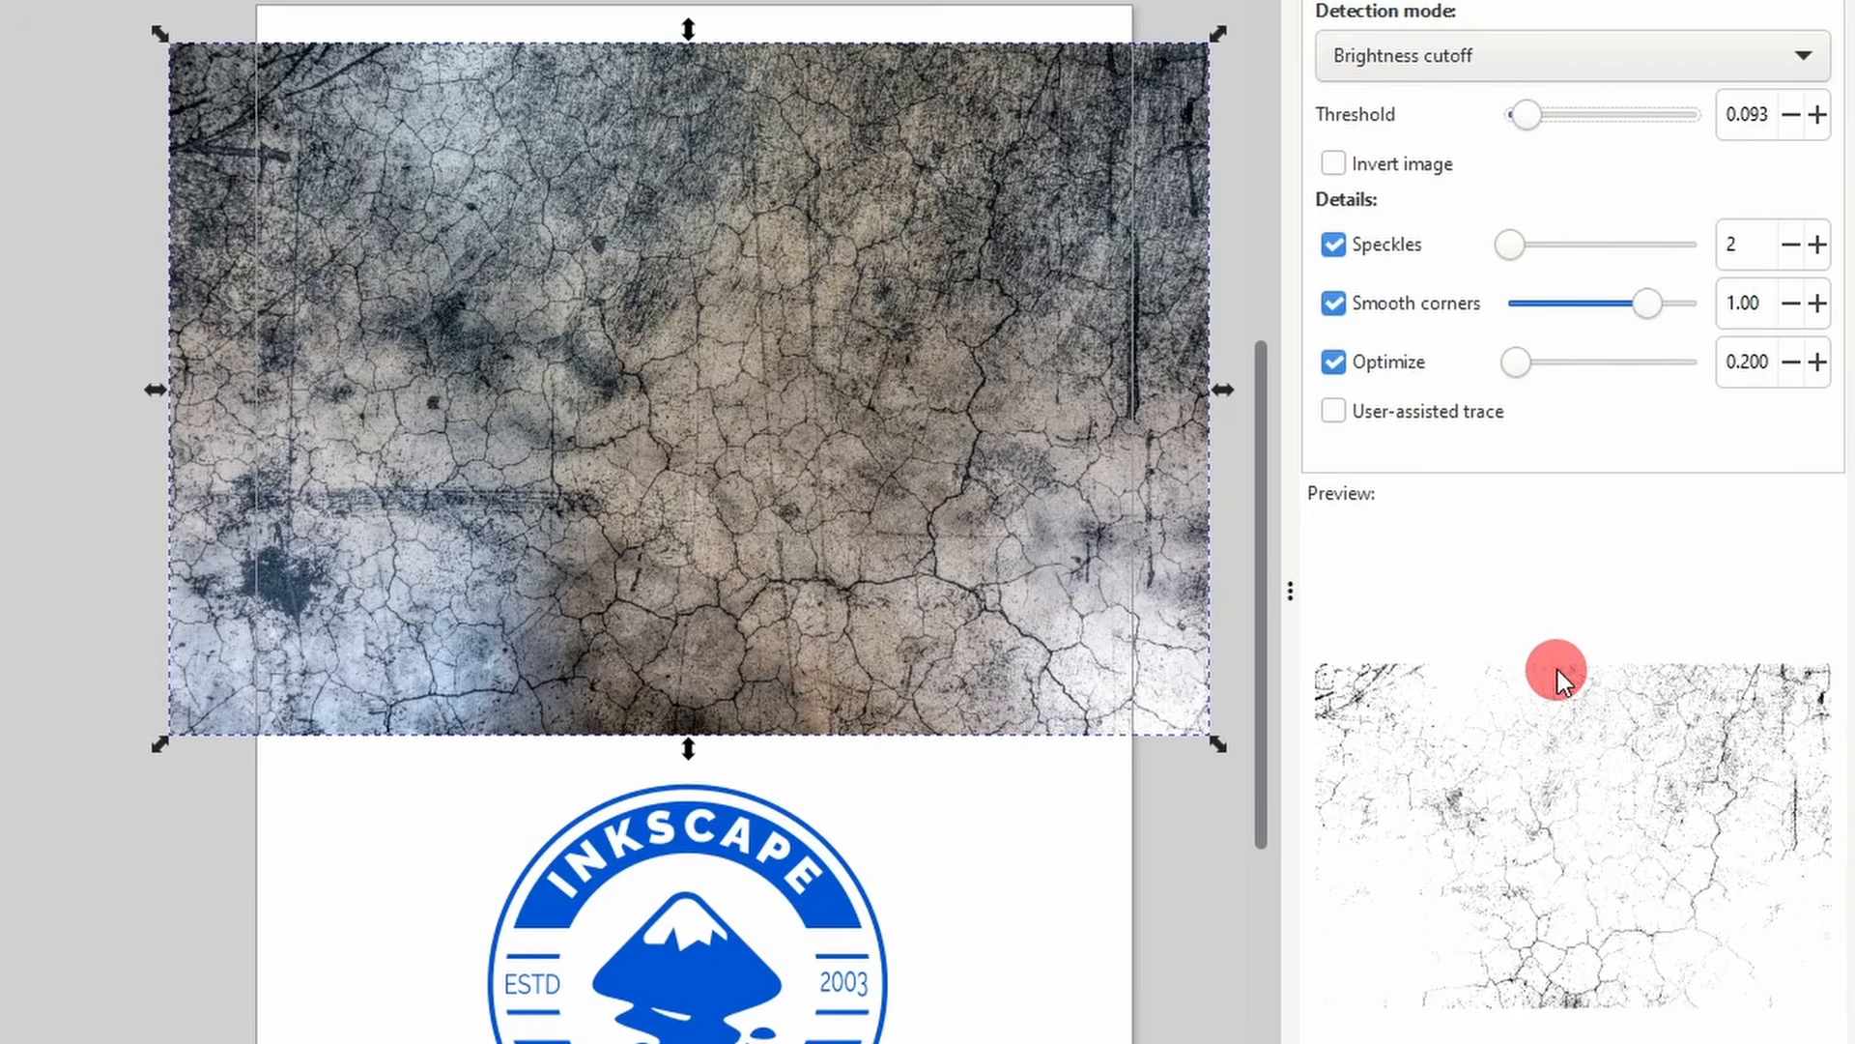
pyautogui.scroll(-5, 1546, 673)
pyautogui.click(1566, 995)
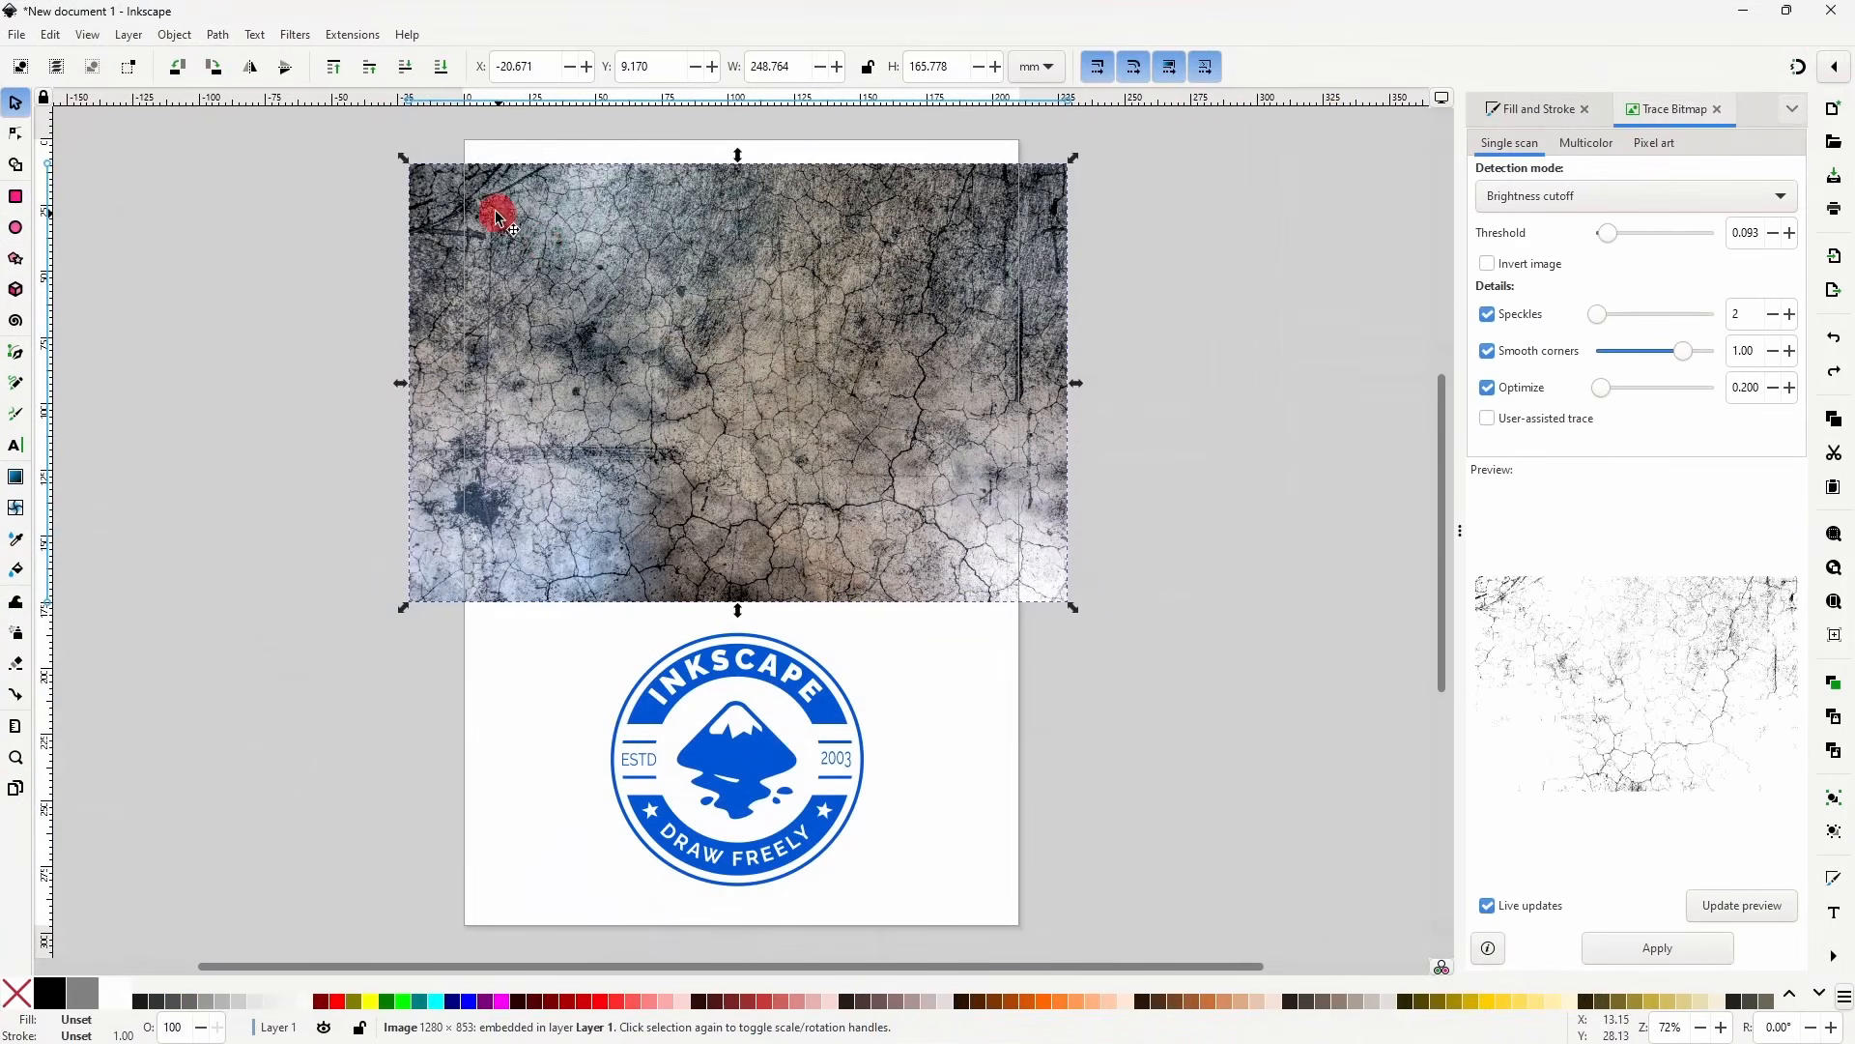
# - Pull the traced crack path off the image, fill it with red and place it over the blue Inkscape logo
pyautogui.moveTo(498, 217)
pyautogui.mouseDown()
pyautogui.moveTo(953, 394)
pyautogui.moveTo(947, 457)
pyautogui.moveTo(891, 402)
pyautogui.mouseUp()
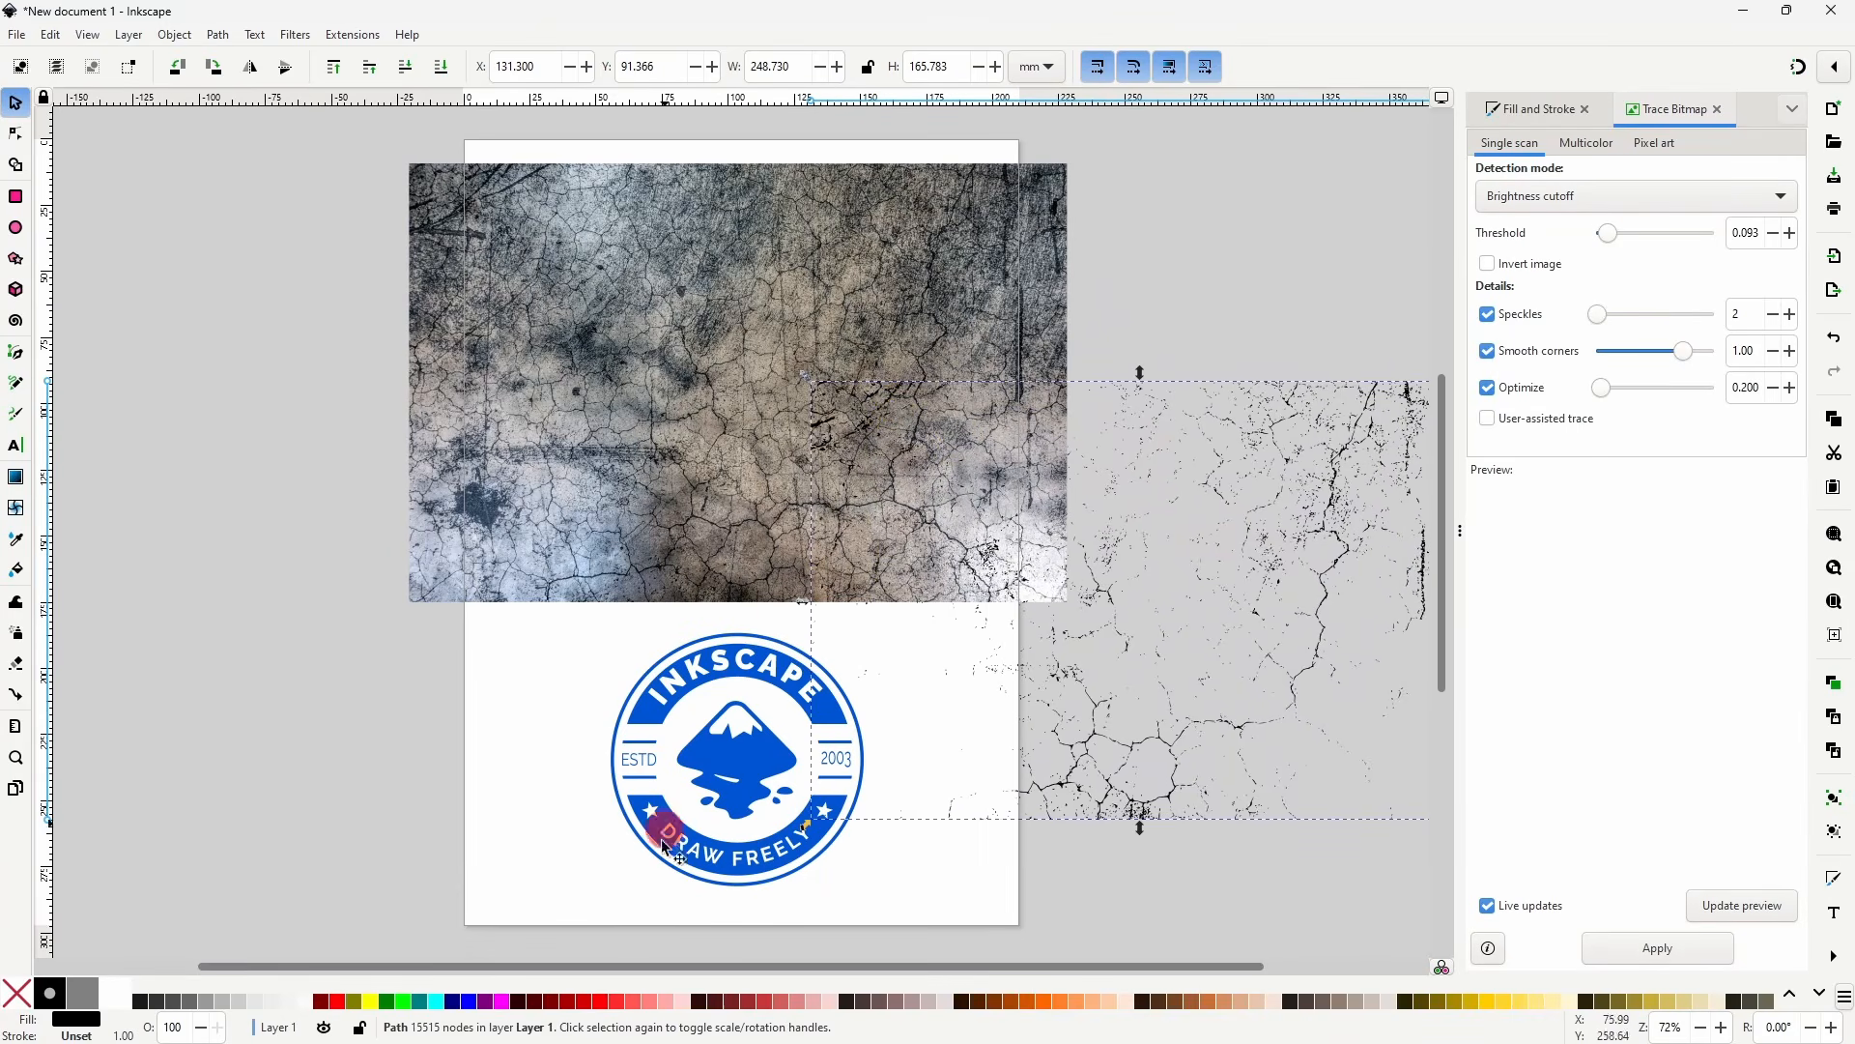
pyautogui.click(619, 1000)
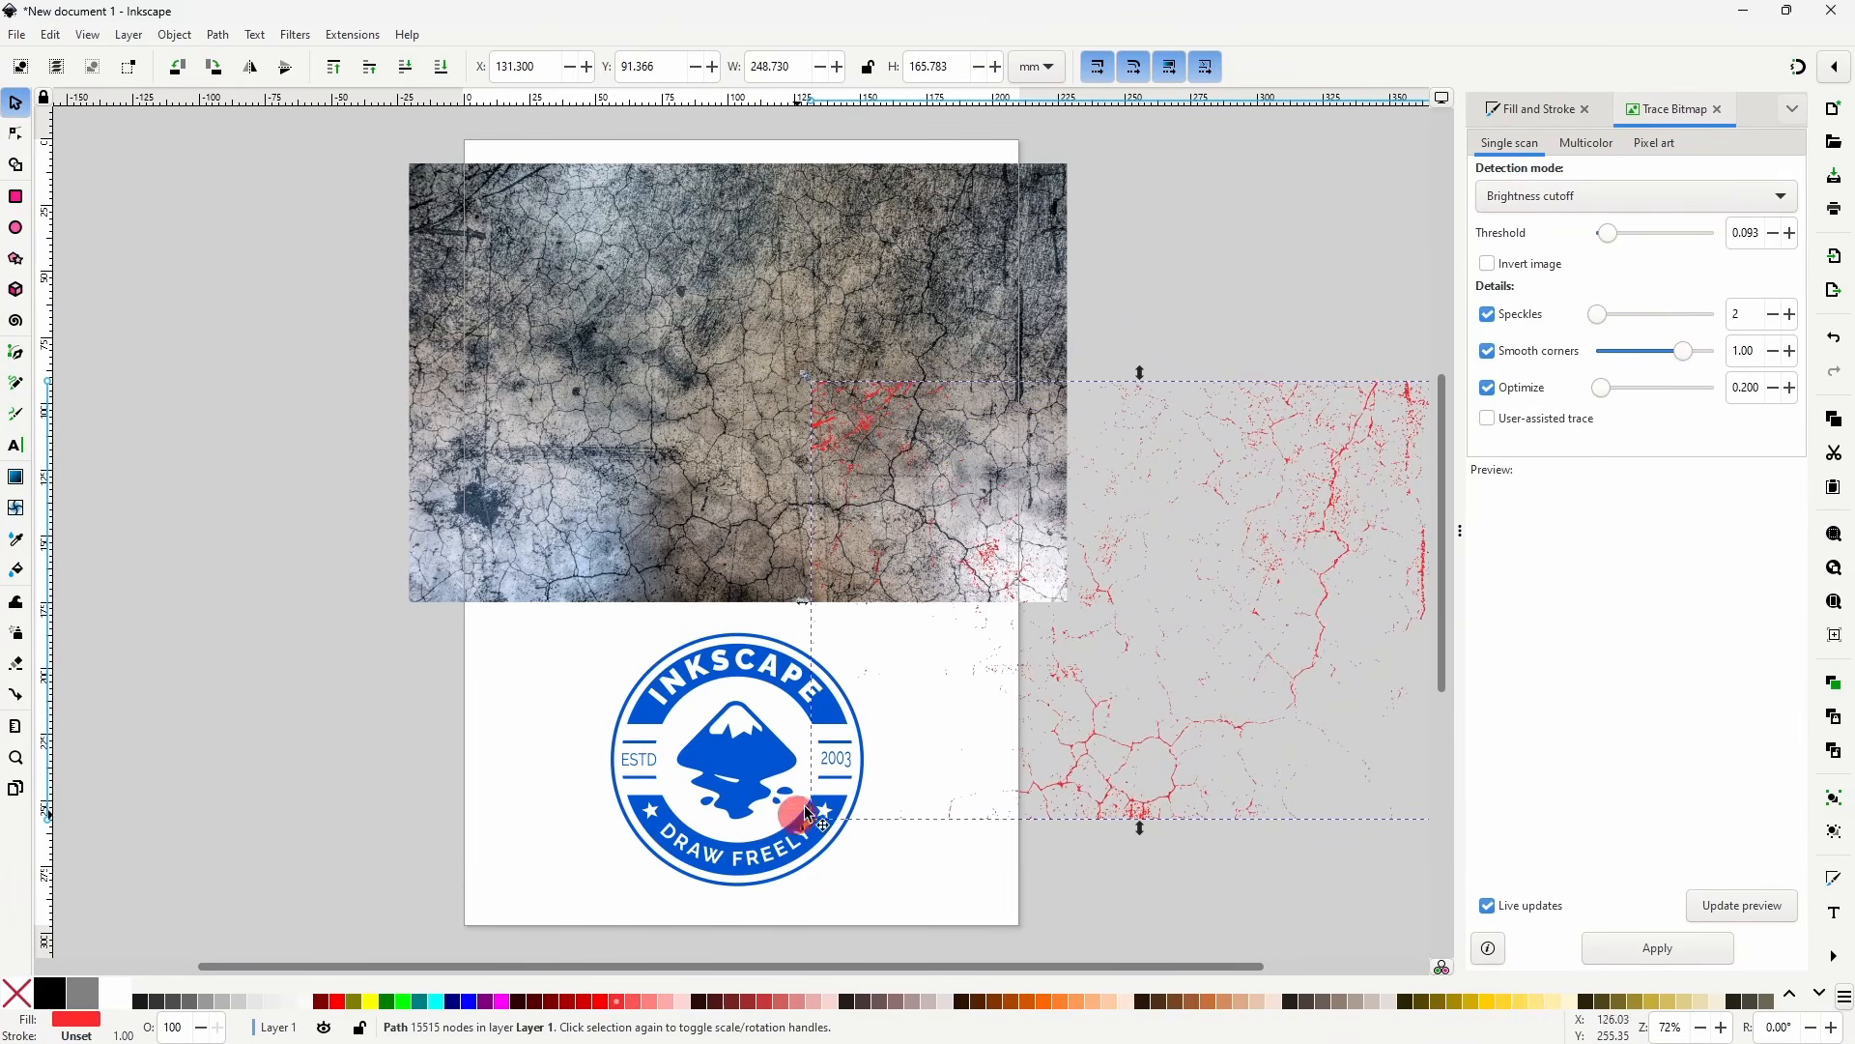
pyautogui.moveTo(1068, 696)
pyautogui.mouseDown()
pyautogui.moveTo(1069, 713)
pyautogui.moveTo(642, 786)
pyautogui.moveTo(725, 816)
pyautogui.mouseUp()
# - Subtract the red crack path from the Inkscape logo using Difference
pyautogui.keyDown('shift'); pyautogui.click(827, 710); pyautogui.keyUp('shift')
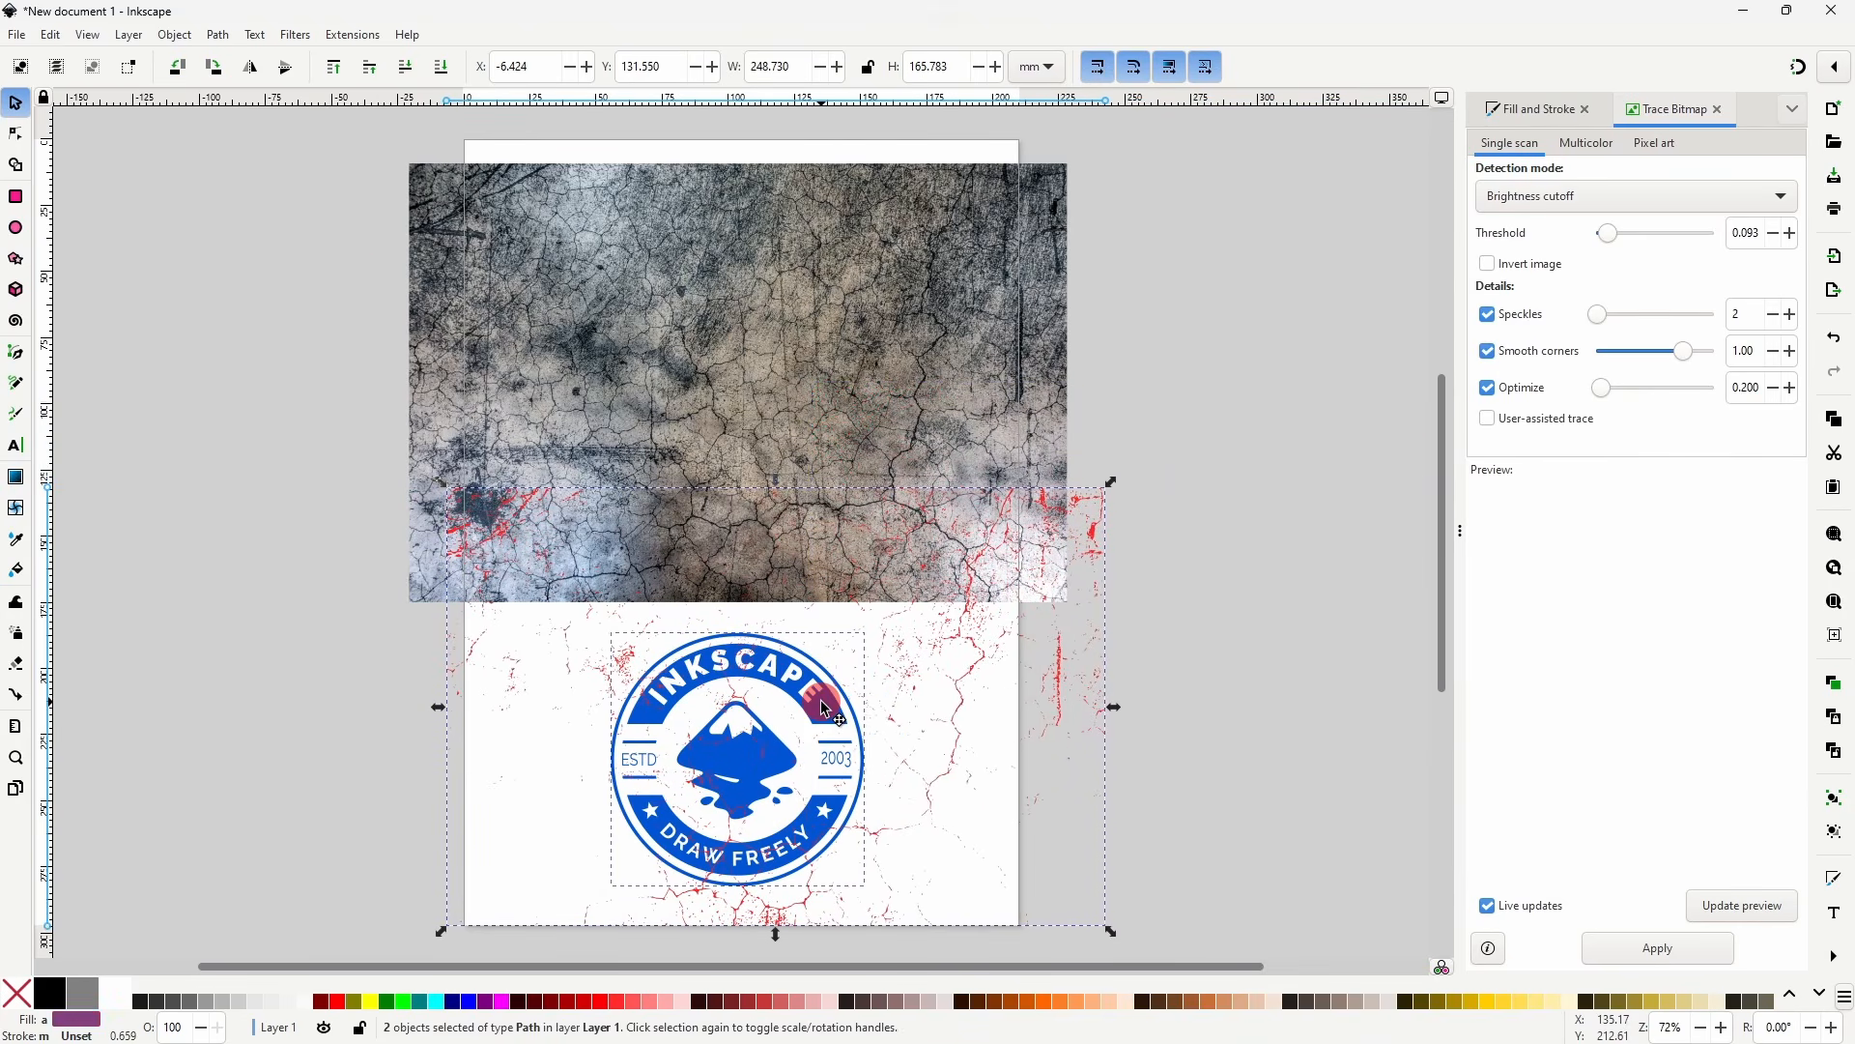
pyautogui.click(218, 35)
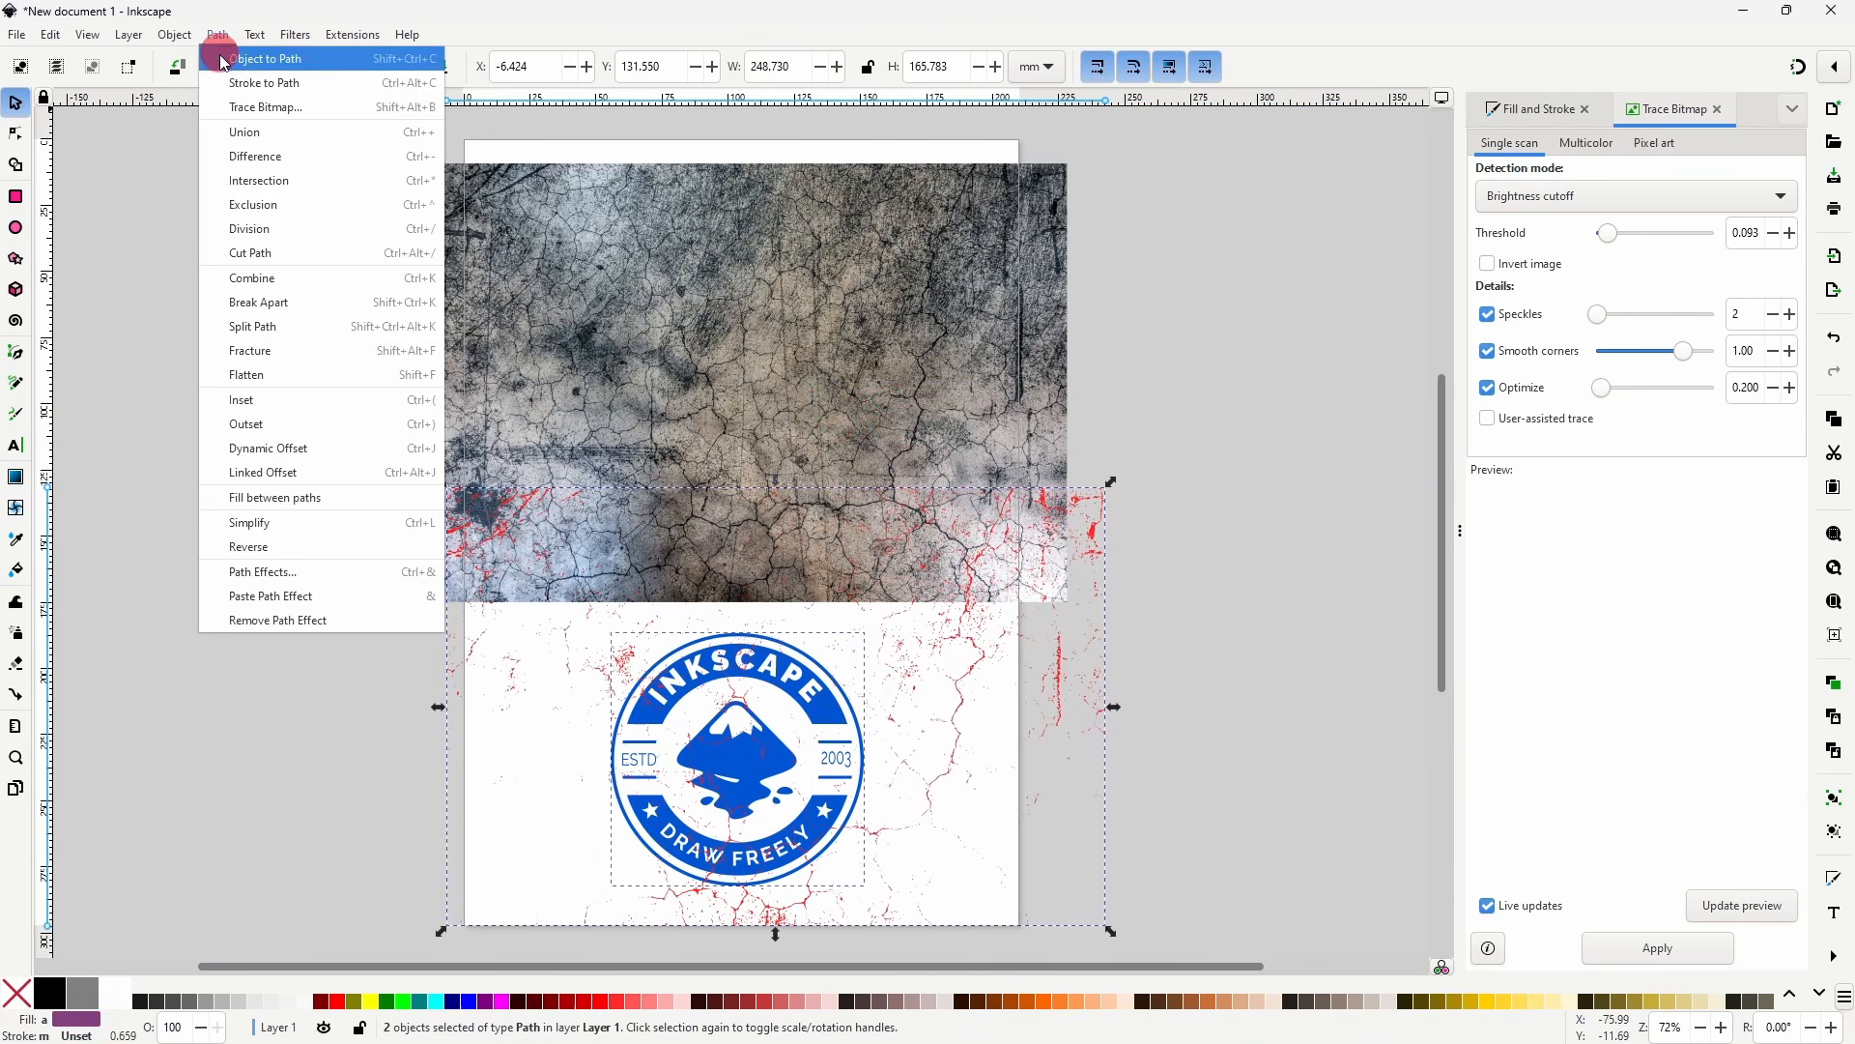
pyautogui.click(249, 155)
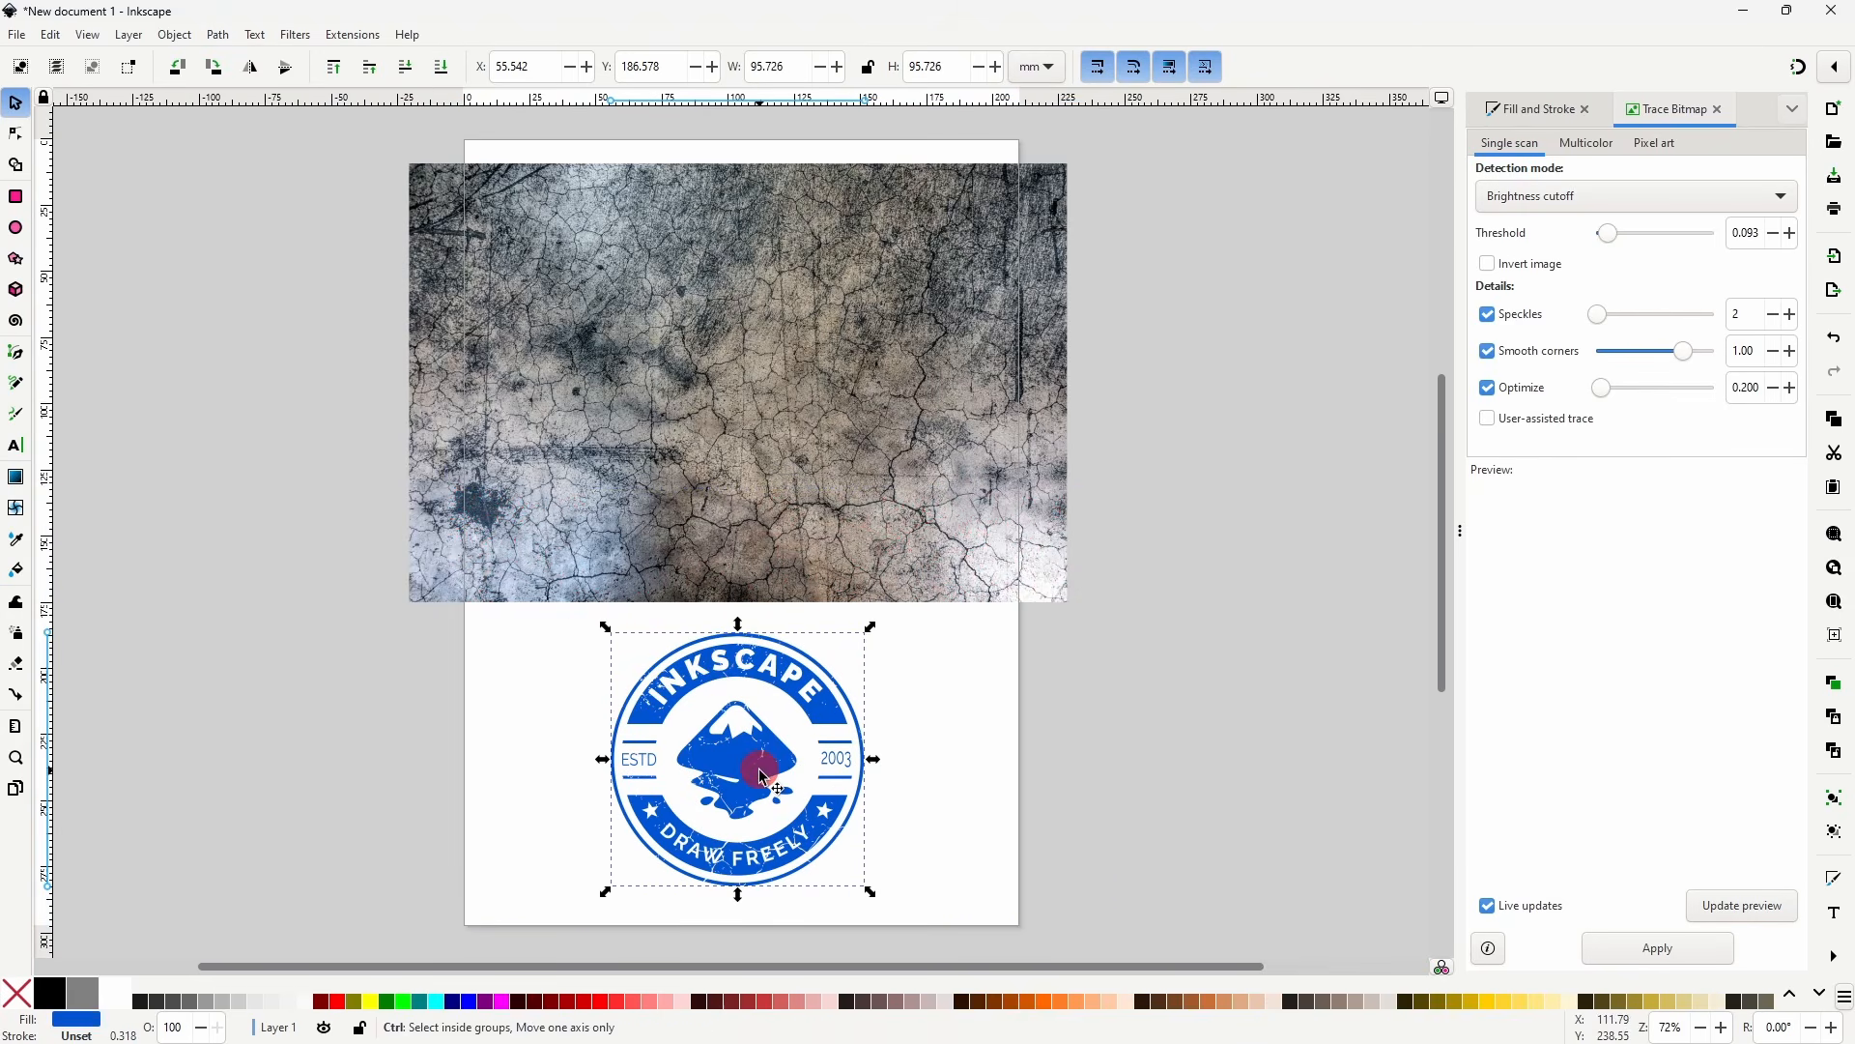
pyautogui.keyDown('ctrl'); pyautogui.scroll(2, 763, 774); pyautogui.keyUp('ctrl')
# - Trace the texture image as a multicolor scan with Brightness steps and 4 scans
pyautogui.scroll(-4, 828, 612)
pyautogui.click(1181, 504)
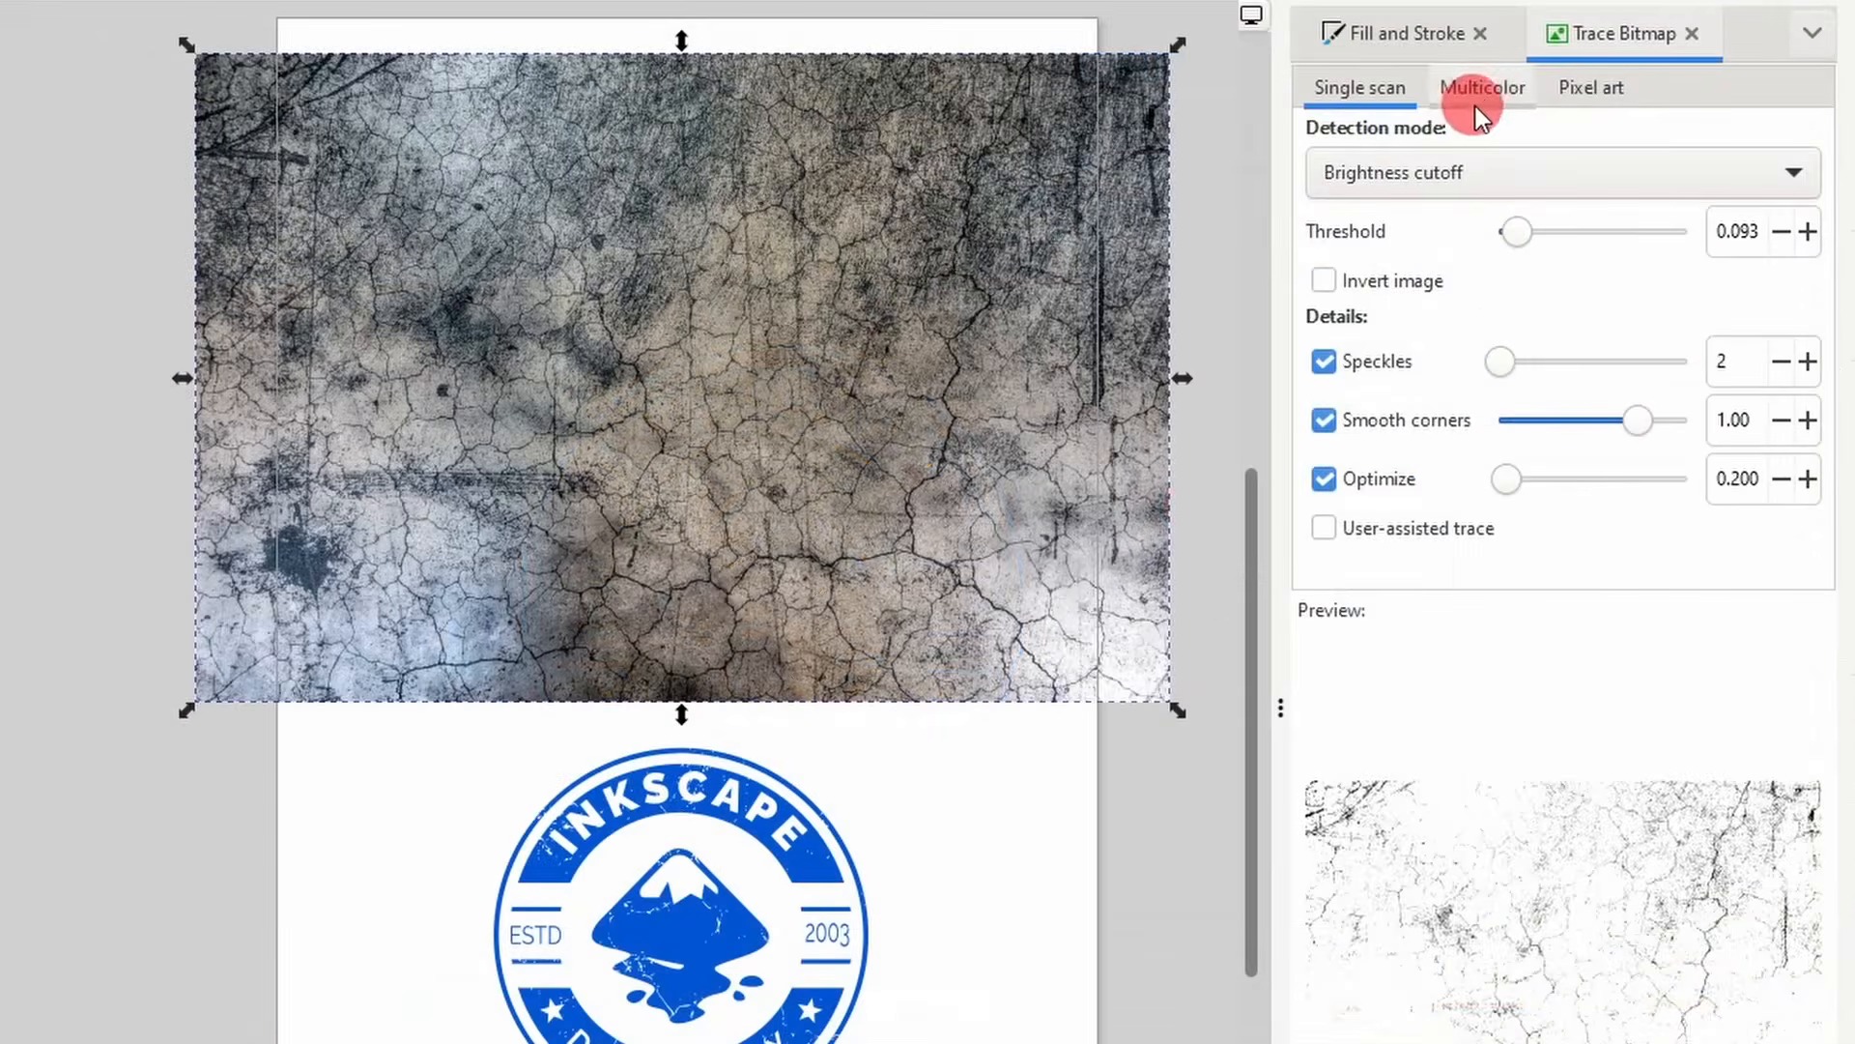
pyautogui.click(1586, 143)
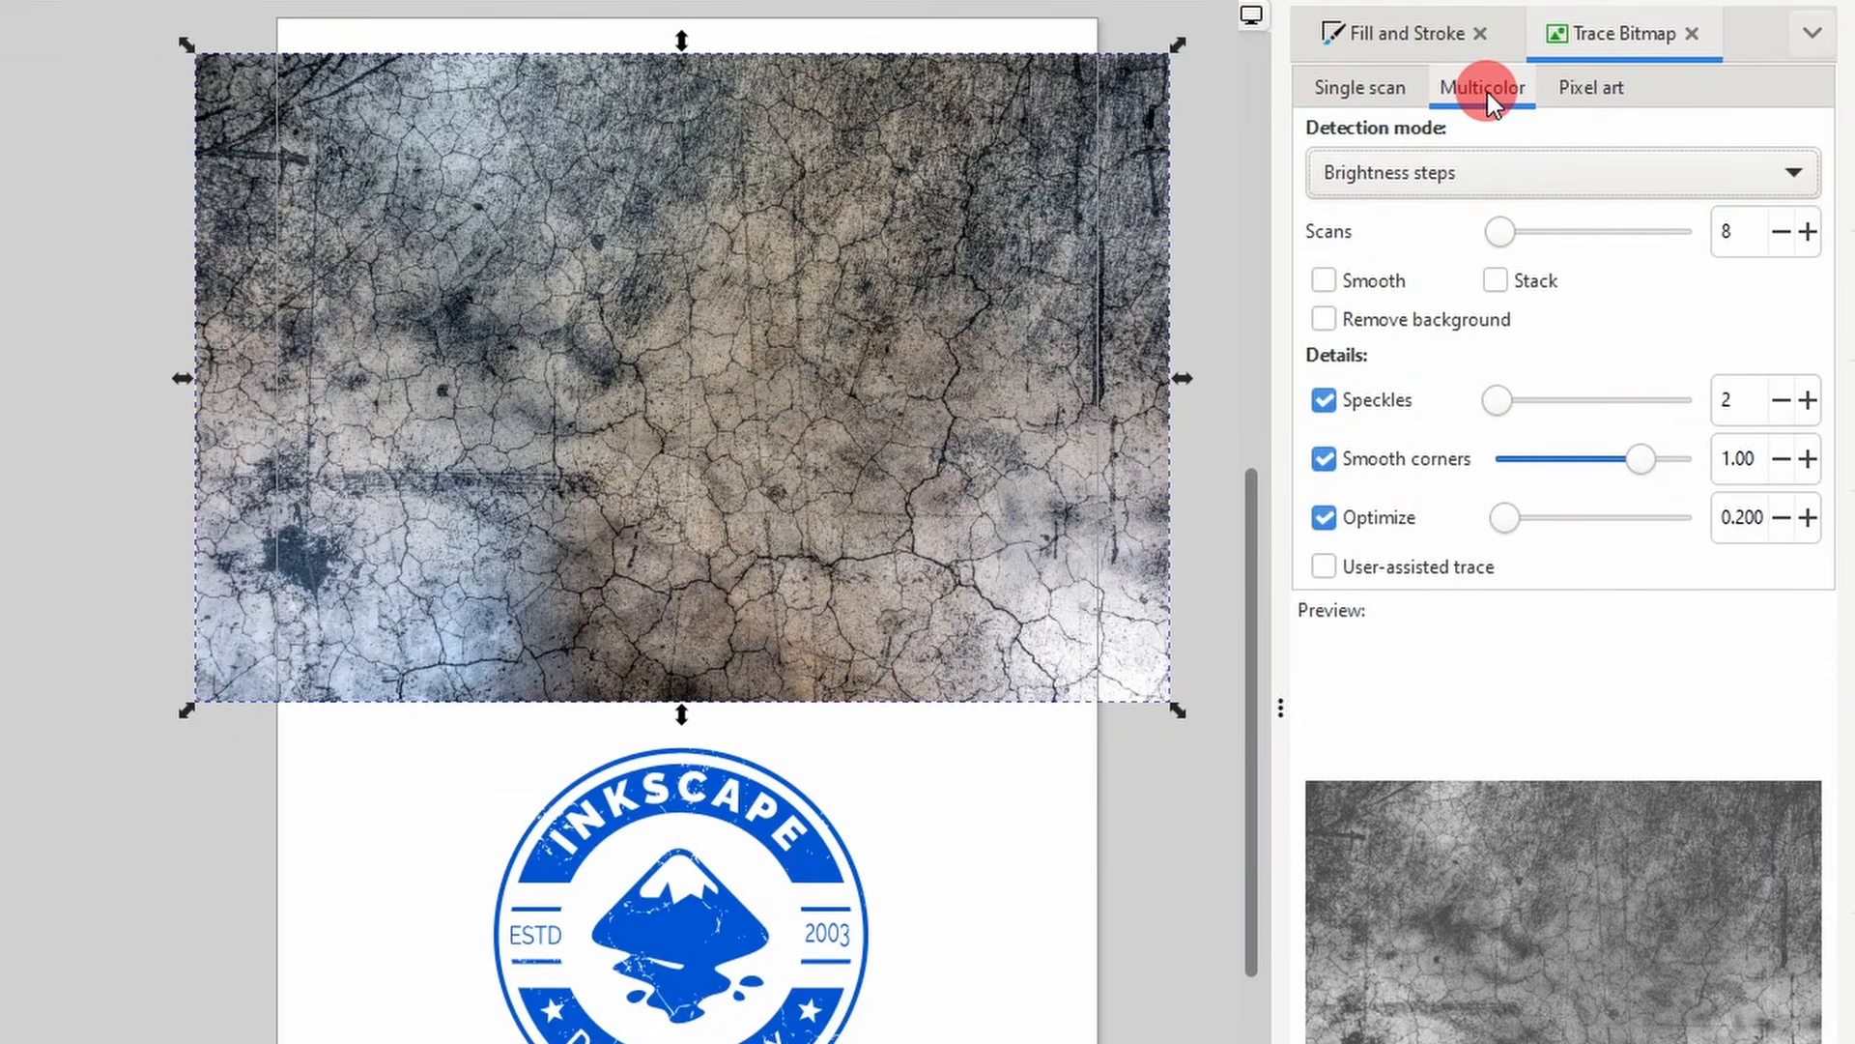
pyautogui.scroll(-2, 1469, 76)
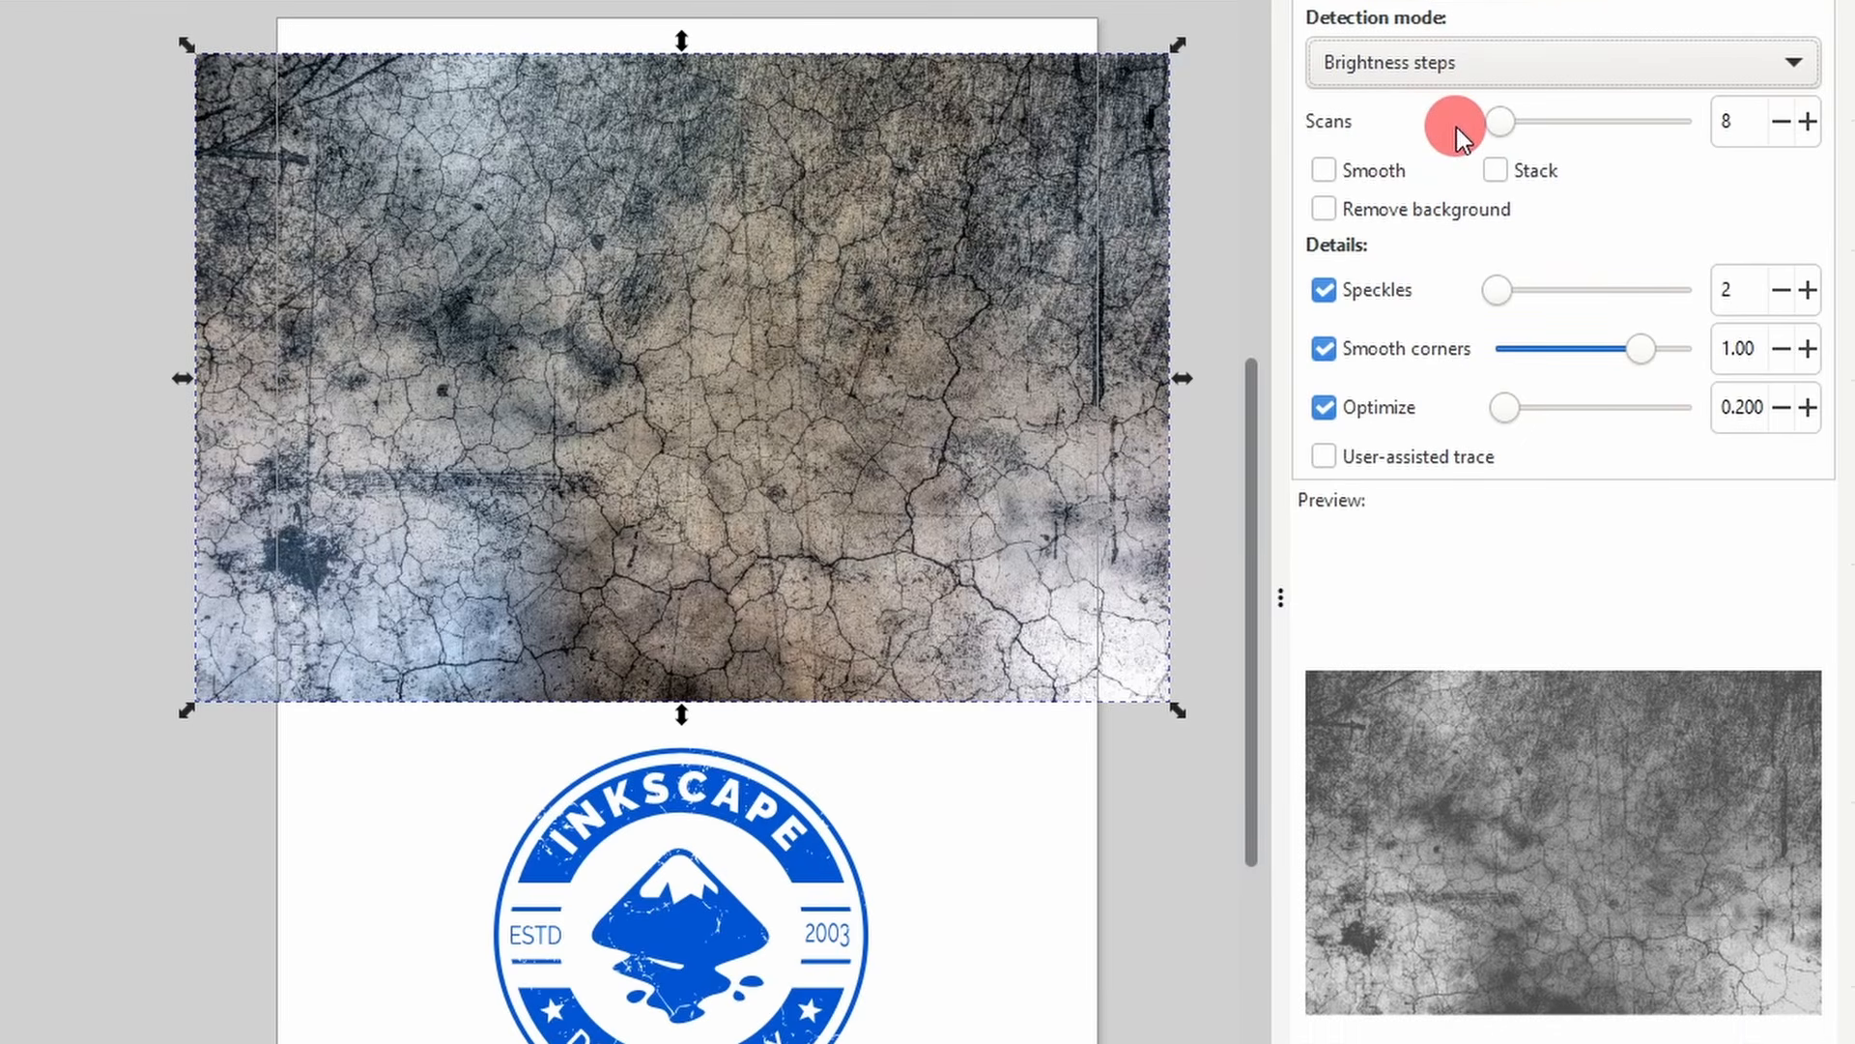
pyautogui.click(1754, 124)
pyautogui.scroll(1, 1758, 127)
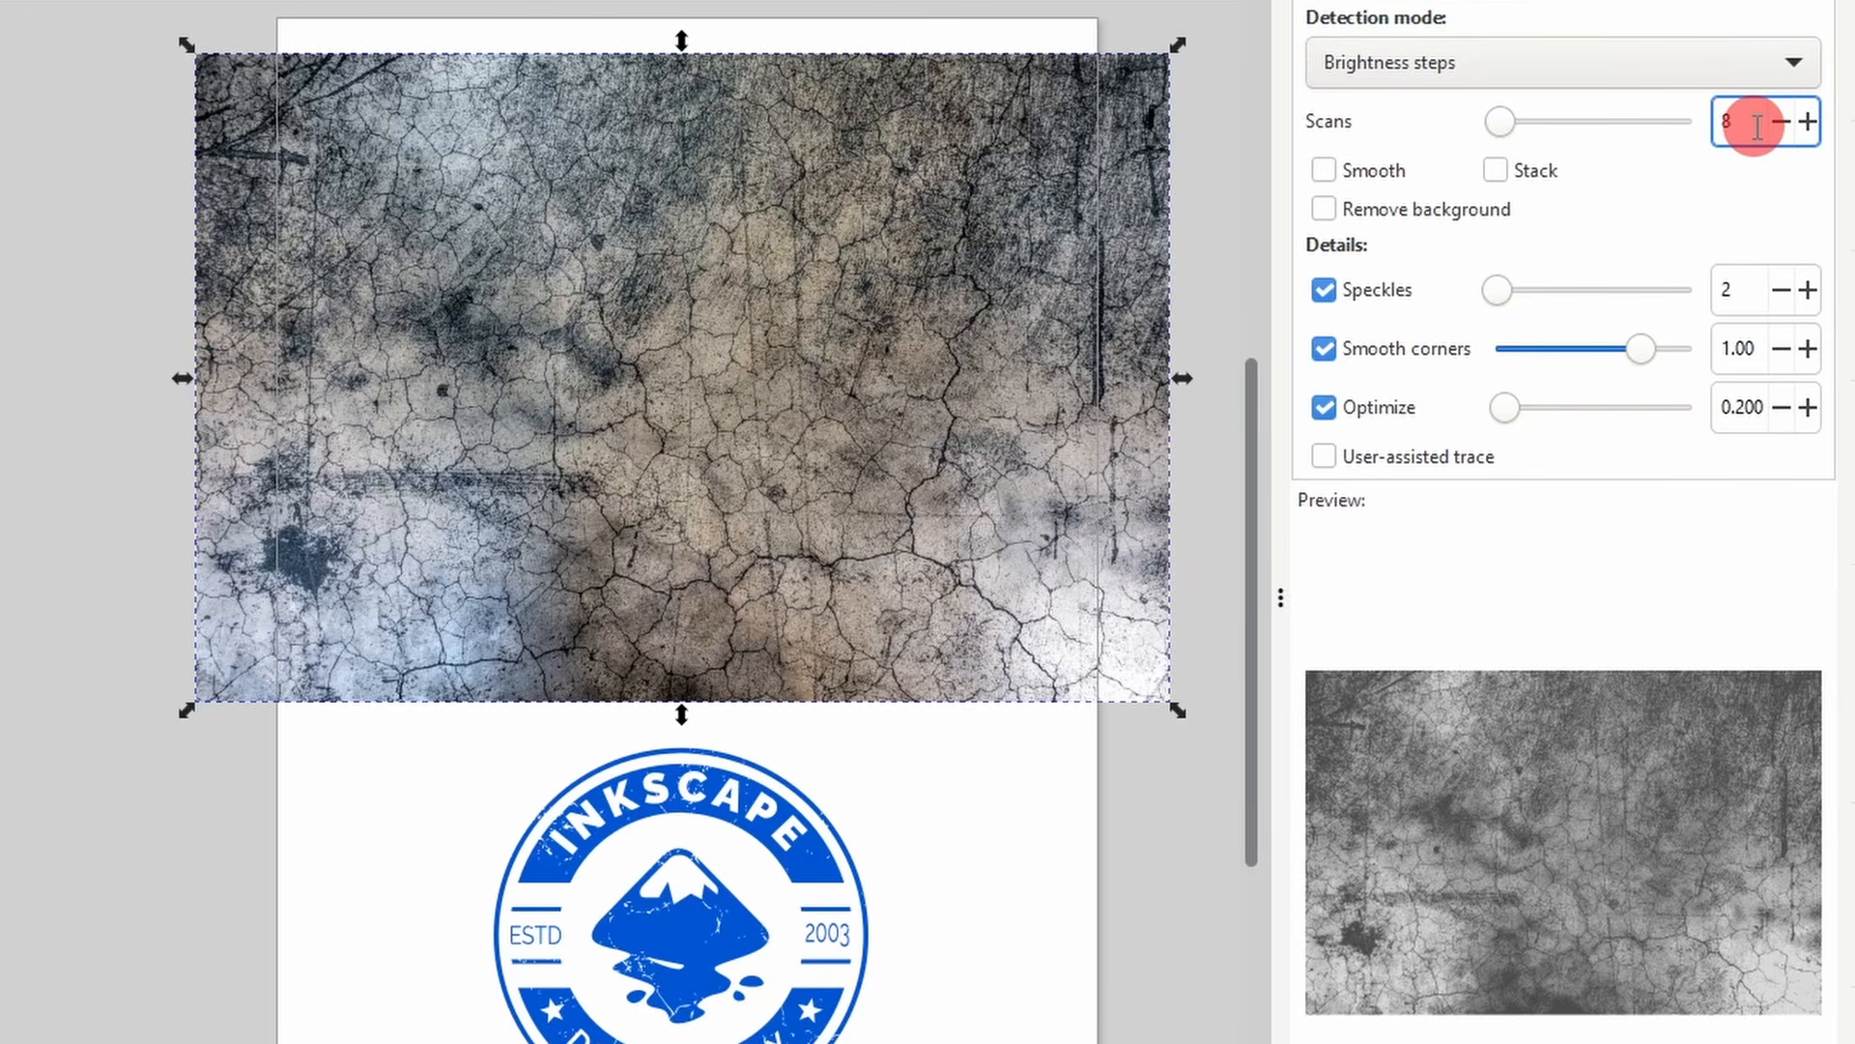
pyautogui.scroll(-1, 1757, 126)
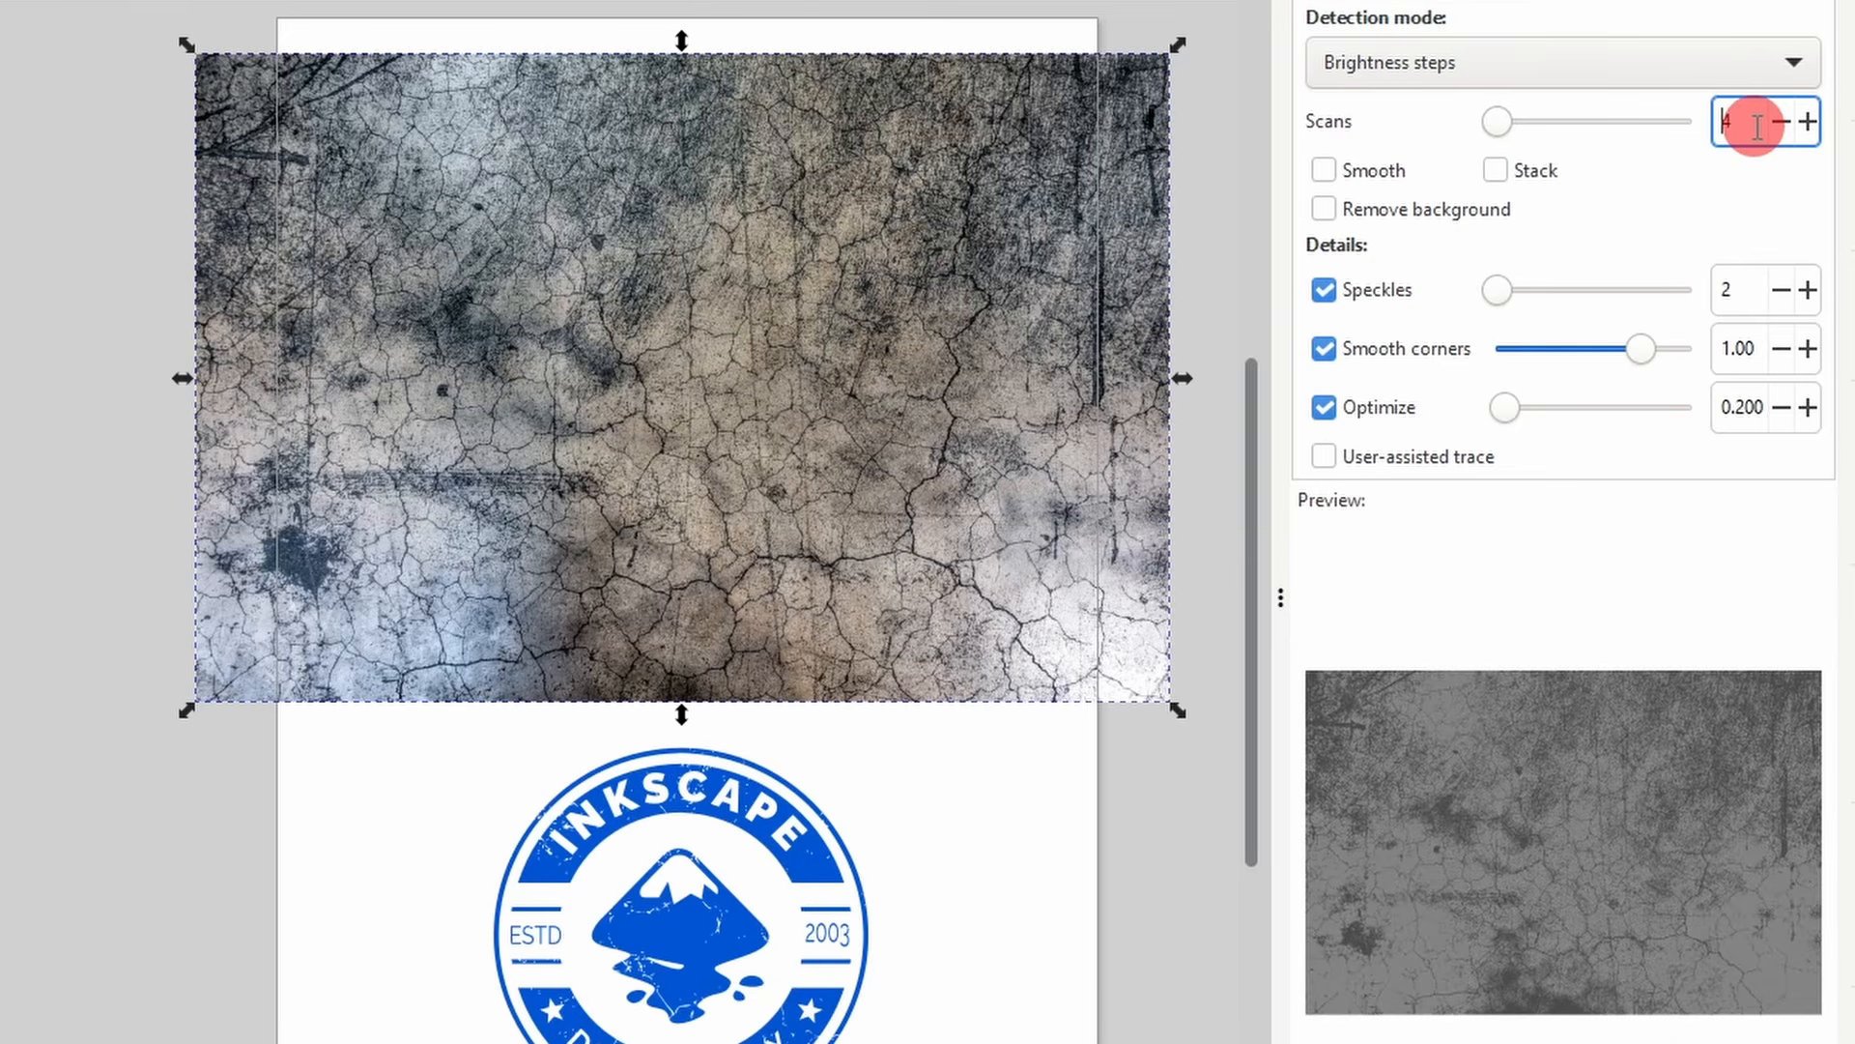
pyautogui.scroll(-3, 1568, 628)
pyautogui.click(1604, 977)
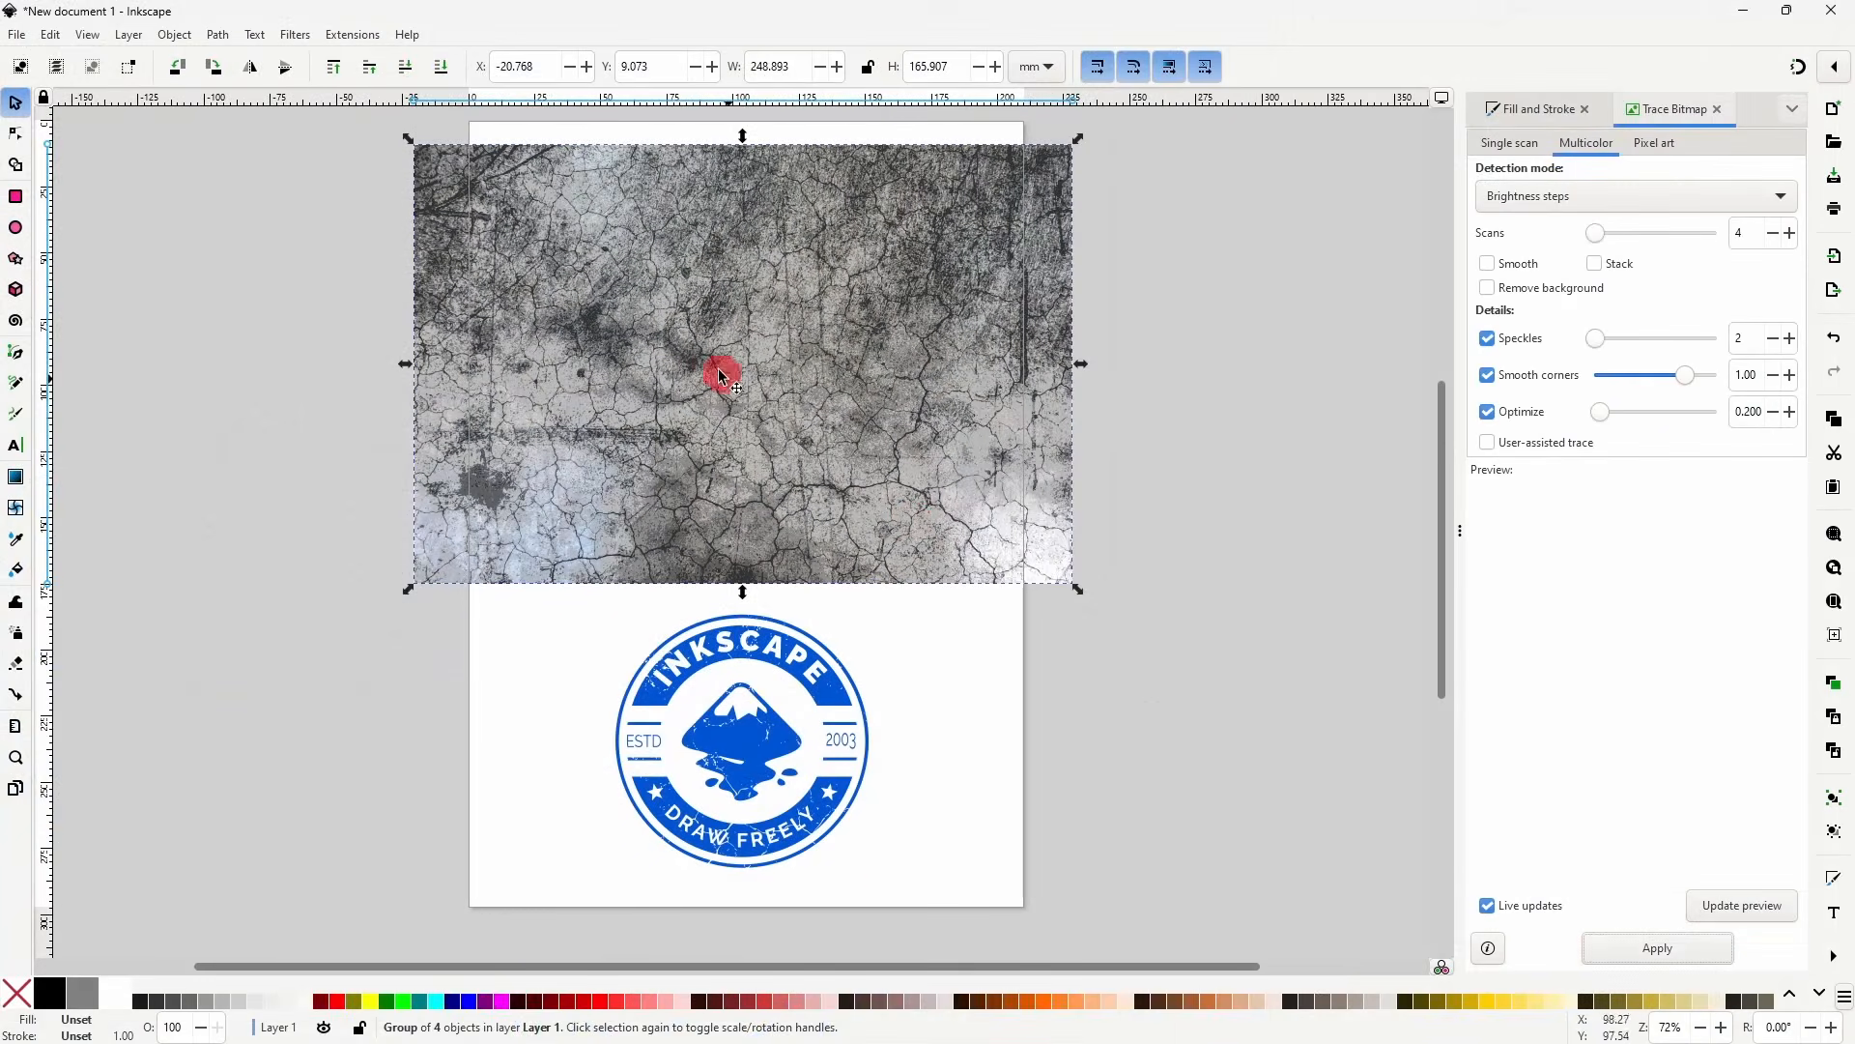
# - Move the traced group off the image, enter the group and pull its individual tone layers apart
pyautogui.moveTo(725, 371)
pyautogui.mouseDown()
pyautogui.moveTo(890, 520)
pyautogui.moveTo(1026, 605)
pyautogui.mouseUp()
pyautogui.rightClick(1026, 620)
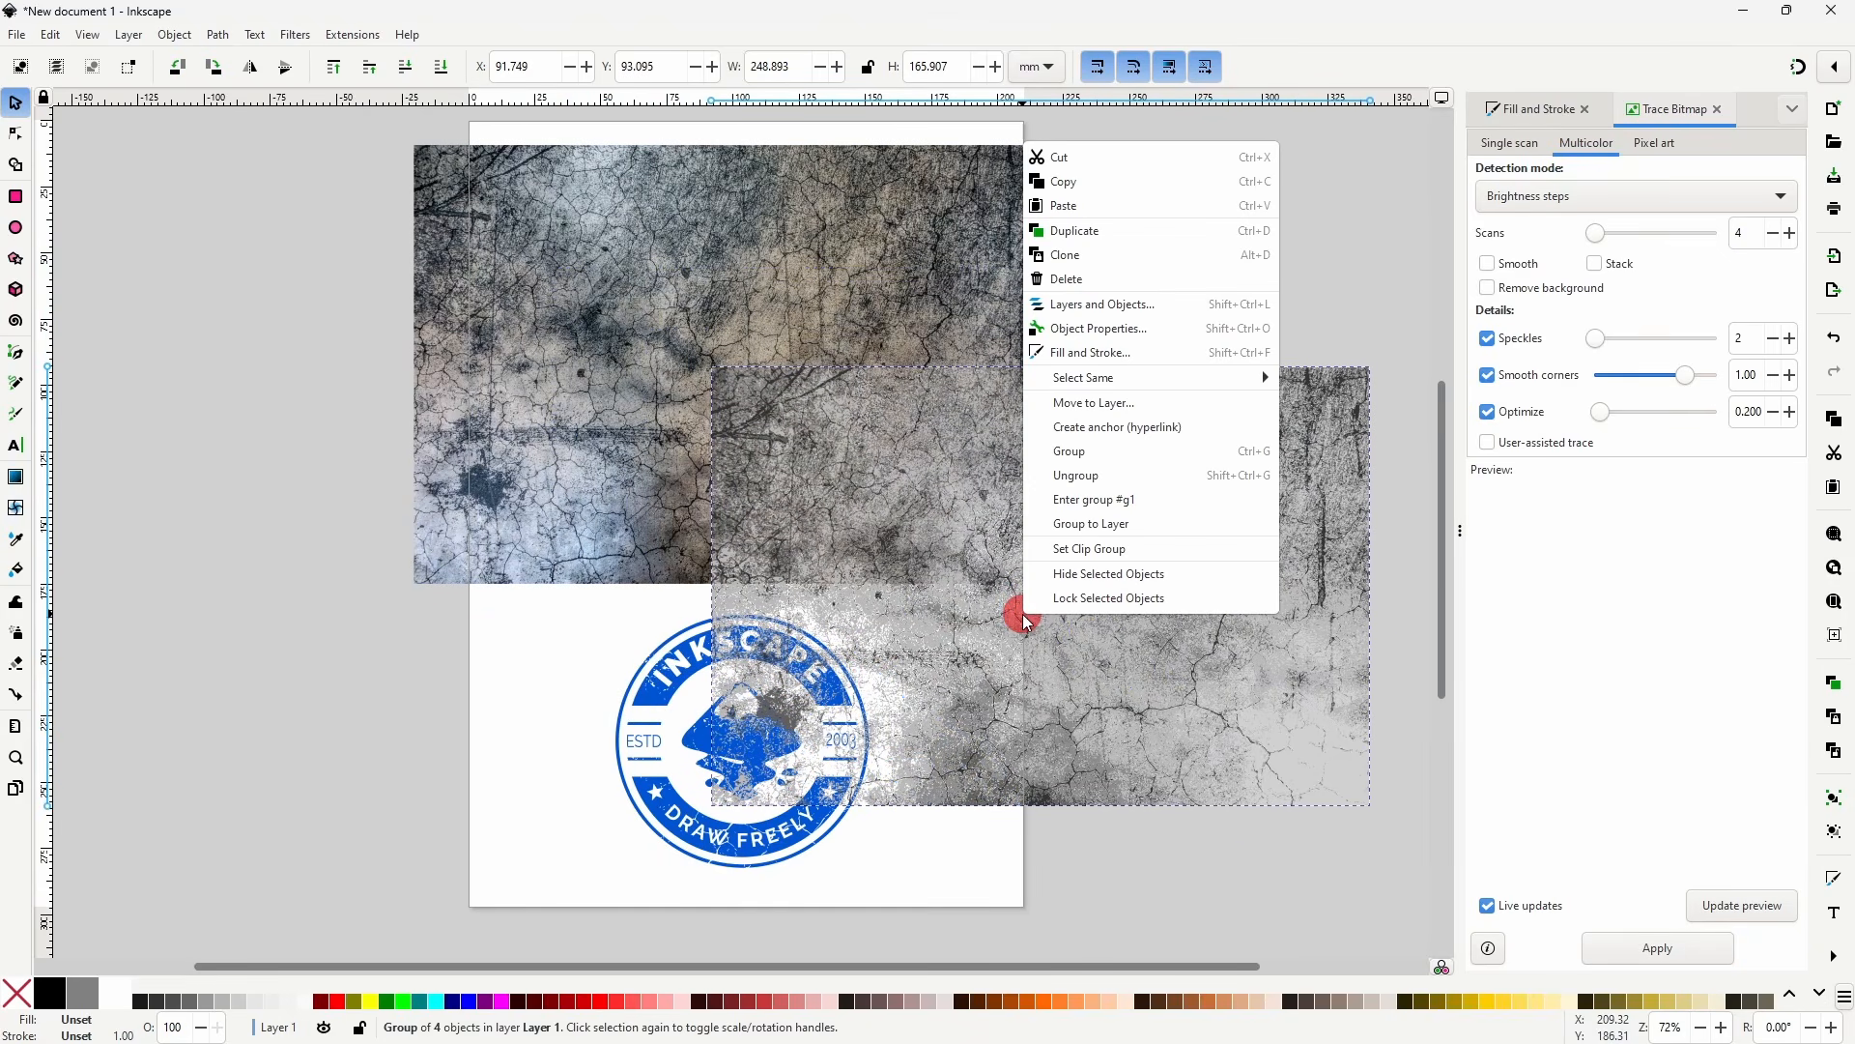
pyautogui.click(1093, 500)
pyautogui.moveTo(1052, 557); pyautogui.dragTo(1104, 882)
pyautogui.moveTo(956, 574); pyautogui.dragTo(850, 449)
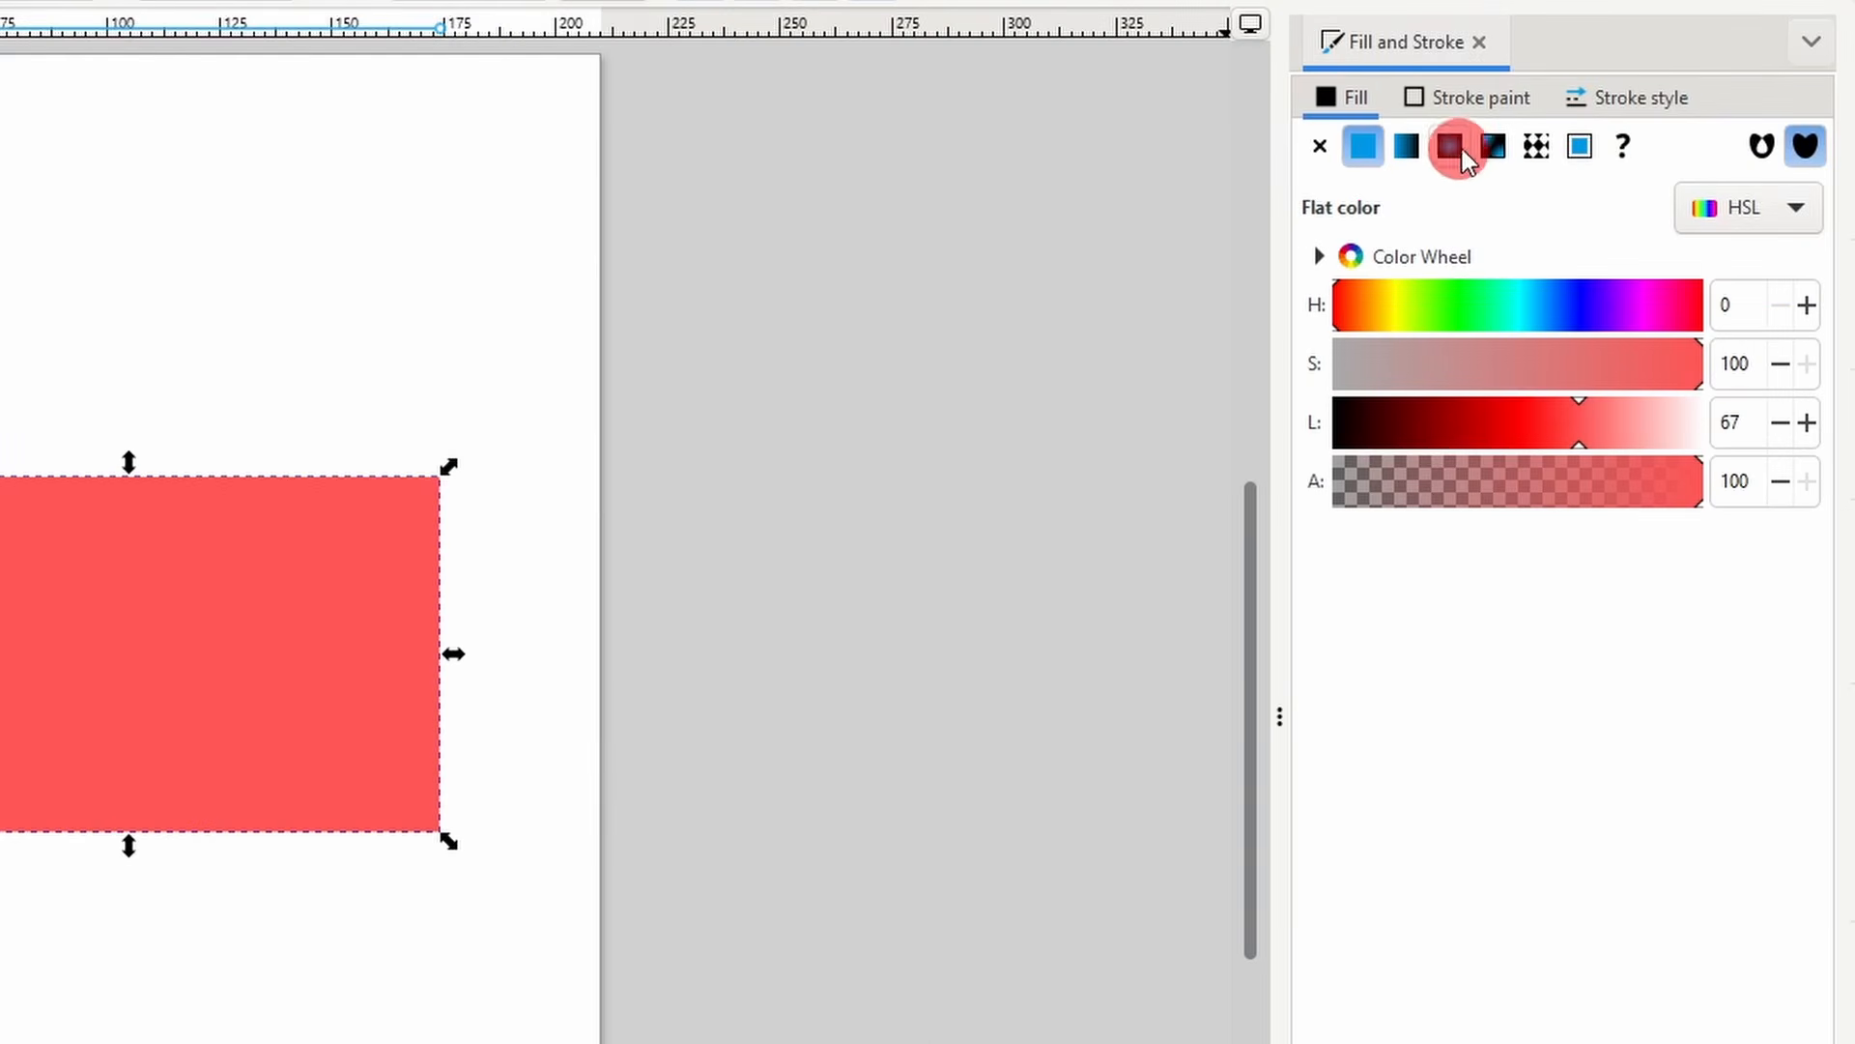
# - Give the red rectangle a mesh gradient fill, coloring its top-left corner orange and both right corners blue
pyautogui.click(1491, 147)
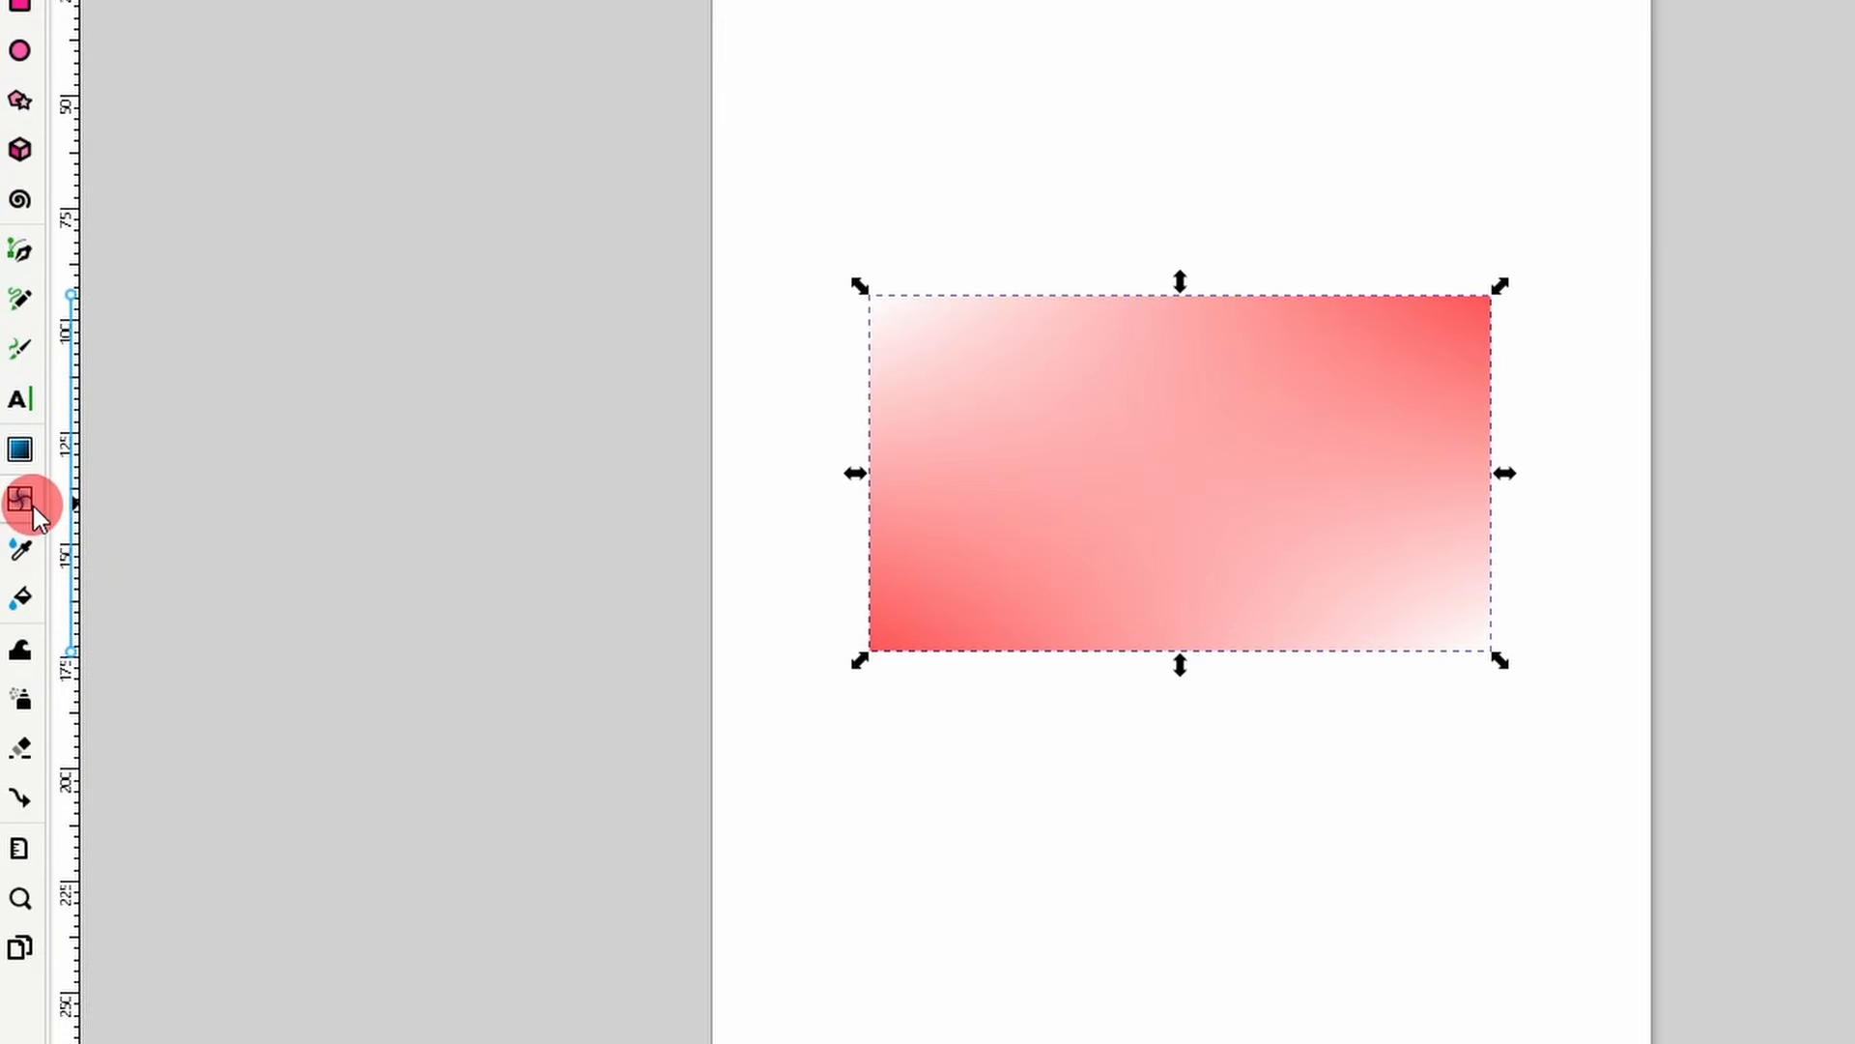
pyautogui.click(32, 504)
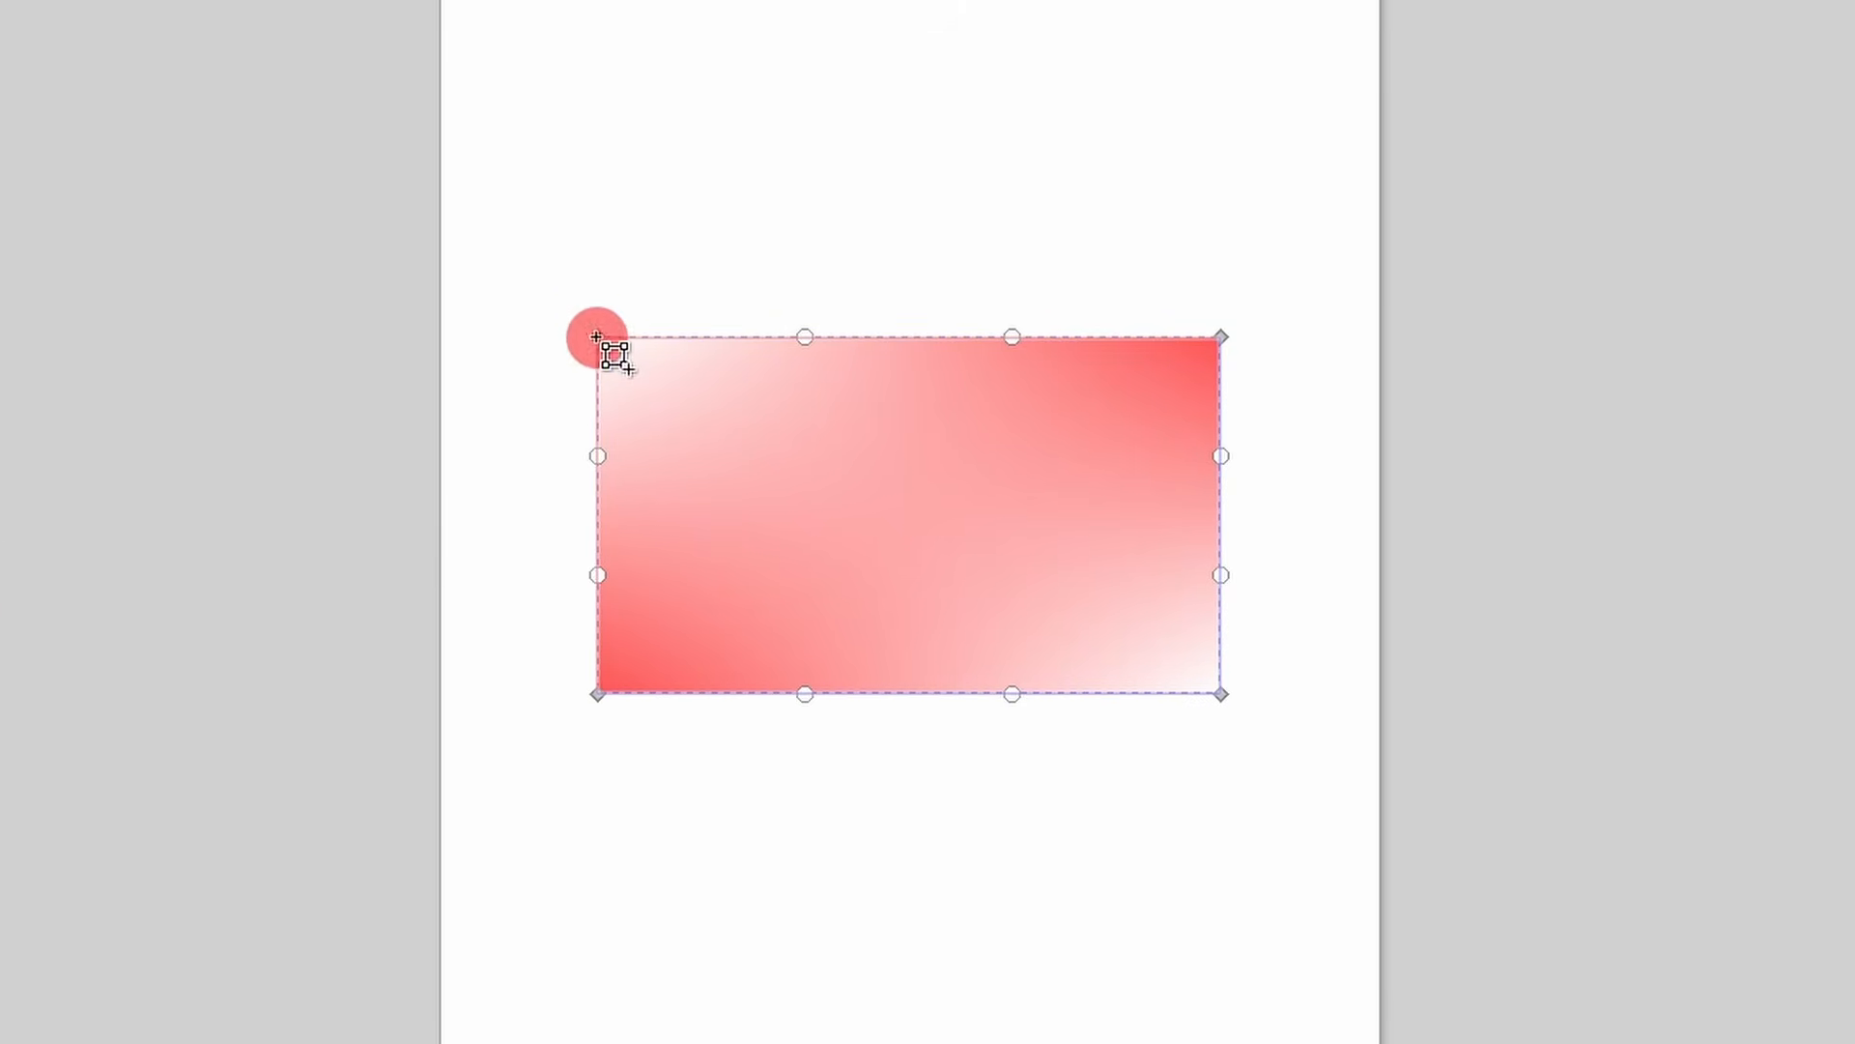
pyautogui.click(596, 336)
pyautogui.click(671, 467)
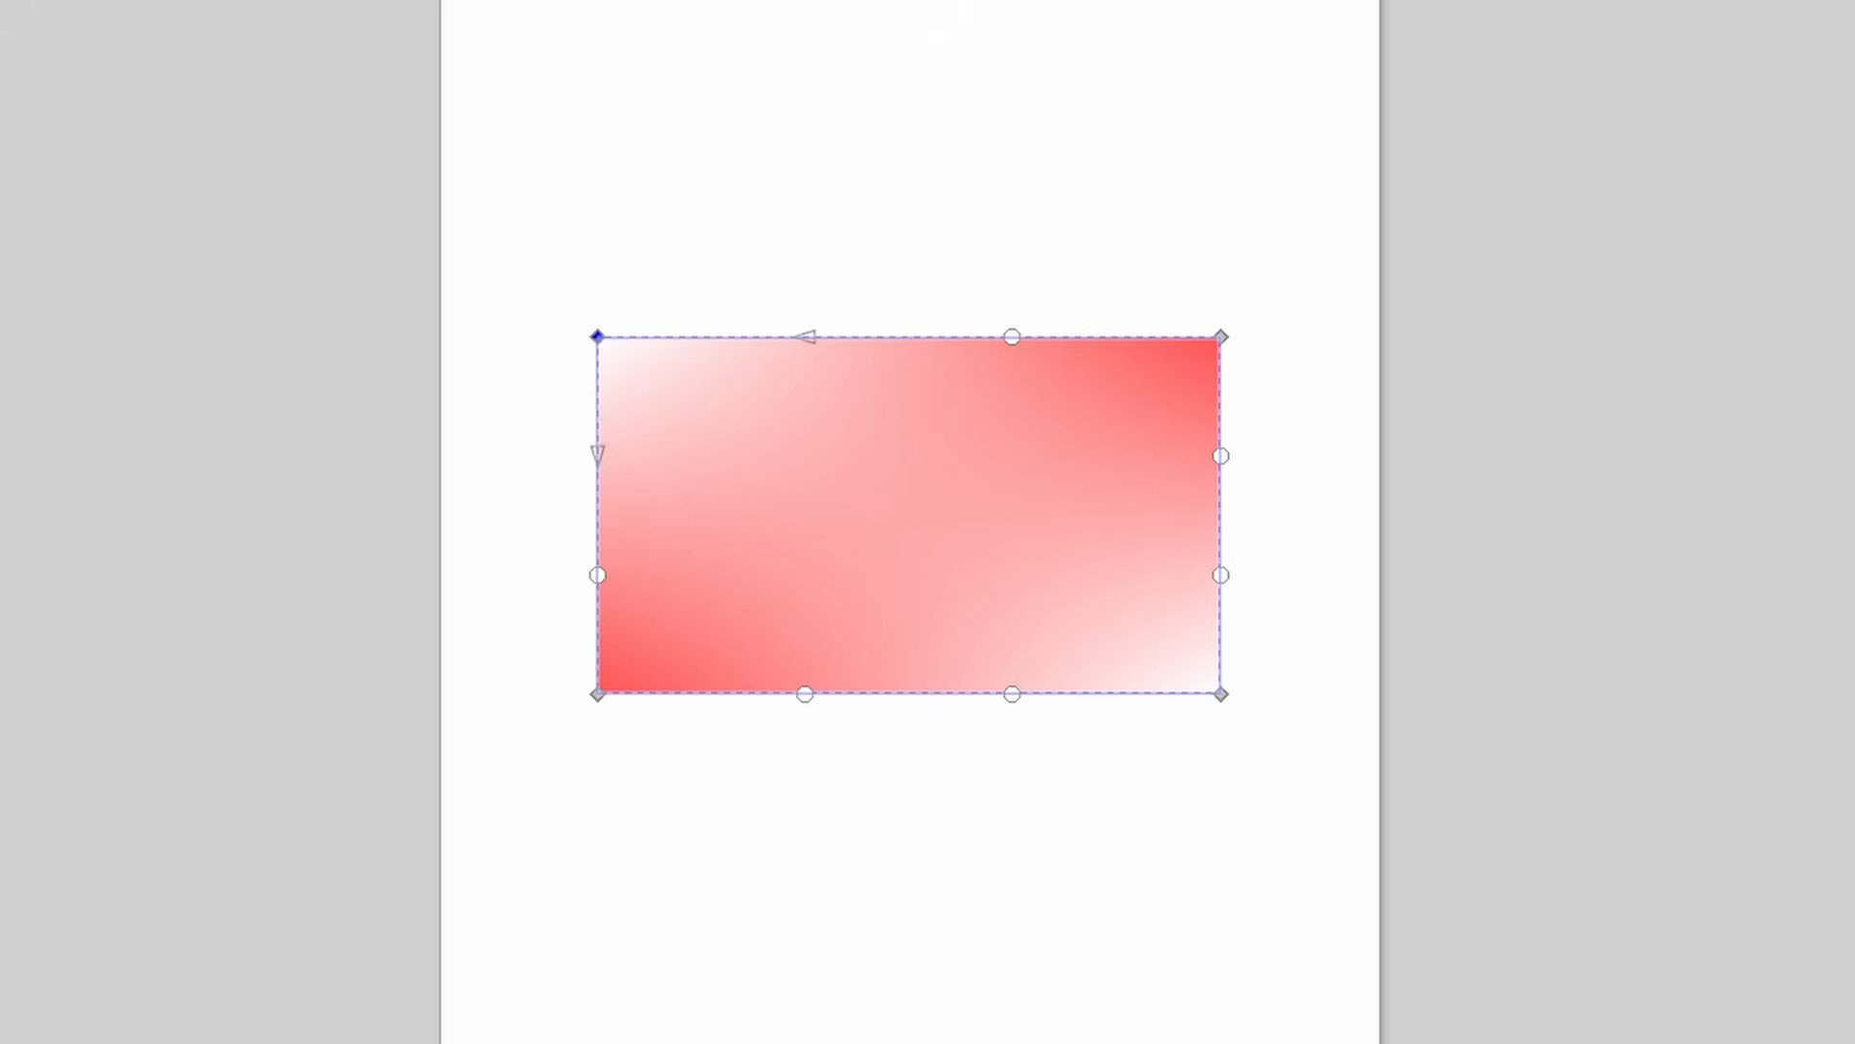
pyautogui.moveTo(1274, 722); pyautogui.dragTo(1118, 286)
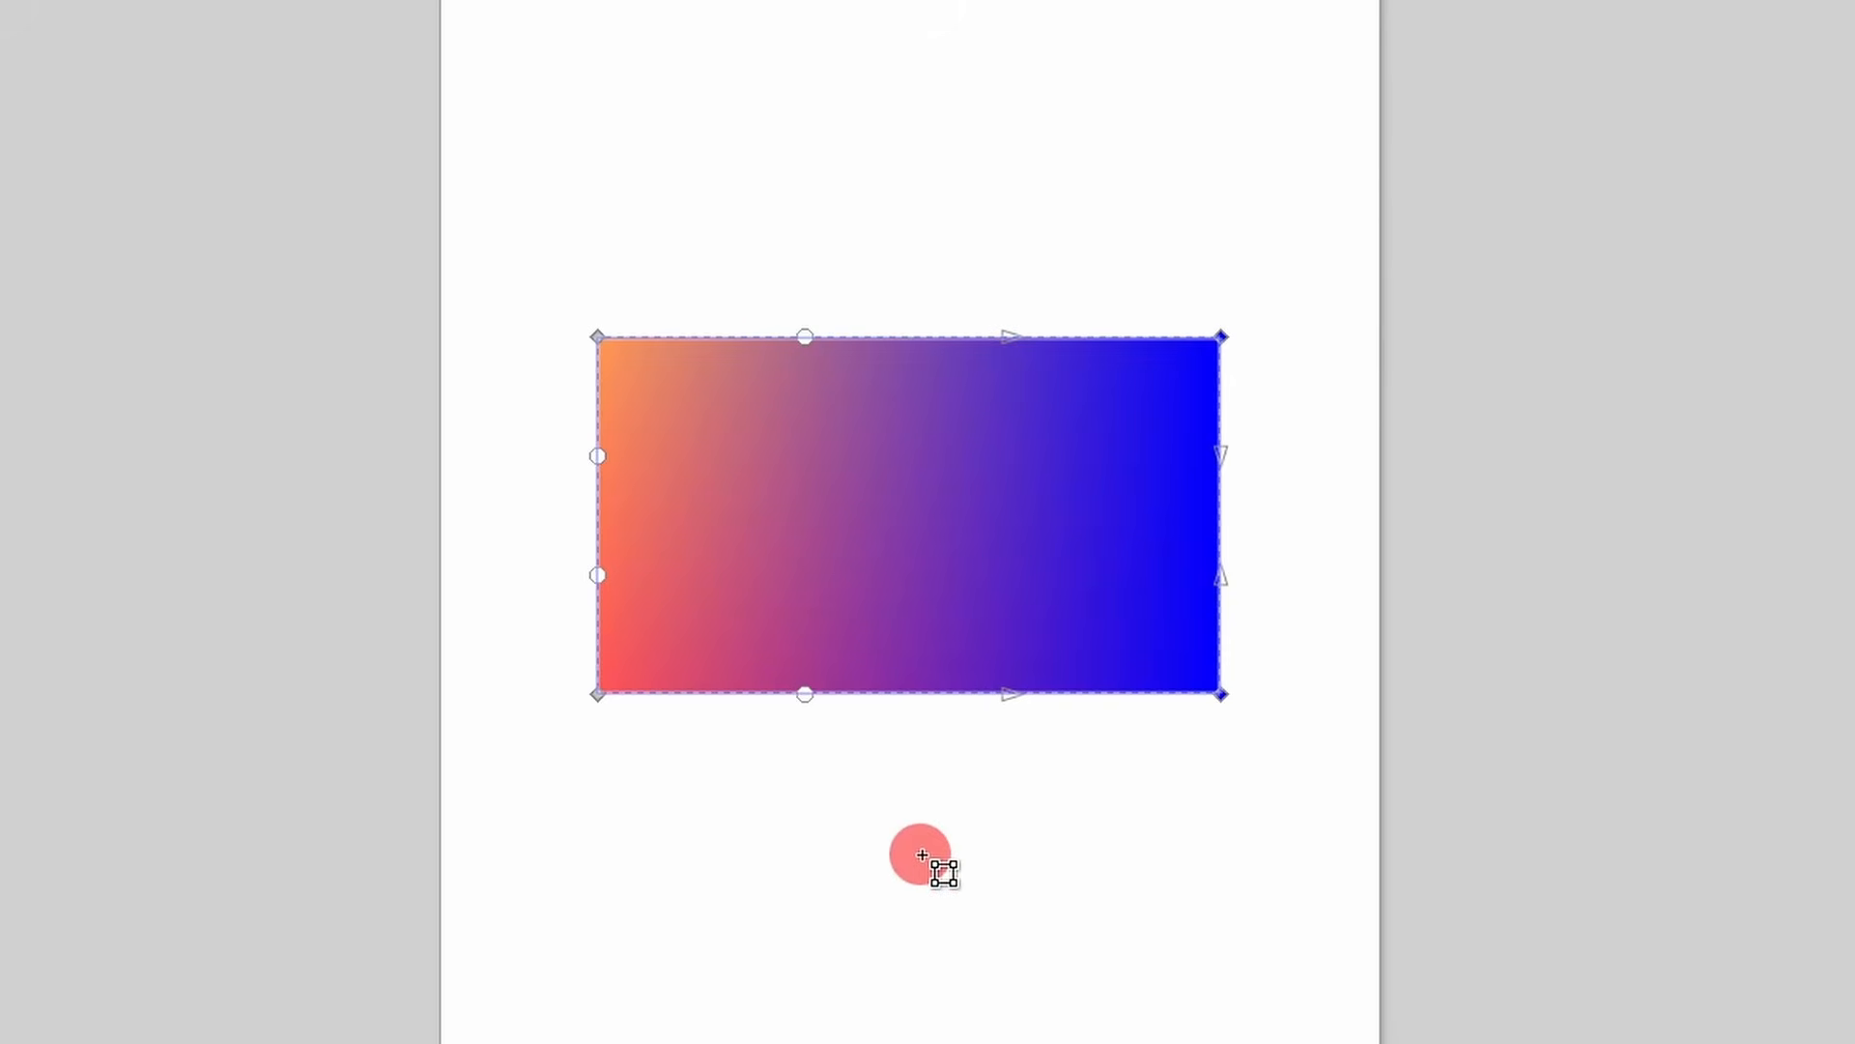
# - Pull the mesh's top-right corner slightly outward and bend its upper edge into a wave with the curve handles
pyautogui.click(1192, 219)
pyautogui.click(1214, 334)
pyautogui.moveTo(1220, 335)
pyautogui.mouseDown()
pyautogui.moveTo(1160, 398)
pyautogui.moveTo(1177, 410)
pyautogui.moveTo(1229, 305)
pyautogui.mouseUp()
pyautogui.moveTo(1030, 316); pyautogui.dragTo(1012, 436)
pyautogui.moveTo(861, 393); pyautogui.dragTo(799, 280)
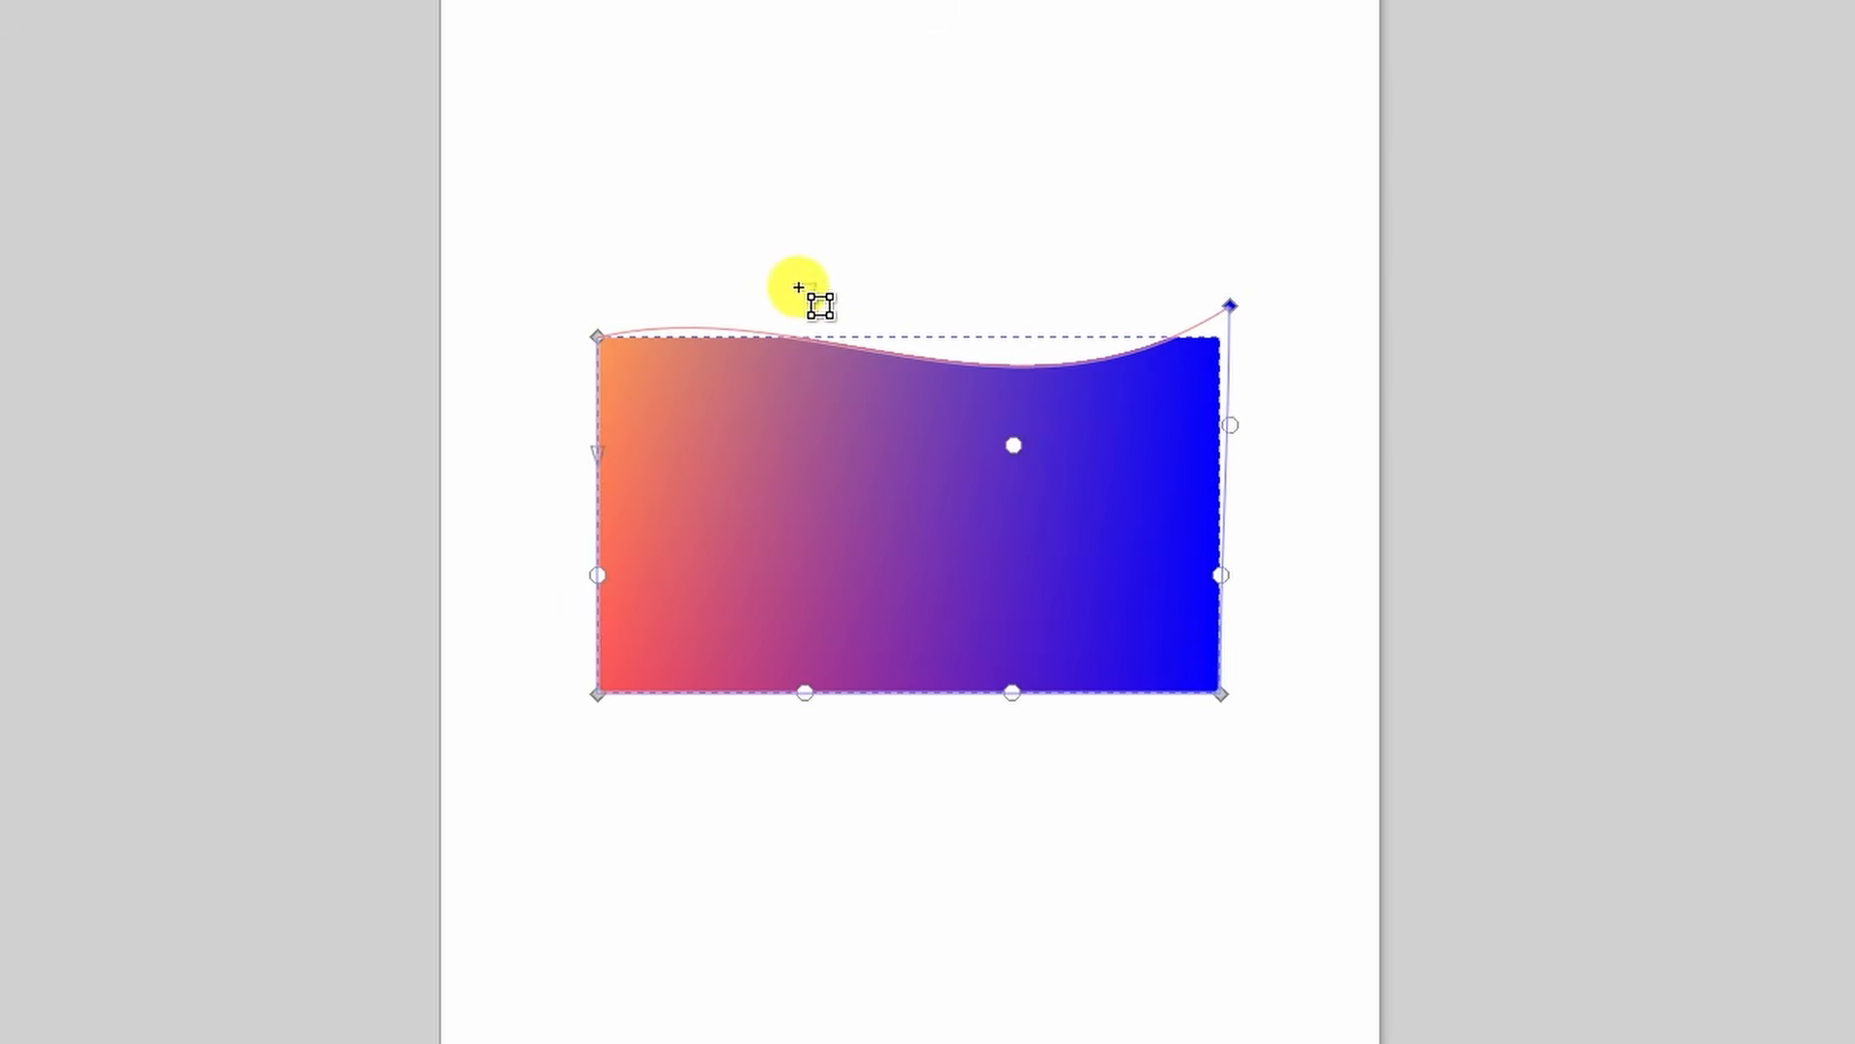
# - Bend the mesh's lower edge into a wave by pulling its curve handles in opposite directions
pyautogui.click(798, 694)
pyautogui.moveTo(808, 692); pyautogui.dragTo(814, 745)
pyautogui.moveTo(1002, 692); pyautogui.dragTo(970, 645)
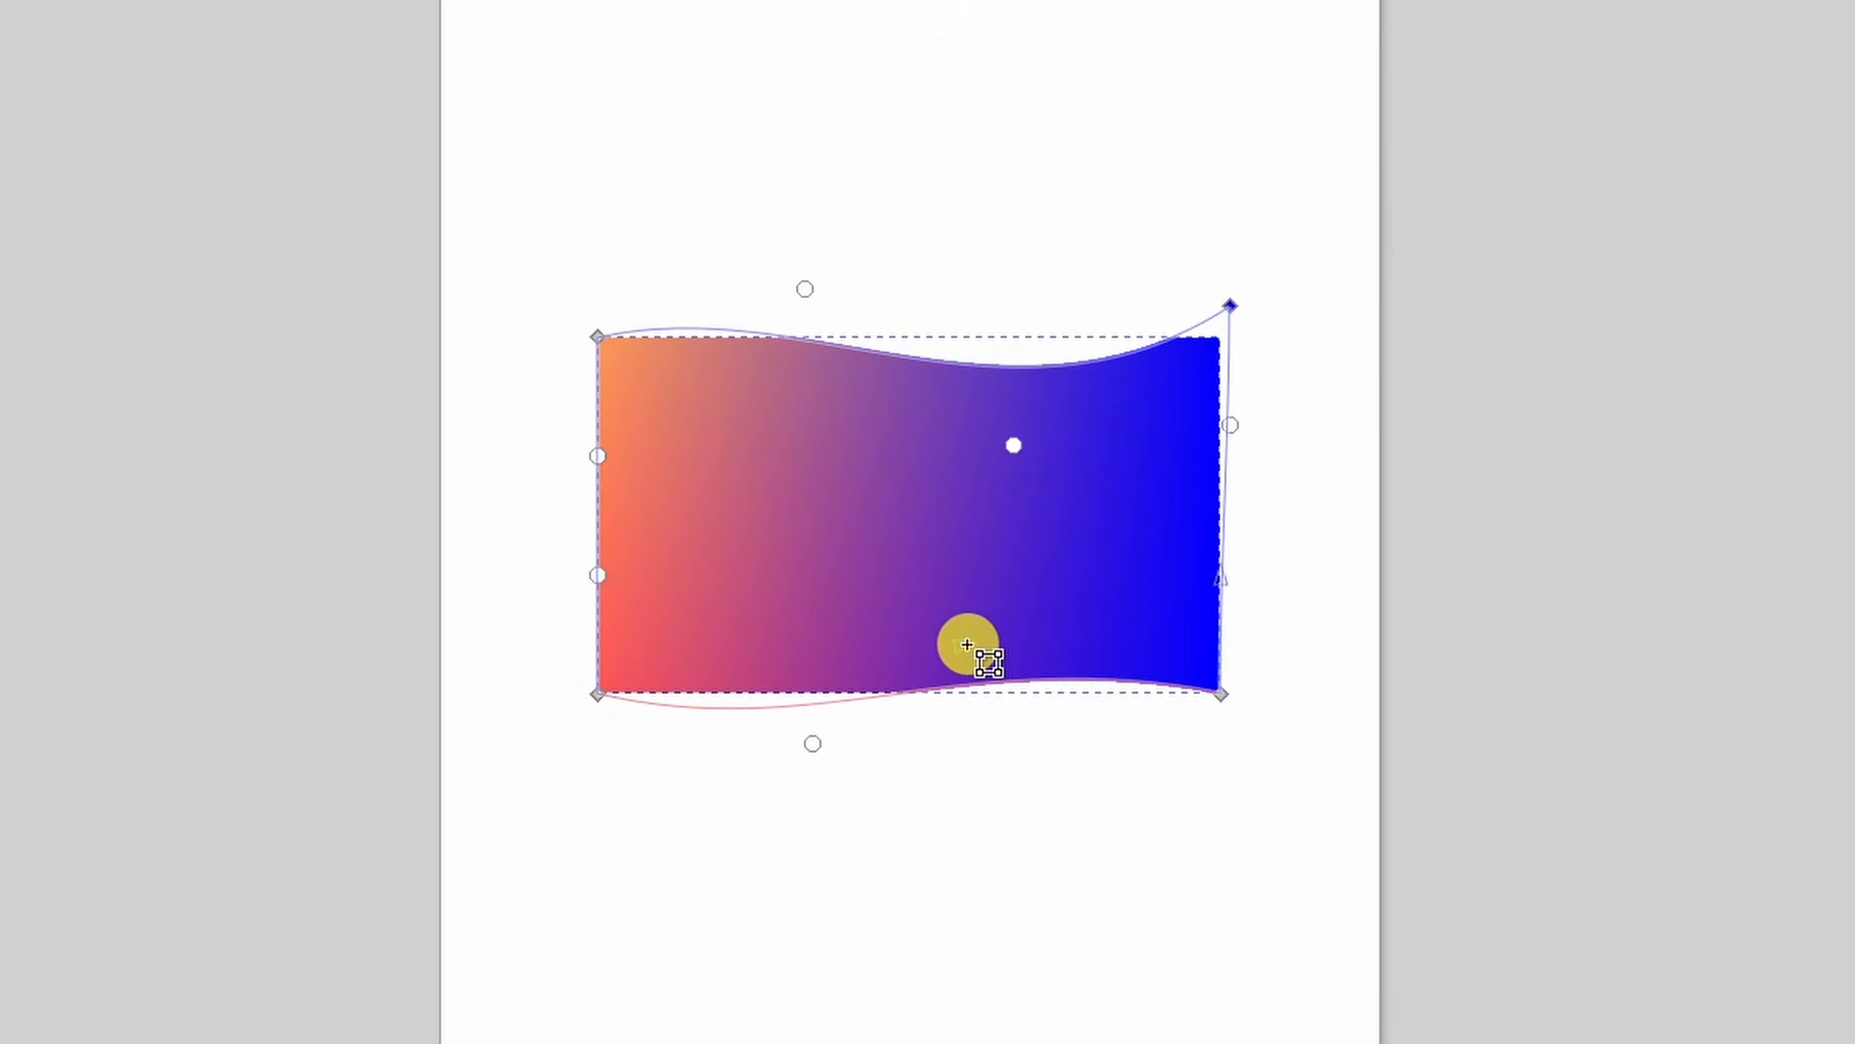
pyautogui.click(968, 644)
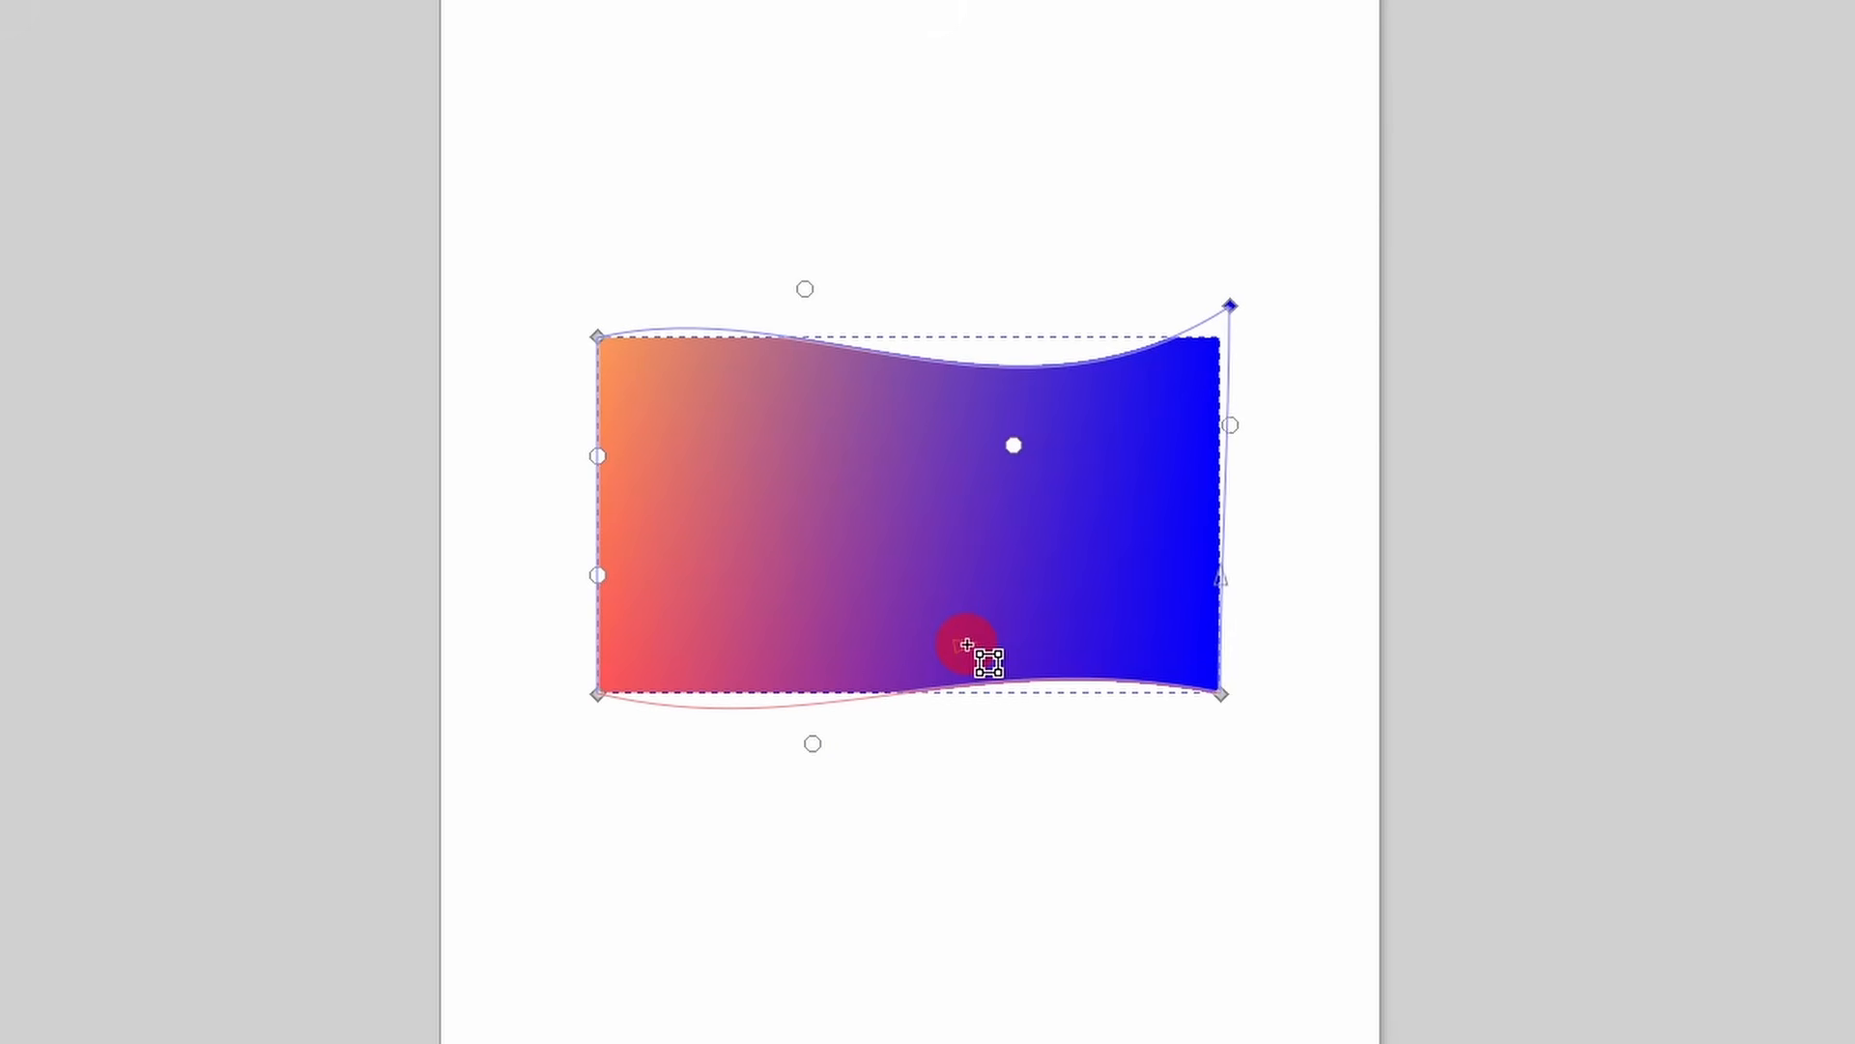
# - Add one horizontal and two vertical mesh lines, coloring the right inner intersection yellow (ffd42a) and adjusting its handle
pyautogui.doubleClick(596, 505)
pyautogui.moveTo(808, 503)
pyautogui.mouseDown()
pyautogui.moveTo(837, 543)
pyautogui.moveTo(819, 495)
pyautogui.mouseUp()
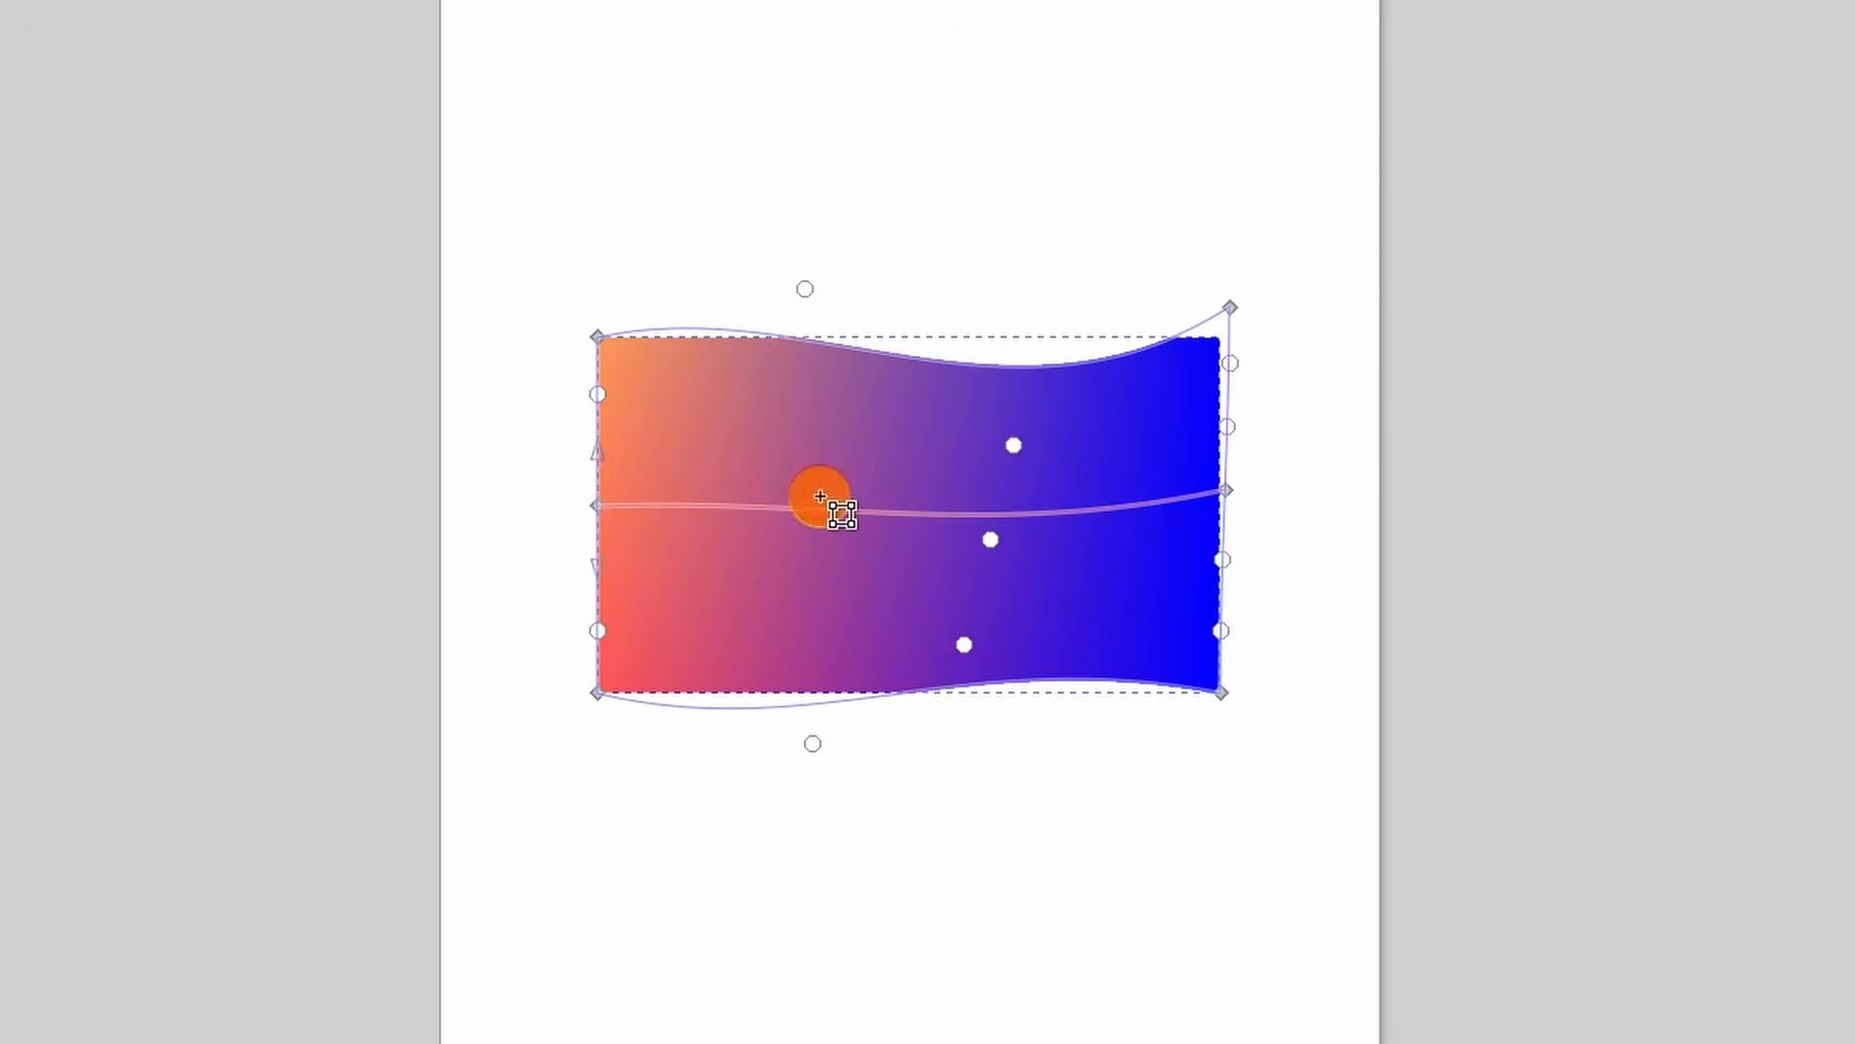
pyautogui.doubleClick(884, 353)
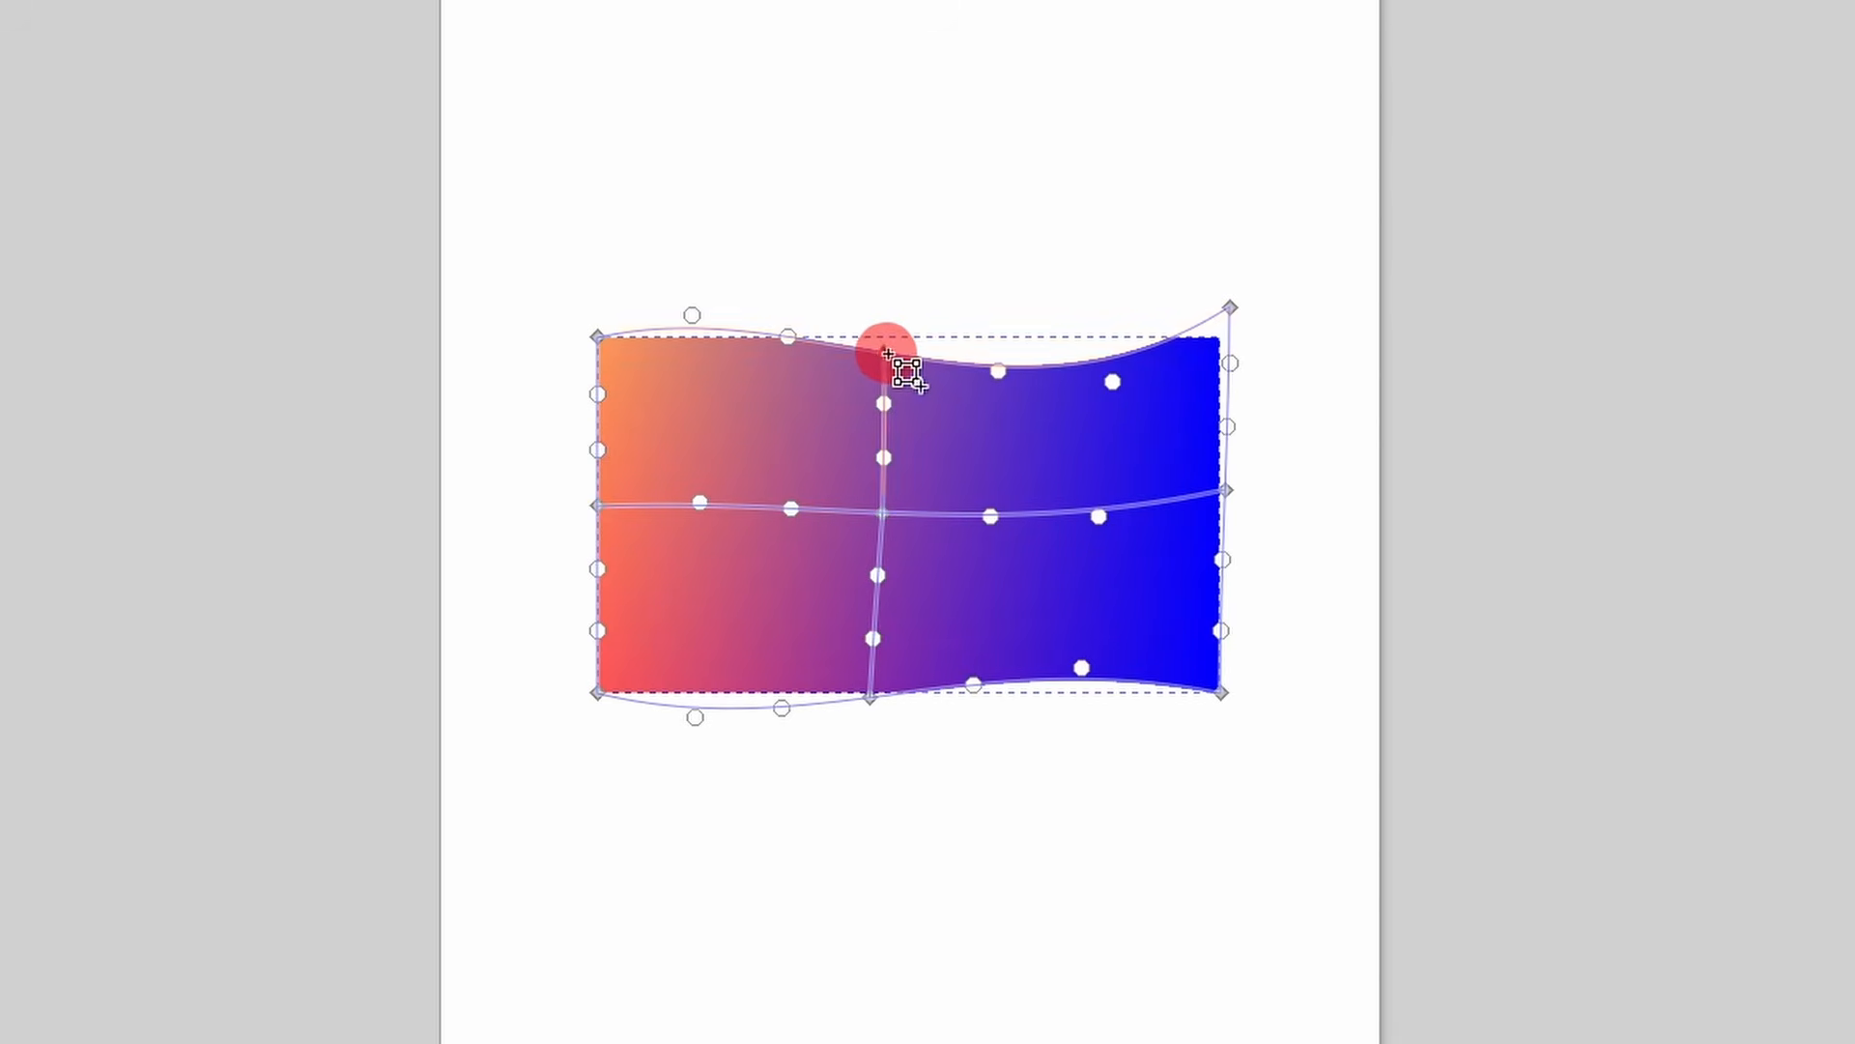
pyautogui.doubleClick(1049, 364)
pyautogui.click(1040, 514)
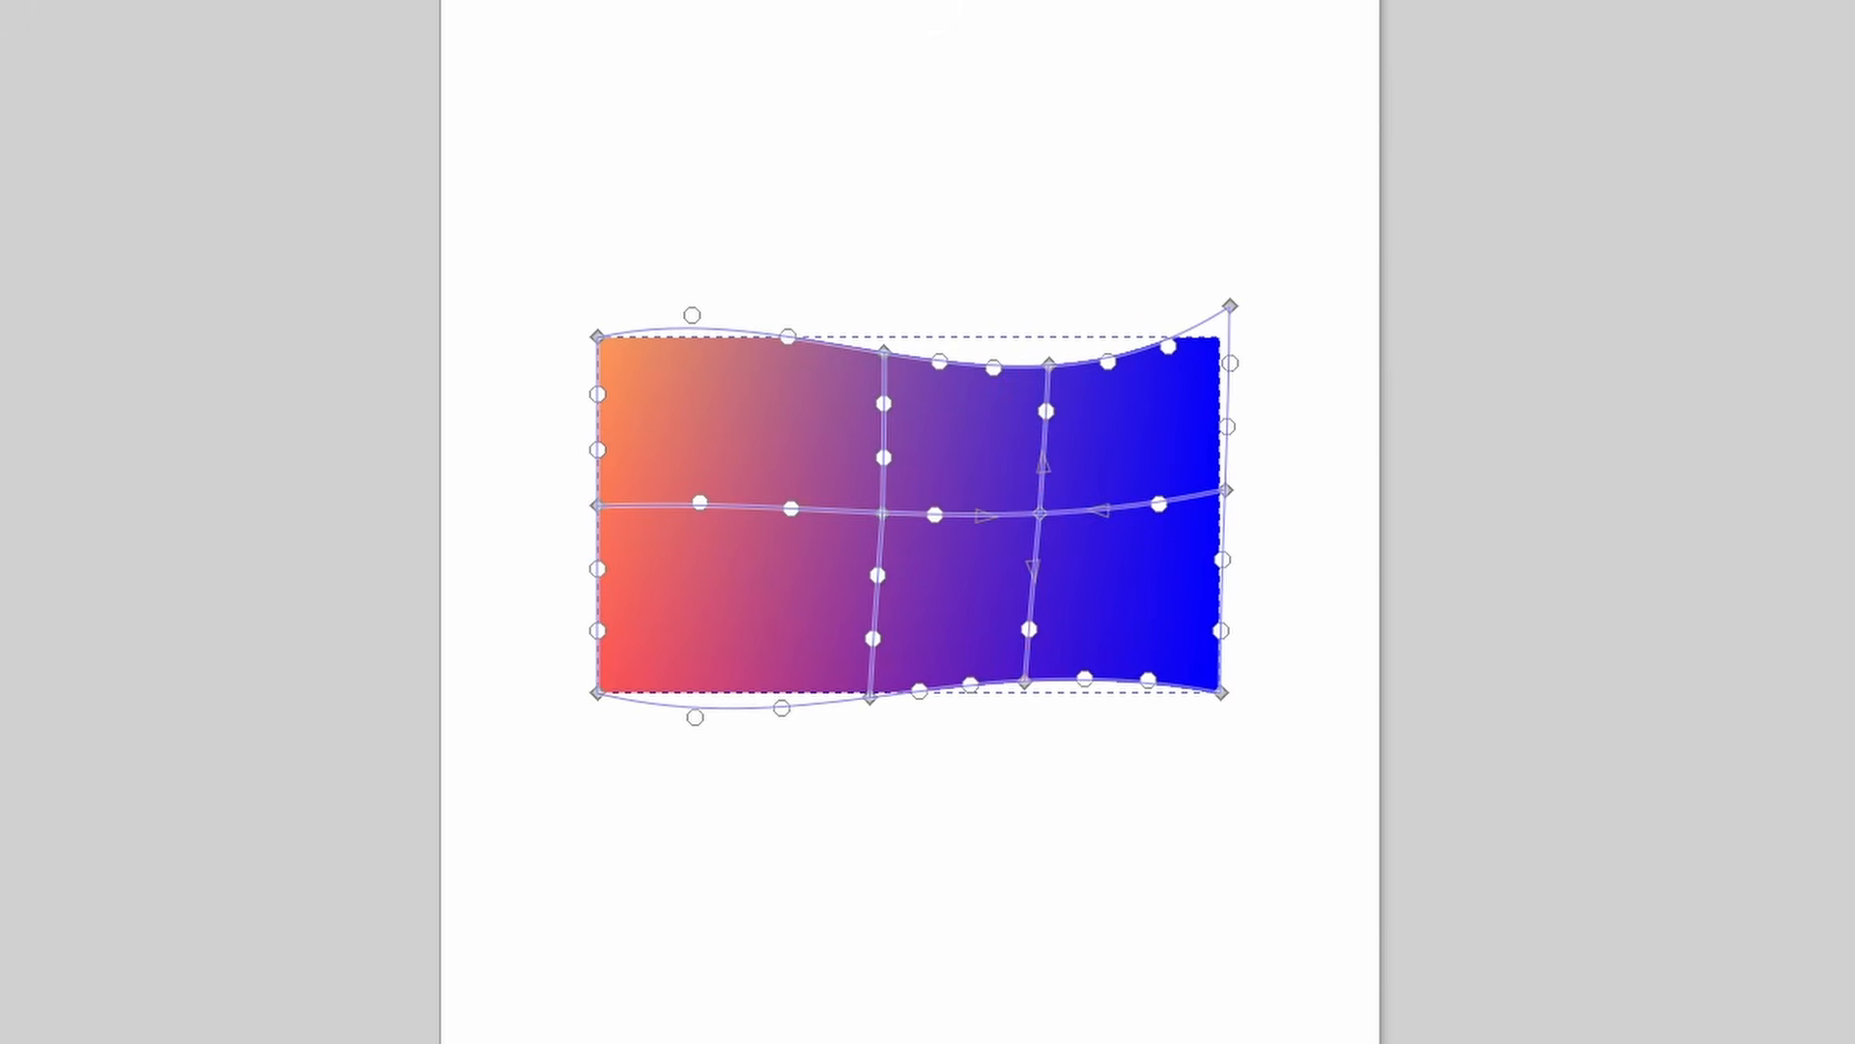
pyautogui.moveTo(1131, 510)
pyautogui.mouseDown()
pyautogui.moveTo(1164, 506)
pyautogui.moveTo(1193, 548)
pyautogui.moveTo(1173, 509)
pyautogui.mouseUp()
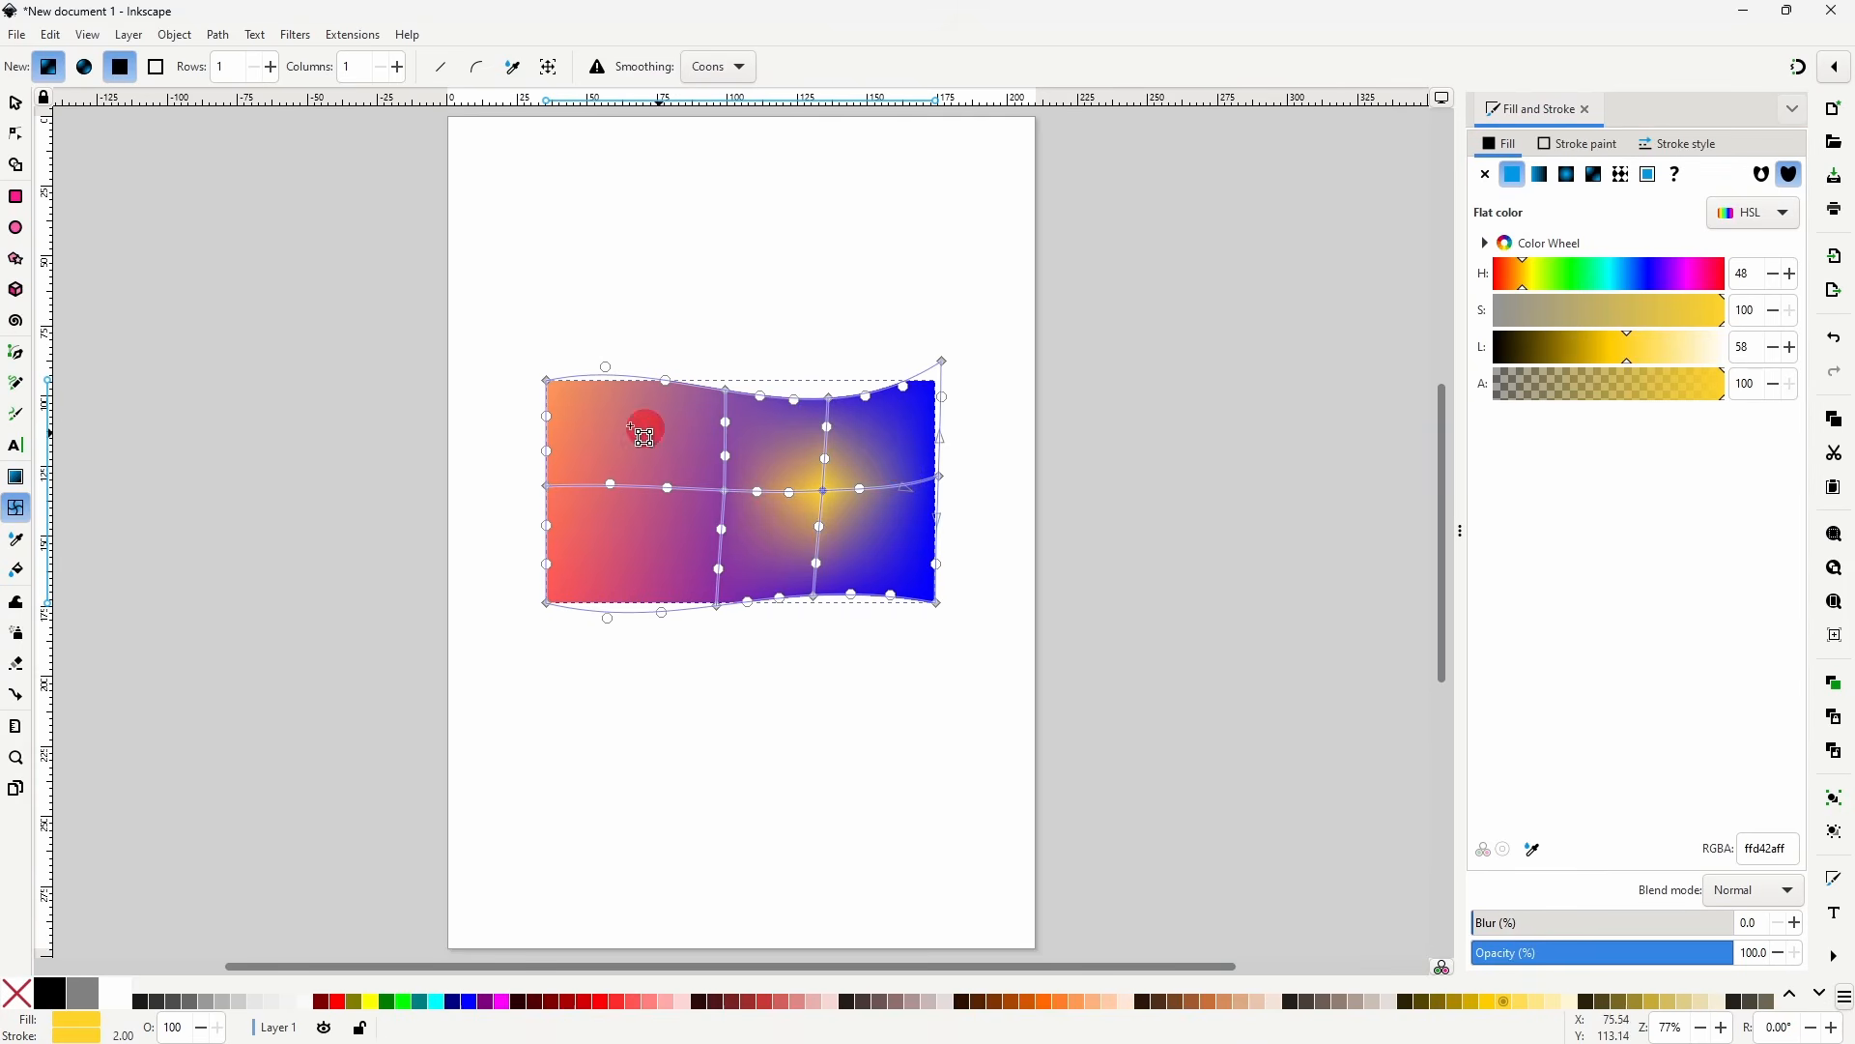
# - Draw an ellipse about 90 by 53 mm above the rectangle and give it a conical mesh gradient
pyautogui.click(16, 227)
pyautogui.moveTo(615, 205); pyautogui.dragTo(867, 338)
pyautogui.moveTo(740, 267); pyautogui.dragTo(744, 269)
pyautogui.click(15, 506)
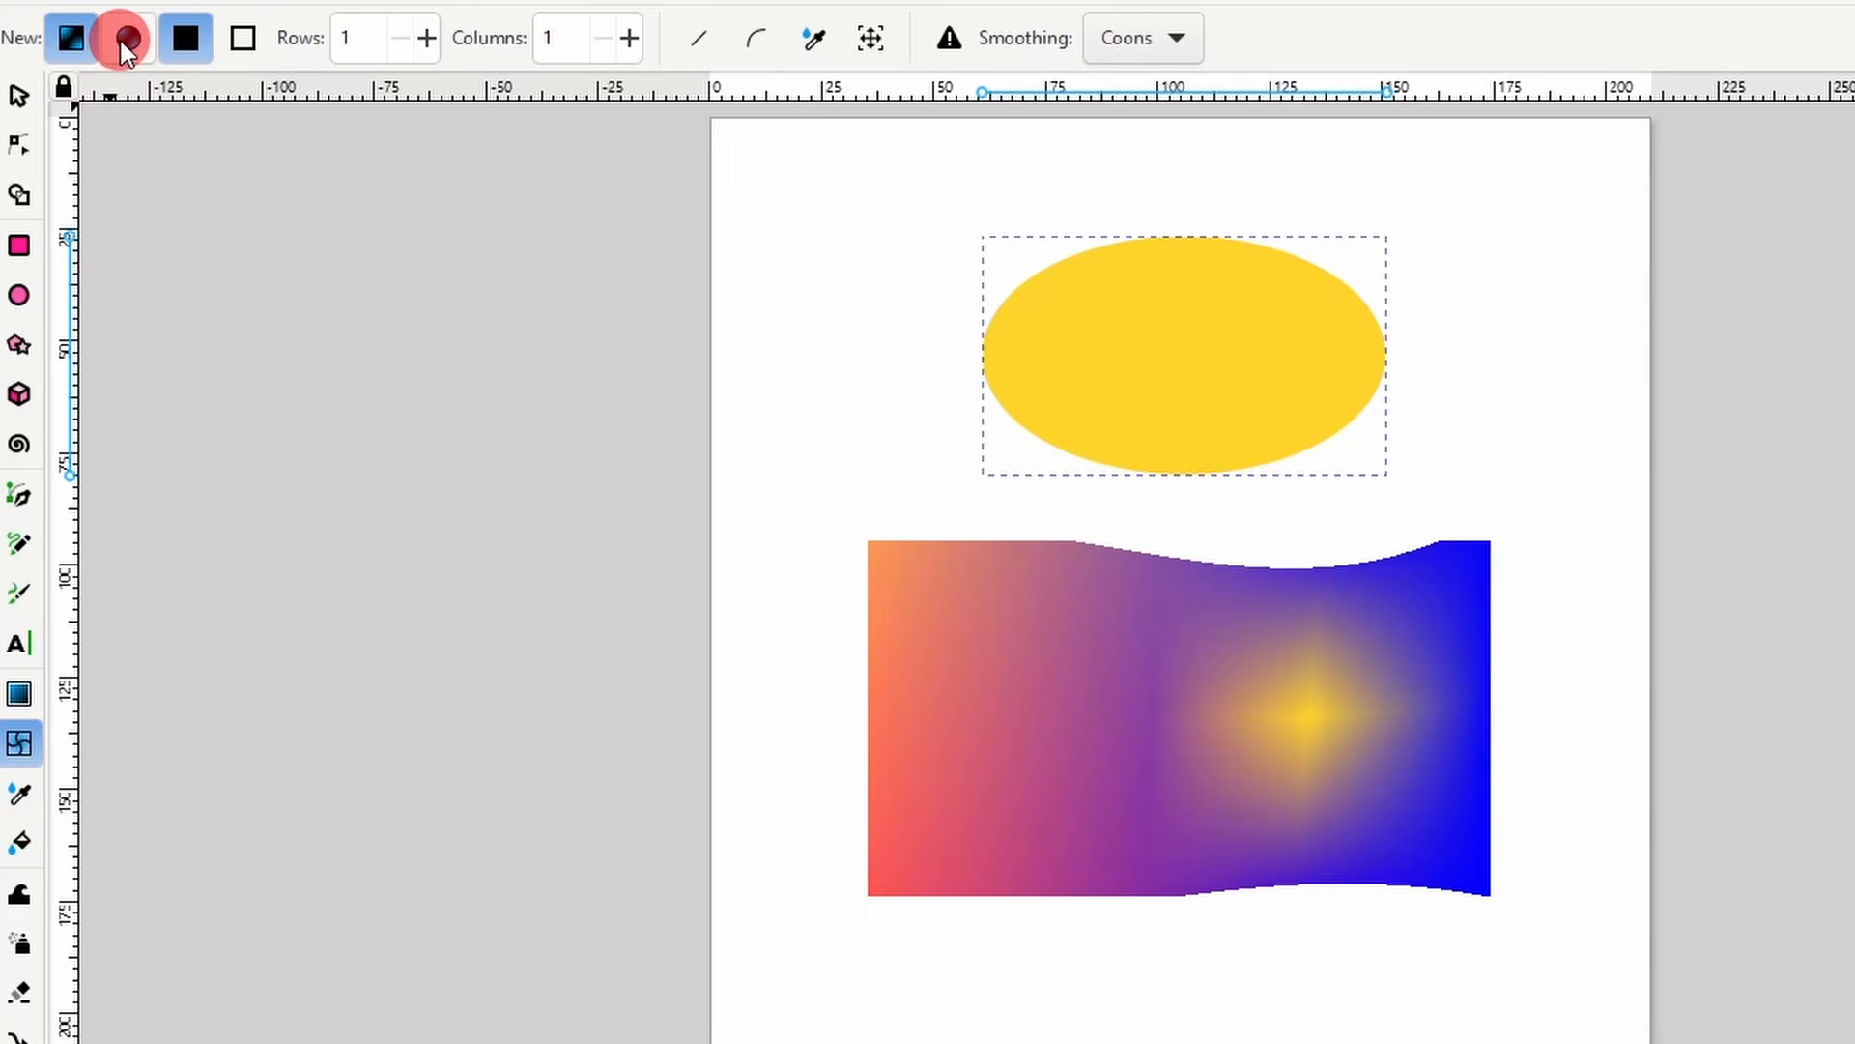
pyautogui.click(119, 37)
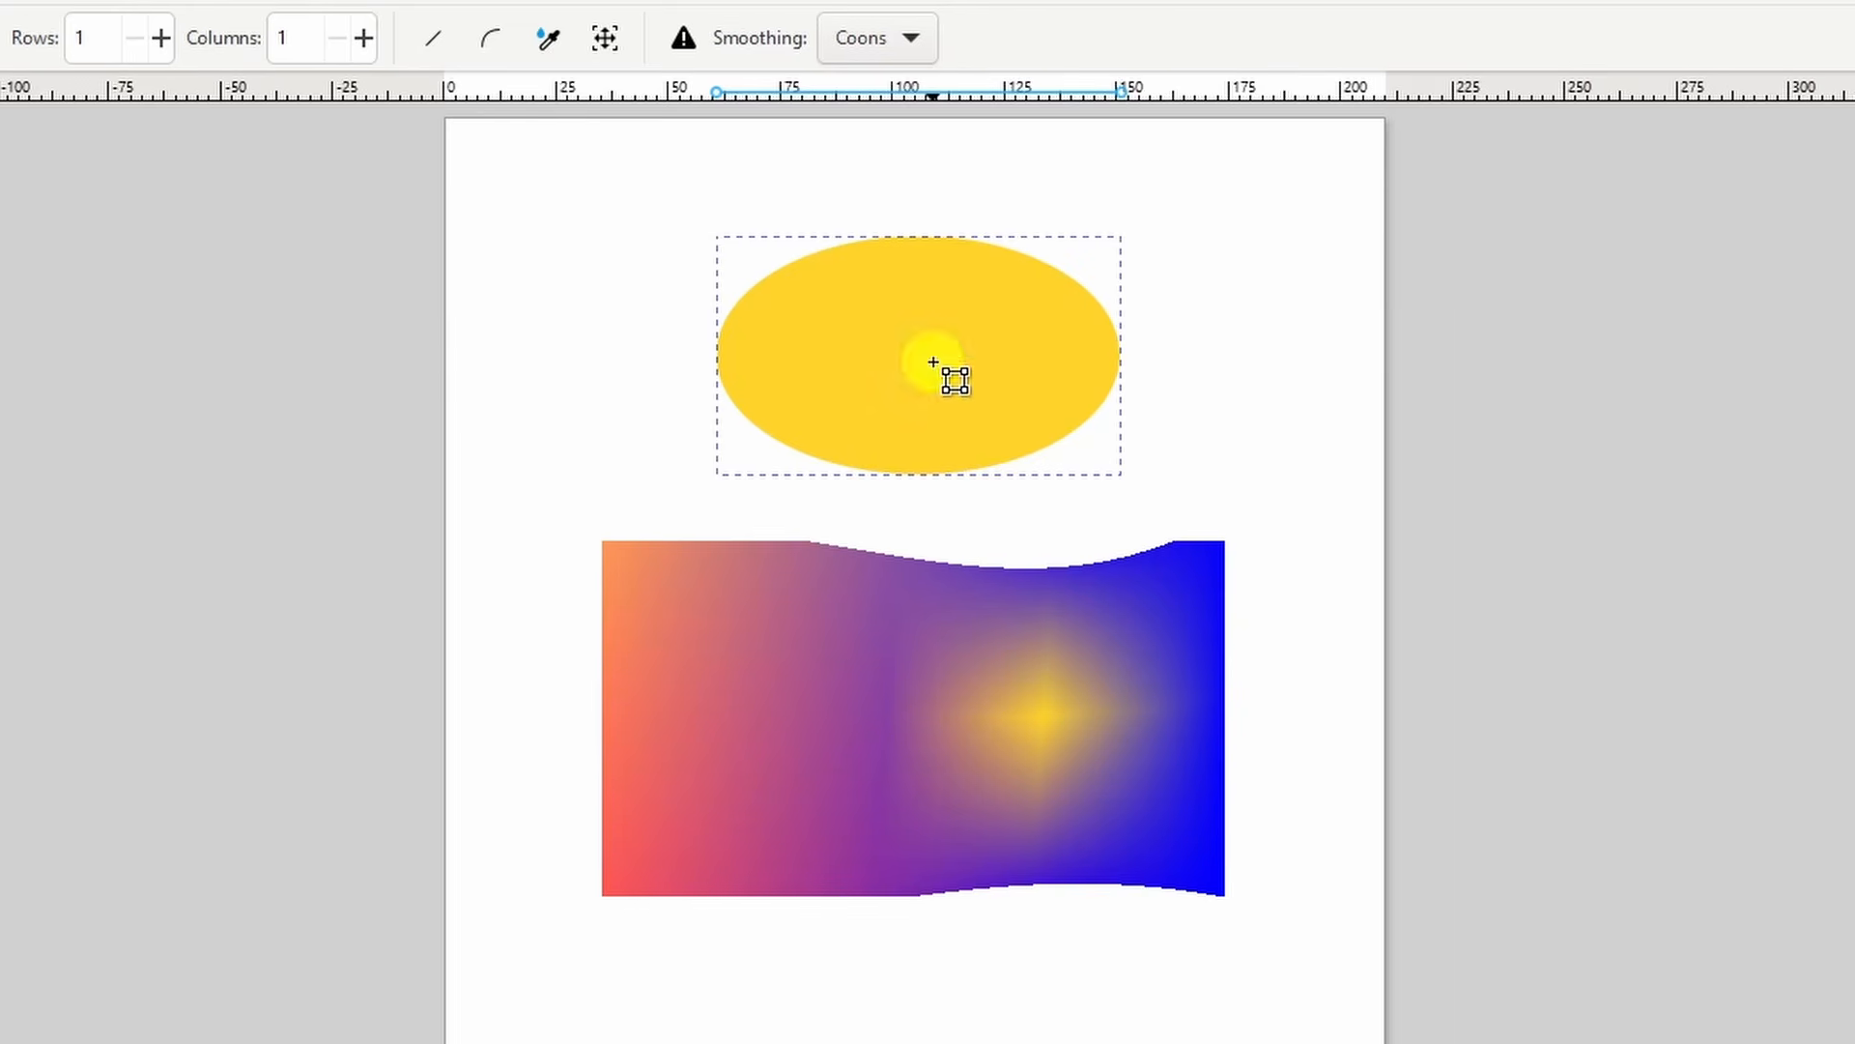
pyautogui.doubleClick(1199, 361)
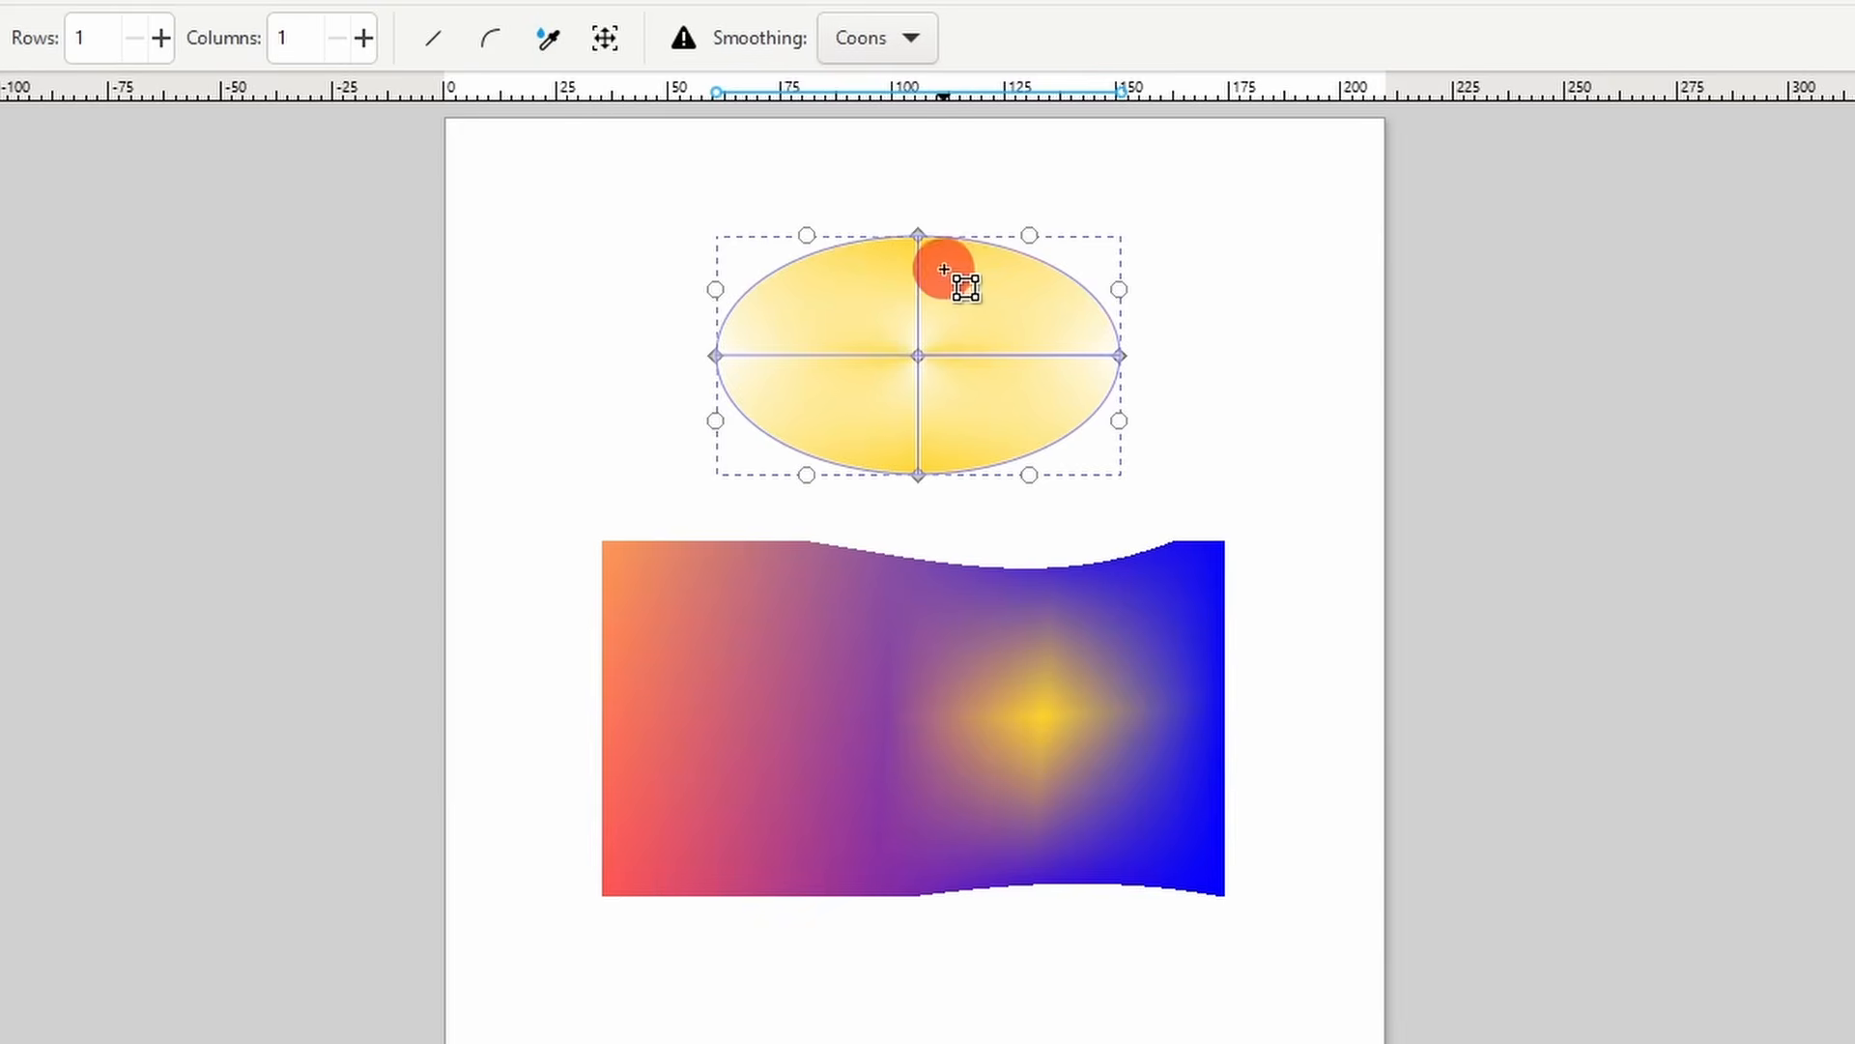
# - Shift the ellipse mesh's top node slightly and add an orange node on the upper-right edge
pyautogui.moveTo(919, 236); pyautogui.dragTo(1039, 268)
pyautogui.doubleClick(1015, 262)
pyautogui.click(1014, 263)
pyautogui.click(1390, 1043)
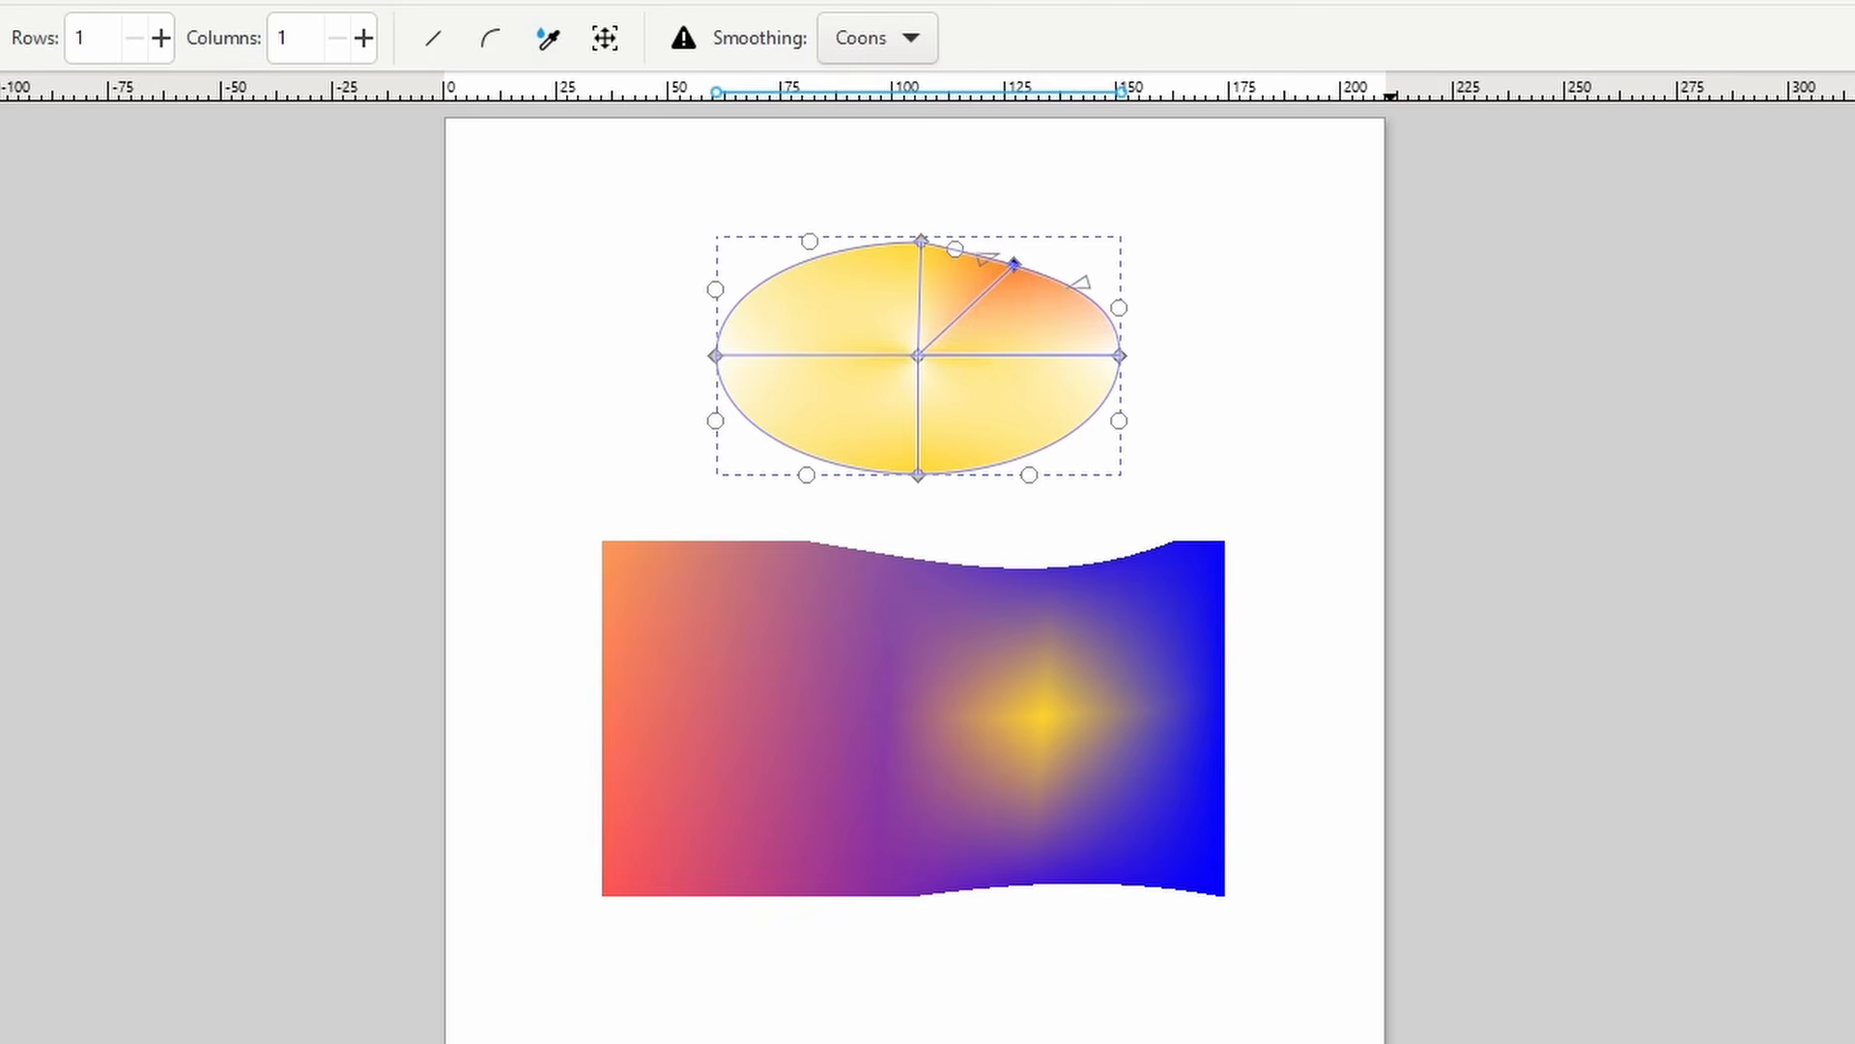
# - Add a concentric ring to the ellipse's mesh and color its left node red
pyautogui.doubleClick(803, 355)
pyautogui.click(803, 356)
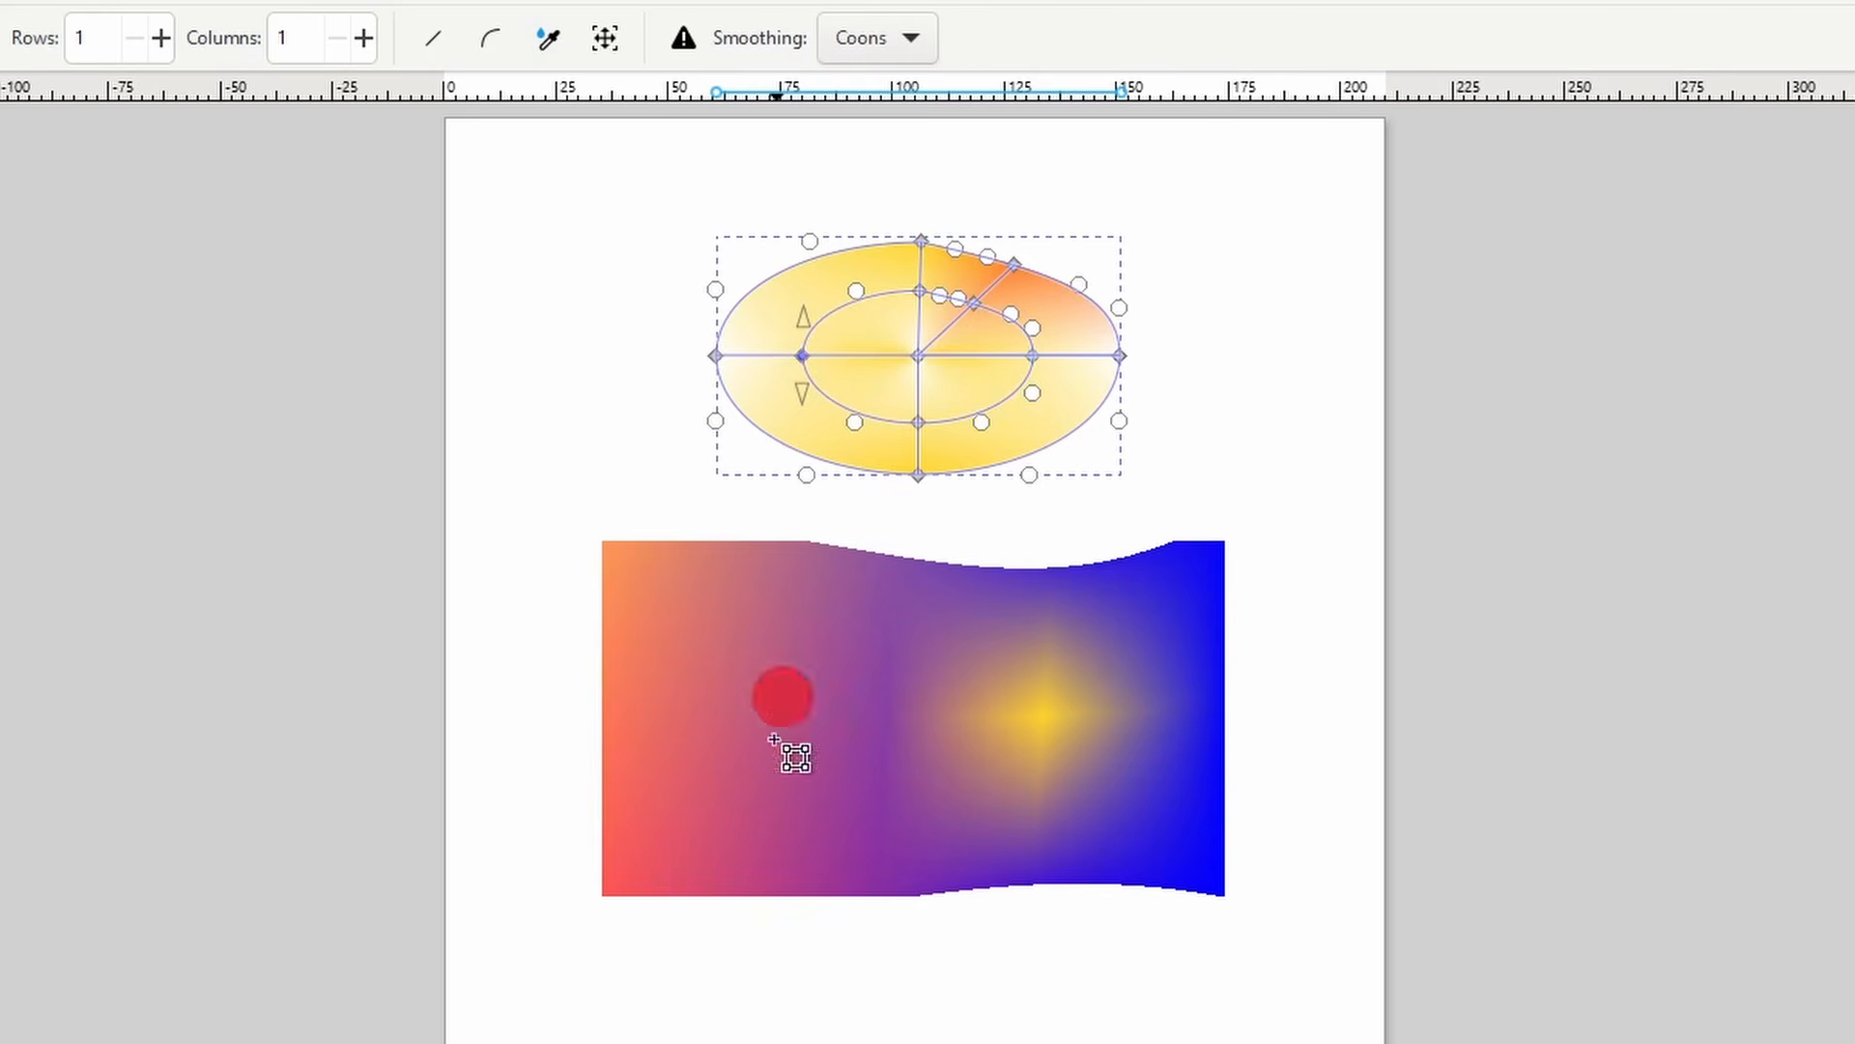
pyautogui.click(1005, 1043)
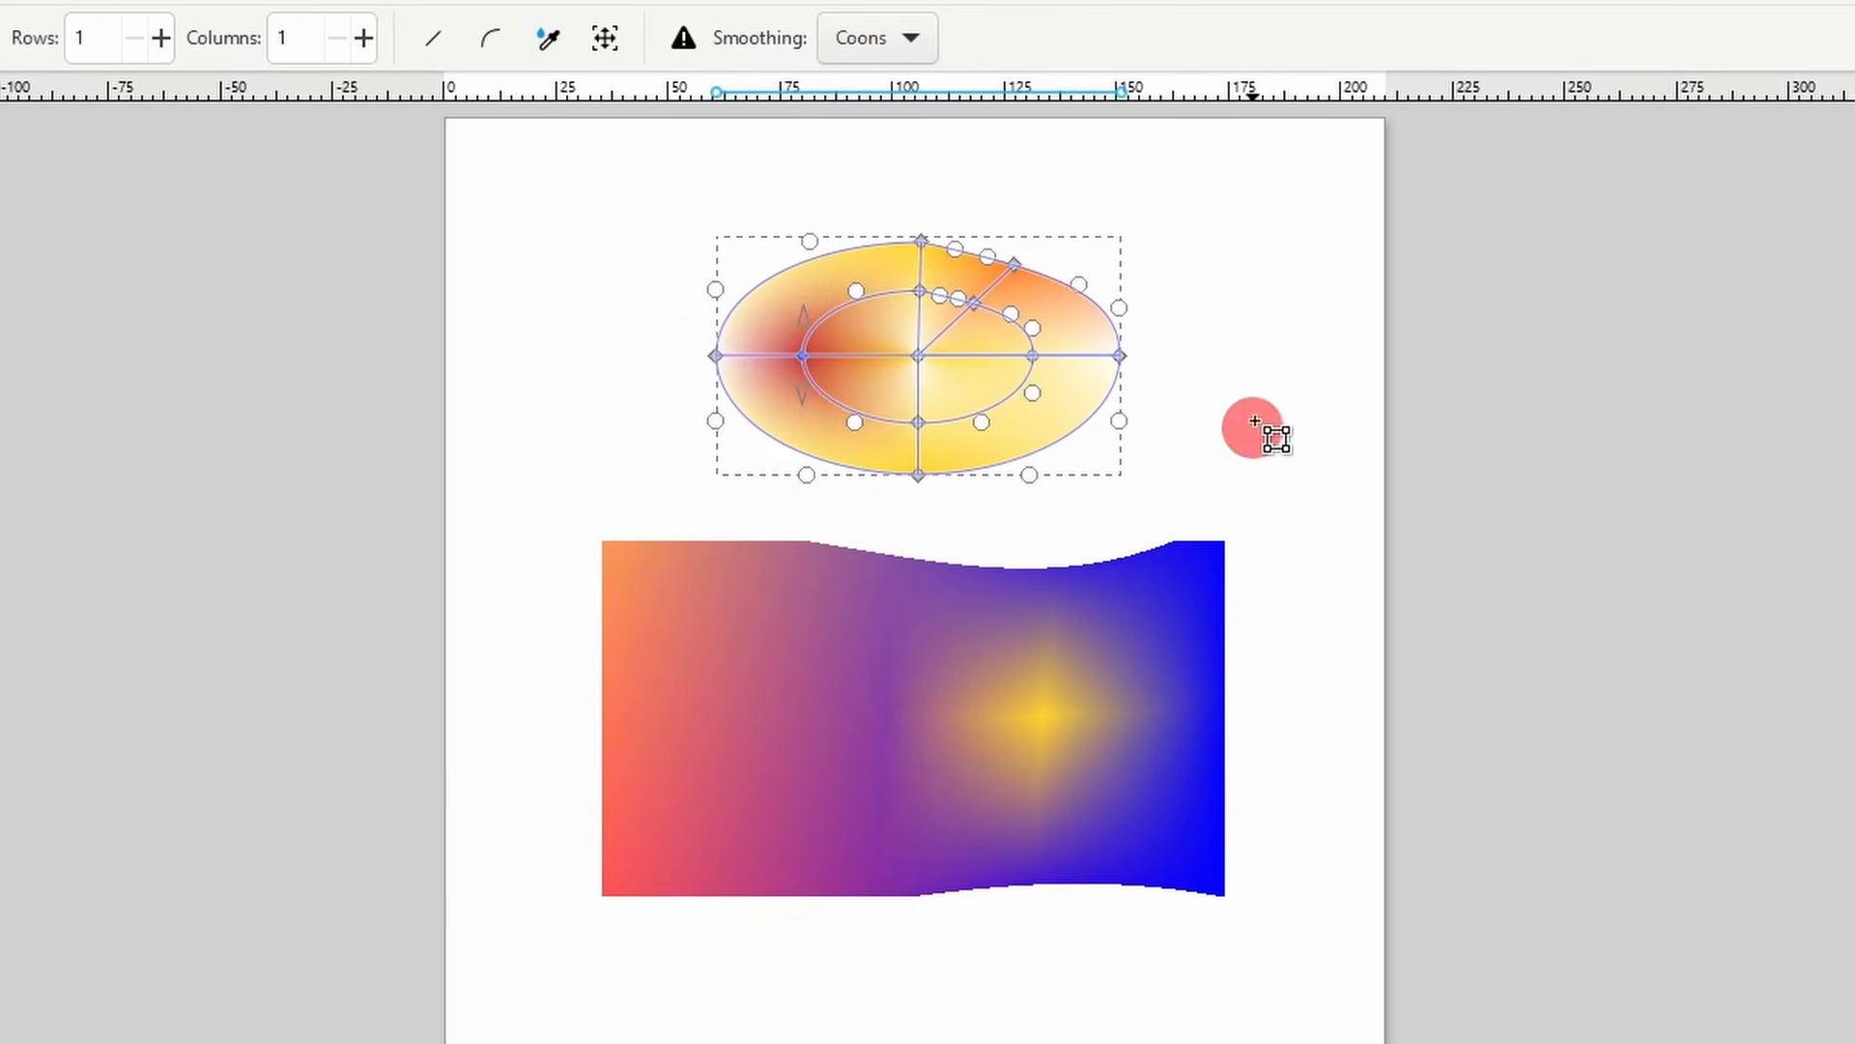
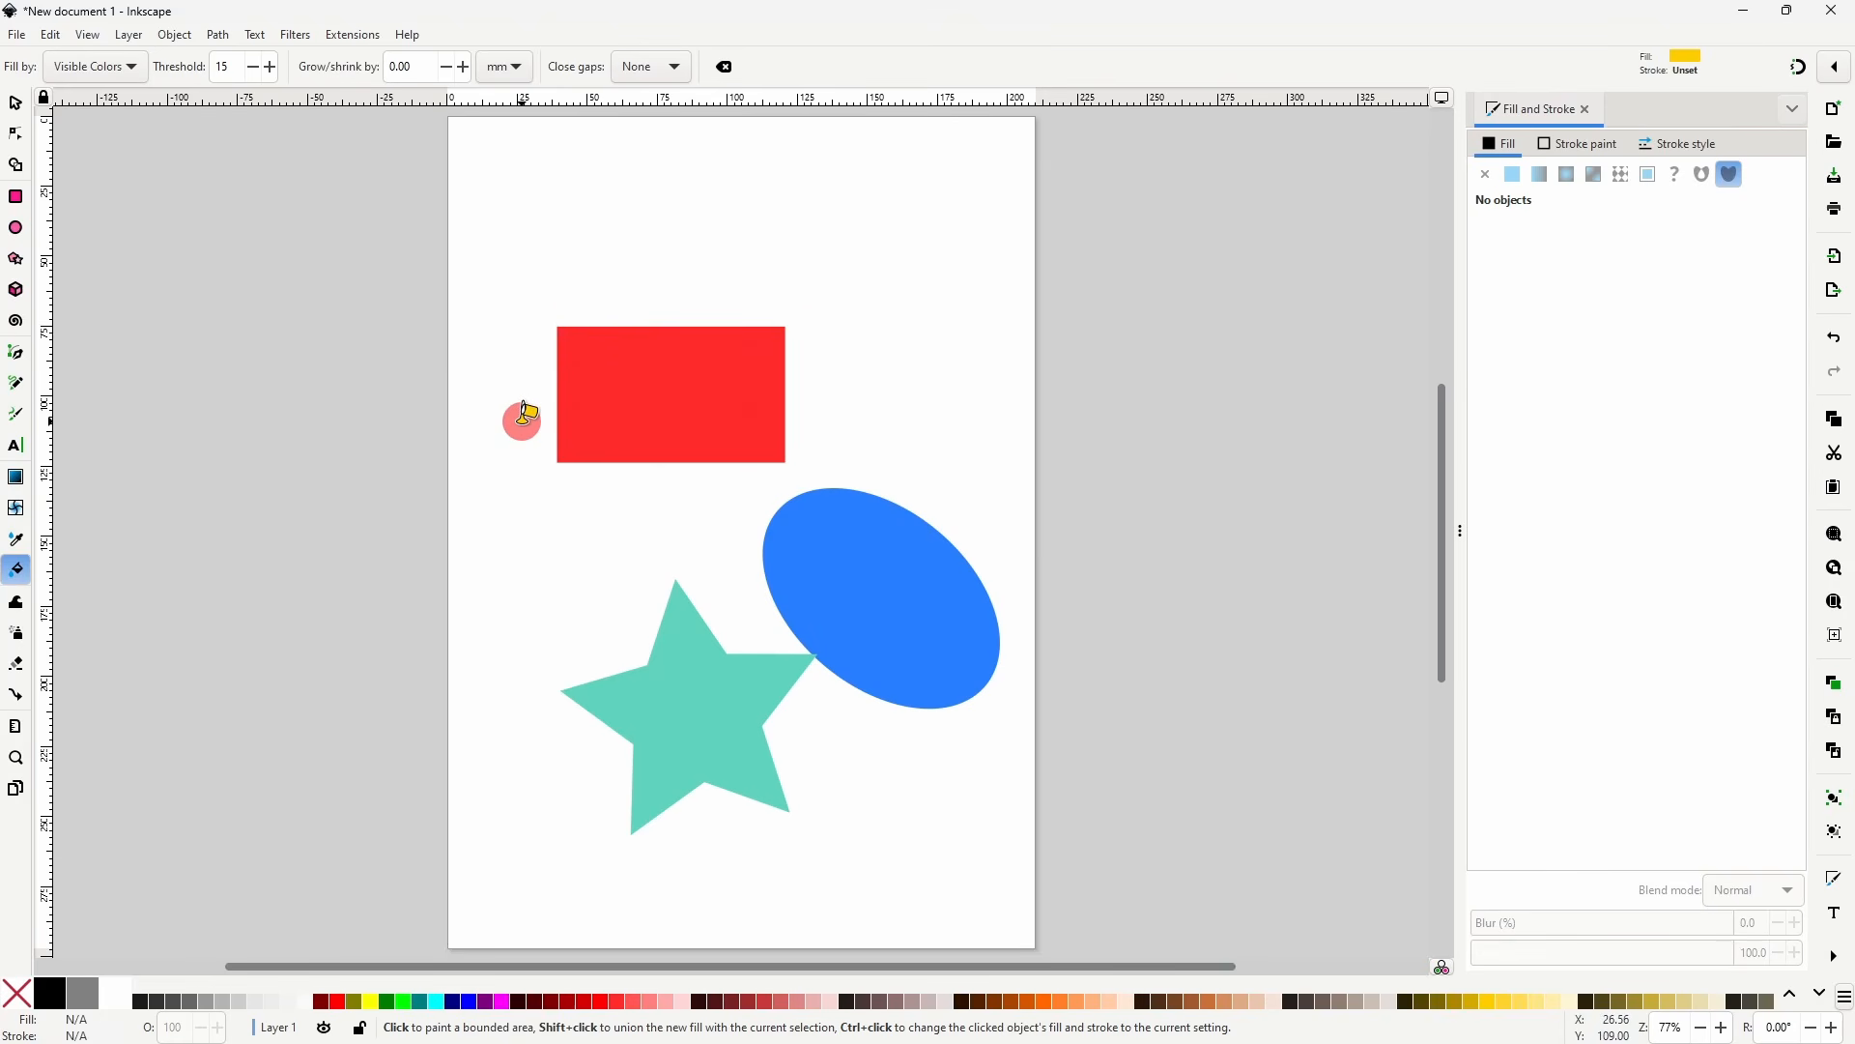
# - Fill the red rectangle with yellow (ffcc00) using the Paint Bucket, then move the filled shape aside and discard it
pyautogui.click(703, 404)
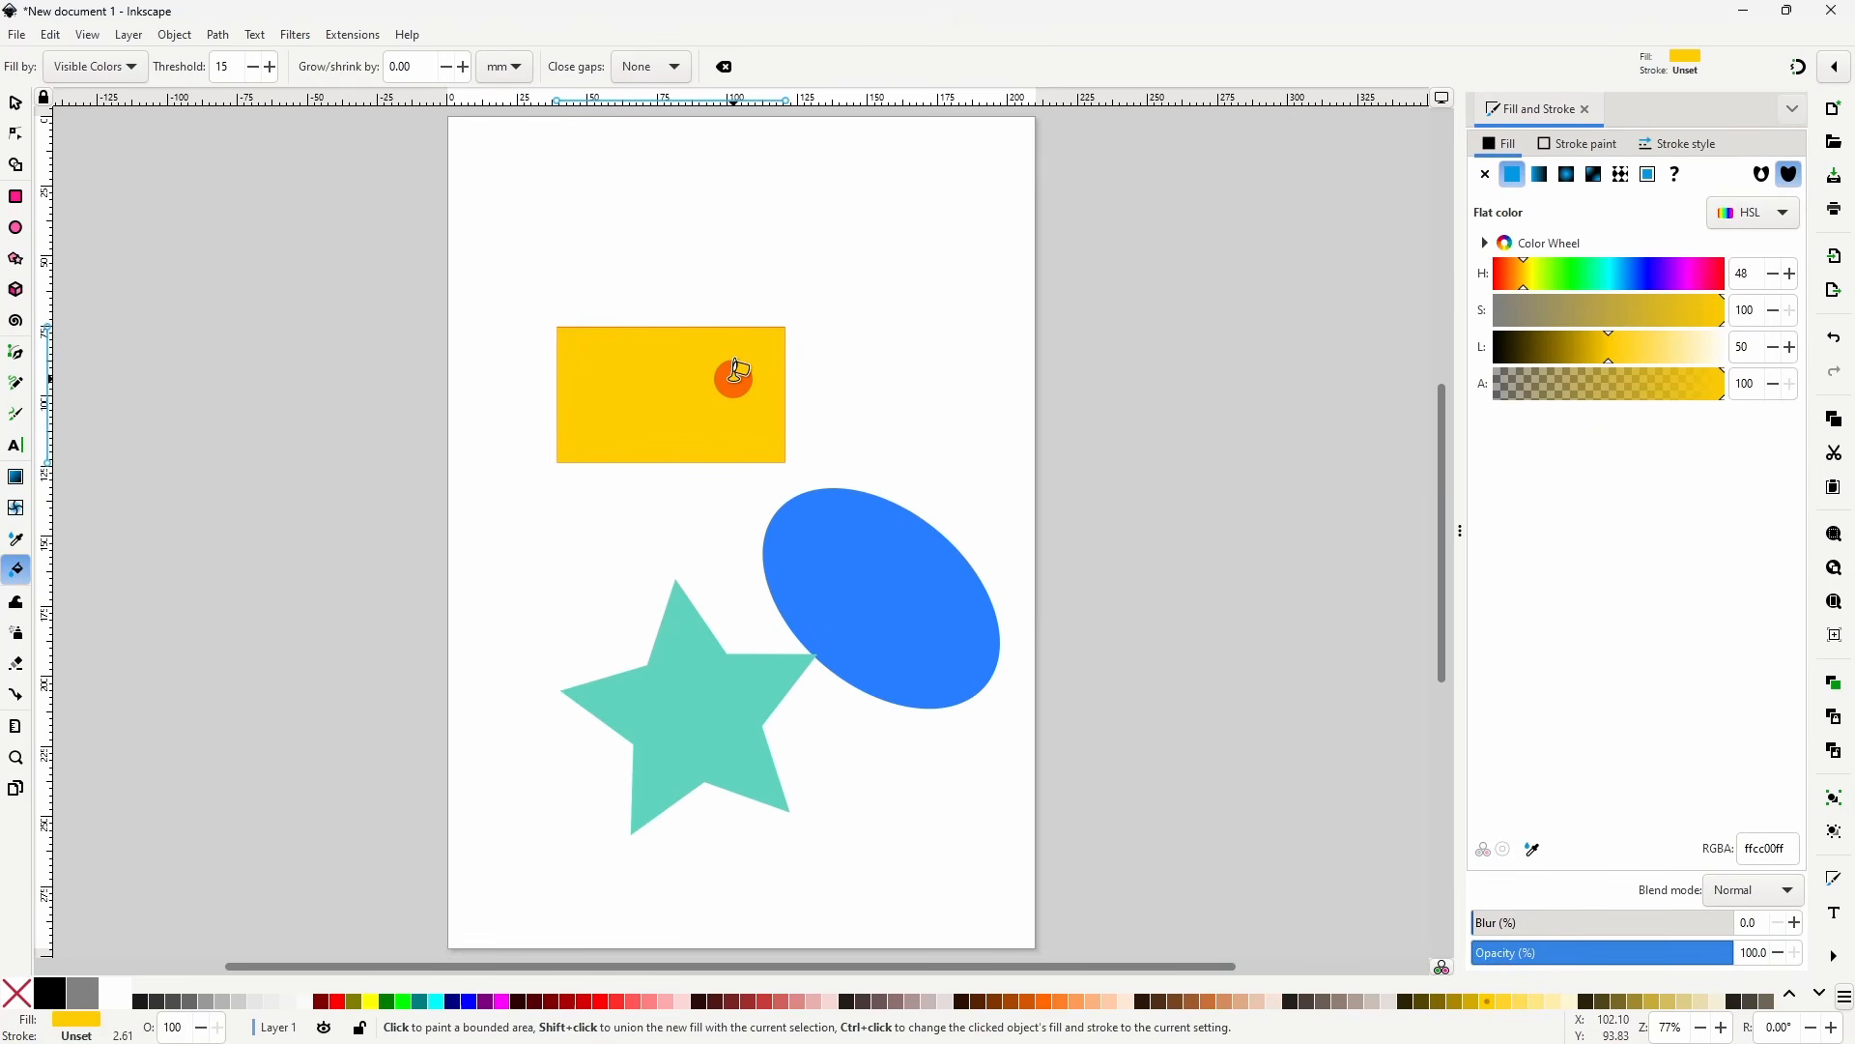
pyautogui.click(15, 102)
pyautogui.moveTo(688, 404); pyautogui.dragTo(932, 361)
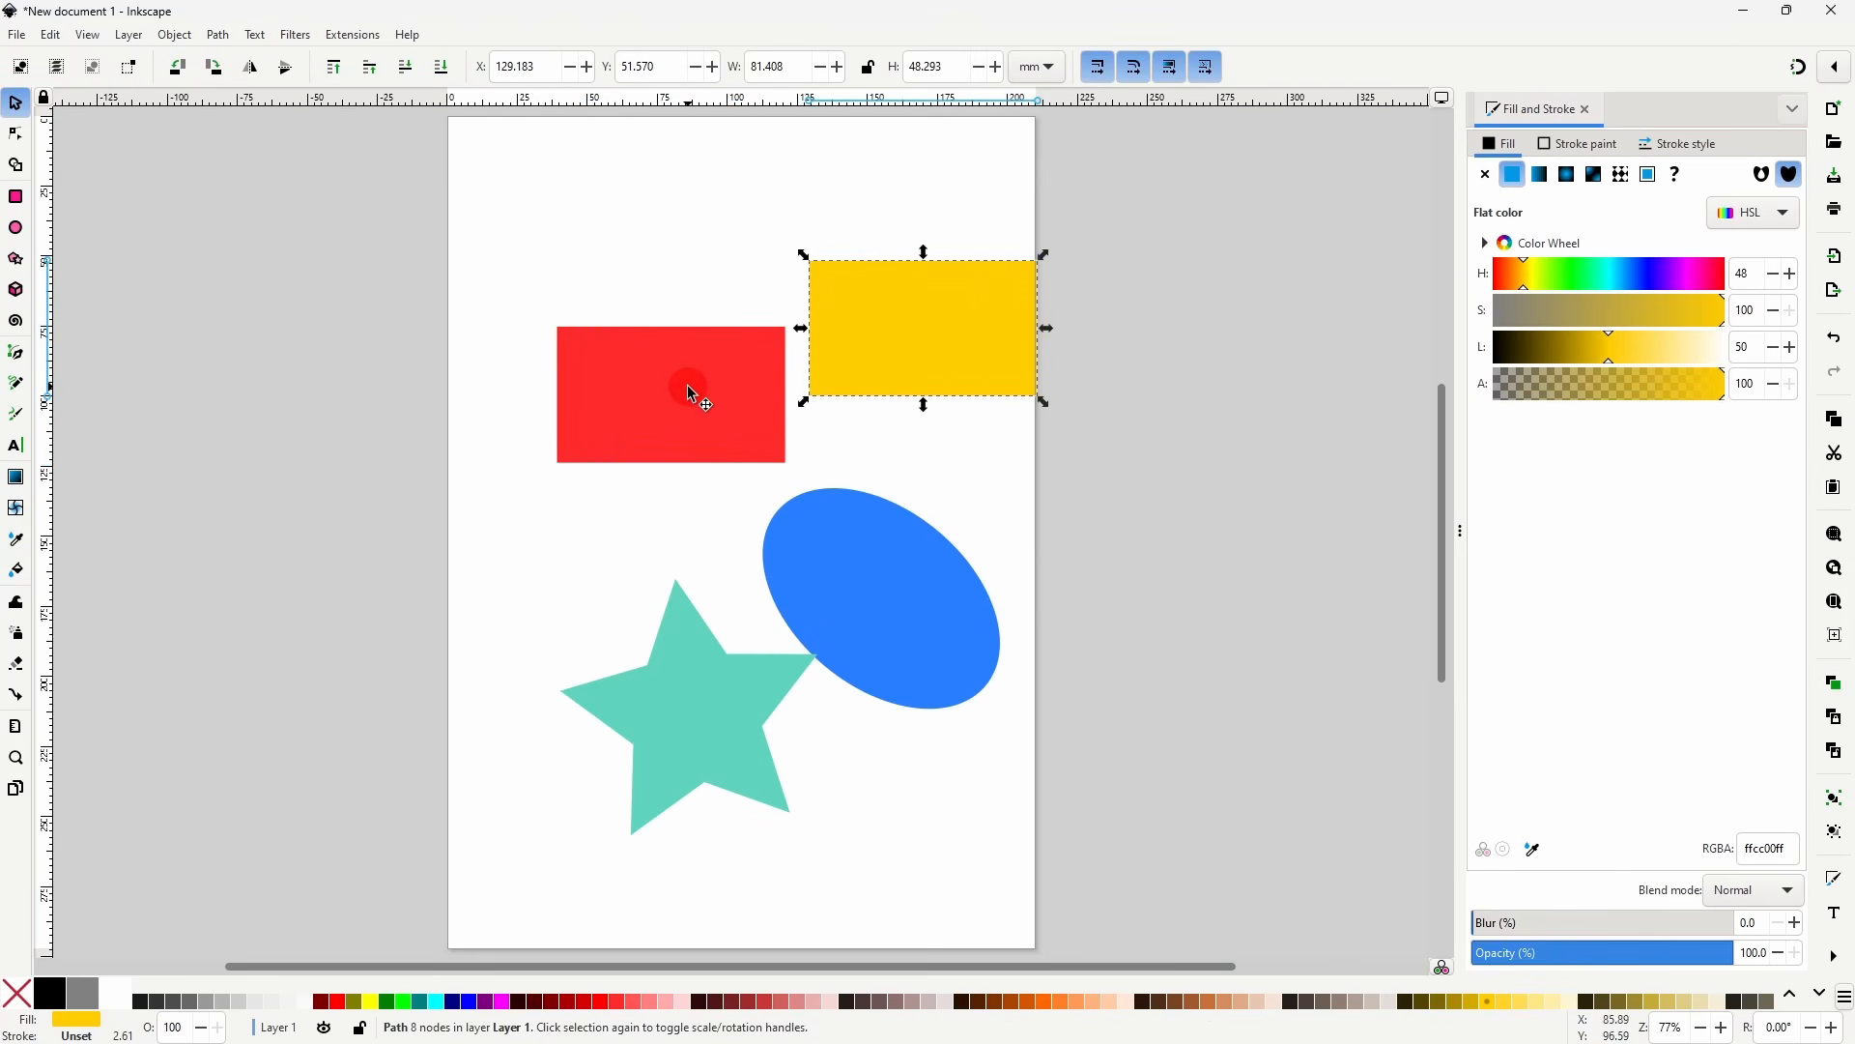
pyautogui.press('Escape')
# - Move the blue ellipse and the green star together up so that they overlap the red rectangle
pyautogui.click(832, 570)
pyautogui.keyDown('shift'); pyautogui.click(705, 749); pyautogui.keyUp('shift')
pyautogui.moveTo(703, 745); pyautogui.dragTo(704, 605)
pyautogui.click(507, 491)
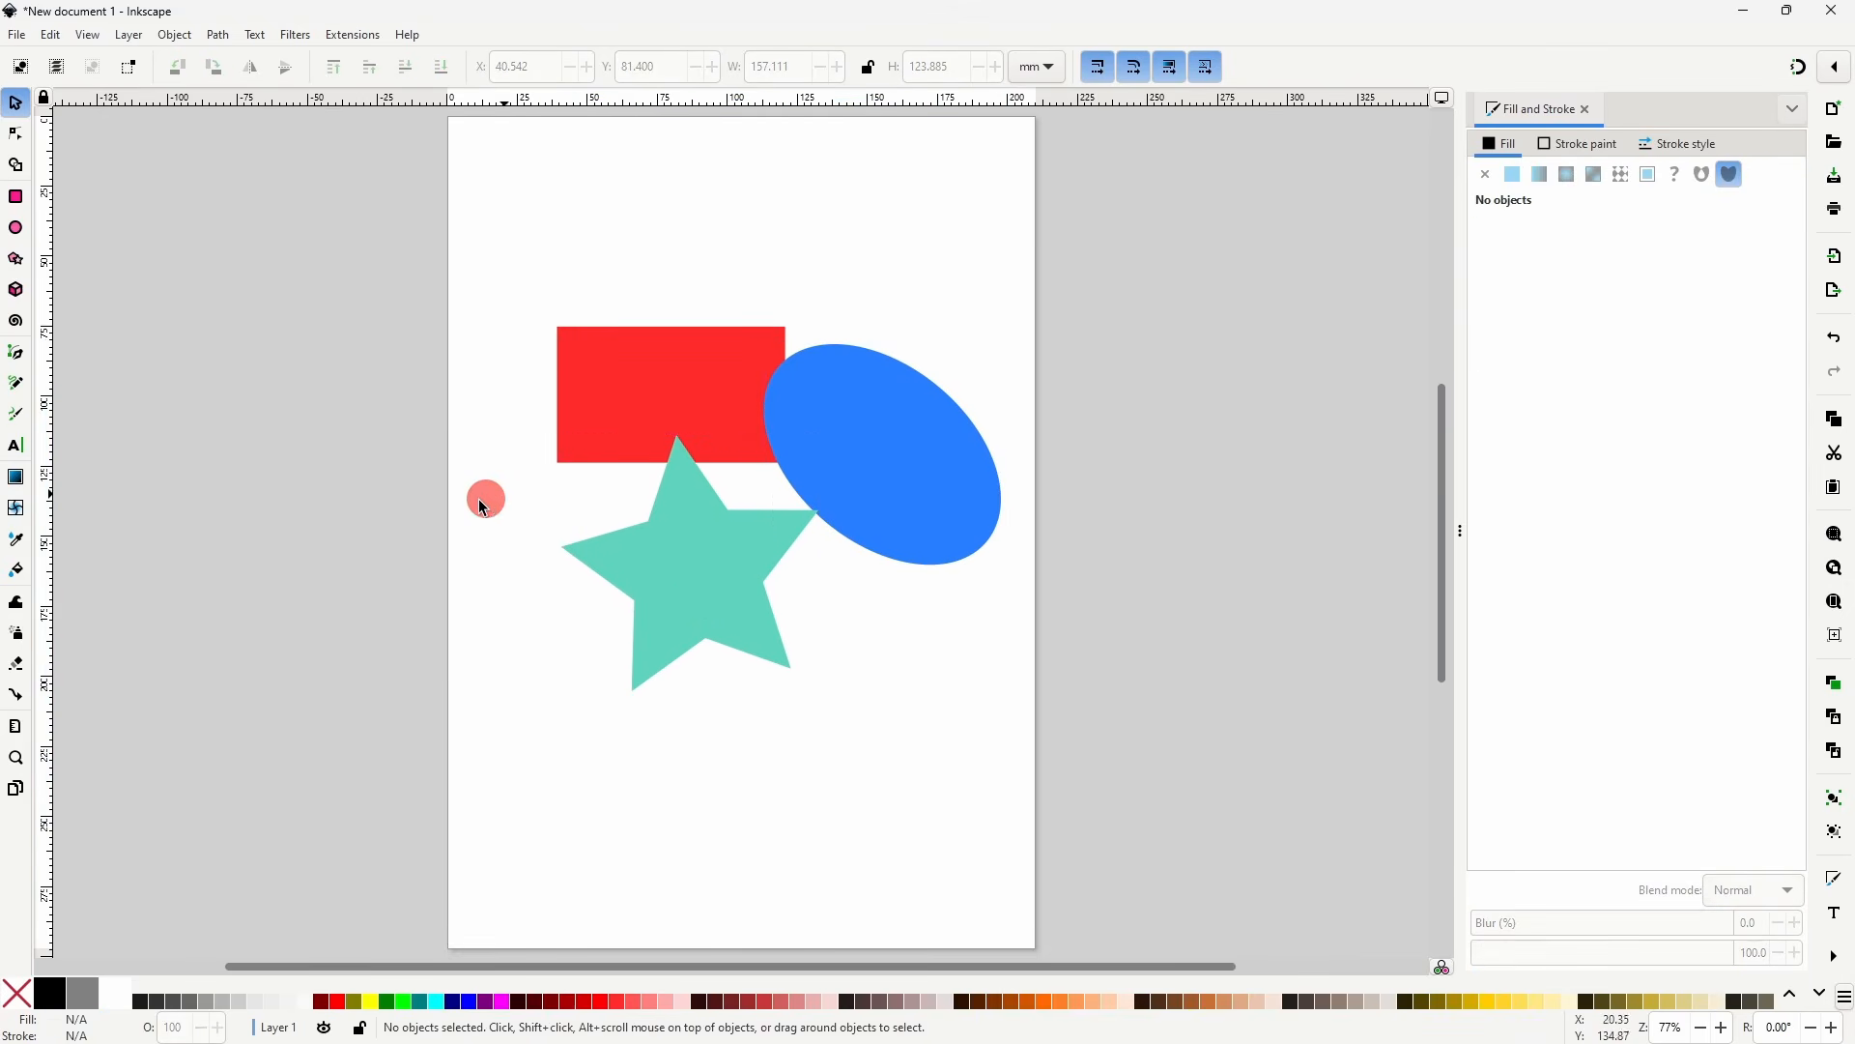
# - Fill the red rectangle's visible area with the Paint Bucket, pull the new shape away and delete it
pyautogui.click(16, 570)
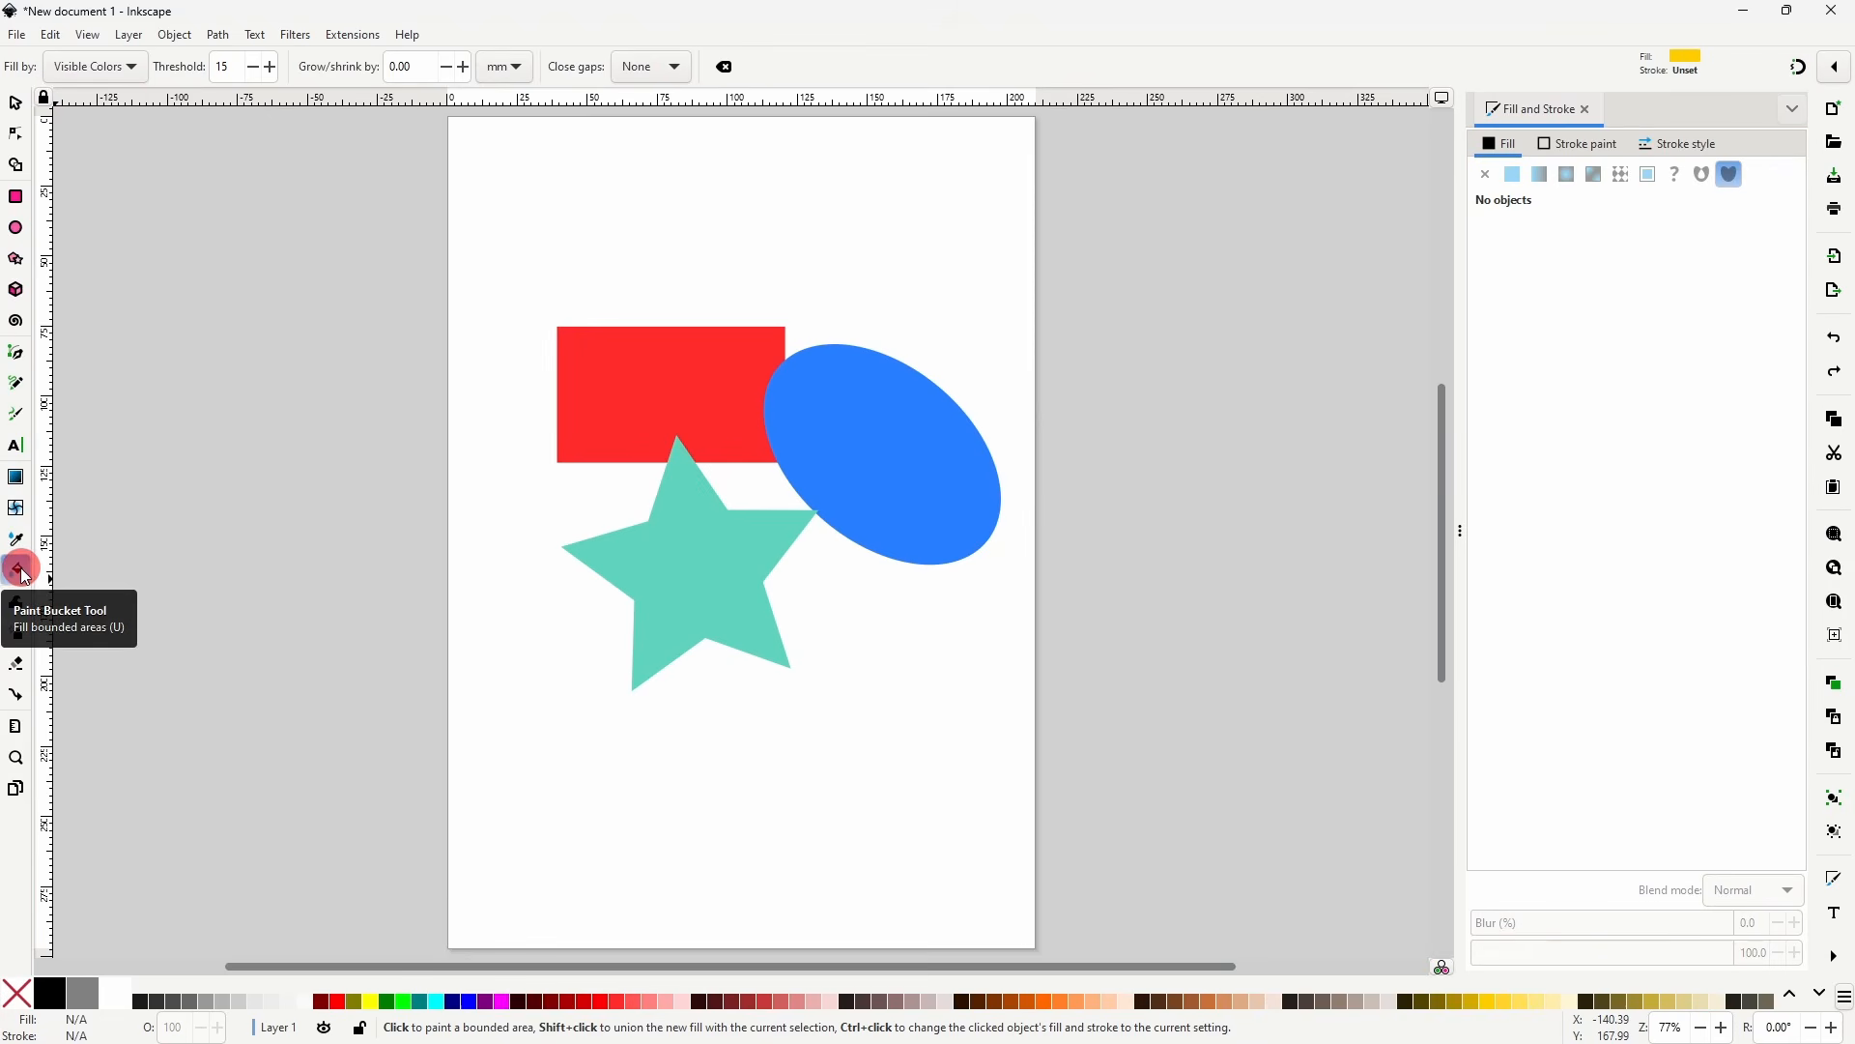
pyautogui.click(690, 381)
pyautogui.click(15, 103)
pyautogui.moveTo(664, 385); pyautogui.dragTo(716, 271)
pyautogui.press('Delete')
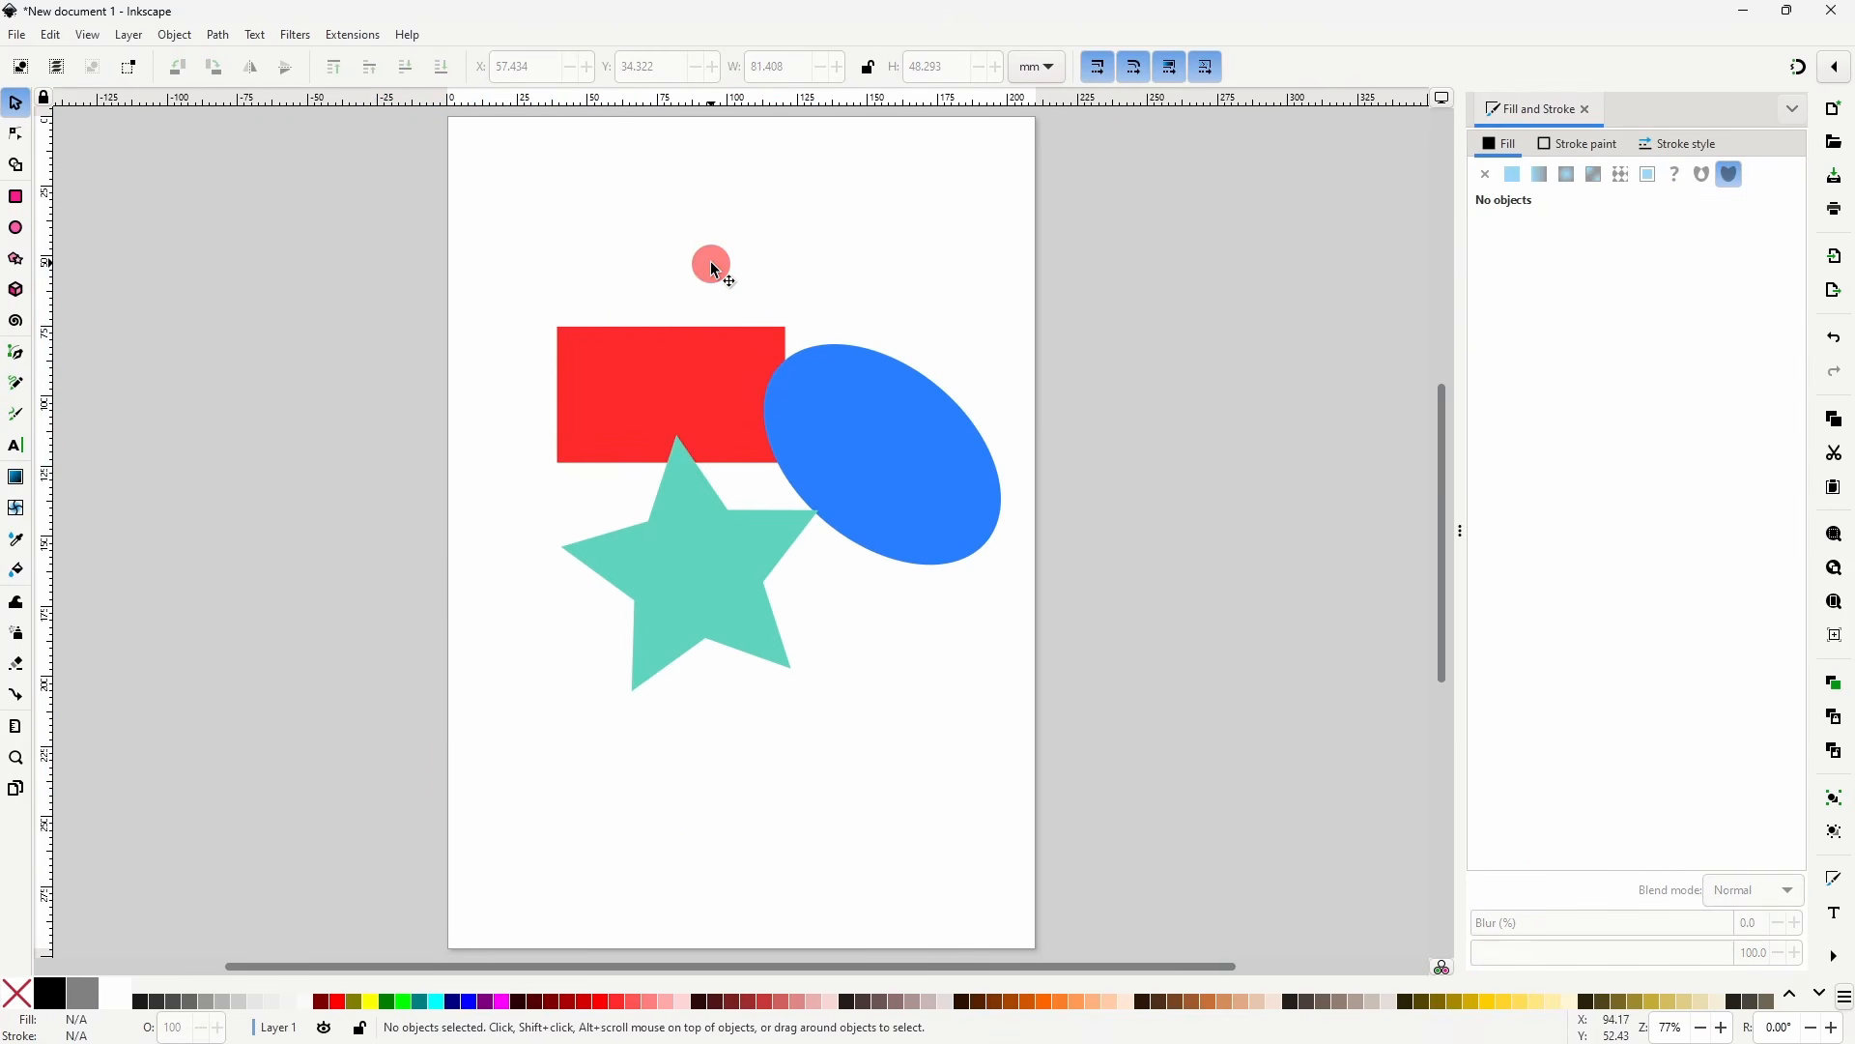
# - Fill the gap enclosed by the three shapes using the Paint Bucket and recolor it purple with hue 284 and lightness 43
pyautogui.click(26, 572)
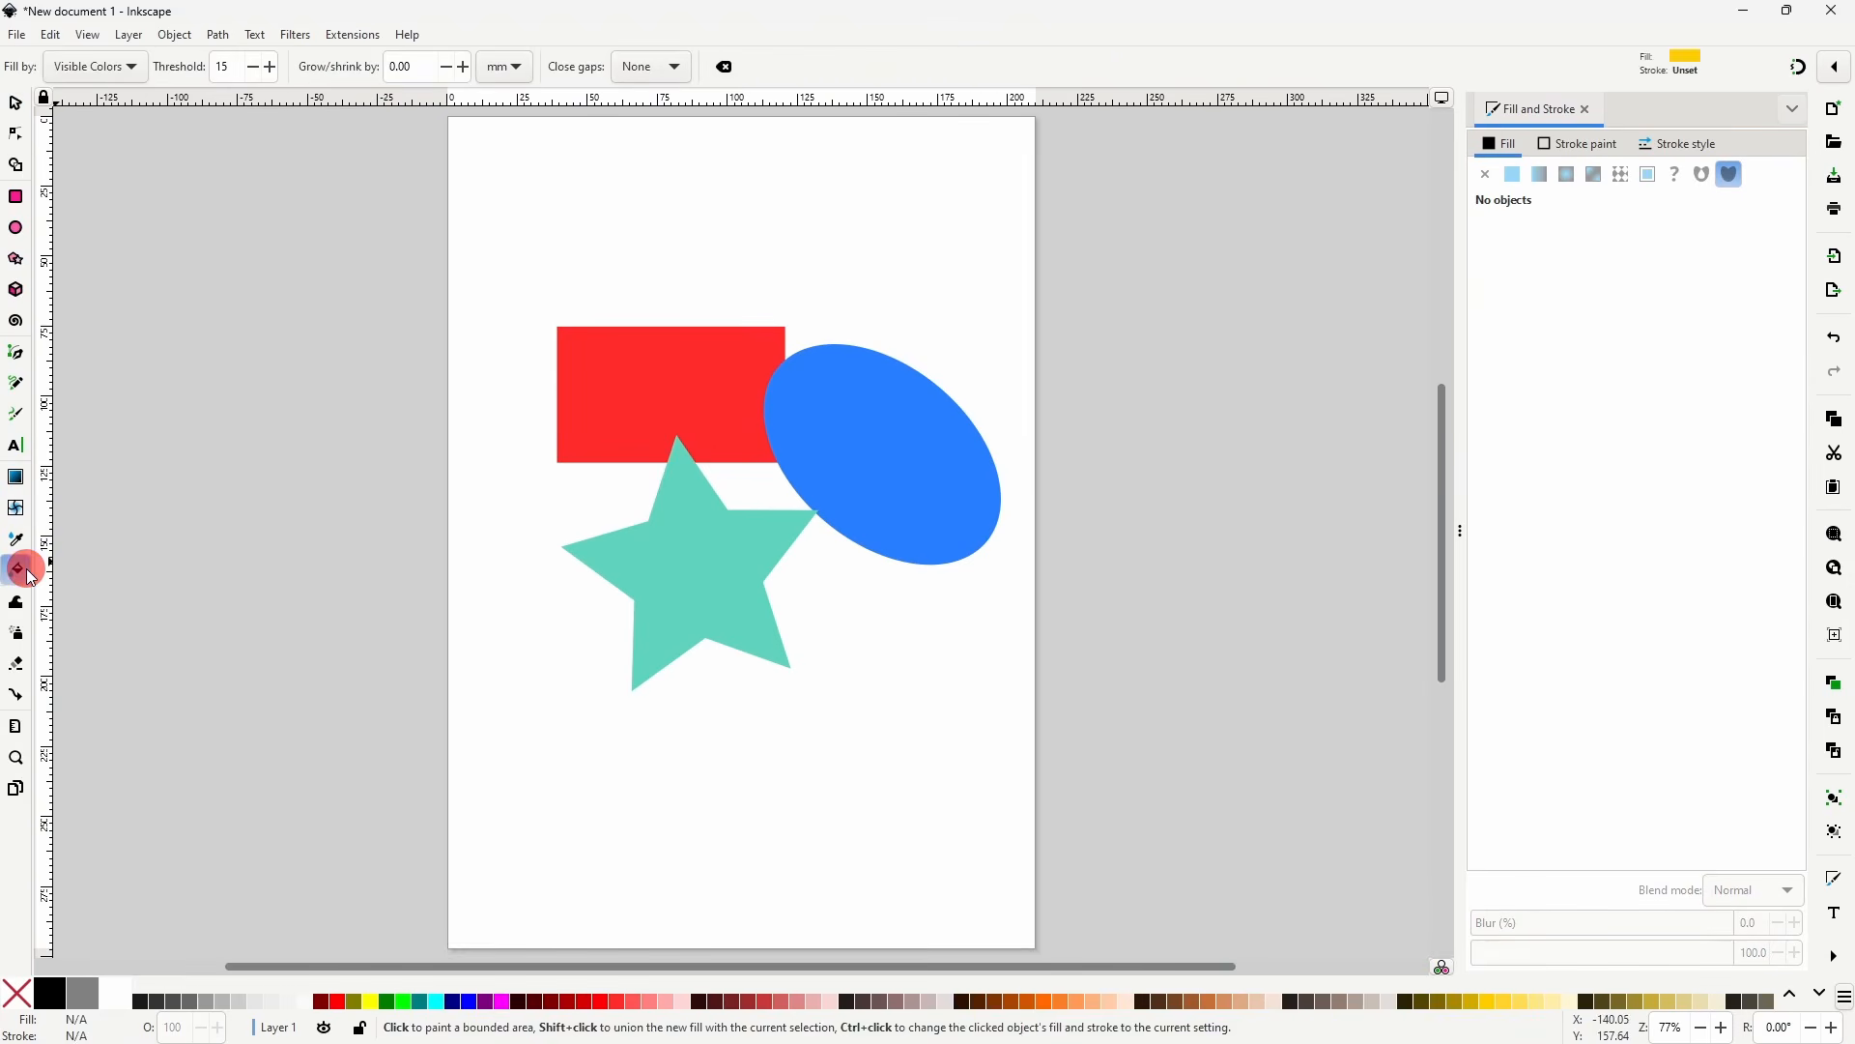
pyautogui.click(766, 477)
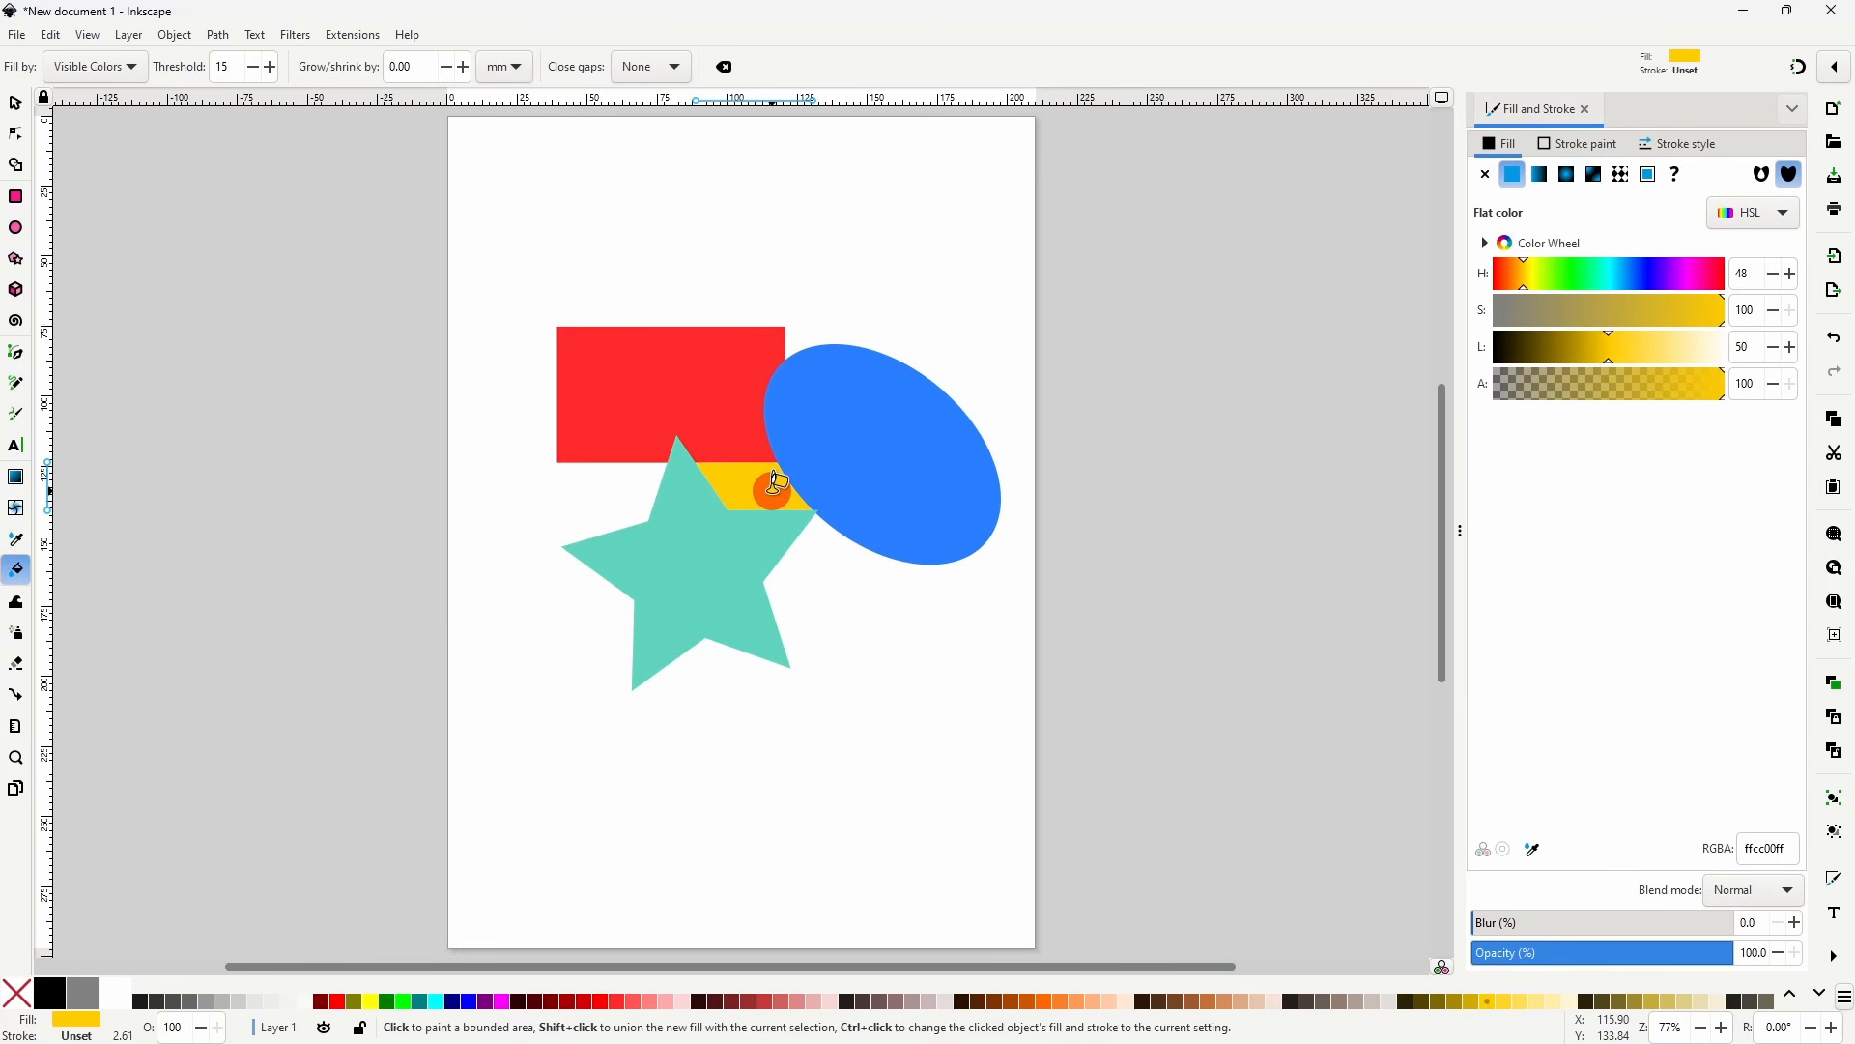
pyautogui.click(1626, 277)
pyautogui.moveTo(1626, 281); pyautogui.dragTo(1681, 278)
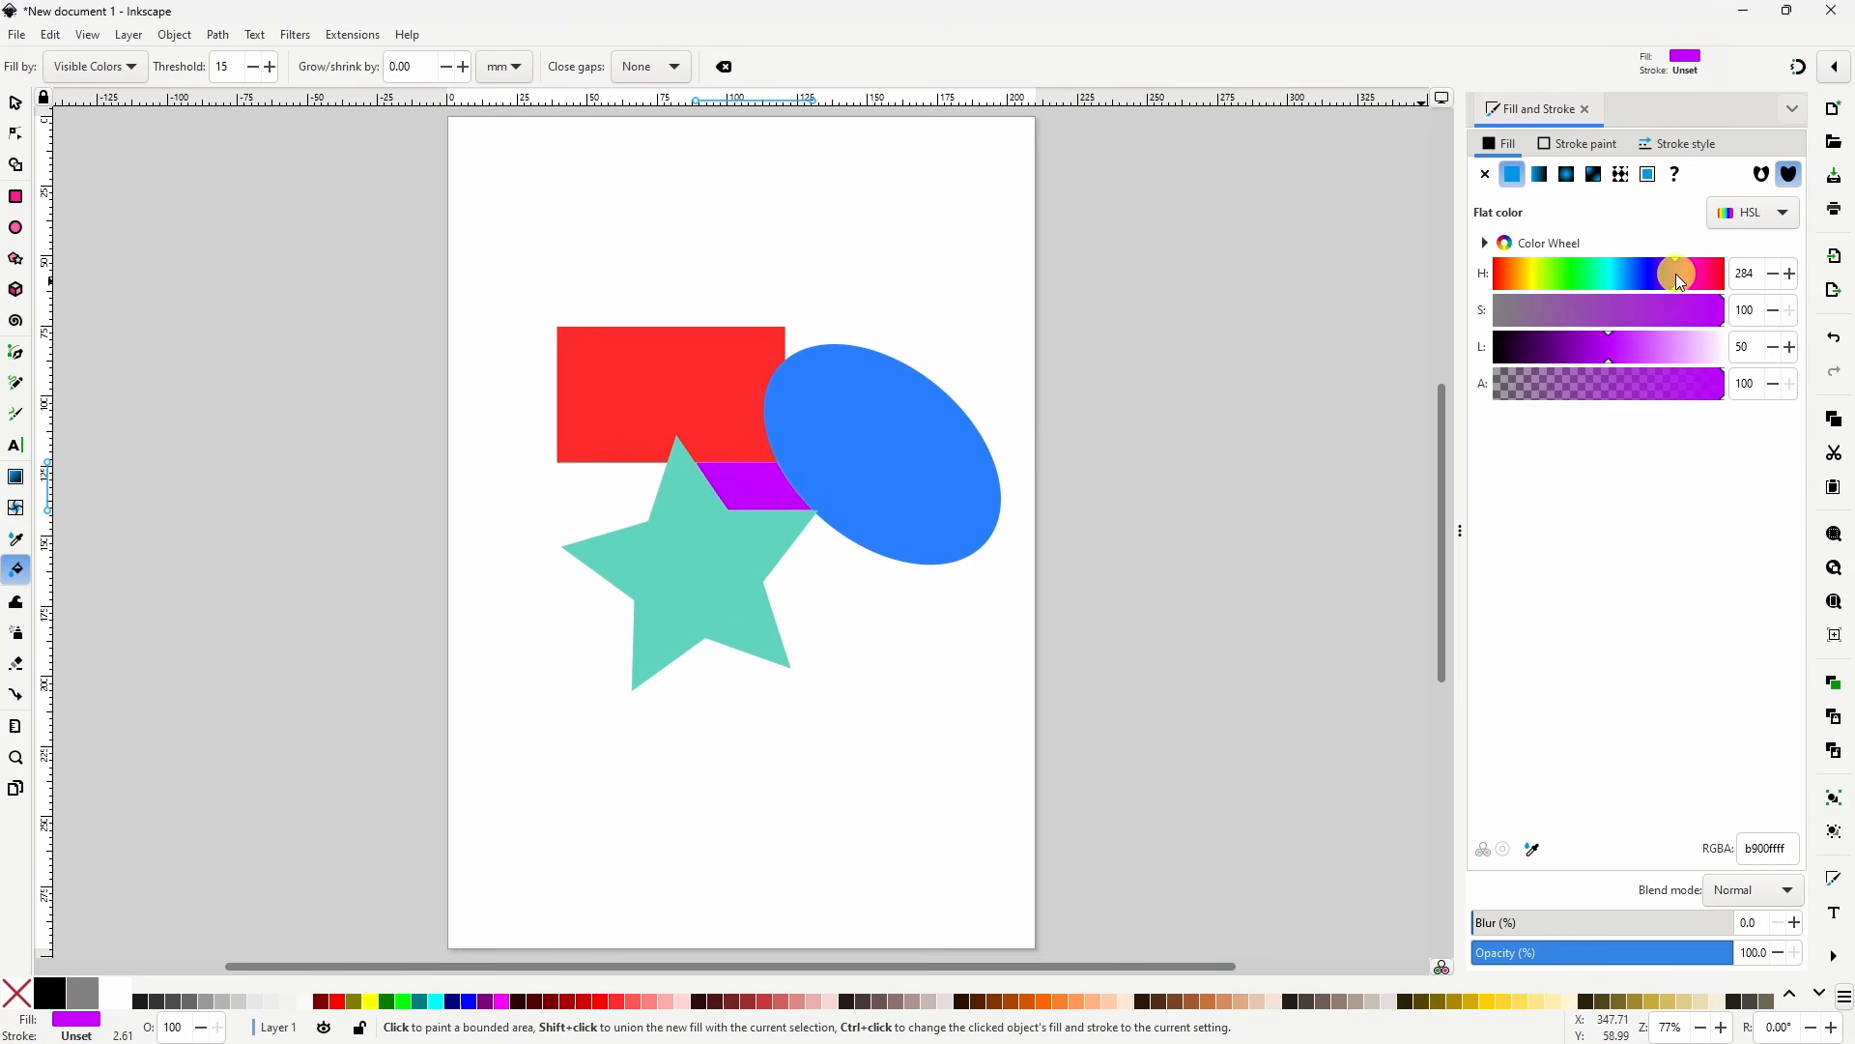
pyautogui.click(1592, 343)
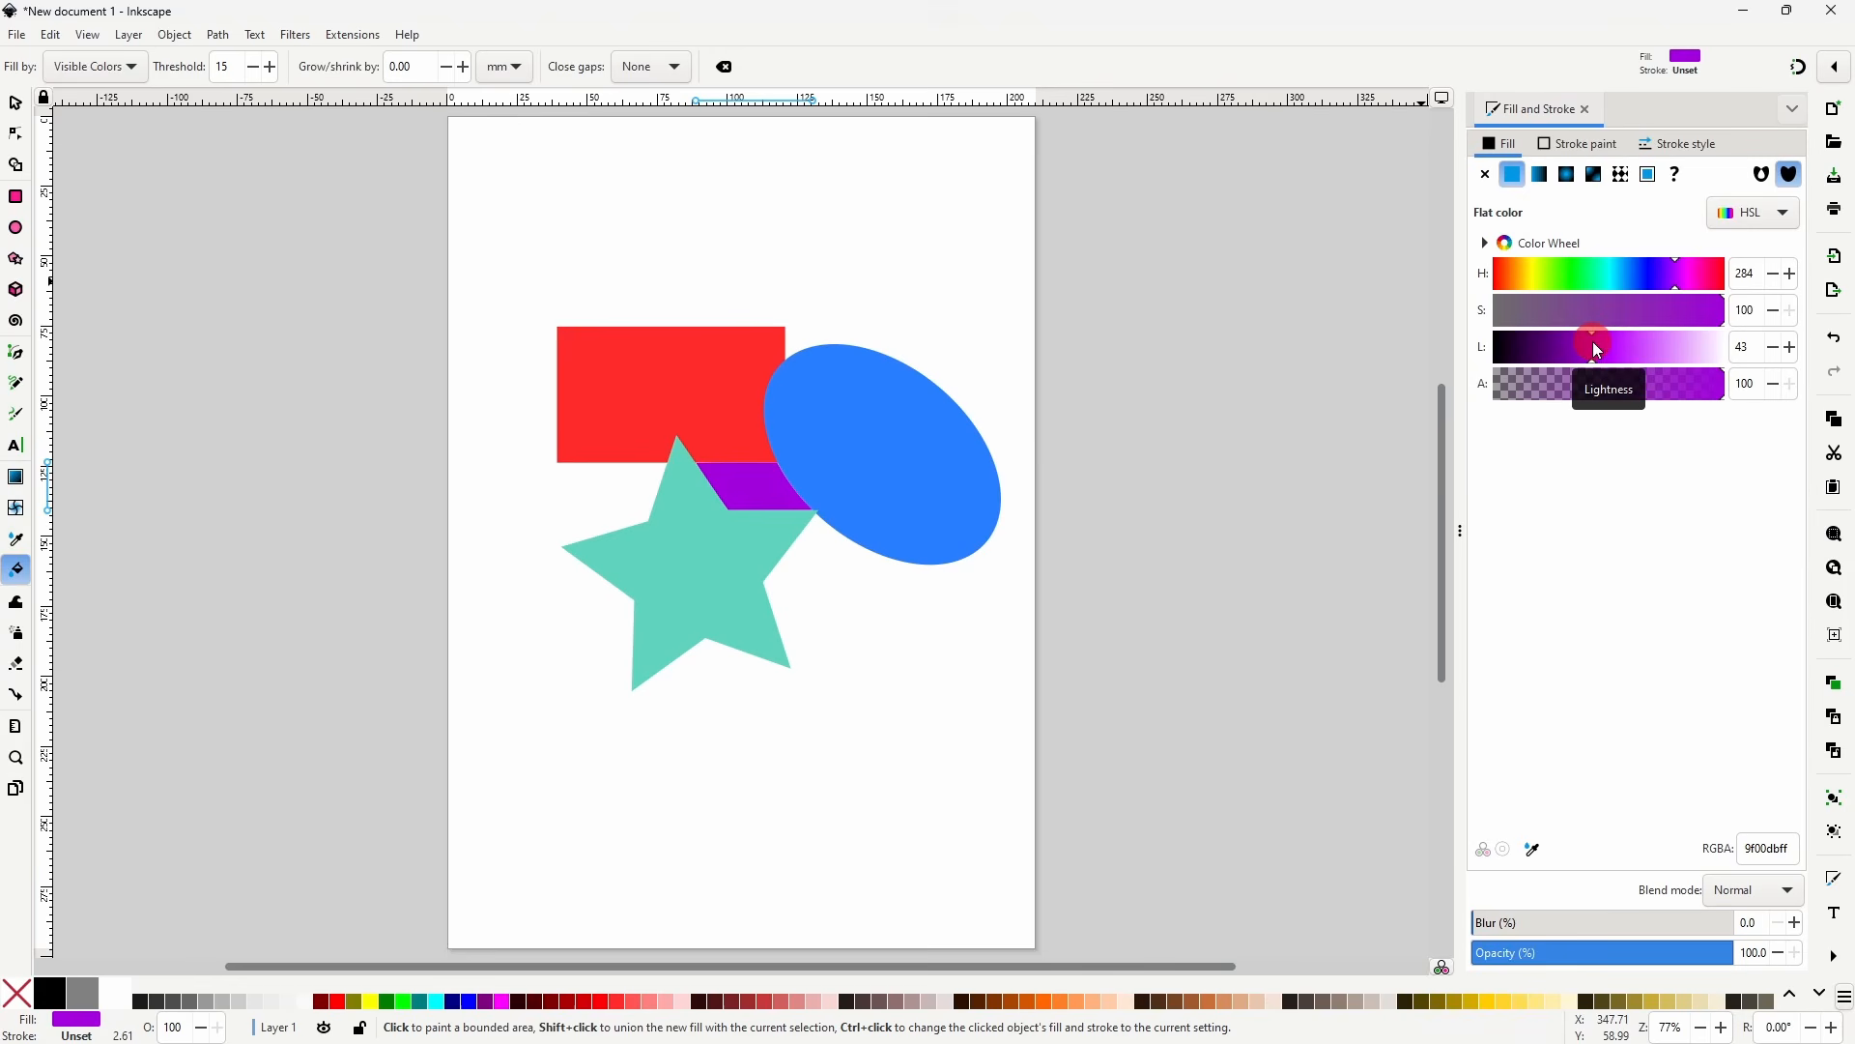
# - Fill the blue ellipse and the red rectangle with purple using the Paint Bucket, and undo both fills
pyautogui.click(871, 435)
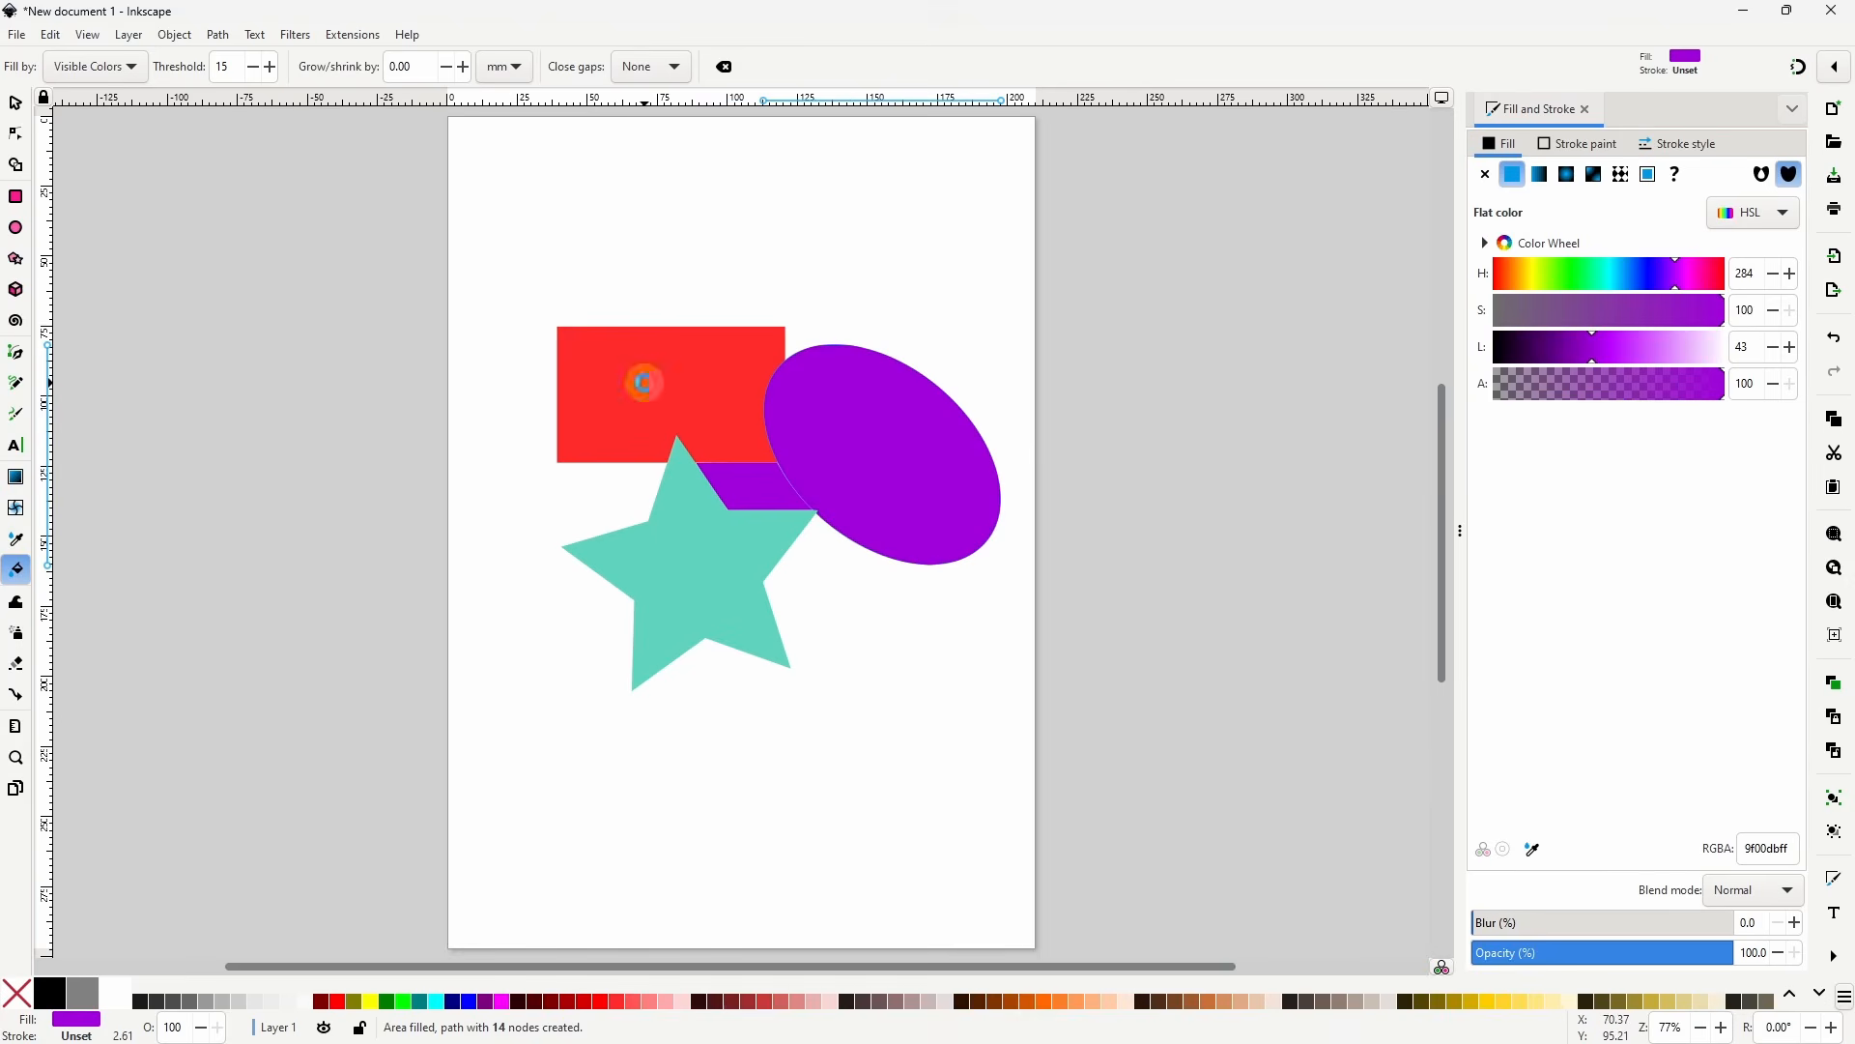
pyautogui.click(646, 380)
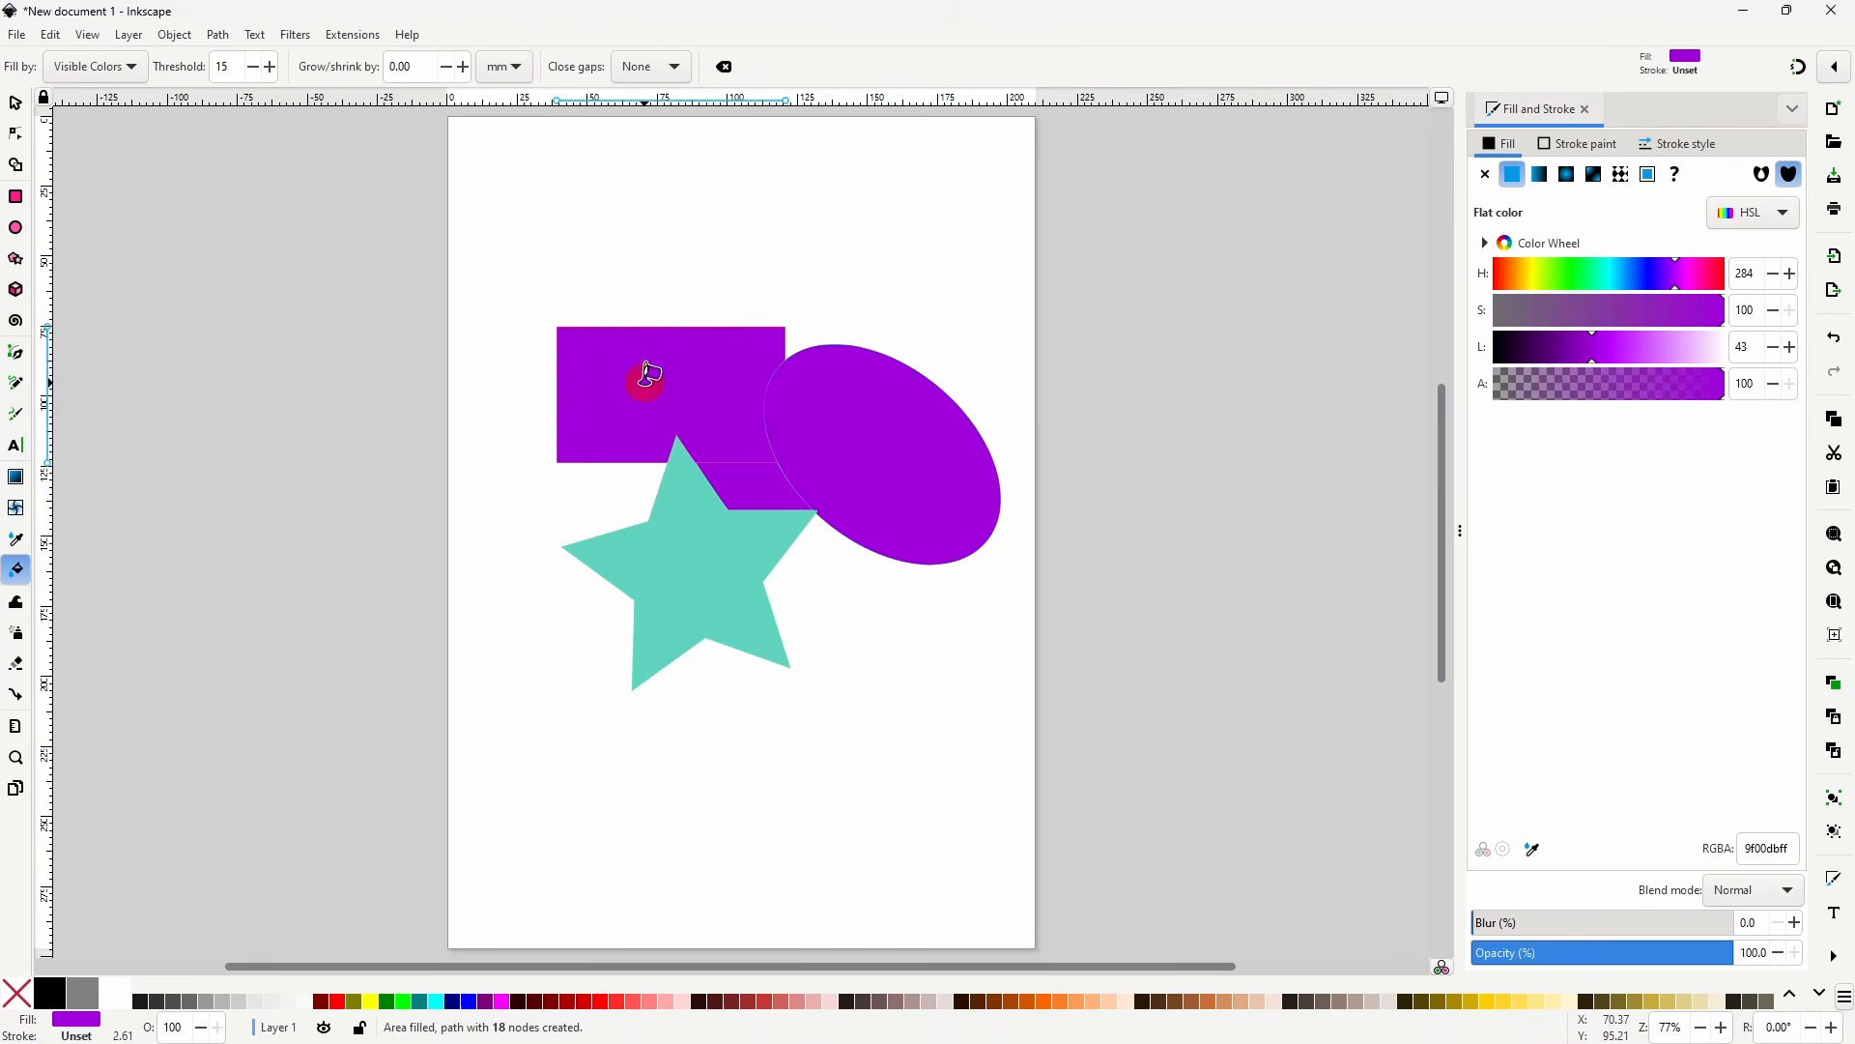
pyautogui.hotkey('ctrl', 'z')
pyautogui.hotkey('ctrl', 'z')
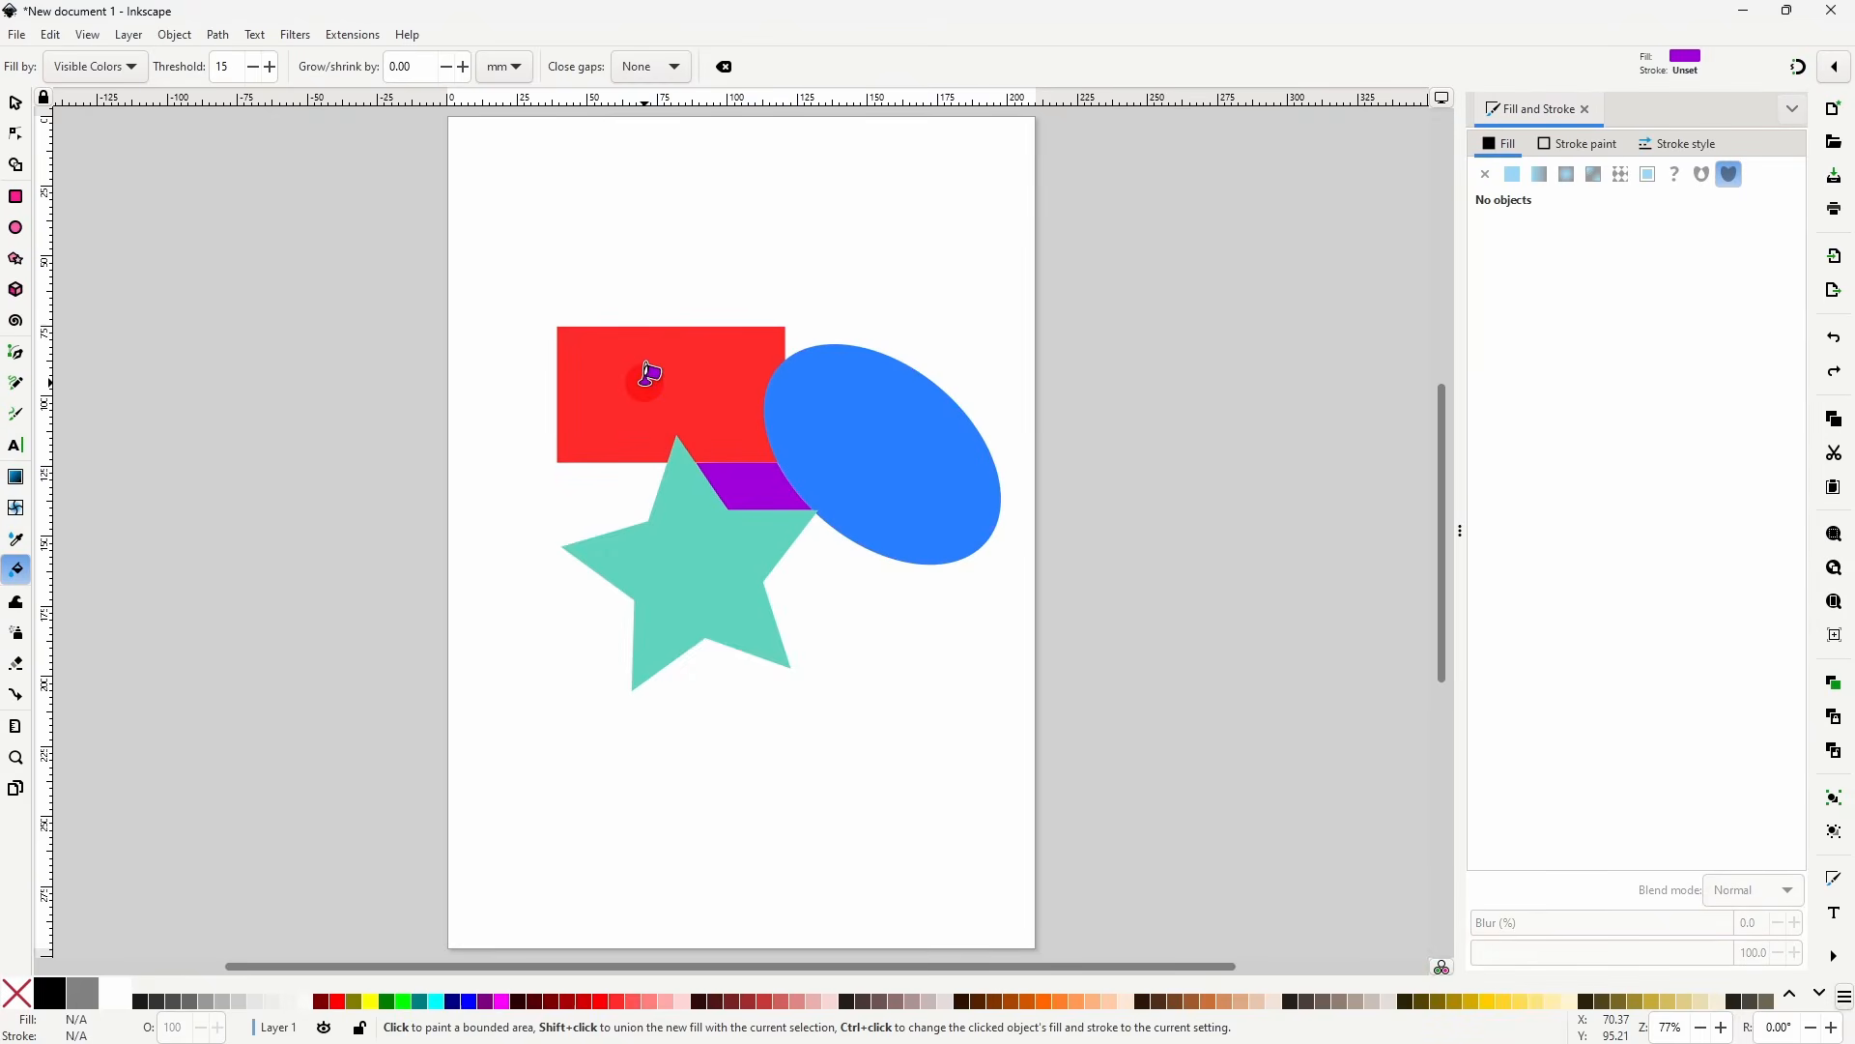
# - Inspect the edges of the purple shape in the gap between rectangle, ellipse and star up close, and delete it
pyautogui.scroll(7, 738, 456)
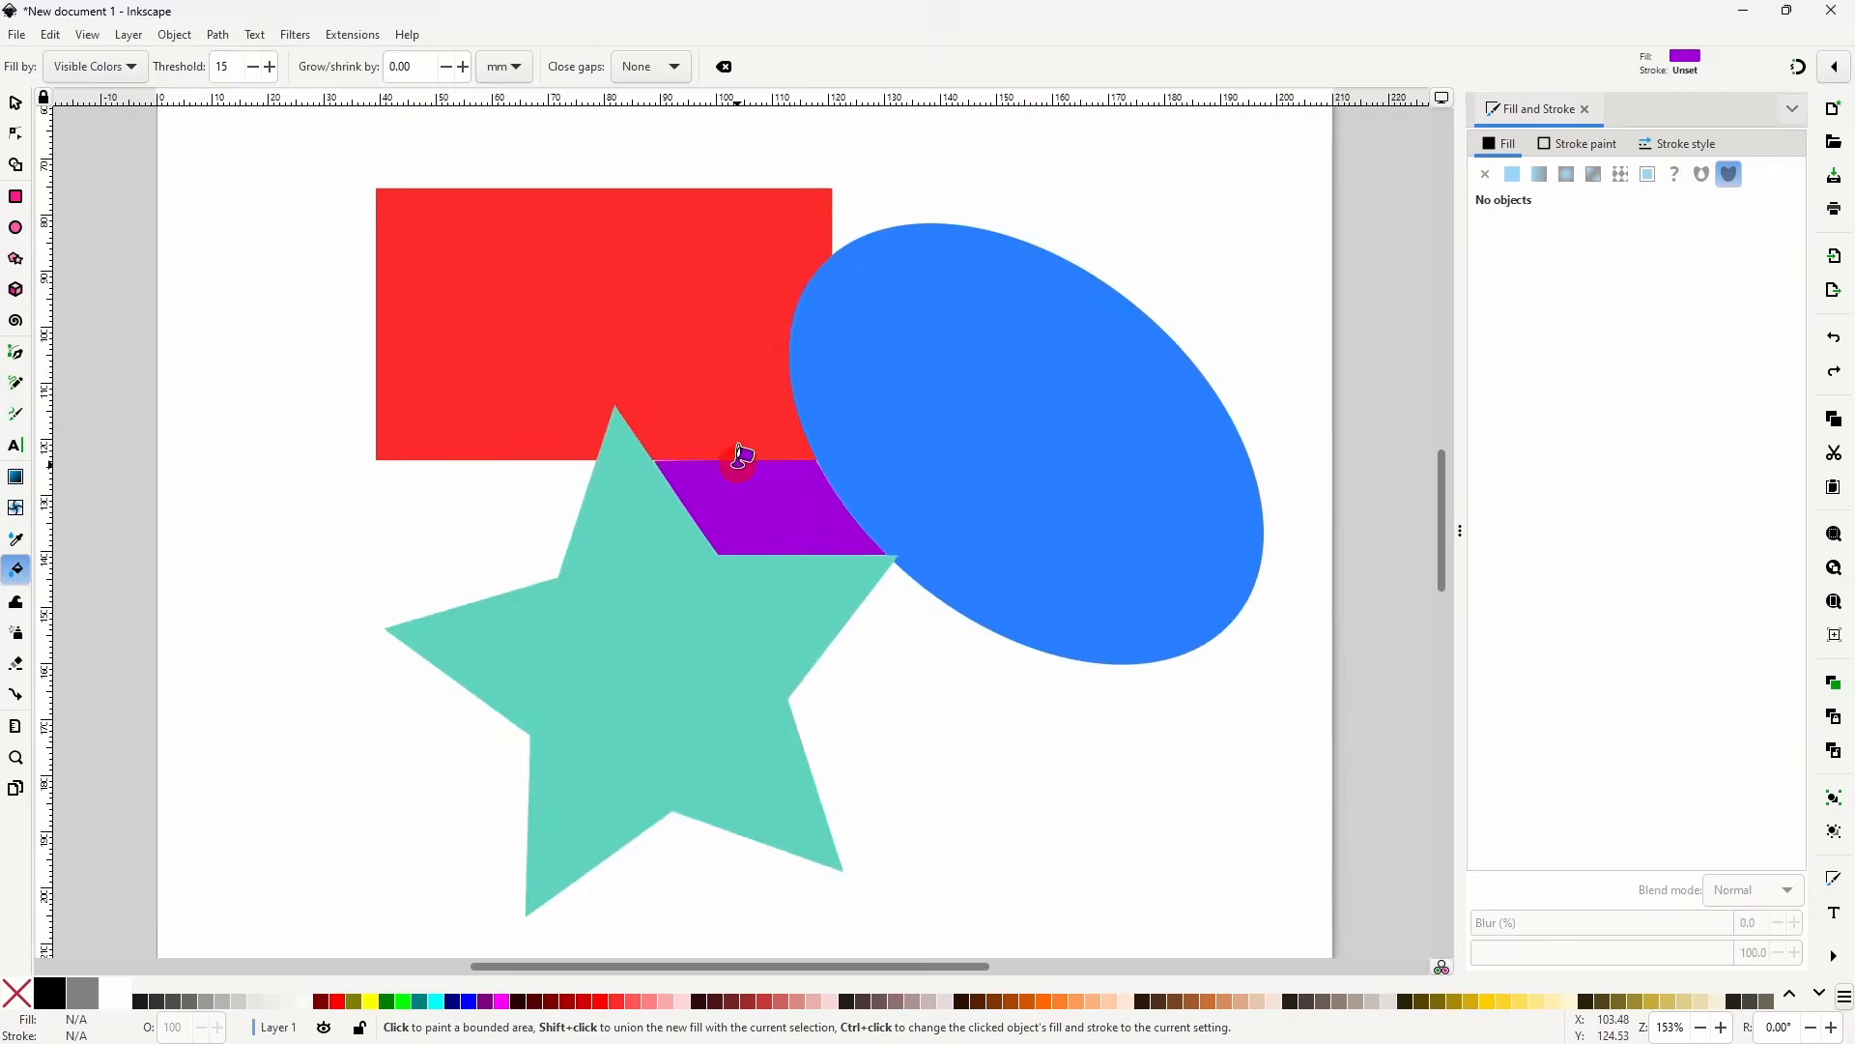
pyautogui.moveTo(603, 502); pyautogui.dragTo(814, 480)
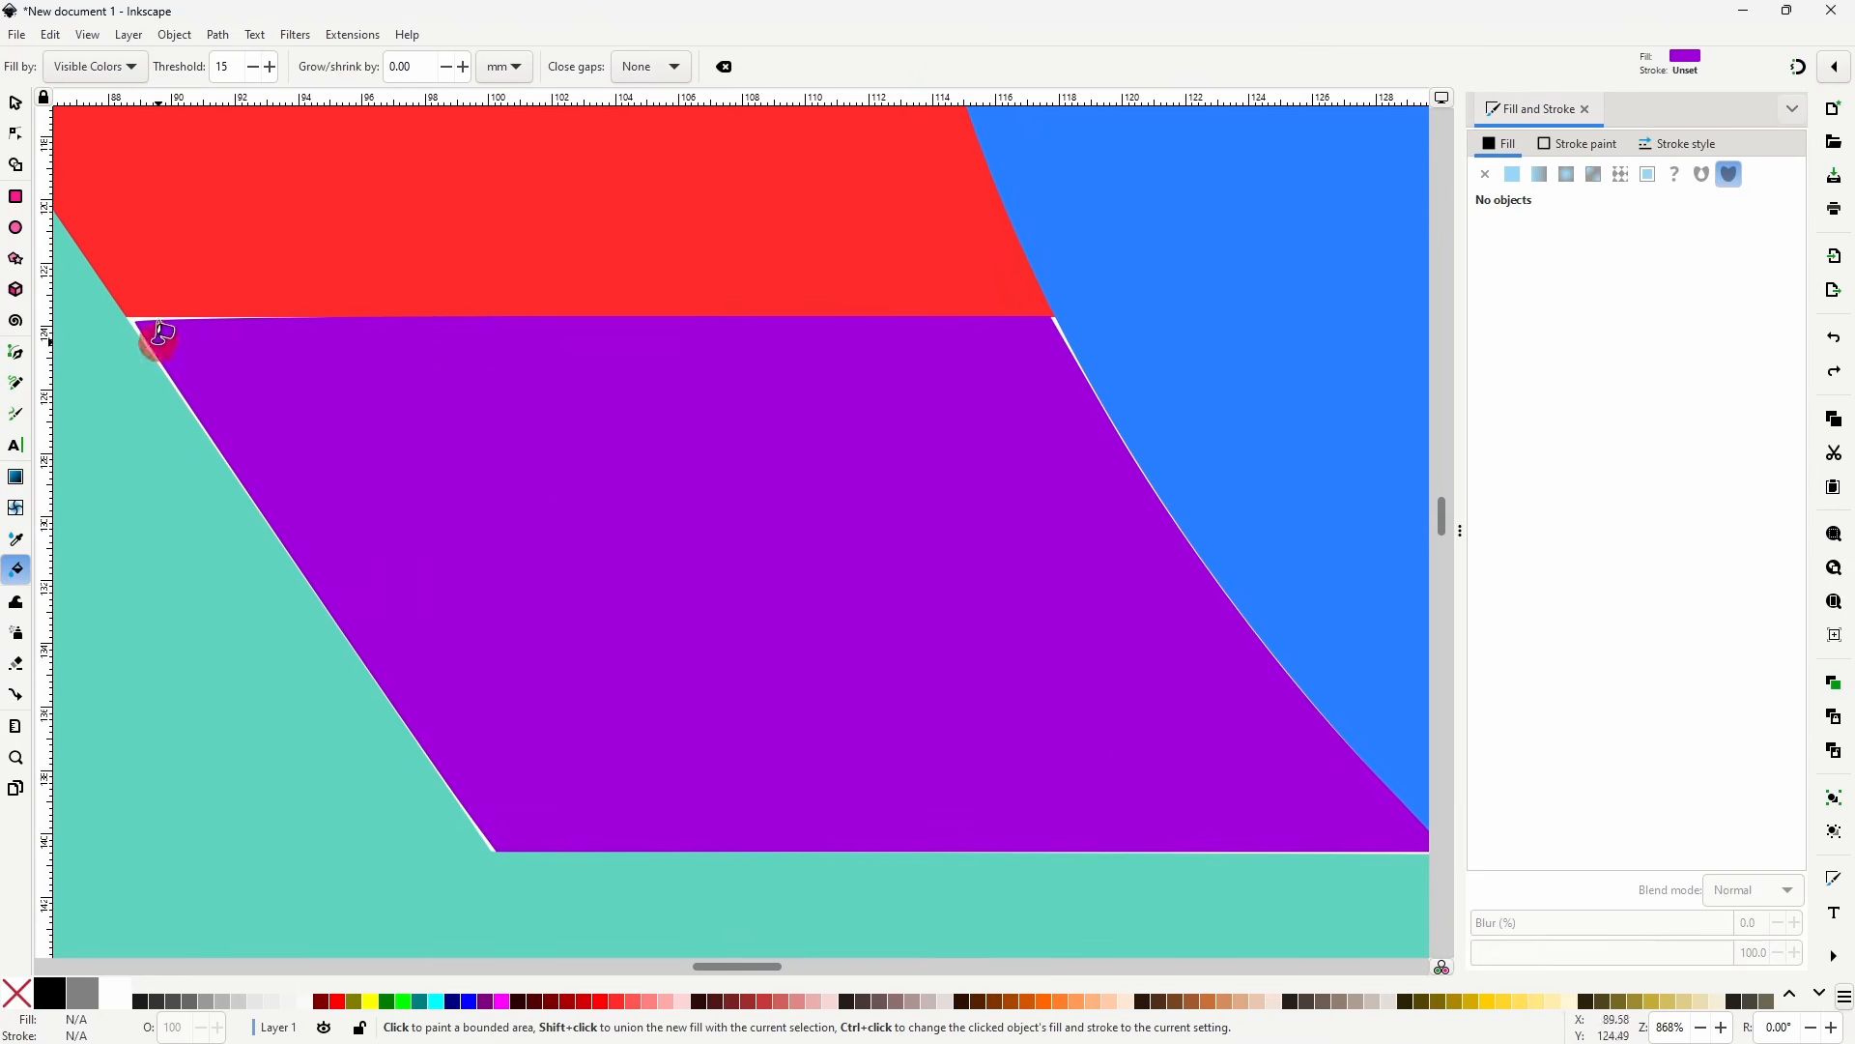
pyautogui.press('s')
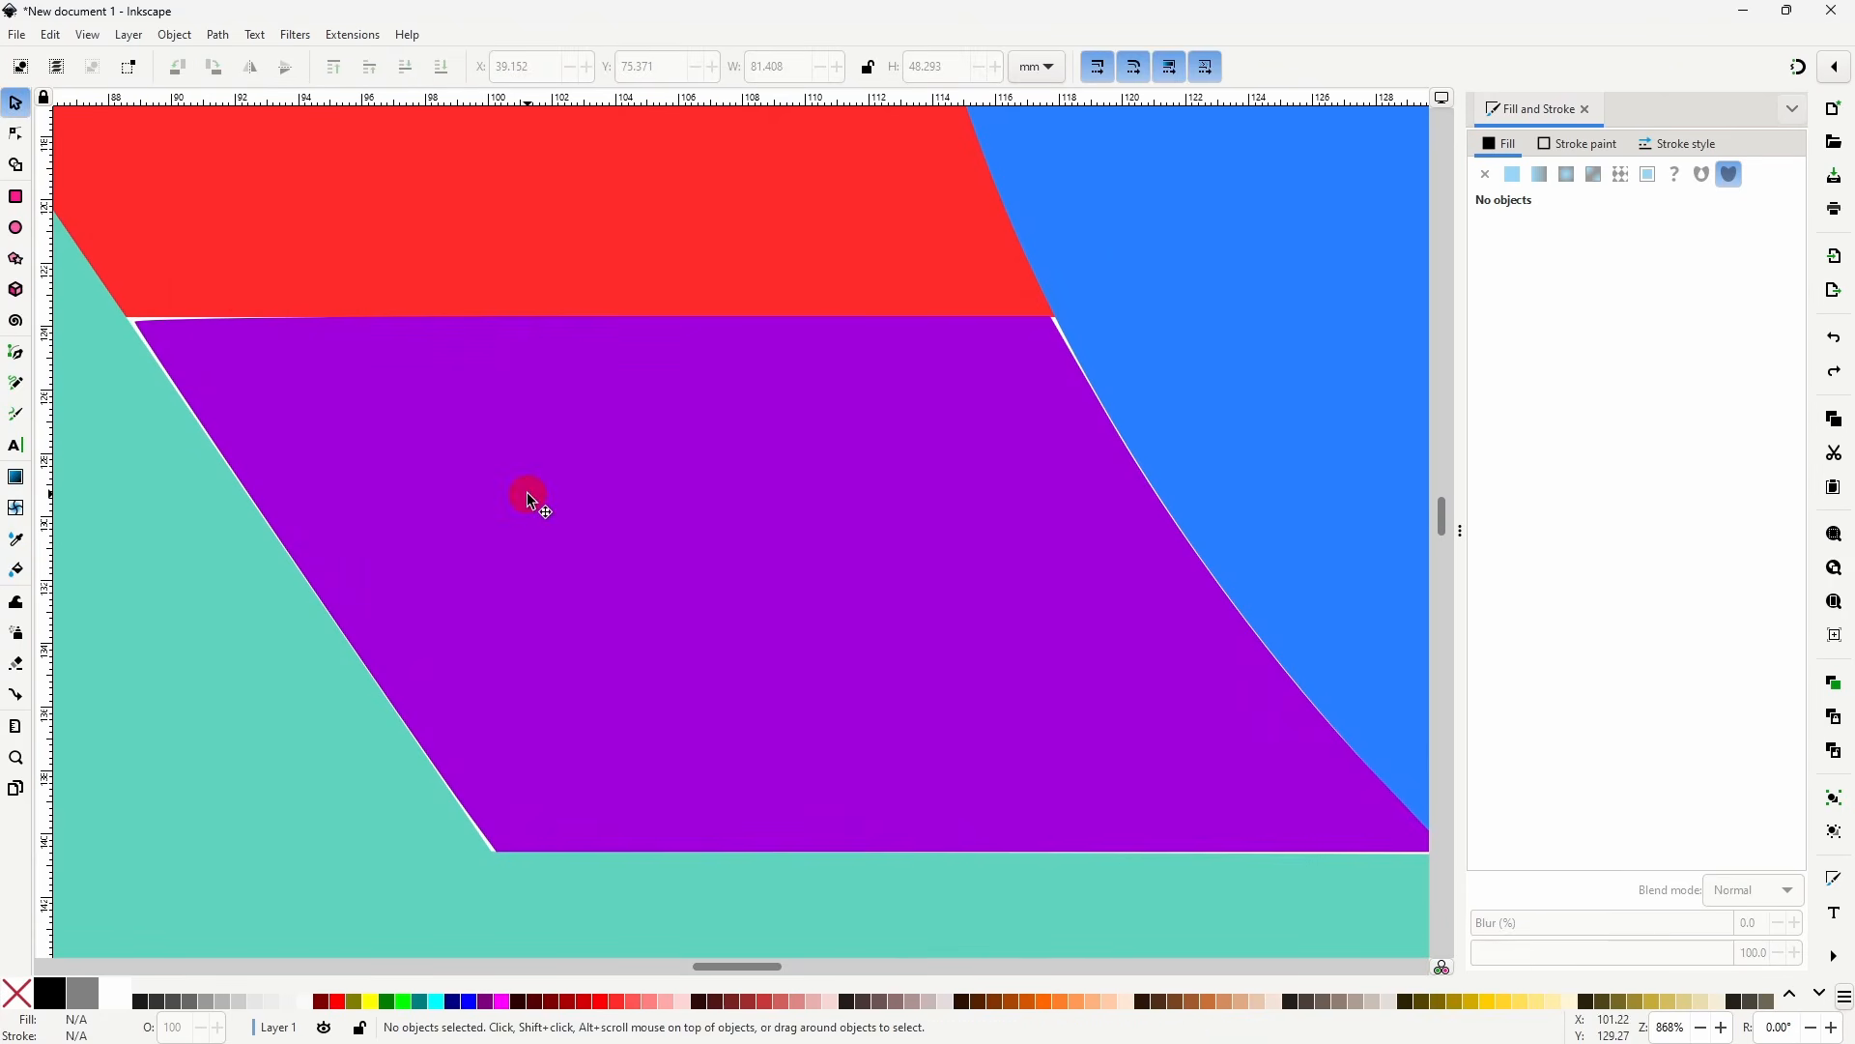
pyautogui.click(525, 491)
pyautogui.press('Delete')
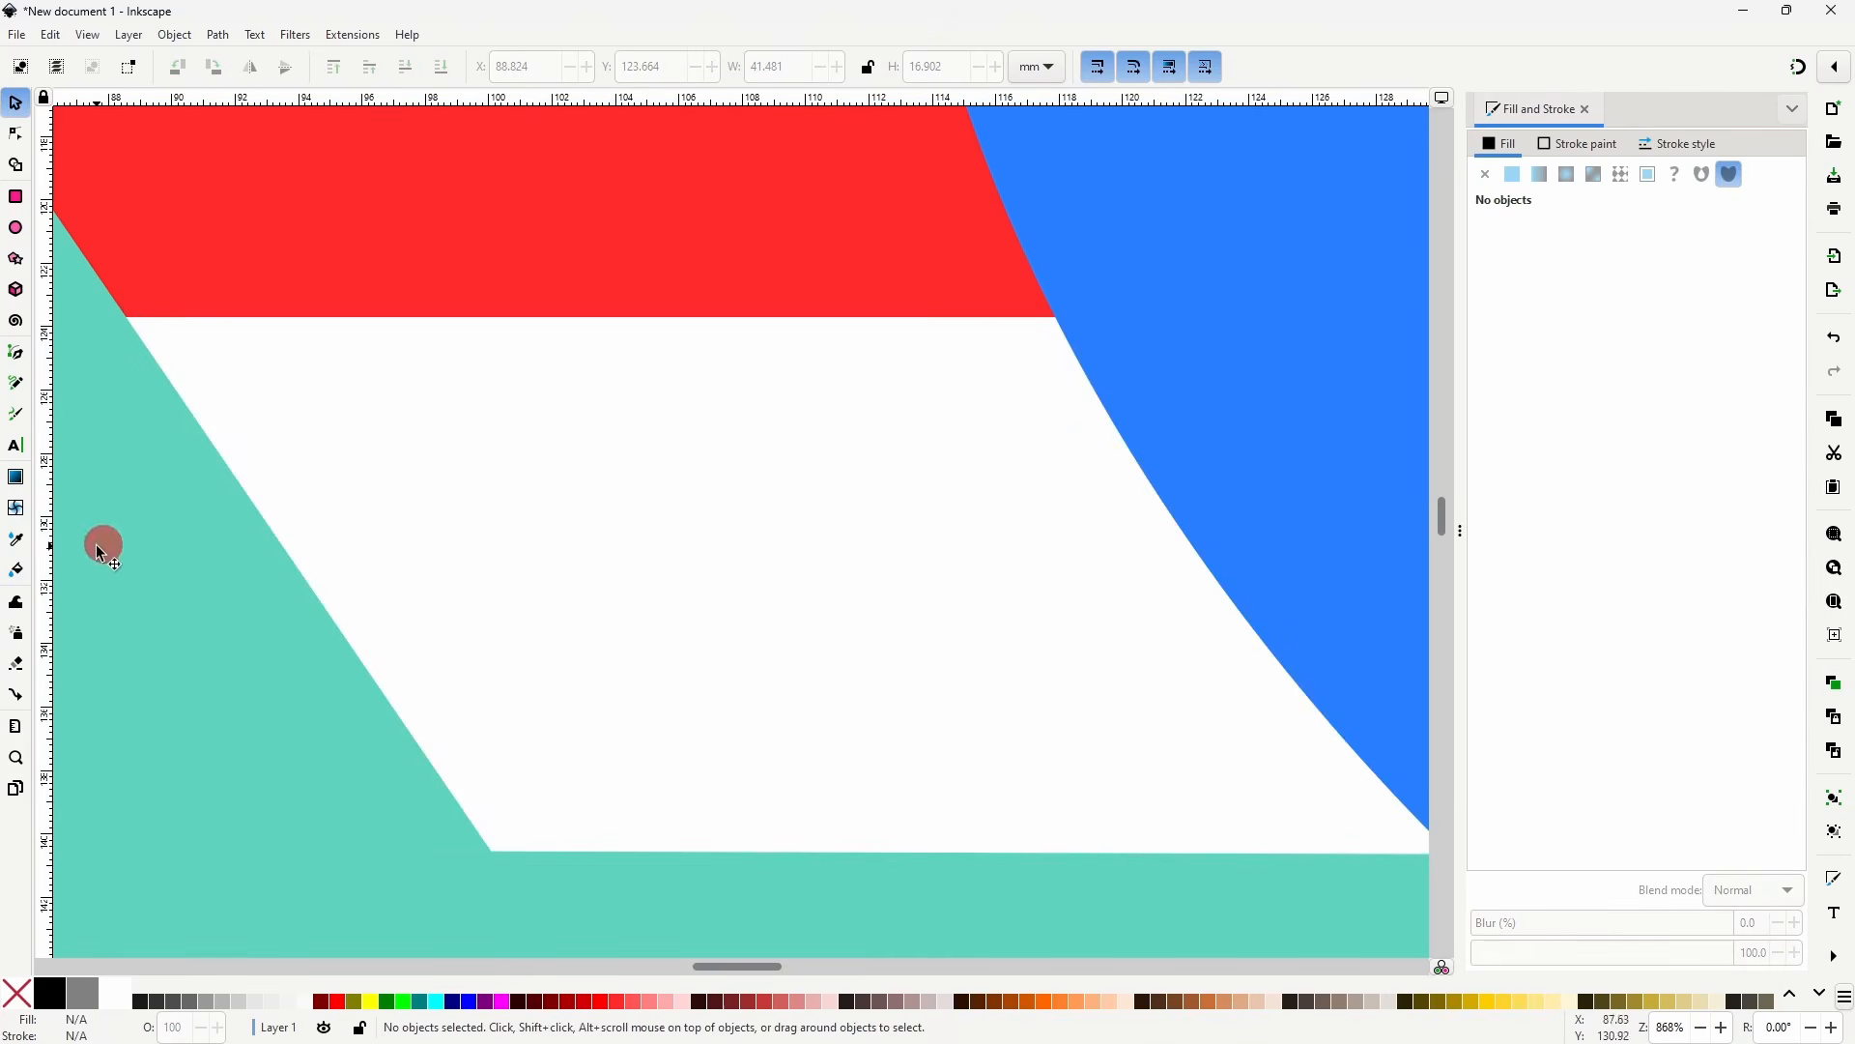
# - Refill the gap with the Paint Bucket at the closer zoom and undo the fill
pyautogui.click(16, 570)
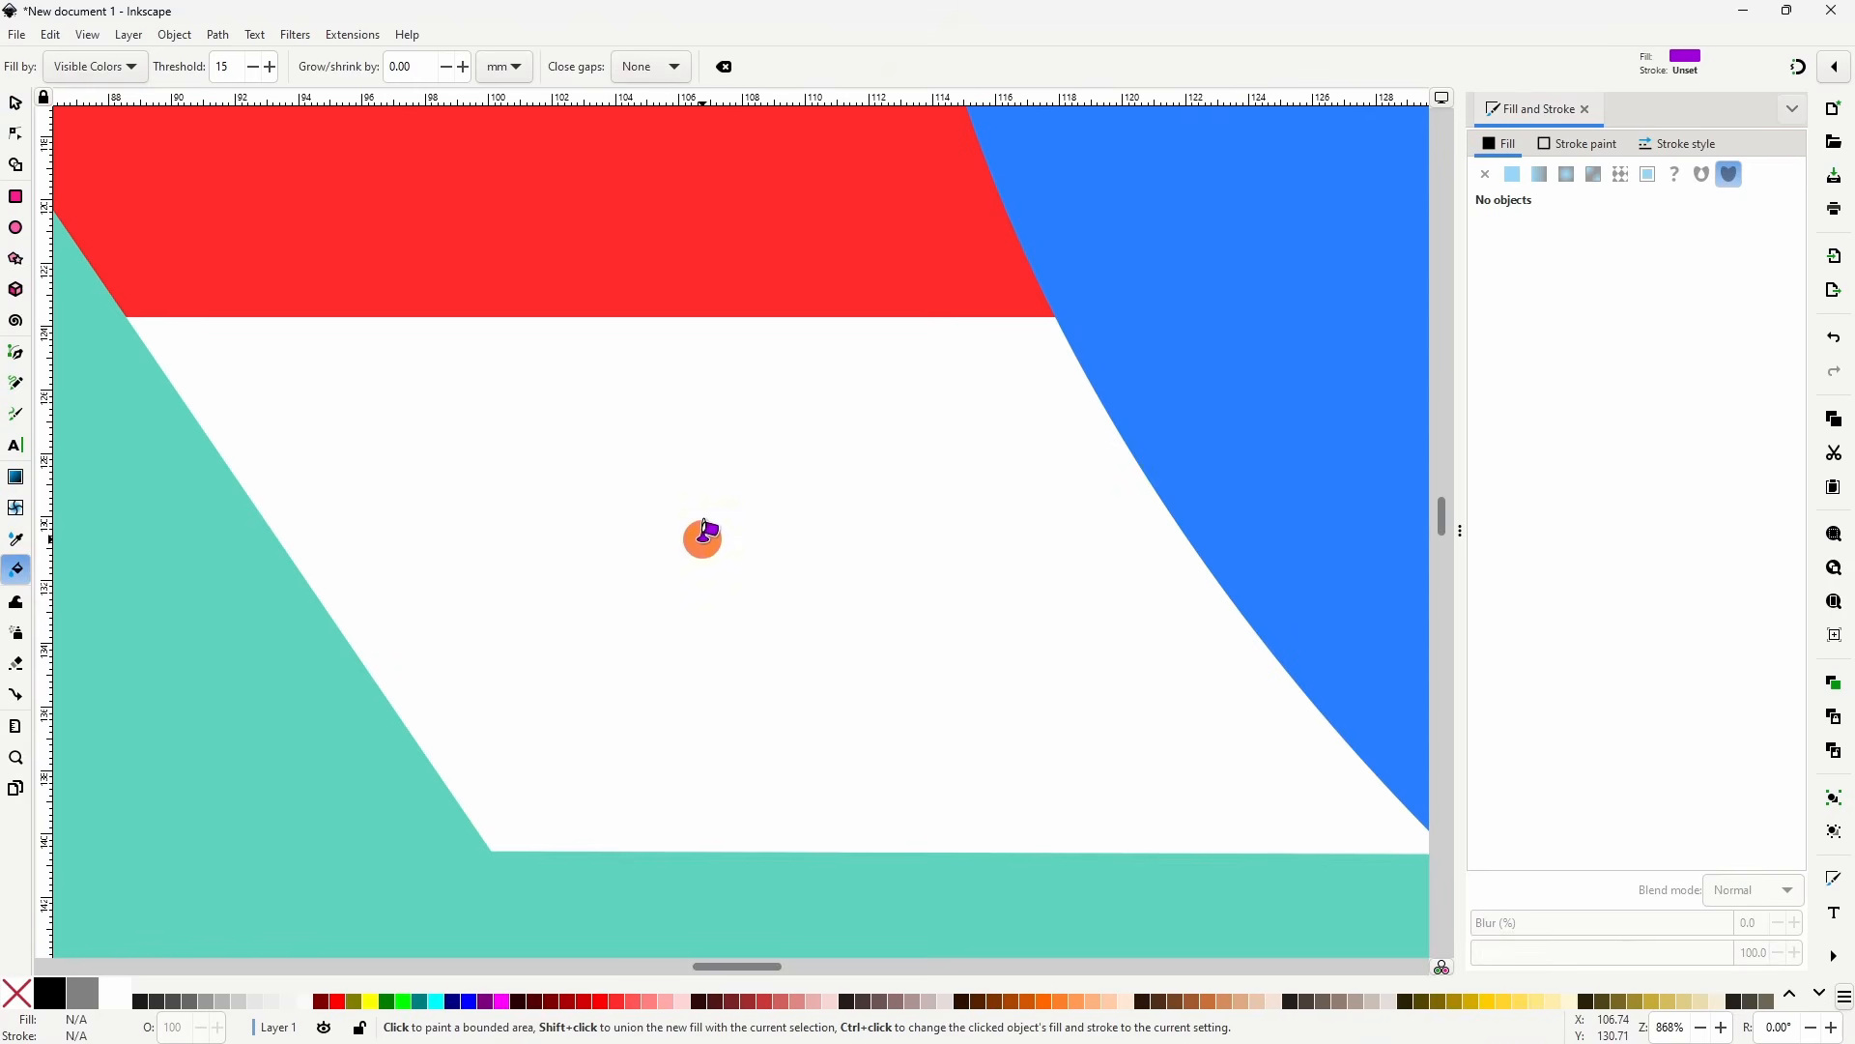
pyautogui.click(704, 536)
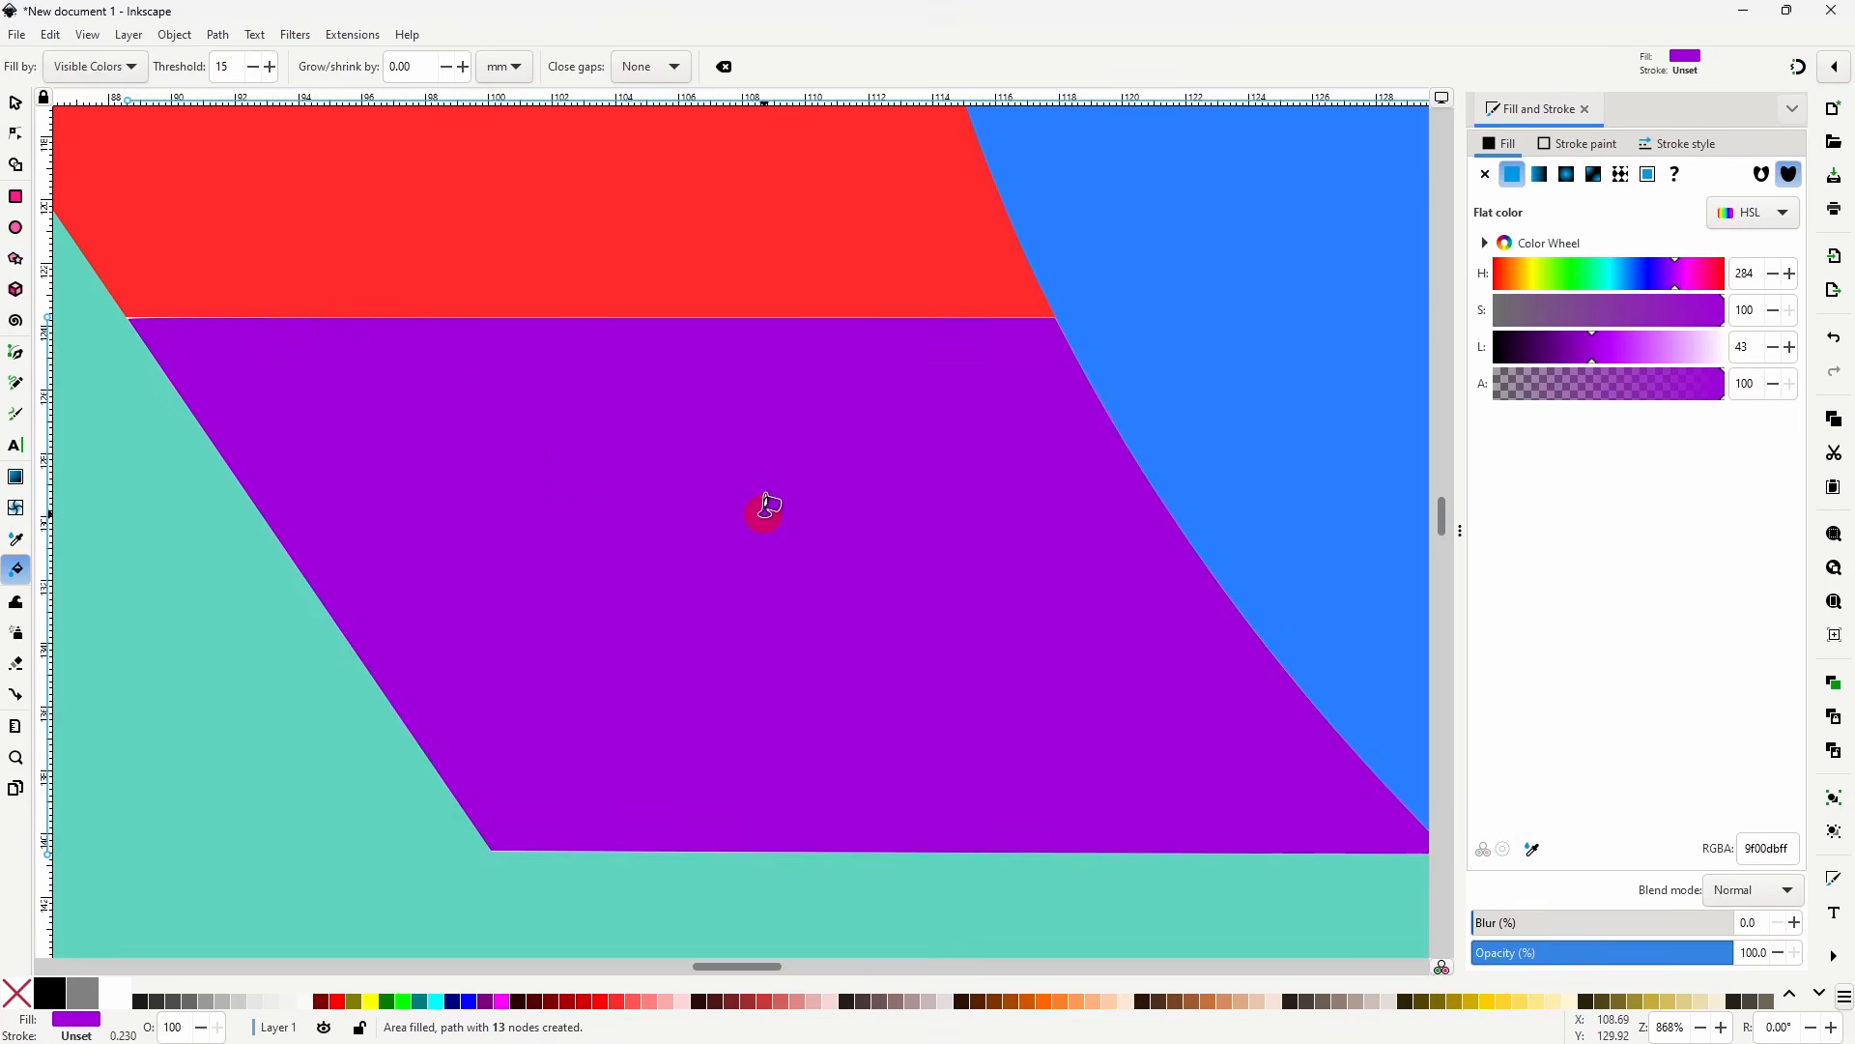
pyautogui.hotkey('ctrl', 'z')
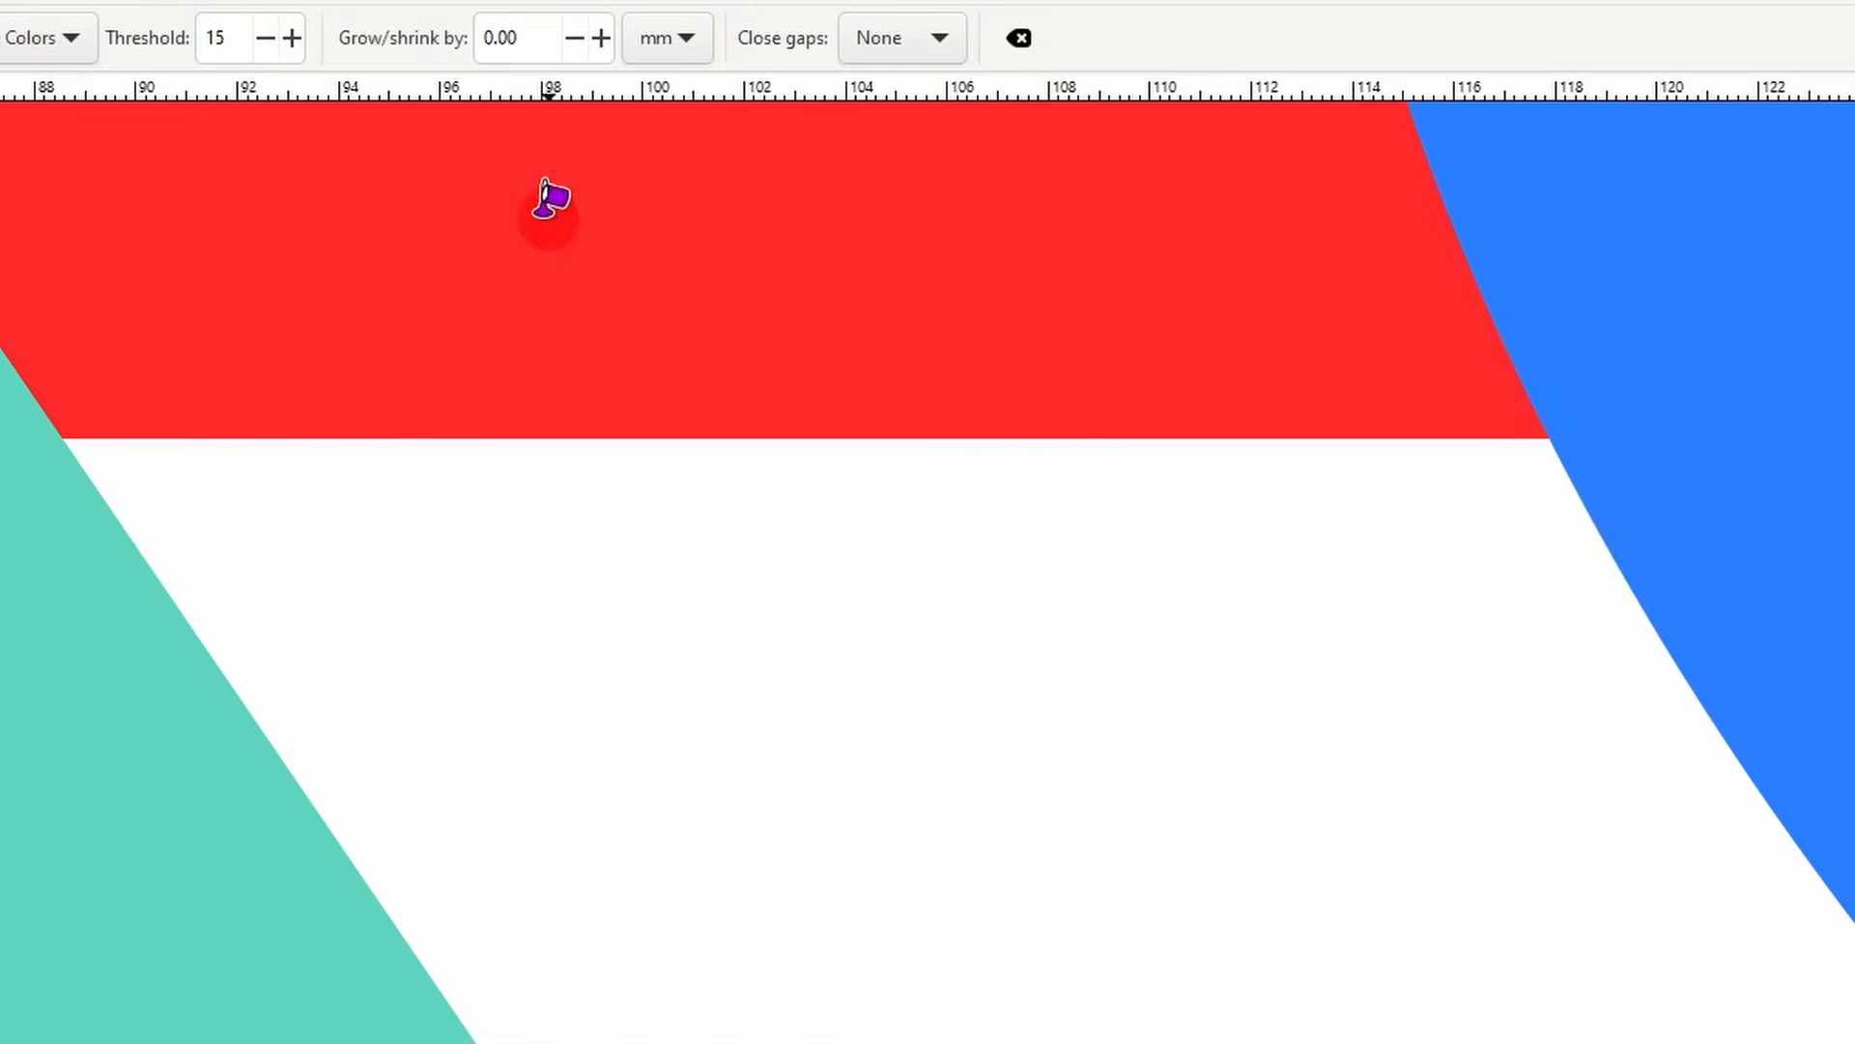
# - Fill the gap with Grow/shrink set to 5 mm, undo it, and fill the gap again with a different amount
pyautogui.doubleClick(537, 39)
pyautogui.write('5')
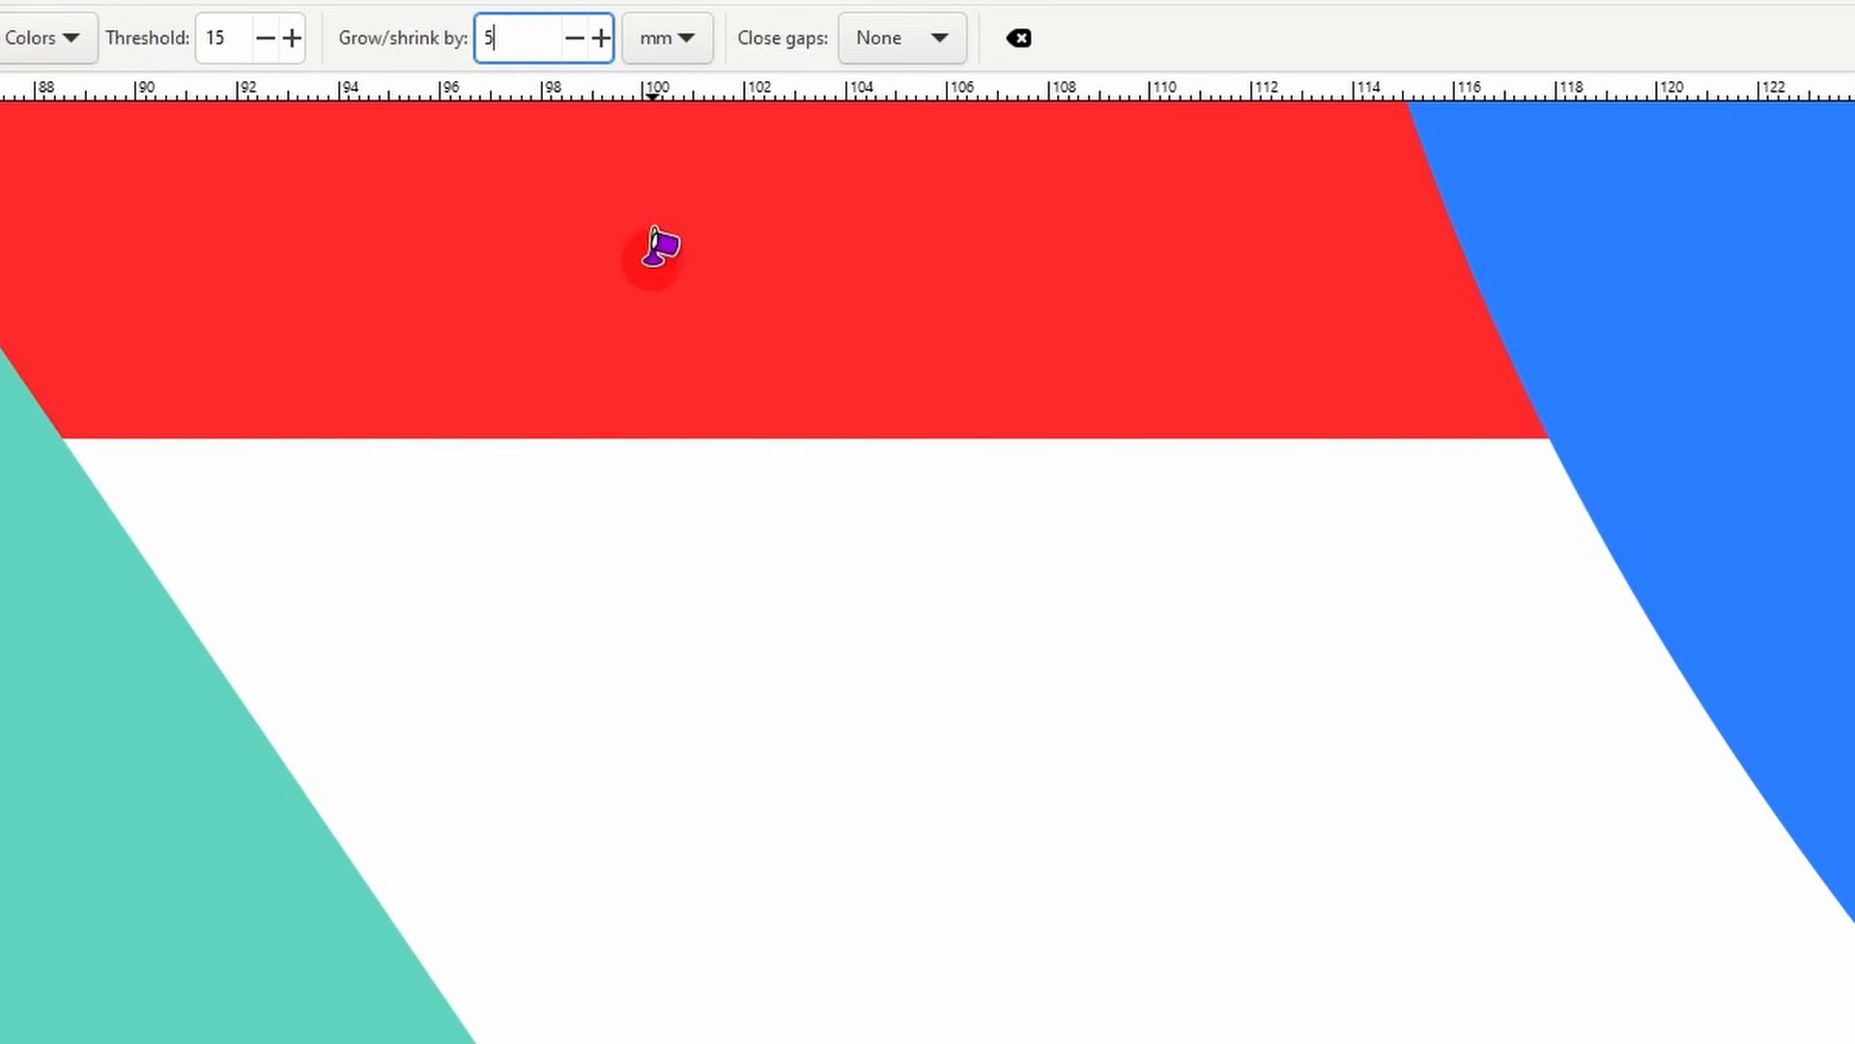
pyautogui.click(893, 724)
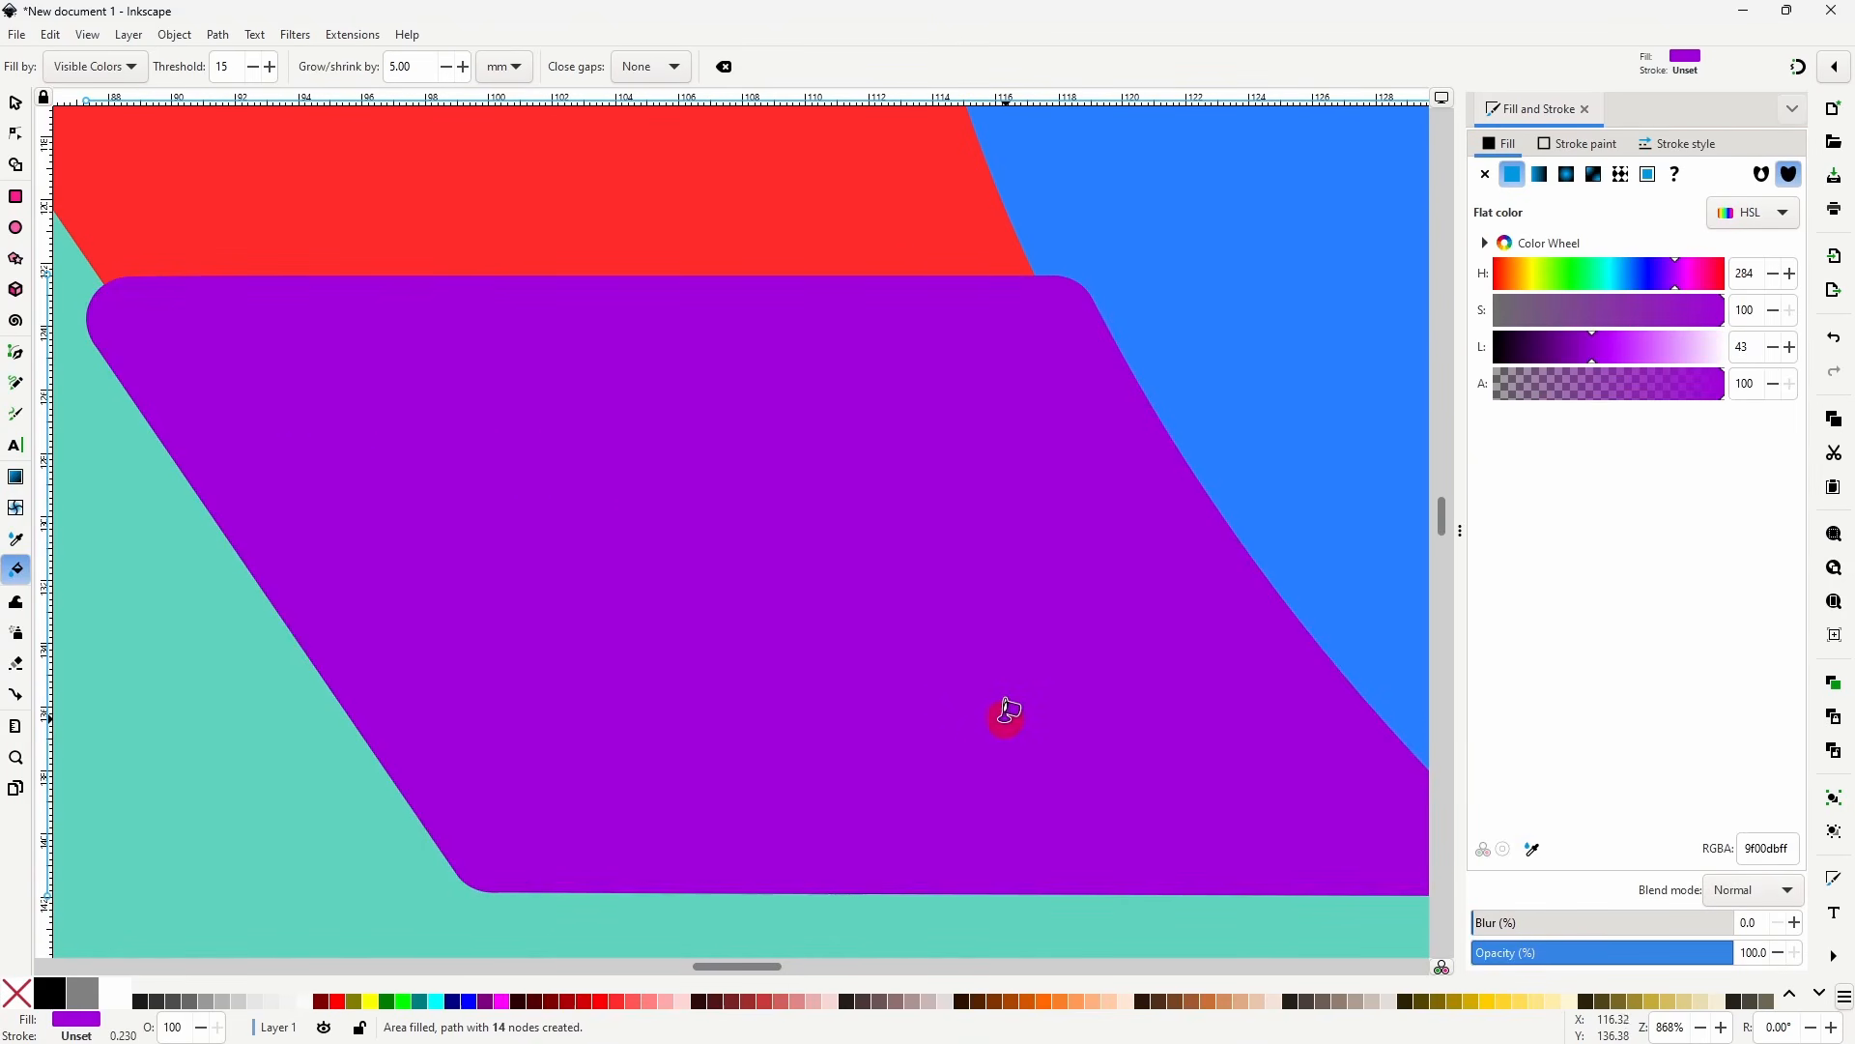
pyautogui.hotkey('ctrl', 'z')
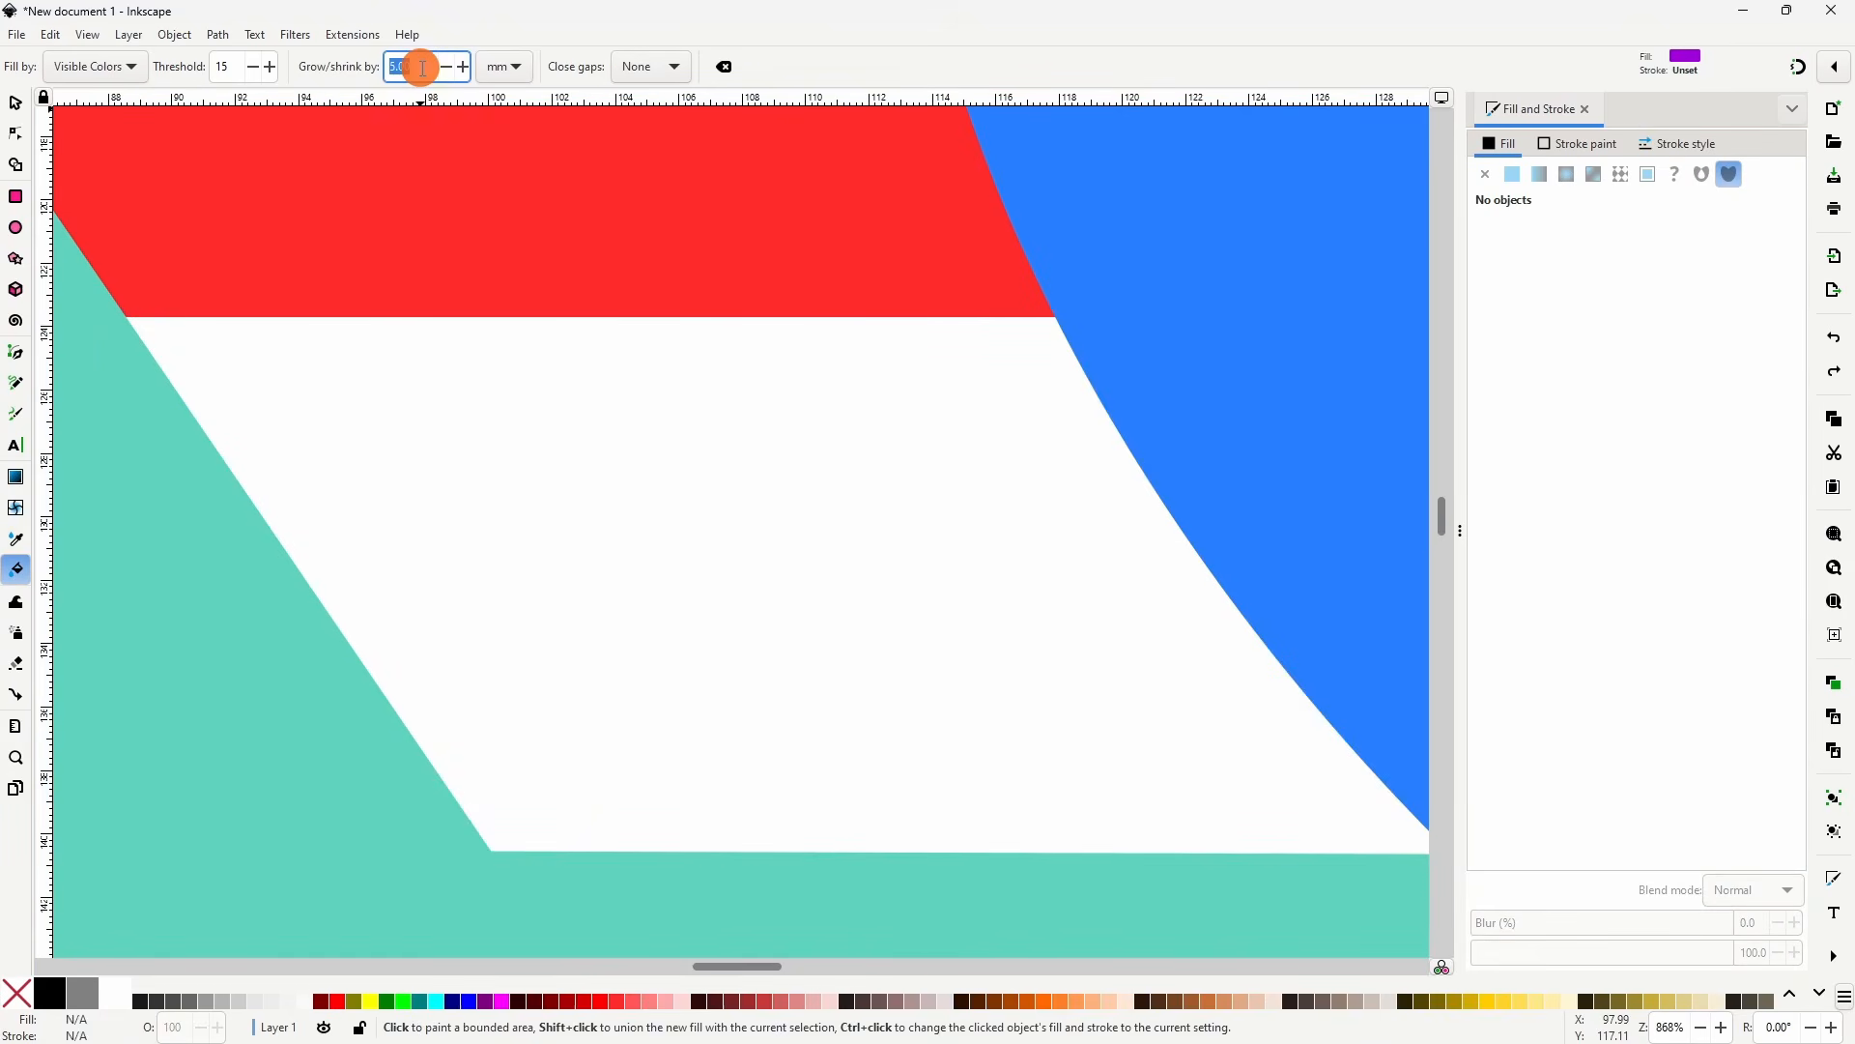
pyautogui.click(770, 589)
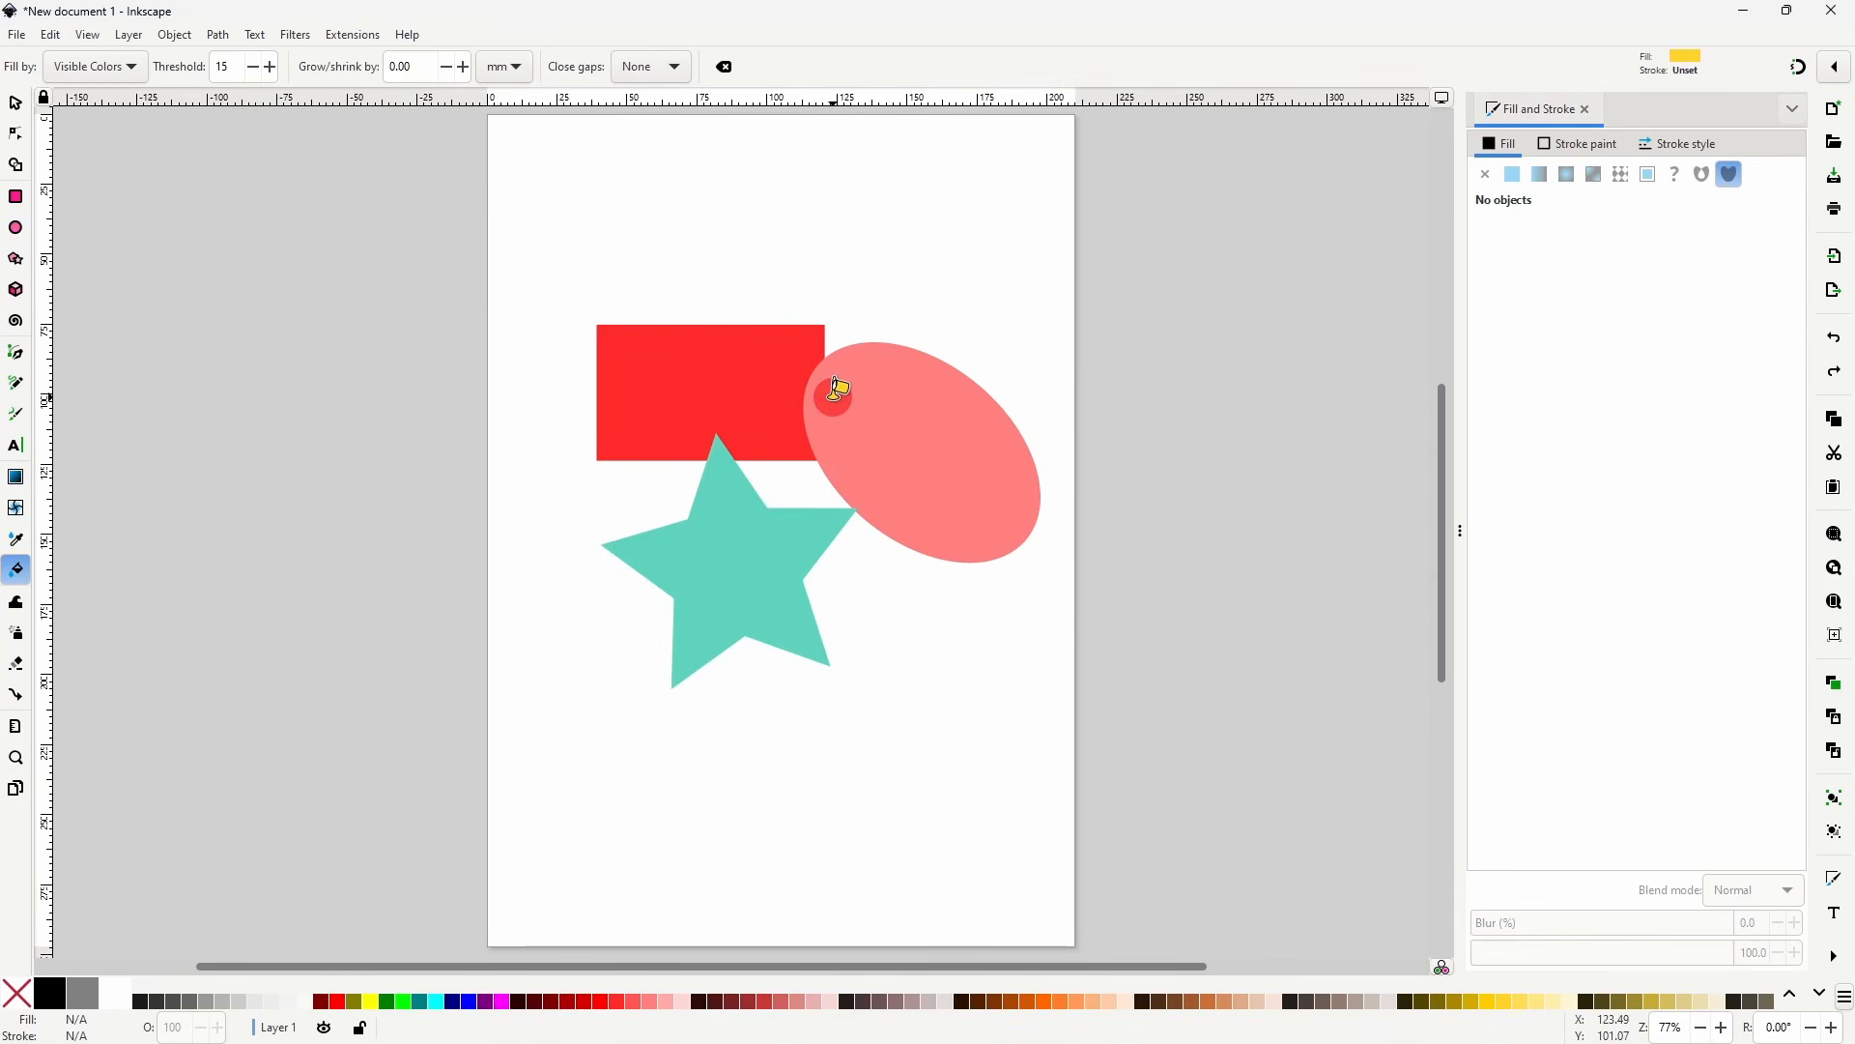
# - Test yellow (ffd42a) Paint Bucket fills on the red rectangle and the pink ellipse, undoing each one
pyautogui.click(765, 370)
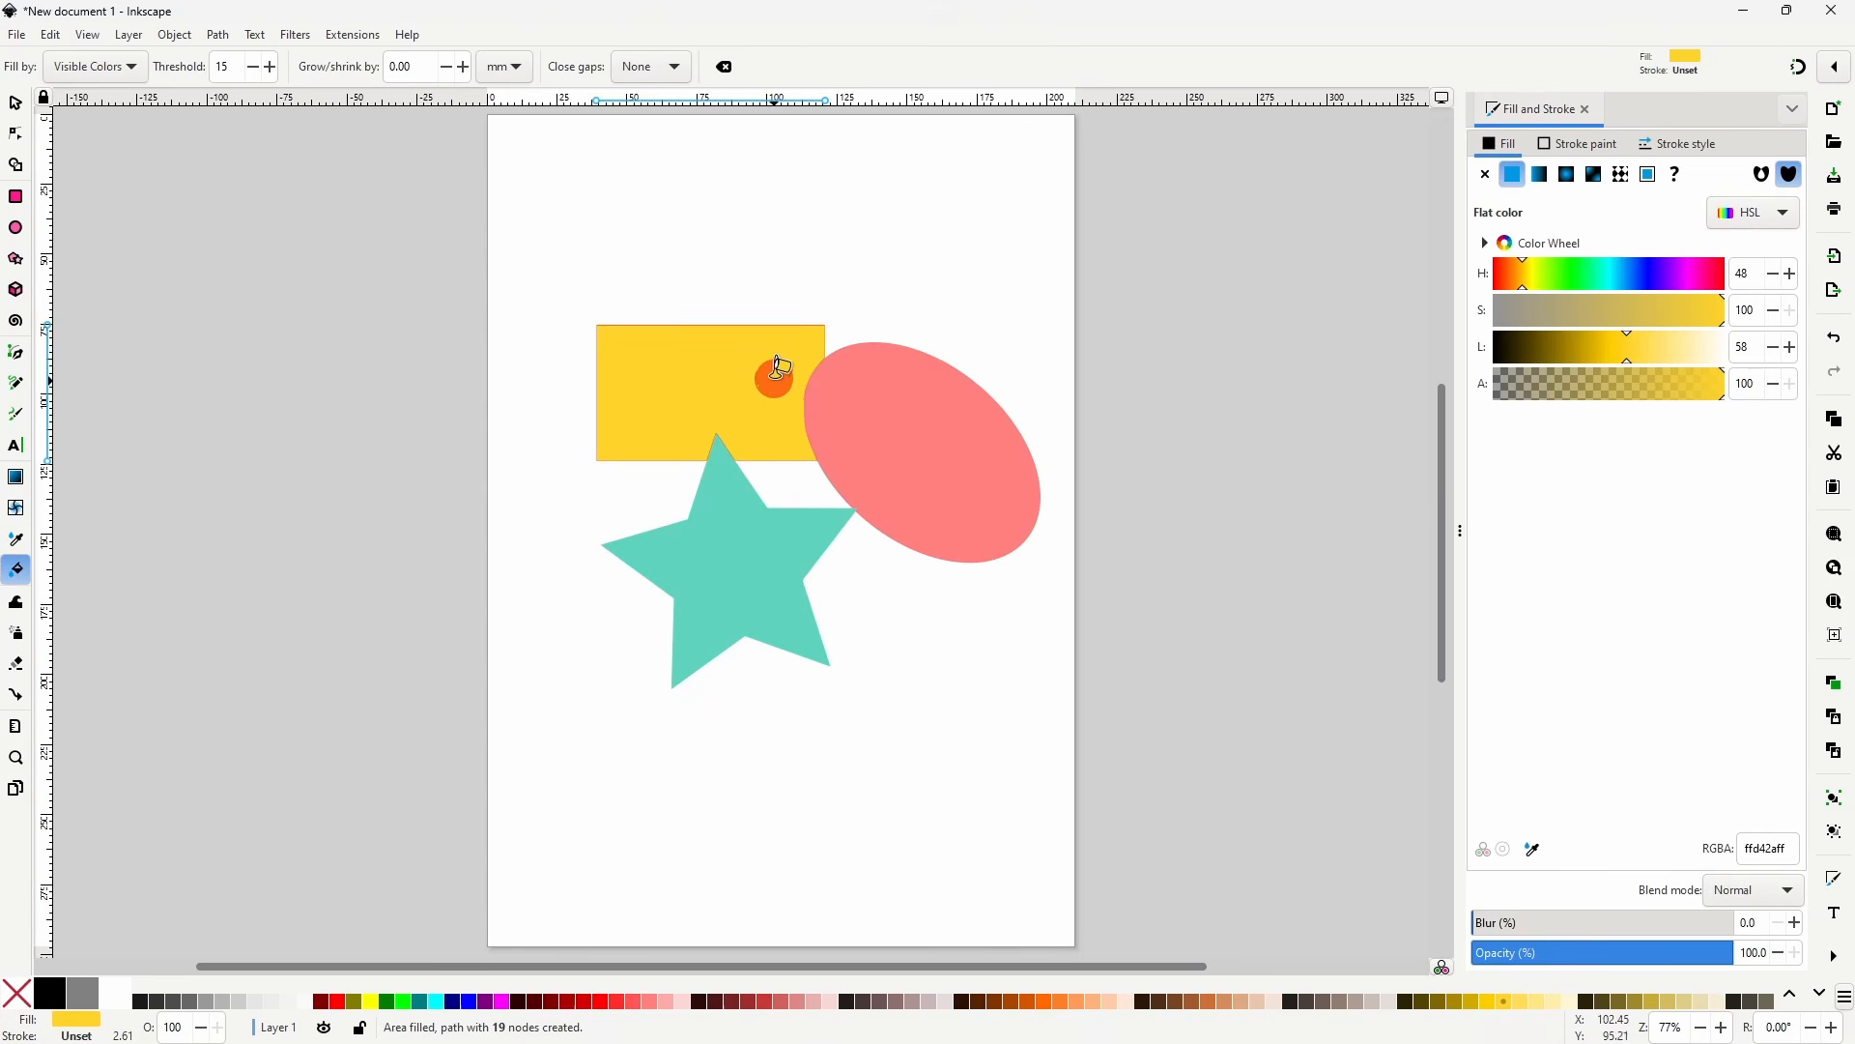
pyautogui.hotkey('ctrl', 'z')
pyautogui.click(925, 433)
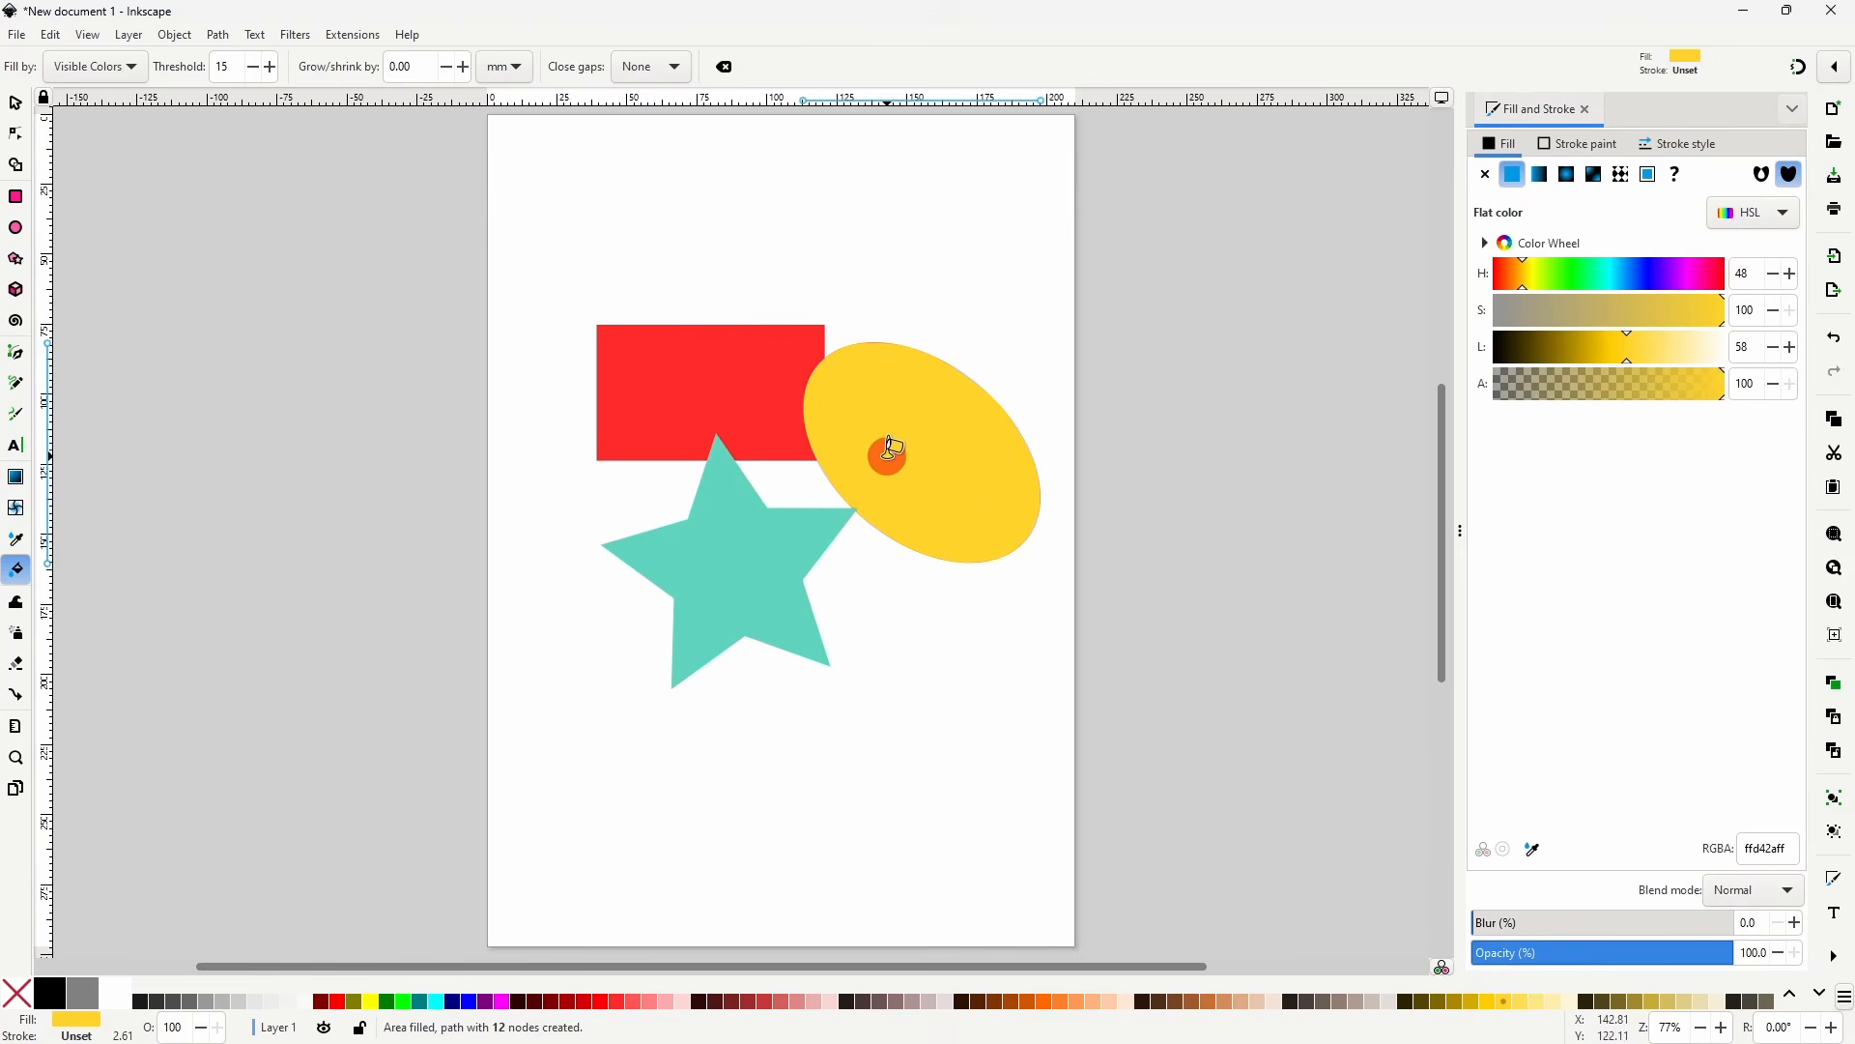
pyautogui.hotkey('ctrl', 'z')
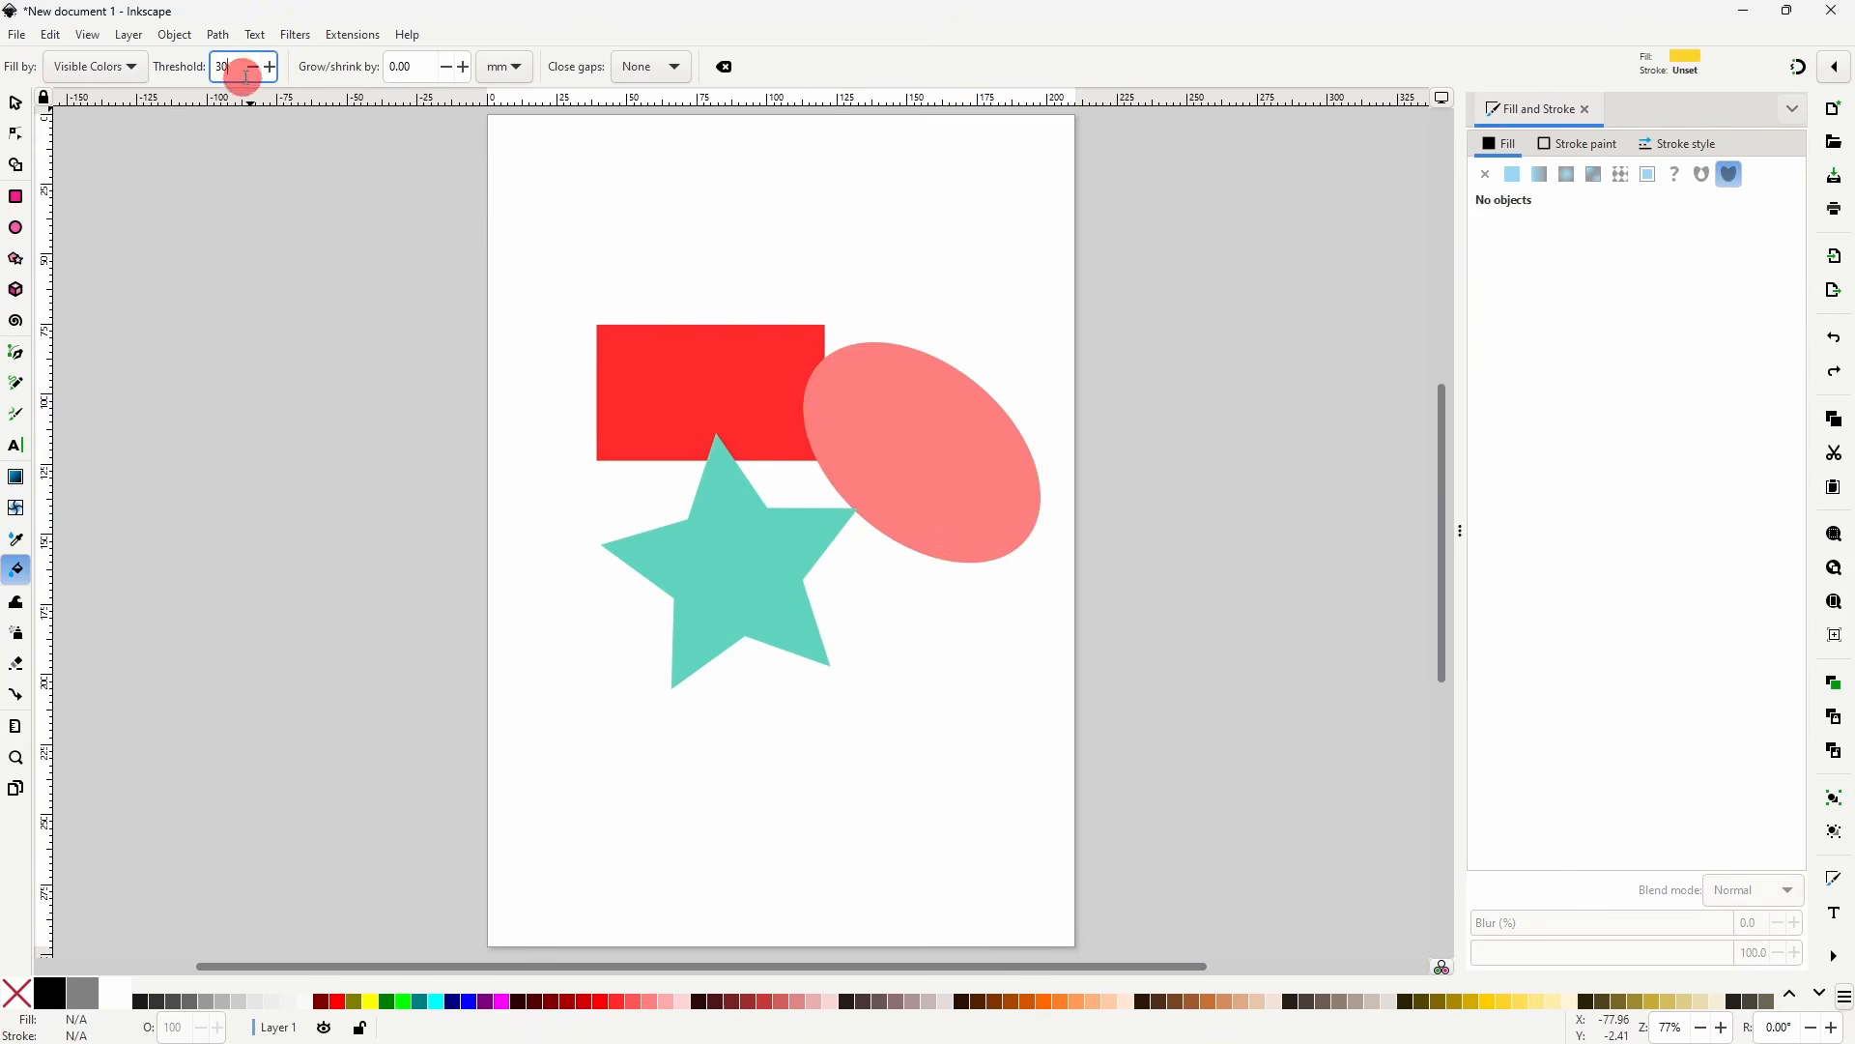
# - Set the Paint Bucket threshold to 30, fill from the red rectangle, and undo the fill
pyautogui.click(710, 381)
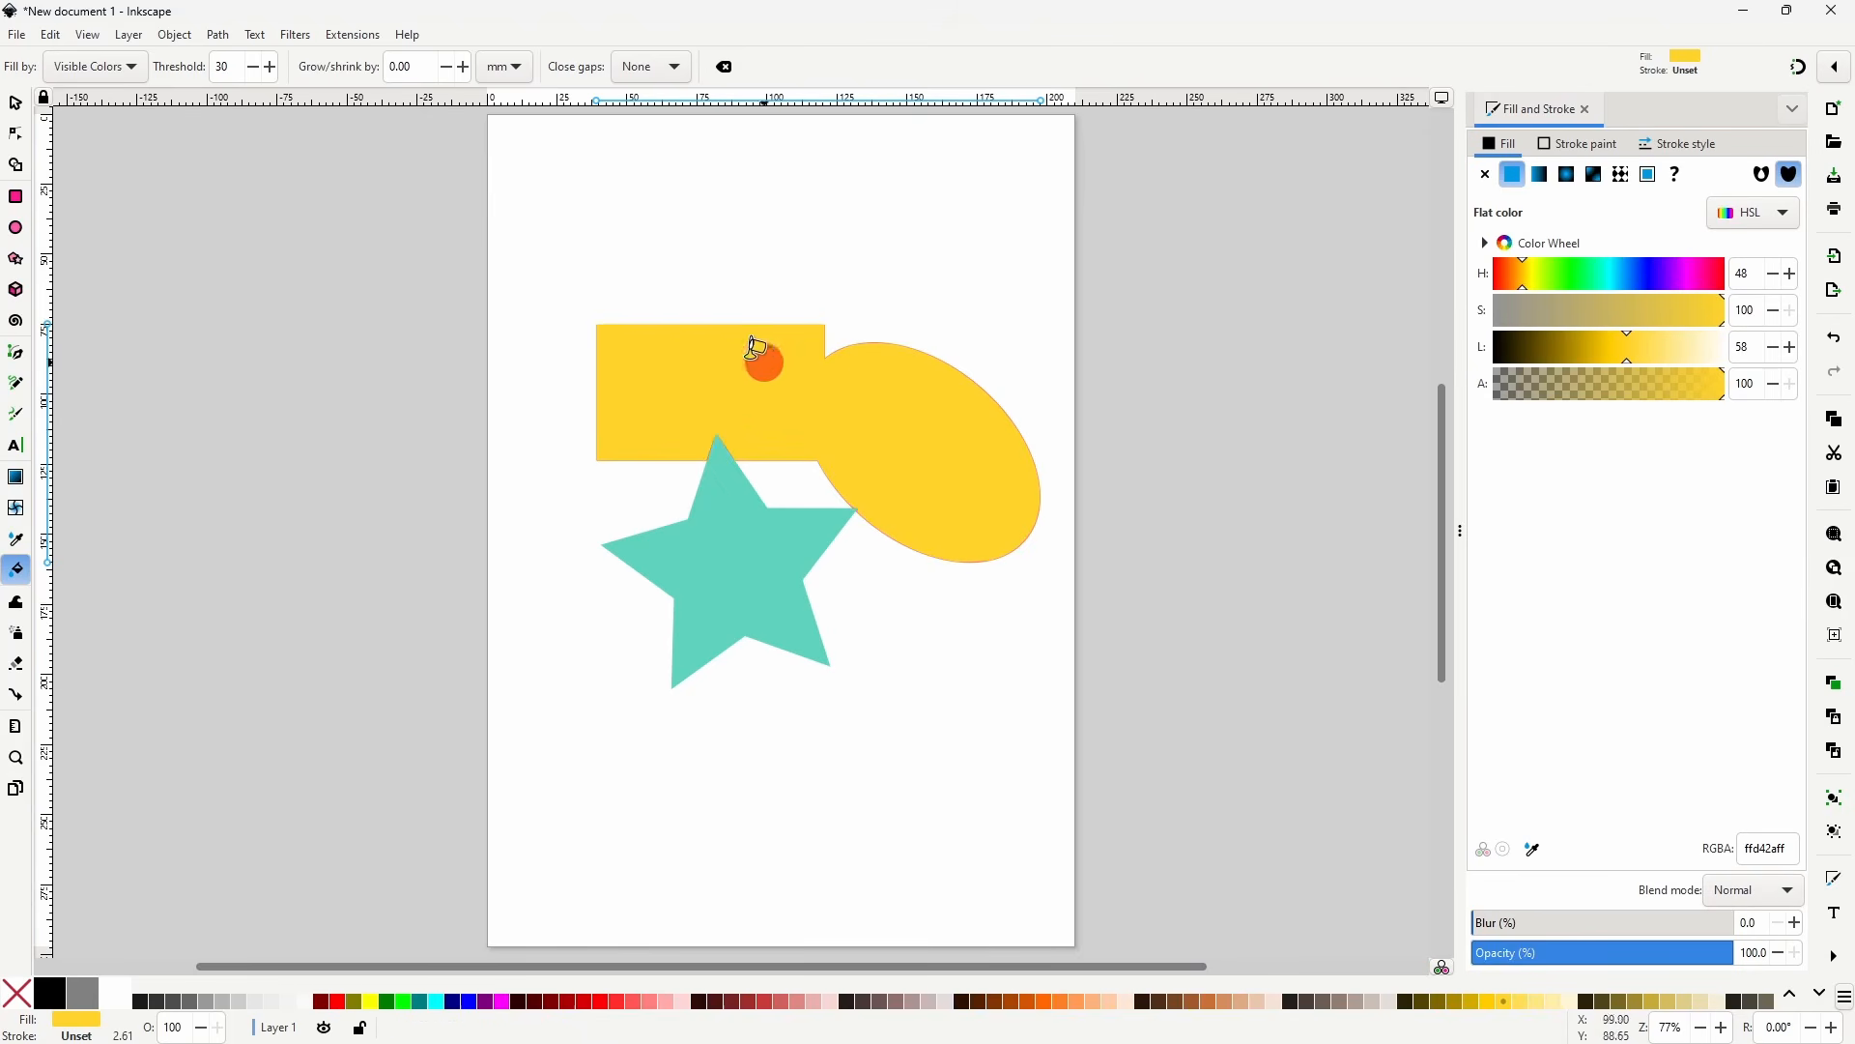
pyautogui.hotkey('ctrl', 'z')
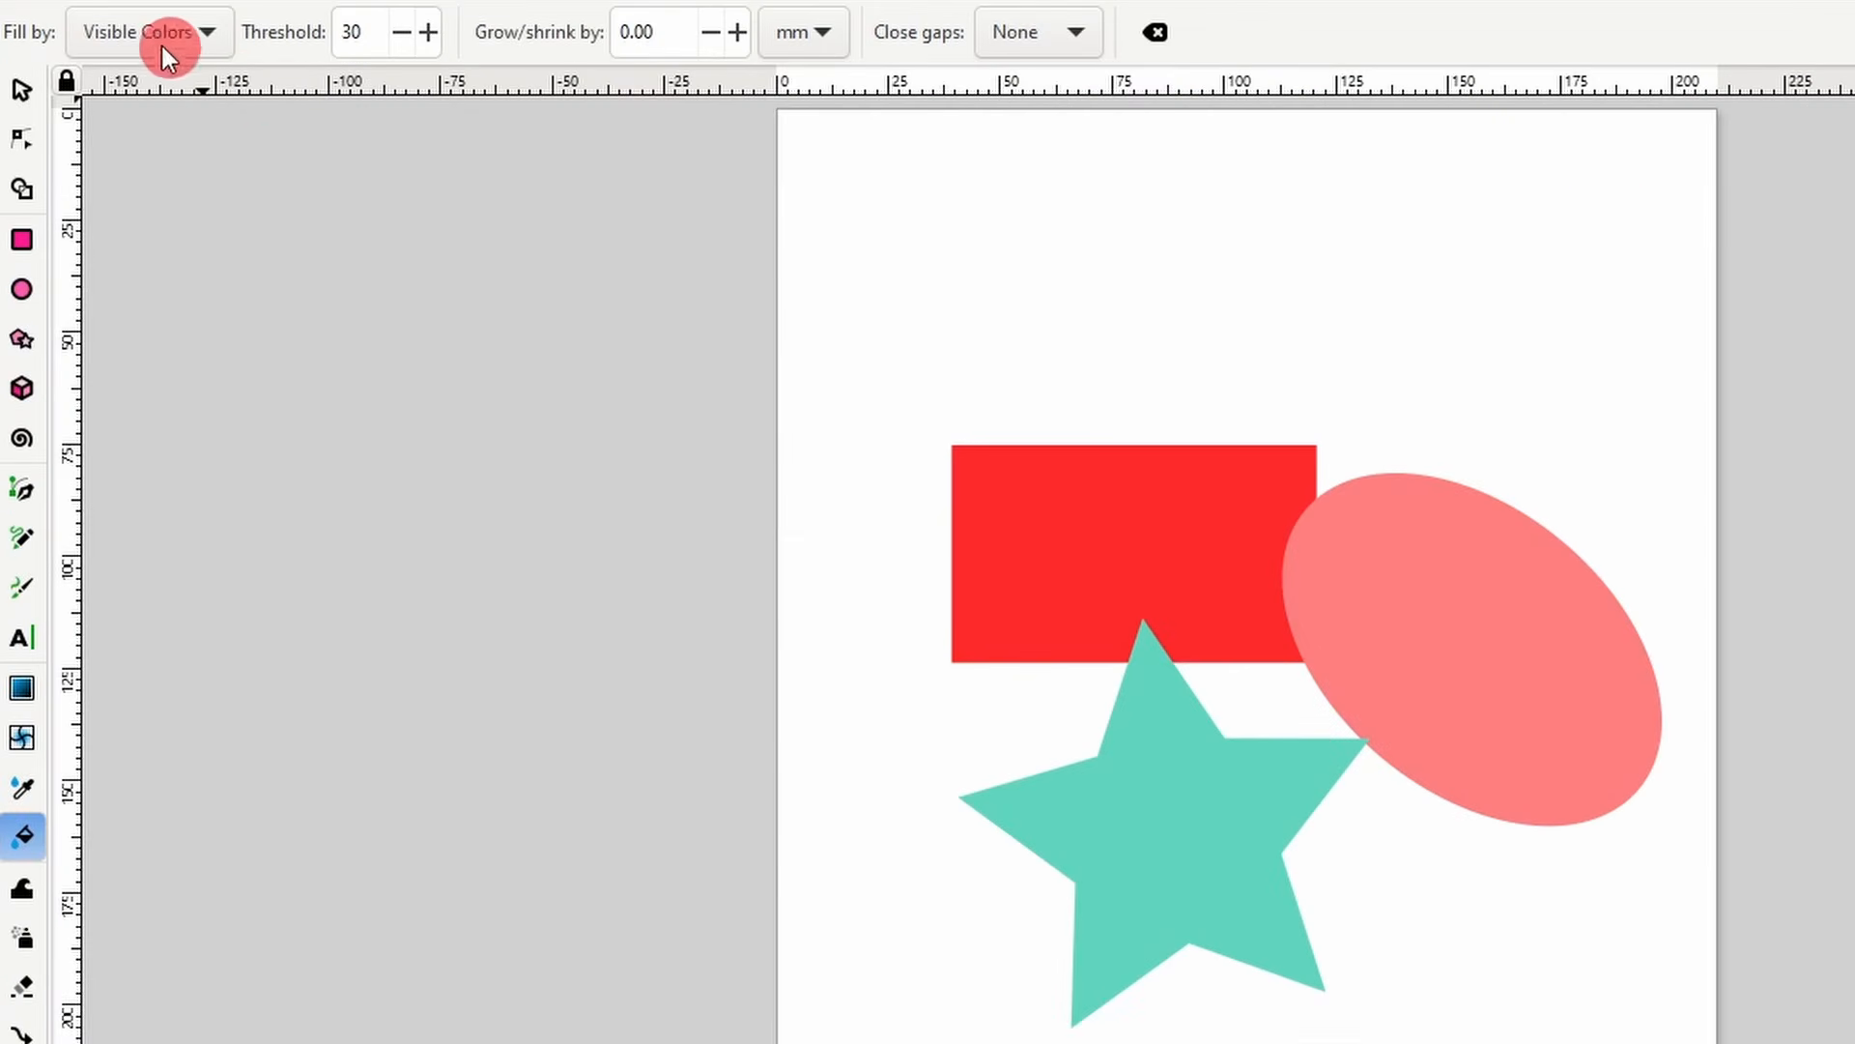
# - Set the Paint Bucket to fill by Alpha, fill from the red rectangle, and move the new yellow shape aside
pyautogui.click(208, 32)
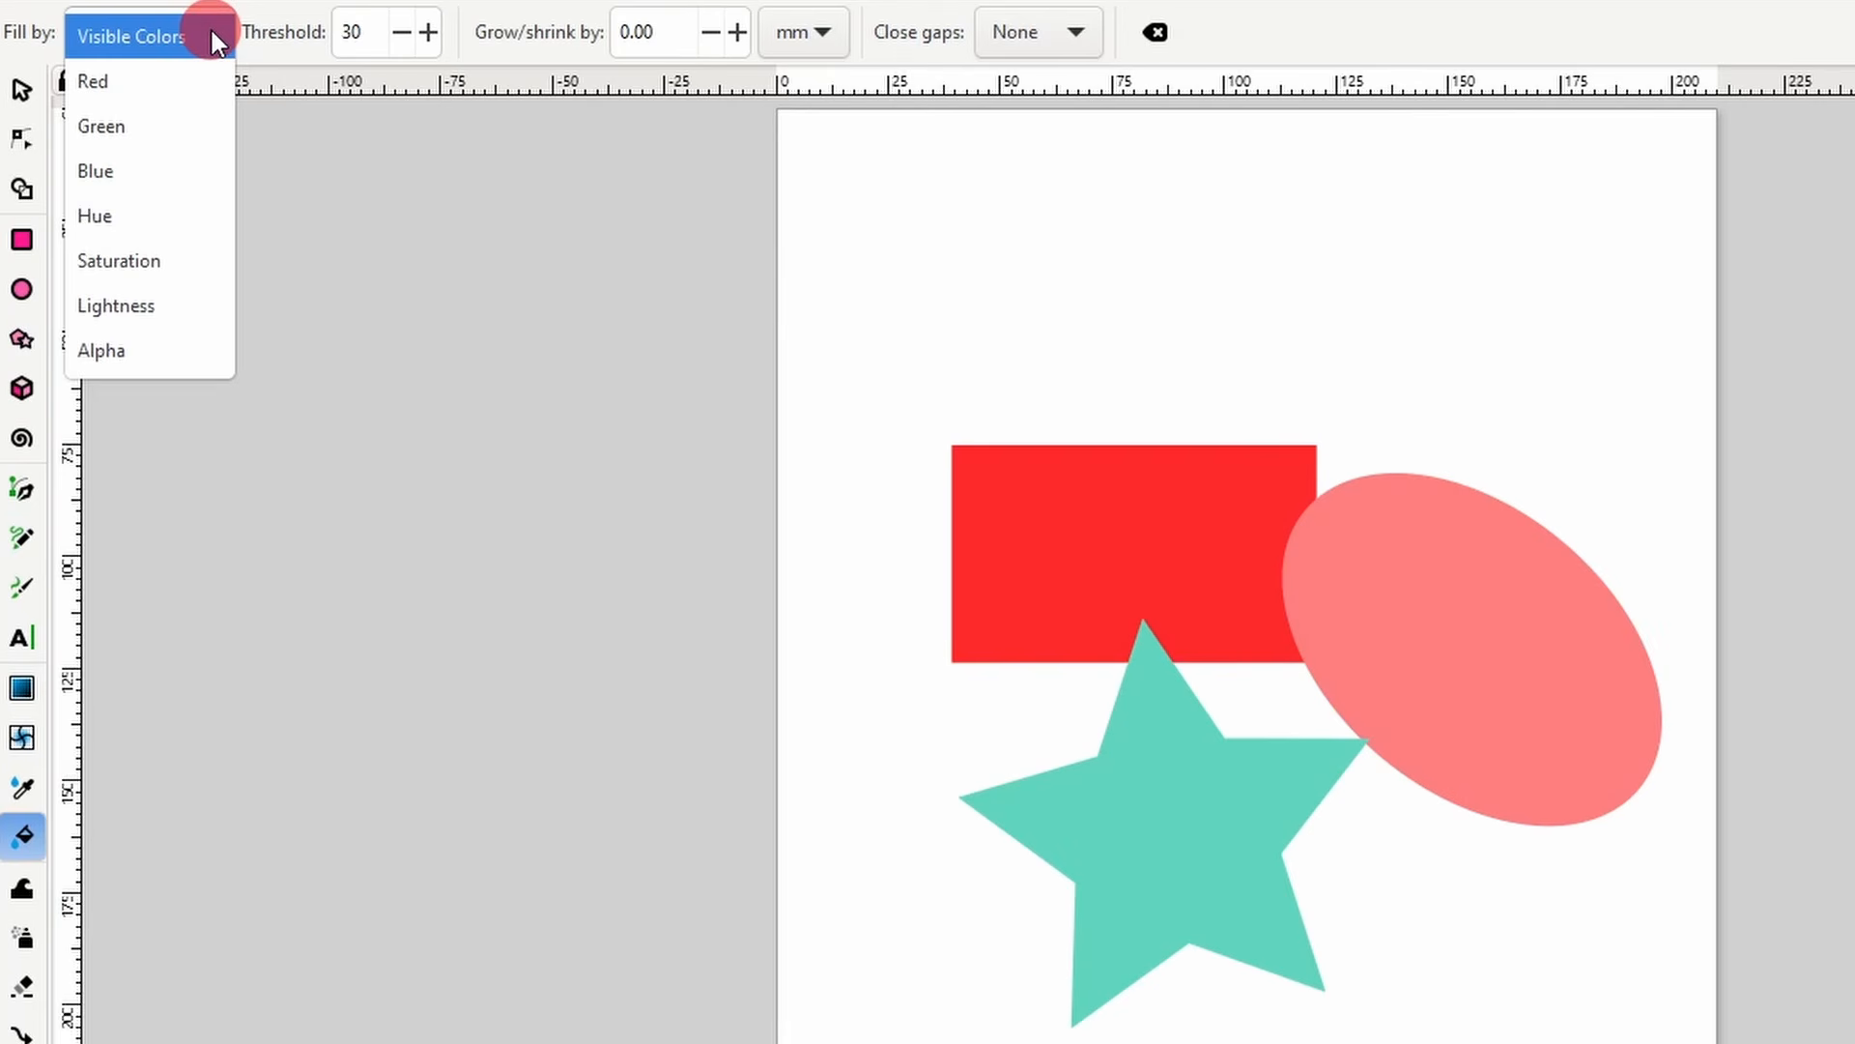
pyautogui.click(178, 348)
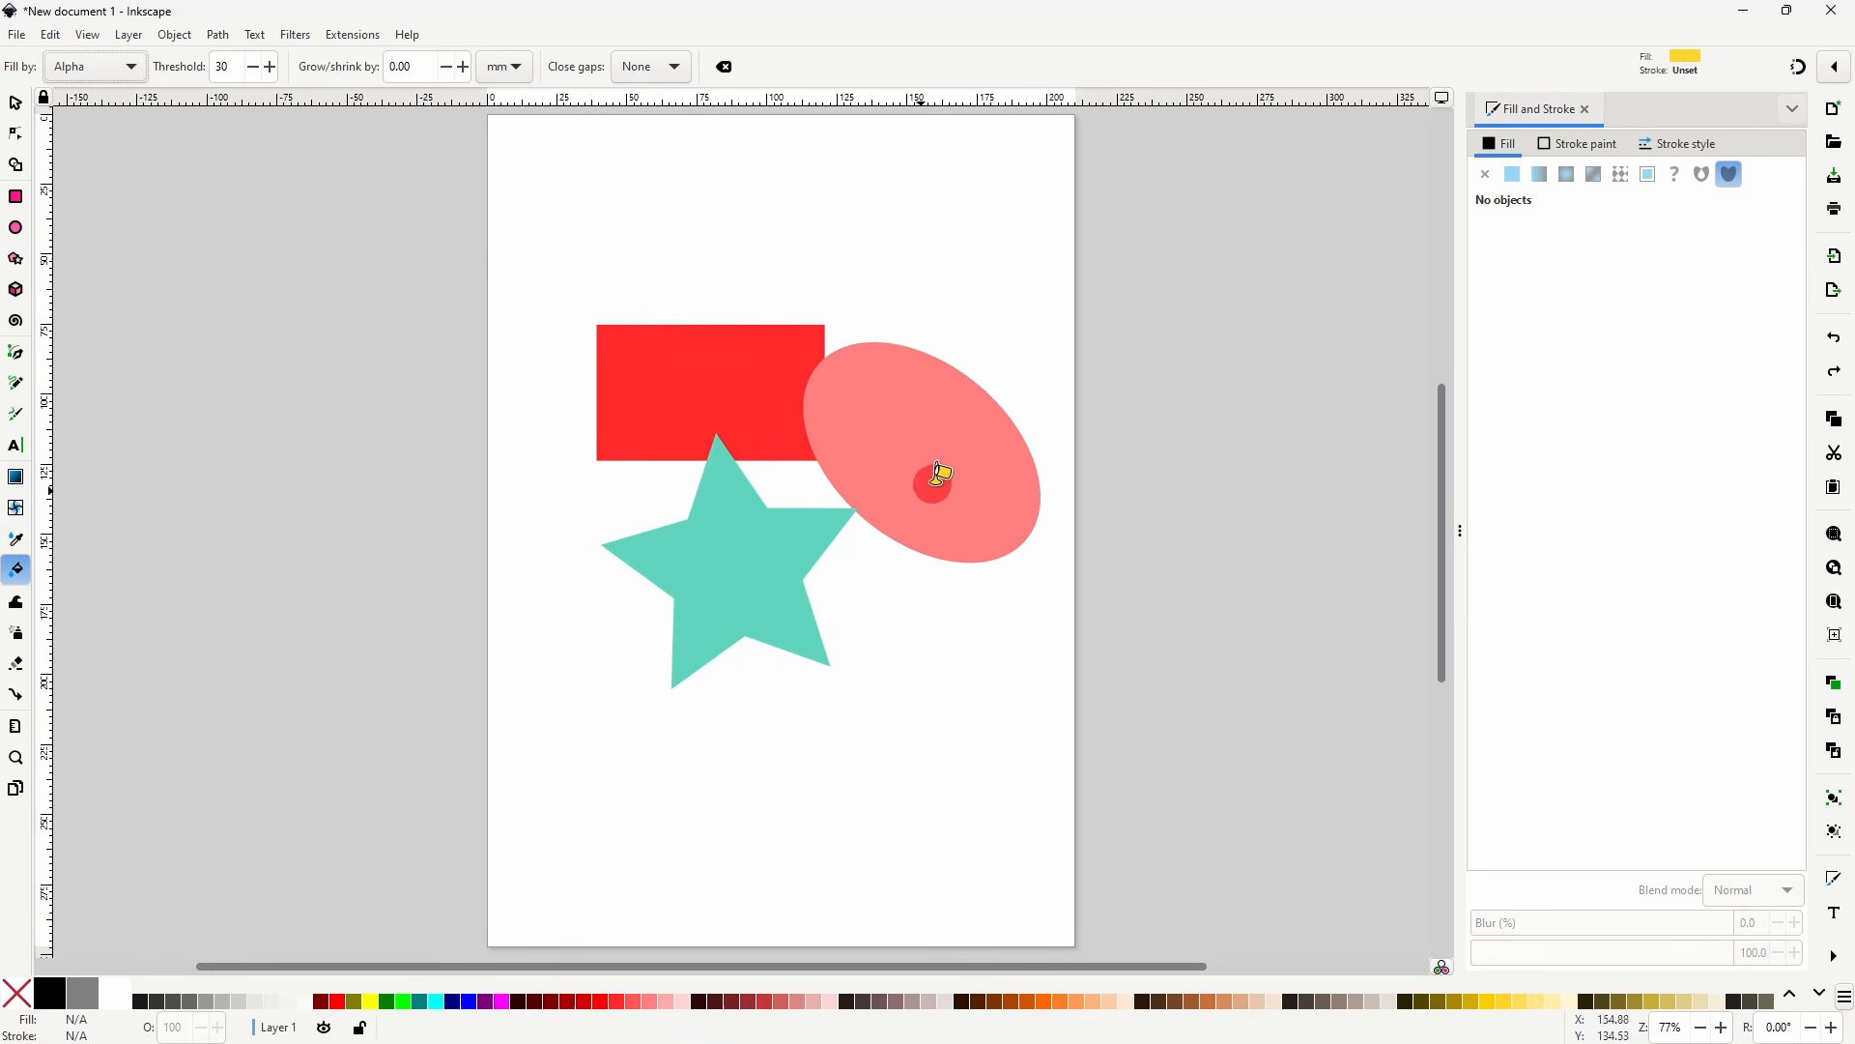
pyautogui.click(709, 374)
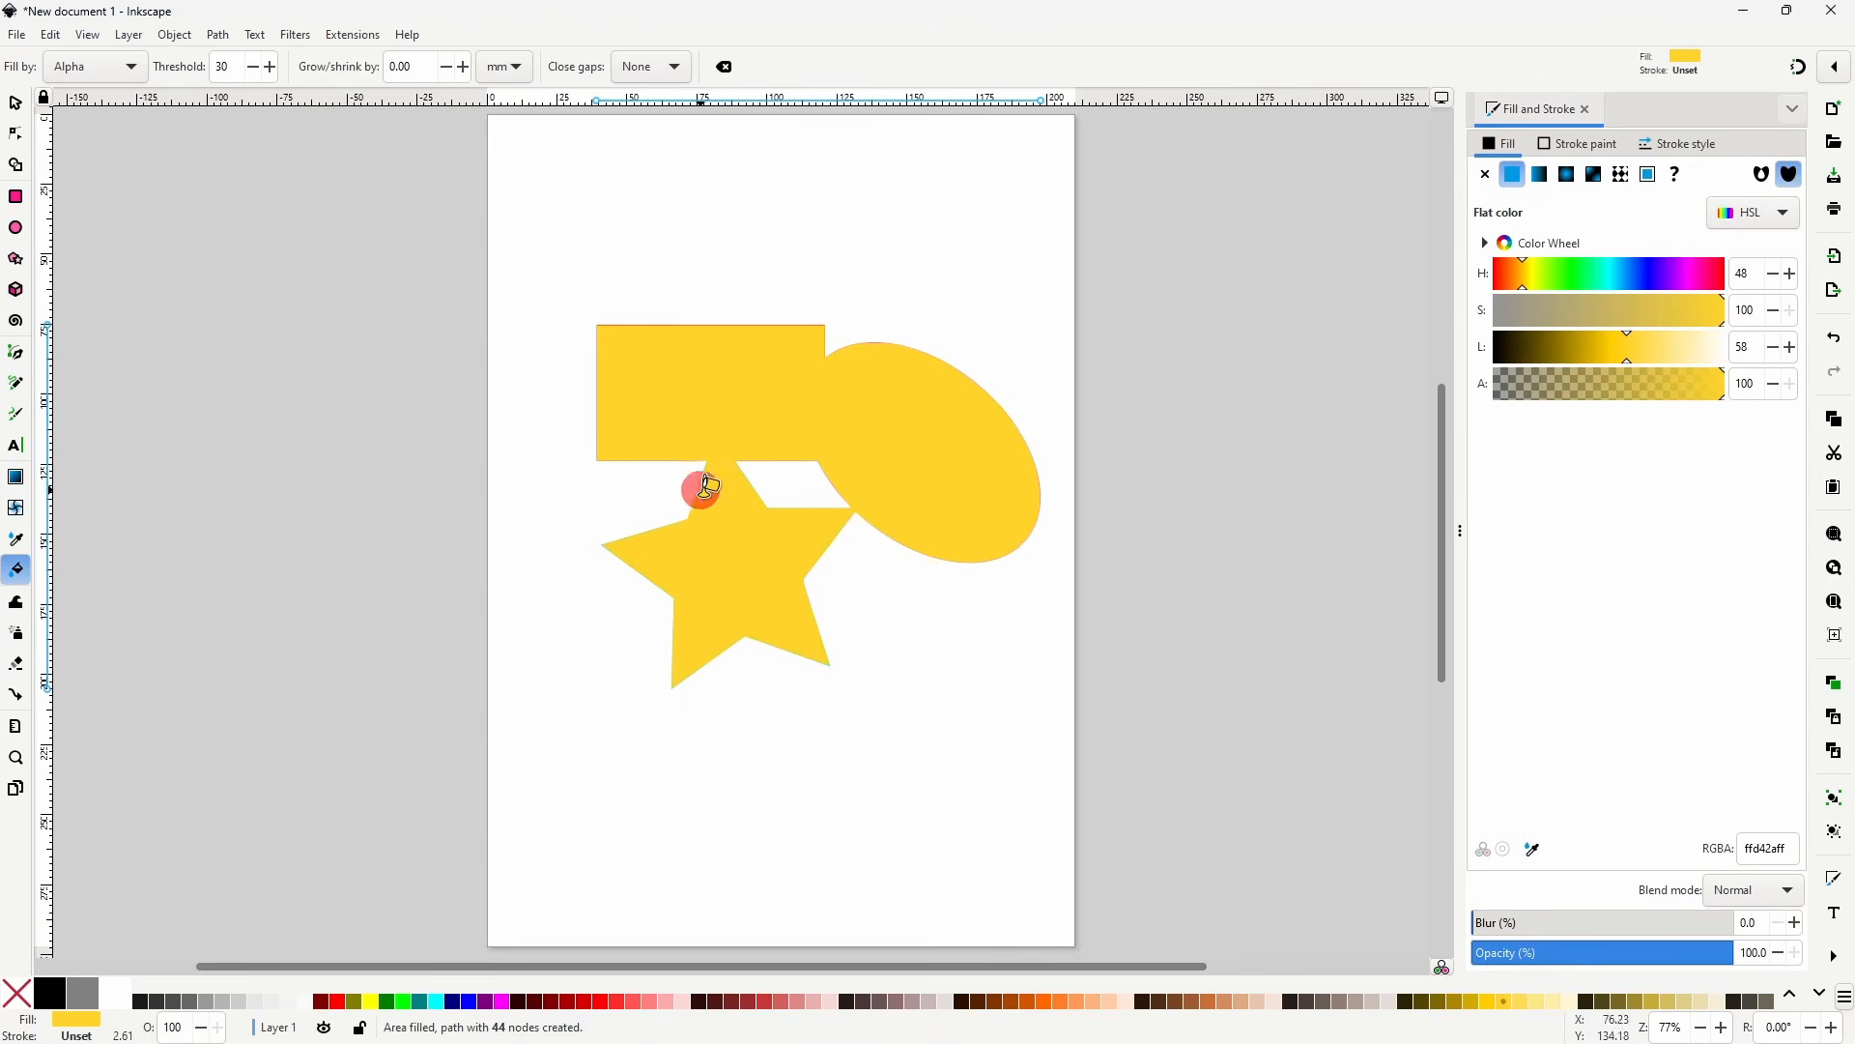
pyautogui.click(16, 104)
pyautogui.moveTo(667, 470); pyautogui.dragTo(966, 687)
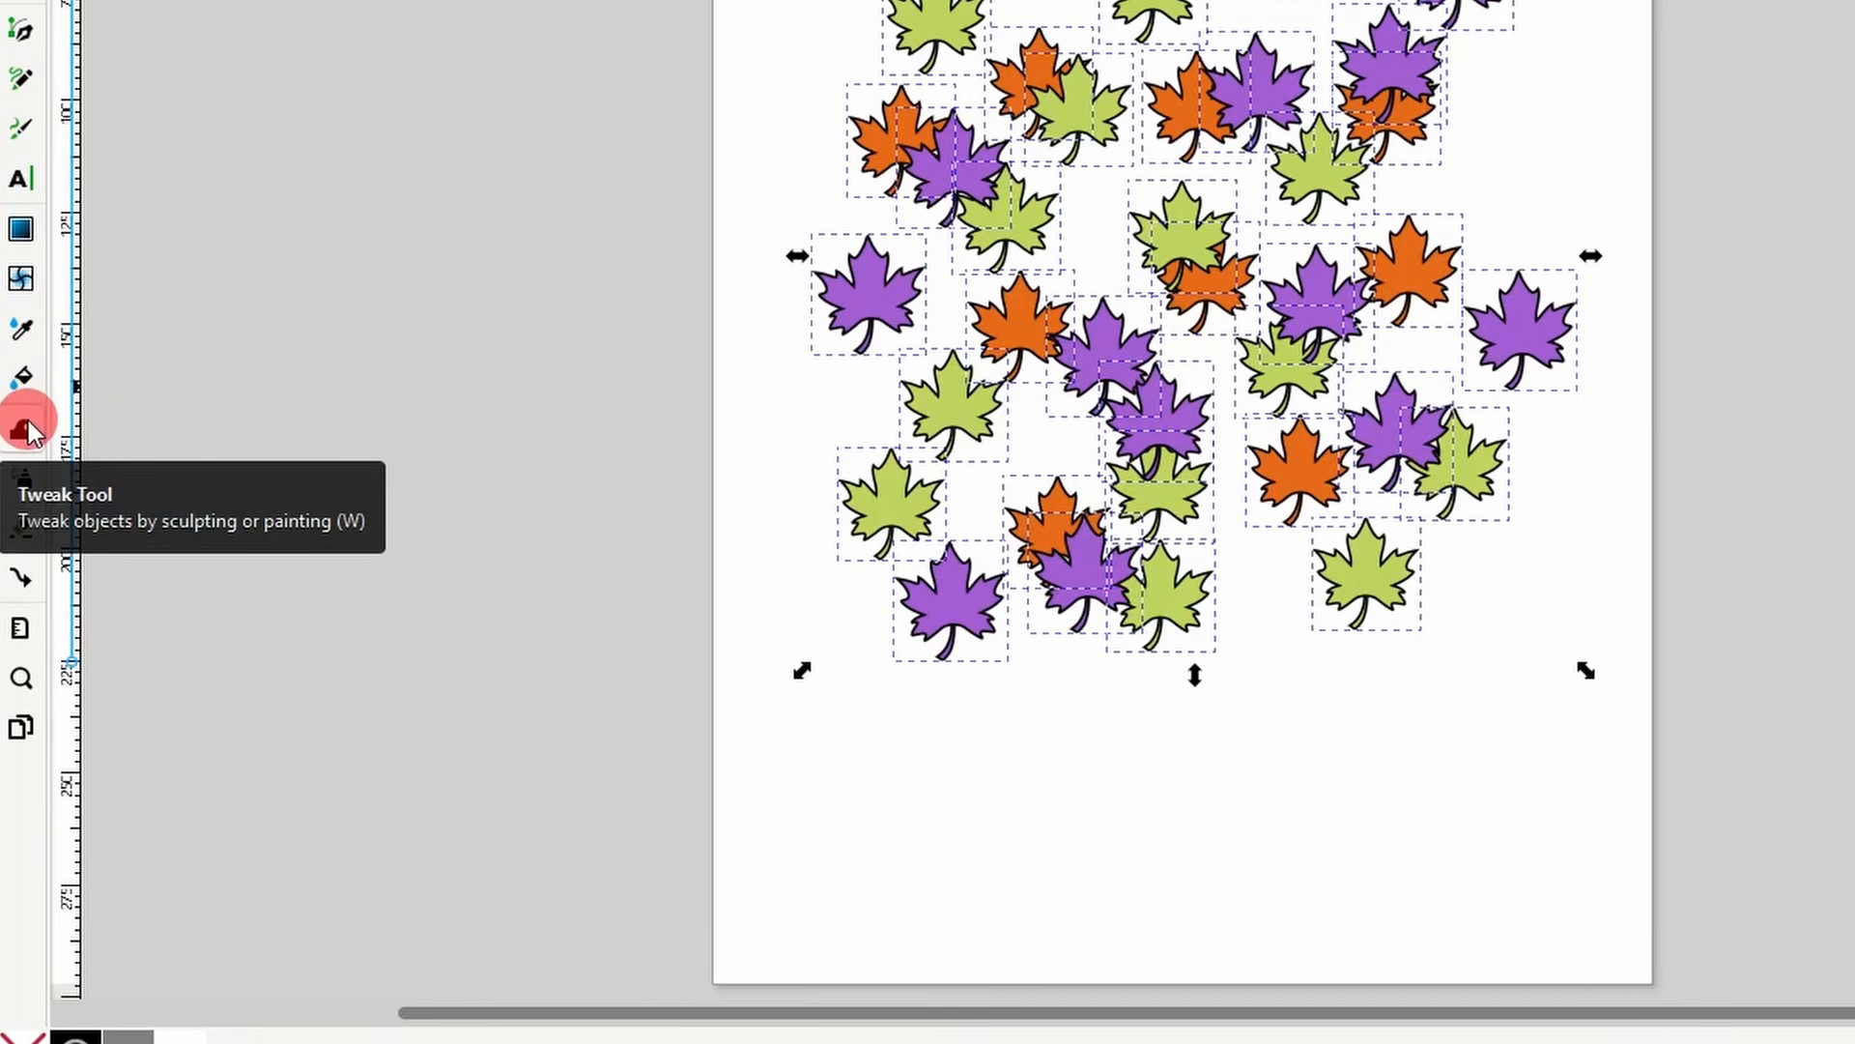
# - Push the selected maple leaves around in two strokes with the Tweak tool's move mode
pyautogui.click(15, 601)
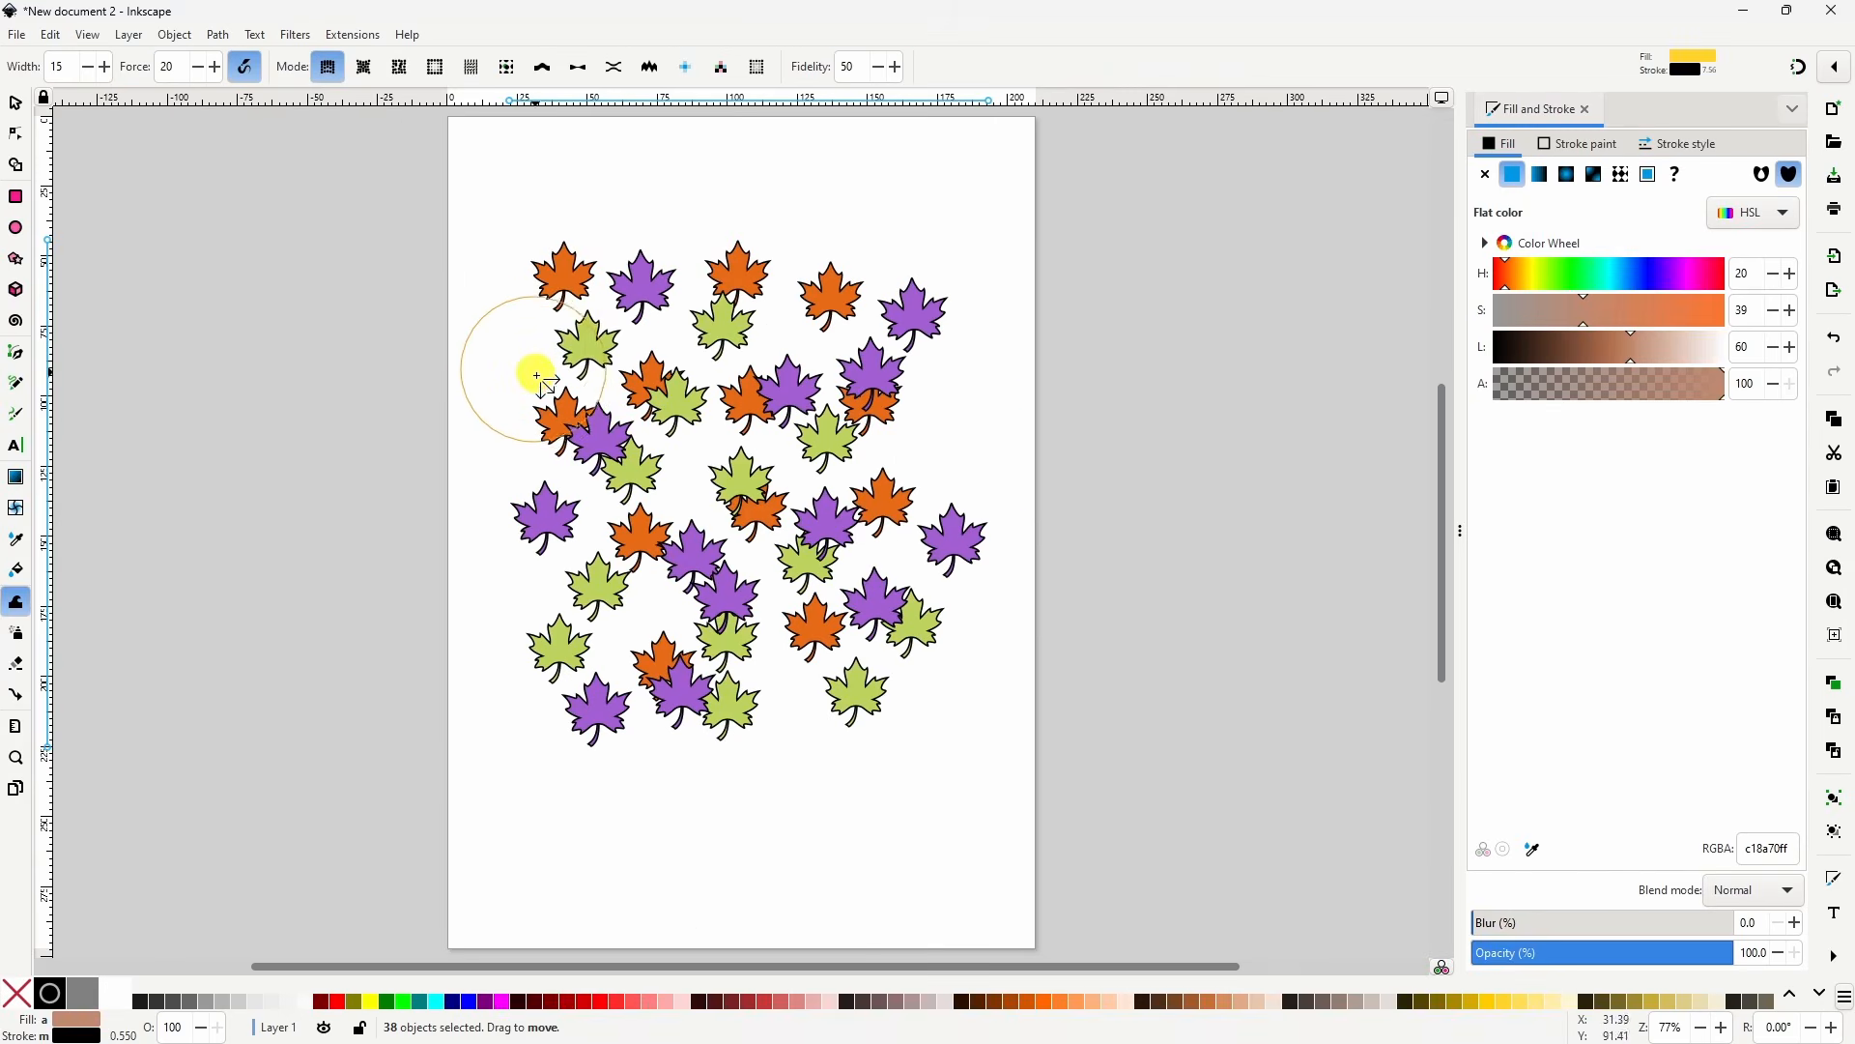
pyautogui.moveTo(601, 520)
pyautogui.mouseDown()
pyautogui.moveTo(714, 706)
pyautogui.moveTo(935, 604)
pyautogui.mouseUp()
pyautogui.moveTo(744, 429)
pyautogui.mouseDown()
pyautogui.moveTo(801, 491)
pyautogui.moveTo(957, 589)
pyautogui.moveTo(779, 603)
pyautogui.moveTo(717, 508)
pyautogui.moveTo(756, 475)
pyautogui.moveTo(816, 466)
pyautogui.moveTo(743, 422)
pyautogui.mouseUp()
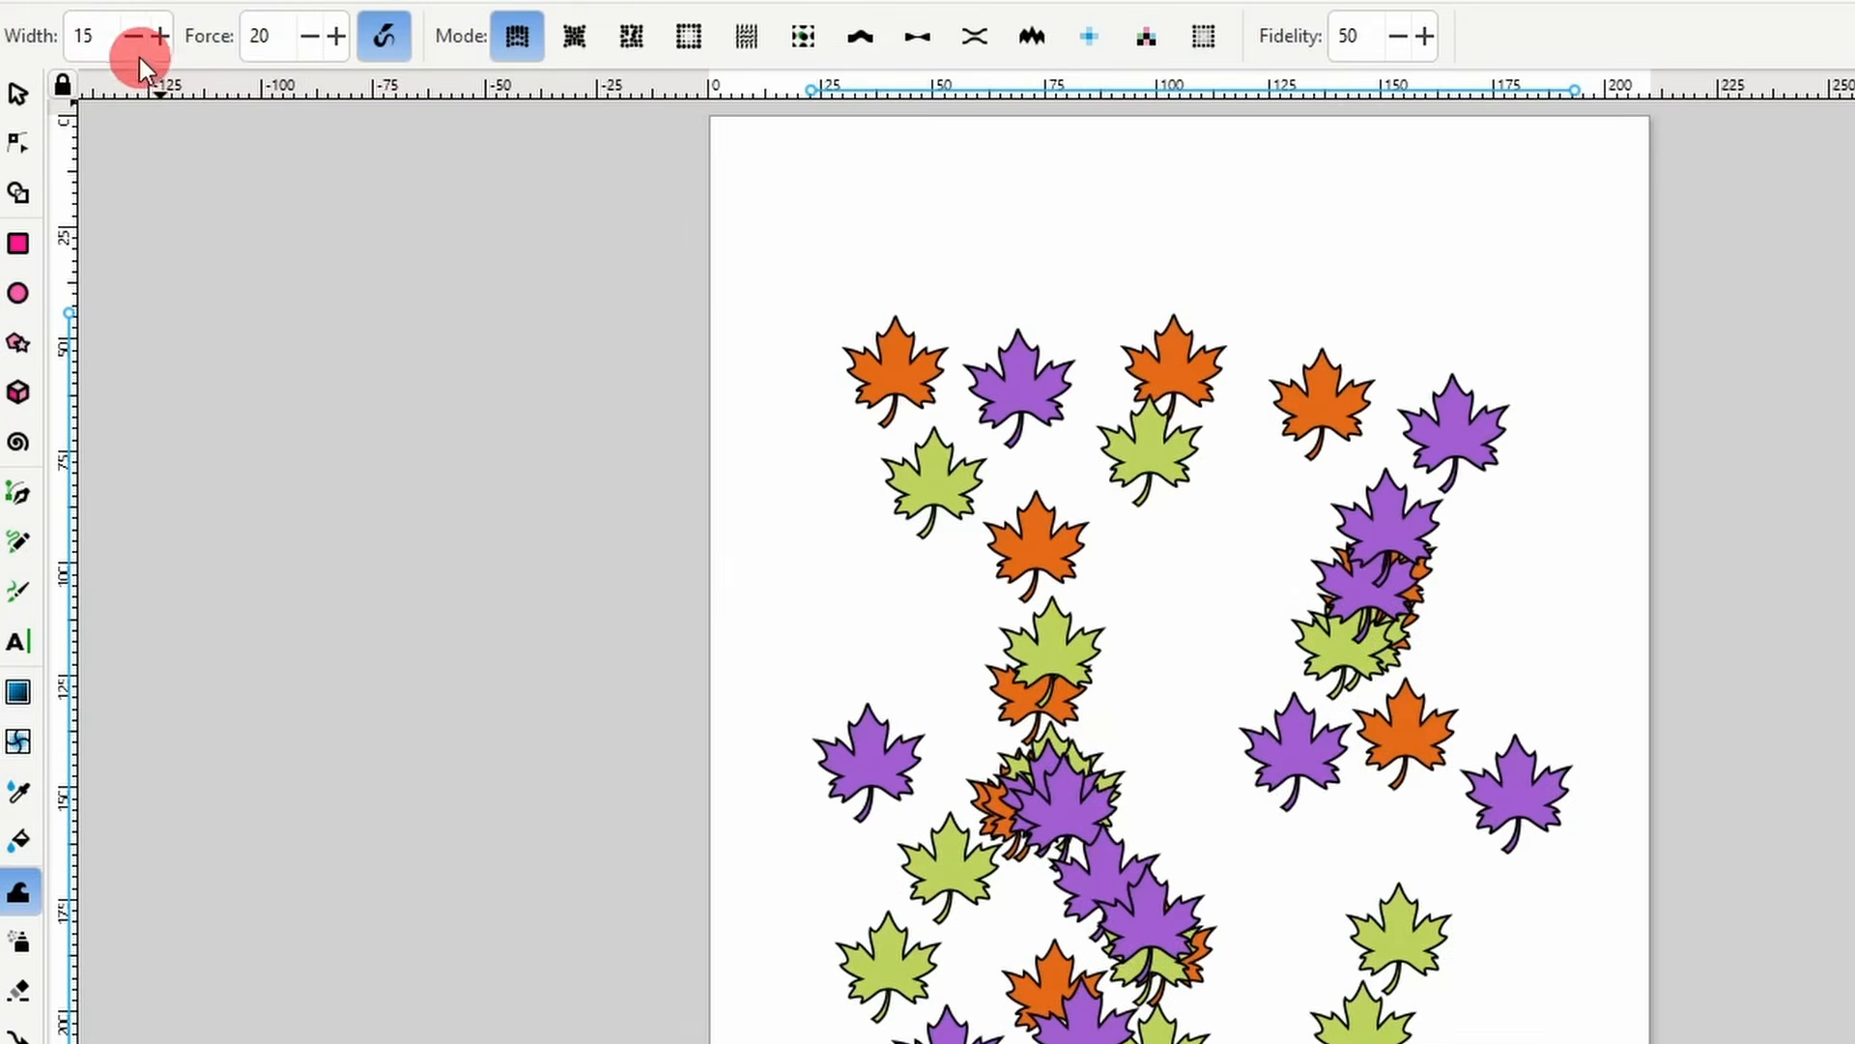
# - Set the Tweak tool's width to 25 and push the leaves around with the wider brush
pyautogui.doubleClick(66, 67)
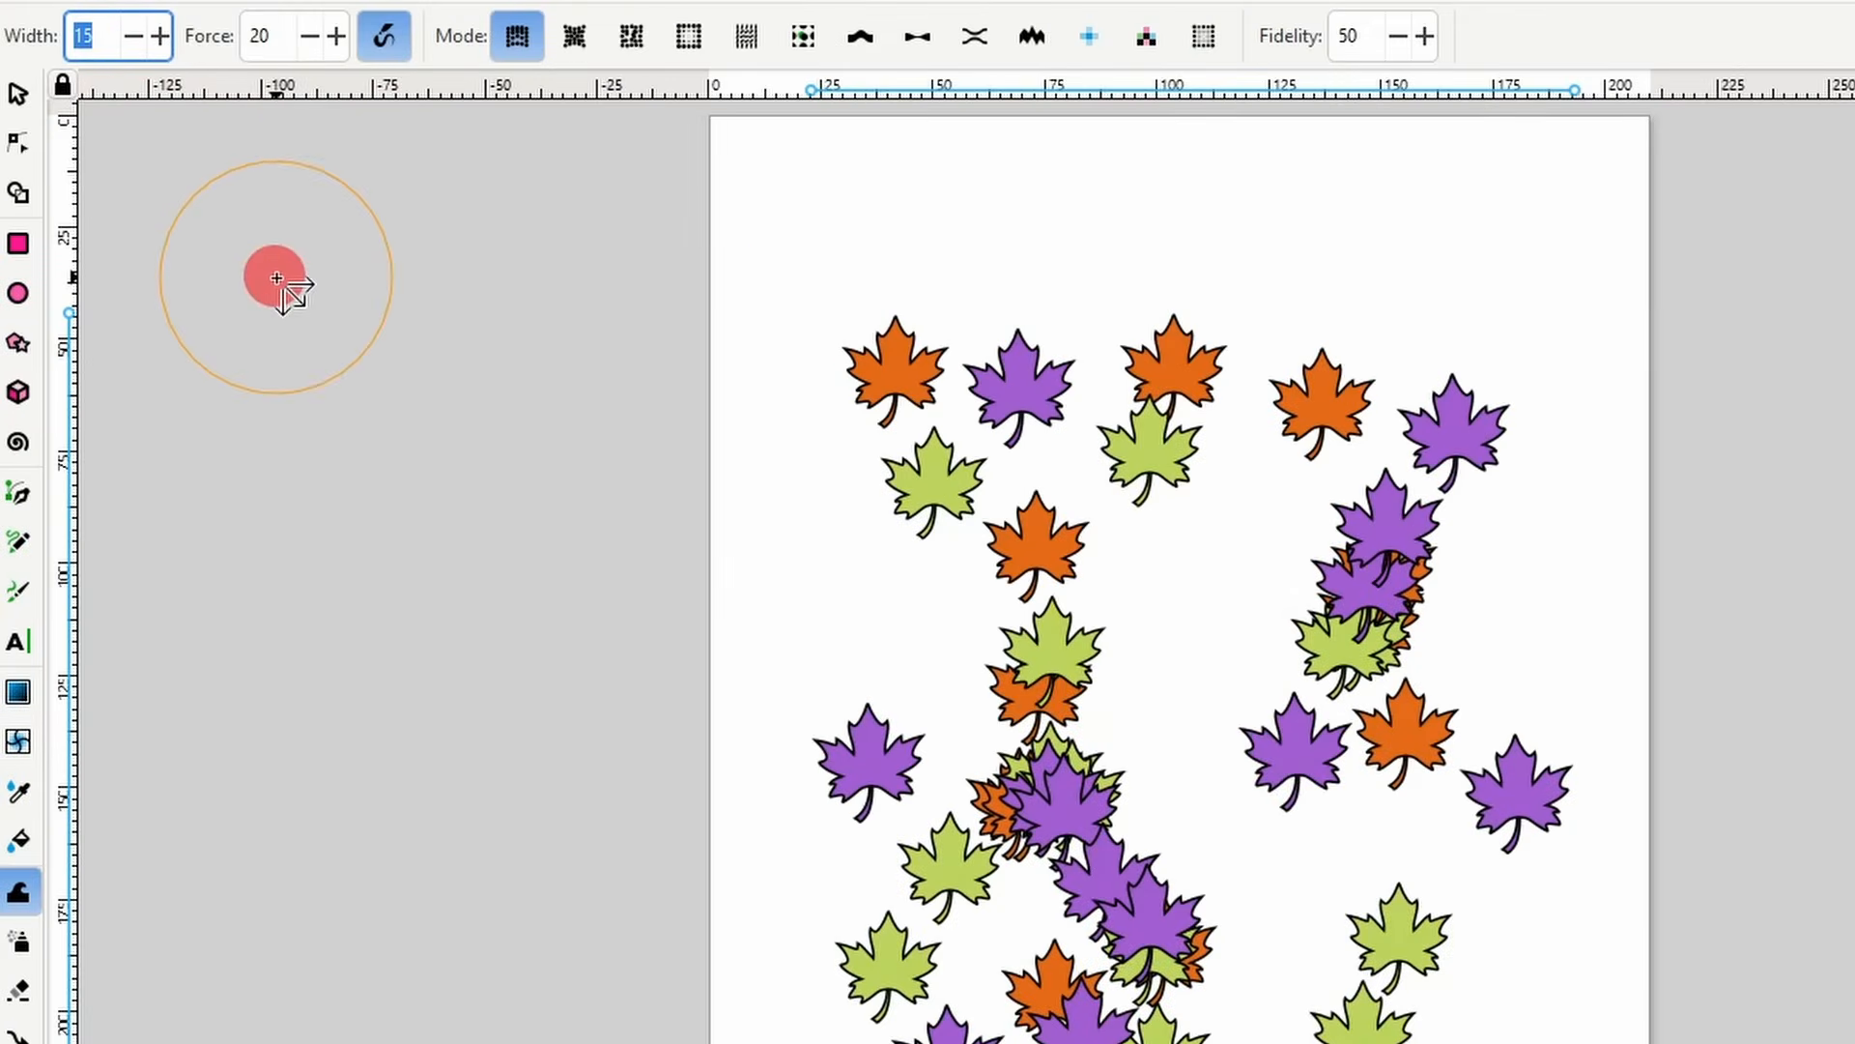
pyautogui.write('25')
pyautogui.moveTo(1311, 540)
pyautogui.mouseDown()
pyautogui.moveTo(1324, 623)
pyautogui.moveTo(973, 780)
pyautogui.mouseUp()
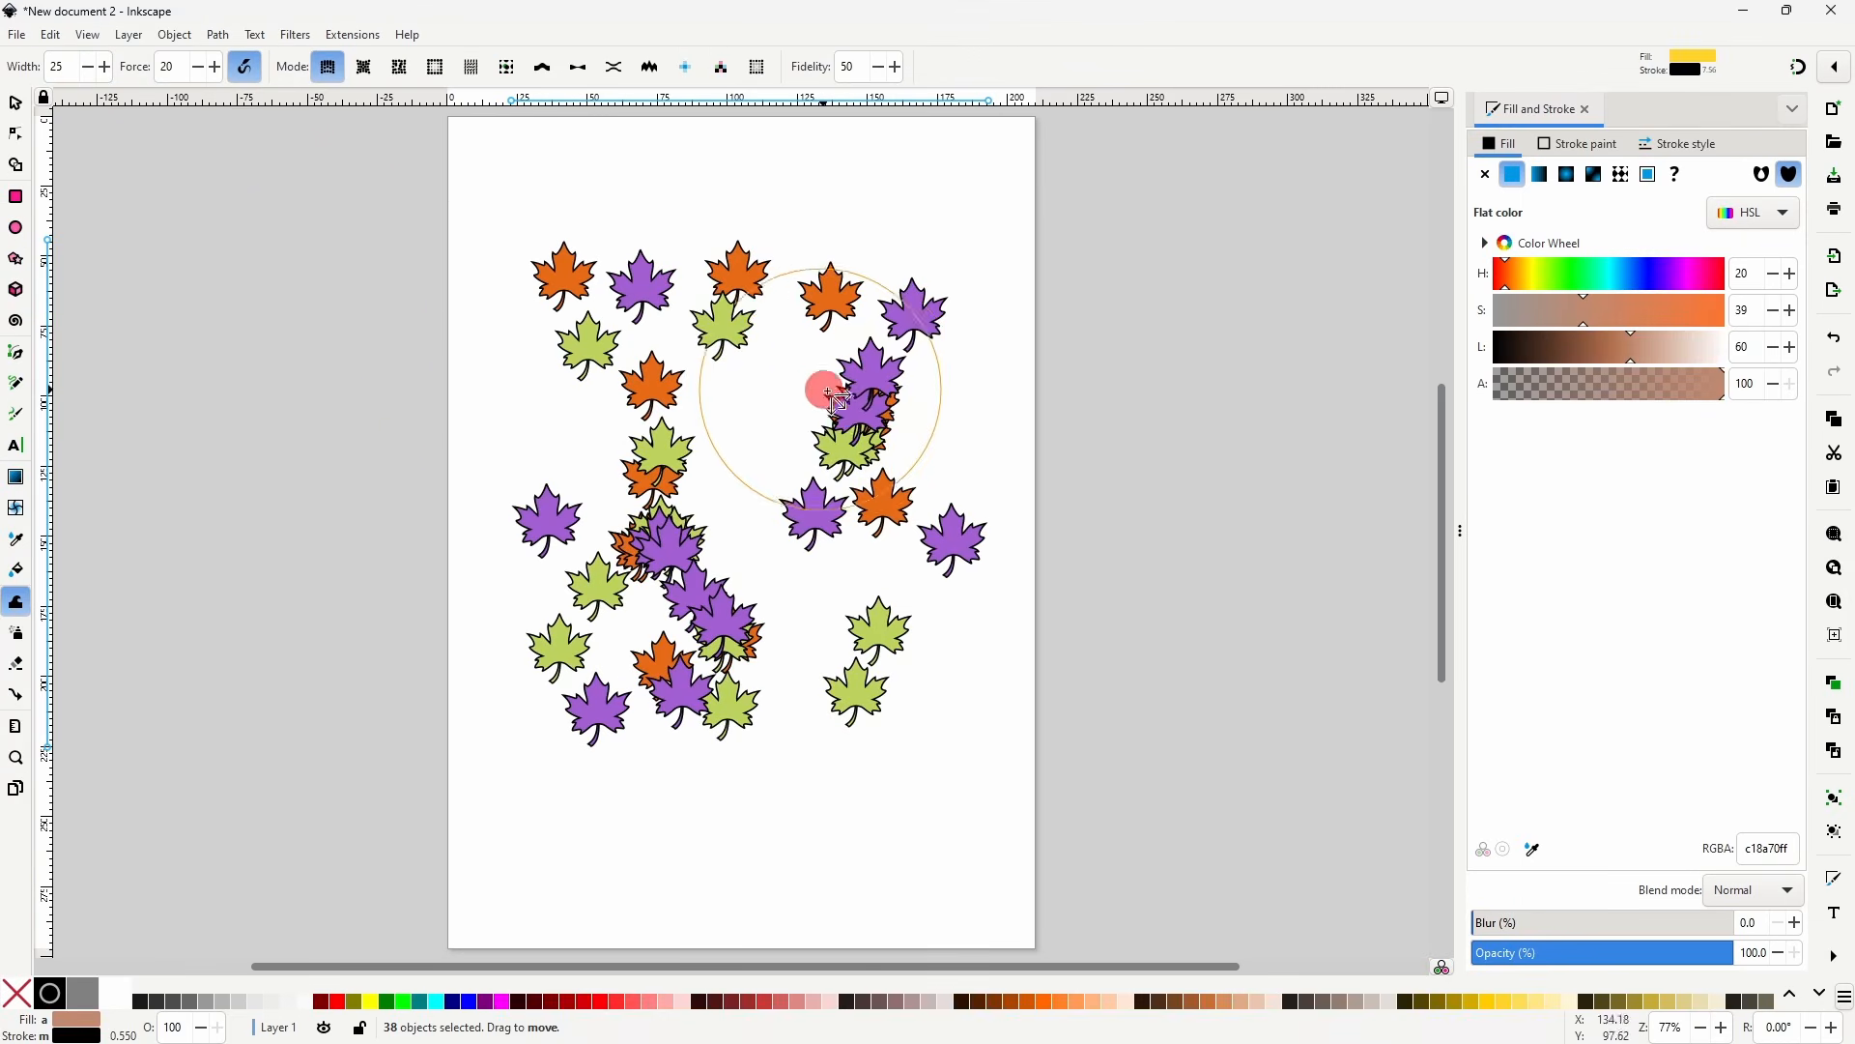
pyautogui.moveTo(613, 537); pyautogui.dragTo(670, 385)
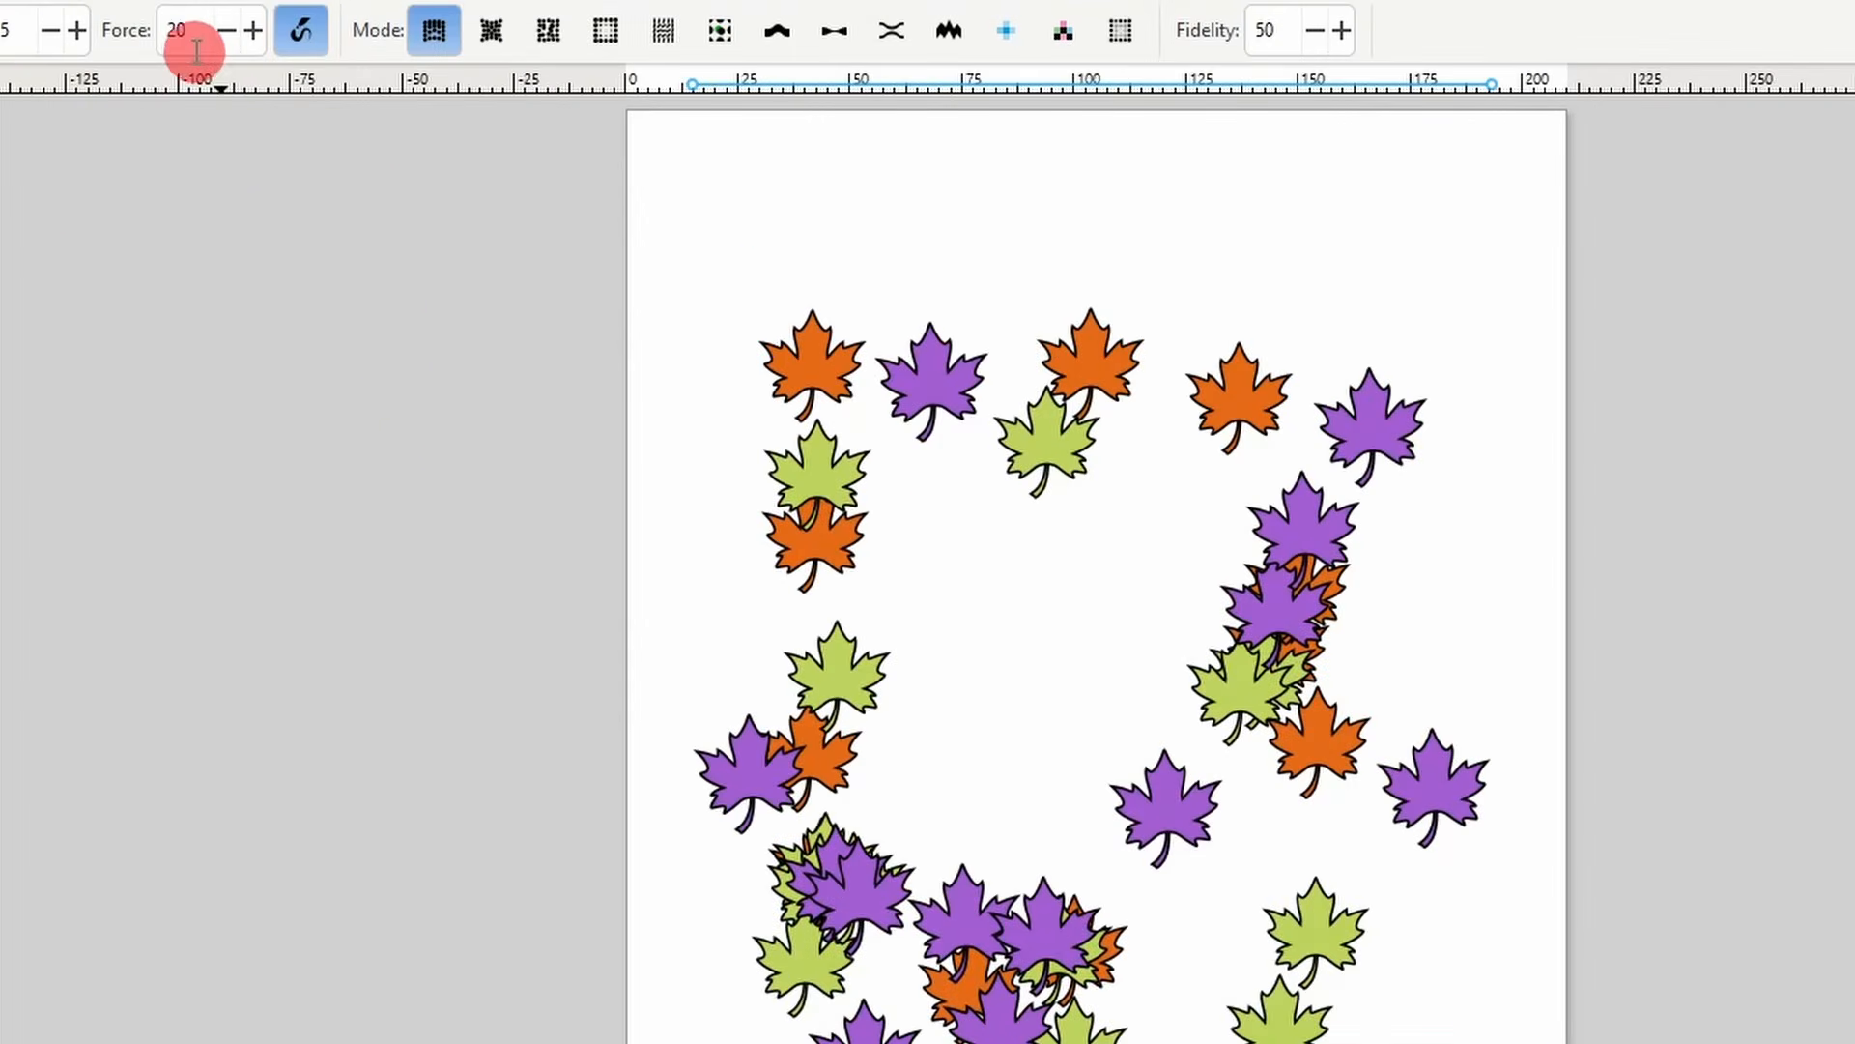
# - Set the Tweak tool's force to 40 and push the lower-left cluster of leaves upward
pyautogui.doubleClick(183, 70)
pyautogui.write('40')
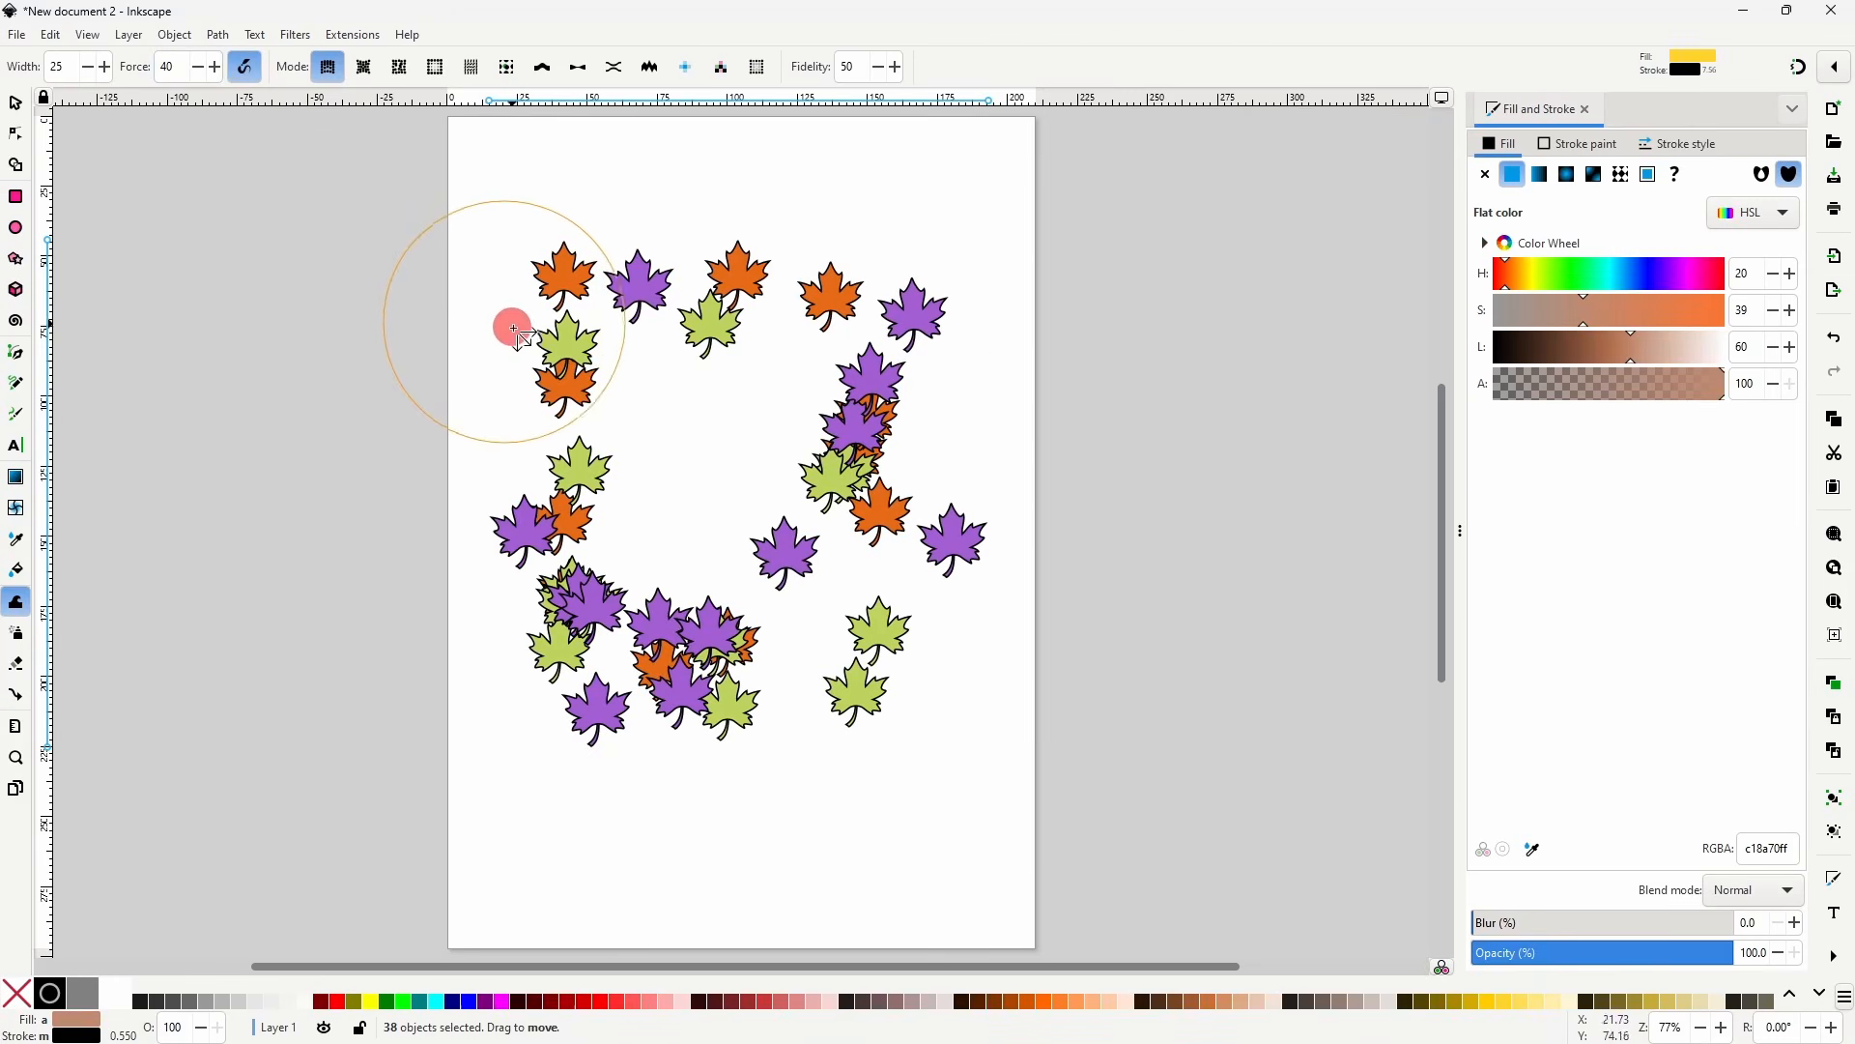
pyautogui.moveTo(580, 605)
pyautogui.mouseDown()
pyautogui.moveTo(652, 573)
pyautogui.moveTo(685, 451)
pyautogui.moveTo(819, 461)
pyautogui.moveTo(680, 474)
pyautogui.moveTo(571, 419)
pyautogui.mouseUp()
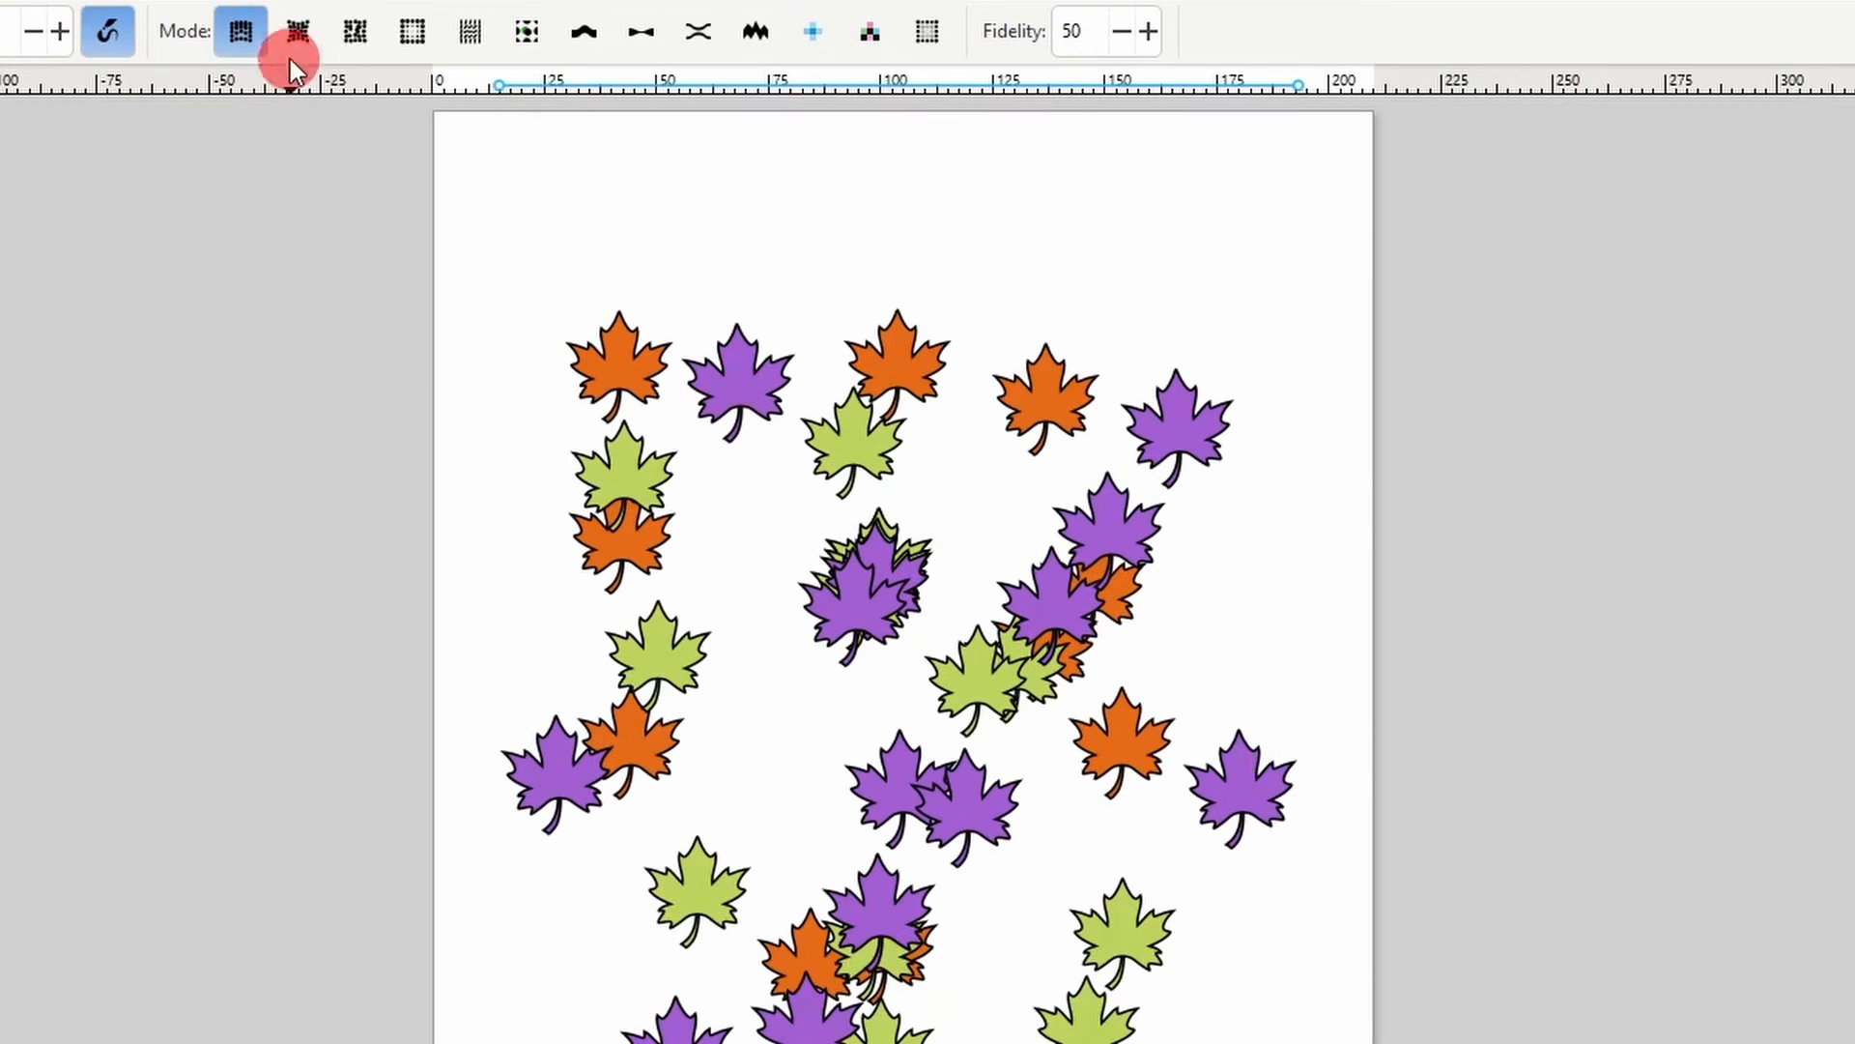
# - Move the leaves in and out around the cursor with the Tweak tool's move in/out mode
pyautogui.click(294, 29)
pyautogui.moveTo(726, 341)
pyautogui.mouseDown()
pyautogui.moveTo(837, 443)
pyautogui.moveTo(683, 550)
pyautogui.moveTo(634, 381)
pyautogui.moveTo(806, 491)
pyautogui.moveTo(696, 485)
pyautogui.mouseUp()
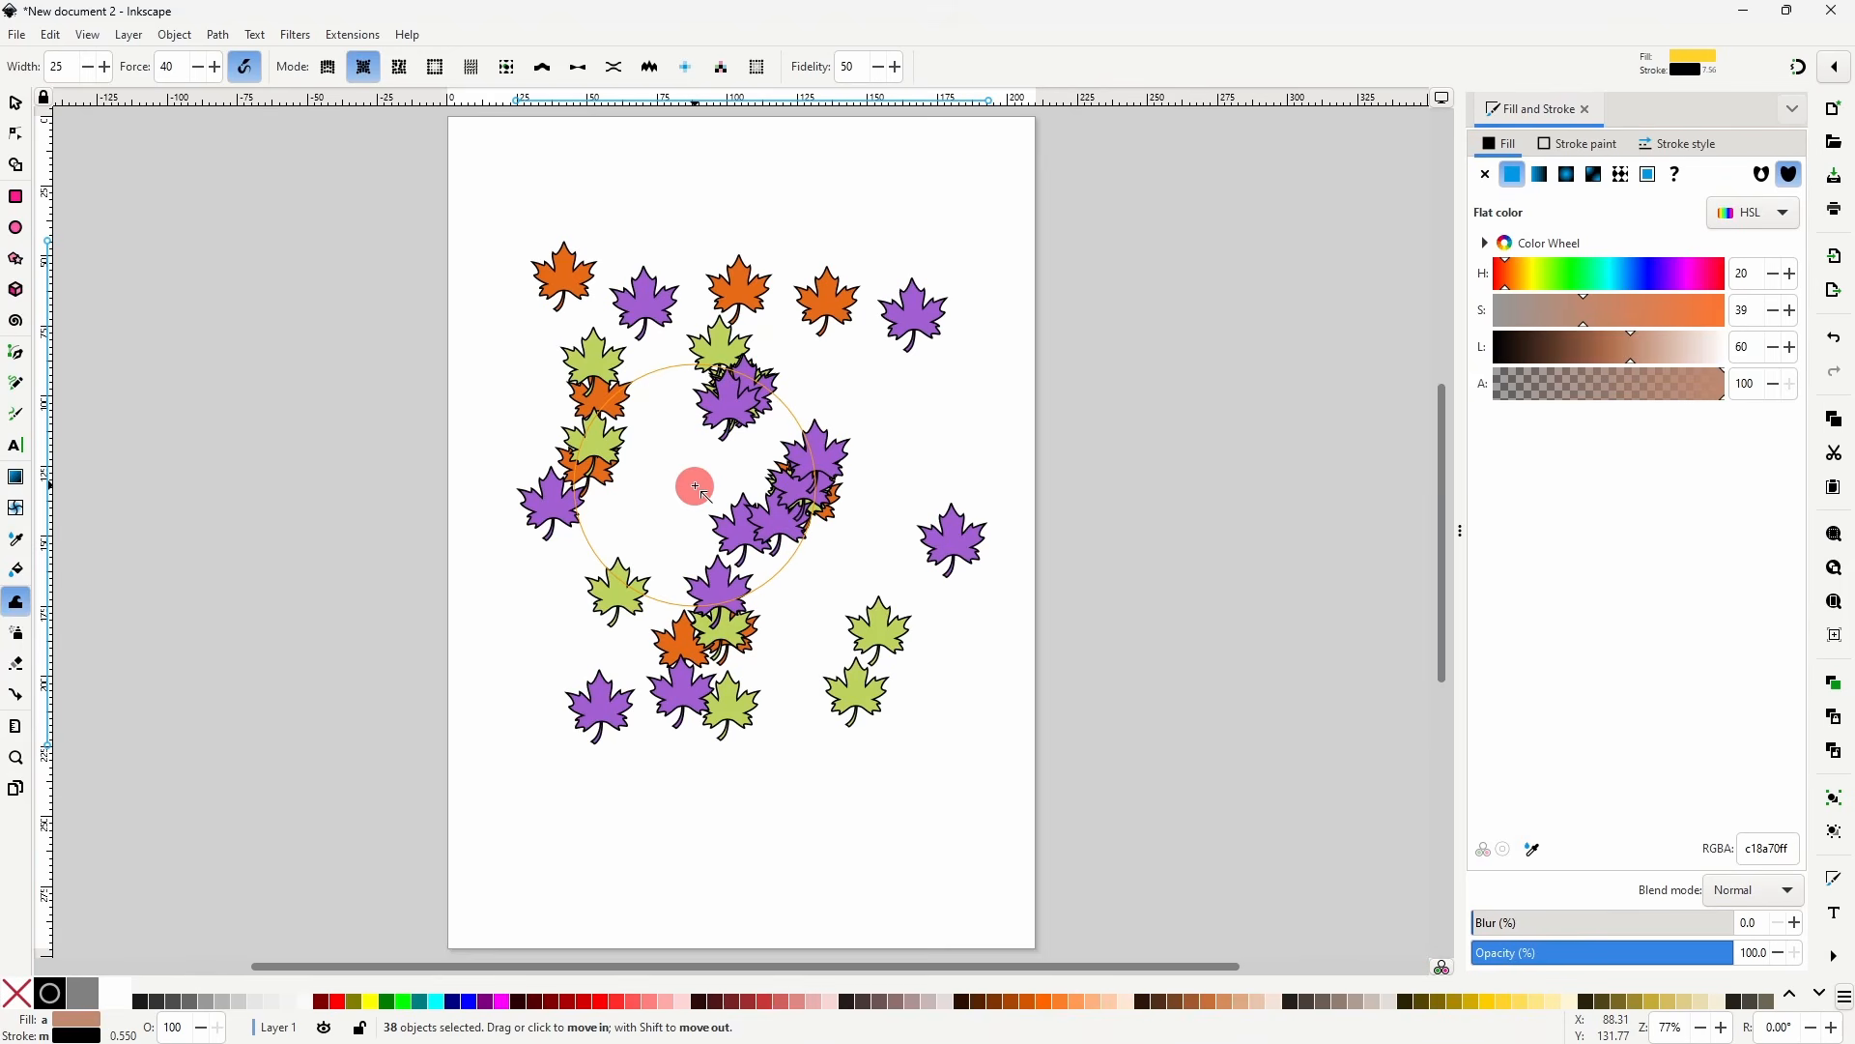
pyautogui.moveTo(704, 468)
pyautogui.mouseDown()
pyautogui.moveTo(769, 485)
pyautogui.moveTo(798, 540)
pyautogui.moveTo(701, 517)
pyautogui.moveTo(677, 408)
pyautogui.moveTo(724, 414)
pyautogui.moveTo(749, 498)
pyautogui.moveTo(700, 584)
pyautogui.moveTo(754, 492)
pyautogui.mouseUp()
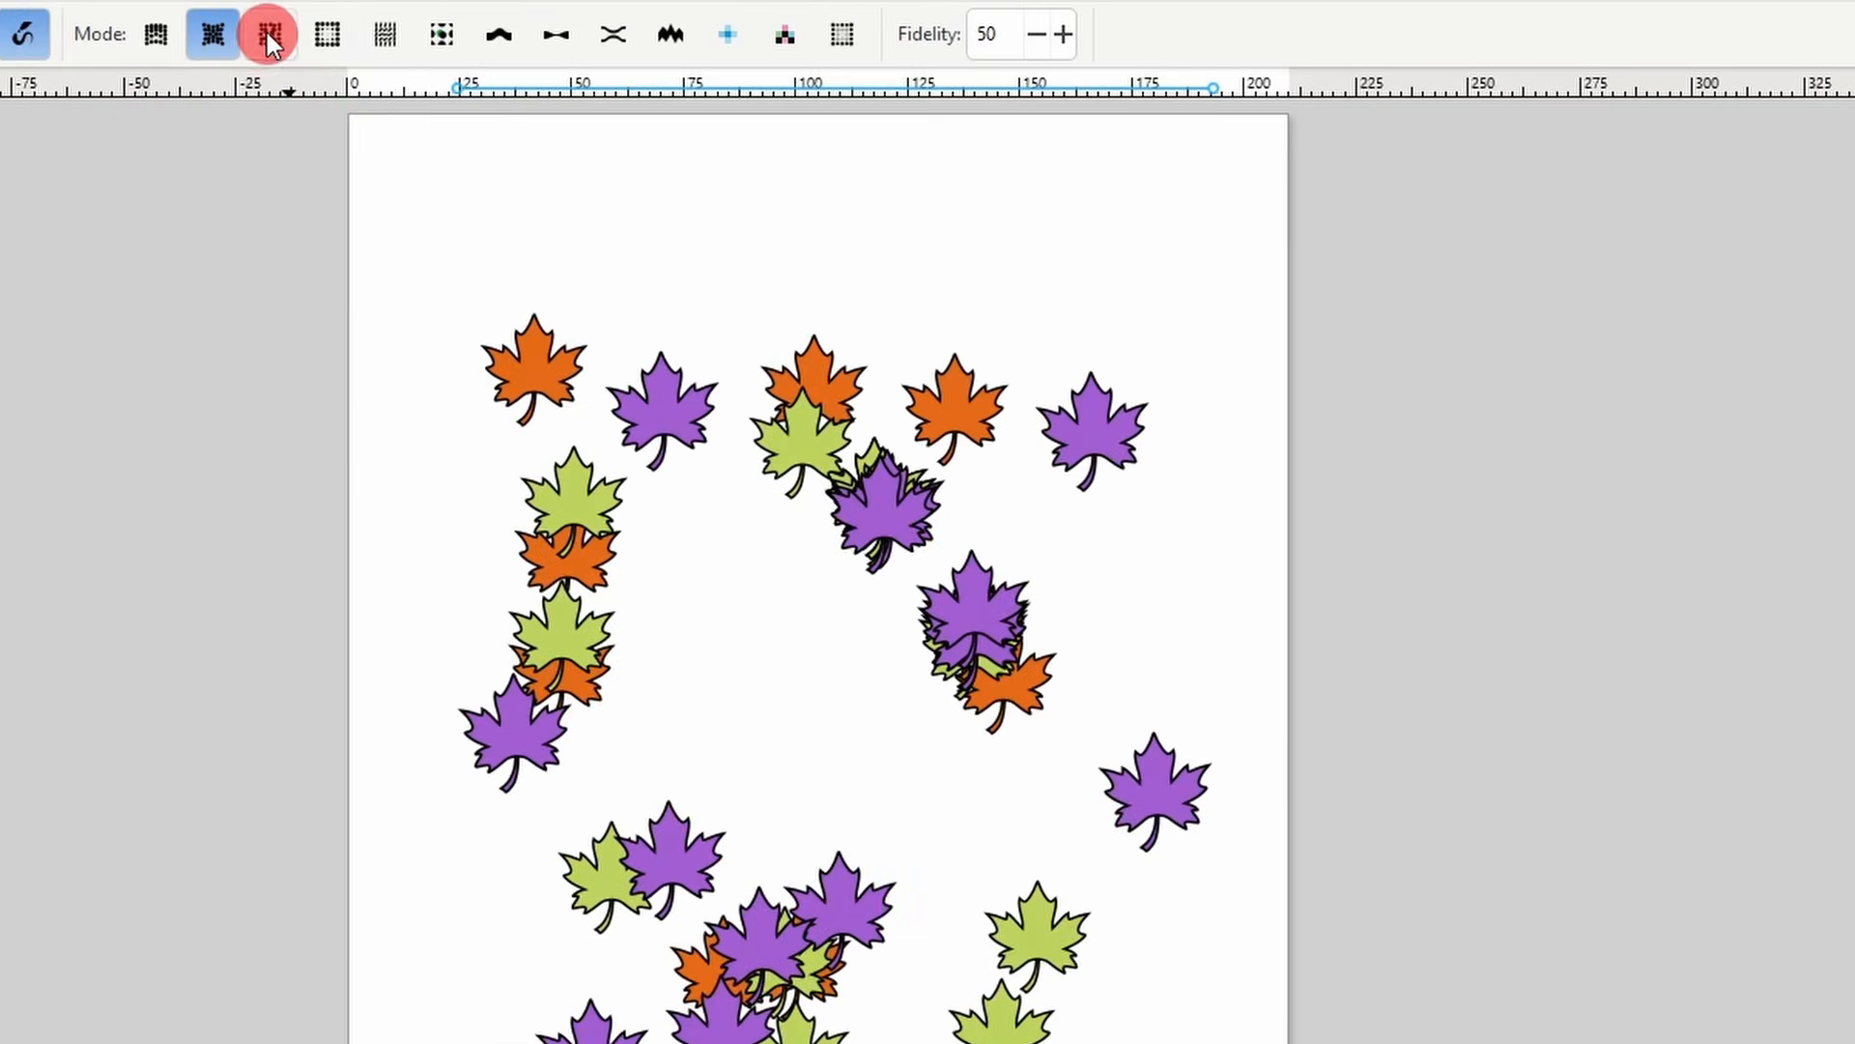
# - Scatter the clustered leaves with the Tweak tool's random move mode
pyautogui.click(399, 66)
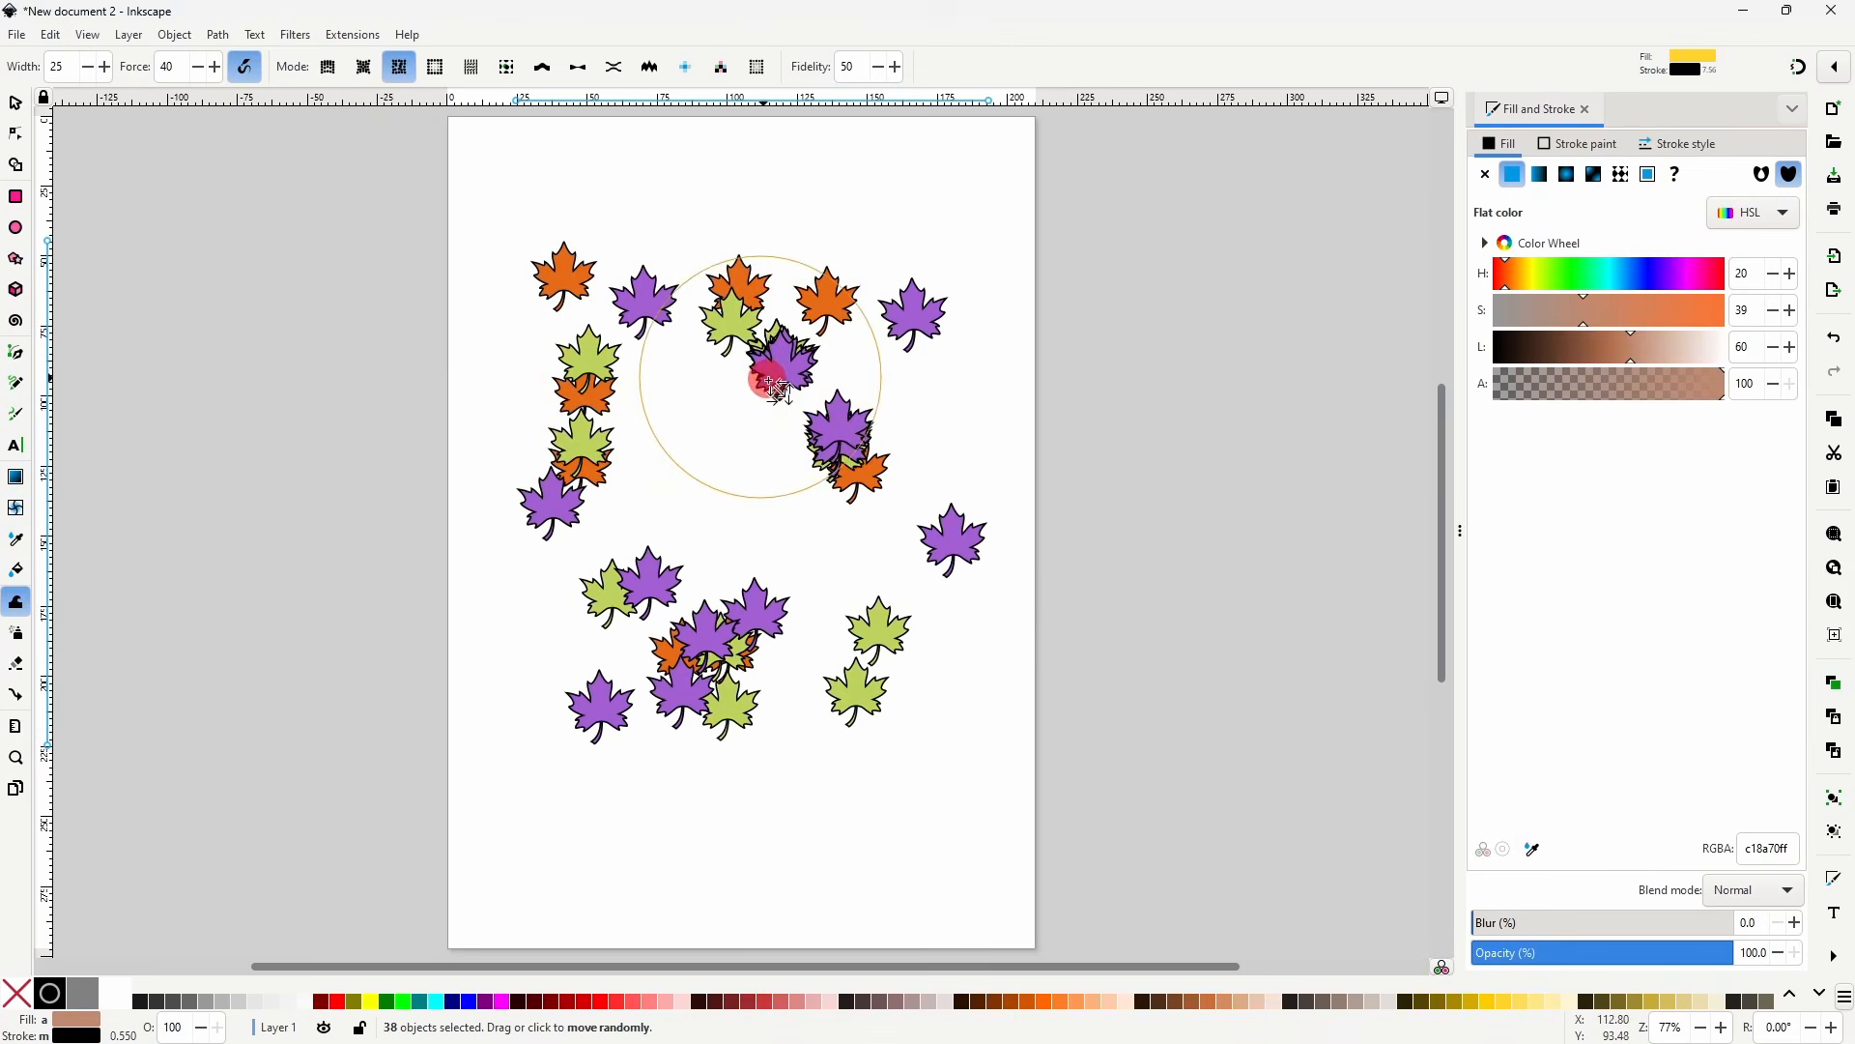
pyautogui.moveTo(862, 508)
pyautogui.mouseDown()
pyautogui.moveTo(889, 721)
pyautogui.moveTo(677, 887)
pyautogui.moveTo(982, 683)
pyautogui.mouseUp()
pyautogui.moveTo(847, 473)
pyautogui.mouseDown()
pyautogui.moveTo(771, 384)
pyautogui.moveTo(658, 387)
pyautogui.moveTo(607, 444)
pyautogui.moveTo(678, 570)
pyautogui.moveTo(821, 599)
pyautogui.moveTo(893, 488)
pyautogui.moveTo(694, 416)
pyautogui.mouseUp()
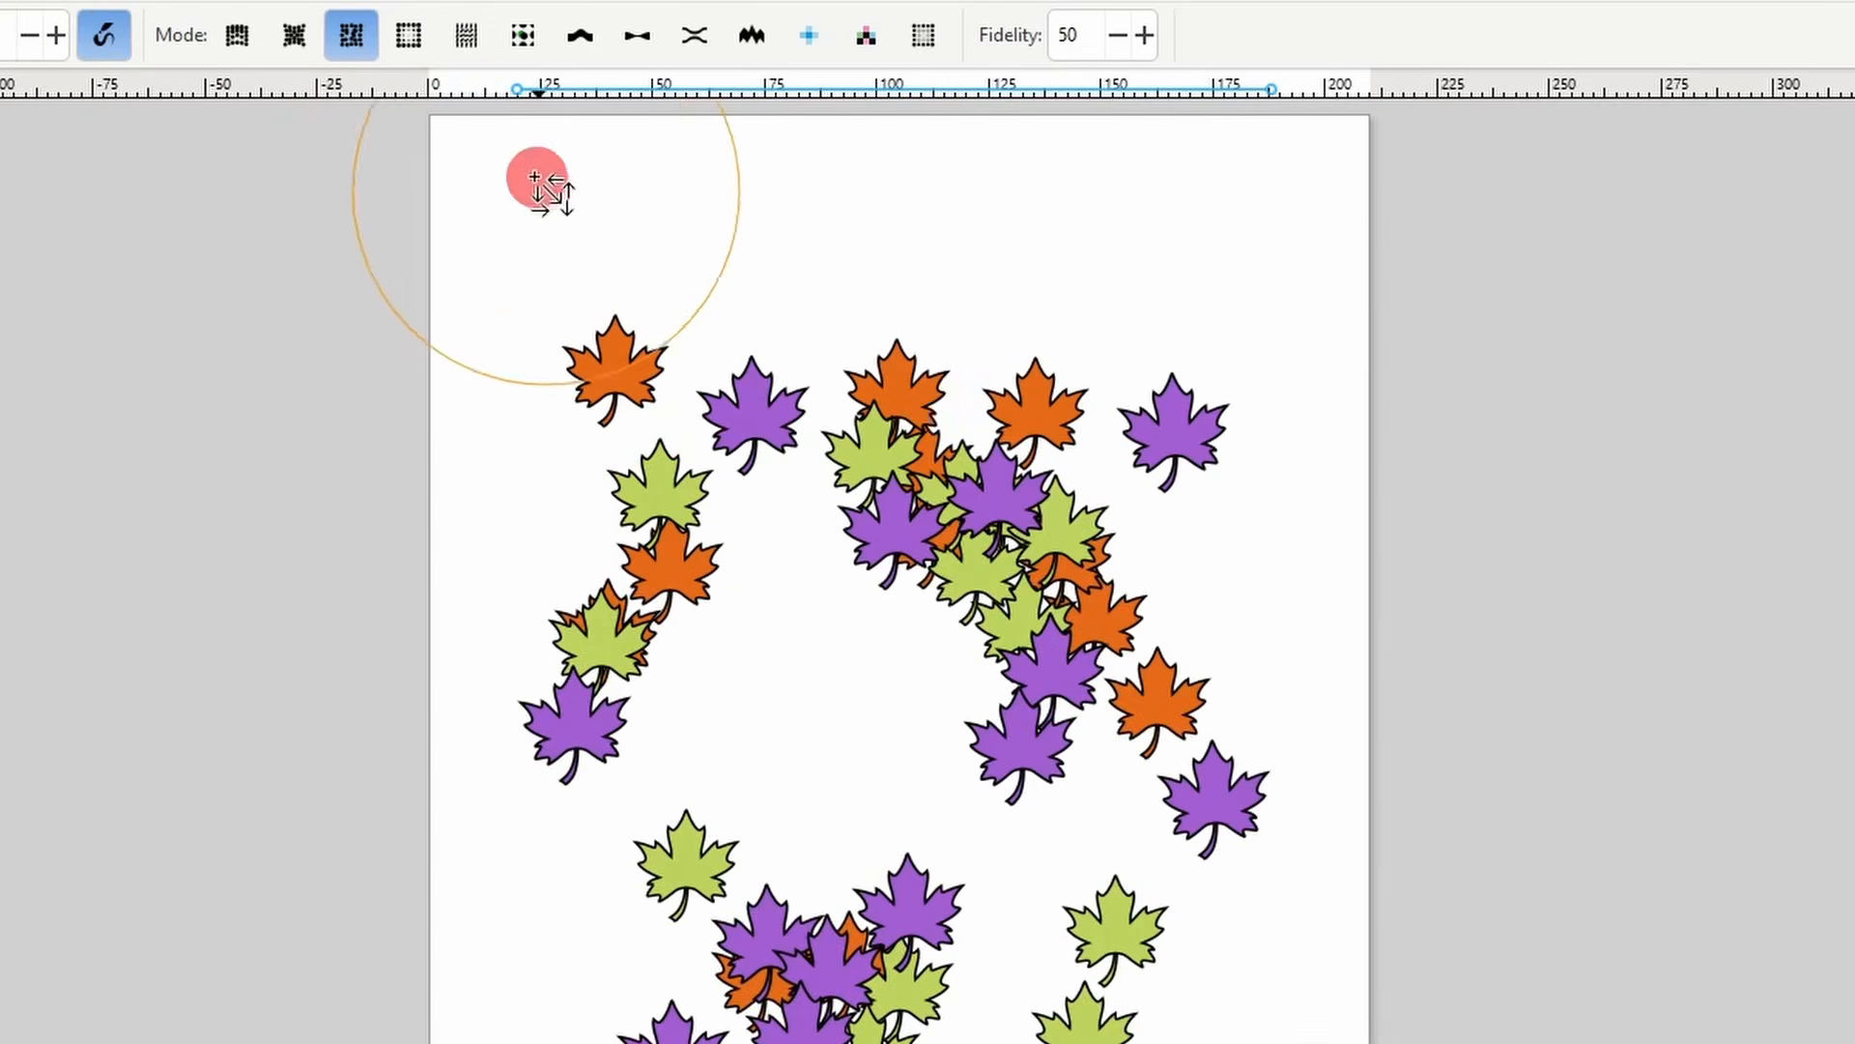
# - Scale the leaves under the brush with the Tweak tool's shrink/grow objects mode
pyautogui.click(427, 68)
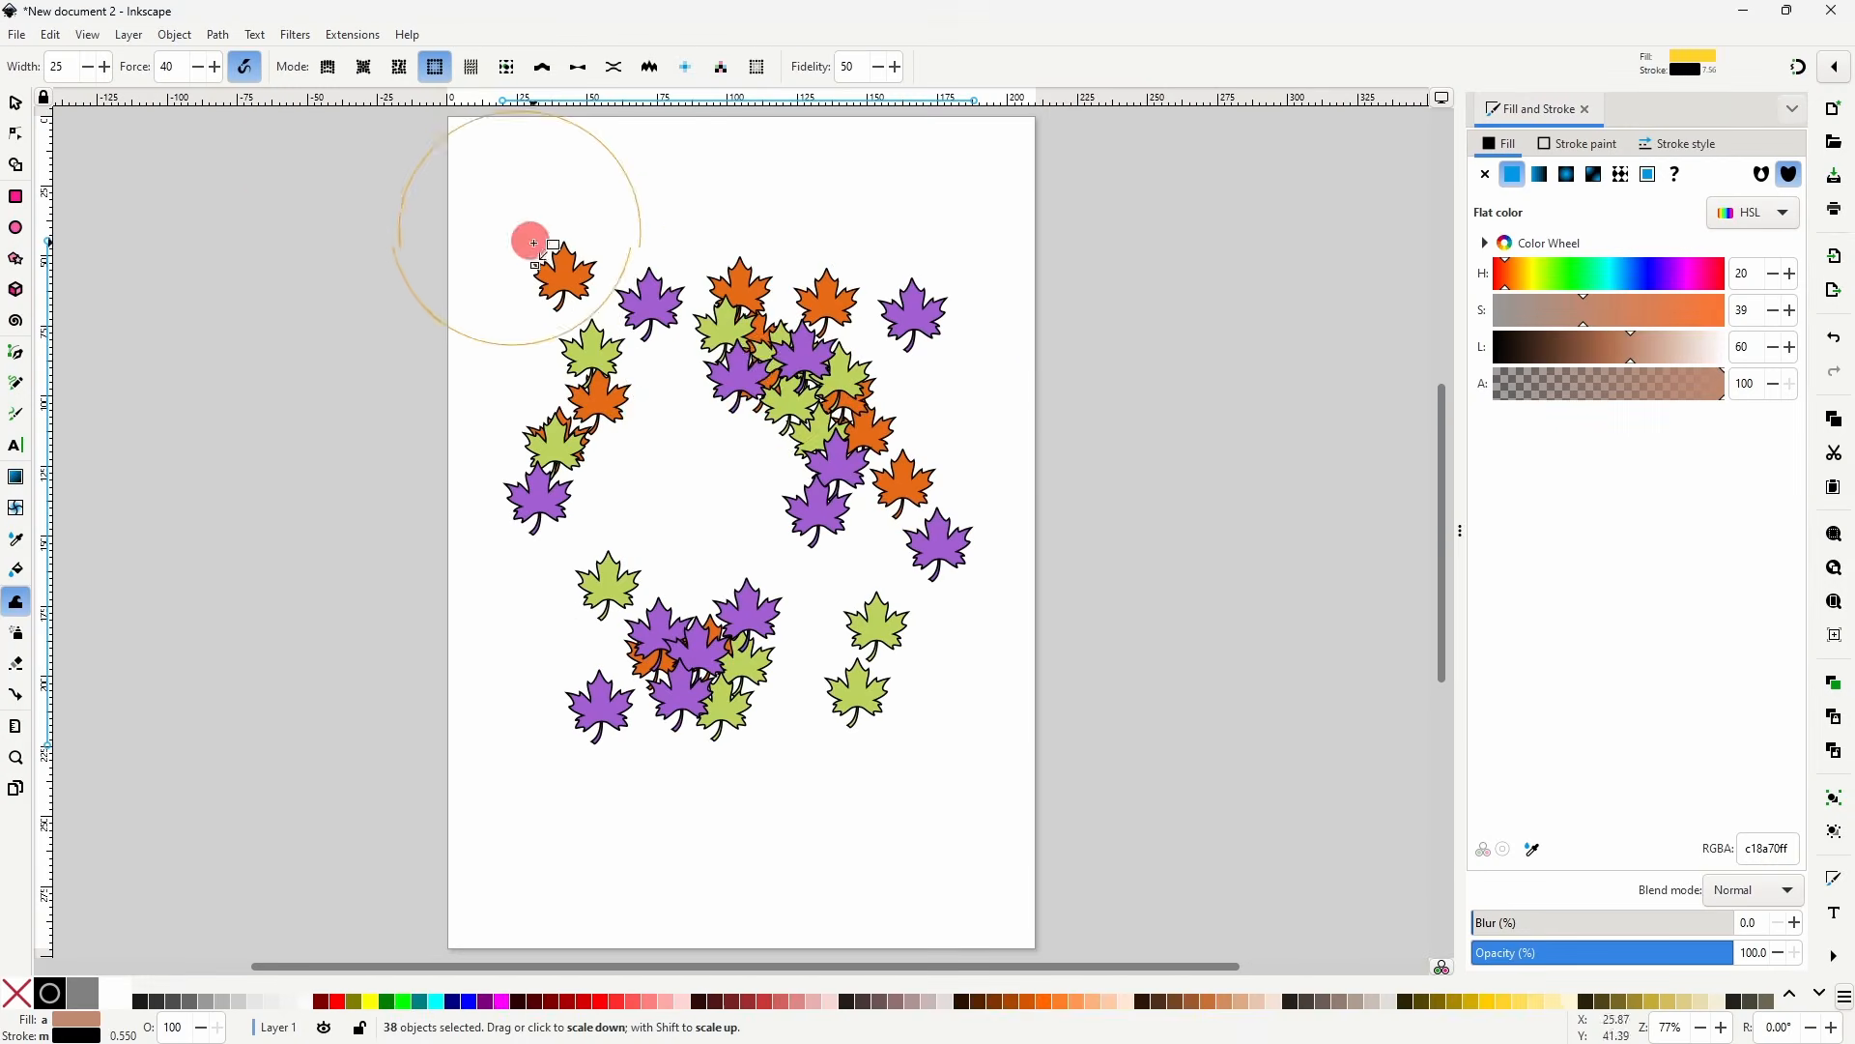
pyautogui.moveTo(951, 478)
pyautogui.mouseDown()
pyautogui.moveTo(984, 511)
pyautogui.moveTo(1059, 727)
pyautogui.moveTo(747, 954)
pyautogui.mouseUp()
pyautogui.moveTo(645, 640)
pyautogui.mouseDown()
pyautogui.moveTo(594, 518)
pyautogui.moveTo(631, 375)
pyautogui.moveTo(779, 375)
pyautogui.moveTo(817, 422)
pyautogui.moveTo(860, 360)
pyautogui.moveTo(883, 363)
pyautogui.moveTo(793, 448)
pyautogui.moveTo(671, 631)
pyautogui.moveTo(762, 675)
pyautogui.moveTo(863, 641)
pyautogui.moveTo(841, 476)
pyautogui.moveTo(670, 374)
pyautogui.moveTo(588, 405)
pyautogui.moveTo(693, 456)
pyautogui.mouseUp()
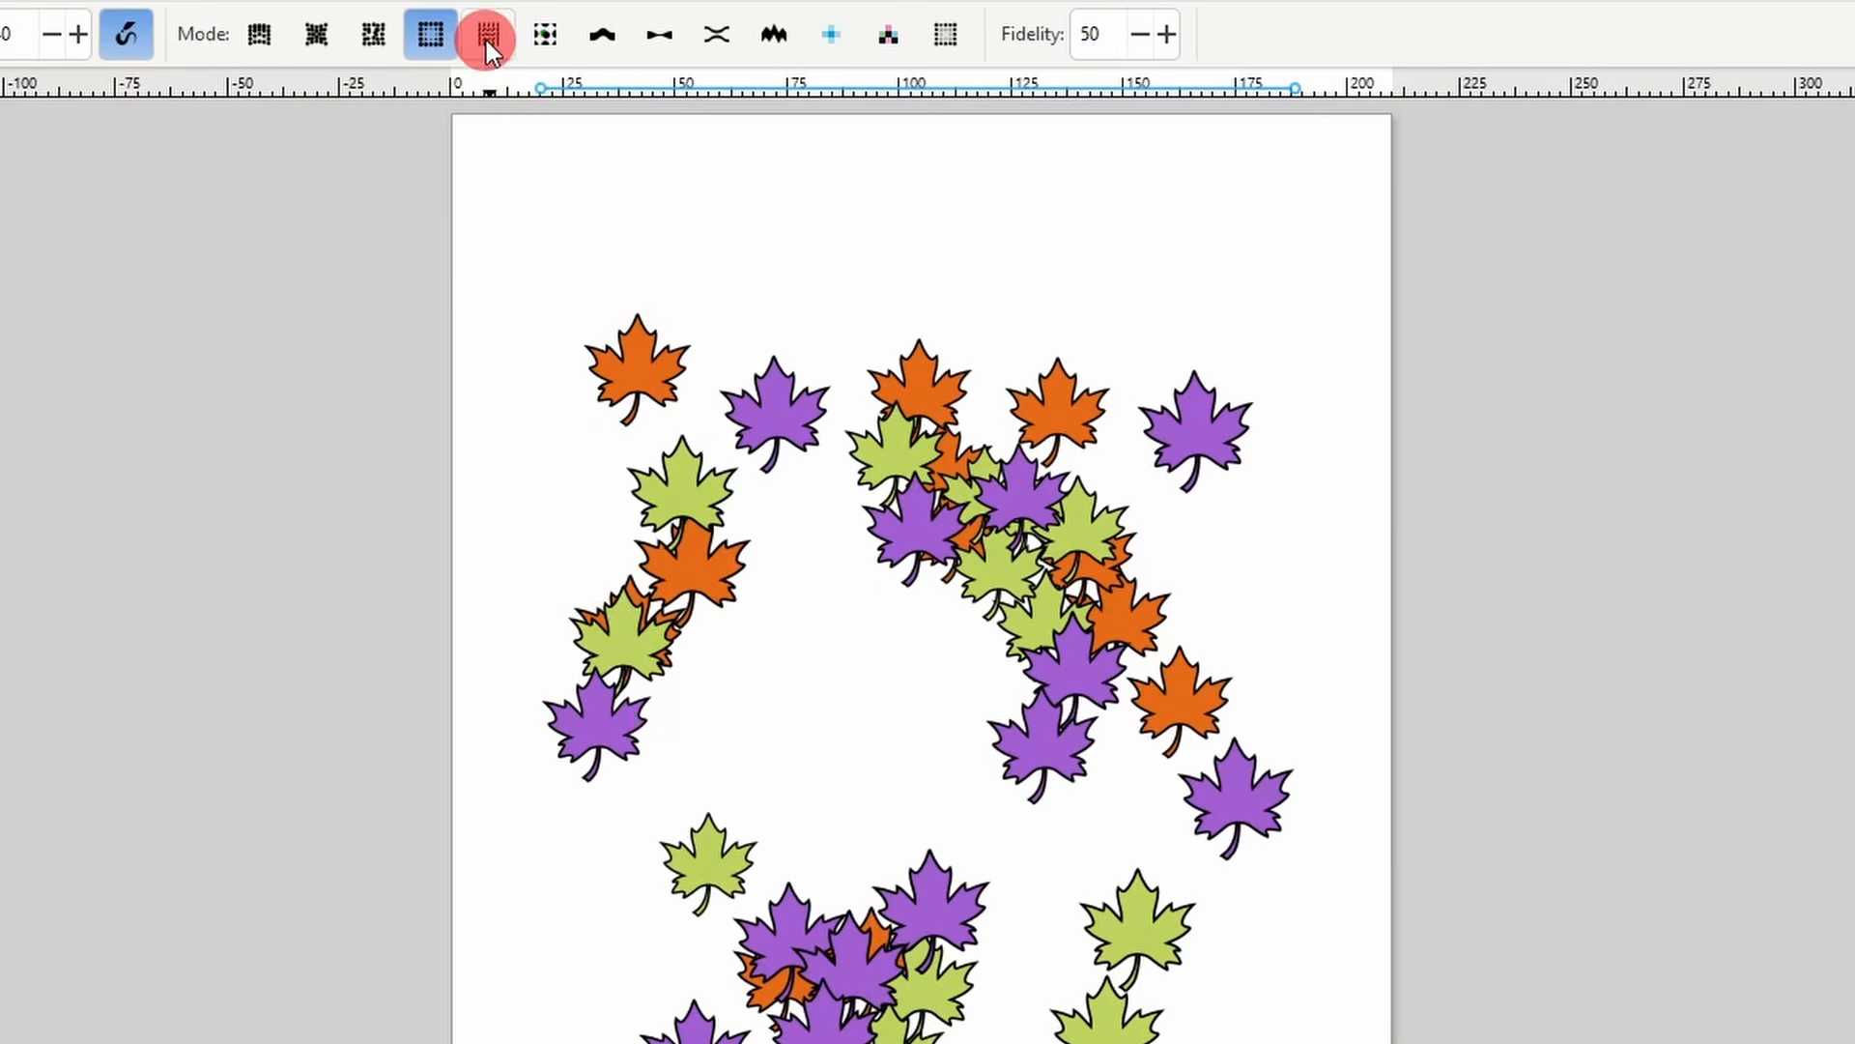
# - Rotate the leaves across the page with the Tweak tool's rotate mode
pyautogui.click(472, 67)
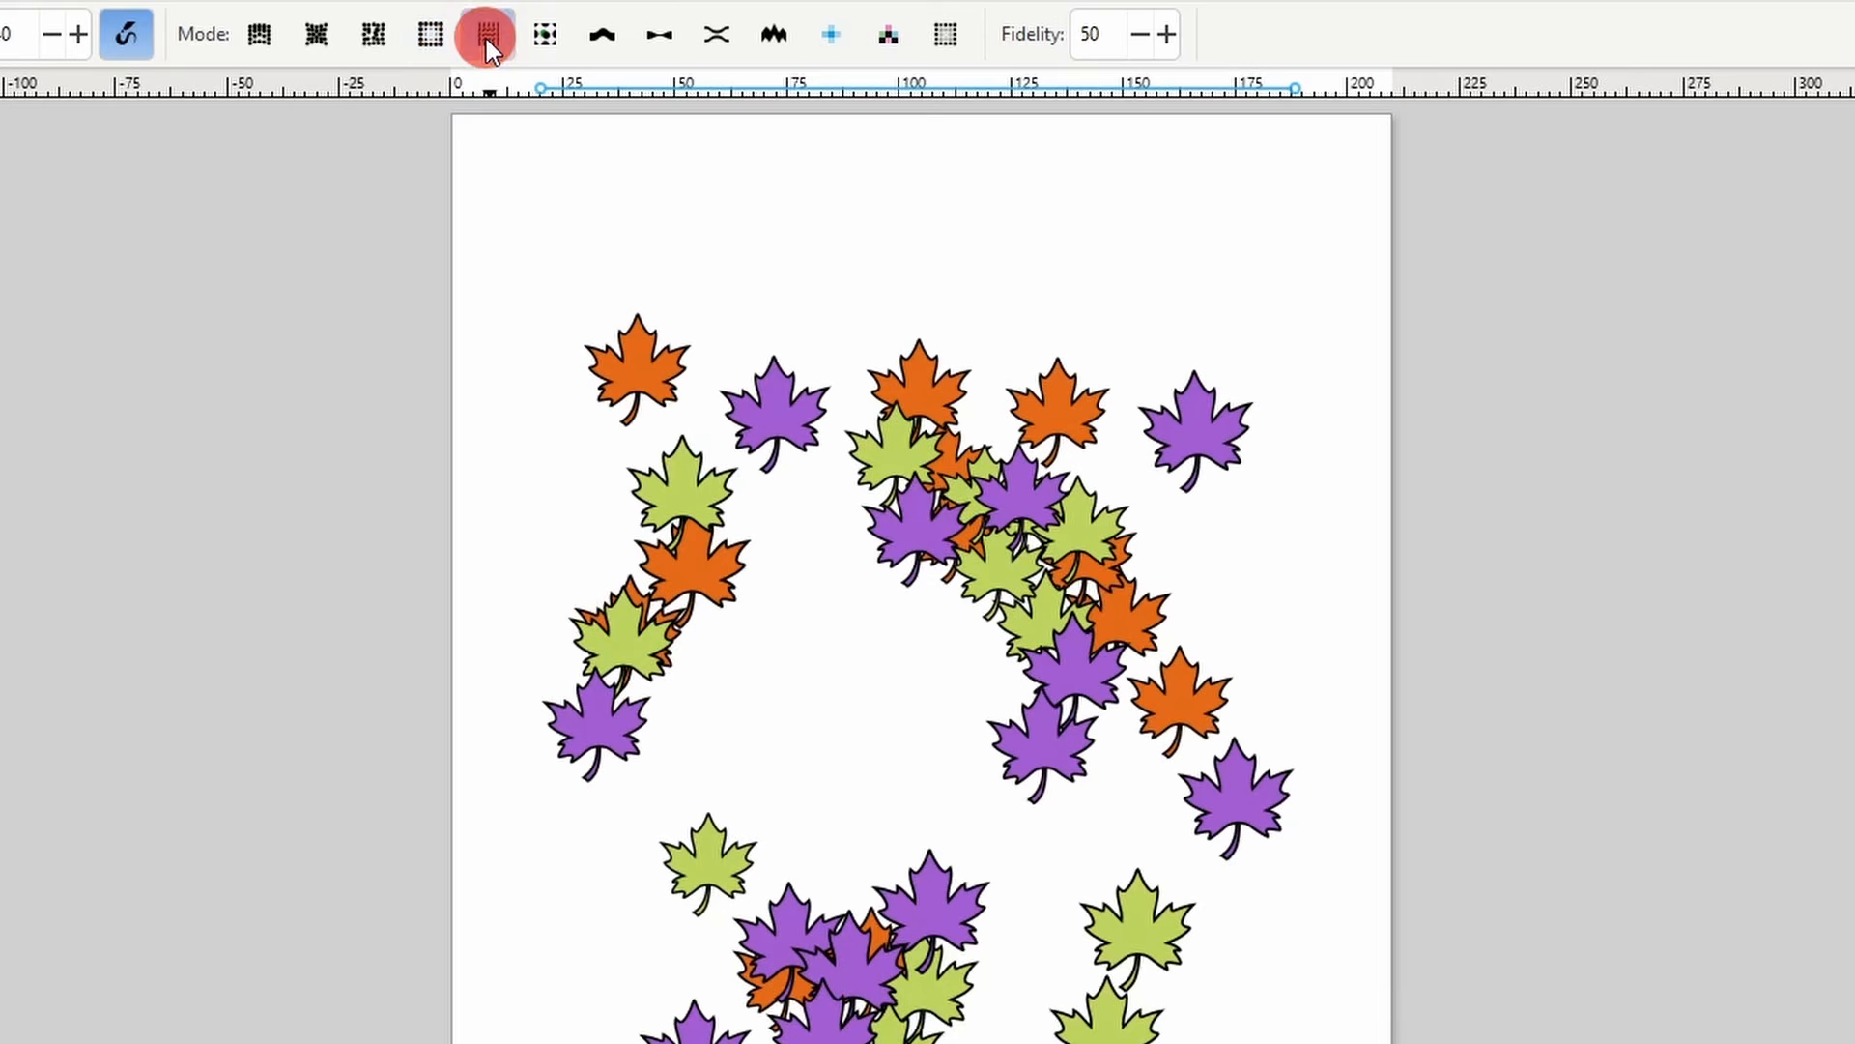
pyautogui.moveTo(606, 201)
pyautogui.mouseDown()
pyautogui.moveTo(936, 271)
pyautogui.moveTo(1063, 683)
pyautogui.moveTo(816, 870)
pyautogui.moveTo(726, 488)
pyautogui.mouseUp()
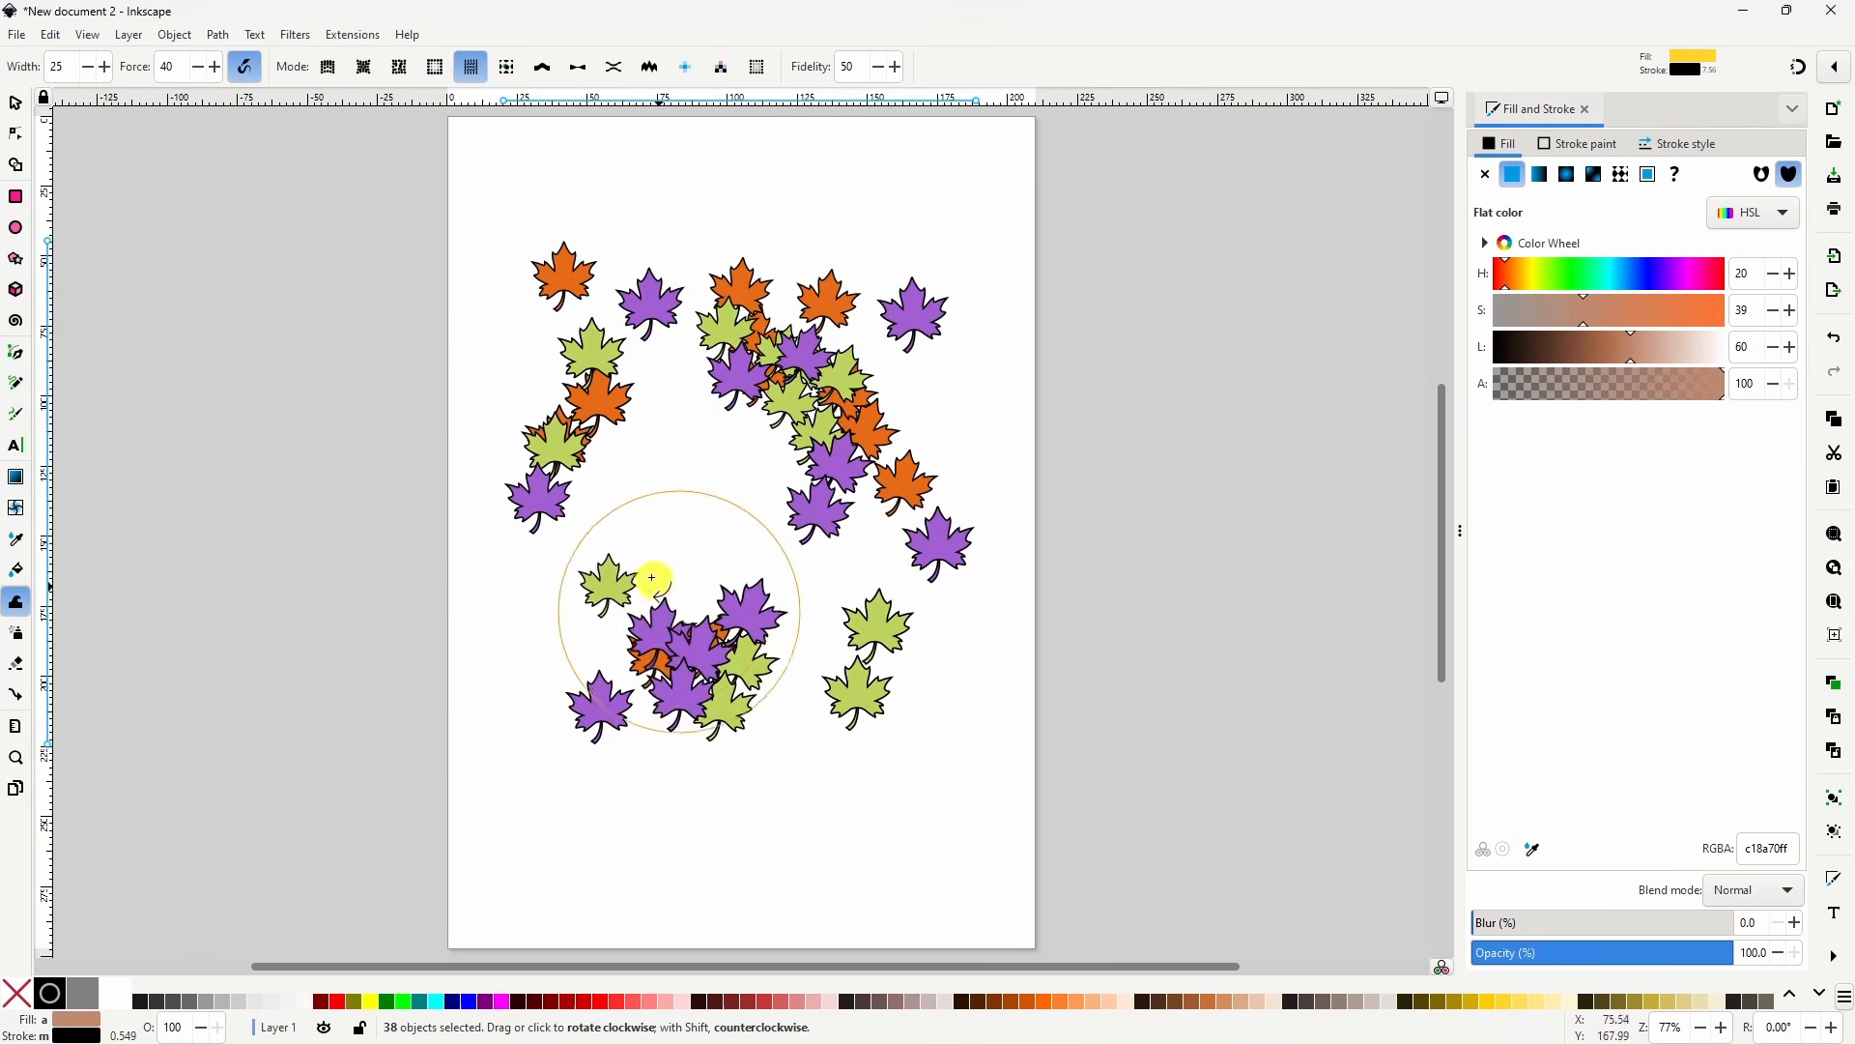
pyautogui.moveTo(632, 365)
pyautogui.mouseDown()
pyautogui.moveTo(816, 432)
pyautogui.moveTo(805, 471)
pyautogui.mouseUp()
pyautogui.moveTo(699, 413)
pyautogui.mouseDown()
pyautogui.moveTo(671, 605)
pyautogui.moveTo(762, 629)
pyautogui.moveTo(871, 548)
pyautogui.moveTo(848, 406)
pyautogui.moveTo(782, 351)
pyautogui.moveTo(685, 359)
pyautogui.moveTo(651, 435)
pyautogui.moveTo(717, 500)
pyautogui.moveTo(743, 491)
pyautogui.moveTo(561, 280)
pyautogui.mouseUp()
# - Duplicate and randomly scatter leaves in the upper-right cluster, and delete some of them with the Tweak tool's duplicate/delete mode
pyautogui.click(520, 39)
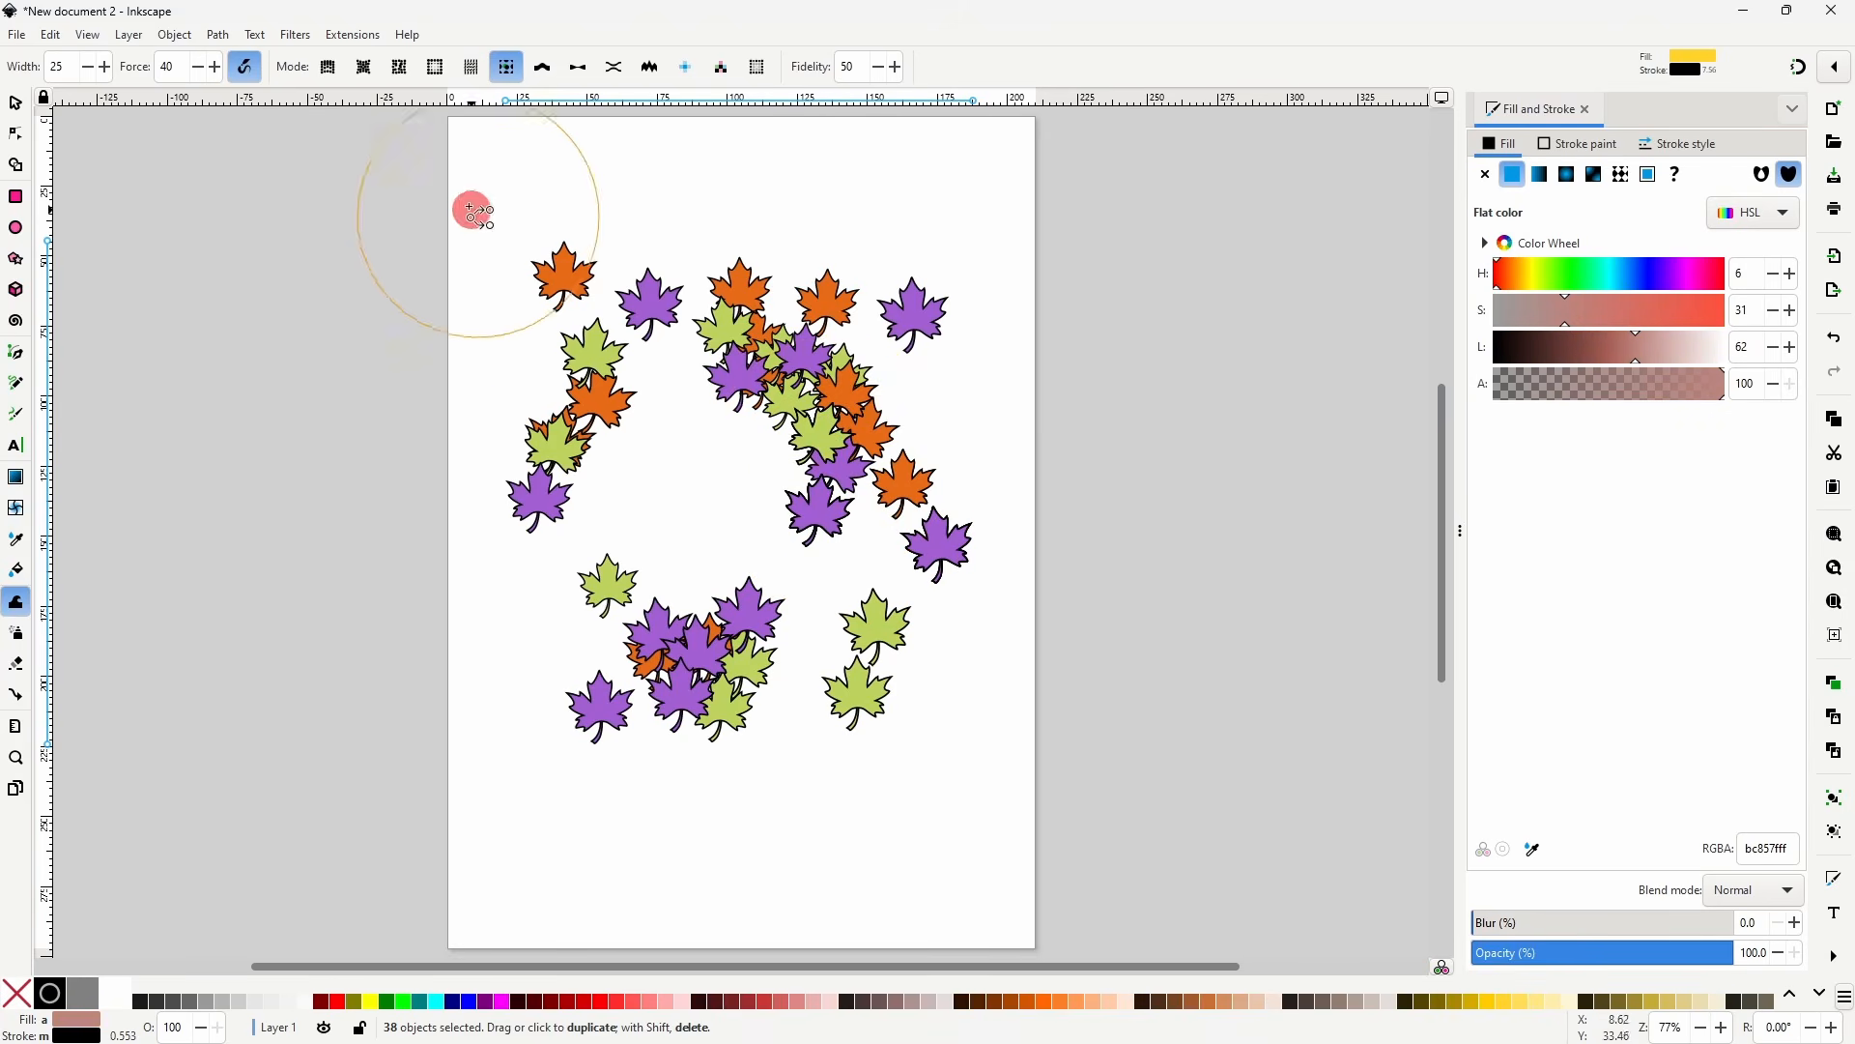
pyautogui.click(401, 67)
pyautogui.moveTo(764, 339)
pyautogui.mouseDown()
pyautogui.moveTo(822, 411)
pyautogui.moveTo(841, 464)
pyautogui.moveTo(915, 496)
pyautogui.mouseUp()
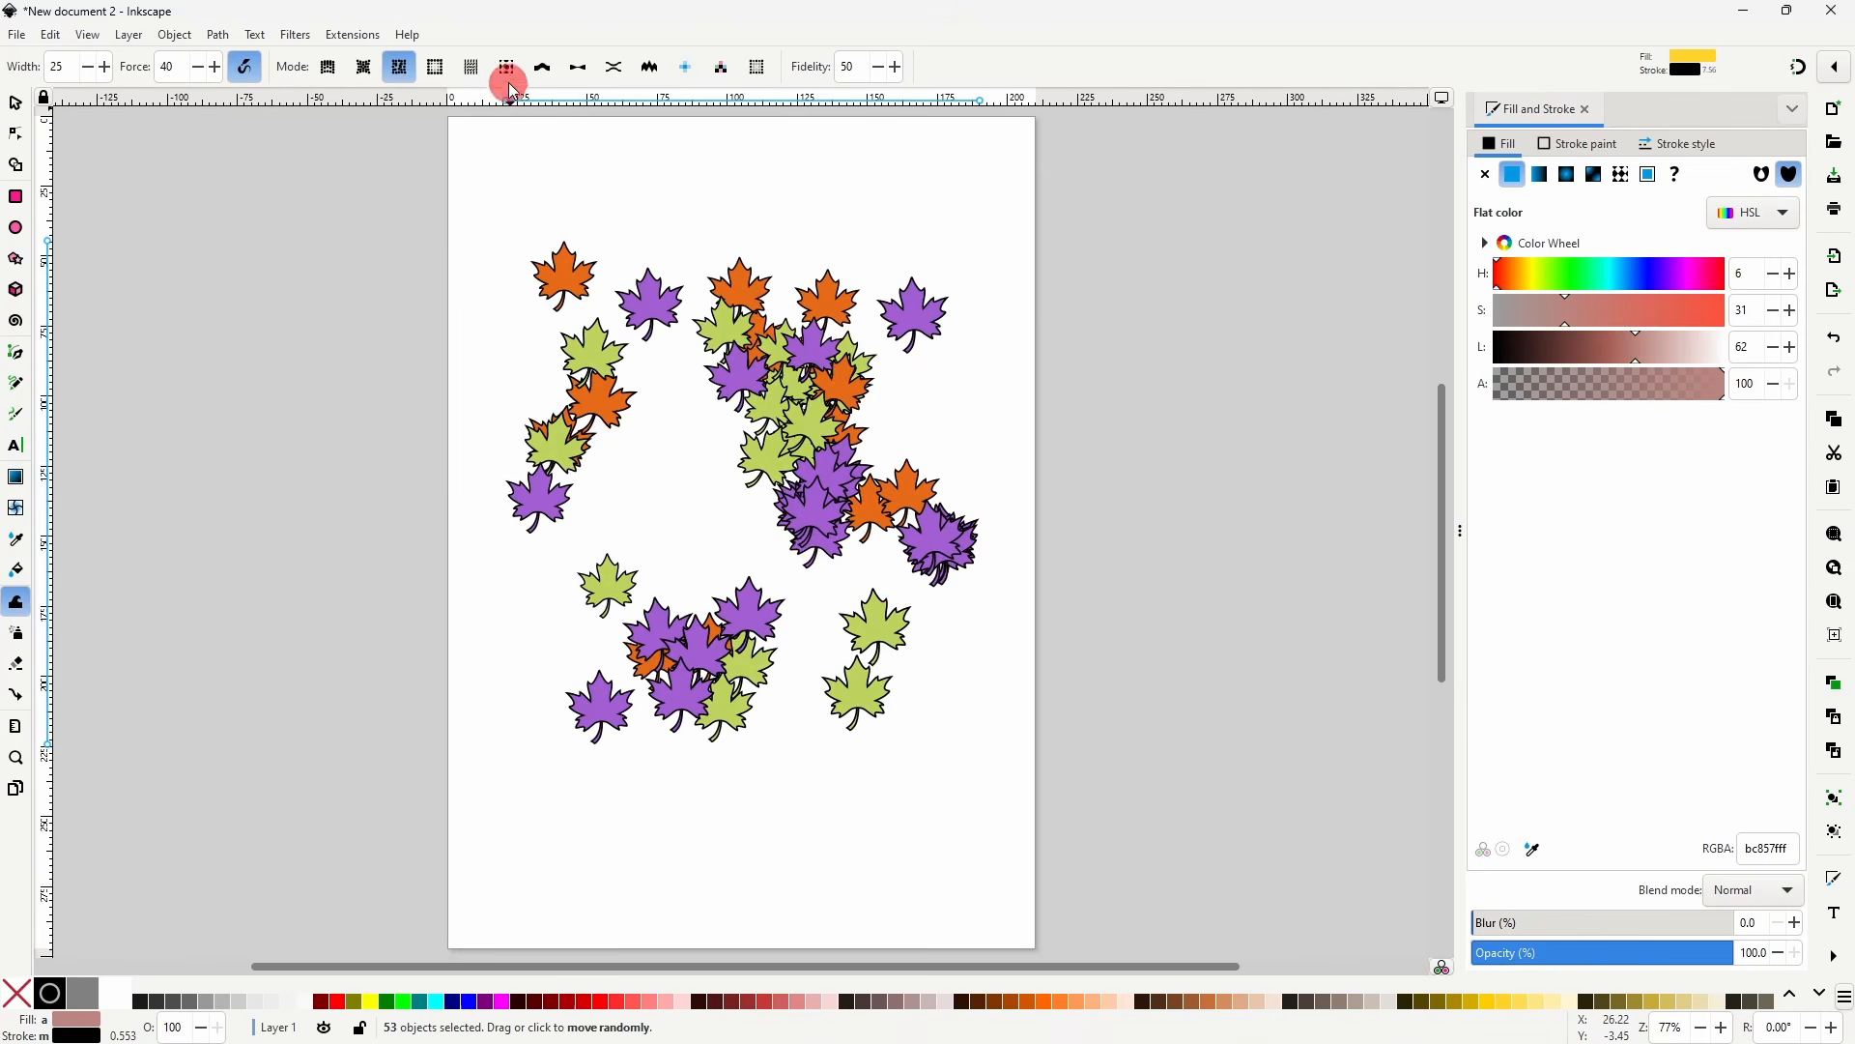
pyautogui.moveTo(919, 522)
pyautogui.mouseDown()
pyautogui.moveTo(944, 518)
pyautogui.moveTo(870, 518)
pyautogui.moveTo(831, 418)
pyautogui.mouseUp()
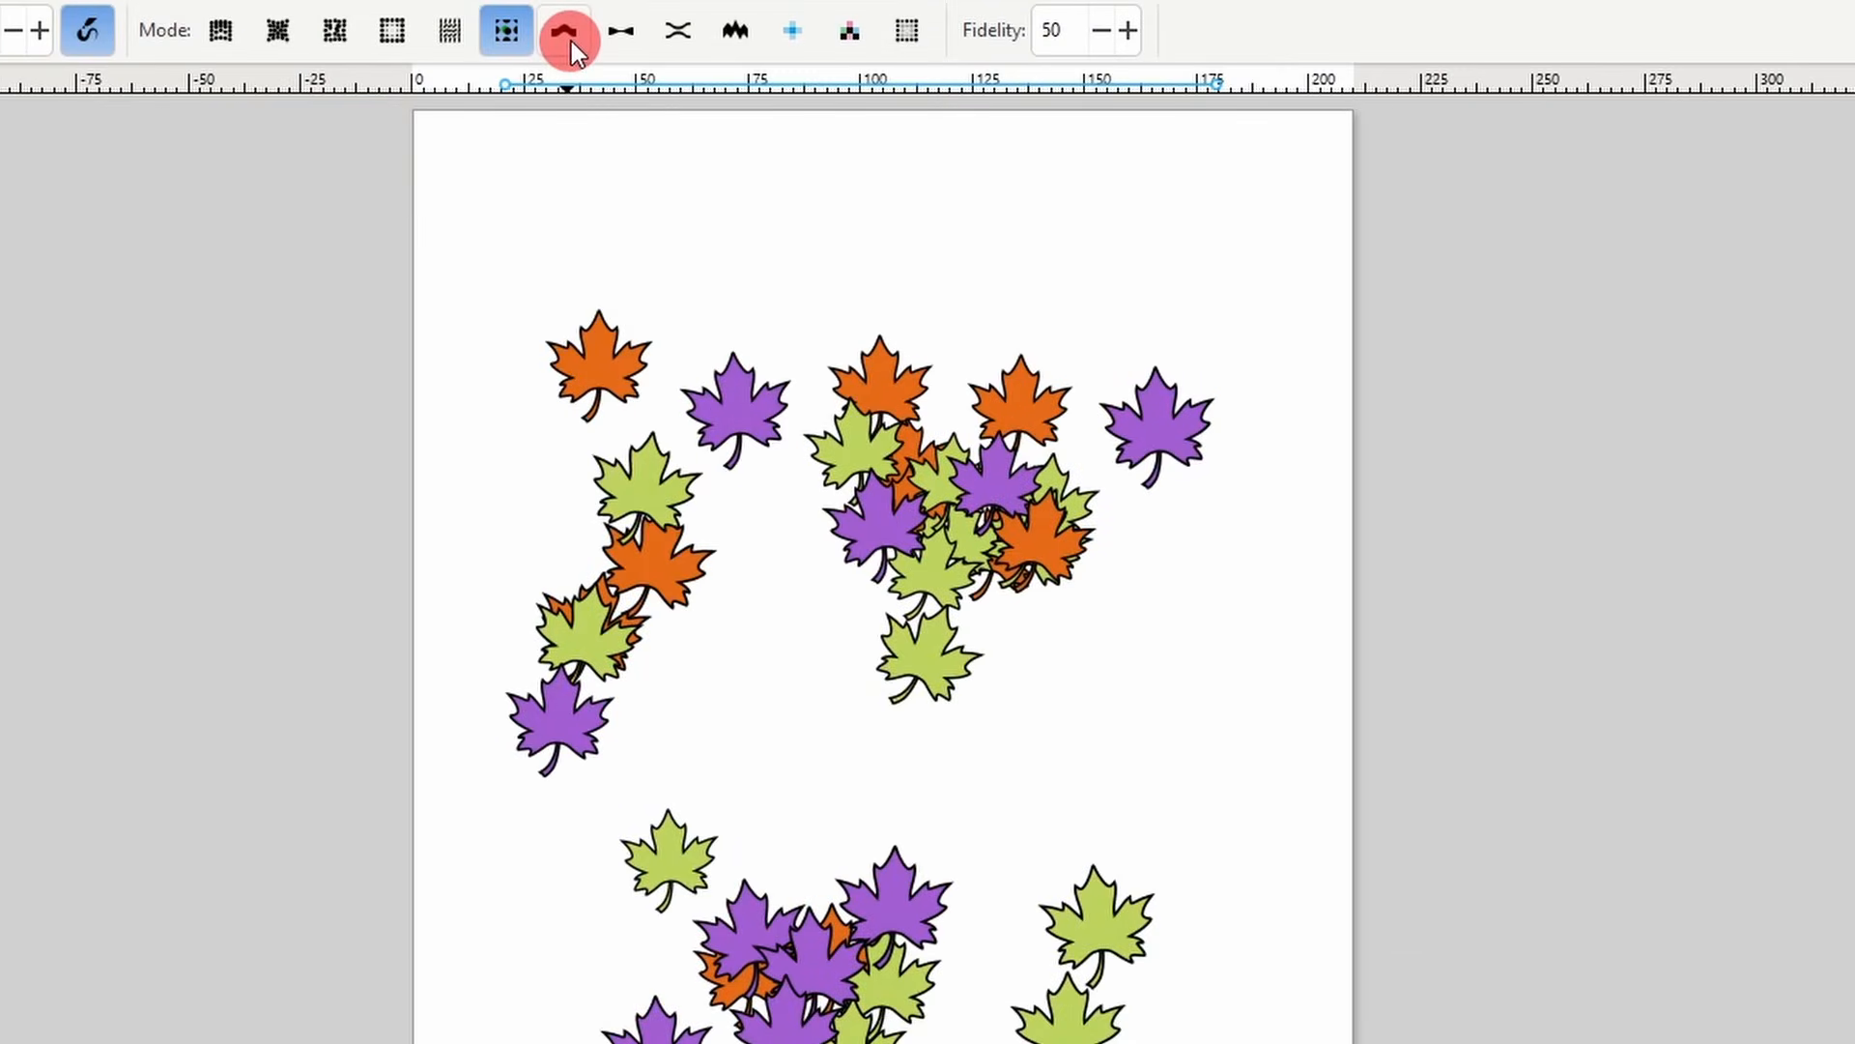
# - Push parts of the leaf paths with the Tweak tool, and inset and outset the outlines of the upper cluster
pyautogui.click(544, 67)
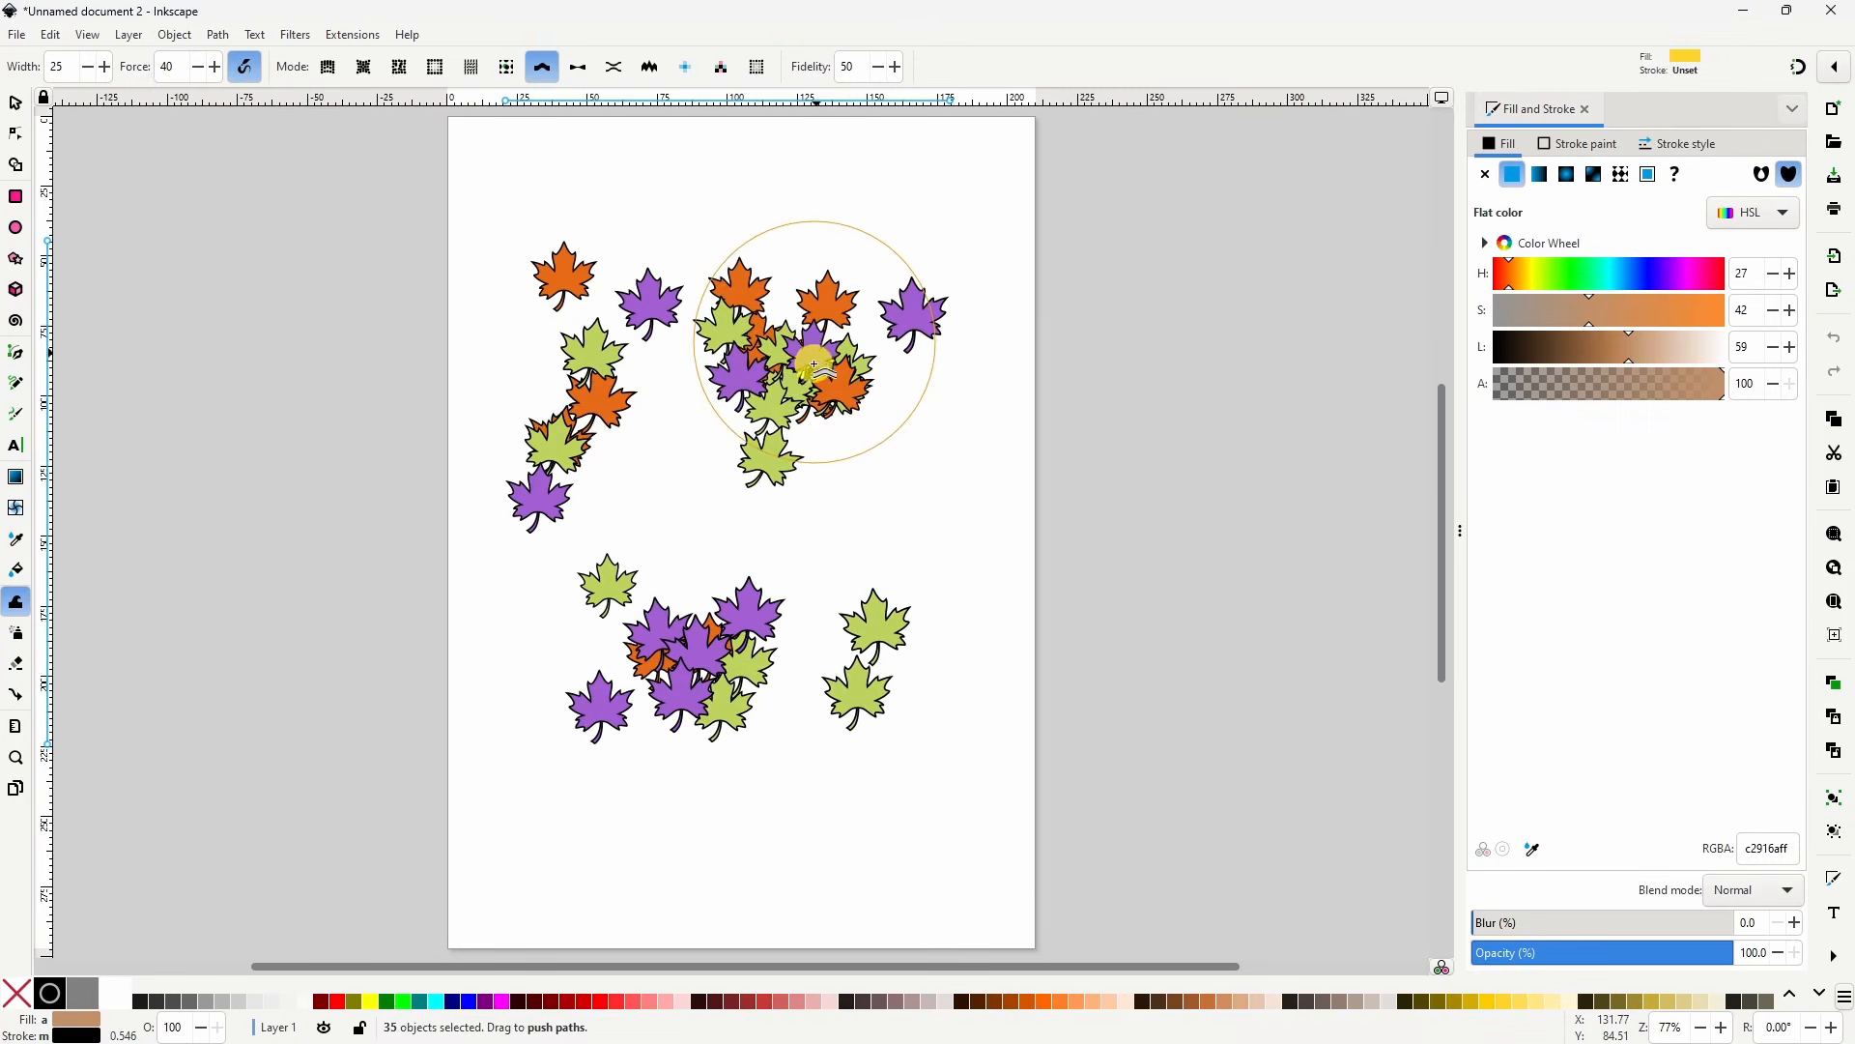
pyautogui.moveTo(587, 414)
pyautogui.mouseDown()
pyautogui.moveTo(621, 553)
pyautogui.moveTo(698, 615)
pyautogui.moveTo(749, 623)
pyautogui.moveTo(769, 567)
pyautogui.moveTo(759, 432)
pyautogui.moveTo(704, 419)
pyautogui.mouseUp()
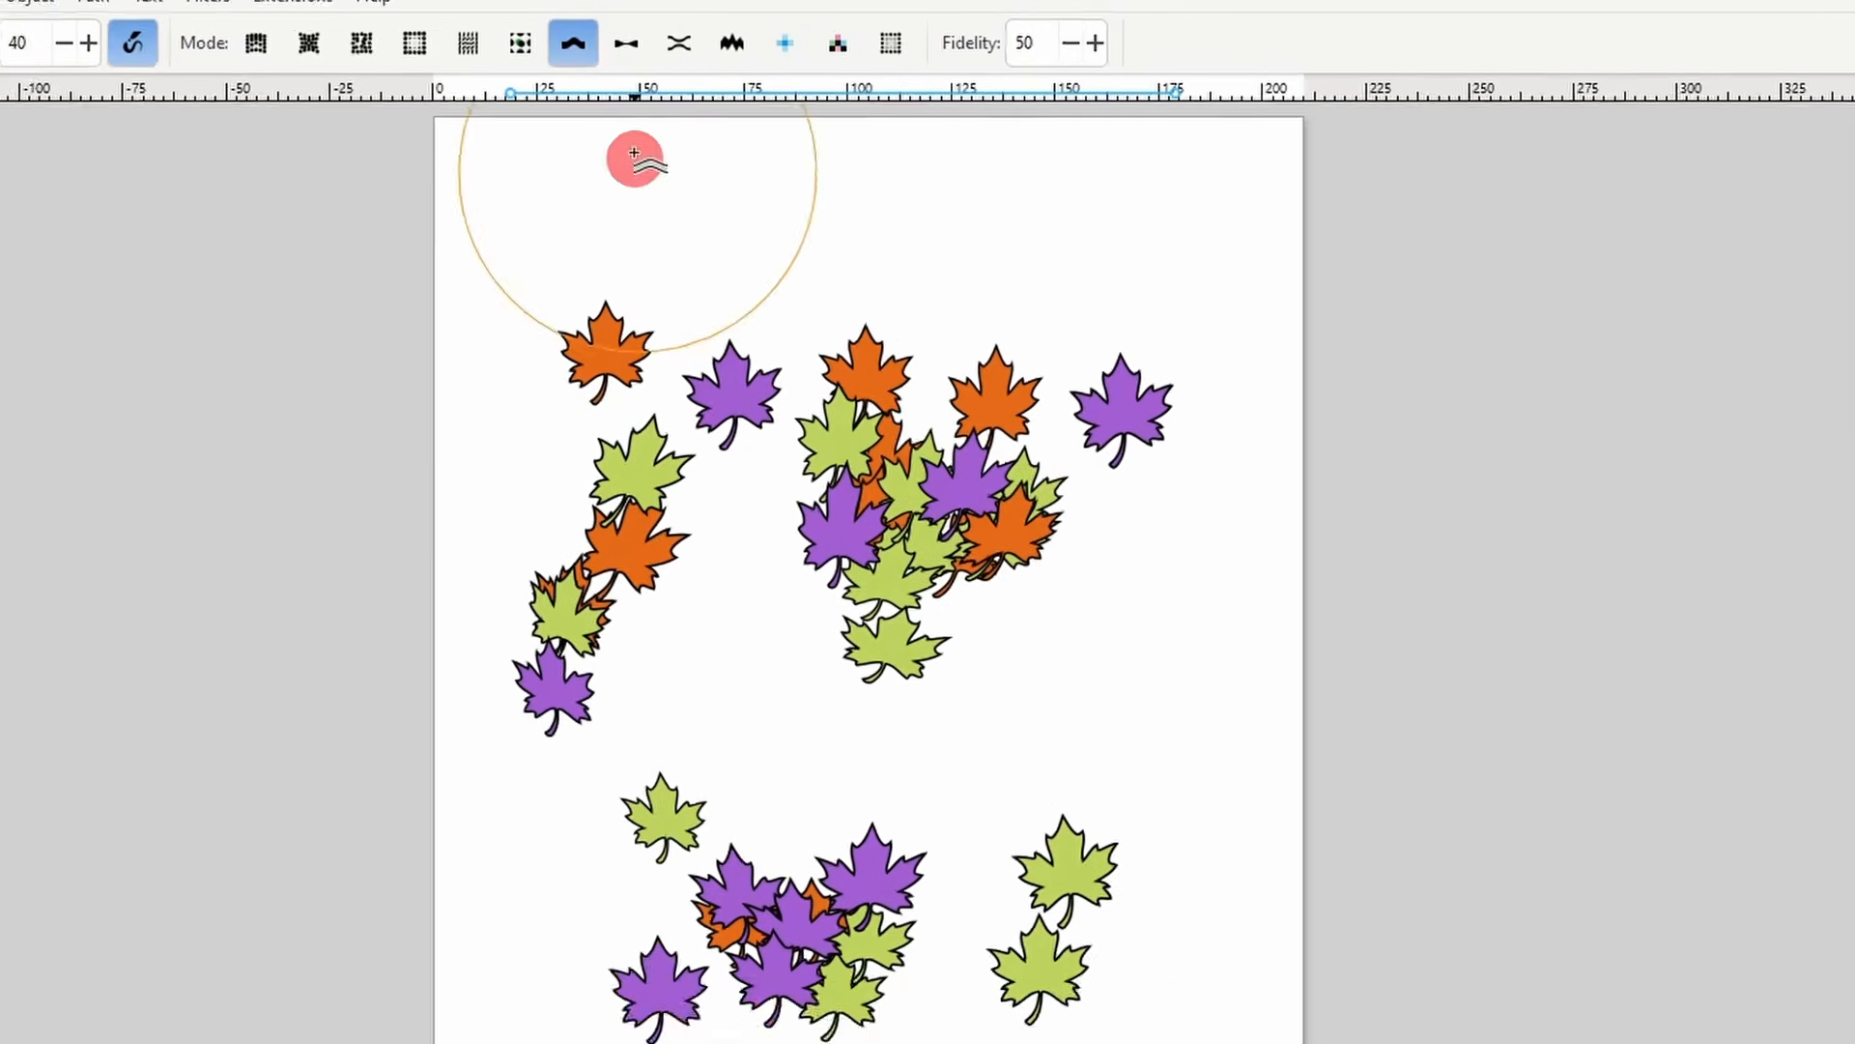
pyautogui.click(579, 68)
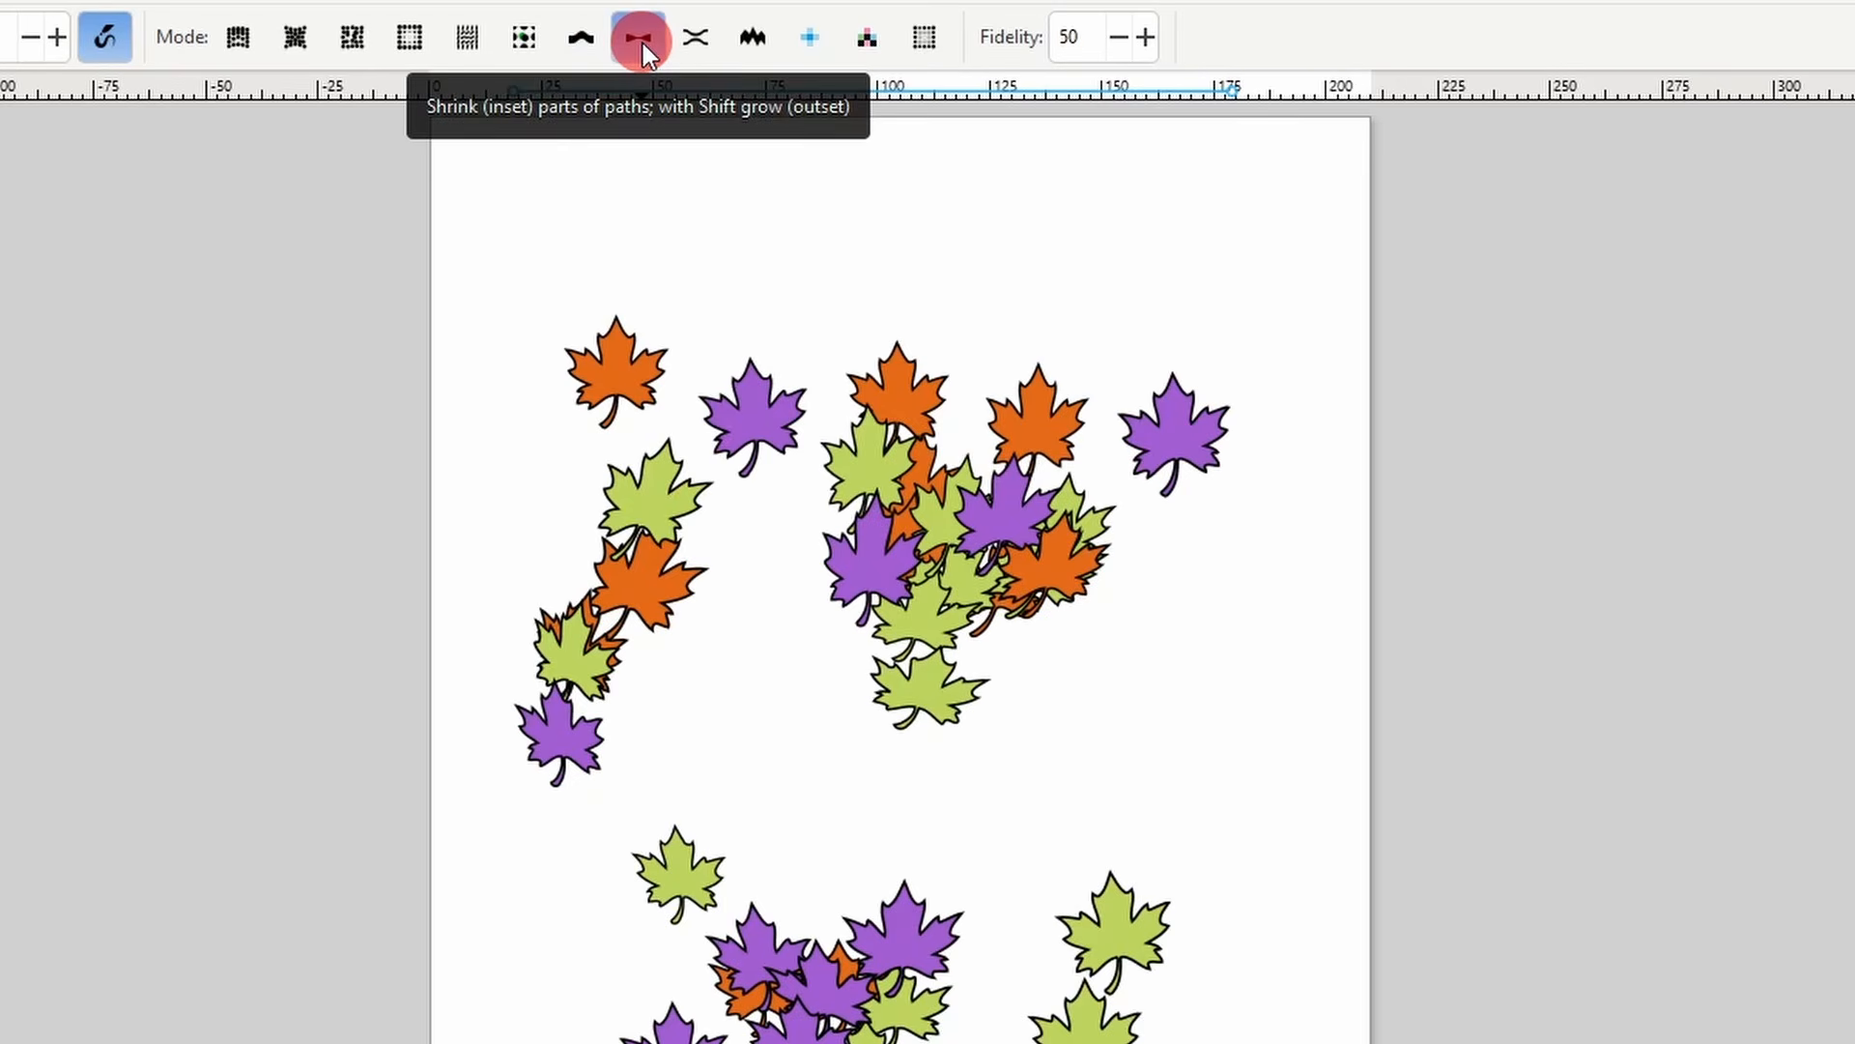
pyautogui.moveTo(988, 440)
pyautogui.mouseDown()
pyautogui.moveTo(993, 506)
pyautogui.moveTo(941, 570)
pyautogui.mouseUp()
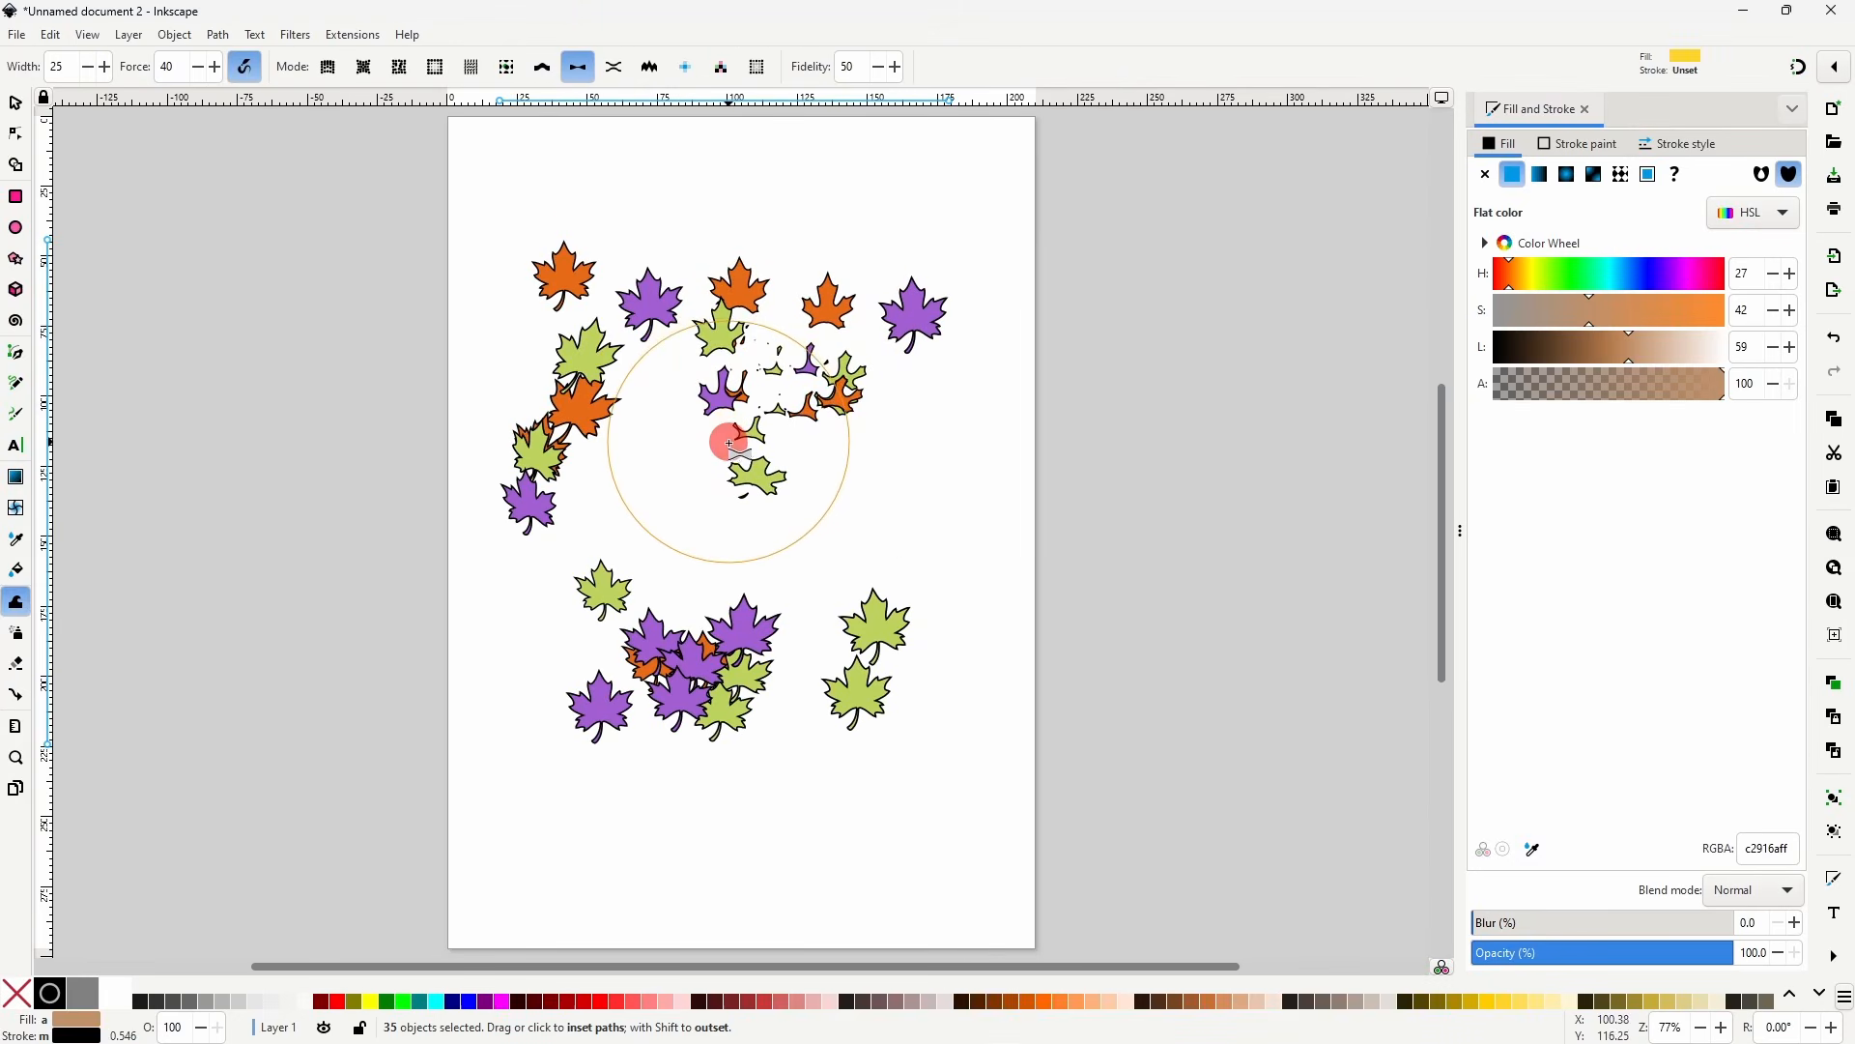
pyautogui.moveTo(726, 441)
pyautogui.mouseDown()
pyautogui.moveTo(732, 380)
pyautogui.moveTo(778, 420)
pyautogui.moveTo(809, 418)
pyautogui.moveTo(814, 362)
pyautogui.moveTo(754, 333)
pyautogui.moveTo(722, 354)
pyautogui.mouseUp()
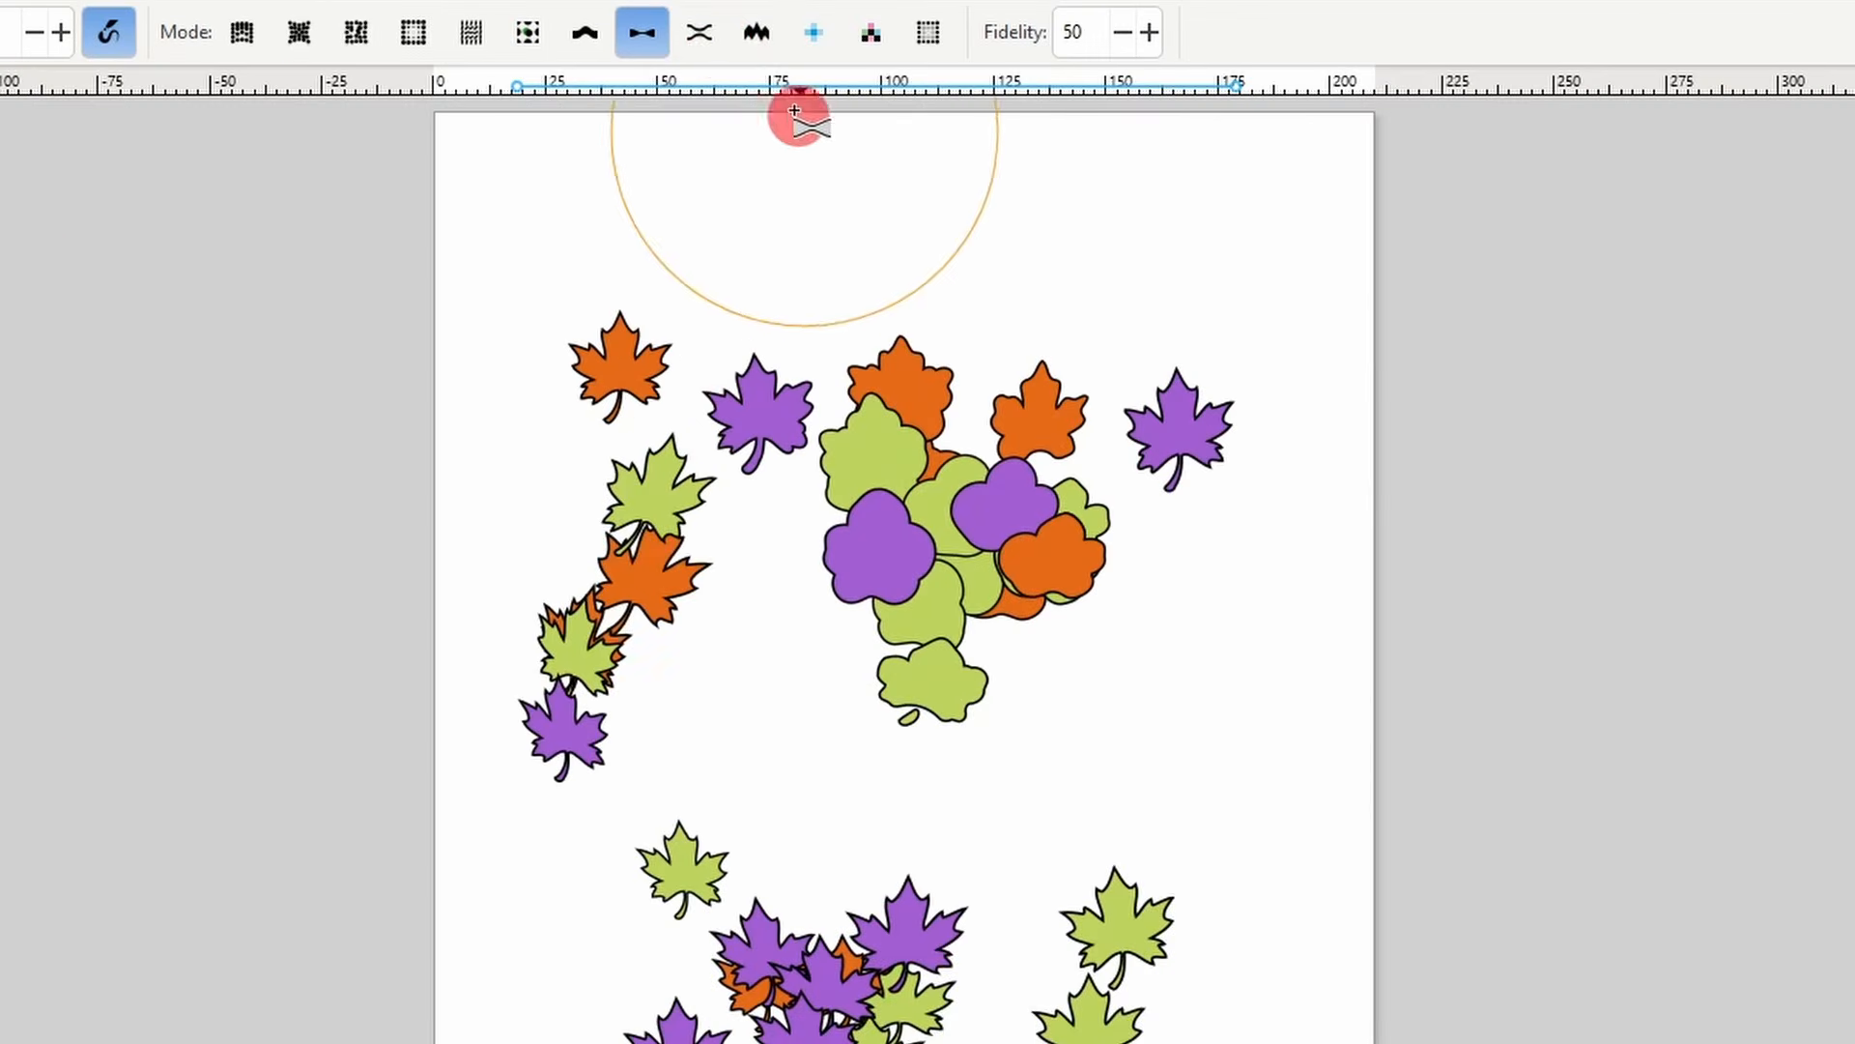
# - Distort the outlines of the upper leaves with the Tweak tool's attract/repel paths mode
pyautogui.click(711, 44)
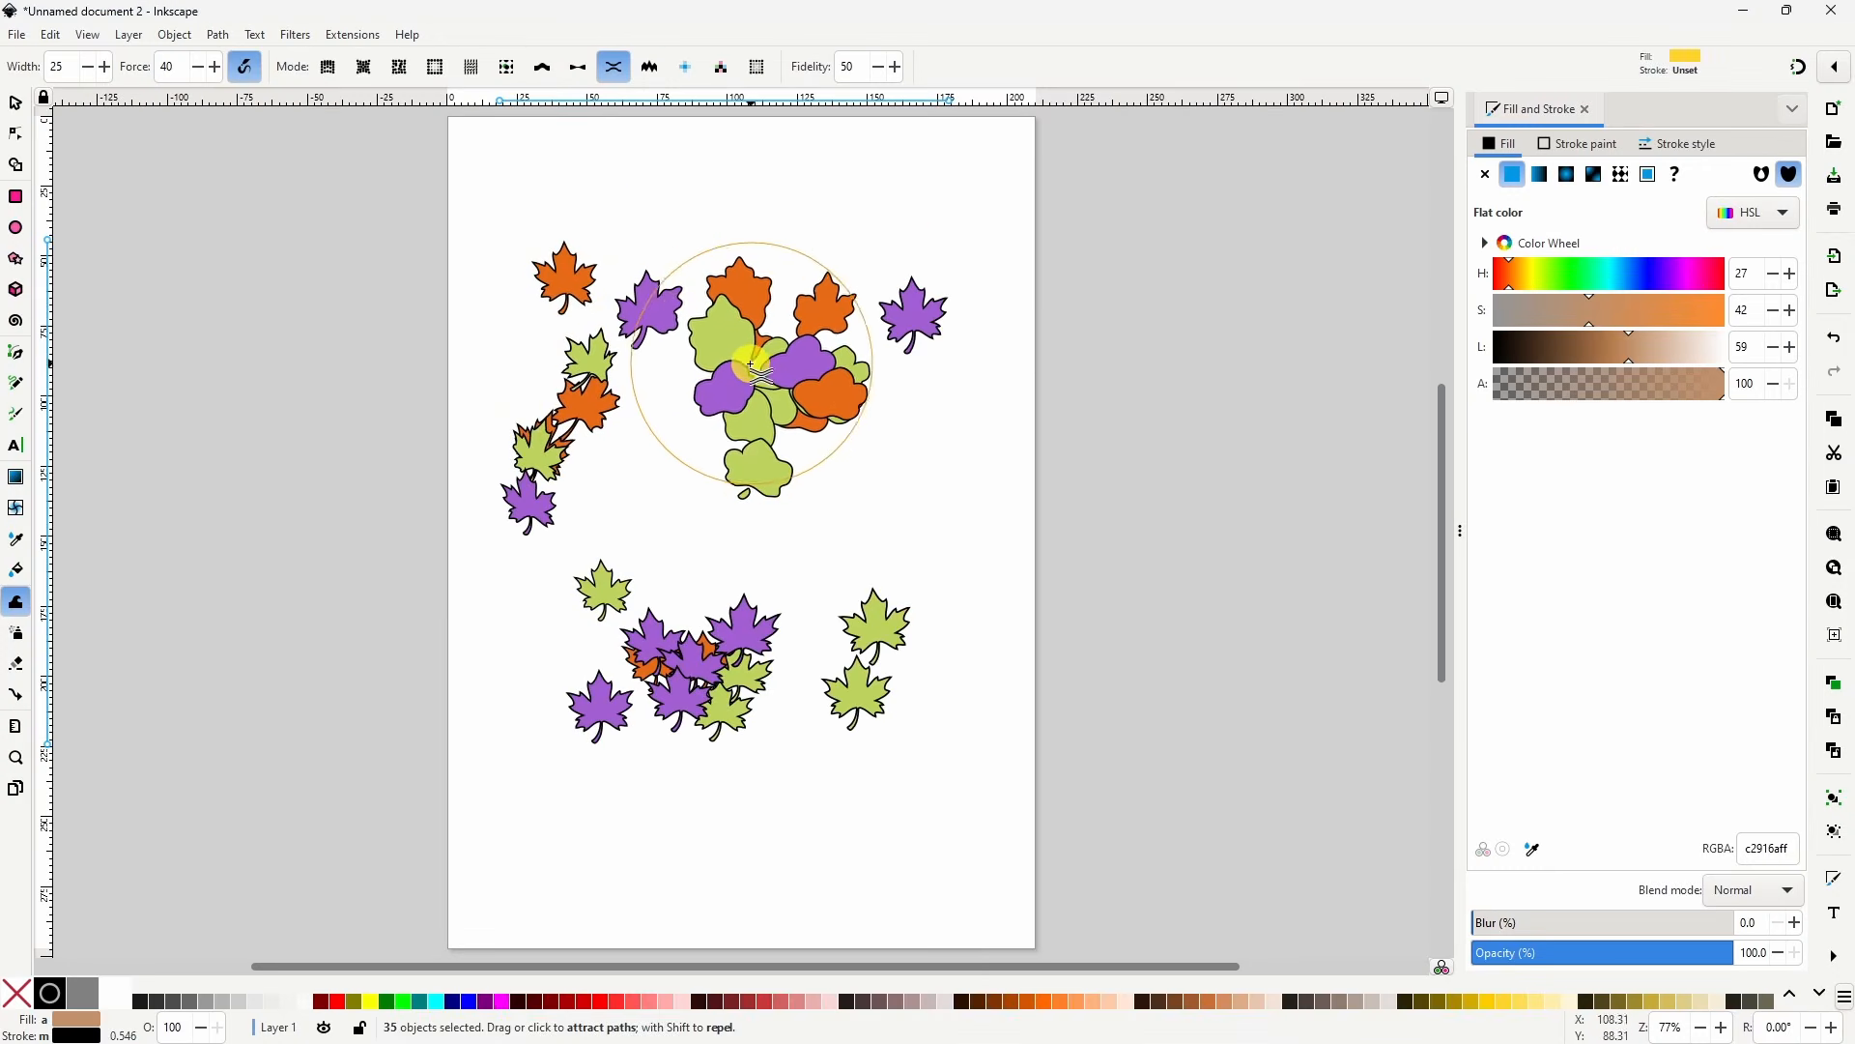
pyautogui.press('shift')
pyautogui.moveTo(596, 406)
pyautogui.mouseDown()
pyautogui.moveTo(670, 426)
pyautogui.moveTo(745, 405)
pyautogui.moveTo(766, 334)
pyautogui.moveTo(661, 328)
pyautogui.moveTo(661, 361)
pyautogui.moveTo(662, 342)
pyautogui.mouseUp()
# - Roughen the right edge of the upper green leaf in the lower-right pair with the Tweak tool
pyautogui.click(650, 67)
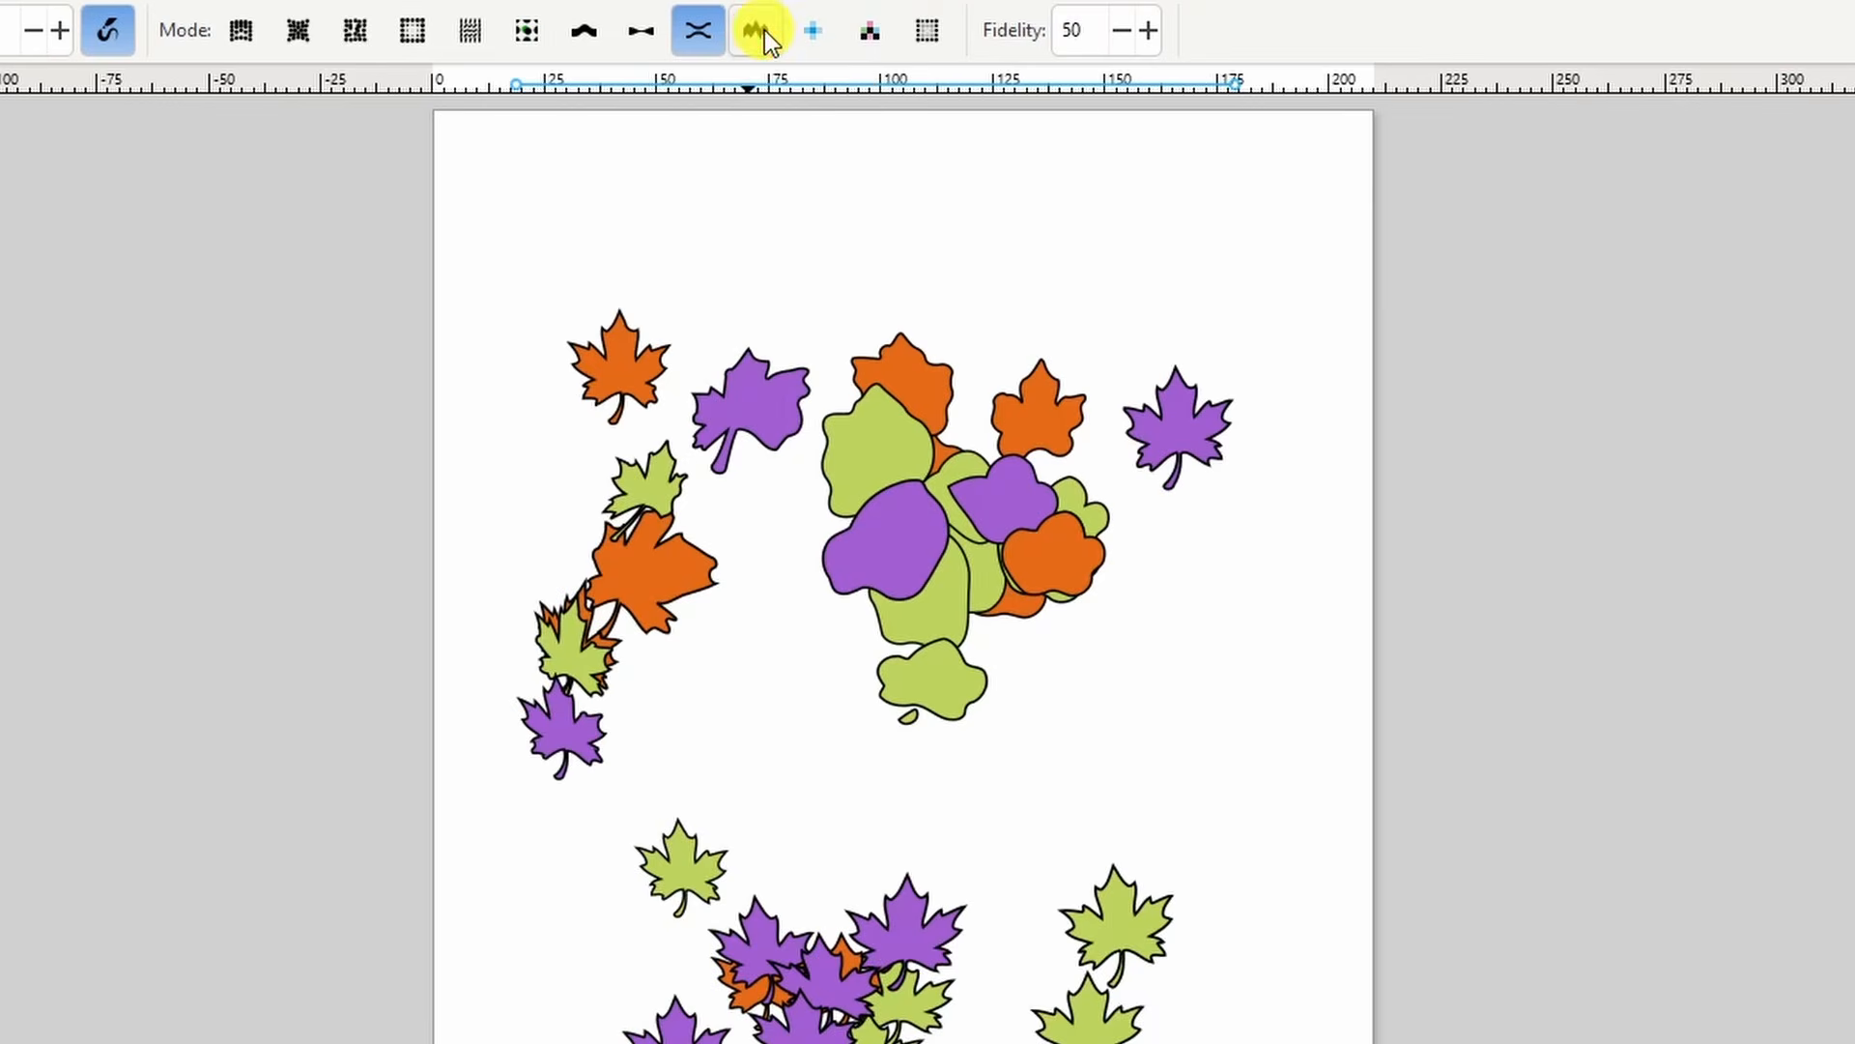
pyautogui.moveTo(842, 299); pyautogui.dragTo(856, 315)
pyautogui.scroll(4, 1215, 964)
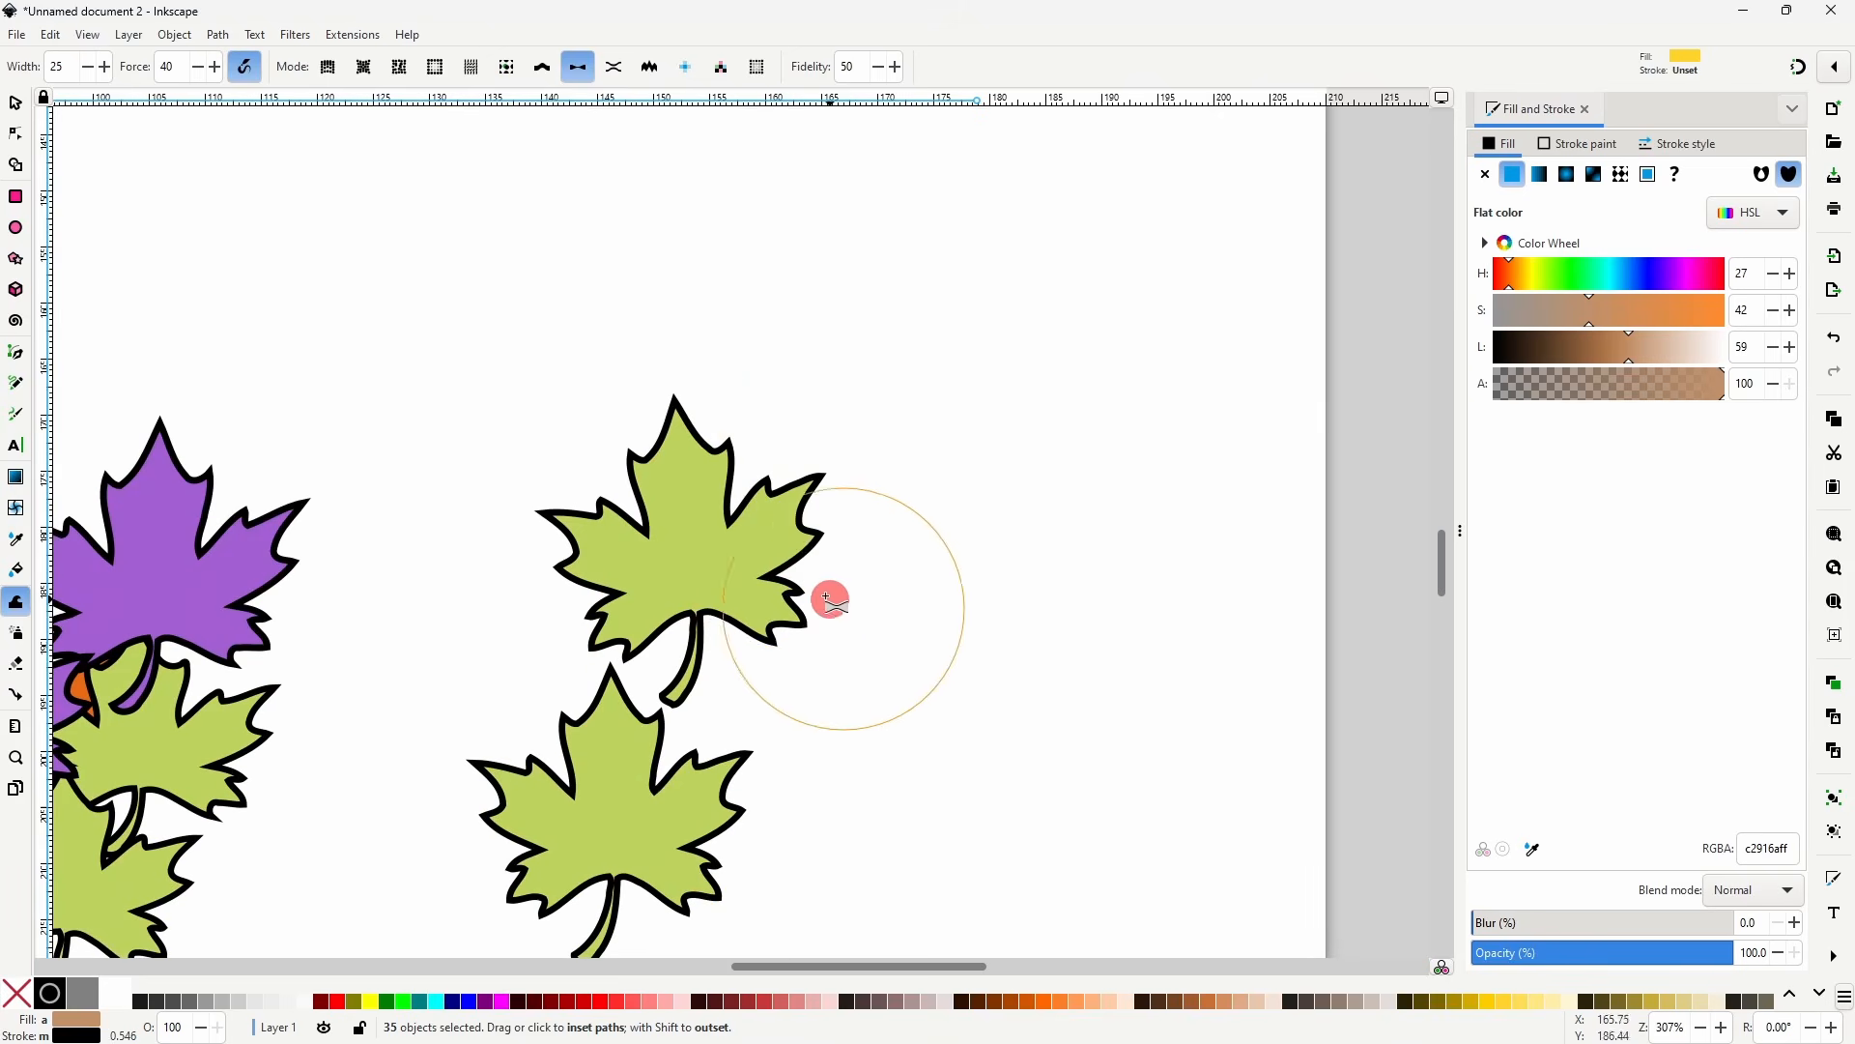
pyautogui.moveTo(1013, 784); pyautogui.dragTo(1025, 745)
pyautogui.moveTo(817, 571); pyautogui.dragTo(884, 494)
pyautogui.moveTo(843, 386); pyautogui.dragTo(821, 368)
pyautogui.scroll(-3, 821, 368)
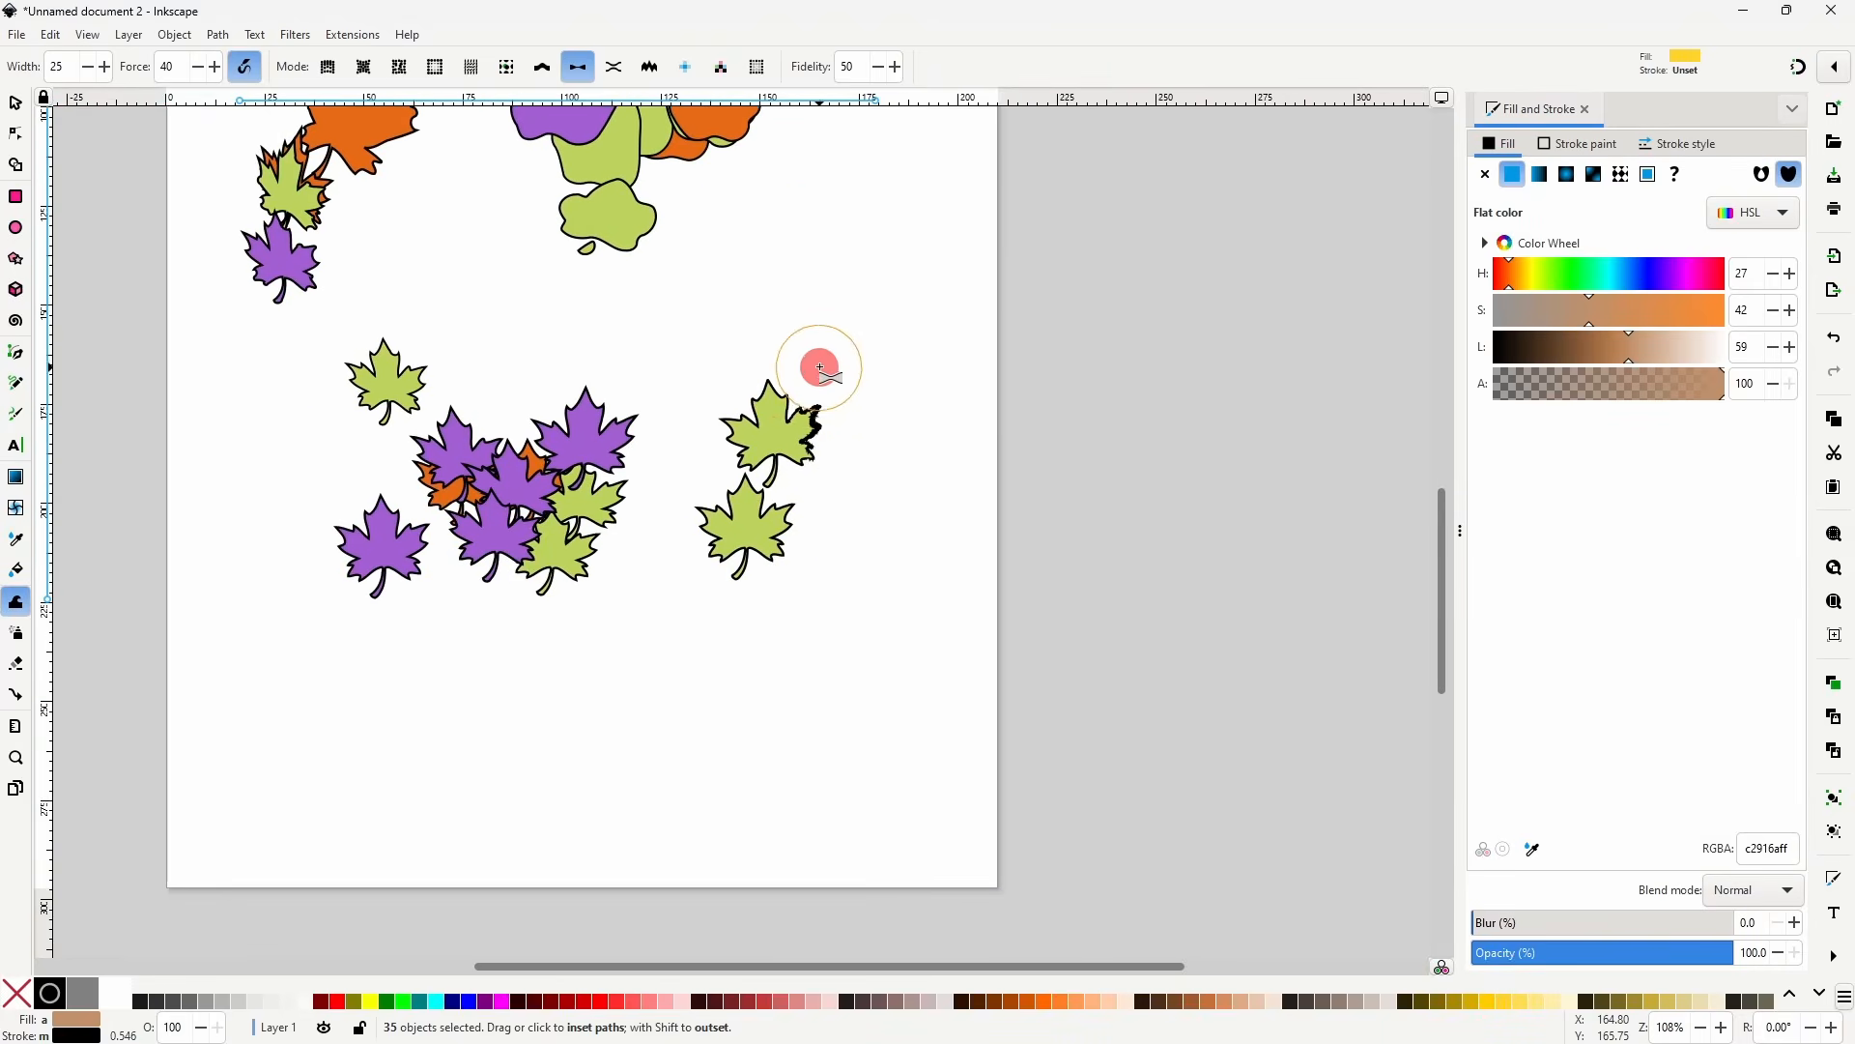
pyautogui.scroll(5, 837, 435)
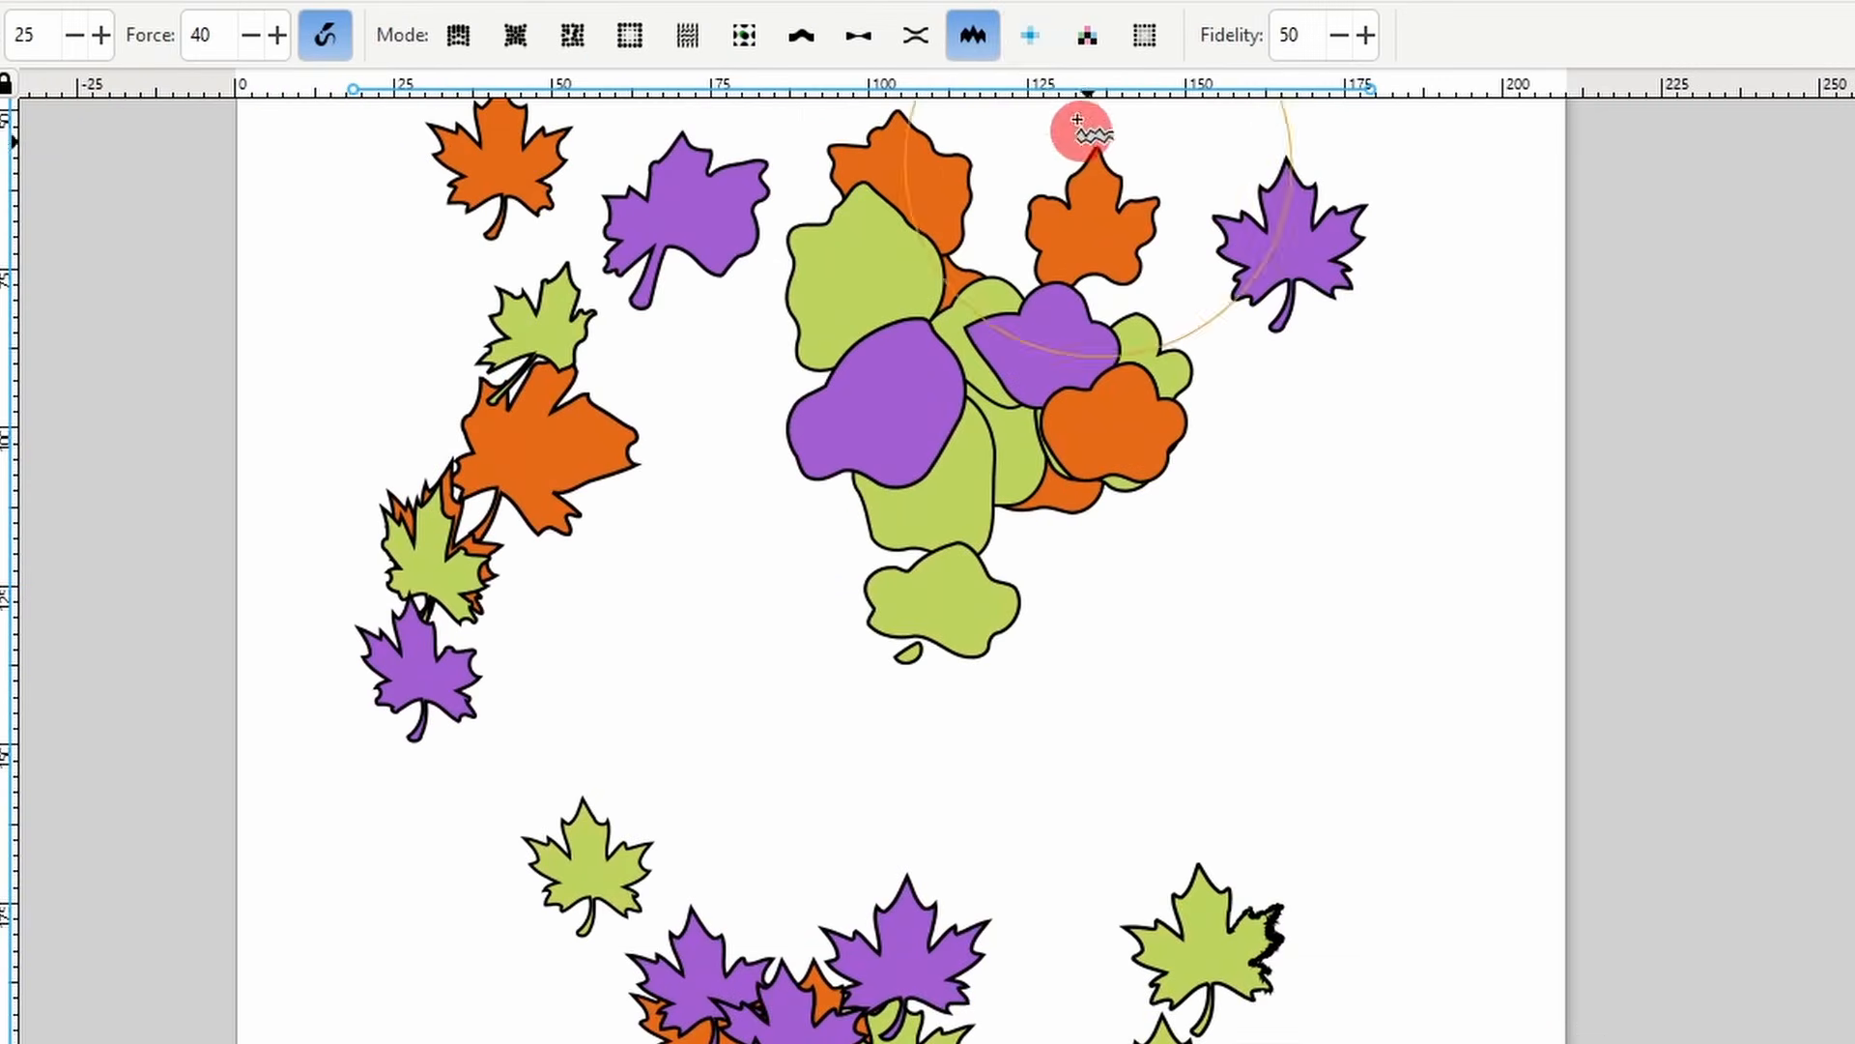
# - Paint the Tweak tool's yellow fill over the upper cluster, the lower cluster and the large orange leaf
pyautogui.click(1032, 37)
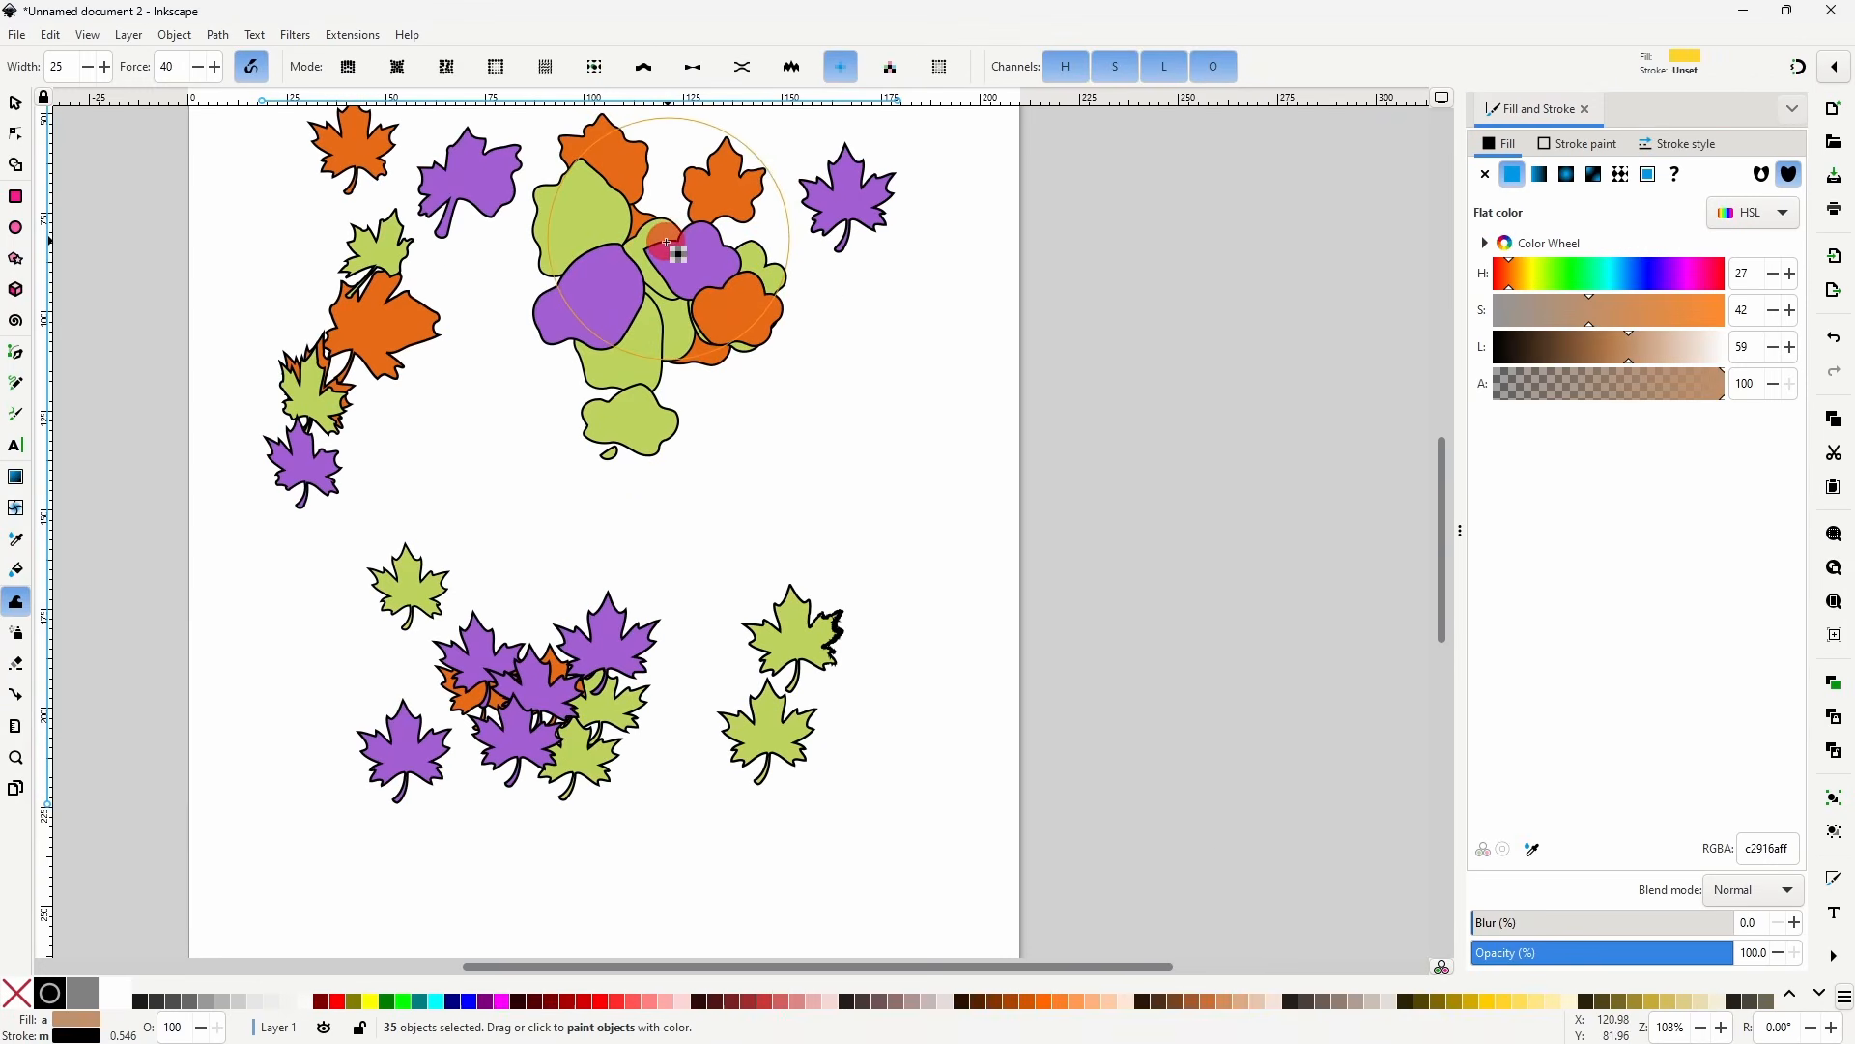
pyautogui.moveTo(669, 246)
pyautogui.mouseDown()
pyautogui.moveTo(572, 391)
pyautogui.moveTo(577, 631)
pyautogui.moveTo(556, 690)
pyautogui.moveTo(523, 710)
pyautogui.moveTo(543, 746)
pyautogui.mouseUp()
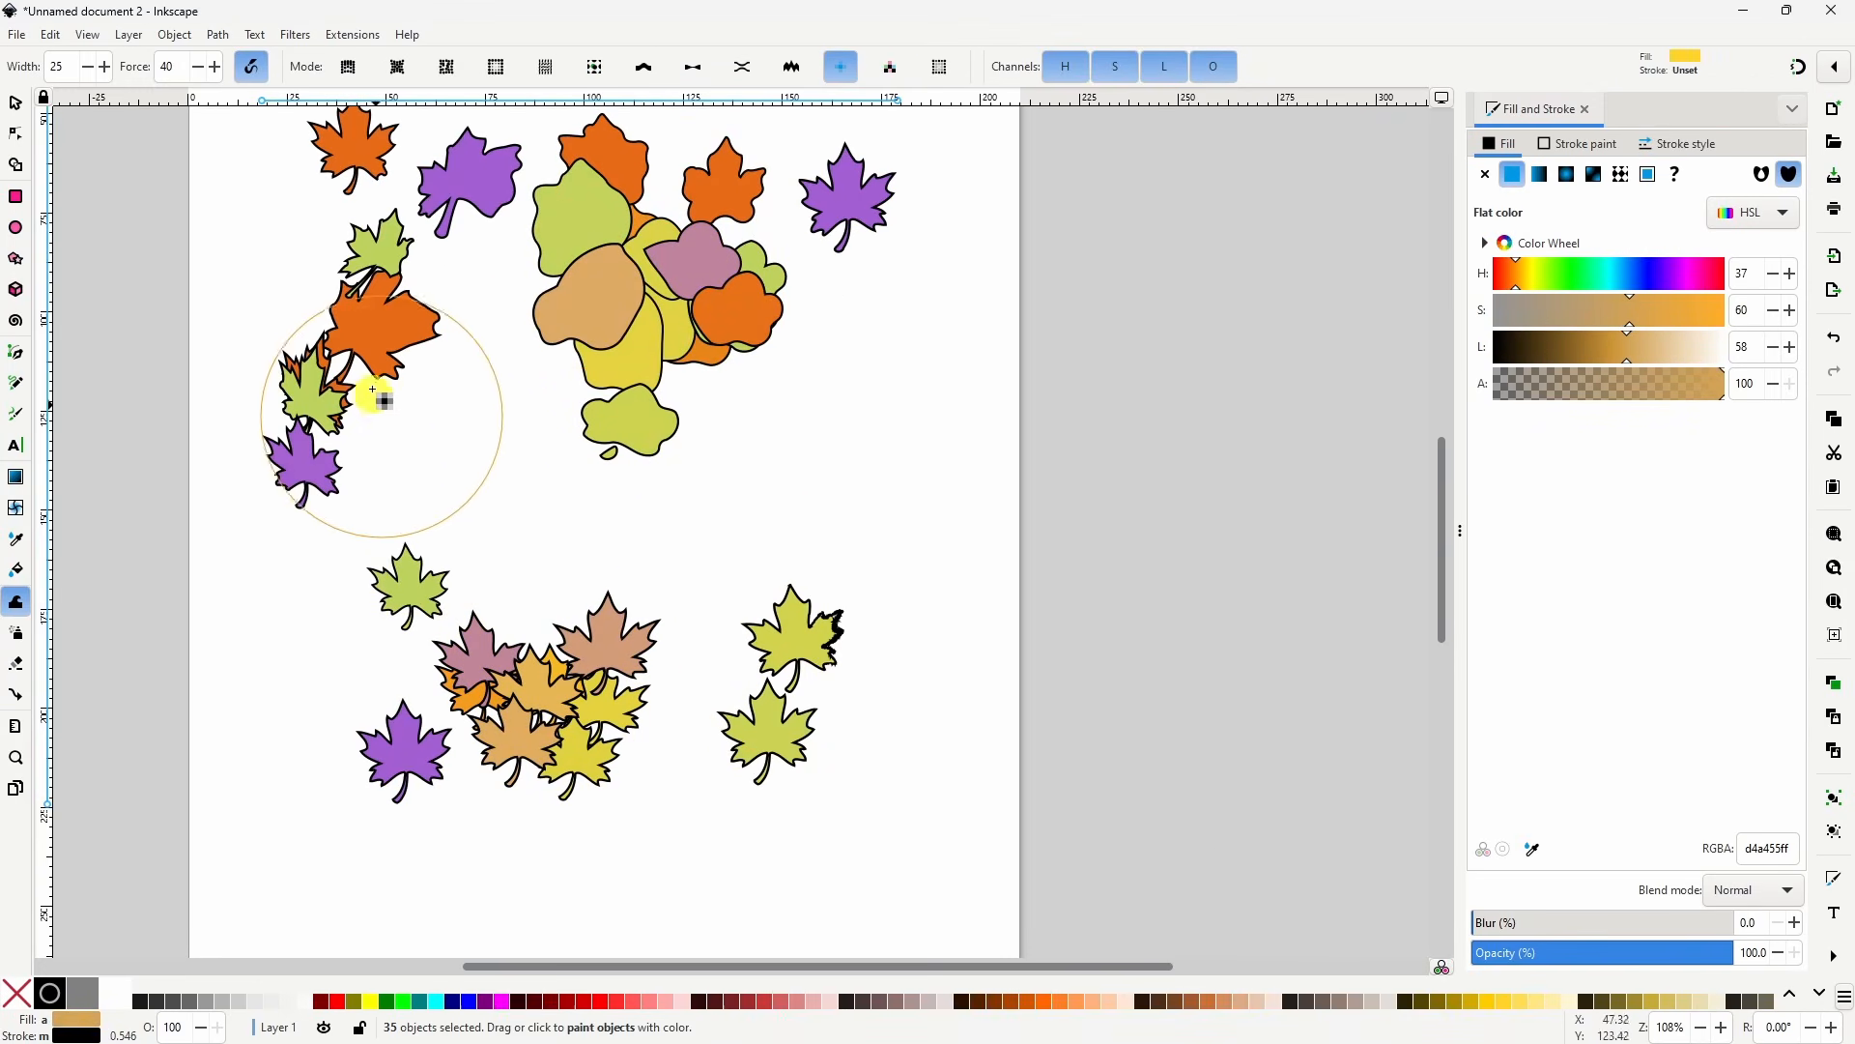
pyautogui.moveTo(375, 400); pyautogui.dragTo(404, 300)
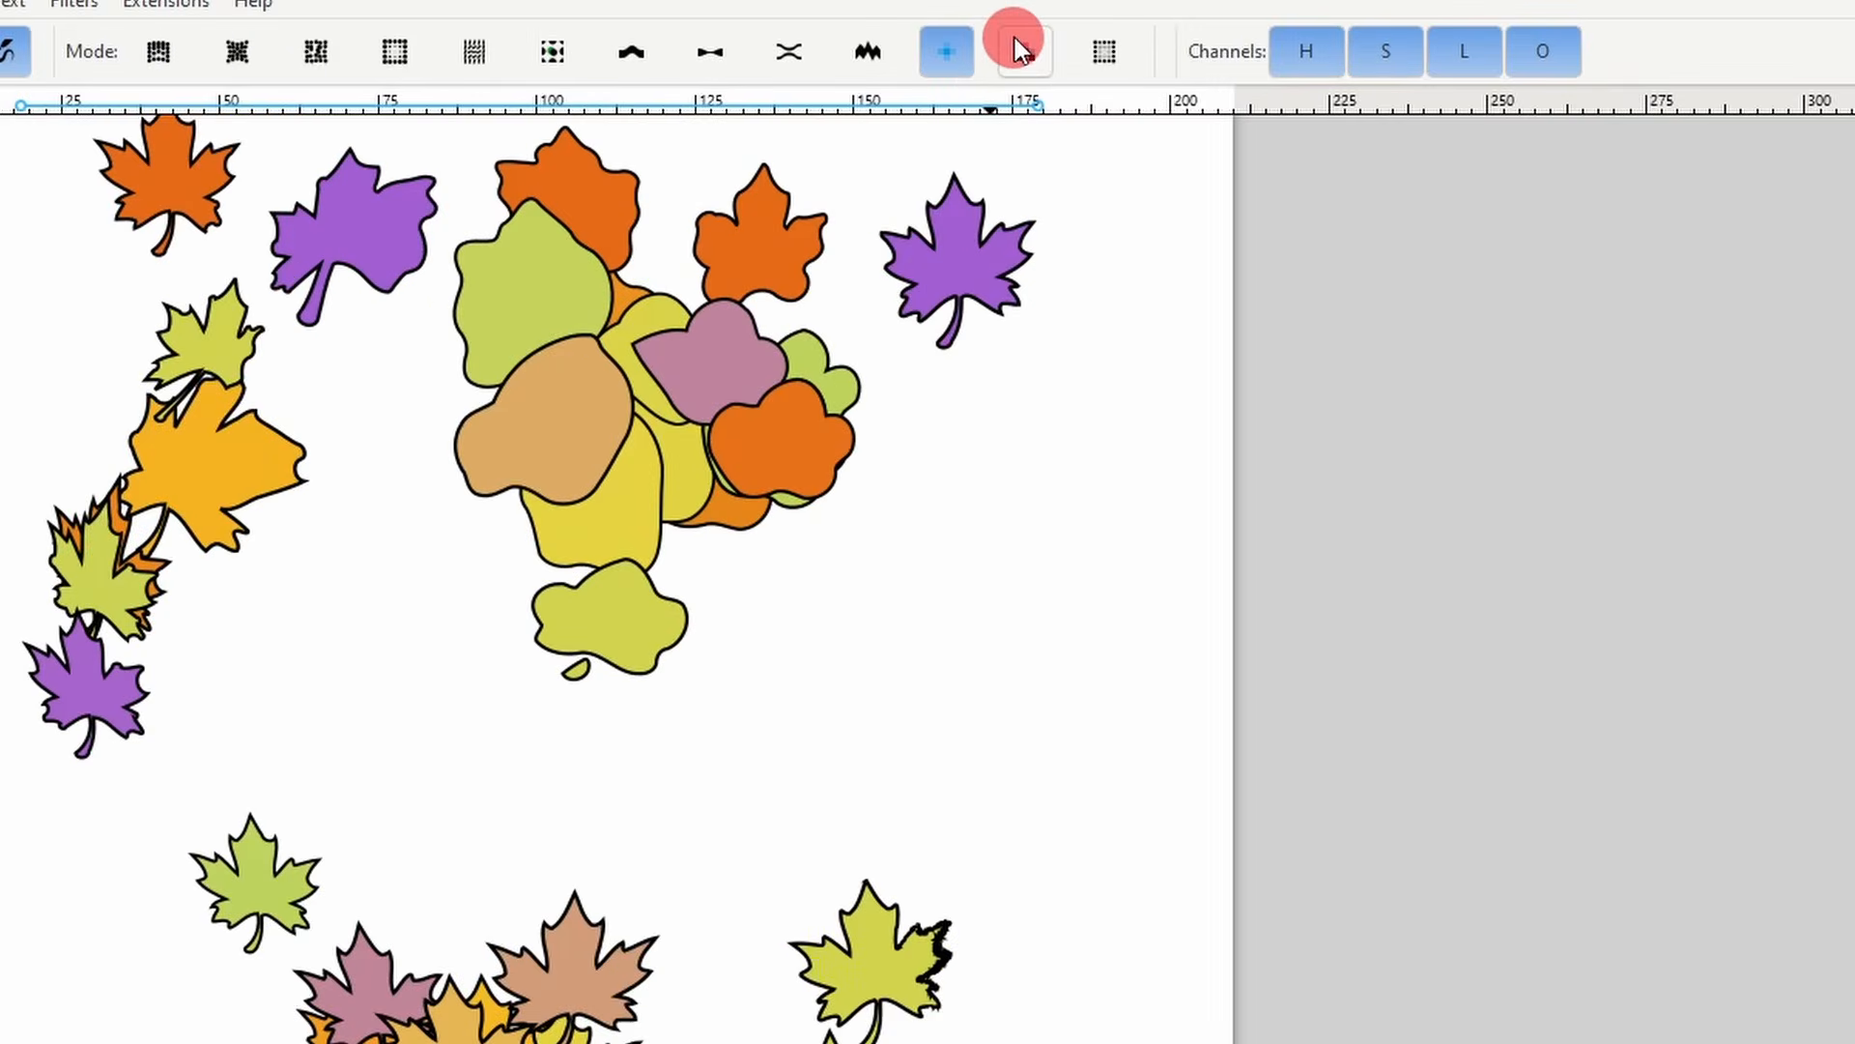
# - Randomize the colors of the upper and lower leaf clusters with the Tweak tool's color jitter mode
pyautogui.click(890, 64)
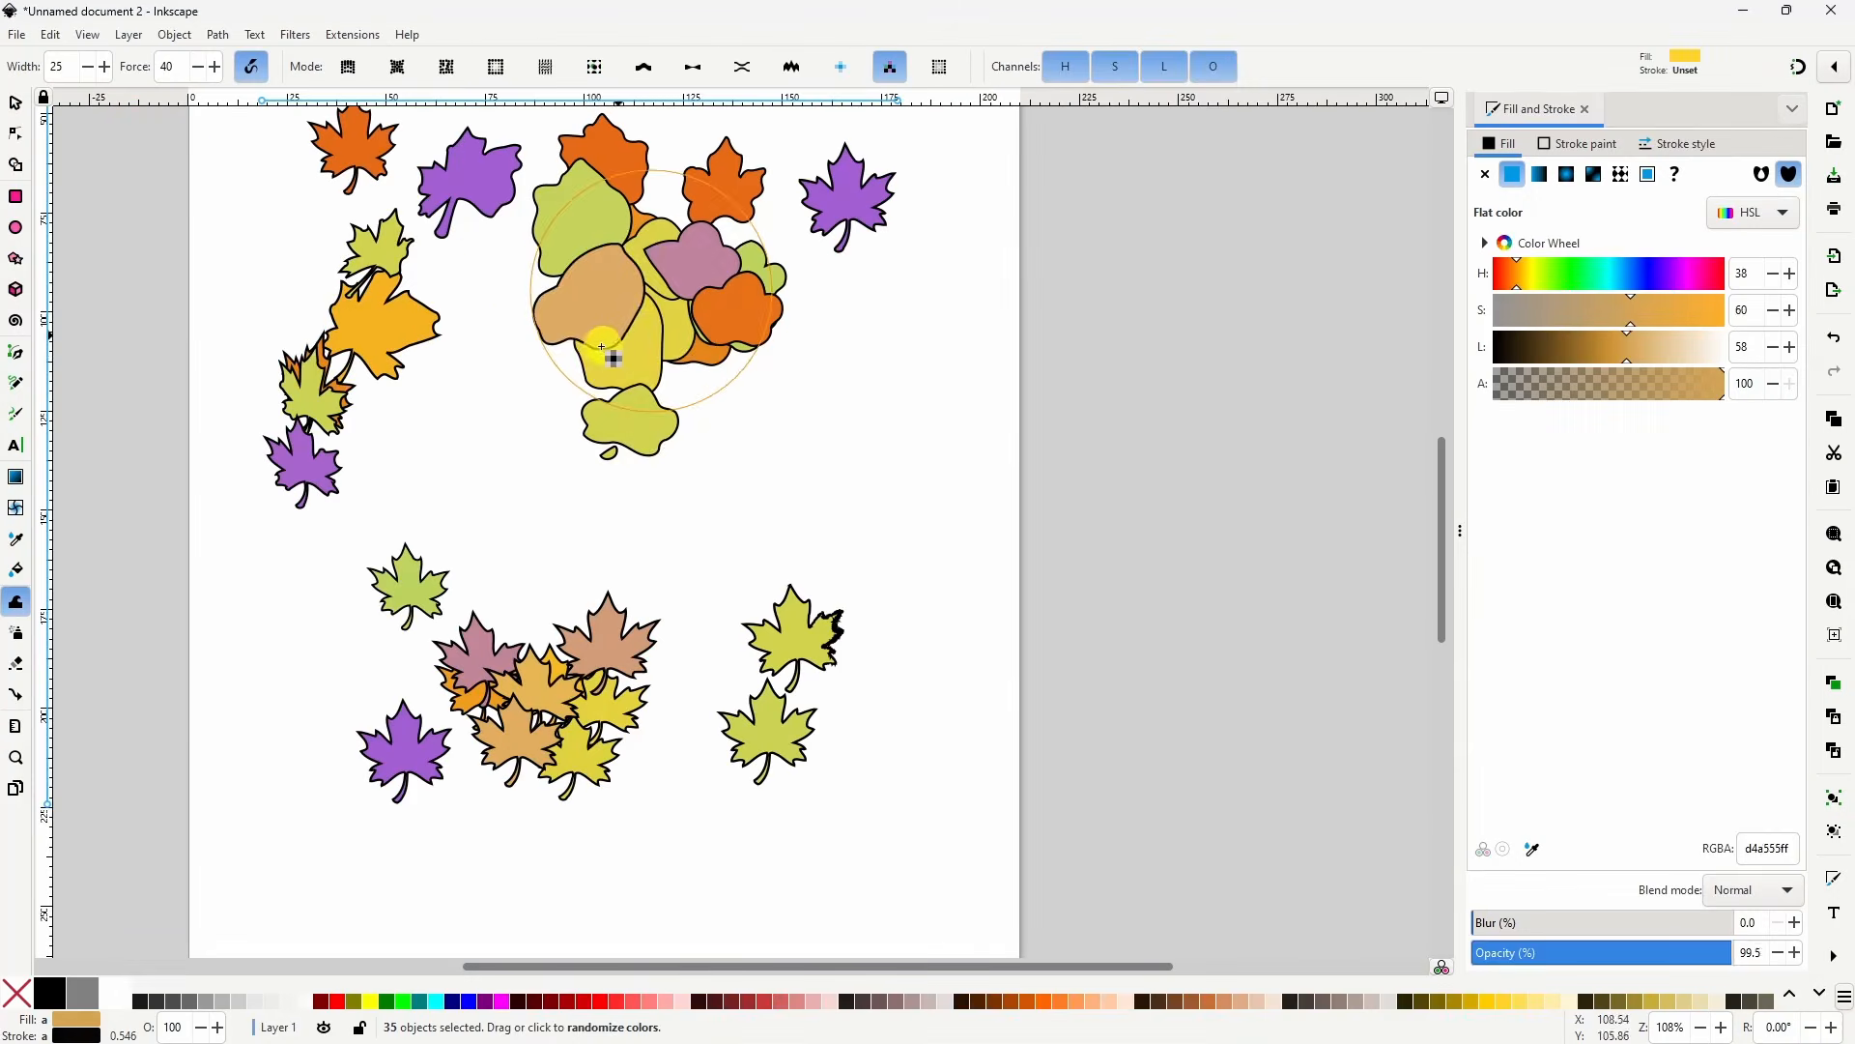
pyautogui.moveTo(586, 503)
pyautogui.mouseDown()
pyautogui.moveTo(323, 523)
pyautogui.moveTo(258, 787)
pyautogui.moveTo(528, 1043)
pyautogui.mouseUp()
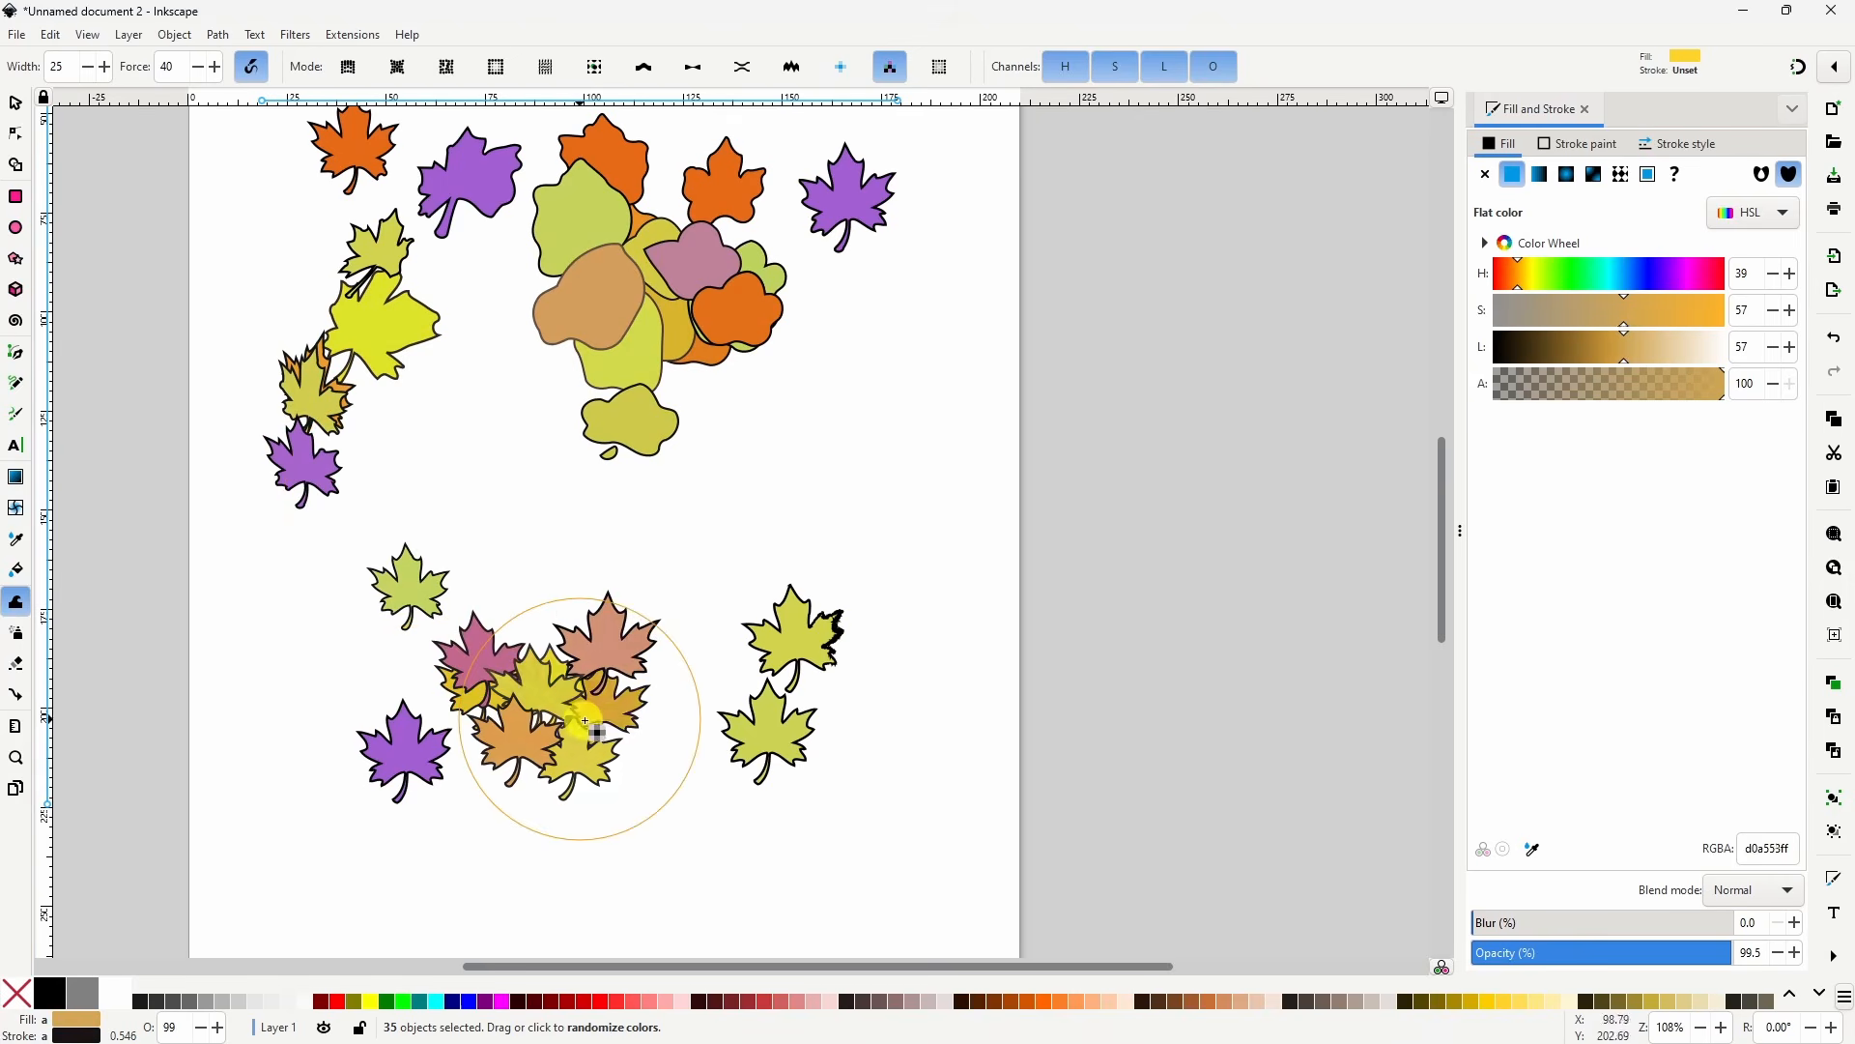
pyautogui.moveTo(585, 721); pyautogui.dragTo(747, 705)
pyautogui.moveTo(683, 372)
pyautogui.mouseDown()
pyautogui.moveTo(639, 294)
pyautogui.moveTo(834, 197)
pyautogui.moveTo(675, 212)
pyautogui.moveTo(623, 245)
pyautogui.moveTo(603, 311)
pyautogui.moveTo(631, 386)
pyautogui.mouseUp()
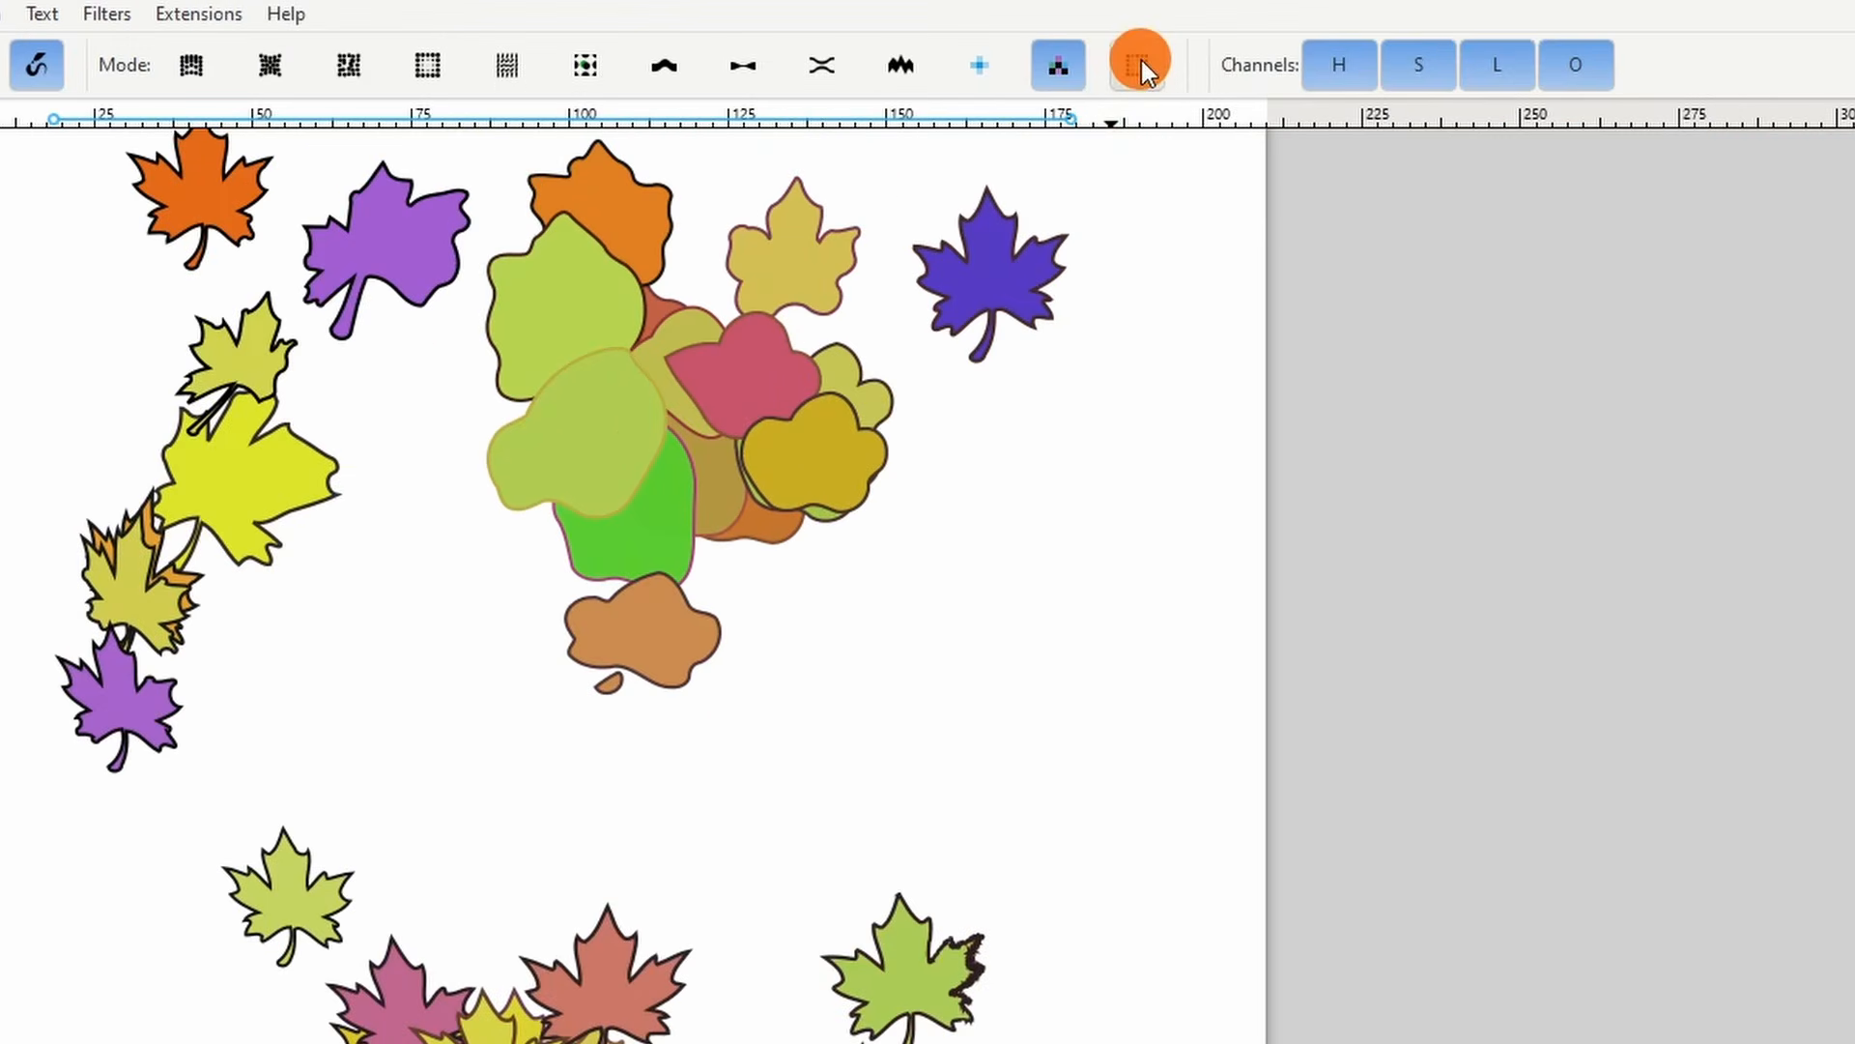
# - Blur the leaves in the upper and lower clusters with the Tweak tool's blur mode
pyautogui.click(941, 66)
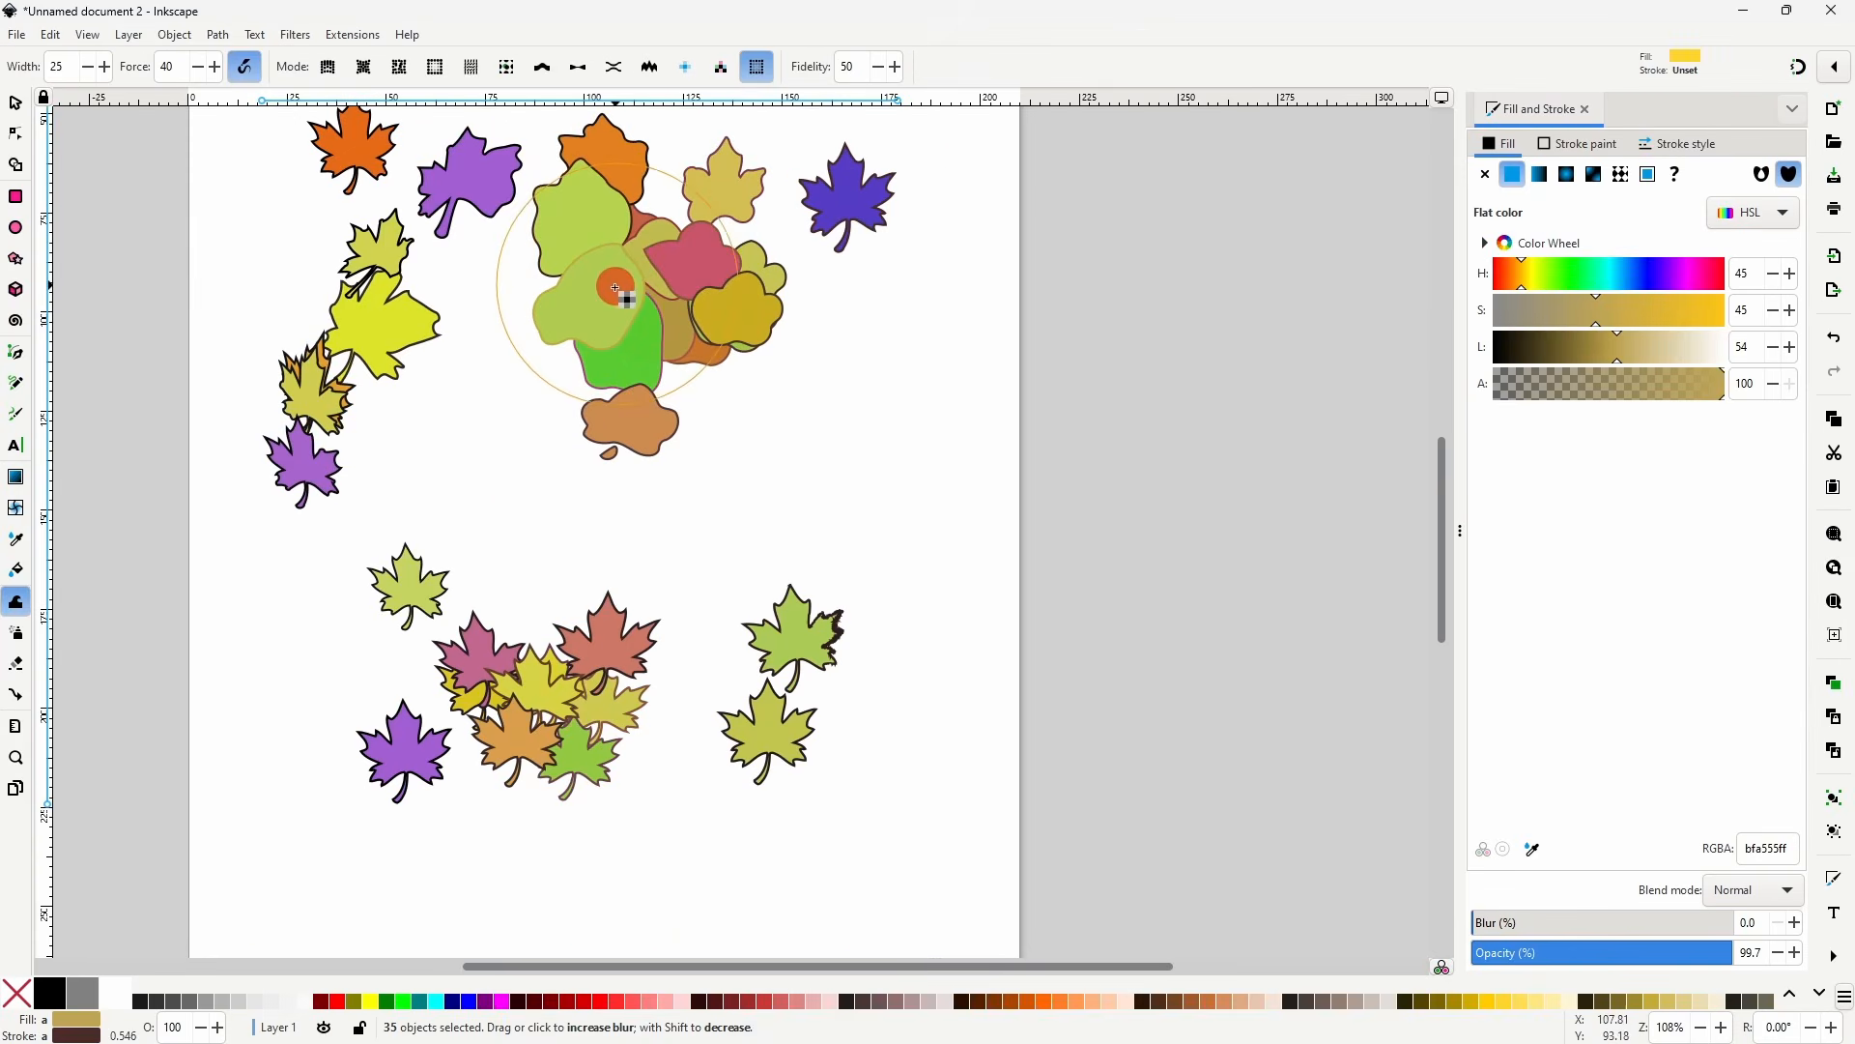
pyautogui.moveTo(615, 408)
pyautogui.mouseDown()
pyautogui.moveTo(628, 540)
pyautogui.moveTo(278, 620)
pyautogui.moveTo(470, 1039)
pyautogui.mouseUp()
pyautogui.moveTo(522, 676)
pyautogui.mouseDown()
pyautogui.moveTo(632, 665)
pyautogui.moveTo(728, 590)
pyautogui.moveTo(833, 396)
pyautogui.moveTo(531, 709)
pyautogui.moveTo(474, 679)
pyautogui.moveTo(486, 566)
pyautogui.moveTo(599, 517)
pyautogui.moveTo(660, 411)
pyautogui.moveTo(623, 318)
pyautogui.moveTo(578, 286)
pyautogui.mouseUp()
pyautogui.moveTo(709, 312); pyautogui.dragTo(431, 357)
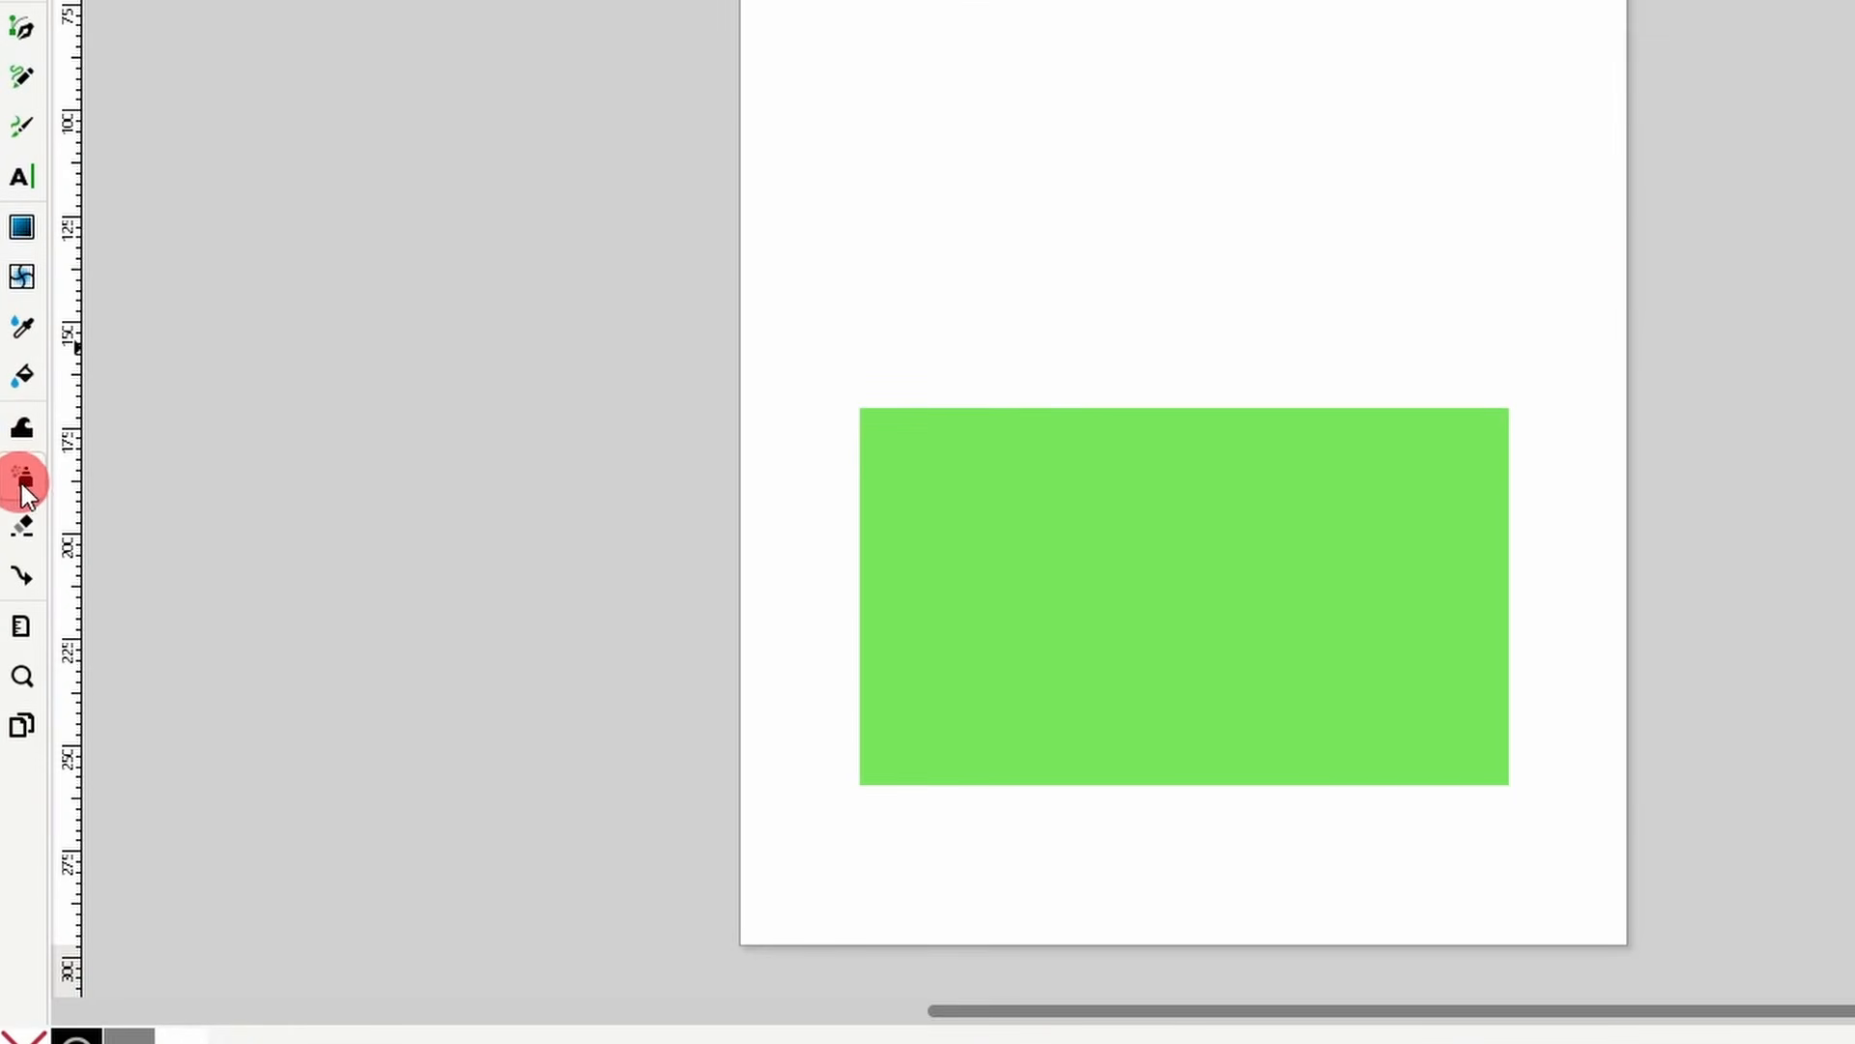
# - Activate the Spray tool, try spraying copies of the three maple leaves above the green rectangle, and undo the spray
pyautogui.click(24, 480)
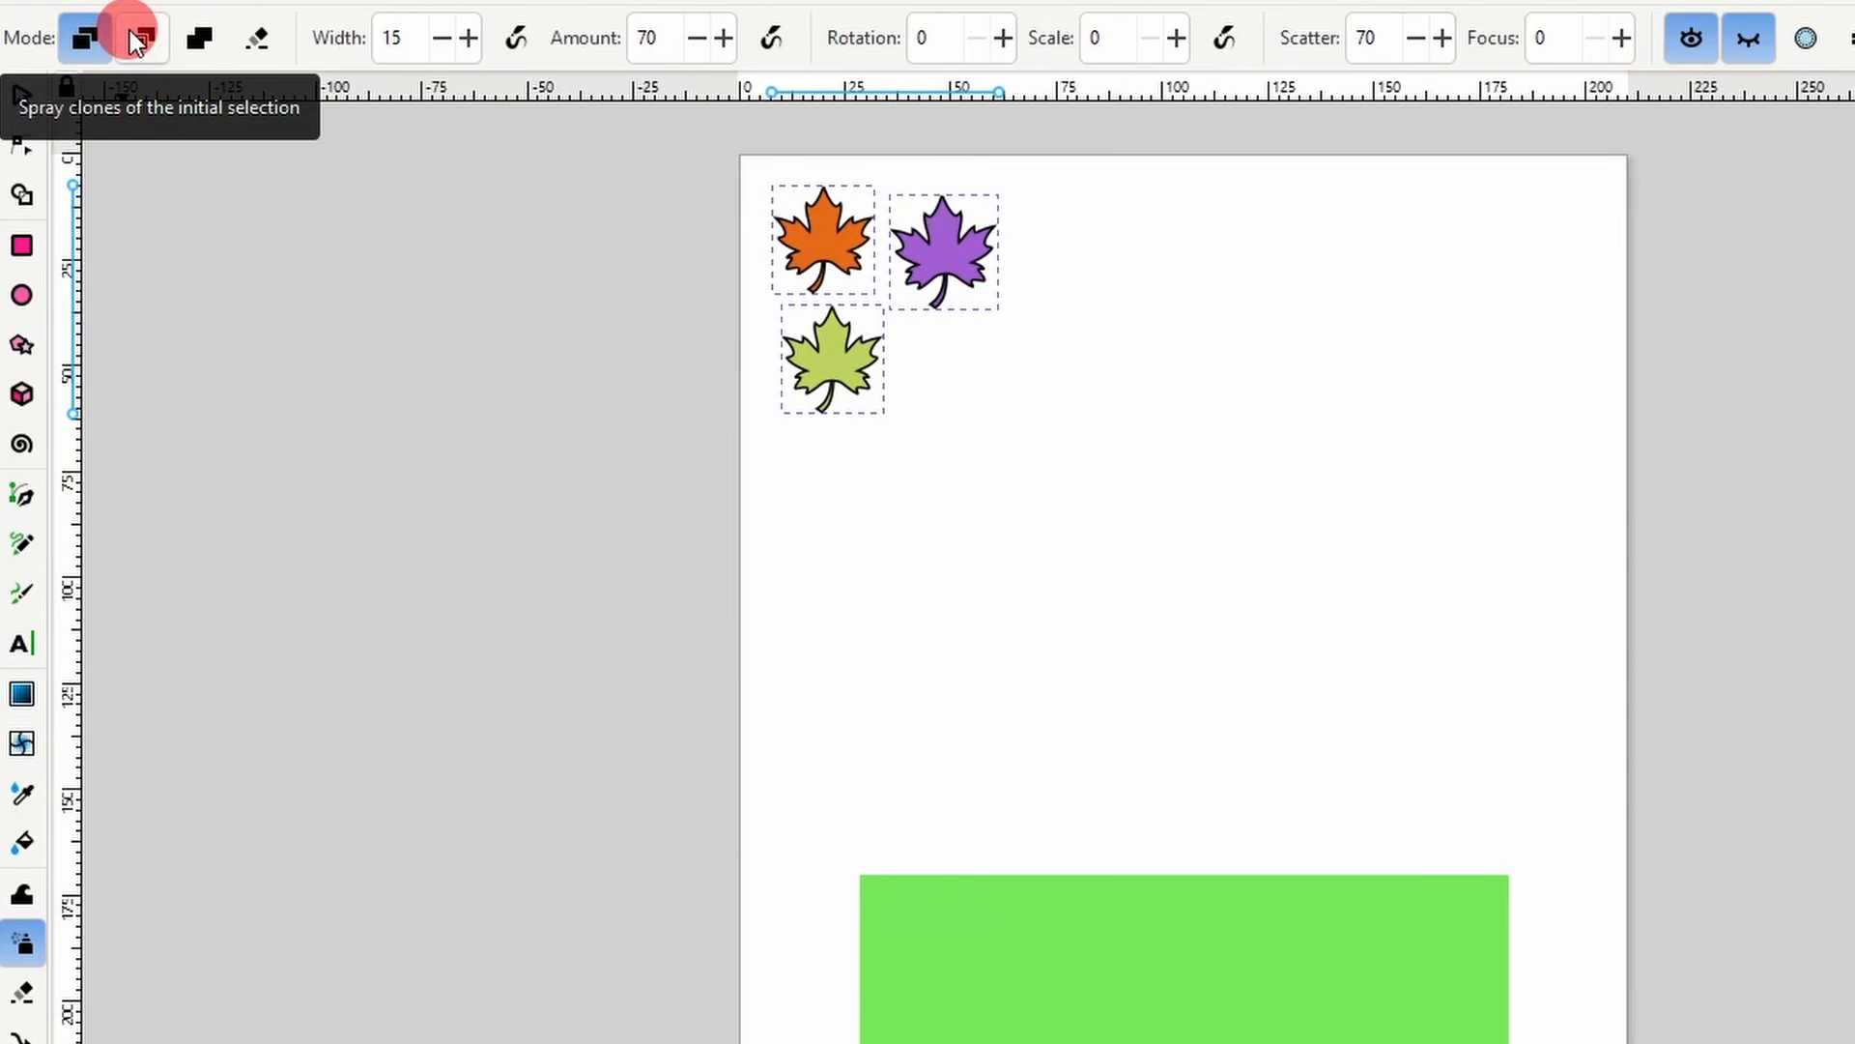
pyautogui.moveTo(1143, 538)
pyautogui.mouseDown()
pyautogui.moveTo(1277, 675)
pyautogui.moveTo(1369, 539)
pyautogui.moveTo(1264, 433)
pyautogui.moveTo(1183, 444)
pyautogui.mouseUp()
pyautogui.hotkey('ctrl', 'z')
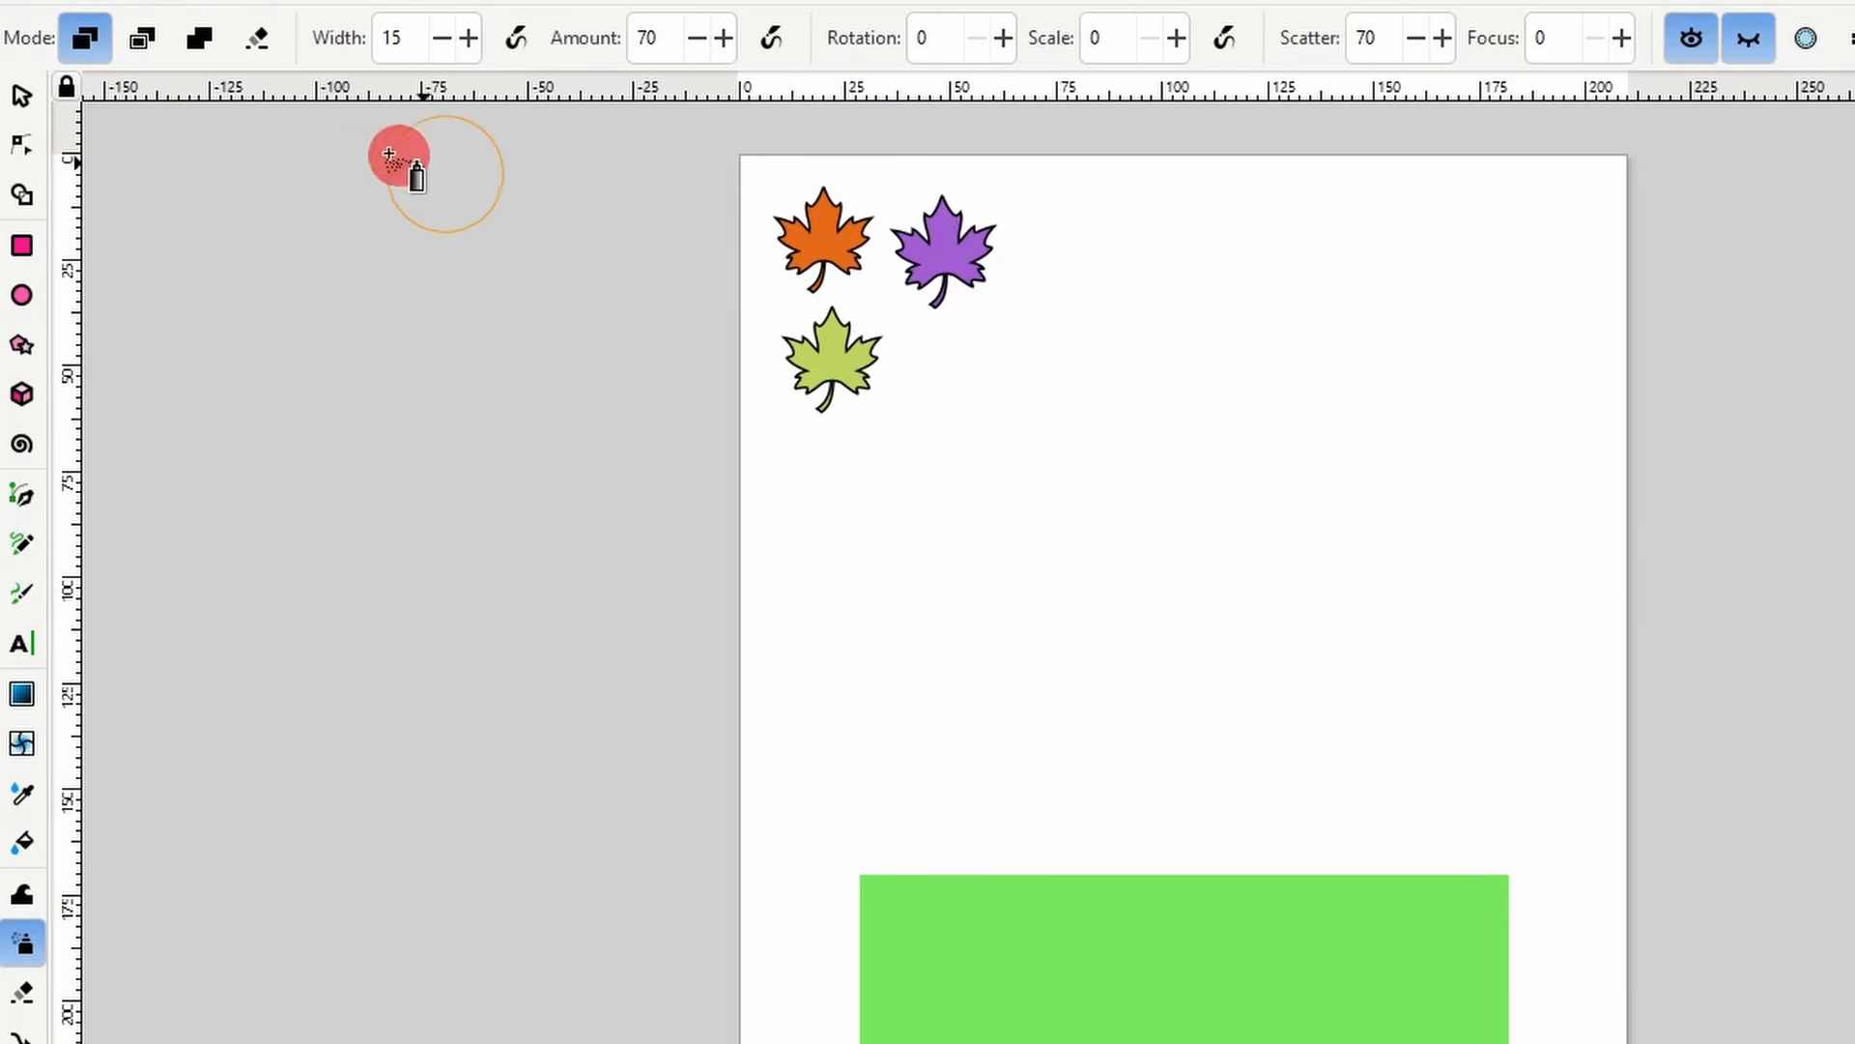
# - Try spraying the leaves in the Spray tool's single-path mode and undo the result
pyautogui.click(197, 46)
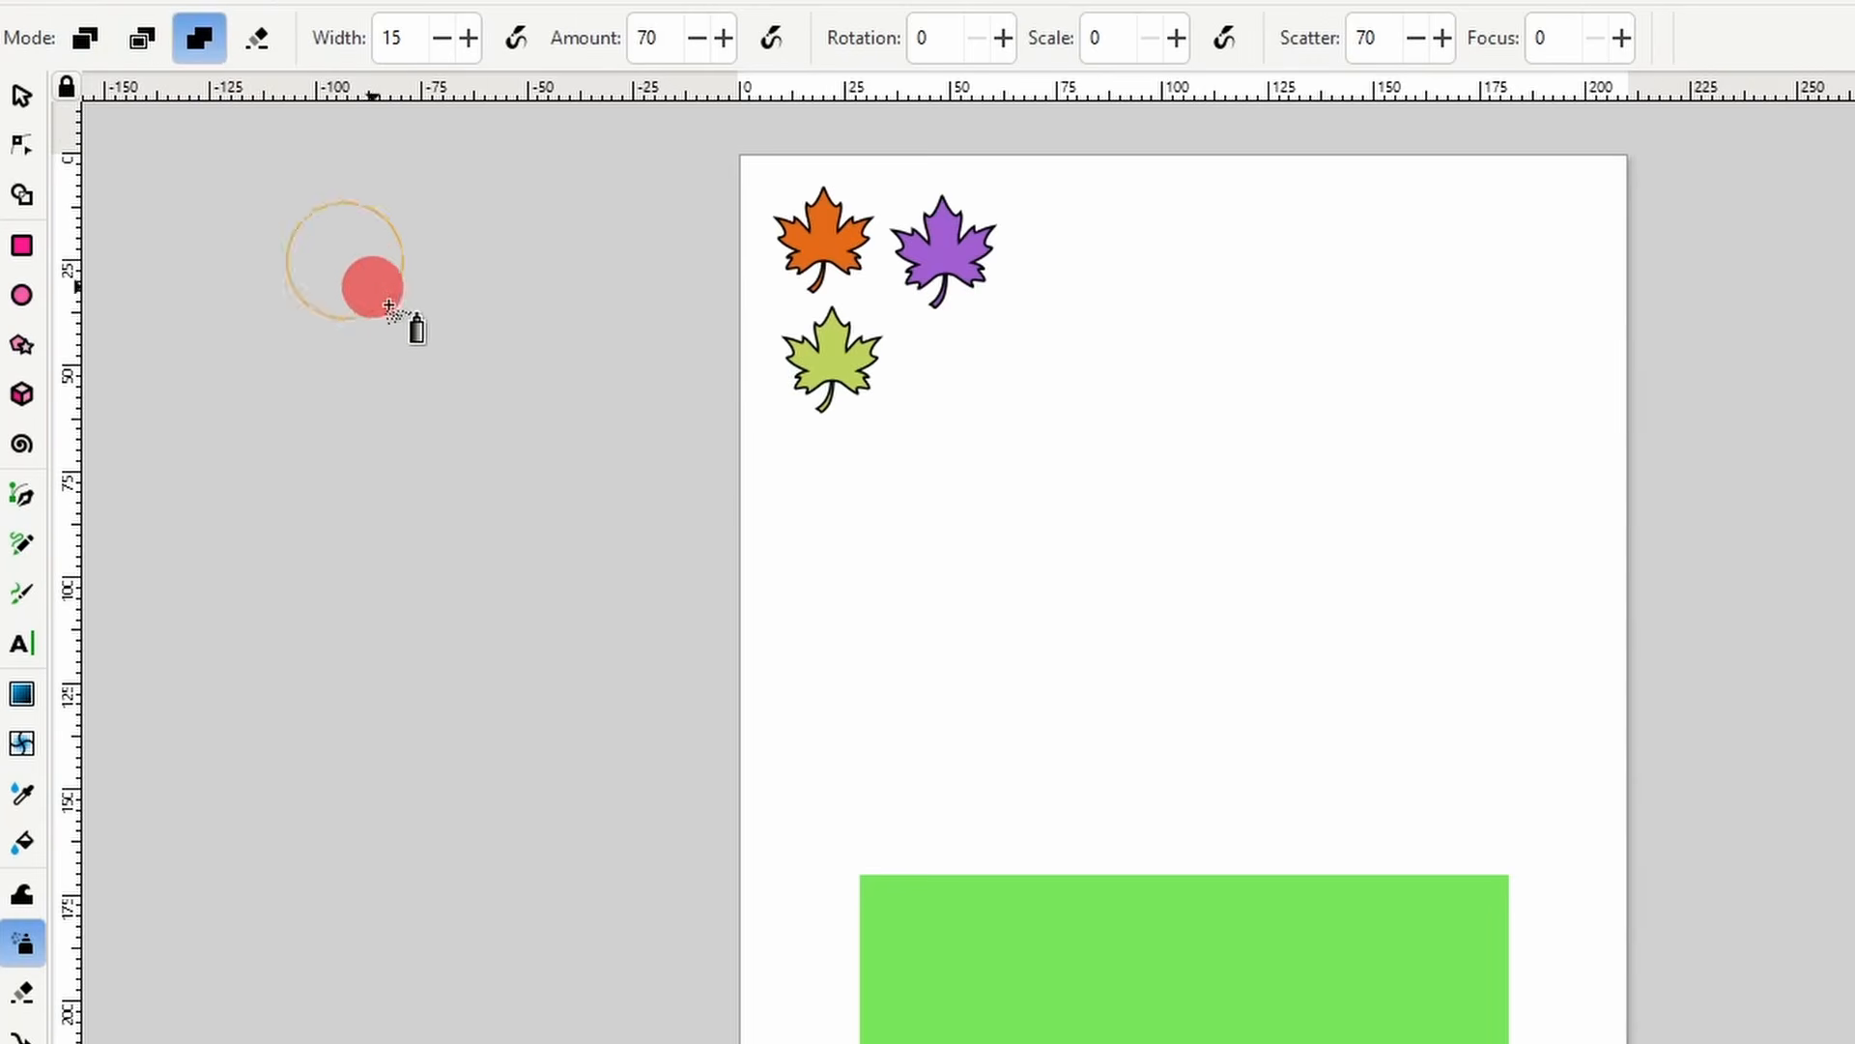
pyautogui.moveTo(1261, 464)
pyautogui.mouseDown()
pyautogui.moveTo(1024, 494)
pyautogui.moveTo(954, 556)
pyautogui.moveTo(990, 666)
pyautogui.moveTo(1242, 701)
pyautogui.moveTo(1342, 609)
pyautogui.moveTo(1159, 557)
pyautogui.moveTo(1237, 453)
pyautogui.mouseUp()
pyautogui.click(1237, 452)
pyautogui.hotkey('ctrl', 'z')
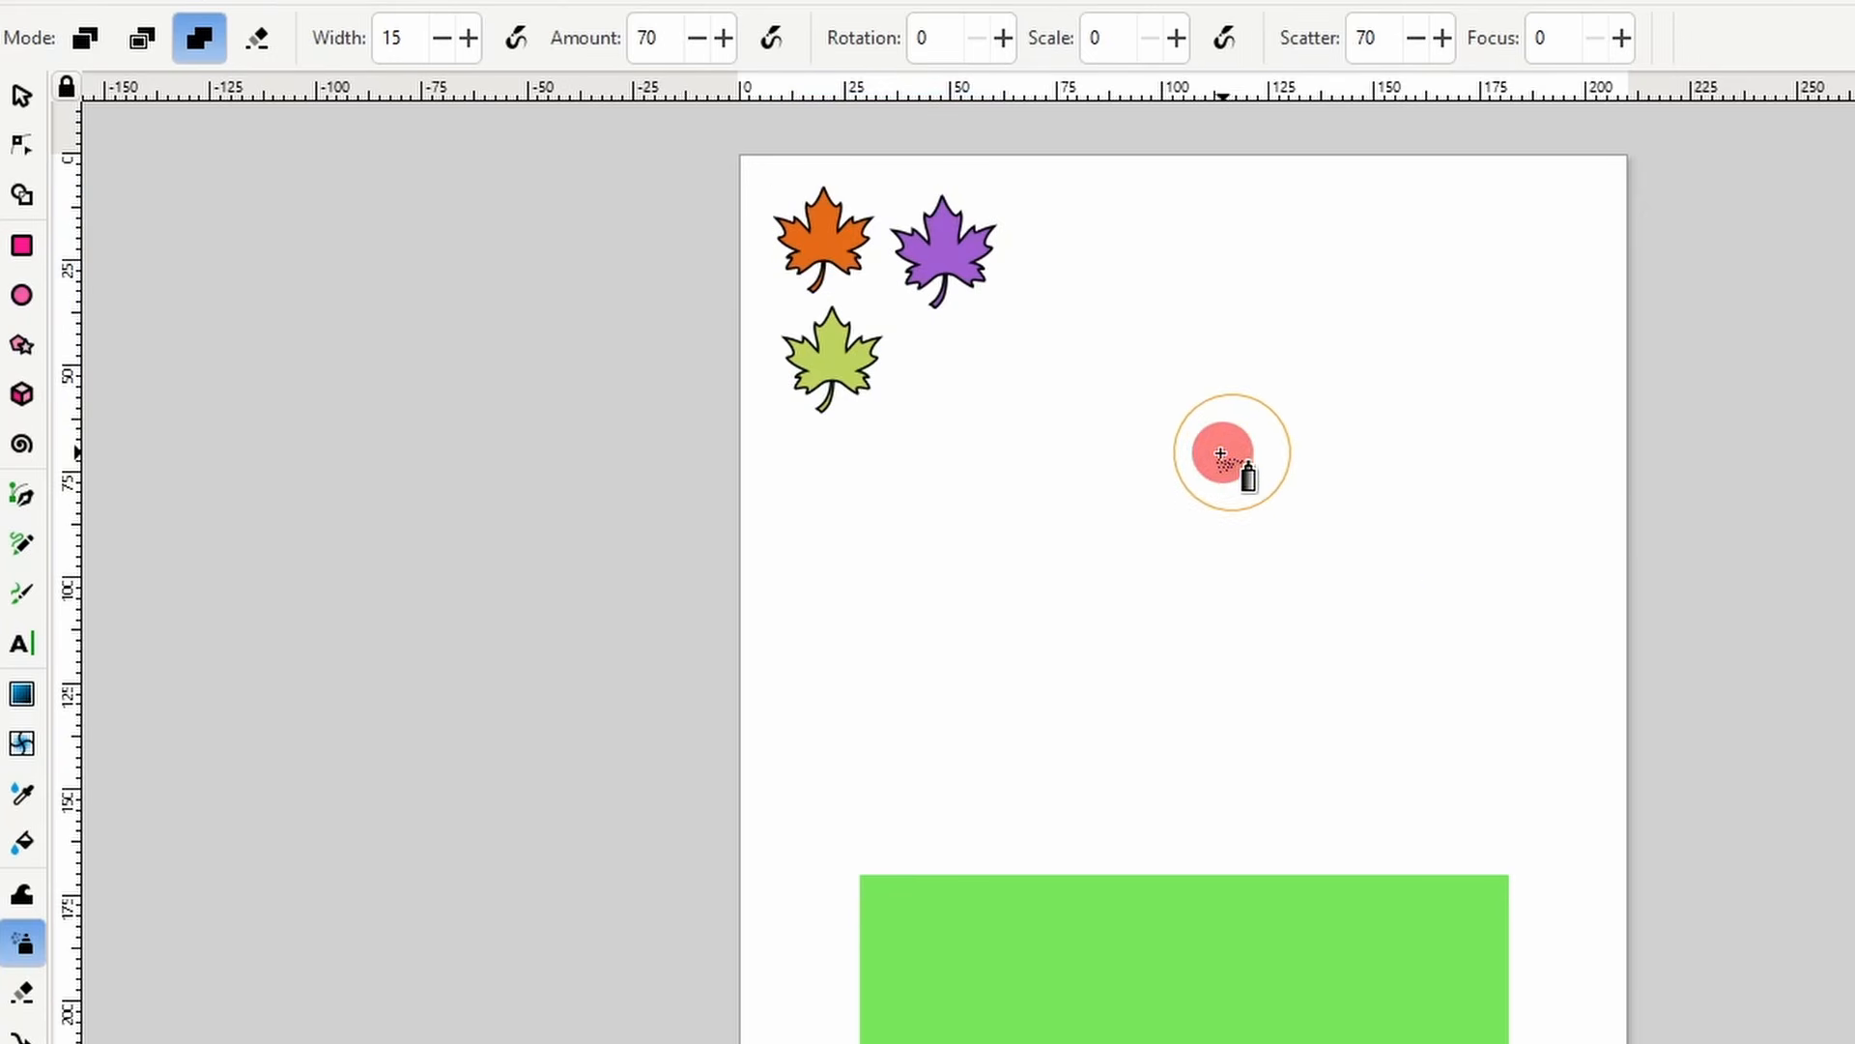
# - Set the Spray tool's width to 70 in copies mode, and test-spray leaves before undoing them
pyautogui.click(96, 41)
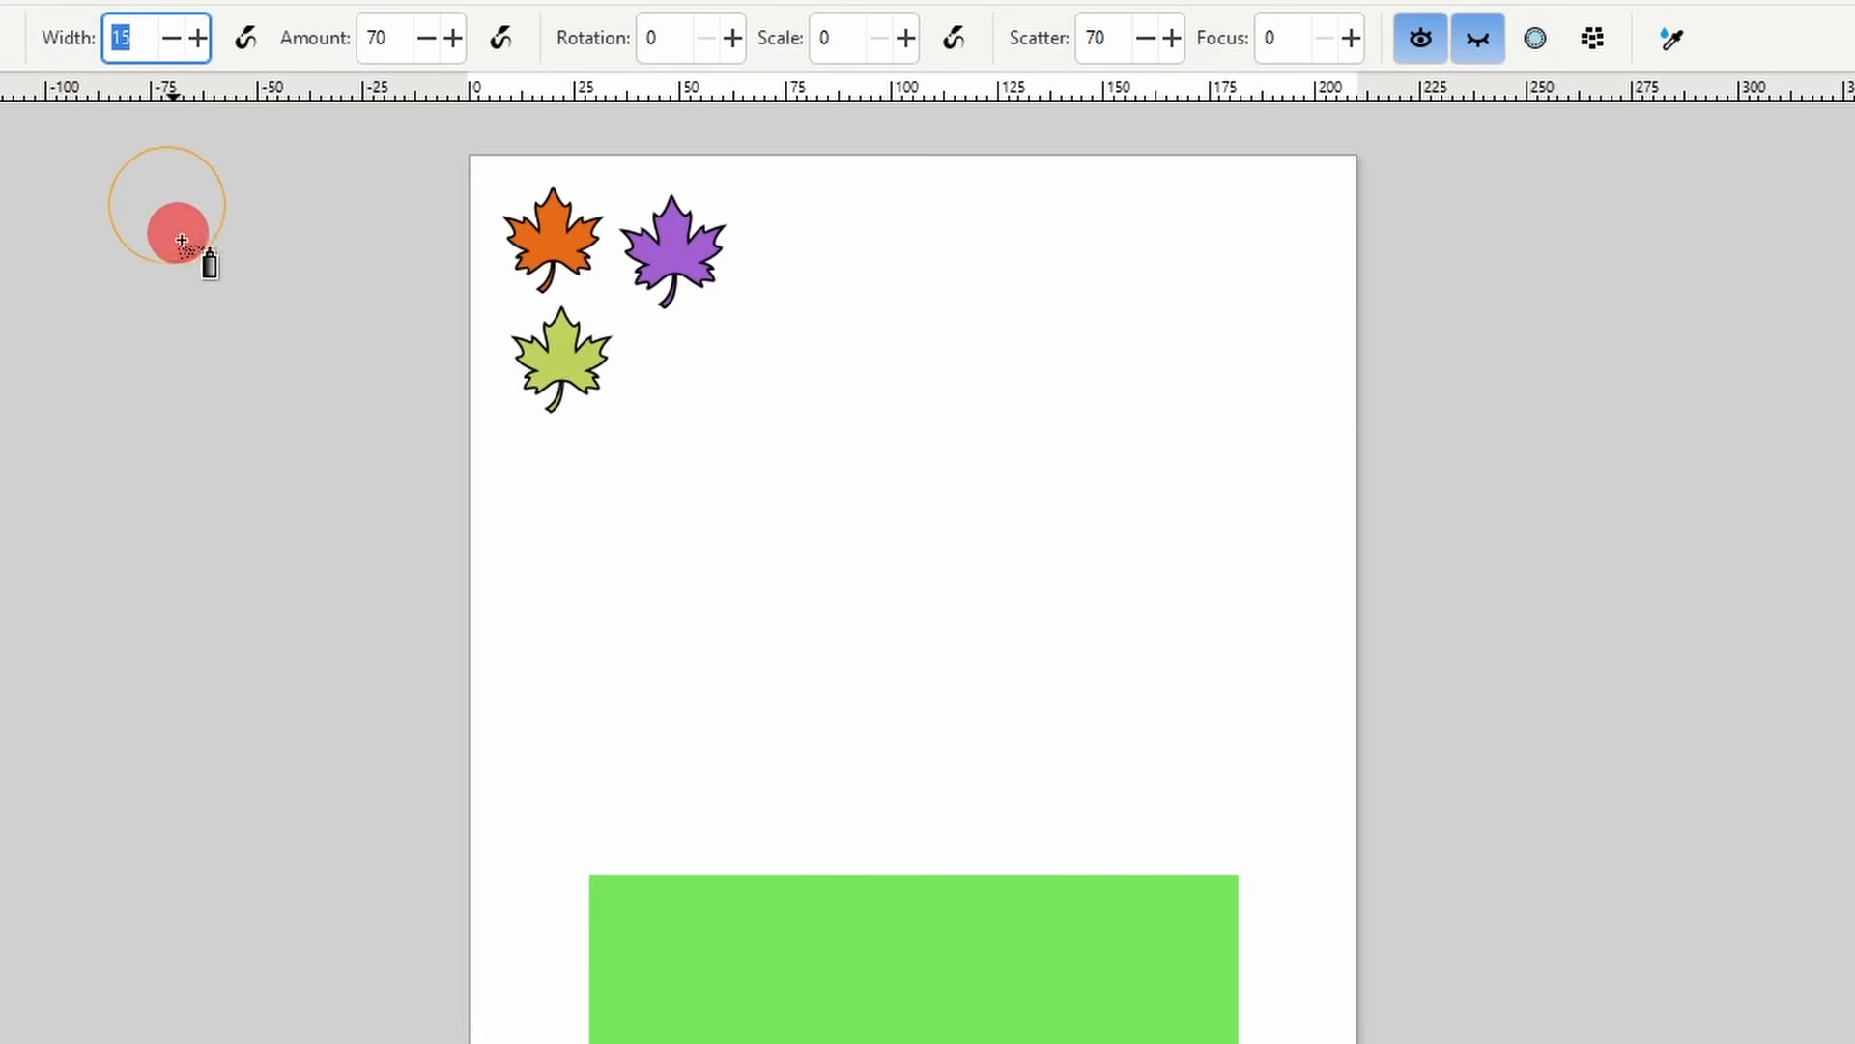
pyautogui.press('Return')
pyautogui.moveTo(936, 564)
pyautogui.mouseDown()
pyautogui.moveTo(948, 580)
pyautogui.moveTo(947, 540)
pyautogui.mouseUp()
pyautogui.hotkey('ctrl', 'z')
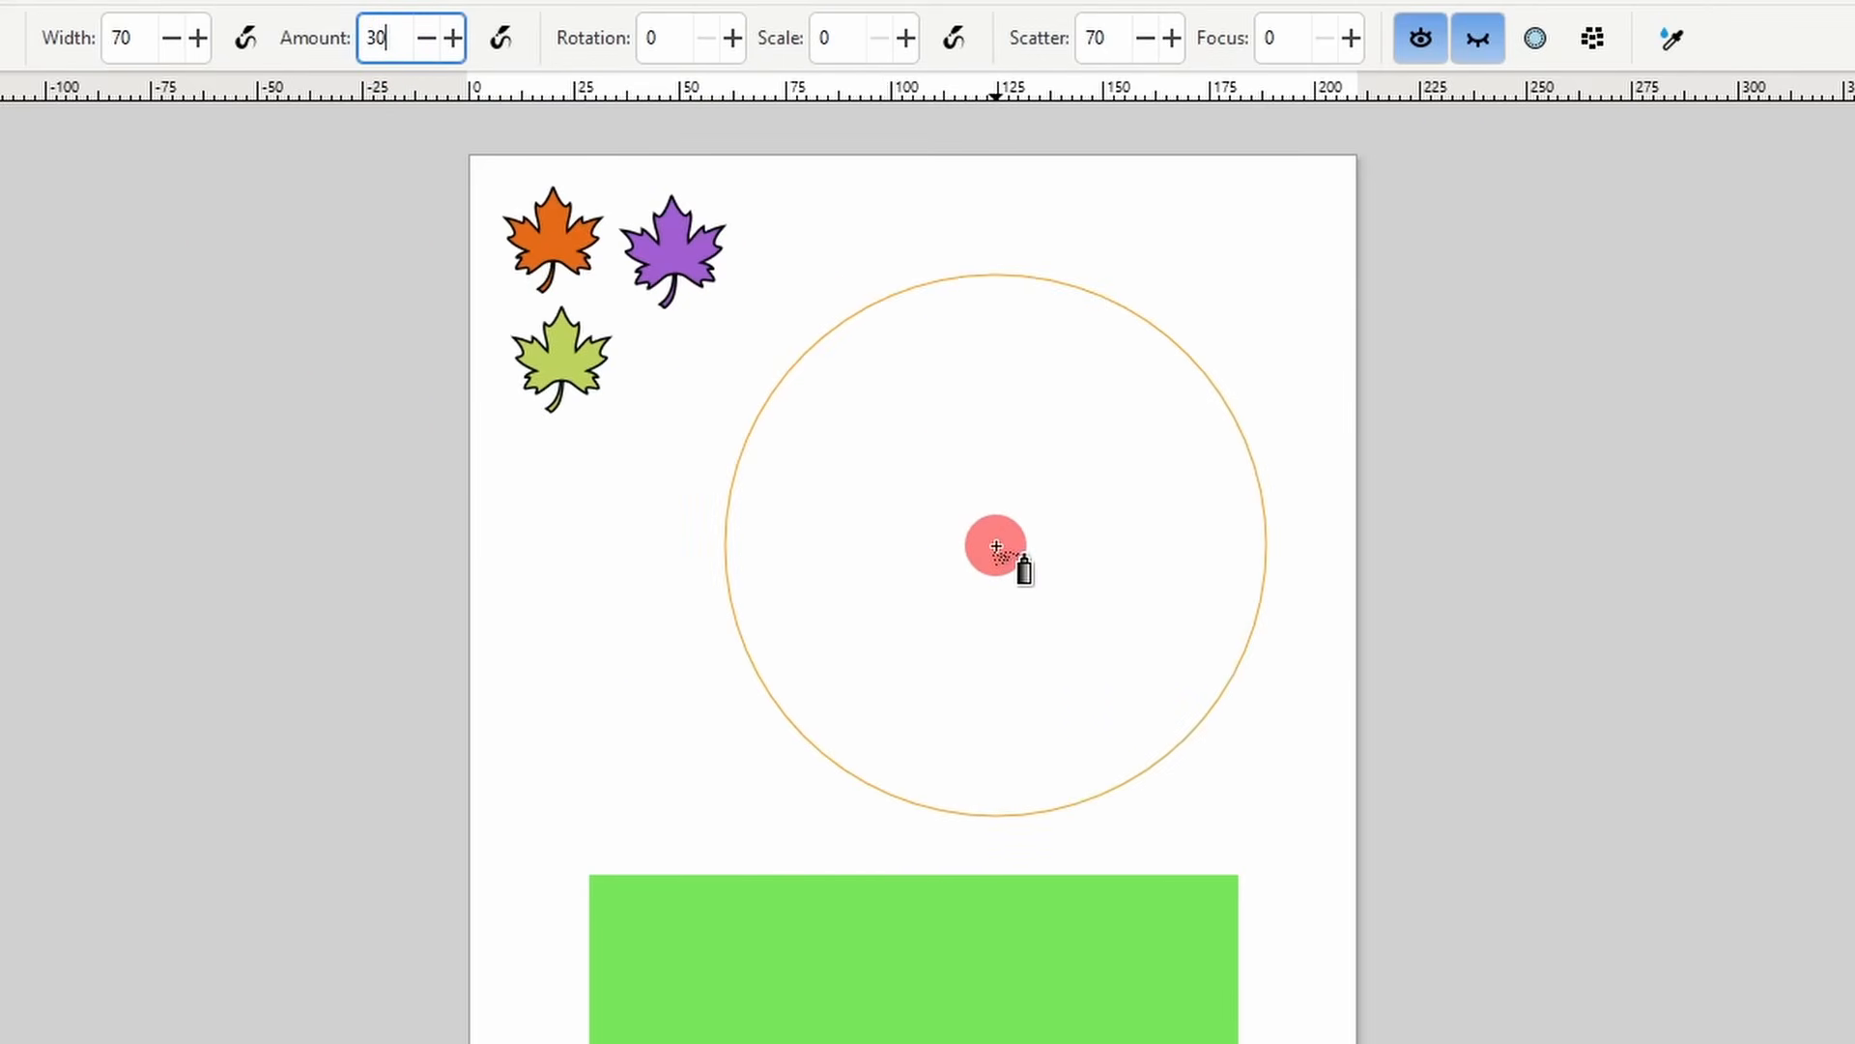
# - Try spraying leaves with the amount at 30, undo the spray, and set the amount to 70
pyautogui.moveTo(924, 547)
pyautogui.mouseDown()
pyautogui.moveTo(896, 593)
pyautogui.moveTo(958, 598)
pyautogui.moveTo(877, 531)
pyautogui.mouseUp()
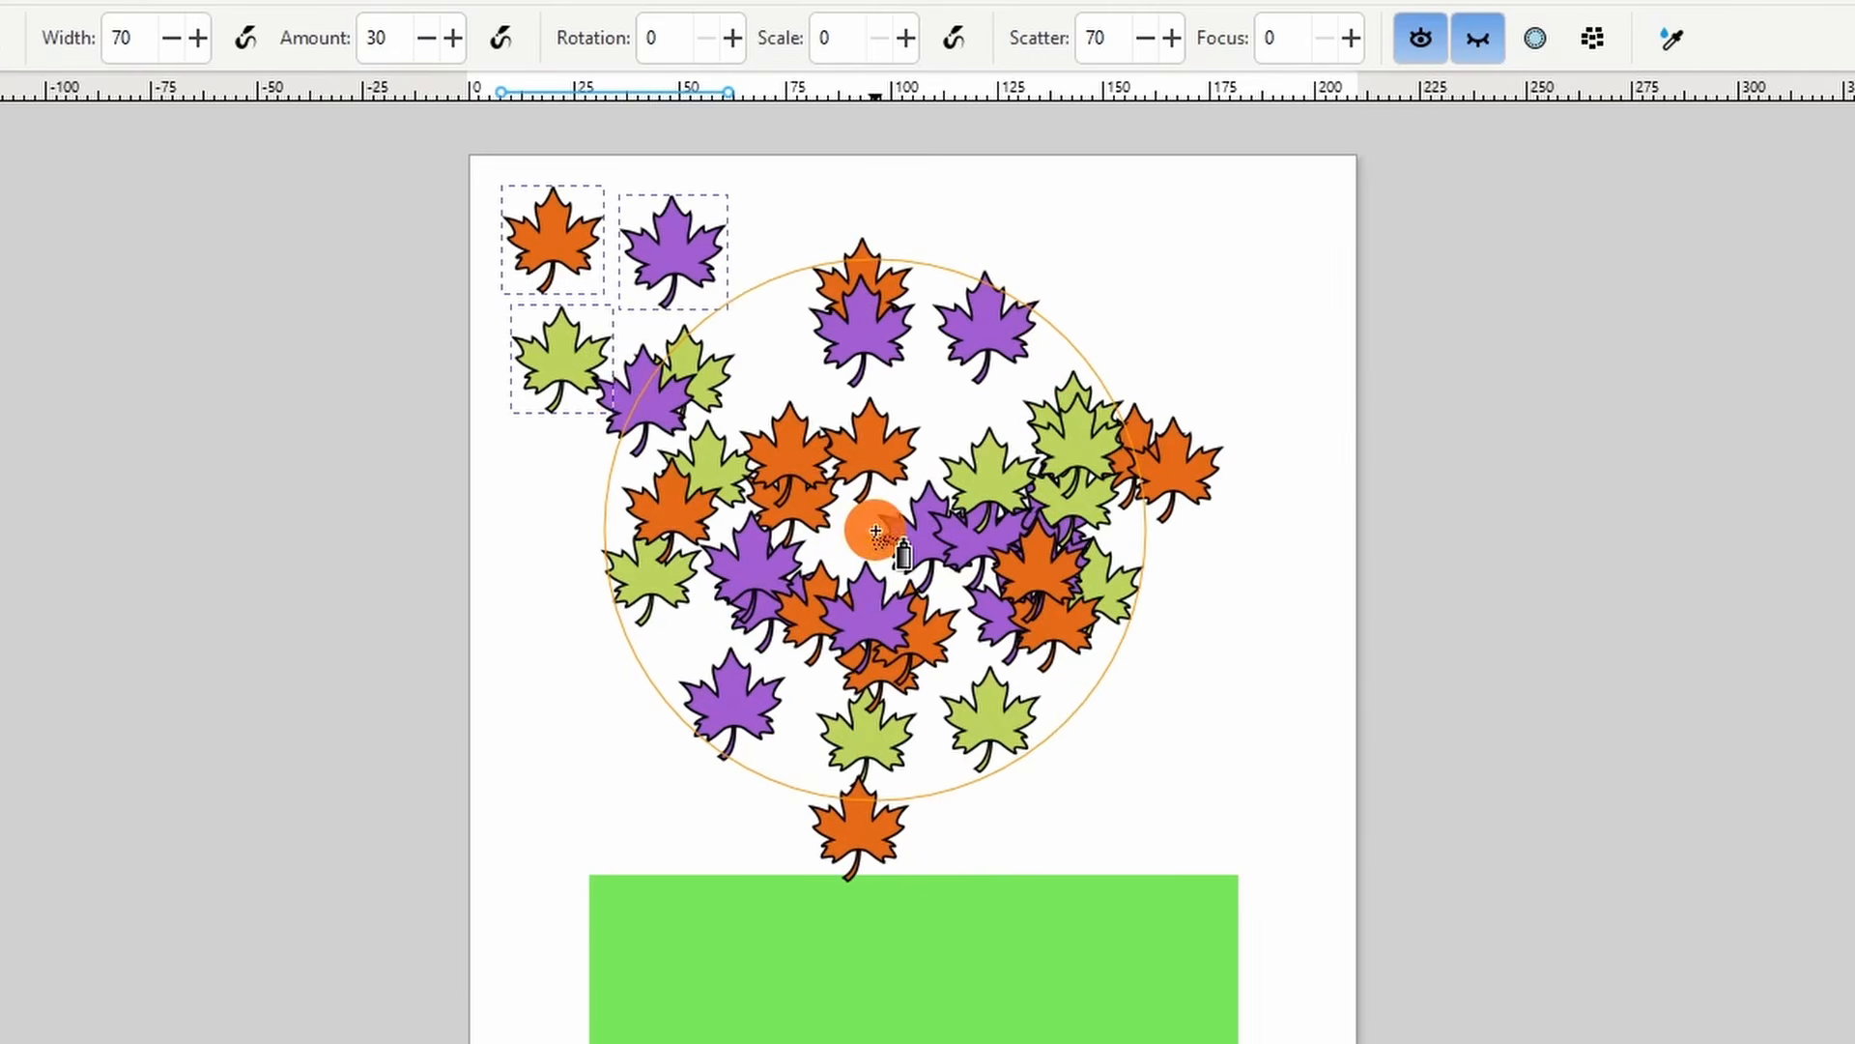
pyautogui.hotkey('ctrl', 'z')
pyautogui.rightClick(375, 37)
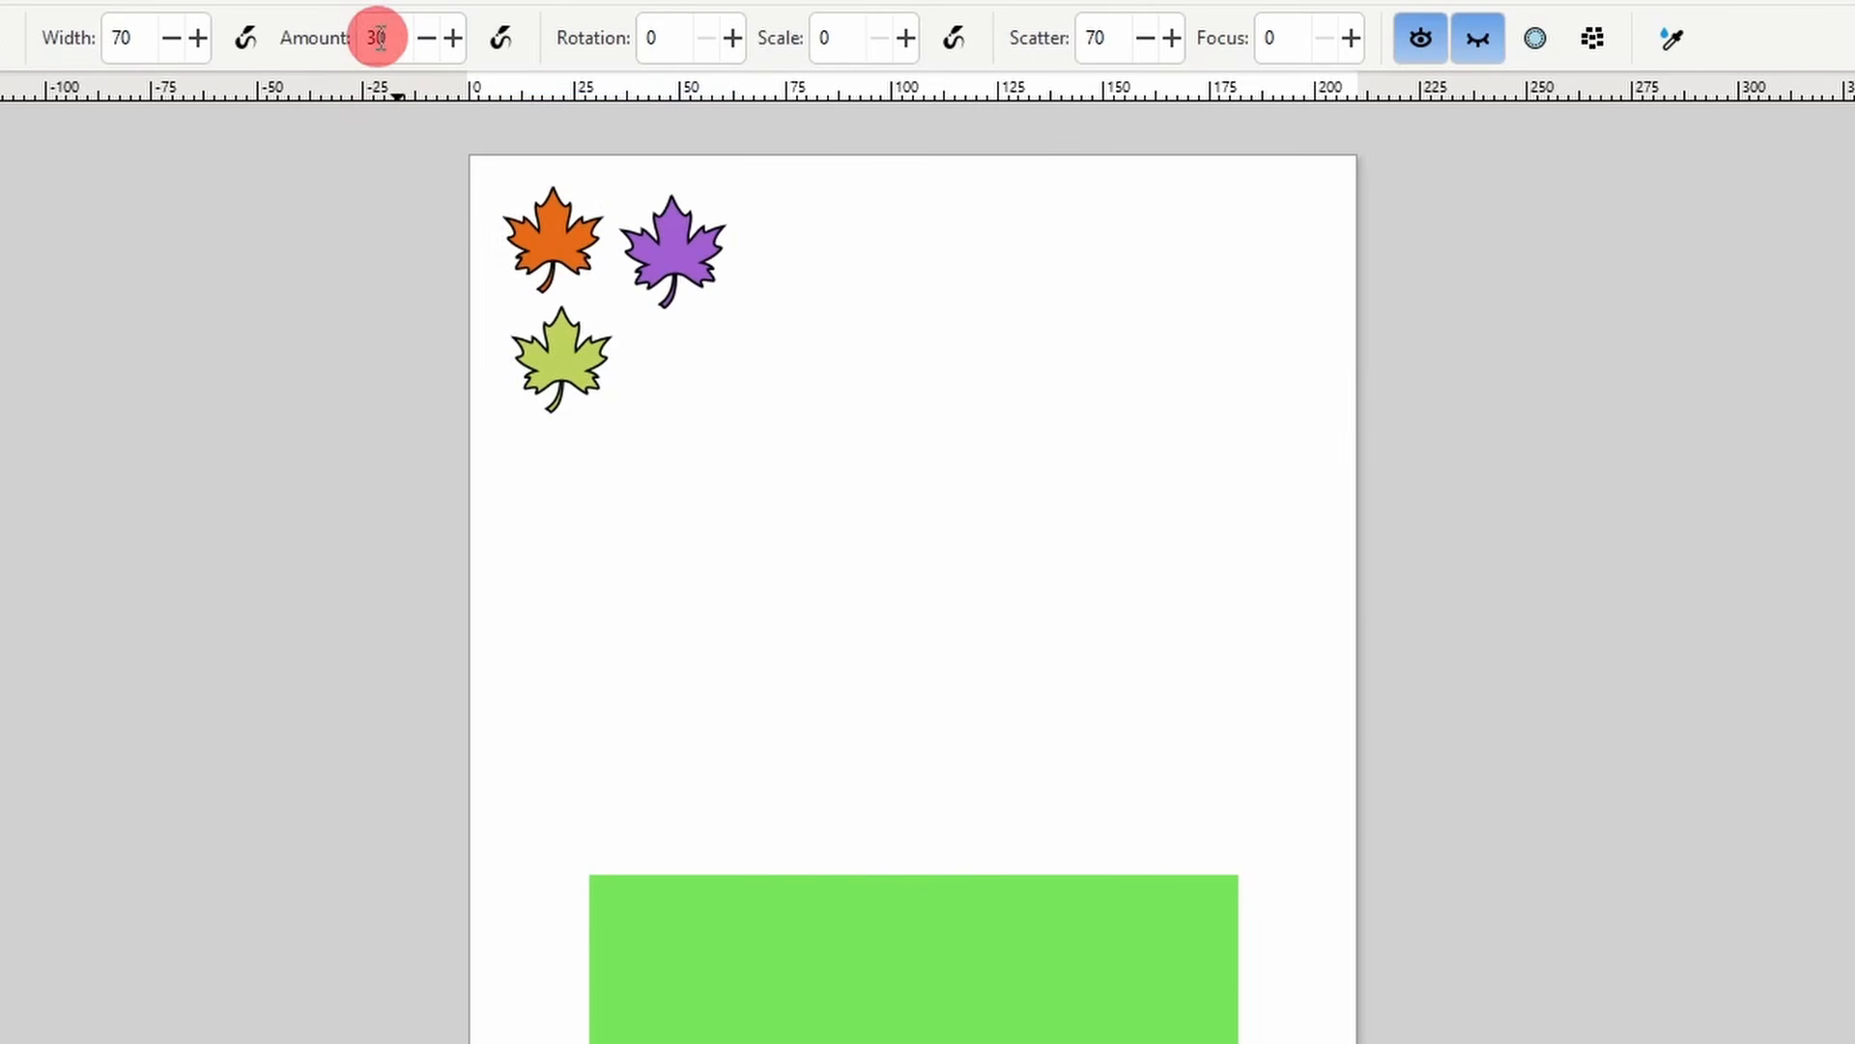
pyautogui.click(484, 295)
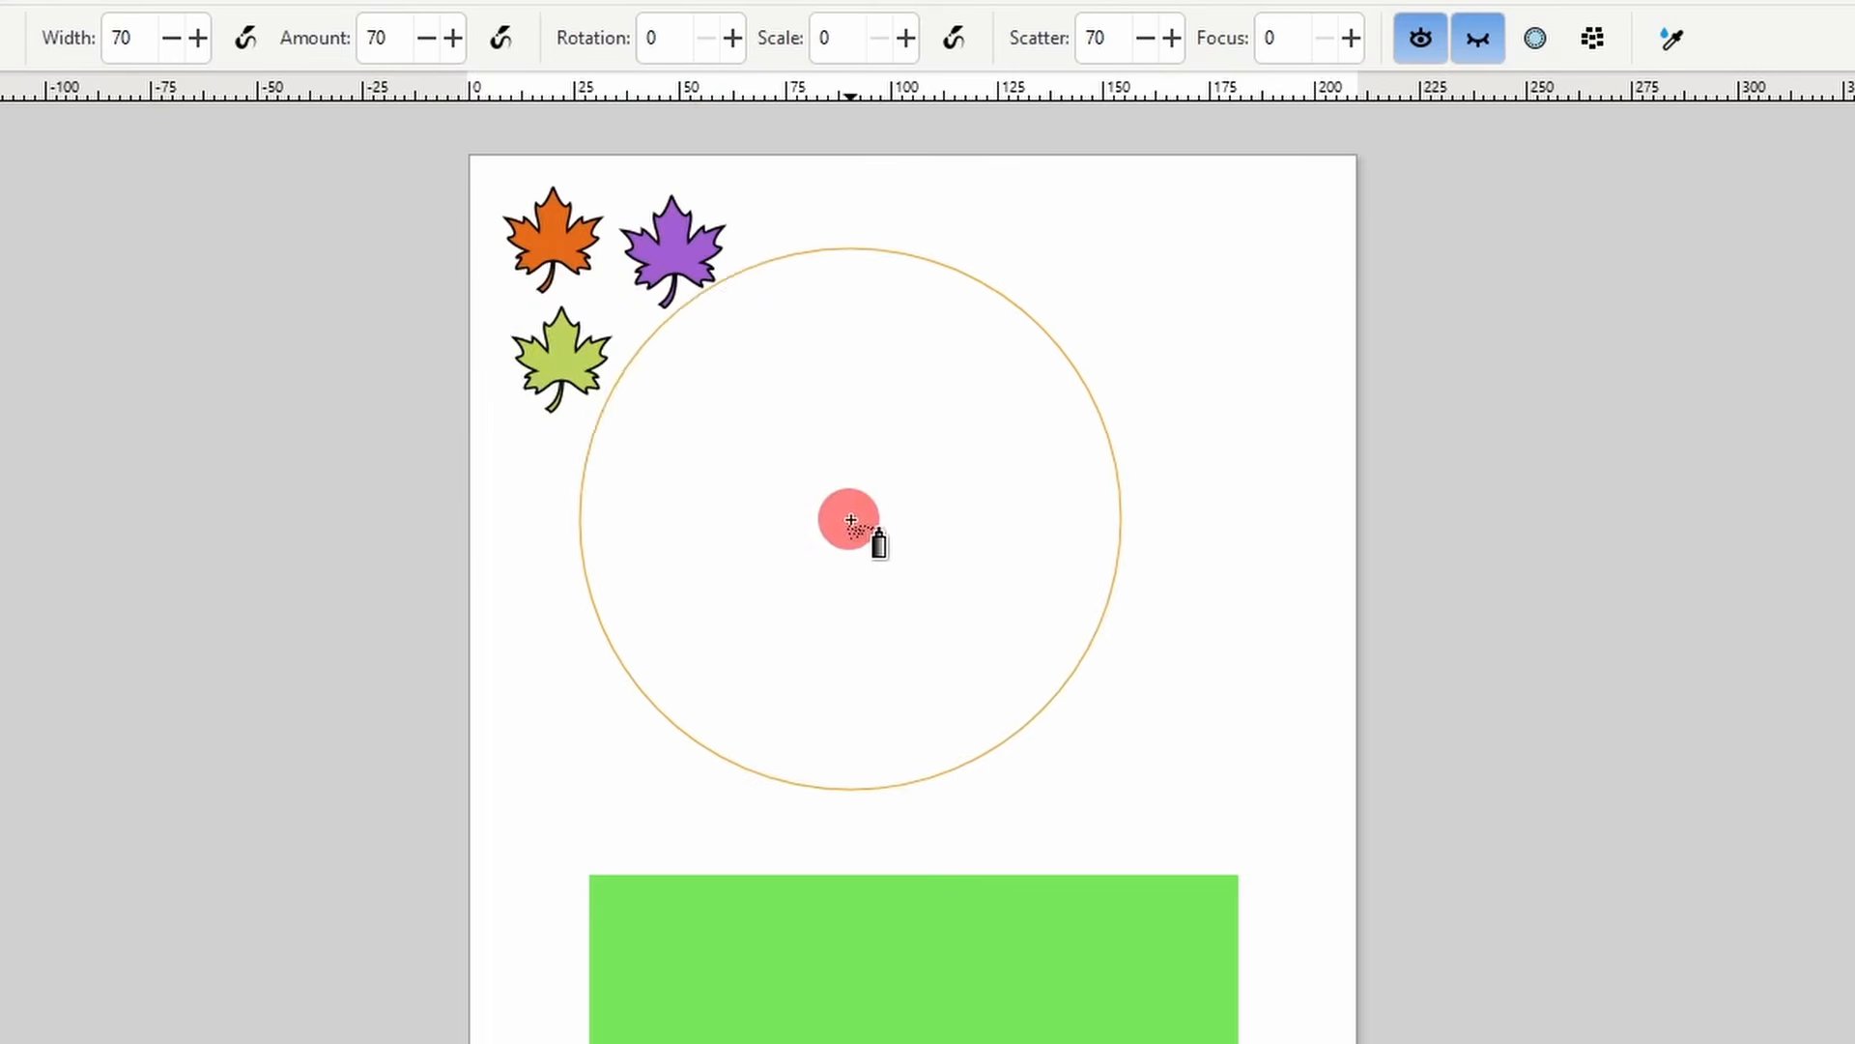
# - Test-spray leaves with the Spray tool's rotation at 100, test again with the scale also at 100, and undo both sprays
pyautogui.write('1')
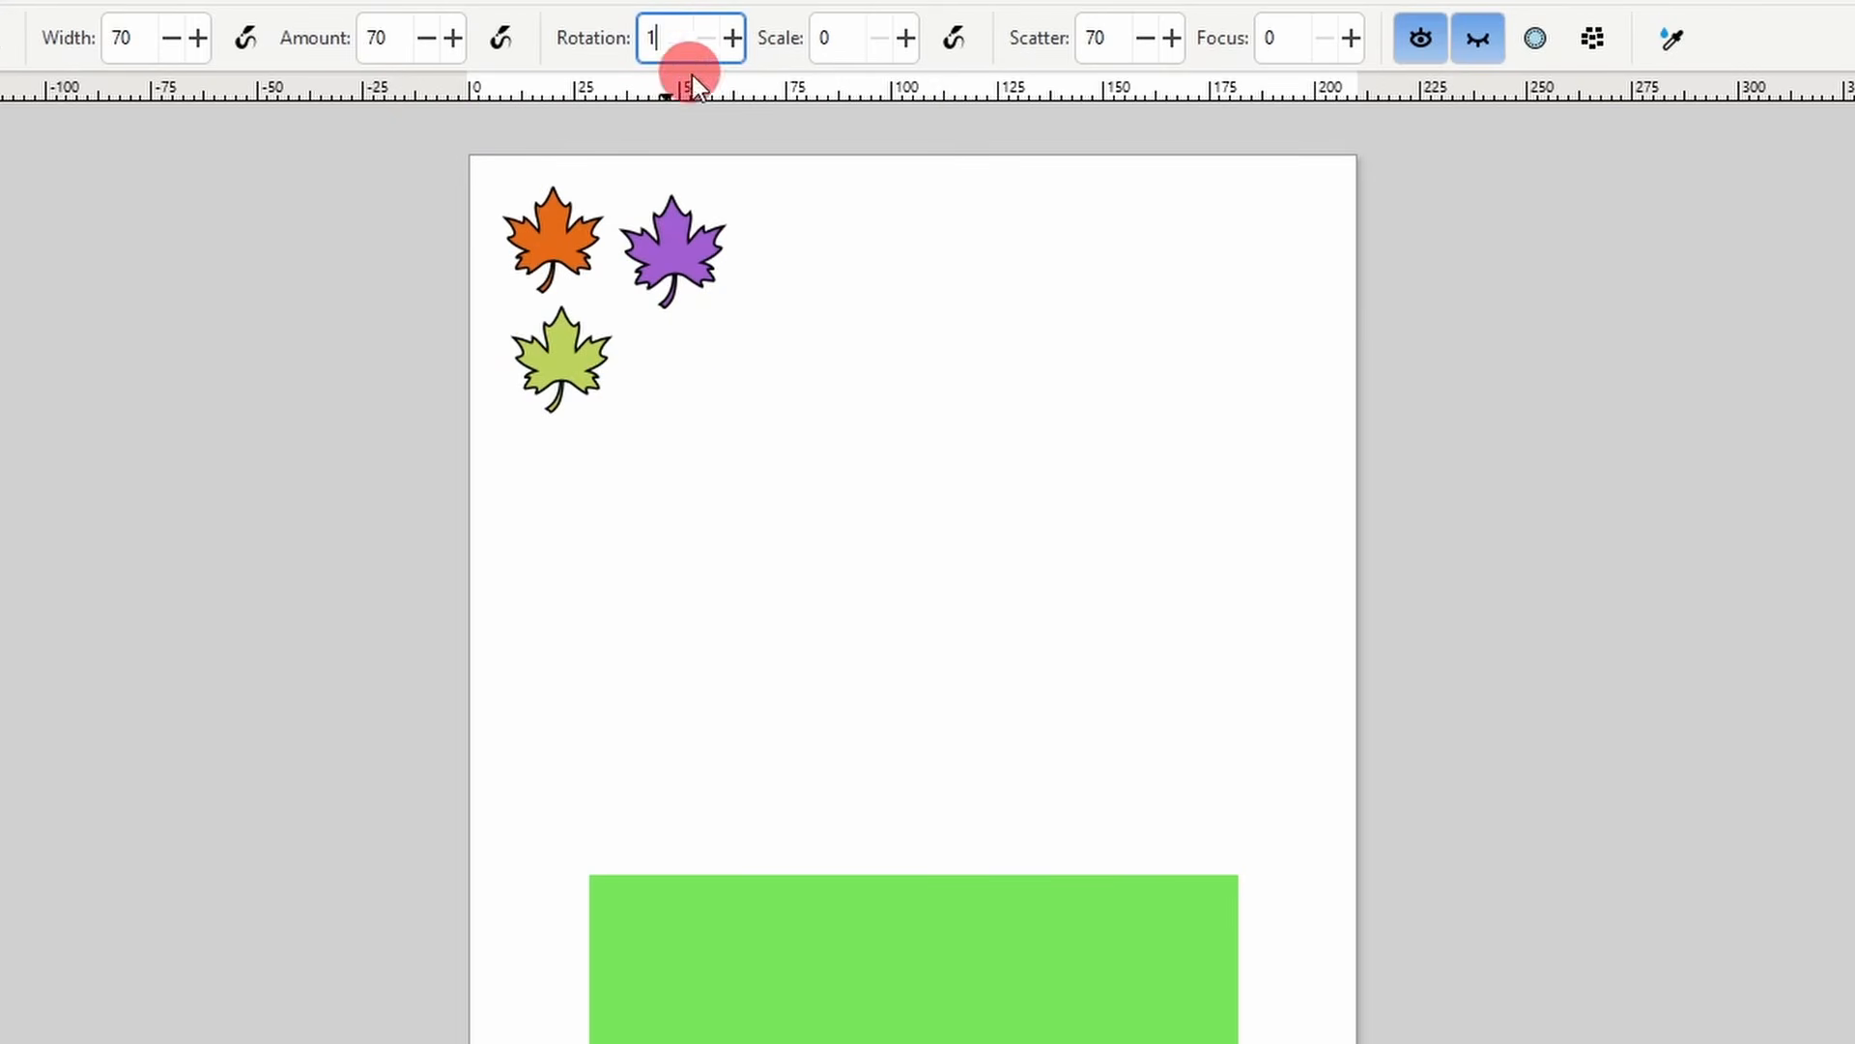
pyautogui.write('00')
pyautogui.press('Return')
pyautogui.moveTo(843, 552)
pyautogui.mouseDown()
pyautogui.moveTo(905, 603)
pyautogui.moveTo(1023, 568)
pyautogui.moveTo(1027, 493)
pyautogui.moveTo(962, 480)
pyautogui.moveTo(875, 494)
pyautogui.mouseUp()
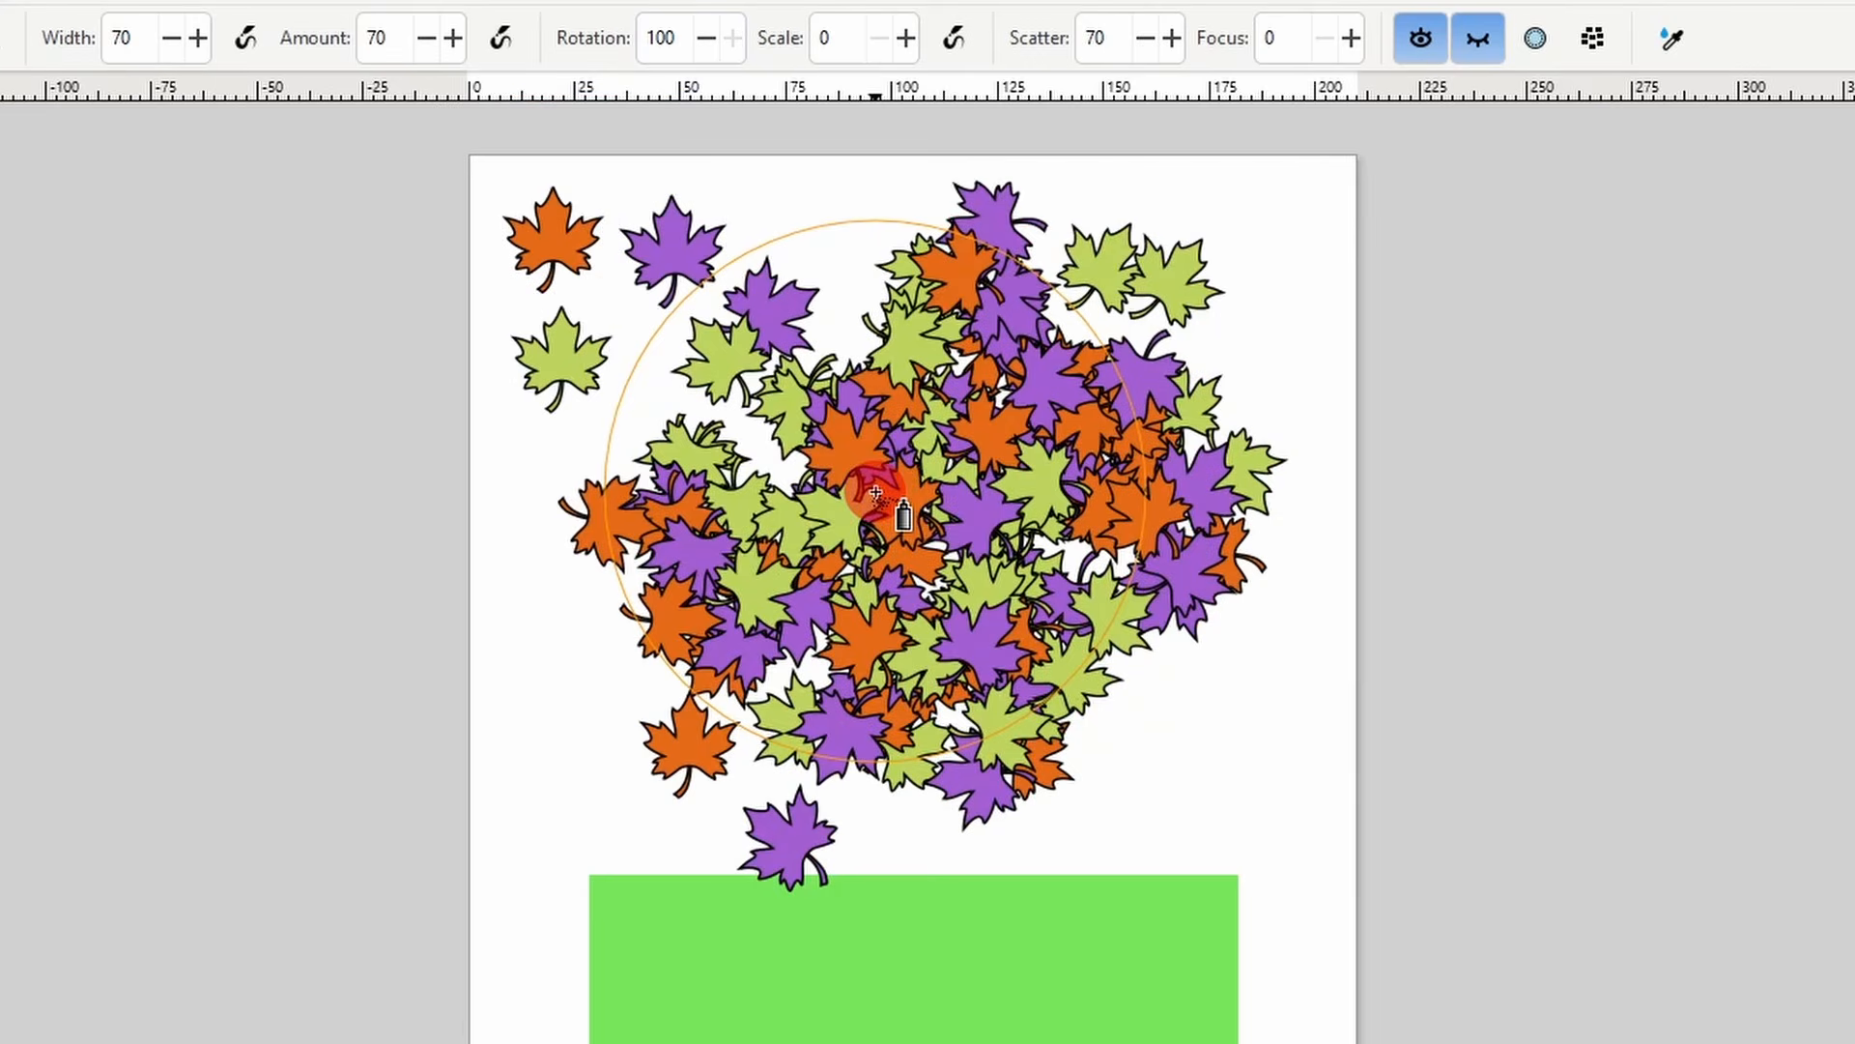
pyautogui.hotkey('ctrl', 'z')
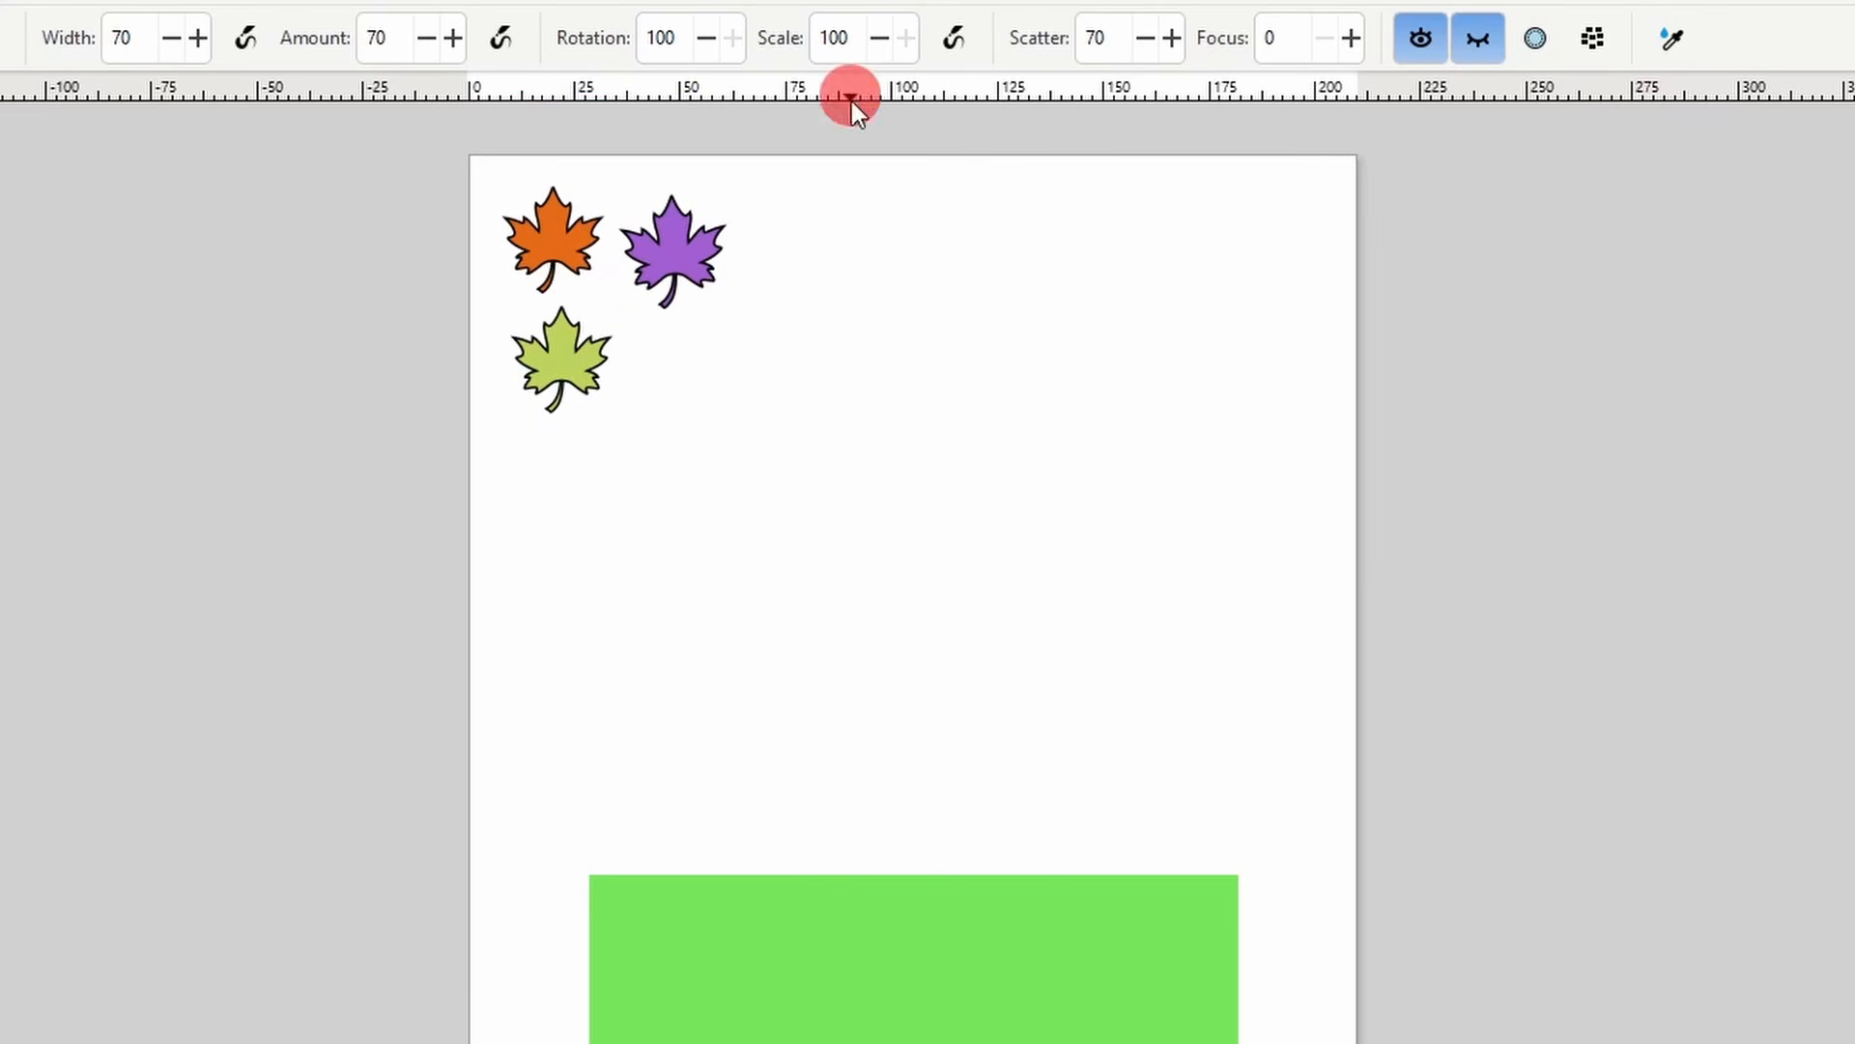
pyautogui.moveTo(882, 609)
pyautogui.mouseDown()
pyautogui.moveTo(948, 531)
pyautogui.moveTo(839, 522)
pyautogui.moveTo(960, 547)
pyautogui.moveTo(943, 510)
pyautogui.mouseUp()
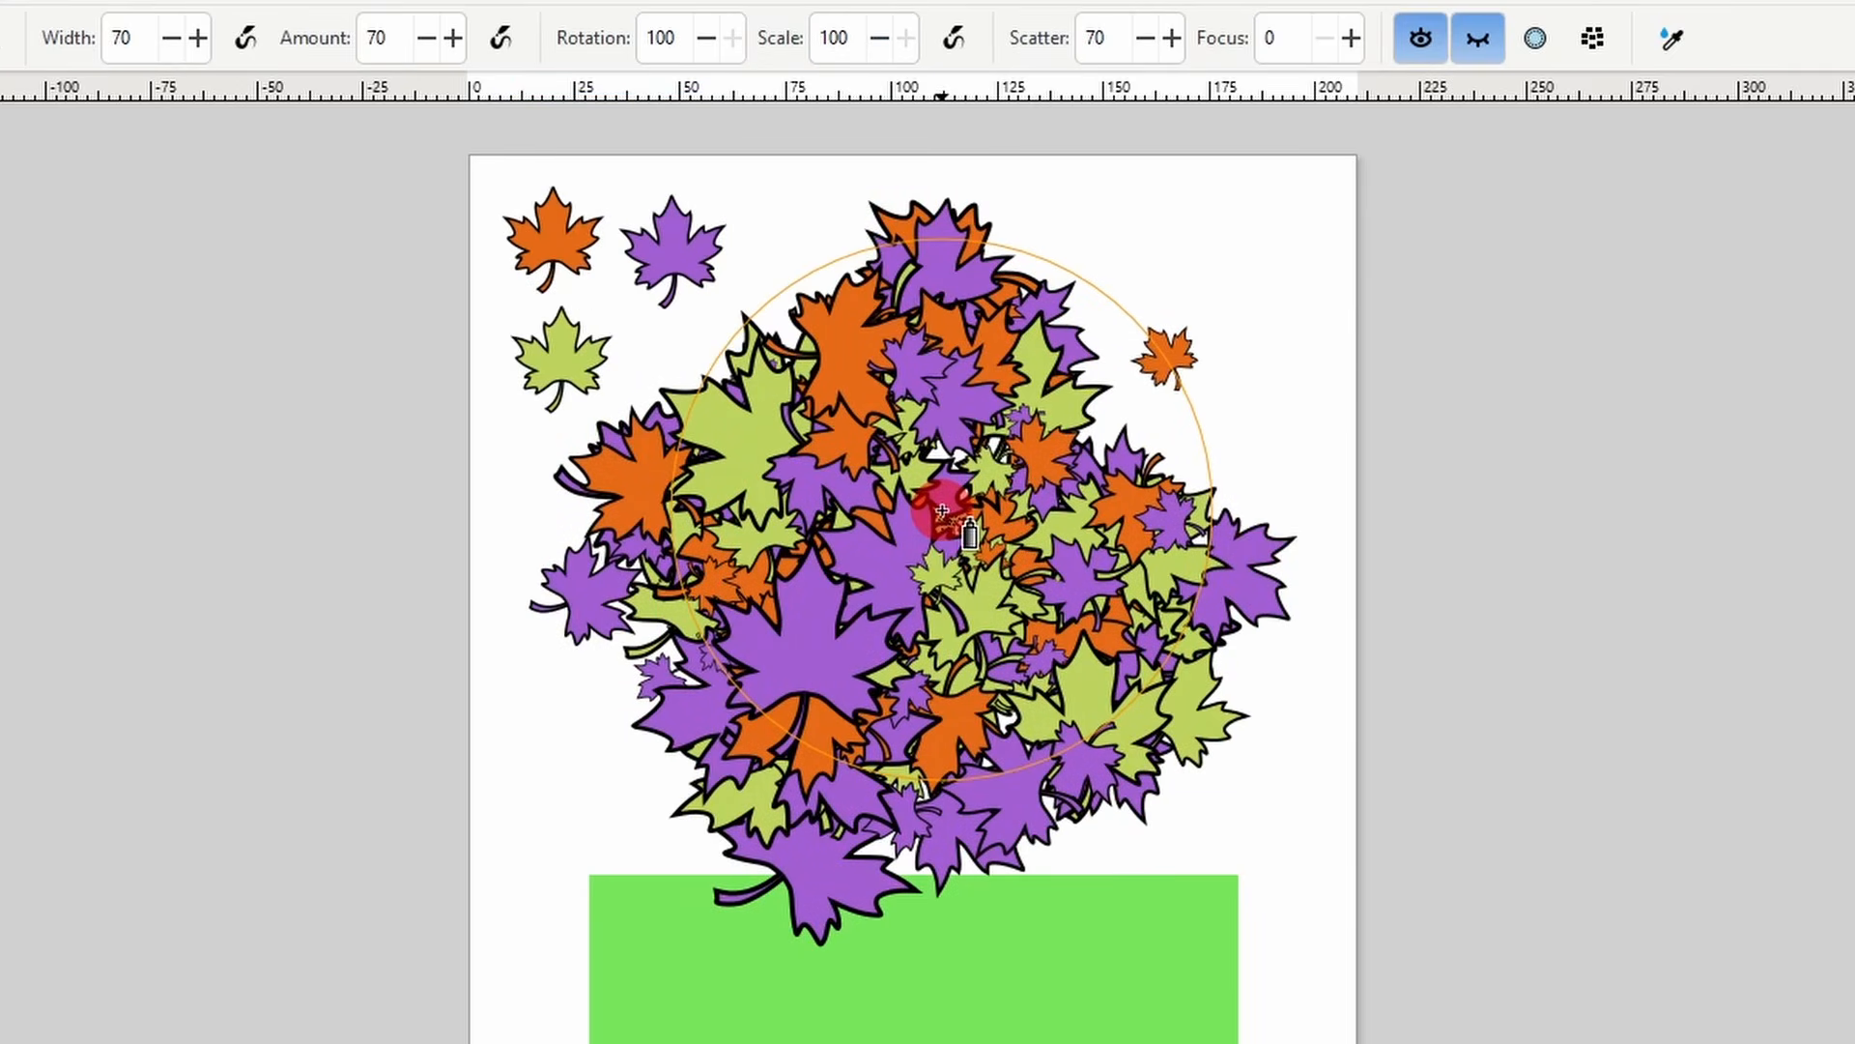
pyautogui.hotkey('ctrl', 'z')
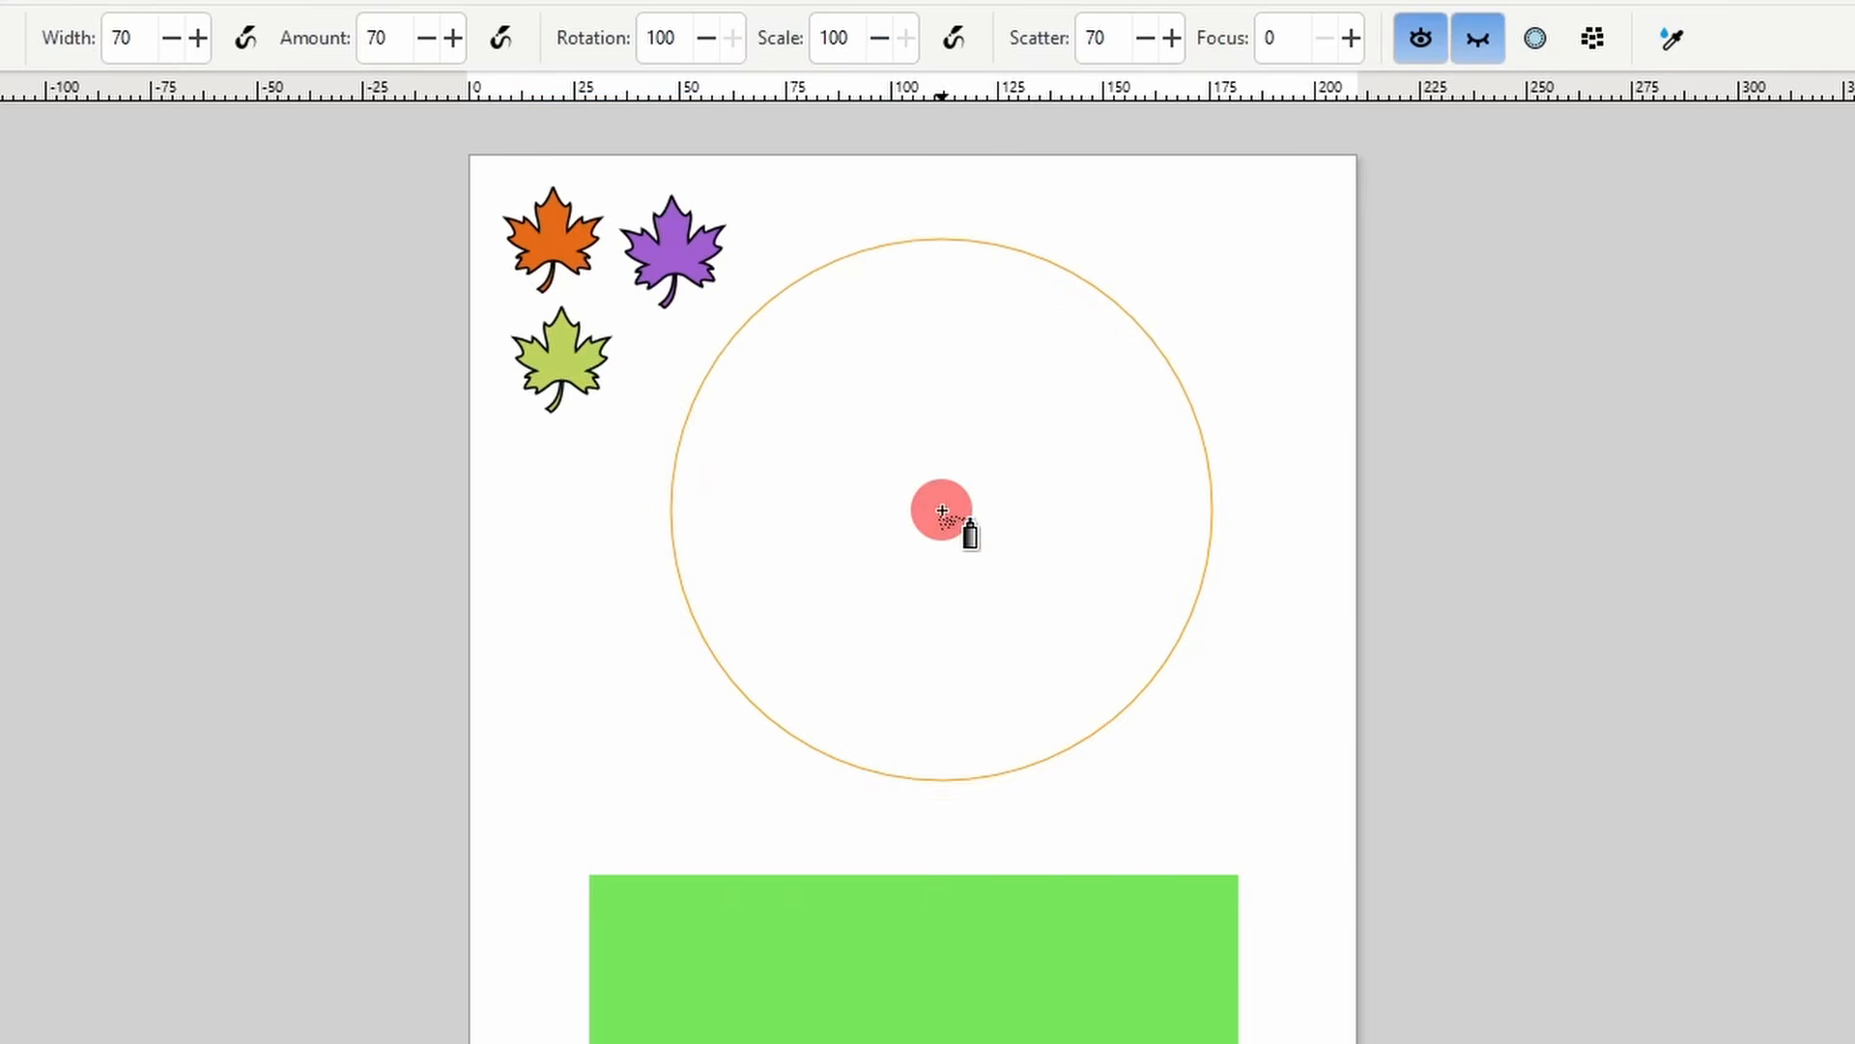
# - Set the Spray tool's scatter to 5, try spraying leaves, and undo the spray
pyautogui.doubleClick(1112, 37)
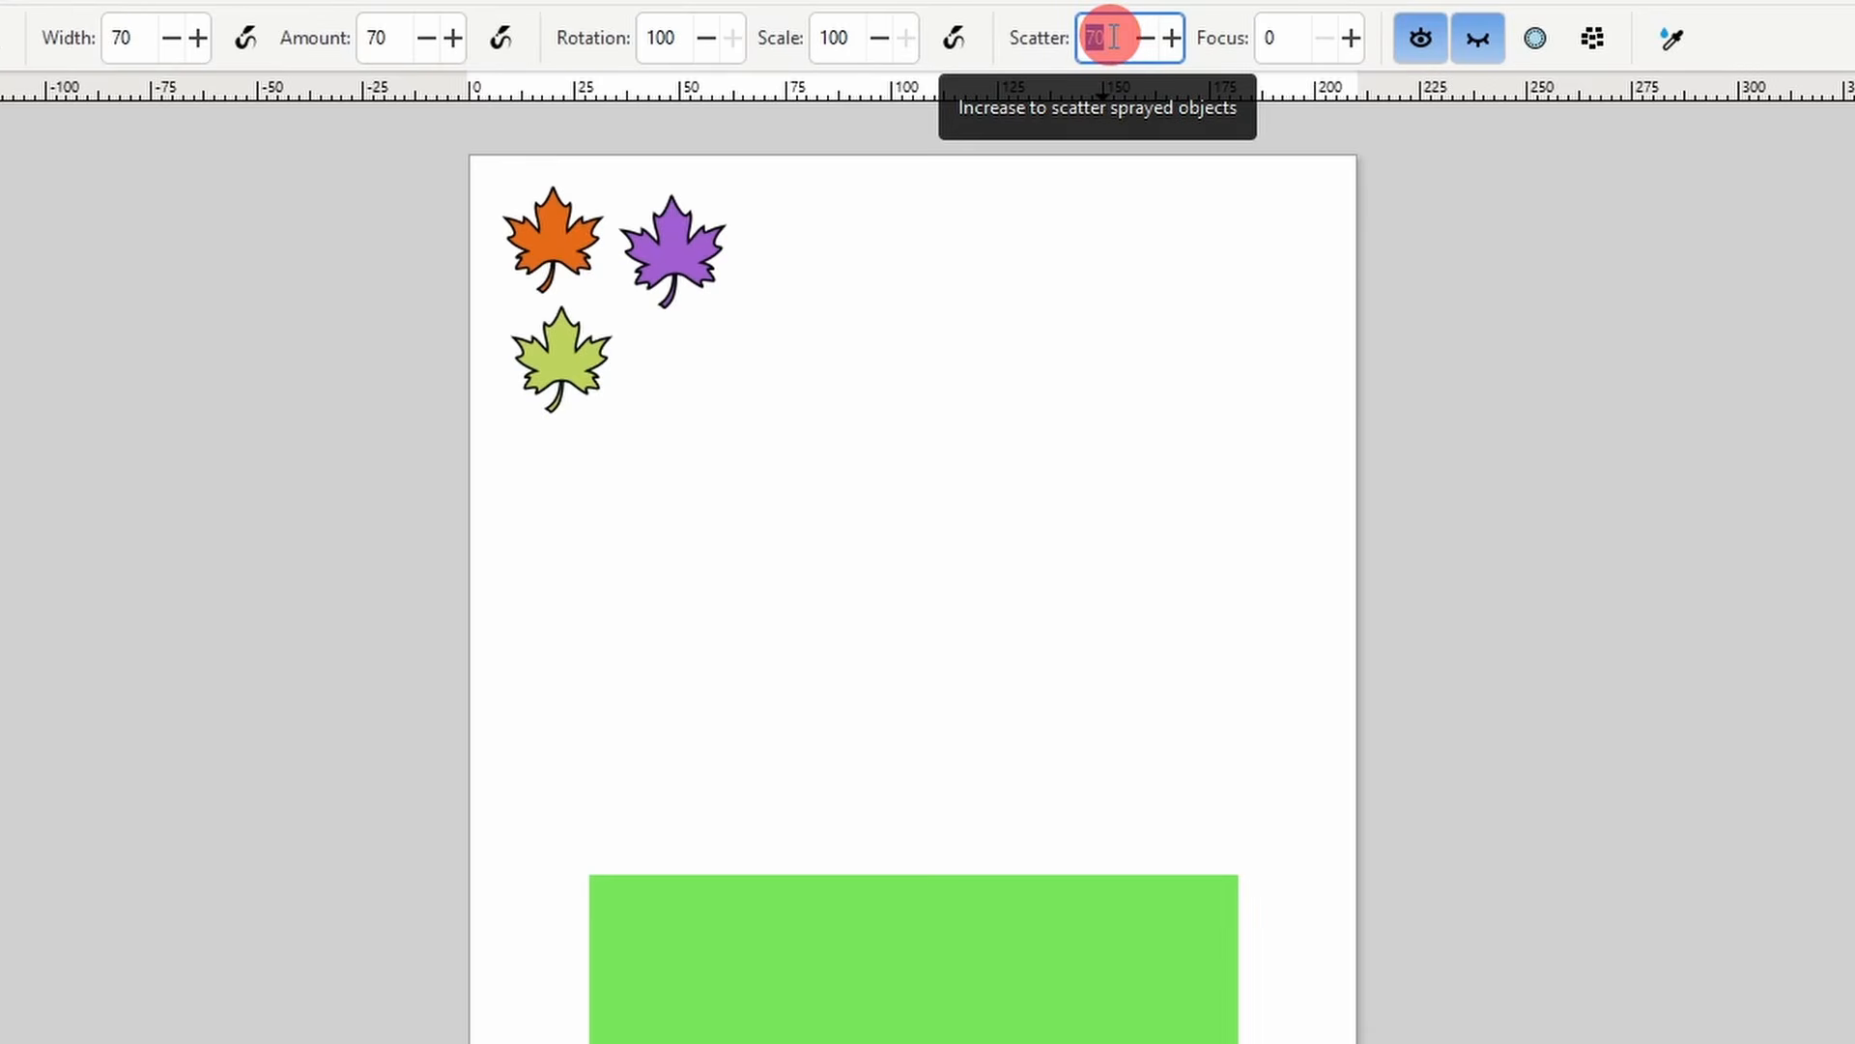
pyautogui.write('5')
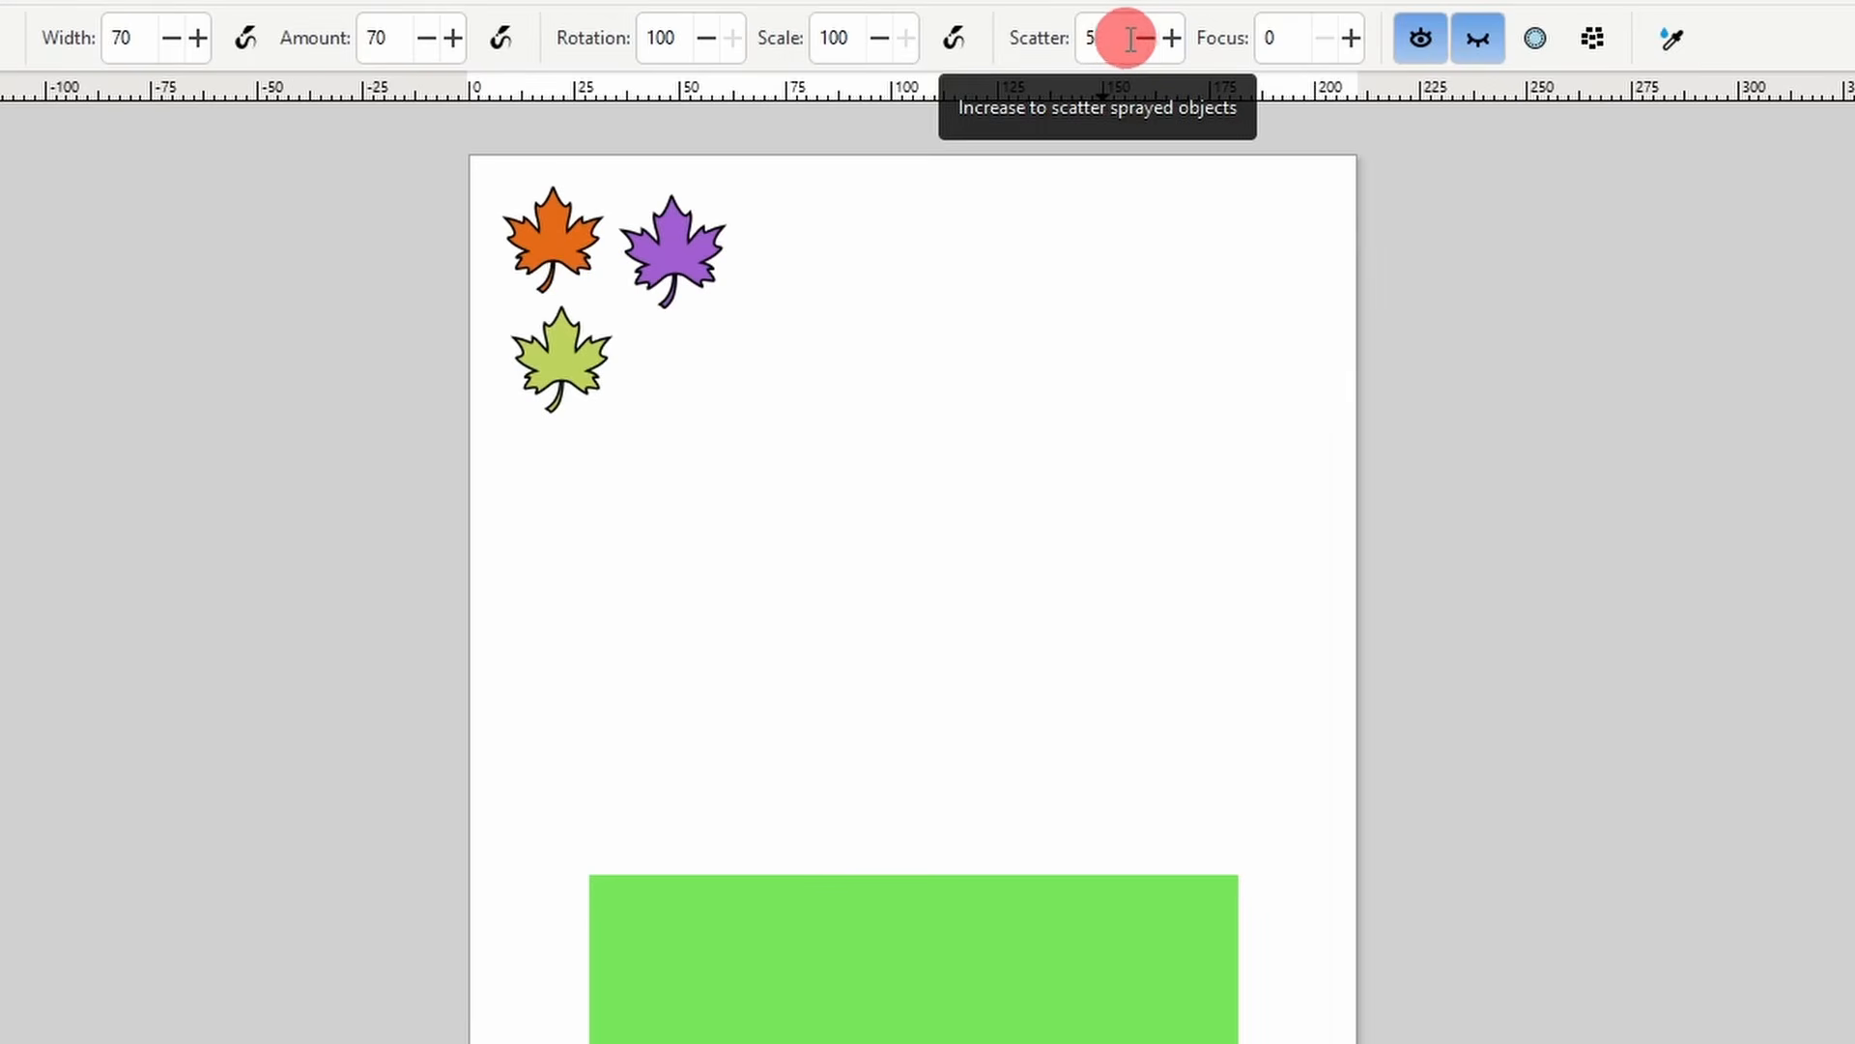
pyautogui.moveTo(876, 550); pyautogui.dragTo(906, 567)
pyautogui.hotkey('ctrl', 'z')
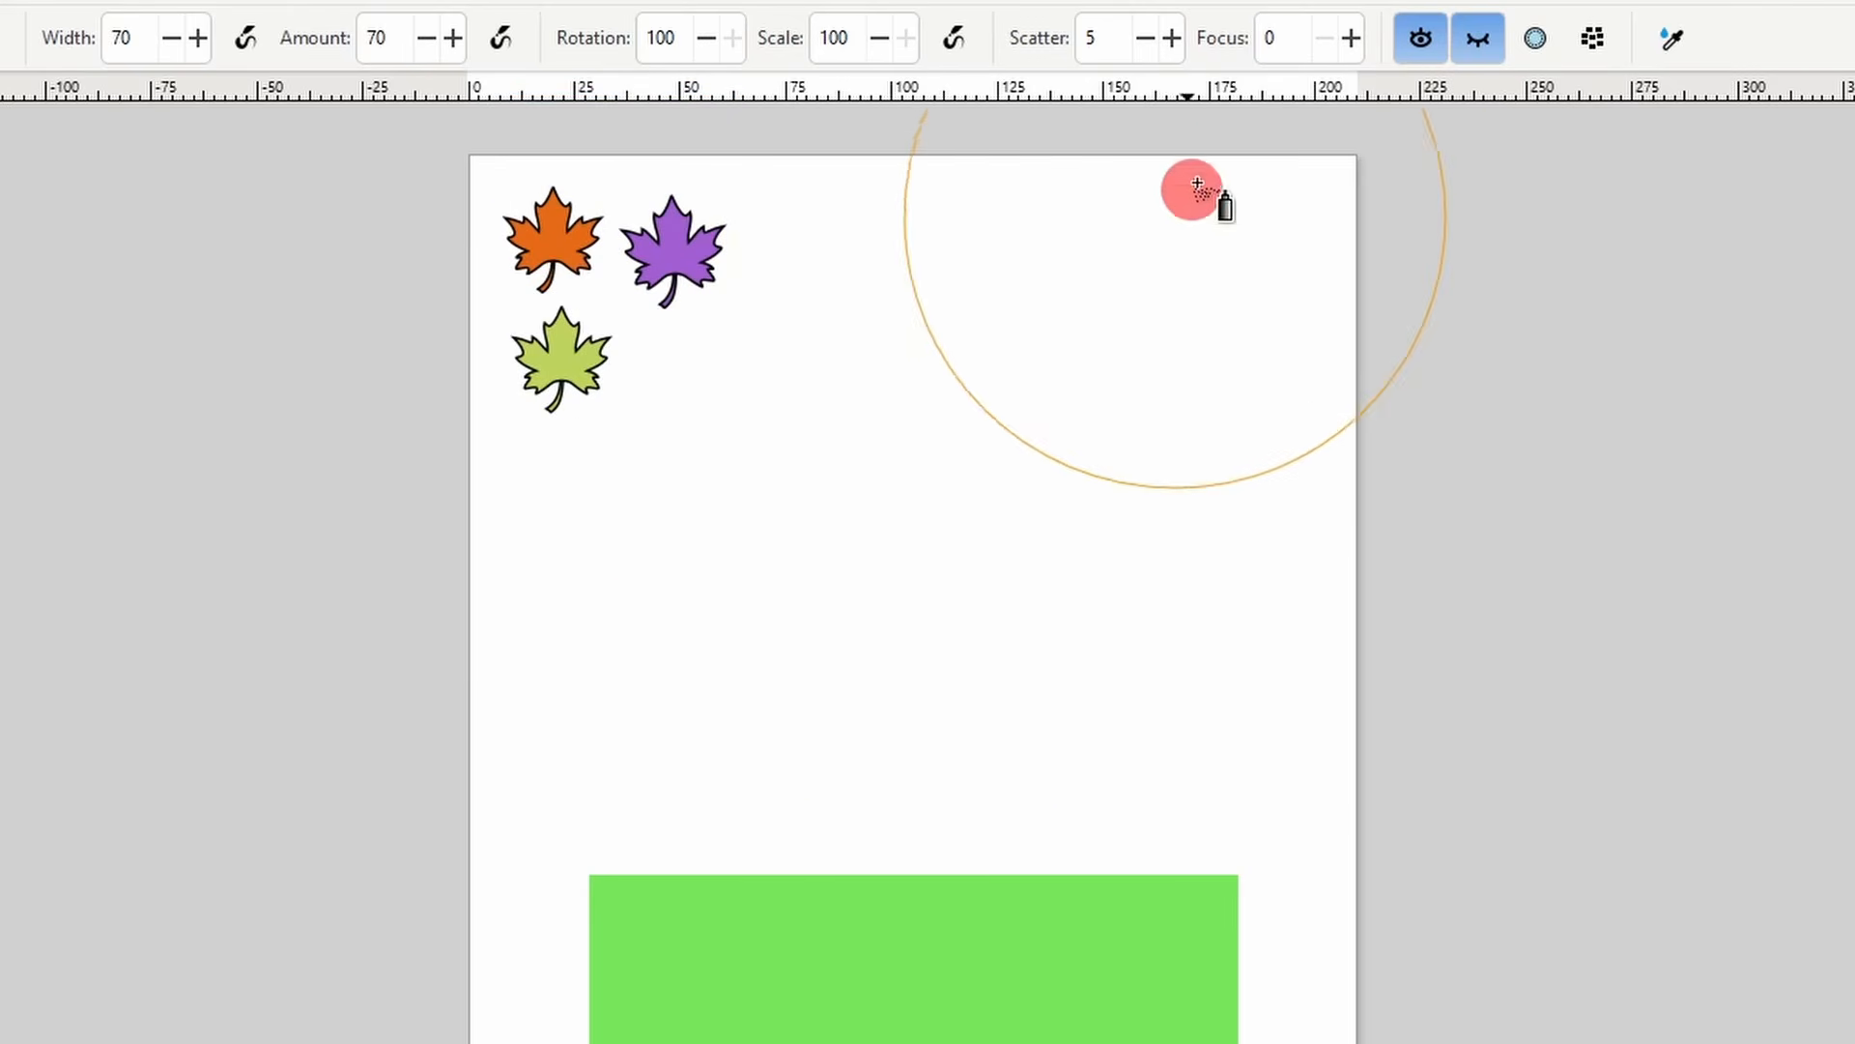
# - Set the Spray tool's focus to 70, try spraying a ring of leaves, and undo it
pyautogui.press('Return')
pyautogui.moveTo(884, 557)
pyautogui.mouseDown()
pyautogui.moveTo(923, 576)
pyautogui.moveTo(907, 568)
pyautogui.mouseUp()
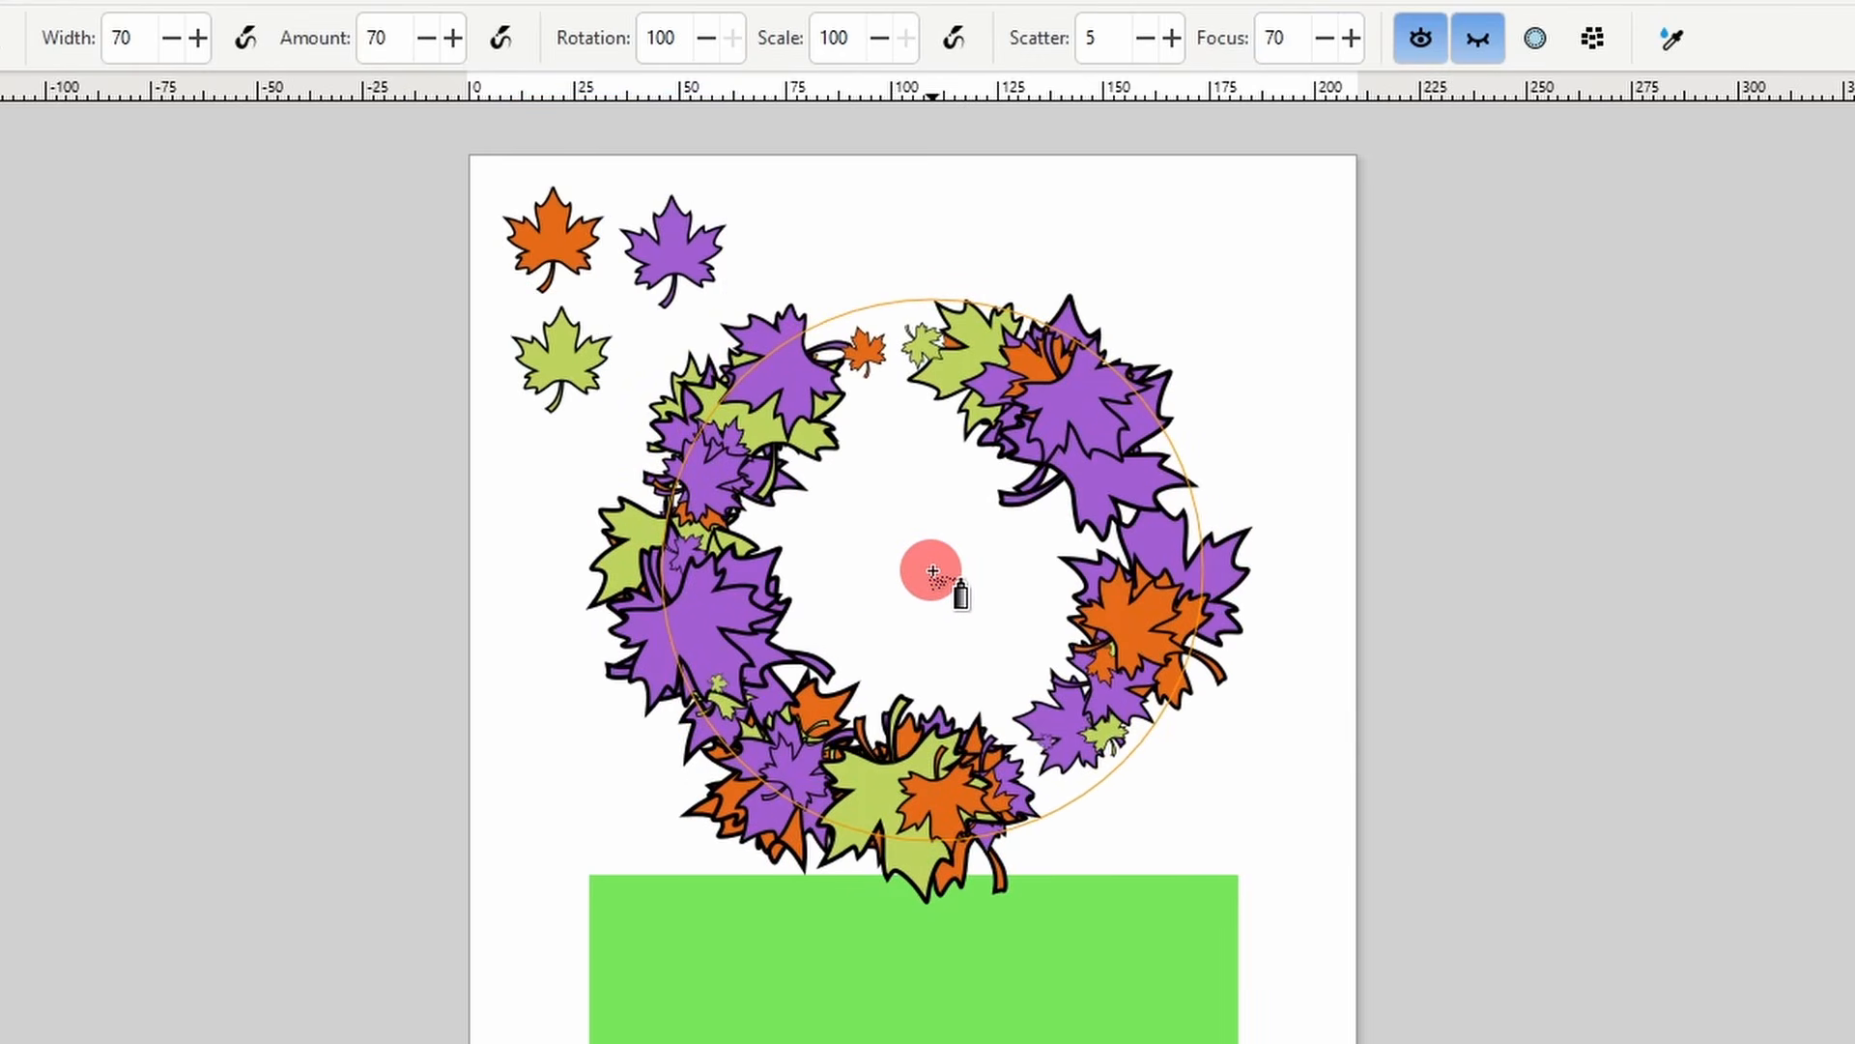
pyautogui.hotkey('ctrl', 'z')
# - Reset the Spray tool to width 15, rotation 0, scale 0, scatter 70 and focus 0
pyautogui.click(1099, 37)
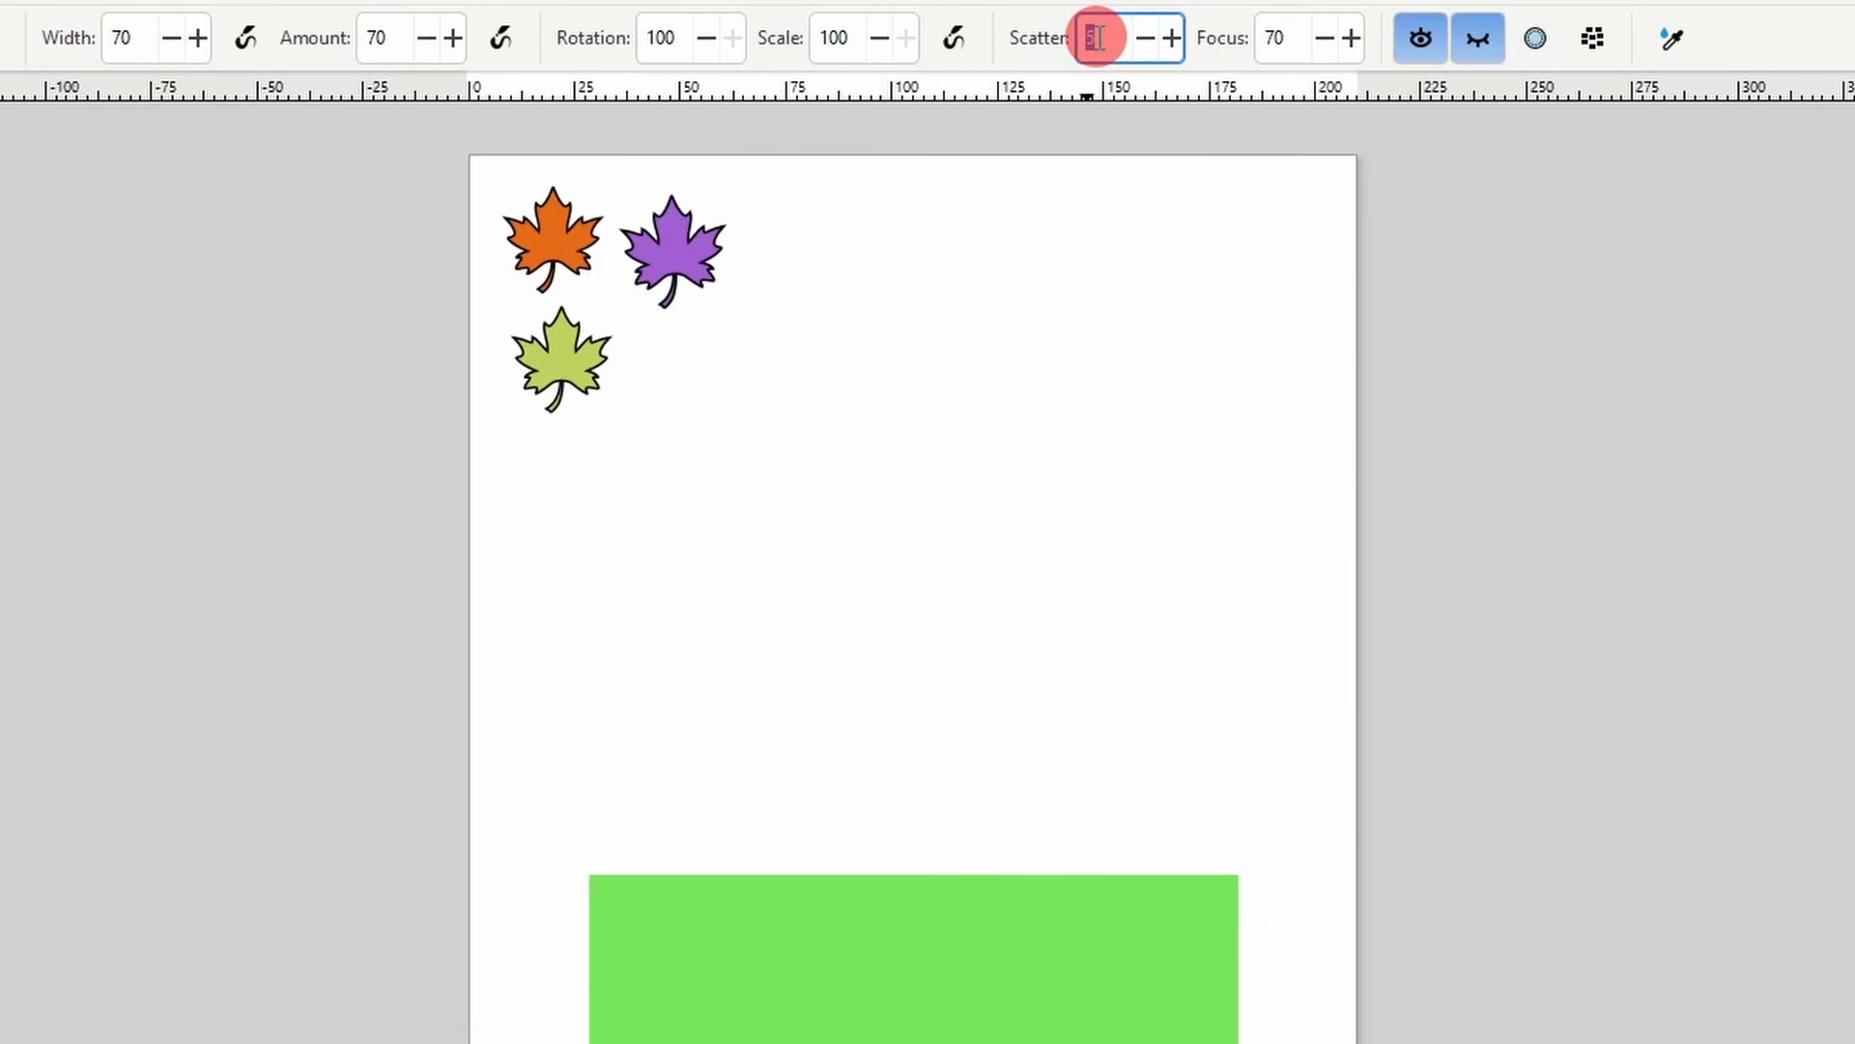
pyautogui.rightClick(1265, 53)
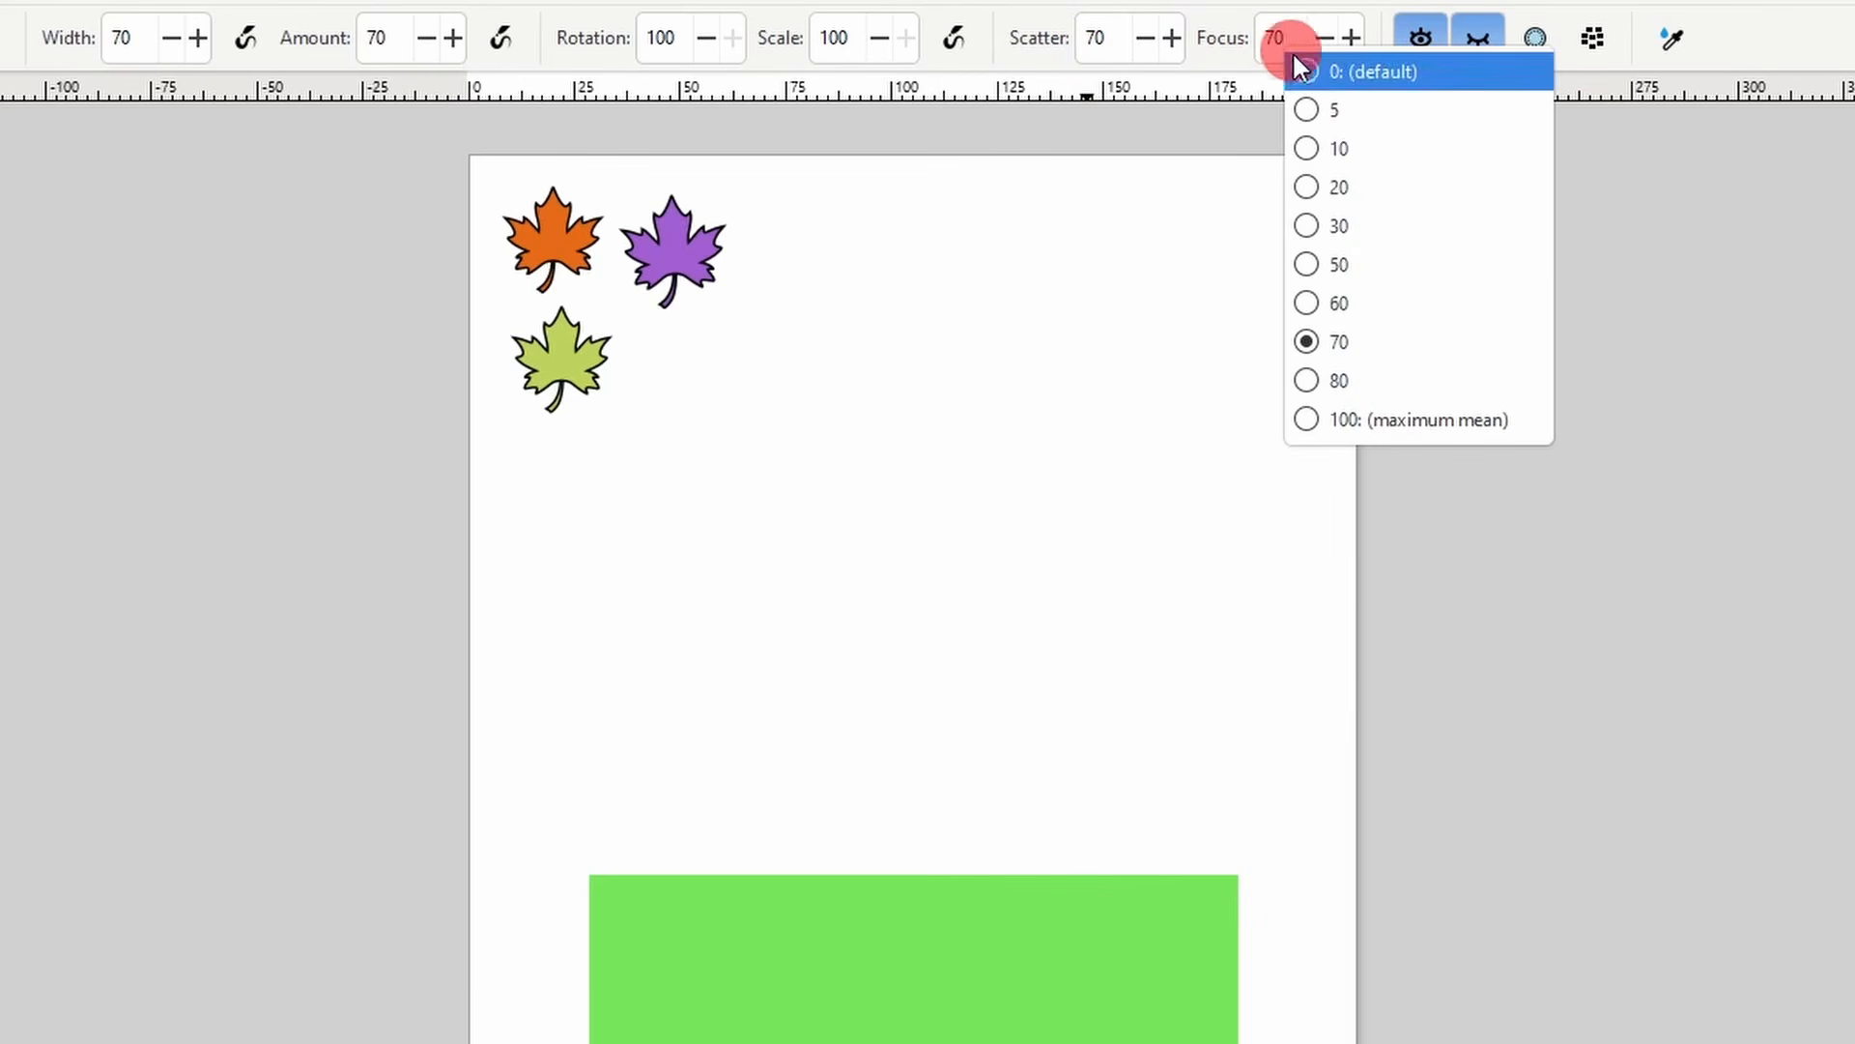
pyautogui.click(1300, 69)
pyautogui.moveTo(1092, 375); pyautogui.dragTo(1283, 223)
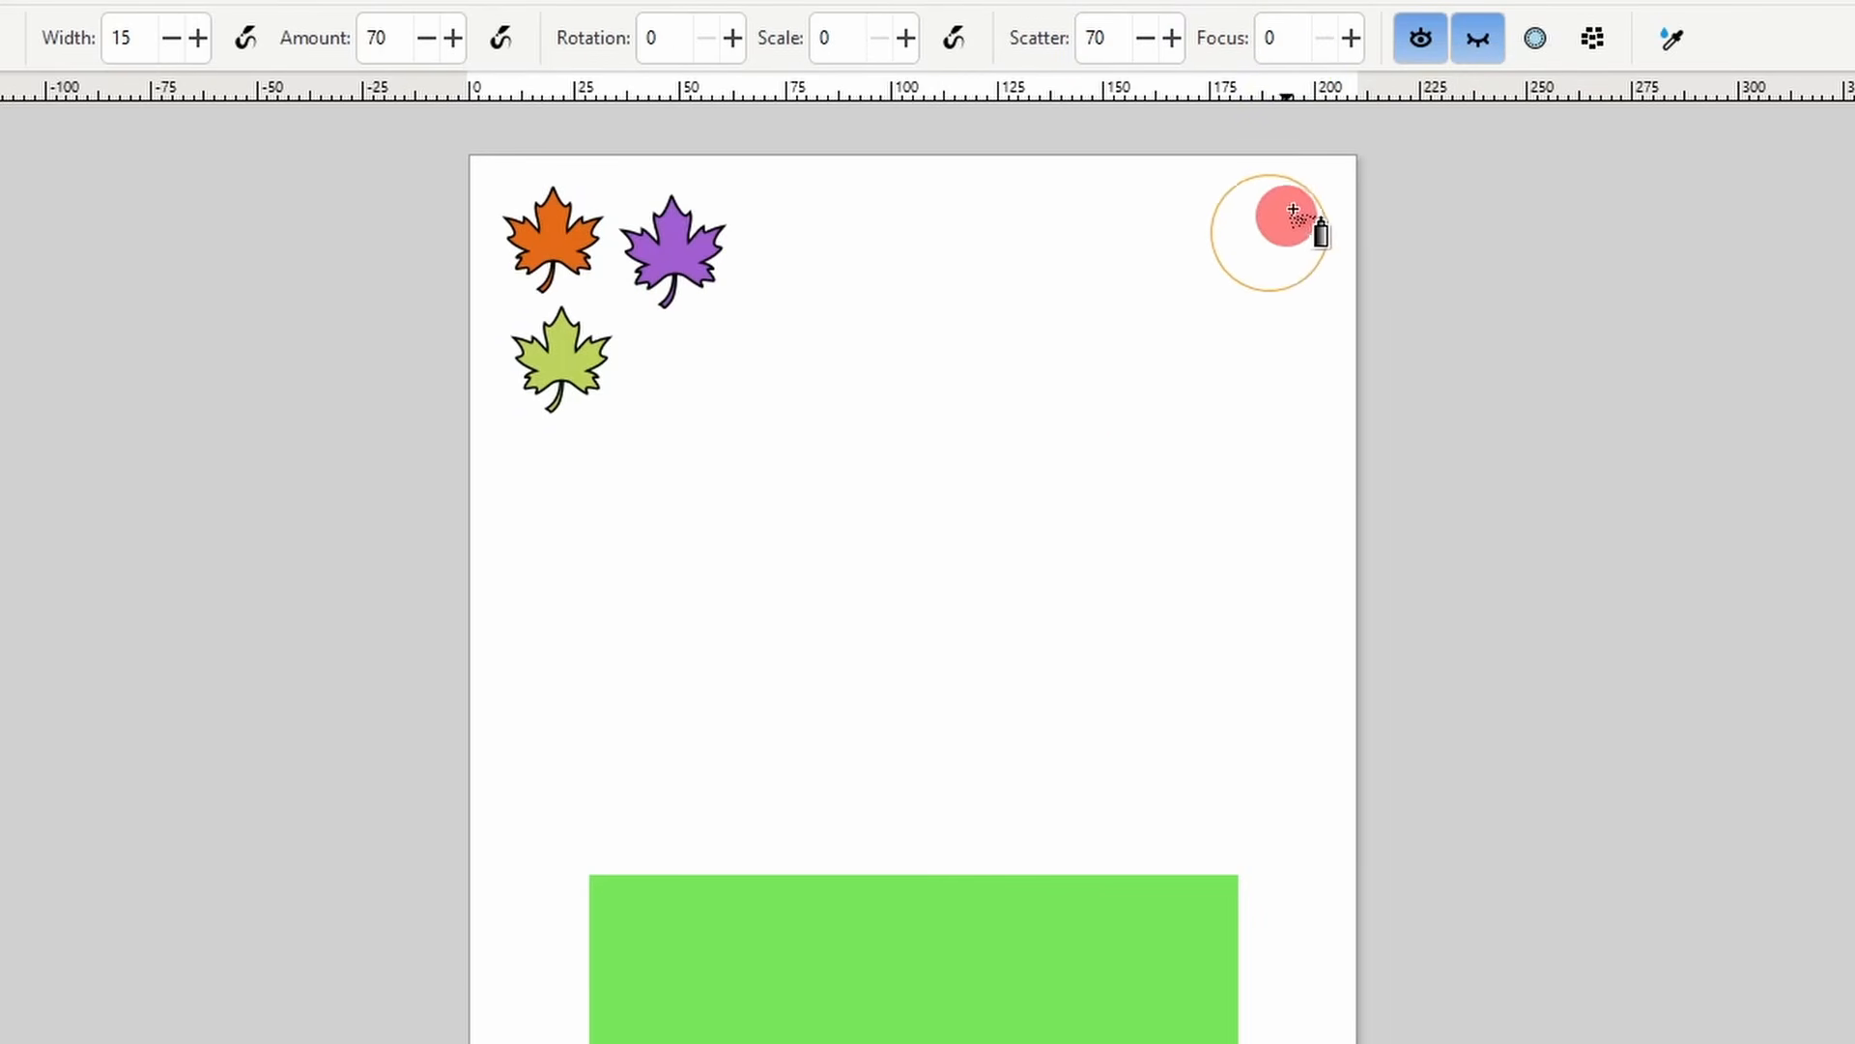
# - Try spraying leaves across both the blank page and the green rectangle, and undo the sprays
pyautogui.click(1467, 49)
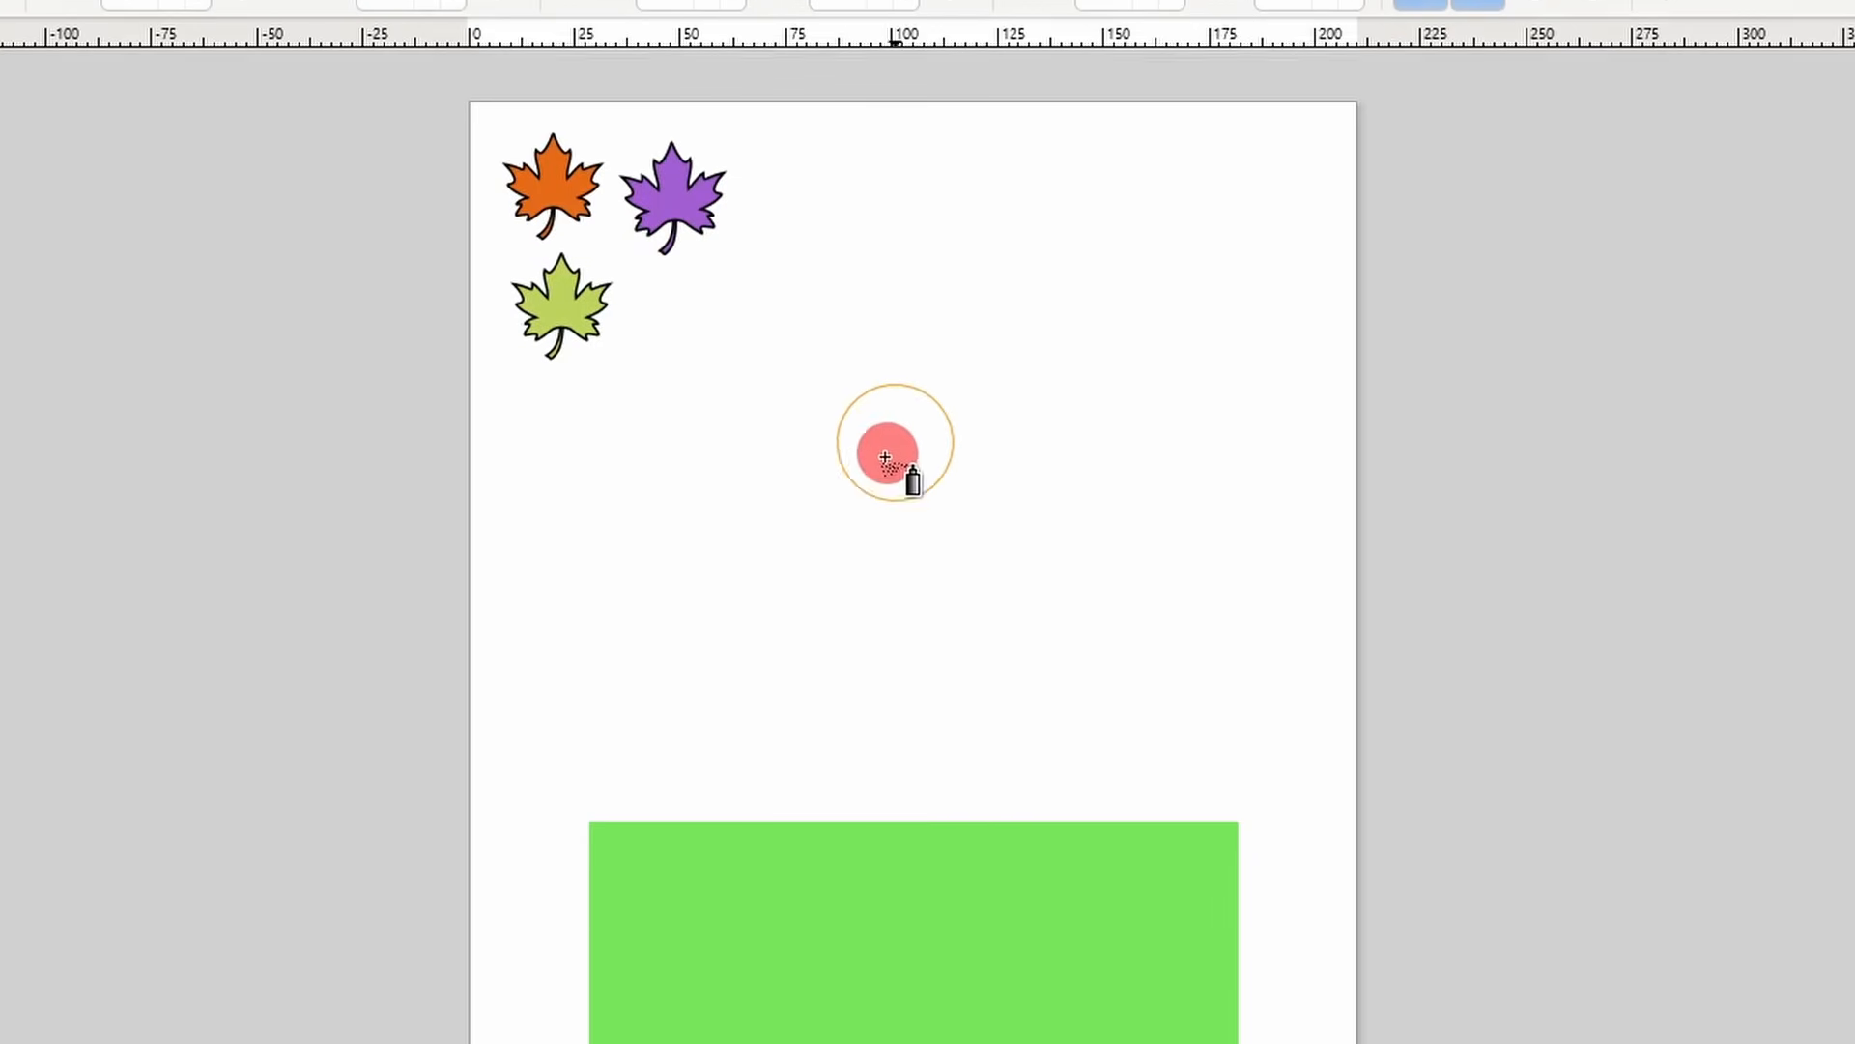
pyautogui.moveTo(770, 653); pyautogui.dragTo(992, 701)
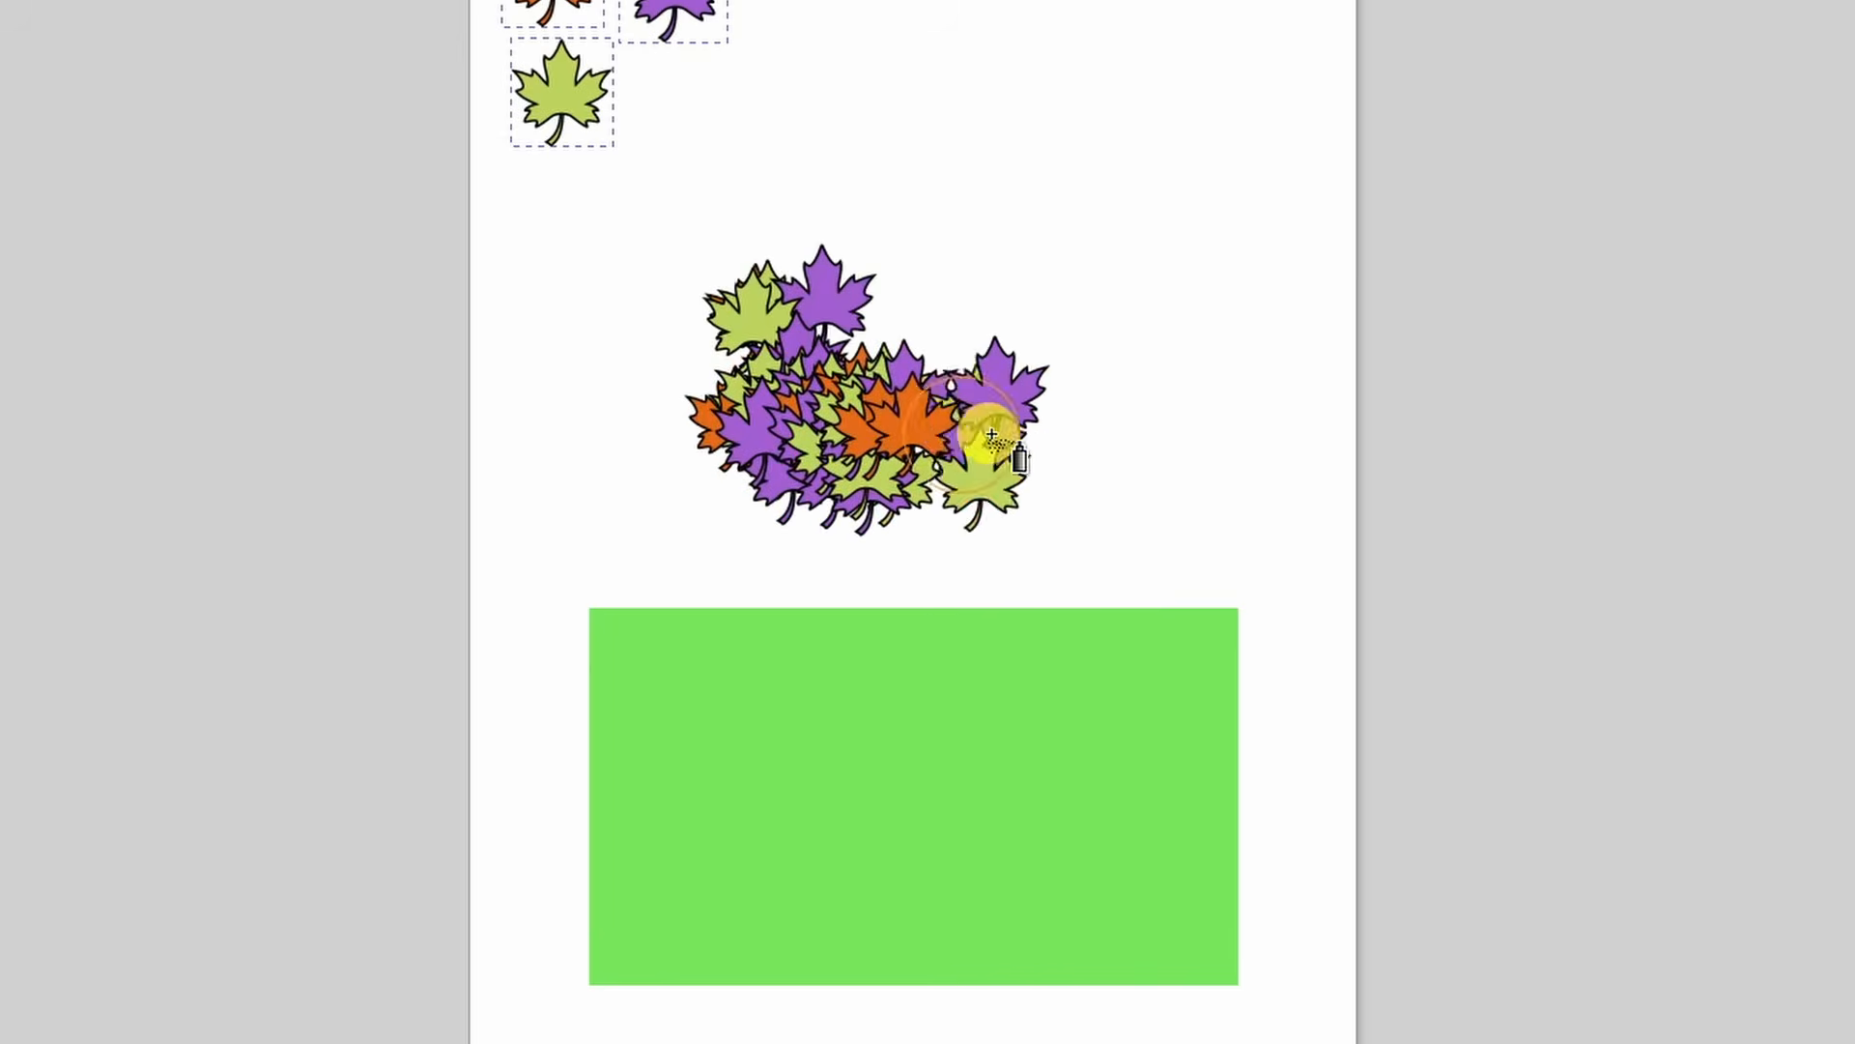
pyautogui.moveTo(991, 435)
pyautogui.mouseDown()
pyautogui.moveTo(1022, 504)
pyautogui.moveTo(763, 696)
pyautogui.moveTo(1077, 663)
pyautogui.moveTo(1069, 489)
pyautogui.moveTo(961, 249)
pyautogui.mouseUp()
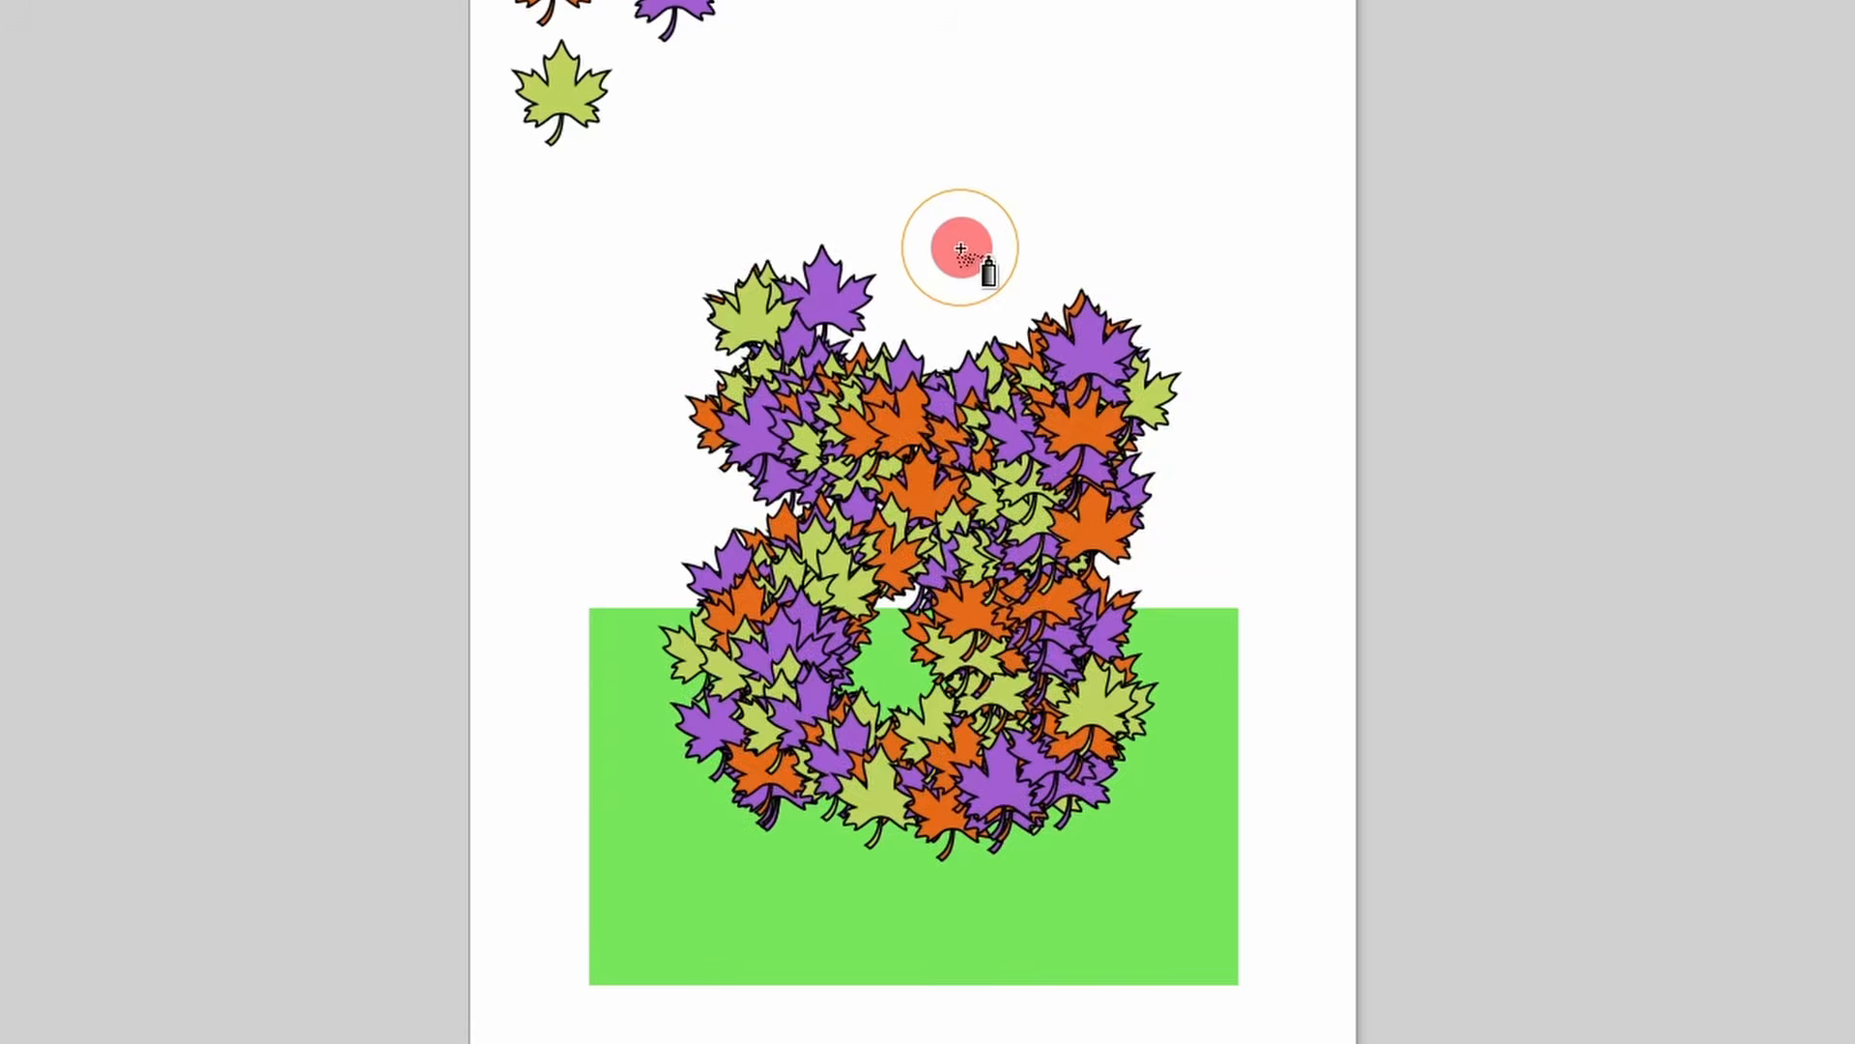
pyautogui.hotkey('ctrl', 'z')
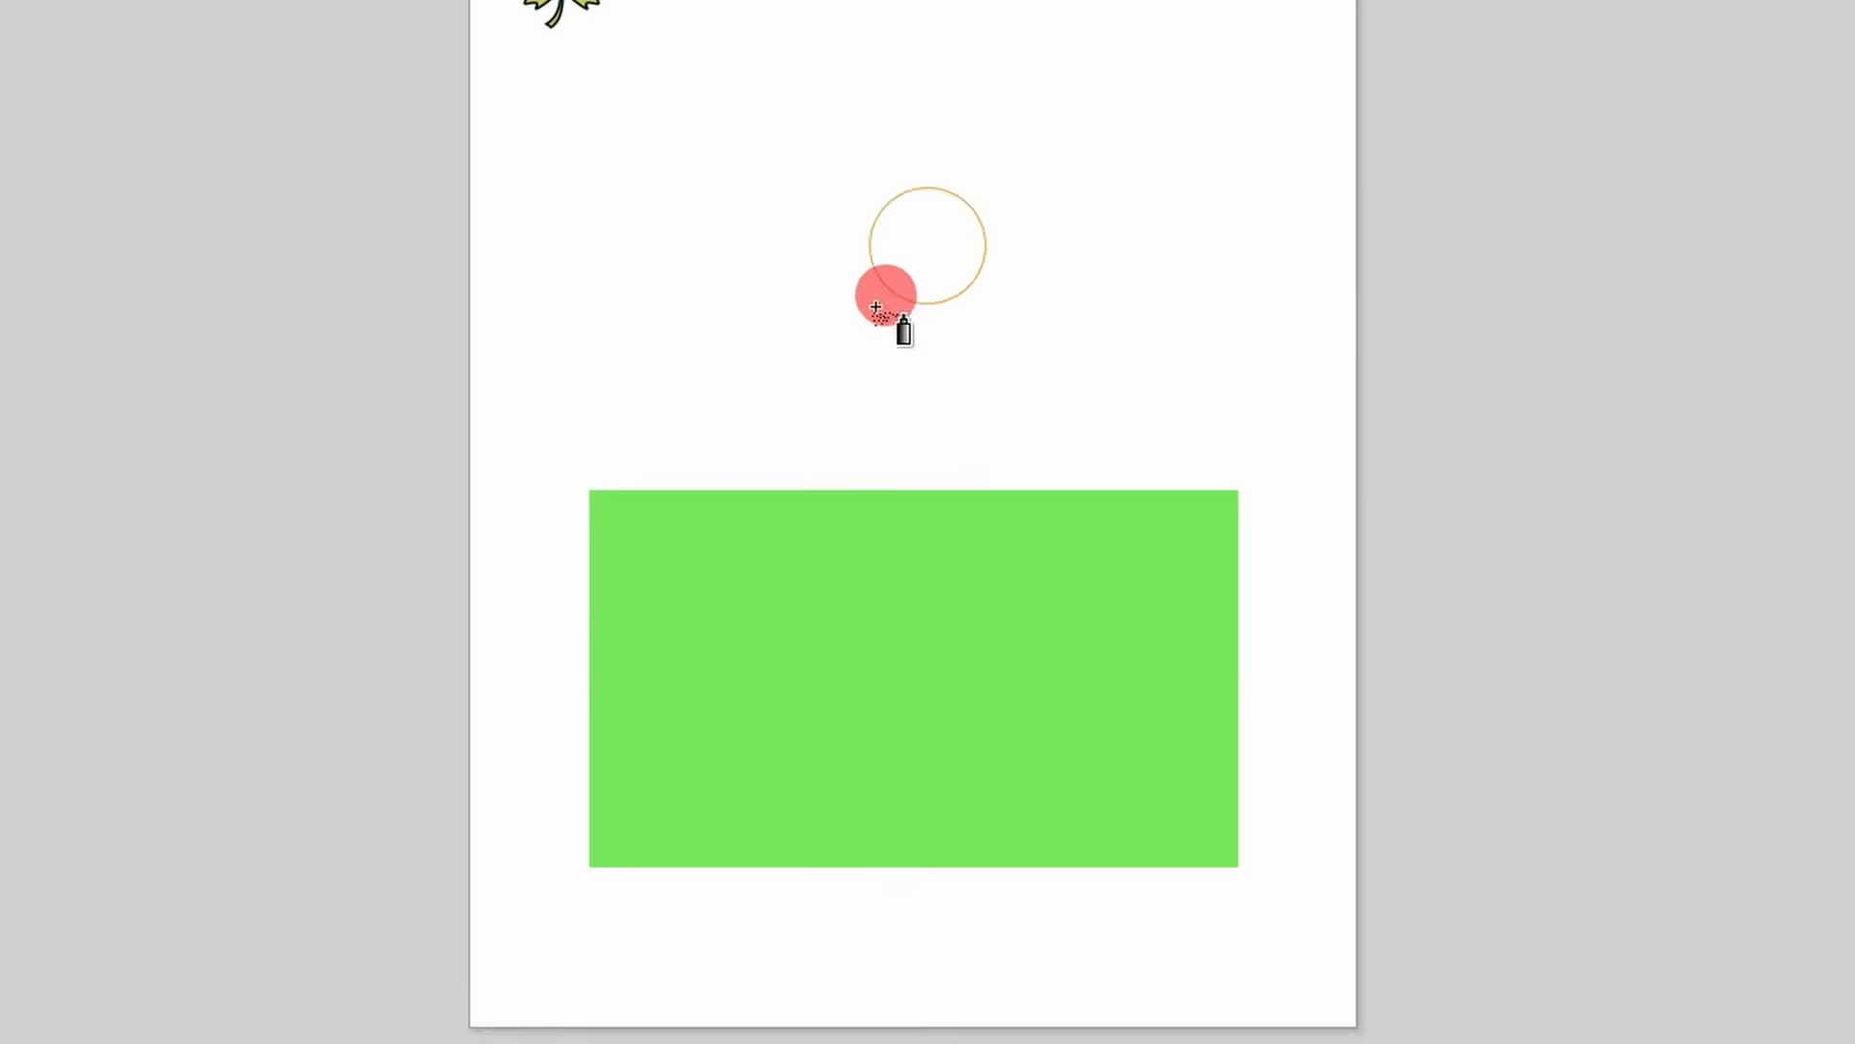
# - Try spraying leaves only over the green rectangle, try again only over the empty page around it, and undo both sprays
pyautogui.moveTo(692, 614)
pyautogui.mouseDown()
pyautogui.moveTo(763, 708)
pyautogui.moveTo(956, 628)
pyautogui.moveTo(1116, 501)
pyautogui.moveTo(1259, 504)
pyautogui.moveTo(1196, 676)
pyautogui.moveTo(1217, 841)
pyautogui.moveTo(1248, 862)
pyautogui.moveTo(687, 863)
pyautogui.moveTo(501, 681)
pyautogui.moveTo(566, 486)
pyautogui.moveTo(760, 449)
pyautogui.moveTo(1015, 444)
pyautogui.mouseUp()
pyautogui.hotkey('ctrl', 'z')
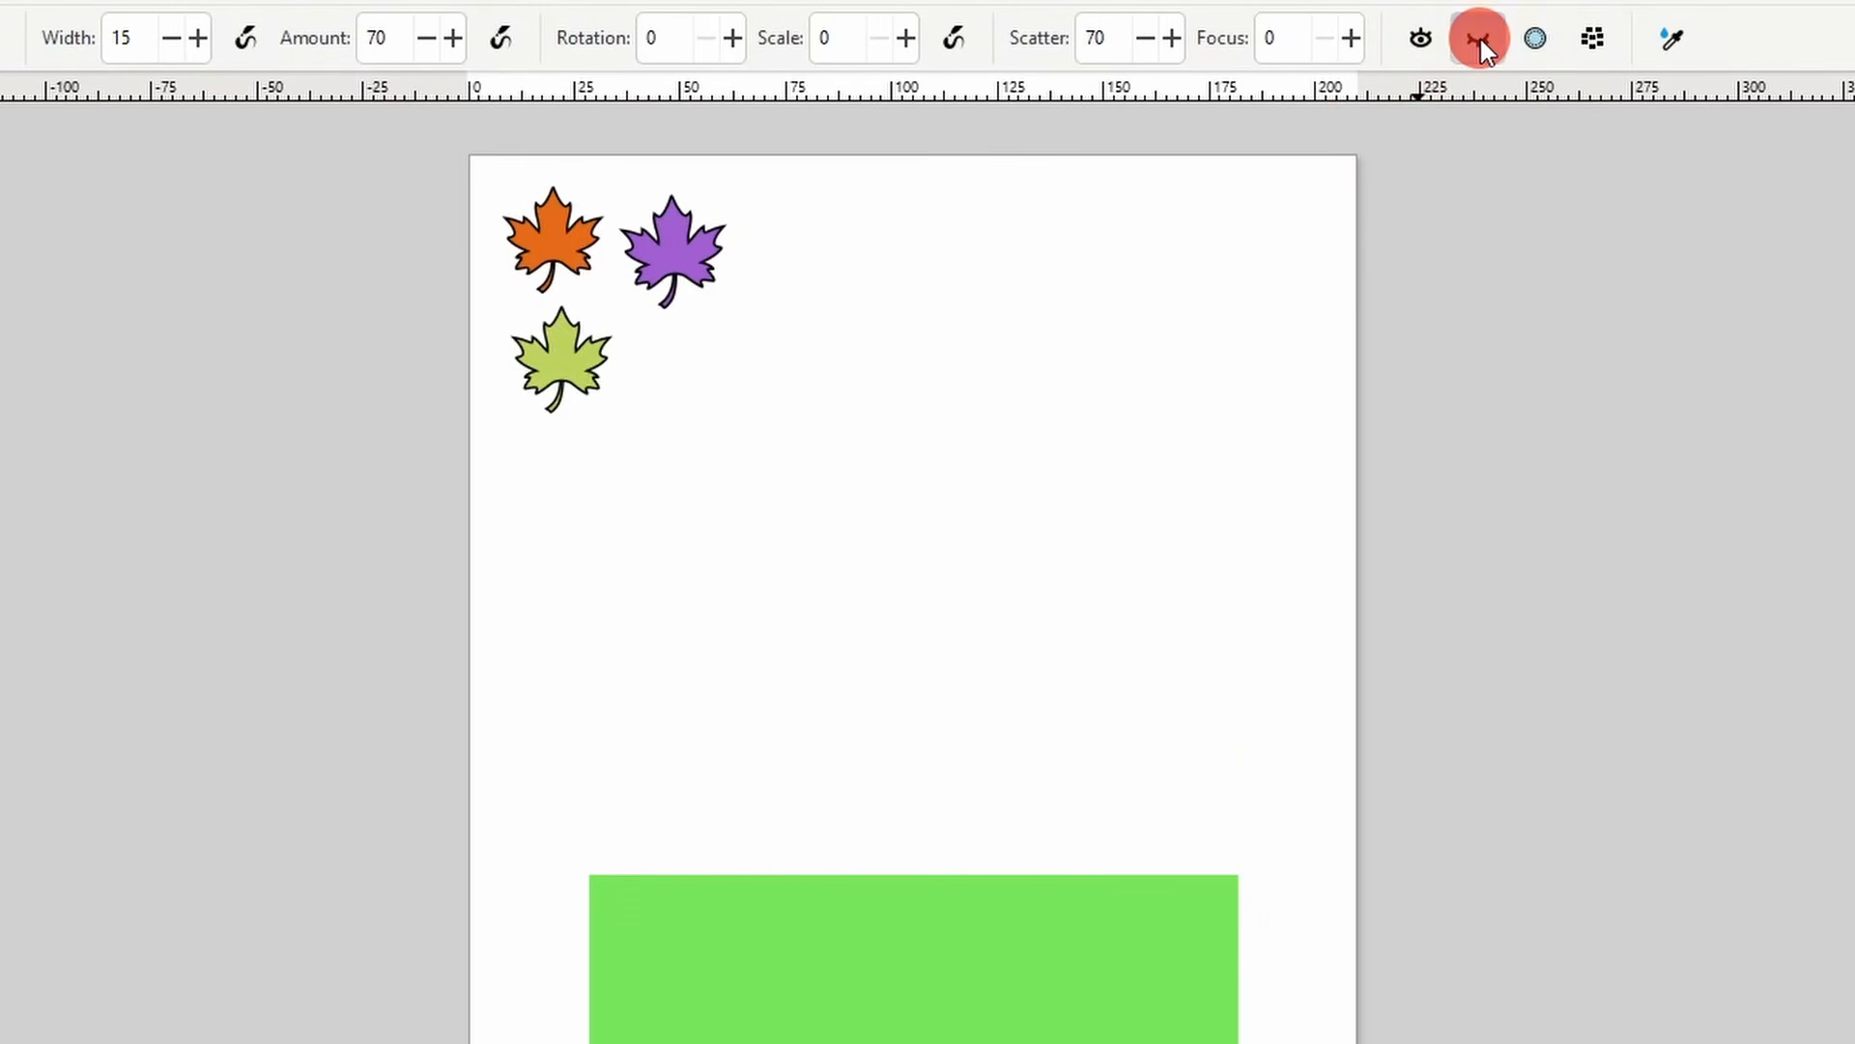
pyautogui.click(1479, 37)
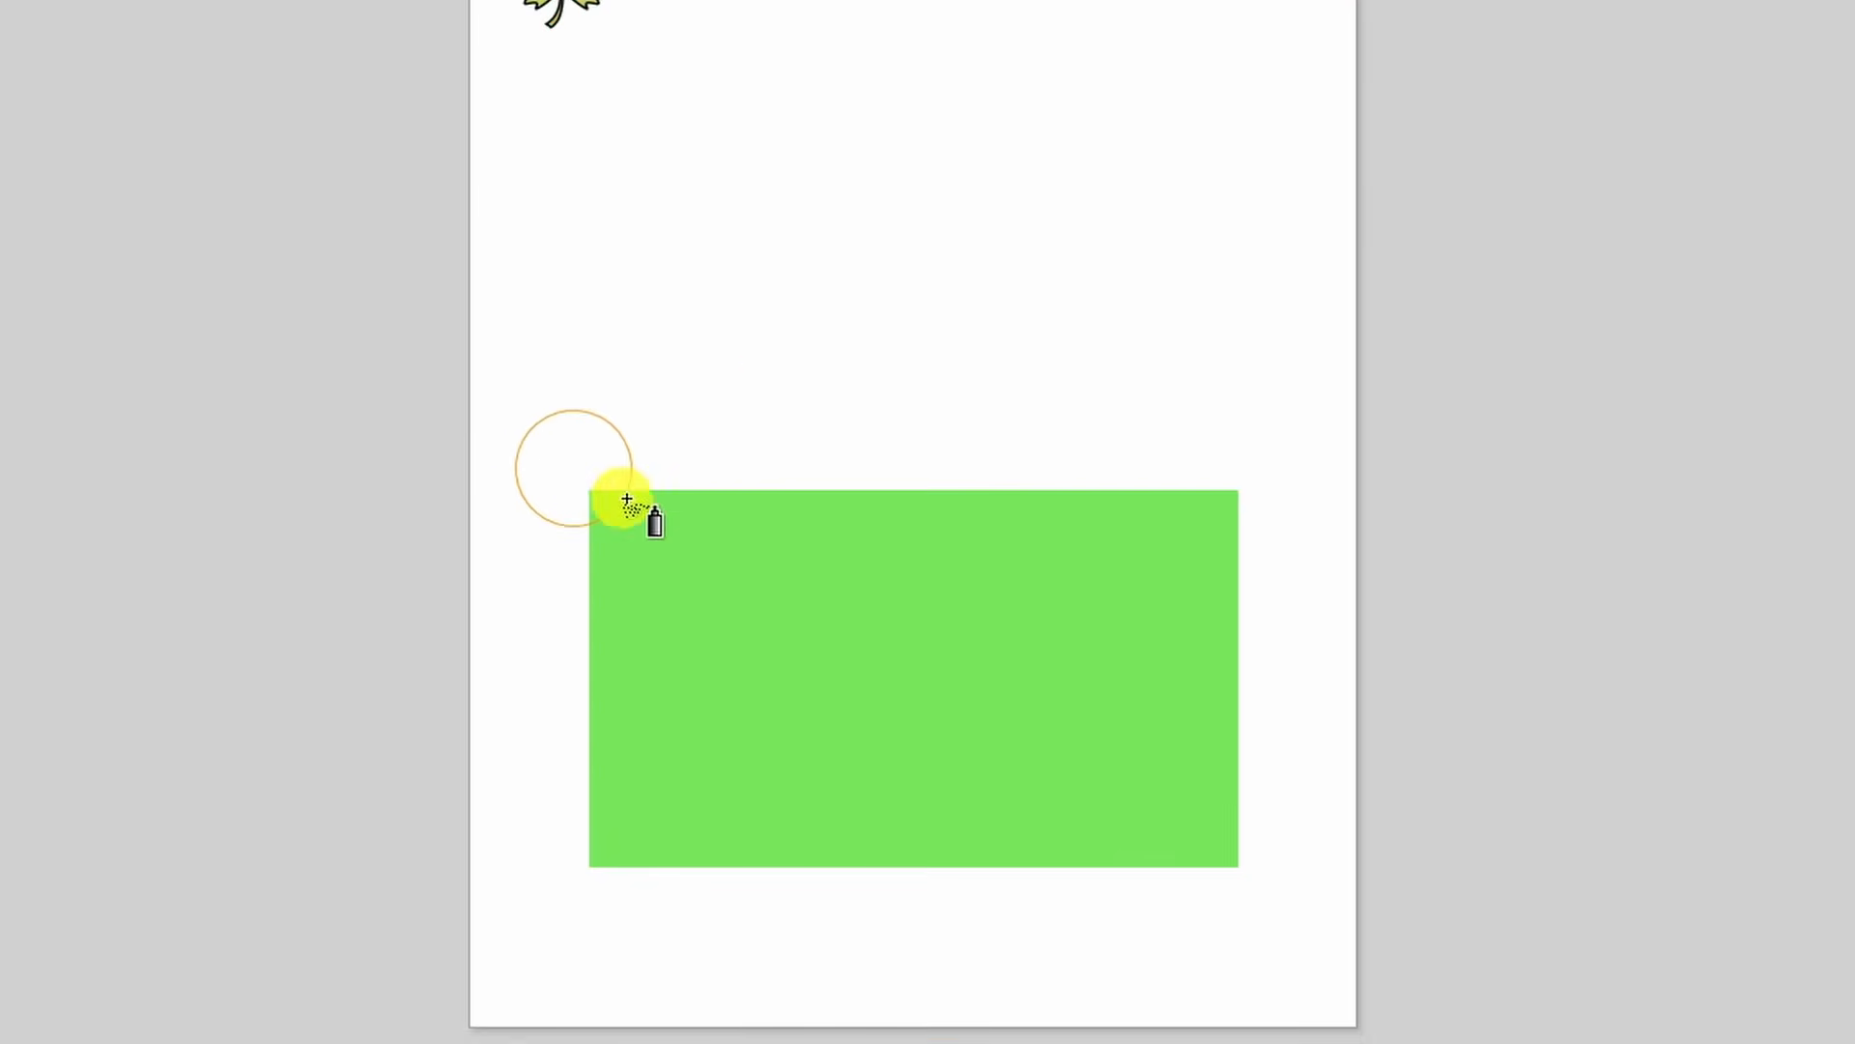
pyautogui.moveTo(627, 500)
pyautogui.mouseDown()
pyautogui.moveTo(1135, 489)
pyautogui.moveTo(1231, 538)
pyautogui.moveTo(1242, 741)
pyautogui.moveTo(1223, 843)
pyautogui.moveTo(1101, 861)
pyautogui.moveTo(600, 849)
pyautogui.moveTo(567, 734)
pyautogui.moveTo(555, 547)
pyautogui.moveTo(620, 472)
pyautogui.moveTo(1089, 431)
pyautogui.moveTo(1288, 535)
pyautogui.moveTo(1275, 843)
pyautogui.moveTo(1023, 911)
pyautogui.moveTo(642, 911)
pyautogui.moveTo(580, 890)
pyautogui.moveTo(541, 908)
pyautogui.mouseUp()
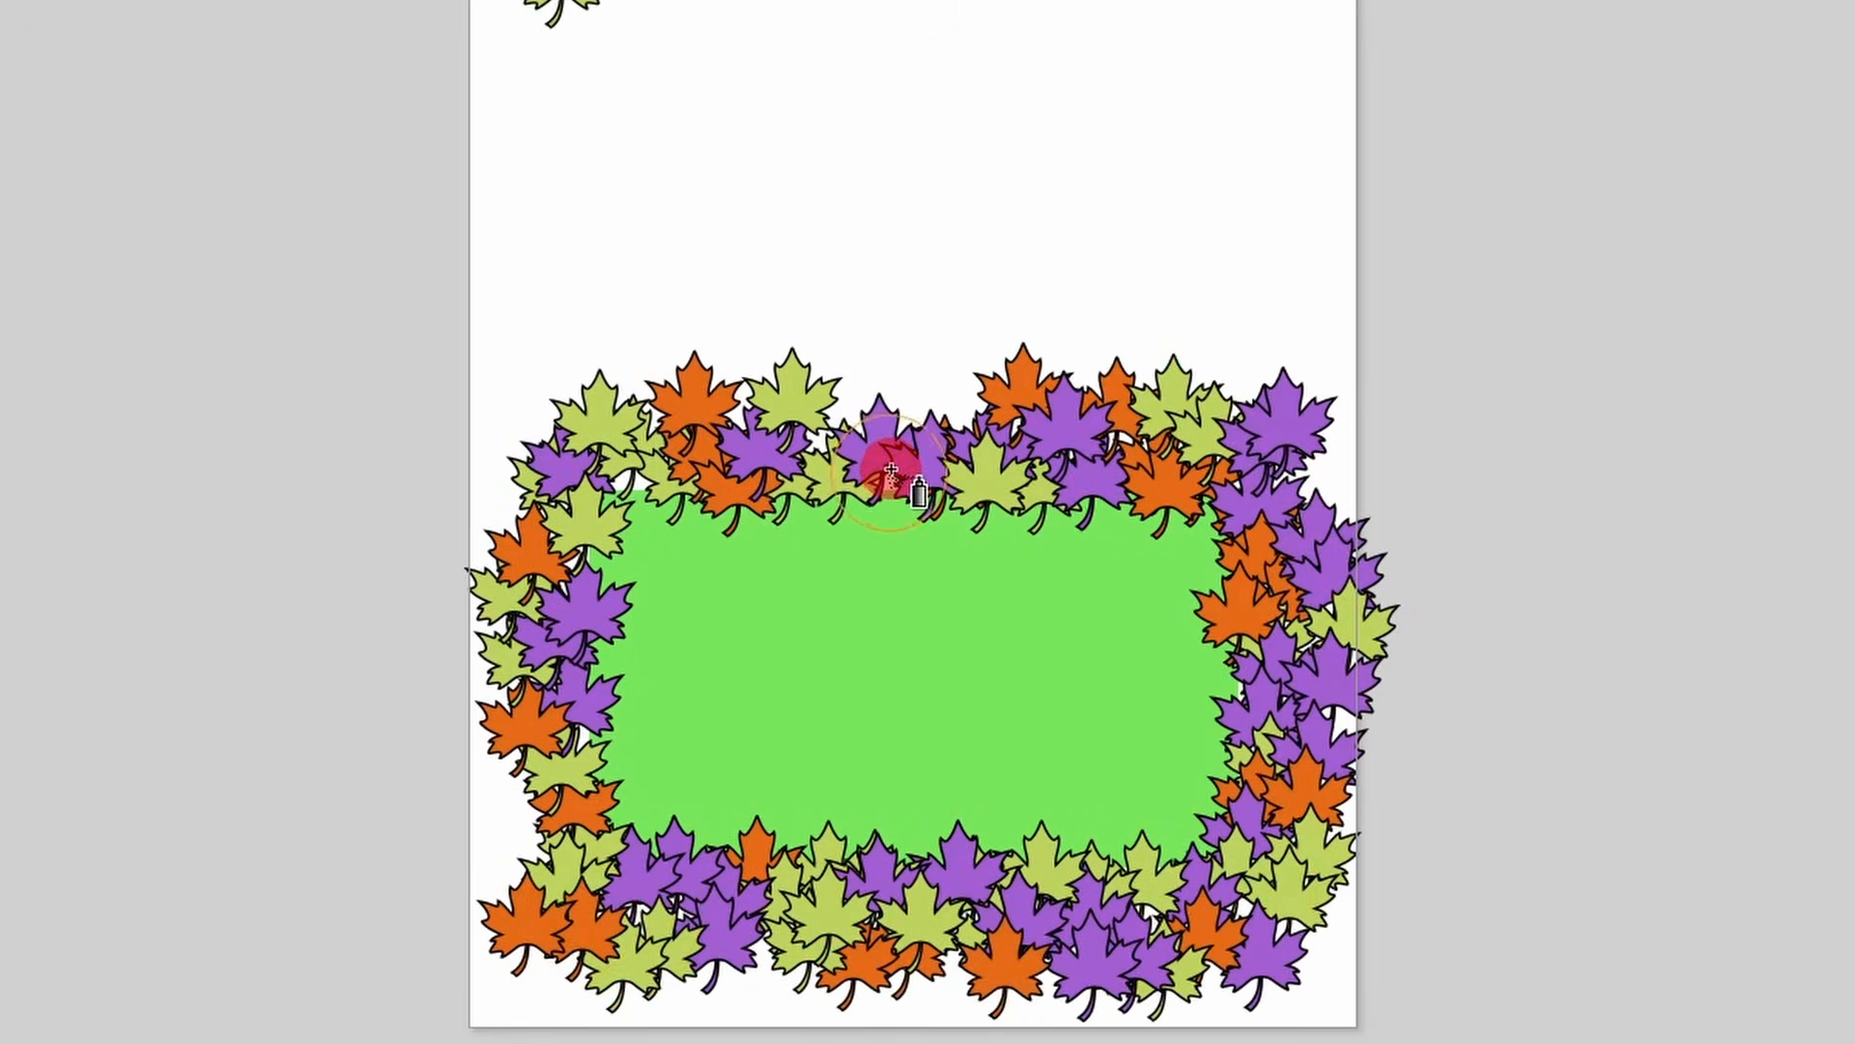
pyautogui.hotkey('ctrl', 'z')
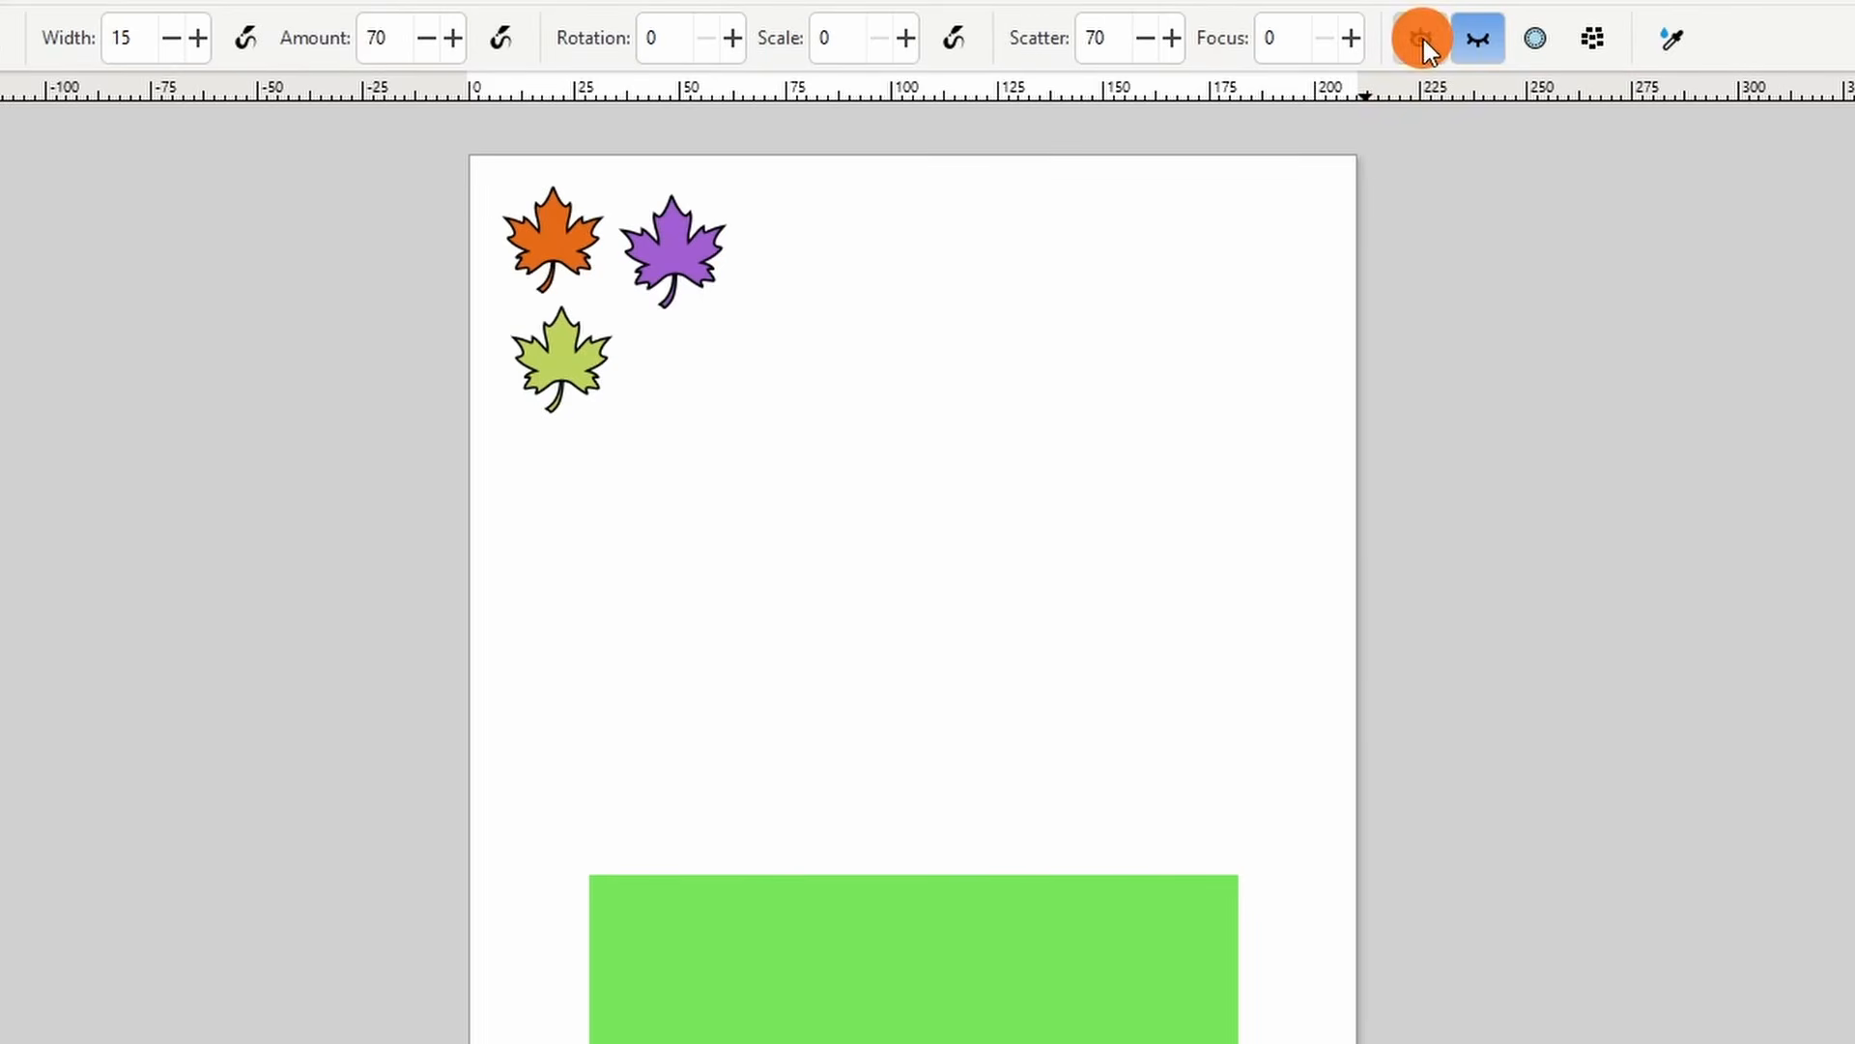
# - Try spraying leaves above the rectangle with no overlap between colors enabled, and undo the spray
pyautogui.click(1550, 50)
pyautogui.moveTo(986, 452)
pyautogui.mouseDown()
pyautogui.moveTo(827, 648)
pyautogui.moveTo(1021, 710)
pyautogui.moveTo(1141, 584)
pyautogui.moveTo(968, 538)
pyautogui.moveTo(709, 600)
pyautogui.moveTo(857, 654)
pyautogui.moveTo(1006, 385)
pyautogui.moveTo(1137, 544)
pyautogui.mouseUp()
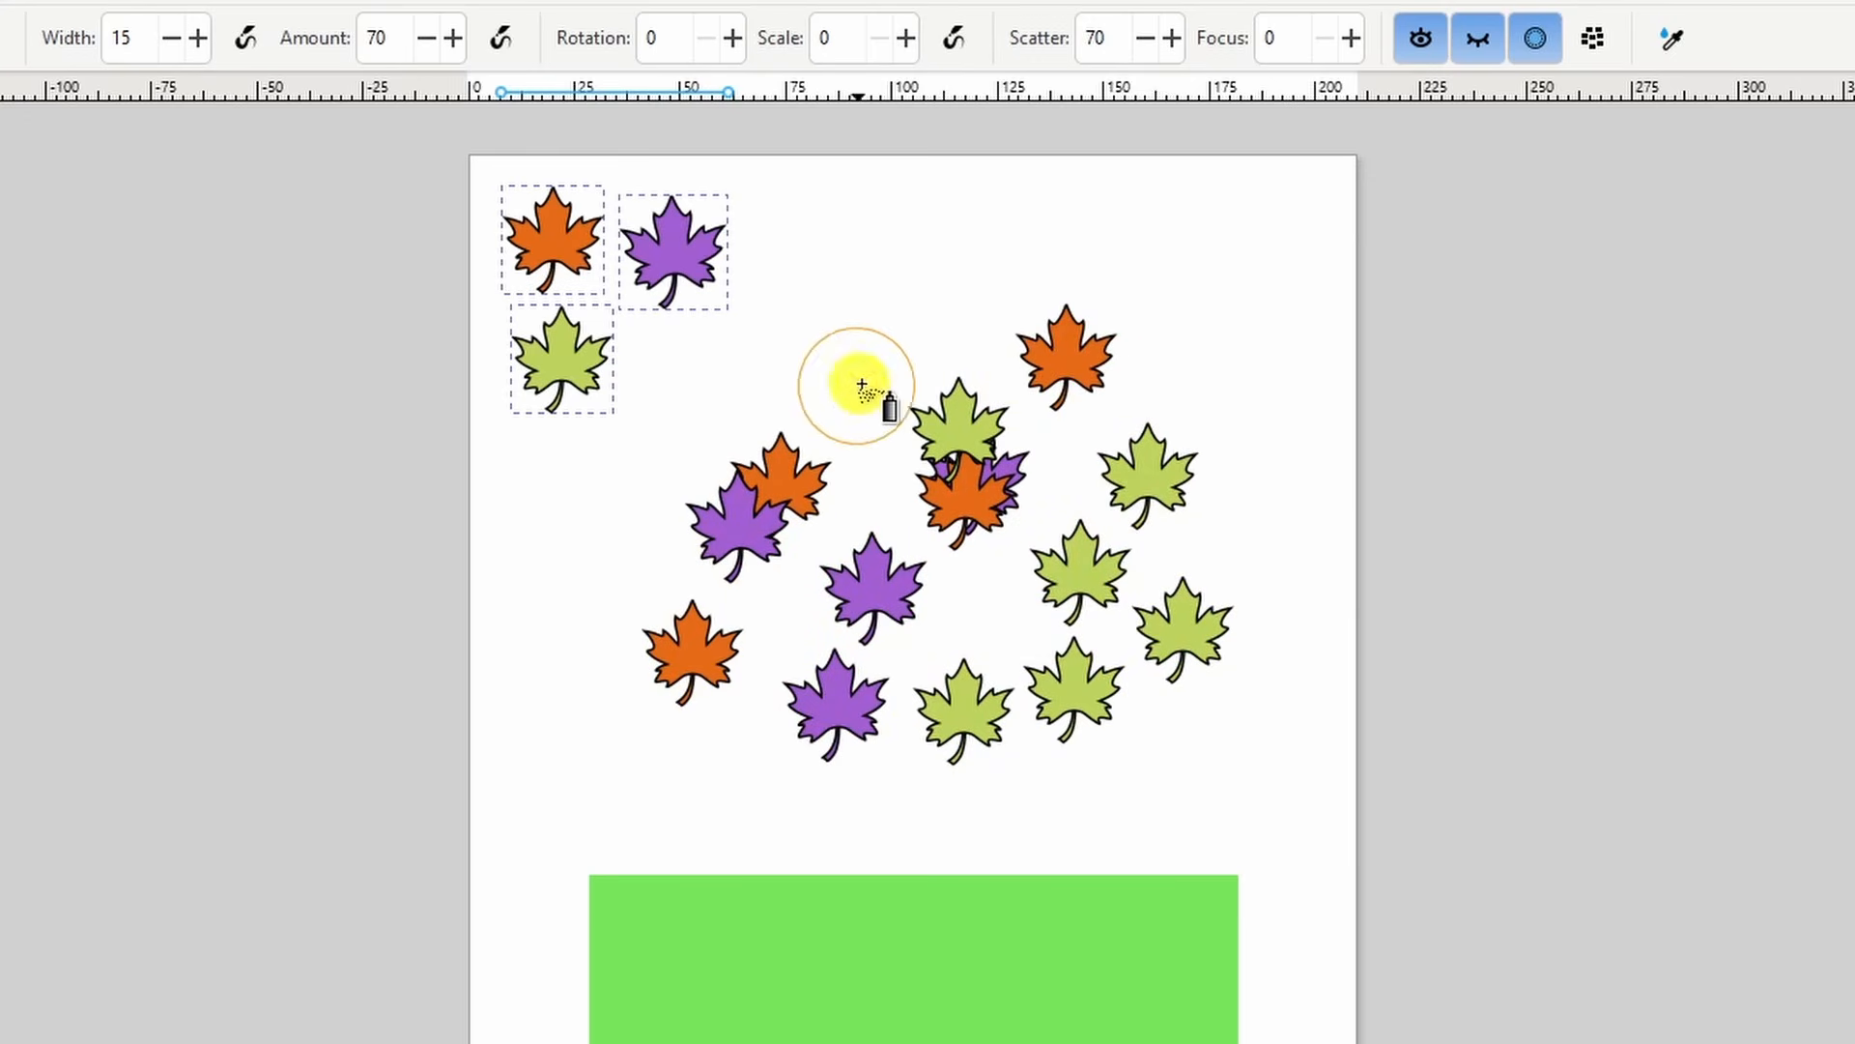
pyautogui.moveTo(865, 372); pyautogui.dragTo(890, 364)
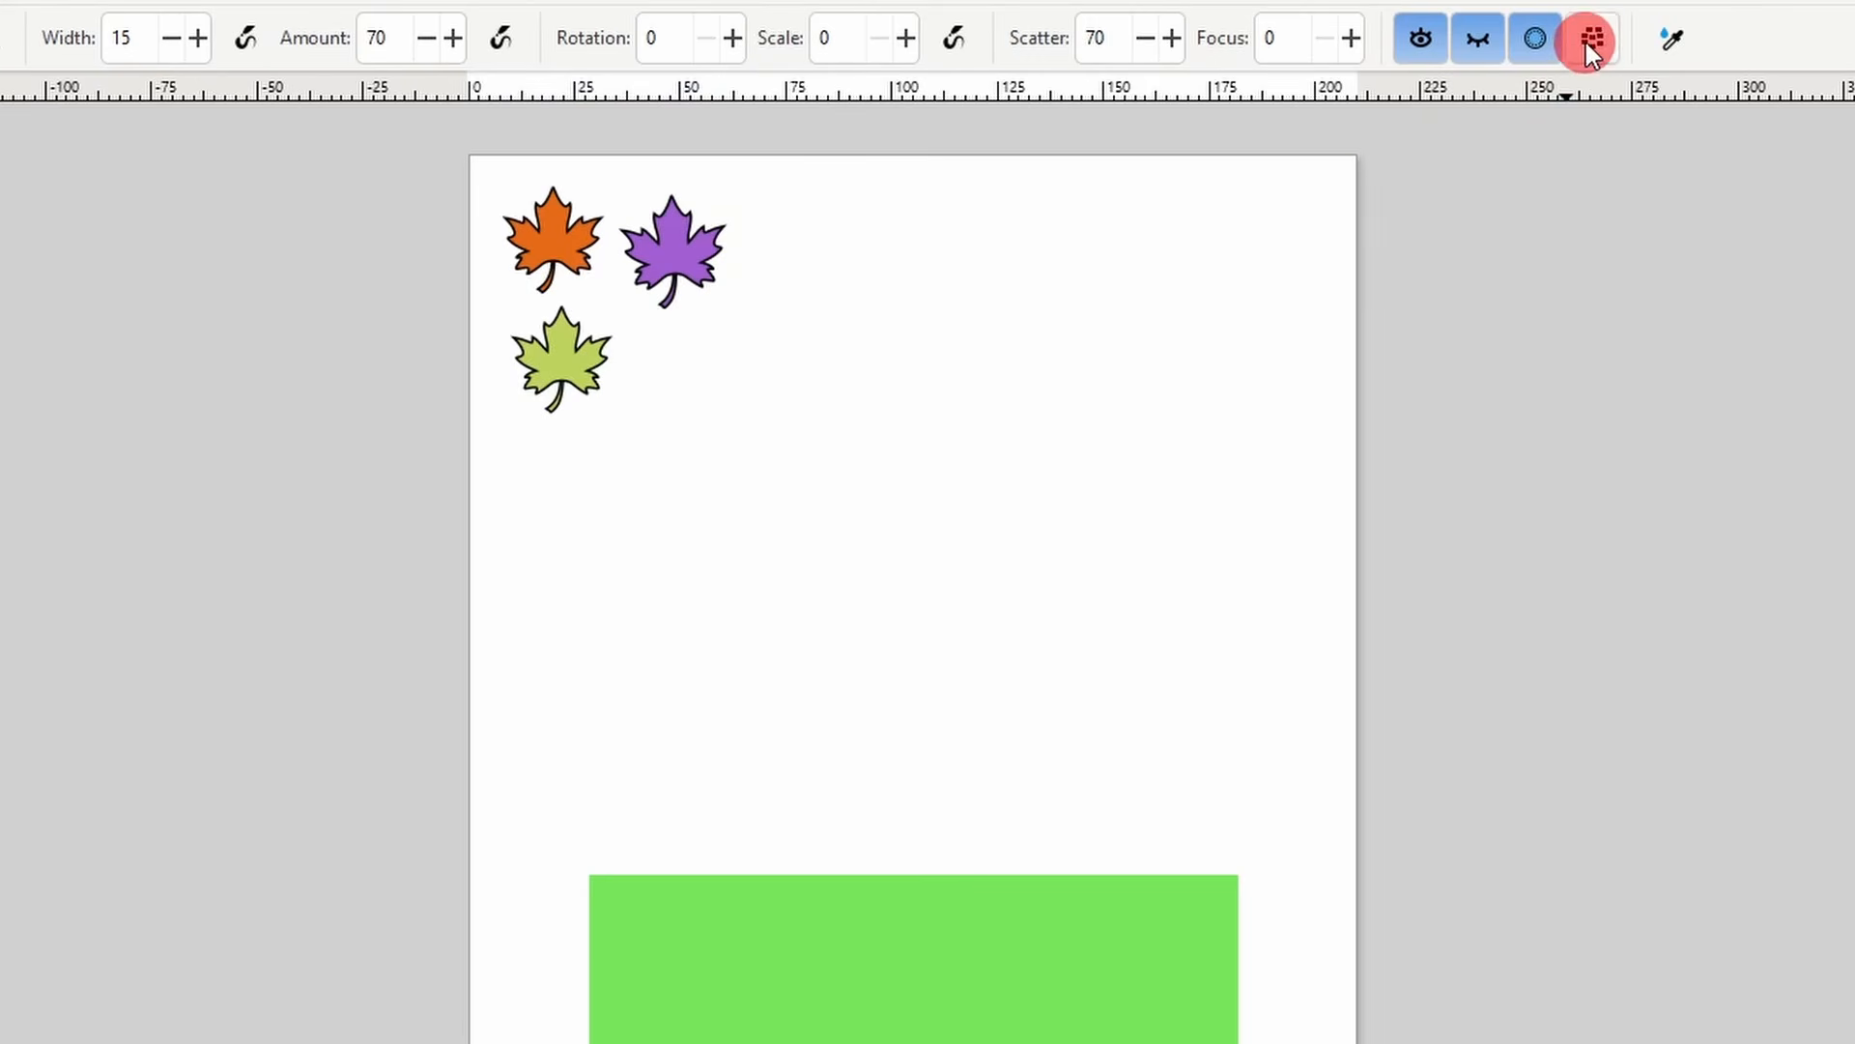
# - Try spraying leaves with overlapping objects prevented at a 100% offset instead, and undo the spray
pyautogui.click(1589, 39)
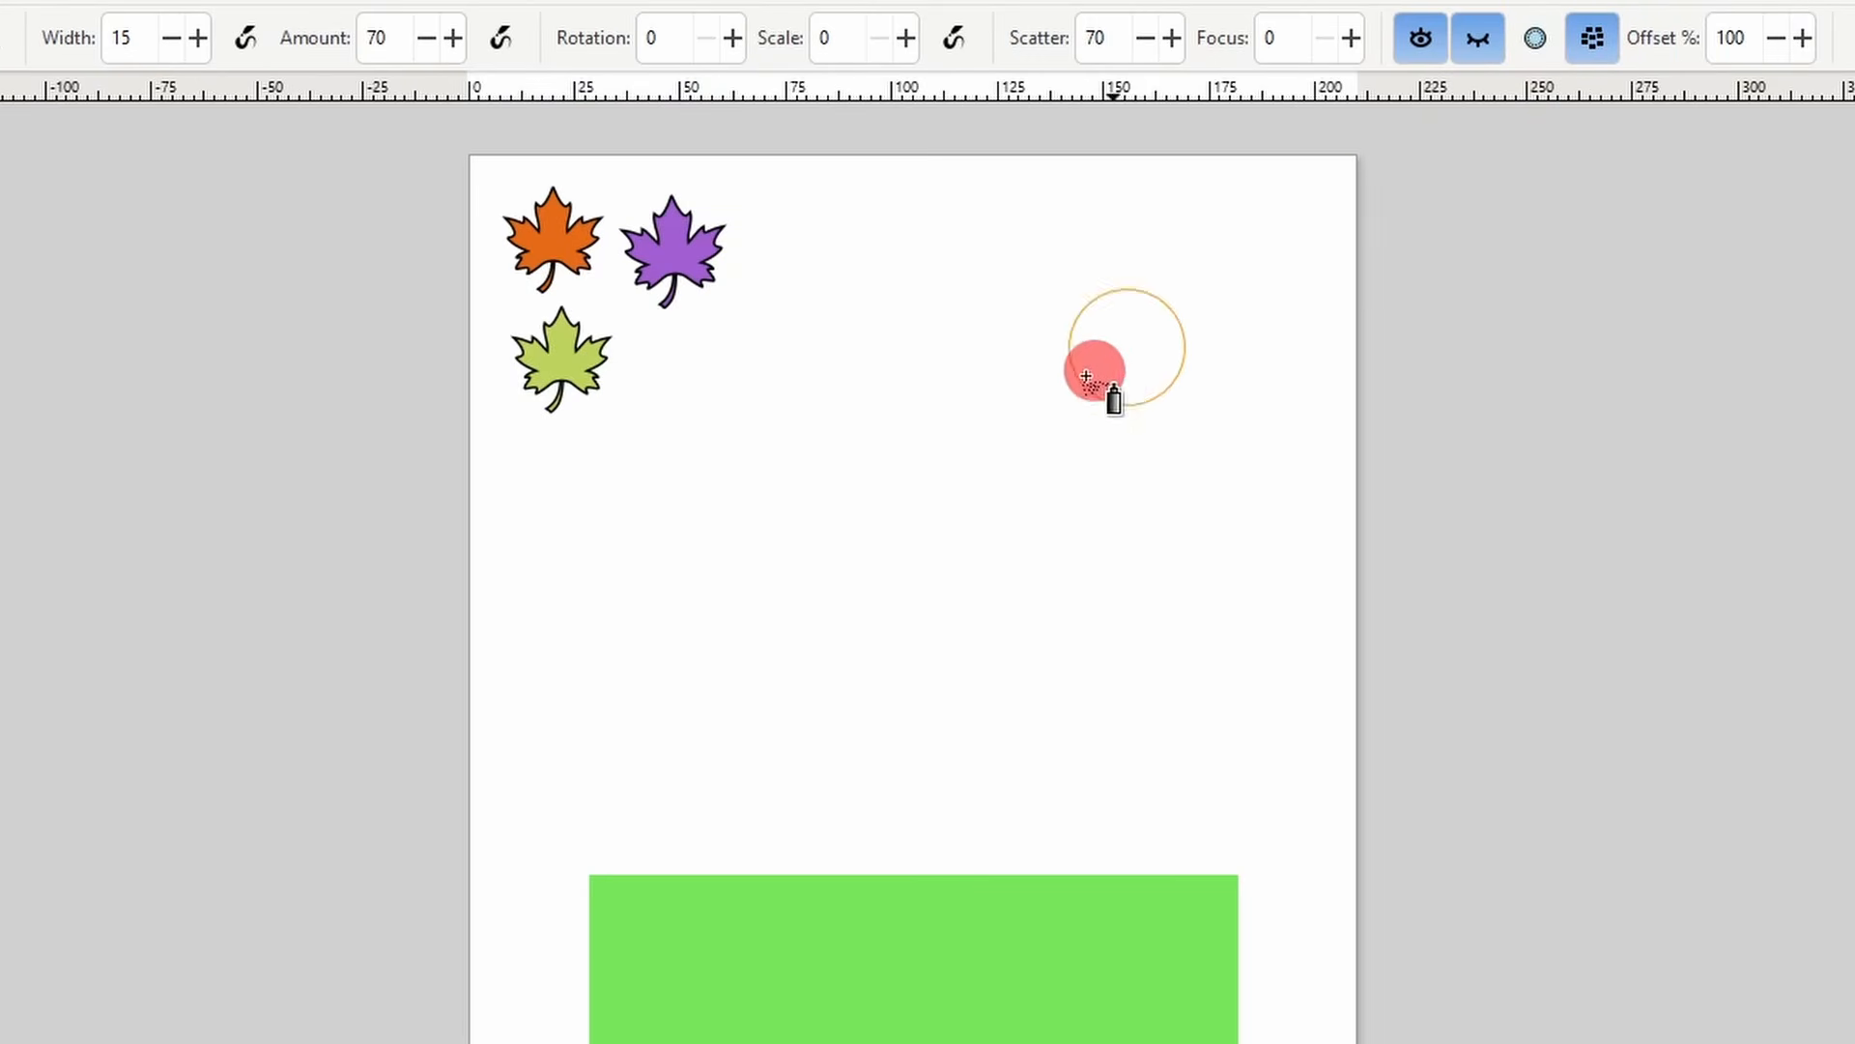
pyautogui.moveTo(787, 531)
pyautogui.mouseDown()
pyautogui.moveTo(899, 710)
pyautogui.moveTo(1048, 510)
pyautogui.moveTo(869, 373)
pyautogui.moveTo(1243, 542)
pyautogui.moveTo(654, 715)
pyautogui.moveTo(612, 538)
pyautogui.moveTo(849, 344)
pyautogui.moveTo(1047, 289)
pyautogui.mouseUp()
pyautogui.hotkey('ctrl', 'z')
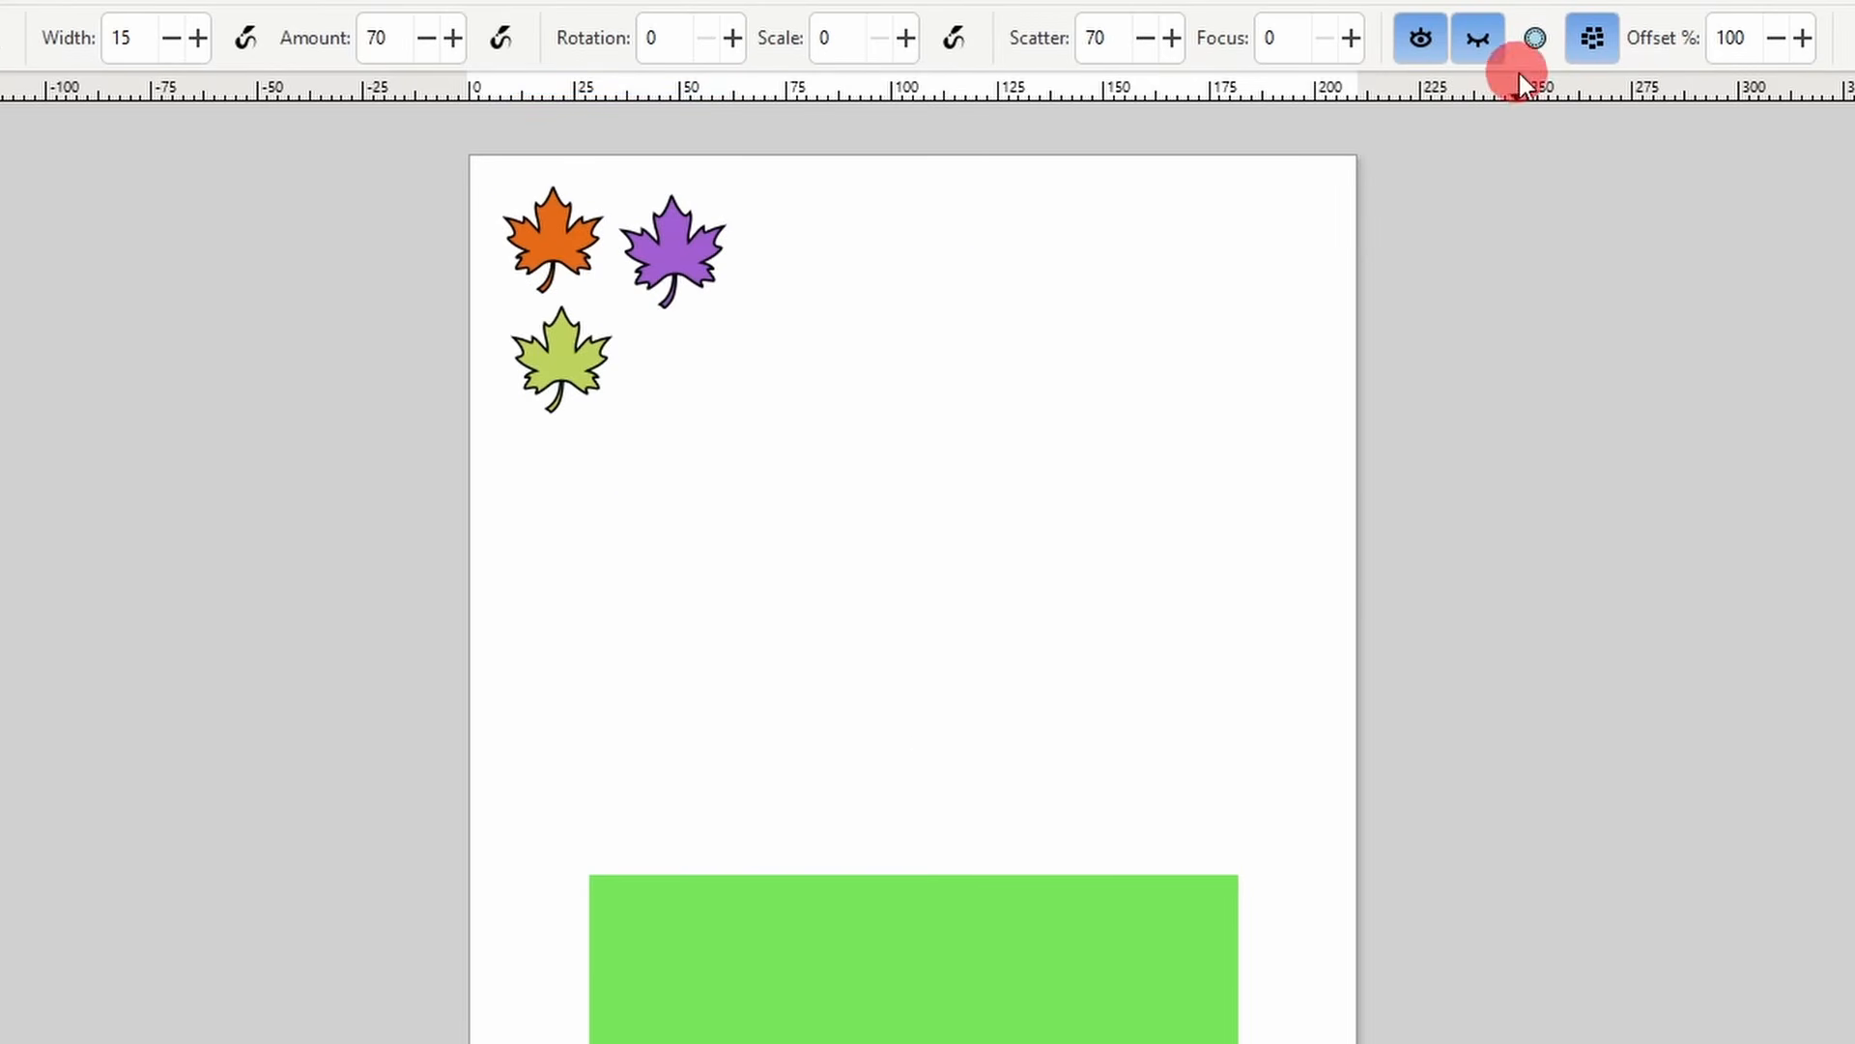
# - Turn off overlap prevention, try spraying leaves with their fill color picked from the drawing, and undo the spray
pyautogui.click(1589, 44)
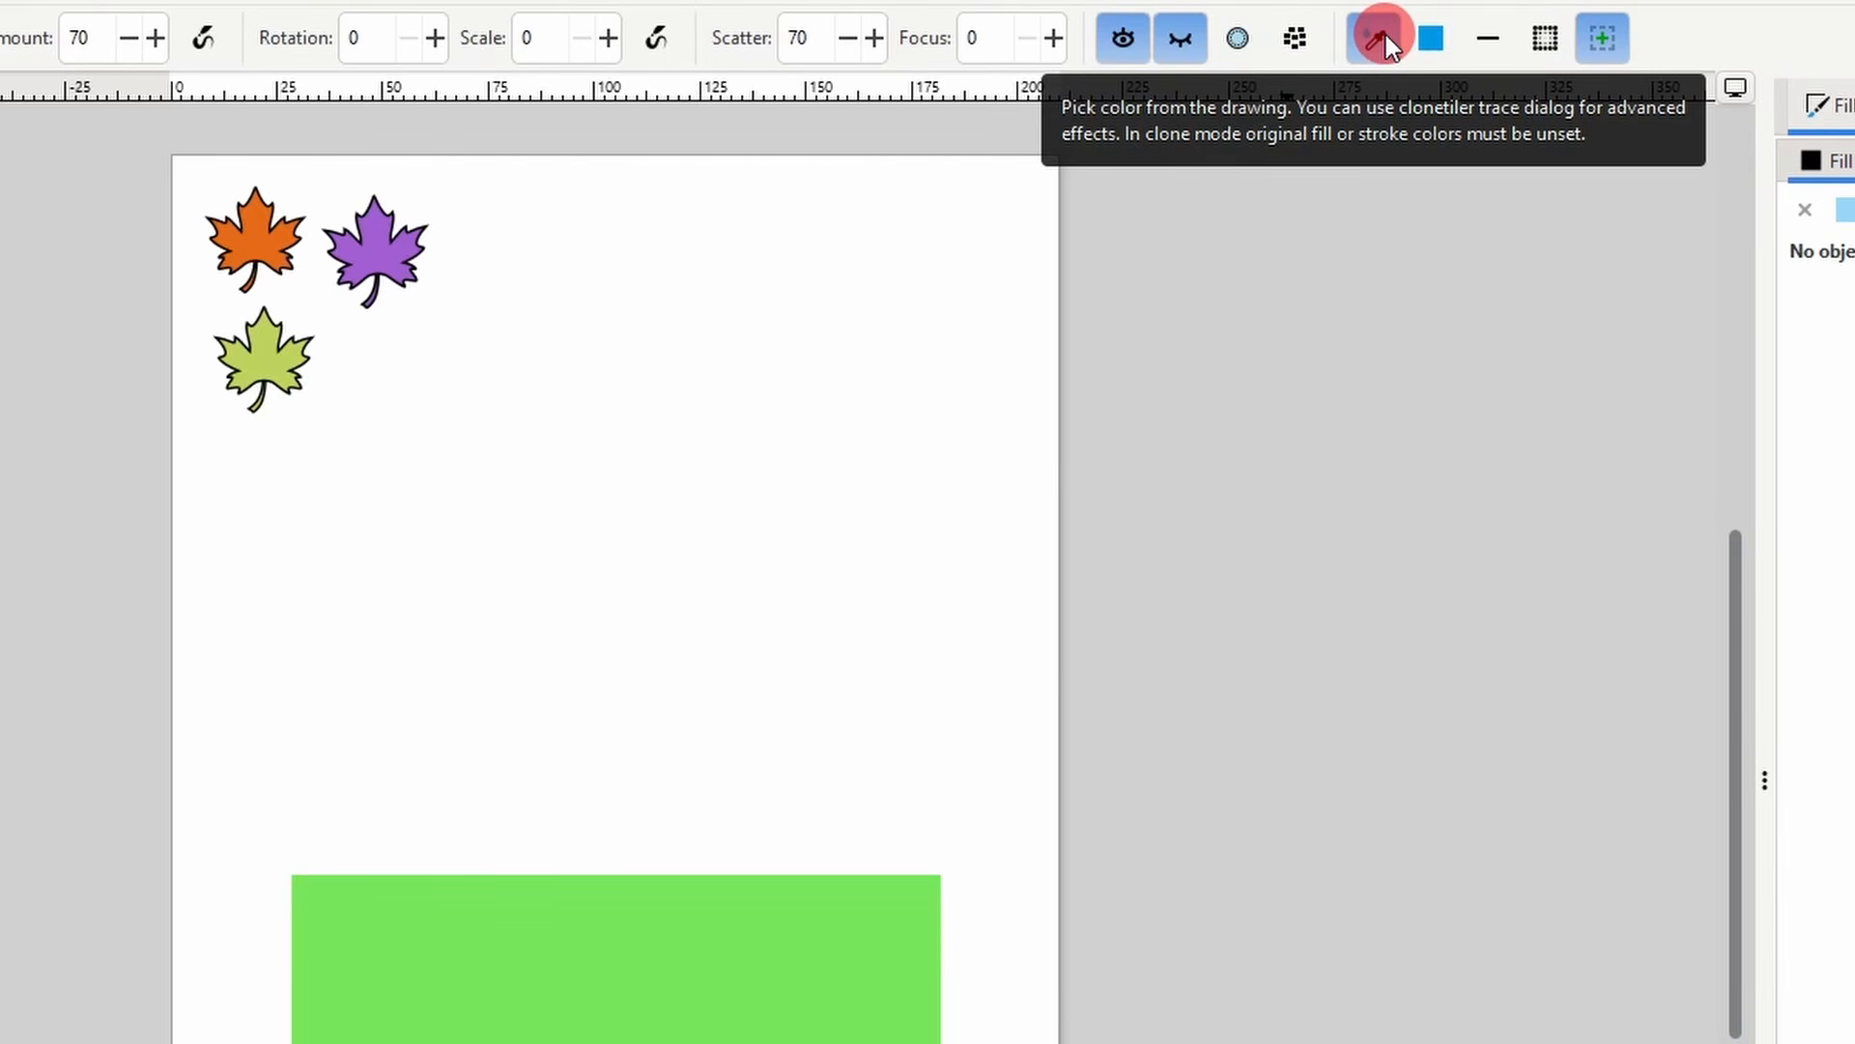
pyautogui.click(1436, 43)
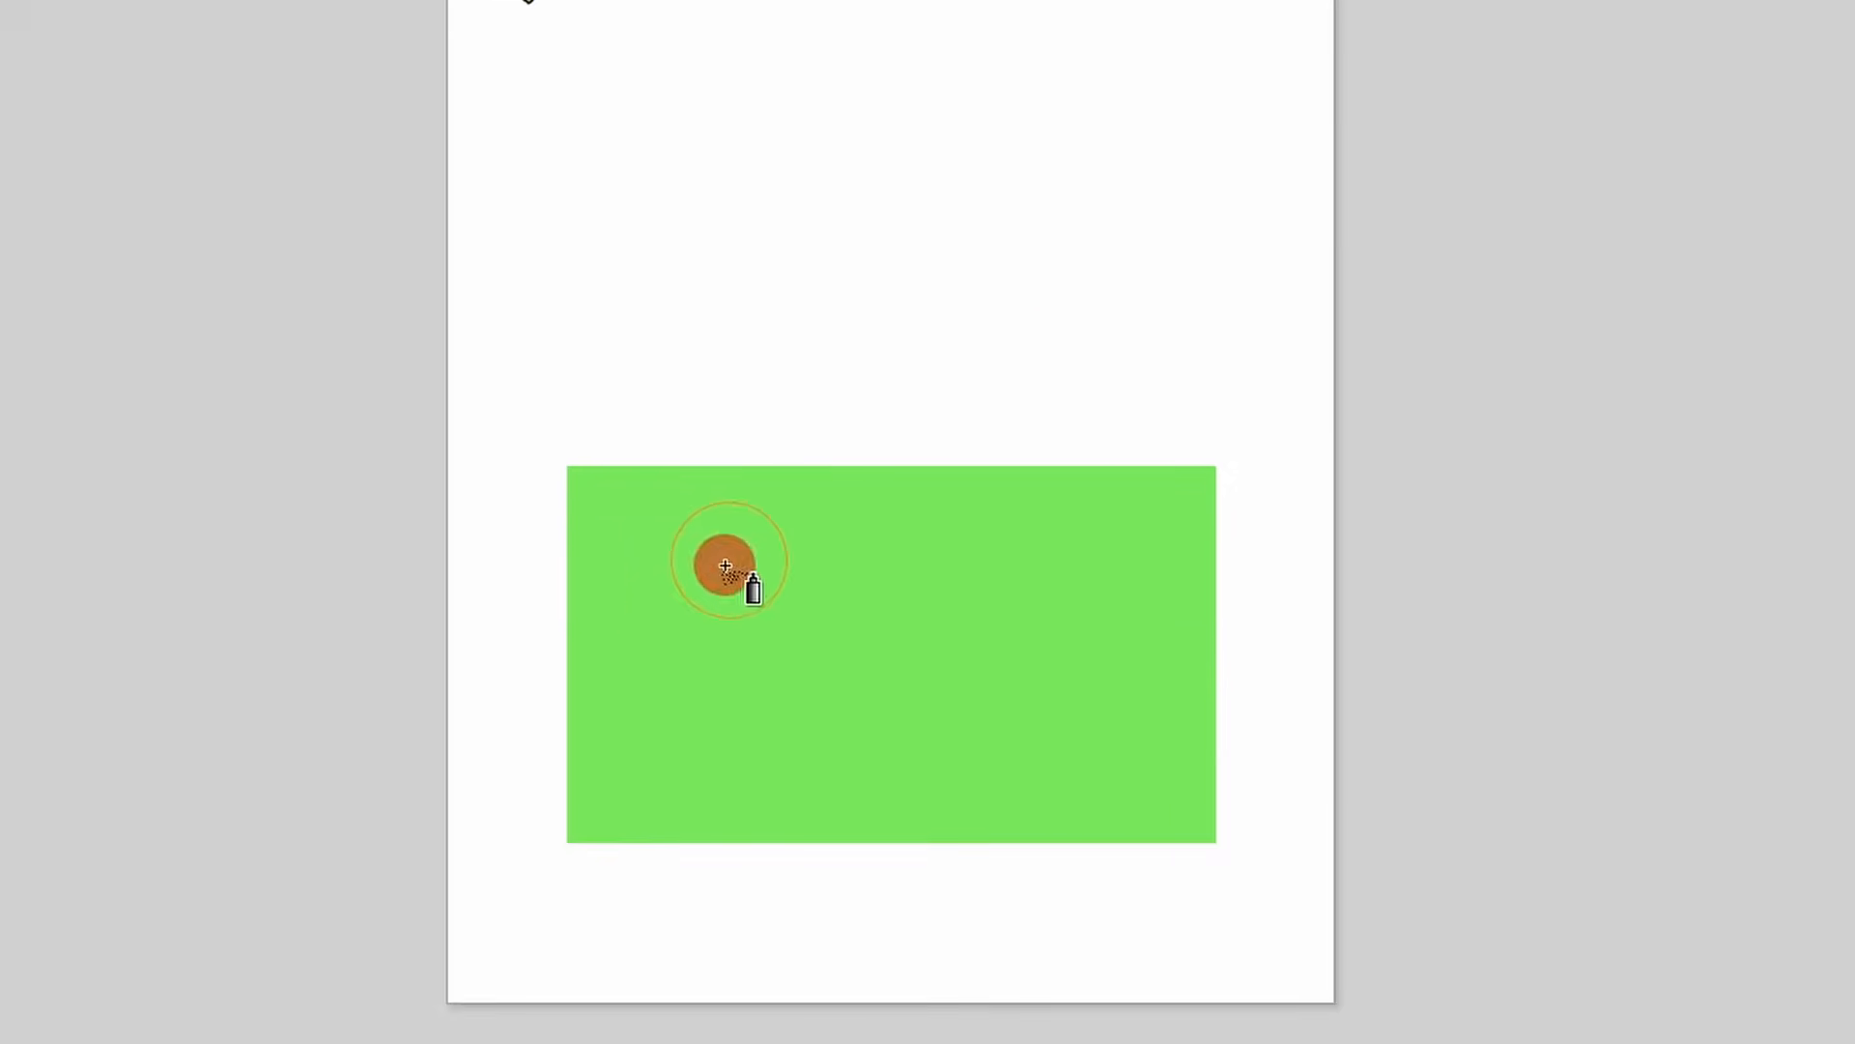
pyautogui.moveTo(692, 639)
pyautogui.mouseDown()
pyautogui.moveTo(779, 725)
pyautogui.moveTo(1006, 725)
pyautogui.moveTo(1031, 567)
pyautogui.moveTo(825, 559)
pyautogui.moveTo(933, 466)
pyautogui.moveTo(1077, 455)
pyautogui.moveTo(1189, 328)
pyautogui.mouseUp()
pyautogui.hotkey('ctrl', 'z')
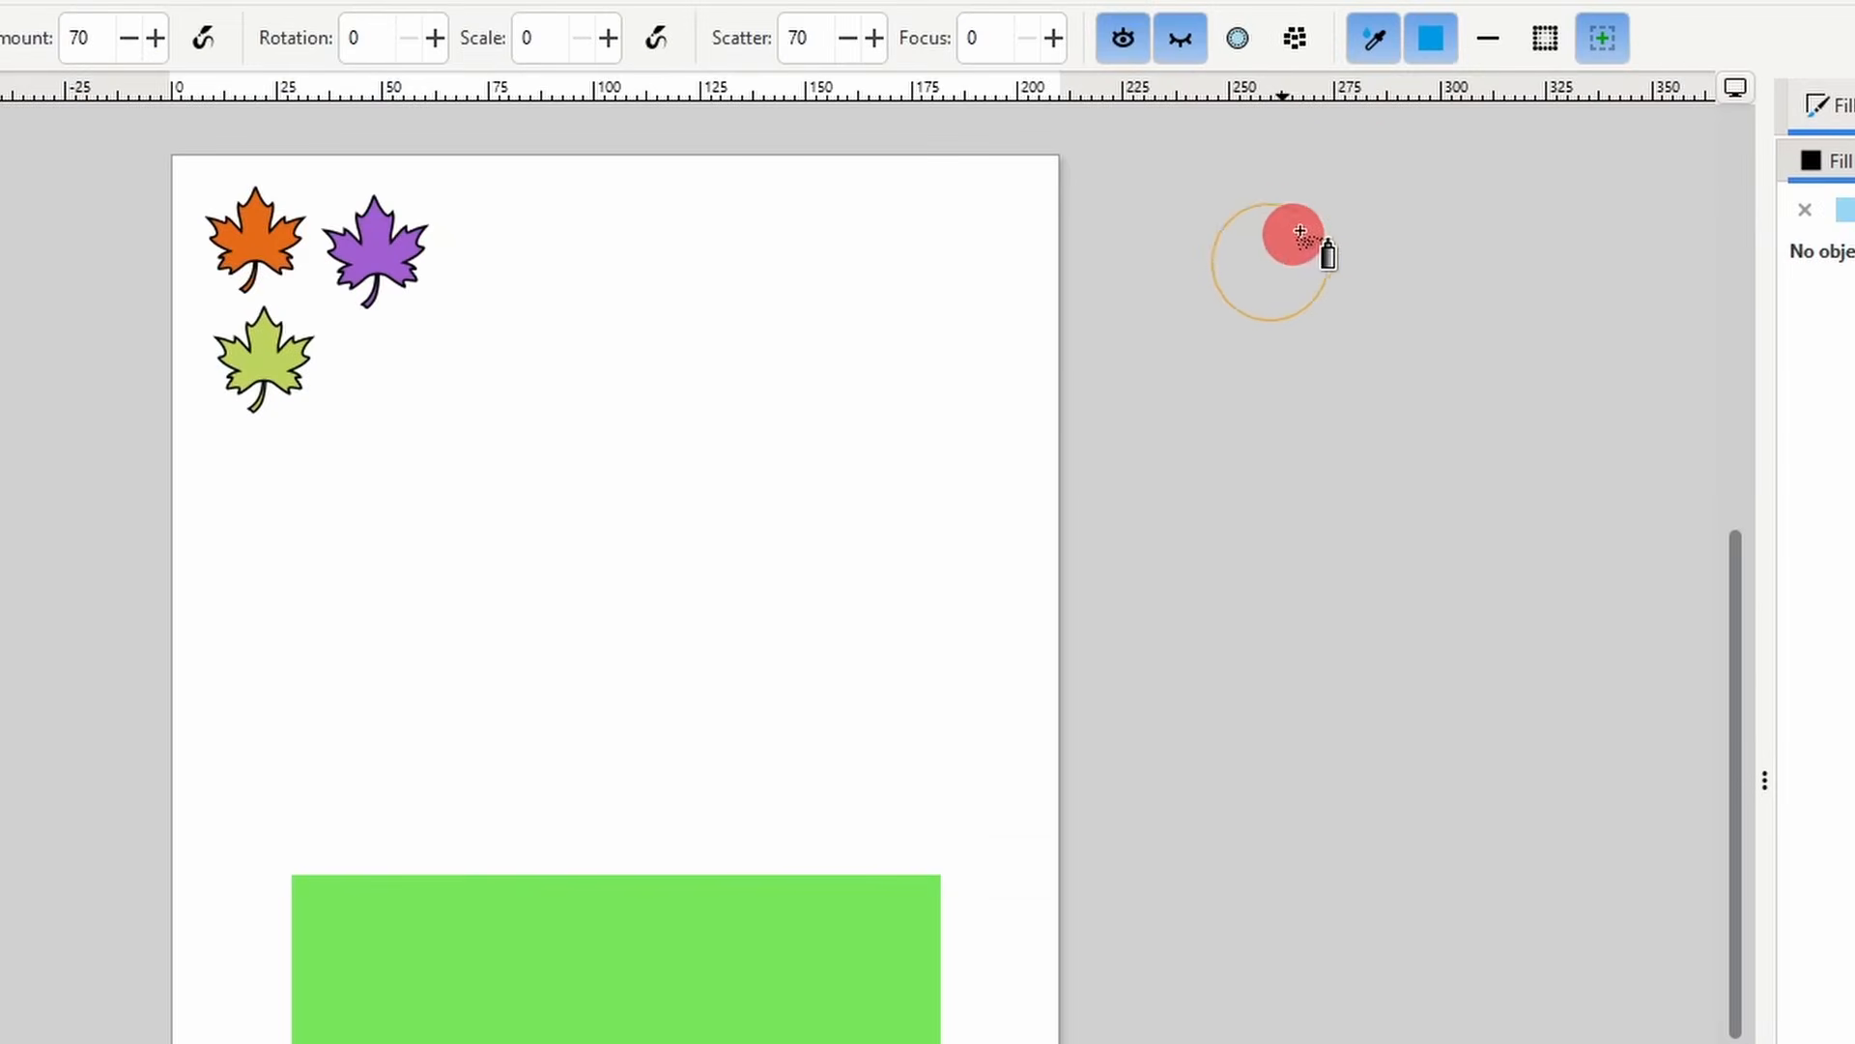
# - Try spraying leaves with the color picked from the drawing applied to their stroke, and undo the spray
pyautogui.click(1488, 37)
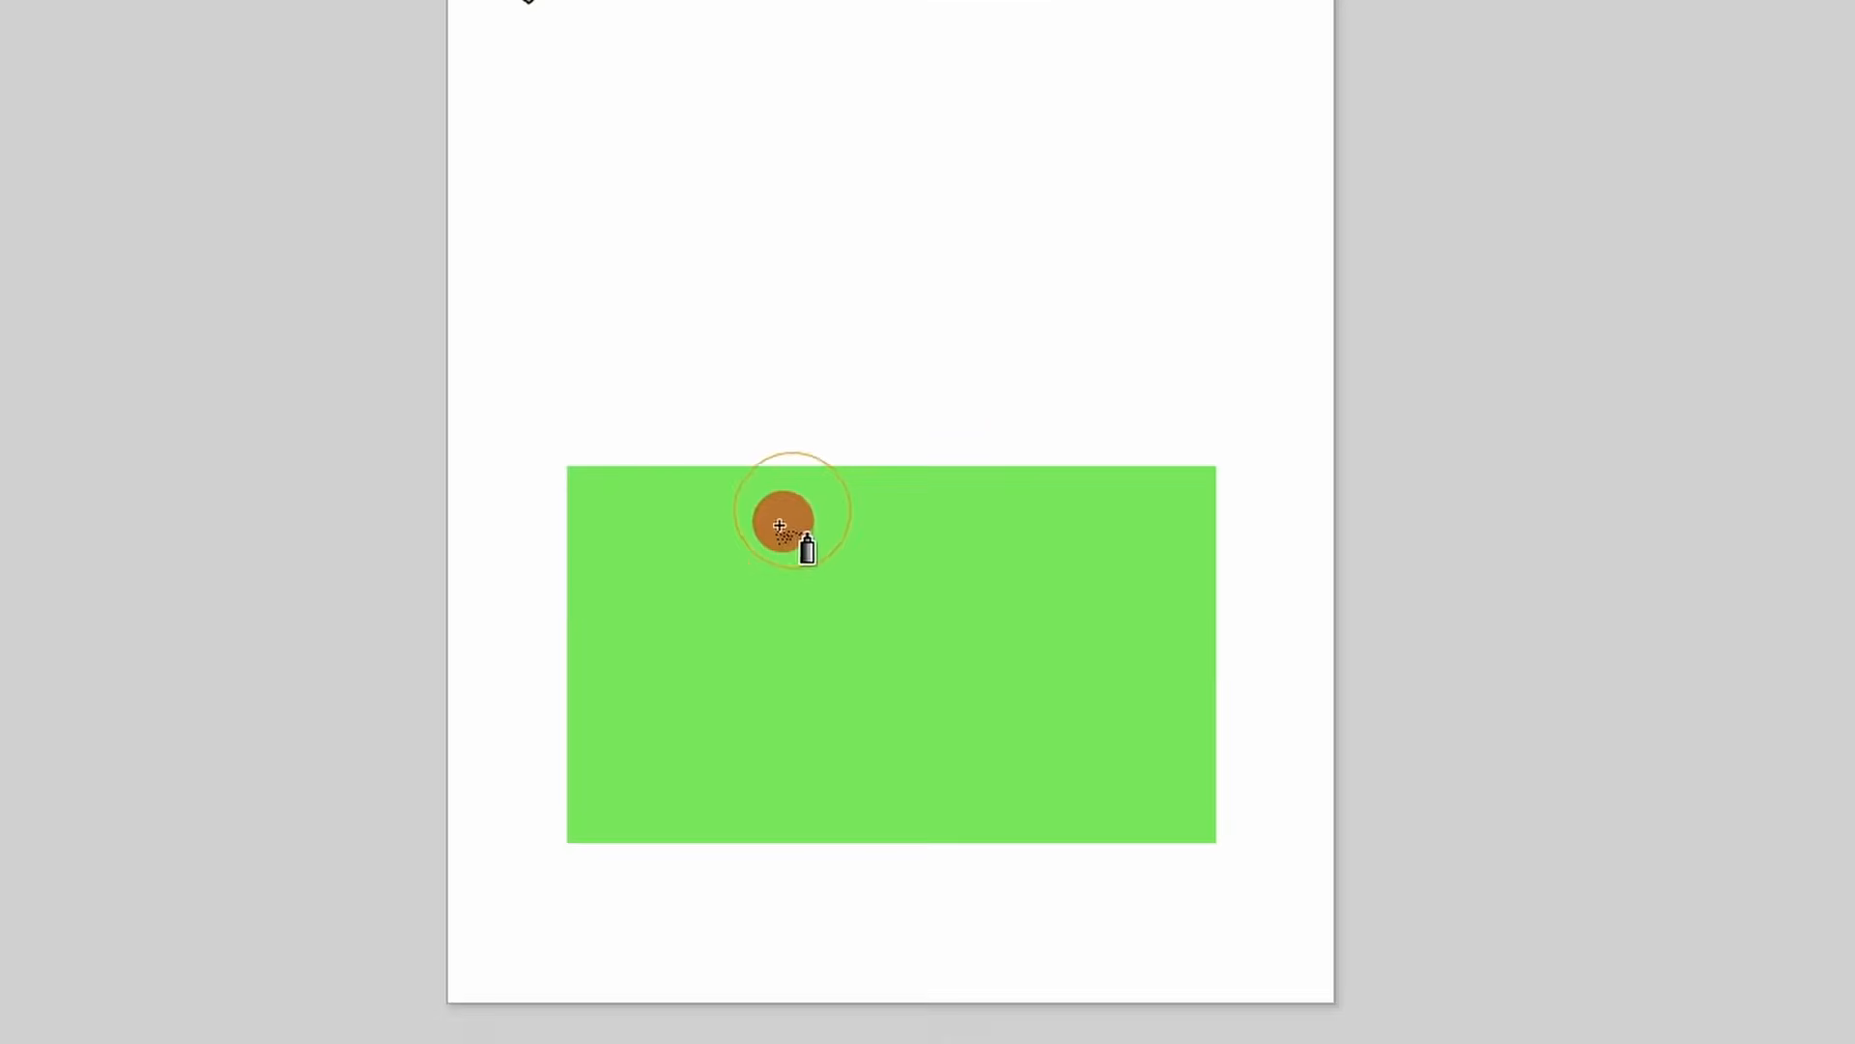
pyautogui.moveTo(507, 927)
pyautogui.mouseDown()
pyautogui.moveTo(450, 1043)
pyautogui.moveTo(623, 1043)
pyautogui.moveTo(791, 1003)
pyautogui.mouseUp()
pyautogui.moveTo(1065, 593)
pyautogui.mouseDown()
pyautogui.moveTo(1036, 492)
pyautogui.moveTo(796, 463)
pyautogui.moveTo(858, 412)
pyautogui.moveTo(974, 390)
pyautogui.moveTo(1082, 433)
pyautogui.mouseUp()
pyautogui.hotkey('ctrl', 'z')
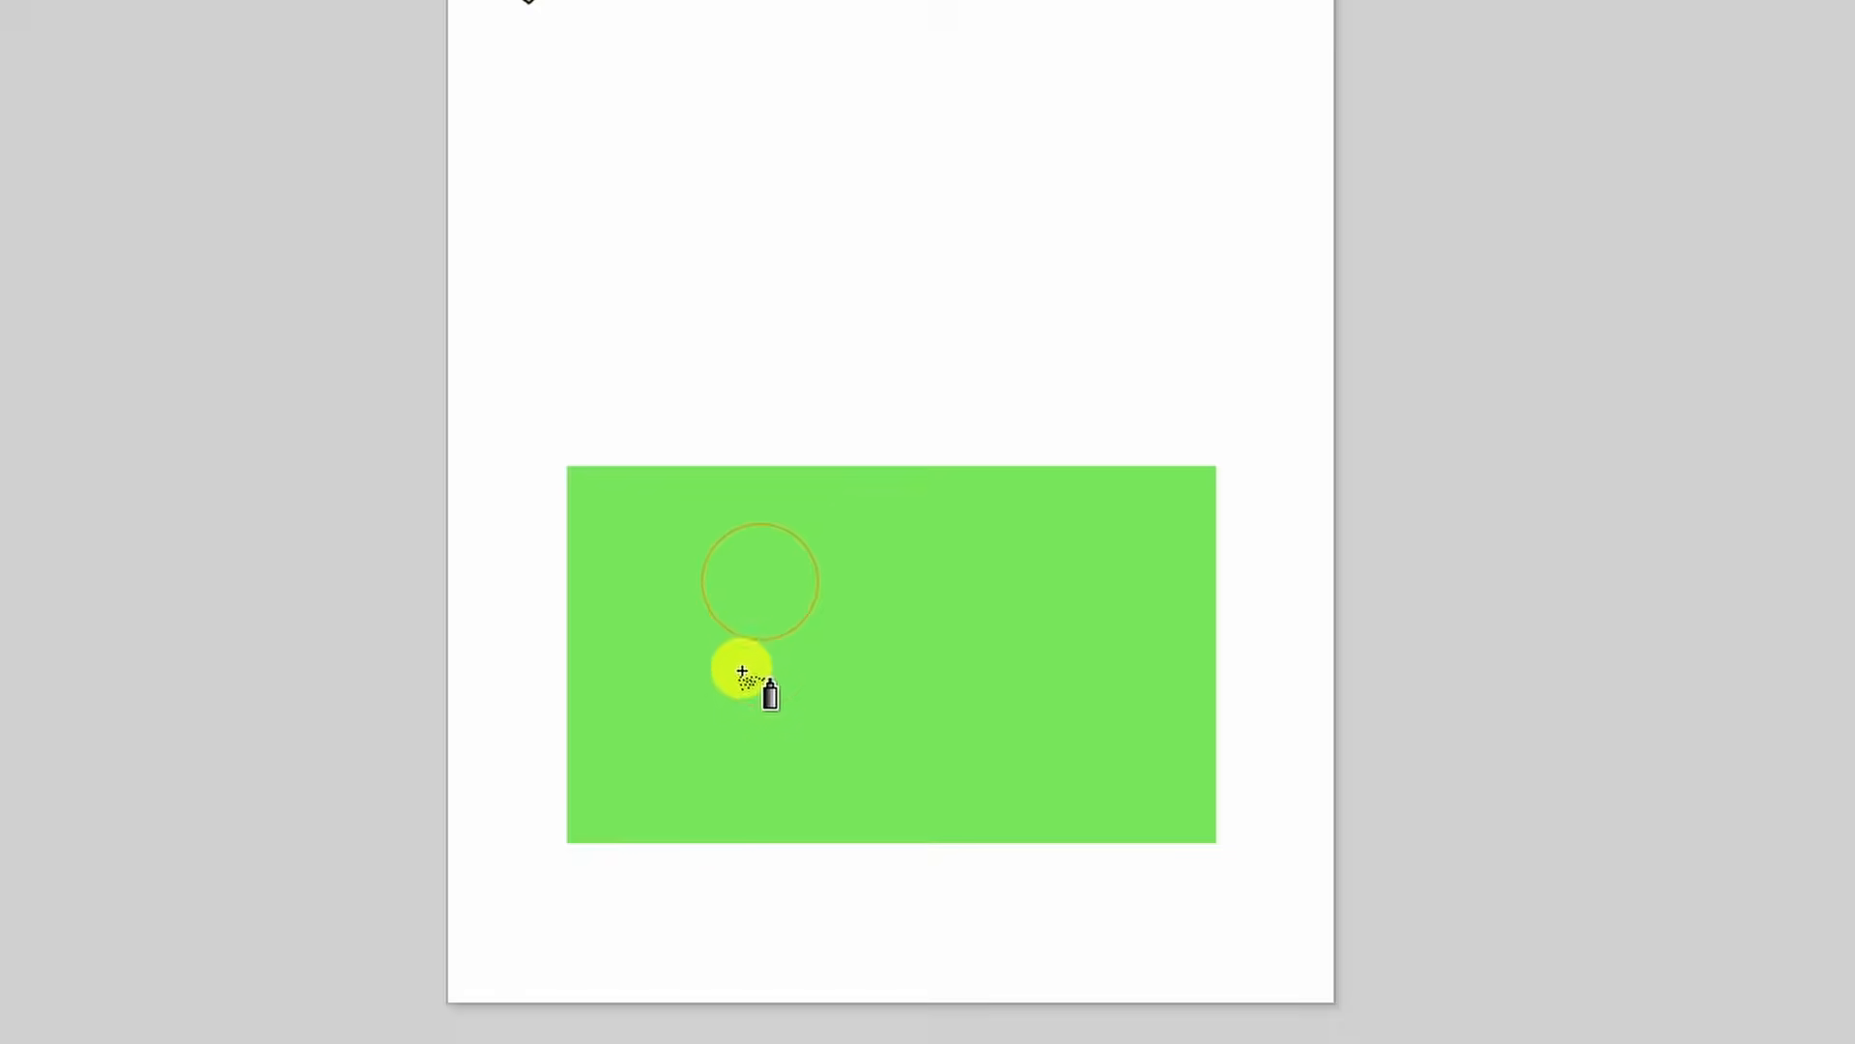
# - Try spraying leaves with the inverted picked color on their stroke, undo it, and spray with the inverted color on the fill
pyautogui.moveTo(738, 672)
pyautogui.mouseDown()
pyautogui.moveTo(909, 729)
pyautogui.moveTo(941, 538)
pyautogui.moveTo(1048, 415)
pyautogui.mouseUp()
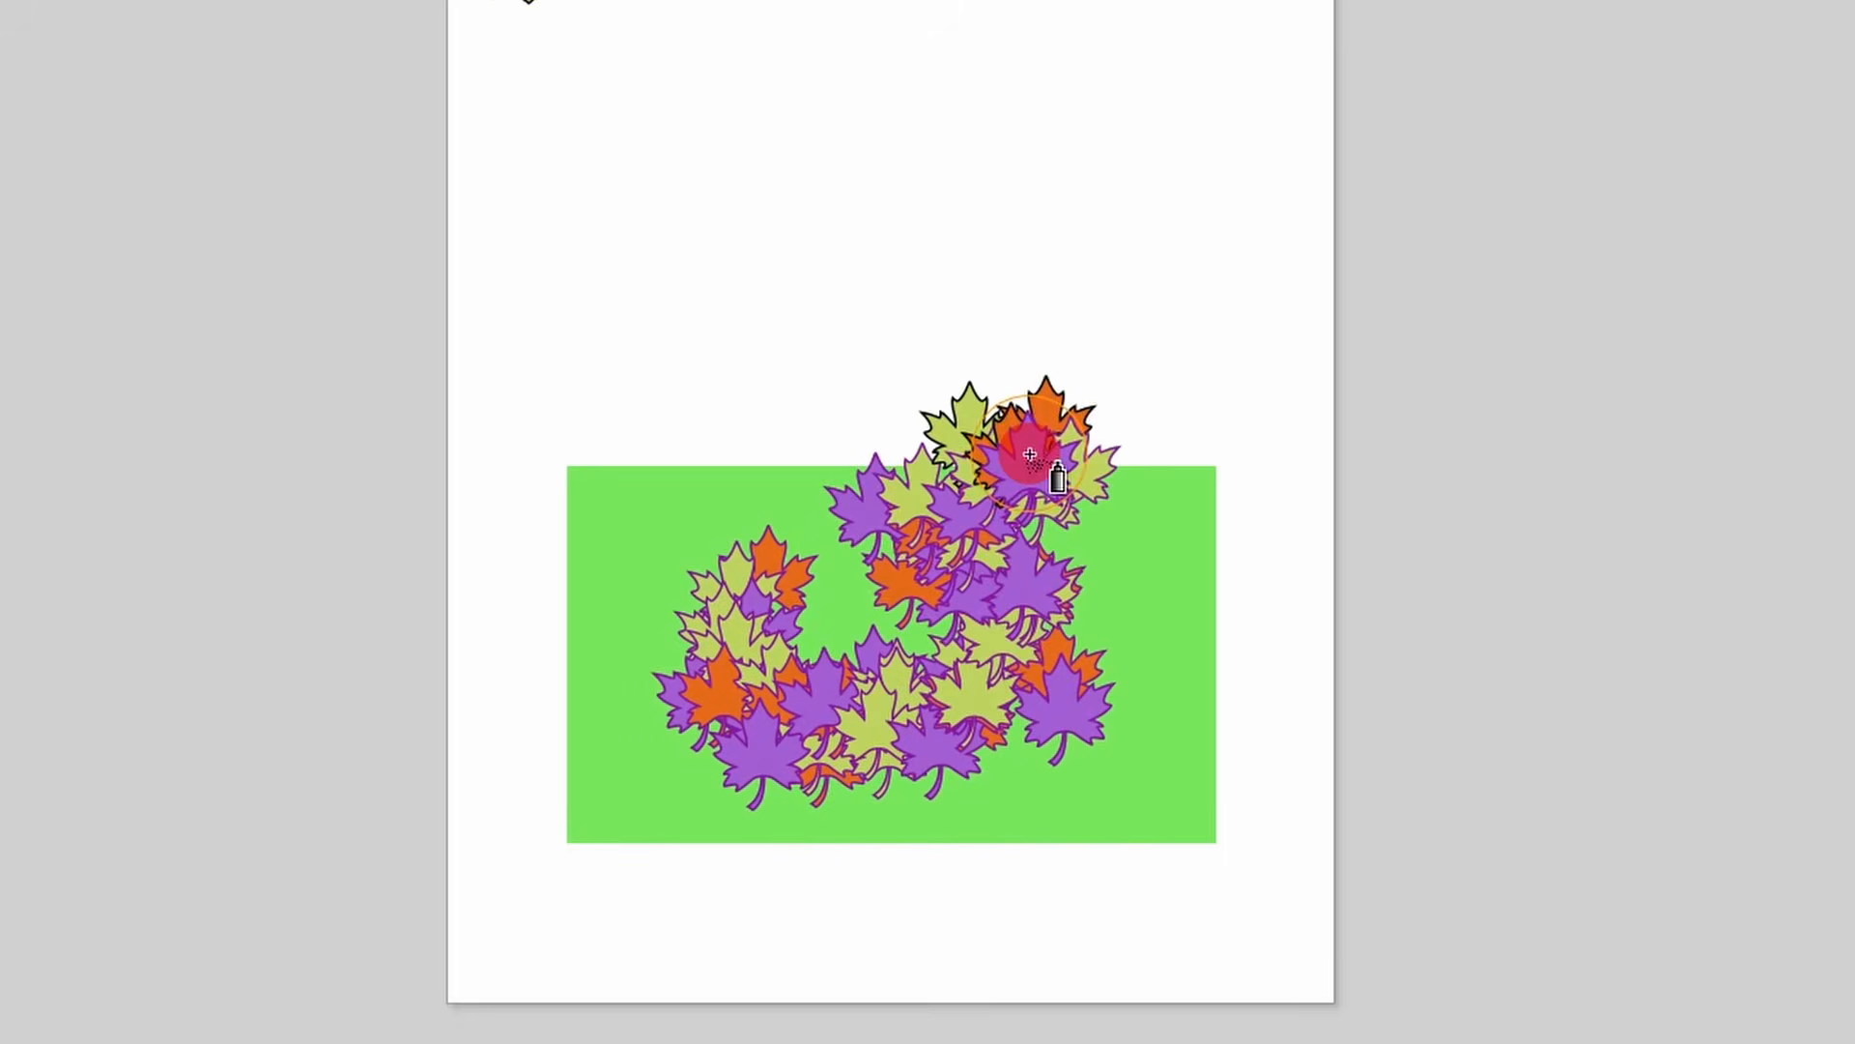
pyautogui.hotkey('ctrl', 'z')
pyautogui.click(1440, 45)
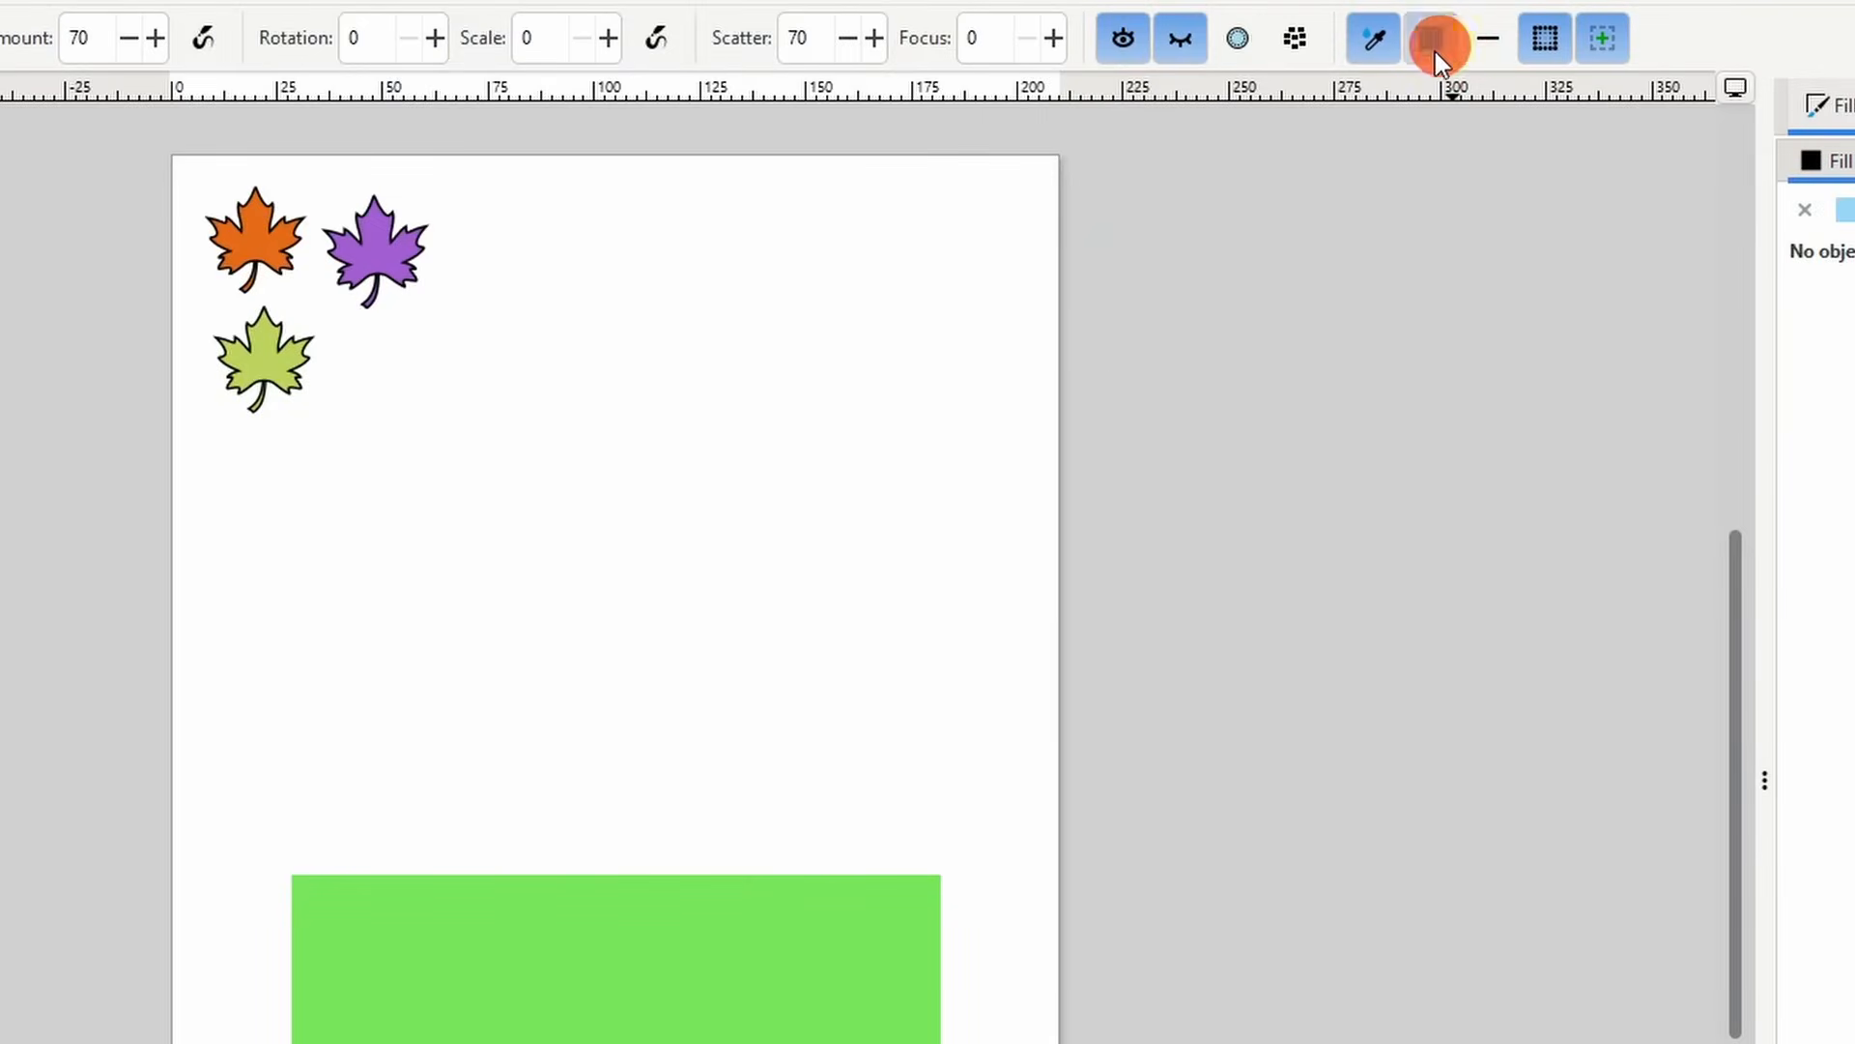
pyautogui.moveTo(923, 485)
pyautogui.mouseDown()
pyautogui.moveTo(727, 659)
pyautogui.moveTo(710, 745)
pyautogui.moveTo(861, 798)
pyautogui.moveTo(994, 753)
pyautogui.moveTo(1063, 605)
pyautogui.moveTo(993, 474)
pyautogui.moveTo(785, 415)
pyautogui.moveTo(711, 422)
pyautogui.moveTo(567, 525)
pyautogui.moveTo(750, 683)
pyautogui.mouseUp()
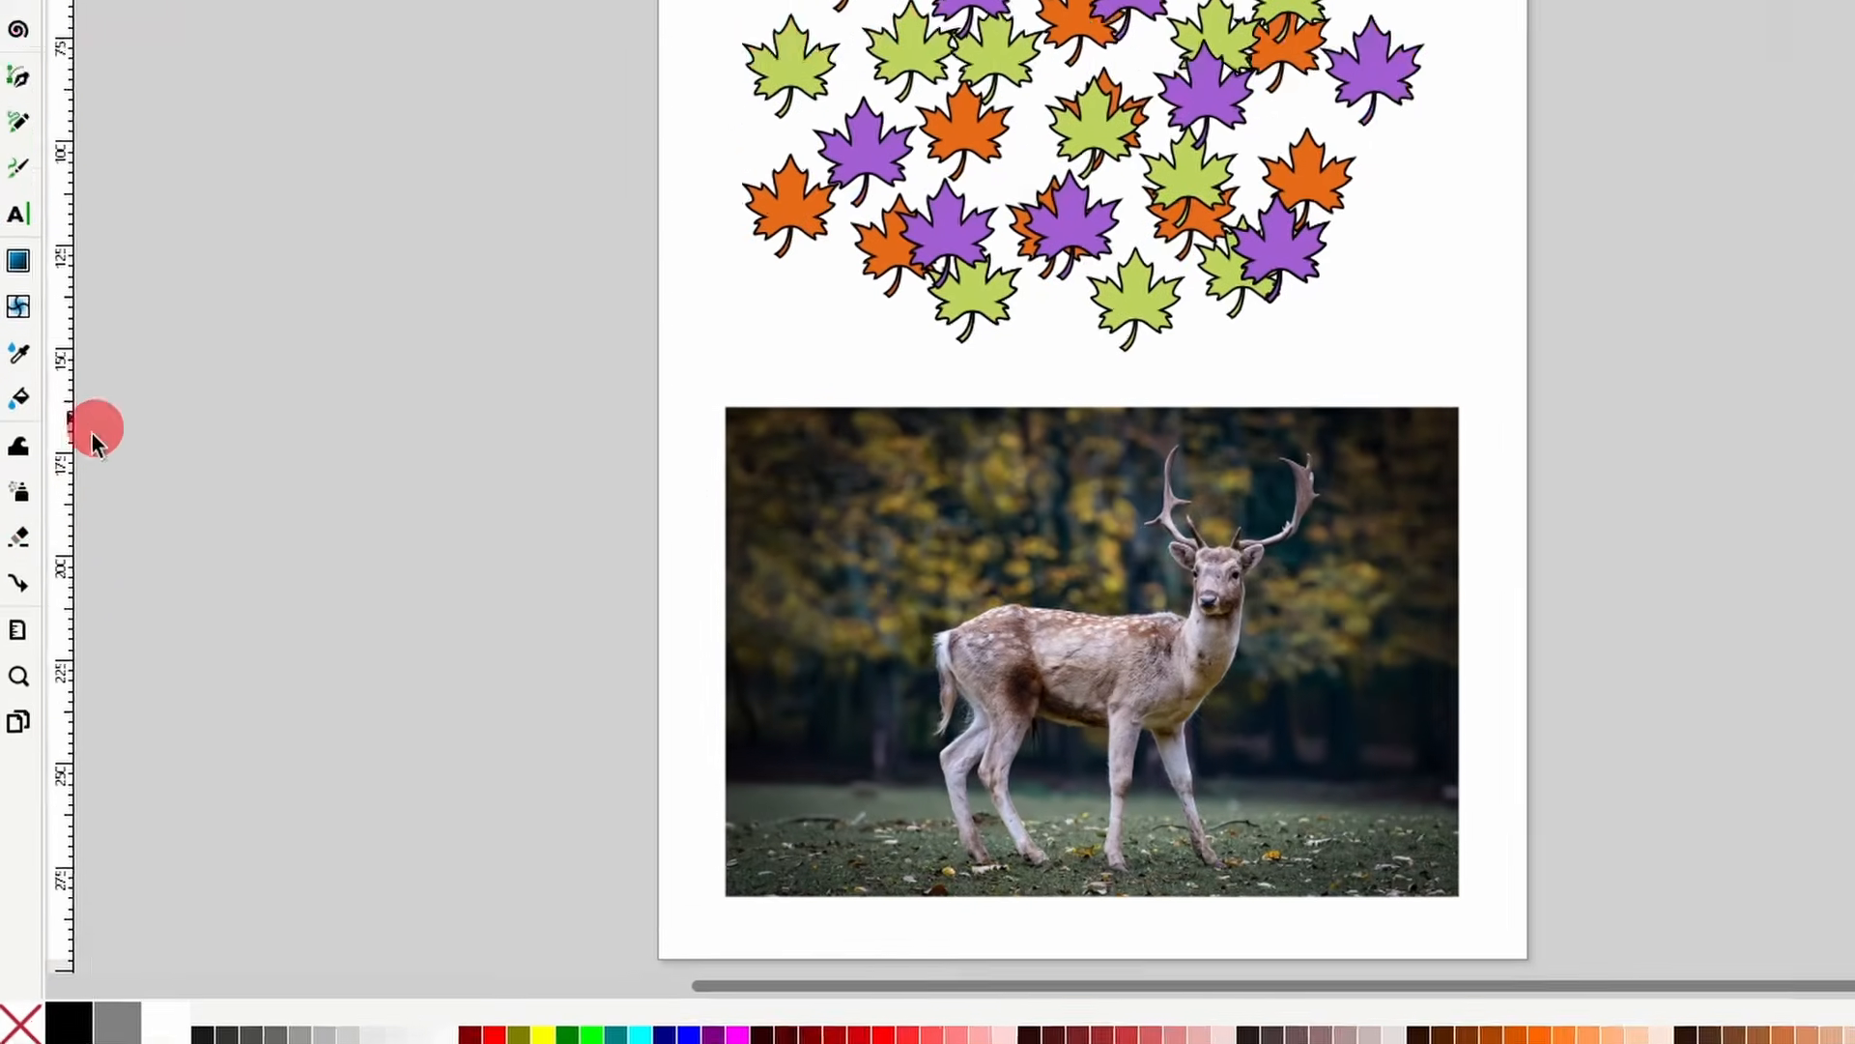
# - Activate the Eraser tool, try deleting leaves by stroking across them, and undo the deletion
pyautogui.click(18, 568)
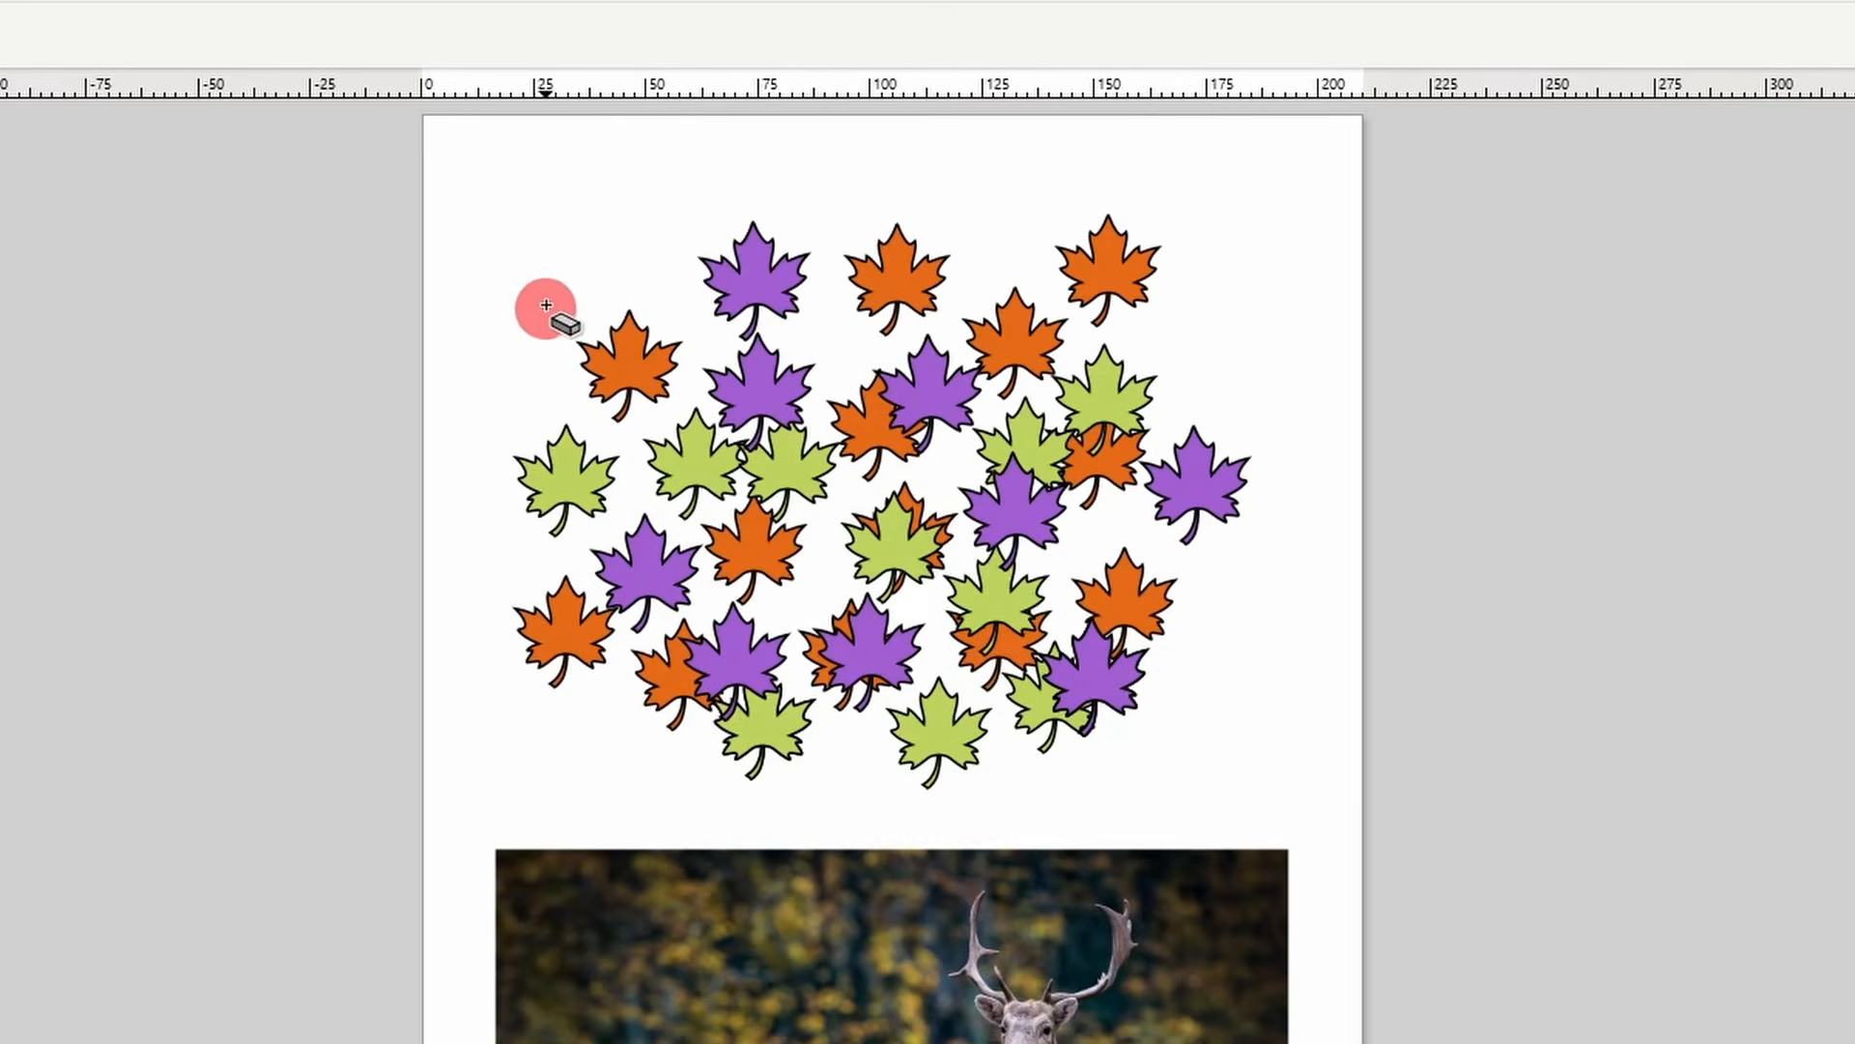
pyautogui.moveTo(528, 273)
pyautogui.mouseDown()
pyautogui.moveTo(633, 386)
pyautogui.moveTo(729, 582)
pyautogui.moveTo(936, 611)
pyautogui.moveTo(1089, 518)
pyautogui.moveTo(1111, 425)
pyautogui.mouseUp()
pyautogui.hotkey('ctrl', 'z')
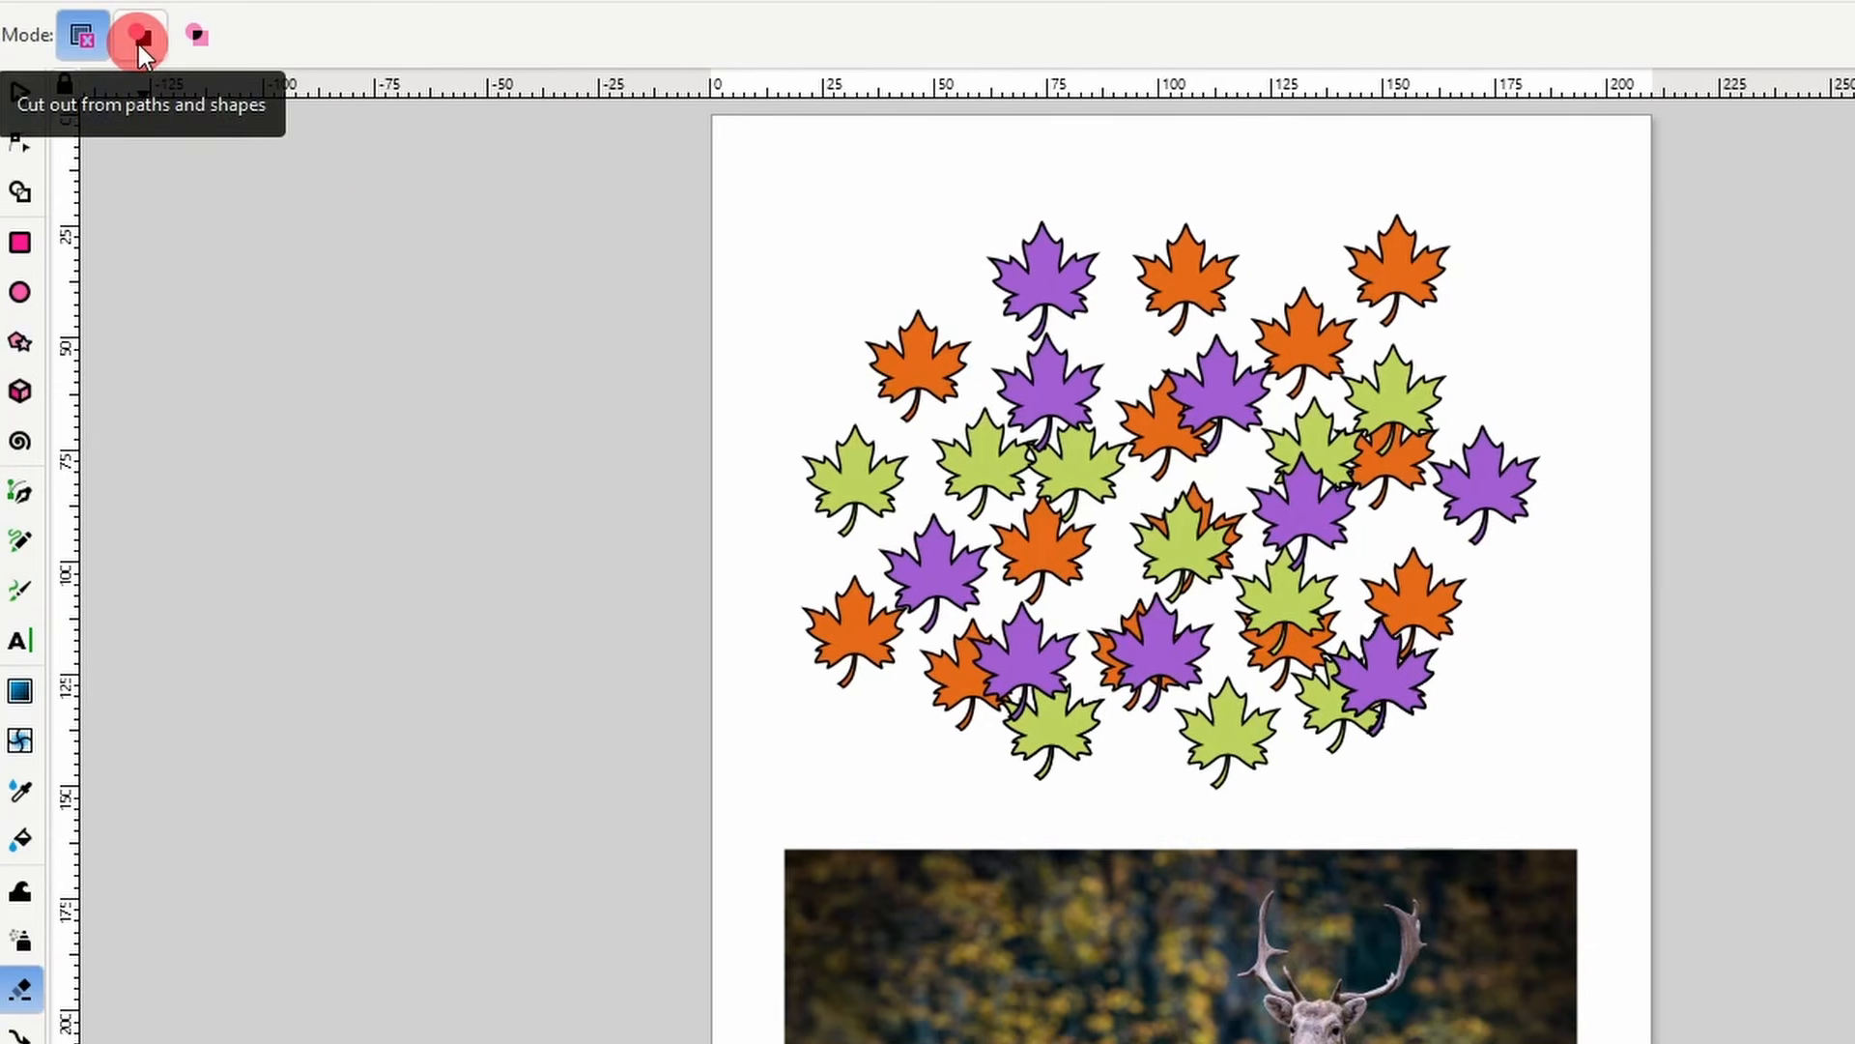
# - Try cutting through the leaves with the Eraser in cut-out mode at width 15, and undo the cut
pyautogui.click(137, 38)
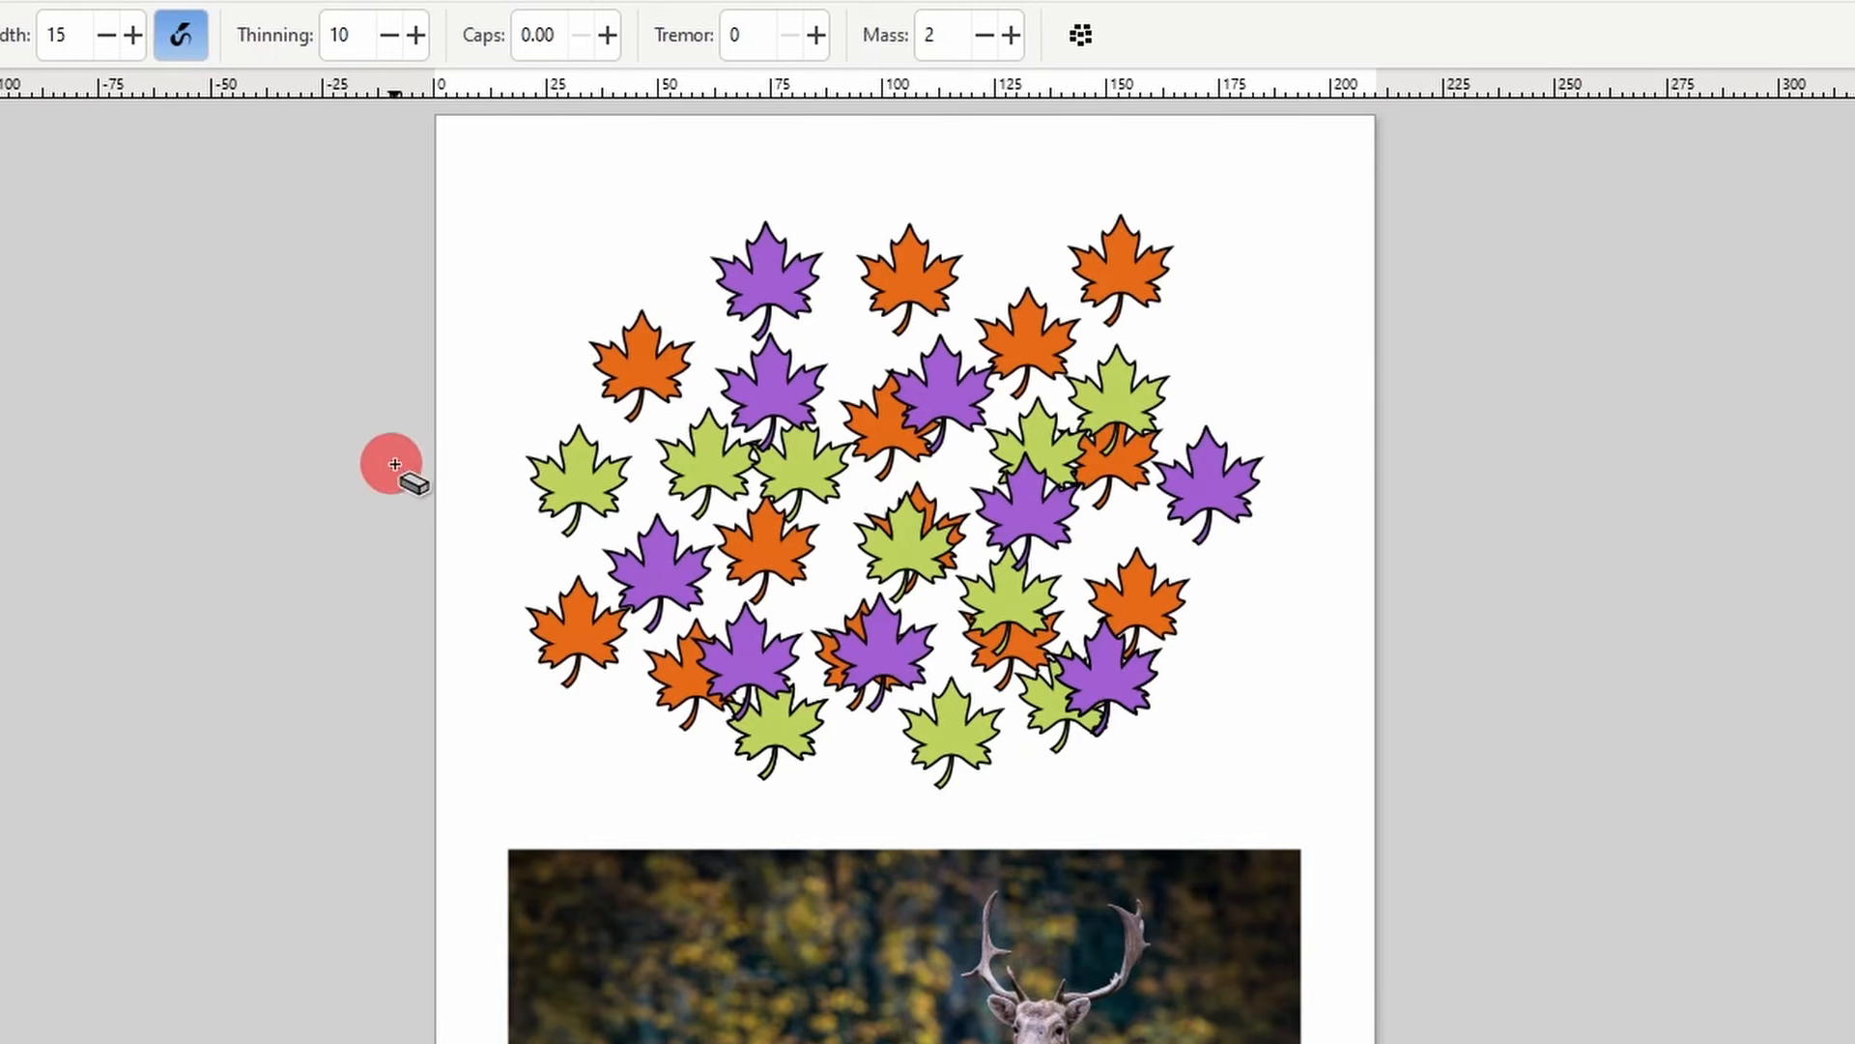
pyautogui.moveTo(490, 384)
pyautogui.mouseDown()
pyautogui.moveTo(555, 365)
pyautogui.moveTo(713, 506)
pyautogui.moveTo(1023, 571)
pyautogui.moveTo(898, 396)
pyautogui.moveTo(981, 377)
pyautogui.mouseUp()
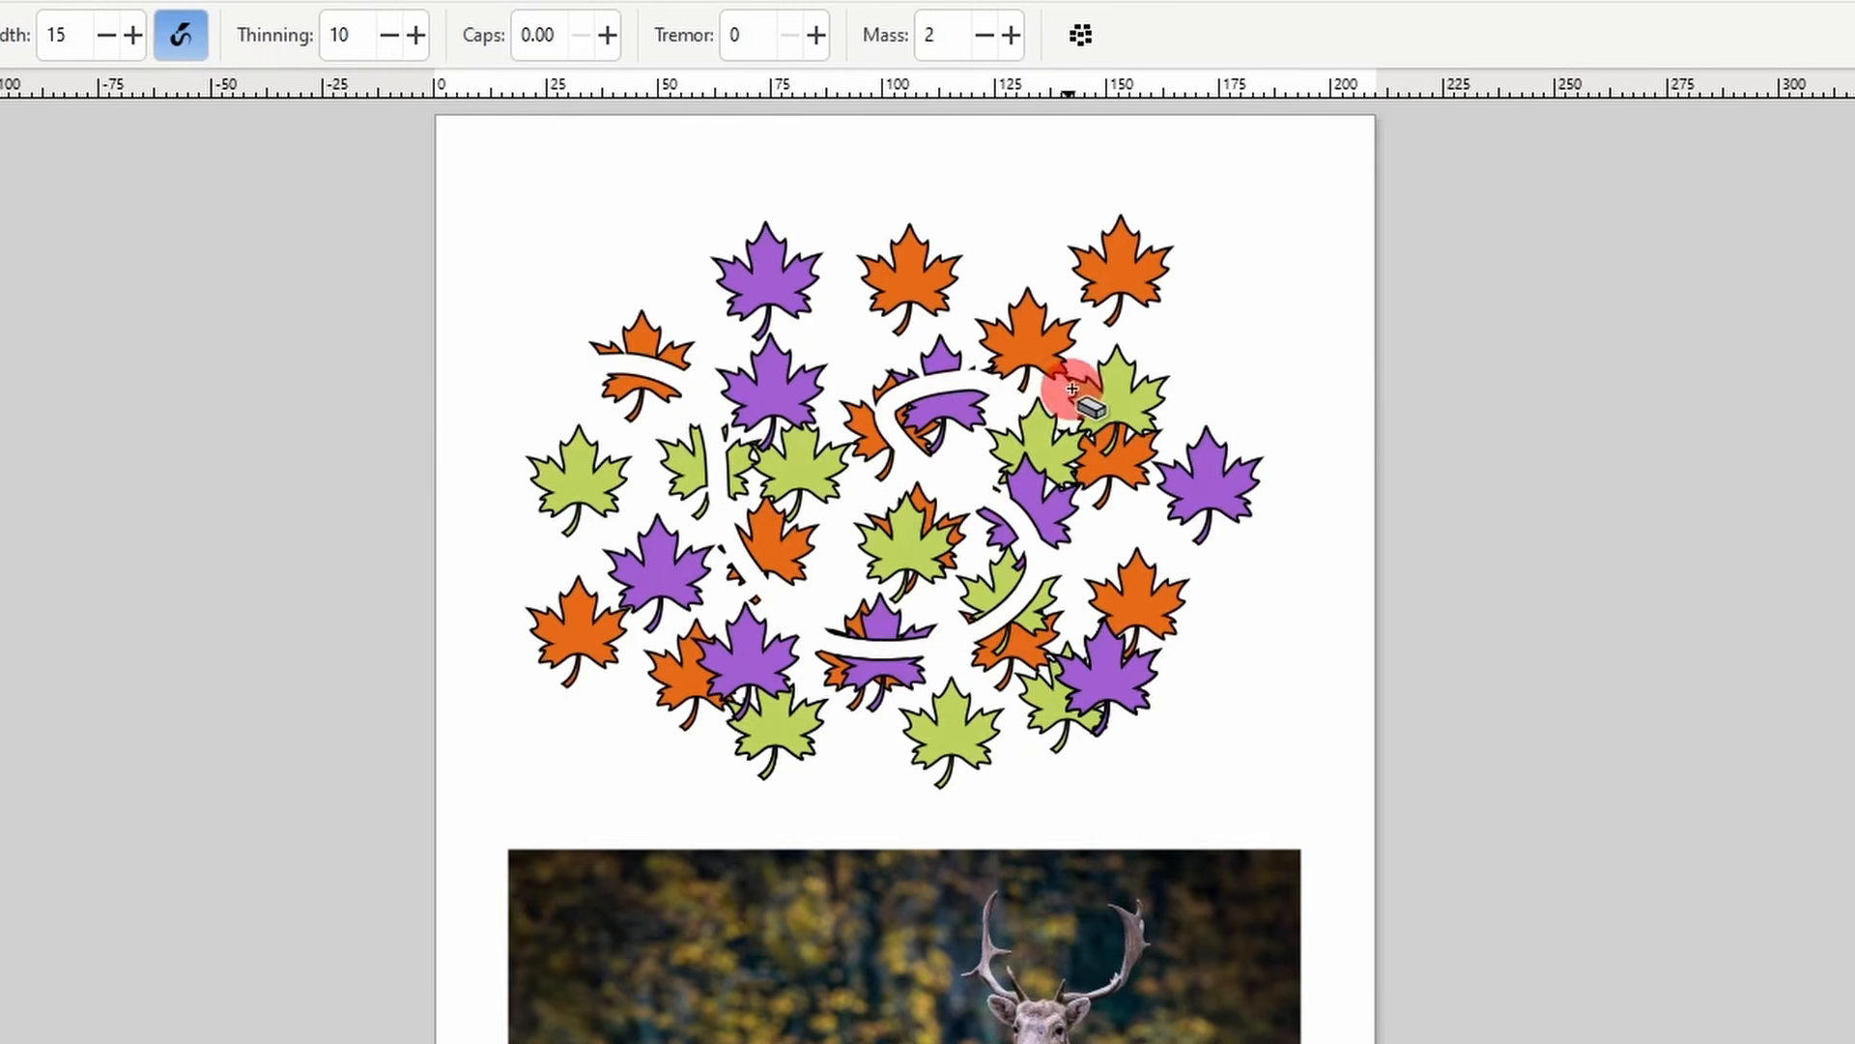
pyautogui.hotkey('ctrl', 'z')
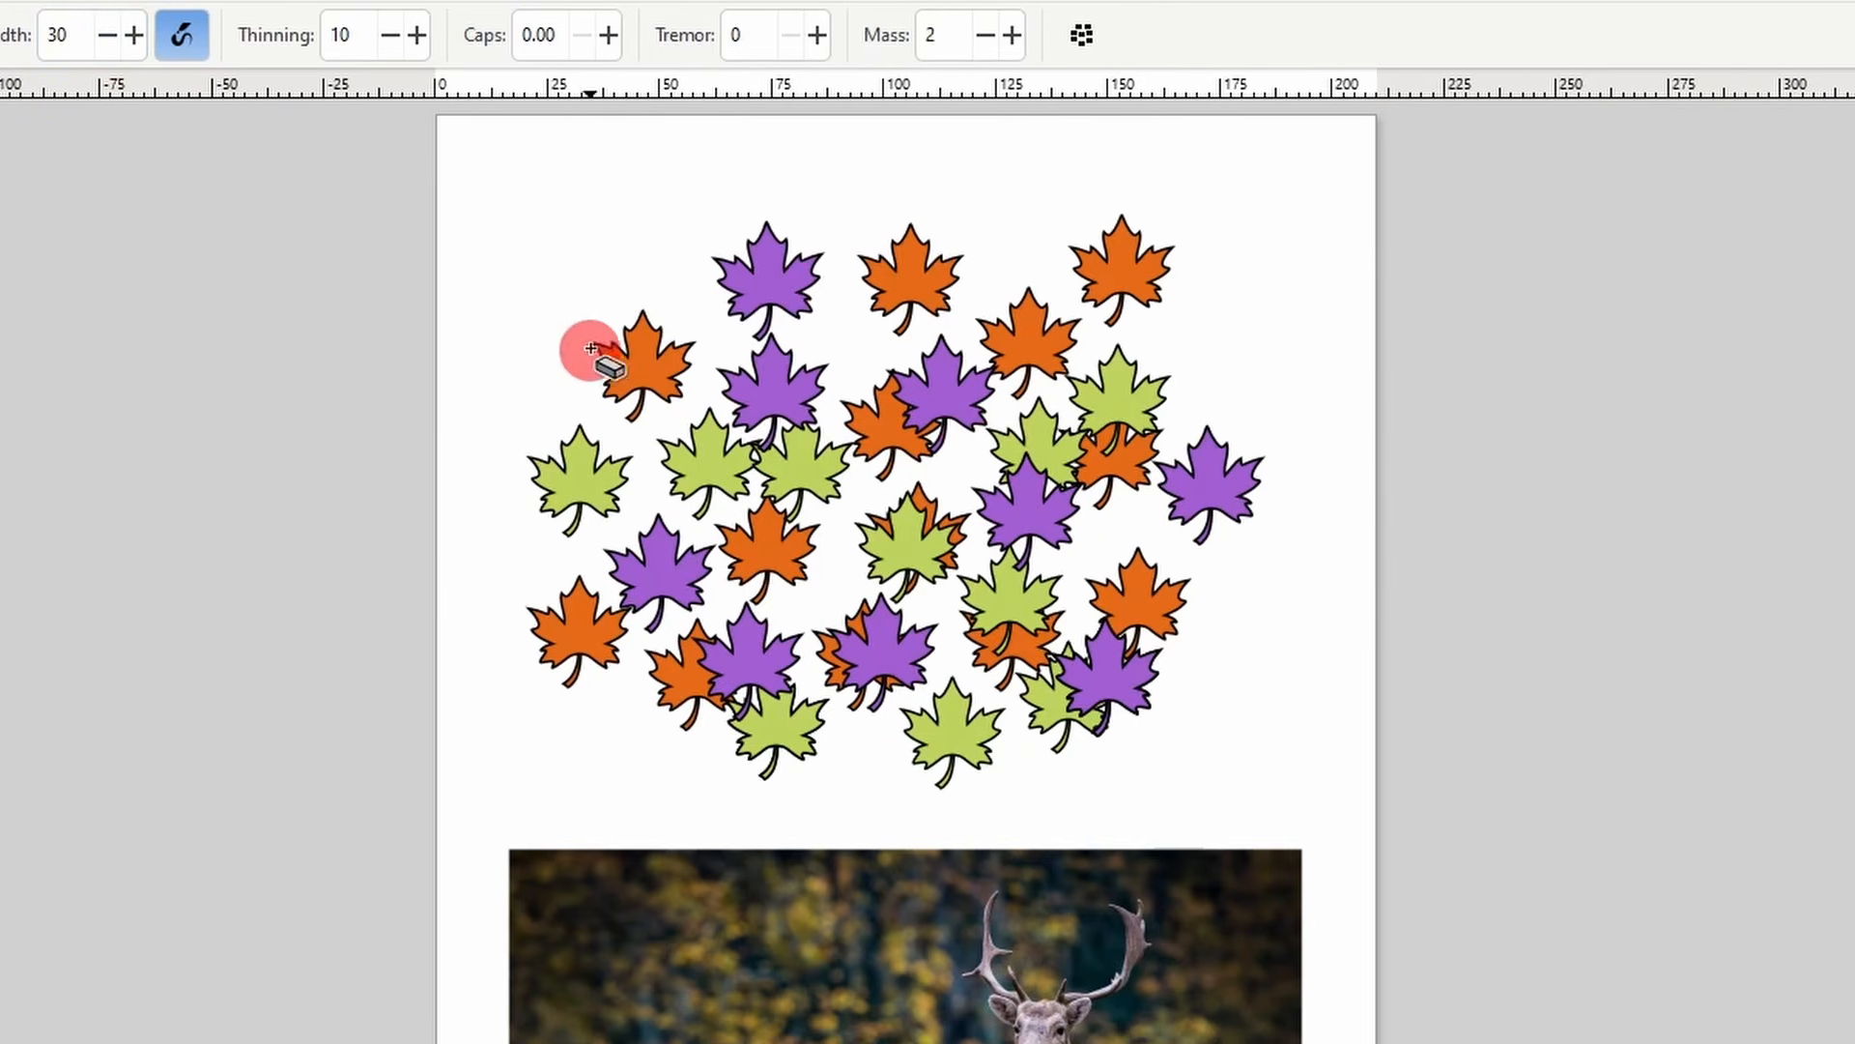
# - Set the eraser width to 30, try cutting strokes across the leaves, and undo them
pyautogui.moveTo(710, 329)
pyautogui.mouseDown()
pyautogui.moveTo(828, 447)
pyautogui.moveTo(981, 658)
pyautogui.moveTo(1106, 420)
pyautogui.mouseUp()
pyautogui.moveTo(990, 421); pyautogui.dragTo(1092, 527)
pyautogui.moveTo(1102, 437); pyautogui.dragTo(1119, 402)
pyautogui.hotkey('ctrl', 'z')
pyautogui.hotkey('ctrl', 'z')
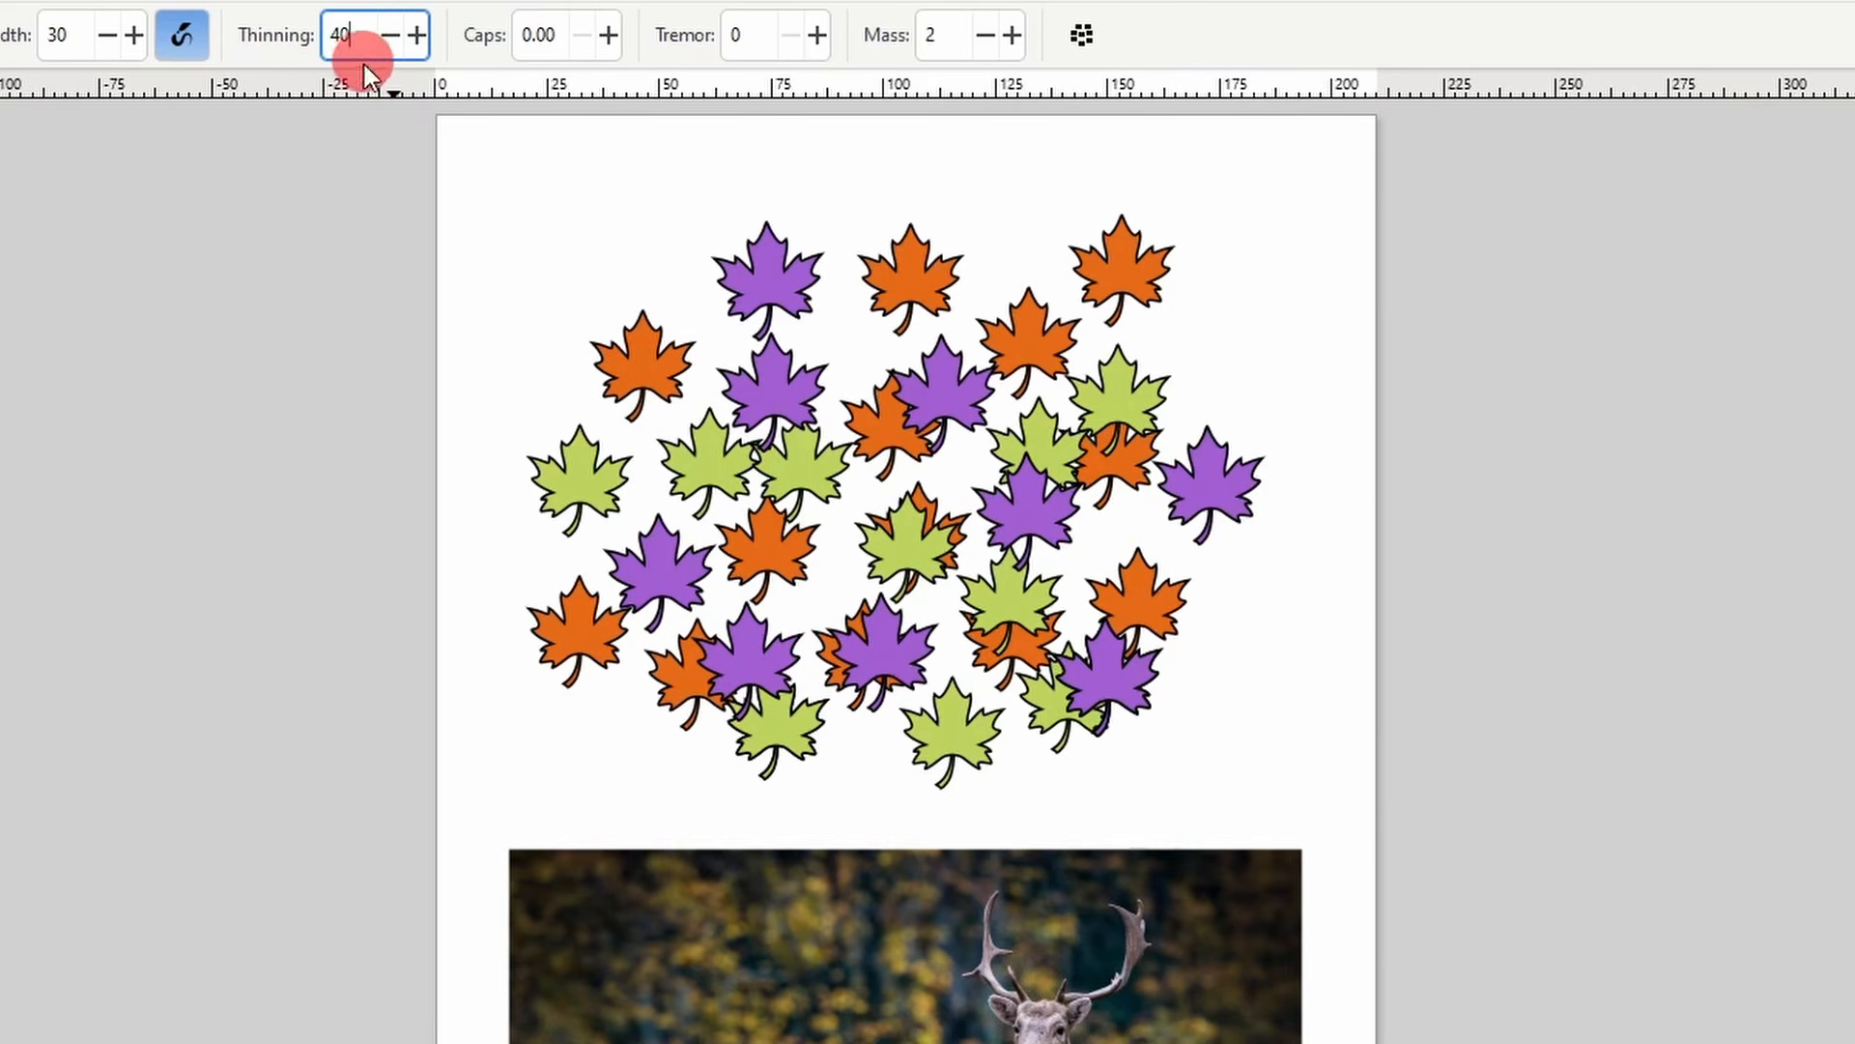
# - Try cutting across the leaves with eraser thinning at 40 and at -40, undo each cut, and reset thinning to 10
pyautogui.moveTo(522, 359)
pyautogui.mouseDown()
pyautogui.moveTo(563, 351)
pyautogui.moveTo(648, 355)
pyautogui.moveTo(1001, 612)
pyautogui.moveTo(1038, 577)
pyautogui.moveTo(952, 408)
pyautogui.moveTo(853, 398)
pyautogui.moveTo(691, 627)
pyautogui.moveTo(705, 391)
pyautogui.moveTo(755, 369)
pyautogui.moveTo(1228, 727)
pyautogui.mouseUp()
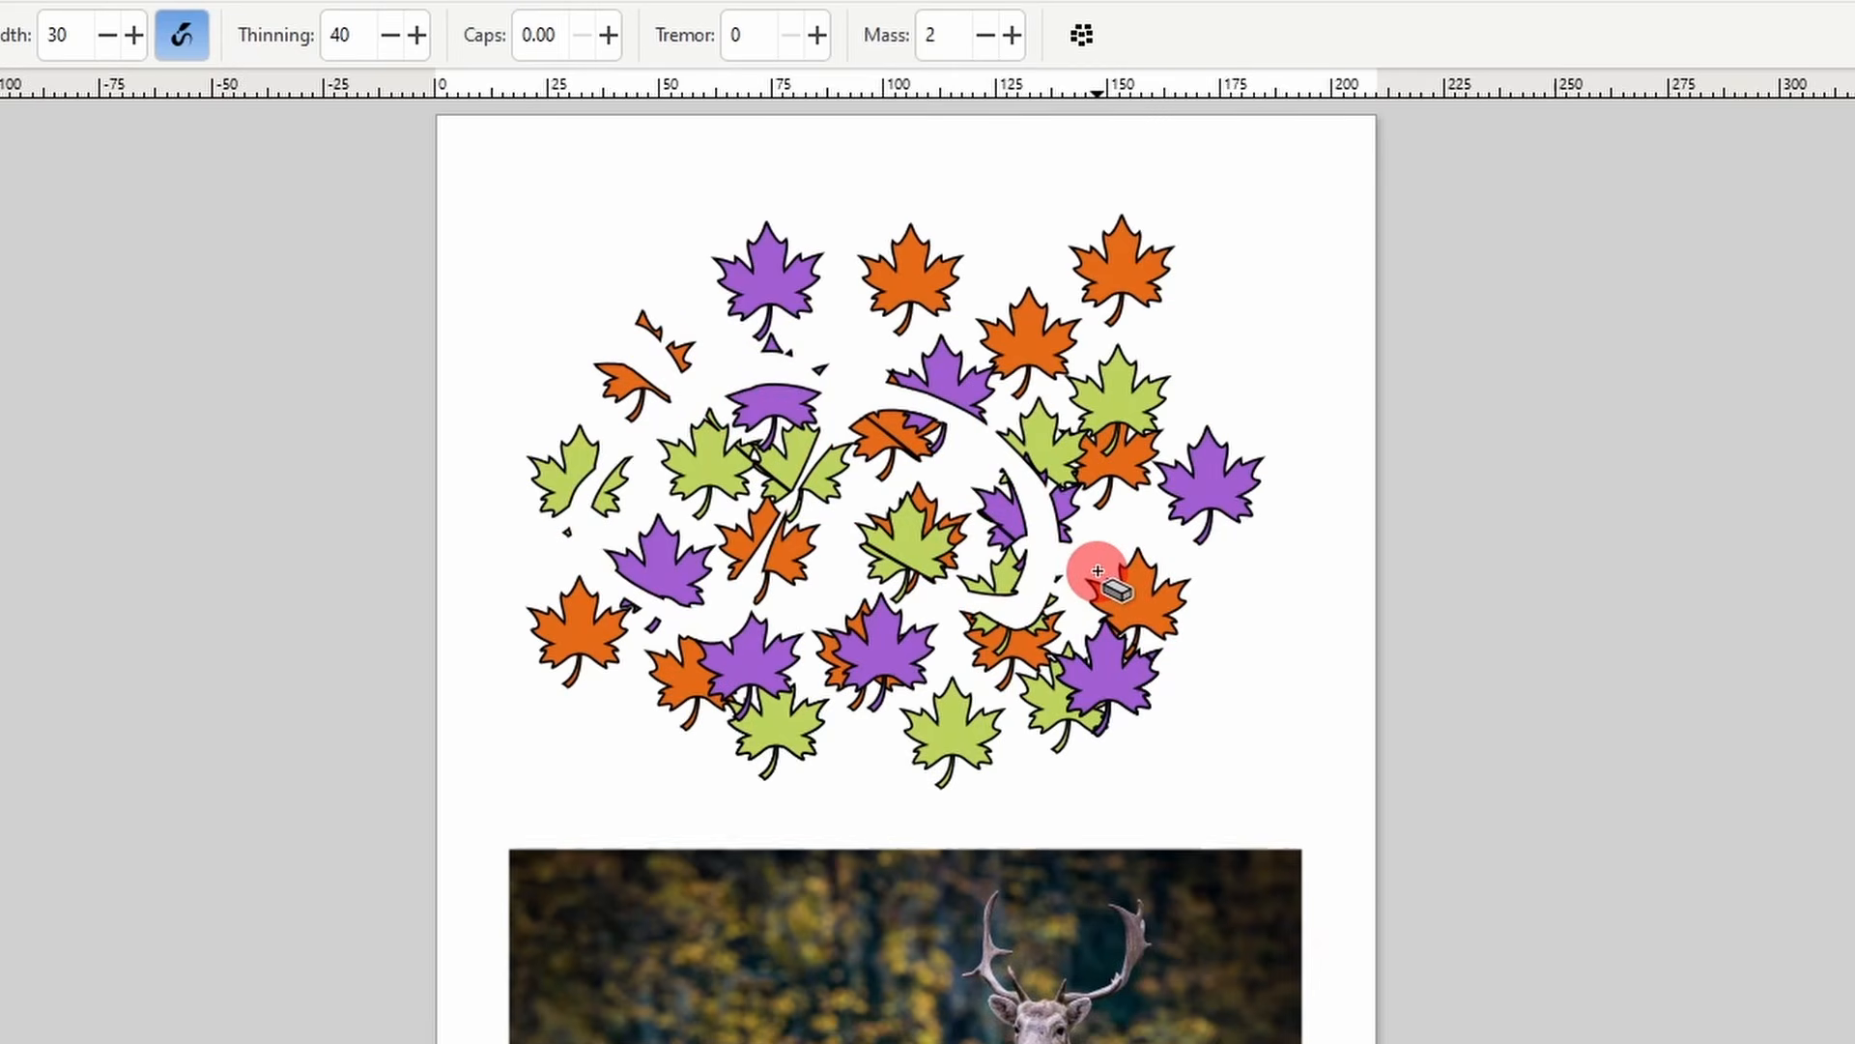
pyautogui.hotkey('ctrl', 'z')
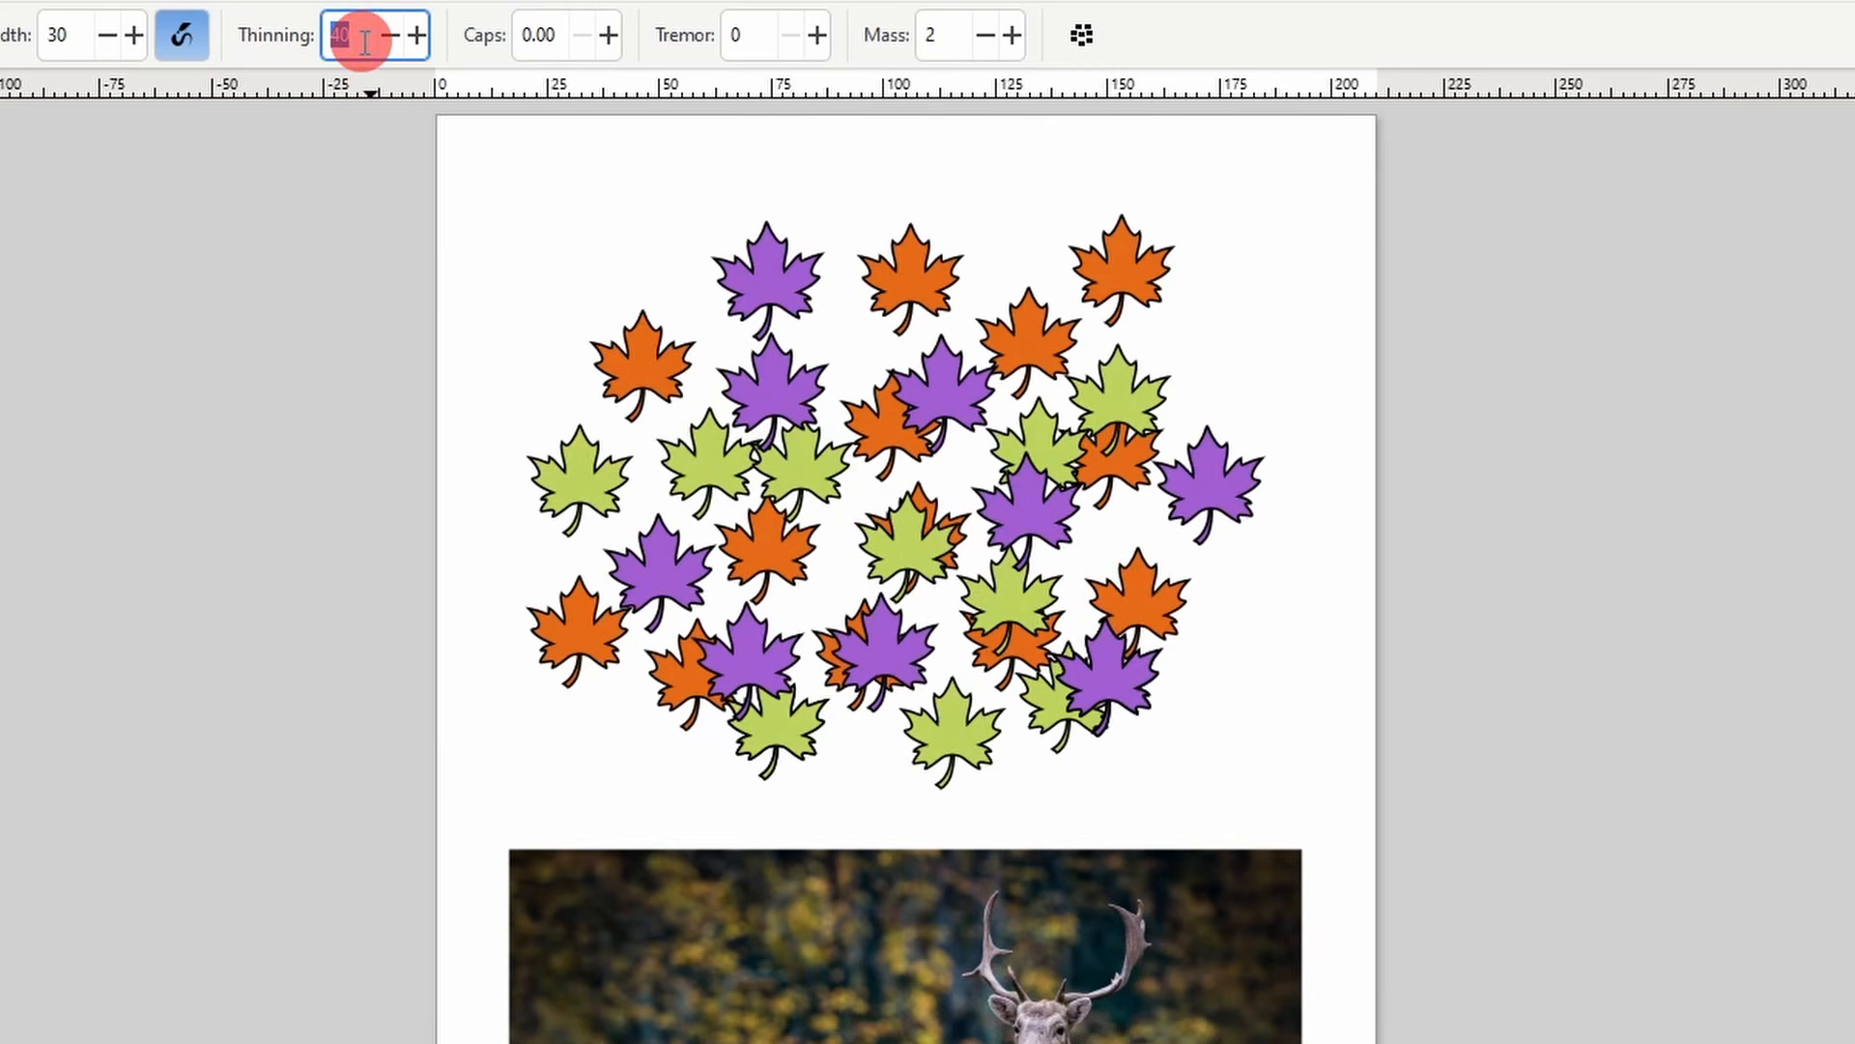
pyautogui.click(426, 299)
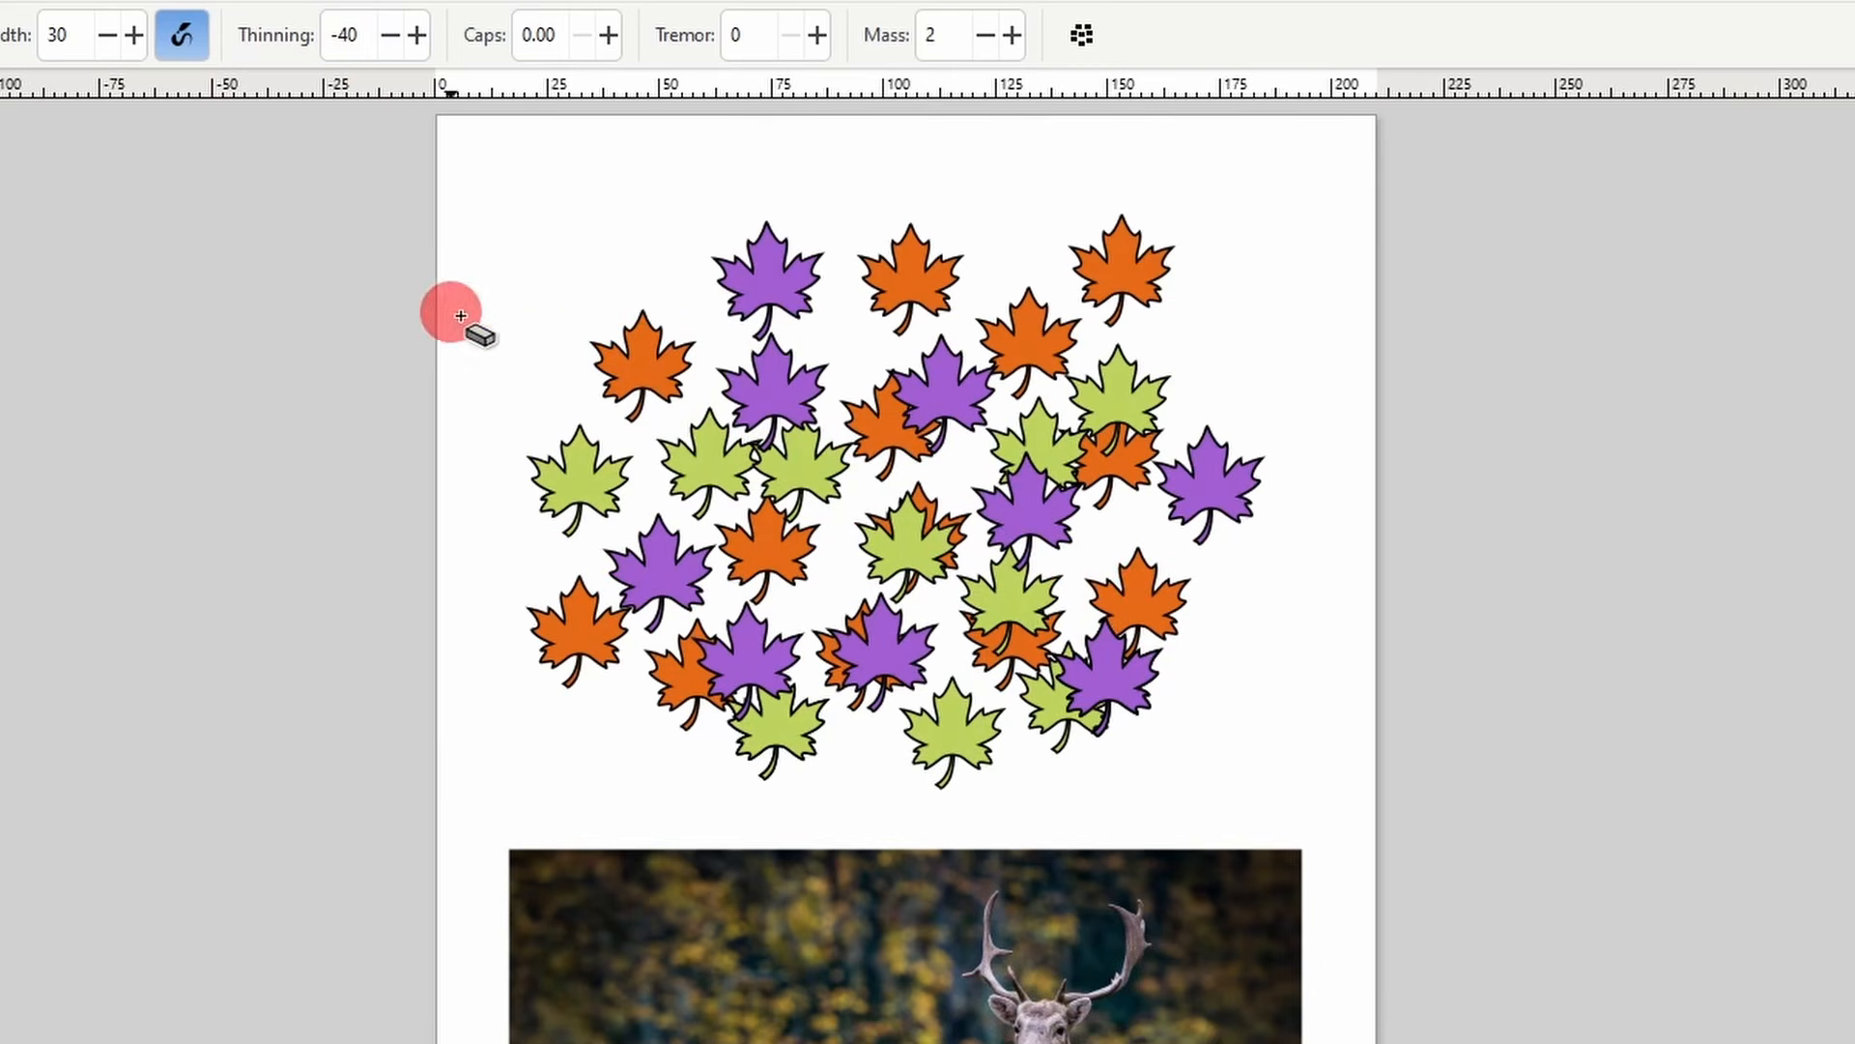
pyautogui.moveTo(652, 383)
pyautogui.mouseDown()
pyautogui.moveTo(710, 440)
pyautogui.moveTo(1029, 427)
pyautogui.moveTo(889, 360)
pyautogui.moveTo(722, 405)
pyautogui.moveTo(898, 566)
pyautogui.moveTo(1017, 578)
pyautogui.moveTo(928, 651)
pyautogui.moveTo(716, 638)
pyautogui.mouseUp()
pyautogui.moveTo(1005, 333); pyautogui.dragTo(974, 320)
pyautogui.hotkey('ctrl', 'z')
pyautogui.click(353, 30)
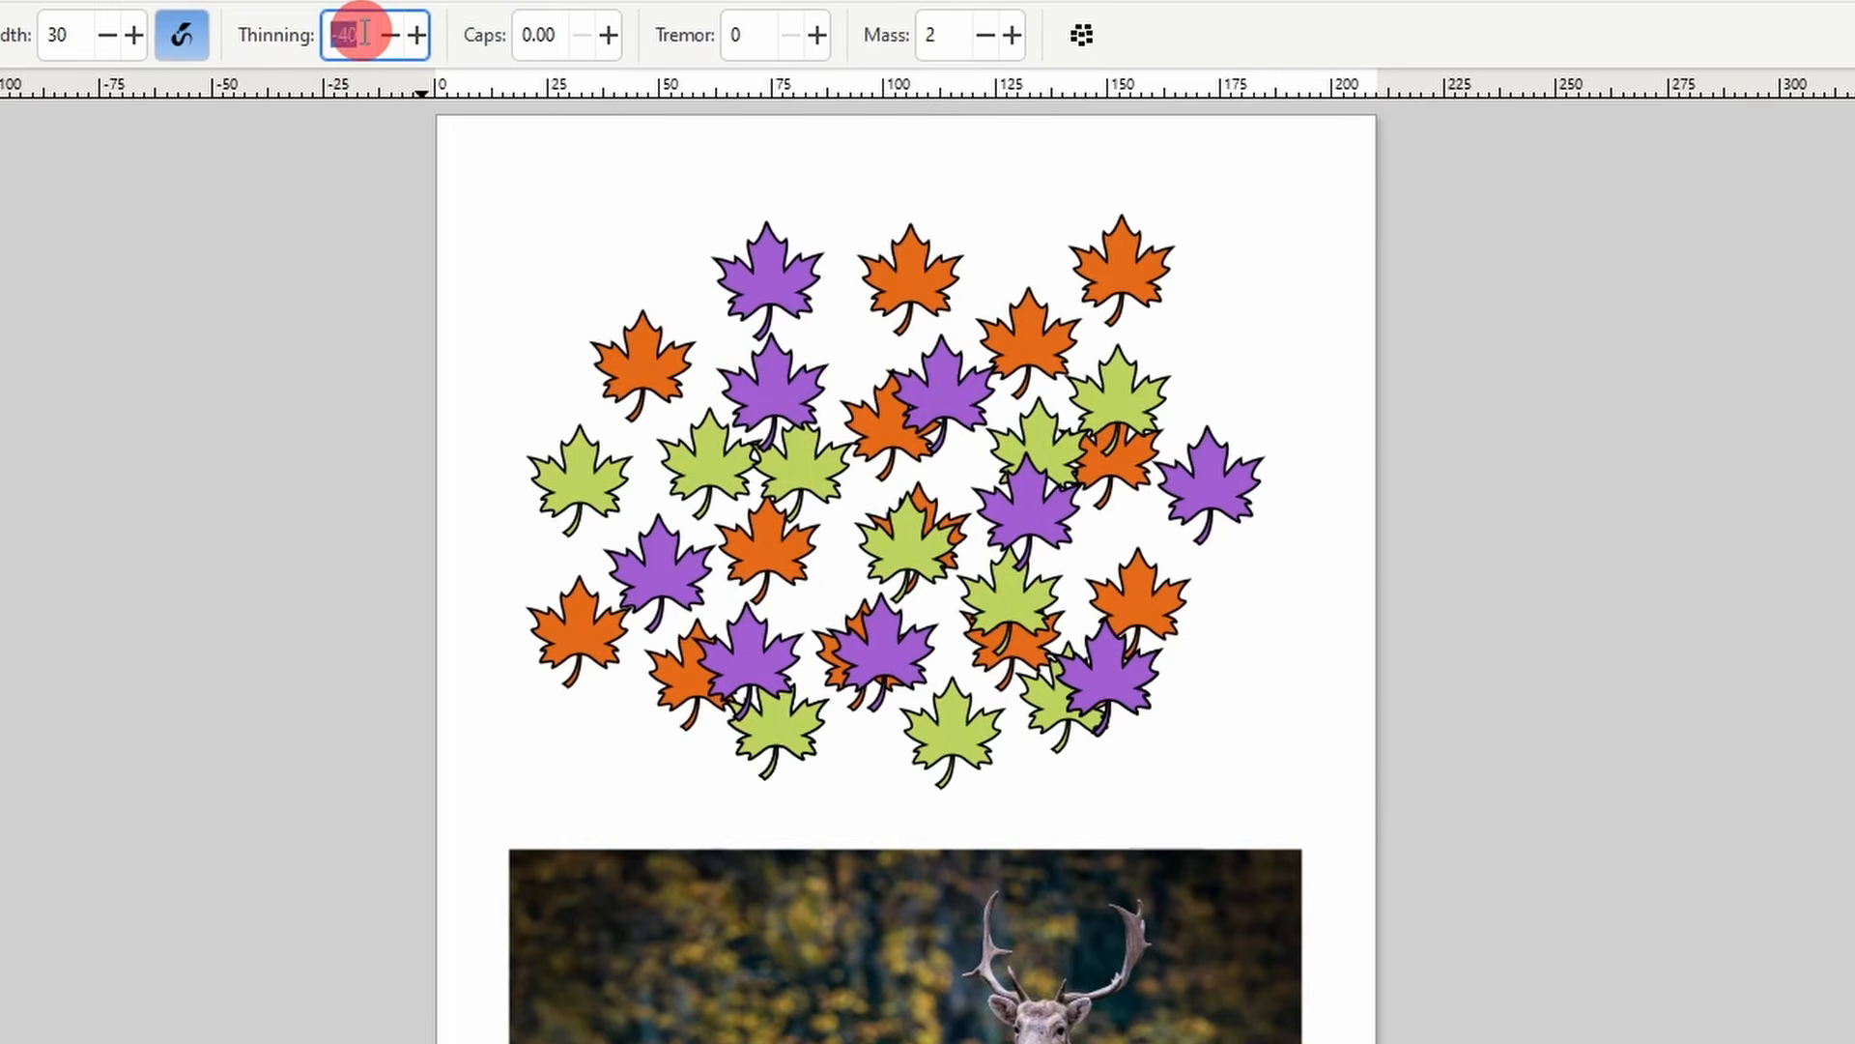
# - Set the eraser caps to 1.40, try a cut across the leaves, and undo it
pyautogui.rightClick(543, 36)
pyautogui.click(606, 247)
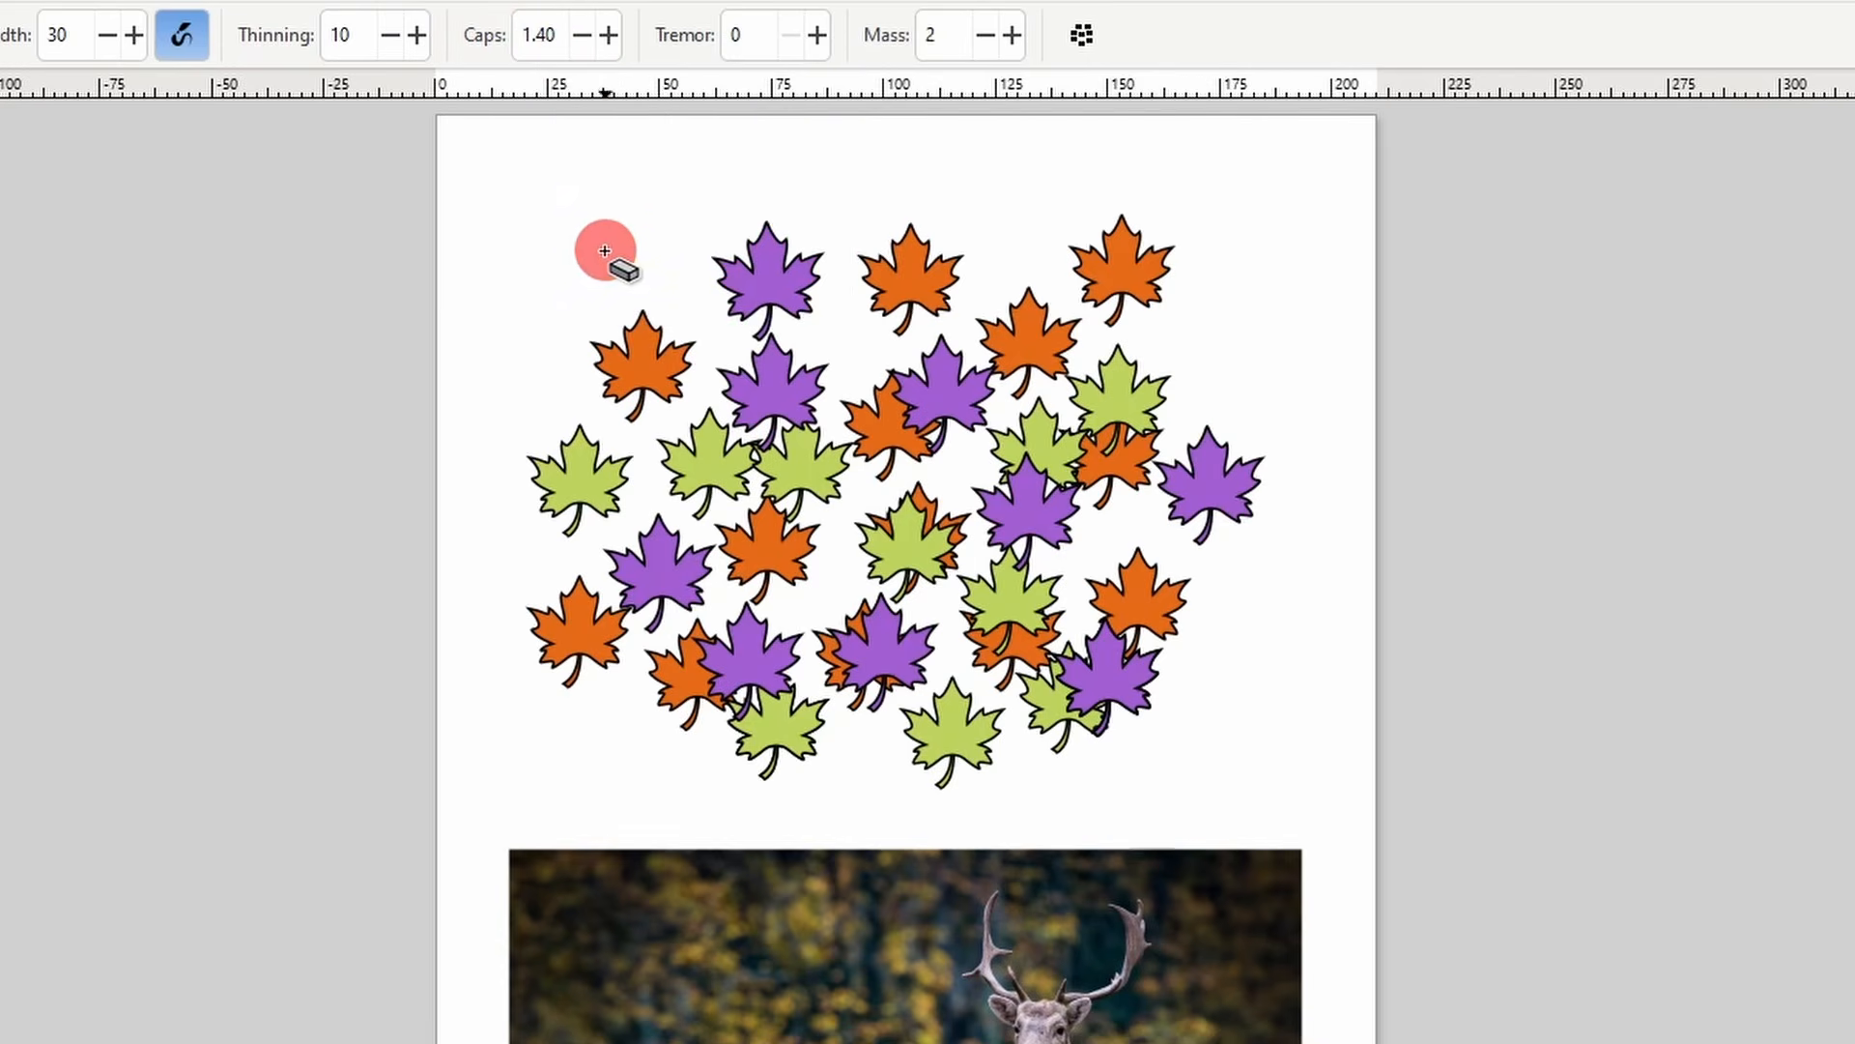
pyautogui.moveTo(539, 339)
pyautogui.mouseDown()
pyautogui.moveTo(659, 345)
pyautogui.moveTo(771, 482)
pyautogui.moveTo(850, 490)
pyautogui.moveTo(952, 396)
pyautogui.mouseUp()
pyautogui.hotkey('ctrl', 'z')
# - Try cutting through the leaves with eraser tremor at 40, undo the cut, and reset tremor to 0
pyautogui.rightClick(771, 34)
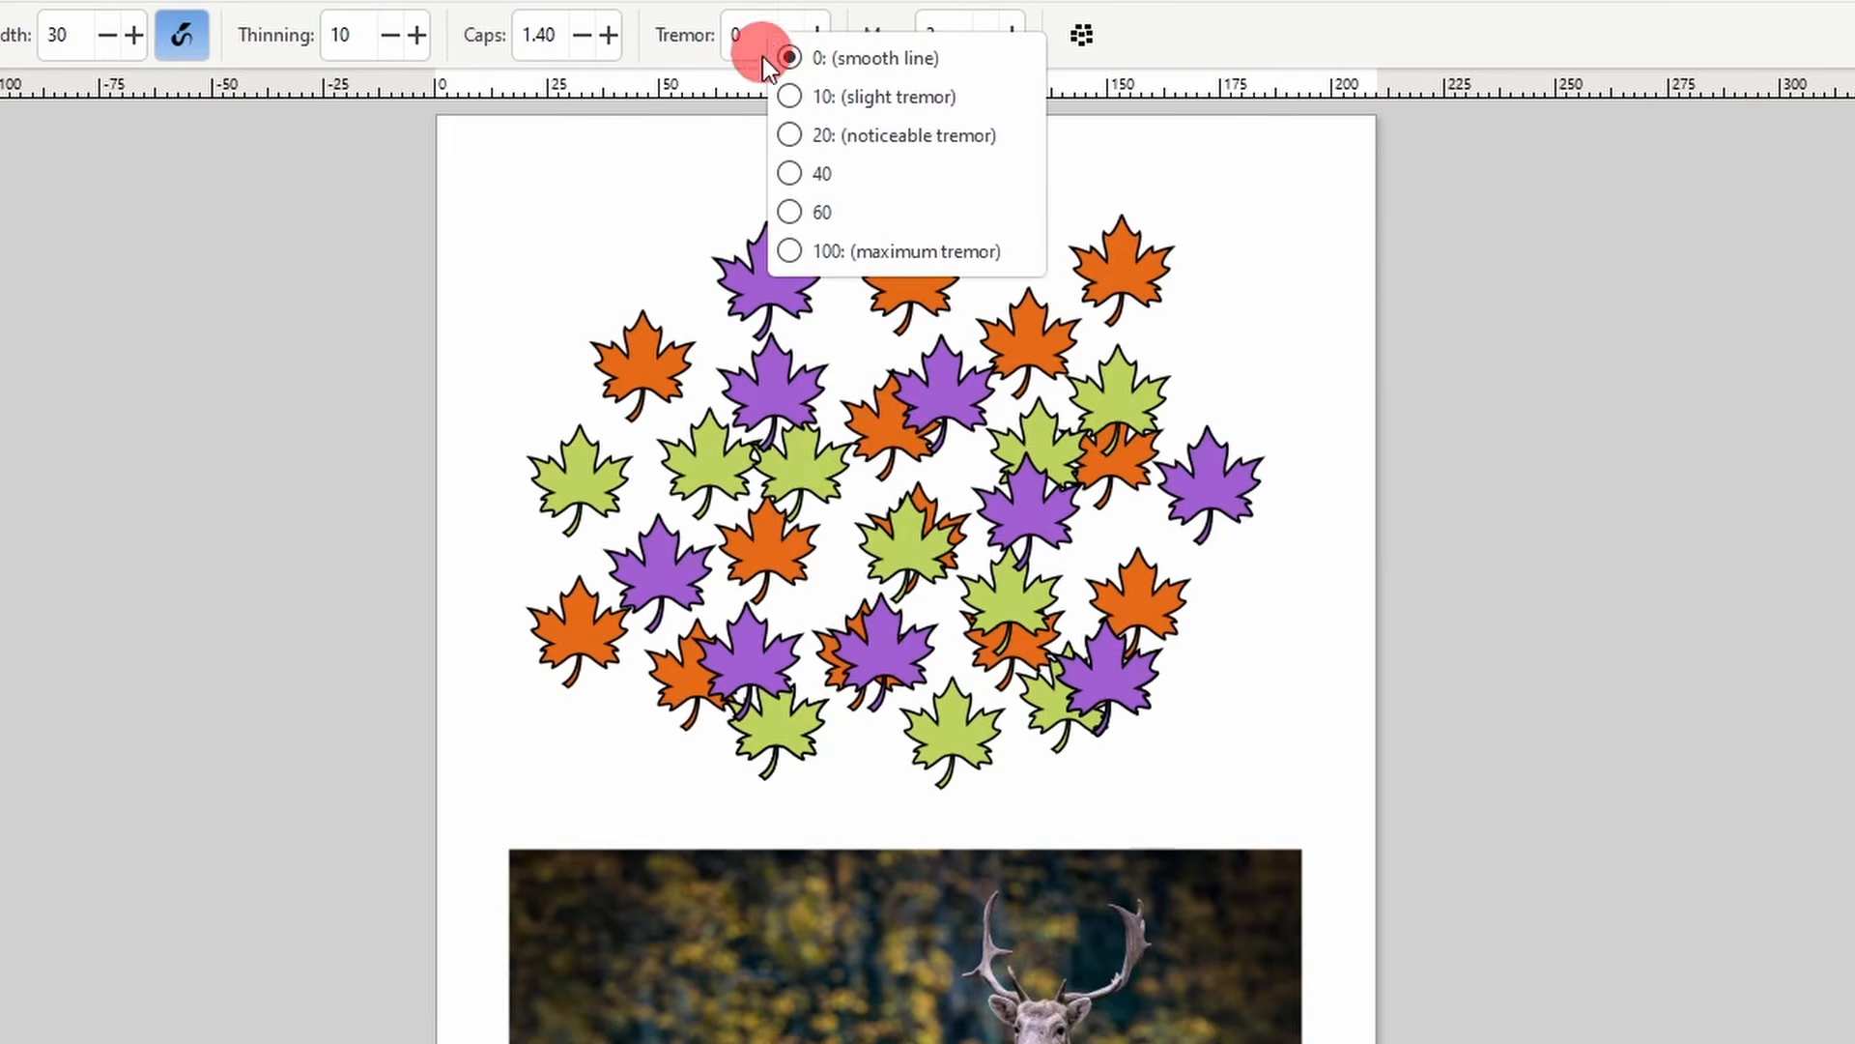
pyautogui.click(825, 174)
pyautogui.moveTo(630, 315)
pyautogui.mouseDown()
pyautogui.moveTo(763, 384)
pyautogui.moveTo(859, 502)
pyautogui.moveTo(983, 487)
pyautogui.moveTo(975, 366)
pyautogui.moveTo(875, 348)
pyautogui.moveTo(818, 494)
pyautogui.moveTo(727, 574)
pyautogui.moveTo(641, 502)
pyautogui.mouseUp()
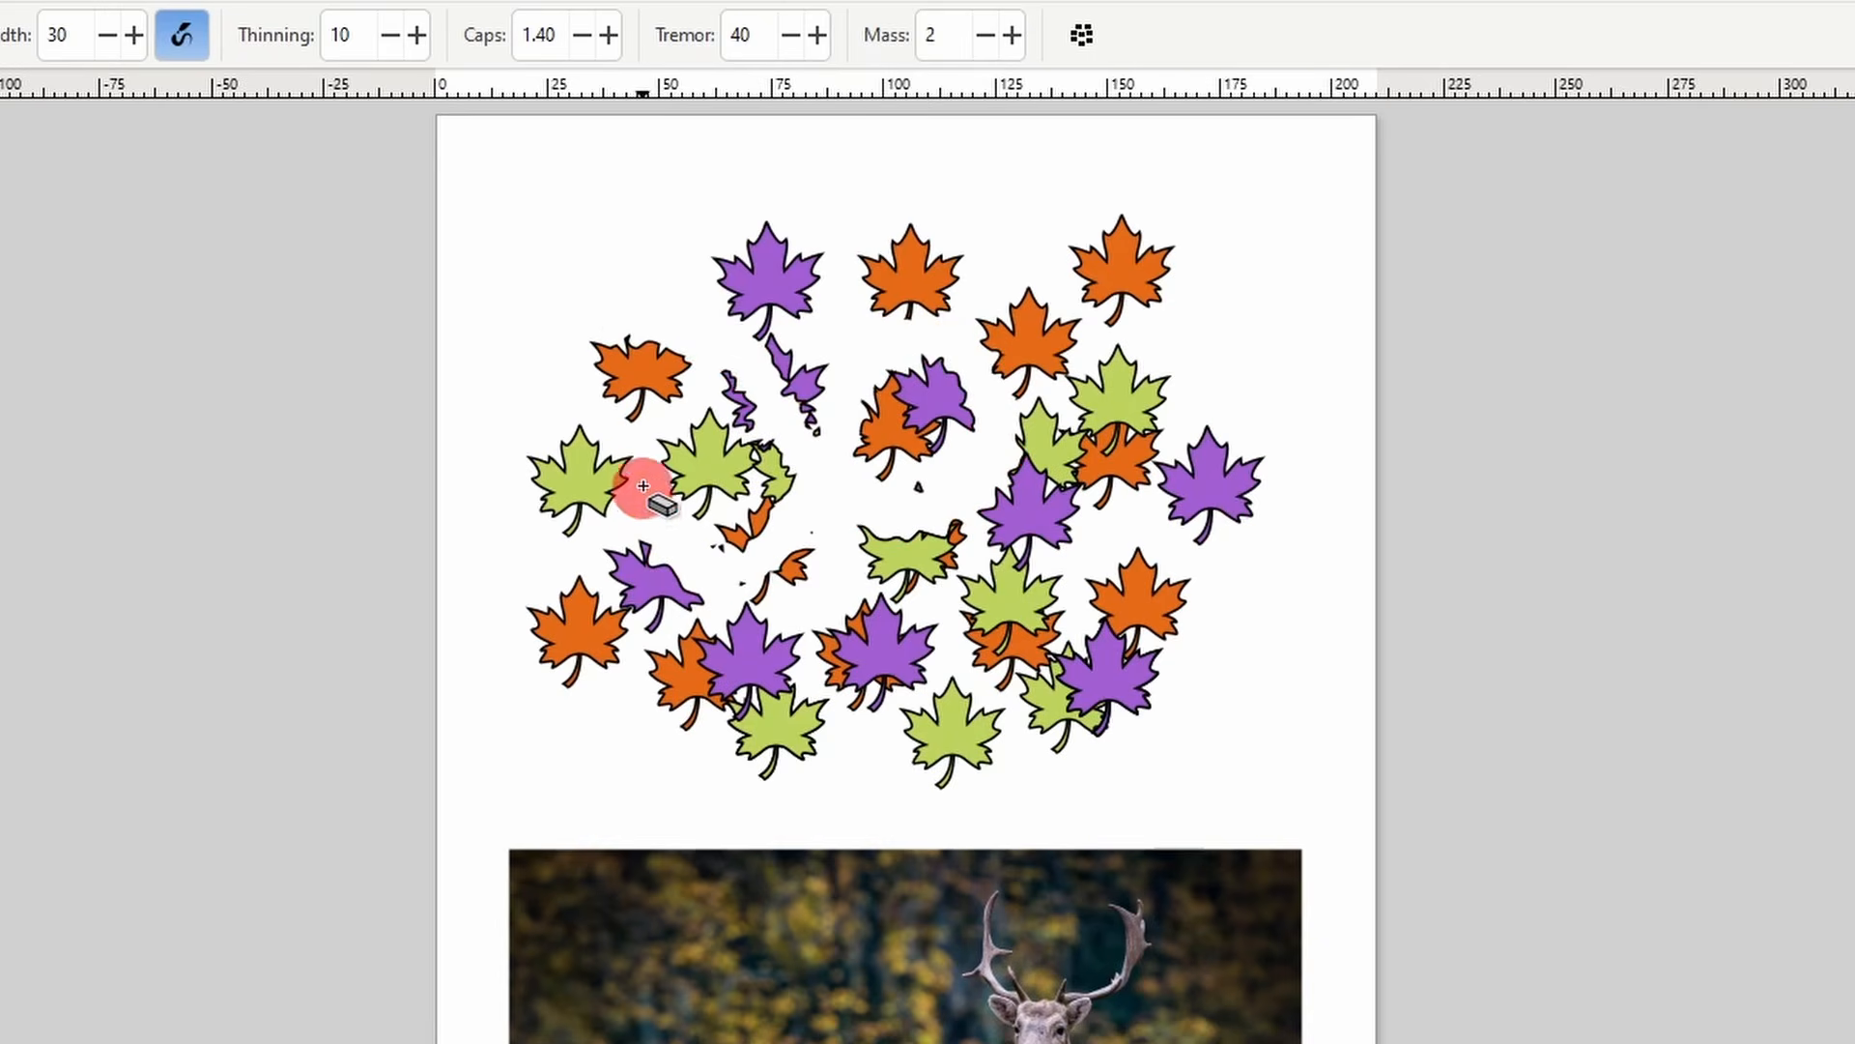
pyautogui.hotkey('ctrl', 'z')
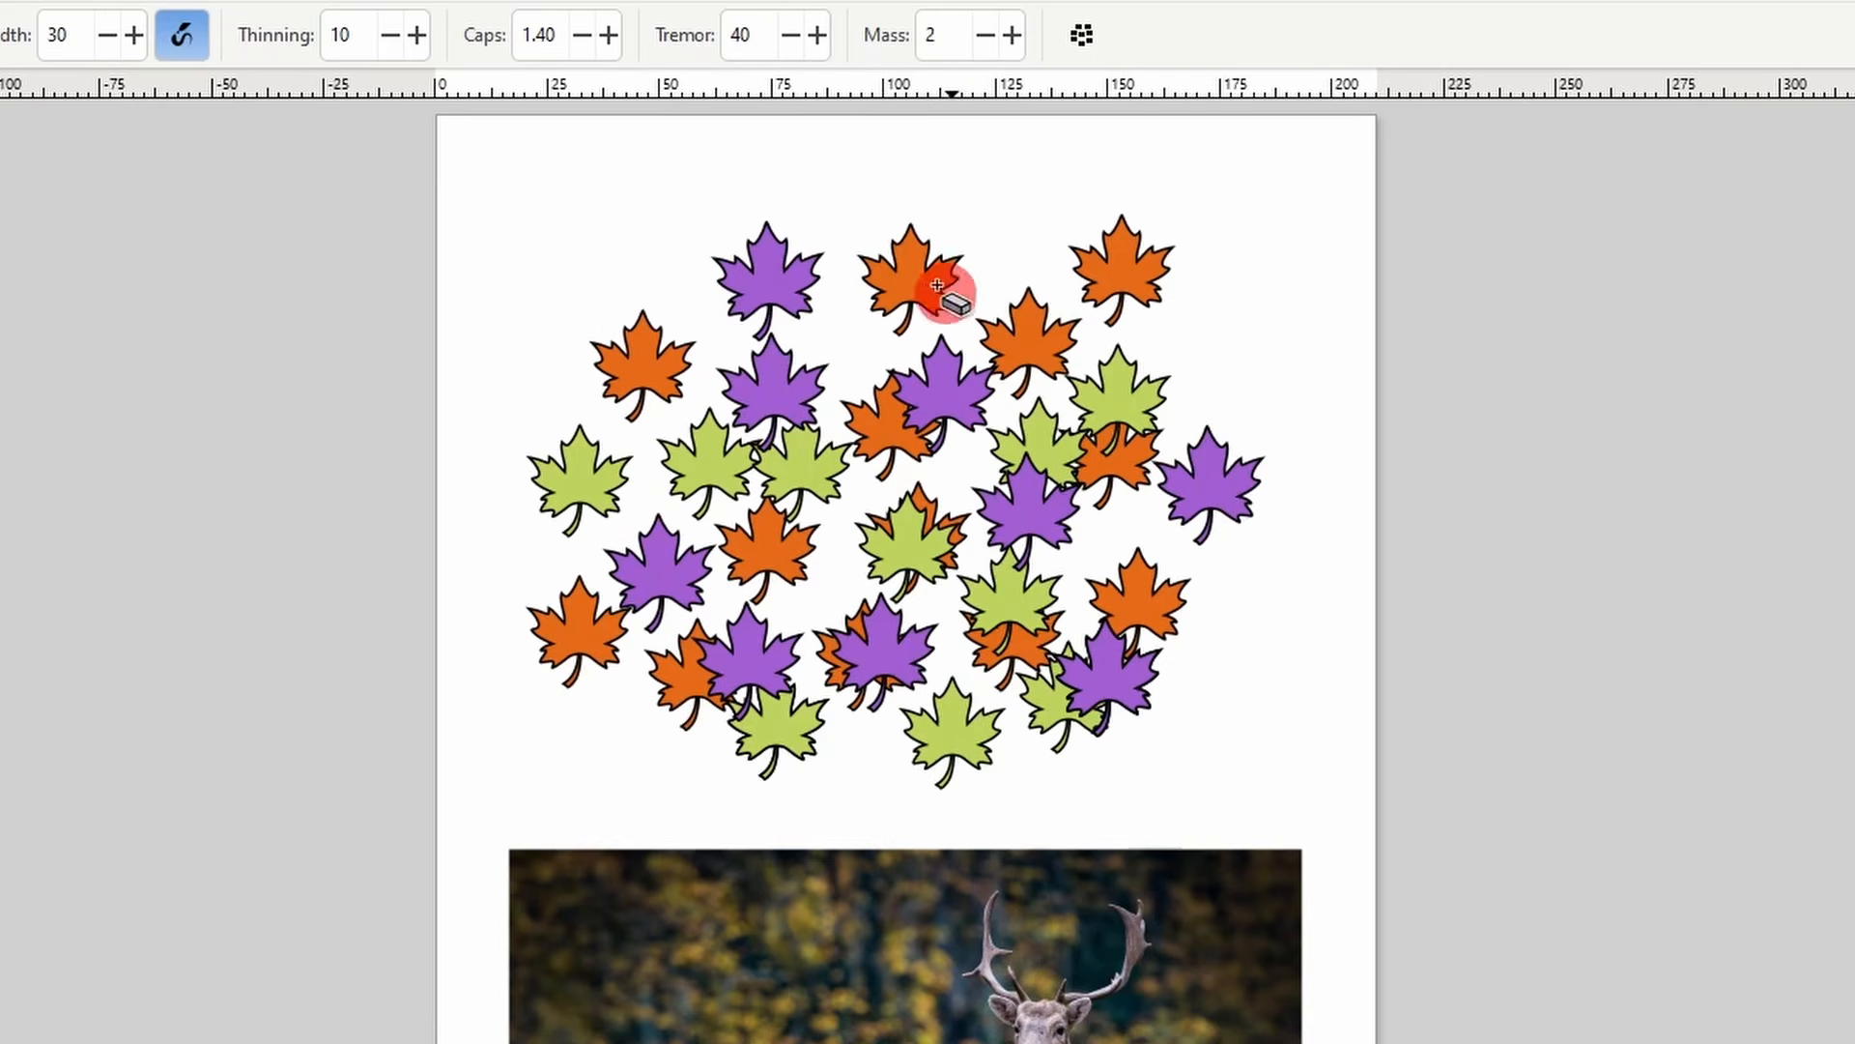
pyautogui.rightClick(765, 38)
pyautogui.click(822, 66)
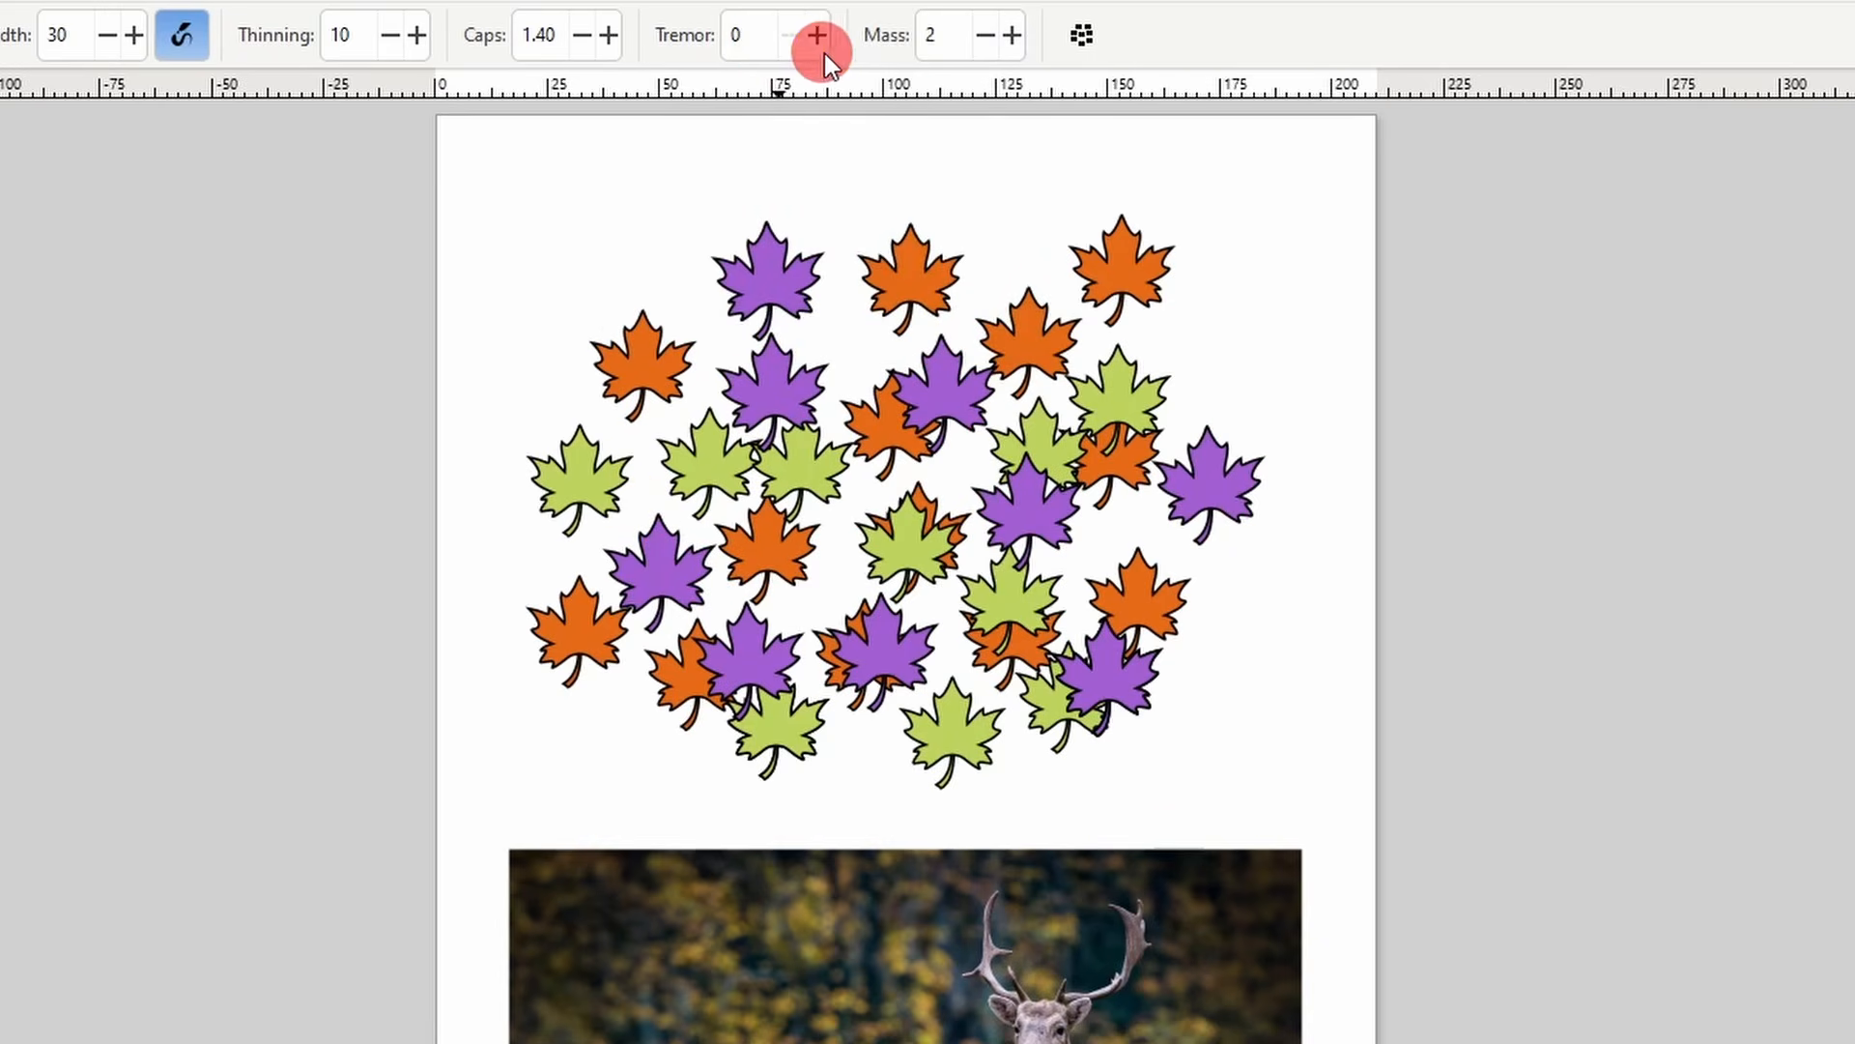
# - Try an eraser stroke around the leaves with a different mass preset, and set the mass to 10
pyautogui.rightClick(943, 37)
pyautogui.click(1005, 256)
pyautogui.moveTo(498, 268)
pyautogui.mouseDown()
pyautogui.moveTo(632, 228)
pyautogui.moveTo(681, 257)
pyautogui.moveTo(753, 347)
pyautogui.moveTo(830, 513)
pyautogui.moveTo(881, 577)
pyautogui.moveTo(954, 622)
pyautogui.moveTo(1116, 586)
pyautogui.moveTo(1223, 469)
pyautogui.moveTo(1211, 395)
pyautogui.moveTo(1147, 322)
pyautogui.moveTo(1075, 287)
pyautogui.moveTo(941, 327)
pyautogui.moveTo(570, 757)
pyautogui.mouseUp()
pyautogui.click(932, 37)
pyautogui.click(974, 133)
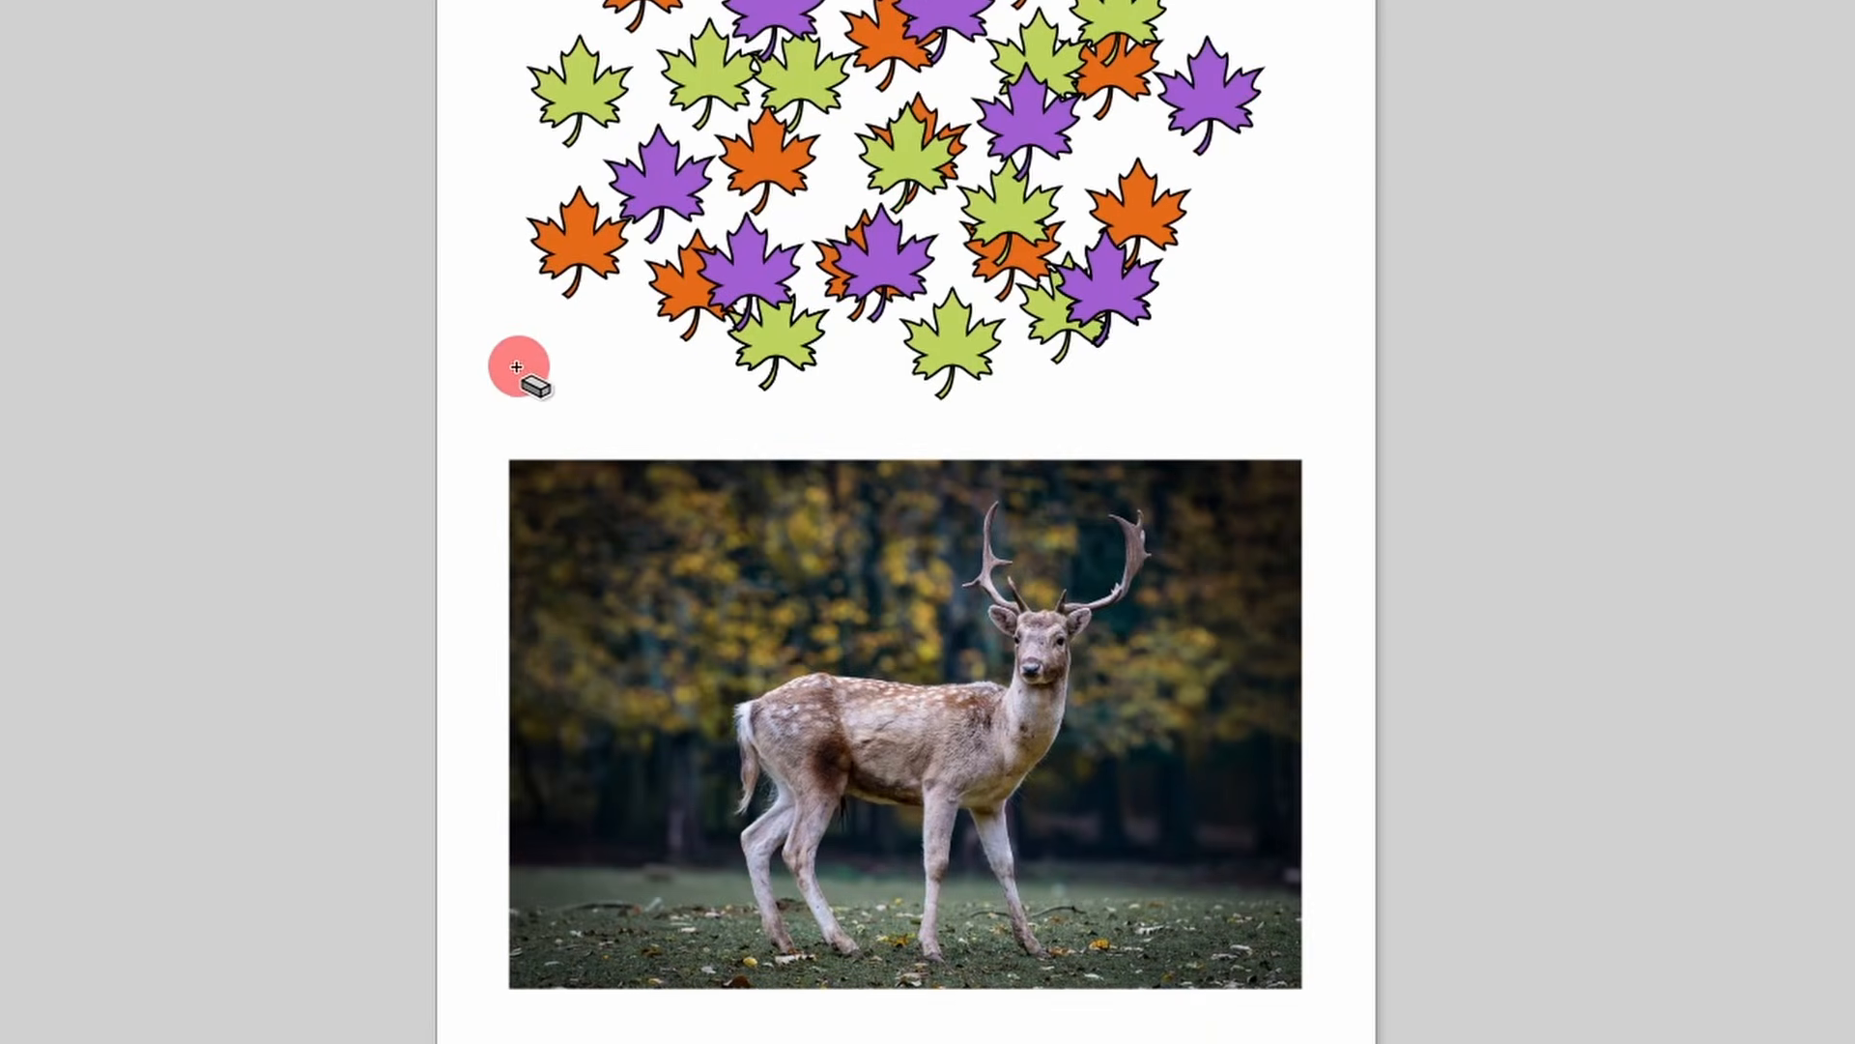
# - Try erasing across the leaves and the deer photo in cut-out mode, and repeat the strokes in clip mode
pyautogui.moveTo(507, 344)
pyautogui.mouseDown()
pyautogui.moveTo(629, 379)
pyautogui.moveTo(988, 764)
pyautogui.moveTo(1142, 880)
pyautogui.moveTo(1236, 849)
pyautogui.moveTo(1180, 498)
pyautogui.mouseUp()
pyautogui.moveTo(915, 553); pyautogui.dragTo(915, 553)
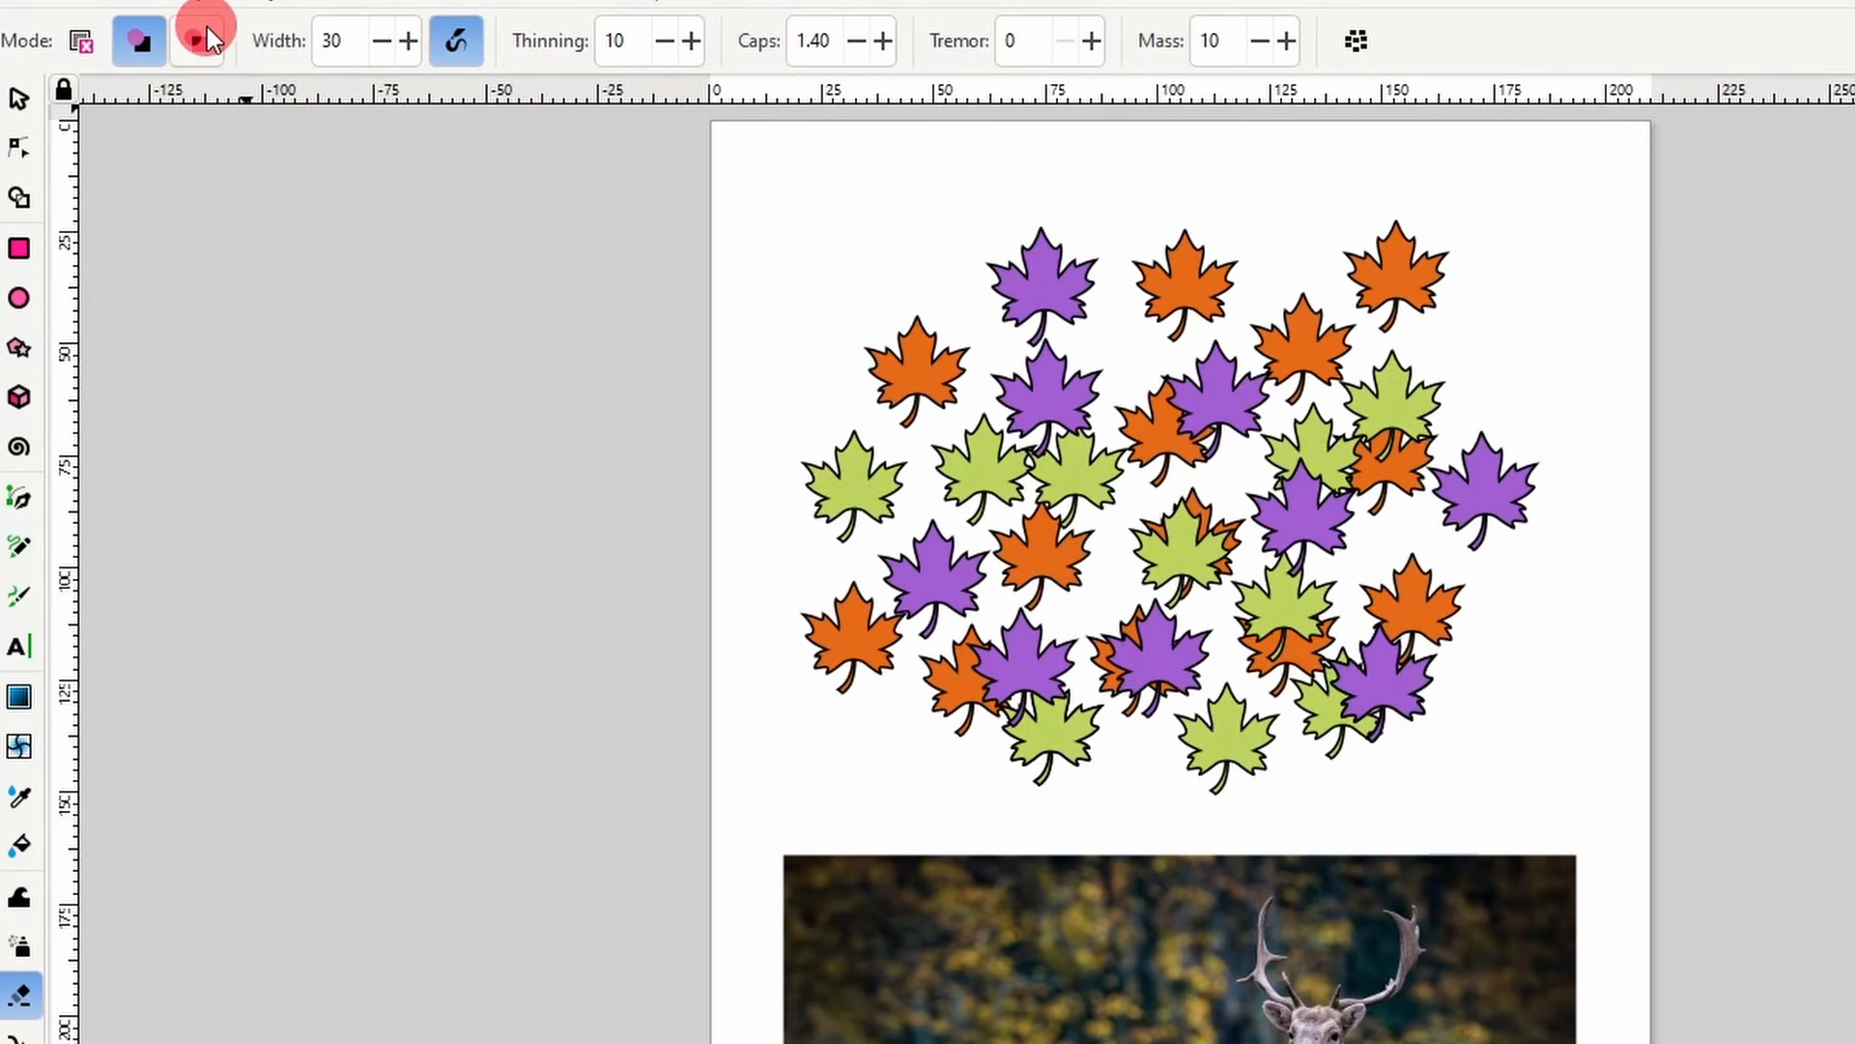
pyautogui.click(207, 27)
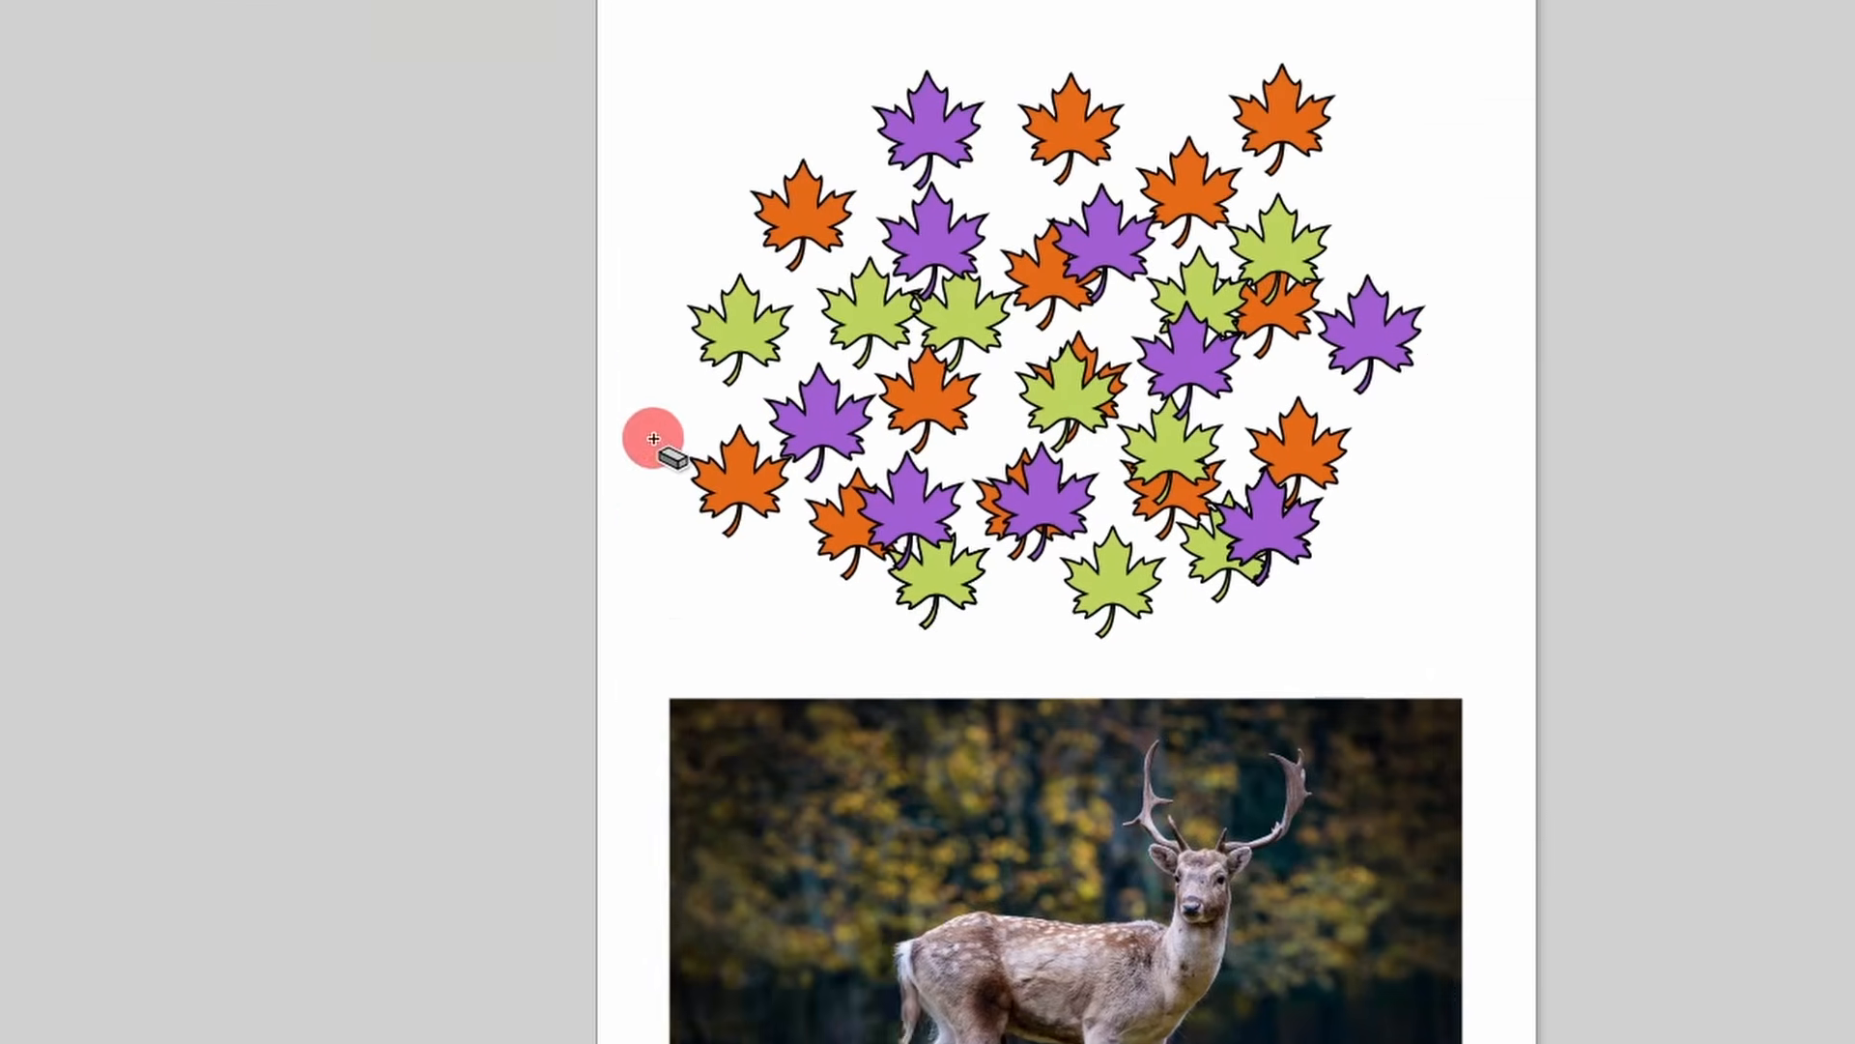
pyautogui.moveTo(653, 439)
pyautogui.mouseDown()
pyautogui.moveTo(780, 419)
pyautogui.moveTo(1073, 598)
pyautogui.moveTo(983, 855)
pyautogui.moveTo(944, 1043)
pyautogui.mouseUp()
pyautogui.moveTo(774, 832)
pyautogui.mouseDown()
pyautogui.moveTo(1149, 1014)
pyautogui.moveTo(1520, 799)
pyautogui.moveTo(1440, 580)
pyautogui.mouseUp()
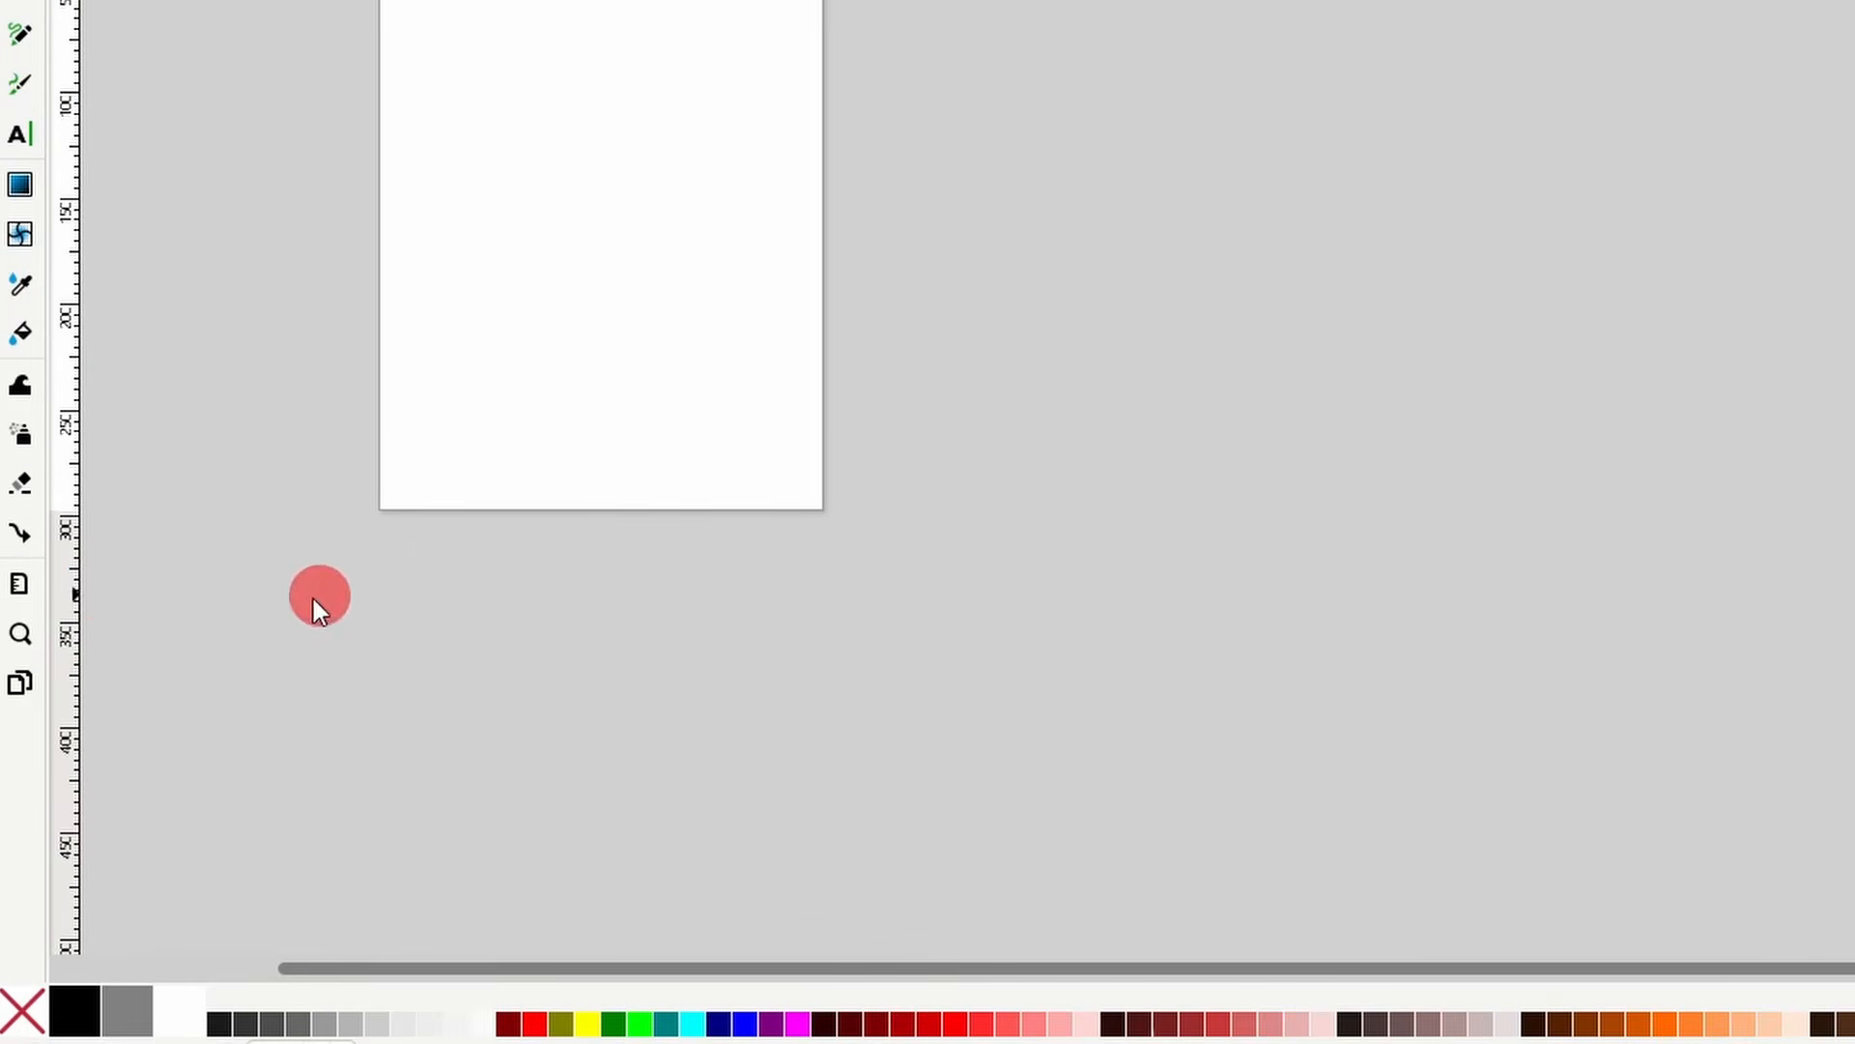
# - Activate the Pages tool in the blank document and add two A4 pages
pyautogui.click(44, 671)
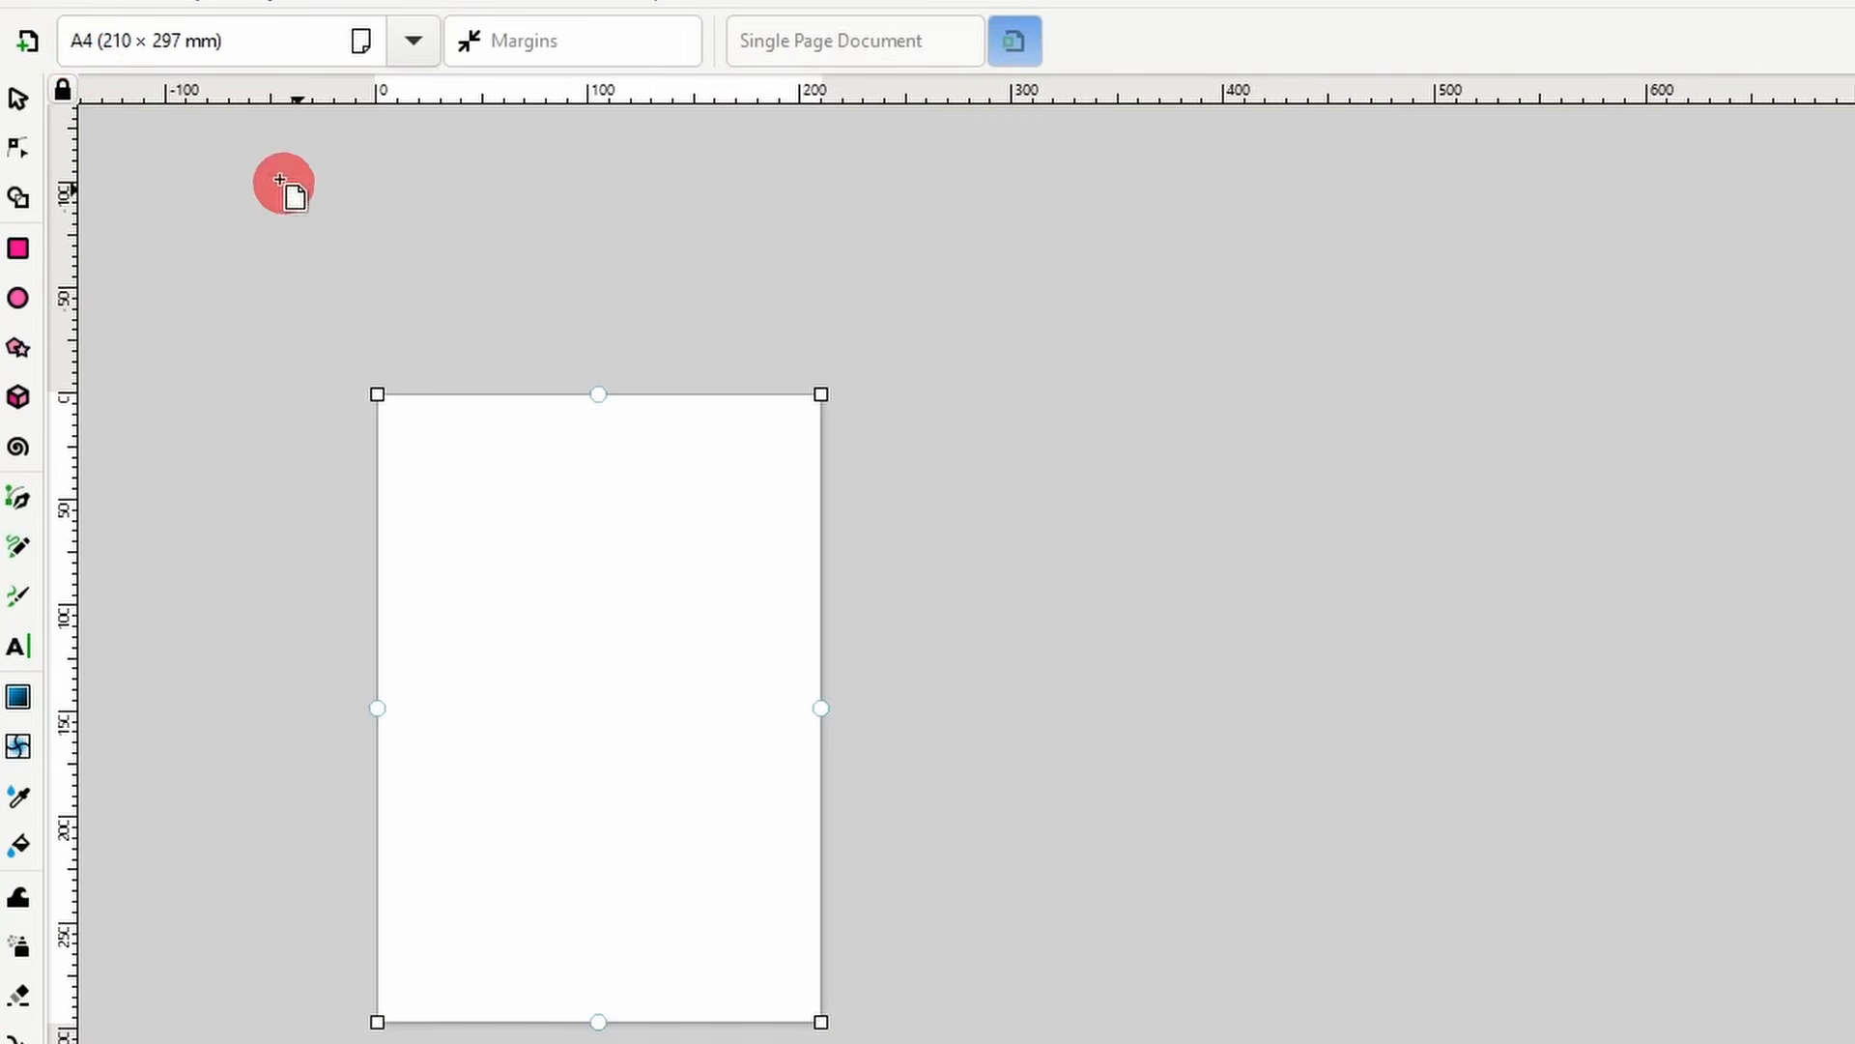
pyautogui.click(33, 43)
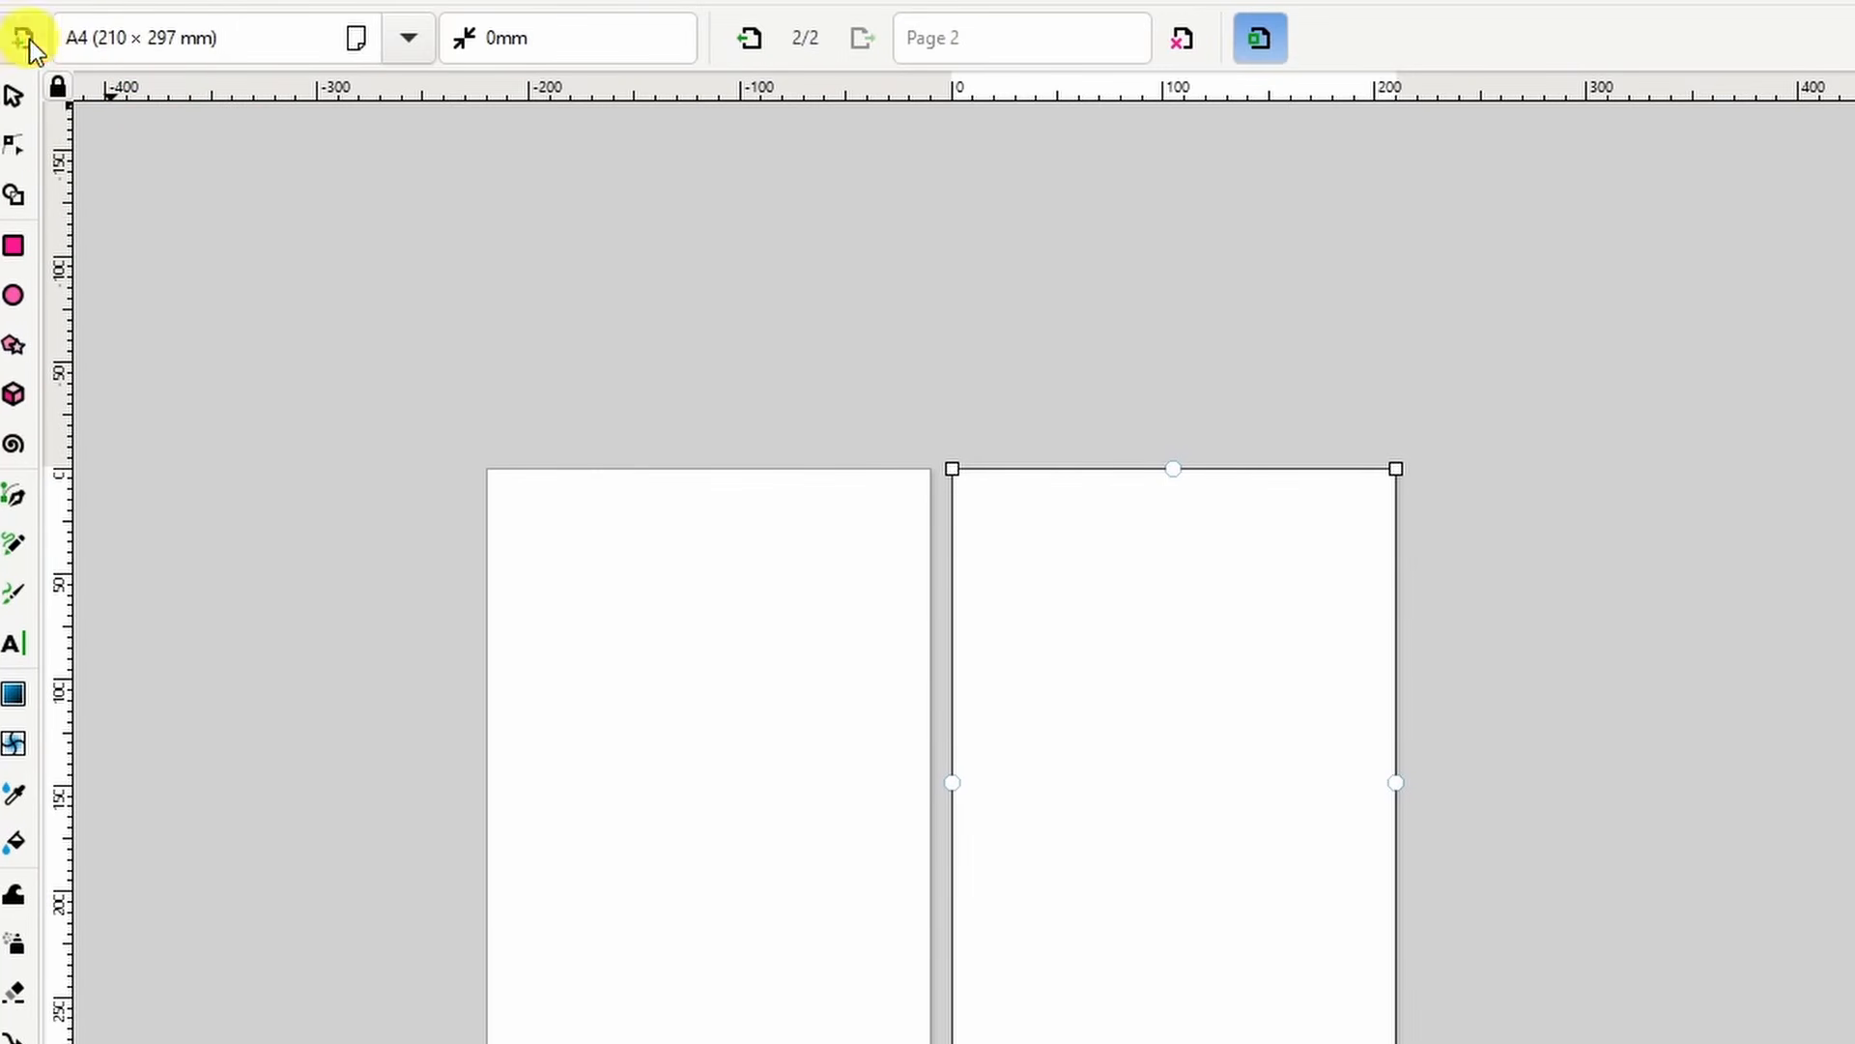
pyautogui.click(25, 41)
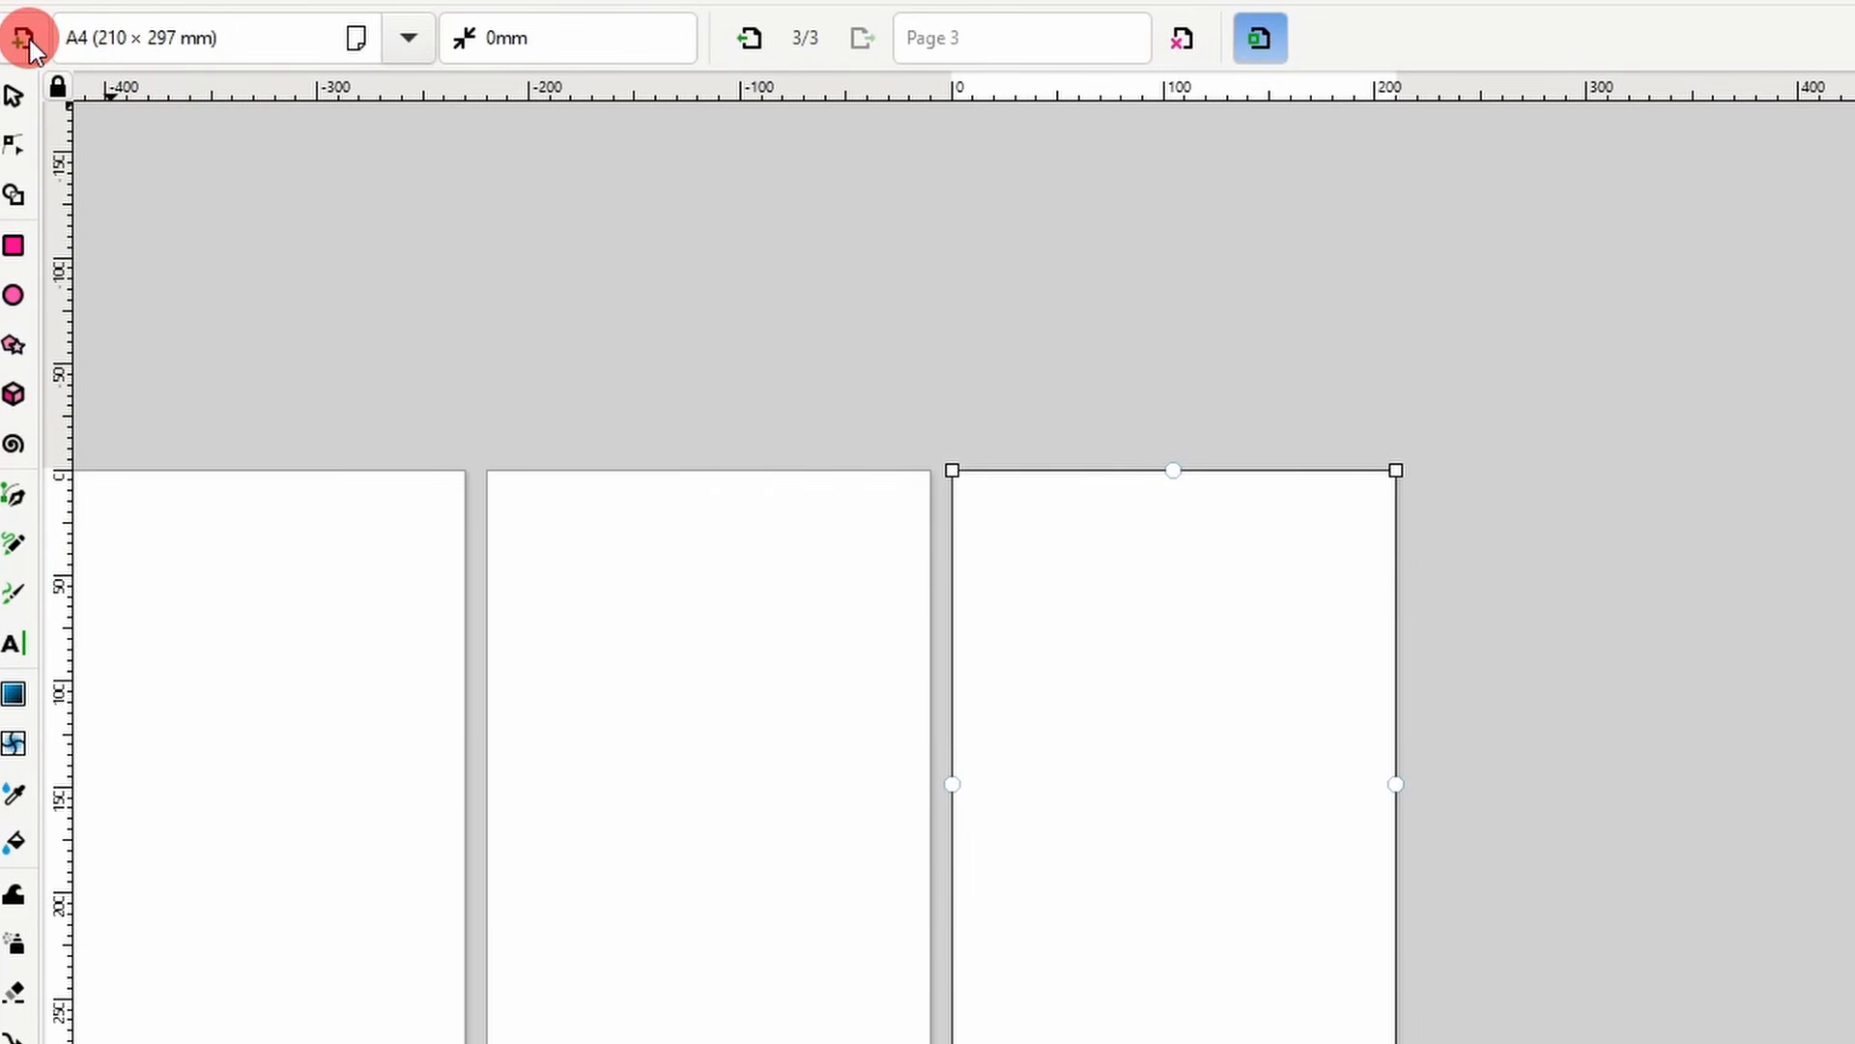
# - Set page 3 to A5, and resize it by its corners to about 265 × 336 mm
pyautogui.moveTo(447, 435); pyautogui.dragTo(852, 422)
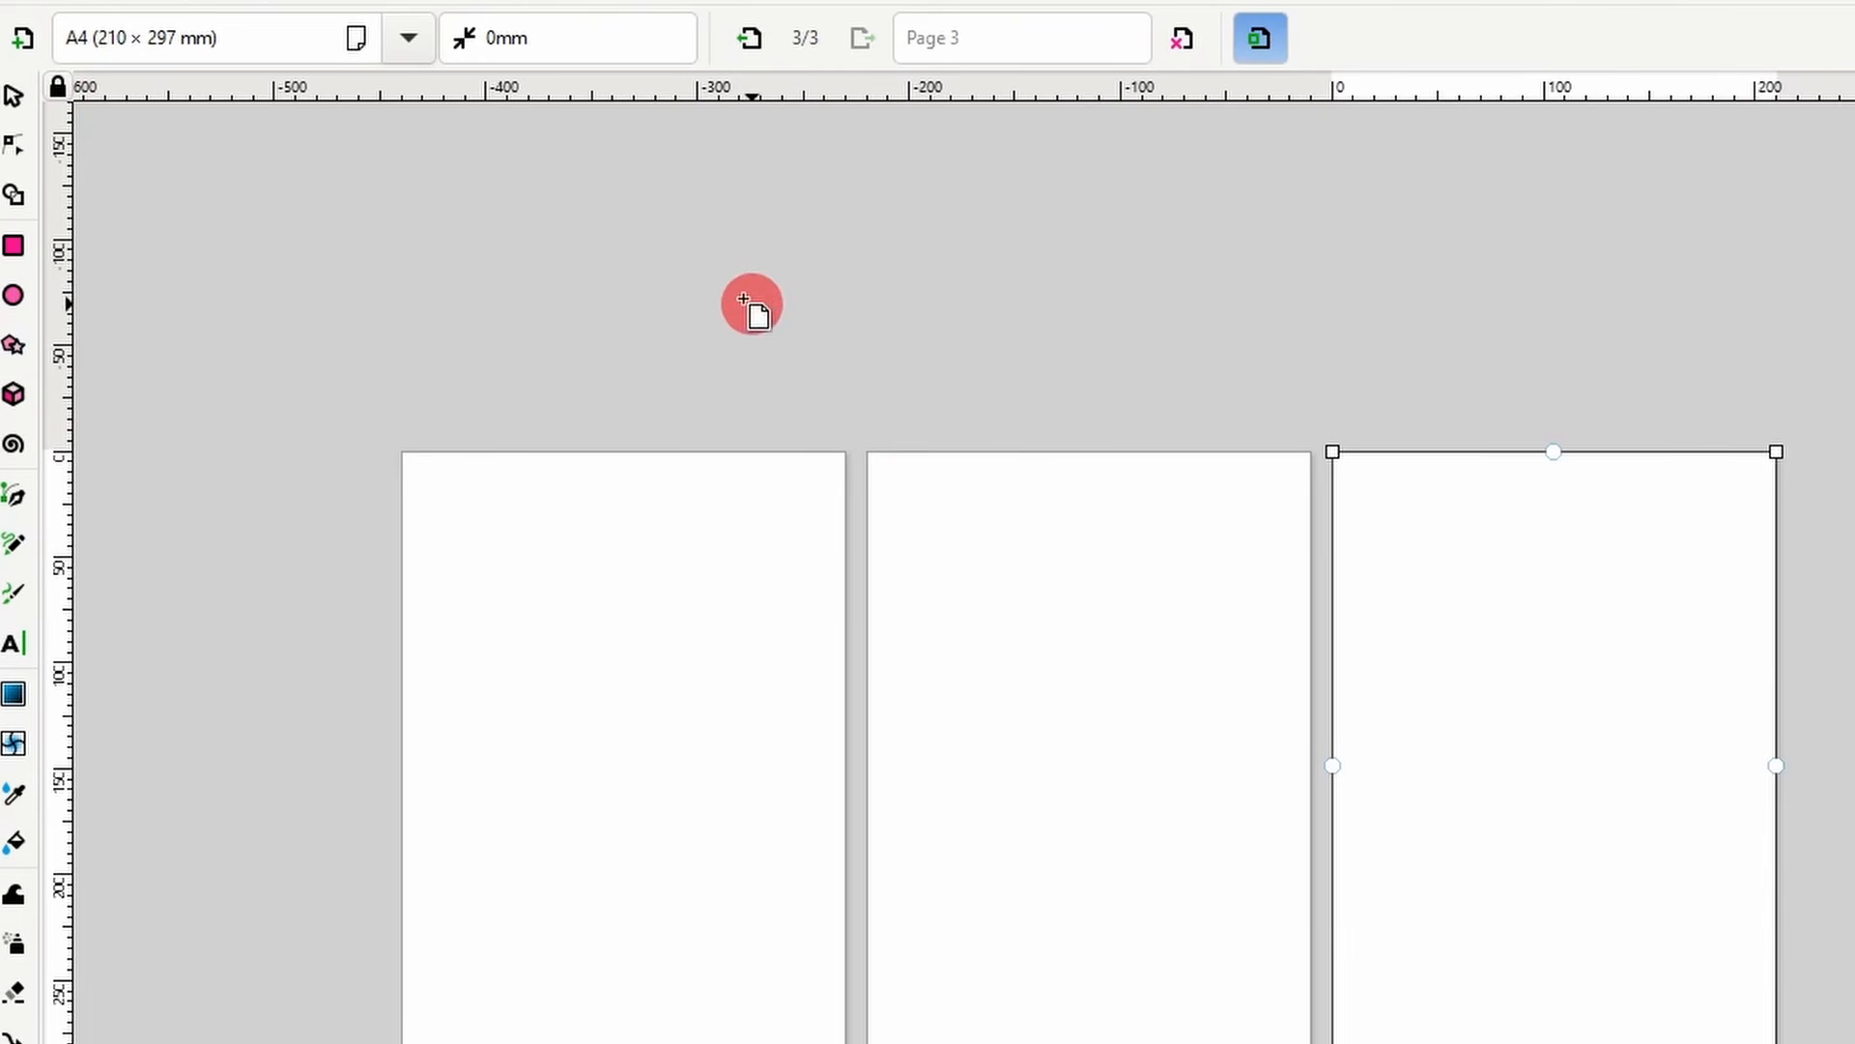
pyautogui.click(411, 42)
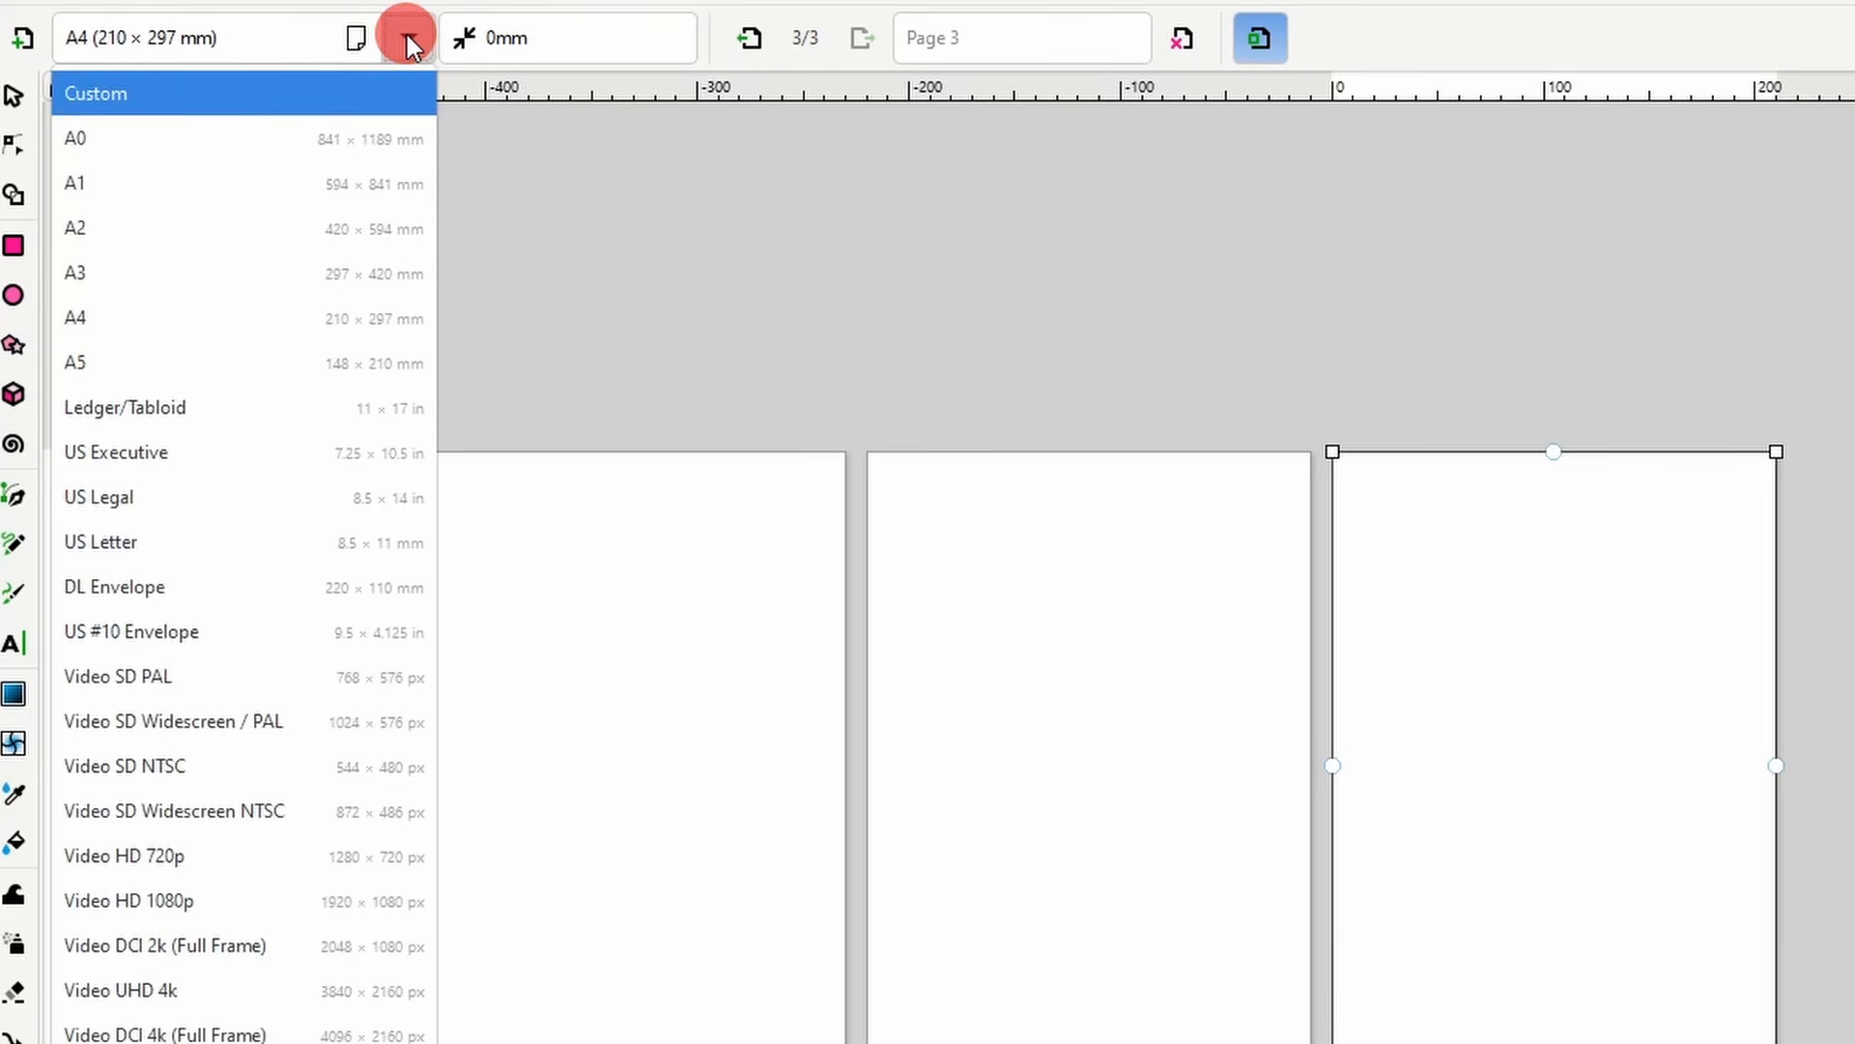
pyautogui.click(177, 364)
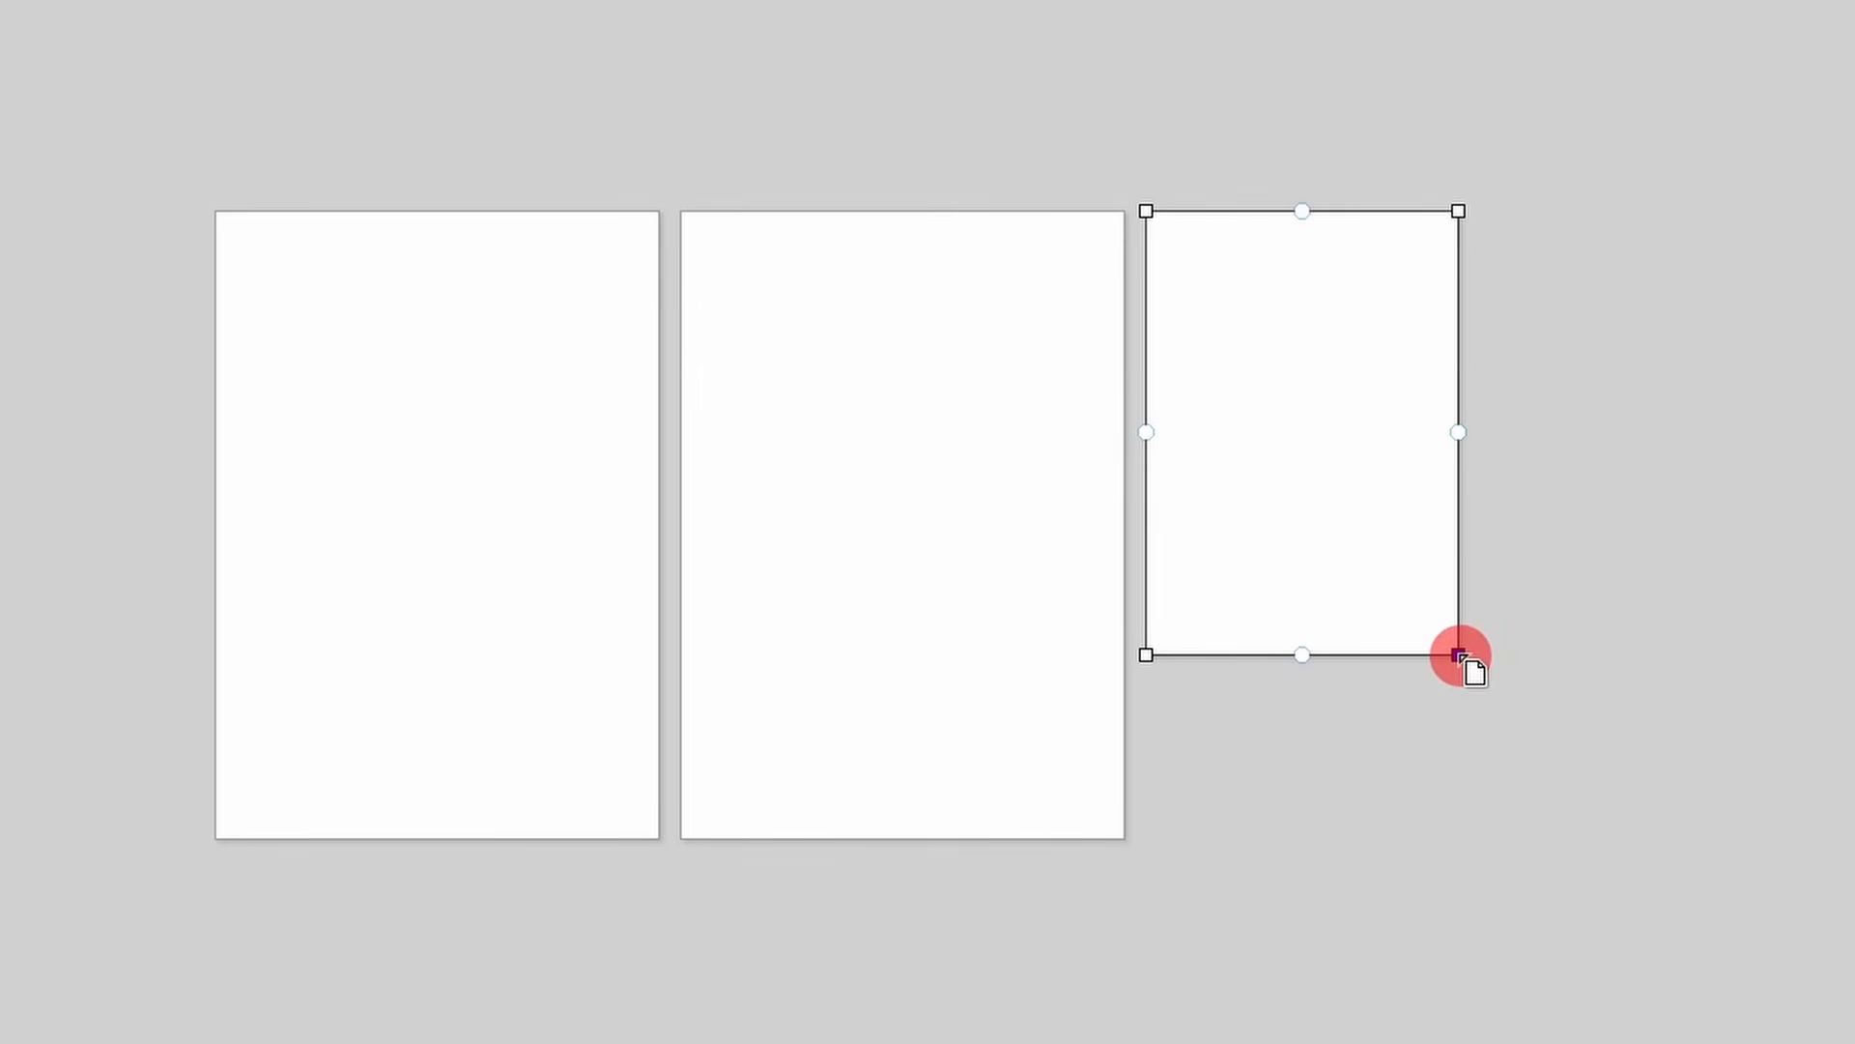
pyautogui.moveTo(1459, 656); pyautogui.dragTo(1718, 974)
pyautogui.moveTo(1718, 212); pyautogui.dragTo(1707, 264)
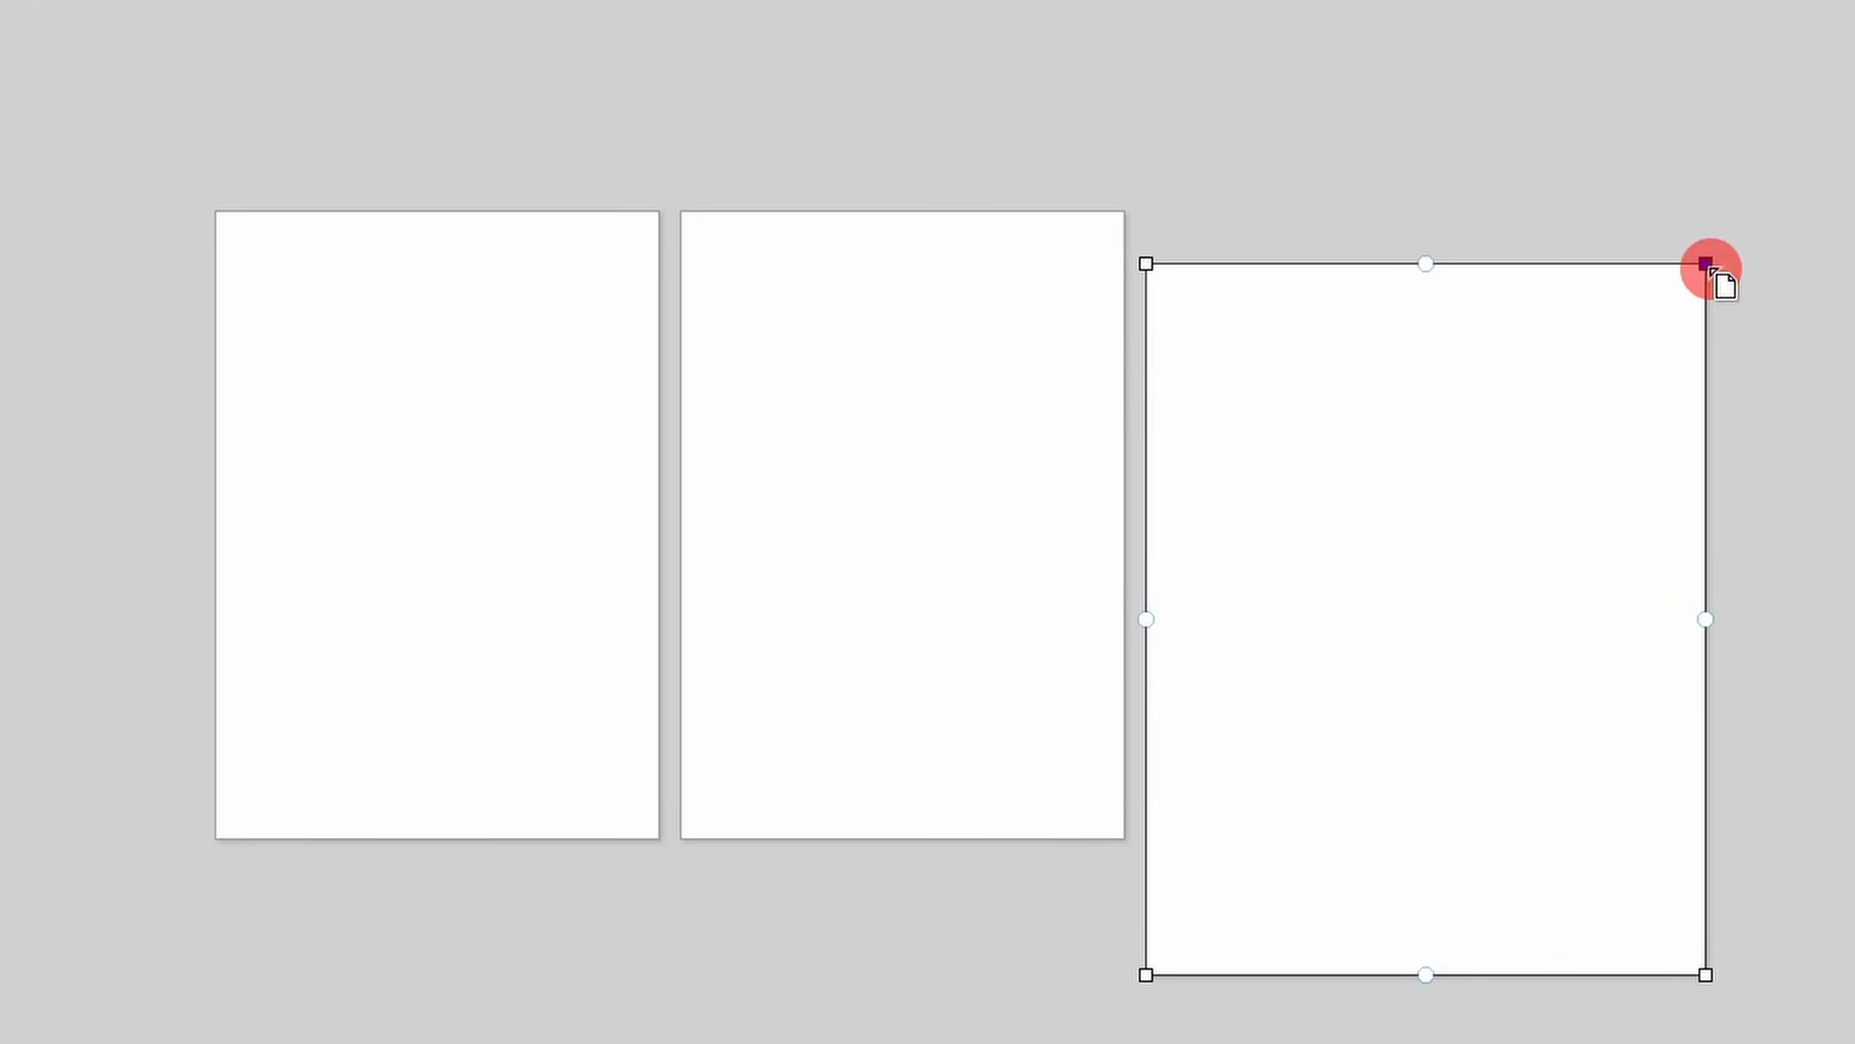
# - Add margins to page 3 of about 24 mm top and right, 34 mm bottom and 20 mm left, and review their values
pyautogui.moveTo(1428, 263); pyautogui.dragTo(1425, 314)
pyautogui.moveTo(1425, 974); pyautogui.dragTo(1426, 902)
pyautogui.moveTo(1706, 608); pyautogui.dragTo(1656, 609)
pyautogui.moveTo(1146, 608); pyautogui.dragTo(1187, 608)
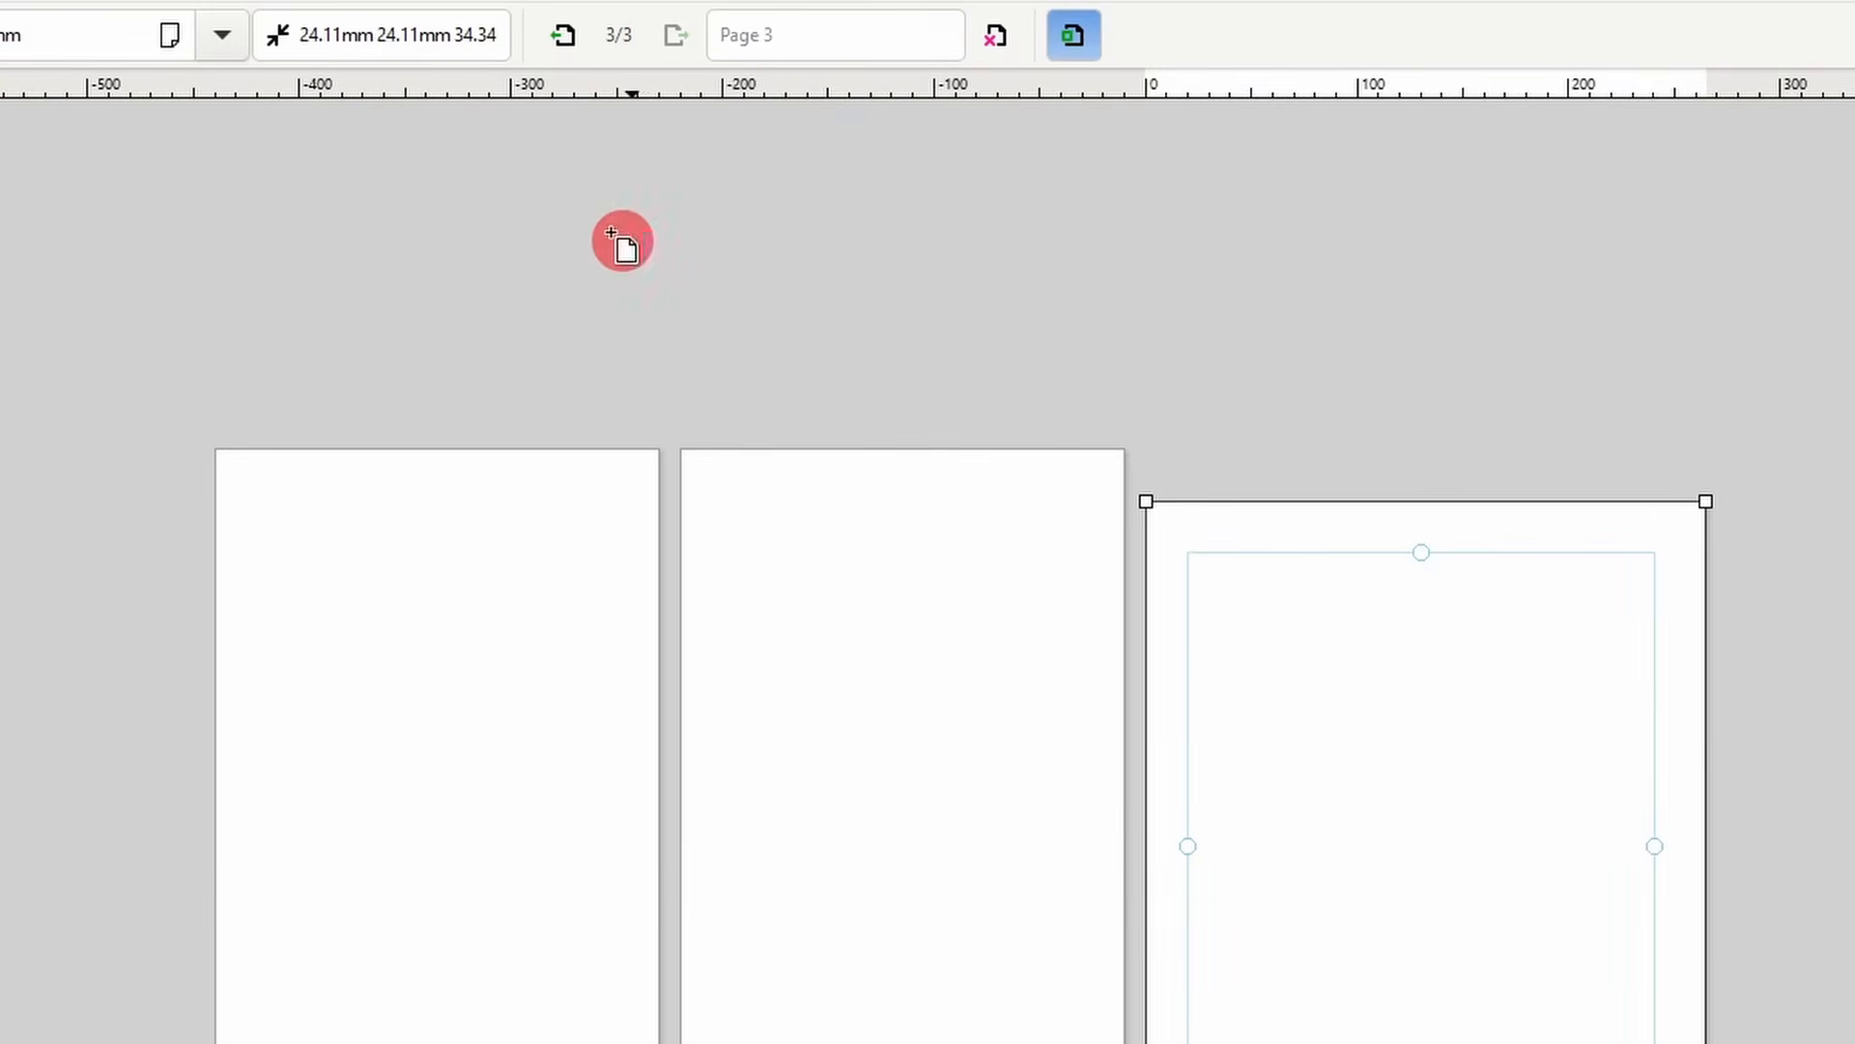
pyautogui.click(275, 35)
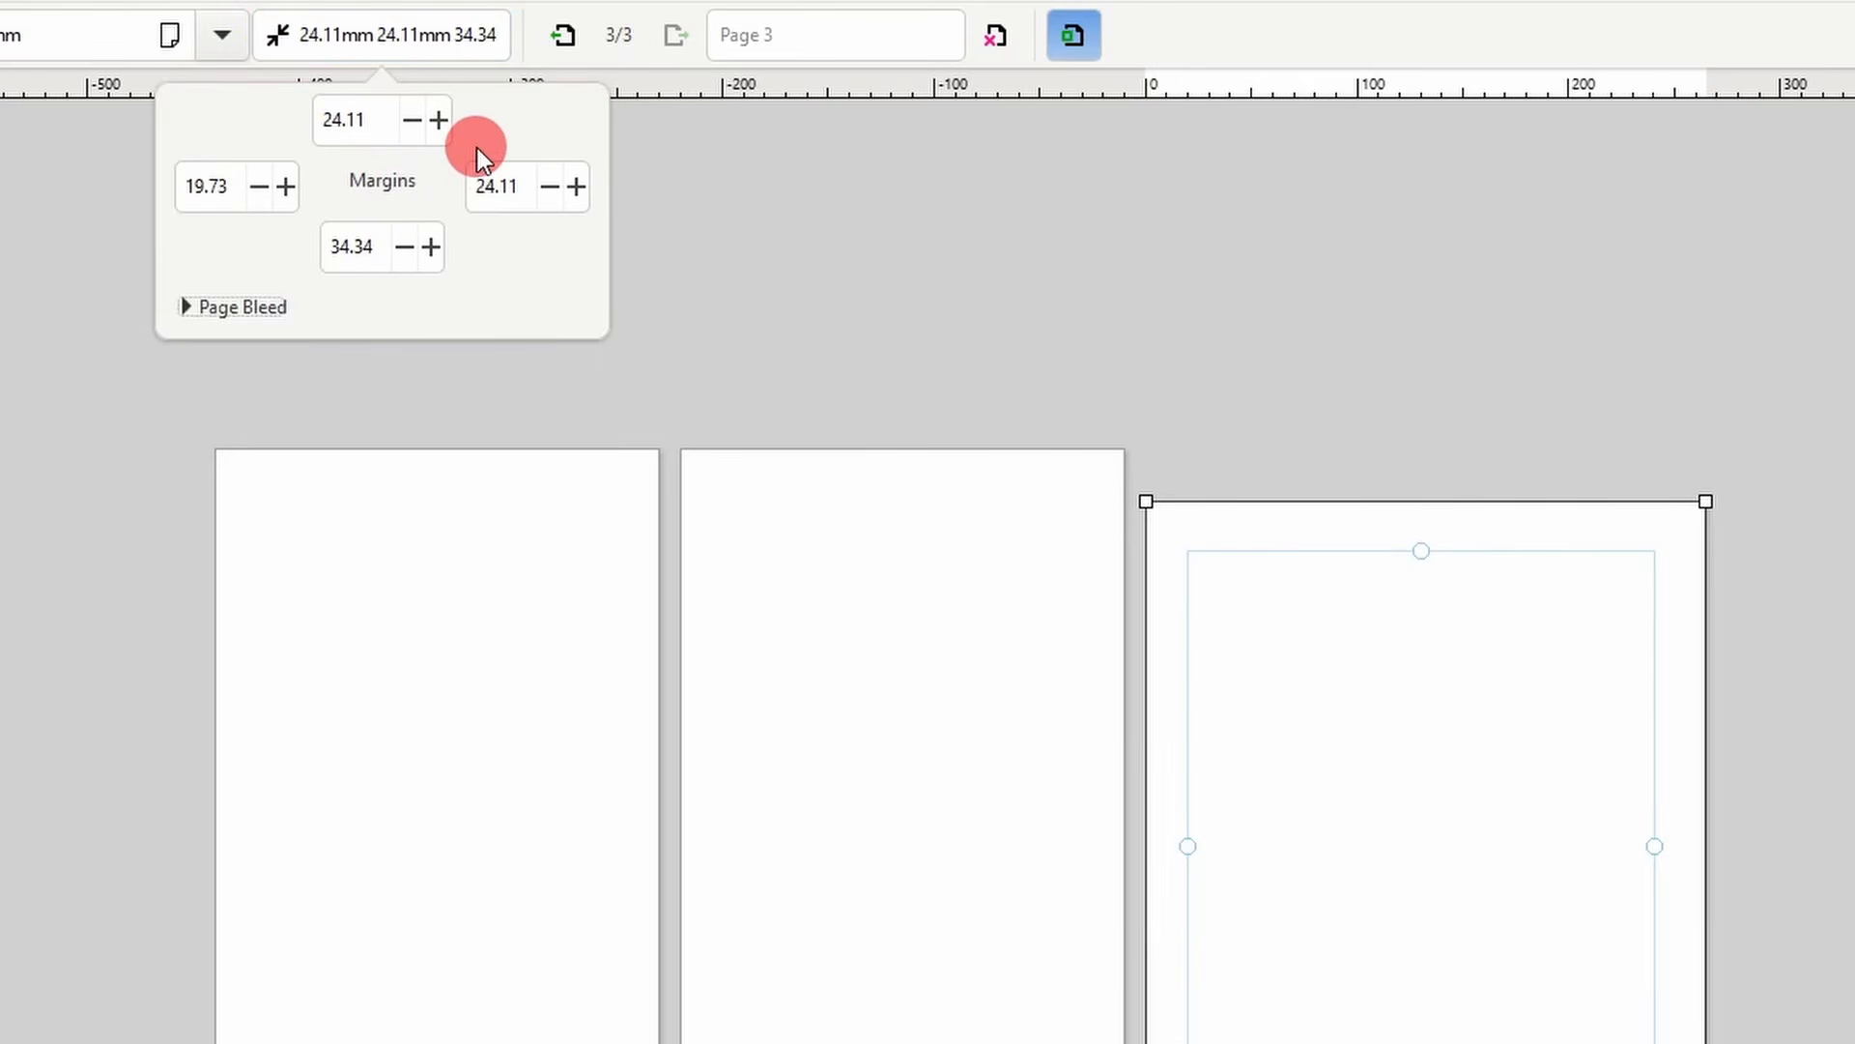
pyautogui.click(720, 169)
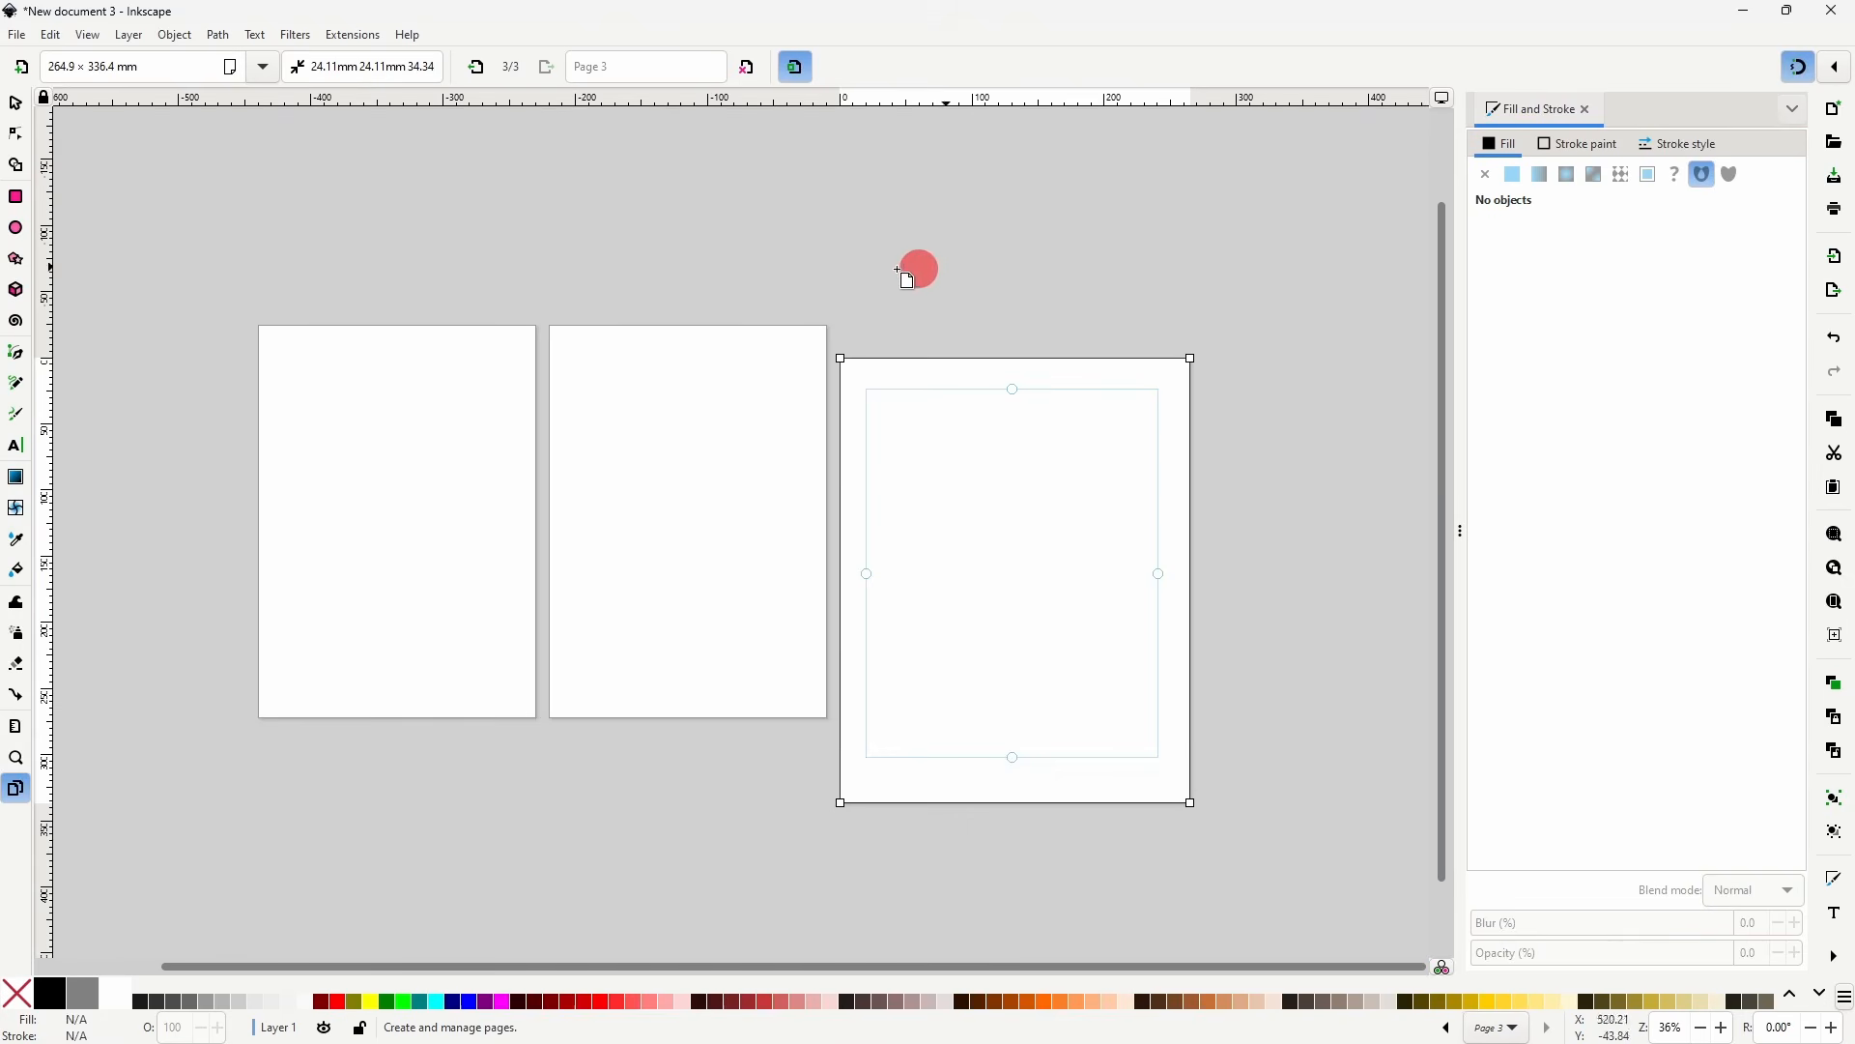
# - Draw a red rectangle about 221 × 278 mm, snapped to the margin corners of page 3
pyautogui.click(17, 197)
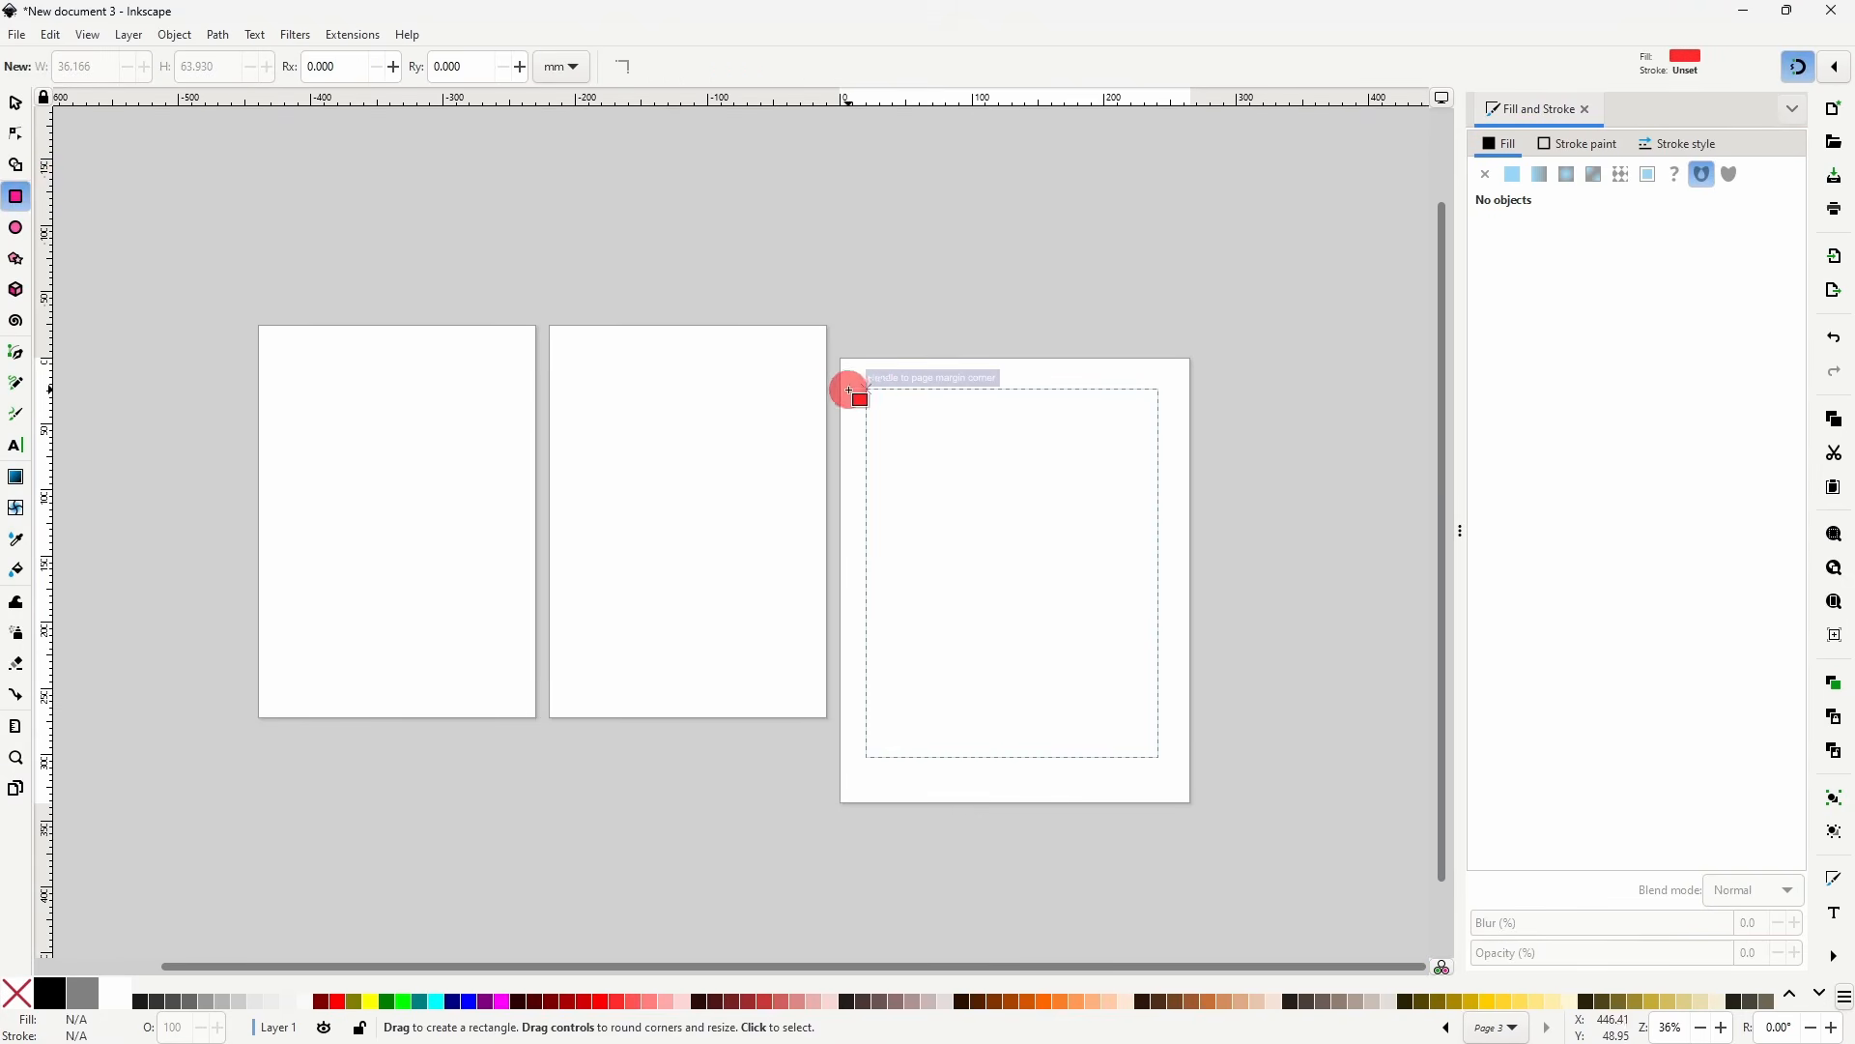
pyautogui.moveTo(873, 393); pyautogui.dragTo(1160, 758)
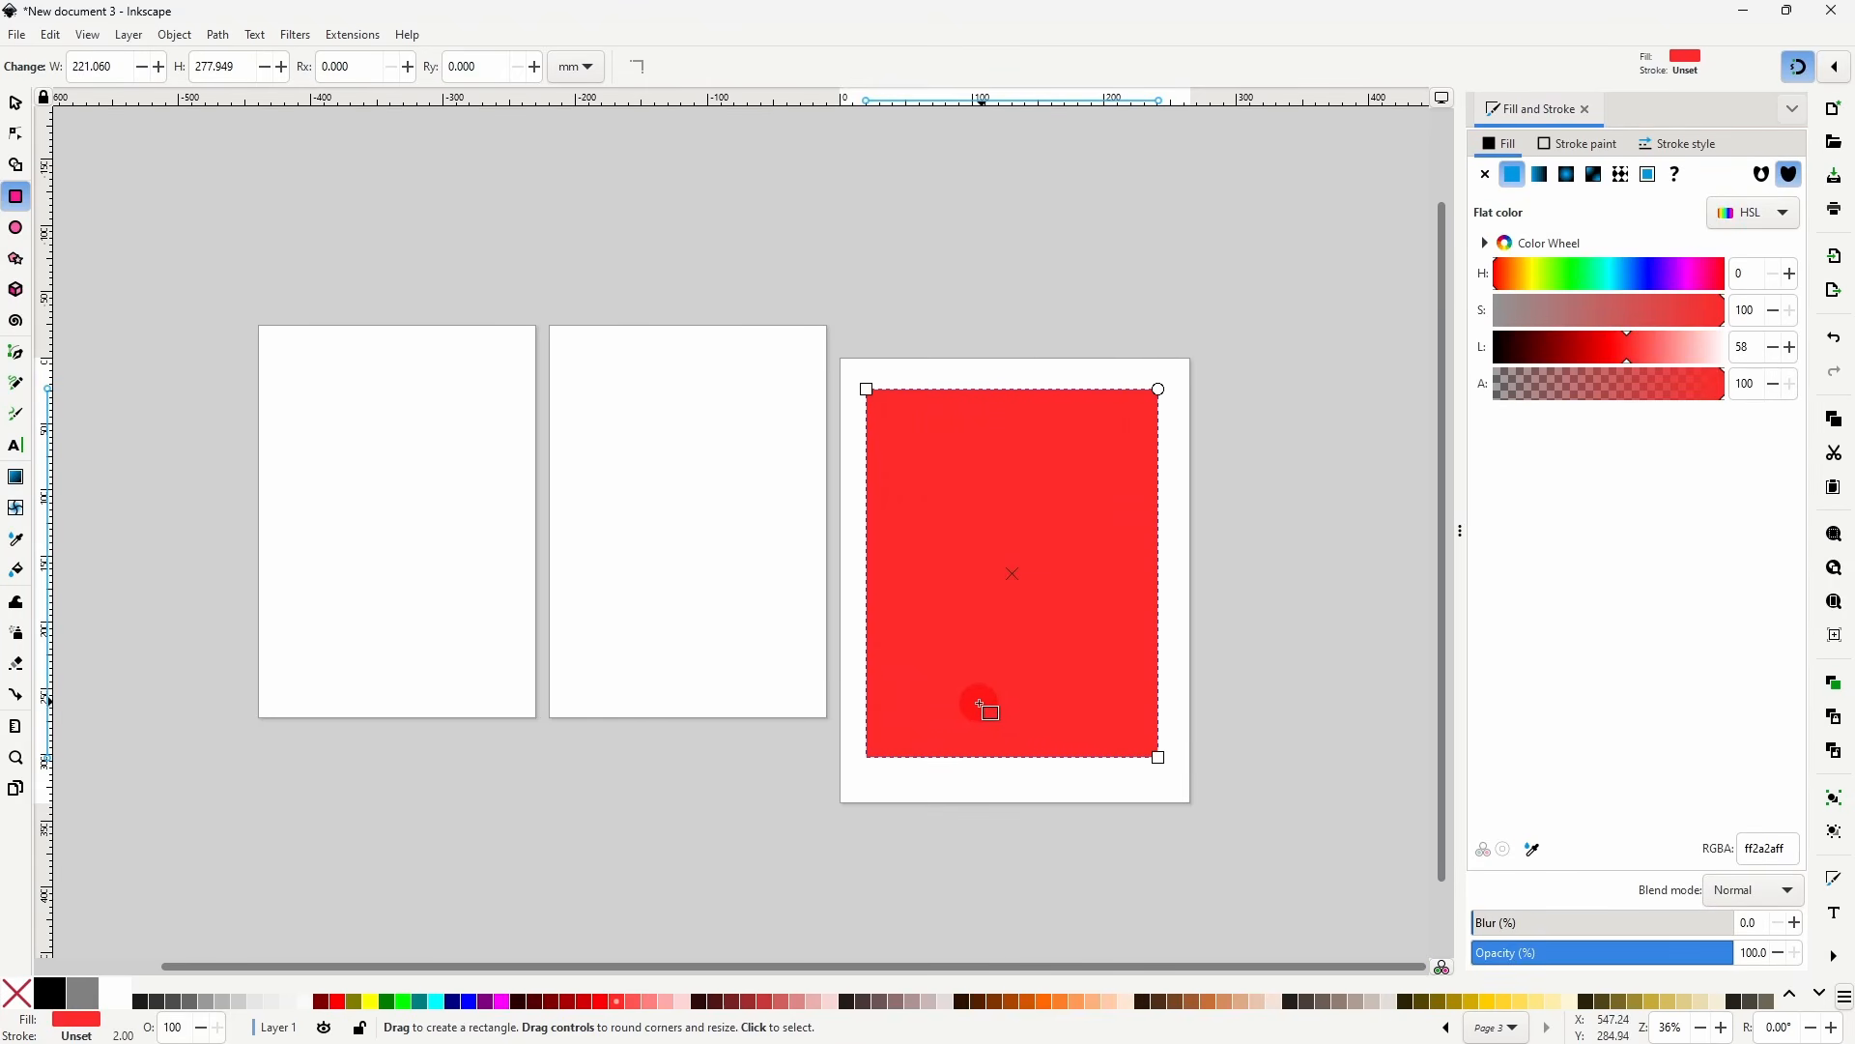
# - Reactivate the Pages tool and move page 2 below the gap between pages 1 and 3
pyautogui.click(12, 790)
pyautogui.click(630, 527)
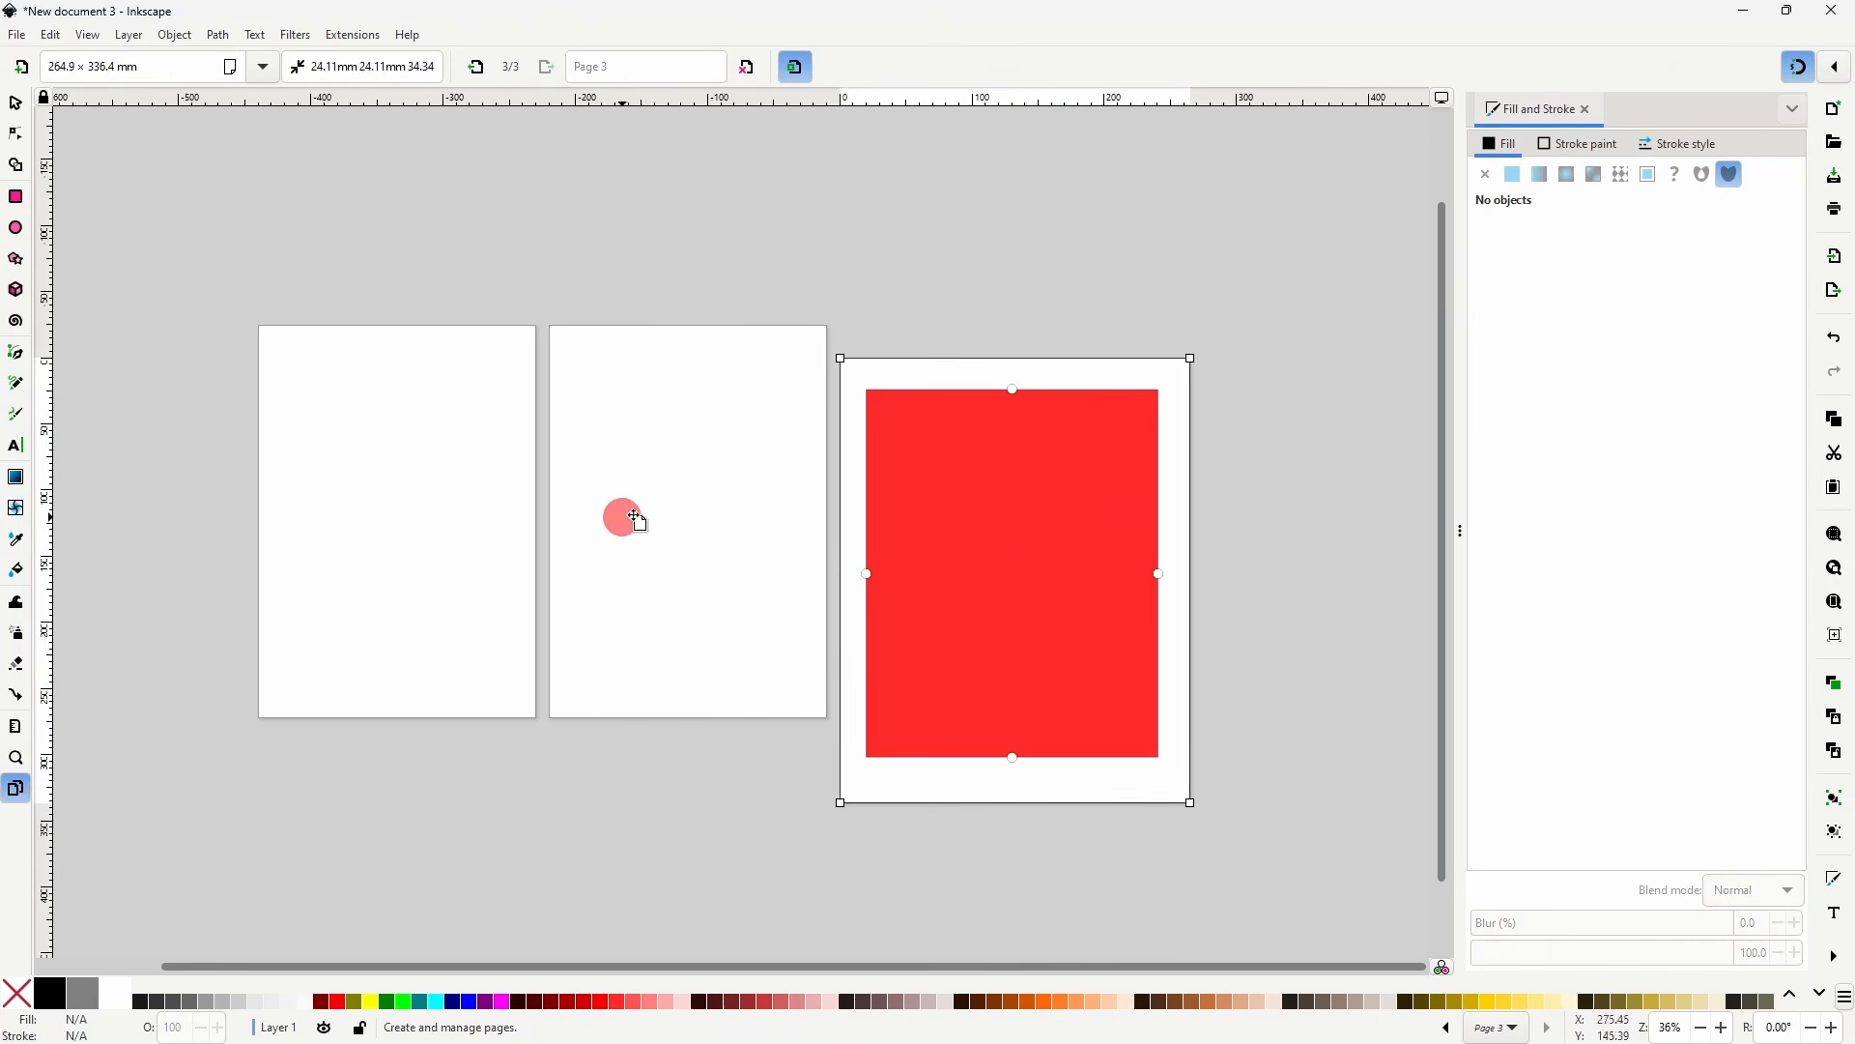
pyautogui.moveTo(635, 546); pyautogui.dragTo(759, 769)
pyautogui.moveTo(758, 480); pyautogui.dragTo(757, 654)
pyautogui.moveTo(762, 467); pyautogui.dragTo(724, 615)
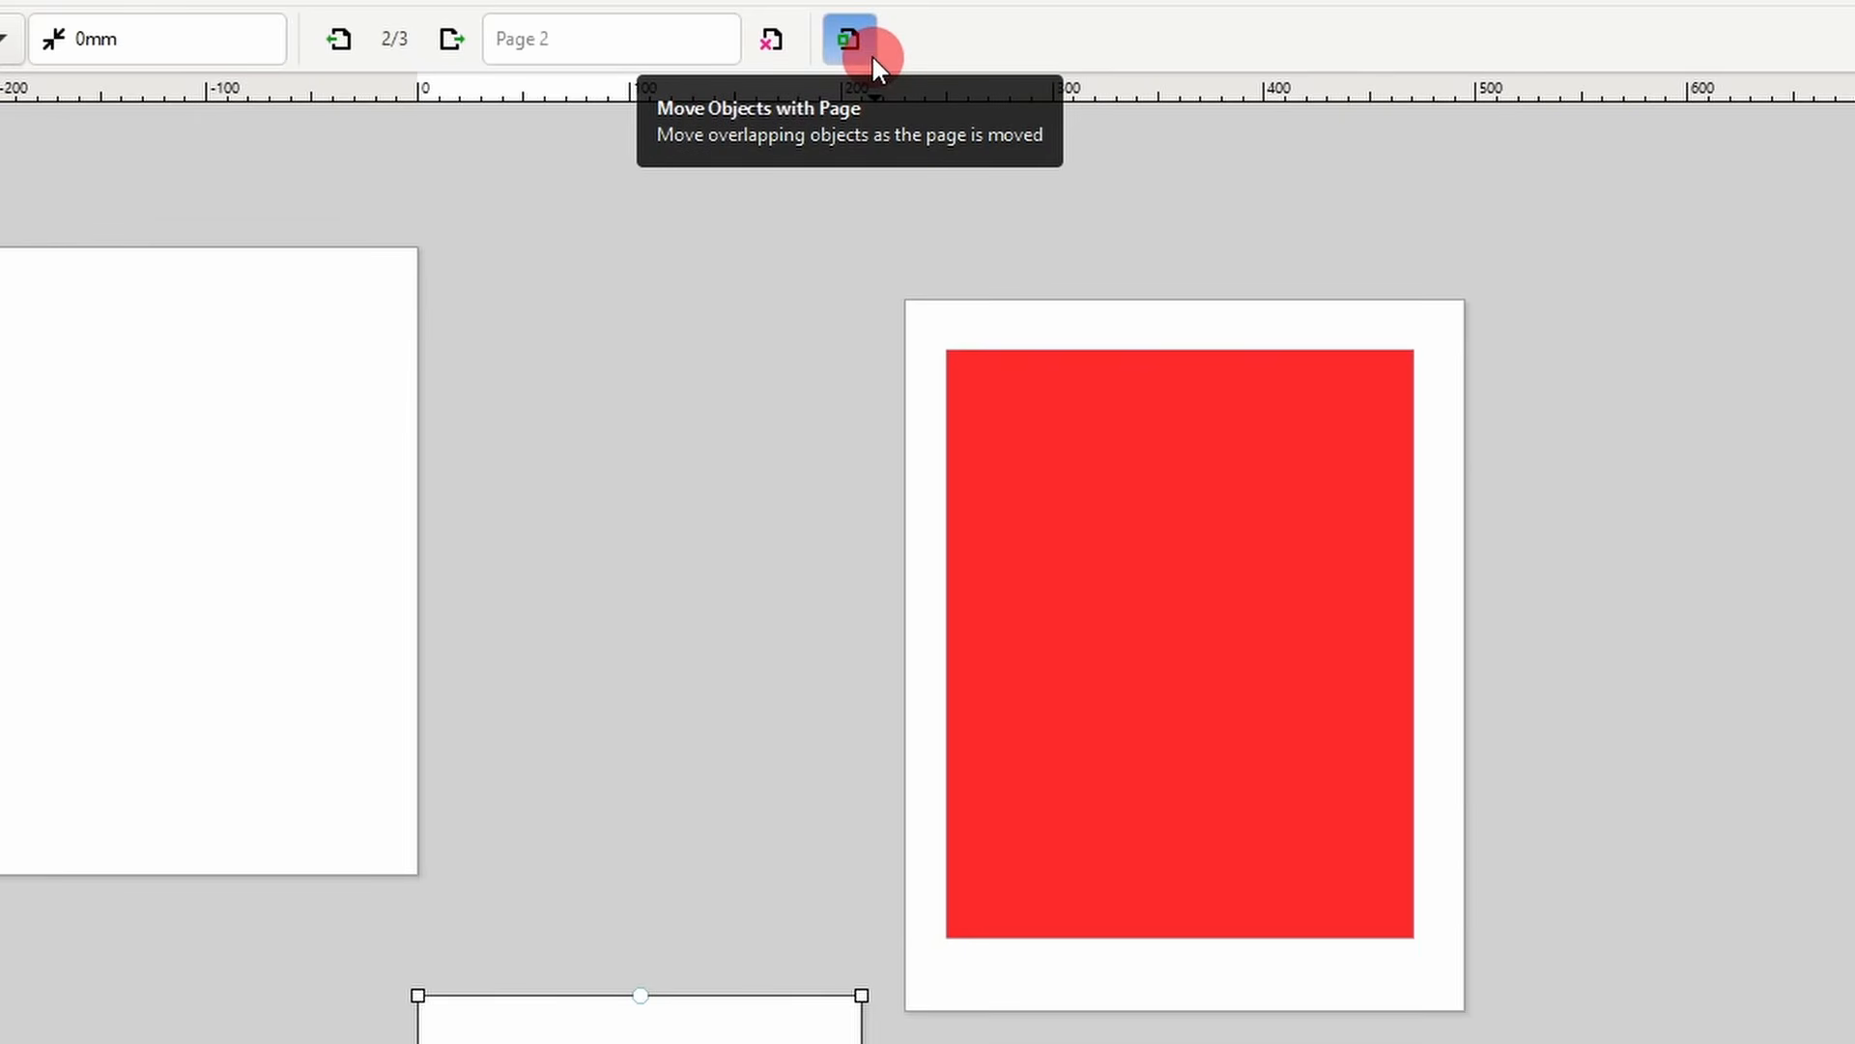
# - Move page 3 together with its red rectangle, and move it once more with Move Objects with Page turned off
pyautogui.moveTo(1072, 336); pyautogui.dragTo(850, 265)
pyautogui.click(845, 37)
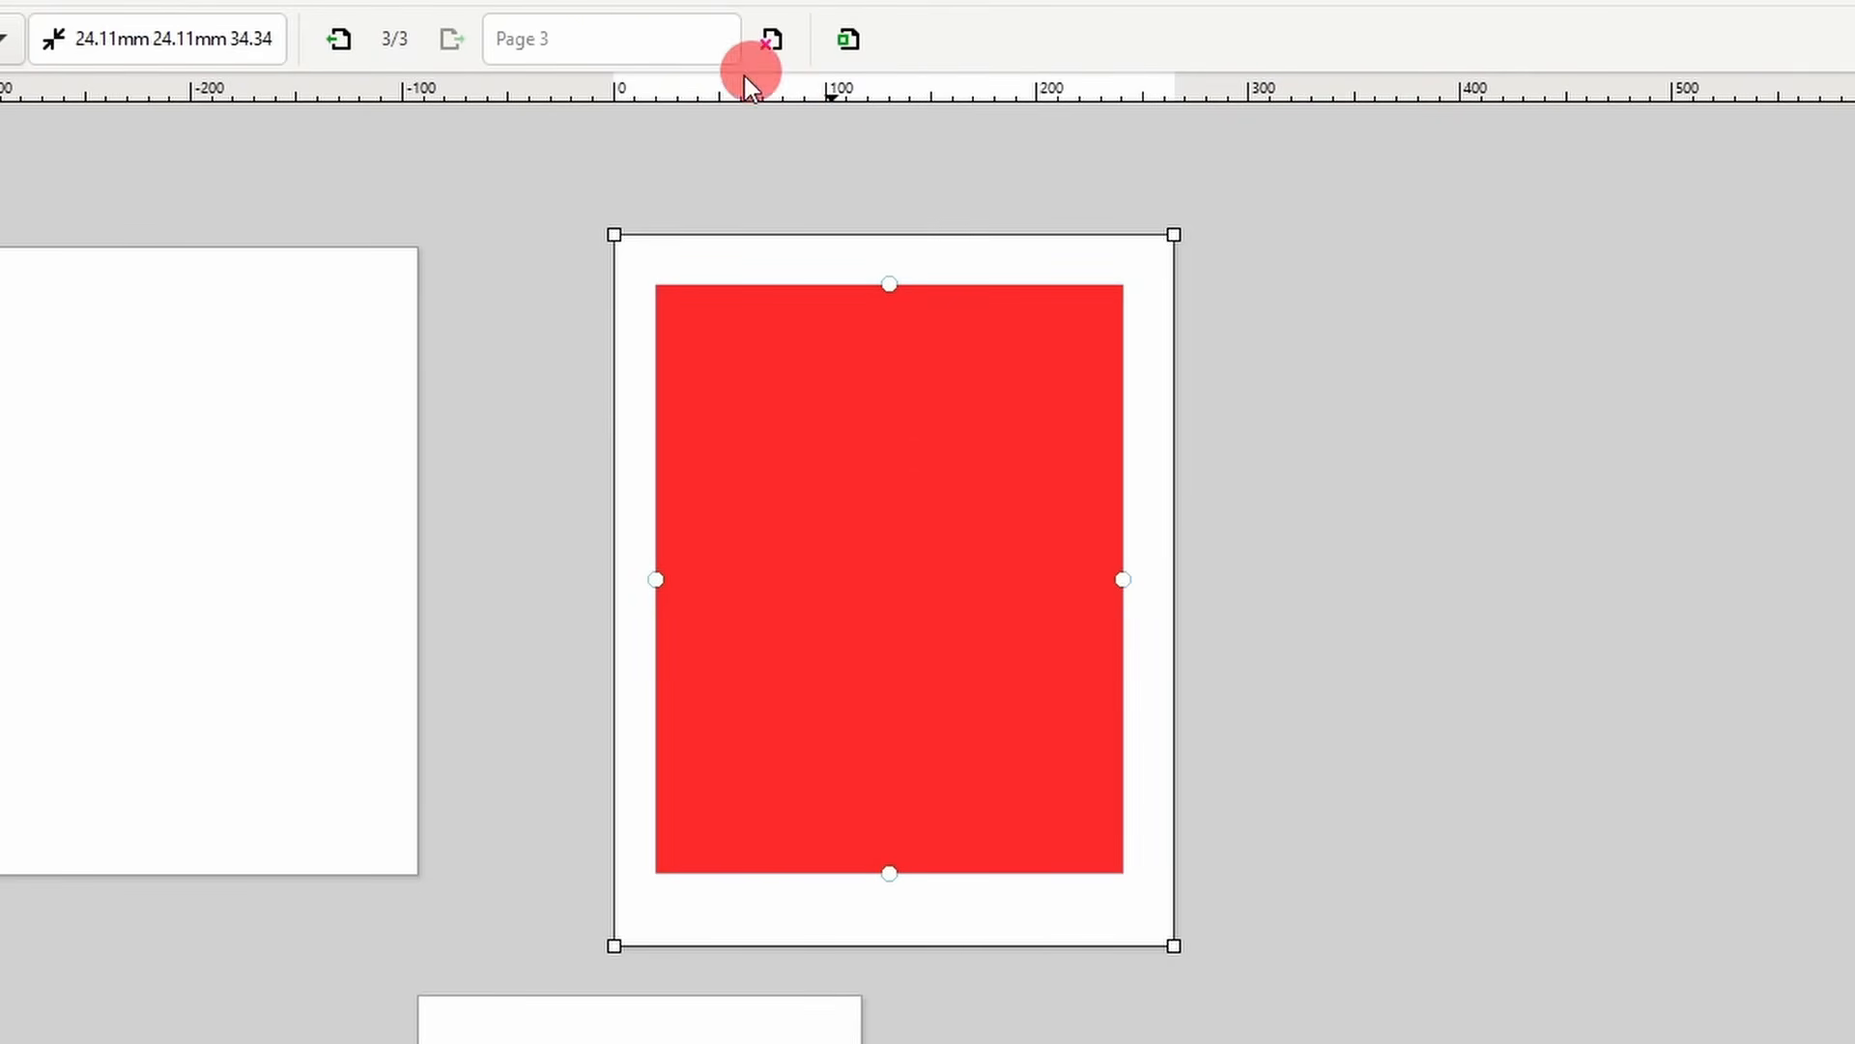
pyautogui.moveTo(716, 256); pyautogui.dragTo(1304, 294)
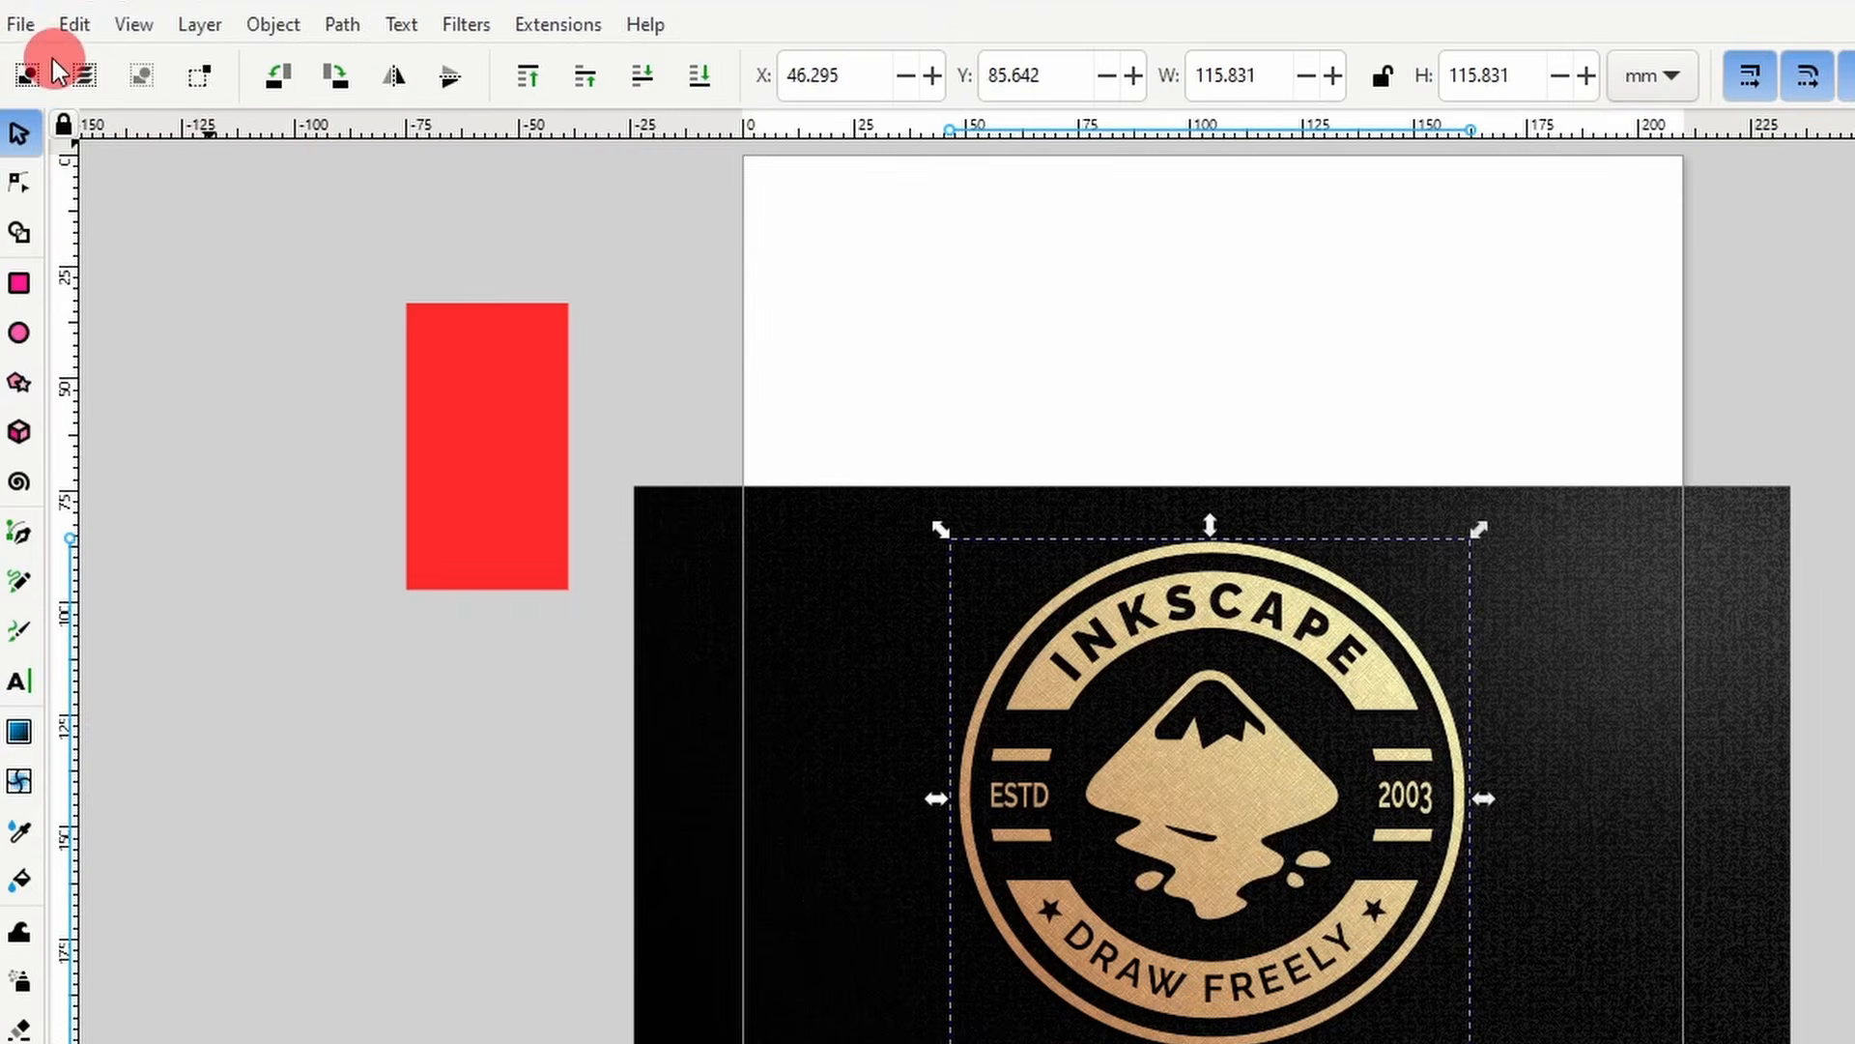
# - Bring up the Save As options for the drawing in Inkscape SVG format, and close them without saving
pyautogui.click(17, 34)
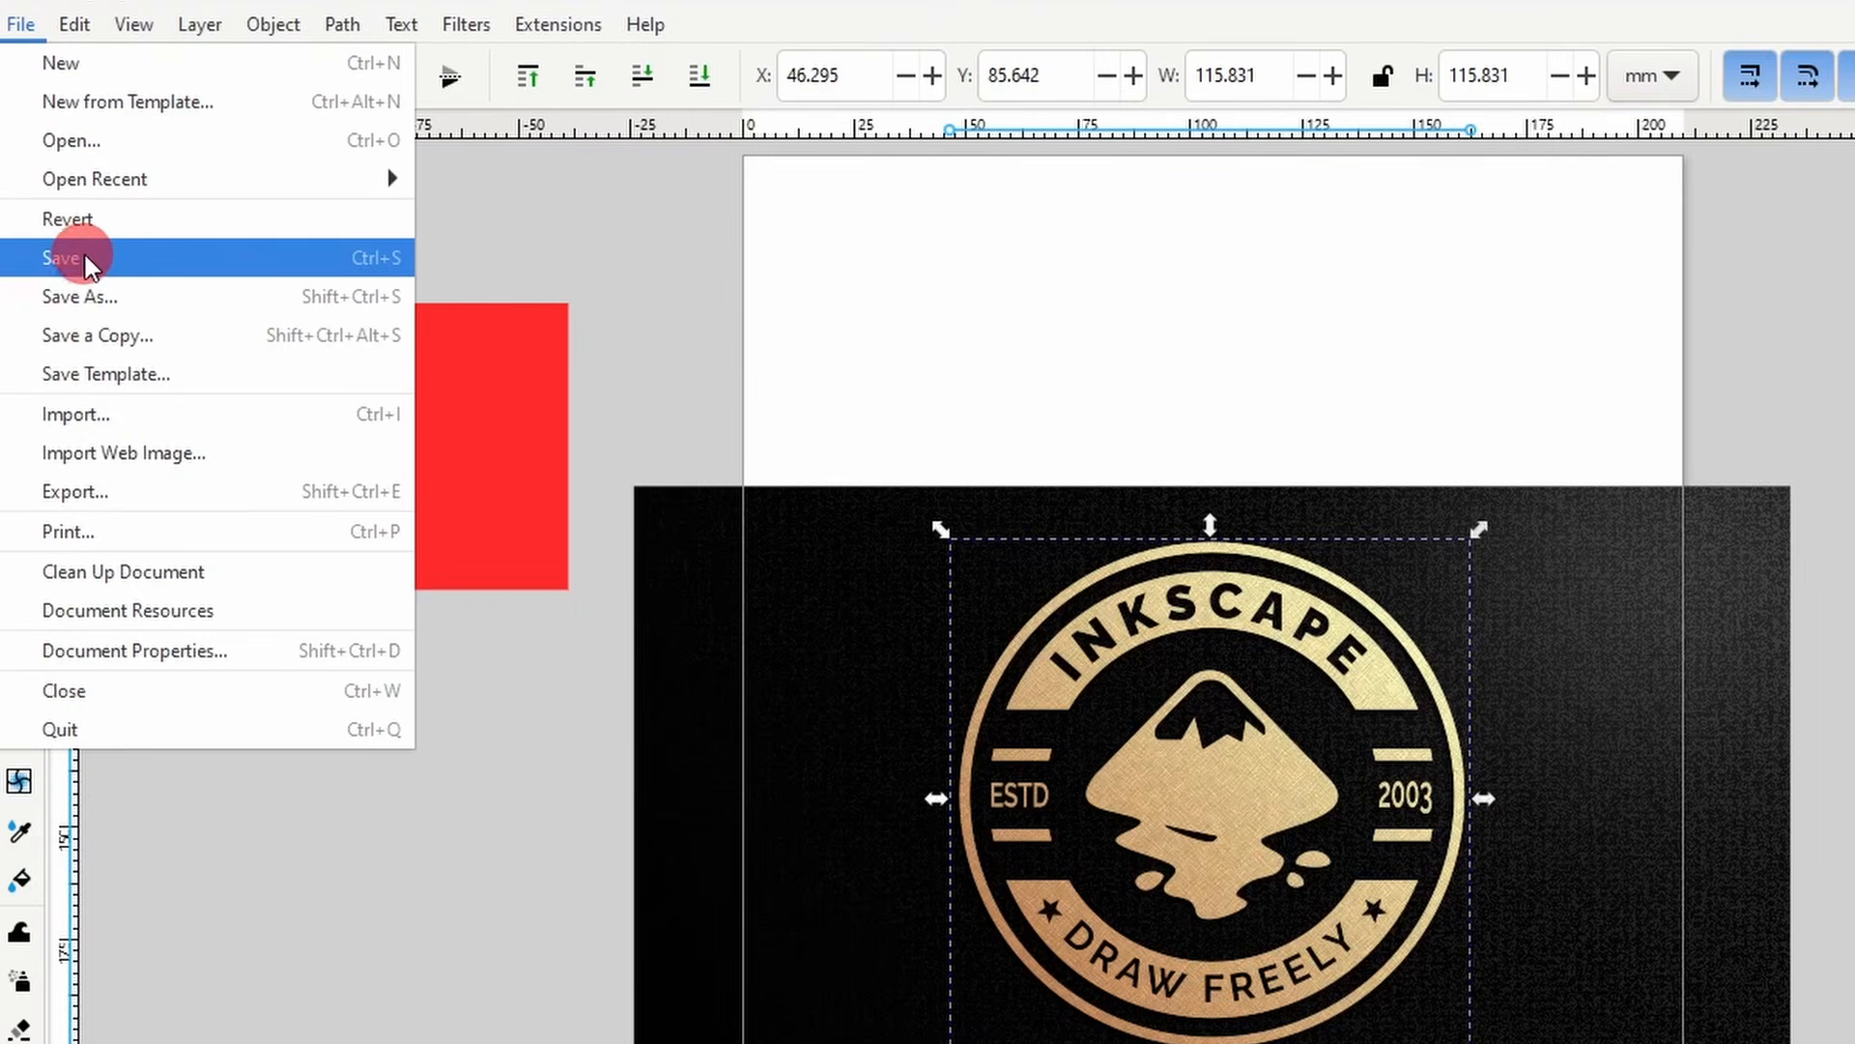
pyautogui.click(177, 297)
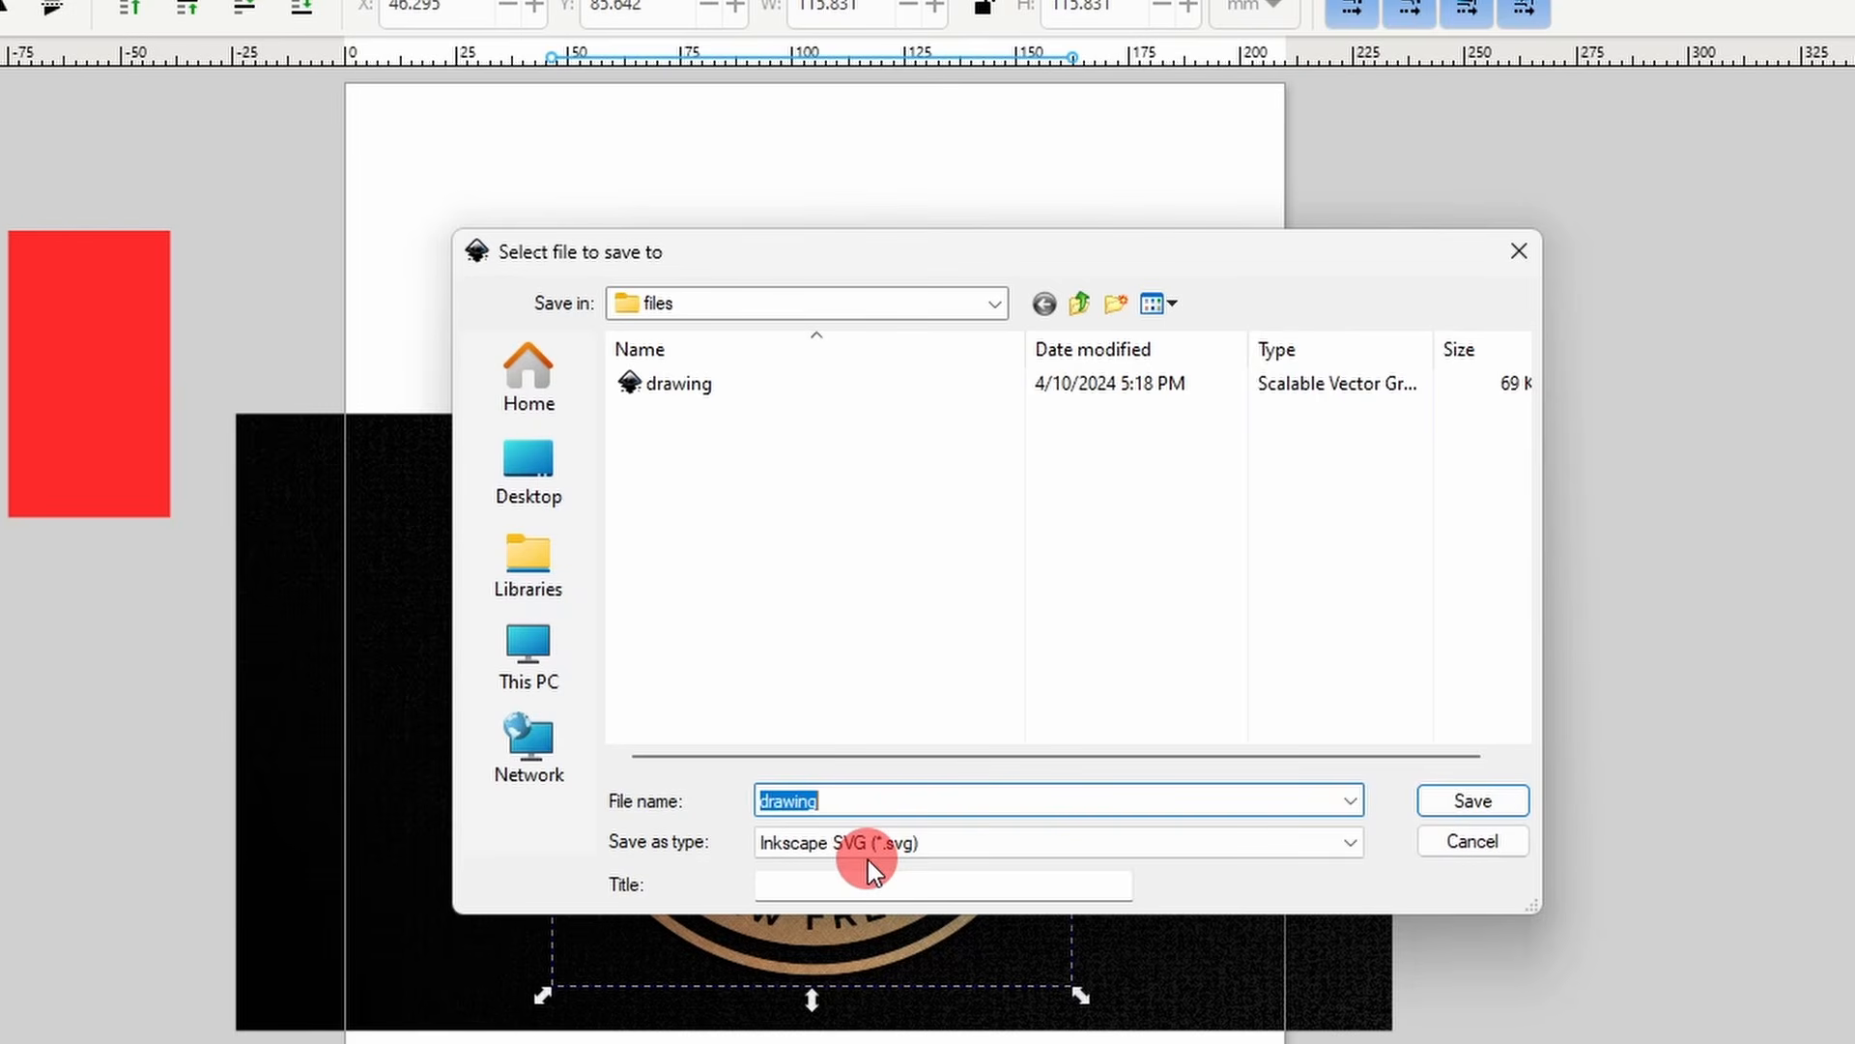
pyautogui.click(1445, 840)
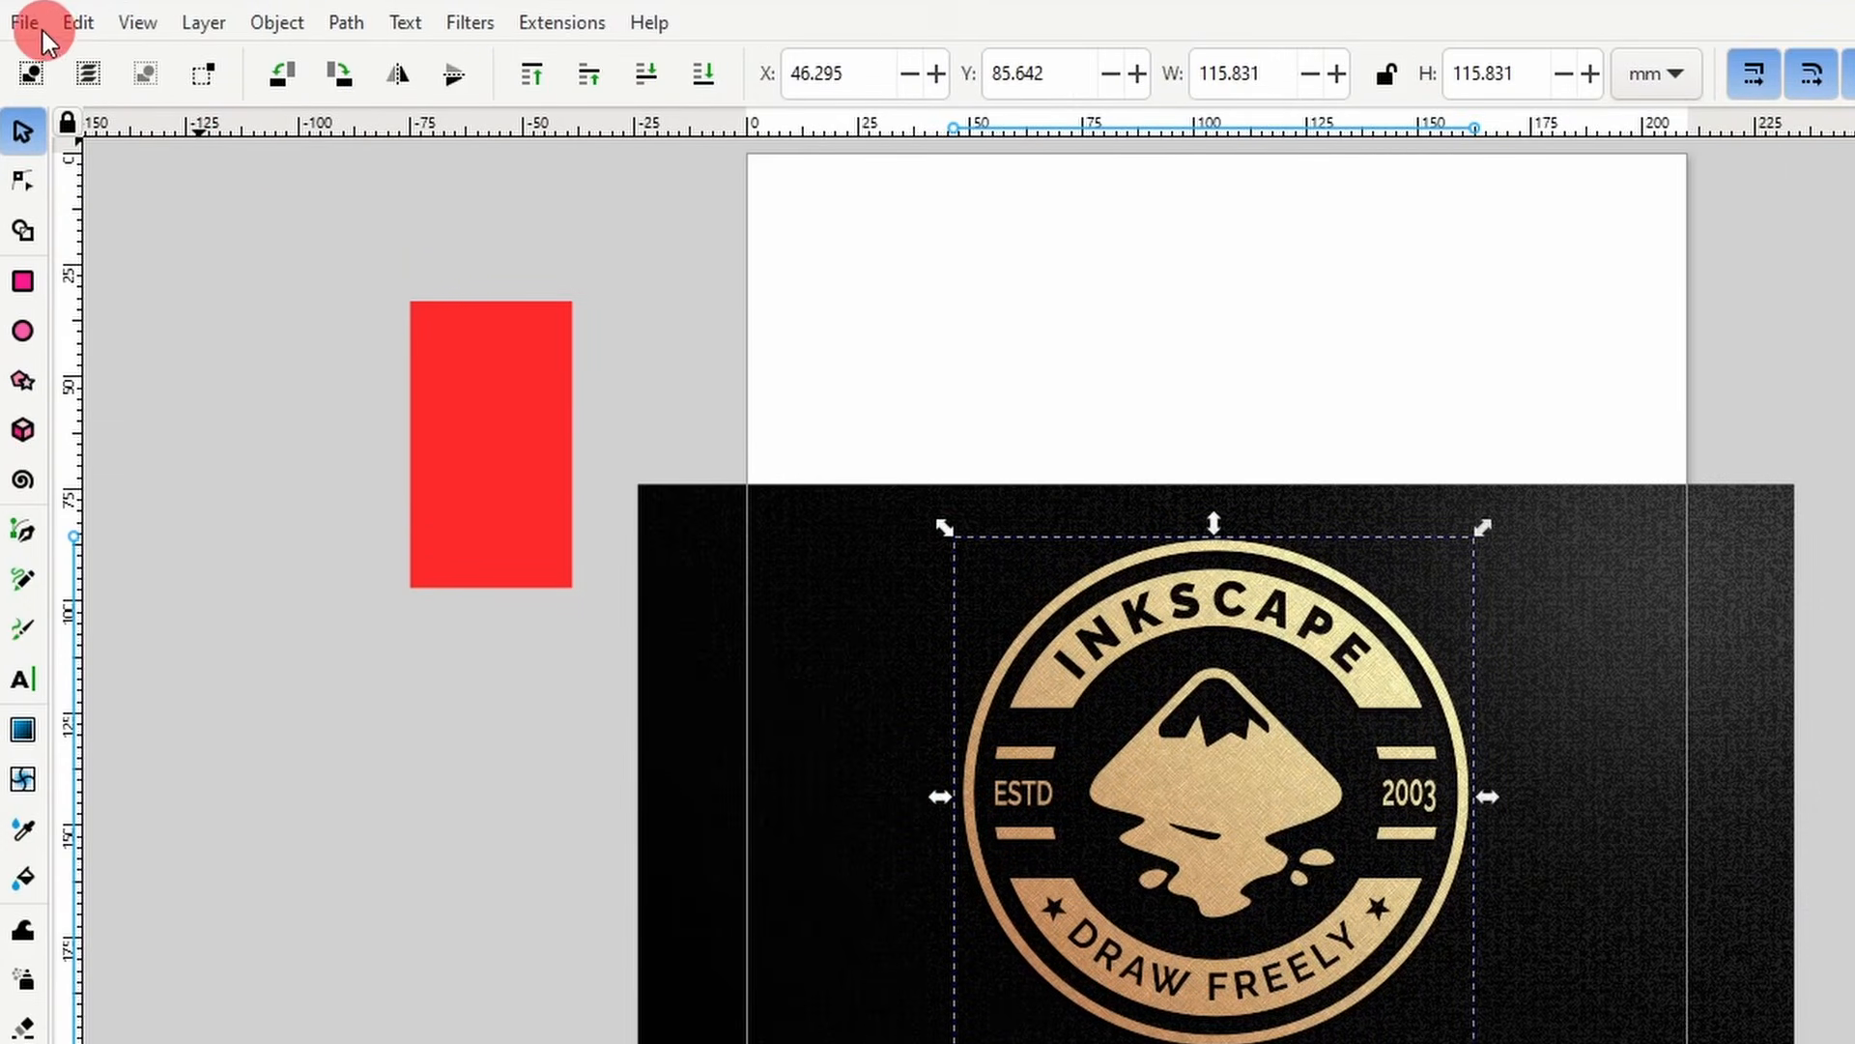
# - Open the single-file export settings, compare the Document and Selection export areas, and choose the Custom area
pyautogui.click(42, 29)
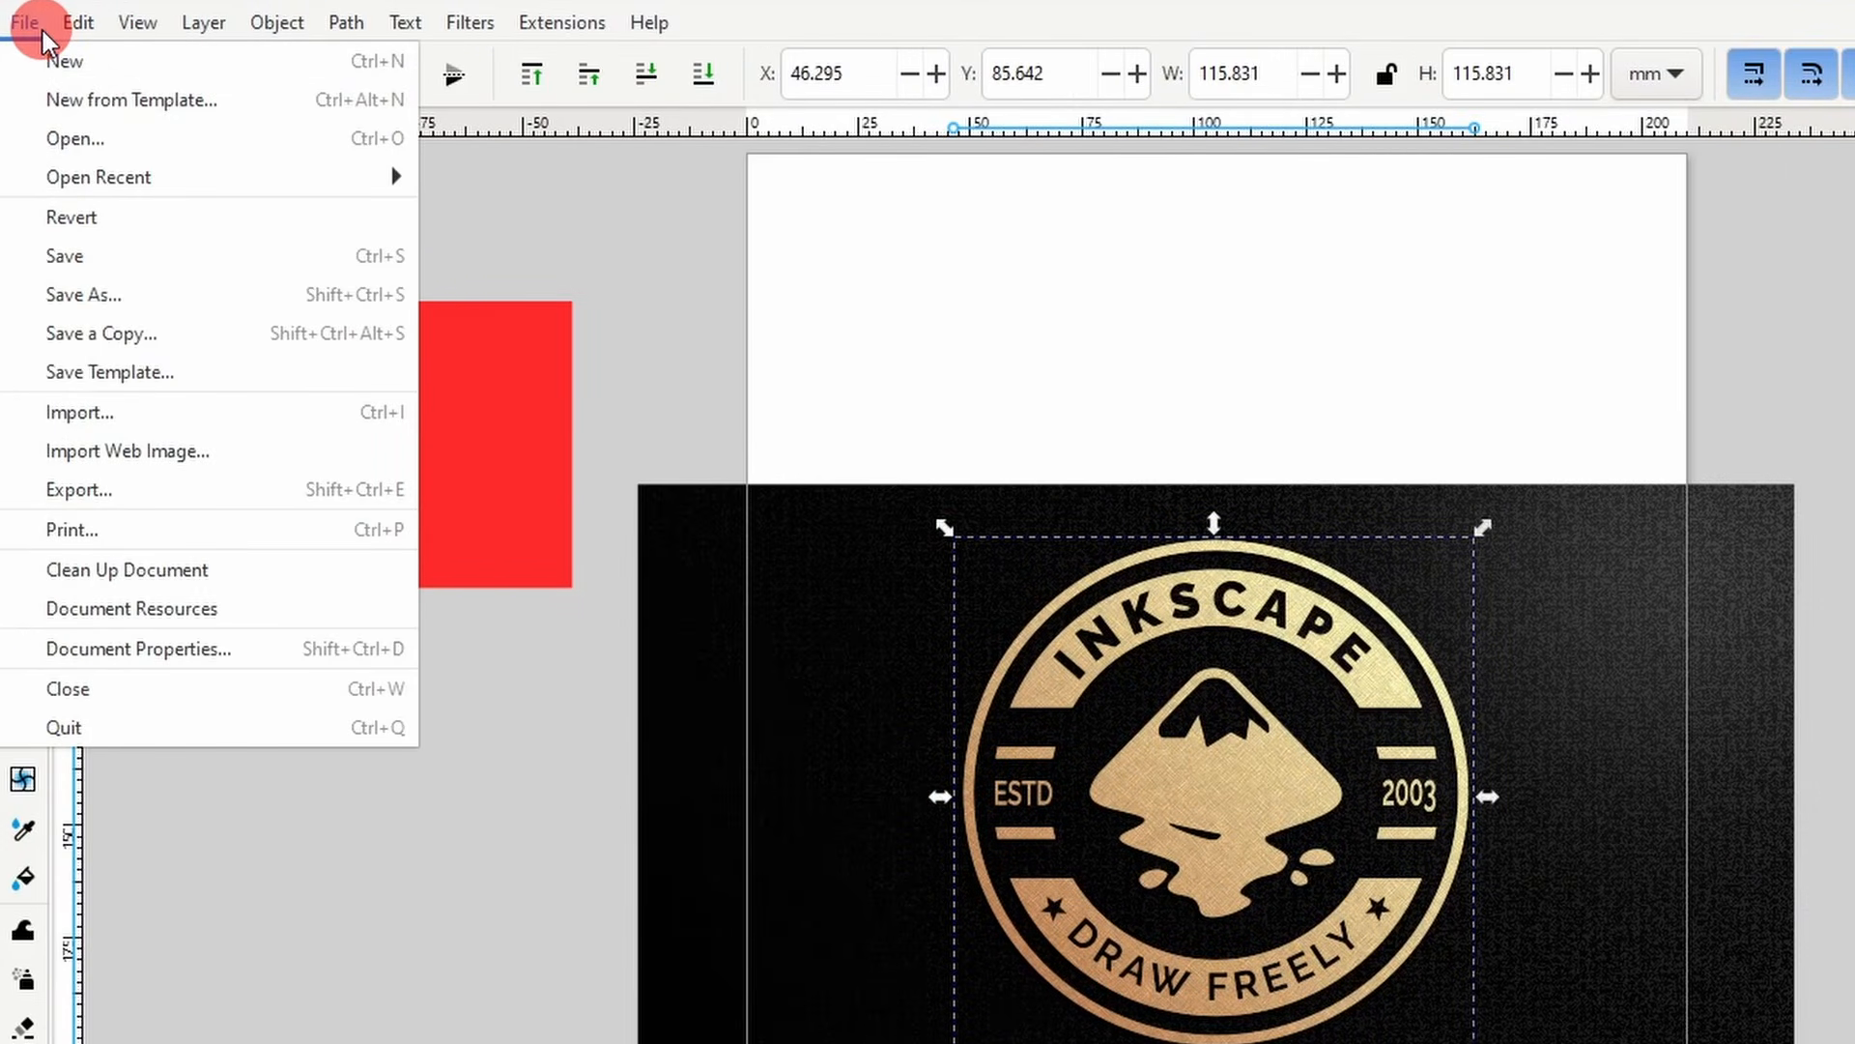
pyautogui.click(154, 499)
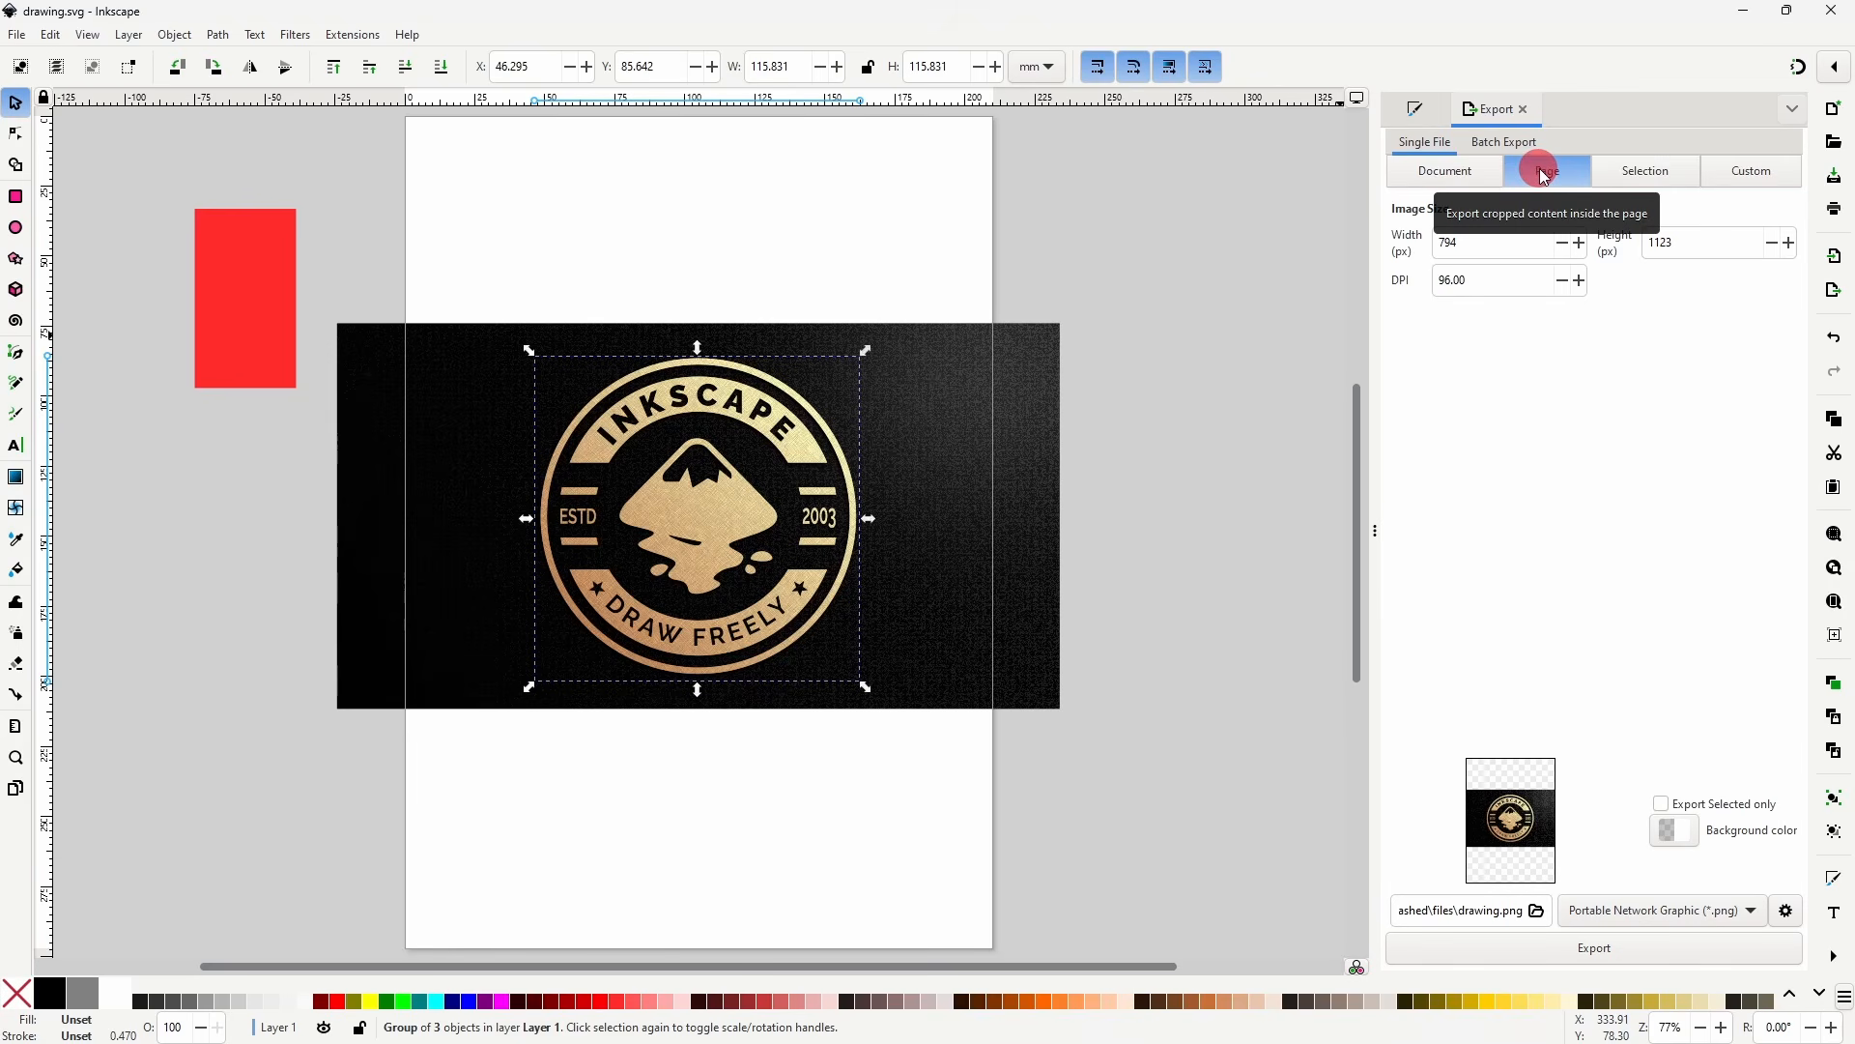
pyautogui.click(1472, 177)
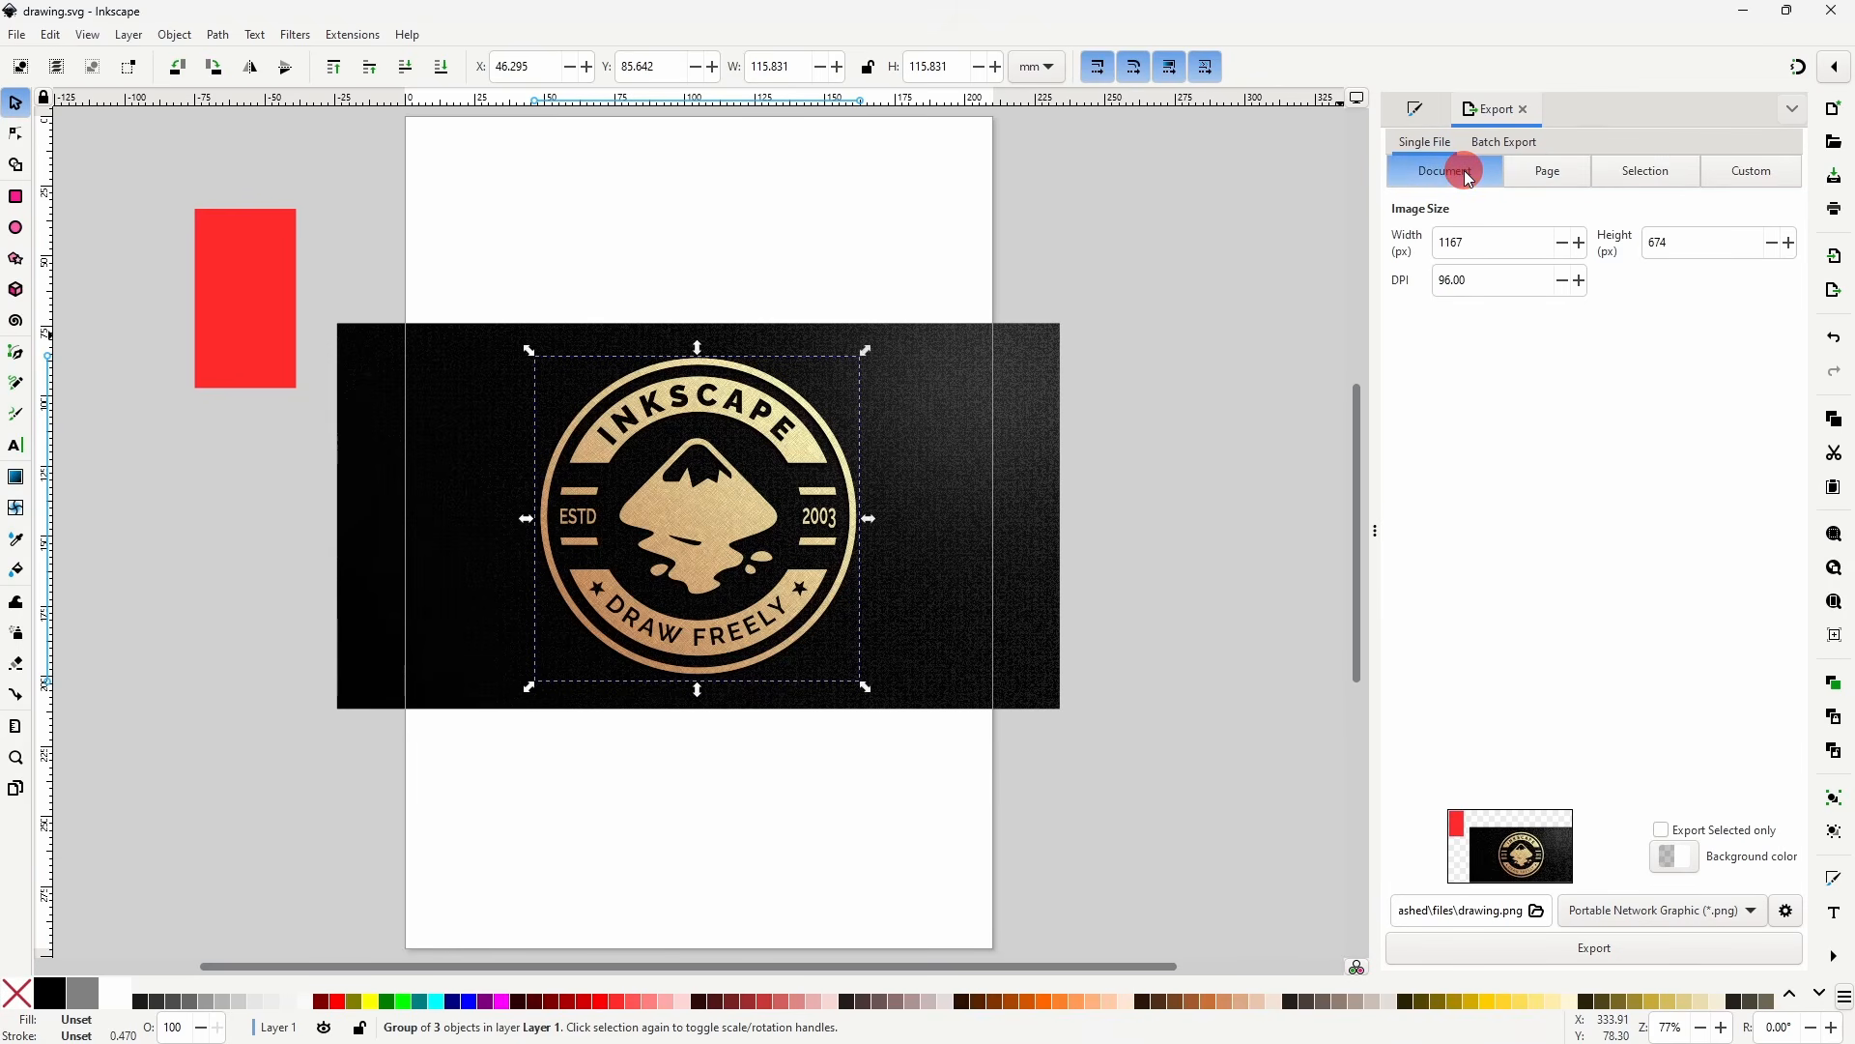
pyautogui.click(1648, 178)
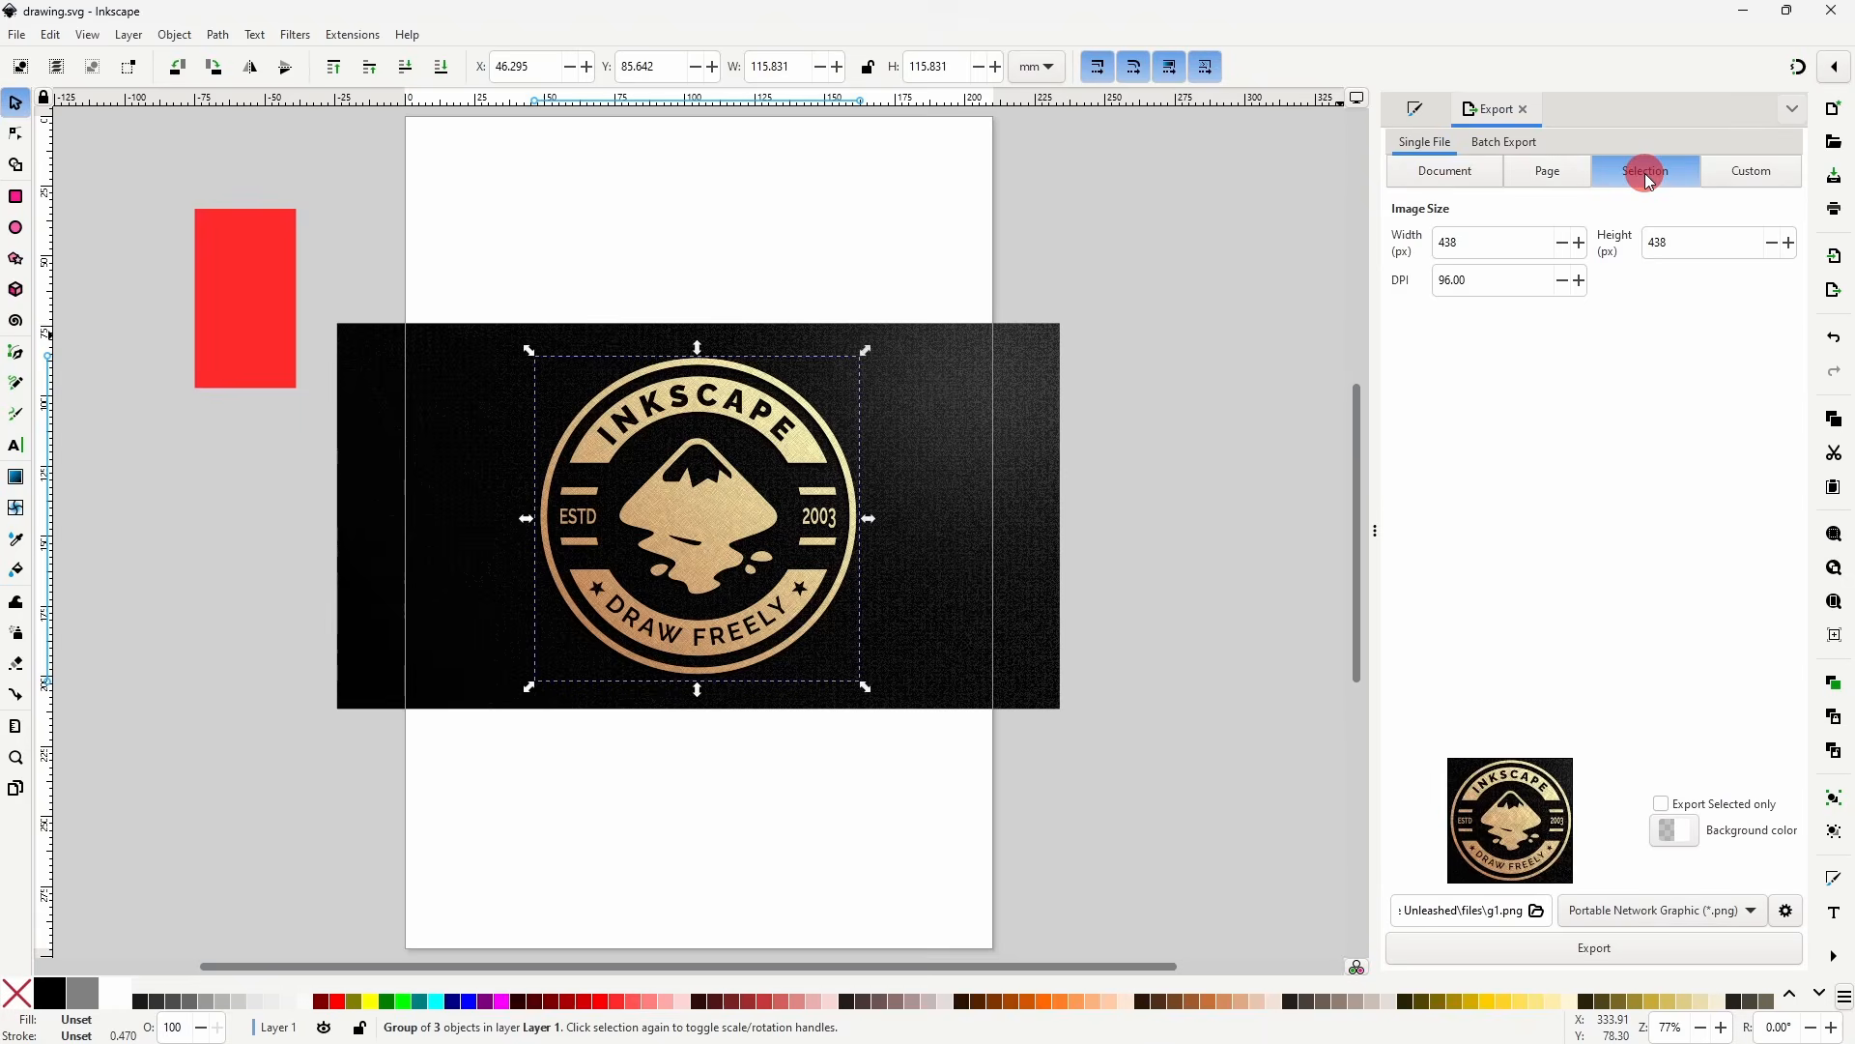
pyautogui.click(1740, 174)
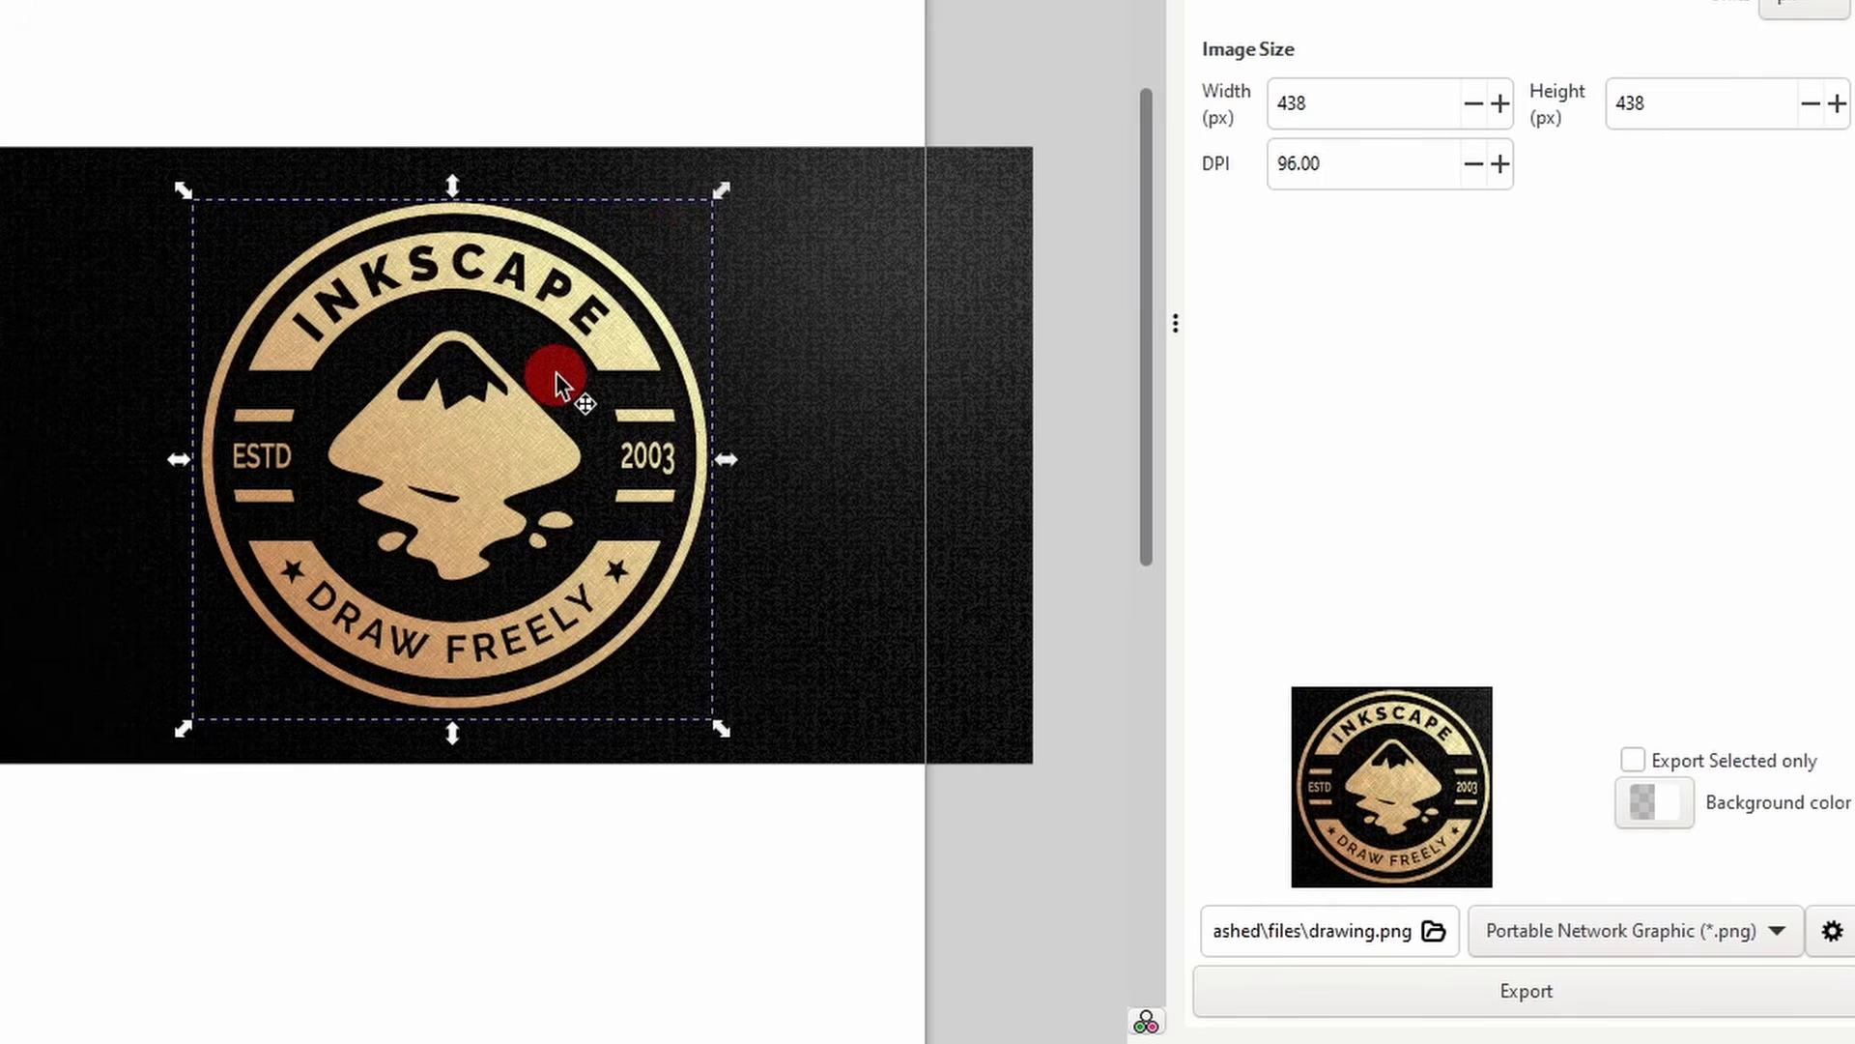
# - Limit the export to the selected logo group and give it an opaque turquoise background, HSL 175, 54, 60 with alpha 100
pyautogui.click(1639, 767)
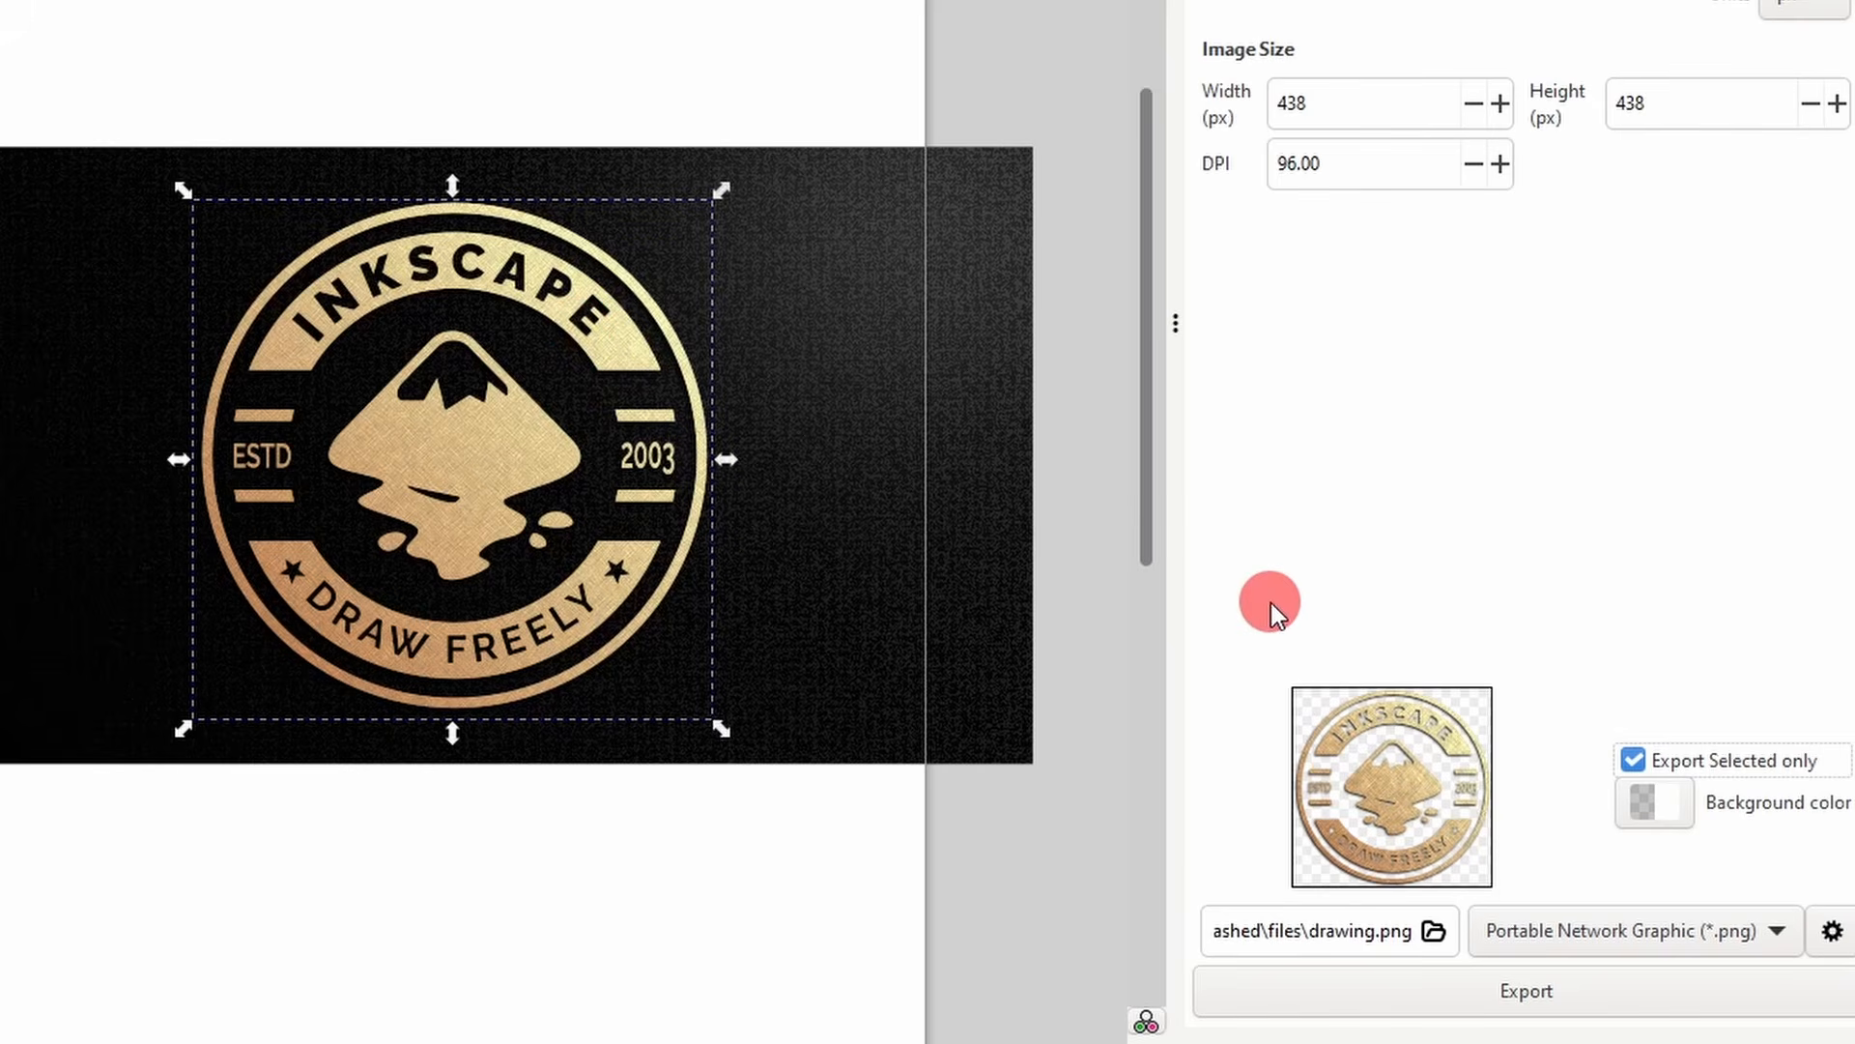
pyautogui.click(1643, 803)
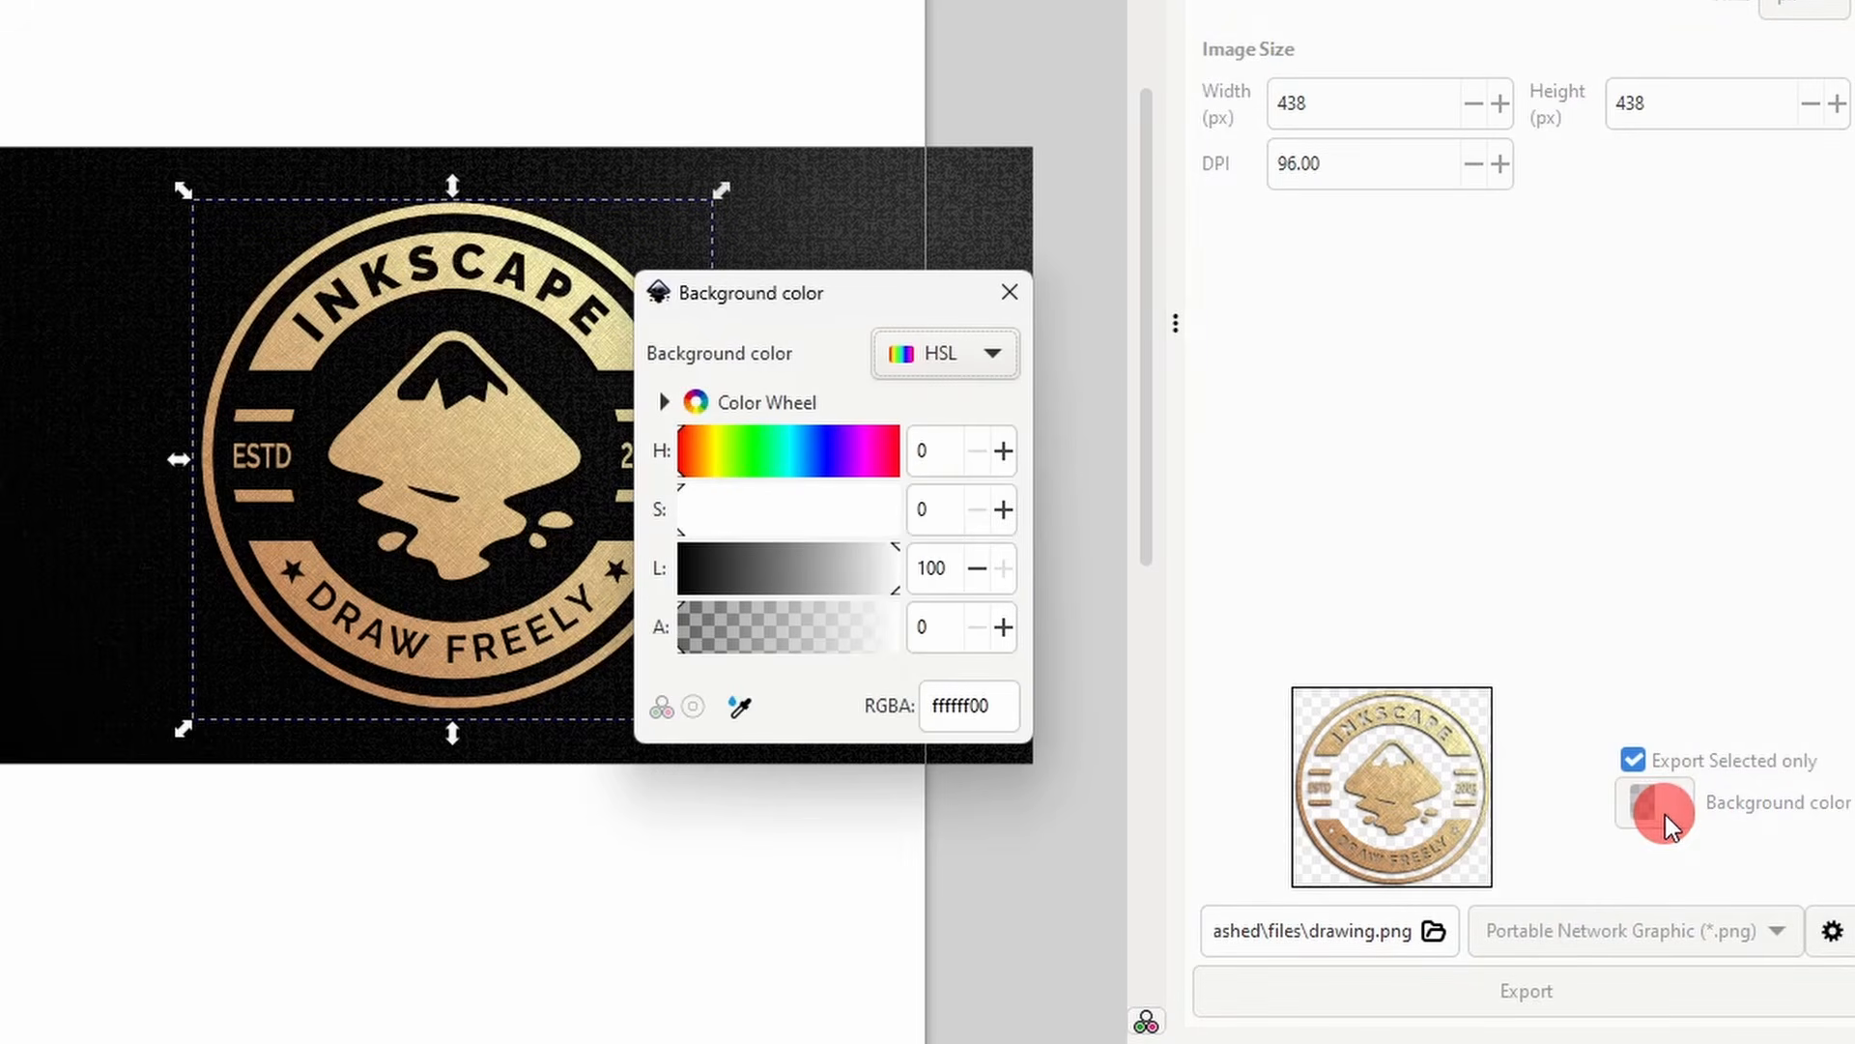
pyautogui.moveTo(817, 620); pyautogui.dragTo(676, 634)
pyautogui.click(786, 458)
pyautogui.click(798, 509)
pyautogui.click(812, 570)
pyautogui.click(862, 626)
pyautogui.click(877, 629)
pyautogui.click(906, 634)
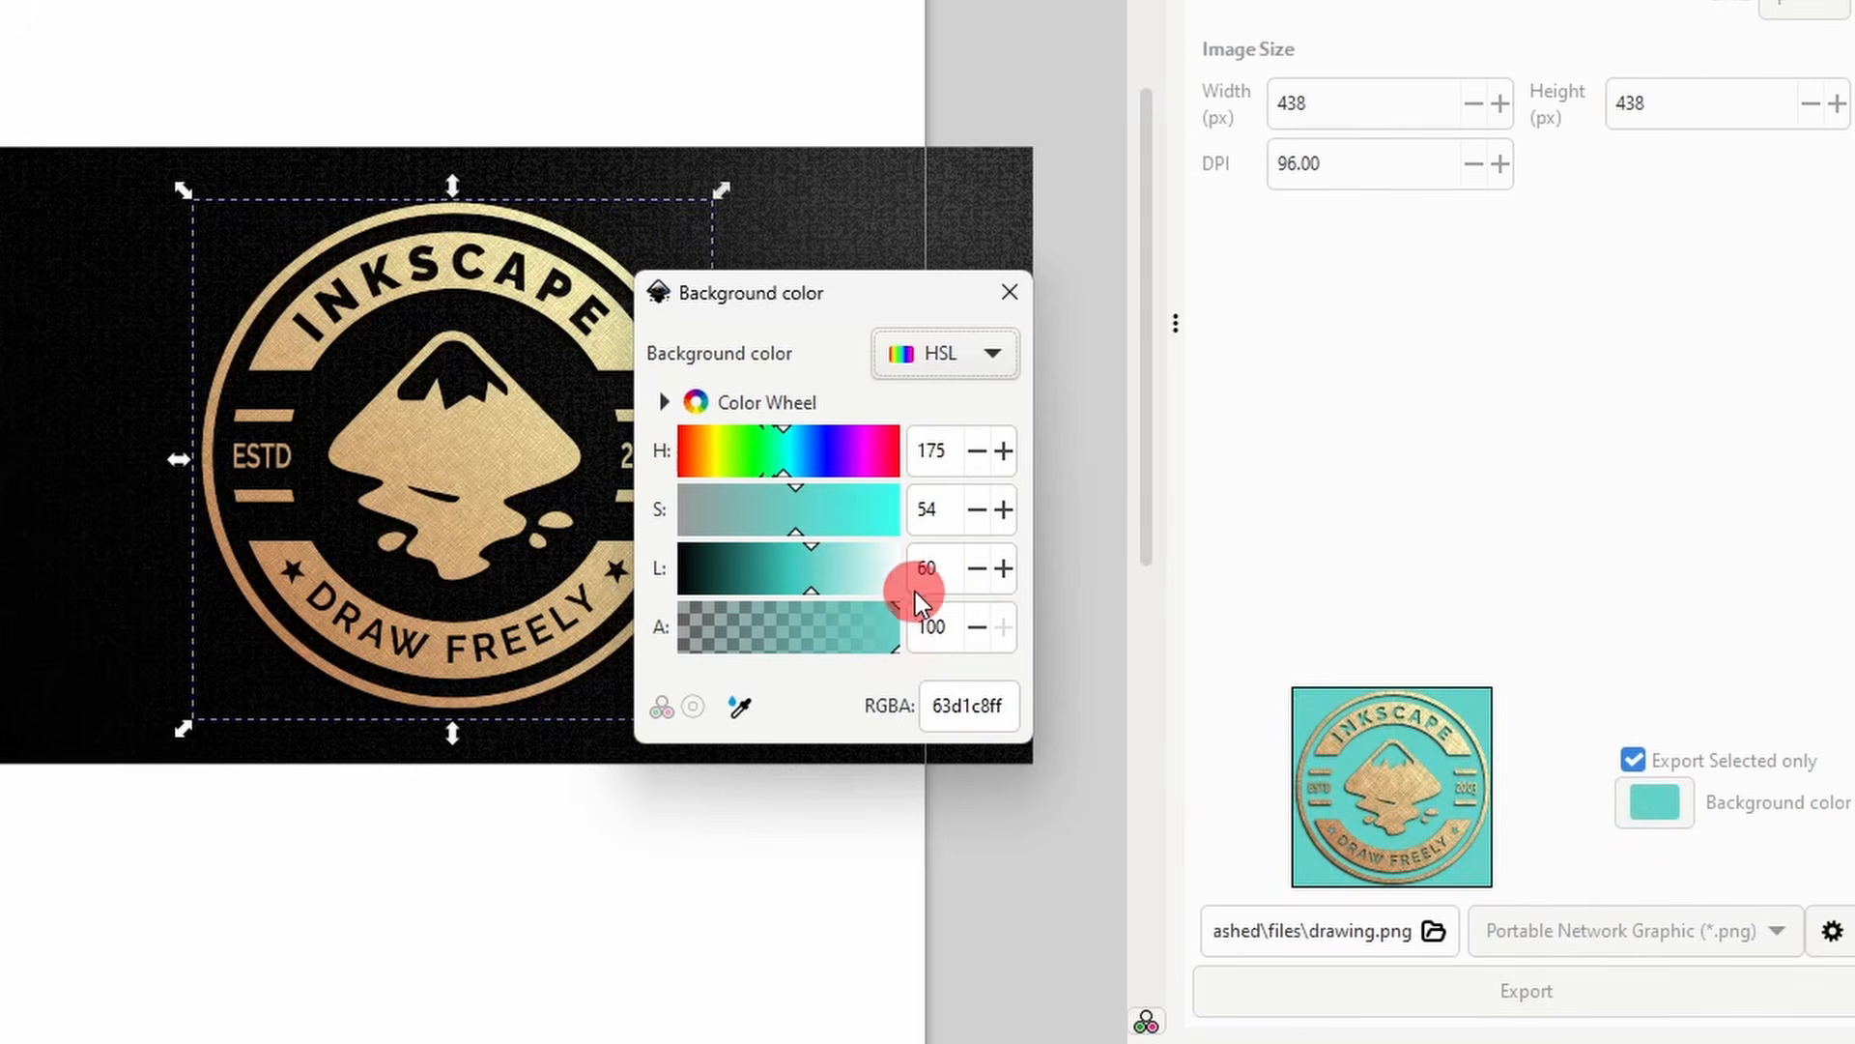
pyautogui.click(1007, 294)
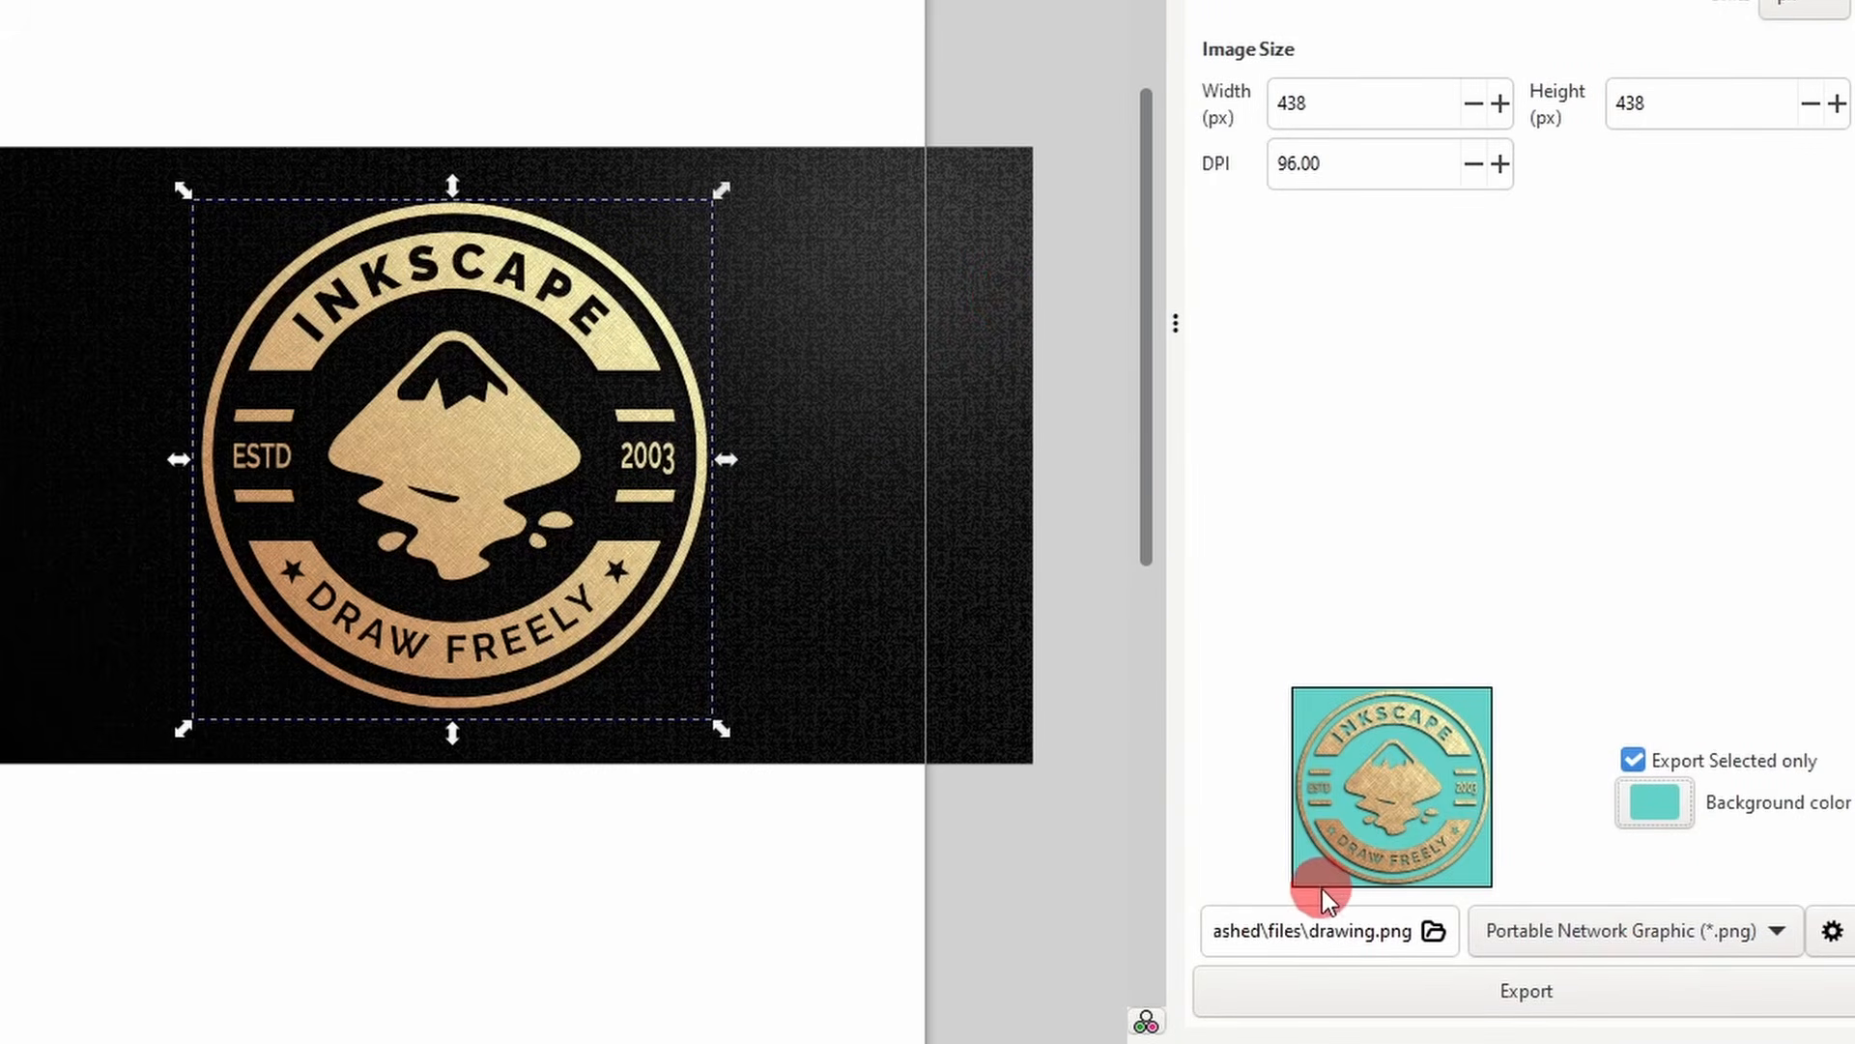
# - Set the export destination to a Portable Network Graphic file named drawing in the files folder
pyautogui.click(1432, 931)
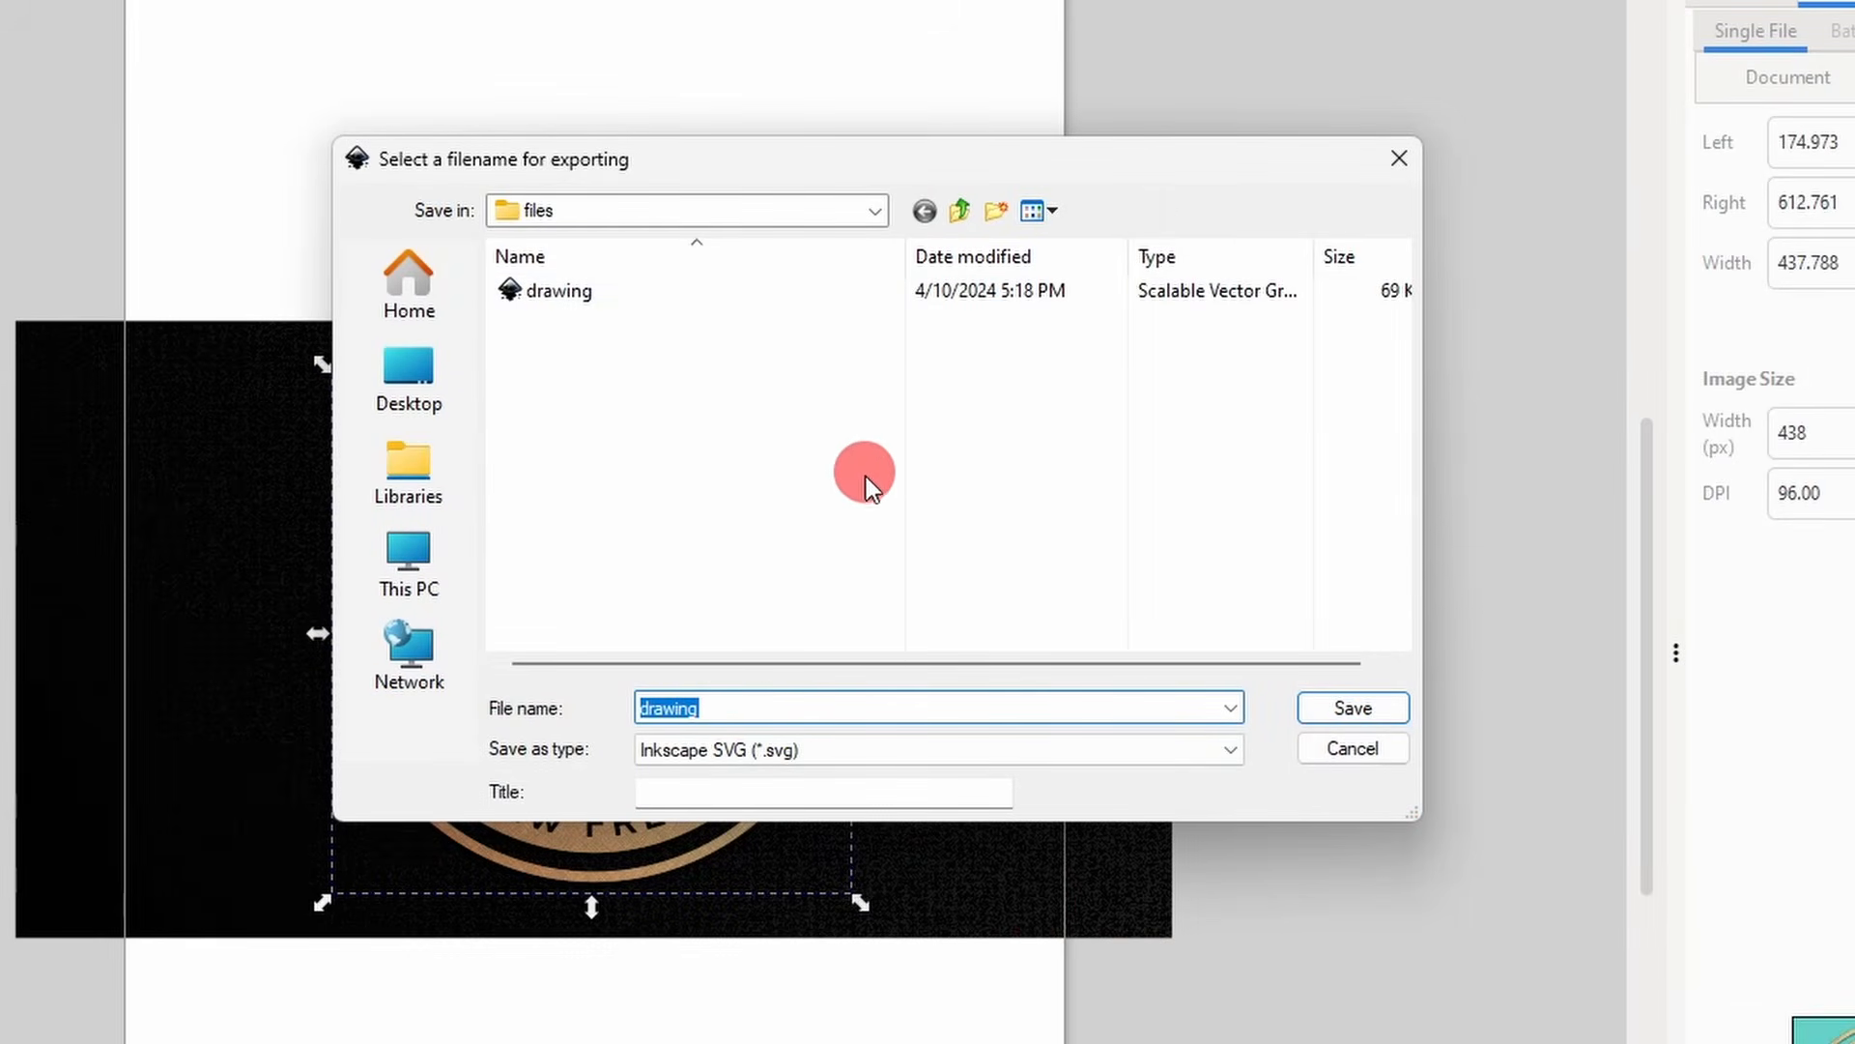
pyautogui.click(841, 752)
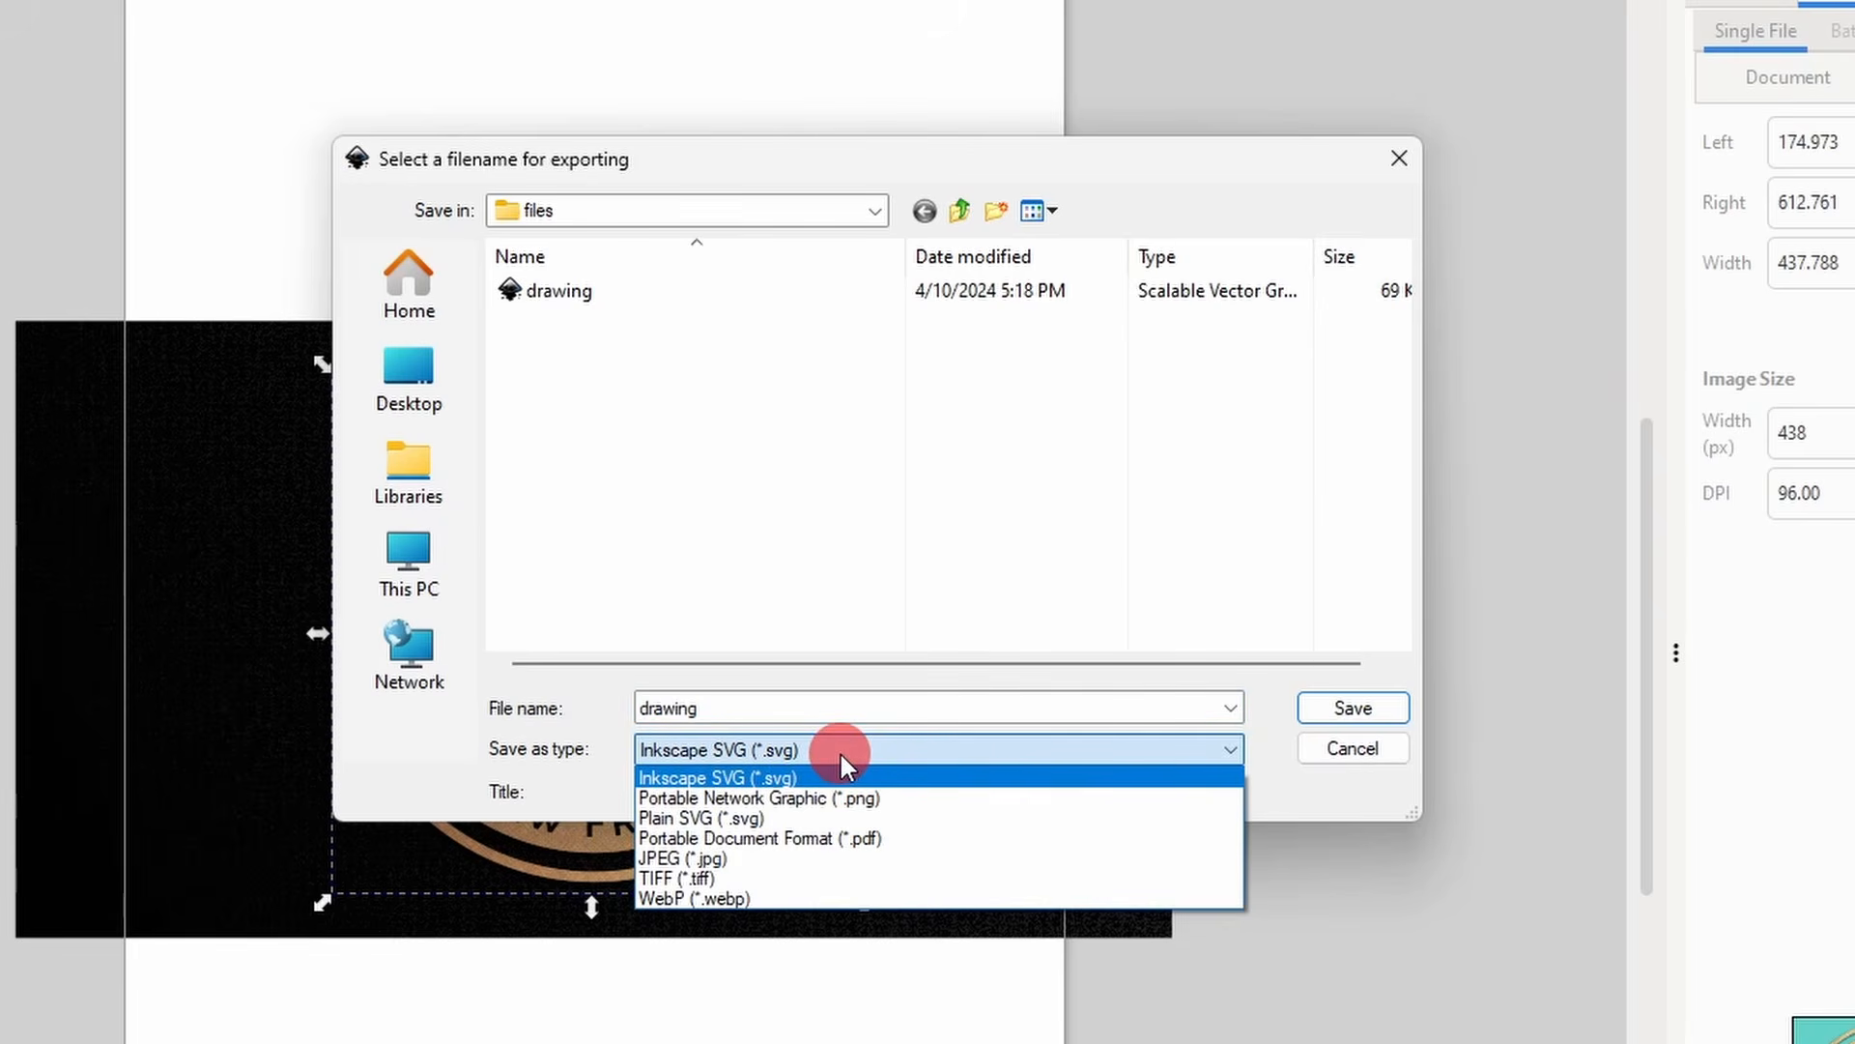
pyautogui.click(864, 798)
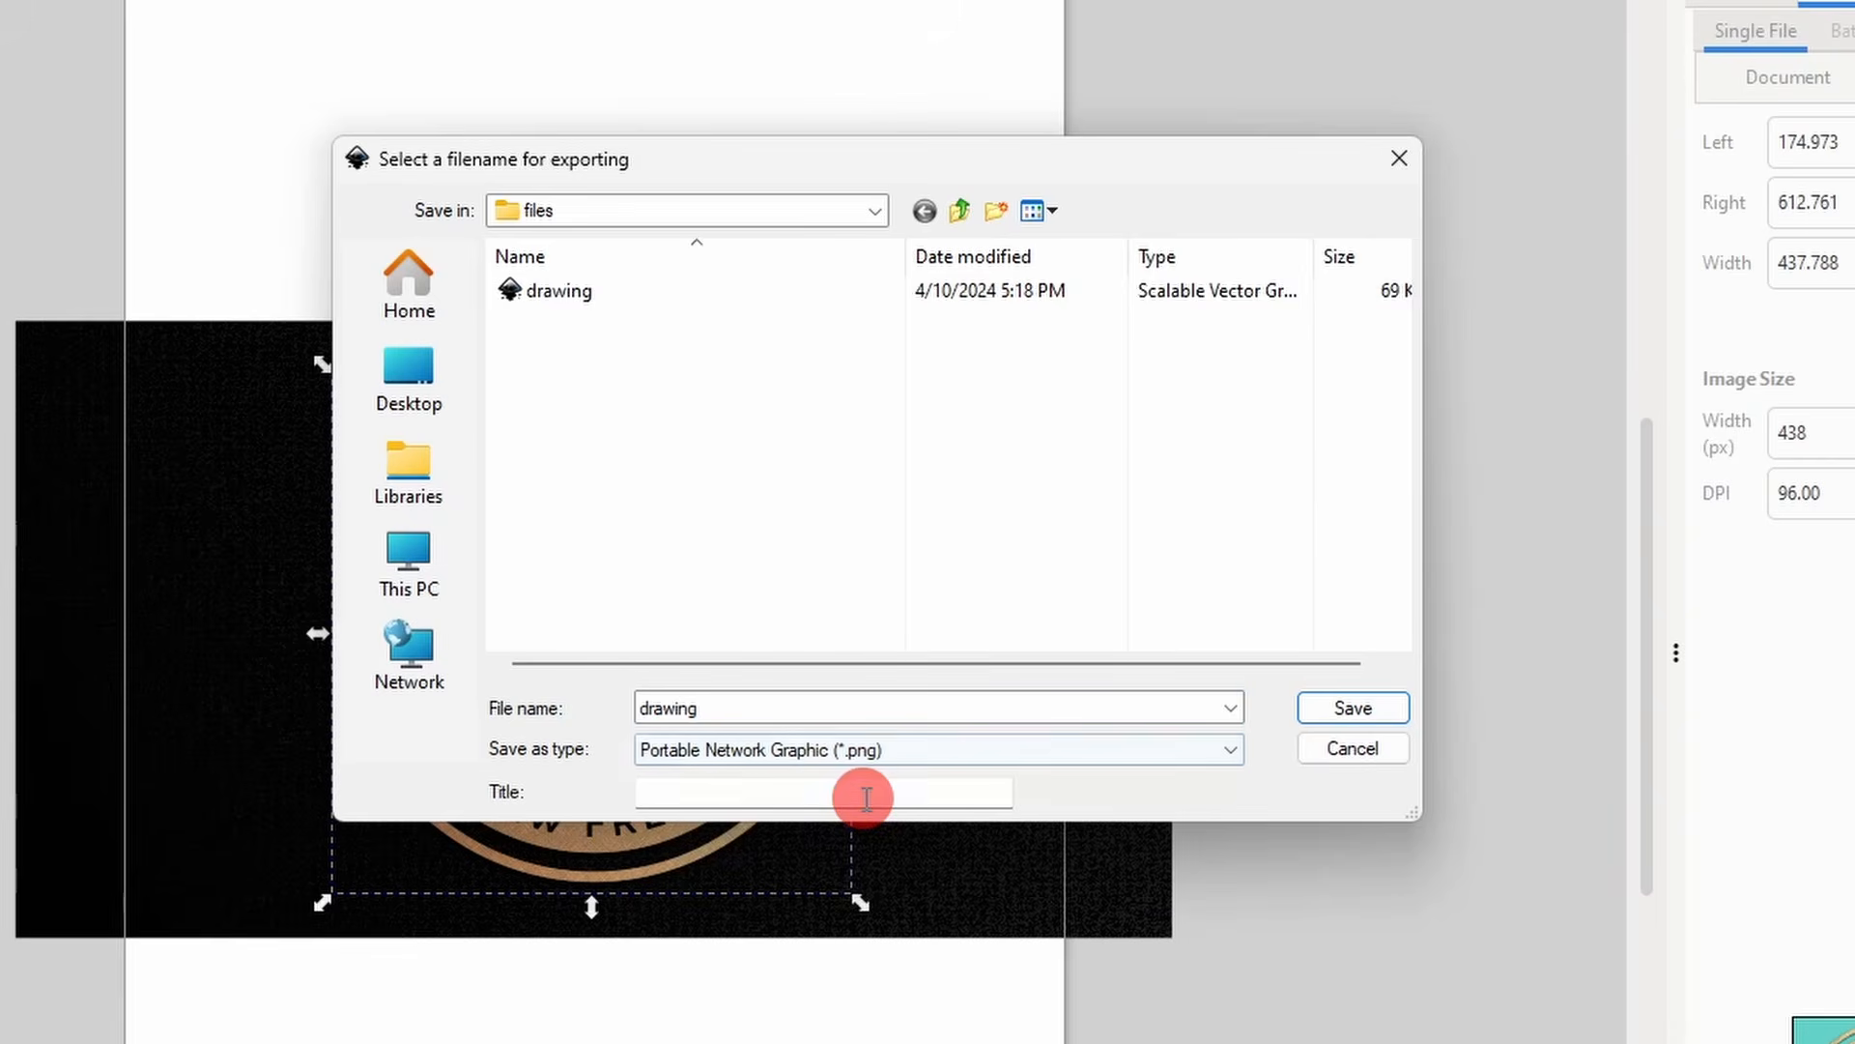
pyautogui.click(1331, 711)
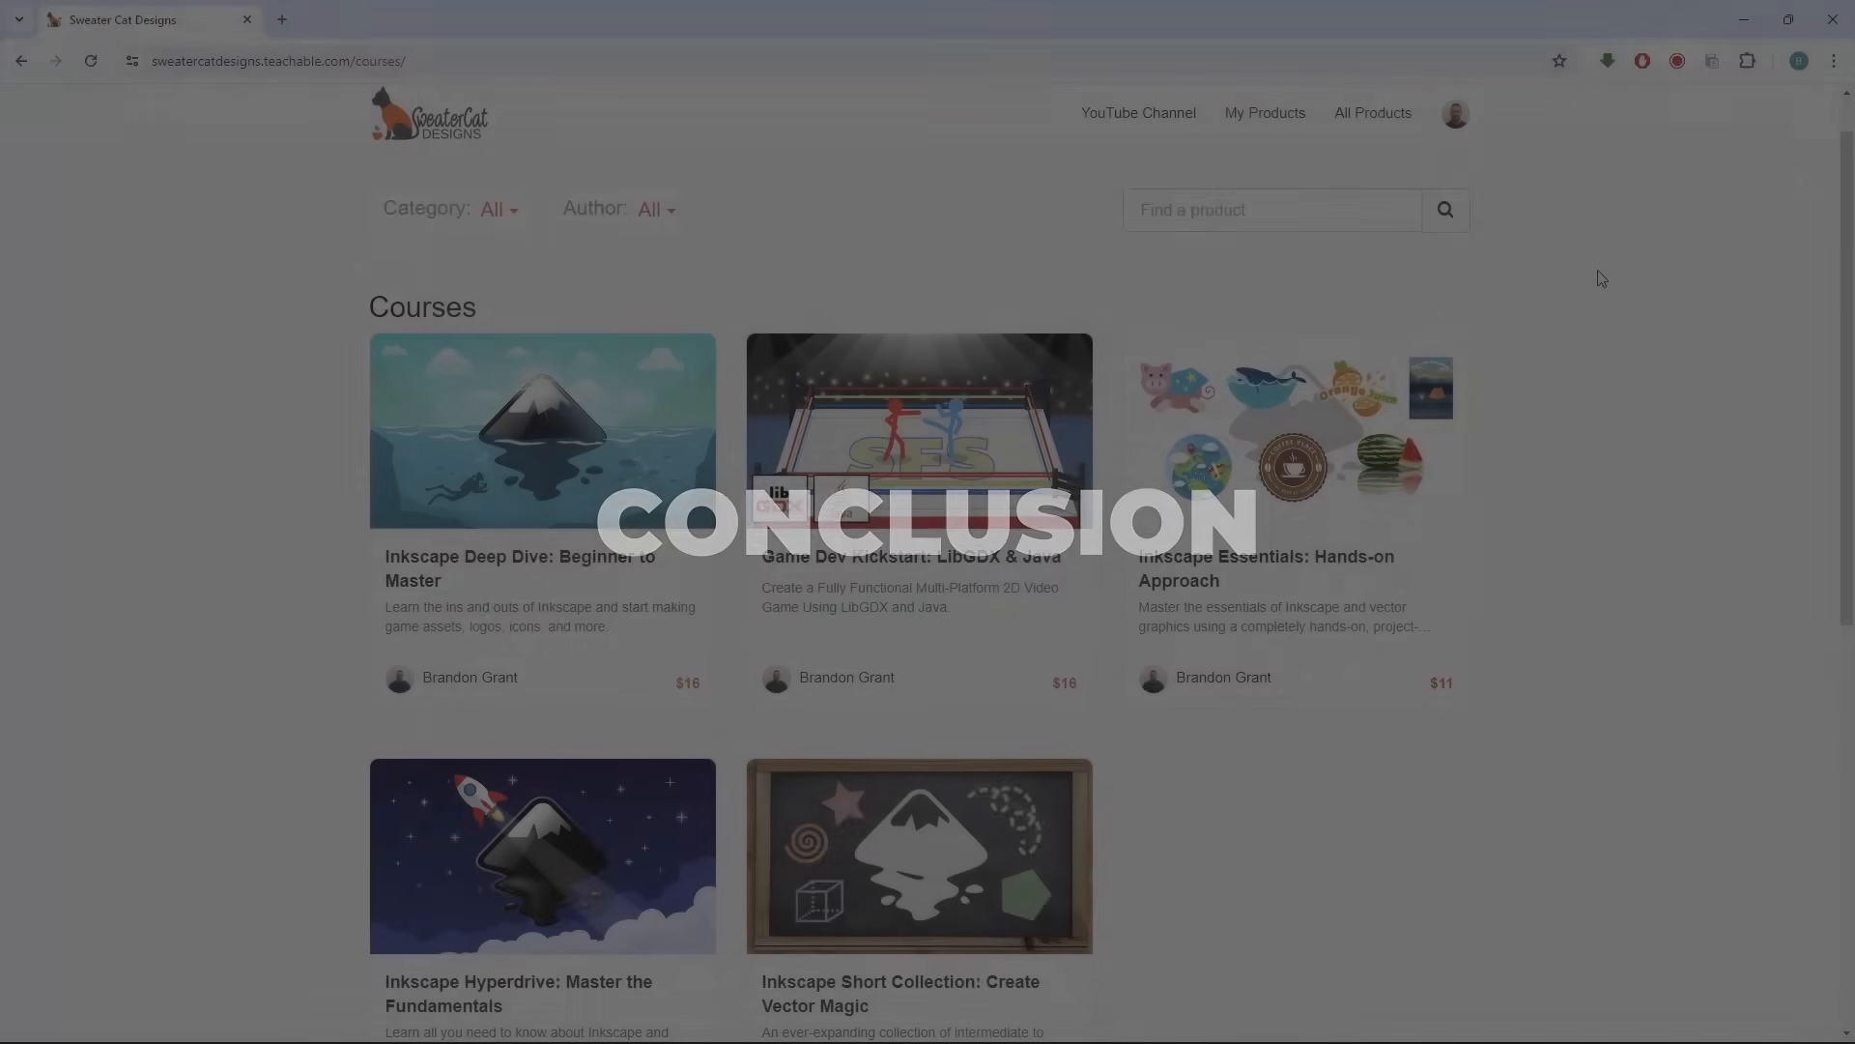
pyautogui.scroll(-3, 1597, 281)
pyautogui.scroll(-5, 1600, 285)
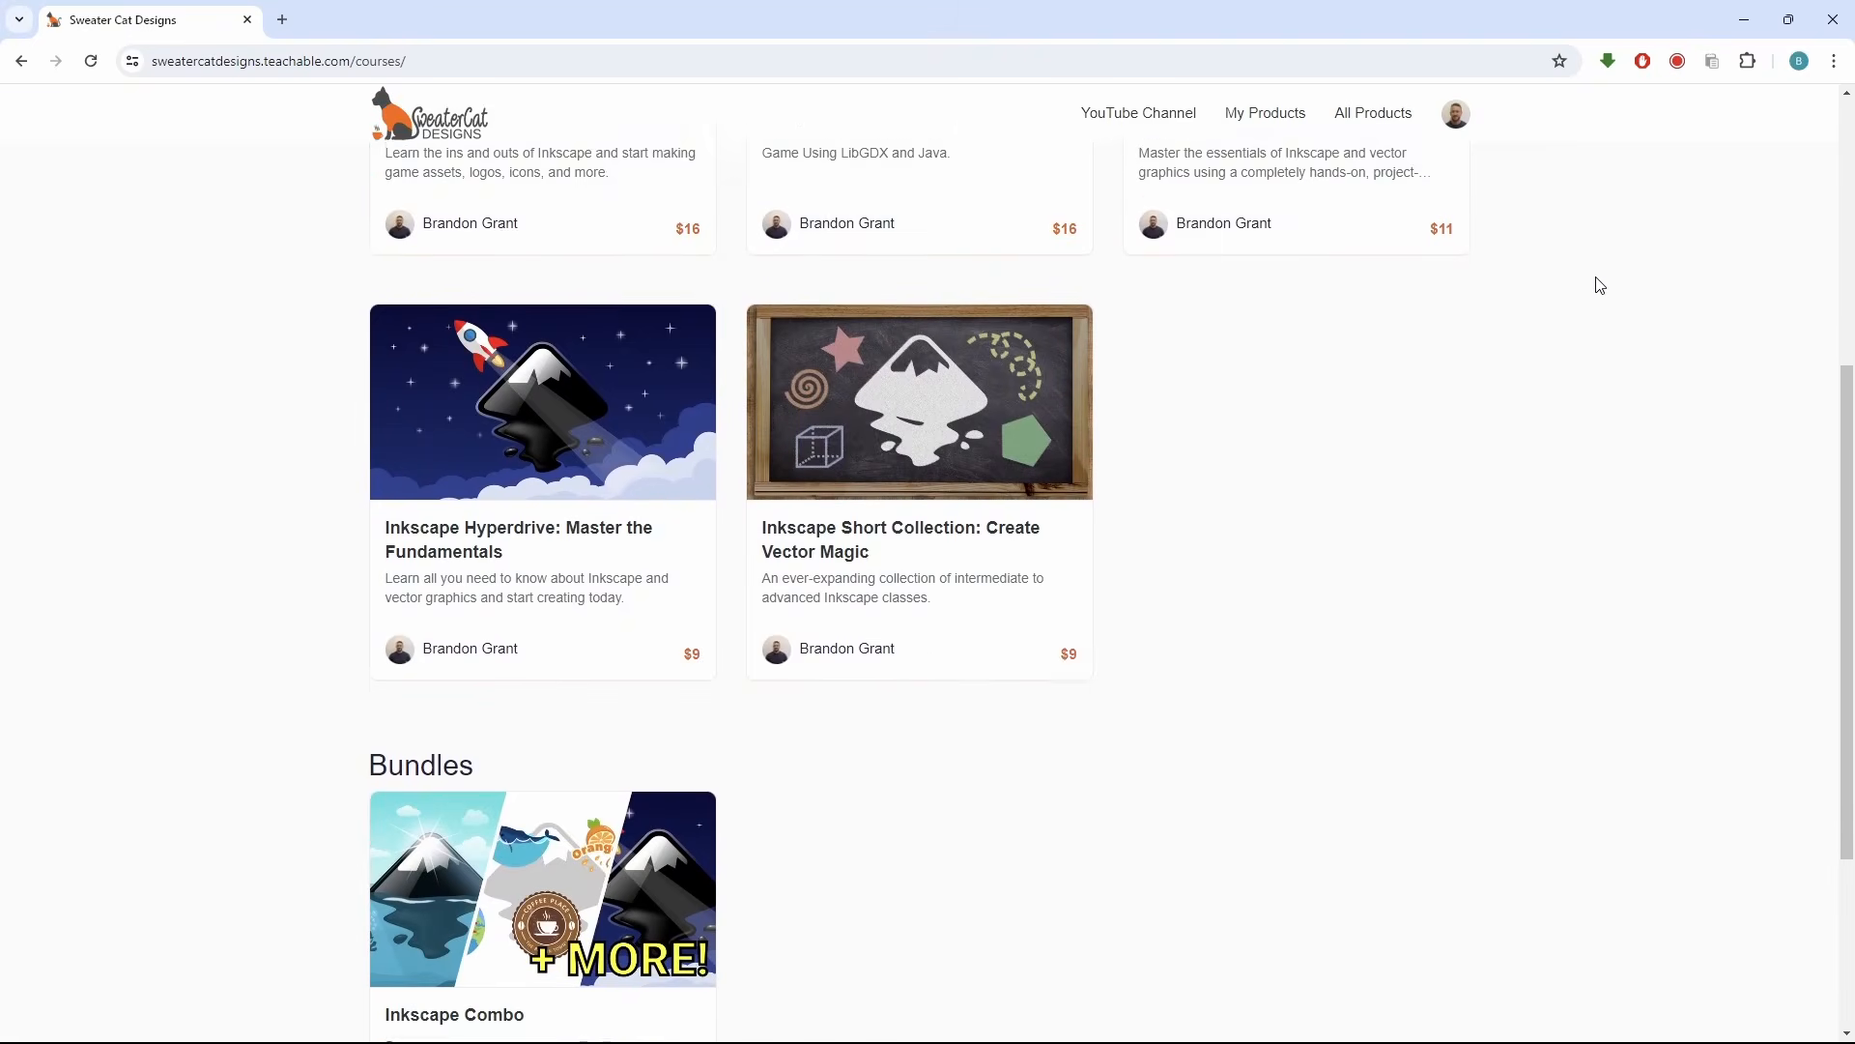